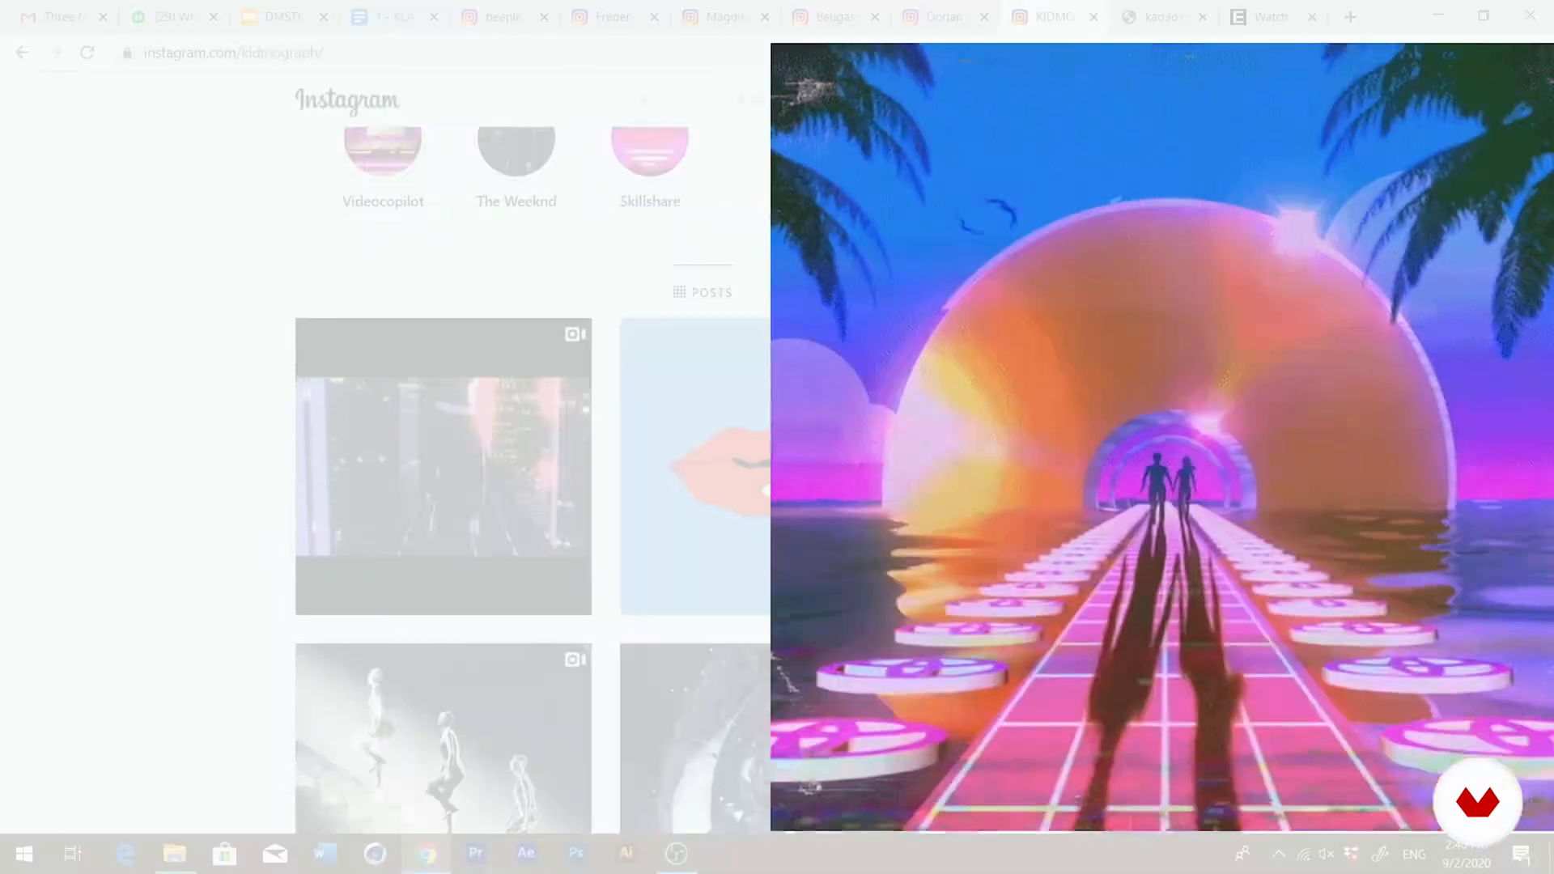
Browse the kidmograph Instagram profile and examine several of its retro motion-graphics posts, including the palm artworks.
{"action": "left_click", "coordinate": [1156, 423]}
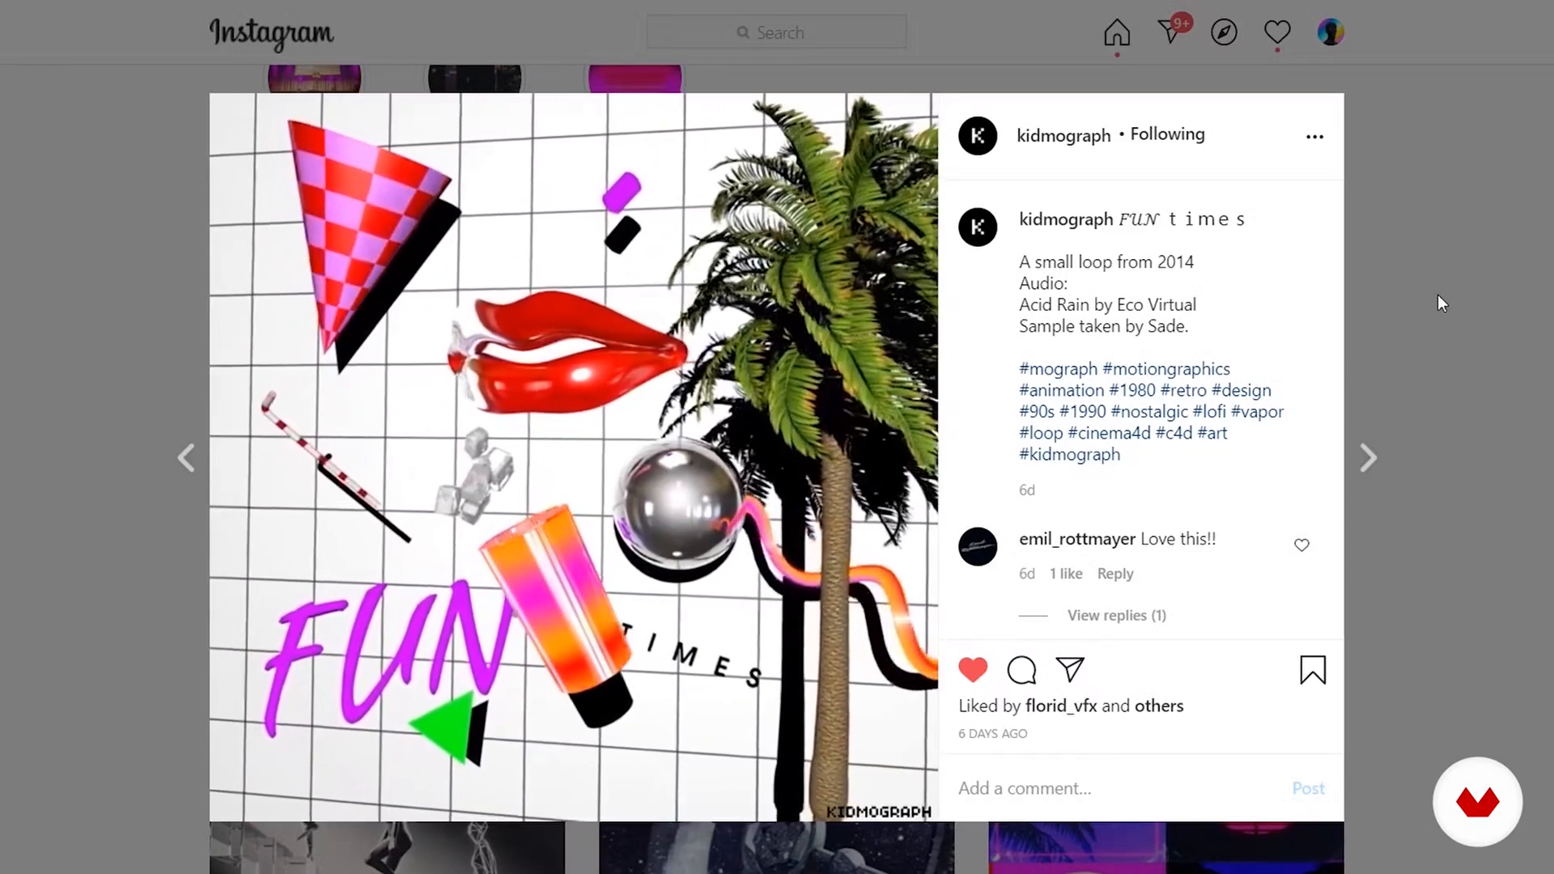
{"action": "left_click", "coordinate": [1438, 295]}
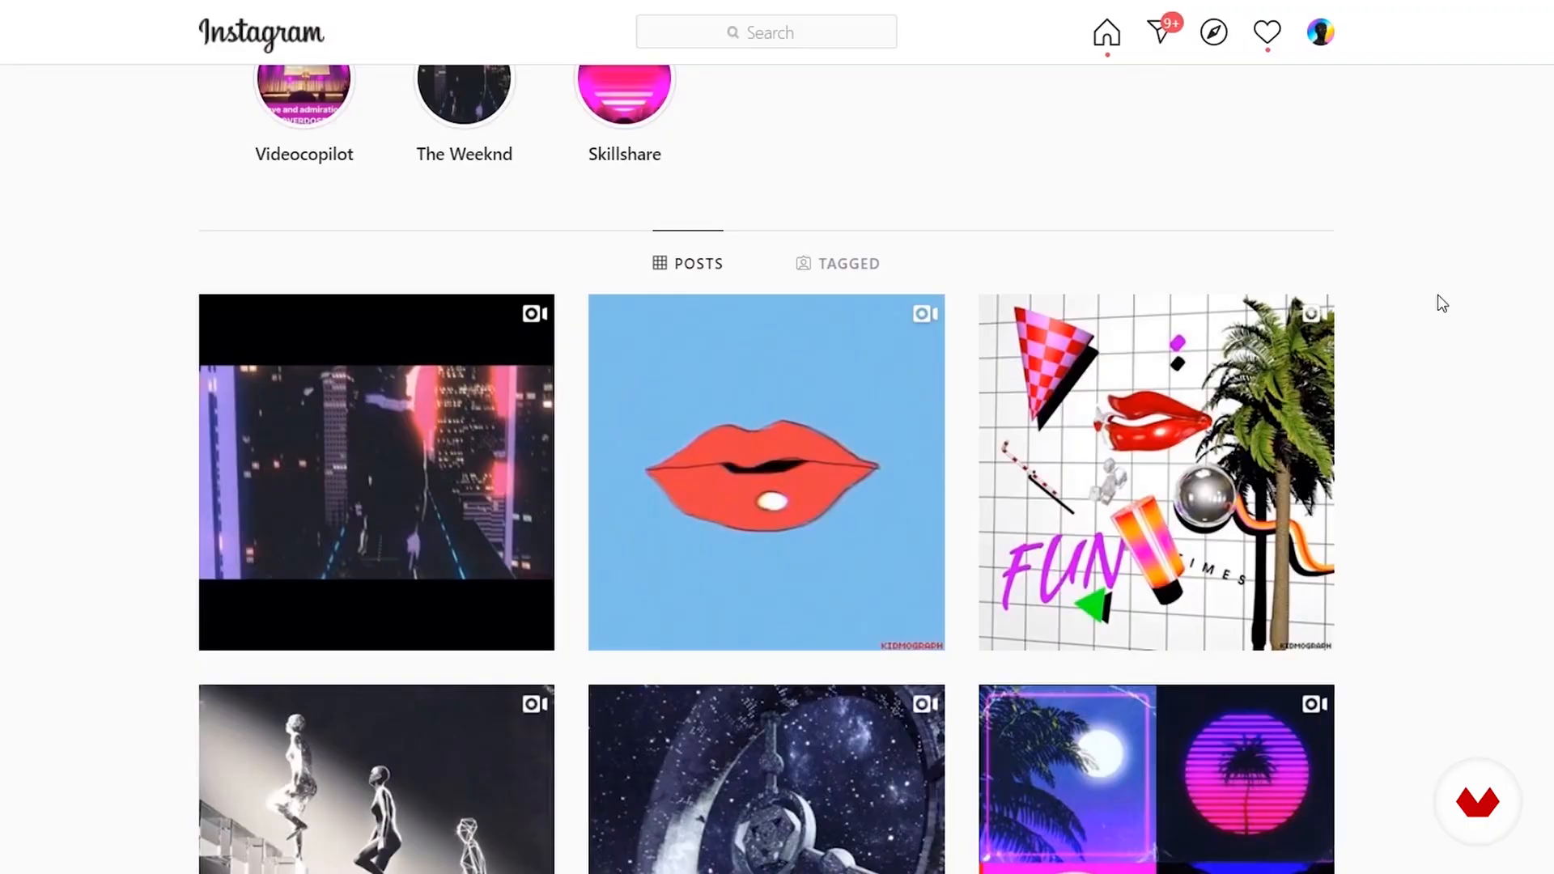
{"action": "scroll", "coordinate": [1438, 296], "scroll_direction": "down", "scroll_amount": 2}
{"action": "scroll", "coordinate": [1442, 303], "scroll_direction": "down", "scroll_amount": 2}
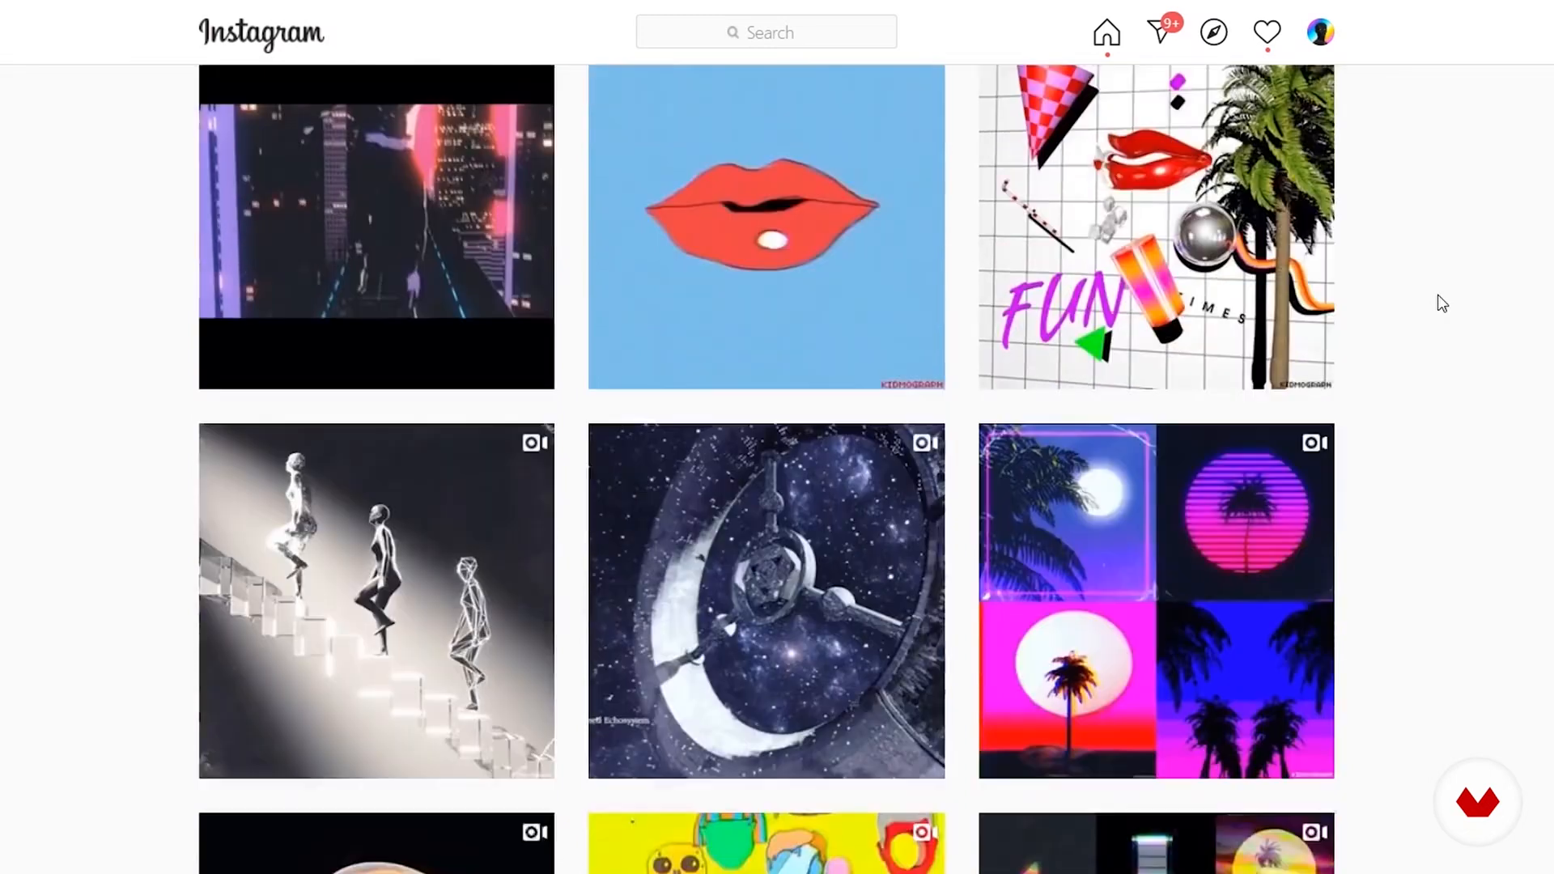
{"action": "scroll", "coordinate": [1442, 303], "scroll_direction": "down", "scroll_amount": 1}
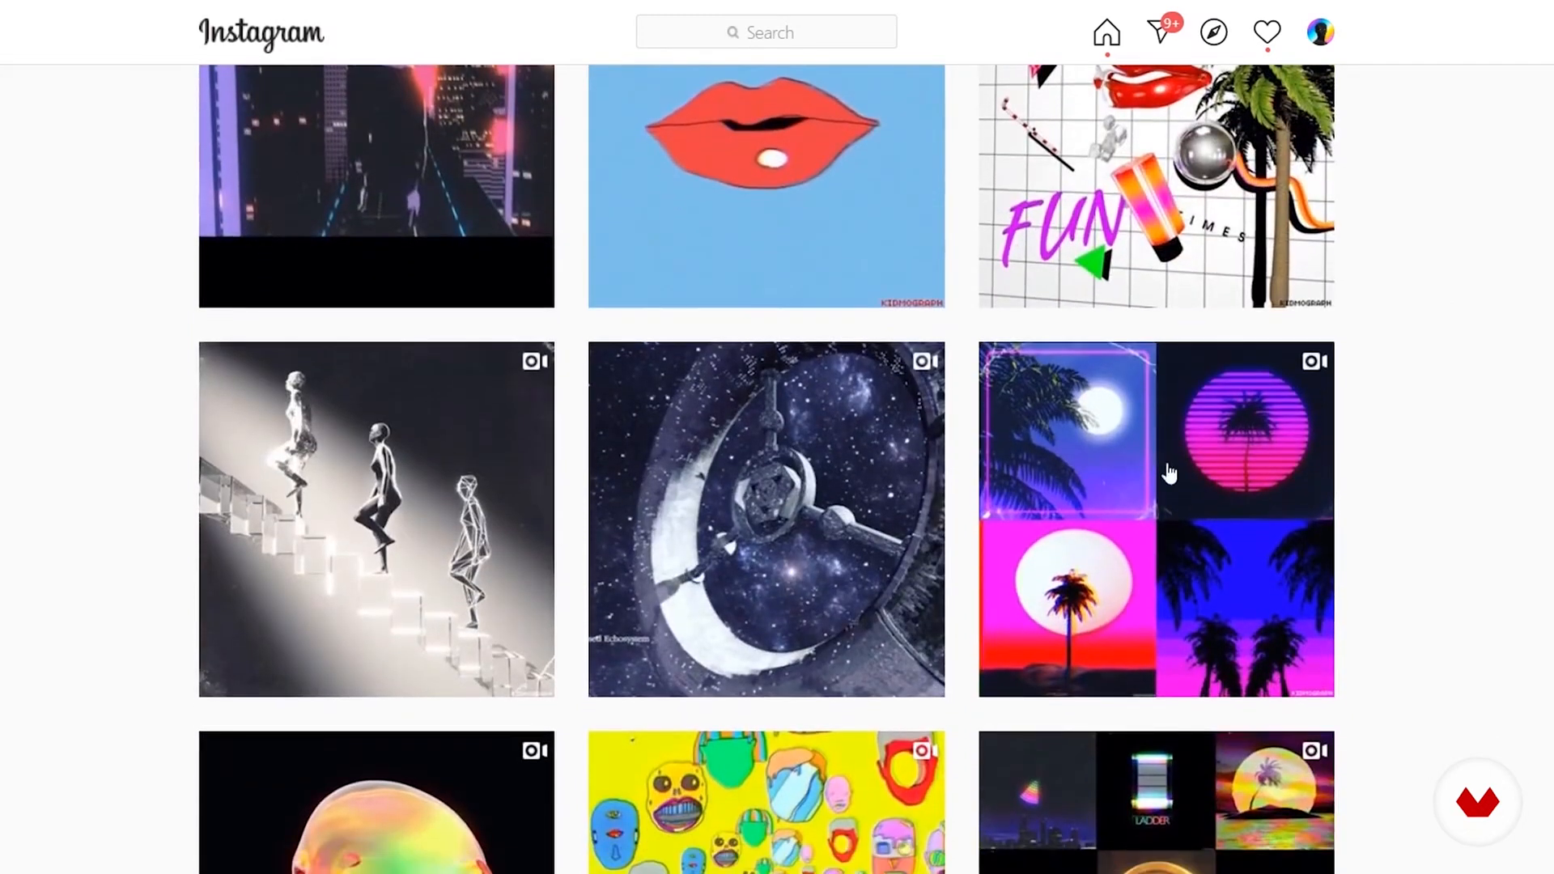
{"action": "left_click", "coordinate": [1133, 489]}
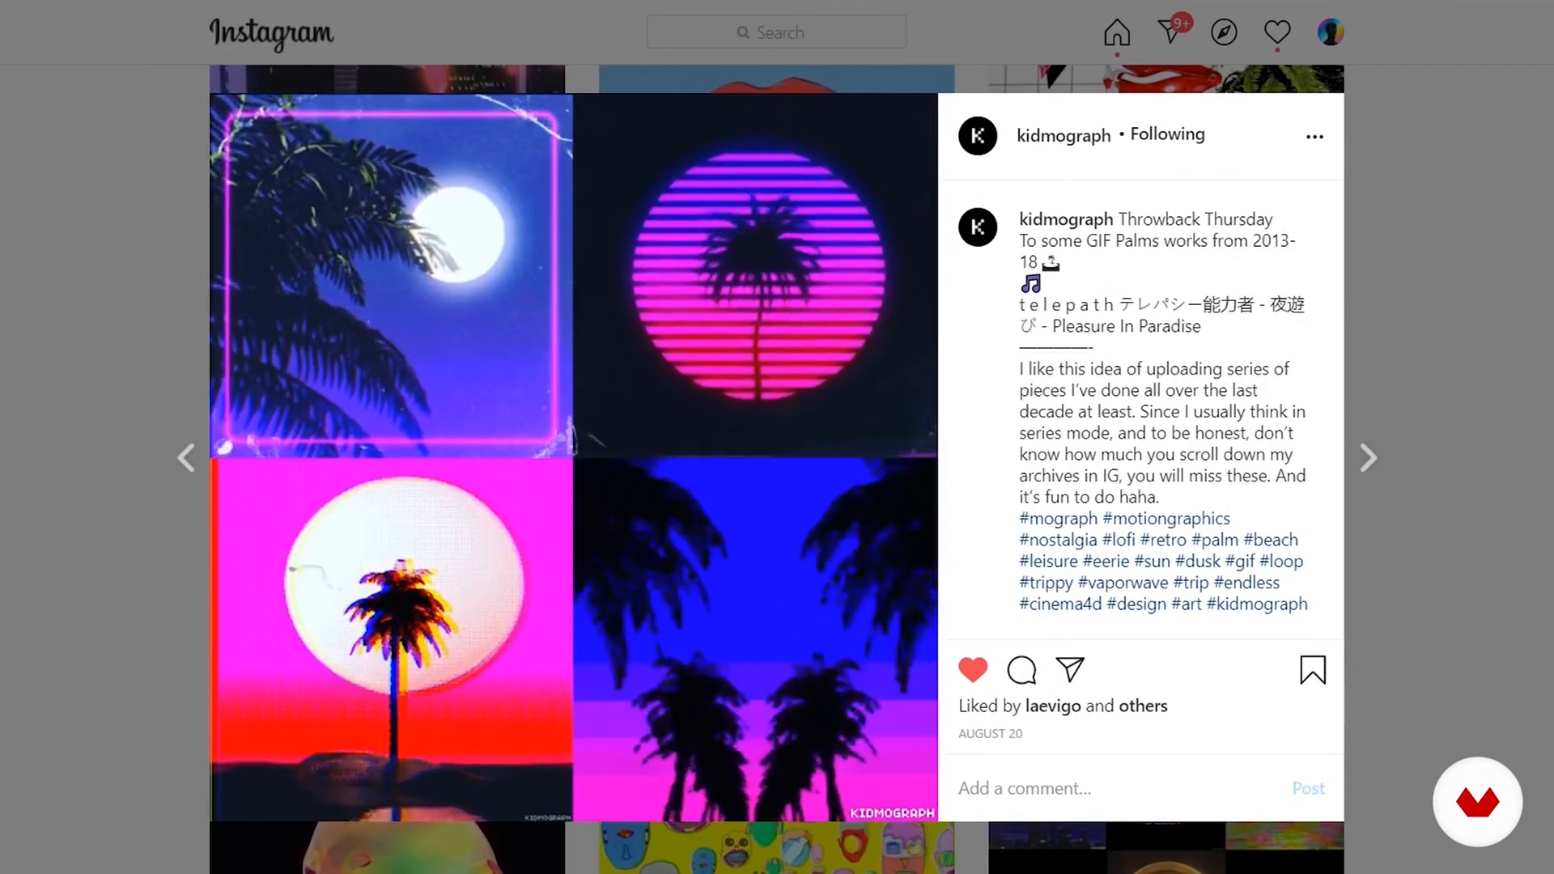
{"action": "key", "text": "Right"}
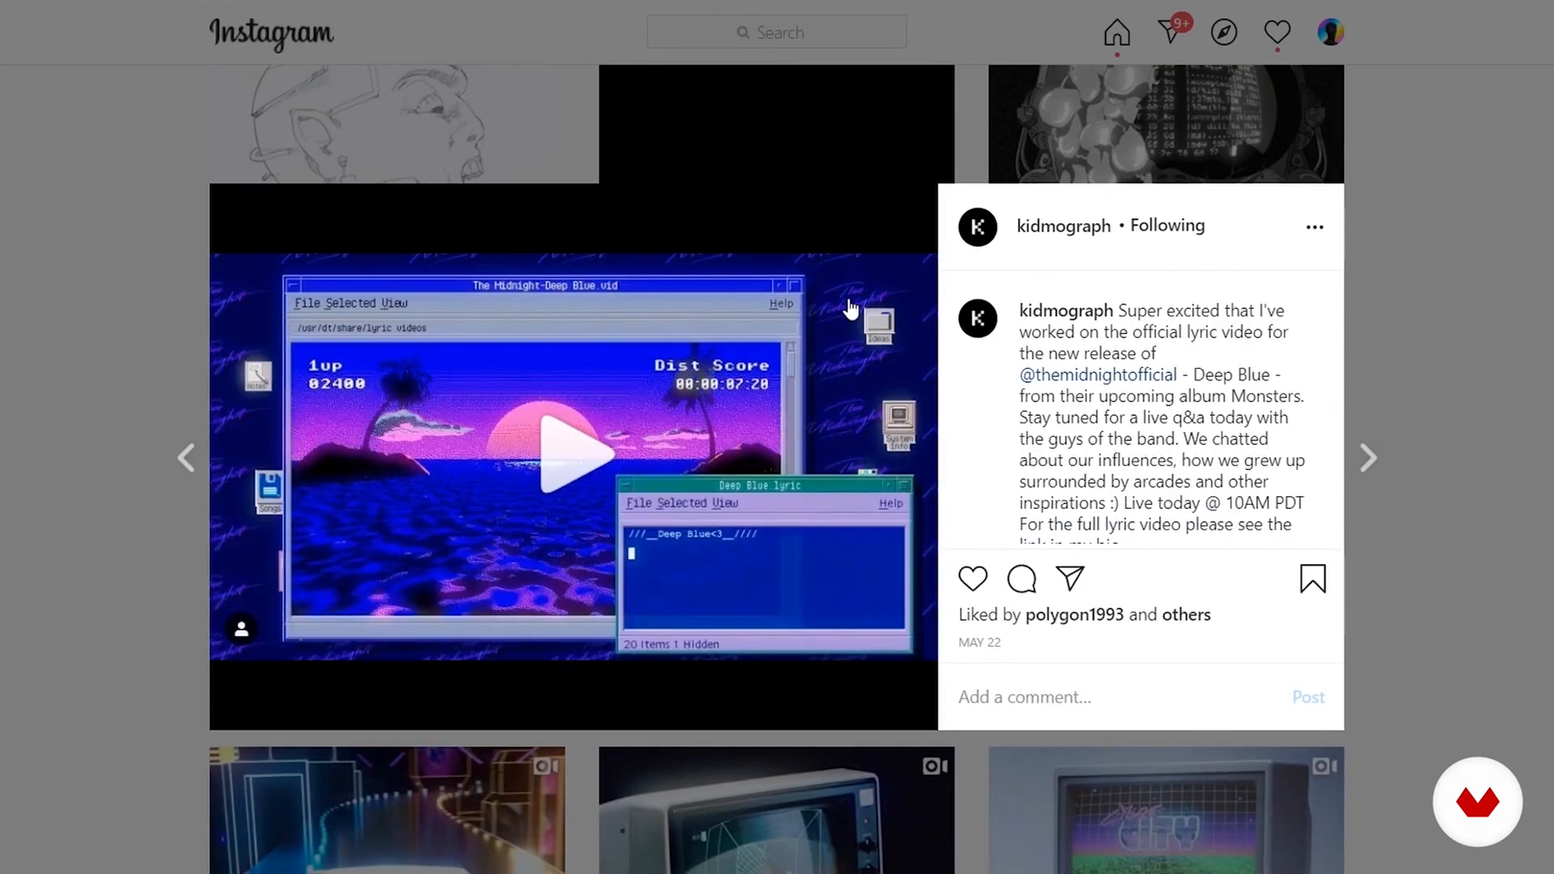
{"action": "key", "text": "Right"}
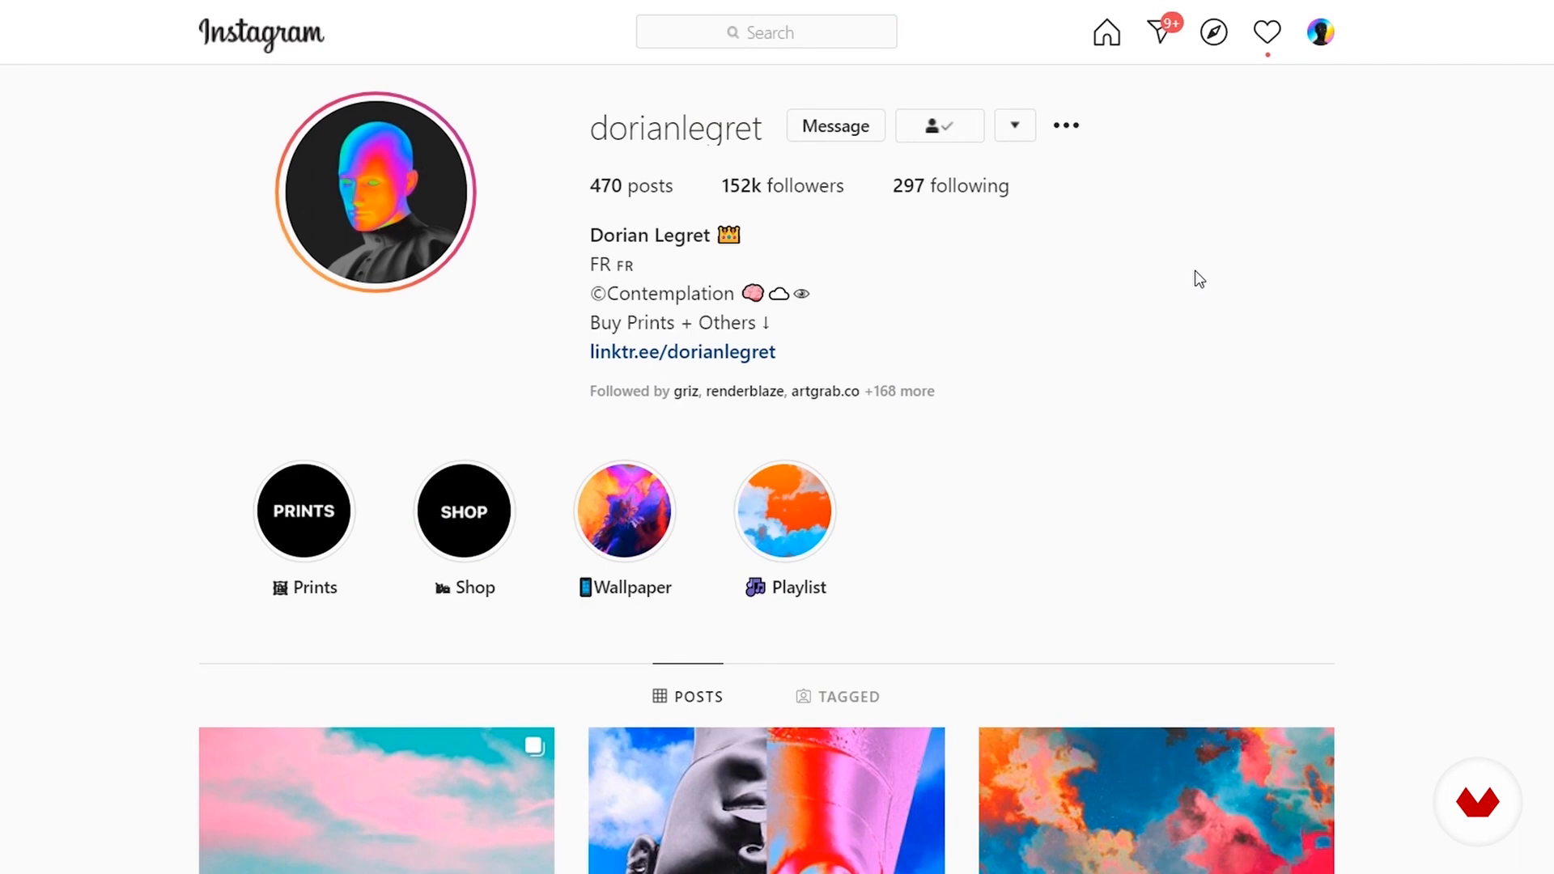
Browse the dorianlegret Instagram feed and examine its colourful collages, including the purple-haired red statue artwork.
{"action": "scroll", "coordinate": [1303, 497], "scroll_direction": "down", "scroll_amount": 2}
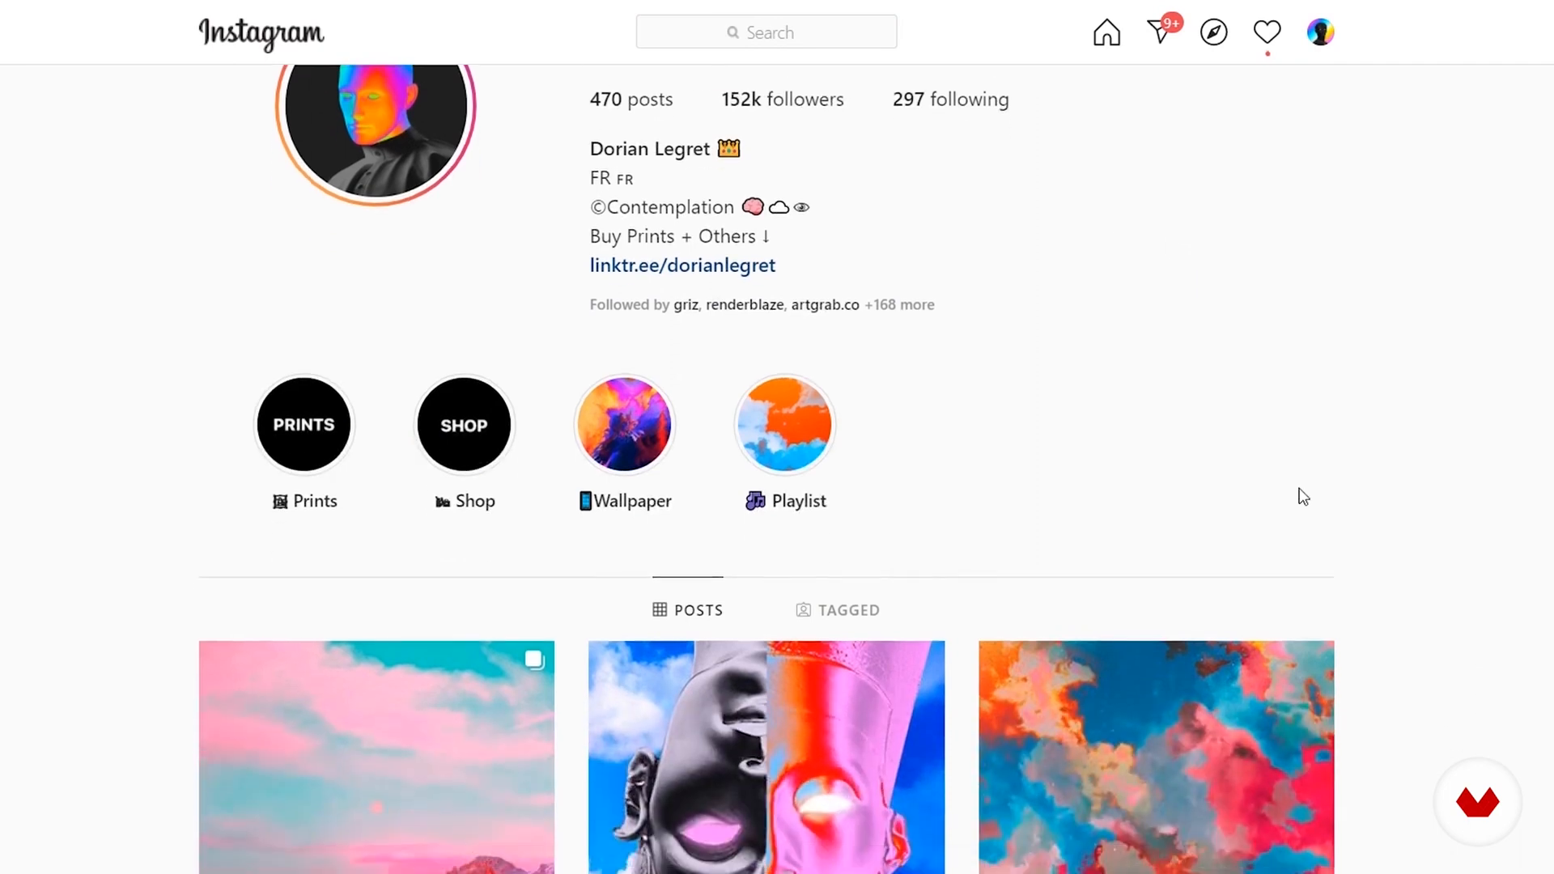
{"action": "scroll", "coordinate": [1502, 486], "scroll_direction": "down", "scroll_amount": 10}
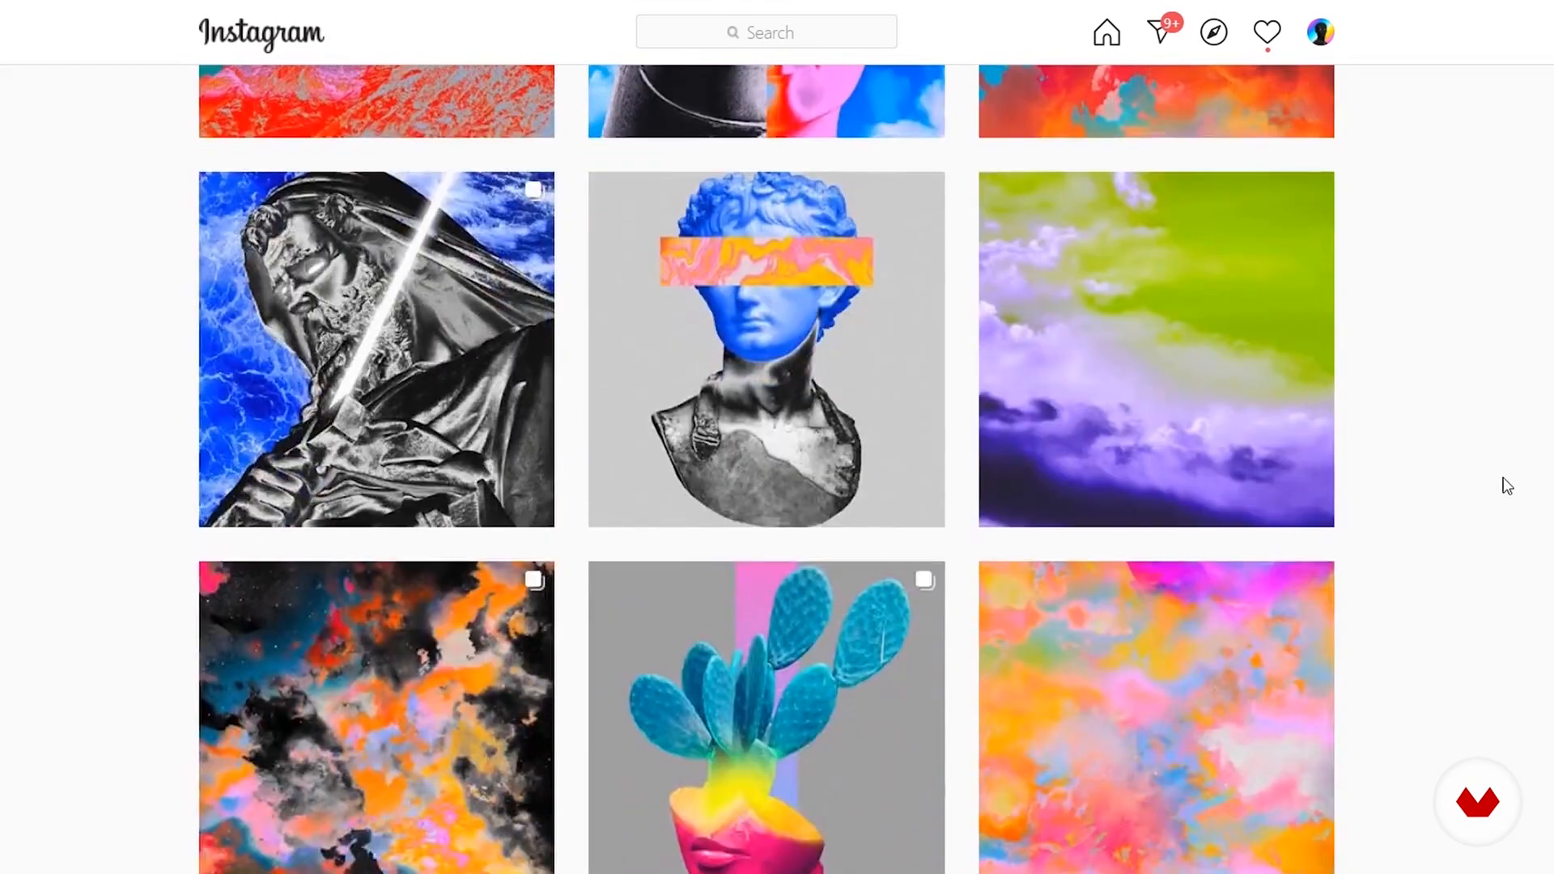
{"action": "scroll", "coordinate": [1505, 484], "scroll_direction": "down", "scroll_amount": 4}
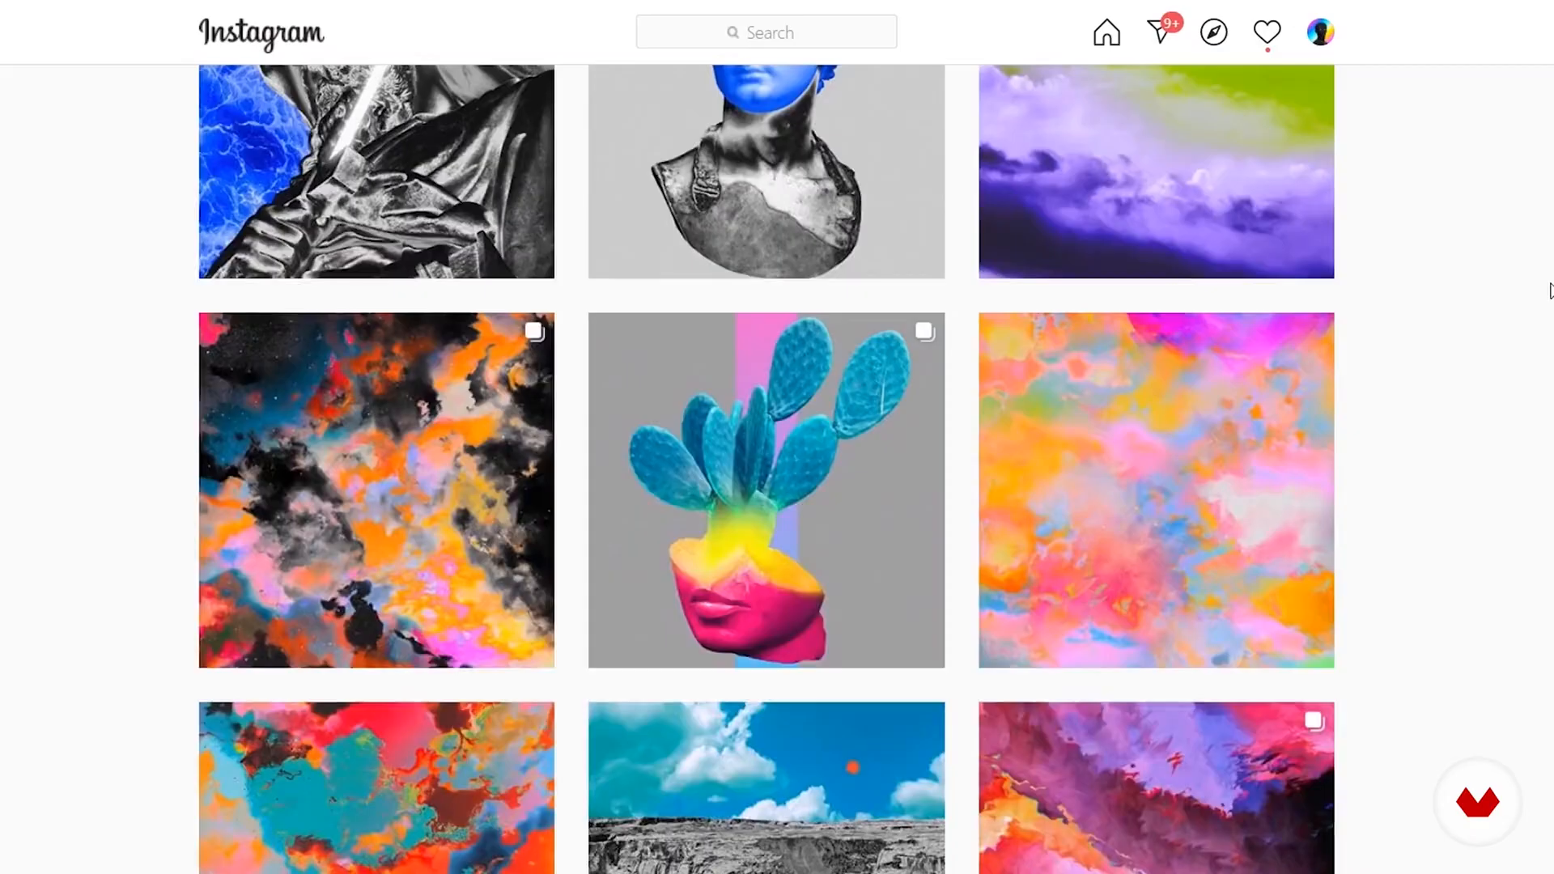
{"action": "scroll", "coordinate": [1549, 290], "scroll_direction": "down", "scroll_amount": 4}
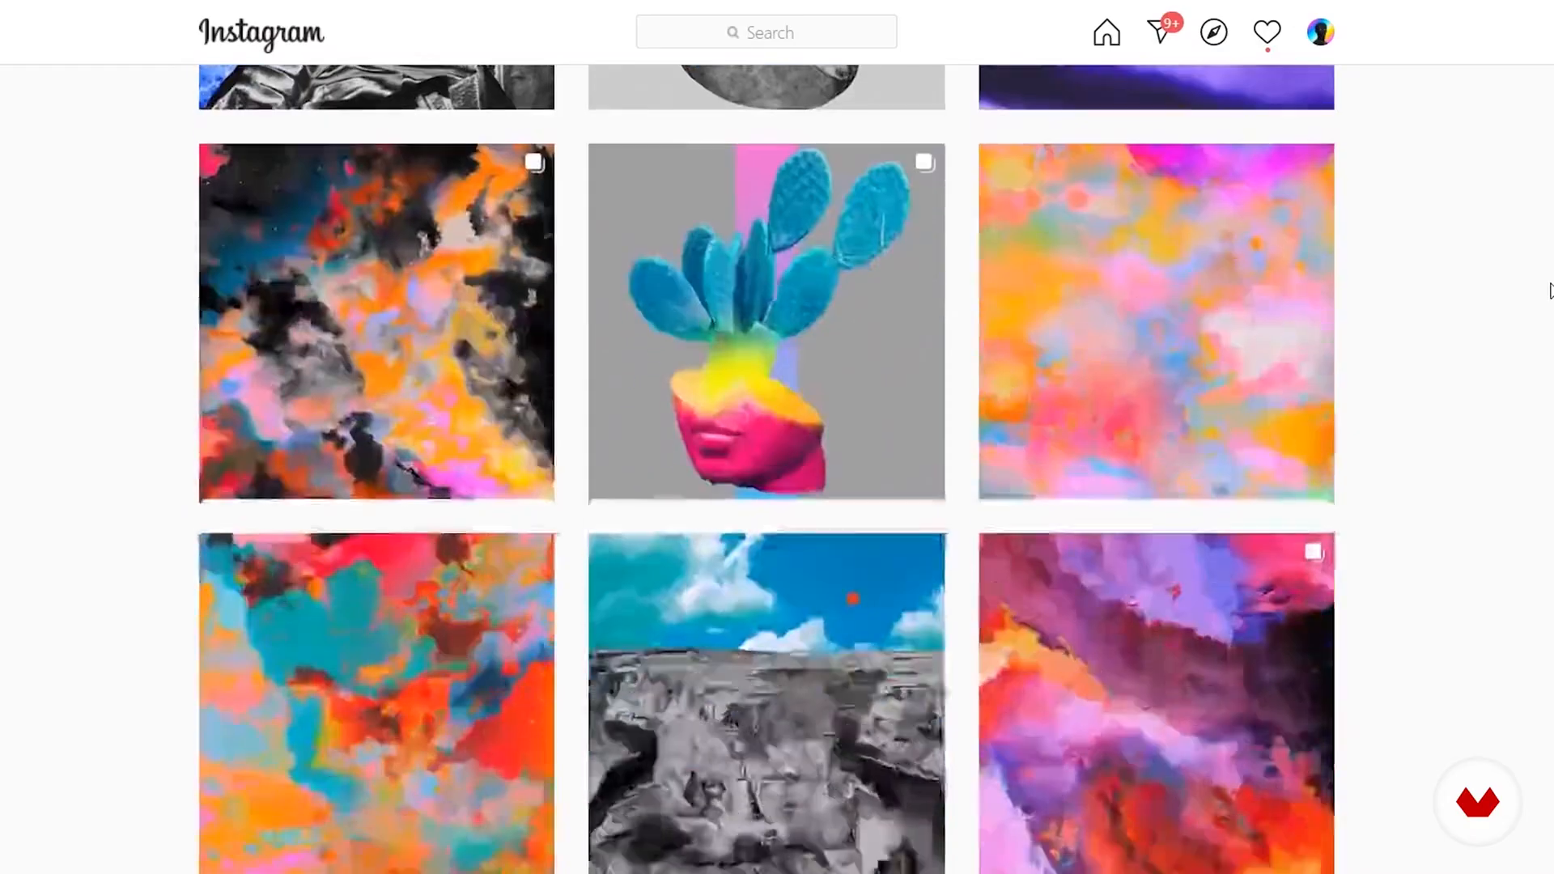
{"action": "scroll", "coordinate": [1550, 290], "scroll_direction": "down", "scroll_amount": 3}
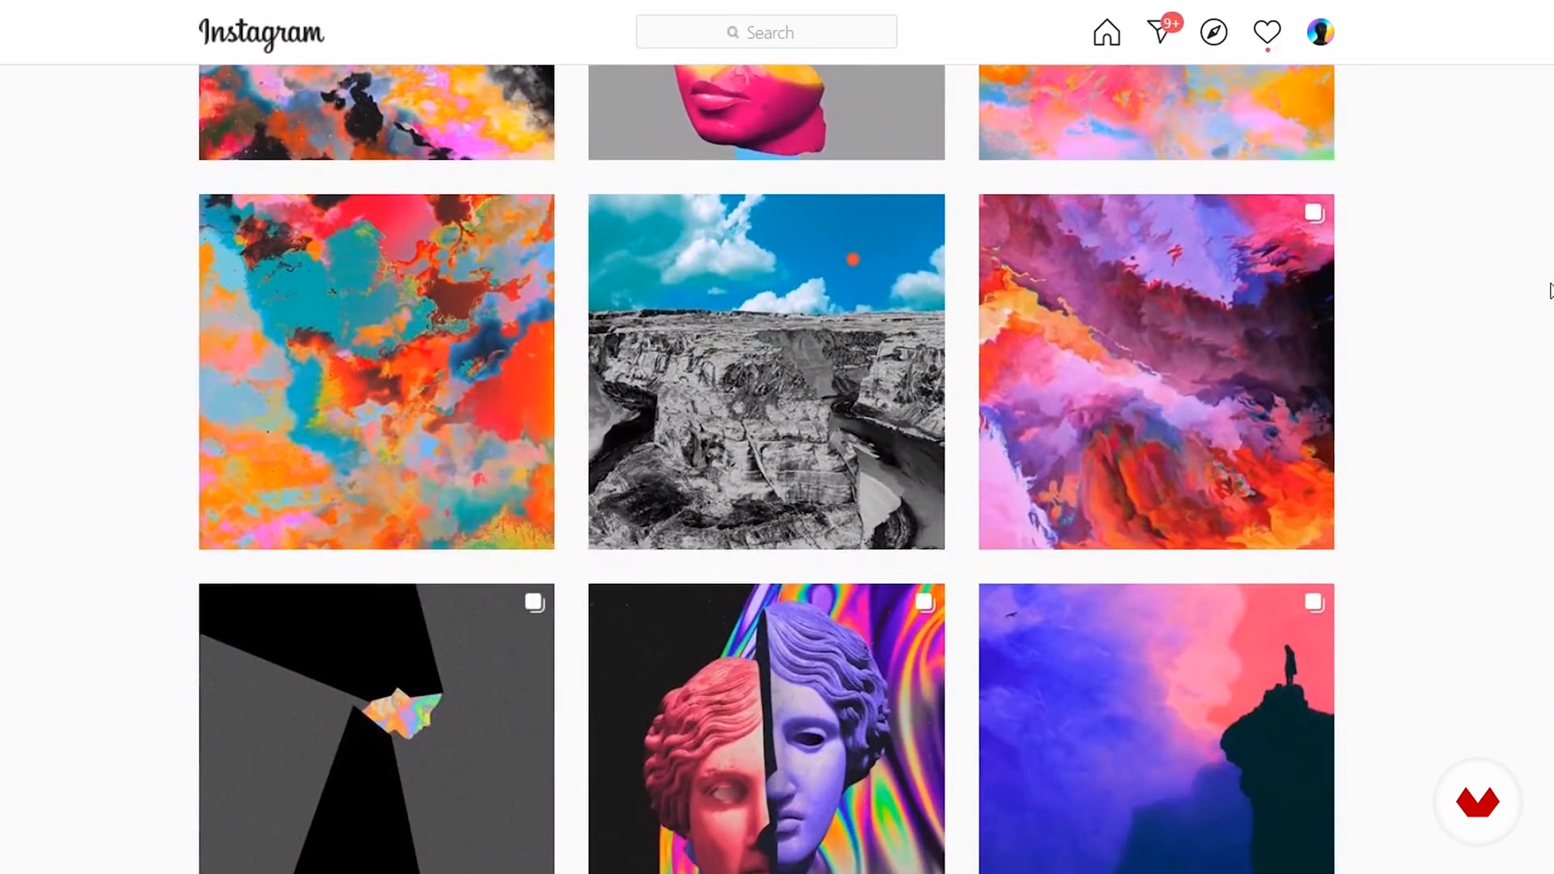
{"action": "scroll", "coordinate": [1550, 290], "scroll_direction": "down", "scroll_amount": 2}
{"action": "scroll", "coordinate": [1550, 290], "scroll_direction": "down", "scroll_amount": 2}
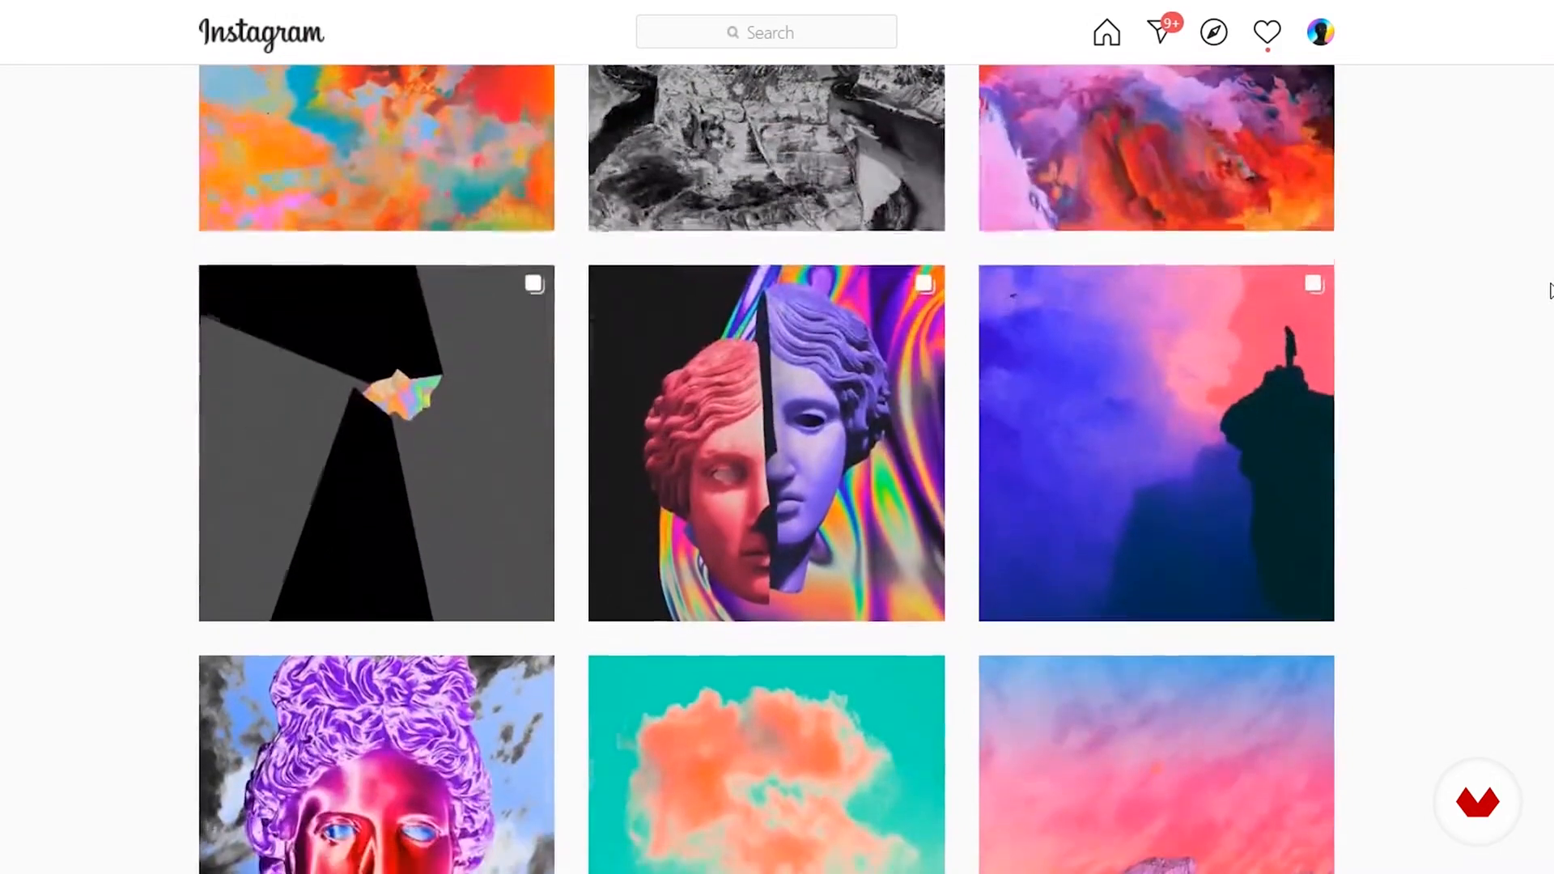
{"action": "scroll", "coordinate": [1549, 290], "scroll_direction": "down", "scroll_amount": 2}
{"action": "scroll", "coordinate": [1550, 290], "scroll_direction": "down", "scroll_amount": 2}
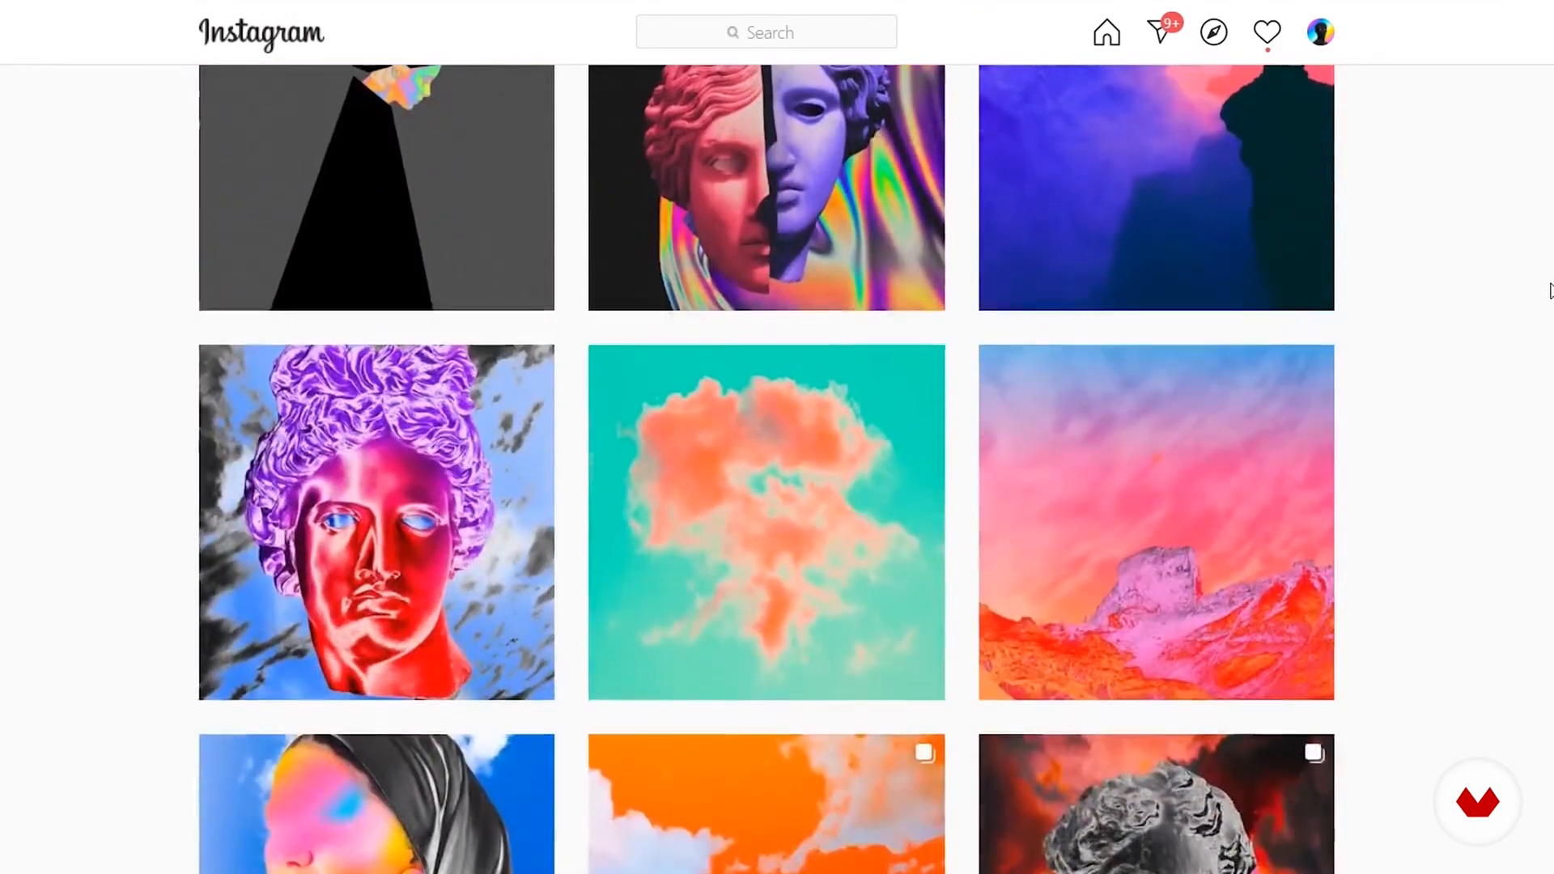
{"action": "scroll", "coordinate": [586, 610], "scroll_direction": "down", "scroll_amount": 3}
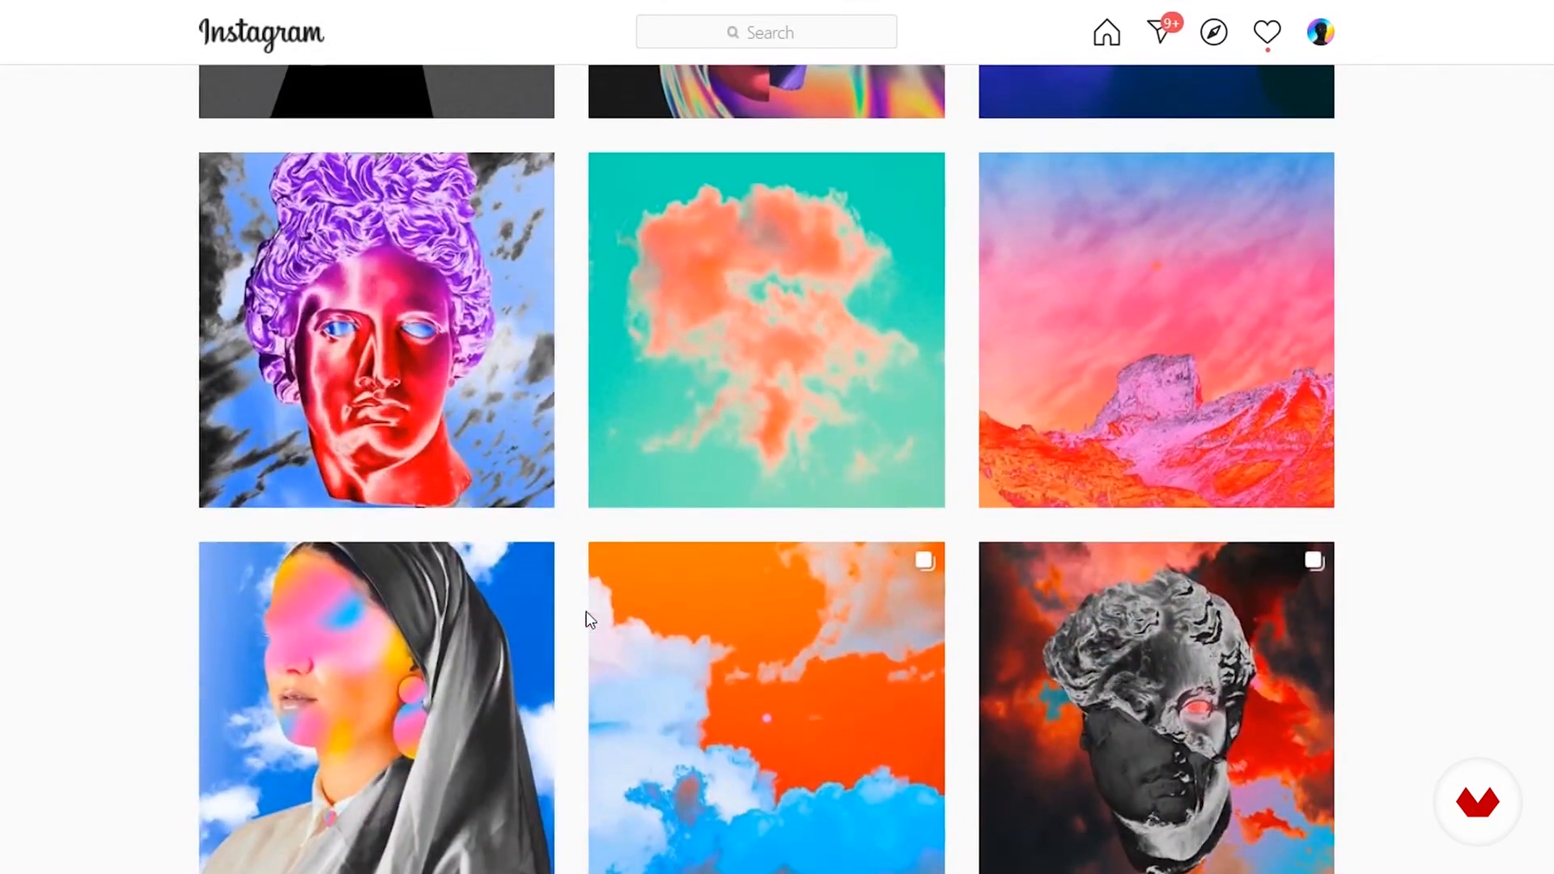
{"action": "left_click", "coordinate": [503, 405]}
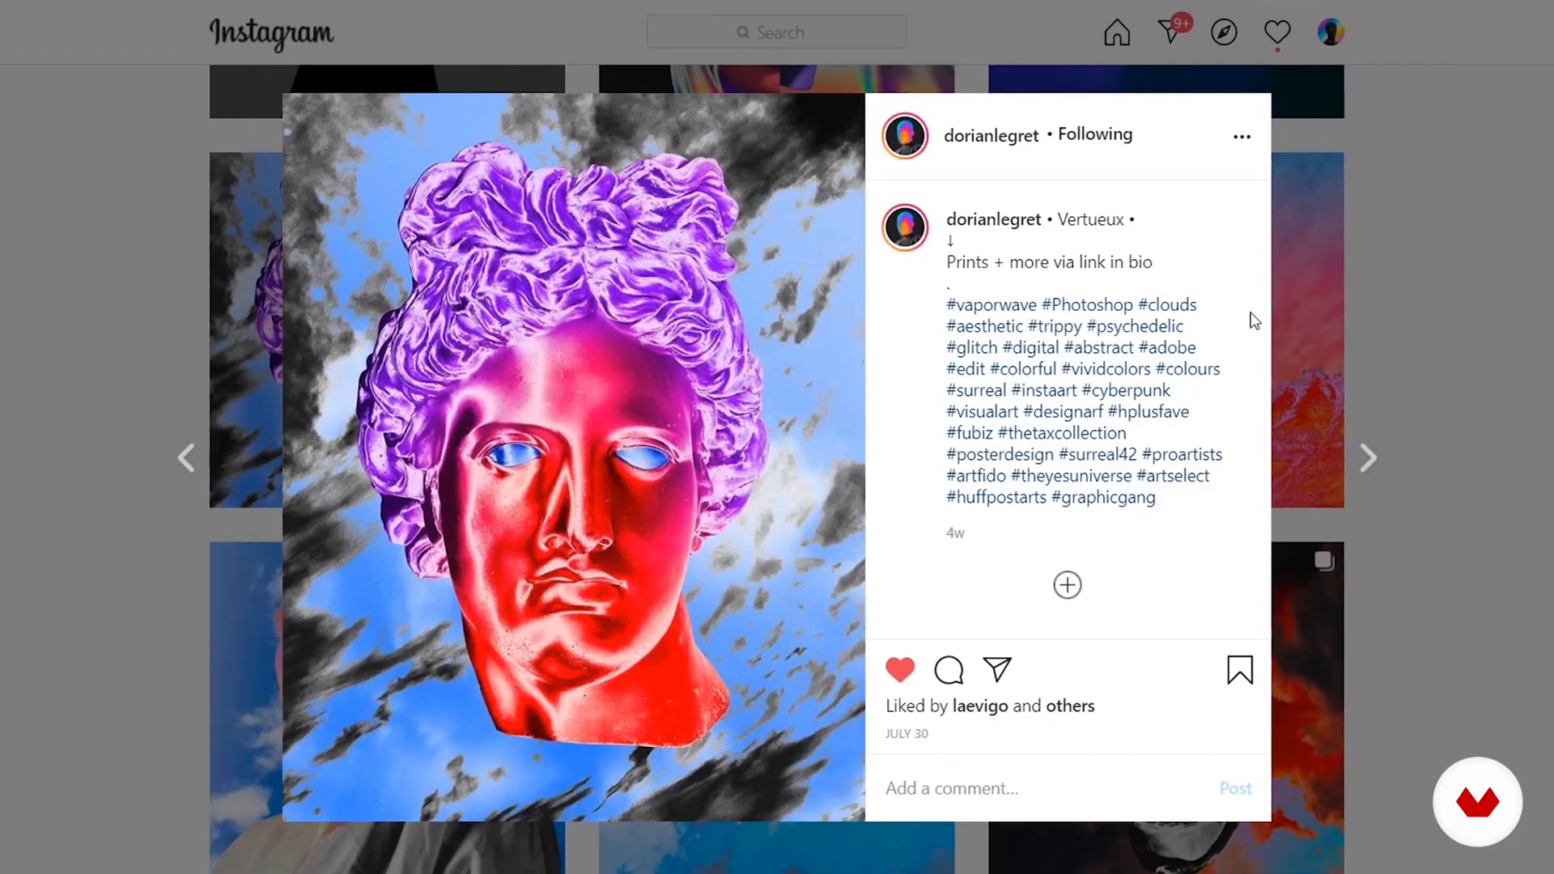
{"action": "left_click", "coordinate": [1420, 359]}
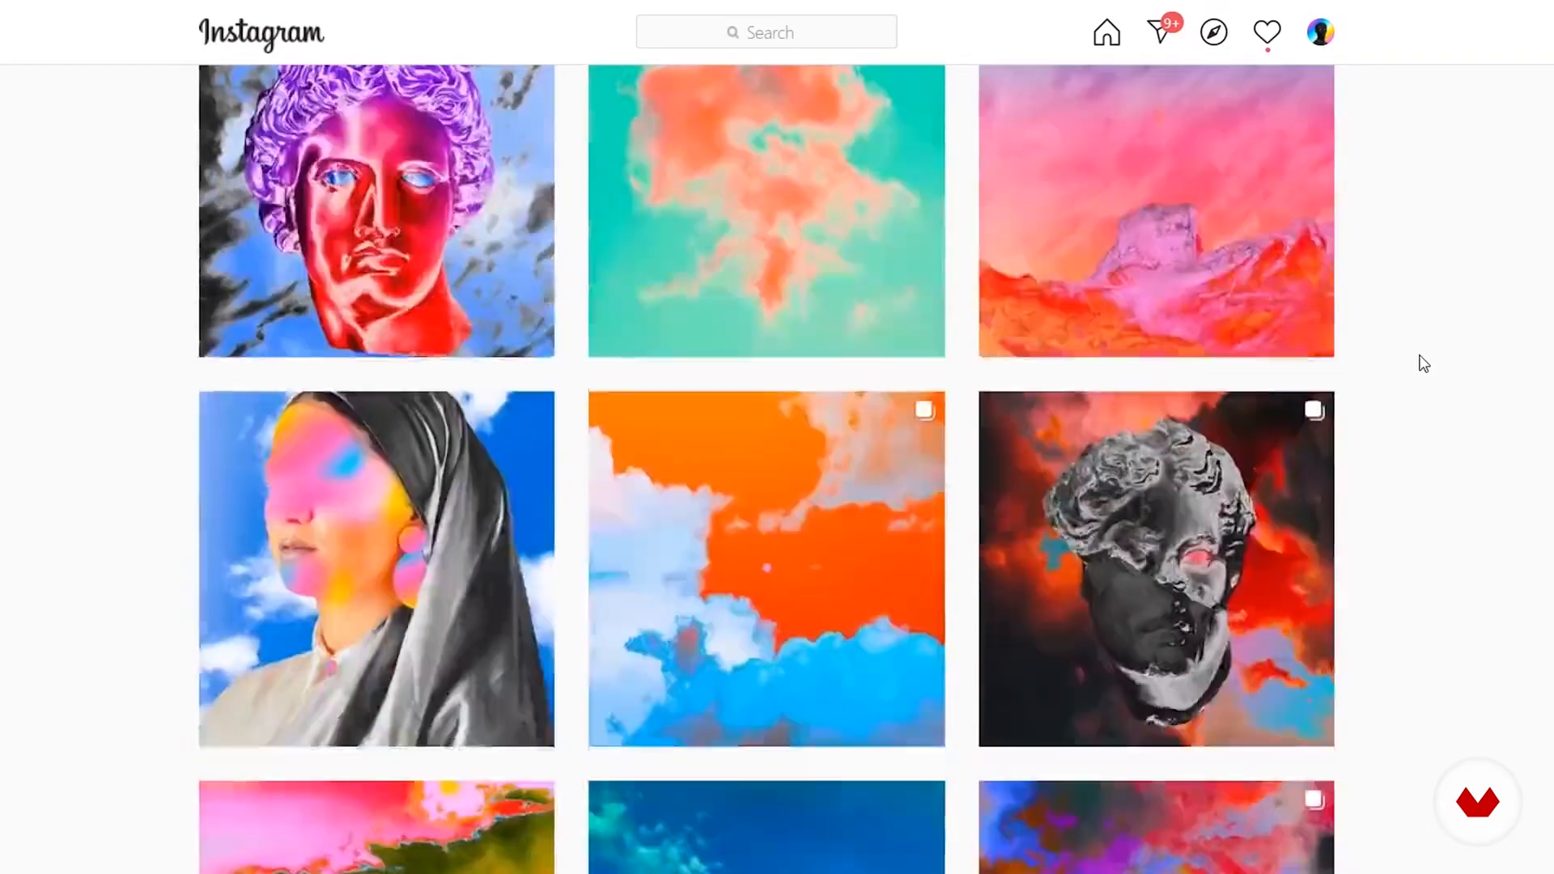
{"action": "scroll", "coordinate": [1423, 364], "scroll_direction": "down", "scroll_amount": 2}
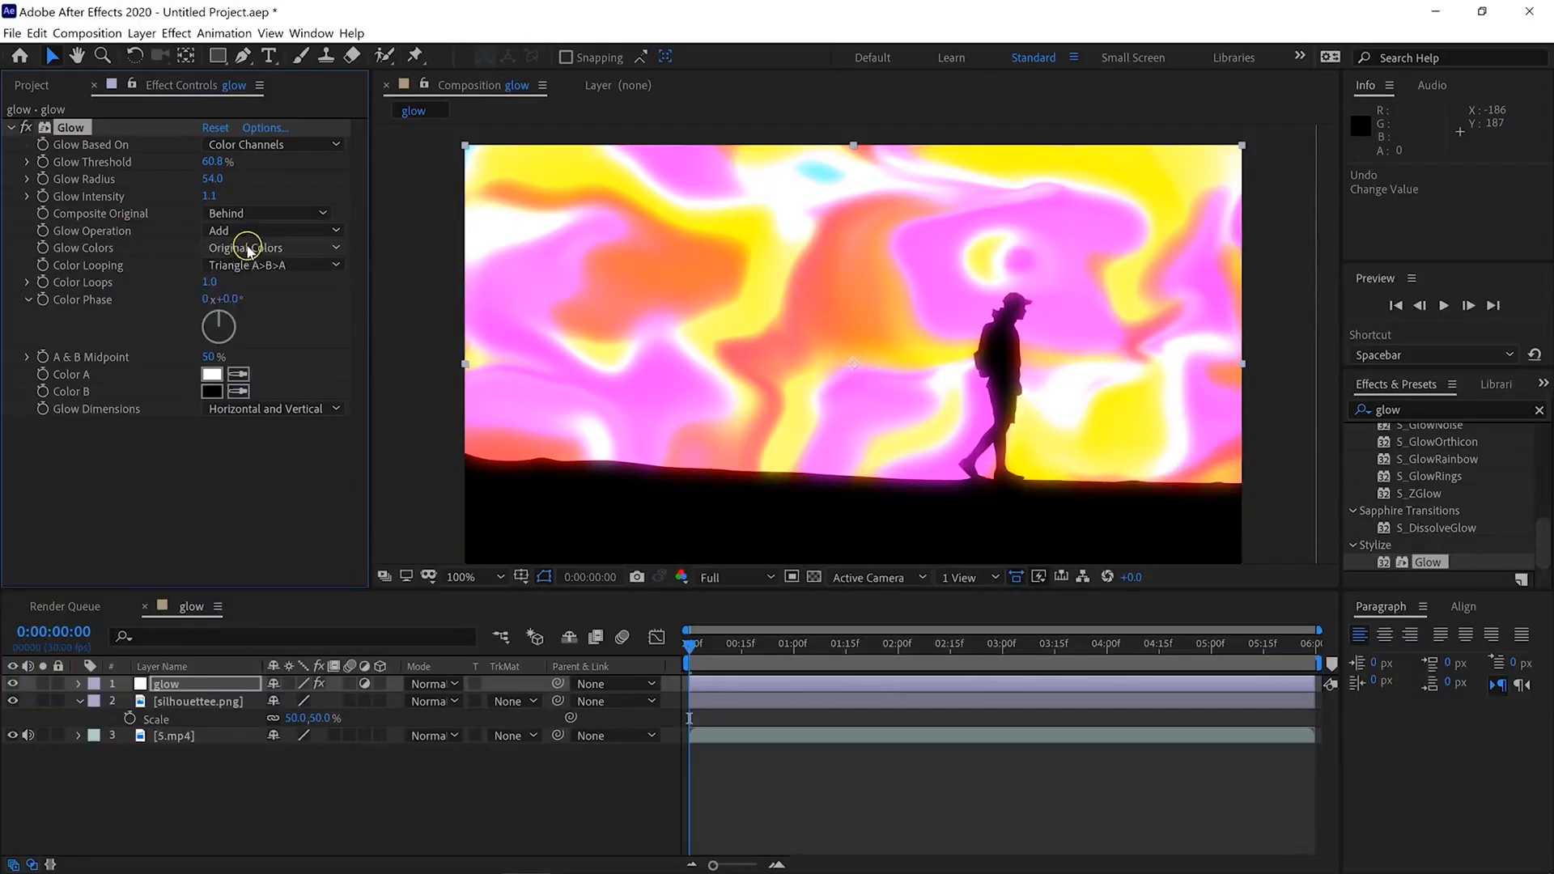
Switch to After Effects and choose a Glow Colors option for the Glow effect on the glow layer.
{"action": "left_click", "coordinate": [248, 251]}
{"action": "left_click", "coordinate": [251, 280]}
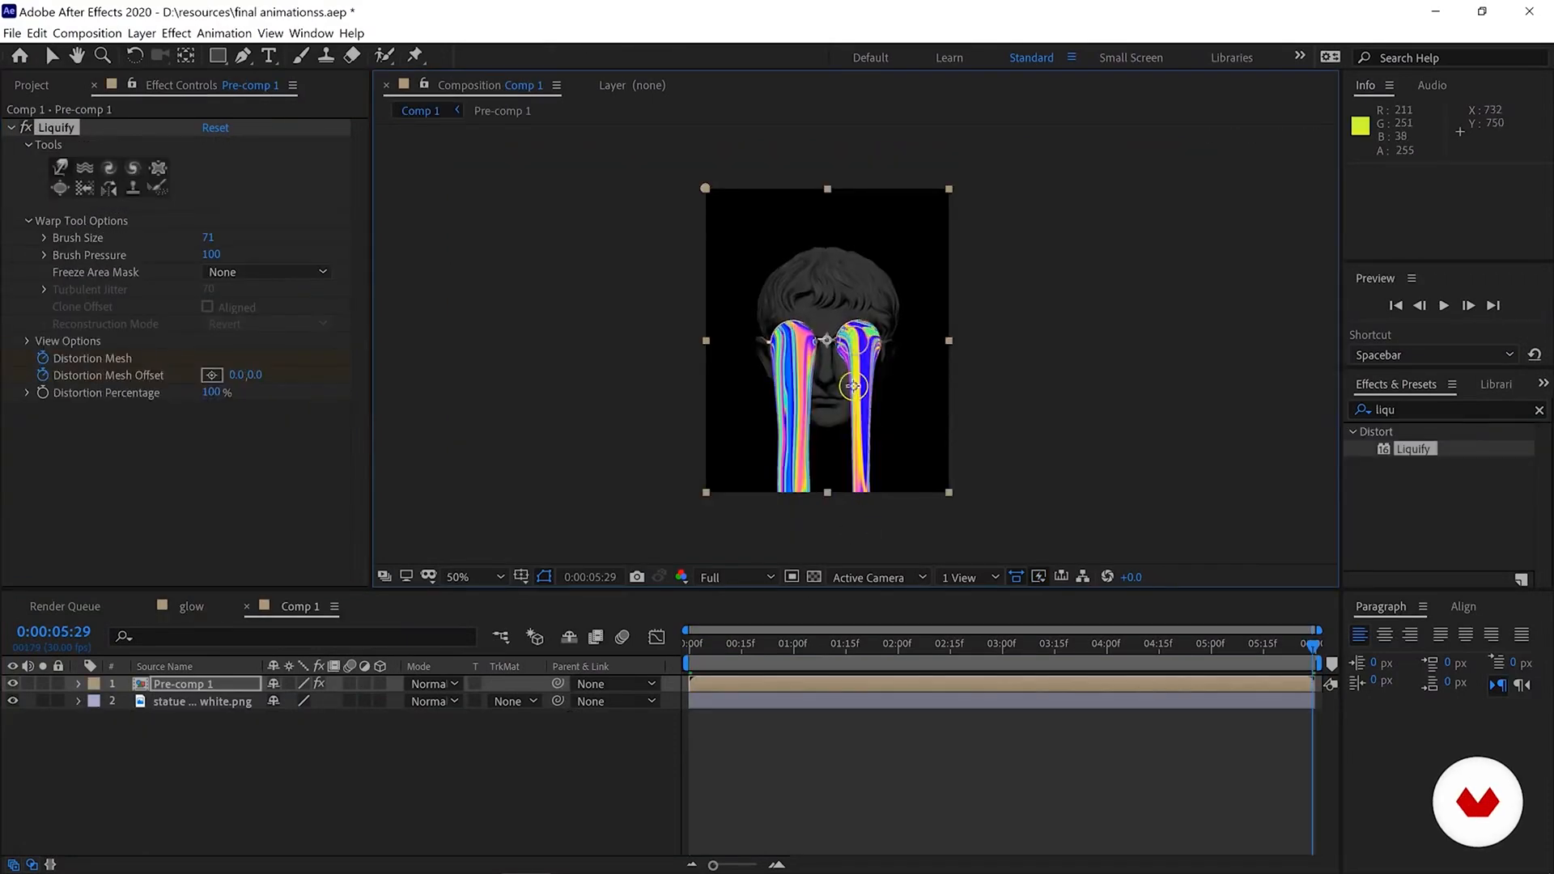
Liquify the colourful drip below one of the statue's eyes downward with a brush size of 71 and pressure of 100.
{"action": "mouse_move", "coordinate": [853, 386]}
{"action": "left_mouse_down"}
{"action": "mouse_move", "coordinate": [841, 490]}
{"action": "mouse_move", "coordinate": [859, 502]}
{"action": "left_mouse_up"}
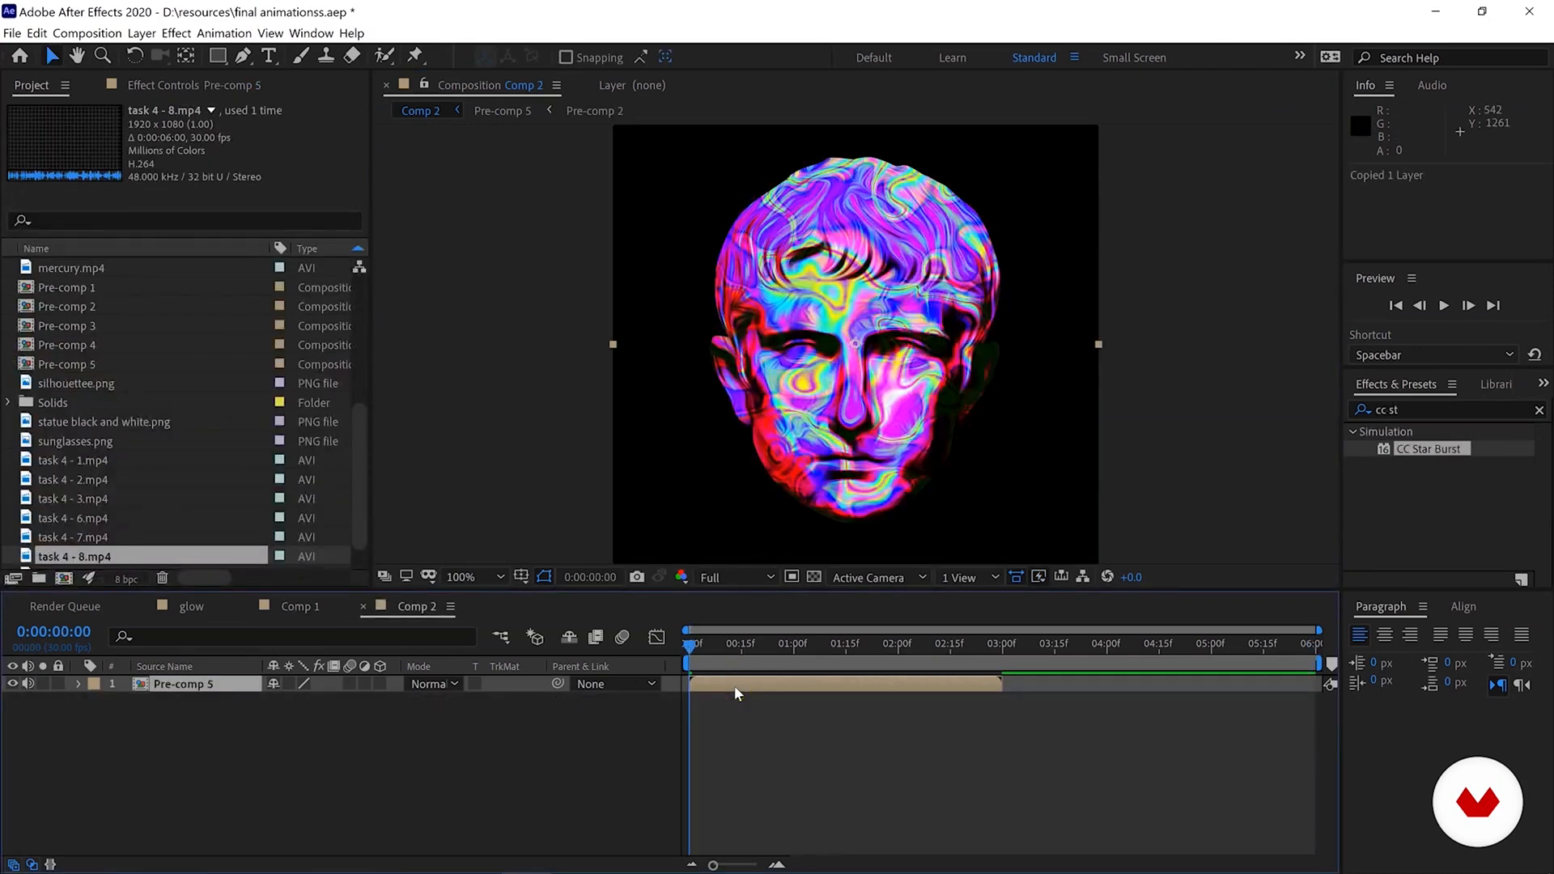
Paste a copy of the Pre-comp 5 layer into Comp 2.
{"action": "left_click", "coordinate": [707, 687]}
{"action": "key", "text": "ctrl+v"}
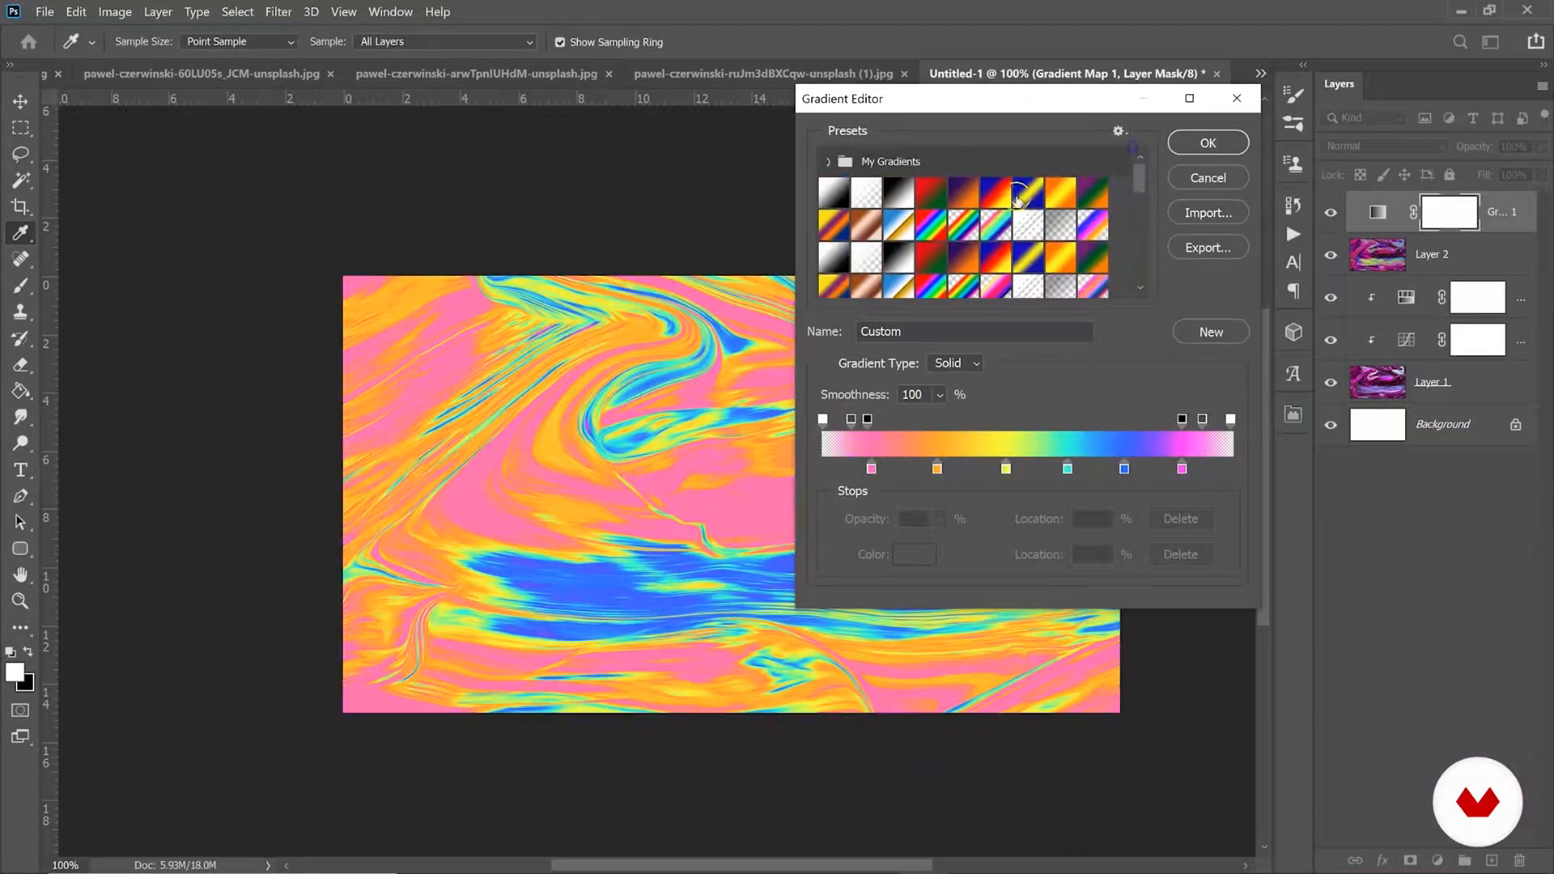
Switch to Photoshop and try different gradient presets on the gradient map, including Foreground to Background.
{"action": "left_click", "coordinate": [1001, 198]}
{"action": "left_click", "coordinate": [1026, 197]}
{"action": "left_click", "coordinate": [835, 194]}
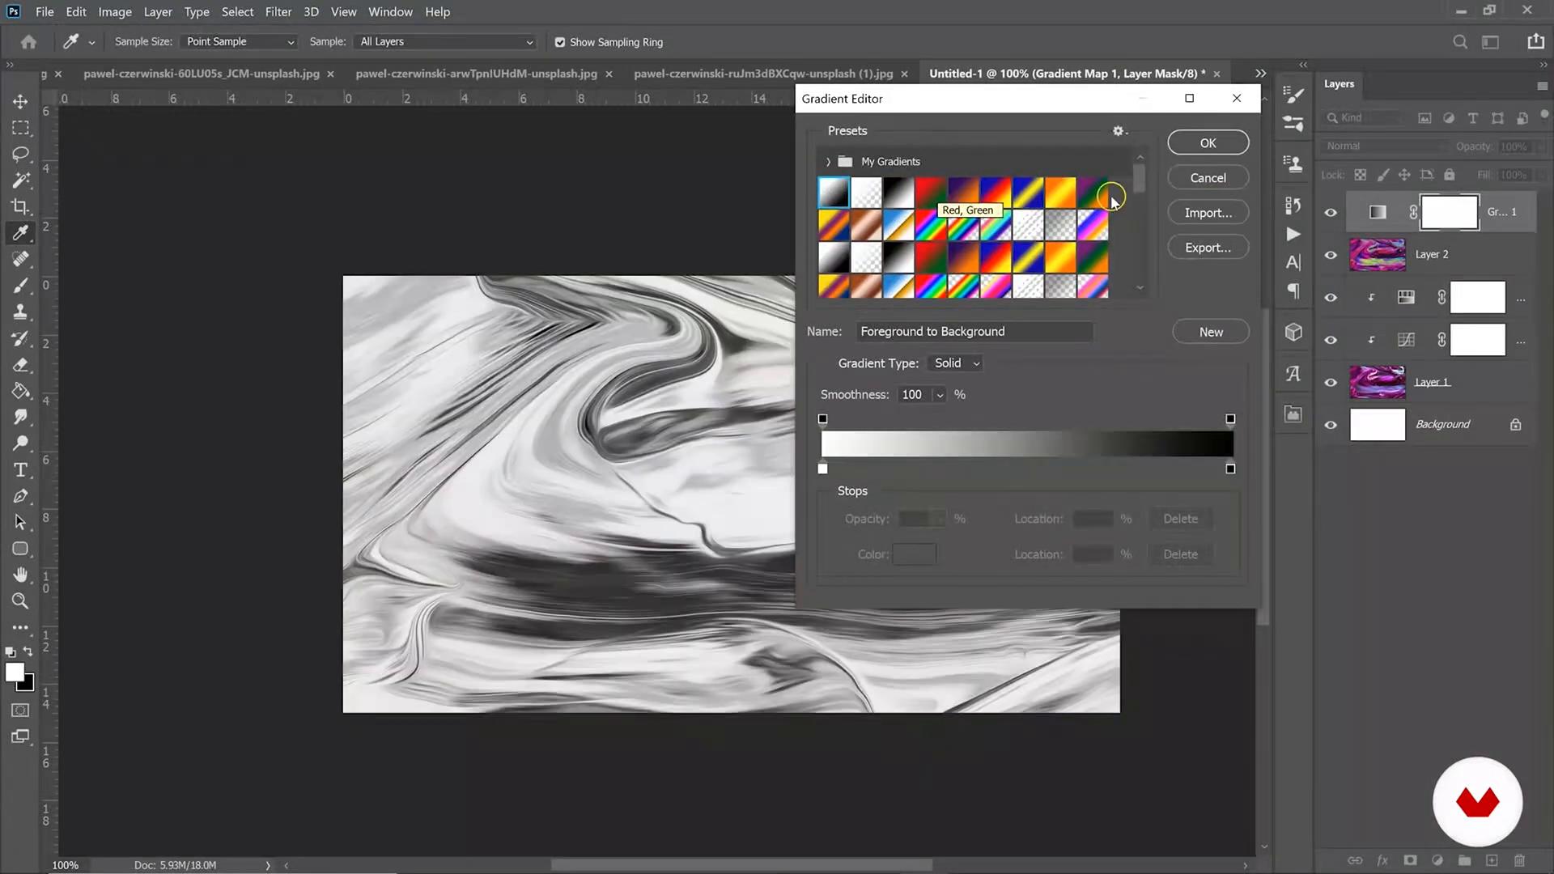
{"action": "scroll", "coordinate": [1112, 200], "scroll_direction": "down", "scroll_amount": 2}
{"action": "left_click", "coordinate": [1098, 194]}
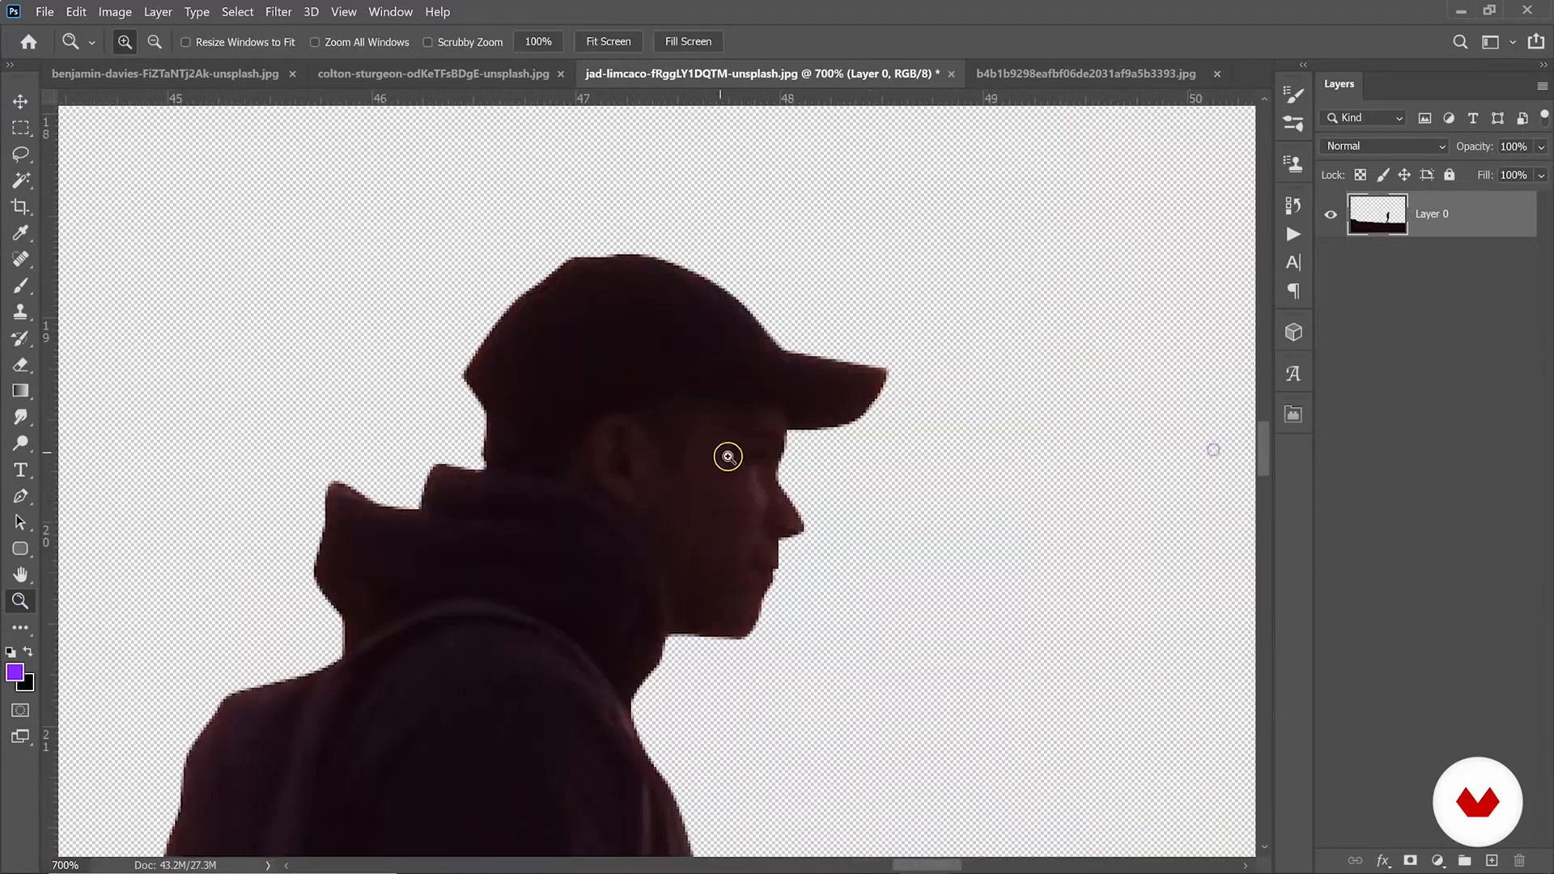
{"action": "left_click", "coordinate": [707, 449], "text": "alt"}
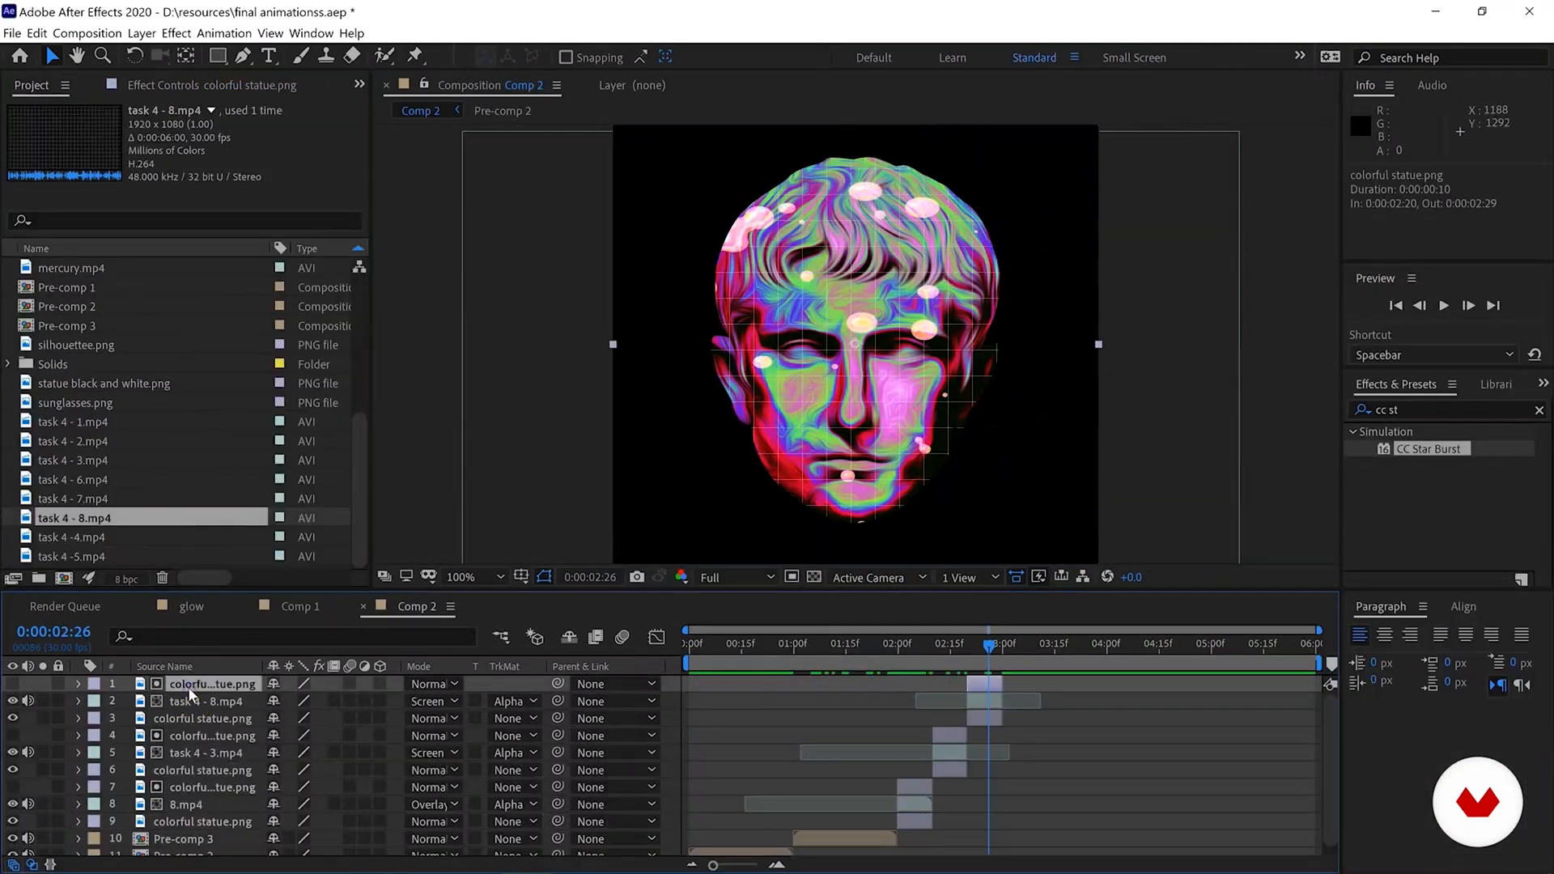
Switch to After Effects and pre-compose layers 1 to 9 of Comp 2, covering the colorful statue.png and video overlay layers.
{"action": "left_click", "coordinate": [194, 822], "text": "shift"}
{"action": "right_click", "coordinate": [197, 829]}
{"action": "left_click", "coordinate": [243, 737]}
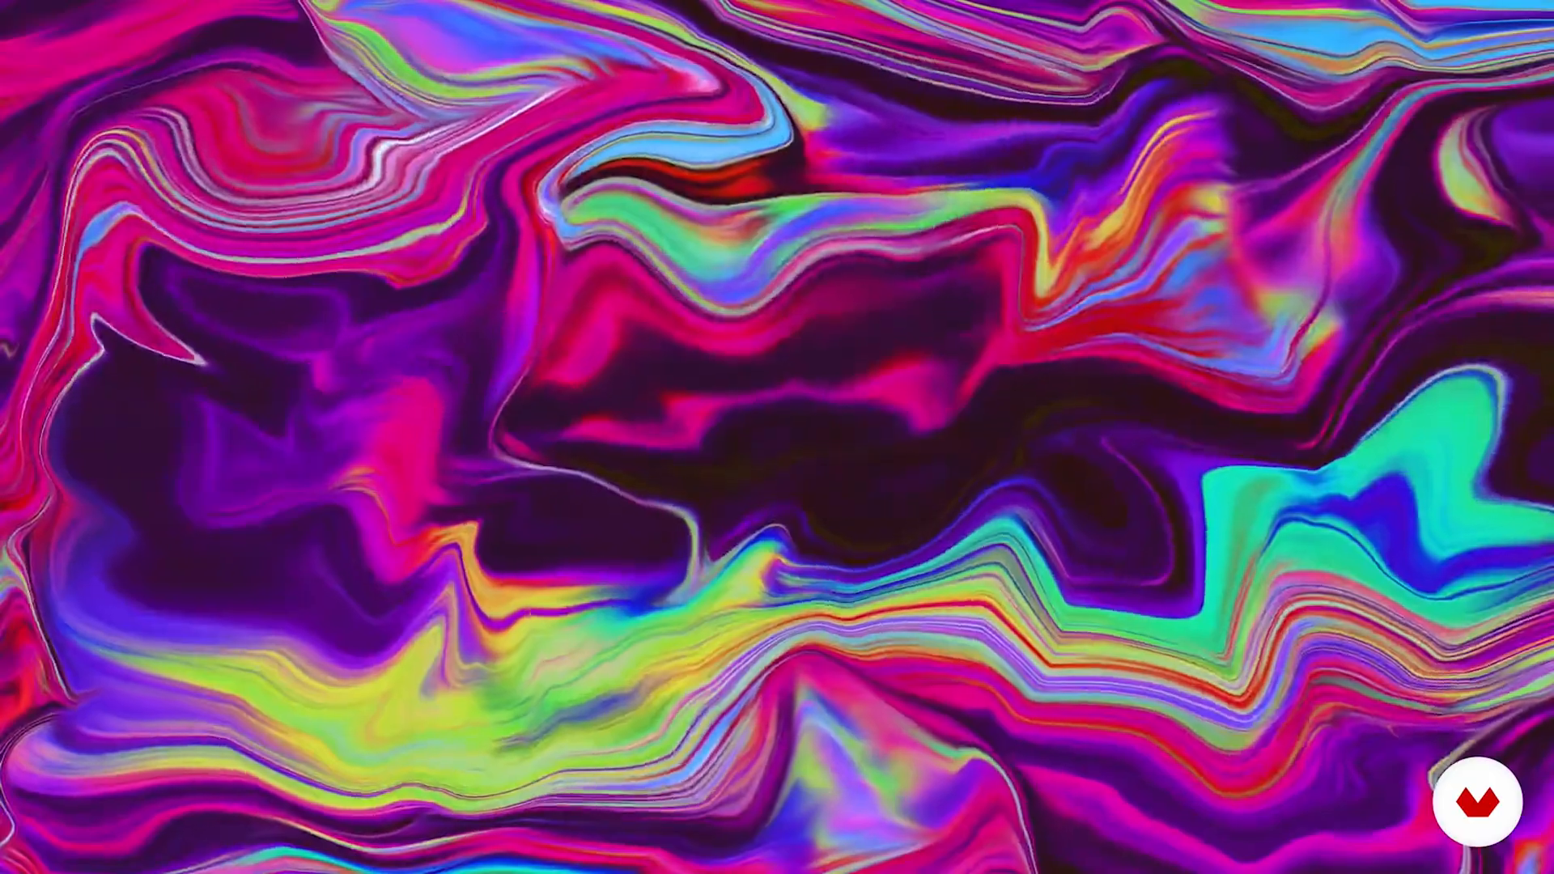
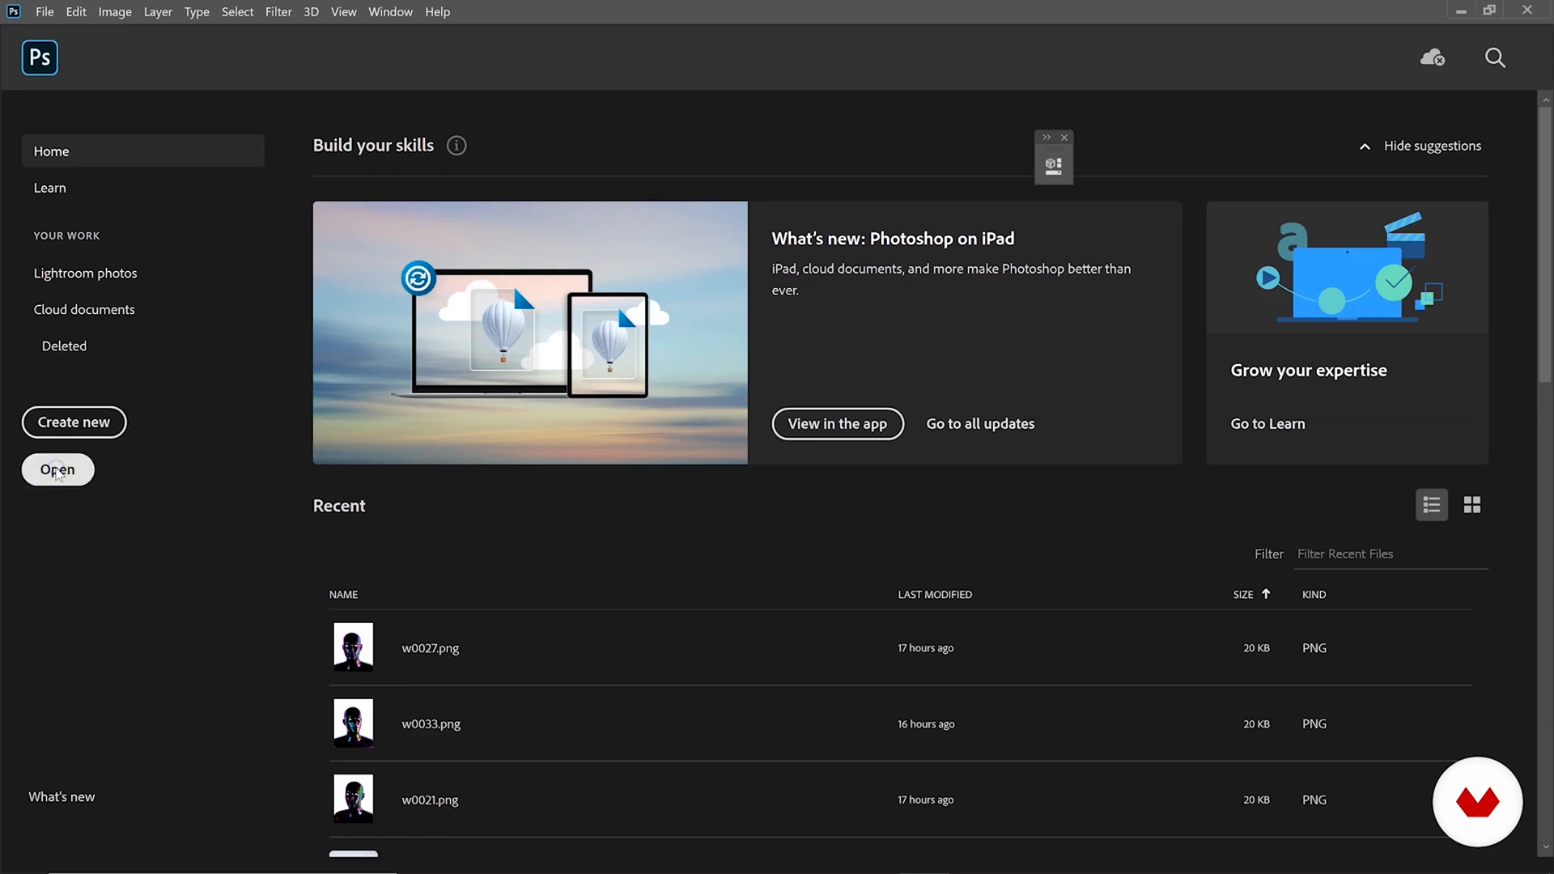
Switch to Photoshop and open all six texture images from the textures folder inside resources.
{"action": "left_click", "coordinate": [57, 470]}
{"action": "left_click", "coordinate": [303, 48]}
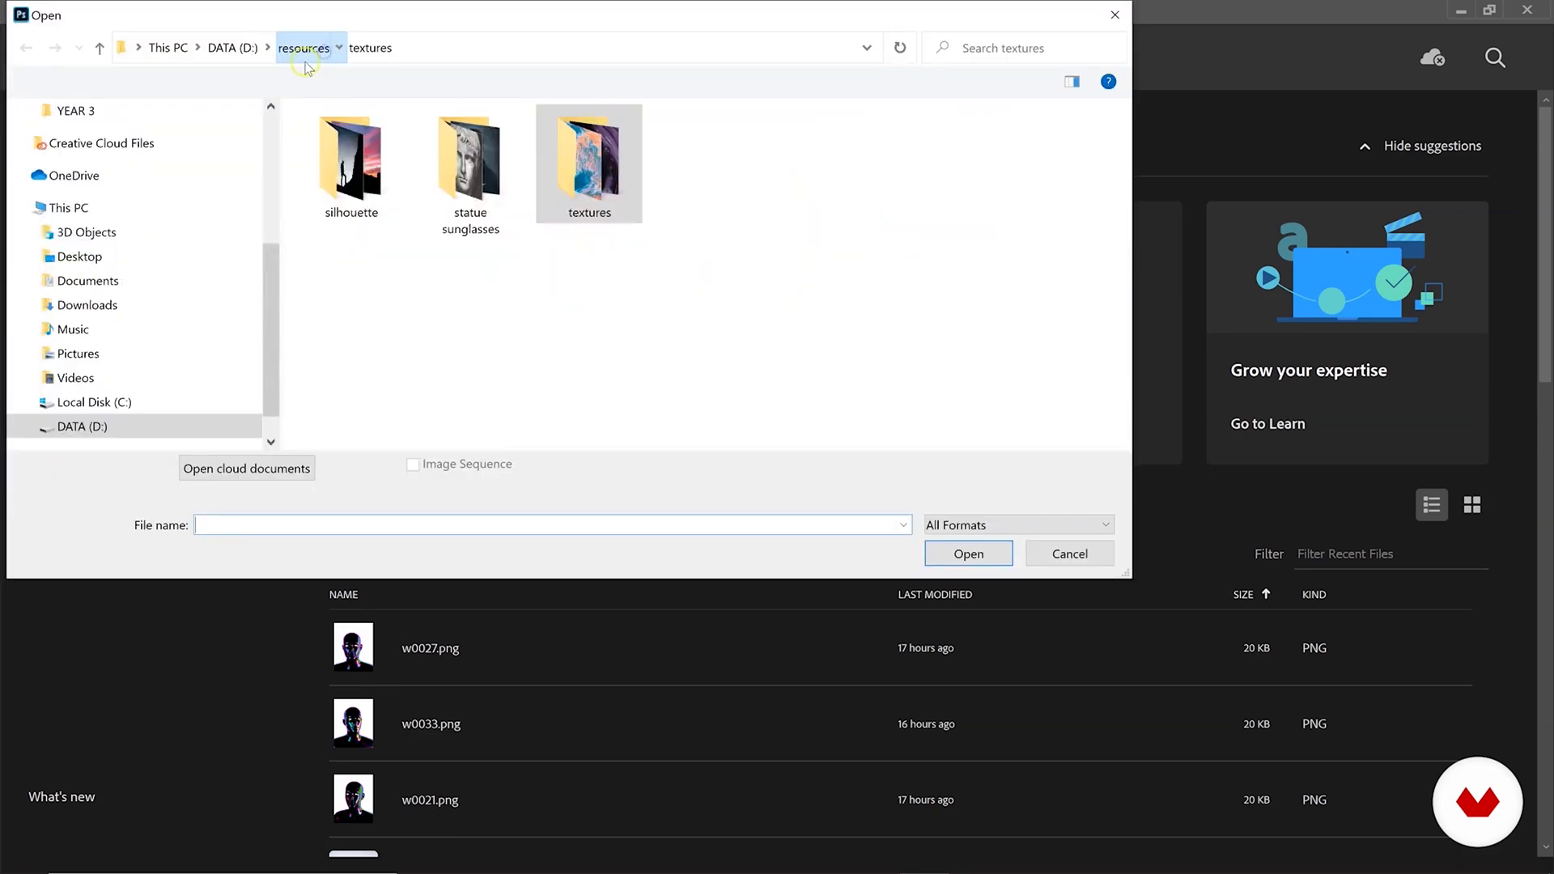
{"action": "double_click", "coordinate": [571, 166]}
{"action": "left_click_drag", "start_coordinate": [336, 293], "coordinate": [1045, 153]}
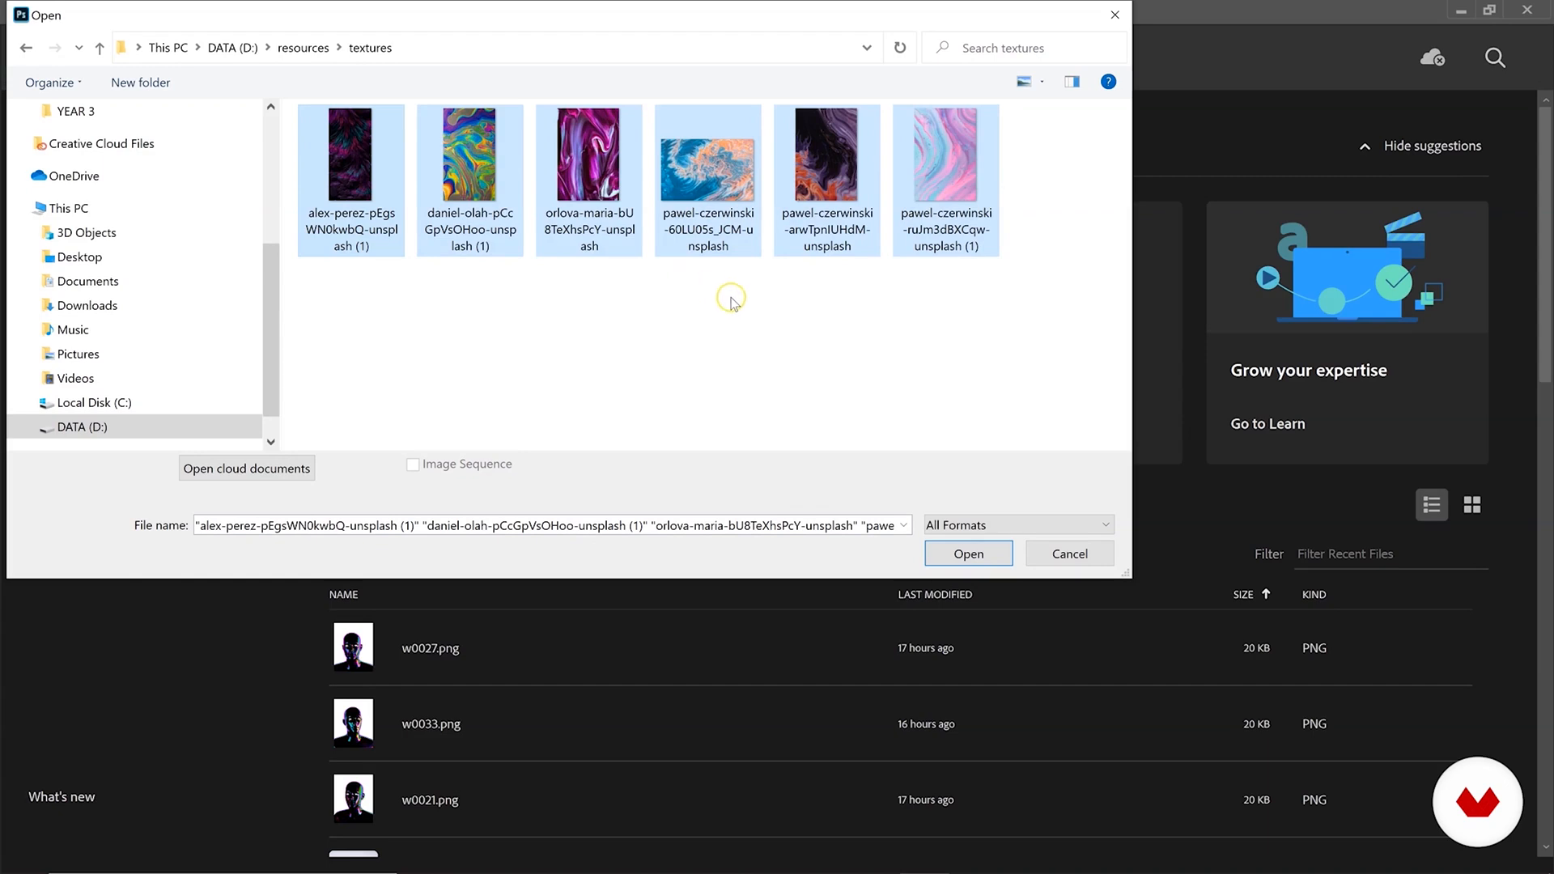
{"action": "left_click", "coordinate": [955, 555]}
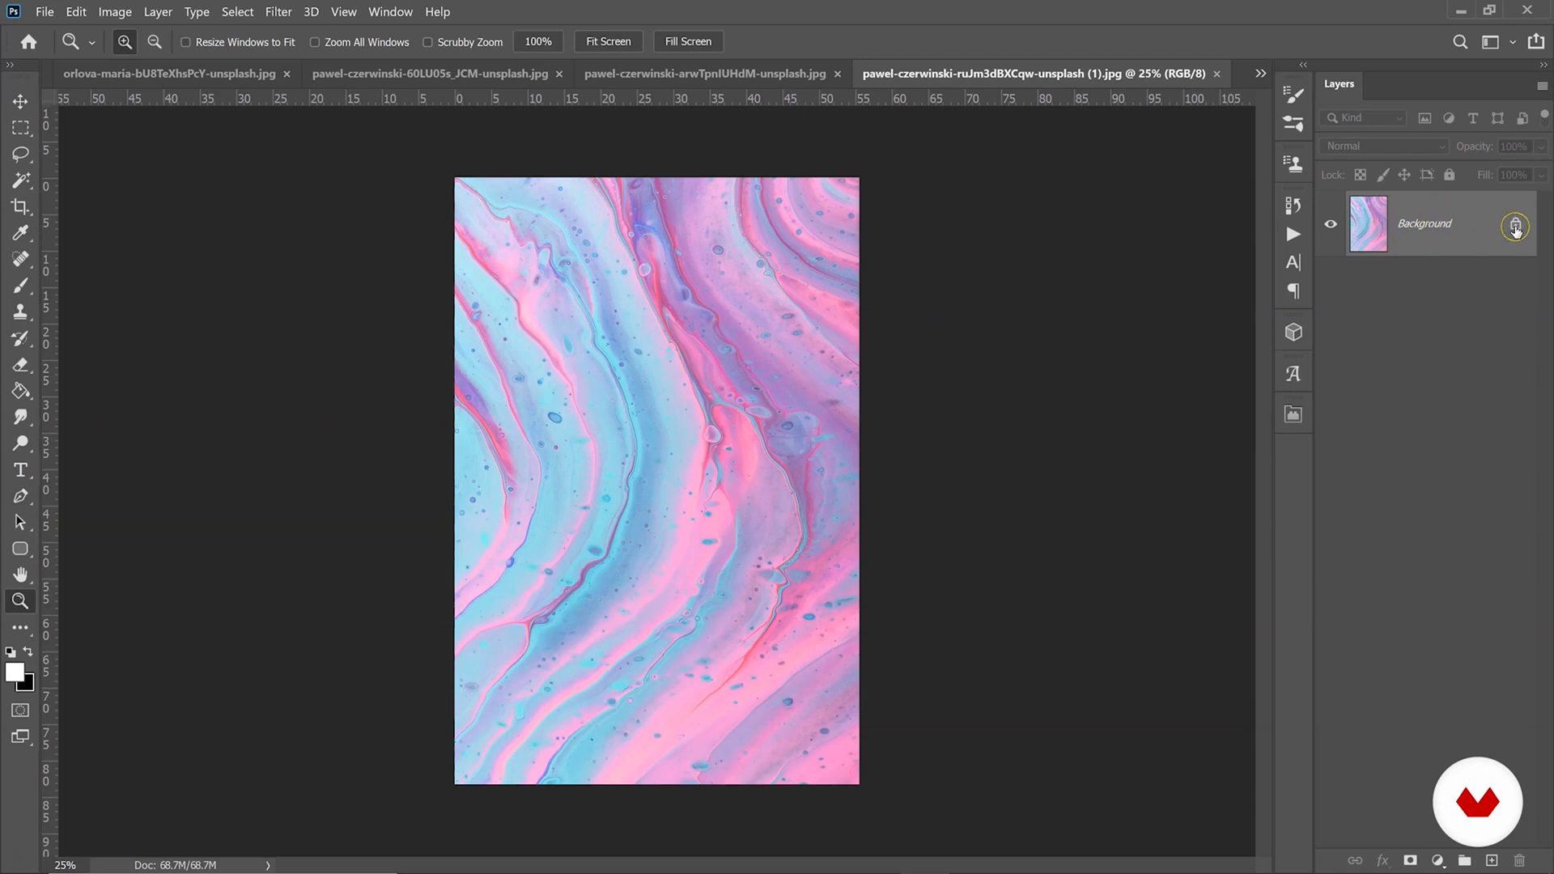
Unlock the Background layer of the pink and blue marbled texture image.
{"action": "mouse_move", "coordinate": [1515, 231]}
{"action": "left_click", "coordinate": [1516, 225]}
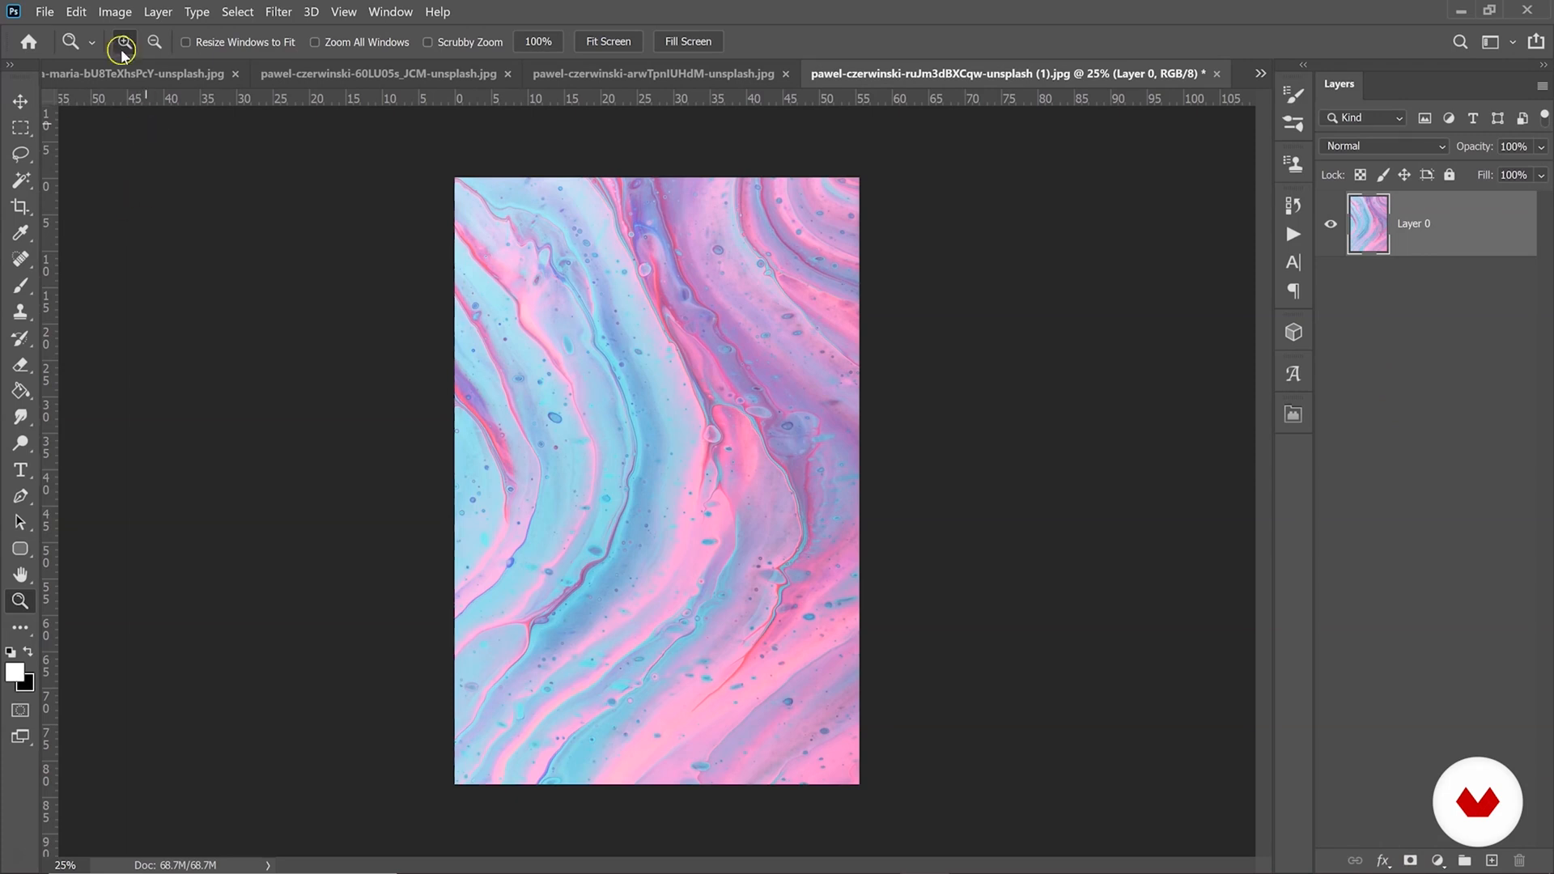
Check the marbled texture's pixel dimensions and resolution without resizing the image.
{"action": "left_click", "coordinate": [115, 11]}
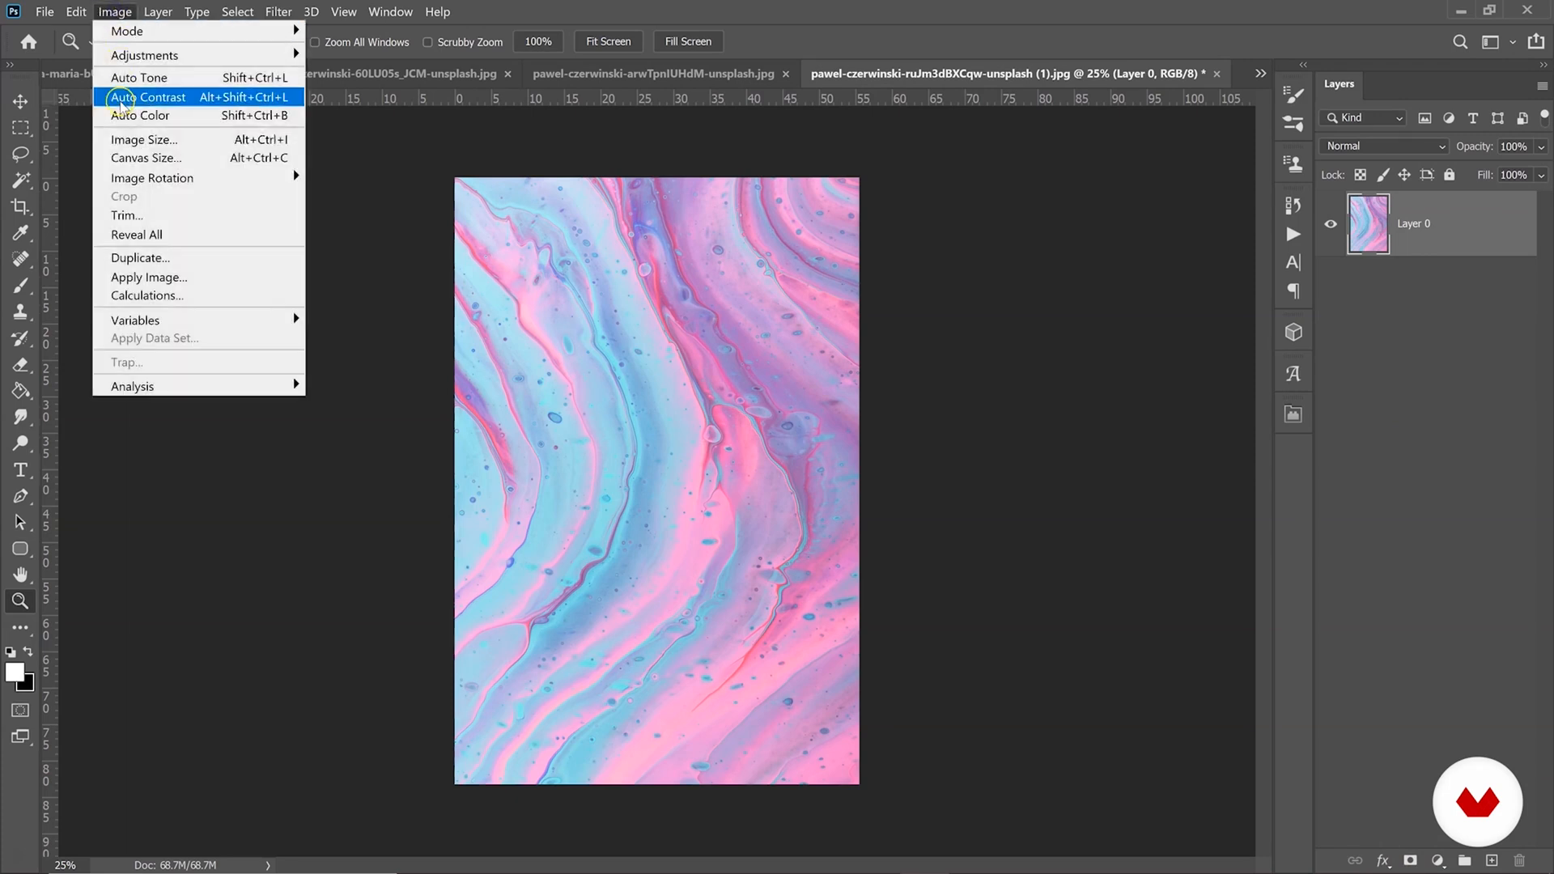
{"action": "left_click", "coordinate": [124, 134]}
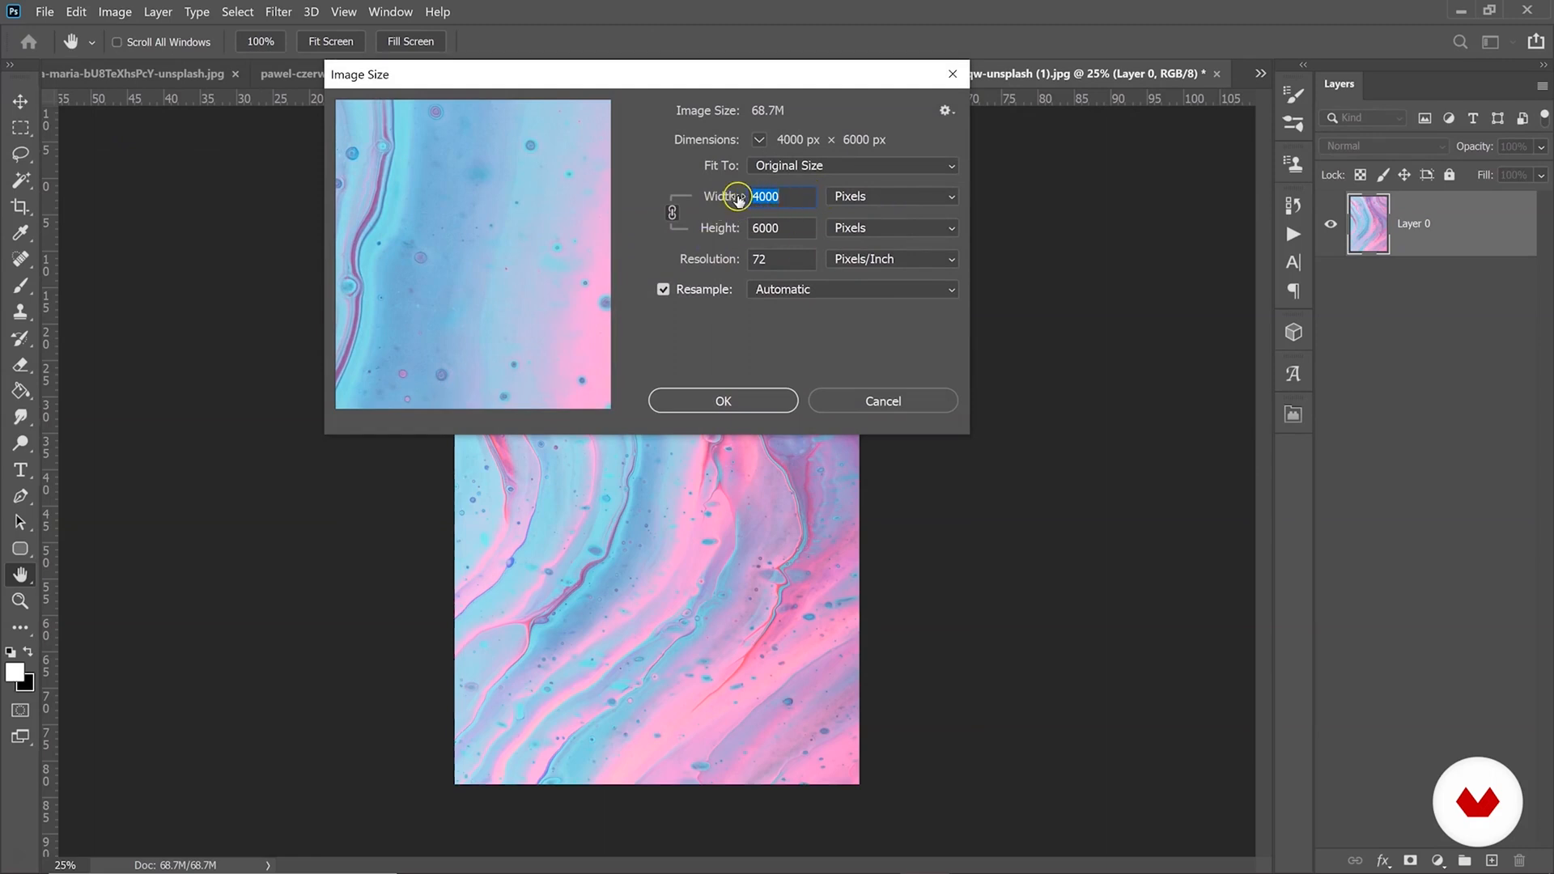
{"action": "left_click", "coordinate": [769, 259]}
{"action": "key", "text": "z"}
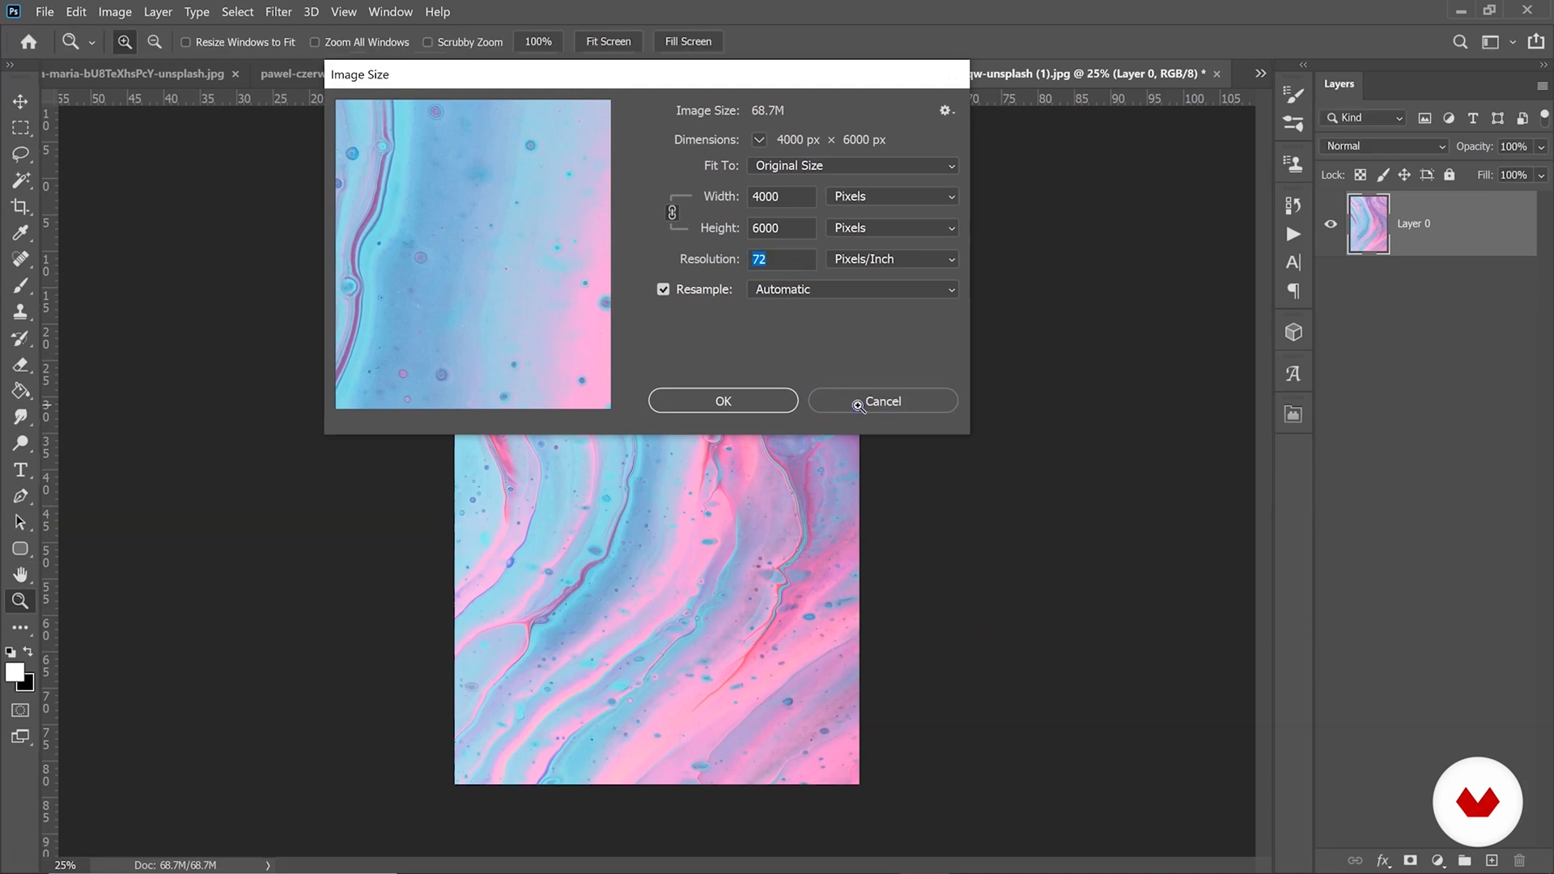
{"action": "left_click", "coordinate": [856, 402]}
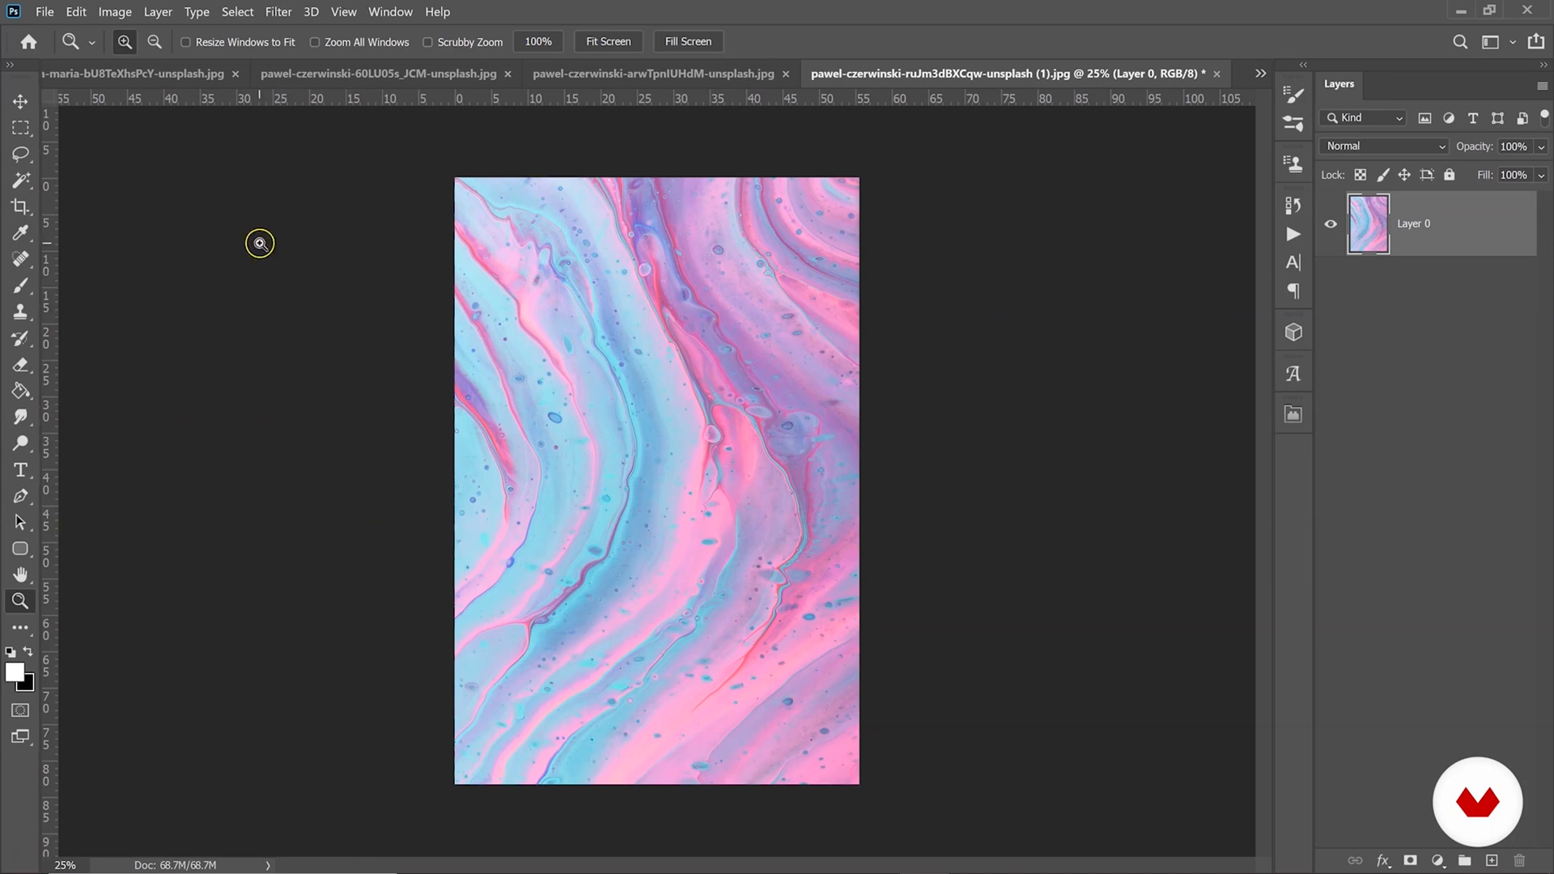
Start a new document and compare the size and resolution presets for photo, print, art, web and mobile work.
{"action": "left_click", "coordinate": [44, 13]}
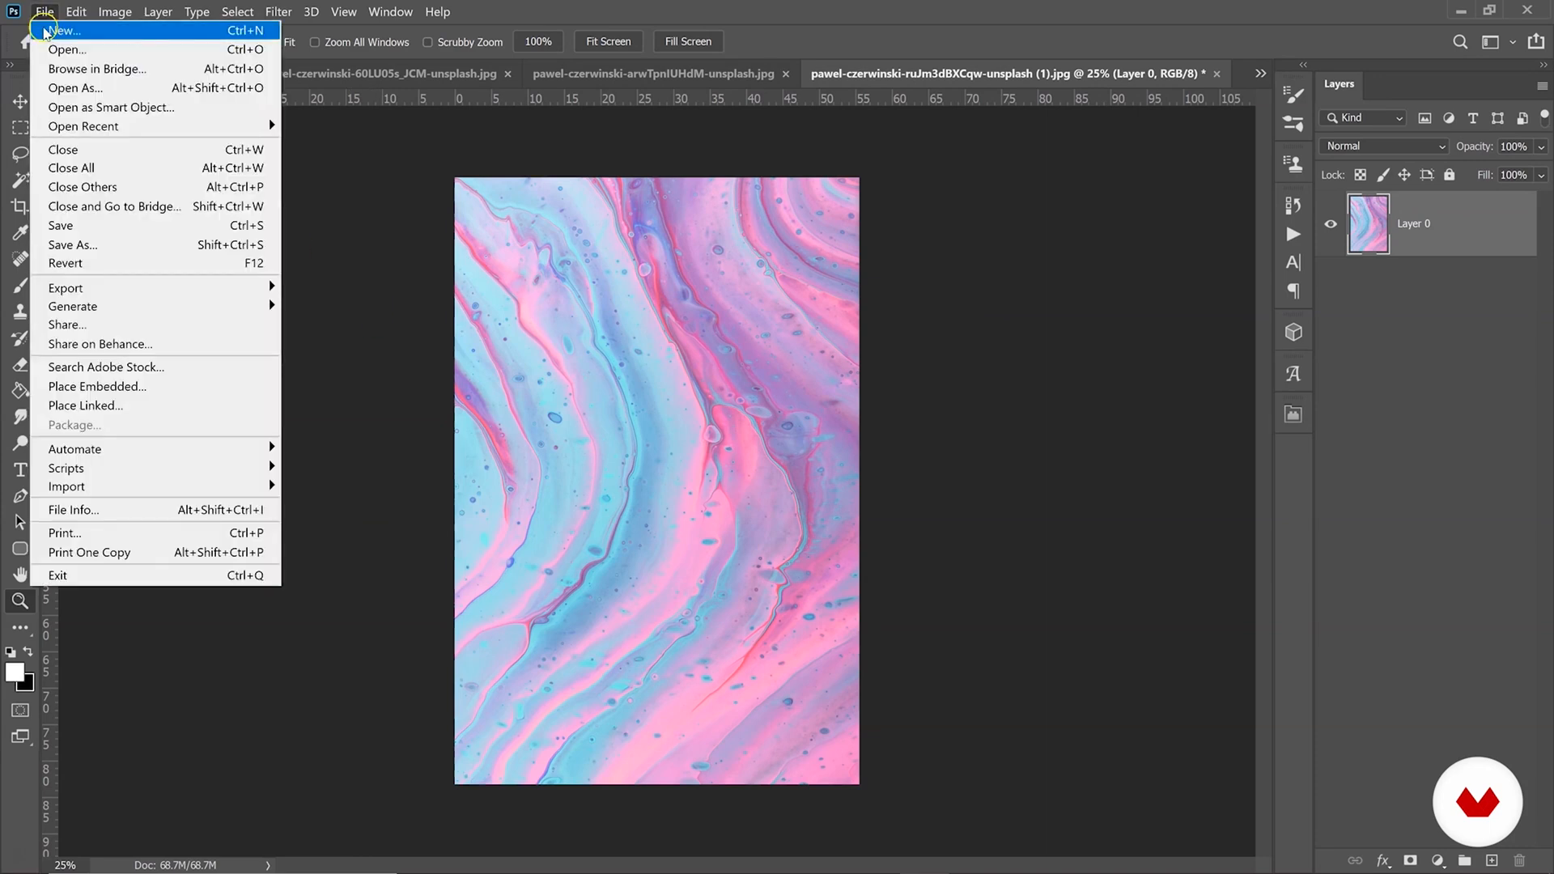
{"action": "left_click", "coordinate": [57, 30]}
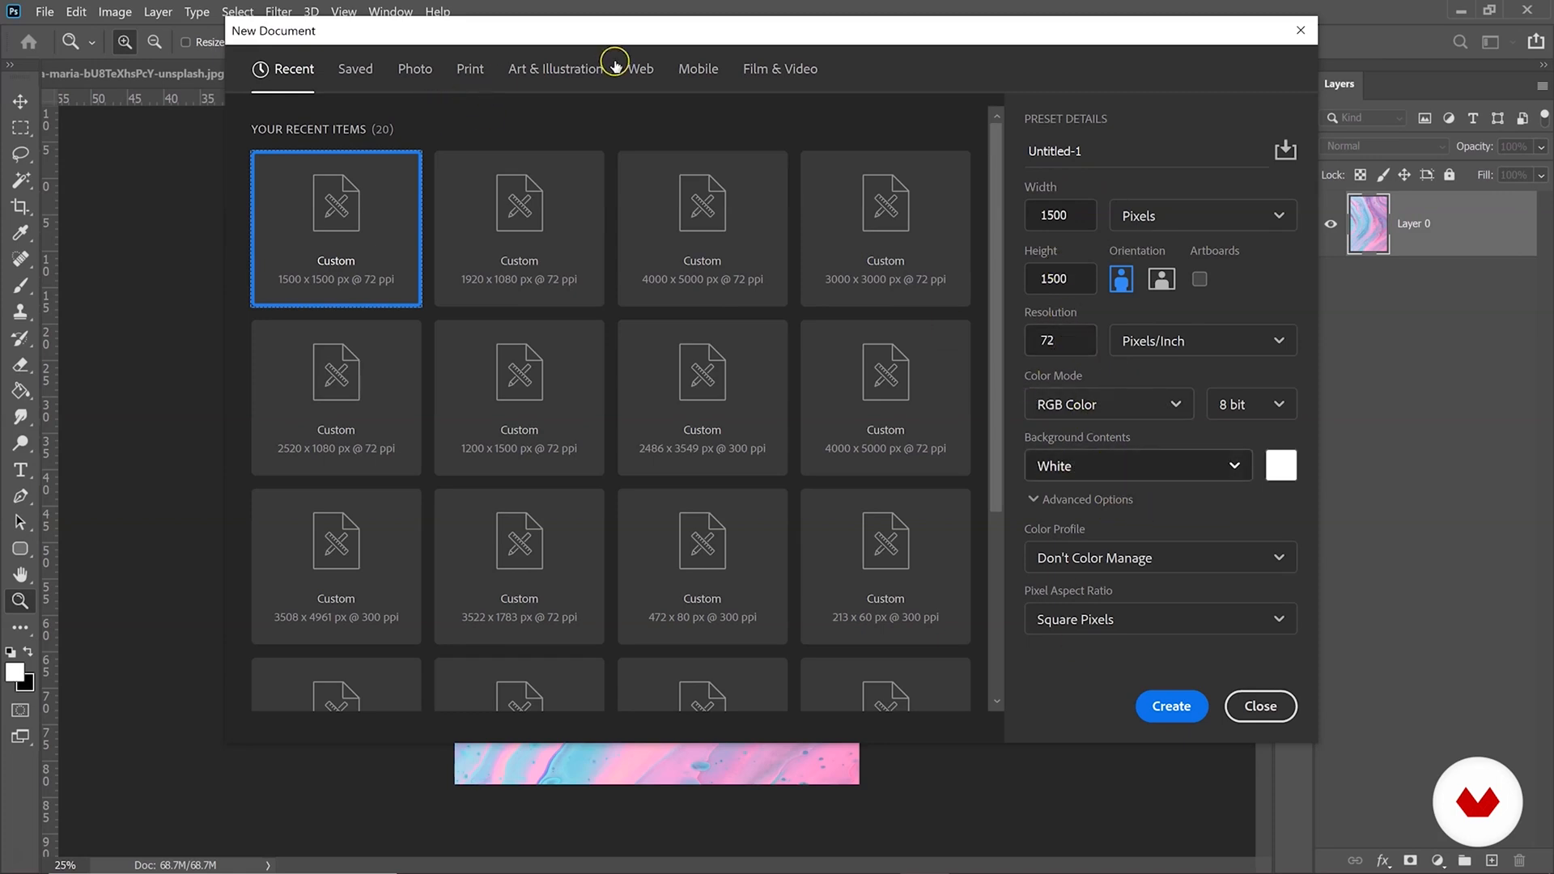
{"action": "left_click", "coordinate": [354, 72]}
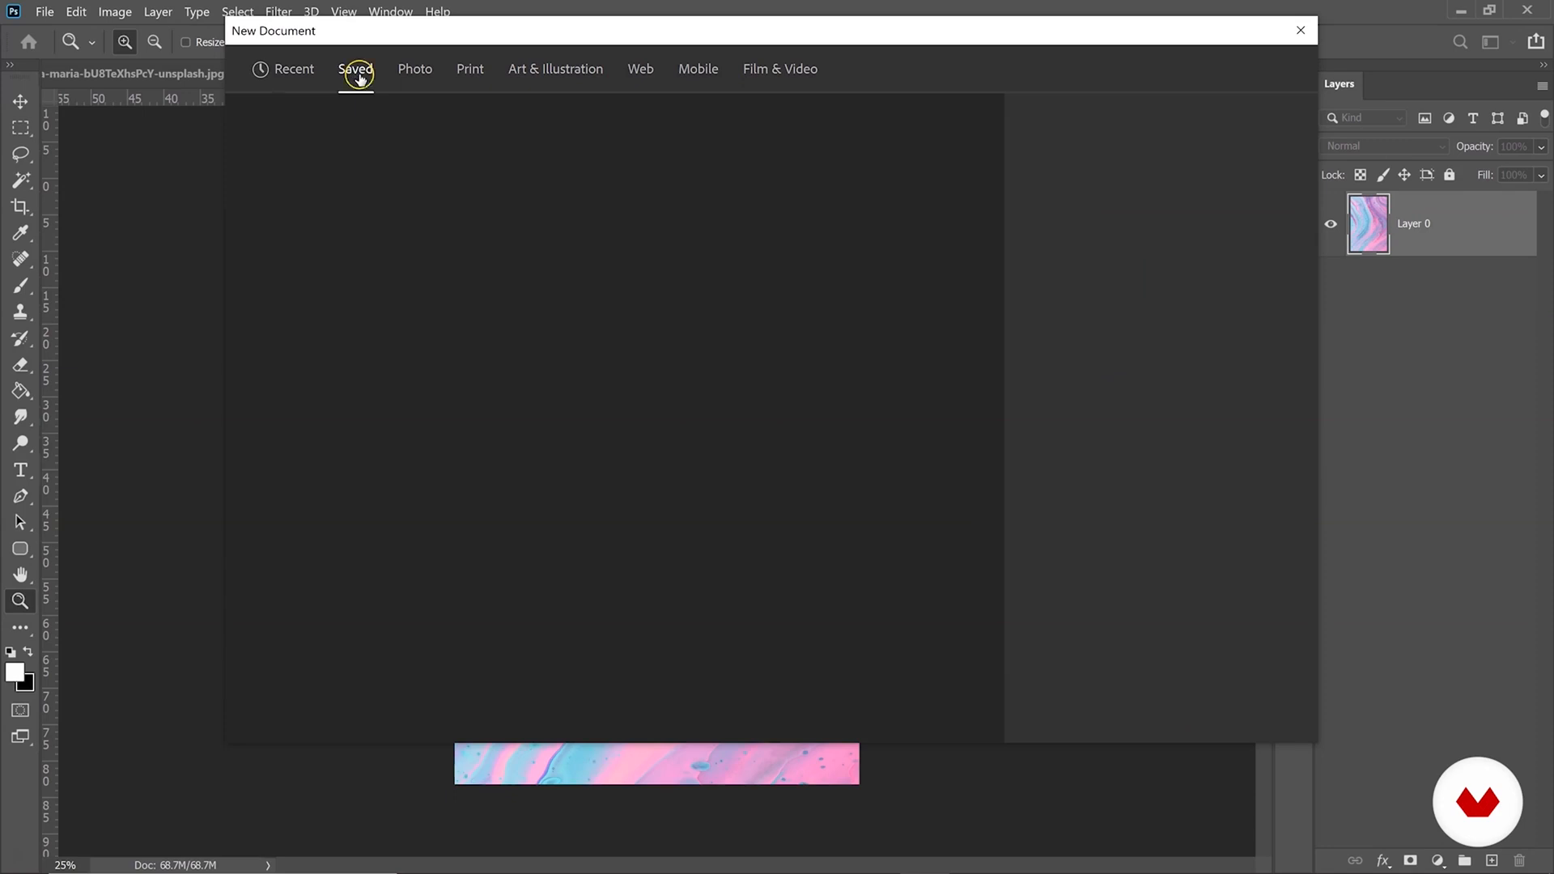
{"action": "left_click", "coordinate": [433, 84]}
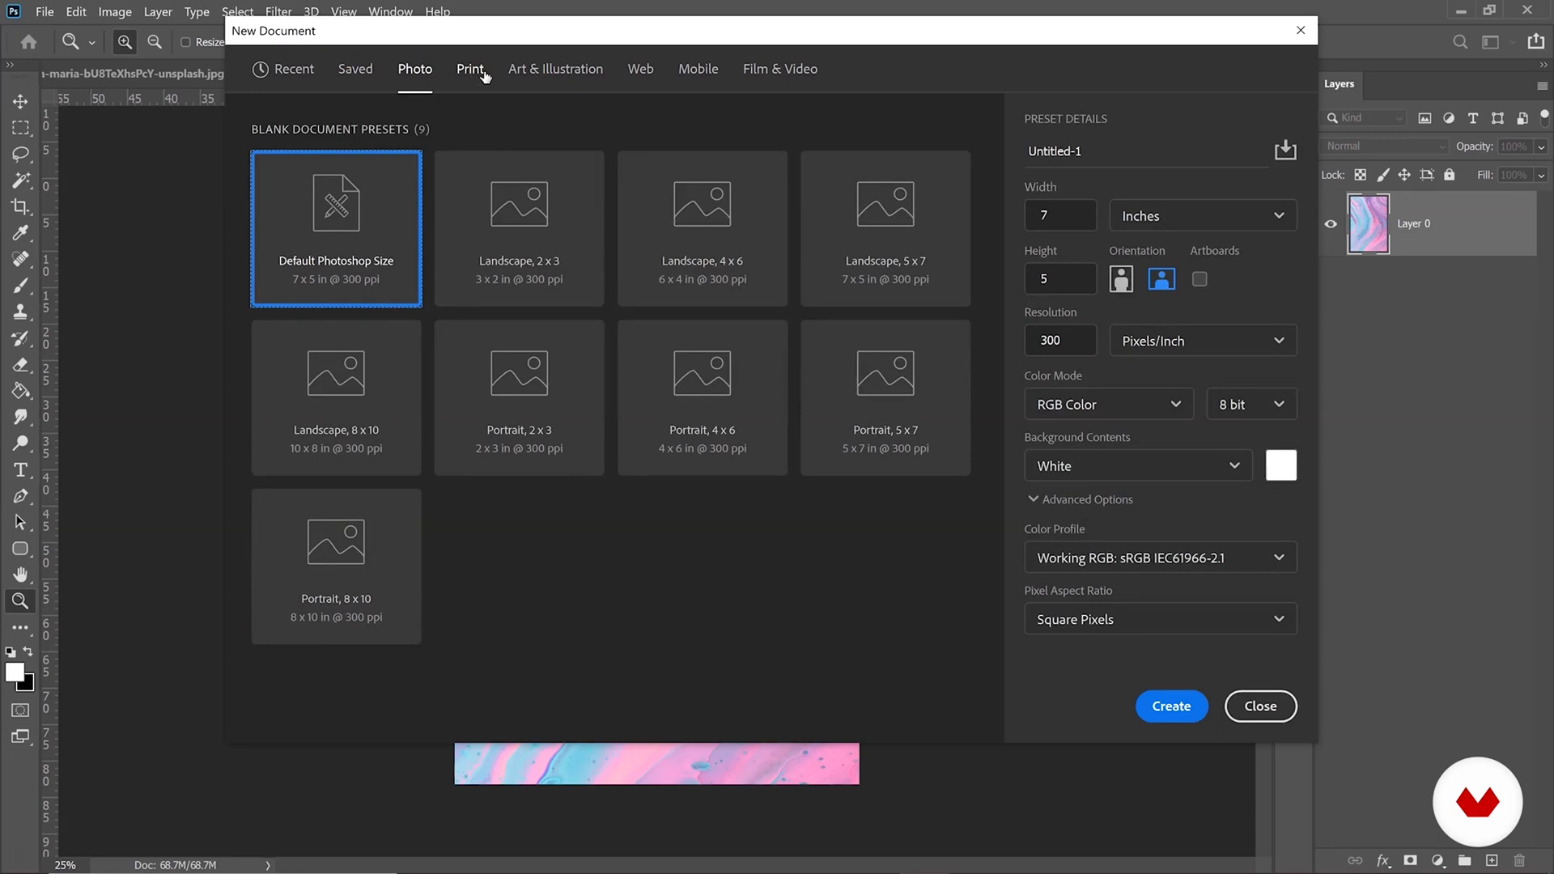
{"action": "left_click", "coordinate": [484, 71]}
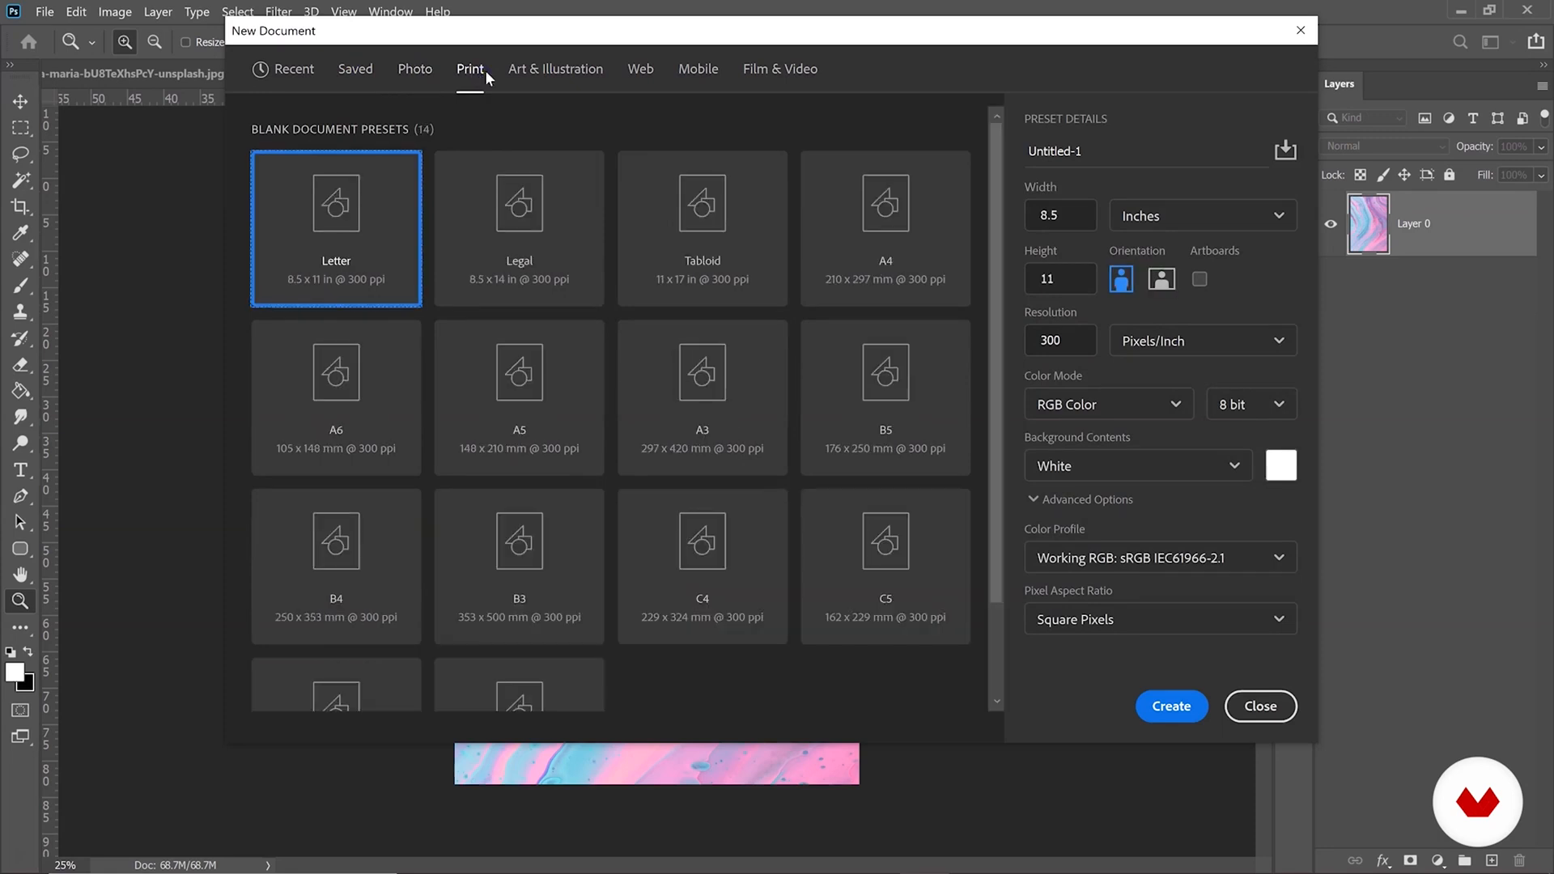
{"action": "left_click", "coordinate": [557, 70]}
{"action": "left_click", "coordinate": [641, 69]}
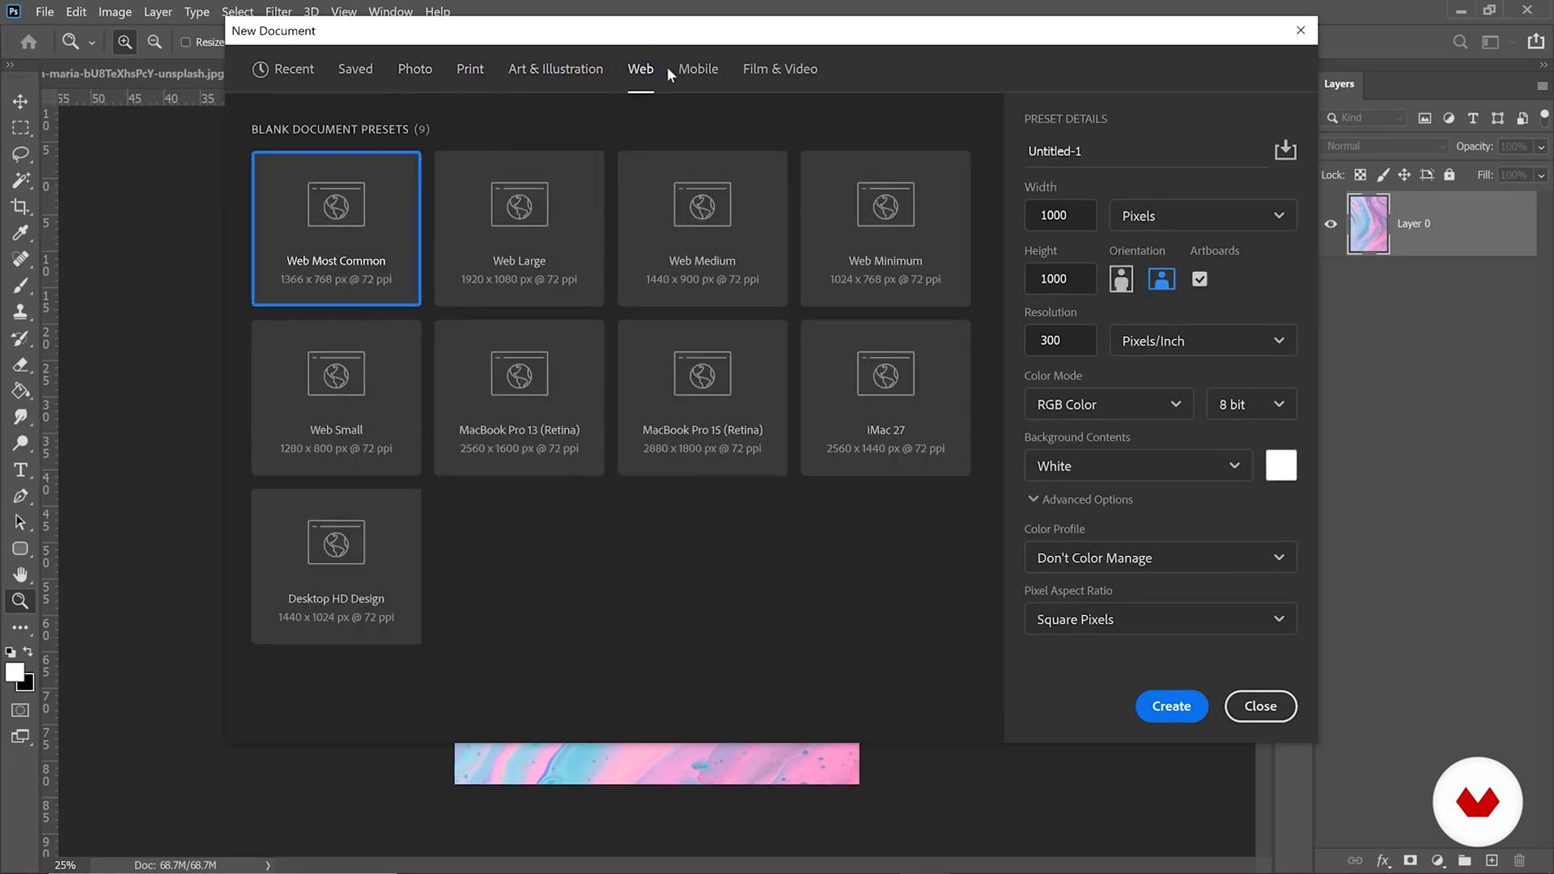
{"action": "left_click", "coordinate": [692, 70]}
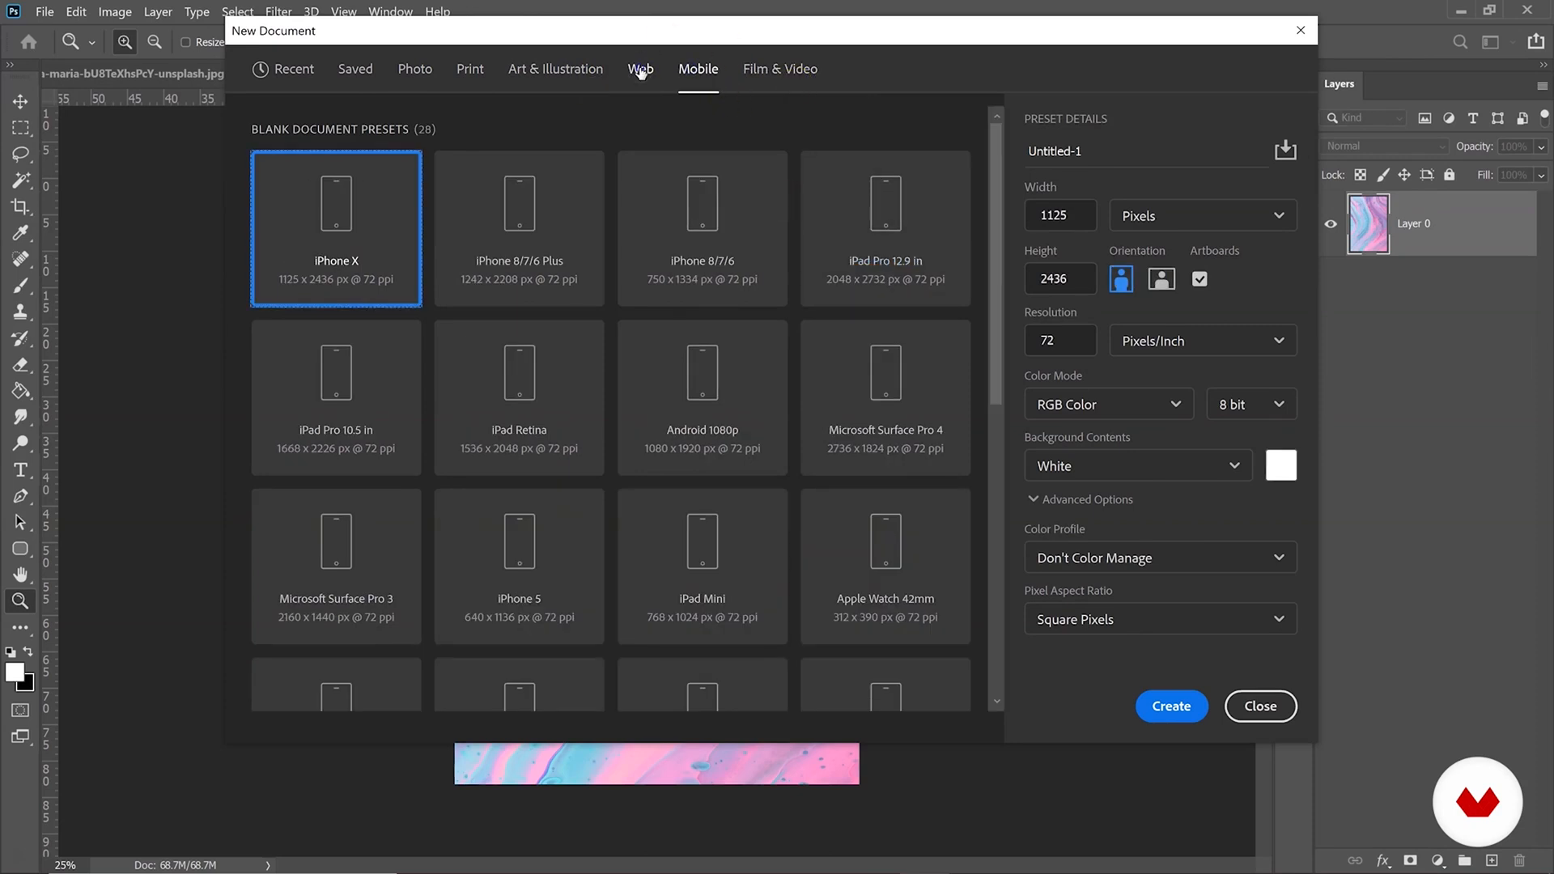
{"action": "left_click", "coordinate": [641, 71]}
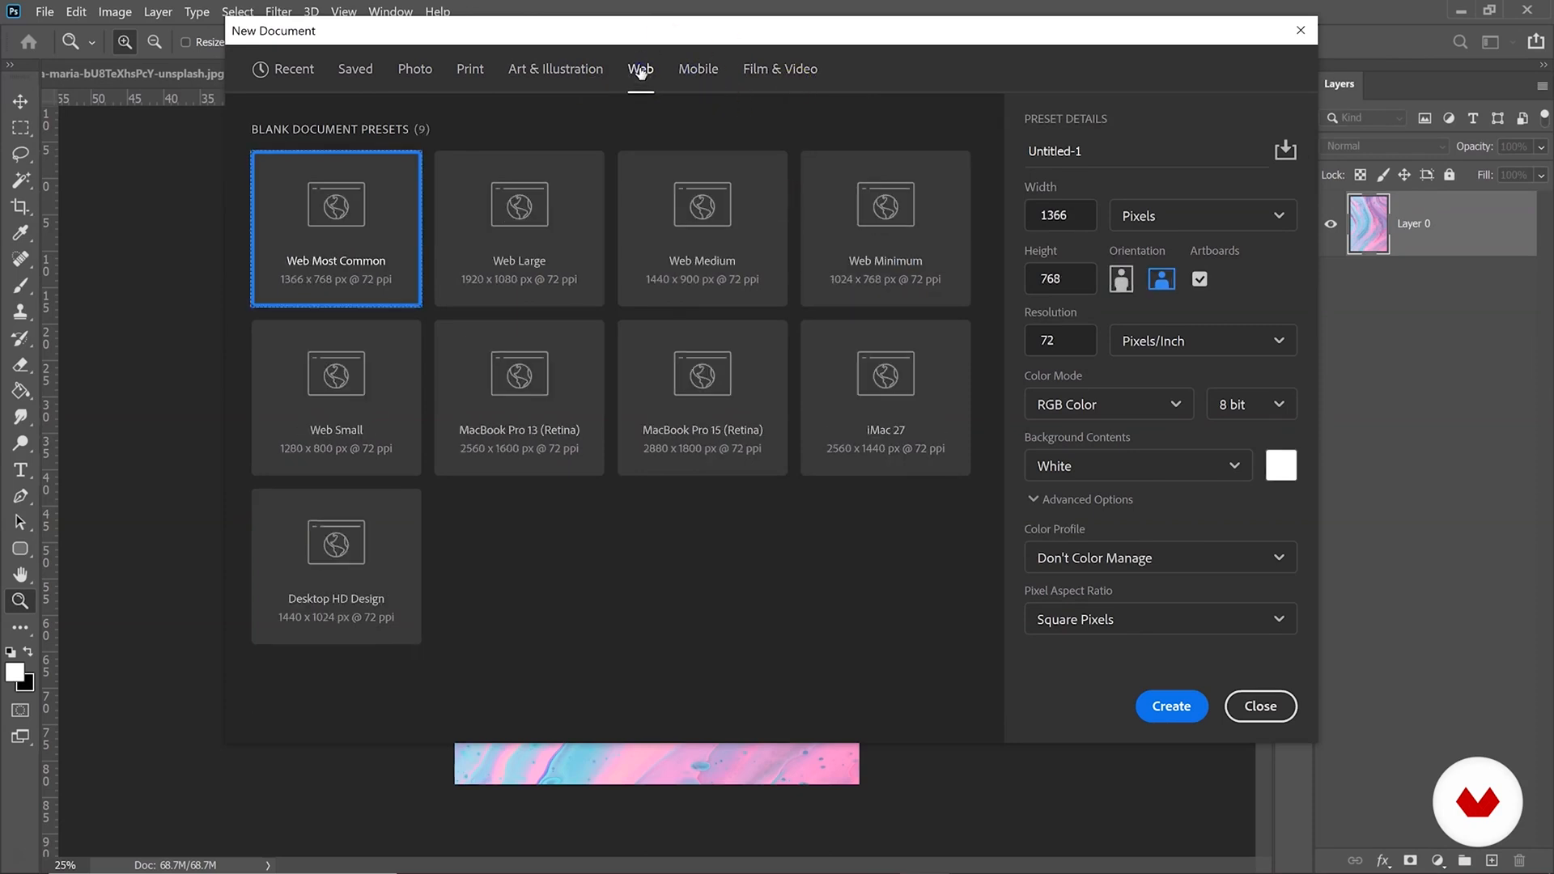
{"action": "left_click", "coordinate": [1044, 333]}
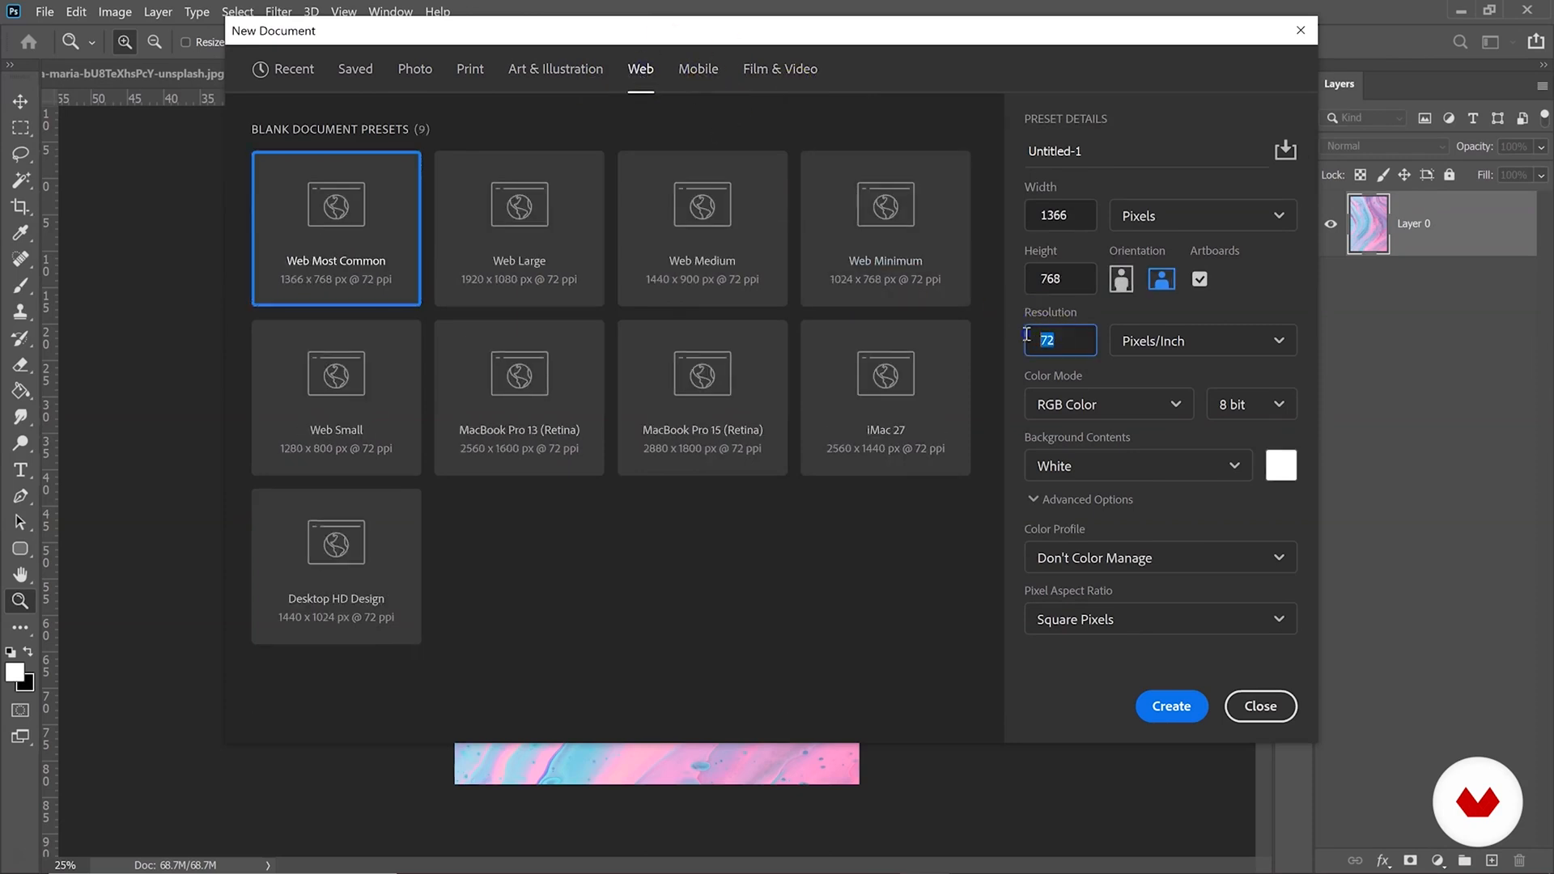
{"action": "left_click", "coordinate": [477, 69]}
{"action": "left_click", "coordinate": [1070, 339]}
{"action": "left_click", "coordinate": [285, 69]}
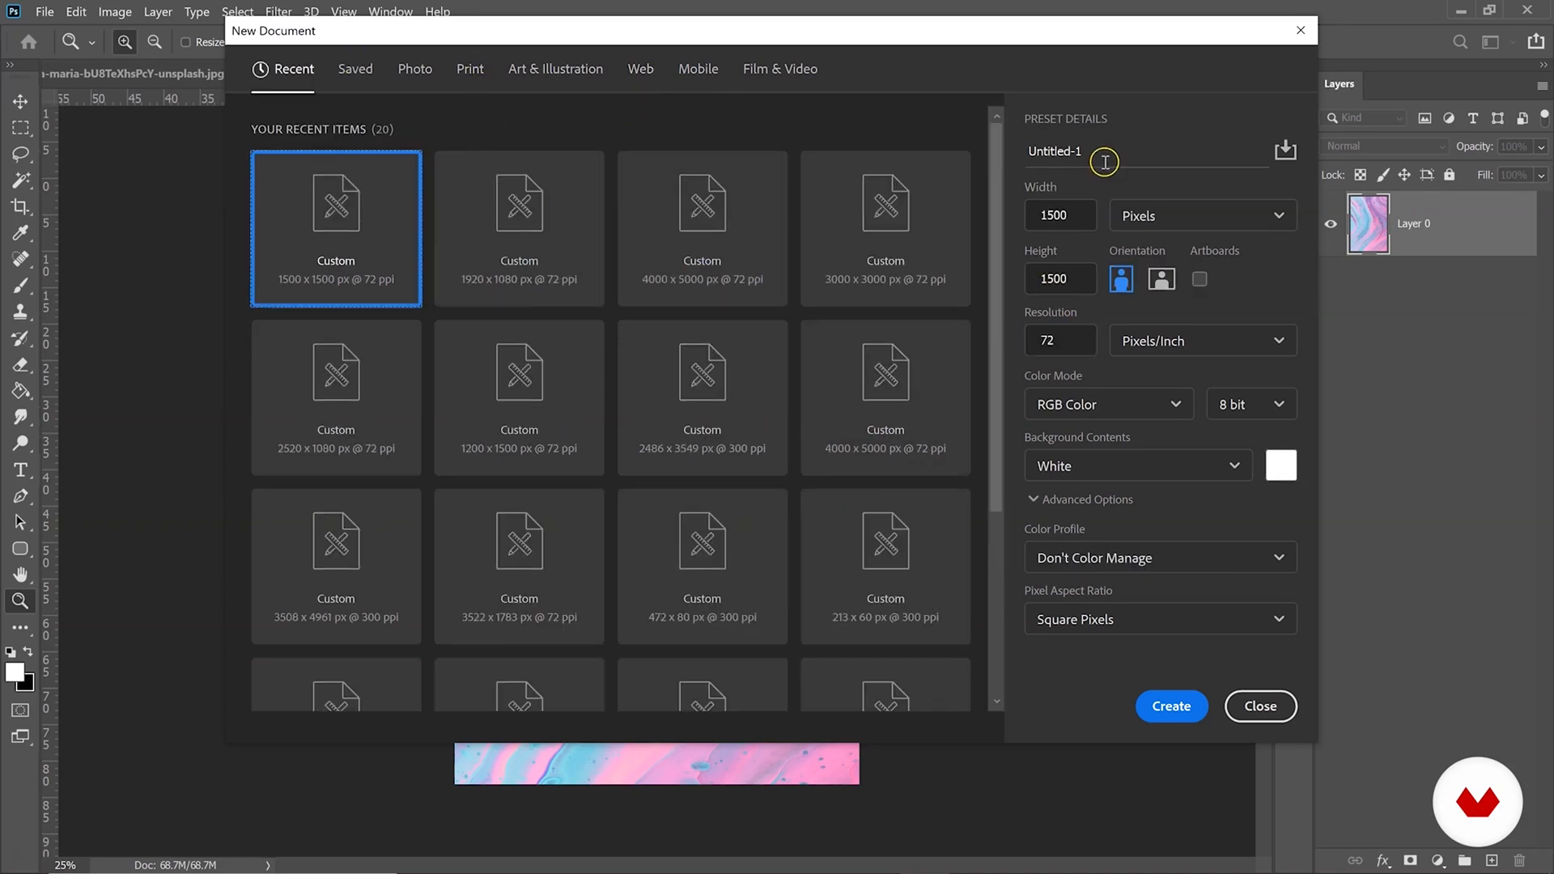
Create a new document 1920 pixels wide and 1080 pixels high at 72 pixels/inch in RGB Color.
{"action": "left_click", "coordinate": [1076, 216]}
{"action": "type", "text": "1920"}
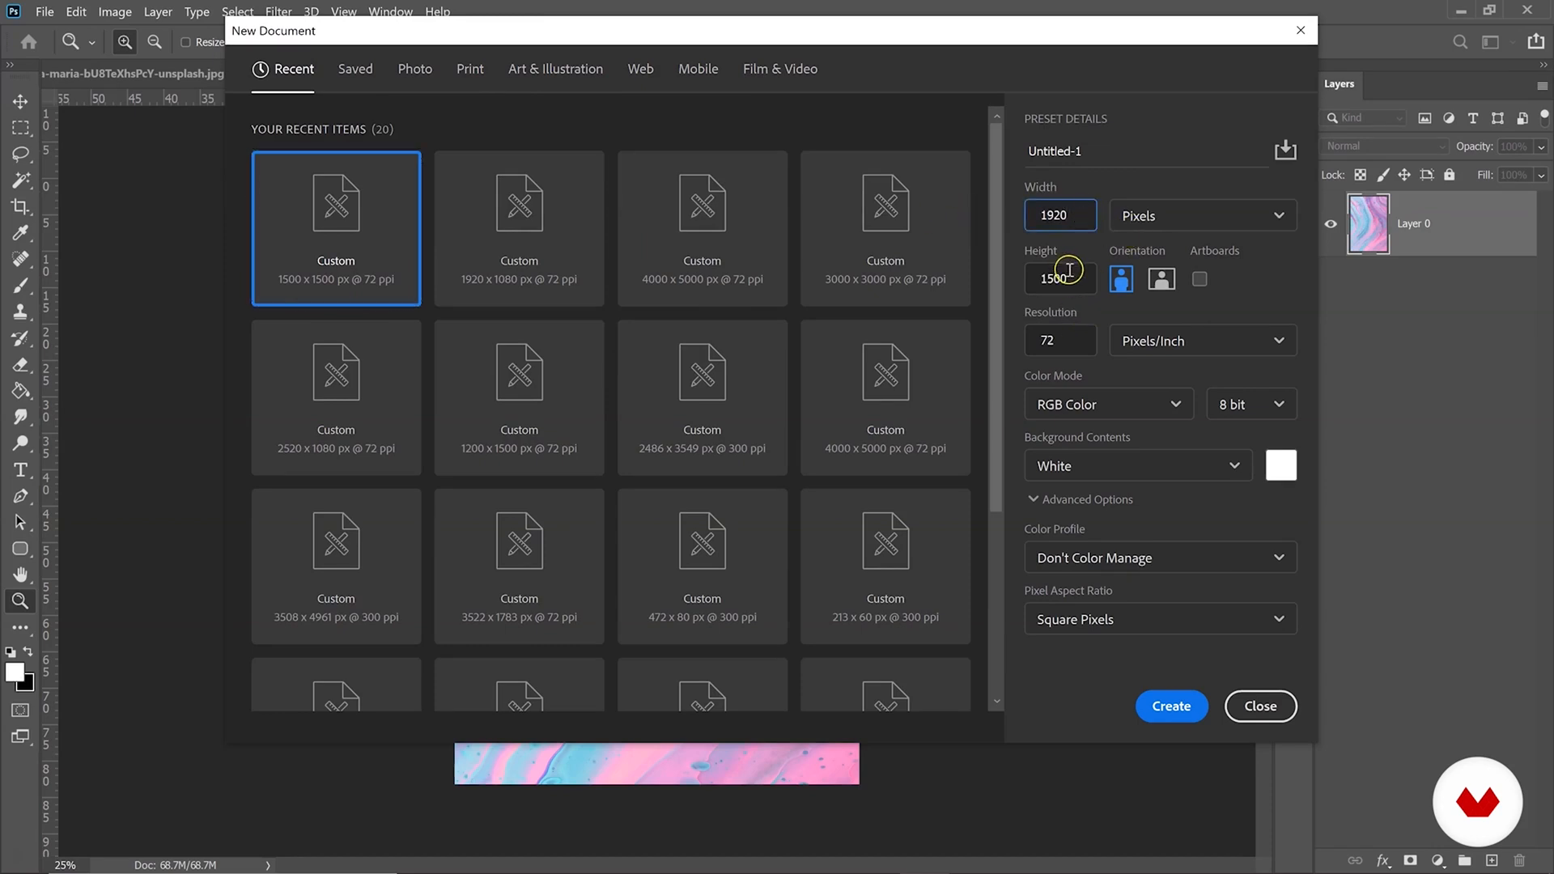
{"action": "left_click", "coordinate": [1026, 268]}
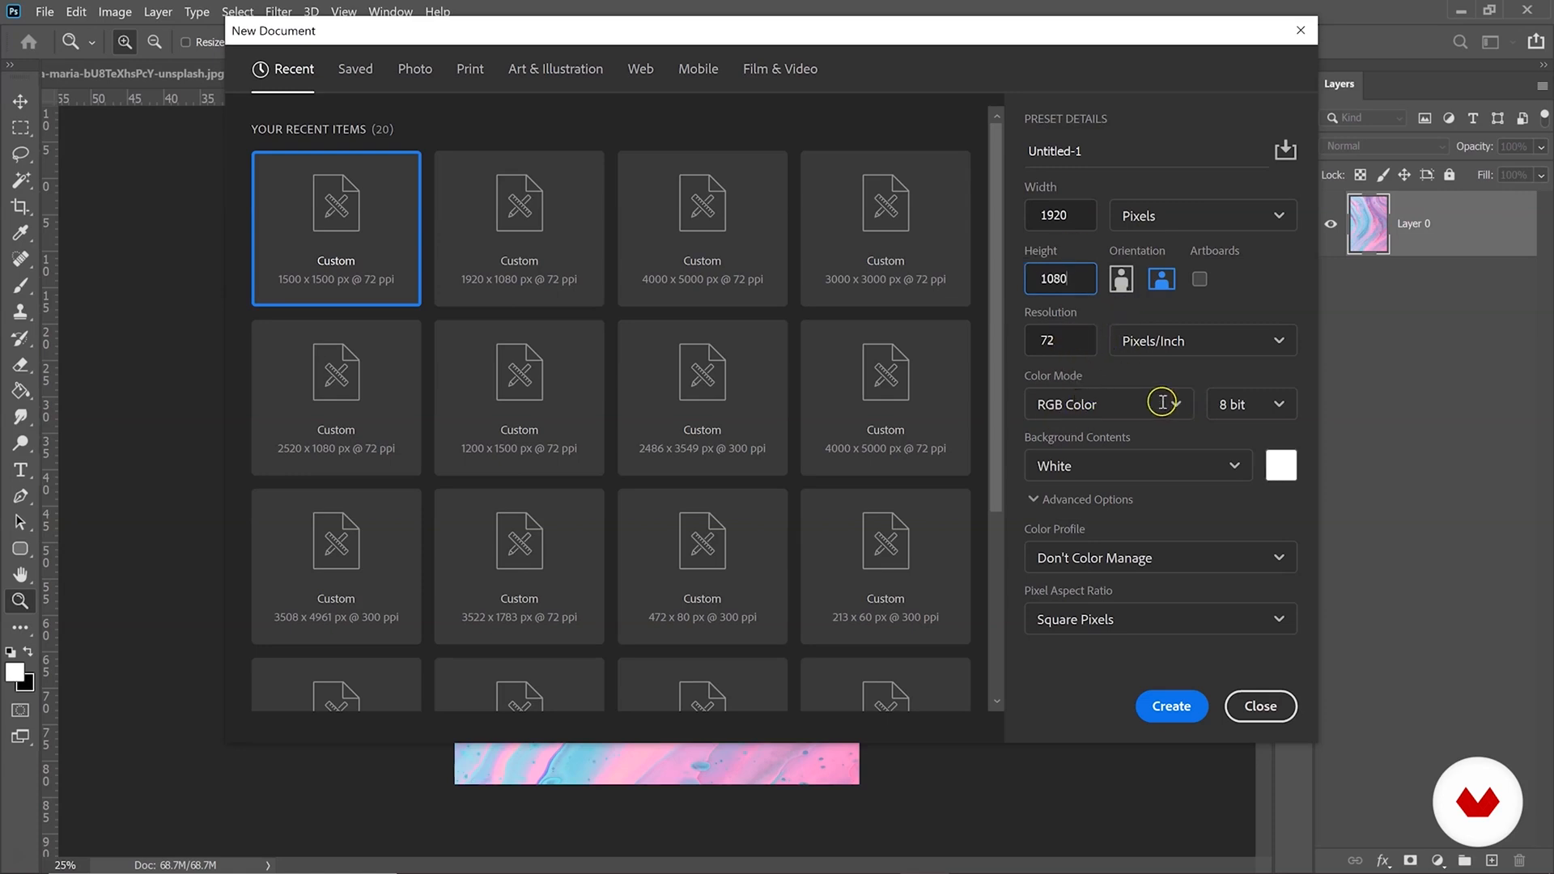
{"action": "left_click", "coordinate": [1054, 402]}
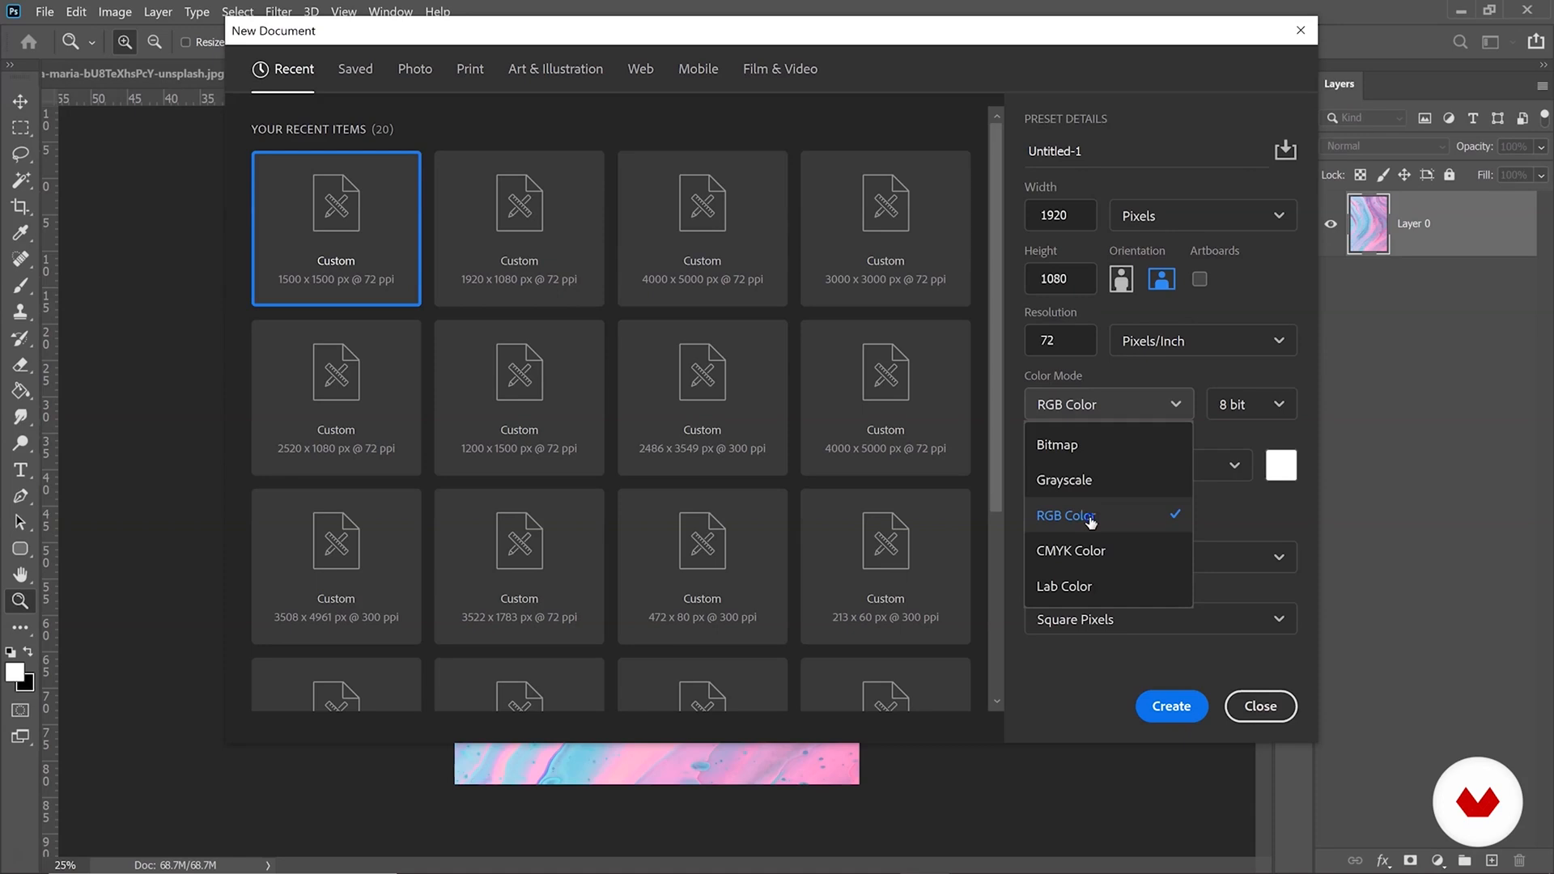
{"action": "left_click", "coordinate": [1091, 521]}
{"action": "left_click", "coordinate": [1165, 707]}
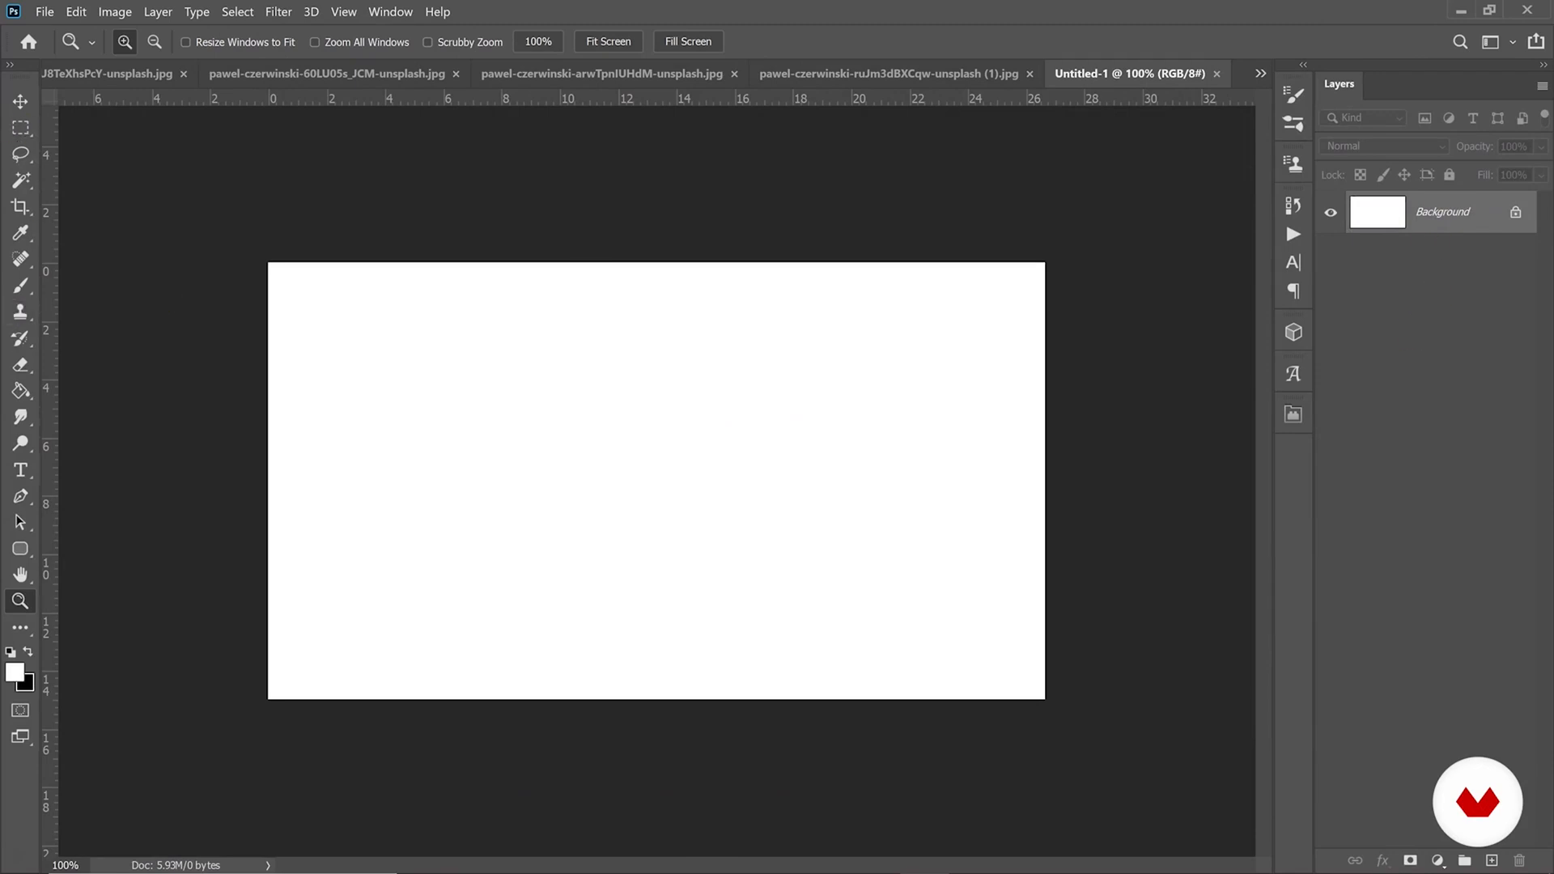
Browse the open texture images and bring up the magenta and purple marbled one.
{"action": "left_click", "coordinate": [559, 79]}
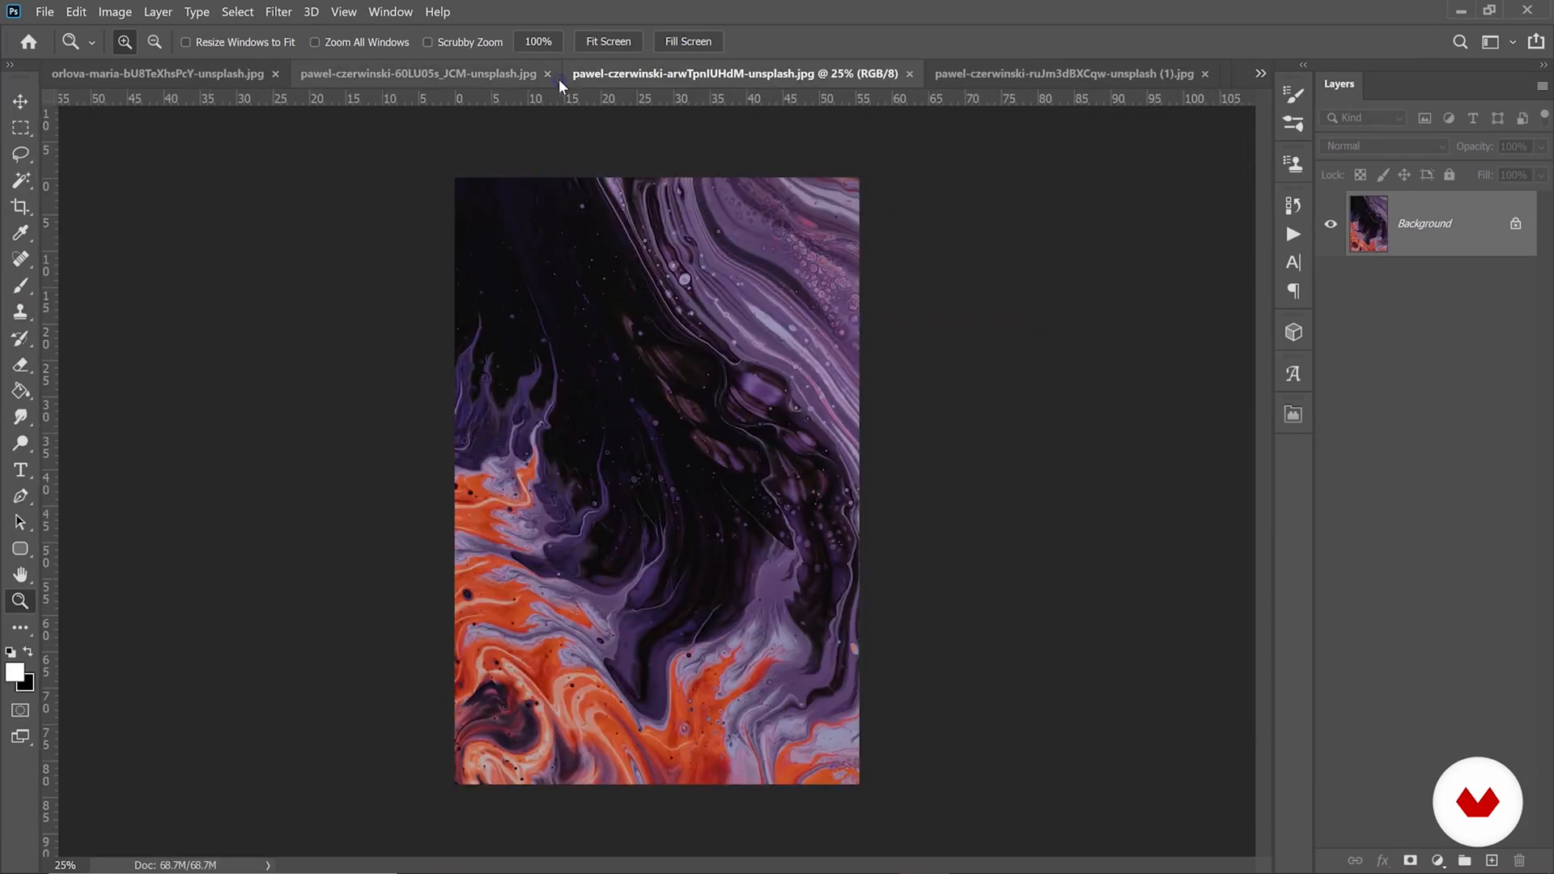
{"action": "left_click", "coordinate": [1259, 75]}
{"action": "left_click", "coordinate": [1262, 76]}
{"action": "left_click", "coordinate": [1259, 76]}
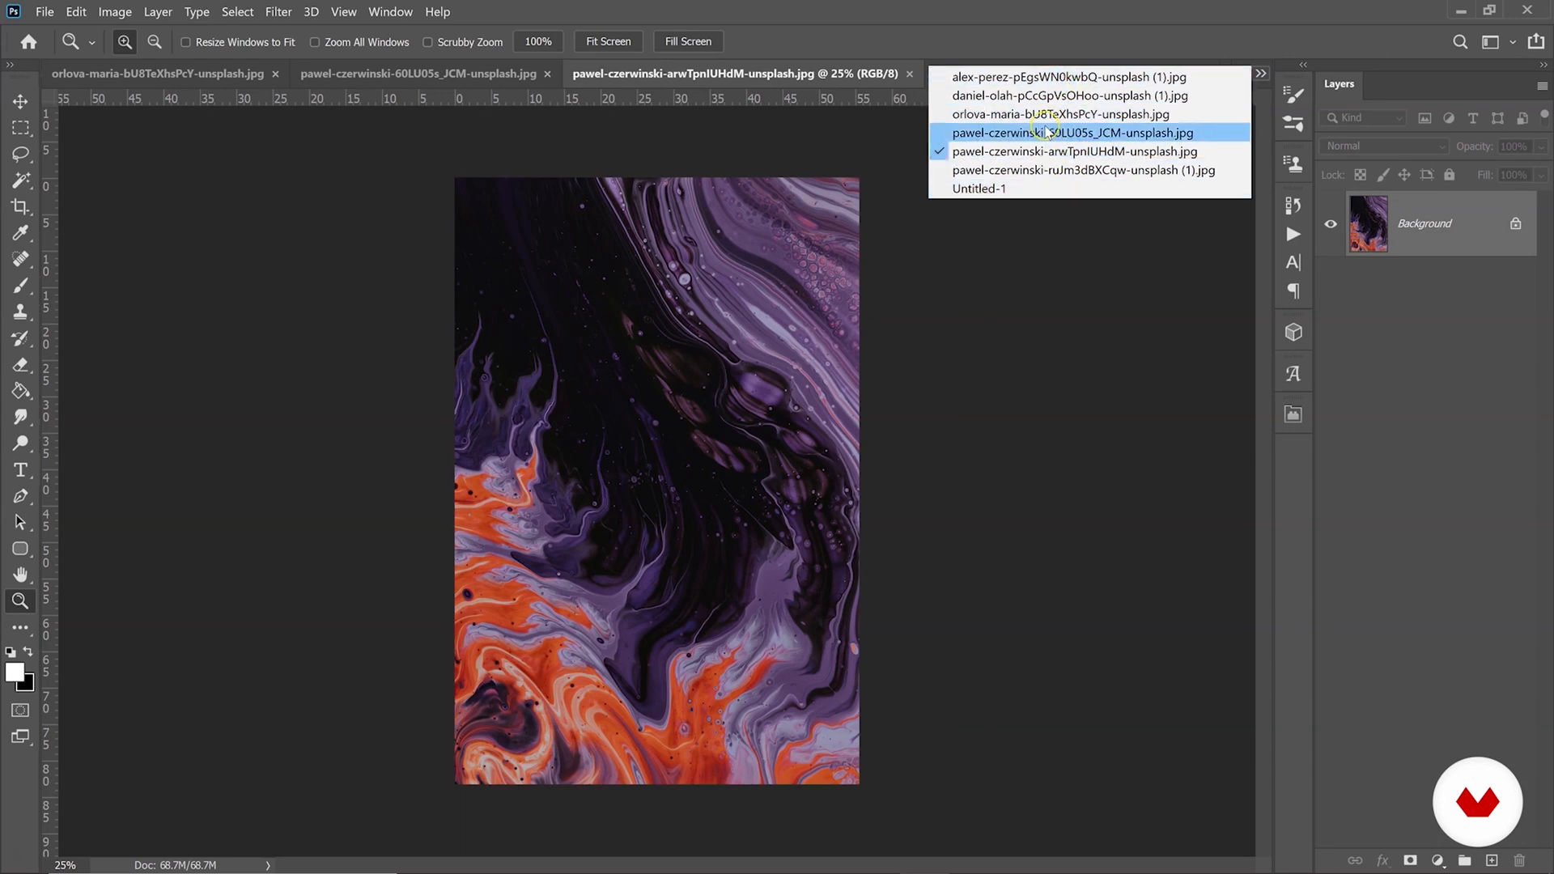
{"action": "left_click", "coordinate": [1016, 132]}
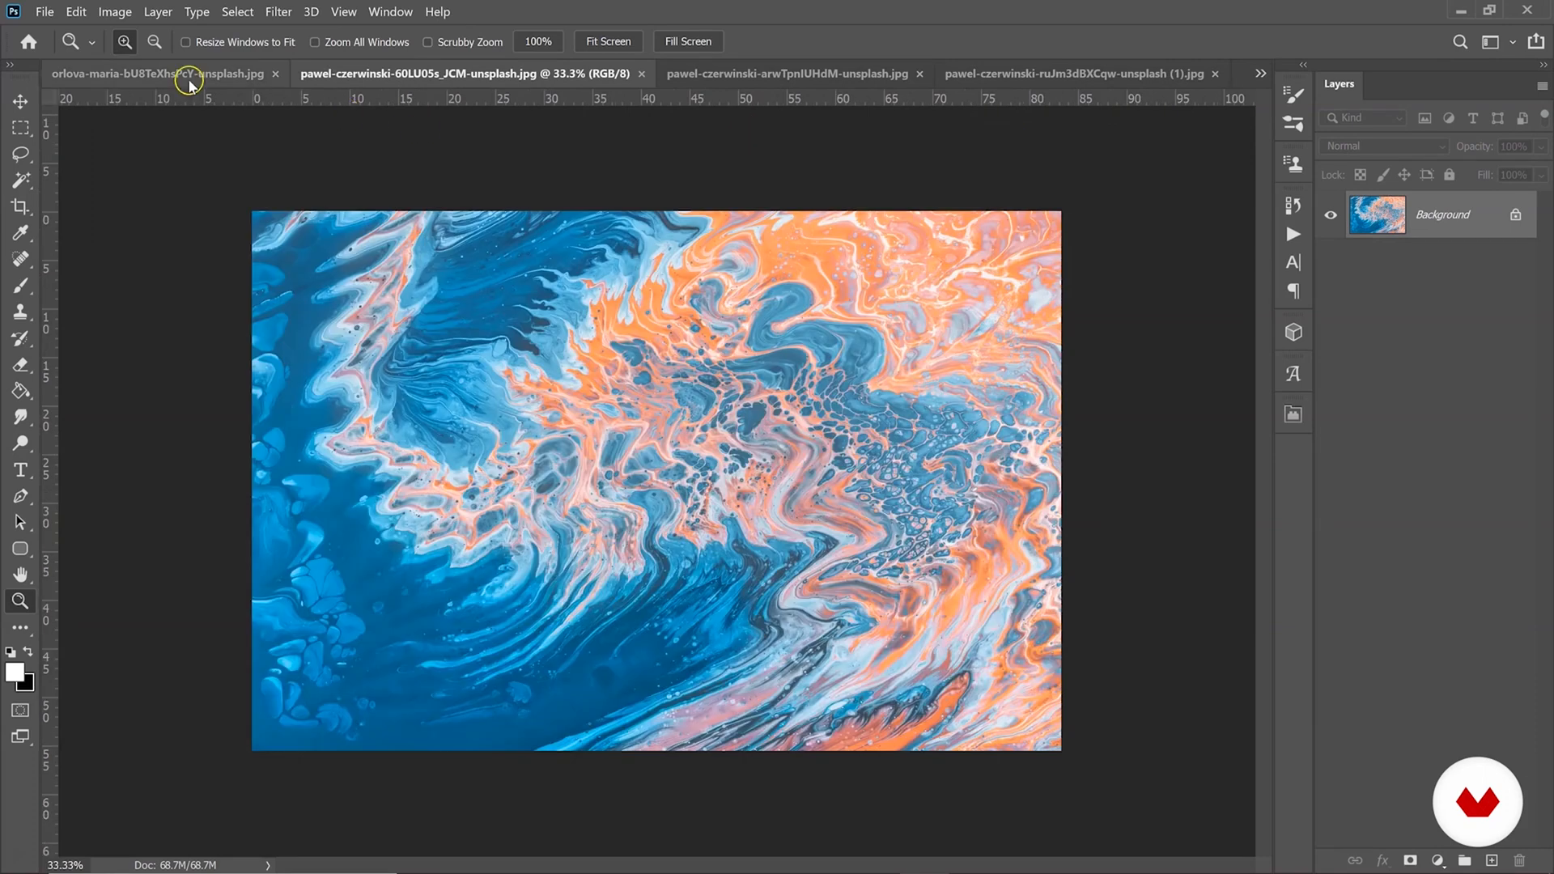
{"action": "left_click", "coordinate": [193, 79]}
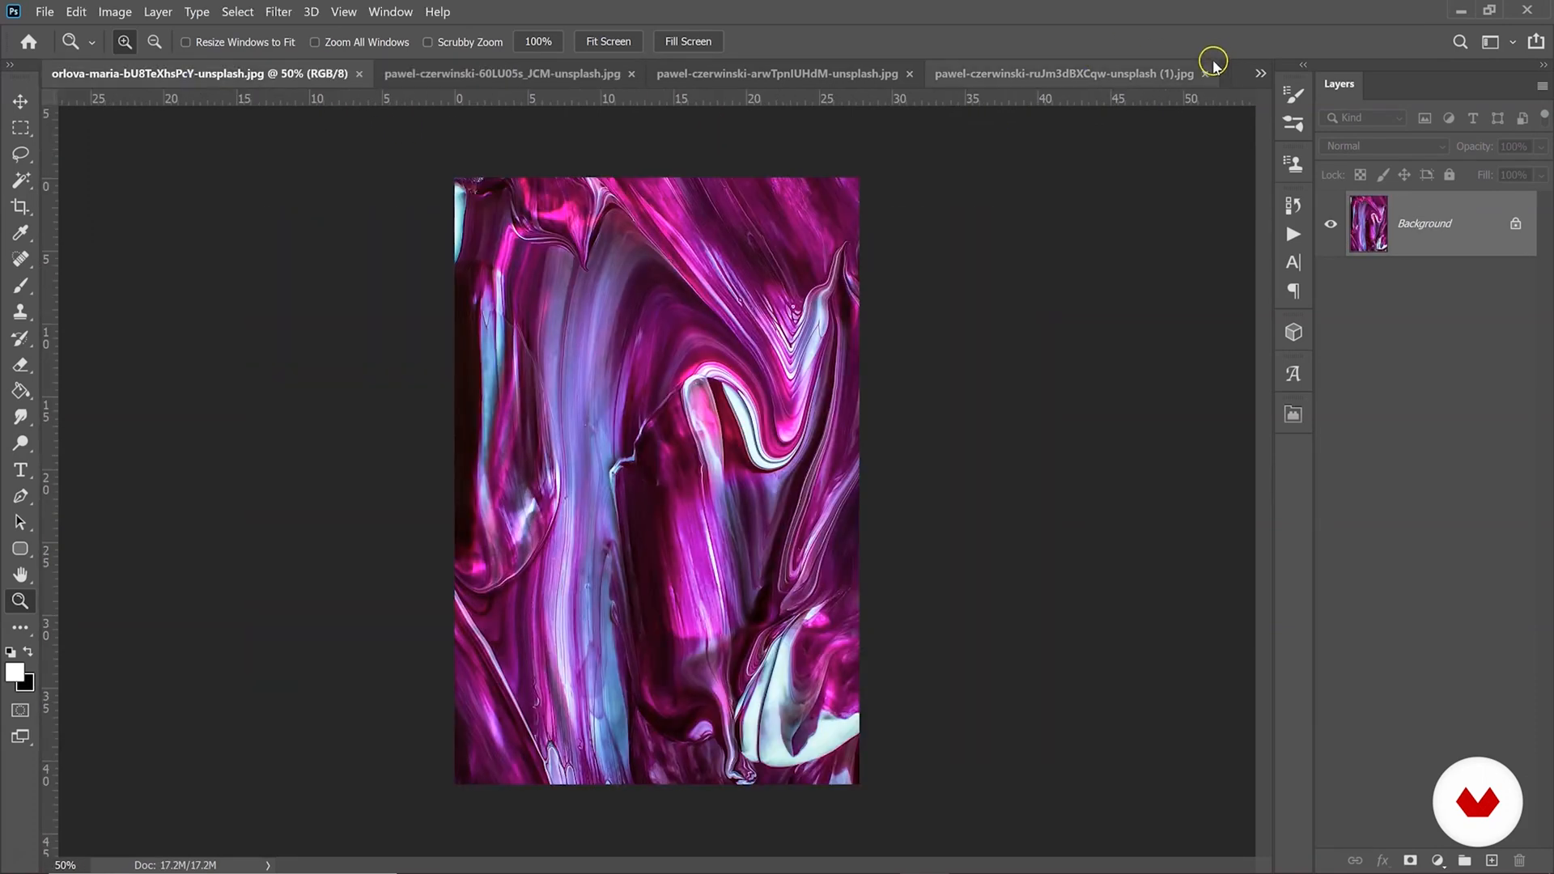
Select the entire magenta marbled image with the Rectangular Marquee Tool and copy it.
{"action": "left_click", "coordinate": [20, 128]}
{"action": "right_click", "coordinate": [19, 128]}
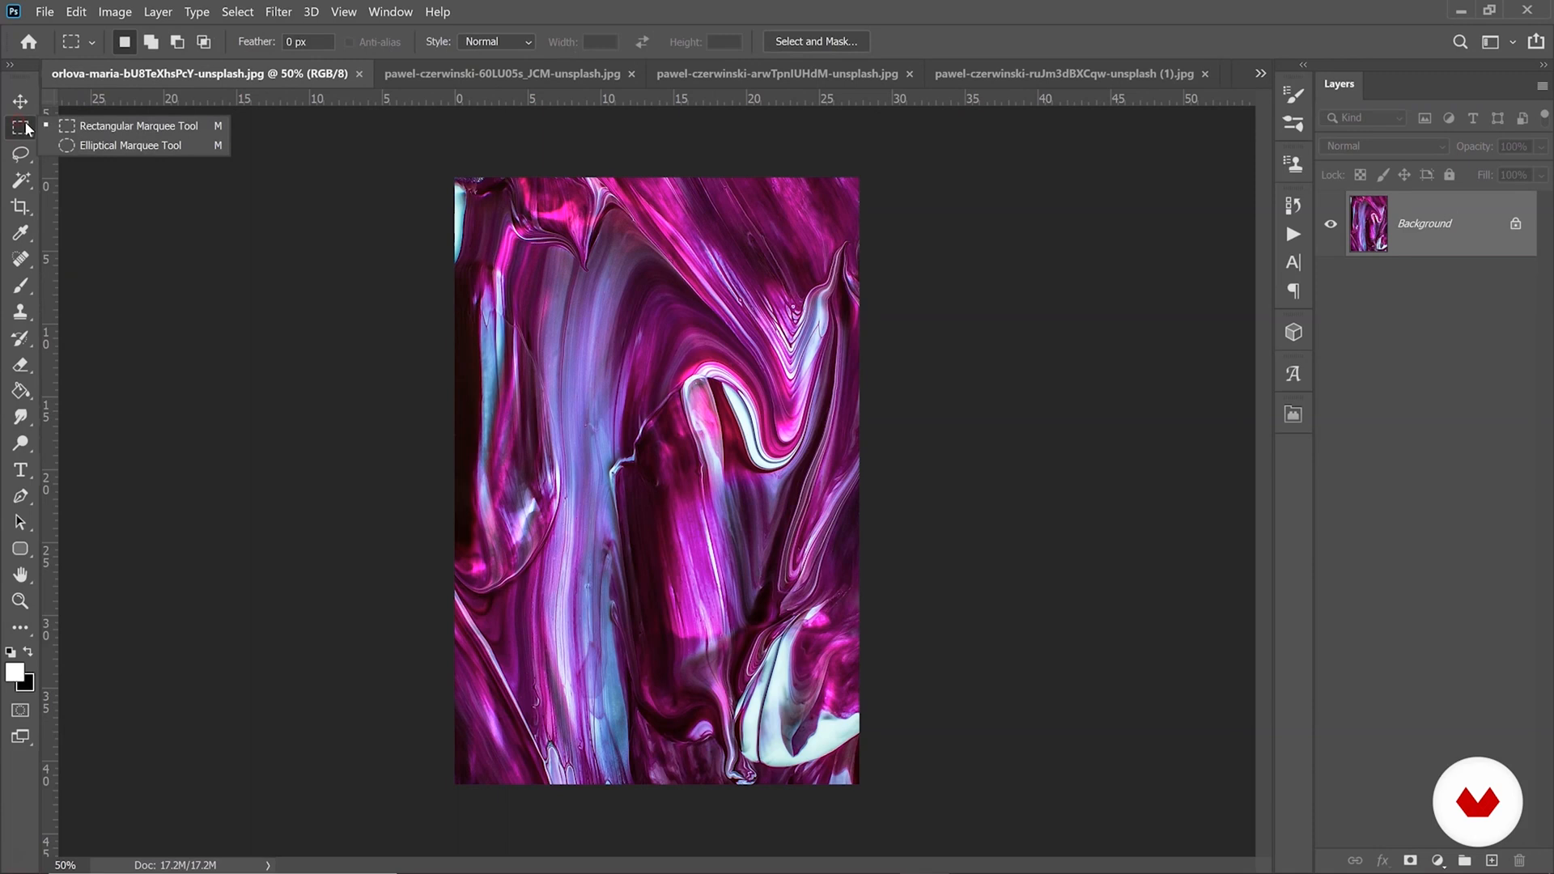
{"action": "left_click", "coordinate": [85, 132]}
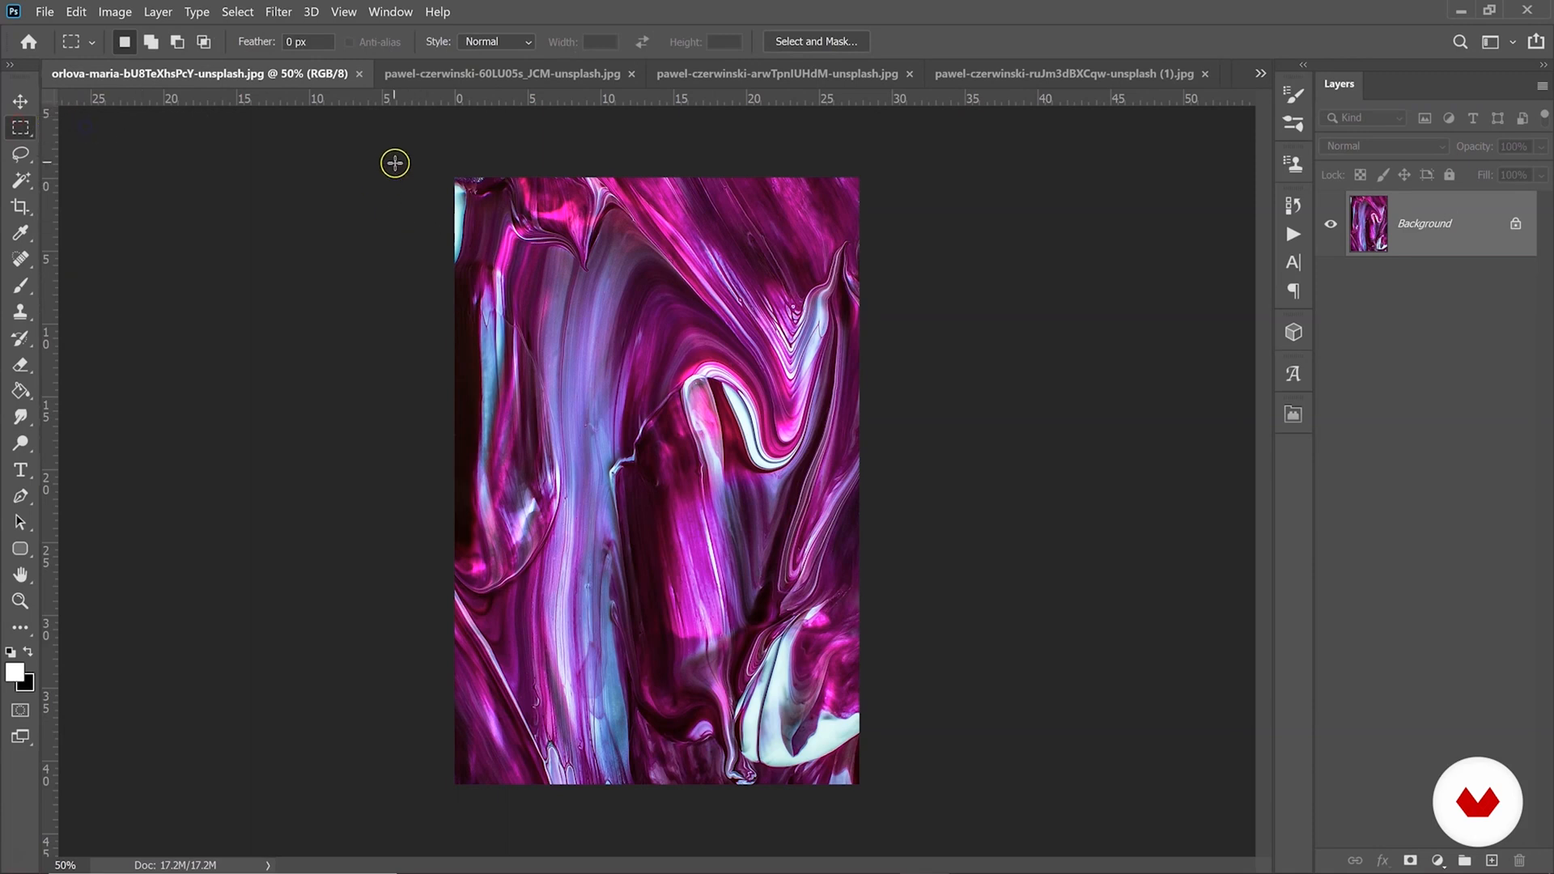
{"action": "left_click_drag", "start_coordinate": [391, 167], "coordinate": [630, 496]}
{"action": "left_click_drag", "start_coordinate": [791, 647], "coordinate": [1061, 836]}
{"action": "left_click", "coordinate": [77, 11]}
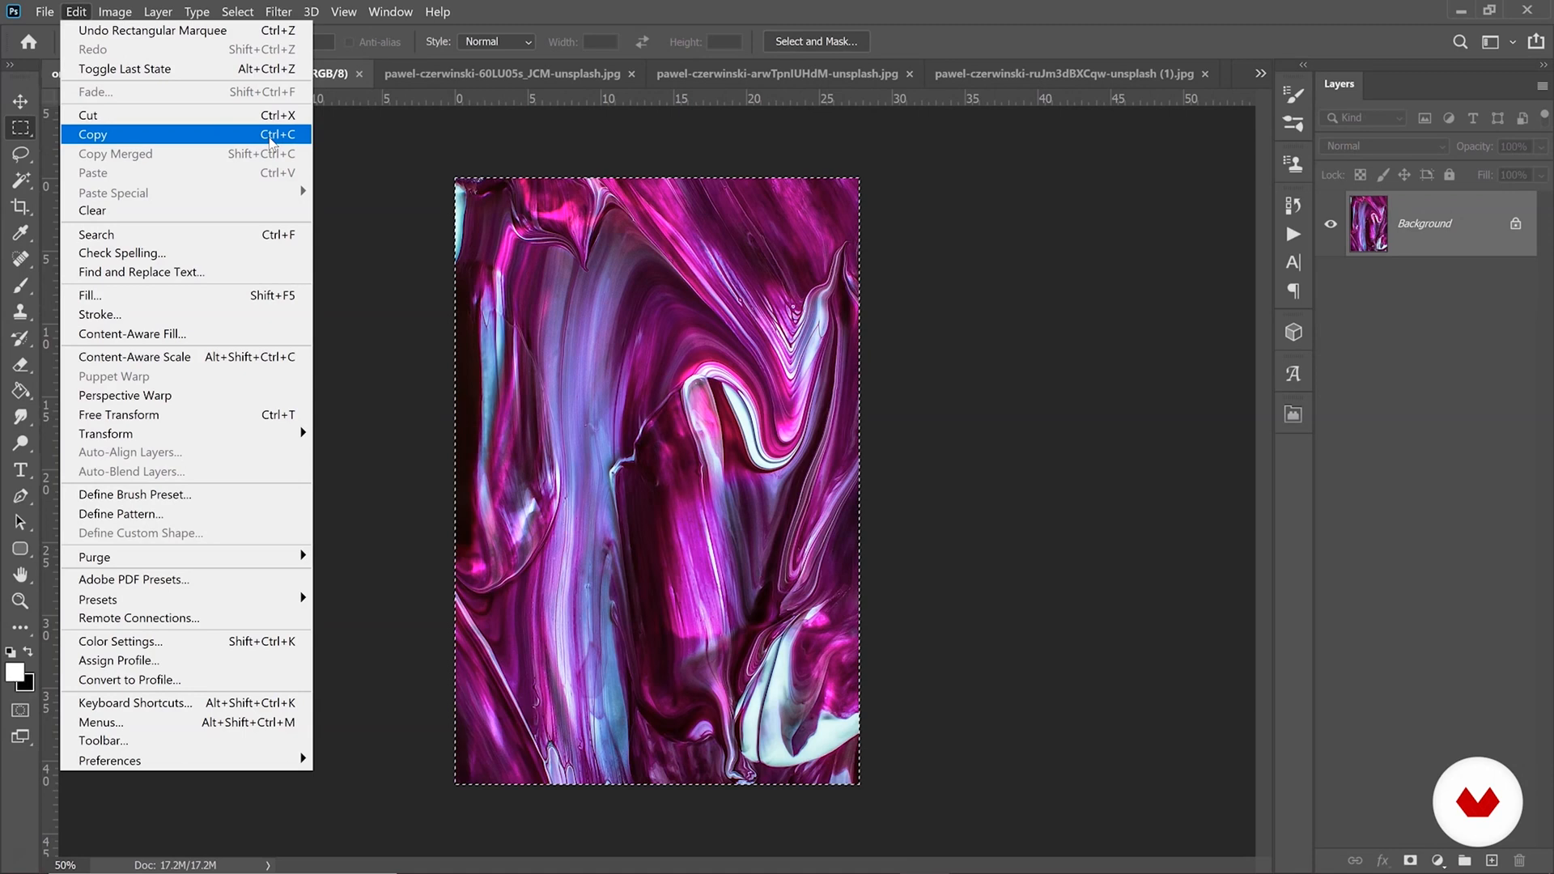
{"action": "left_click", "coordinate": [267, 135]}
Paste the copied marbled texture into the Untitled-1 document.
{"action": "left_click", "coordinate": [1260, 73]}
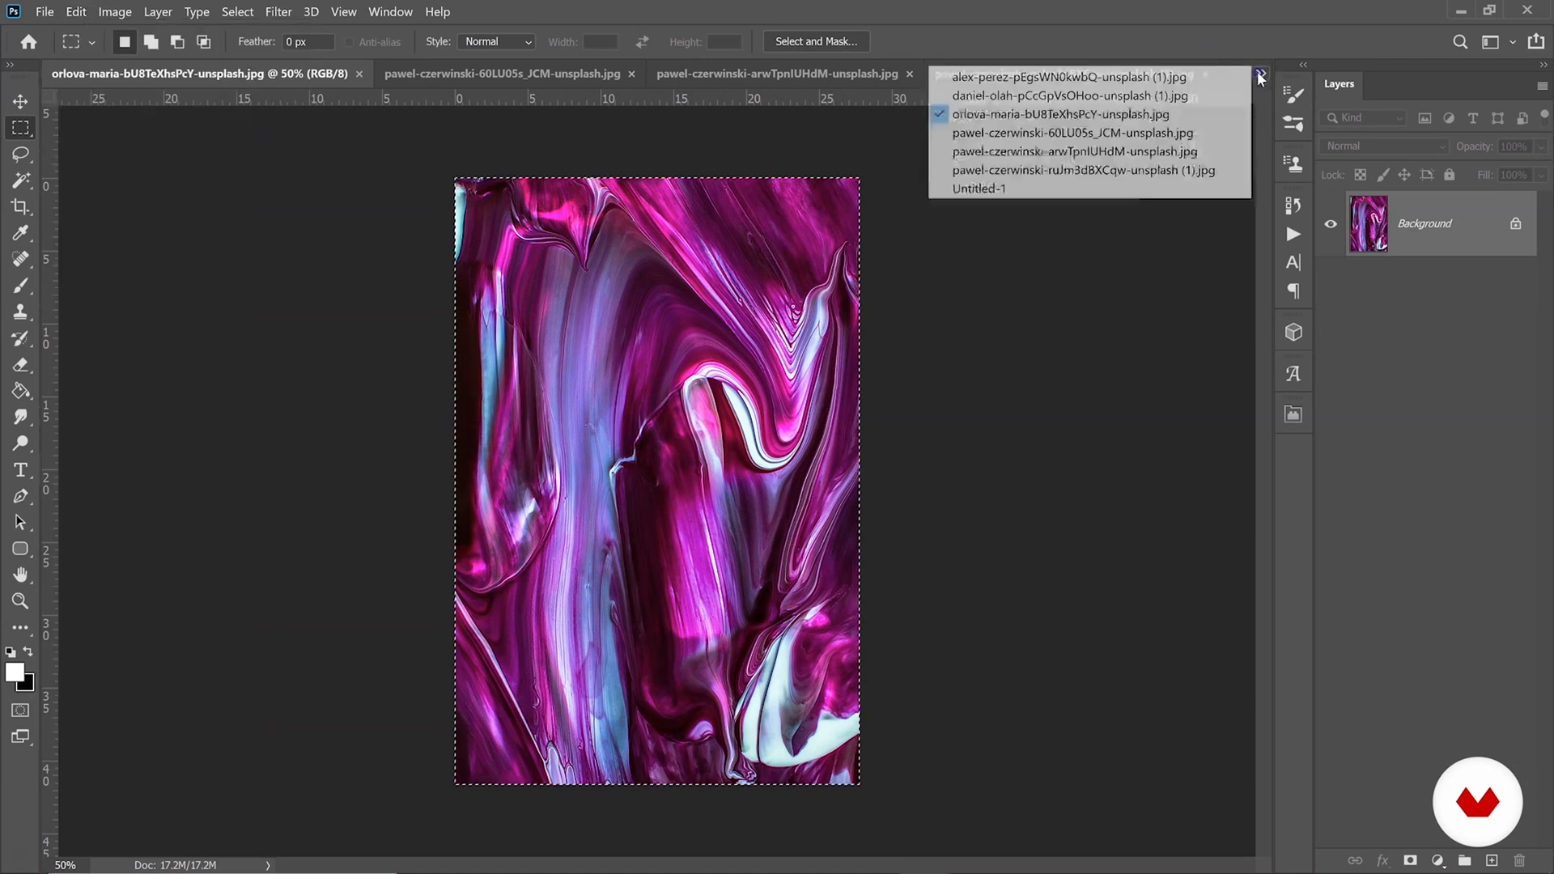
{"action": "left_click", "coordinate": [1041, 190]}
{"action": "left_click", "coordinate": [76, 11]}
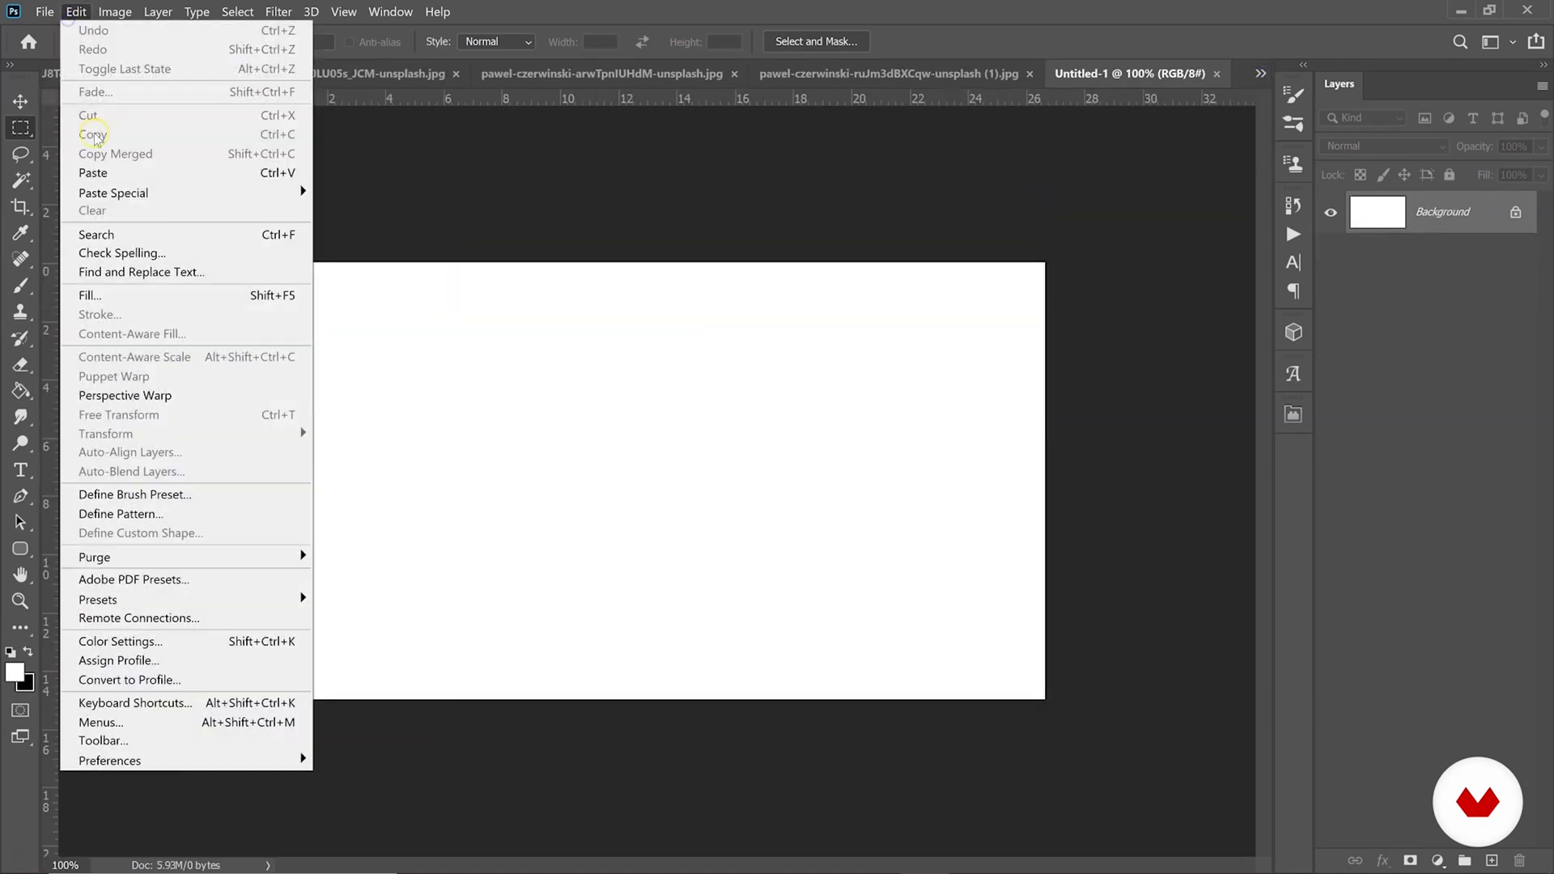
{"action": "left_click", "coordinate": [101, 173]}
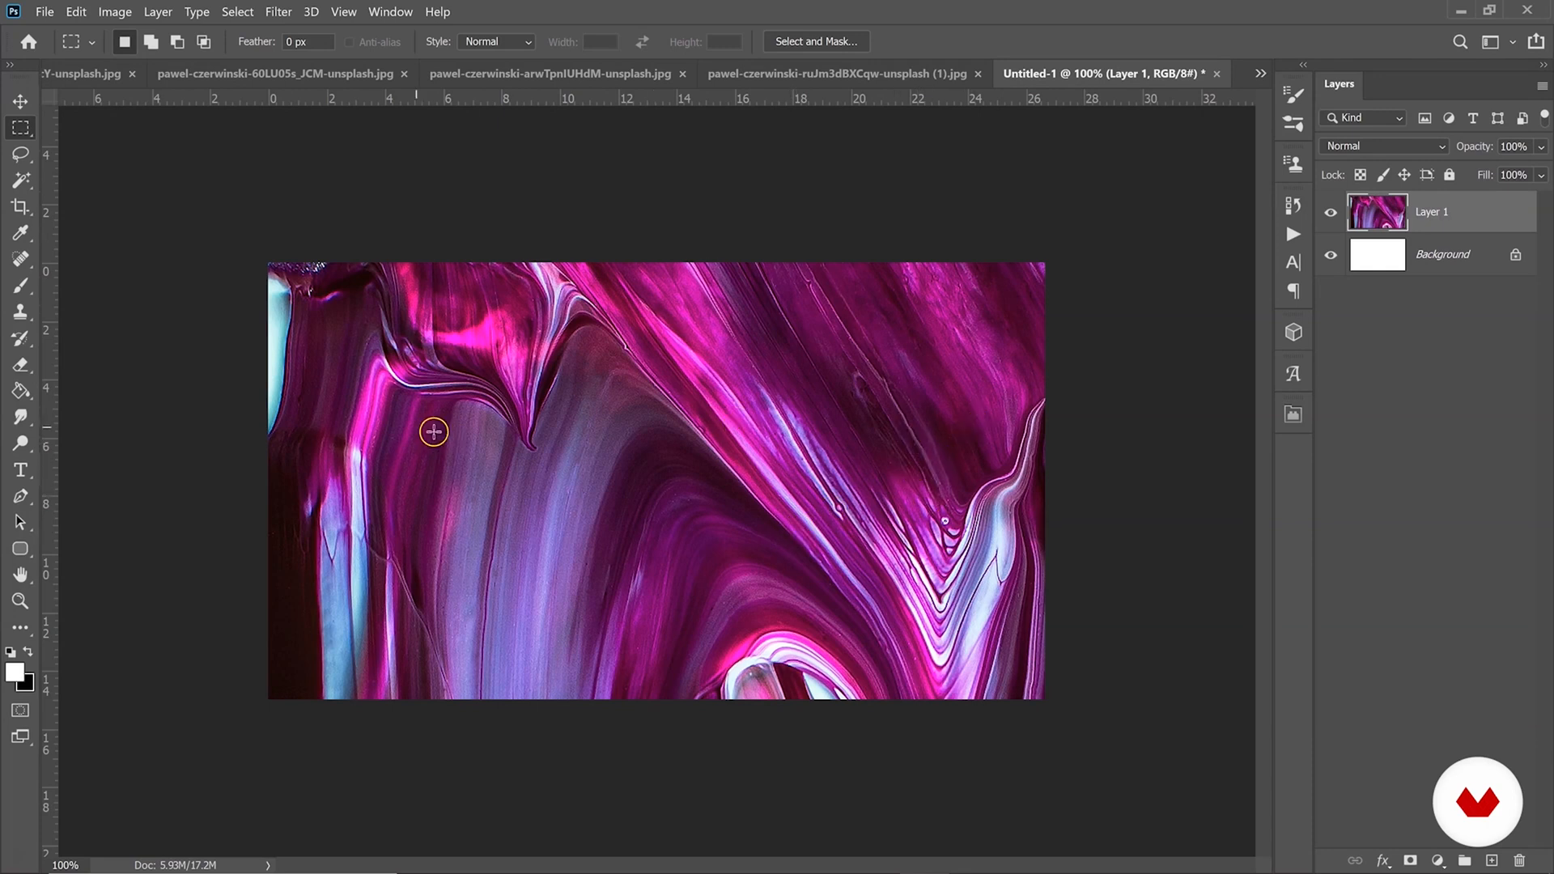
Rotate the pasted texture layer by -90° with Free Transform and move it up over the canvas.
{"action": "left_click", "coordinate": [18, 601]}
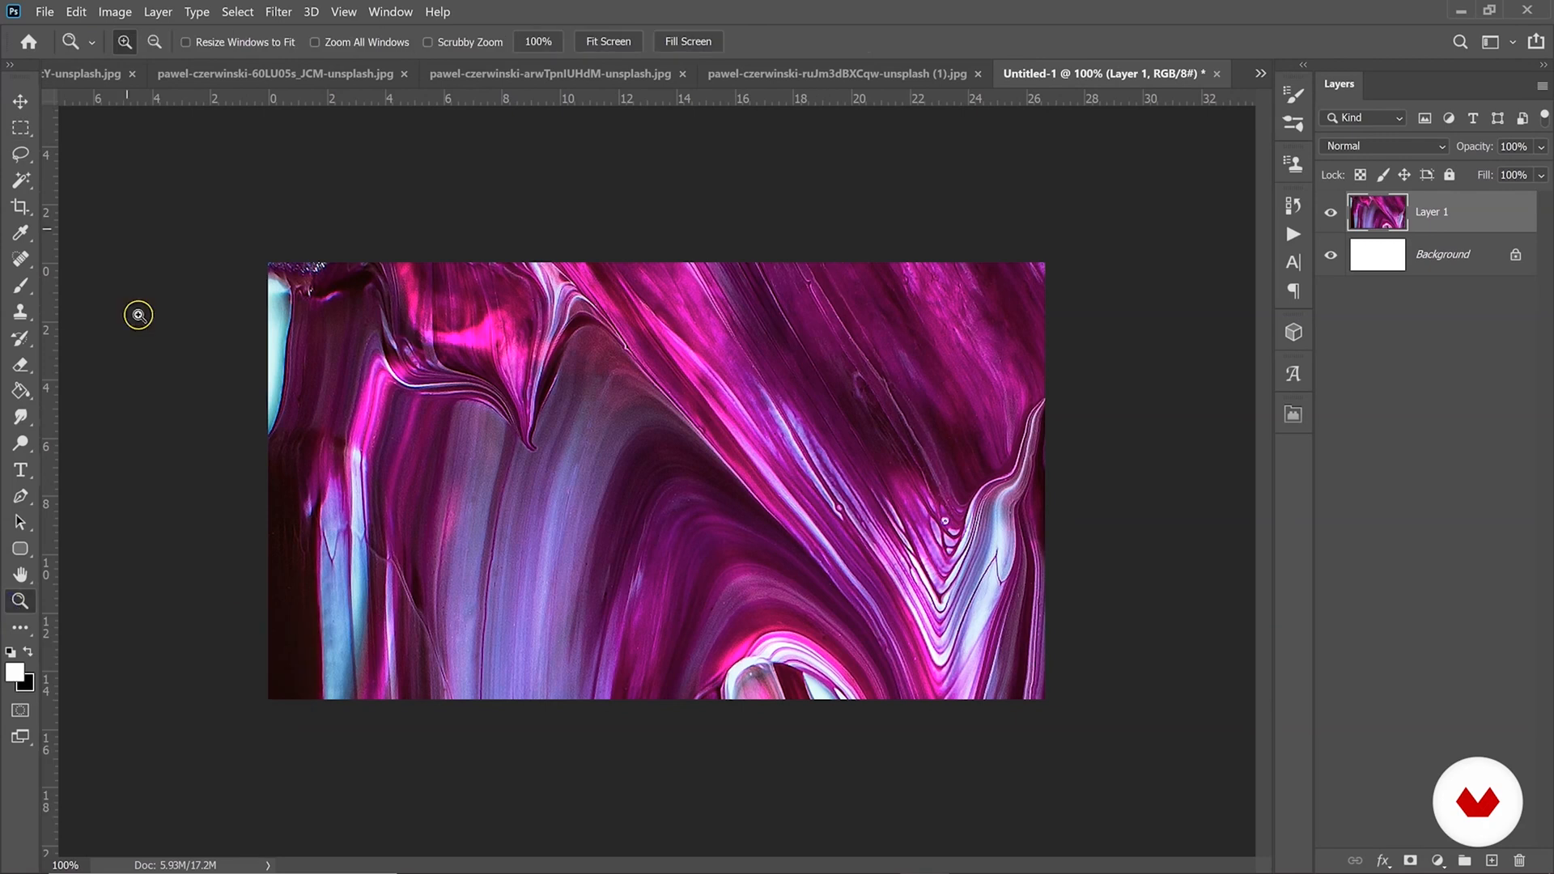
{"action": "left_click", "coordinate": [153, 41]}
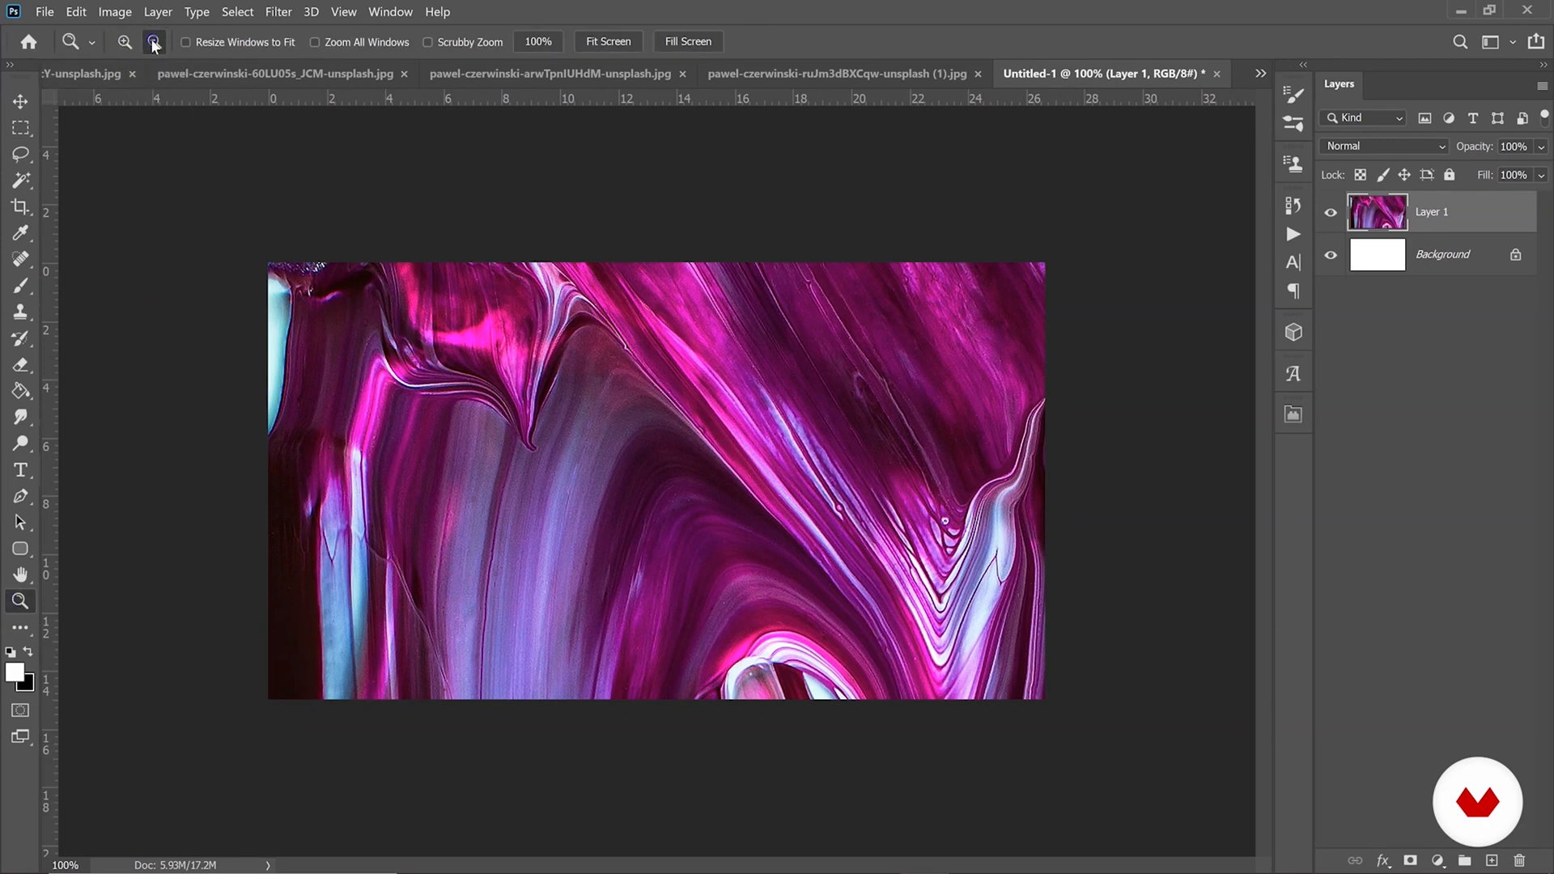
{"action": "left_click", "coordinate": [555, 354]}
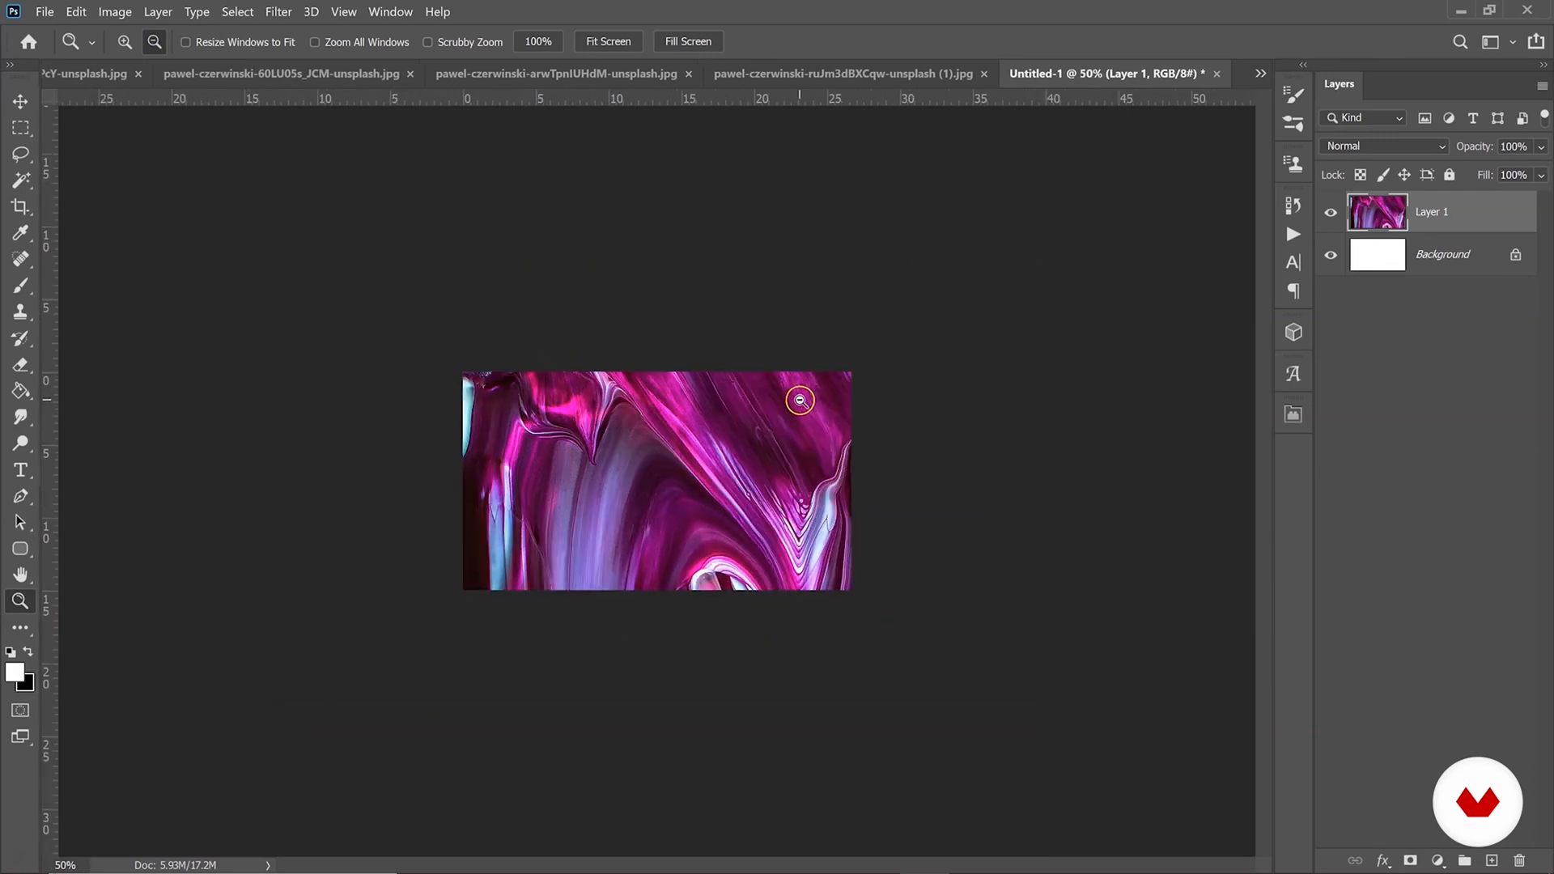
{"action": "key", "text": "ctrl+t"}
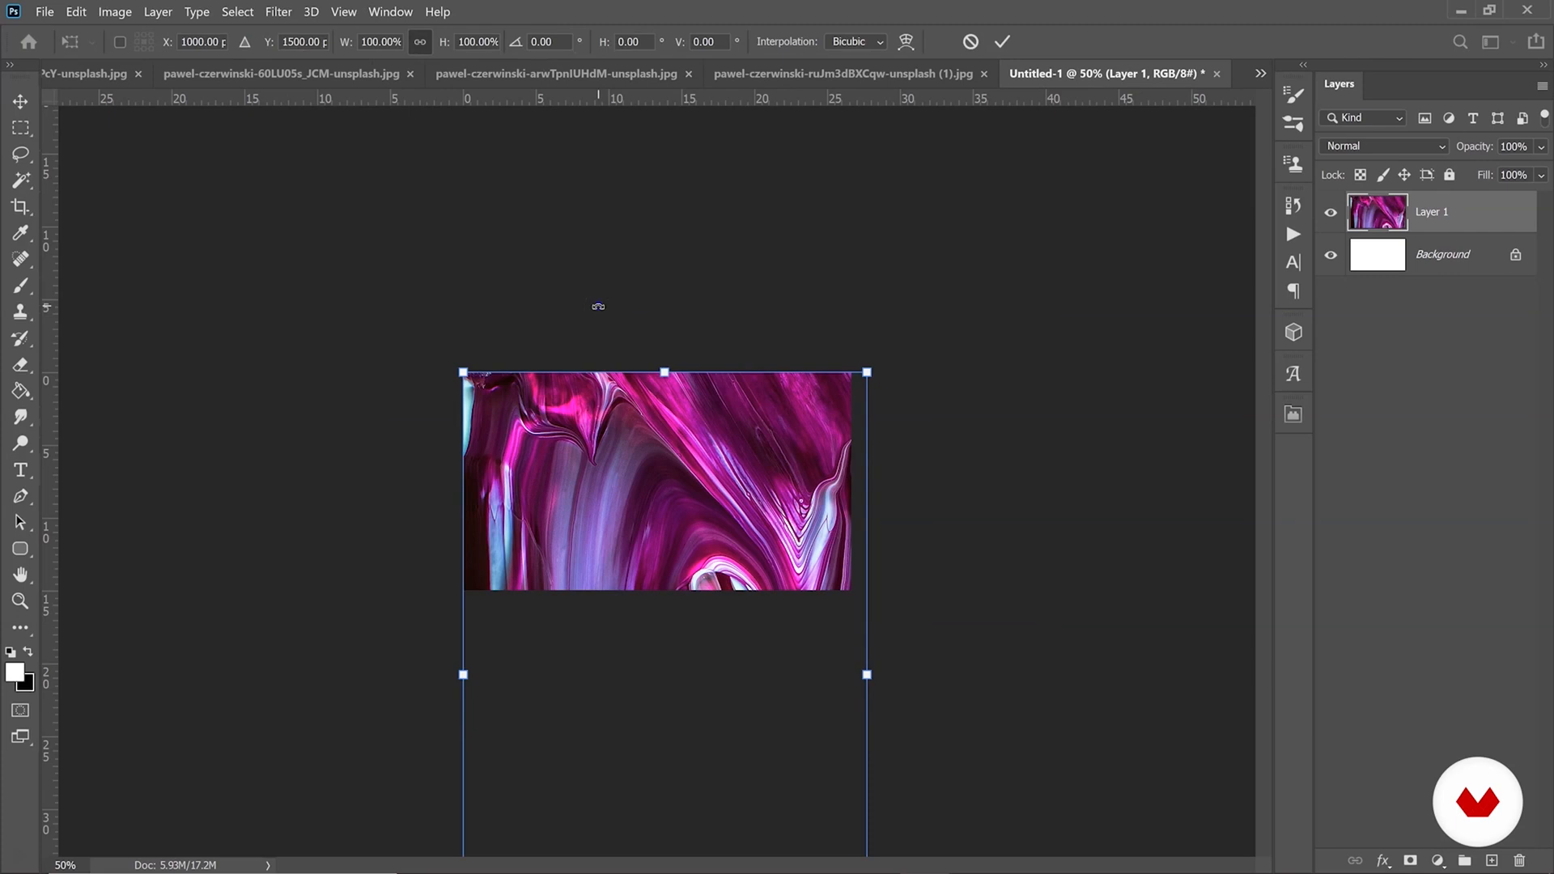
{"action": "left_click_drag", "start_coordinate": [598, 306], "coordinate": [260, 712]}
{"action": "left_click_drag", "start_coordinate": [668, 619], "coordinate": [672, 518]}
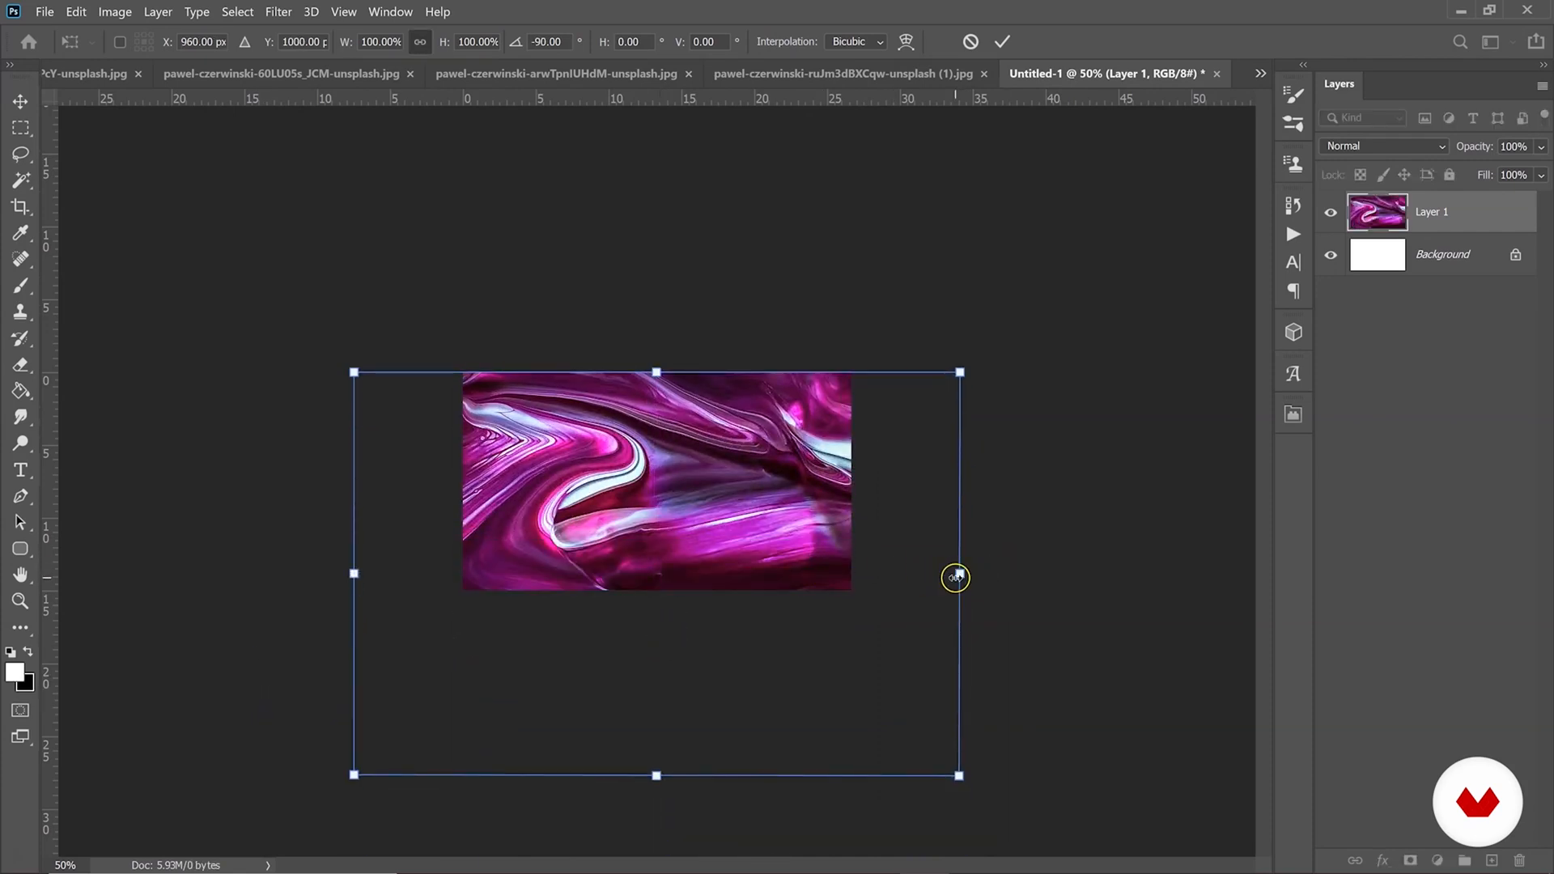
Scale down the rotated texture, reposition it to cover the whole canvas and apply the transform.
{"action": "left_click", "coordinate": [421, 42]}
{"action": "left_click_drag", "start_coordinate": [960, 571], "coordinate": [746, 573]}
{"action": "left_click_drag", "start_coordinate": [654, 587], "coordinate": [745, 500]}
{"action": "left_click_drag", "start_coordinate": [577, 423], "coordinate": [580, 422]}
{"action": "key", "text": "Return"}
{"action": "left_click", "coordinate": [581, 425]}
{"action": "left_click", "coordinate": [125, 42]}
{"action": "left_click", "coordinate": [629, 464]}
{"action": "left_click", "coordinate": [629, 464]}
{"action": "left_click", "coordinate": [630, 464]}
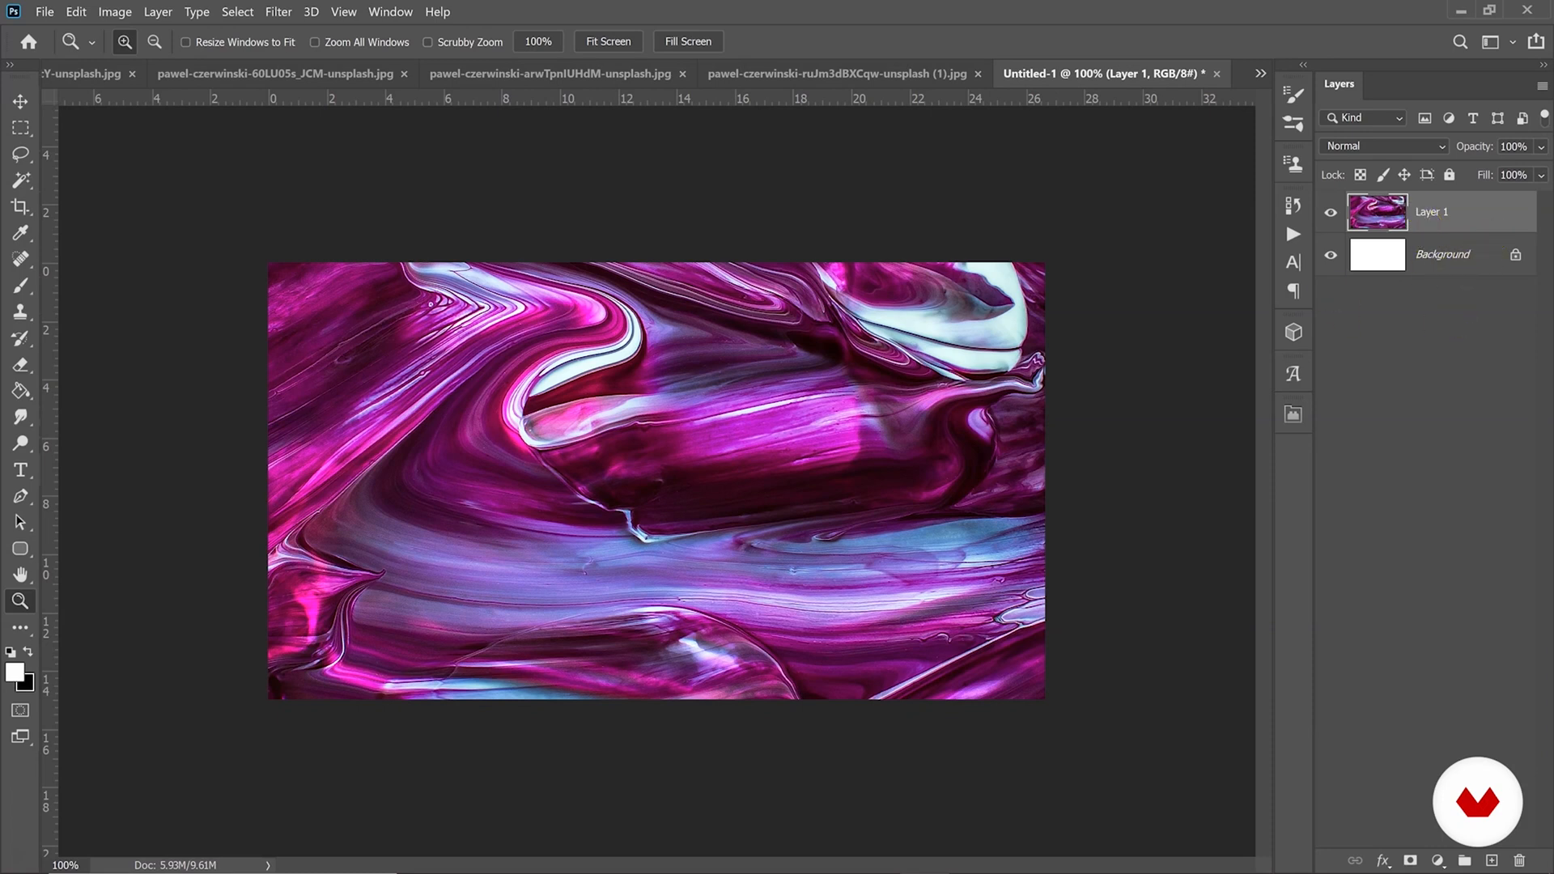
{"action": "left_click", "coordinate": [21, 104]}
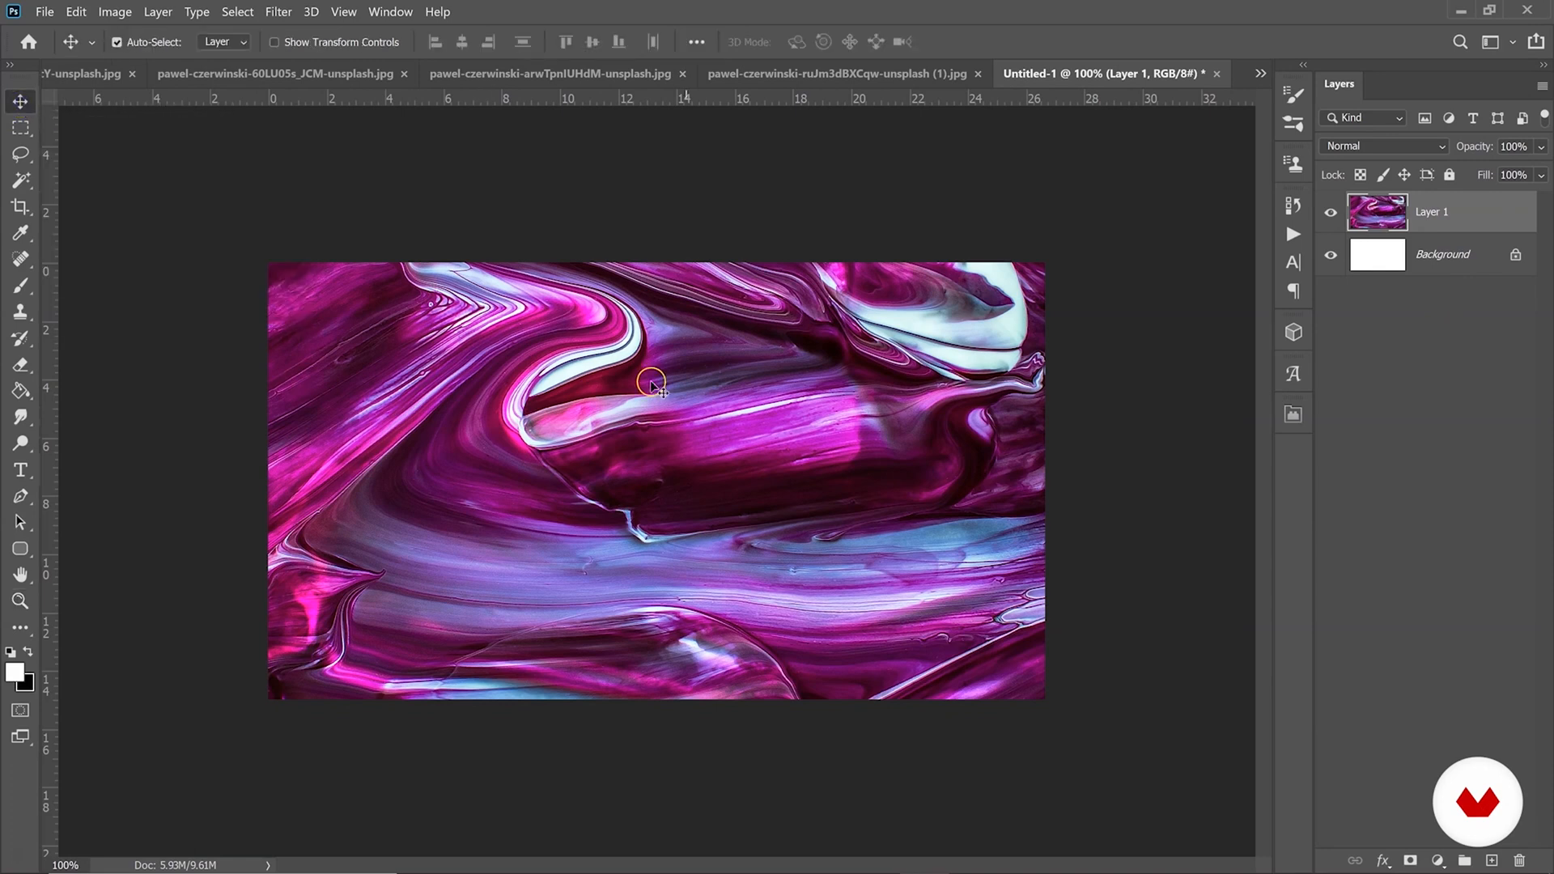
{"action": "left_click_drag", "start_coordinate": [813, 406], "coordinate": [702, 437]}
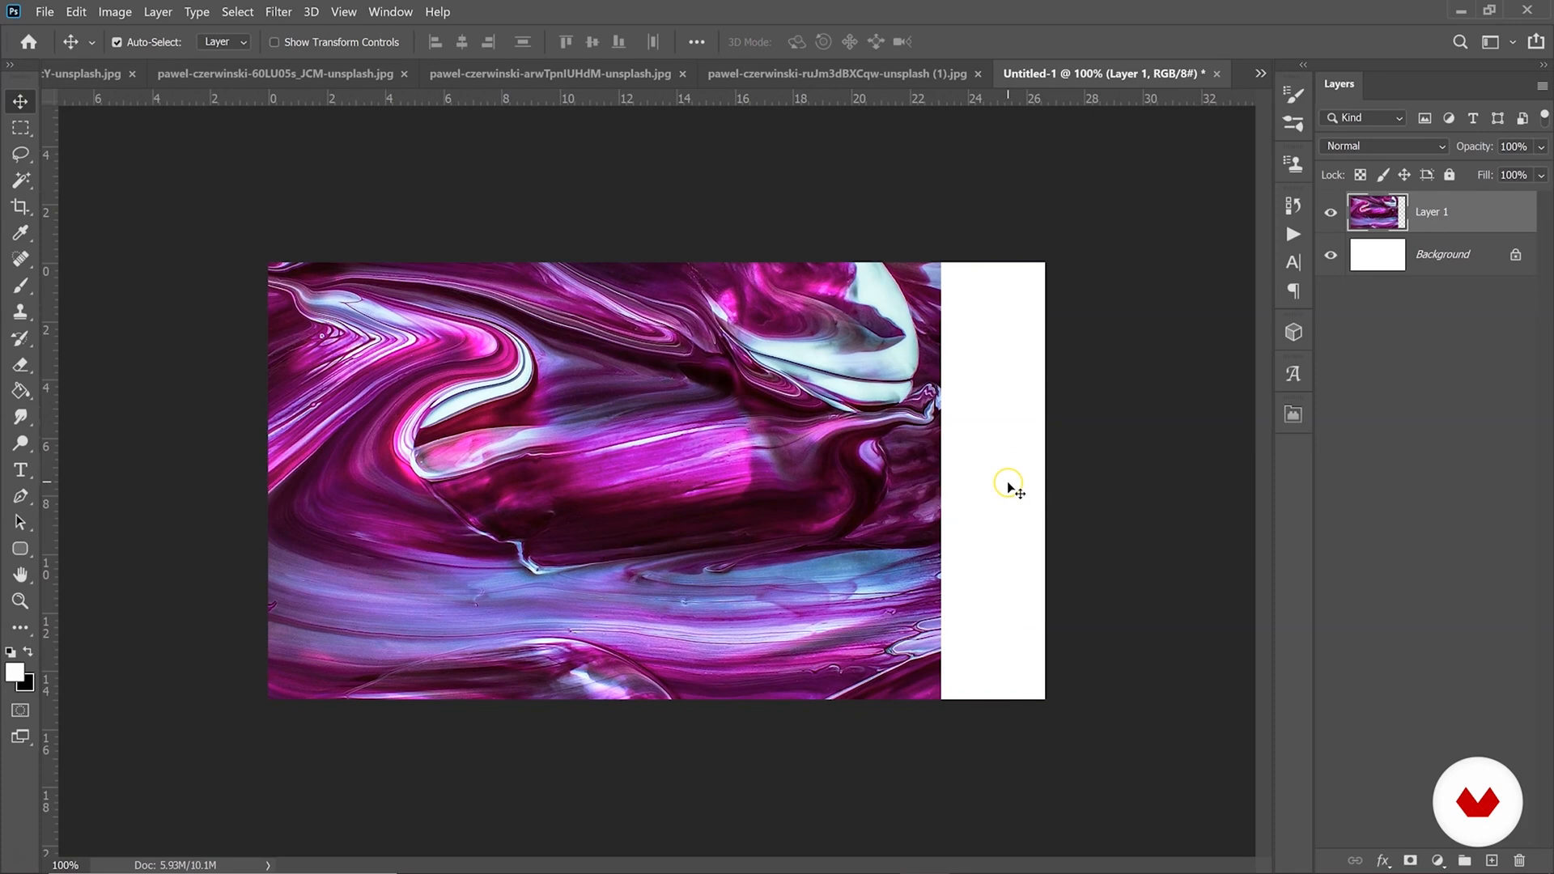
{"action": "left_click", "coordinate": [76, 11]}
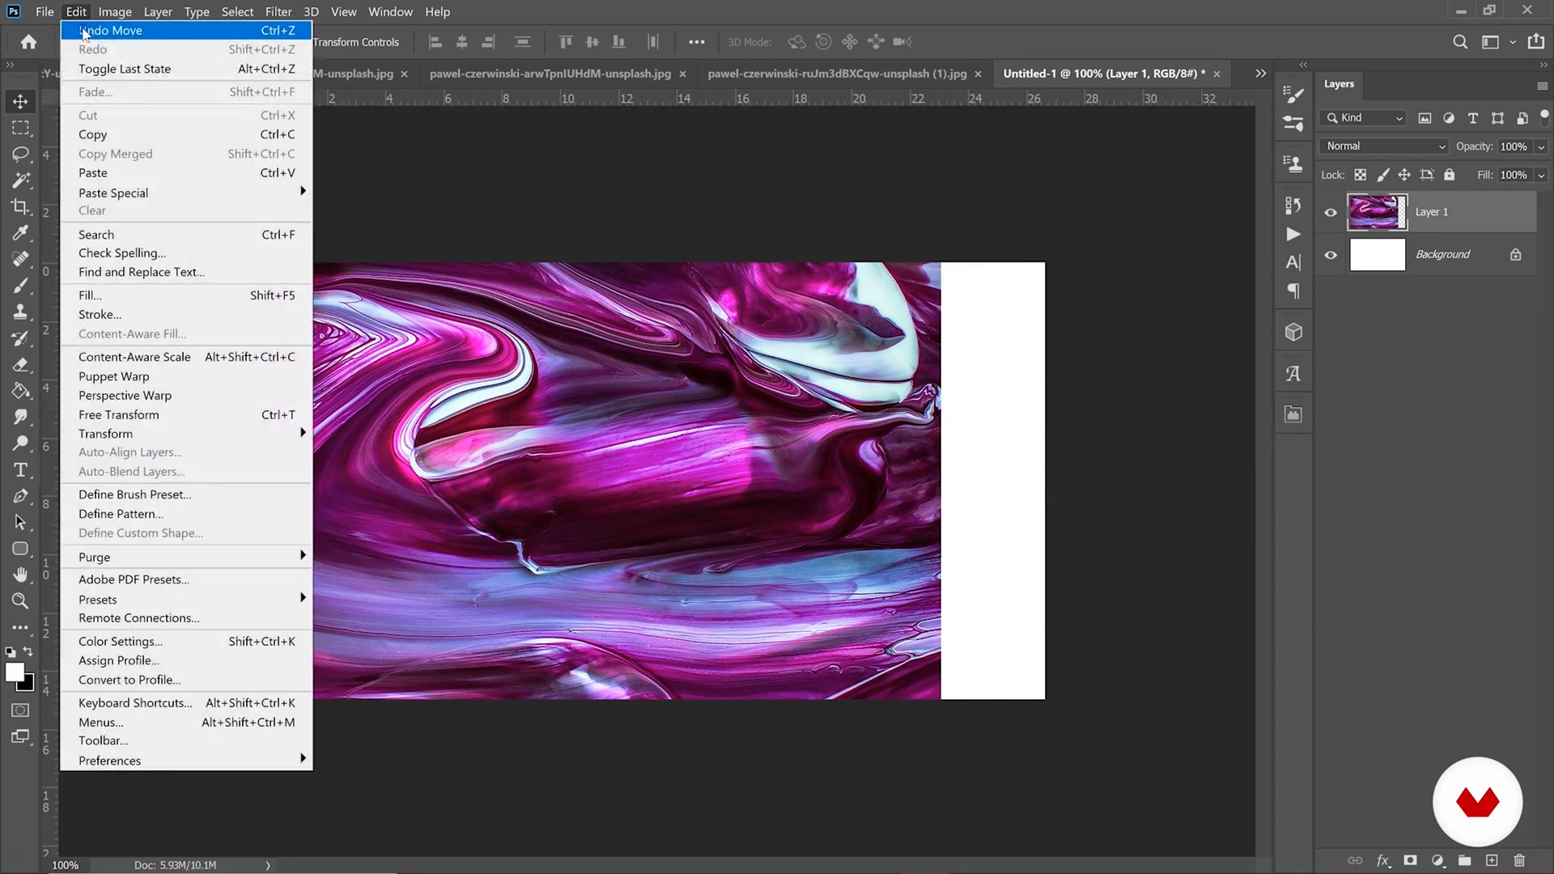
{"action": "left_click", "coordinate": [84, 32]}
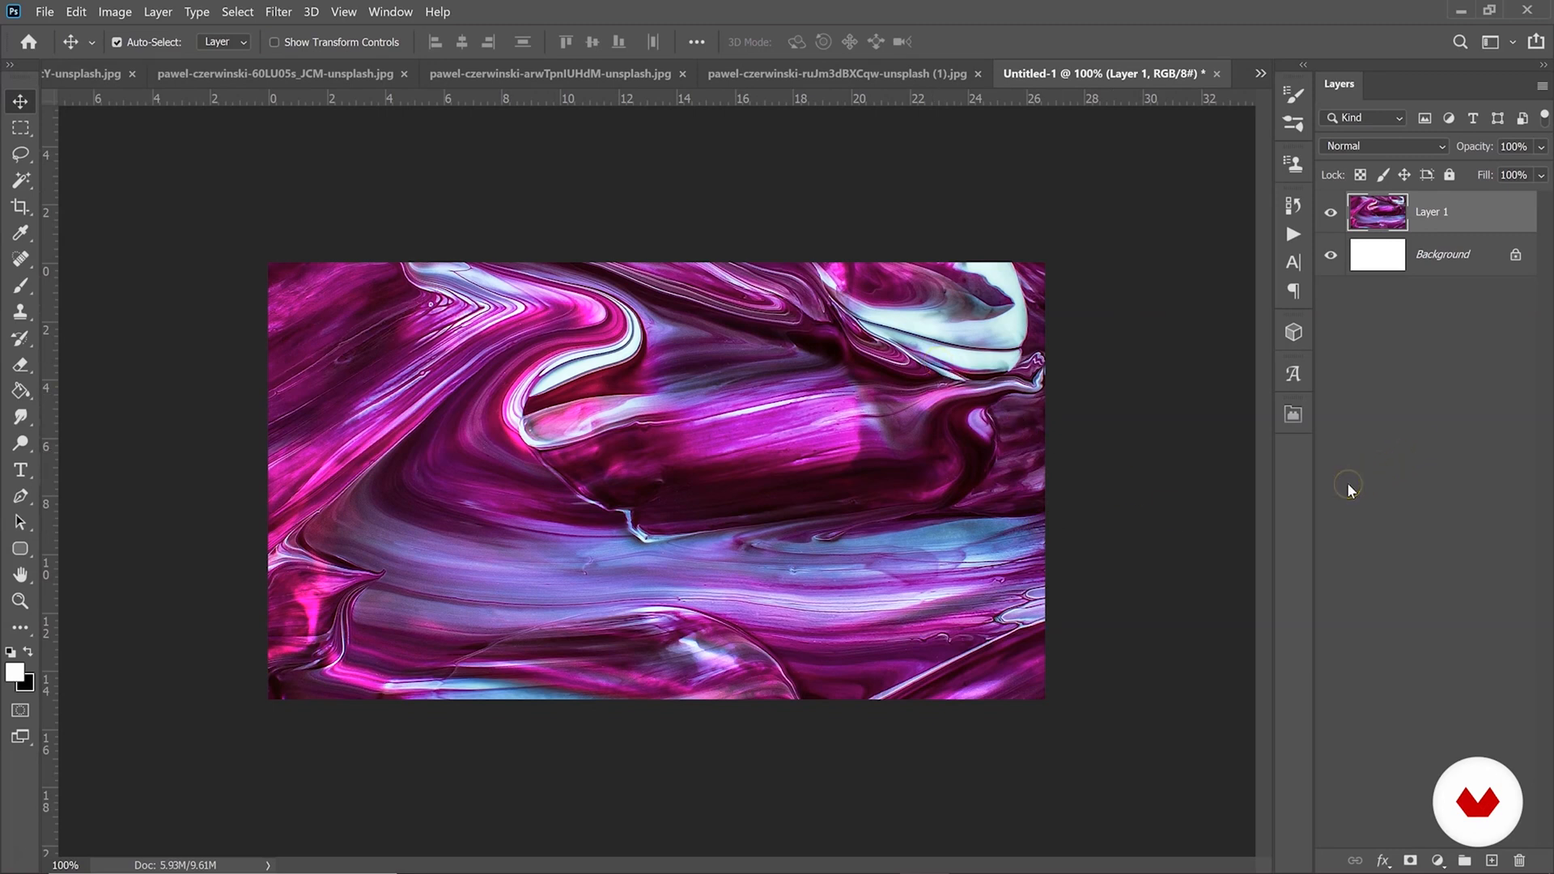
Add a Curves adjustment layer above the marbled texture layer and select its RGB channel.
{"action": "left_click", "coordinate": [1437, 862]}
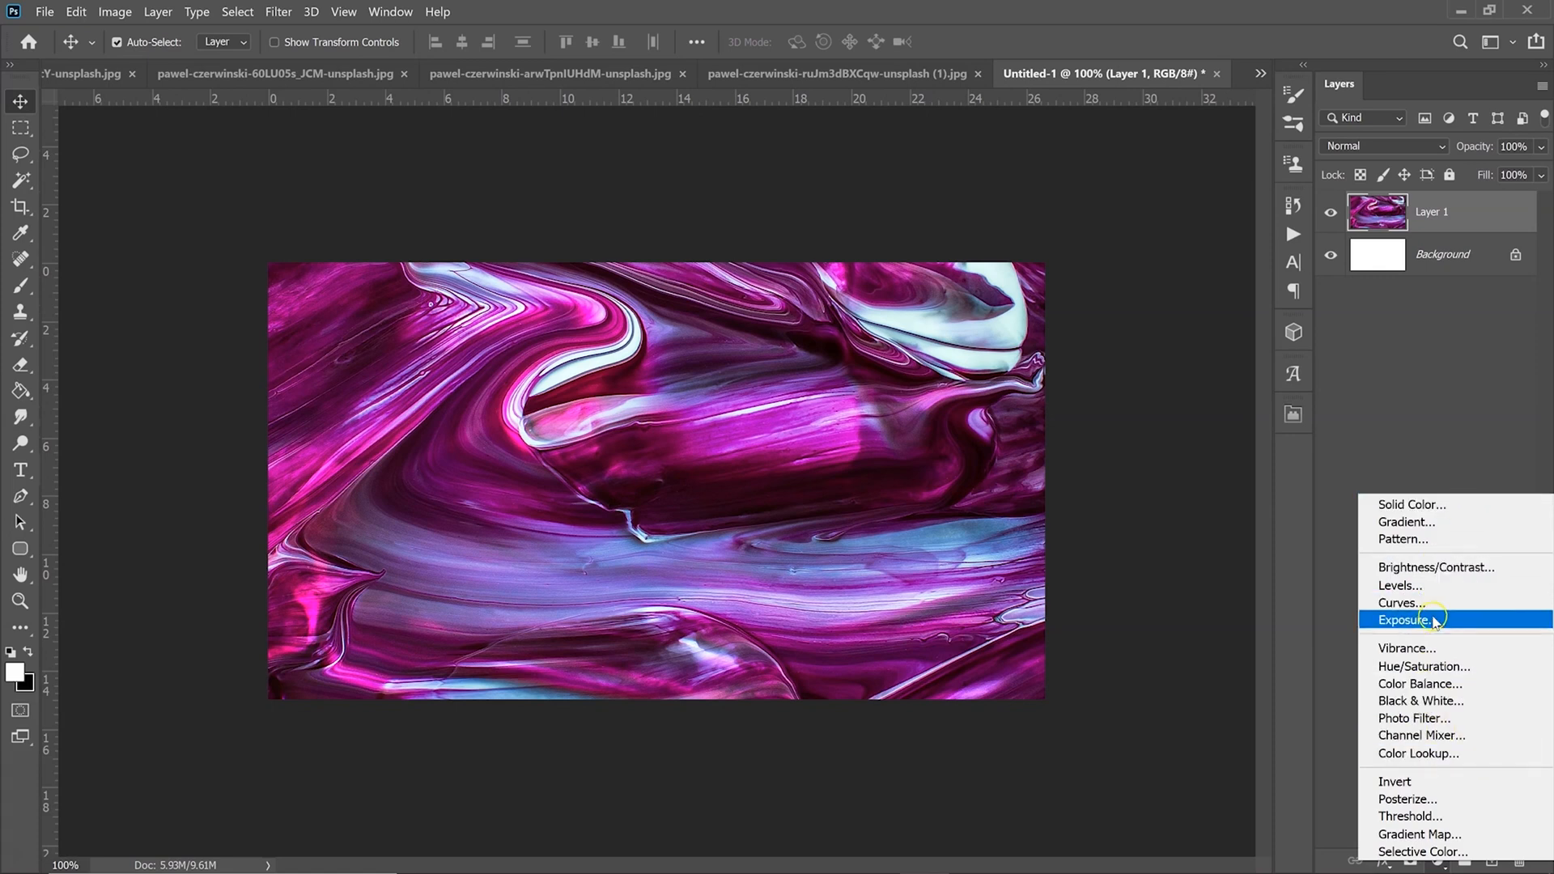
{"action": "left_click", "coordinate": [1405, 605]}
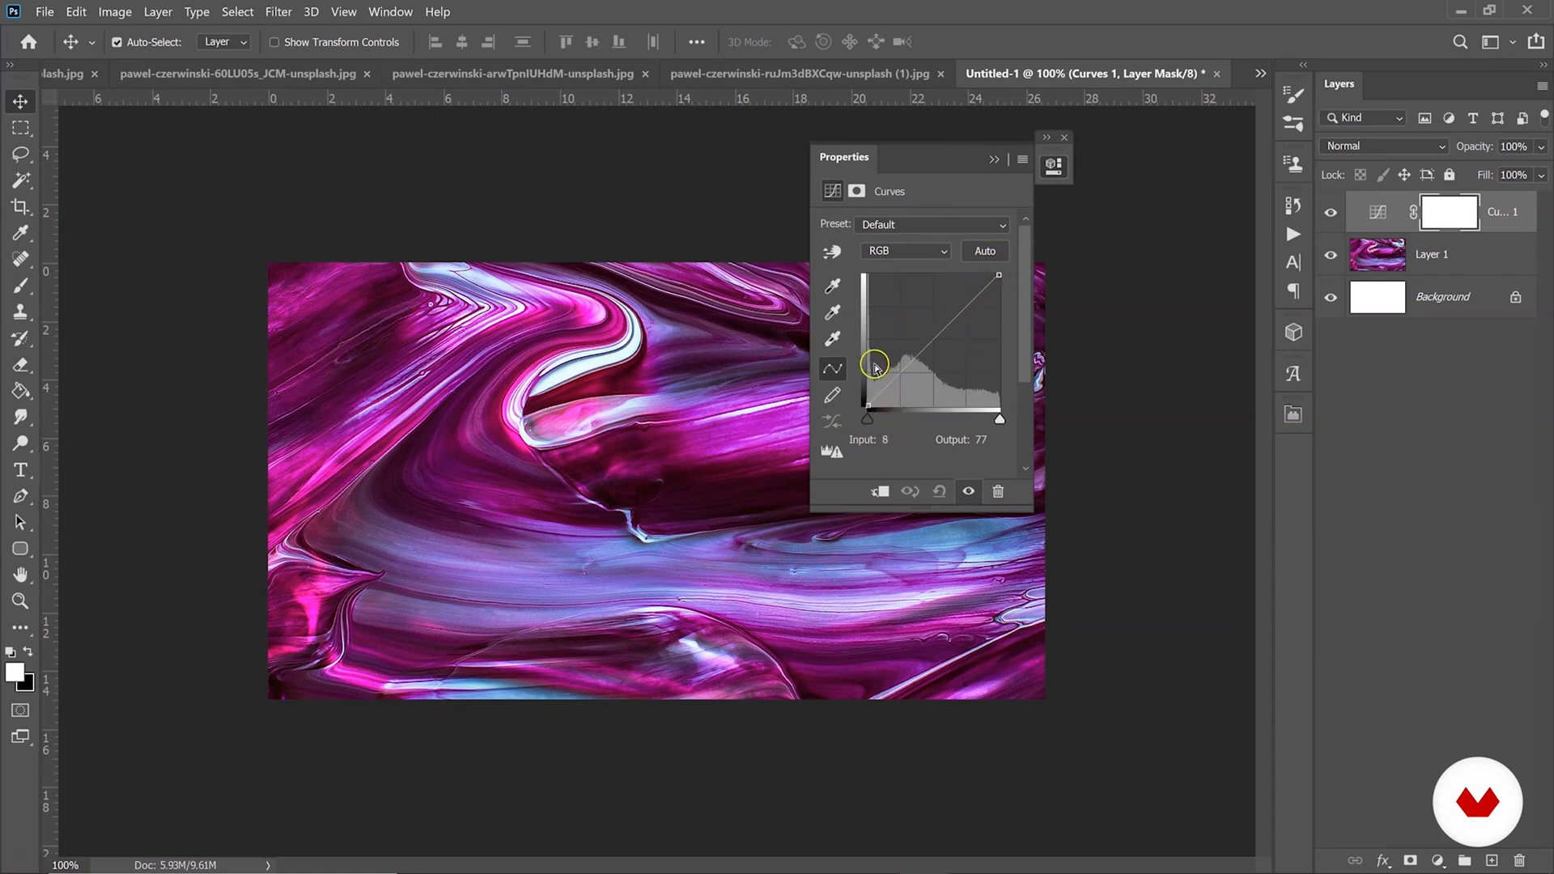
{"action": "left_click", "coordinate": [919, 252]}
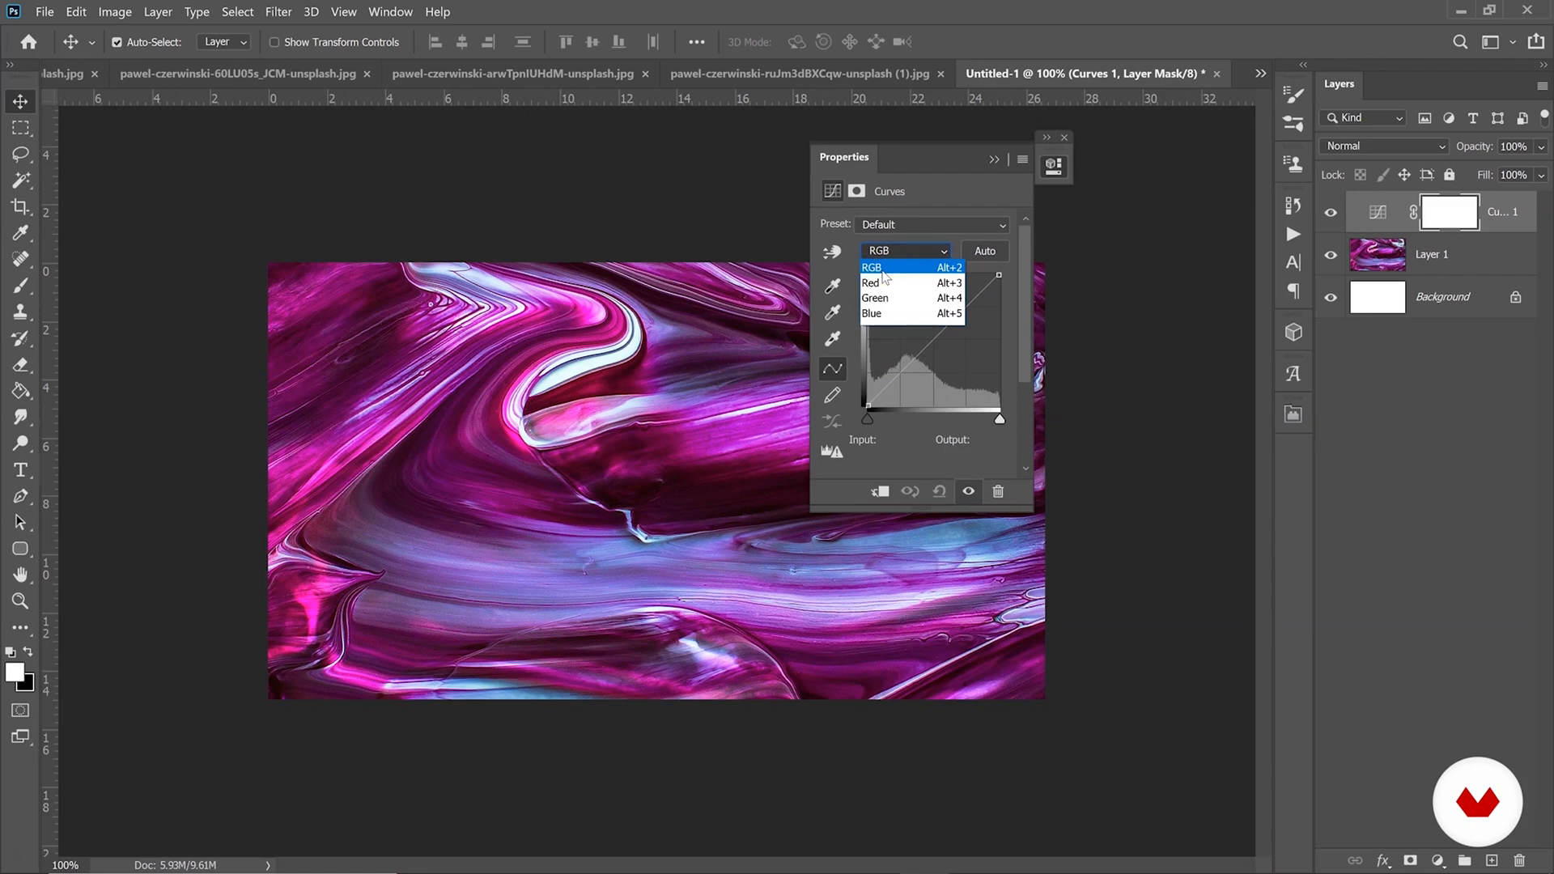
{"action": "left_click", "coordinate": [874, 267]}
{"action": "left_click", "coordinate": [1449, 220]}
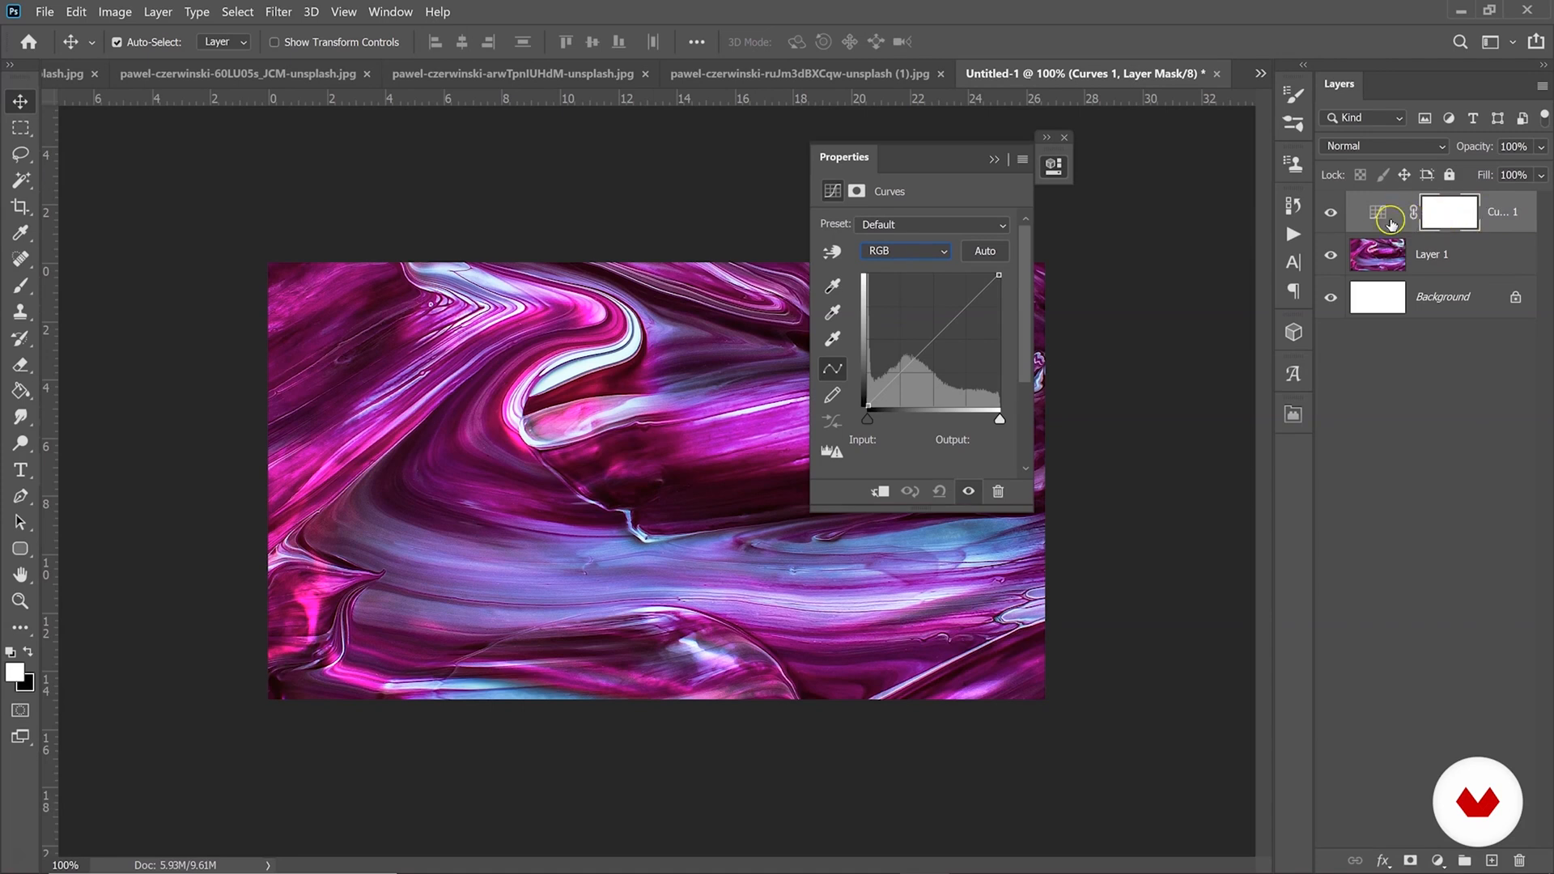
Bend the RGB curve into a steep wave with a raised shadow point, a lowered midtone point and a raised highlight point.
{"action": "left_click", "coordinate": [932, 339]}
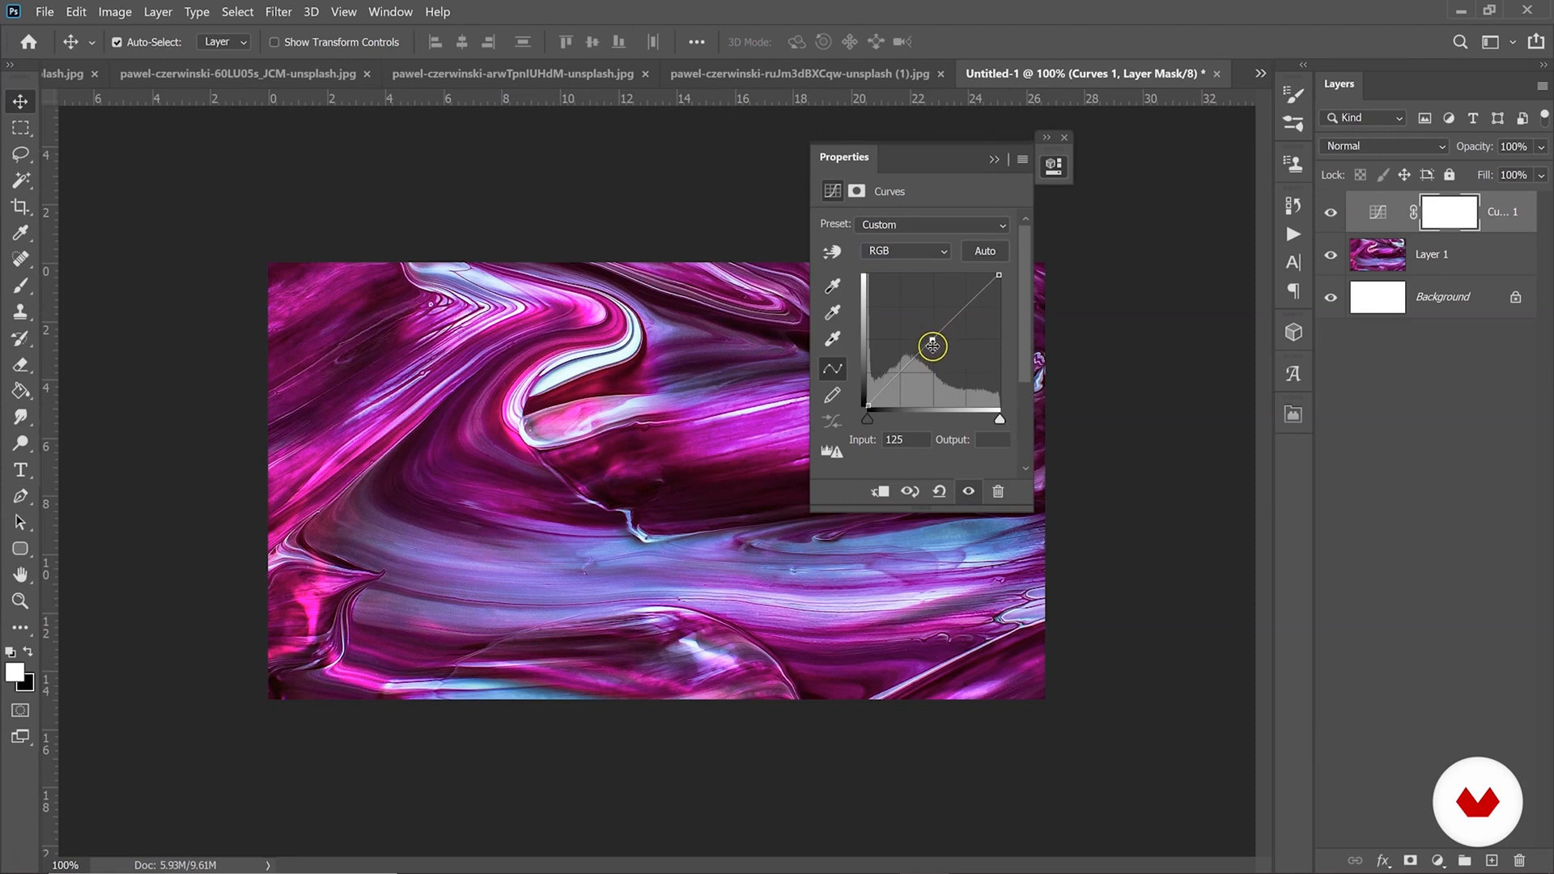
{"action": "left_click_drag", "start_coordinate": [932, 346], "coordinate": [961, 377]}
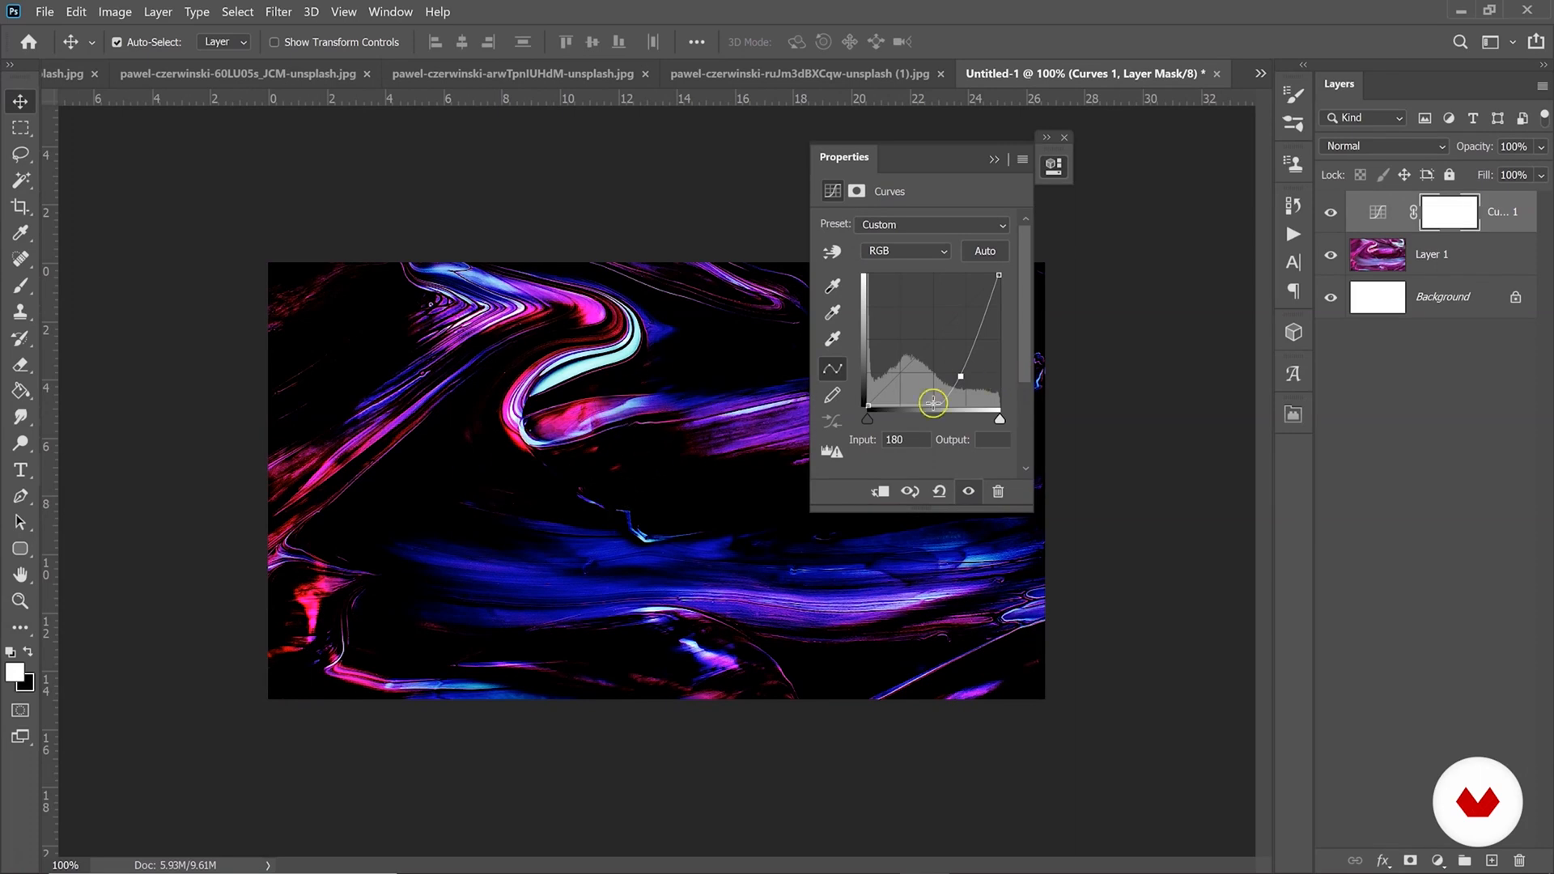
{"action": "left_click_drag", "start_coordinate": [902, 399], "coordinate": [972, 323]}
{"action": "left_click", "coordinate": [972, 327]}
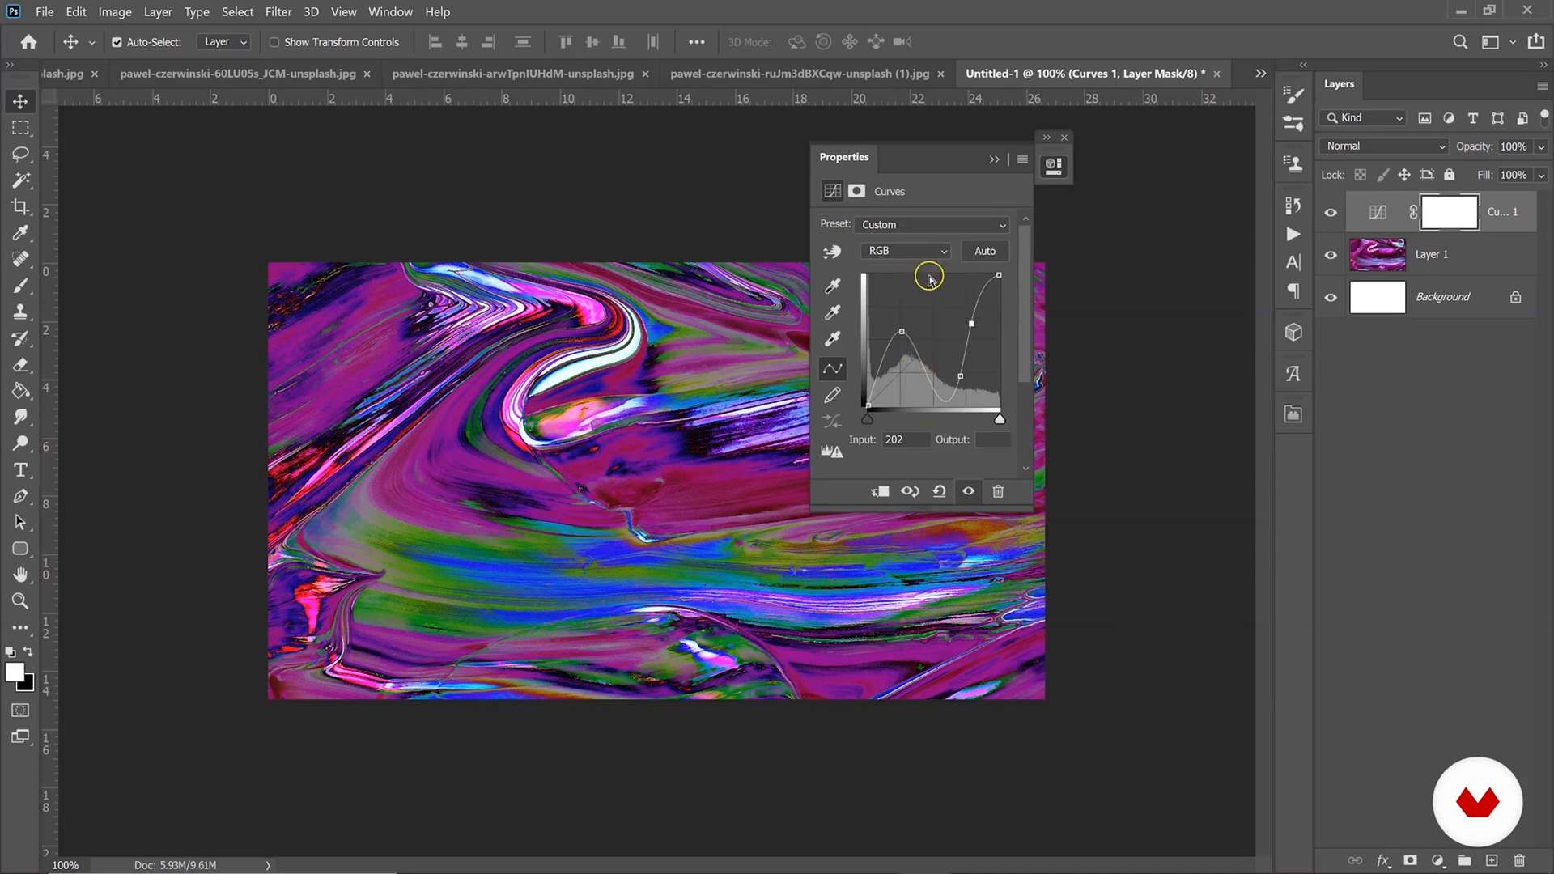
Look through the Red, Green and Blue channel curves and return to the RGB channel.
{"action": "left_click", "coordinate": [895, 251]}
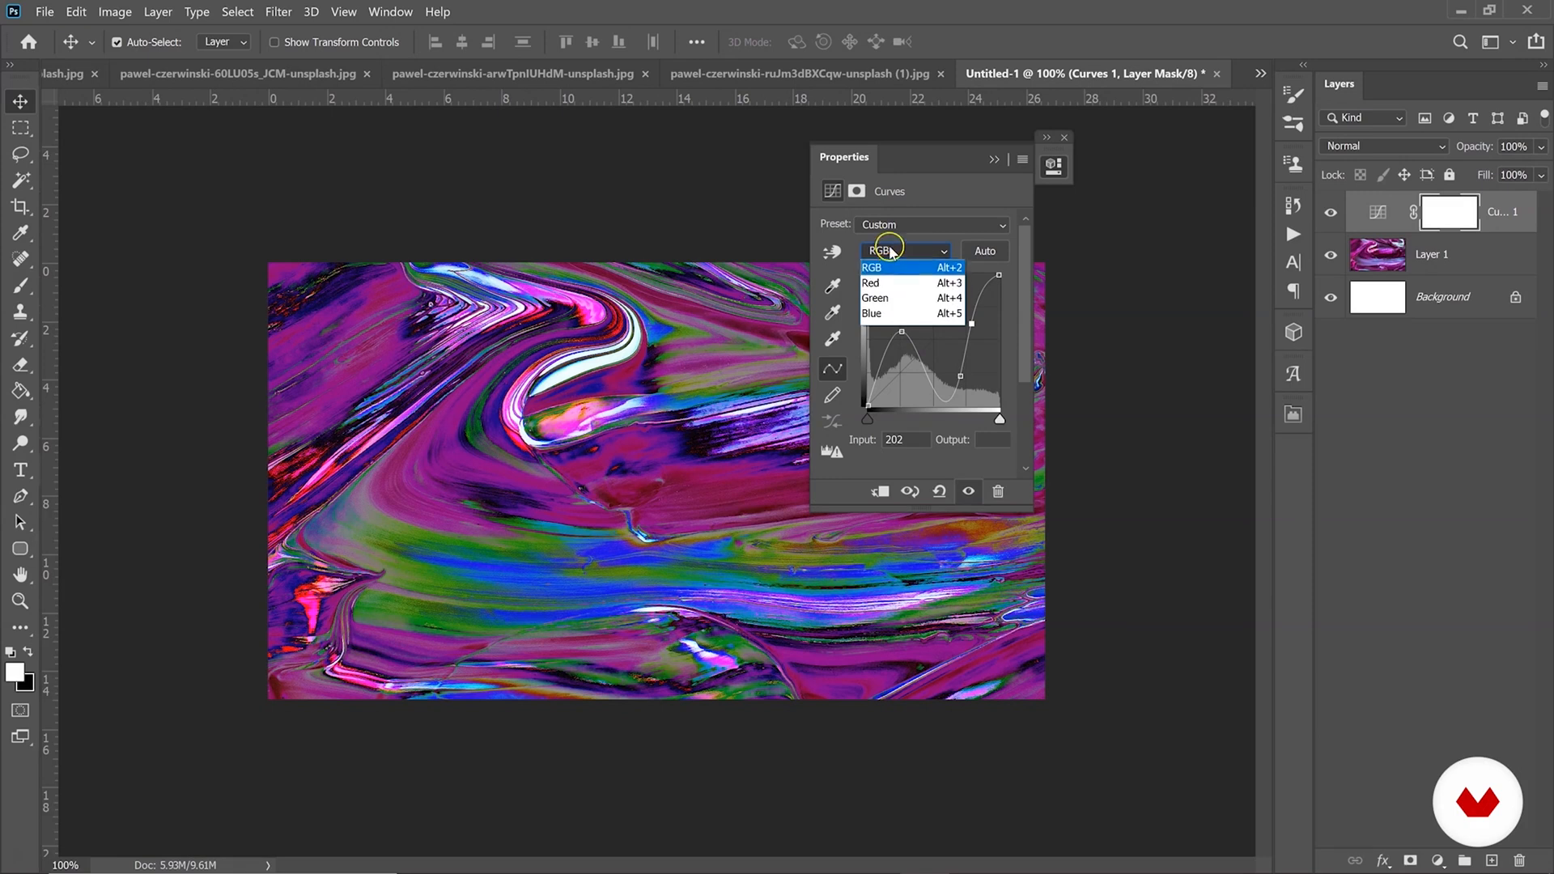
{"action": "left_click", "coordinate": [874, 260]}
{"action": "left_click", "coordinate": [876, 253]}
{"action": "left_click", "coordinate": [877, 283]}
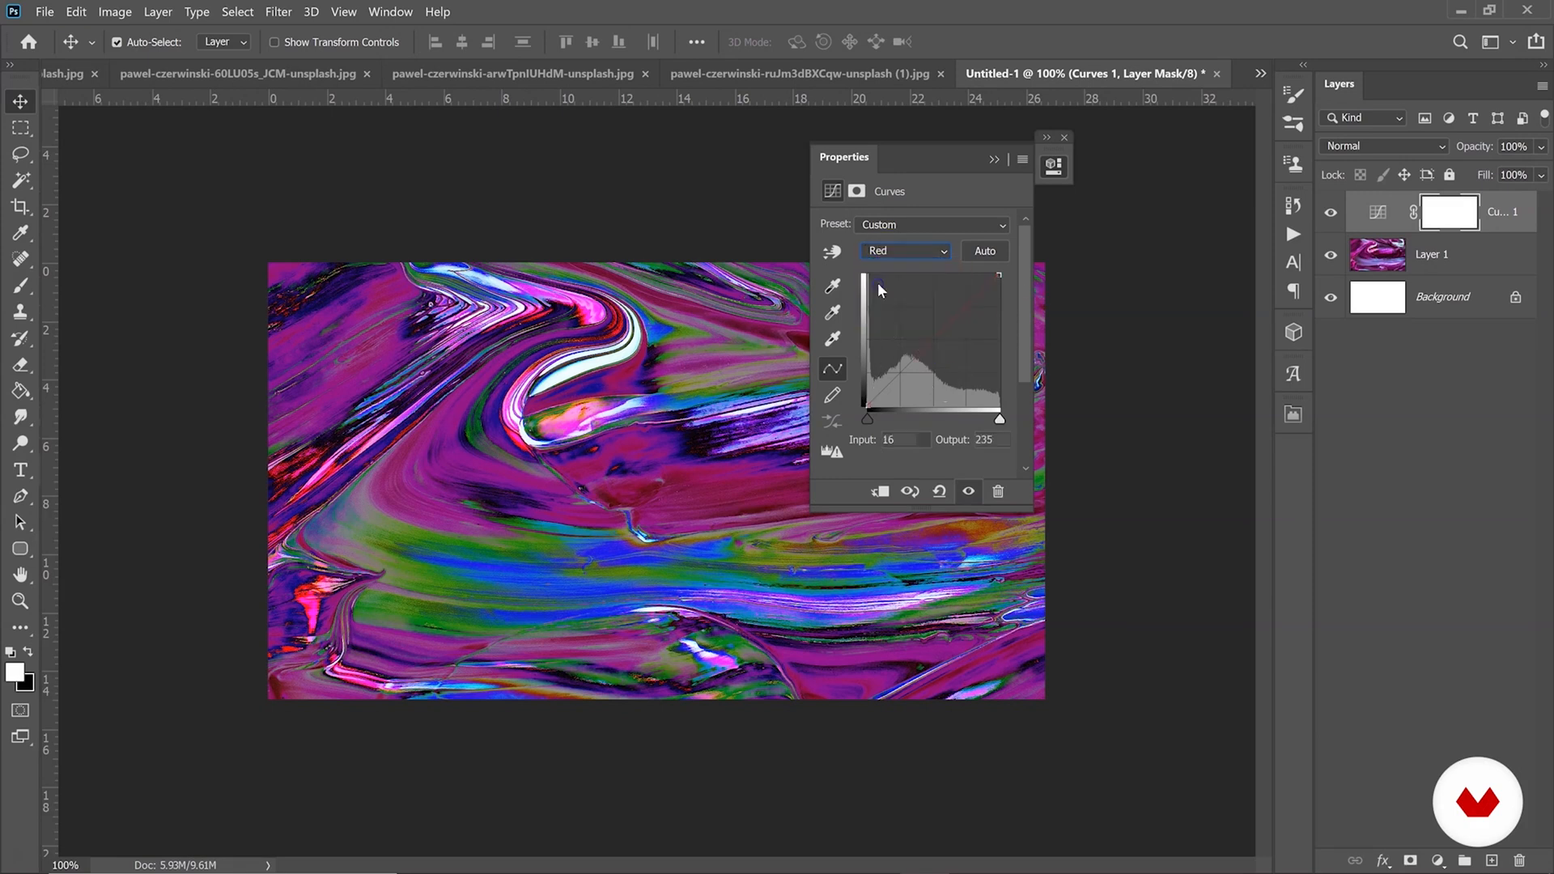
{"action": "left_click", "coordinate": [882, 252]}
{"action": "left_click", "coordinate": [884, 298]}
{"action": "left_click", "coordinate": [888, 253]}
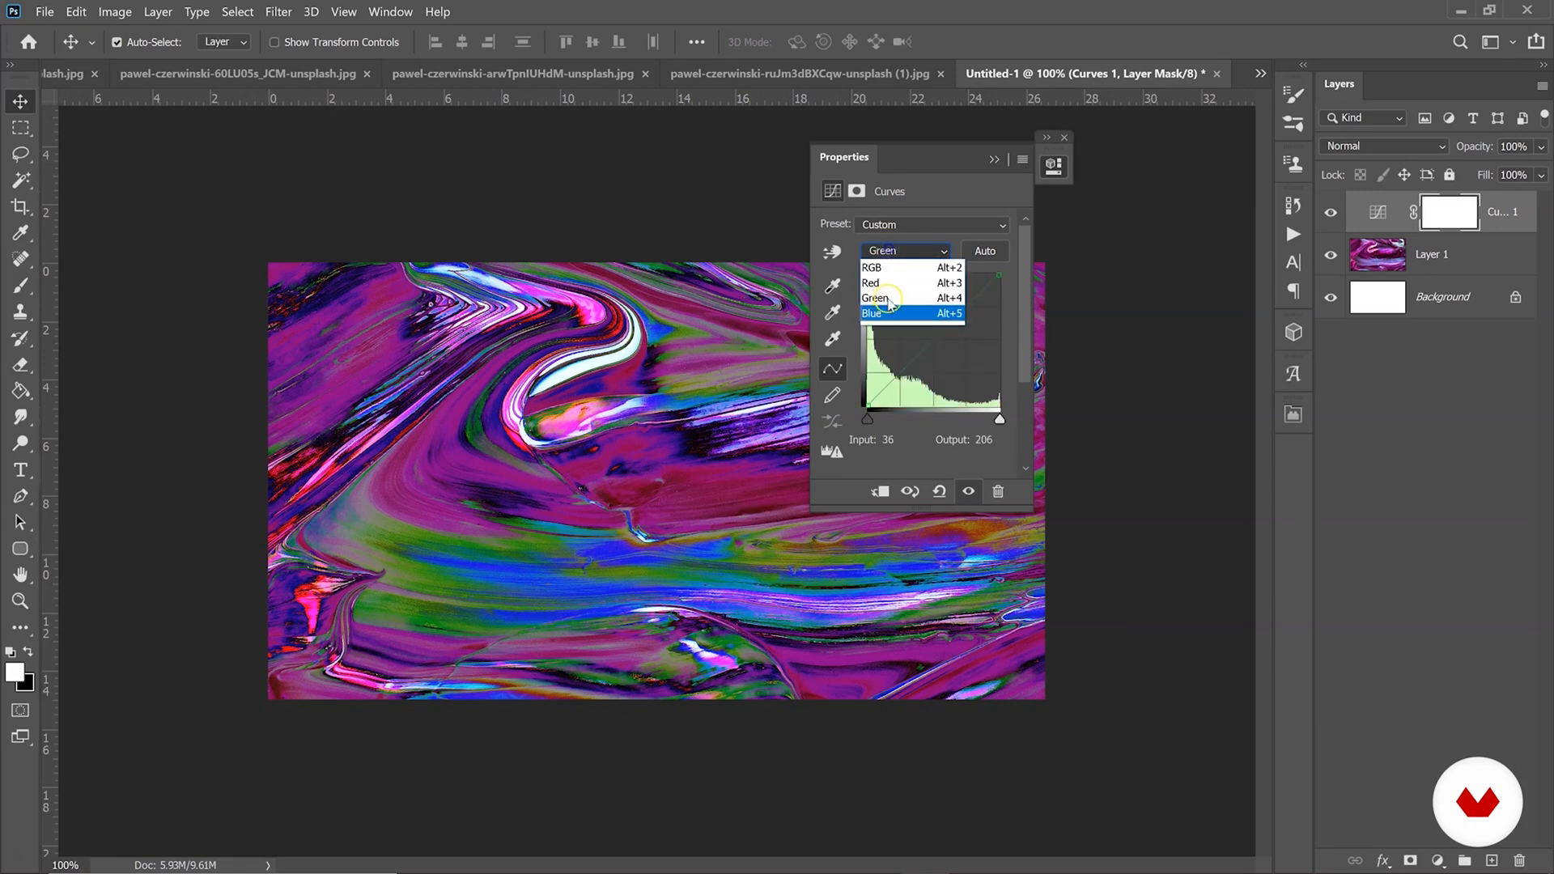
{"action": "left_click", "coordinate": [878, 314]}
{"action": "left_click", "coordinate": [898, 251]}
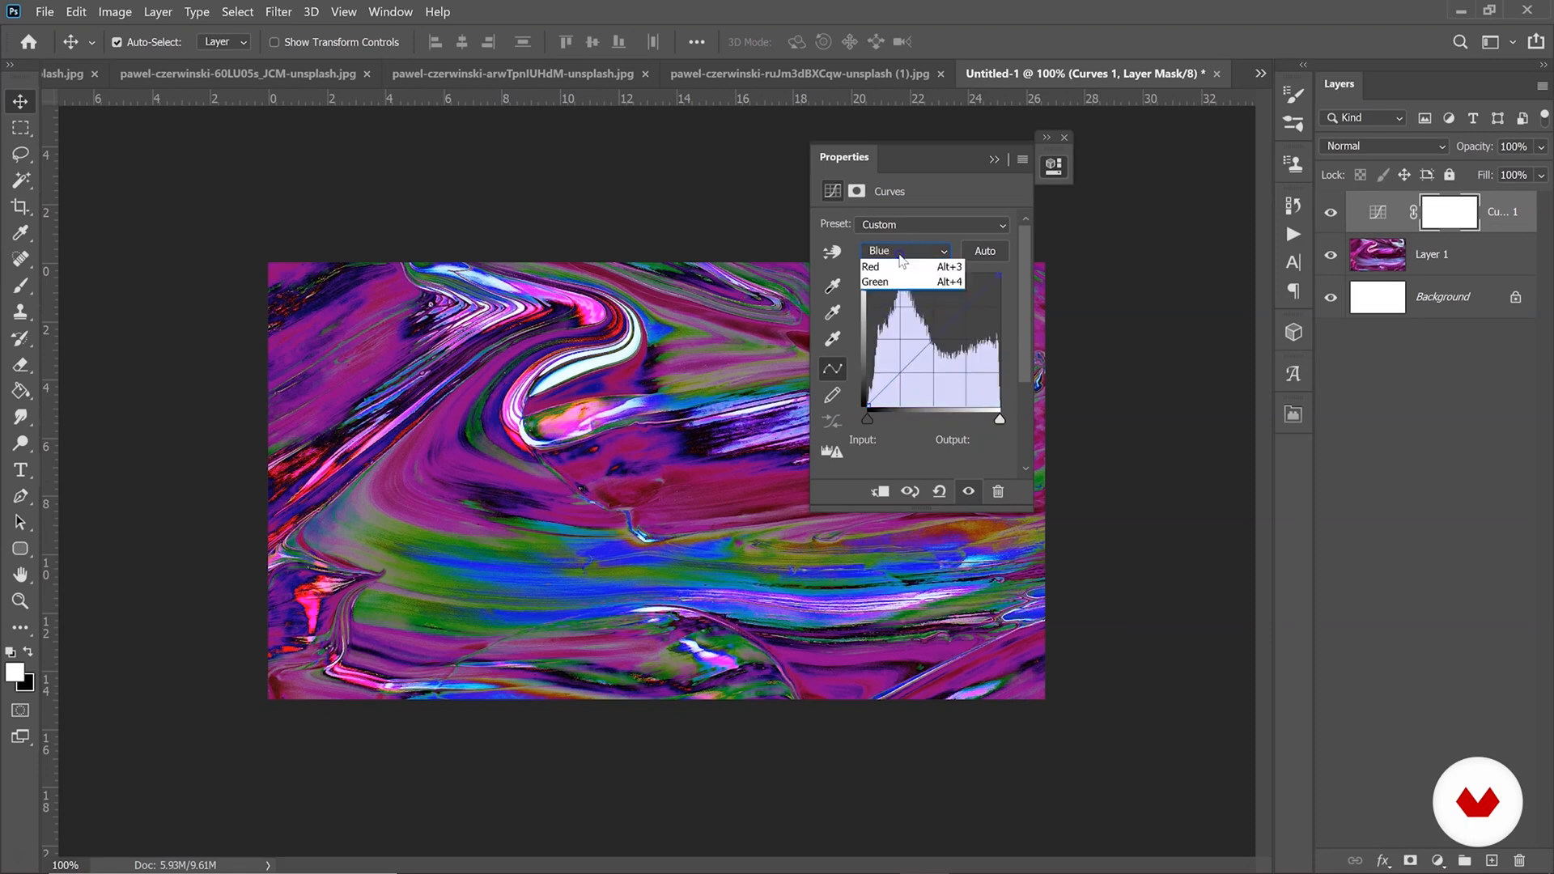
{"action": "left_click", "coordinate": [894, 263]}
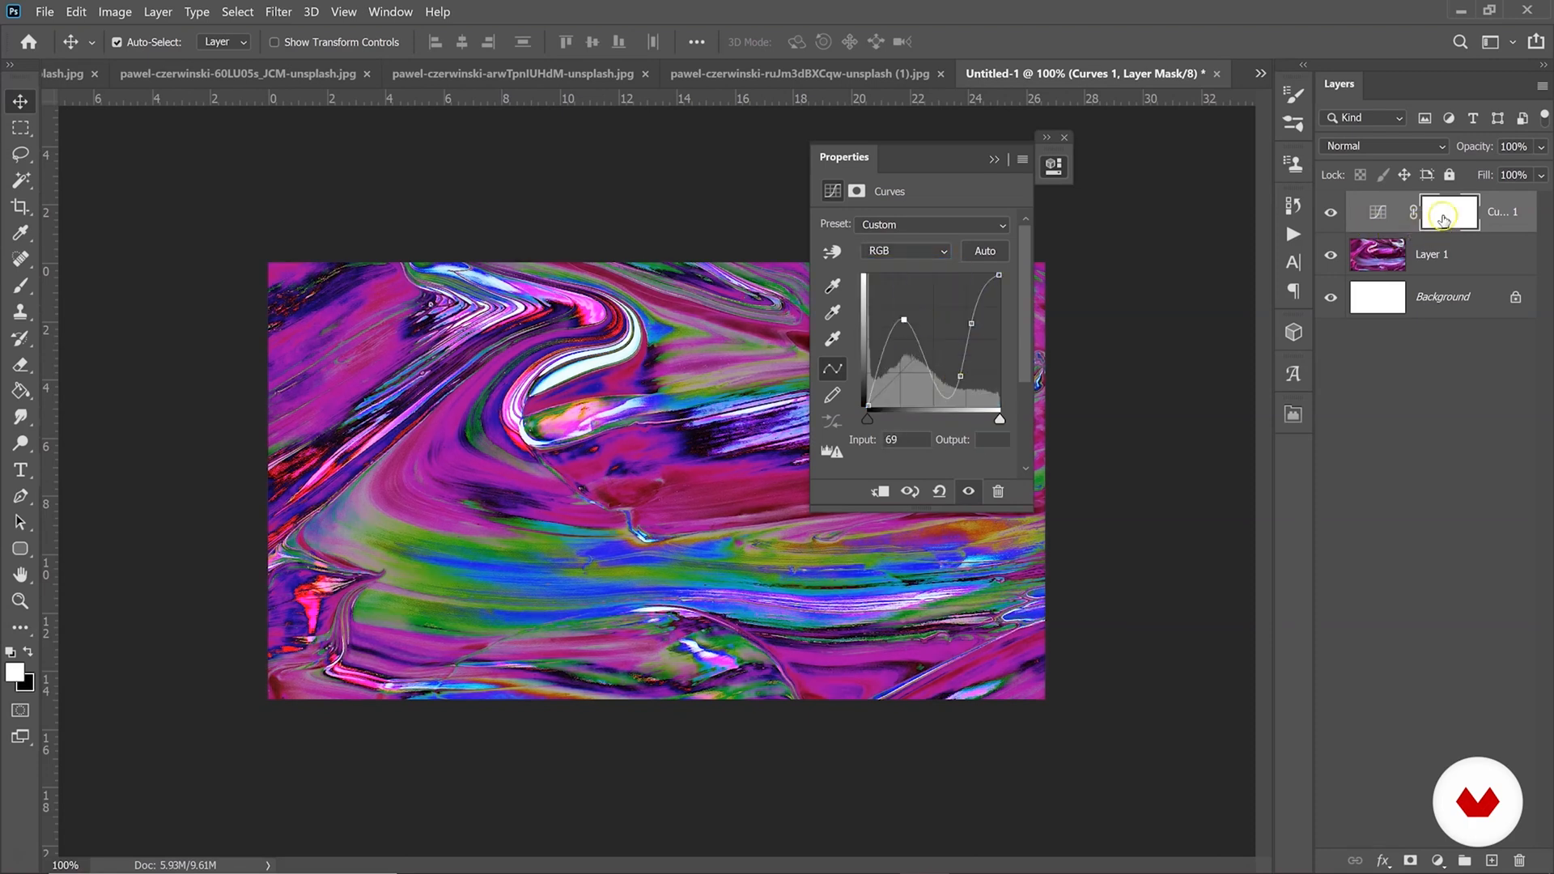
View the Curves layer's adjustment and layer mask properties, and collapse them to uncover the canvas.
{"action": "left_click", "coordinate": [1381, 213]}
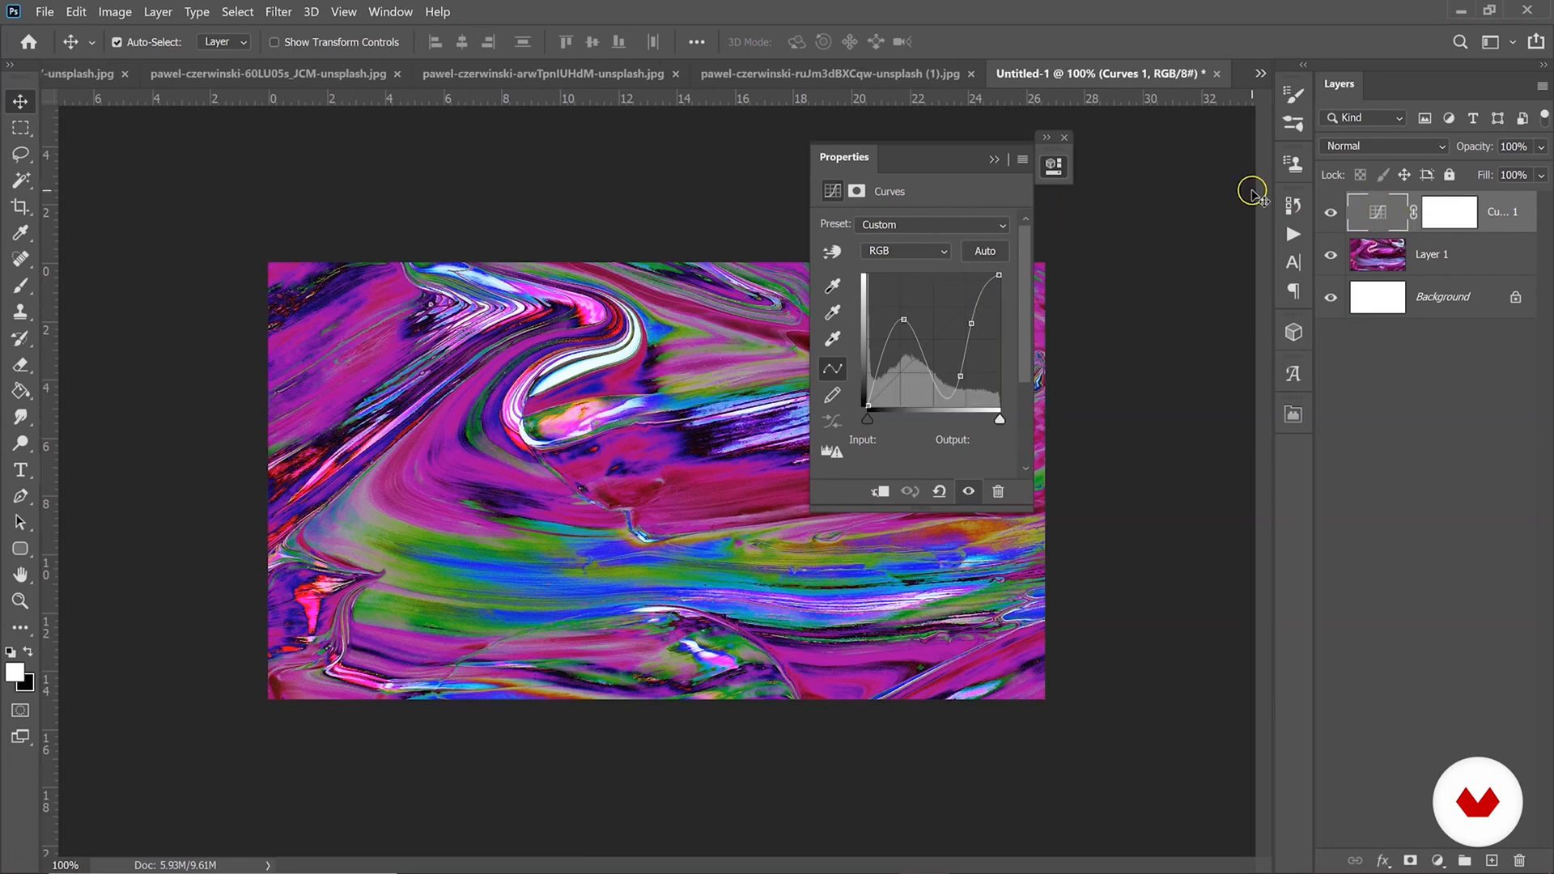
{"action": "left_click", "coordinate": [1456, 204]}
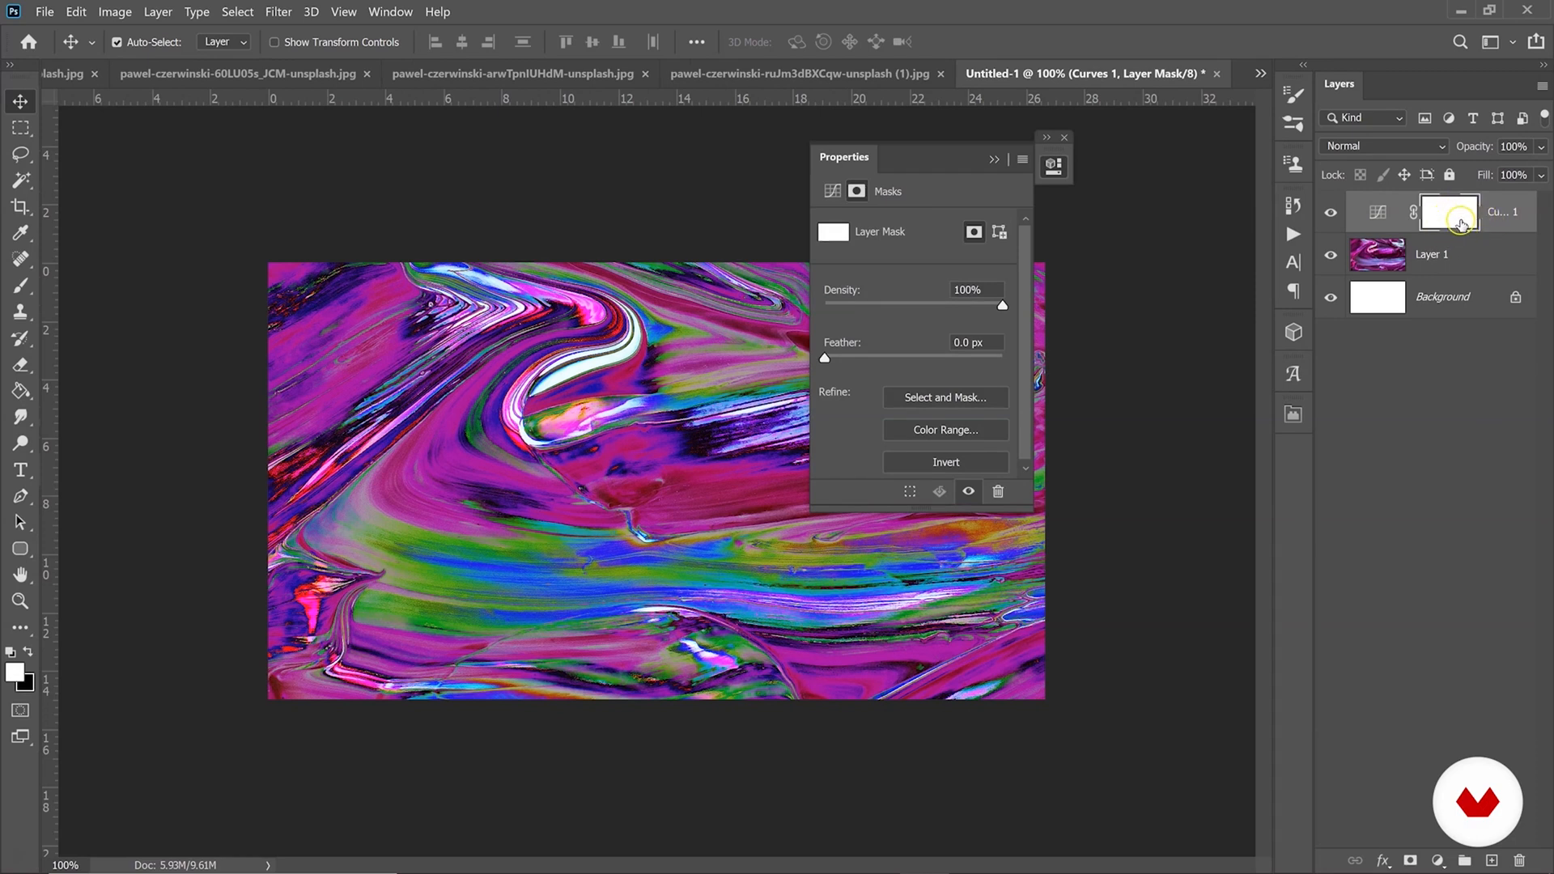
{"action": "left_click", "coordinate": [992, 162]}
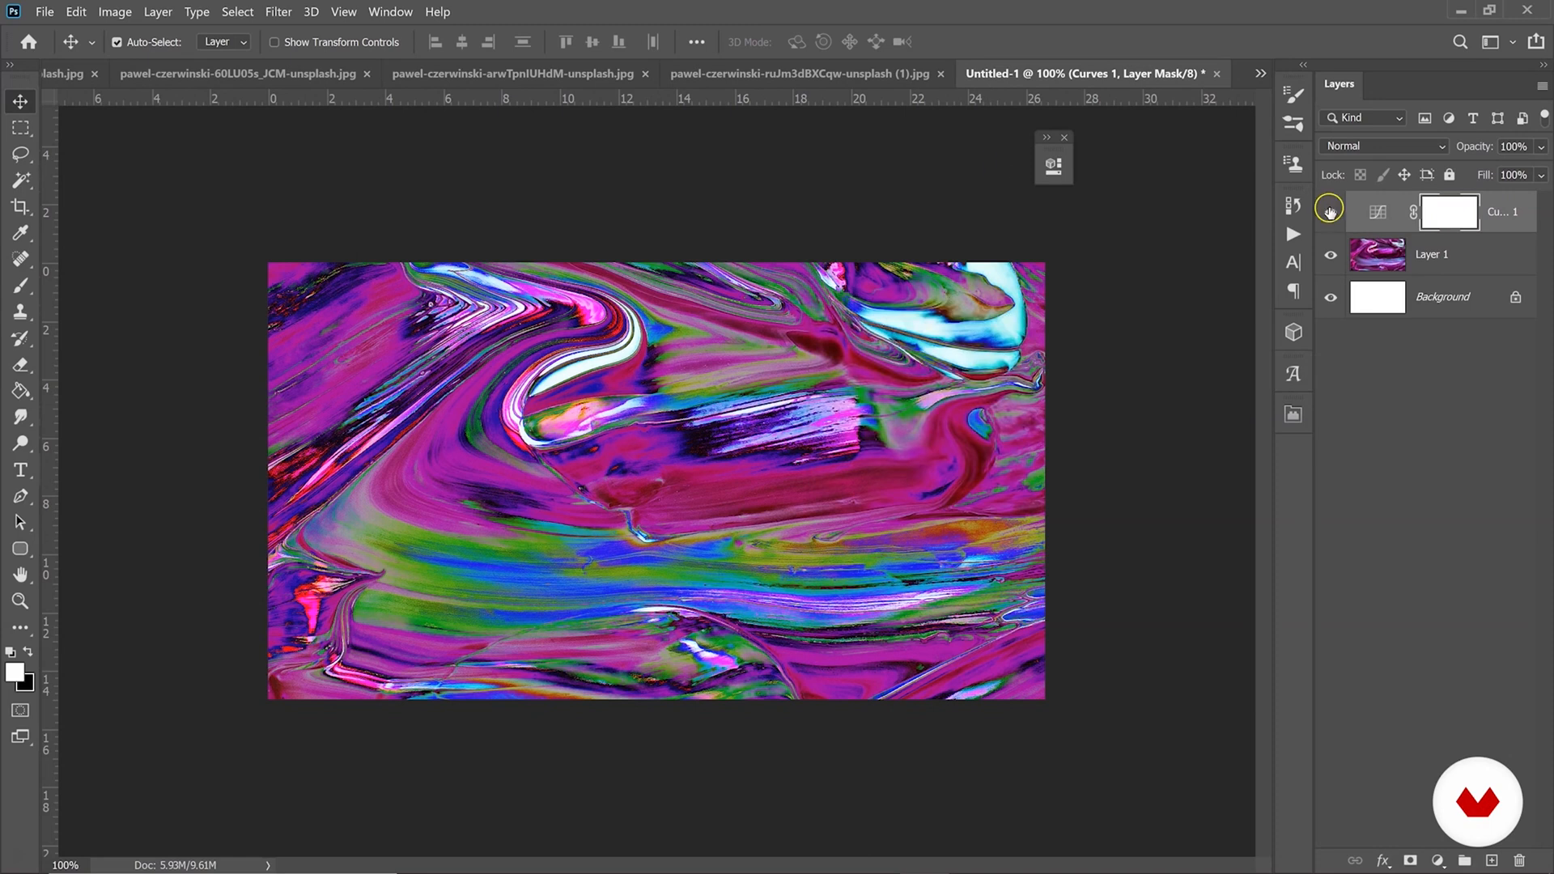
Compare the image with the Curves layer hidden and shown, and try the layer below the marbled texture before returning it above.
{"action": "left_click", "coordinate": [1331, 223]}
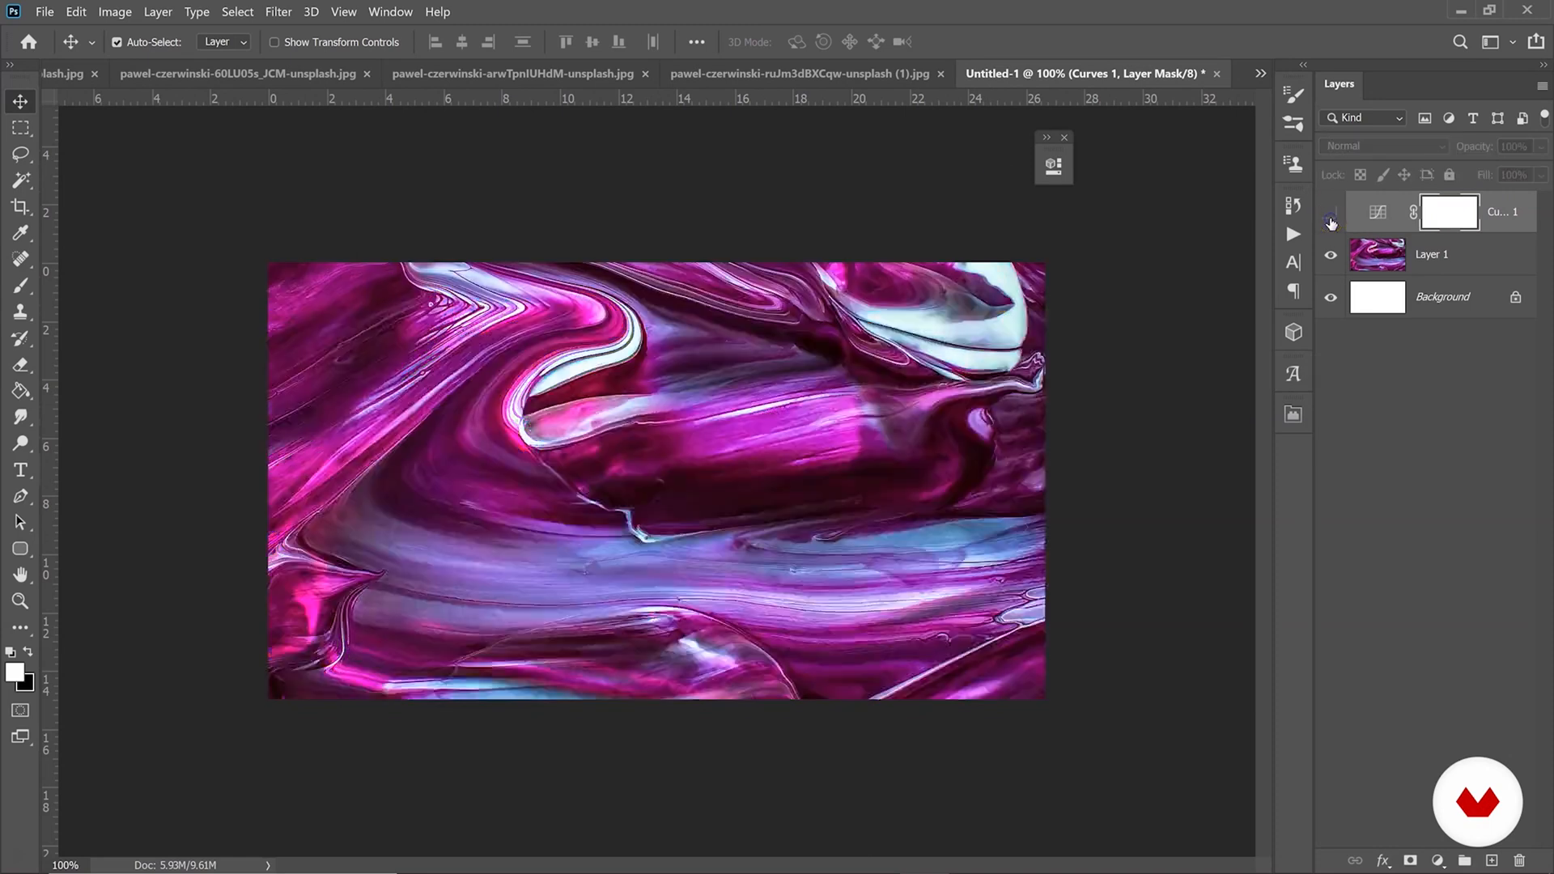
{"action": "left_click", "coordinate": [1332, 222]}
{"action": "left_click", "coordinate": [1331, 223]}
{"action": "left_click", "coordinate": [1329, 215]}
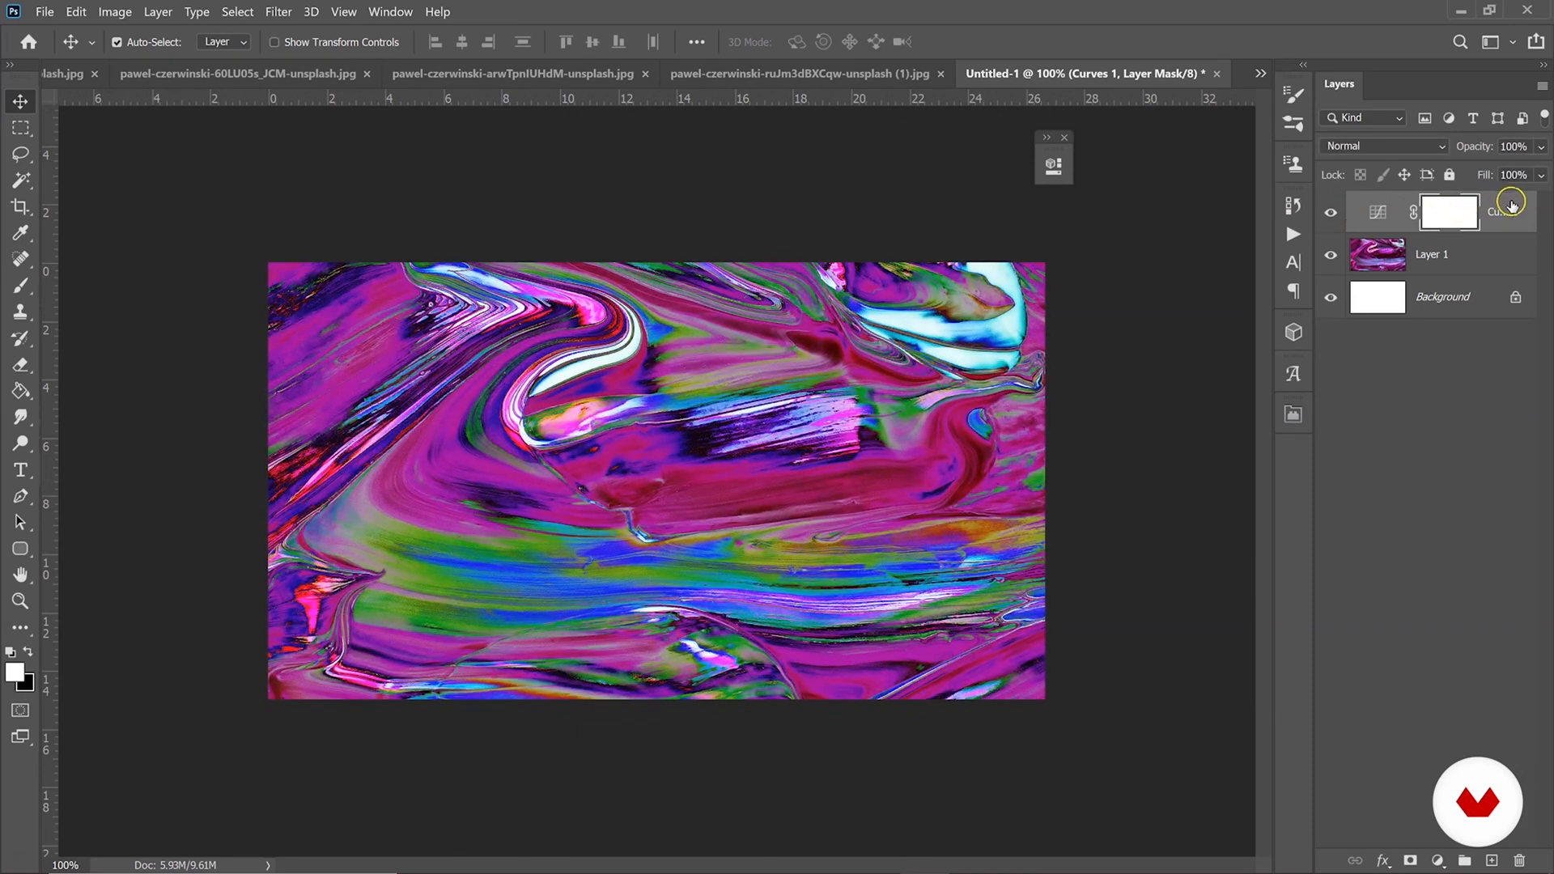
{"action": "left_click_drag", "start_coordinate": [1505, 221], "coordinate": [1509, 274]}
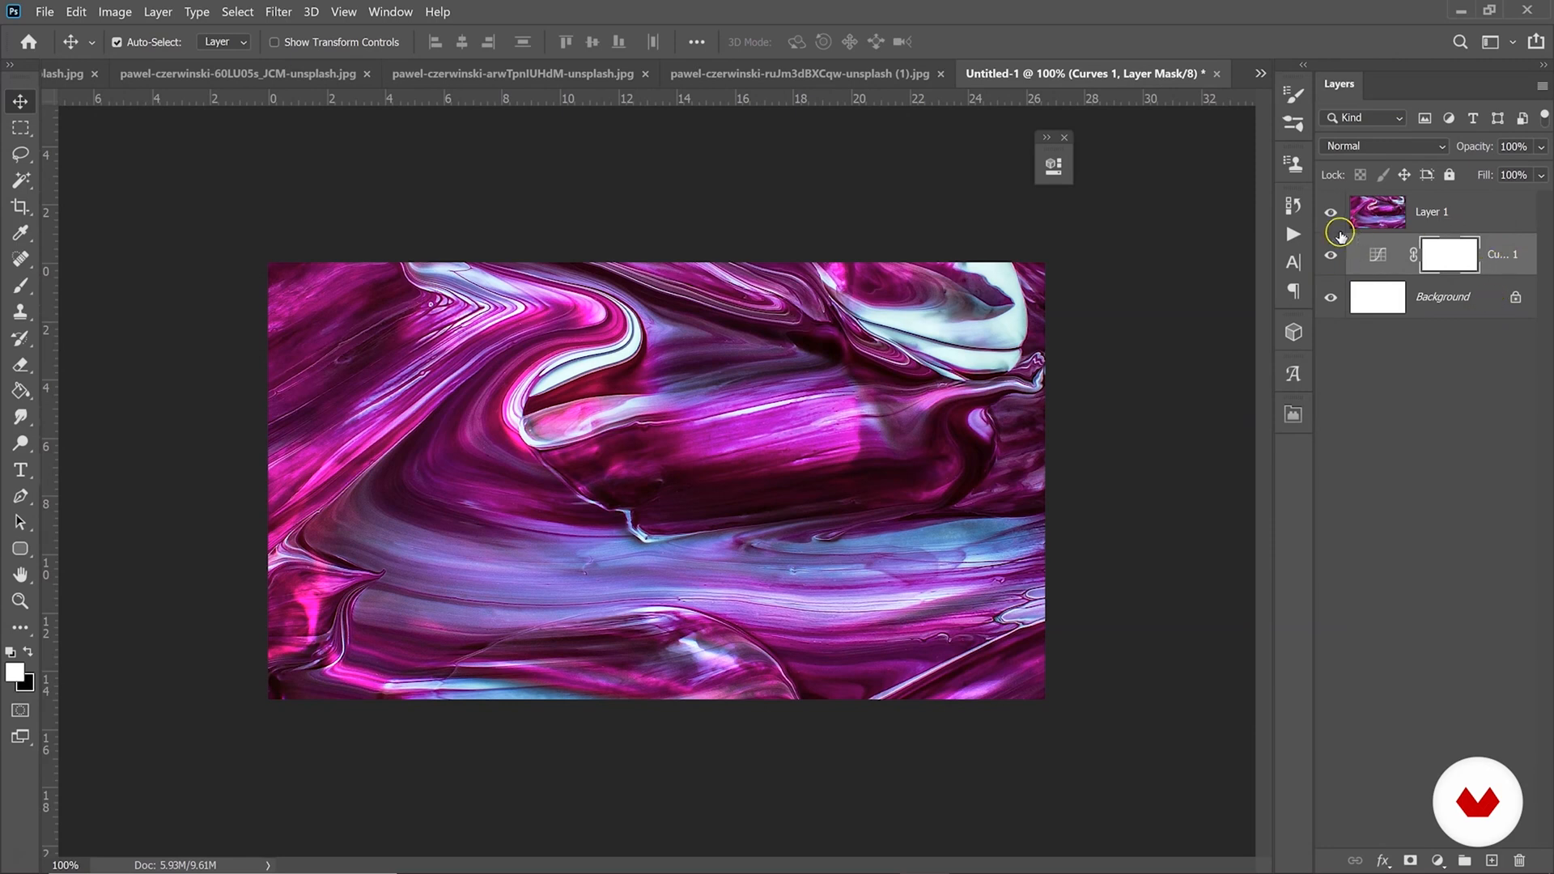
{"action": "left_click_drag", "start_coordinate": [1499, 247], "coordinate": [1498, 212]}
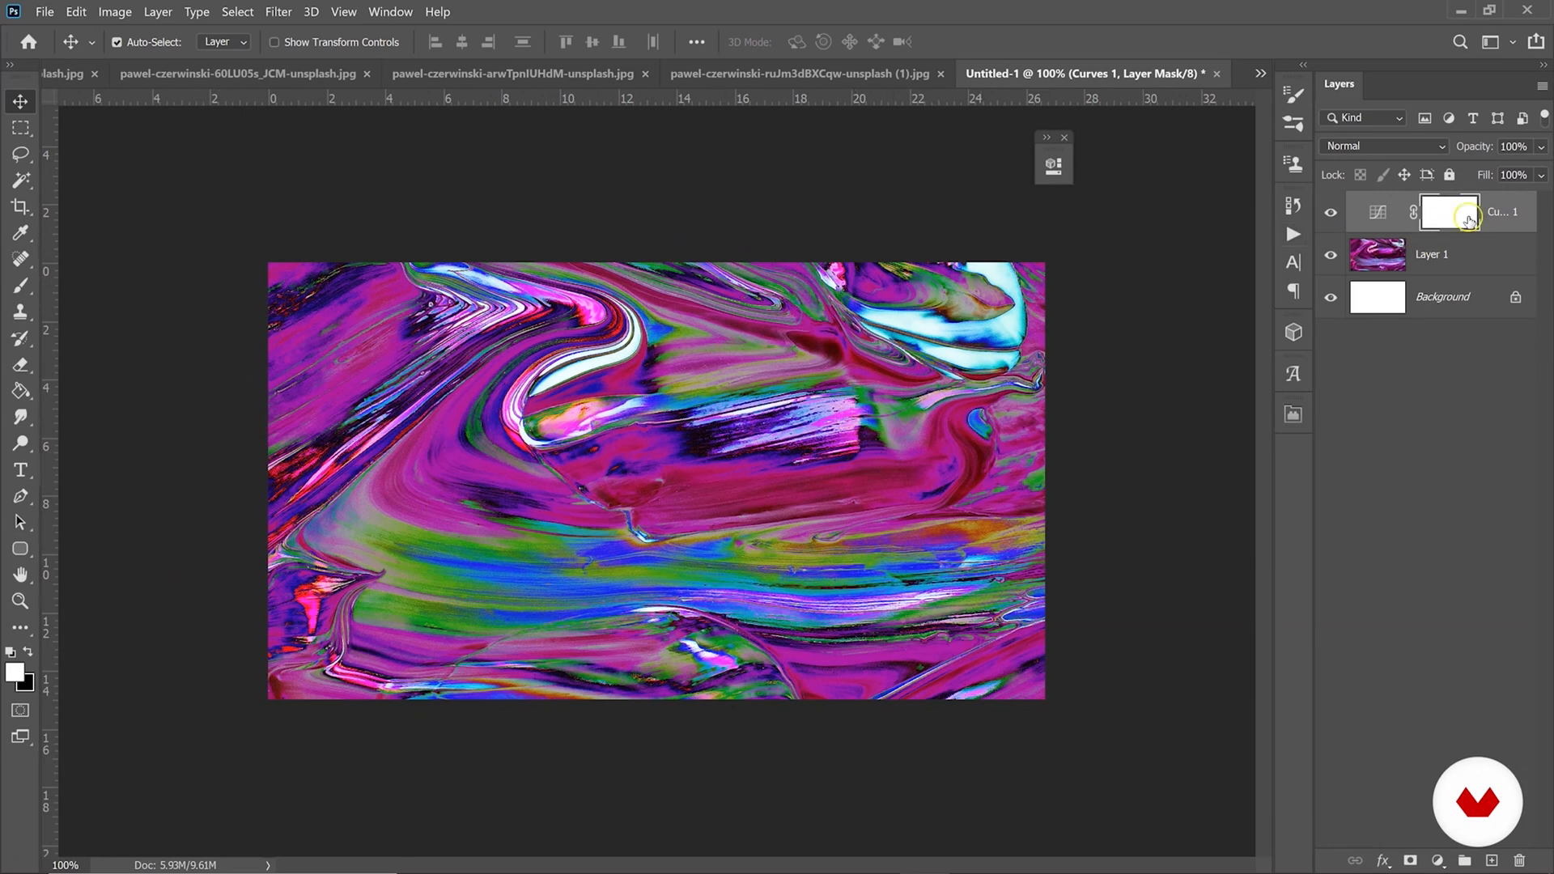
Set the Brush tool to a size of 259 px with 100% hardness.
{"action": "left_click", "coordinate": [1383, 212]}
{"action": "left_click", "coordinate": [22, 291]}
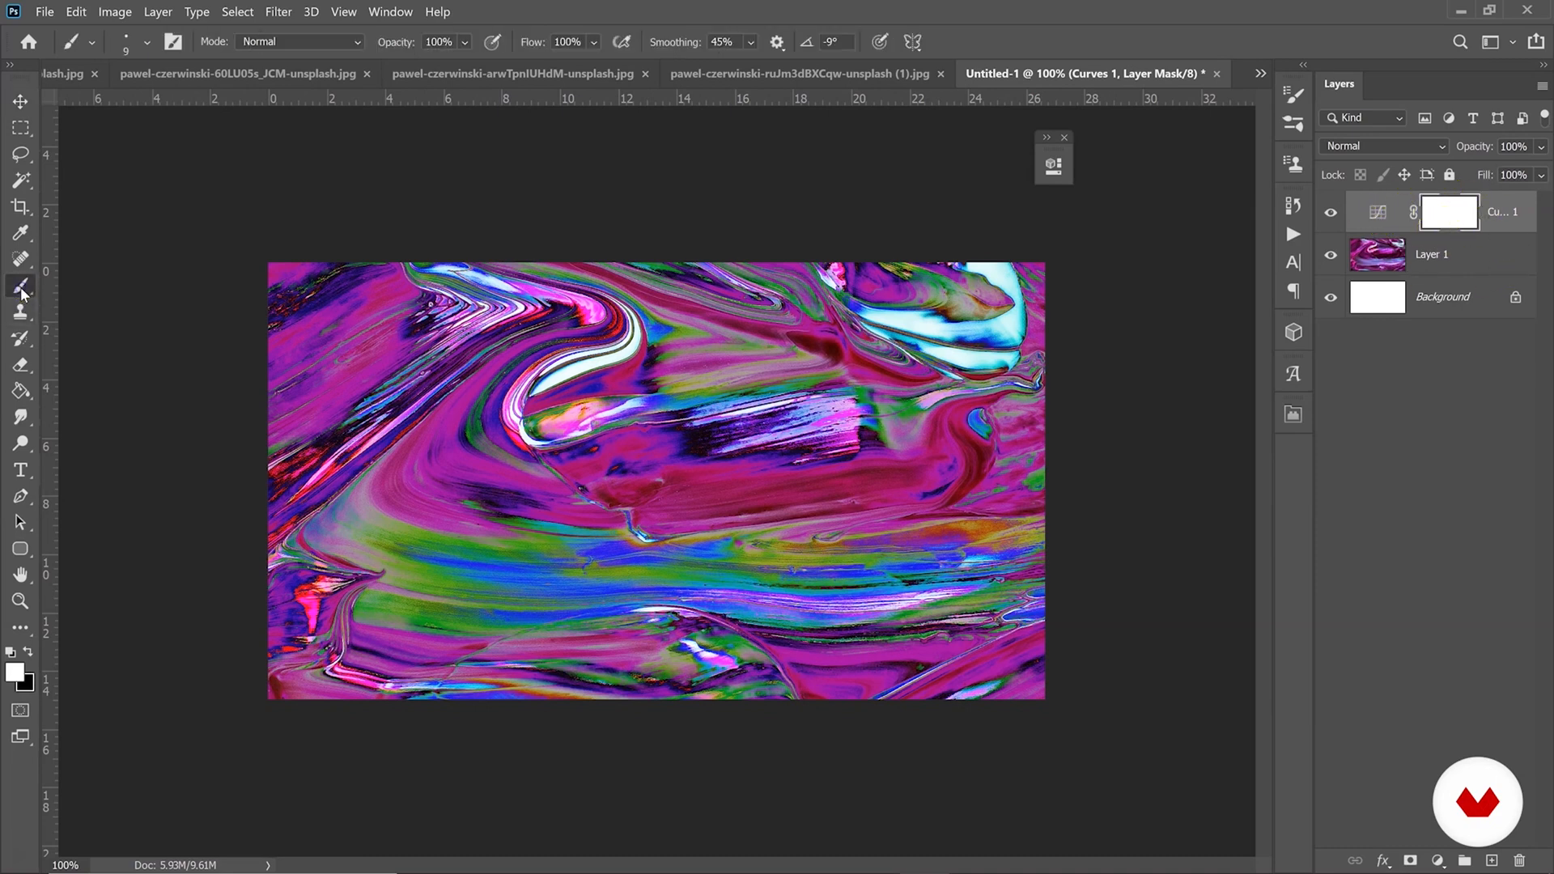
{"action": "left_click", "coordinate": [122, 47]}
{"action": "mouse_move", "coordinate": [119, 107]}
{"action": "left_mouse_down"}
{"action": "mouse_move", "coordinate": [144, 110]}
{"action": "mouse_move", "coordinate": [28, 153]}
{"action": "left_mouse_up"}
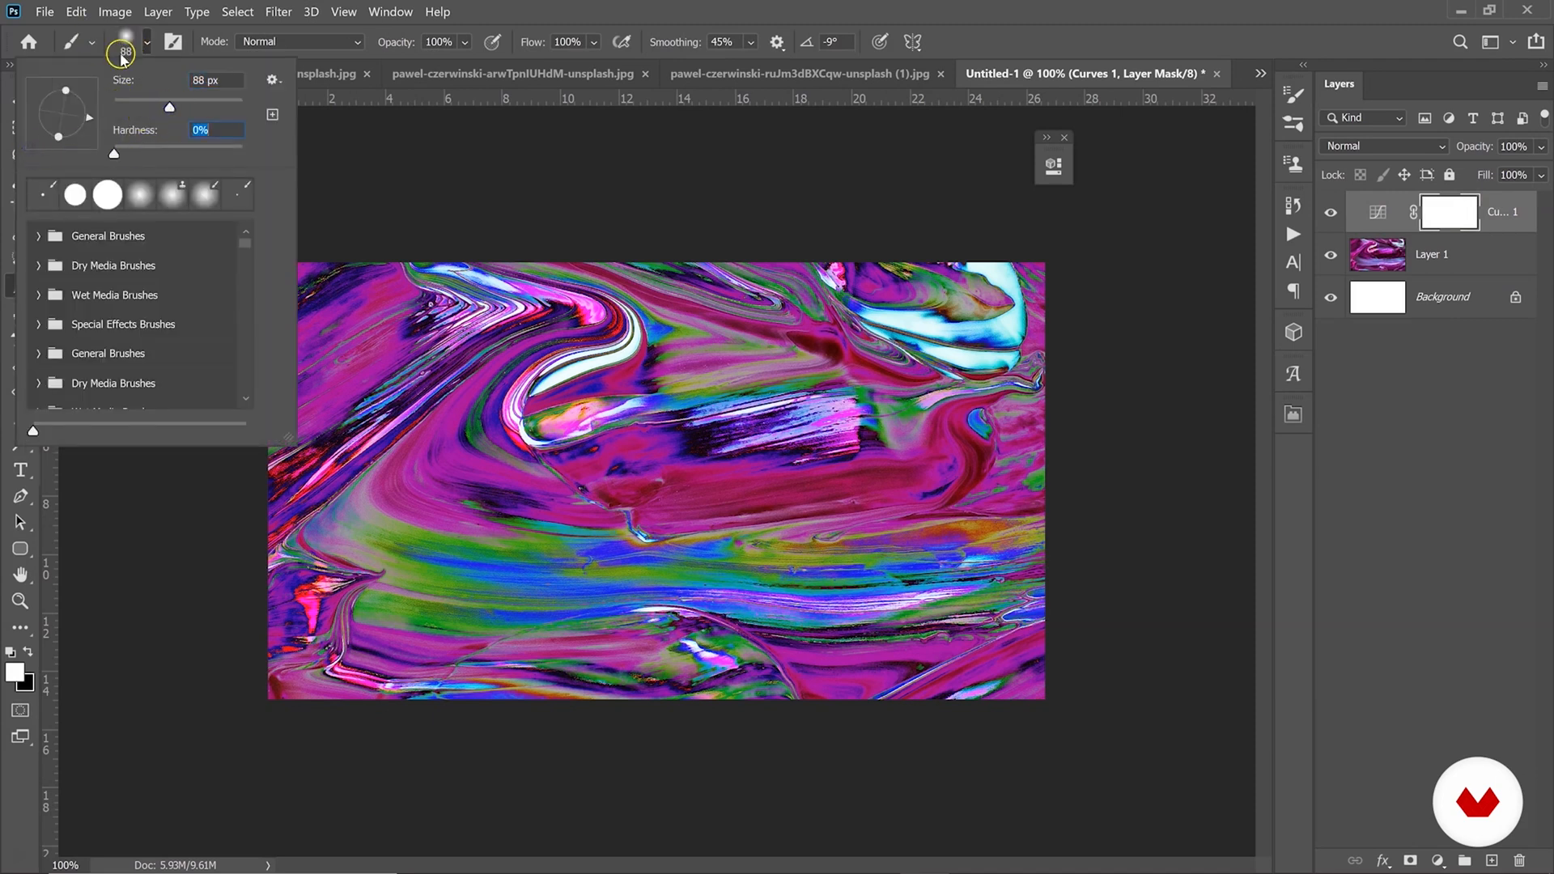
{"action": "left_click_drag", "start_coordinate": [132, 150], "coordinate": [242, 154]}
{"action": "mouse_move", "coordinate": [125, 152]}
{"action": "left_mouse_down"}
{"action": "mouse_move", "coordinate": [38, 153]}
{"action": "mouse_move", "coordinate": [327, 157]}
{"action": "left_mouse_up"}
{"action": "left_click_drag", "start_coordinate": [134, 110], "coordinate": [207, 110]}
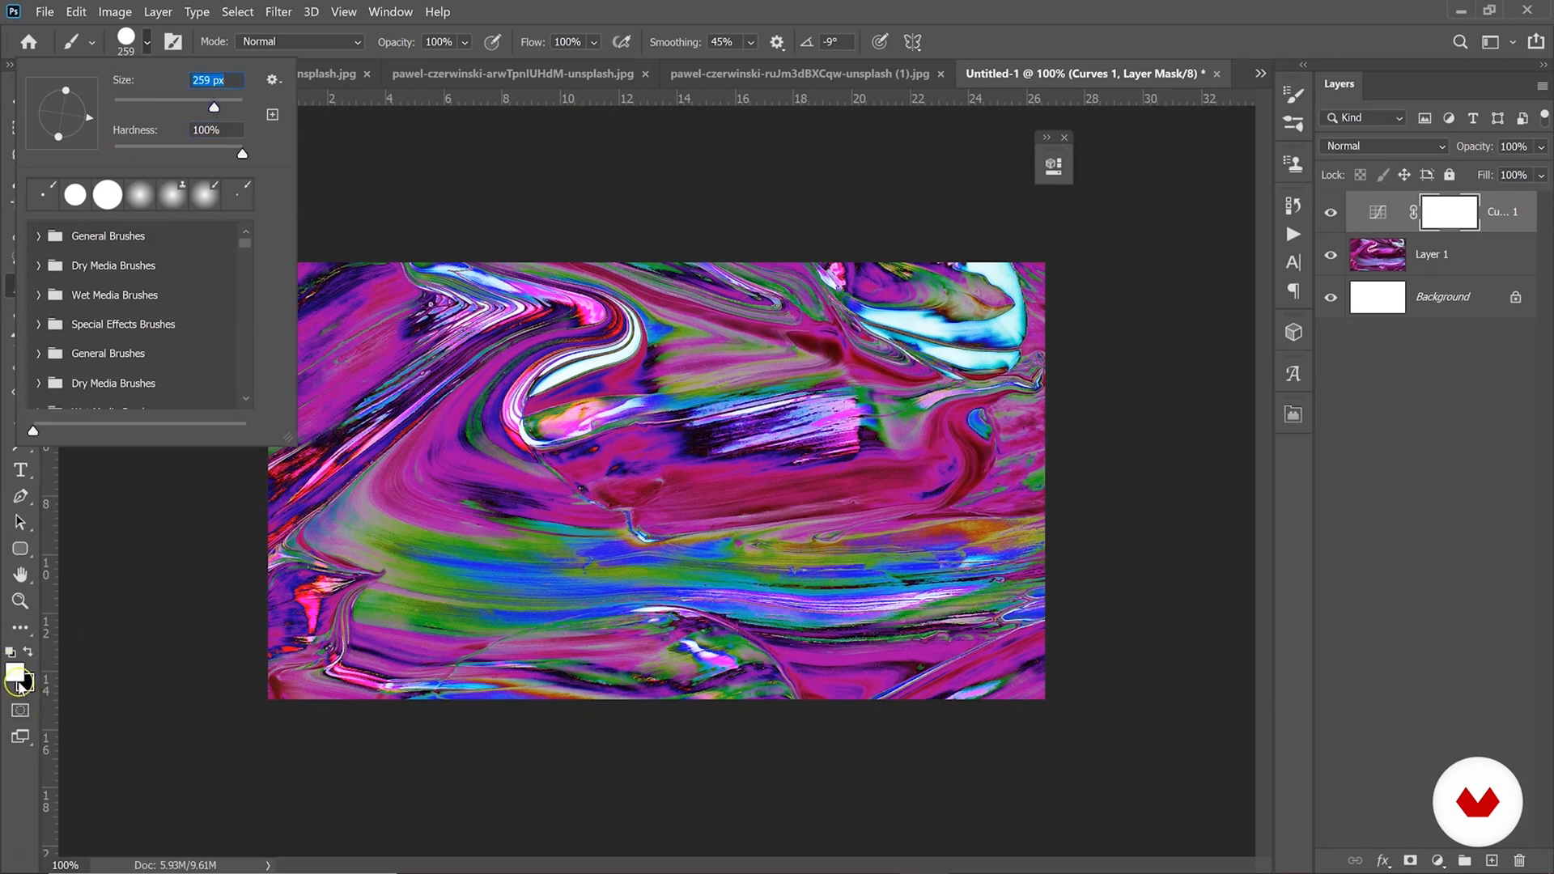
Swap the foreground colour to black, and open the foreground colour picker and cancel it.
{"action": "left_click", "coordinate": [28, 653]}
{"action": "left_click", "coordinate": [14, 673]}
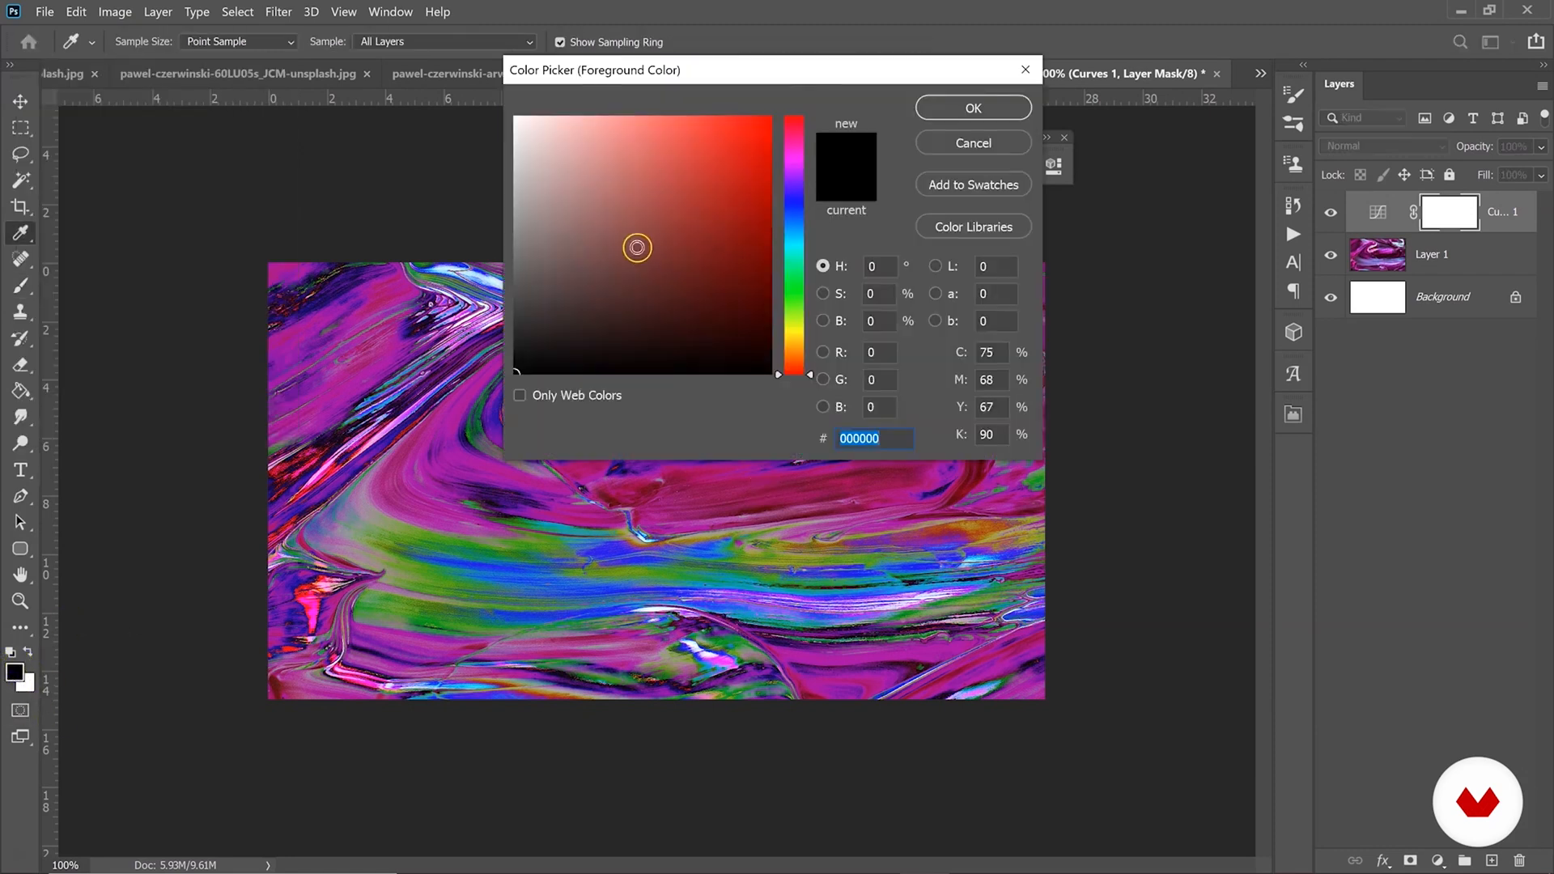
{"action": "left_click_drag", "start_coordinate": [725, 177], "coordinate": [818, 75]}
{"action": "left_click", "coordinate": [943, 139]}
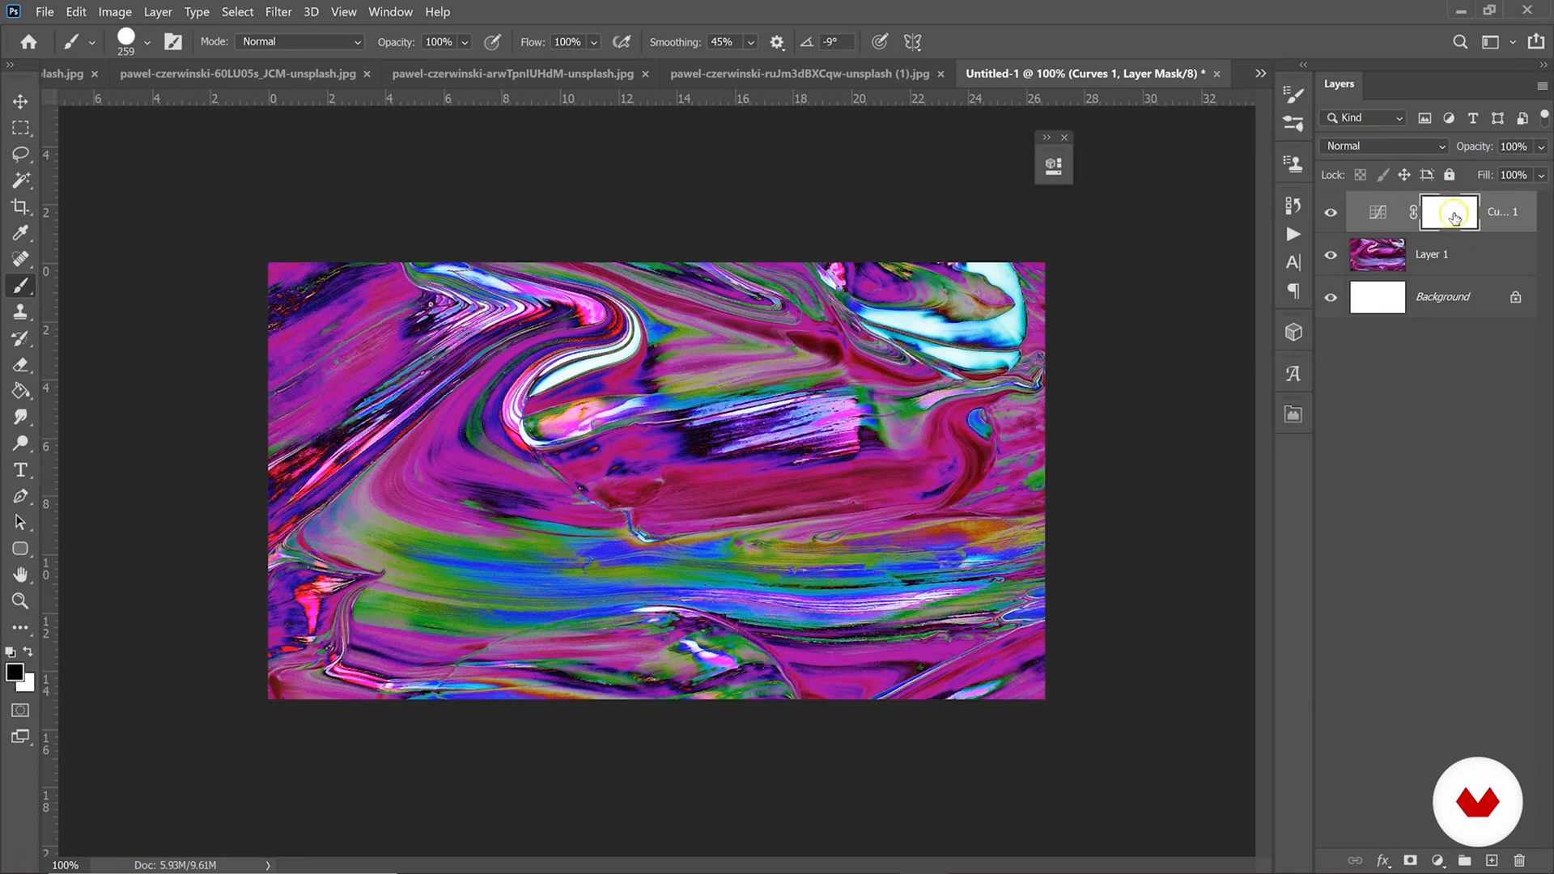
Paint black over the entire Curves layer mask with the Brush tool to hide the adjustment across the canvas.
{"action": "mouse_move", "coordinate": [956, 251]}
{"action": "left_mouse_down"}
{"action": "mouse_move", "coordinate": [914, 328]}
{"action": "mouse_move", "coordinate": [714, 365]}
{"action": "mouse_move", "coordinate": [472, 544]}
{"action": "mouse_move", "coordinate": [595, 613]}
{"action": "mouse_move", "coordinate": [905, 728]}
{"action": "left_mouse_up"}
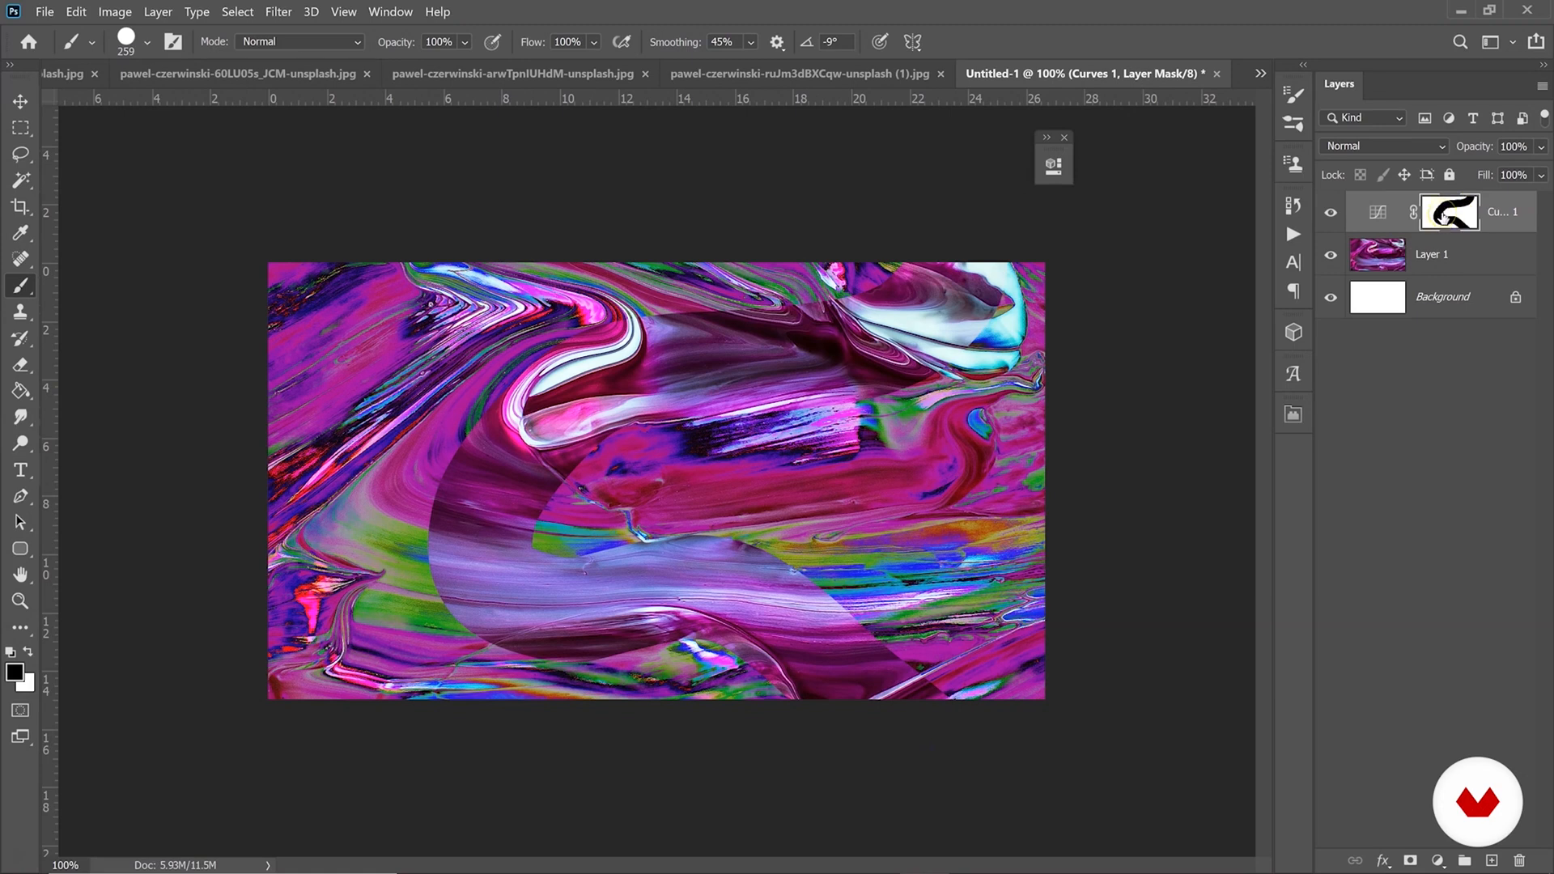
{"action": "left_click", "coordinate": [1451, 213]}
{"action": "mouse_move", "coordinate": [1026, 279]}
{"action": "left_mouse_down"}
{"action": "mouse_move", "coordinate": [619, 416]}
{"action": "mouse_move", "coordinate": [663, 569]}
{"action": "mouse_move", "coordinate": [745, 557]}
{"action": "mouse_move", "coordinate": [771, 449]}
{"action": "mouse_move", "coordinate": [805, 450]}
{"action": "left_mouse_up"}
{"action": "mouse_move", "coordinate": [653, 290]}
{"action": "left_mouse_down"}
{"action": "mouse_move", "coordinate": [347, 291]}
{"action": "mouse_move", "coordinate": [234, 372]}
{"action": "mouse_move", "coordinate": [589, 574]}
{"action": "mouse_move", "coordinate": [815, 630]}
{"action": "mouse_move", "coordinate": [1020, 505]}
{"action": "left_mouse_up"}
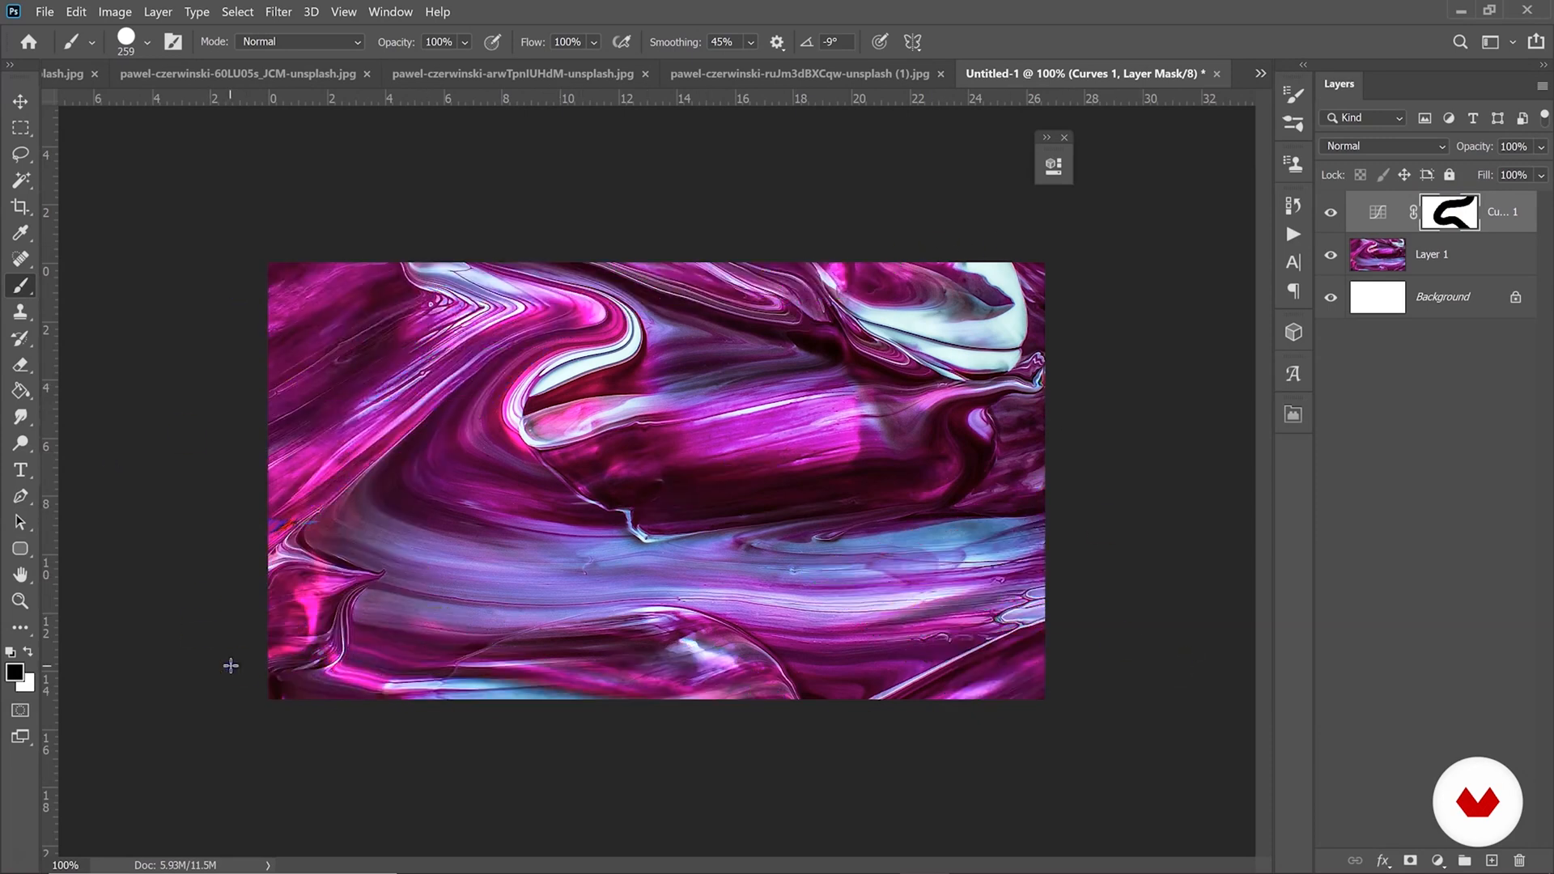
Swap the foreground colour to white and stamp six round spots across the black mask to reveal the curves effect there.
{"action": "left_click", "coordinate": [28, 651]}
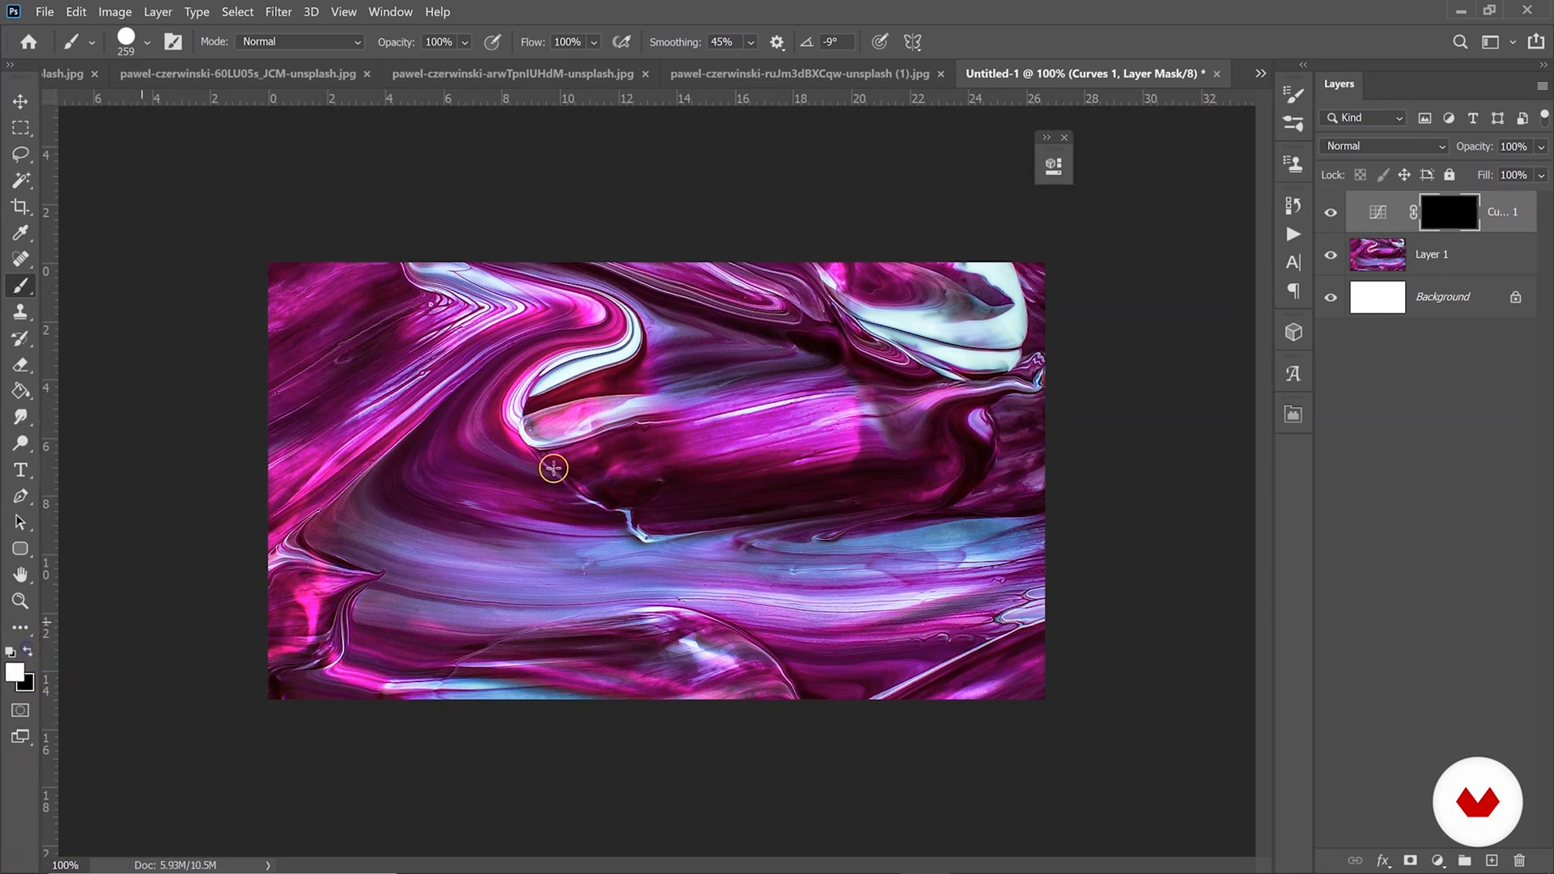
{"action": "left_click", "coordinate": [647, 458]}
{"action": "left_click", "coordinate": [811, 395]}
{"action": "left_click", "coordinate": [411, 550]}
{"action": "left_click", "coordinate": [387, 362]}
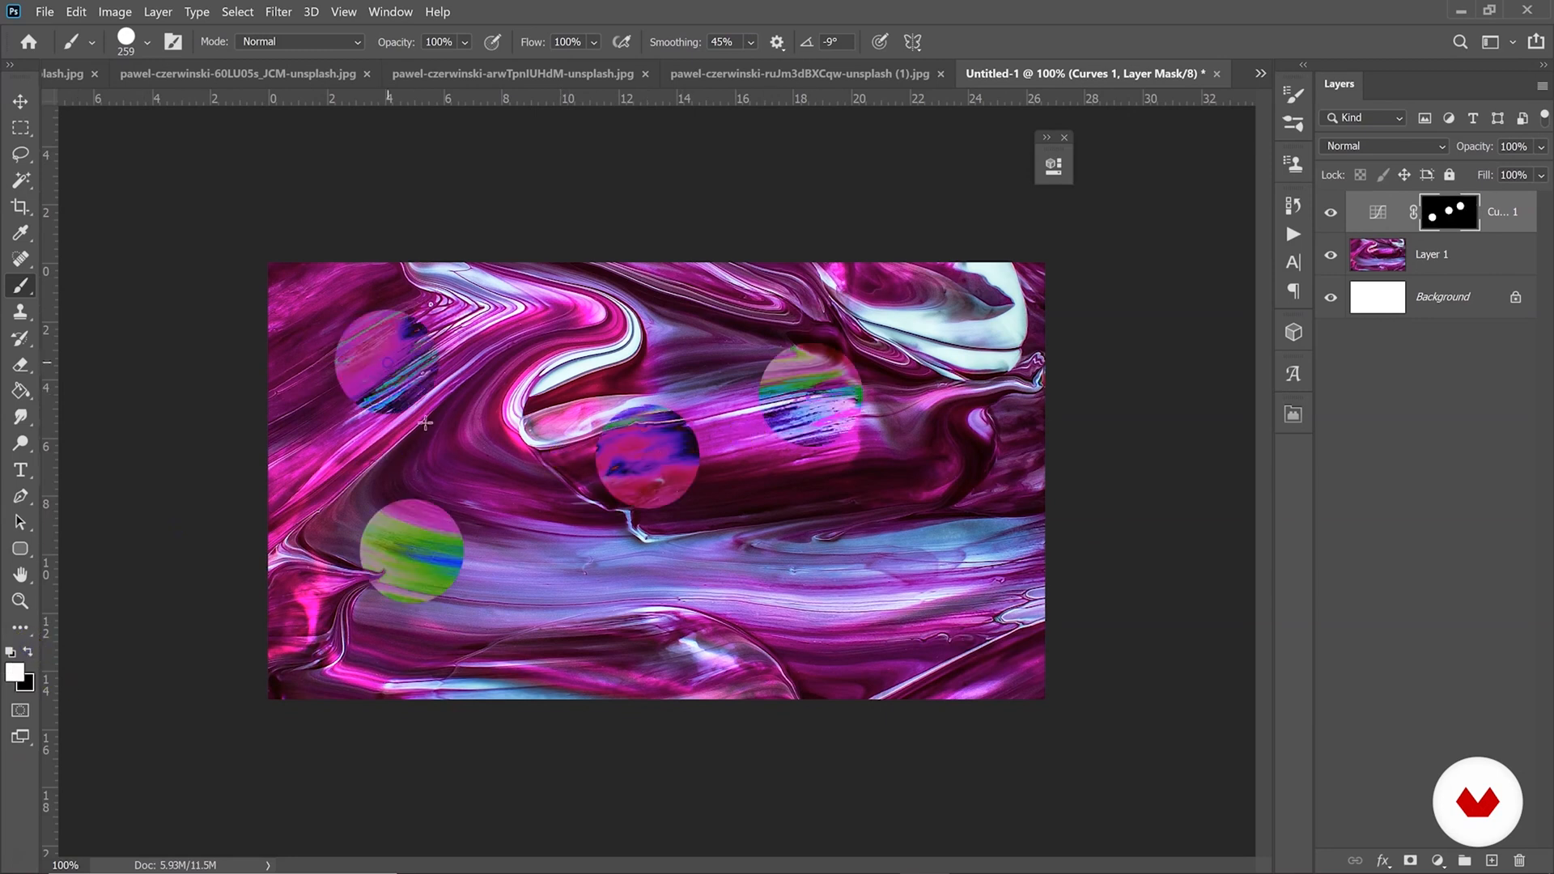
{"action": "left_click", "coordinate": [602, 671]}
{"action": "left_click", "coordinate": [896, 534]}
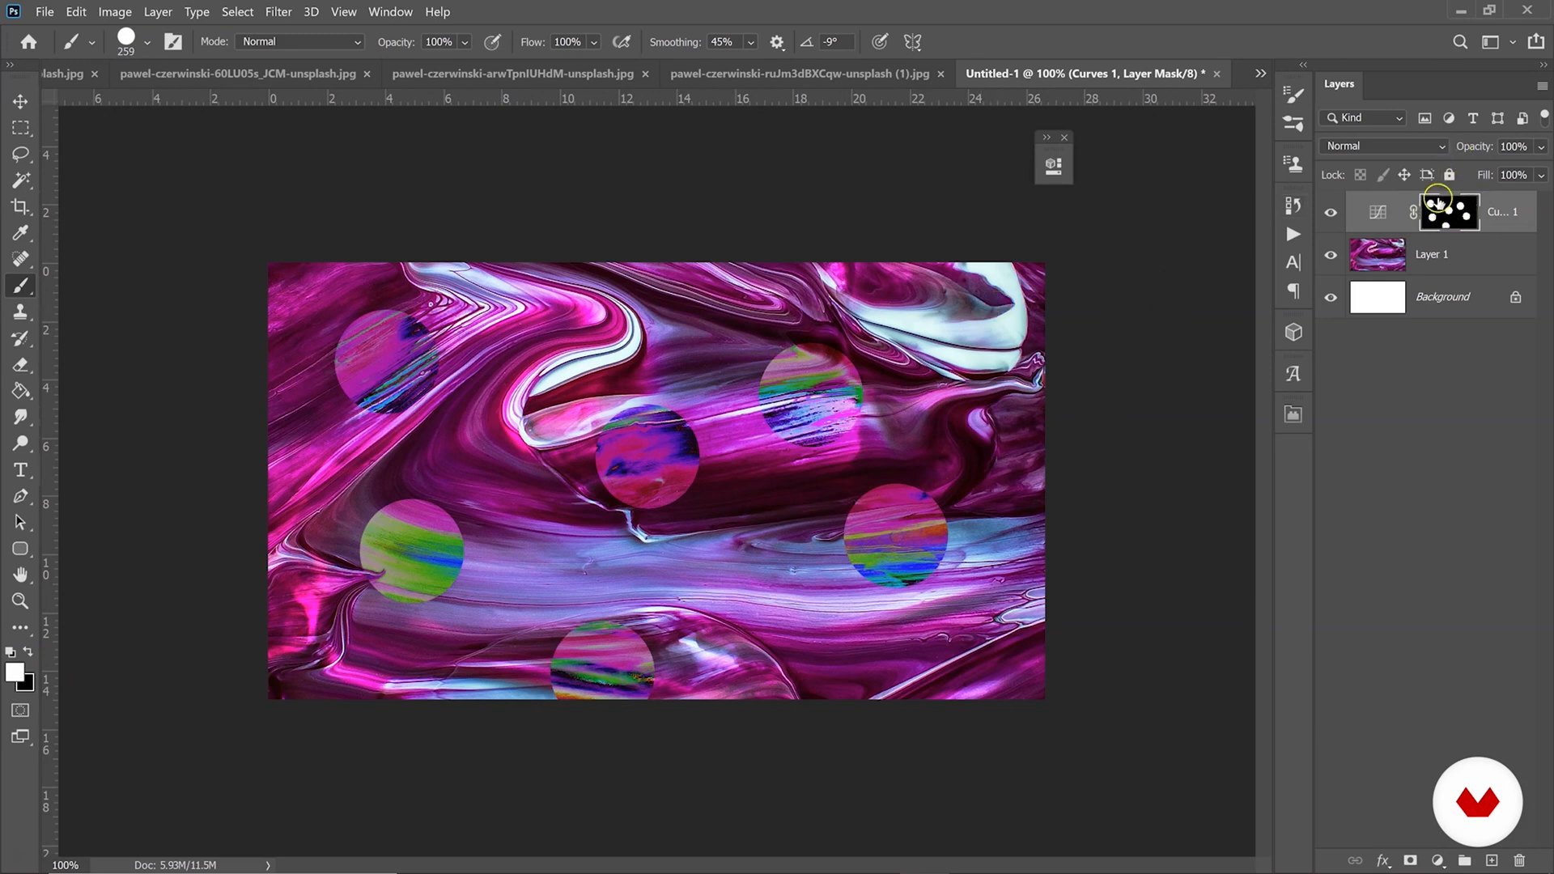
Delete the Curves layer's mask and the Curves adjustment layer itself.
{"action": "left_click", "coordinate": [1520, 863]}
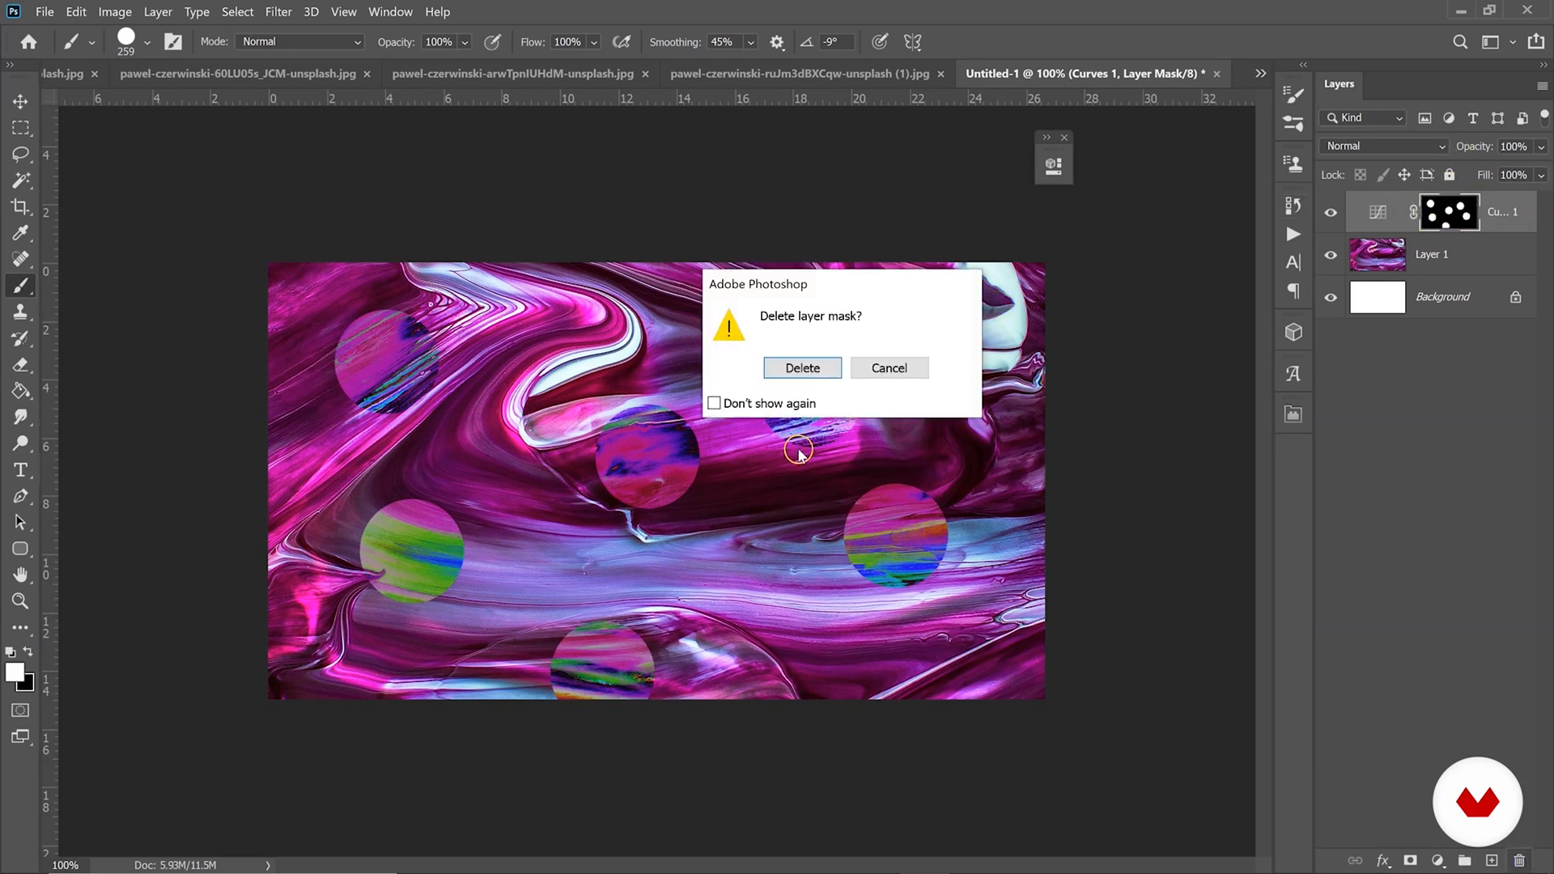
{"action": "left_click", "coordinate": [803, 365]}
{"action": "left_click", "coordinate": [1532, 855]}
{"action": "left_click", "coordinate": [801, 366]}
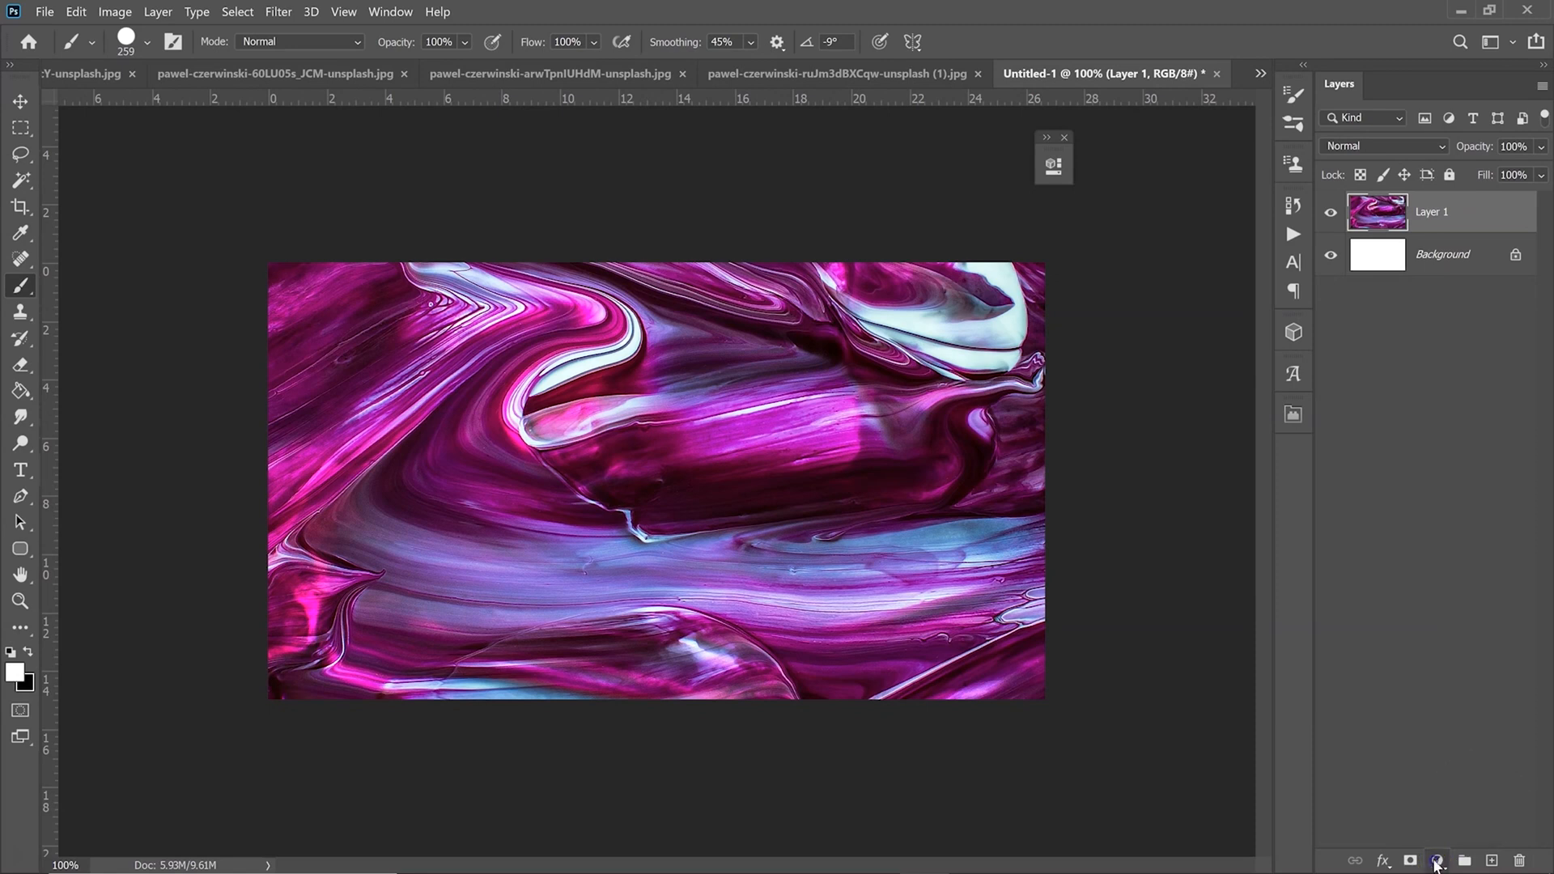
Add a new Curves adjustment layer above the texture and shape its RGB curve into a wave with low shadows, high midtones and dipped highlights.
{"action": "left_click", "coordinate": [1434, 860]}
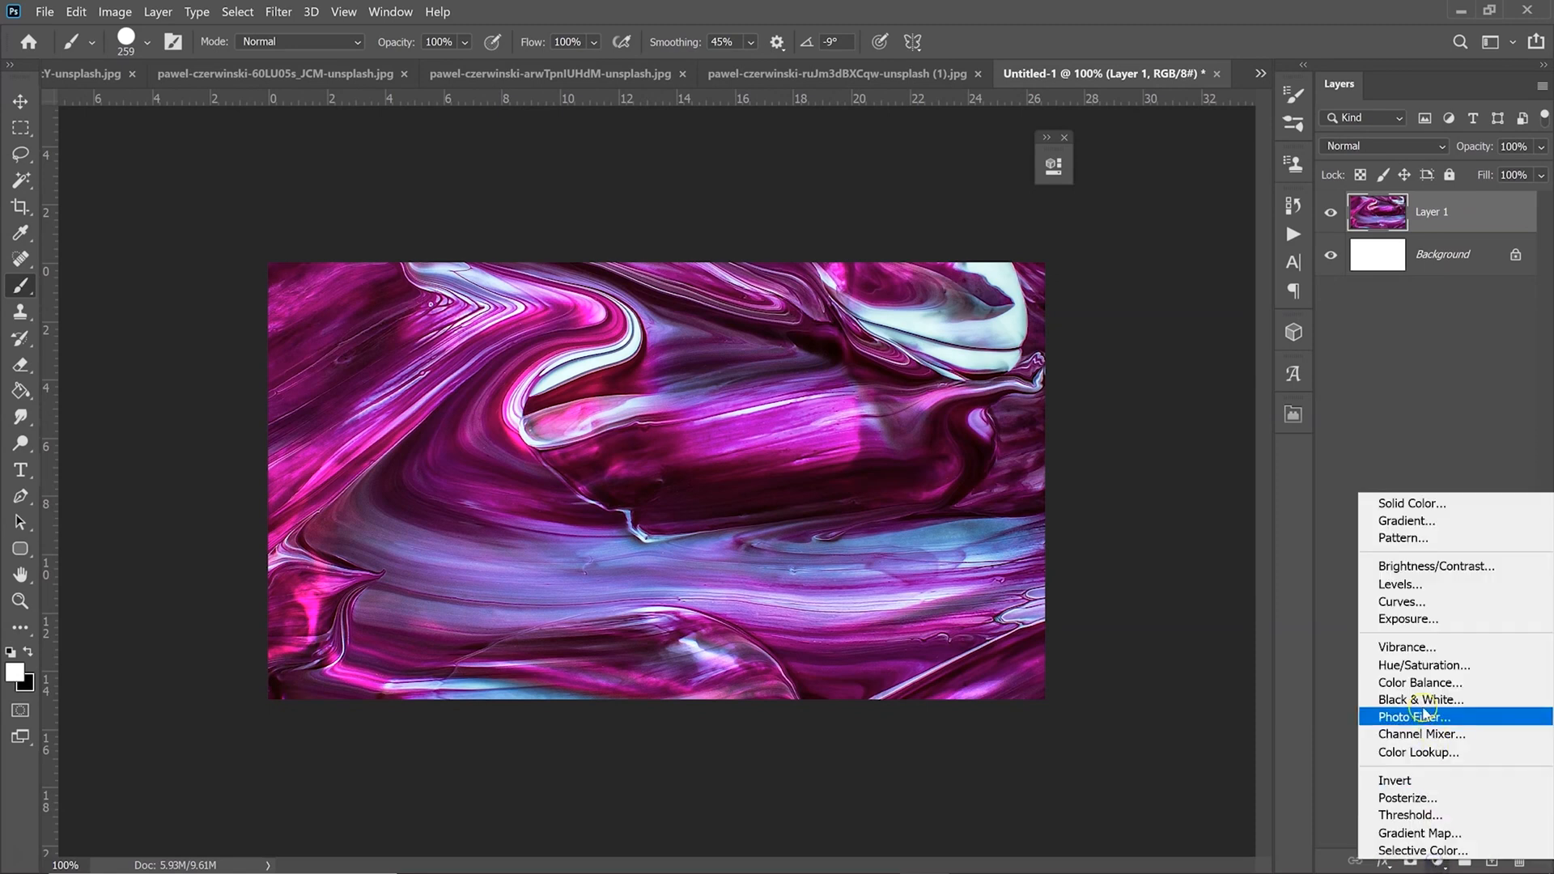
{"action": "left_click", "coordinate": [1402, 601]}
{"action": "left_click_drag", "start_coordinate": [1073, 162], "coordinate": [1079, 161]}
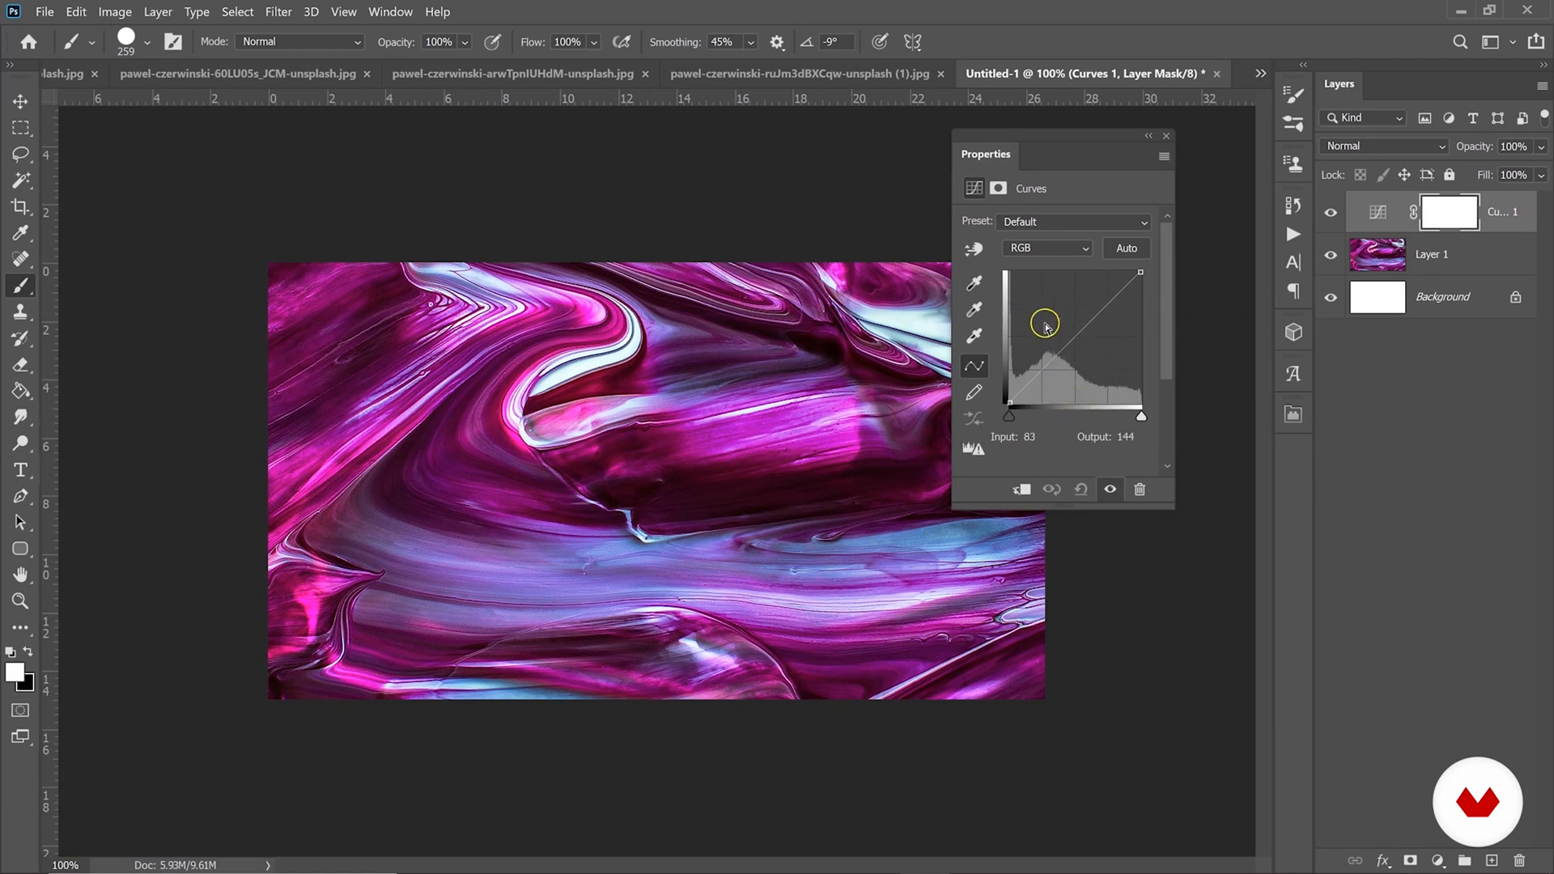
{"action": "left_click", "coordinate": [1100, 315]}
{"action": "left_click_drag", "start_coordinate": [1100, 314], "coordinate": [1067, 300]}
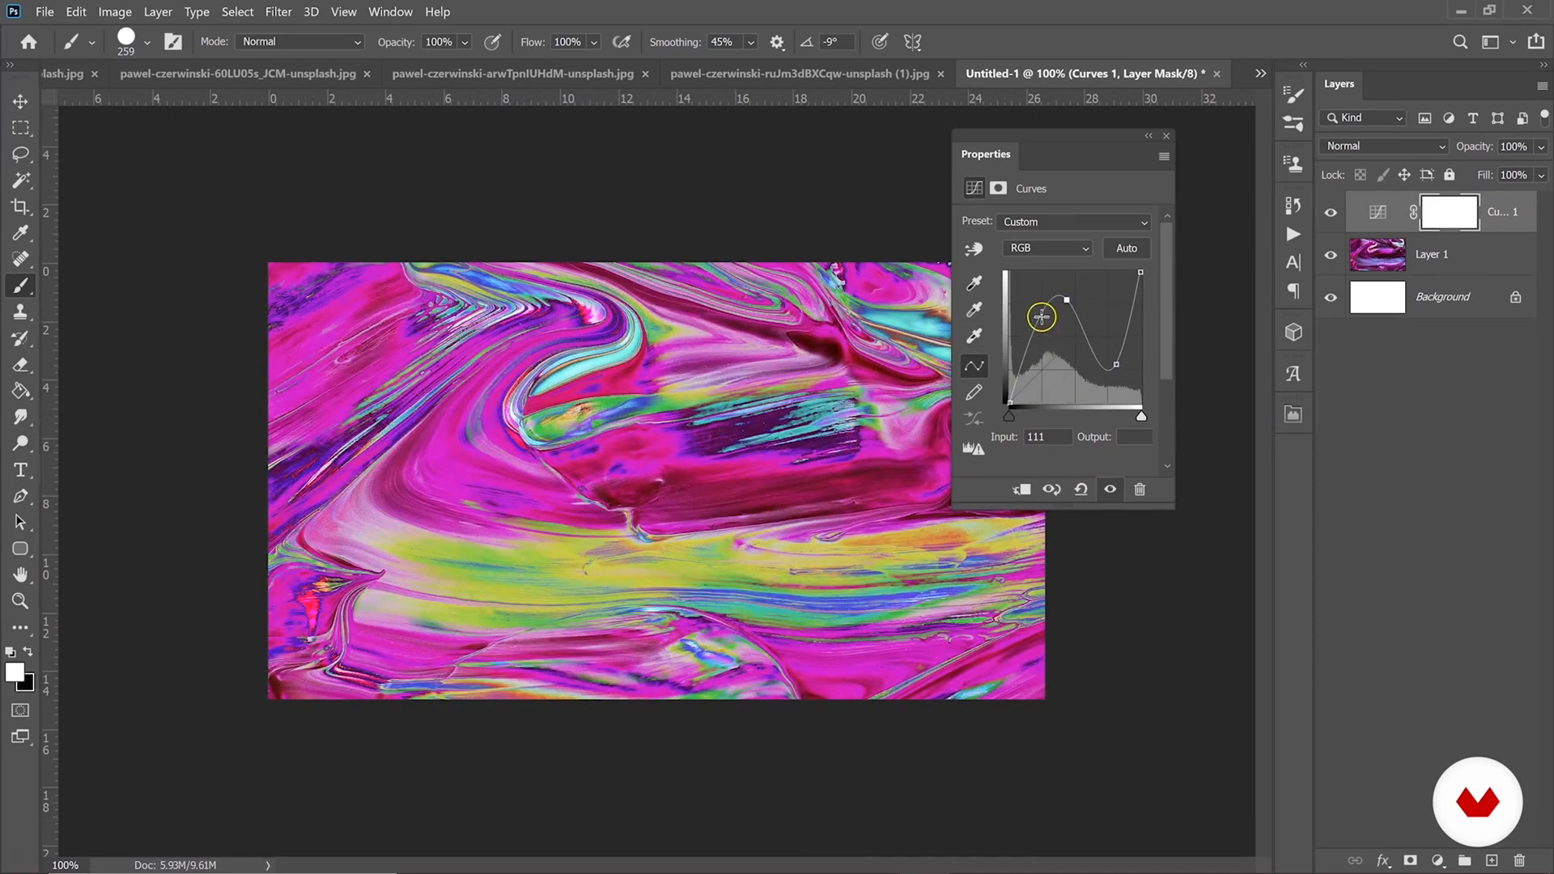
{"action": "left_click_drag", "start_coordinate": [1041, 319], "coordinate": [1029, 381]}
{"action": "left_click_drag", "start_coordinate": [1134, 323], "coordinate": [1127, 330]}
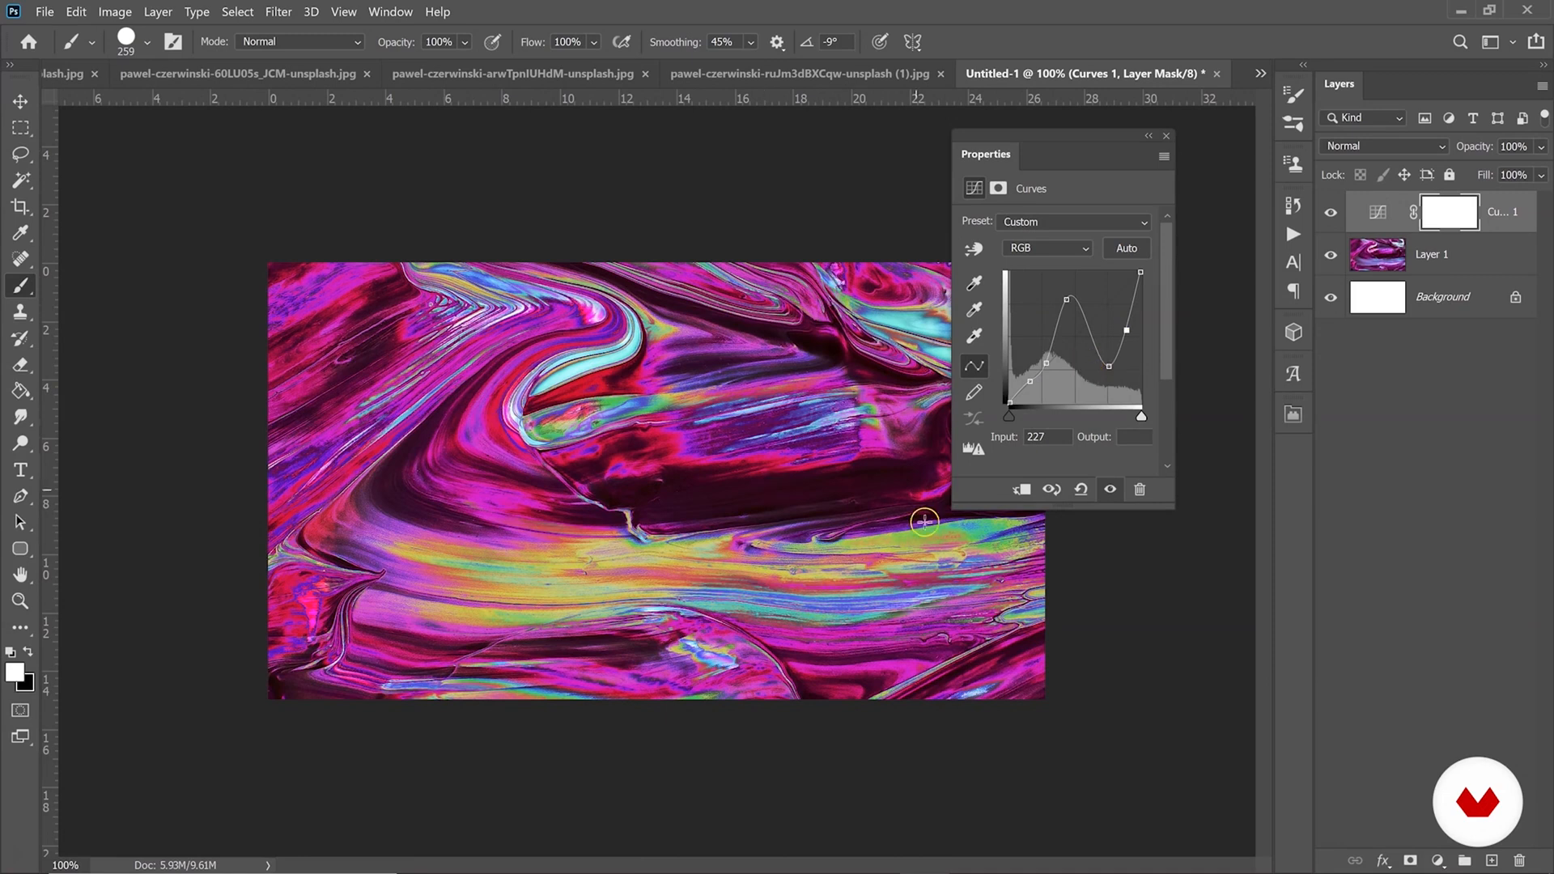
Pull the Red channel of the Curves layer slightly below the diagonal in the shadows and highlights.
{"action": "left_click", "coordinate": [1048, 247]}
{"action": "left_click", "coordinate": [1023, 276]}
{"action": "left_click_drag", "start_coordinate": [1099, 311], "coordinate": [1082, 336]}
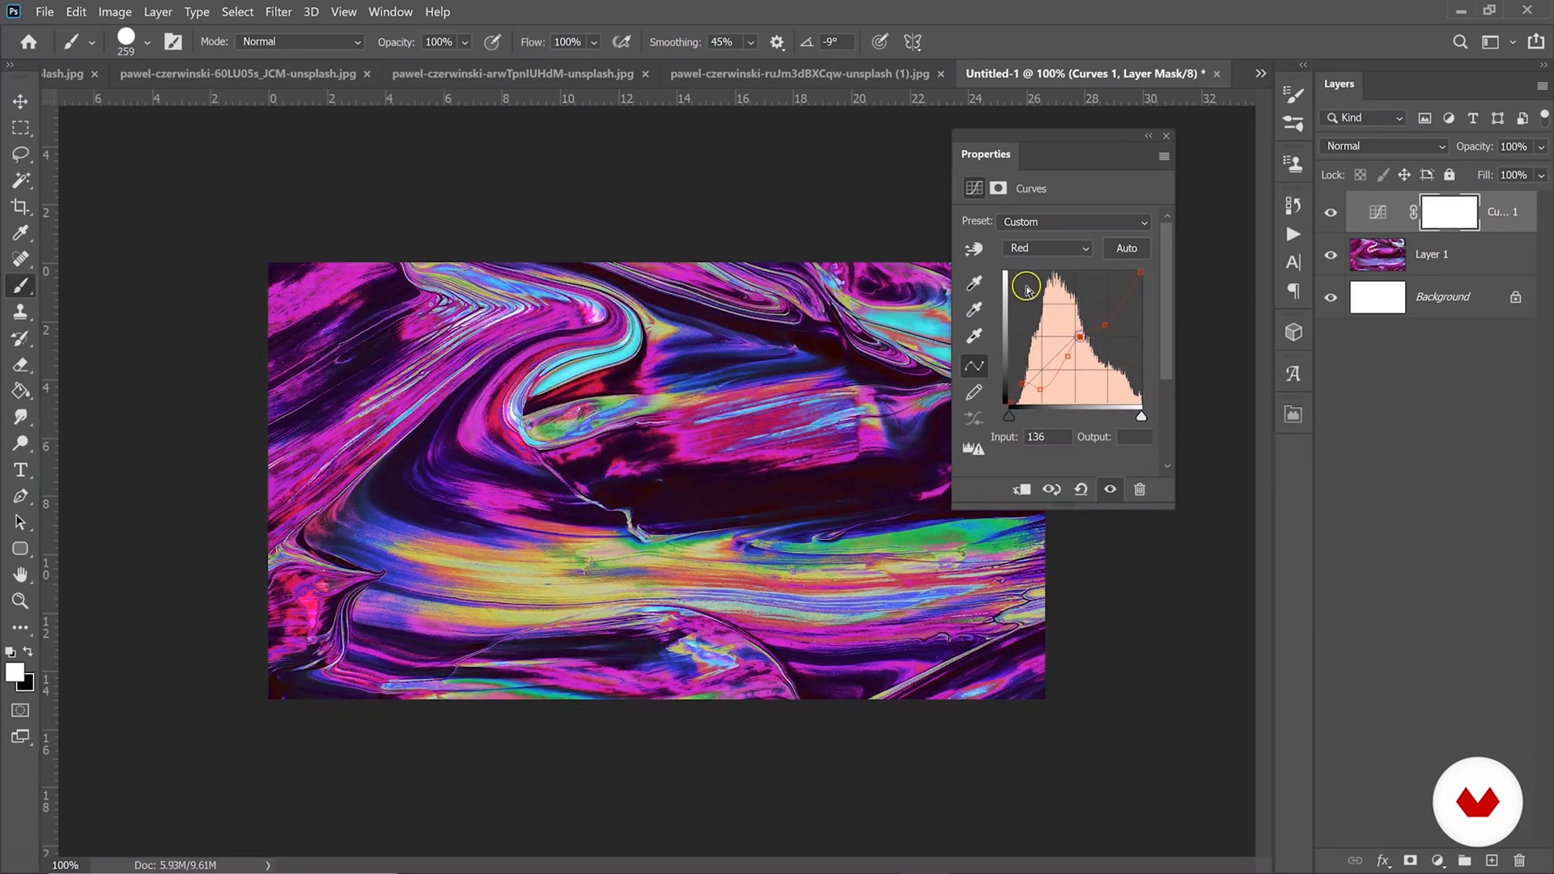
Add points to the Green channel curve and slightly lower its deepest shadows.
{"action": "left_click", "coordinate": [1047, 247]}
{"action": "left_click", "coordinate": [1044, 293]}
{"action": "left_click_drag", "start_coordinate": [1094, 304], "coordinate": [1109, 303]}
{"action": "left_click_drag", "start_coordinate": [1055, 355], "coordinate": [1025, 386]}
Raise the lower midtones of the Blue channel curve and collapse the curve settings.
{"action": "left_click", "coordinate": [1039, 252]}
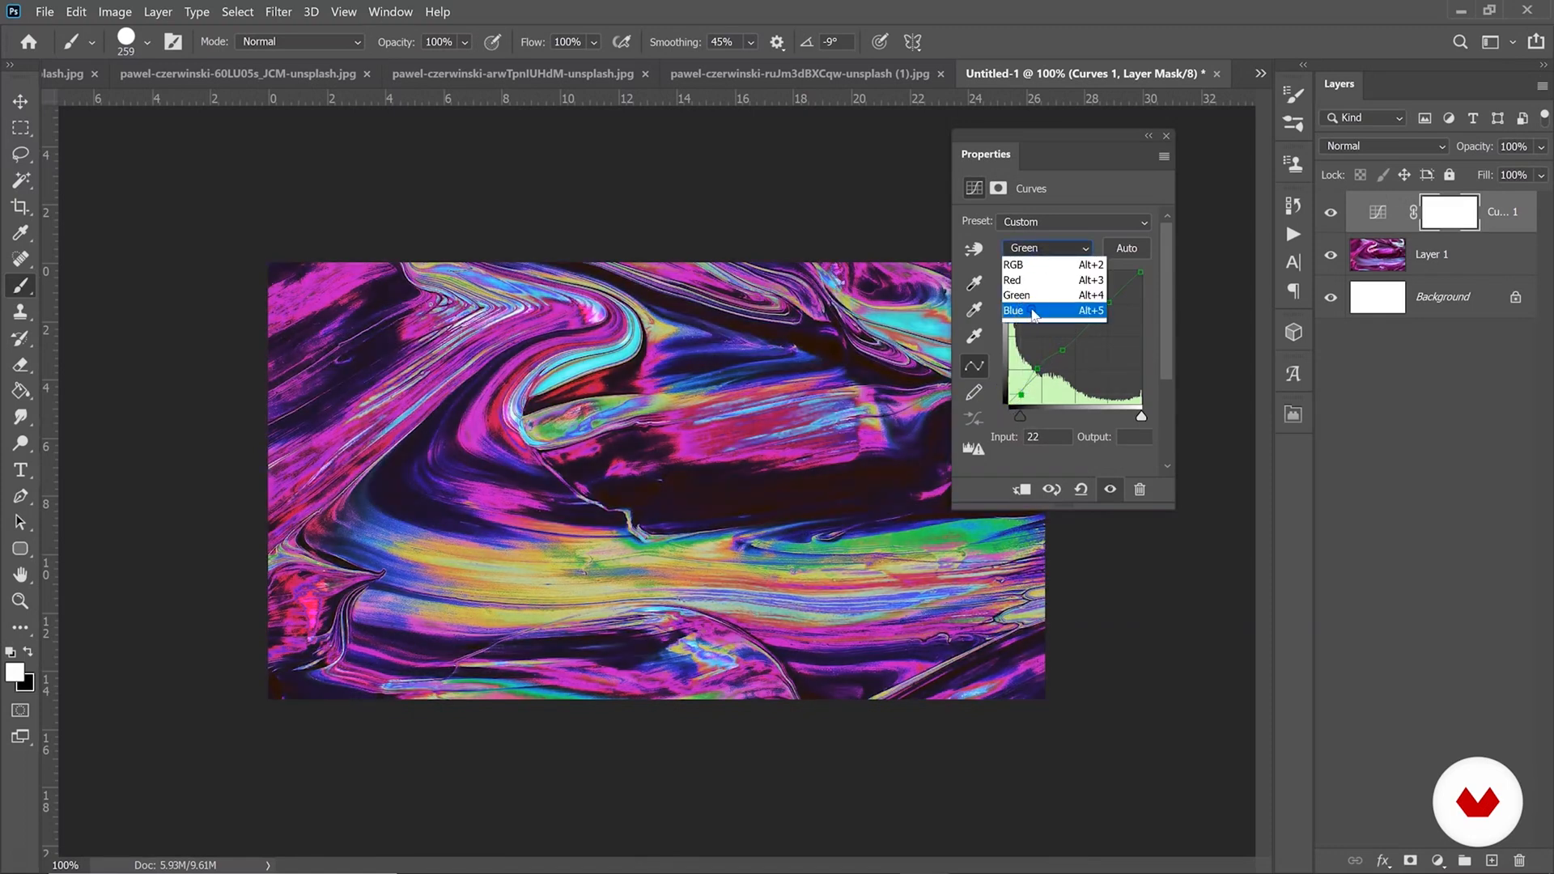
{"action": "left_click", "coordinate": [1034, 314]}
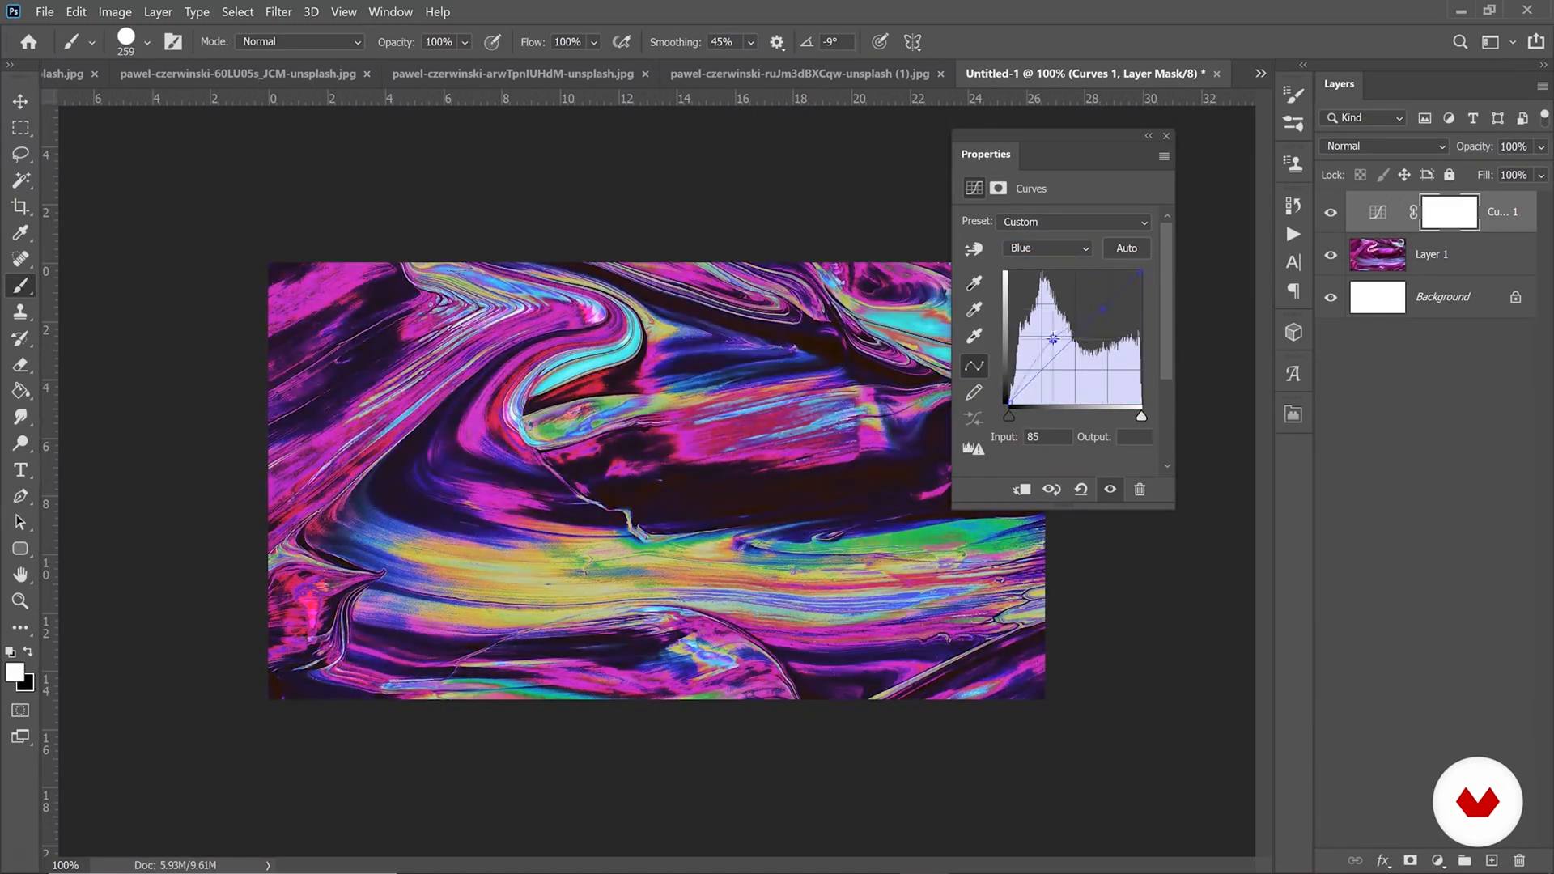
{"action": "left_click", "coordinate": [1149, 135]}
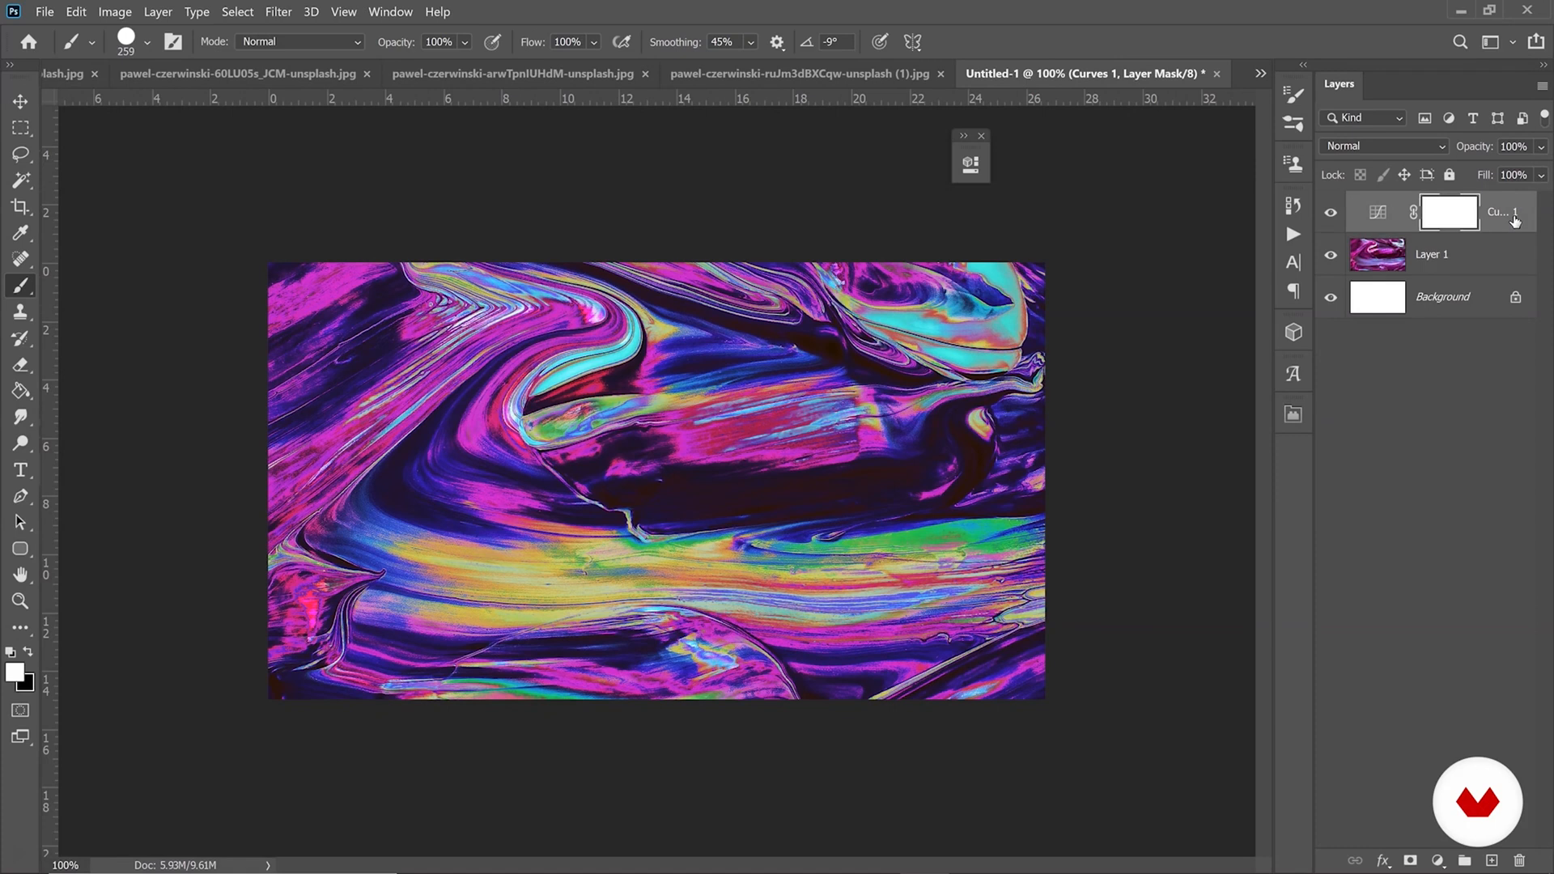
Duplicate Layer 1 and place the copy directly beneath the original.
{"action": "left_click_drag", "start_coordinate": [1513, 220], "coordinate": [1501, 242]}
{"action": "left_click", "coordinate": [1491, 255]}
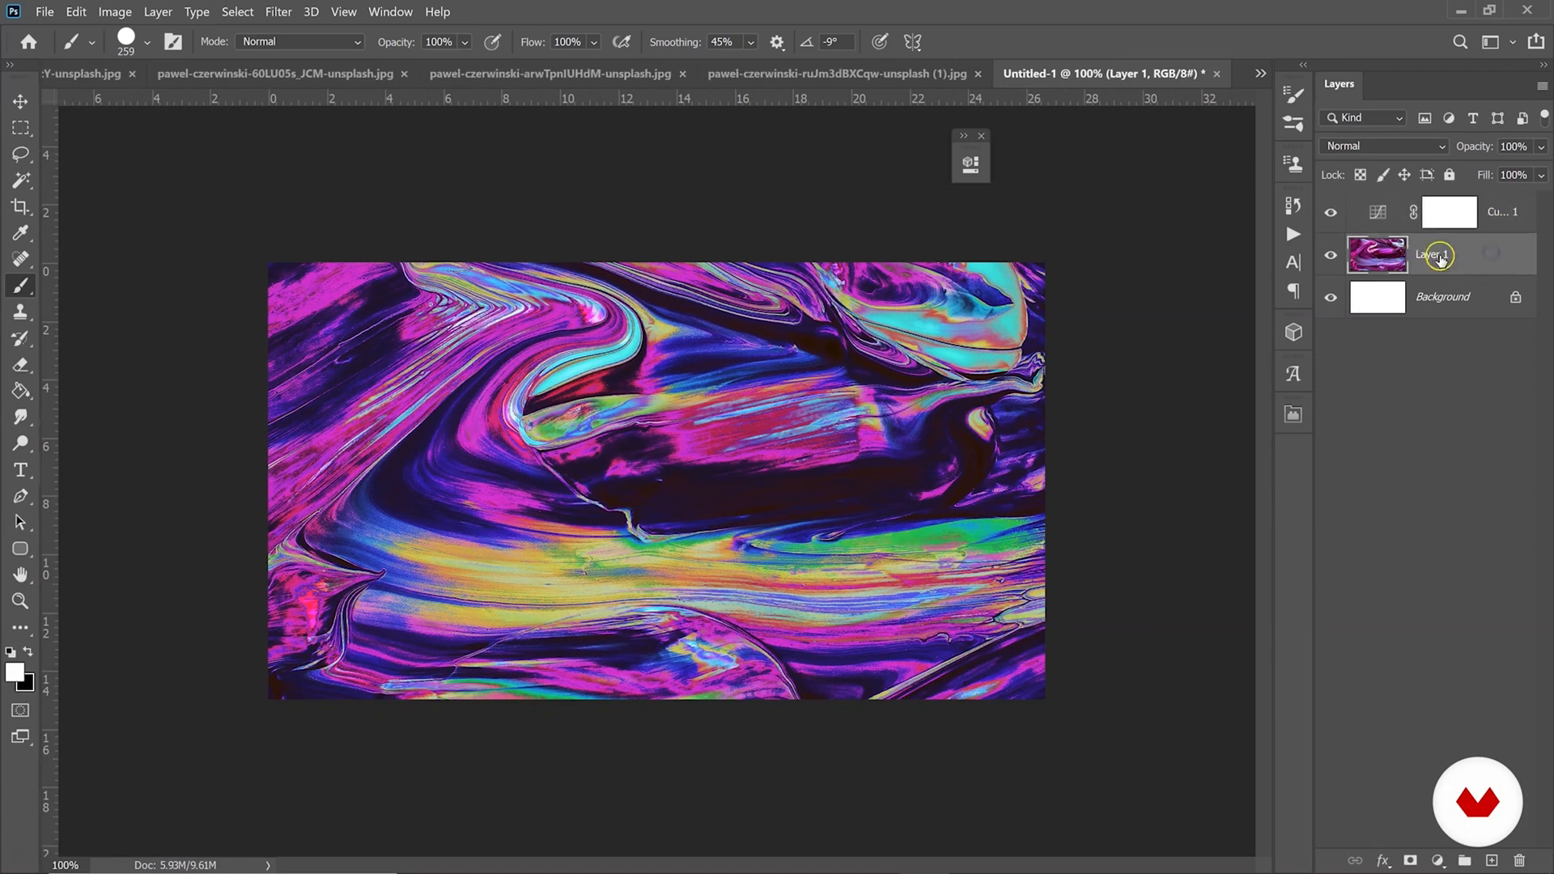
{"action": "left_click", "coordinate": [1320, 254]}
{"action": "left_click", "coordinate": [1320, 255]}
{"action": "left_click", "coordinate": [1422, 252]}
{"action": "left_click_drag", "start_coordinate": [1423, 258], "coordinate": [1423, 276]}
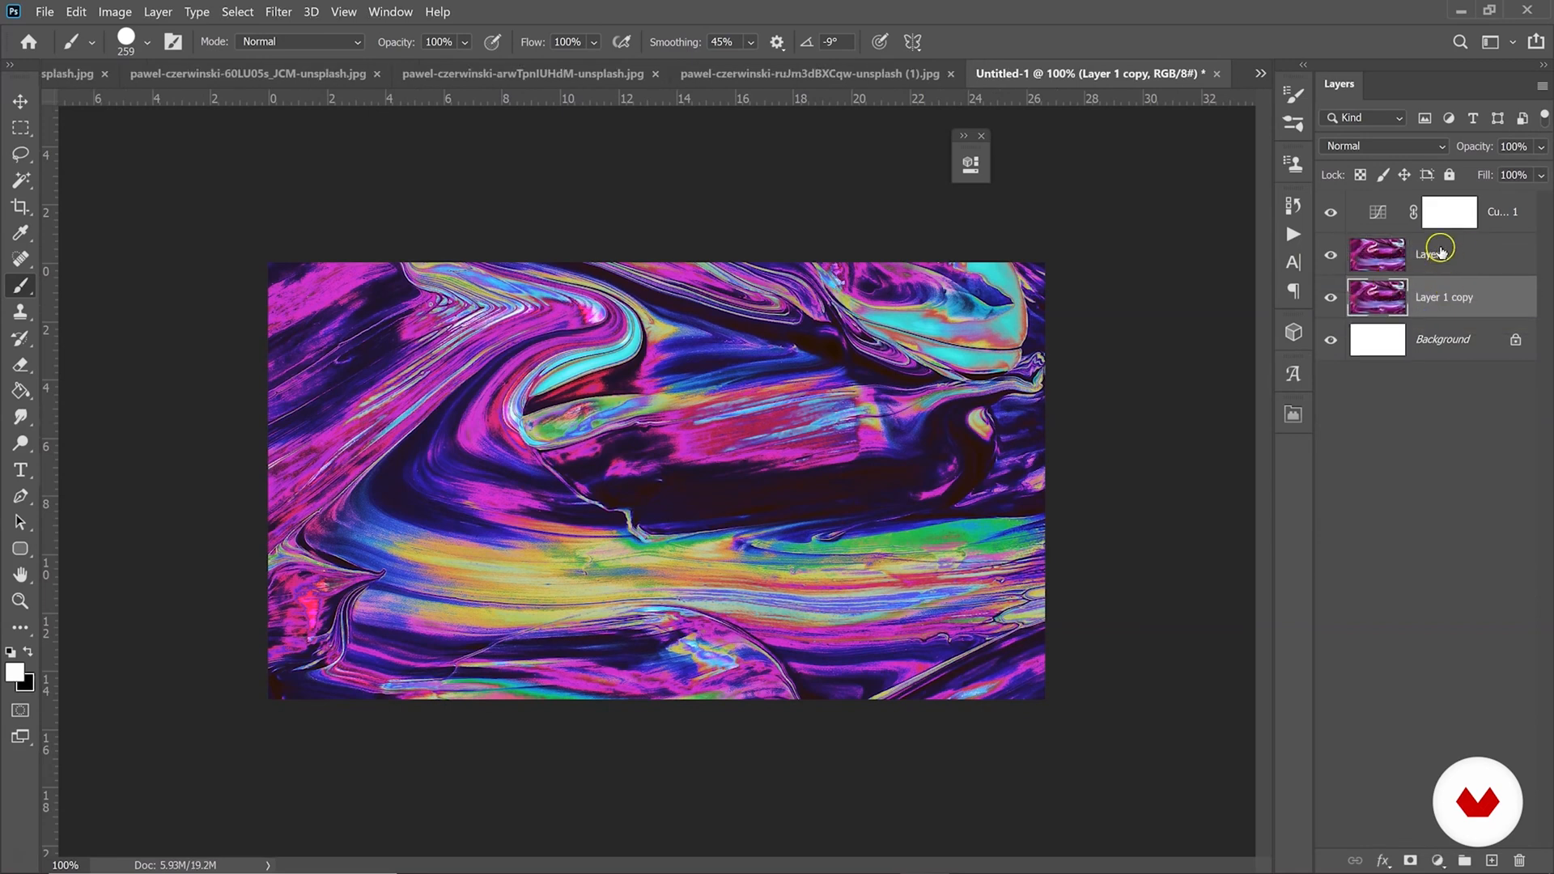
Move Layer 1 to the left so a strip of the copy beneath shows along the canvas's right edge.
{"action": "left_click", "coordinate": [1437, 263]}
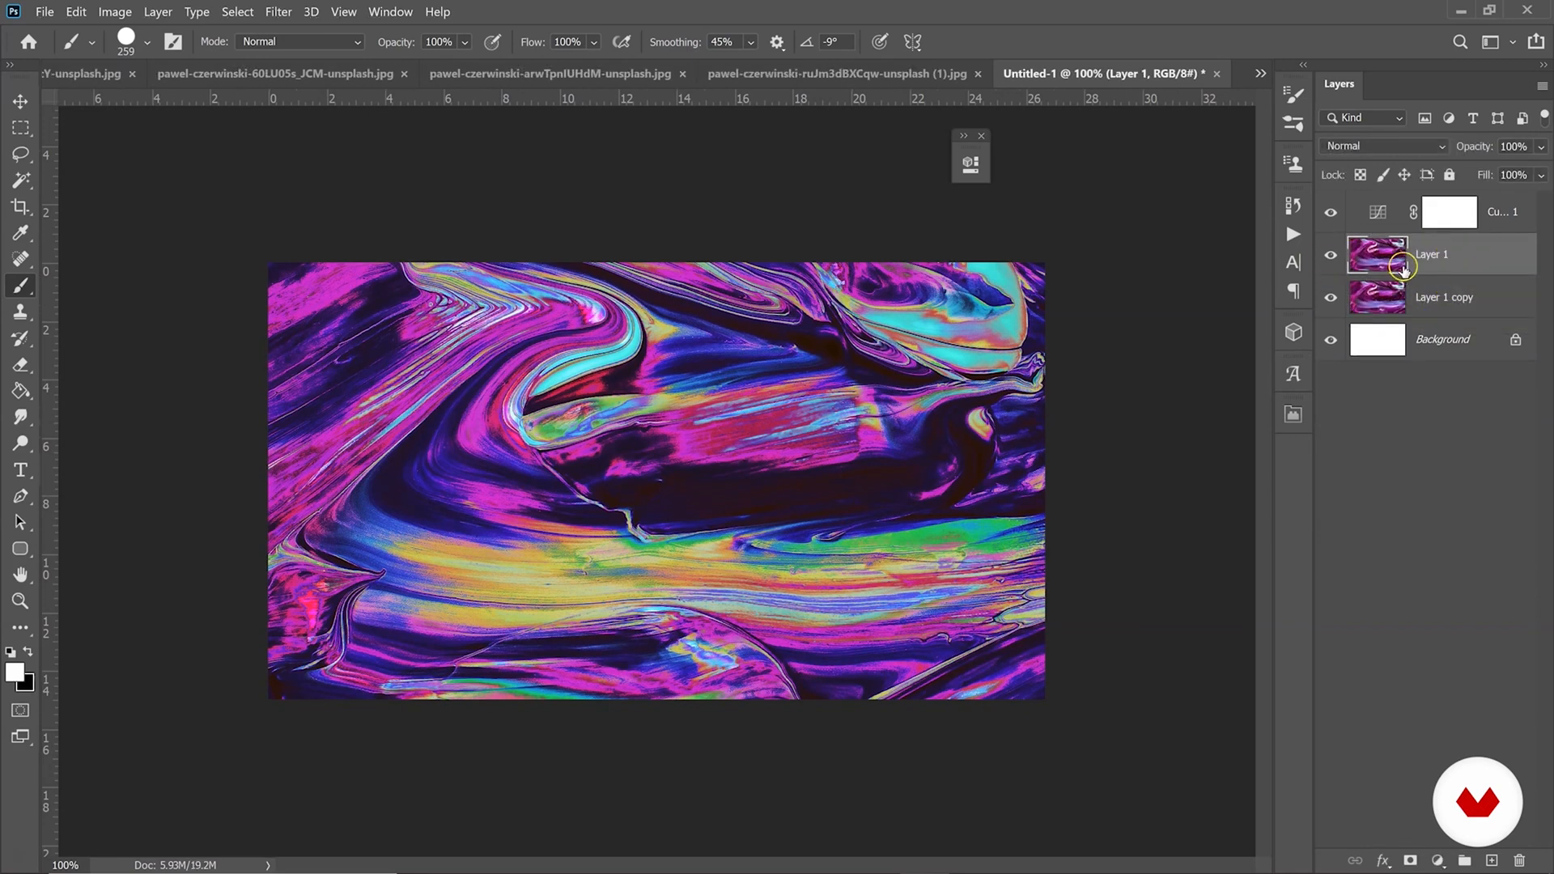
{"action": "left_click", "coordinate": [20, 100]}
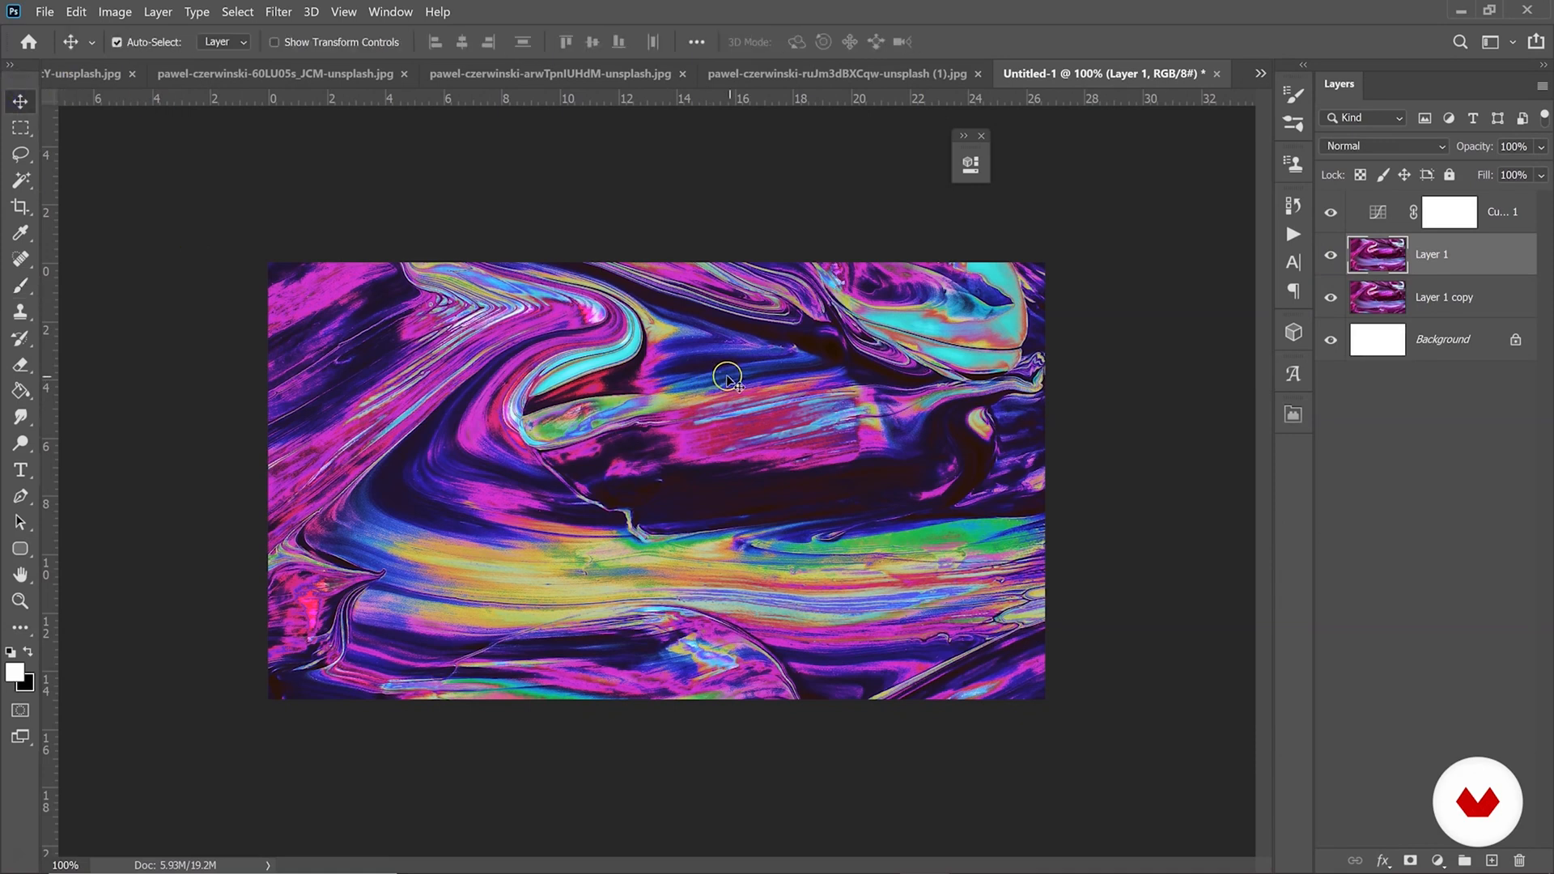
{"action": "left_click_drag", "start_coordinate": [732, 379], "coordinate": [643, 374]}
Toggle Layer 1's visibility to examine how the Curves layer affects both texture layers below it.
{"action": "left_click", "coordinate": [1329, 256]}
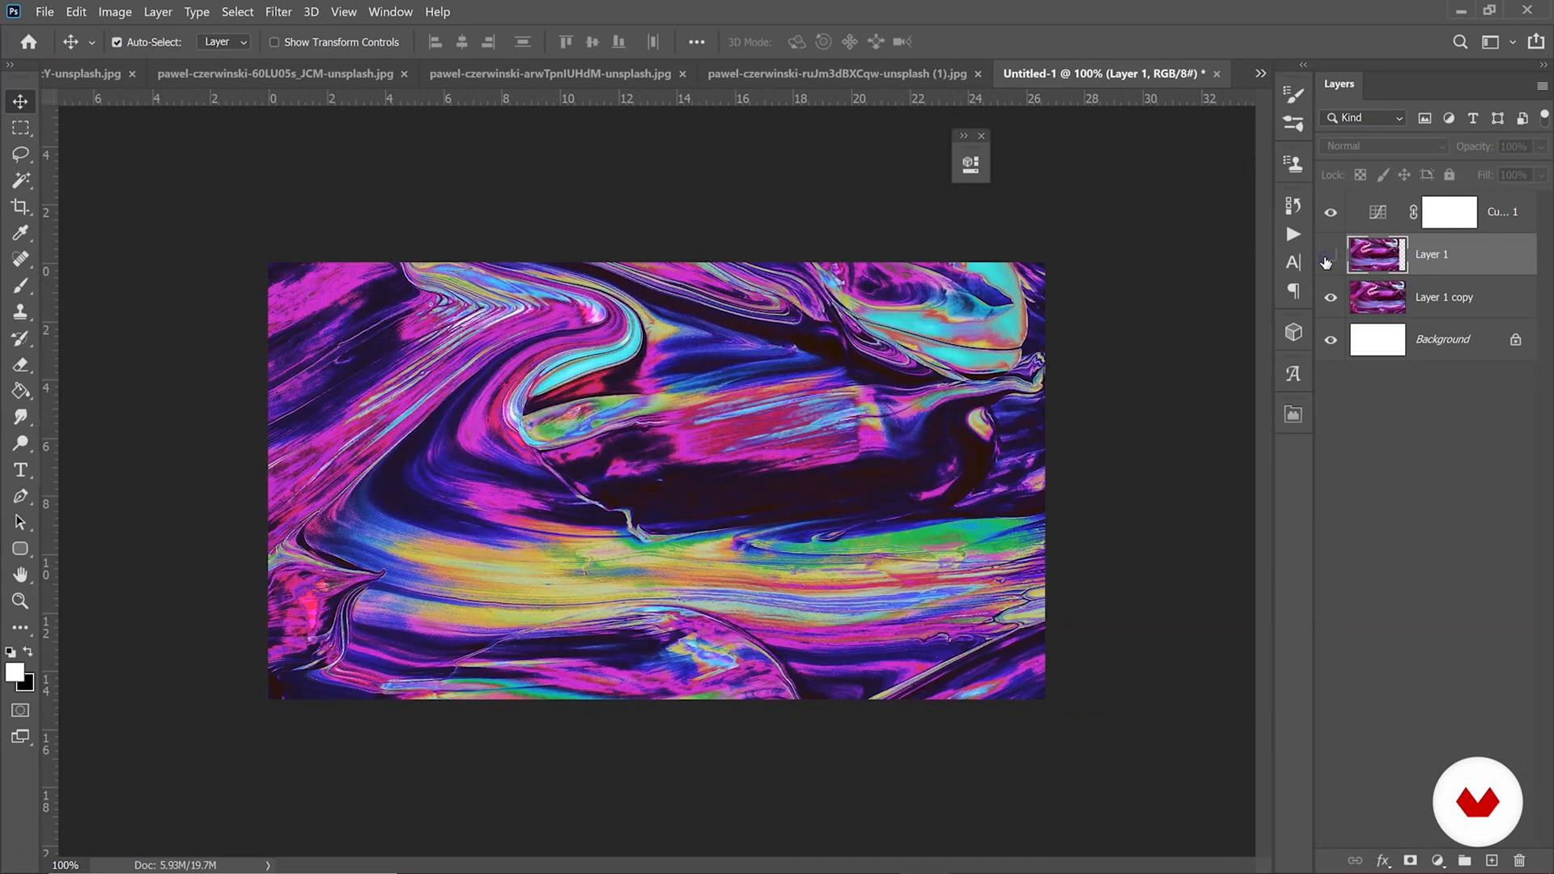
{"action": "left_click", "coordinate": [1329, 256]}
{"action": "left_click", "coordinate": [1497, 212]}
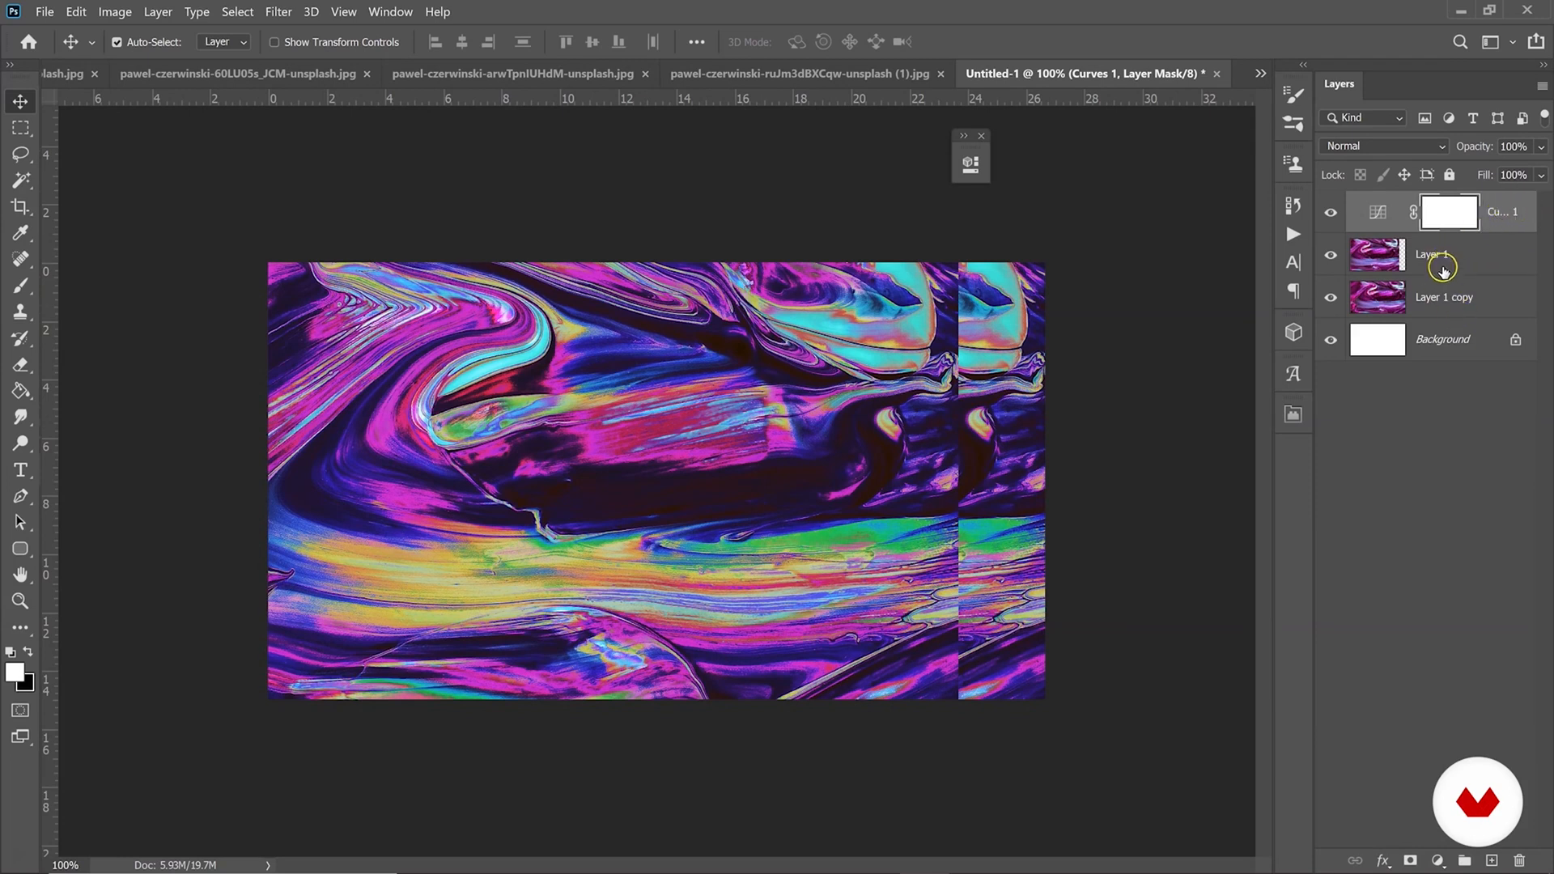
{"action": "left_click", "coordinate": [1331, 257]}
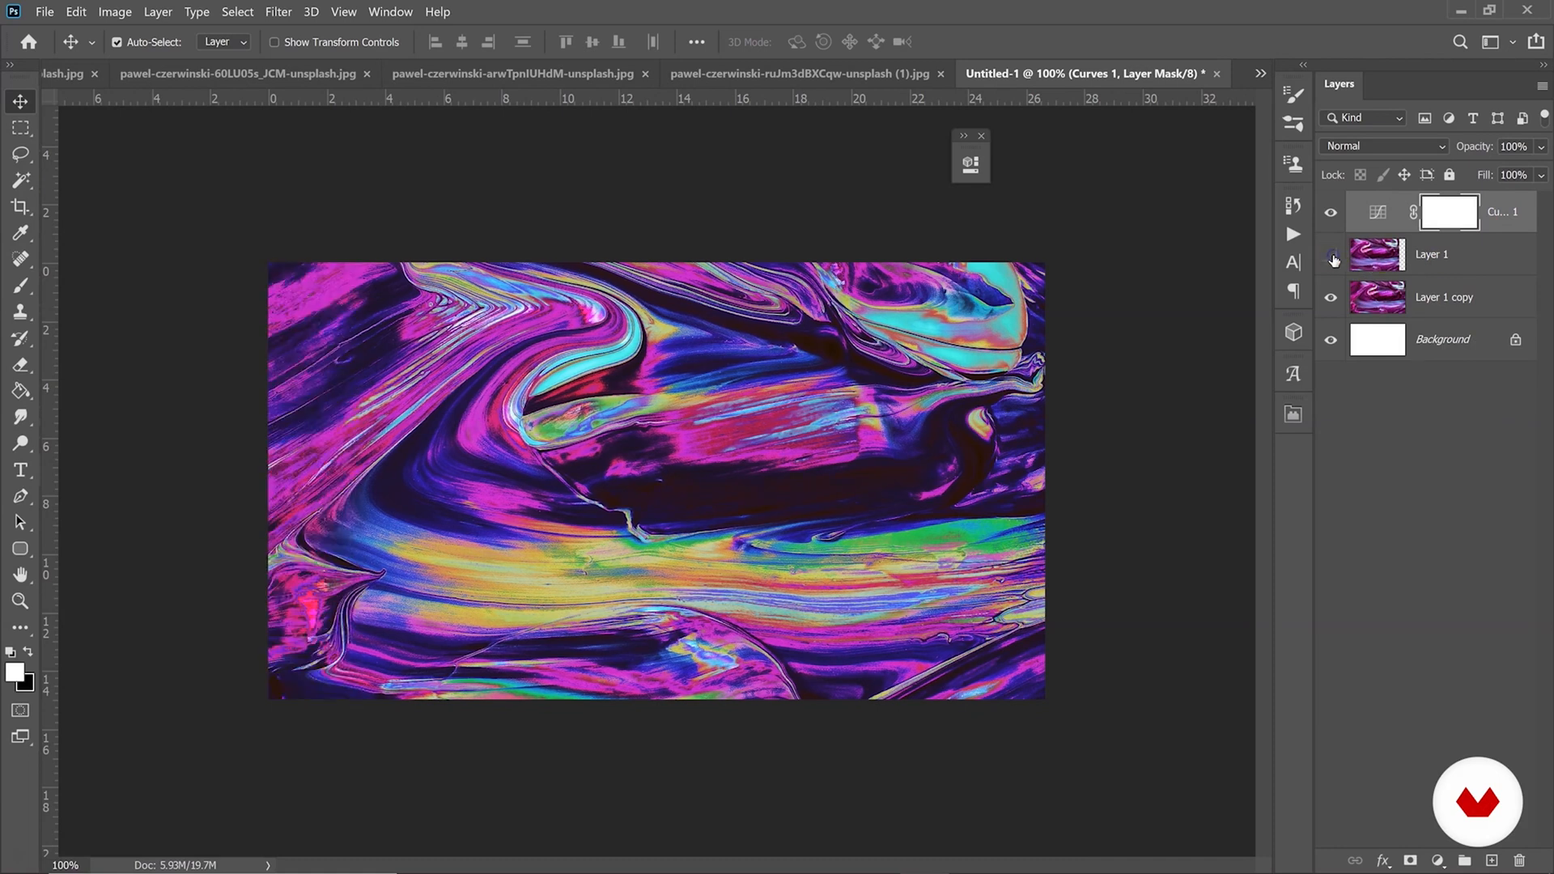
{"action": "left_click", "coordinate": [1333, 258]}
{"action": "left_click", "coordinate": [1392, 259]}
{"action": "left_click", "coordinate": [1331, 257]}
{"action": "left_click", "coordinate": [1330, 256]}
{"action": "left_click", "coordinate": [1520, 216]}
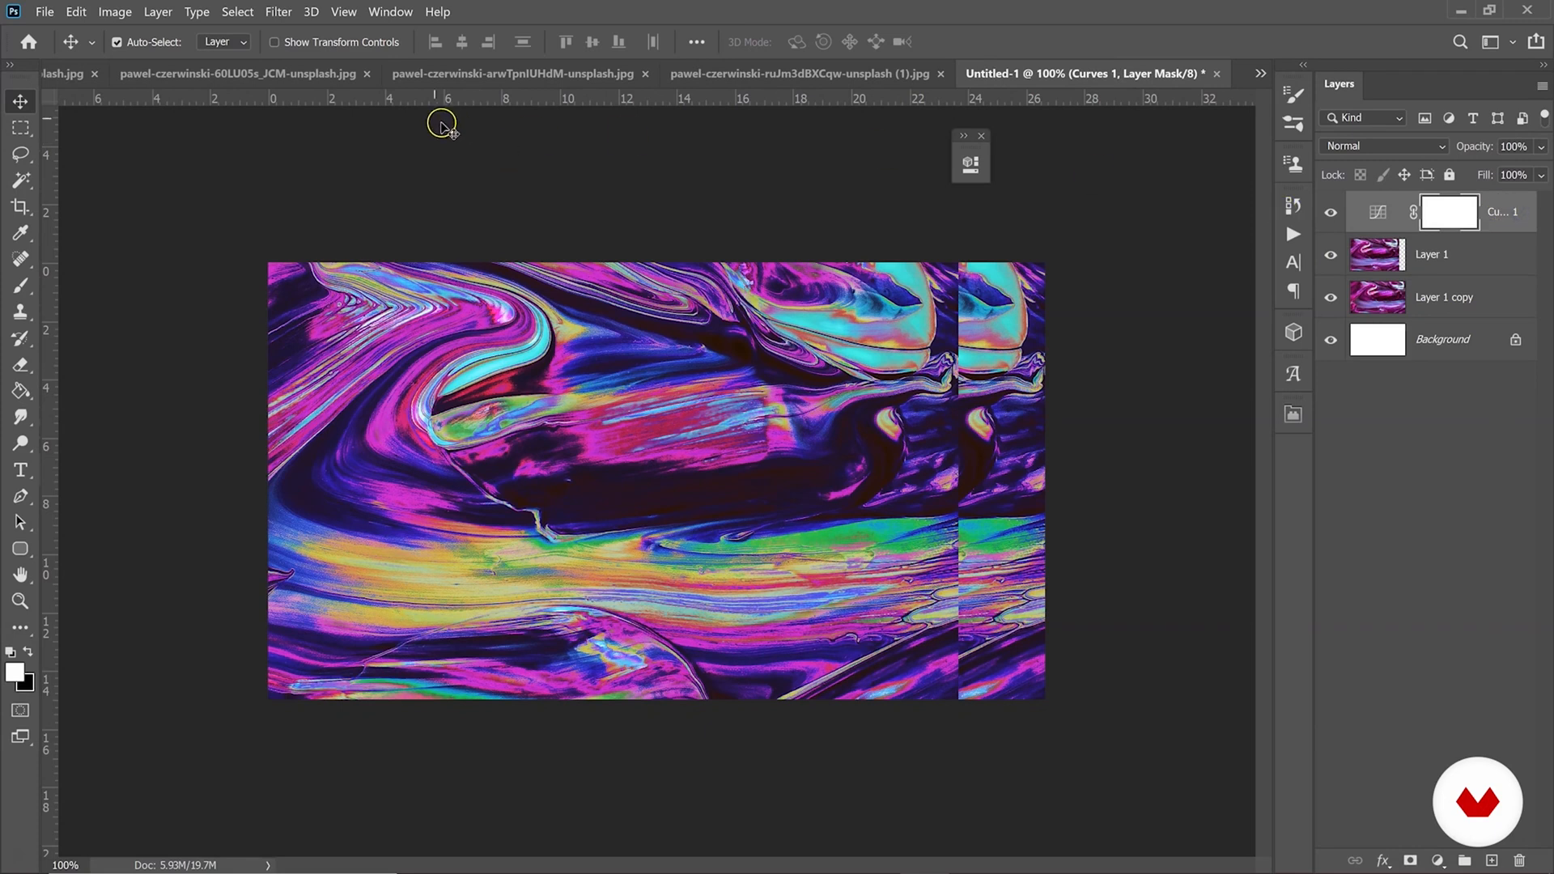
Clip the Curves adjustment layer to Layer 1 with a clipping mask.
{"action": "left_click", "coordinate": [114, 12]}
{"action": "mouse_move", "coordinate": [157, 11]}
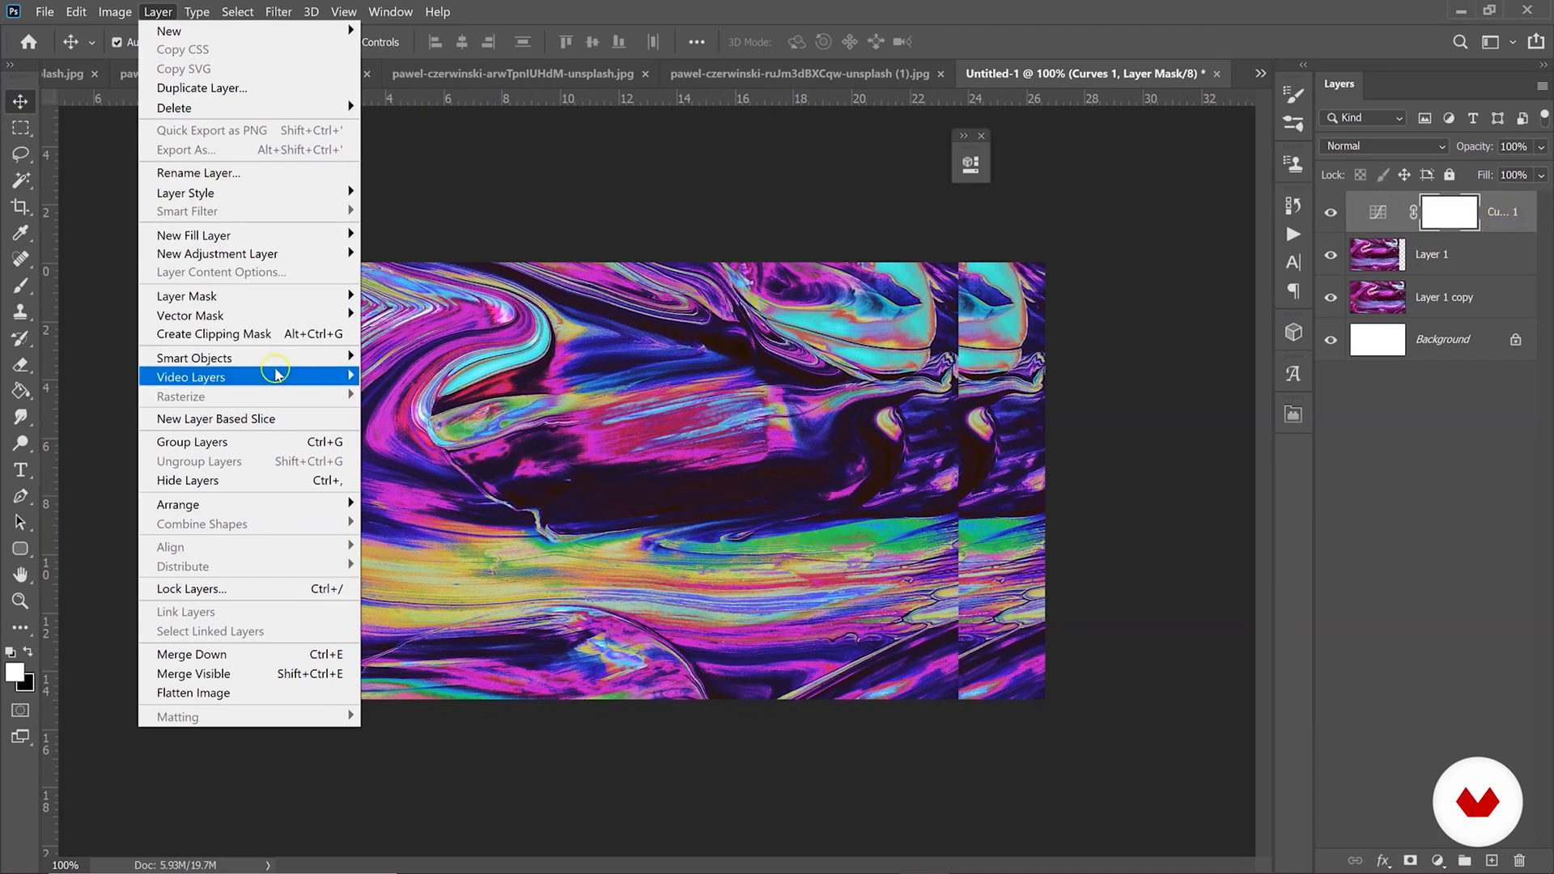
{"action": "left_click", "coordinate": [264, 337]}
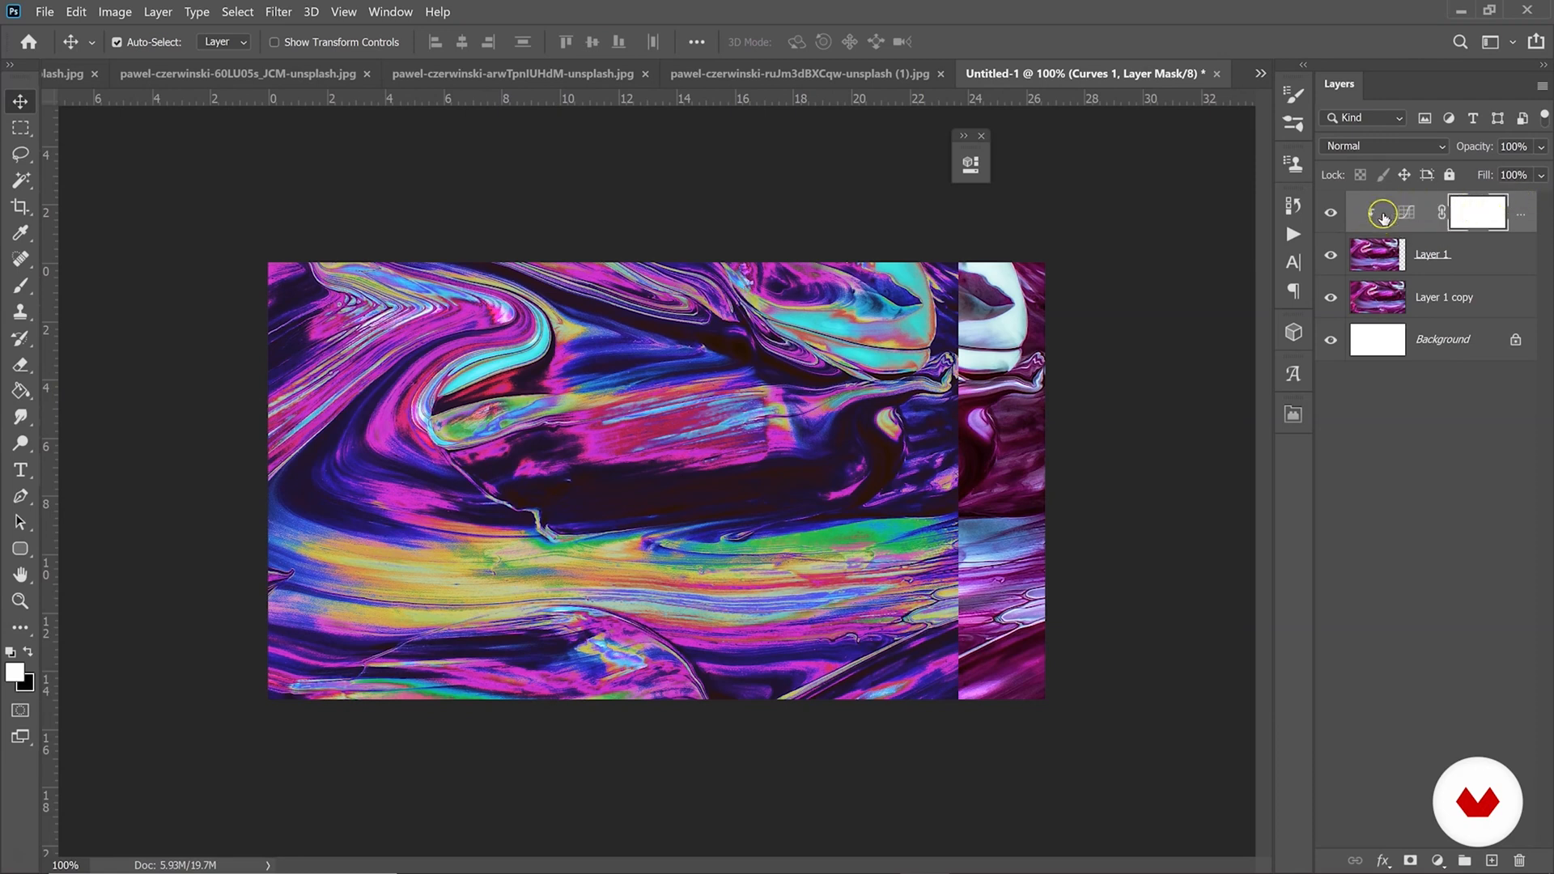
Delete the Layer 1 copy and move Layer 1 back to the right until it covers the whole canvas.
{"action": "left_click", "coordinate": [1380, 293]}
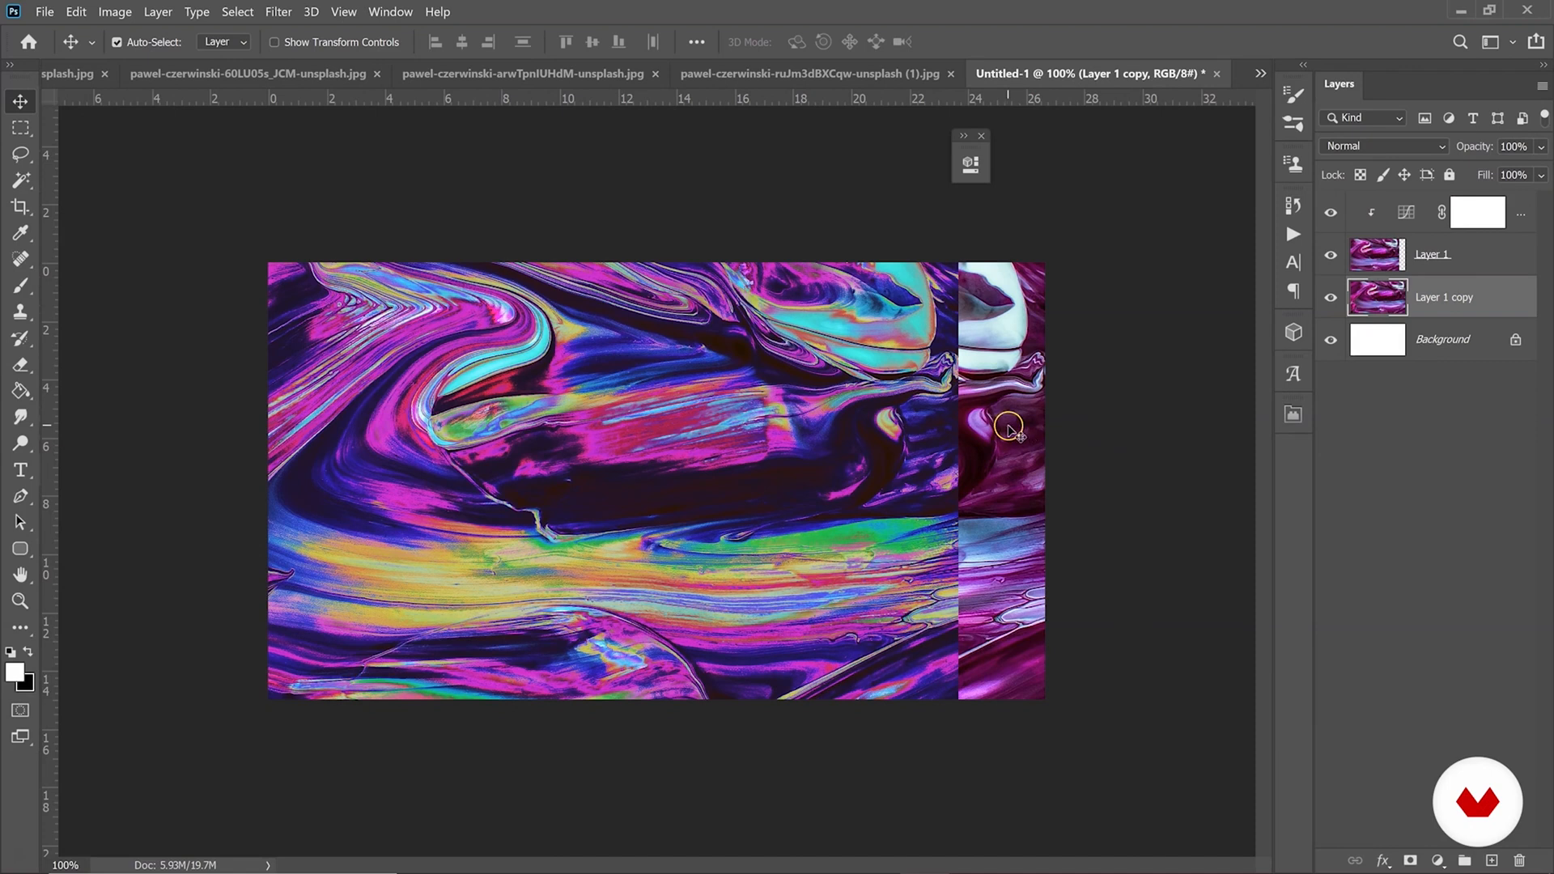
{"action": "left_click_drag", "start_coordinate": [1012, 422], "coordinate": [992, 388]}
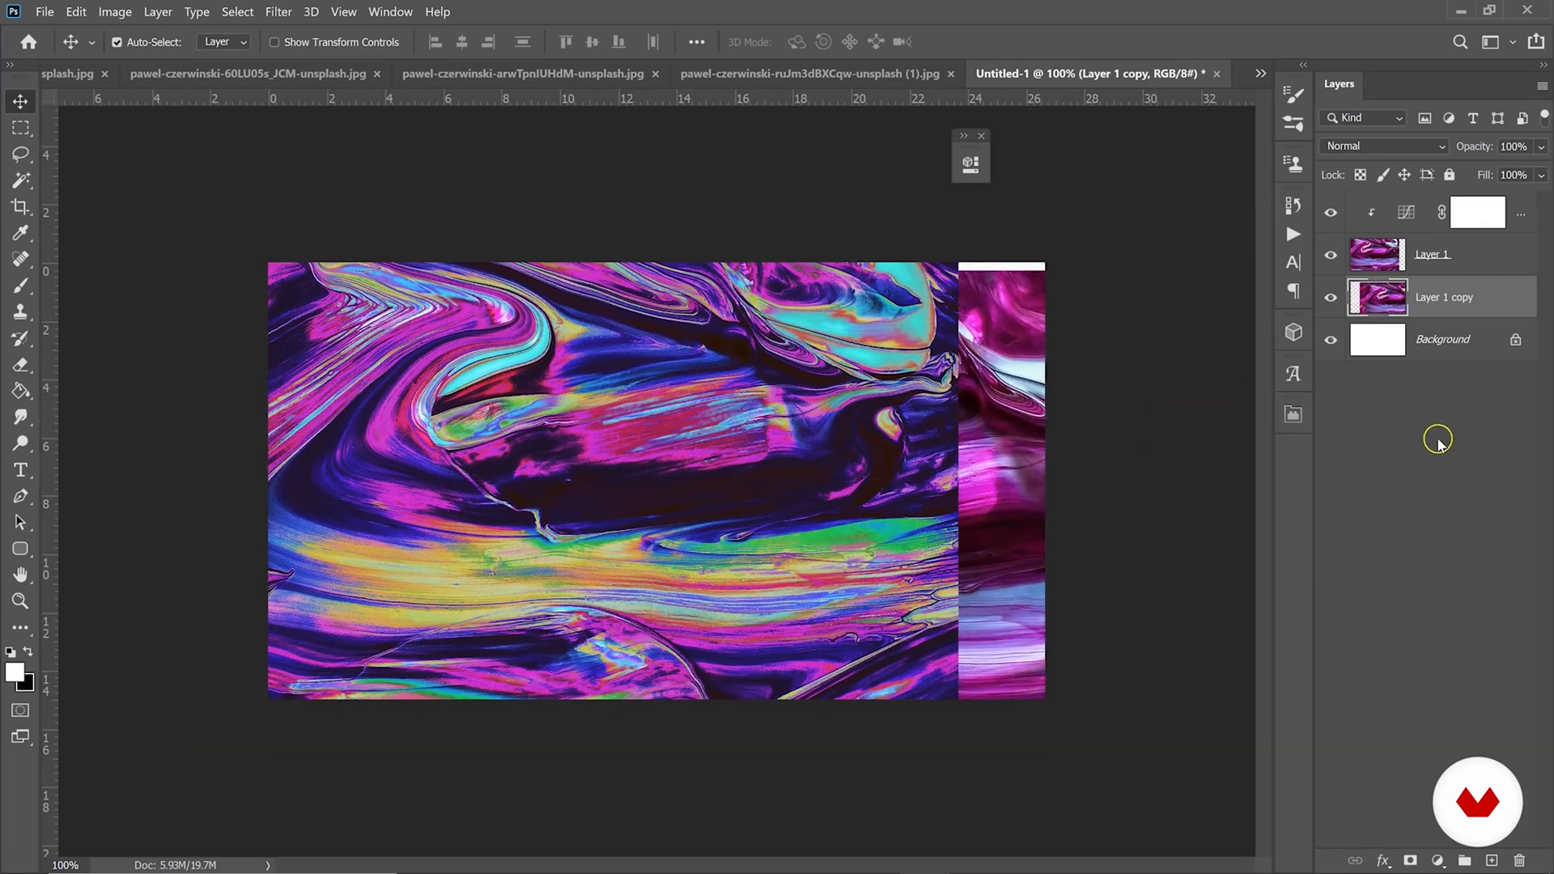
{"action": "left_click", "coordinate": [1520, 861]}
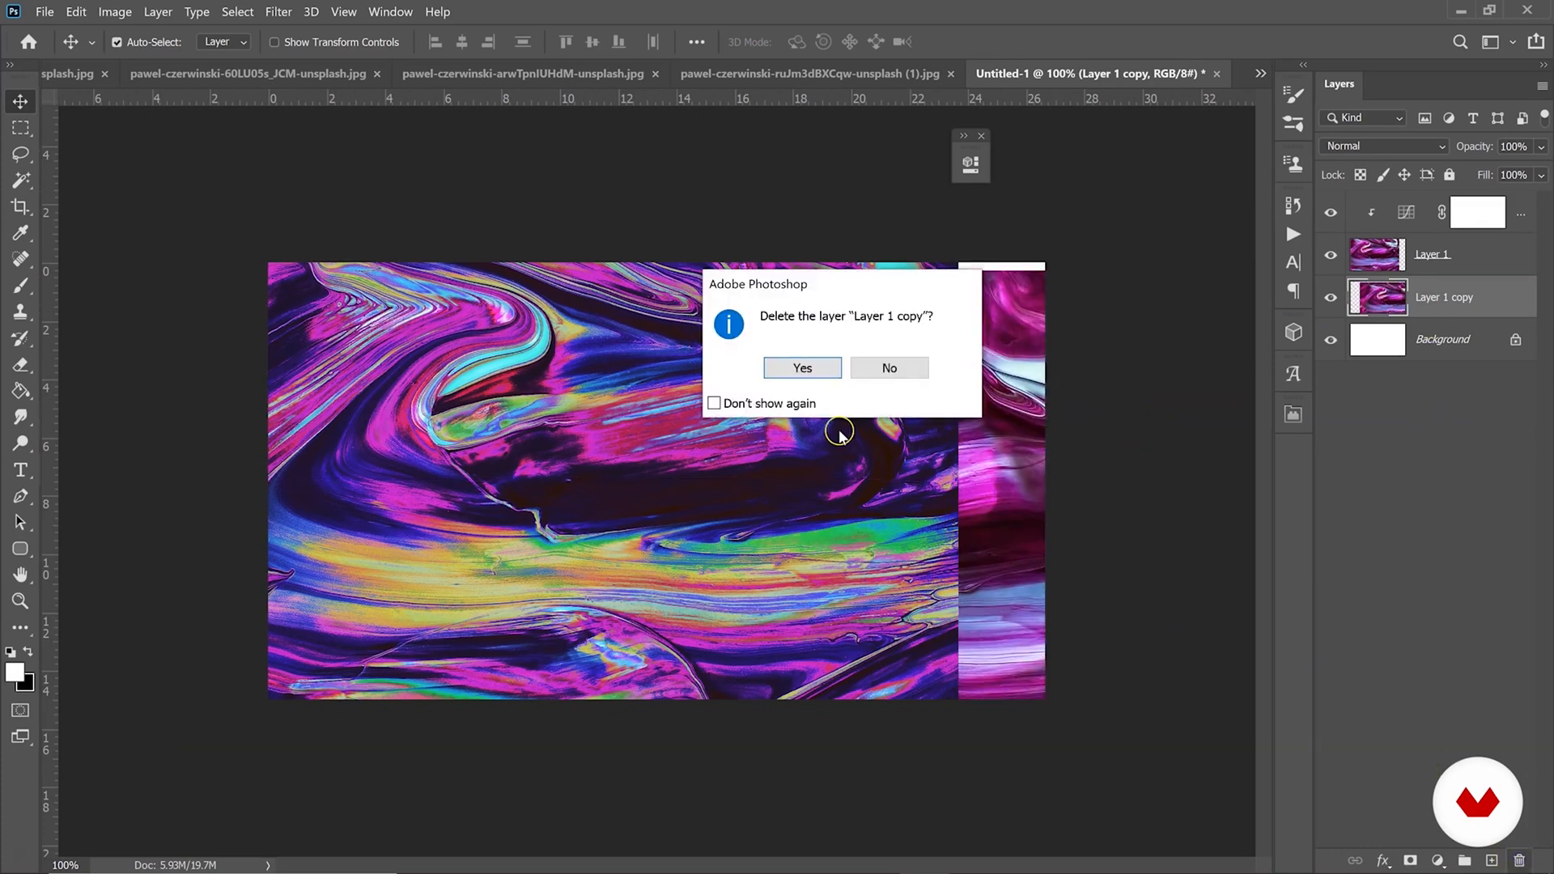
{"action": "left_click", "coordinate": [818, 374]}
{"action": "left_click", "coordinate": [1424, 254]}
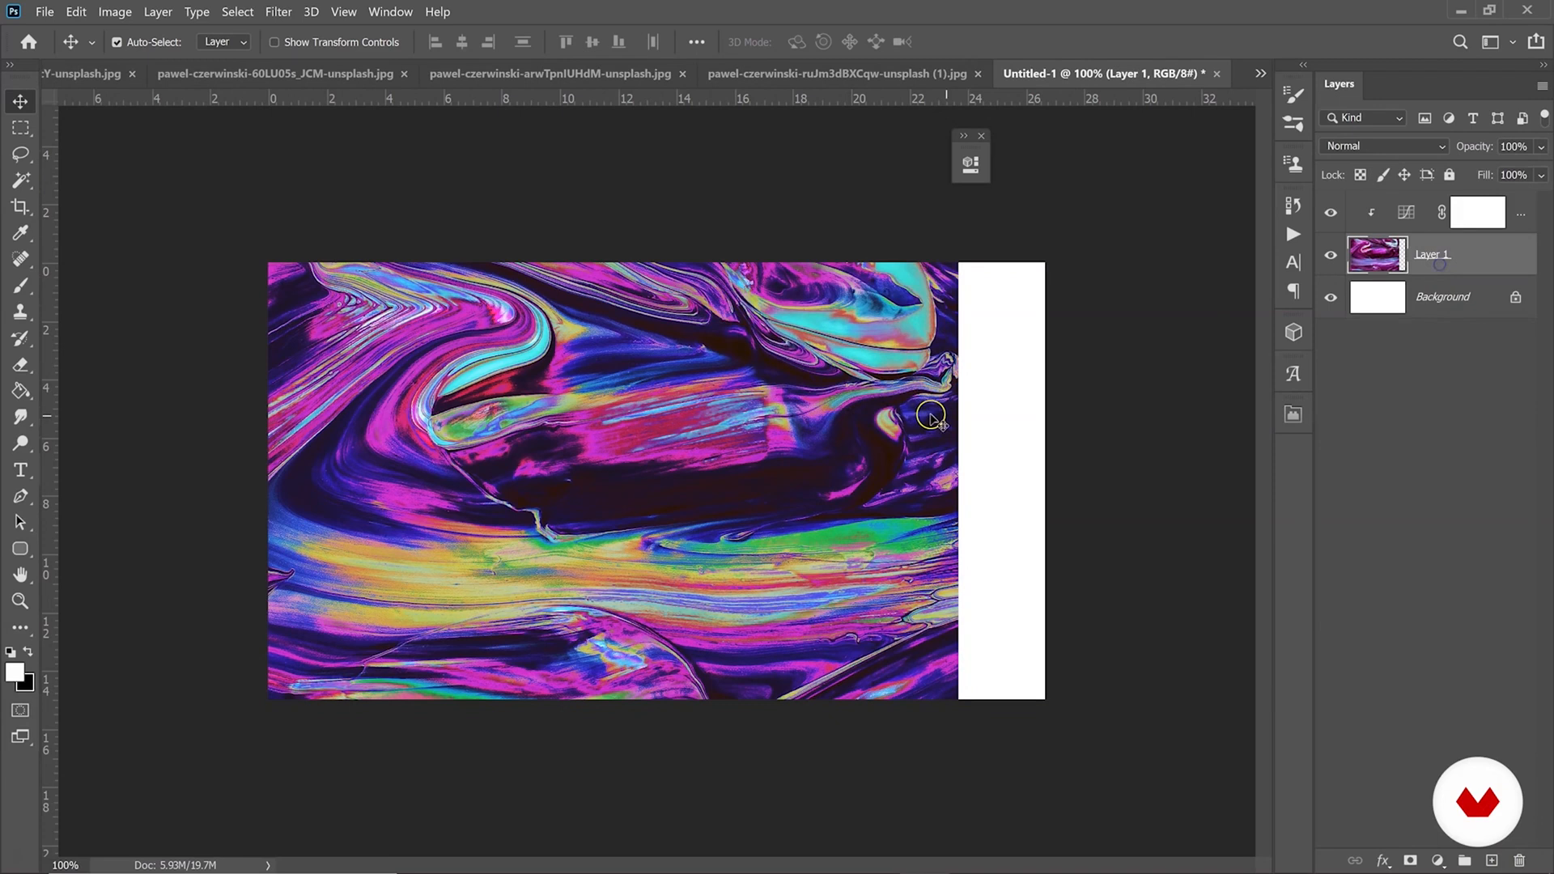
{"action": "left_click_drag", "start_coordinate": [675, 432], "coordinate": [768, 435]}
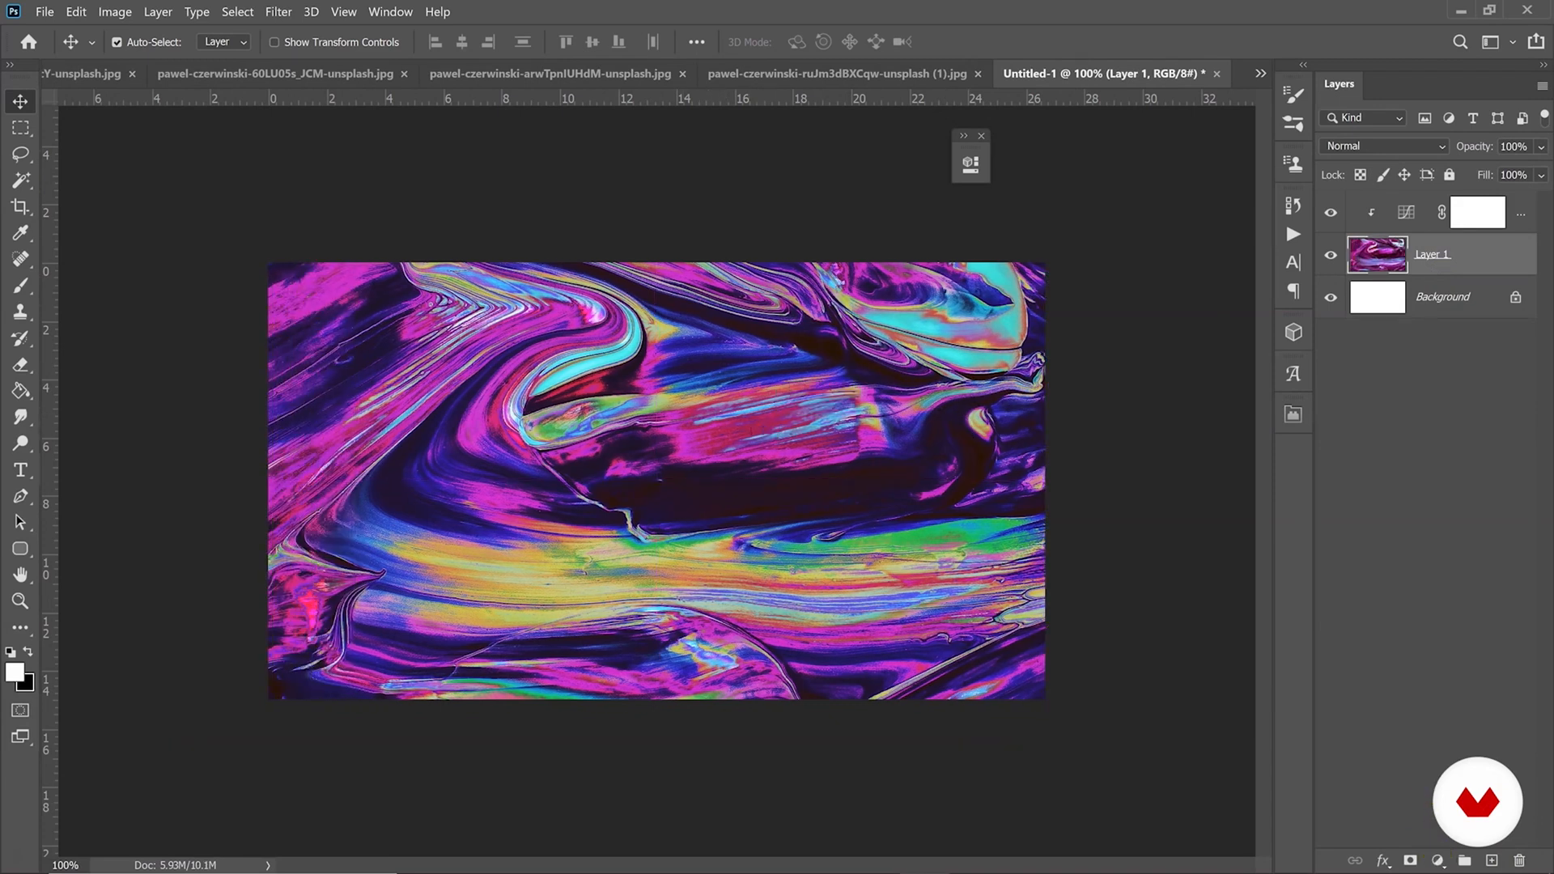
Add a Hue/Saturation adjustment layer above the Curves layer and clip it to Layer 1.
{"action": "left_click", "coordinate": [1507, 239]}
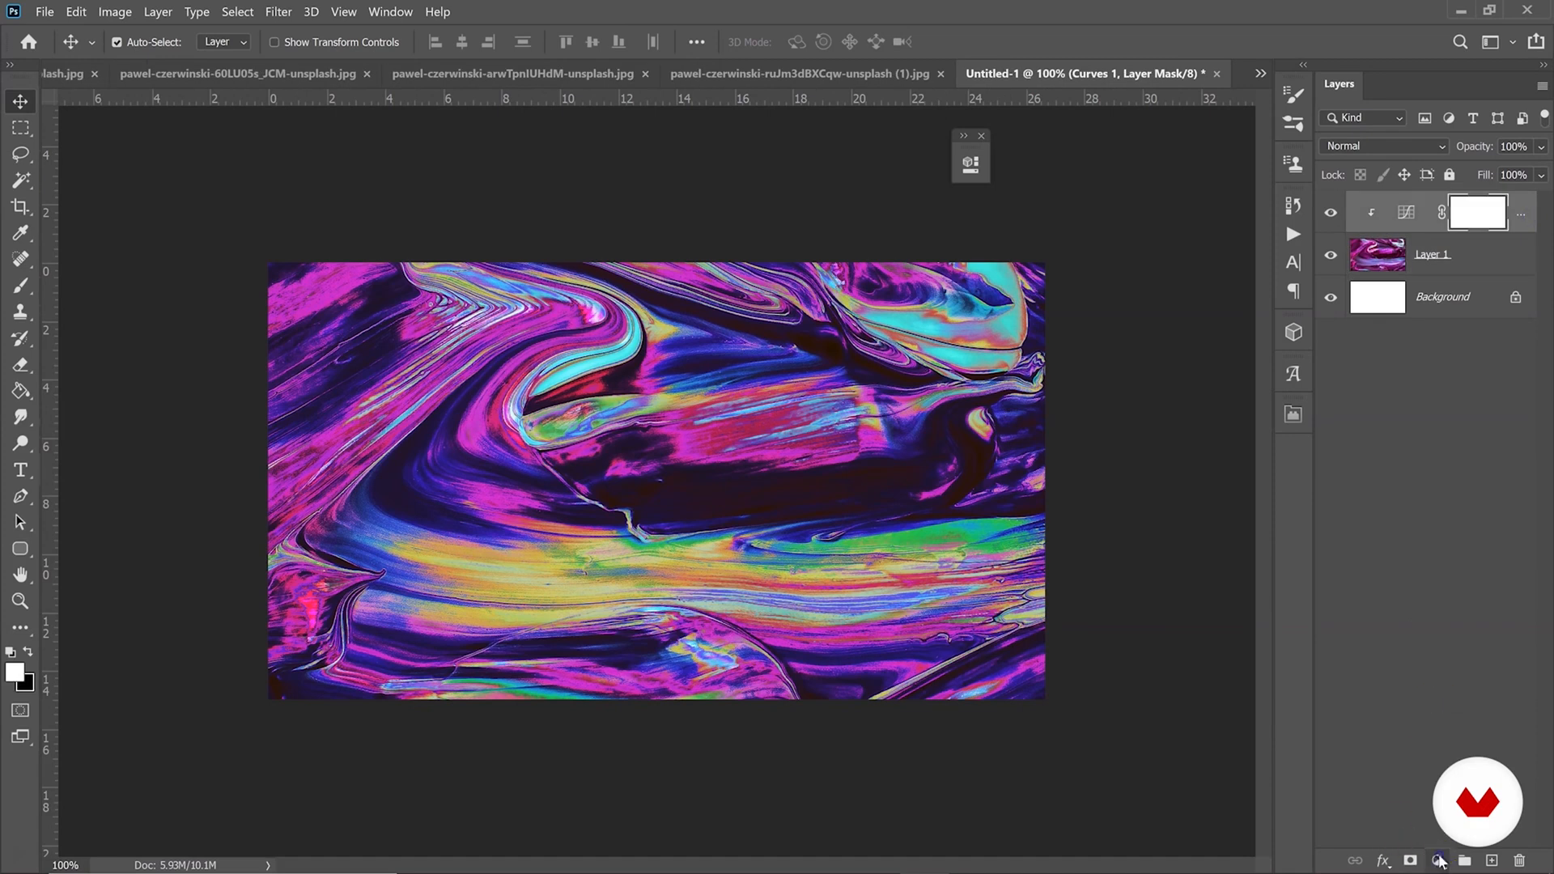
{"action": "left_click", "coordinate": [1437, 860]}
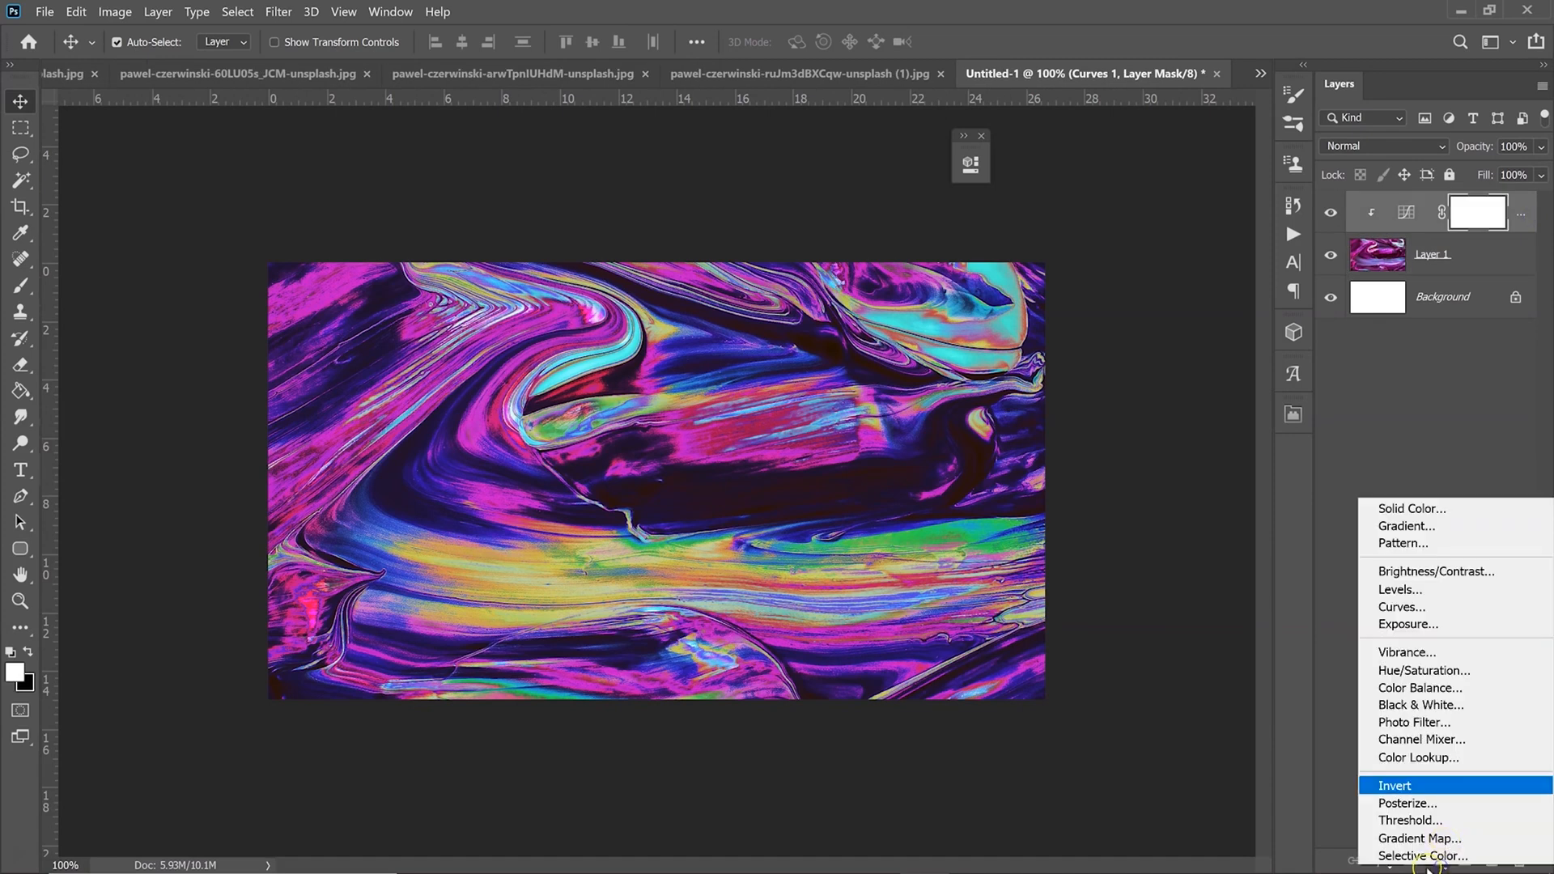
{"action": "left_click", "coordinate": [1426, 671]}
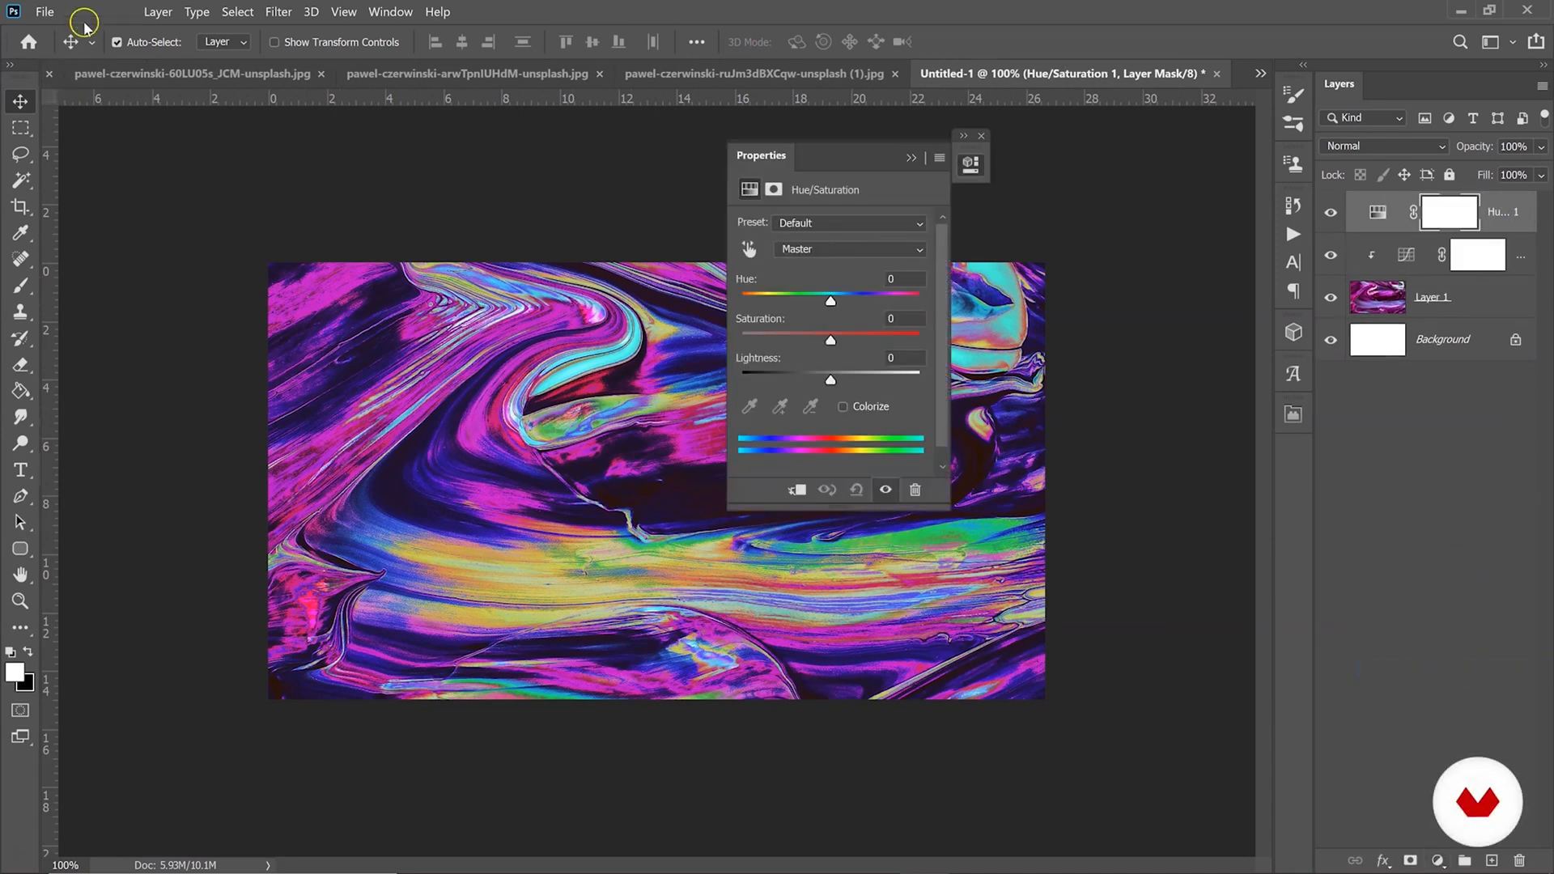
{"action": "left_click", "coordinate": [158, 12]}
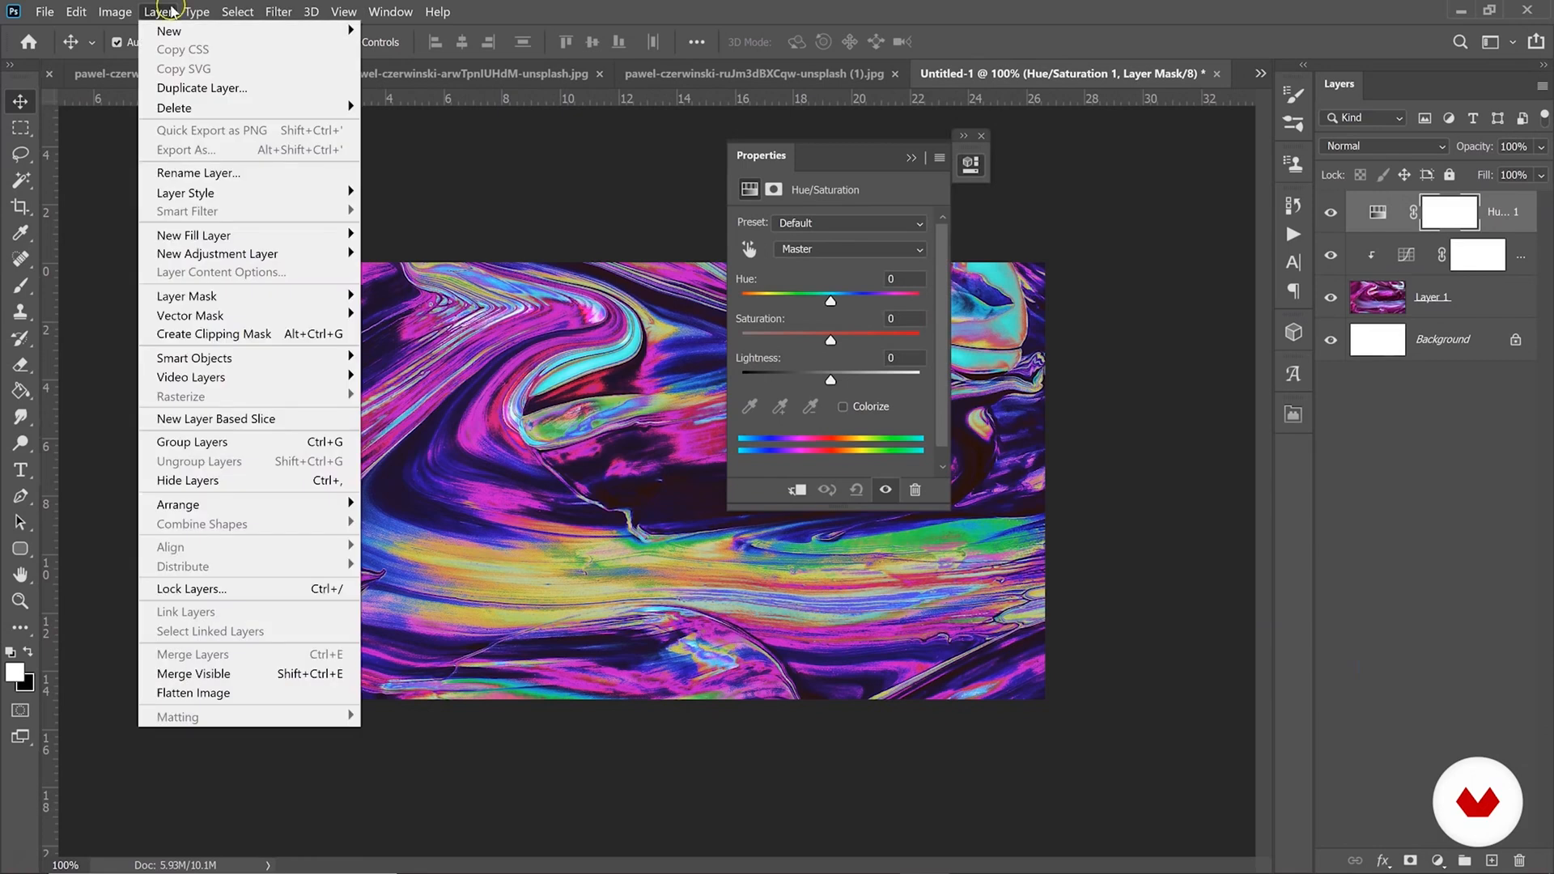
{"action": "left_click", "coordinate": [245, 334]}
Set the Hue/Saturation layer's saturation to +25 and its hue to +27.
{"action": "left_click_drag", "start_coordinate": [839, 135], "coordinate": [974, 135]}
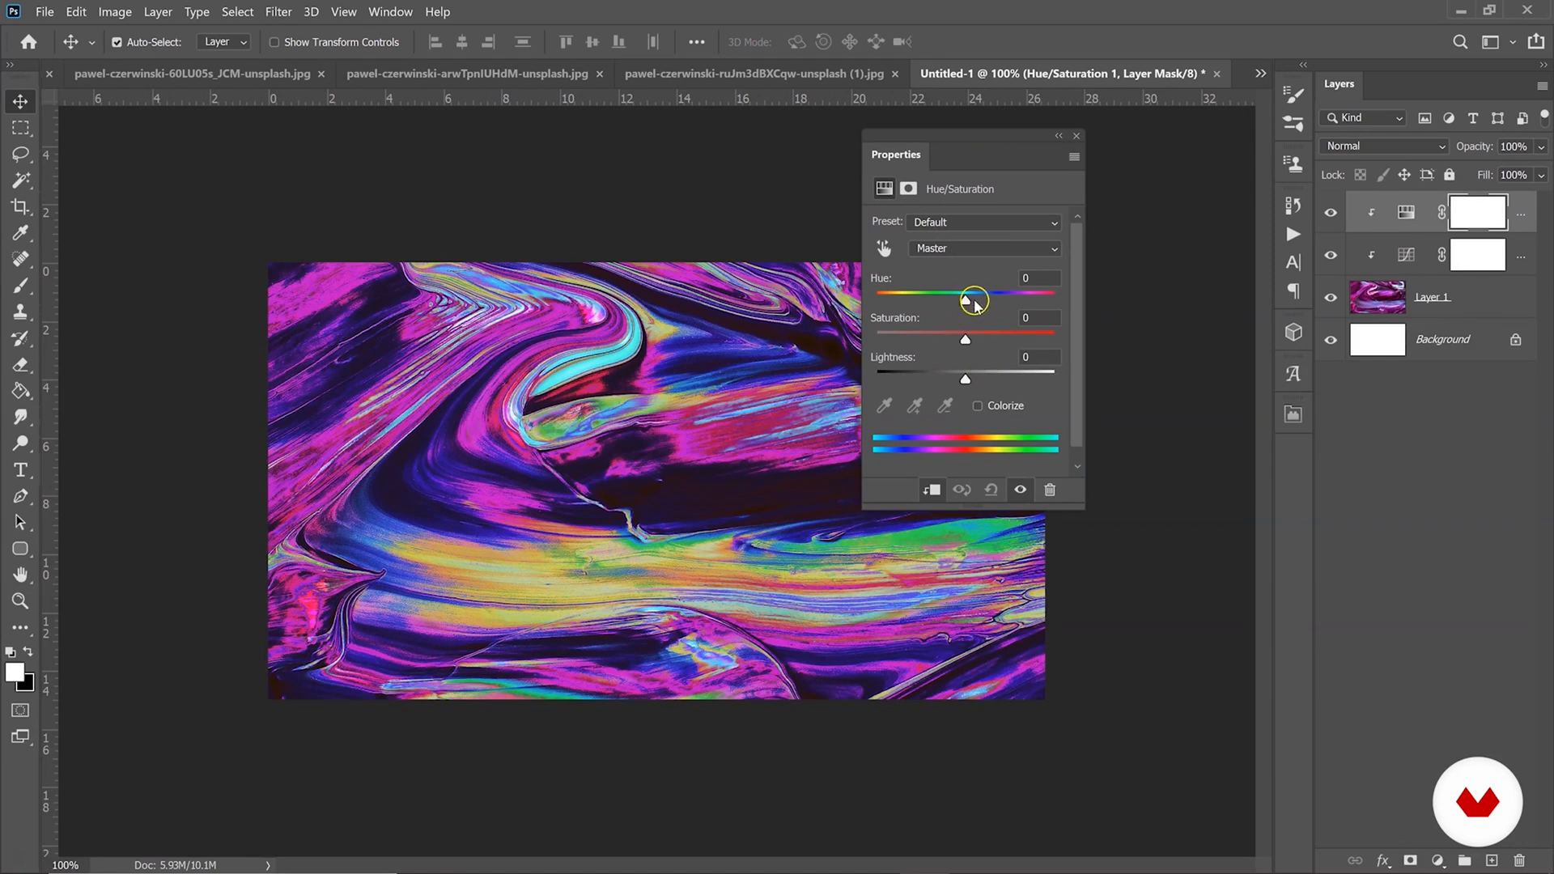
{"action": "left_click", "coordinate": [991, 344]}
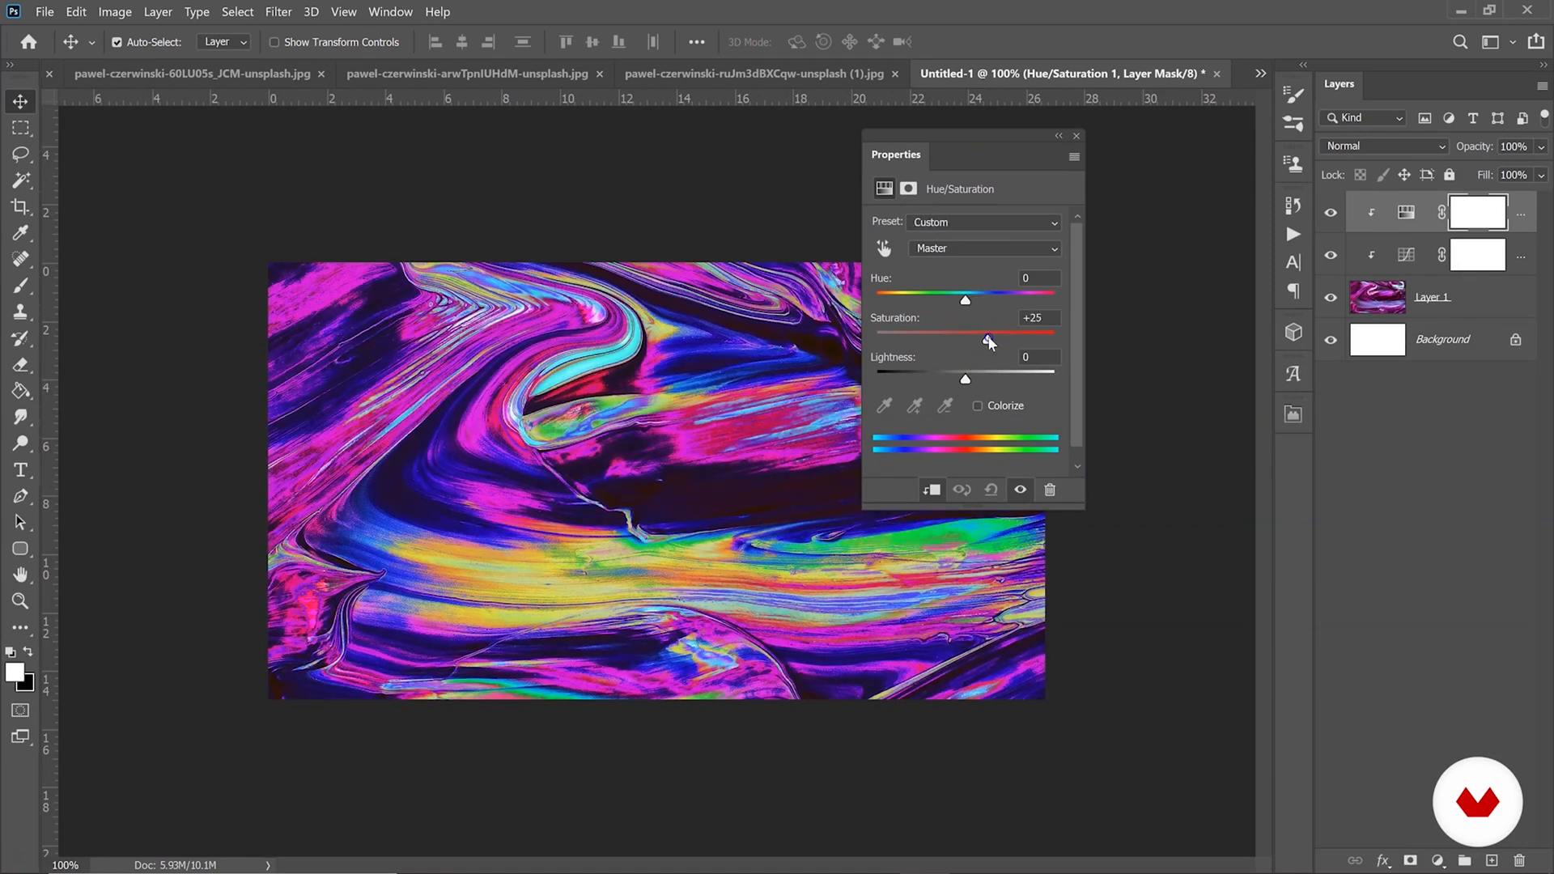
{"action": "mouse_move", "coordinate": [965, 301]}
{"action": "left_mouse_down"}
{"action": "mouse_move", "coordinate": [999, 298]}
{"action": "mouse_move", "coordinate": [908, 304]}
{"action": "mouse_move", "coordinate": [1071, 302]}
{"action": "mouse_move", "coordinate": [932, 310]}
{"action": "mouse_move", "coordinate": [1008, 305]}
{"action": "mouse_move", "coordinate": [967, 306]}
{"action": "mouse_move", "coordinate": [991, 301]}
{"action": "left_mouse_up"}
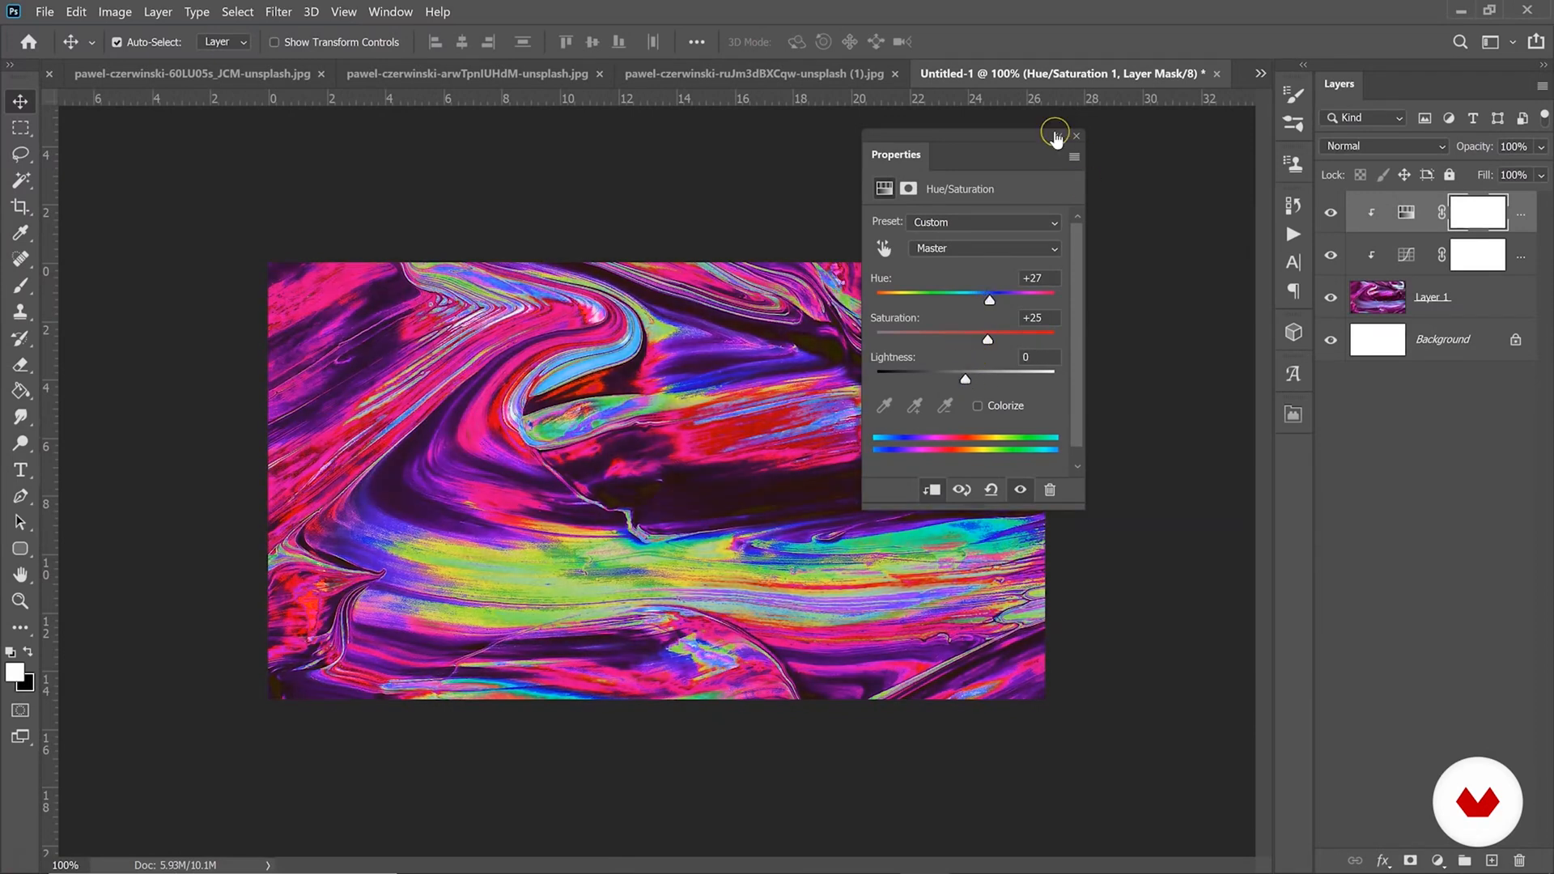
{"action": "left_click", "coordinate": [1059, 135]}
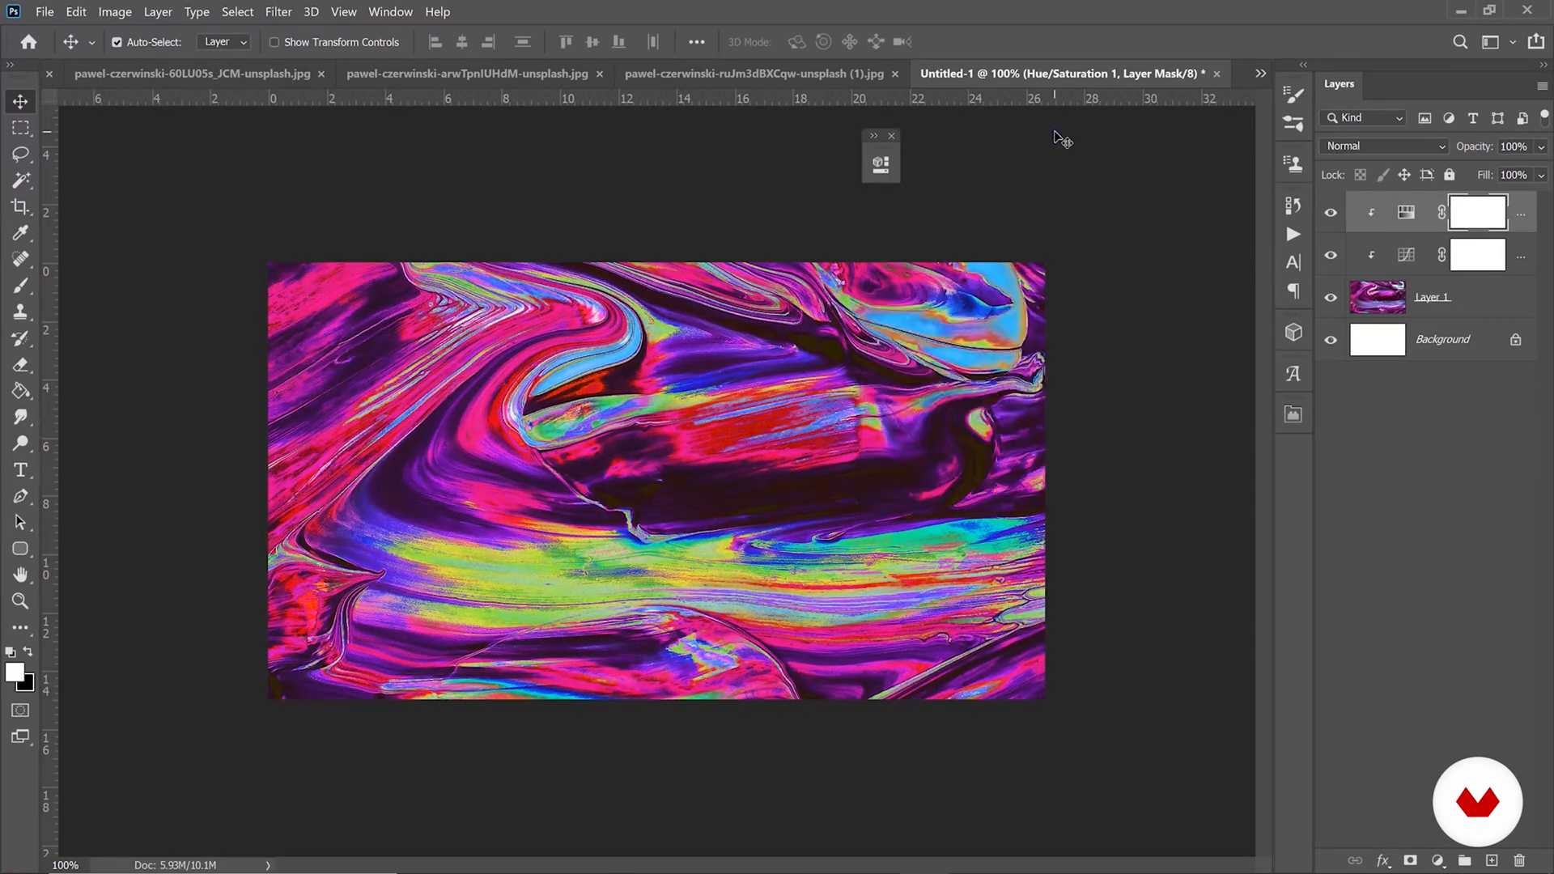
Zoom into the texture to 500% and toggle the Curves layer to compare fine detail with and without it.
{"action": "left_click", "coordinate": [20, 601]}
{"action": "left_click", "coordinate": [589, 437]}
{"action": "left_click_drag", "start_coordinate": [590, 437], "coordinate": [310, 346]}
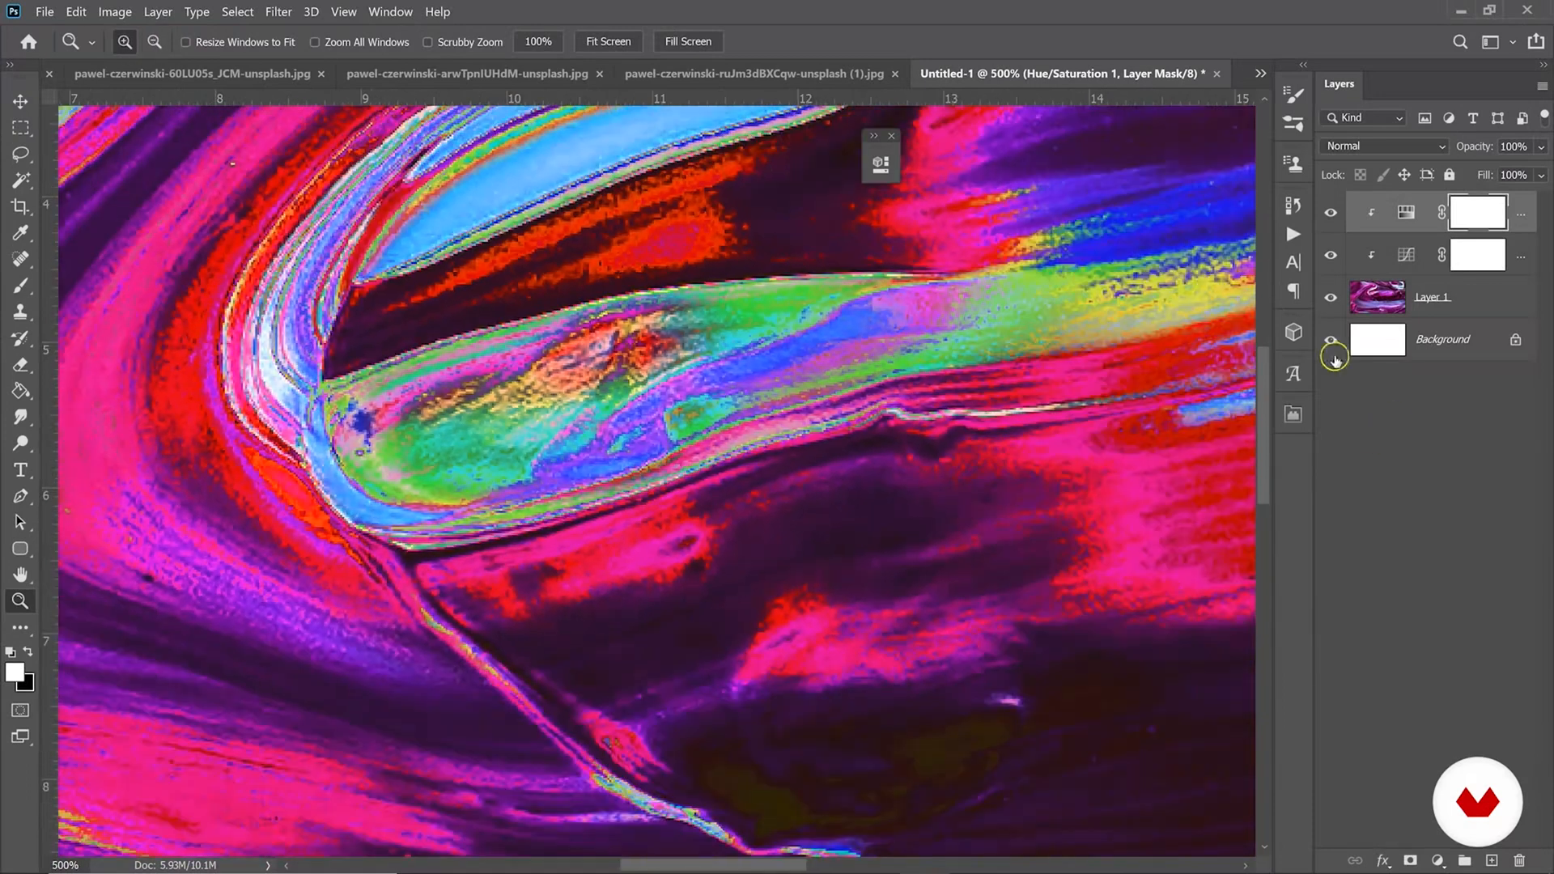
{"action": "left_click", "coordinate": [1331, 256]}
{"action": "left_click", "coordinate": [1330, 256]}
{"action": "left_click", "coordinate": [1331, 256]}
{"action": "left_click", "coordinate": [1331, 257]}
{"action": "left_click_drag", "start_coordinate": [325, 491], "coordinate": [325, 491]}
{"action": "left_click", "coordinate": [325, 492], "text": "alt"}
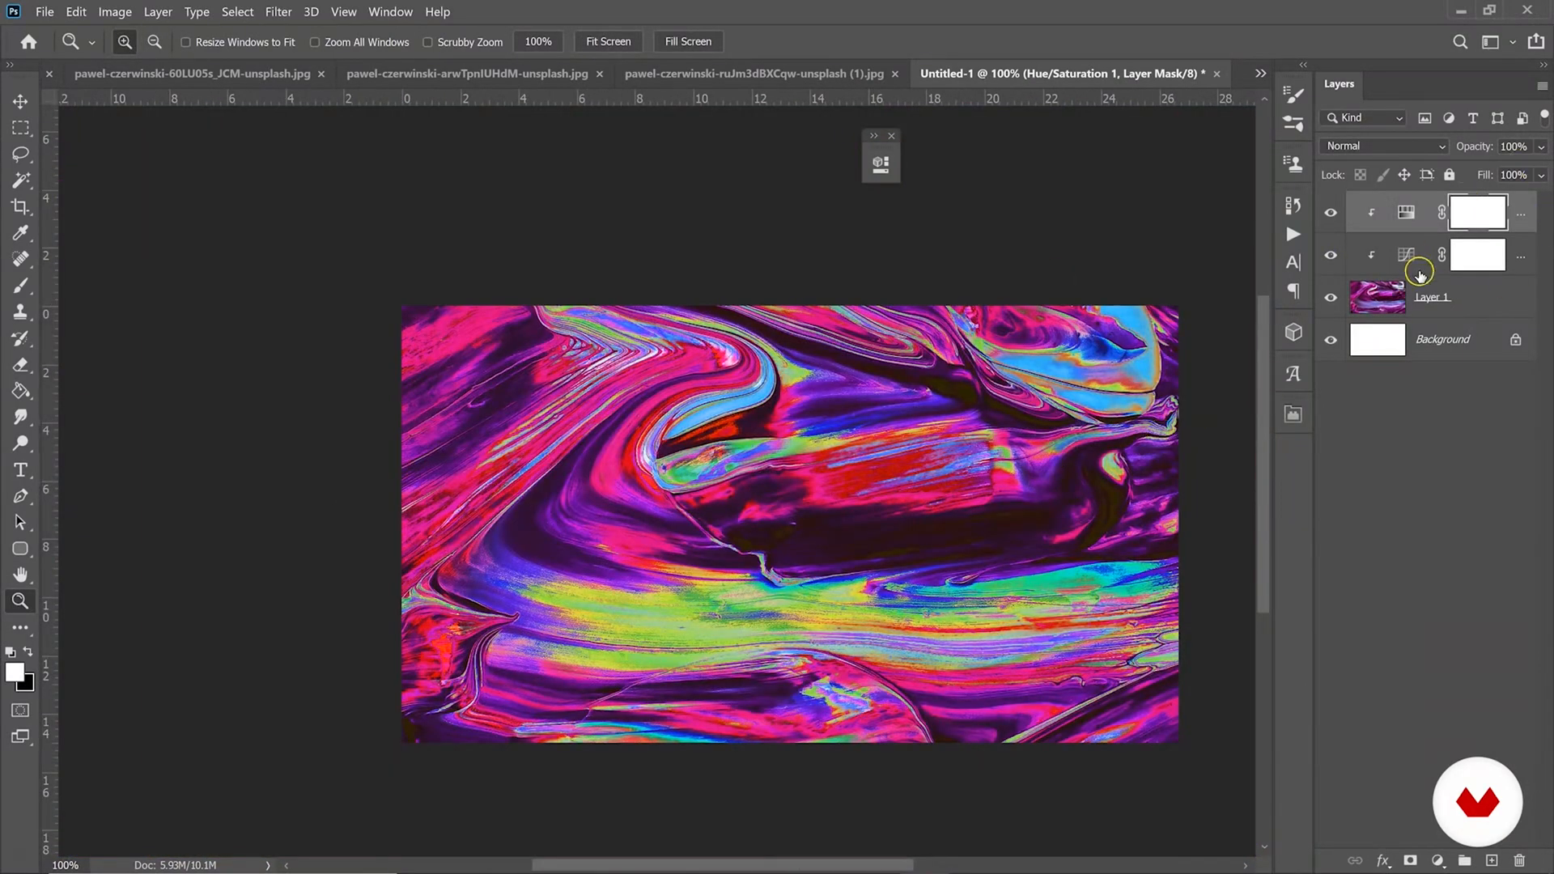
Toggle the Hue/Saturation and Curves layers off and on to compare the original and recoloured textures.
{"action": "left_click", "coordinate": [1328, 209]}
{"action": "left_click", "coordinate": [1337, 253]}
{"action": "left_click", "coordinate": [1337, 255]}
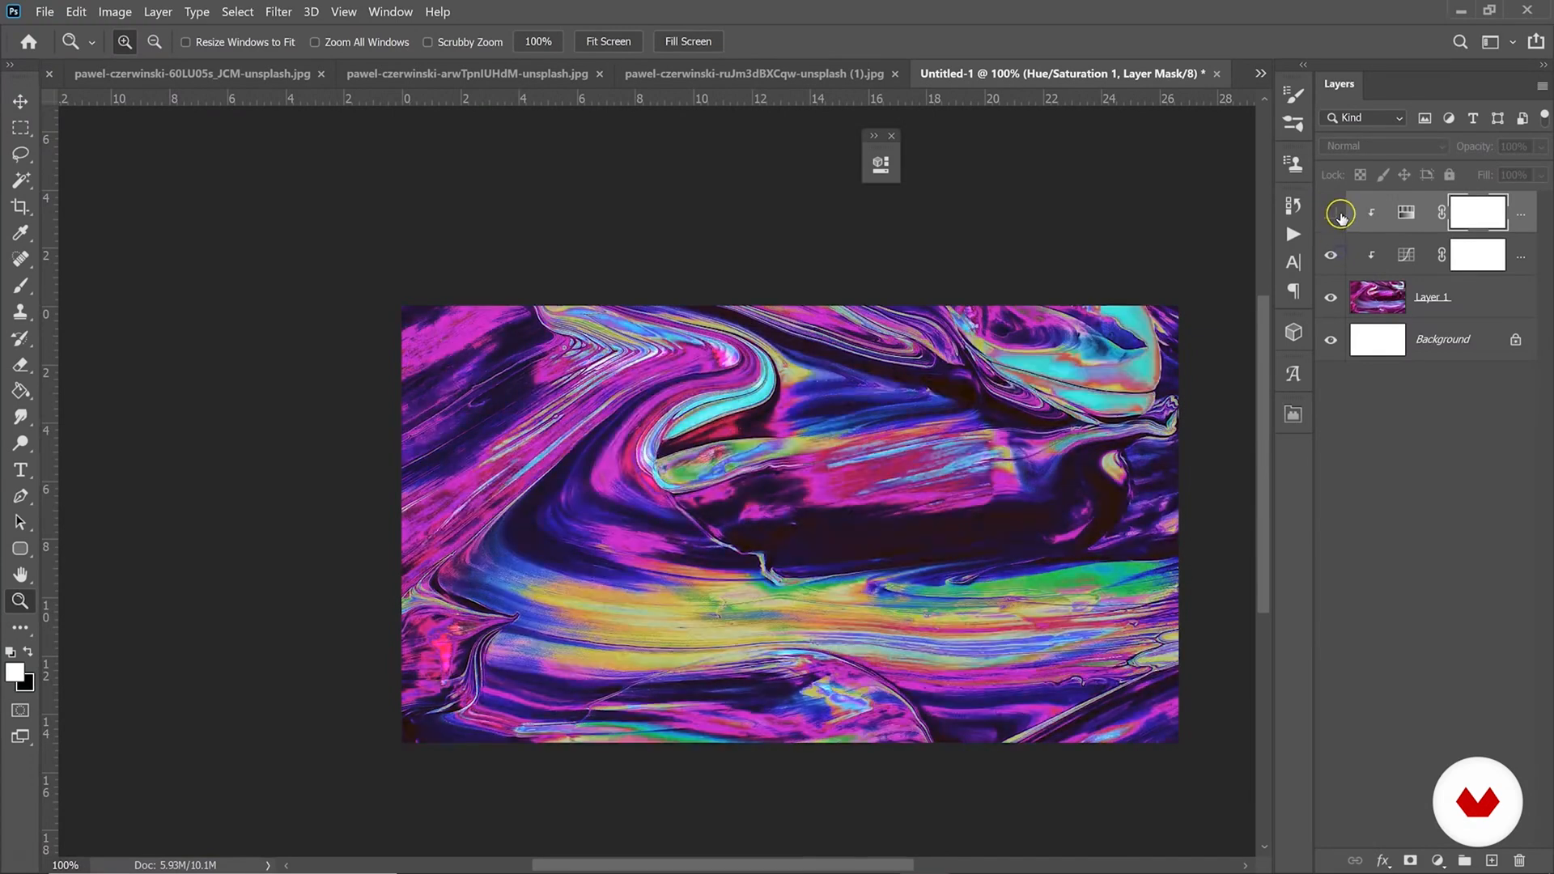
{"action": "left_click", "coordinate": [1332, 215]}
{"action": "left_click", "coordinate": [1332, 214]}
{"action": "left_click", "coordinate": [1333, 257]}
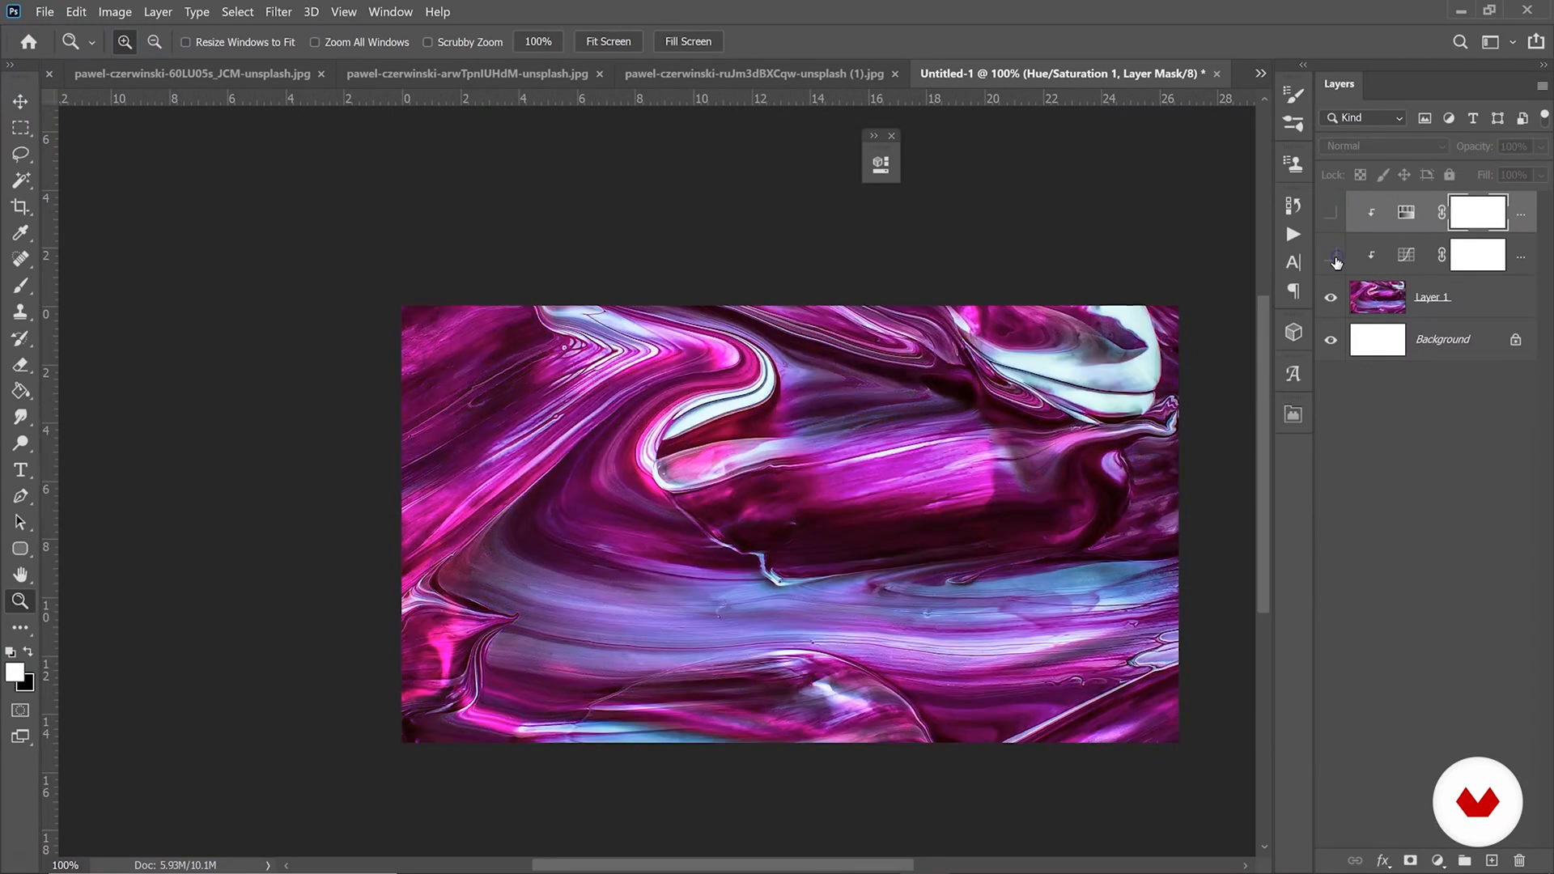
{"action": "left_click", "coordinate": [1332, 255]}
{"action": "left_click", "coordinate": [1330, 213]}
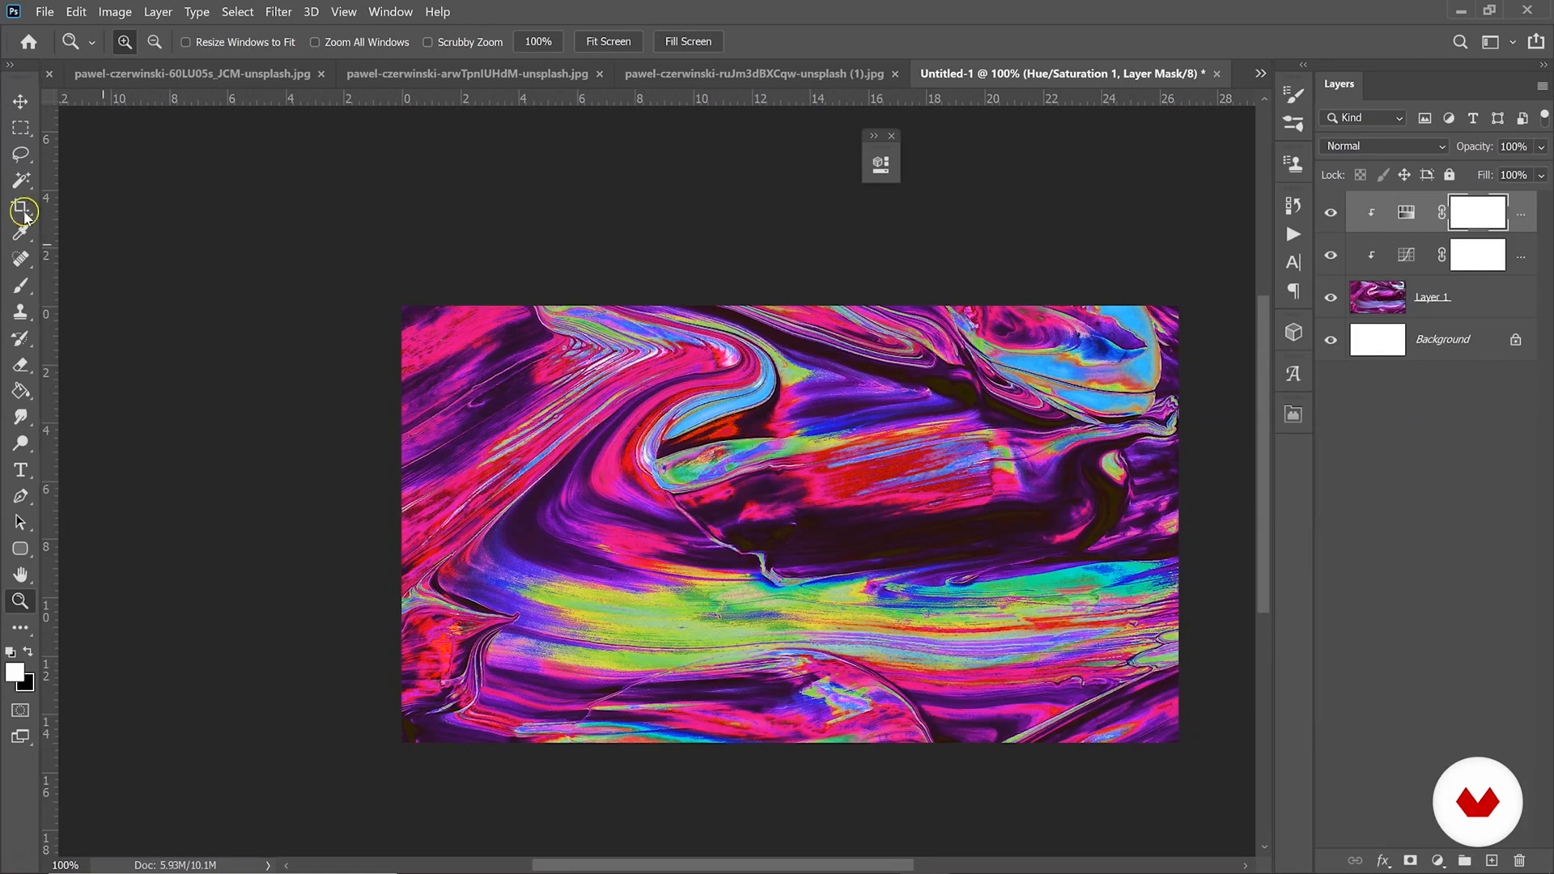
Select the entire canvas with the Rectangular Marquee tool and copy all visible layers merged.
{"action": "left_click", "coordinate": [16, 135]}
{"action": "left_click_drag", "start_coordinate": [401, 306], "coordinate": [1141, 712]}
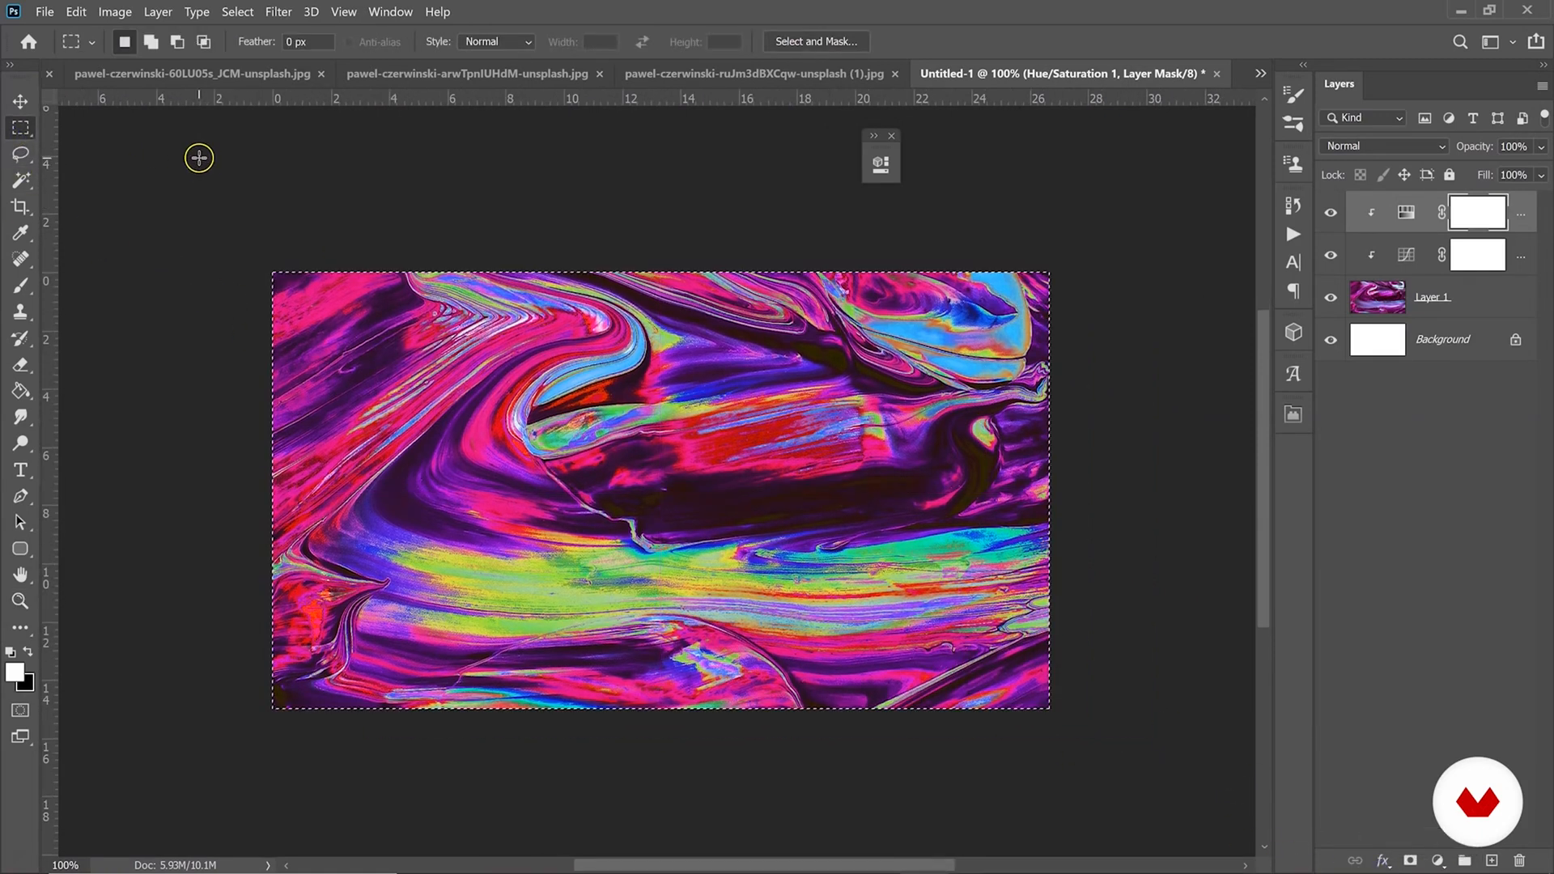
{"action": "left_click", "coordinate": [76, 12]}
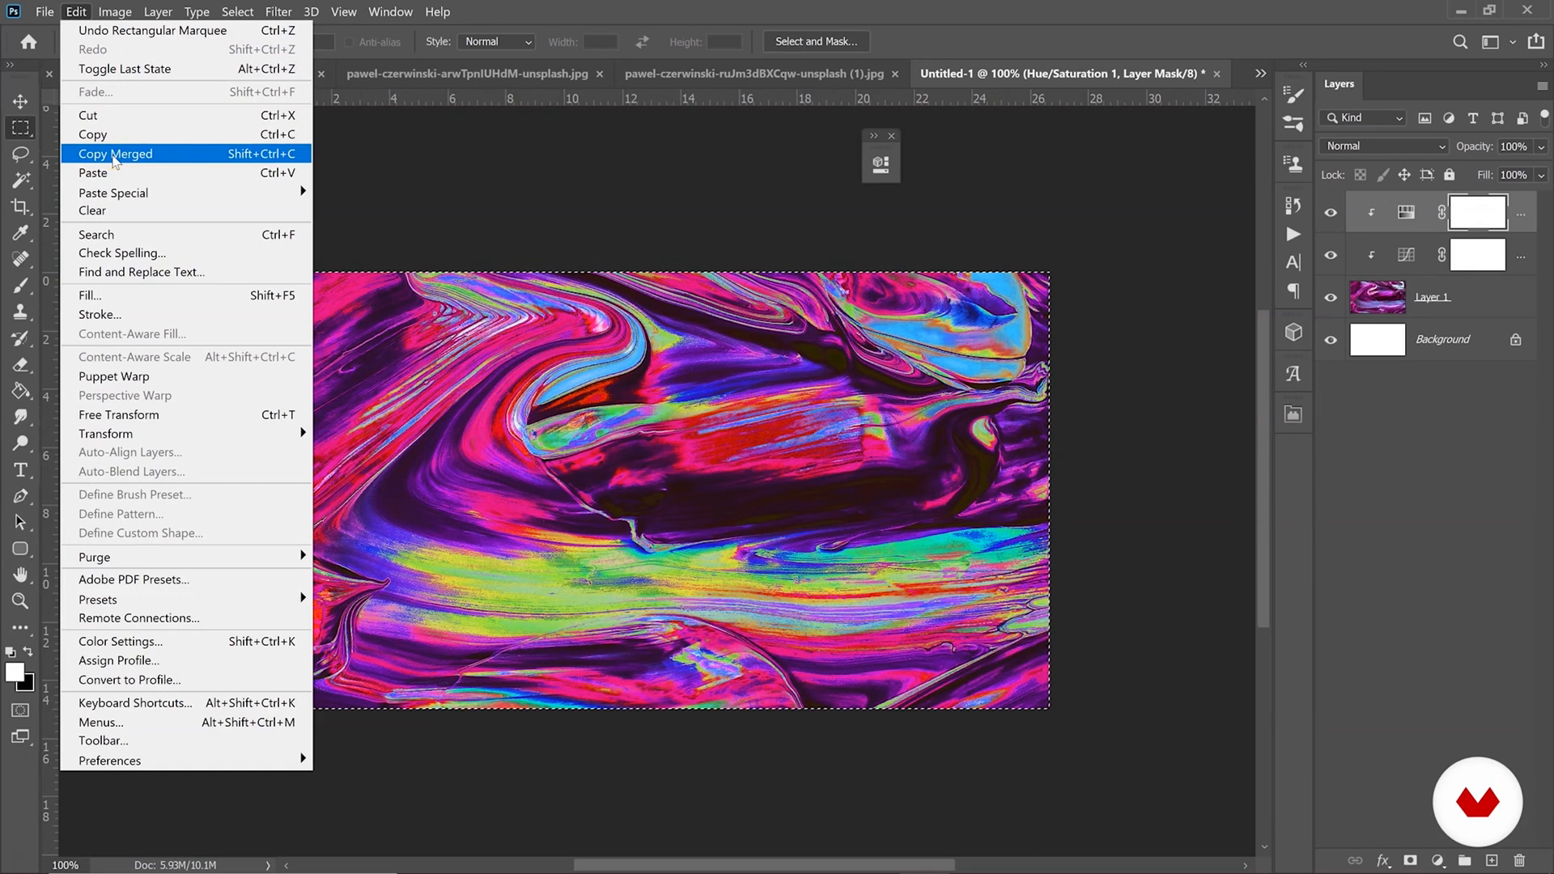
{"action": "left_click", "coordinate": [179, 154]}
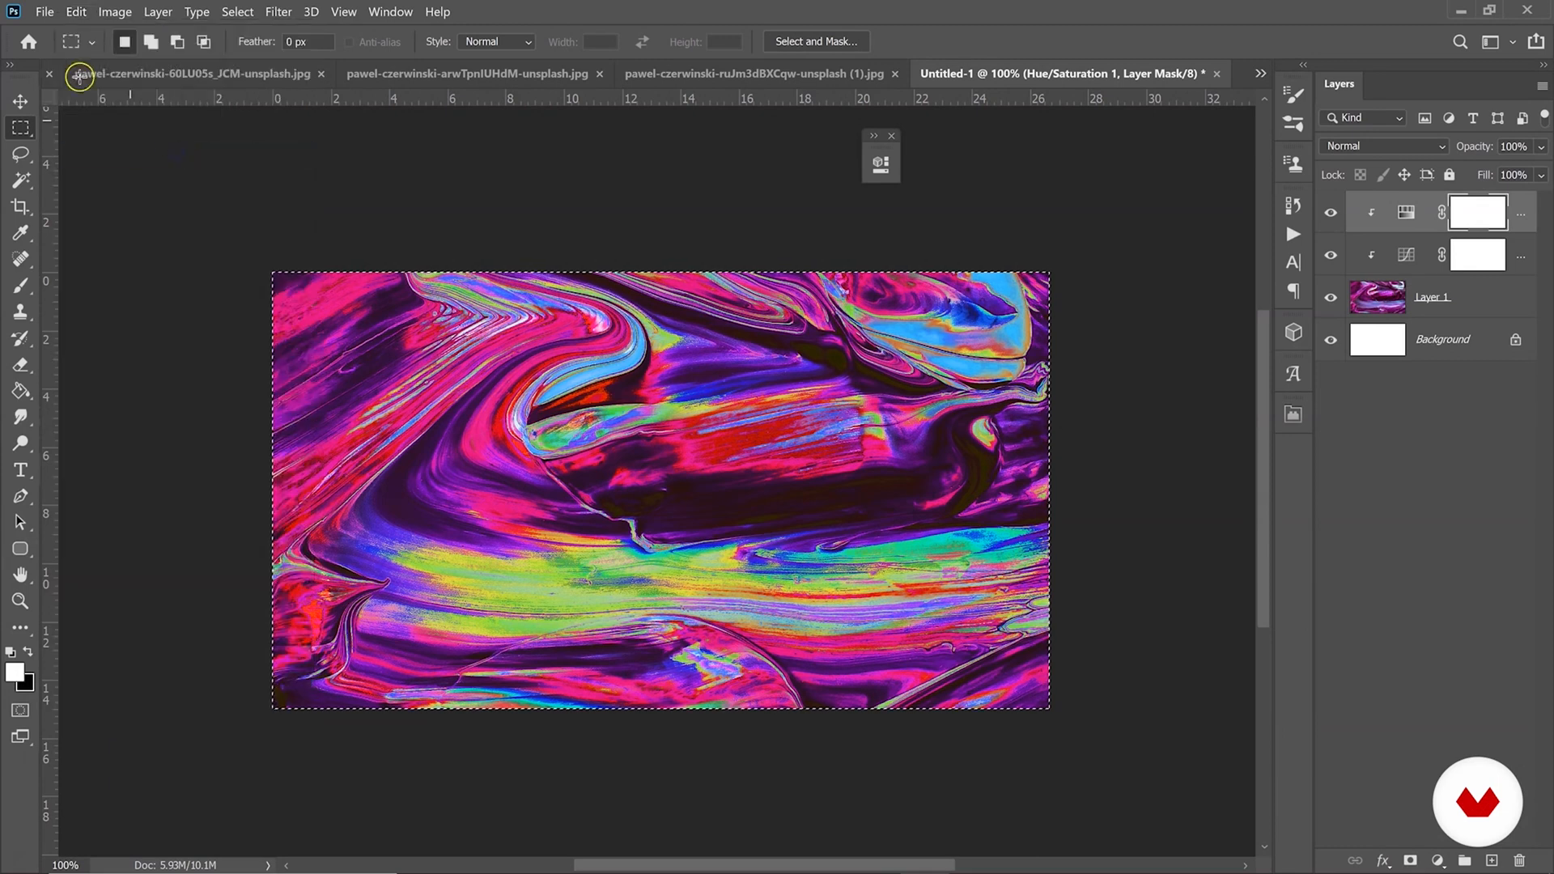
Paste the merged copy as a new top layer and hide Layer 1 with its clipped adjustment layers.
{"action": "left_click", "coordinate": [76, 12]}
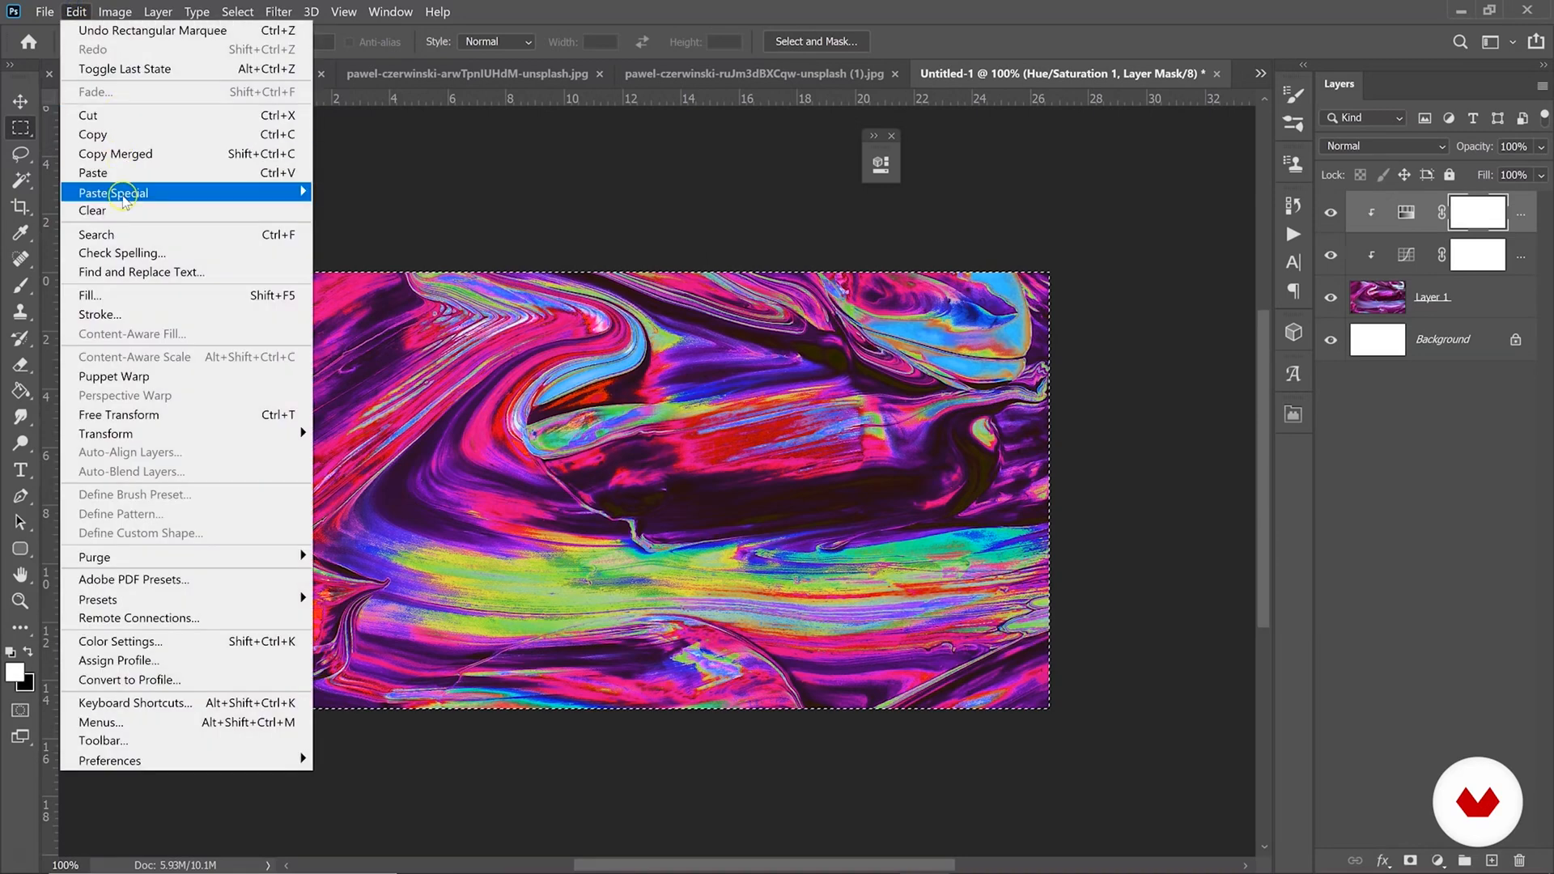
{"action": "left_click", "coordinate": [121, 173]}
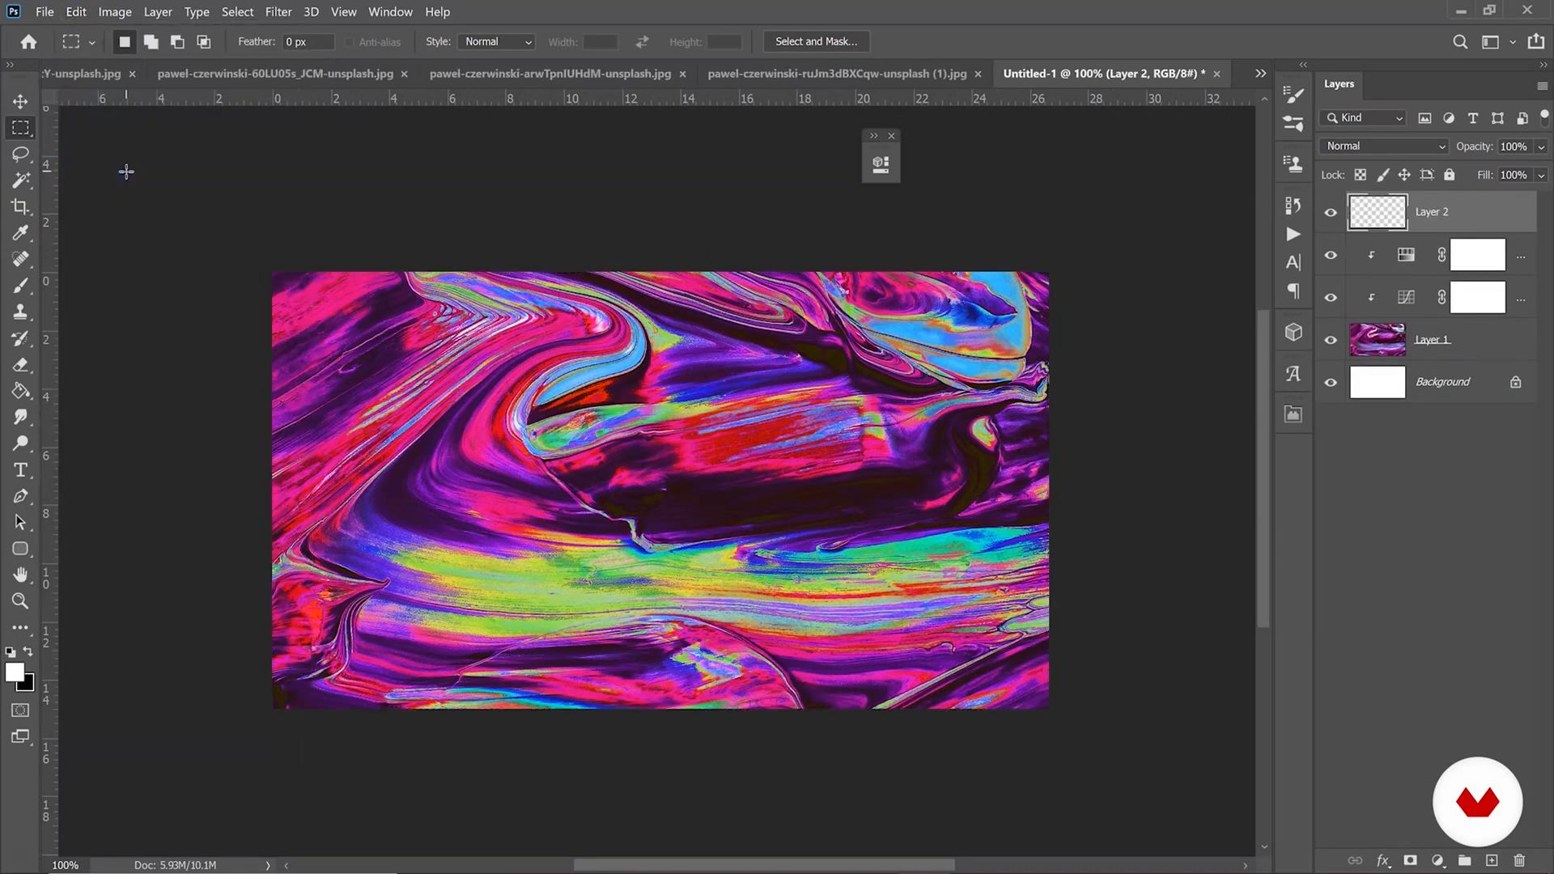
{"action": "left_click", "coordinate": [1331, 214]}
{"action": "left_click", "coordinate": [1332, 213]}
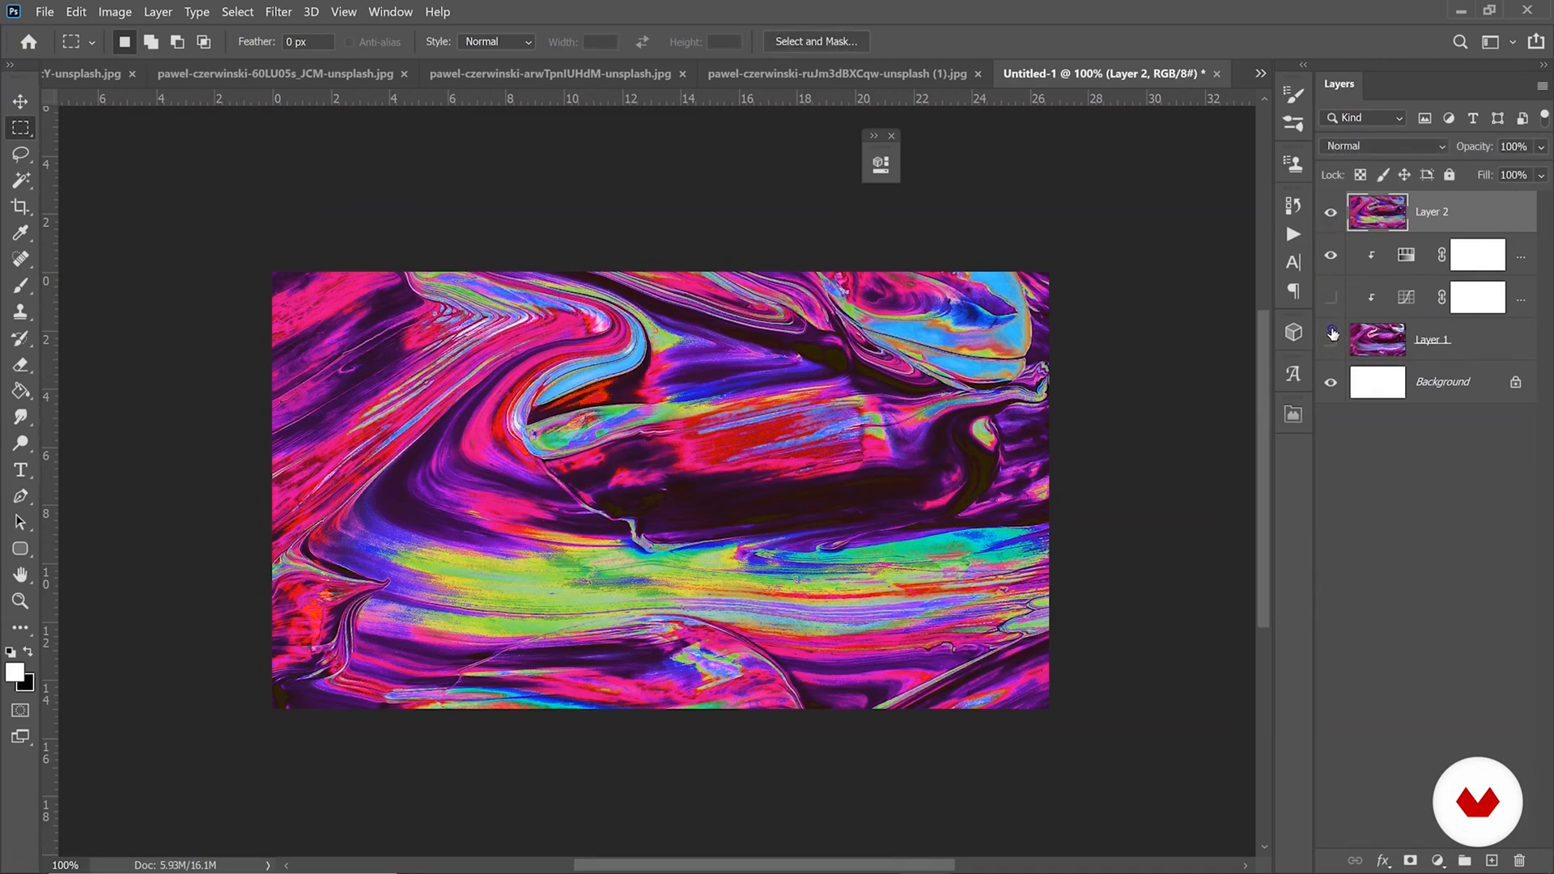
{"action": "left_click", "coordinate": [1331, 213]}
{"action": "left_click", "coordinate": [1331, 213]}
Open the Oil Paint filter for the pasted layer at 300% zoom and toggle its preview to compare the effect.
{"action": "left_click", "coordinate": [19, 599]}
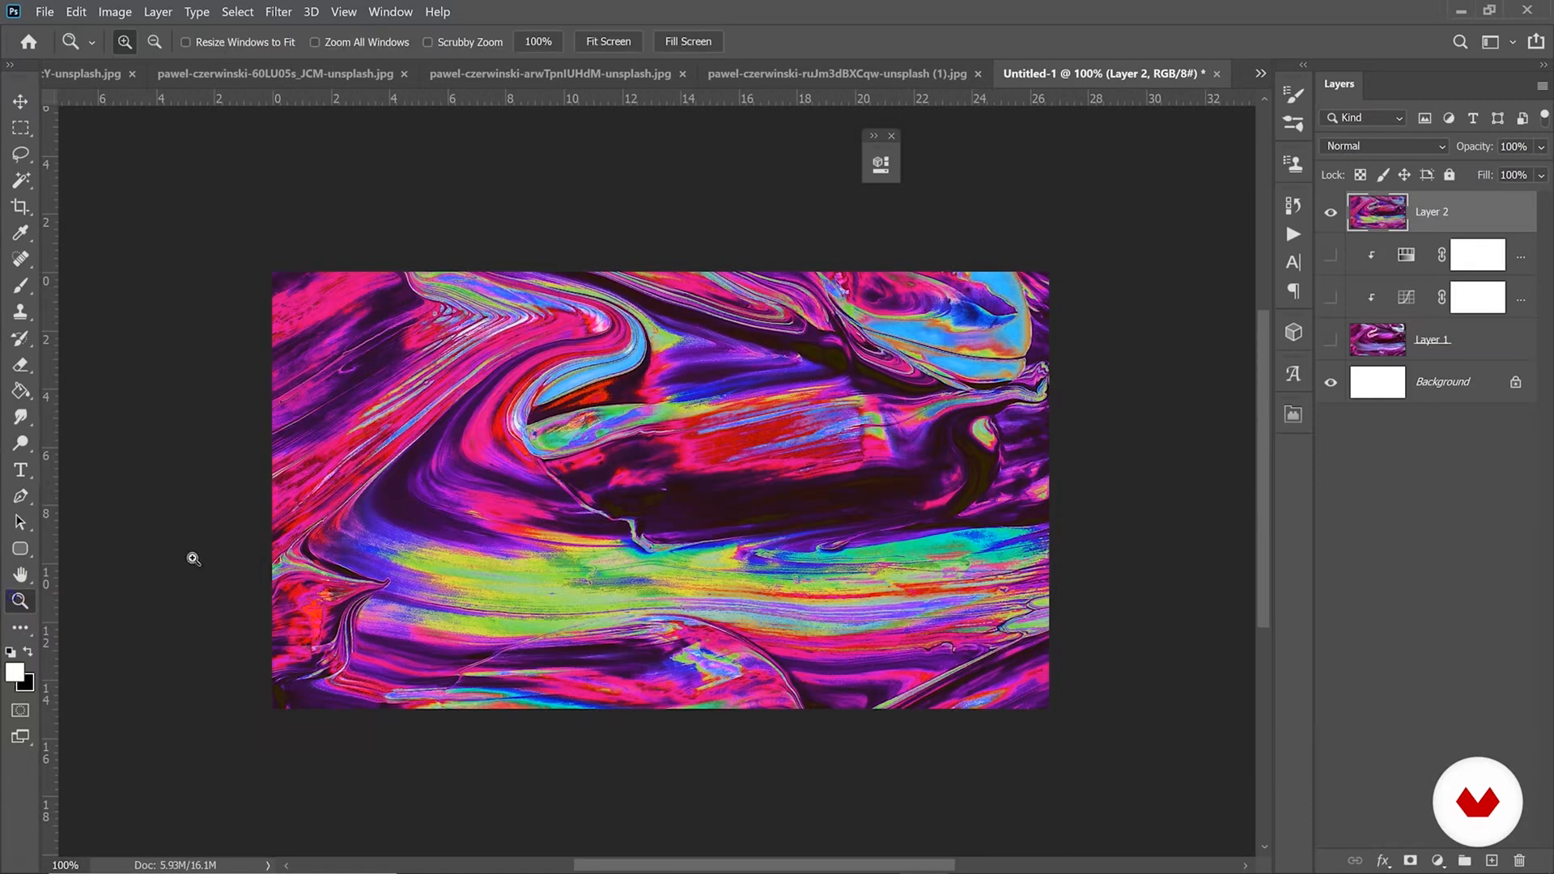
{"action": "left_click", "coordinate": [828, 416]}
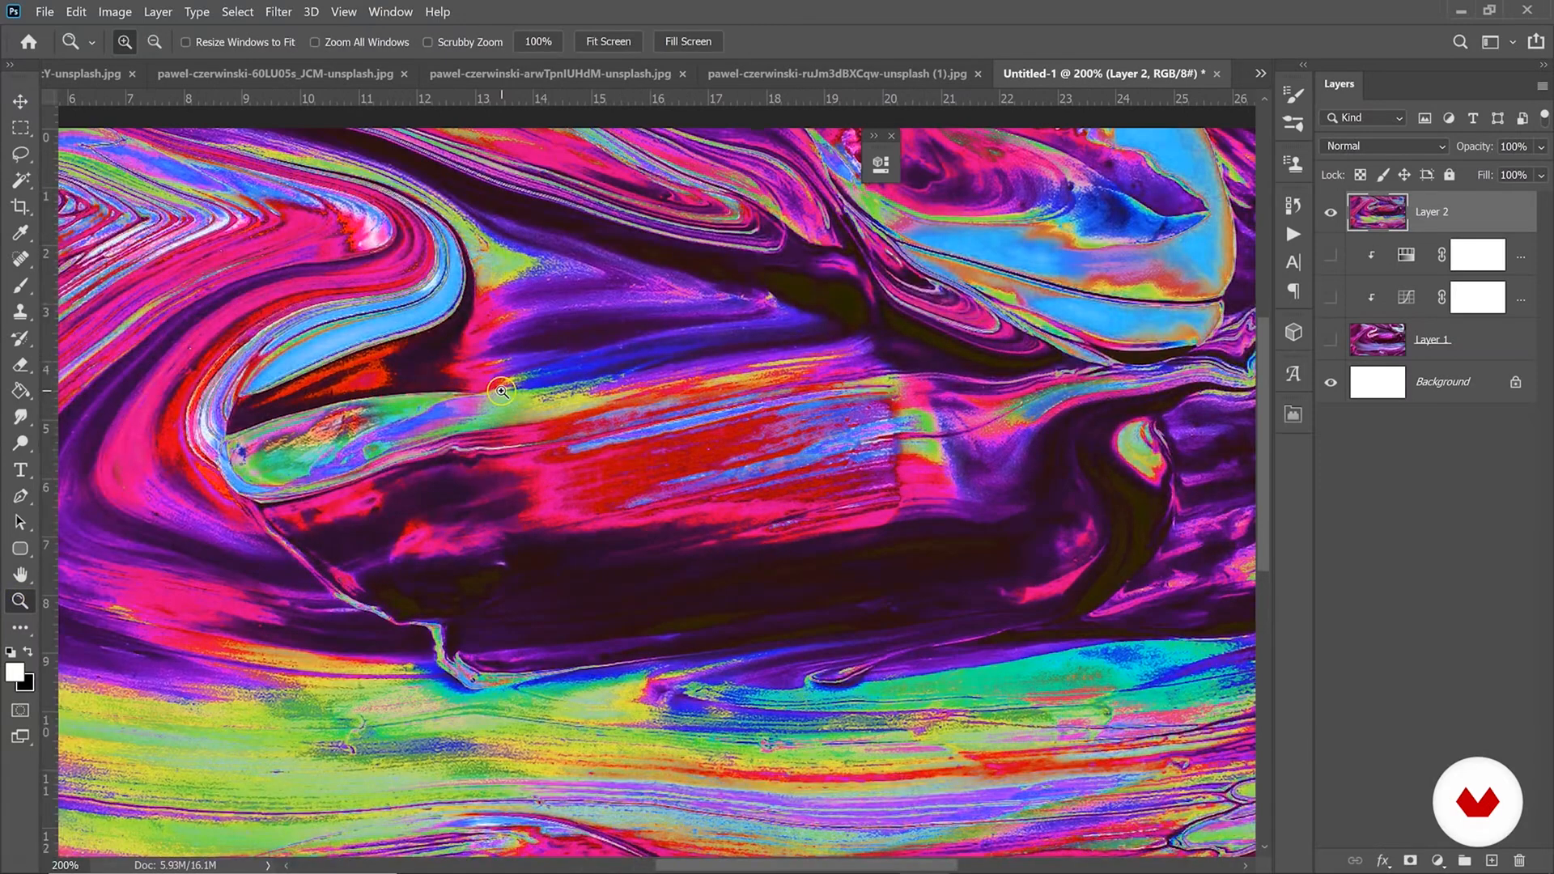
{"action": "left_click", "coordinate": [660, 398]}
{"action": "left_click", "coordinate": [278, 11]}
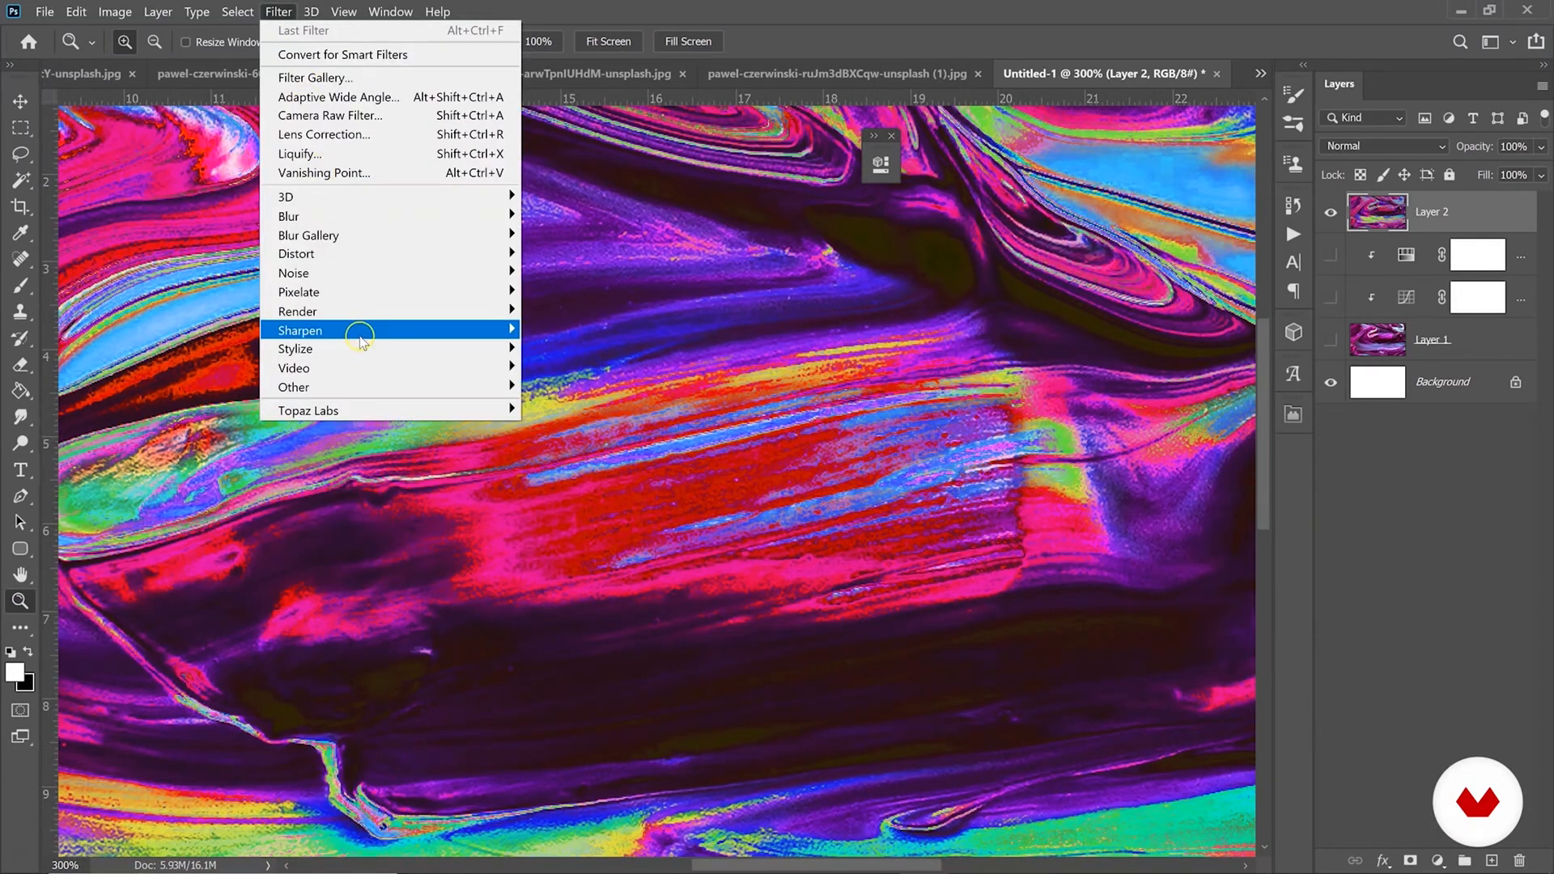
{"action": "mouse_move", "coordinate": [362, 348]}
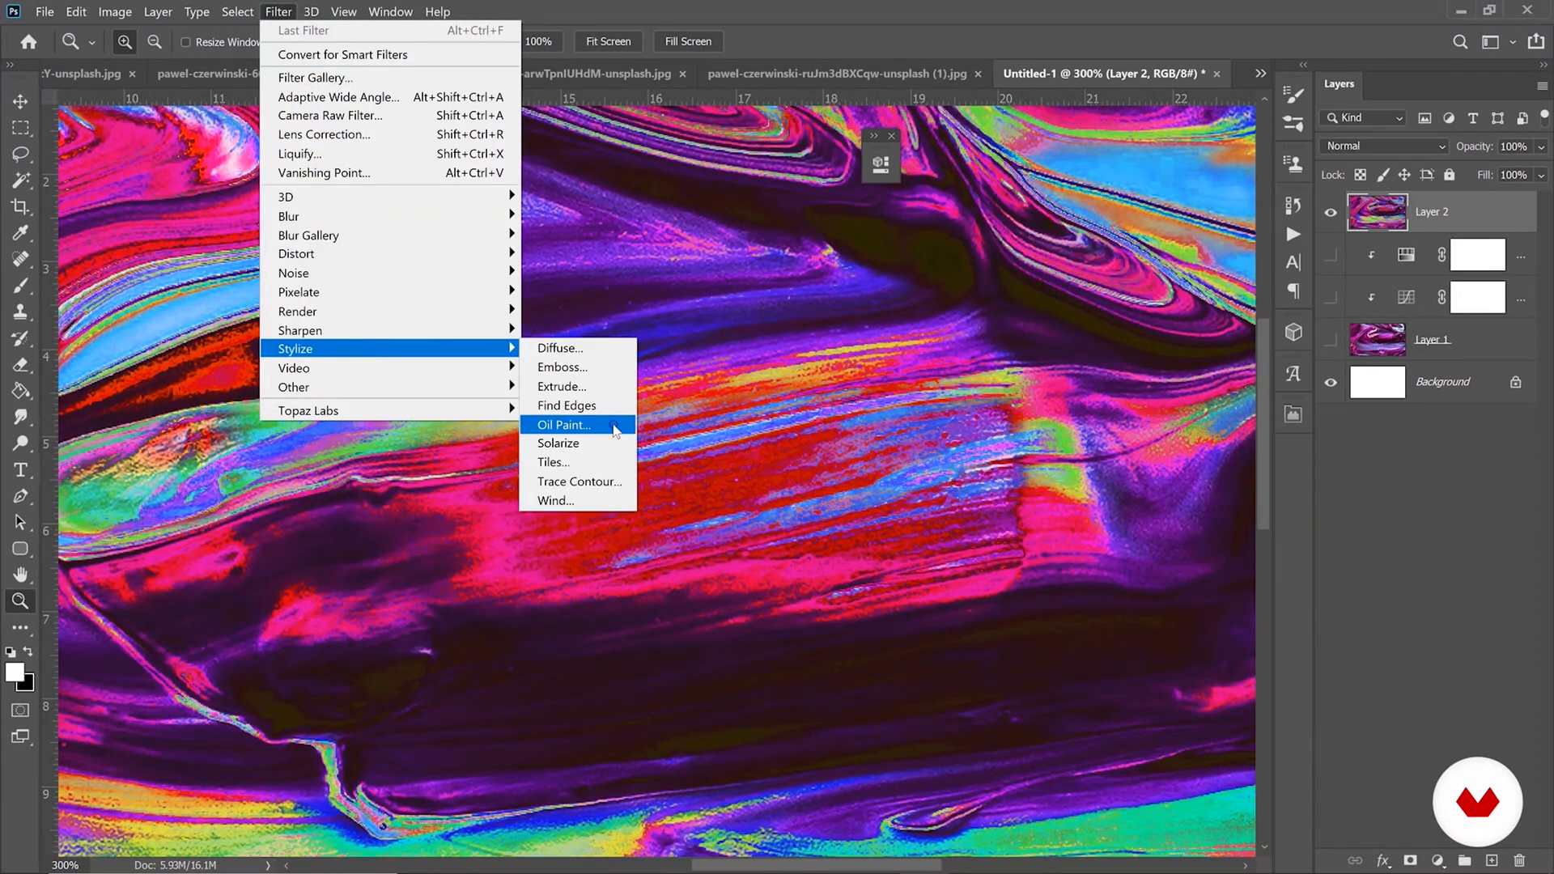
{"action": "left_click", "coordinate": [613, 425]}
{"action": "left_click_drag", "start_coordinate": [716, 50], "coordinate": [1156, 55]}
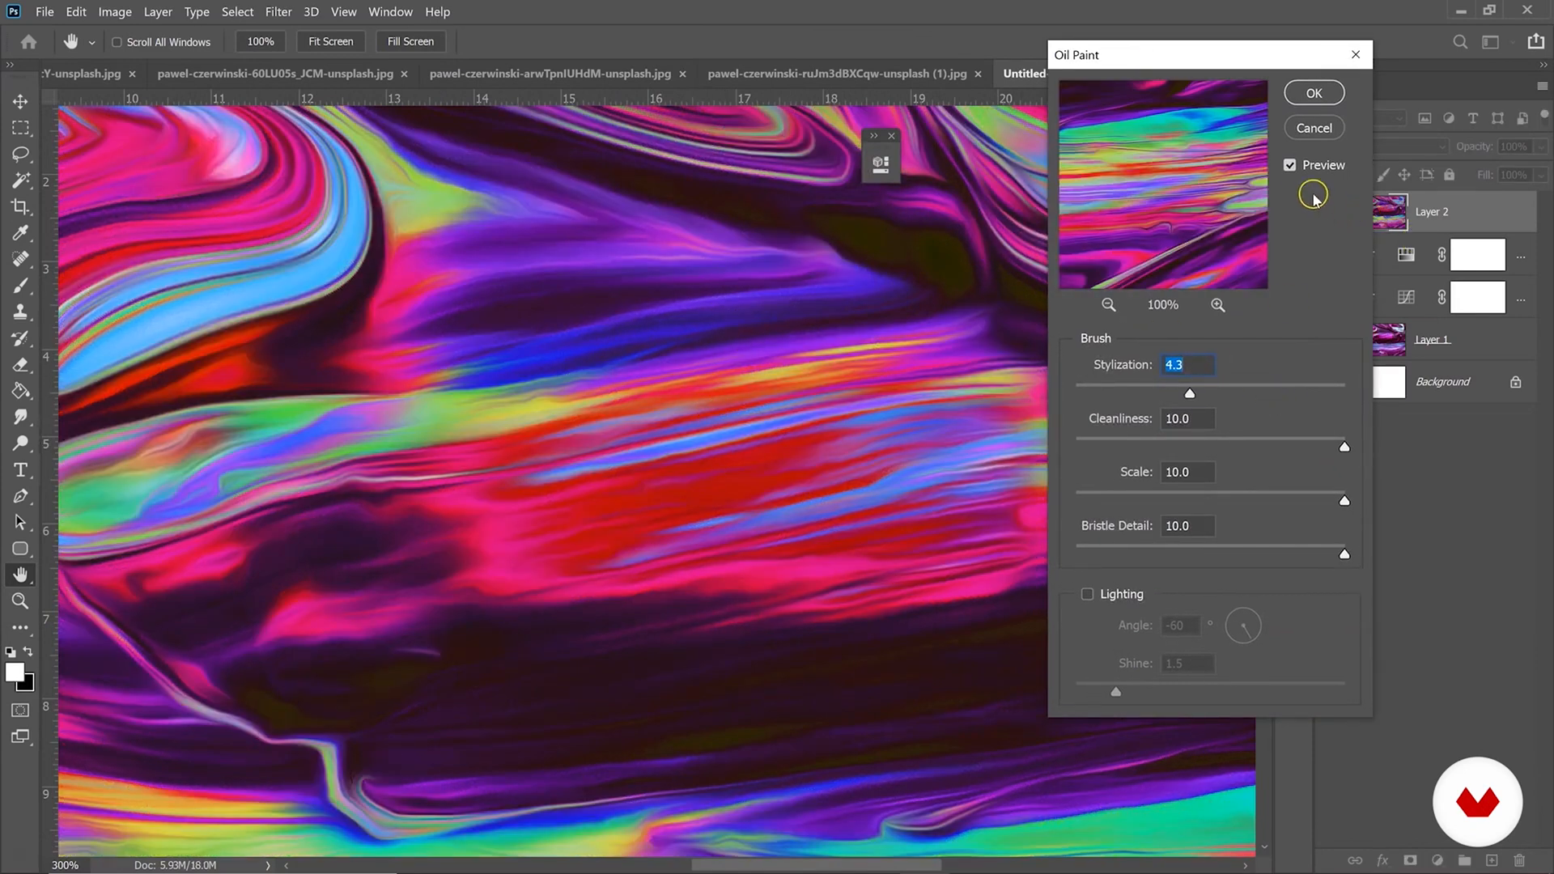
{"action": "left_click", "coordinate": [1290, 165]}
{"action": "left_click", "coordinate": [1289, 166]}
{"action": "left_click", "coordinate": [1289, 165]}
Try the extremes of the Oil Paint stylization and set it to 10.0.
{"action": "left_click_drag", "start_coordinate": [1188, 392], "coordinate": [1376, 408]}
{"action": "left_click_drag", "start_coordinate": [1086, 392], "coordinate": [1036, 381]}
{"action": "left_click_drag", "start_coordinate": [1294, 395], "coordinate": [1309, 374]}
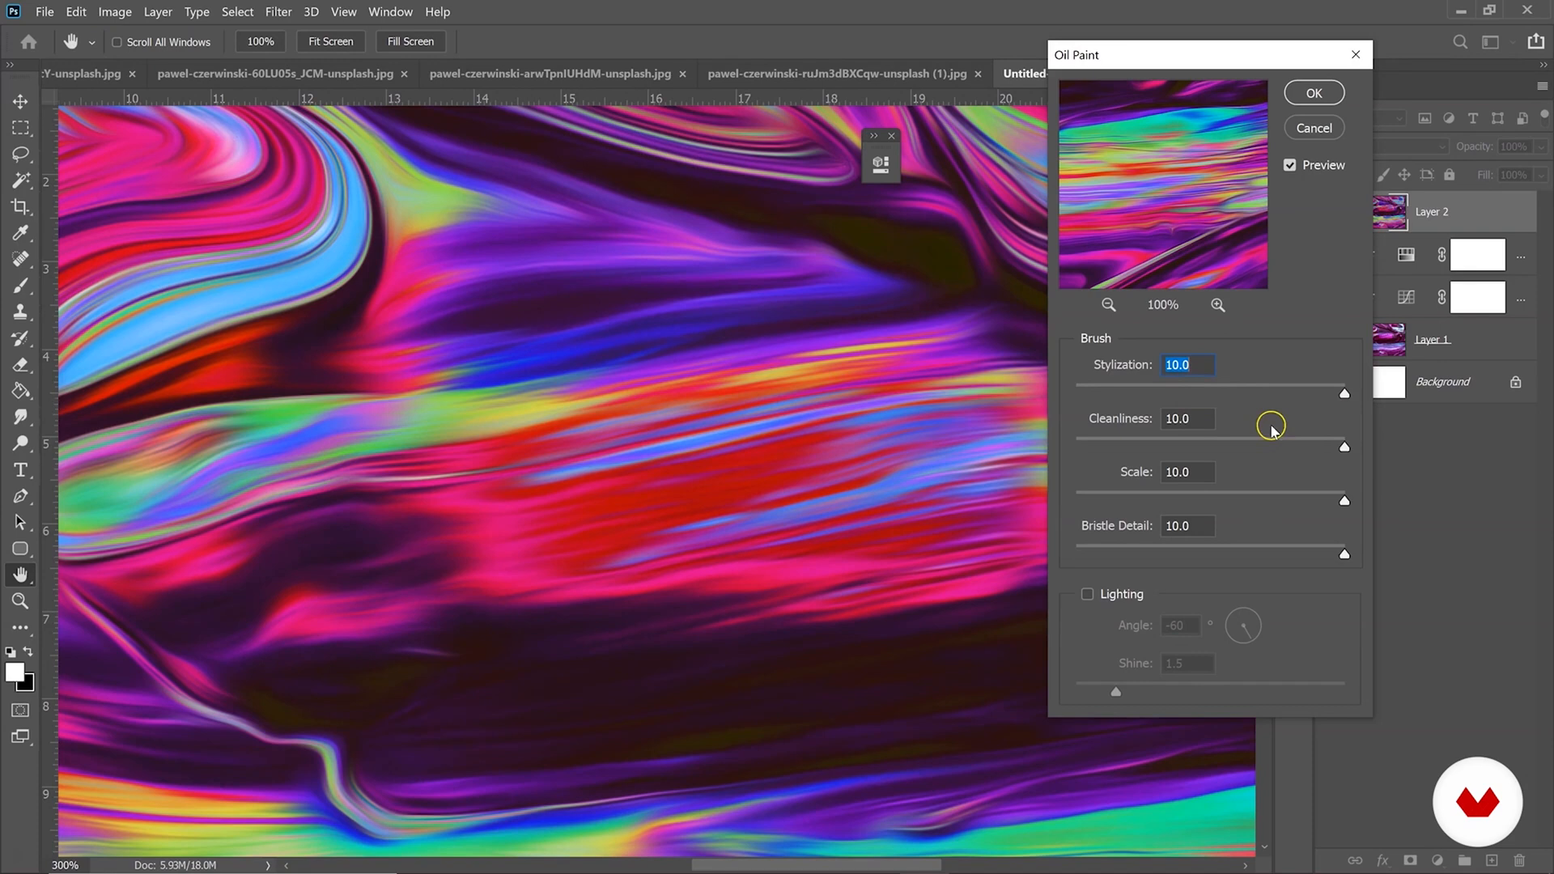
Try lower cleanliness, scale, bristle detail and stylization values in the Oil Paint filter, returning each to 10.0.
{"action": "left_click", "coordinate": [1144, 446]}
{"action": "left_click_drag", "start_coordinate": [1143, 450], "coordinate": [1356, 441]}
{"action": "left_click_drag", "start_coordinate": [1162, 502], "coordinate": [1410, 499]}
{"action": "left_click", "coordinate": [1206, 392]}
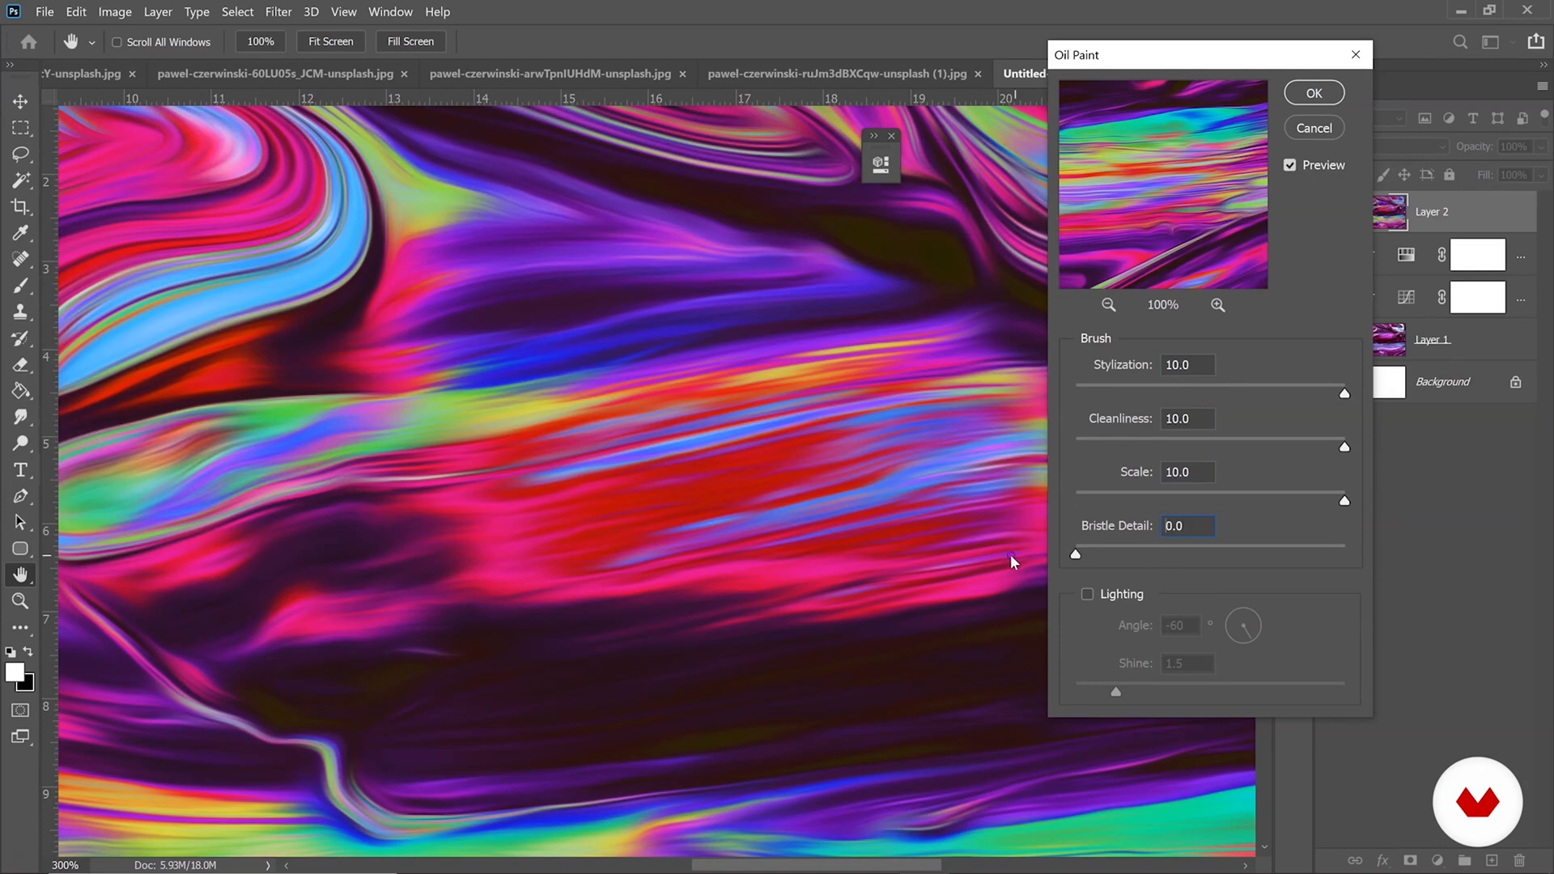
{"action": "left_click_drag", "start_coordinate": [1078, 557], "coordinate": [1505, 543]}
{"action": "left_click_drag", "start_coordinate": [1082, 383], "coordinate": [1500, 386]}
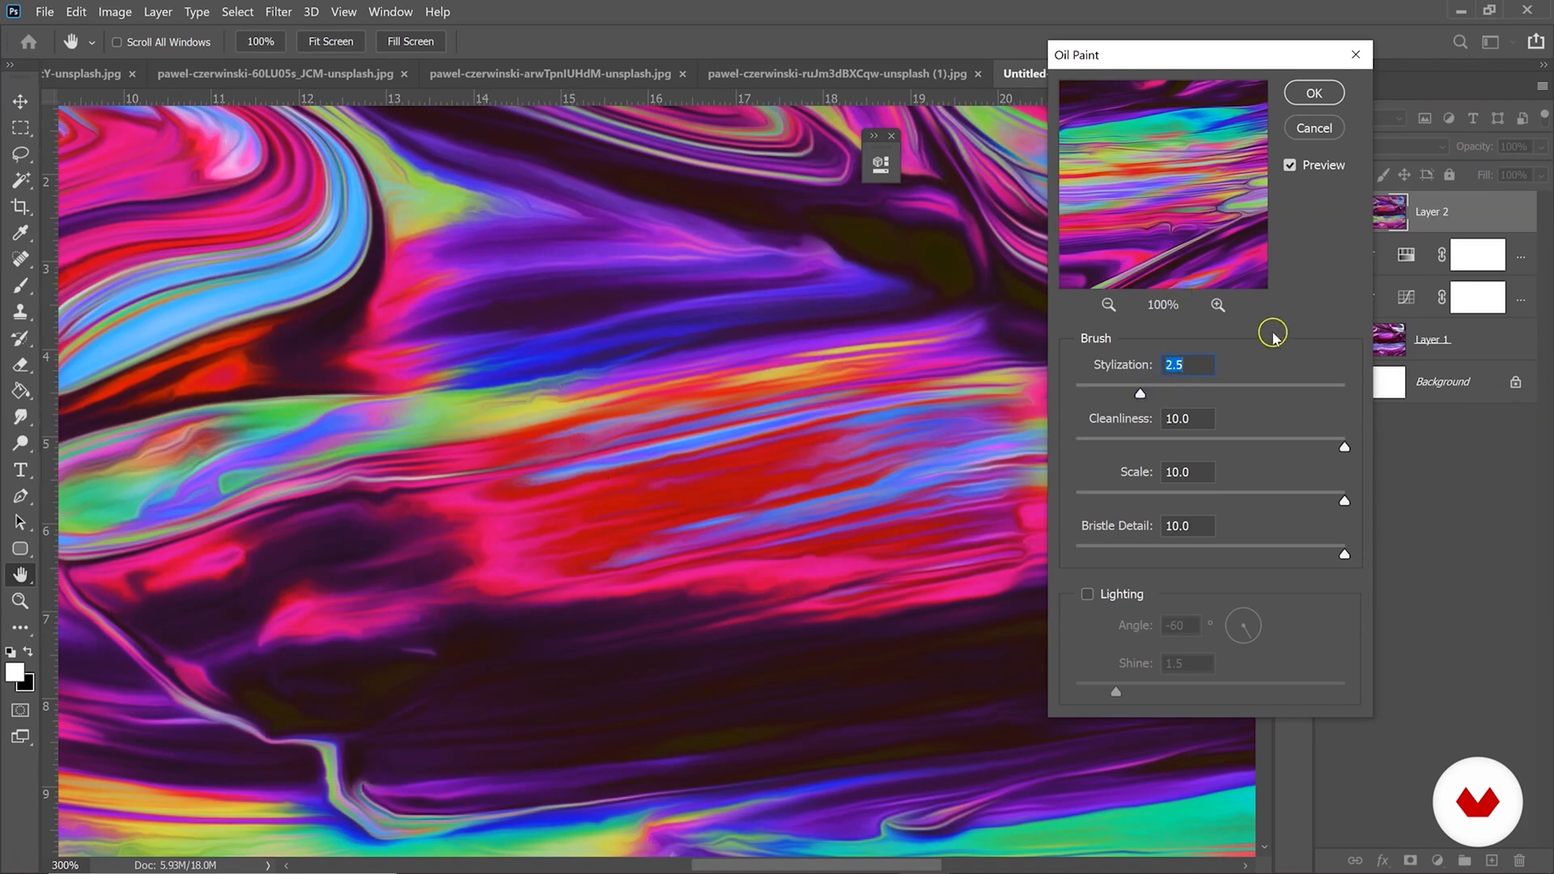
{"action": "left_click_drag", "start_coordinate": [1305, 389], "coordinate": [1441, 393]}
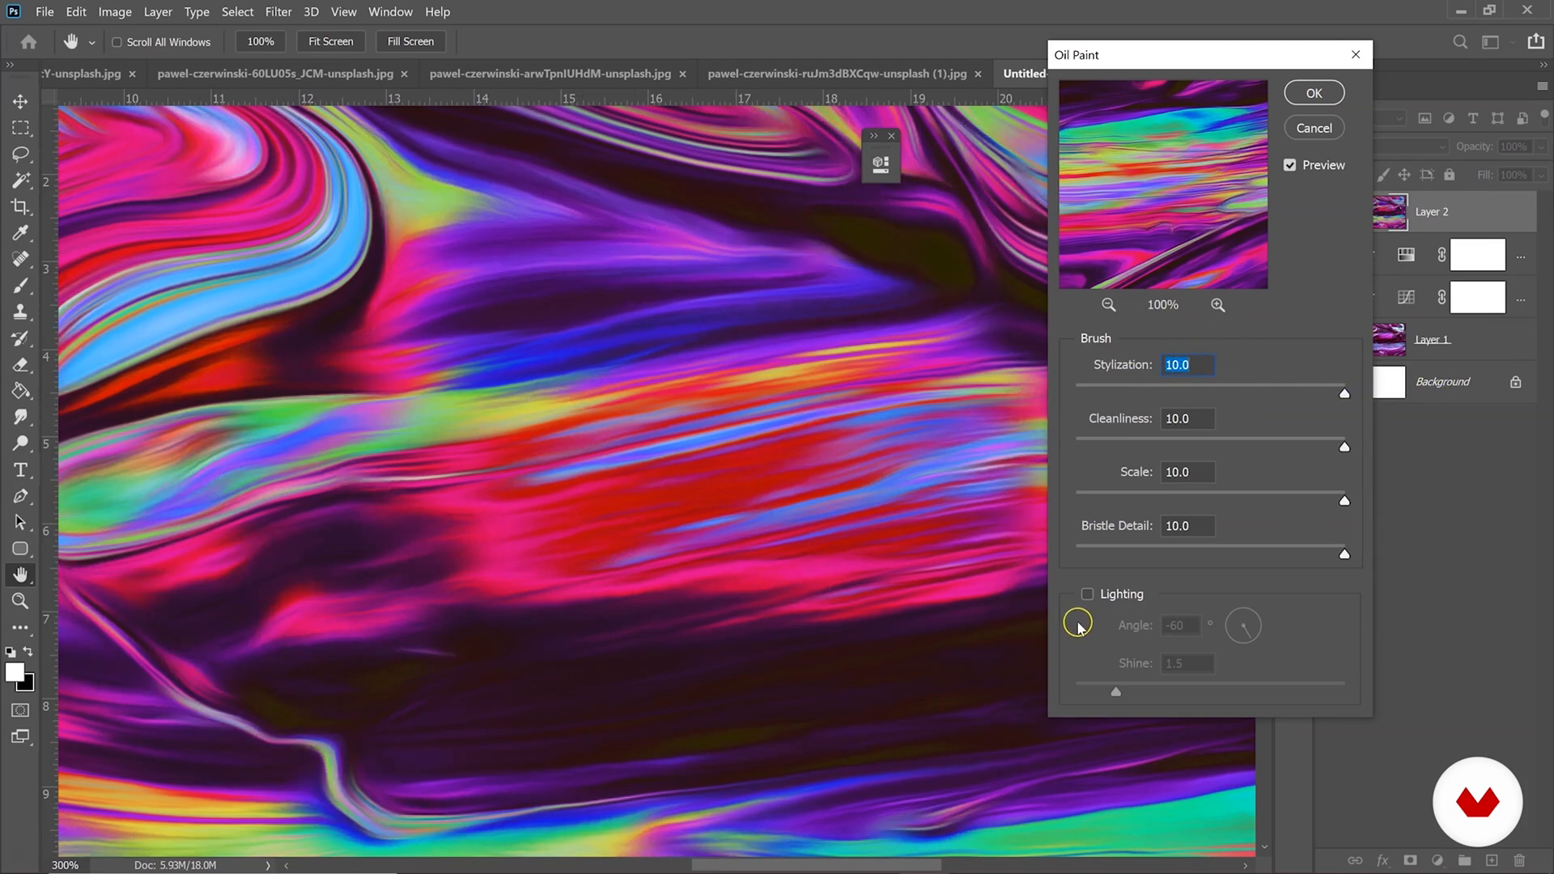
Try the Oil Paint lighting at several shine values, including 8.3, 5.0 and 3.4, and switch the lighting off.
{"action": "left_click", "coordinate": [1086, 595]}
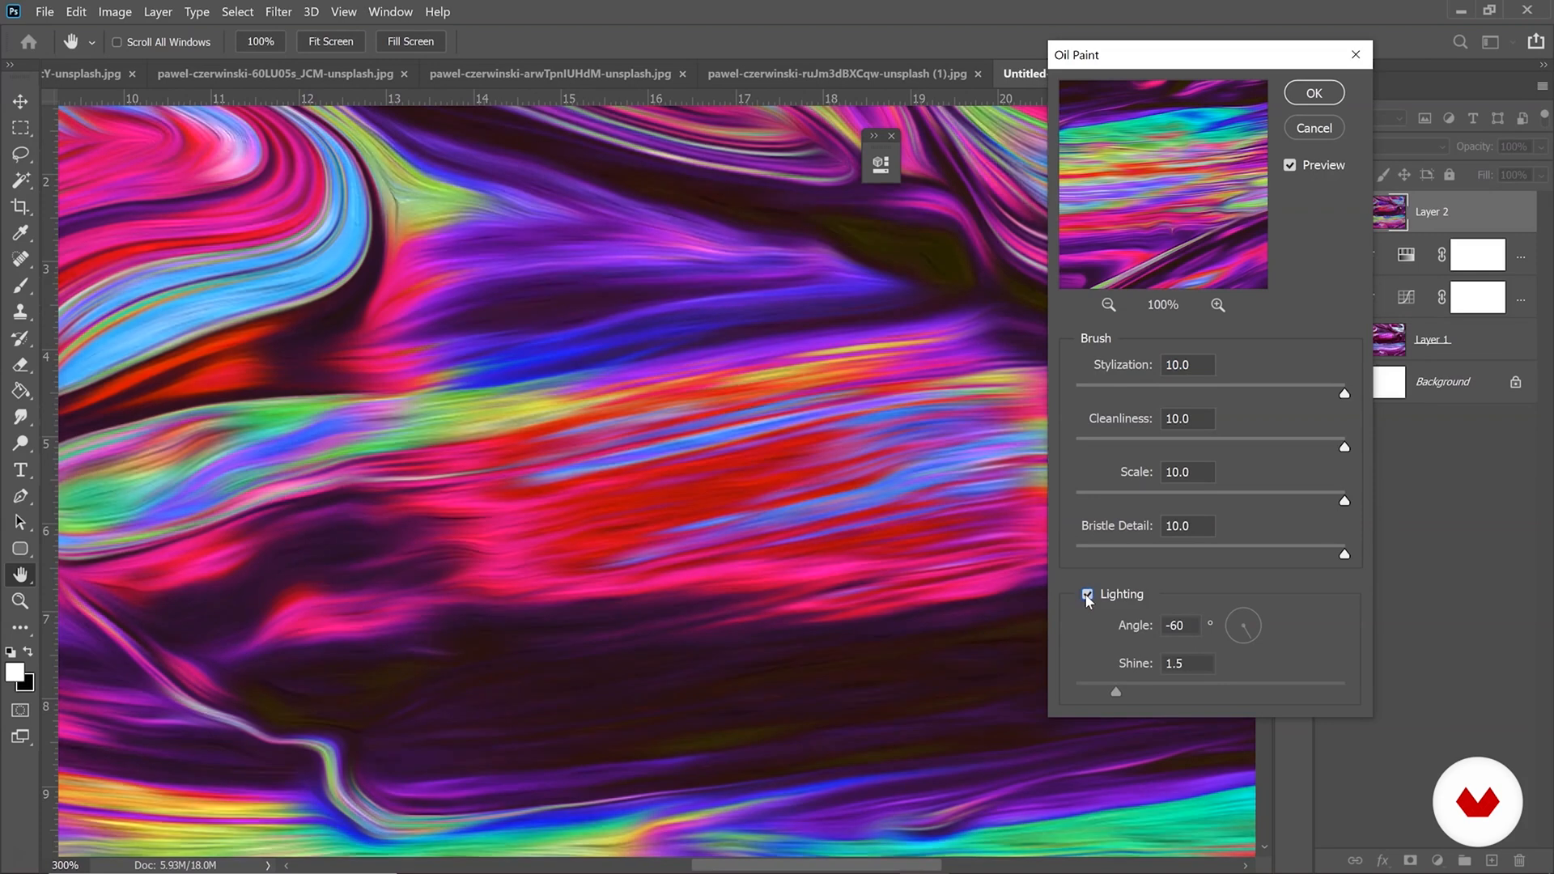
{"action": "left_click_drag", "start_coordinate": [1115, 690], "coordinate": [1182, 691]}
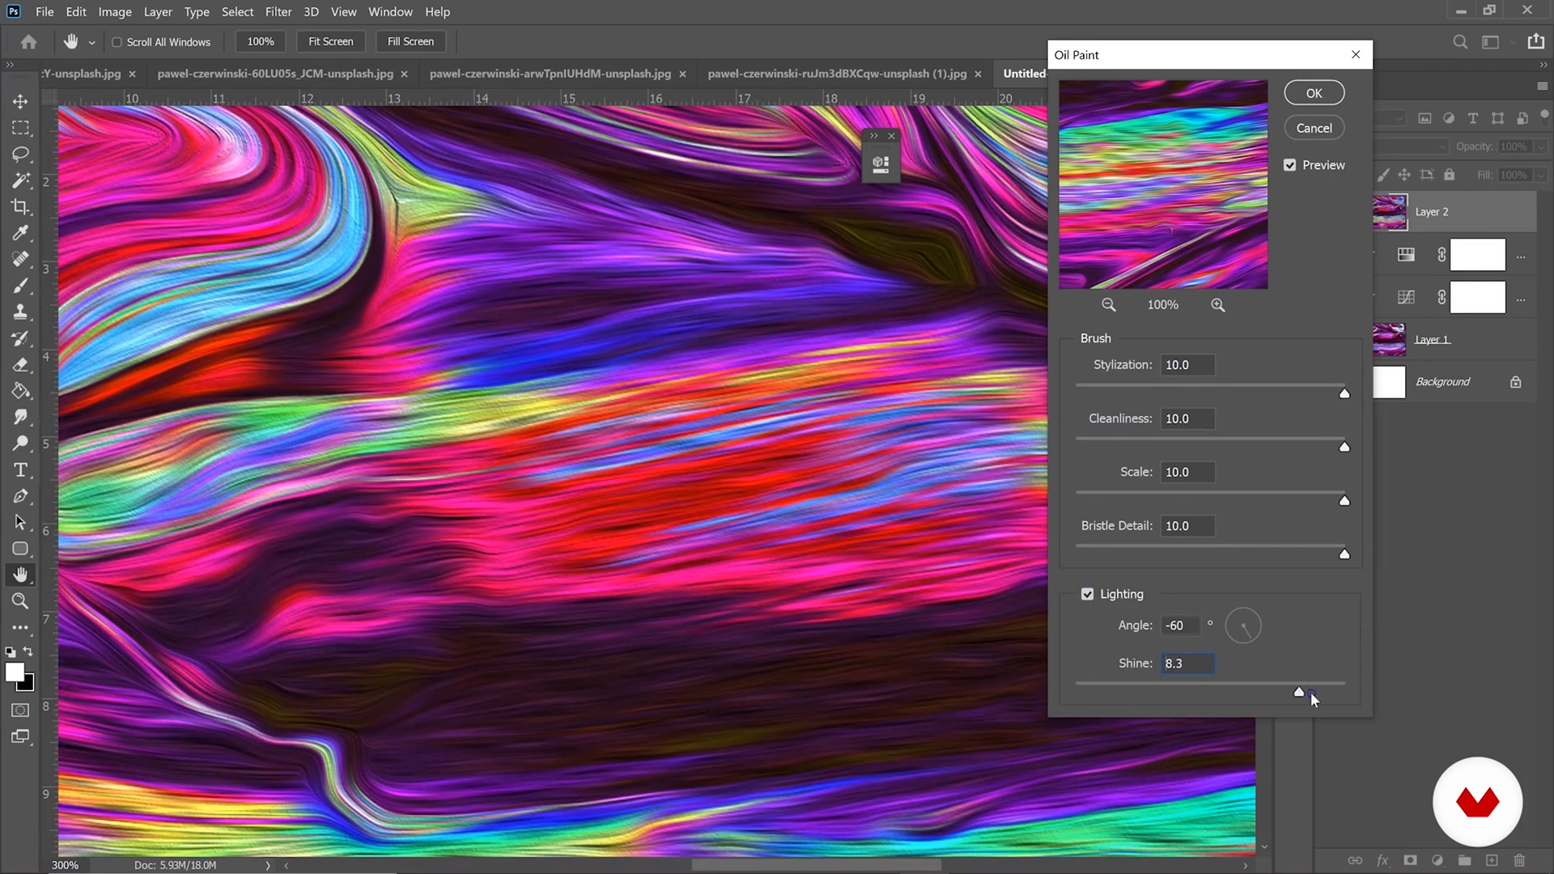
{"action": "left_click_drag", "start_coordinate": [1310, 692], "coordinate": [1311, 693]}
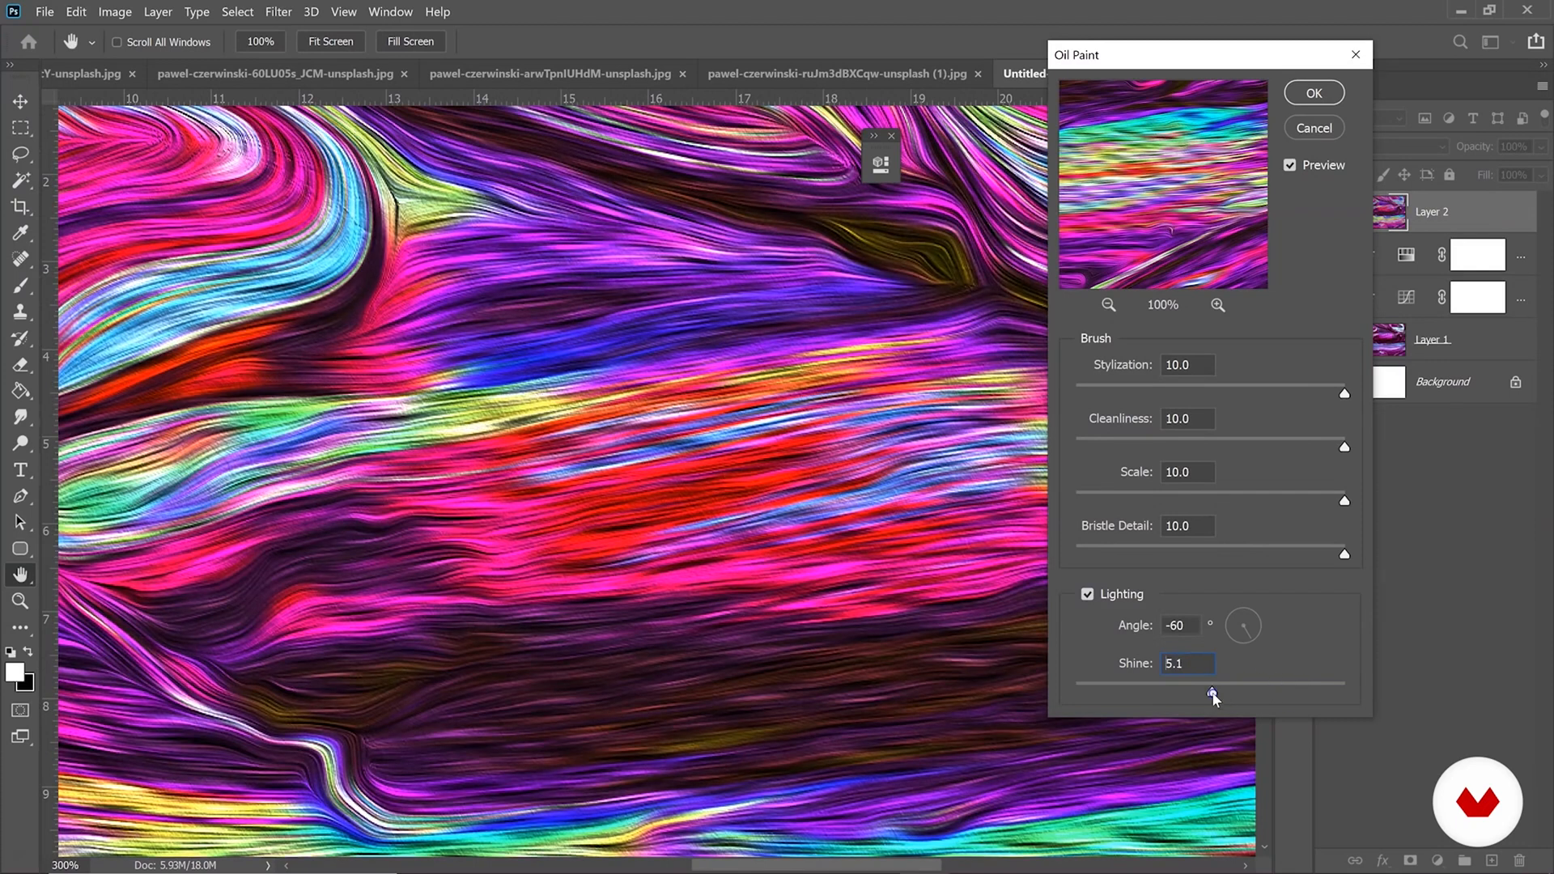
{"action": "left_click_drag", "start_coordinate": [1212, 693], "coordinate": [1206, 694]}
{"action": "left_click", "coordinate": [1166, 693]}
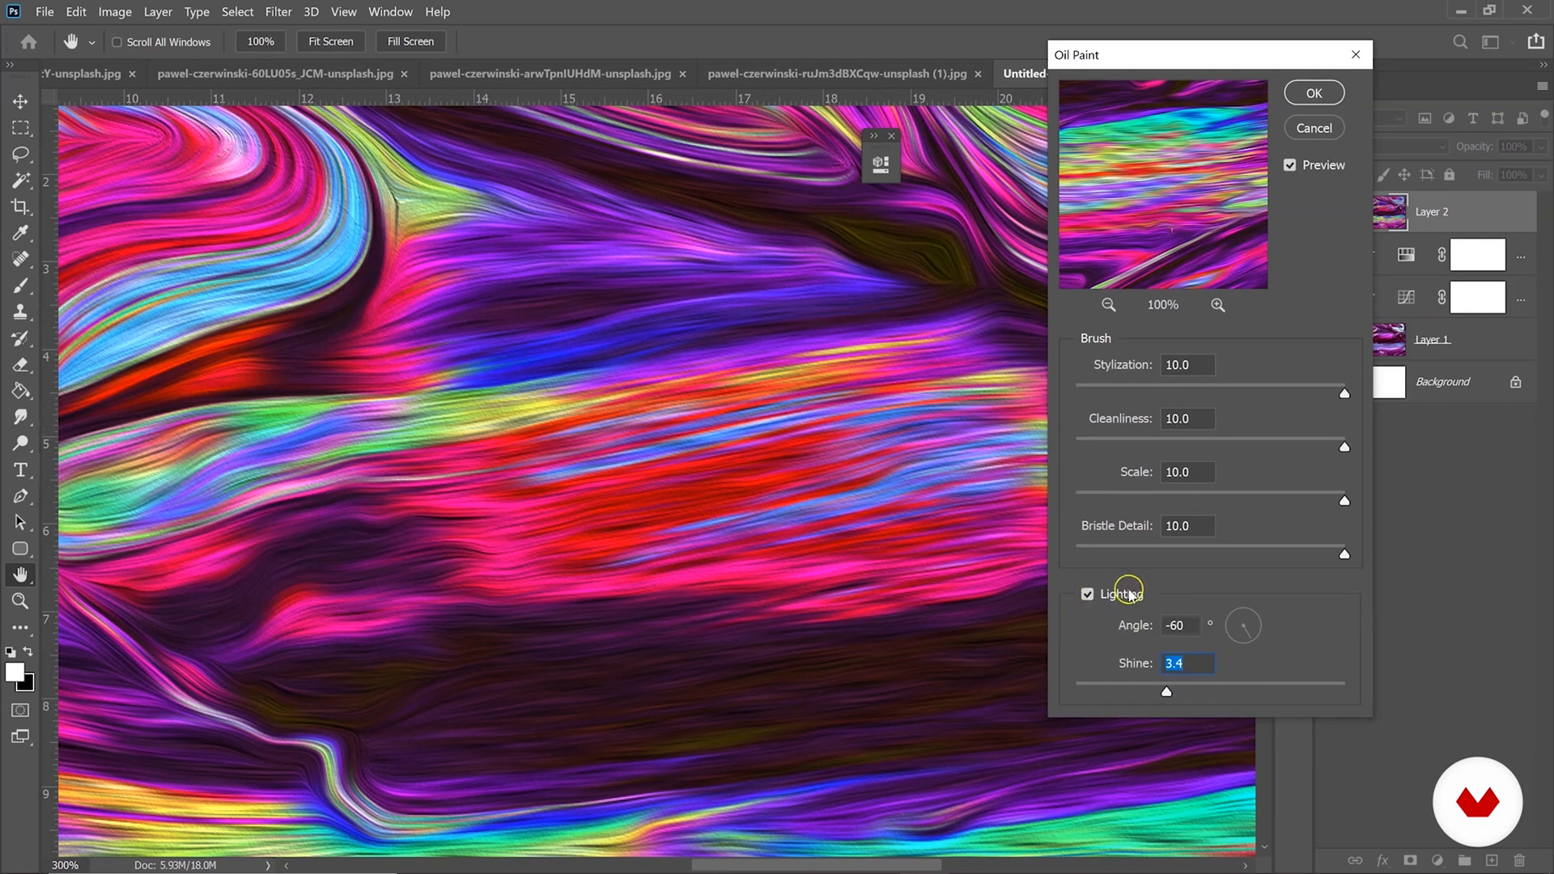
{"action": "left_click", "coordinate": [1209, 694]}
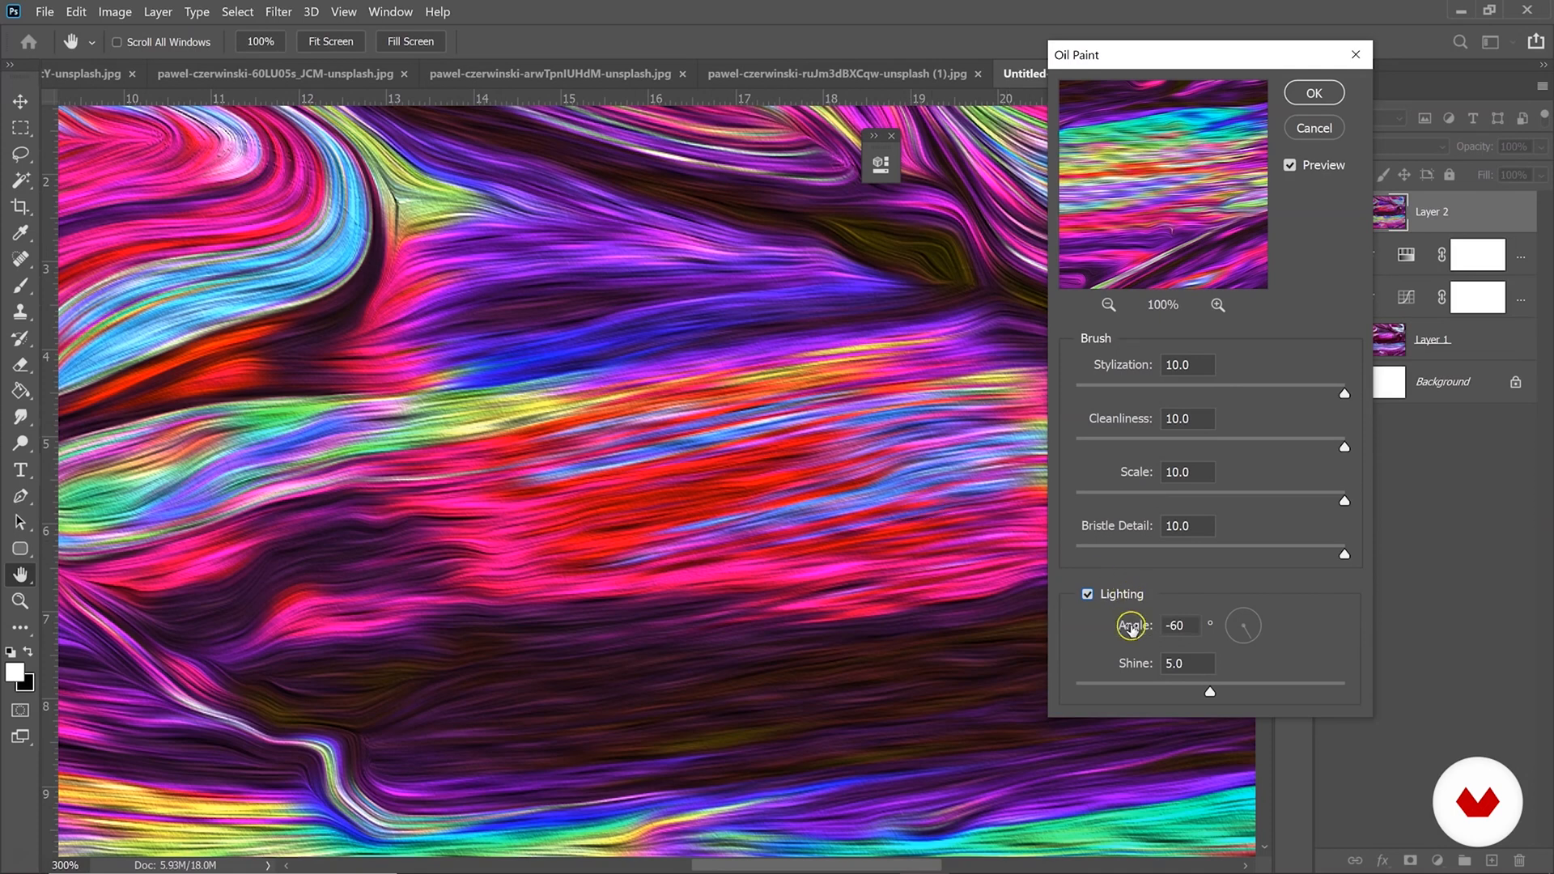
{"action": "left_click_drag", "start_coordinate": [1210, 692], "coordinate": [1180, 692]}
{"action": "left_click", "coordinate": [1087, 595]}
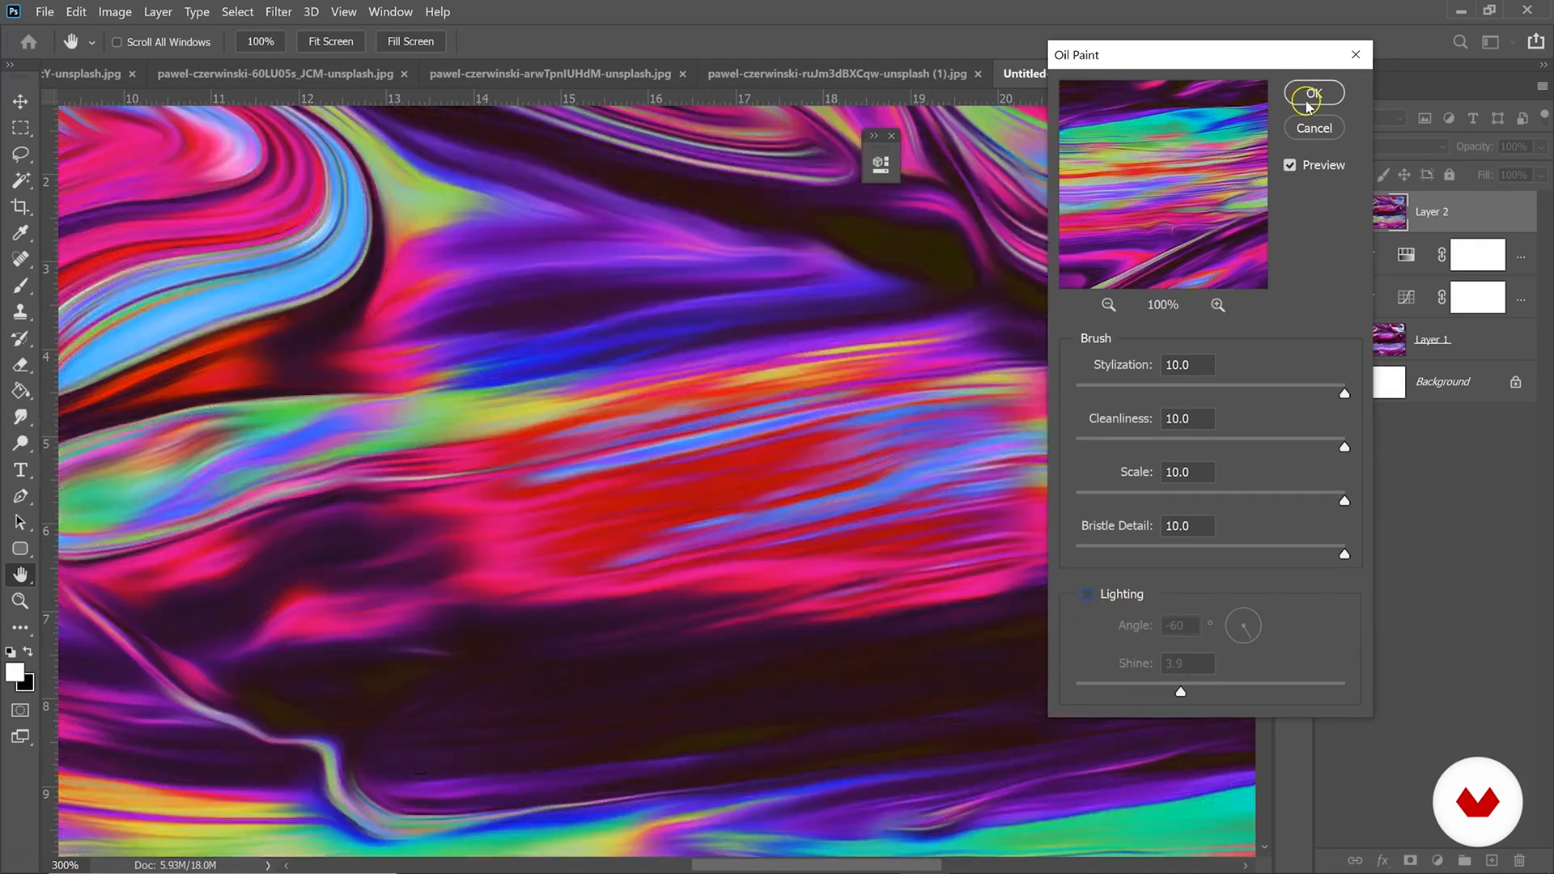
Apply the Oil Paint filter to the pasted layer and return the view to 100%.
{"action": "left_click", "coordinate": [1312, 99]}
{"action": "left_click", "coordinate": [406, 466], "text": "alt"}
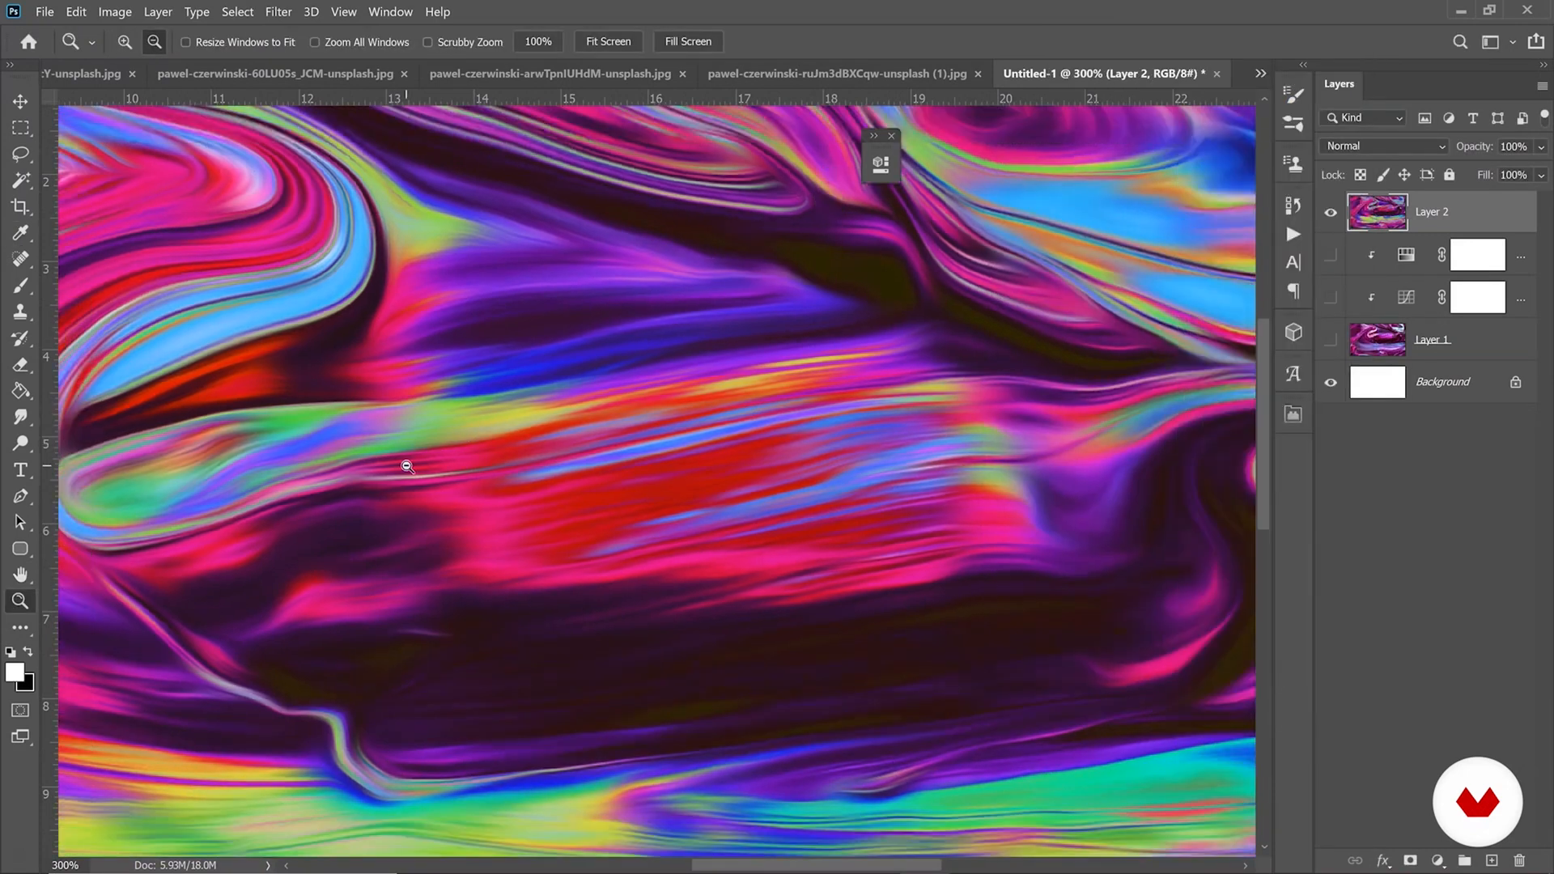
{"action": "left_click", "coordinate": [406, 466], "text": "alt"}
{"action": "left_click", "coordinate": [406, 467], "text": "alt"}
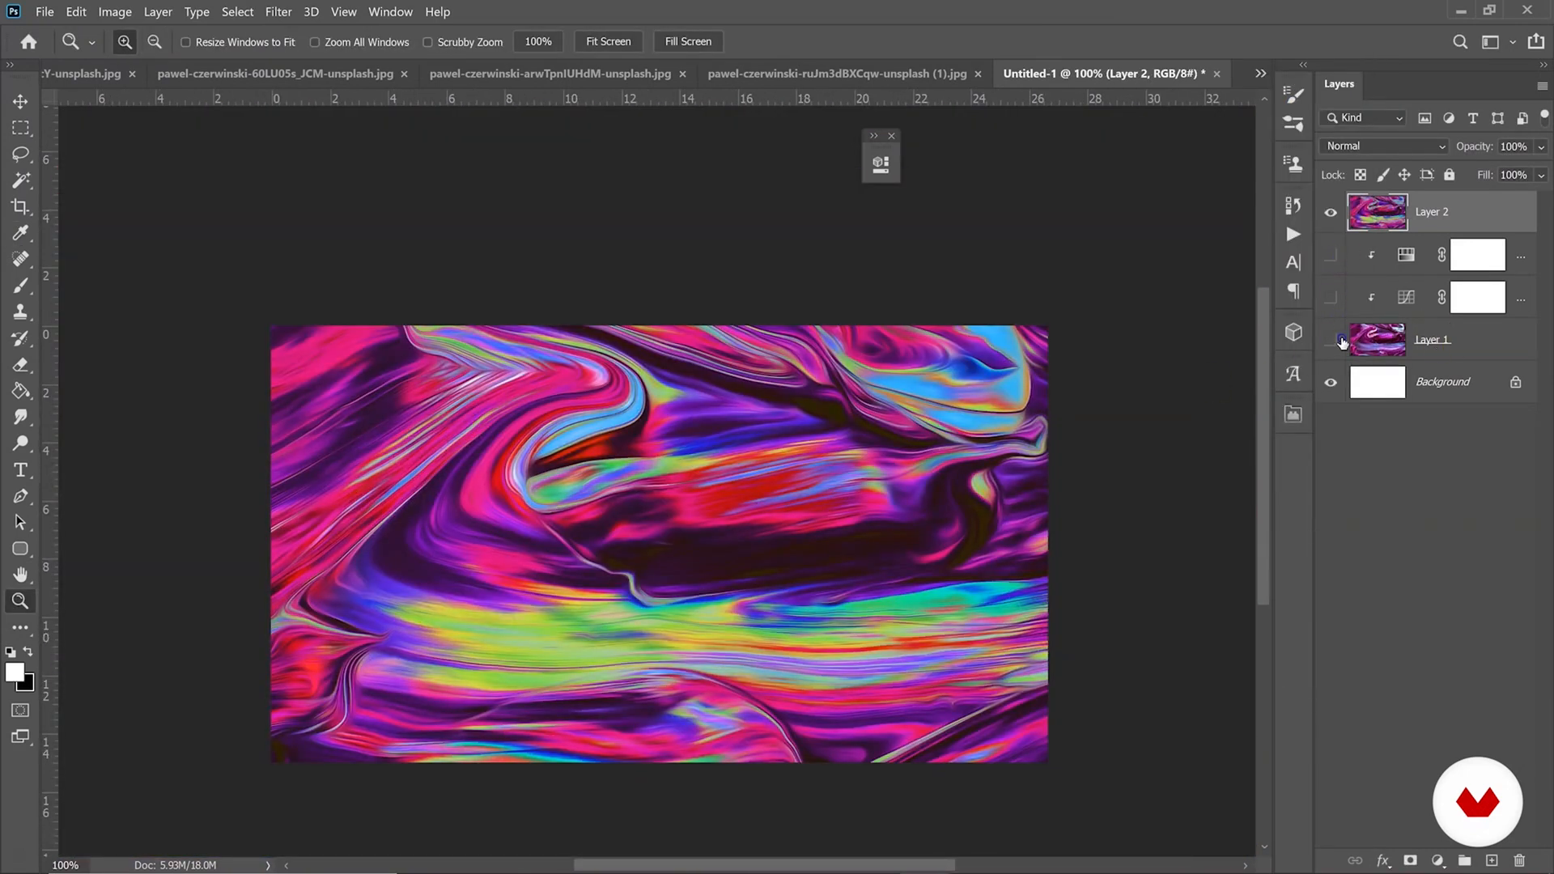
Show Layer 1 and its clipped adjustment layers again, and toggle Layer 2 to compare the texture with and without Oil Paint.
{"action": "left_click_drag", "start_coordinate": [1329, 321], "coordinate": [1341, 286]}
{"action": "left_click", "coordinate": [1332, 215]}
{"action": "left_click", "coordinate": [1331, 216]}
{"action": "left_click", "coordinate": [1332, 215]}
{"action": "left_click", "coordinate": [1331, 215]}
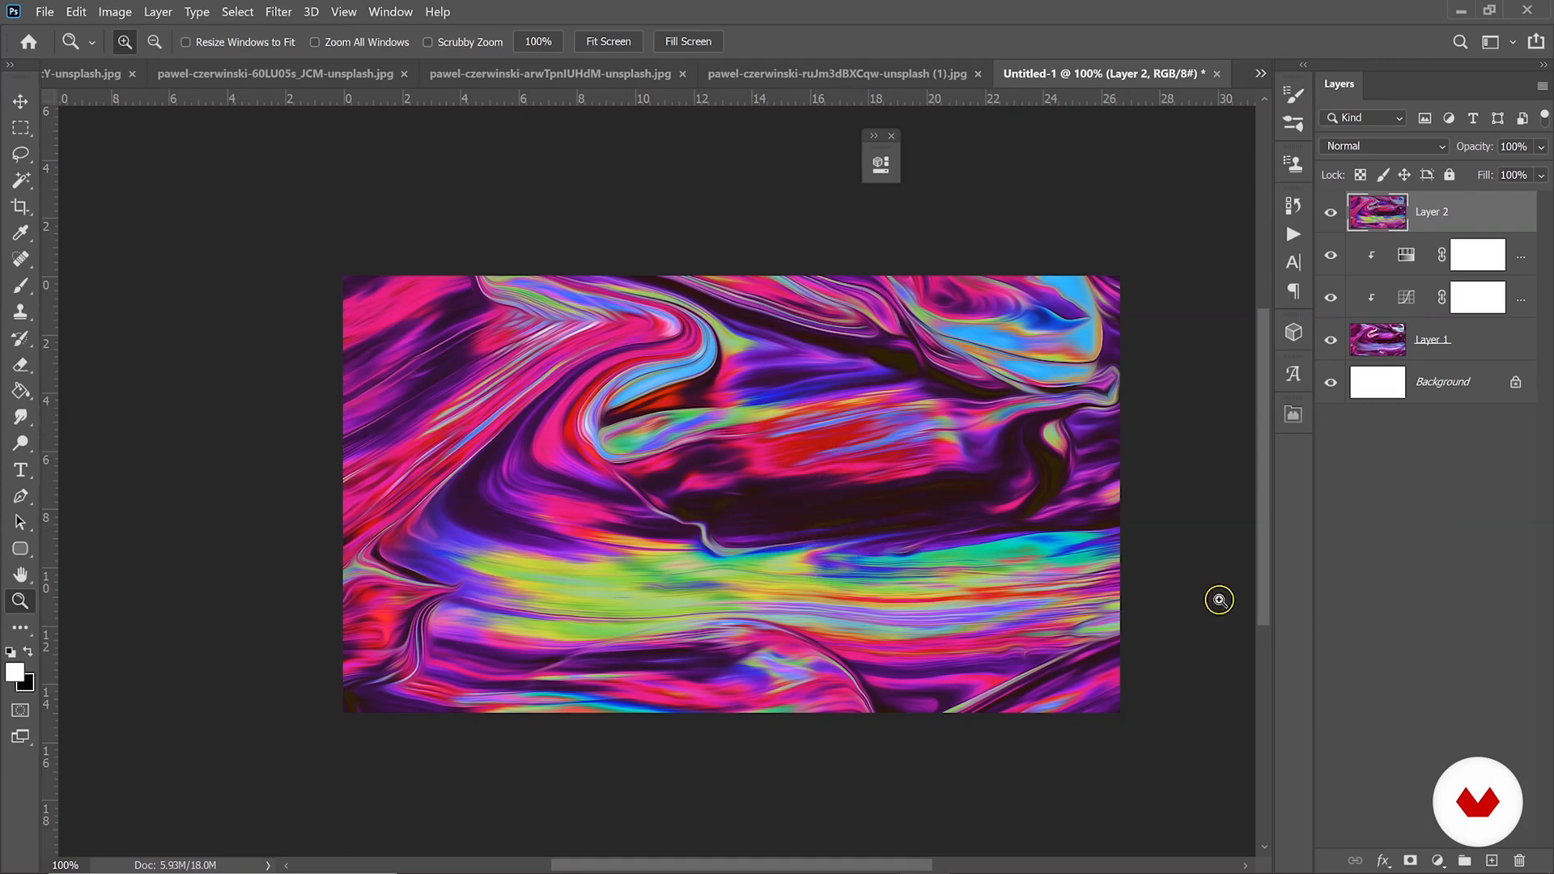
Add a Gradient Map adjustment layer above the oil-painted layer.
{"action": "left_click", "coordinate": [1437, 861]}
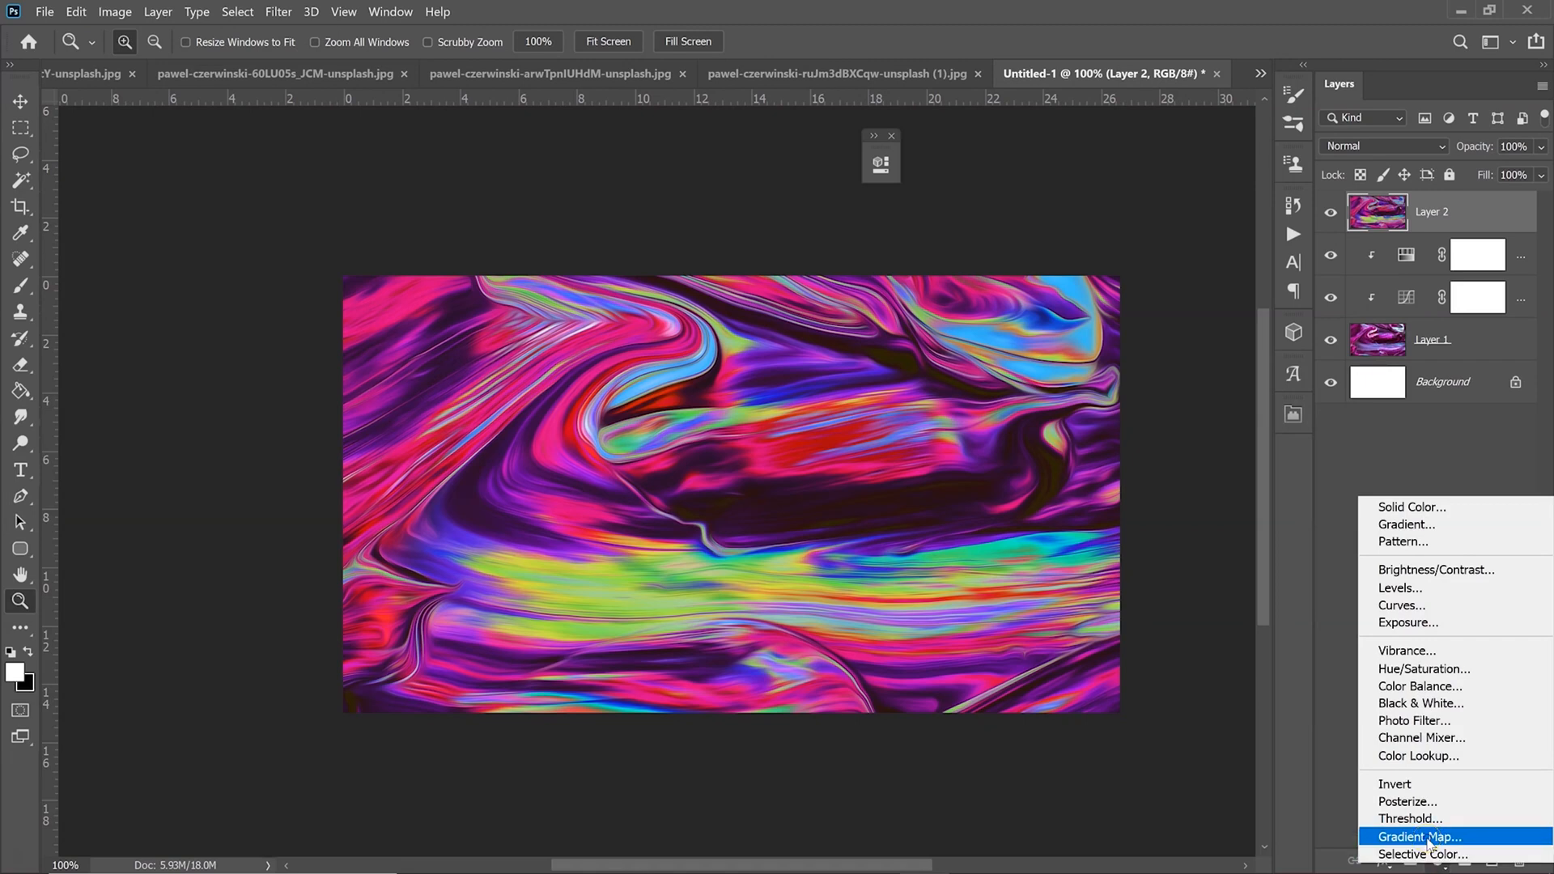
{"action": "left_click", "coordinate": [1421, 836]}
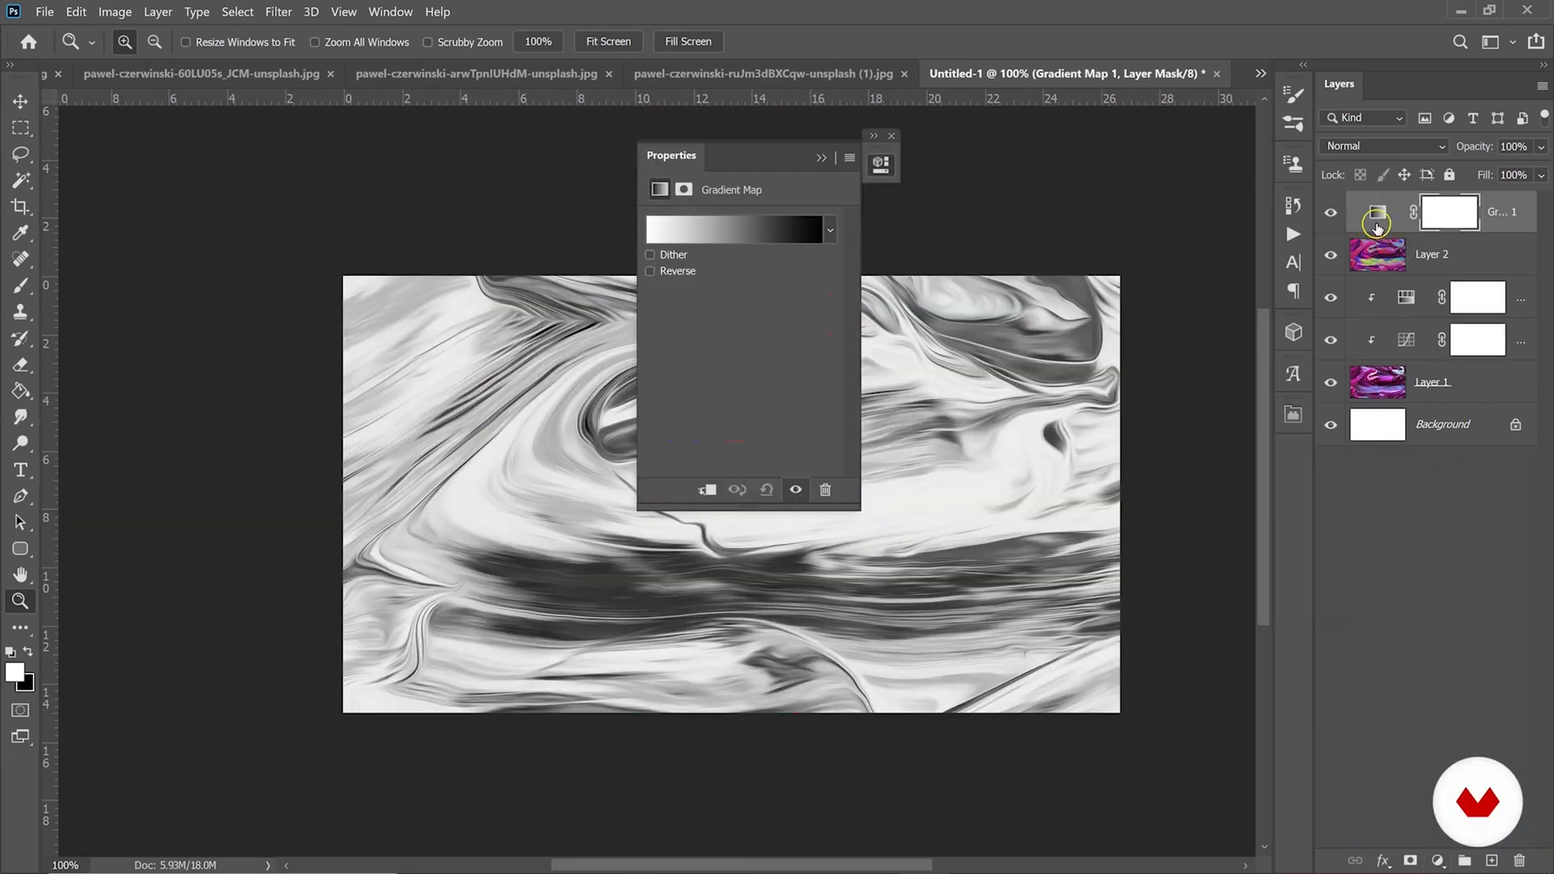
{"action": "left_click_drag", "start_coordinate": [728, 153], "coordinate": [1037, 128]}
Open the Gradient Editor for the gradient map and try several custom multicoloured presets.
{"action": "left_click", "coordinate": [1062, 204]}
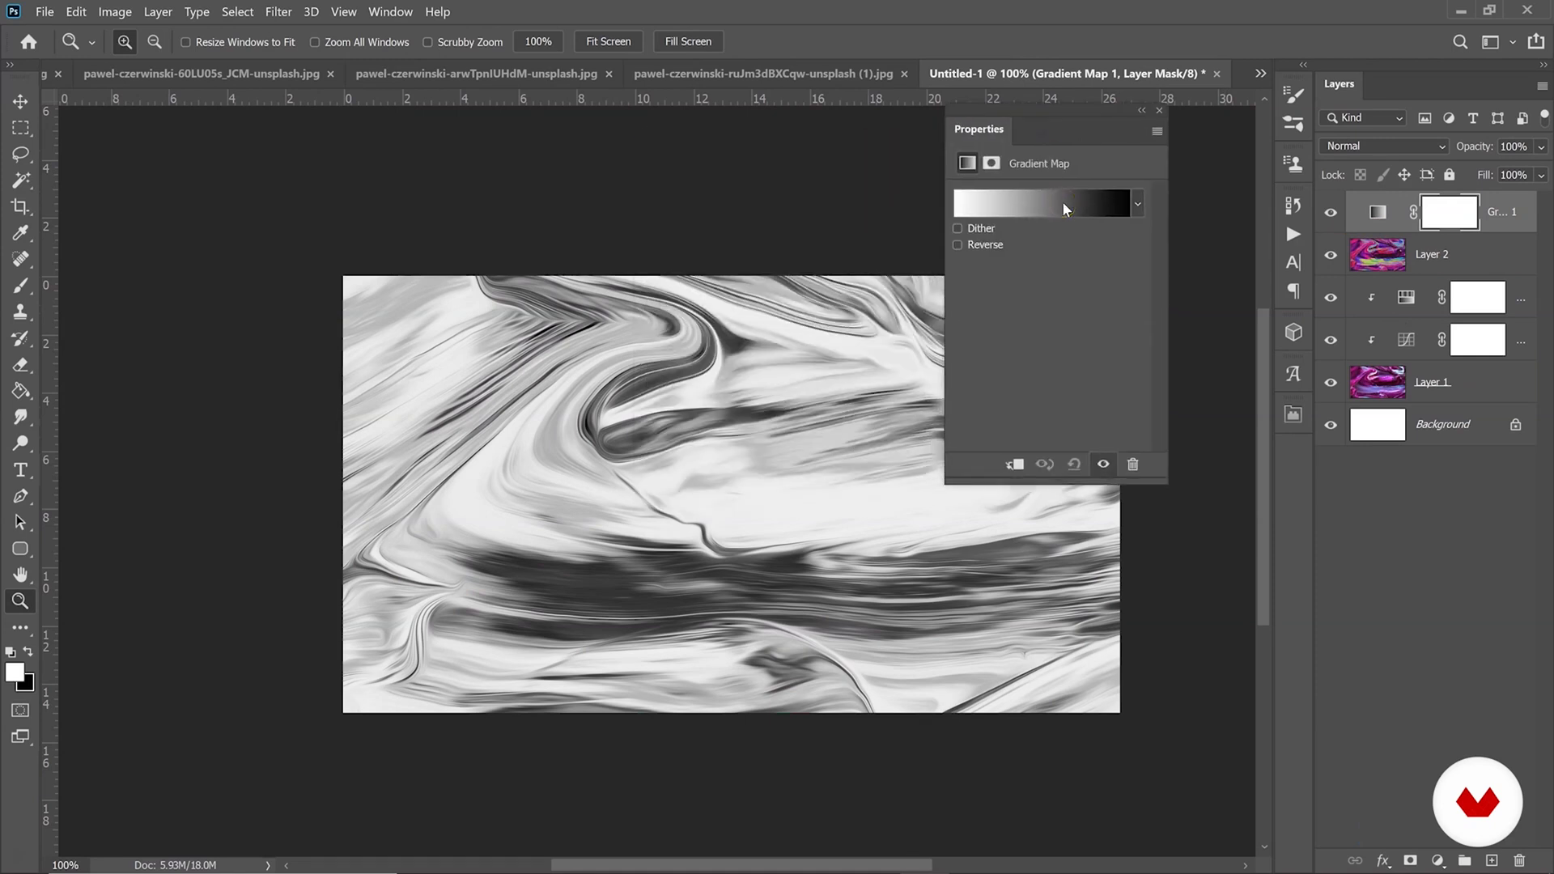
{"action": "left_click_drag", "start_coordinate": [632, 74], "coordinate": [885, 100]}
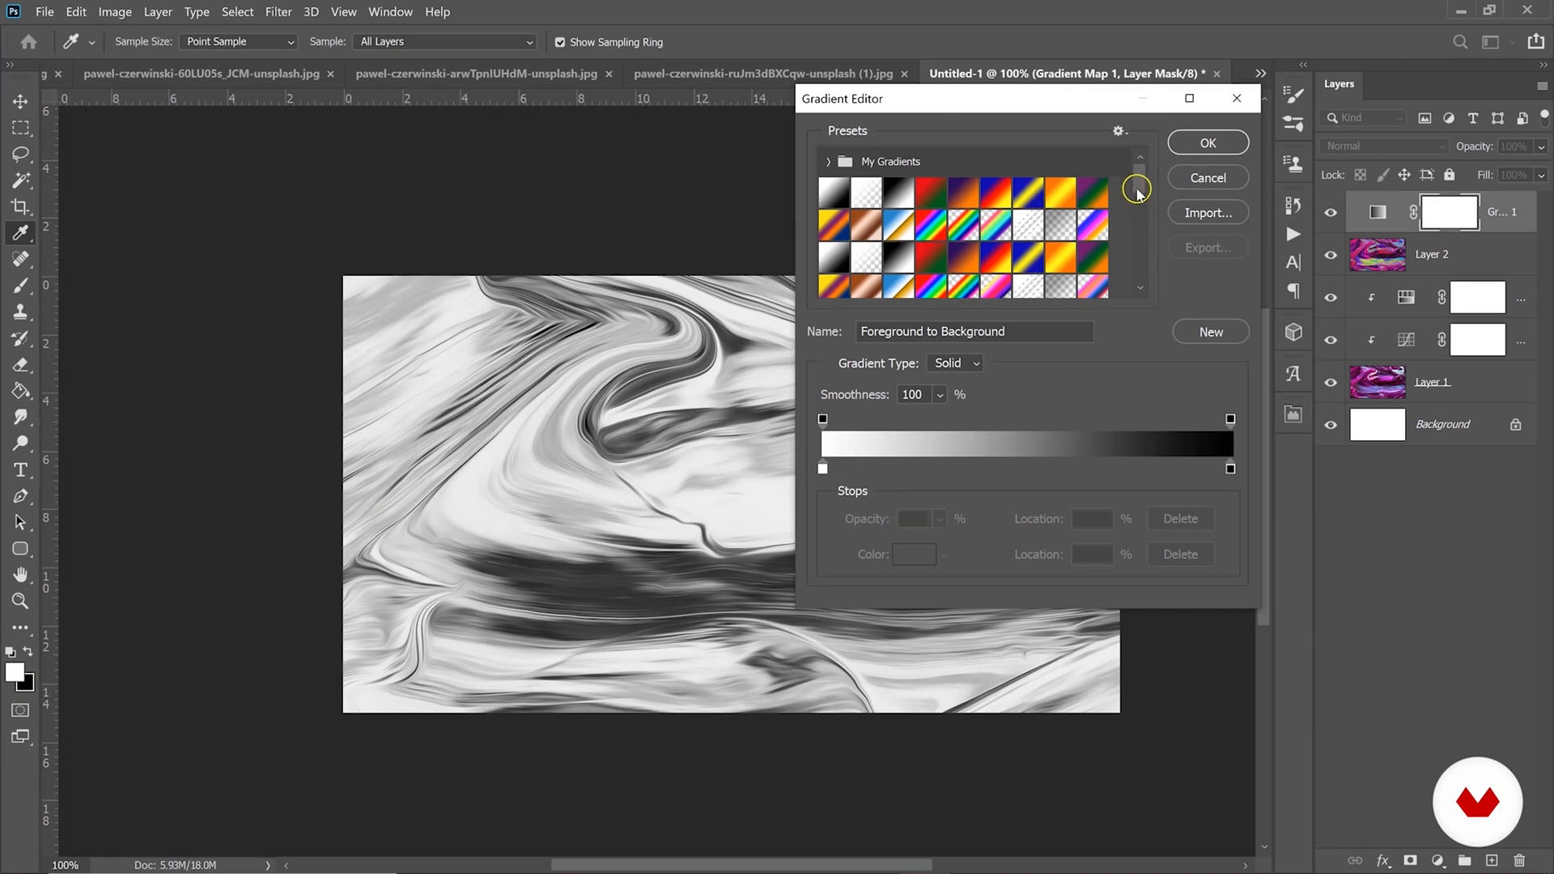
{"action": "left_click_drag", "start_coordinate": [1141, 186], "coordinate": [1143, 204]}
{"action": "left_click", "coordinate": [1094, 199]}
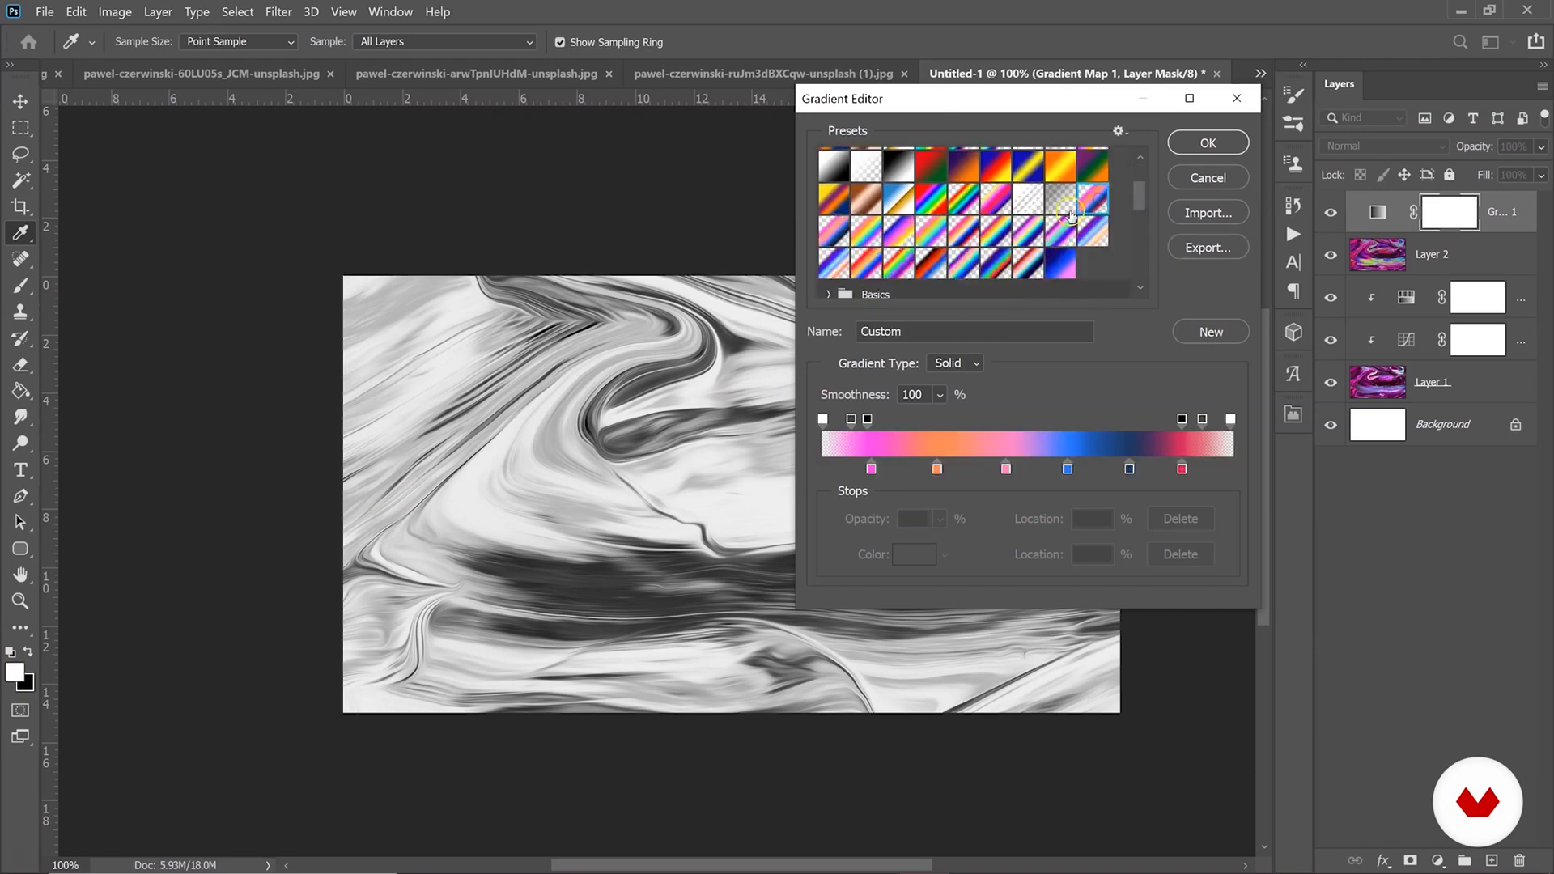
{"action": "left_click", "coordinate": [1061, 231]}
{"action": "left_click", "coordinate": [1028, 232]}
{"action": "left_click", "coordinate": [995, 233]}
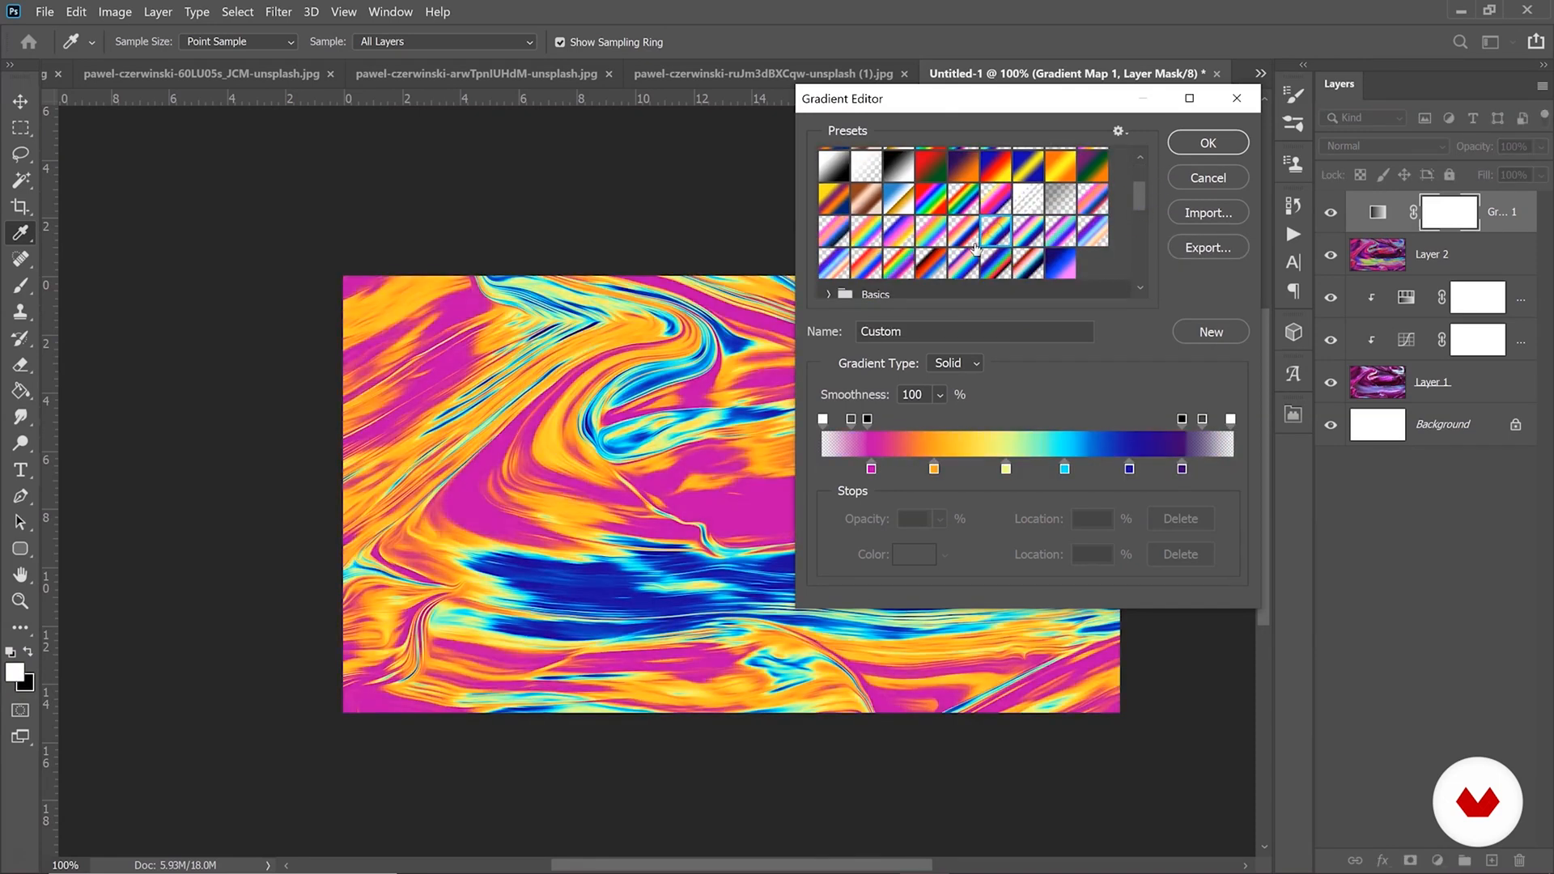
{"action": "left_click", "coordinate": [962, 236]}
{"action": "left_click", "coordinate": [922, 241]}
{"action": "left_click", "coordinate": [866, 231]}
Try basic presets on the gradient map, including Blue, Red, Yellow and Foreground to Background.
{"action": "left_click", "coordinate": [1143, 198]}
{"action": "left_click_drag", "start_coordinate": [1144, 199], "coordinate": [1133, 147]}
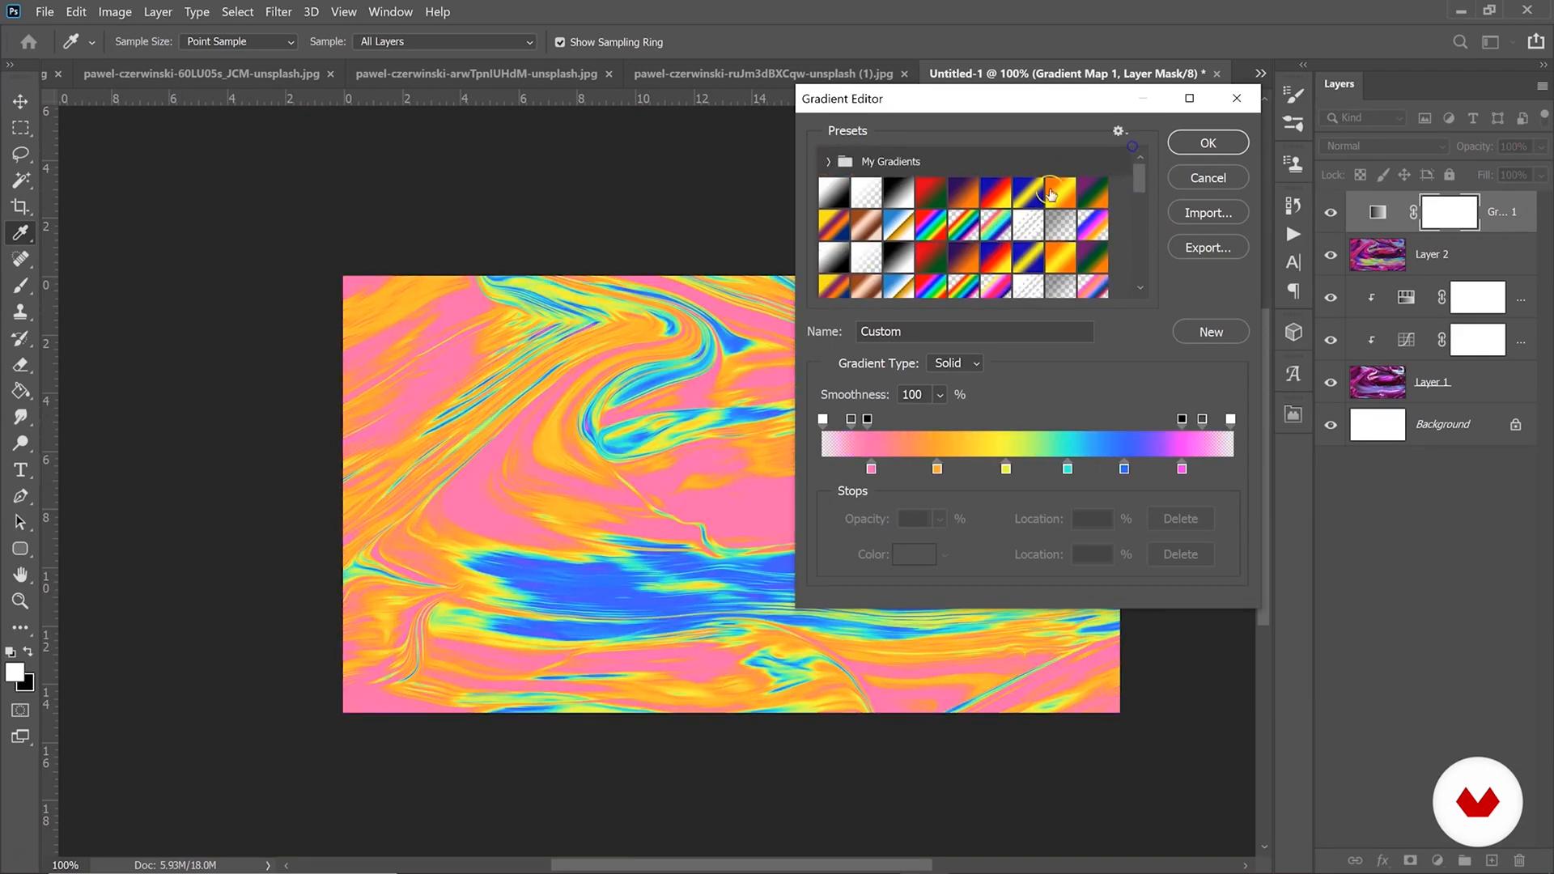
{"action": "left_click", "coordinate": [961, 192]}
{"action": "left_click", "coordinate": [995, 192]}
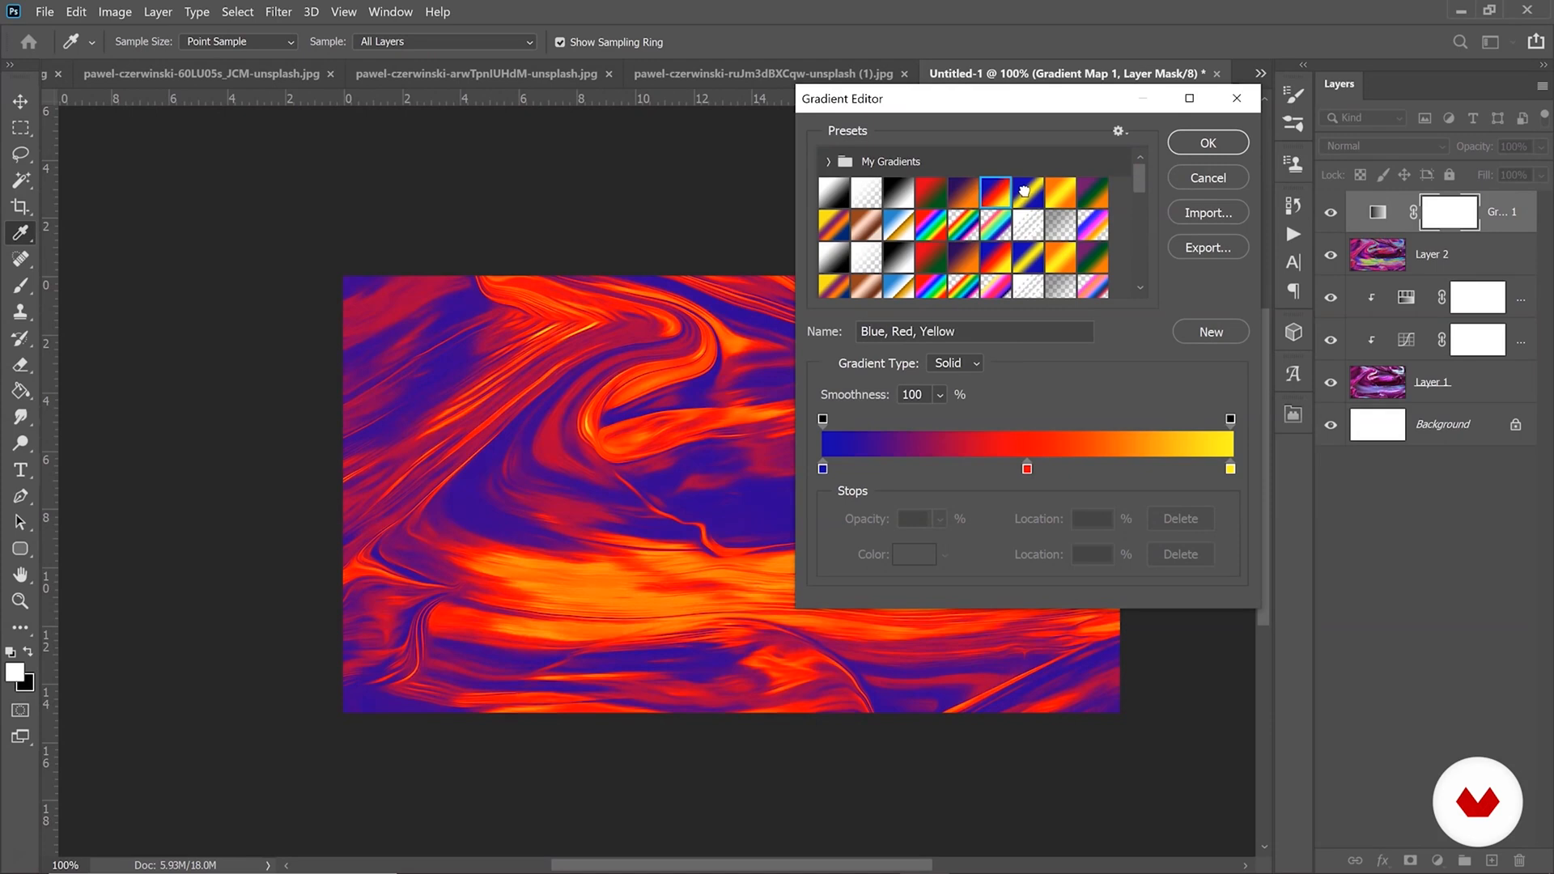
{"action": "left_click", "coordinate": [1026, 192]}
{"action": "left_click", "coordinate": [839, 198]}
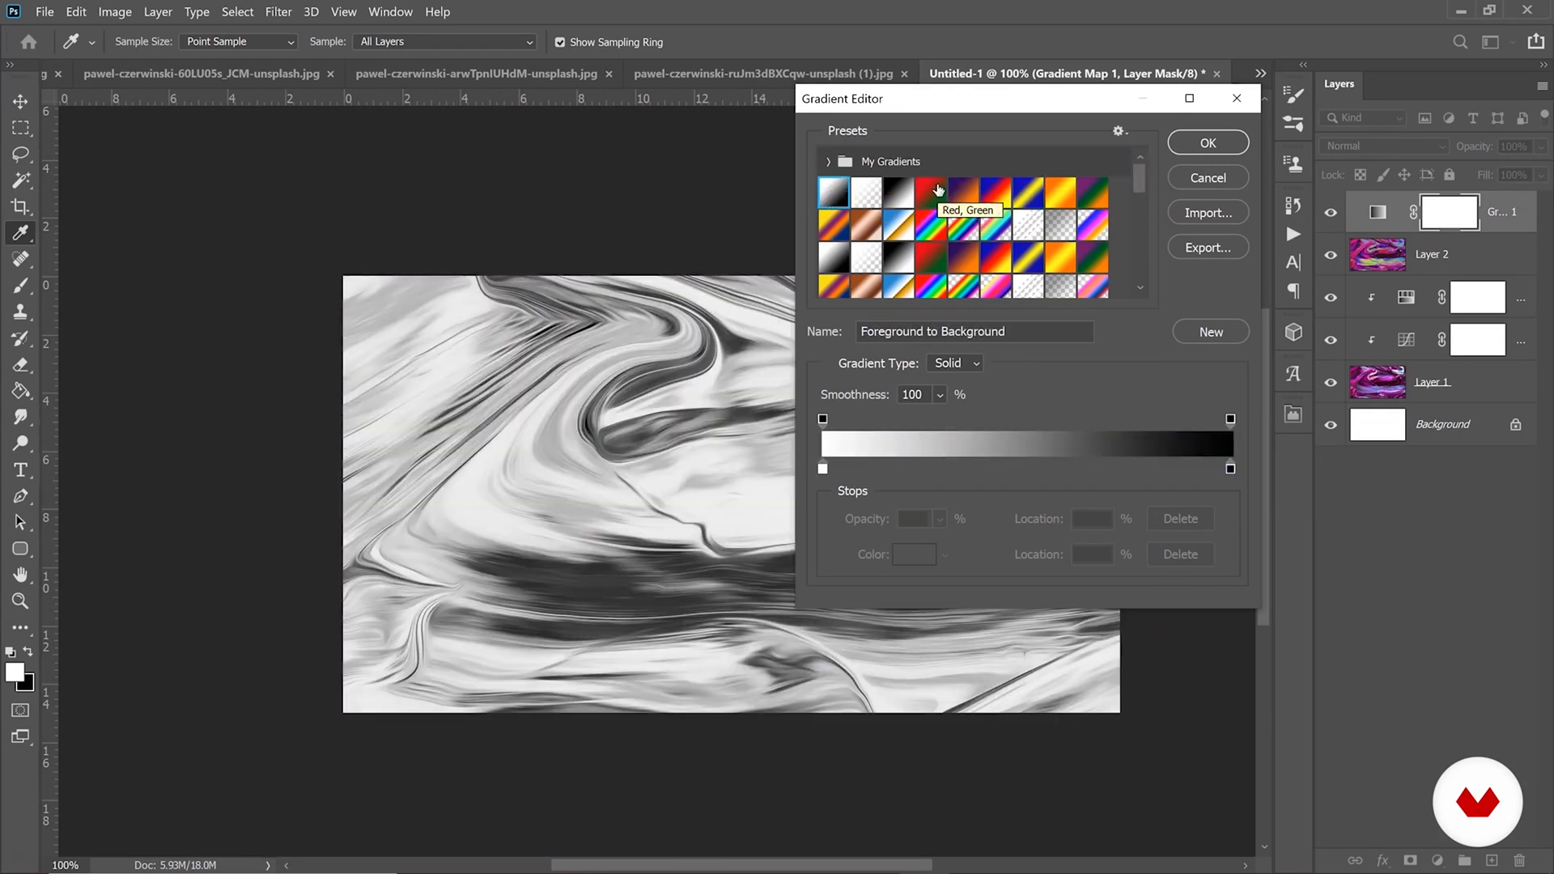
{"action": "left_click", "coordinate": [1106, 200]}
Preview more custom presets, including the black, red, orange and blue one, and cancel the gradient change.
{"action": "left_click_drag", "start_coordinate": [1142, 184], "coordinate": [1142, 199]}
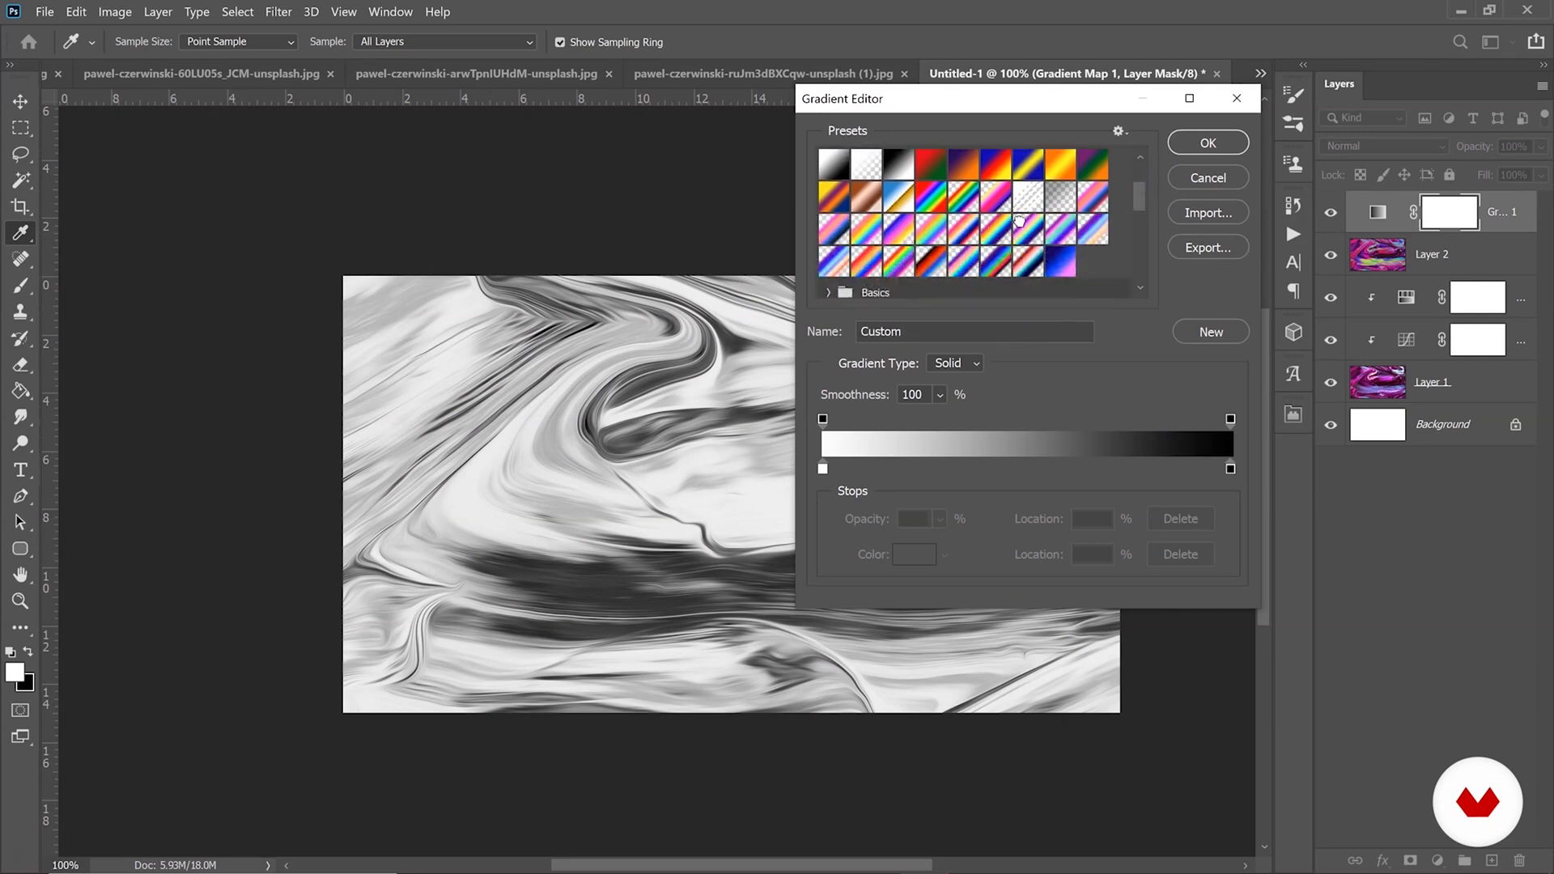
{"action": "left_click", "coordinate": [1020, 221]}
{"action": "left_click", "coordinate": [1063, 226]}
{"action": "left_click", "coordinate": [1090, 228]}
{"action": "left_click", "coordinate": [931, 261]}
{"action": "left_click", "coordinate": [1187, 178]}
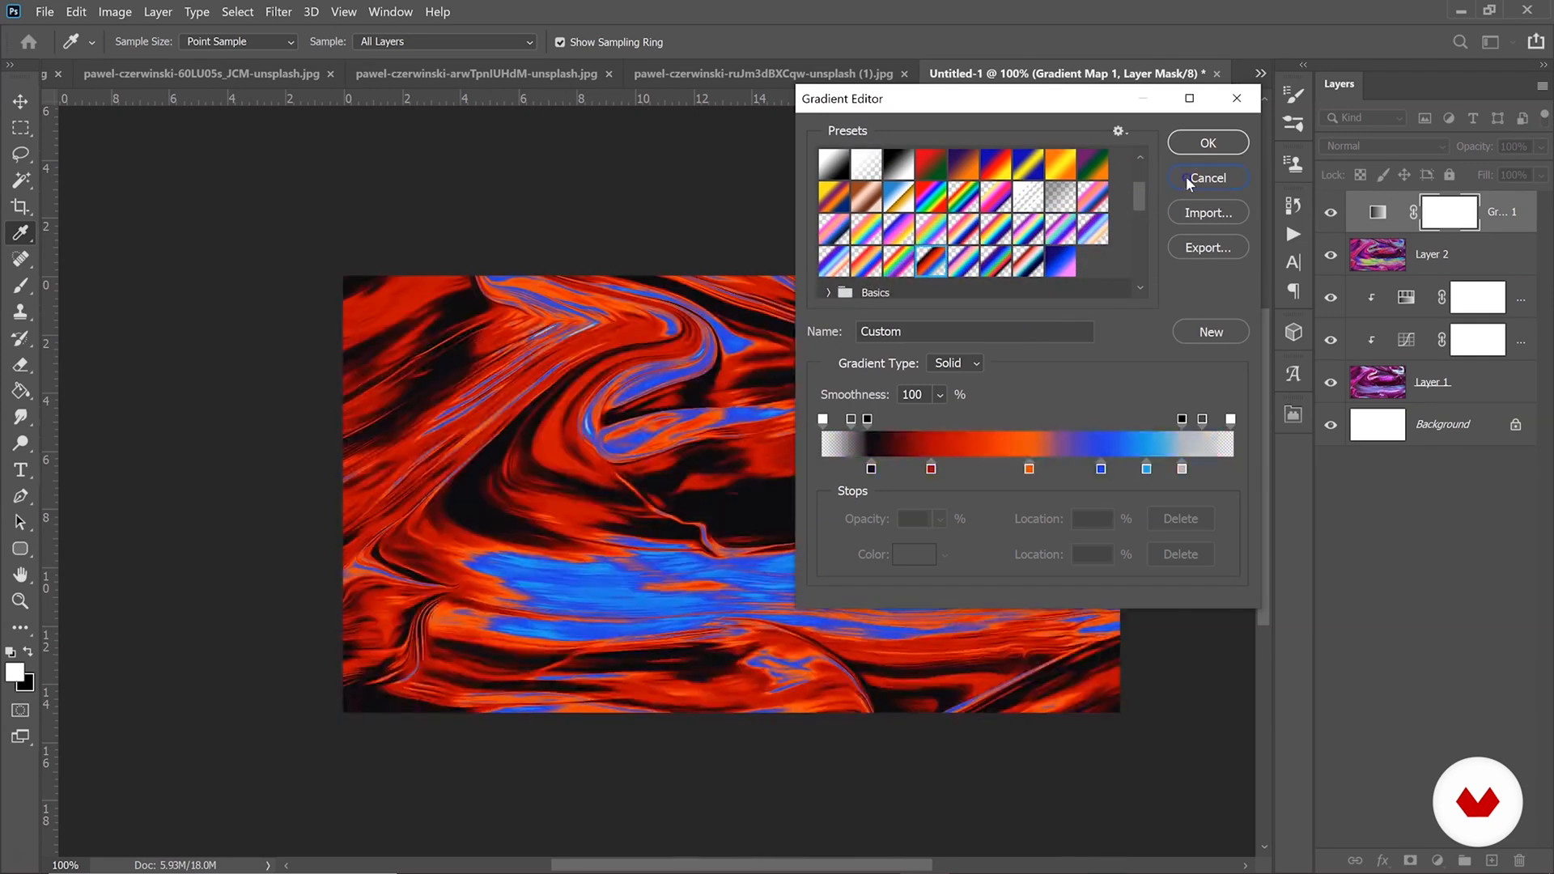
Collapse the gradient map's properties and hide the Gradient Map layer.
{"action": "key", "text": "z"}
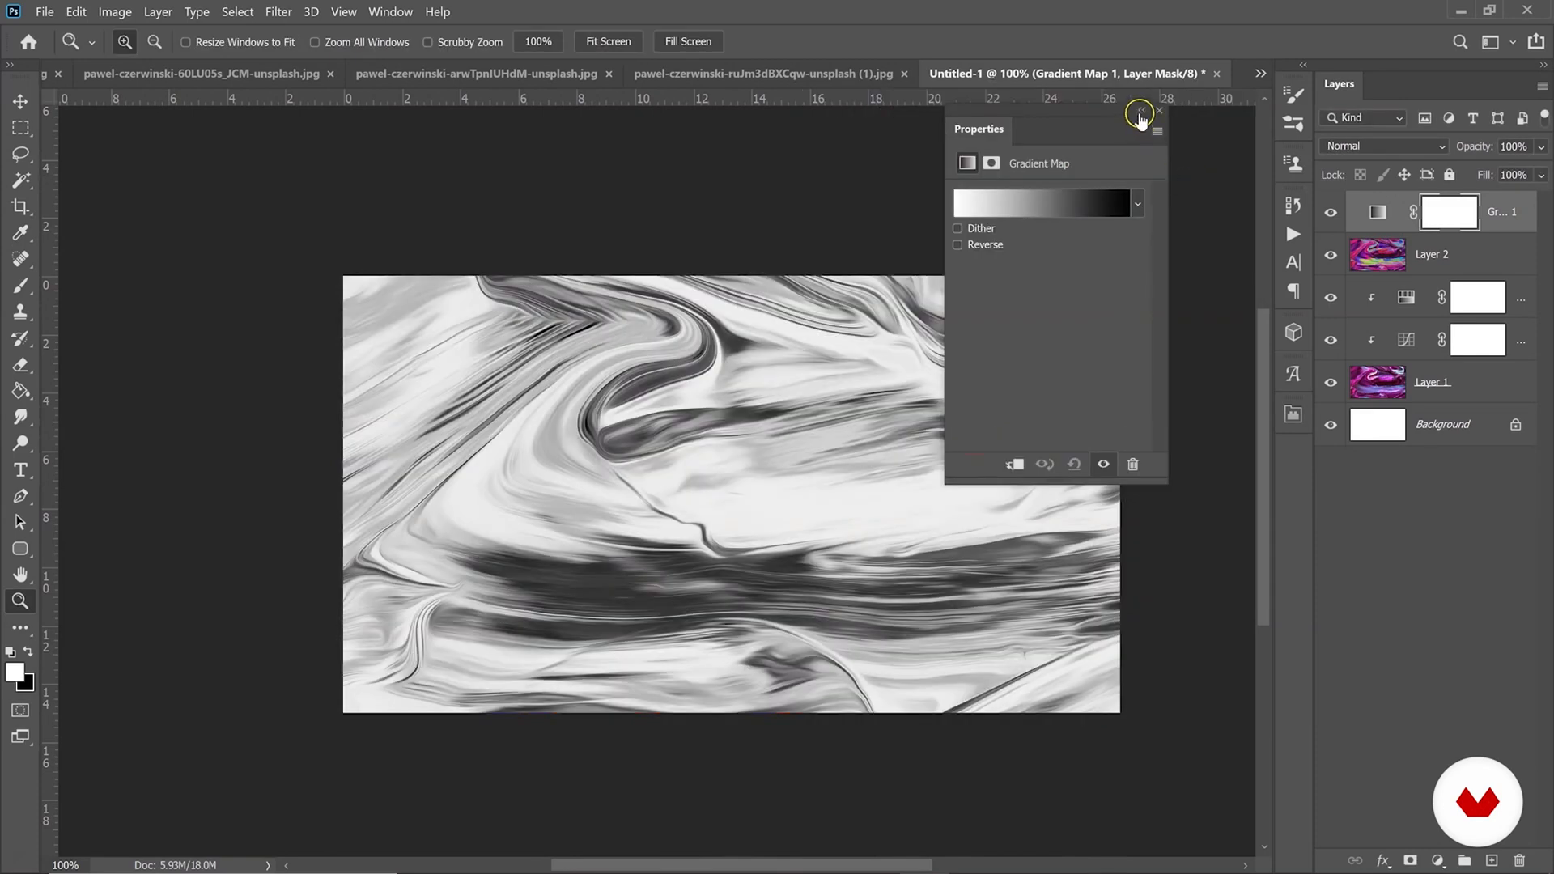
{"action": "left_click", "coordinate": [1141, 111]}
{"action": "left_click", "coordinate": [1321, 214]}
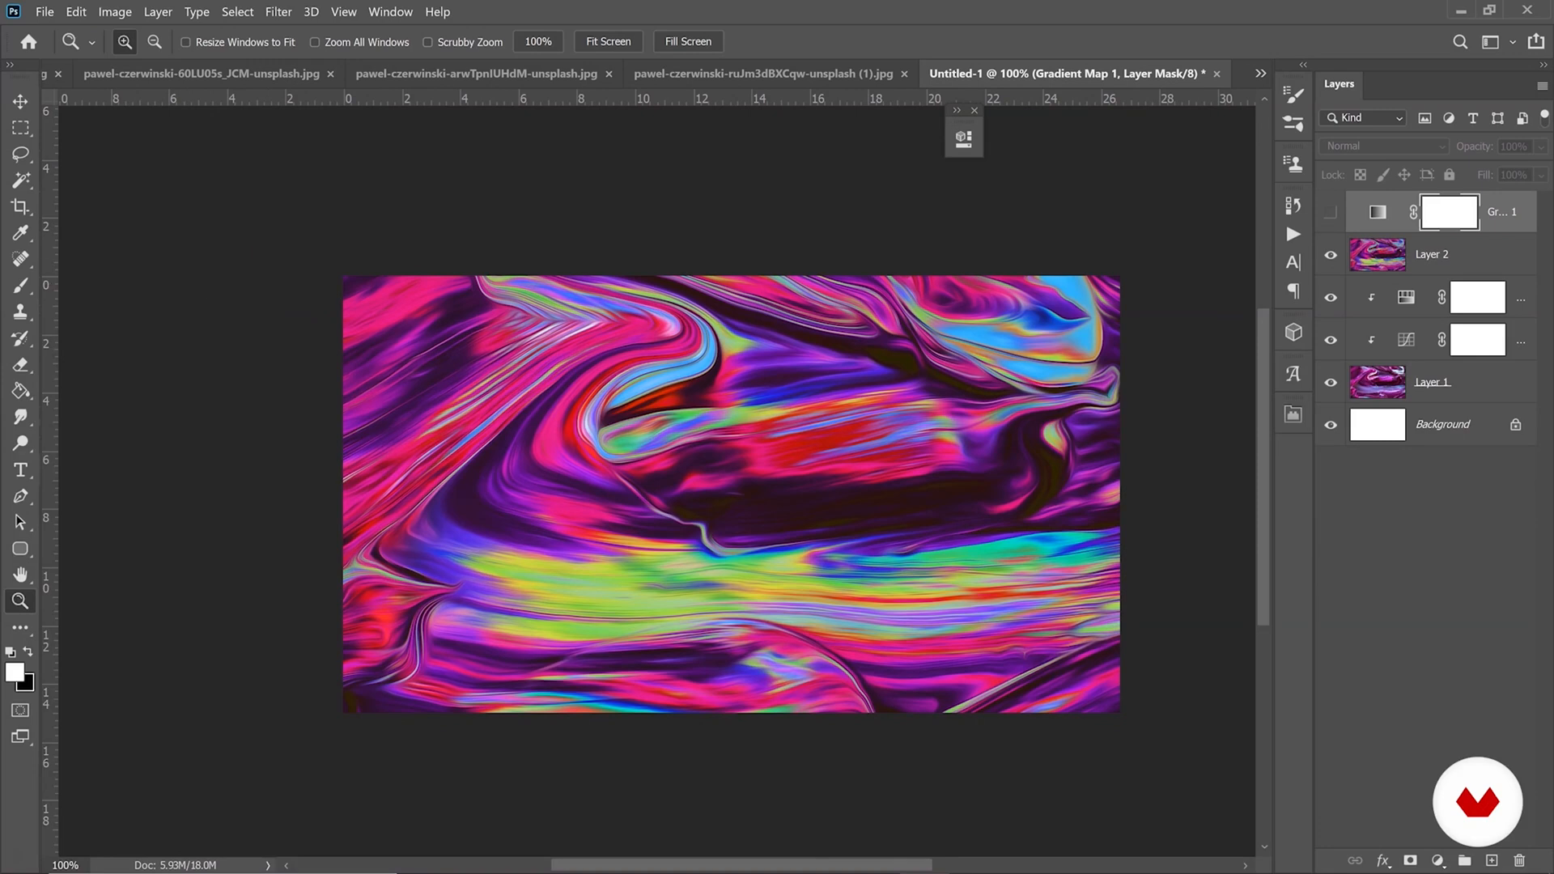
Activate the Gradient tool and load the Red, Green preset as its gradient.
{"action": "left_click", "coordinate": [20, 390]}
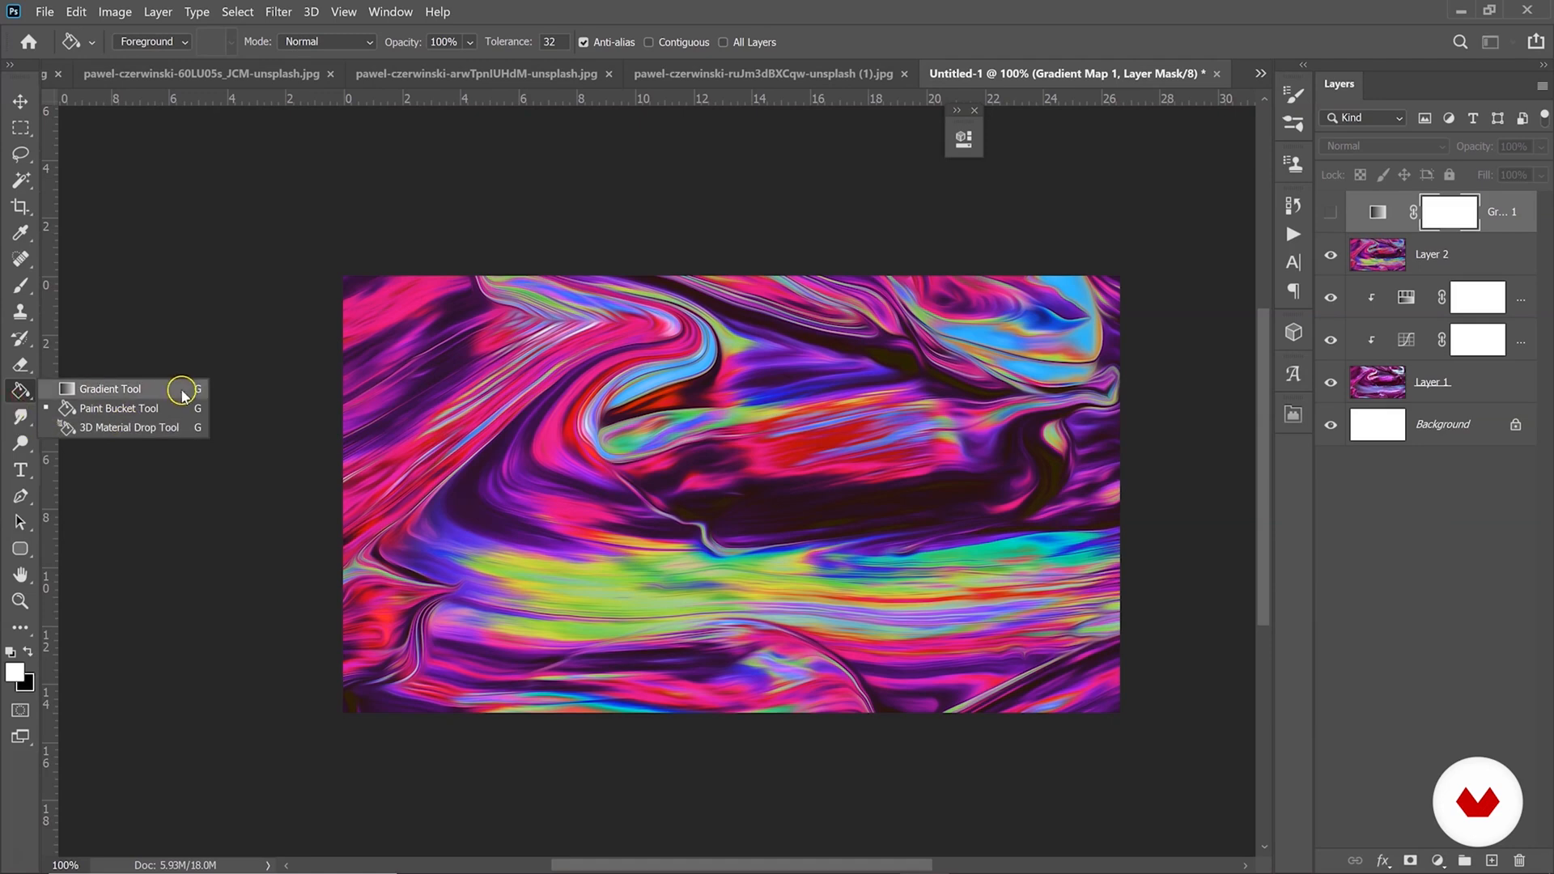
{"action": "left_click", "coordinate": [127, 392]}
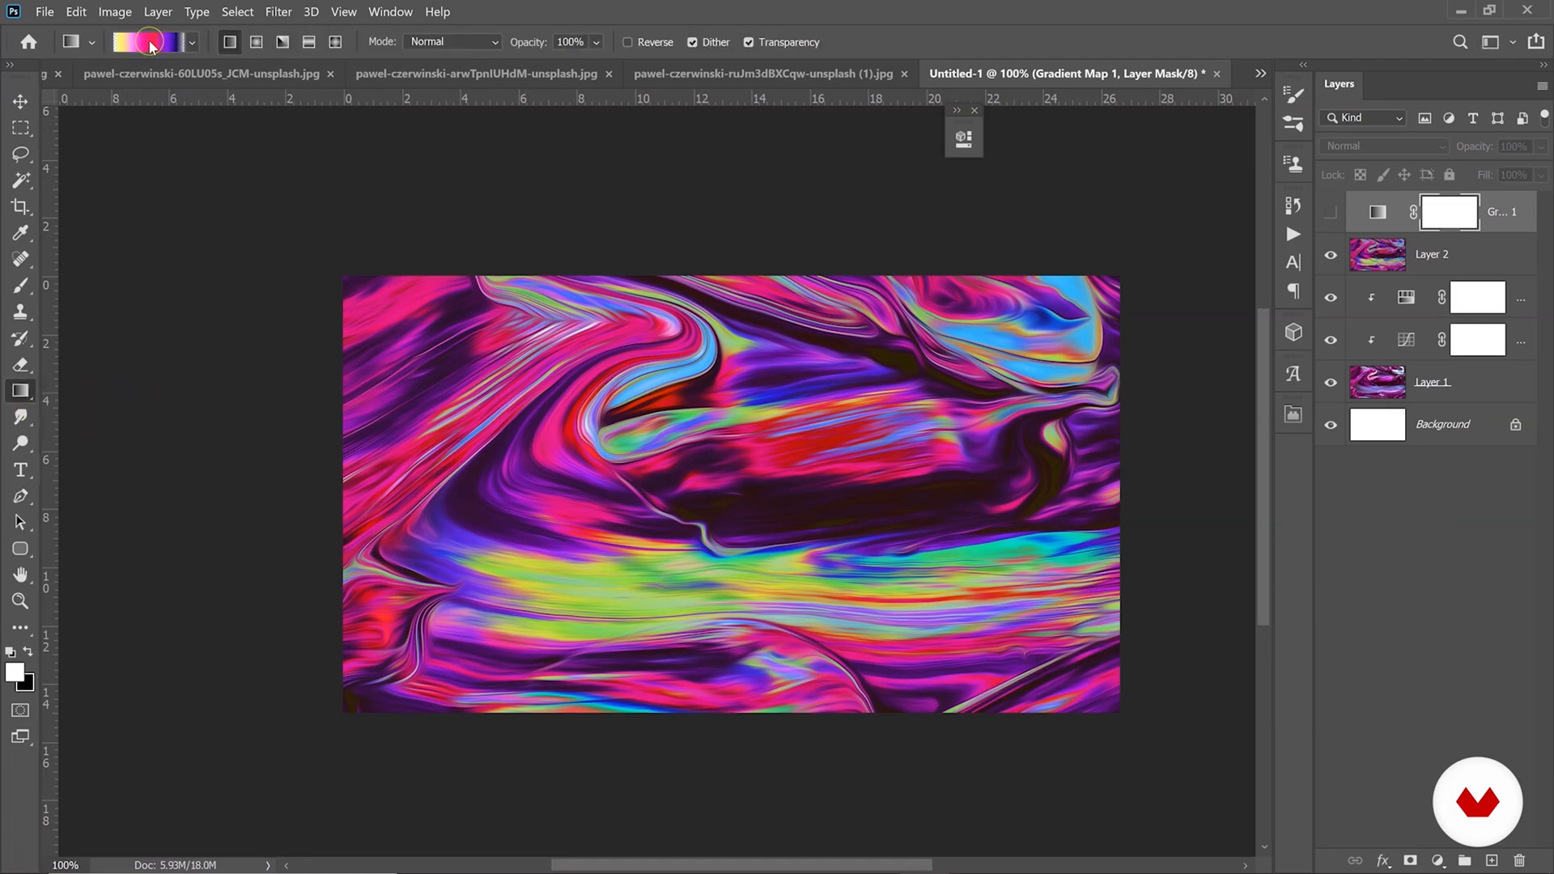
{"action": "left_click", "coordinate": [151, 42]}
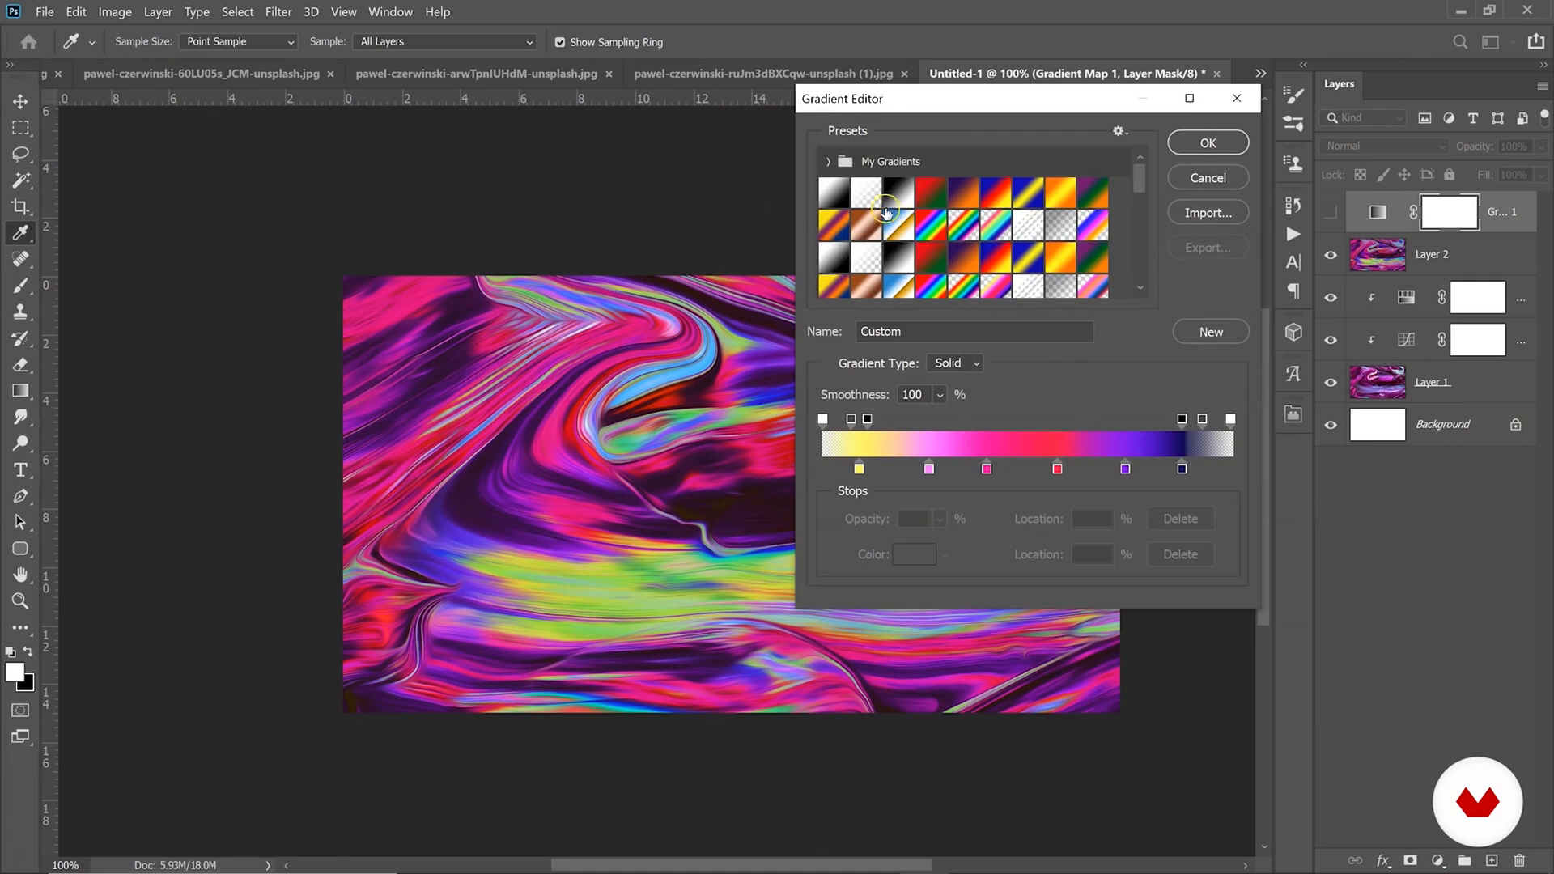
{"action": "left_click", "coordinate": [927, 198]}
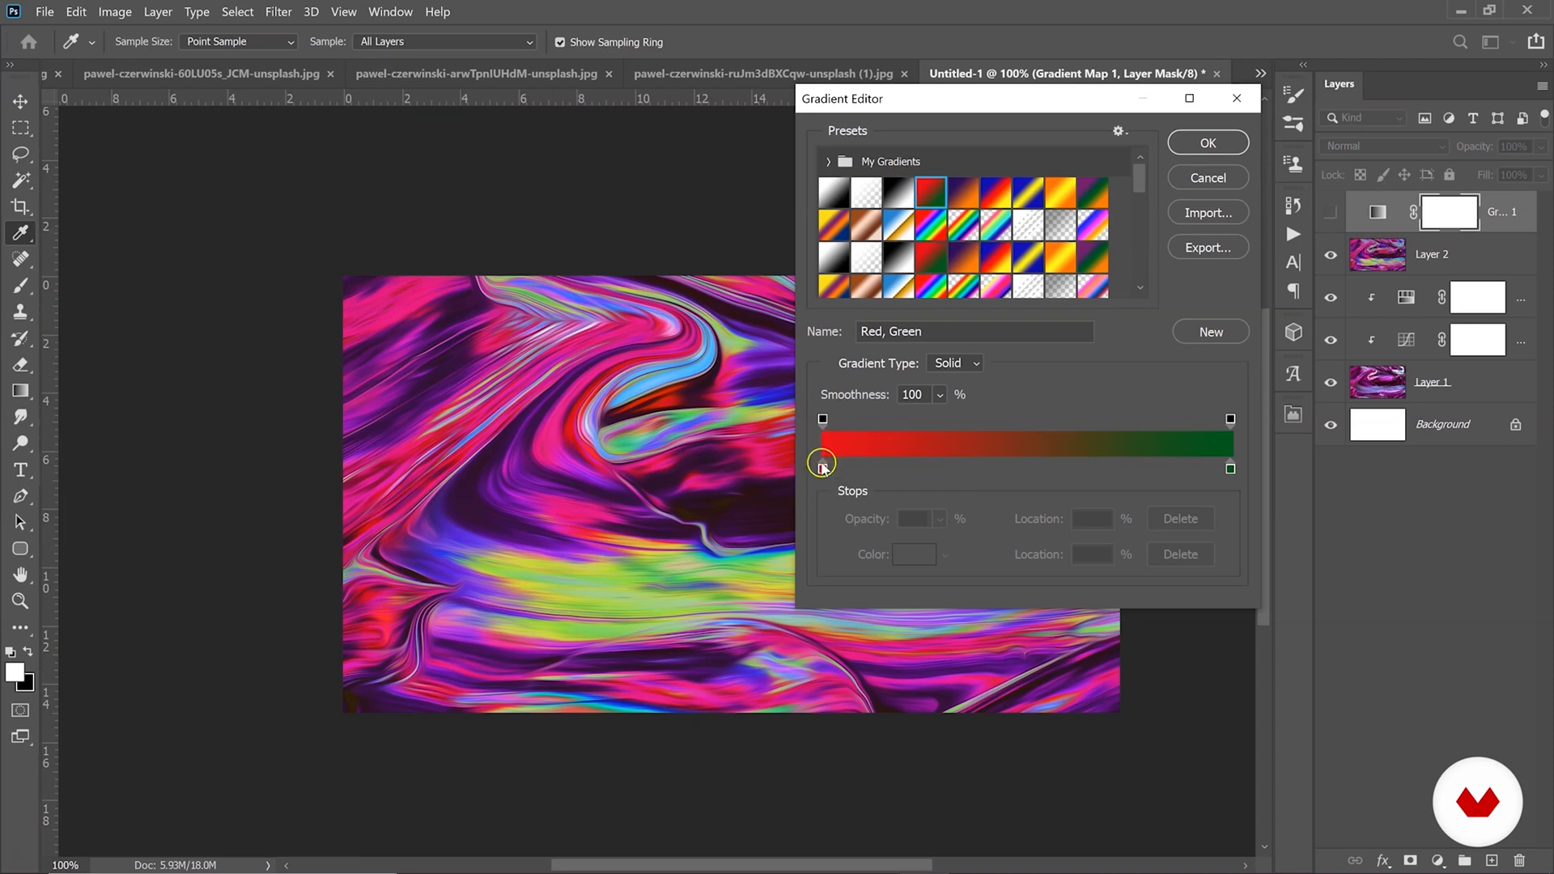
{"action": "left_click", "coordinate": [1206, 144]}
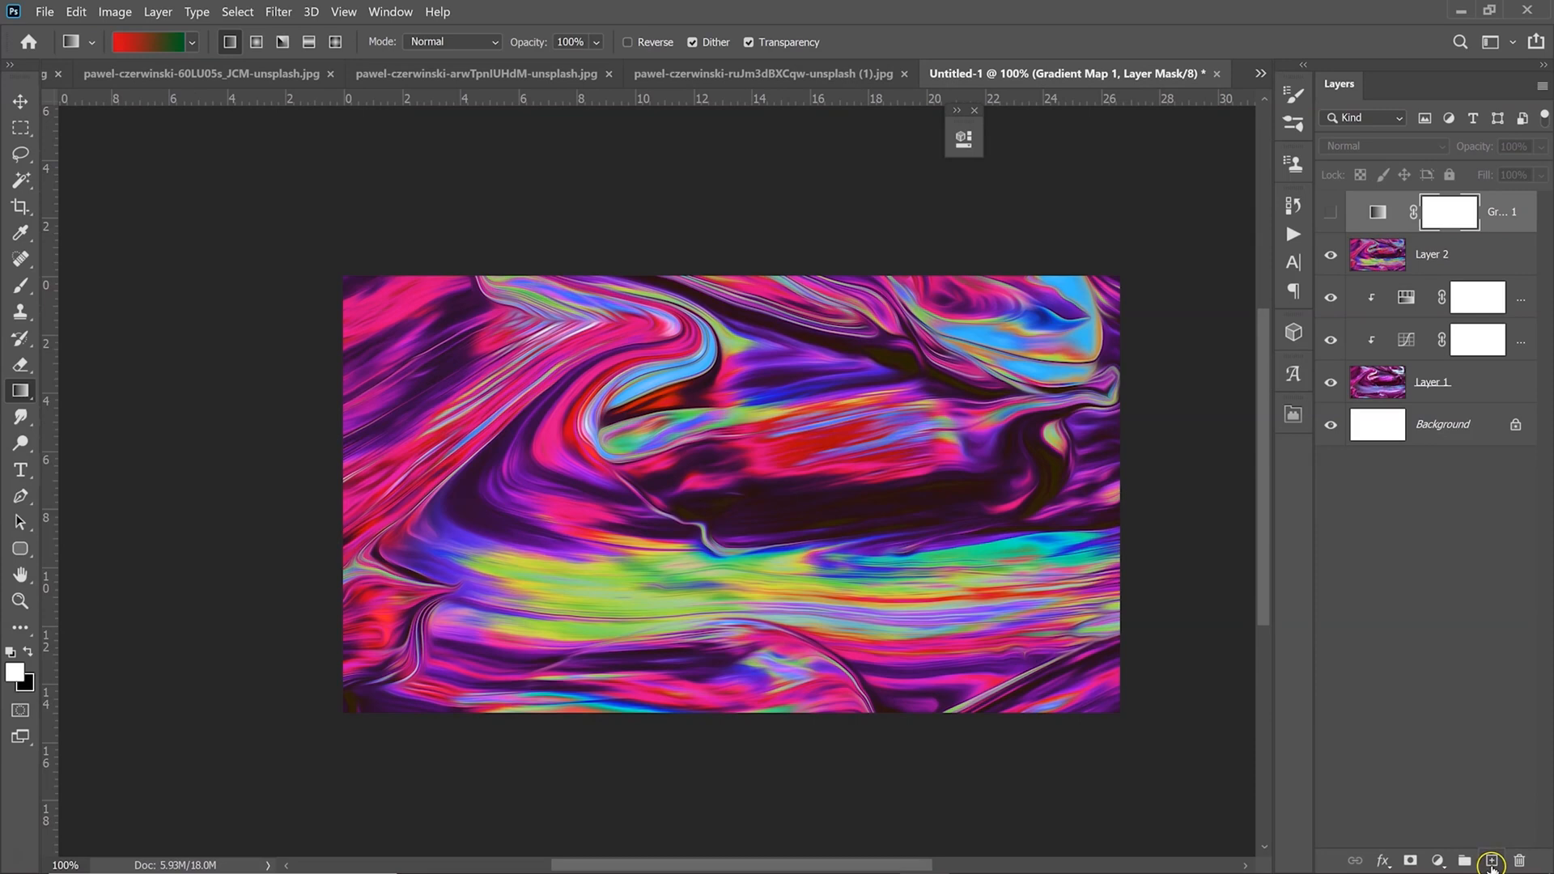
Add a new layer above the gradient map and draw the red-green gradient across it in several directions.
{"action": "left_click", "coordinate": [1491, 862]}
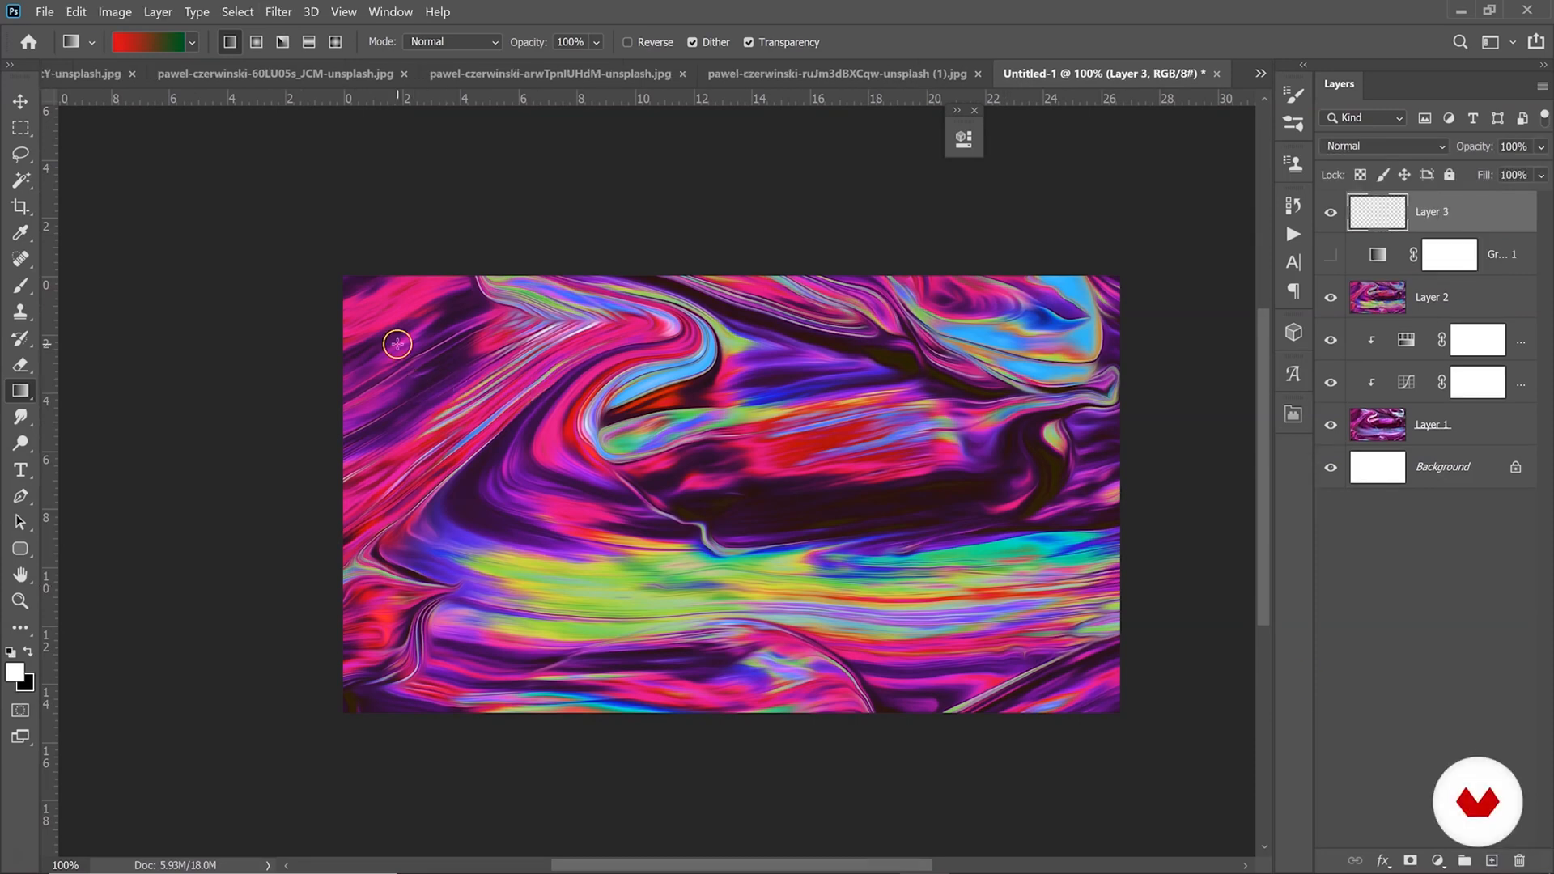
{"action": "left_click_drag", "start_coordinate": [368, 384], "coordinate": [1125, 442]}
{"action": "left_click_drag", "start_coordinate": [797, 303], "coordinate": [1012, 494]}
{"action": "left_click_drag", "start_coordinate": [621, 309], "coordinate": [616, 687]}
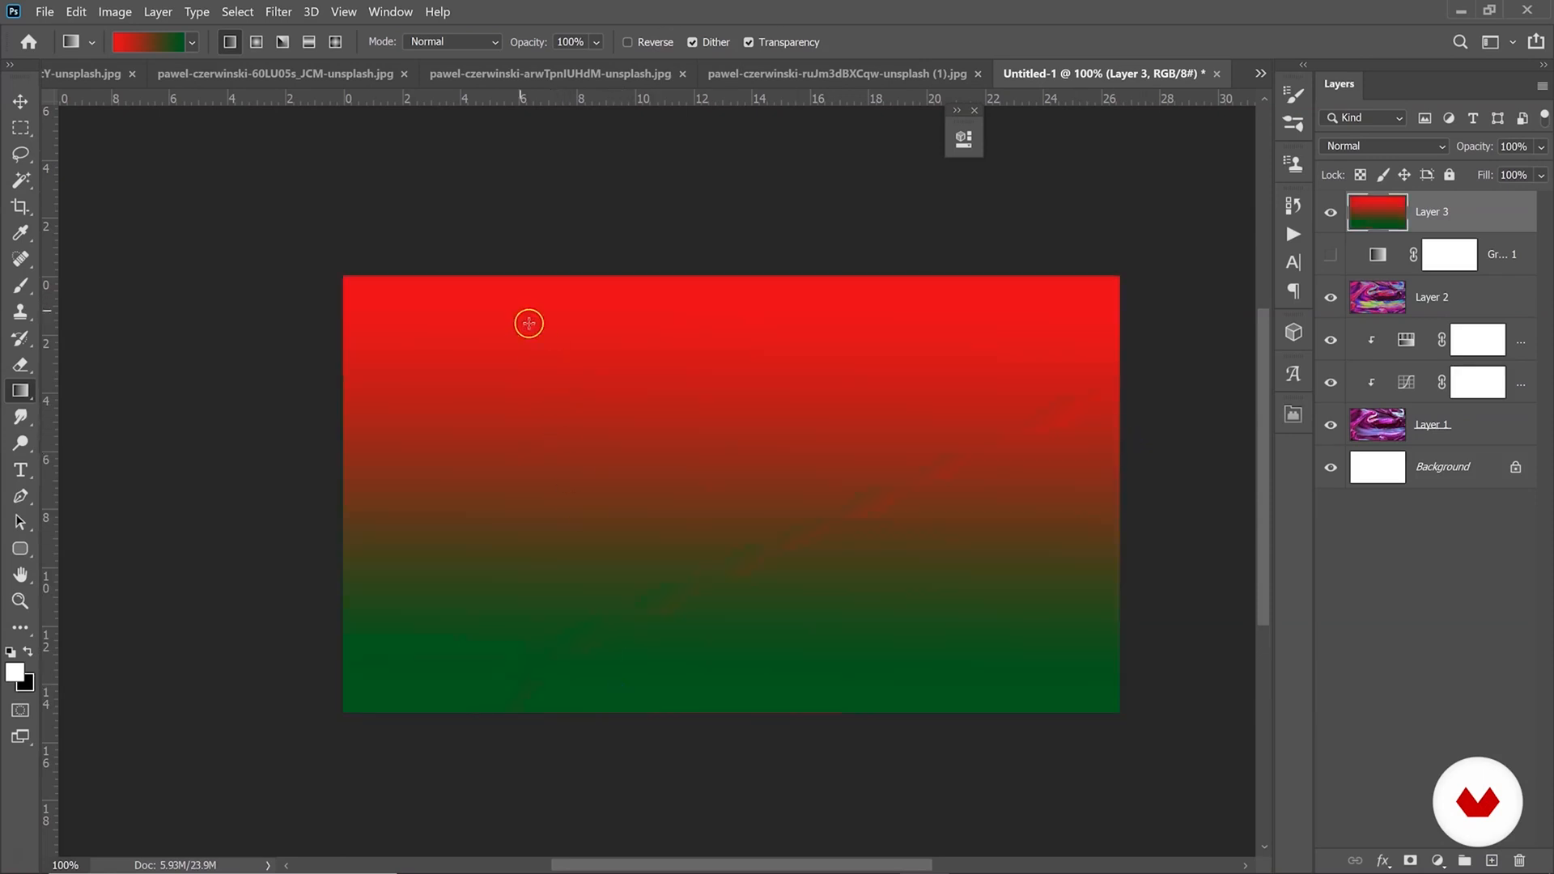
{"action": "left_click_drag", "start_coordinate": [579, 264], "coordinate": [860, 574]}
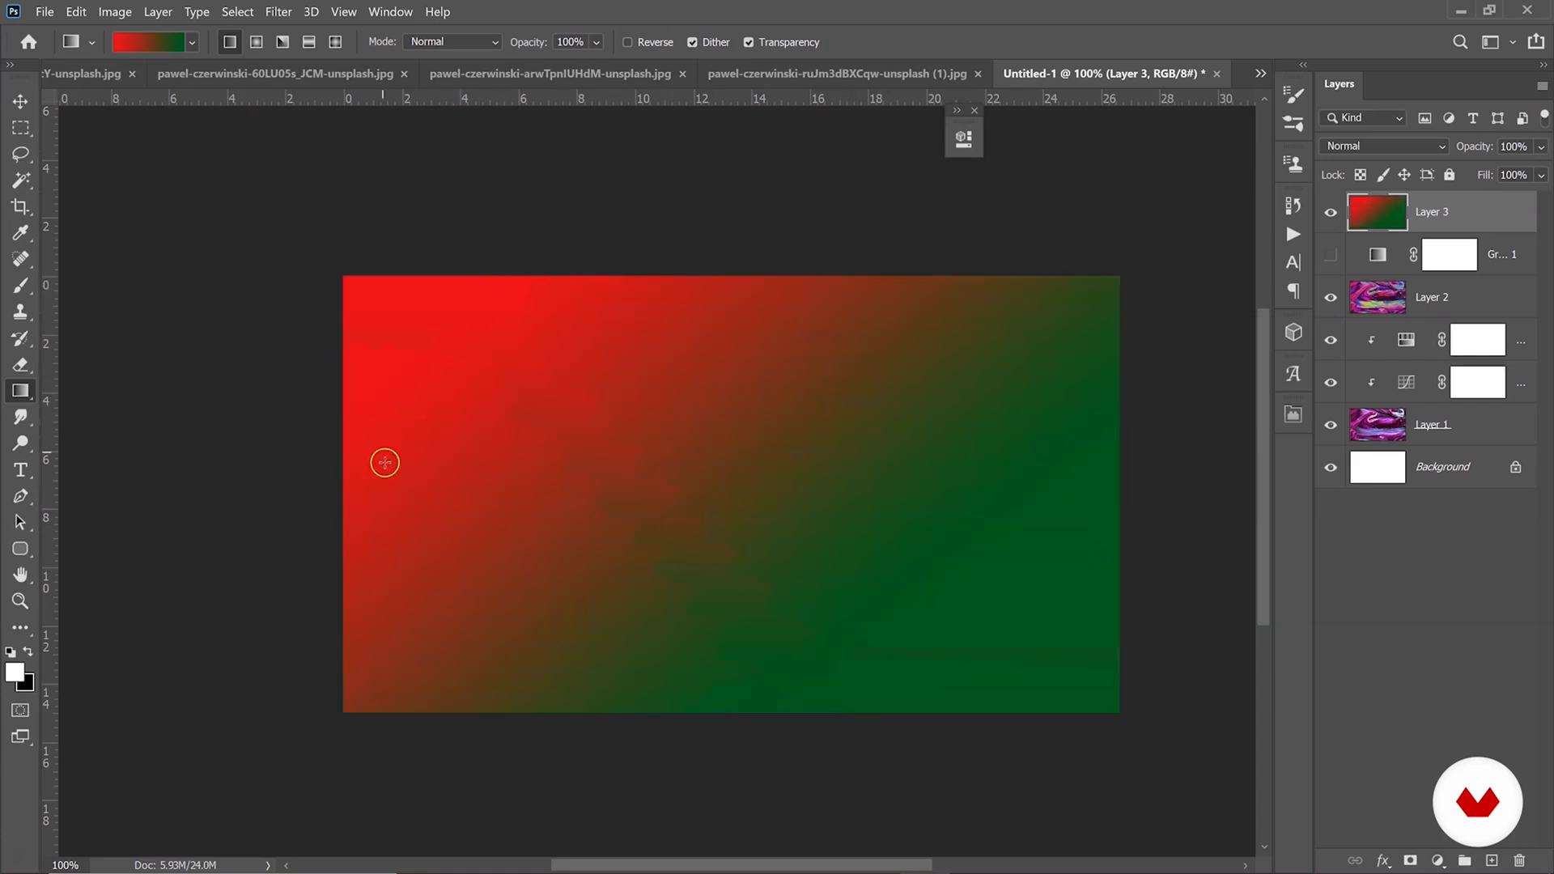
{"action": "left_click_drag", "start_coordinate": [385, 463], "coordinate": [930, 336]}
Try other gradient presets in the Gradient Editor, including Blue, Red, Yellow and Copper, and select one of Copper's colour stops.
{"action": "left_click", "coordinate": [170, 41]}
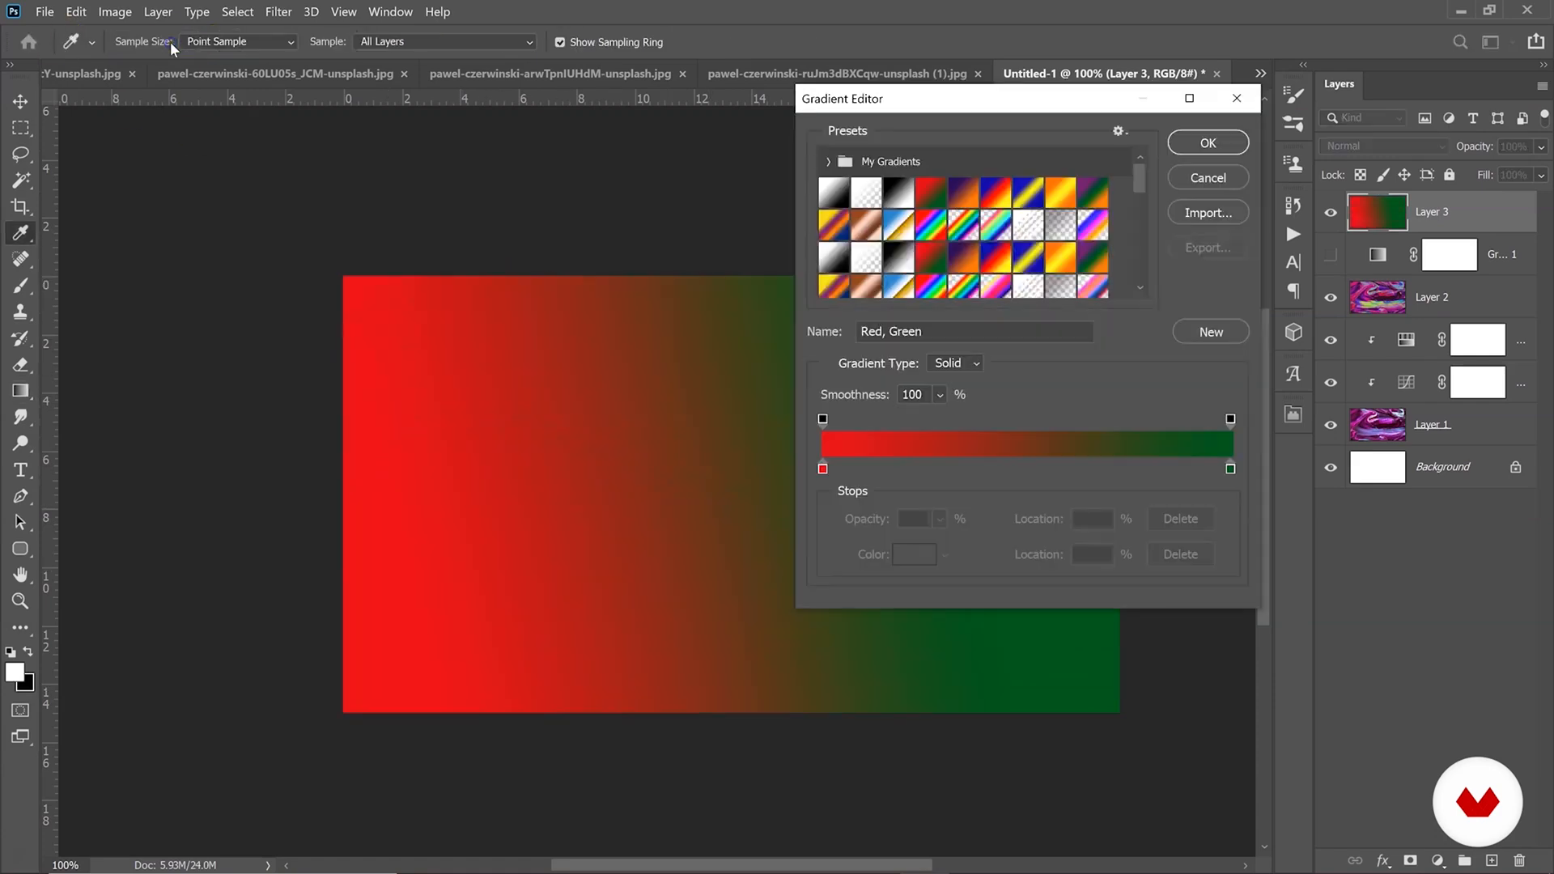
{"action": "left_click", "coordinate": [988, 186]}
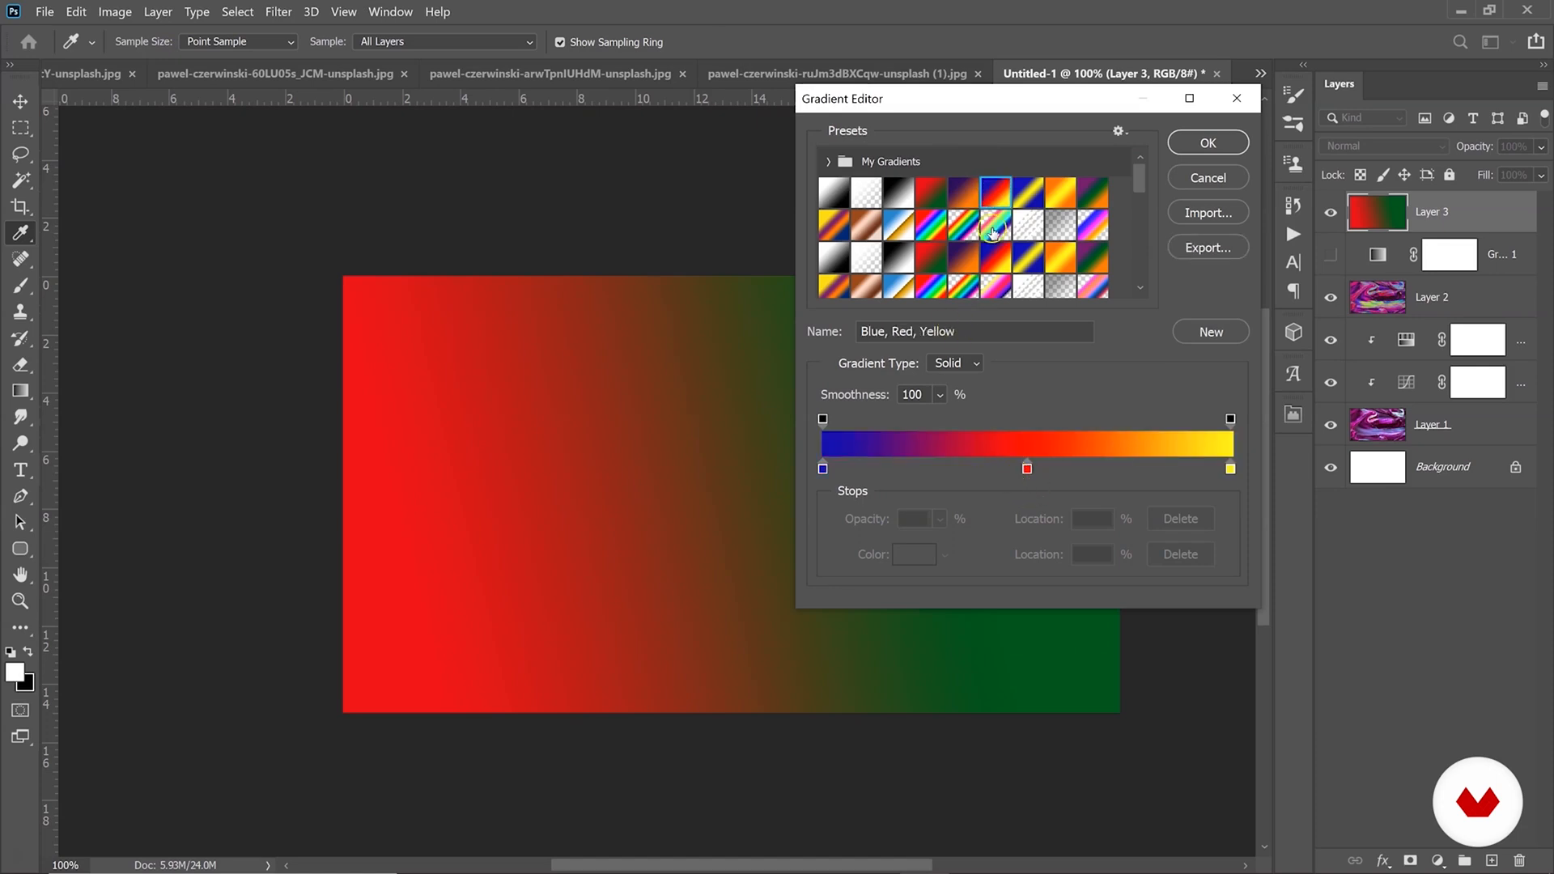
{"action": "left_click", "coordinate": [1092, 193]}
{"action": "left_click", "coordinate": [835, 223]}
{"action": "left_click", "coordinate": [869, 226]}
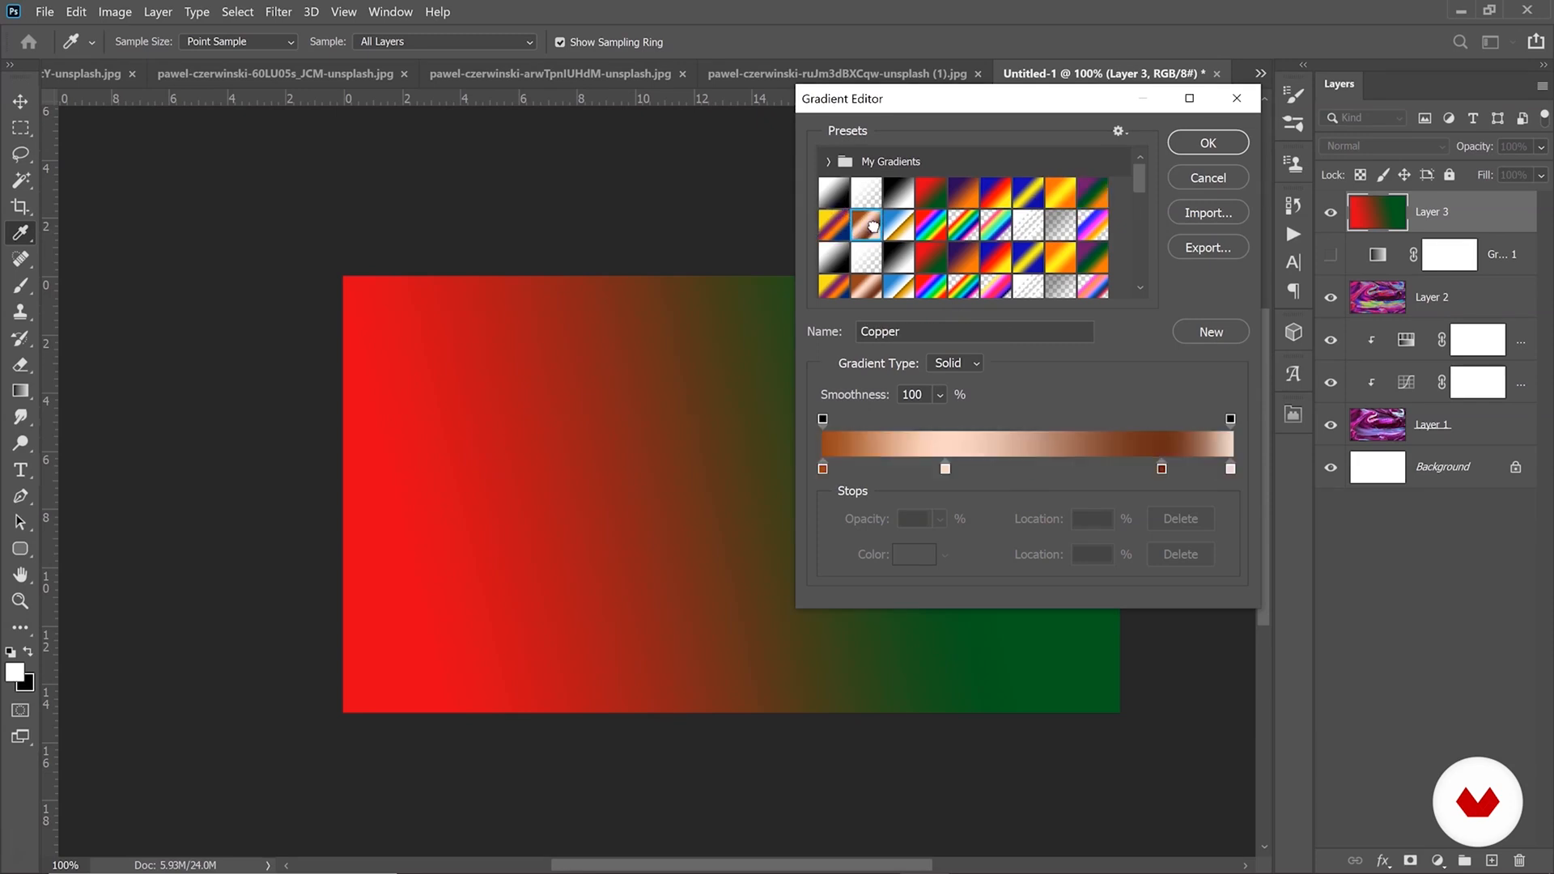
{"action": "mouse_move", "coordinate": [947, 470]}
{"action": "left_mouse_down"}
{"action": "mouse_move", "coordinate": [1040, 469]}
{"action": "mouse_move", "coordinate": [934, 476]}
{"action": "left_mouse_up"}
Load the Spectrum preset and draw the gradient horizontally across the whole of Layer 3.
{"action": "left_click", "coordinate": [935, 230]}
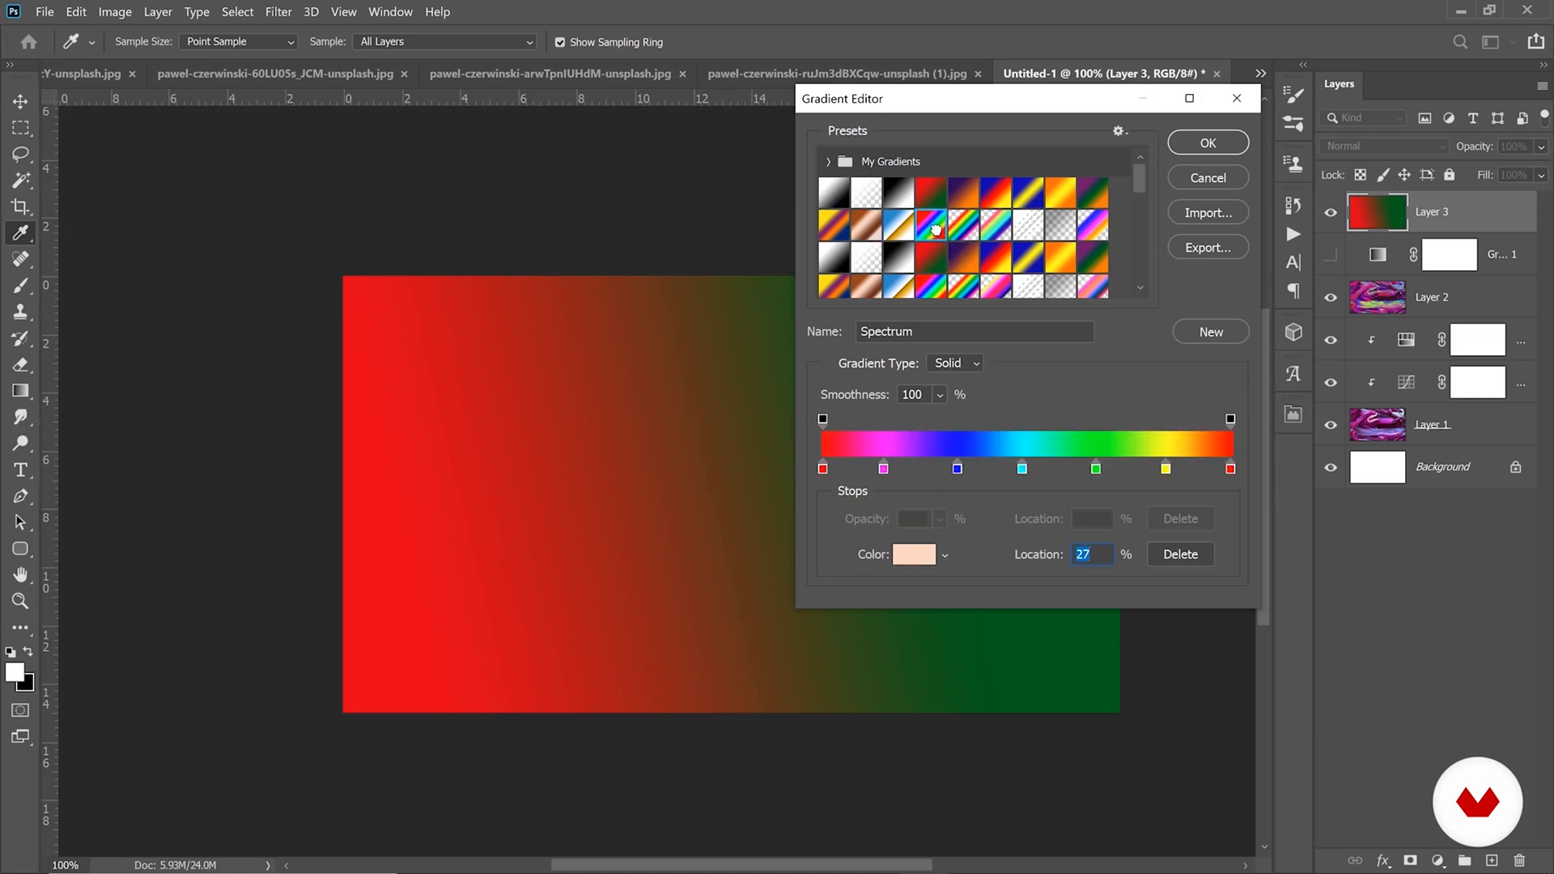
{"action": "left_click", "coordinate": [1231, 139]}
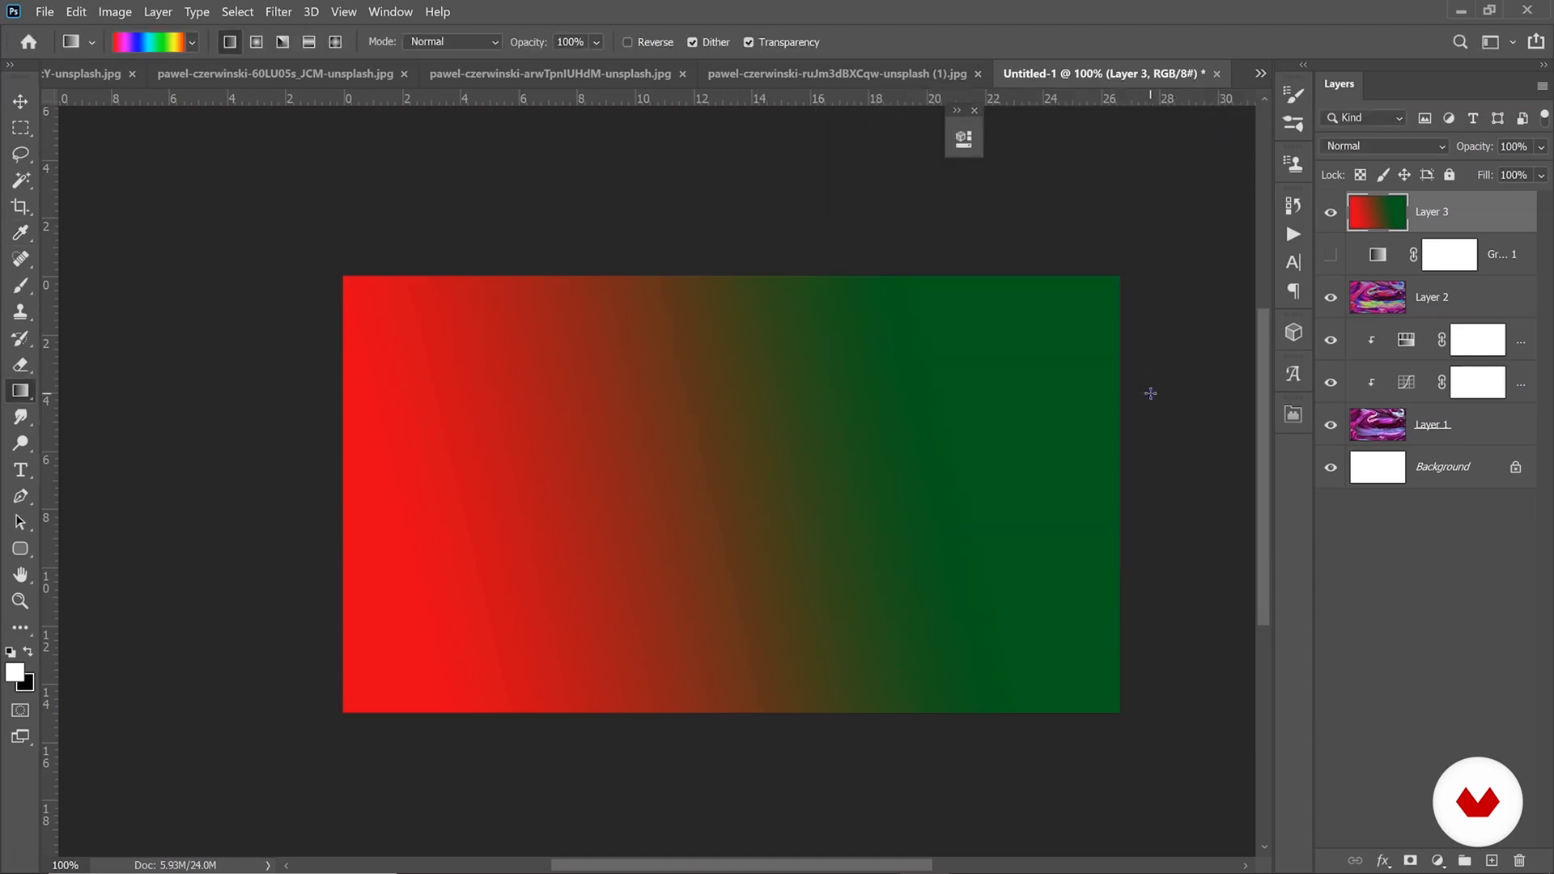
{"action": "left_click_drag", "start_coordinate": [1152, 393], "coordinate": [141, 396]}
{"action": "left_click_drag", "start_coordinate": [253, 393], "coordinate": [186, 392]}
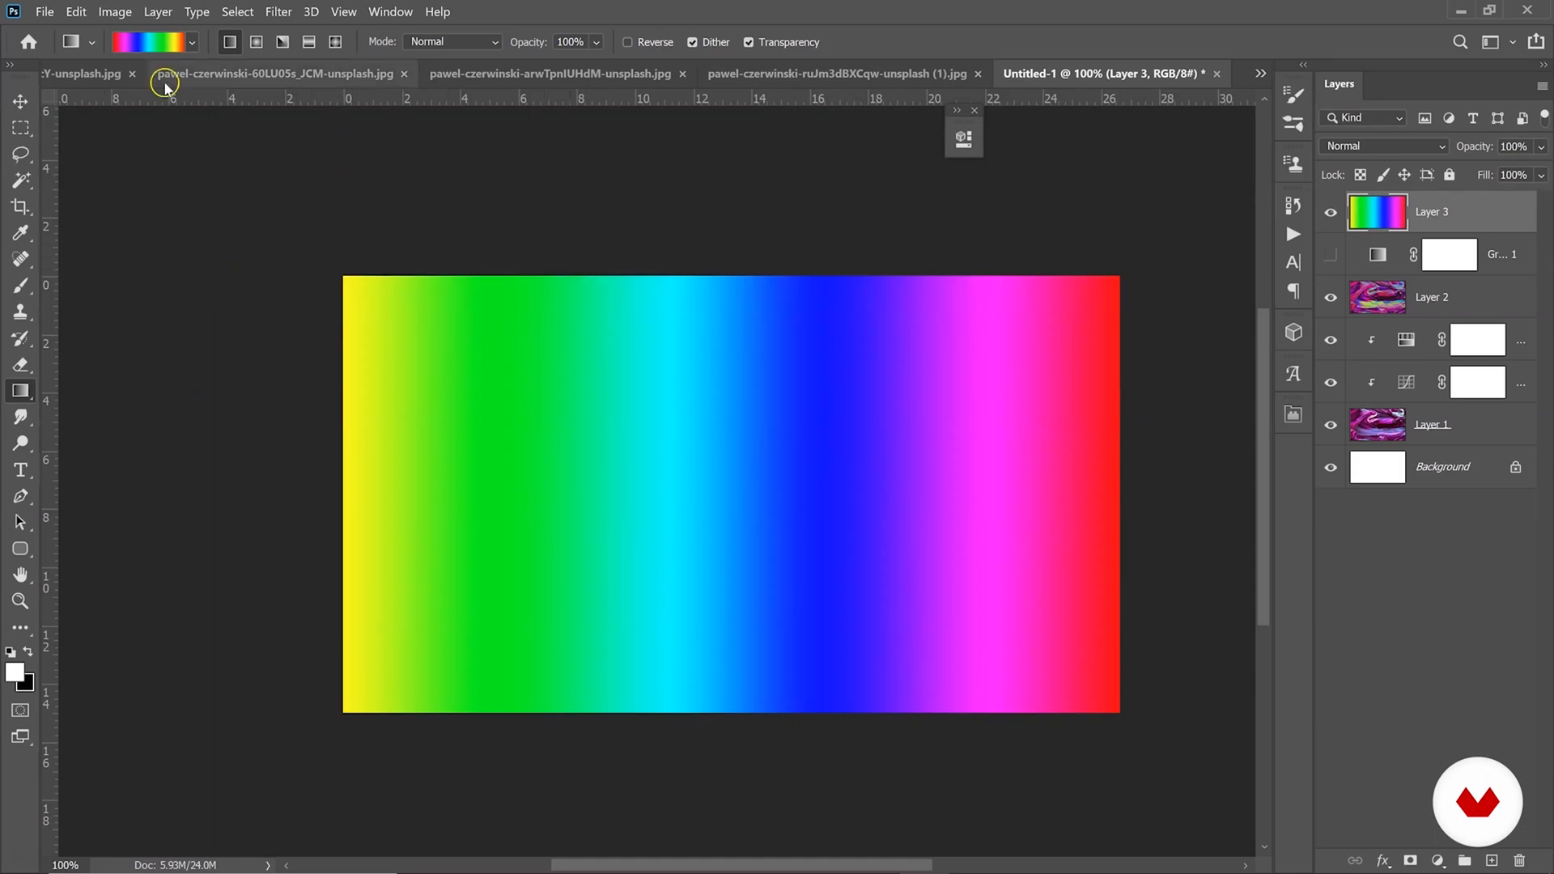
Switch the Gradient tool's gradient to the Transparent Rainbow preset.
{"action": "left_click", "coordinate": [188, 44]}
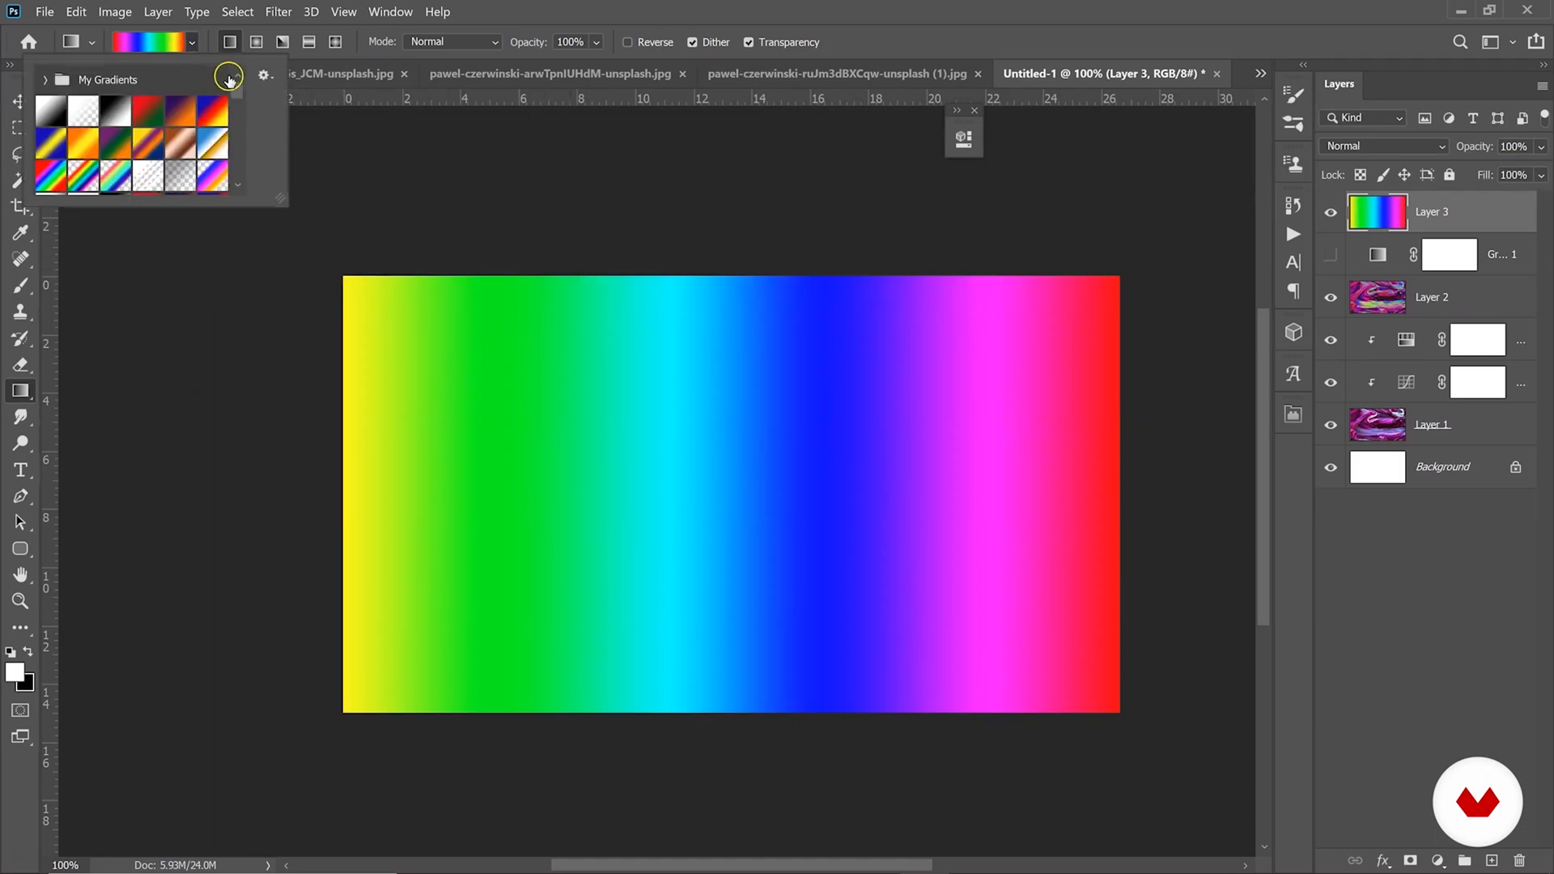
{"action": "left_click_drag", "start_coordinate": [233, 85], "coordinate": [236, 95]}
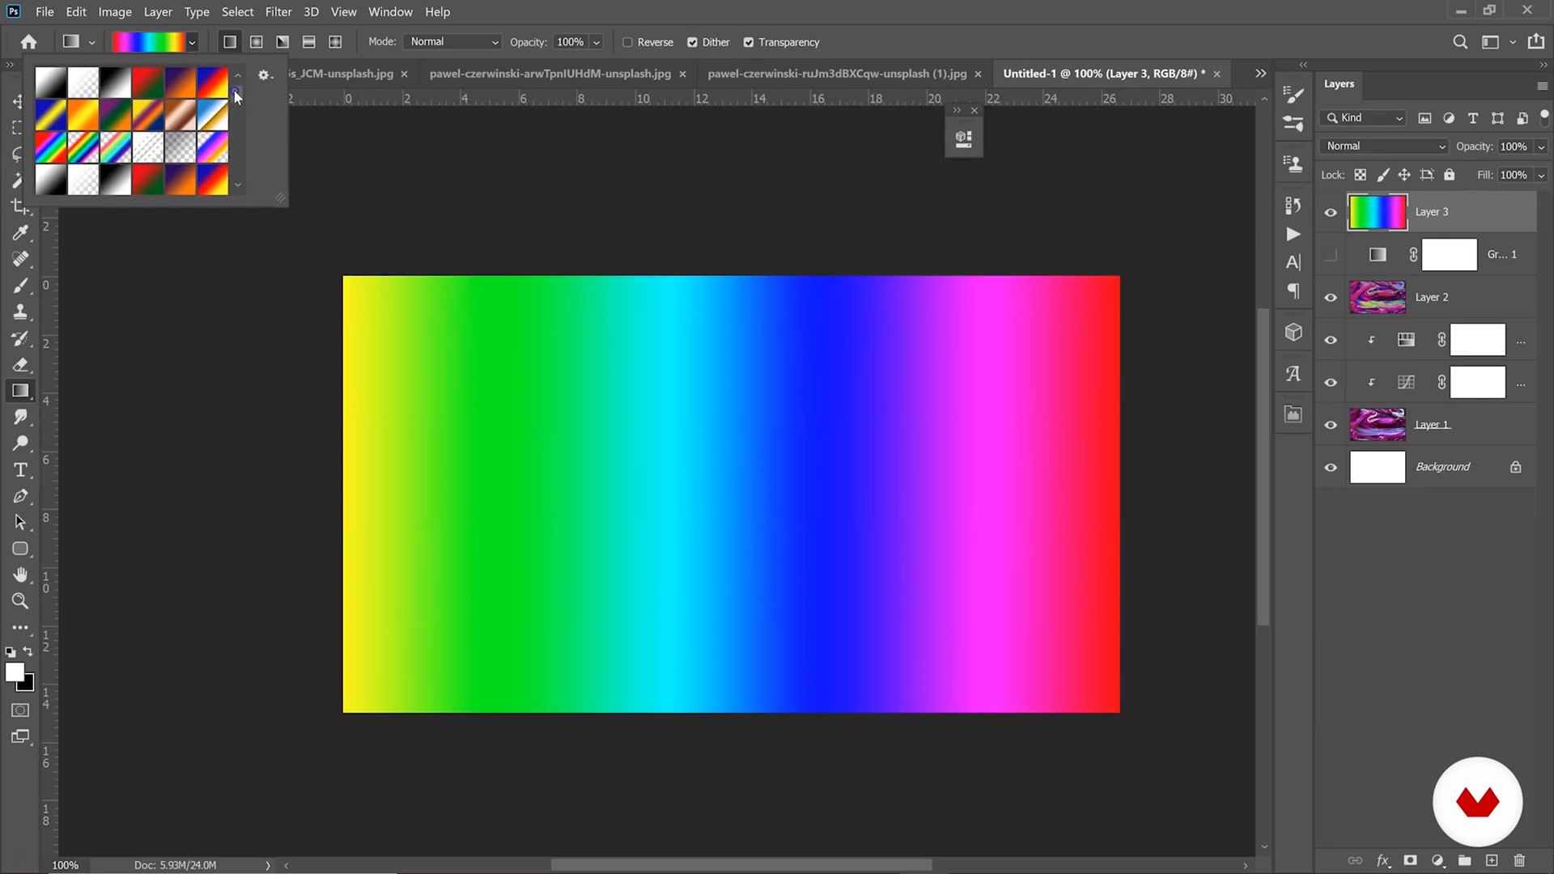
{"action": "left_click", "coordinate": [76, 148]}
{"action": "left_click", "coordinate": [140, 43]}
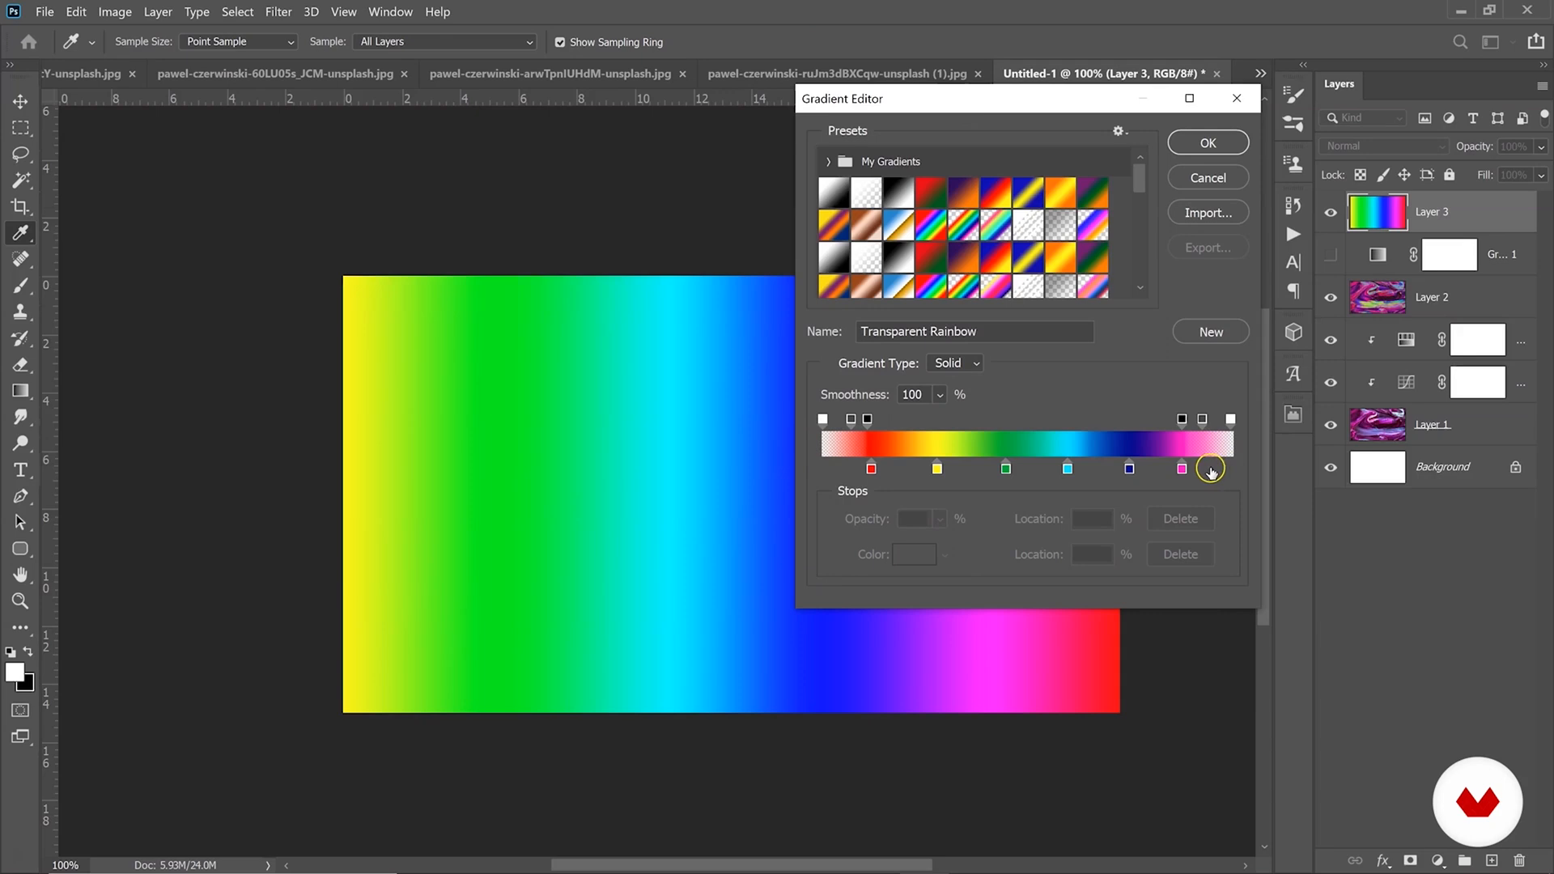
{"action": "left_click", "coordinate": [1185, 149]}
Delete the spectrum-filled Layer 3 and add a new empty layer above the gradient map.
{"action": "left_click", "coordinate": [1519, 861]}
{"action": "left_click", "coordinate": [812, 366]}
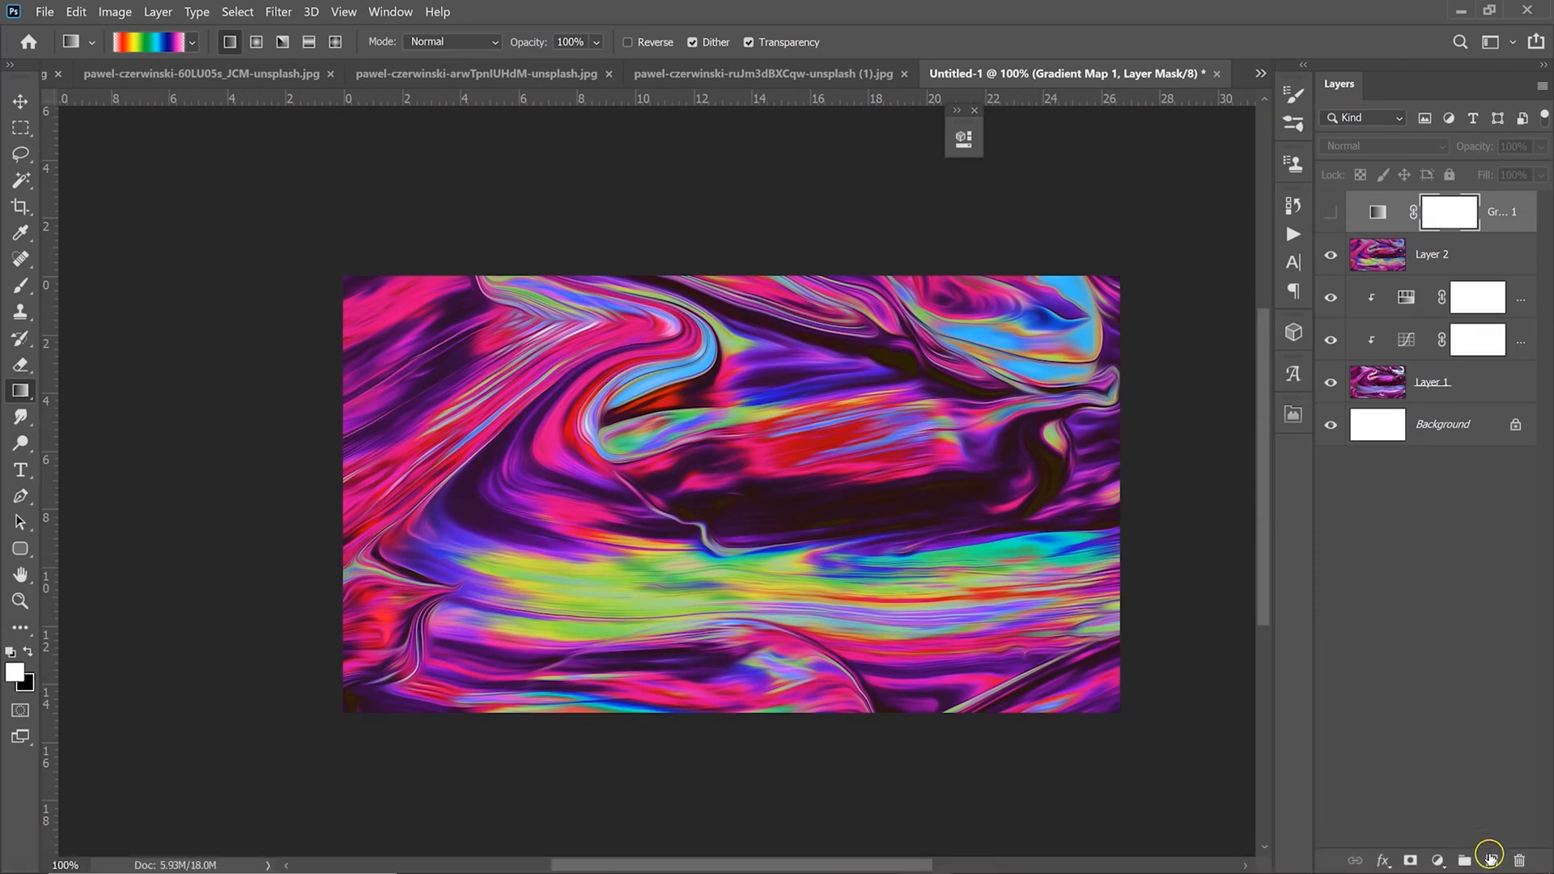
{"action": "left_click", "coordinate": [1492, 861]}
Draw overlapping transparent rainbow gradients at varied angles and widths on Layer 3, ending with one spanning the full canvas.
{"action": "left_click_drag", "start_coordinate": [539, 394], "coordinate": [756, 396]}
{"action": "left_click_drag", "start_coordinate": [1039, 392], "coordinate": [814, 425]}
{"action": "left_click_drag", "start_coordinate": [692, 483], "coordinate": [1006, 560]}
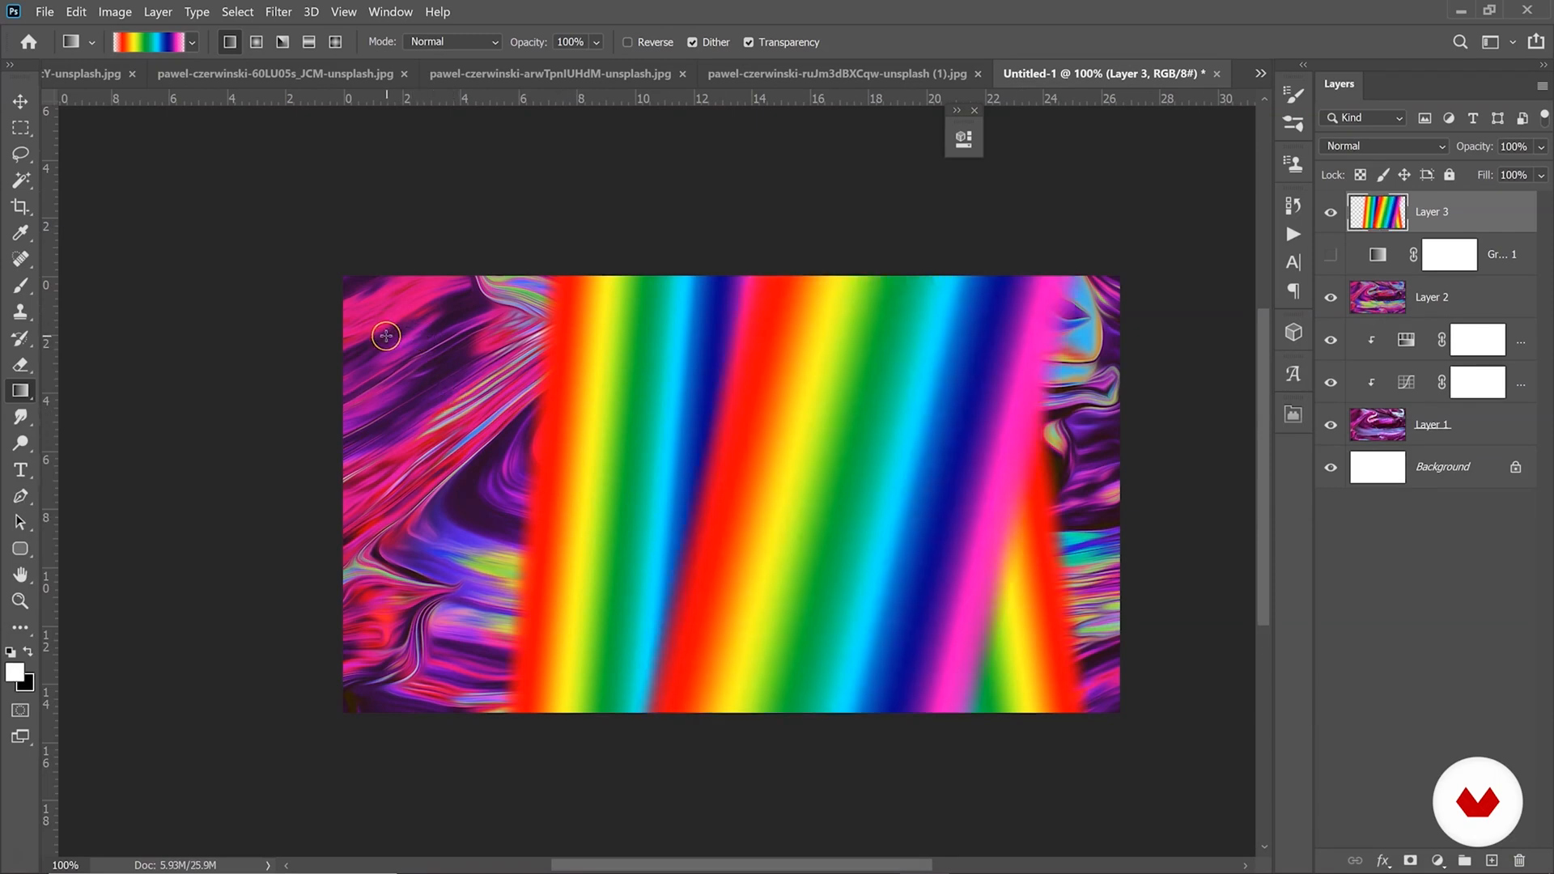
{"action": "left_click_drag", "start_coordinate": [396, 371], "coordinate": [399, 369]}
{"action": "left_click_drag", "start_coordinate": [468, 450], "coordinate": [431, 419]}
{"action": "left_click_drag", "start_coordinate": [487, 514], "coordinate": [595, 379]}
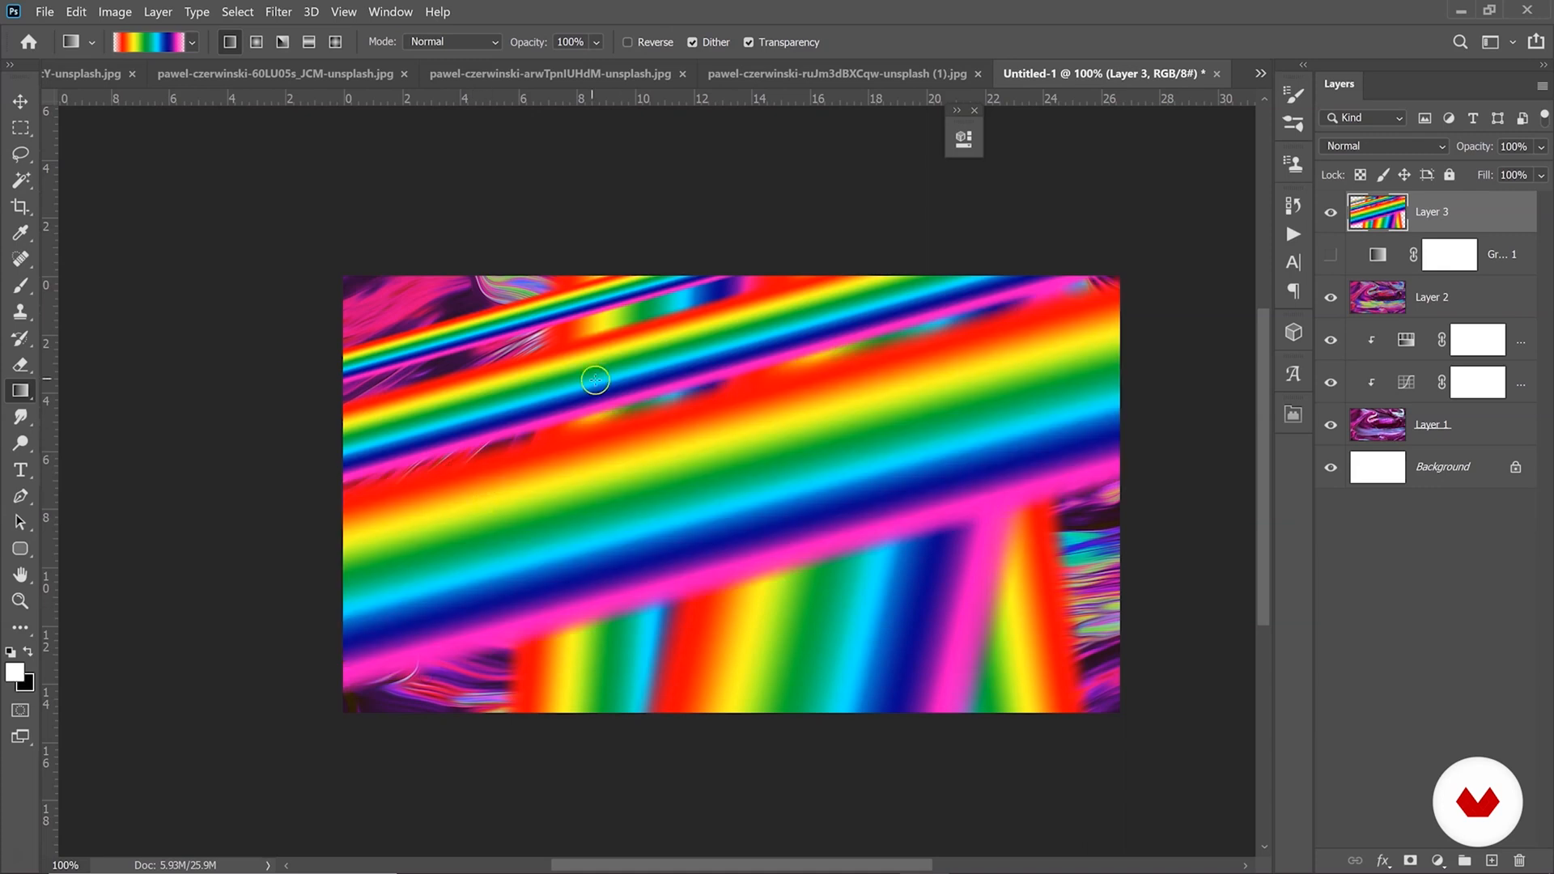
{"action": "mouse_move", "coordinate": [348, 356]}
{"action": "left_mouse_down"}
{"action": "mouse_move", "coordinate": [589, 387]}
{"action": "mouse_move", "coordinate": [907, 376]}
{"action": "mouse_move", "coordinate": [1129, 522]}
{"action": "left_mouse_up"}
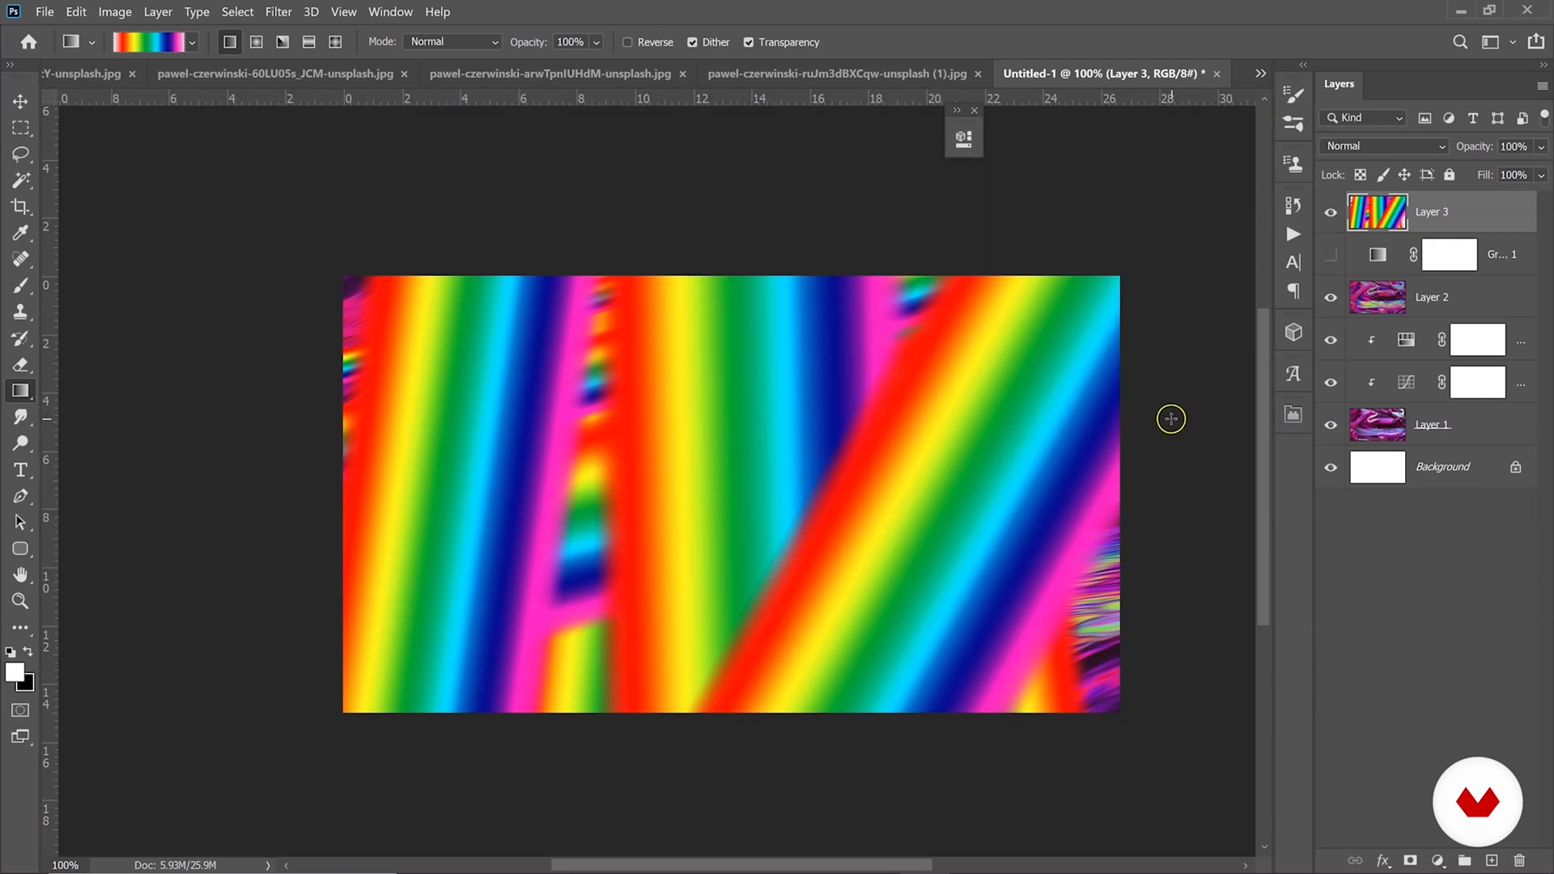
{"action": "left_click_drag", "start_coordinate": [695, 425], "coordinate": [244, 424]}
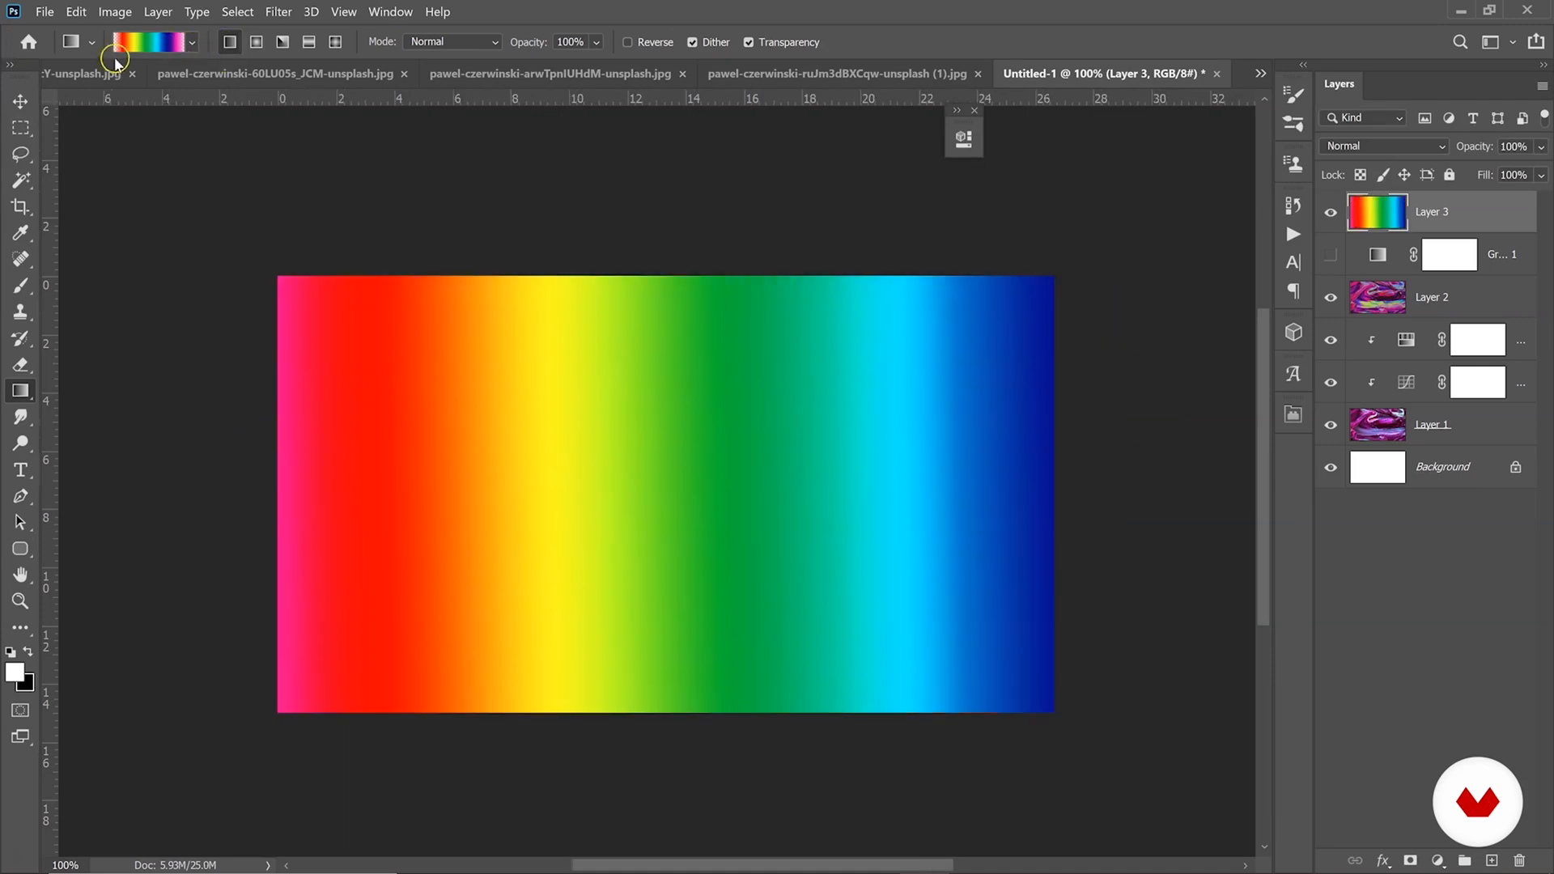
Hide and delete the rainbow-filled Layer 3, and add a fresh empty layer at the top of the stack.
{"action": "left_click", "coordinate": [1331, 214]}
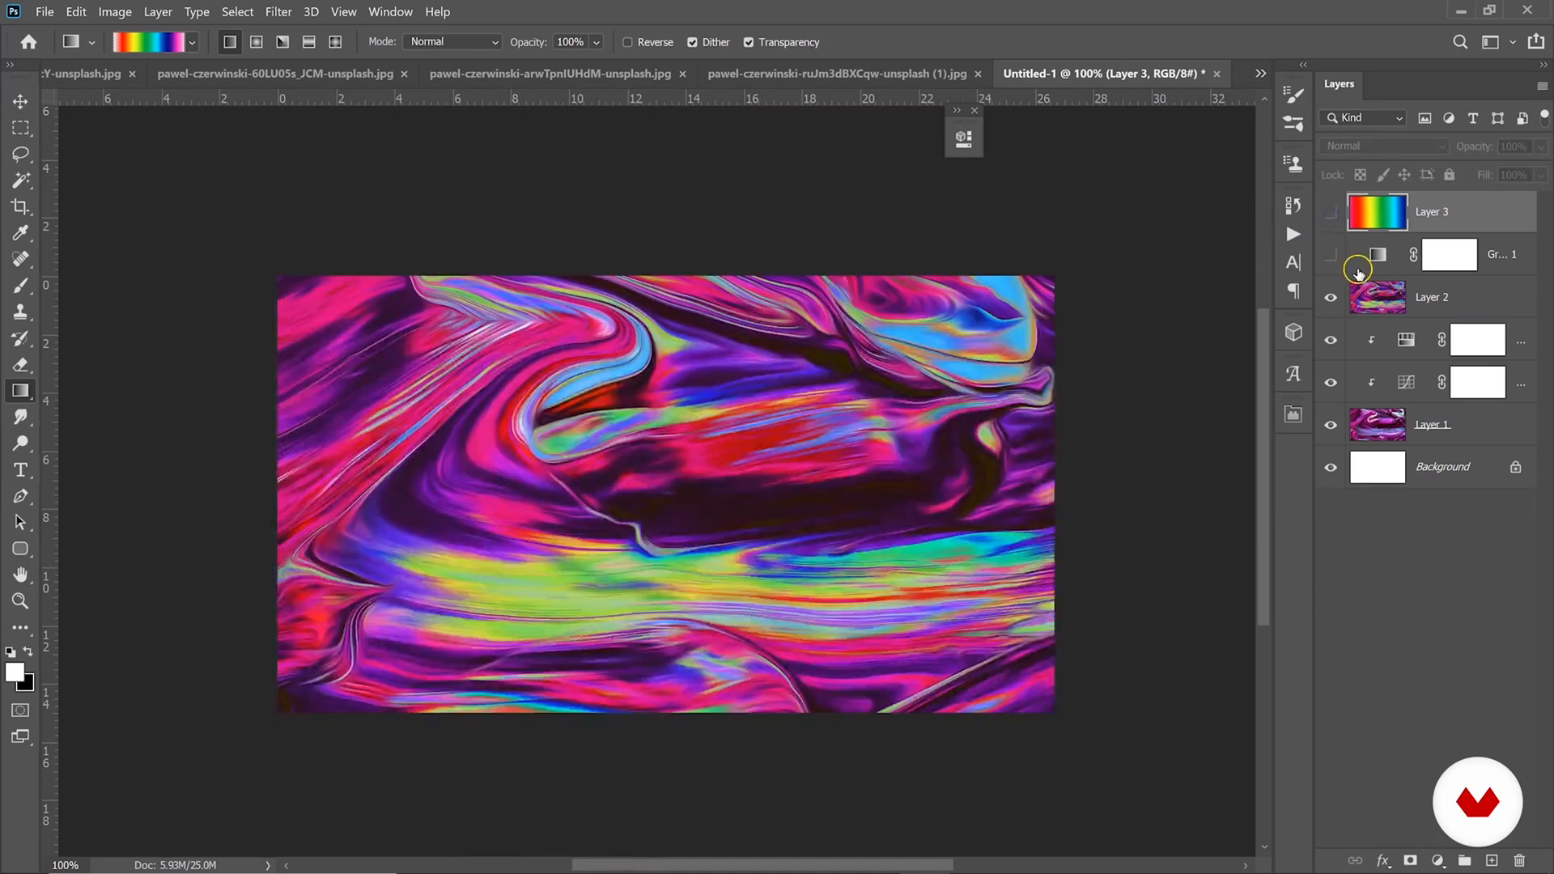
{"action": "left_click", "coordinate": [1519, 861]}
{"action": "left_click", "coordinate": [801, 366]}
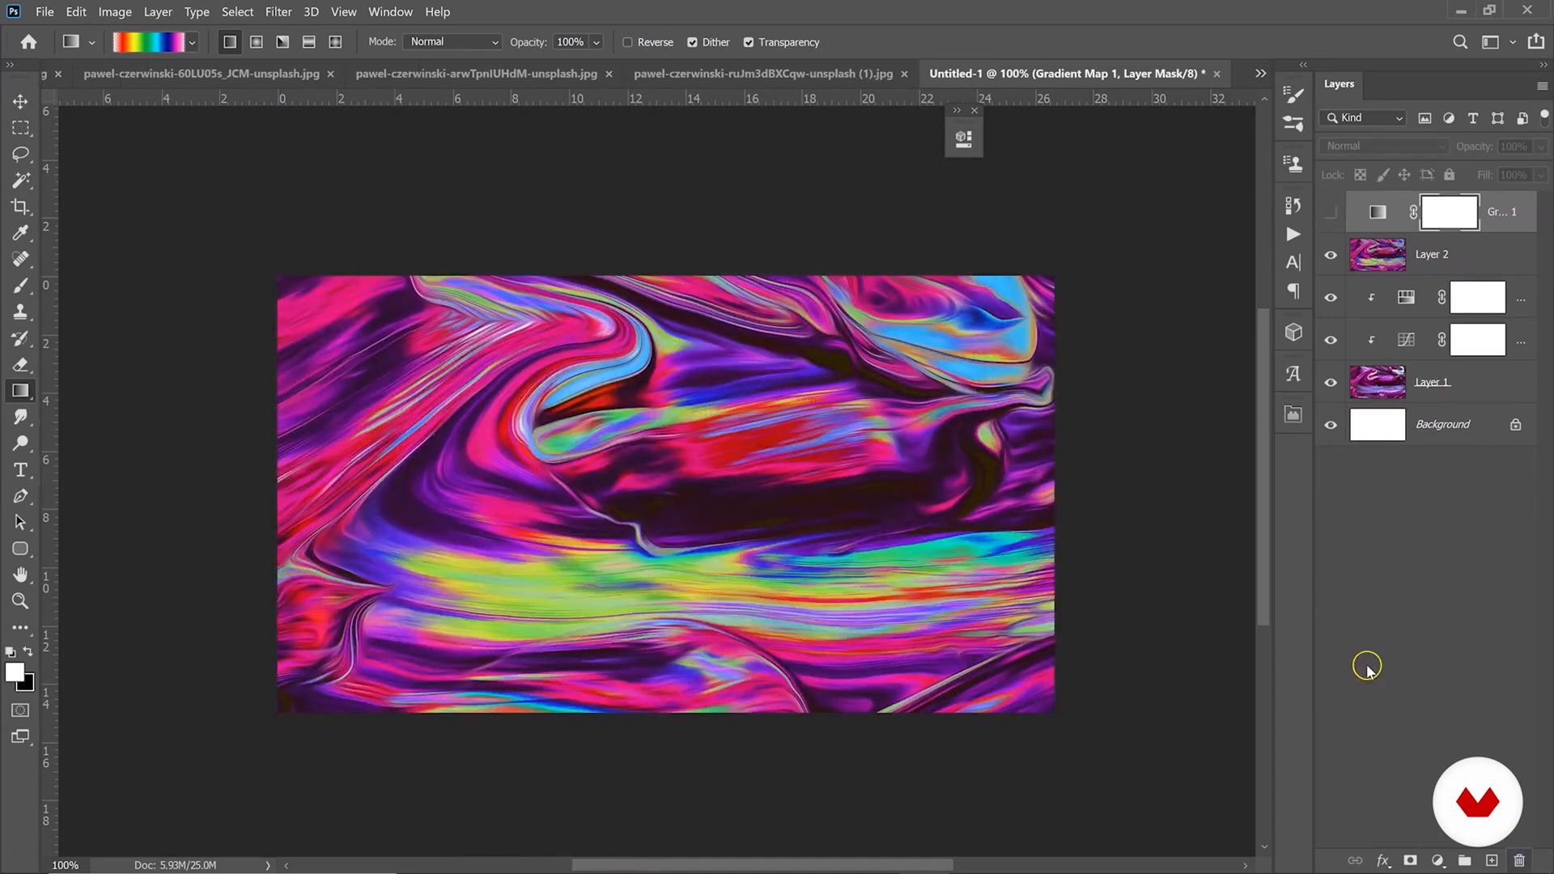
{"action": "left_click", "coordinate": [1492, 861]}
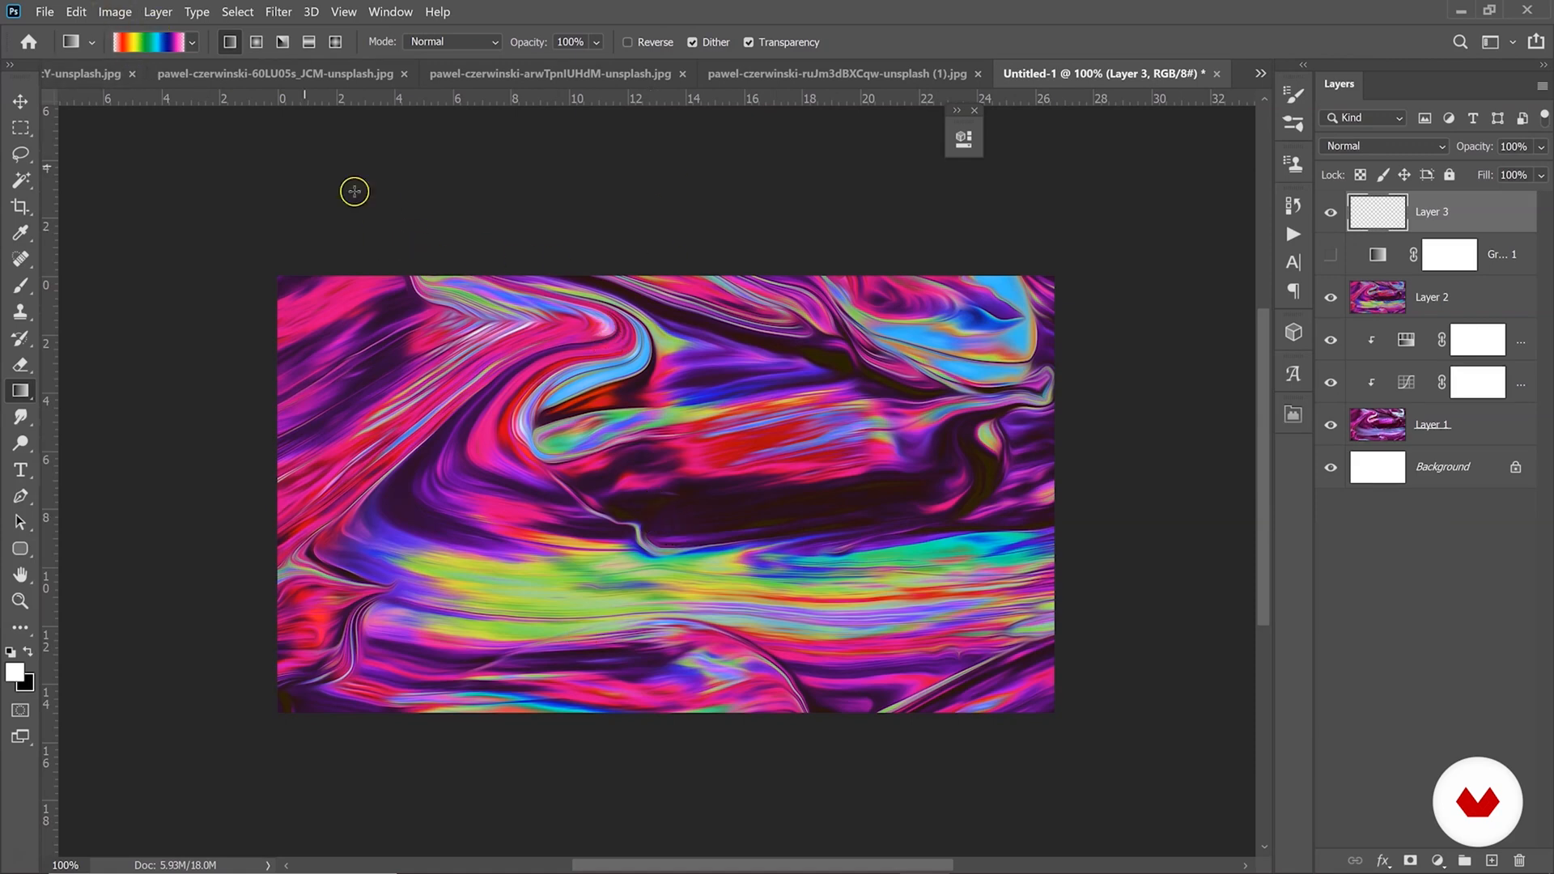
Recolour the Transparent Rainbow gradient's red stop to bright pink ff3a9e, based on a pink sampled from the artwork.
{"action": "left_click", "coordinate": [139, 48]}
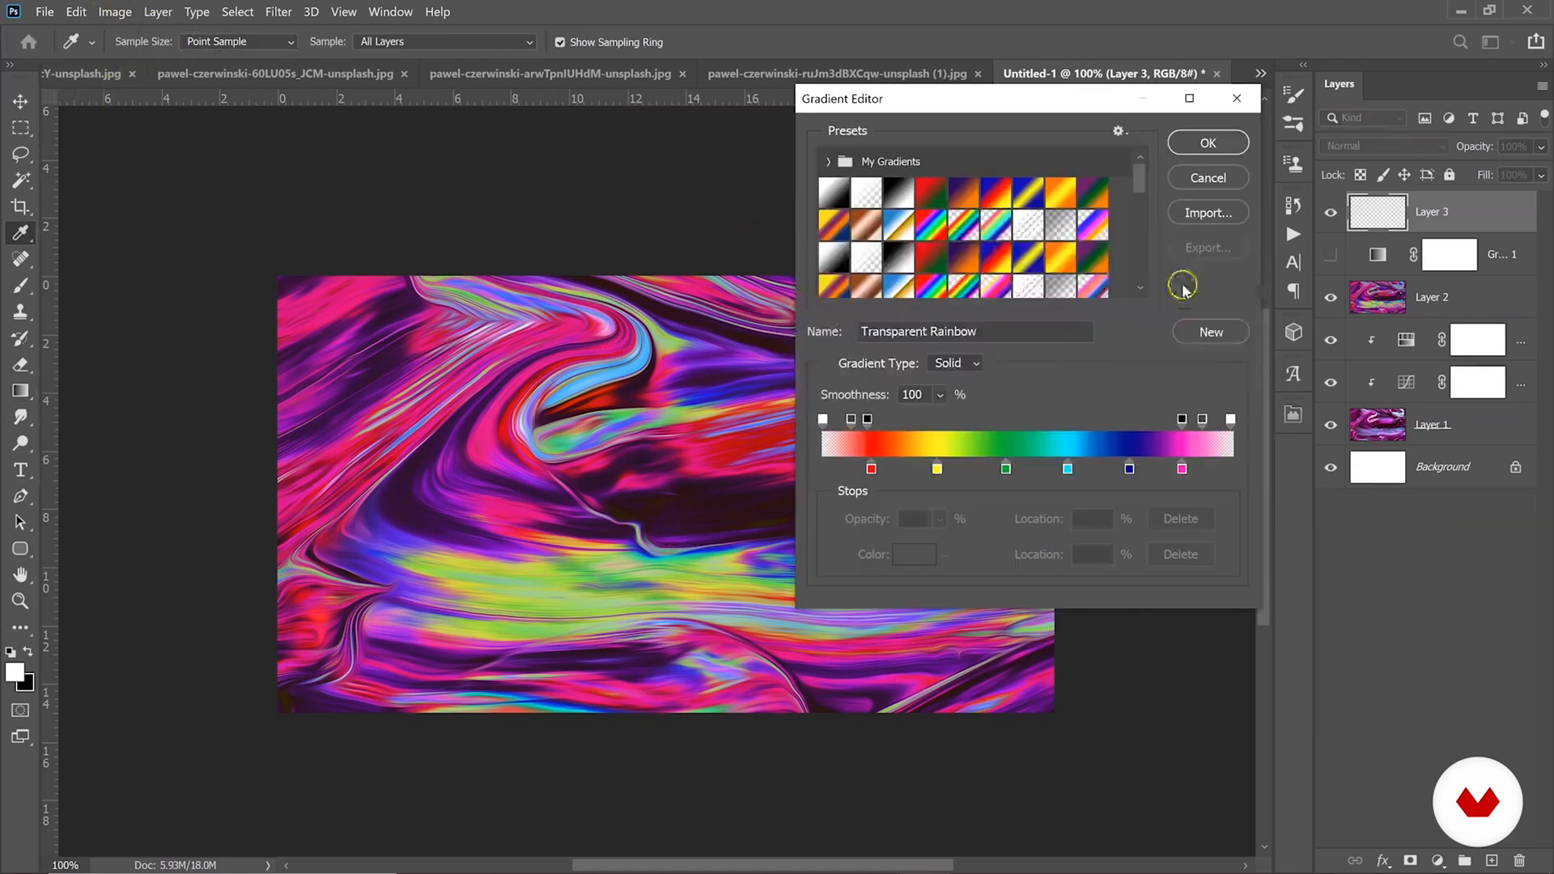
{"action": "left_click", "coordinate": [964, 221]}
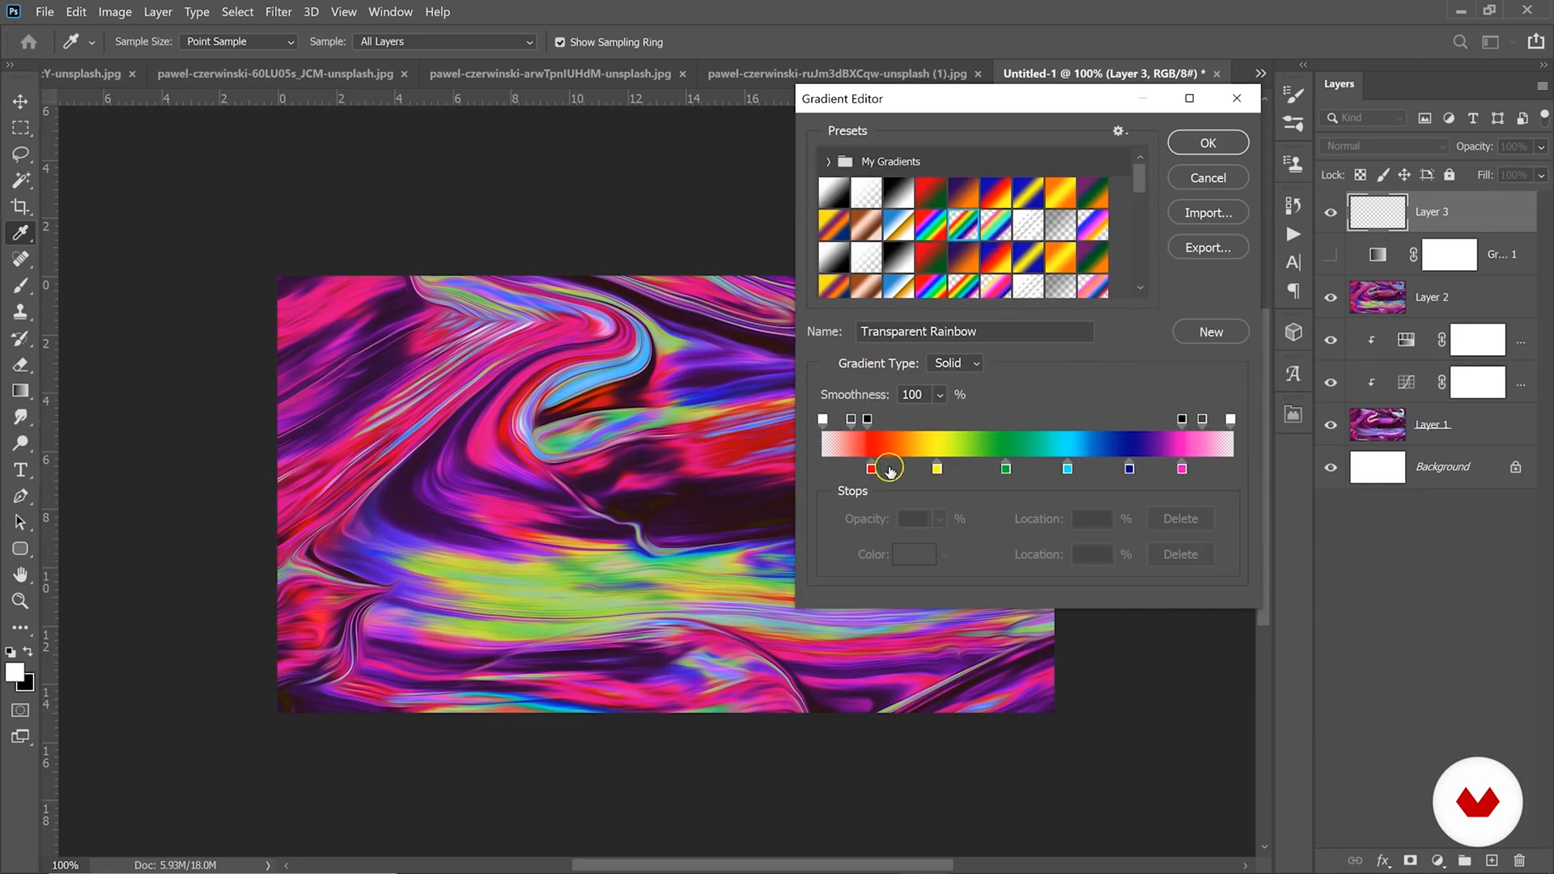
{"action": "left_click_drag", "start_coordinate": [969, 100], "coordinate": [1112, 97]}
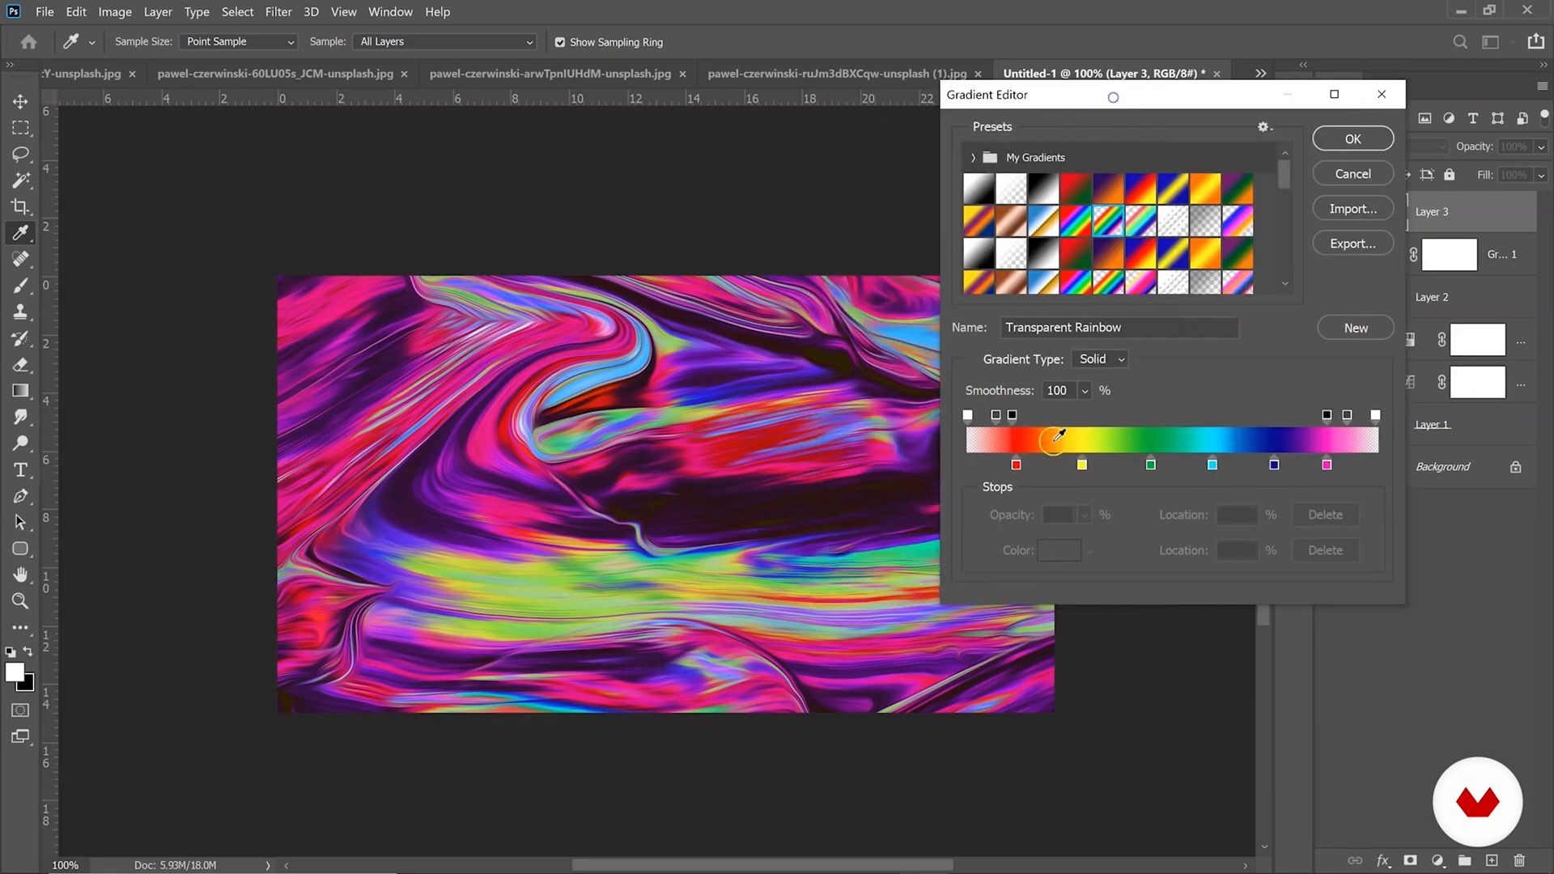
{"action": "left_click", "coordinate": [1015, 466]}
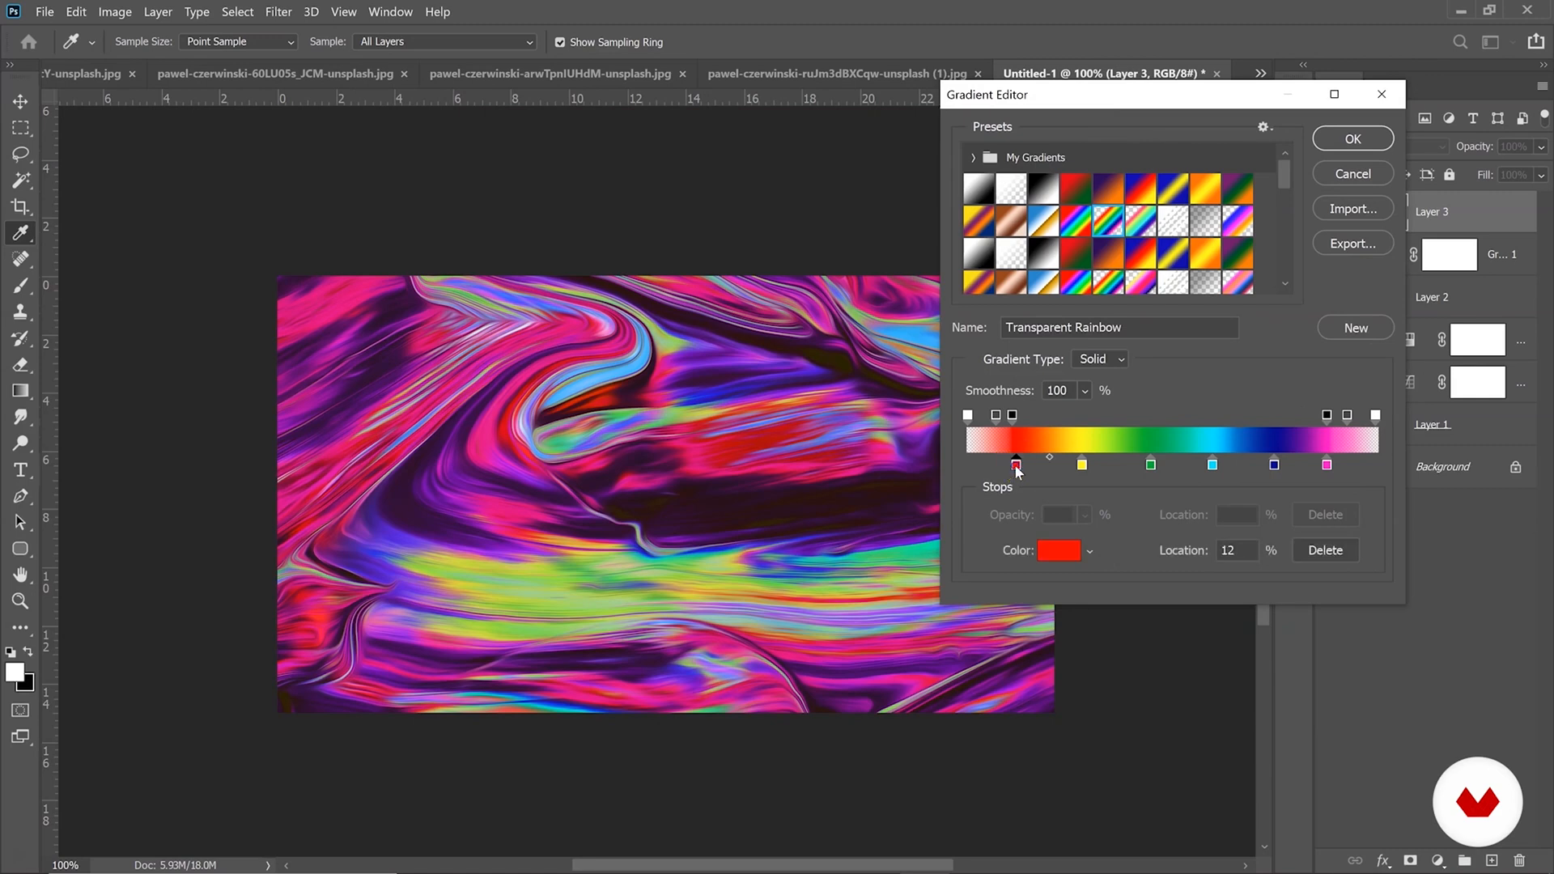
{"action": "left_click", "coordinate": [1056, 549]}
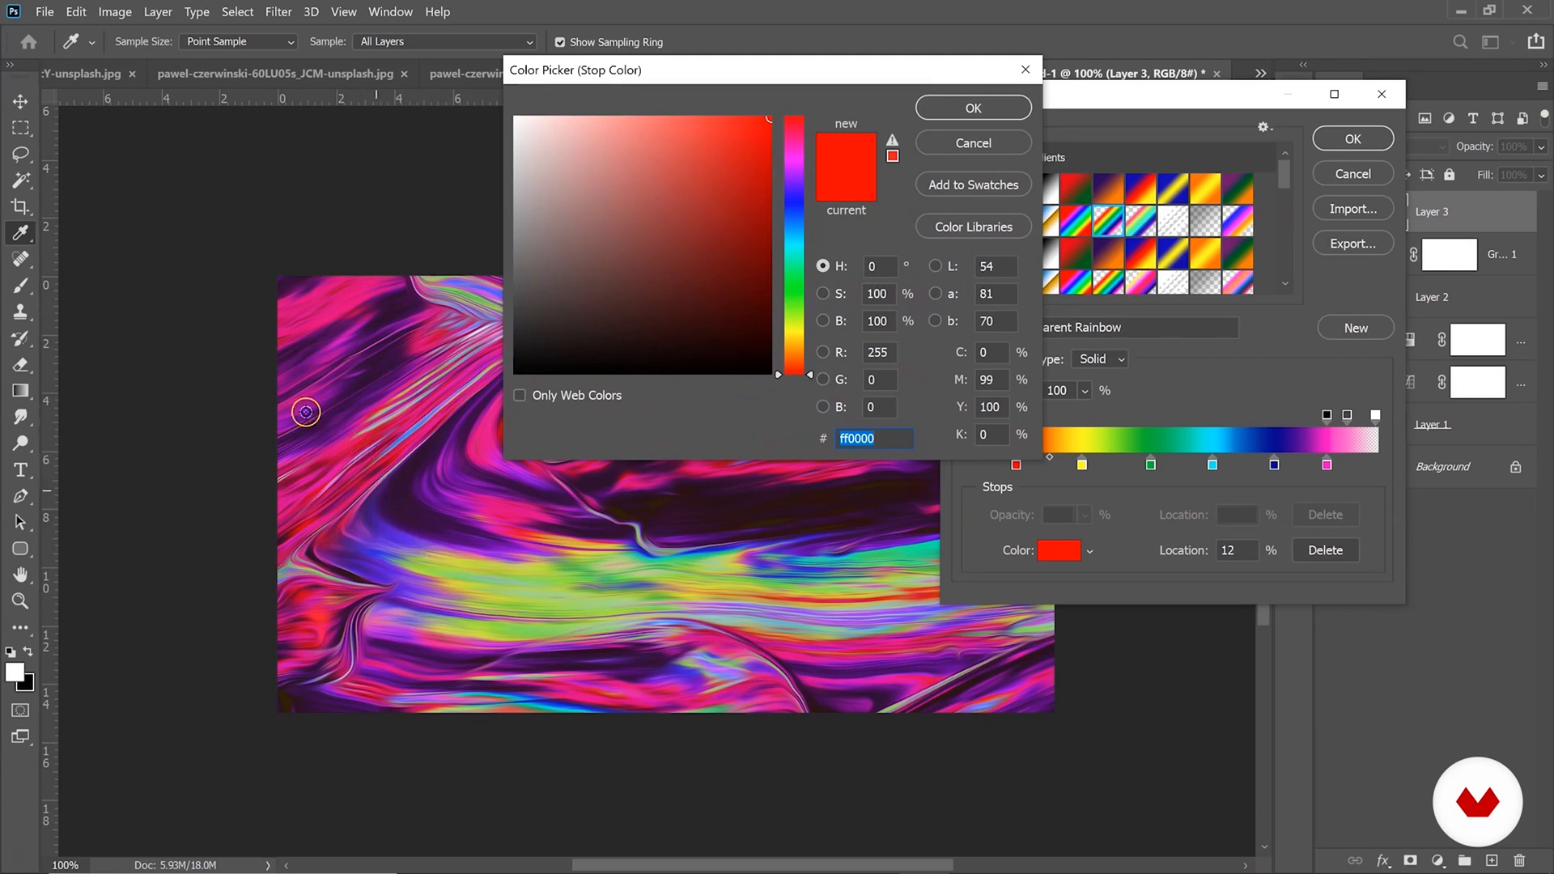
{"action": "left_click", "coordinate": [359, 288]}
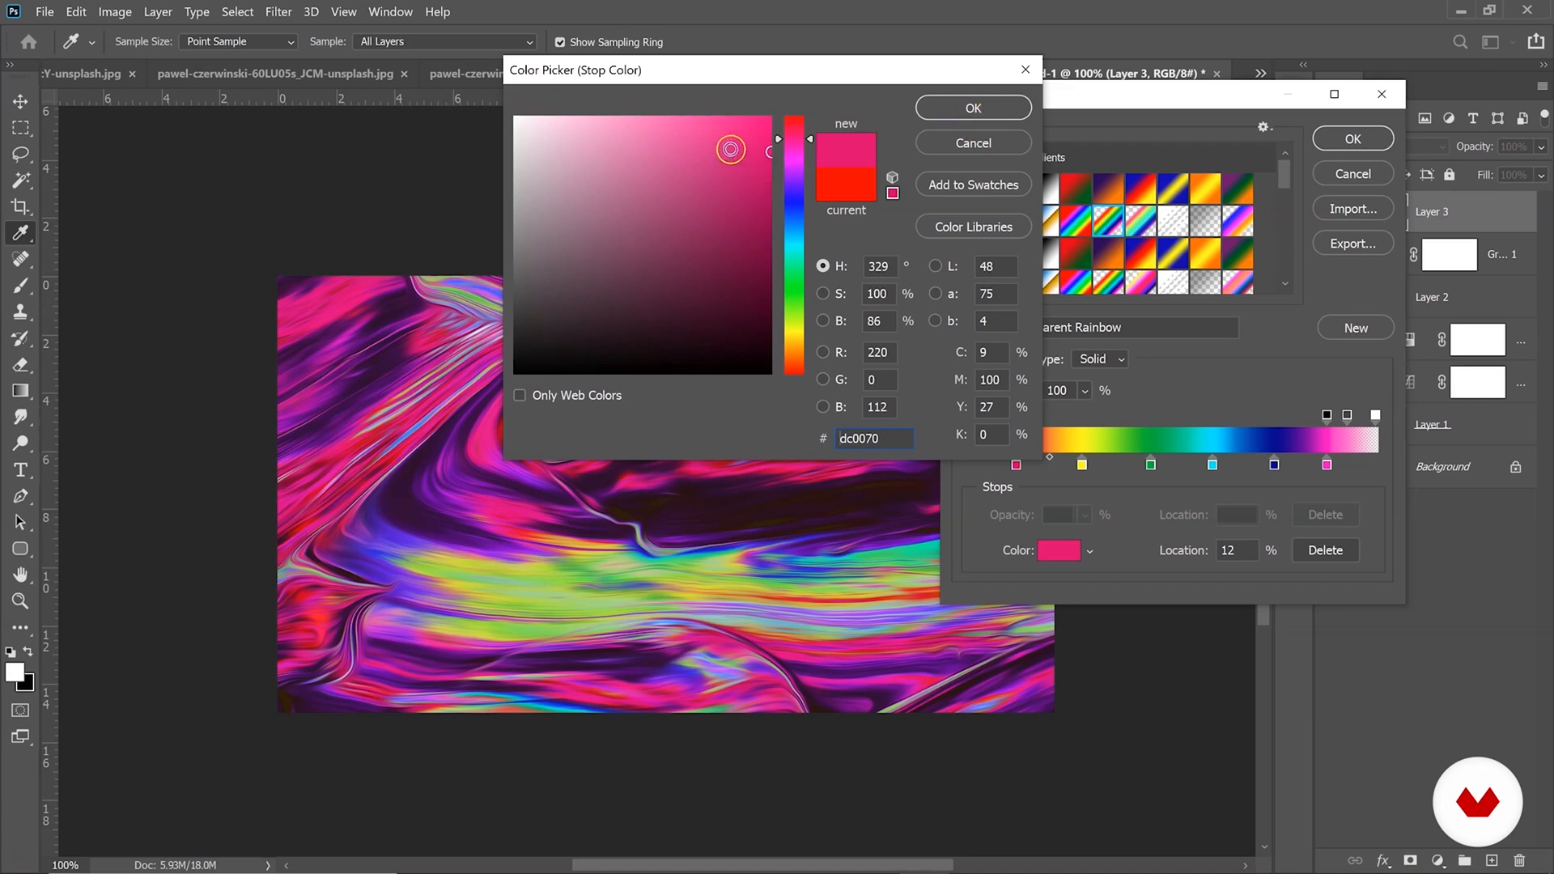
{"action": "left_click_drag", "start_coordinate": [745, 144], "coordinate": [713, 98]}
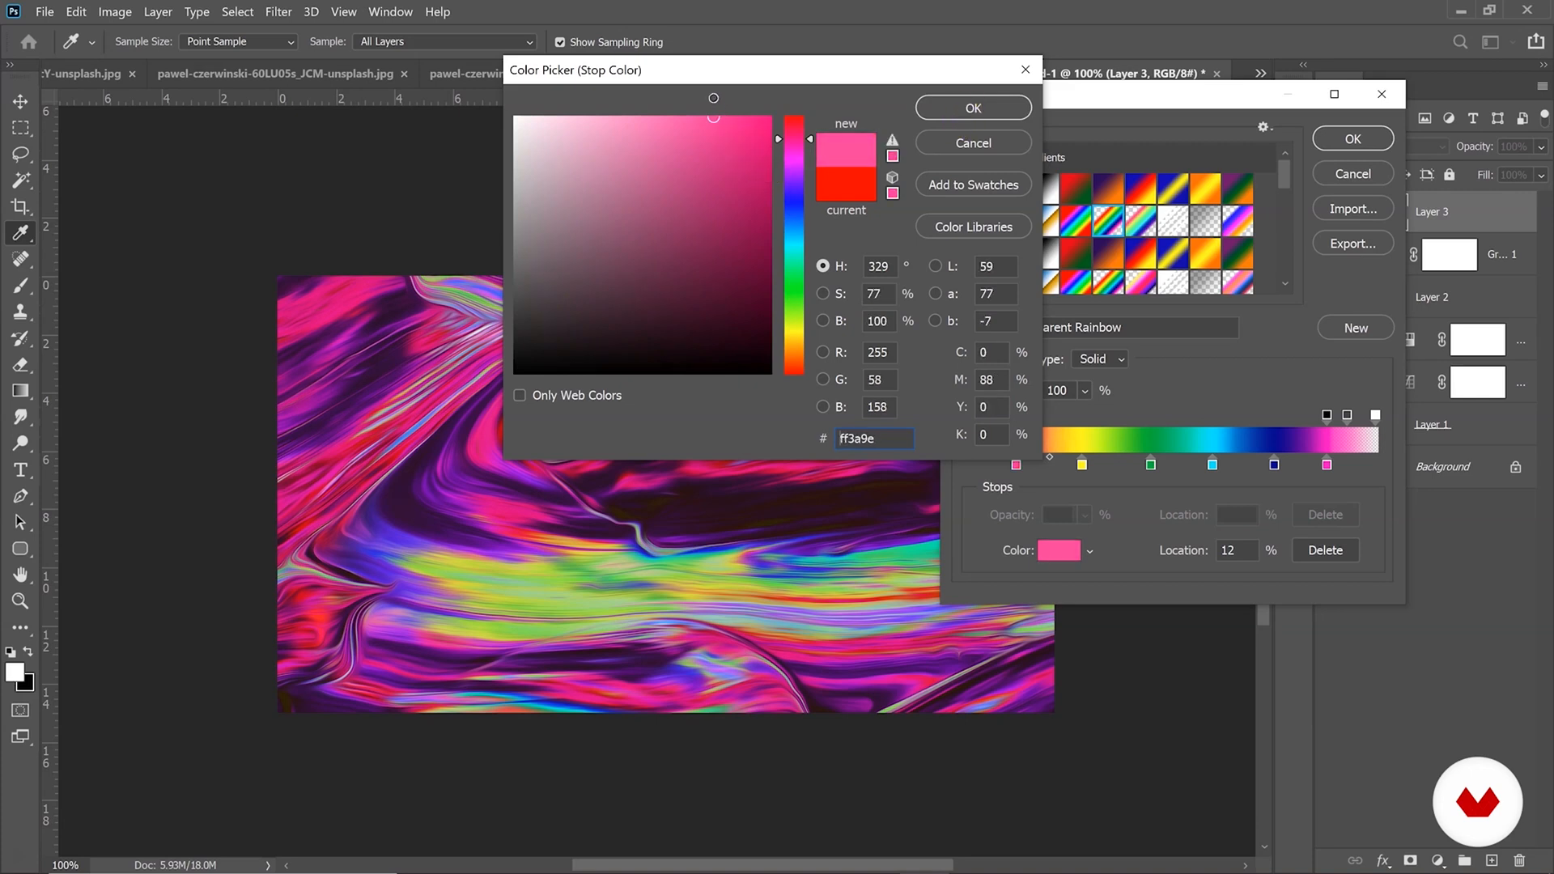
{"action": "left_click", "coordinate": [981, 107]}
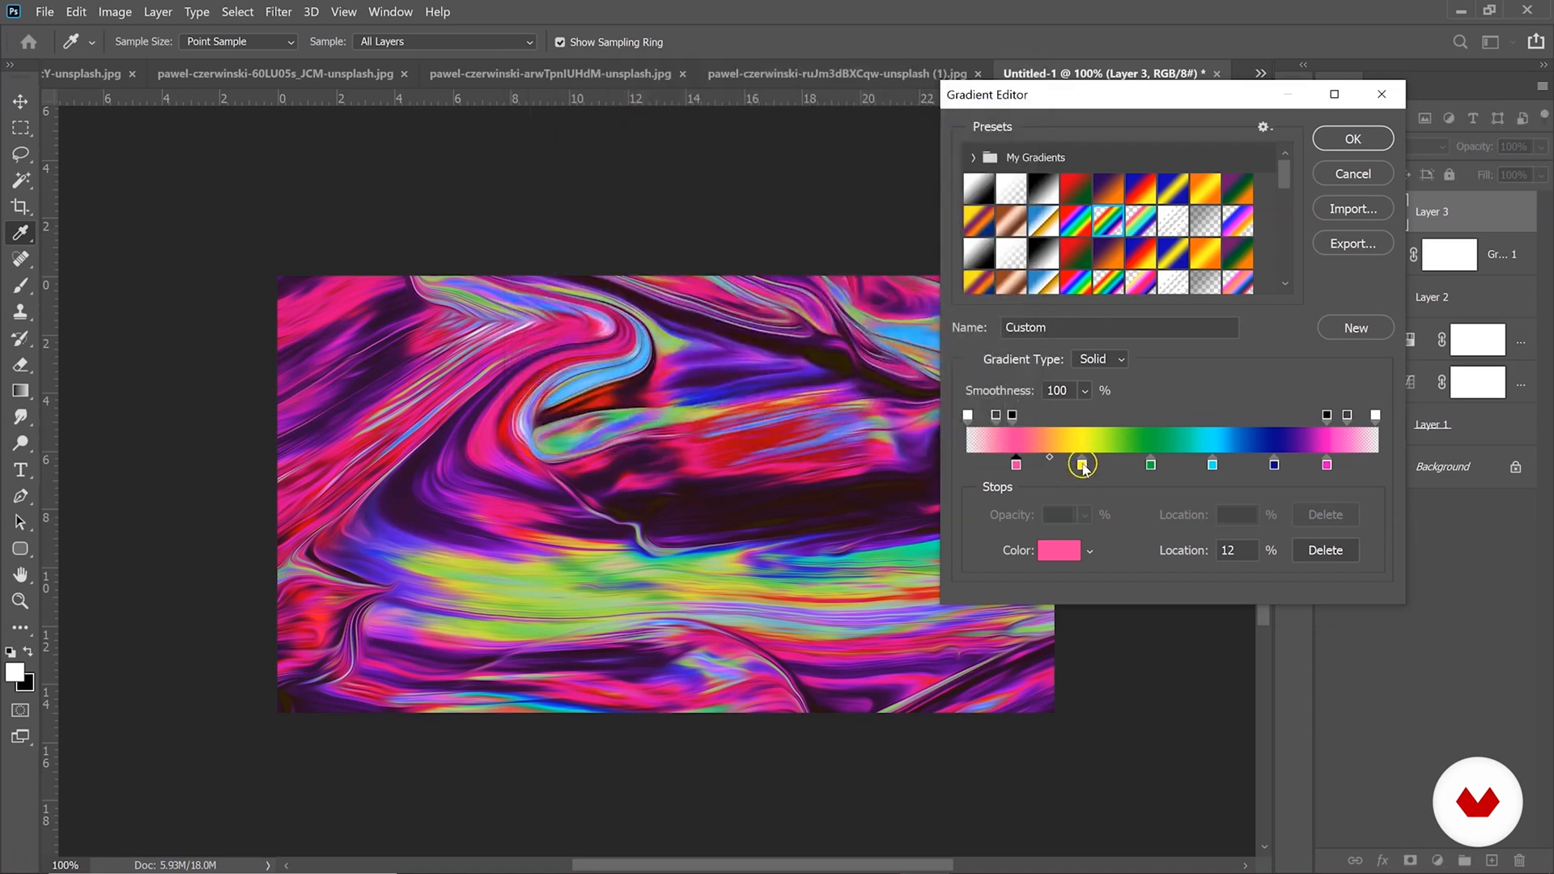
Recolour the custom gradient's yellow stop at 28% to a softer light yellow, based on a yellow sampled from the artwork.
{"action": "left_click", "coordinate": [1082, 465]}
{"action": "left_click", "coordinate": [1053, 557]}
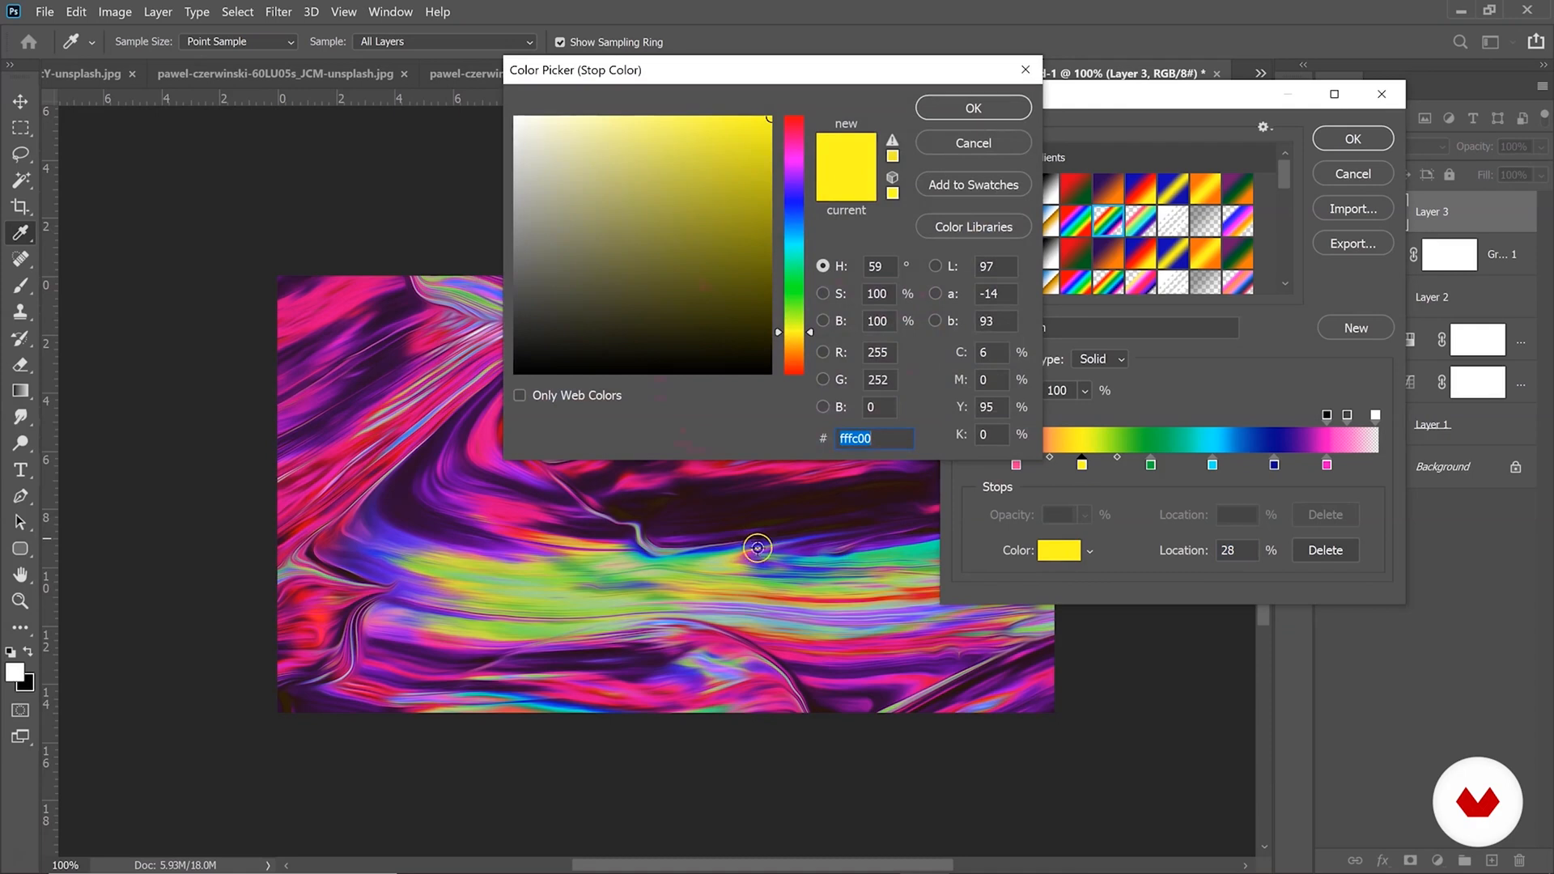
{"action": "left_click", "coordinate": [519, 569]}
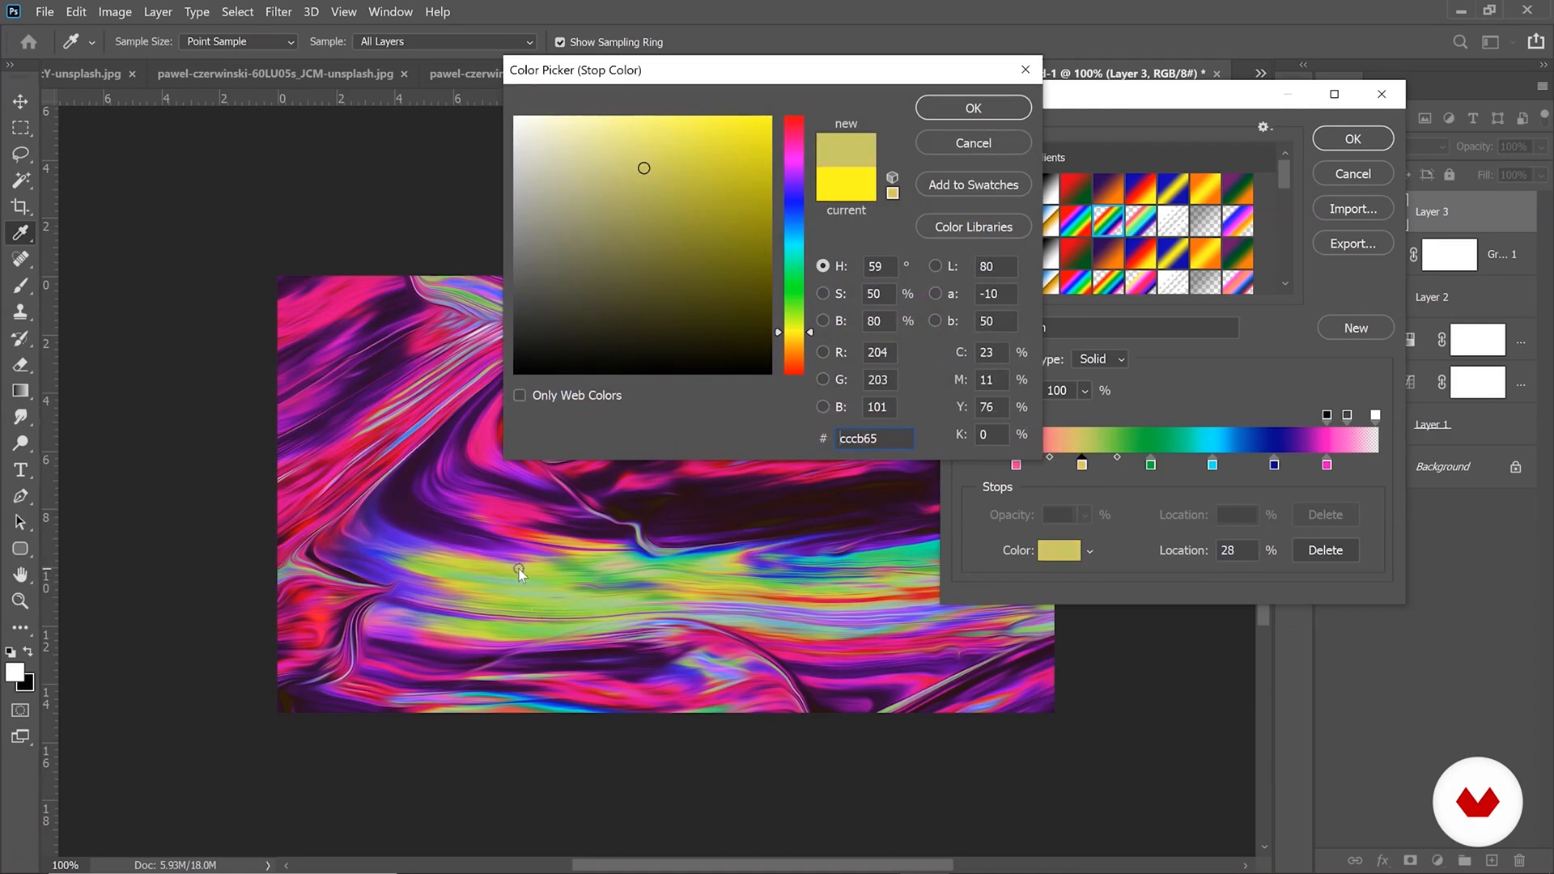
{"action": "left_click", "coordinate": [701, 588]}
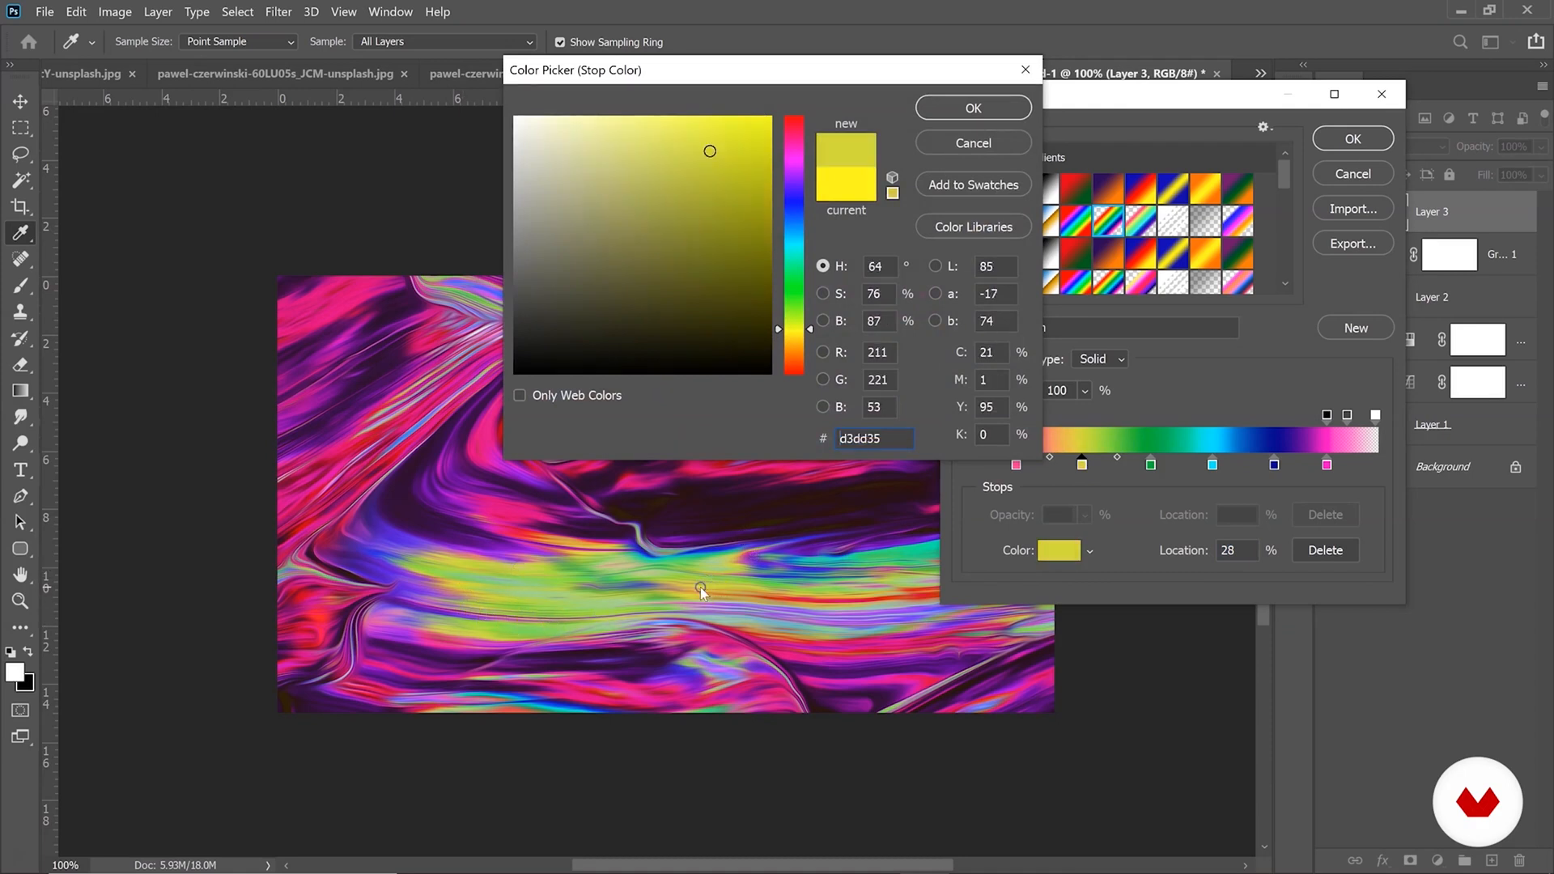
{"action": "mouse_move", "coordinate": [706, 153]}
{"action": "left_mouse_down"}
{"action": "mouse_move", "coordinate": [705, 177]}
{"action": "mouse_move", "coordinate": [678, 67]}
{"action": "left_mouse_up"}
{"action": "left_click", "coordinate": [979, 113]}
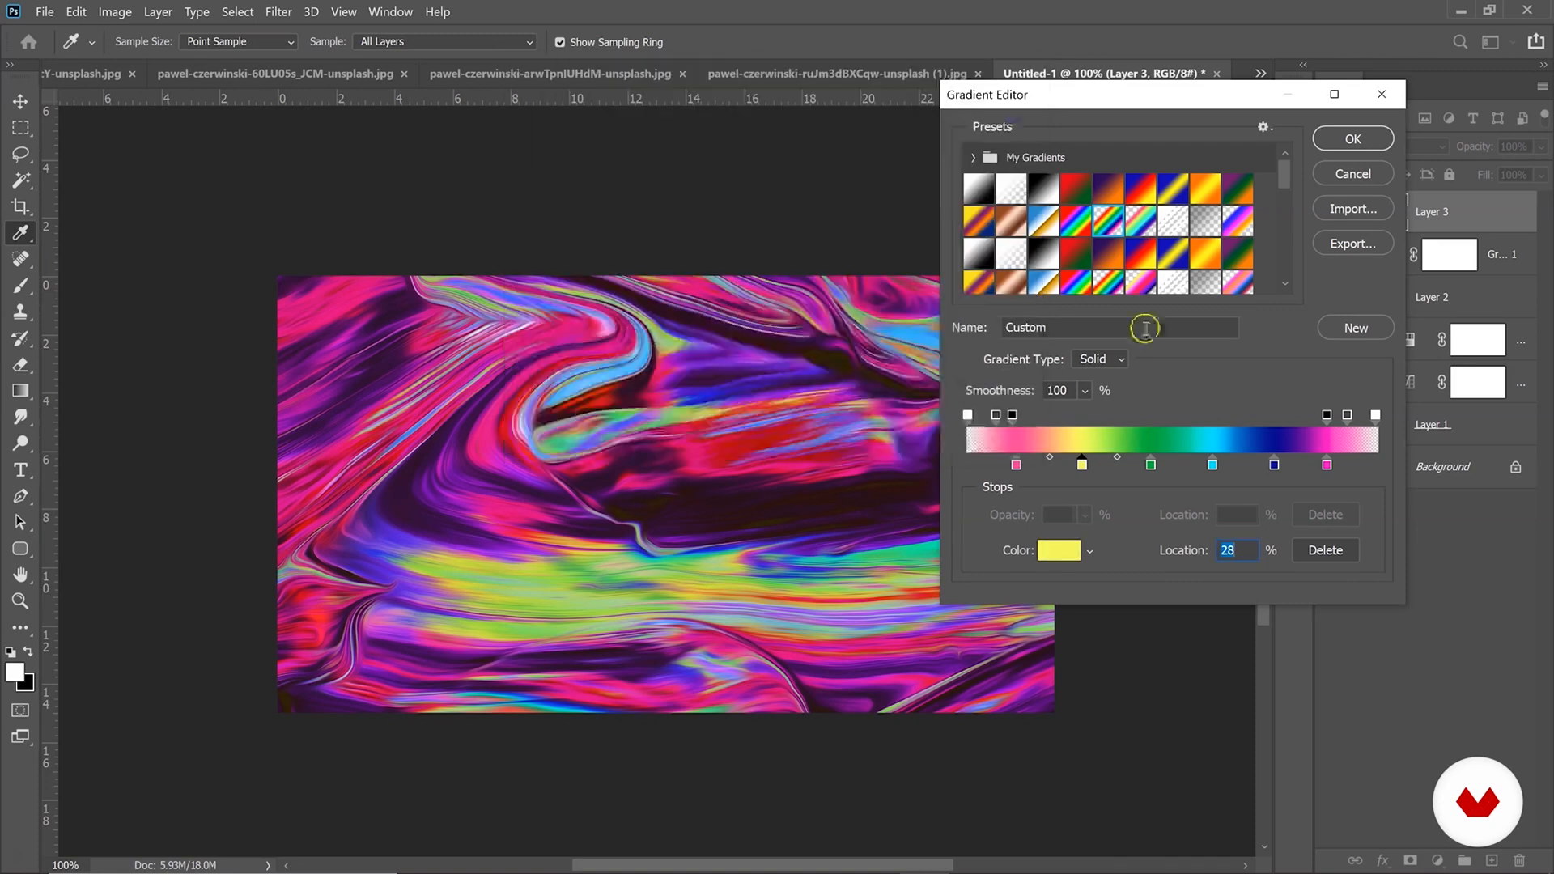
Recolour the custom gradient's green stop to a brighter mint green, based on a green sampled from the artwork.
{"action": "left_click", "coordinate": [1150, 464]}
{"action": "left_click", "coordinate": [1052, 556]}
{"action": "left_click", "coordinate": [902, 557]}
{"action": "left_click_drag", "start_coordinate": [729, 127], "coordinate": [1141, 114]}
{"action": "left_click", "coordinate": [975, 110]}
Recolour the cyan stop at 60% to light blue 76c2ff, sampled from the curved blue swirl in the artwork.
{"action": "left_click", "coordinate": [1212, 463]}
{"action": "left_click", "coordinate": [1070, 551]}
{"action": "left_click", "coordinate": [599, 379]}
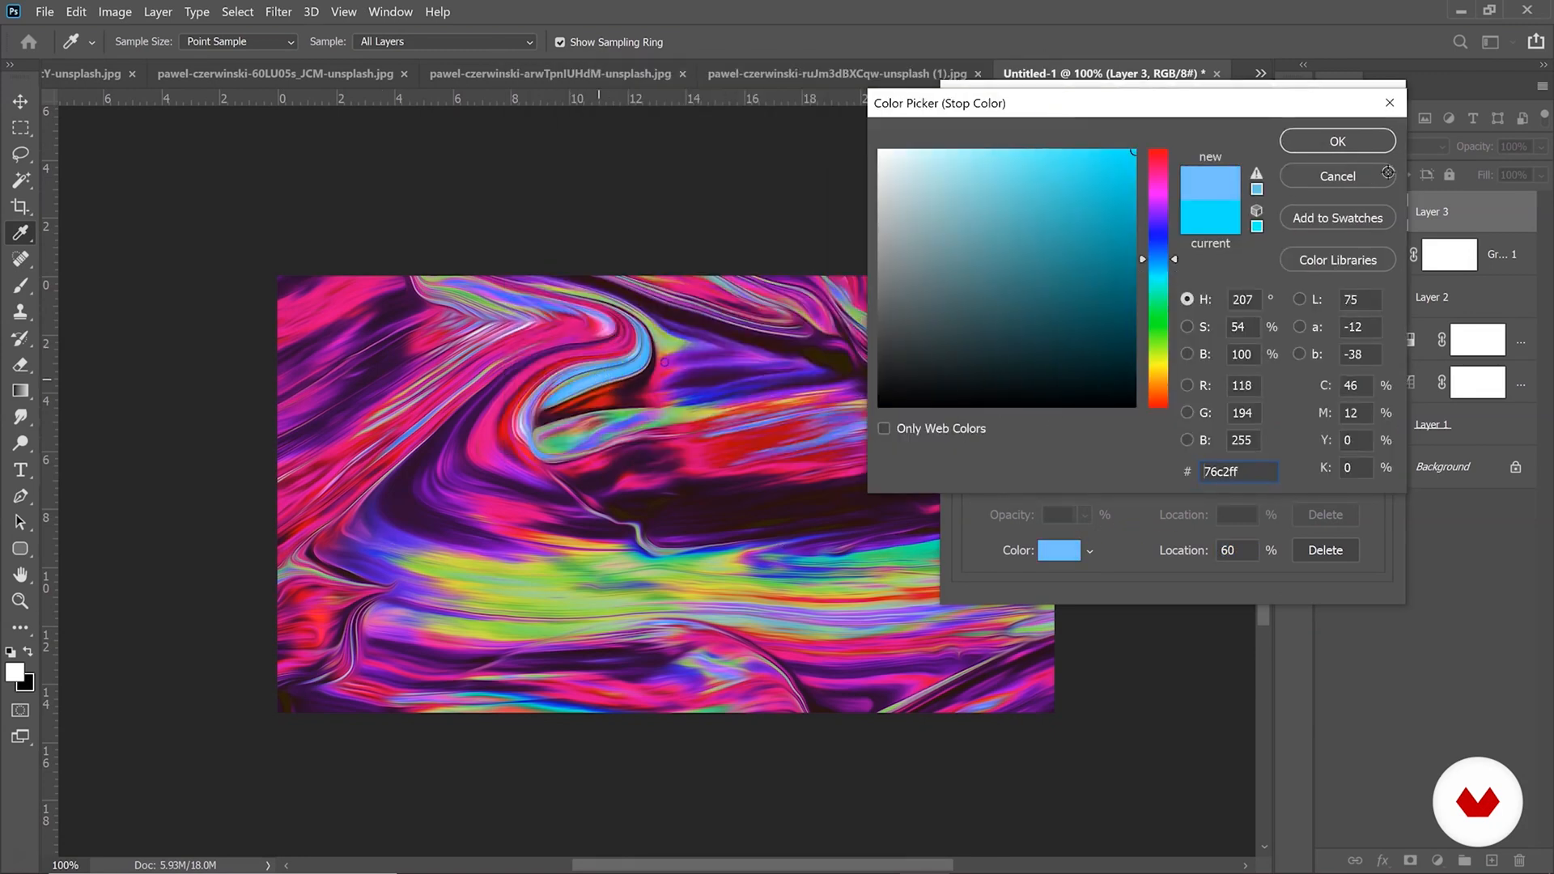
{"action": "left_click", "coordinate": [1360, 138]}
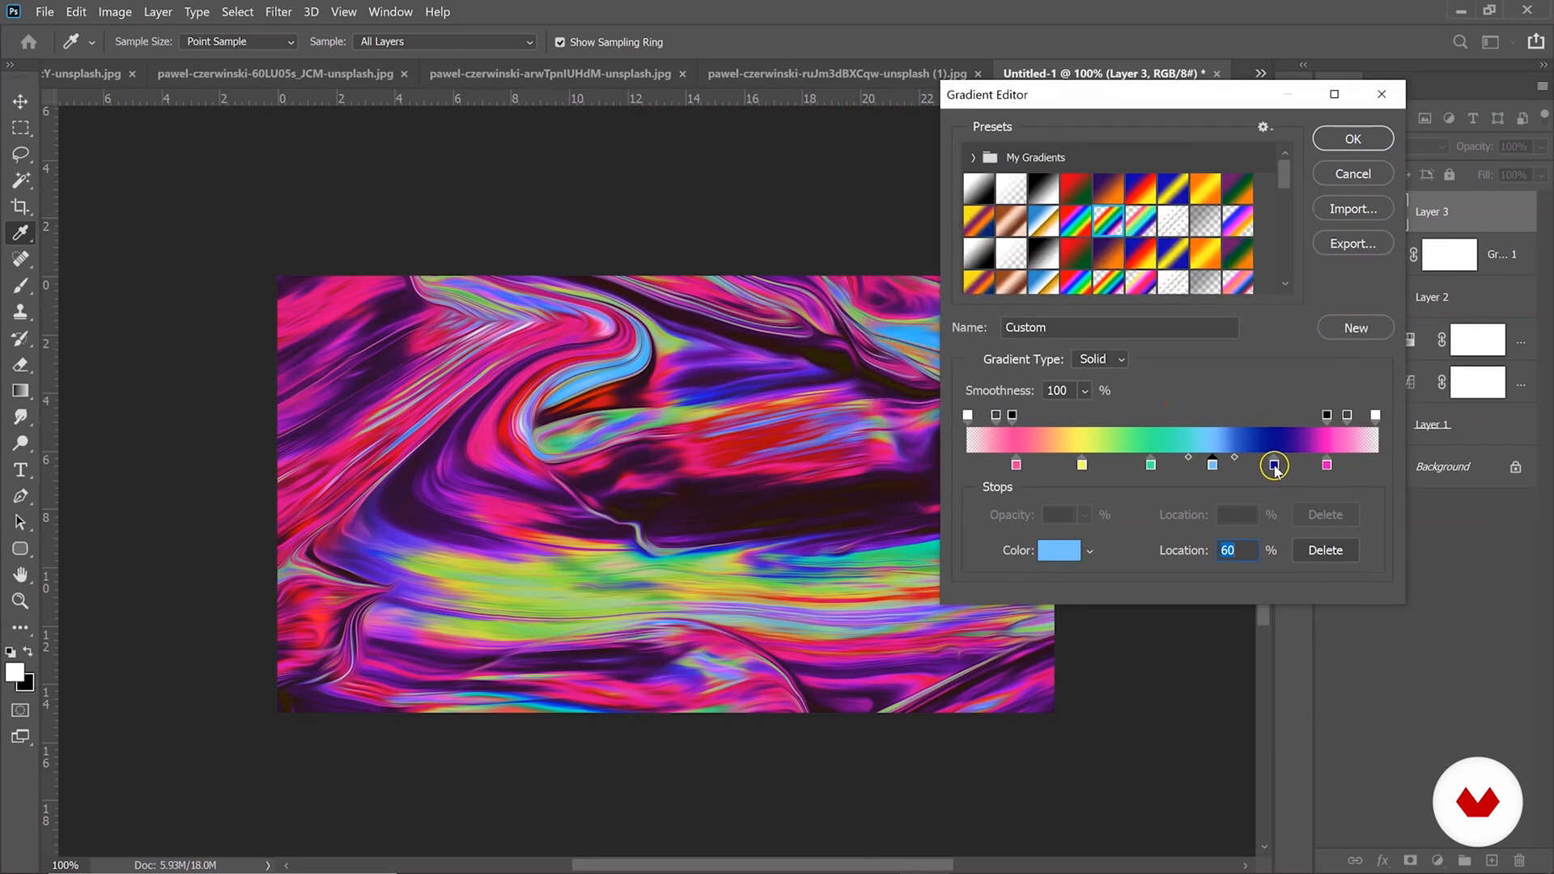
Recolour the dark blue stop at 75% to vivid blue 1836db, sampled from the artwork.
{"action": "left_click", "coordinate": [1274, 466]}
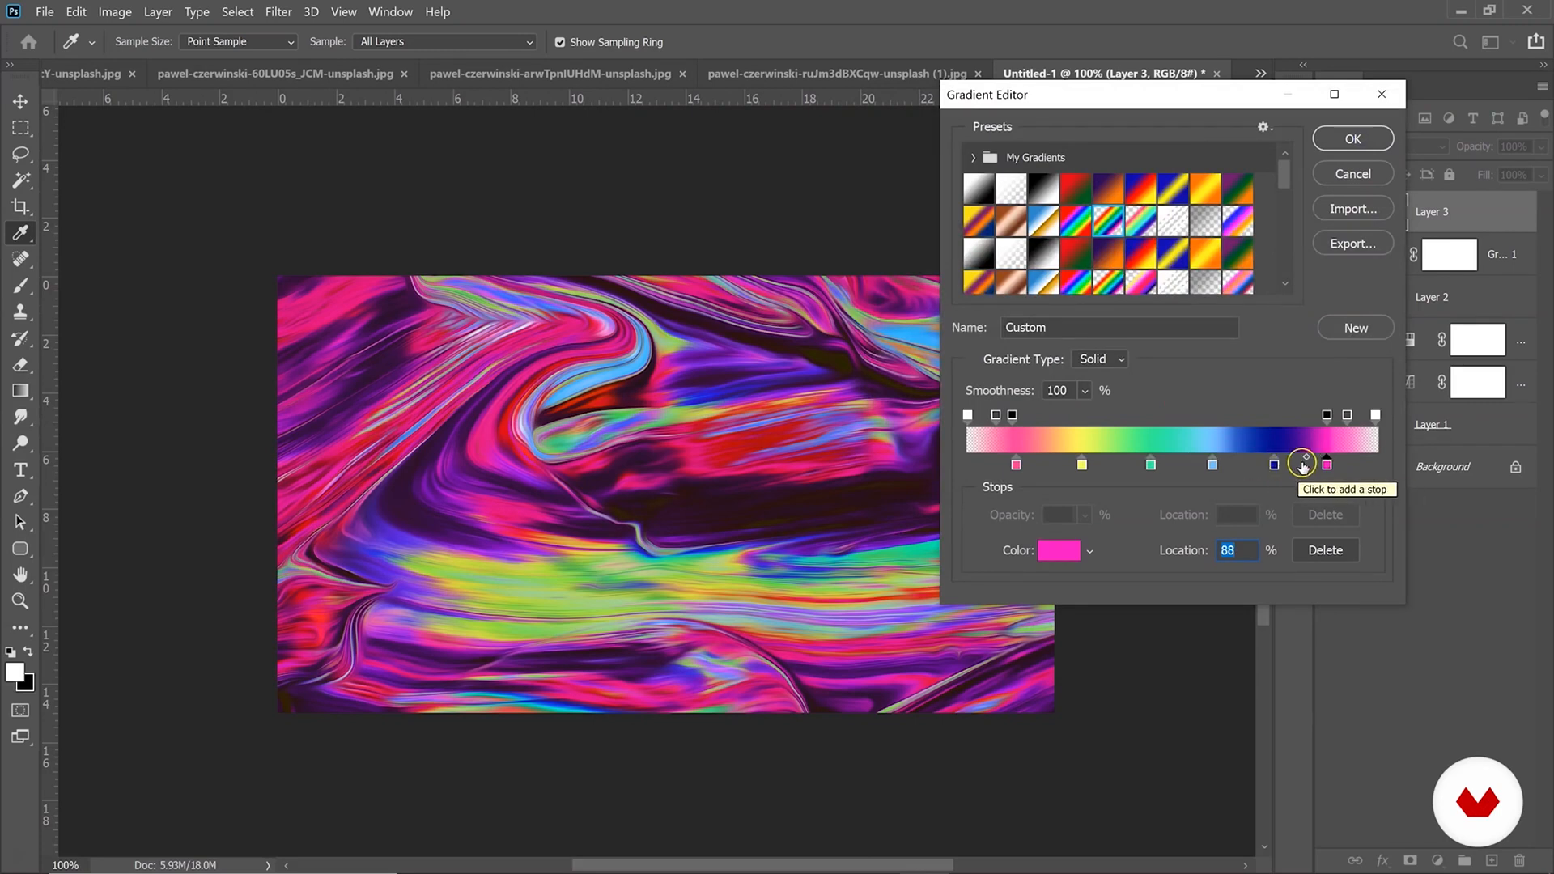
{"action": "left_click", "coordinate": [1275, 465]}
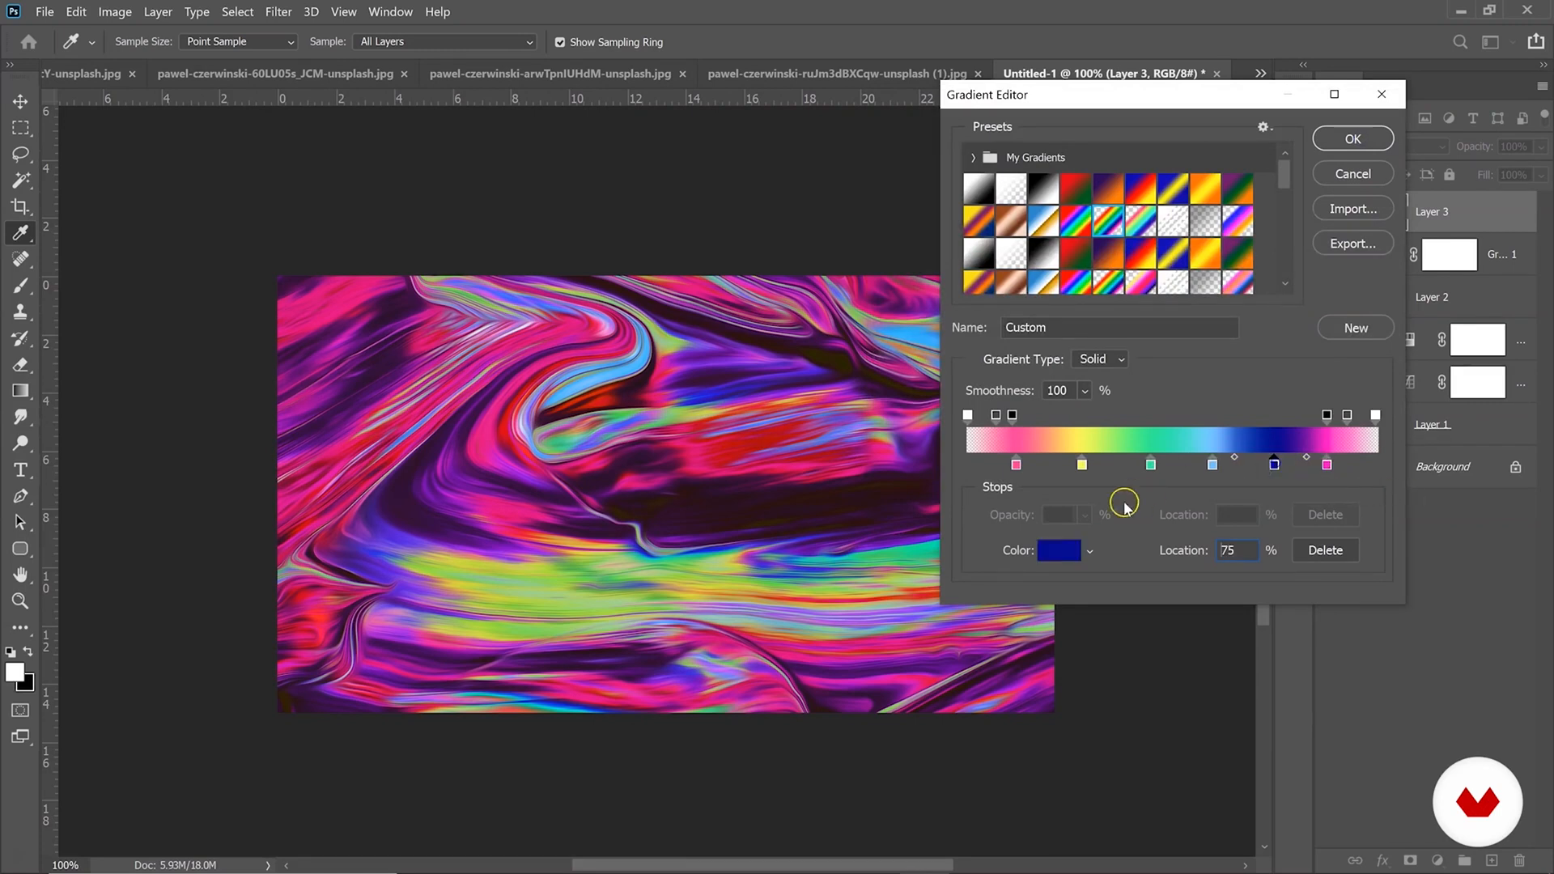
{"action": "left_click", "coordinate": [1054, 550]}
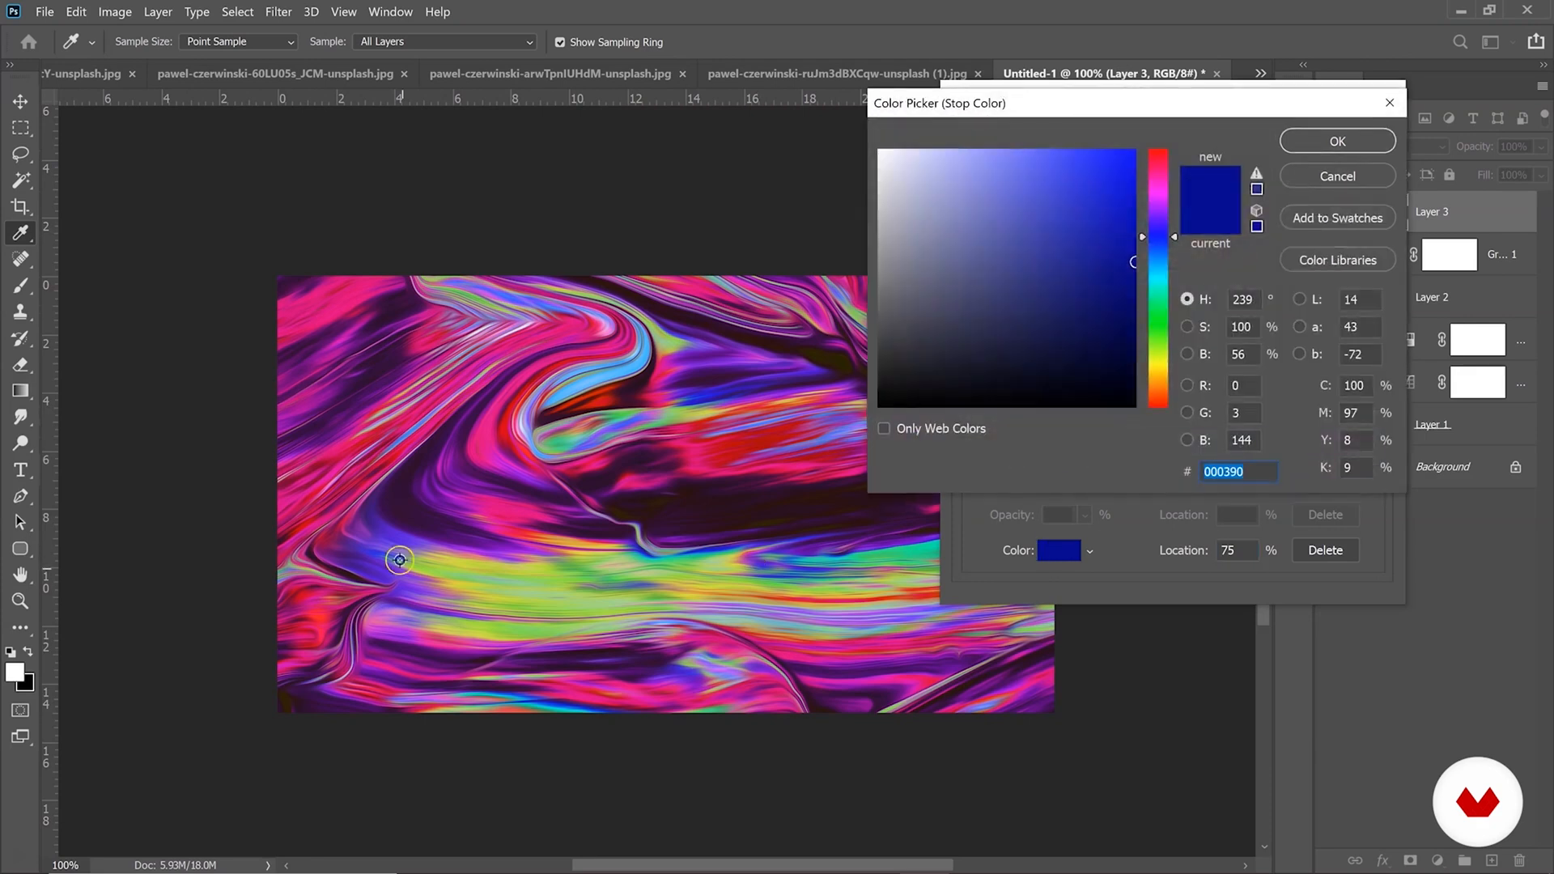
{"action": "left_click", "coordinate": [698, 399]}
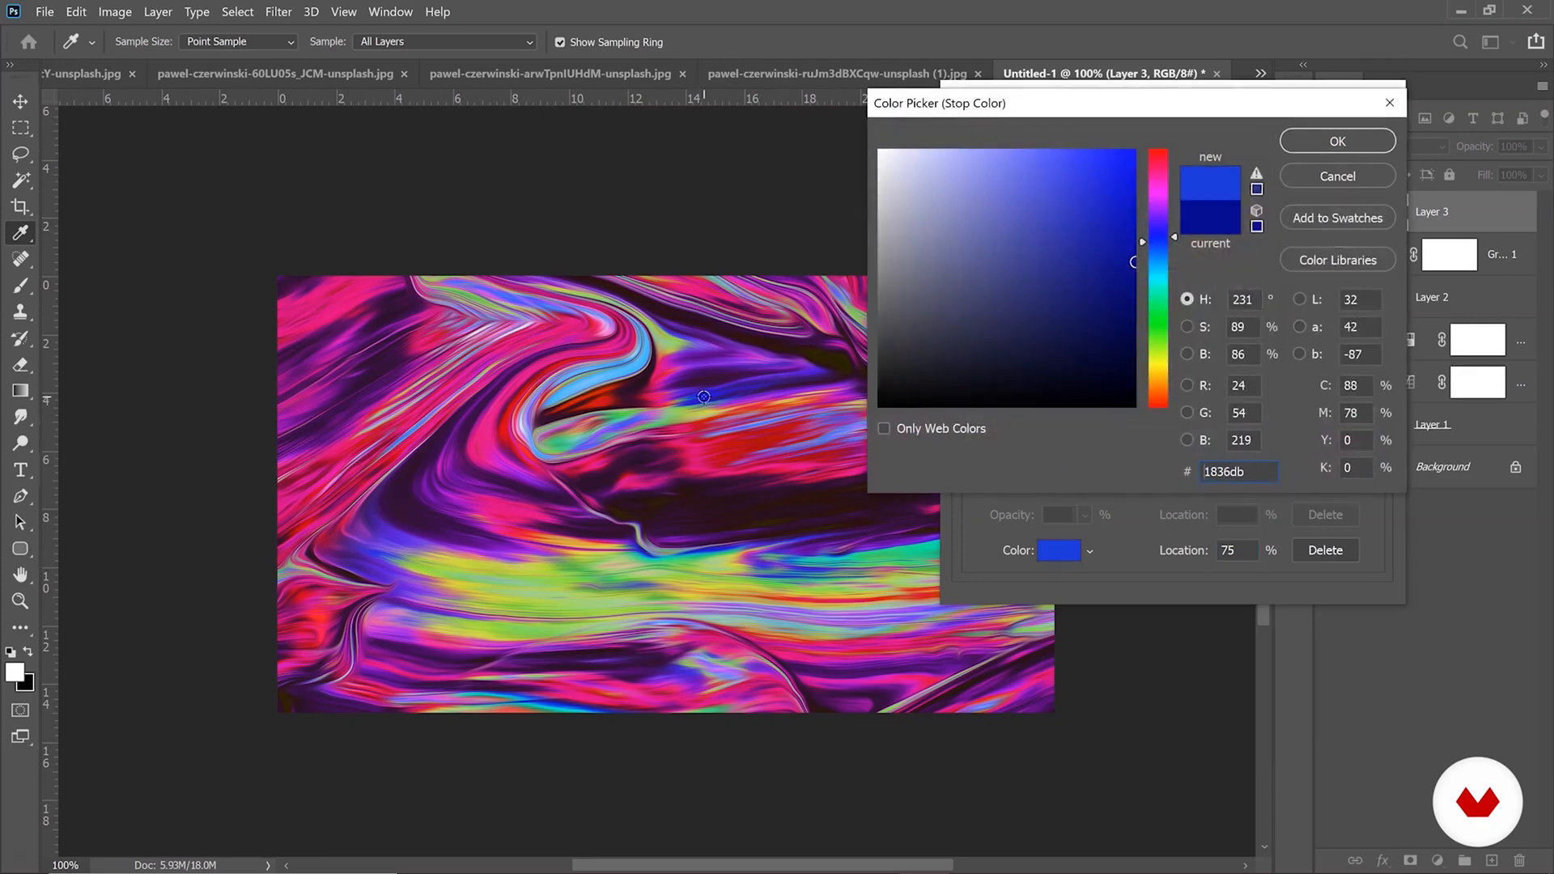
{"action": "left_click", "coordinate": [1336, 140]}
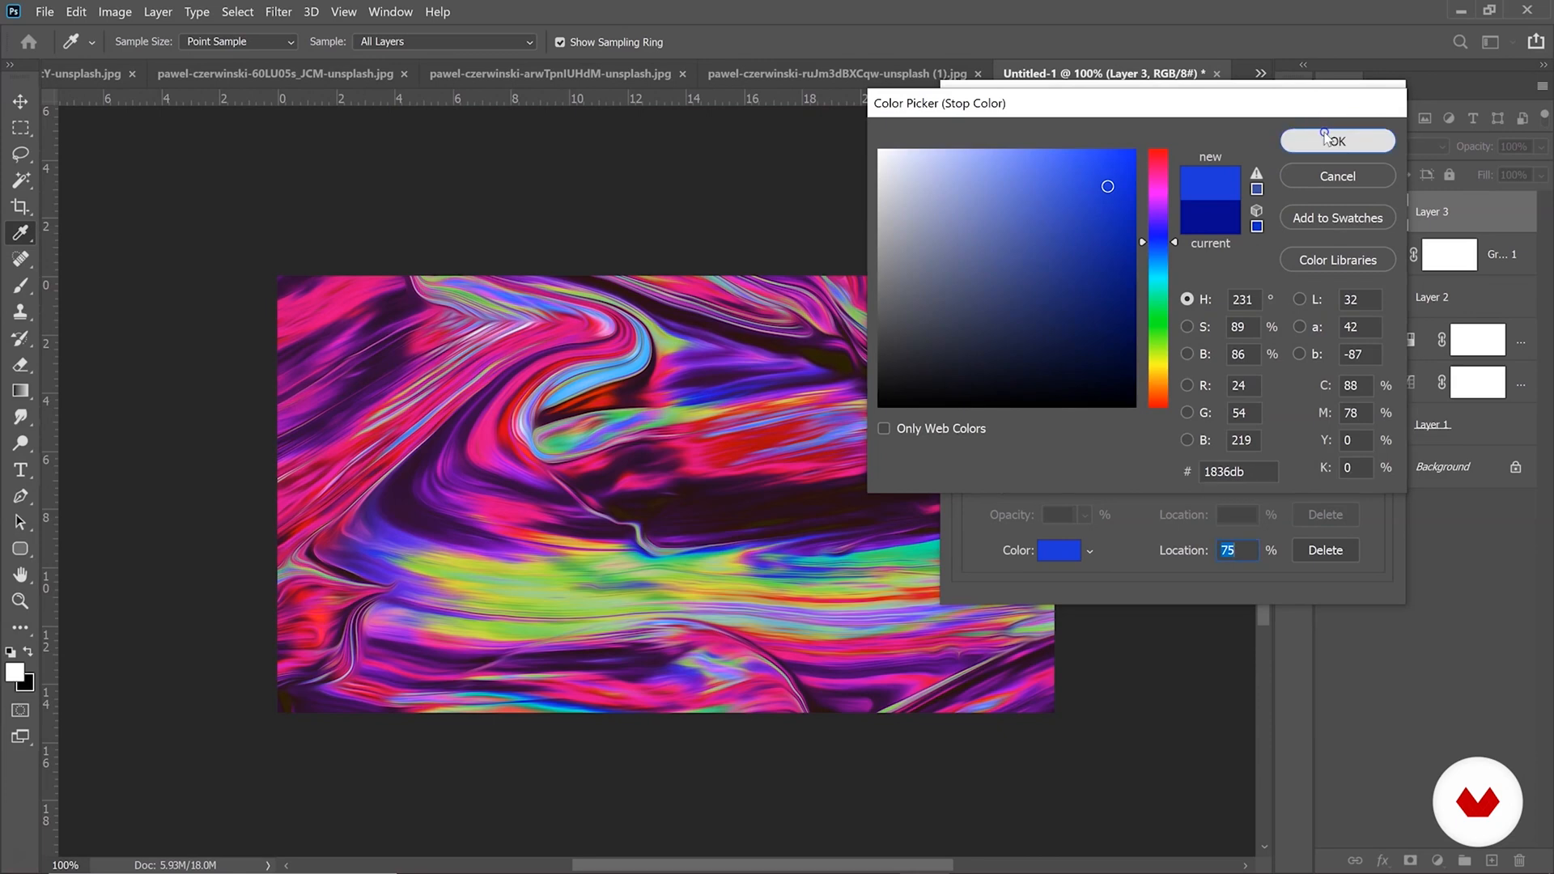
Recolour the magenta stop at 88% to deep purple 69038d and save the custom gradient as a new preset.
{"action": "left_click", "coordinate": [1327, 465]}
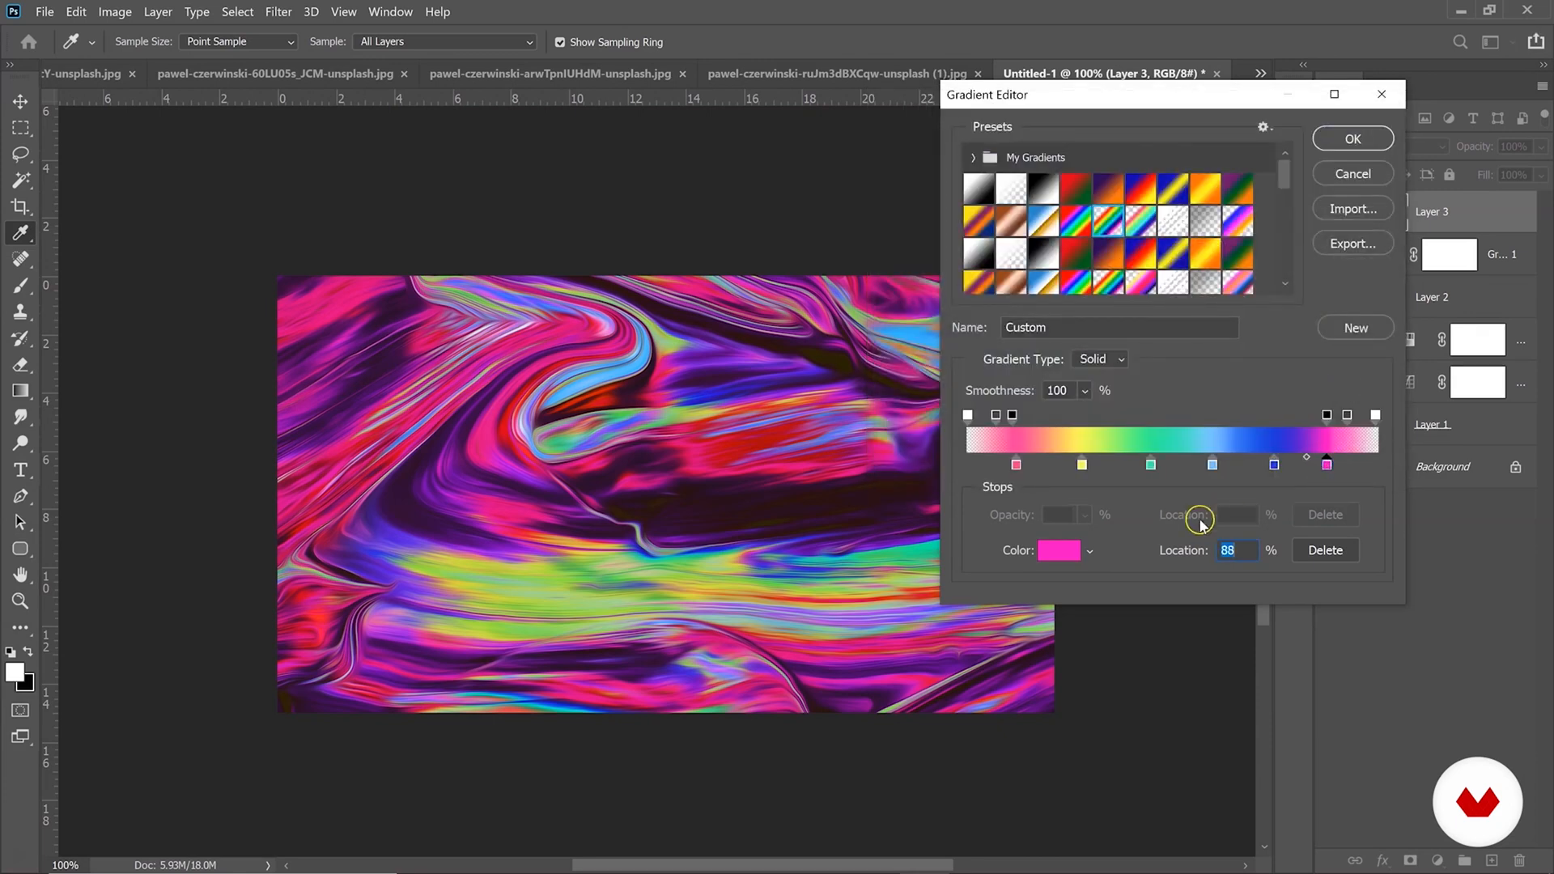
{"action": "left_click", "coordinate": [1058, 551]}
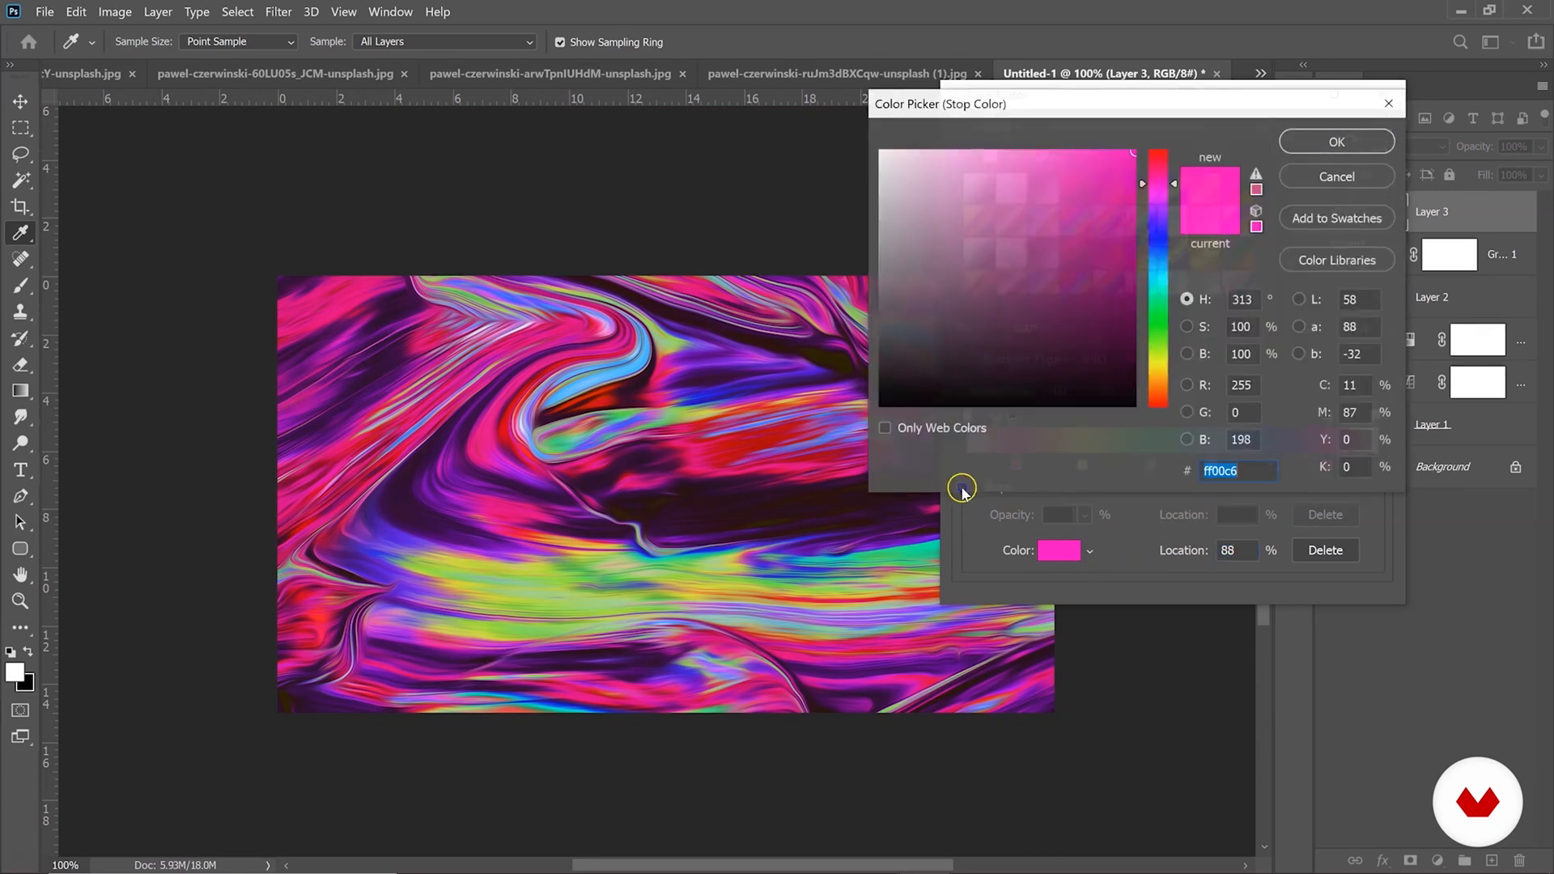
{"action": "left_click", "coordinate": [994, 690]}
{"action": "left_click_drag", "start_coordinate": [1098, 242], "coordinate": [1106, 254]}
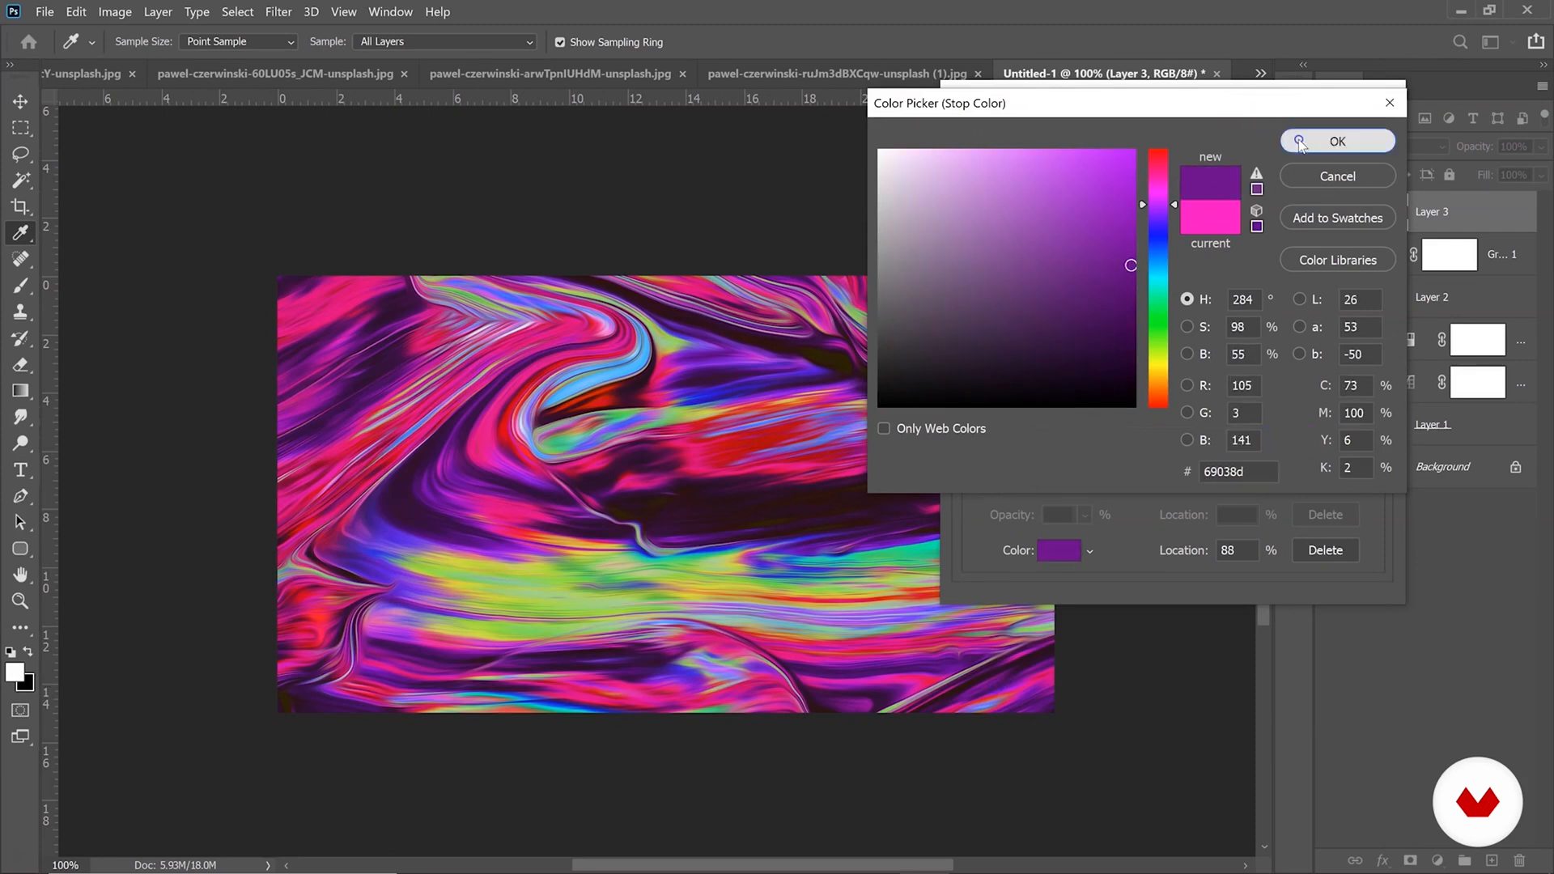
{"action": "left_click", "coordinate": [1294, 142]}
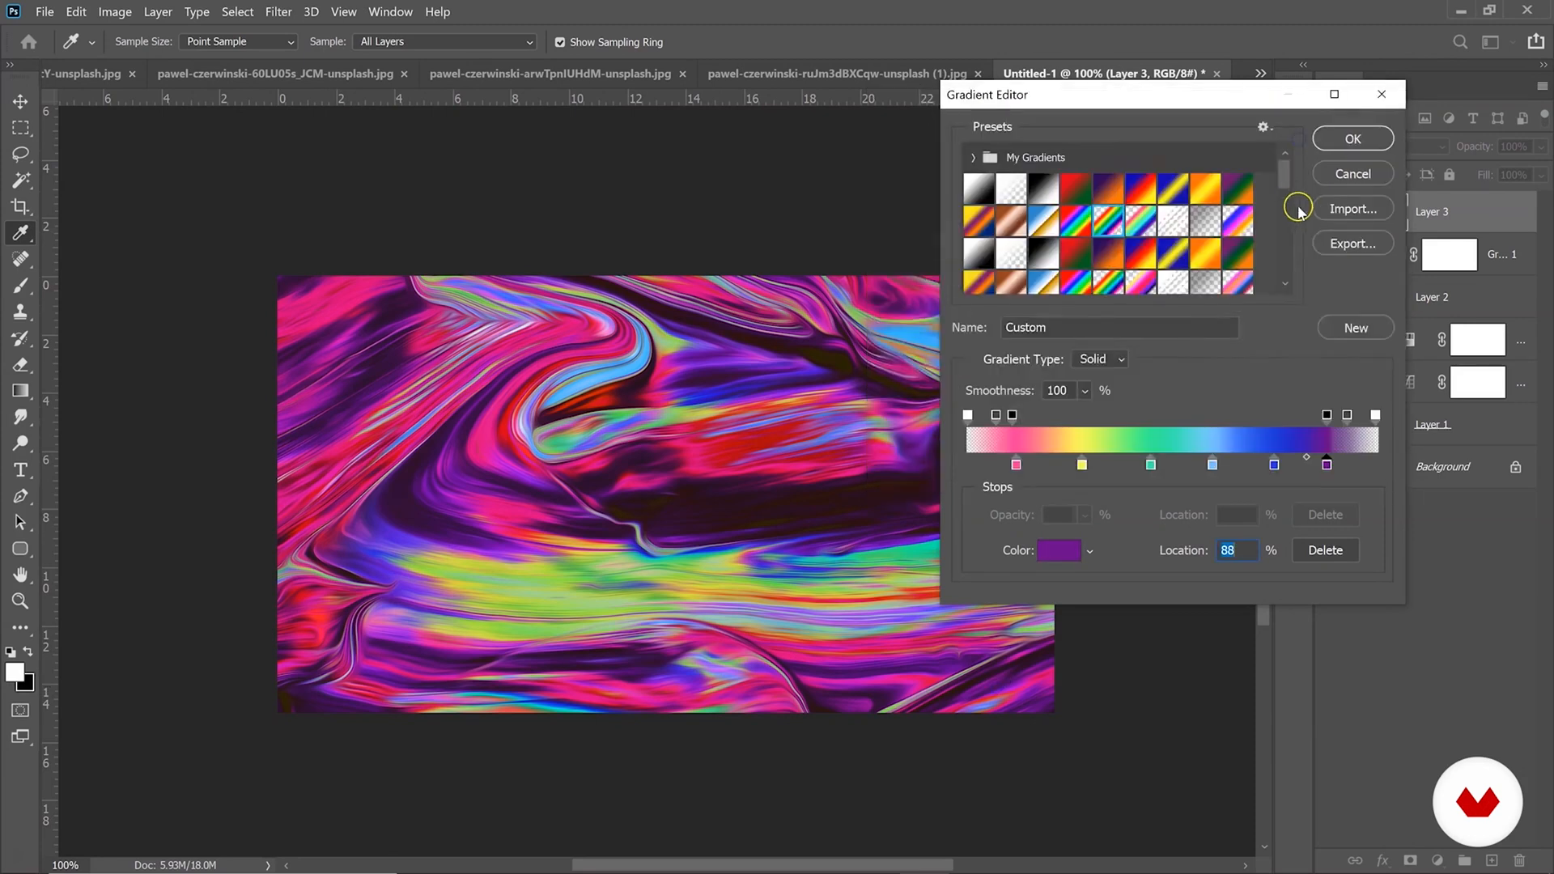
{"action": "left_click", "coordinate": [1355, 328]}
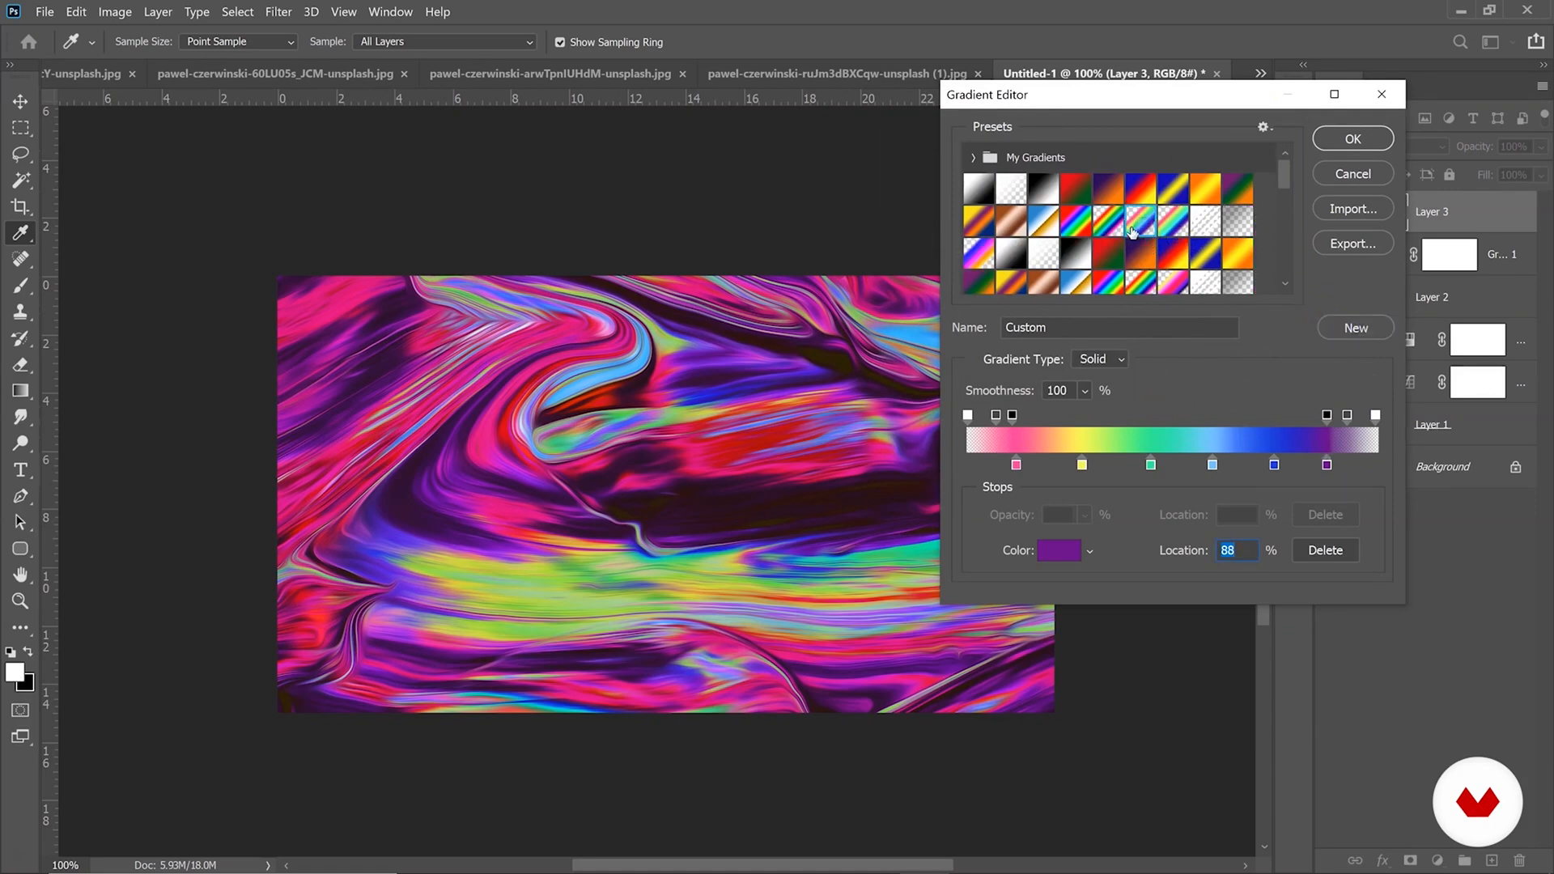
{"action": "left_click", "coordinate": [1354, 138]}
Draw overlapping custom gradients at varied angles and widths across Layer 3.
{"action": "mouse_move", "coordinate": [275, 340]}
{"action": "left_mouse_down"}
{"action": "mouse_move", "coordinate": [576, 522]}
{"action": "mouse_move", "coordinate": [963, 437]}
{"action": "left_mouse_up"}
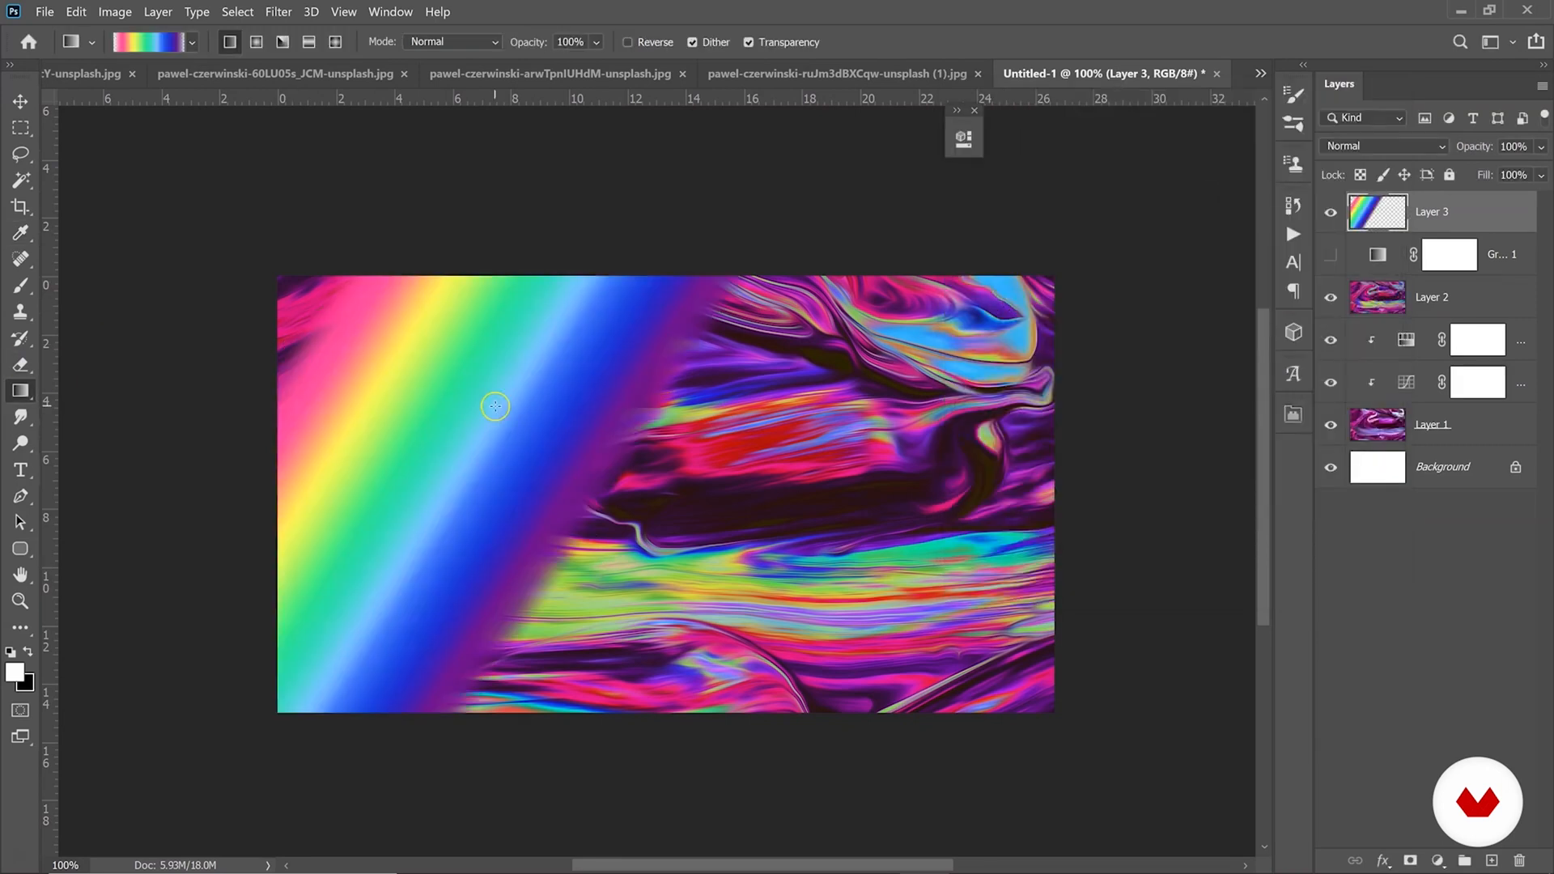
{"action": "left_click_drag", "start_coordinate": [490, 408], "coordinate": [767, 607]}
{"action": "left_click_drag", "start_coordinate": [894, 437], "coordinate": [1193, 508]}
{"action": "left_click_drag", "start_coordinate": [245, 363], "coordinate": [787, 348]}
{"action": "left_click_drag", "start_coordinate": [931, 337], "coordinate": [1150, 378]}
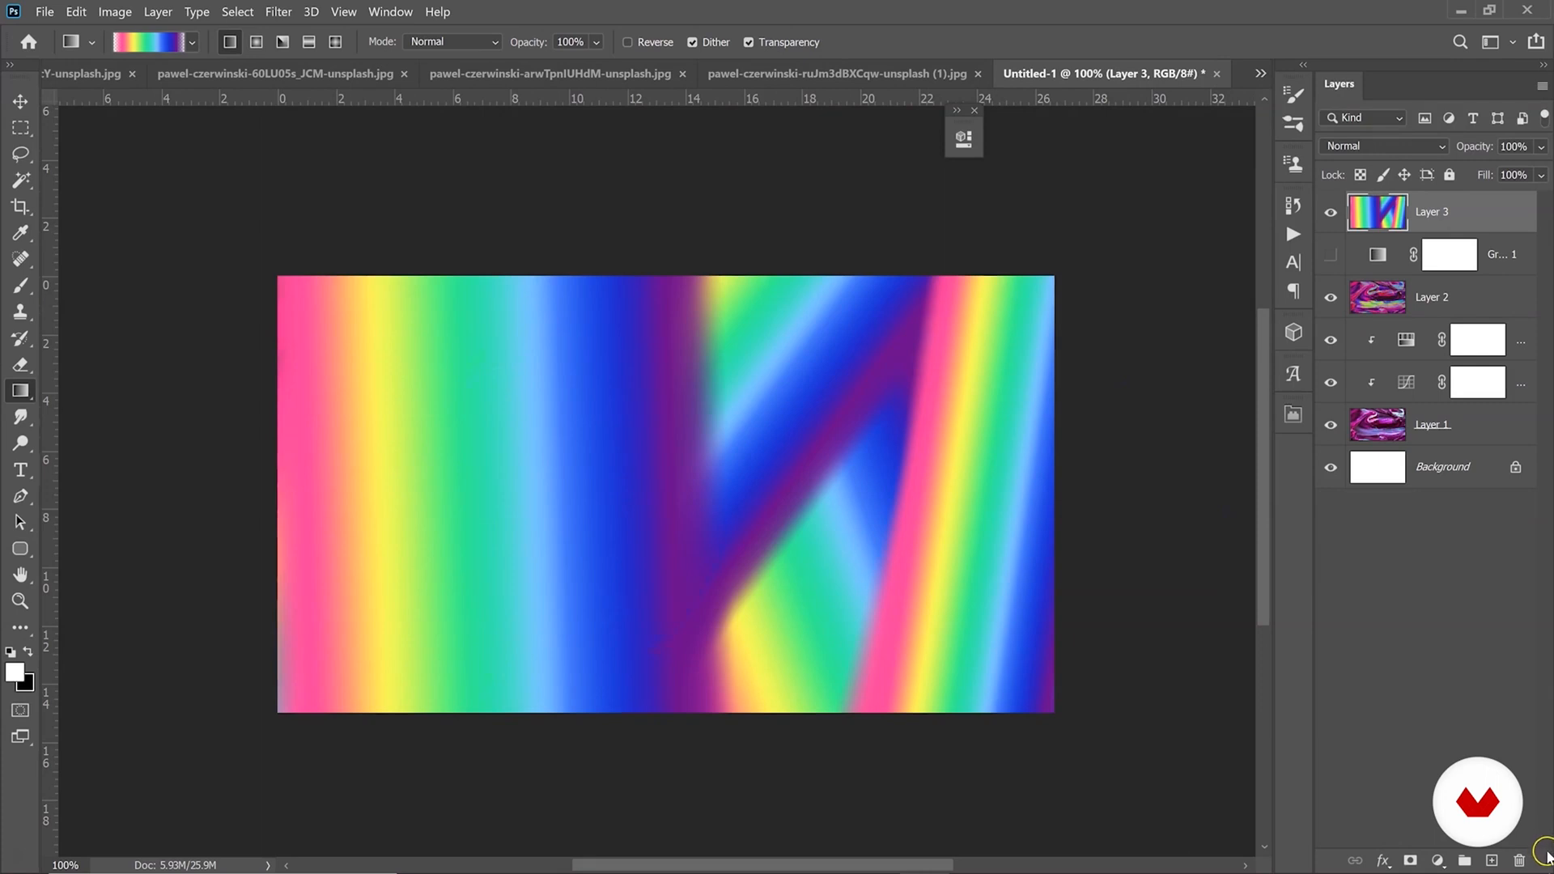
Delete the gradient-filled Layer 3 and show the Gradient Map 1 layer.
{"action": "left_click", "coordinate": [1519, 861]}
{"action": "left_click", "coordinate": [802, 369]}
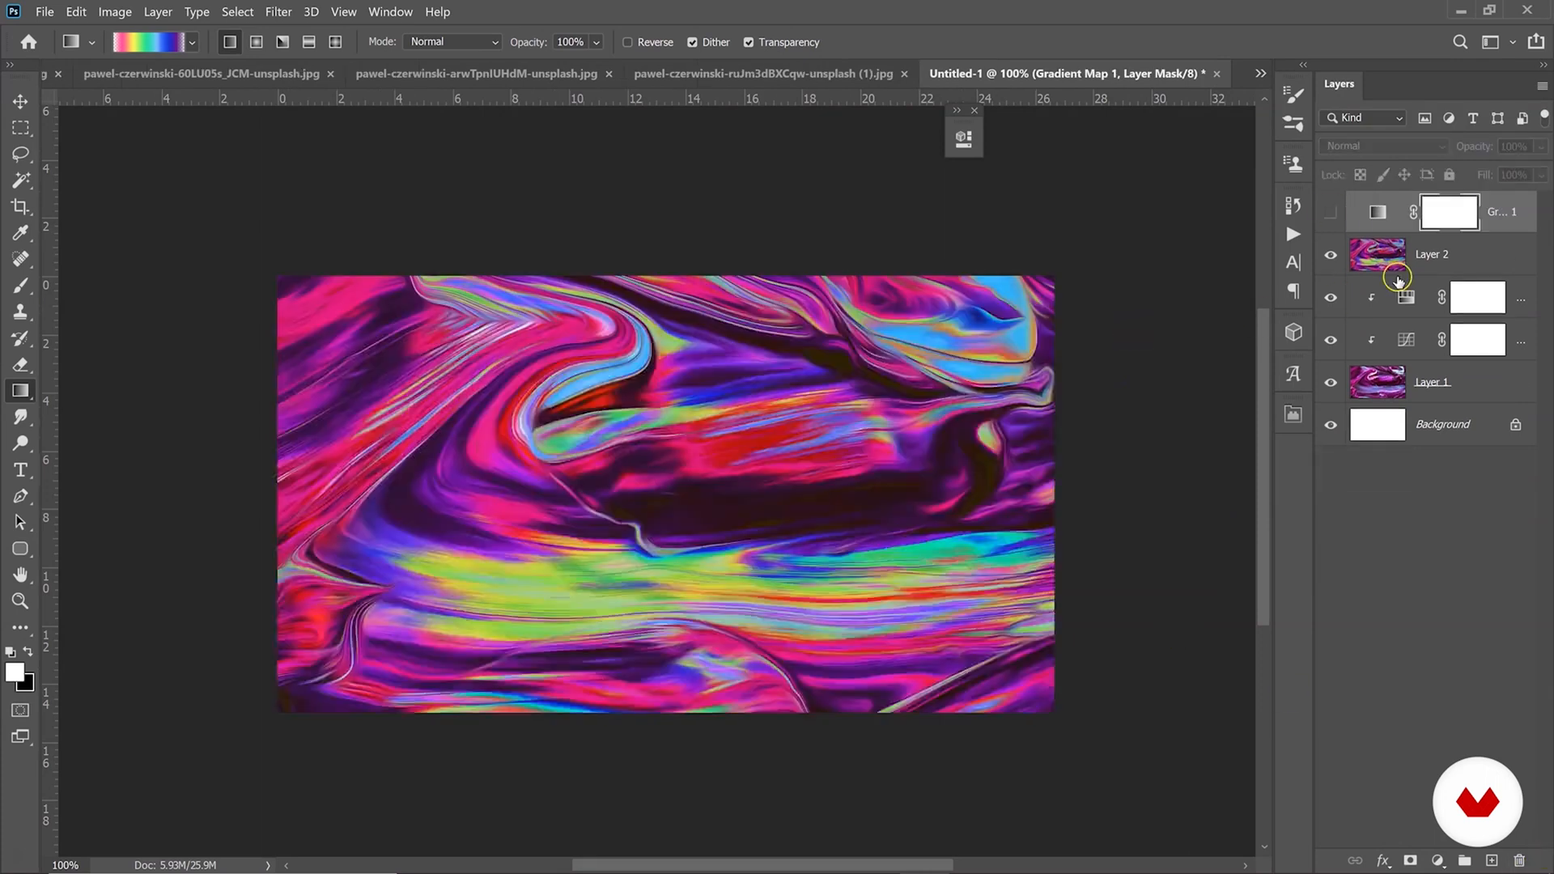
{"action": "left_click", "coordinate": [1331, 213]}
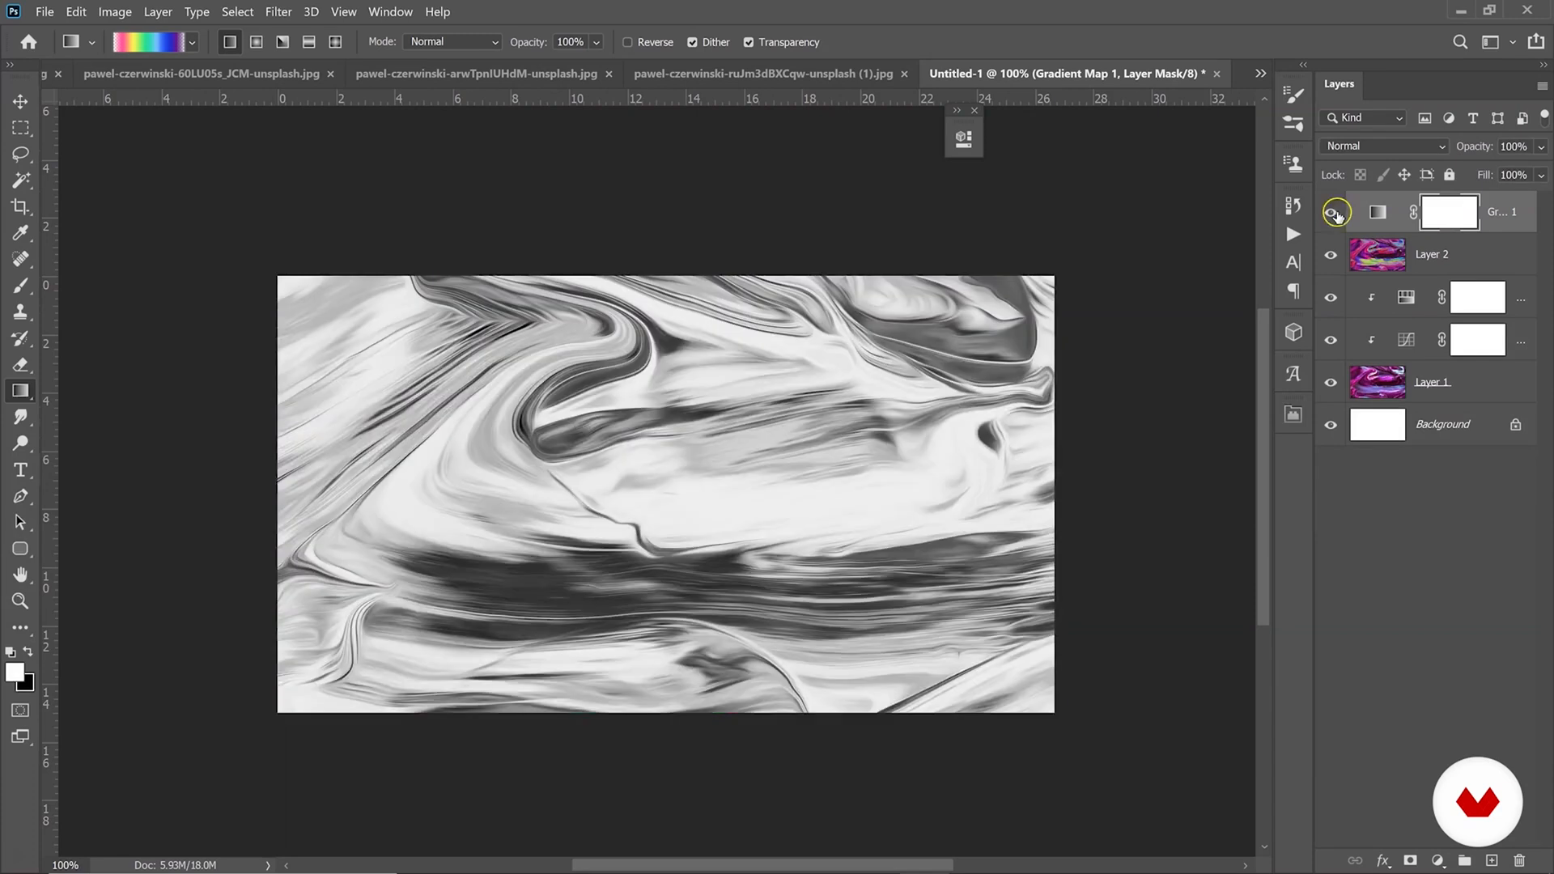
Apply the saved custom pink-to-purple gradient preset to the Gradient Map 1 adjustment and reverse it.
{"action": "double_click", "coordinate": [1377, 212]}
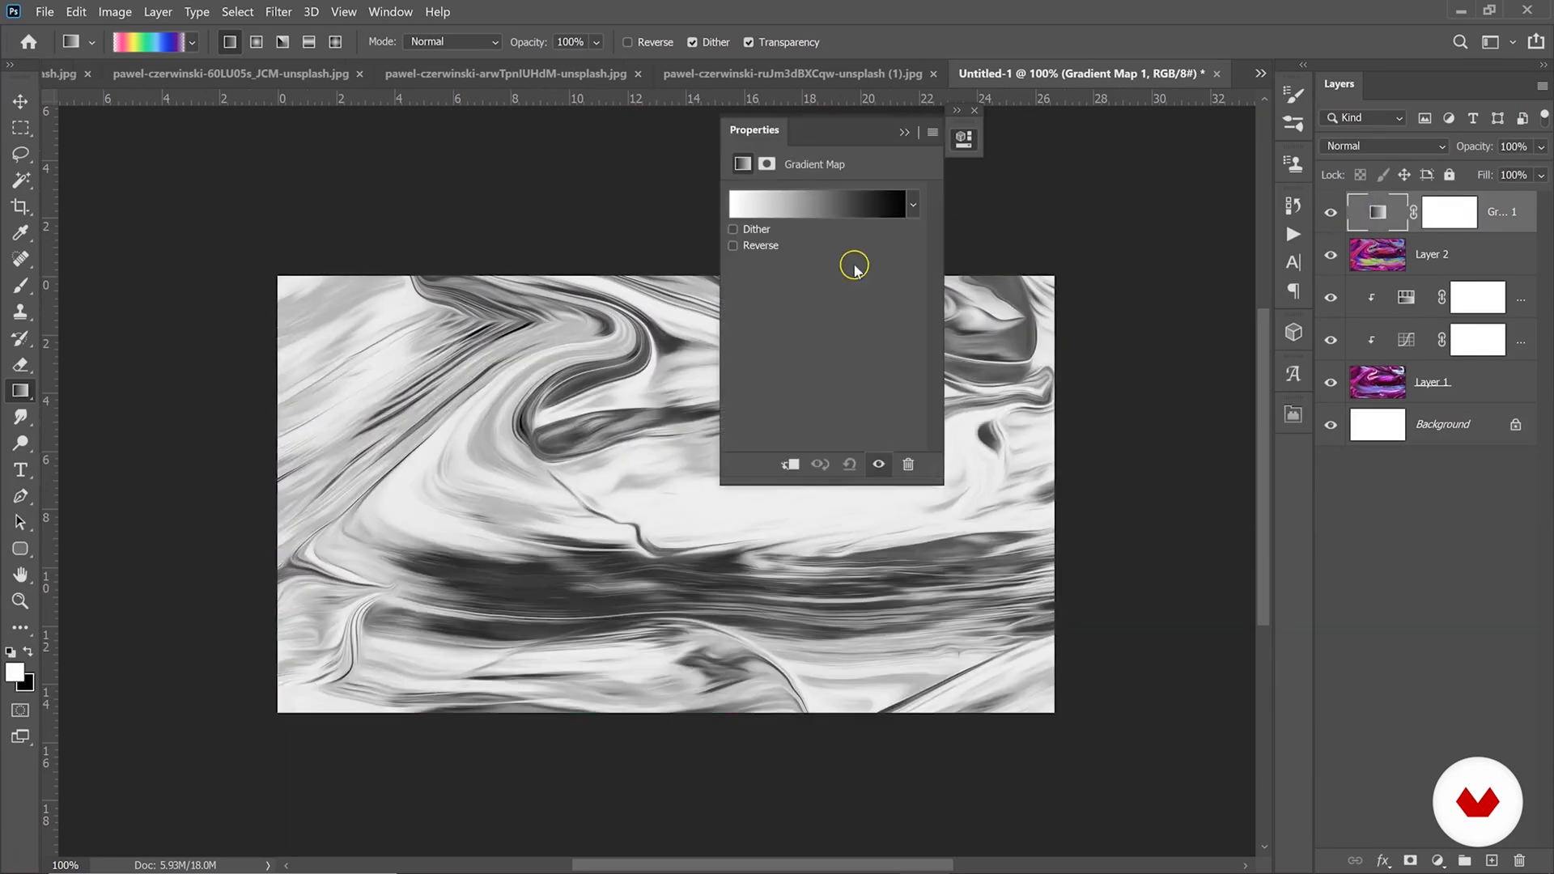
{"action": "left_click", "coordinate": [836, 209]}
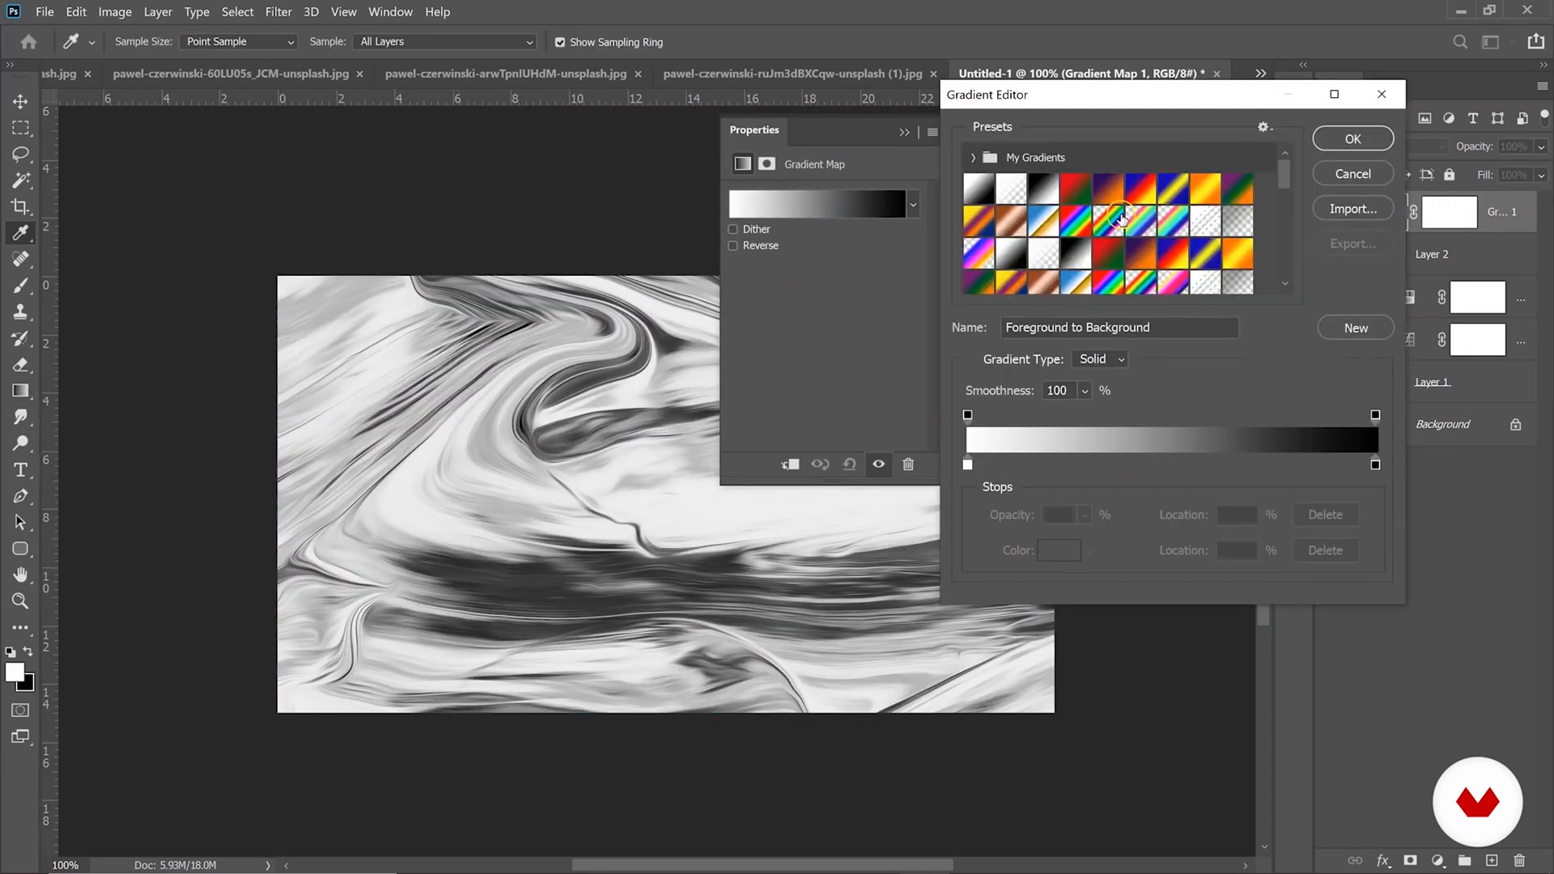
{"action": "left_click", "coordinate": [1139, 223]}
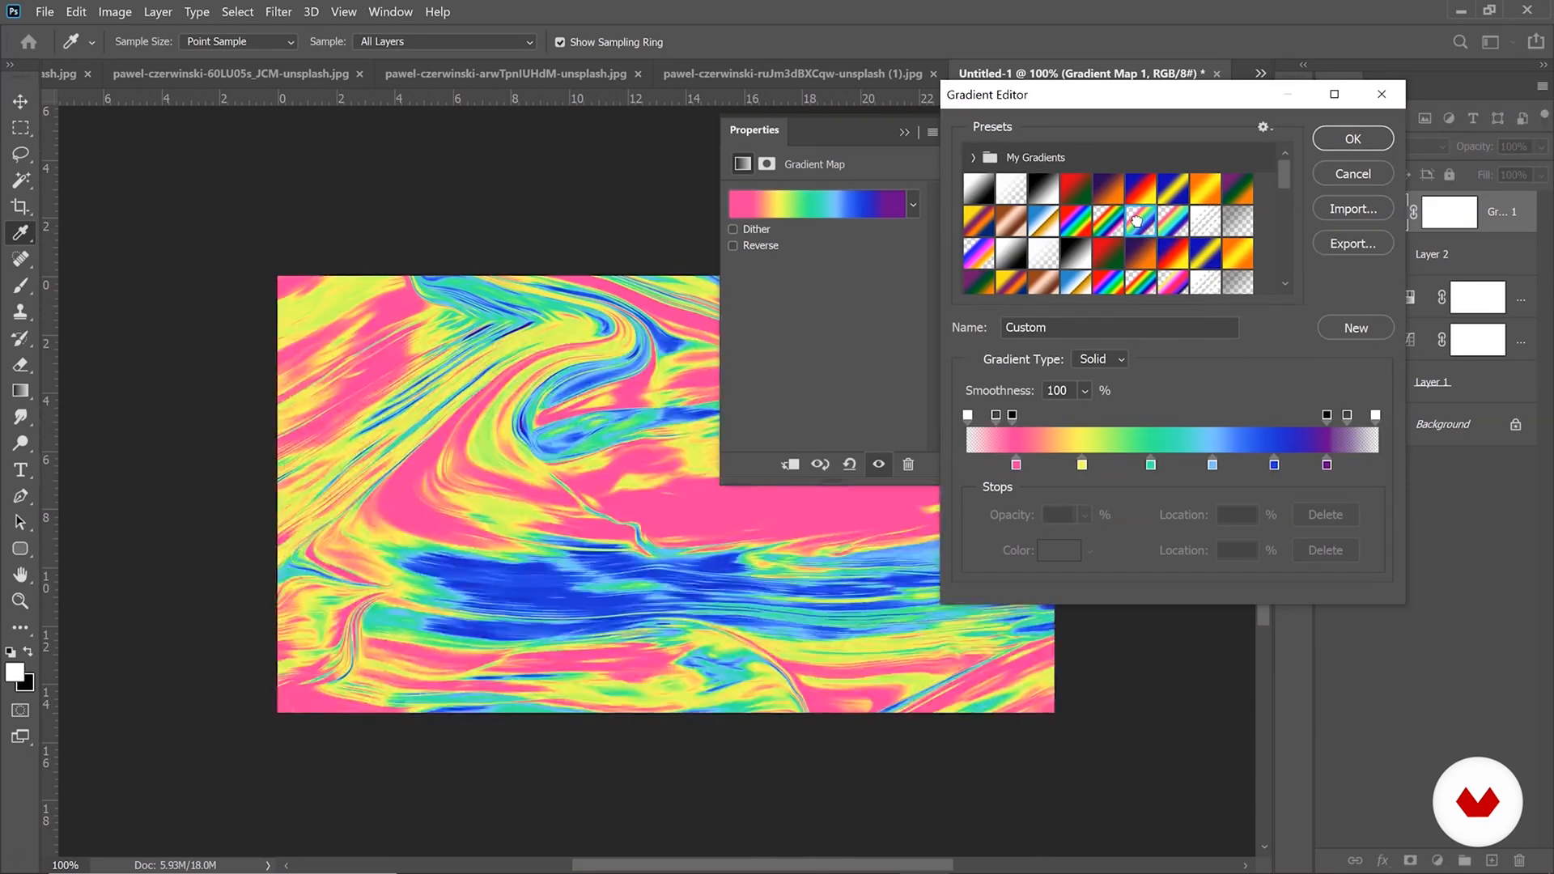
{"action": "left_click", "coordinate": [1353, 139]}
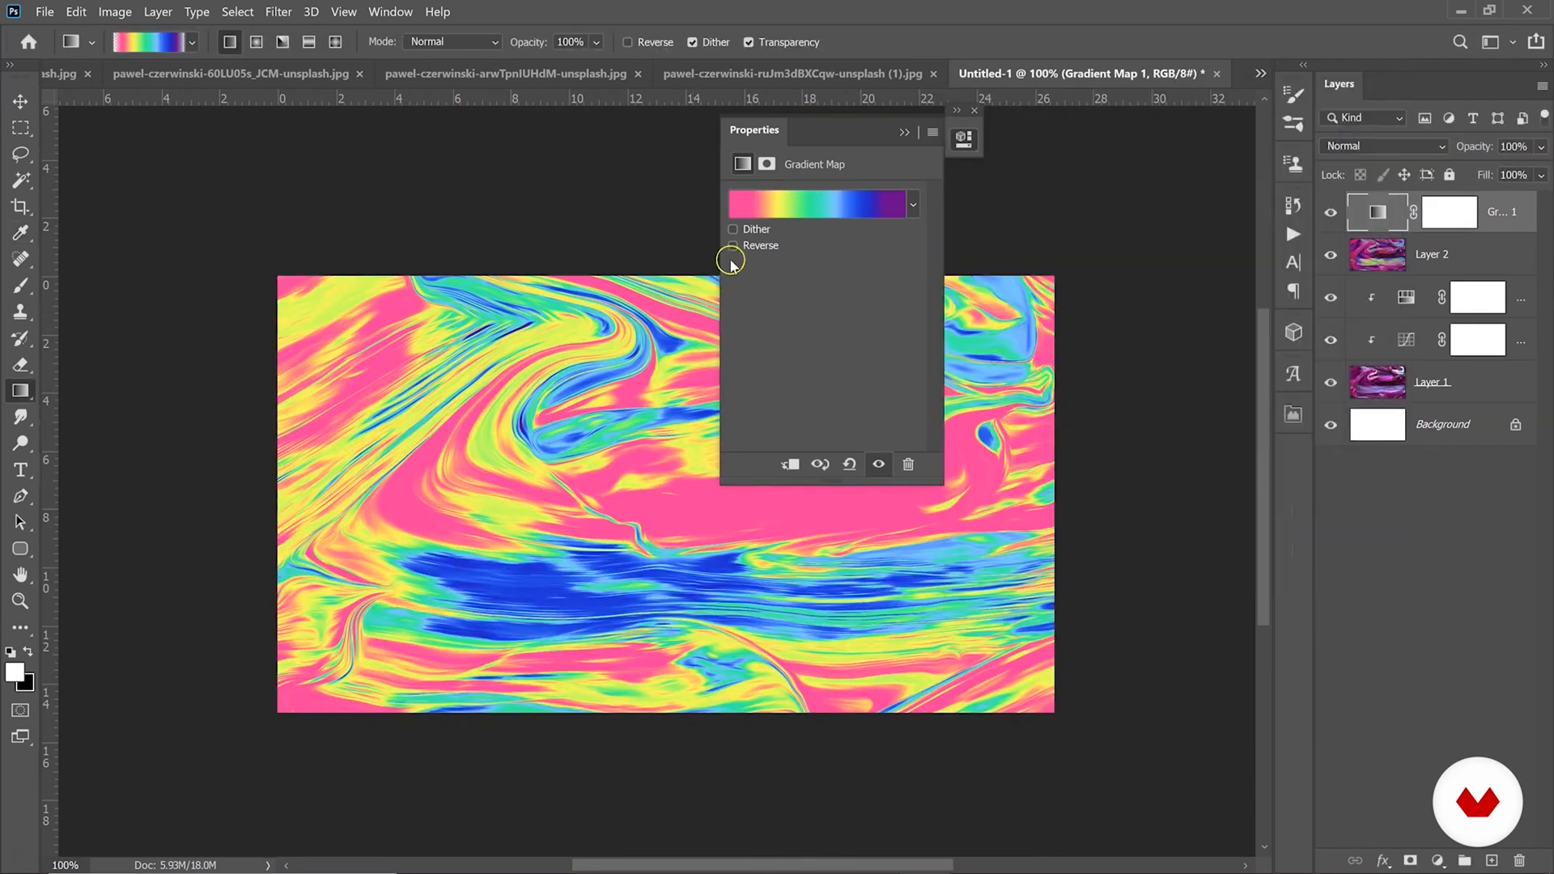
{"action": "left_click", "coordinate": [733, 246]}
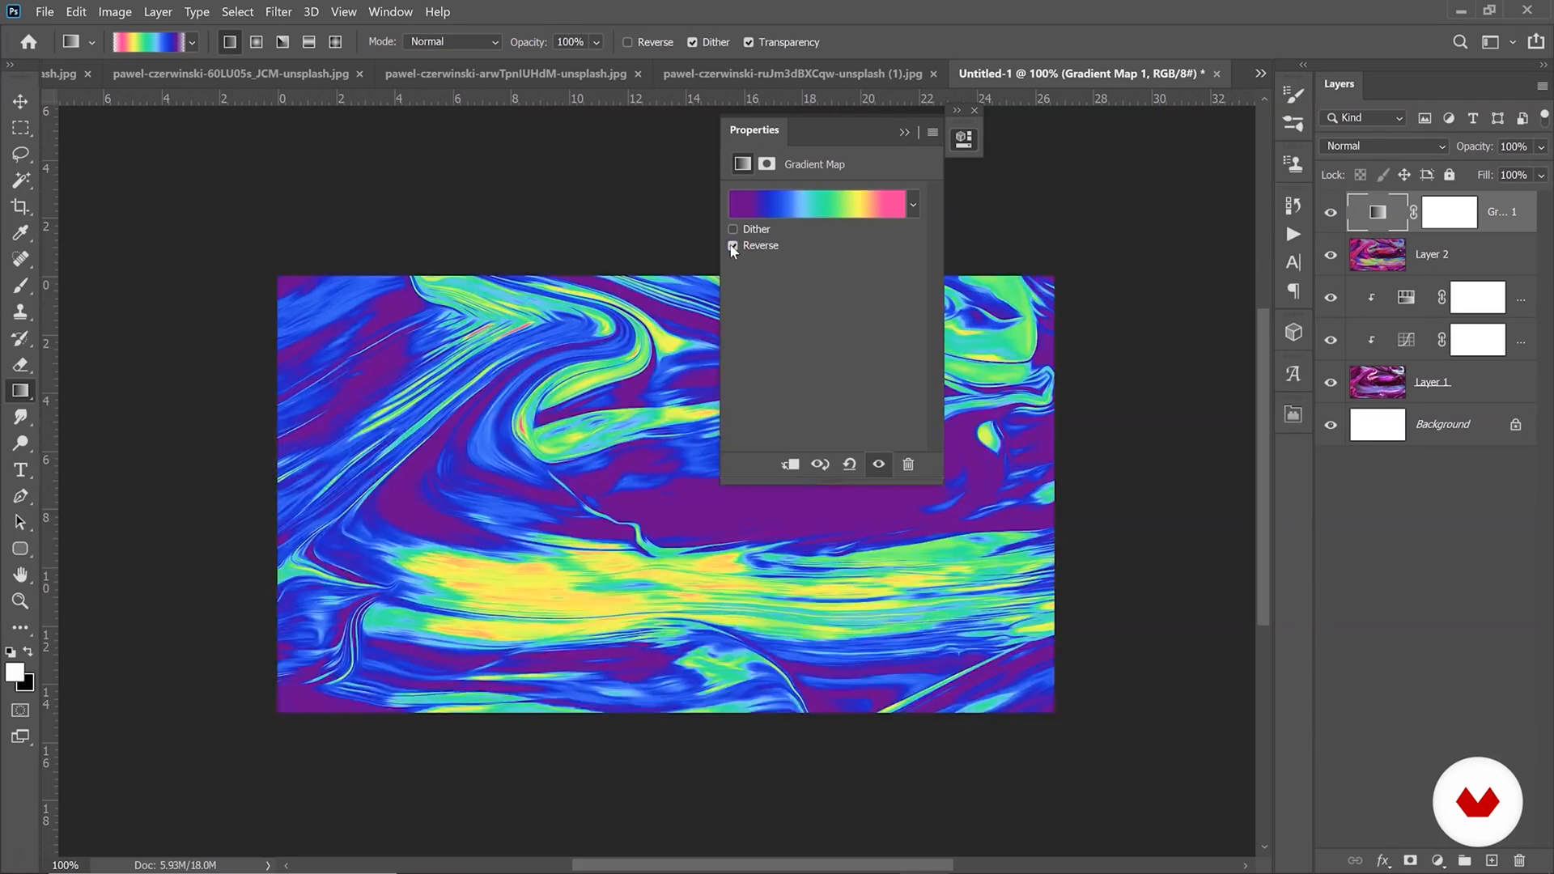
{"action": "left_click", "coordinate": [904, 132]}
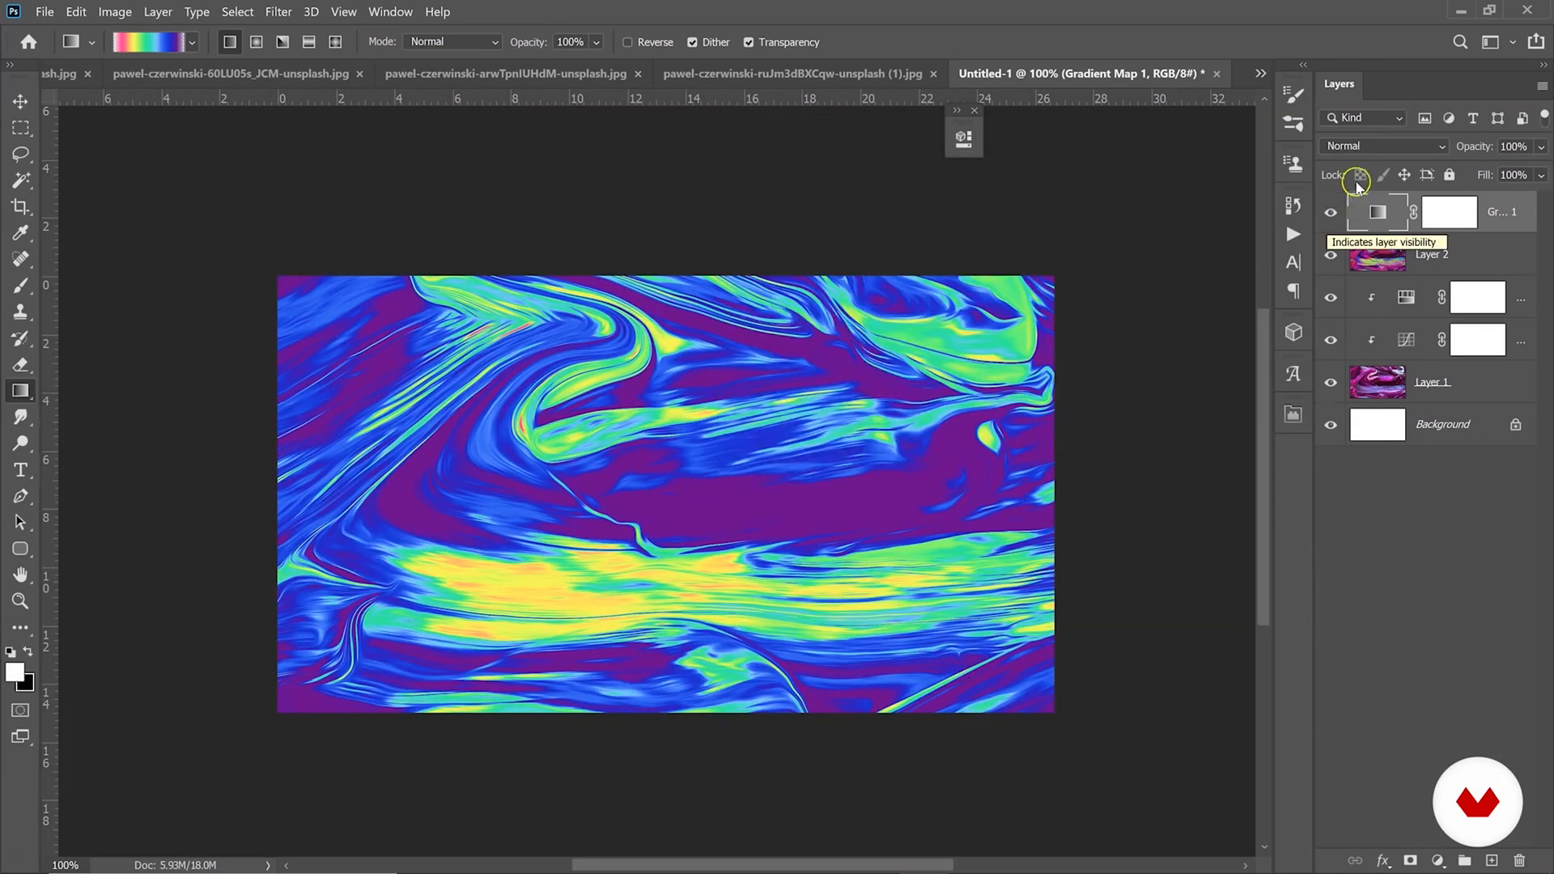
Try out the blend modes on the Gradient Map 1 layer in turn and set it to Luminosity.
{"action": "left_click", "coordinate": [1349, 144]}
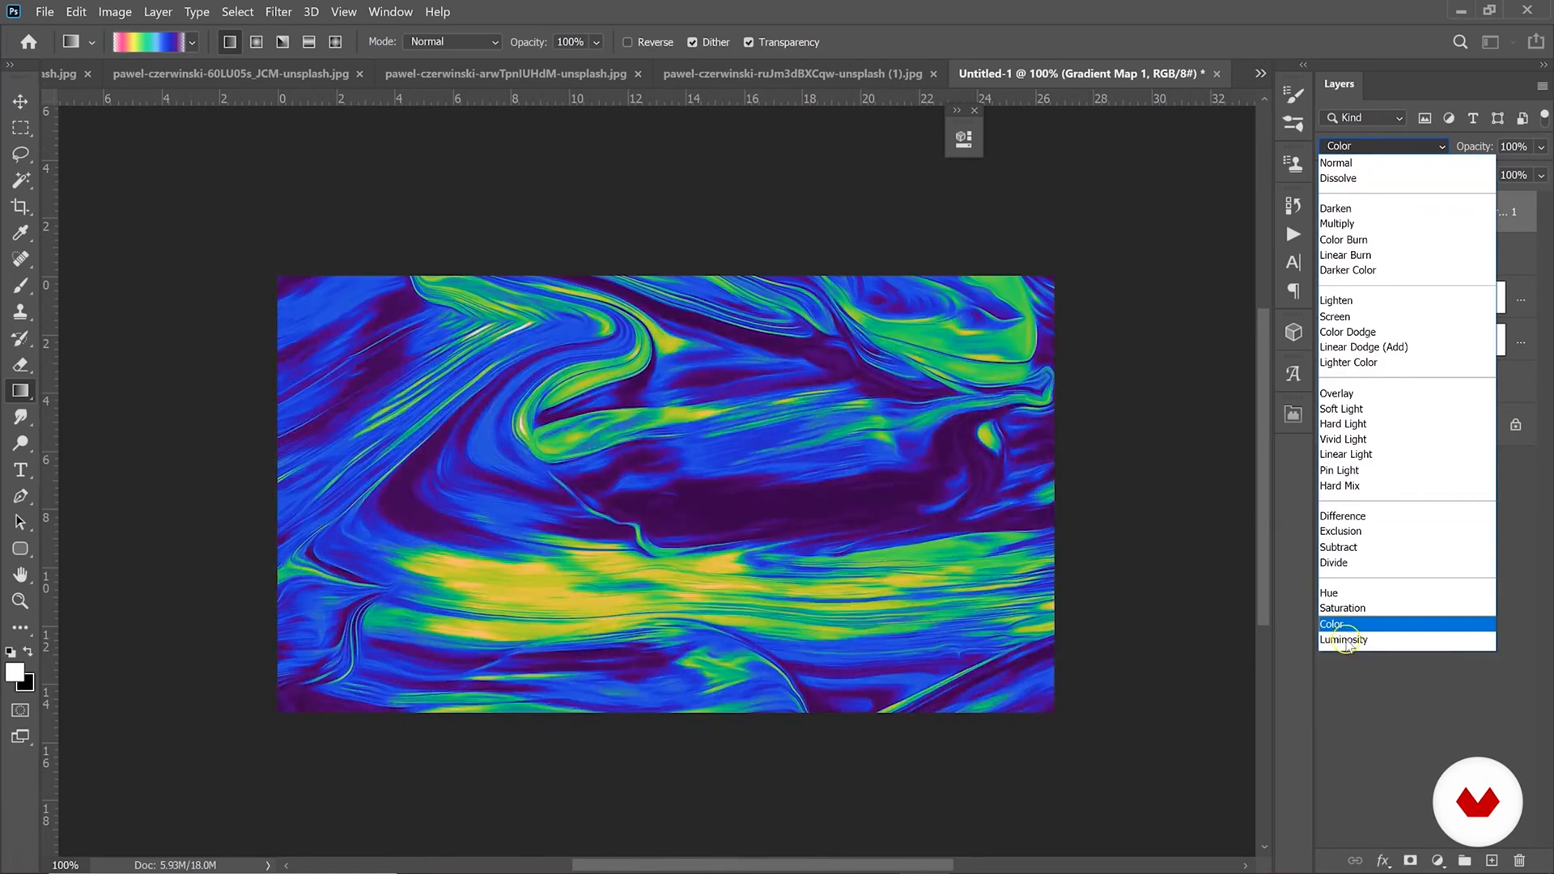
{"action": "left_click", "coordinate": [1368, 162]}
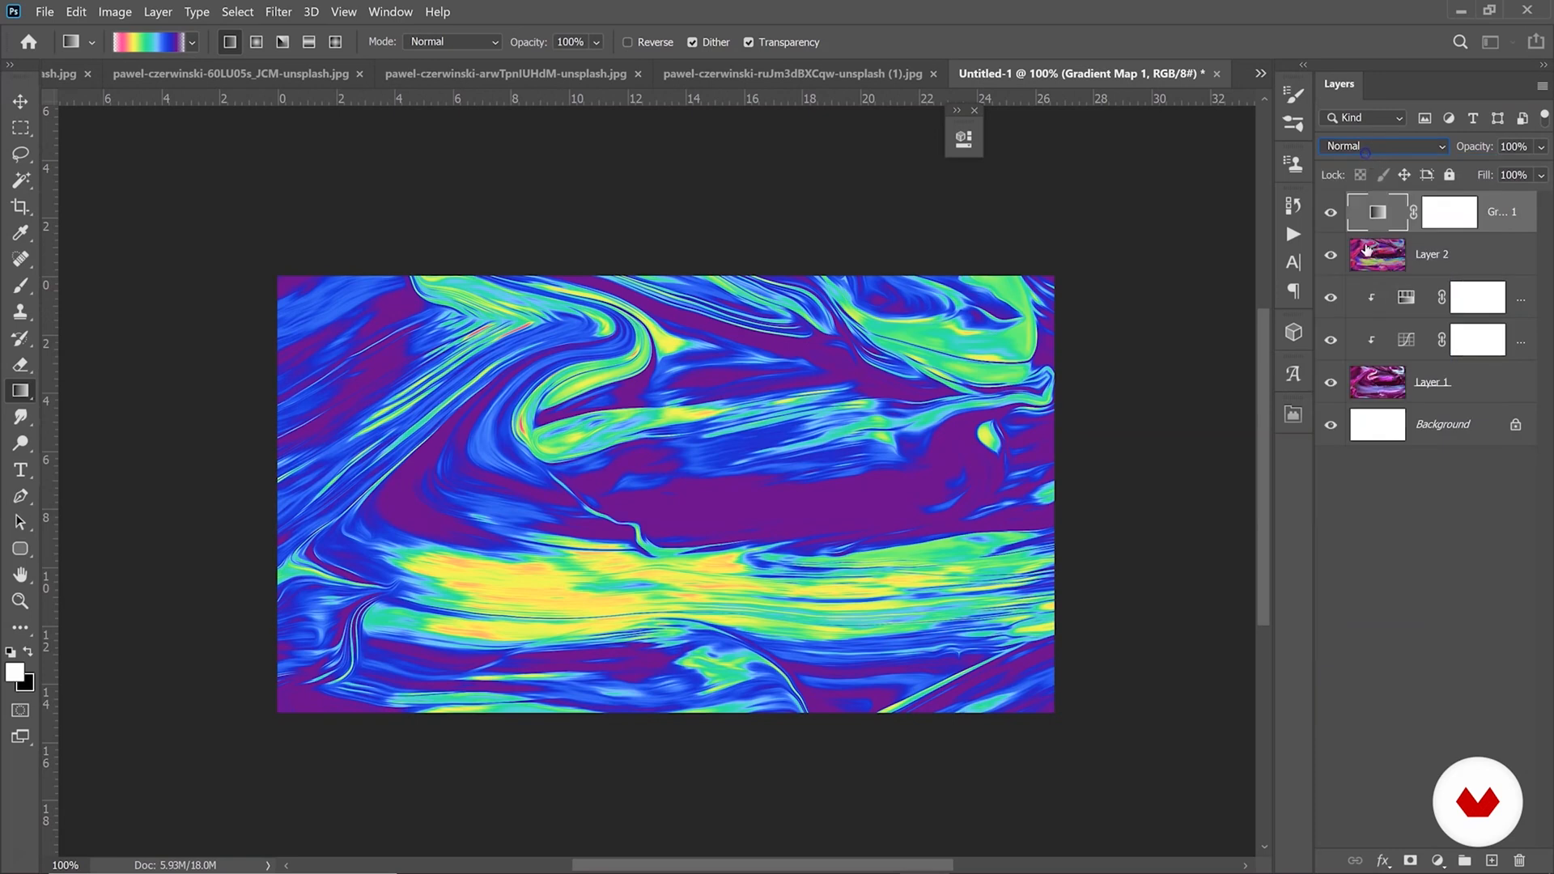
{"action": "left_click", "coordinate": [1368, 148]}
{"action": "left_click", "coordinate": [1368, 163]}
{"action": "key", "text": "Down"}
{"action": "key", "text": "Down"}
{"action": "key", "text": "Down"}
{"action": "key", "text": "Down"}
{"action": "key", "text": "Down"}
{"action": "key", "text": "Down"}
{"action": "key", "text": "Down"}
{"action": "key", "text": "Down"}
{"action": "key", "text": "Down"}
{"action": "key", "text": "Down"}
{"action": "key", "text": "Down"}
{"action": "key", "text": "Down"}
{"action": "key", "text": "Down"}
{"action": "key", "text": "Down"}
{"action": "key", "text": "Down"}
{"action": "key", "text": "Down"}
{"action": "key", "text": "Down"}
{"action": "key", "text": "Down"}
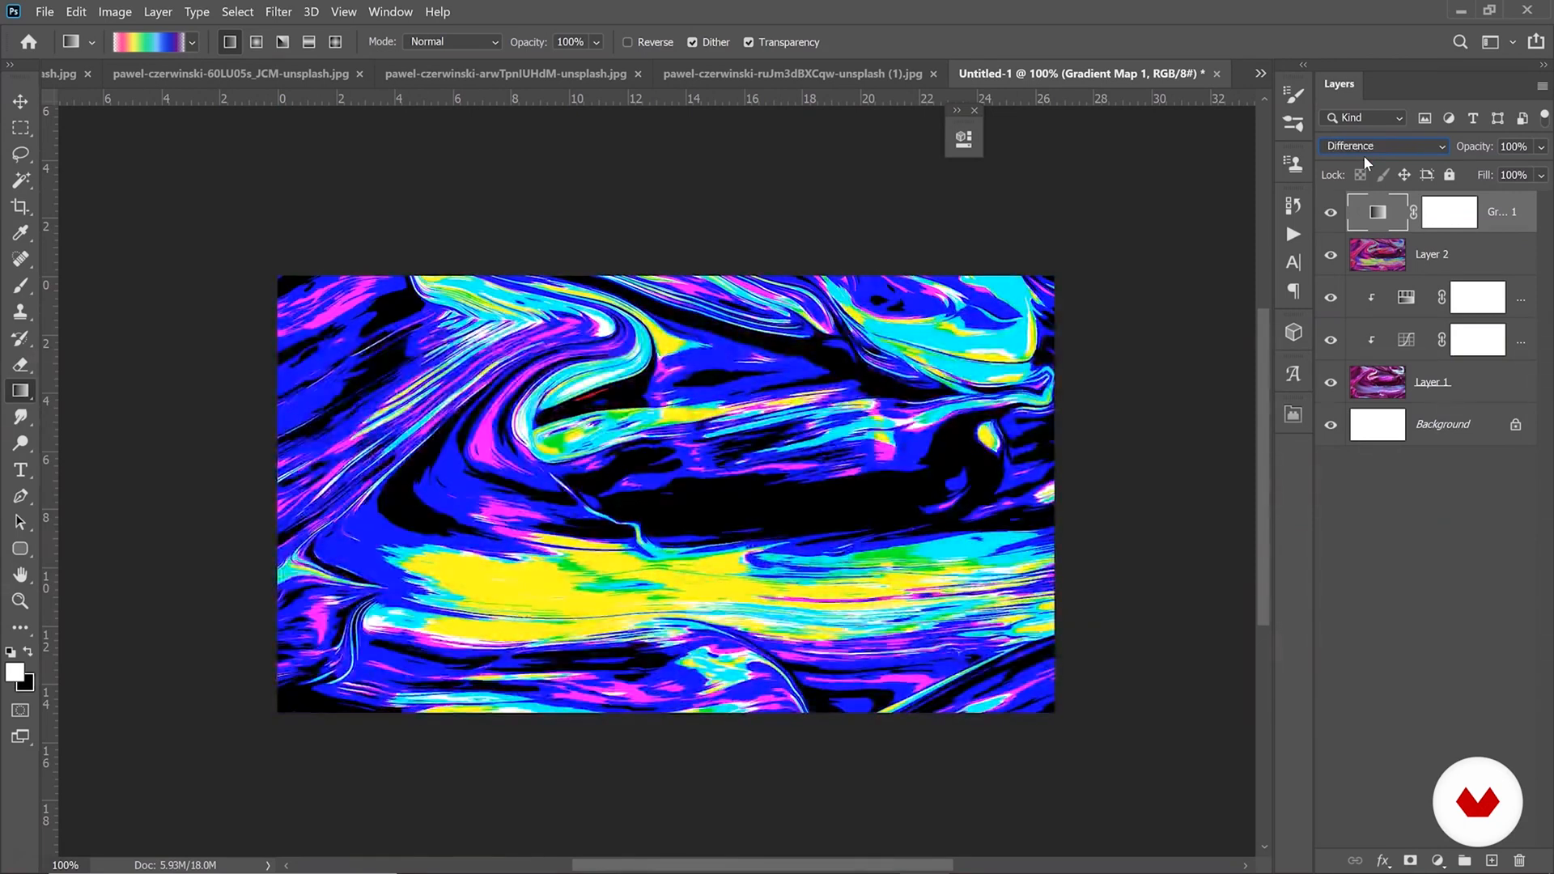
{"action": "key", "text": "Down"}
{"action": "key", "text": "Down"}
{"action": "key", "text": "Down"}
{"action": "key", "text": "Down"}
{"action": "key", "text": "Down"}
{"action": "key", "text": "Down"}
{"action": "key", "text": "Down"}
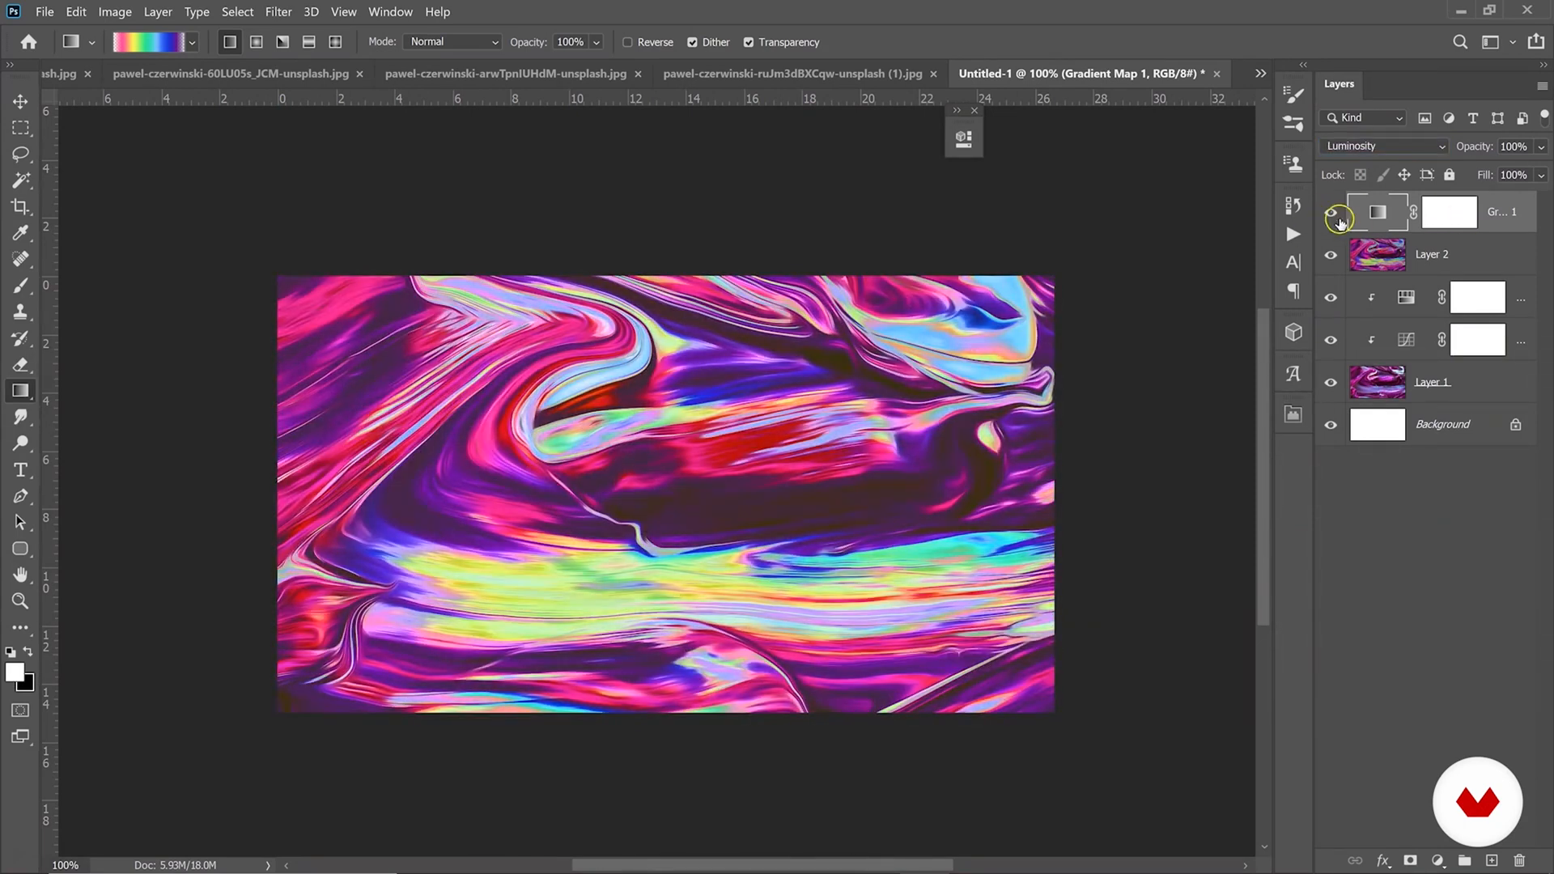
Compare the artwork with and without the Gradient Map 1 layer, leaving that layer hidden.
{"action": "left_click", "coordinate": [1334, 215]}
{"action": "left_click", "coordinate": [1448, 251]}
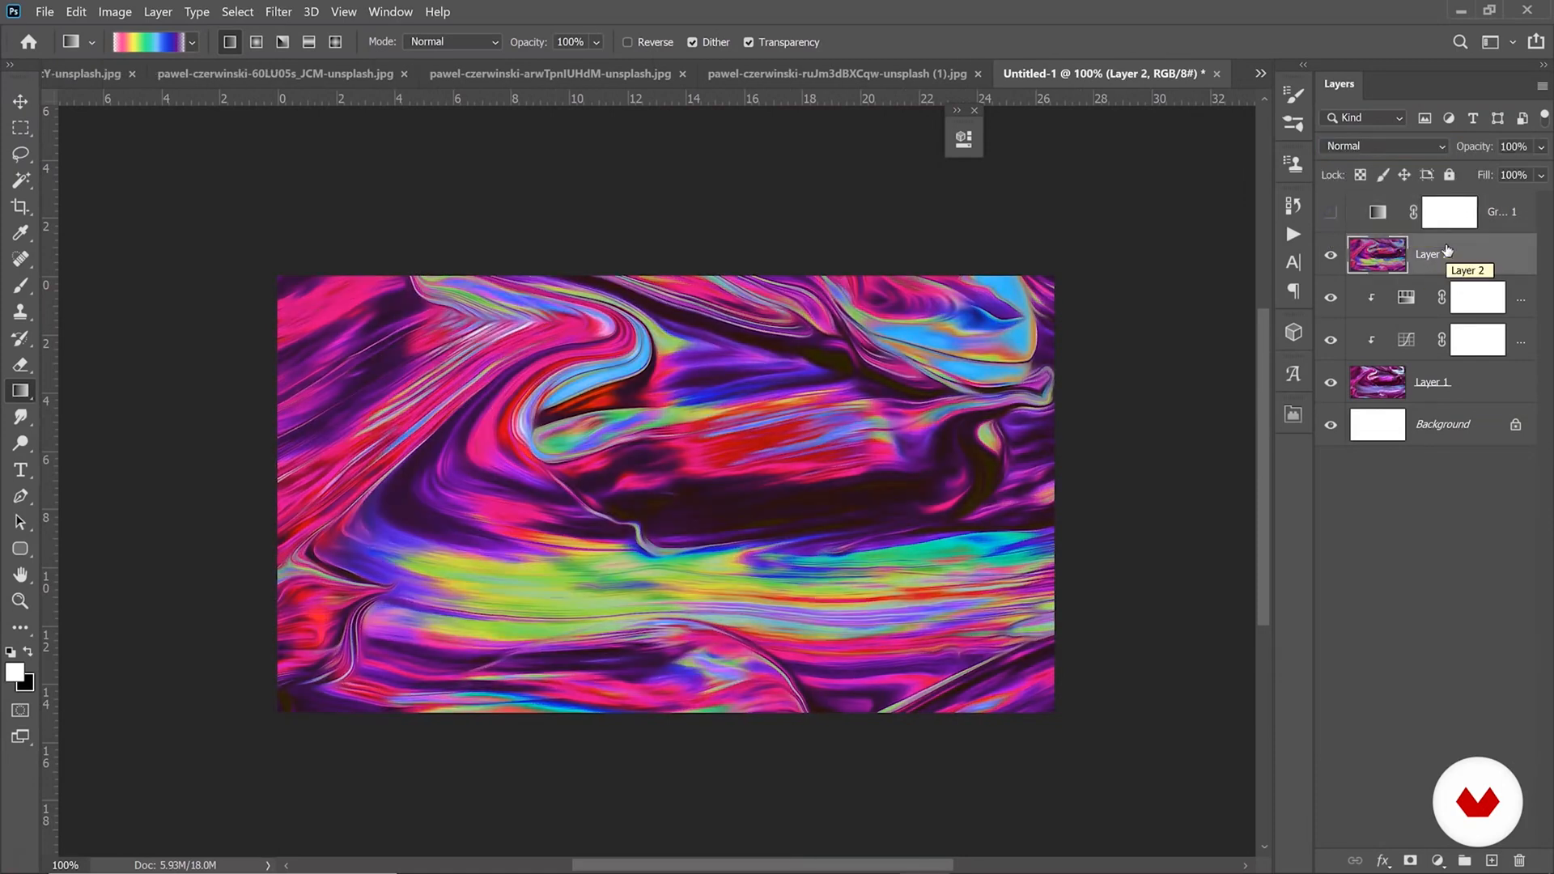
{"action": "left_click", "coordinate": [1392, 215]}
{"action": "left_click", "coordinate": [1330, 211]}
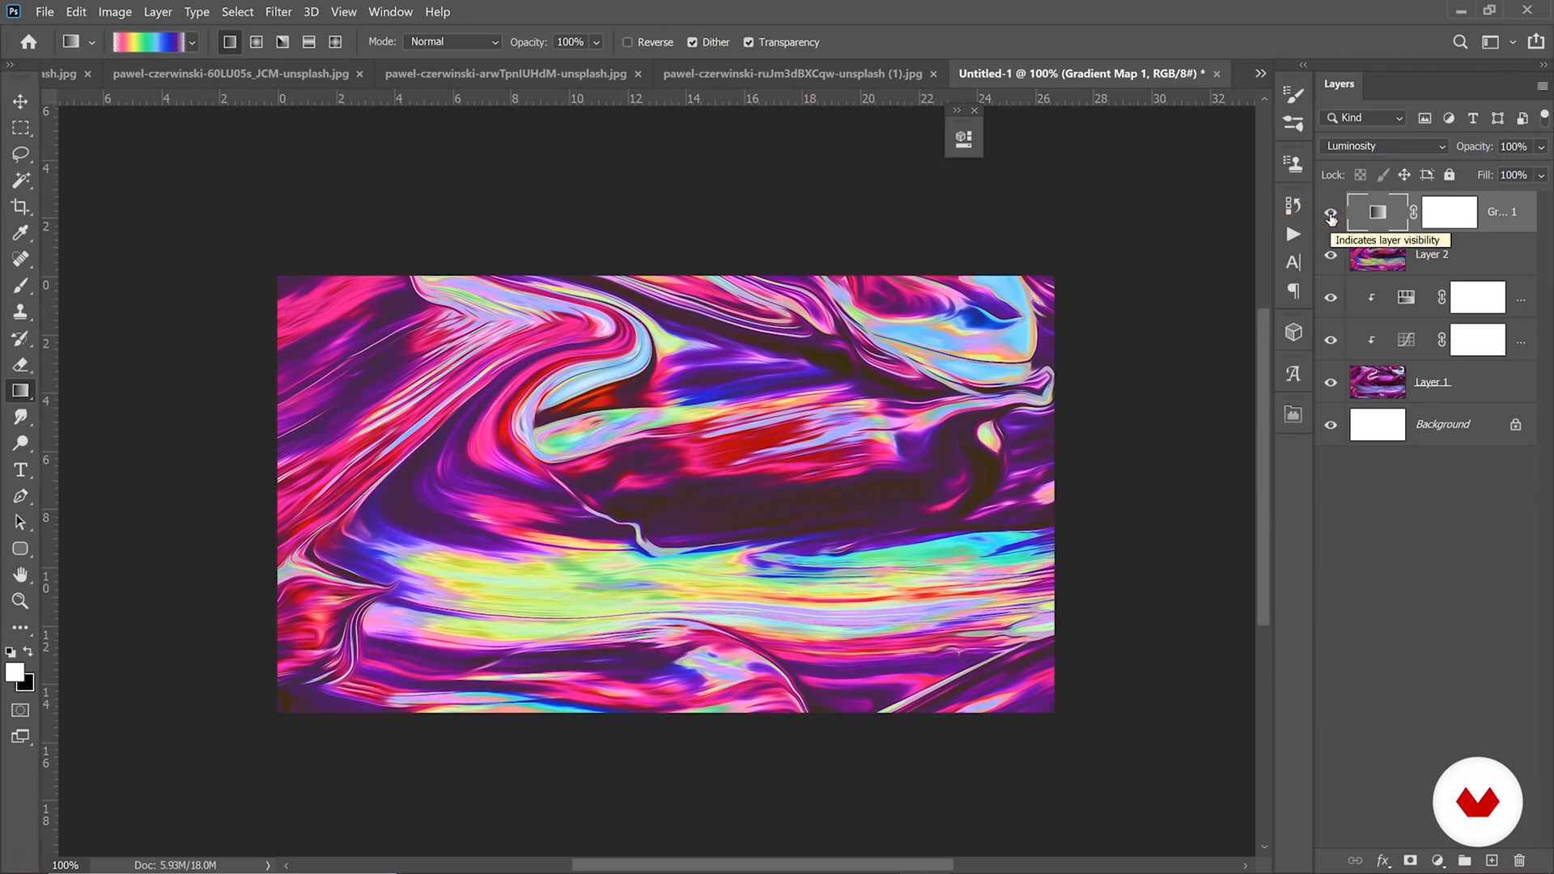
{"action": "left_click", "coordinate": [1330, 215]}
Duplicate Layer 2 above the hidden Gradient Map 1 layer and open the copy in the Liquify filter.
{"action": "left_click", "coordinate": [1447, 258]}
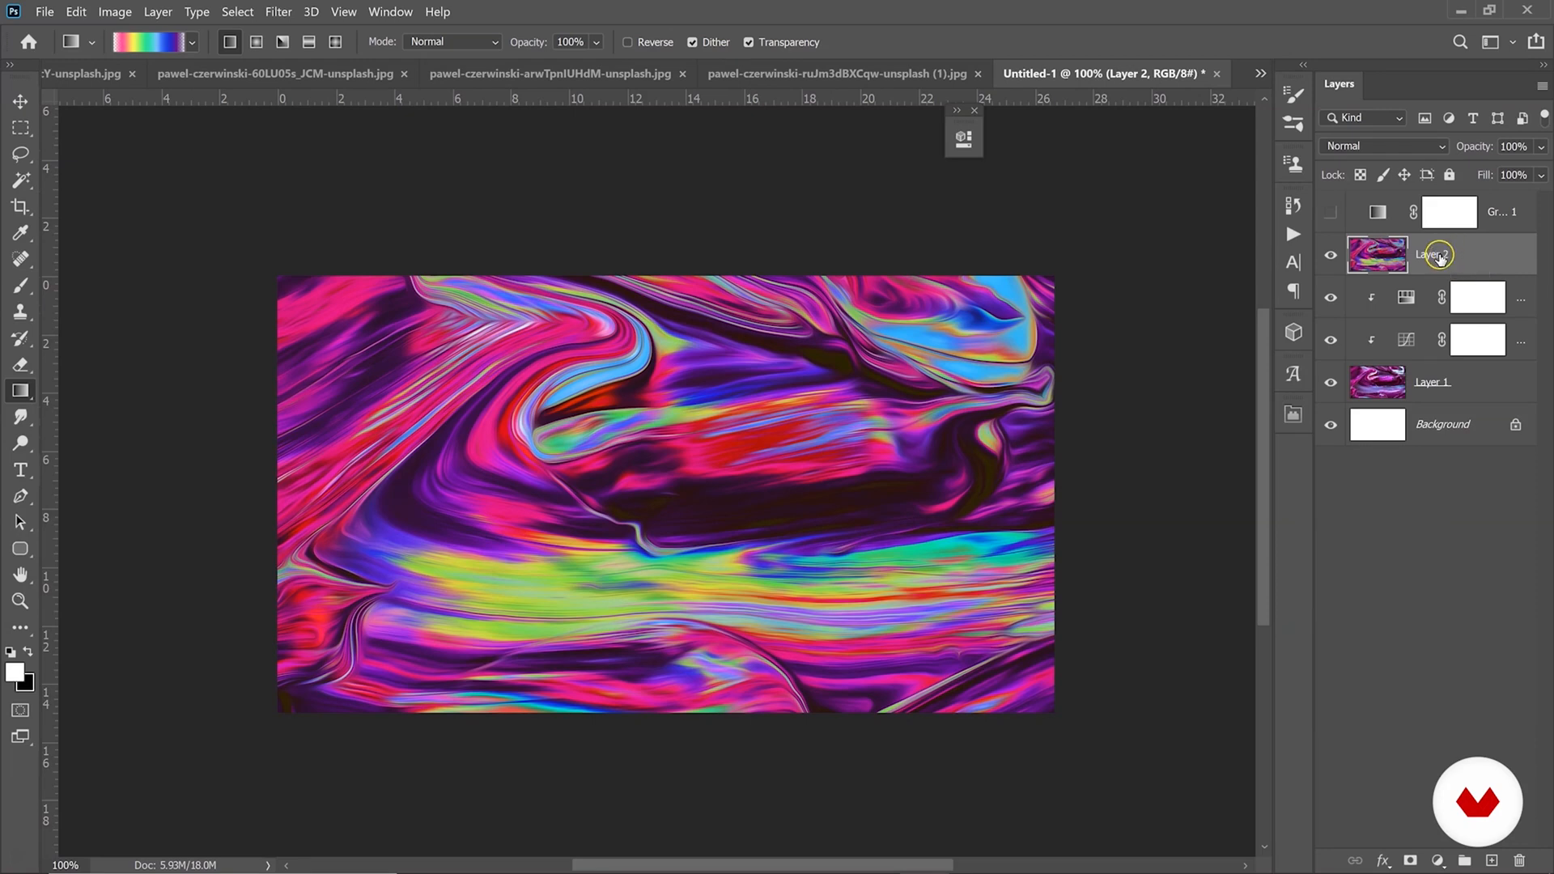
{"action": "left_click_drag", "start_coordinate": [1442, 257], "coordinate": [1435, 207]}
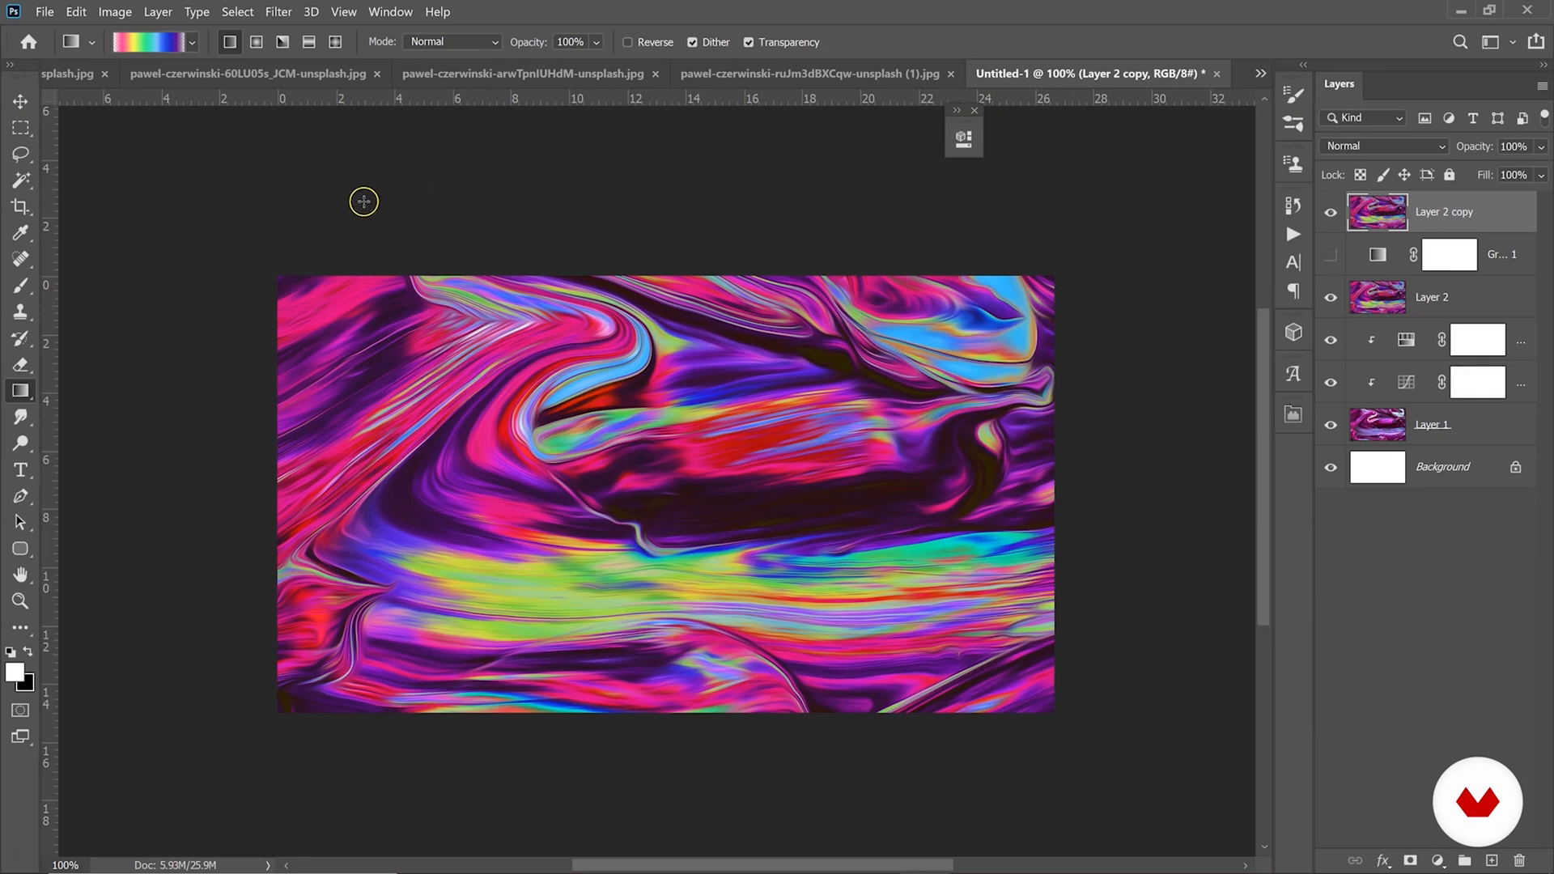
{"action": "left_click", "coordinate": [278, 12]}
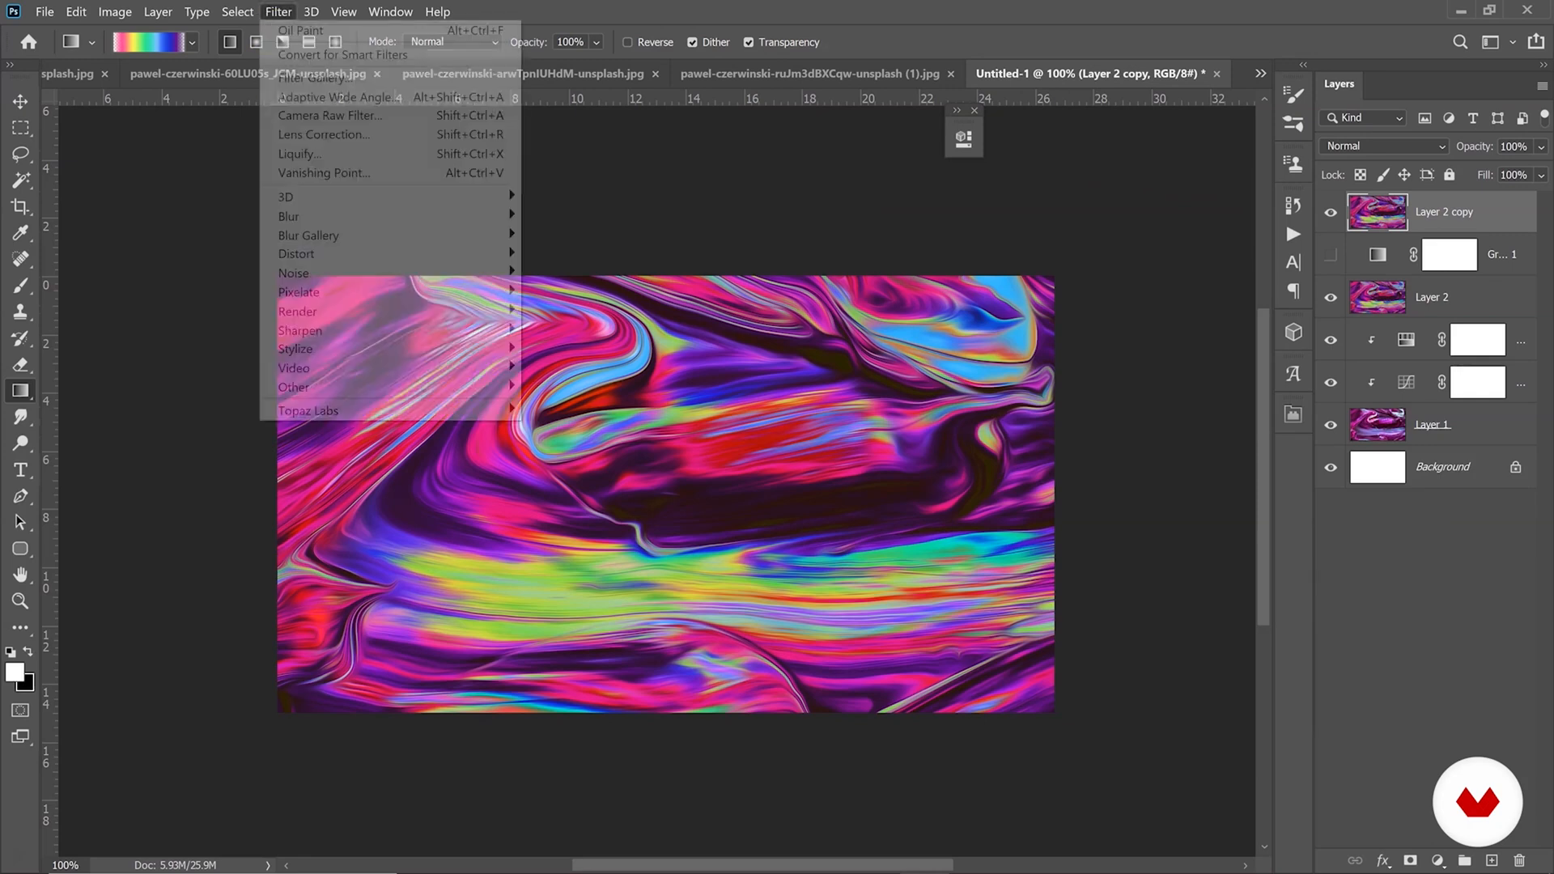
{"action": "left_click", "coordinate": [321, 153]}
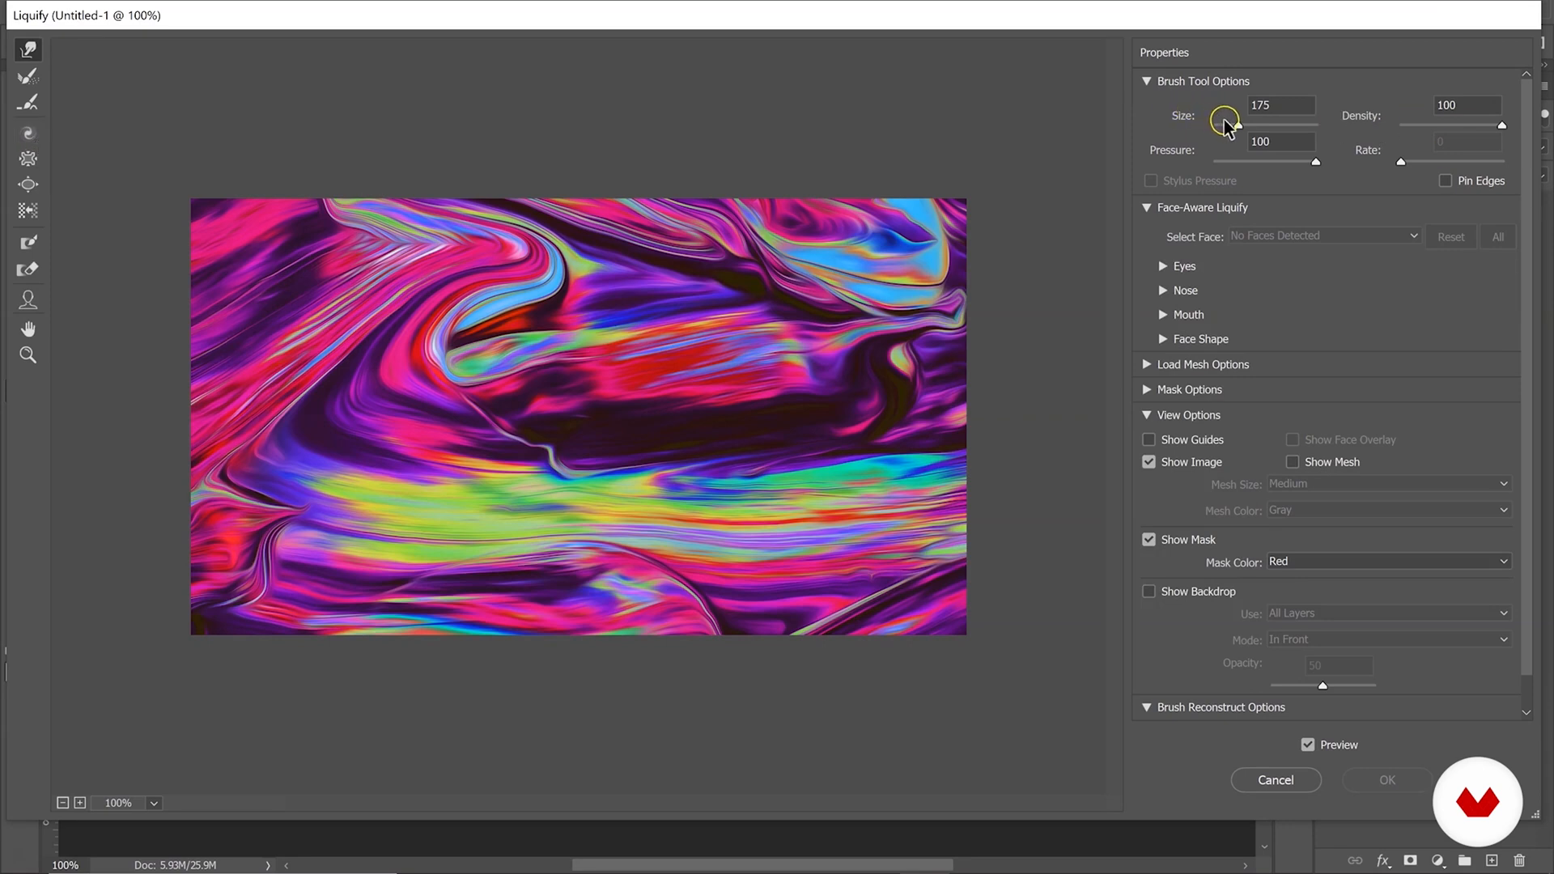
Push the marbled bands into waves across the whole image with the Forward Warp tool at brush size 448.
{"action": "left_click_drag", "start_coordinate": [1252, 128], "coordinate": [1256, 127]}
{"action": "mouse_move", "coordinate": [515, 356]}
{"action": "left_mouse_down"}
{"action": "mouse_move", "coordinate": [537, 332]}
{"action": "mouse_move", "coordinate": [571, 330]}
{"action": "mouse_move", "coordinate": [601, 373]}
{"action": "mouse_move", "coordinate": [702, 353]}
{"action": "mouse_move", "coordinate": [724, 328]}
{"action": "left_mouse_up"}
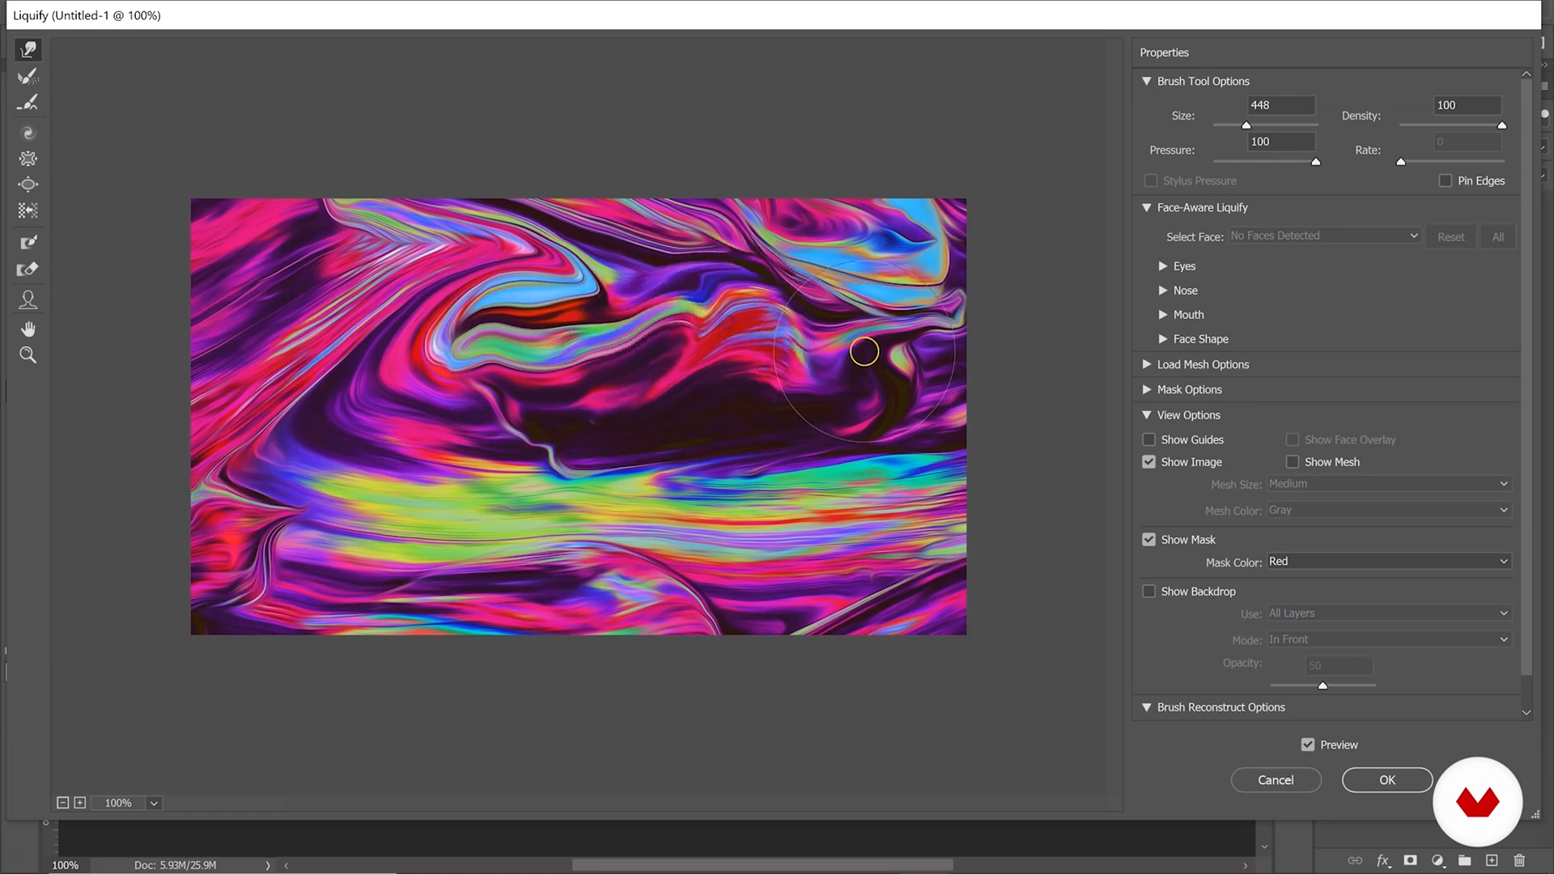
{"action": "key", "text": "ctrl+z"}
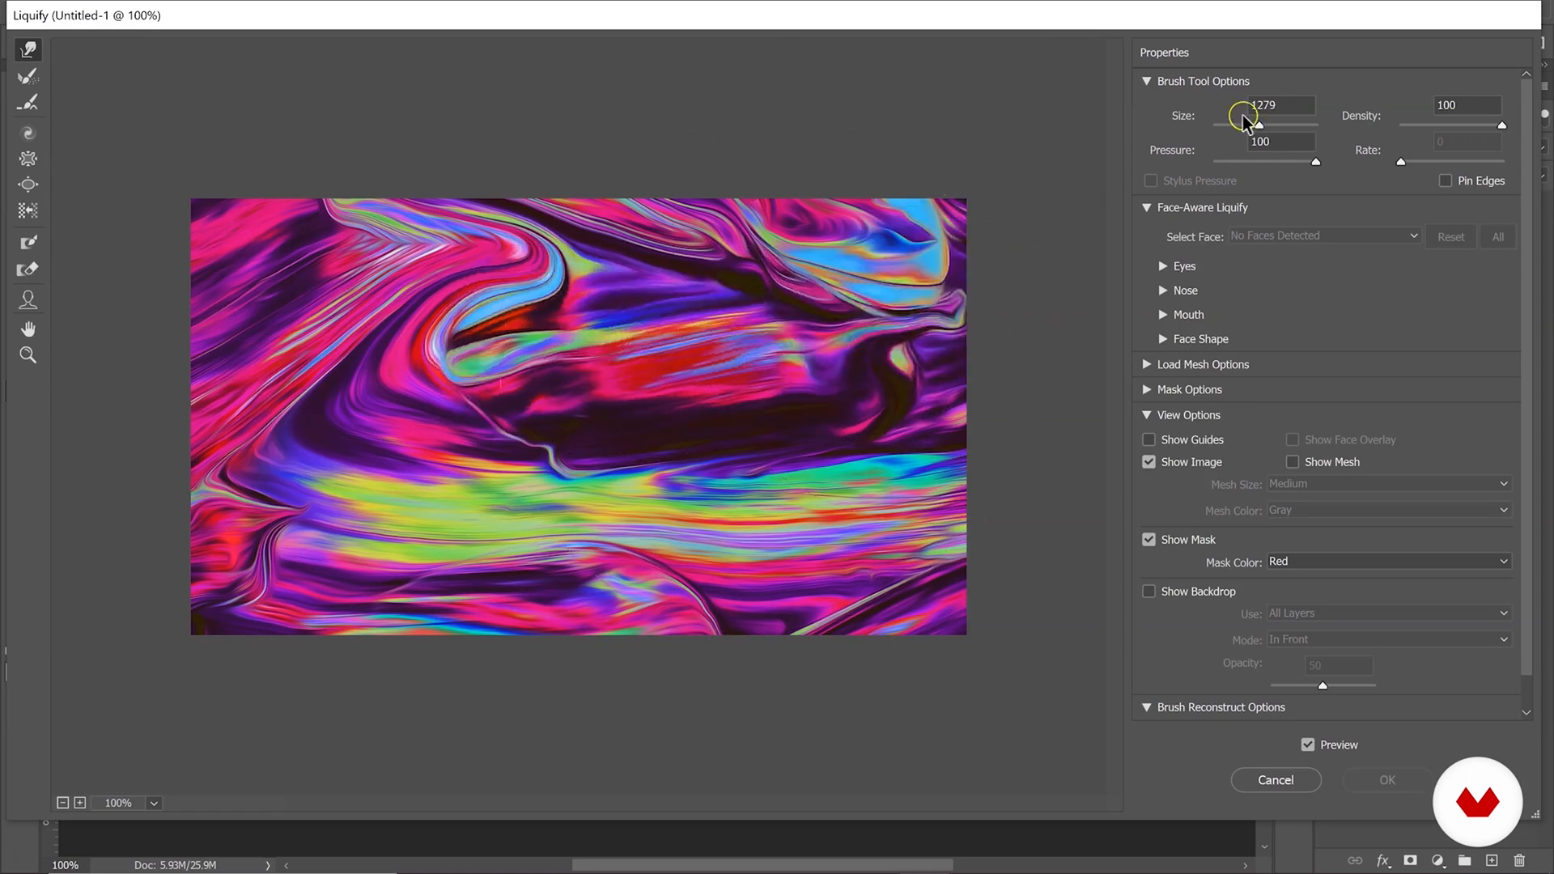
{"action": "mouse_move", "coordinate": [515, 360]}
{"action": "left_mouse_down"}
{"action": "mouse_move", "coordinate": [628, 364]}
{"action": "mouse_move", "coordinate": [913, 302]}
{"action": "mouse_move", "coordinate": [777, 453]}
{"action": "mouse_move", "coordinate": [324, 501]}
{"action": "mouse_move", "coordinate": [319, 294]}
{"action": "mouse_move", "coordinate": [275, 272]}
{"action": "left_mouse_up"}
{"action": "left_click_drag", "start_coordinate": [812, 604], "coordinate": [905, 636]}
{"action": "mouse_move", "coordinate": [621, 623]}
{"action": "left_mouse_down"}
{"action": "mouse_move", "coordinate": [400, 653]}
{"action": "mouse_move", "coordinate": [173, 629]}
{"action": "left_mouse_up"}
{"action": "left_click_drag", "start_coordinate": [380, 539], "coordinate": [392, 561]}
{"action": "left_click_drag", "start_coordinate": [603, 536], "coordinate": [593, 520]}
{"action": "left_click_drag", "start_coordinate": [880, 448], "coordinate": [963, 375]}
{"action": "left_click_drag", "start_coordinate": [805, 267], "coordinate": [812, 207]}
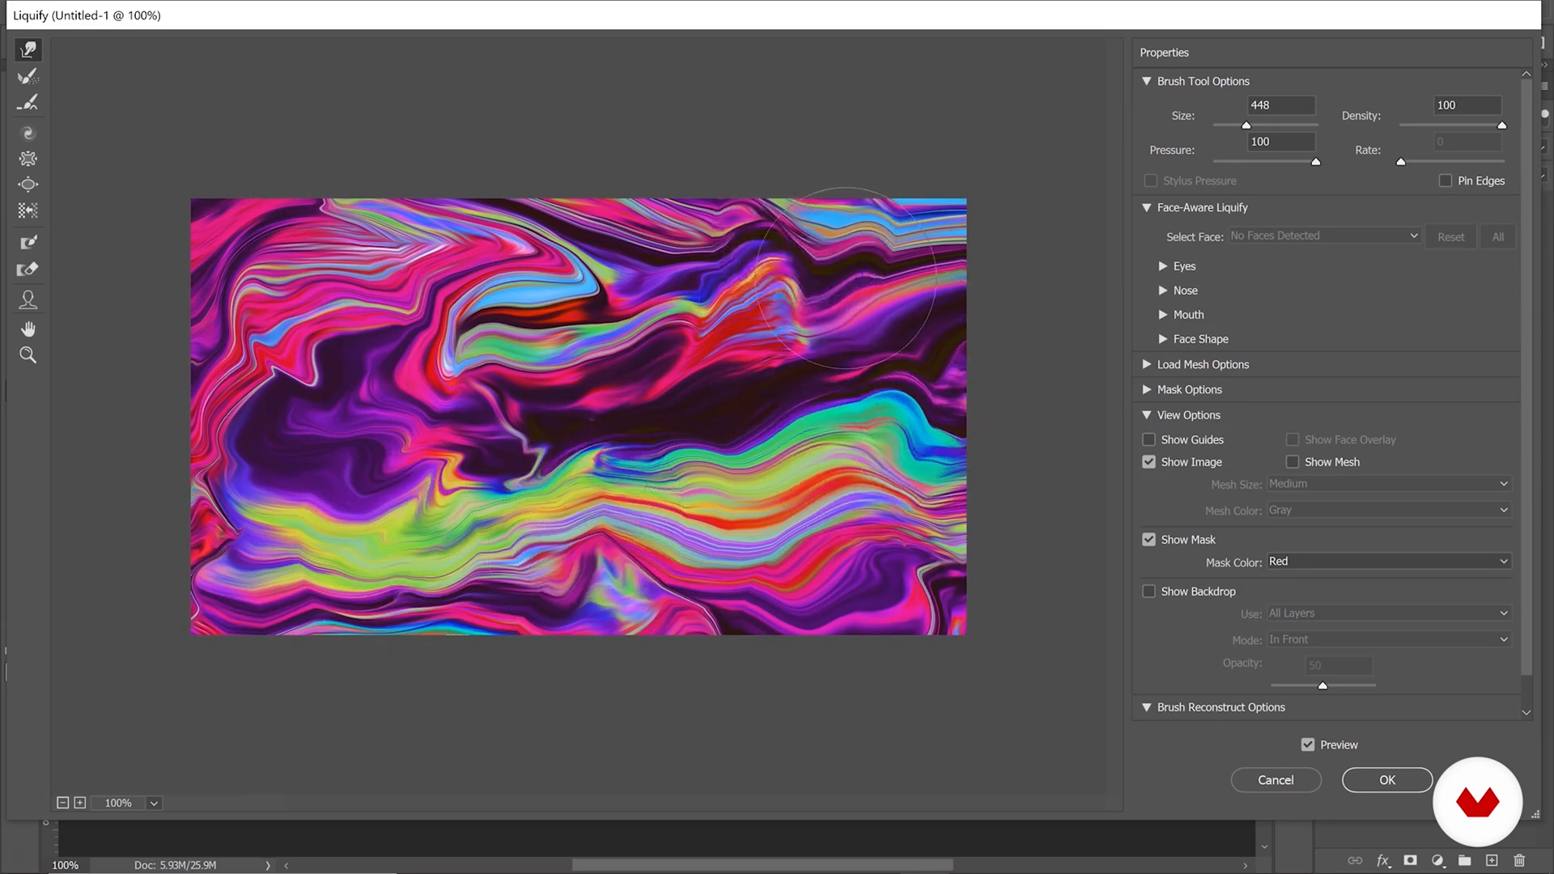
{"action": "left_click_drag", "start_coordinate": [773, 323], "coordinate": [791, 378]}
{"action": "mouse_move", "coordinate": [686, 394]}
{"action": "left_mouse_down"}
{"action": "mouse_move", "coordinate": [686, 416]}
{"action": "mouse_move", "coordinate": [755, 423]}
{"action": "left_mouse_up"}
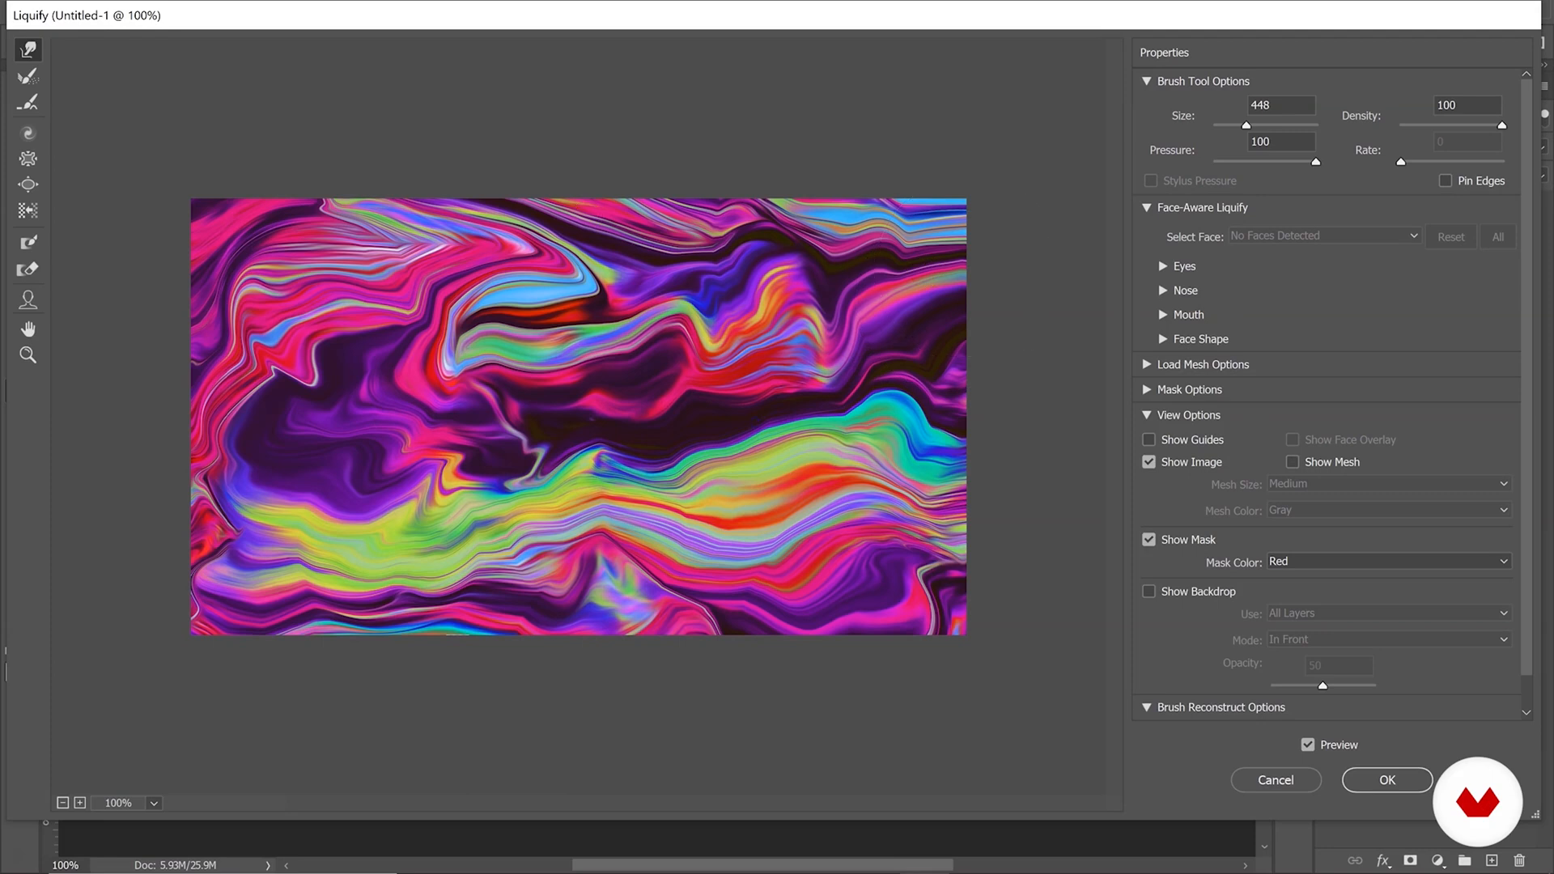
Twirl the colours through the middle and right side of the artwork with the Twirl tool at brush size 493.
{"action": "left_click", "coordinate": [26, 138]}
{"action": "mouse_move", "coordinate": [461, 388]}
{"action": "left_mouse_down"}
{"action": "mouse_move", "coordinate": [517, 357]}
{"action": "mouse_move", "coordinate": [355, 433]}
{"action": "mouse_move", "coordinate": [390, 385]}
{"action": "mouse_move", "coordinate": [508, 378]}
{"action": "mouse_move", "coordinate": [604, 424]}
{"action": "mouse_move", "coordinate": [635, 419]}
{"action": "mouse_move", "coordinate": [635, 497]}
{"action": "mouse_move", "coordinate": [573, 509]}
{"action": "mouse_move", "coordinate": [648, 498]}
{"action": "mouse_move", "coordinate": [763, 426]}
{"action": "mouse_move", "coordinate": [782, 490]}
{"action": "mouse_move", "coordinate": [772, 481]}
{"action": "mouse_move", "coordinate": [788, 489]}
{"action": "mouse_move", "coordinate": [743, 491]}
{"action": "mouse_move", "coordinate": [864, 474]}
{"action": "mouse_move", "coordinate": [858, 422]}
{"action": "mouse_move", "coordinate": [863, 485]}
{"action": "mouse_move", "coordinate": [765, 438]}
{"action": "mouse_move", "coordinate": [889, 344]}
{"action": "mouse_move", "coordinate": [915, 251]}
{"action": "mouse_move", "coordinate": [765, 273]}
{"action": "mouse_move", "coordinate": [352, 257]}
{"action": "mouse_move", "coordinate": [322, 330]}
{"action": "mouse_move", "coordinate": [319, 276]}
{"action": "mouse_move", "coordinate": [267, 537]}
{"action": "mouse_move", "coordinate": [375, 603]}
{"action": "mouse_move", "coordinate": [648, 575]}
{"action": "mouse_move", "coordinate": [539, 316]}
{"action": "left_mouse_up"}
{"action": "mouse_move", "coordinate": [564, 381]}
{"action": "left_mouse_down"}
{"action": "mouse_move", "coordinate": [704, 485]}
{"action": "mouse_move", "coordinate": [916, 313]}
{"action": "left_mouse_up"}
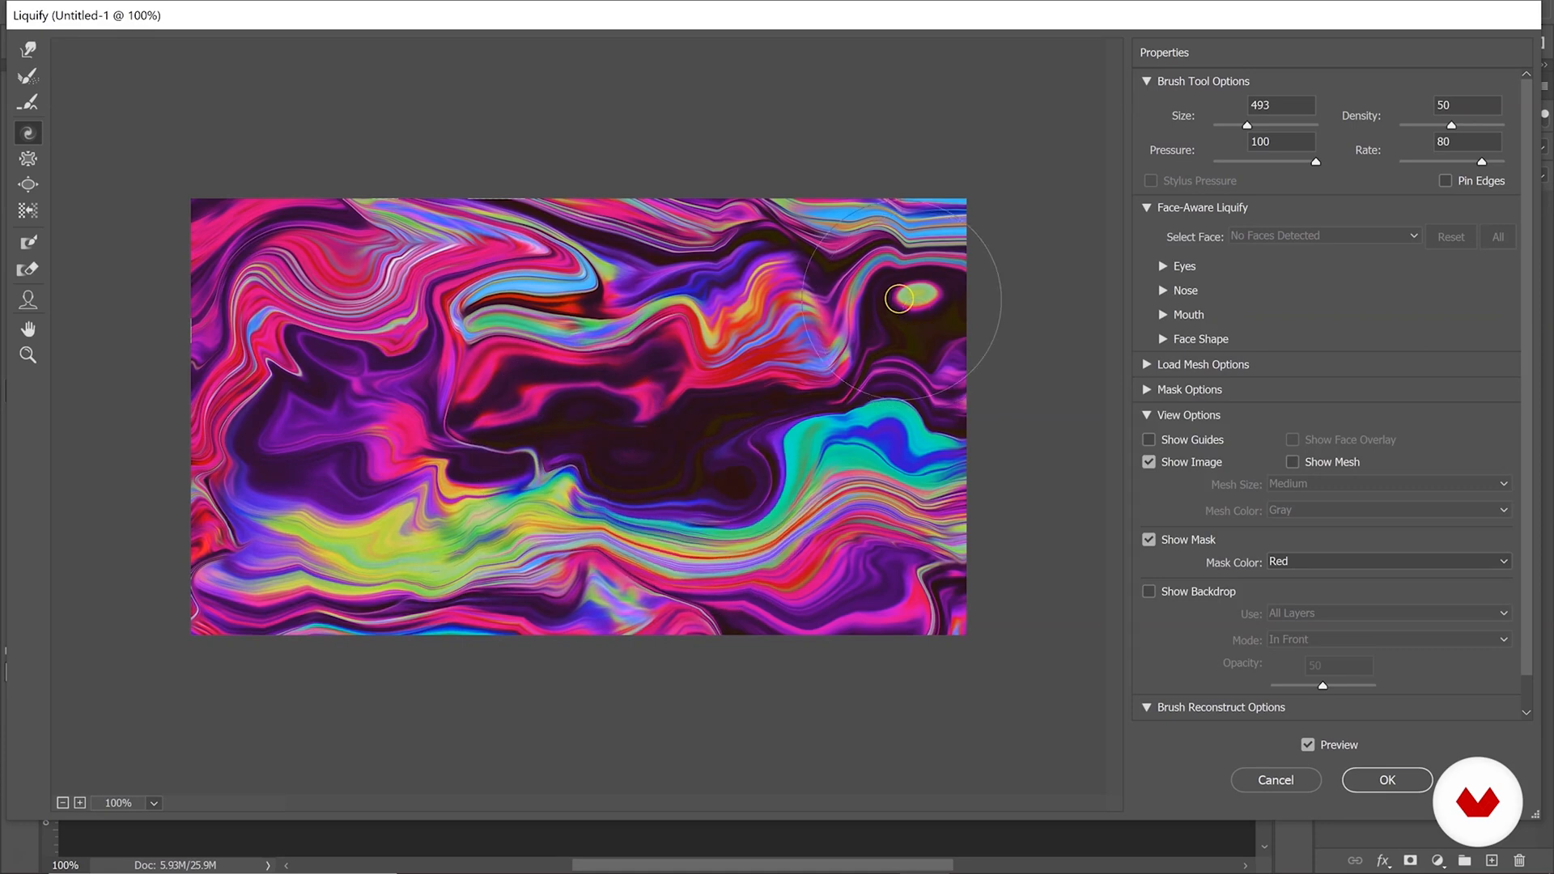
{"action": "mouse_move", "coordinate": [899, 300]}
{"action": "left_mouse_down"}
{"action": "mouse_move", "coordinate": [959, 311]}
{"action": "mouse_move", "coordinate": [946, 313]}
{"action": "left_mouse_up"}
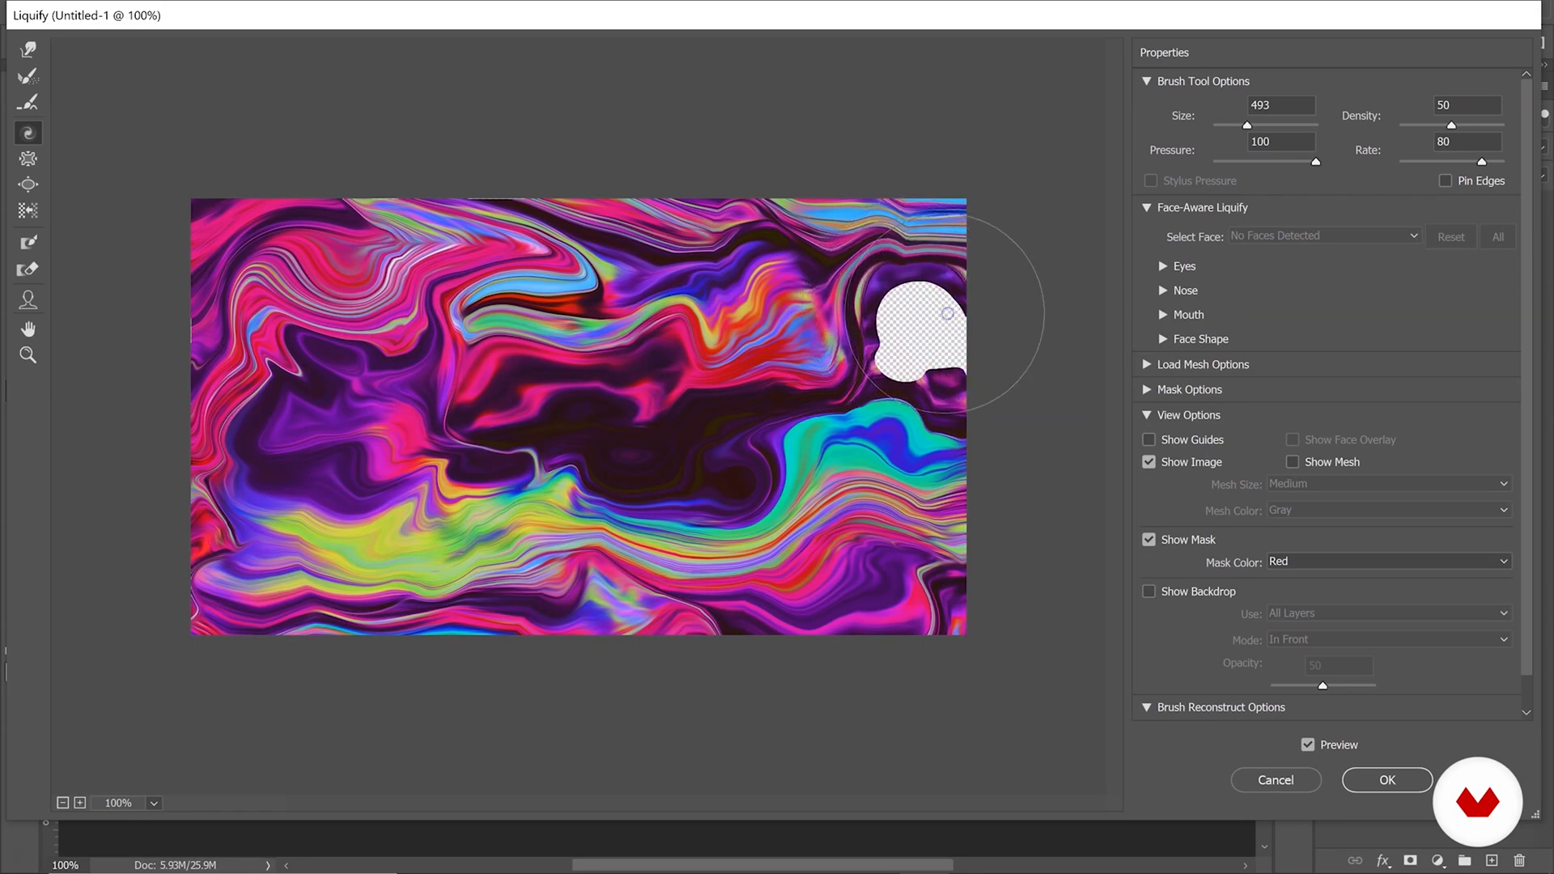
Close the transparent hole at the artwork's right edge with Forward Warp strokes pulled outward past the edge.
{"action": "left_click", "coordinate": [28, 156]}
{"action": "left_click", "coordinate": [20, 51]}
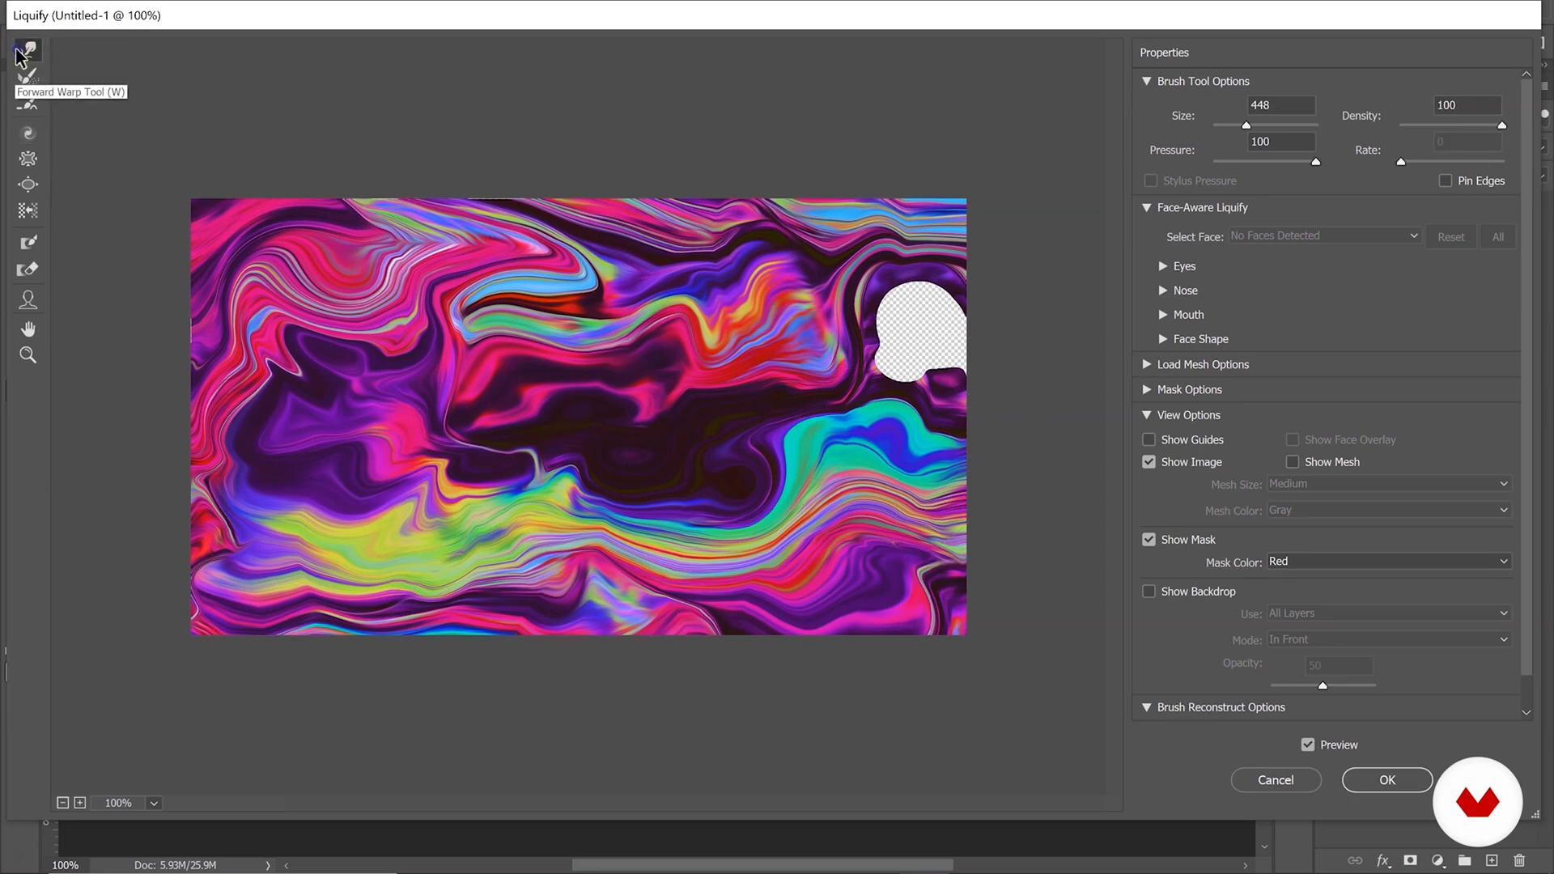
{"action": "left_click_drag", "start_coordinate": [962, 344], "coordinate": [1102, 348]}
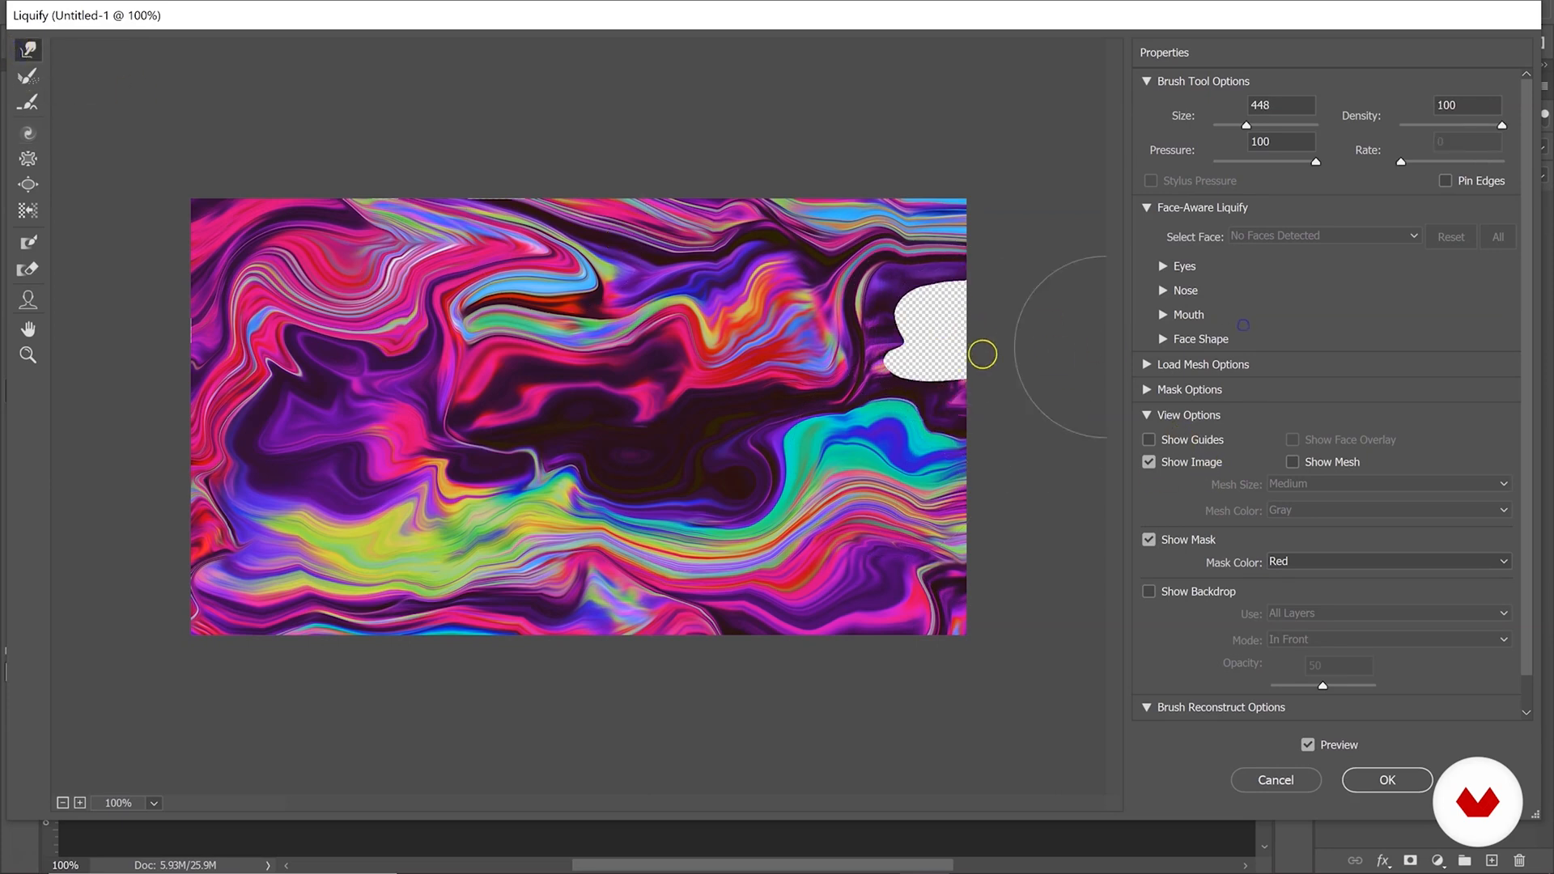
{"action": "left_click_drag", "start_coordinate": [919, 321], "coordinate": [1102, 305]}
{"action": "left_click_drag", "start_coordinate": [981, 370], "coordinate": [1109, 334]}
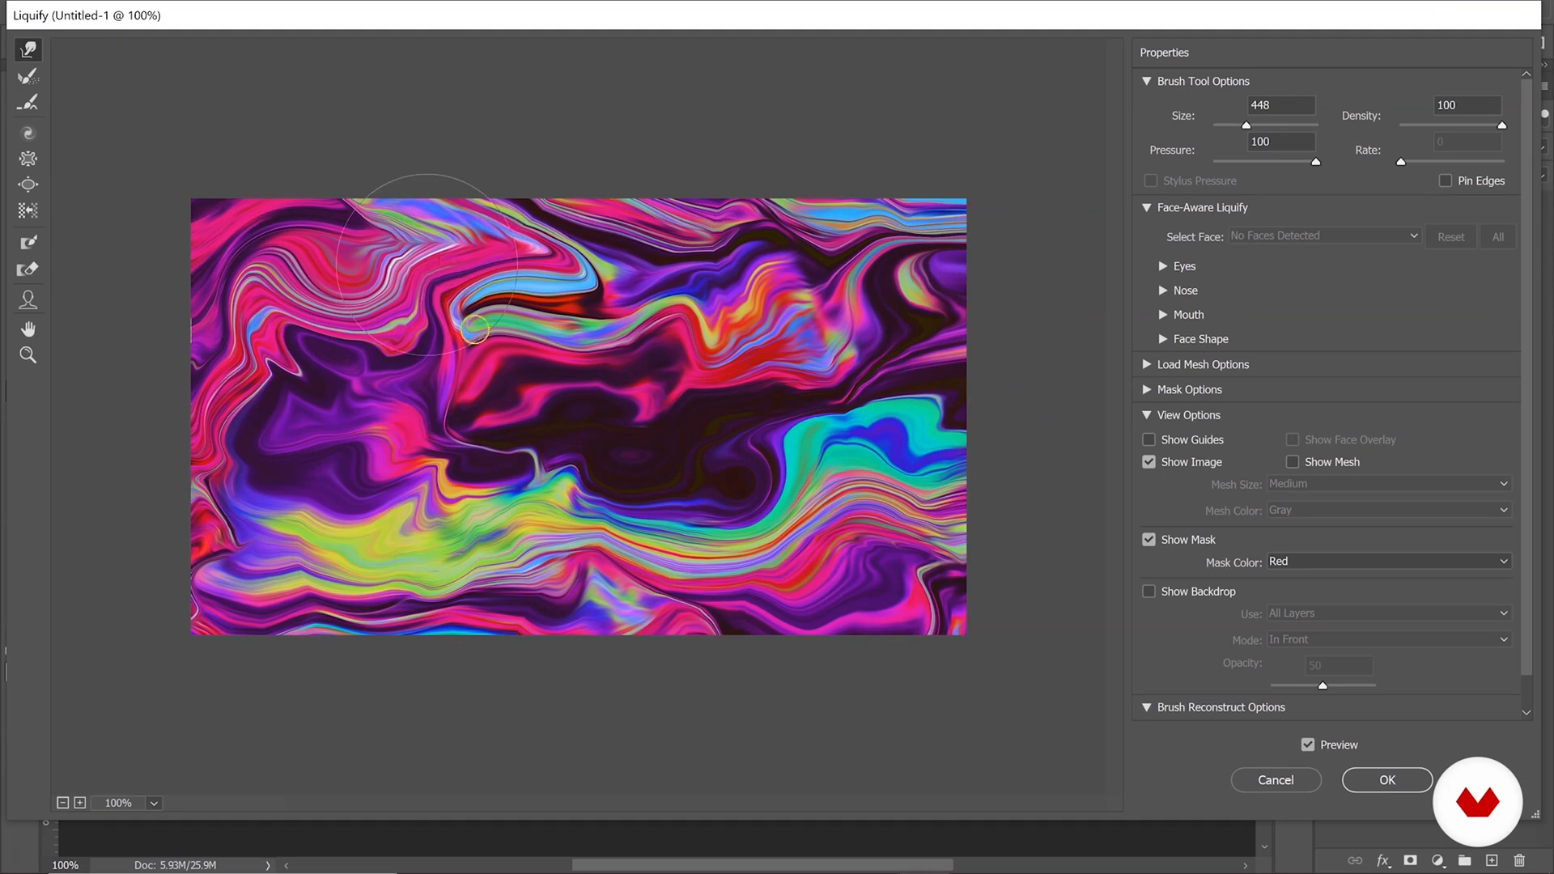
Warp the striped bands in the lower half of the artwork into stronger waves and apply the Liquify filter.
{"action": "mouse_move", "coordinate": [702, 558]}
{"action": "left_mouse_down"}
{"action": "mouse_move", "coordinate": [690, 493]}
{"action": "mouse_move", "coordinate": [752, 548]}
{"action": "left_mouse_up"}
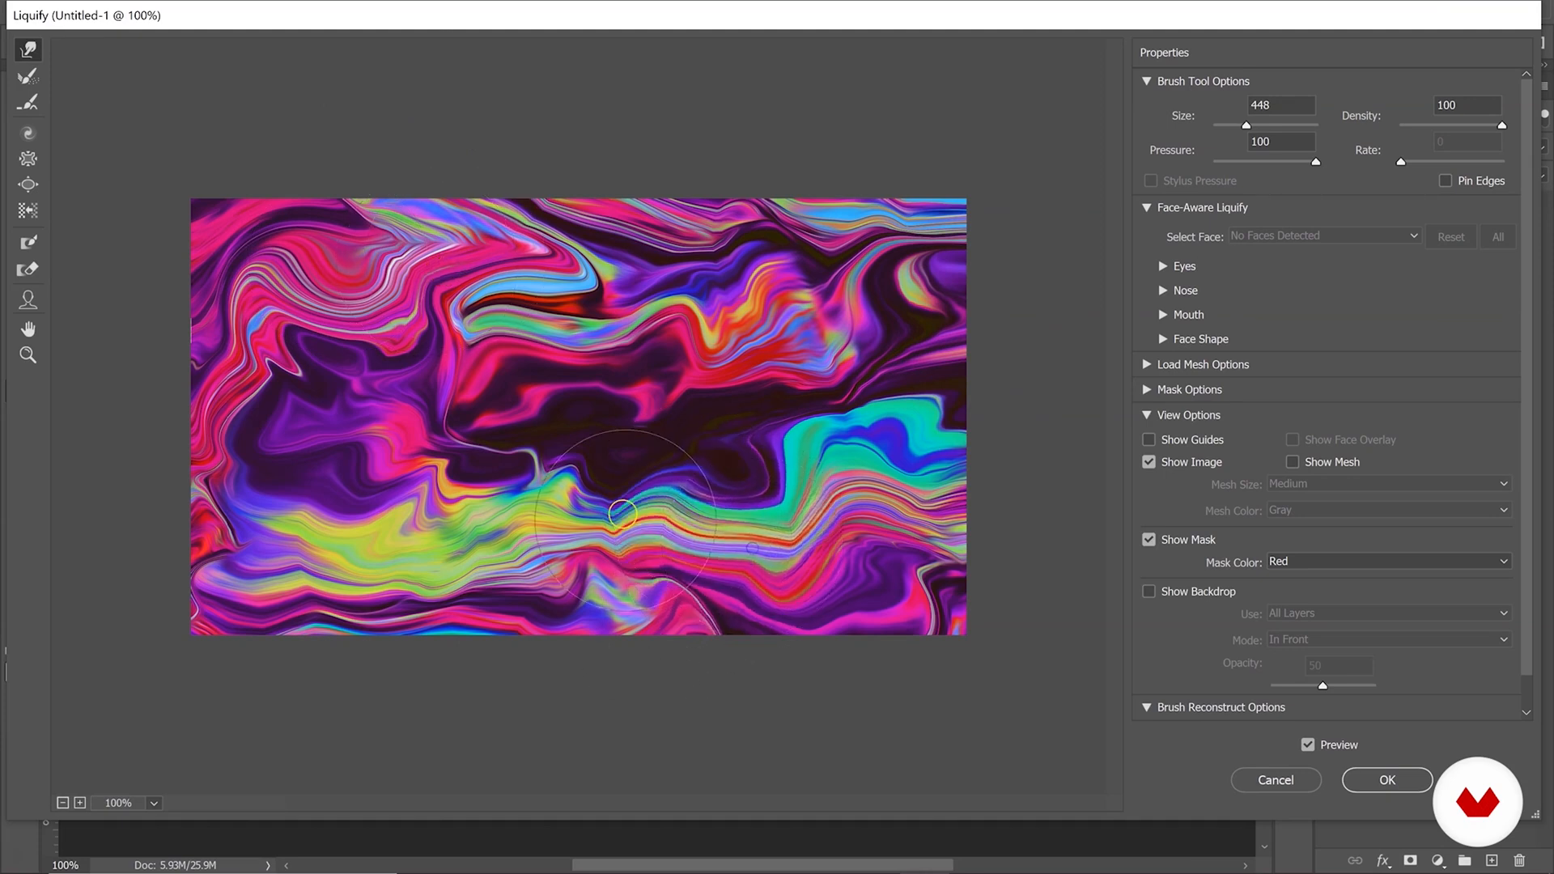
{"action": "left_click_drag", "start_coordinate": [621, 511], "coordinate": [628, 484]}
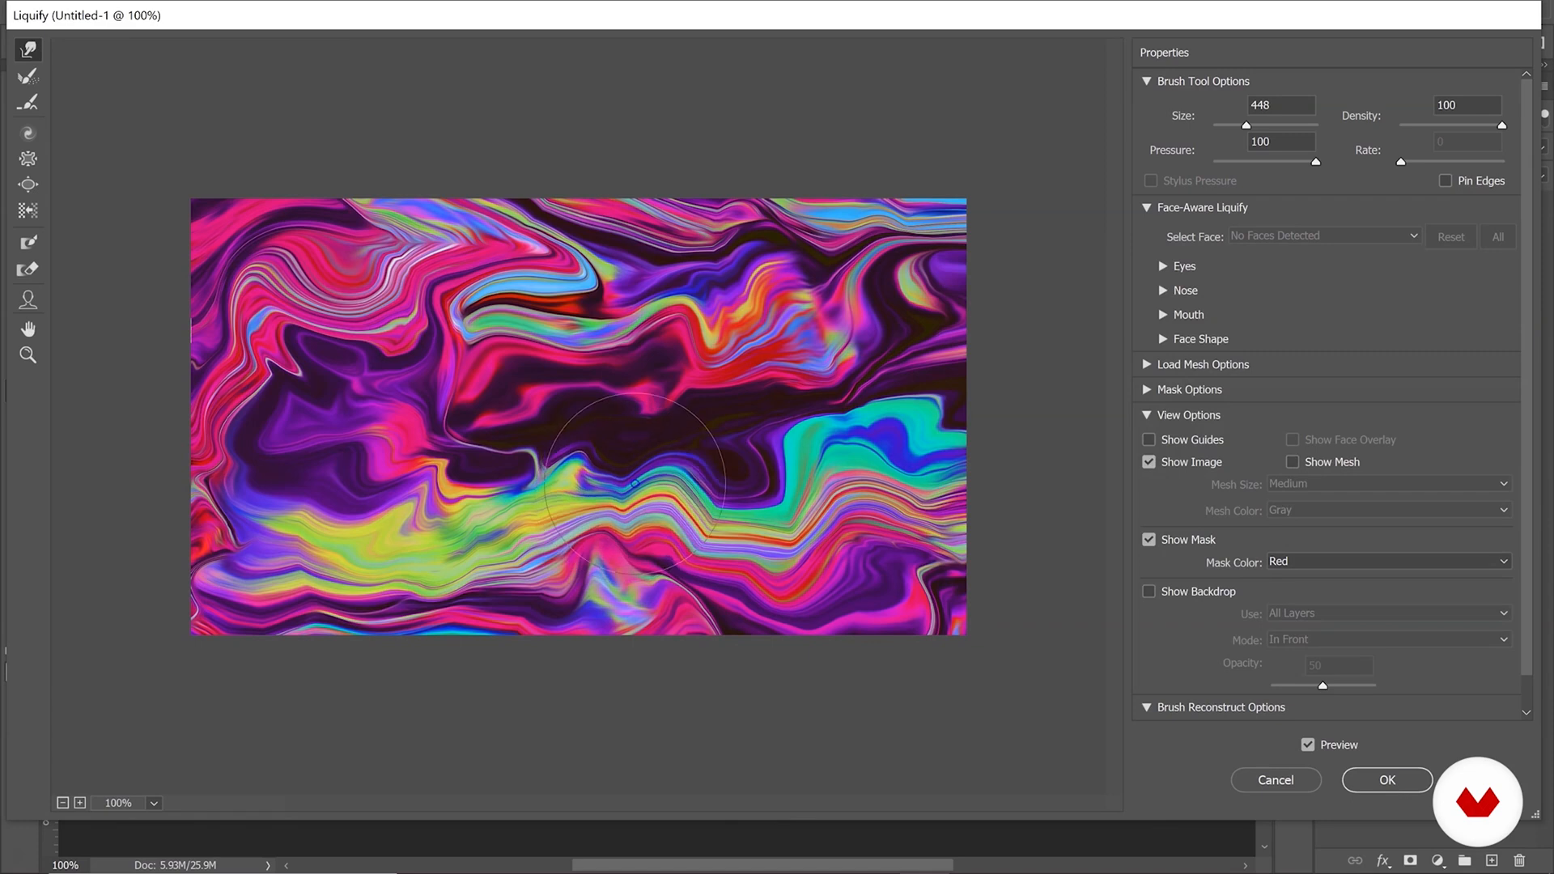
{"action": "left_click", "coordinate": [1365, 779]}
Compare the artwork with and without the liquified Layer 2 copy, leaving that layer visible.
{"action": "left_click", "coordinate": [1321, 221]}
{"action": "left_click", "coordinate": [1322, 222]}
{"action": "left_click", "coordinate": [1322, 223]}
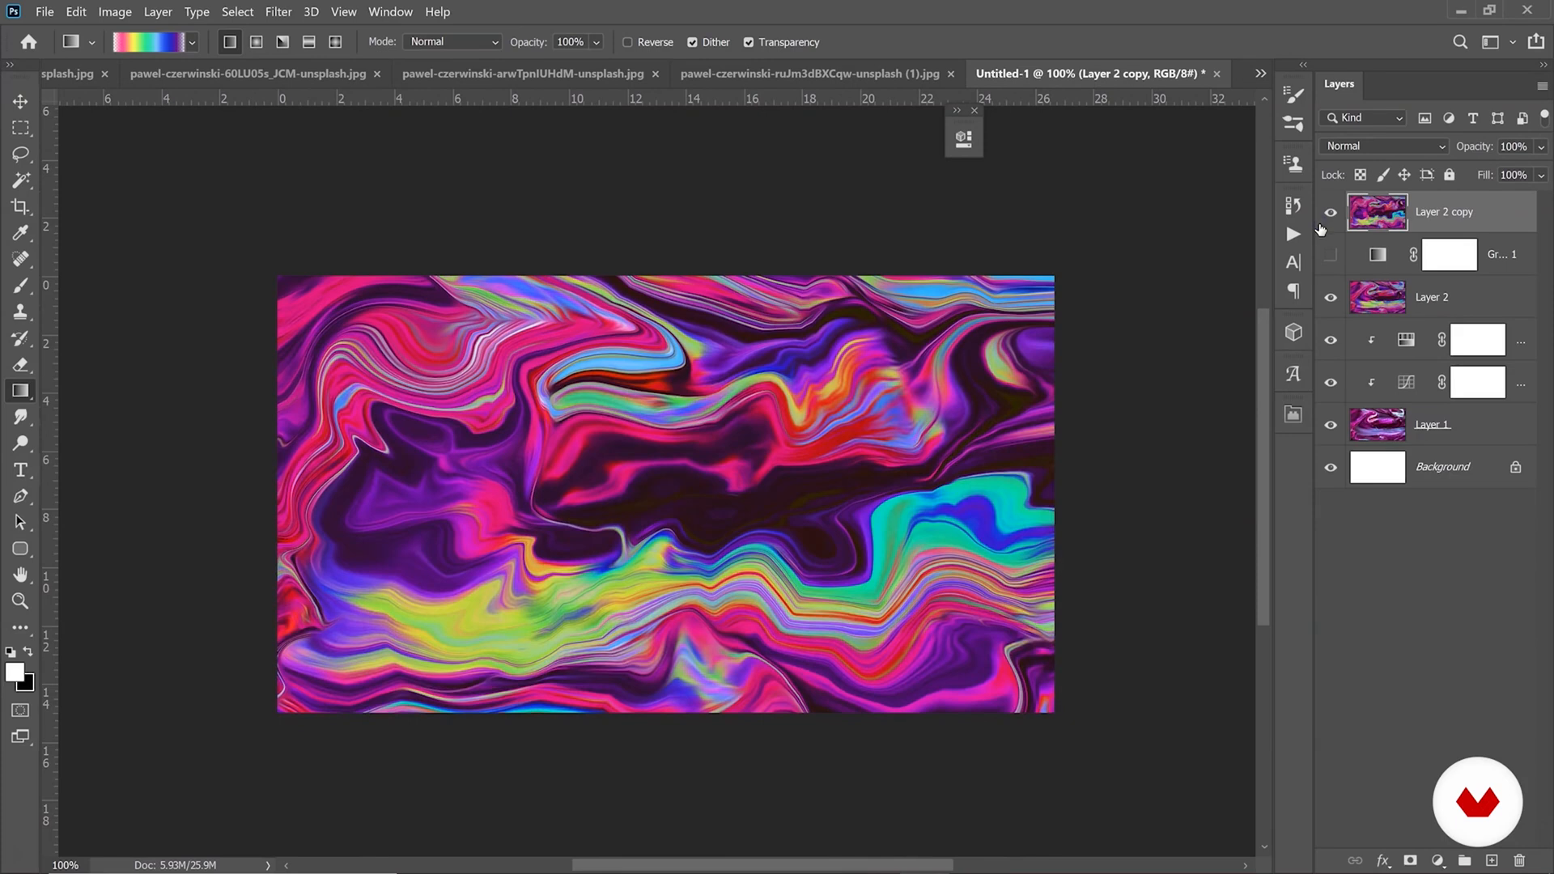
Duplicate the liquified Layer 2 copy and choose the Smudge tool.
{"action": "left_click", "coordinate": [1468, 214]}
{"action": "key", "text": "ctrl+j"}
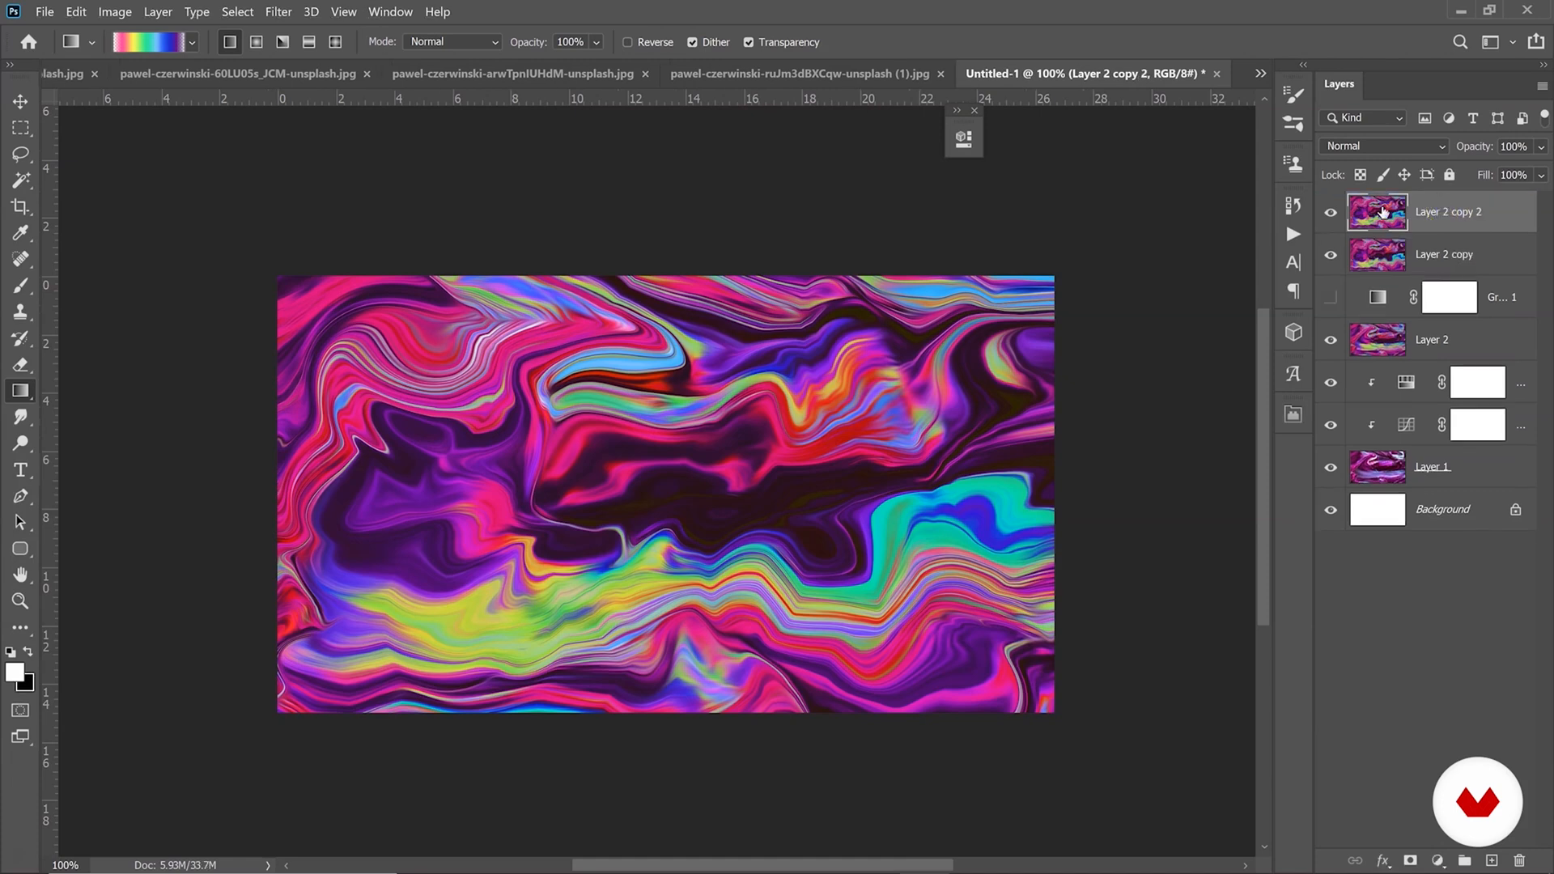
{"action": "left_click", "coordinate": [20, 417]}
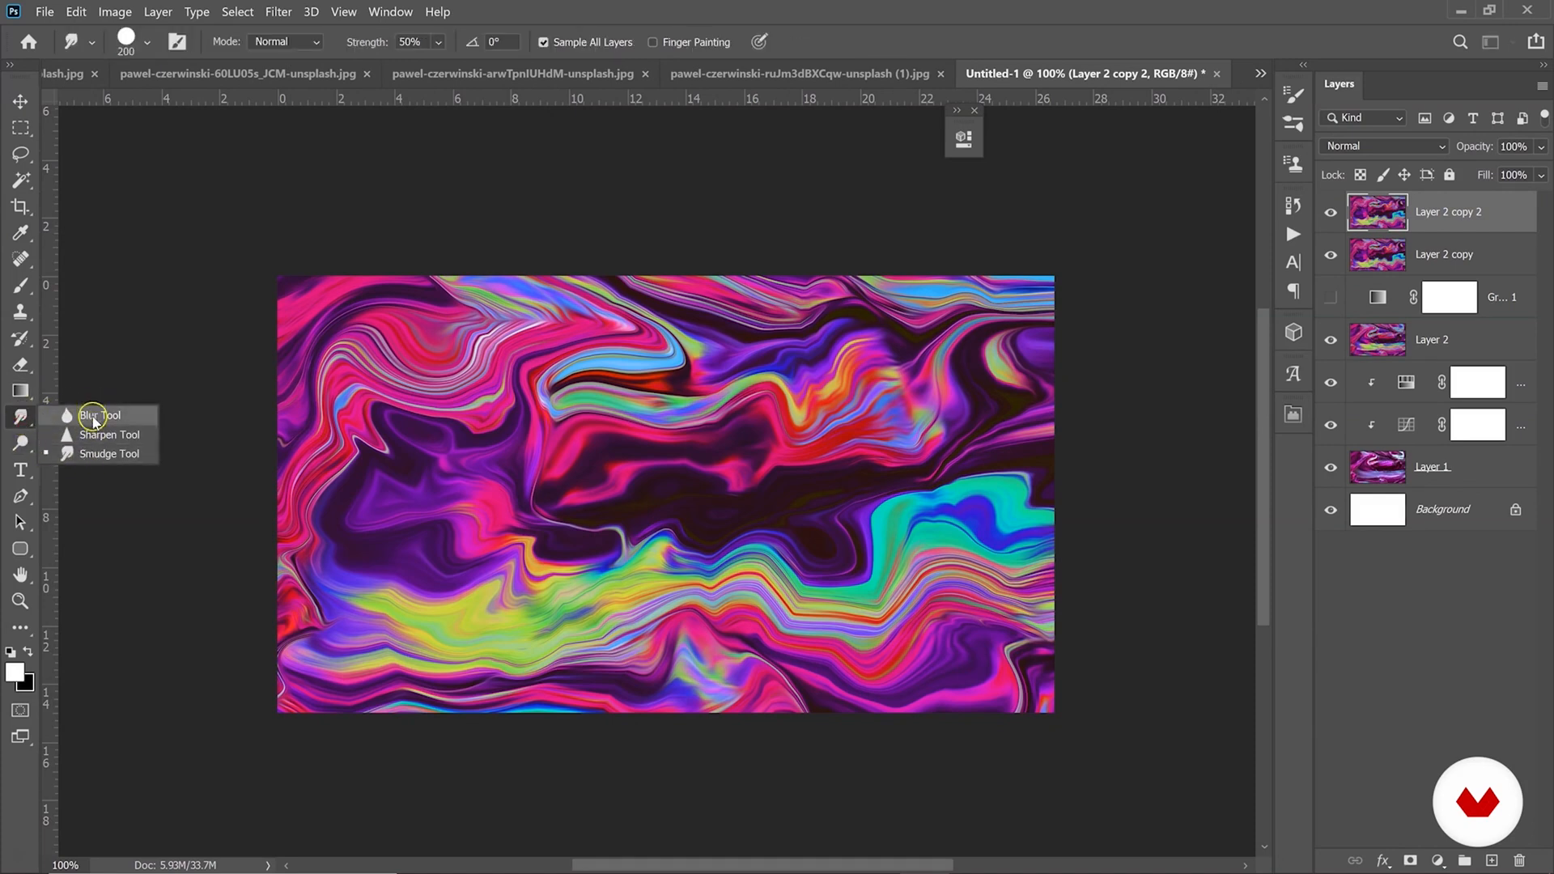
{"action": "left_click", "coordinate": [90, 454]}
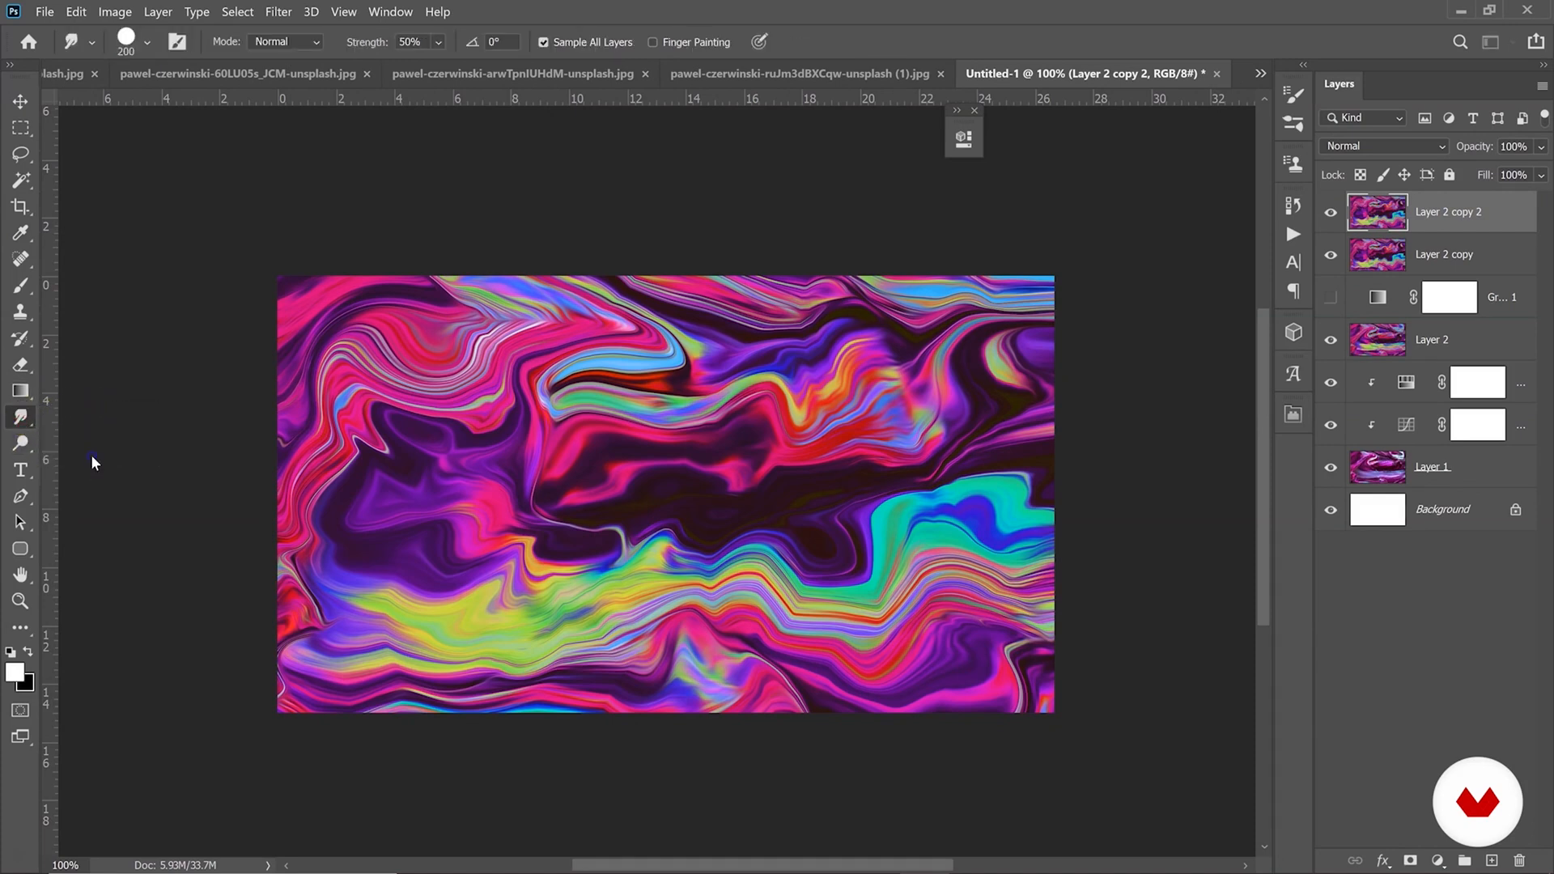
Set the Smudge brush hardness to 100% and turn off Sample All Layers.
{"action": "left_click", "coordinate": [138, 51]}
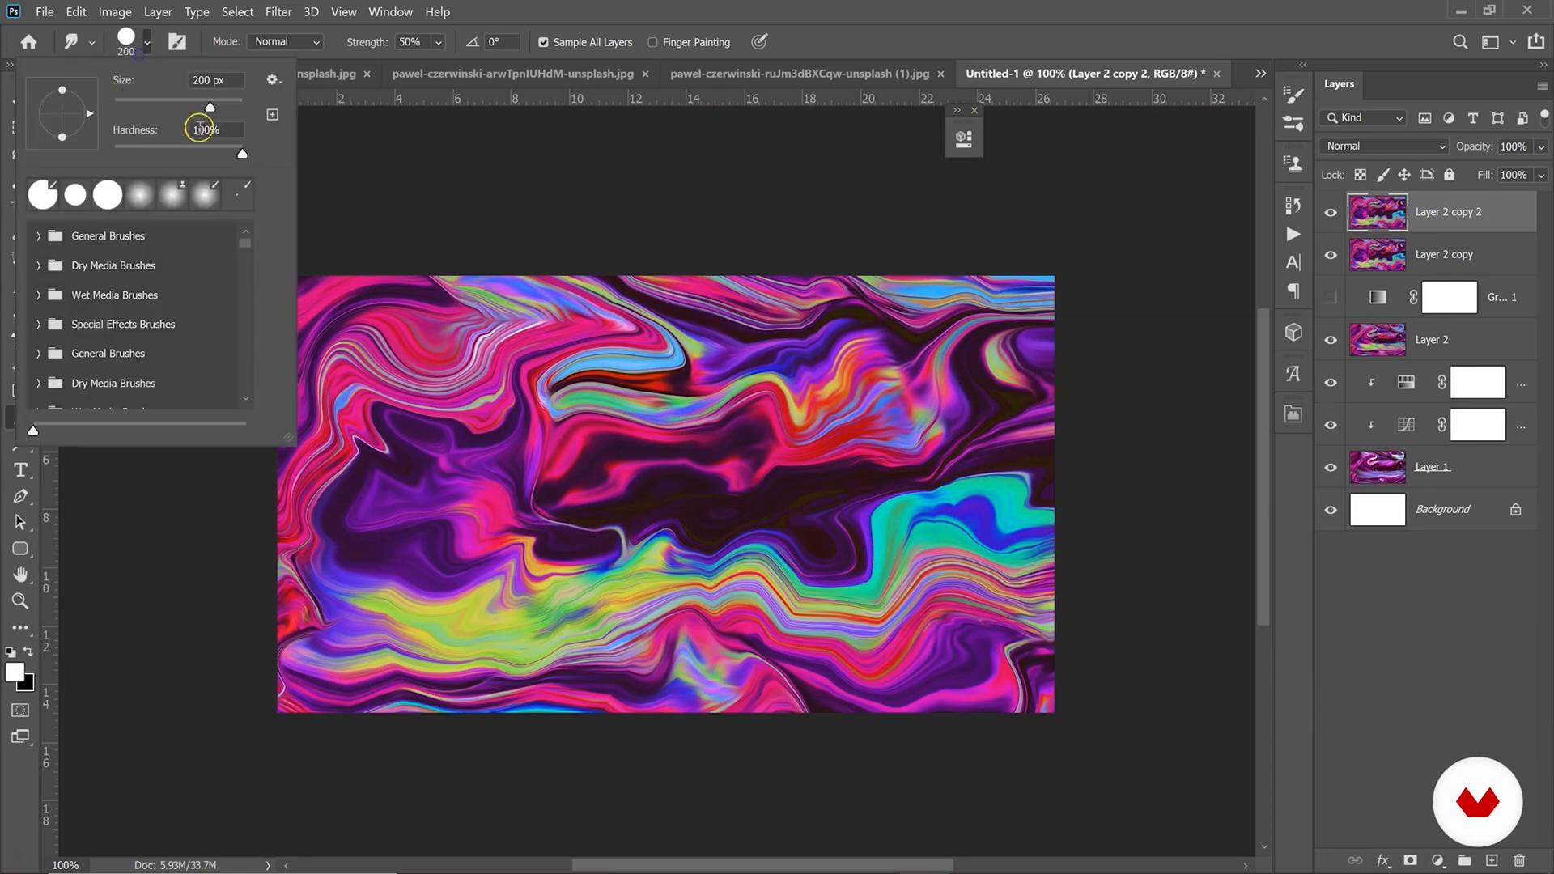
{"action": "left_click", "coordinate": [149, 147]}
{"action": "mouse_move", "coordinate": [153, 153]}
{"action": "left_mouse_down"}
{"action": "mouse_move", "coordinate": [85, 146]}
{"action": "mouse_move", "coordinate": [322, 144]}
{"action": "left_mouse_up"}
{"action": "left_click", "coordinate": [542, 42]}
{"action": "left_click", "coordinate": [440, 42]}
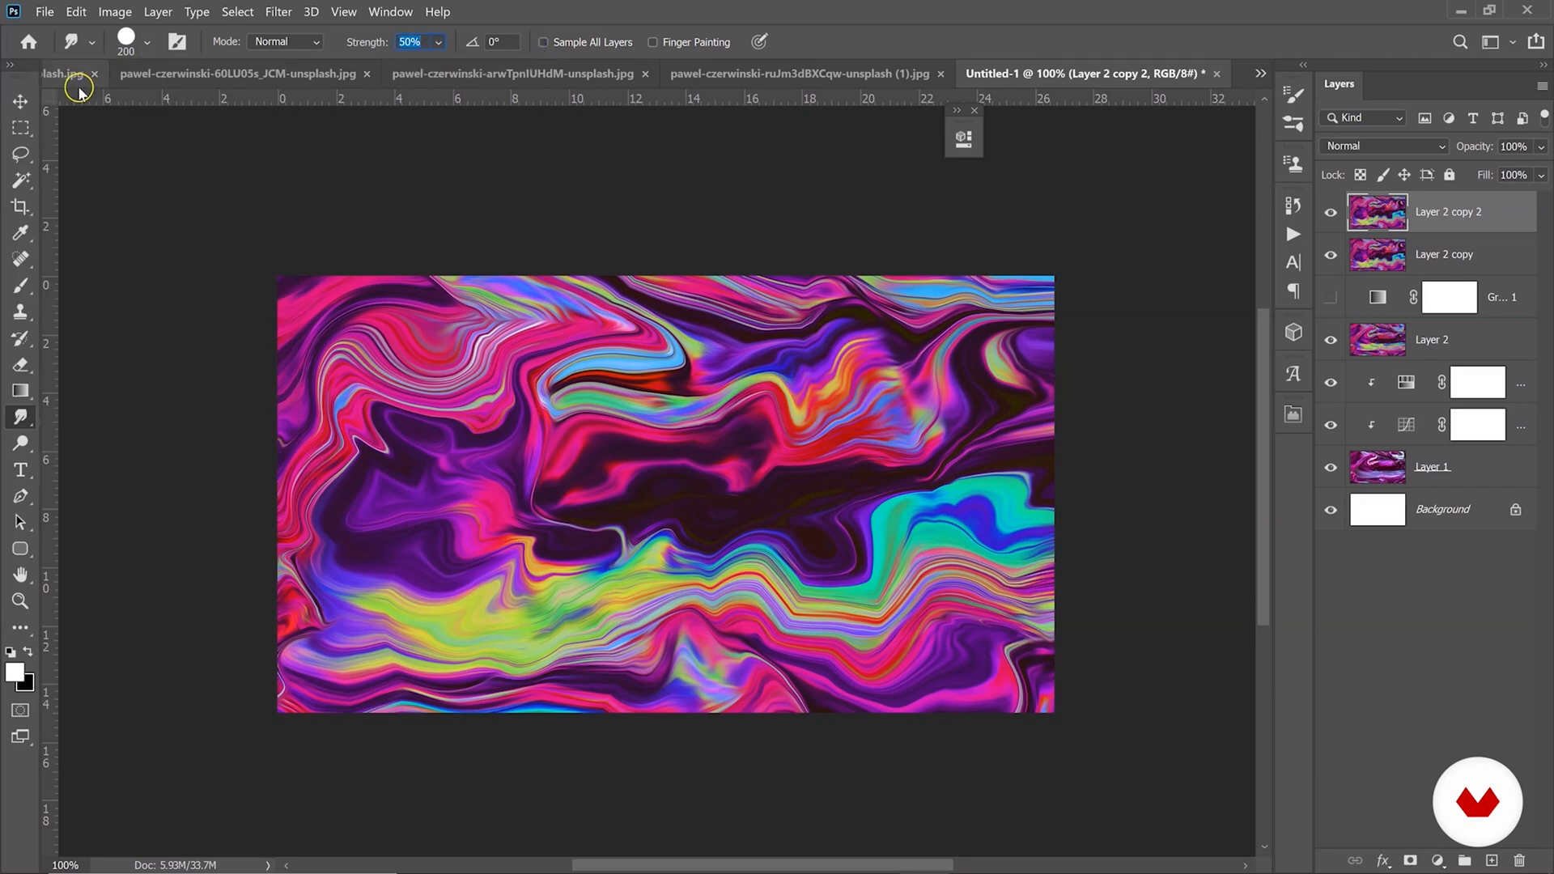
{"action": "left_click", "coordinate": [127, 41]}
{"action": "left_click", "coordinate": [441, 41]}
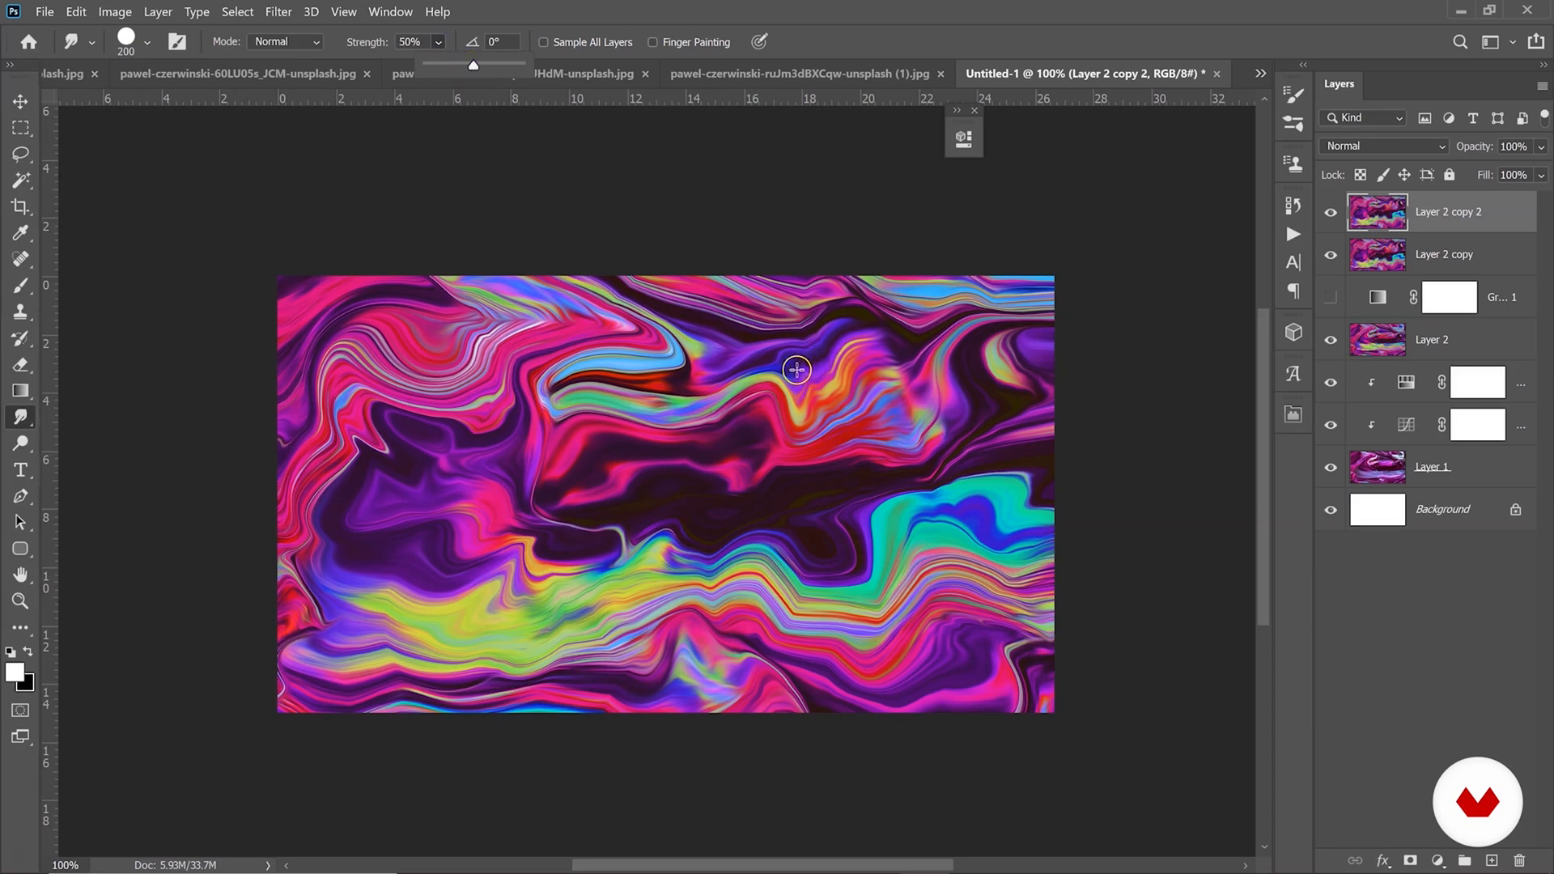
Try long looping smudge strokes across Layer 2 copy 2 at 200 px and 50% strength, and undo them.
{"action": "left_click", "coordinate": [1328, 214]}
{"action": "mouse_move", "coordinate": [834, 404]}
{"action": "left_mouse_down"}
{"action": "mouse_move", "coordinate": [663, 454]}
{"action": "mouse_move", "coordinate": [534, 456]}
{"action": "mouse_move", "coordinate": [498, 531]}
{"action": "mouse_move", "coordinate": [574, 608]}
{"action": "mouse_move", "coordinate": [764, 542]}
{"action": "mouse_move", "coordinate": [899, 571]}
{"action": "mouse_move", "coordinate": [999, 404]}
{"action": "mouse_move", "coordinate": [972, 347]}
{"action": "mouse_move", "coordinate": [851, 320]}
{"action": "mouse_move", "coordinate": [777, 326]}
{"action": "mouse_move", "coordinate": [614, 384]}
{"action": "mouse_move", "coordinate": [471, 350]}
{"action": "mouse_move", "coordinate": [344, 461]}
{"action": "left_mouse_up"}
{"action": "mouse_move", "coordinate": [459, 643]}
{"action": "left_mouse_down"}
{"action": "mouse_move", "coordinate": [909, 560]}
{"action": "mouse_move", "coordinate": [952, 641]}
{"action": "mouse_move", "coordinate": [1002, 638]}
{"action": "mouse_move", "coordinate": [1041, 562]}
{"action": "mouse_move", "coordinate": [958, 447]}
{"action": "mouse_move", "coordinate": [832, 439]}
{"action": "mouse_move", "coordinate": [757, 469]}
{"action": "mouse_move", "coordinate": [607, 456]}
{"action": "mouse_move", "coordinate": [567, 471]}
{"action": "mouse_move", "coordinate": [653, 383]}
{"action": "left_mouse_up"}
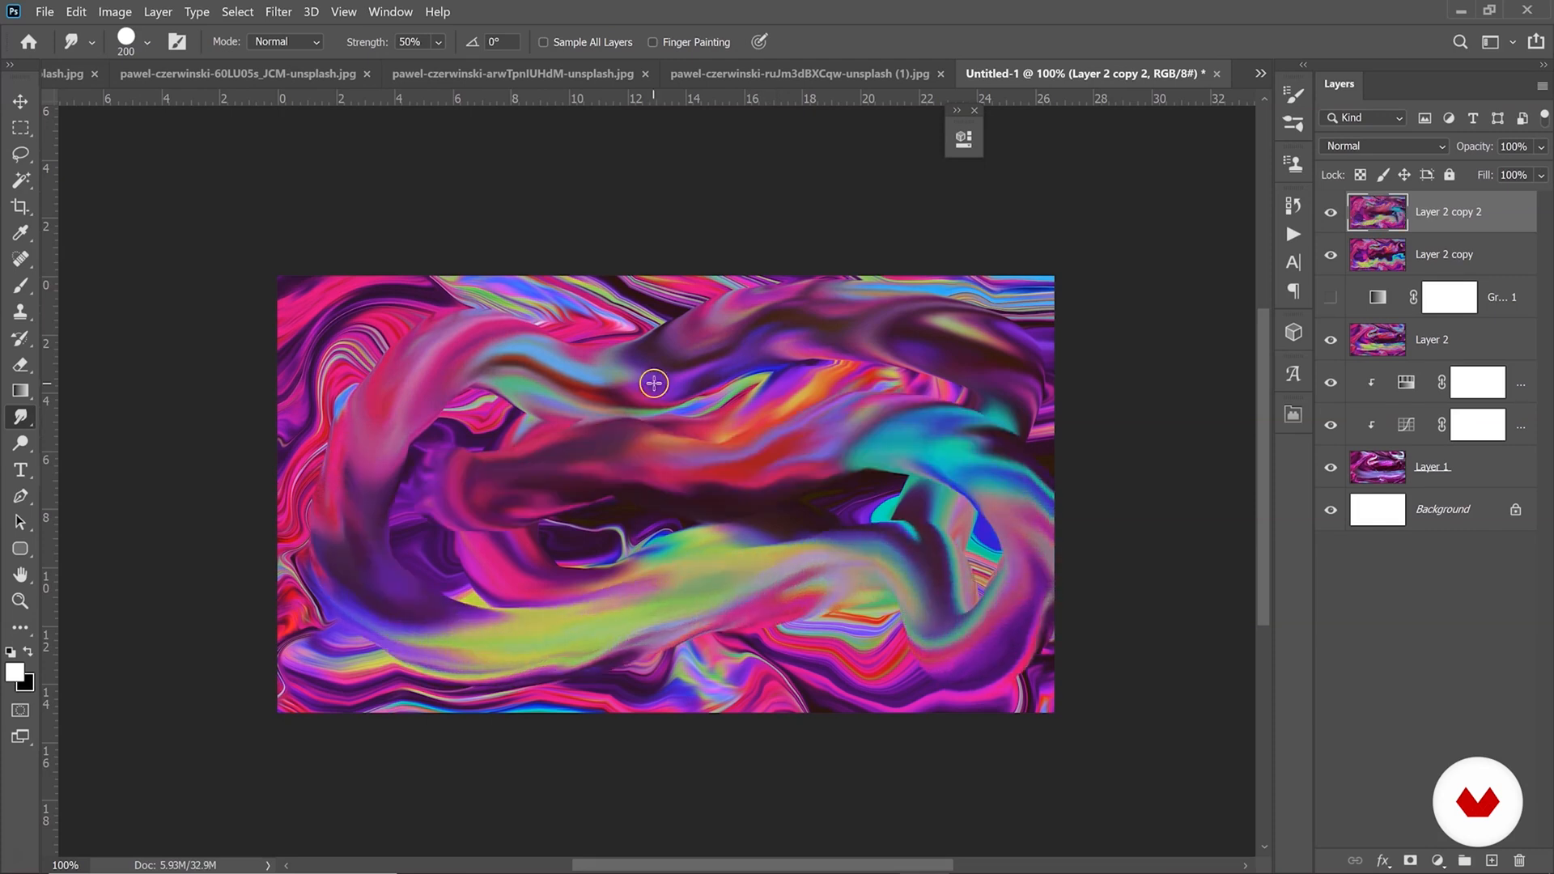
{"action": "left_click", "coordinate": [76, 11]}
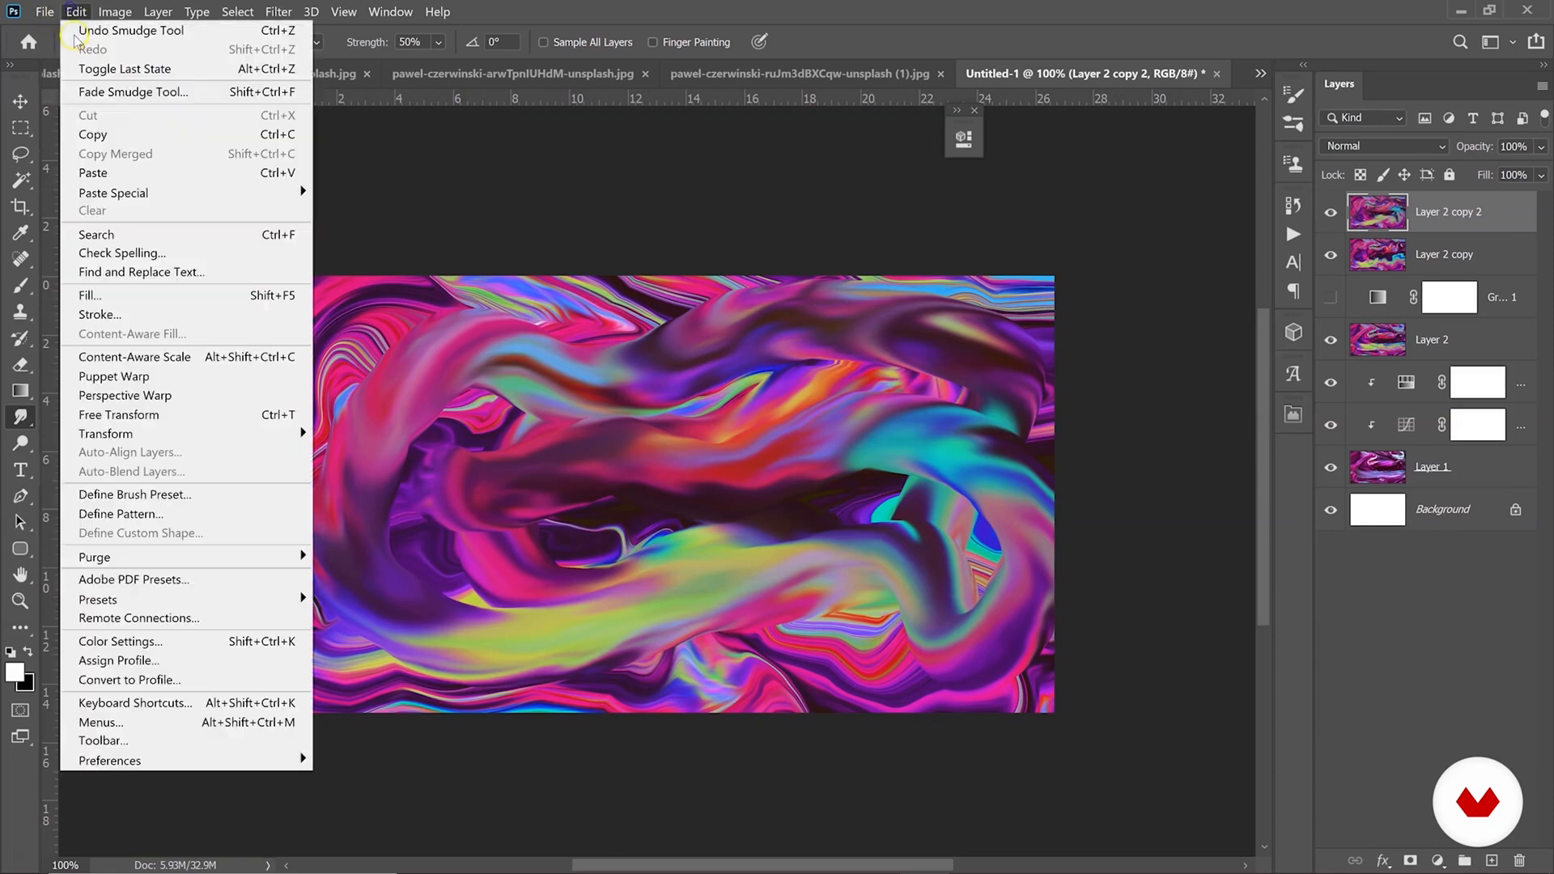
{"action": "left_click", "coordinate": [95, 30]}
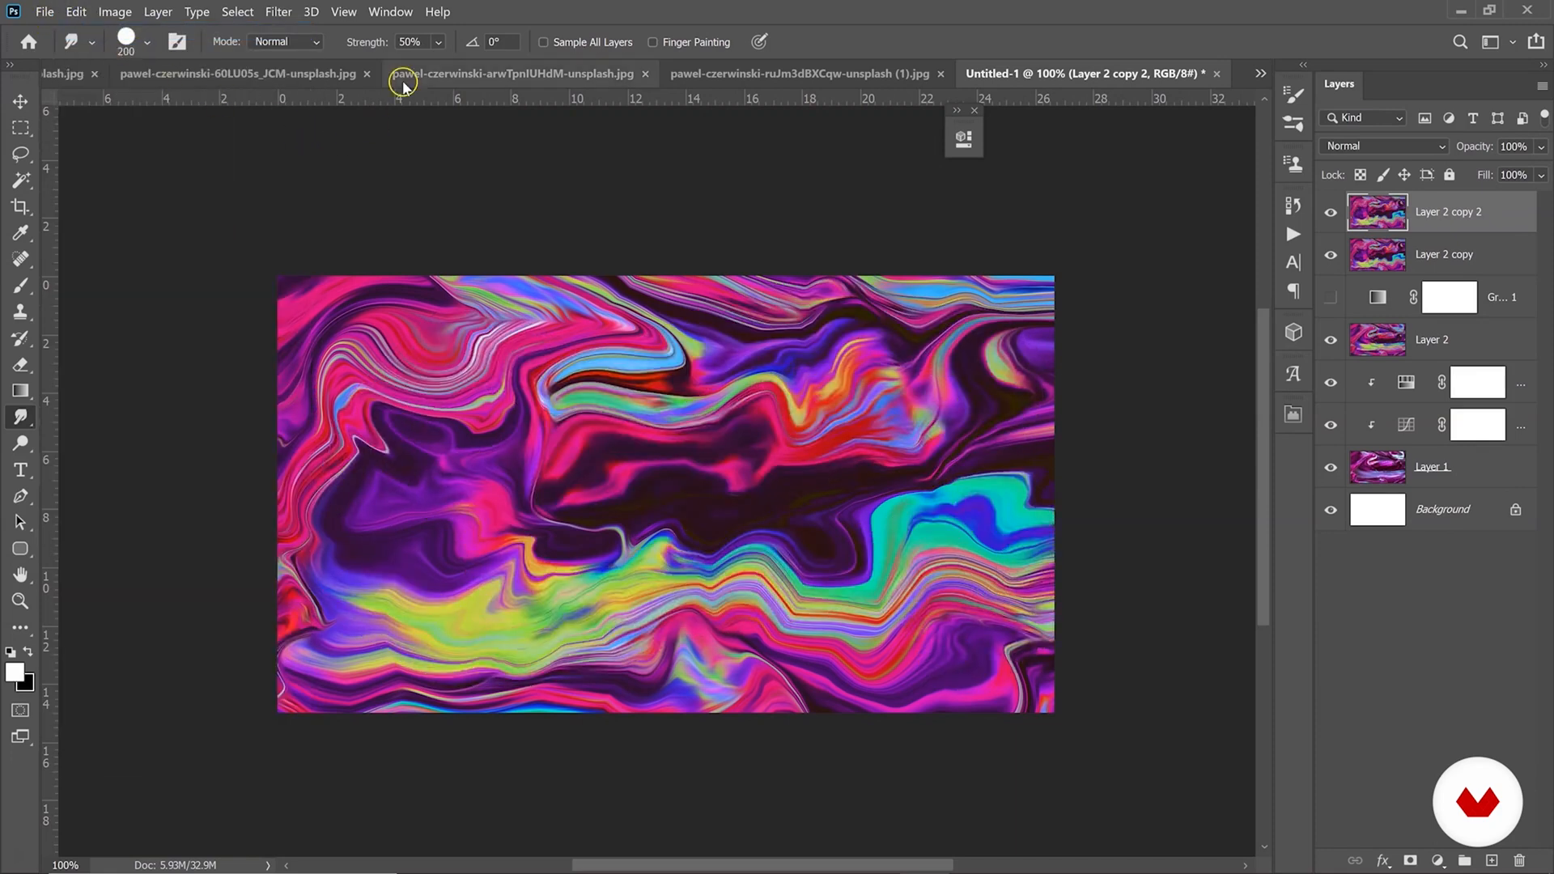
Set the smudge strength to 100%, test looping strokes on Layer 2 copy 2, and undo them.
{"action": "left_click", "coordinate": [438, 43]}
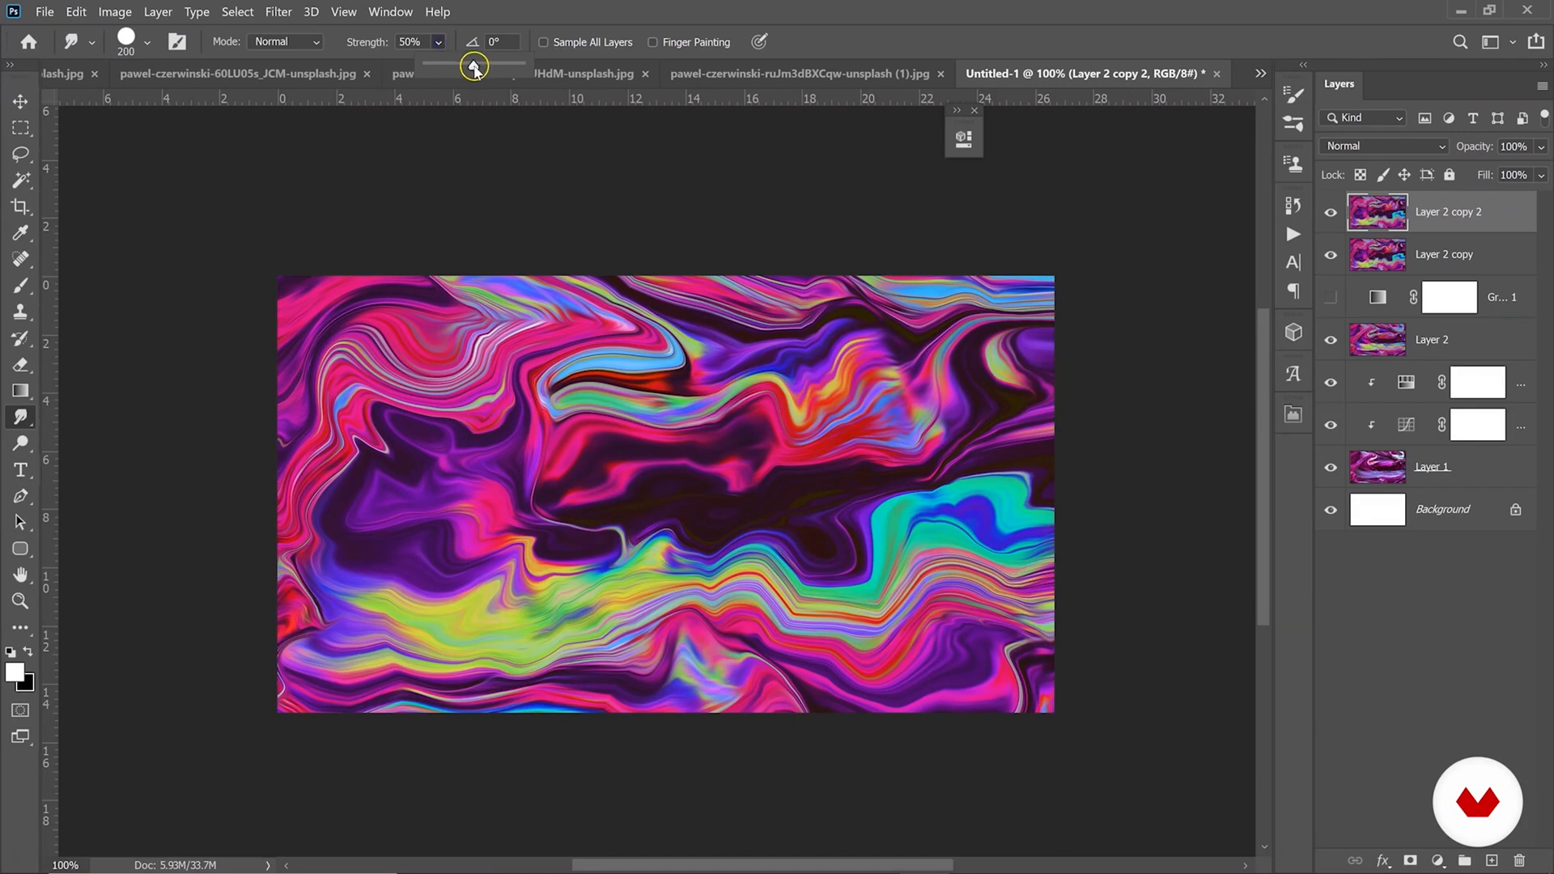
{"action": "mouse_move", "coordinate": [933, 340]}
{"action": "left_mouse_down"}
{"action": "mouse_move", "coordinate": [862, 339]}
{"action": "mouse_move", "coordinate": [749, 403]}
{"action": "mouse_move", "coordinate": [553, 378]}
{"action": "mouse_move", "coordinate": [447, 386]}
{"action": "mouse_move", "coordinate": [381, 453]}
{"action": "mouse_move", "coordinate": [409, 526]}
{"action": "mouse_move", "coordinate": [630, 516]}
{"action": "mouse_move", "coordinate": [874, 401]}
{"action": "left_mouse_up"}
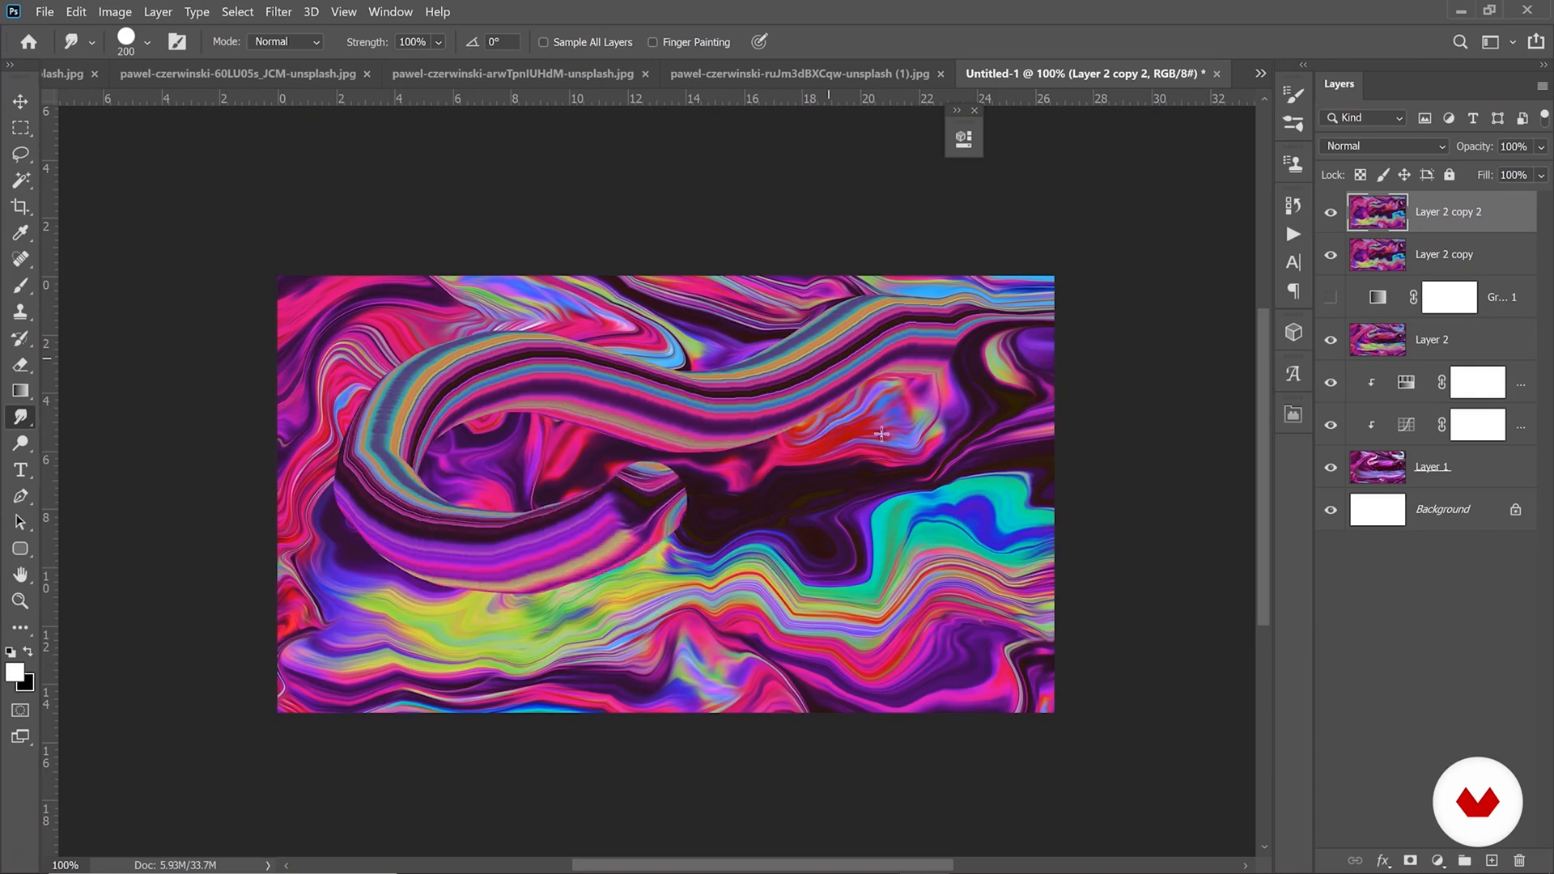
{"action": "mouse_move", "coordinate": [705, 598]}
{"action": "left_mouse_down"}
{"action": "mouse_move", "coordinate": [569, 554]}
{"action": "mouse_move", "coordinate": [502, 348]}
{"action": "mouse_move", "coordinate": [421, 518]}
{"action": "mouse_move", "coordinate": [678, 519]}
{"action": "mouse_move", "coordinate": [729, 389]}
{"action": "left_mouse_up"}
{"action": "left_click", "coordinate": [76, 12]}
{"action": "left_click", "coordinate": [84, 32]}
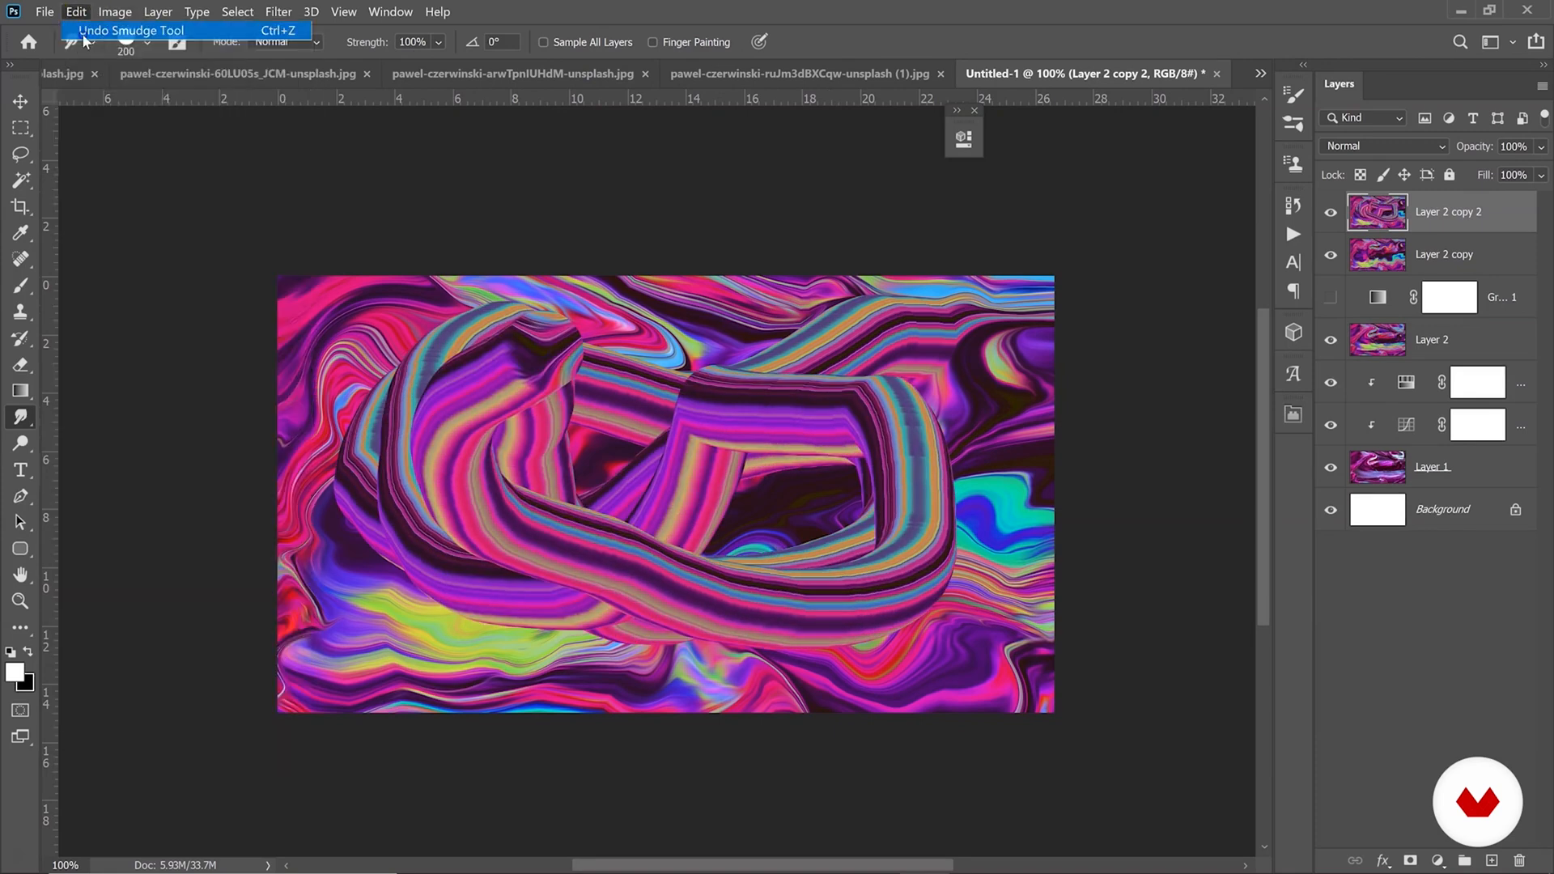
Try broad smudge strokes across the artwork with a 511 px brush at 100% strength, and undo them.
{"action": "left_click", "coordinate": [131, 38]}
{"action": "left_click_drag", "start_coordinate": [224, 103], "coordinate": [231, 105]}
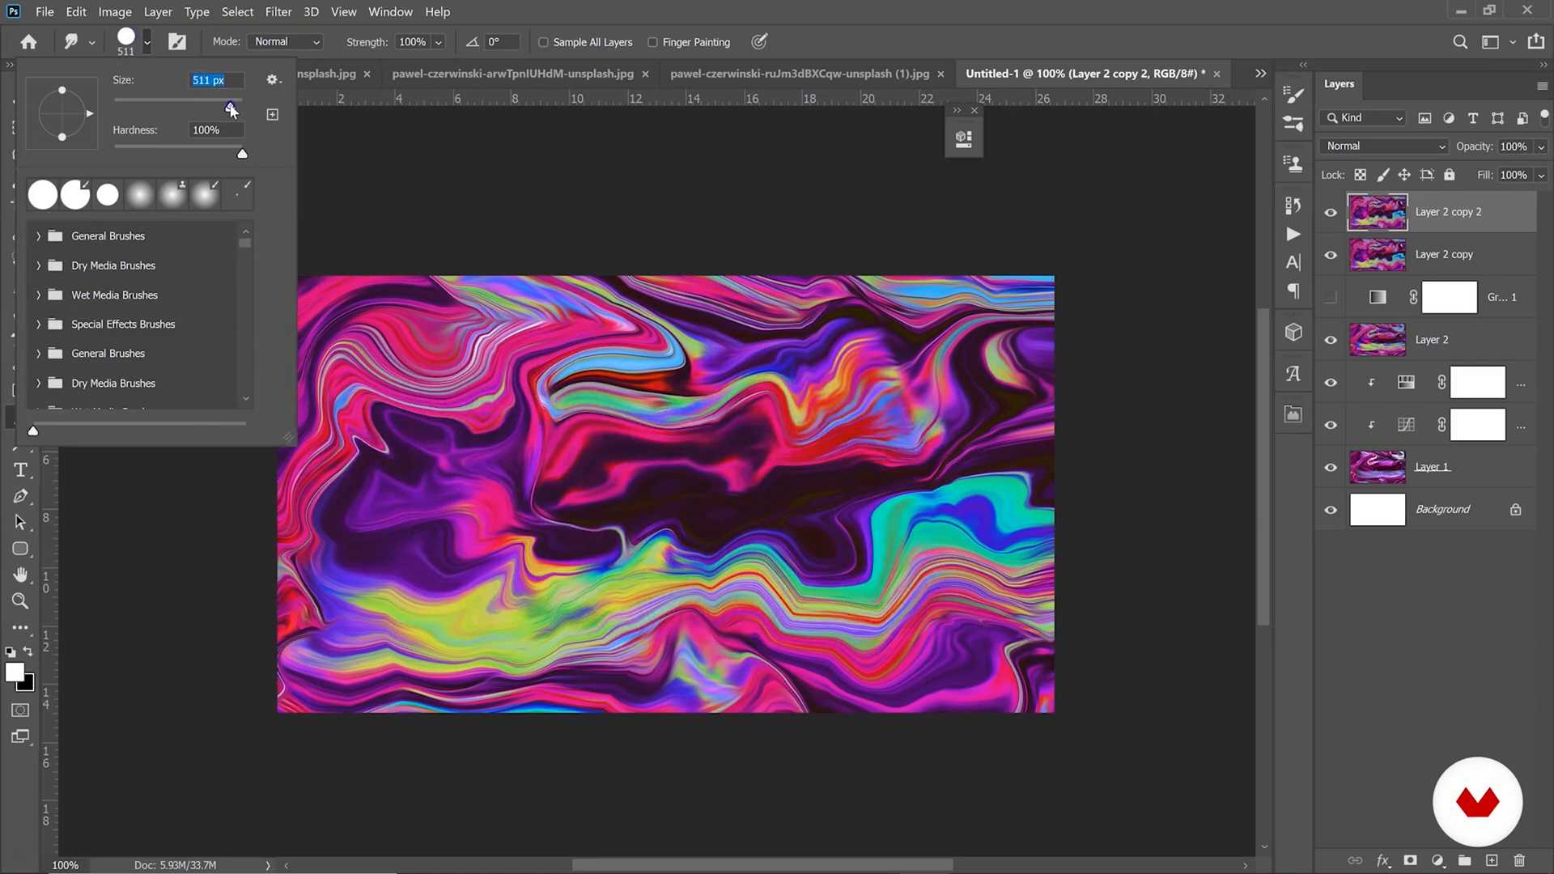
{"action": "mouse_move", "coordinate": [516, 421]}
{"action": "left_mouse_down"}
{"action": "mouse_move", "coordinate": [582, 410]}
{"action": "mouse_move", "coordinate": [693, 556]}
{"action": "mouse_move", "coordinate": [746, 570]}
{"action": "mouse_move", "coordinate": [856, 547]}
{"action": "mouse_move", "coordinate": [1053, 457]}
{"action": "mouse_move", "coordinate": [1102, 459]}
{"action": "mouse_move", "coordinate": [1156, 541]}
{"action": "mouse_move", "coordinate": [1233, 600]}
{"action": "left_mouse_up"}
{"action": "left_click_drag", "start_coordinate": [723, 365], "coordinate": [919, 399]}
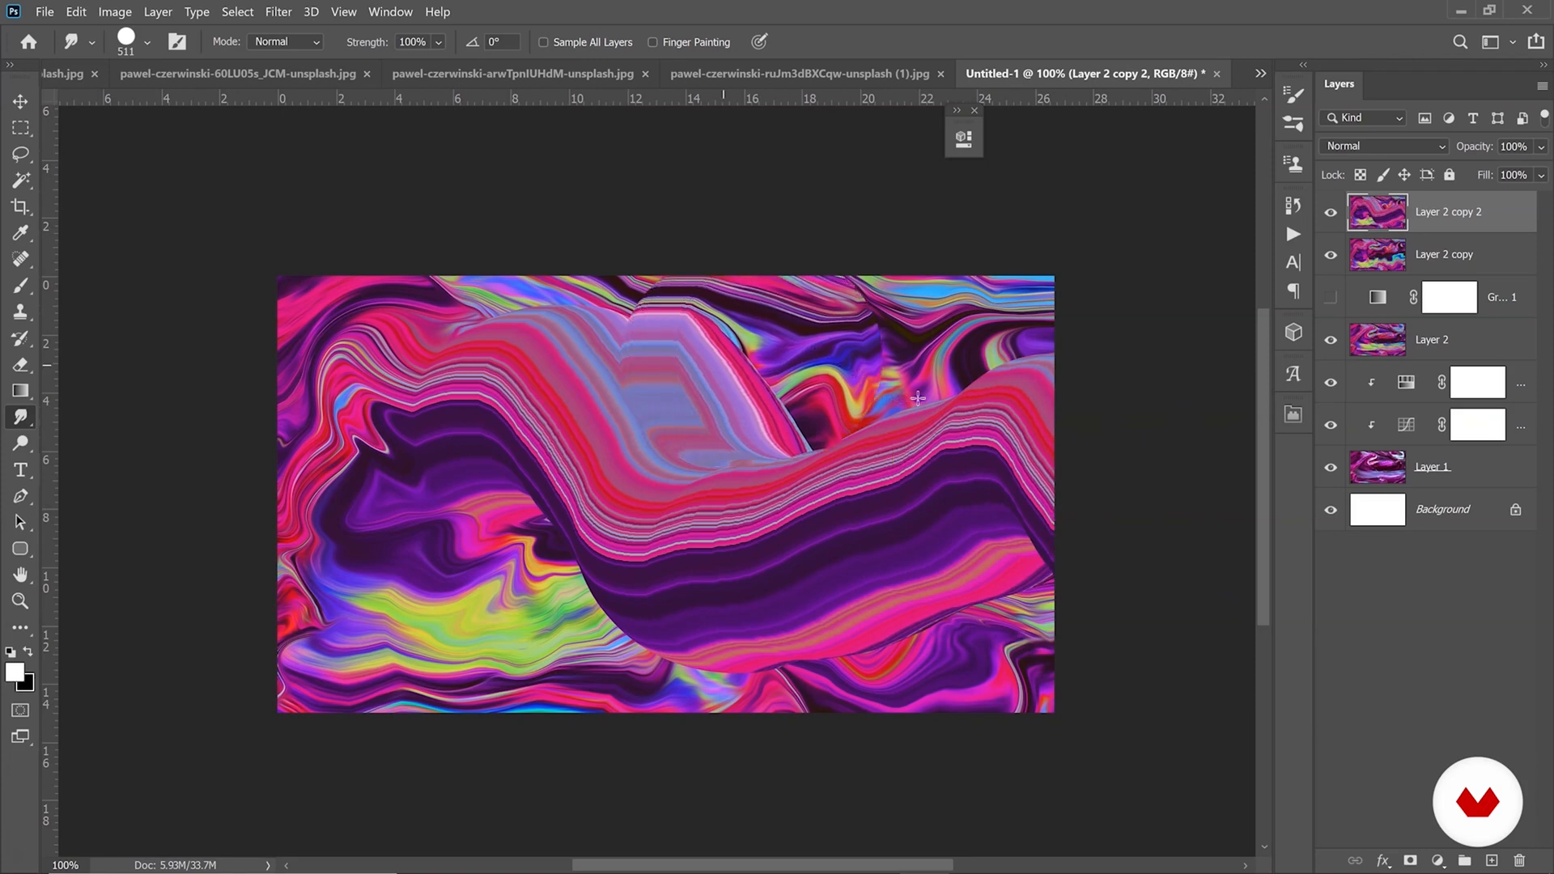
{"action": "left_click", "coordinate": [76, 11]}
{"action": "left_click", "coordinate": [79, 31]}
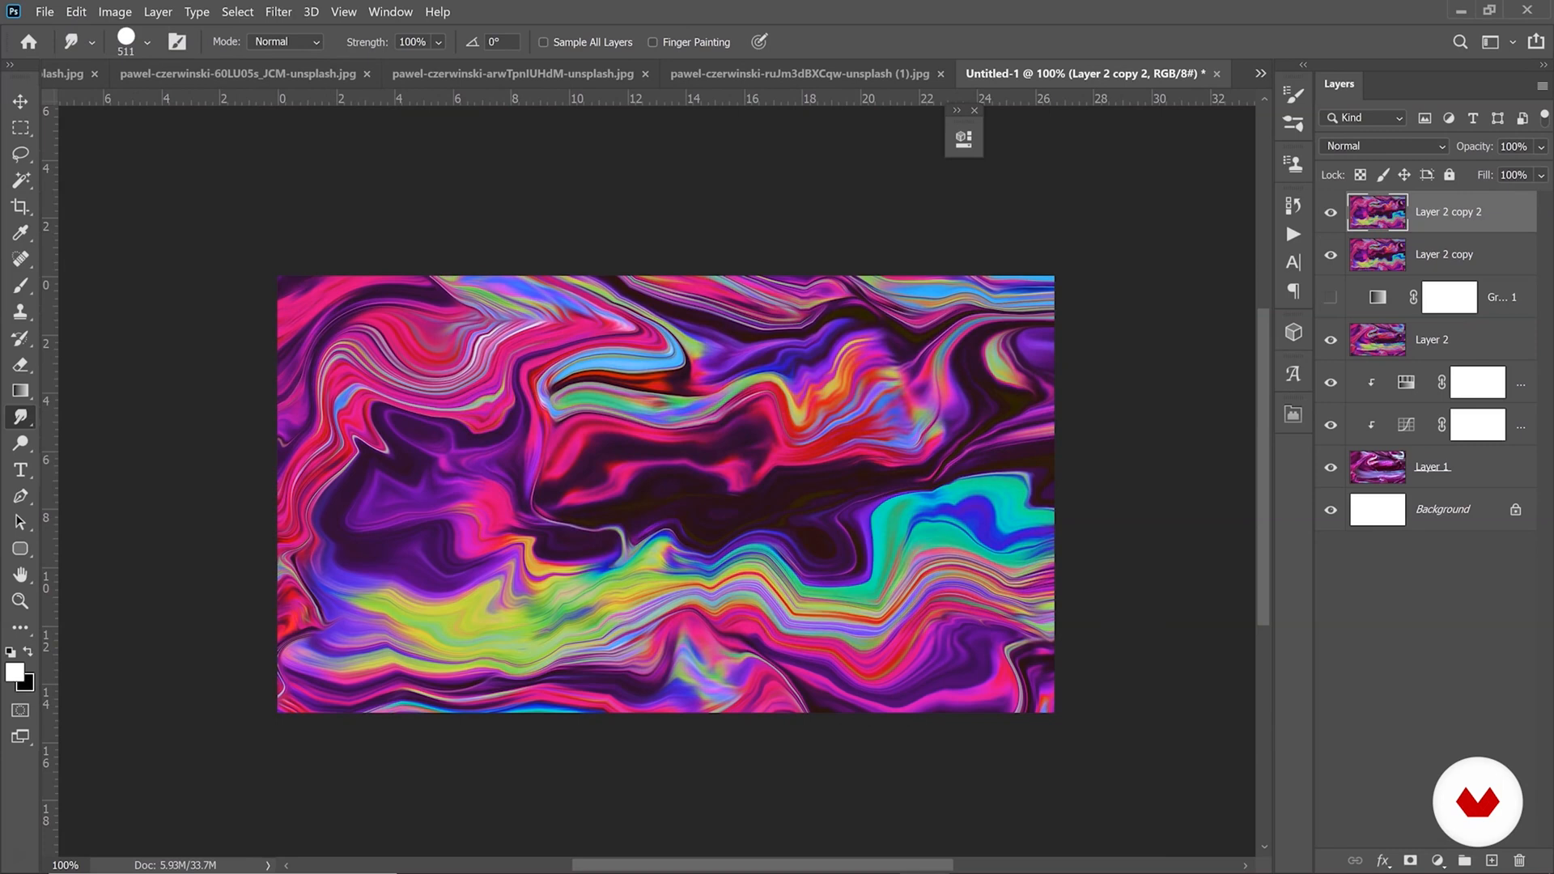
Add an empty layer on top and set the Smudge tool to sample all layers with a 300 px brush.
{"action": "left_click", "coordinate": [1493, 860]}
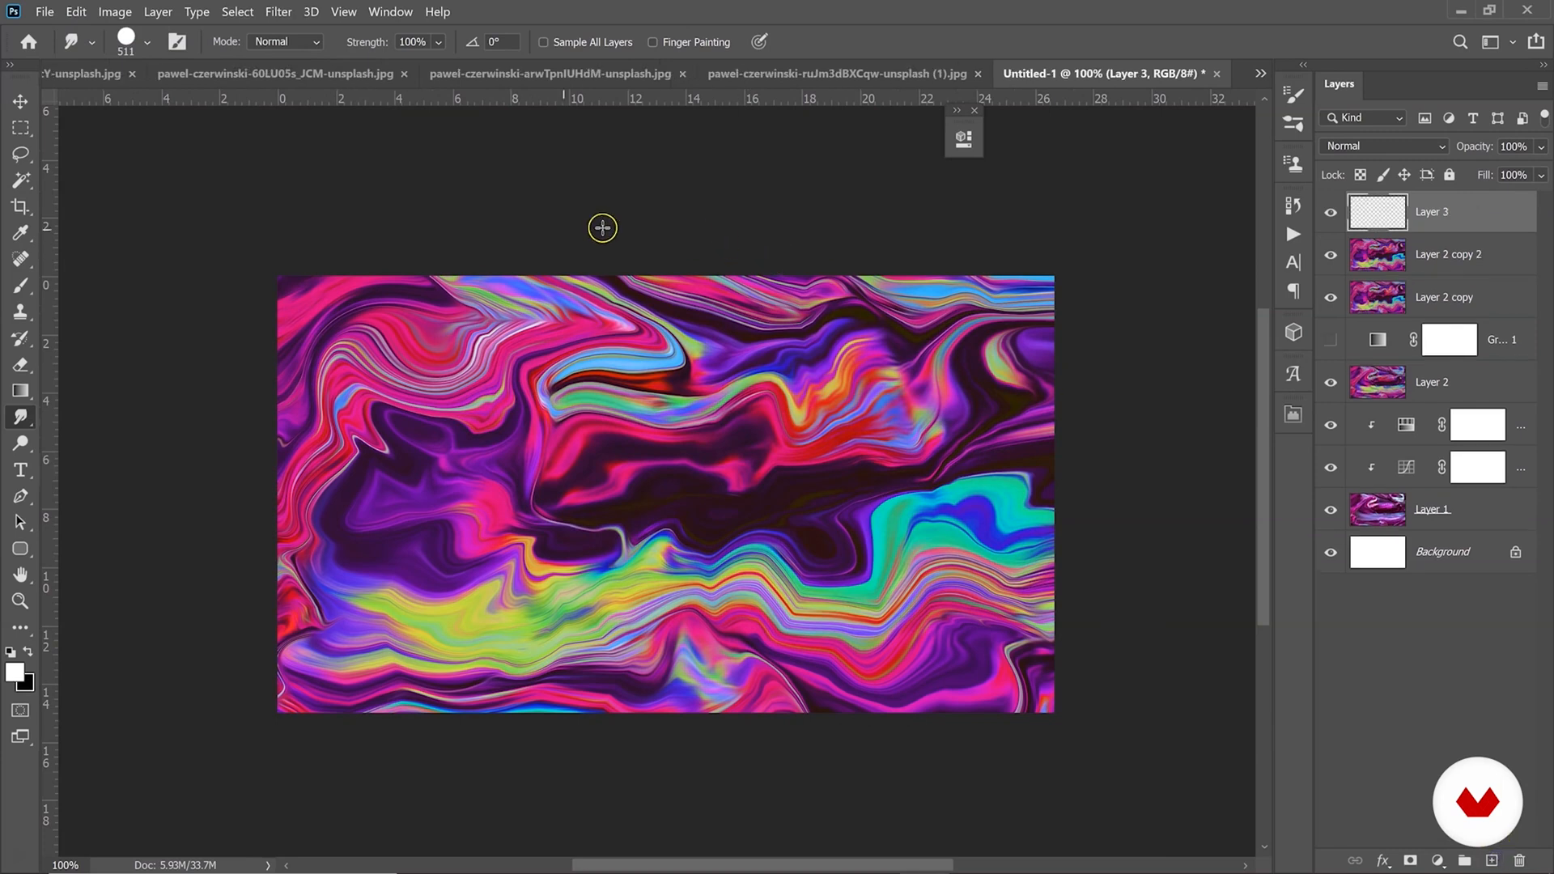
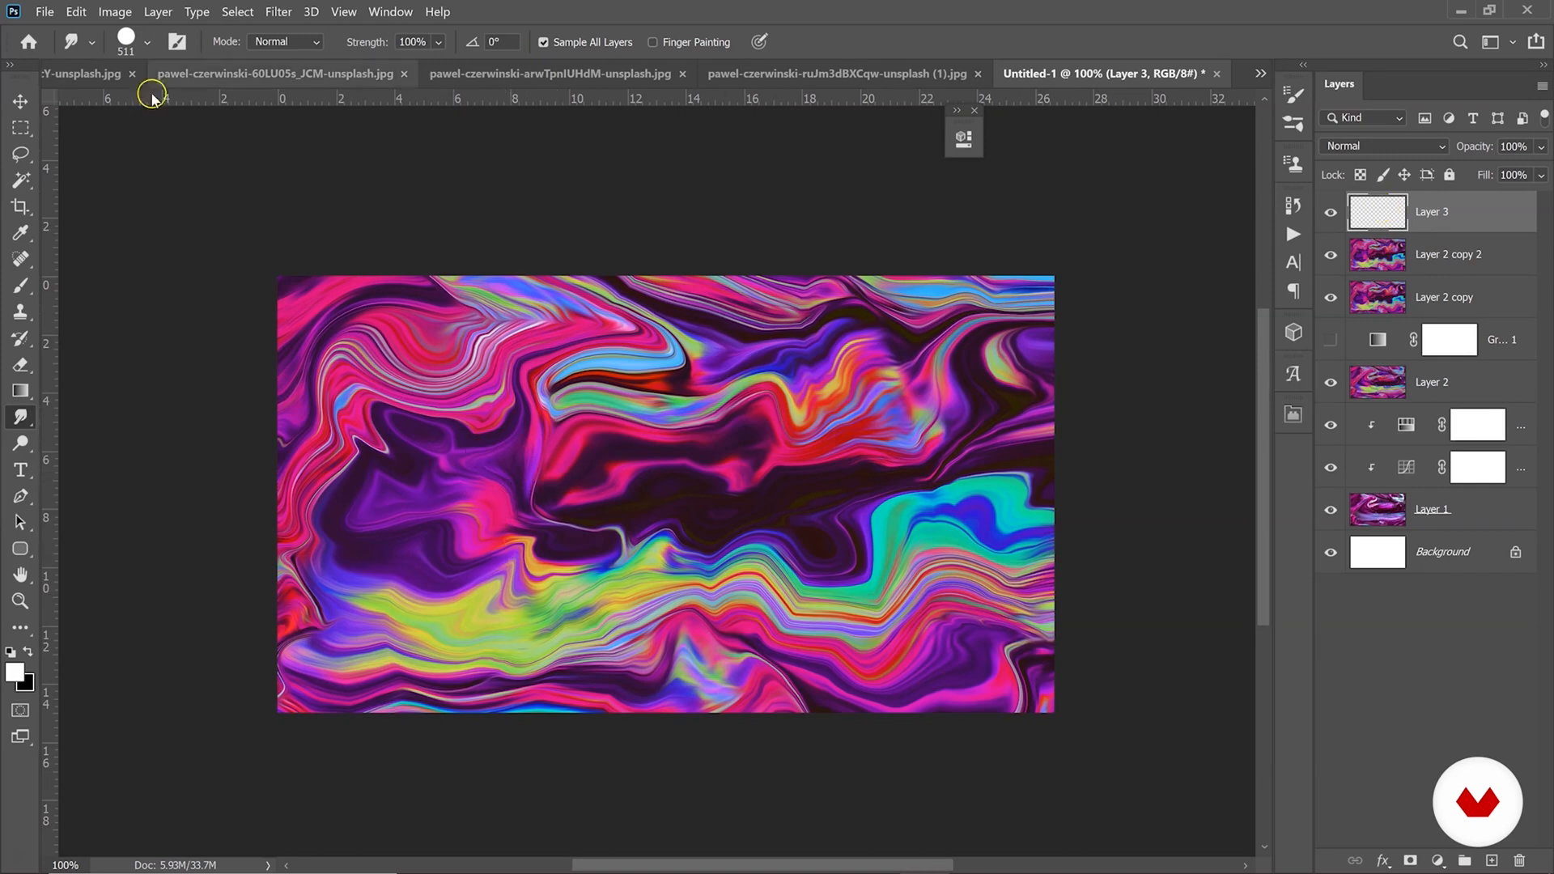
{"action": "left_click", "coordinate": [143, 44]}
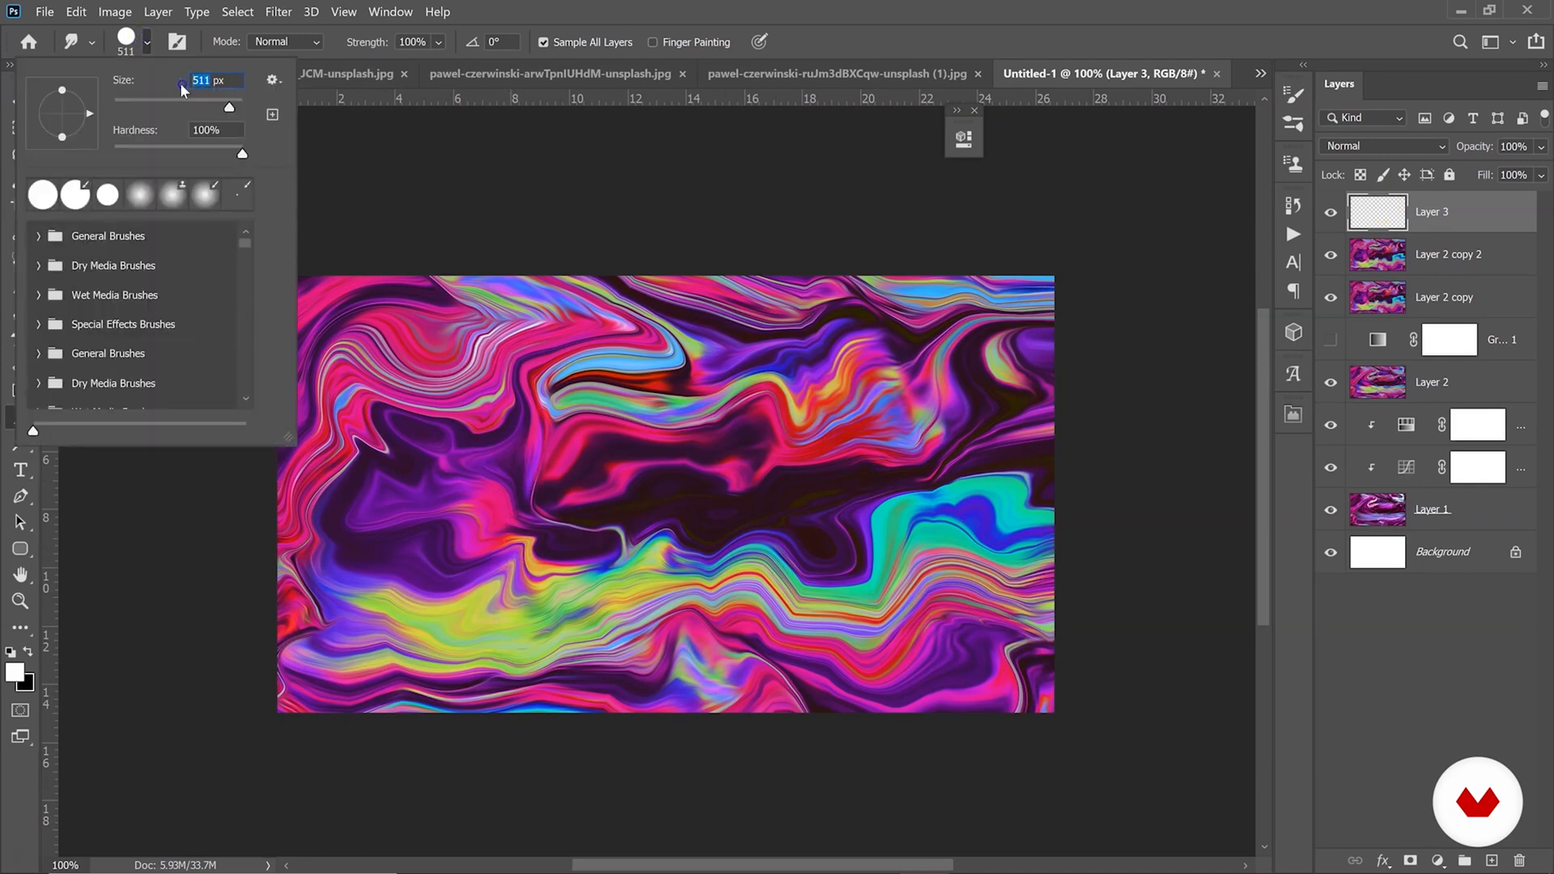
{"action": "type", "text": "300"}
{"action": "key", "text": "Return"}
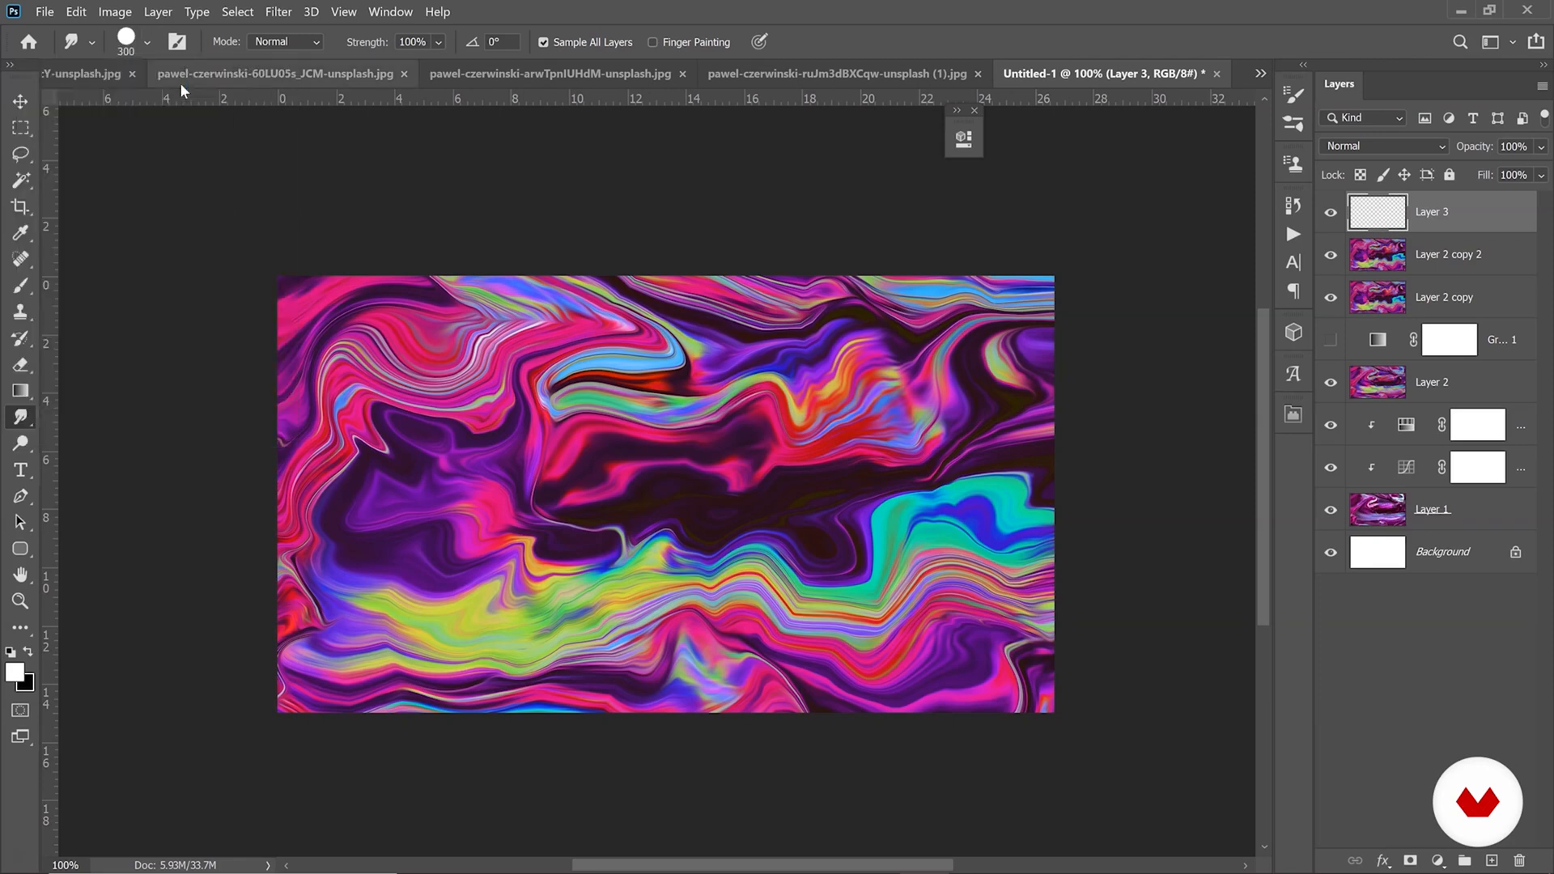
Smudge long wavy strokes across the whole artwork on Layer 3 until flowing bands of pink, green and yellow cover it.
{"action": "mouse_move", "coordinate": [430, 398]}
{"action": "left_mouse_down"}
{"action": "mouse_move", "coordinate": [489, 393]}
{"action": "mouse_move", "coordinate": [546, 462]}
{"action": "mouse_move", "coordinate": [656, 457]}
{"action": "mouse_move", "coordinate": [770, 537]}
{"action": "mouse_move", "coordinate": [880, 517]}
{"action": "mouse_move", "coordinate": [1015, 525]}
{"action": "mouse_move", "coordinate": [1186, 659]}
{"action": "left_mouse_up"}
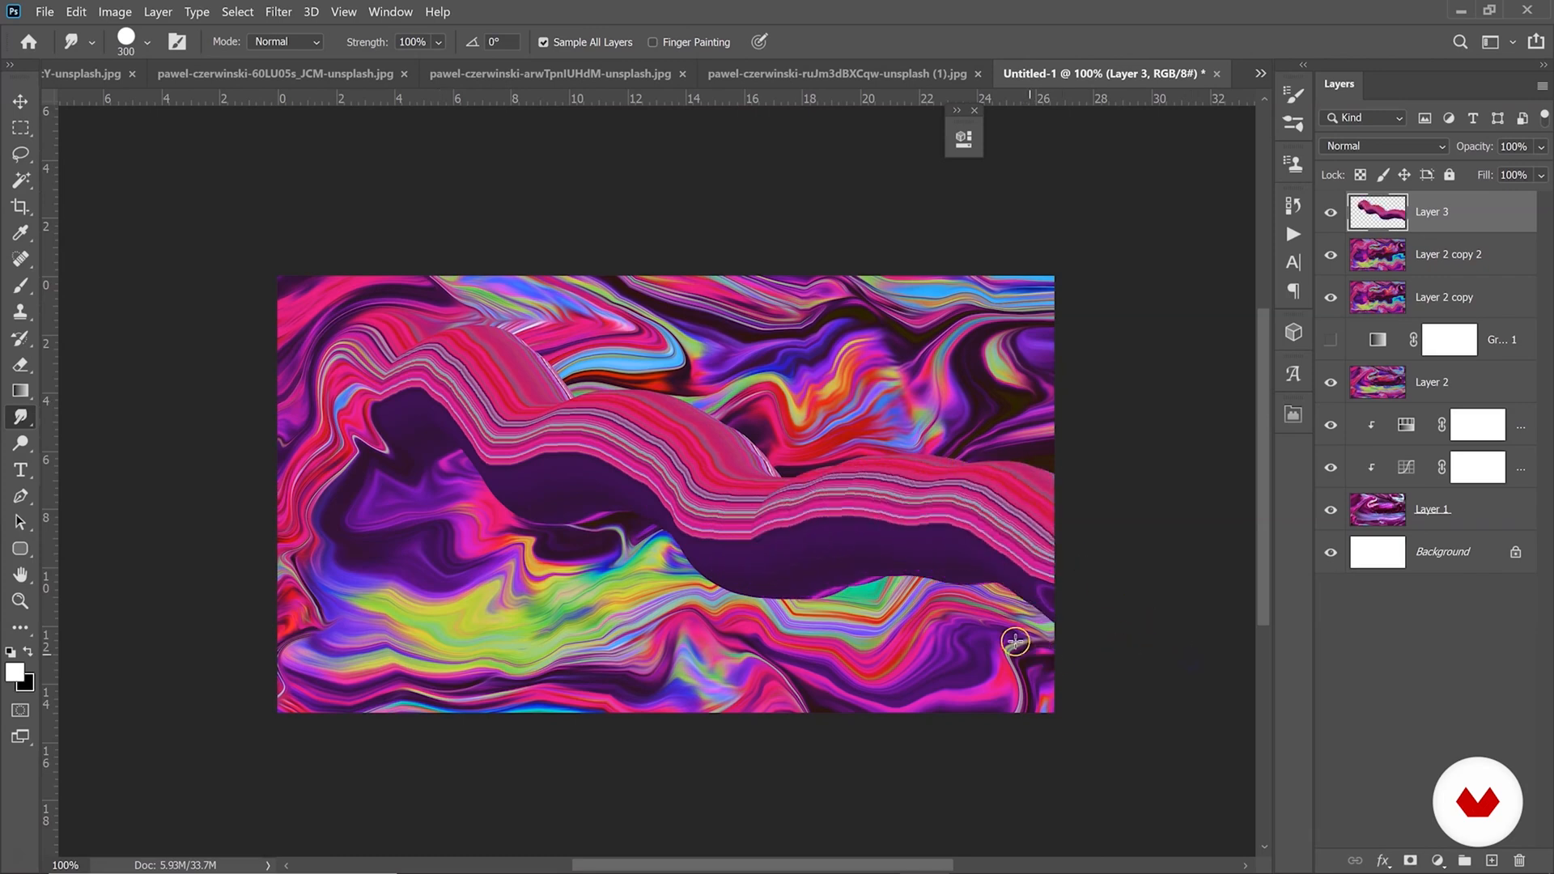
{"action": "mouse_move", "coordinate": [360, 399]}
{"action": "left_mouse_down"}
{"action": "mouse_move", "coordinate": [308, 283]}
{"action": "mouse_move", "coordinate": [436, 305]}
{"action": "mouse_move", "coordinate": [430, 267]}
{"action": "mouse_move", "coordinate": [387, 231]}
{"action": "left_mouse_up"}
{"action": "mouse_move", "coordinate": [492, 312]}
{"action": "left_mouse_down"}
{"action": "mouse_move", "coordinate": [786, 400]}
{"action": "mouse_move", "coordinate": [846, 392]}
{"action": "mouse_move", "coordinate": [1026, 314]}
{"action": "mouse_move", "coordinate": [1013, 309]}
{"action": "left_mouse_up"}
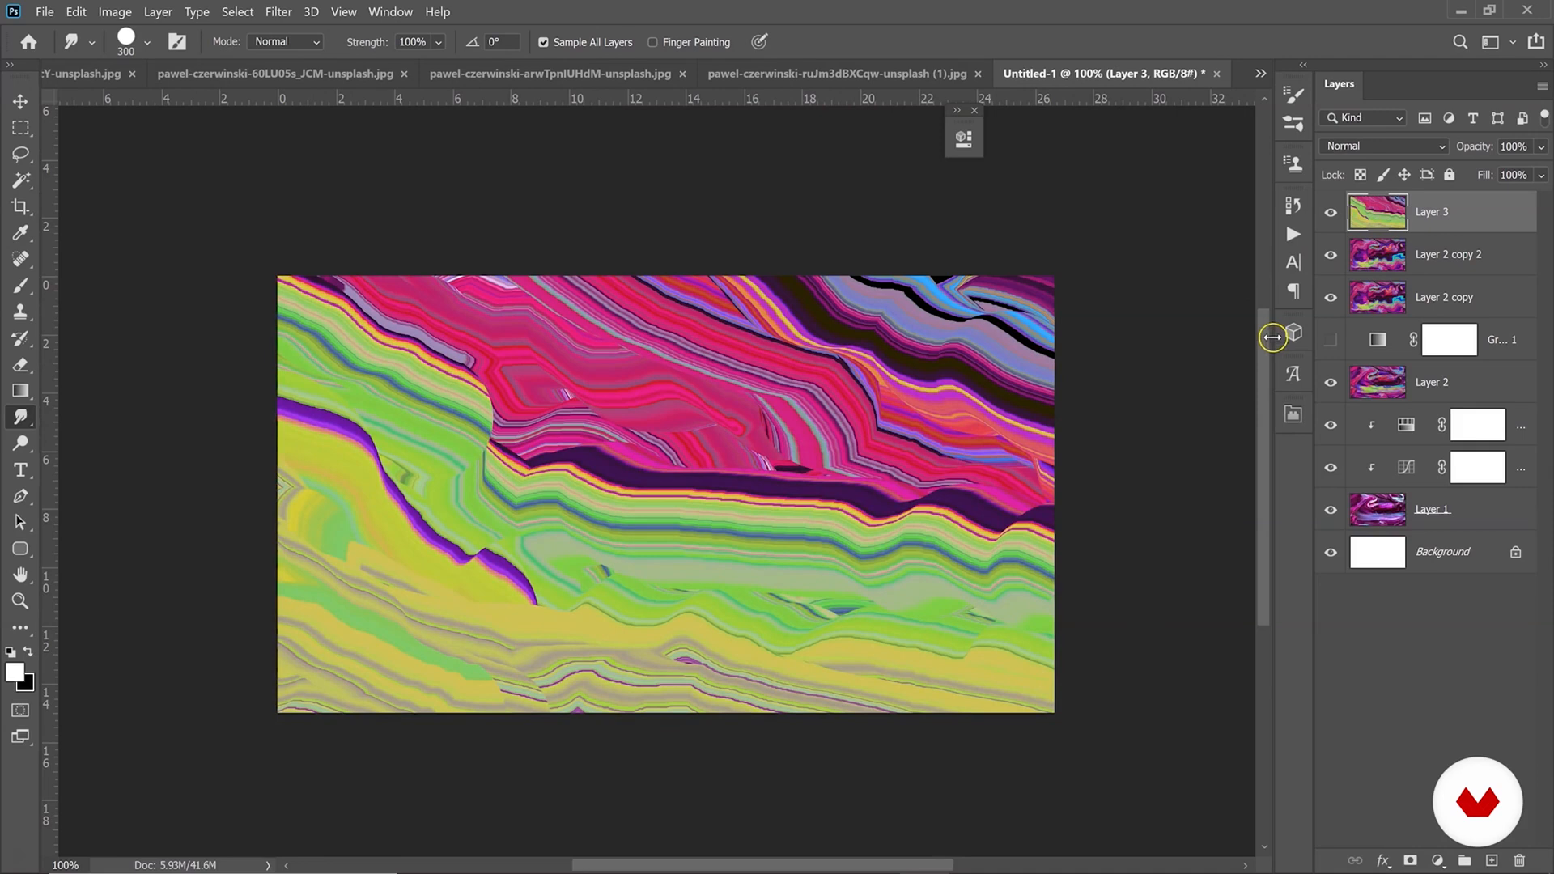
Hide the upper artwork layers to compare versions, and show Layer 2 copy and Layer 3 again with Layer 2 copy 2 hidden.
{"action": "left_click_drag", "start_coordinate": [1337, 229], "coordinate": [1331, 390]}
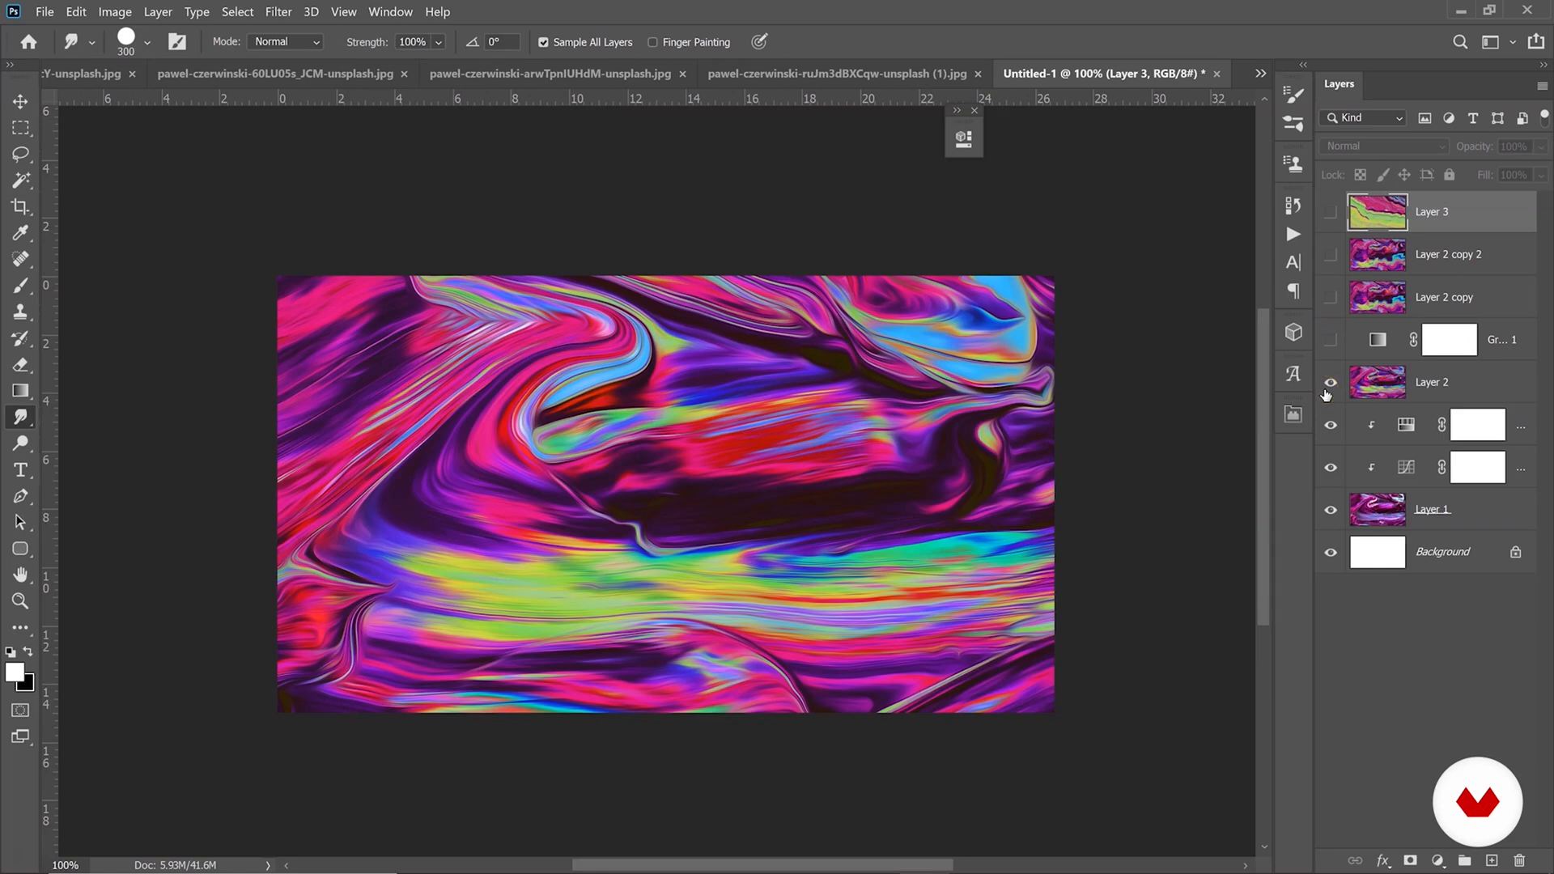
{"action": "left_click", "coordinate": [1331, 299]}
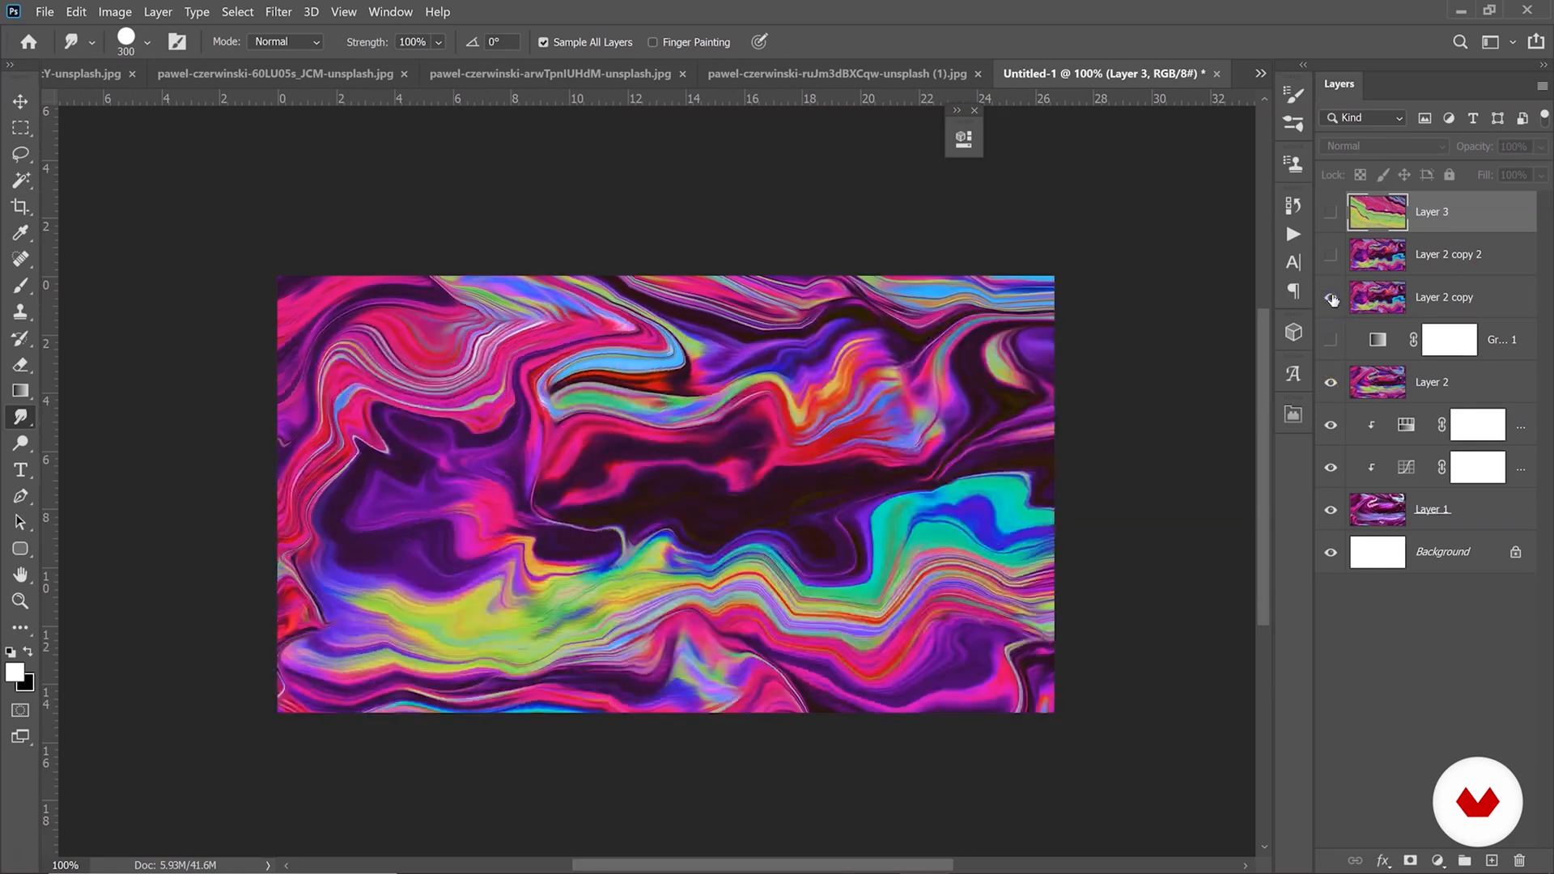
{"action": "left_click", "coordinate": [1332, 229]}
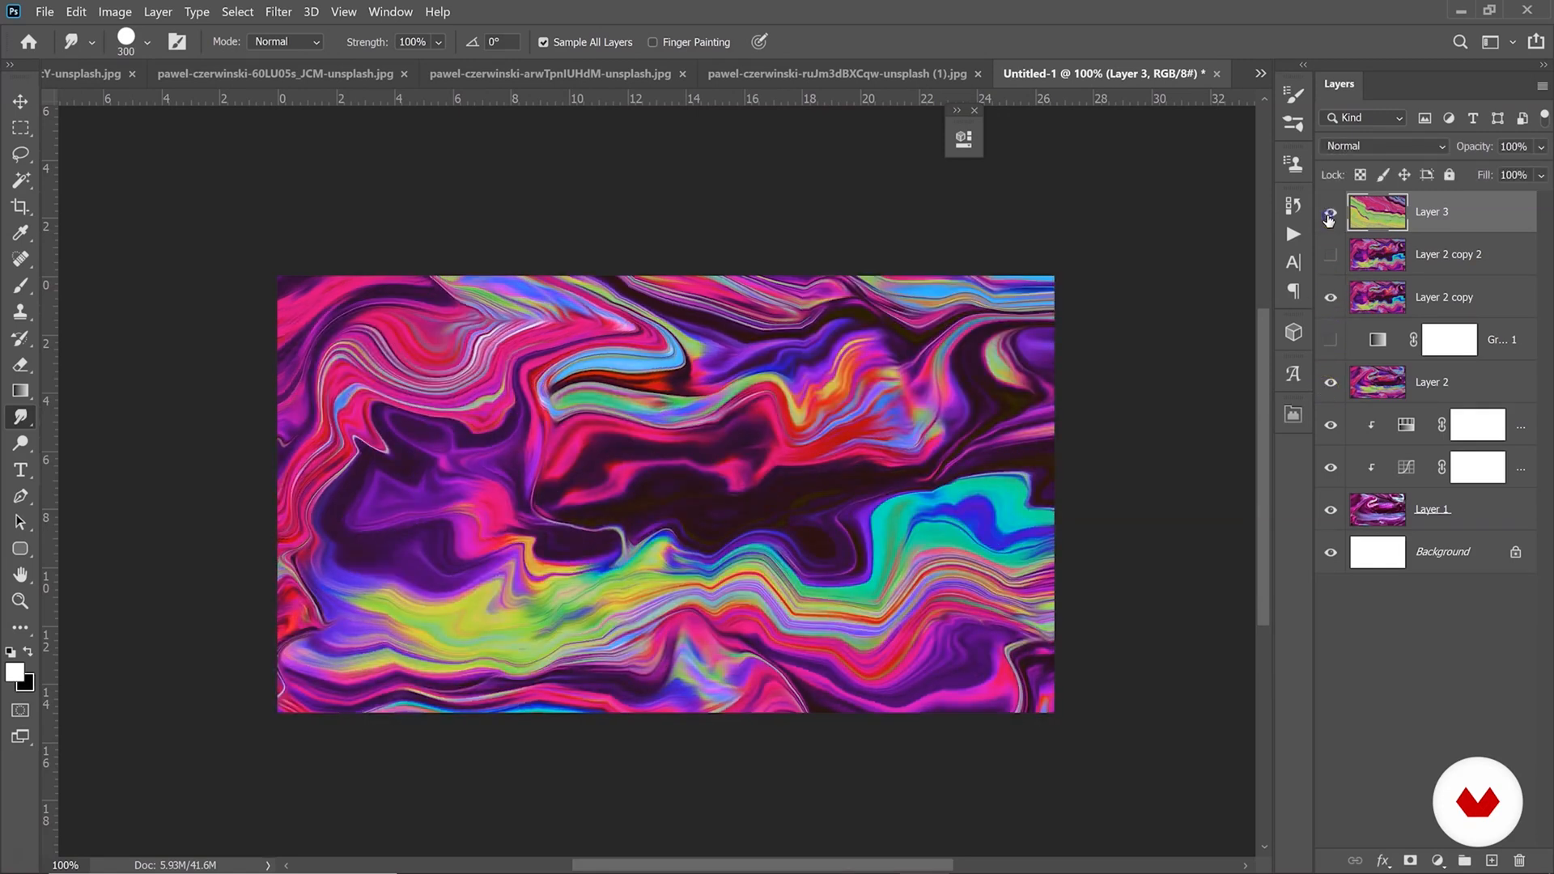
Switch to the browser and examine the colourful psychedelic reference posts on Instagram.
{"action": "left_click_drag", "start_coordinate": [197, 637], "coordinate": [206, 634]}
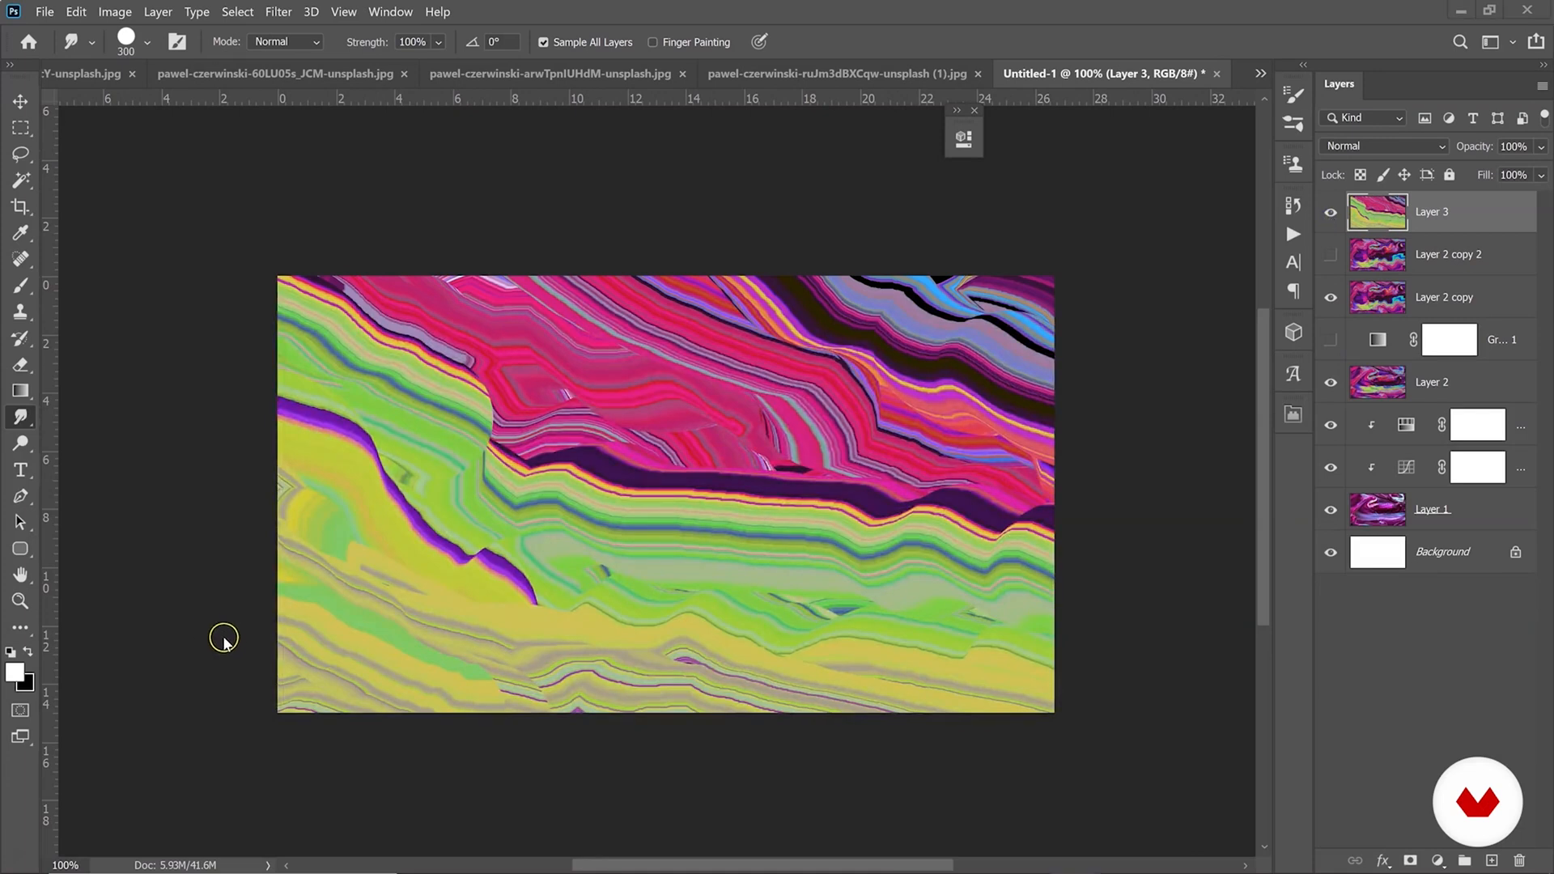
{"action": "left_click_drag", "start_coordinate": [217, 640], "coordinate": [263, 633]}
{"action": "left_click_drag", "start_coordinate": [457, 800], "coordinate": [560, 702]}
{"action": "left_click", "coordinate": [775, 854]}
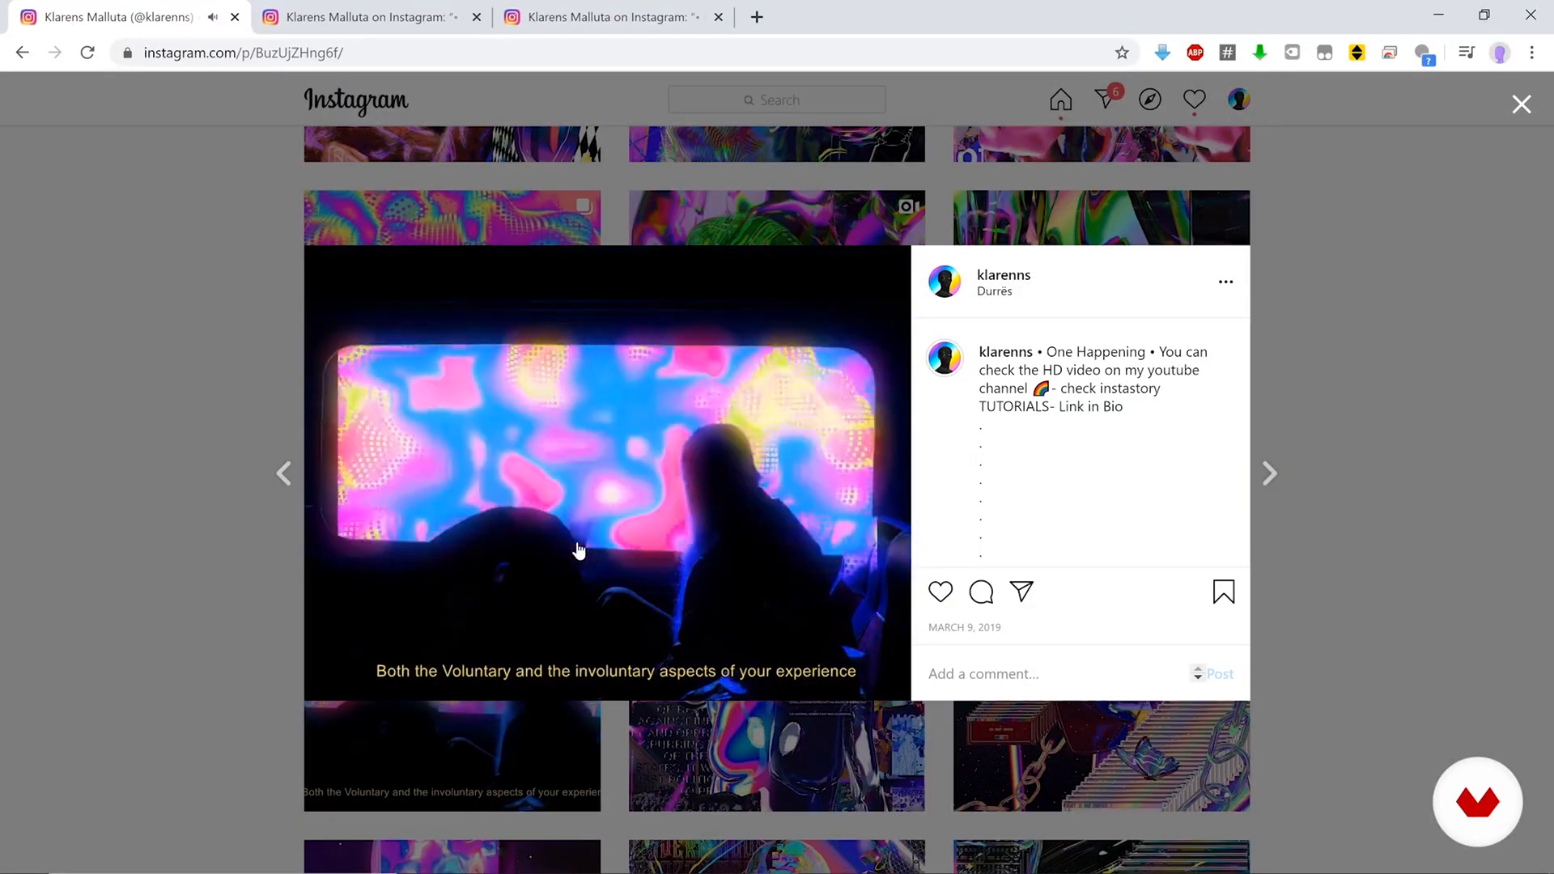
{"action": "left_click", "coordinate": [642, 569]}
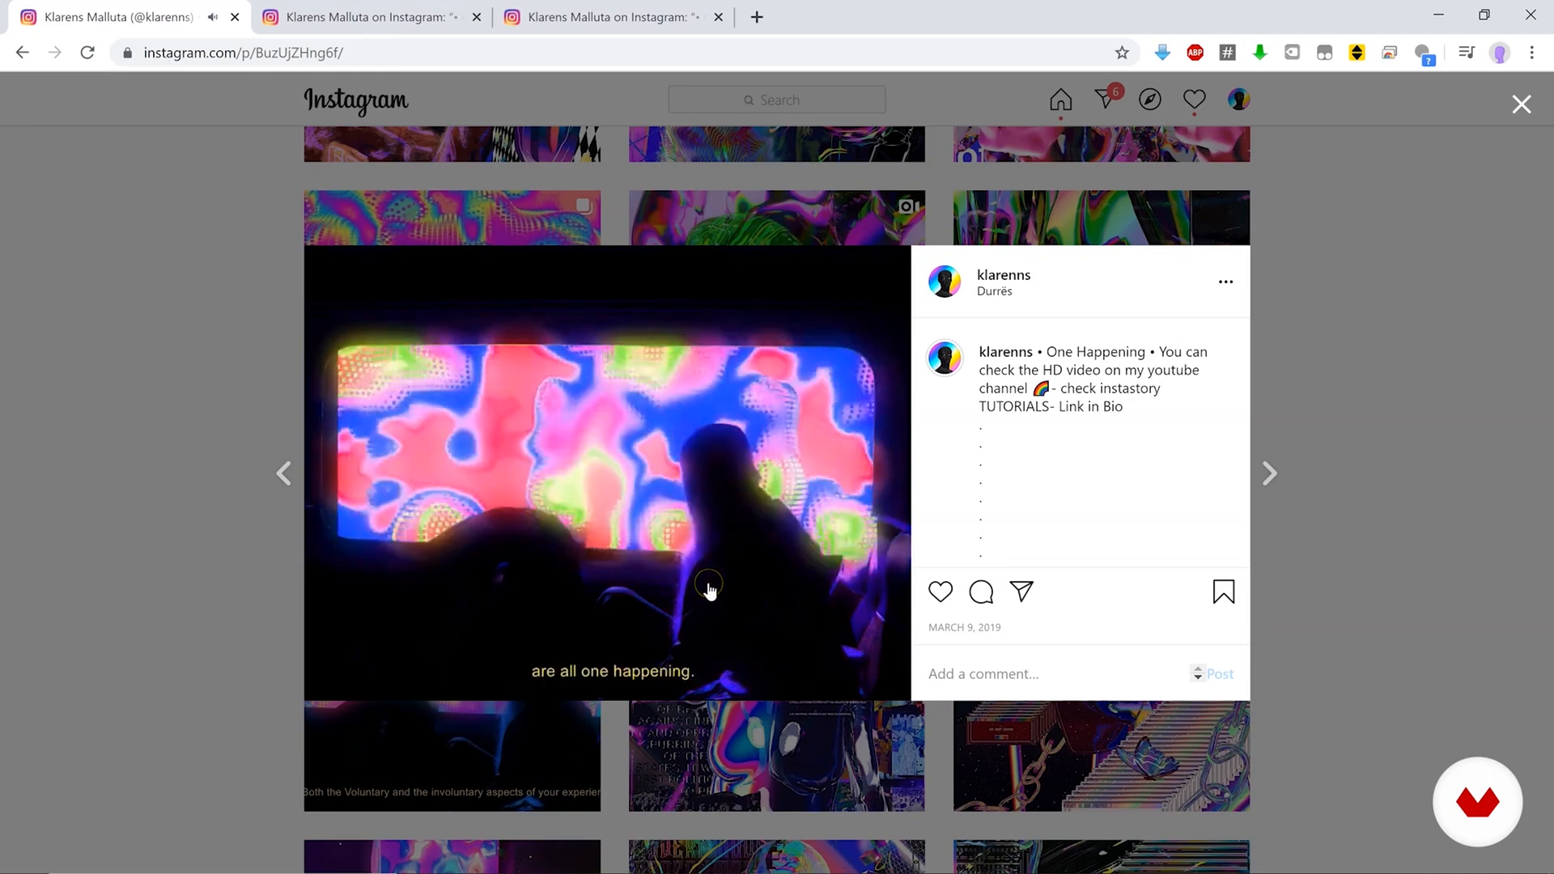
{"action": "key", "text": "ctrl+Tab"}
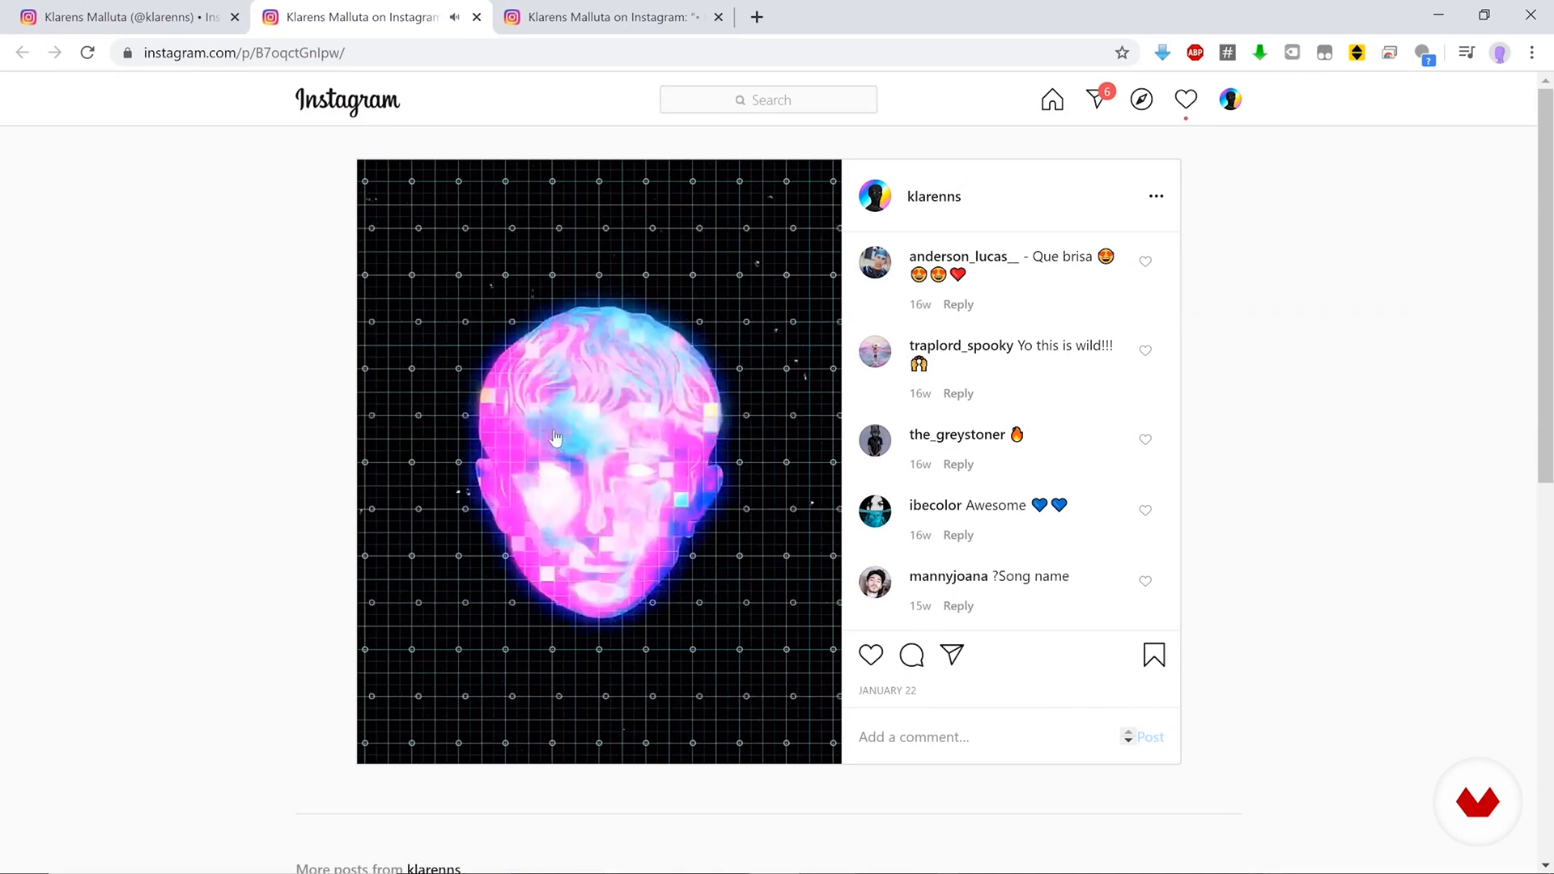
{"action": "key", "text": "ctrl+Tab"}
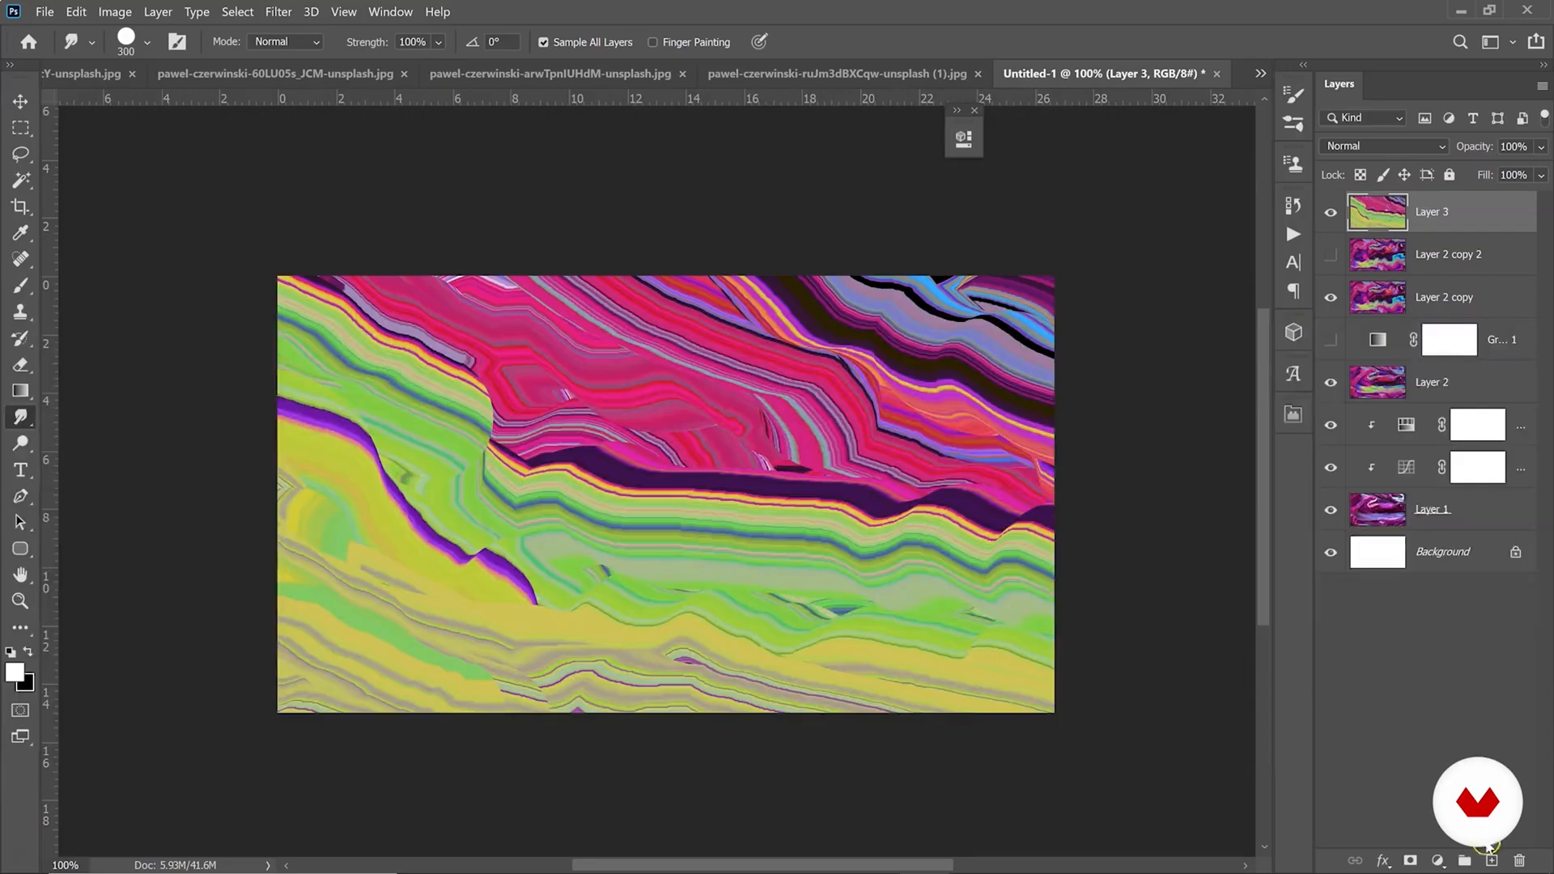
Add an empty layer above Layer 3 and set the foreground colour to magenta #f000ff.
{"action": "left_click", "coordinate": [1491, 861]}
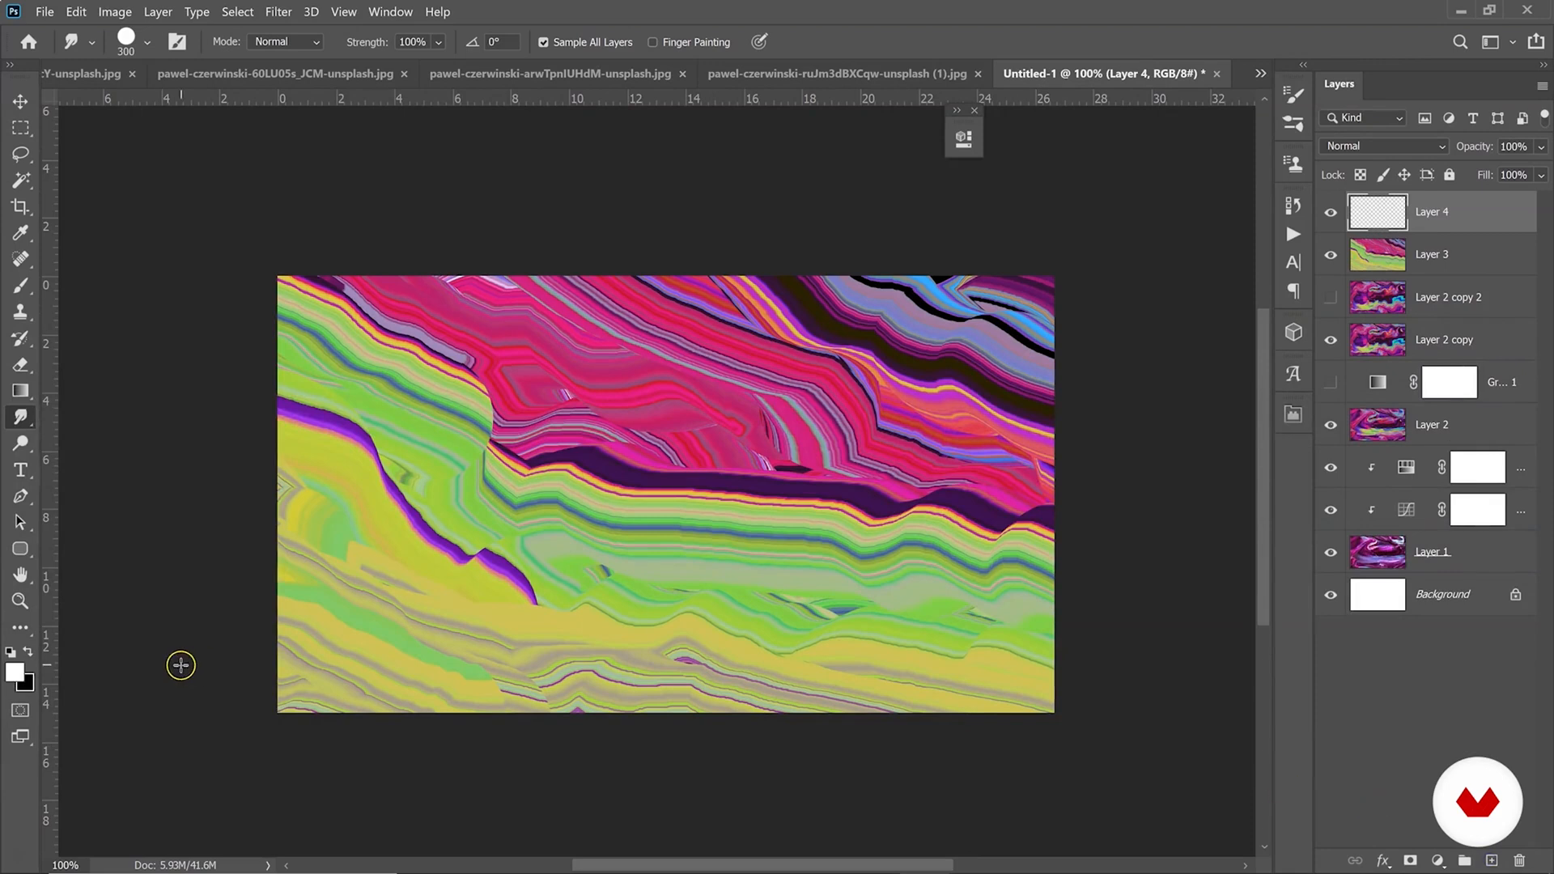
{"action": "left_click", "coordinate": [14, 670]}
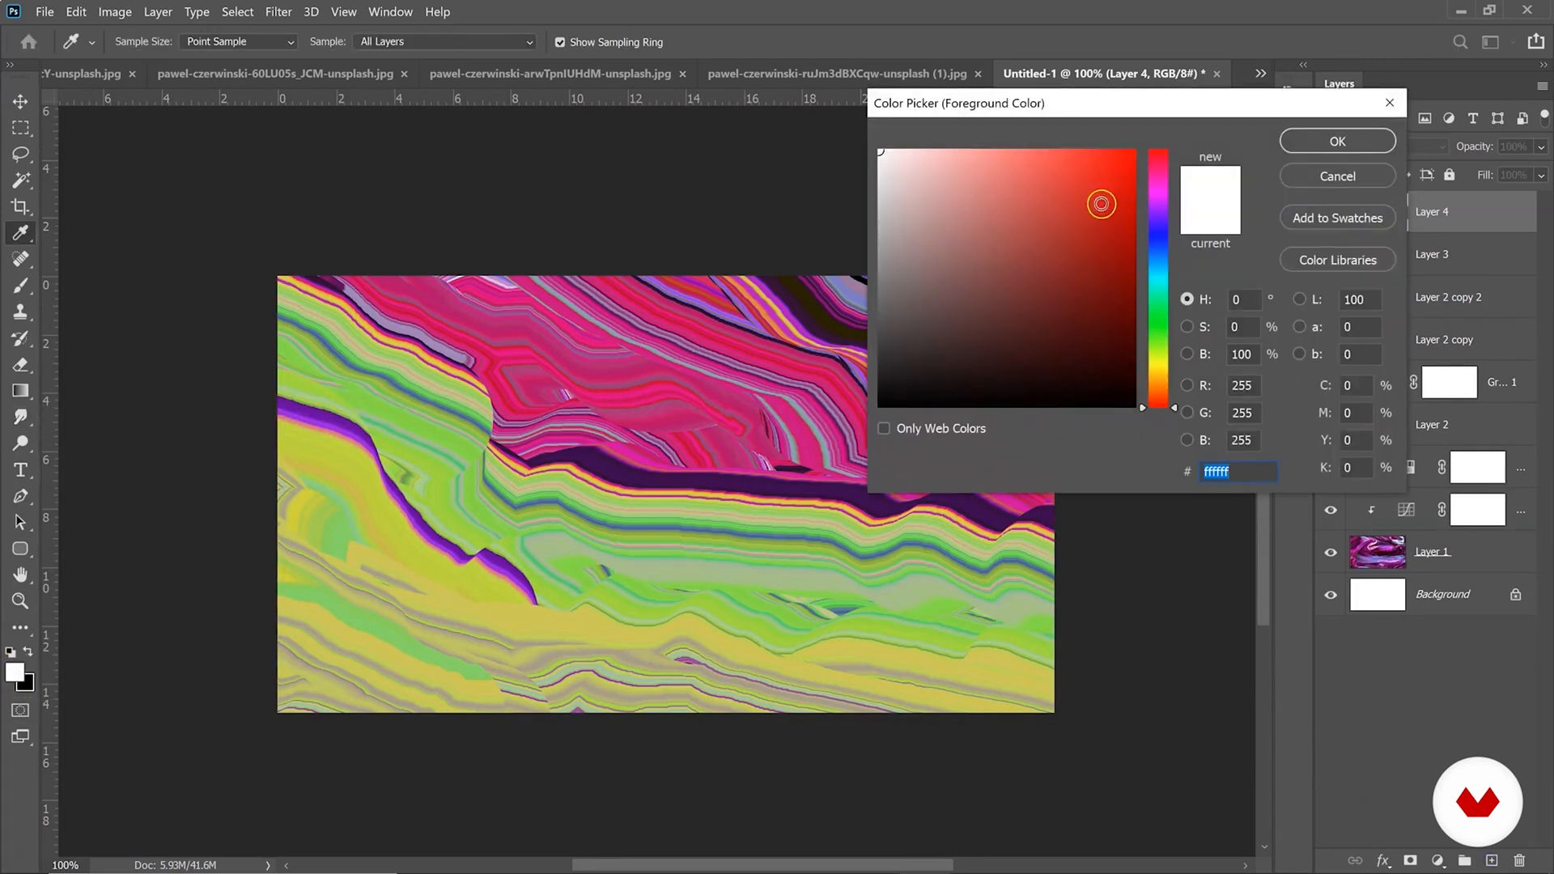
{"action": "left_click_drag", "start_coordinate": [1093, 213], "coordinate": [1149, 105]}
{"action": "left_click_drag", "start_coordinate": [1159, 207], "coordinate": [1162, 195]}
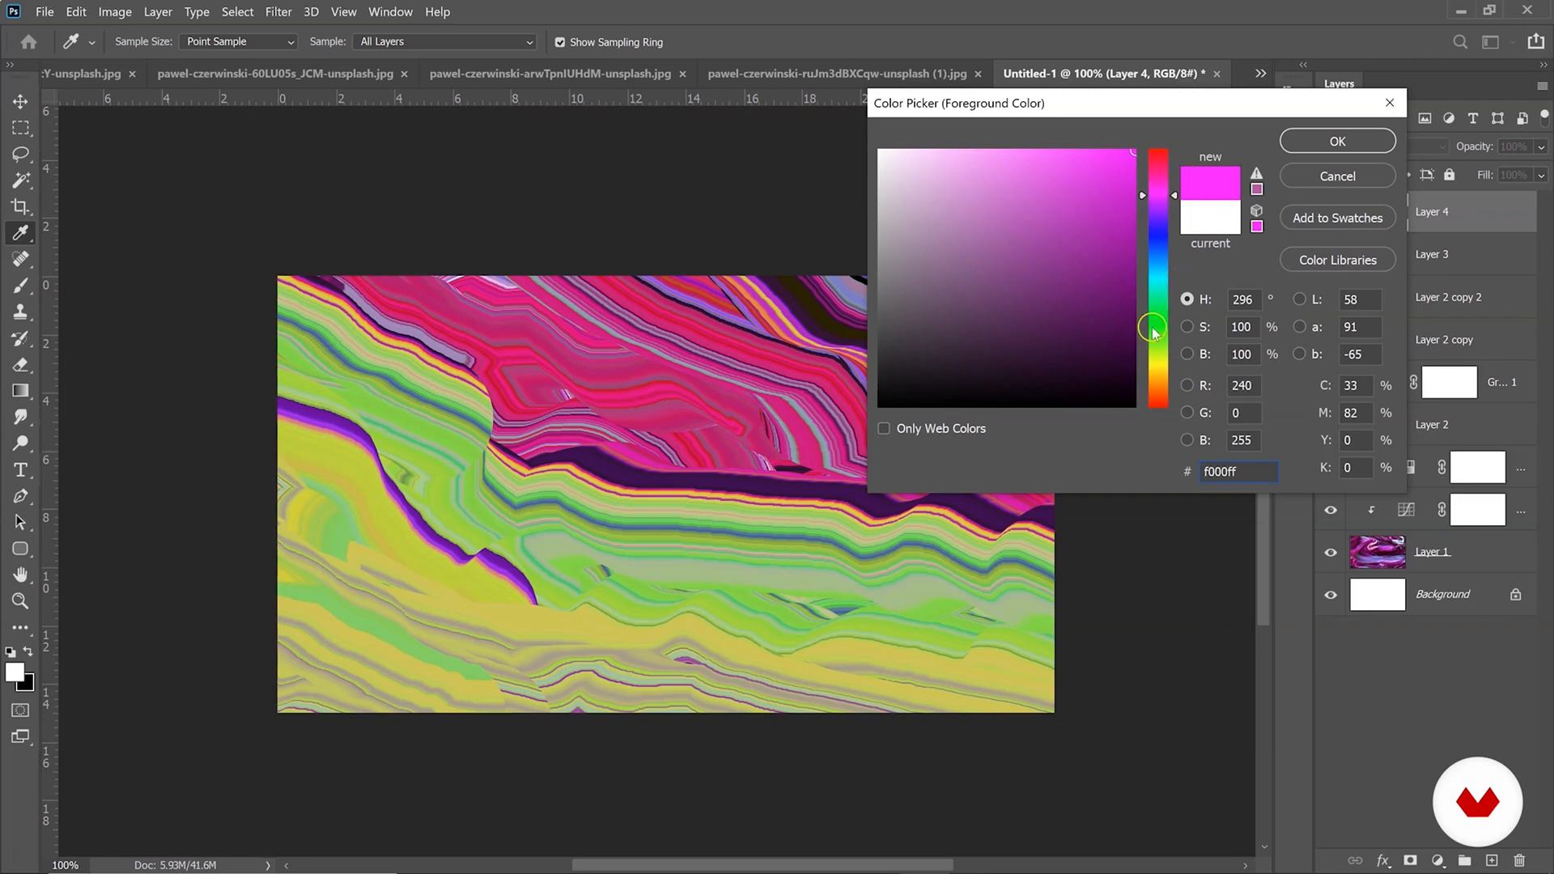
{"action": "left_click", "coordinate": [1340, 142]}
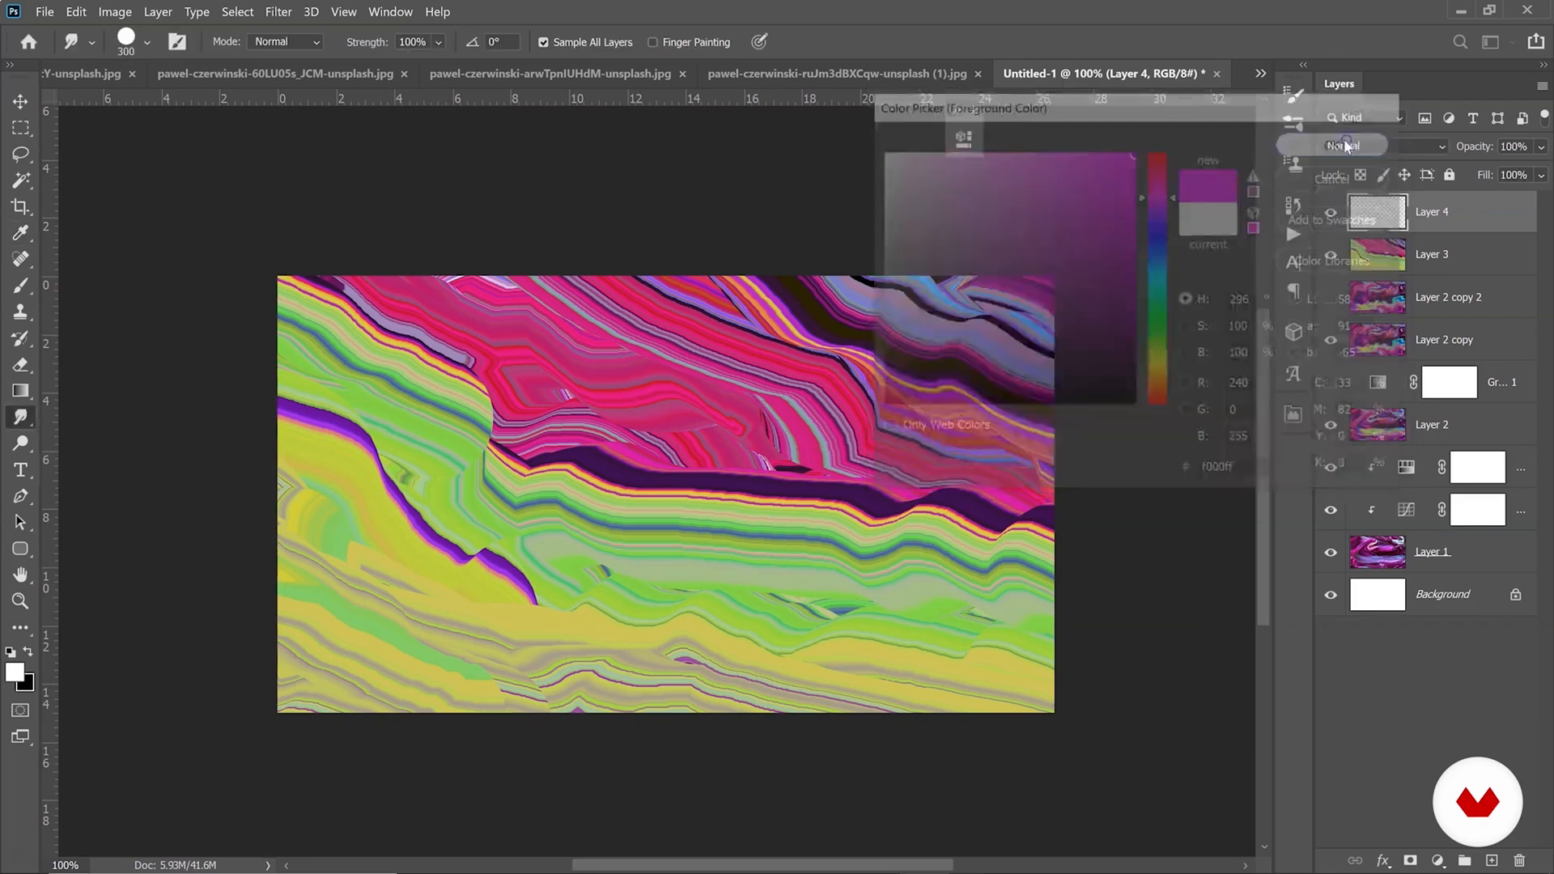
Paint scattered soft magenta spots over the whole canvas on Layer 4 with a 338 px brush at 0% hardness.
{"action": "left_click", "coordinate": [20, 285]}
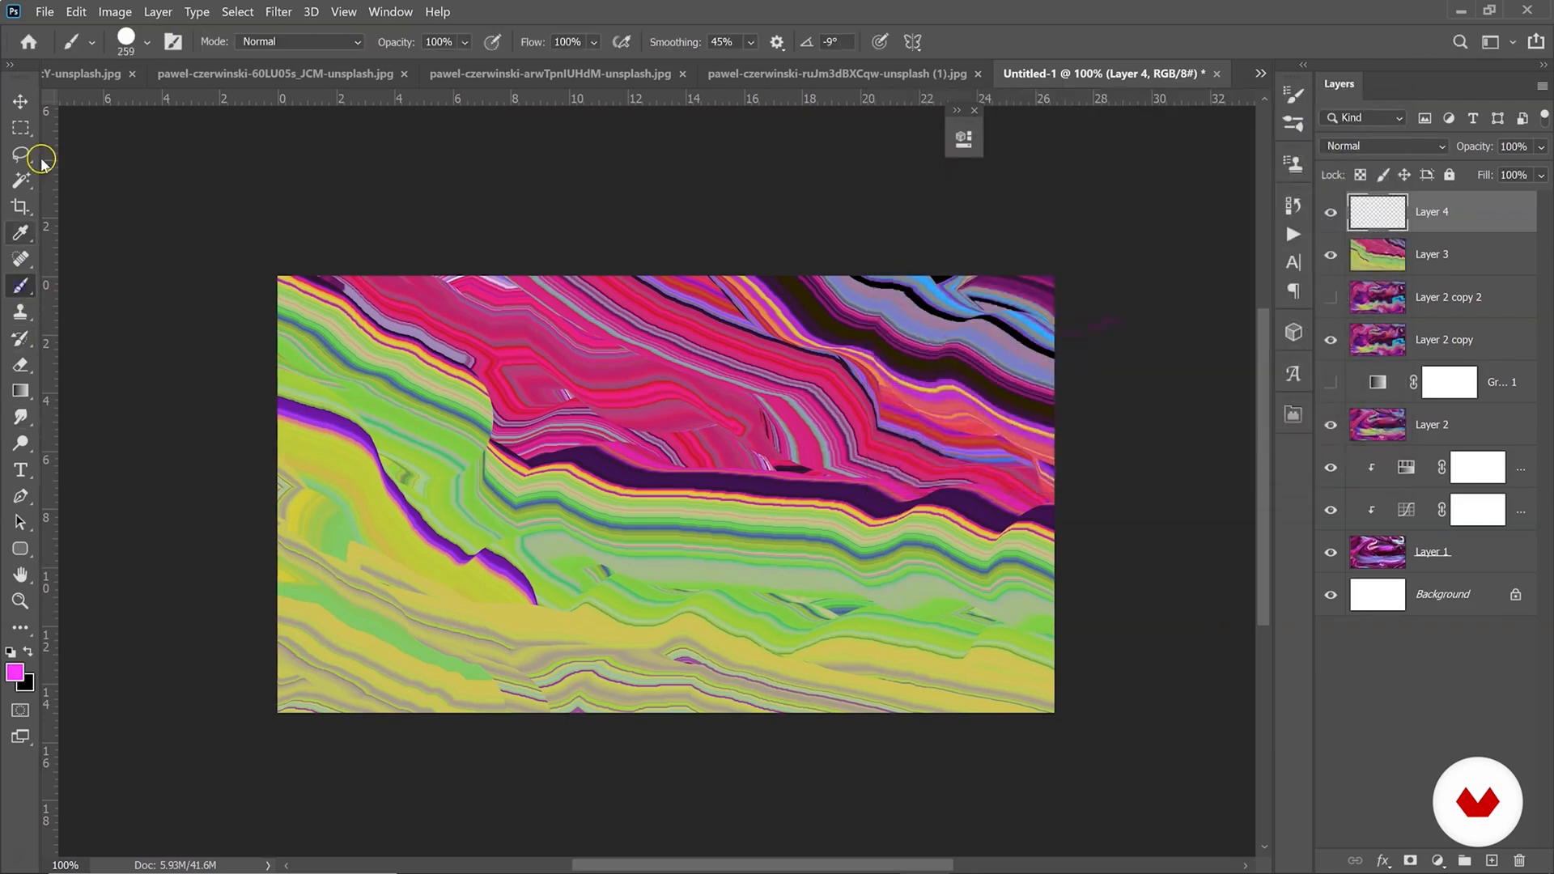
{"action": "left_click", "coordinate": [134, 46]}
{"action": "left_click", "coordinate": [124, 154]}
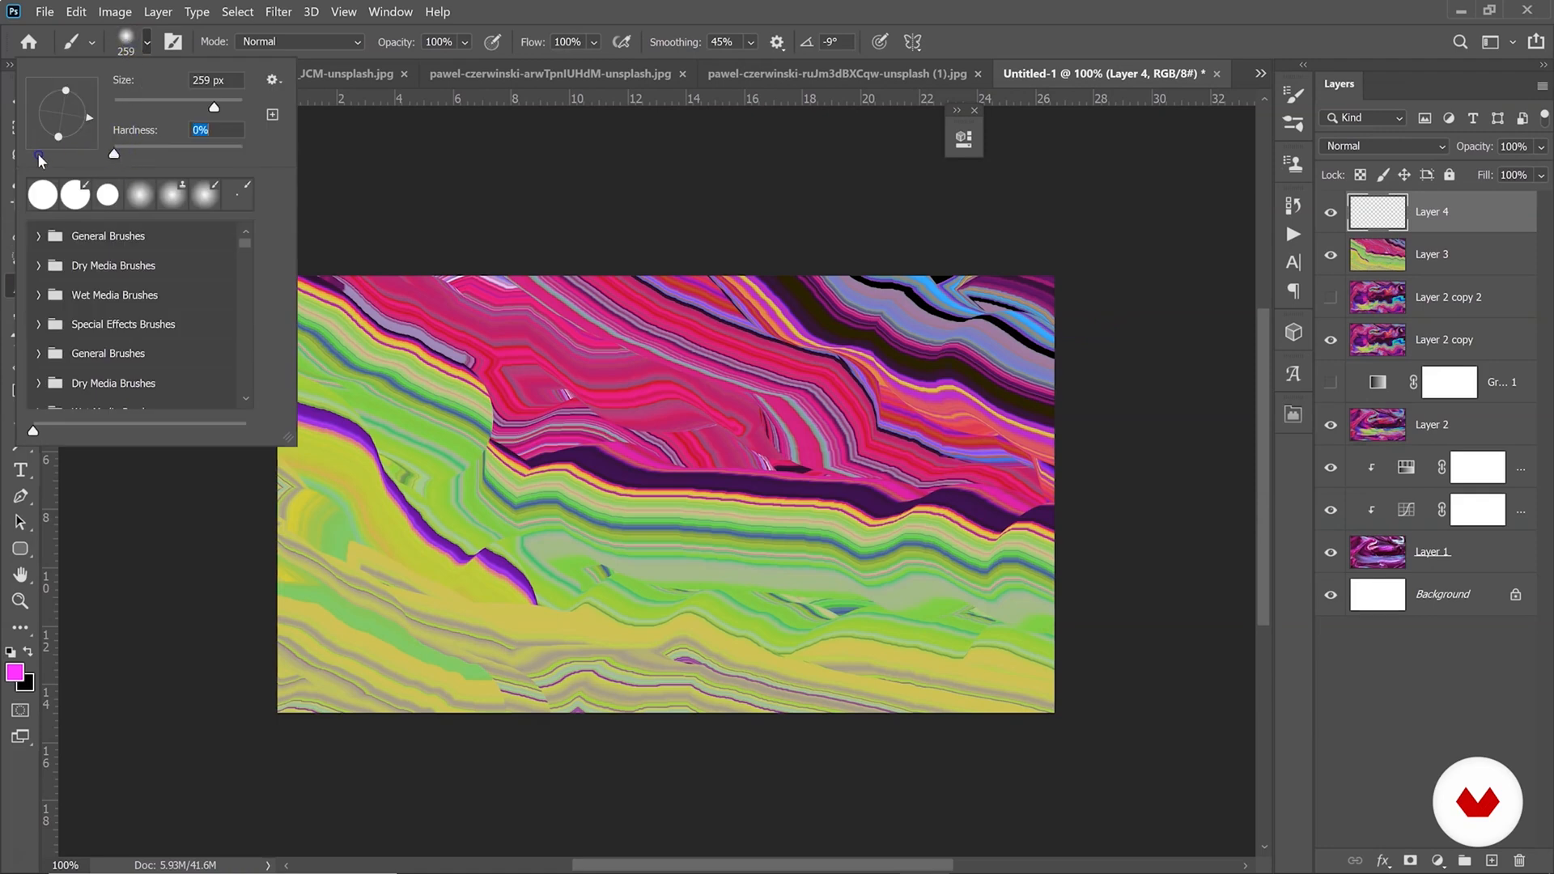
{"action": "left_click", "coordinate": [490, 368]}
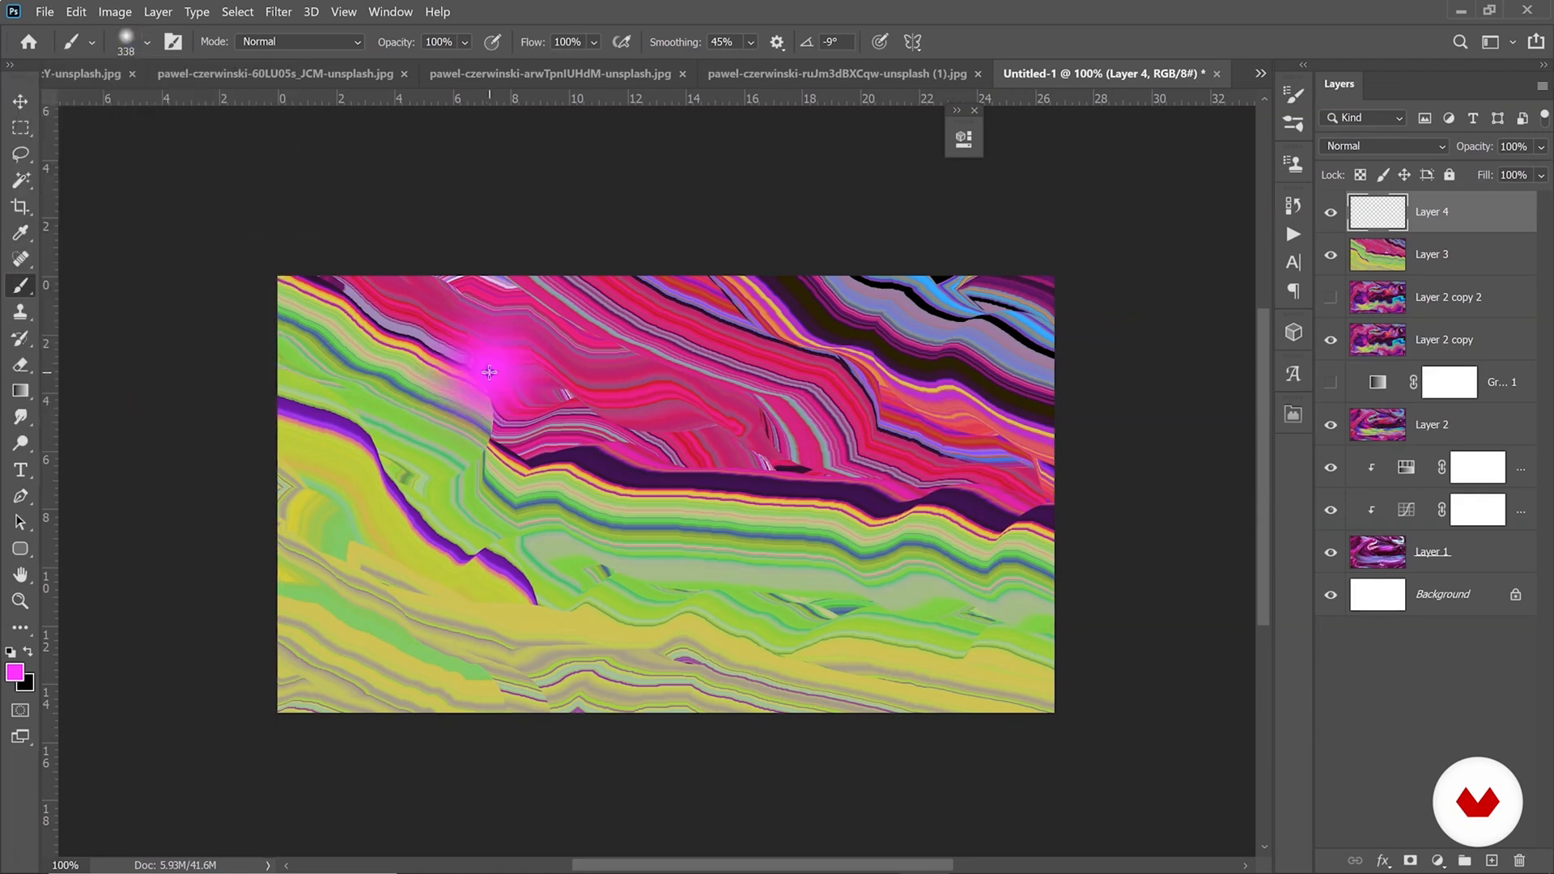
{"action": "left_click", "coordinate": [623, 395]}
{"action": "left_click", "coordinate": [473, 652]}
{"action": "left_click", "coordinate": [773, 534]}
{"action": "left_click", "coordinate": [857, 384]}
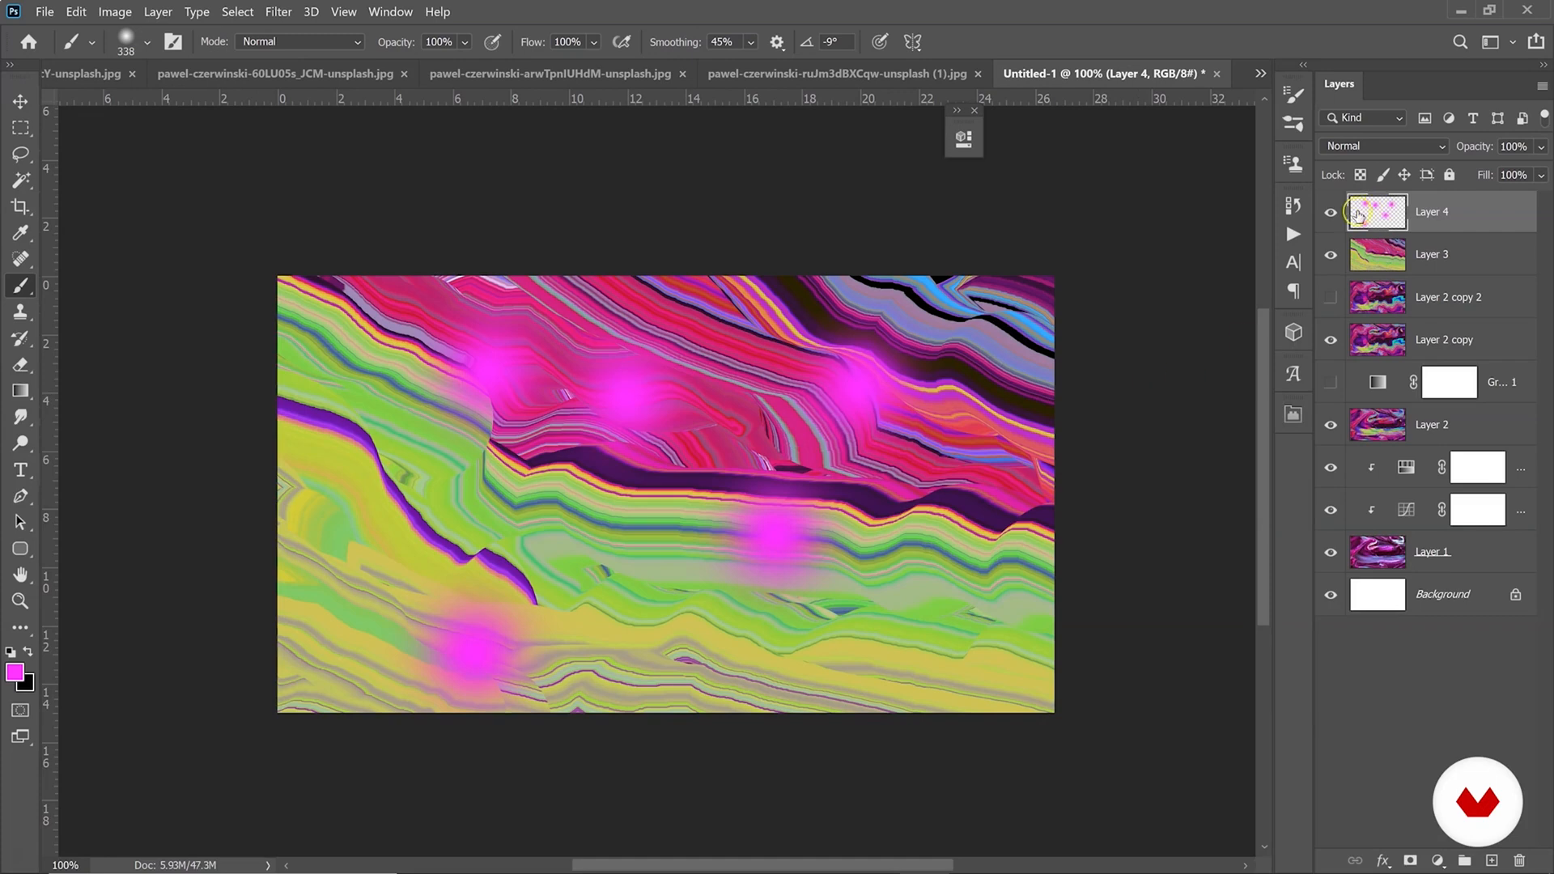
{"action": "left_click", "coordinate": [604, 532]}
{"action": "left_click", "coordinate": [795, 653]}
{"action": "left_click", "coordinate": [997, 516]}
{"action": "left_click", "coordinate": [1010, 356]}
{"action": "left_click", "coordinate": [989, 679]}
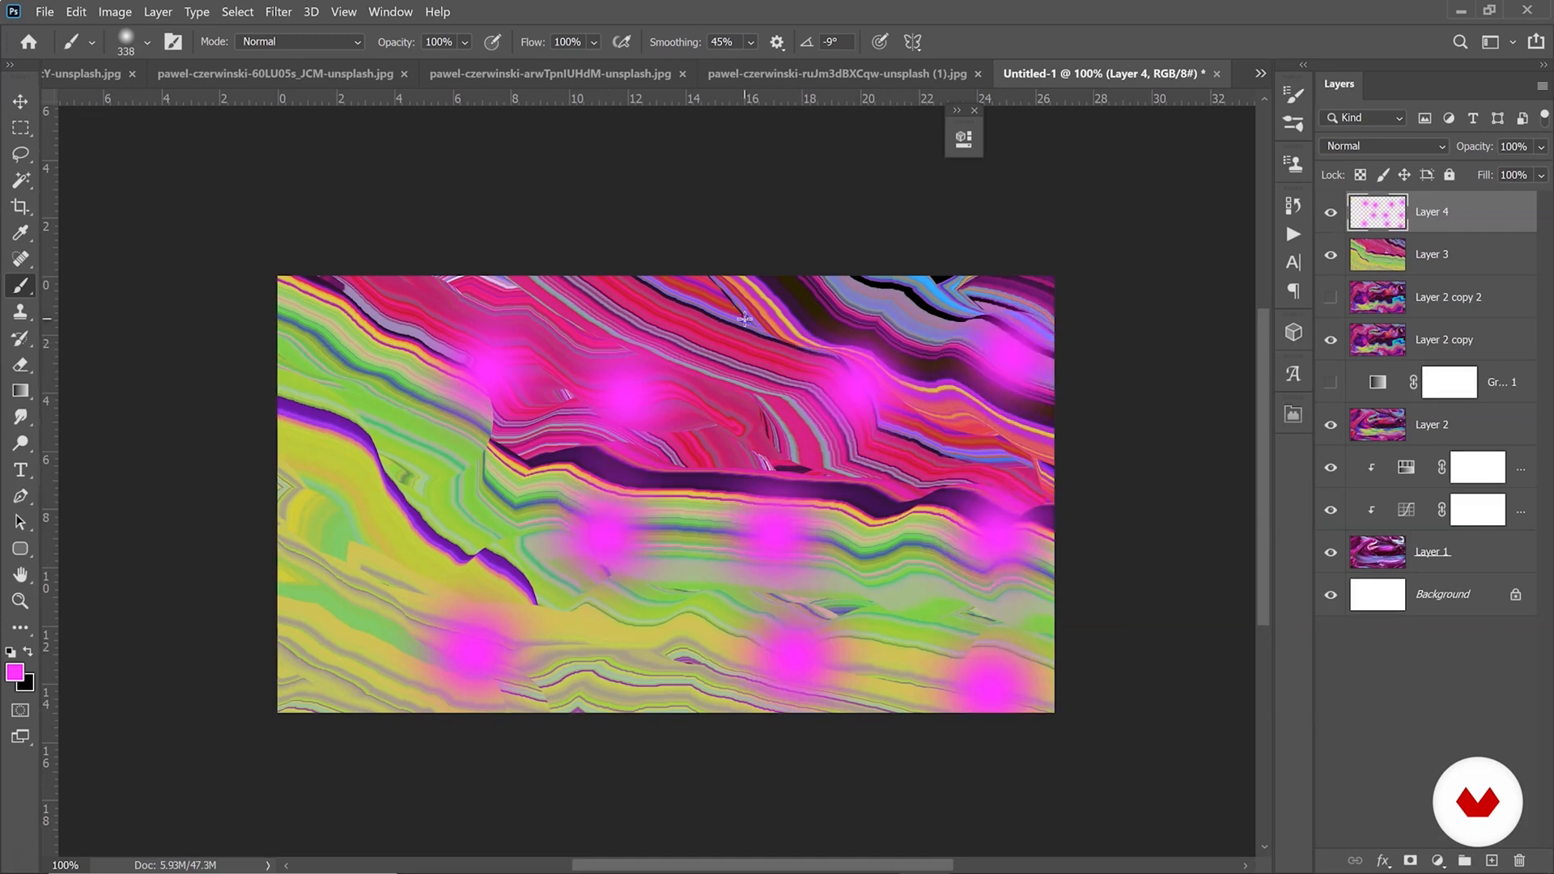
{"action": "left_click", "coordinate": [744, 318]}
{"action": "left_click", "coordinate": [364, 510]}
{"action": "left_click", "coordinate": [306, 662]}
{"action": "left_click", "coordinate": [312, 323]}
{"action": "left_click", "coordinate": [482, 470]}
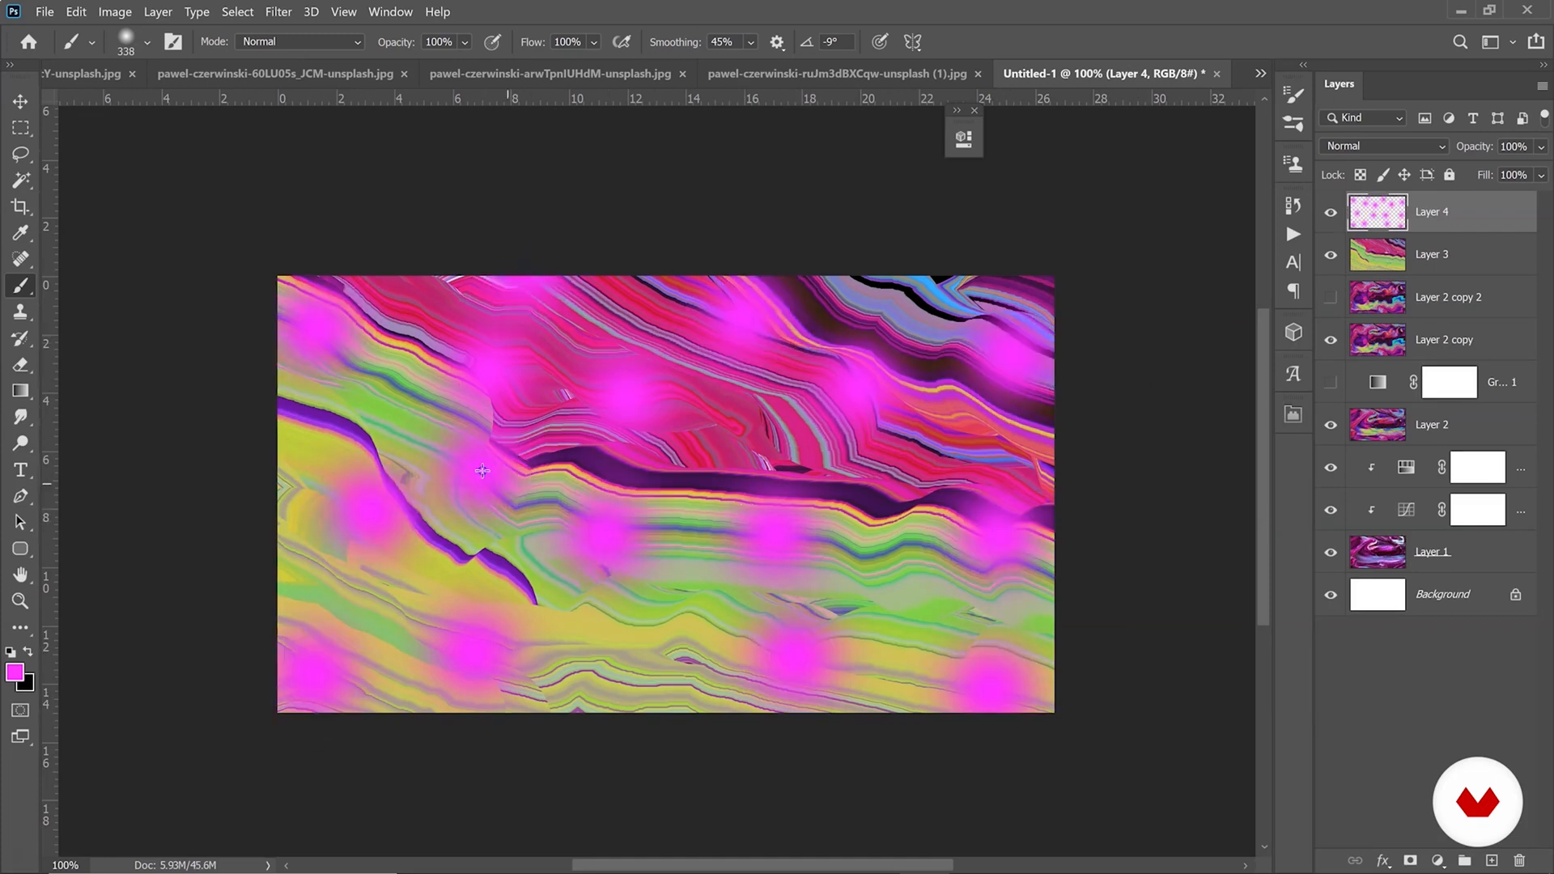
{"action": "left_click", "coordinate": [621, 636]}
{"action": "left_click", "coordinate": [730, 421]}
{"action": "left_click", "coordinate": [904, 603]}
{"action": "left_click", "coordinate": [913, 473]}
{"action": "left_click", "coordinate": [356, 598]}
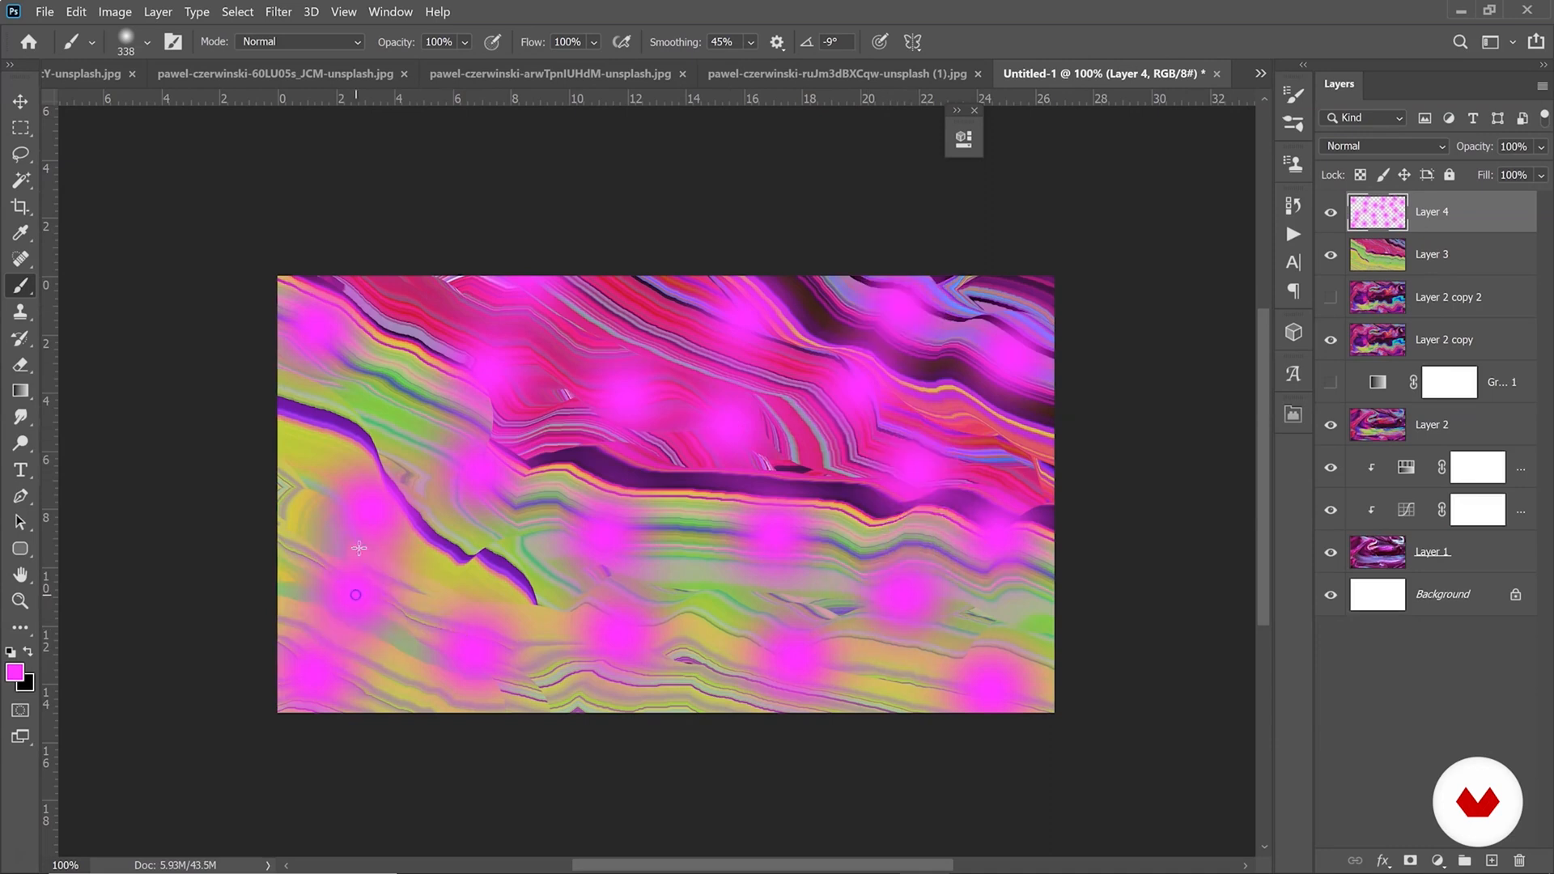
{"action": "left_click", "coordinate": [385, 378]}
Set the foreground colour to cyan #00fcff and paint soft cyan spots in the gaps between the magenta ones on Layer 4.
{"action": "left_click", "coordinate": [18, 672]}
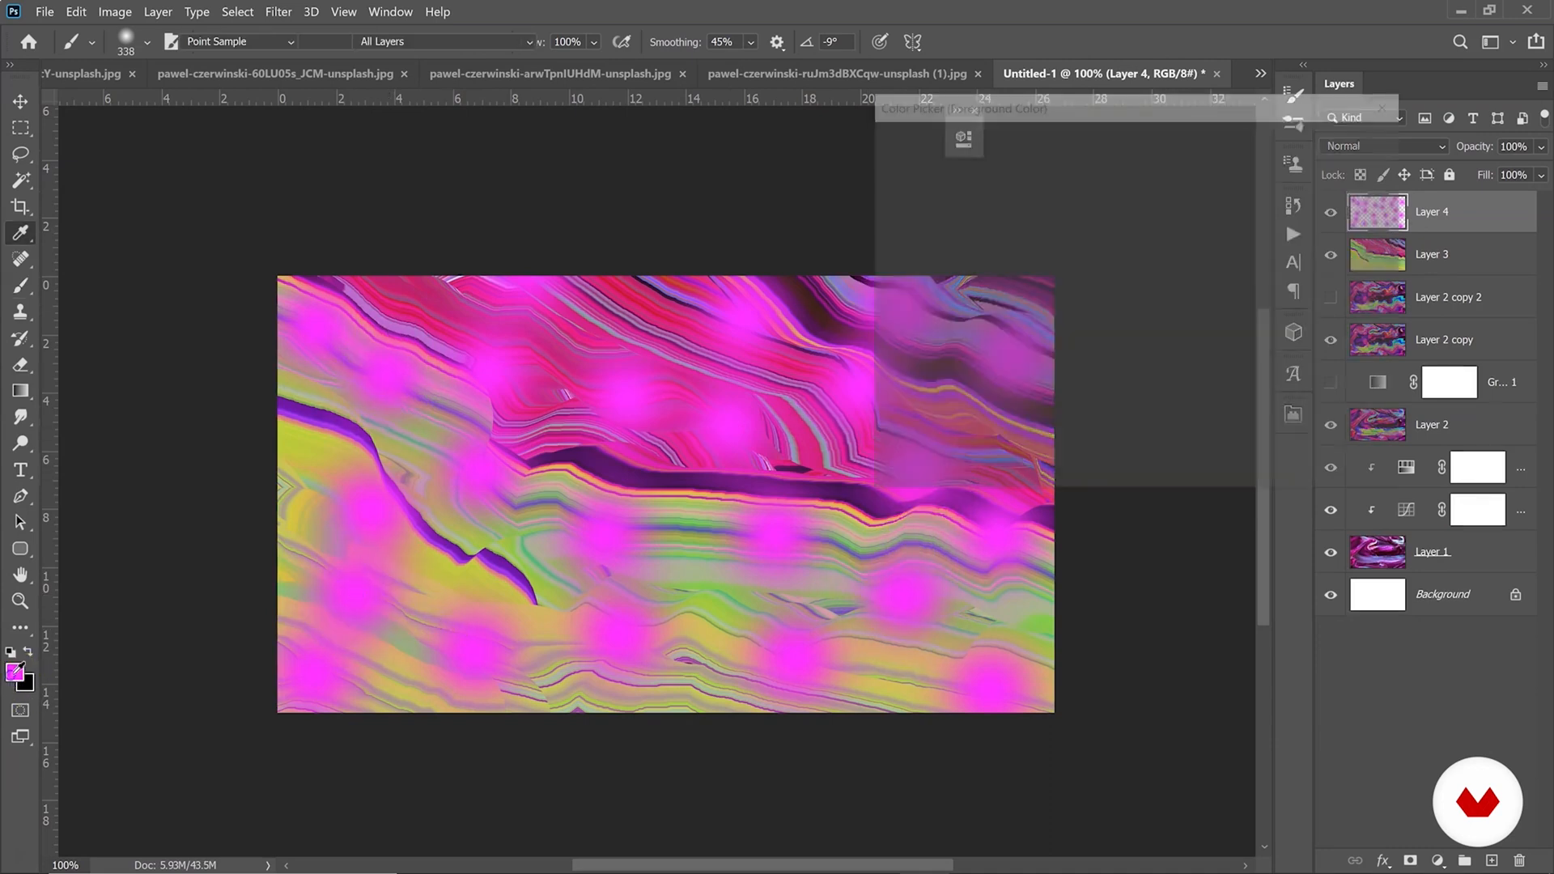
{"action": "left_click", "coordinate": [1159, 279]}
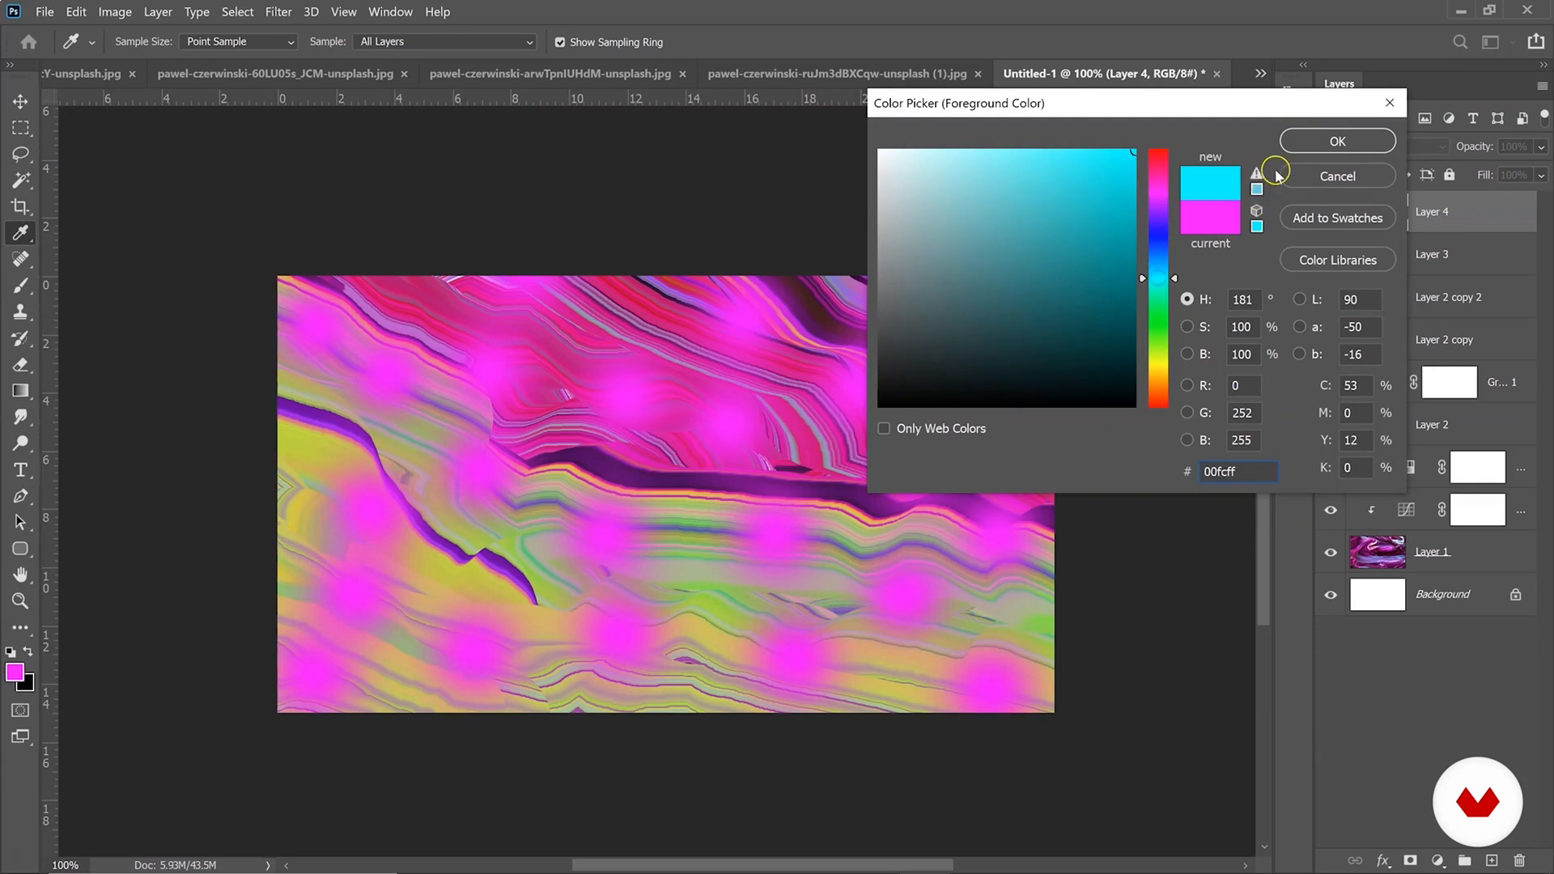
{"action": "left_click", "coordinate": [1335, 141]}
{"action": "key", "text": "b"}
{"action": "left_click", "coordinate": [987, 304]}
{"action": "left_click", "coordinate": [890, 468]}
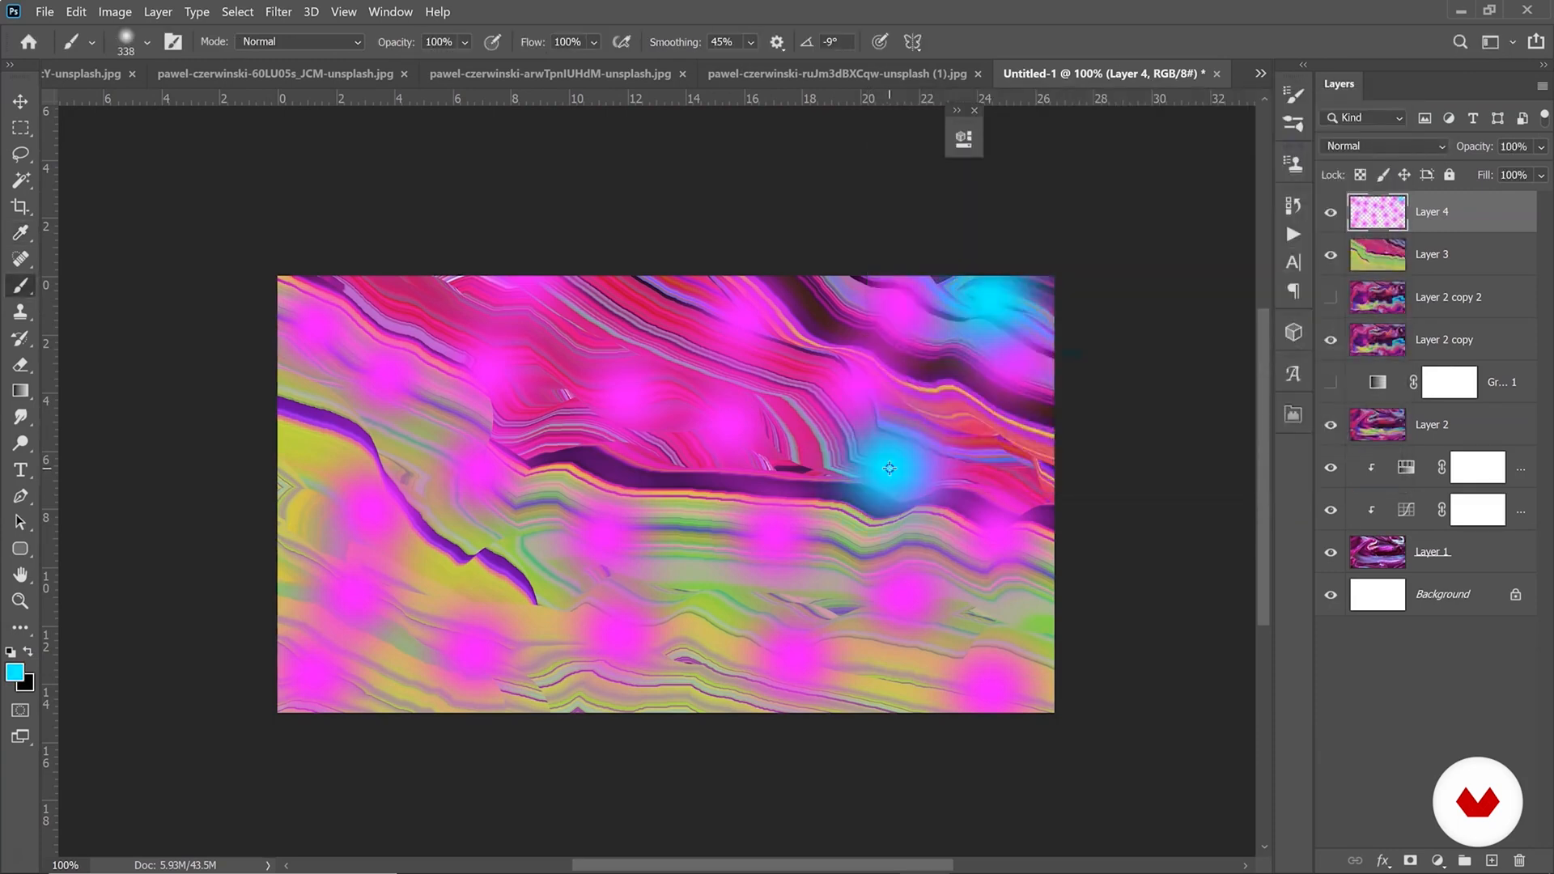
{"action": "left_click", "coordinate": [749, 382]}
{"action": "left_click", "coordinate": [648, 298]}
{"action": "left_click", "coordinate": [671, 473]}
{"action": "left_click", "coordinate": [703, 623]}
{"action": "left_click", "coordinate": [854, 547]}
{"action": "left_click", "coordinate": [878, 654]}
{"action": "left_click", "coordinate": [1029, 578]}
{"action": "left_click", "coordinate": [645, 686]}
{"action": "left_click", "coordinate": [492, 569]}
{"action": "left_click", "coordinate": [433, 688]}
{"action": "left_click", "coordinate": [309, 437]}
{"action": "left_click", "coordinate": [417, 421]}
{"action": "left_click", "coordinate": [451, 293]}
{"action": "left_click", "coordinate": [567, 441]}
{"action": "left_click", "coordinate": [827, 315]}
{"action": "left_click", "coordinate": [799, 445]}
{"action": "left_click", "coordinate": [1013, 421]}
{"action": "left_click", "coordinate": [273, 354]}
Set the foreground colour to yellow #fffc00 and paint soft yellow spots among the magenta and cyan ones on Layer 4.
{"action": "left_click", "coordinate": [16, 670]}
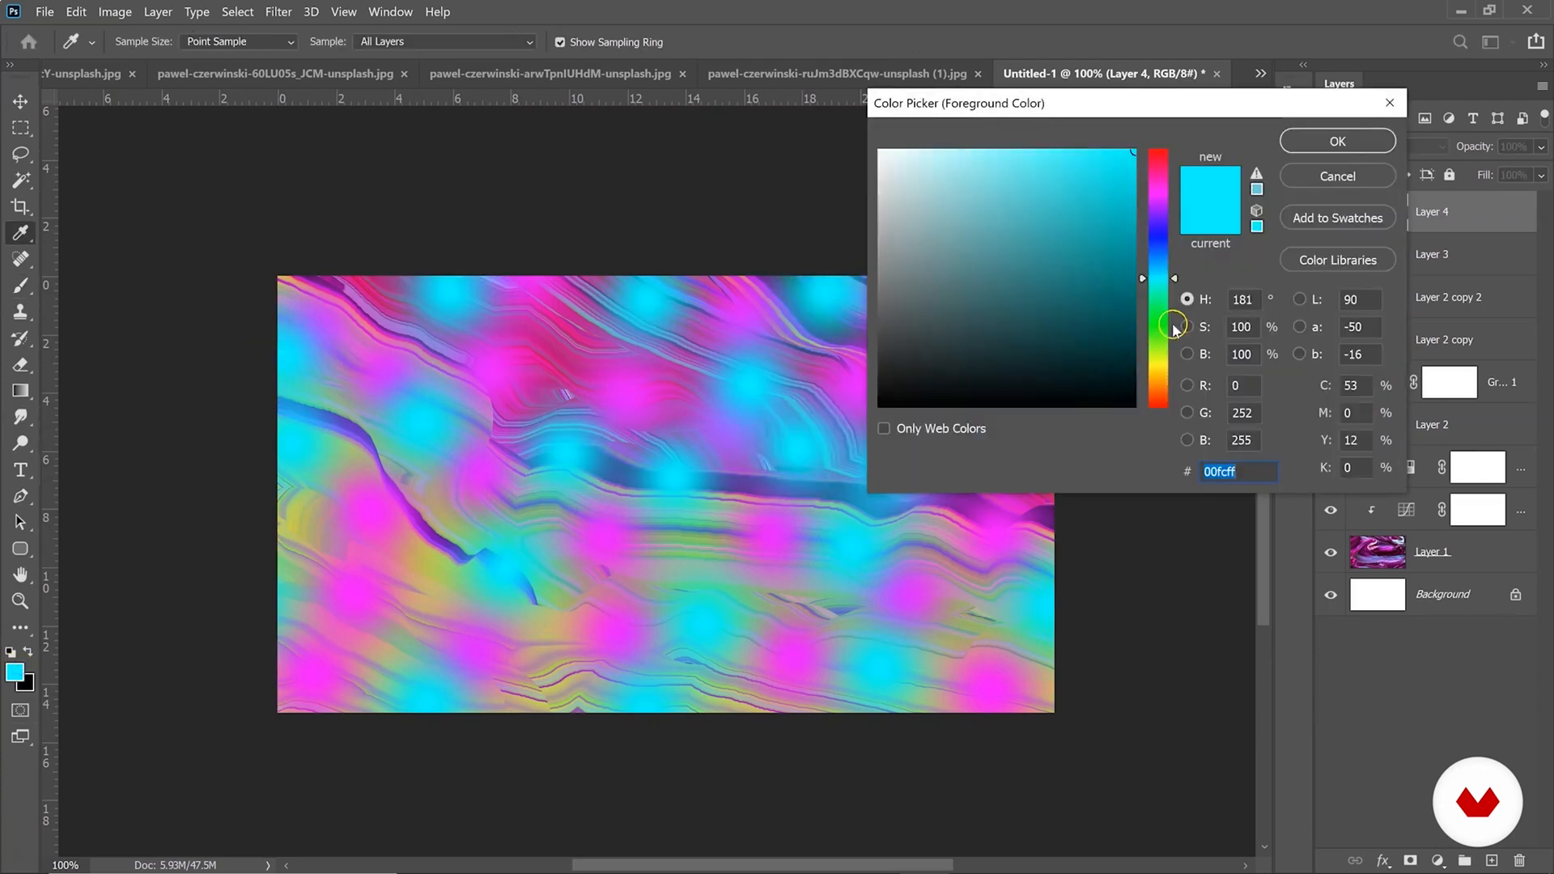
{"action": "left_click", "coordinate": [1160, 373]}
{"action": "left_click_drag", "start_coordinate": [1161, 364], "coordinate": [1158, 365]}
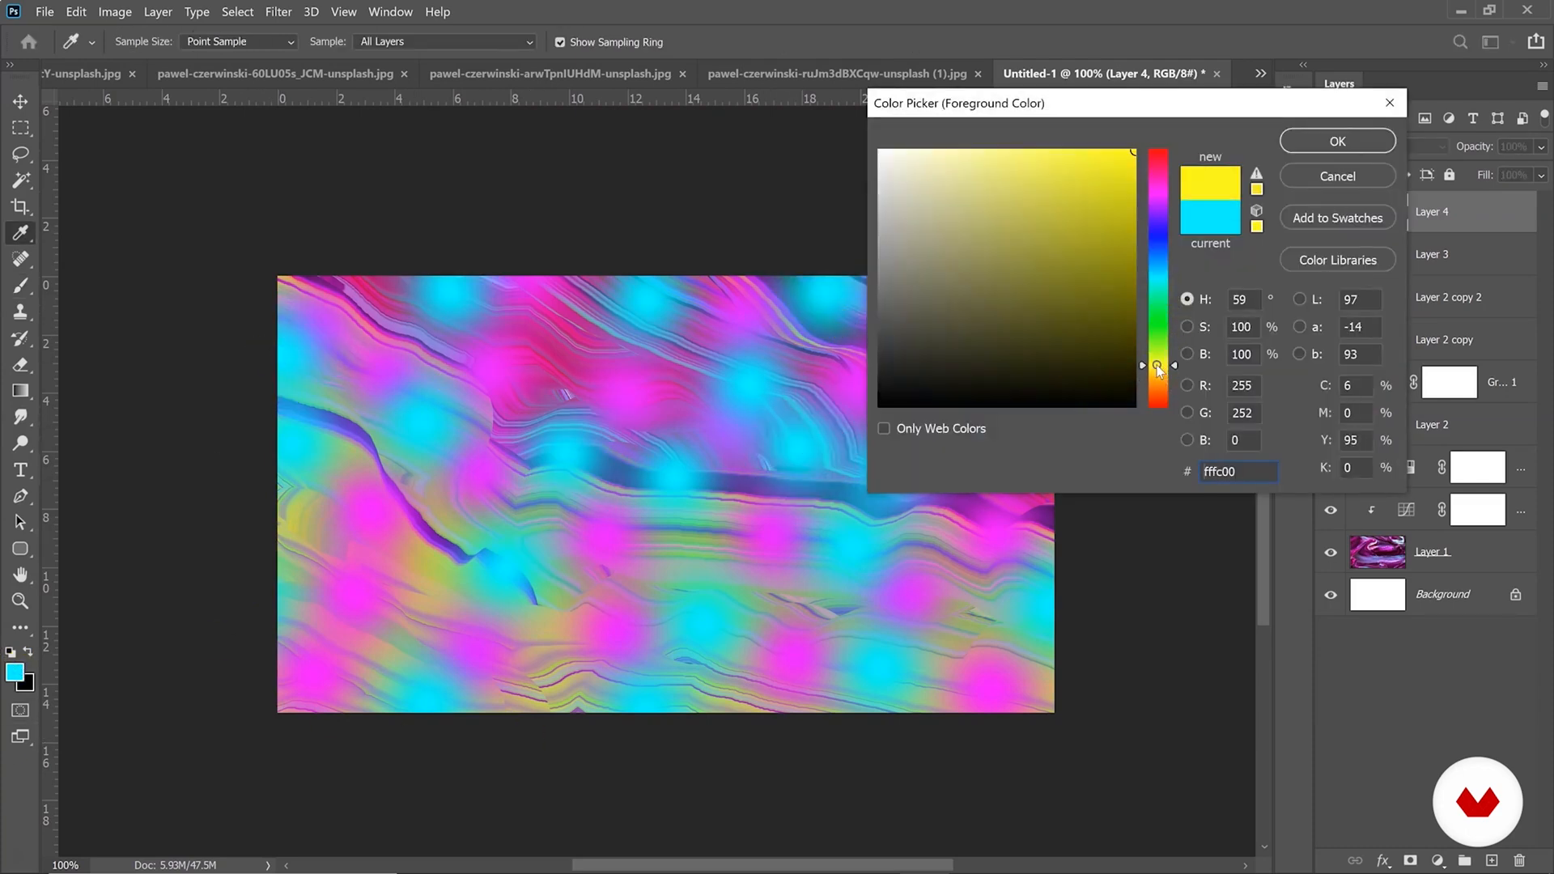
{"action": "left_click", "coordinate": [1318, 151]}
{"action": "left_click", "coordinate": [912, 540]}
{"action": "left_click", "coordinate": [951, 397]}
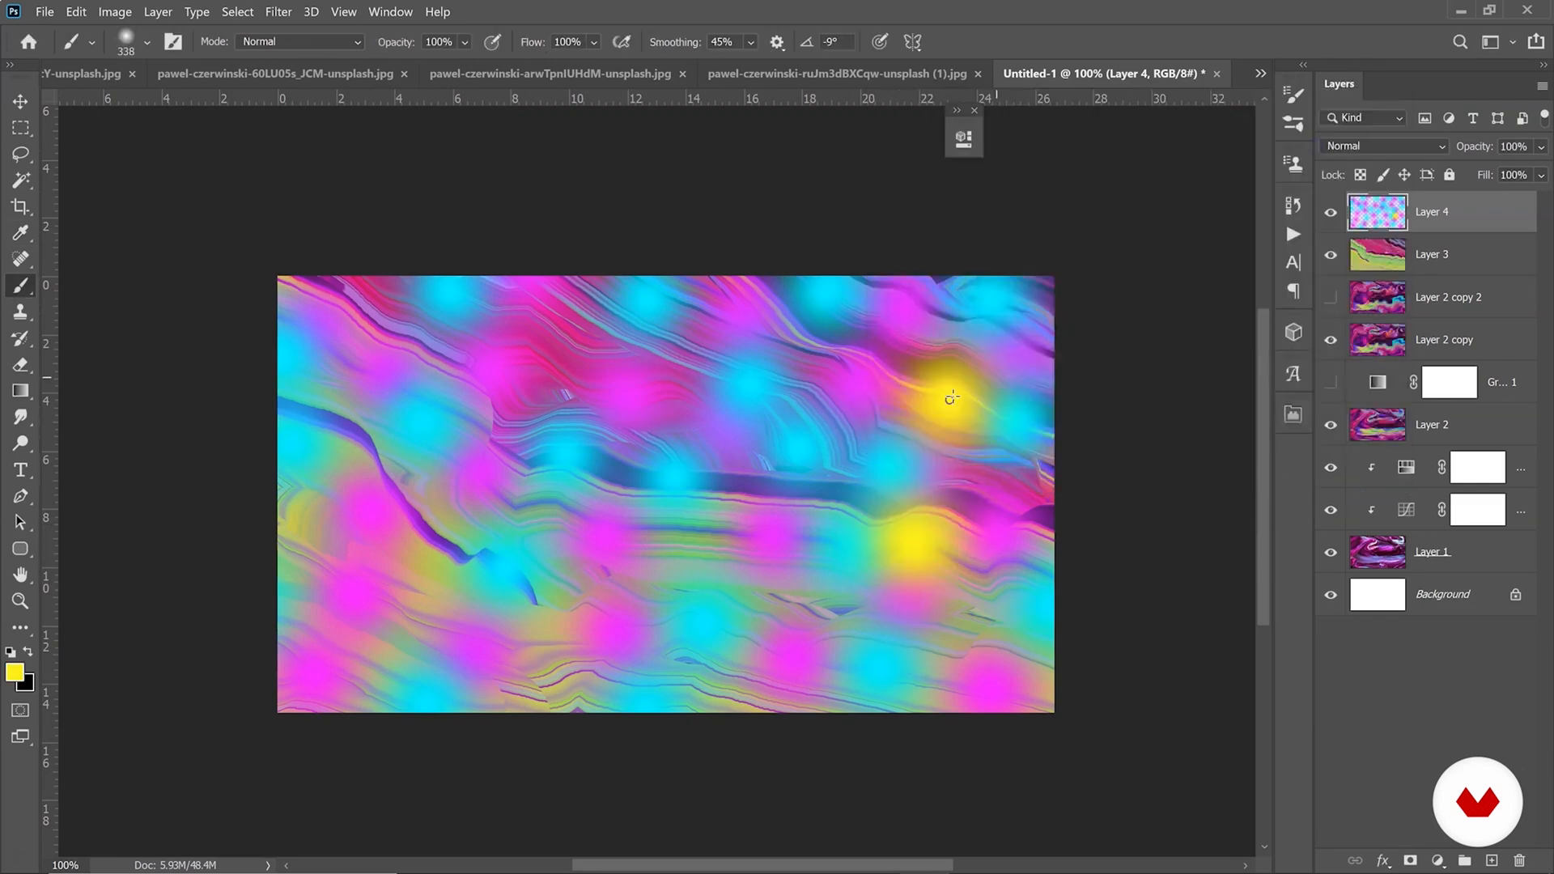
{"action": "left_click", "coordinate": [705, 352]}
{"action": "left_click", "coordinate": [710, 544]}
{"action": "left_click", "coordinate": [507, 521]}
{"action": "left_click", "coordinate": [437, 345]}
{"action": "left_click", "coordinate": [294, 525]}
{"action": "left_click", "coordinate": [552, 689]}
{"action": "left_click", "coordinate": [851, 676]}
{"action": "left_click", "coordinate": [1054, 354]}
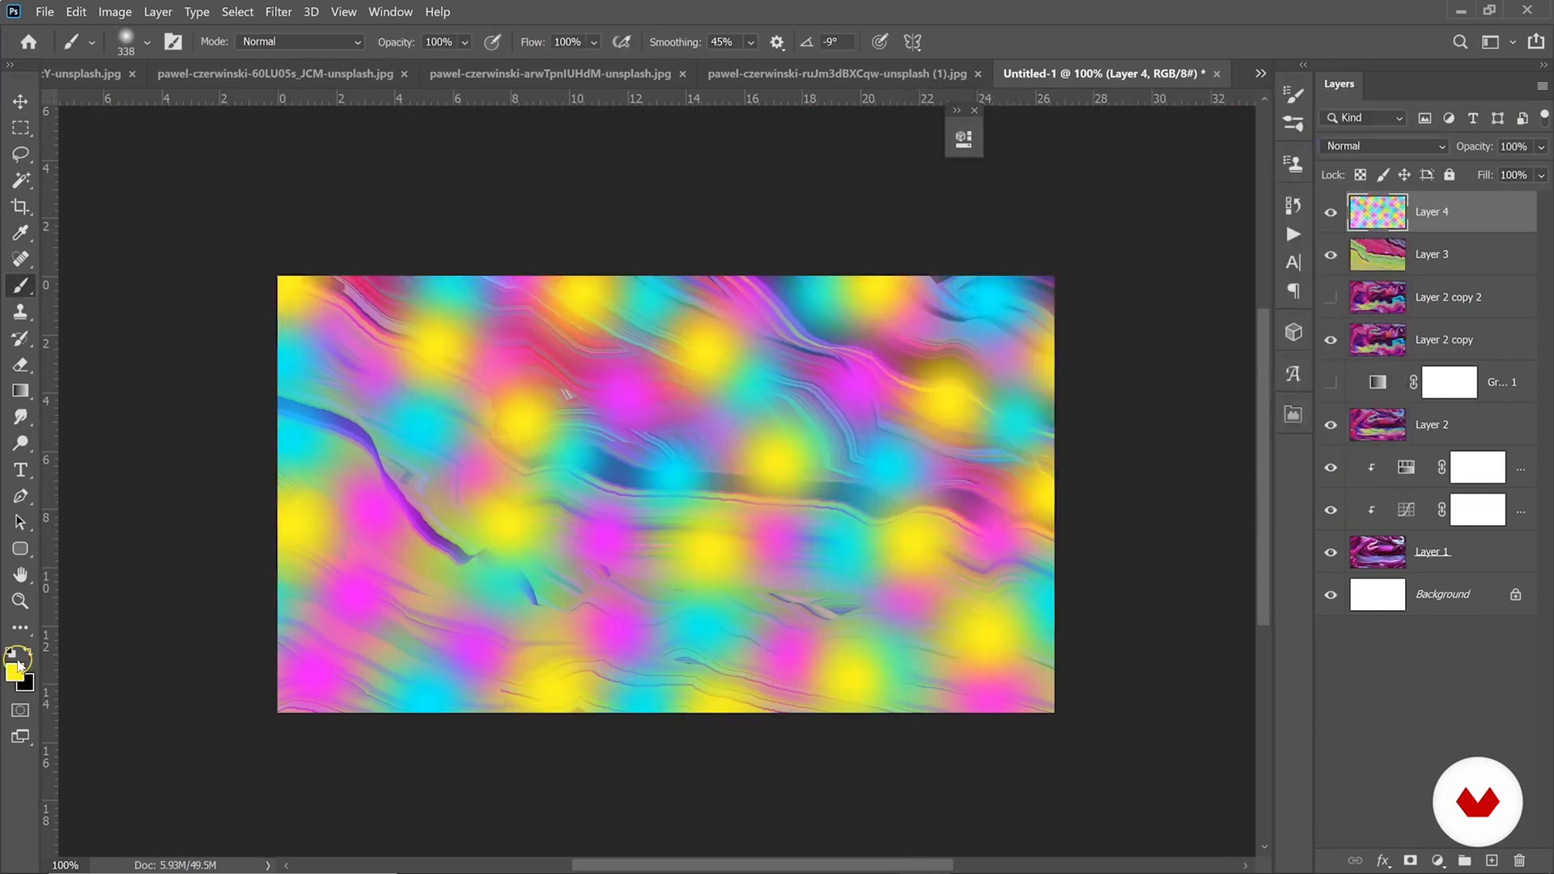
Set the foreground colour to violet #7e00ff and paint soft violet spots scattered across Layer 4.
{"action": "left_click", "coordinate": [15, 669]}
{"action": "left_click", "coordinate": [1157, 206]}
{"action": "left_click_drag", "start_coordinate": [1158, 205], "coordinate": [1159, 215]}
{"action": "left_click", "coordinate": [1340, 139]}
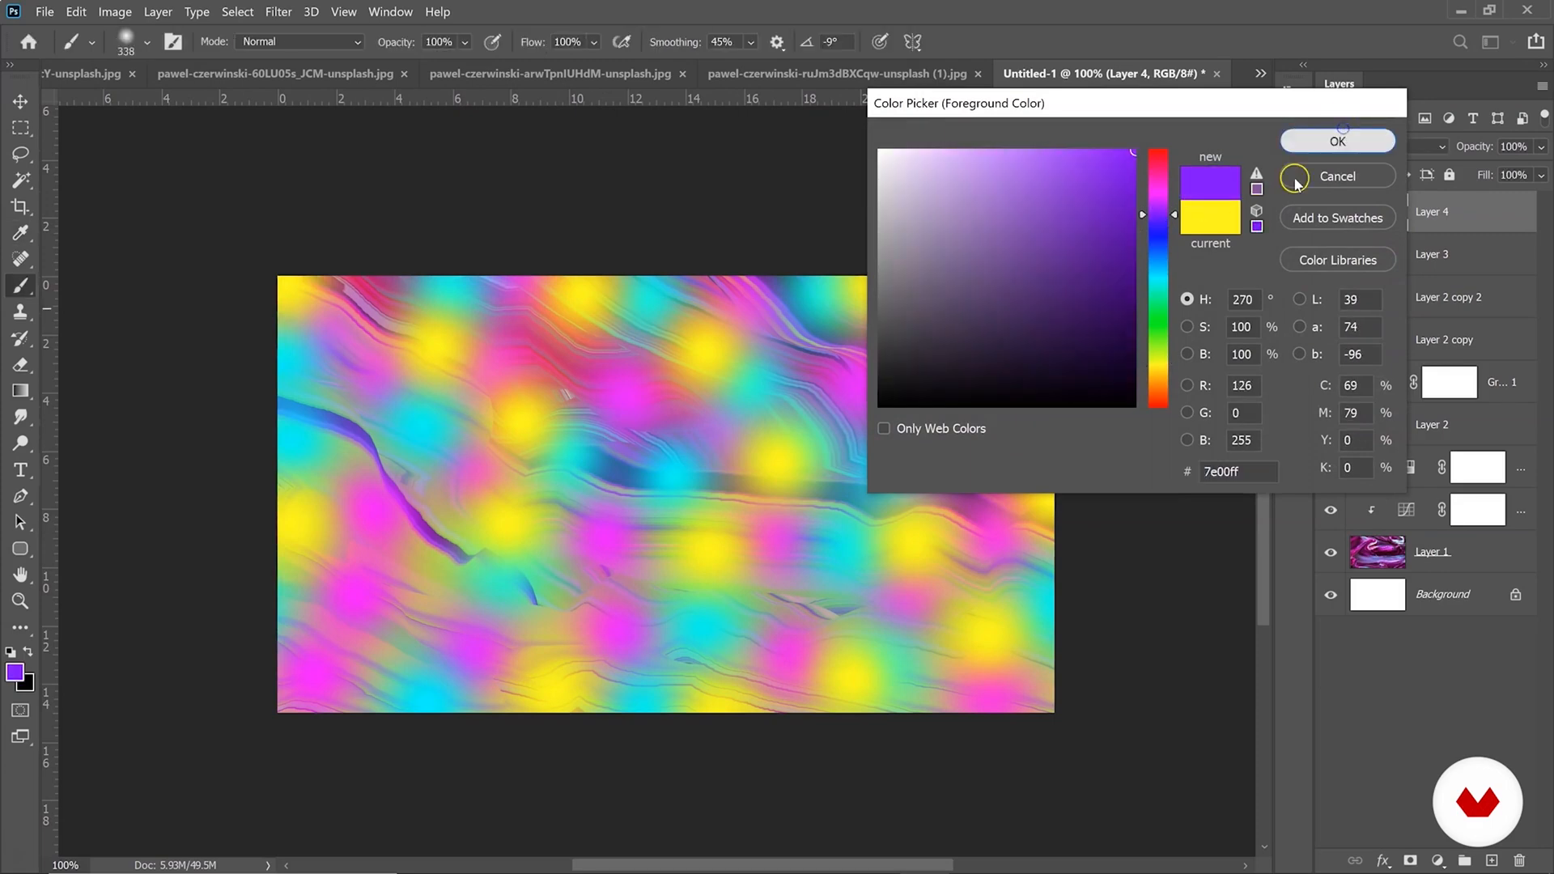
{"action": "left_click", "coordinate": [527, 500]}
{"action": "left_click", "coordinate": [758, 420]}
{"action": "left_click", "coordinate": [345, 567]}
{"action": "left_click", "coordinate": [491, 642]}
{"action": "left_click", "coordinate": [680, 597]}
{"action": "left_click", "coordinate": [908, 605]}
{"action": "left_click", "coordinate": [984, 386]}
{"action": "left_click", "coordinate": [465, 391]}
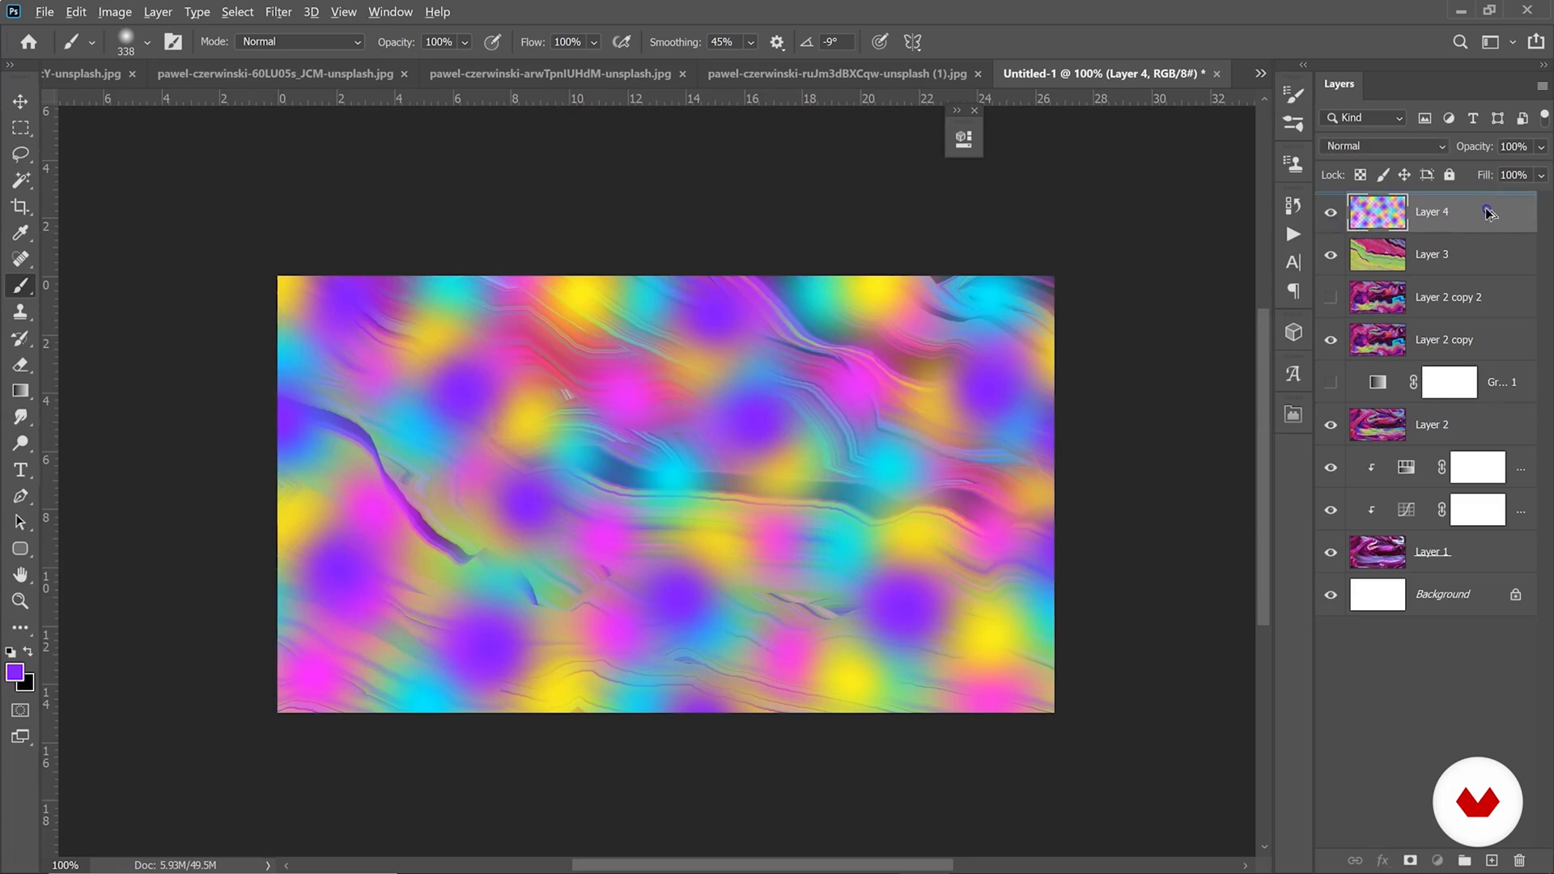
Duplicate the spotted Layer 4 twice to make its colours denser, and add an empty layer on top.
{"action": "key", "text": "ctrl+j"}
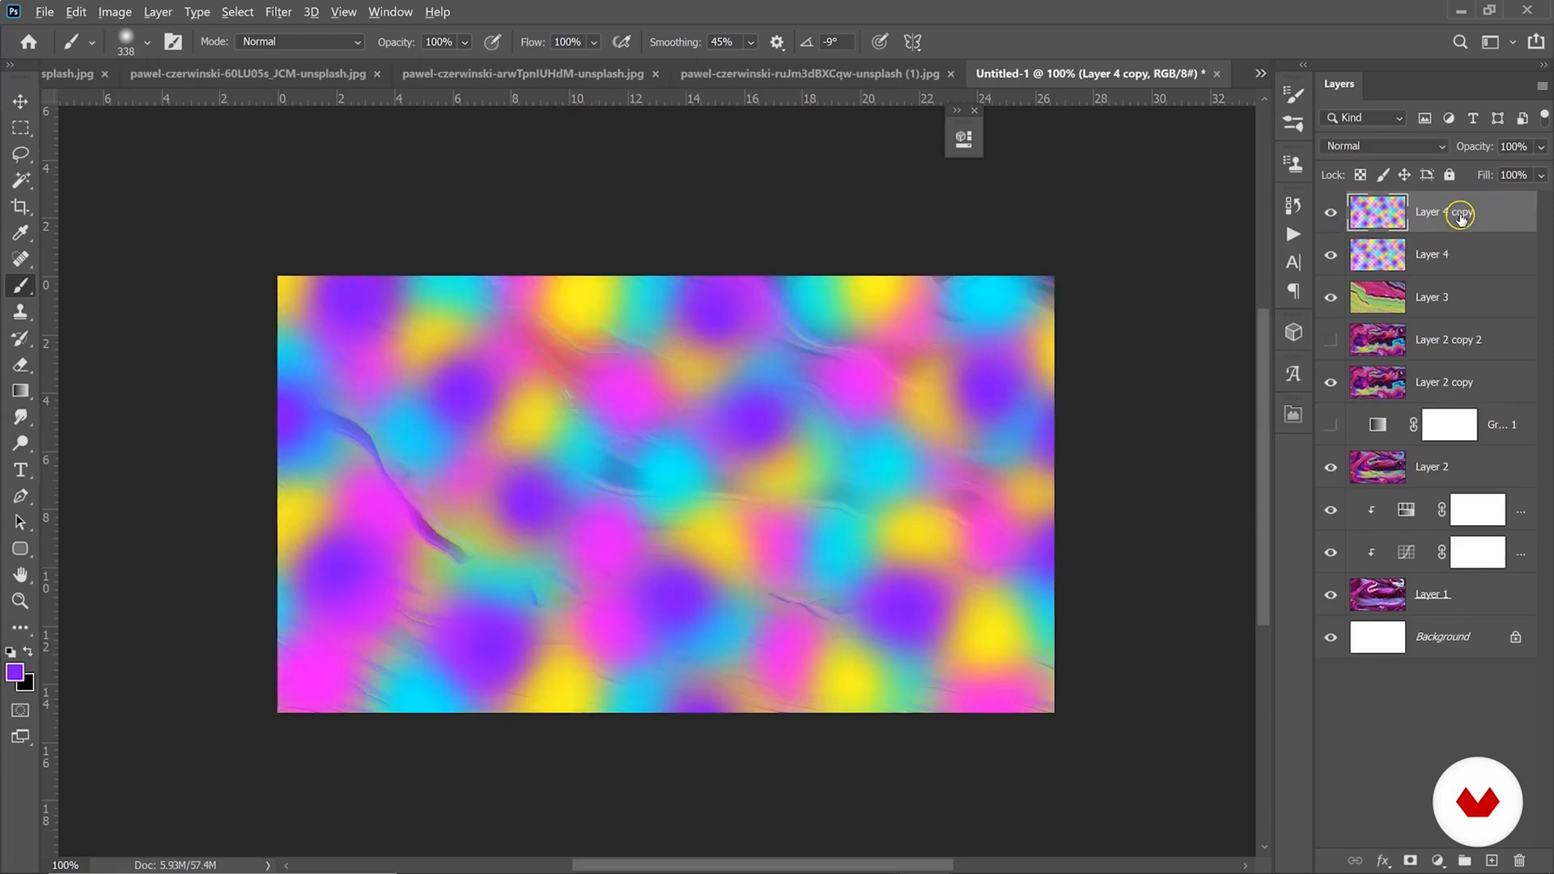
{"action": "key", "text": "ctrl+j"}
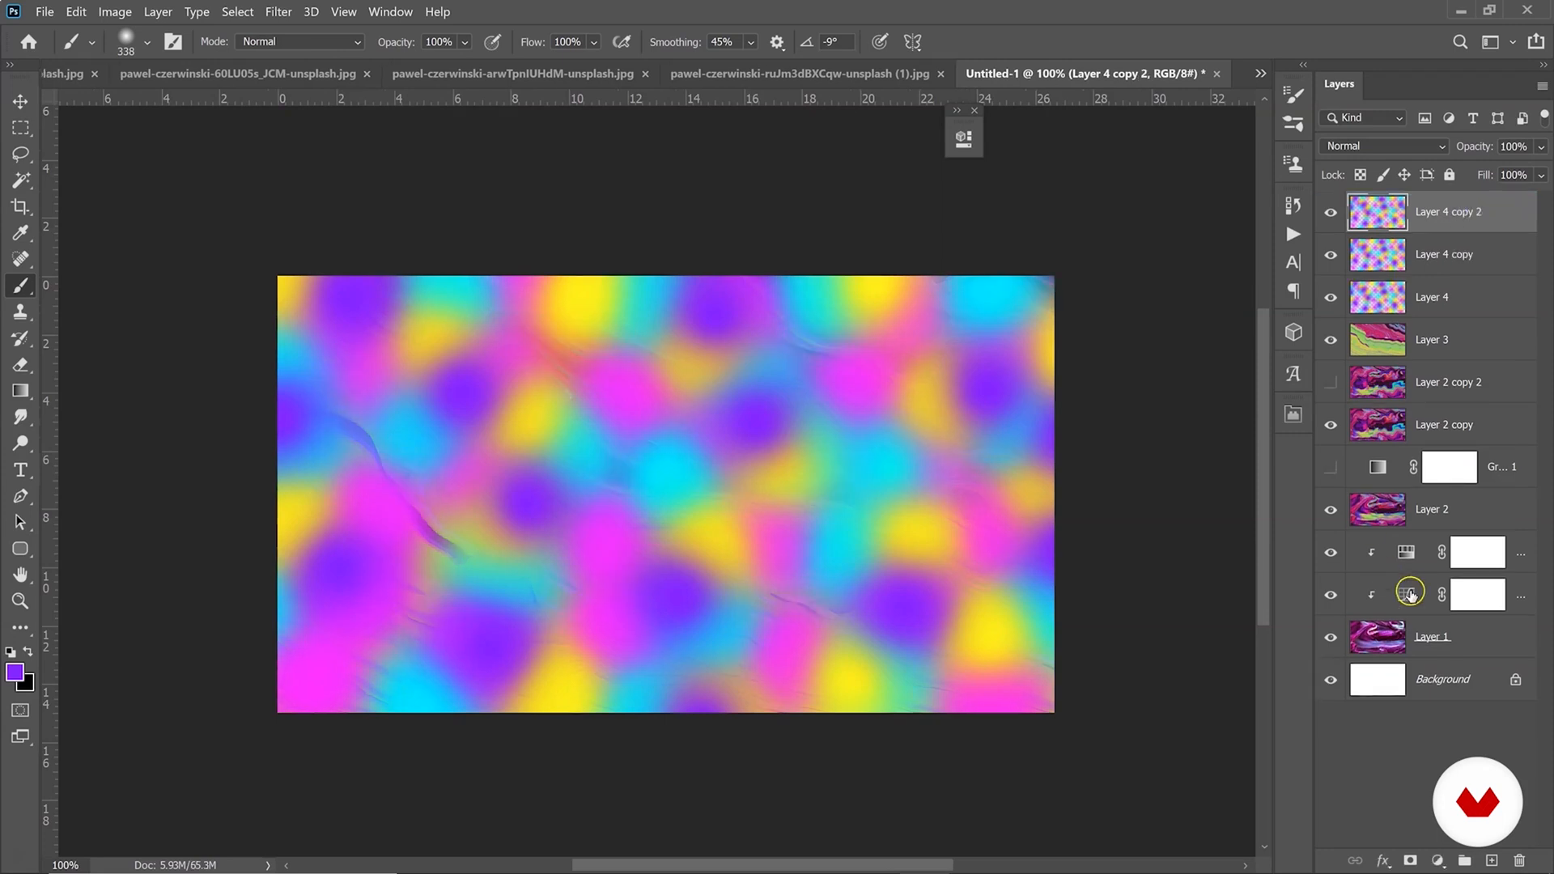
{"action": "left_click", "coordinate": [1490, 858]}
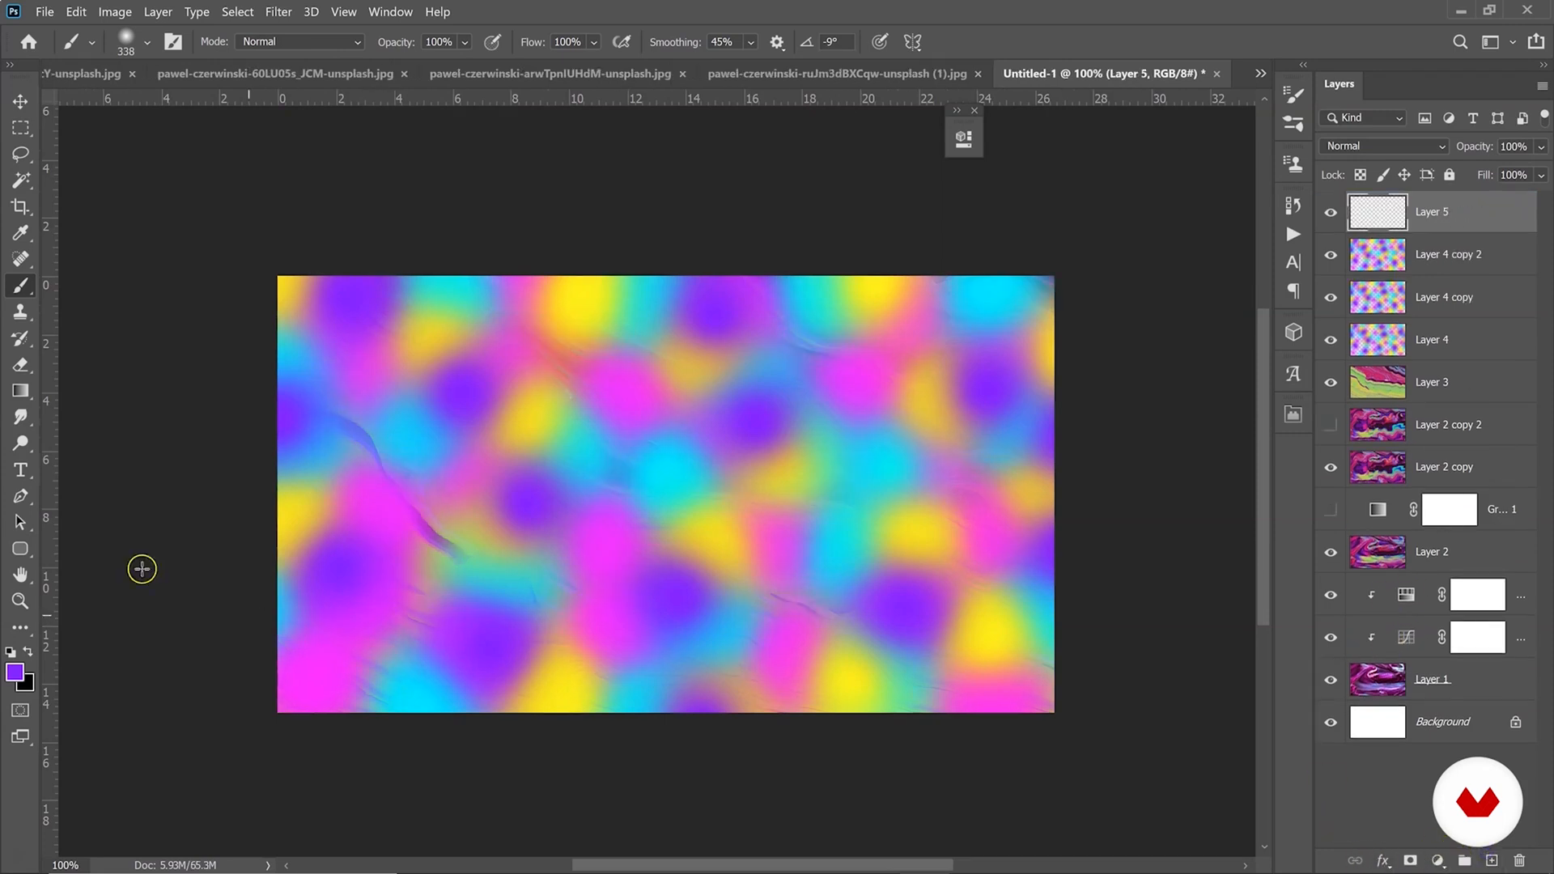
Fill Layer 5 with a diagonal linear rainbow gradient and move it directly below Layer 4.
{"action": "mouse_move", "coordinate": [21, 391]}
{"action": "left_mouse_down"}
{"action": "mouse_move", "coordinate": [134, 406]}
{"action": "mouse_move", "coordinate": [138, 386]}
{"action": "left_mouse_up"}
{"action": "left_click_drag", "start_coordinate": [197, 212], "coordinate": [1262, 595]}
{"action": "left_click_drag", "start_coordinate": [1405, 275], "coordinate": [1432, 358]}
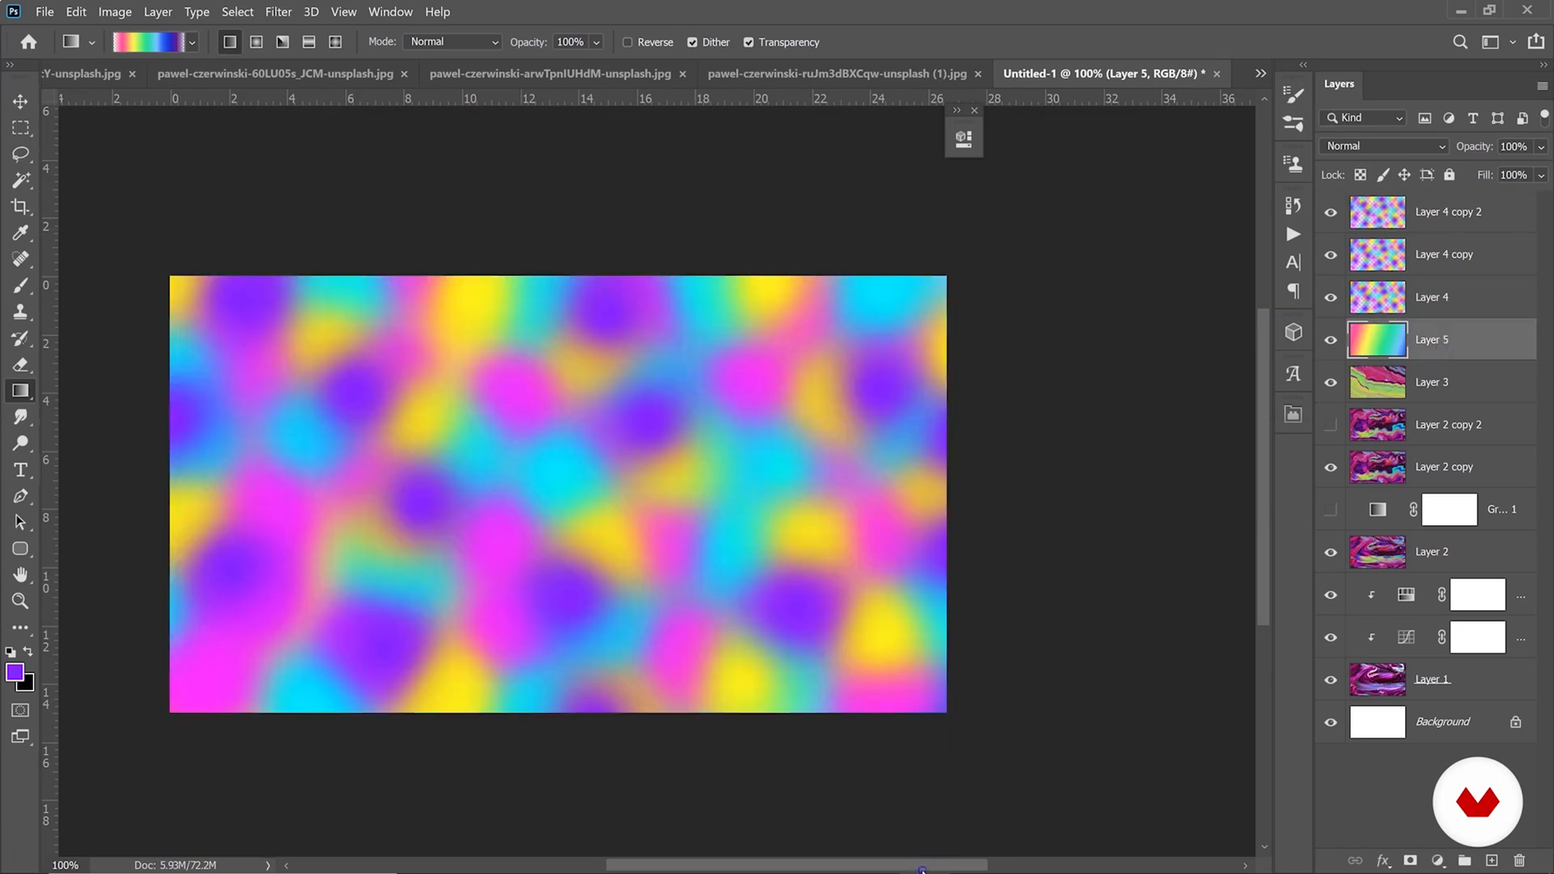
{"action": "left_click_drag", "start_coordinate": [922, 870], "coordinate": [891, 869]}
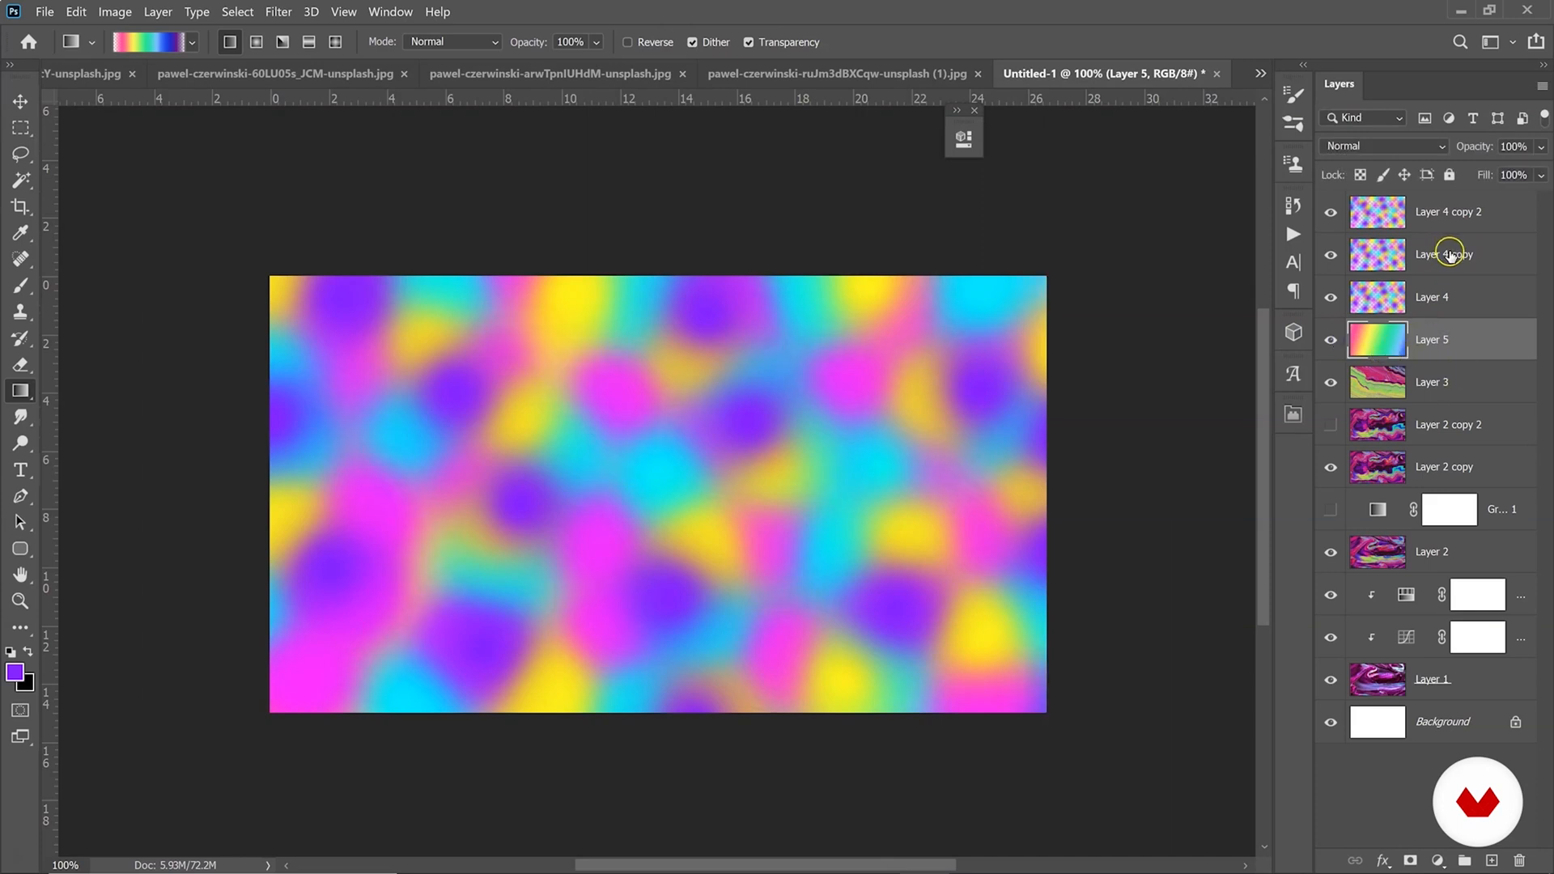
Merge the three spotted Layer 4 layers and the rainbow gradient Layer 5 into a single layer.
{"action": "left_click", "coordinate": [1438, 217], "text": "shift"}
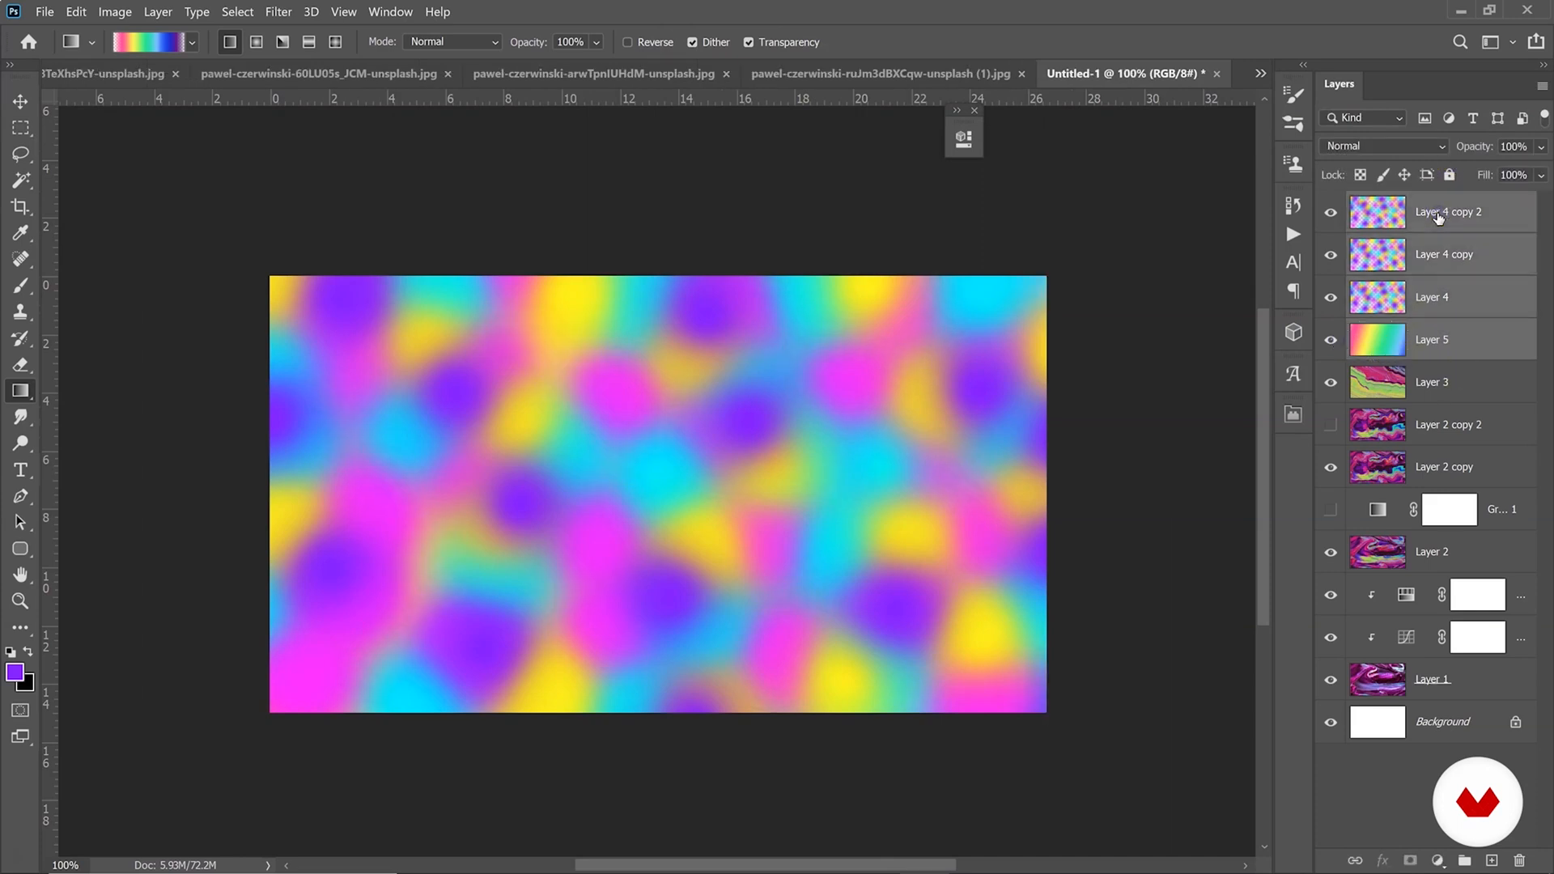
{"action": "right_click", "coordinate": [1439, 217]}
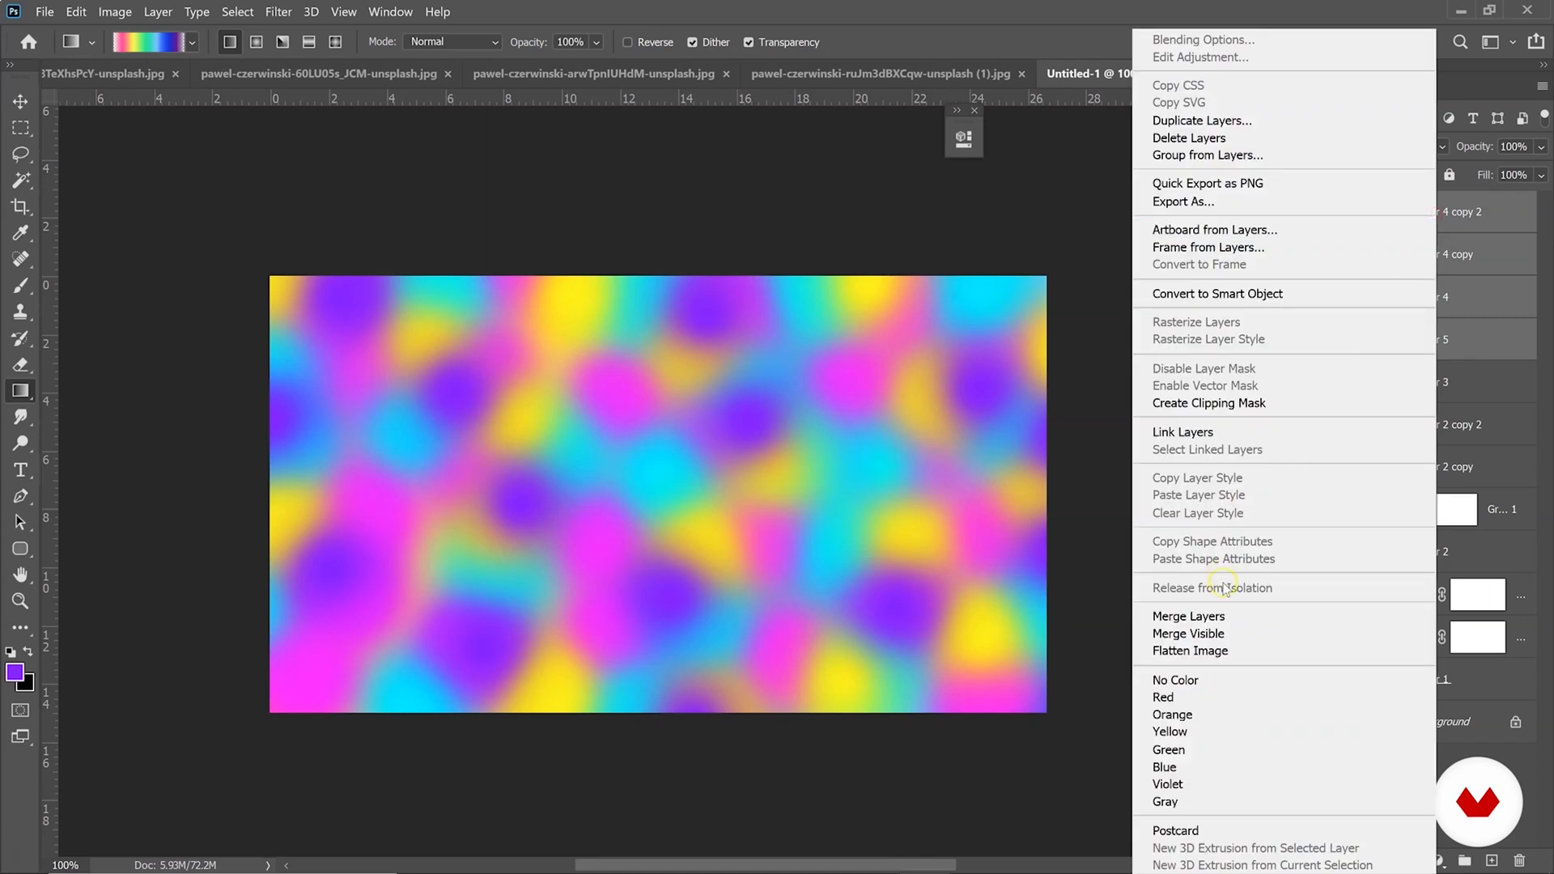
{"action": "left_click", "coordinate": [1215, 619]}
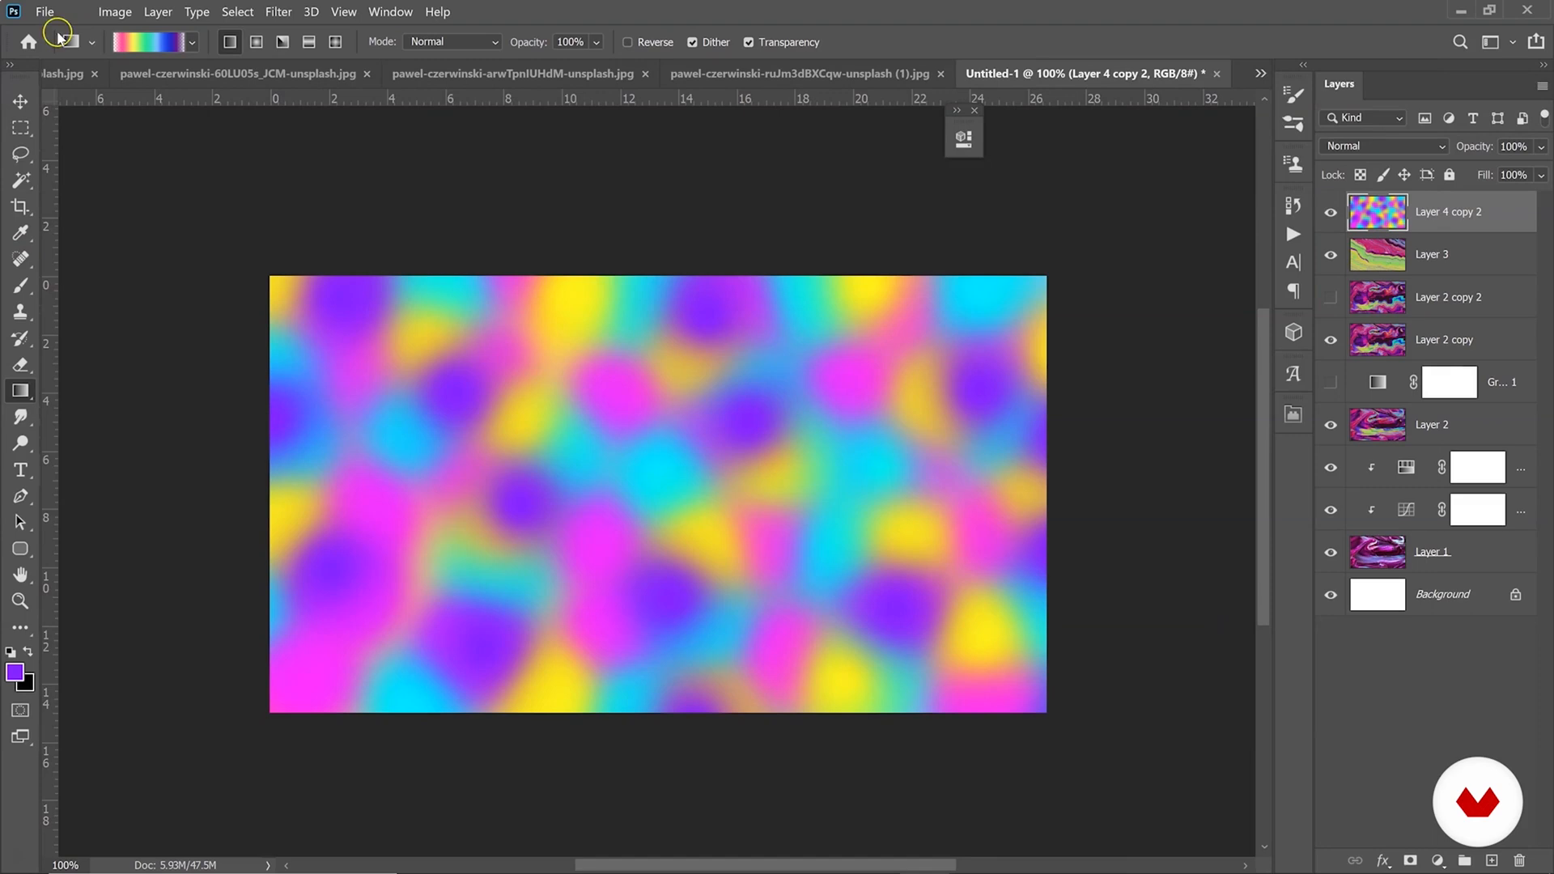
{"action": "left_click", "coordinate": [76, 11]}
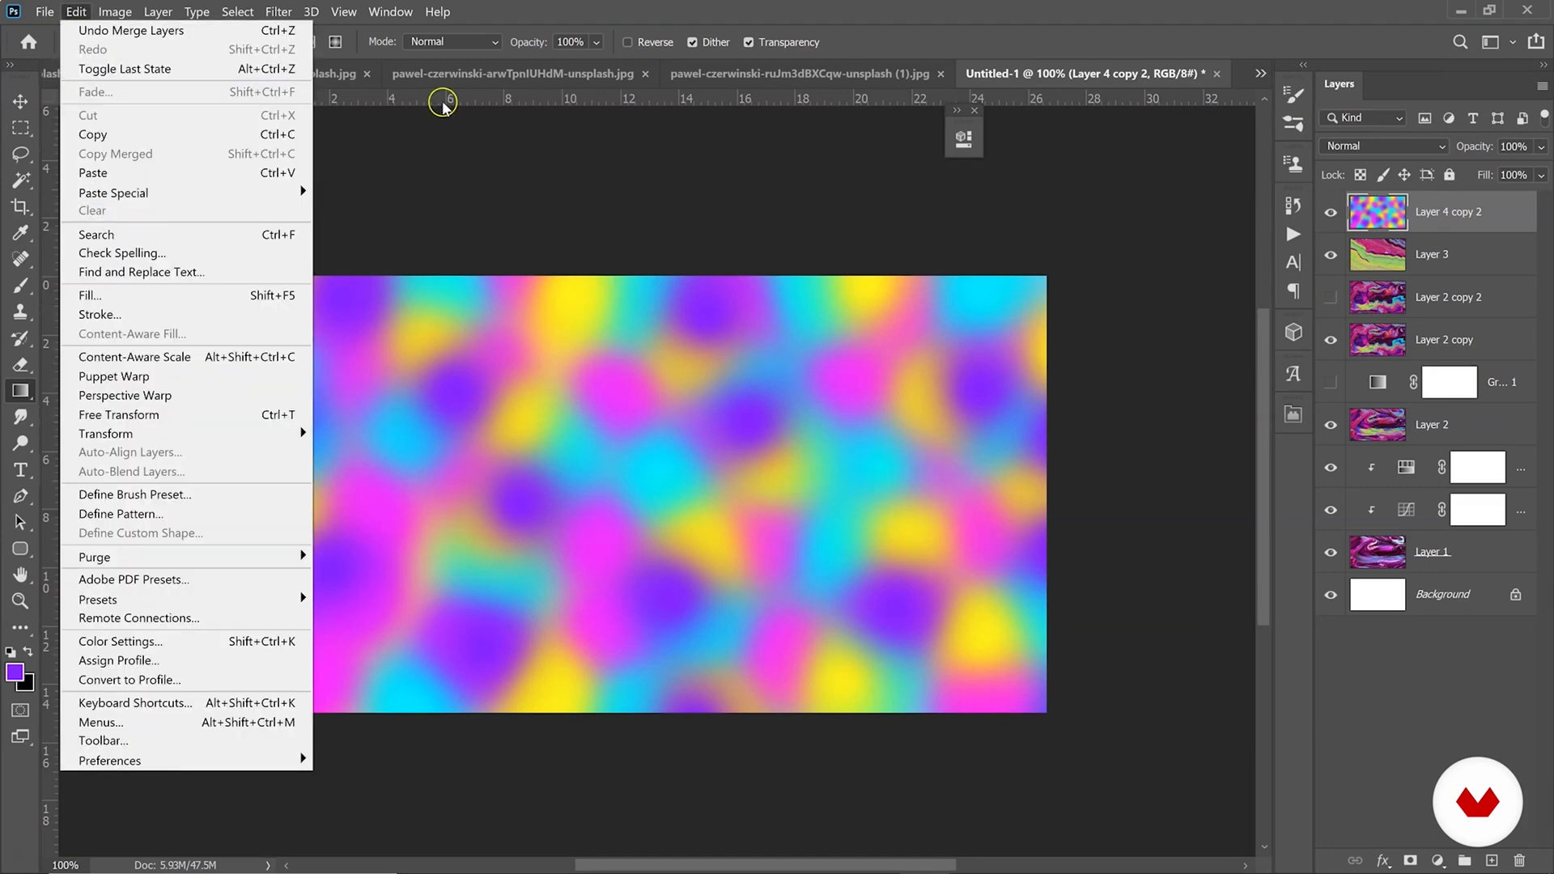
{"action": "left_click", "coordinate": [1244, 277]}
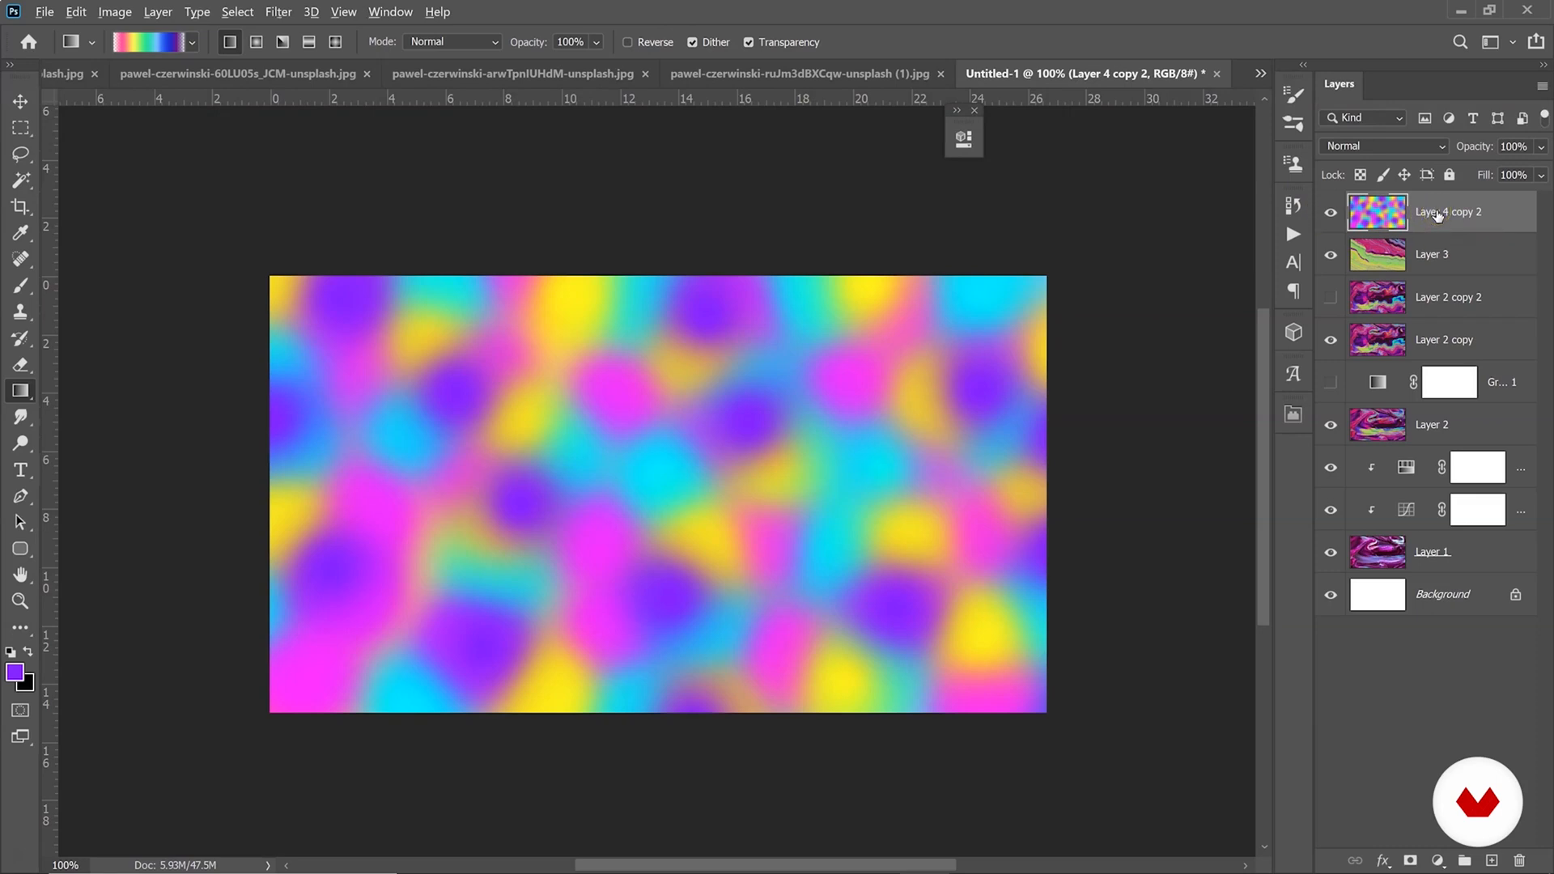
Duplicate the merged spot layer and distort the copy in Liquify with long Forward Warp strokes followed by Twirl Clockwise strokes.
{"action": "key", "text": "ctrl+j"}
{"action": "left_click", "coordinate": [278, 11]}
{"action": "left_click", "coordinate": [350, 140]}
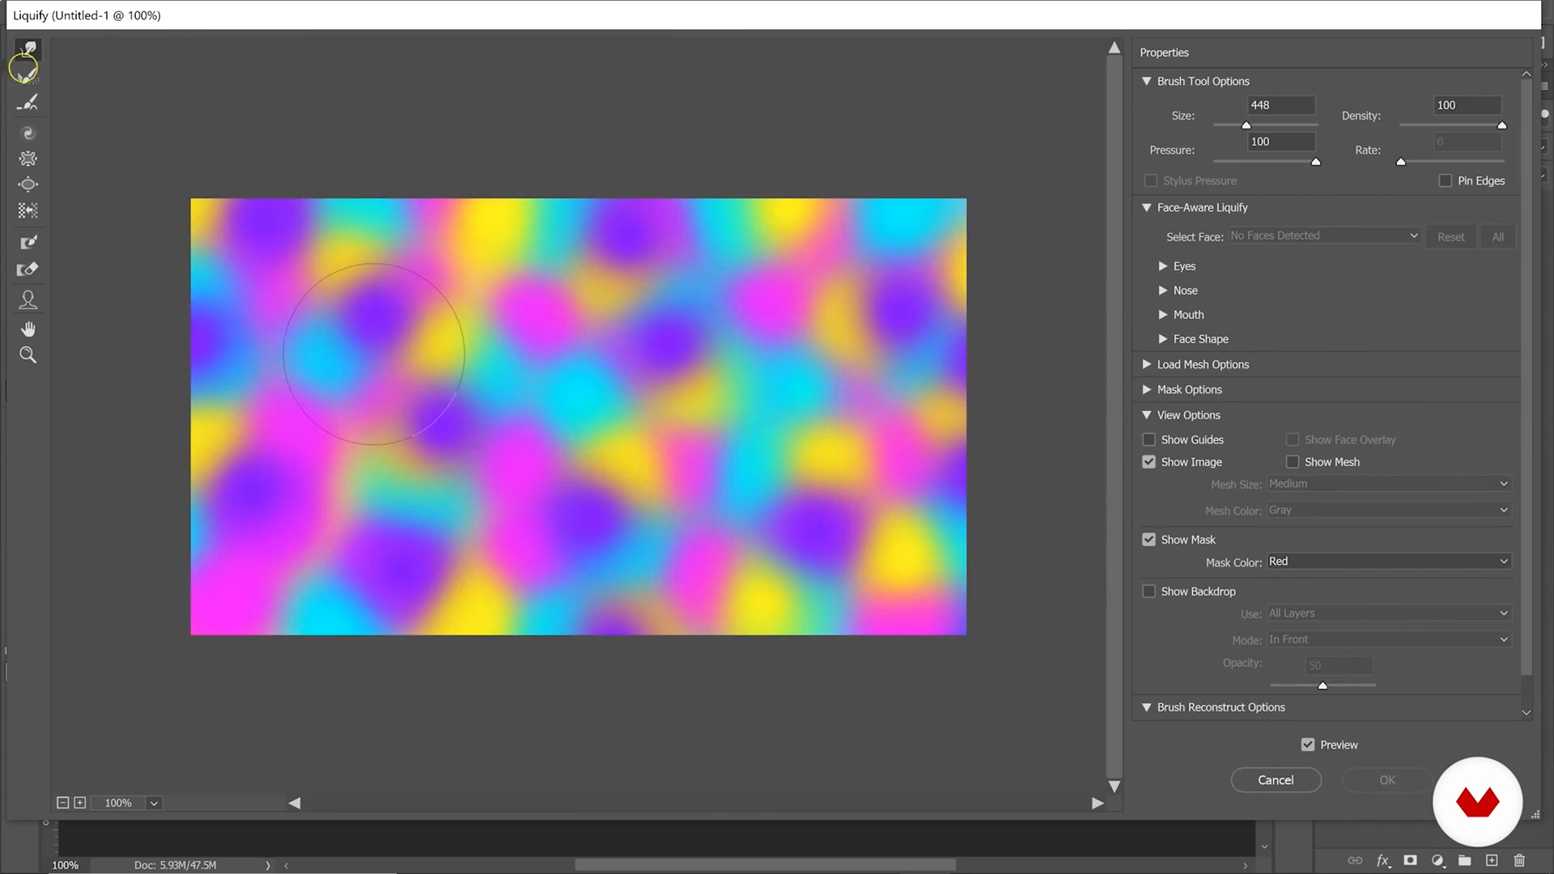
{"action": "mouse_move", "coordinate": [493, 378]}
{"action": "left_mouse_down"}
{"action": "mouse_move", "coordinate": [608, 362]}
{"action": "mouse_move", "coordinate": [832, 275]}
{"action": "mouse_move", "coordinate": [645, 486]}
{"action": "mouse_move", "coordinate": [919, 417]}
{"action": "mouse_move", "coordinate": [1092, 241]}
{"action": "mouse_move", "coordinate": [898, 172]}
{"action": "mouse_move", "coordinate": [627, 313]}
{"action": "mouse_move", "coordinate": [678, 239]}
{"action": "mouse_move", "coordinate": [566, 293]}
{"action": "mouse_move", "coordinate": [522, 394]}
{"action": "mouse_move", "coordinate": [115, 498]}
{"action": "mouse_move", "coordinate": [350, 345]}
{"action": "mouse_move", "coordinate": [441, 231]}
{"action": "mouse_move", "coordinate": [178, 283]}
{"action": "left_mouse_up"}
{"action": "left_click_drag", "start_coordinate": [364, 537], "coordinate": [142, 617]}
{"action": "mouse_move", "coordinate": [502, 591]}
{"action": "left_mouse_down"}
{"action": "mouse_move", "coordinate": [639, 652]}
{"action": "mouse_move", "coordinate": [1044, 472]}
{"action": "left_mouse_up"}
{"action": "left_click_drag", "start_coordinate": [427, 601], "coordinate": [290, 676]}
{"action": "left_click_drag", "start_coordinate": [534, 560], "coordinate": [355, 648]}
{"action": "left_click_drag", "start_coordinate": [405, 343], "coordinate": [347, 335]}
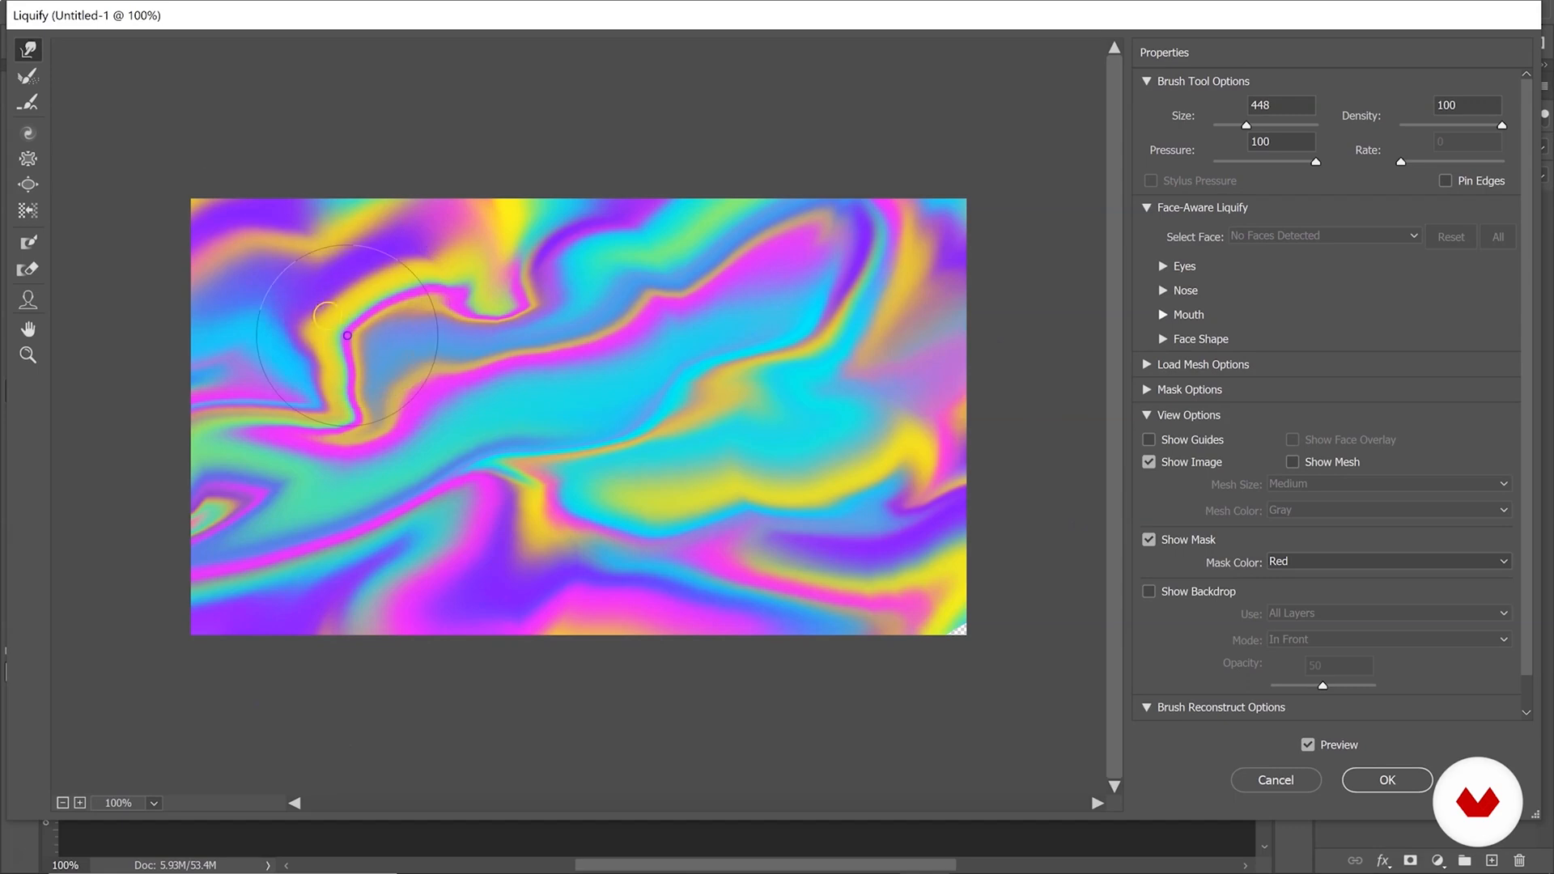
{"action": "left_click", "coordinate": [25, 133]}
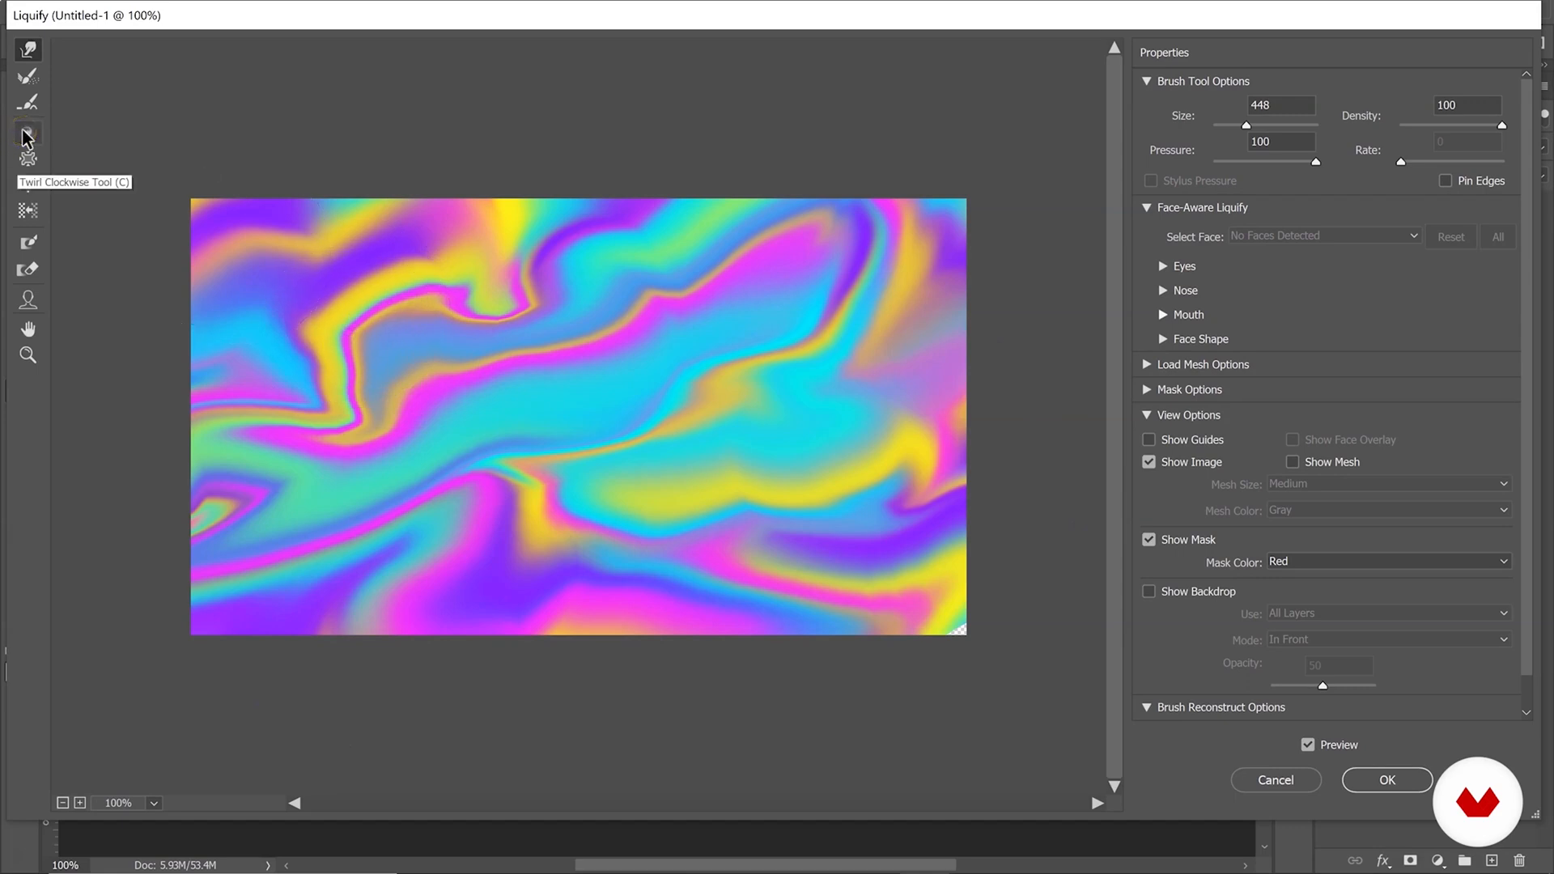
{"action": "mouse_move", "coordinate": [450, 364]}
{"action": "left_mouse_down"}
{"action": "mouse_move", "coordinate": [520, 346]}
{"action": "mouse_move", "coordinate": [749, 461]}
{"action": "mouse_move", "coordinate": [842, 392]}
{"action": "mouse_move", "coordinate": [531, 379]}
{"action": "mouse_move", "coordinate": [194, 392]}
{"action": "mouse_move", "coordinate": [555, 589]}
{"action": "mouse_move", "coordinate": [785, 234]}
{"action": "mouse_move", "coordinate": [411, 345]}
{"action": "mouse_move", "coordinate": [1003, 279]}
{"action": "mouse_move", "coordinate": [97, 281]}
{"action": "left_mouse_up"}
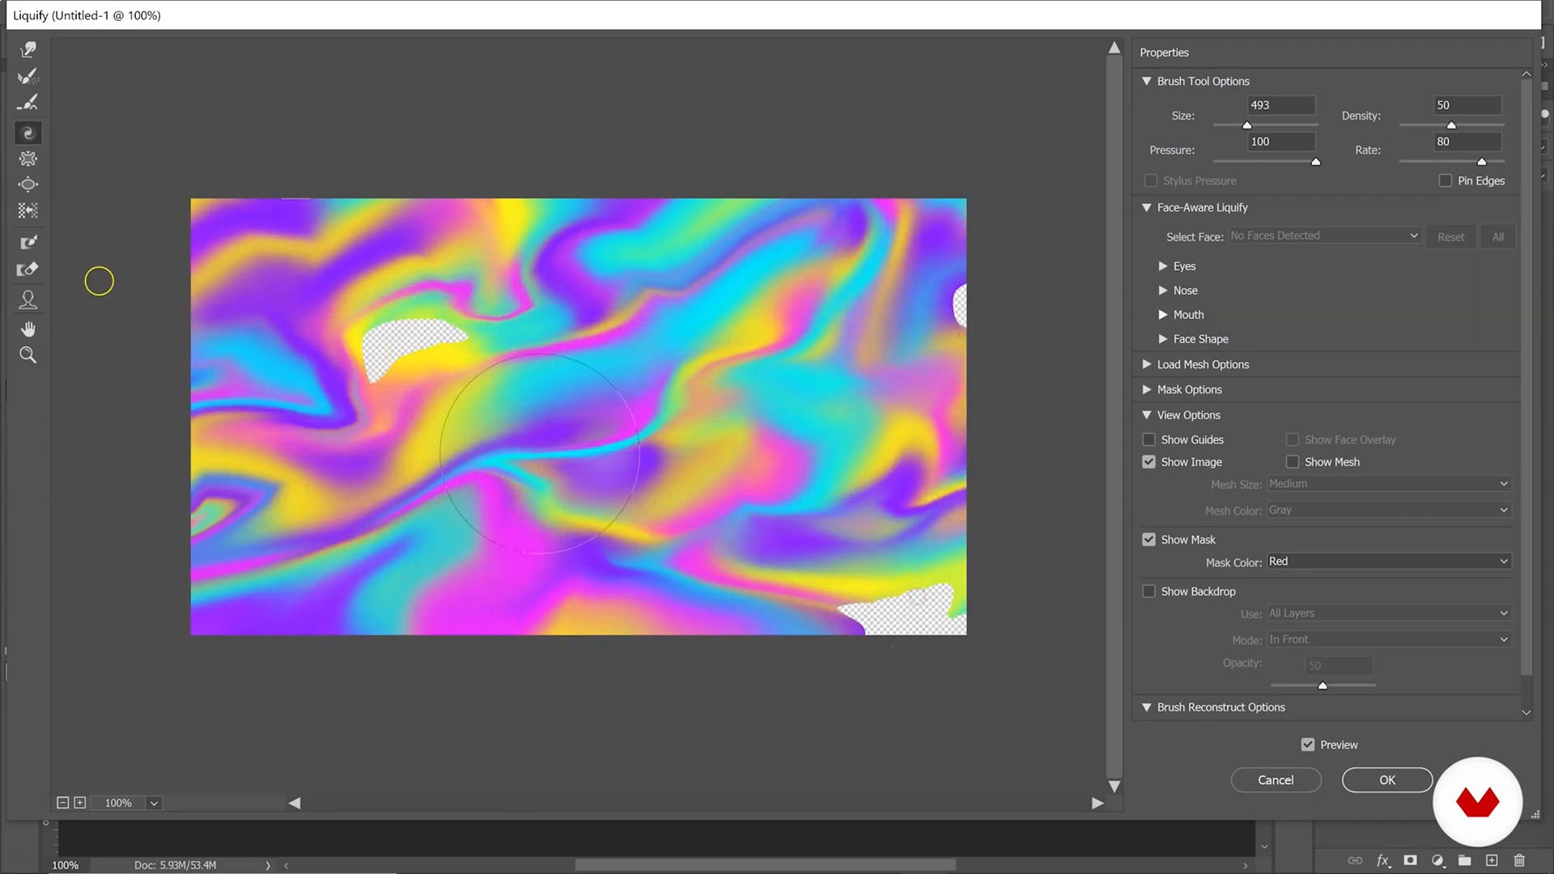
{"action": "left_click", "coordinate": [28, 52]}
{"action": "left_click_drag", "start_coordinate": [502, 356], "coordinate": [140, 358]}
{"action": "key", "text": "ctrl+alt+z"}
{"action": "key", "text": "ctrl+alt+z"}
{"action": "key", "text": "ctrl+alt+z"}
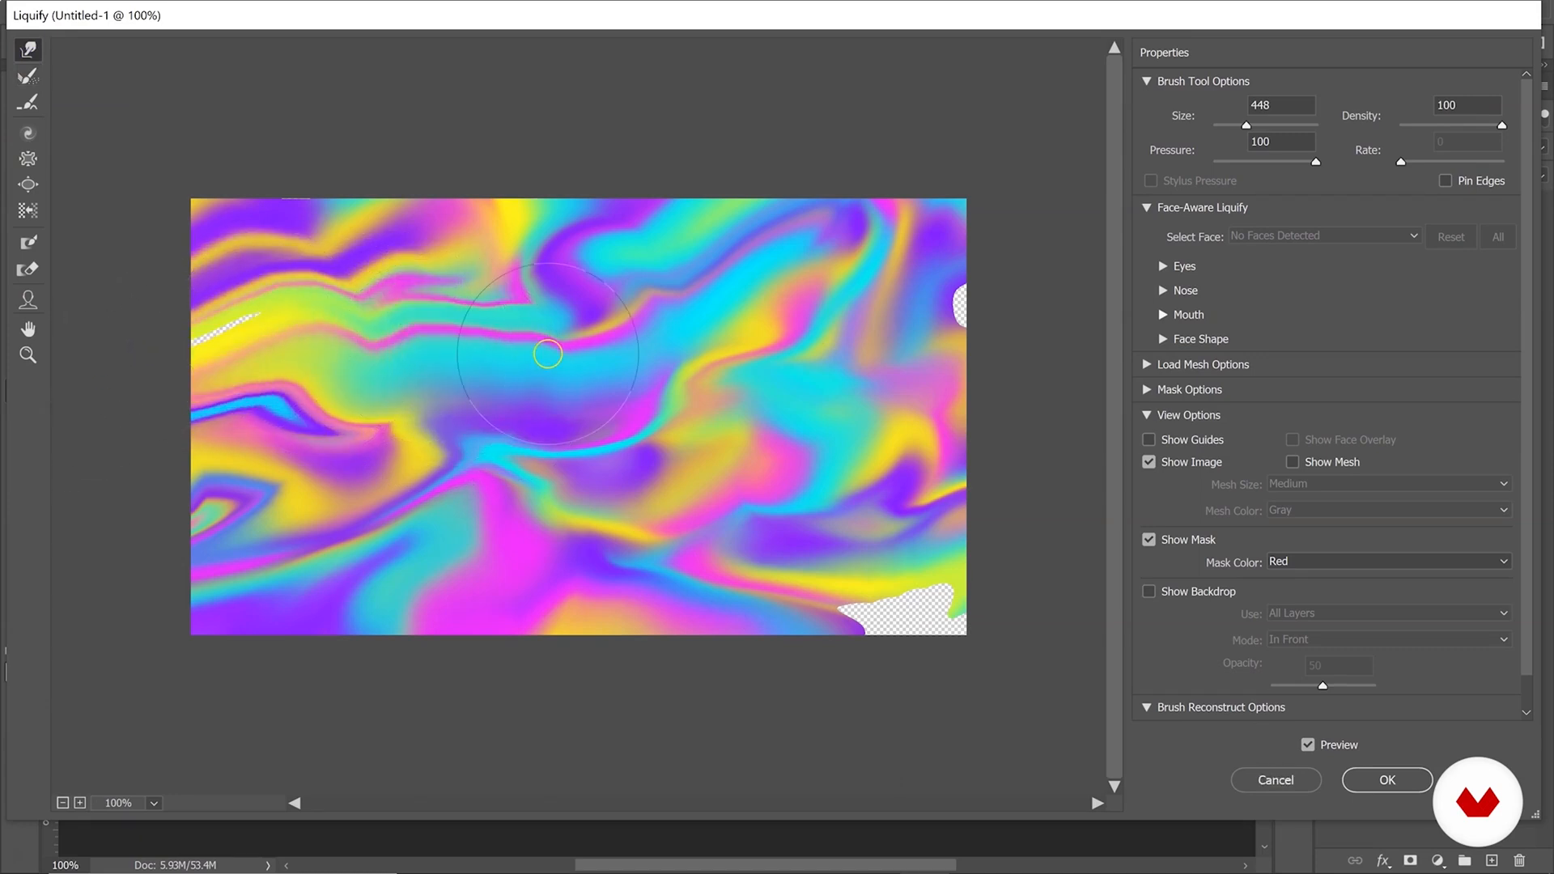
{"action": "key", "text": "ctrl+alt+z"}
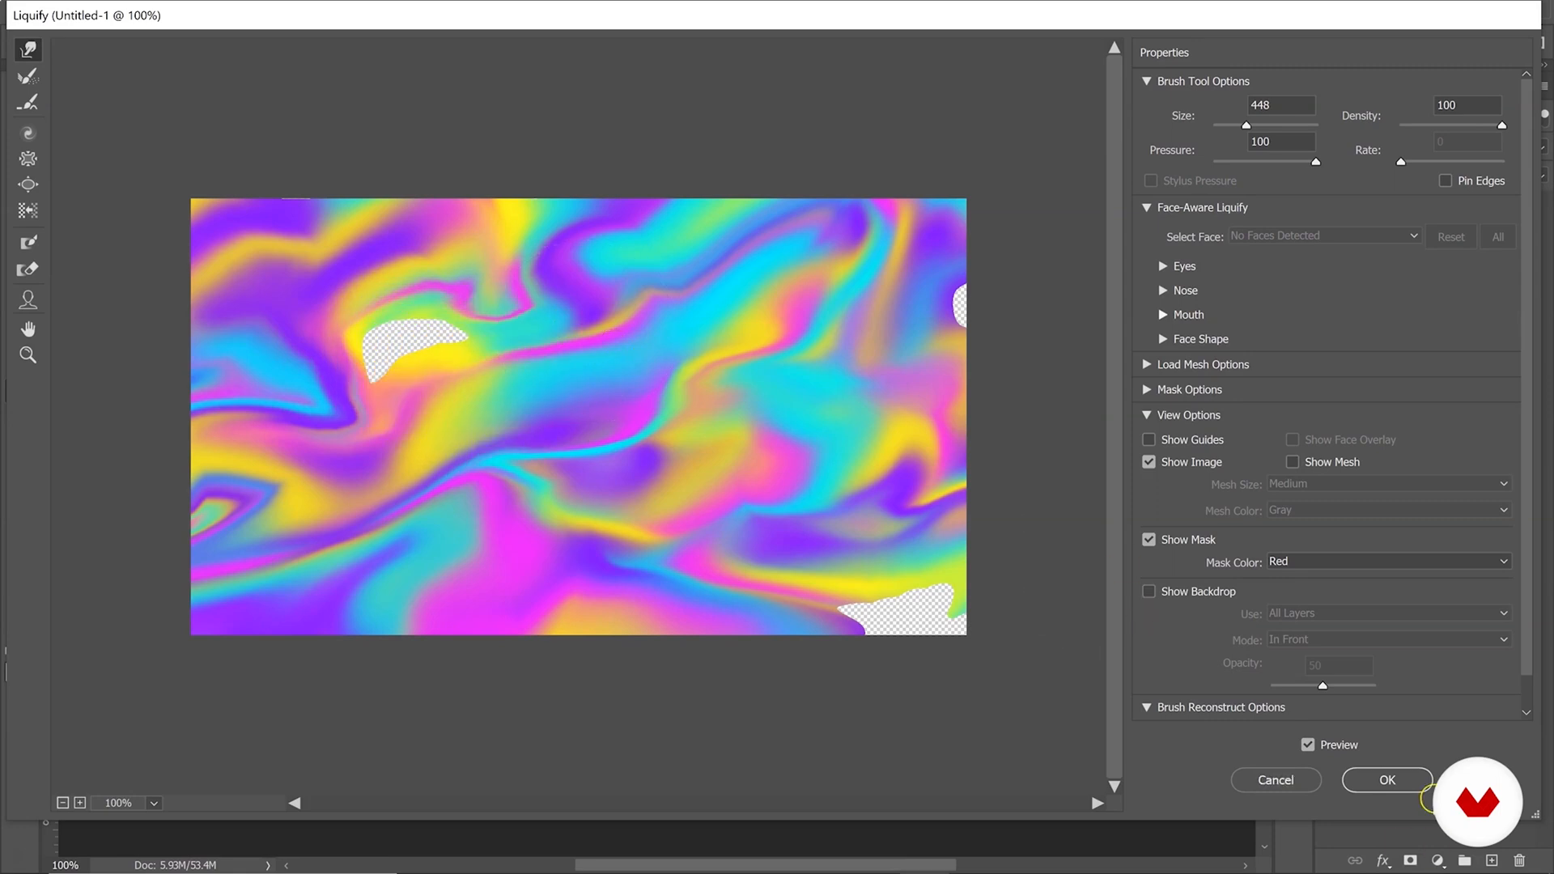
Apply the Liquify distortion, duplicate the distorted layer and rotate the duplicate 180 degrees.
{"action": "left_click", "coordinate": [1384, 779]}
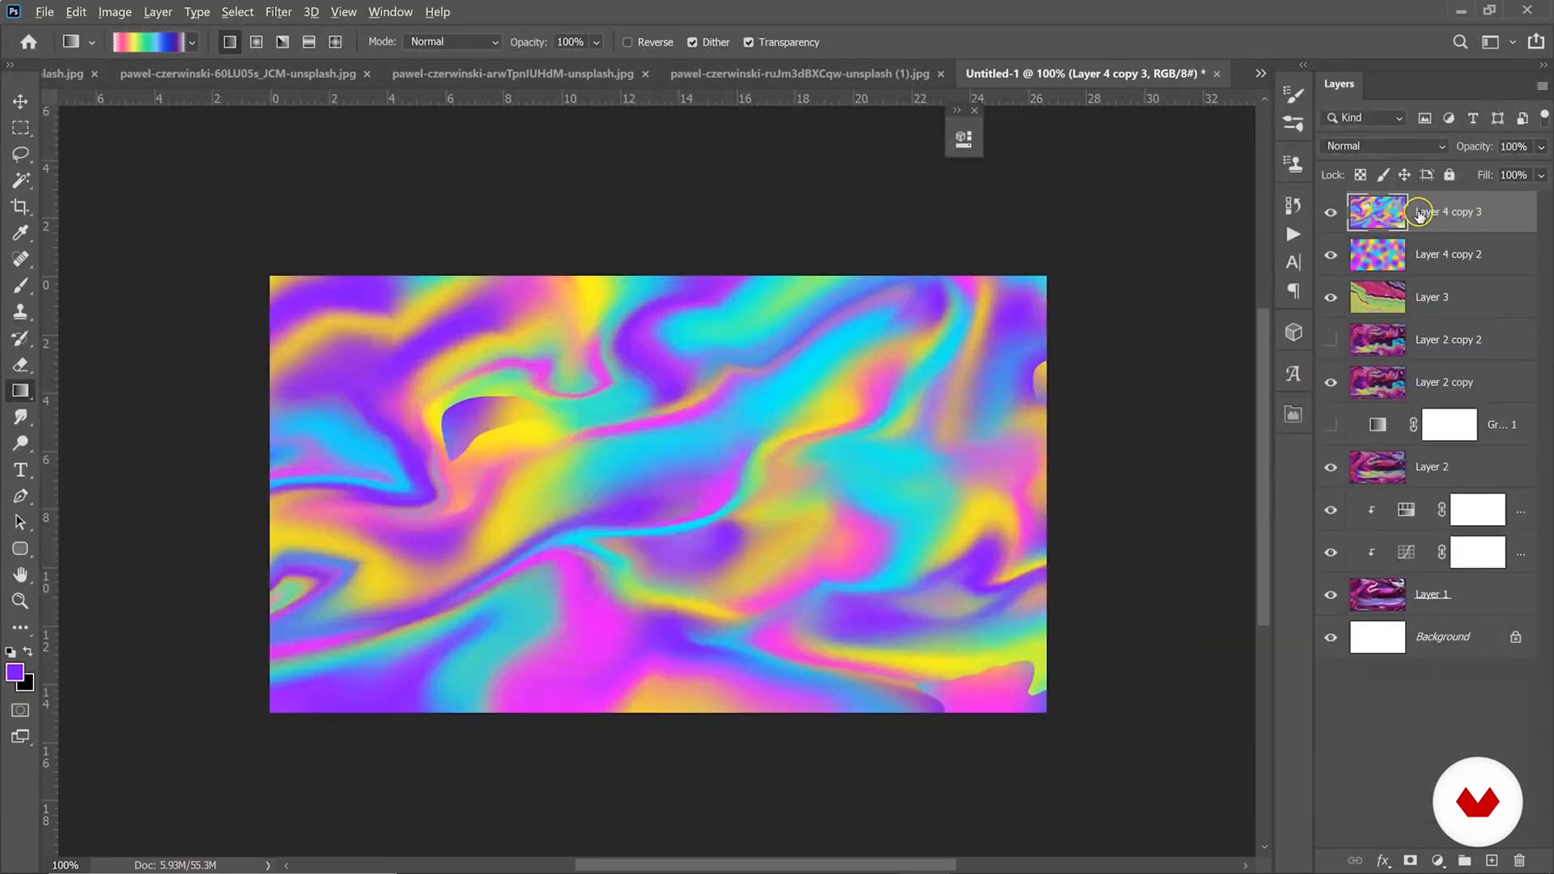
{"action": "key", "text": "ctrl+j"}
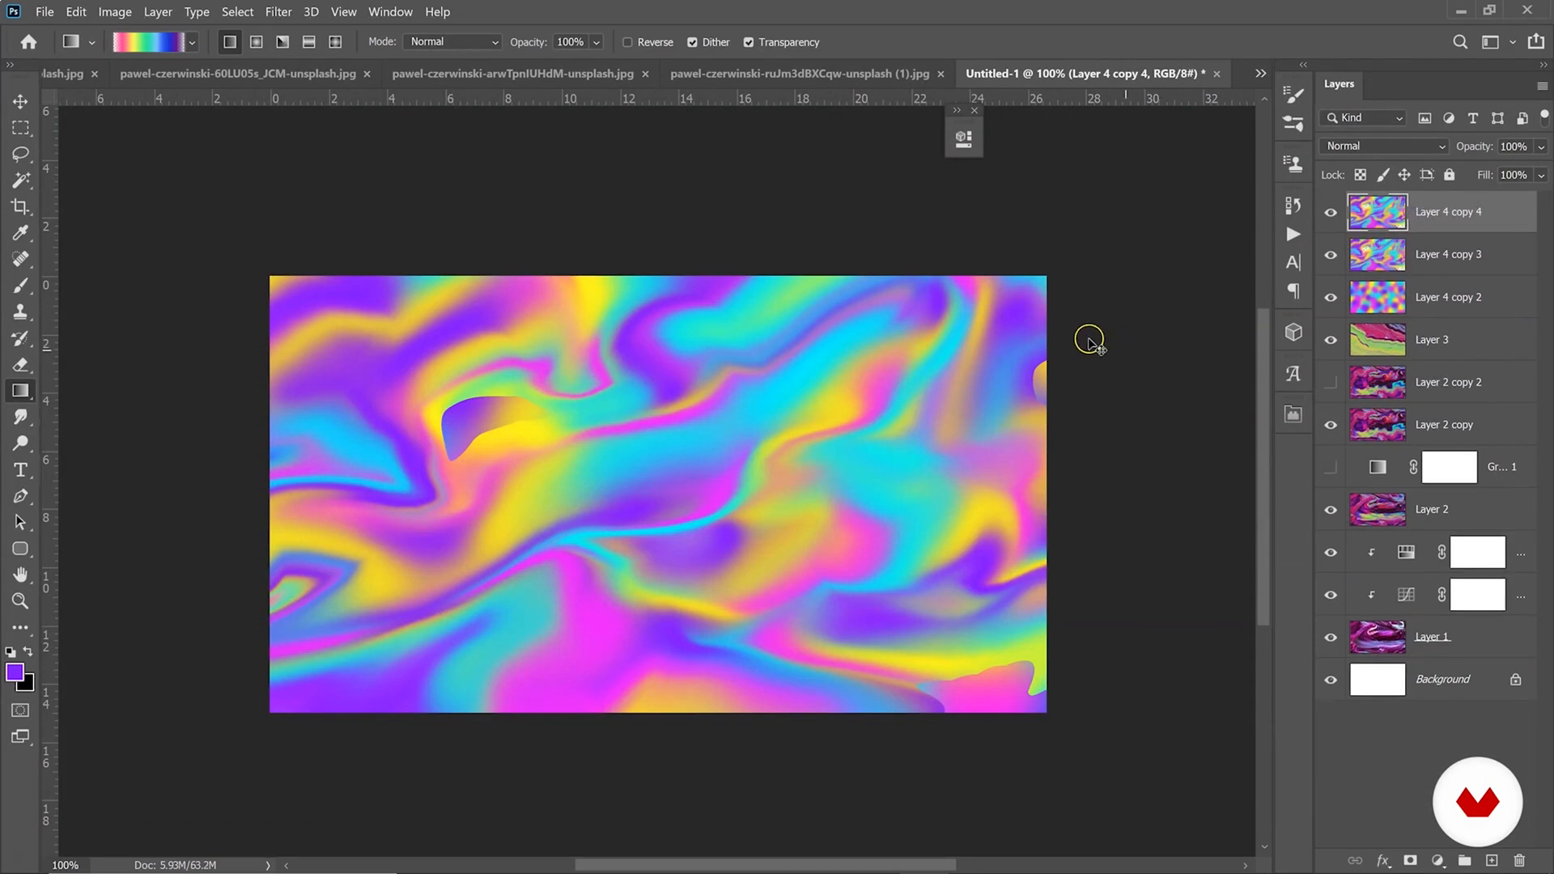
{"action": "key", "text": "ctrl+t"}
{"action": "left_click_drag", "start_coordinate": [1094, 275], "coordinate": [302, 641]}
{"action": "key", "text": "Return"}
{"action": "key", "text": "g"}
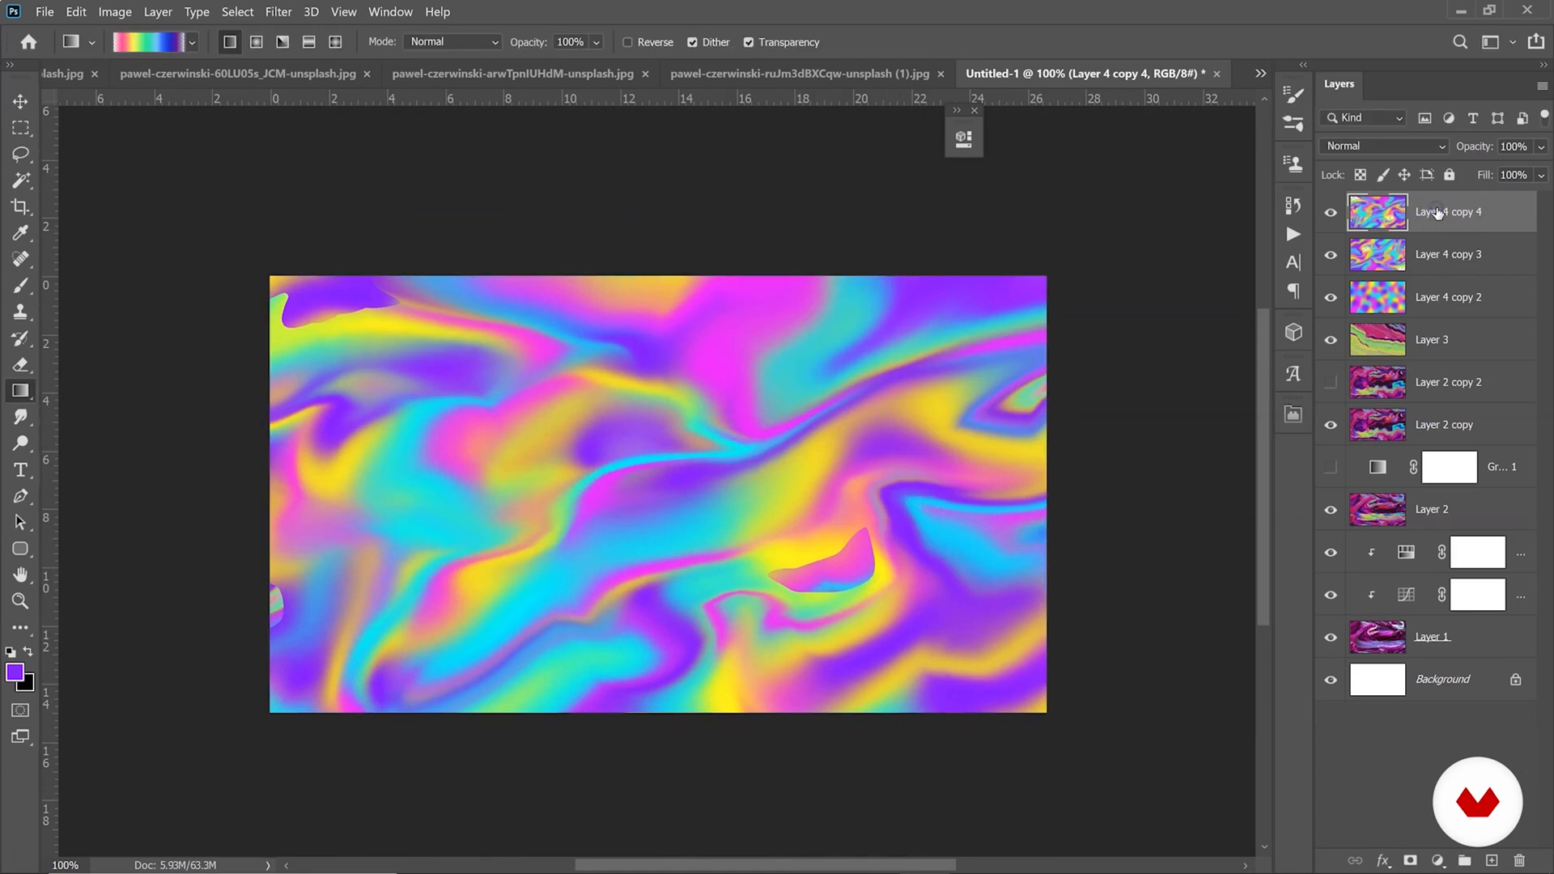
Merge the rotated Layer 4 copy 4 with Layer 4 copy 3.
{"action": "left_click", "coordinate": [1460, 258], "text": "shift"}
{"action": "right_click", "coordinate": [1460, 257]}
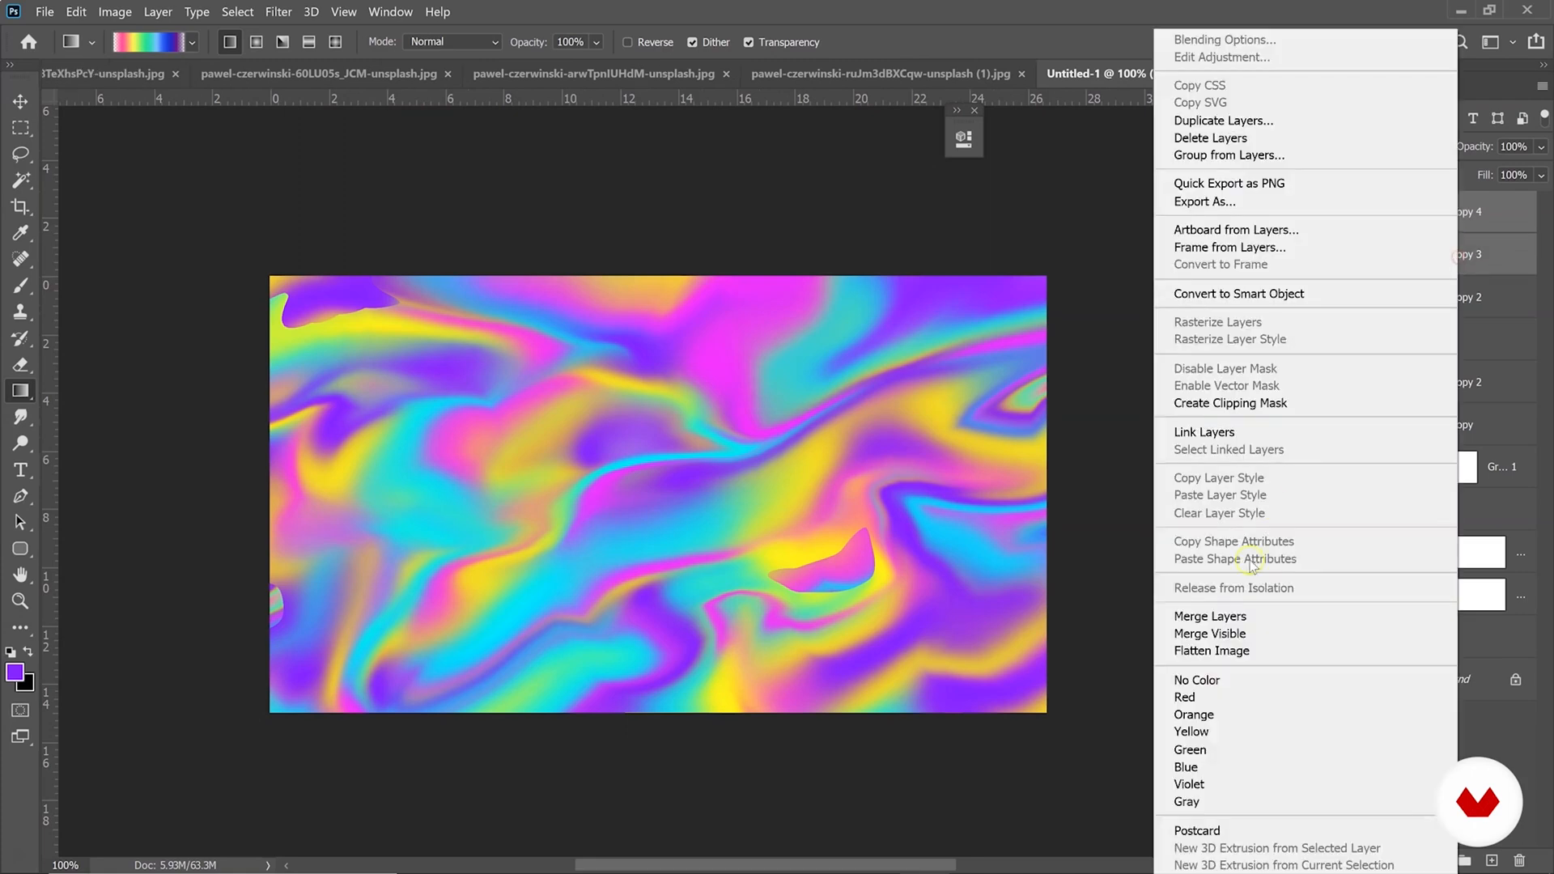
{"action": "left_click", "coordinate": [1210, 617]}
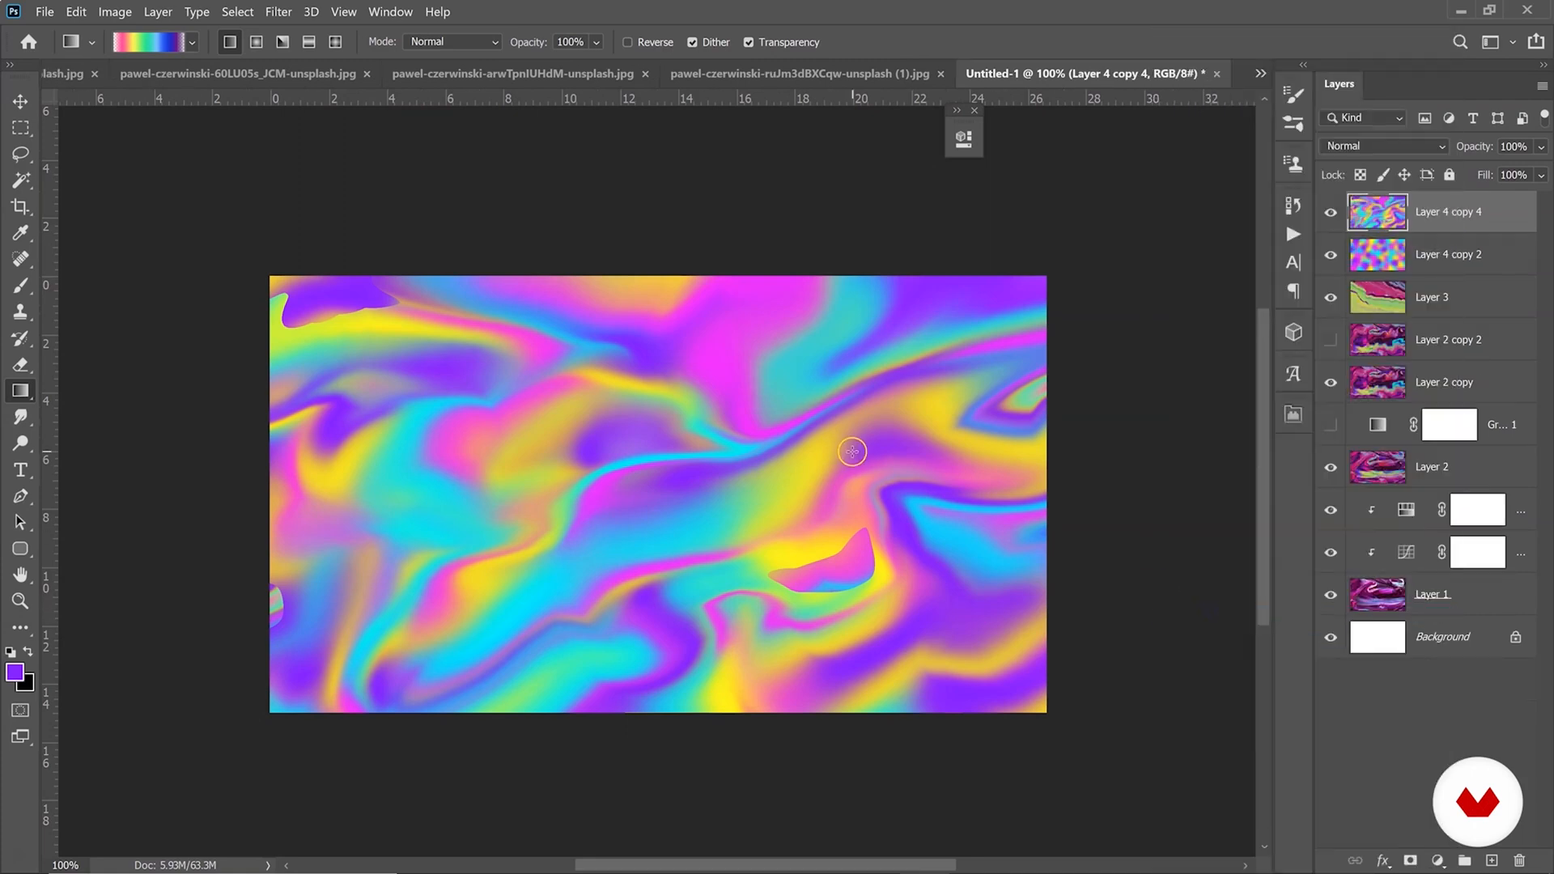
Open the merged layer in Liquify and twirl its upper-left corner and the hard-edged patch near the lower centre.
{"action": "left_click", "coordinate": [237, 11]}
{"action": "mouse_move", "coordinate": [279, 12]}
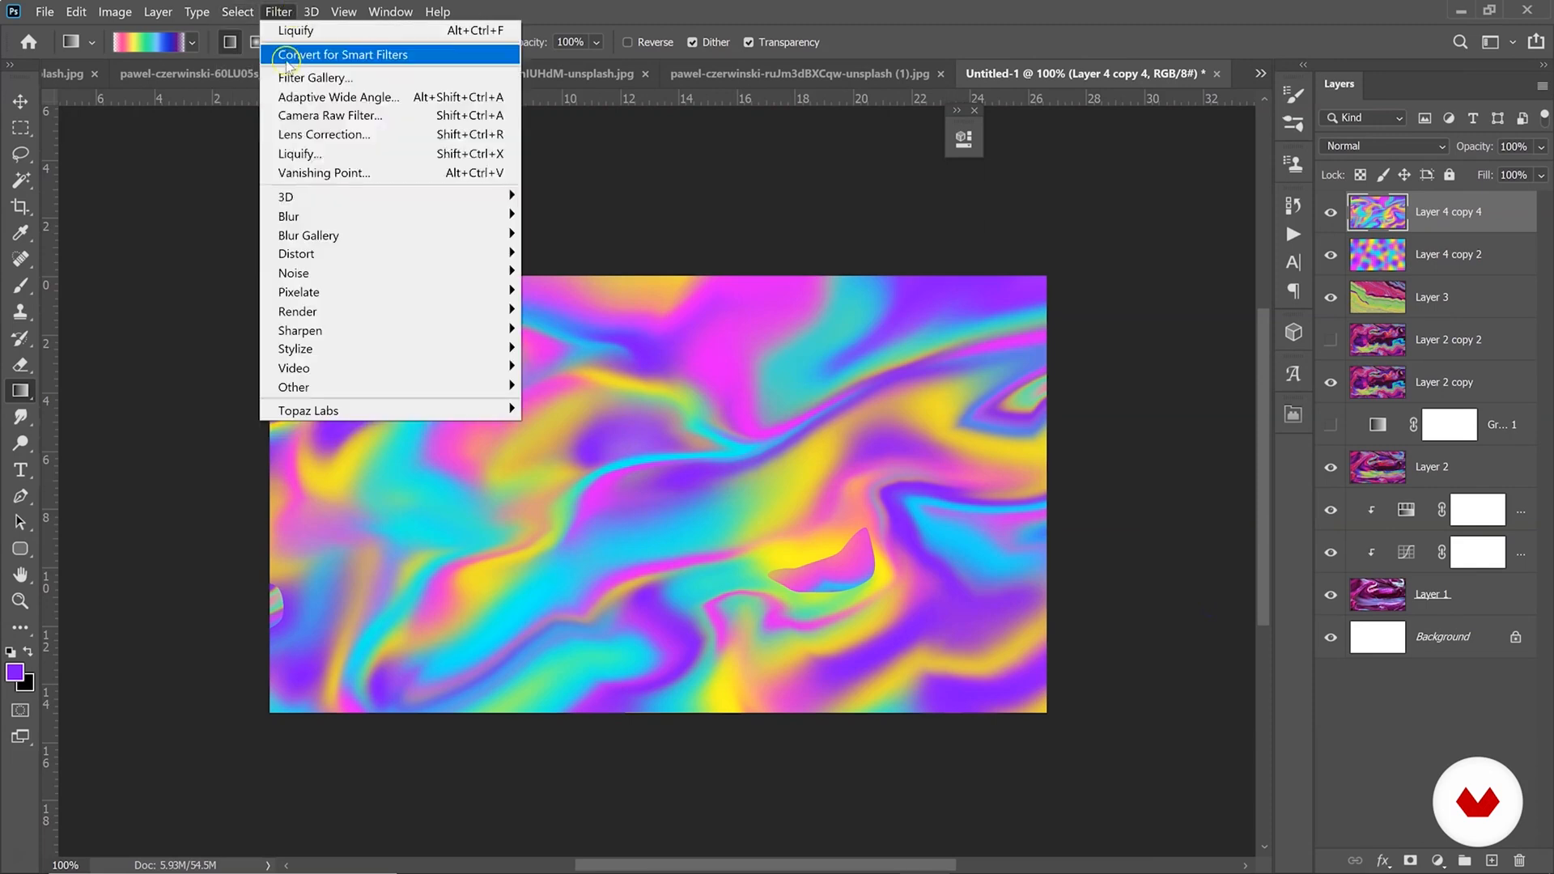
{"action": "left_click", "coordinate": [300, 154]}
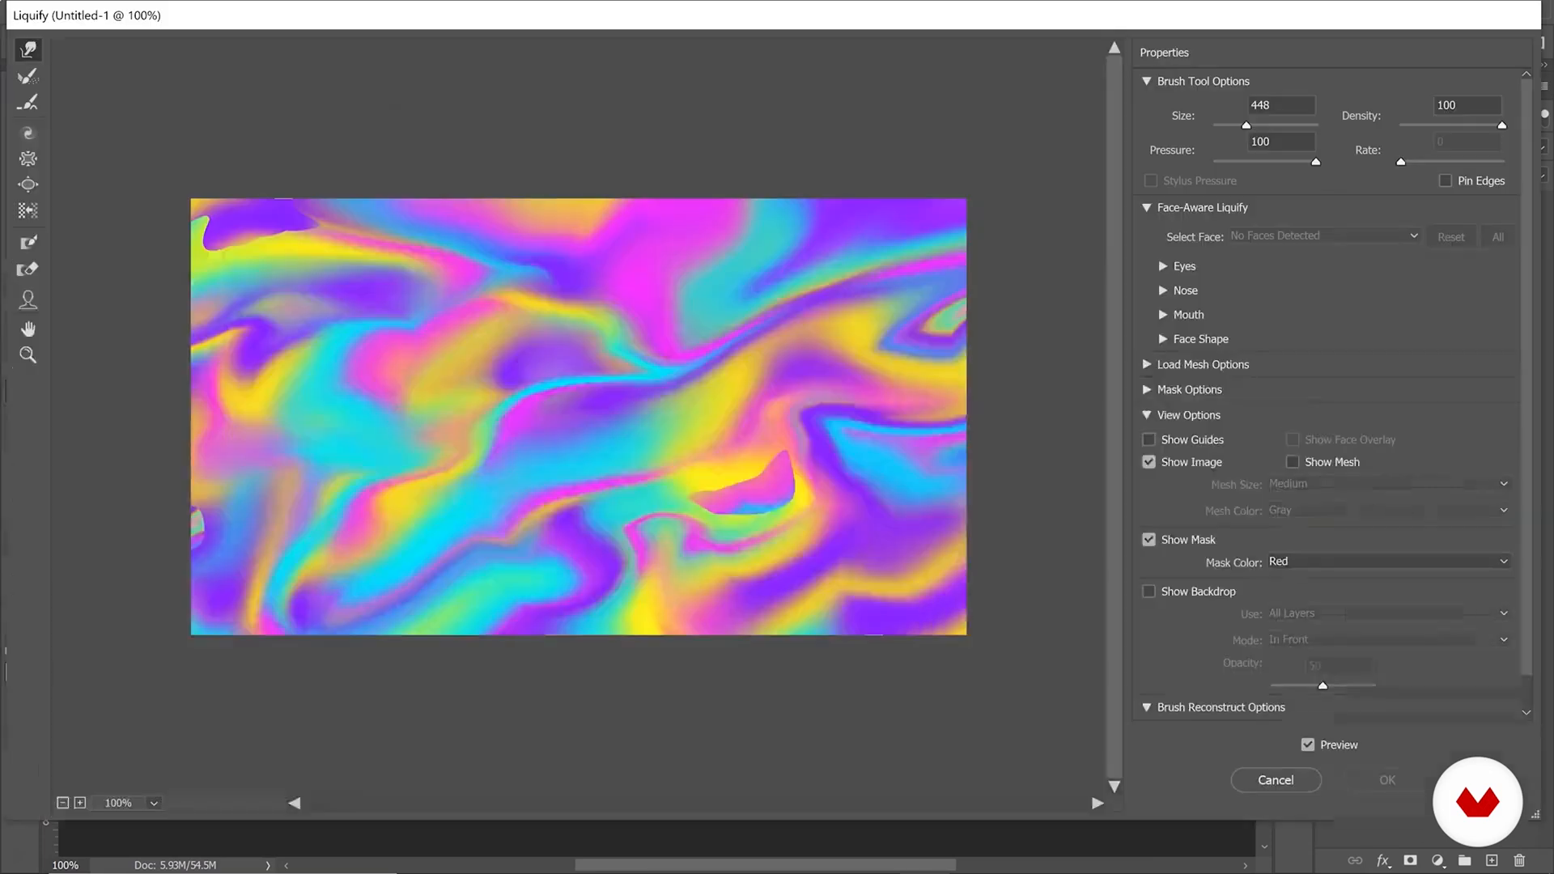
{"action": "left_click", "coordinate": [22, 142]}
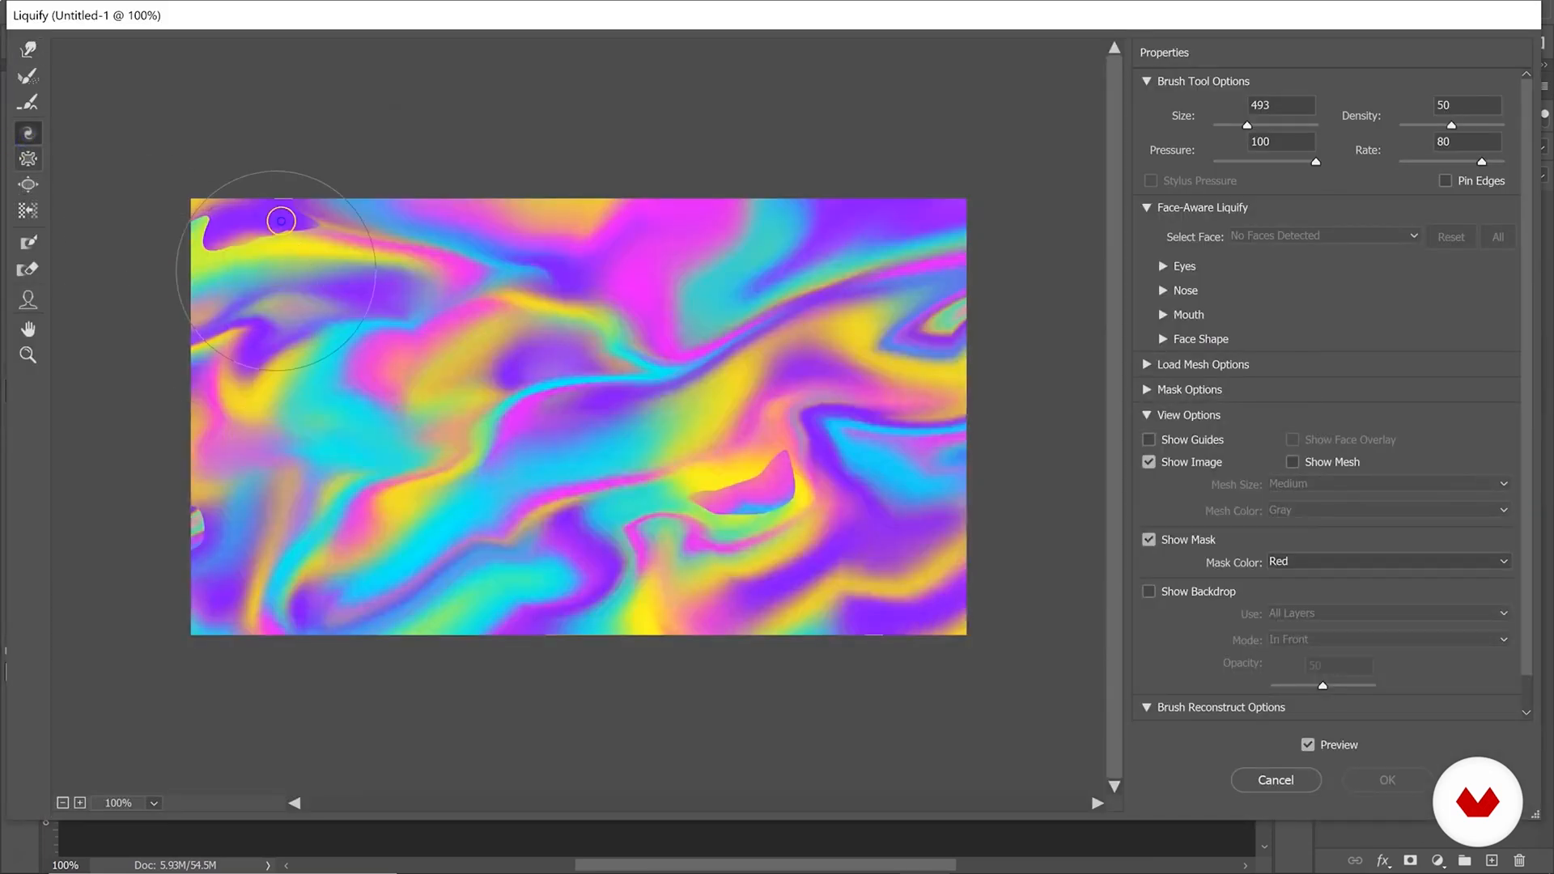
{"action": "left_click_drag", "start_coordinate": [277, 218], "coordinate": [198, 121]}
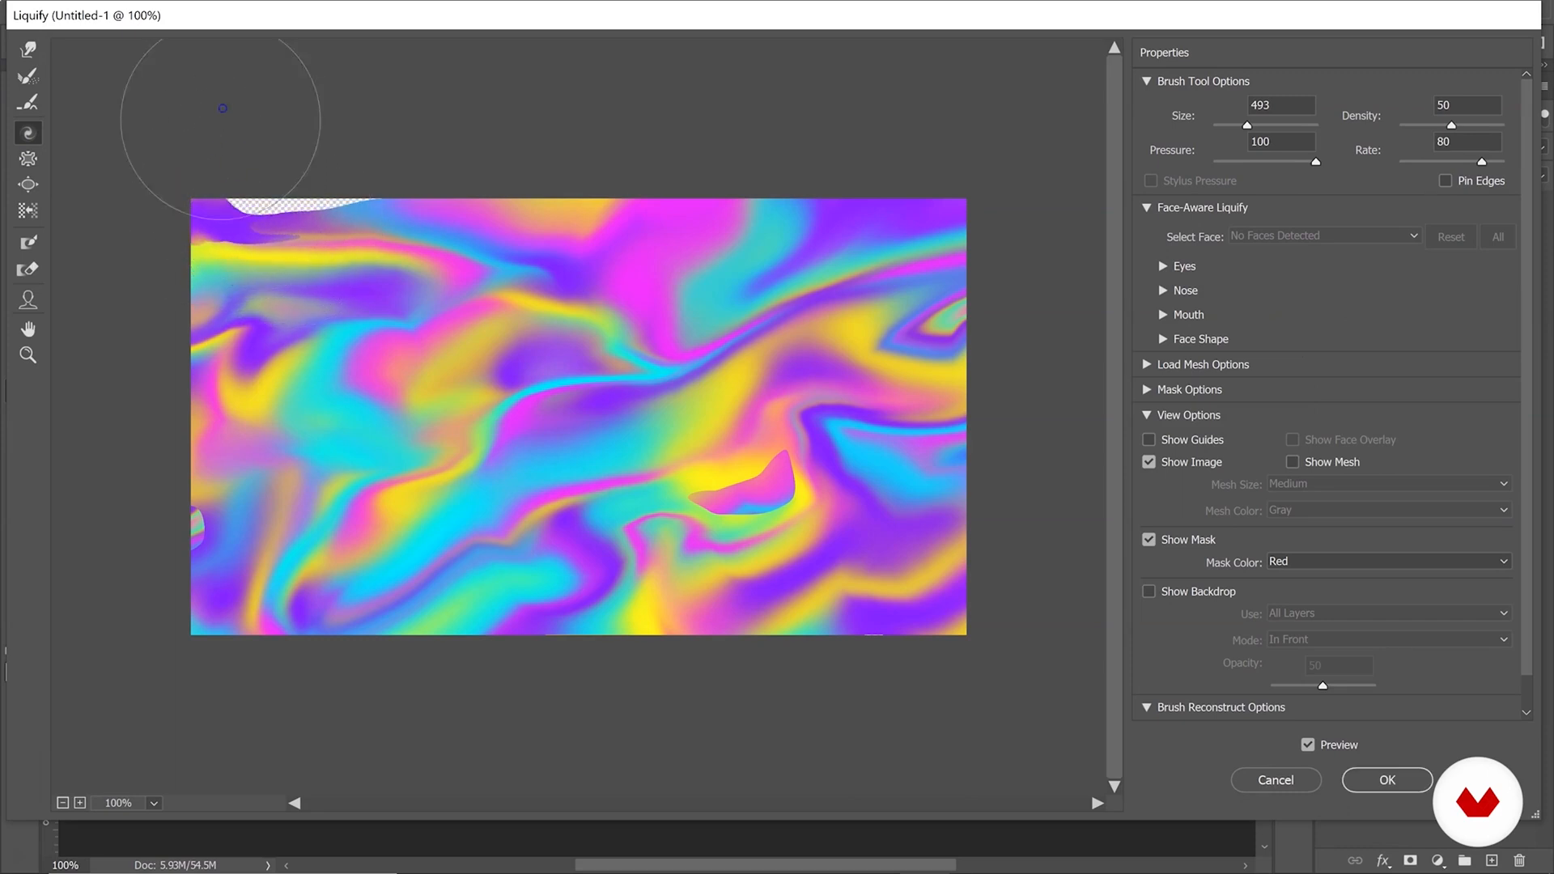
{"action": "mouse_move", "coordinate": [719, 473]}
{"action": "left_mouse_down"}
{"action": "mouse_move", "coordinate": [772, 458]}
{"action": "mouse_move", "coordinate": [662, 454]}
{"action": "mouse_move", "coordinate": [651, 478]}
{"action": "mouse_move", "coordinate": [676, 482]}
{"action": "mouse_move", "coordinate": [621, 497]}
{"action": "mouse_move", "coordinate": [755, 521]}
{"action": "mouse_move", "coordinate": [659, 507]}
{"action": "mouse_move", "coordinate": [751, 470]}
{"action": "mouse_move", "coordinate": [602, 514]}
{"action": "mouse_move", "coordinate": [947, 409]}
{"action": "mouse_move", "coordinate": [899, 338]}
{"action": "mouse_move", "coordinate": [540, 540]}
{"action": "mouse_move", "coordinate": [550, 571]}
{"action": "left_mouse_up"}
Cover the gap at the upper edge with Forward Warp, apply the distortion and compare the image with the layer hidden and shown.
{"action": "left_click", "coordinate": [27, 48]}
{"action": "left_click_drag", "start_coordinate": [283, 227], "coordinate": [279, 162]}
{"action": "left_click_drag", "start_coordinate": [938, 458], "coordinate": [996, 444]}
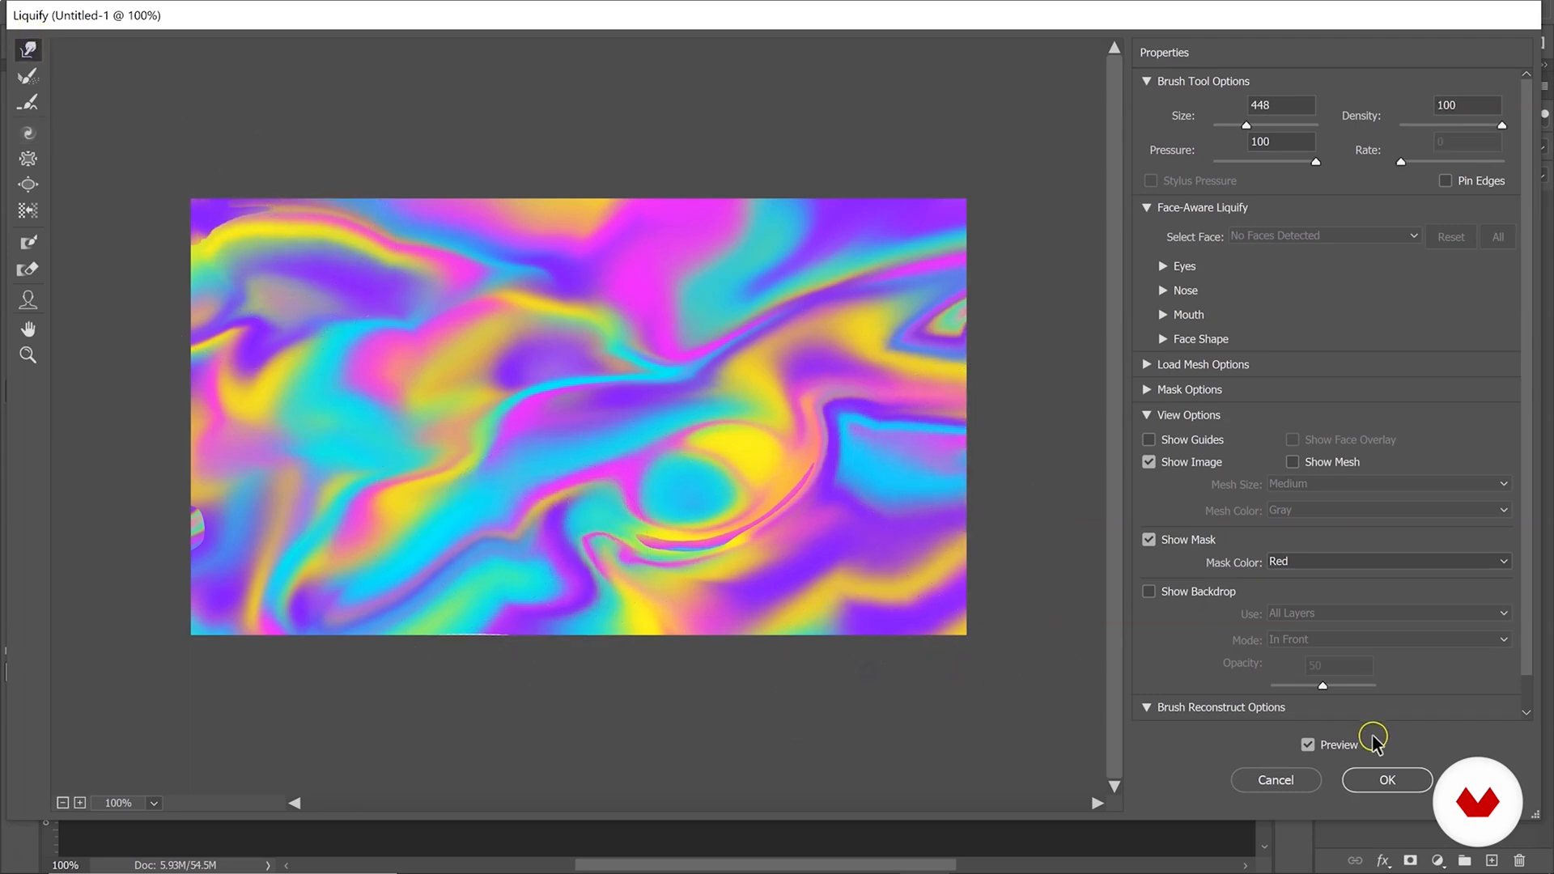
{"action": "left_click", "coordinate": [1362, 780]}
{"action": "left_click", "coordinate": [1329, 213]}
{"action": "left_click", "coordinate": [1329, 215]}
{"action": "left_click", "coordinate": [1330, 214]}
{"action": "left_click", "coordinate": [1330, 215]}
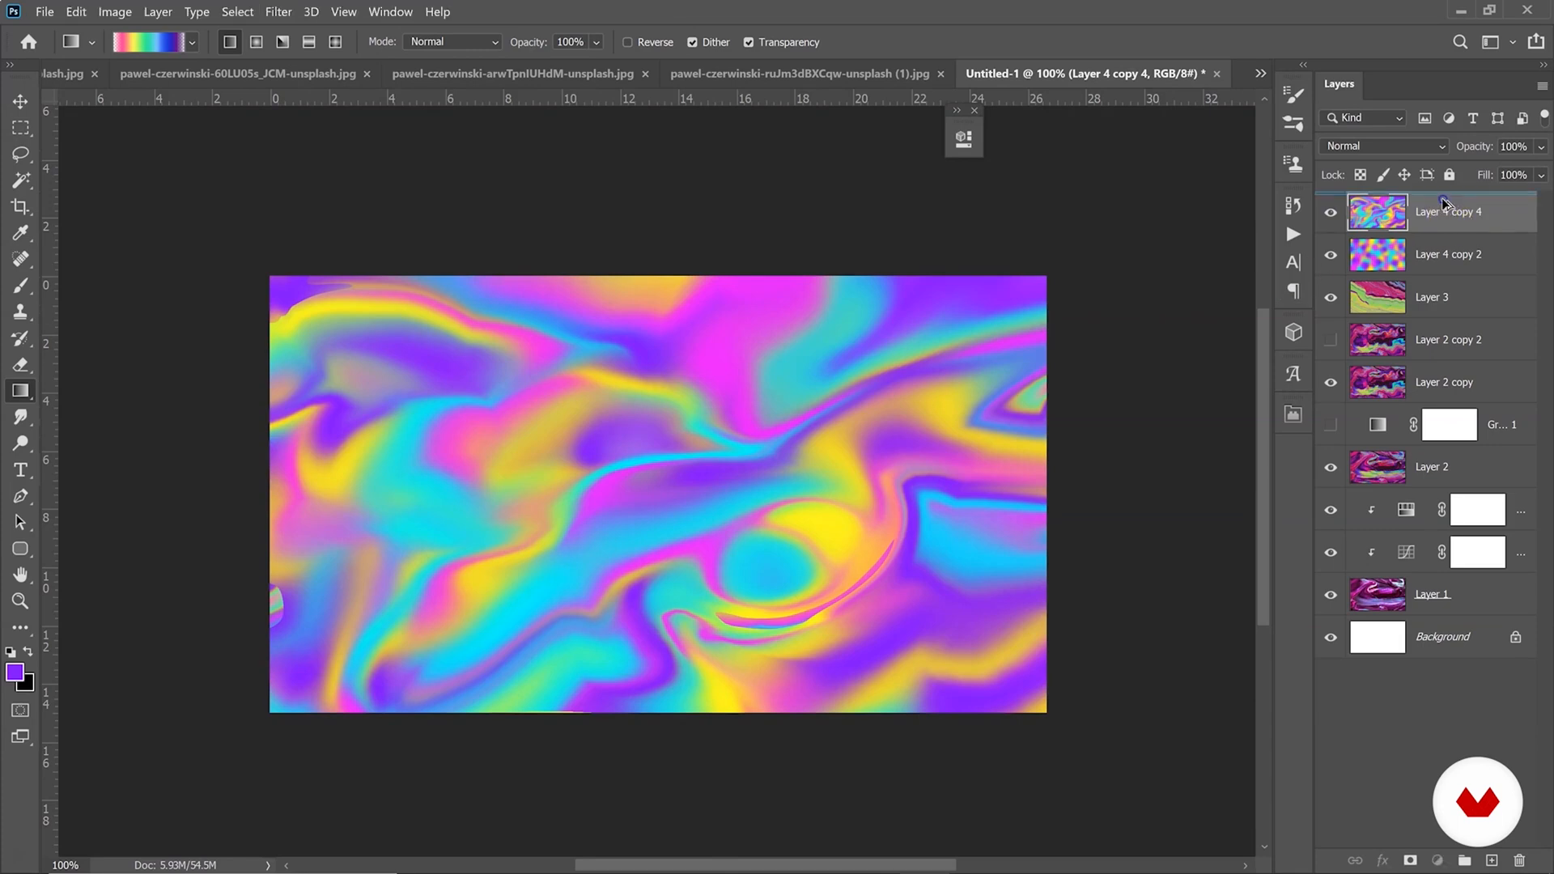
Duplicate Layer 4 copy 4 and smudge the copy into flowing diagonal bands with a hard 300 px brush at 100% strength.
{"action": "key", "text": "ctrl+j"}
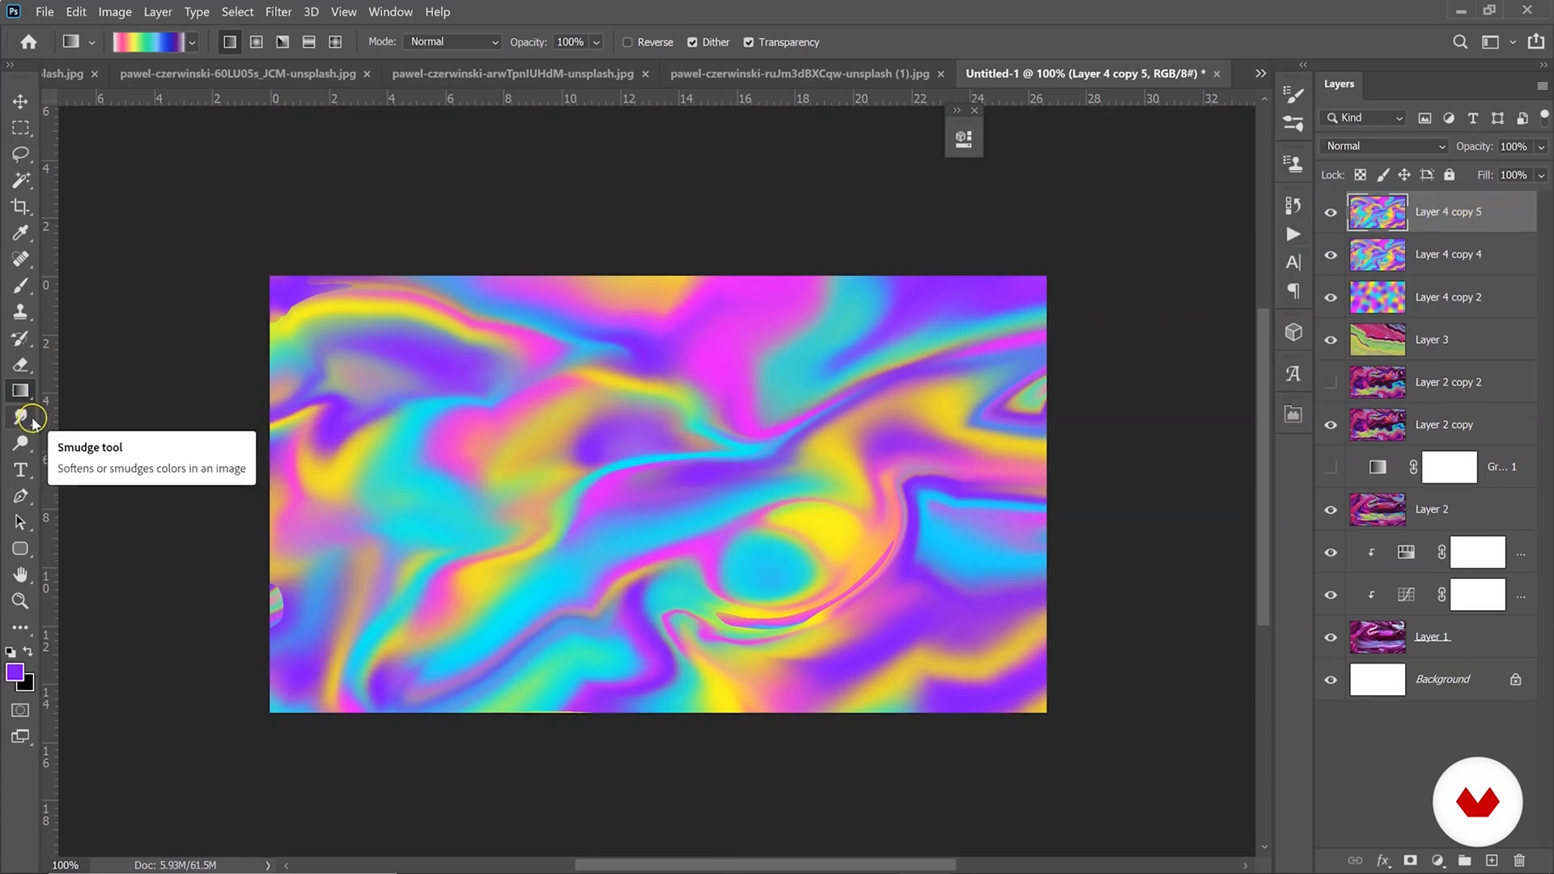
{"action": "left_click_drag", "start_coordinate": [29, 419], "coordinate": [94, 458]}
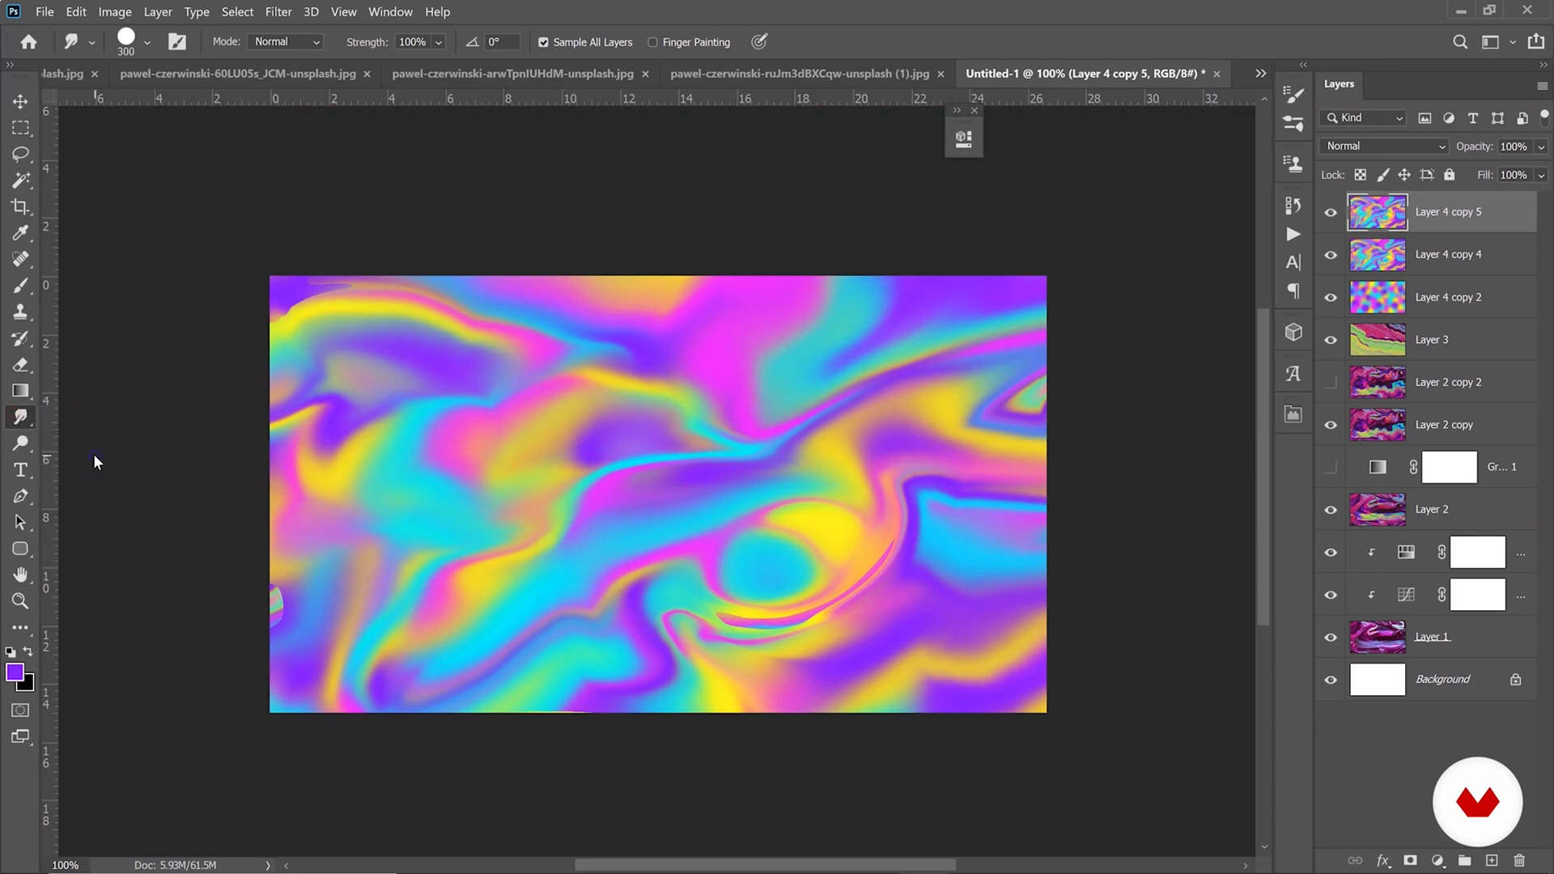
{"action": "left_click", "coordinate": [132, 39]}
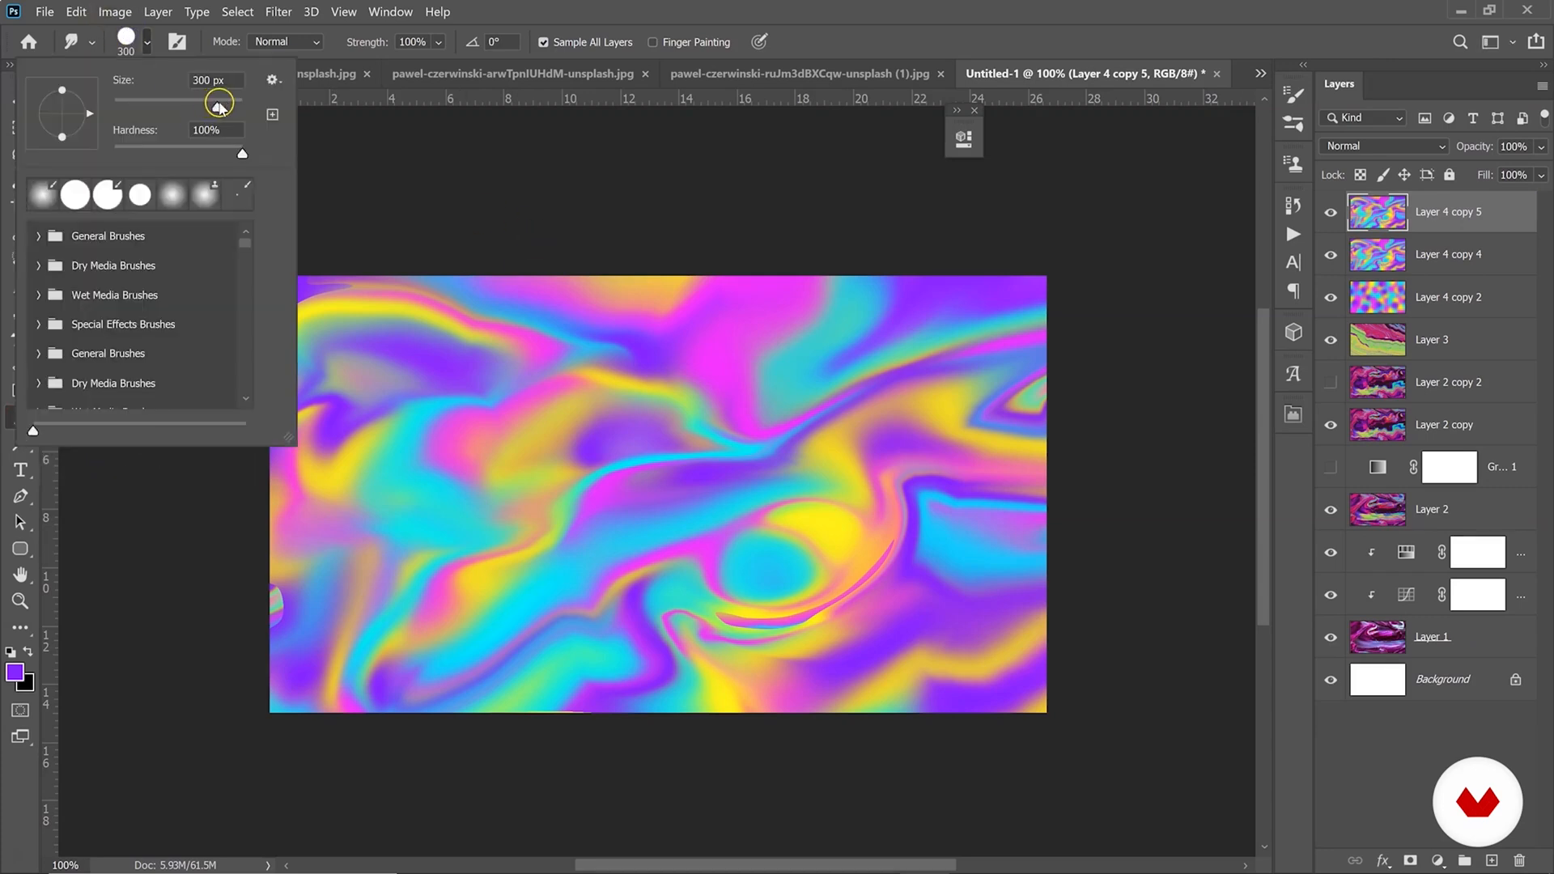
{"action": "mouse_move", "coordinate": [628, 449]}
{"action": "left_mouse_down"}
{"action": "mouse_move", "coordinate": [639, 478]}
{"action": "mouse_move", "coordinate": [721, 458]}
{"action": "mouse_move", "coordinate": [1020, 580]}
{"action": "mouse_move", "coordinate": [1173, 579]}
{"action": "mouse_move", "coordinate": [77, 191]}
{"action": "mouse_move", "coordinate": [1211, 445]}
{"action": "mouse_move", "coordinate": [767, 267]}
{"action": "mouse_move", "coordinate": [677, 623]}
{"action": "mouse_move", "coordinate": [167, 367]}
{"action": "mouse_move", "coordinate": [348, 655]}
{"action": "left_mouse_up"}
Compare the spotted, liquified and smudged textures by hiding and reshowing Layer 4 copy 4 and Layer 4 copy 5.
{"action": "left_click", "coordinate": [1330, 212]}
{"action": "left_click", "coordinate": [1329, 256]}
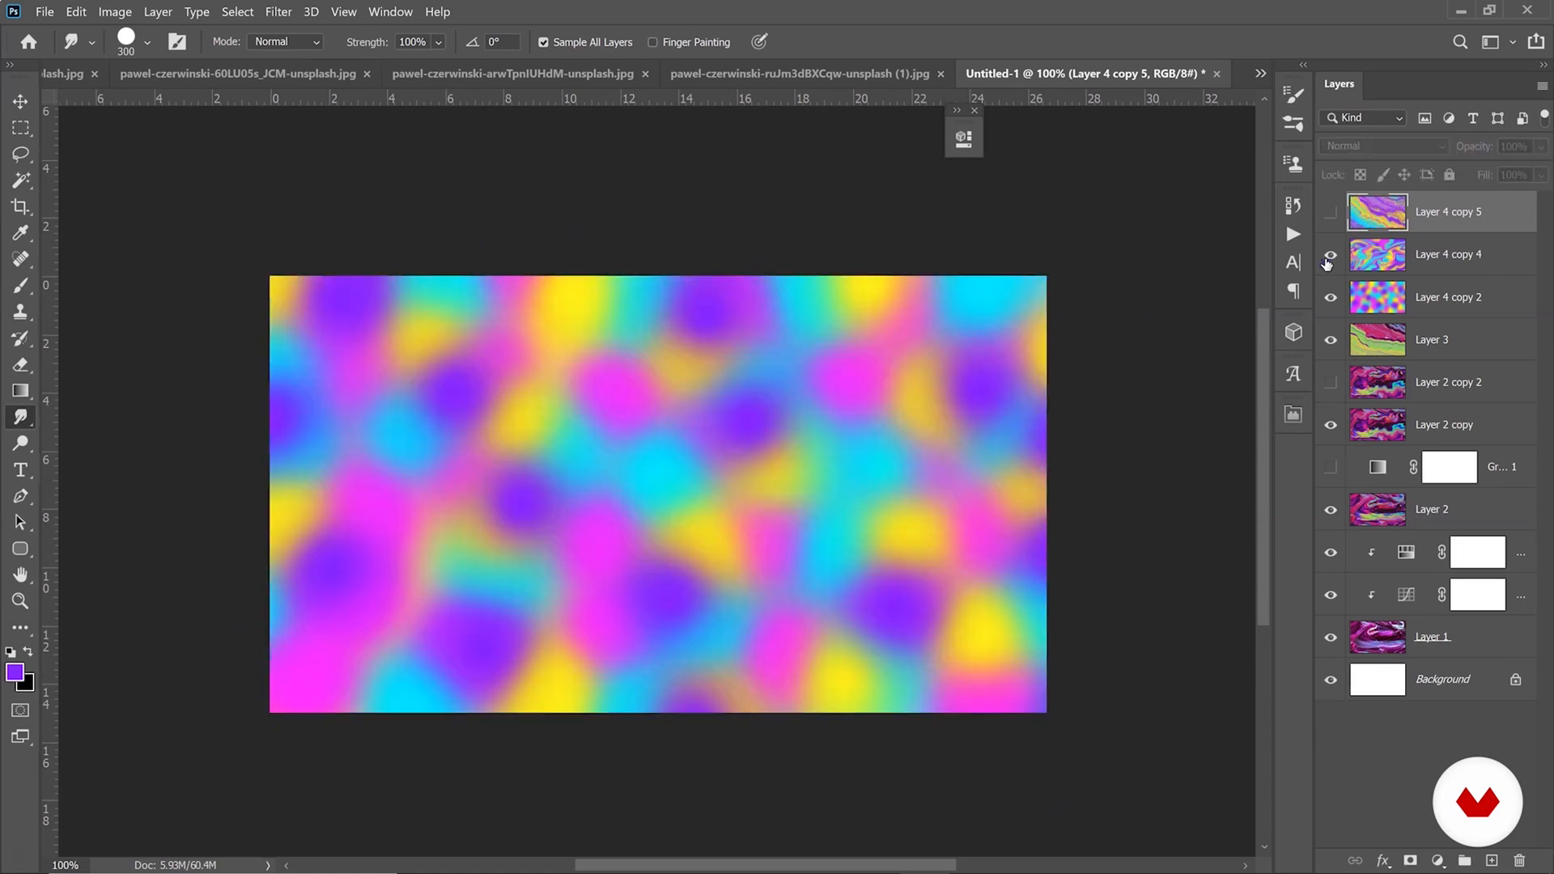
{"action": "left_click", "coordinate": [1327, 214]}
{"action": "left_click", "coordinate": [1332, 215]}
{"action": "left_click", "coordinate": [1330, 259]}
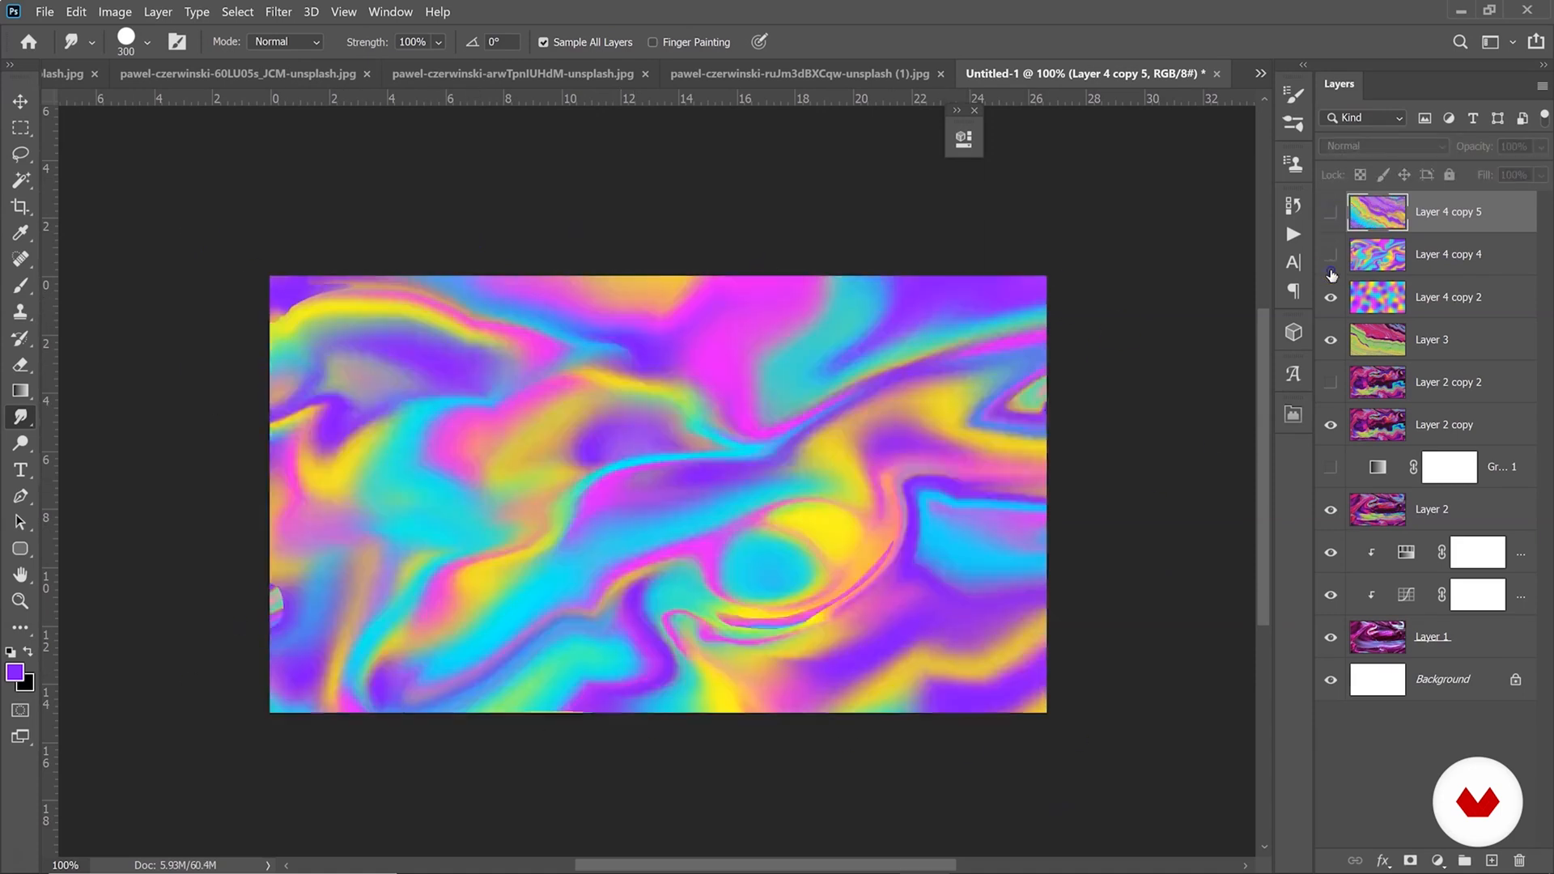
{"action": "left_click", "coordinate": [1395, 296]}
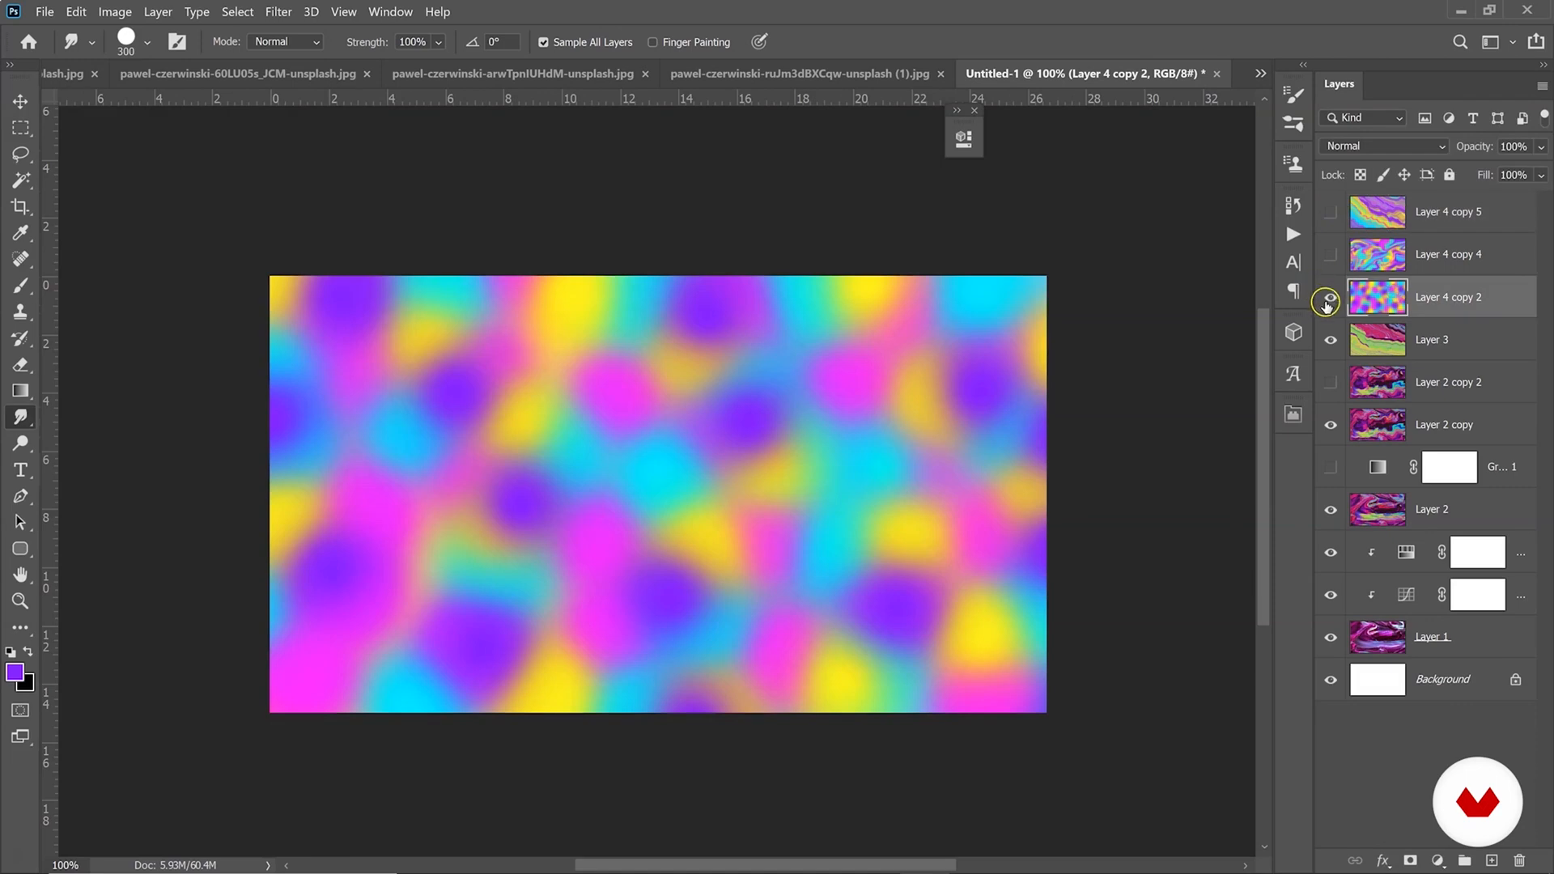
{"action": "left_click", "coordinate": [1332, 257]}
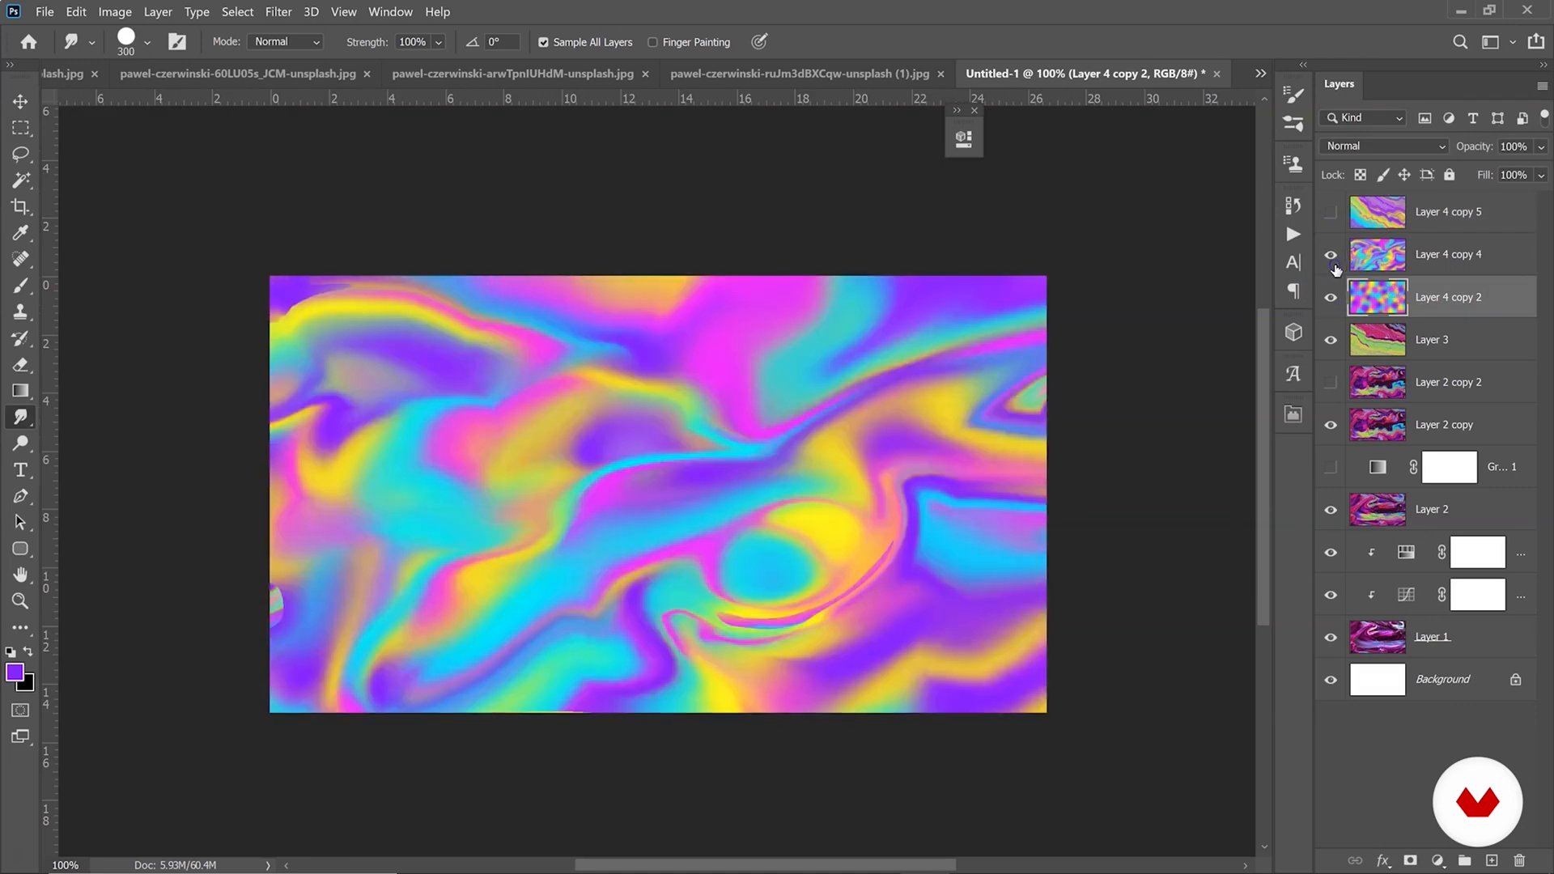
{"action": "left_click", "coordinate": [1399, 259]}
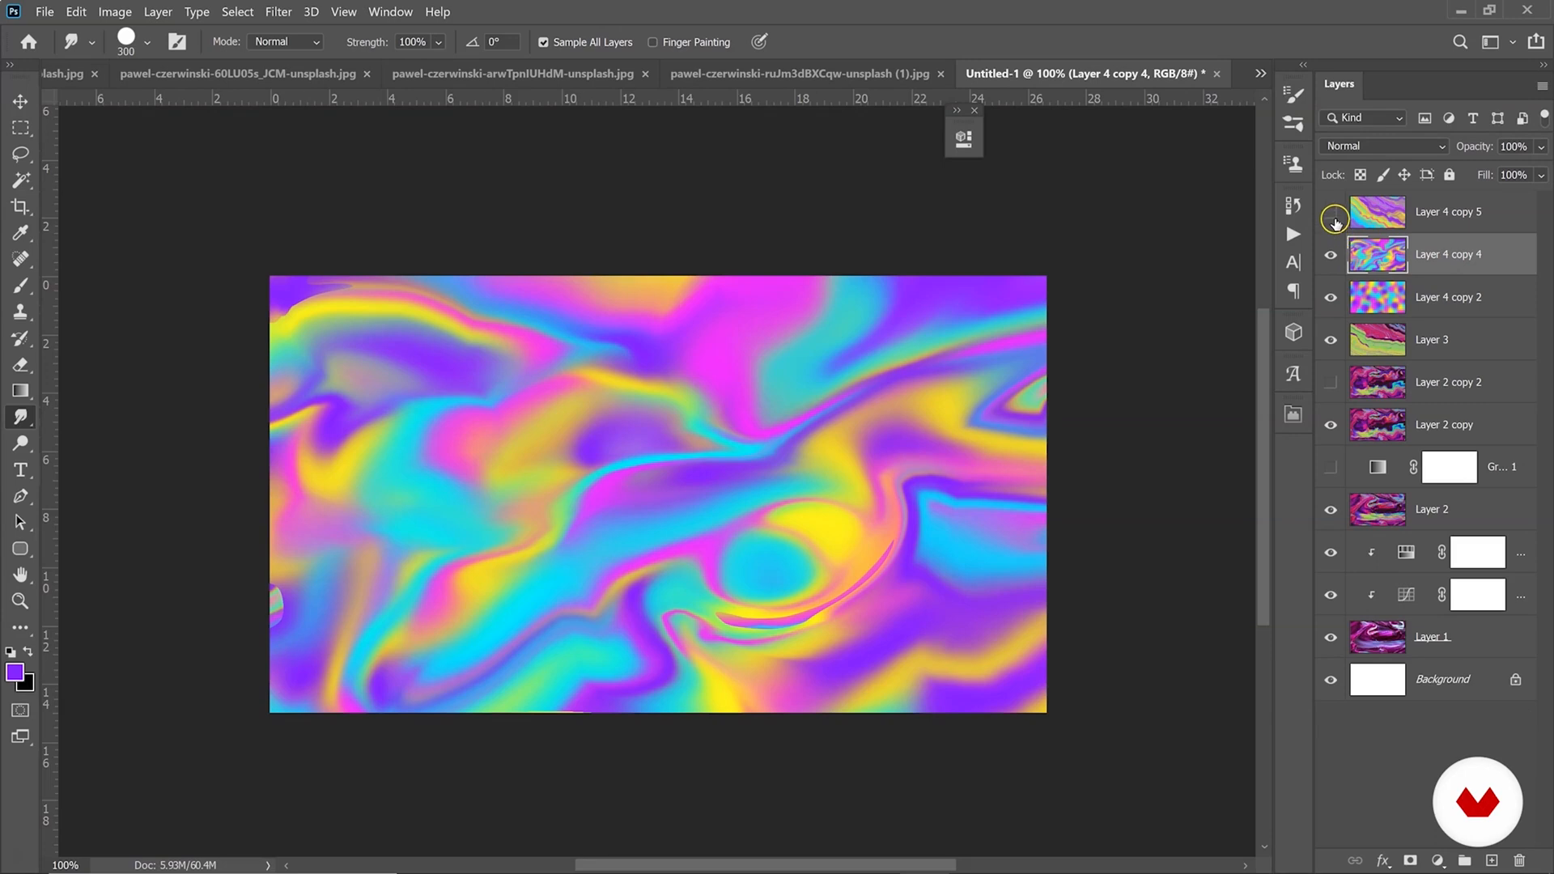
{"action": "left_click", "coordinate": [1328, 211]}
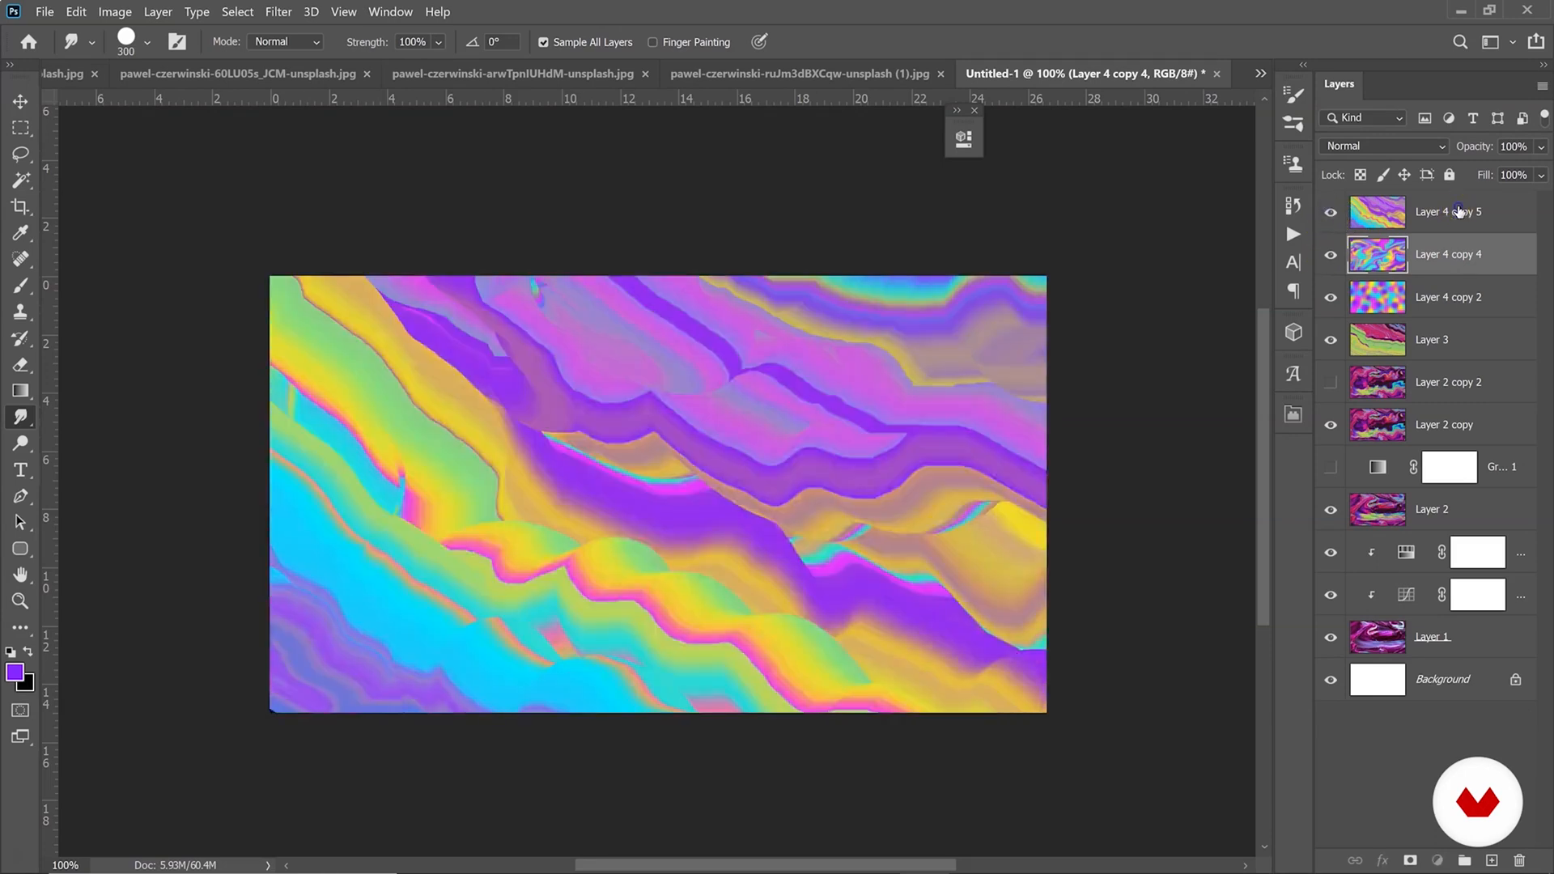
{"action": "left_click", "coordinate": [1396, 225]}
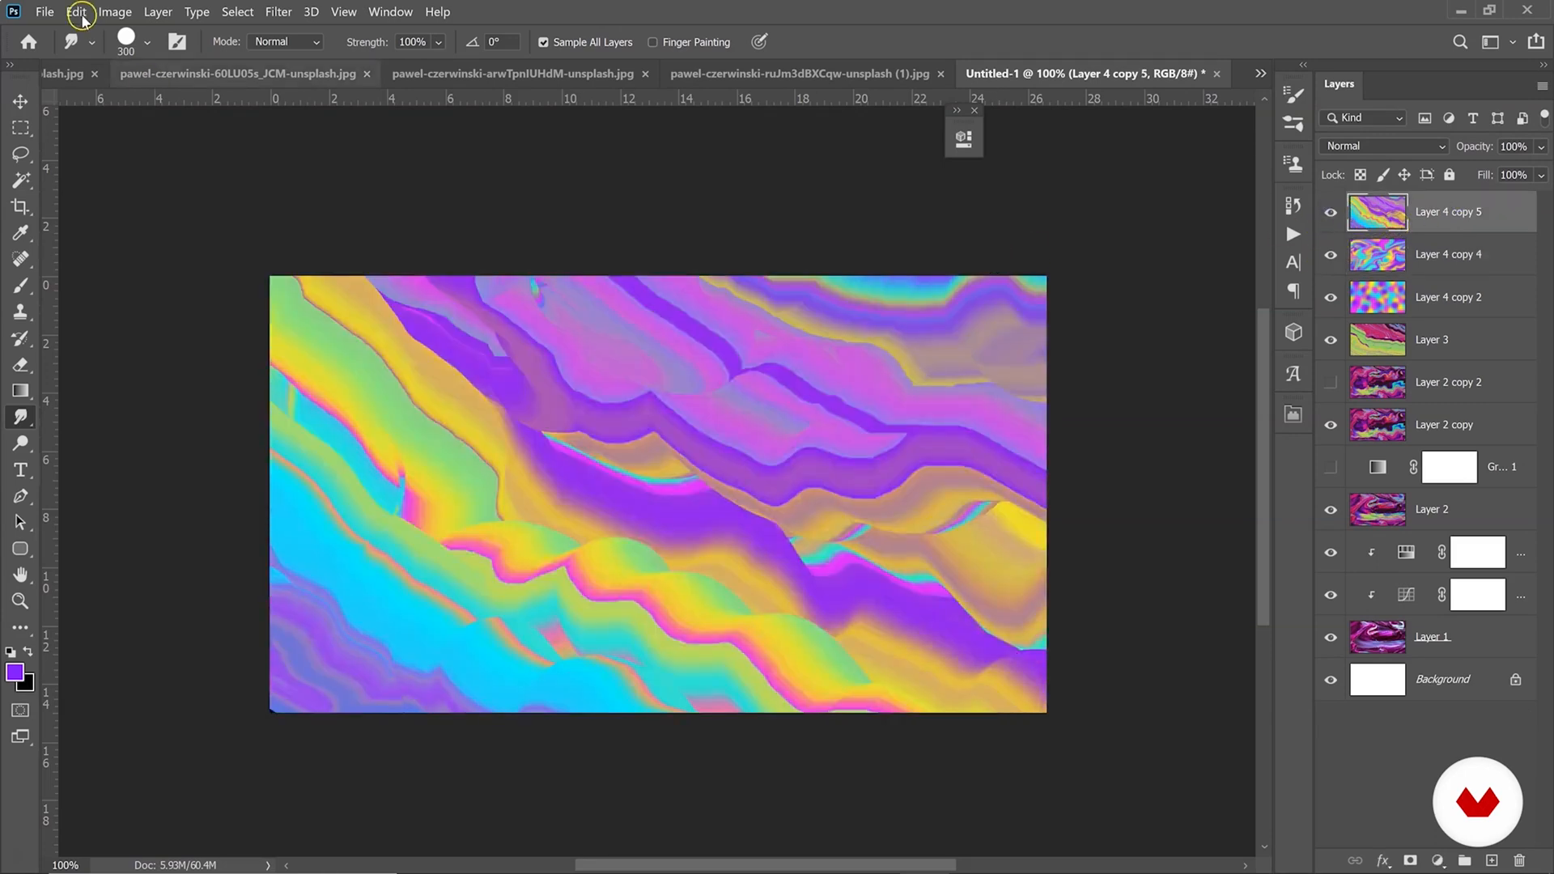
Save the layered document as TEXTURESS in Photoshop format in the resources folder on the data drive.
{"action": "left_click", "coordinate": [45, 12]}
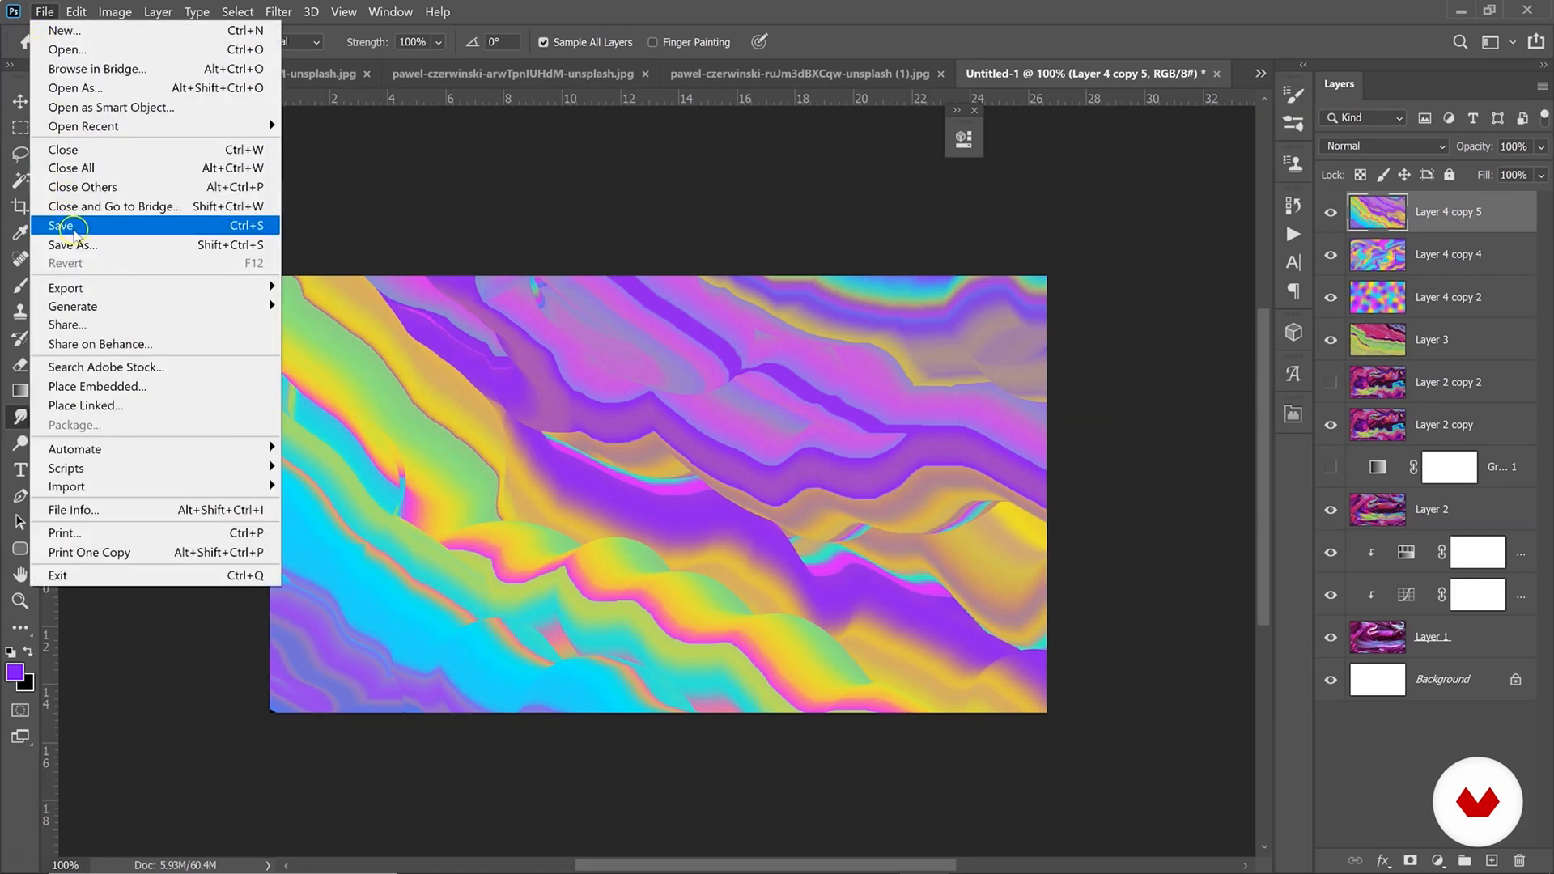
{"action": "left_click", "coordinate": [117, 246]}
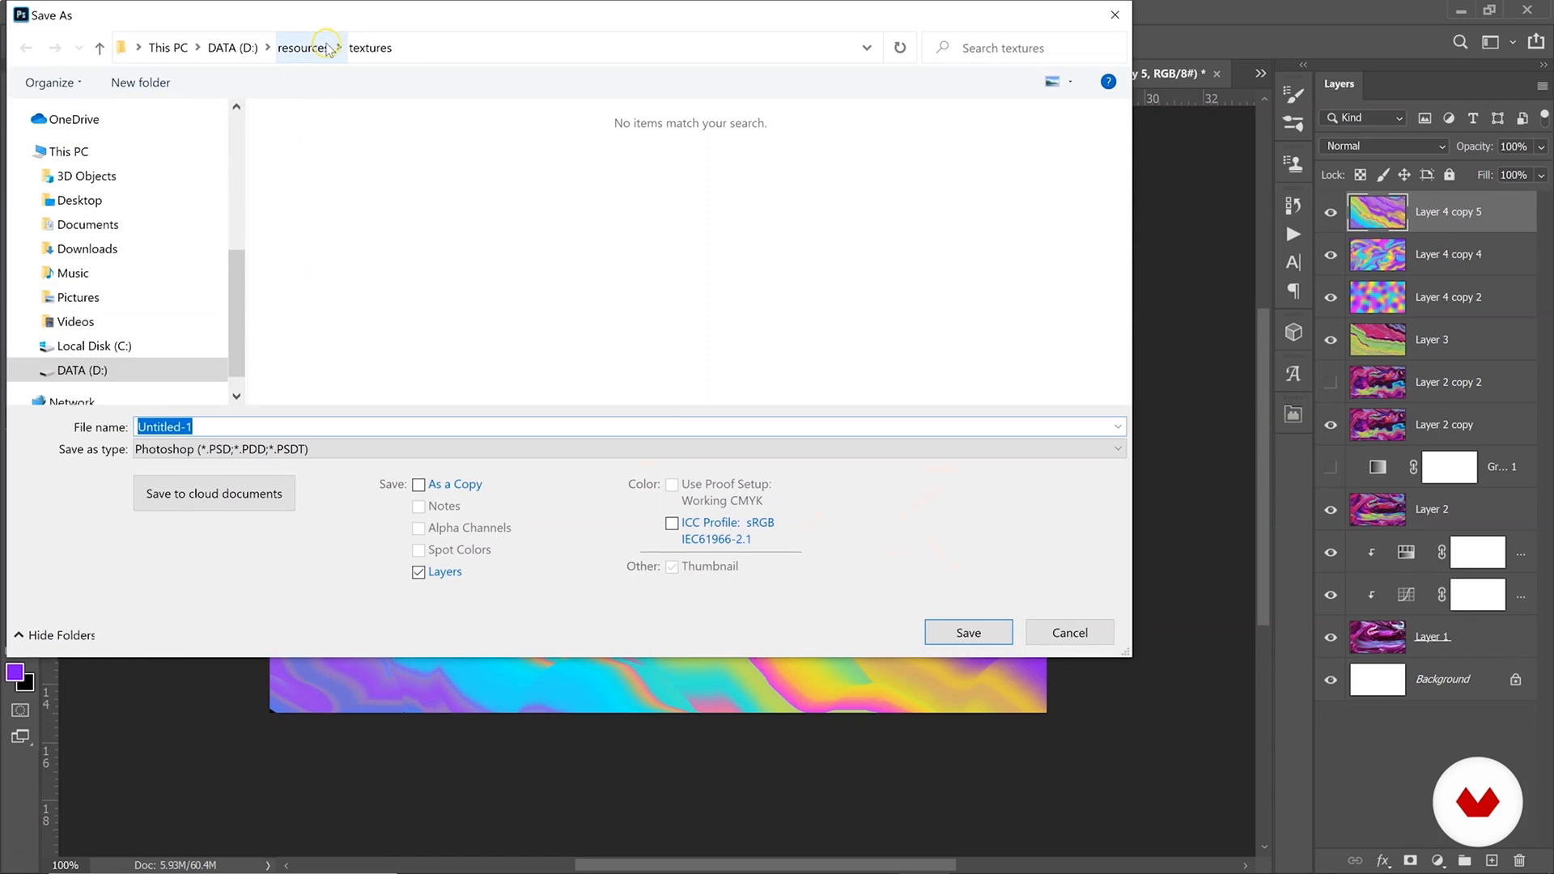
{"action": "left_click", "coordinate": [318, 50]}
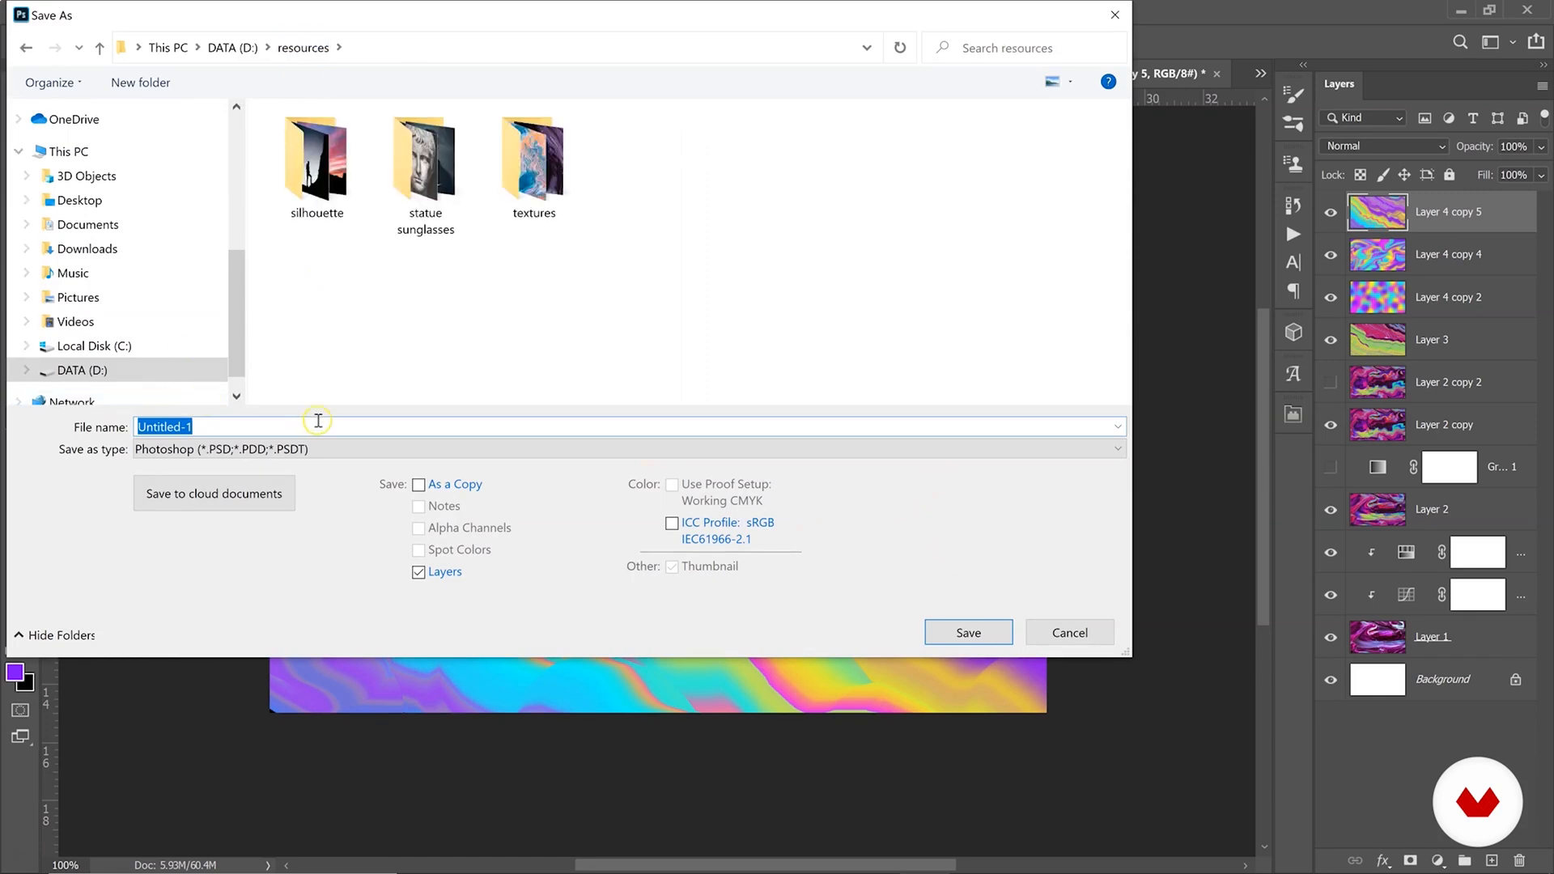
{"action": "type", "text": "TEXTURESS"}
{"action": "left_click", "coordinate": [219, 449]}
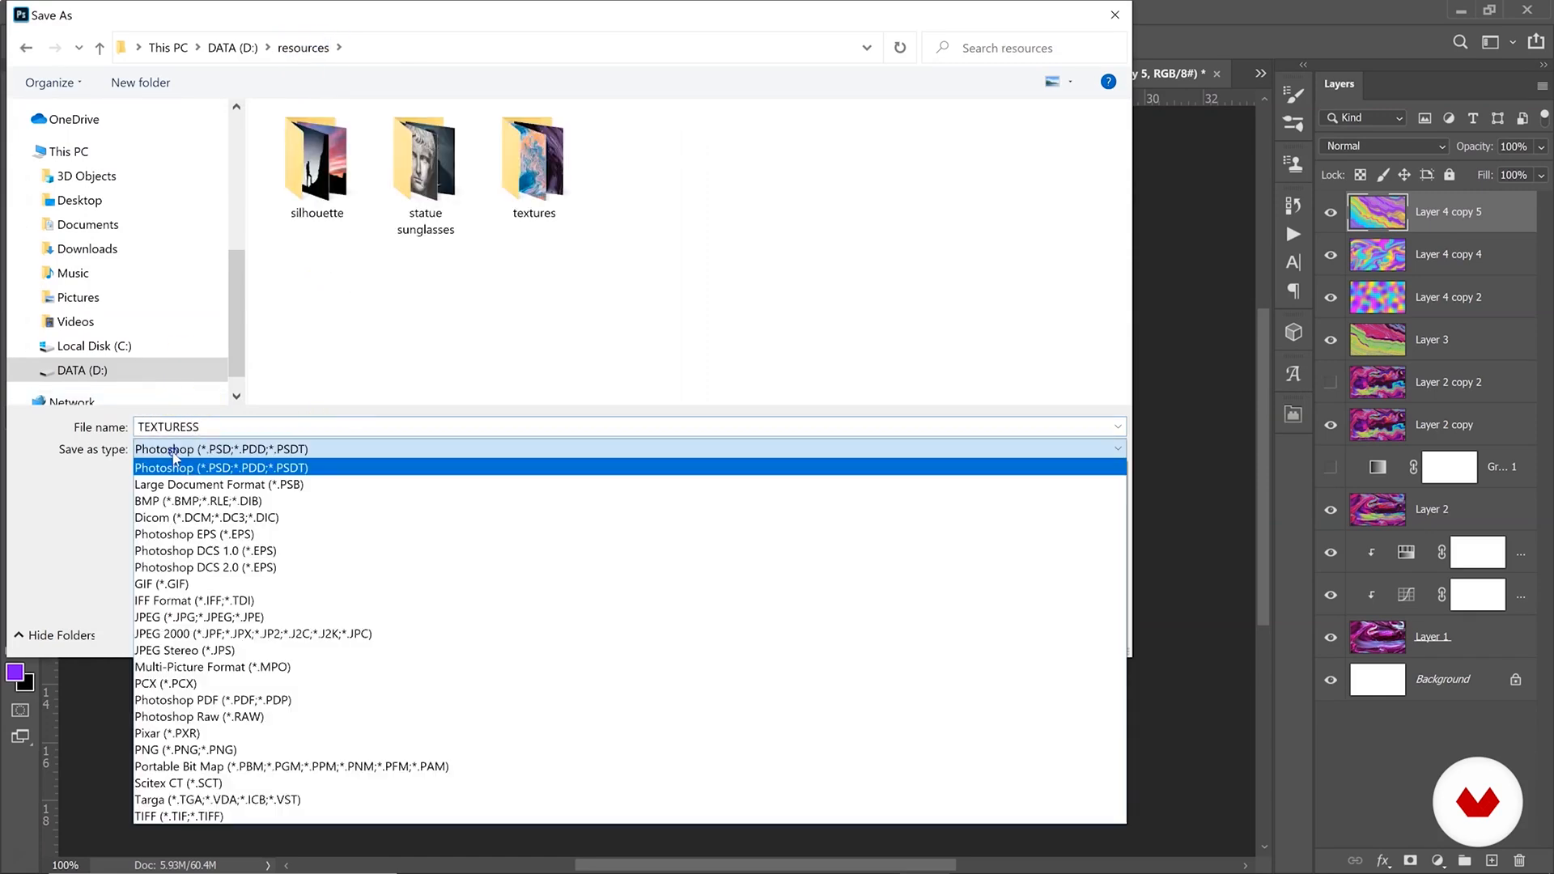
{"action": "left_click", "coordinate": [190, 468]}
{"action": "left_click", "coordinate": [942, 630]}
{"action": "left_click", "coordinate": [741, 125]}
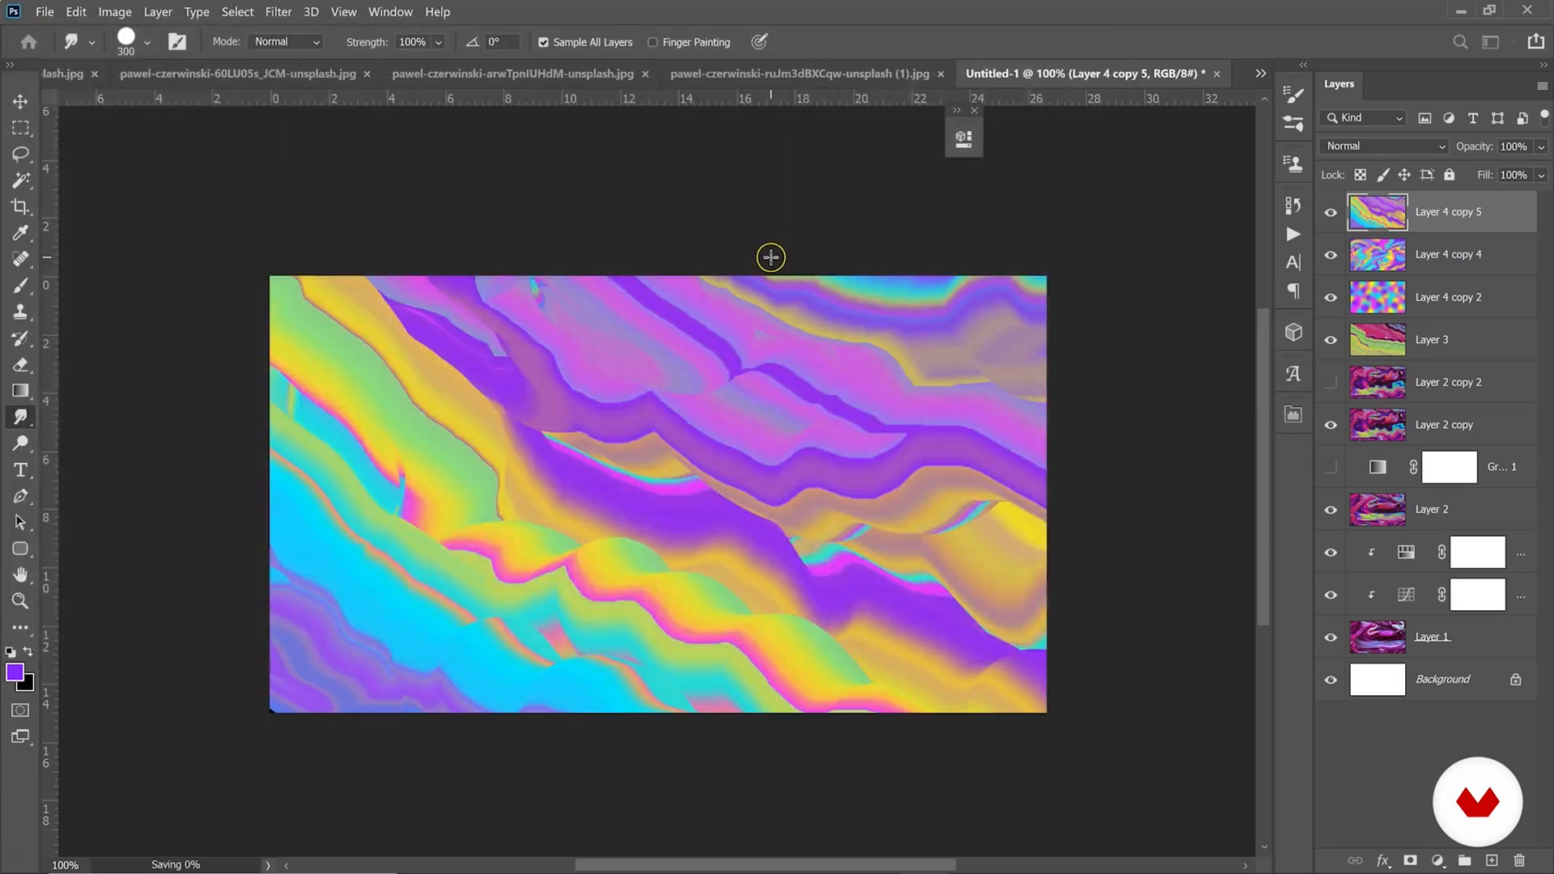
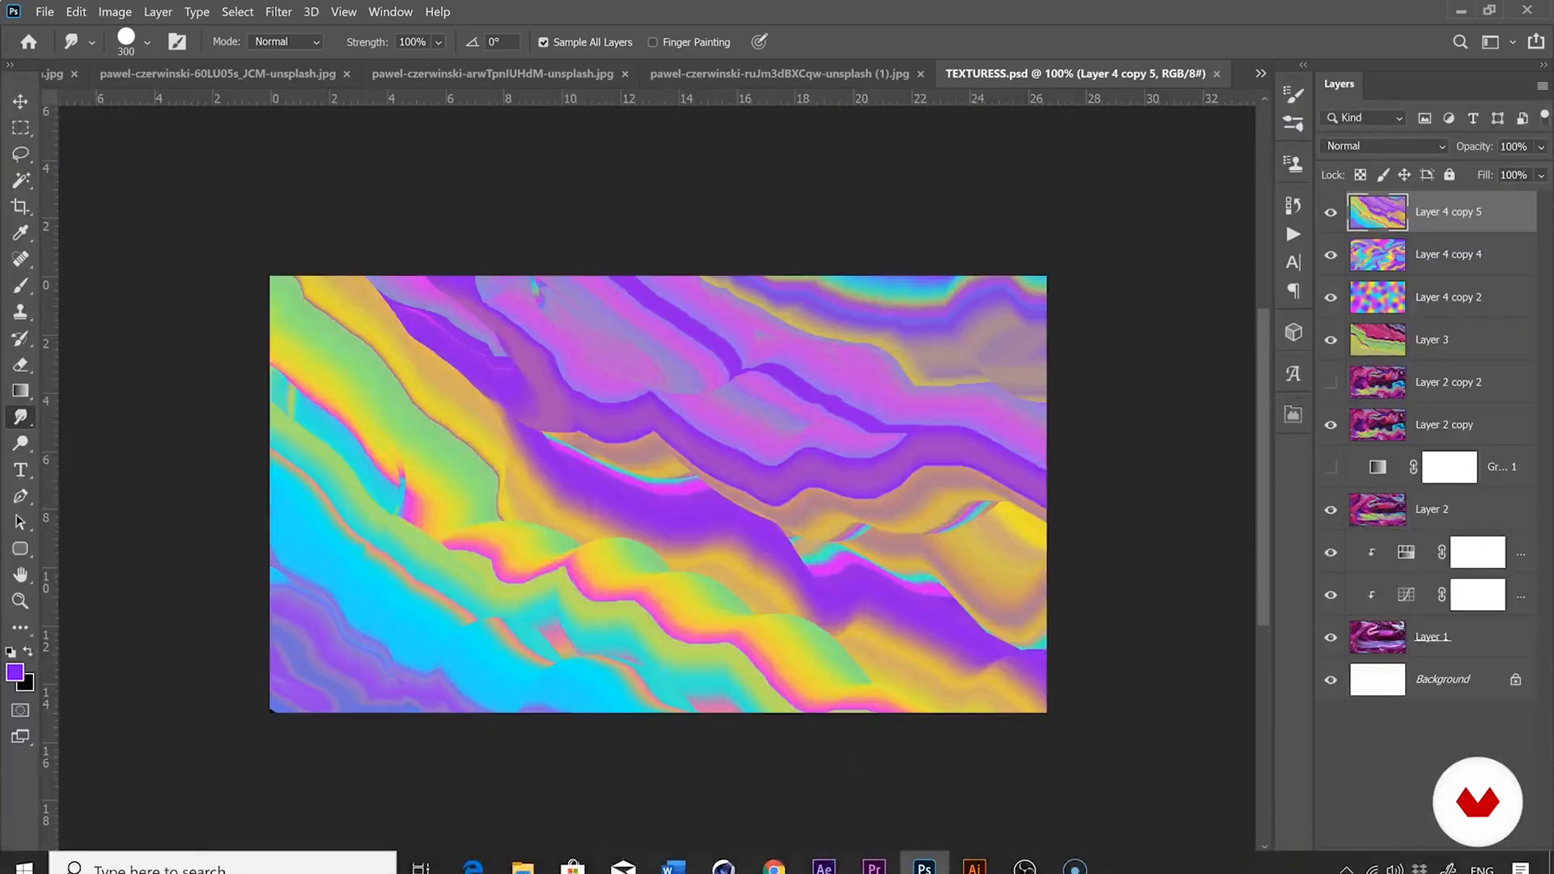
Close the saved texture document and open all three photos from the silhouette folder.
{"action": "left_click", "coordinate": [44, 12]}
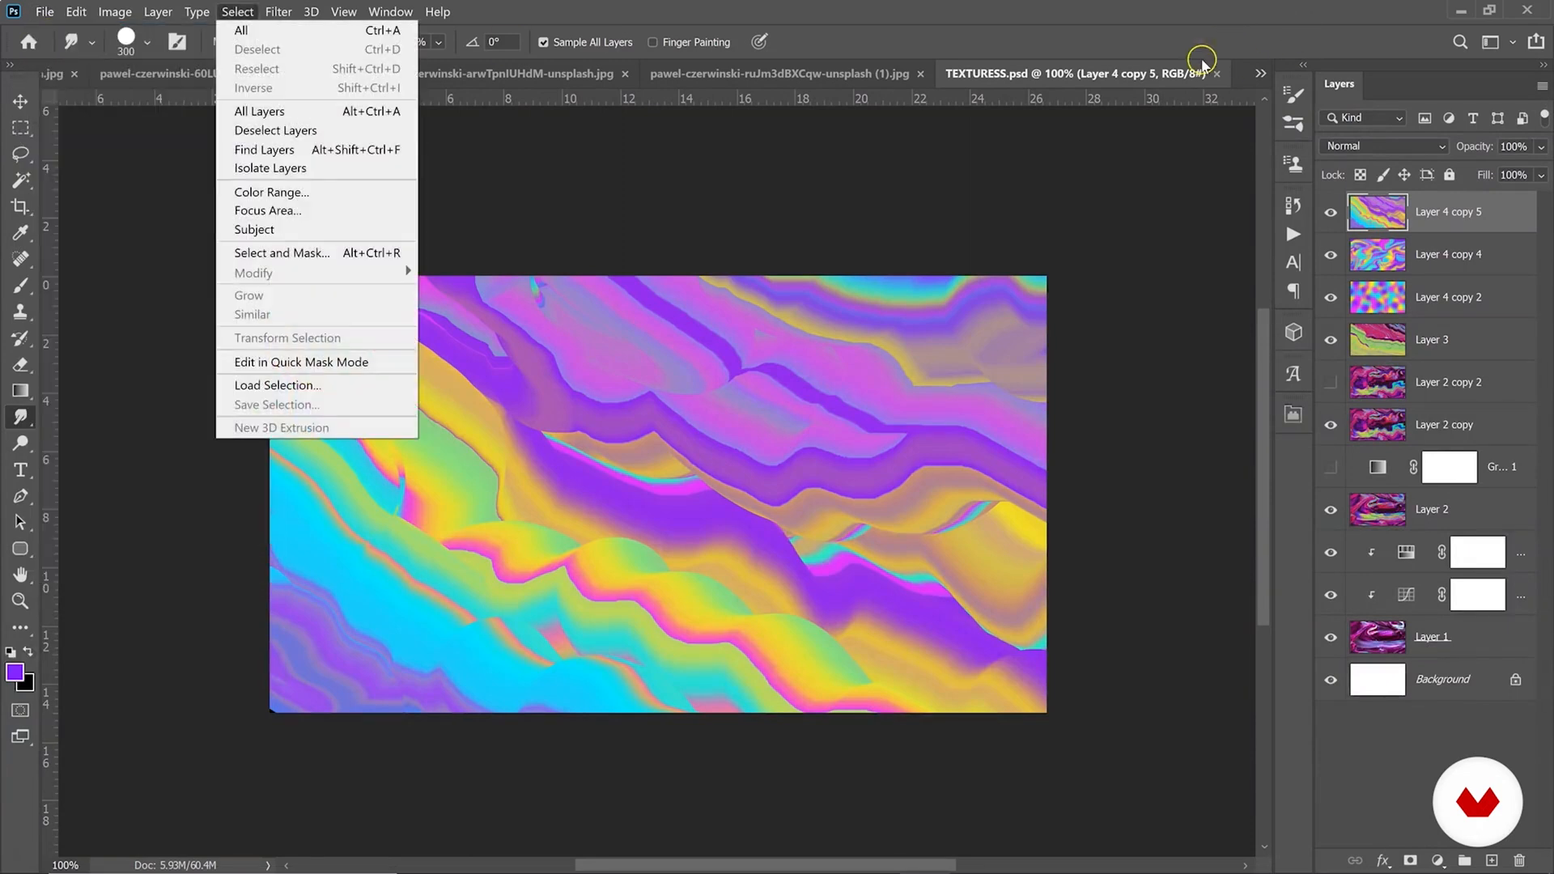
{"action": "left_click", "coordinate": [1218, 77]}
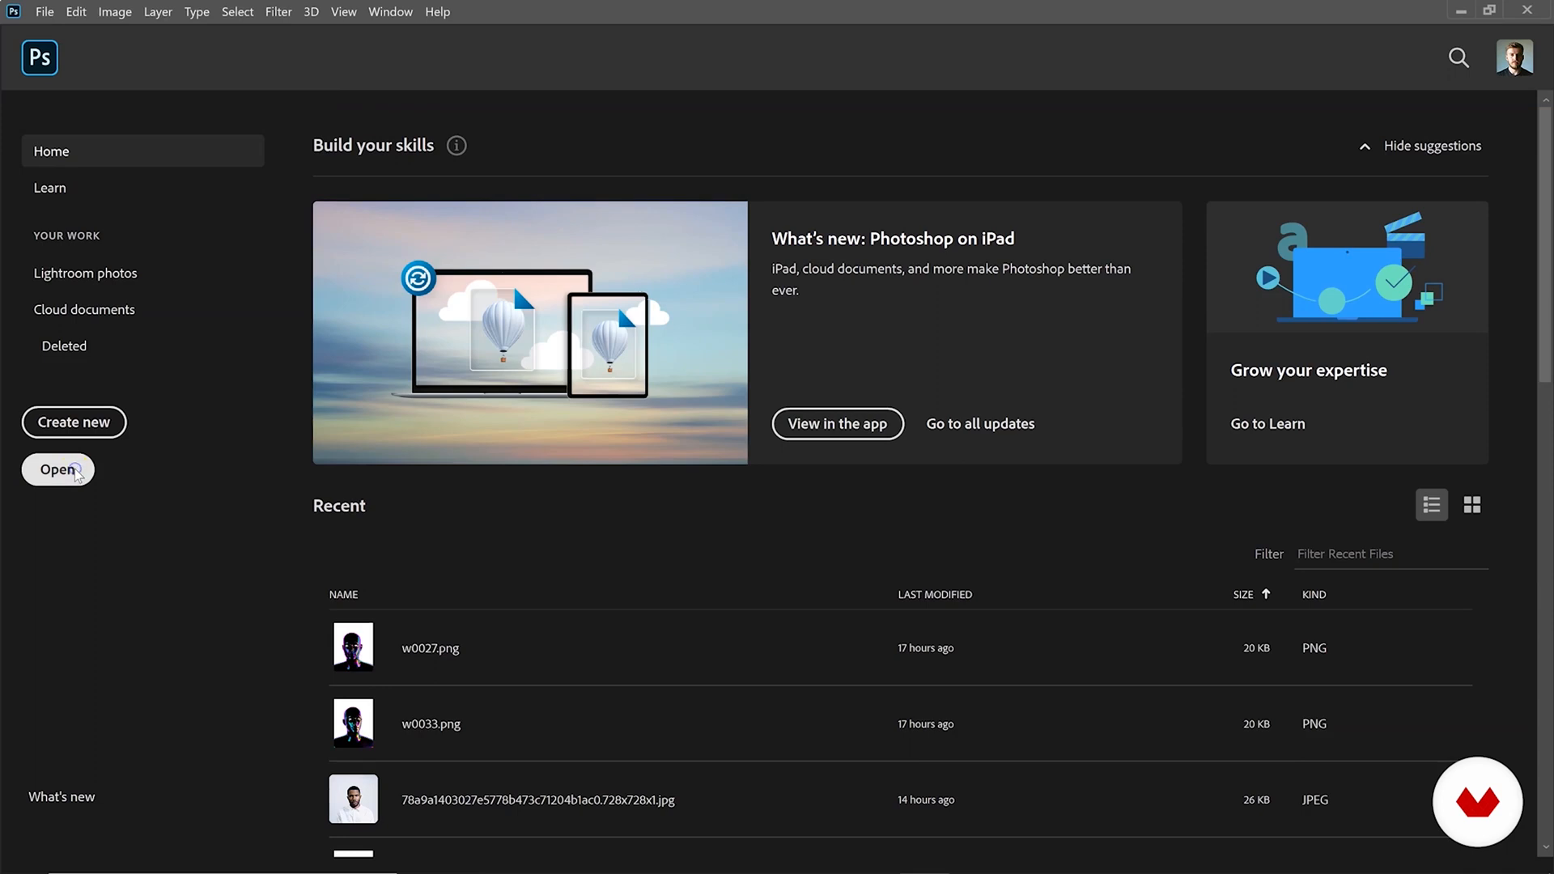
{"action": "left_click", "coordinate": [58, 469]}
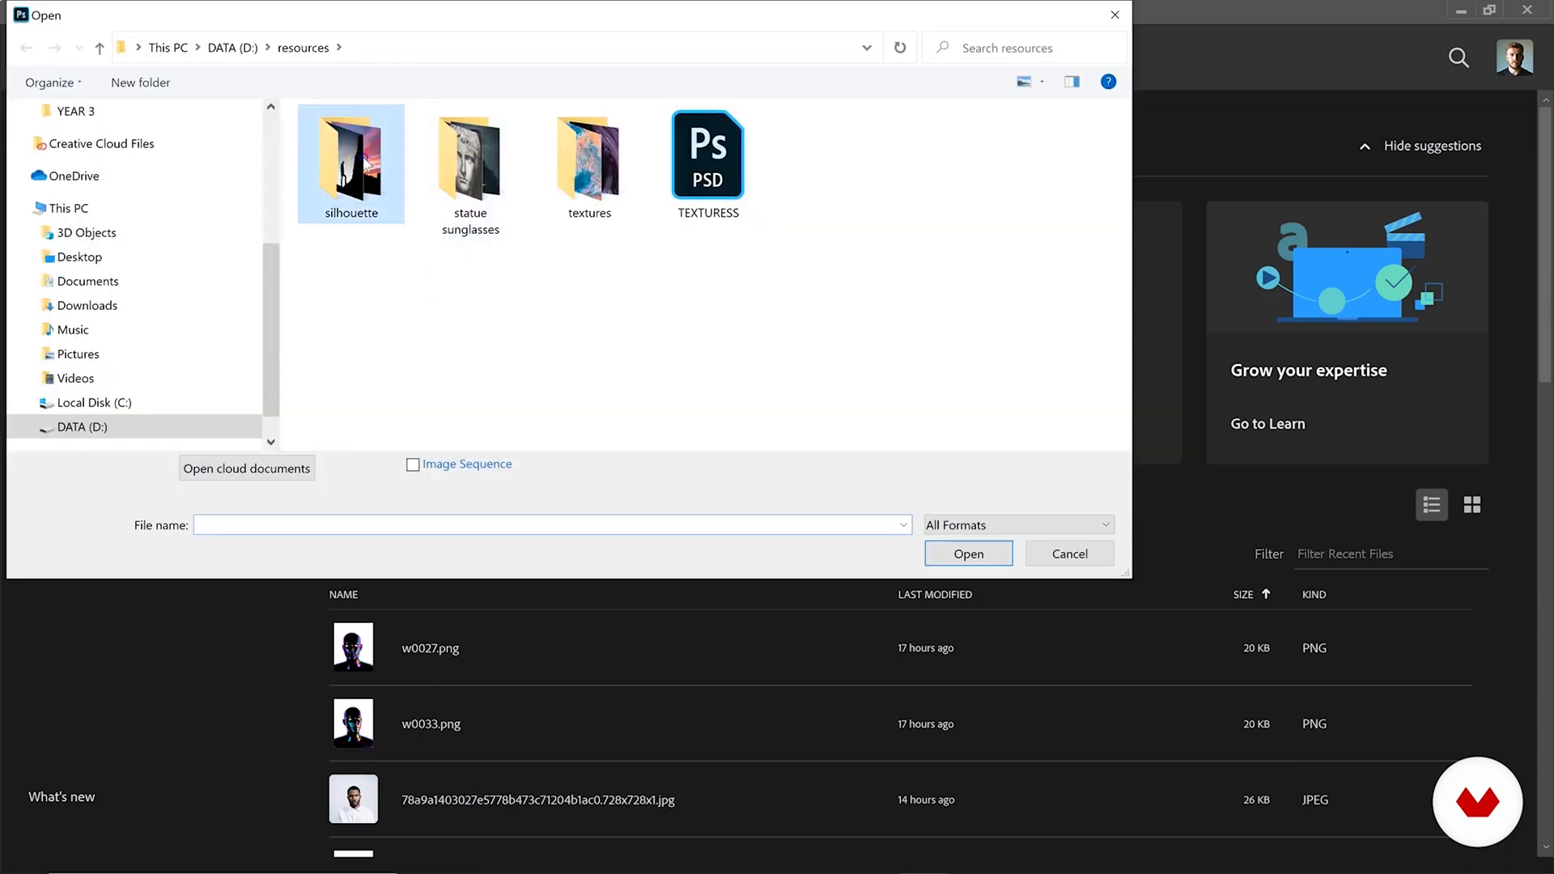
{"action": "double_click", "coordinate": [365, 162]}
{"action": "left_click_drag", "start_coordinate": [339, 334], "coordinate": [680, 194]}
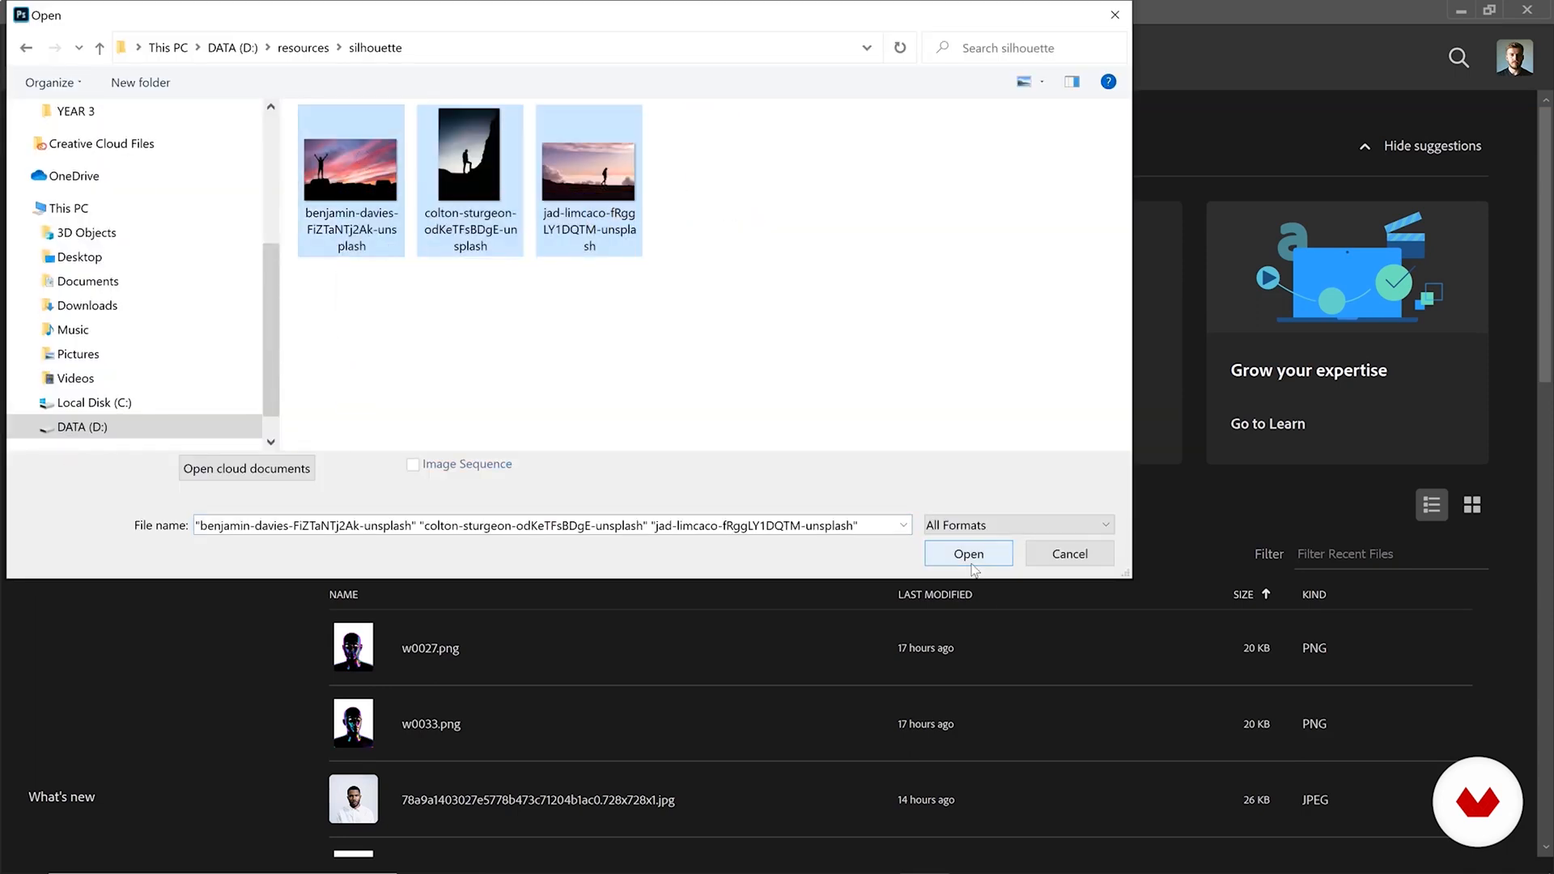
{"action": "left_click", "coordinate": [969, 553]}
Open the Roman statue portrait from the statue sunglasses folder.
{"action": "left_click", "coordinate": [45, 11]}
{"action": "left_click", "coordinate": [74, 47]}
{"action": "left_click", "coordinate": [305, 52]}
{"action": "double_click", "coordinate": [447, 158]}
{"action": "double_click", "coordinate": [350, 154]}
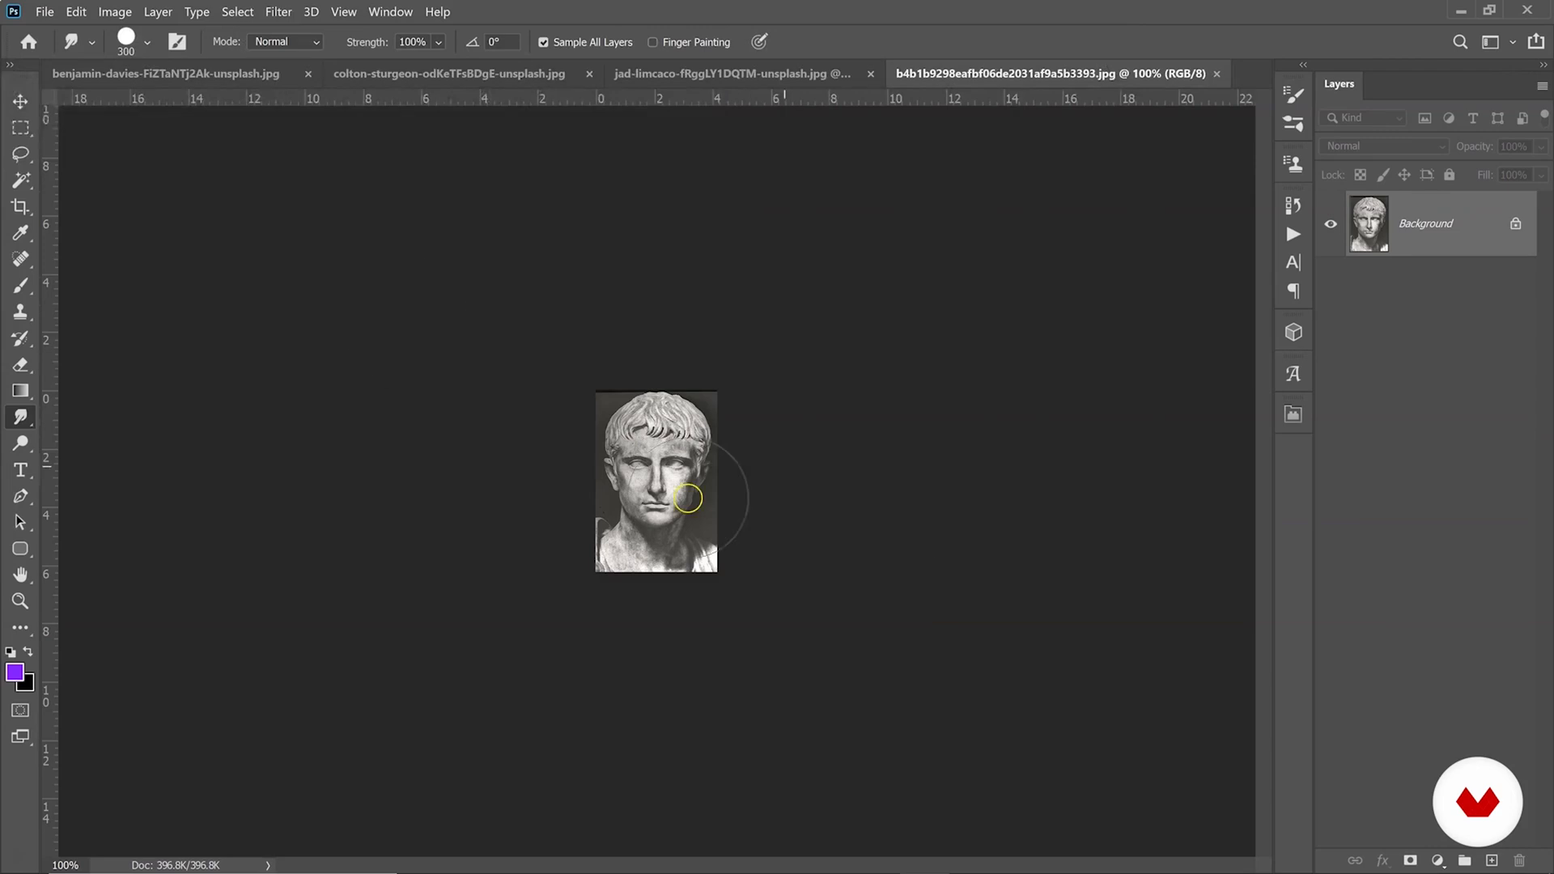
Compare the three open silhouette photos to choose one for cutting out.
{"action": "left_click", "coordinate": [99, 74]}
{"action": "left_click", "coordinate": [512, 68]}
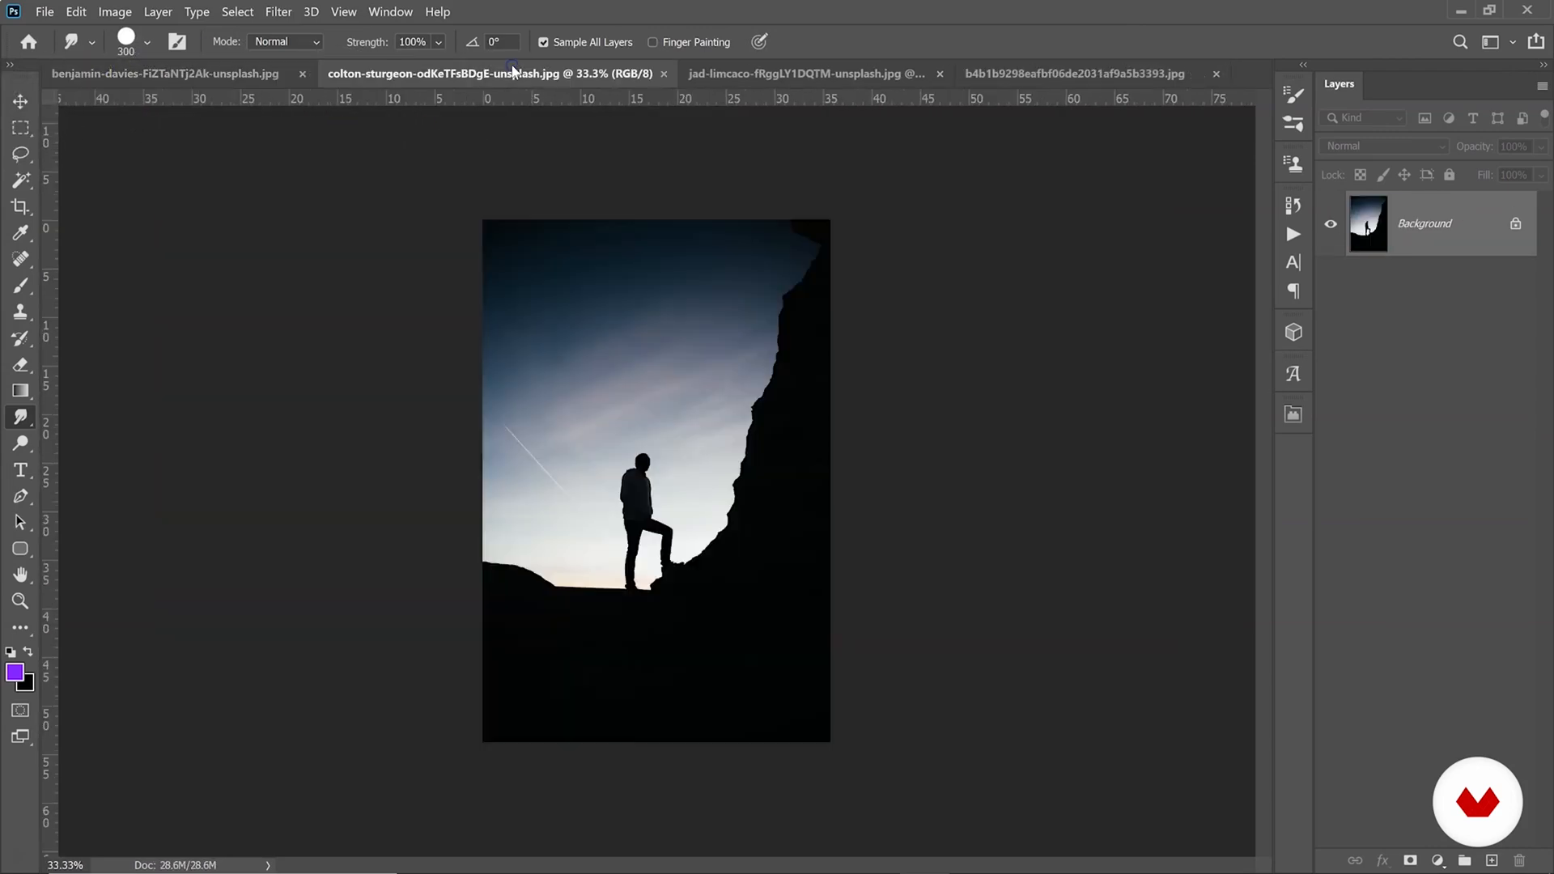
{"action": "left_click", "coordinate": [720, 81]}
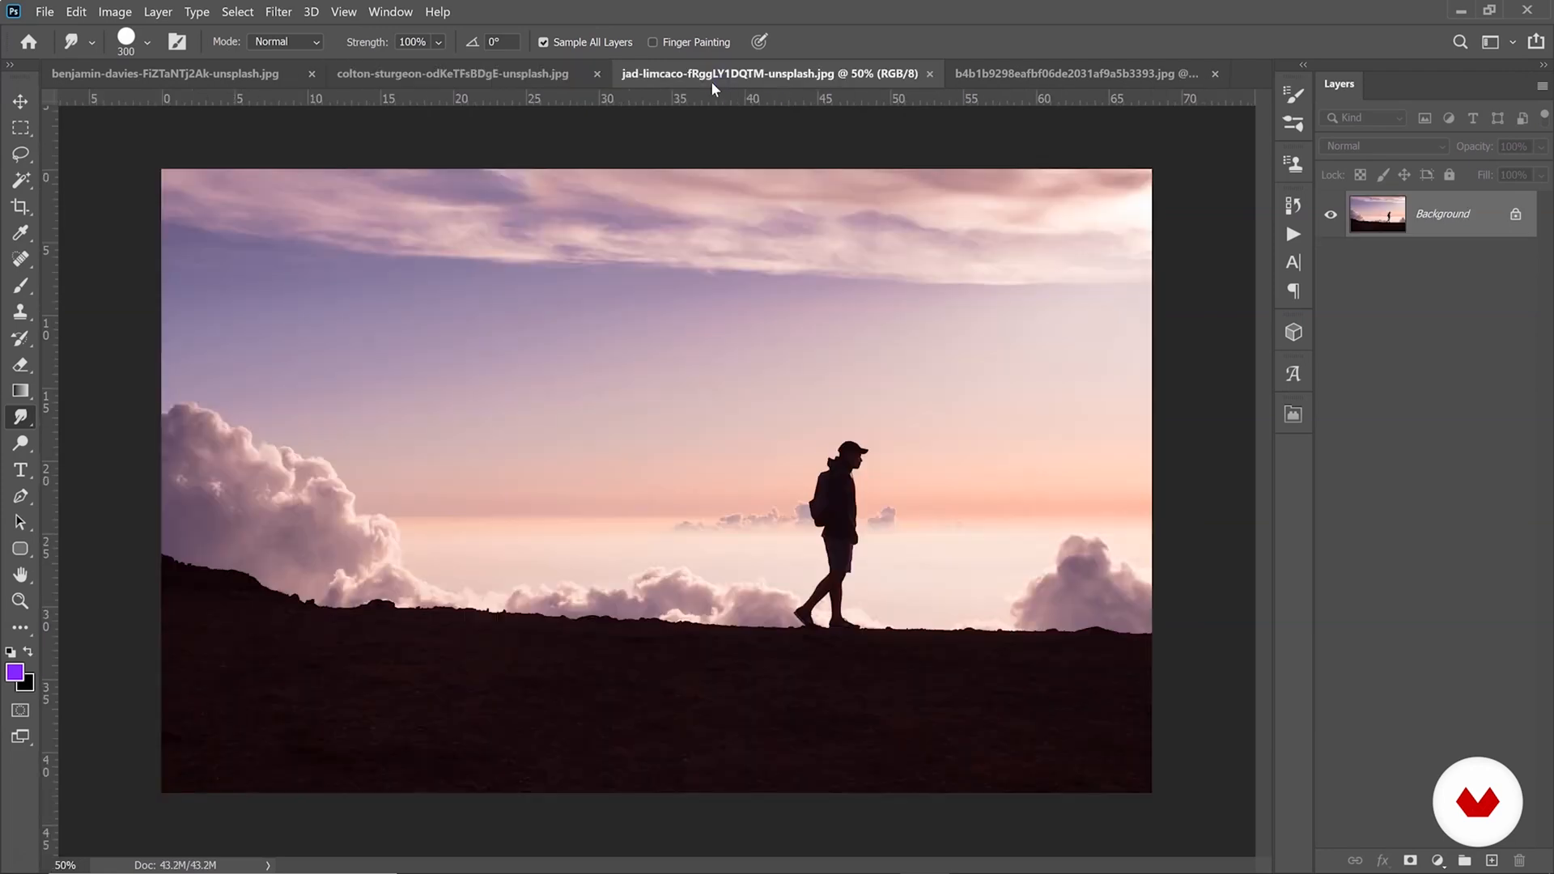
{"action": "left_click", "coordinate": [489, 75]}
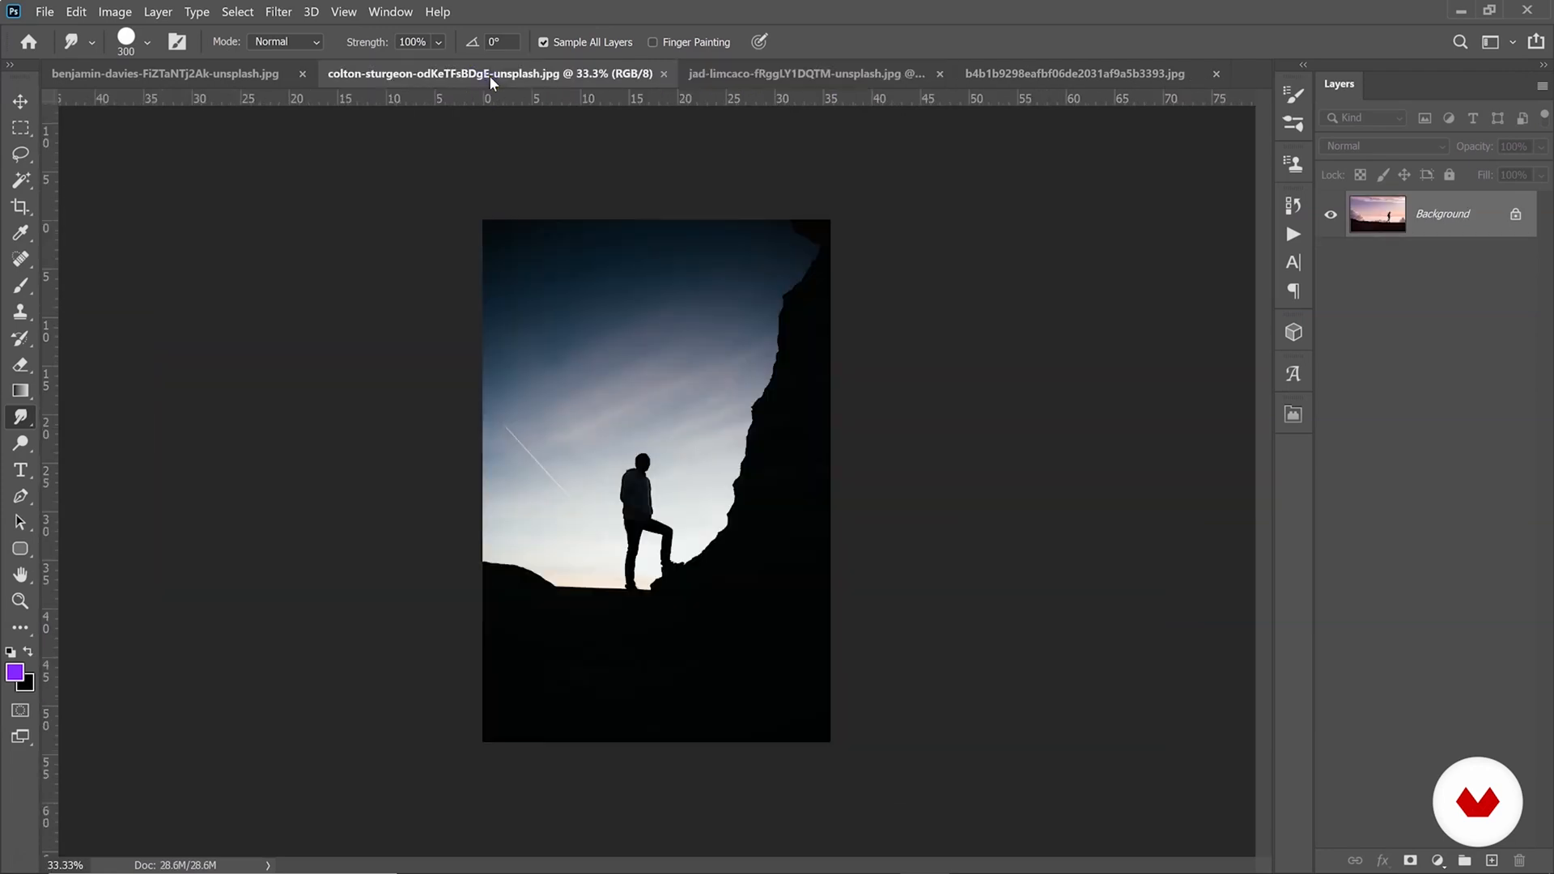
{"action": "left_click", "coordinate": [746, 74]}
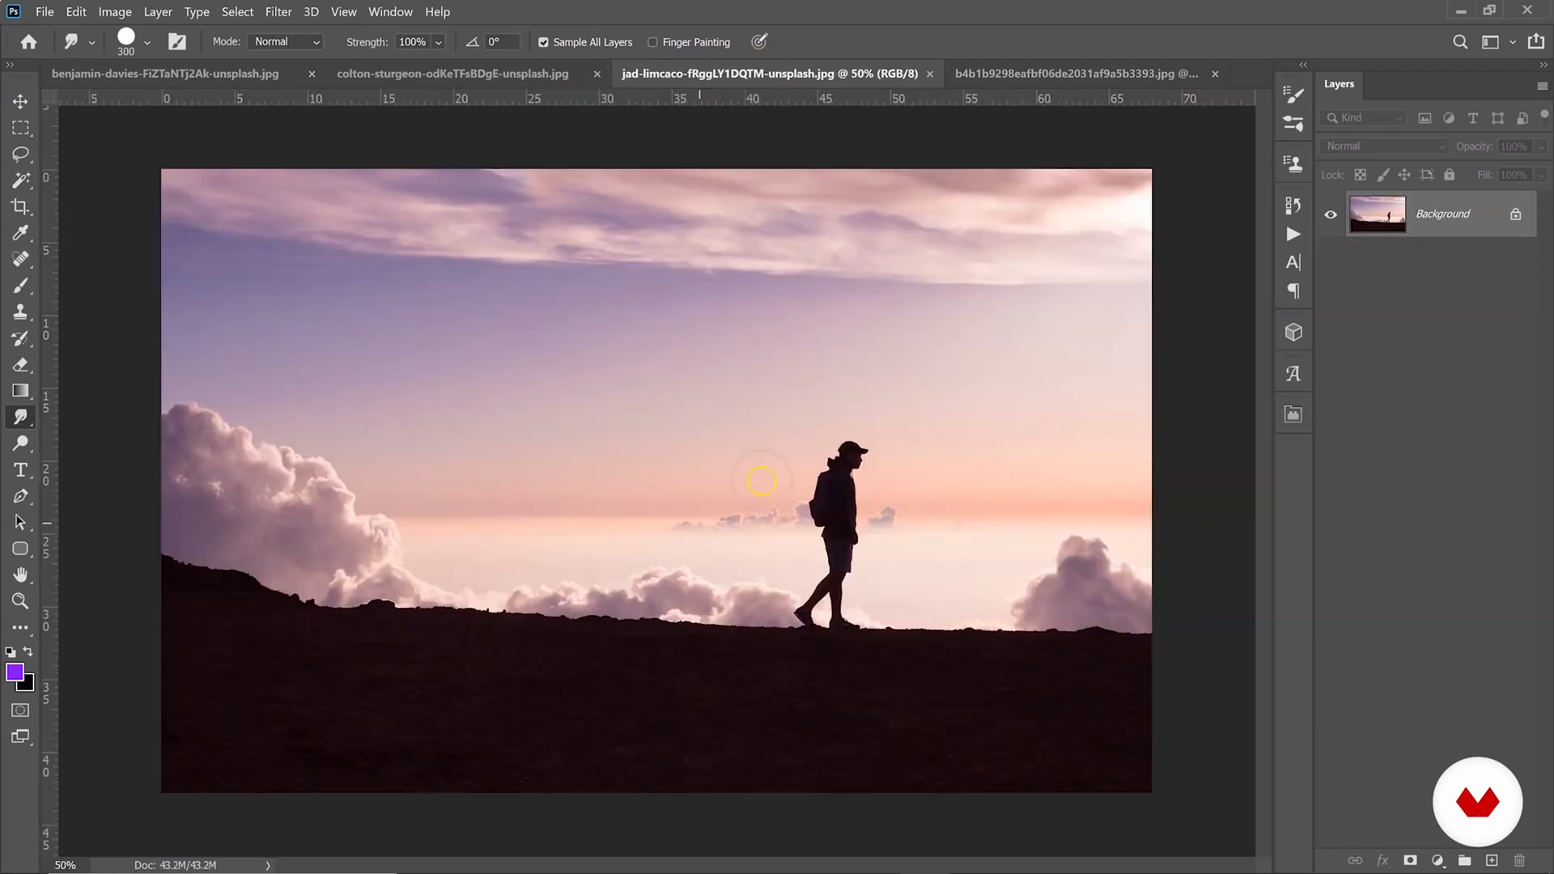
Inspect the silhouette edges up close in the walking hiker and raised-arms photos, ending on the full hiker image.
{"action": "left_click", "coordinate": [20, 600]}
{"action": "key", "text": "ctrl+plus"}
{"action": "left_click_drag", "start_coordinate": [988, 471], "coordinate": [979, 461]}
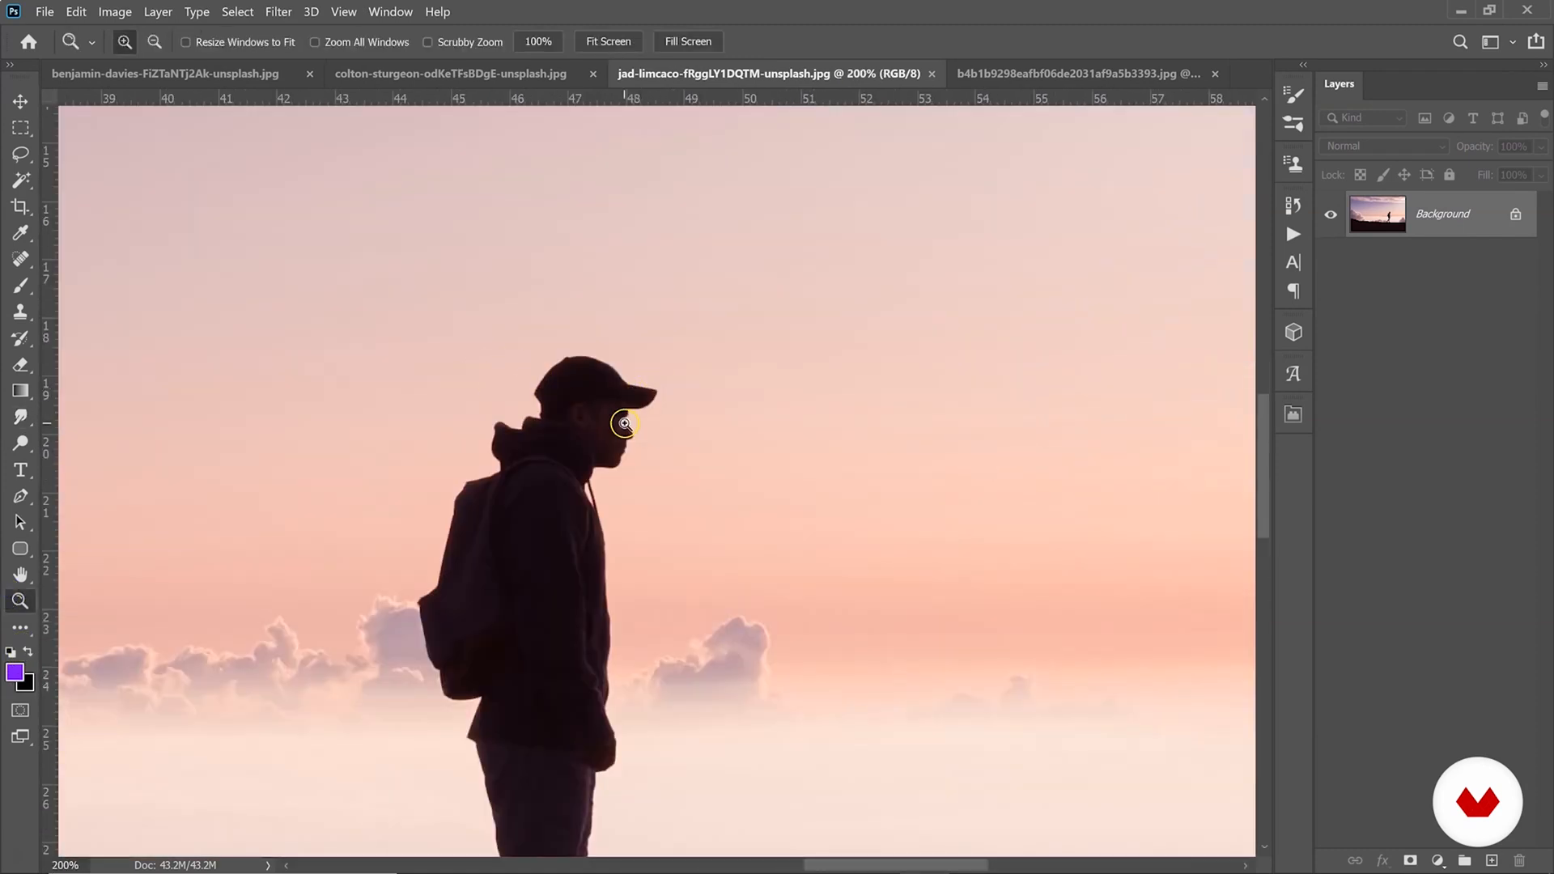
{"action": "left_click", "coordinate": [154, 75]}
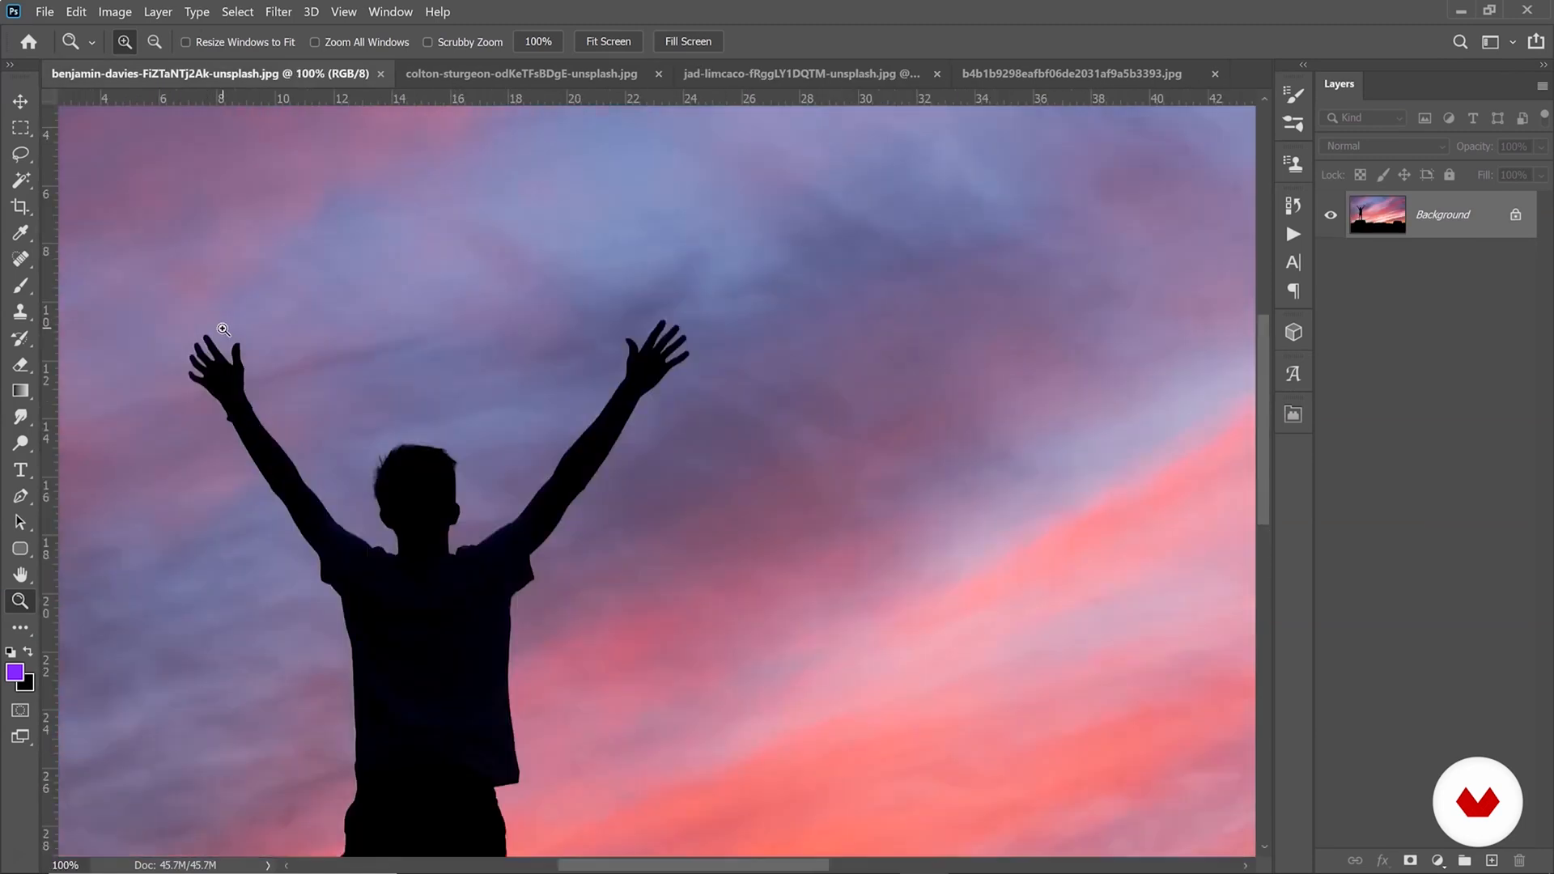
{"action": "left_click", "coordinate": [224, 329]}
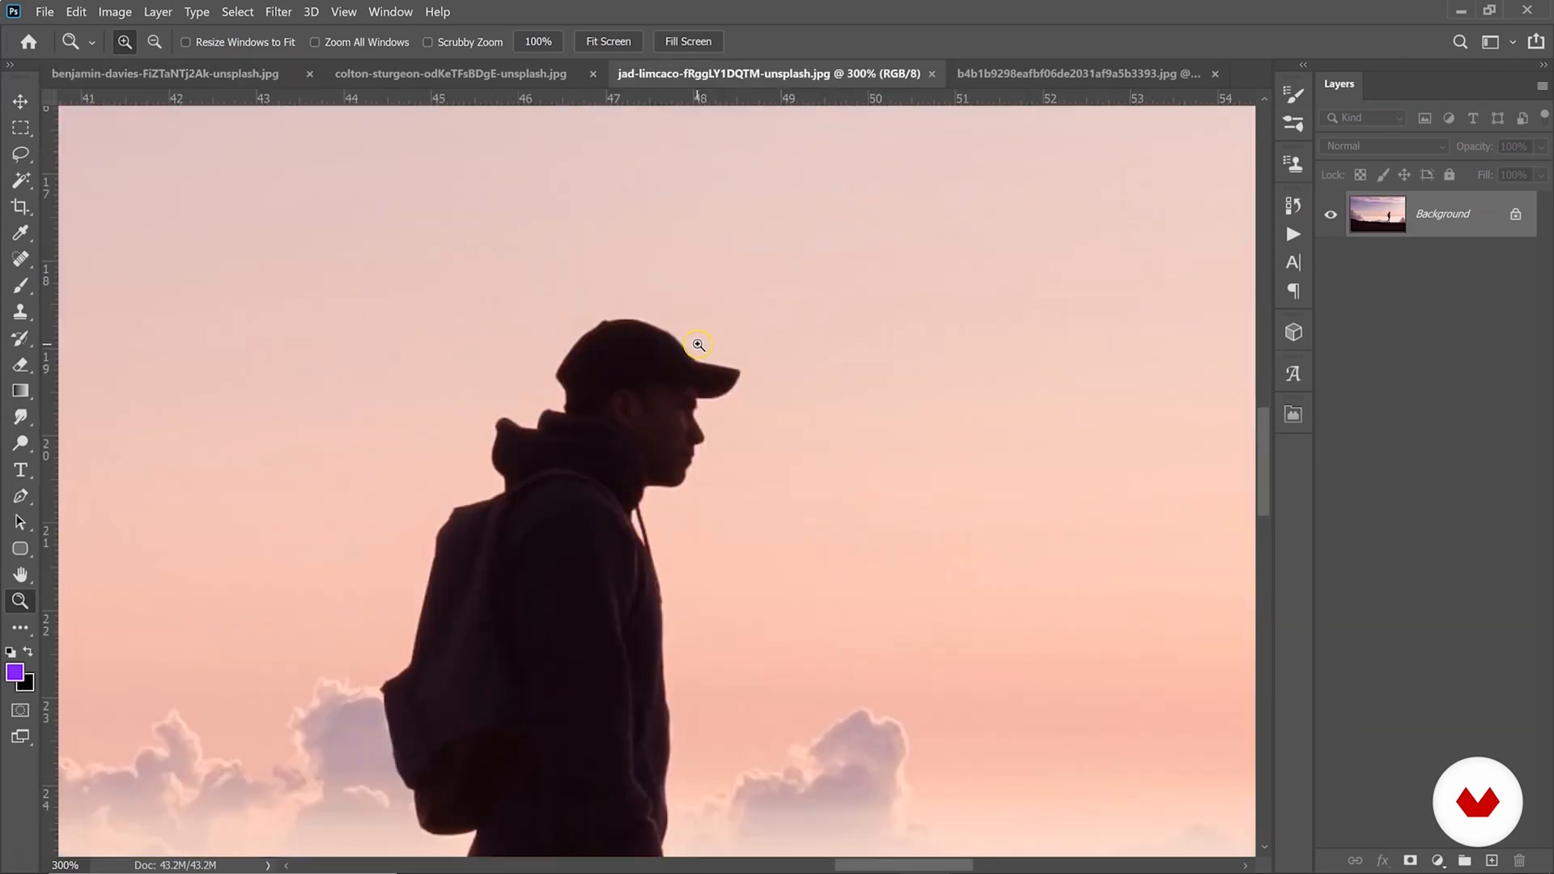
{"action": "left_click", "coordinate": [655, 349], "text": "alt"}
{"action": "left_click", "coordinate": [655, 349], "text": "alt"}
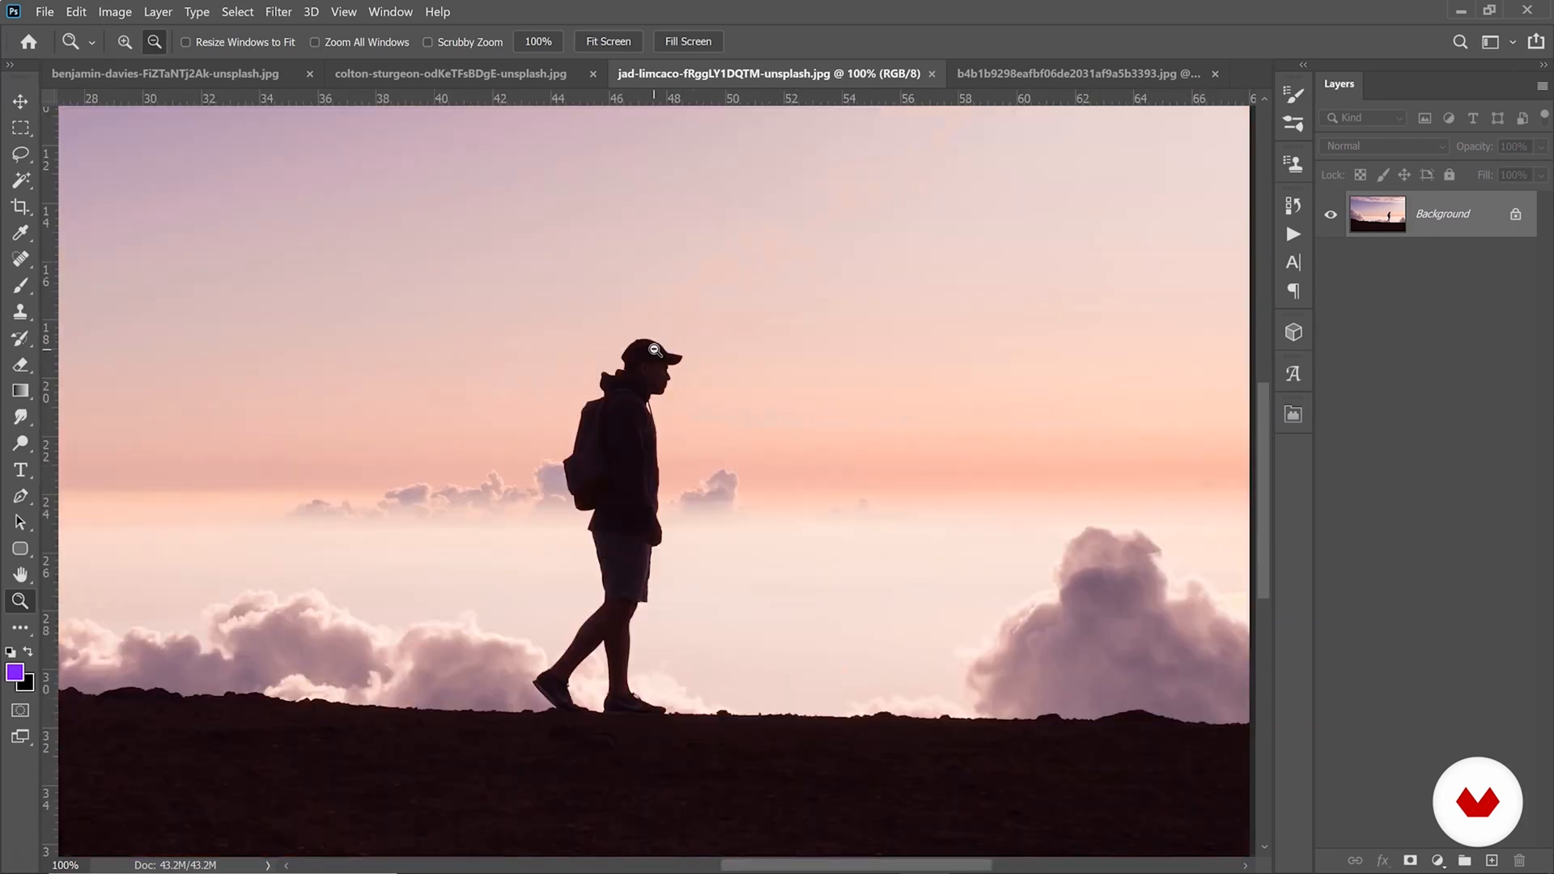
{"action": "left_click", "coordinate": [655, 350], "text": "alt"}
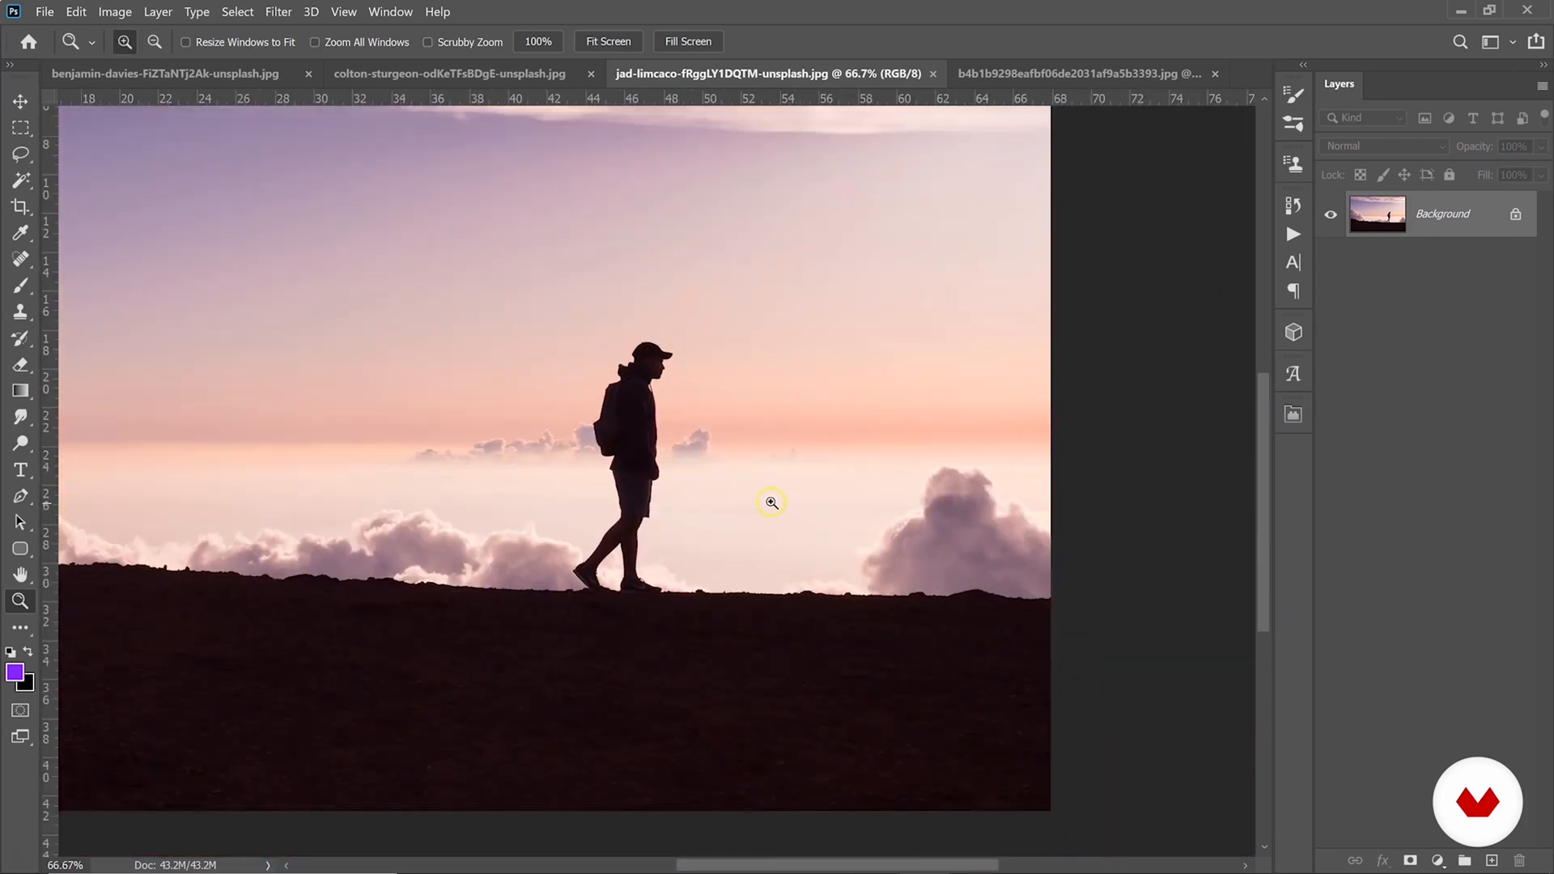
{"action": "left_click", "coordinate": [651, 511], "text": "alt"}
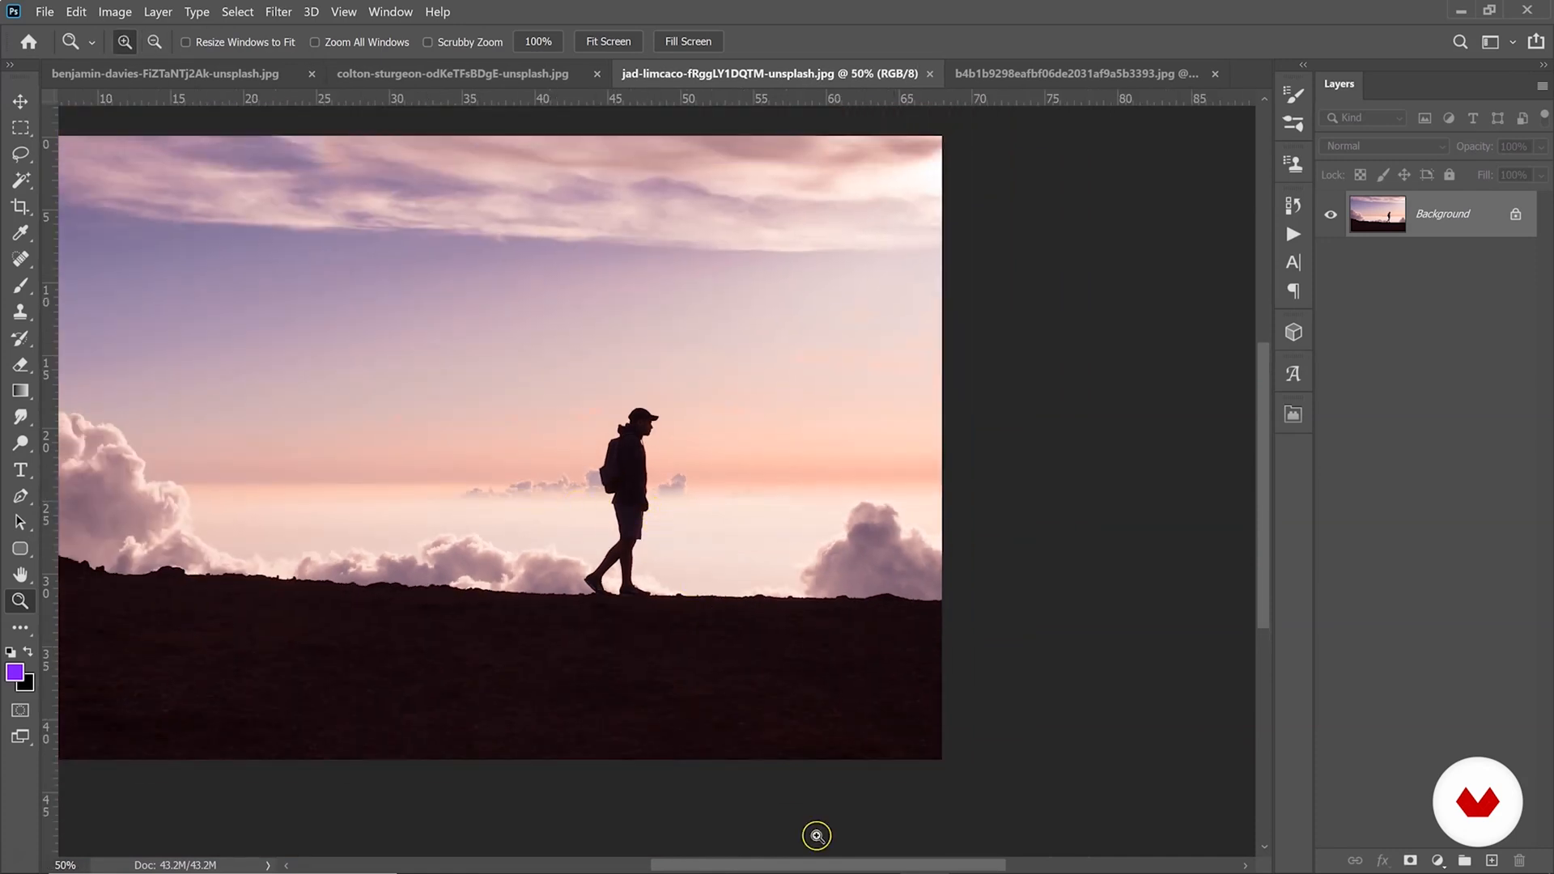
{"action": "left_click_drag", "start_coordinate": [878, 868], "coordinate": [812, 865]}
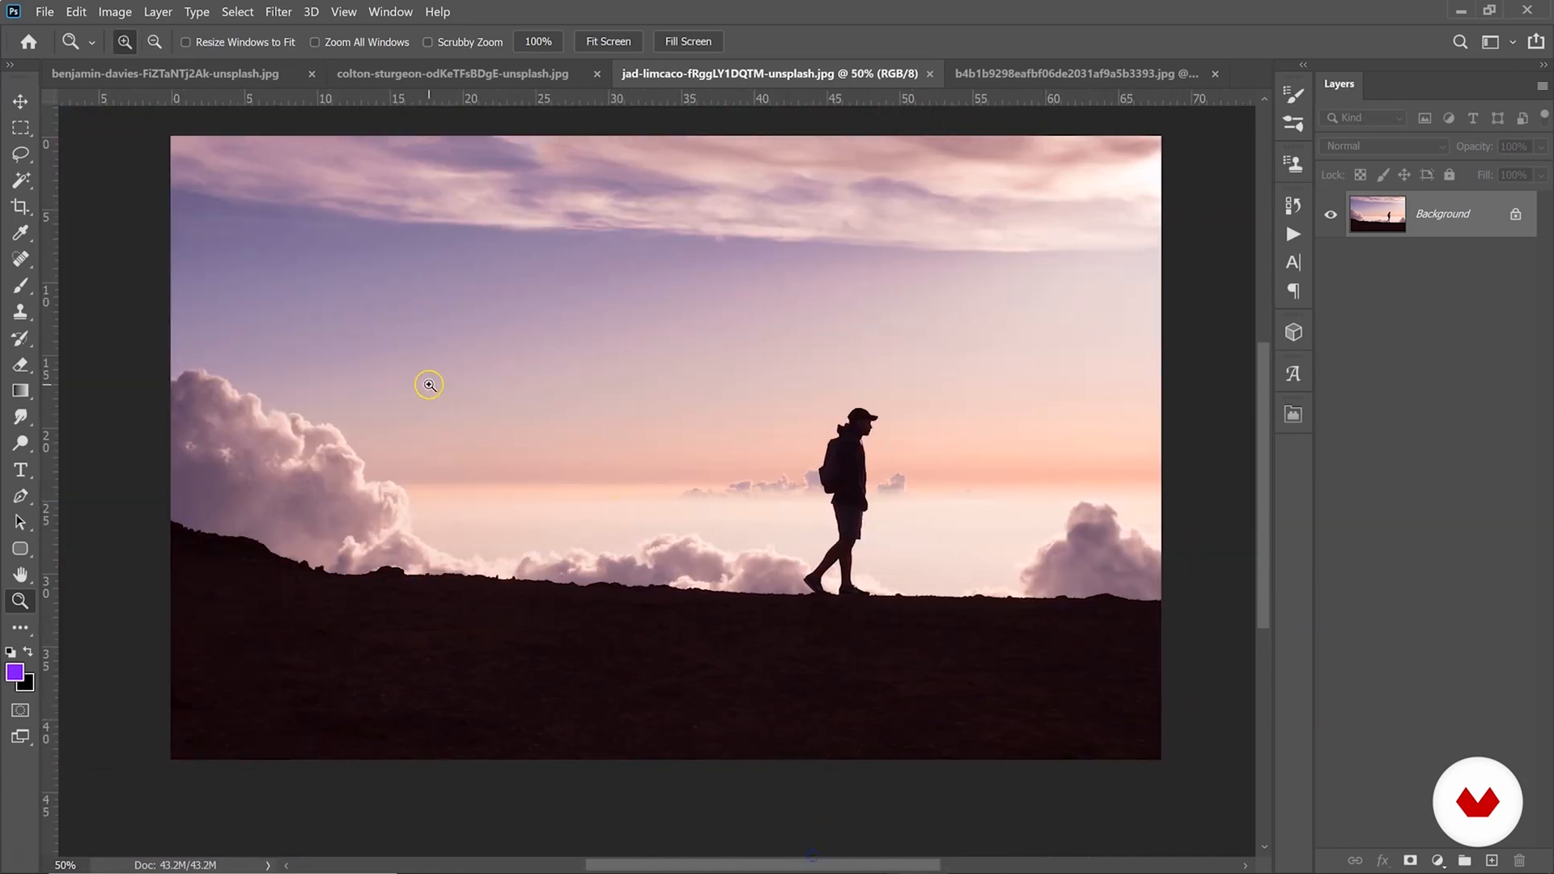
Unlock the hiker photo's background layer and set the Pen tool to Path mode.
{"action": "left_click", "coordinate": [1515, 218]}
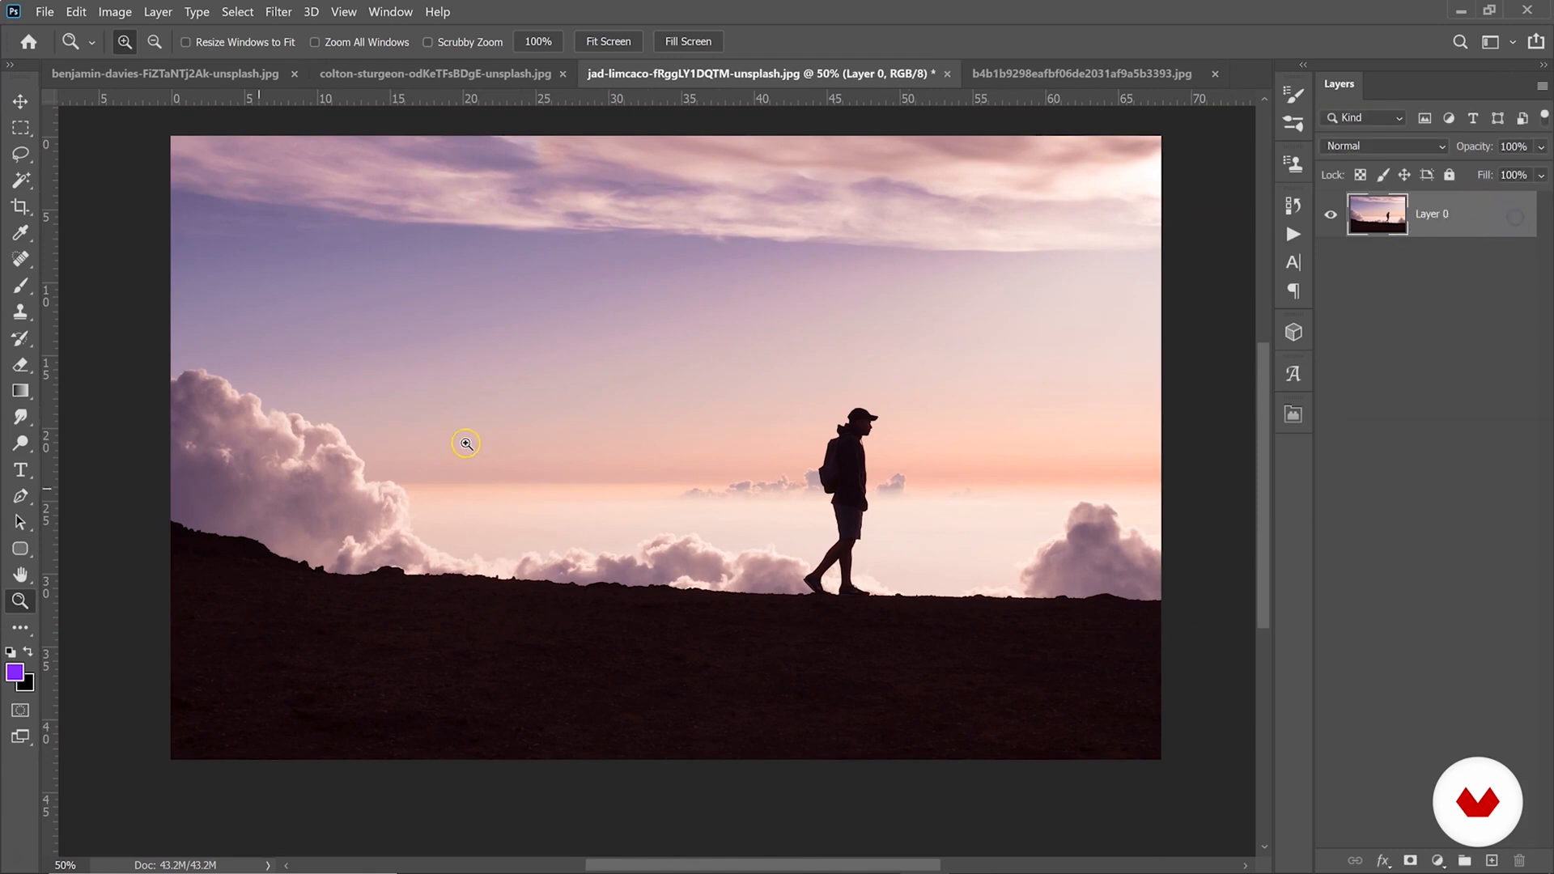
{"action": "left_click", "coordinate": [20, 496]}
{"action": "left_click", "coordinate": [90, 500]}
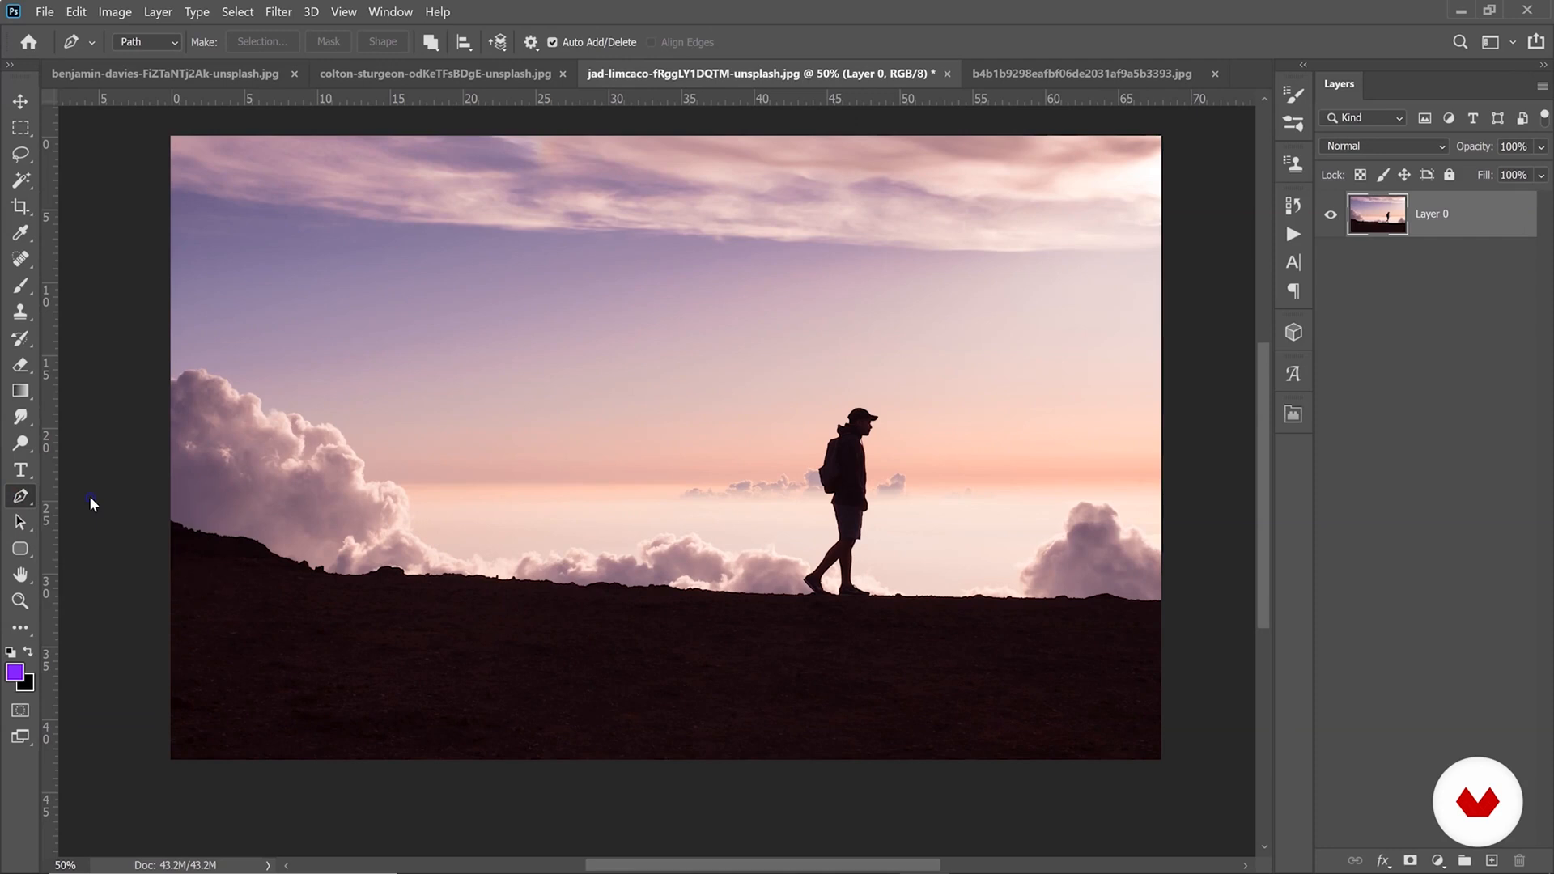
{"action": "left_click", "coordinate": [171, 43]}
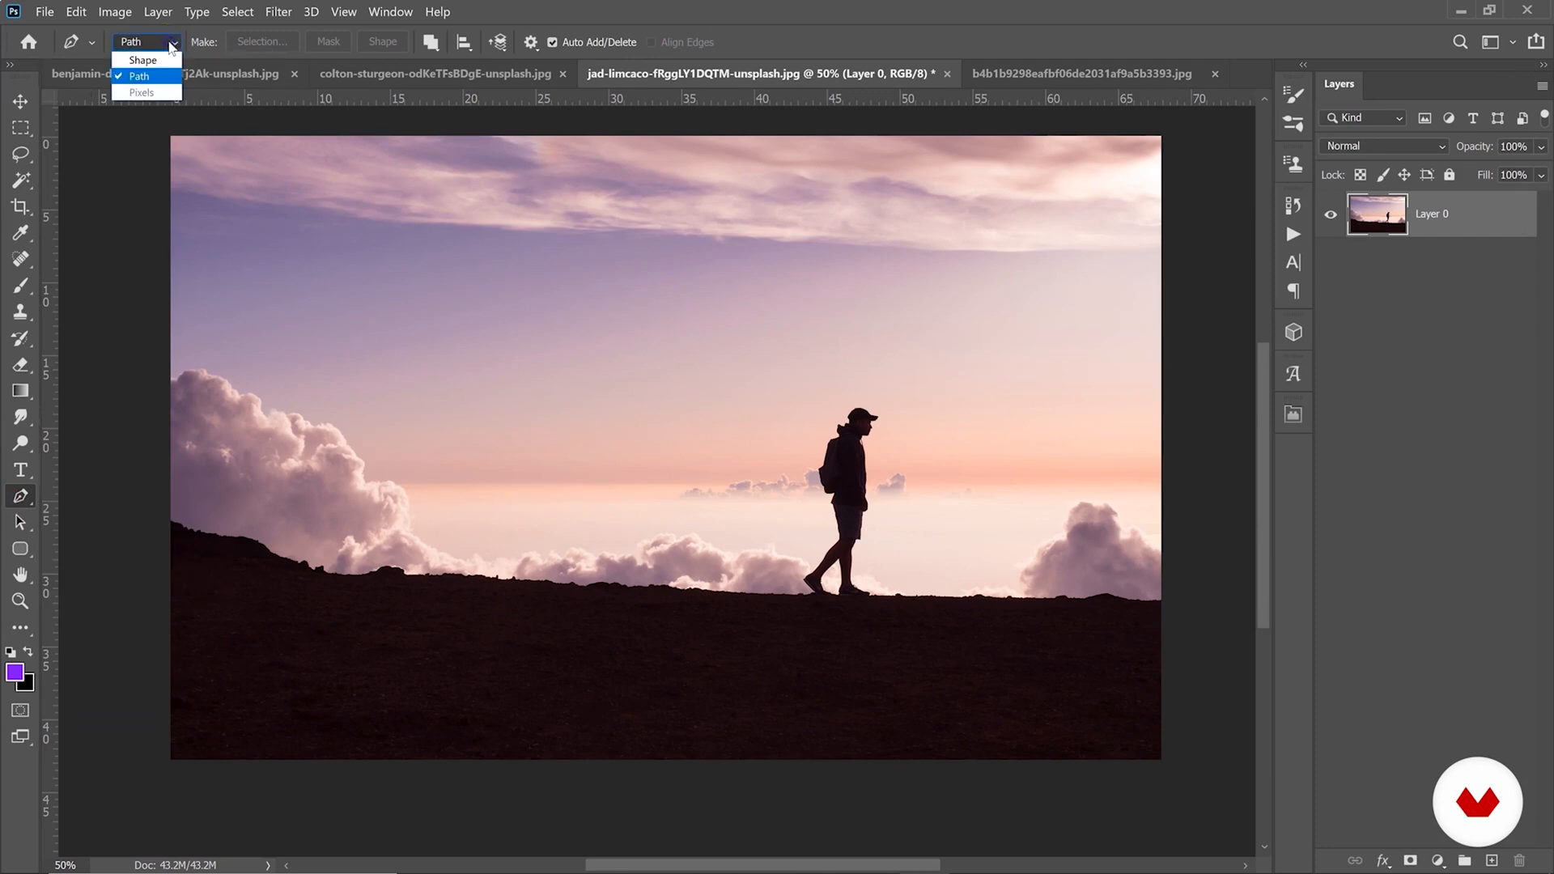
{"action": "left_click", "coordinate": [139, 77]}
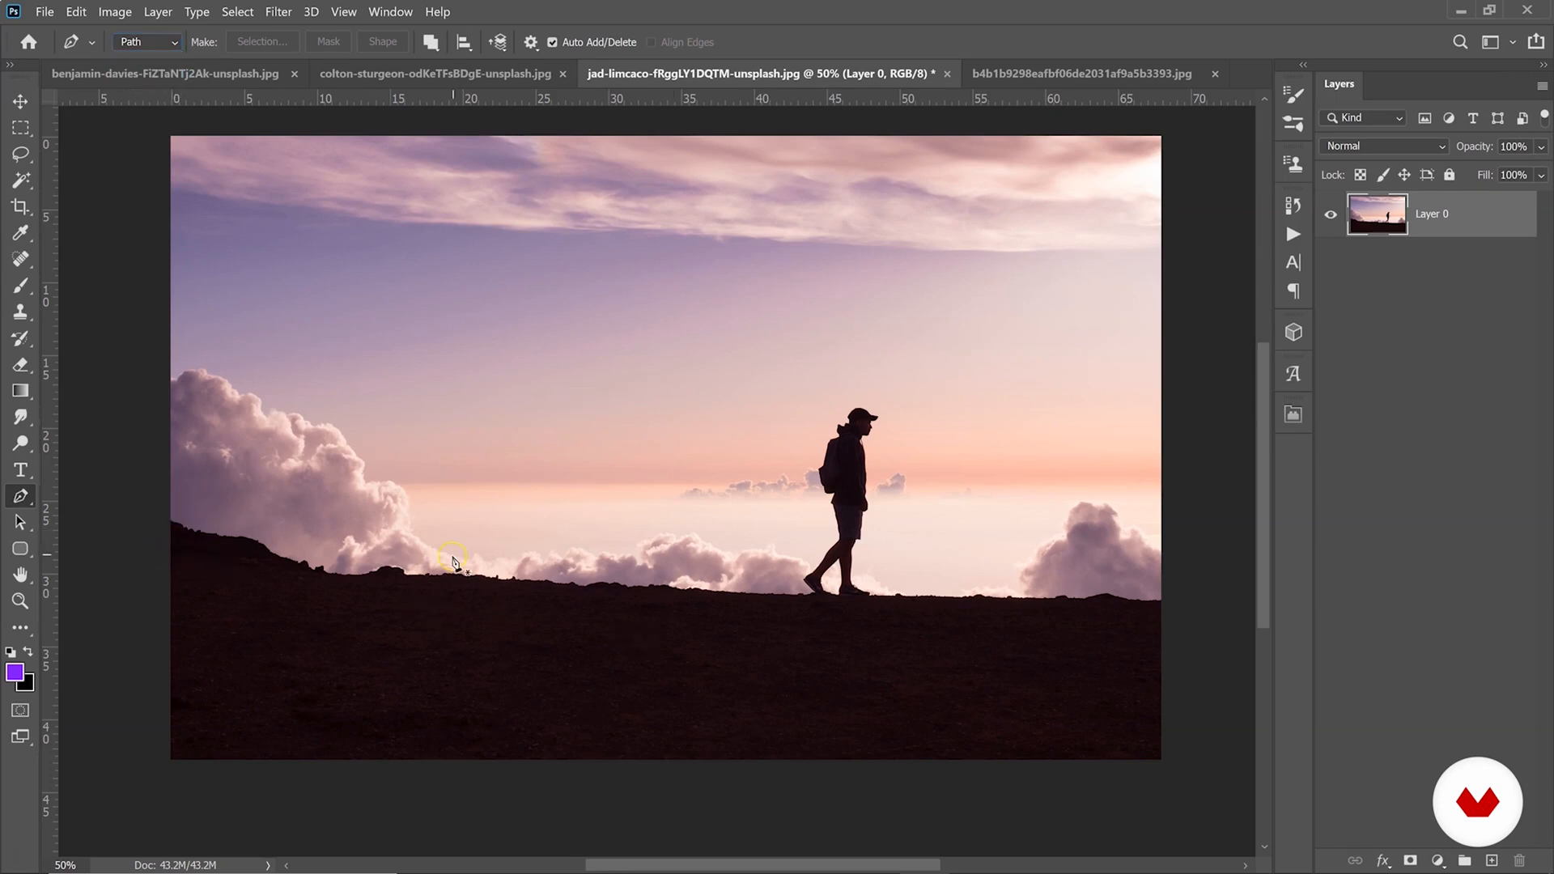
{"action": "left_click", "coordinate": [20, 600]}
{"action": "left_click", "coordinate": [149, 527]}
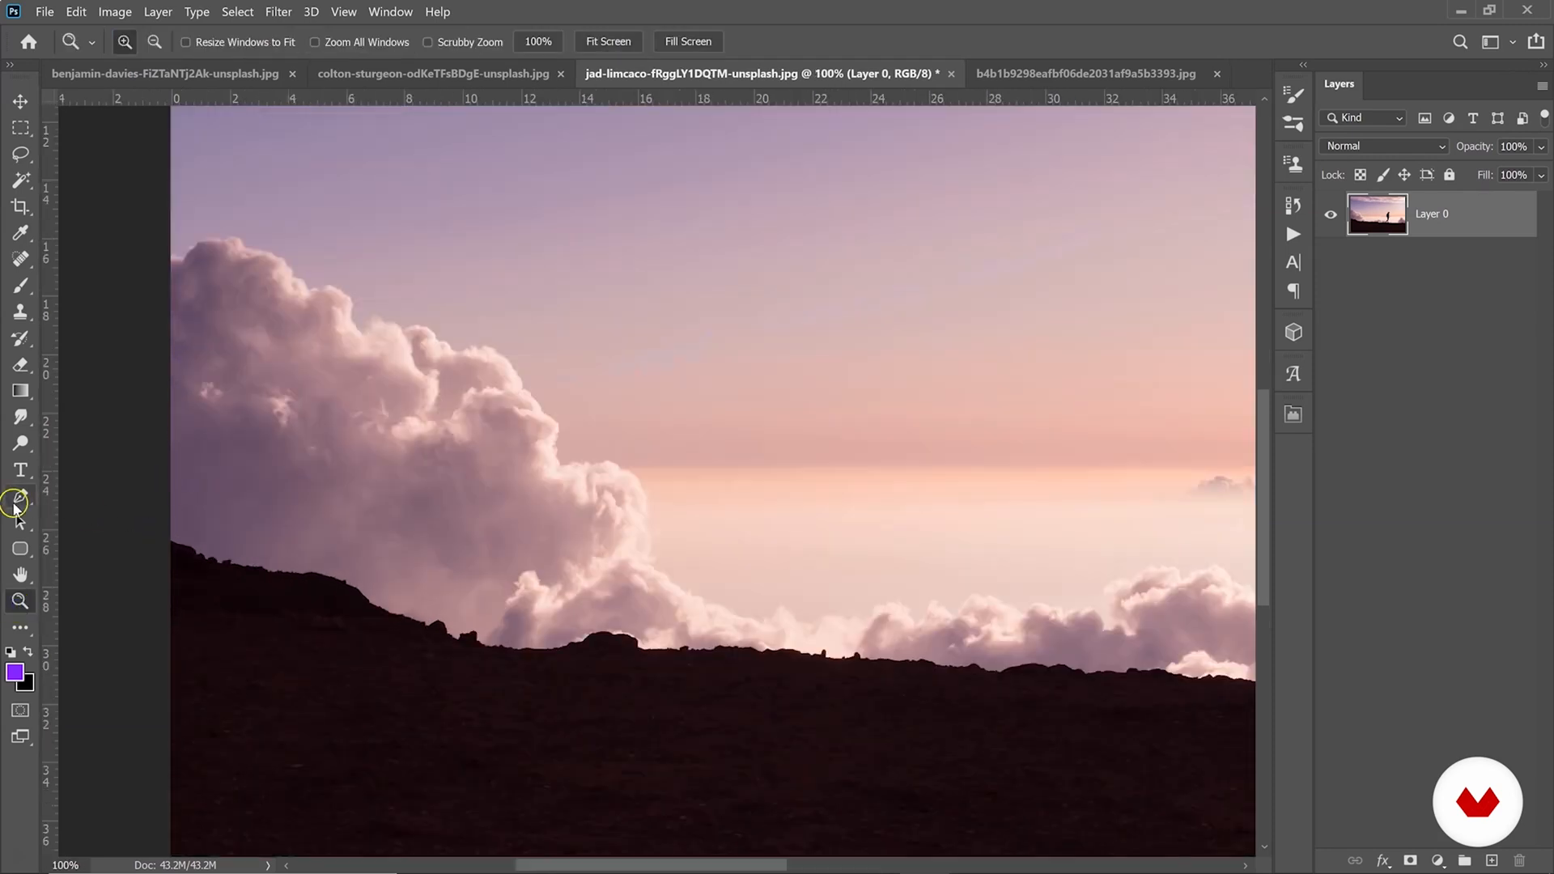
{"action": "left_click", "coordinate": [18, 504]}
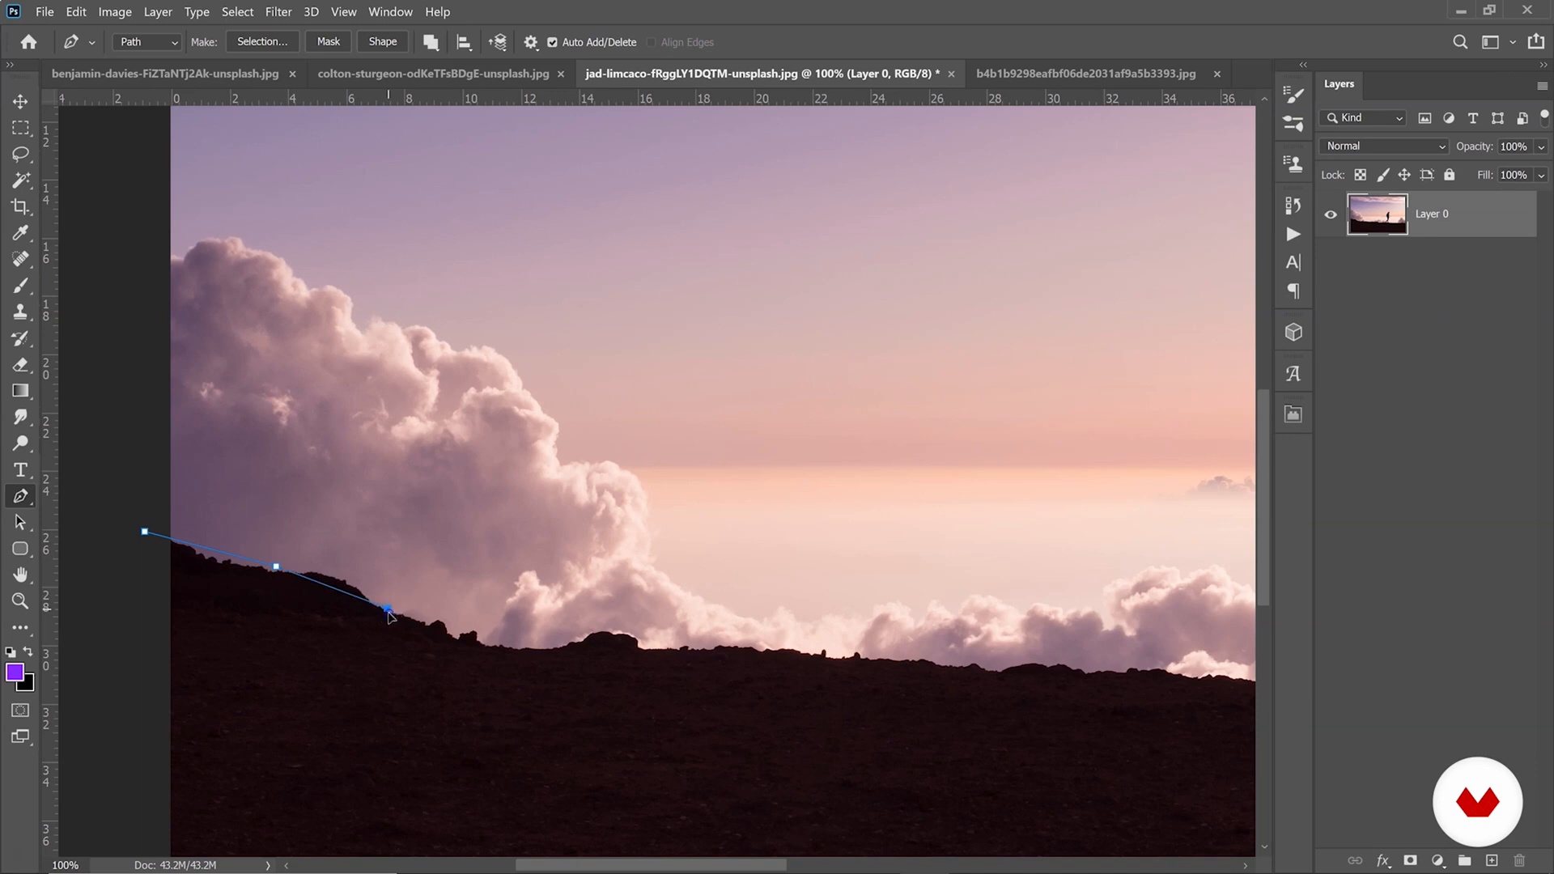
{"action": "left_click_drag", "start_coordinate": [398, 659], "coordinate": [440, 691]}
{"action": "left_click", "coordinate": [594, 621]}
{"action": "left_click", "coordinate": [595, 609]}
{"action": "key", "text": "ctrl+z"}
{"action": "key", "text": "ctrl+z"}
Start a pen path just outside the hiker photo's left edge and trace the dark ridge with curved points beneath the large cloud.
{"action": "scroll", "coordinate": [169, 524], "scroll_direction": "up", "scroll_amount": 1}
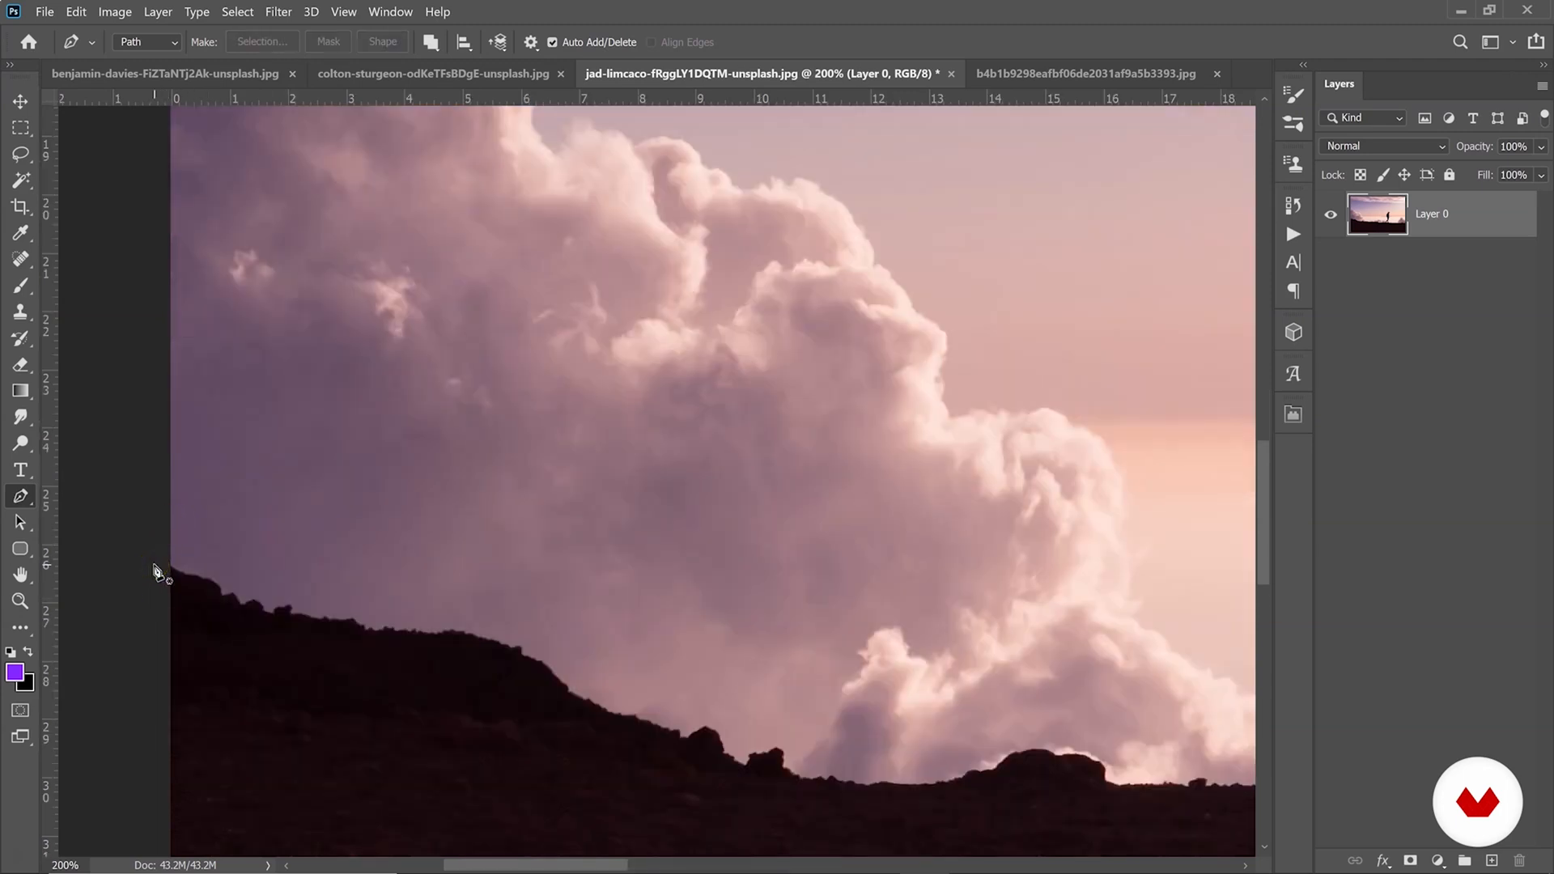
{"action": "left_click", "coordinate": [149, 554]}
{"action": "left_click_drag", "start_coordinate": [267, 617], "coordinate": [348, 636]}
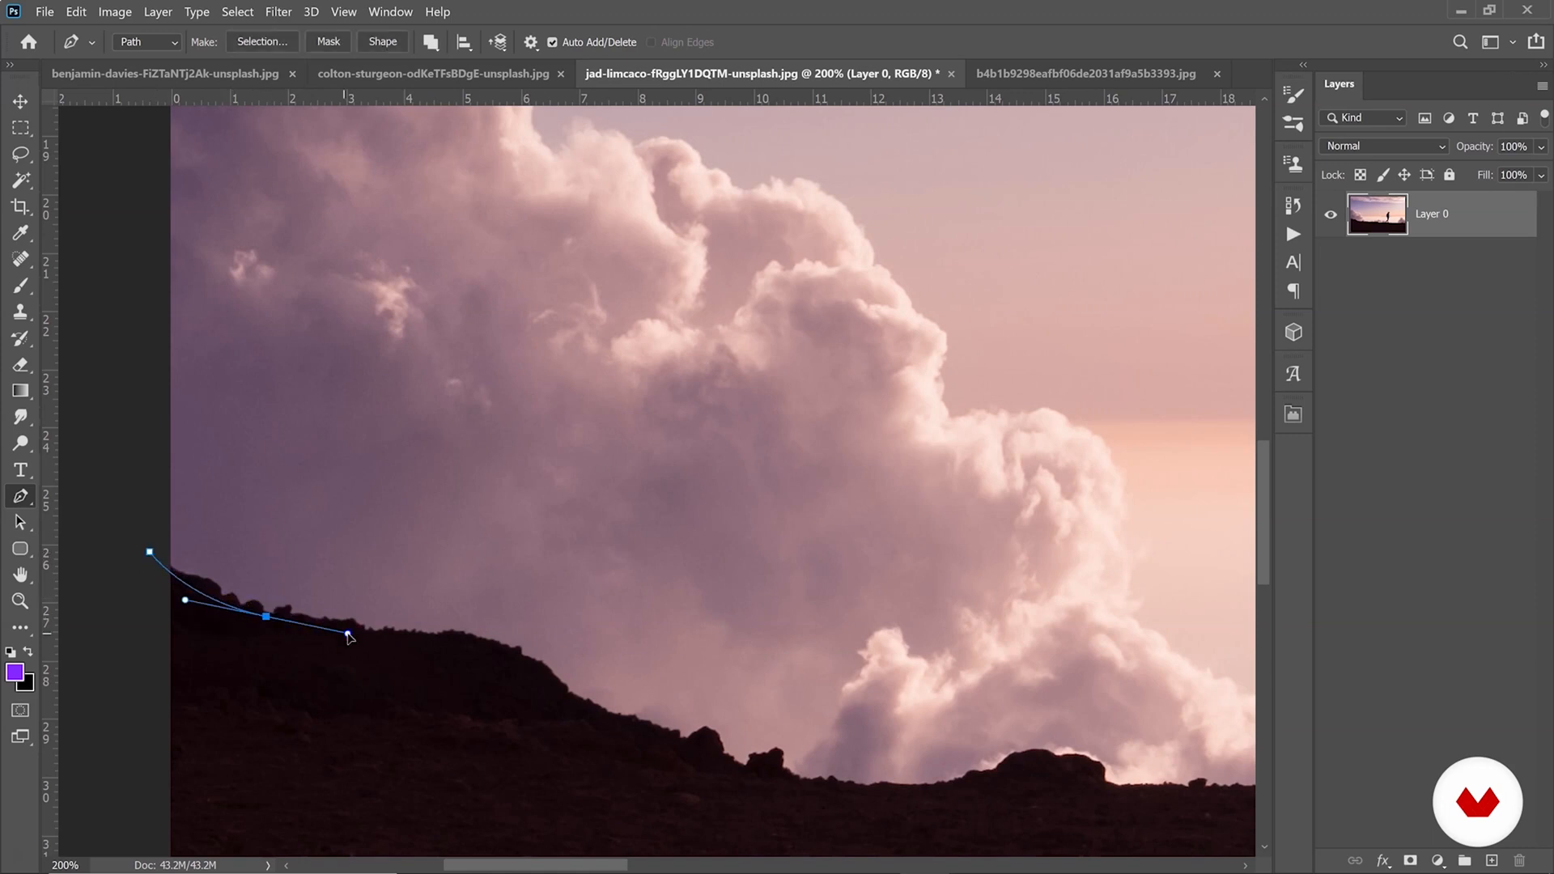
{"action": "left_click_drag", "start_coordinate": [520, 657], "coordinate": [564, 690]}
{"action": "left_click_drag", "start_coordinate": [644, 729], "coordinate": [702, 750]}
{"action": "left_click", "coordinate": [819, 785]}
{"action": "left_click_drag", "start_coordinate": [831, 787], "coordinate": [908, 799]}
{"action": "left_click_drag", "start_coordinate": [1016, 781], "coordinate": [1143, 796]}
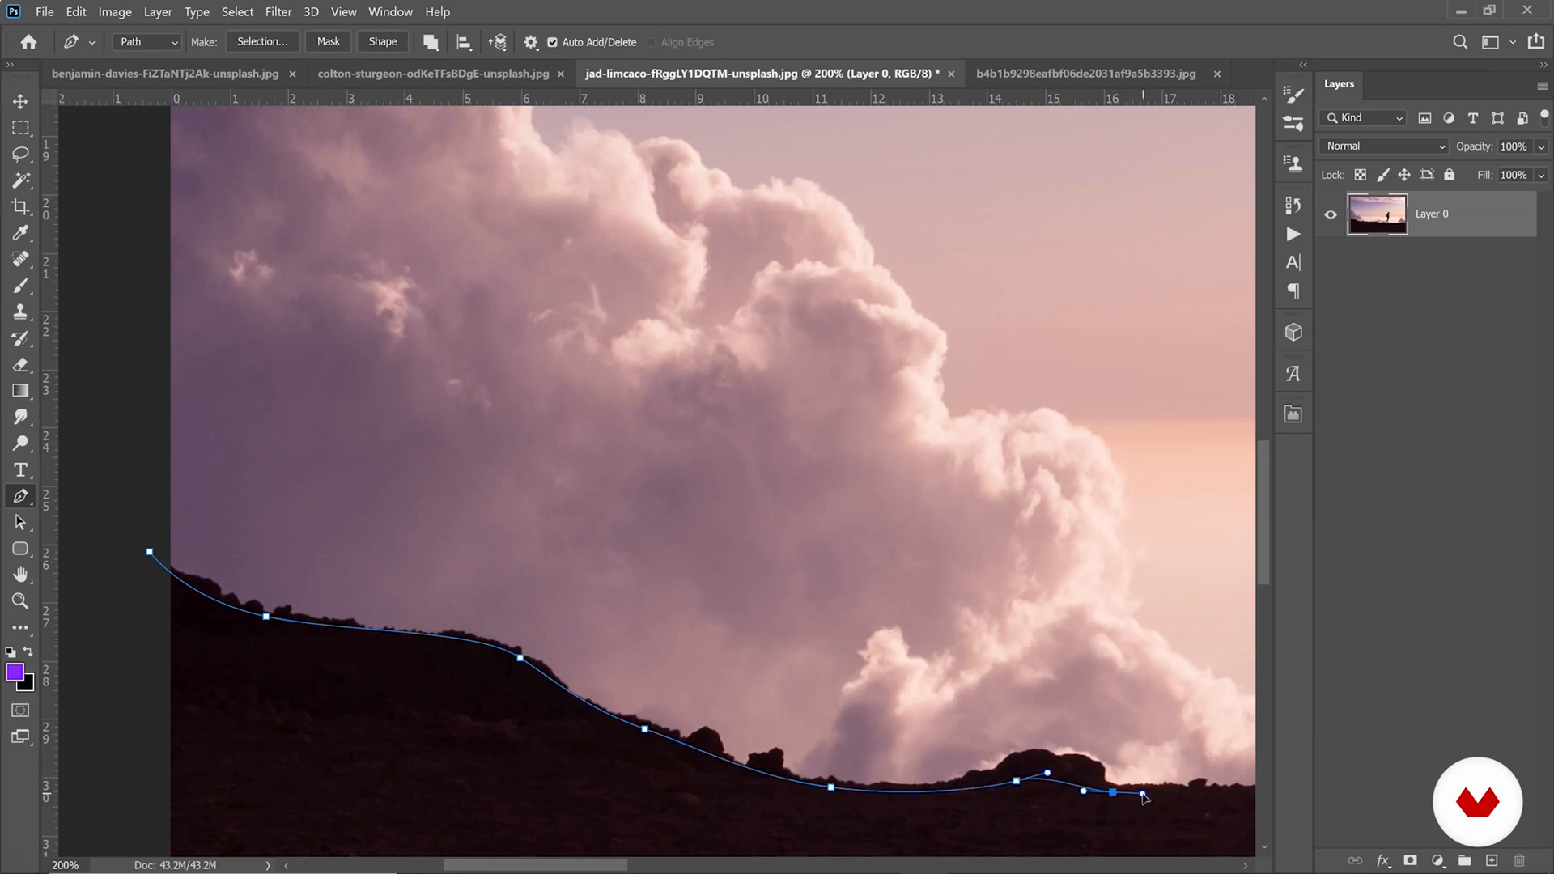
Continue the curved pen path along the ridge line up to the hiker's rear foot.
{"action": "scroll", "coordinate": [1144, 797], "scroll_direction": "right", "scroll_amount": 5}
{"action": "left_click_drag", "start_coordinate": [677, 790], "coordinate": [729, 794]}
{"action": "left_click_drag", "start_coordinate": [872, 812], "coordinate": [928, 821]}
{"action": "left_click_drag", "start_coordinate": [1149, 829], "coordinate": [1161, 833]}
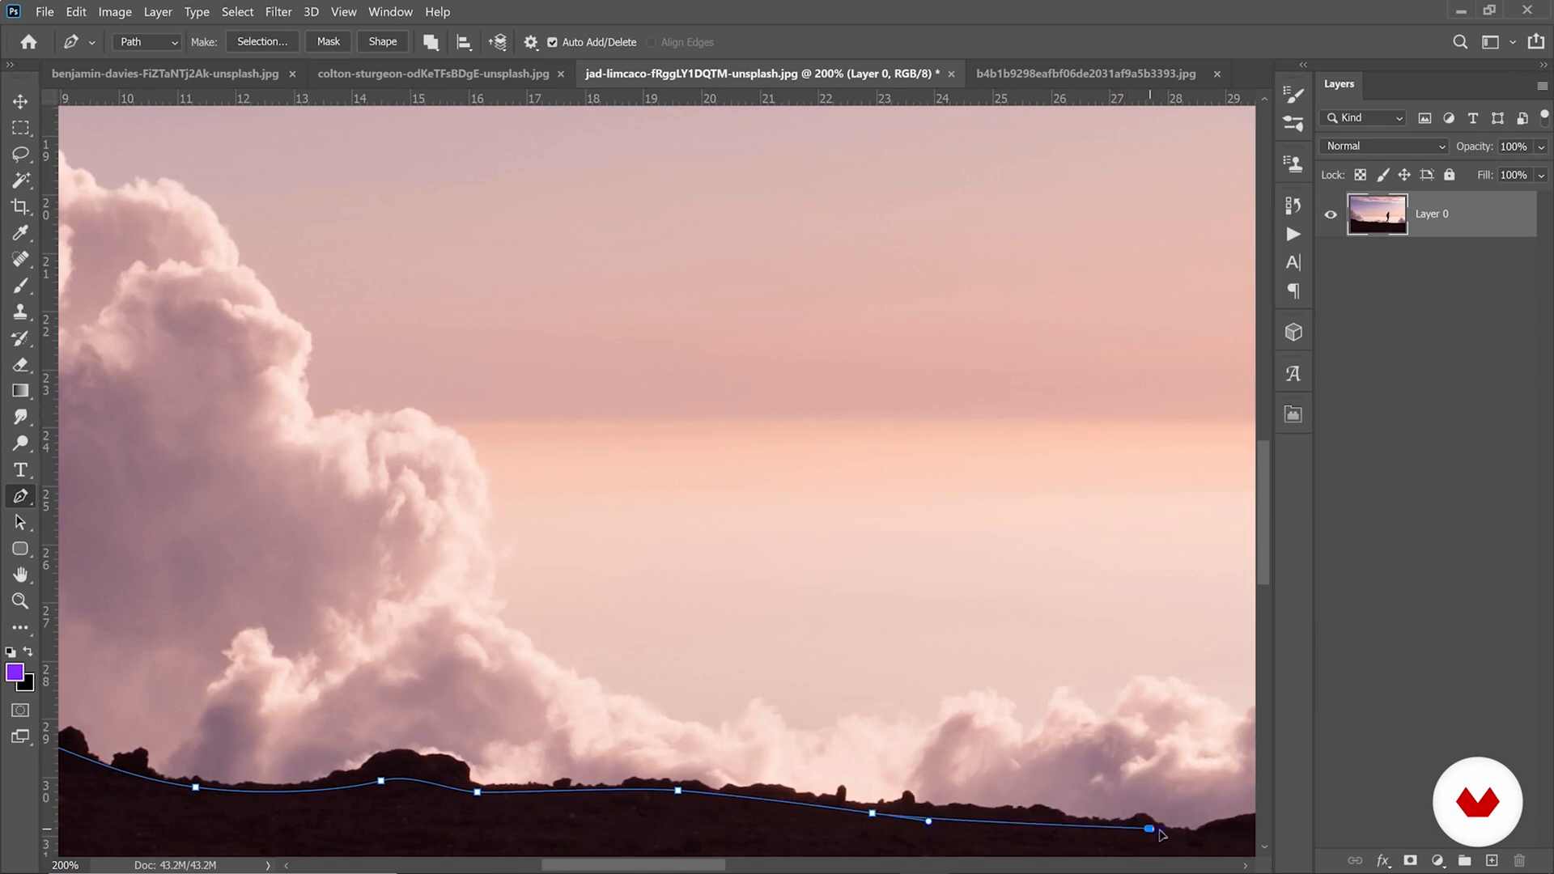
{"action": "left_click_drag", "start_coordinate": [622, 863], "coordinate": [729, 863]}
{"action": "left_click_drag", "start_coordinate": [1262, 543], "coordinate": [1262, 568]}
{"action": "left_click_drag", "start_coordinate": [774, 713], "coordinate": [783, 713]}
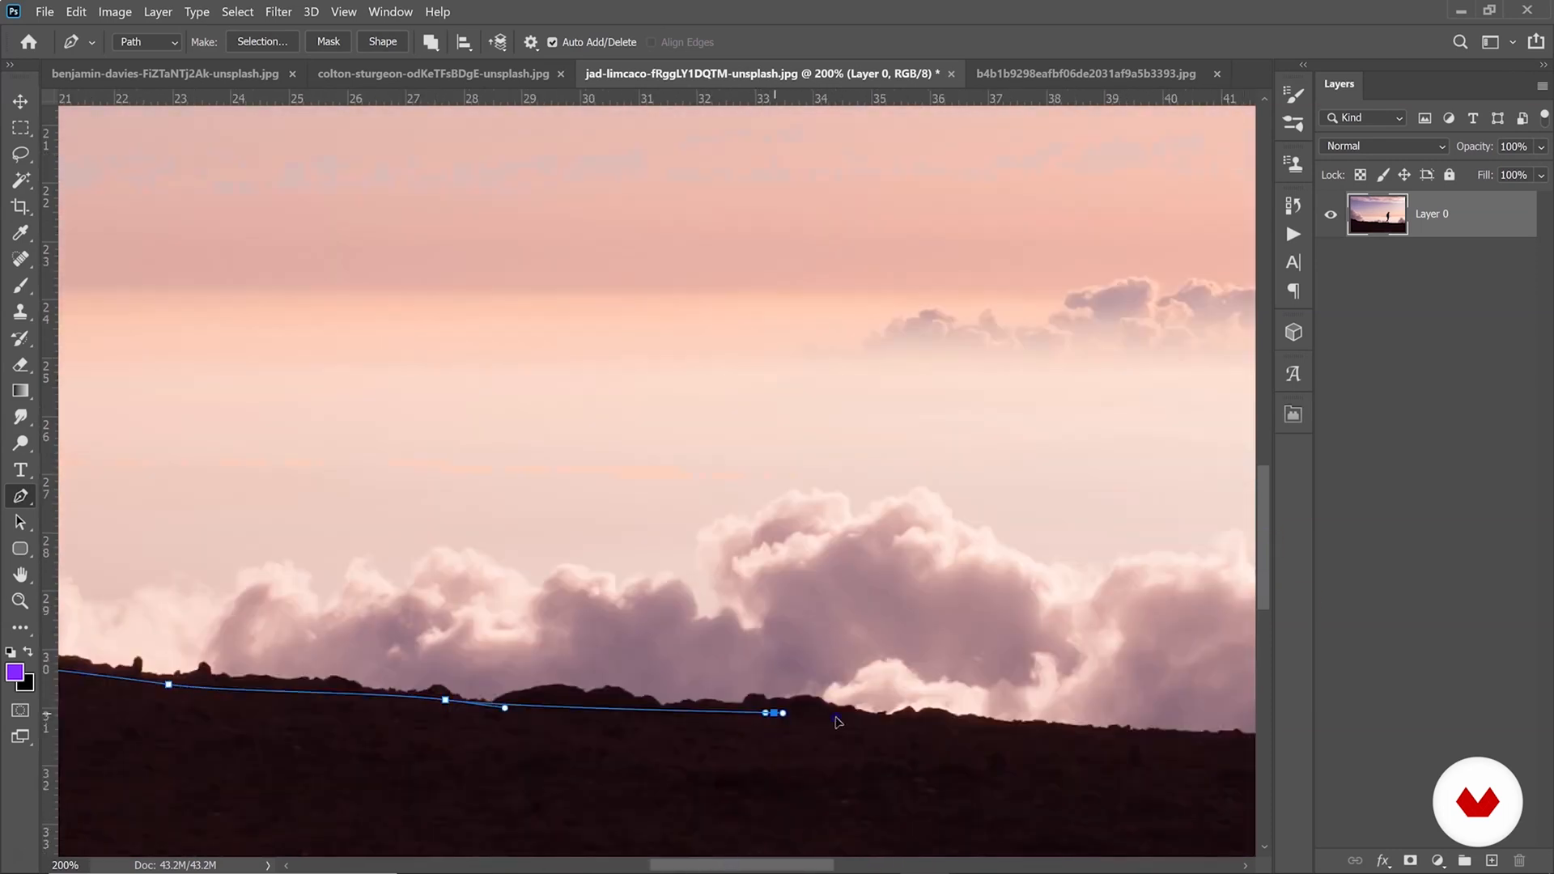
{"action": "left_click_drag", "start_coordinate": [1066, 731], "coordinate": [1132, 737]}
{"action": "left_click_drag", "start_coordinate": [800, 863], "coordinate": [882, 863]}
{"action": "left_click_drag", "start_coordinate": [839, 738], "coordinate": [847, 738]}
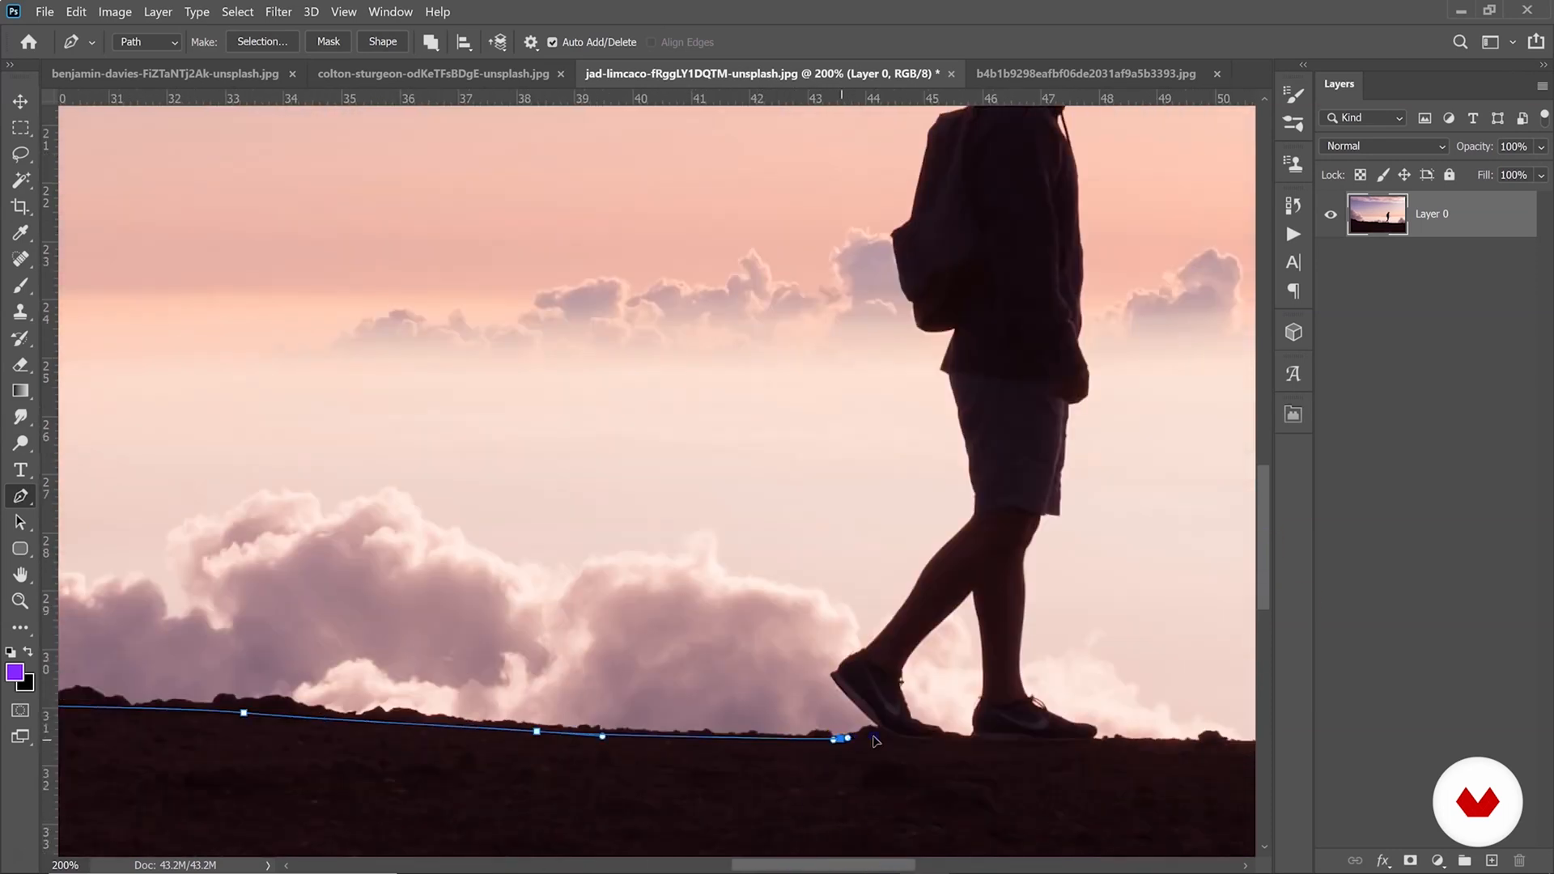
Trace the path along the sole and heel of the hiker's rear shoe and up the back of the leg to the shorts hem.
{"action": "scroll", "coordinate": [835, 742], "scroll_direction": "up", "scroll_amount": 3}
{"action": "left_click_drag", "start_coordinate": [750, 629], "coordinate": [730, 610]}
{"action": "left_click", "coordinate": [647, 503]}
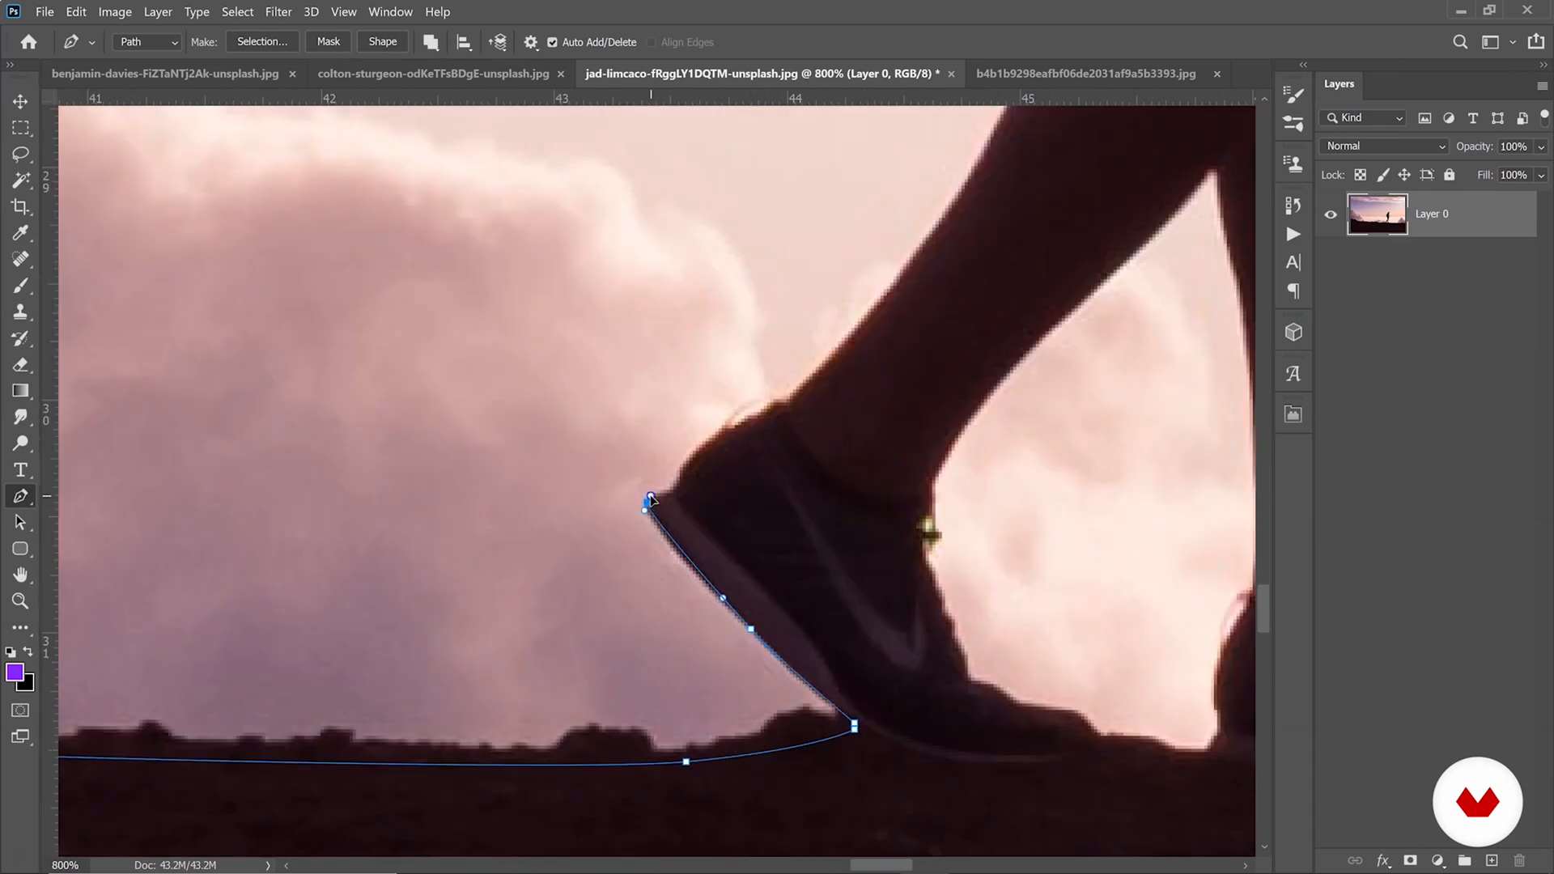
{"action": "left_click_drag", "start_coordinate": [674, 493], "coordinate": [731, 432]}
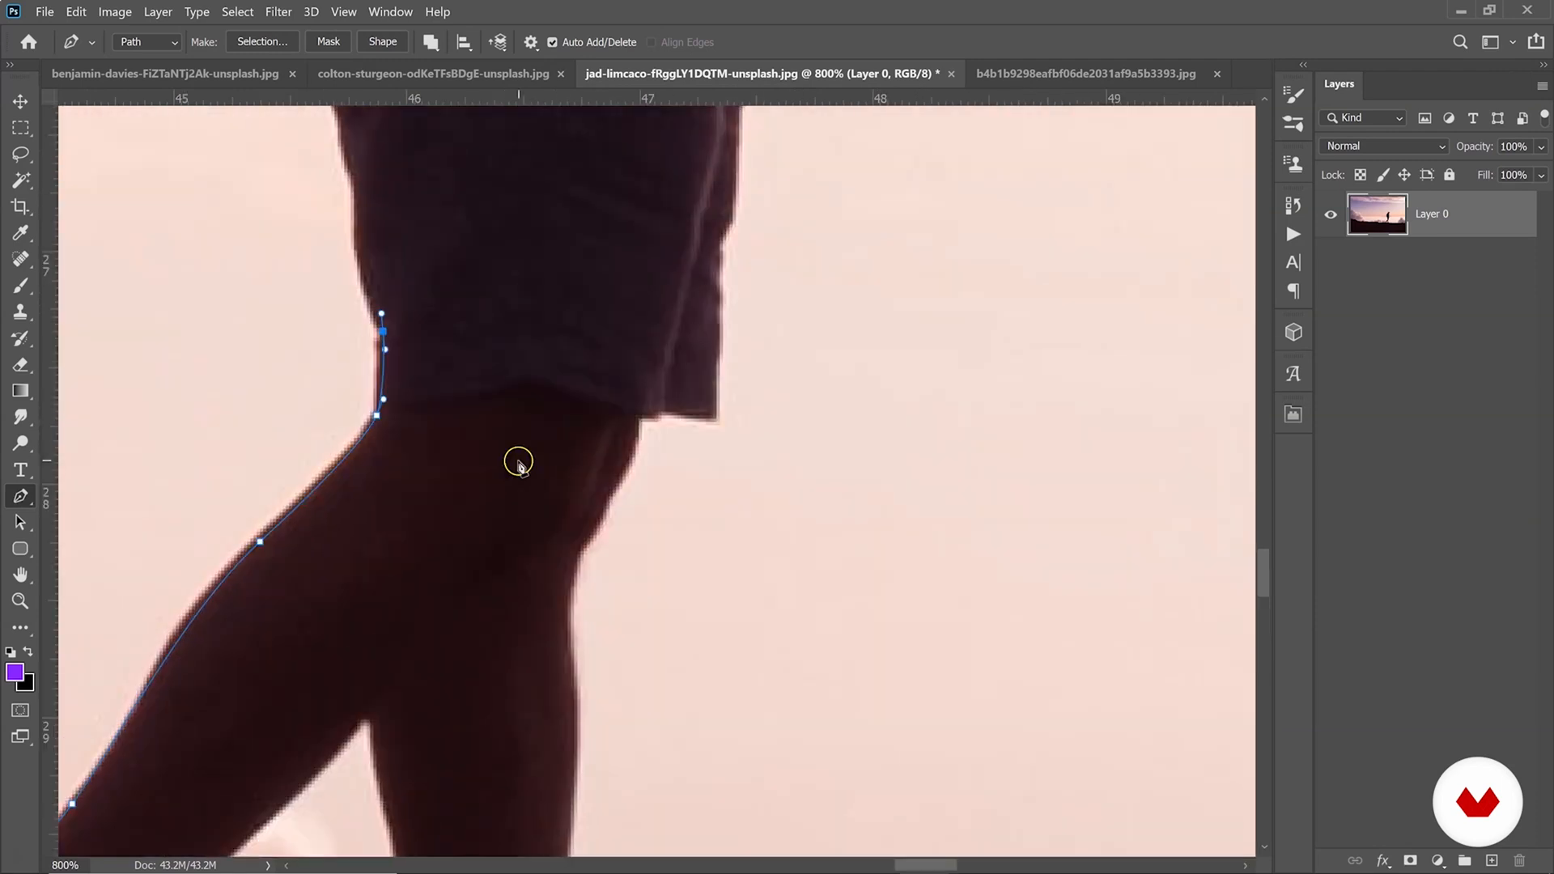
Continue the path up the back of the shorts, around the jacket hem and along the lower part of the backpack.
{"action": "scroll", "coordinate": [517, 458], "scroll_direction": "up", "scroll_amount": 1}
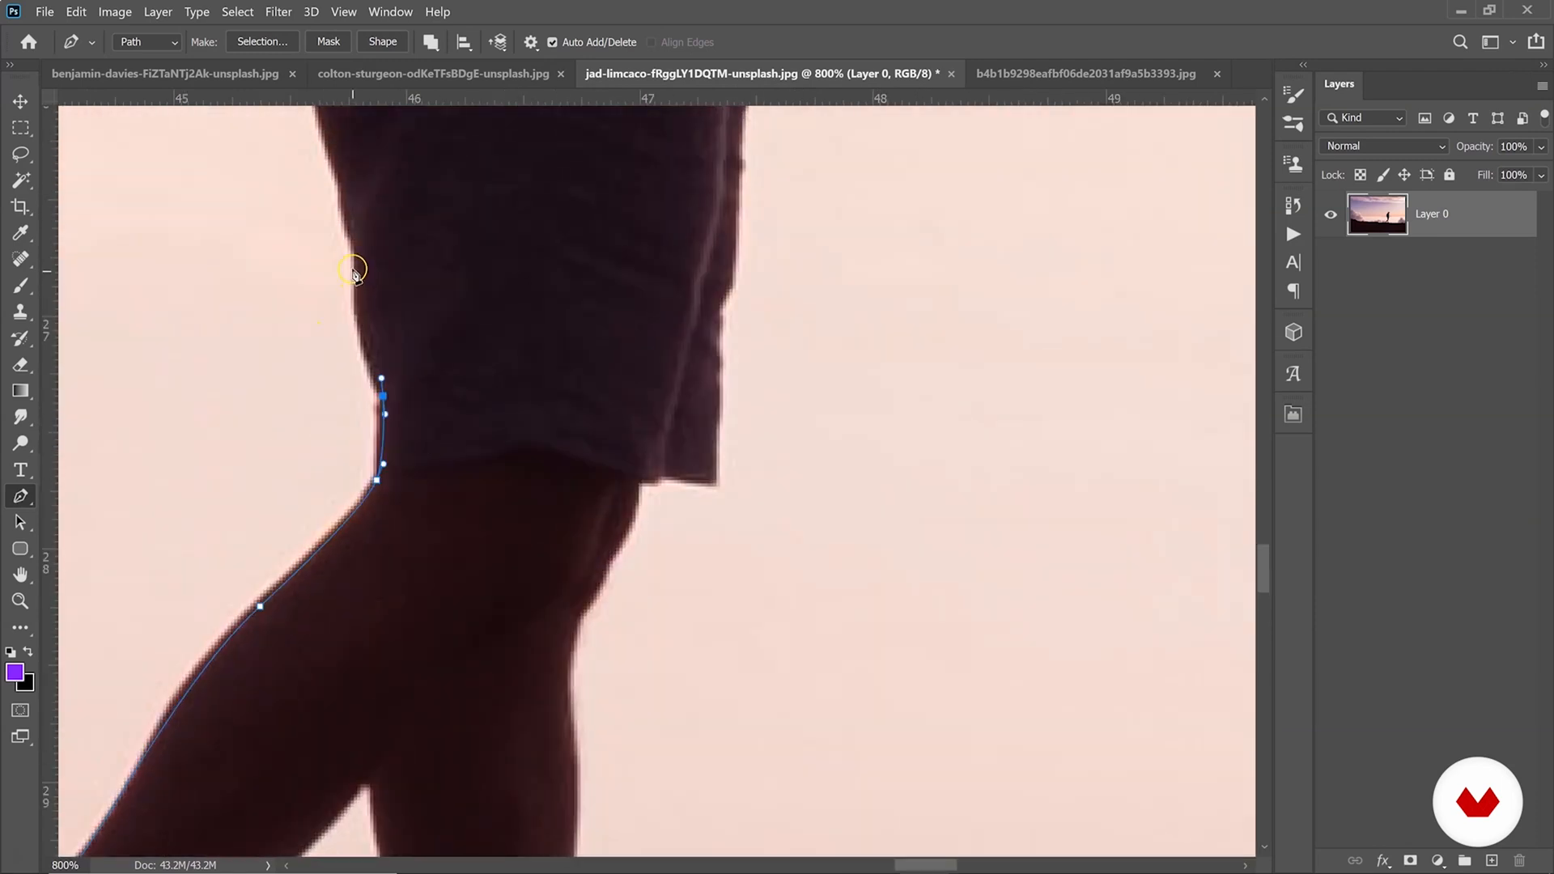
{"action": "left_click_drag", "start_coordinate": [357, 285], "coordinate": [341, 172]}
{"action": "left_click_drag", "start_coordinate": [318, 117], "coordinate": [316, 93]}
{"action": "scroll", "coordinate": [322, 263], "scroll_direction": "up", "scroll_amount": 1}
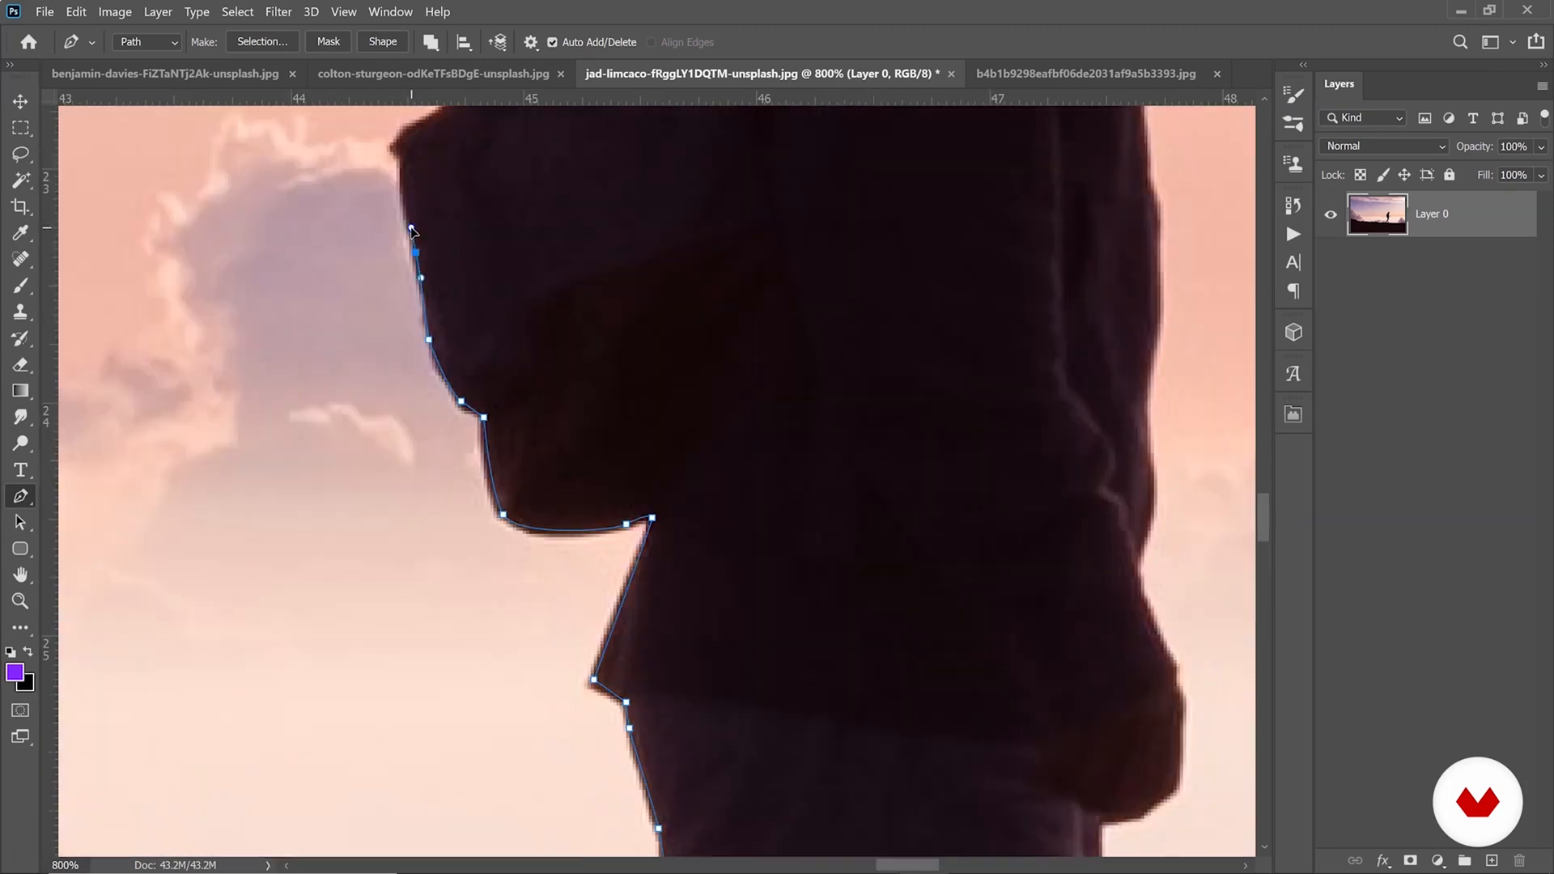
Trace the upper backpack edge, shoulder and hood, continuing the path up the back of the cap to its crown.
{"action": "scroll", "coordinate": [413, 247], "scroll_direction": "up", "scroll_amount": 1}
{"action": "left_click", "coordinate": [402, 246]}
{"action": "left_click_drag", "start_coordinate": [470, 184], "coordinate": [472, 173]}
{"action": "scroll", "coordinate": [565, 291], "scroll_direction": "up", "scroll_amount": 3}
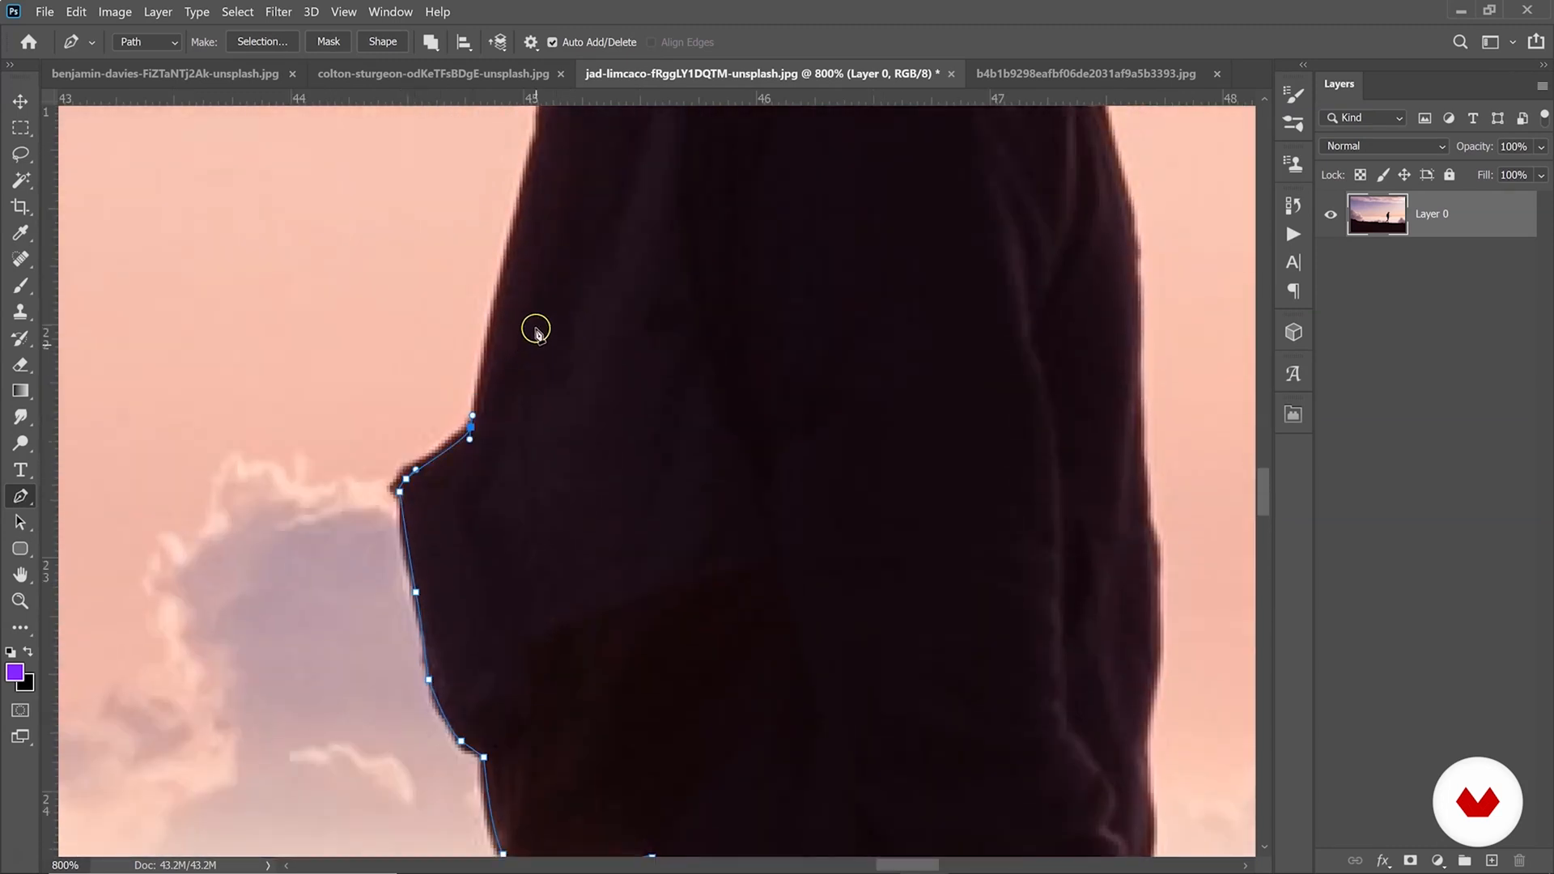
{"action": "left_click_drag", "start_coordinate": [526, 280], "coordinate": [531, 268]}
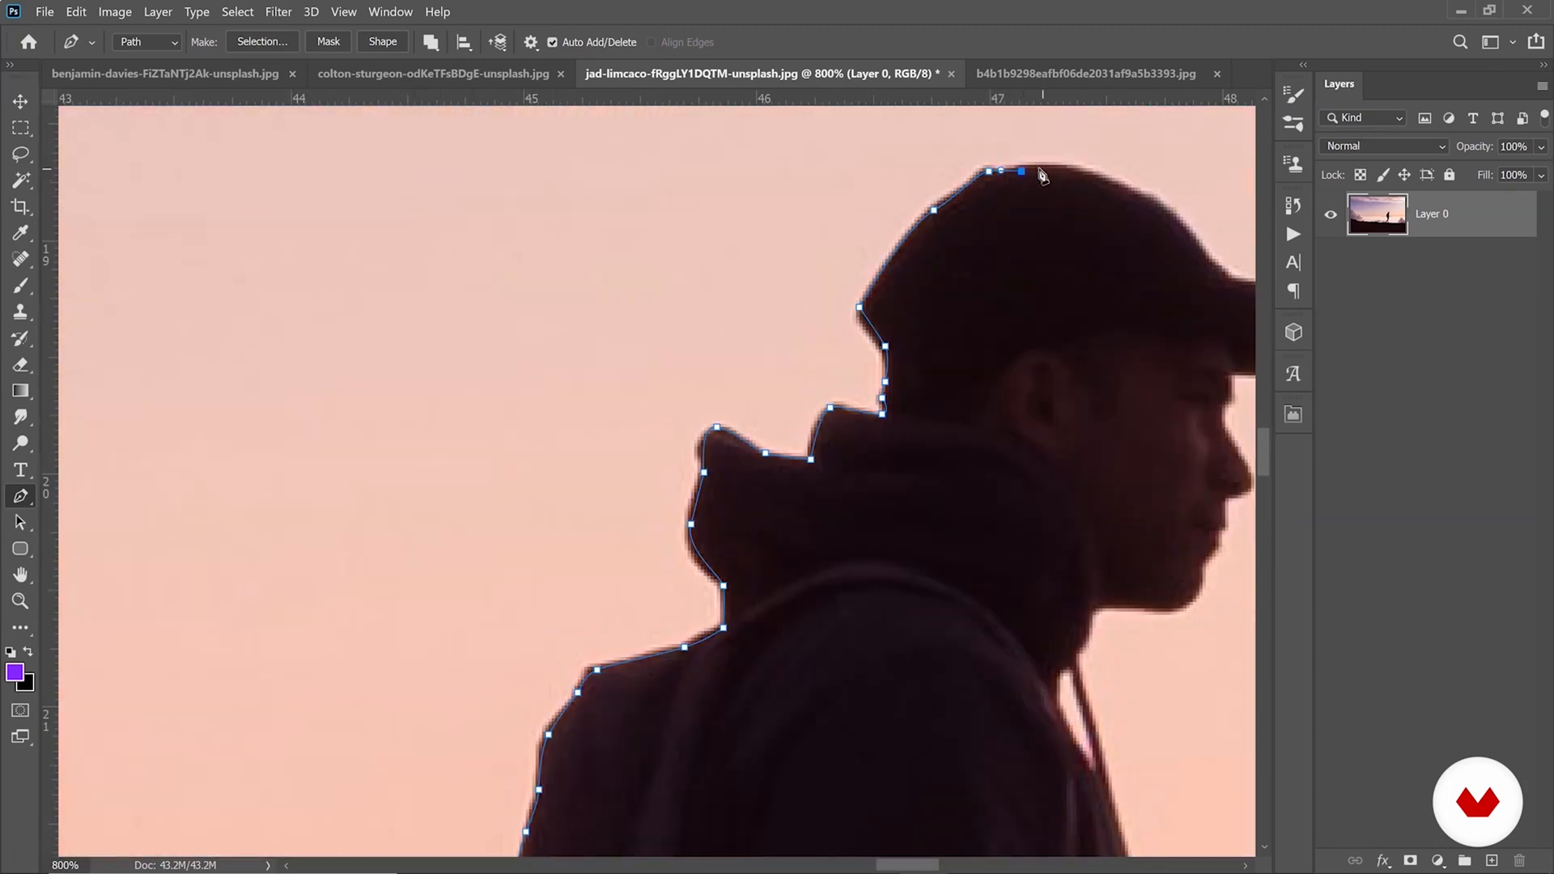
Continue the path over the cap and visor, down the face profile and chin, and along the front of the jacket sleeve.
{"action": "left_click", "coordinate": [1093, 174]}
{"action": "left_click_drag", "start_coordinate": [1189, 233], "coordinate": [1282, 347]}
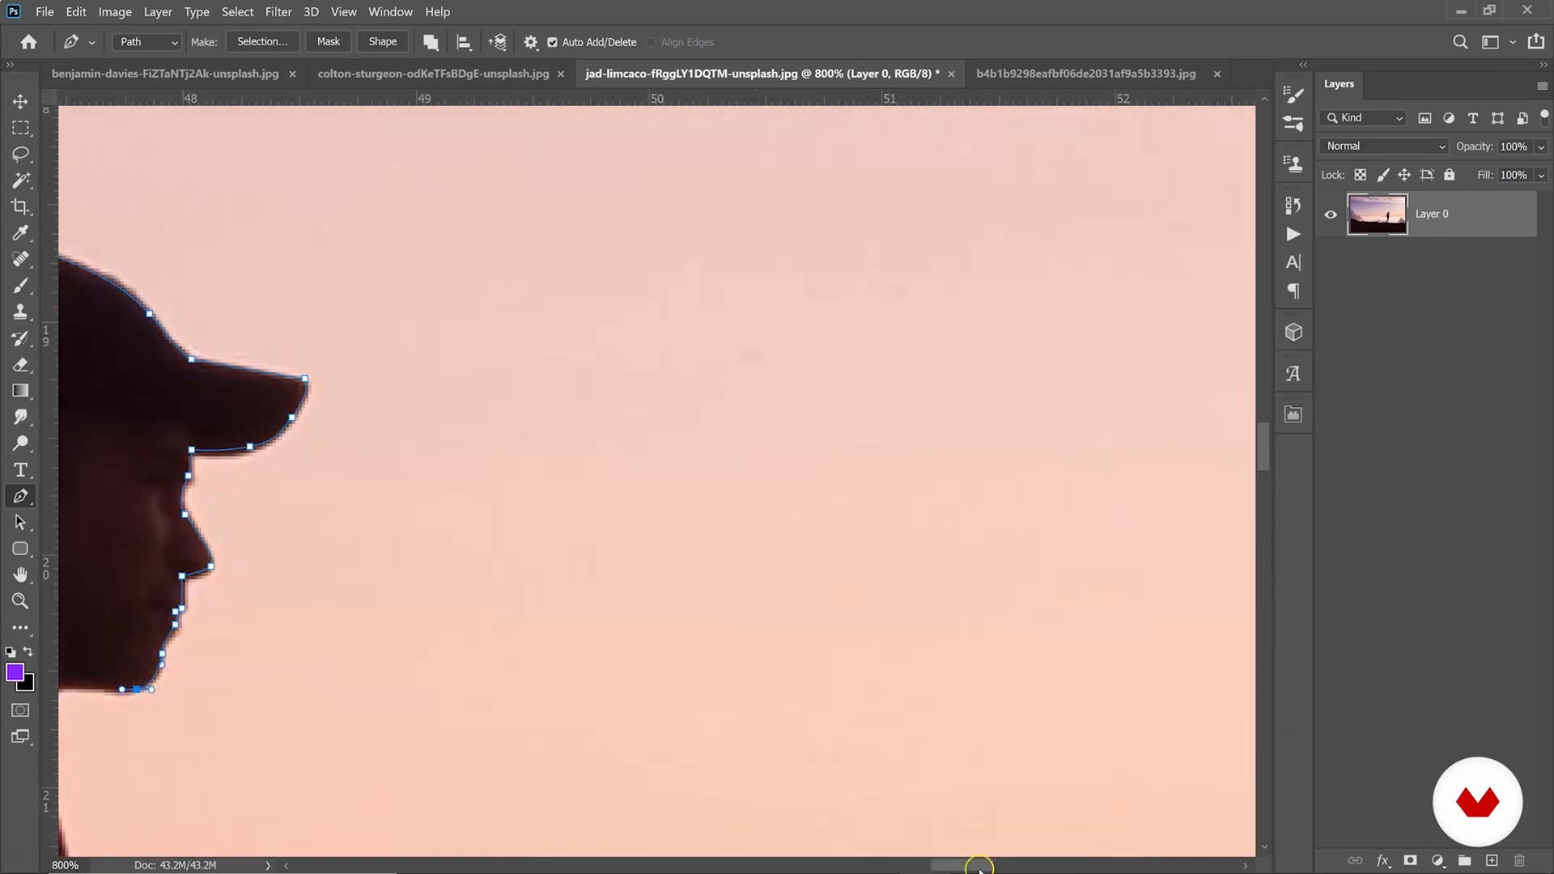
{"action": "left_click_drag", "start_coordinate": [979, 866], "coordinate": [920, 868]}
{"action": "left_click", "coordinate": [827, 689]}
{"action": "left_click_drag", "start_coordinate": [813, 722], "coordinate": [807, 733]}
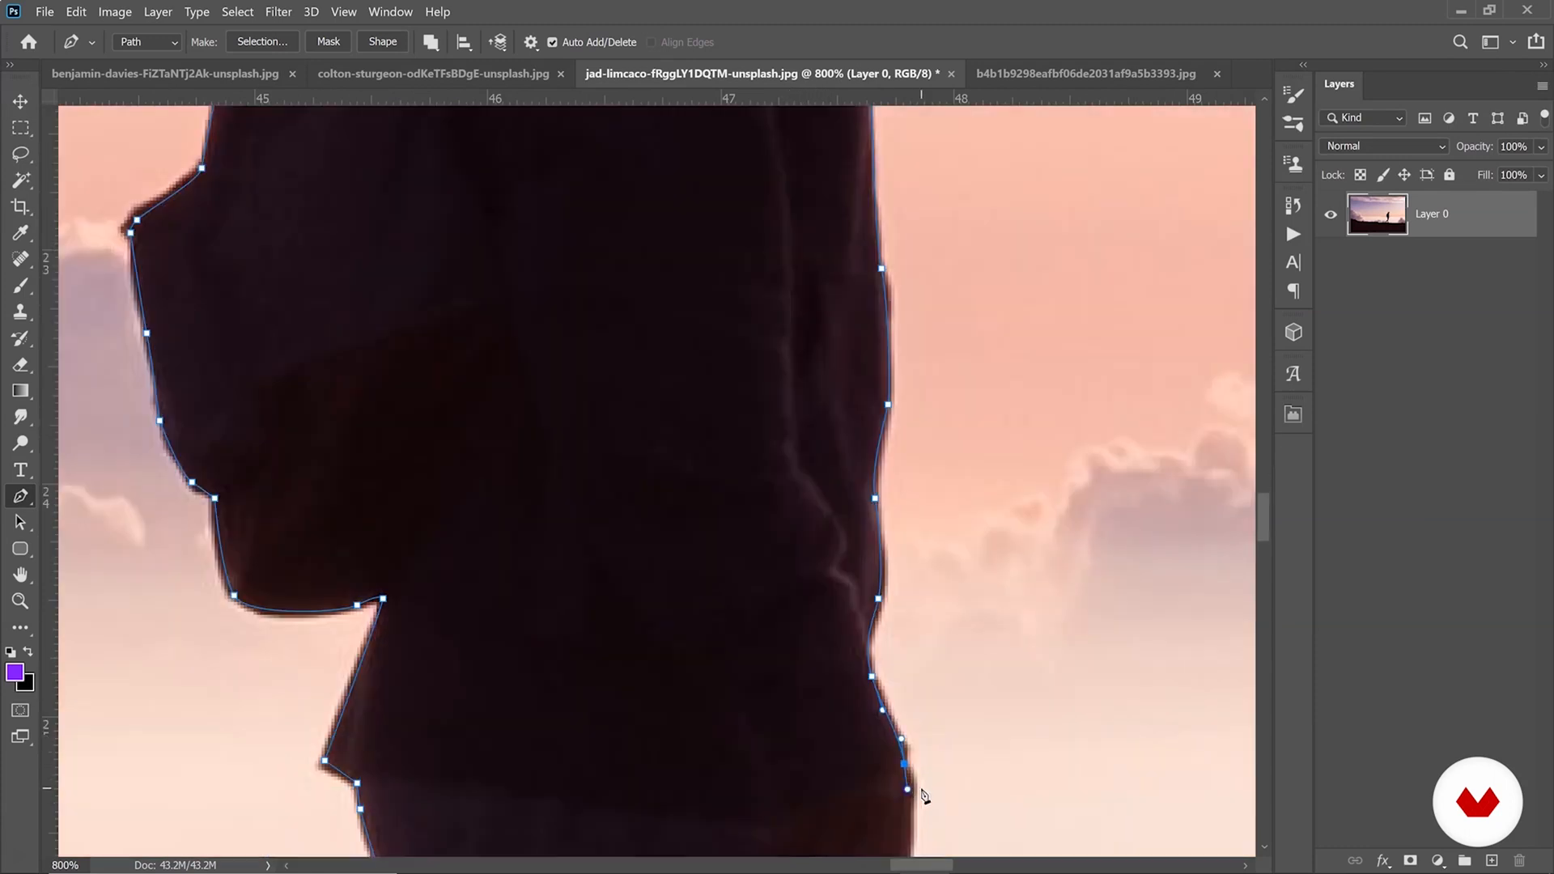
Trace around the hiker's hand and down the front of the shorts and leg to the top of the front shoe.
{"action": "left_click_drag", "start_coordinate": [920, 798], "coordinate": [900, 687]}
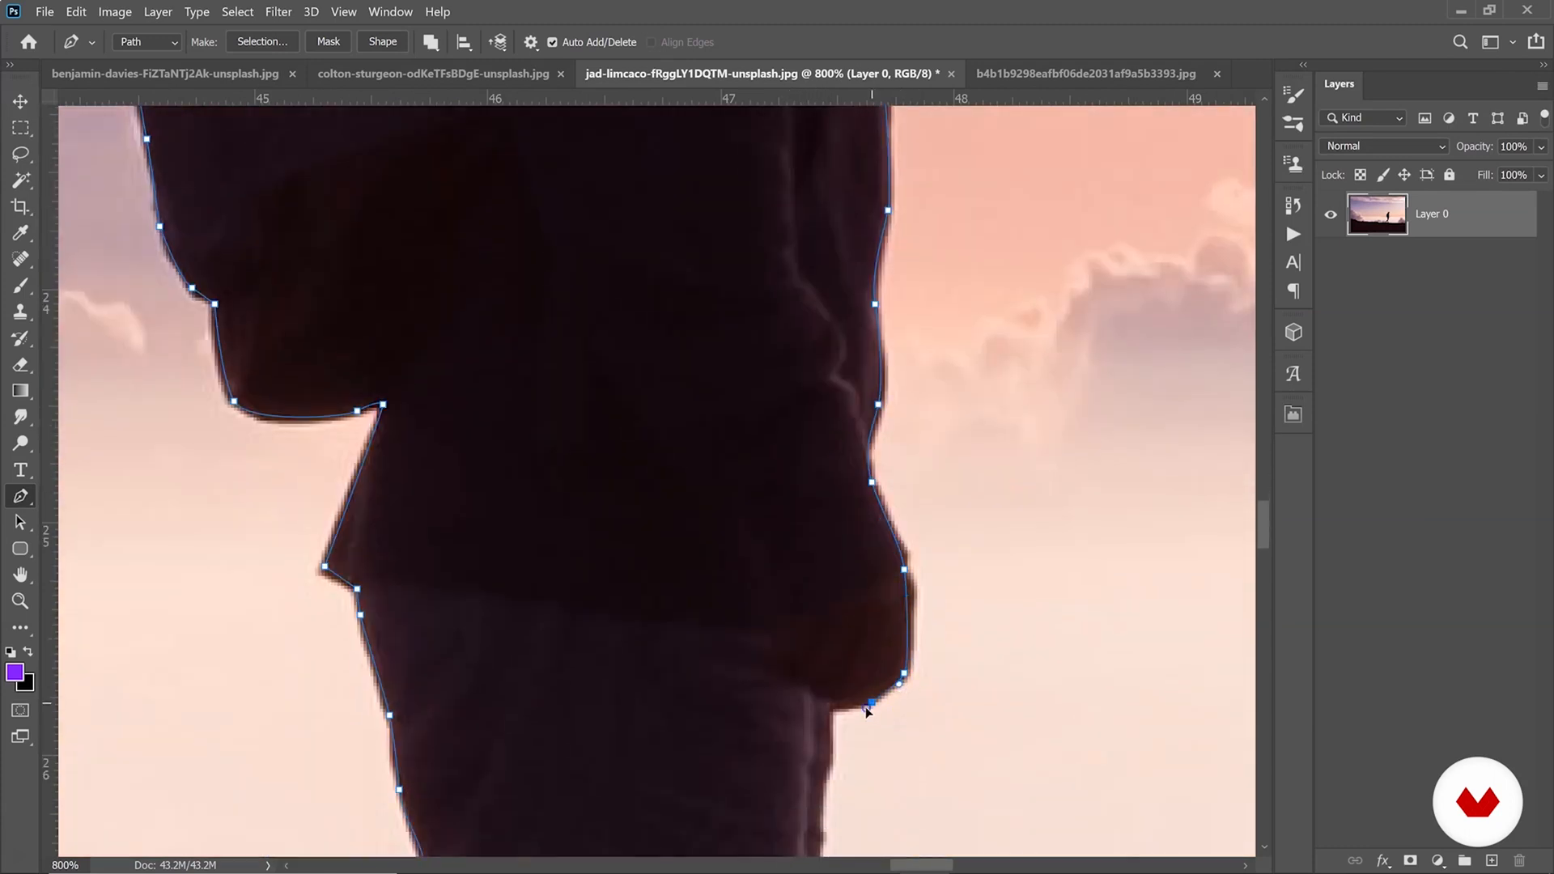
{"action": "scroll", "coordinate": [830, 712], "scroll_direction": "down", "scroll_amount": 15}
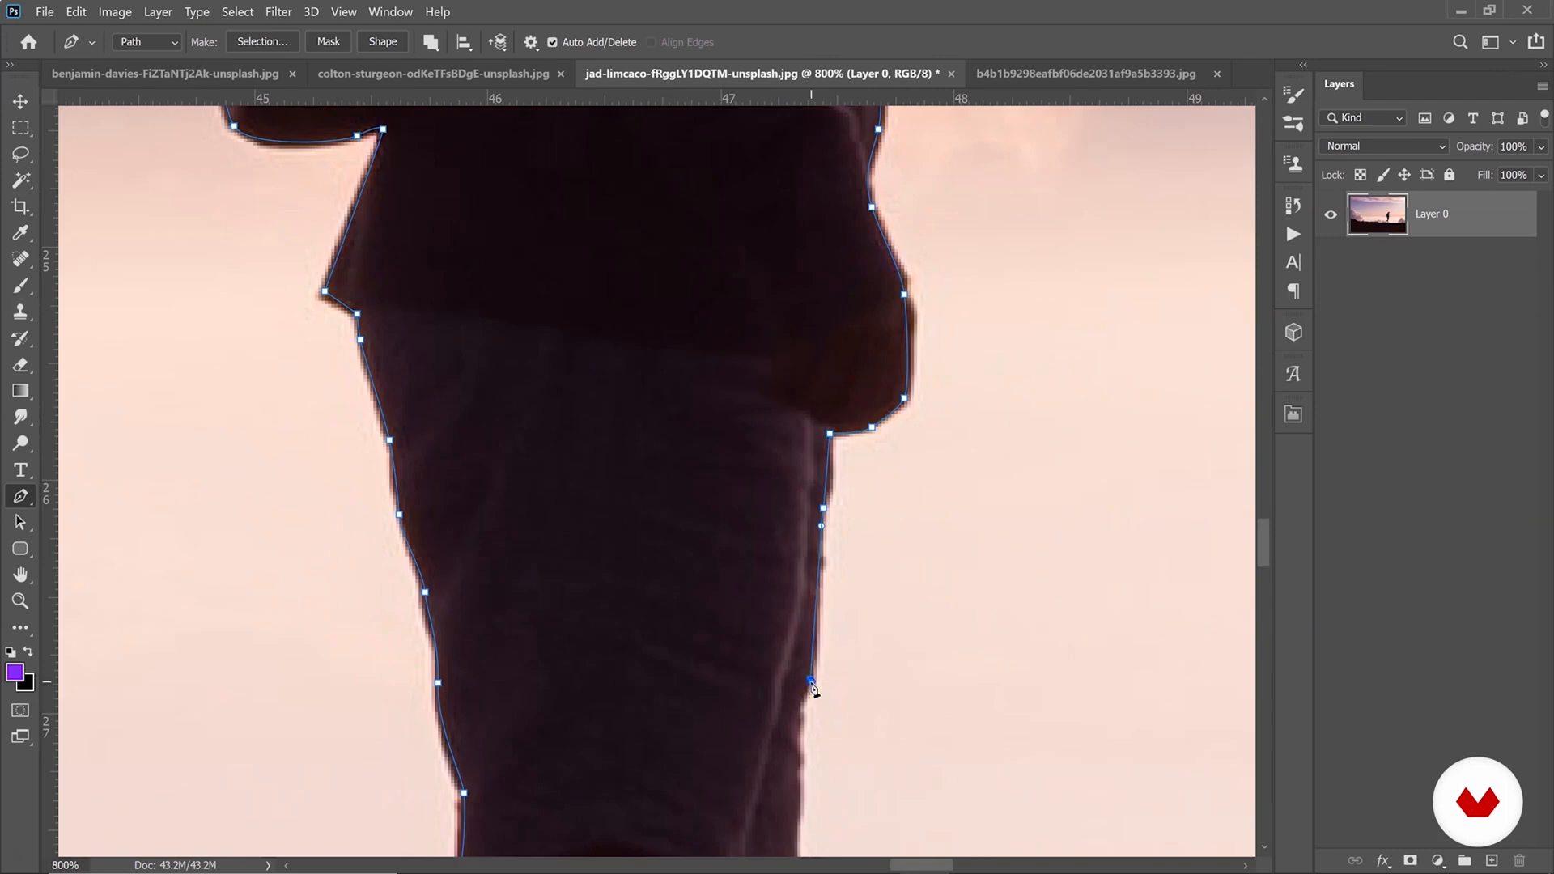
{"action": "left_click", "coordinate": [817, 710]}
{"action": "left_click_drag", "start_coordinate": [901, 725], "coordinate": [924, 731]}
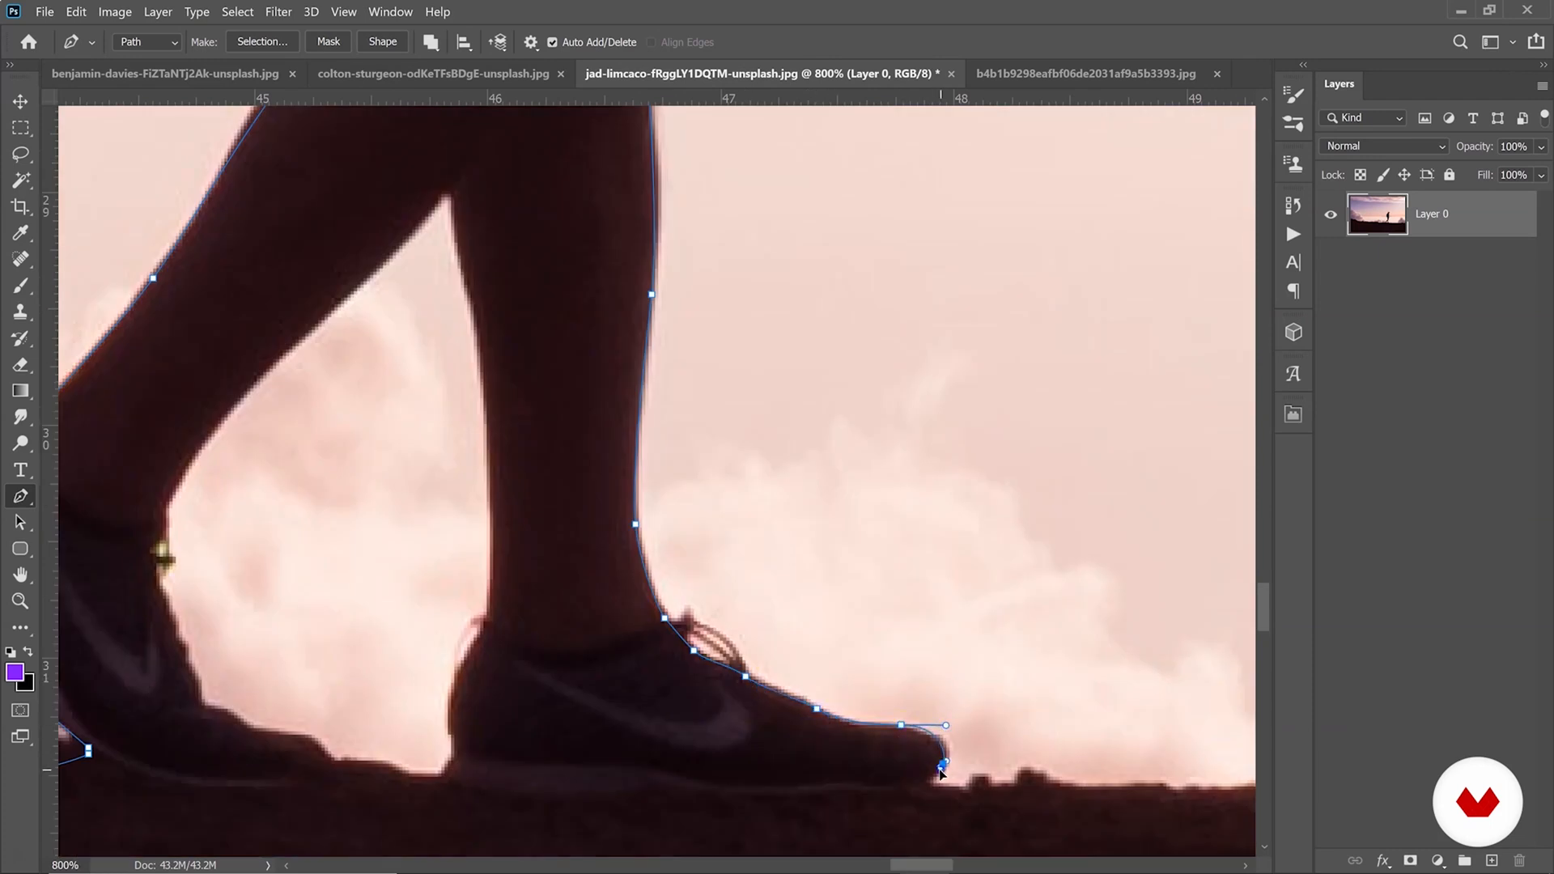
Round the toe of the front shoe with corner points and carry the path along the ground ahead of the hiker.
{"action": "left_click", "coordinate": [901, 726], "text": "alt"}
{"action": "left_click_drag", "start_coordinate": [934, 780], "coordinate": [929, 790]}
{"action": "left_click", "coordinate": [934, 780], "text": "alt"}
{"action": "left_click_drag", "start_coordinate": [1055, 865], "coordinate": [1086, 866]}
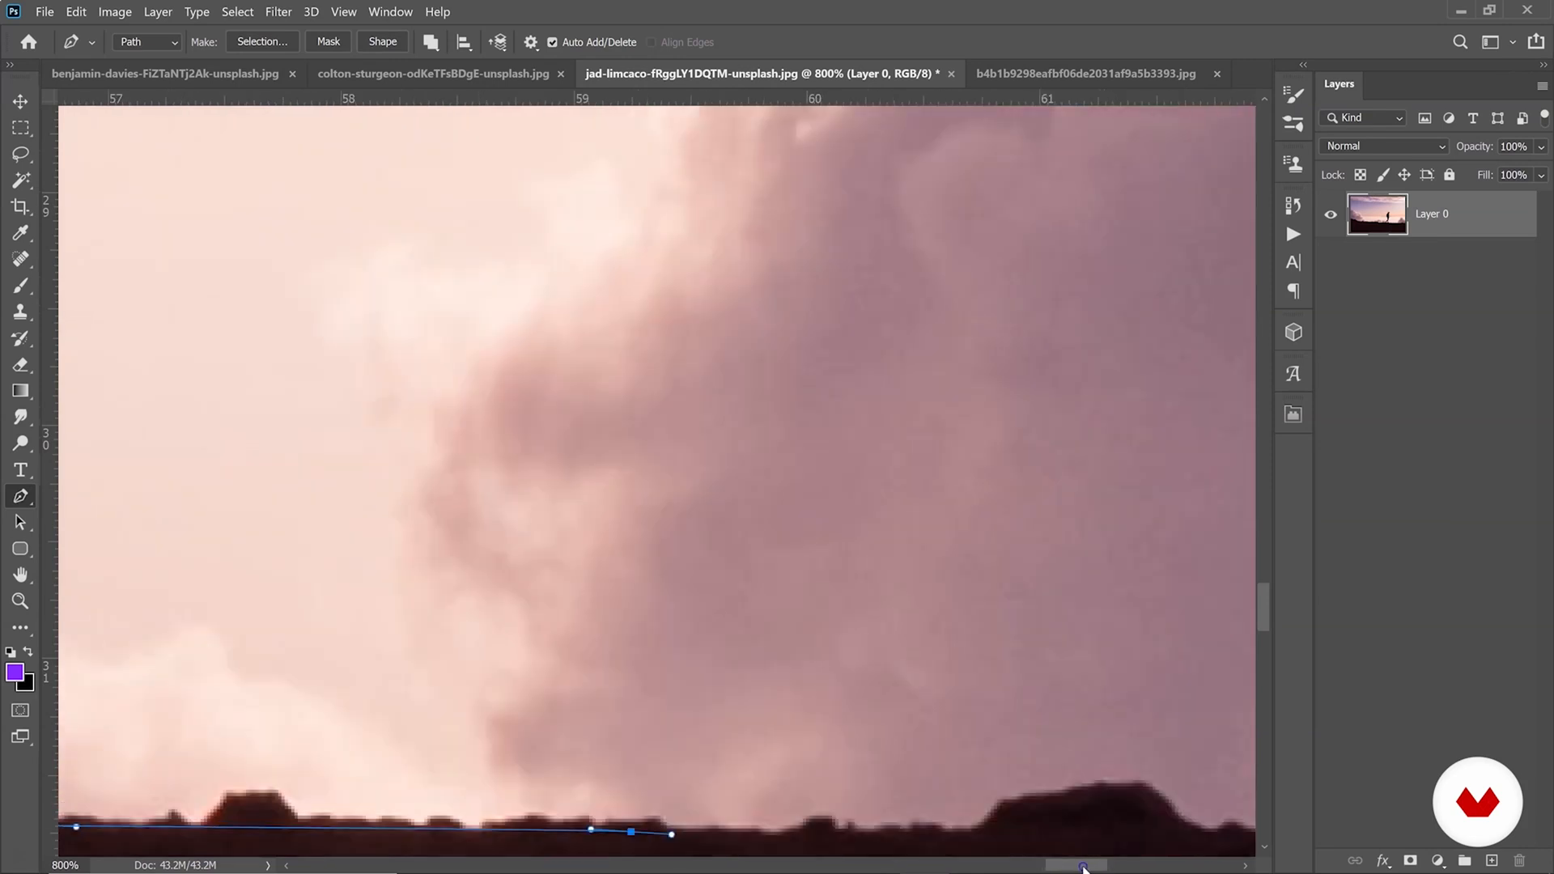
Trace the ridge line over the small mounds and end the path just outside the photo's right edge.
{"action": "left_click_drag", "start_coordinate": [994, 835], "coordinate": [1019, 830]}
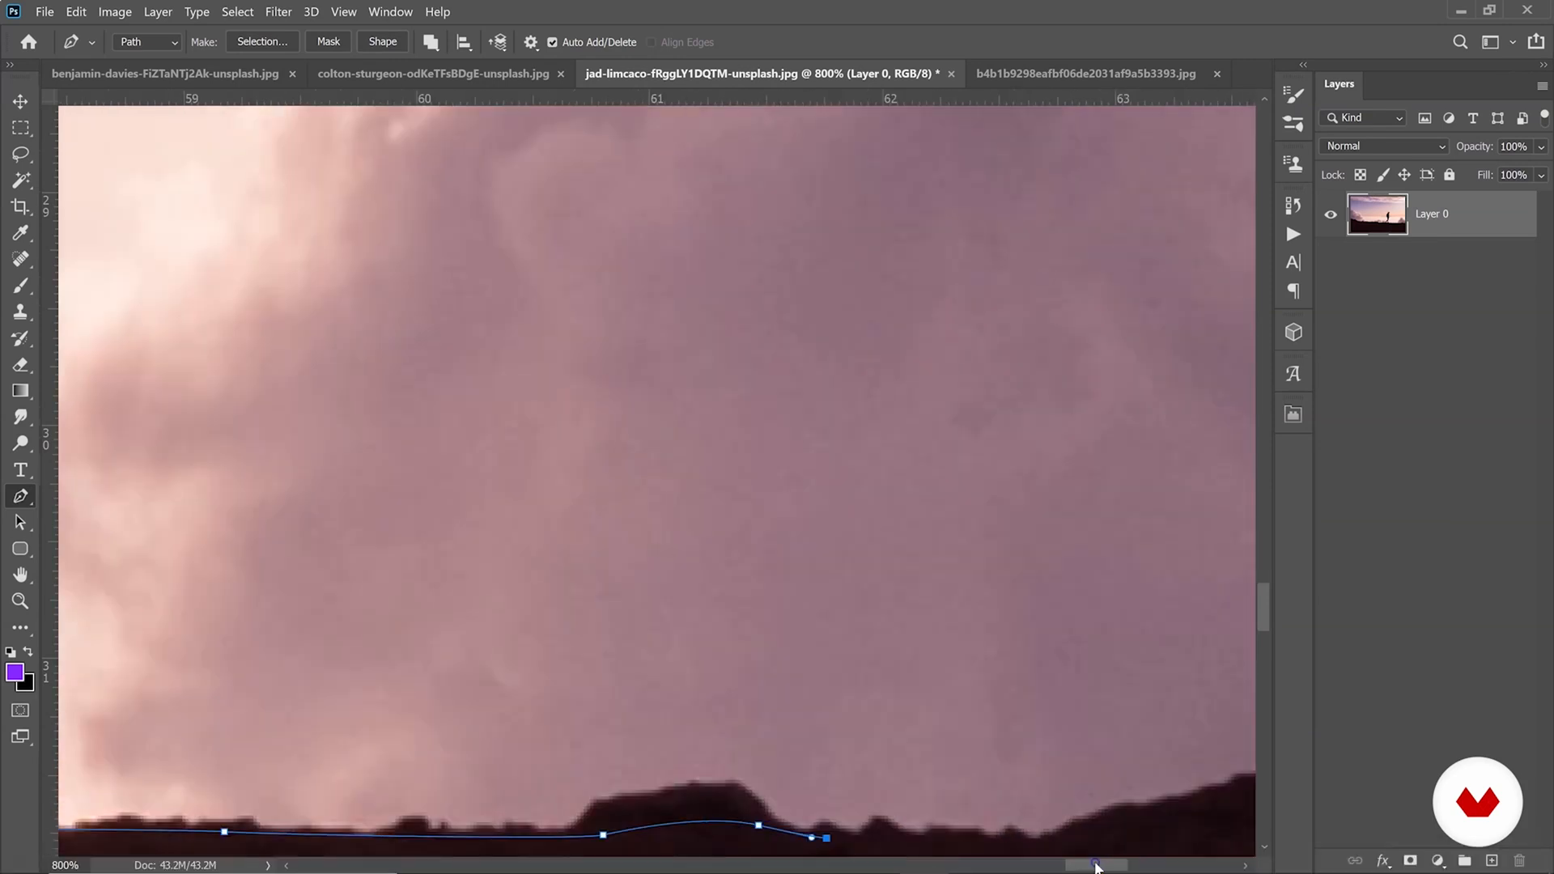
{"action": "left_click_drag", "start_coordinate": [1104, 831], "coordinate": [1132, 824]}
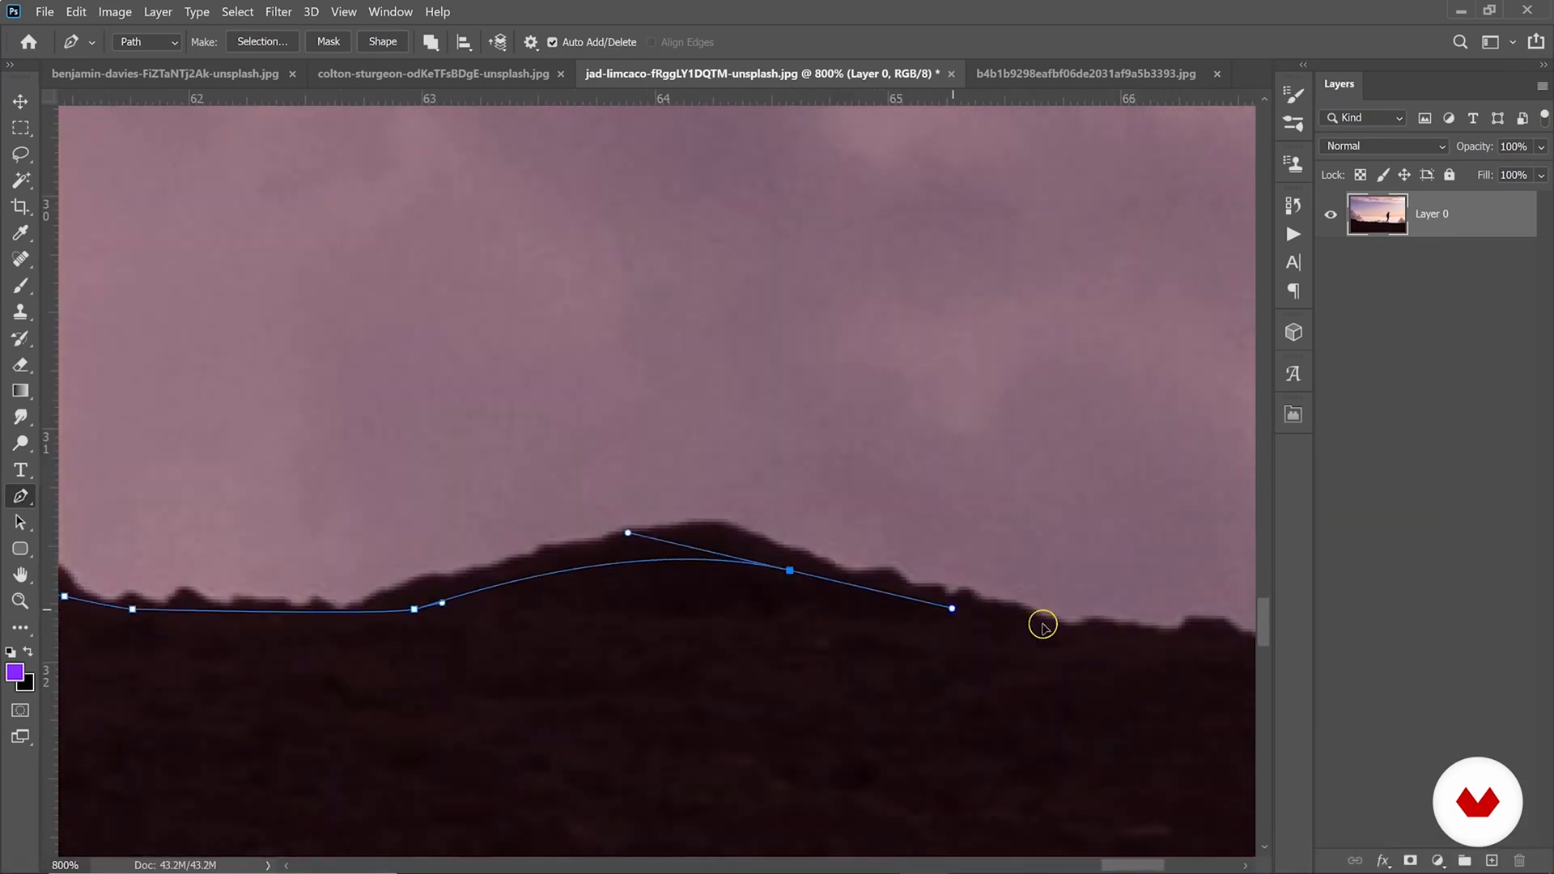
{"action": "left_click", "coordinate": [1006, 632]}
{"action": "left_click", "coordinate": [1117, 638]}
{"action": "left_click", "coordinate": [1231, 638]}
Run the path around the sky outside the canvas and close it at its starting point beside the photo's left edge.
{"action": "key", "text": "z"}
{"action": "left_click", "coordinate": [143, 445], "text": "alt"}
{"action": "left_click", "coordinate": [145, 448], "text": "alt"}
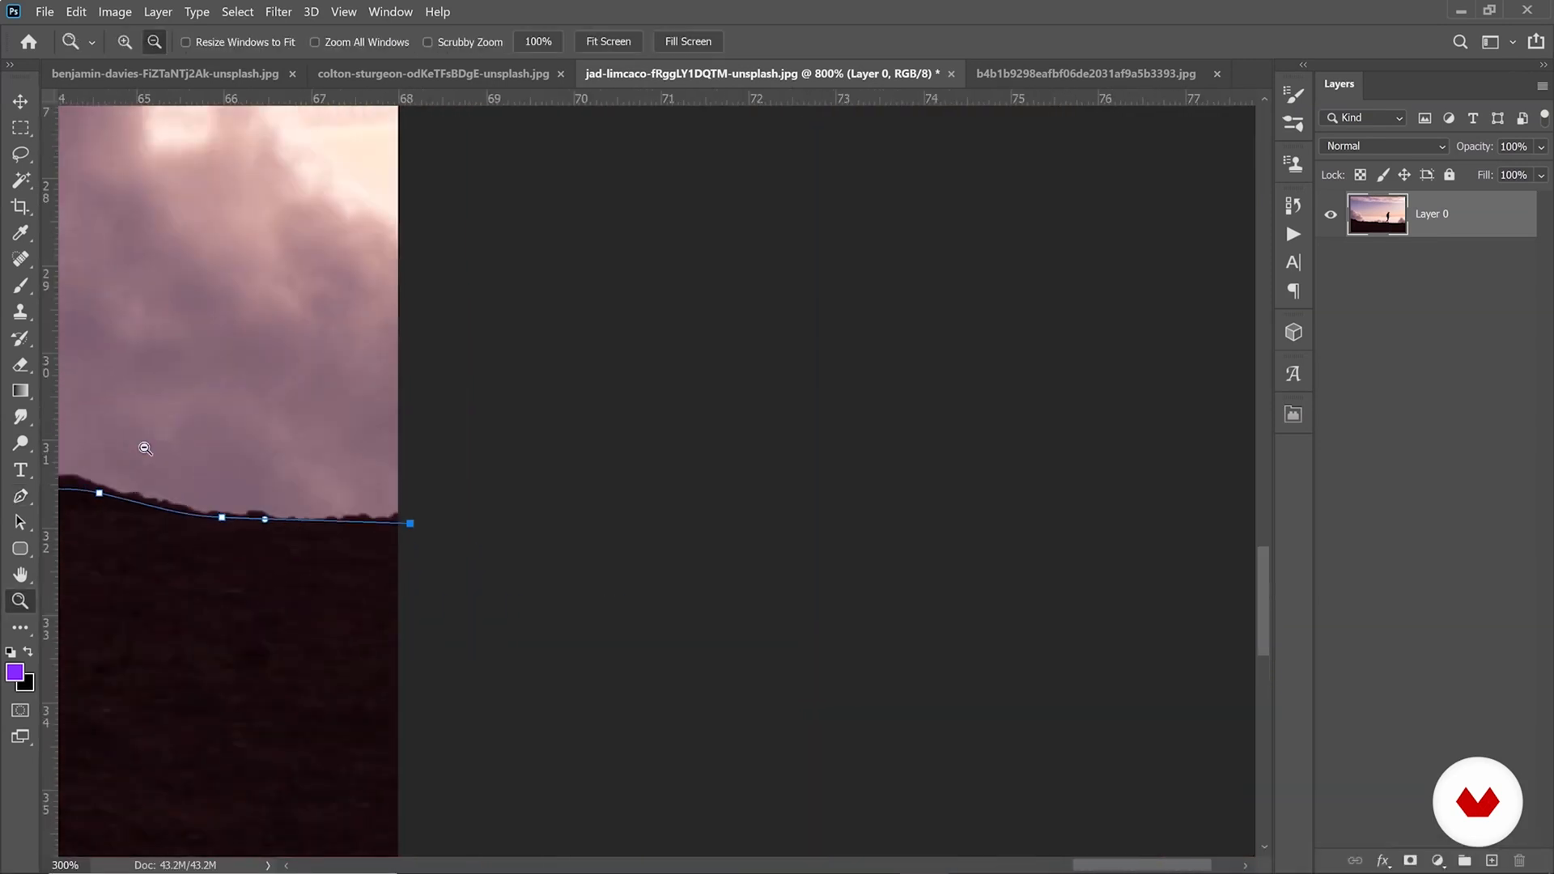
{"action": "left_click", "coordinate": [145, 449], "text": "alt"}
{"action": "left_click", "coordinate": [144, 445], "text": "alt"}
{"action": "left_click", "coordinate": [144, 445], "text": "alt"}
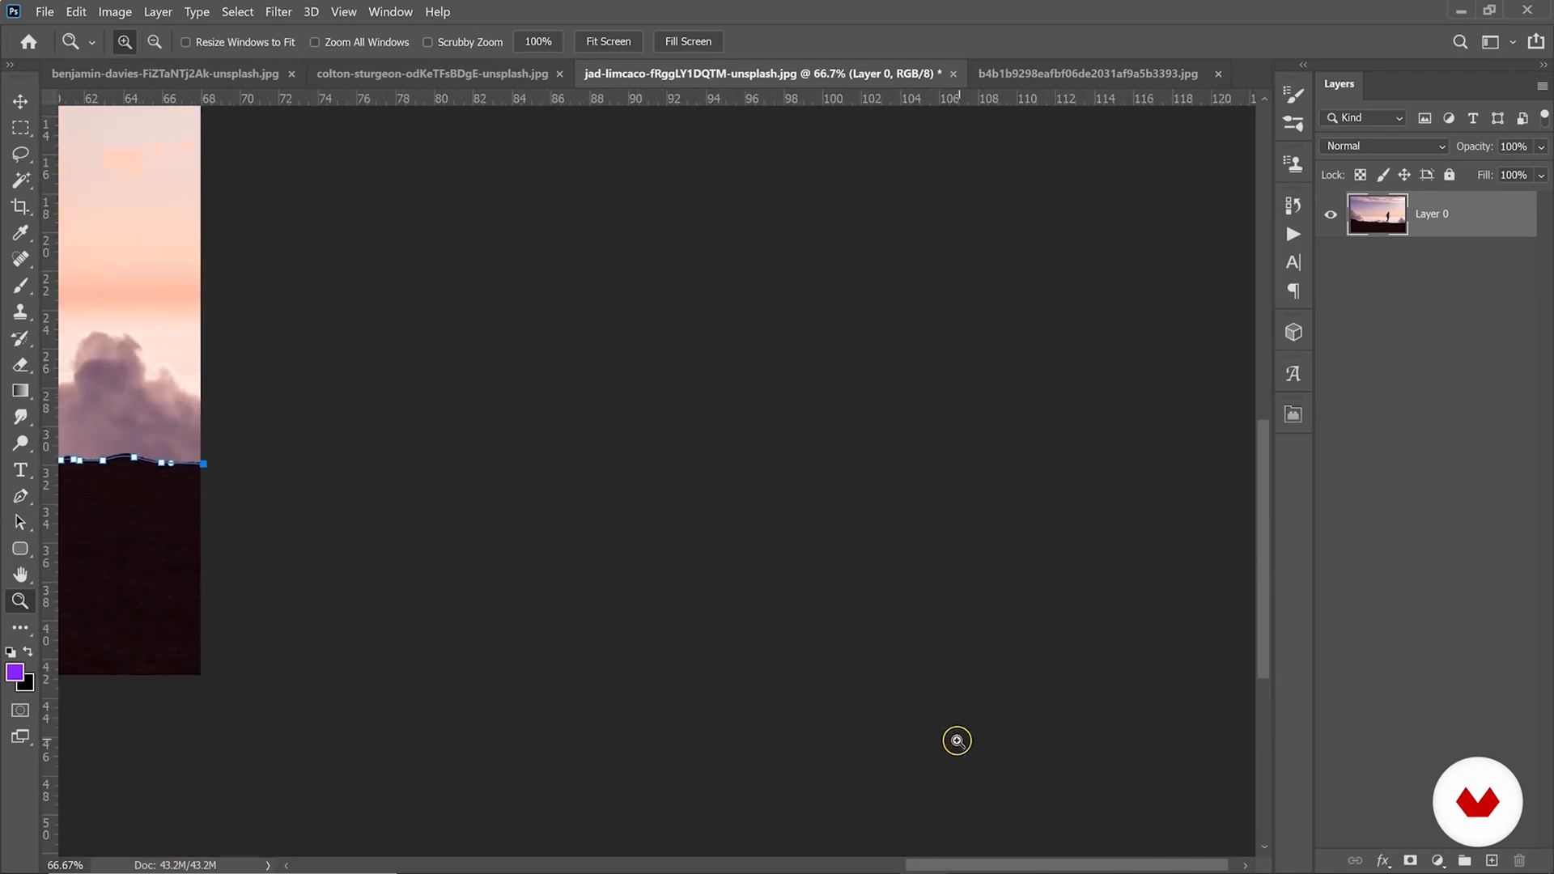
{"action": "left_click_drag", "start_coordinate": [1075, 860], "coordinate": [757, 841]}
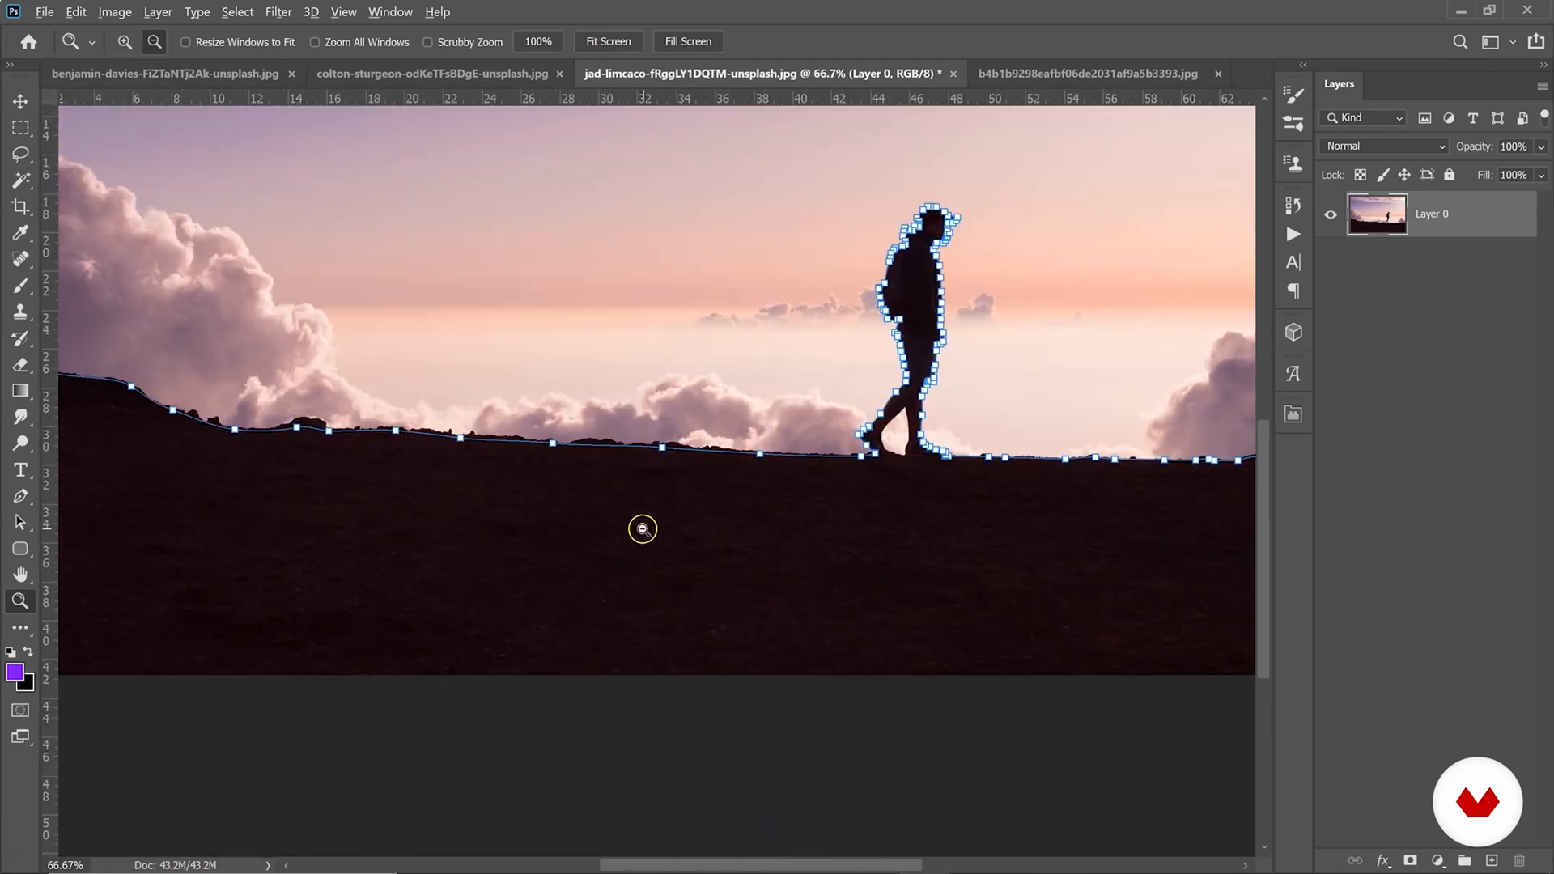
{"action": "left_click", "coordinate": [642, 529], "text": "alt"}
{"action": "scroll", "coordinate": [760, 561], "scroll_direction": "up", "scroll_amount": 5}
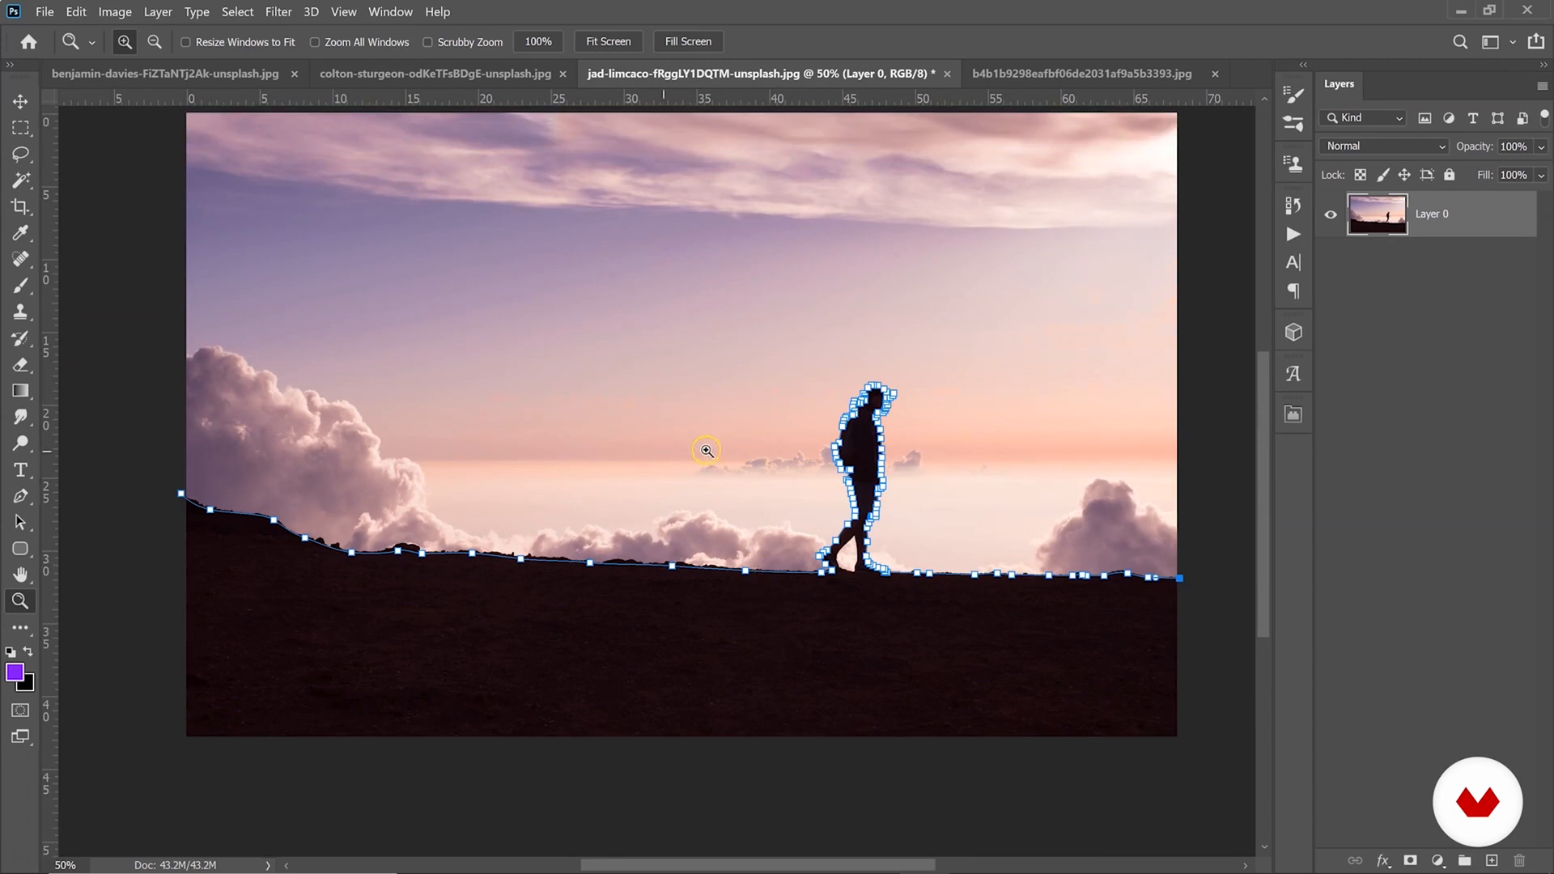
{"action": "scroll", "coordinate": [1173, 611], "scroll_direction": "up", "scroll_amount": 2}
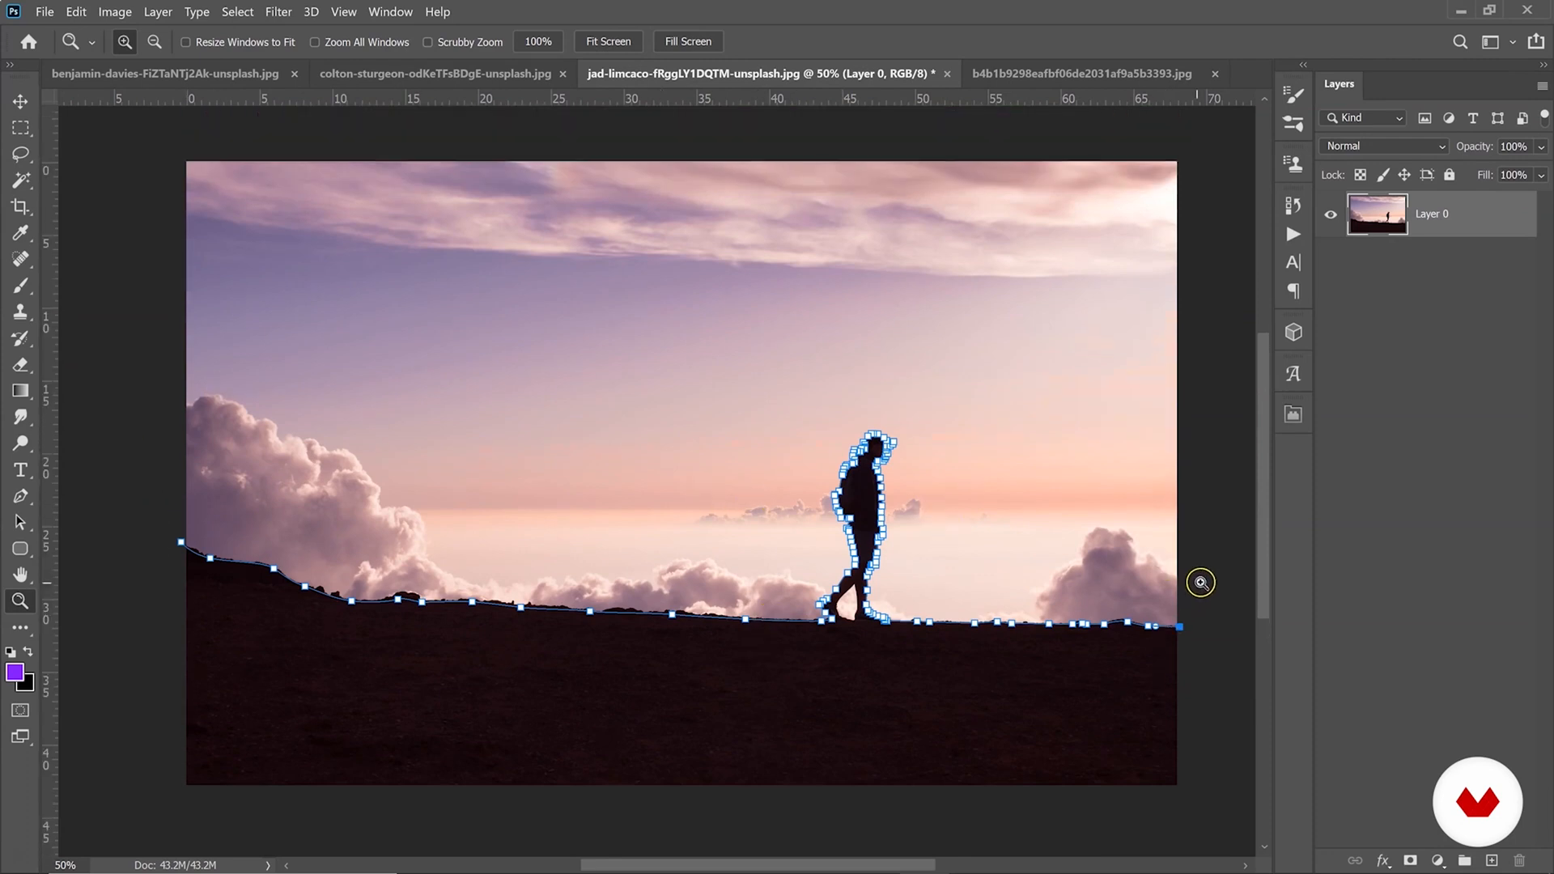
{"action": "left_click", "coordinate": [21, 496]}
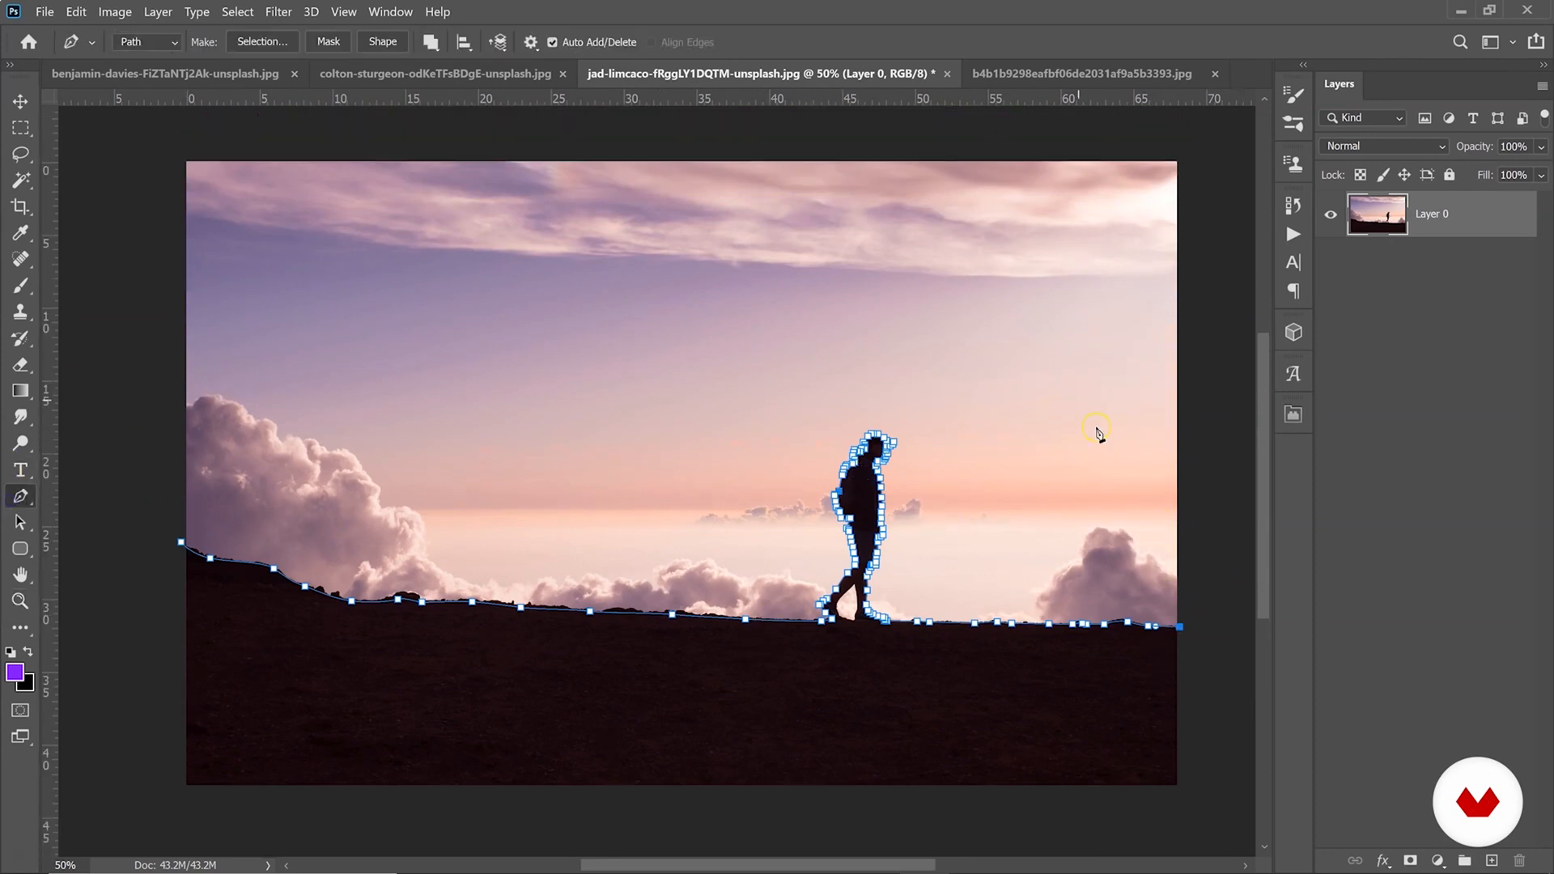
{"action": "left_click", "coordinate": [1199, 135]}
{"action": "left_click", "coordinate": [138, 144]}
{"action": "left_click", "coordinate": [103, 358]}
{"action": "left_click", "coordinate": [156, 507]}
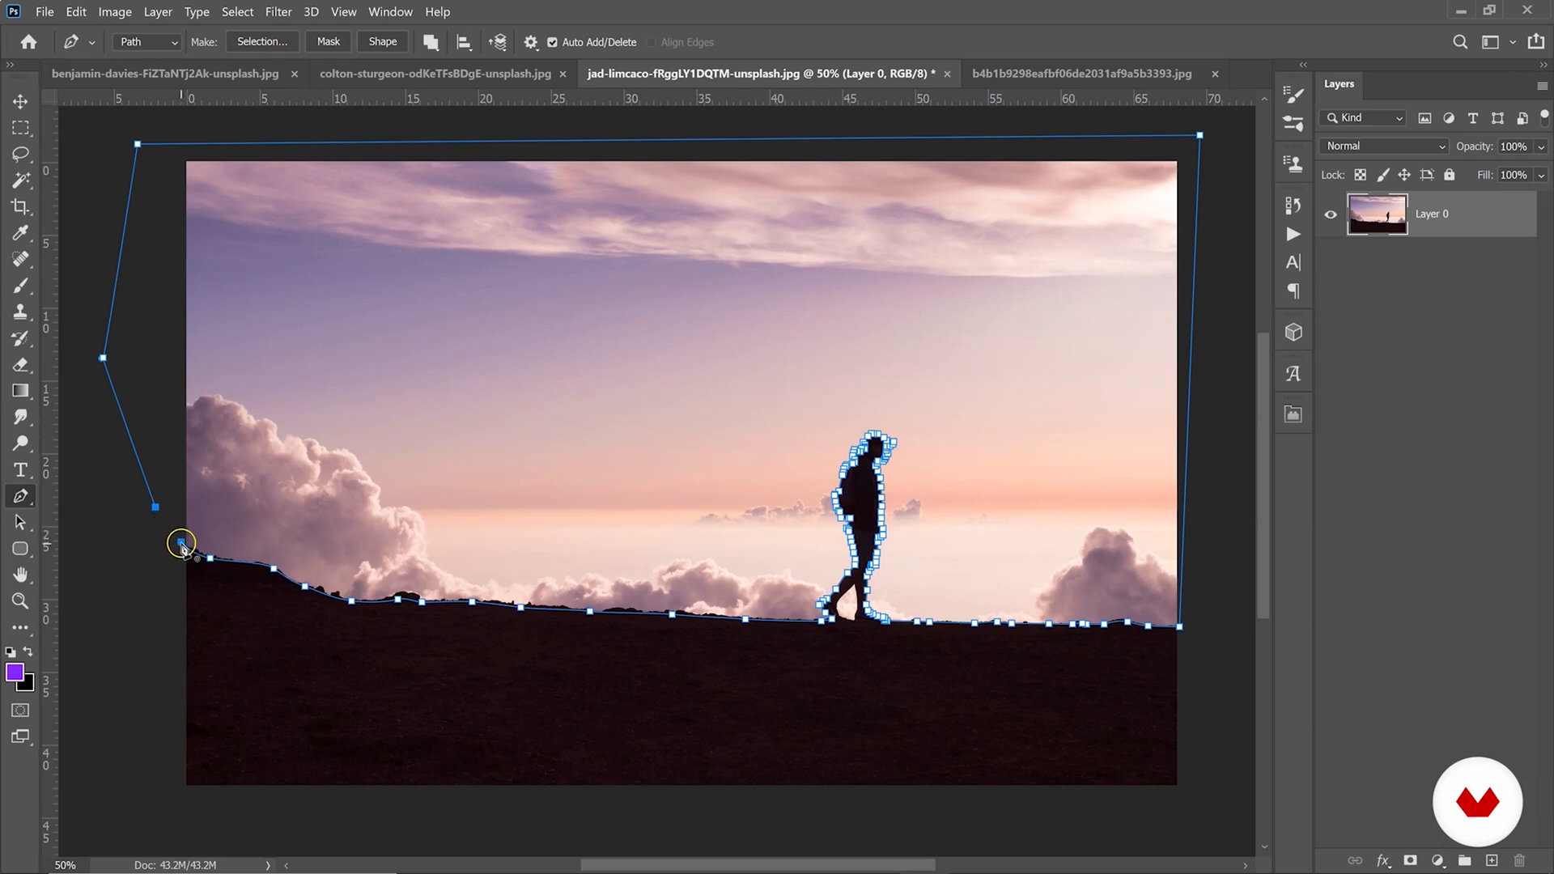
{"action": "left_click", "coordinate": [181, 542]}
Convert the closed path into a new anti-aliased selection of the sky with a feather radius of 0 pixels.
{"action": "left_click", "coordinate": [17, 602]}
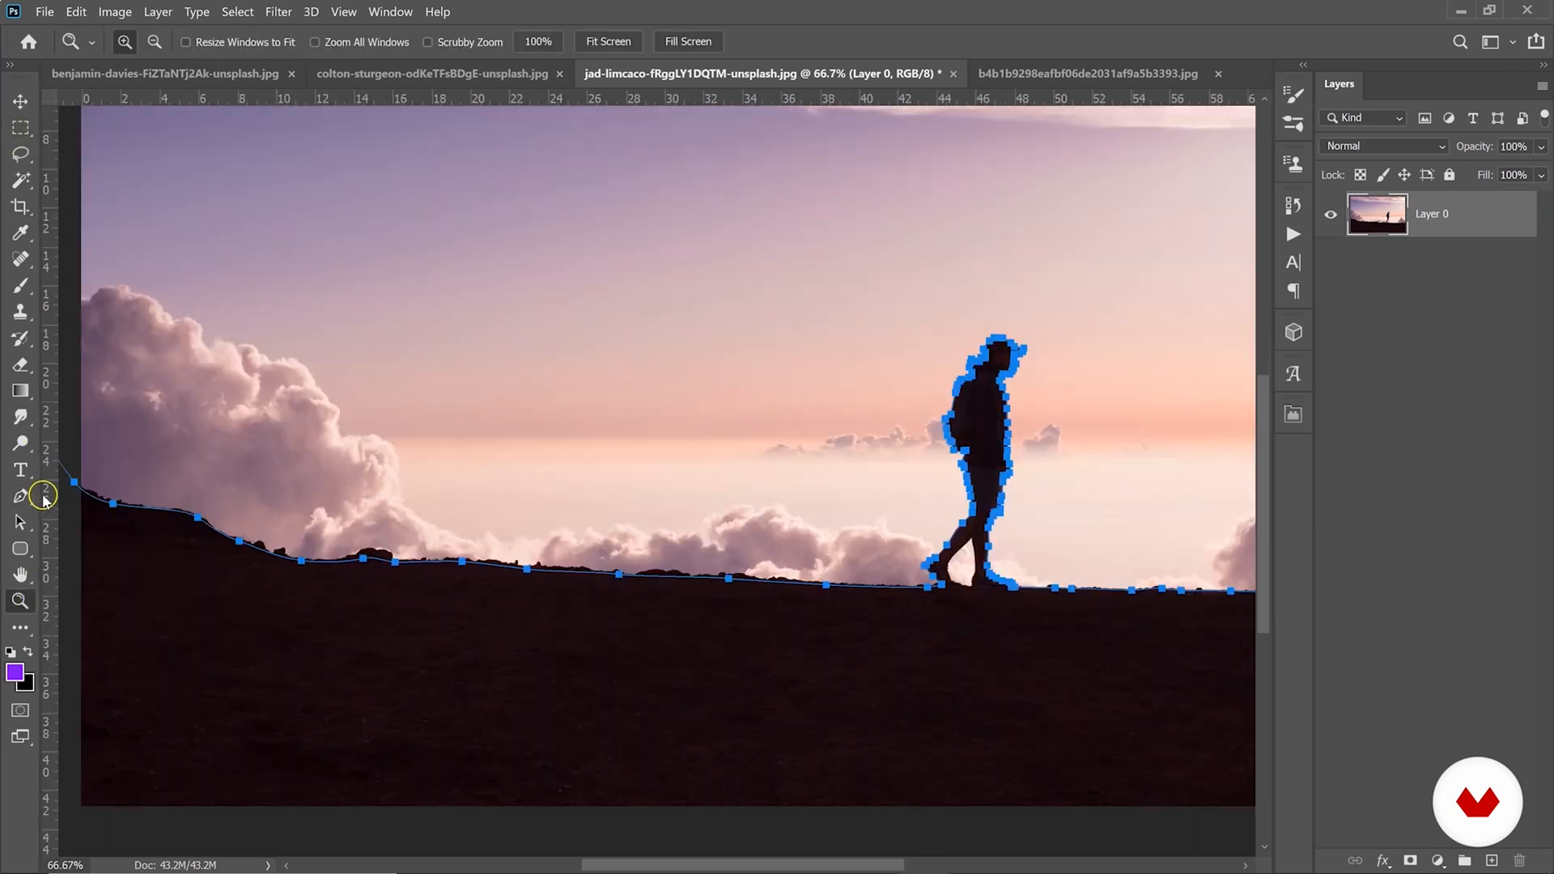
{"action": "left_click", "coordinate": [20, 497]}
{"action": "left_click_drag", "start_coordinate": [20, 497], "coordinate": [81, 495]}
{"action": "right_click", "coordinate": [321, 338]}
{"action": "left_click", "coordinate": [387, 425]}
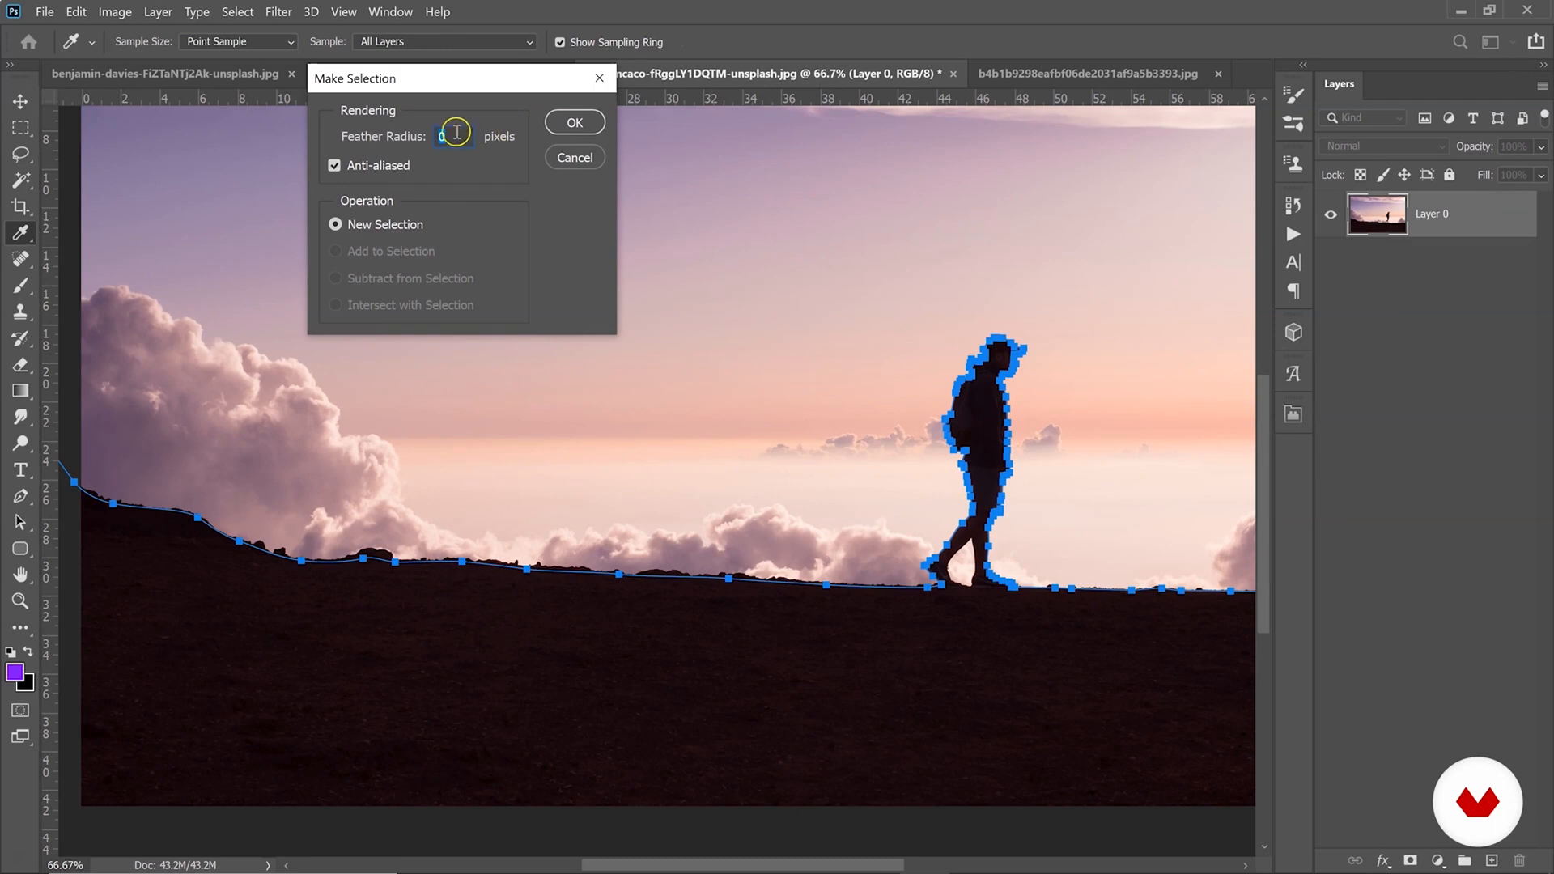
{"action": "left_click", "coordinate": [577, 124]}
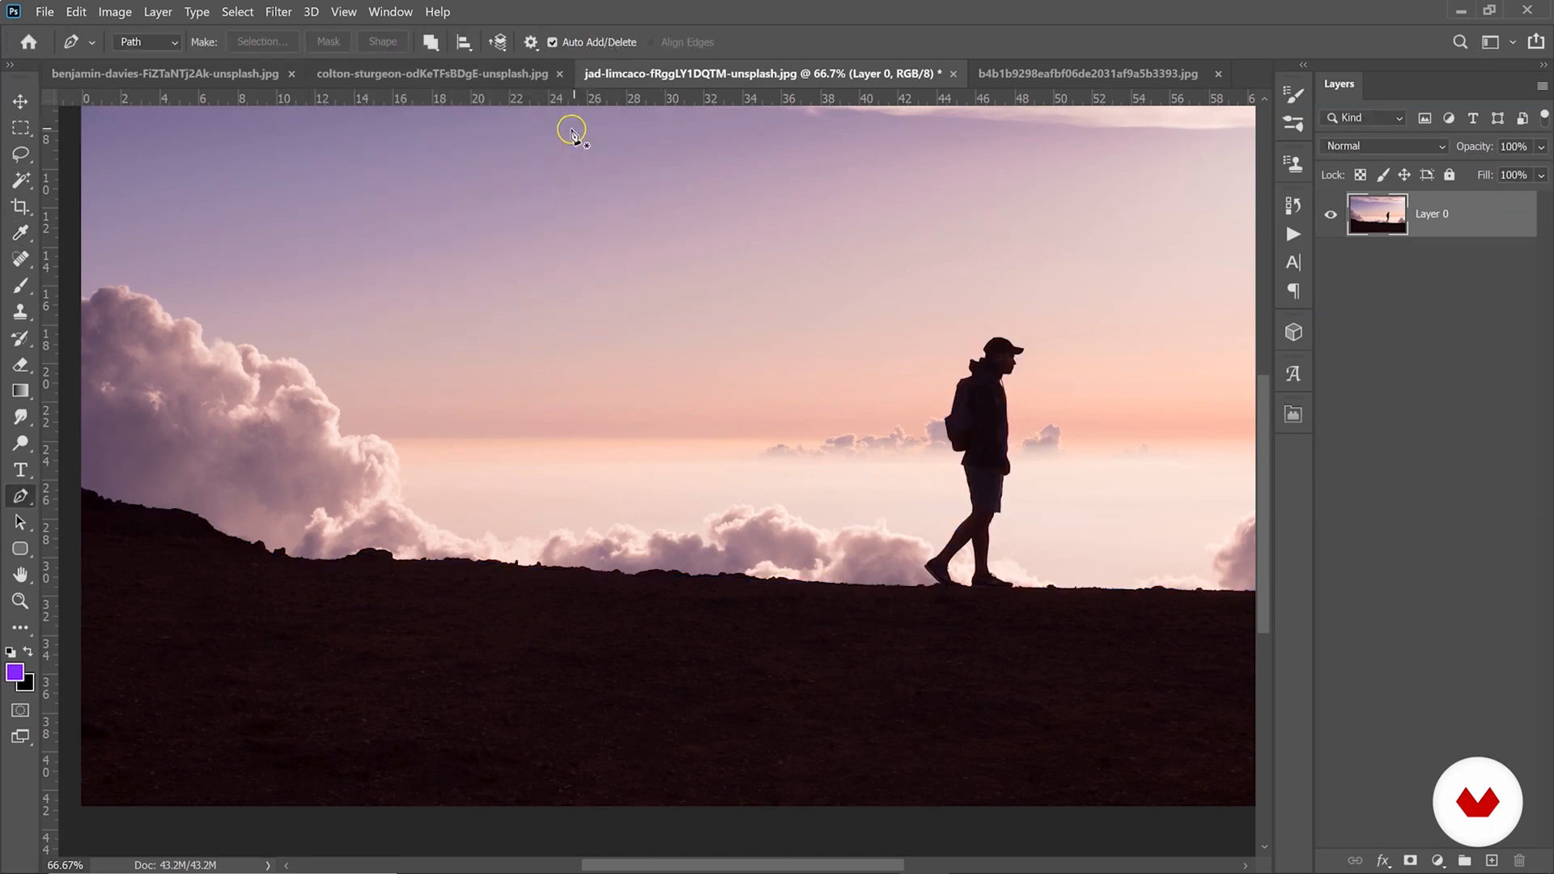
{"action": "scroll", "coordinate": [833, 627], "scroll_direction": "up", "scroll_amount": 4}
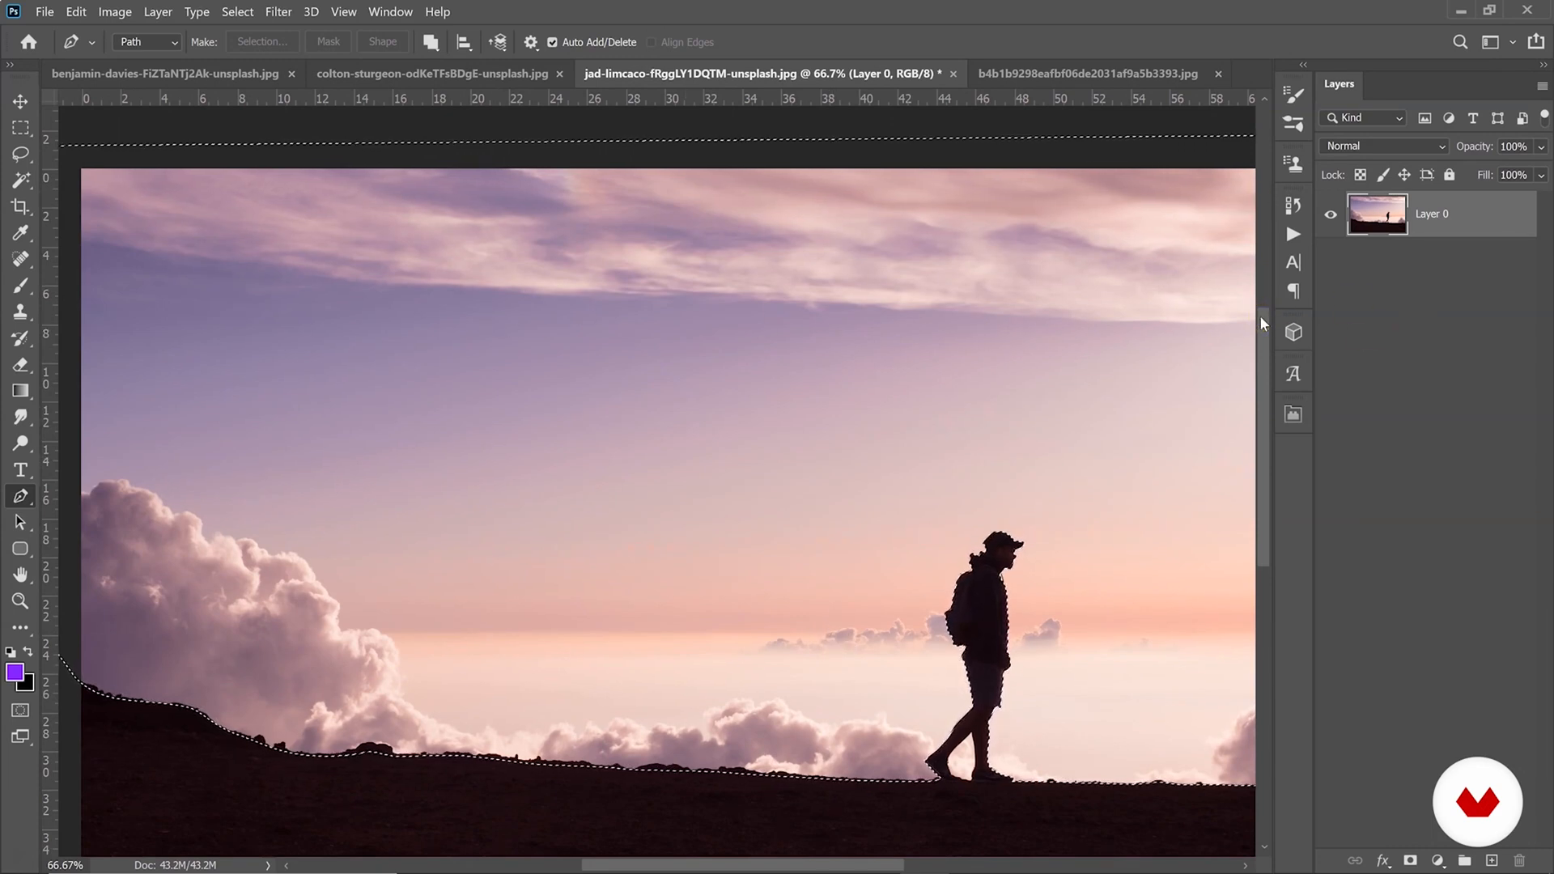
Delete the selected sky above the ground and walker, and clear the selection.
{"action": "key", "text": "Delete"}
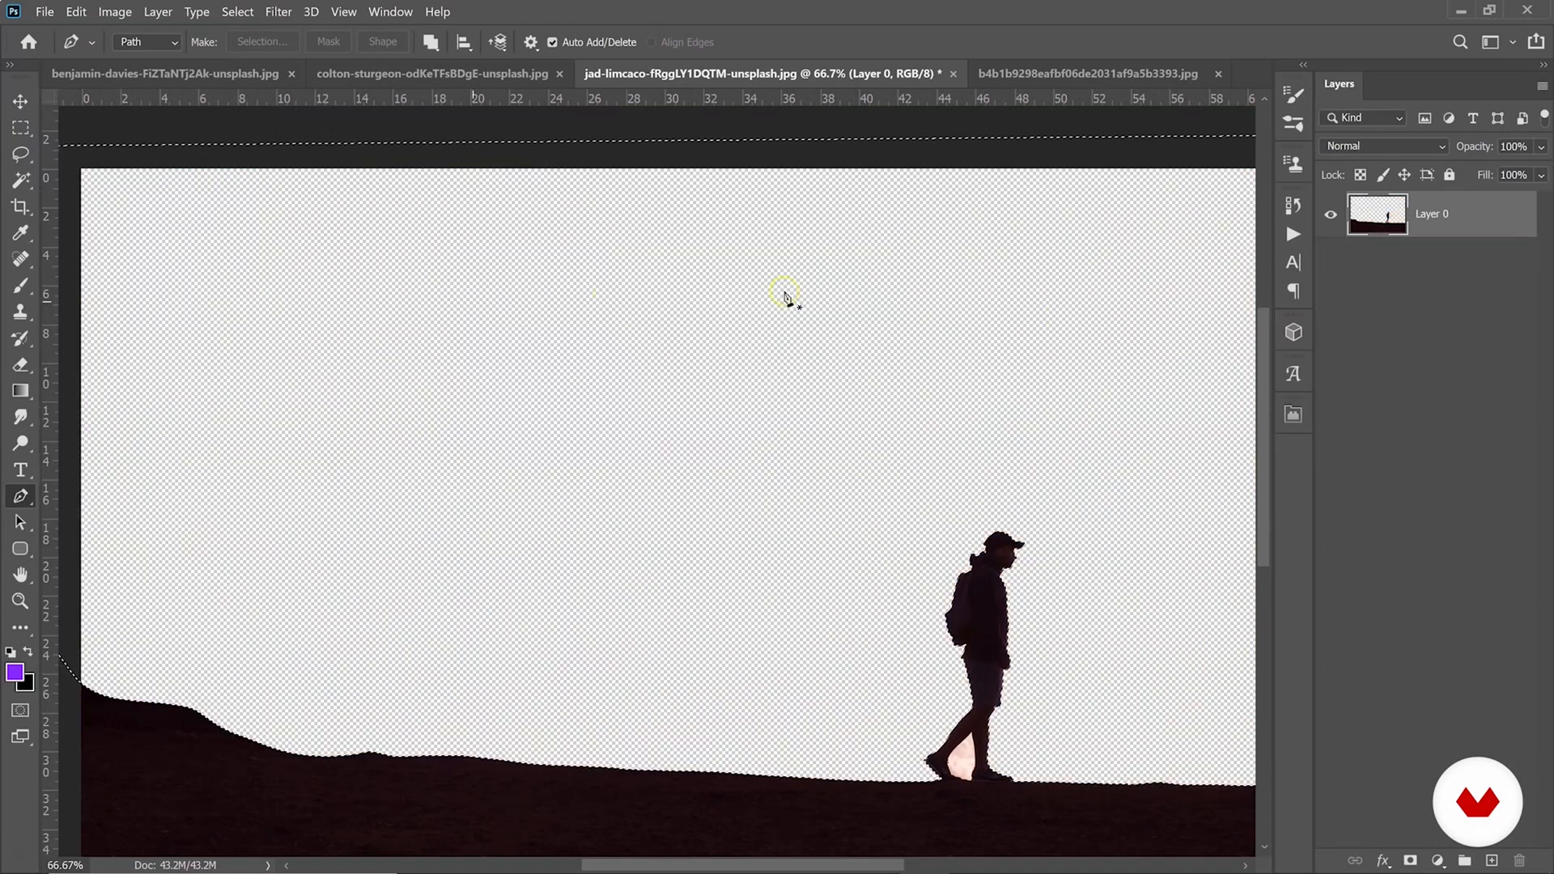
{"action": "left_click", "coordinate": [76, 11]}
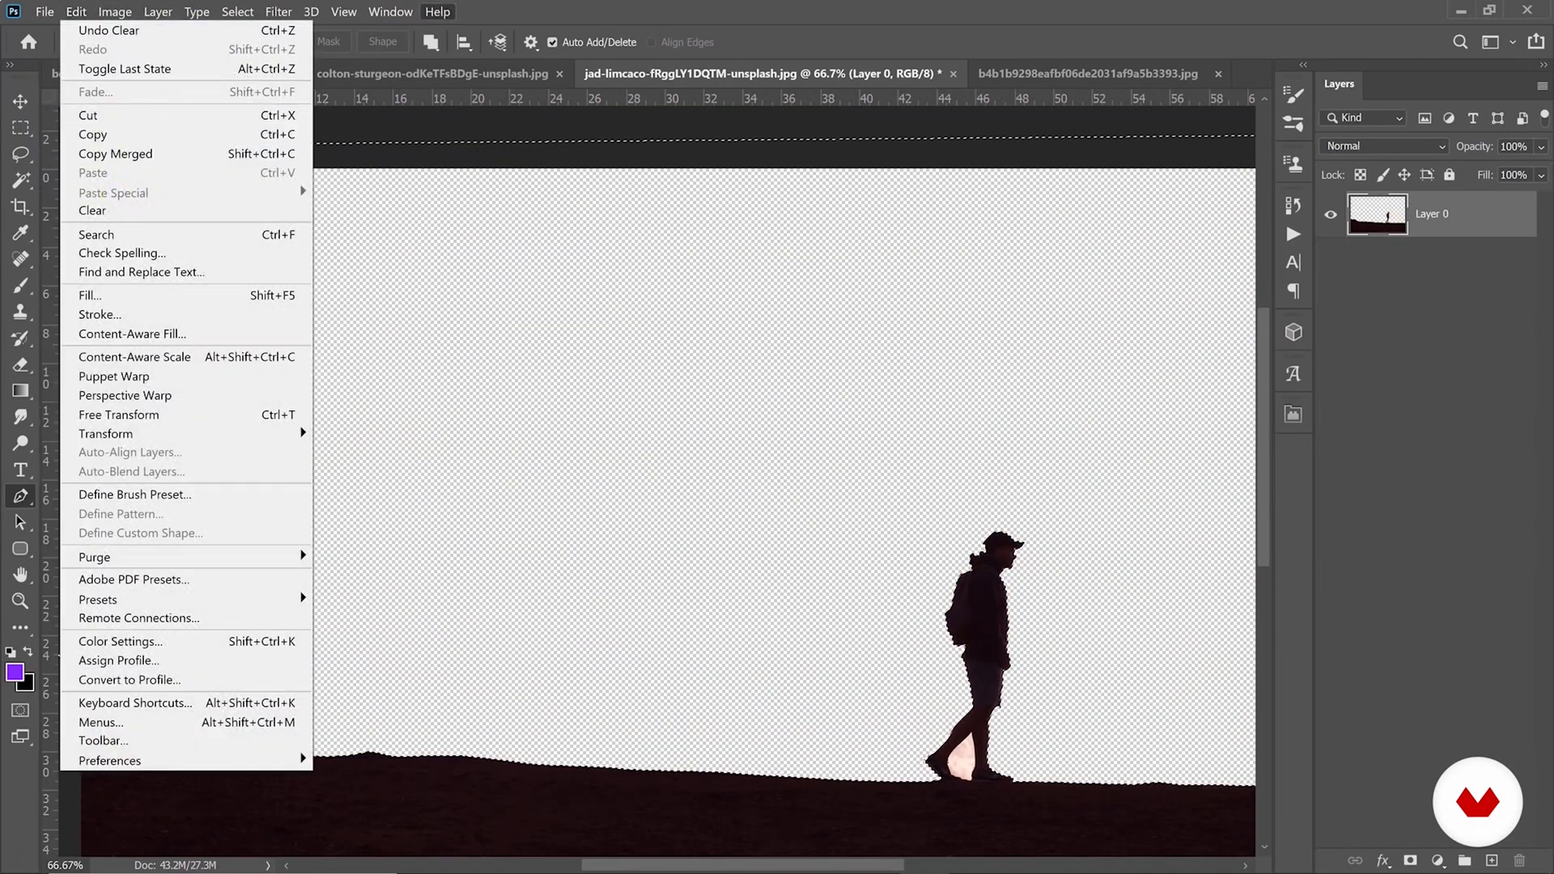
{"action": "left_click", "coordinate": [437, 12]}
{"action": "left_click", "coordinate": [20, 101]}
{"action": "left_click", "coordinate": [20, 128]}
{"action": "right_click", "coordinate": [184, 260]}
{"action": "left_click", "coordinate": [210, 271]}
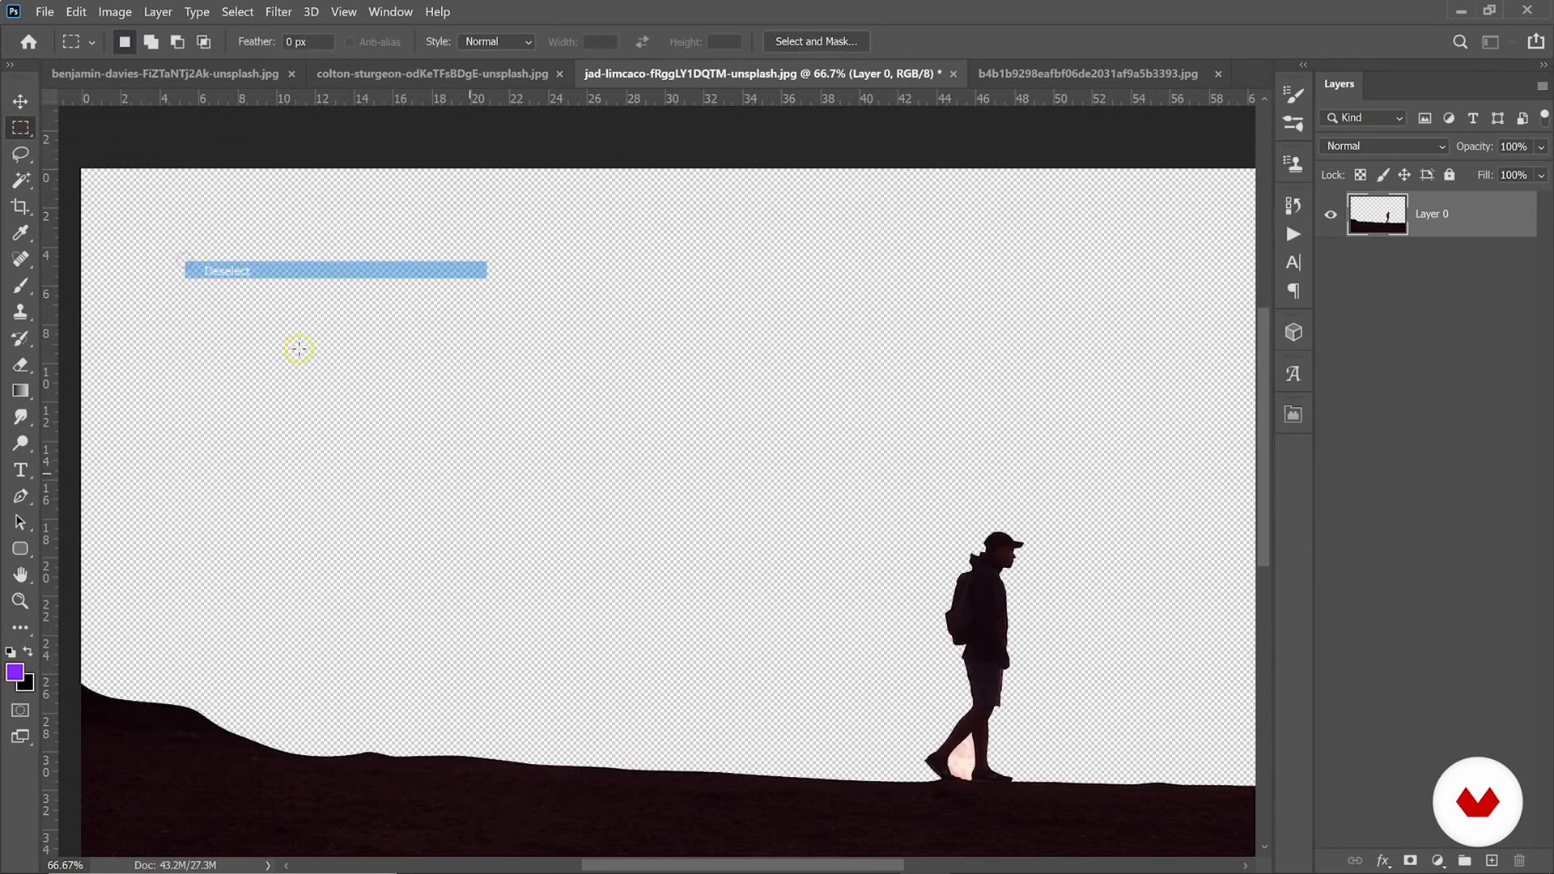
Trace a Pen path around the leftover patch of sky between the walker's legs, following the legs, shoes and ground.
{"action": "left_click", "coordinate": [20, 601]}
{"action": "left_click", "coordinate": [1001, 806]}
{"action": "left_click", "coordinate": [1001, 806]}
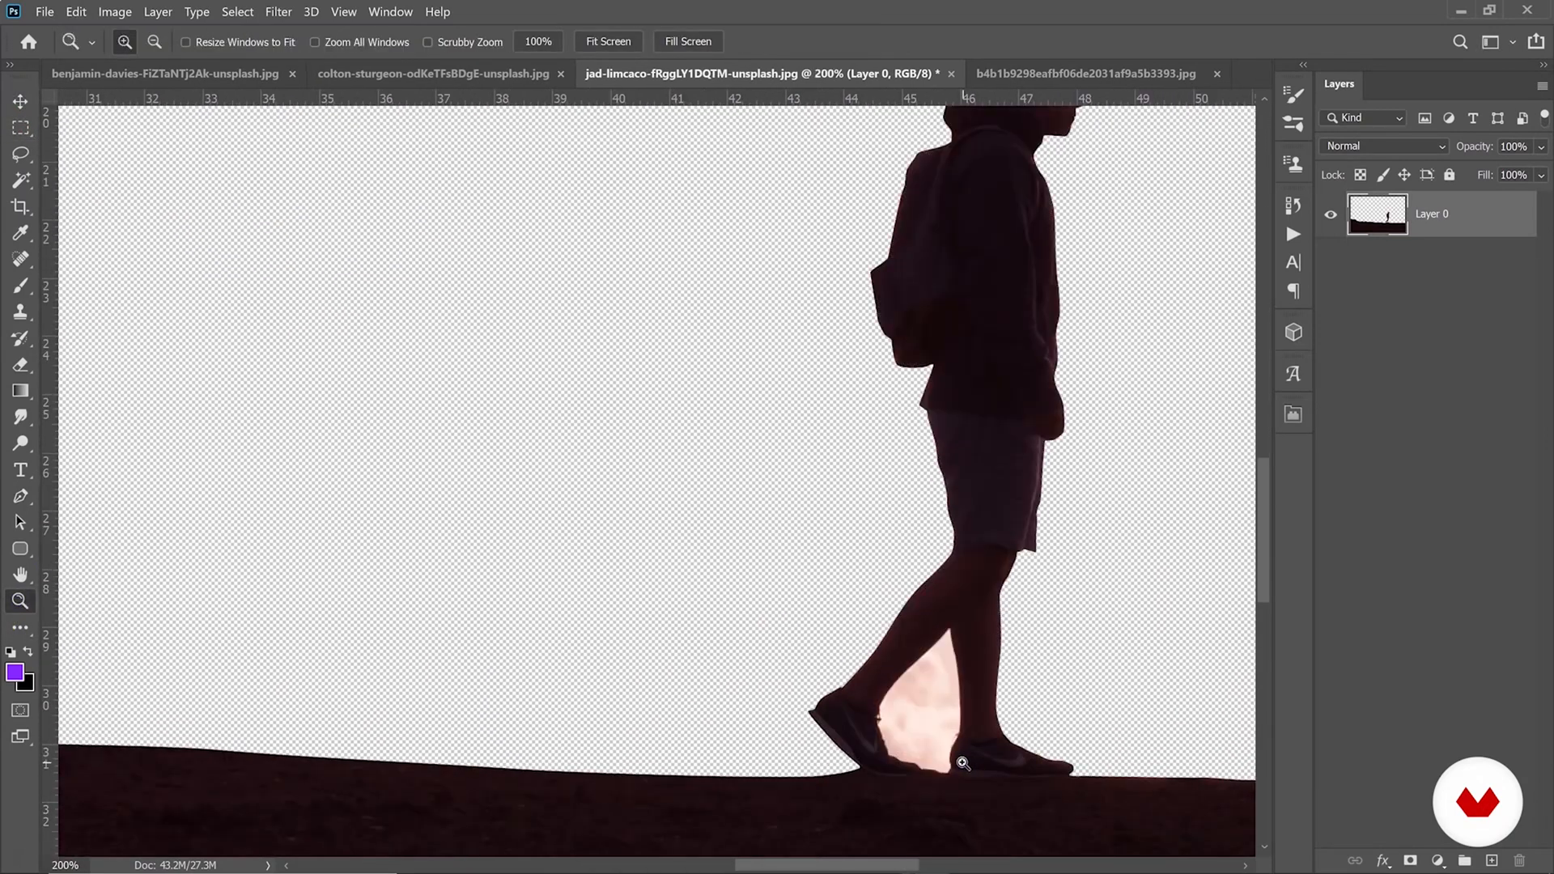
{"action": "left_click", "coordinate": [962, 761]}
{"action": "left_click", "coordinate": [944, 653]}
{"action": "left_click", "coordinate": [895, 544]}
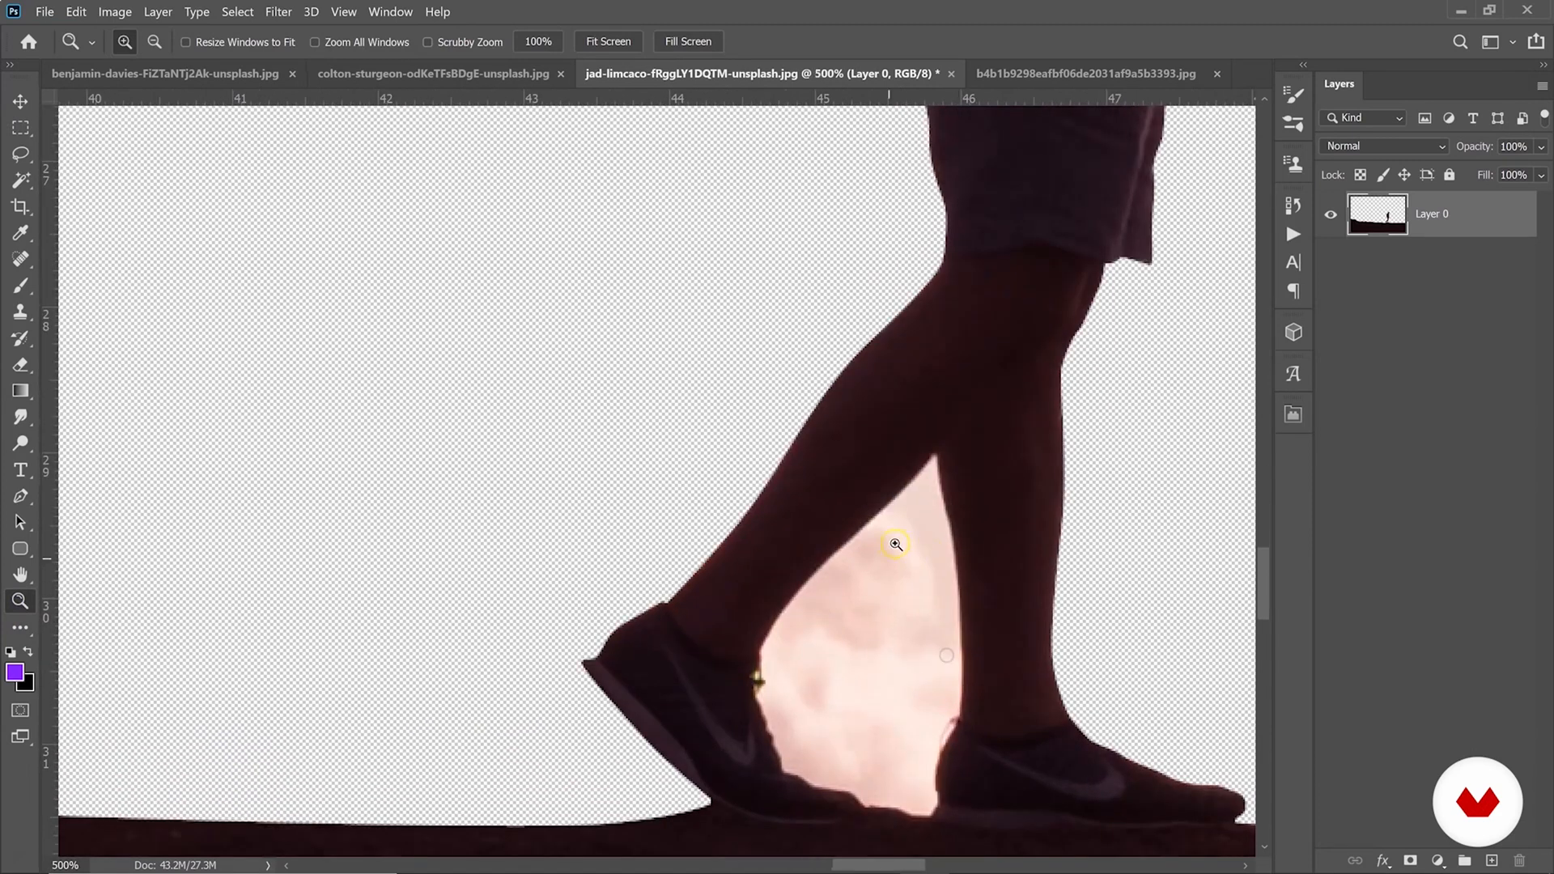
{"action": "left_click", "coordinate": [897, 673]}
{"action": "left_click", "coordinate": [897, 673]}
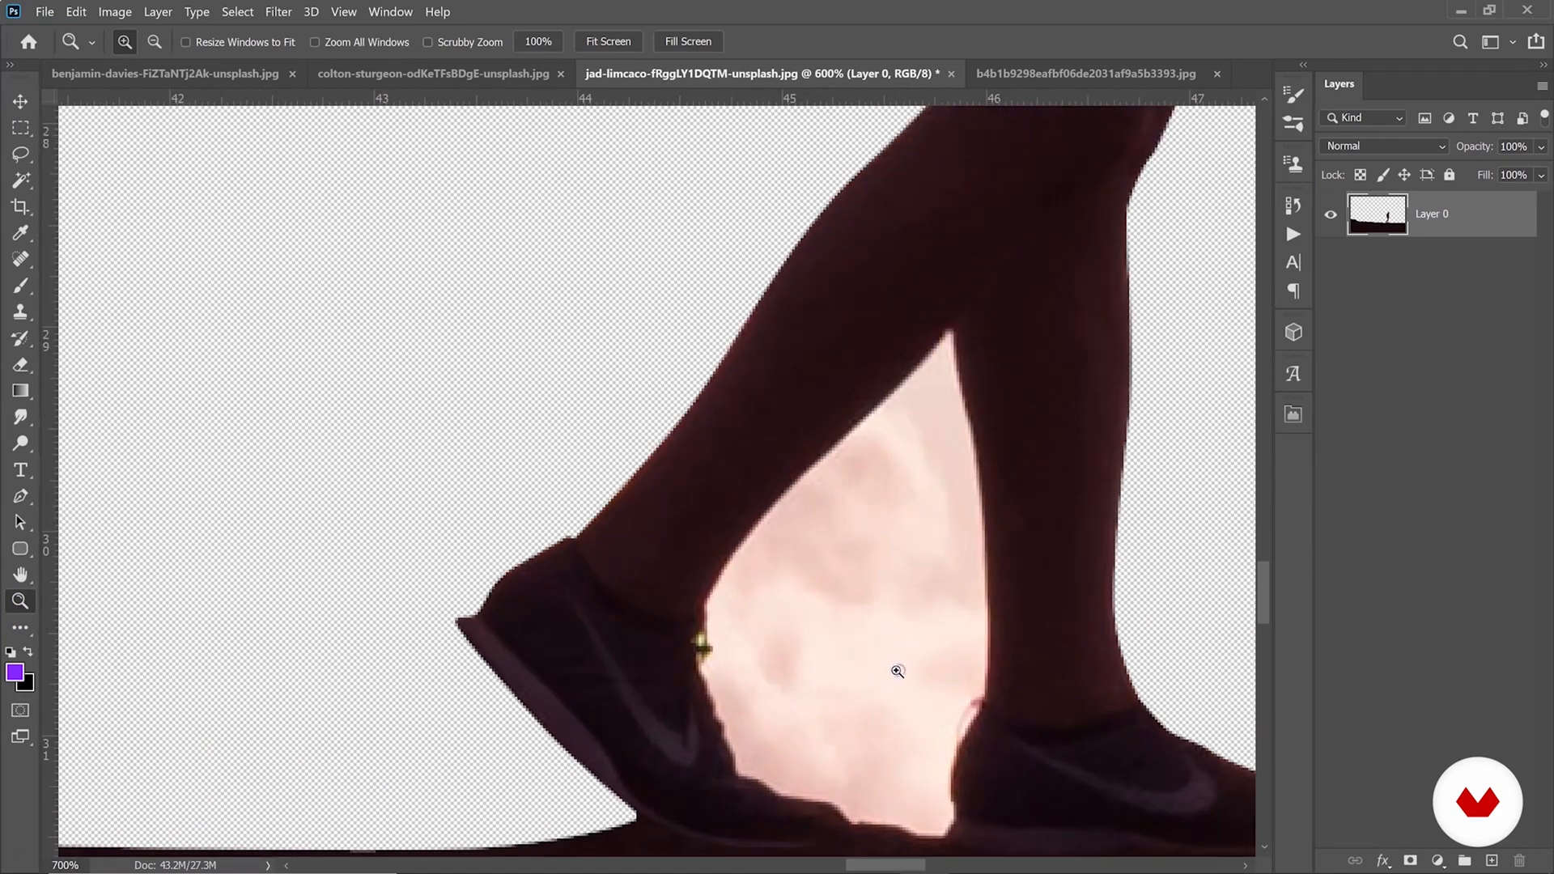
{"action": "left_click", "coordinate": [21, 496]}
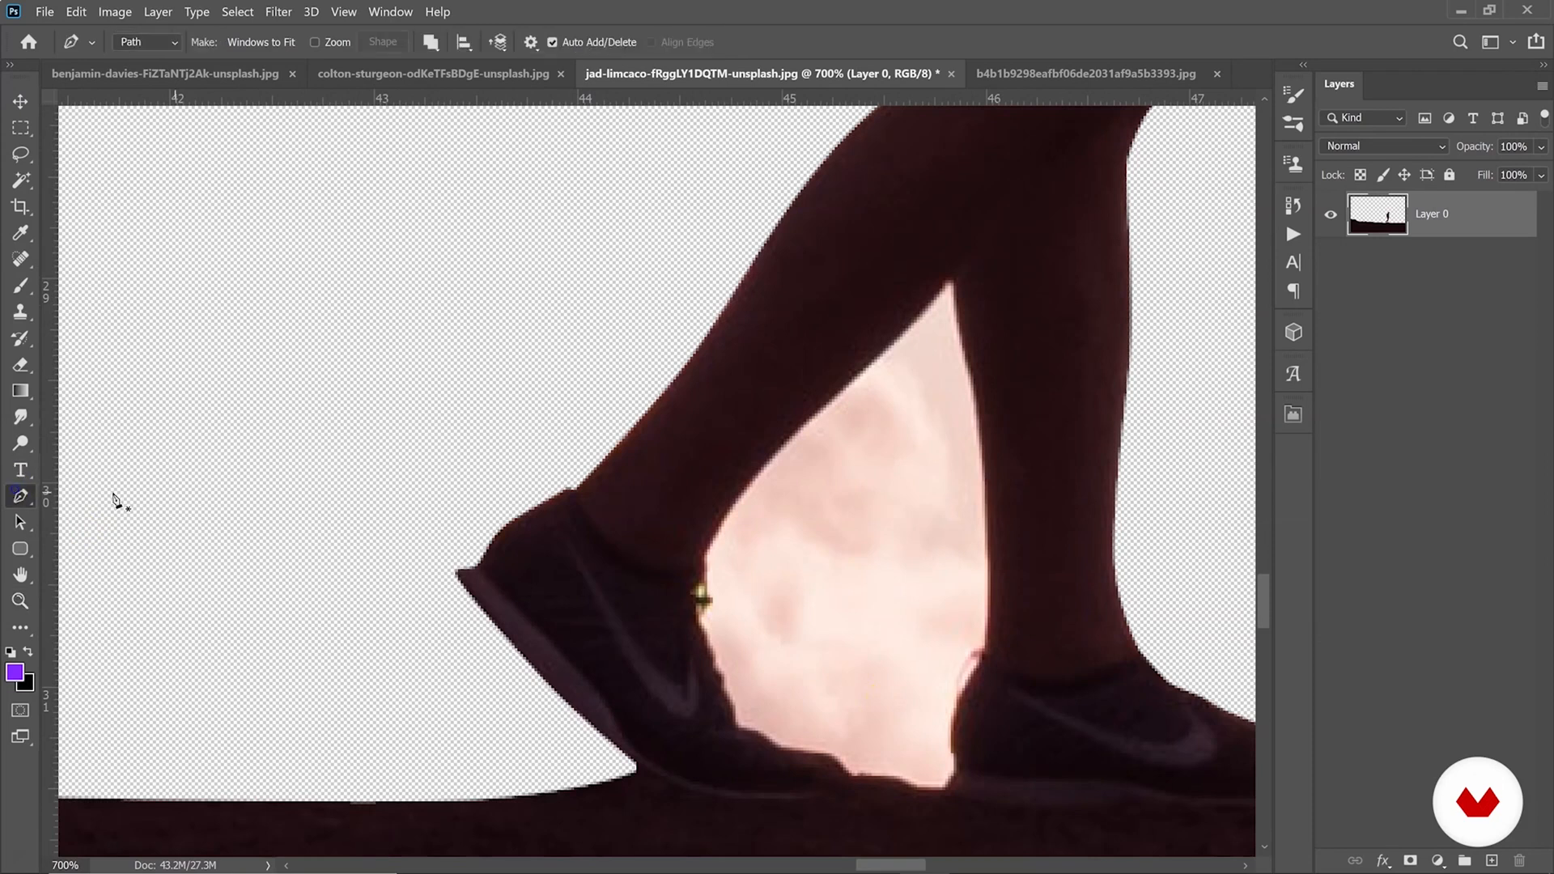
{"action": "left_click", "coordinate": [954, 280]}
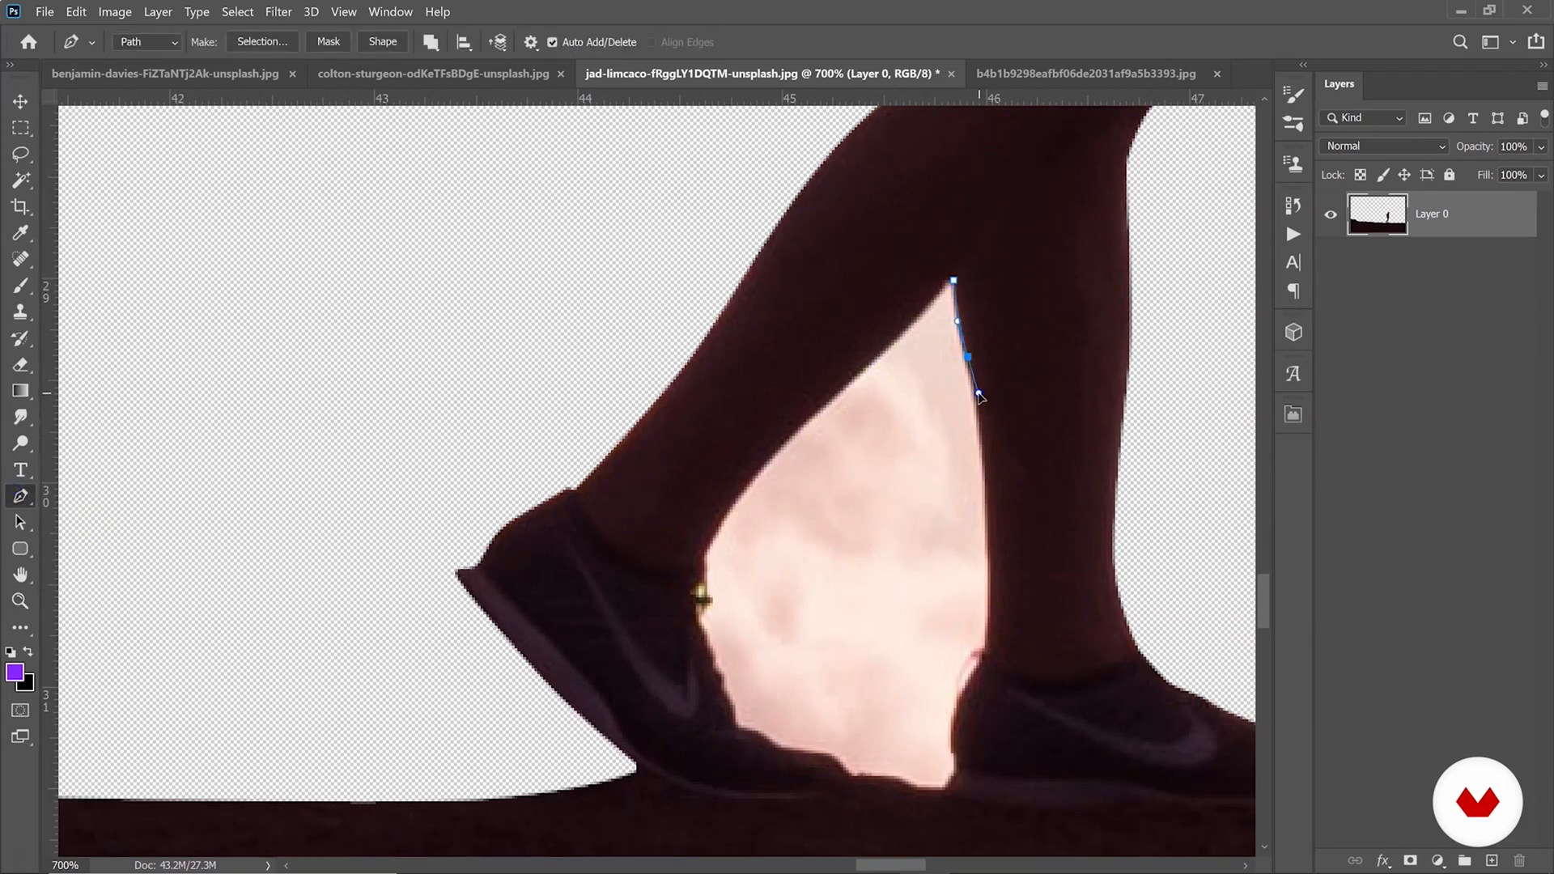
{"action": "left_click_drag", "start_coordinate": [976, 669], "coordinate": [964, 688]}
{"action": "left_click_drag", "start_coordinate": [957, 750], "coordinate": [958, 780]}
{"action": "left_click", "coordinate": [821, 756]}
{"action": "left_click", "coordinate": [744, 731]}
{"action": "left_click", "coordinate": [719, 674]}
{"action": "left_click_drag", "start_coordinate": [693, 607], "coordinate": [697, 594]}
{"action": "left_click_drag", "start_coordinate": [715, 527], "coordinate": [735, 515]}
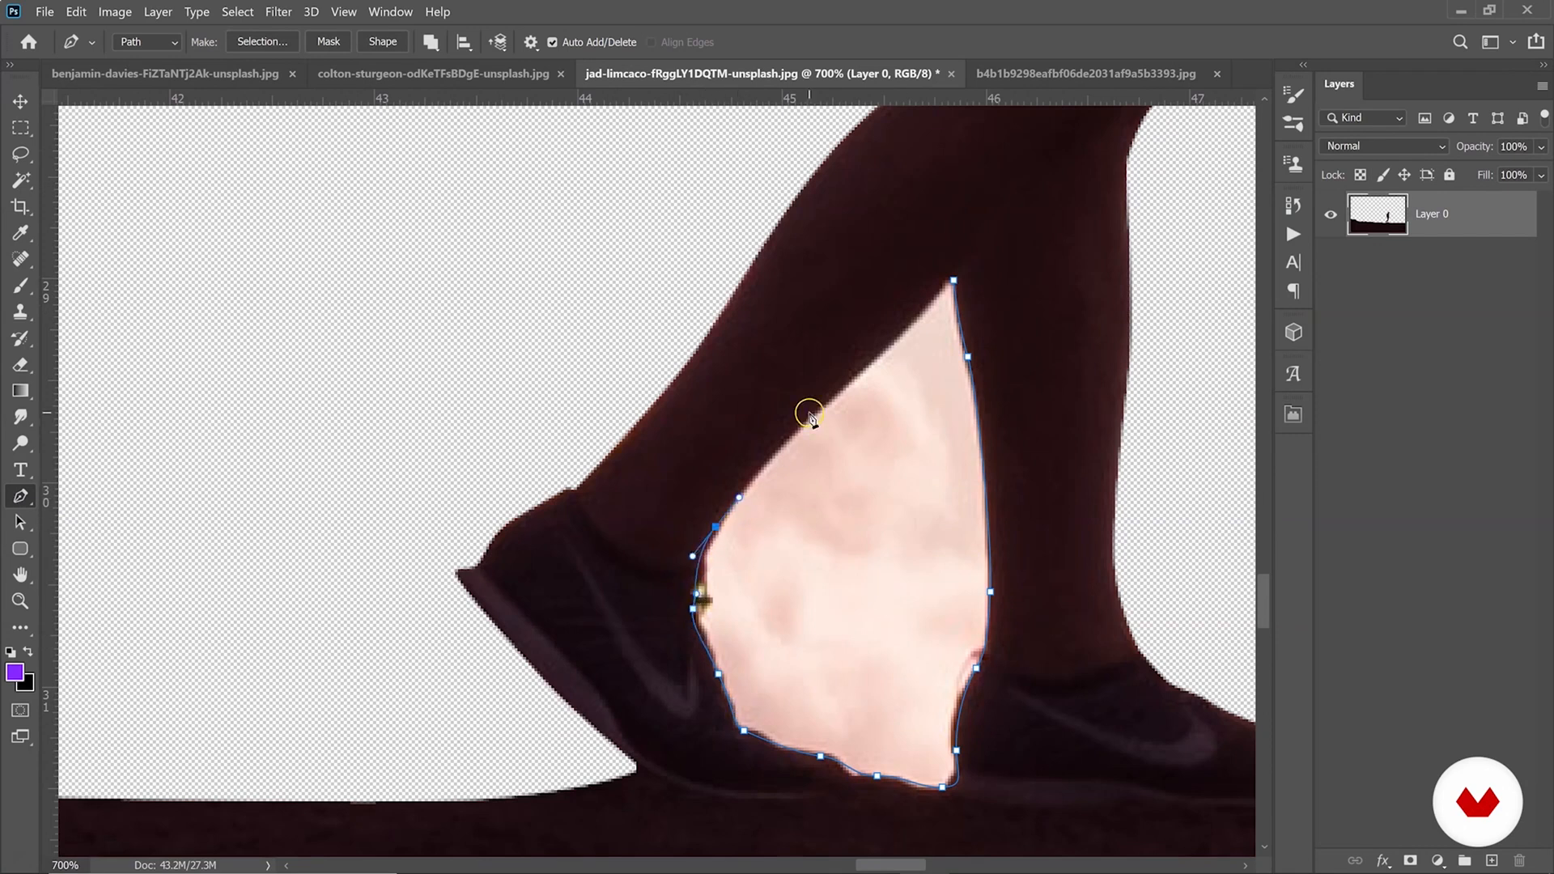
{"action": "left_click_drag", "start_coordinate": [934, 292], "coordinate": [942, 280]}
Convert the path between the legs to a selection, delete the sky inside it and deselect.
{"action": "right_click", "coordinate": [897, 258]}
{"action": "left_click", "coordinate": [940, 344]}
{"action": "left_click", "coordinate": [575, 122]}
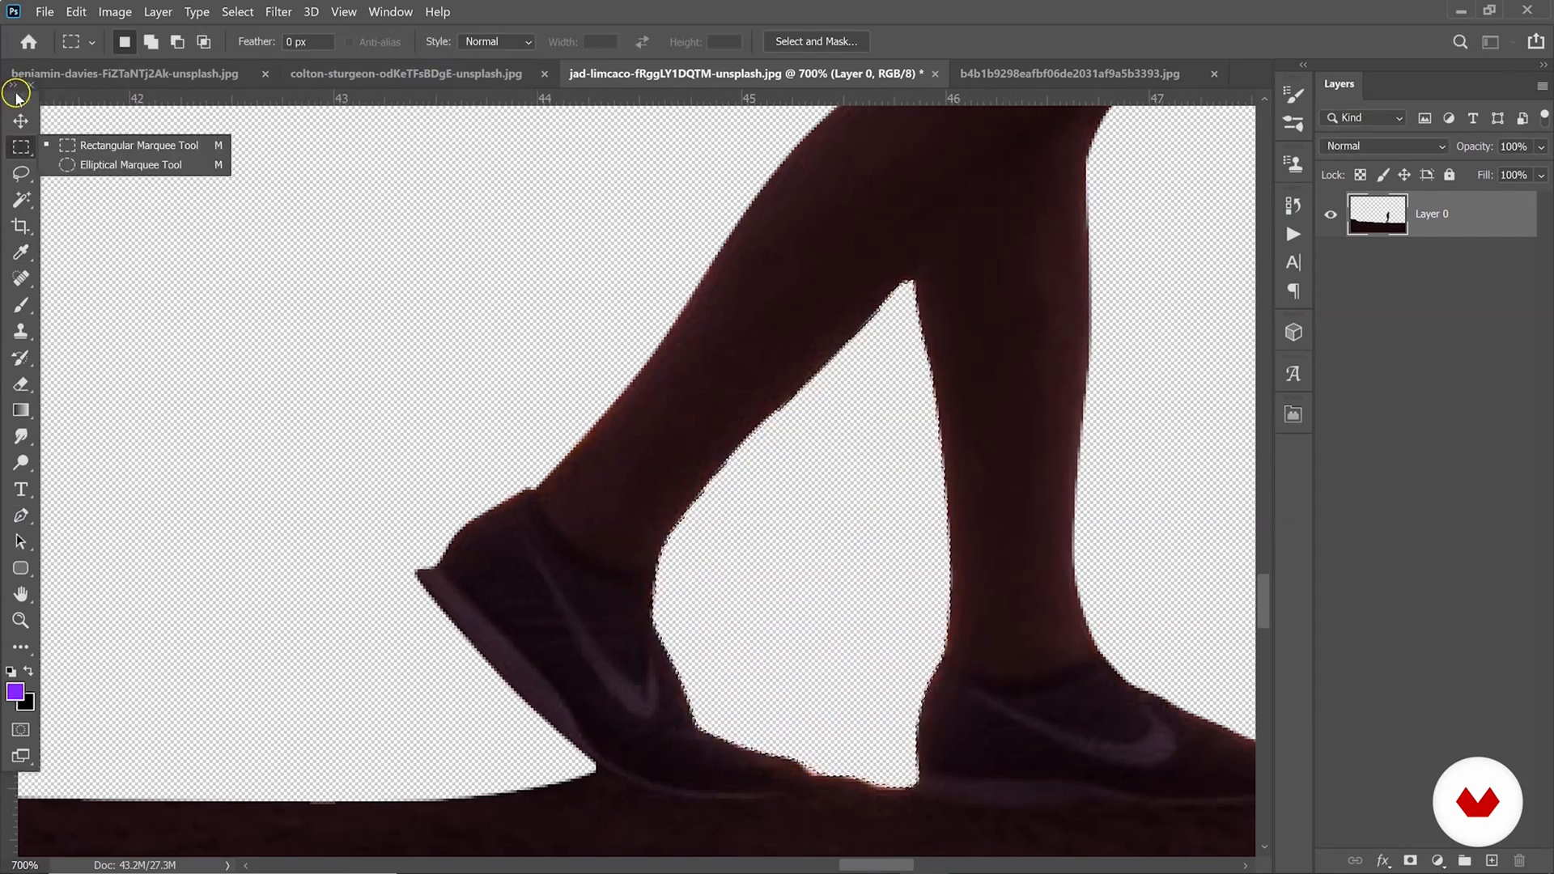
{"action": "left_click_drag", "start_coordinate": [16, 96], "coordinate": [8, 98]}
{"action": "right_click", "coordinate": [226, 183]}
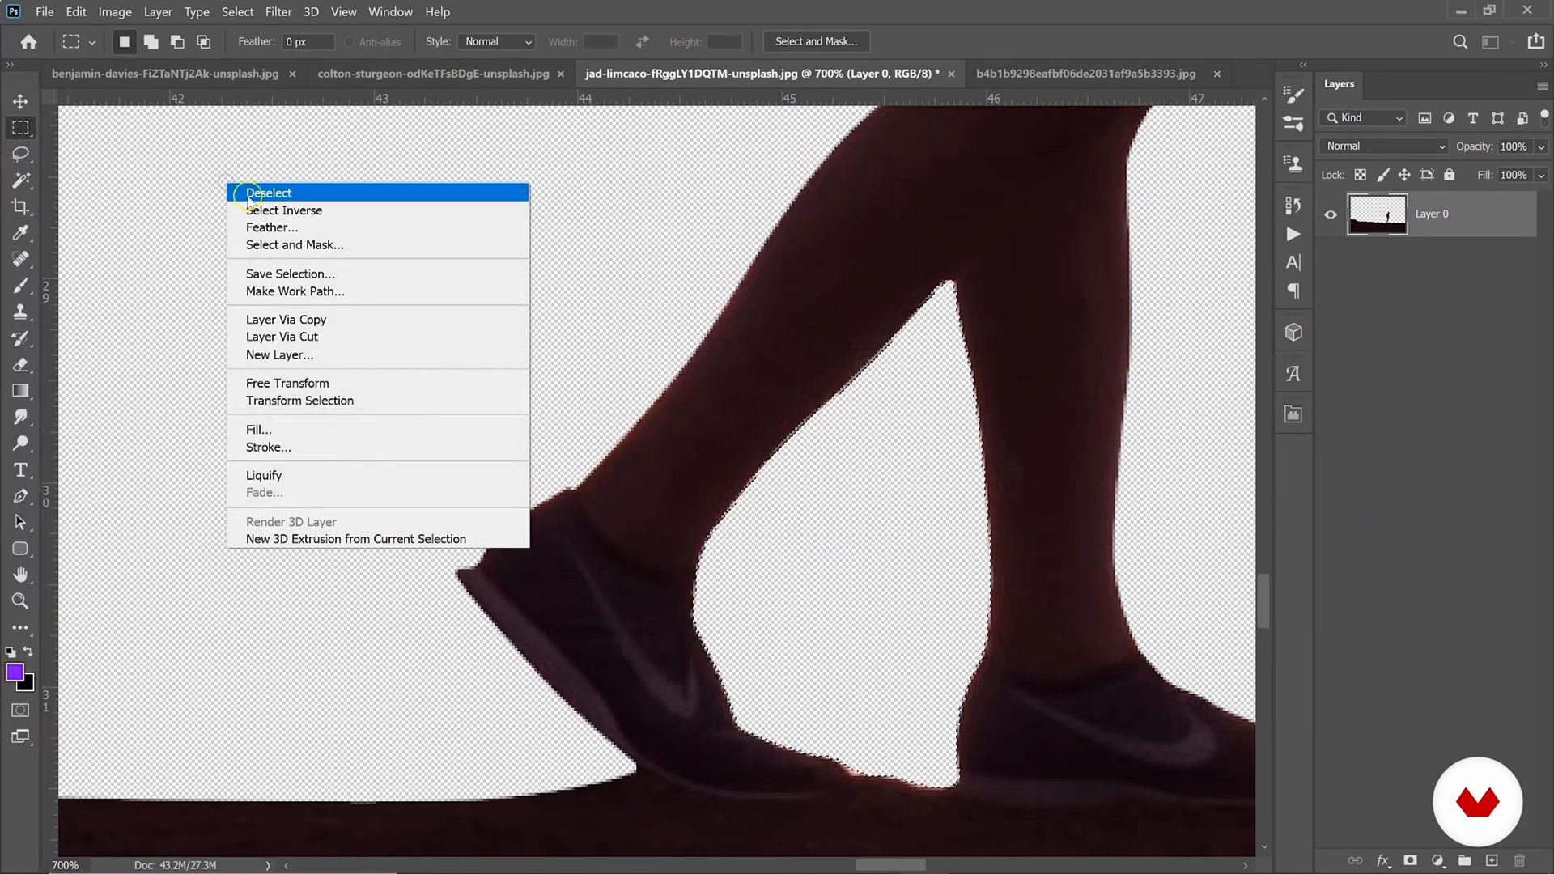
{"action": "left_click", "coordinate": [245, 193]}
Examine the cutout edges of the walker's body and head, and of the whole silhouette against the transparent background.
{"action": "left_click", "coordinate": [19, 602]}
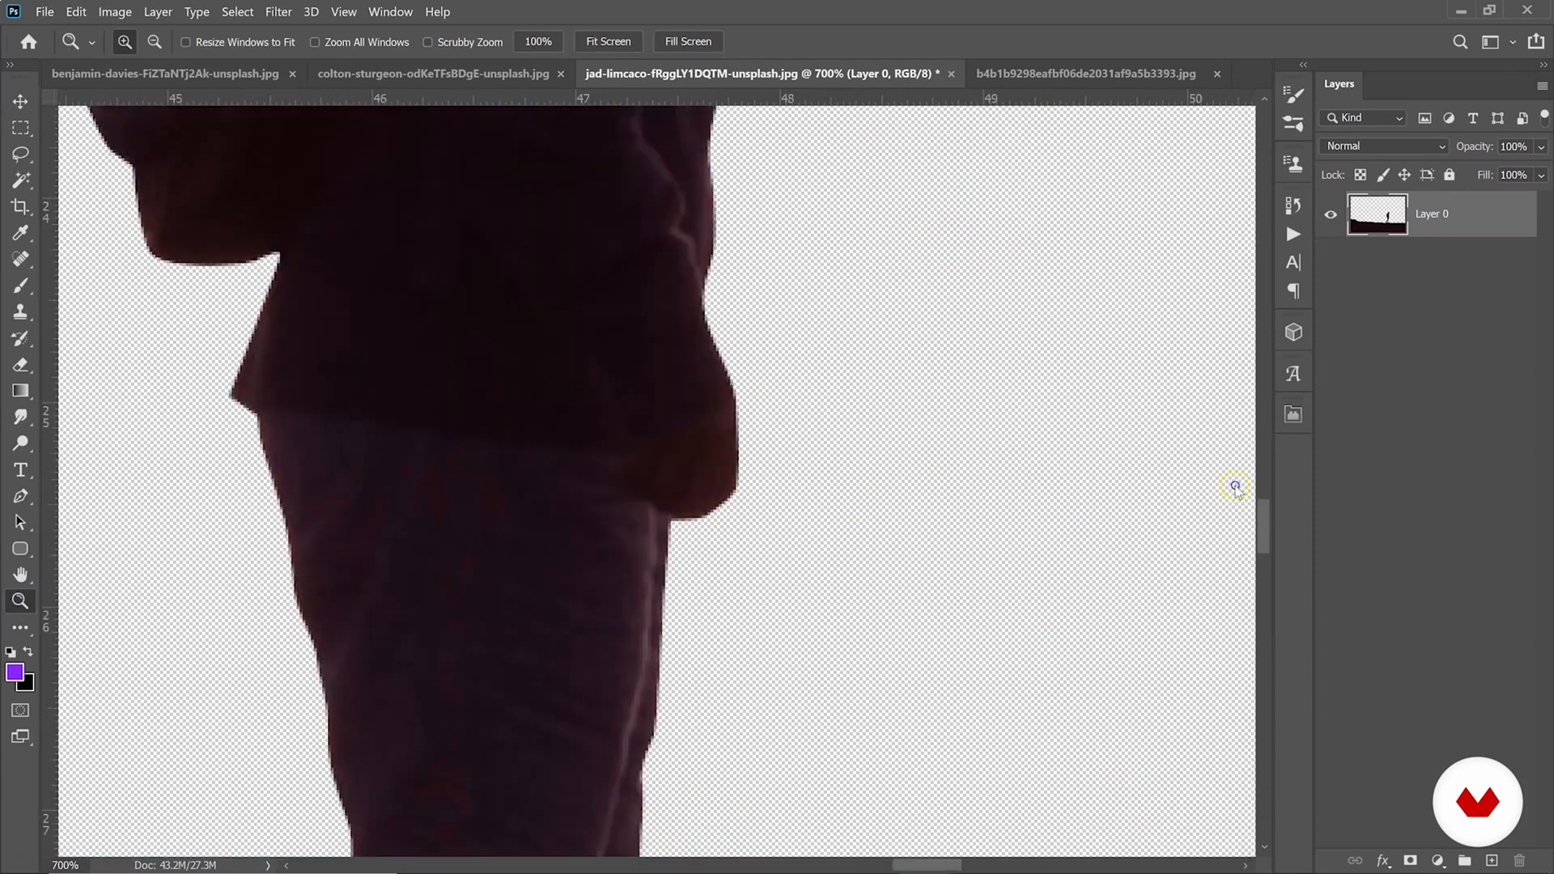
{"action": "left_click_drag", "start_coordinate": [1231, 489], "coordinate": [1213, 449]}
{"action": "left_click", "coordinate": [711, 451]}
{"action": "left_click", "coordinate": [711, 451]}
{"action": "left_click", "coordinate": [711, 451]}
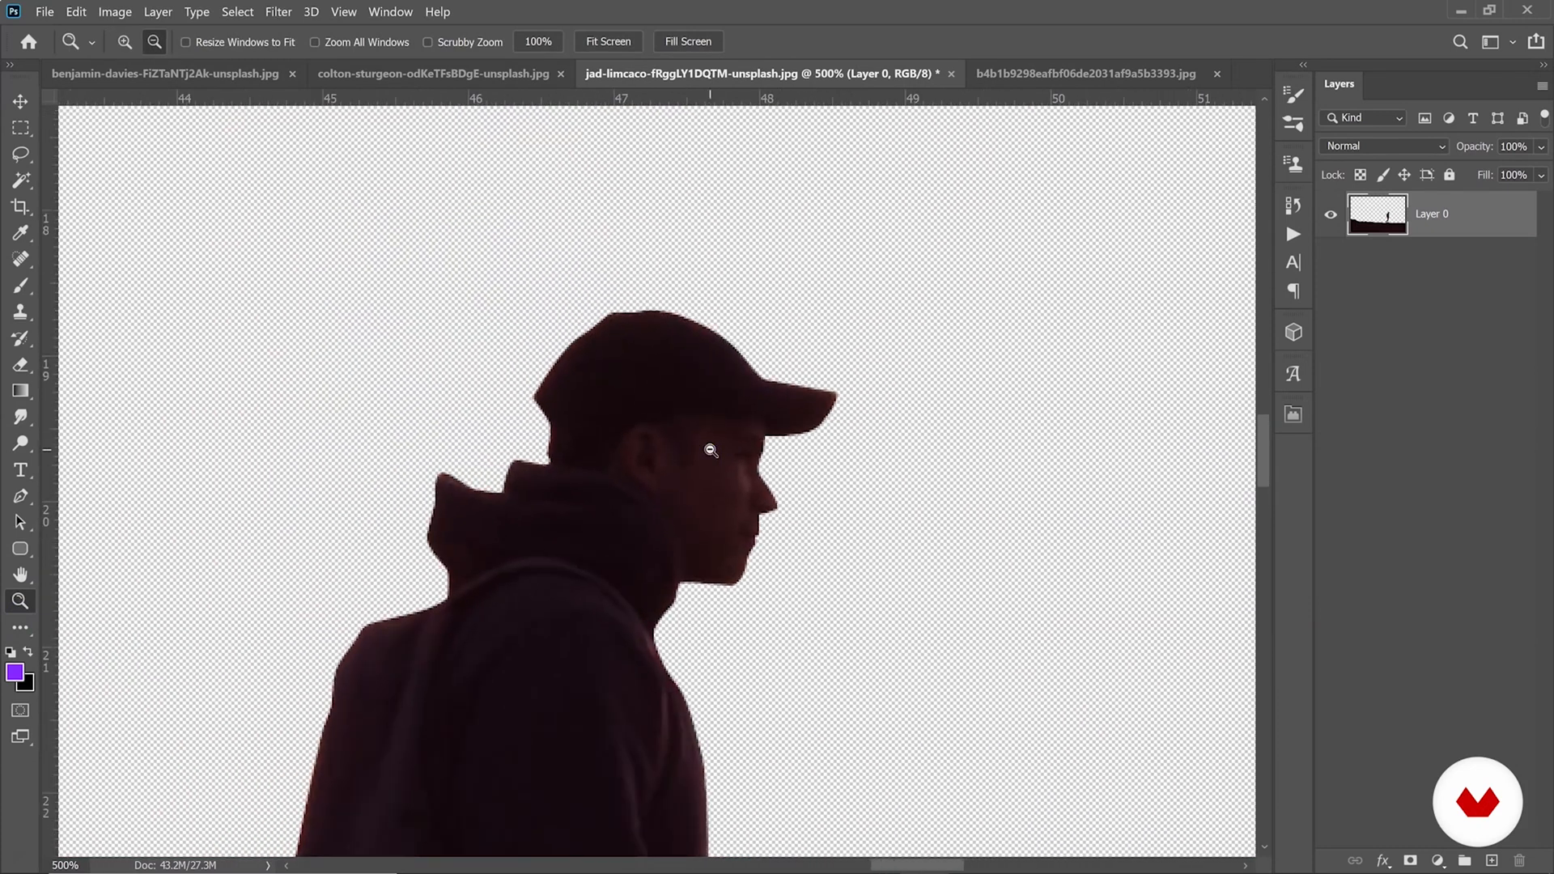
{"action": "left_click", "coordinate": [711, 450]}
{"action": "left_click", "coordinate": [711, 449]}
{"action": "left_click", "coordinate": [710, 447]}
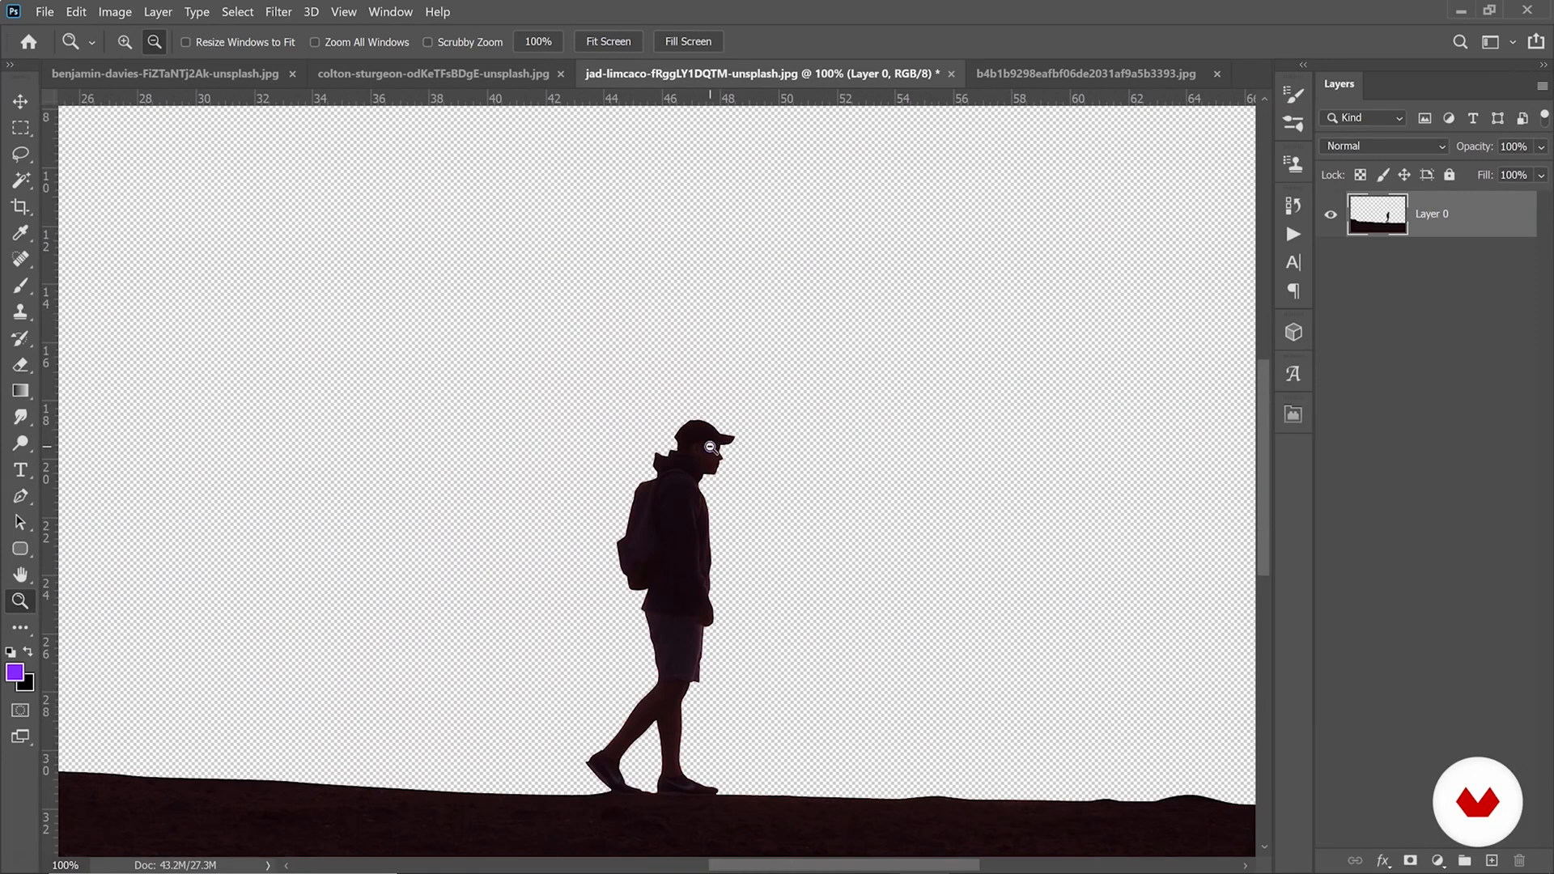
{"action": "left_click", "coordinate": [710, 448]}
{"action": "left_click", "coordinate": [492, 437]}
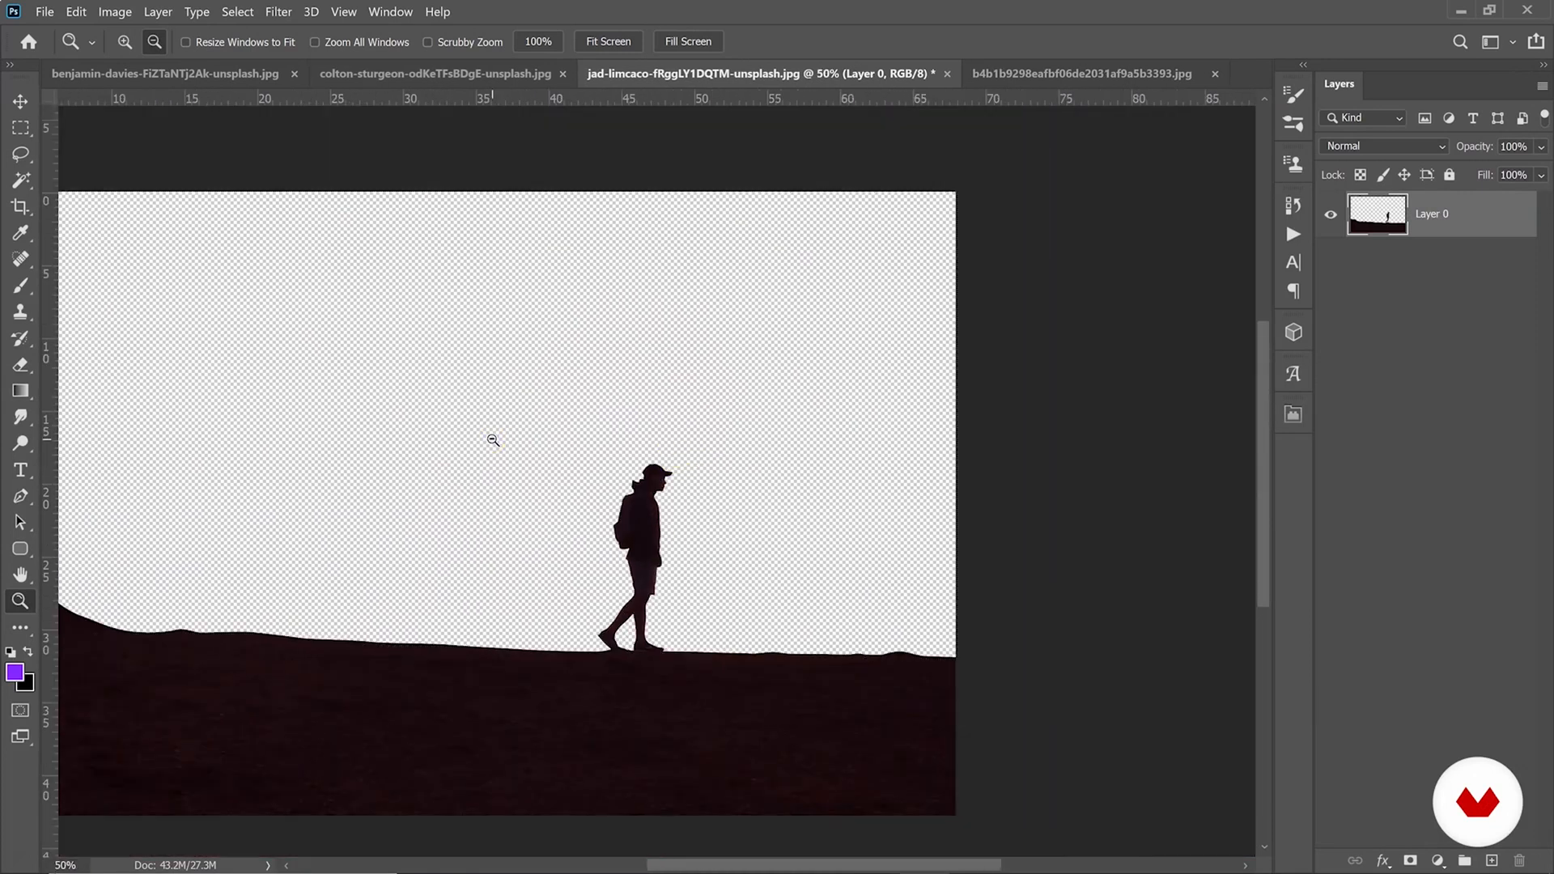
{"action": "left_click", "coordinate": [516, 432]}
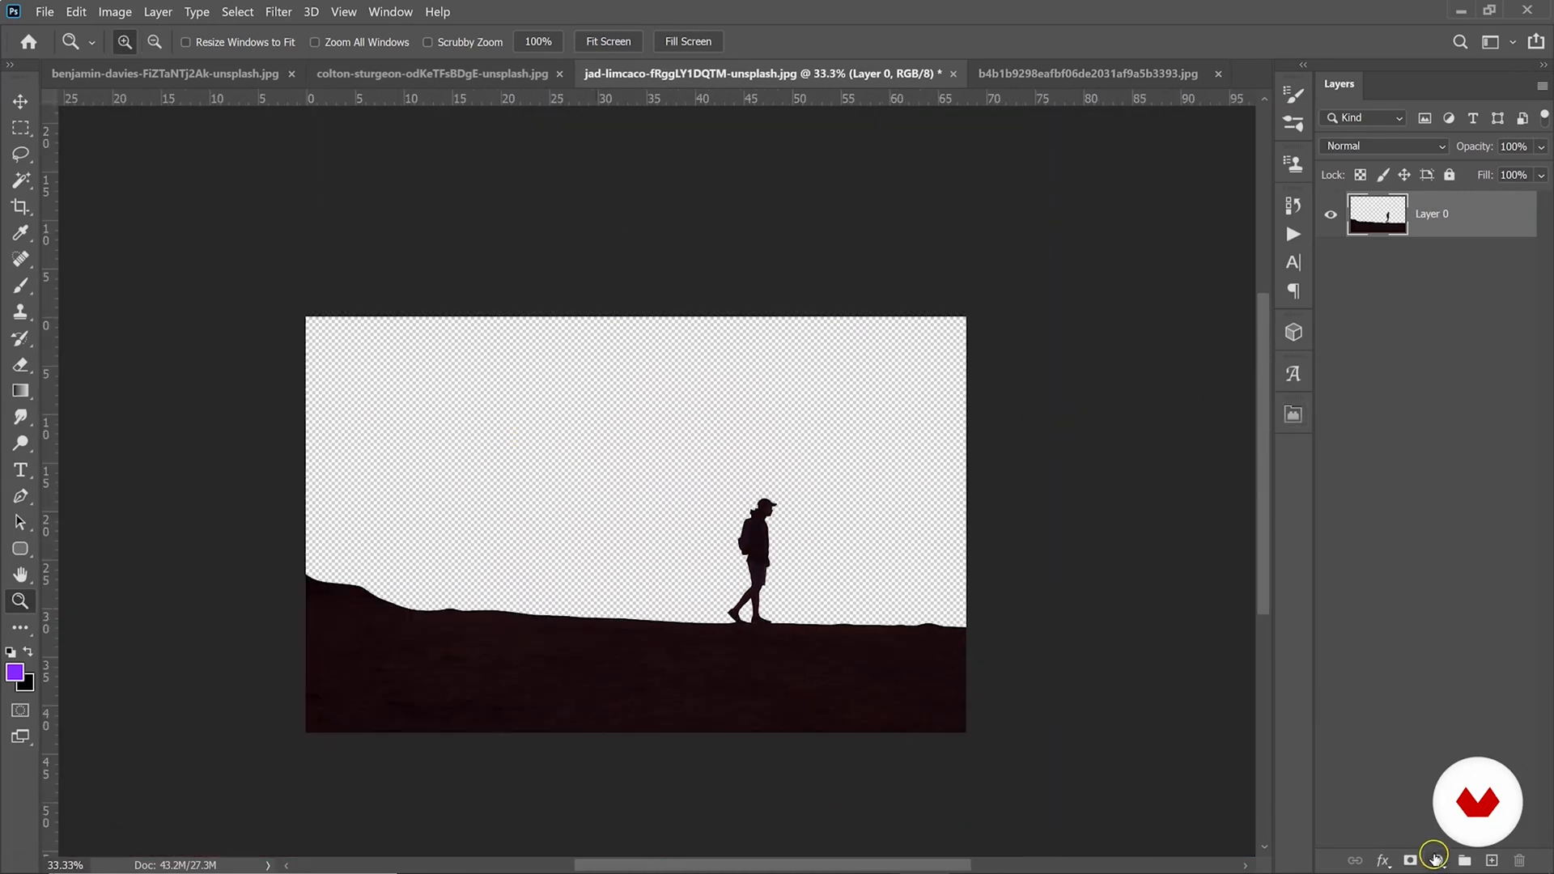
Add a Hue/Saturation adjustment clipped to Layer 0 and set its lightness to -100.
{"action": "left_click", "coordinate": [1435, 858]}
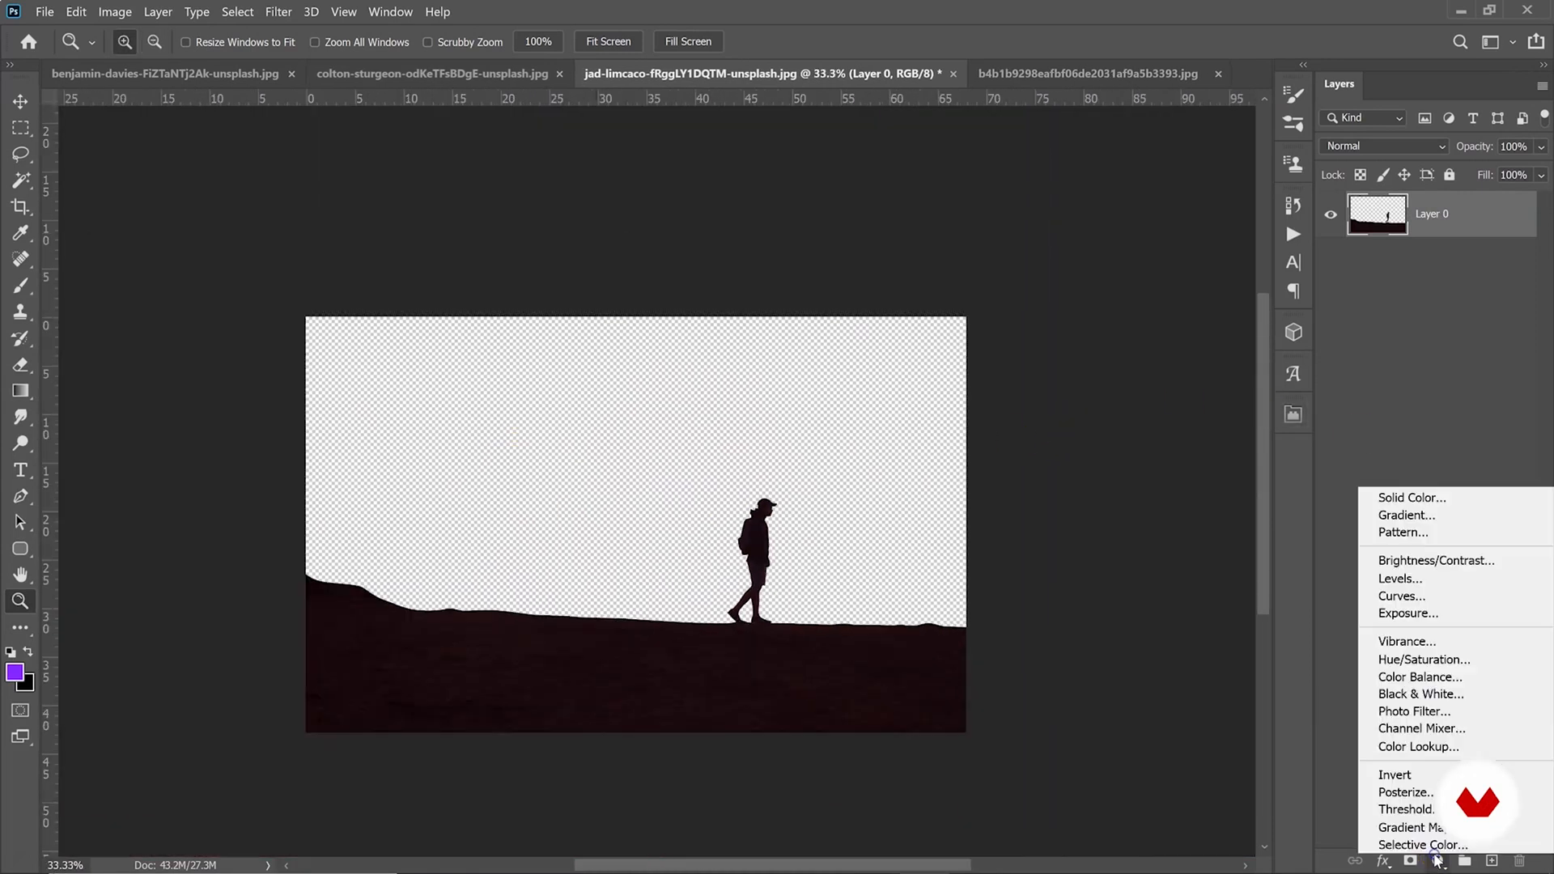
{"action": "left_click", "coordinate": [1402, 660]}
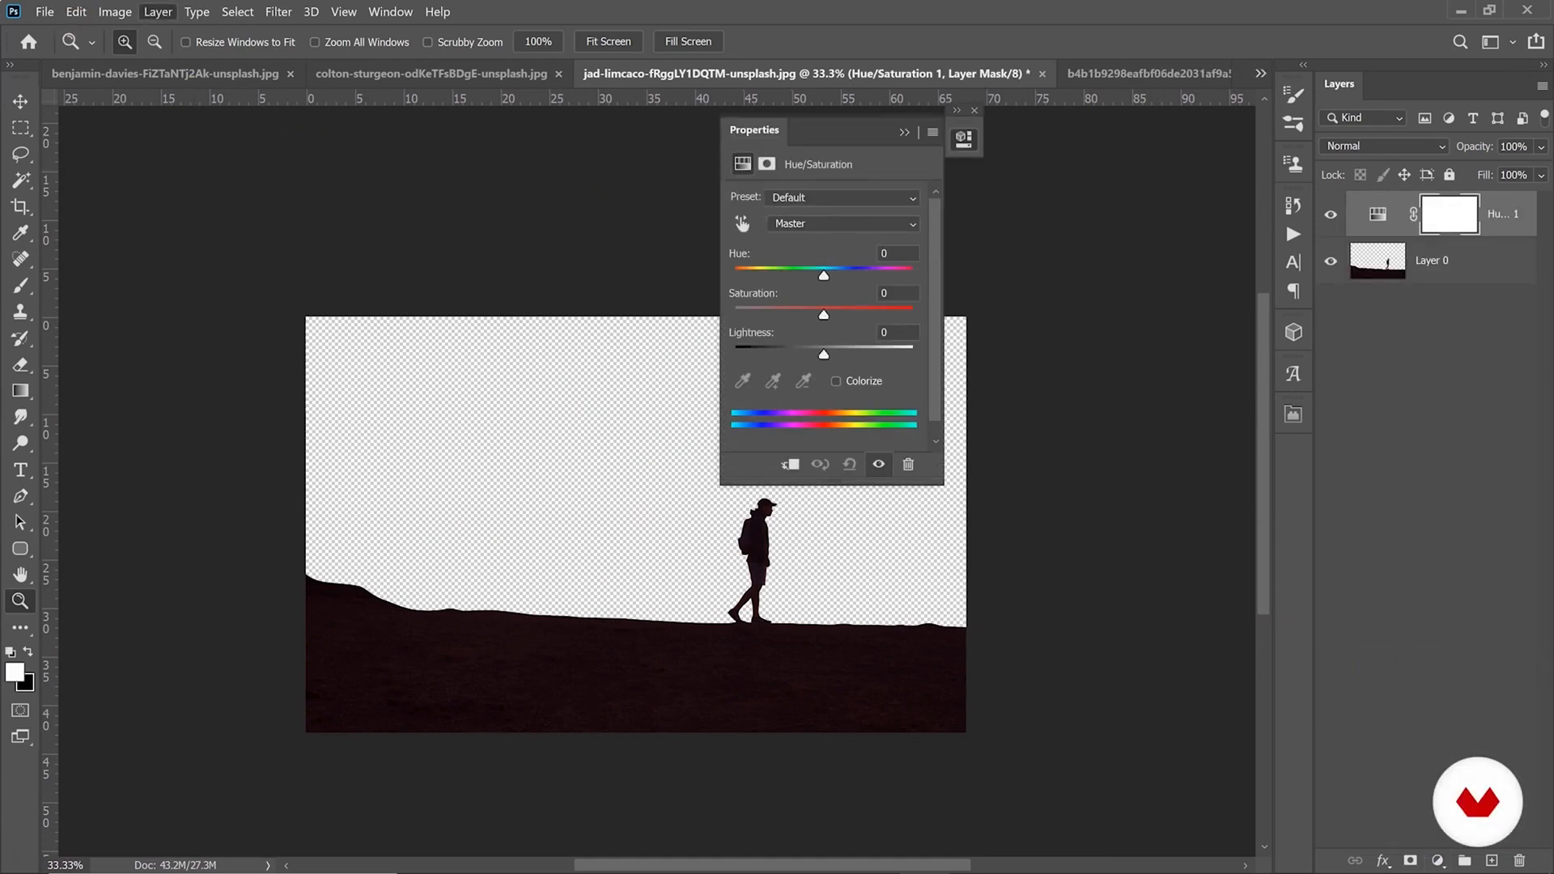
{"action": "left_click", "coordinate": [158, 11]}
{"action": "left_click", "coordinate": [246, 334]}
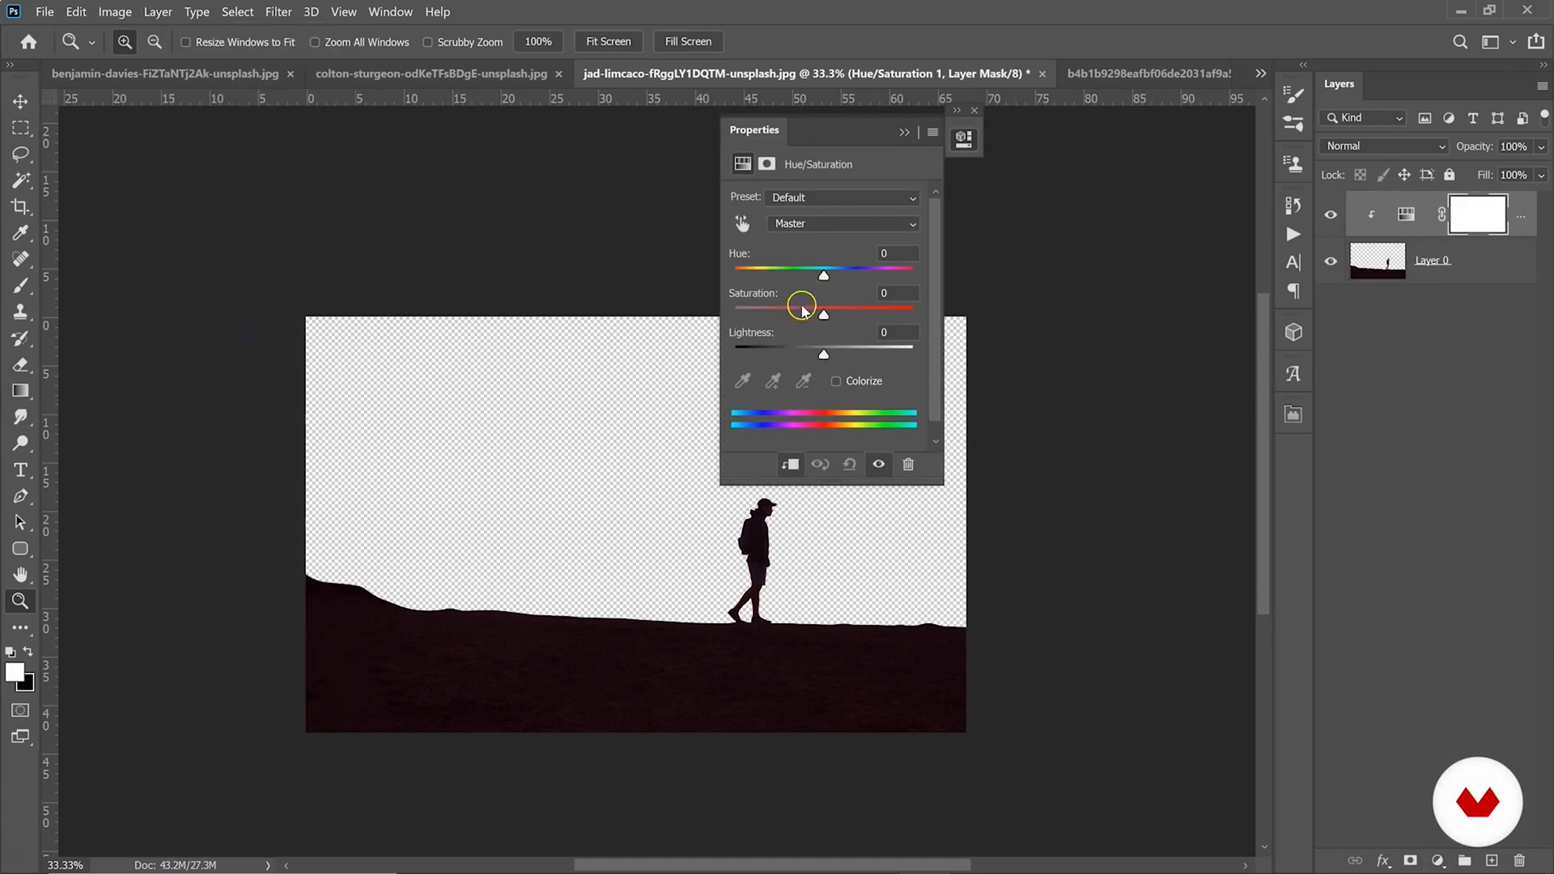
{"action": "left_click_drag", "start_coordinate": [766, 354], "coordinate": [527, 328]}
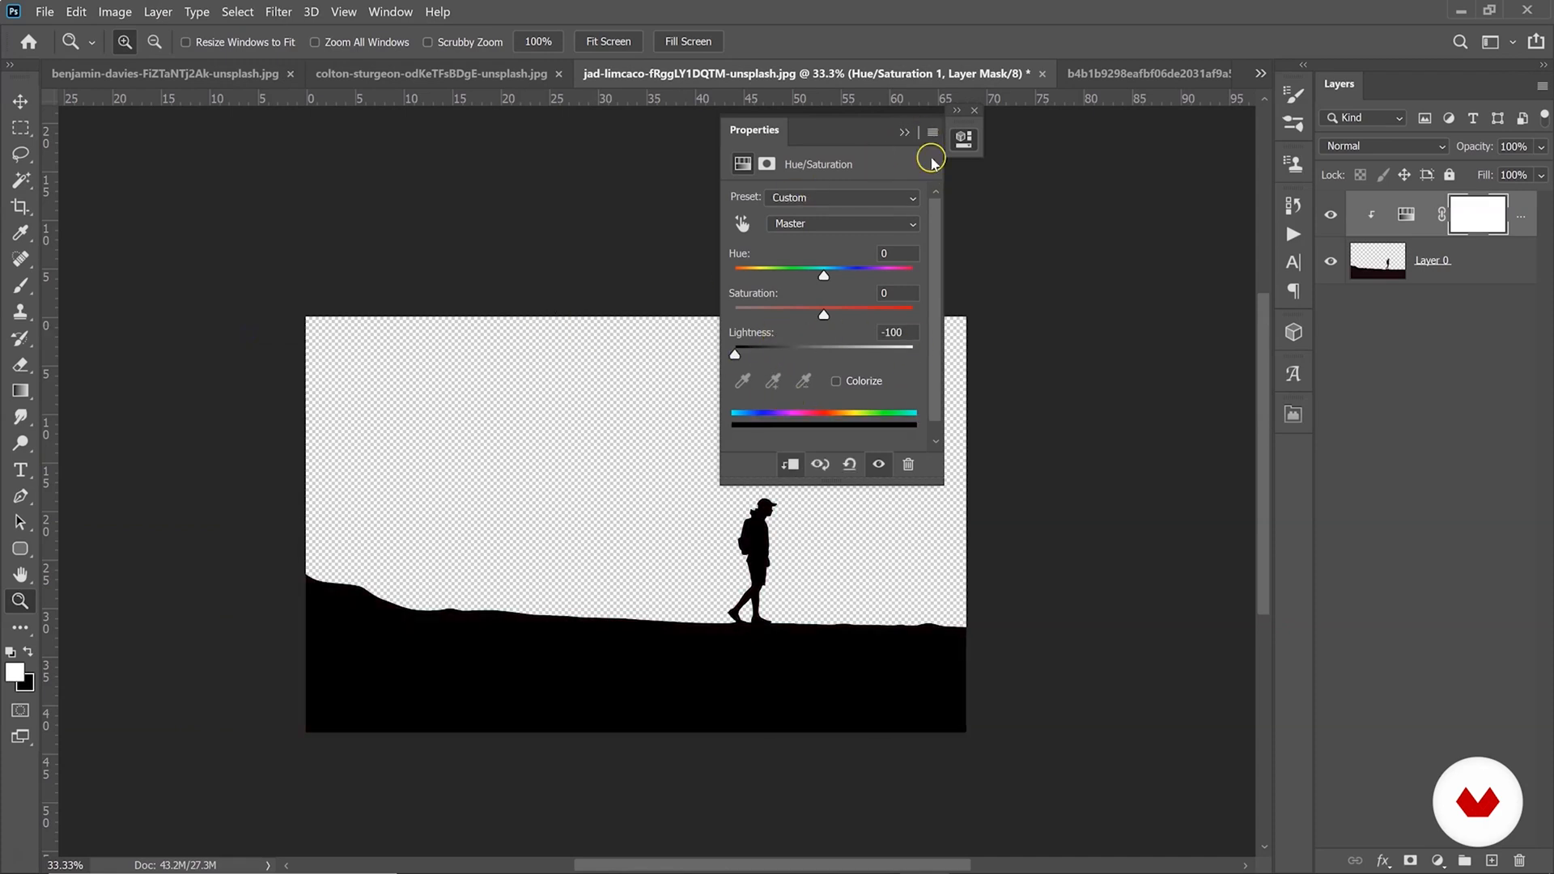
{"action": "left_click", "coordinate": [902, 132]}
Examine the blackened silhouette up close around the walker's head and in the full image.
{"action": "left_click", "coordinate": [856, 537]}
{"action": "left_click", "coordinate": [855, 536]}
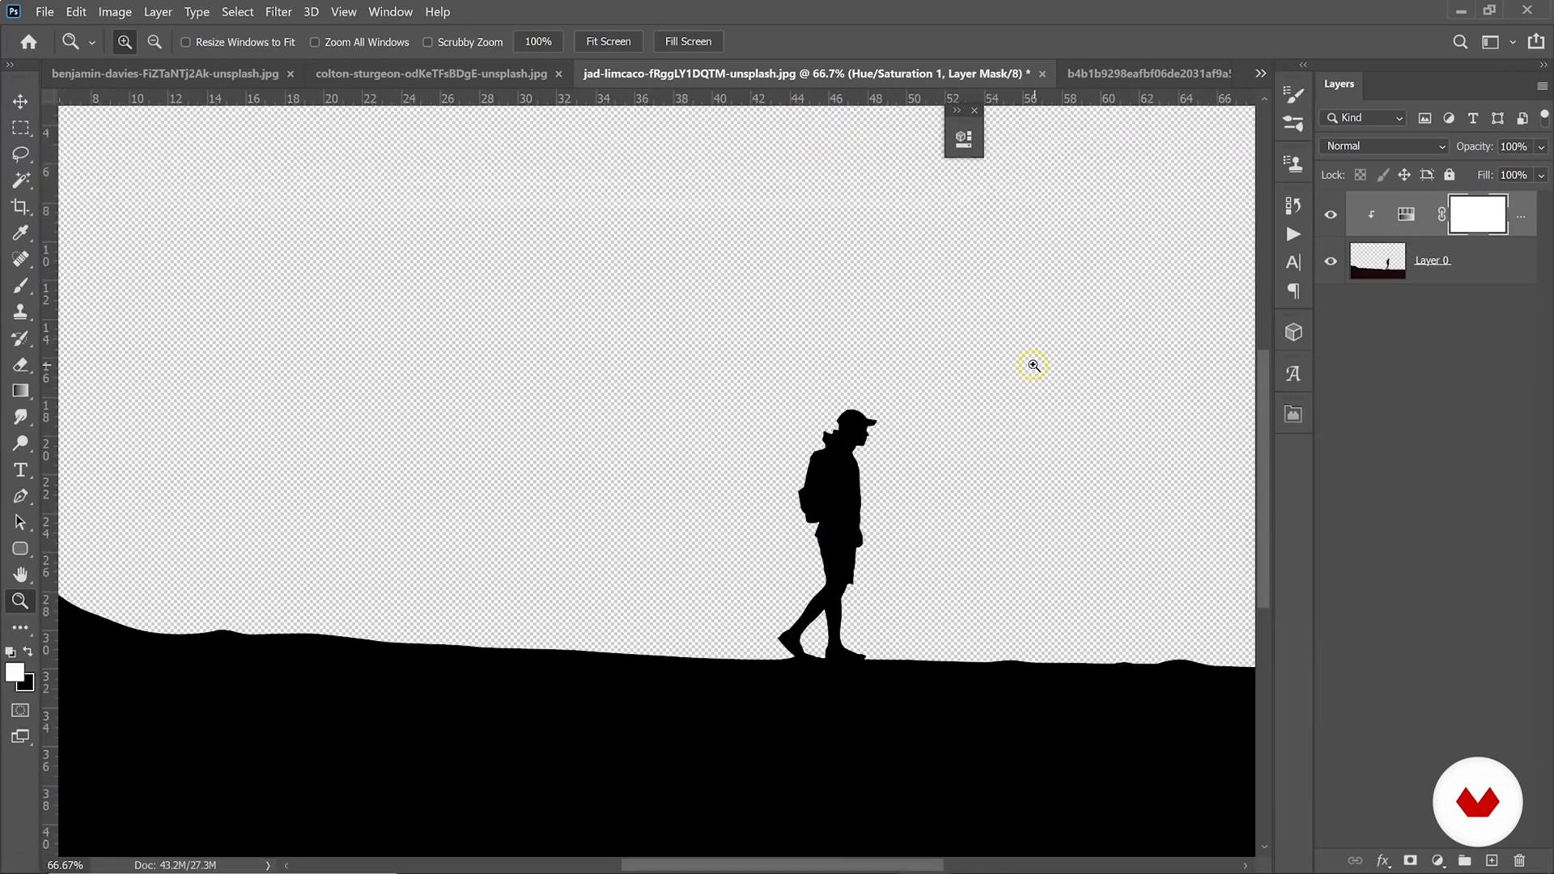
{"action": "left_click", "coordinate": [1030, 363]}
{"action": "left_click", "coordinate": [804, 489]}
{"action": "left_click", "coordinate": [512, 591]}
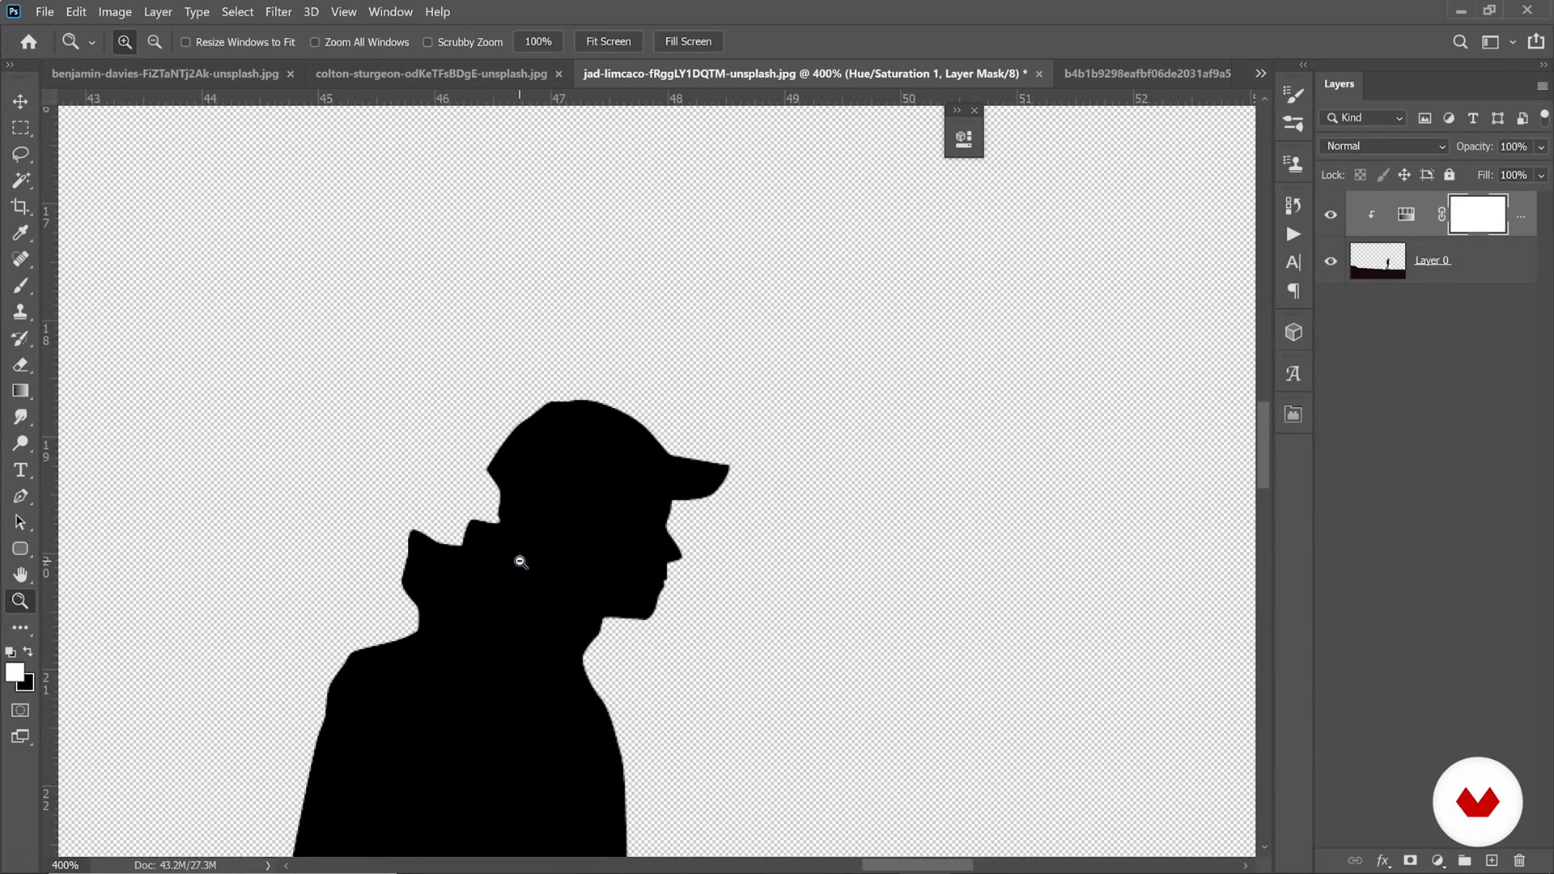
{"action": "left_click", "coordinate": [519, 561], "text": "alt"}
{"action": "left_click", "coordinate": [521, 560], "text": "alt"}
{"action": "left_click", "coordinate": [521, 560], "text": "alt"}
{"action": "left_click", "coordinate": [551, 553], "text": "alt"}
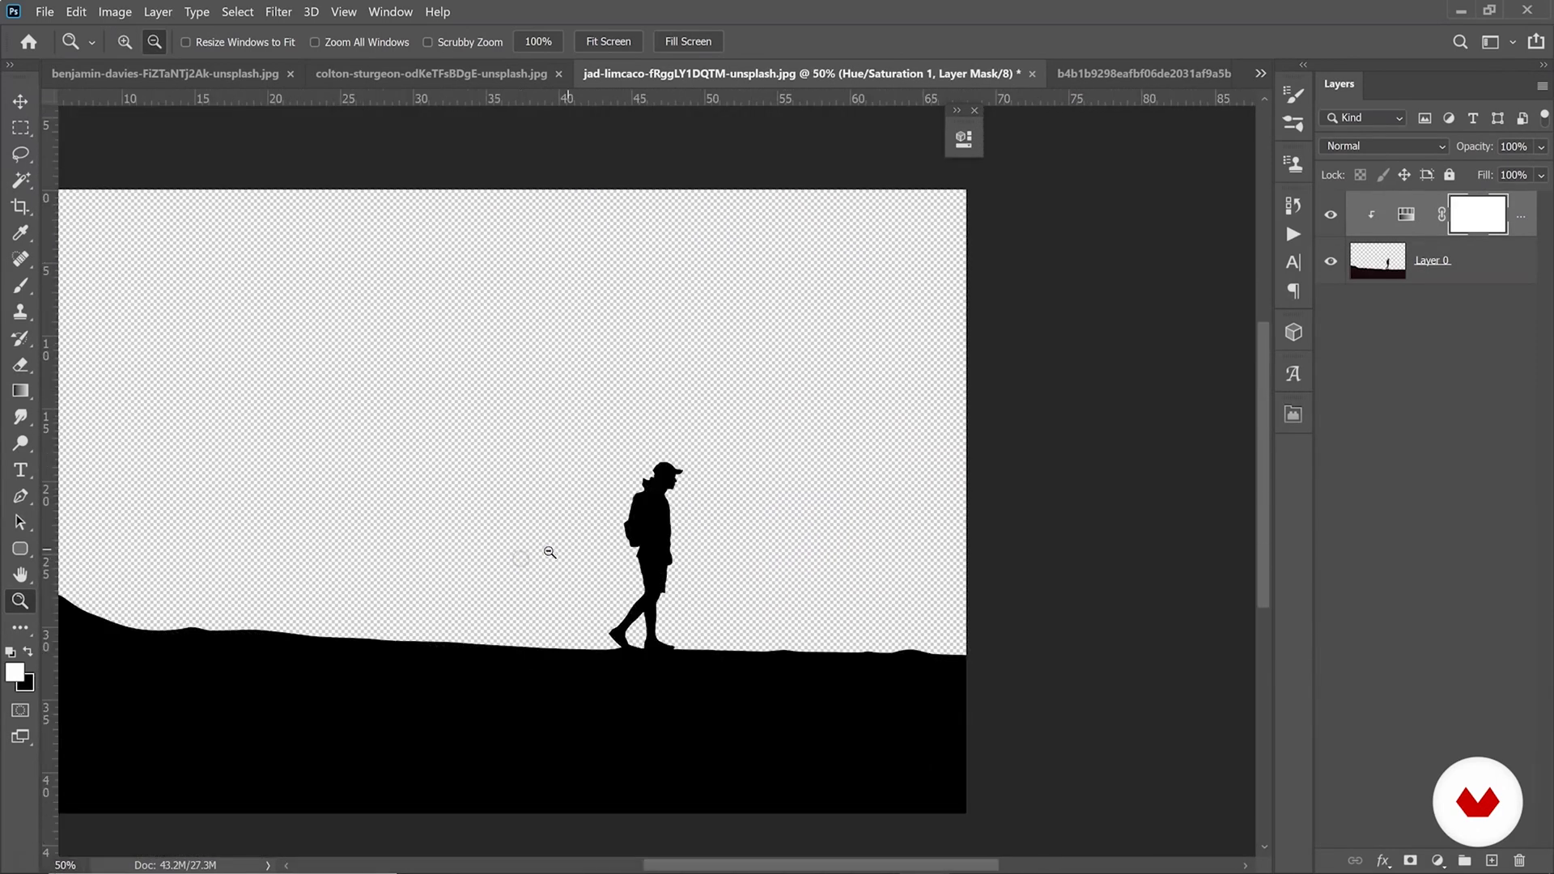
{"action": "left_click", "coordinate": [581, 550], "text": "alt"}
{"action": "scroll", "coordinate": [659, 534], "scroll_direction": "up", "scroll_amount": 3}
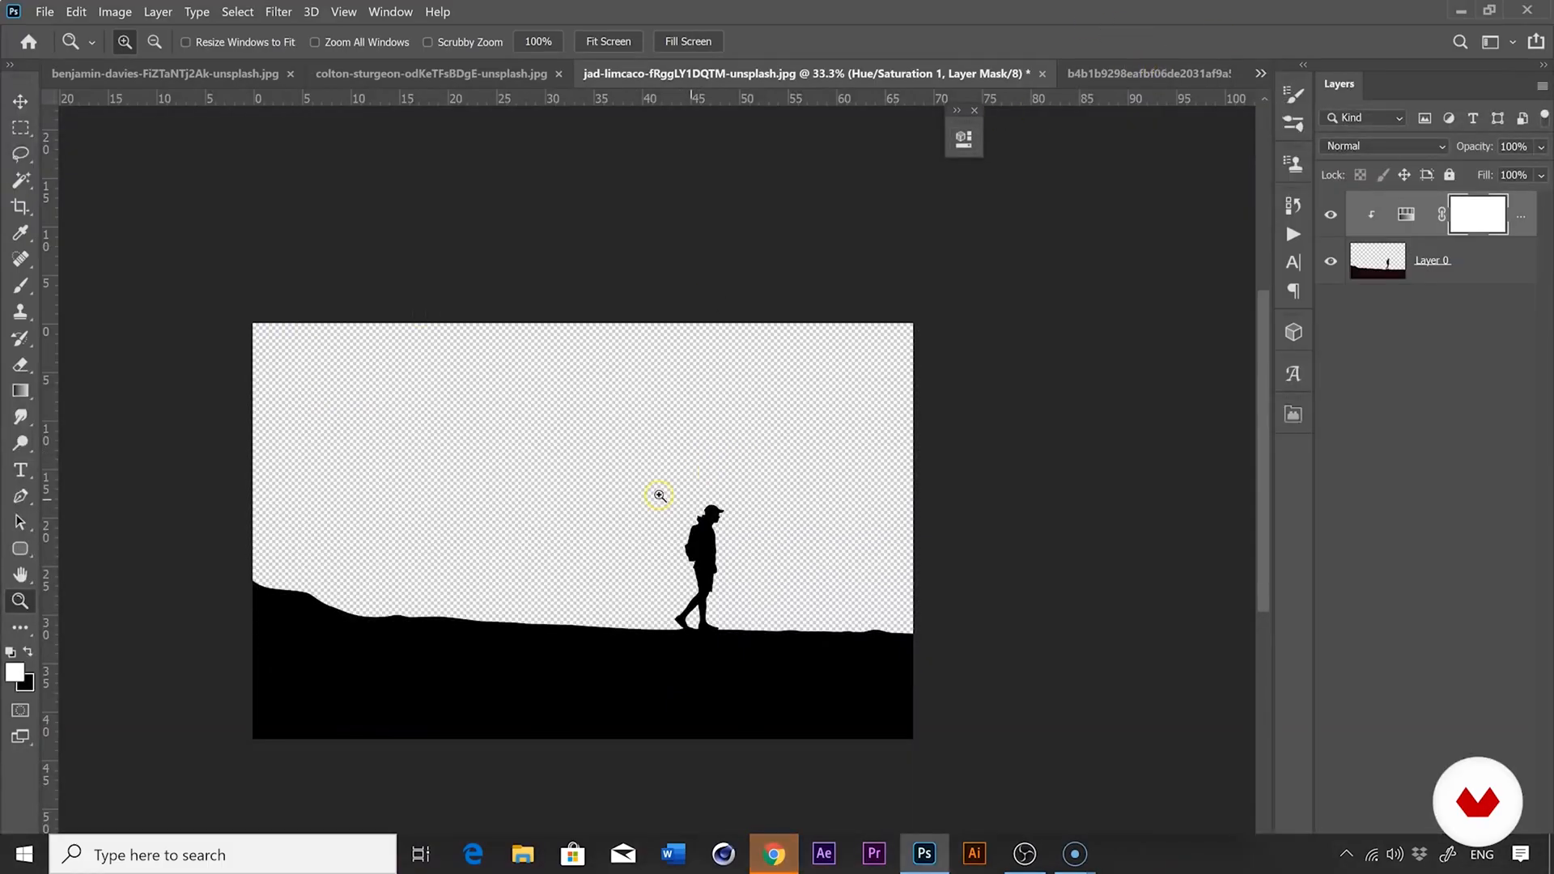
Copy a rectangular selection of about 301 x 370 px containing the statue's head from b4b1b9298eafbf06de2031af9a5b3393.jpg.
{"action": "left_click", "coordinate": [1096, 73]}
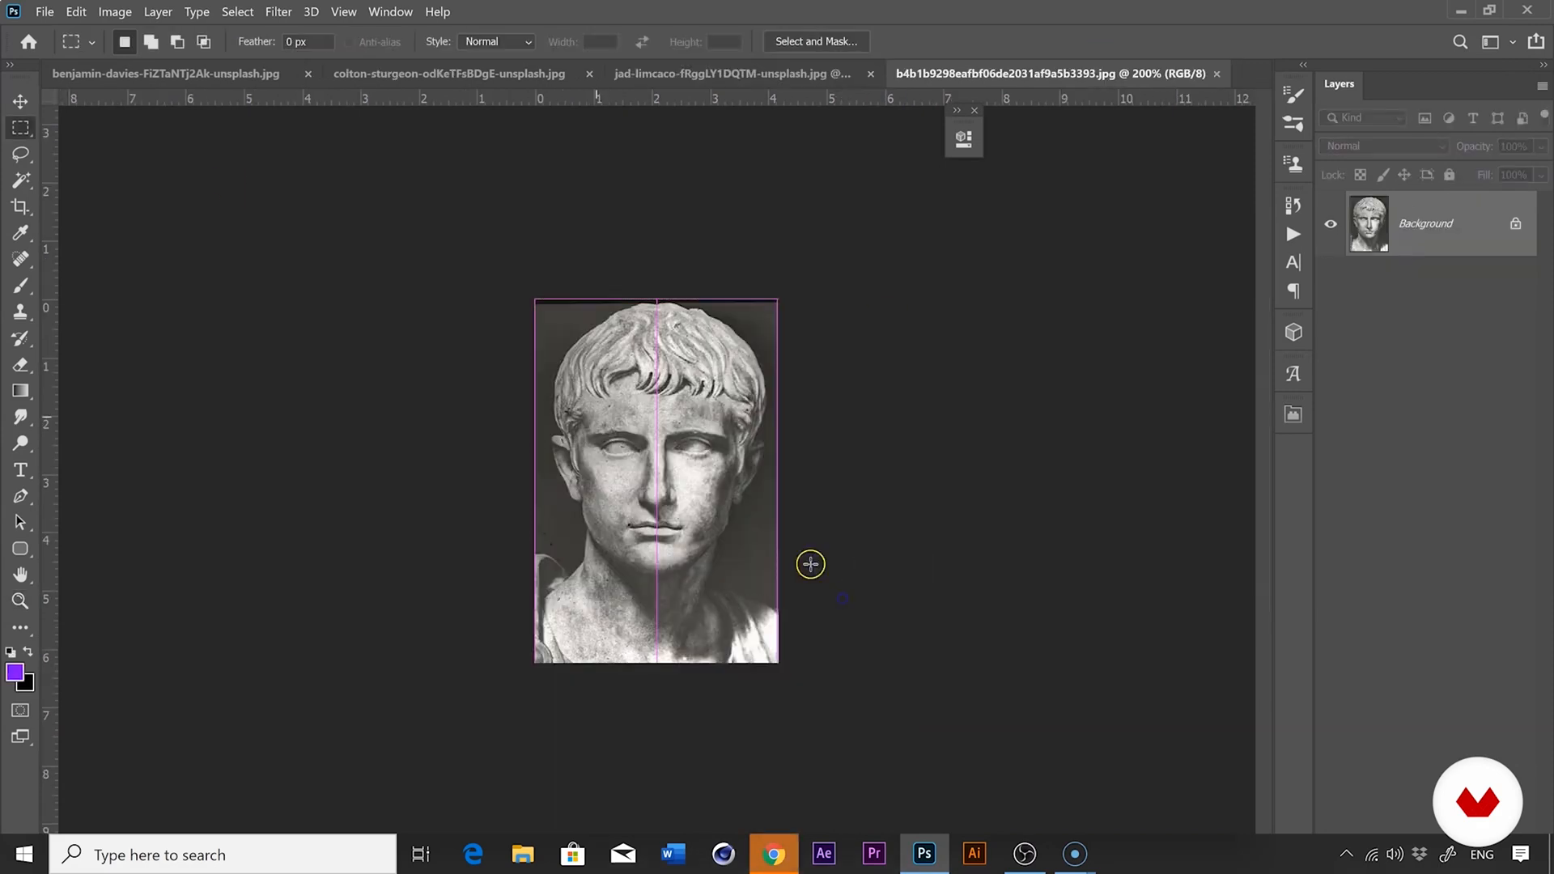
{"action": "left_click_drag", "start_coordinate": [843, 598], "coordinate": [155, 124]}
{"action": "left_click", "coordinate": [112, 13]}
{"action": "mouse_move", "coordinate": [74, 12]}
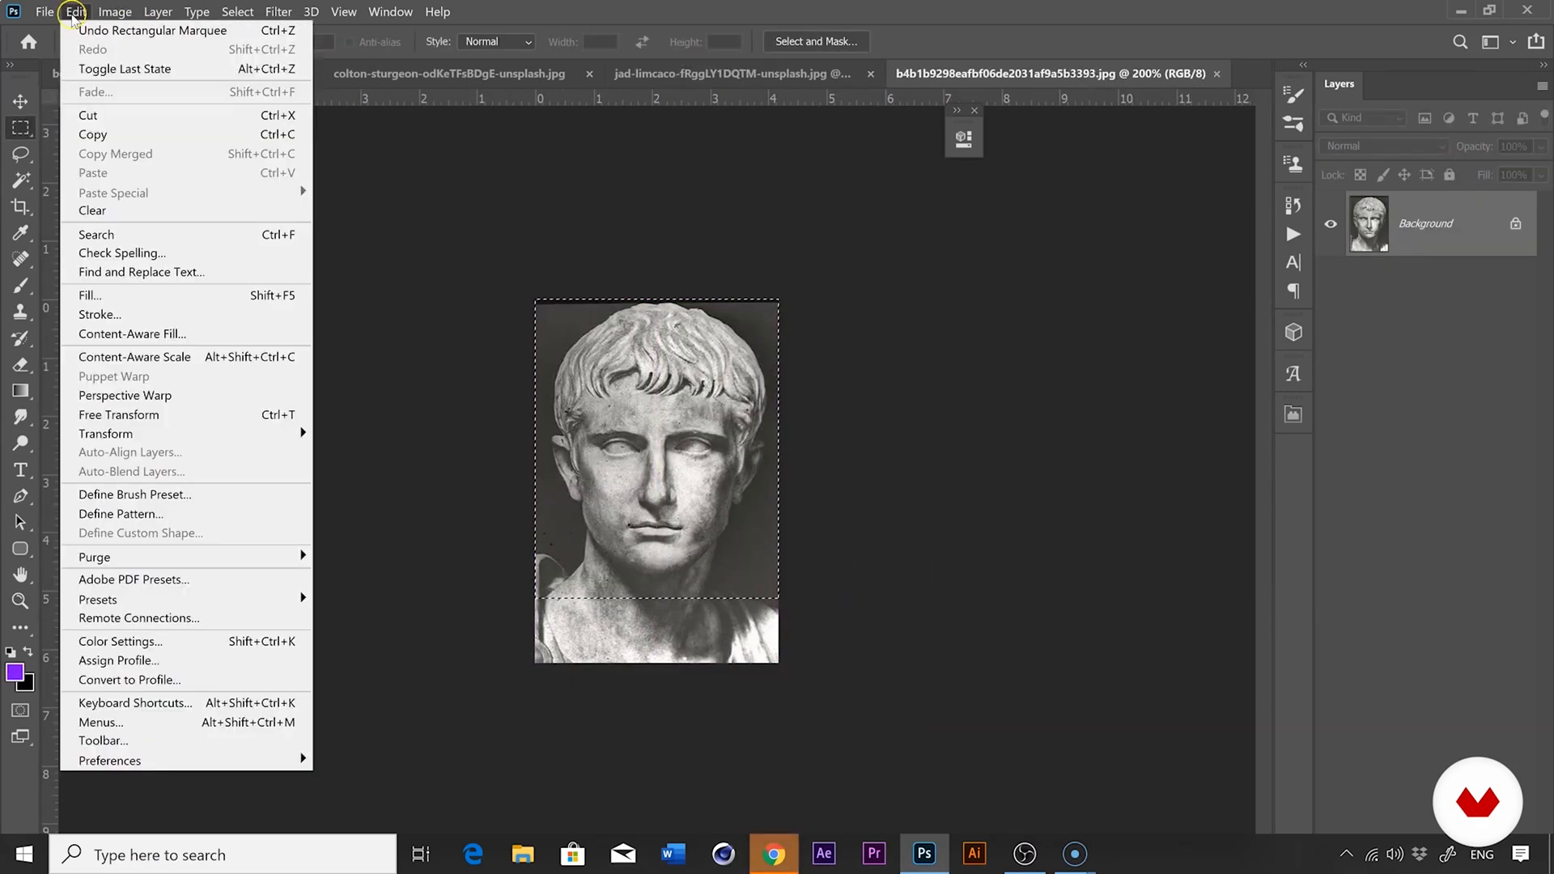
{"action": "left_click", "coordinate": [92, 134]}
Create a 4000 x 5000 px document at 72 ppi with a white background.
{"action": "left_click", "coordinate": [45, 11]}
{"action": "left_click", "coordinate": [48, 30]}
{"action": "left_click", "coordinate": [886, 243]}
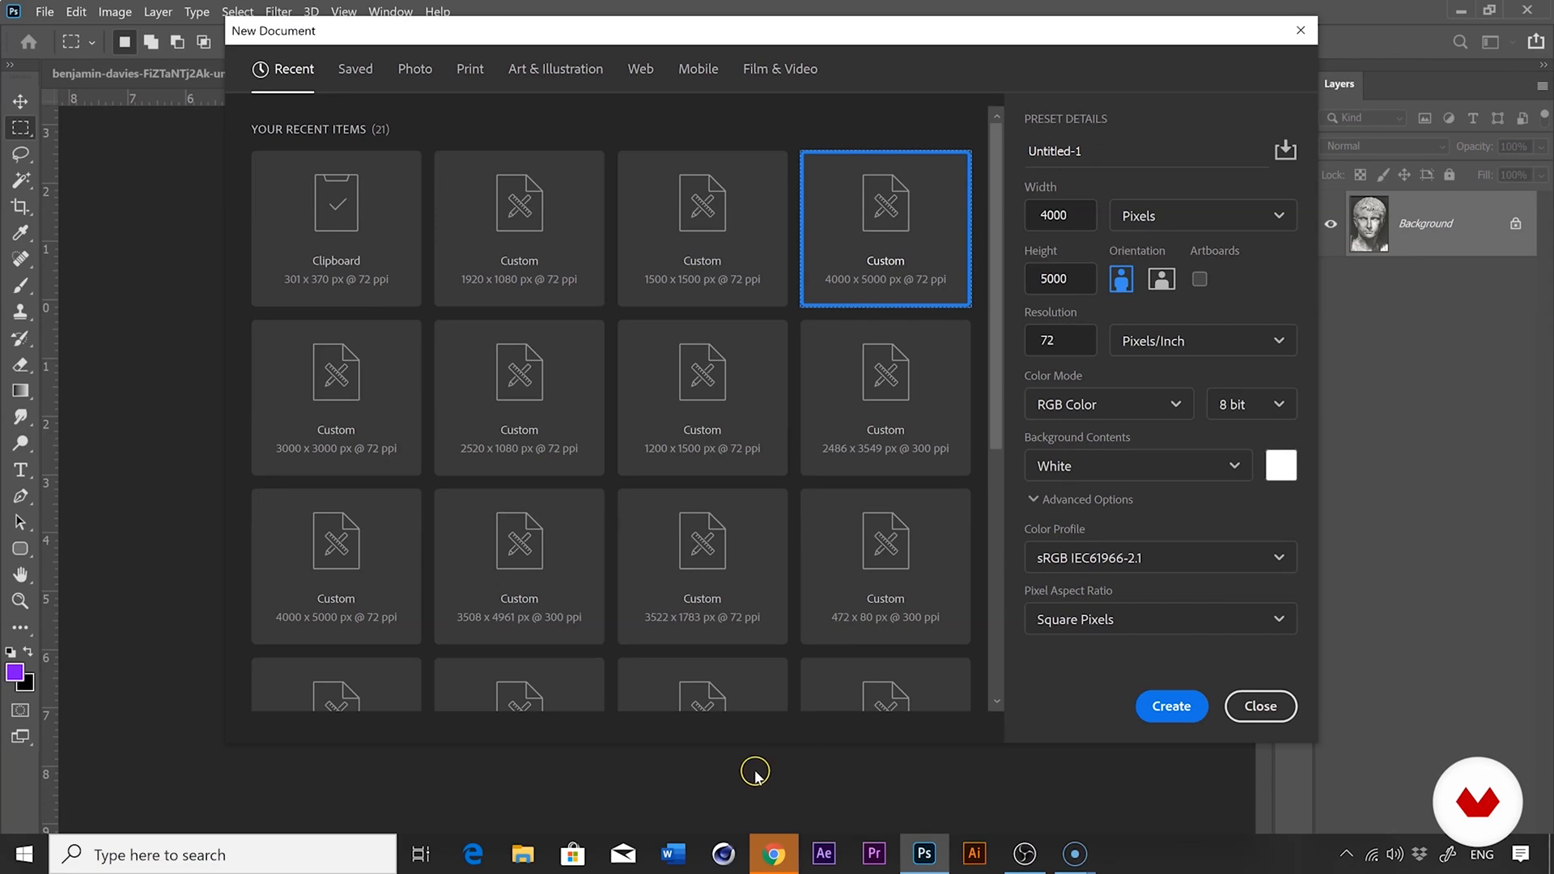
{"action": "left_click", "coordinate": [1158, 705]}
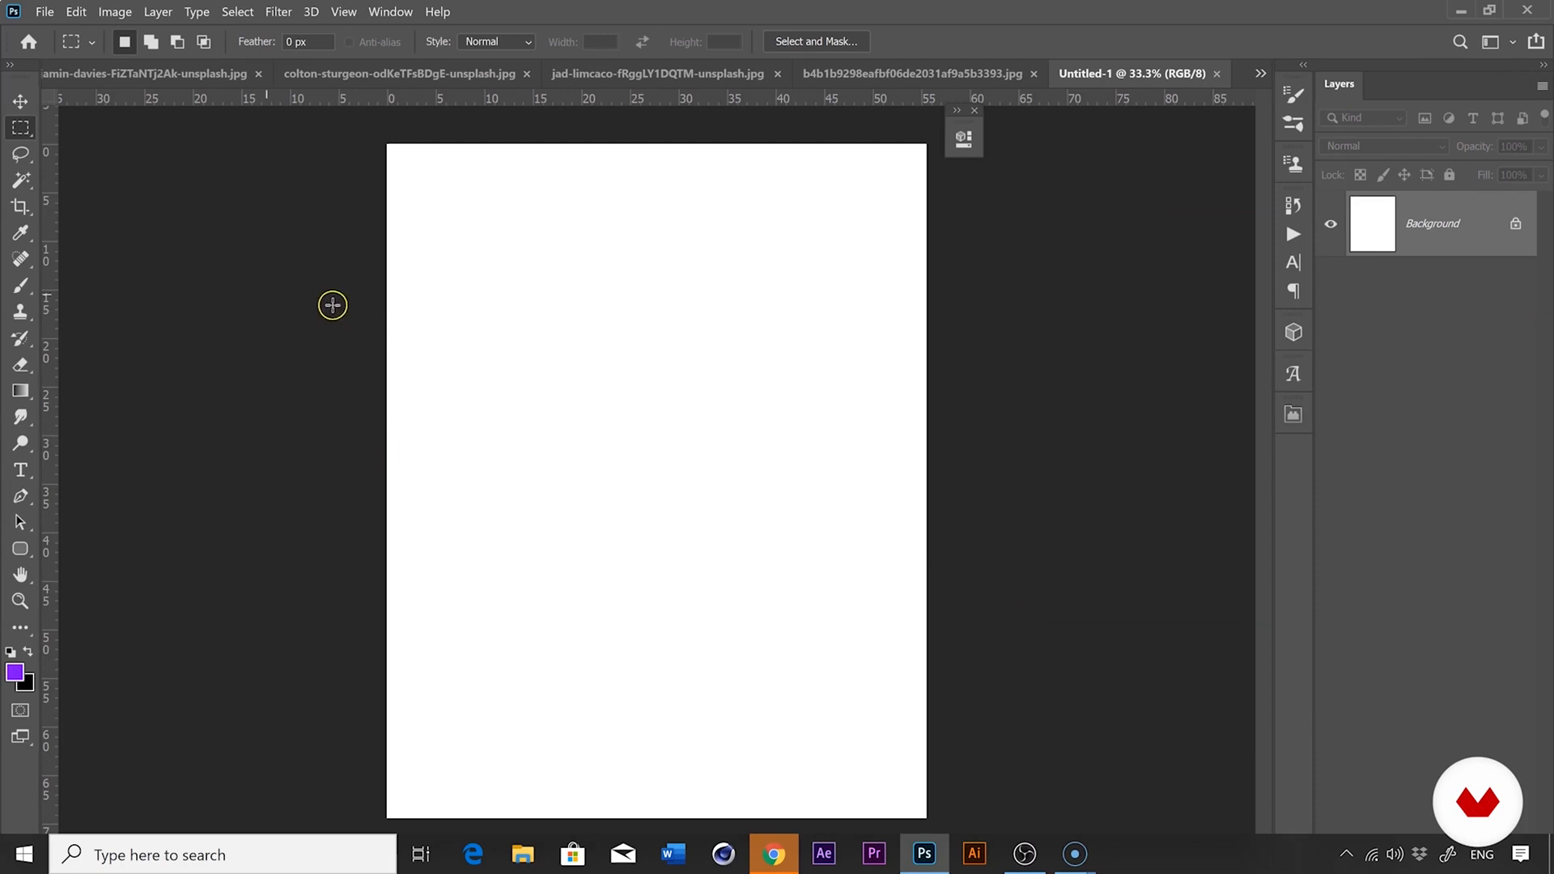
Resize the new document to 1200 x 1500 px, keeping the aspect ratio constrained.
{"action": "left_click", "coordinate": [114, 11]}
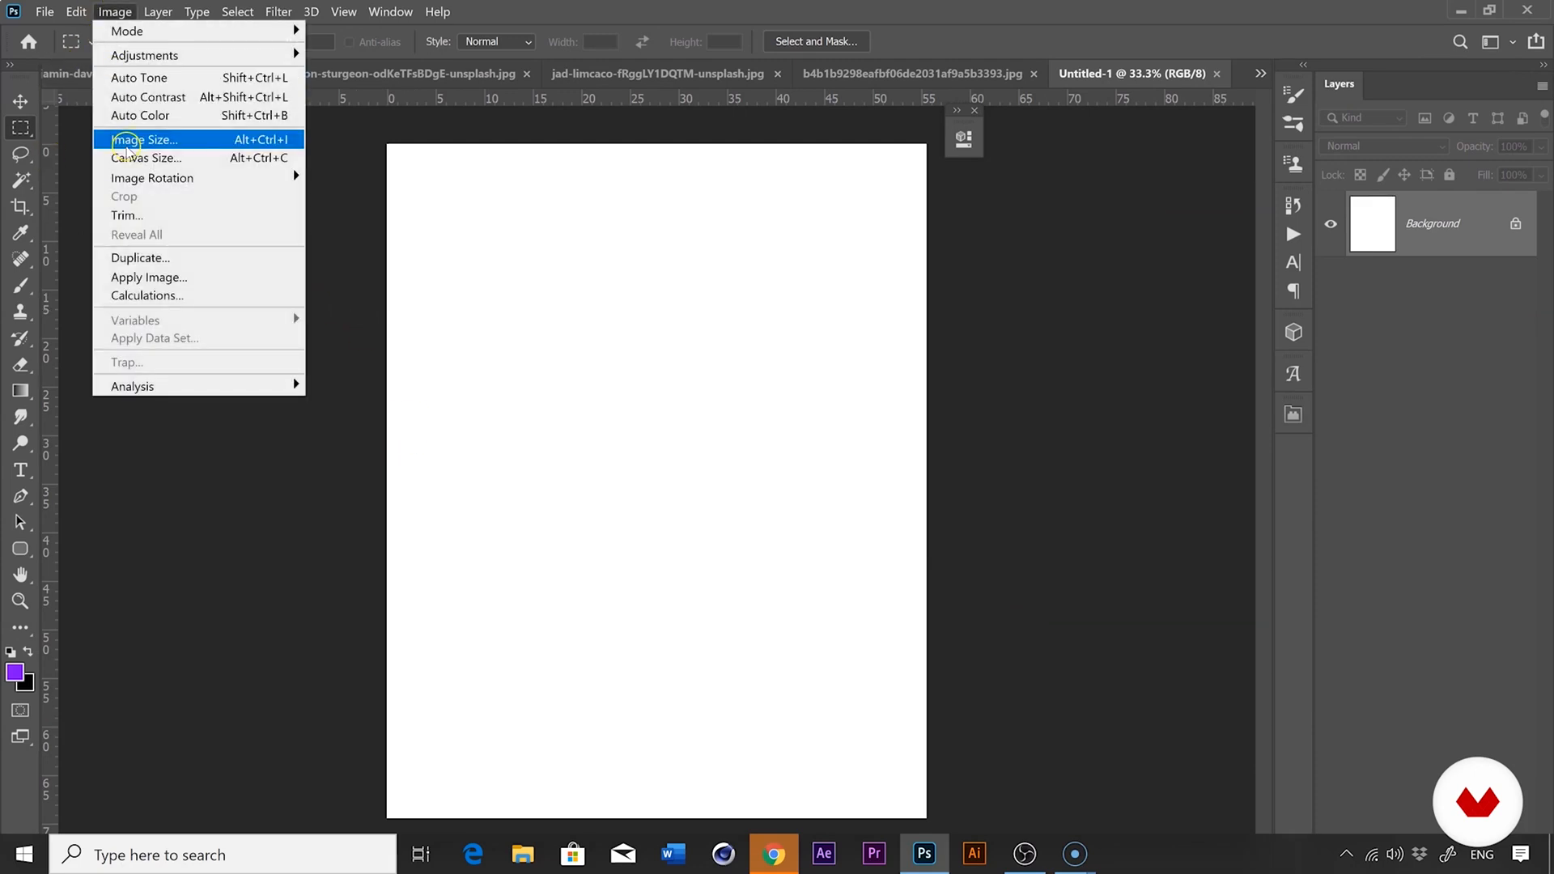
{"action": "left_click", "coordinate": [127, 139]}
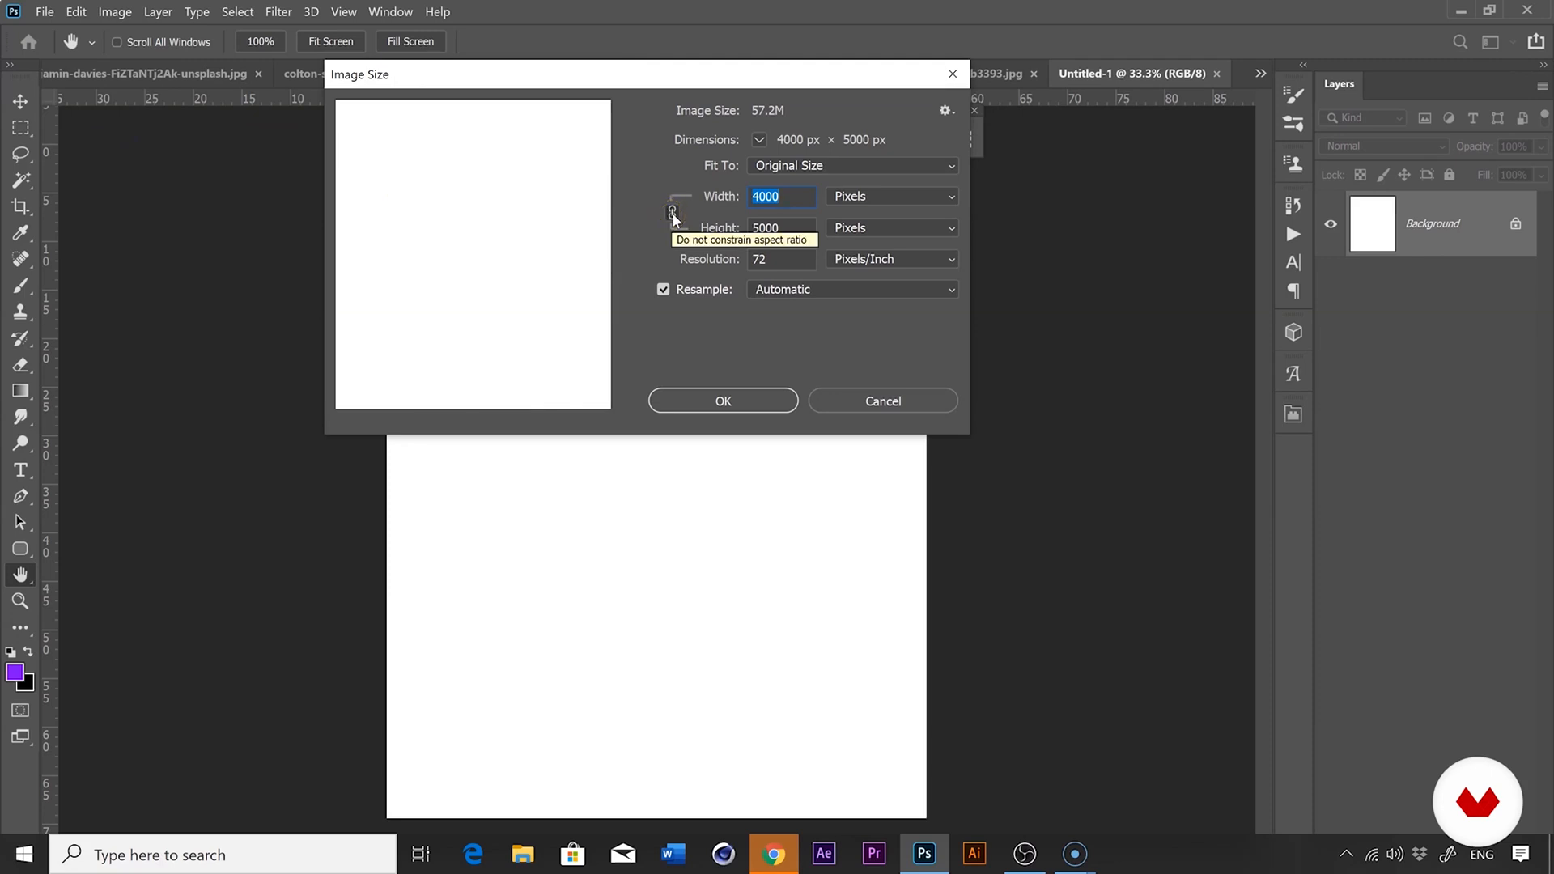
{"action": "type", "text": "1"}
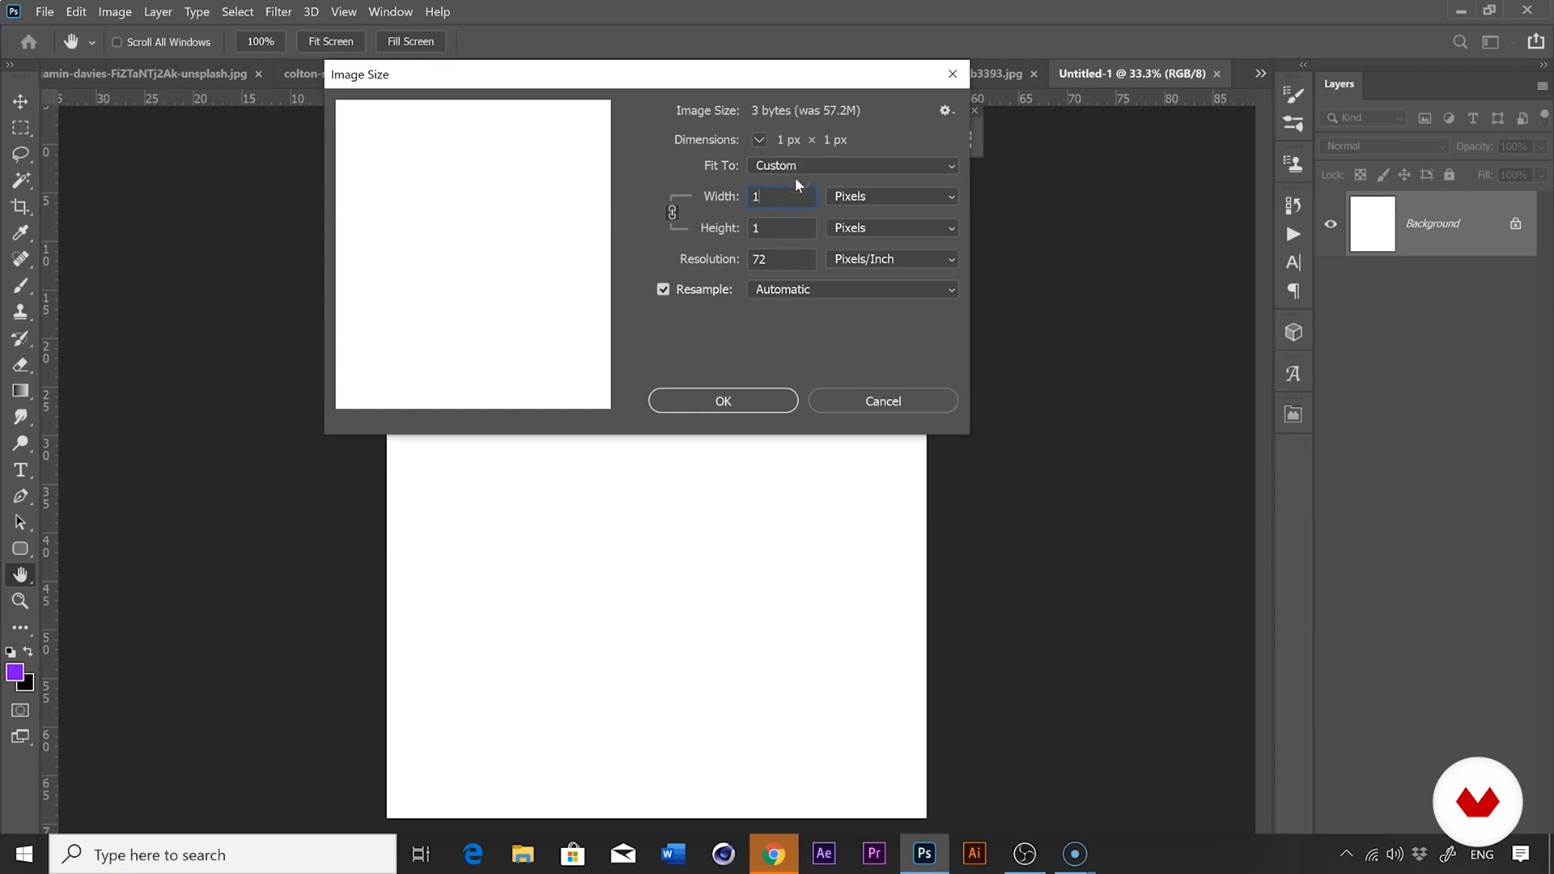
{"action": "type", "text": "200"}
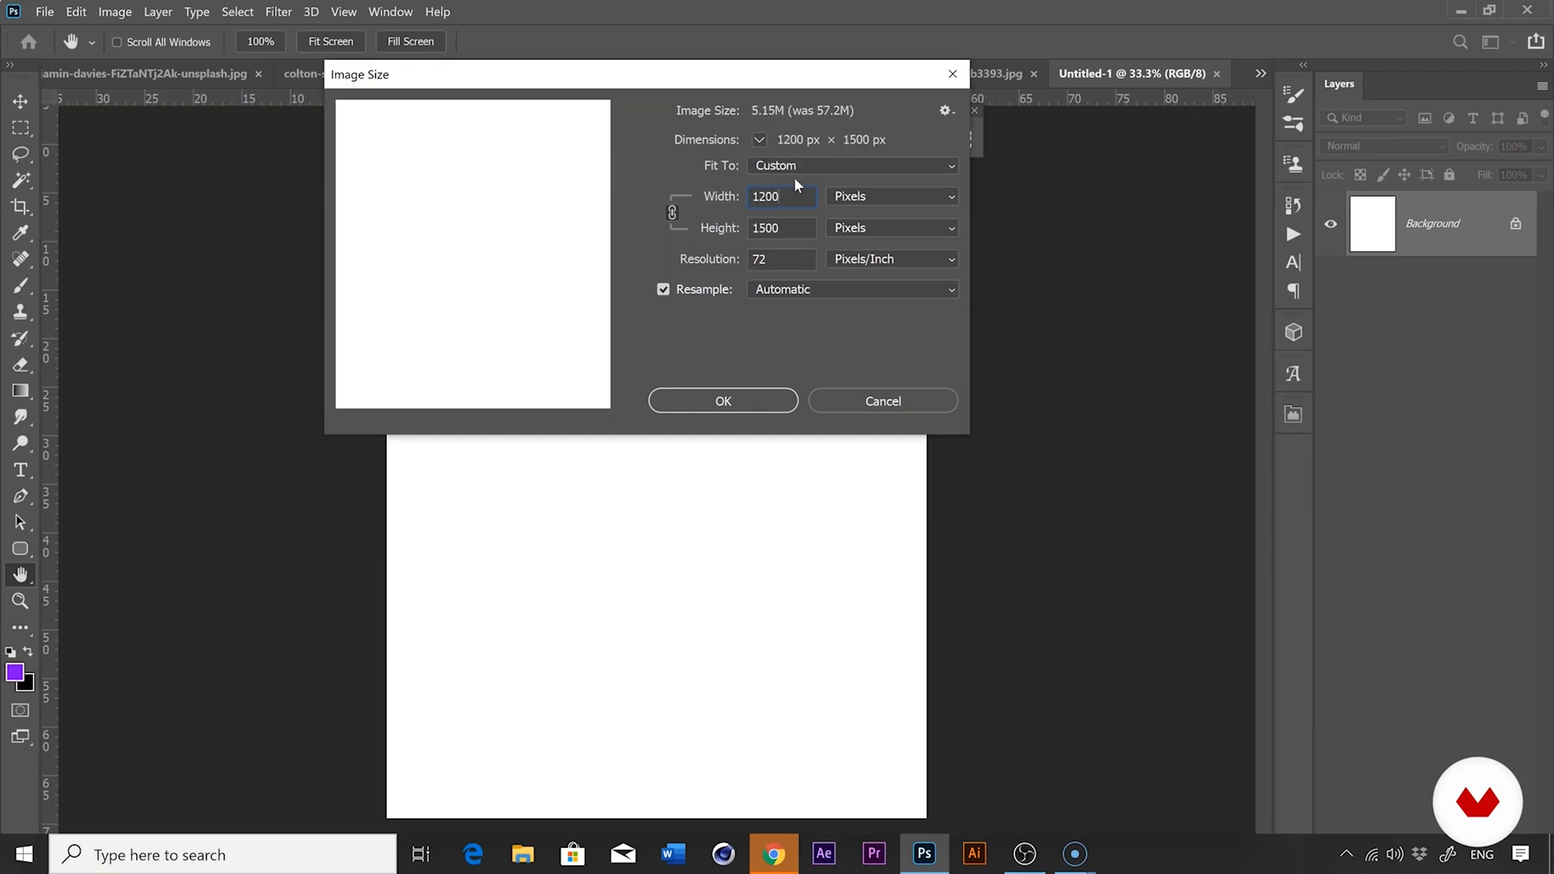
{"action": "left_click", "coordinate": [757, 196]}
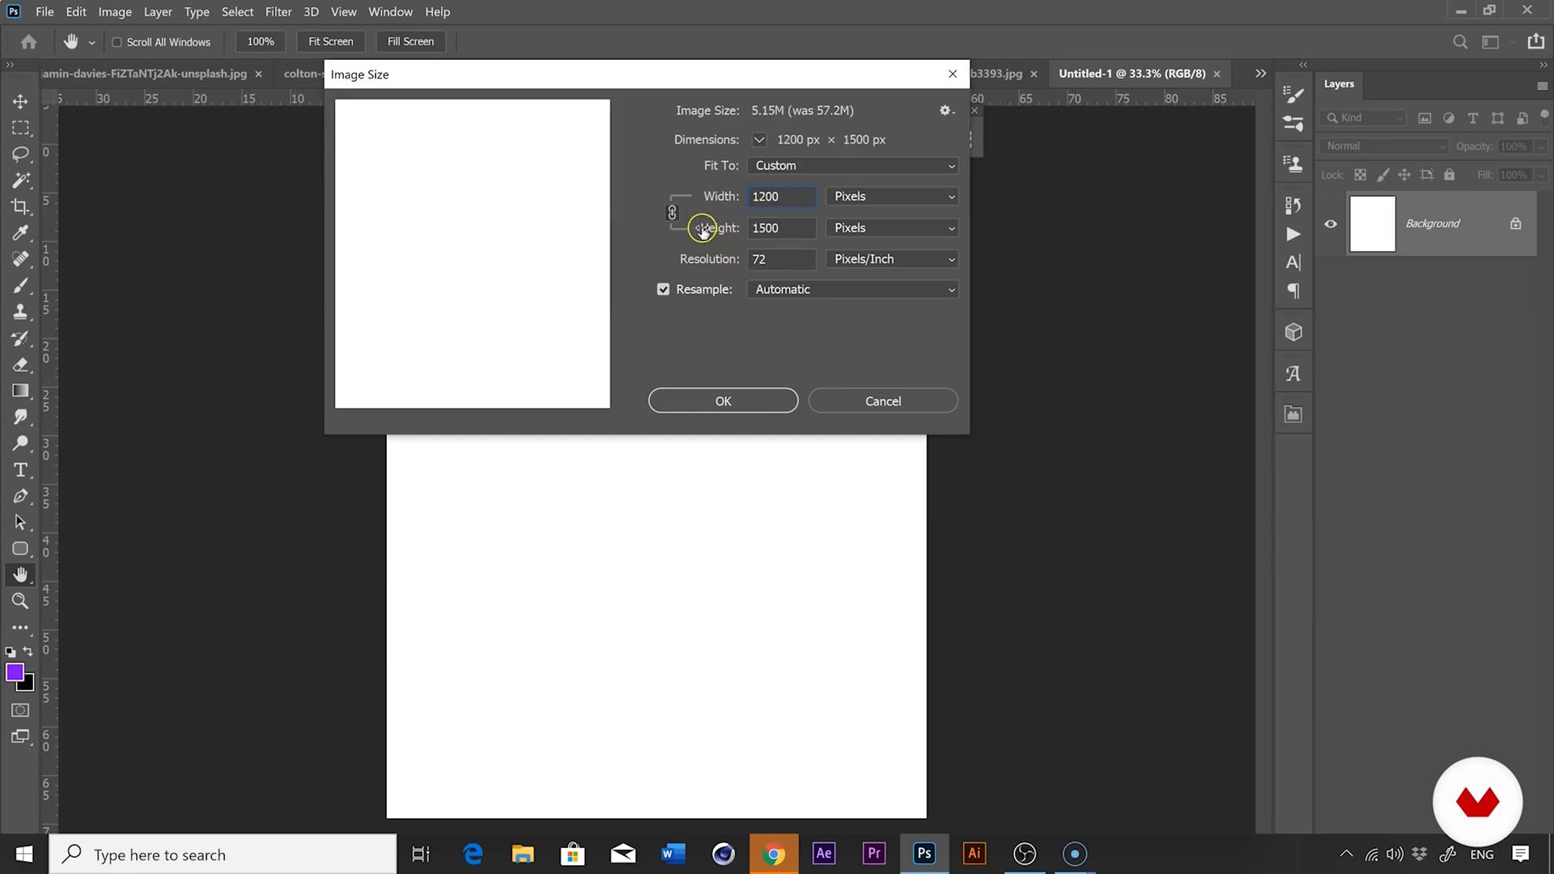
{"action": "left_click", "coordinate": [722, 401]}
Paste the copied statue head into the new document.
{"action": "key", "text": "z"}
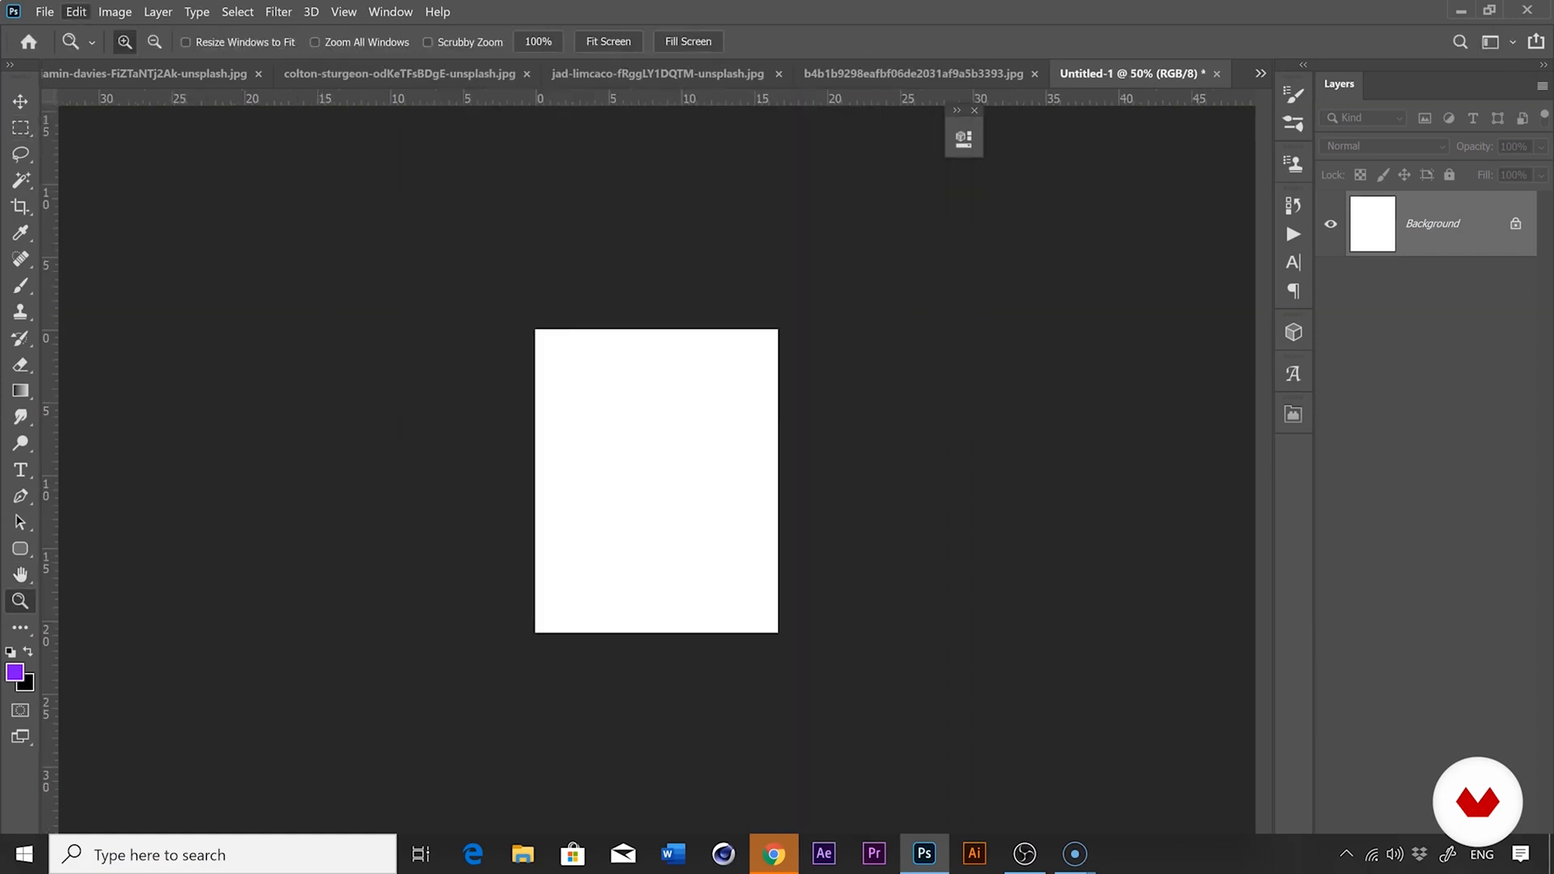
{"action": "left_click", "coordinate": [76, 12]}
{"action": "left_click", "coordinate": [128, 172]}
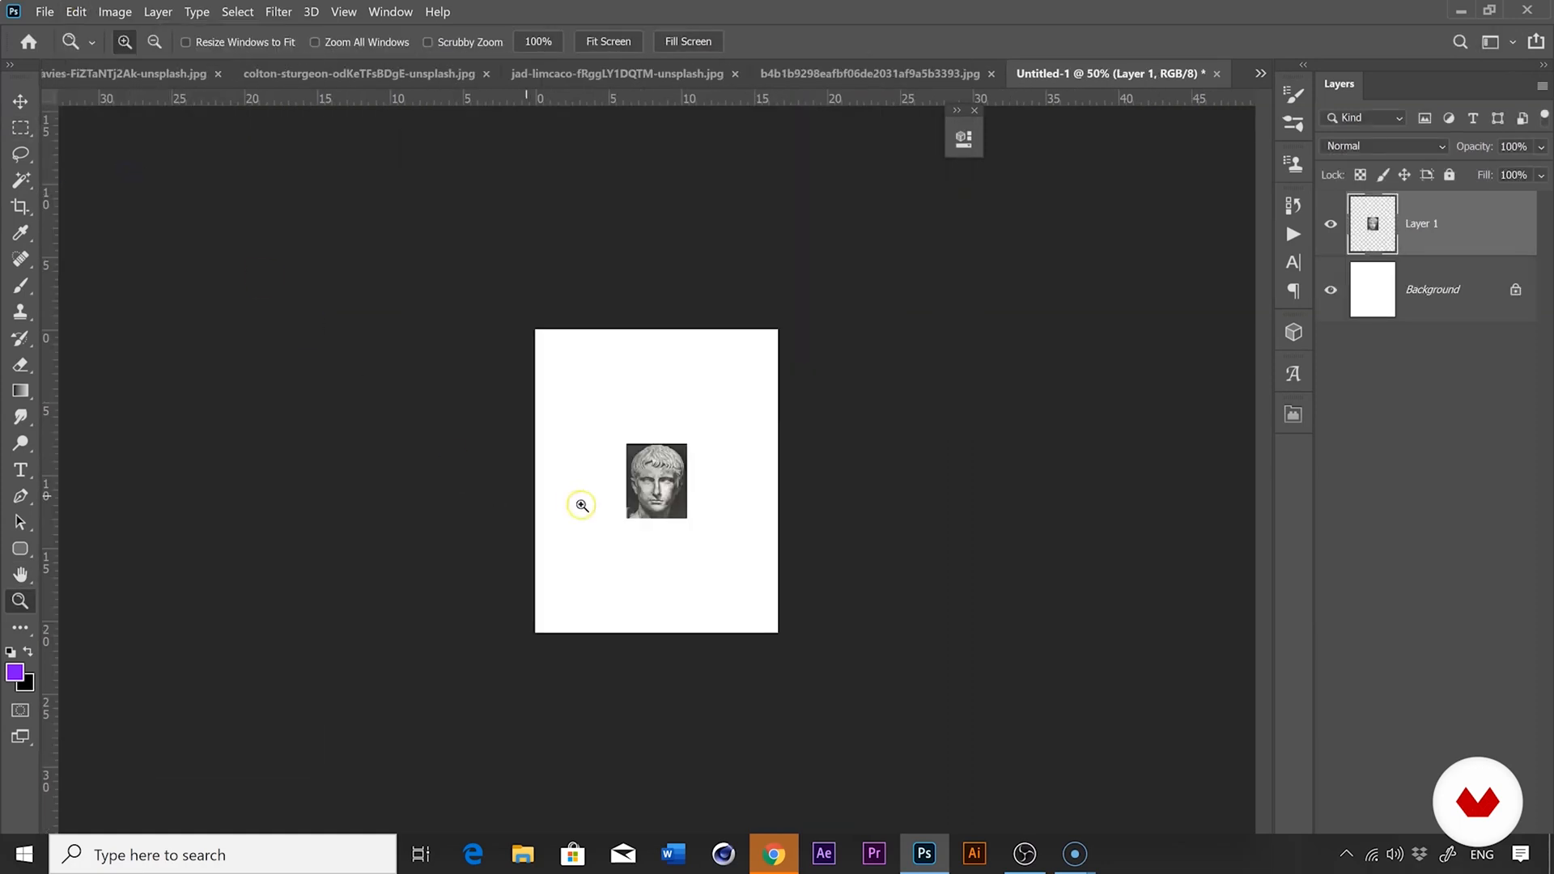
Scale the pasted statue head proportionally to about 270% and place it near the middle of the page.
{"action": "left_click", "coordinate": [601, 472]}
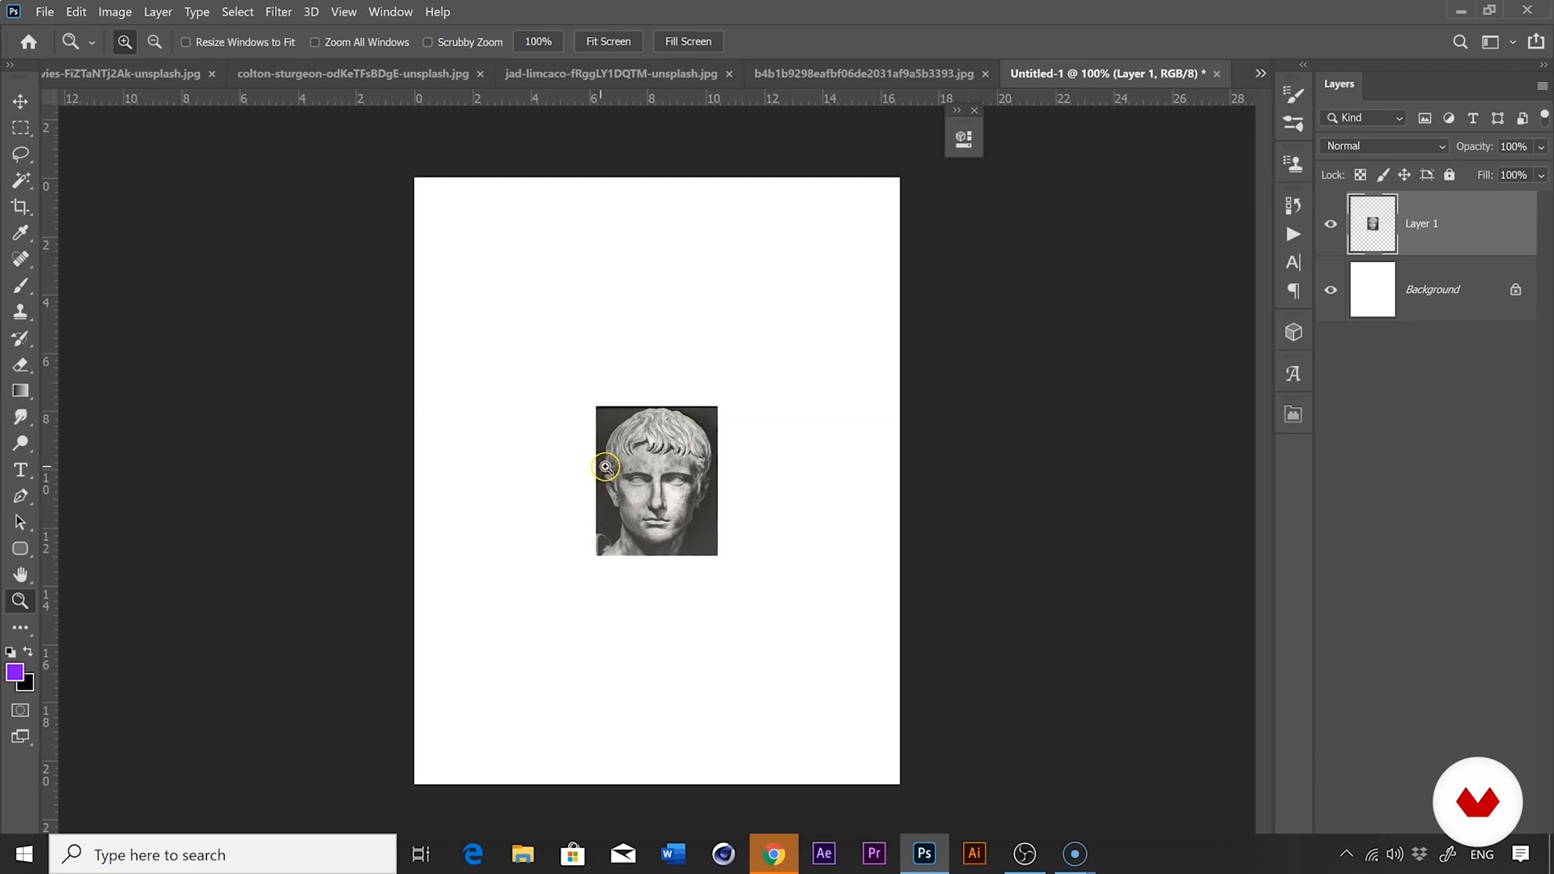
{"action": "key", "text": "ctrl+t"}
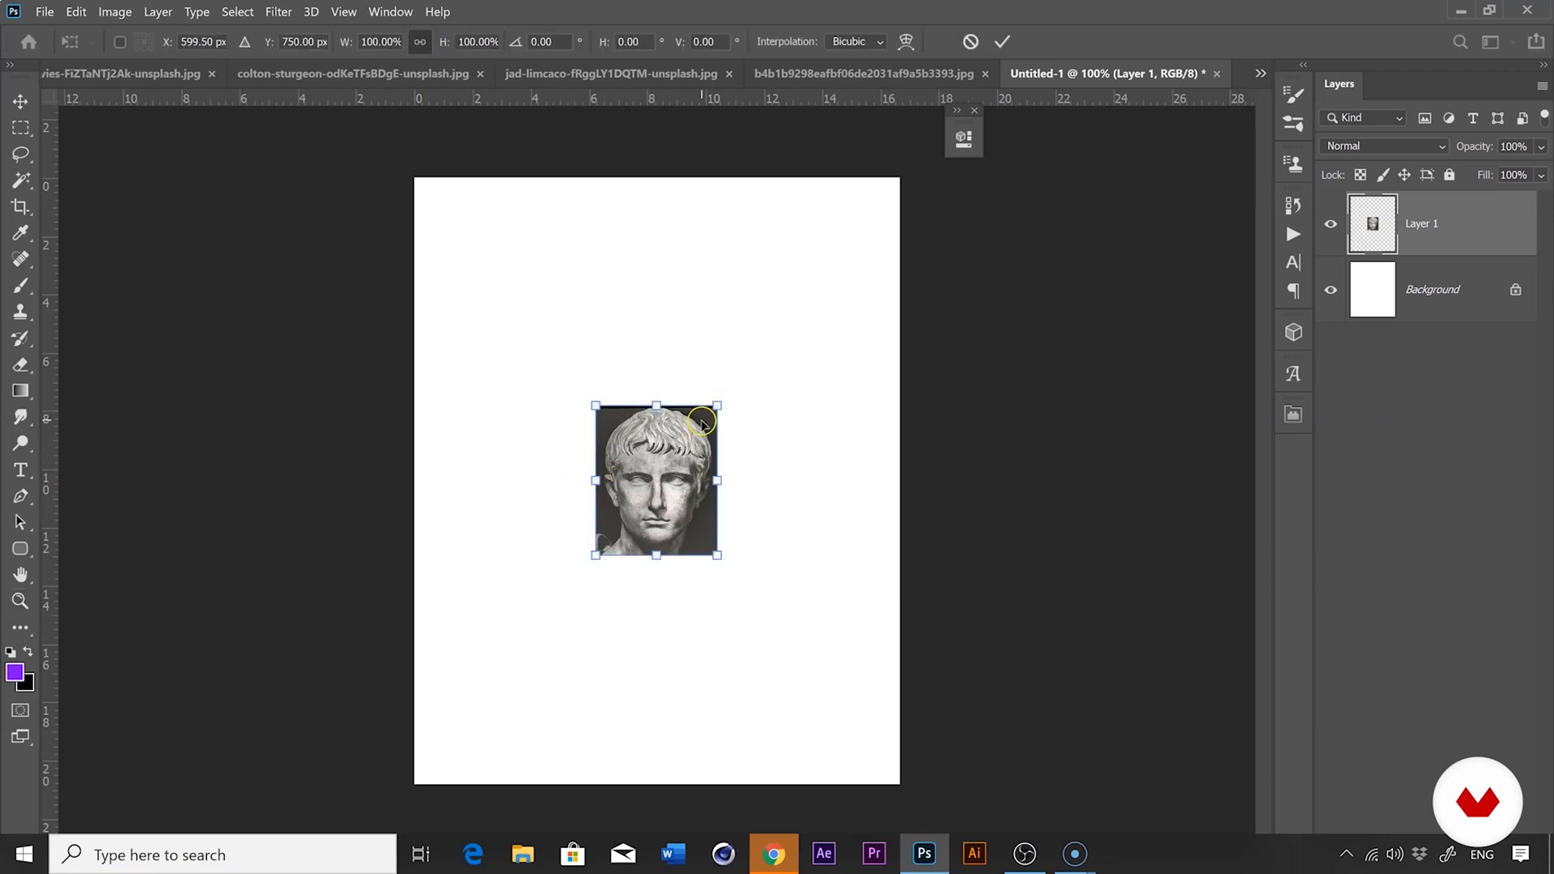
{"action": "left_click_drag", "start_coordinate": [720, 404], "coordinate": [909, 162]}
{"action": "left_click_drag", "start_coordinate": [733, 356], "coordinate": [697, 403]}
{"action": "left_click_drag", "start_coordinate": [832, 473], "coordinate": [842, 472]}
{"action": "left_click_drag", "start_coordinate": [802, 464], "coordinate": [776, 466]}
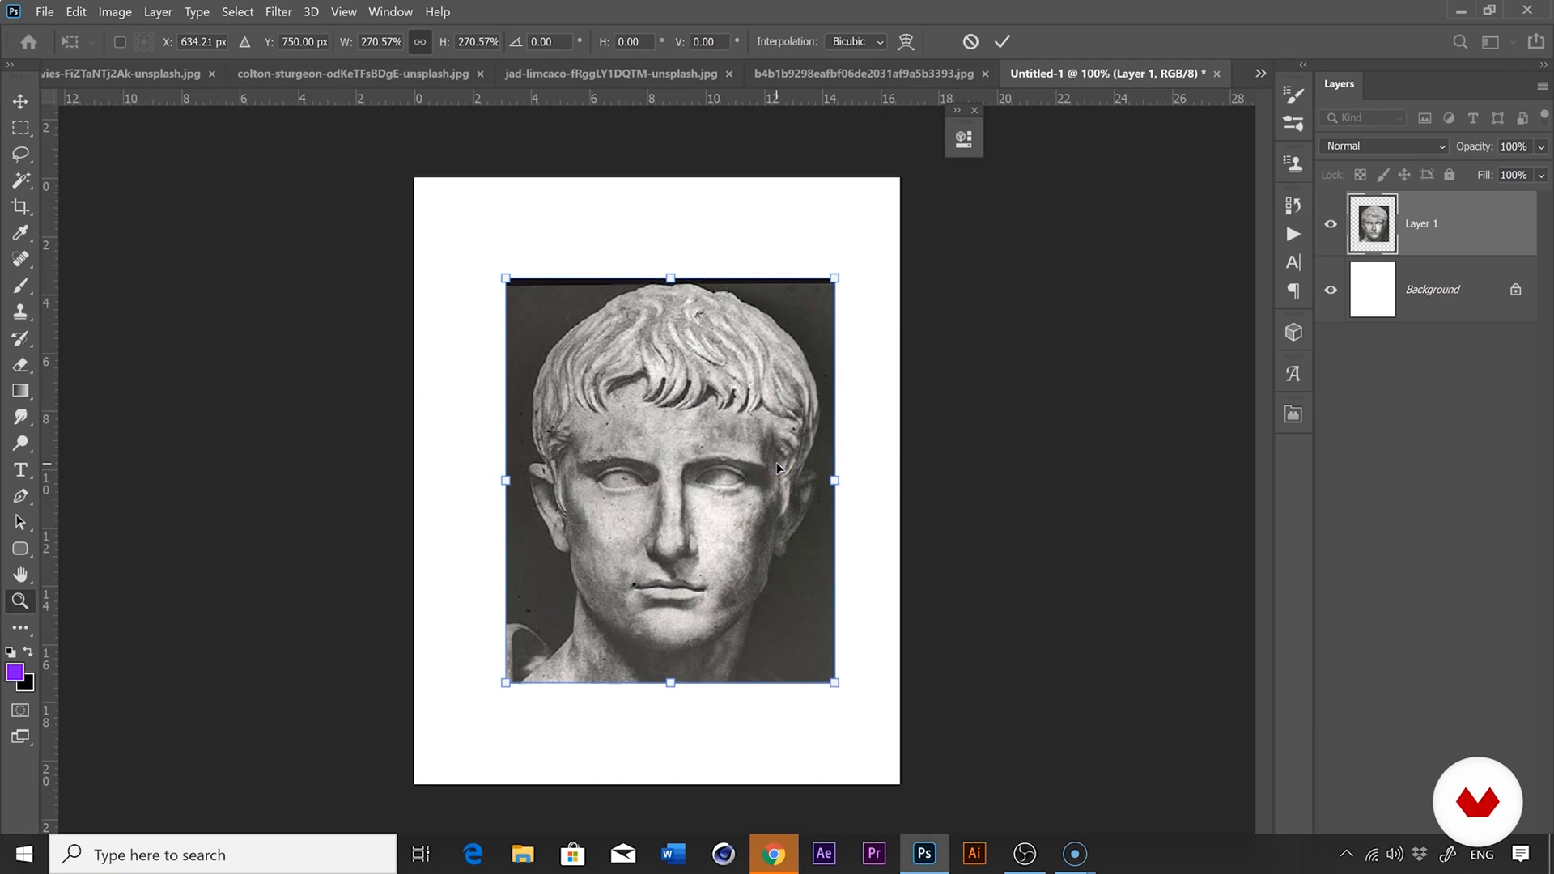
{"action": "key", "text": "Return"}
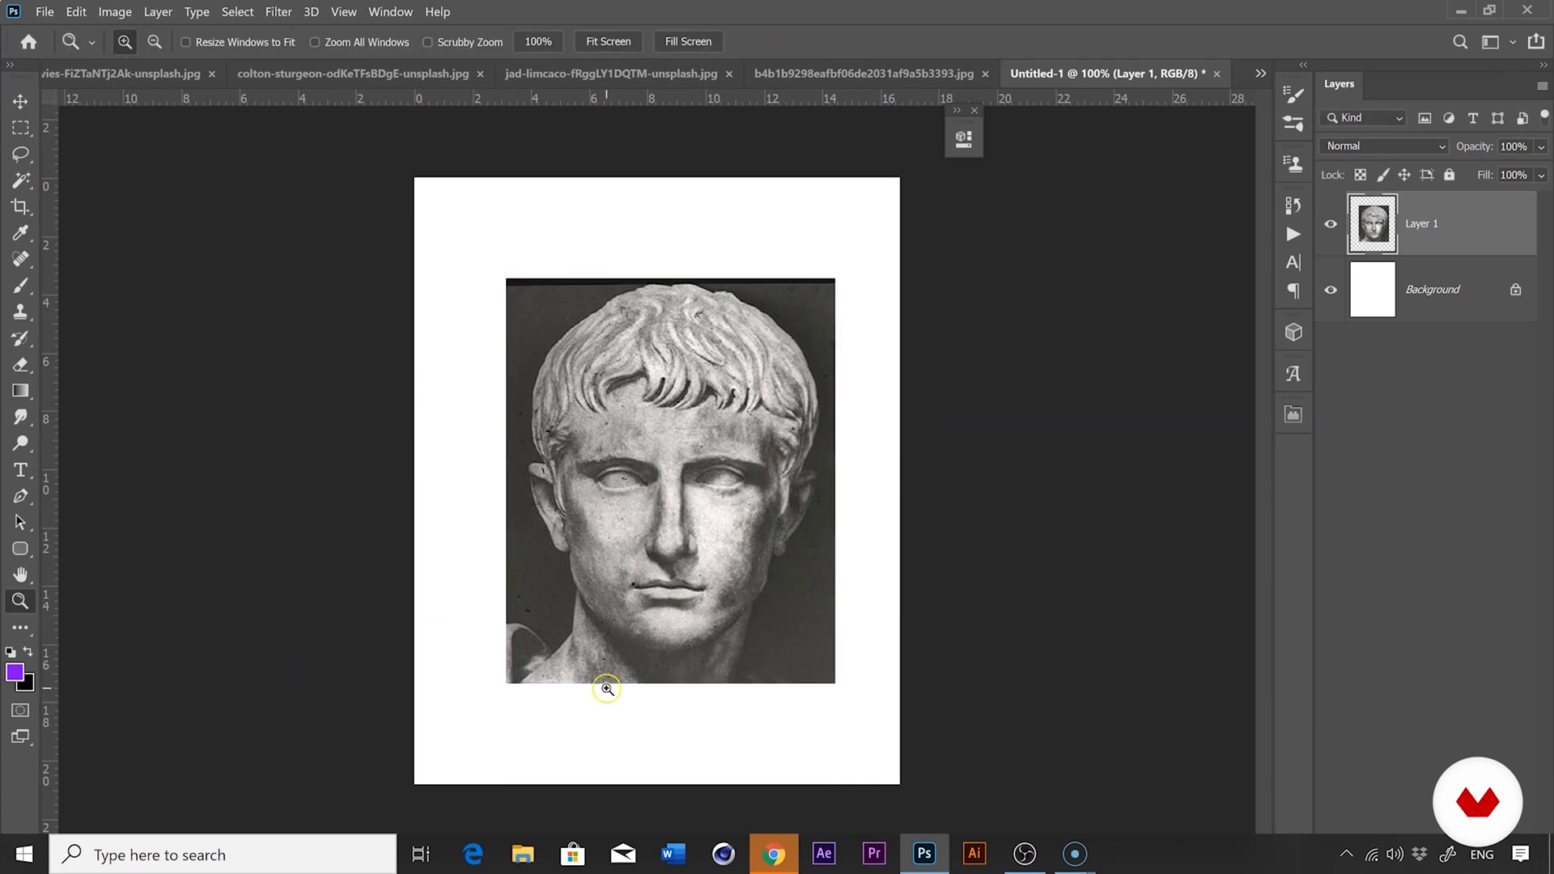
Trace a Pen path from the base of the ear at the image's left along the jaw and chin to the opposite ear.
{"action": "left_click", "coordinate": [658, 599]}
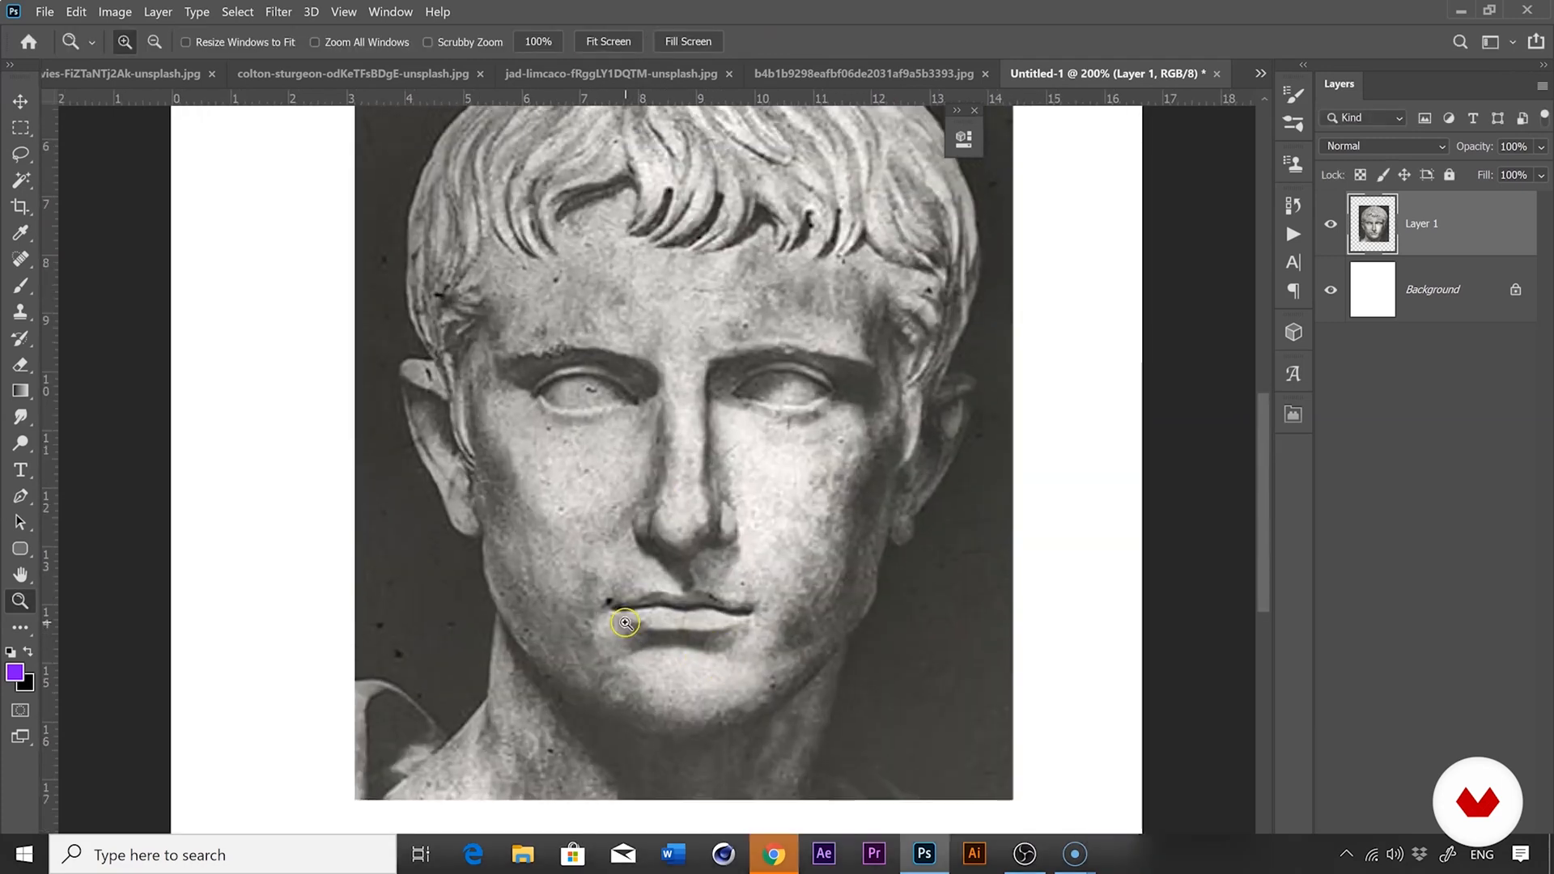
{"action": "scroll", "coordinate": [625, 623], "scroll_direction": "down", "scroll_amount": 1}
{"action": "left_click", "coordinate": [20, 496]}
{"action": "scroll", "coordinate": [775, 653], "scroll_direction": "down", "scroll_amount": 1}
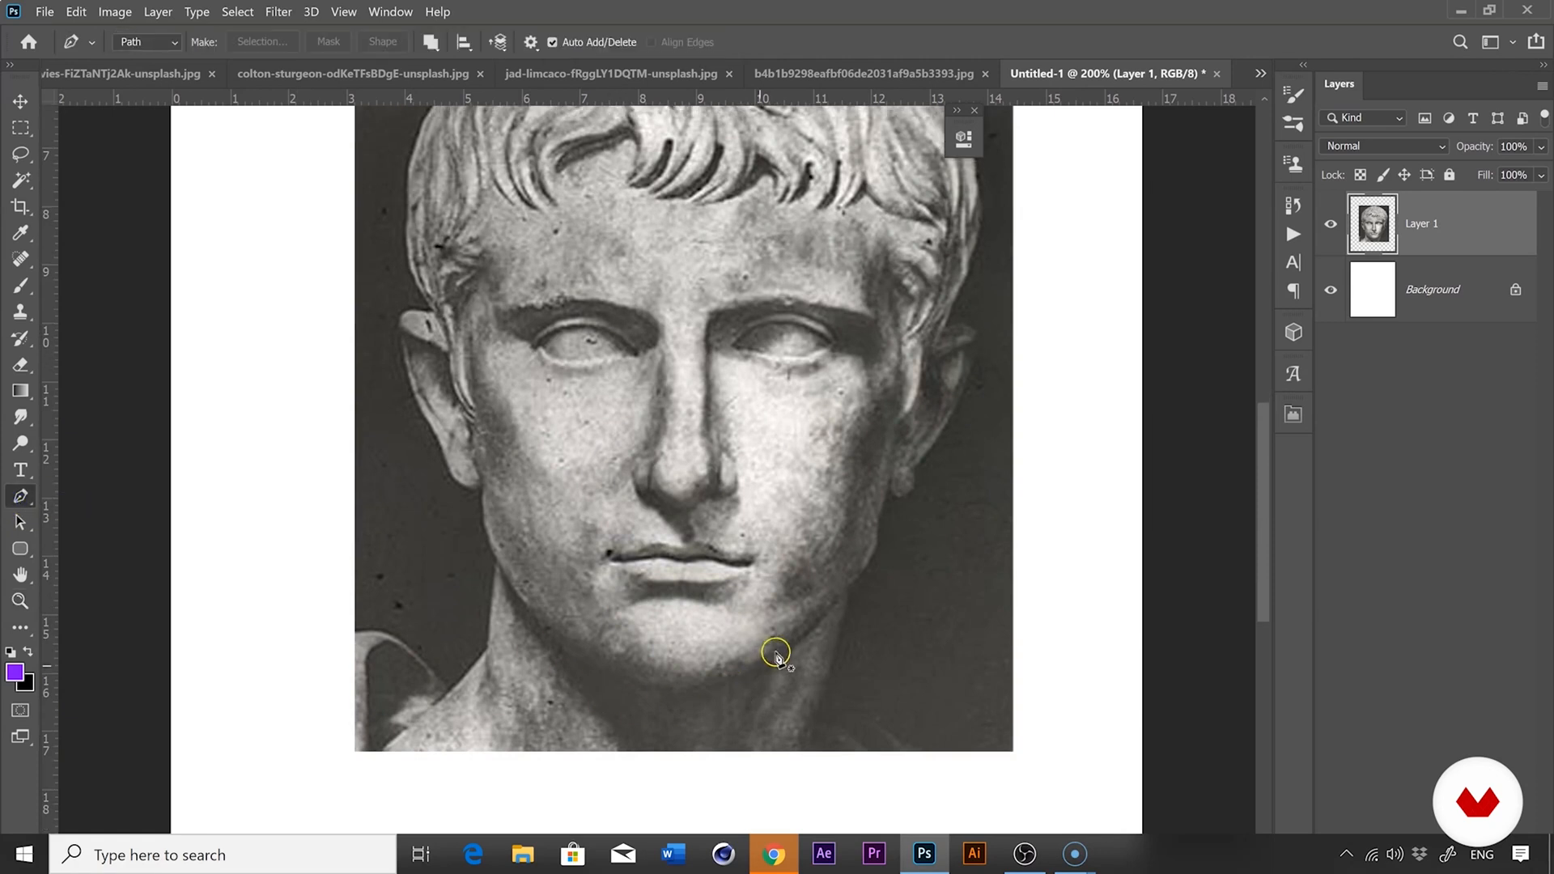
{"action": "scroll", "coordinate": [770, 680], "scroll_direction": "up", "scroll_amount": 2}
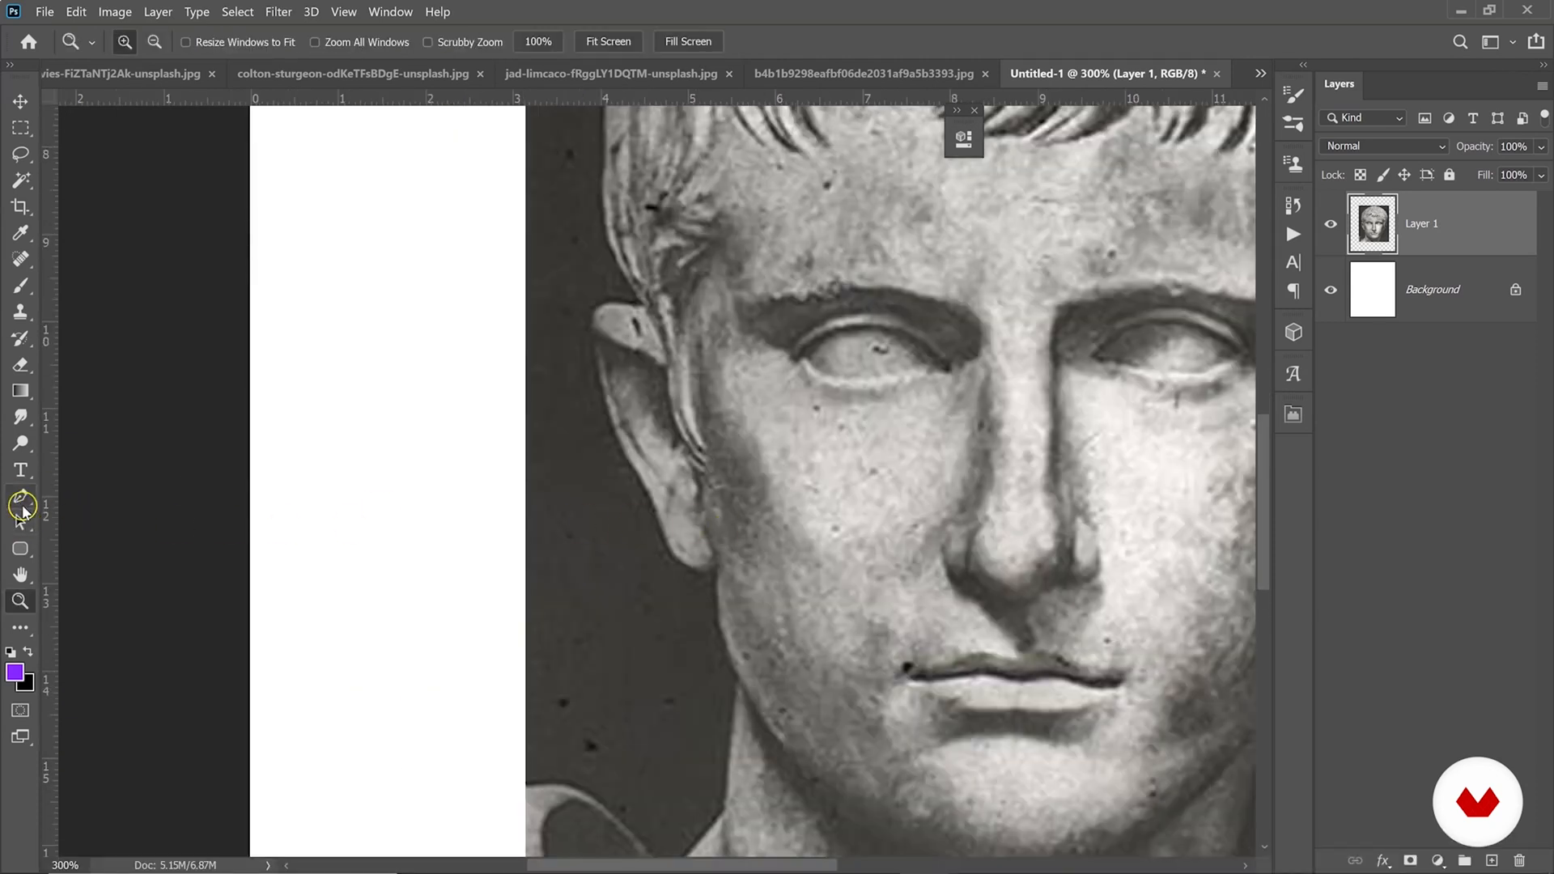
{"action": "left_click", "coordinate": [22, 503]}
{"action": "left_click", "coordinate": [713, 568]}
{"action": "left_click_drag", "start_coordinate": [820, 776], "coordinate": [864, 816]}
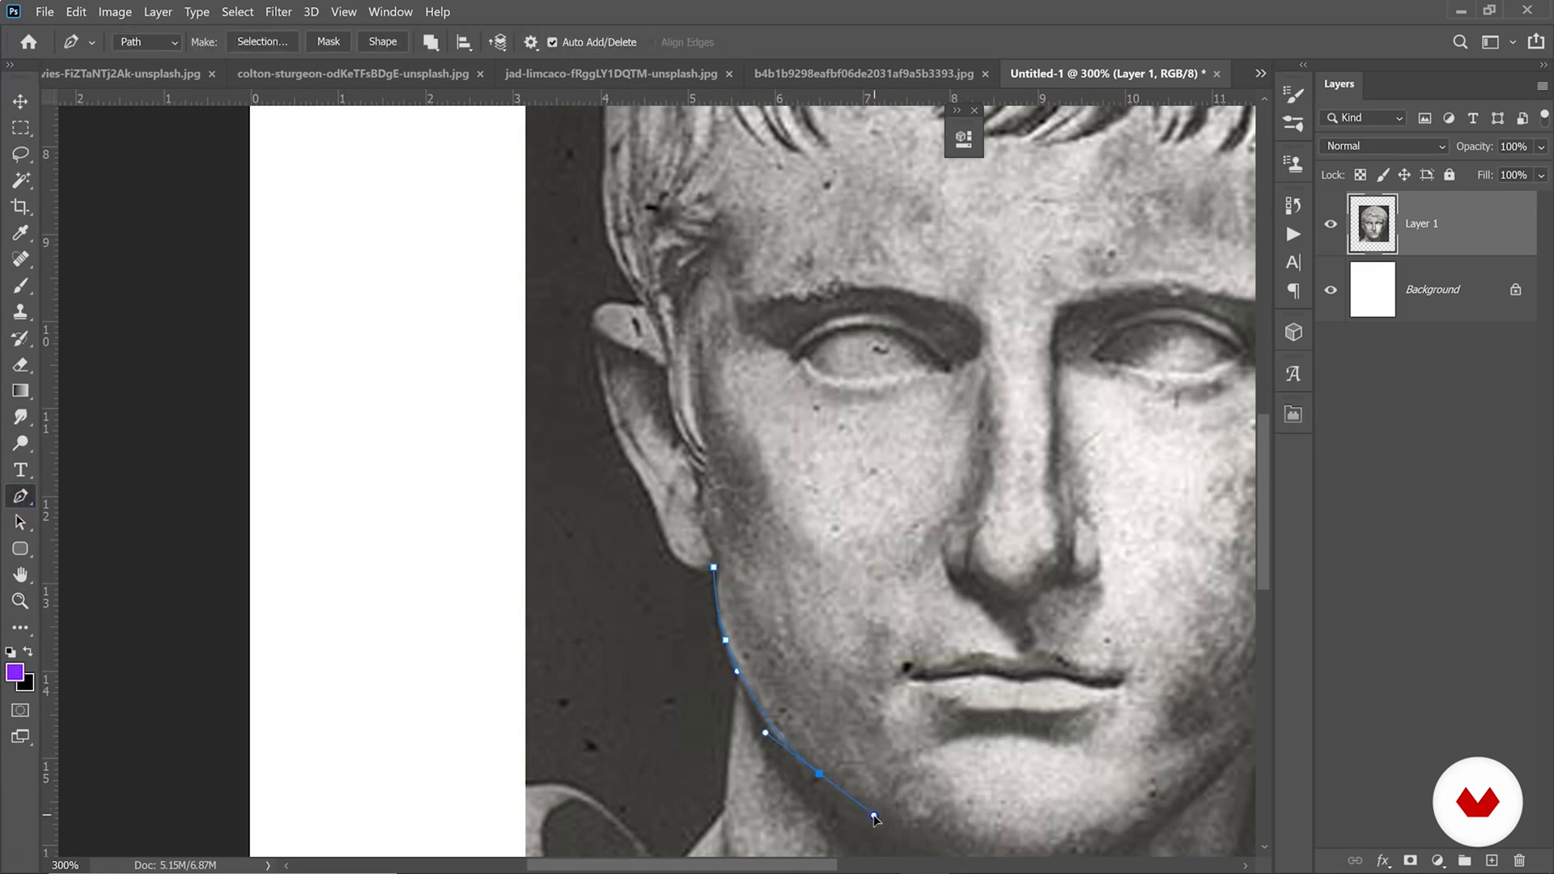
{"action": "left_click", "coordinate": [998, 777]}
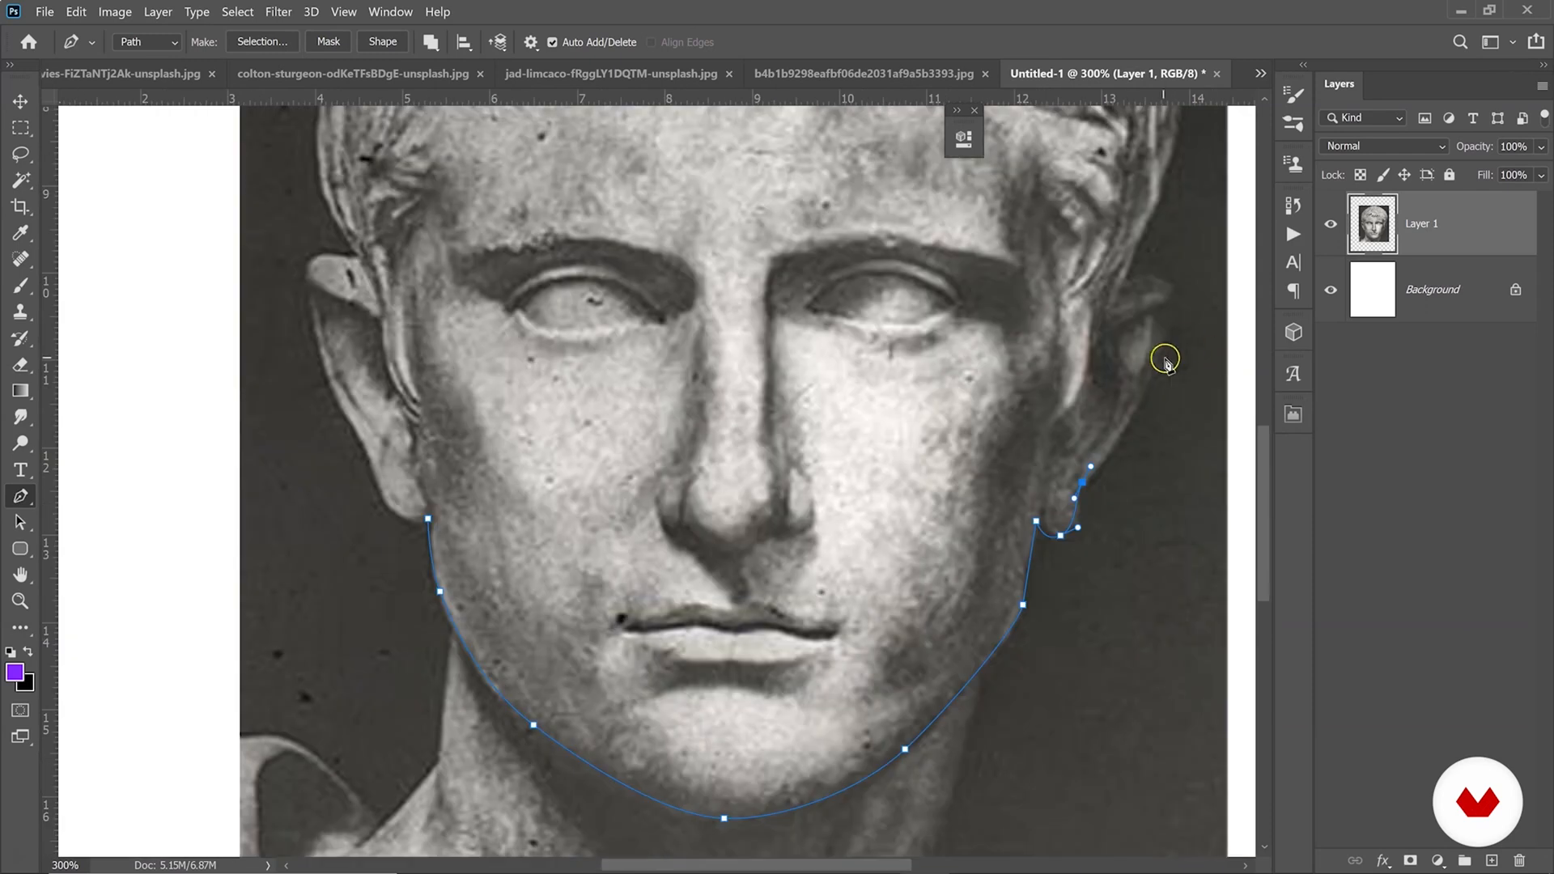
{"action": "left_click_drag", "start_coordinate": [1156, 362], "coordinate": [1170, 276]}
Continue the Pen path over the hair and down around the remaining ear, closing it at its starting point.
{"action": "scroll", "coordinate": [1137, 269], "scroll_direction": "up", "scroll_amount": 3}
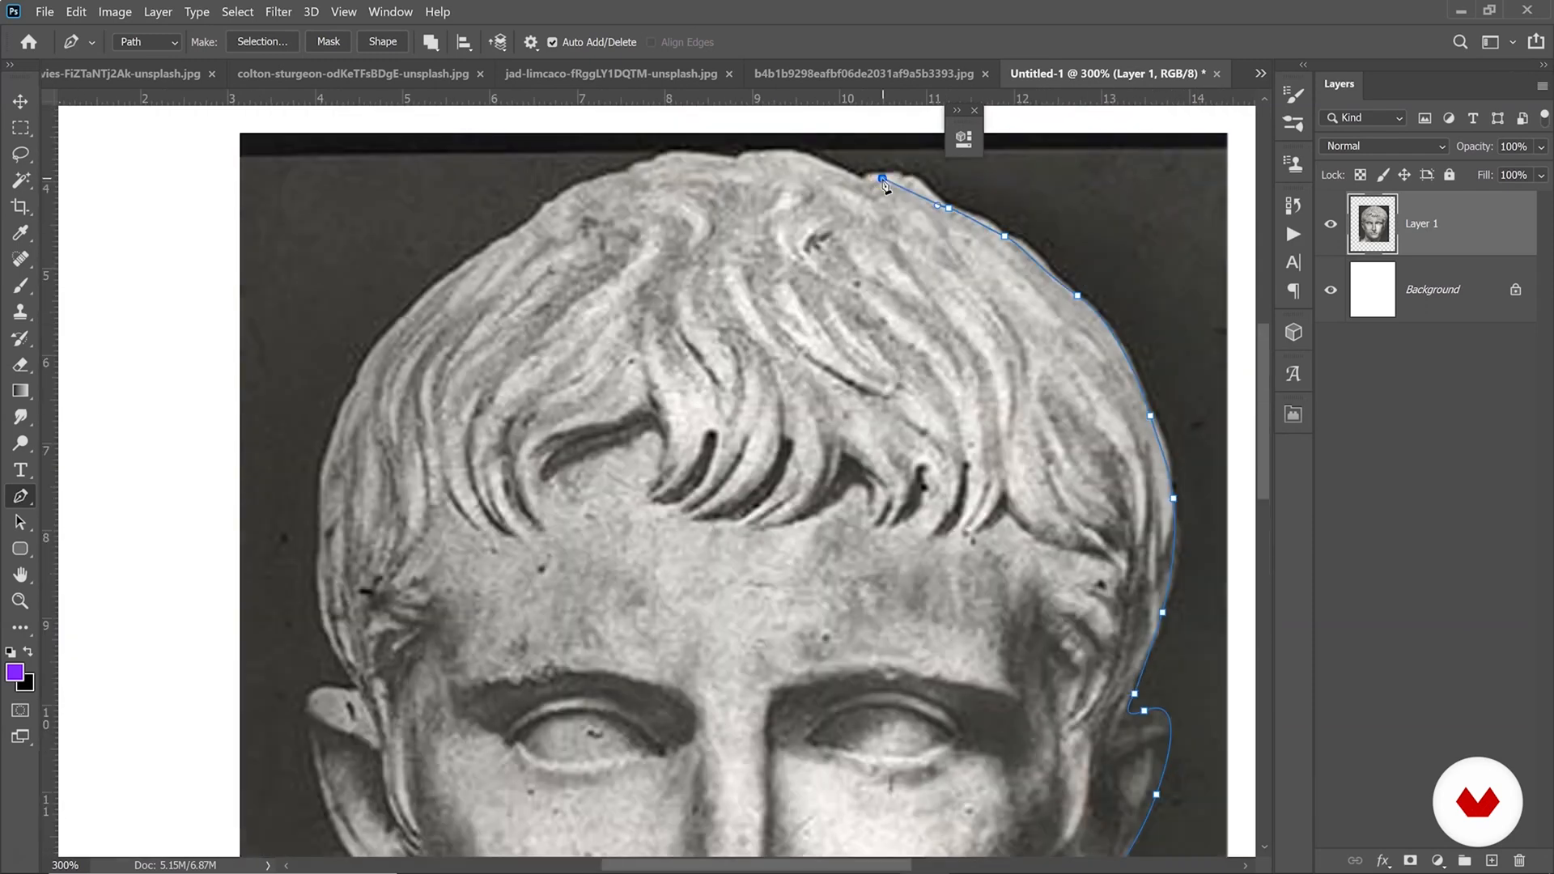
{"action": "left_click_drag", "start_coordinate": [861, 180], "coordinate": [811, 156]}
{"action": "left_click", "coordinate": [734, 160]}
{"action": "left_click_drag", "start_coordinate": [660, 155], "coordinate": [633, 172]}
{"action": "left_click_drag", "start_coordinate": [542, 211], "coordinate": [538, 223]}
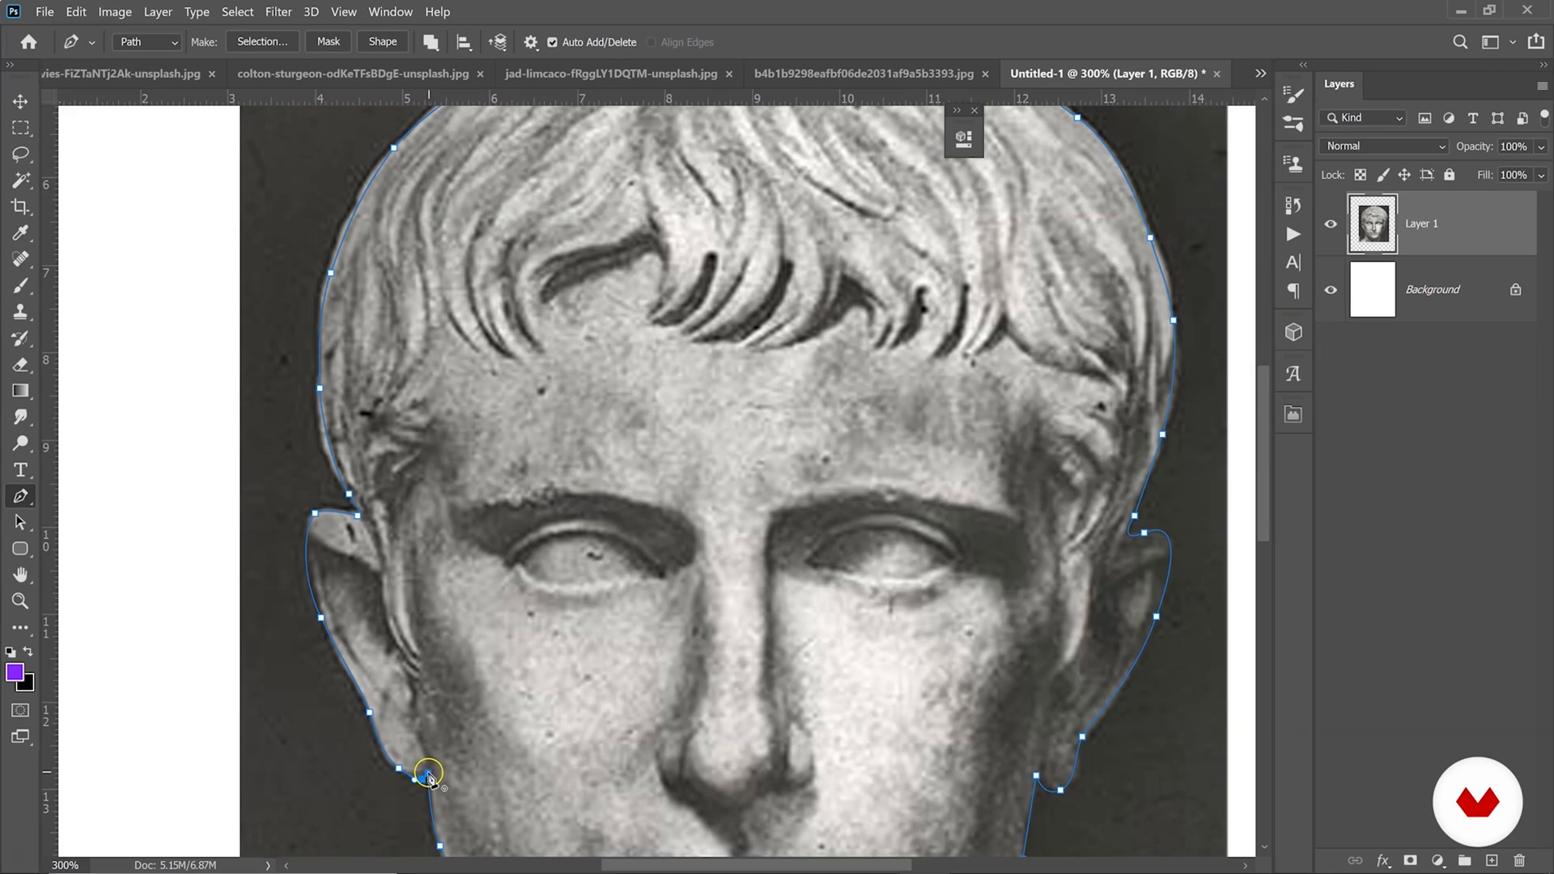
Convert the head path to a new anti-aliased selection with 0 px feather, copy it to its own layer and hide Layer 1.
{"action": "right_click", "coordinate": [463, 590]}
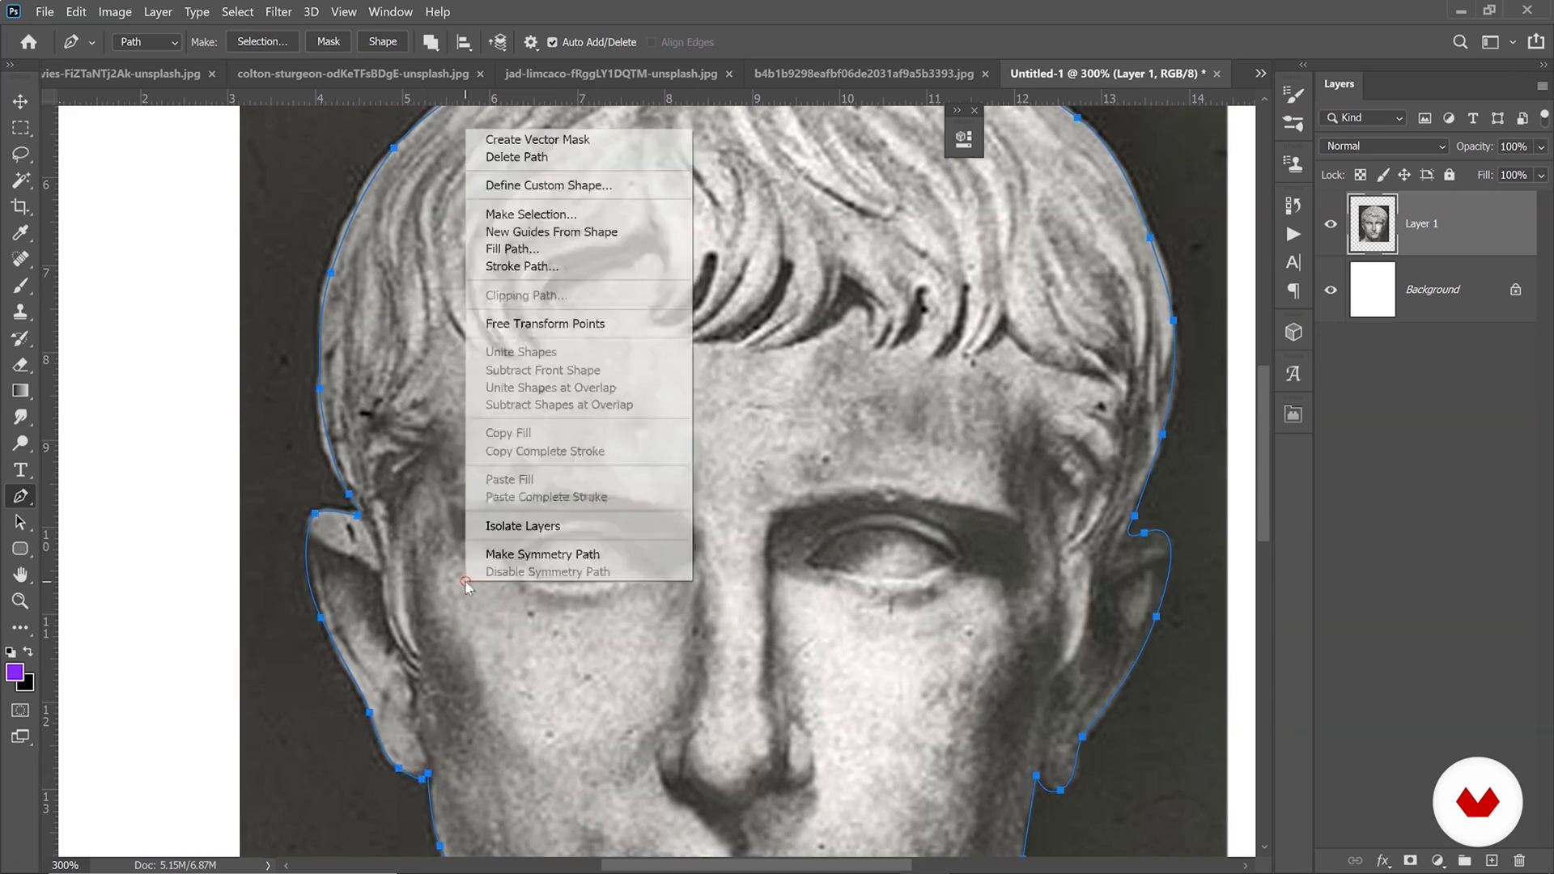
{"action": "left_click", "coordinate": [567, 212]}
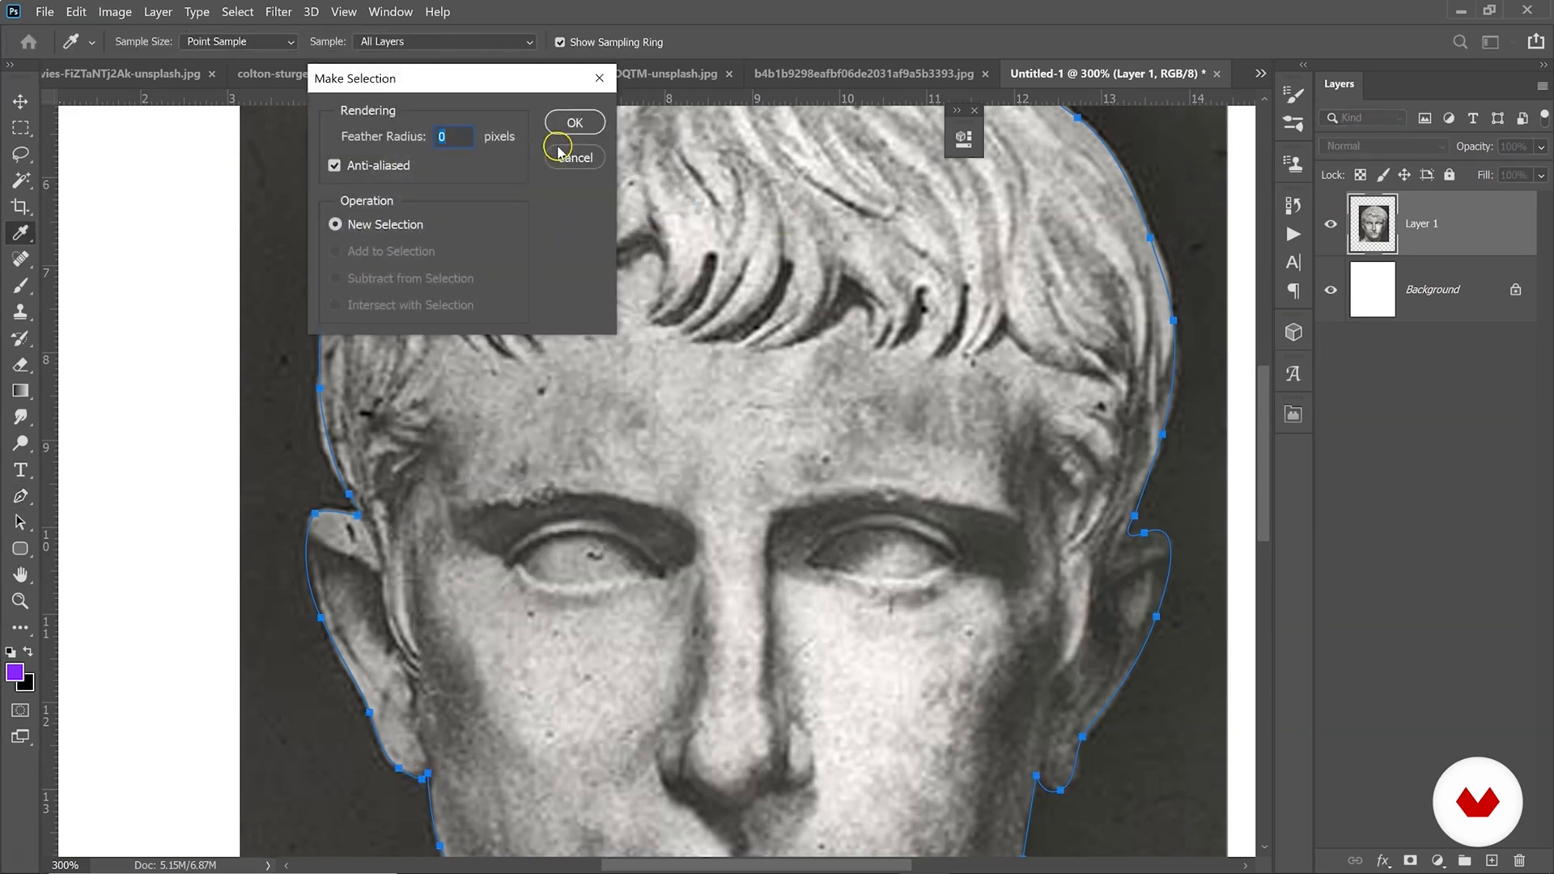
{"action": "left_click", "coordinate": [571, 124]}
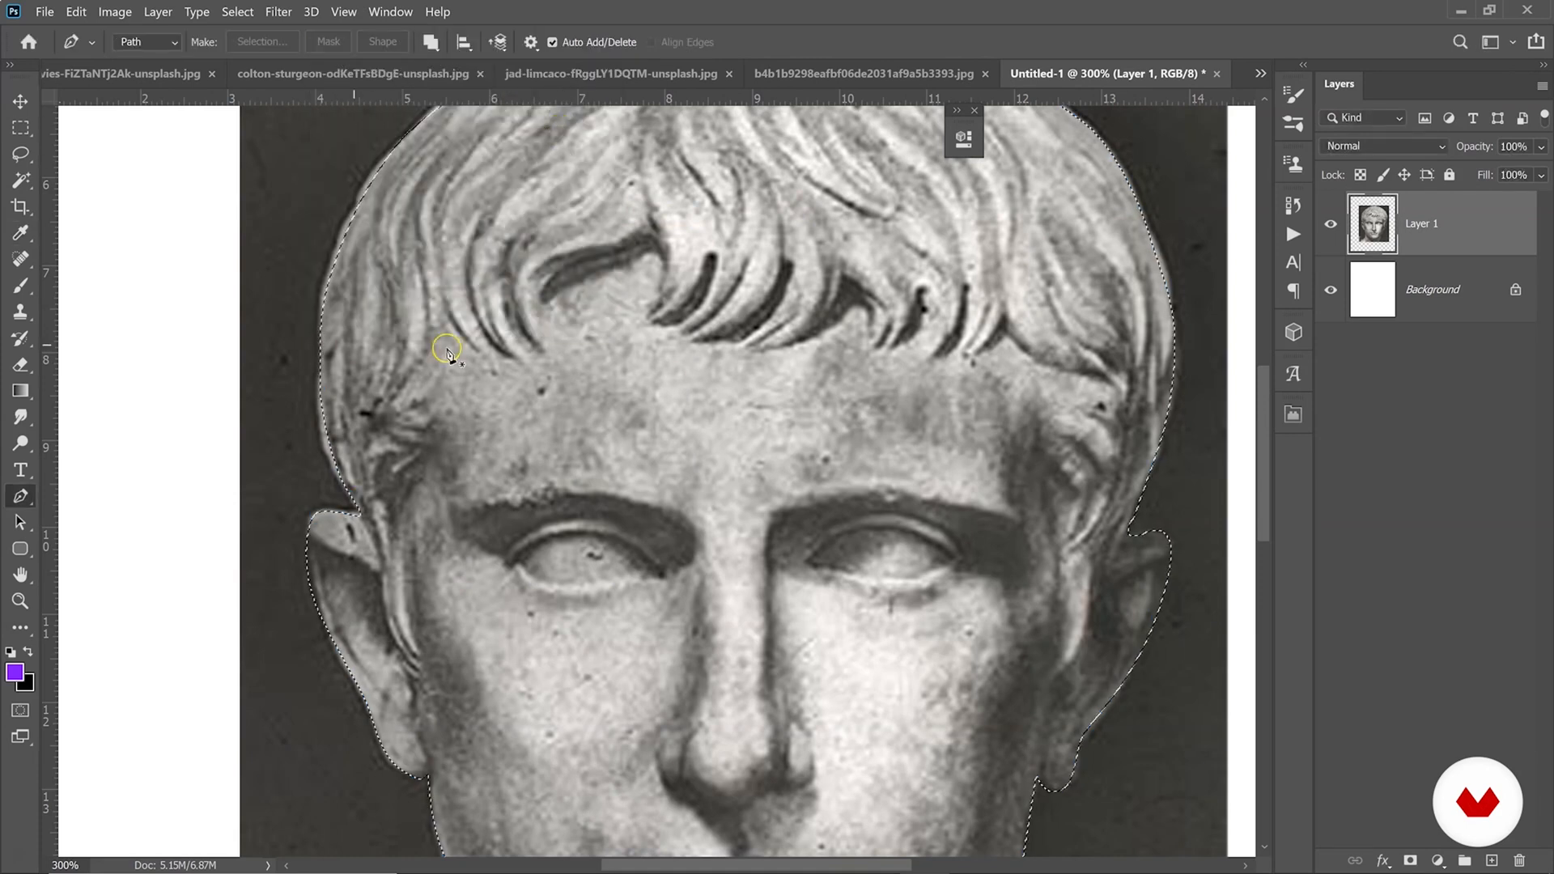
{"action": "key", "text": "ctrl+j"}
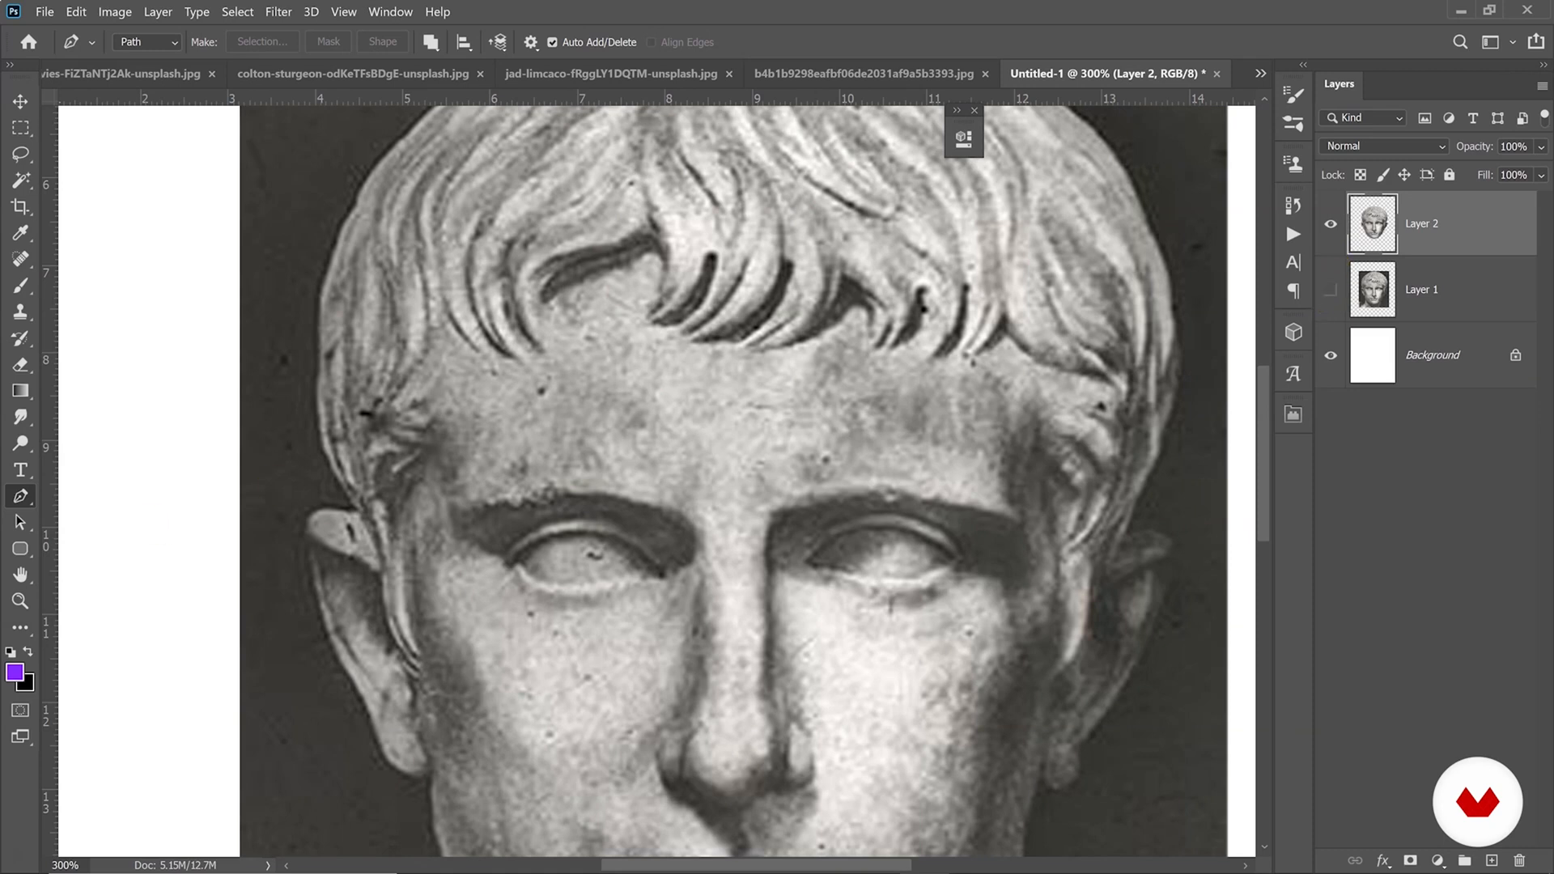
Duplicate the cut-out head layer and hide the original Layer 2.
{"action": "left_click", "coordinate": [20, 600]}
{"action": "left_click", "coordinate": [569, 534], "text": "alt"}
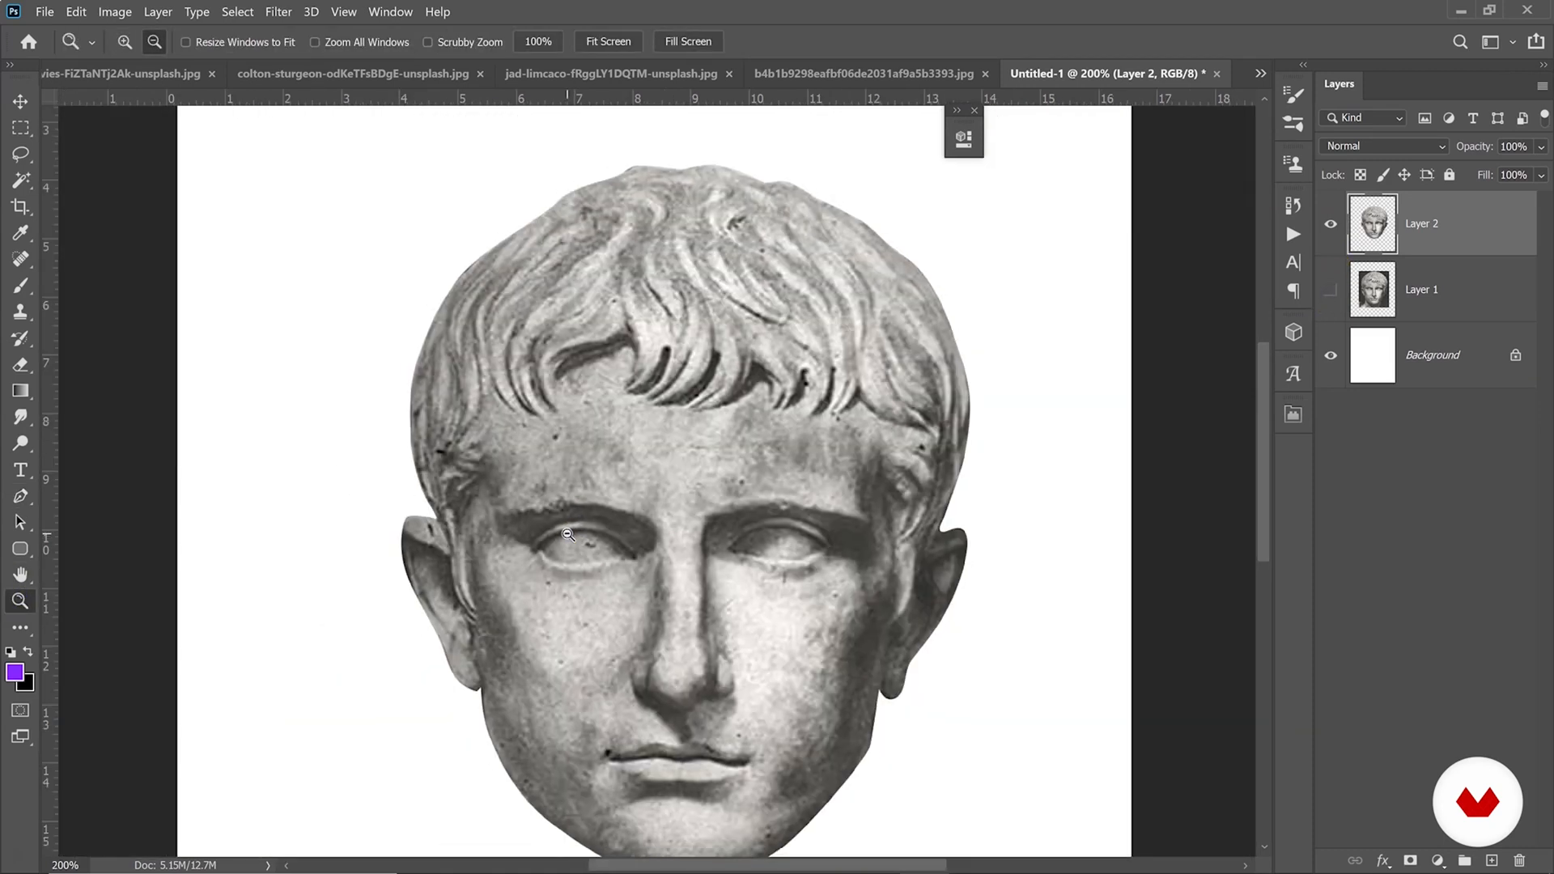
{"action": "left_click", "coordinate": [568, 534], "text": "alt"}
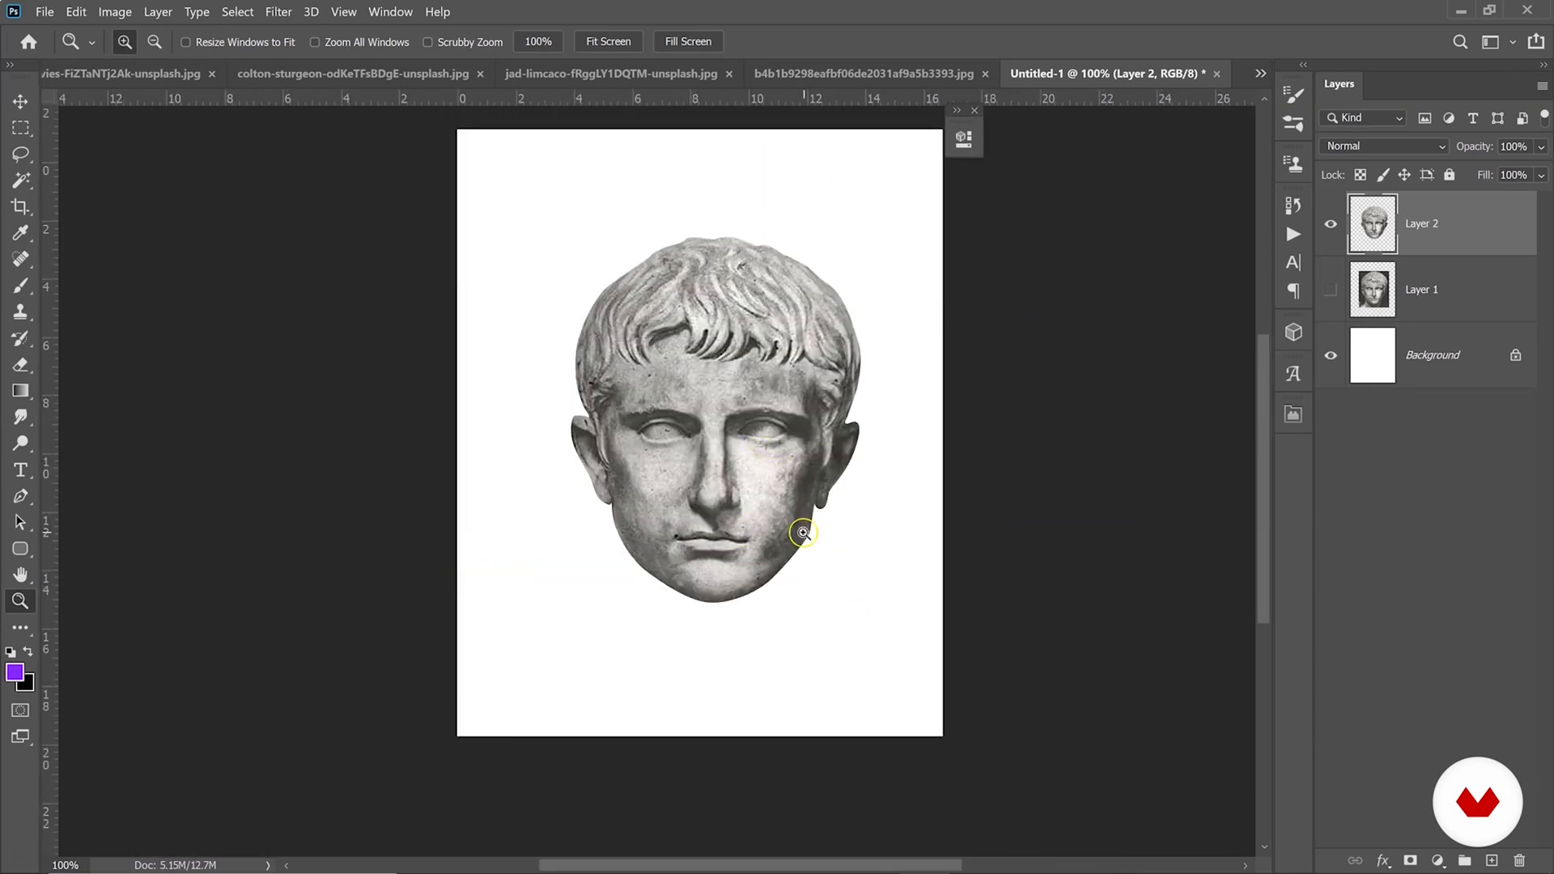
{"action": "left_click", "coordinate": [754, 430], "text": "alt"}
{"action": "left_click", "coordinate": [674, 487]}
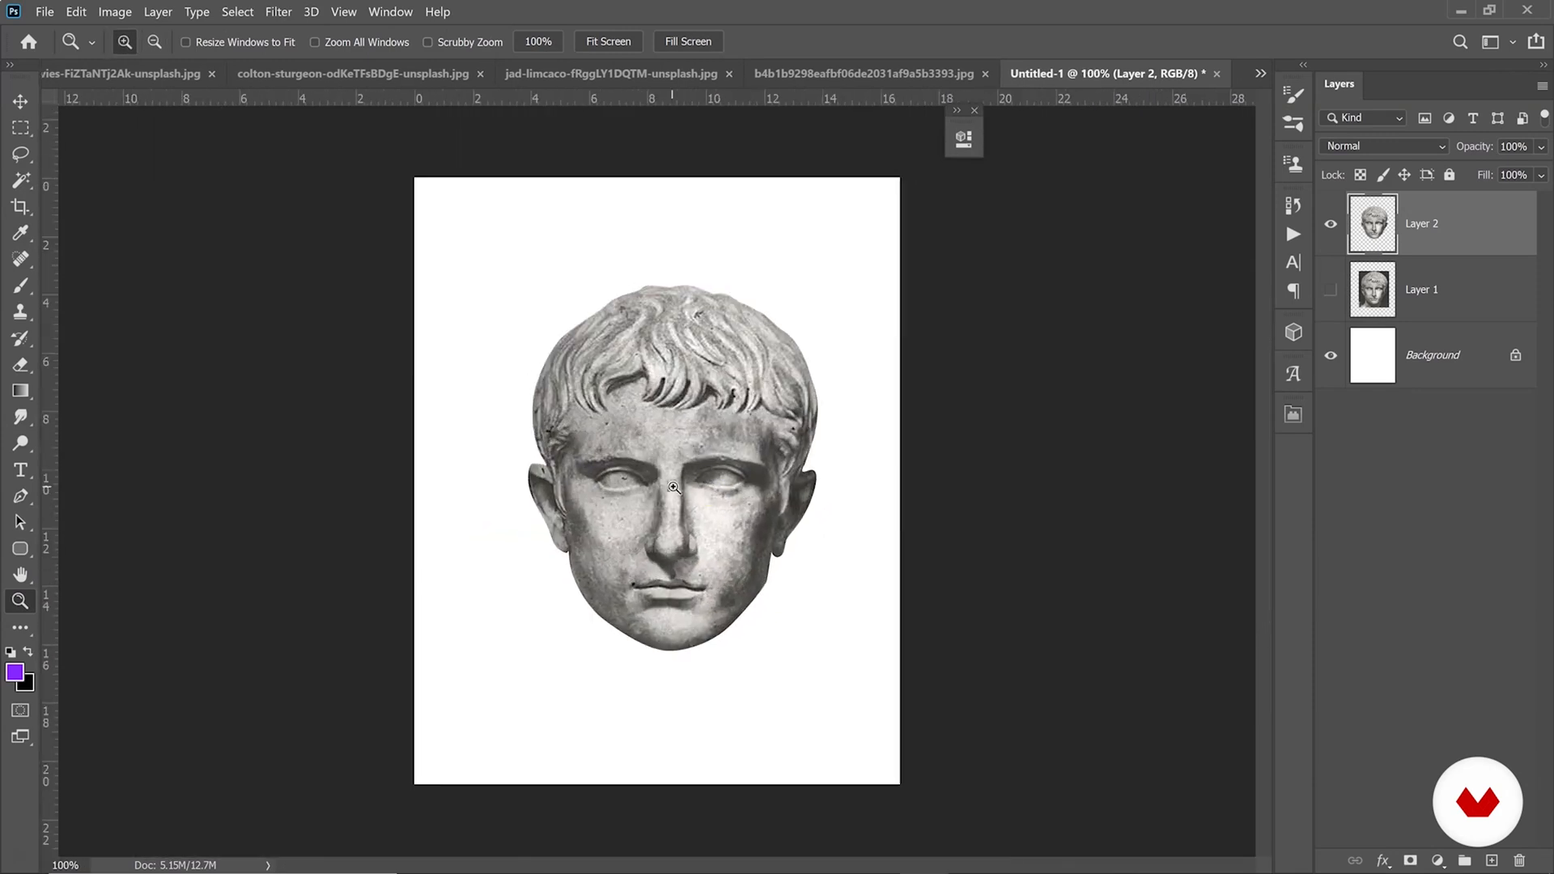
{"action": "key", "text": "ctrl+j"}
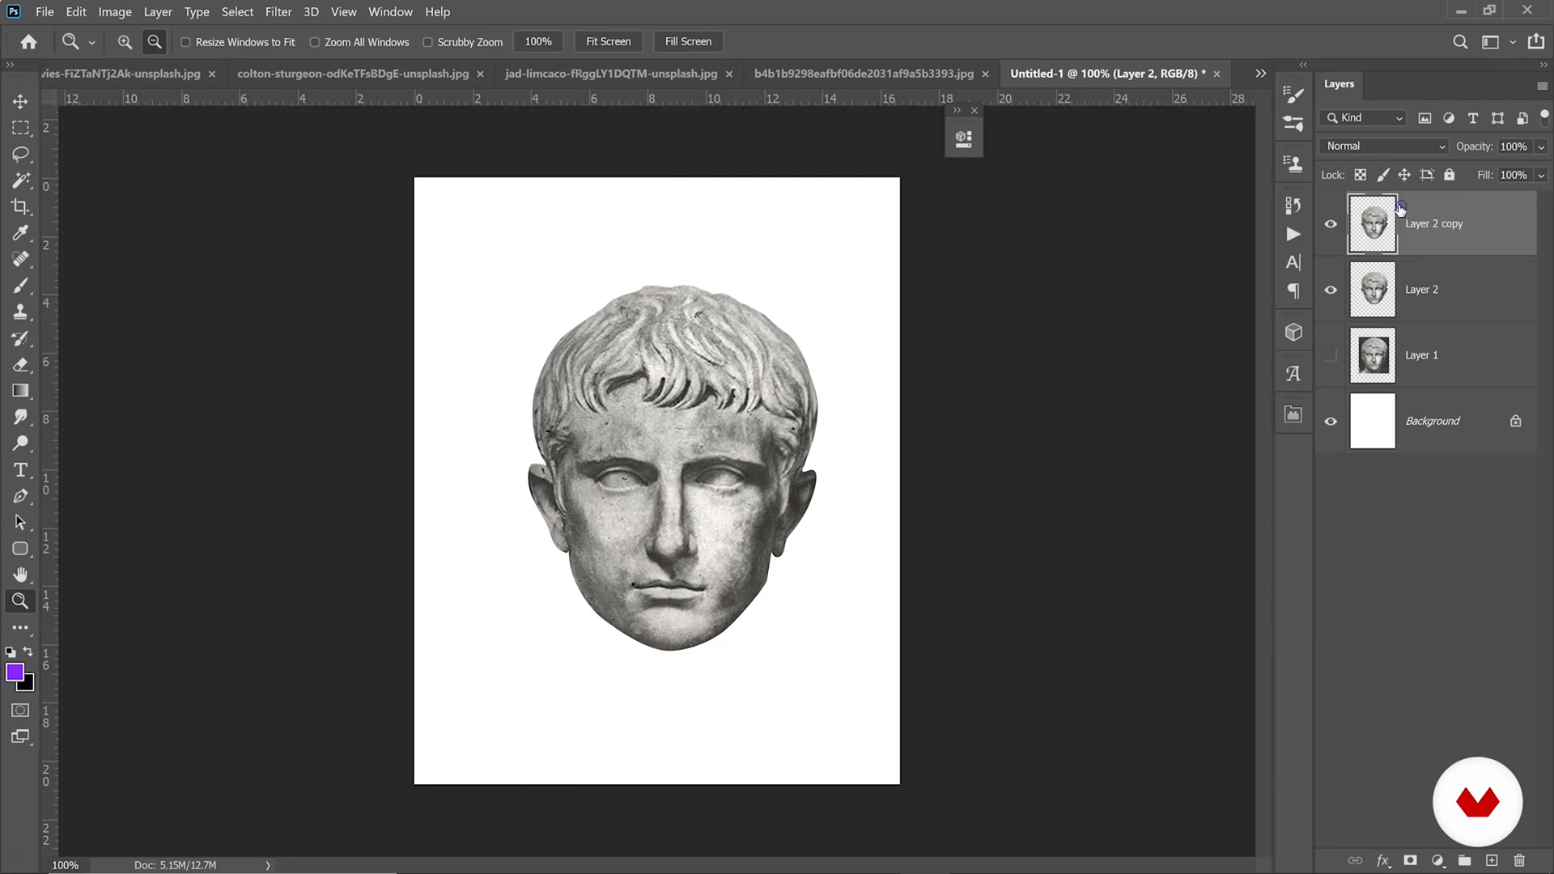
{"action": "left_click", "coordinate": [1330, 289]}
Add a Brightness/Contrast adjustment layer clipped to the duplicated head layer.
{"action": "left_click", "coordinate": [757, 369]}
{"action": "left_click", "coordinate": [576, 399]}
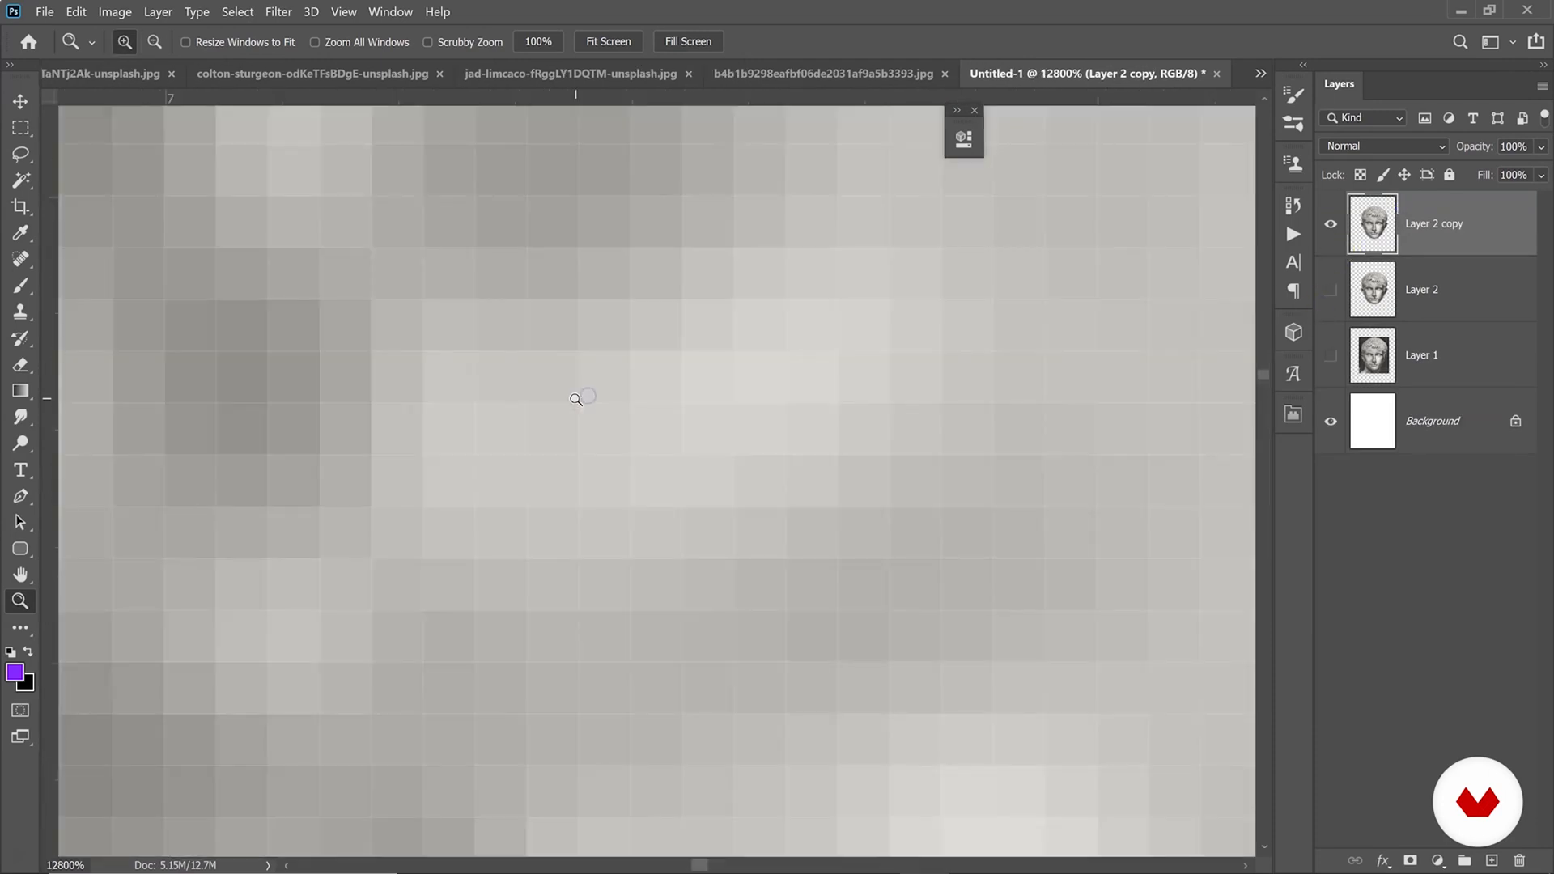
{"action": "left_click", "coordinate": [576, 399], "text": "alt"}
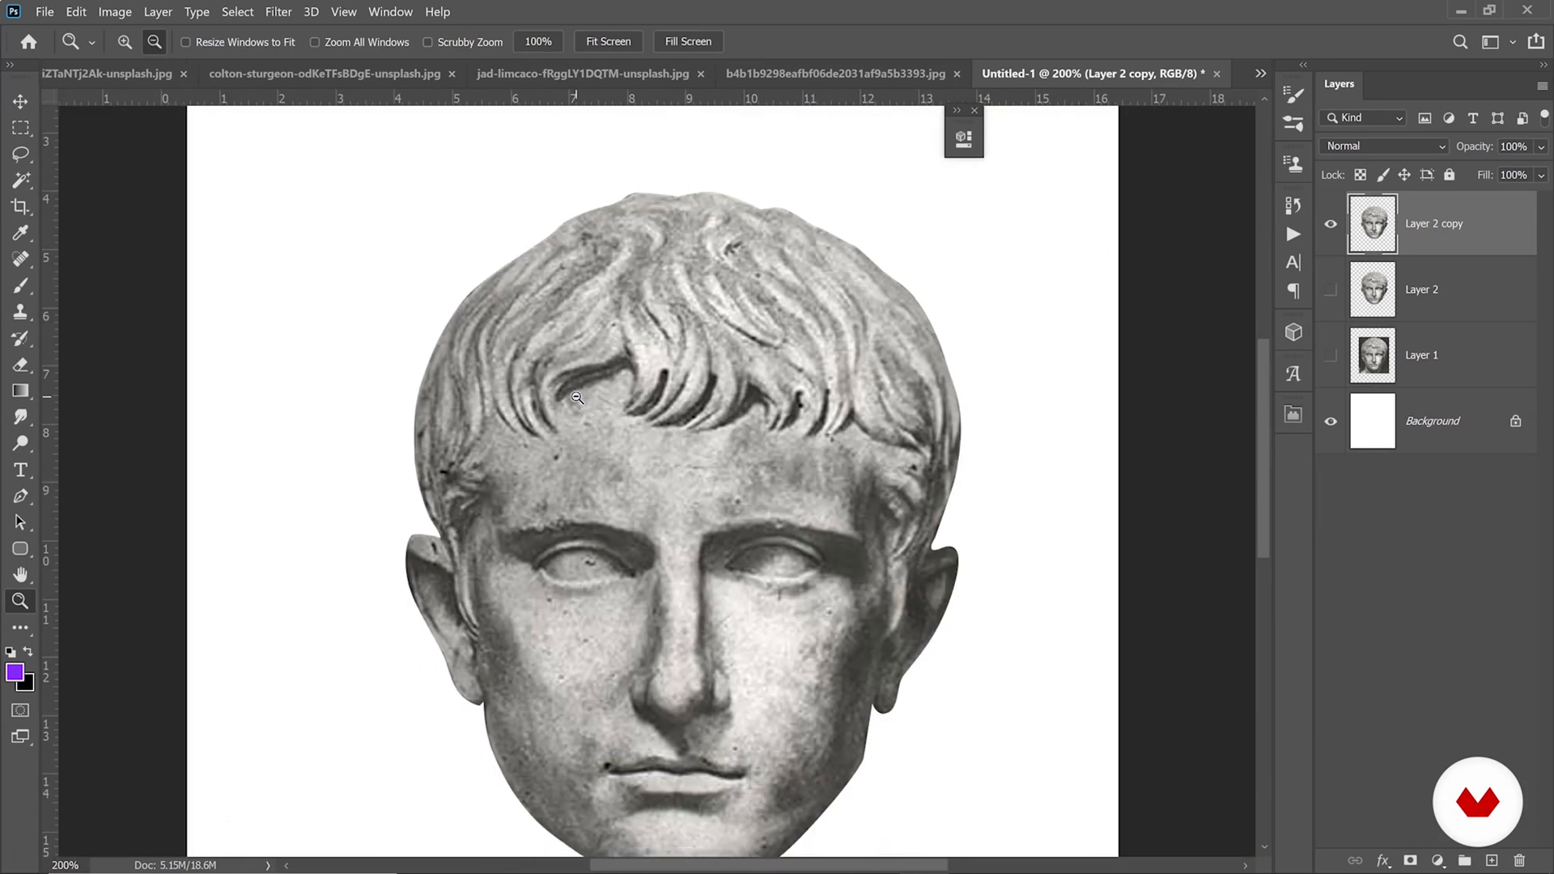
{"action": "left_click", "coordinate": [712, 549], "text": "alt"}
{"action": "scroll", "coordinate": [807, 575], "scroll_direction": "down", "scroll_amount": 1}
{"action": "scroll", "coordinate": [793, 575], "scroll_direction": "up", "scroll_amount": 1}
{"action": "left_click", "coordinate": [1438, 860]}
{"action": "left_click", "coordinate": [1438, 567]}
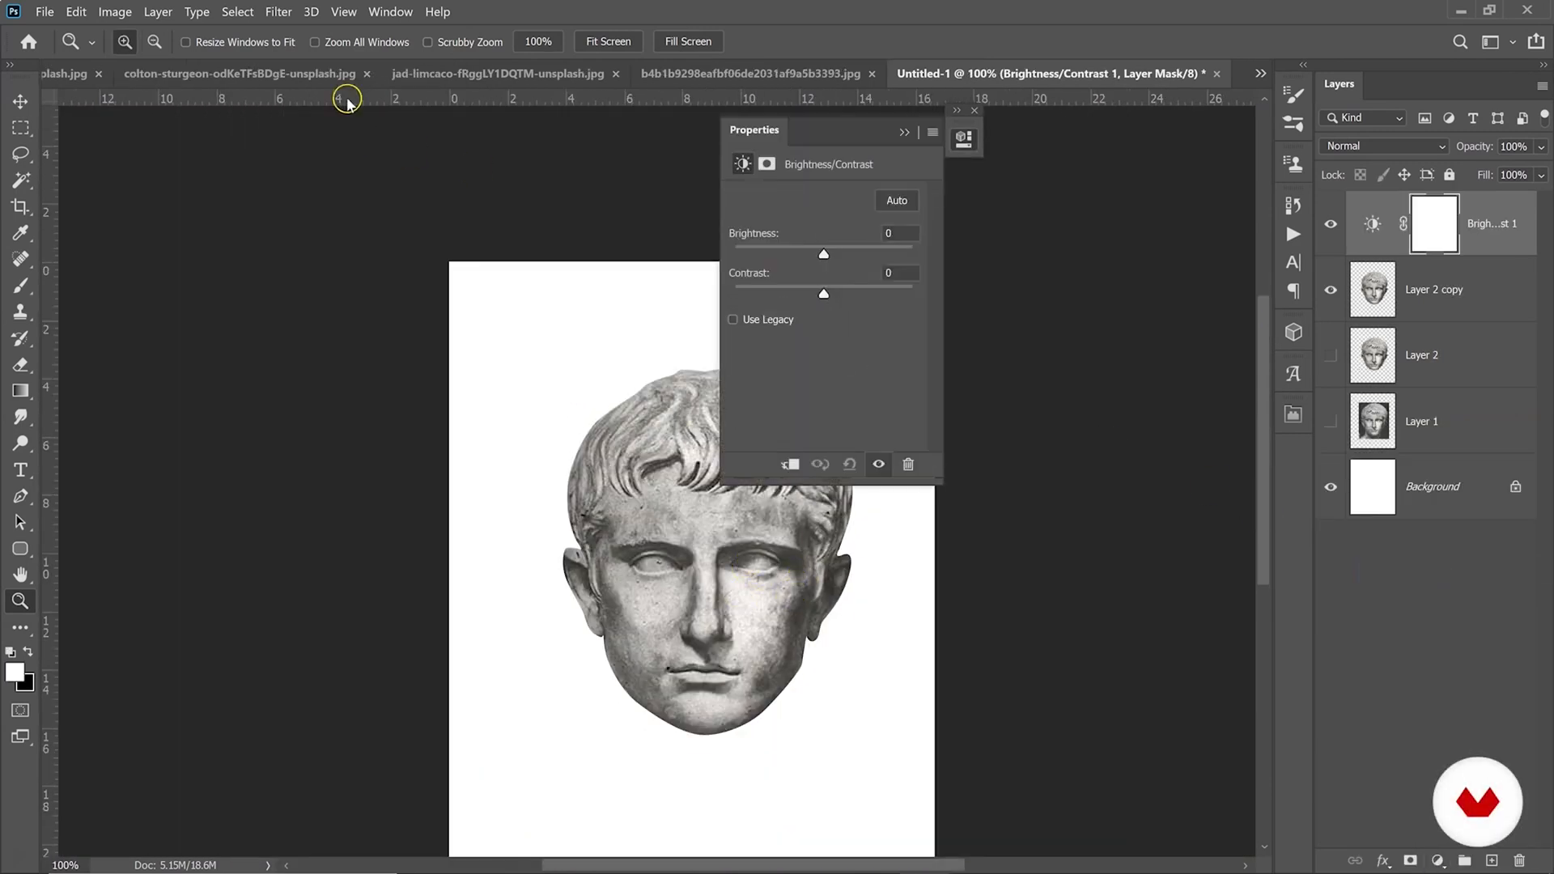
{"action": "left_click", "coordinate": [158, 11]}
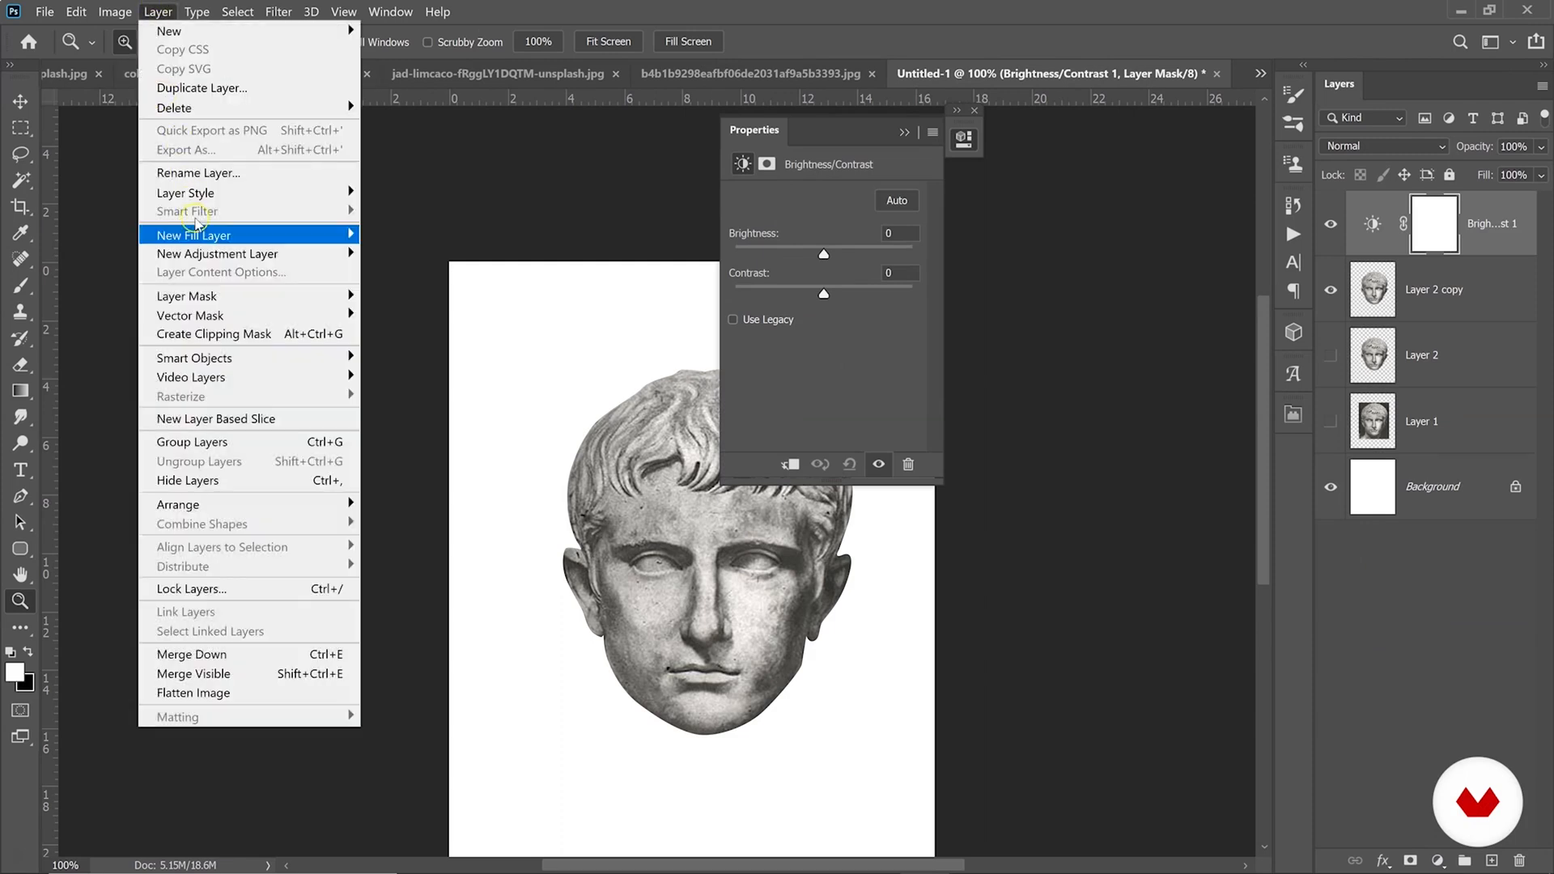
{"action": "left_click", "coordinate": [203, 333]}
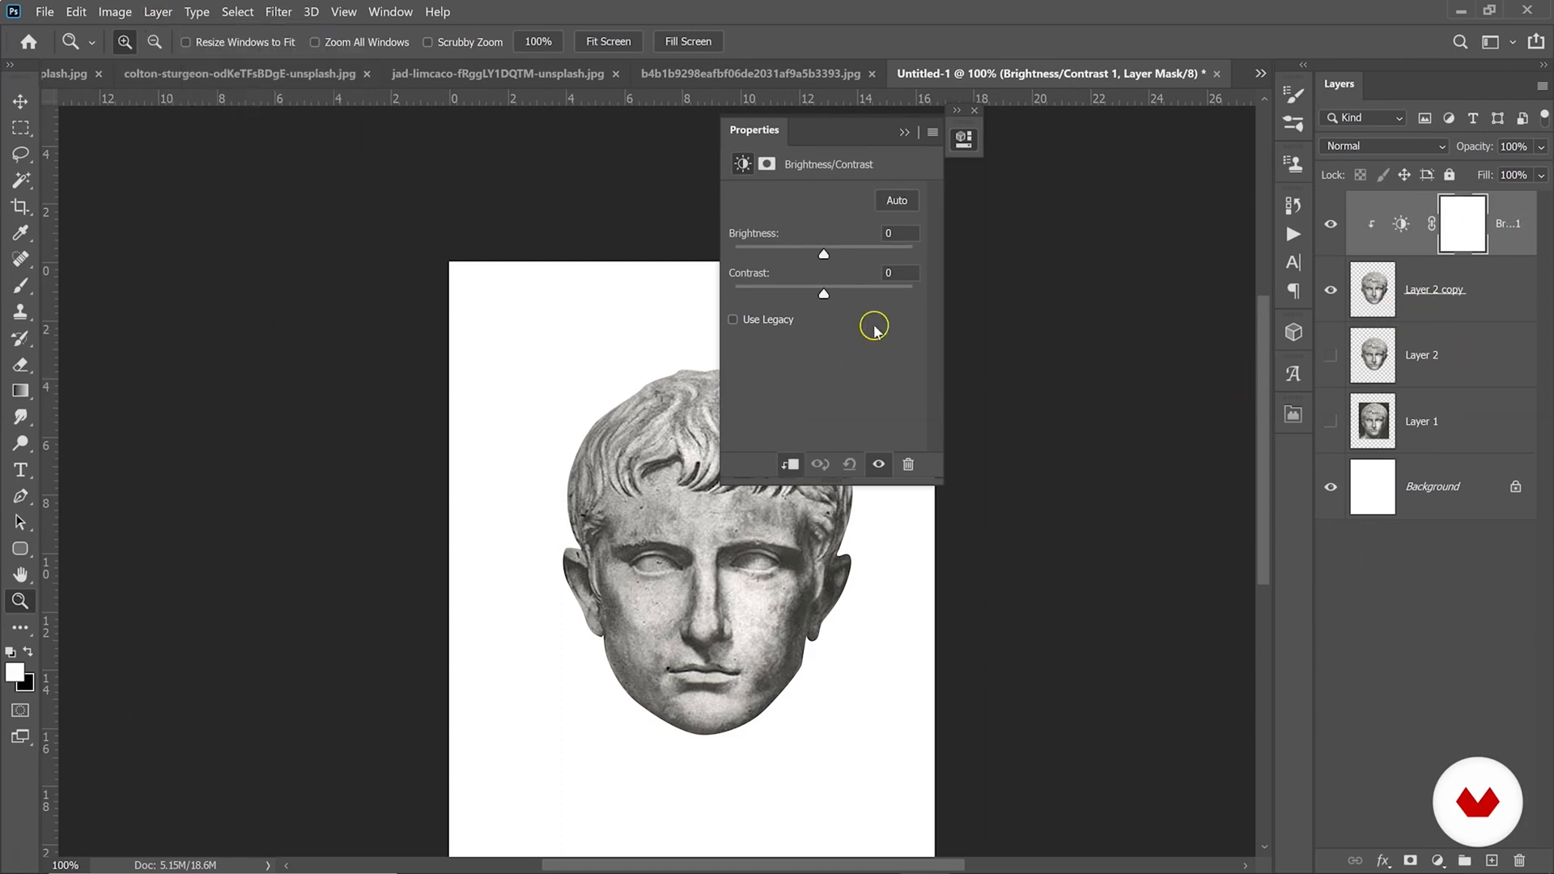
Set the adjustment's brightness to -10 and its contrast to 53.
{"action": "left_click_drag", "start_coordinate": [838, 148], "coordinate": [991, 147]}
{"action": "left_click_drag", "start_coordinate": [977, 293], "coordinate": [976, 257]}
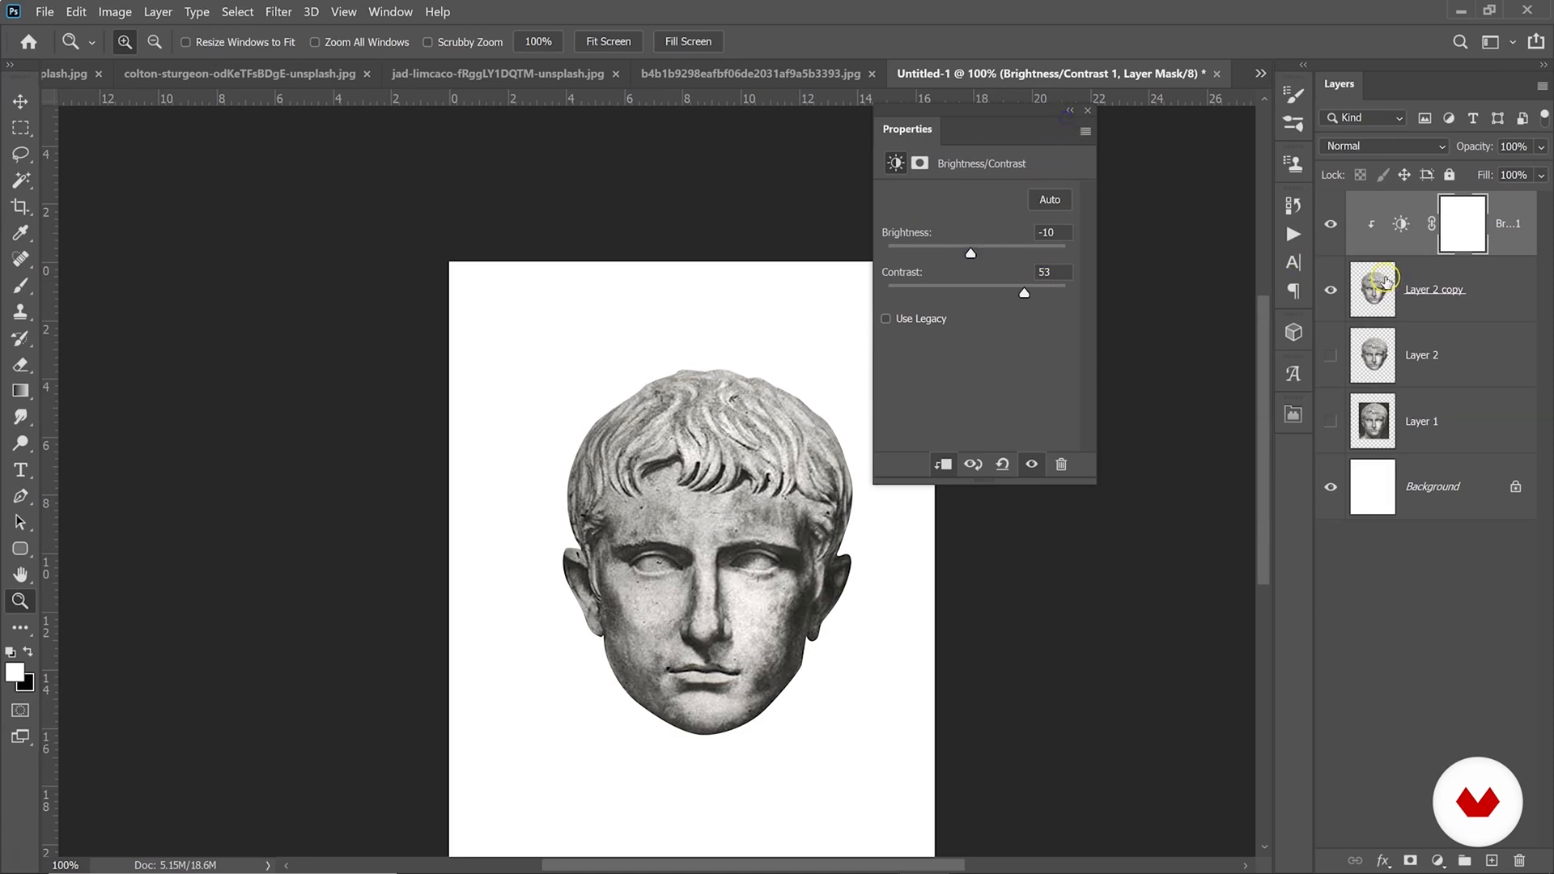
{"action": "left_click", "coordinate": [1069, 110]}
Add a Curves adjustment clipped to Layer 2 copy and bend its RGB curve into a steep wave with several points.
{"action": "left_click", "coordinate": [1455, 289]}
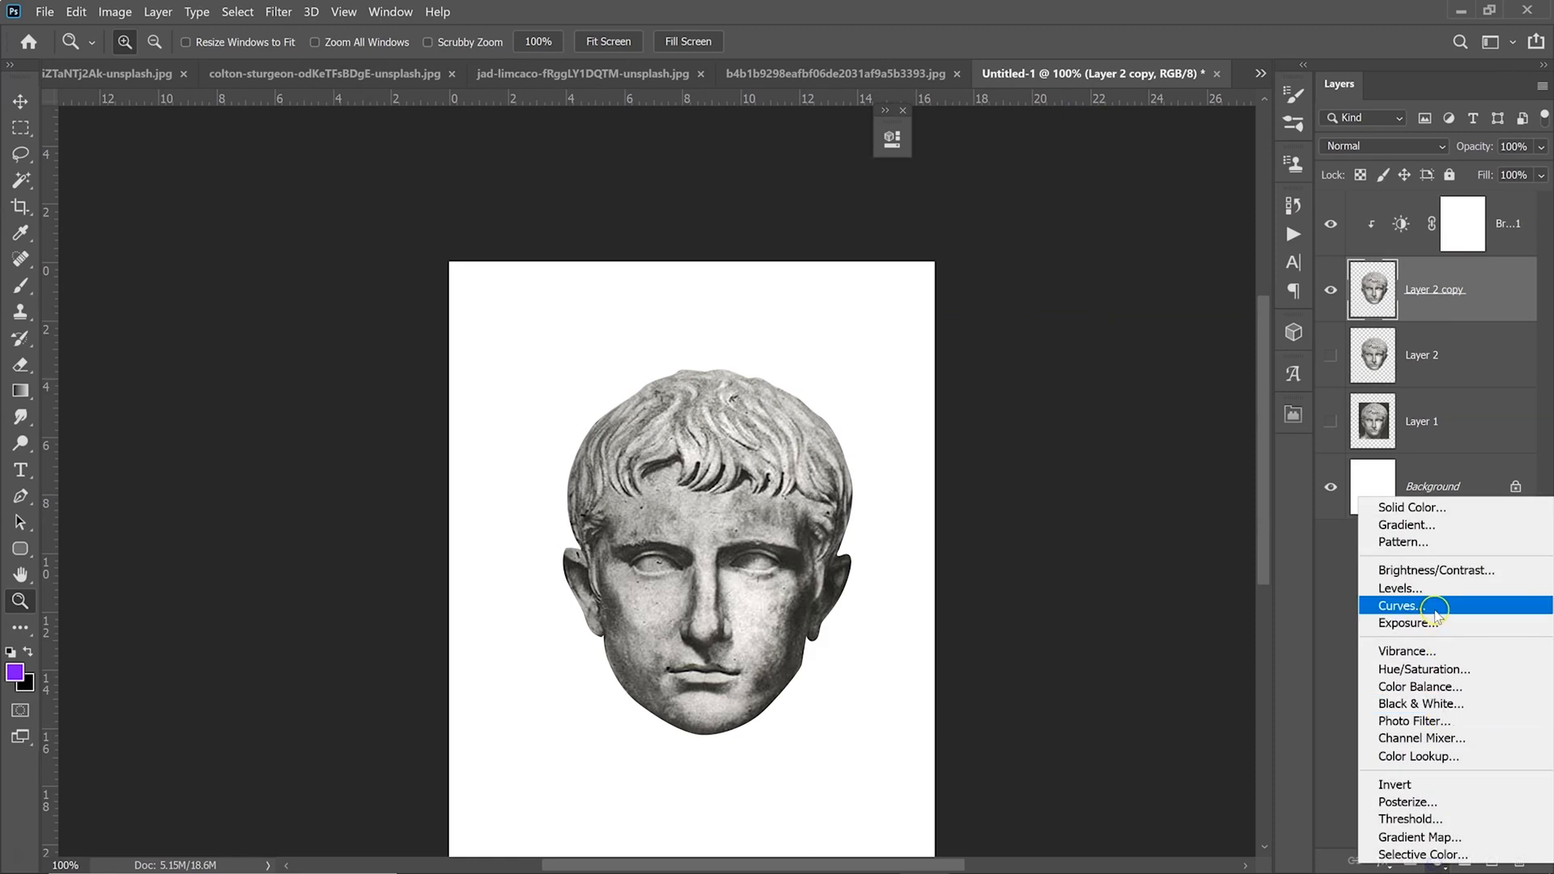
{"action": "left_click", "coordinate": [1402, 605]}
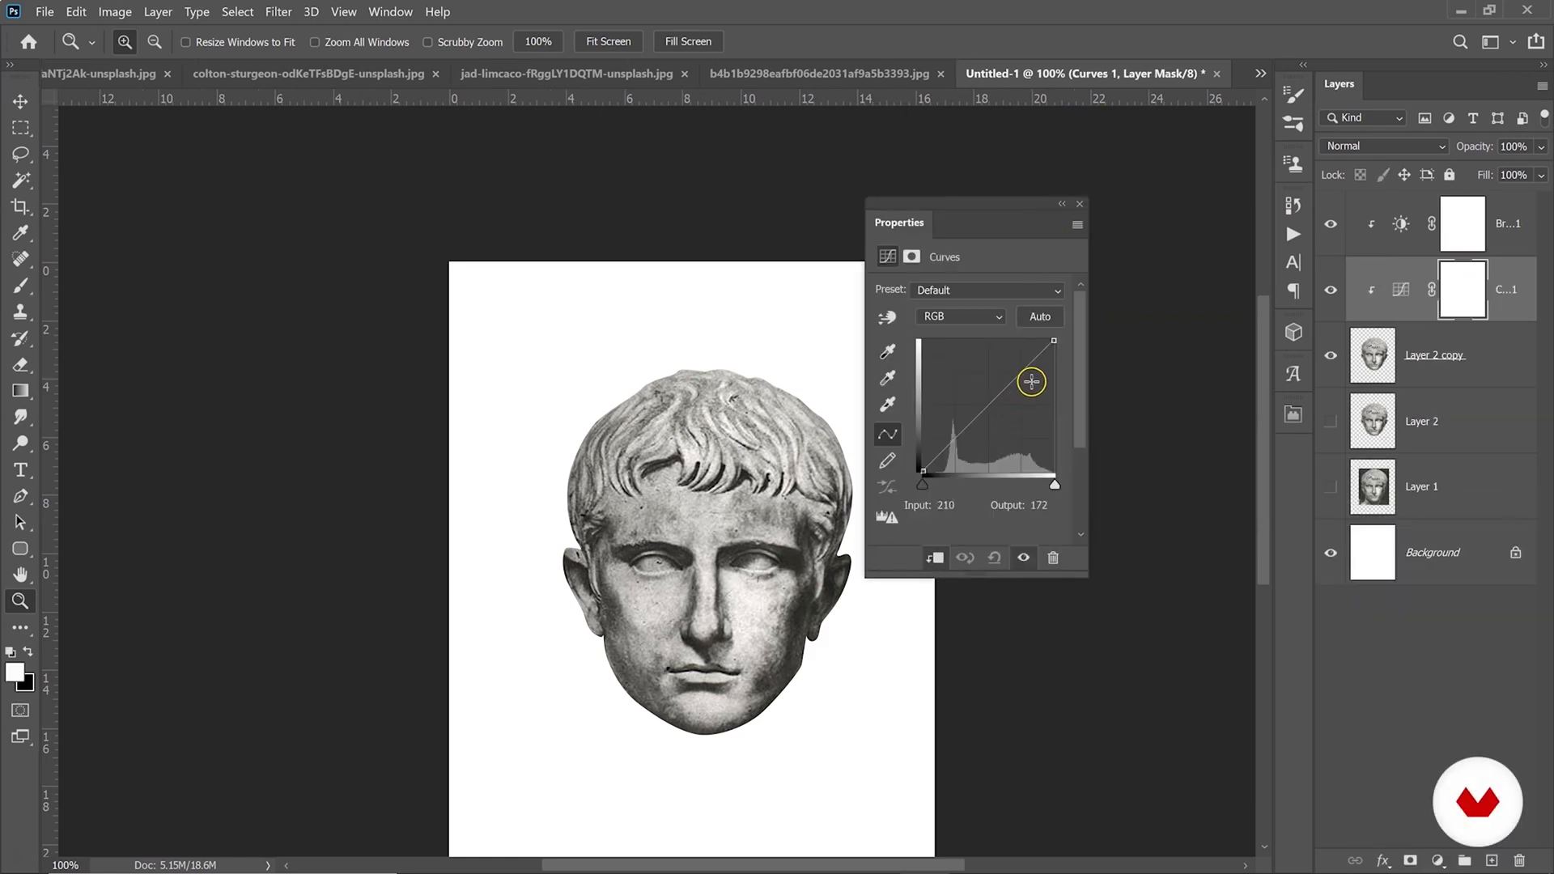
{"action": "left_click_drag", "start_coordinate": [1036, 357], "coordinate": [954, 455]}
{"action": "mouse_move", "coordinate": [1028, 387]}
{"action": "left_mouse_down"}
{"action": "mouse_move", "coordinate": [1030, 429]}
{"action": "mouse_move", "coordinate": [998, 358]}
{"action": "mouse_move", "coordinate": [1009, 377]}
{"action": "left_mouse_up"}
{"action": "left_click_drag", "start_coordinate": [975, 453], "coordinate": [939, 459]}
{"action": "left_click_drag", "start_coordinate": [1009, 376], "coordinate": [989, 374]}
{"action": "left_click", "coordinate": [956, 291]}
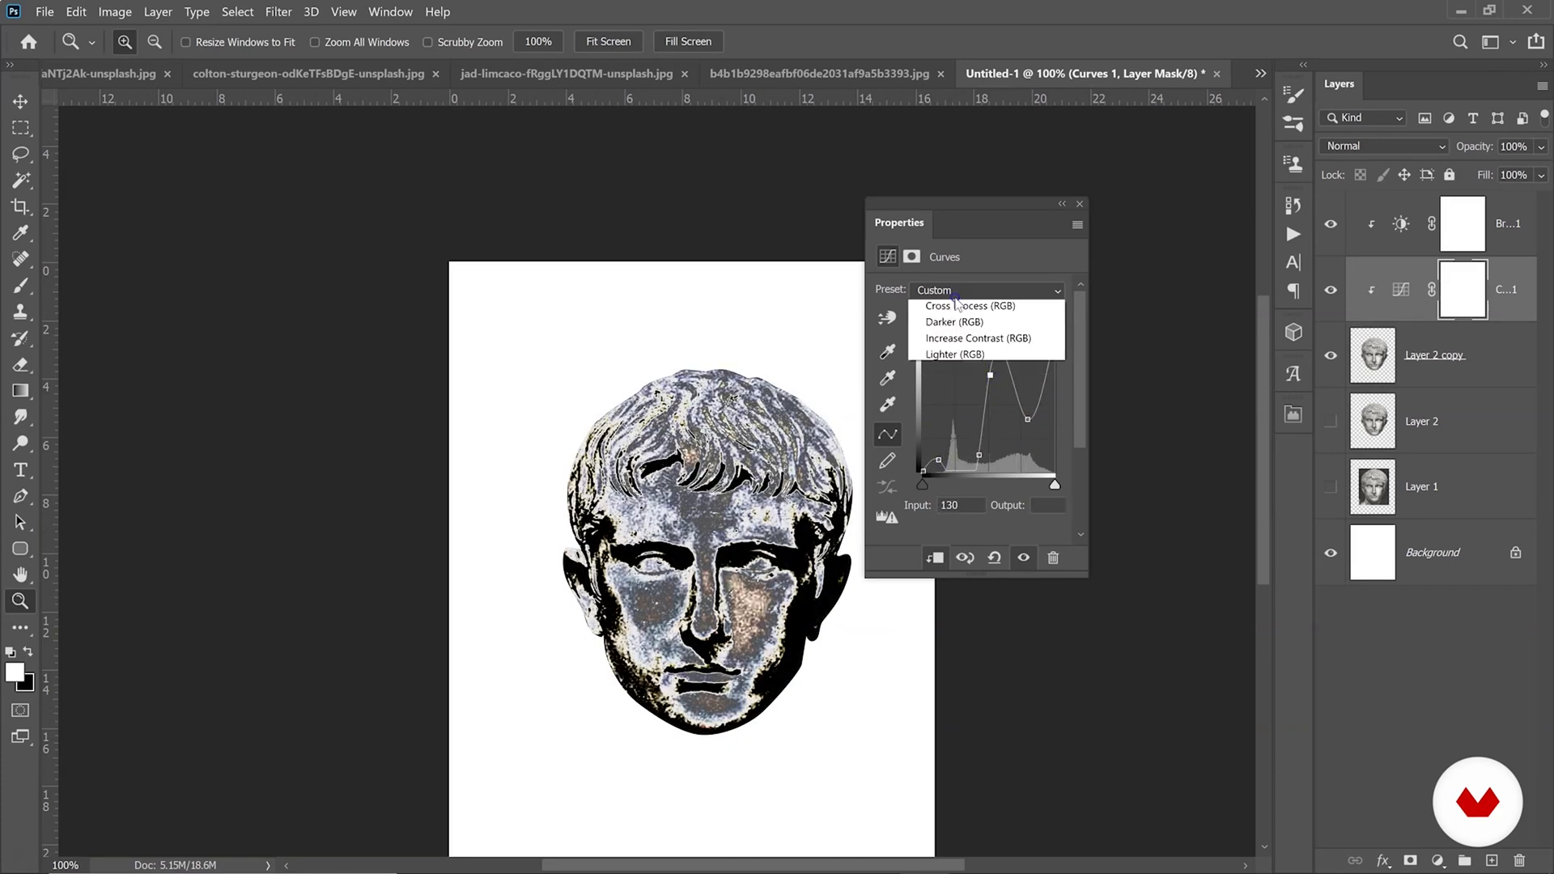
{"action": "left_click", "coordinate": [957, 291]}
Reshape the Red channel curve with extra points in the highlights and midtones.
{"action": "left_click", "coordinate": [945, 316]}
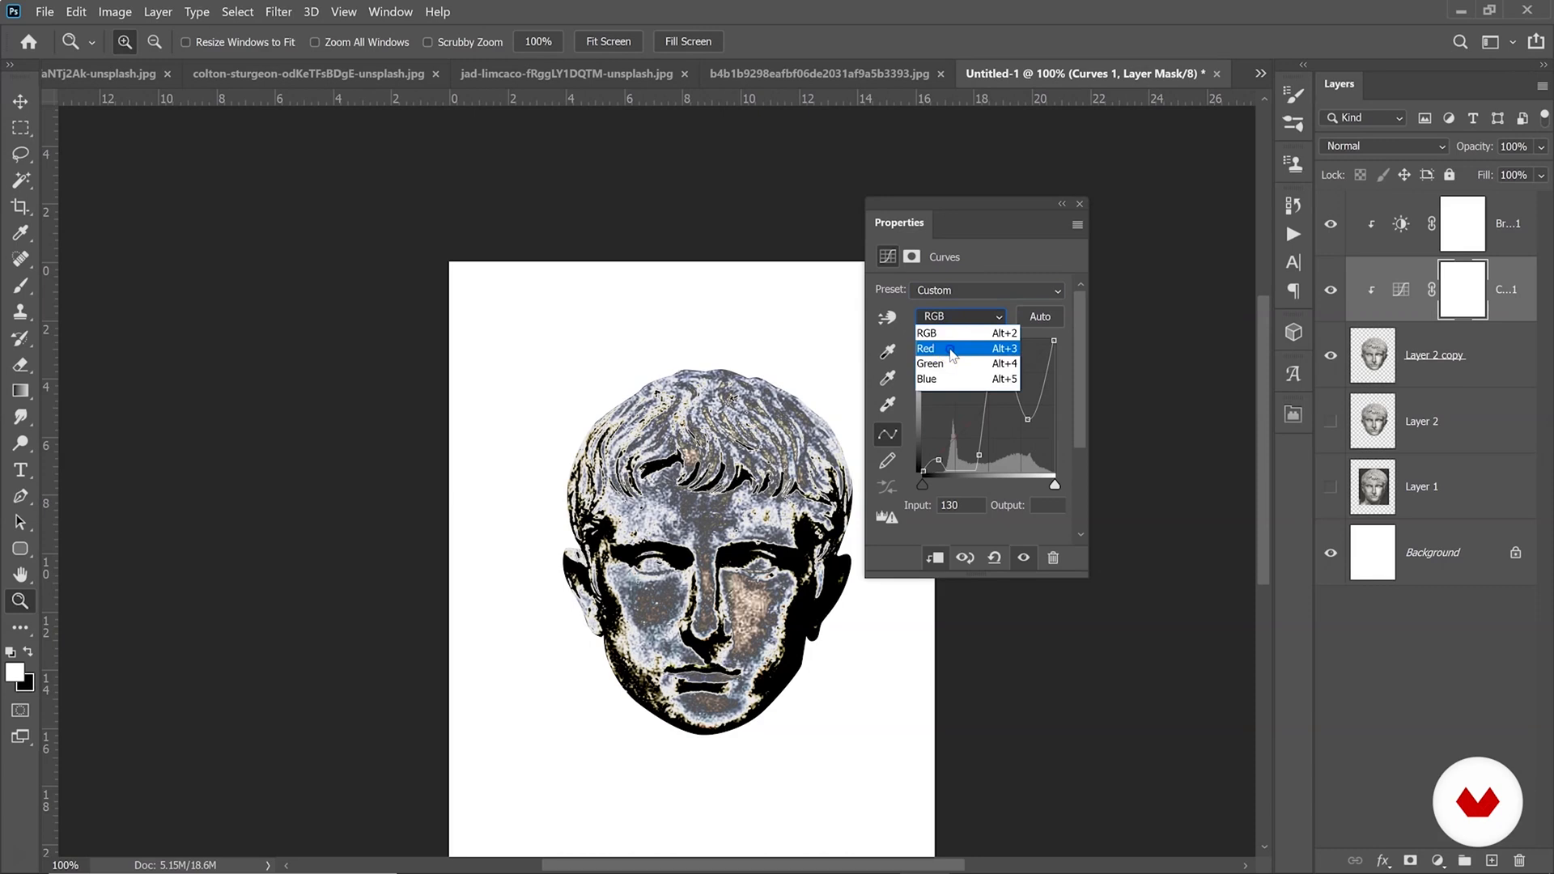
{"action": "left_click", "coordinate": [951, 349]}
{"action": "left_click", "coordinate": [1016, 392]}
{"action": "left_click_drag", "start_coordinate": [1020, 391], "coordinate": [976, 409]}
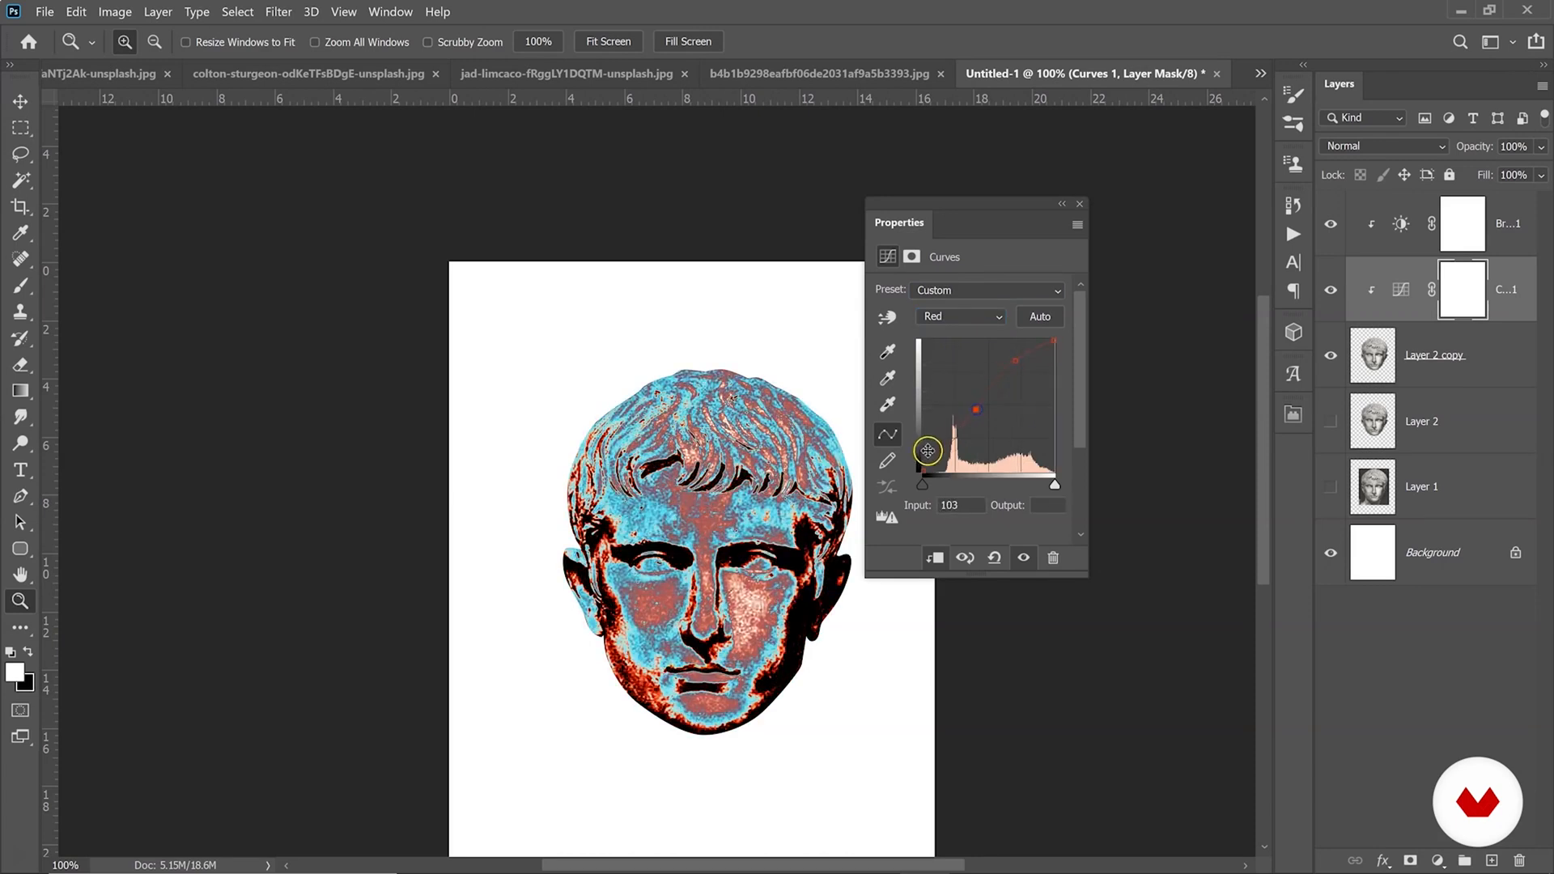
Pull the Green channel curve down in the midtones, around input 117.
{"action": "left_click", "coordinate": [961, 317]}
{"action": "left_click", "coordinate": [947, 359]}
{"action": "left_click_drag", "start_coordinate": [1001, 364], "coordinate": [983, 442]}
Reshape the Blue channel curve by pulling its upper part toward the midtones.
{"action": "left_click", "coordinate": [970, 321]}
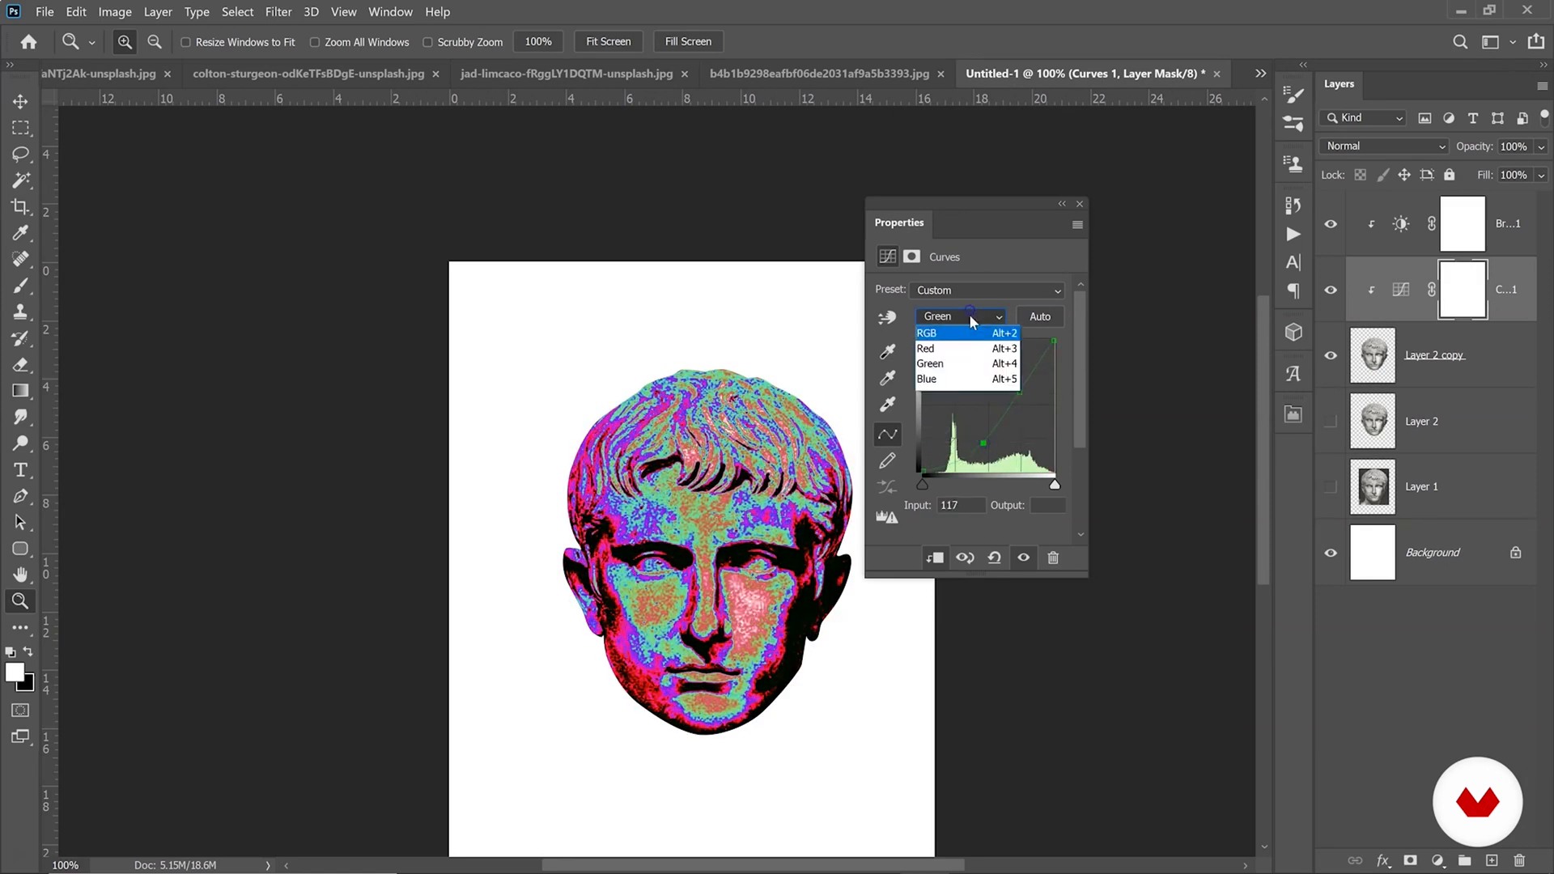
{"action": "left_click", "coordinate": [959, 373]}
{"action": "left_click_drag", "start_coordinate": [1009, 361], "coordinate": [964, 424]}
{"action": "double_click", "coordinate": [1043, 216]}
Add a clipped Hue/Saturation adjustment above the Curves layer with saturation +35 and a slight hue shift.
{"action": "left_click", "coordinate": [1437, 861]}
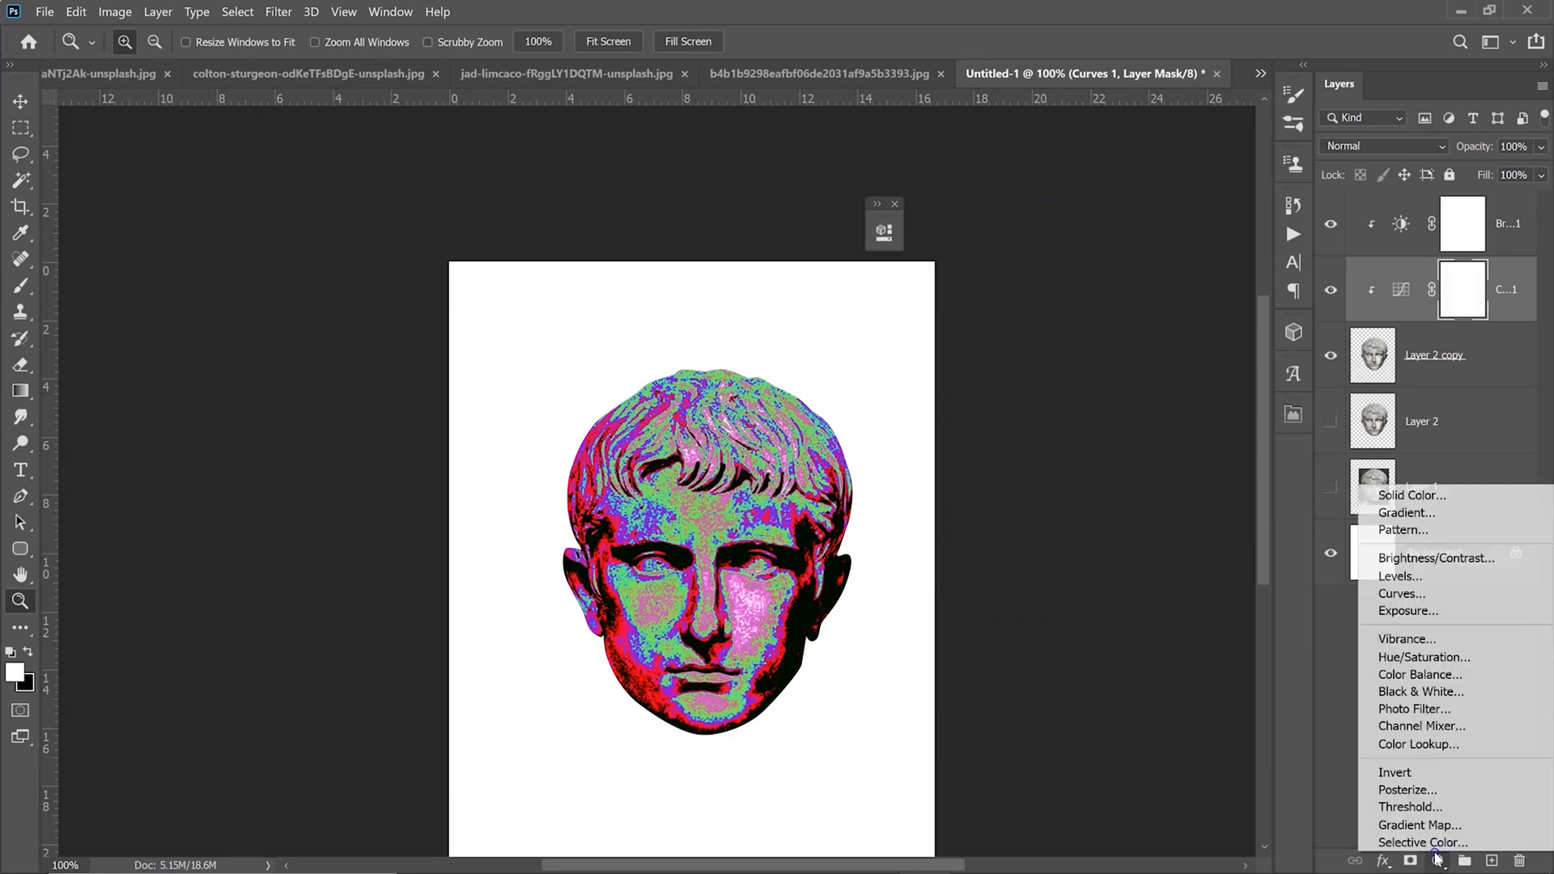
{"action": "left_click", "coordinate": [1432, 662]}
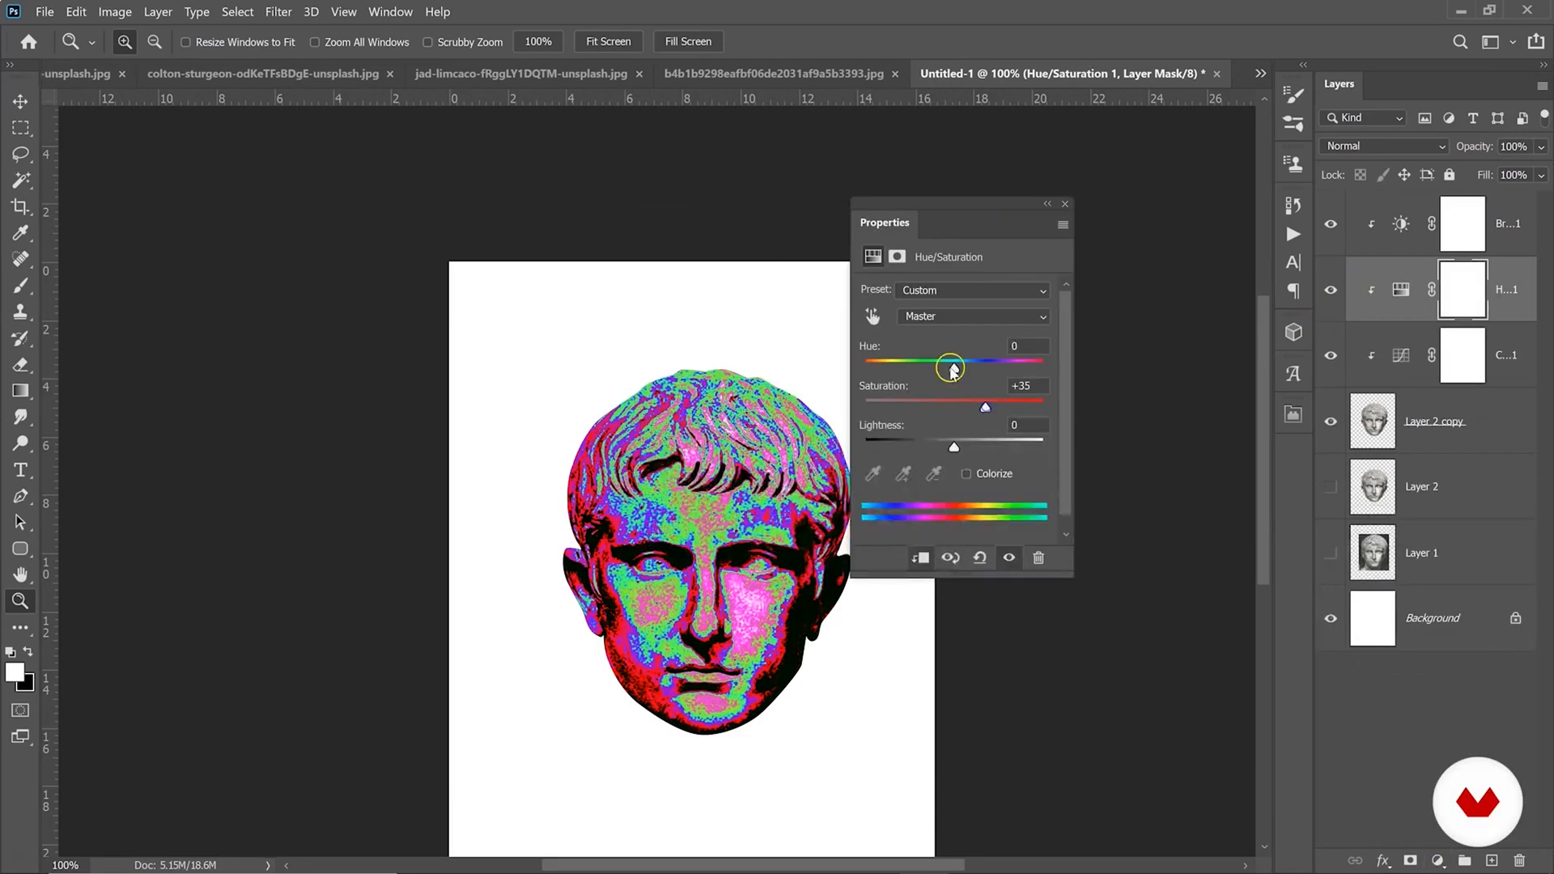
{"action": "left_click_drag", "start_coordinate": [954, 369], "coordinate": [950, 368]}
{"action": "double_click", "coordinate": [1045, 215]}
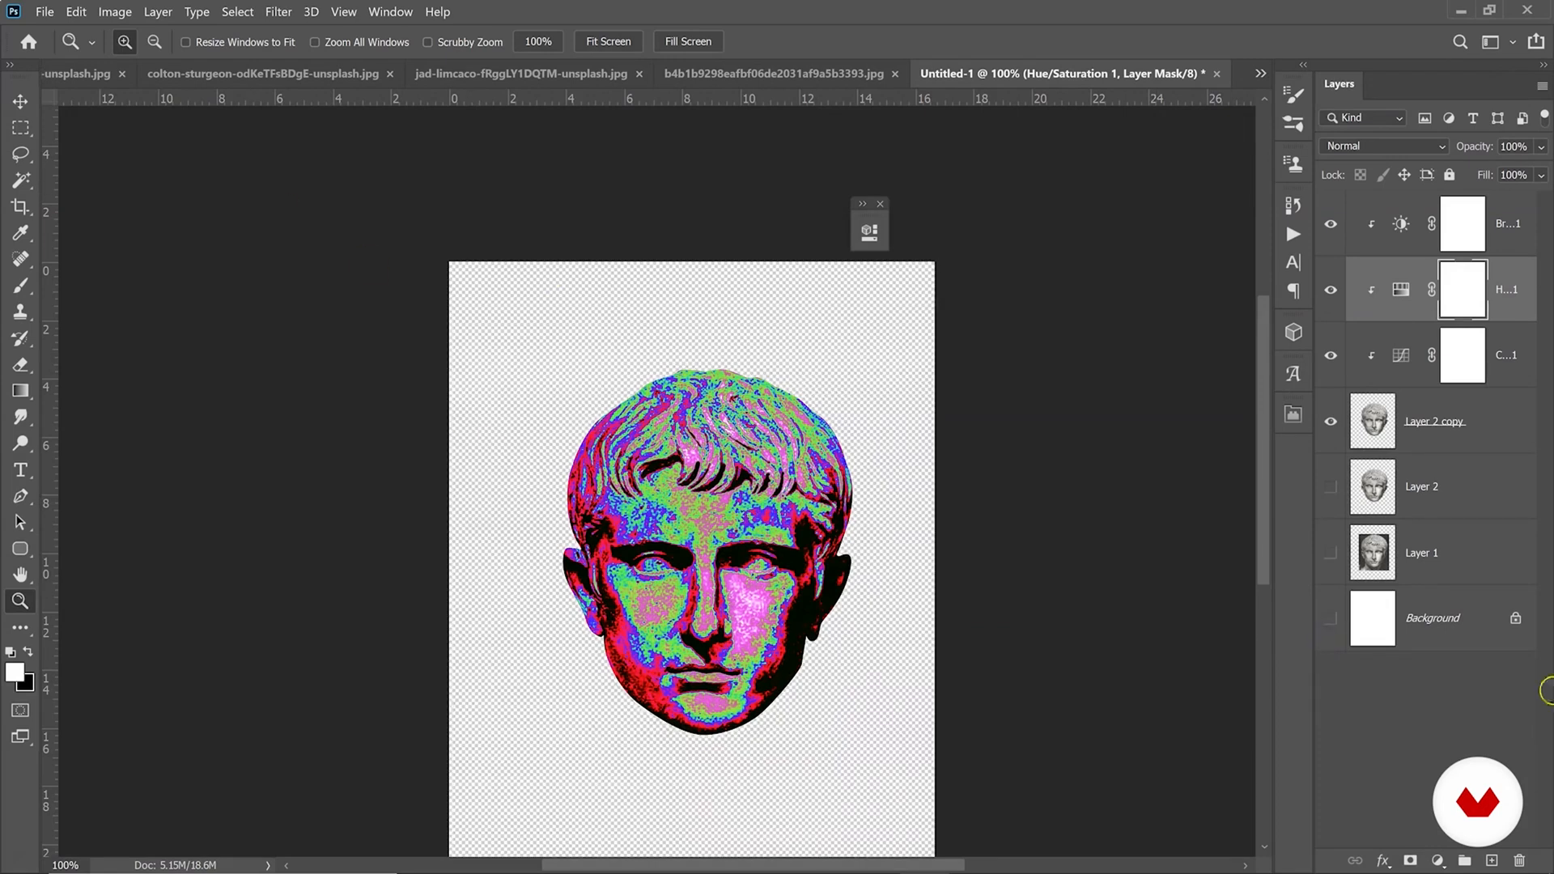
Marquee-select the area around the recolored head, paste a merged copy as a new top layer, and hide the layers below it.
{"action": "left_click", "coordinate": [20, 128]}
{"action": "left_click_drag", "start_coordinate": [422, 320], "coordinate": [943, 807]}
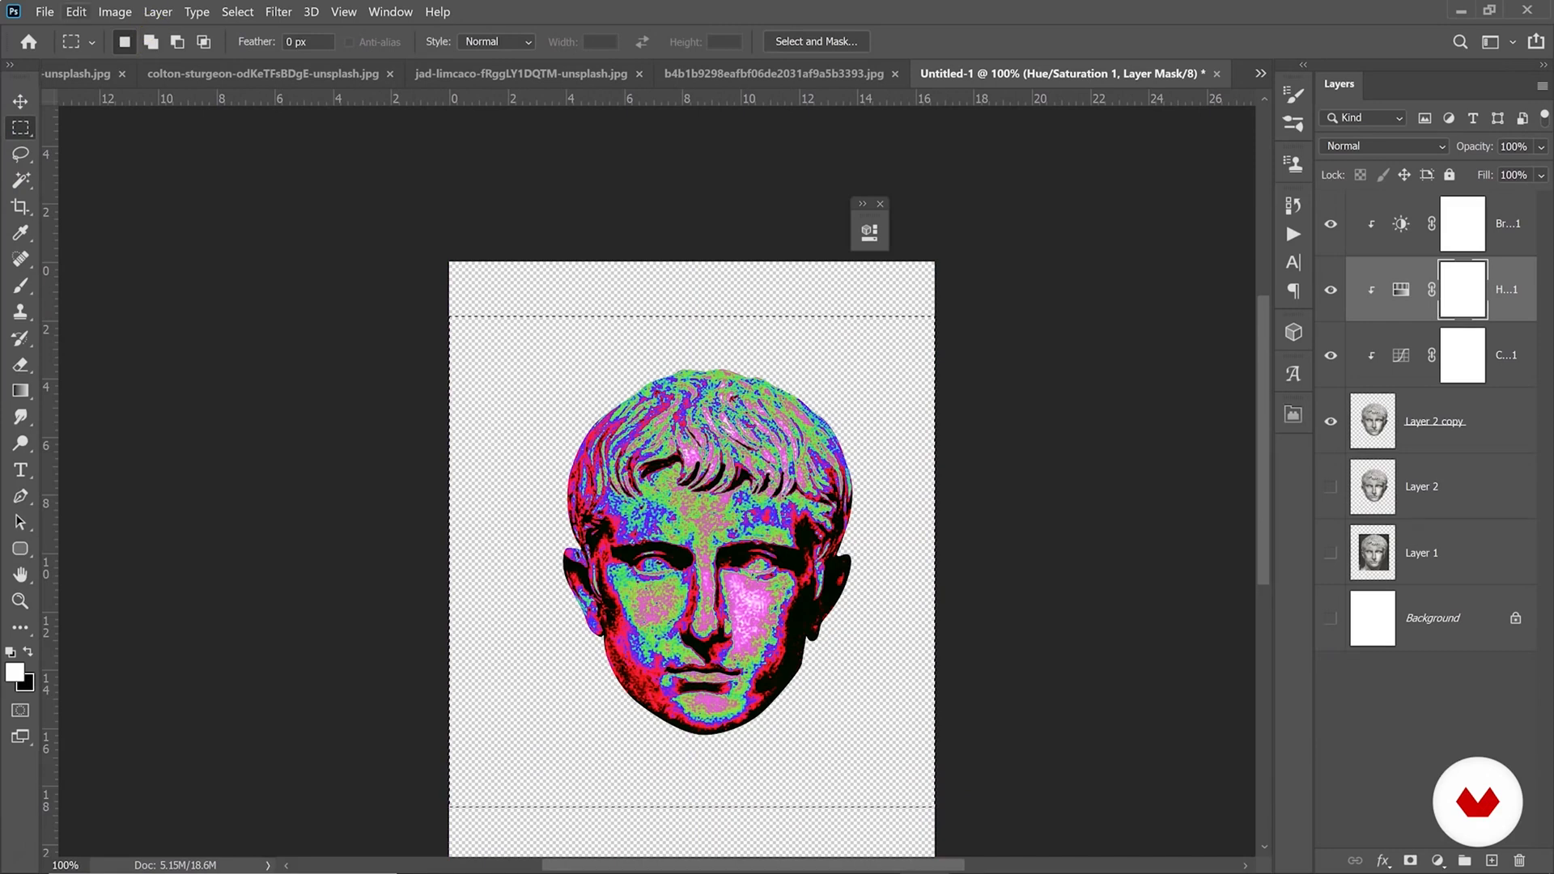
{"action": "left_click", "coordinate": [76, 11]}
{"action": "left_click", "coordinate": [120, 150]}
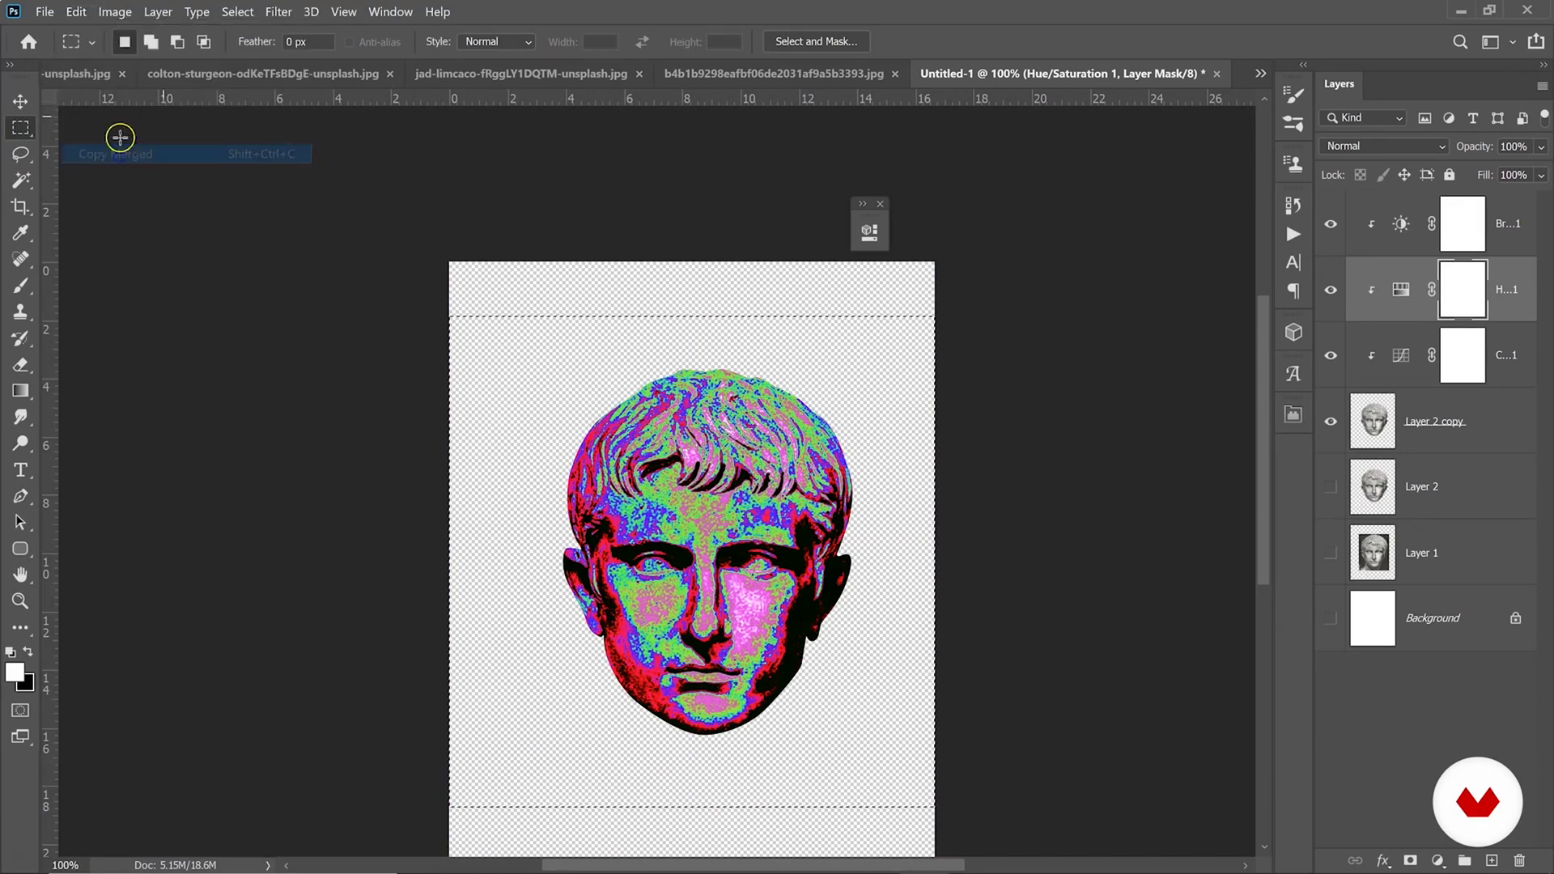
{"action": "left_click", "coordinate": [1453, 239]}
{"action": "left_click", "coordinate": [76, 11]}
{"action": "left_click", "coordinate": [139, 174]}
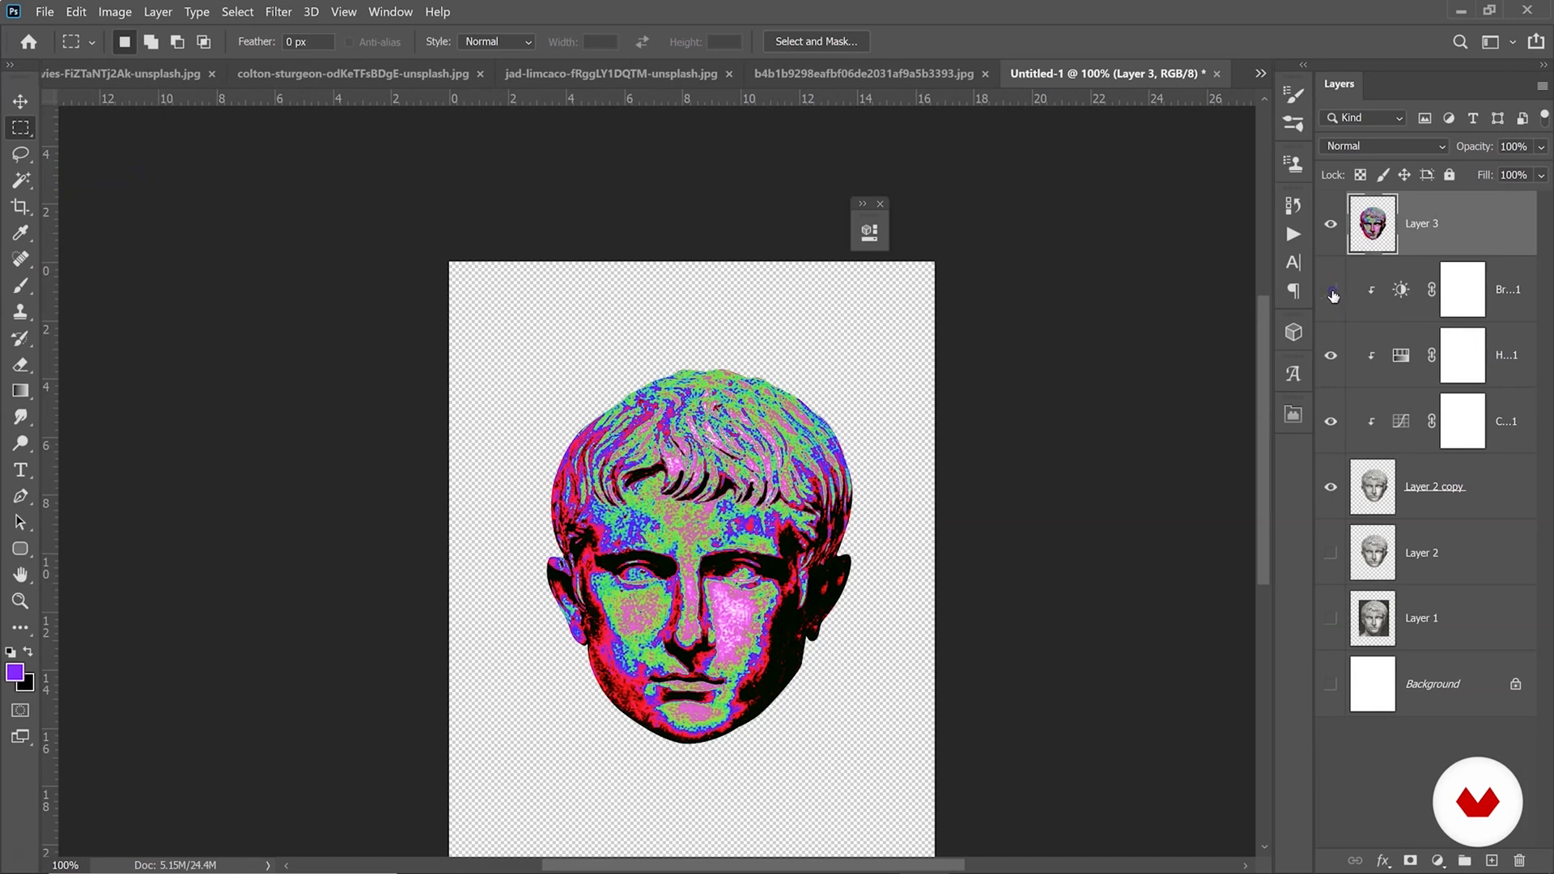
{"action": "left_click", "coordinate": [1325, 489]}
Examine the noisy color detail on the merged head's forehead and hair up close.
{"action": "key", "text": "z"}
{"action": "left_click", "coordinate": [538, 530]}
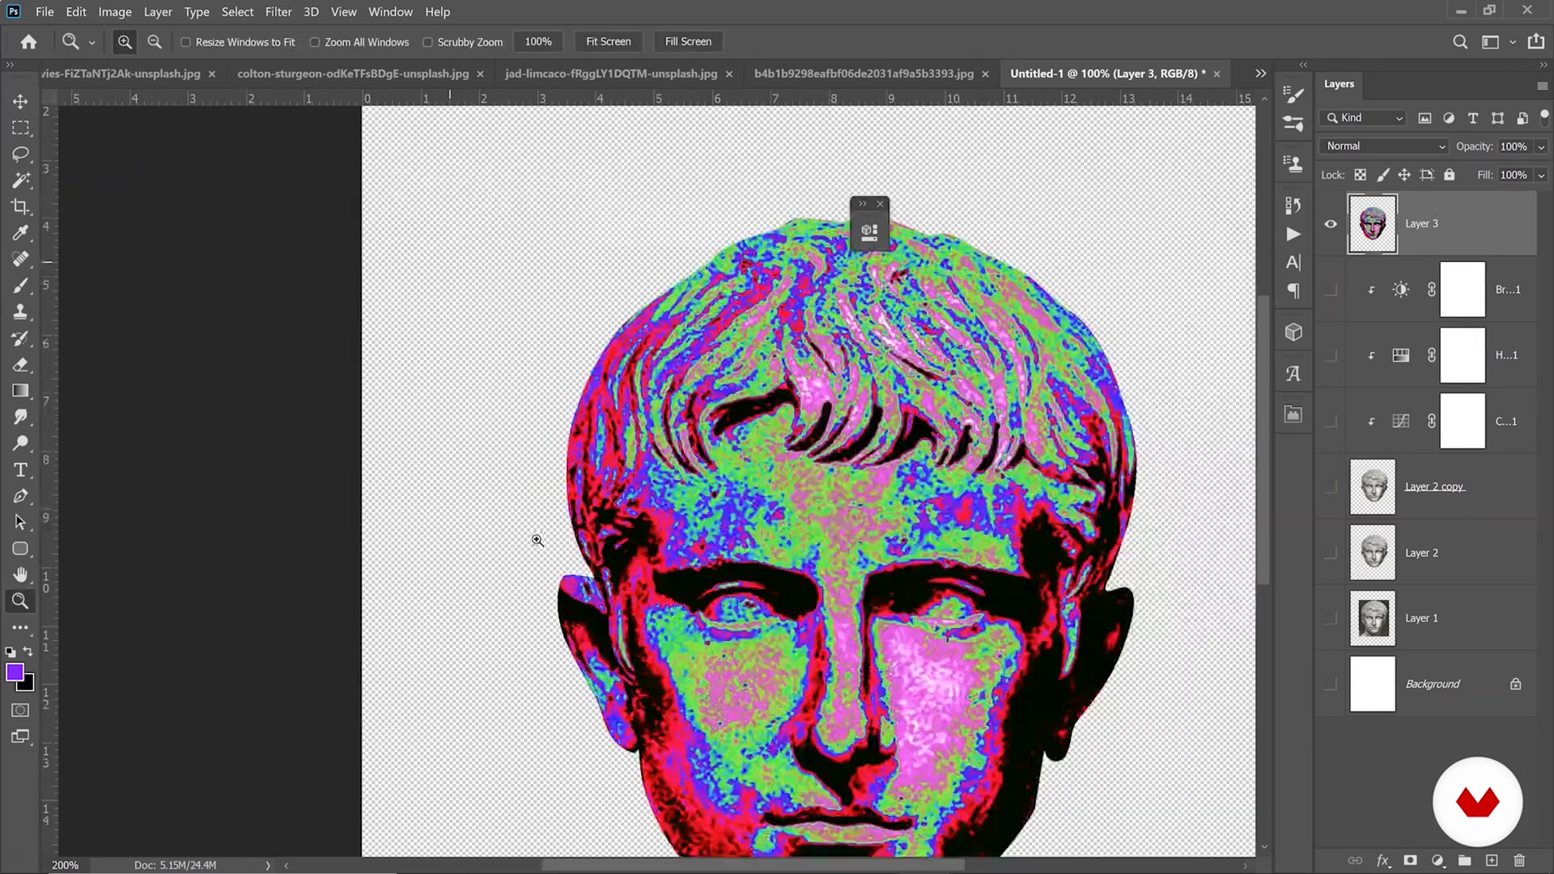
{"action": "left_click", "coordinate": [825, 520]}
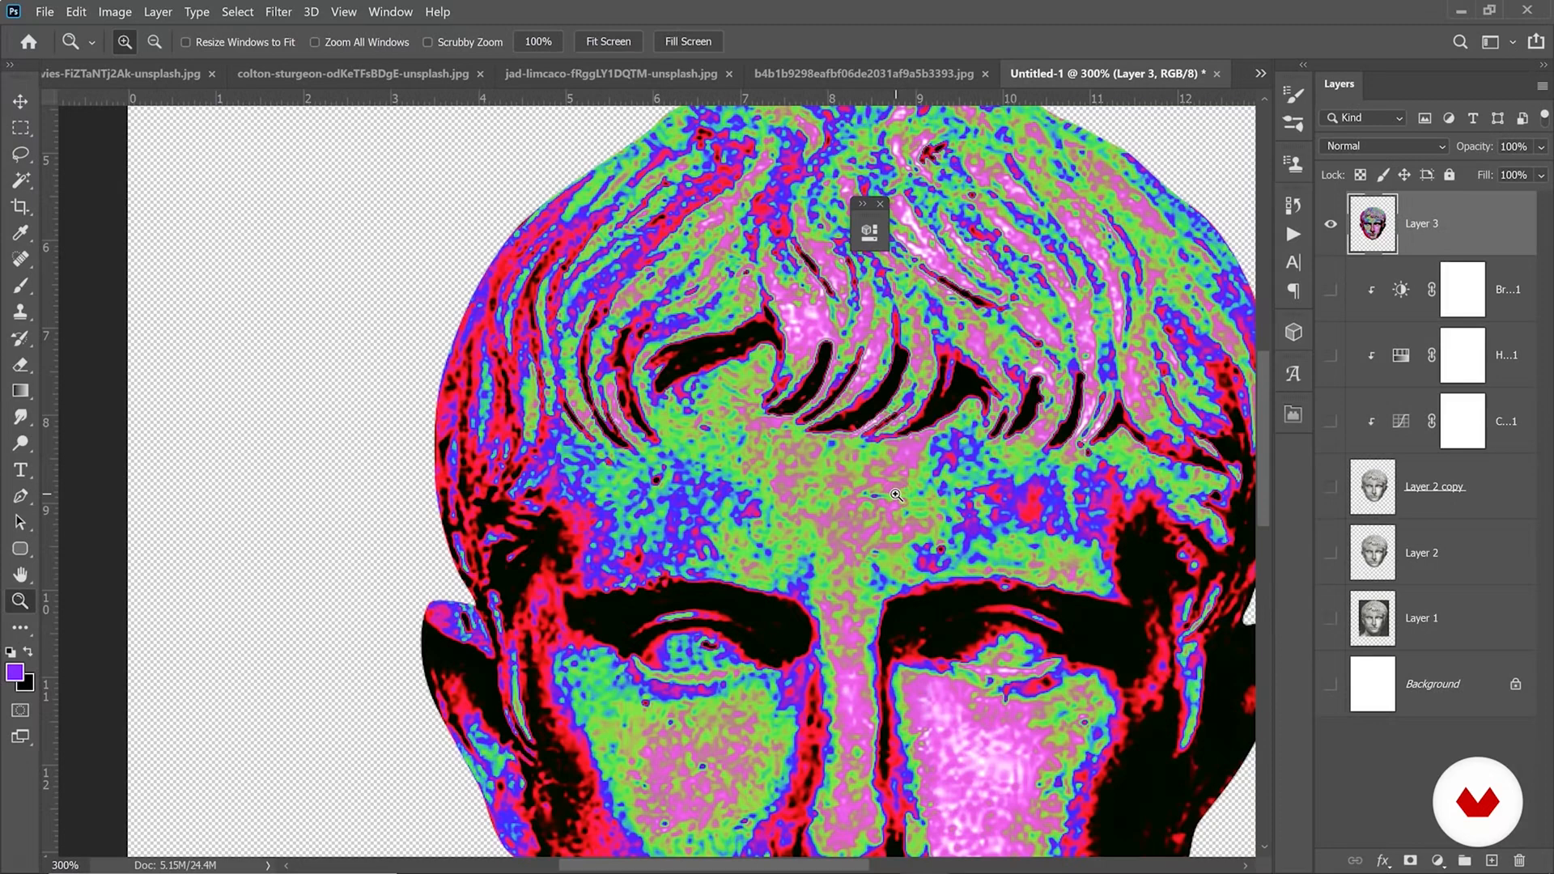
{"action": "left_click", "coordinate": [896, 495]}
{"action": "left_click", "coordinate": [886, 484]}
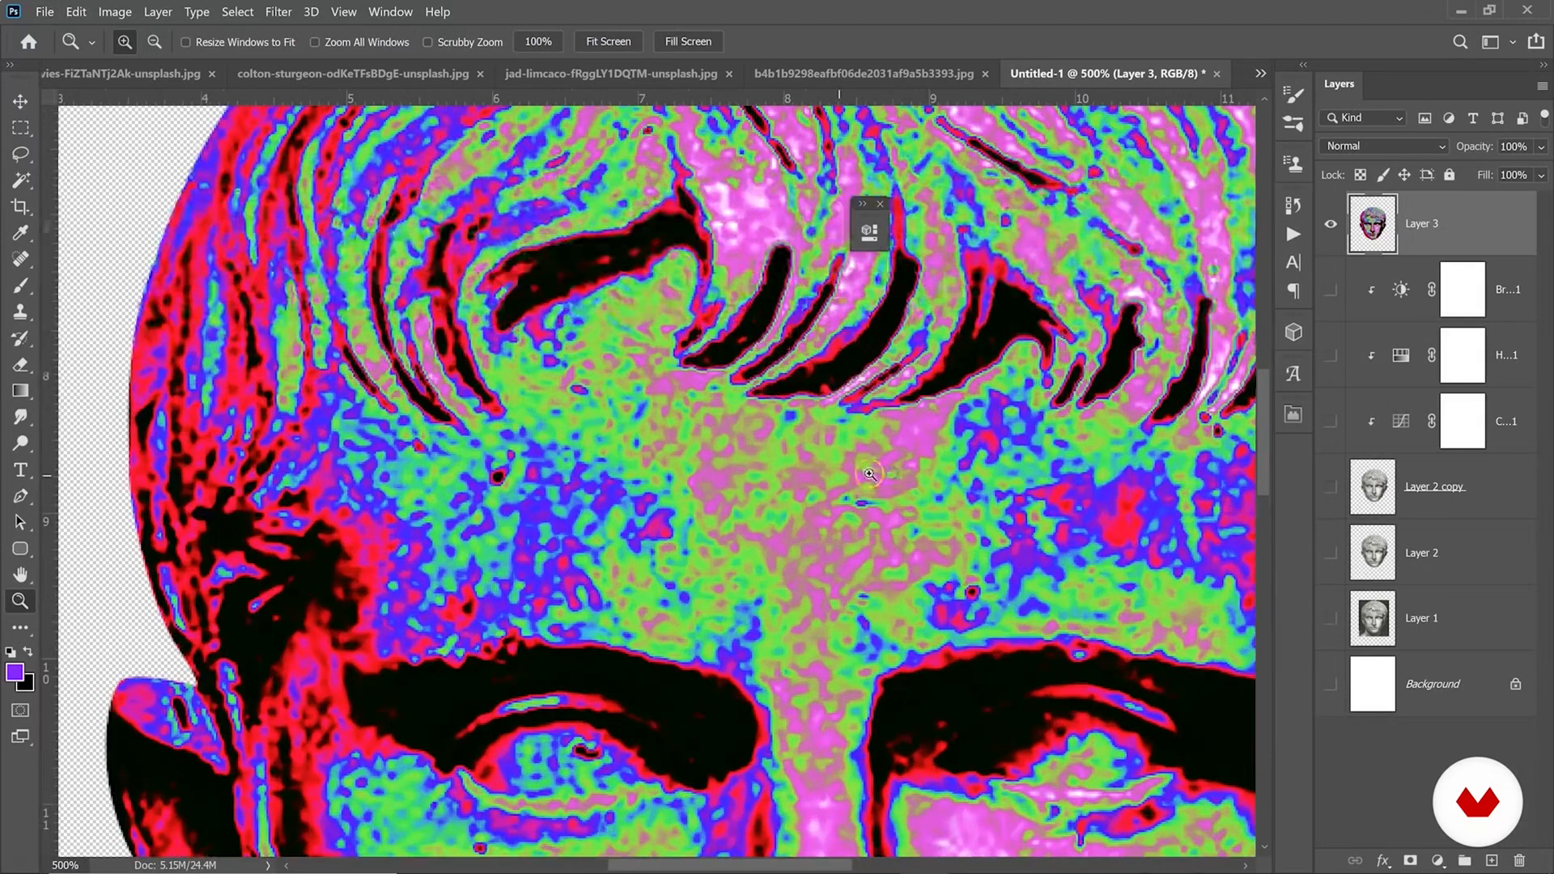
{"action": "left_click", "coordinate": [809, 482], "text": "alt"}
{"action": "left_click", "coordinate": [809, 481], "text": "alt"}
{"action": "left_click", "coordinate": [809, 481], "text": "alt"}
{"action": "left_click", "coordinate": [809, 482], "text": "alt"}
Apply the Oil Paint filter to the merged head with Stylization, Cleanliness, Scale and Bristle Detail all at 10.0 and Lighting off.
{"action": "left_click", "coordinate": [278, 11]}
{"action": "mouse_move", "coordinate": [430, 354]}
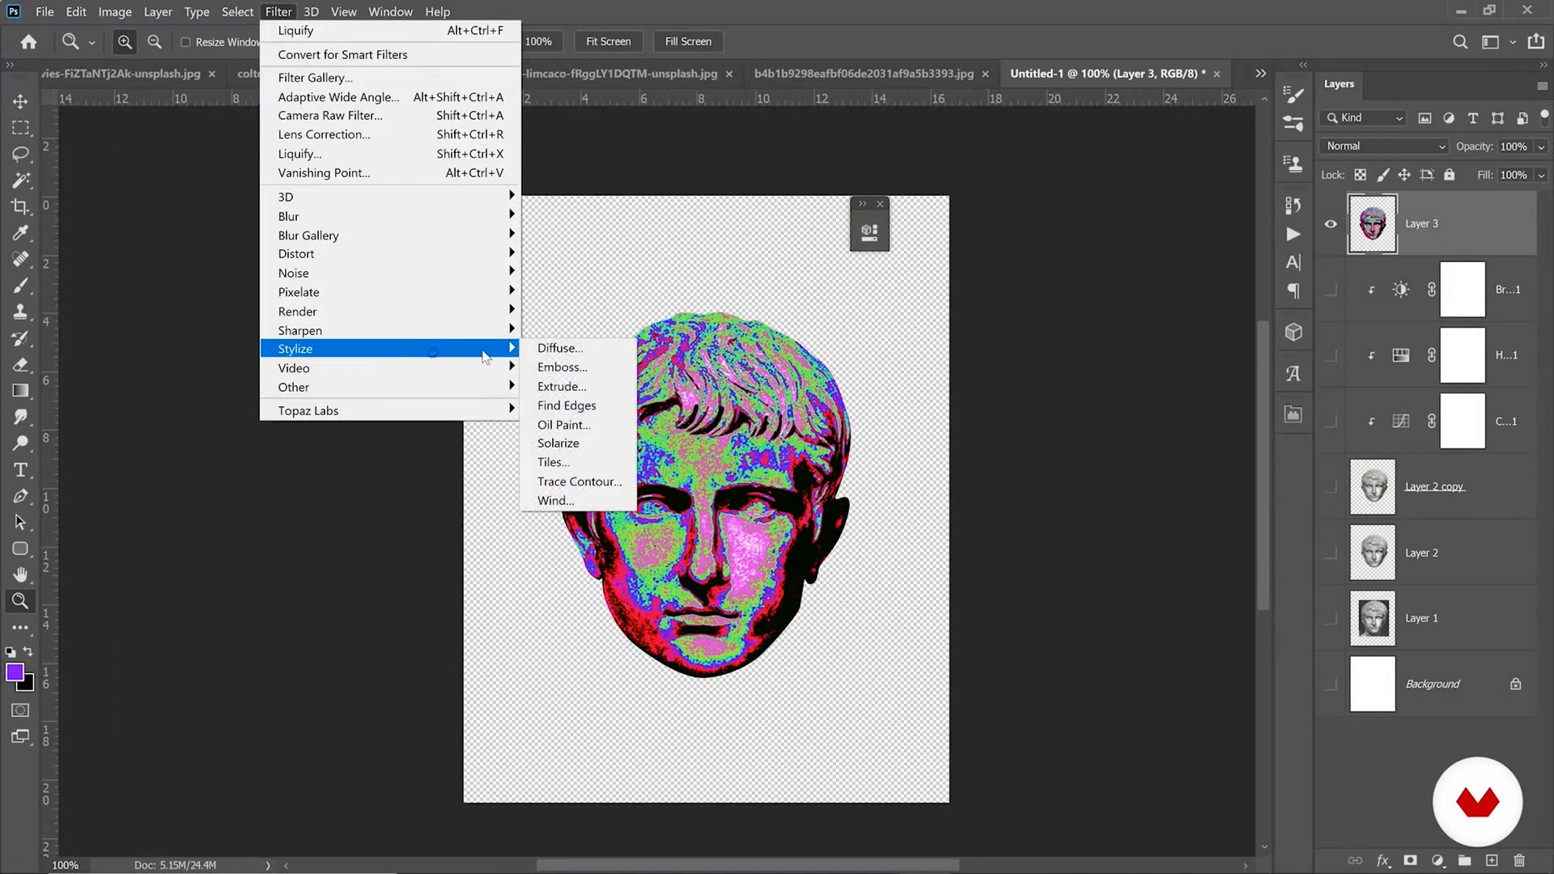
{"action": "left_click", "coordinate": [625, 424]}
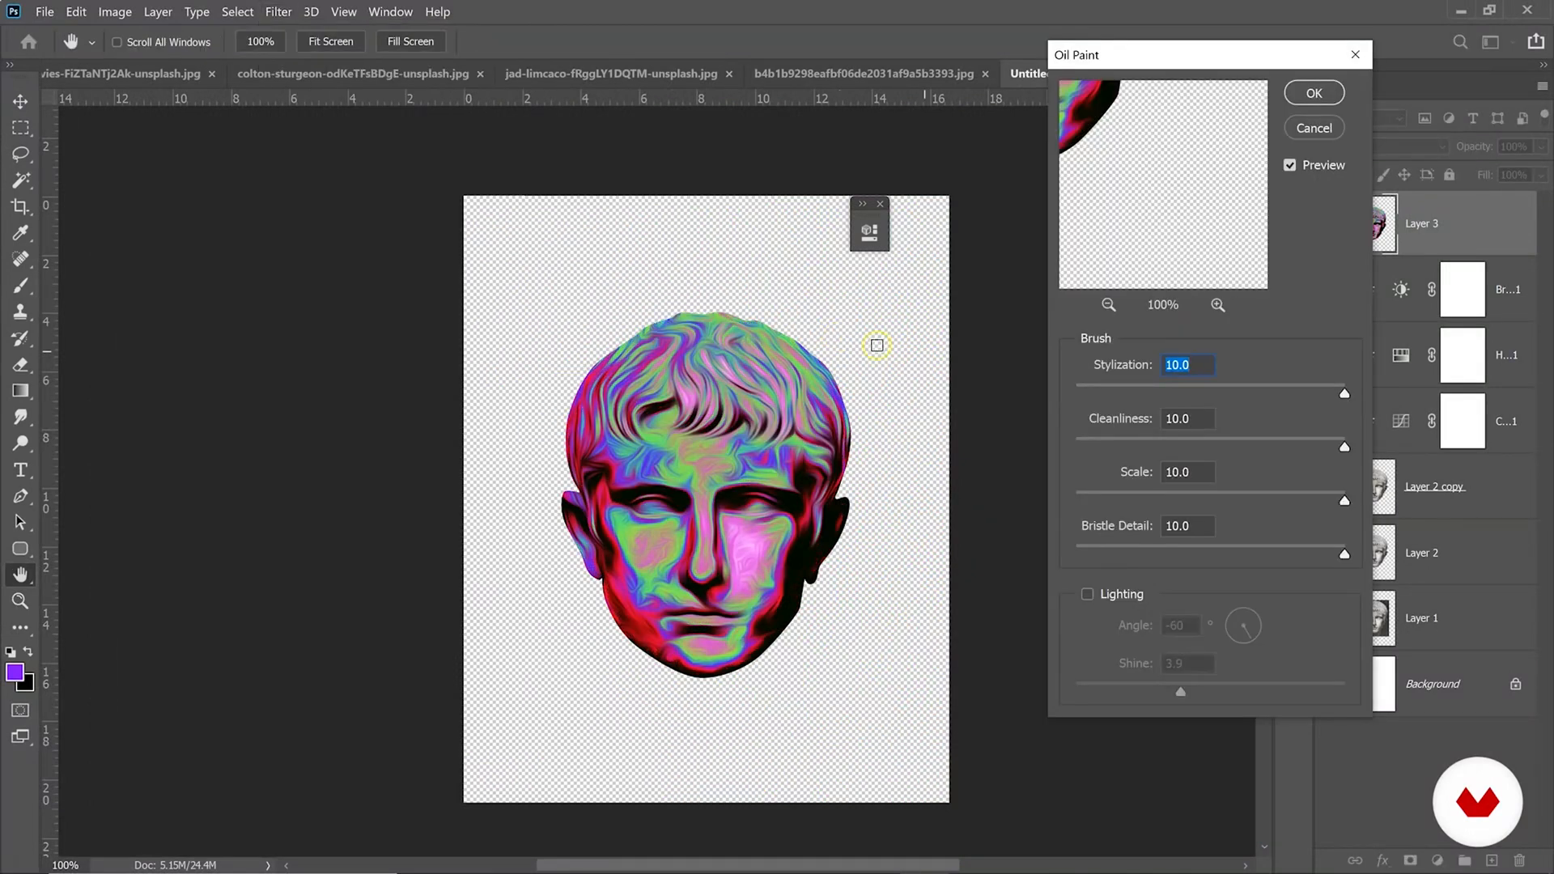
{"action": "left_click", "coordinate": [1232, 390]}
{"action": "left_click", "coordinate": [1311, 93]}
{"action": "key", "text": "z"}
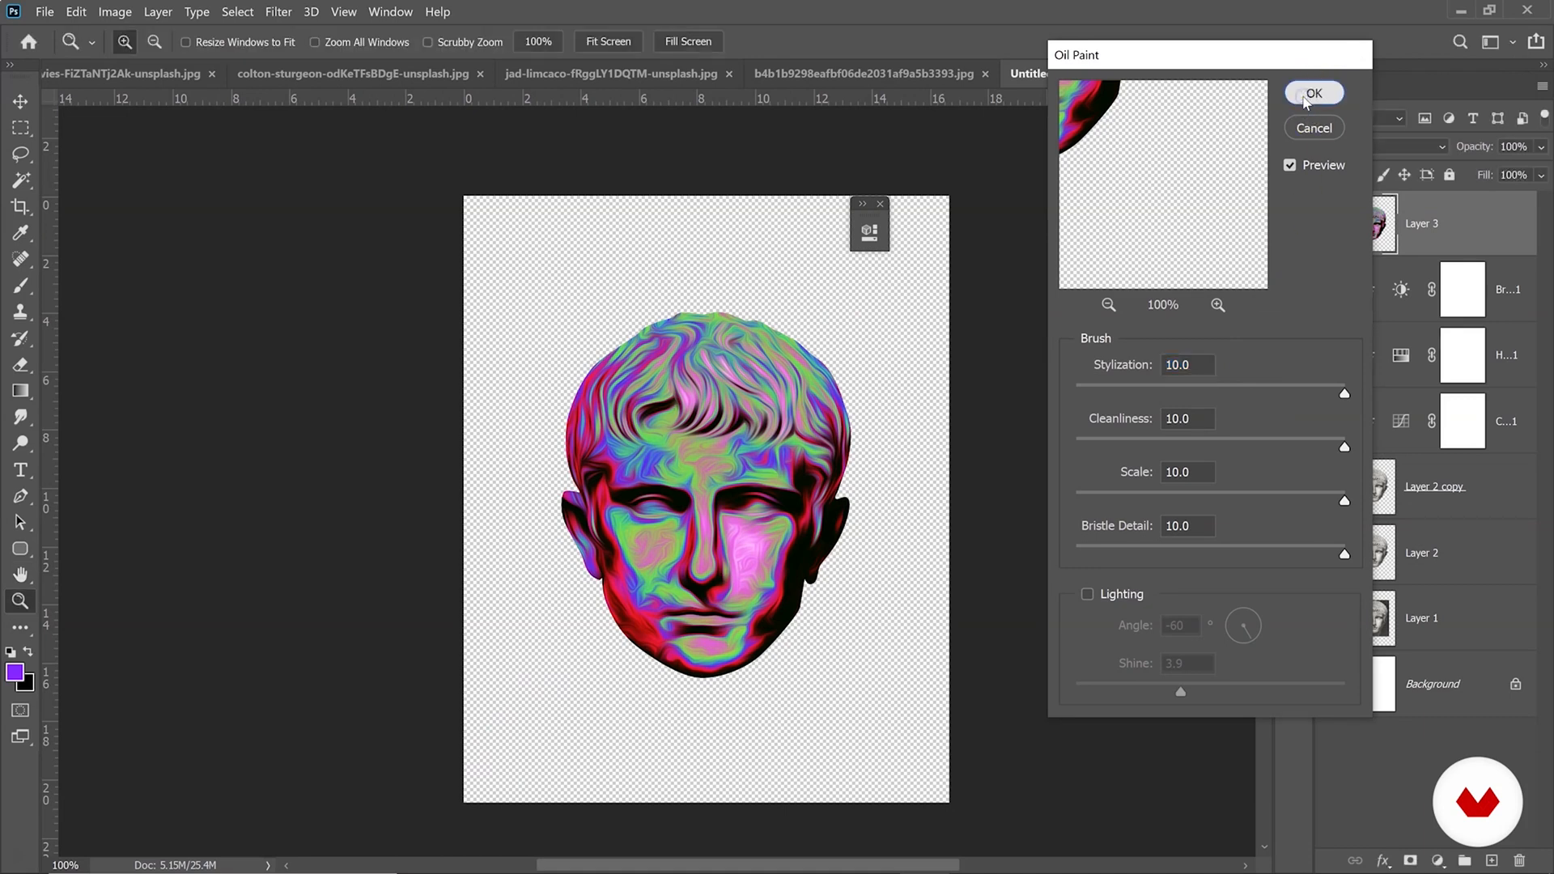
{"action": "left_click", "coordinate": [659, 464]}
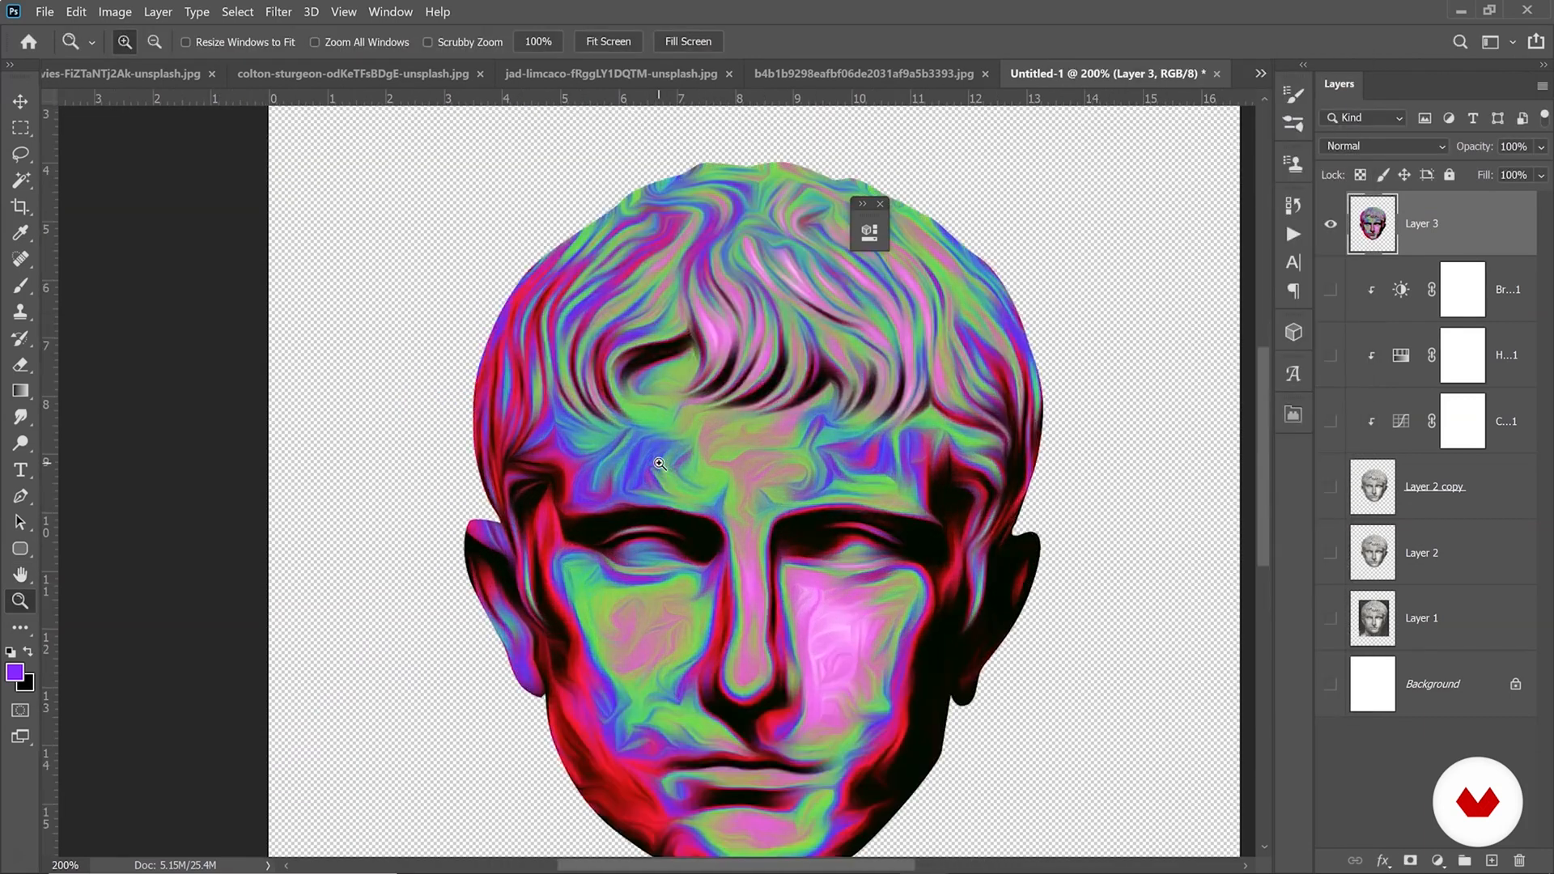
{"action": "left_click", "coordinate": [885, 493], "text": "alt"}
Switch to the browser and view the Instagram reference posts of the glowing pink statue head and the head with colorful drips.
{"action": "left_click", "coordinate": [615, 73]}
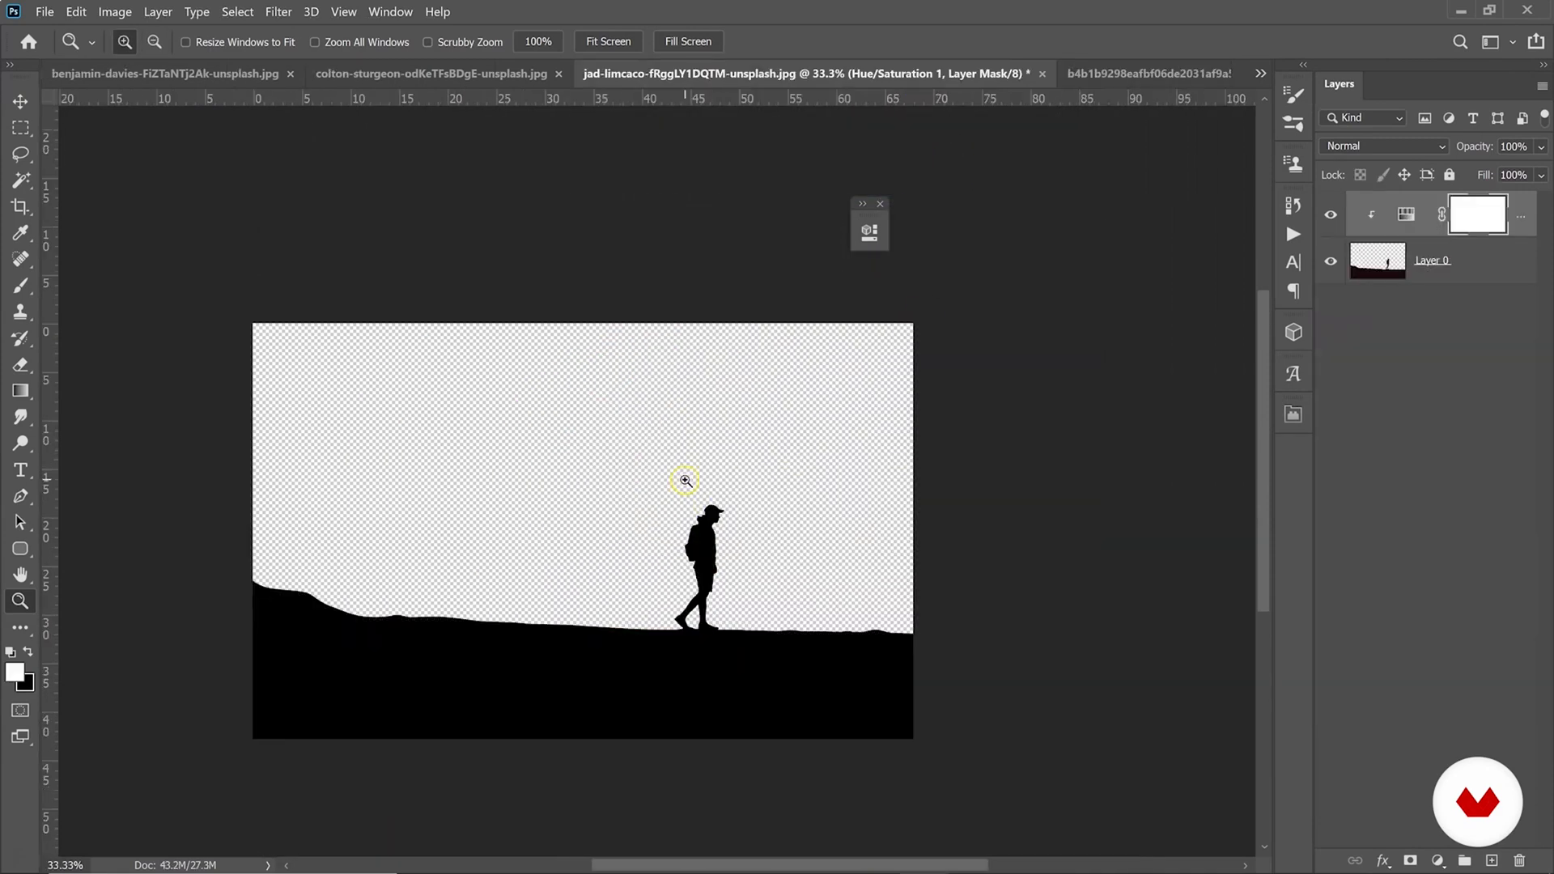
{"action": "left_click", "coordinate": [773, 858]}
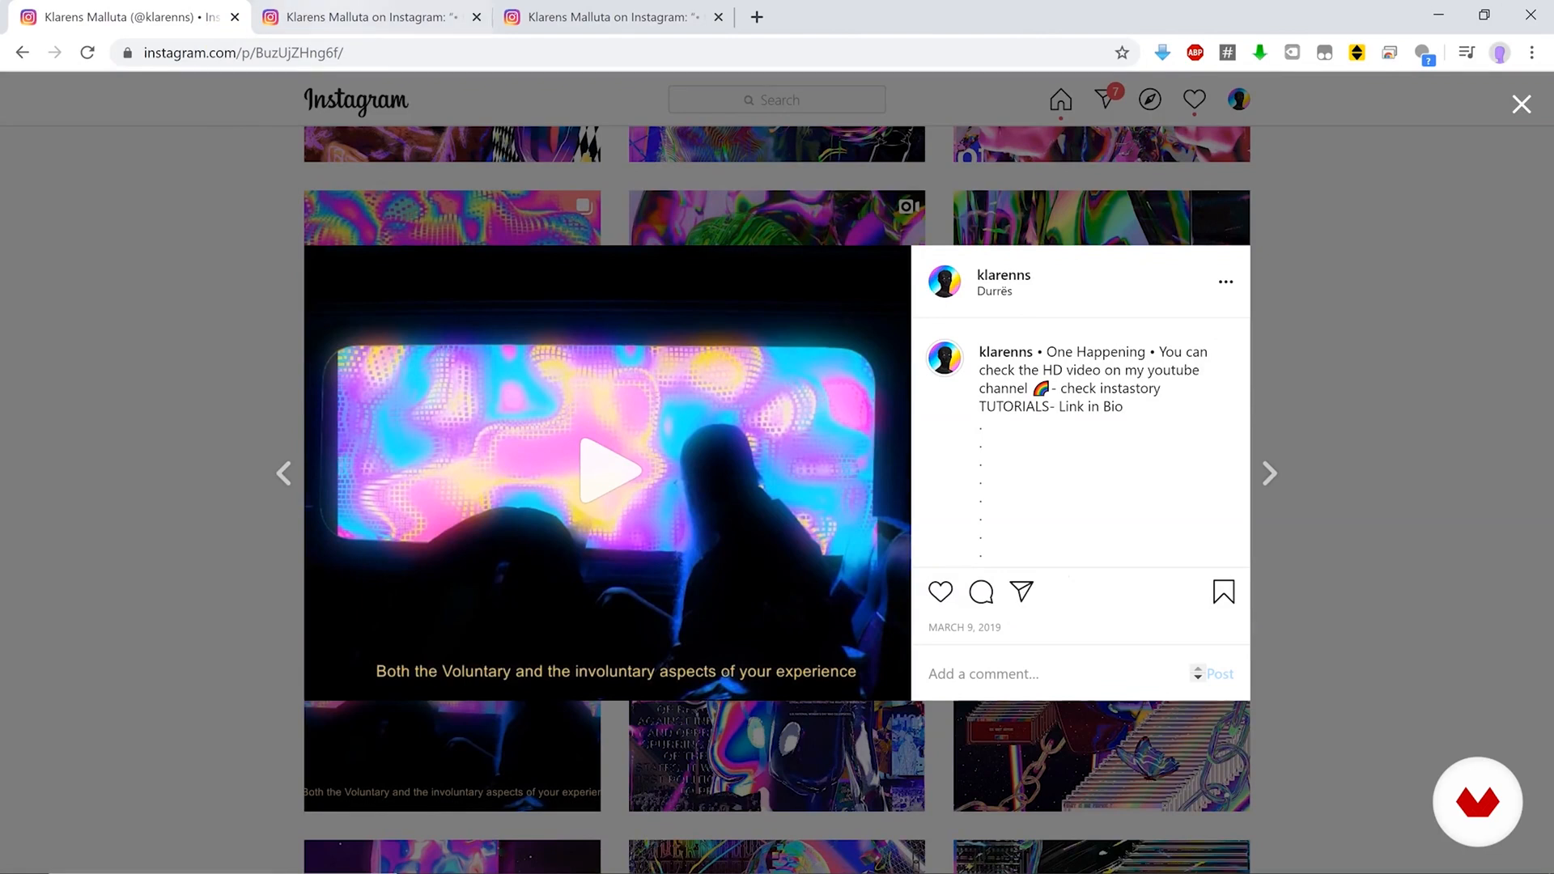
{"action": "left_click", "coordinate": [372, 17]}
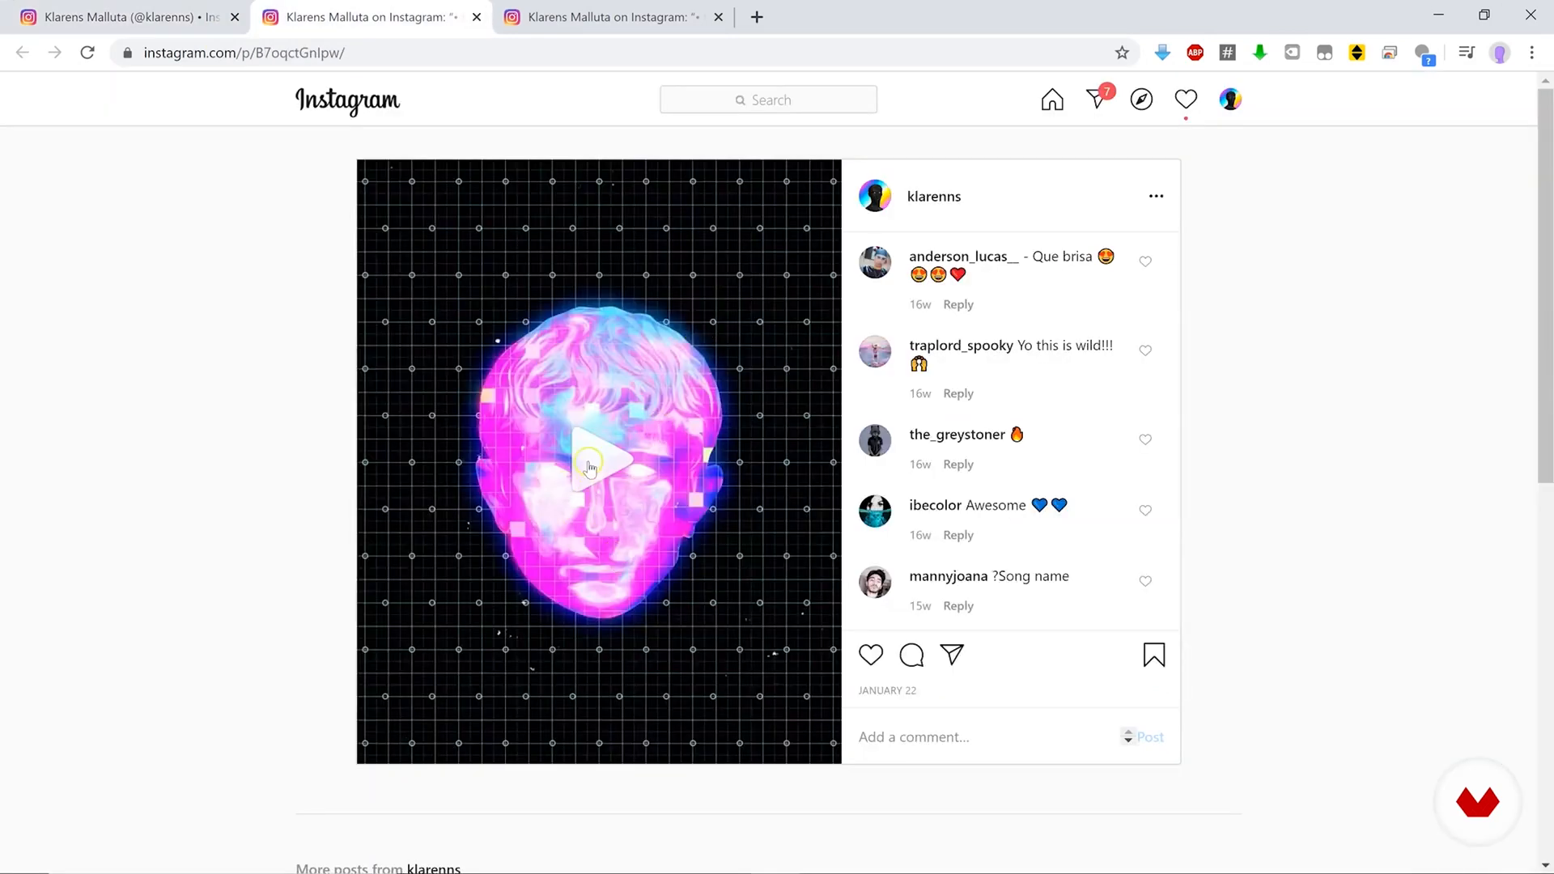
{"action": "key", "text": "ctrl+Tab"}
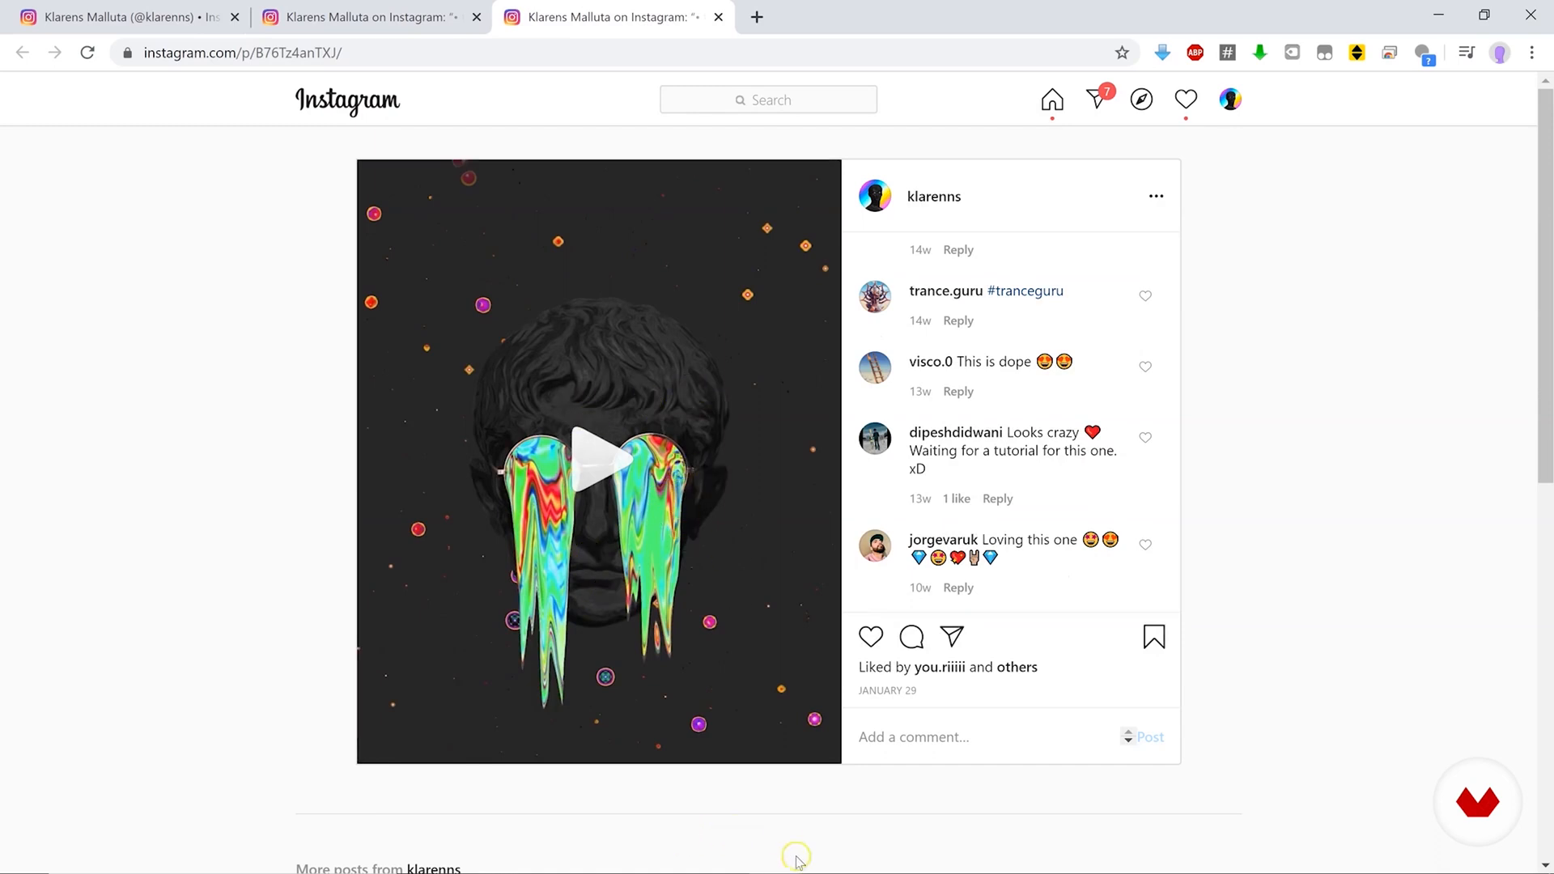
{"action": "mouse_move", "coordinate": [773, 870]}
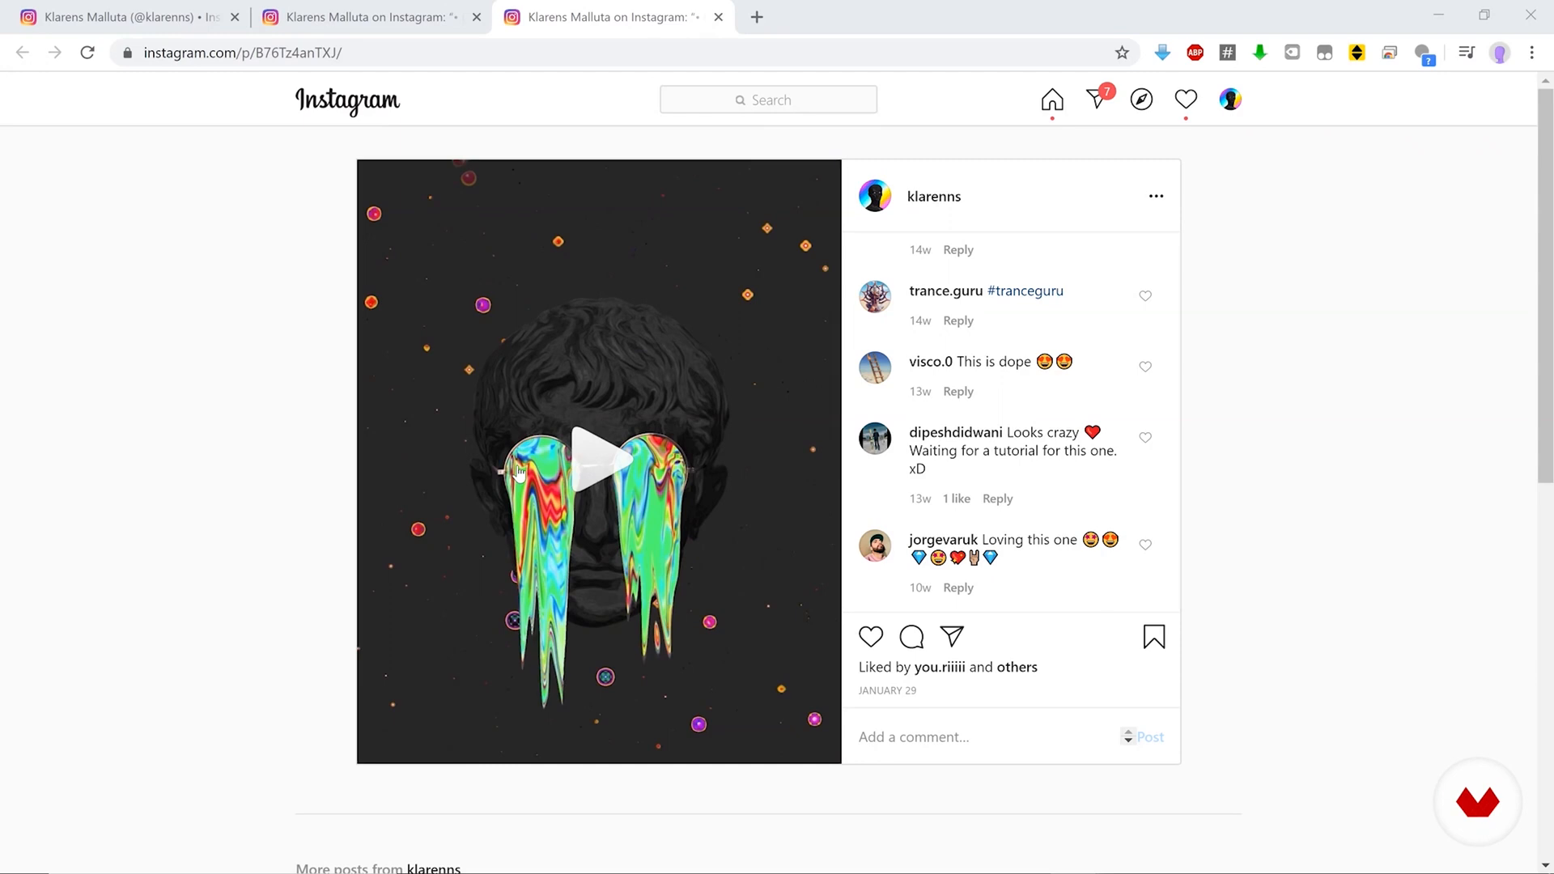
{"action": "mouse_move", "coordinate": [763, 866]}
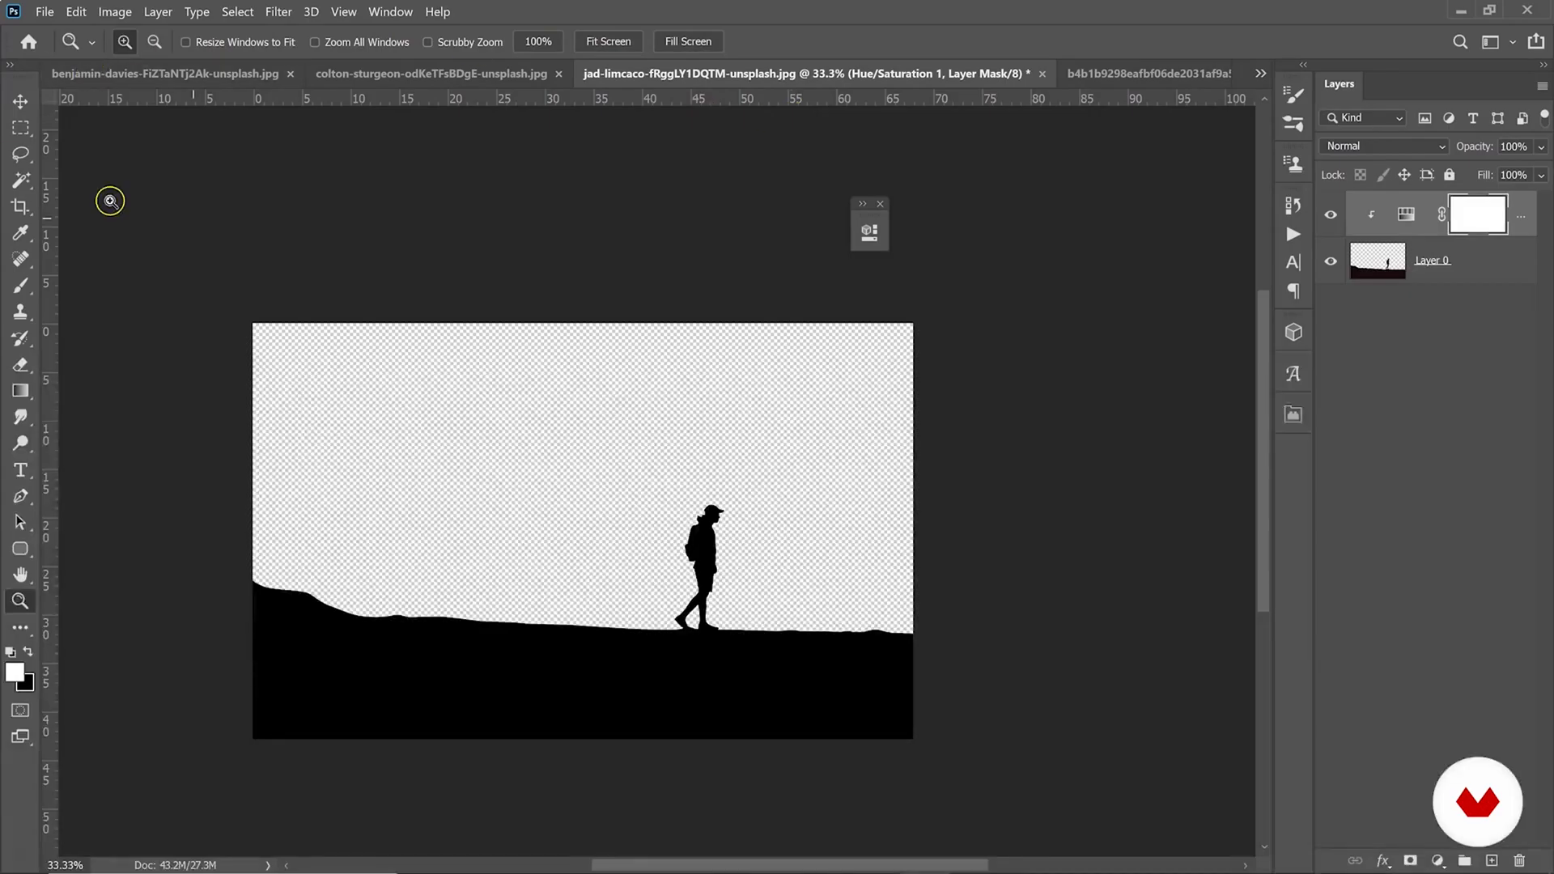
Save the walking-figure silhouette document as silhouettee.psd in the resources folder with Maximize Compatibility enabled.
{"action": "left_click", "coordinate": [44, 11]}
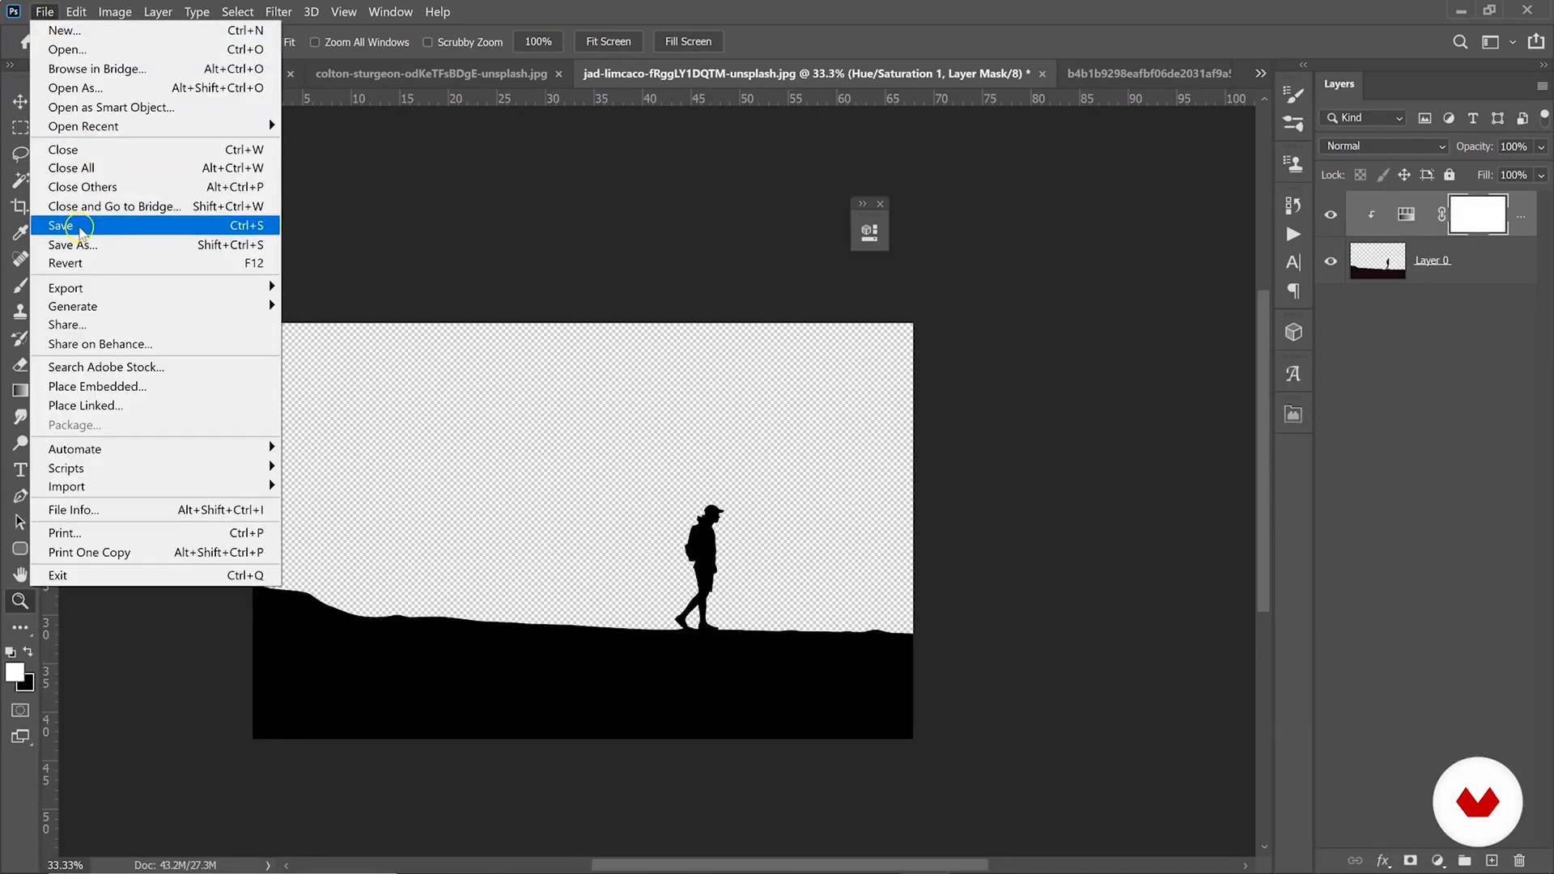
{"action": "left_click", "coordinate": [77, 226]}
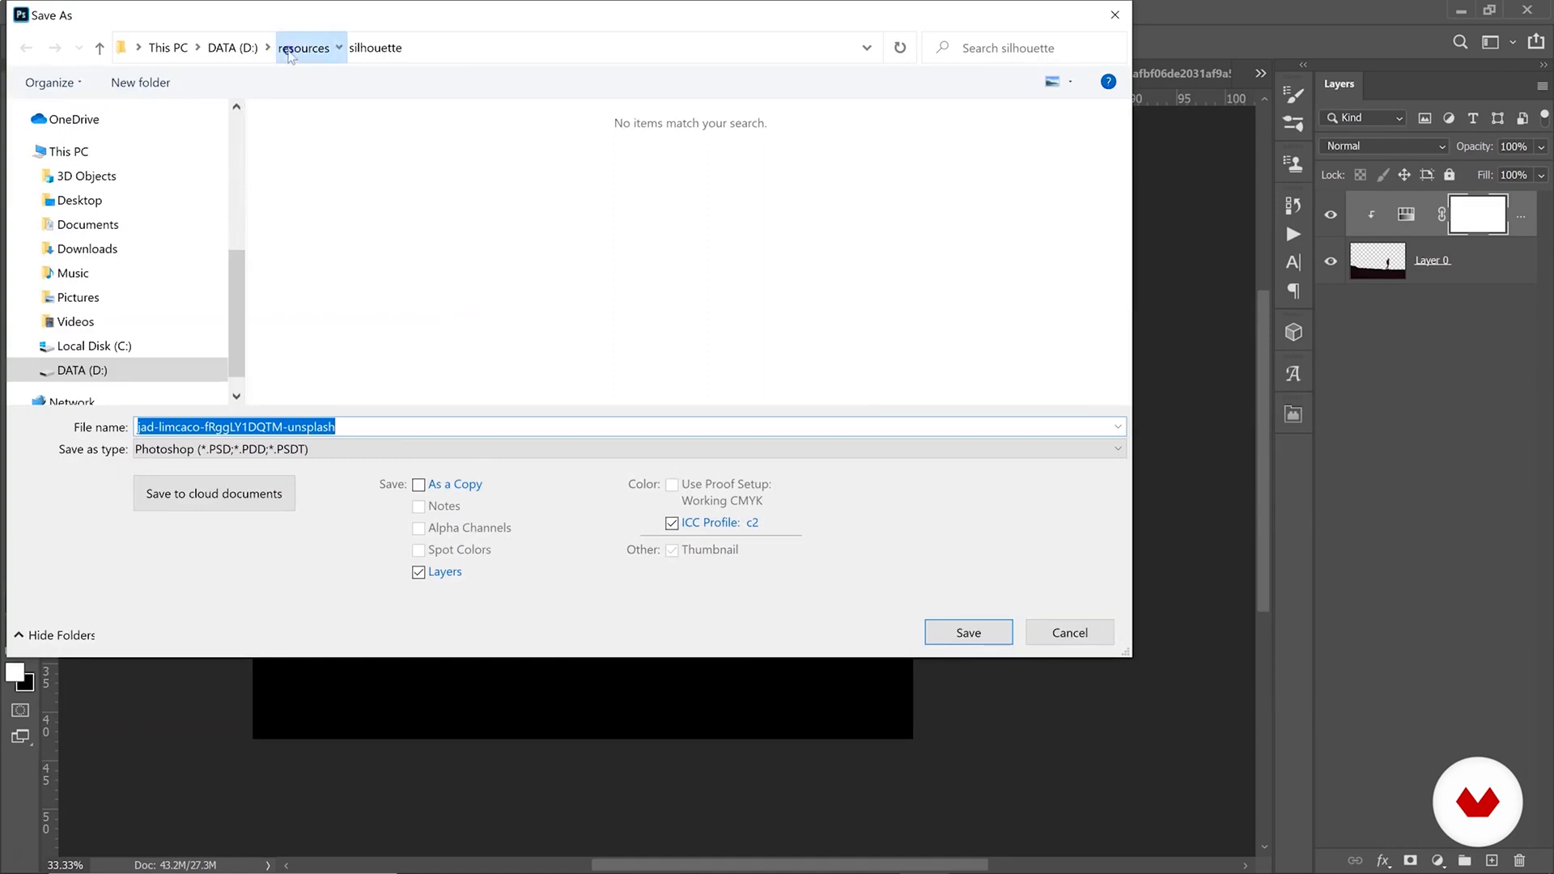
{"action": "left_click", "coordinate": [304, 47]}
{"action": "type", "text": "silhouette"}
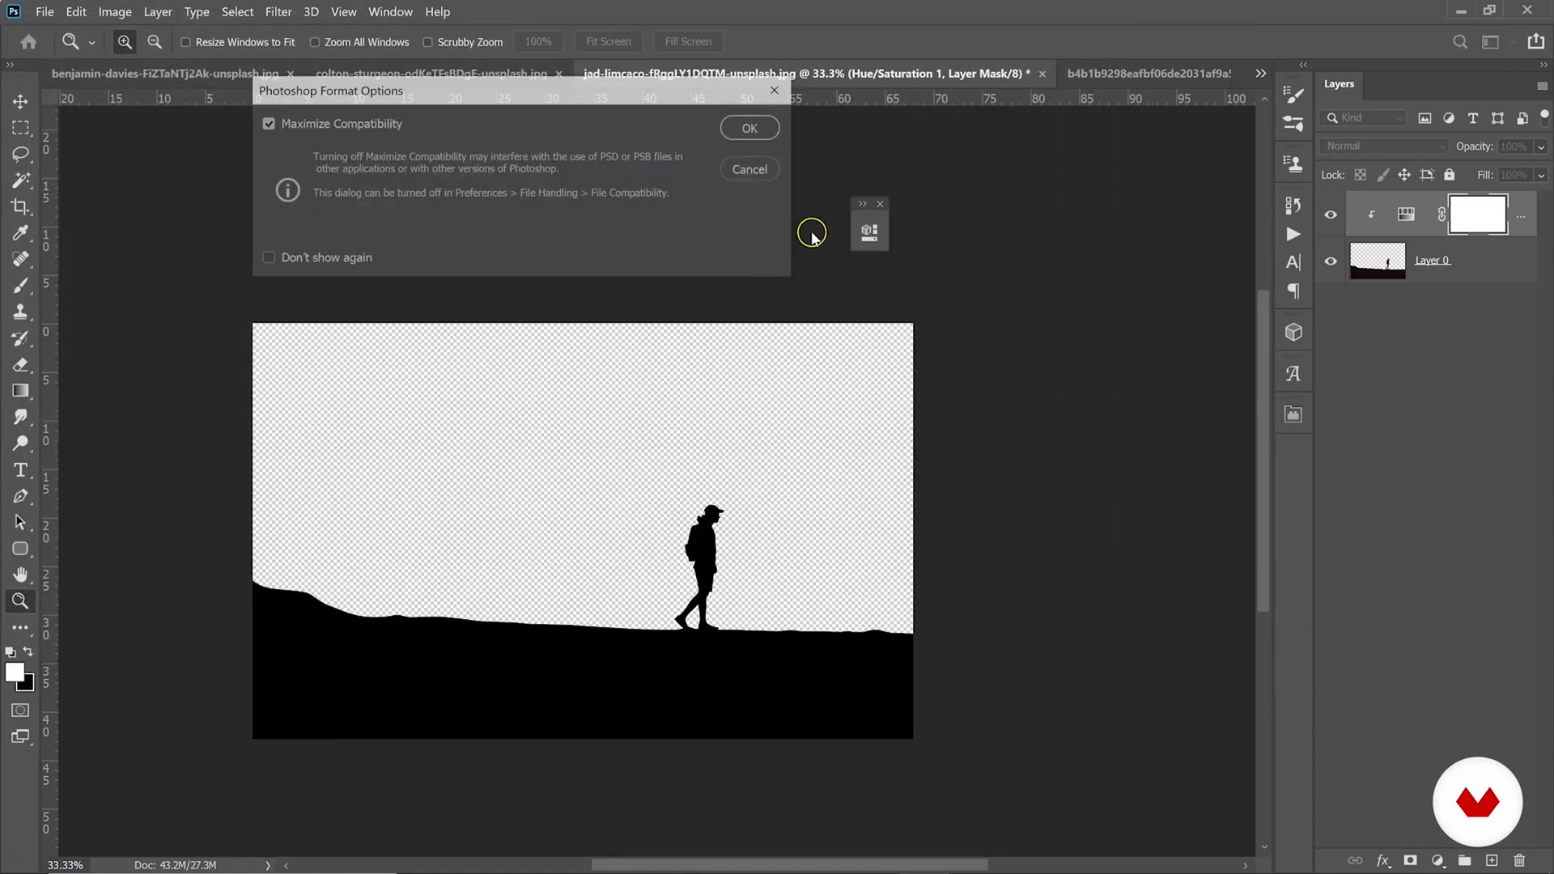
{"action": "left_click", "coordinate": [753, 129]}
Return to the Untitled-1 composition and recheck the browser reference post of the statue head with colorful drips.
{"action": "left_click", "coordinate": [1260, 73]}
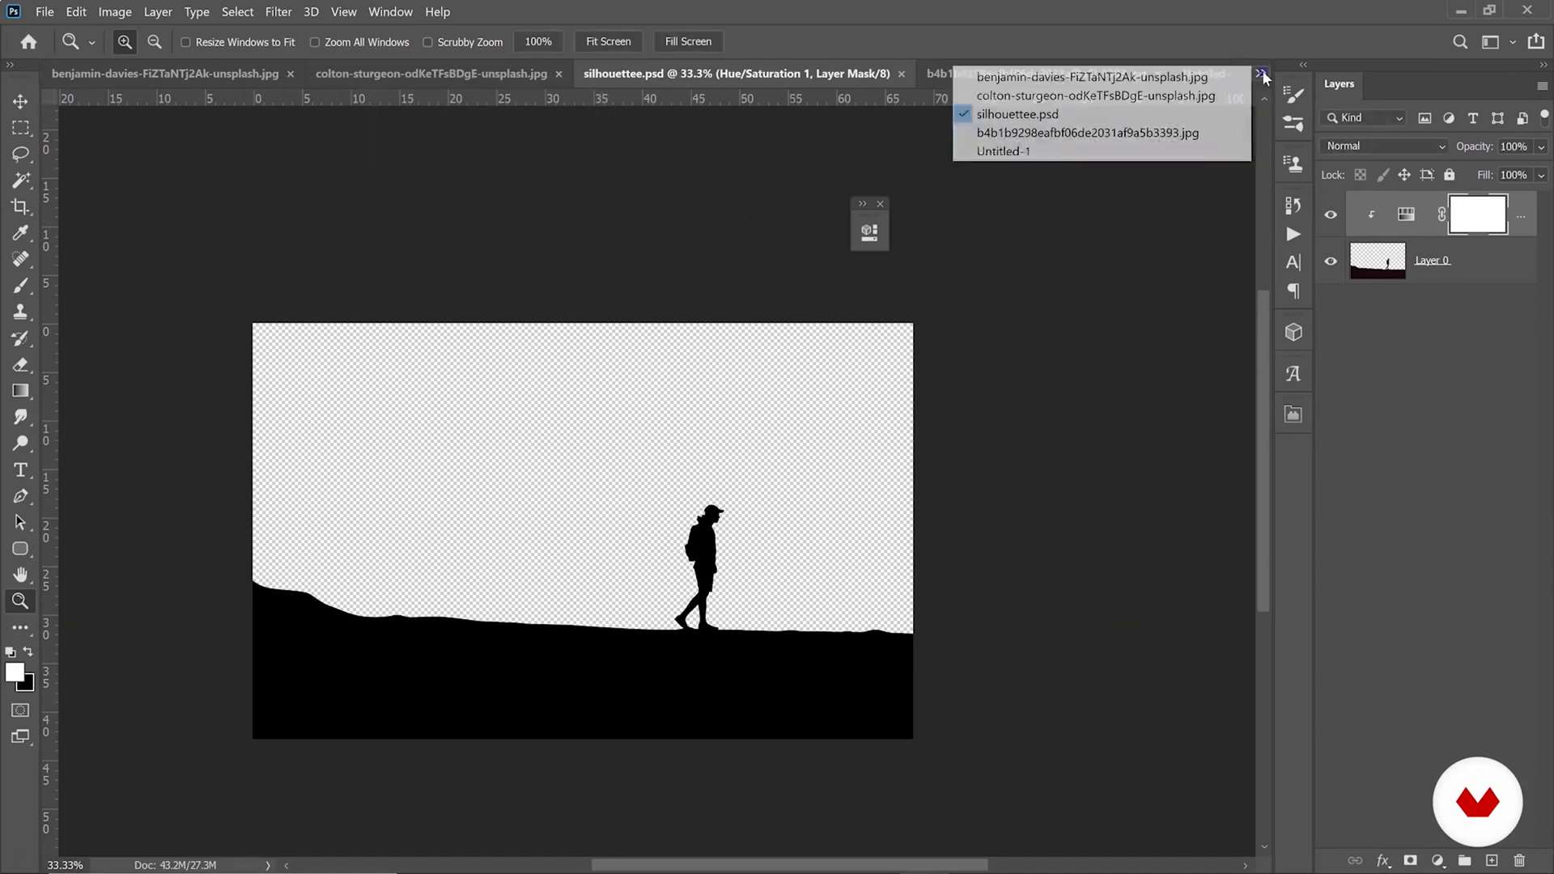
{"action": "left_click", "coordinate": [1103, 151]}
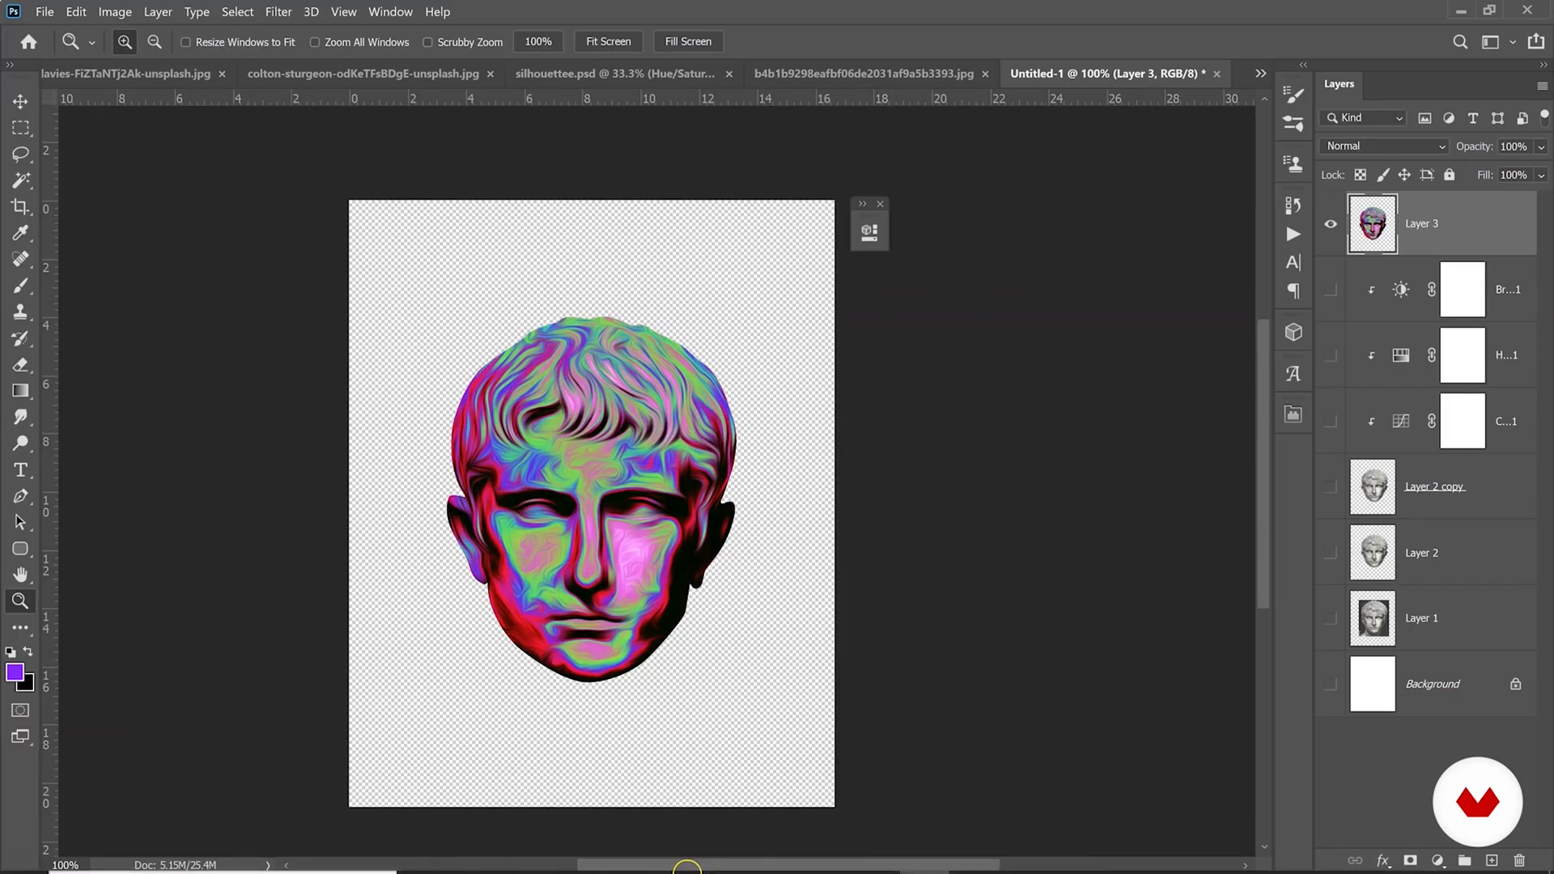
{"action": "left_click", "coordinate": [774, 855]}
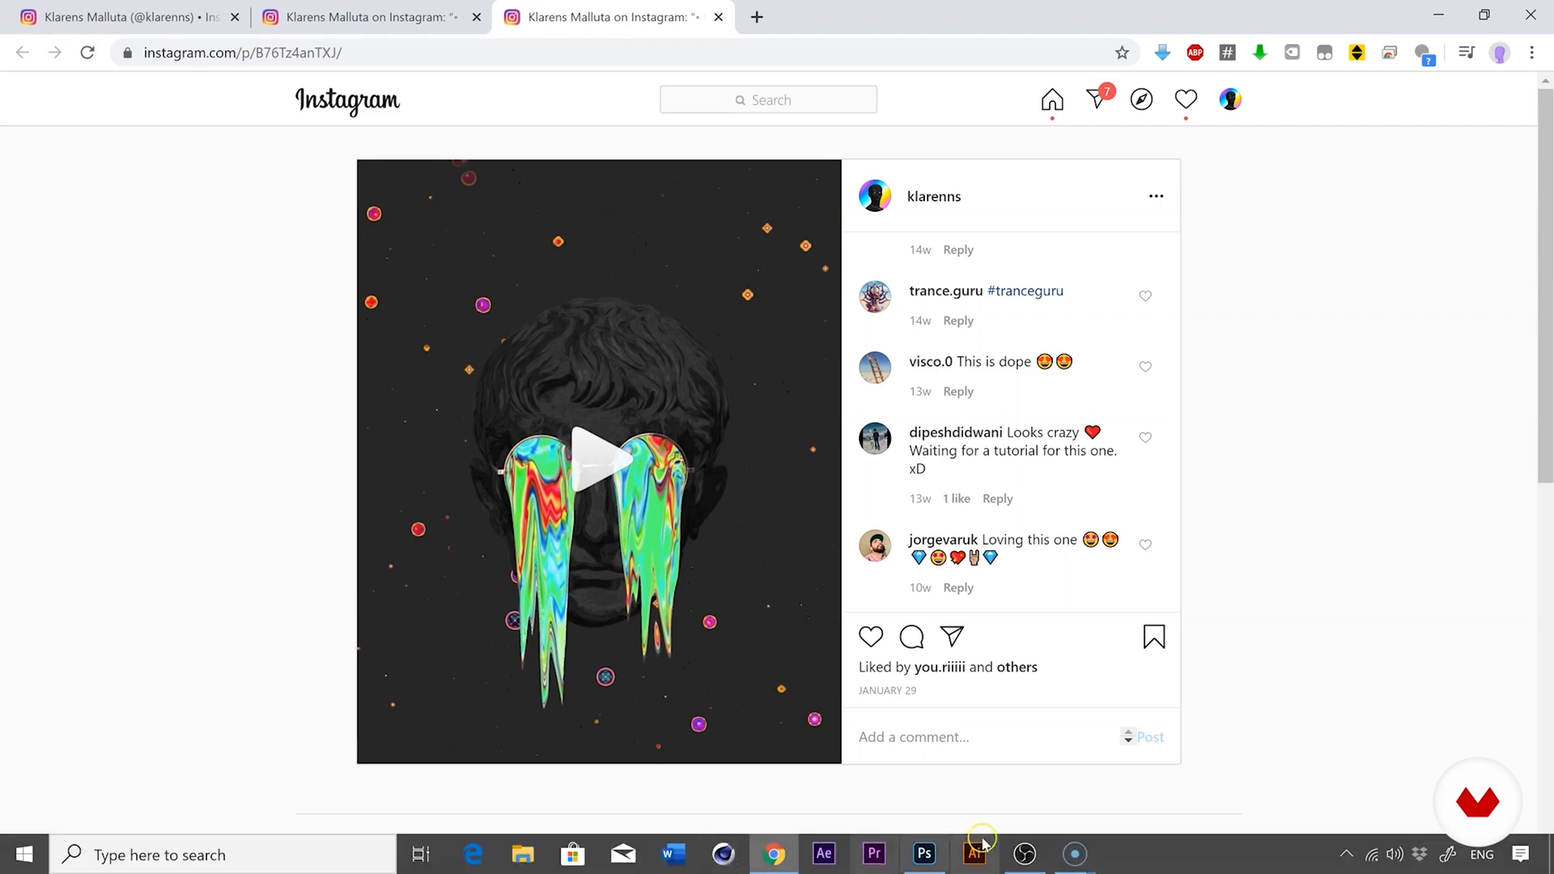
{"action": "mouse_move", "coordinate": [977, 866]}
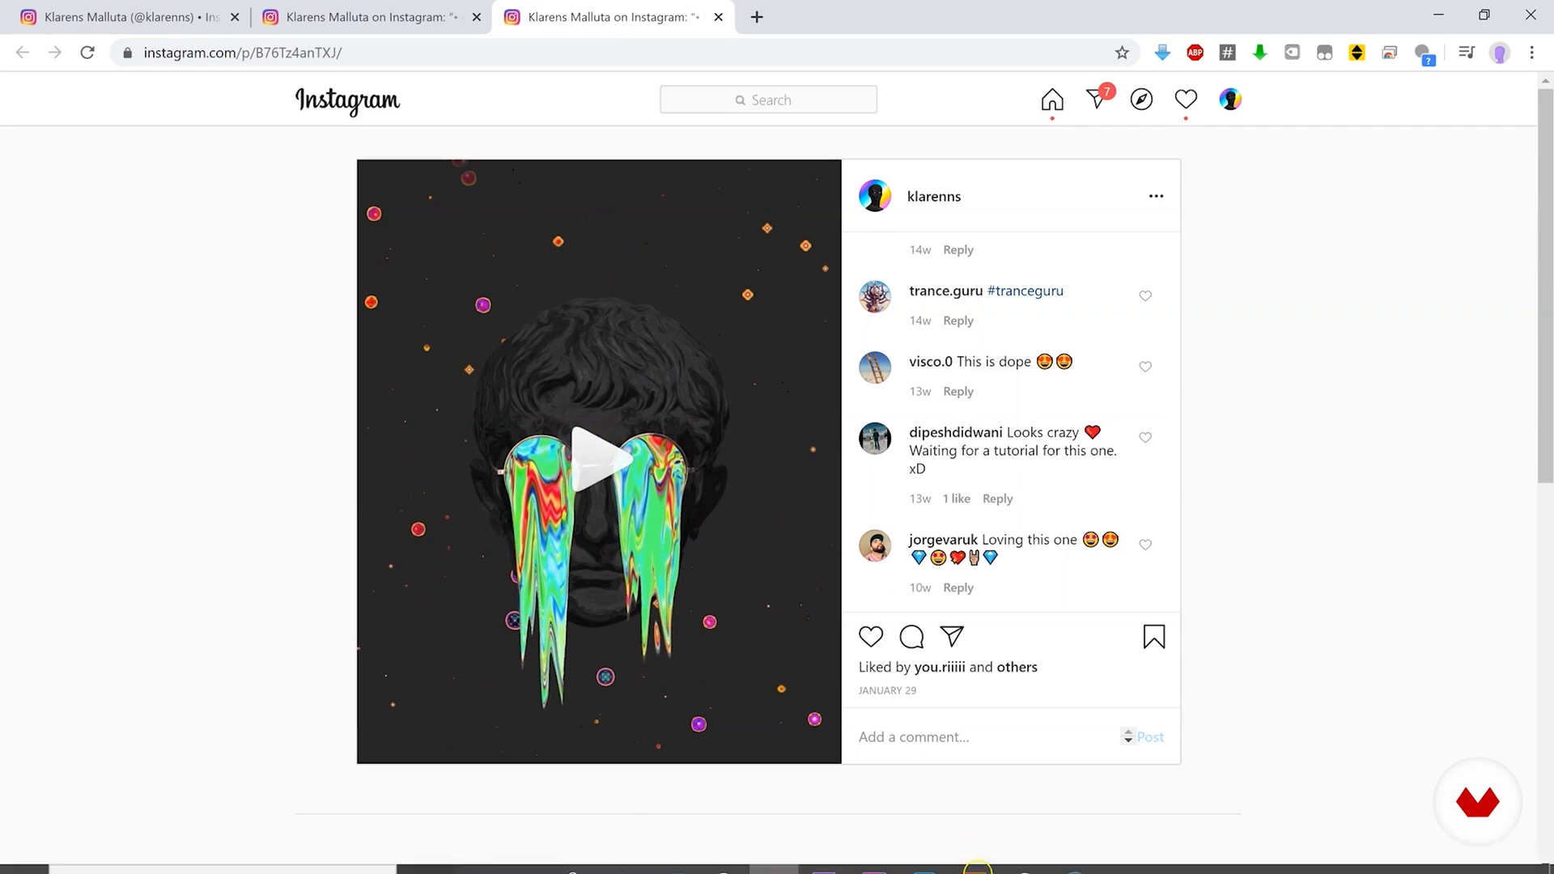
{"action": "left_click", "coordinate": [924, 855]}
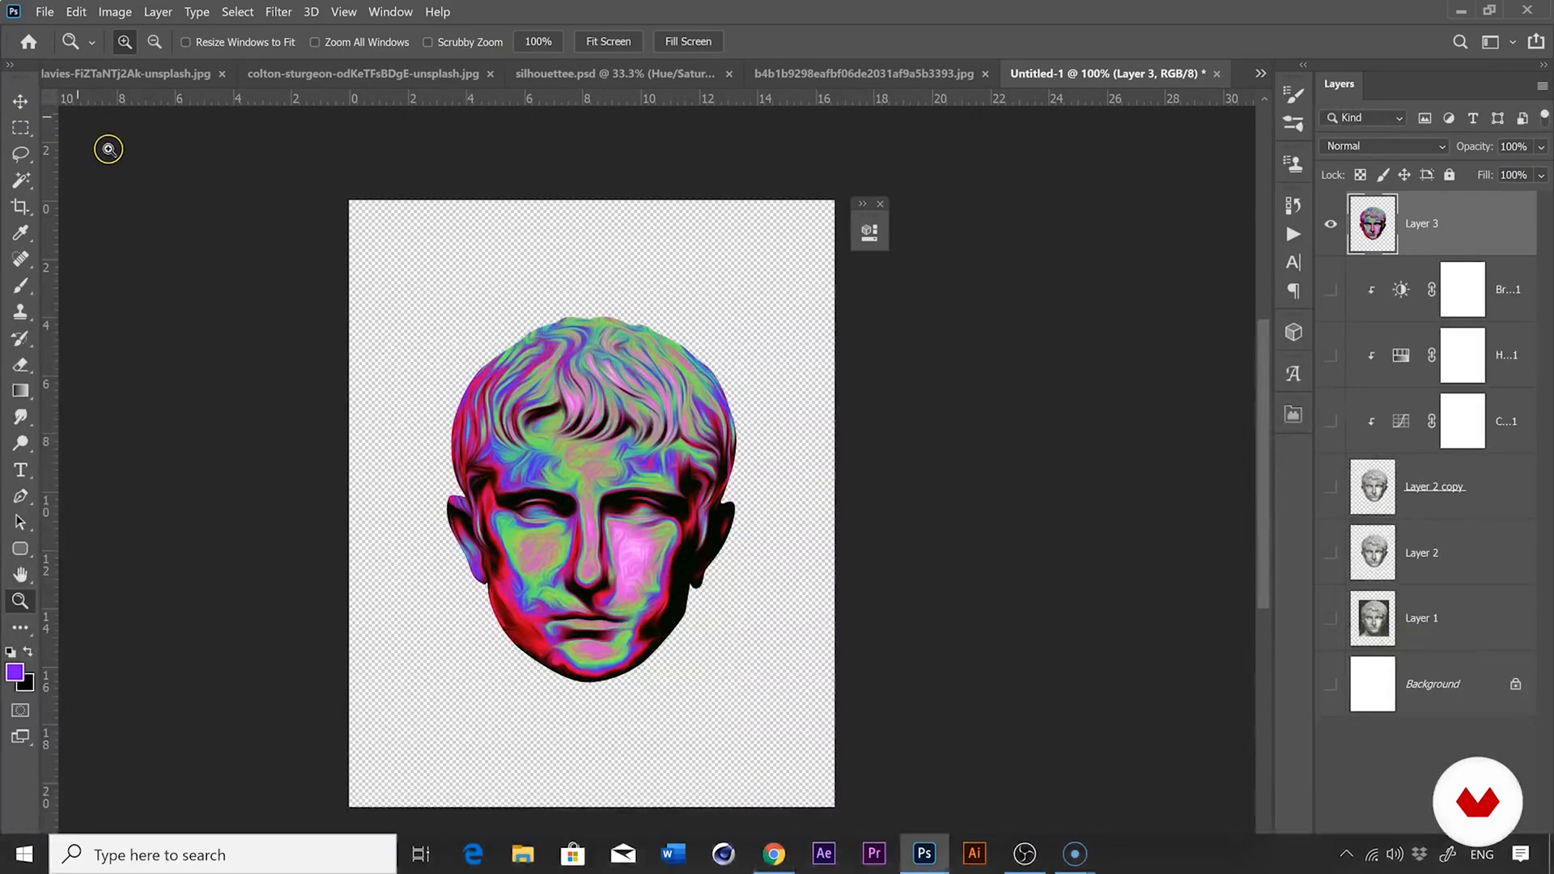
Open the portrait photo of the man wearing round sunglasses and a black hoodie.
{"action": "left_click", "coordinate": [44, 11]}
{"action": "left_click", "coordinate": [60, 51]}
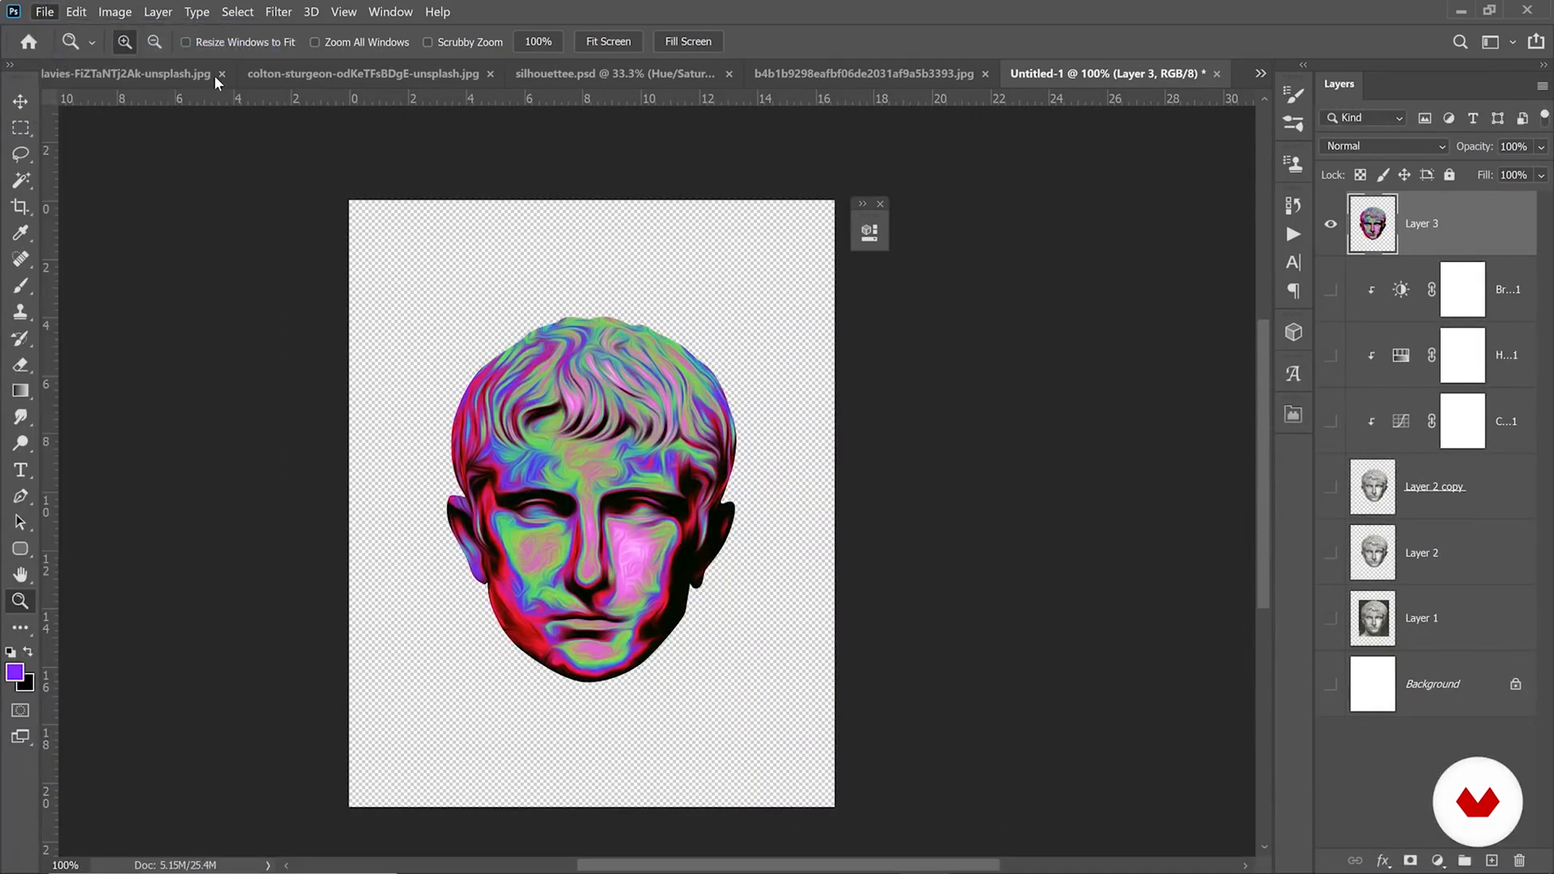
{"action": "left_click", "coordinate": [484, 191]}
{"action": "double_click", "coordinate": [484, 191]}
{"action": "double_click", "coordinate": [484, 191]}
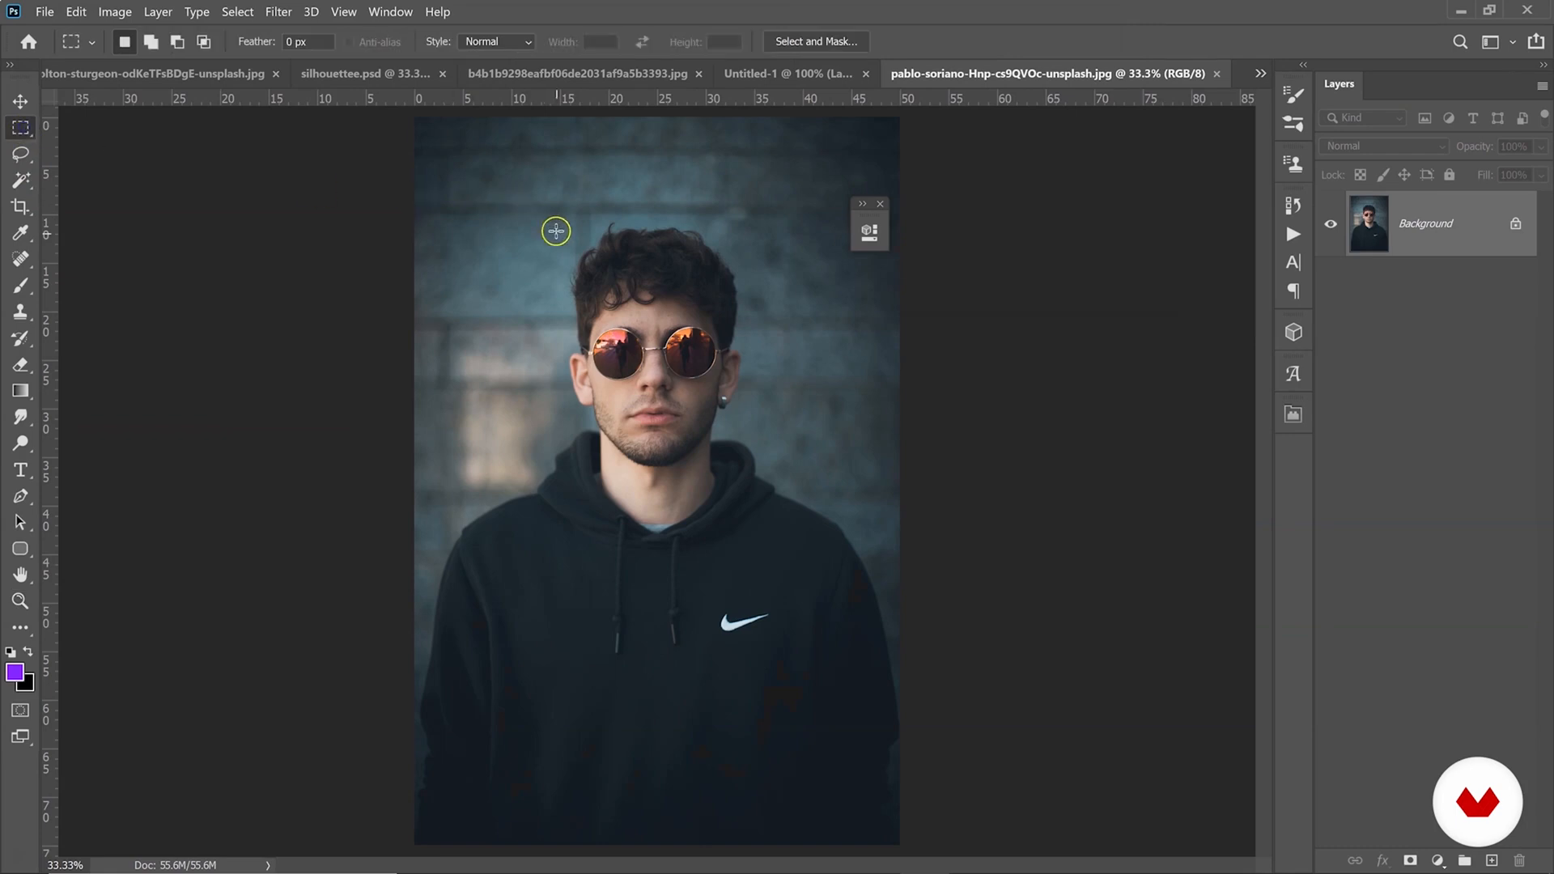
Copy a rectangular area around the man's sunglasses and paste it as a new layer above the painted head in Untitled-1.
{"action": "left_click_drag", "start_coordinate": [563, 300], "coordinate": [753, 398]}
{"action": "left_click", "coordinate": [76, 12]}
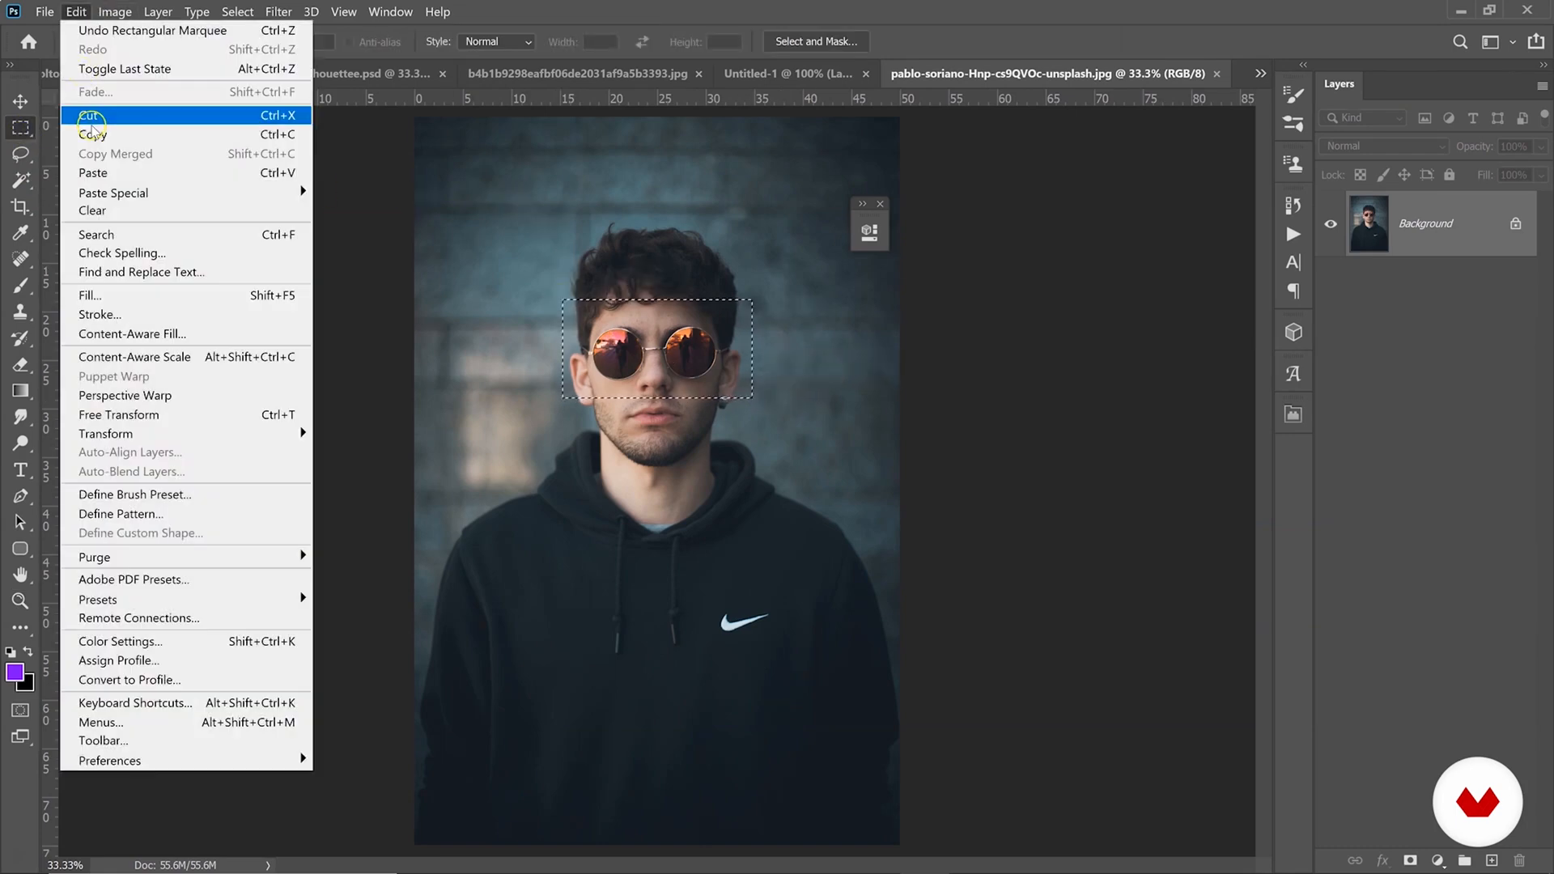
{"action": "left_click", "coordinate": [93, 134]}
{"action": "left_click", "coordinate": [767, 75]}
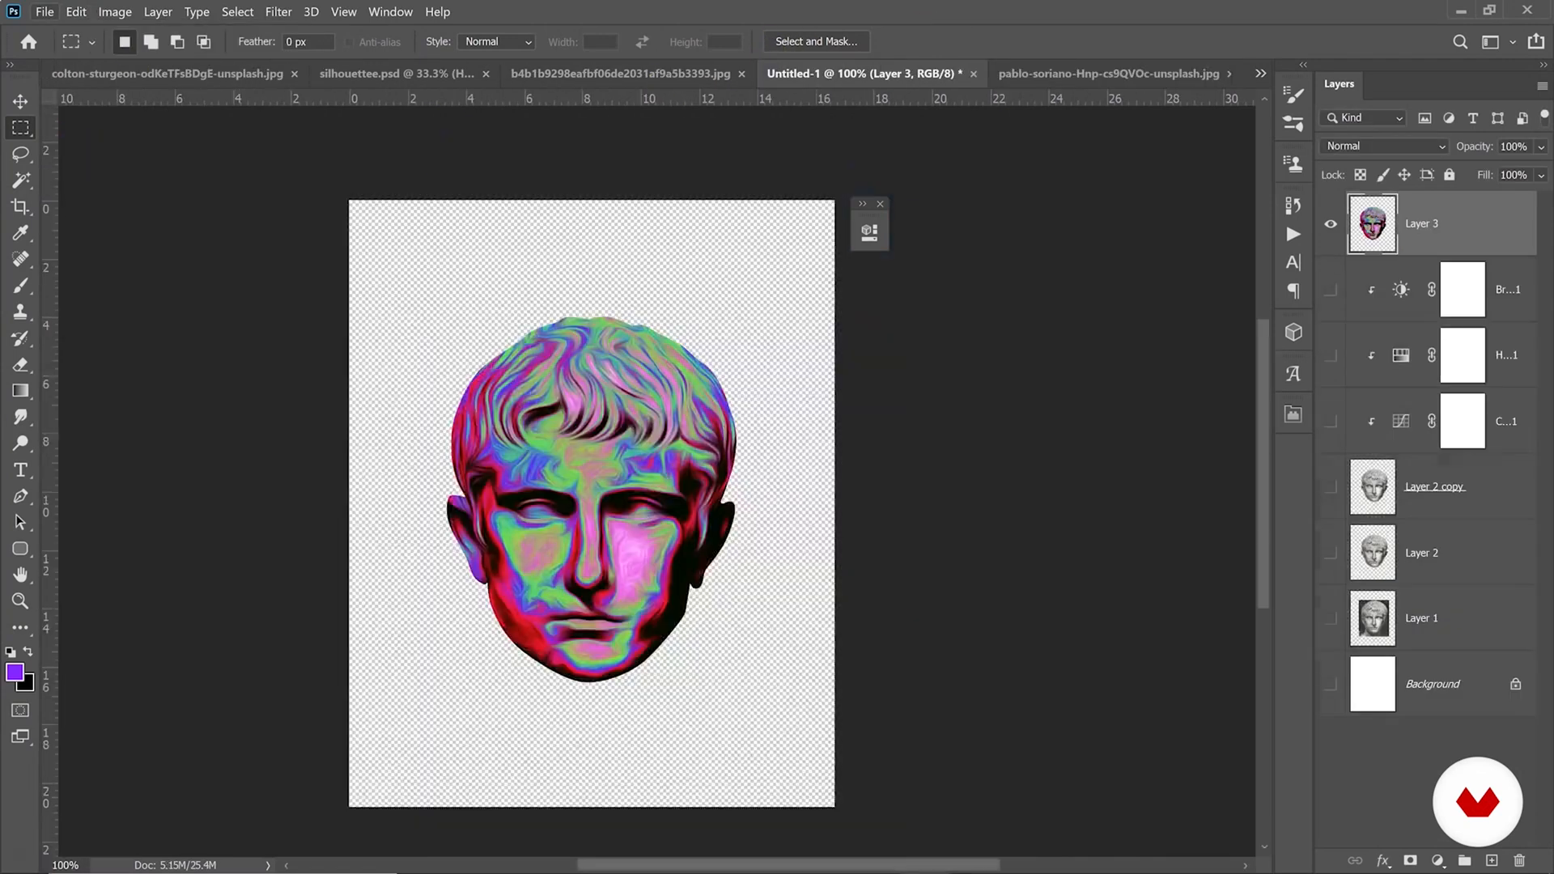
{"action": "left_click", "coordinate": [76, 12]}
{"action": "left_click", "coordinate": [116, 166]}
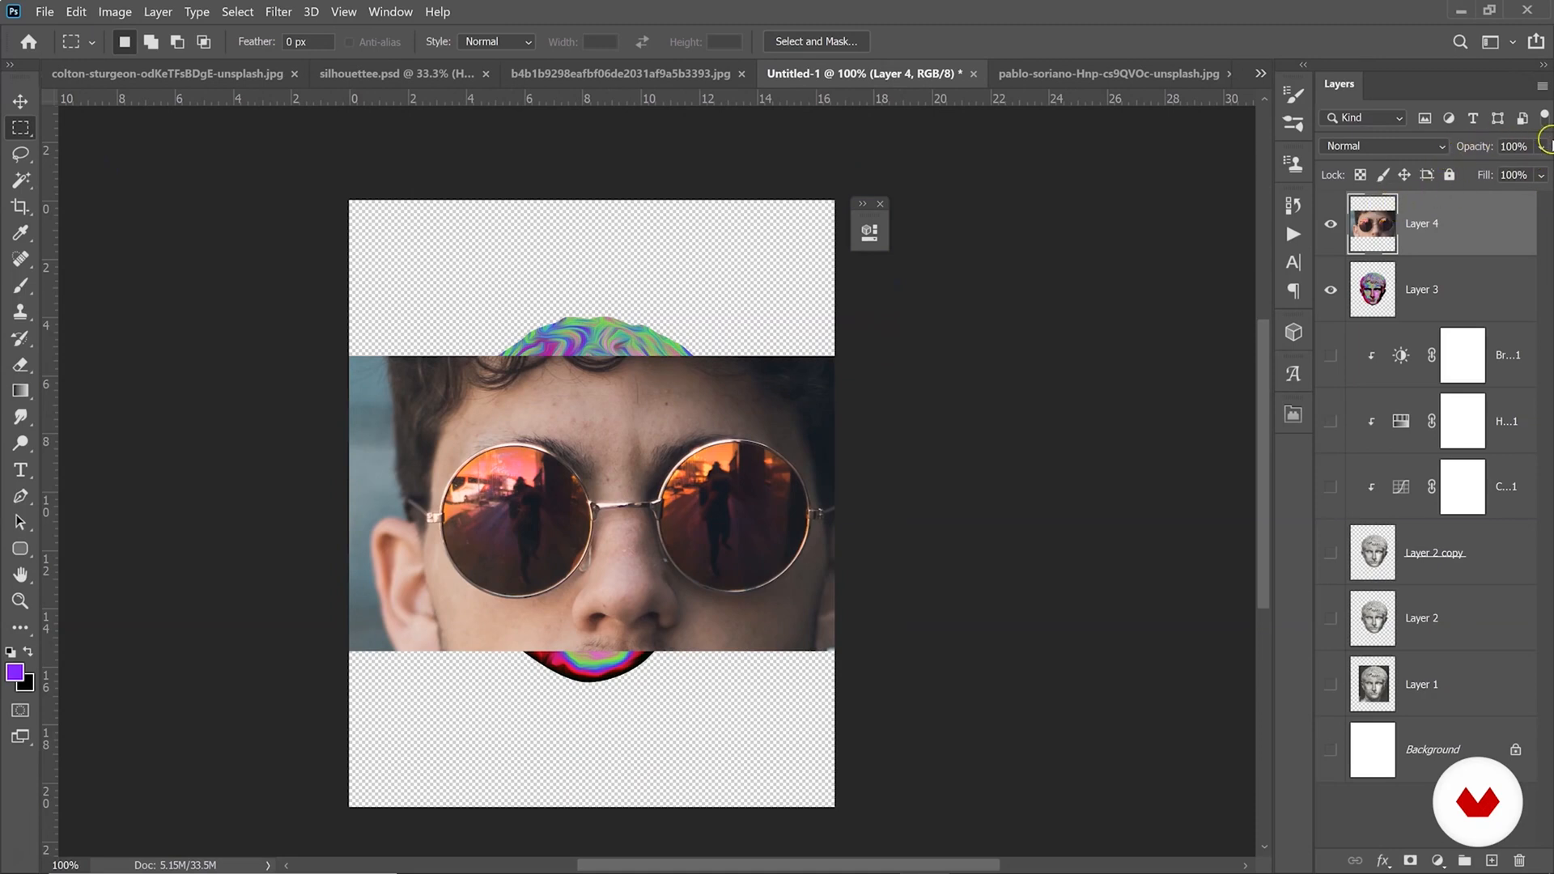
Lower the sunglasses layer's opacity to 73% and scale it to 62.89%, centering the glasses over the statue's eyes.
{"action": "left_click", "coordinate": [1542, 148]}
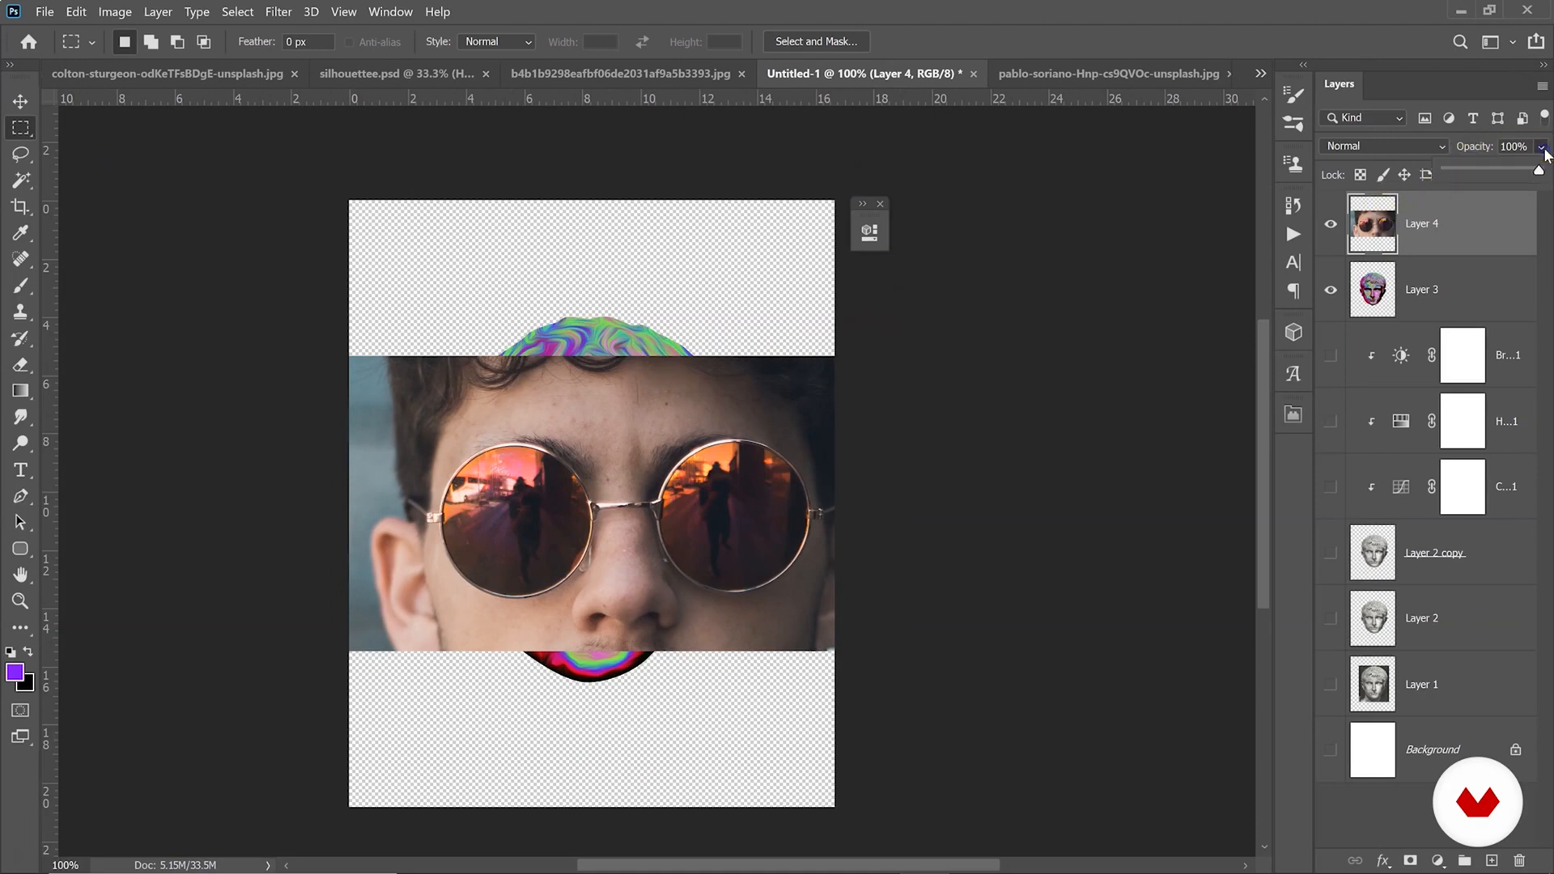
{"action": "left_click", "coordinate": [1508, 173]}
{"action": "left_click_drag", "start_coordinate": [1508, 178], "coordinate": [1521, 176]}
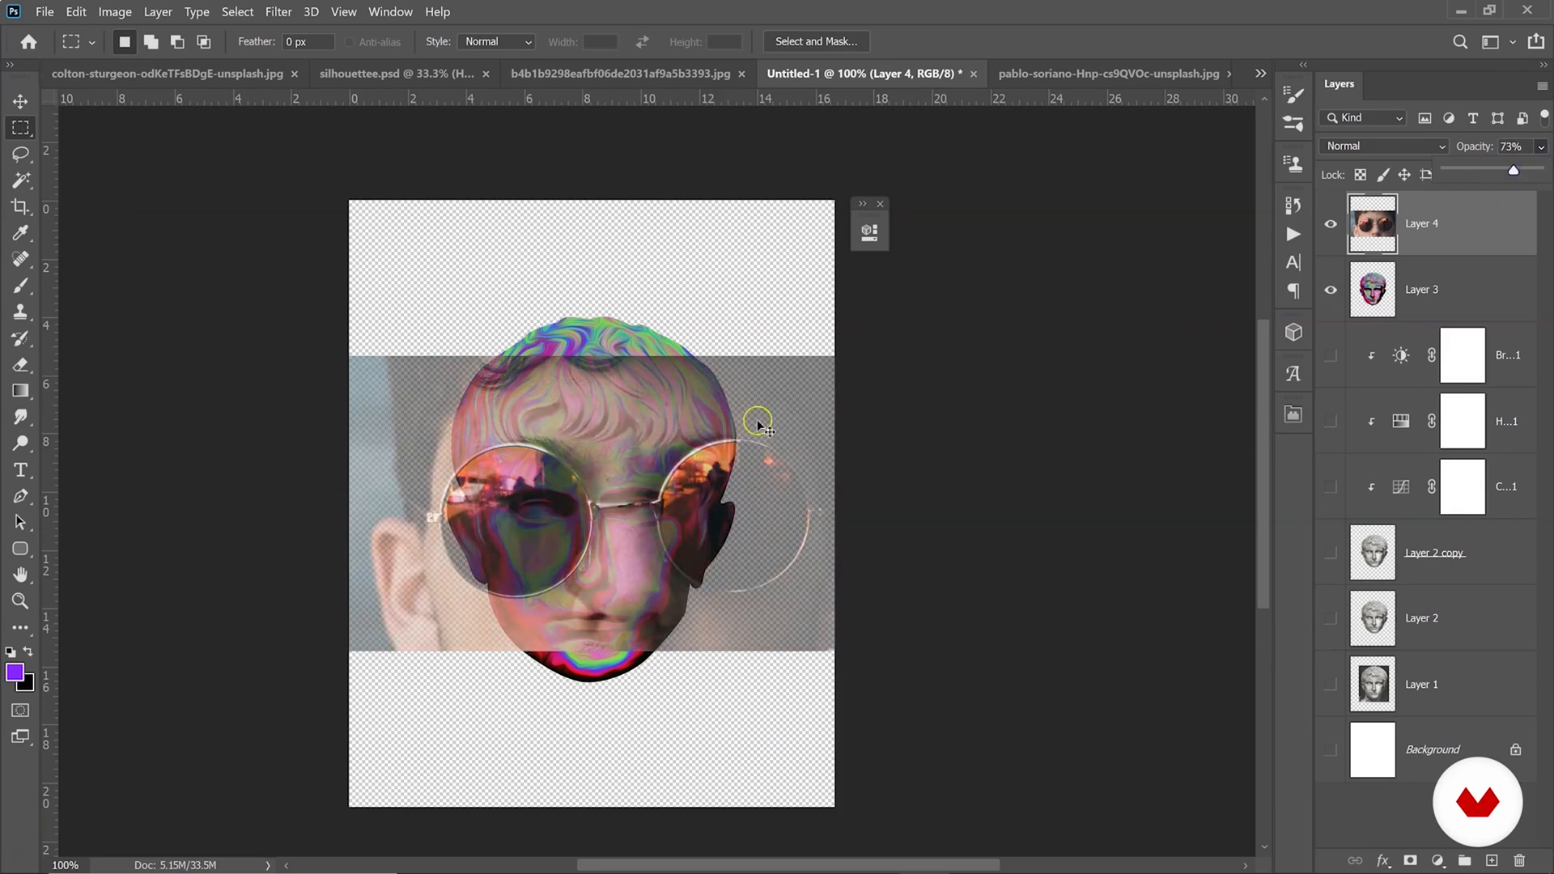
{"action": "key", "text": "ctrl+t"}
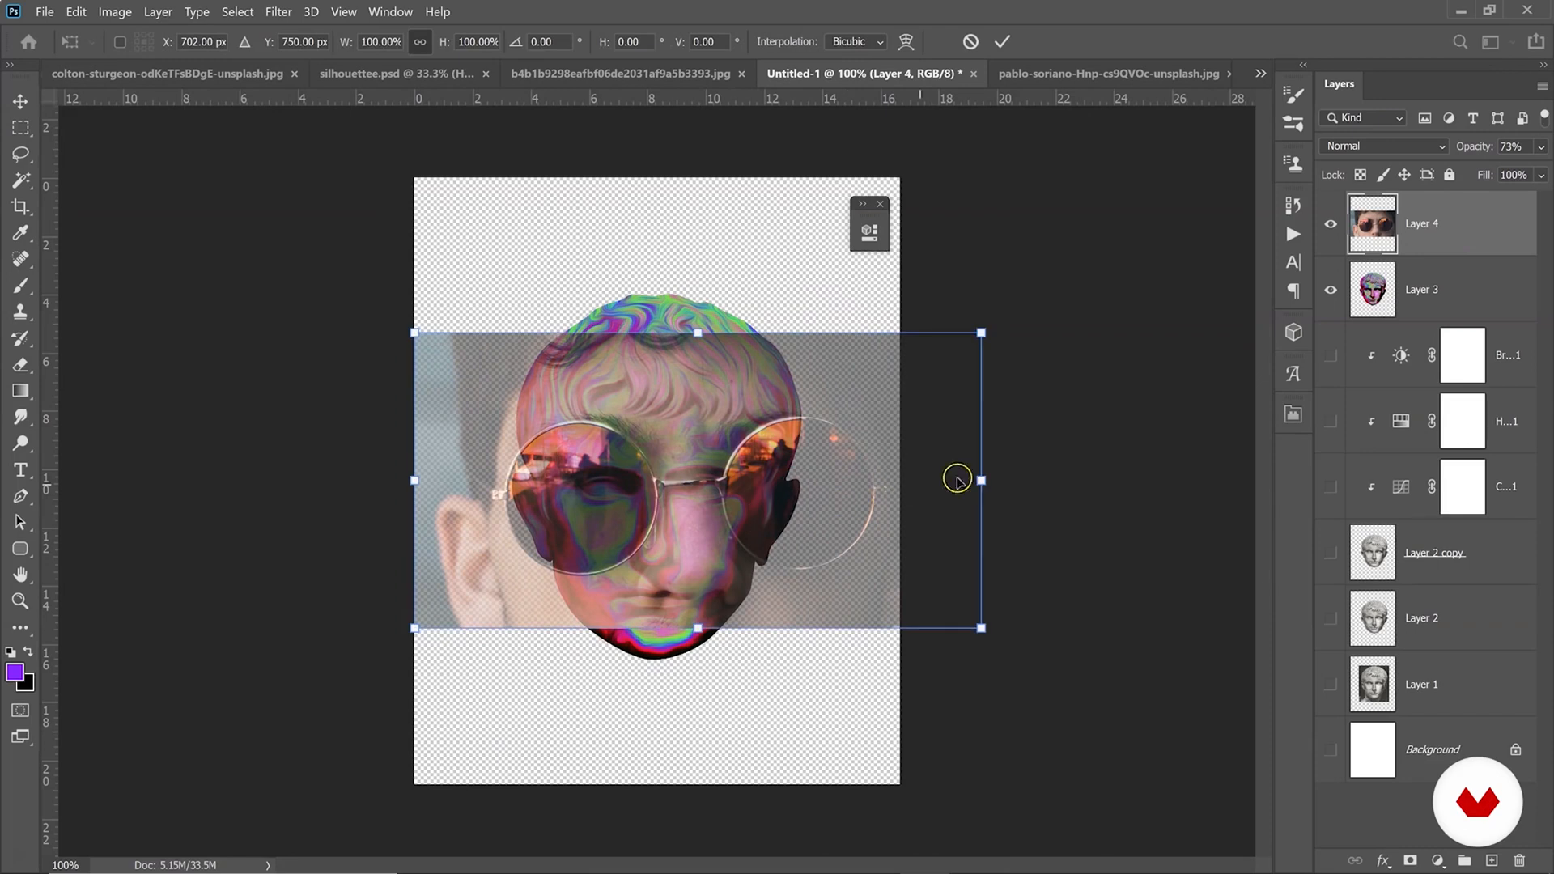
{"action": "left_click_drag", "start_coordinate": [982, 480], "coordinate": [786, 480]}
{"action": "left_click_drag", "start_coordinate": [678, 486], "coordinate": [744, 486]}
{"action": "left_click_drag", "start_coordinate": [843, 503], "coordinate": [843, 481]}
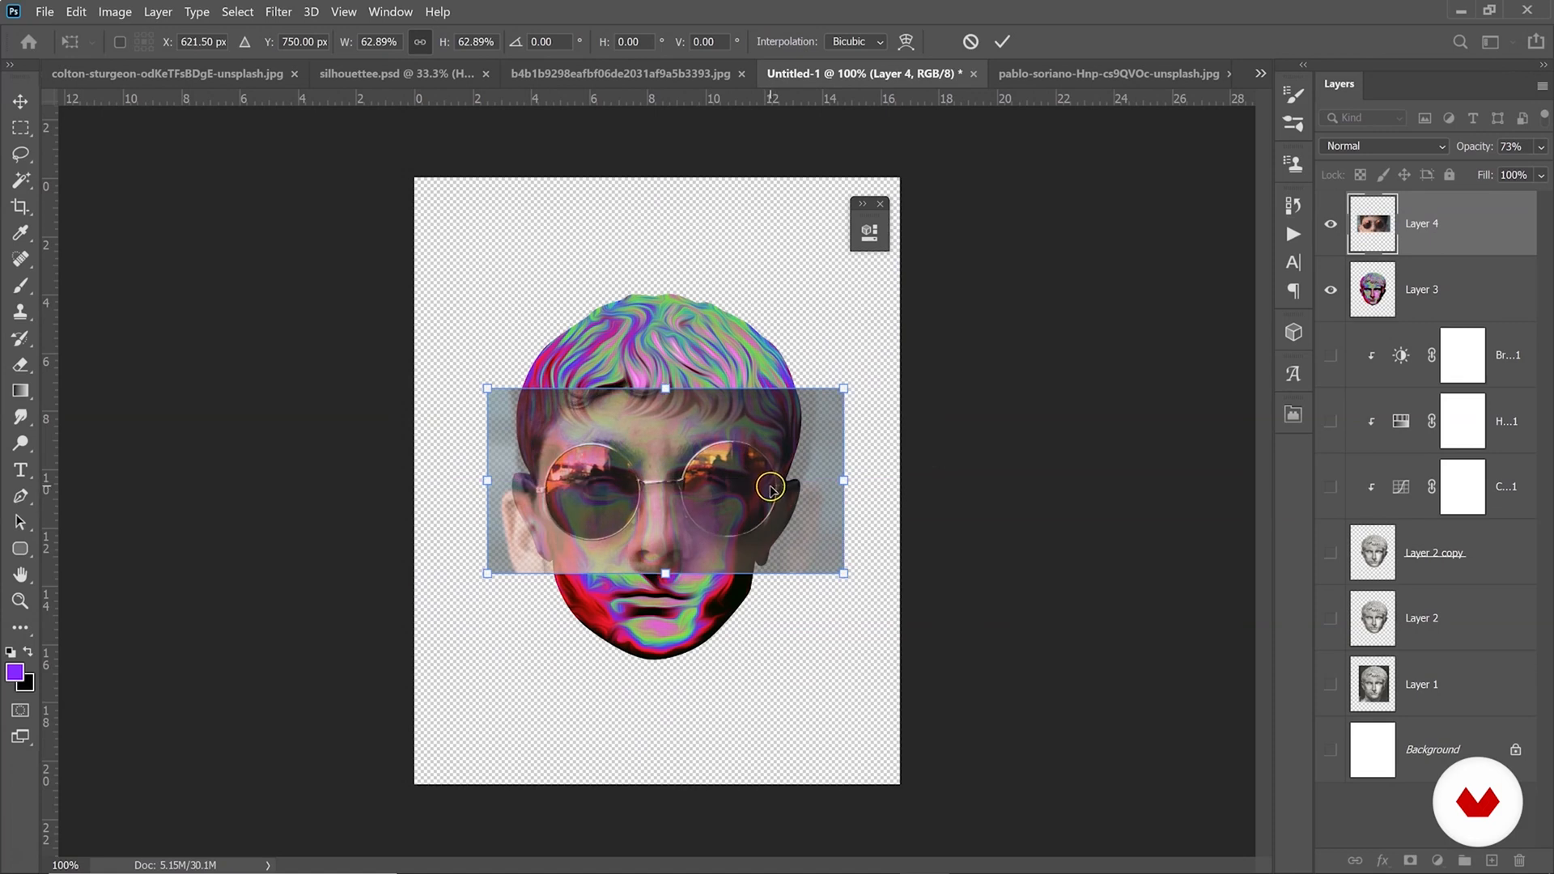
{"action": "key", "text": "Return"}
Set the sunglasses layer's opacity back to 100%.
{"action": "key", "text": "k"}
{"action": "left_click", "coordinate": [21, 601]}
{"action": "left_click", "coordinate": [657, 476]}
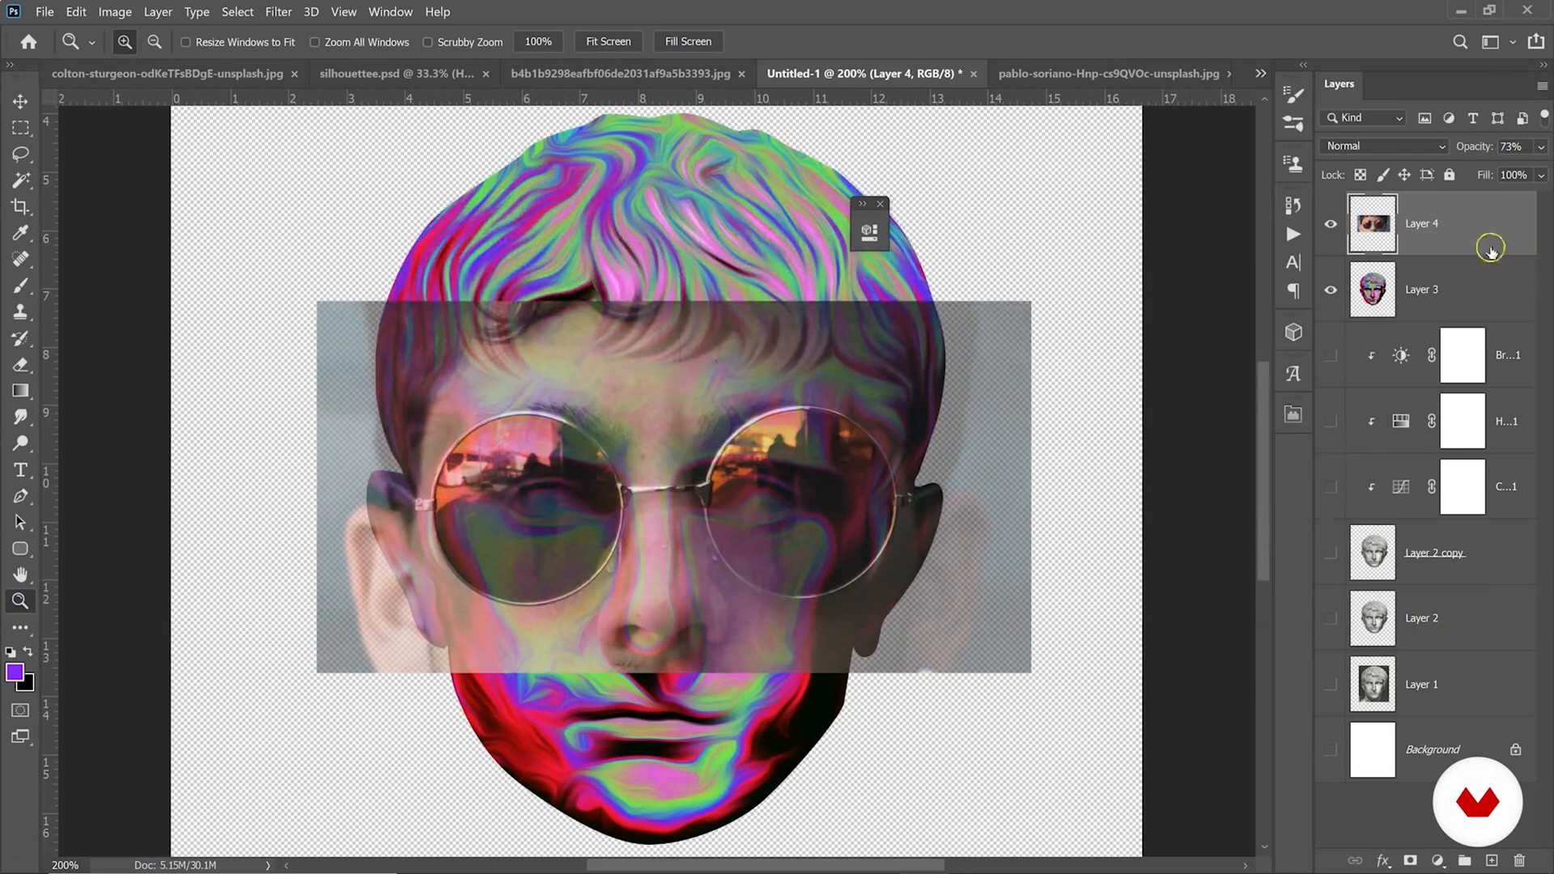
{"action": "left_click", "coordinate": [1537, 149]}
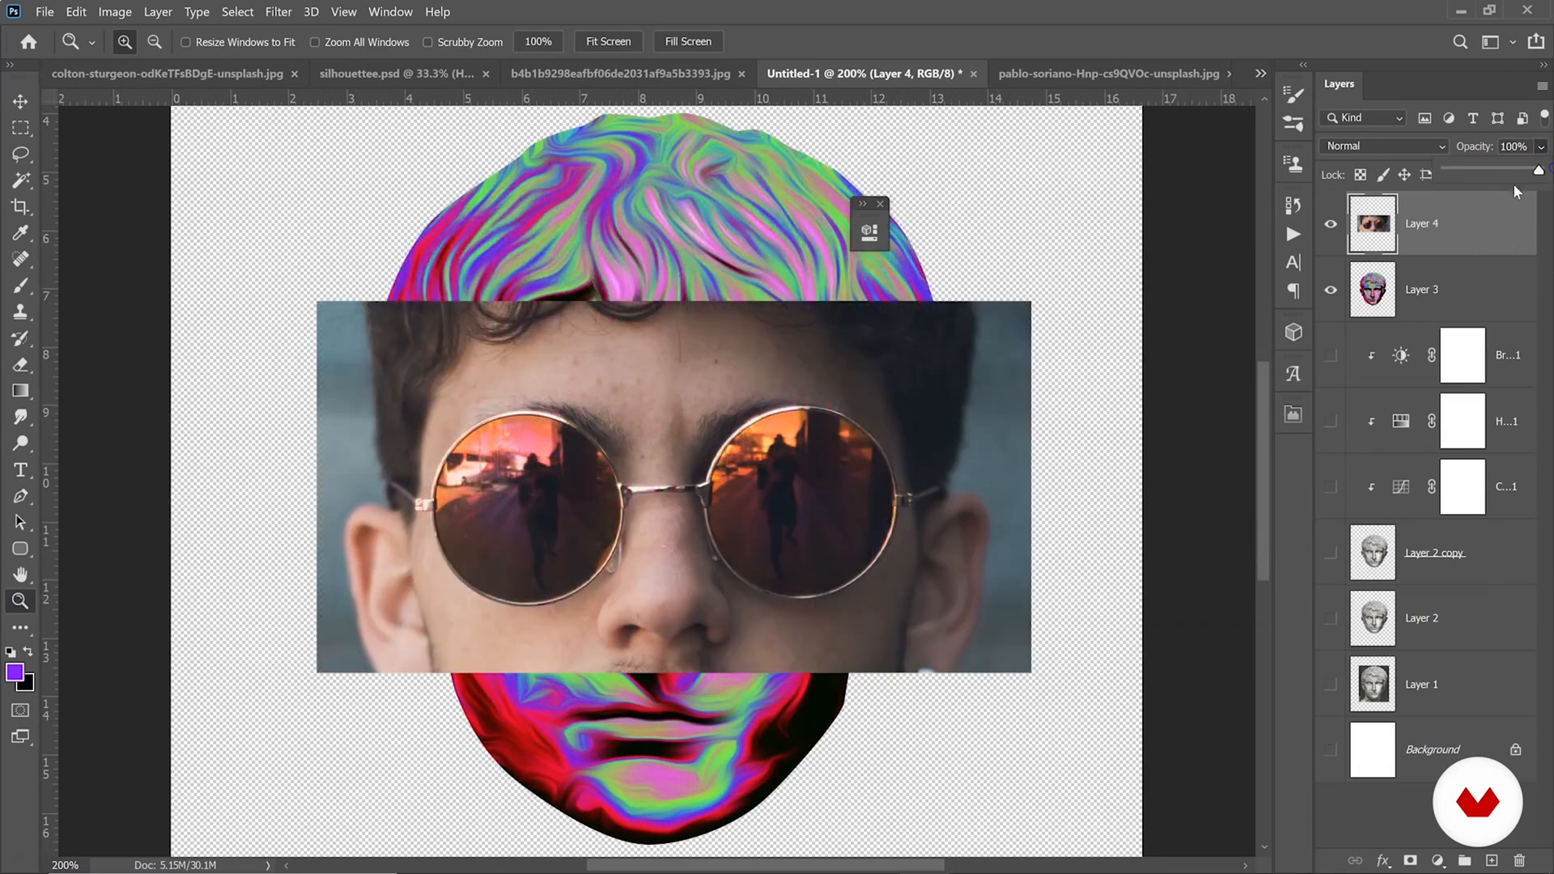
Start a Pen path at the left temple arm and trace it over the left lens's upper rim to the bridge.
{"action": "left_click", "coordinate": [452, 545]}
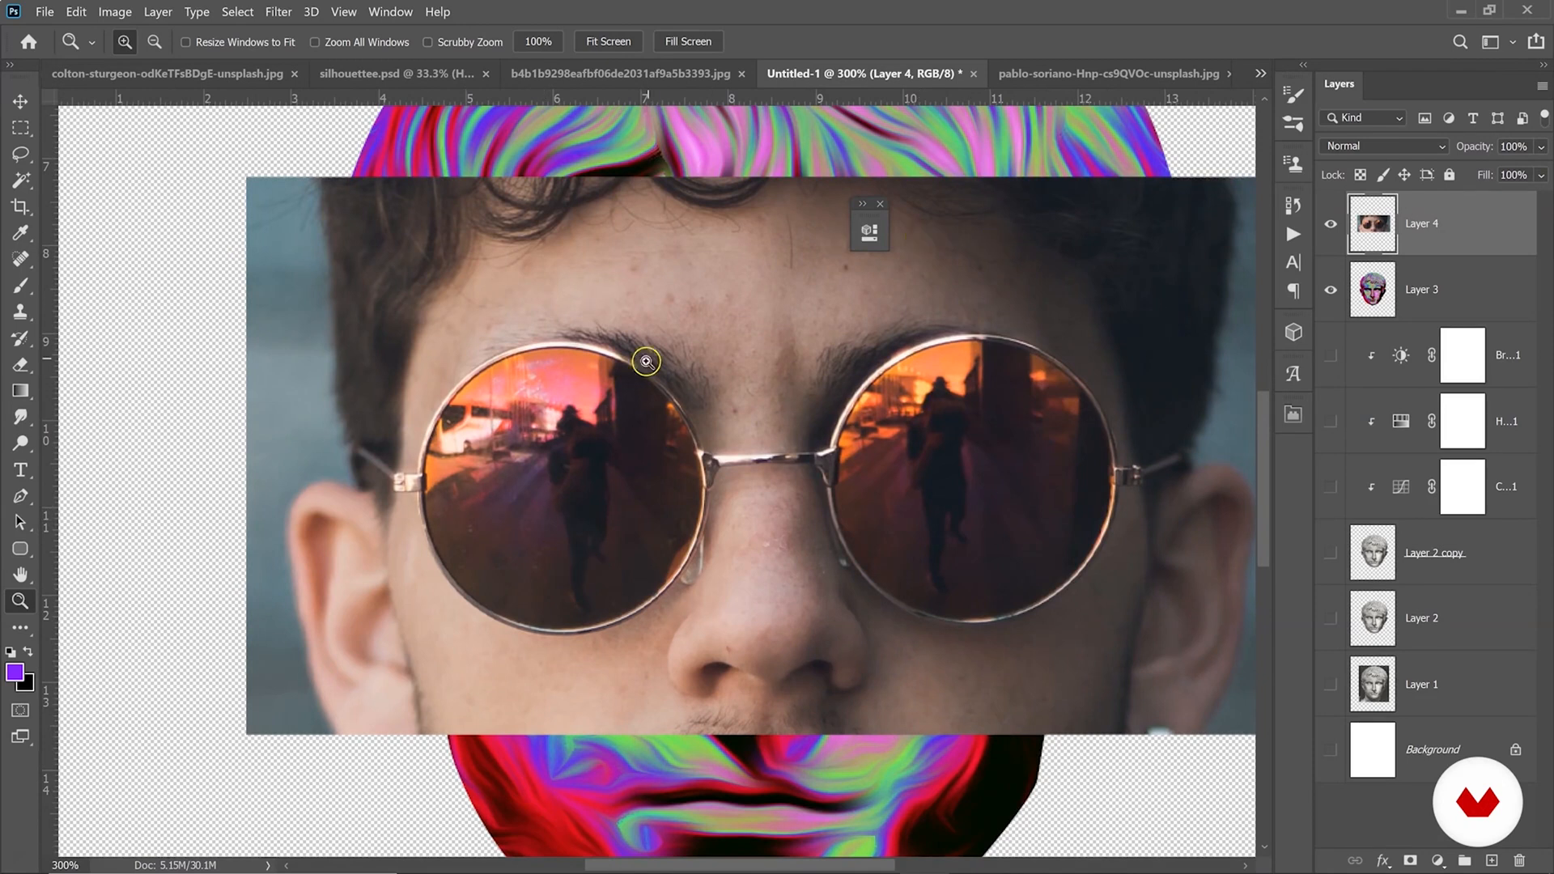
{"action": "key", "text": "p"}
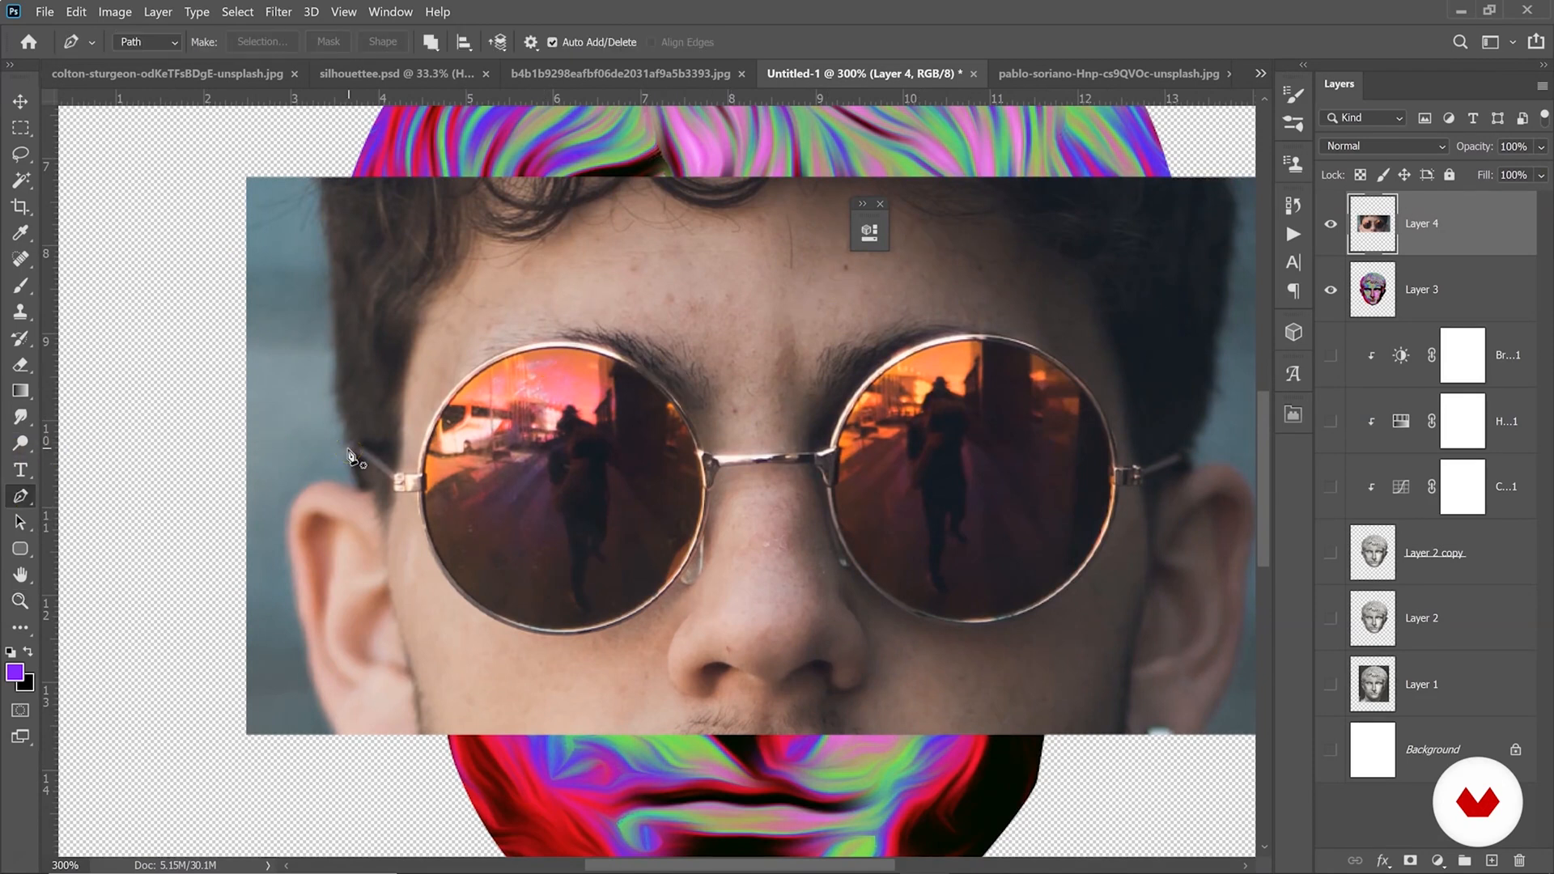
{"action": "left_click", "coordinate": [351, 449]}
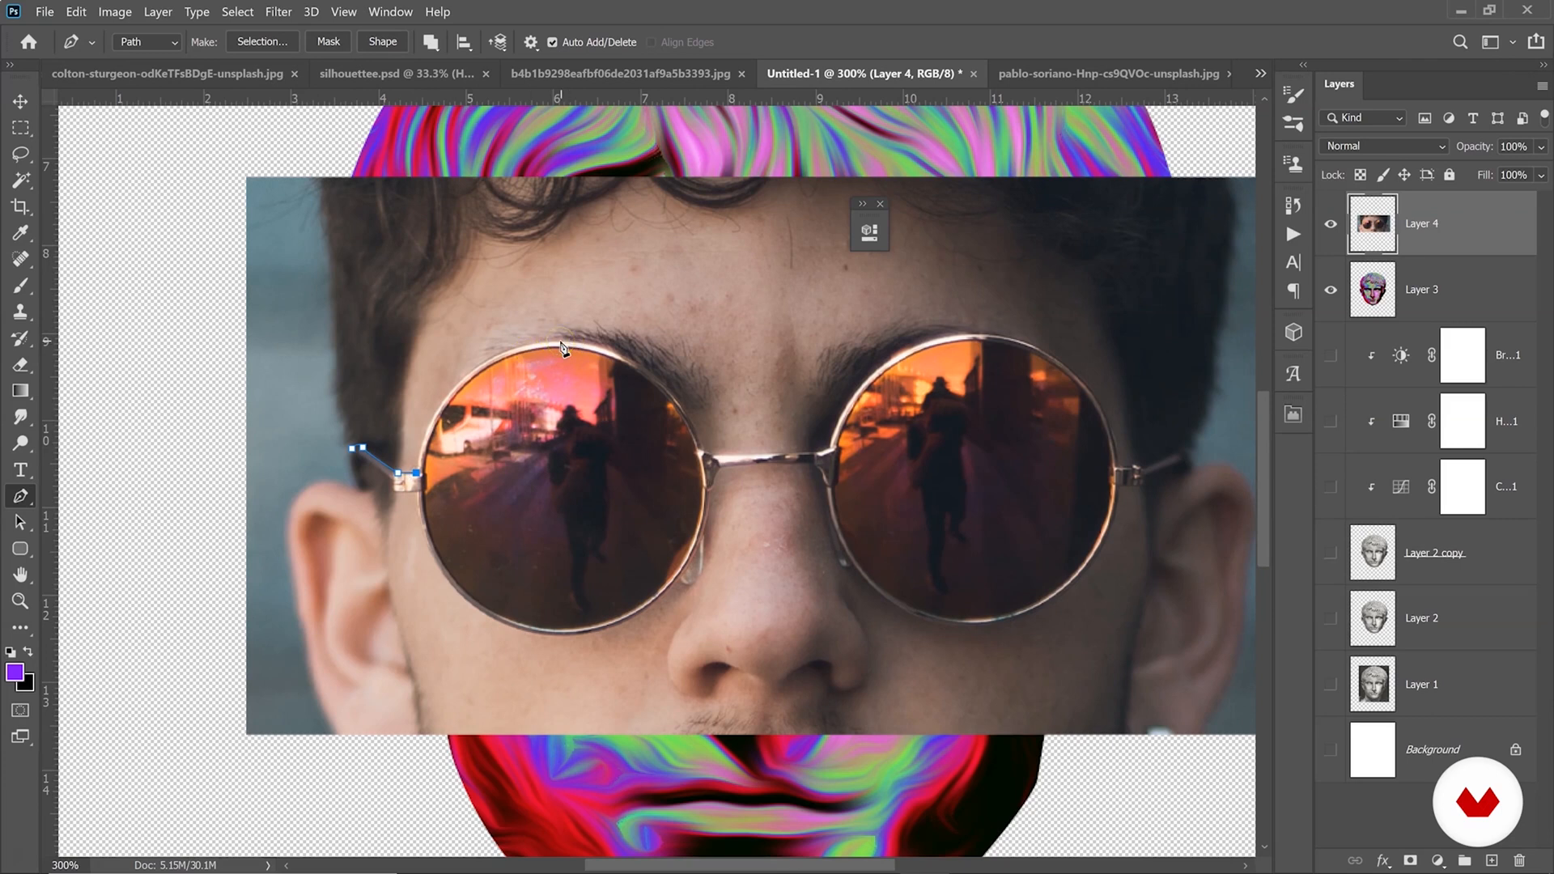
{"action": "left_click_drag", "start_coordinate": [560, 342], "coordinate": [692, 337]}
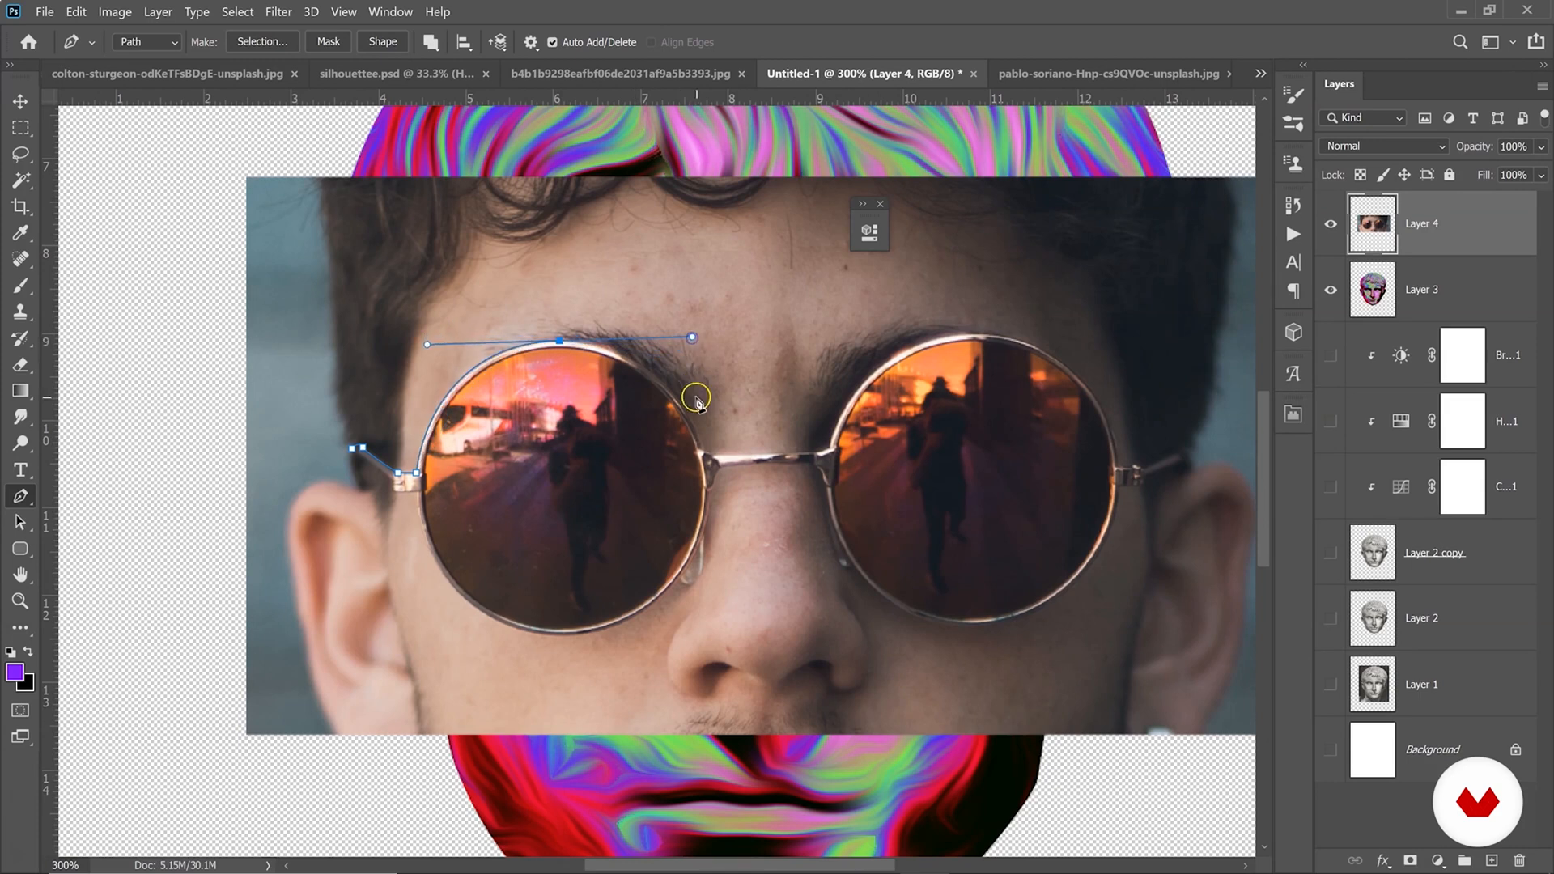
{"action": "left_click", "coordinate": [705, 457]}
{"action": "left_click_drag", "start_coordinate": [721, 471], "coordinate": [706, 474]}
{"action": "key", "text": "ctrl+z"}
{"action": "left_click", "coordinate": [559, 341], "text": "alt"}
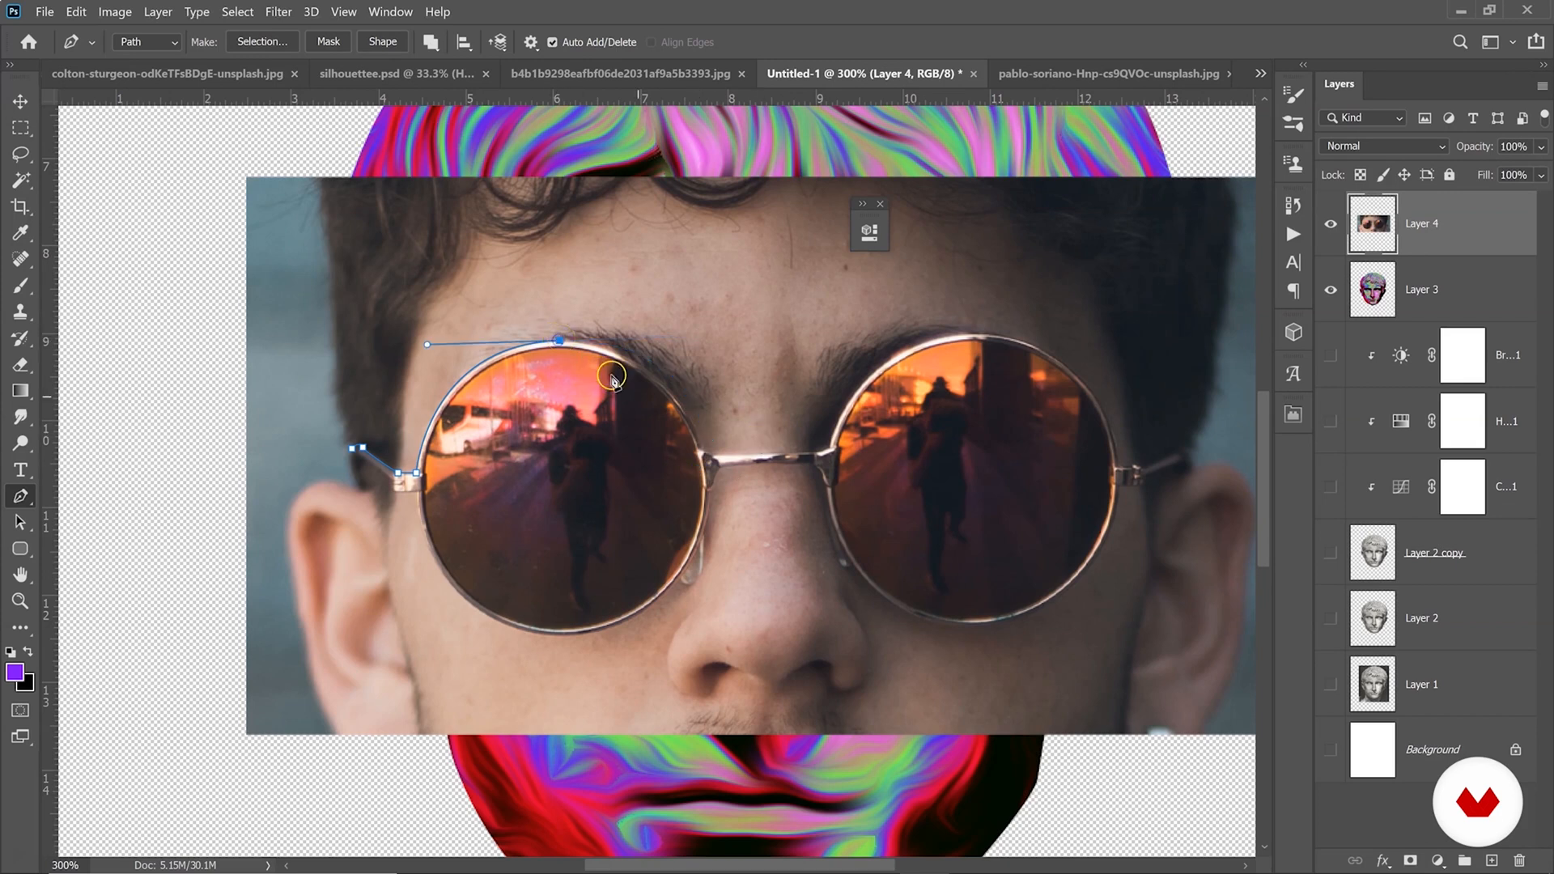
{"action": "left_click_drag", "start_coordinate": [692, 425], "coordinate": [727, 503]}
{"action": "left_click", "coordinate": [689, 425], "text": "alt"}
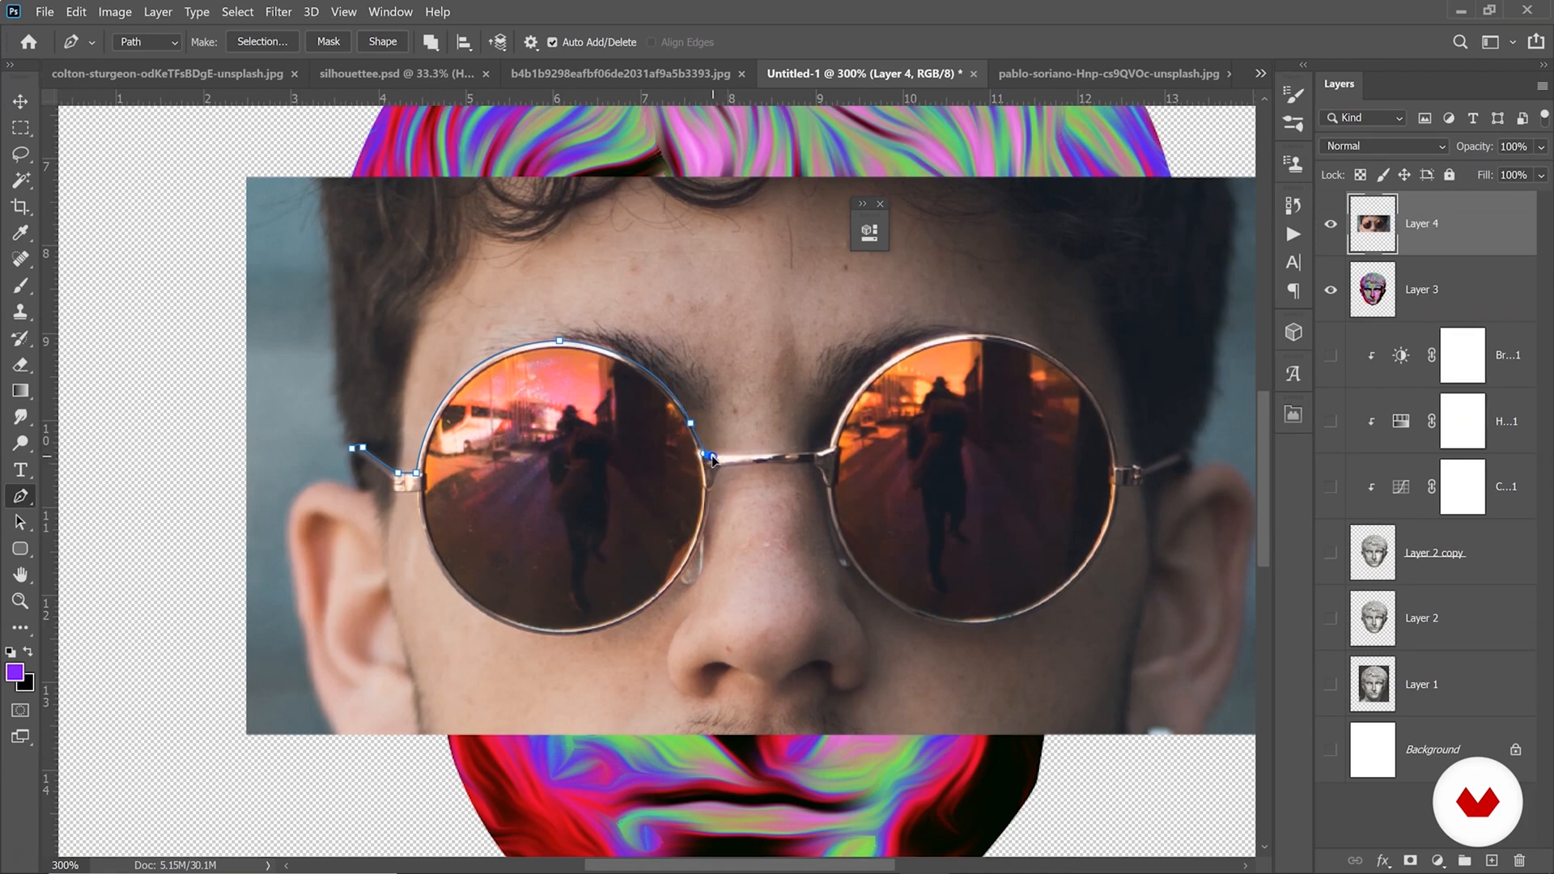
Continue the path along the bridge's upper edge and over the right lens's upper rim to the right hinge.
{"action": "left_click", "coordinate": [819, 458]}
{"action": "left_click", "coordinate": [976, 336]}
{"action": "left_click_drag", "start_coordinate": [973, 341], "coordinate": [1104, 326]}
{"action": "left_click_drag", "start_coordinate": [1091, 394], "coordinate": [1119, 508]}
{"action": "left_click", "coordinate": [1091, 393], "text": "alt"}
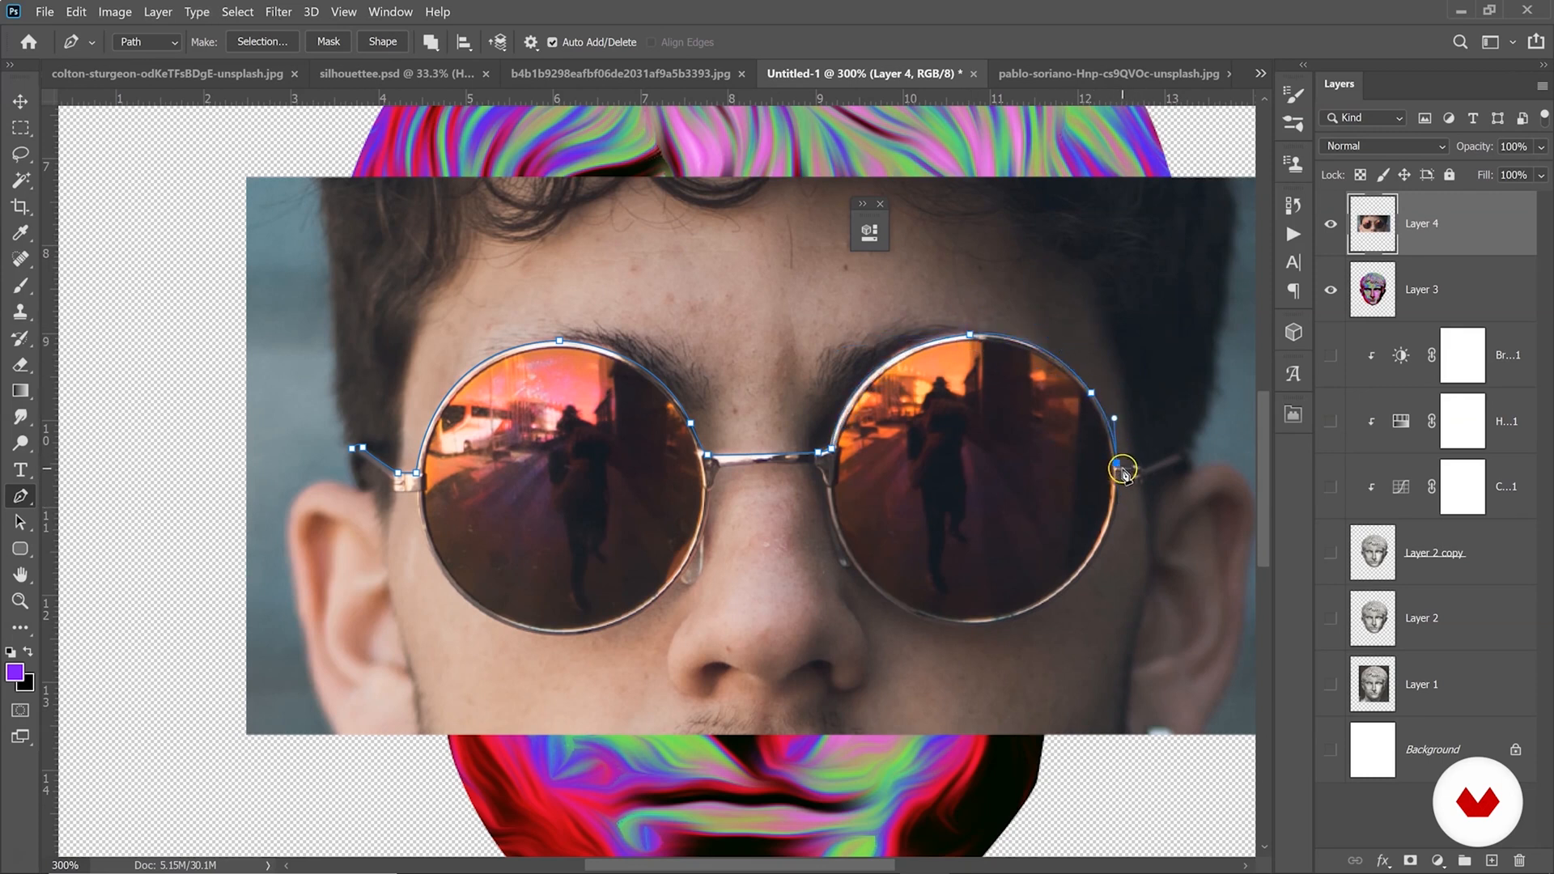
Trace the path around the right temple arm and along the right lens's lower rim back to the bridge.
{"action": "left_click", "coordinate": [1175, 468]}
{"action": "left_click", "coordinate": [1141, 483]}
{"action": "left_click", "coordinate": [1121, 485]}
{"action": "left_click_drag", "start_coordinate": [1052, 602], "coordinate": [882, 610]}
{"action": "left_click", "coordinate": [1026, 616], "text": "alt"}
{"action": "left_click", "coordinate": [830, 520]}
{"action": "left_click", "coordinate": [825, 486]}
{"action": "left_click", "coordinate": [819, 470]}
Trace the bridge's underside and the left lens's lower rim, closing the path around the left temple arm.
{"action": "left_click", "coordinate": [711, 488]}
{"action": "left_click_drag", "start_coordinate": [682, 572], "coordinate": [649, 603]}
{"action": "key", "text": "ctrl+z"}
{"action": "left_click_drag", "start_coordinate": [701, 541], "coordinate": [689, 573]}
{"action": "left_click_drag", "start_coordinate": [570, 635], "coordinate": [523, 638]}
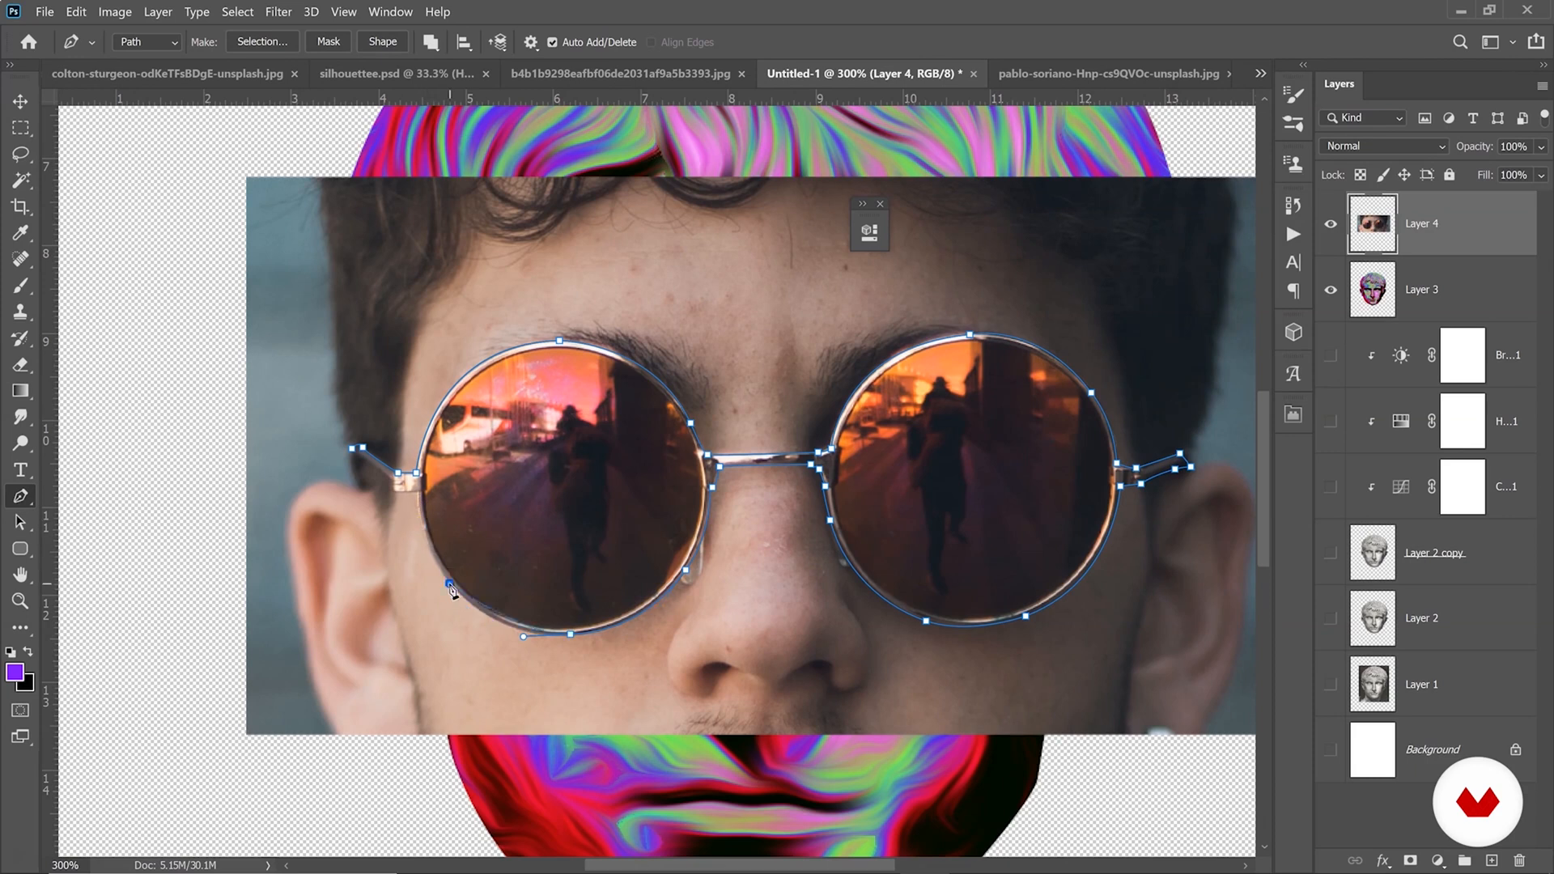
{"action": "left_click_drag", "start_coordinate": [418, 501], "coordinate": [405, 389]}
{"action": "left_click", "coordinate": [417, 502], "text": "alt"}
{"action": "left_click", "coordinate": [417, 490]}
{"action": "left_click", "coordinate": [394, 490]}
{"action": "left_click", "coordinate": [382, 473]}
{"action": "left_click", "coordinate": [362, 447]}
Convert the sunglasses path to a selection, copy it from Layer 4 to a new layer, and hide Layer 4.
{"action": "right_click", "coordinate": [328, 360]}
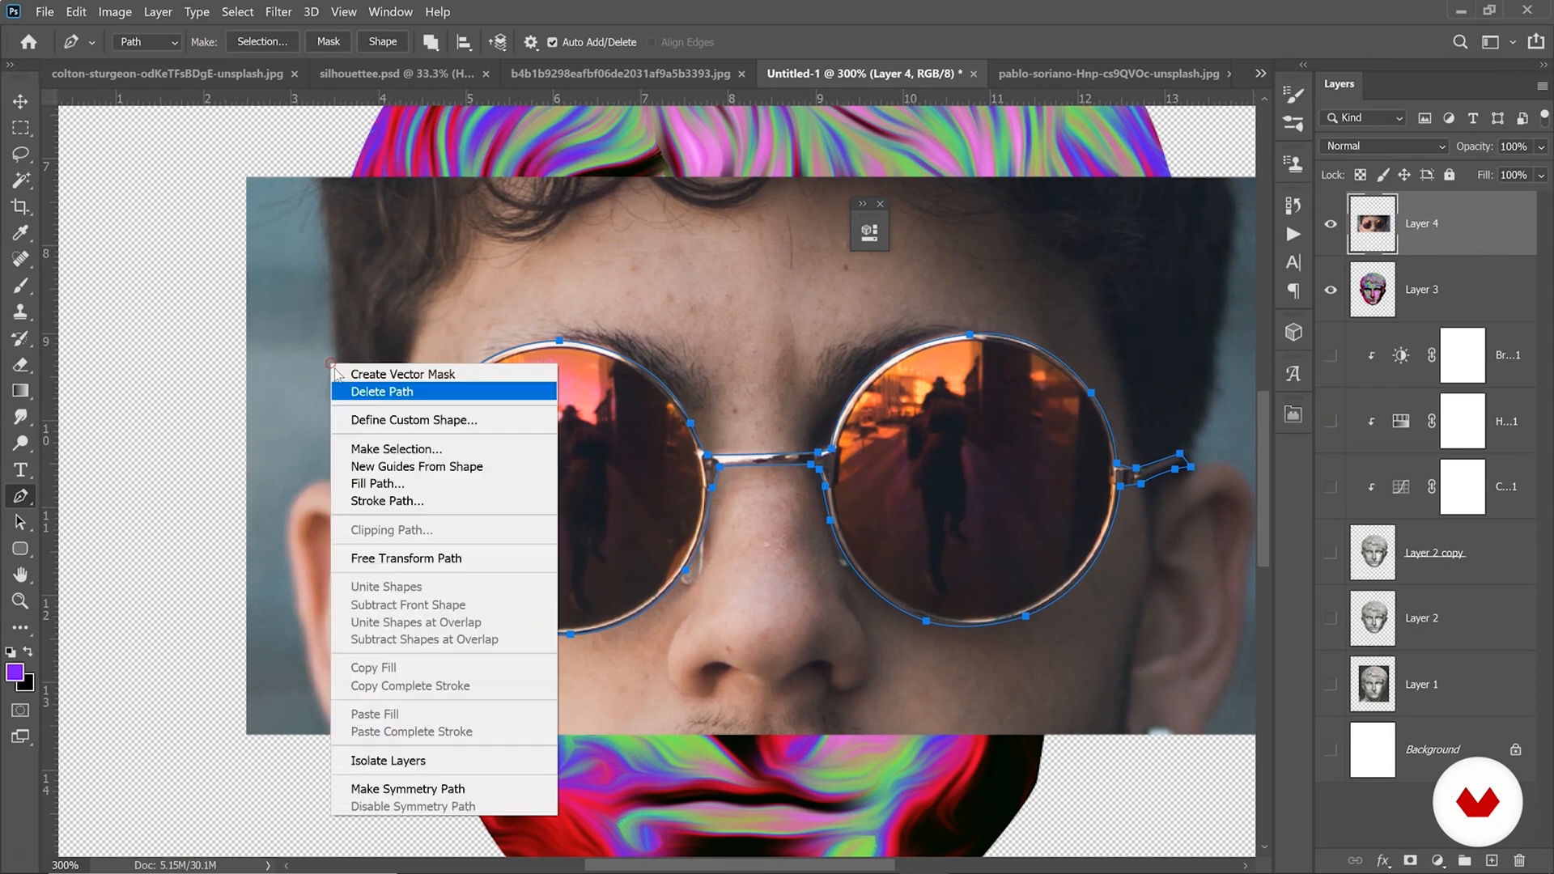
{"action": "left_click", "coordinate": [399, 448]}
{"action": "left_click", "coordinate": [574, 122]}
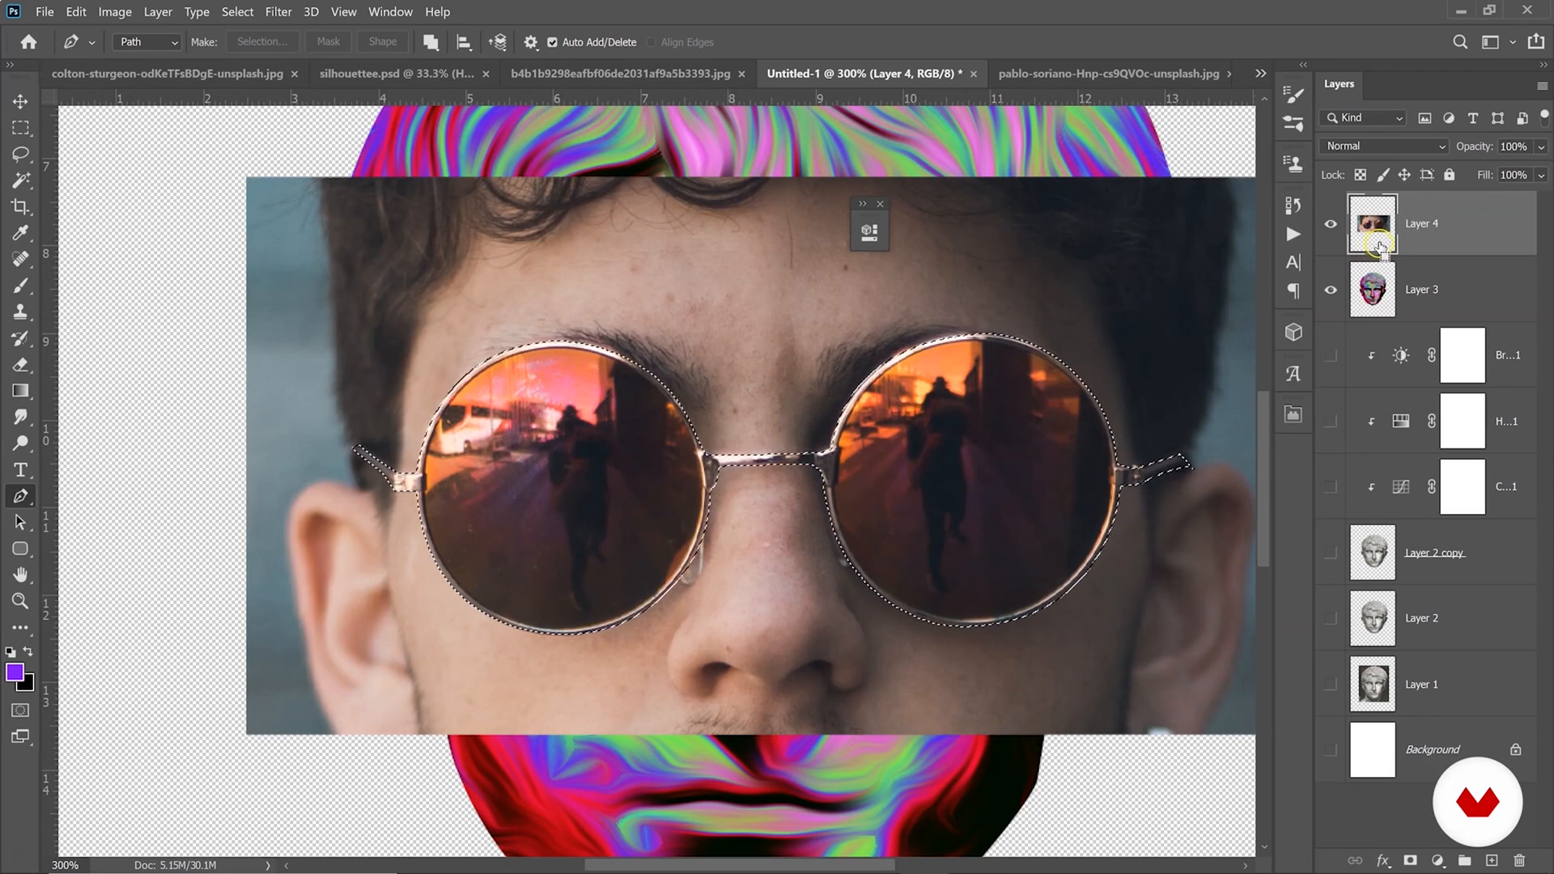
{"action": "key", "text": "ctrl+j"}
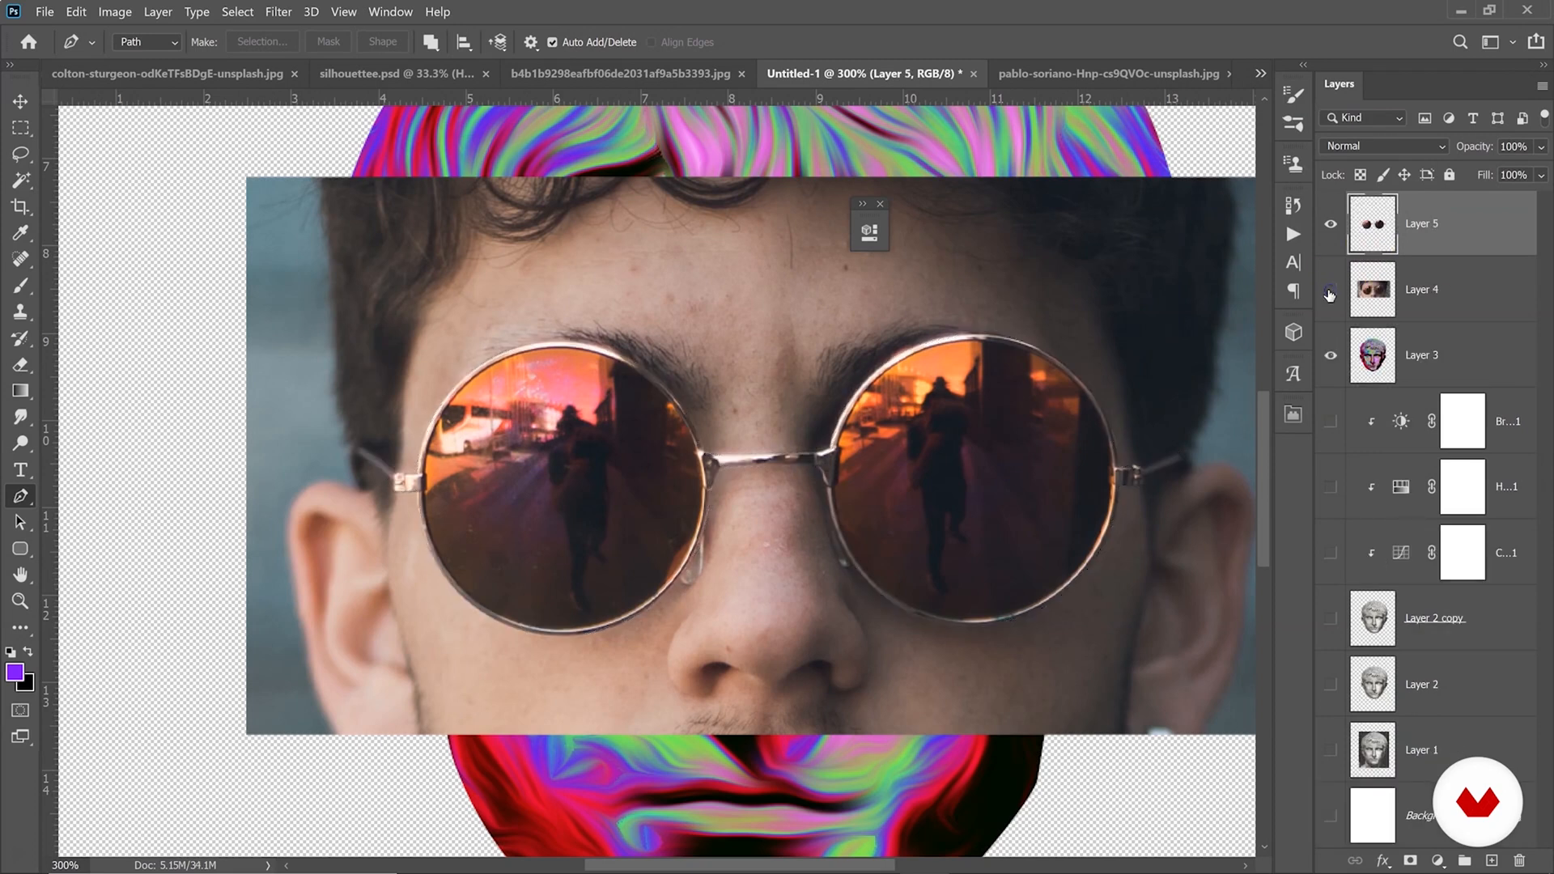
{"action": "left_click", "coordinate": [1330, 291]}
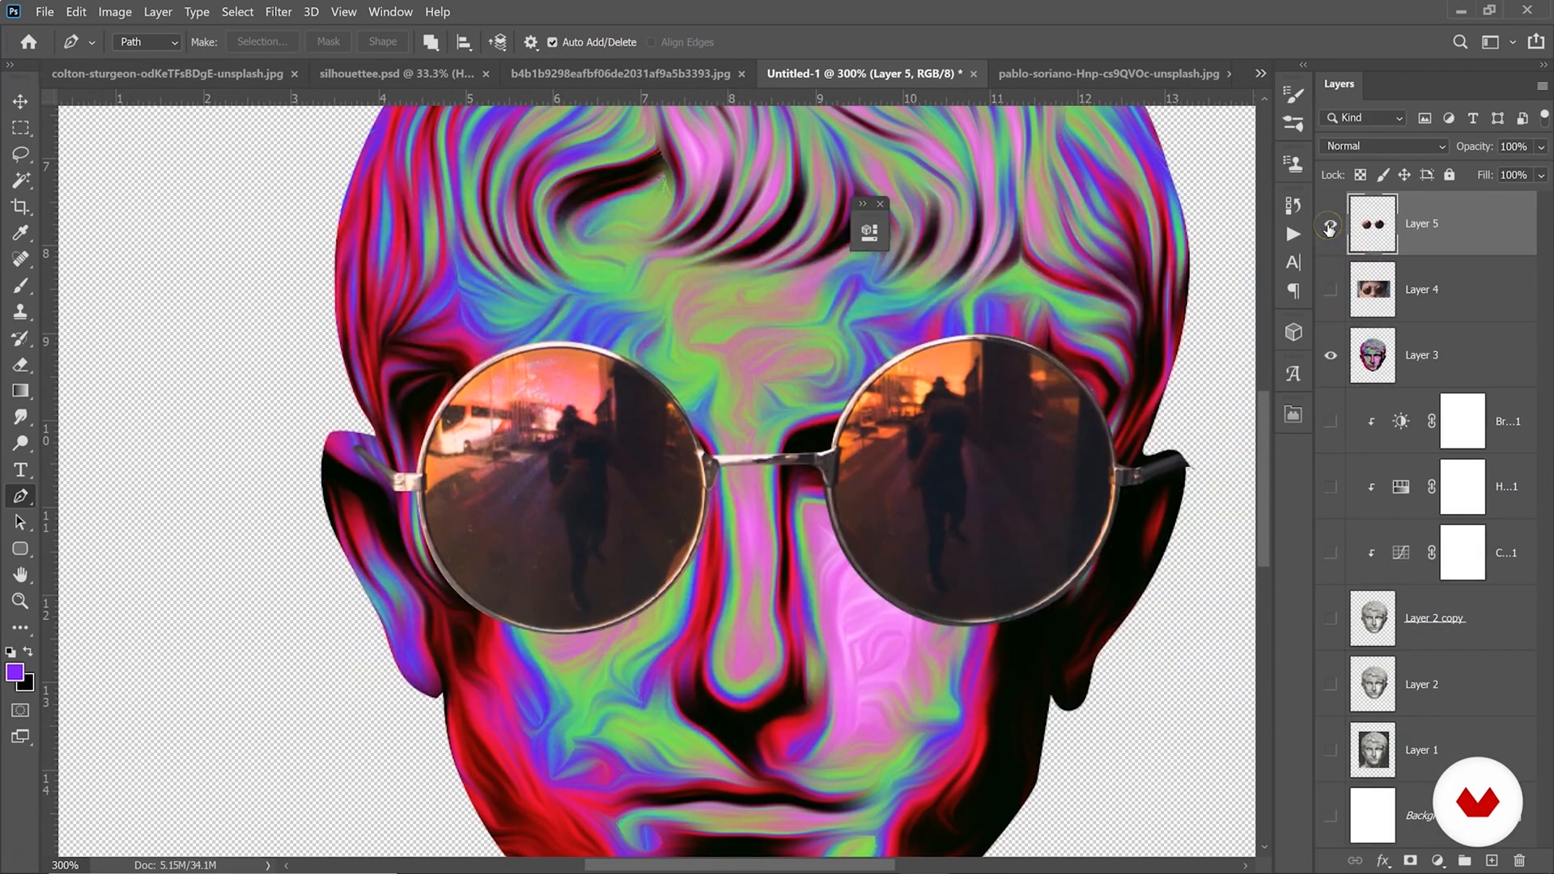
Duplicate Layer 3 and clip a Hue/Saturation adjustment to the copy with Saturation -100 and Lightness -65.
{"action": "left_click", "coordinate": [1413, 356]}
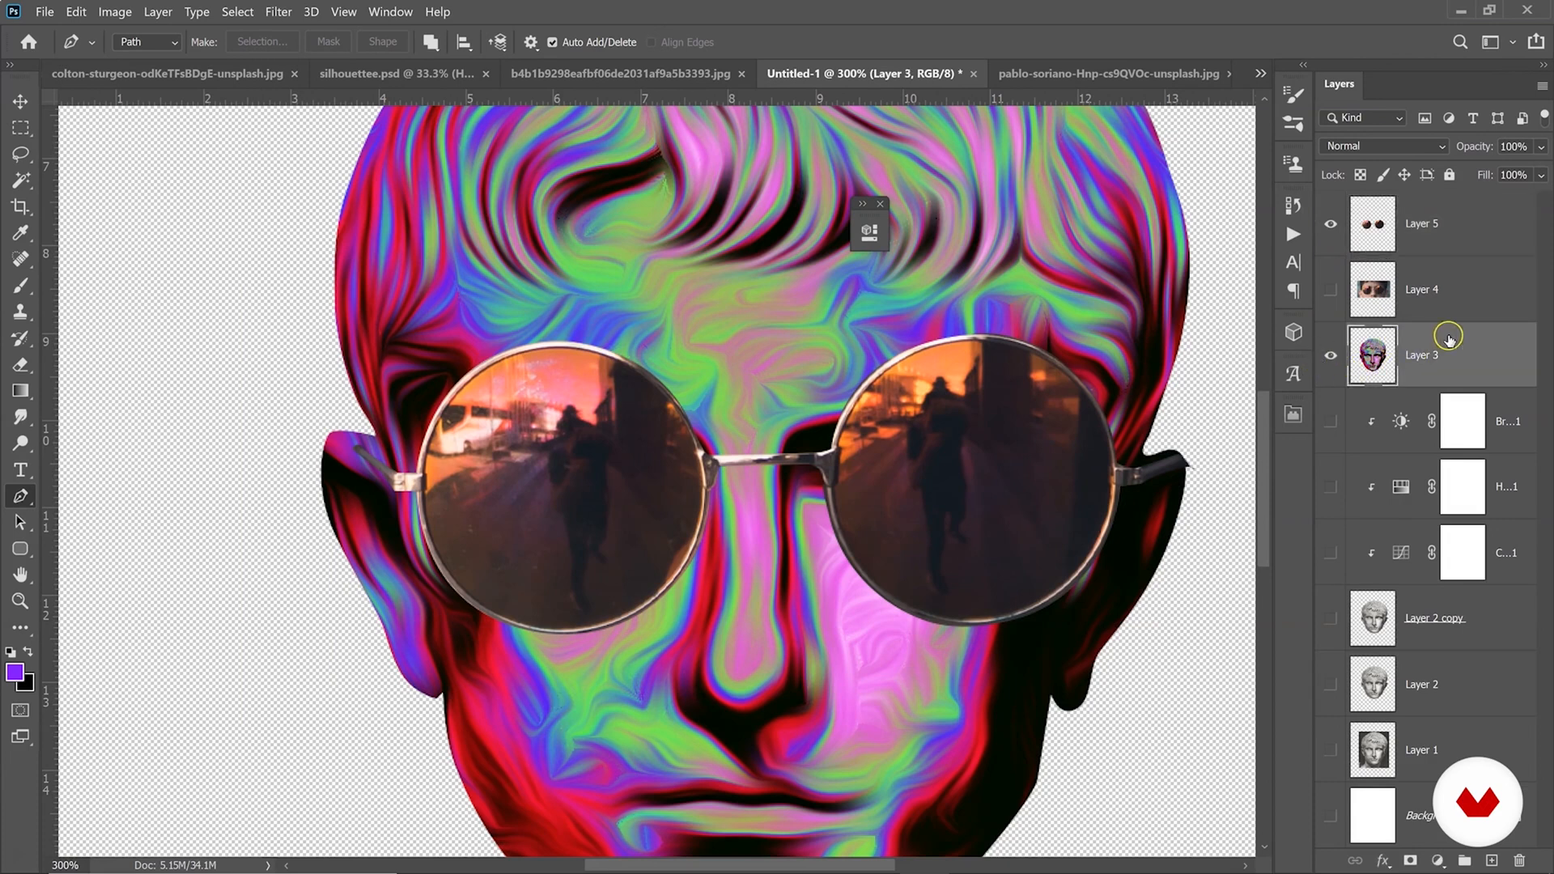
{"action": "left_click_drag", "start_coordinate": [1431, 357], "coordinate": [1426, 345], "text": "alt"}
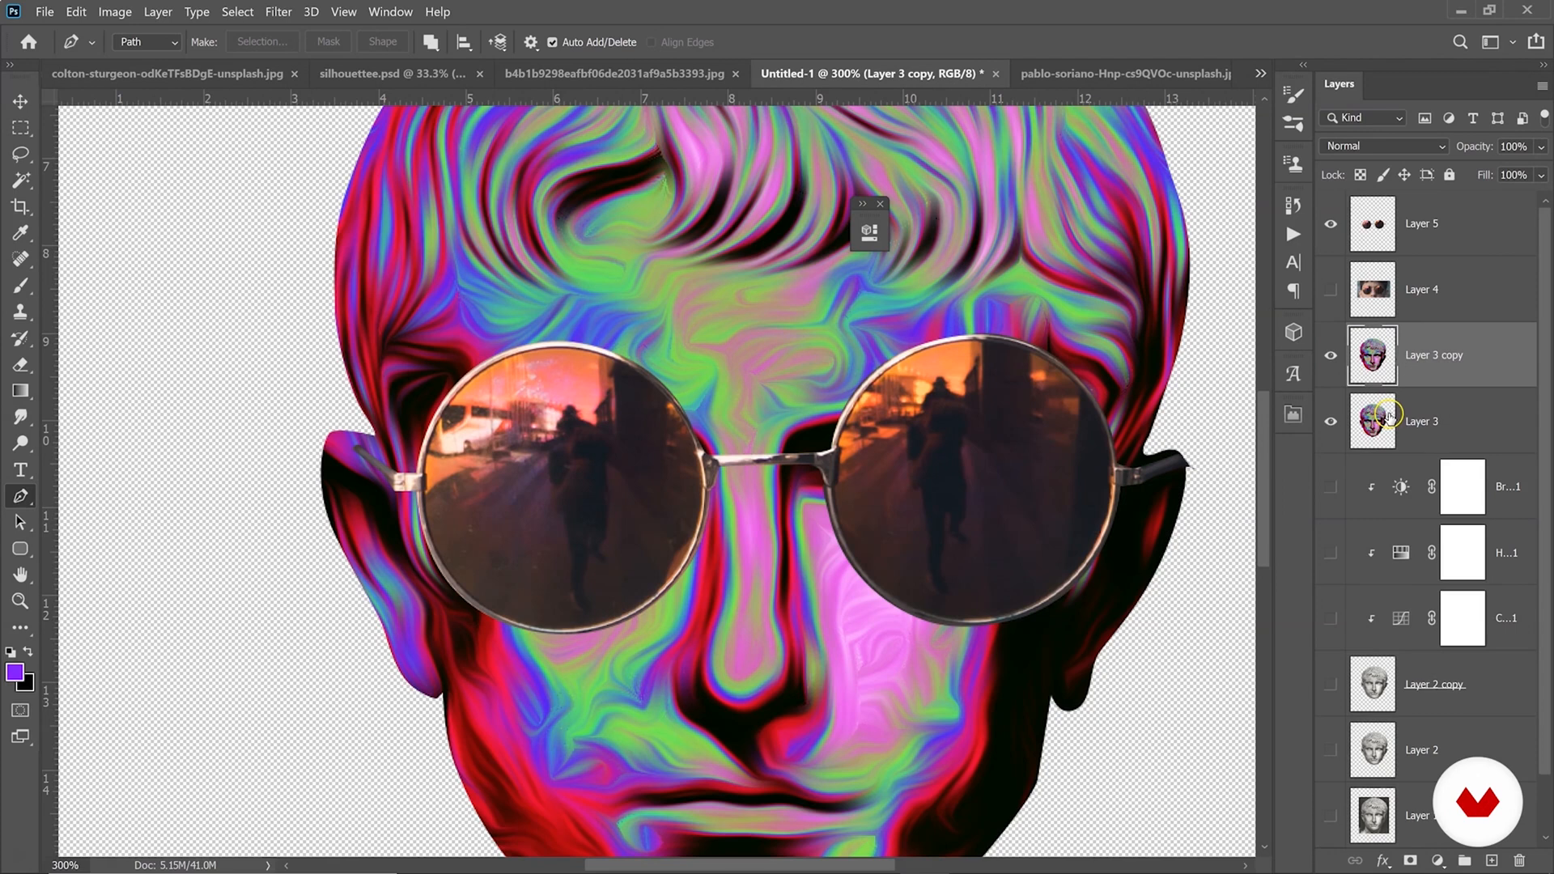
{"action": "left_click", "coordinate": [1438, 860]}
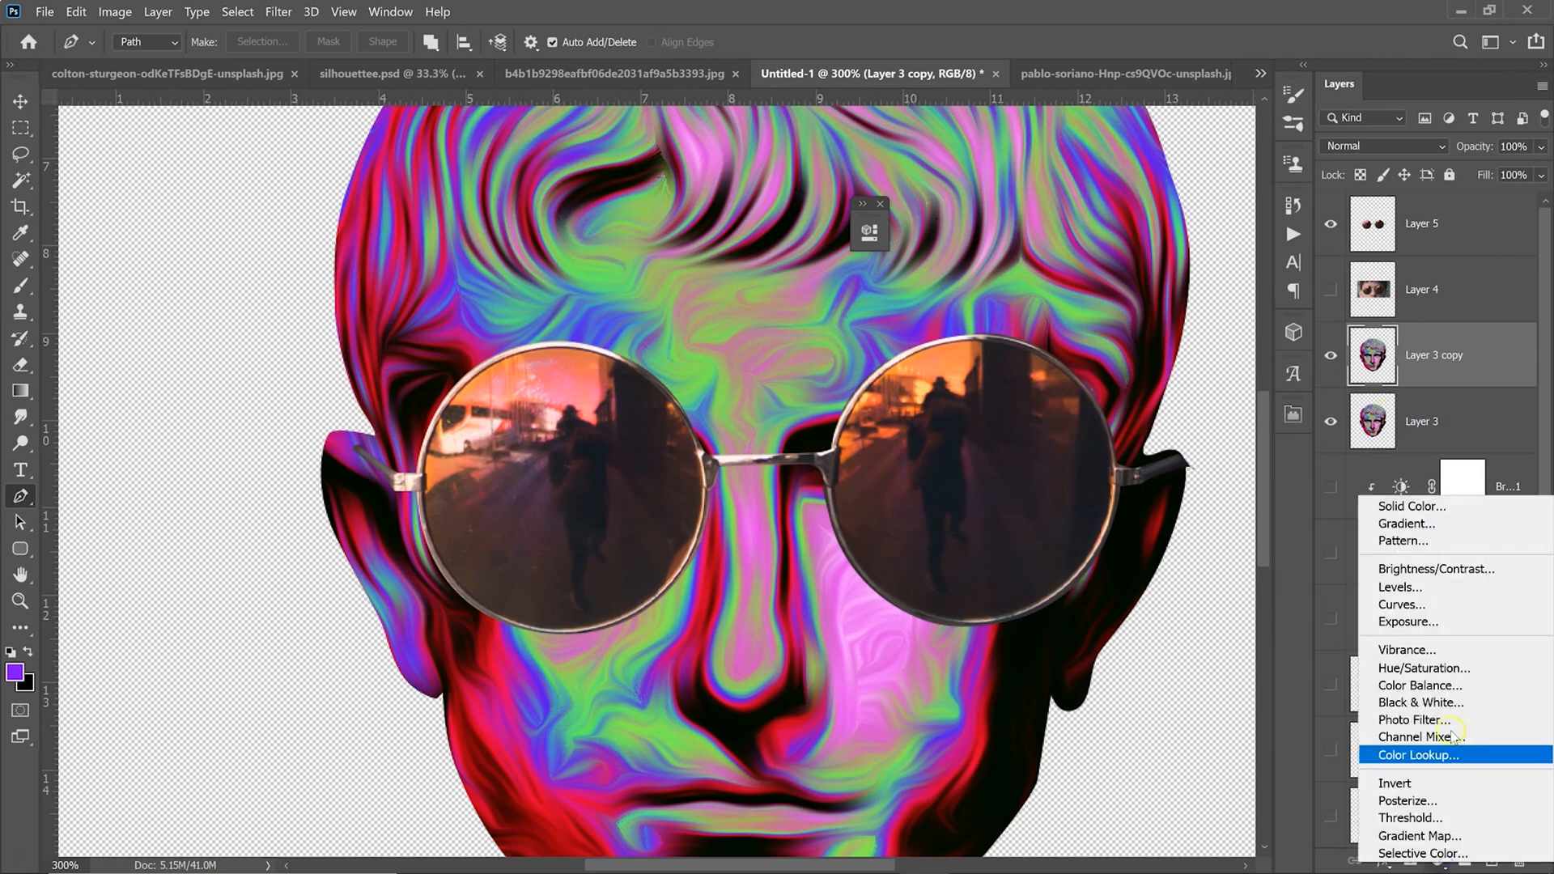
{"action": "left_click", "coordinate": [1439, 669]}
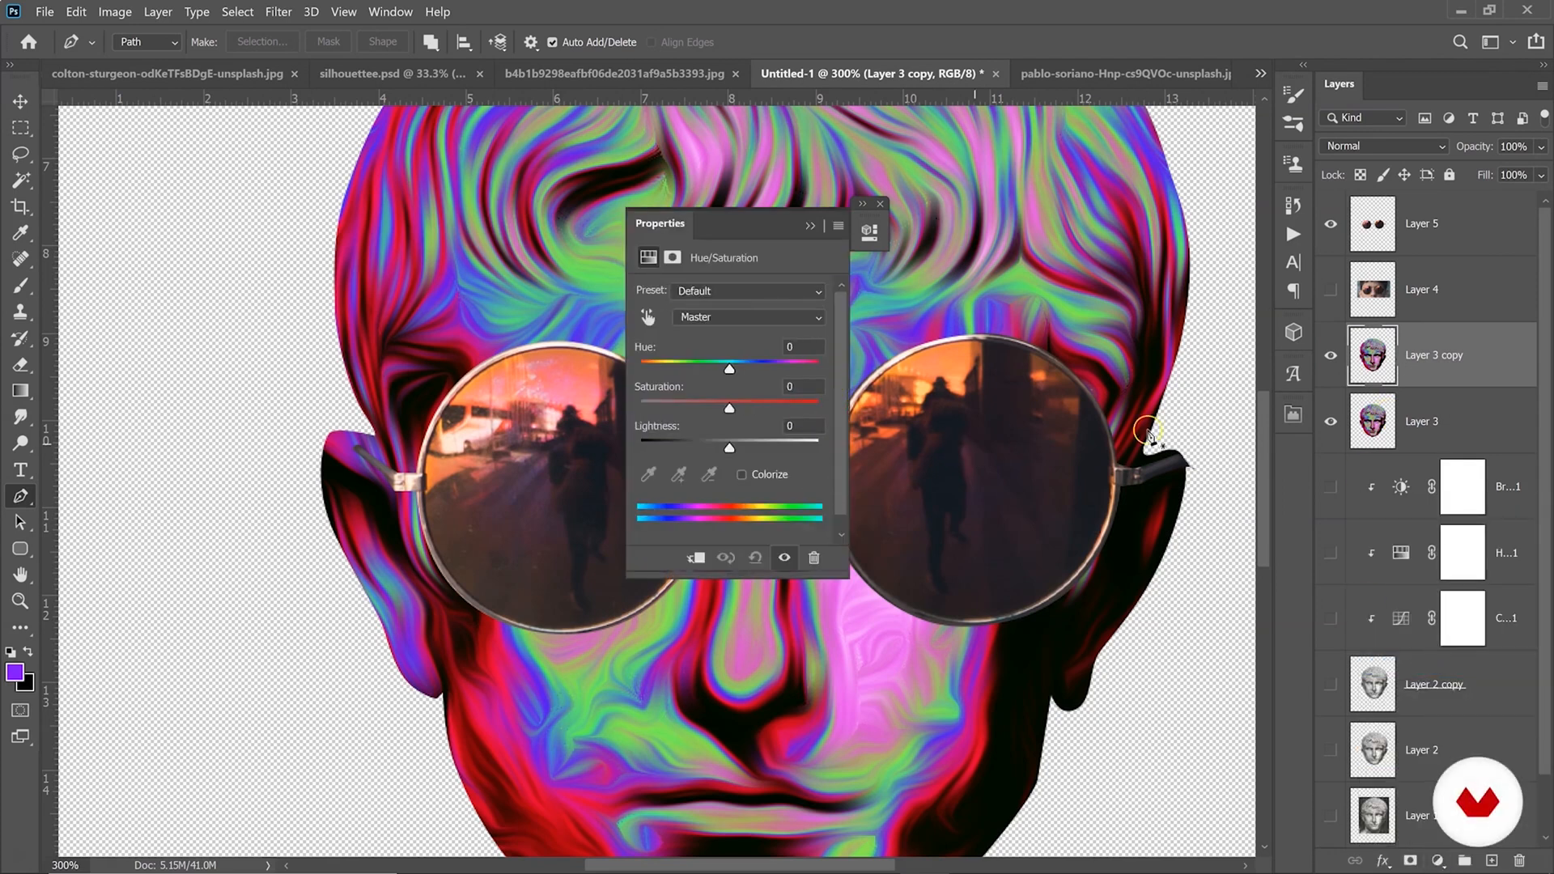
{"action": "left_click", "coordinate": [197, 11]}
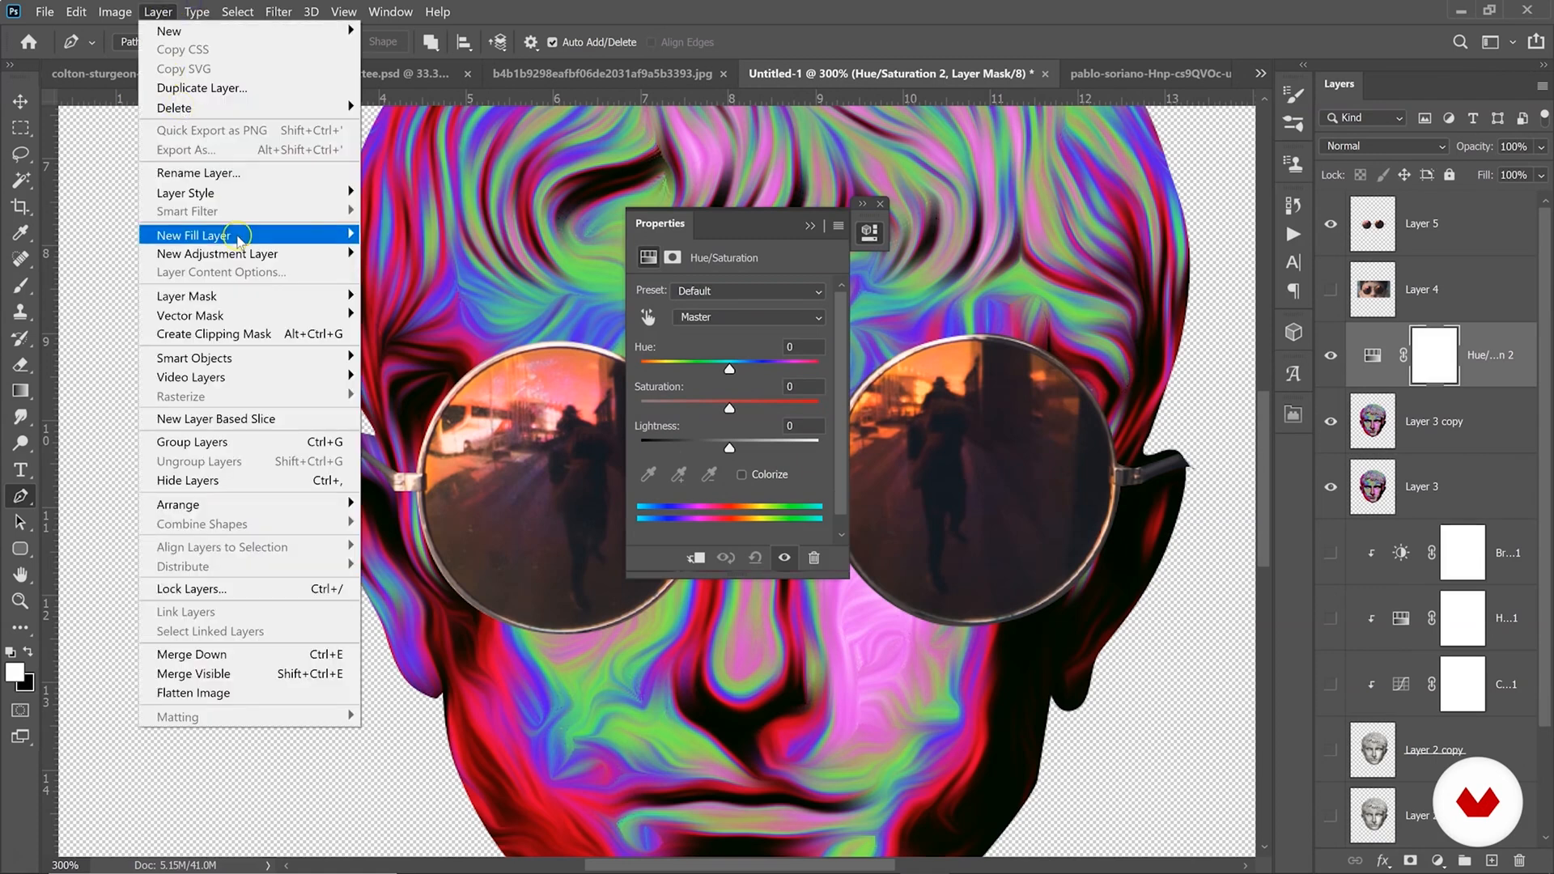
{"action": "left_click", "coordinate": [245, 331]}
{"action": "left_click_drag", "start_coordinate": [669, 406], "coordinate": [675, 450]}
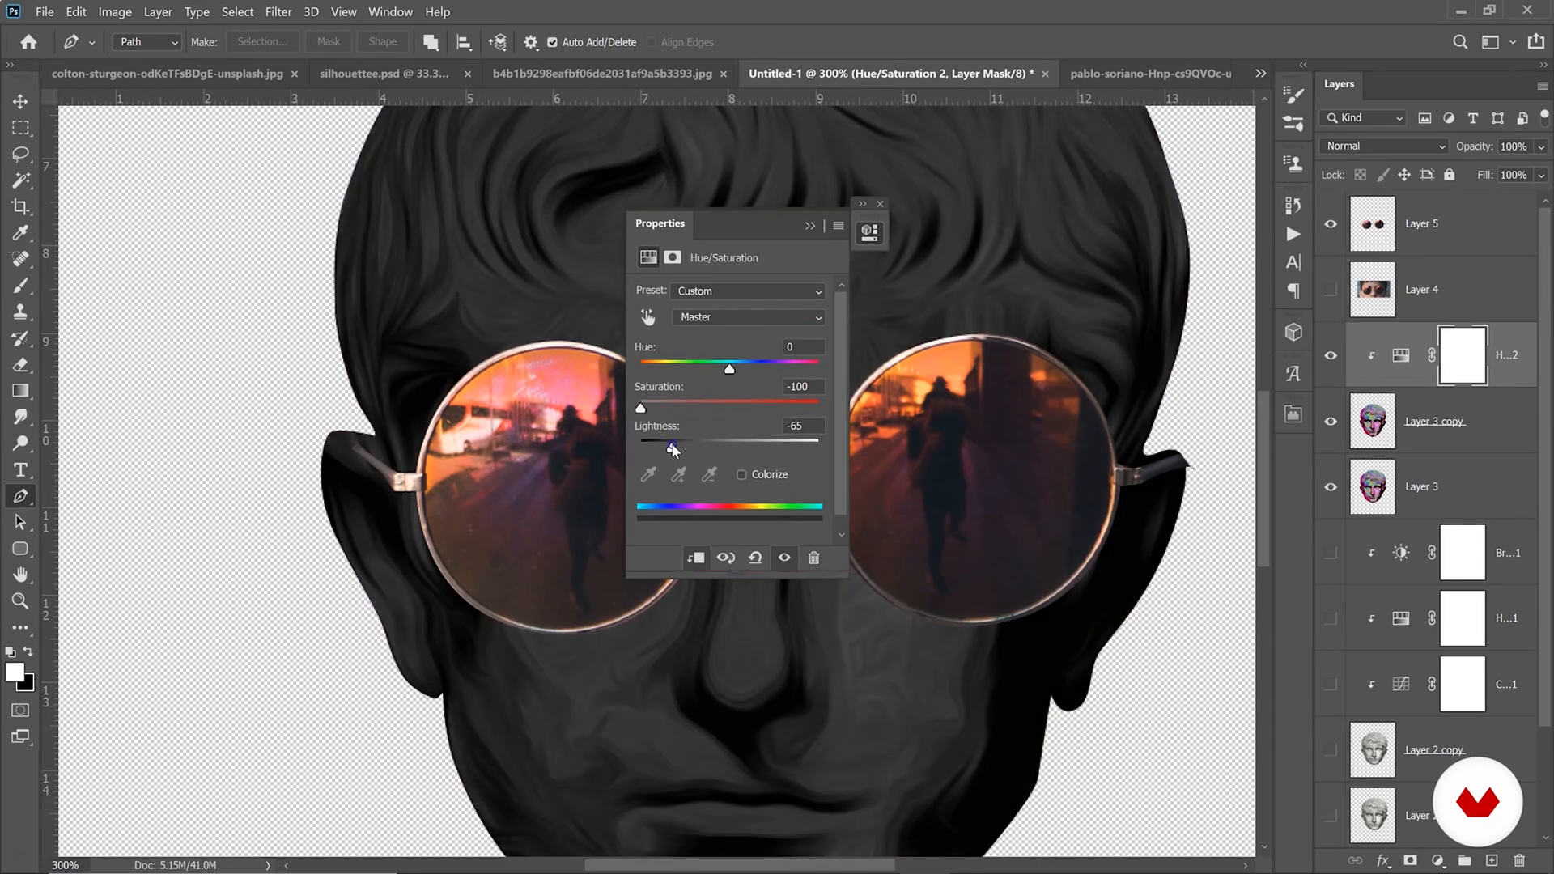
{"action": "left_click", "coordinate": [810, 227]}
Scale the cut-out sunglasses on Layer 5 to 94.89% and rotate them 0.49°, fitting them between the statue's ears.
{"action": "left_click", "coordinate": [1409, 236]}
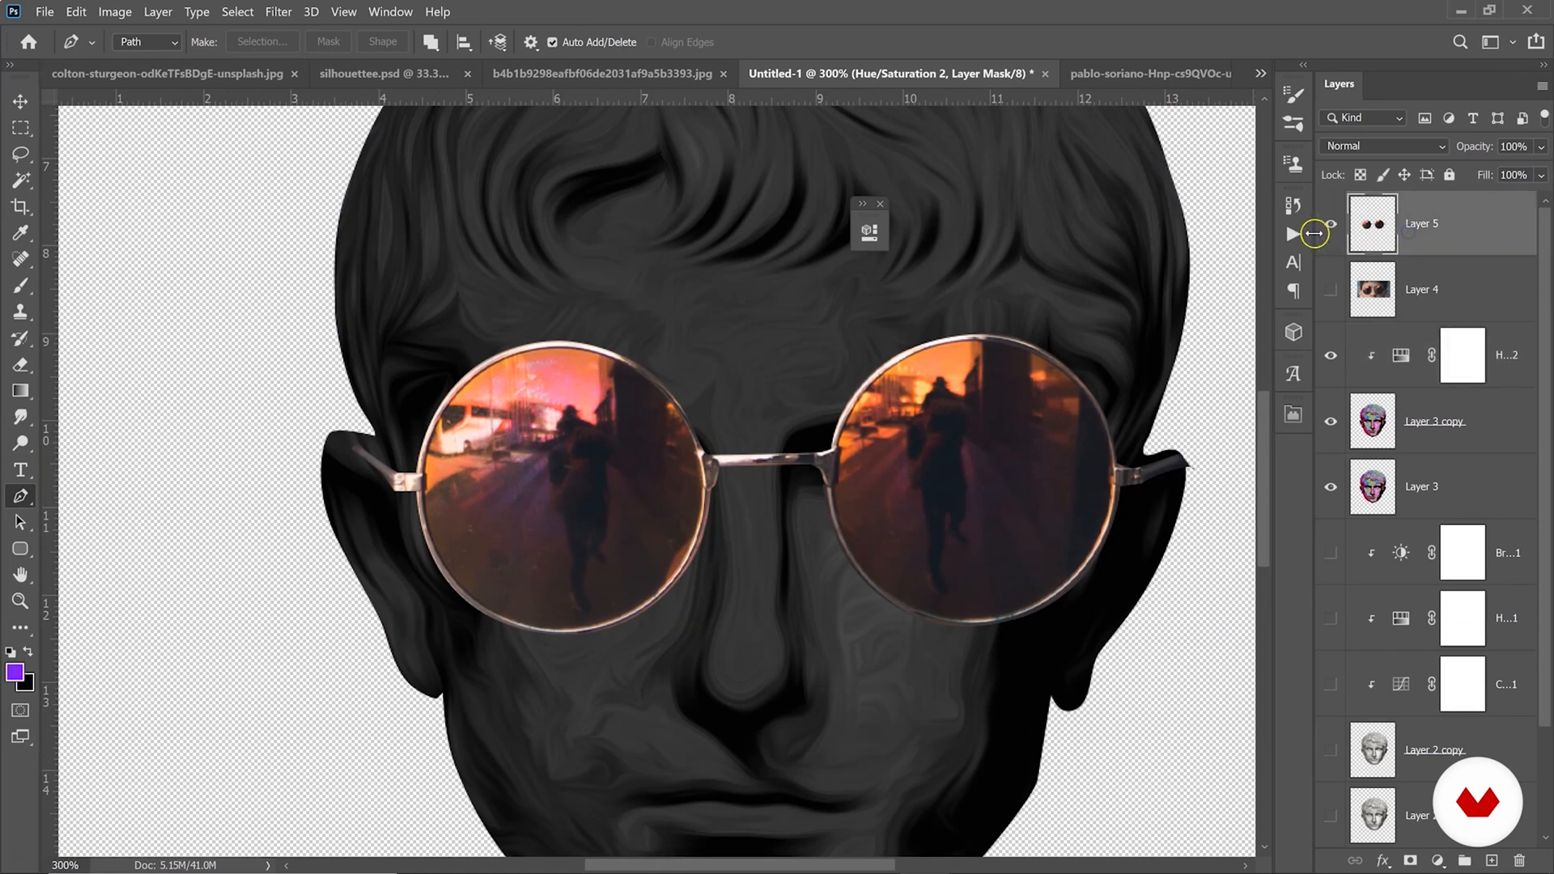
{"action": "left_click", "coordinate": [1329, 226]}
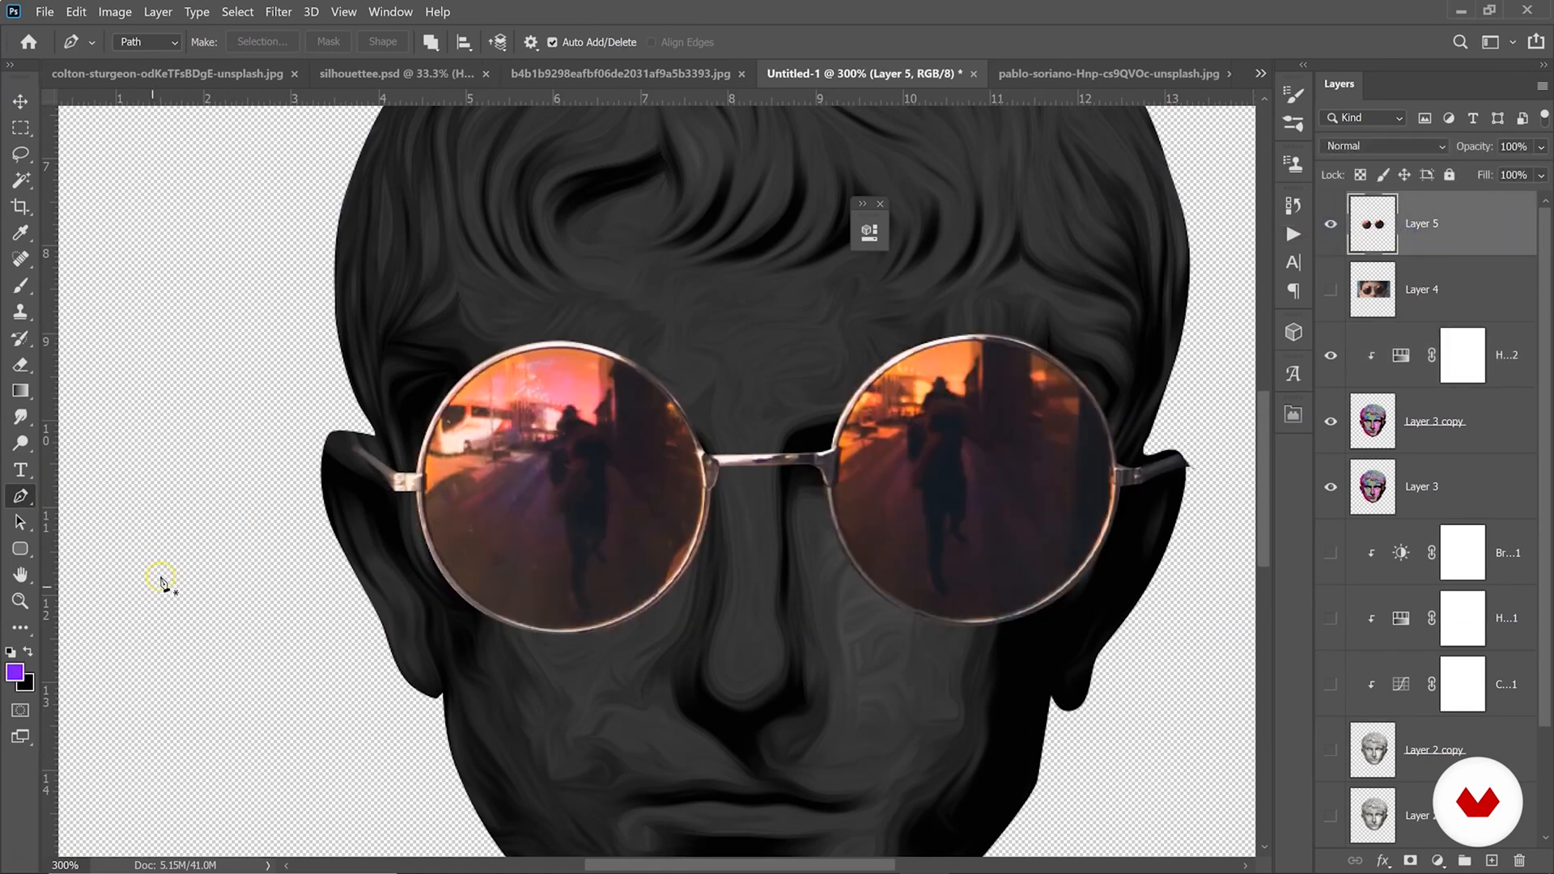
{"action": "left_click", "coordinate": [20, 601]}
{"action": "left_click", "coordinate": [719, 498], "text": "alt"}
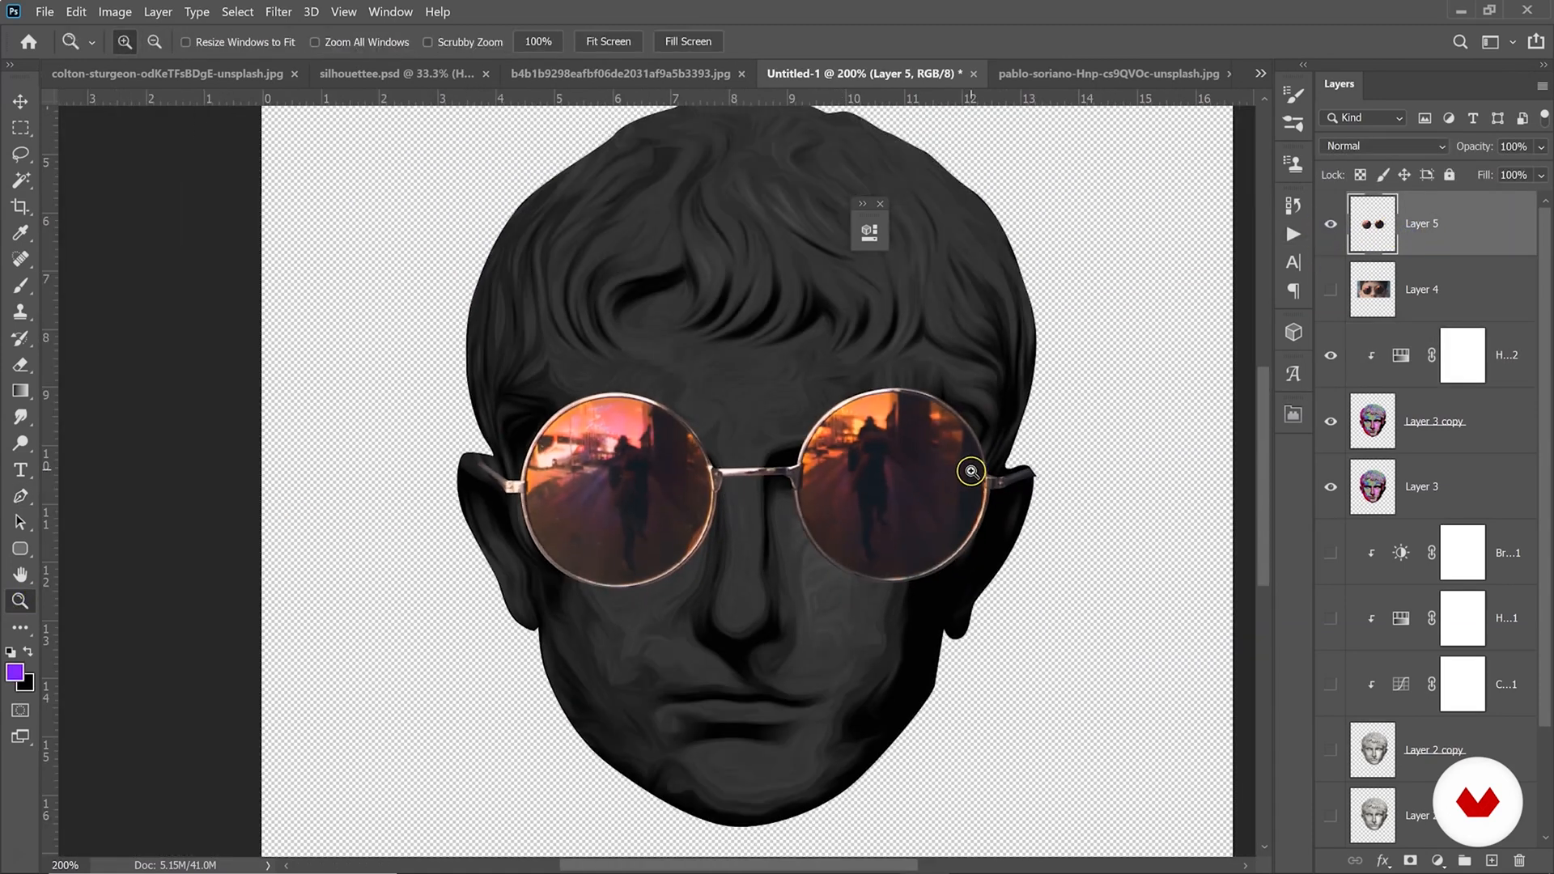
{"action": "key", "text": "ctrl+t"}
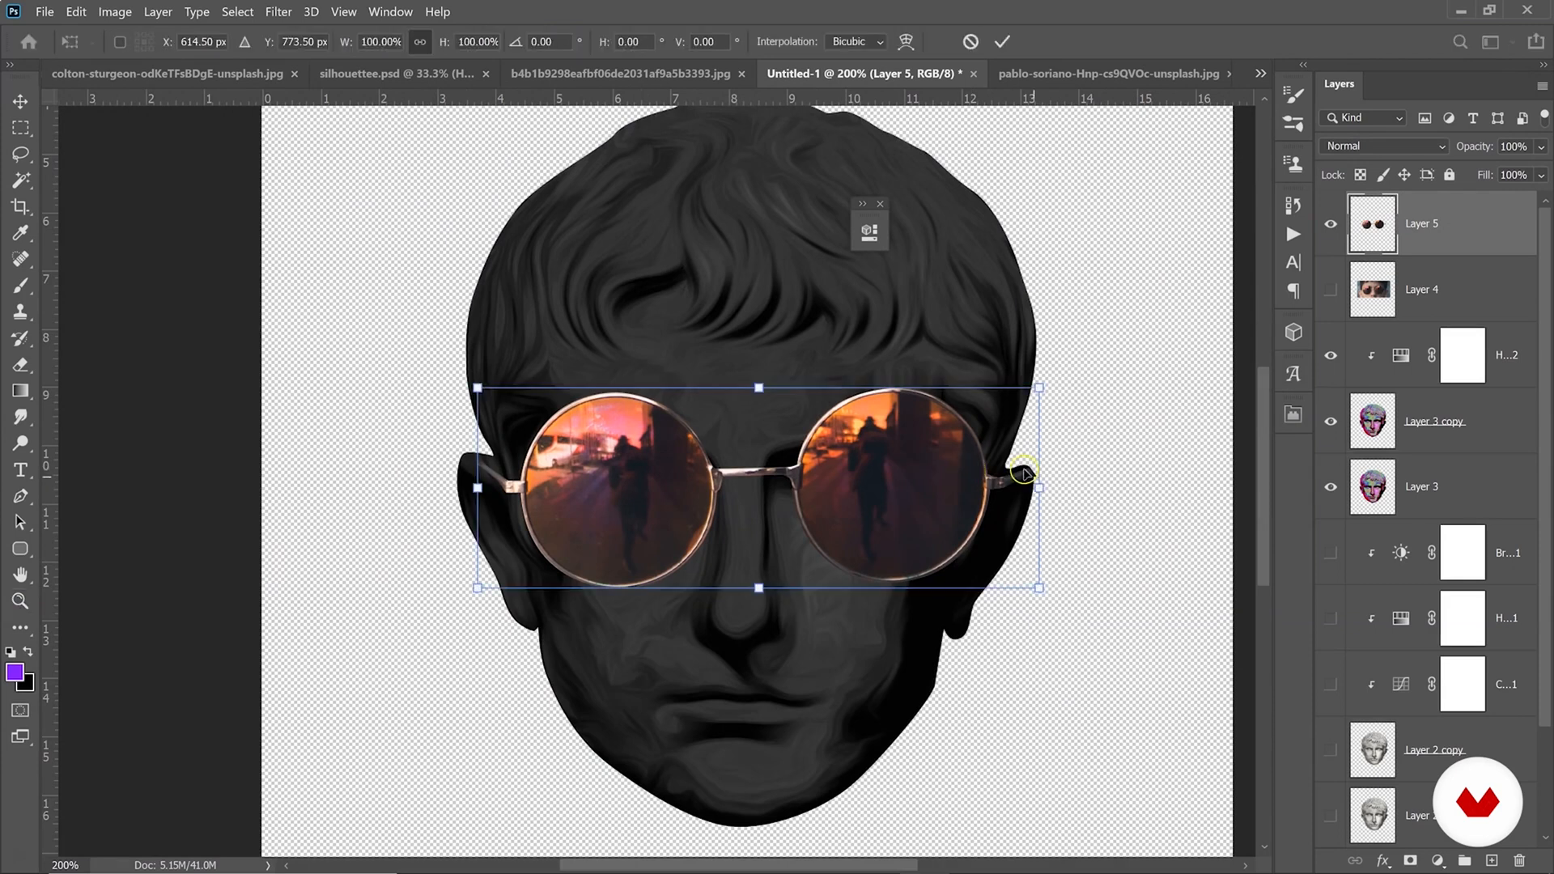
{"action": "mouse_move", "coordinate": [1040, 486]}
{"action": "left_mouse_down"}
{"action": "mouse_move", "coordinate": [972, 490]}
{"action": "mouse_move", "coordinate": [1038, 457]}
{"action": "left_mouse_up"}
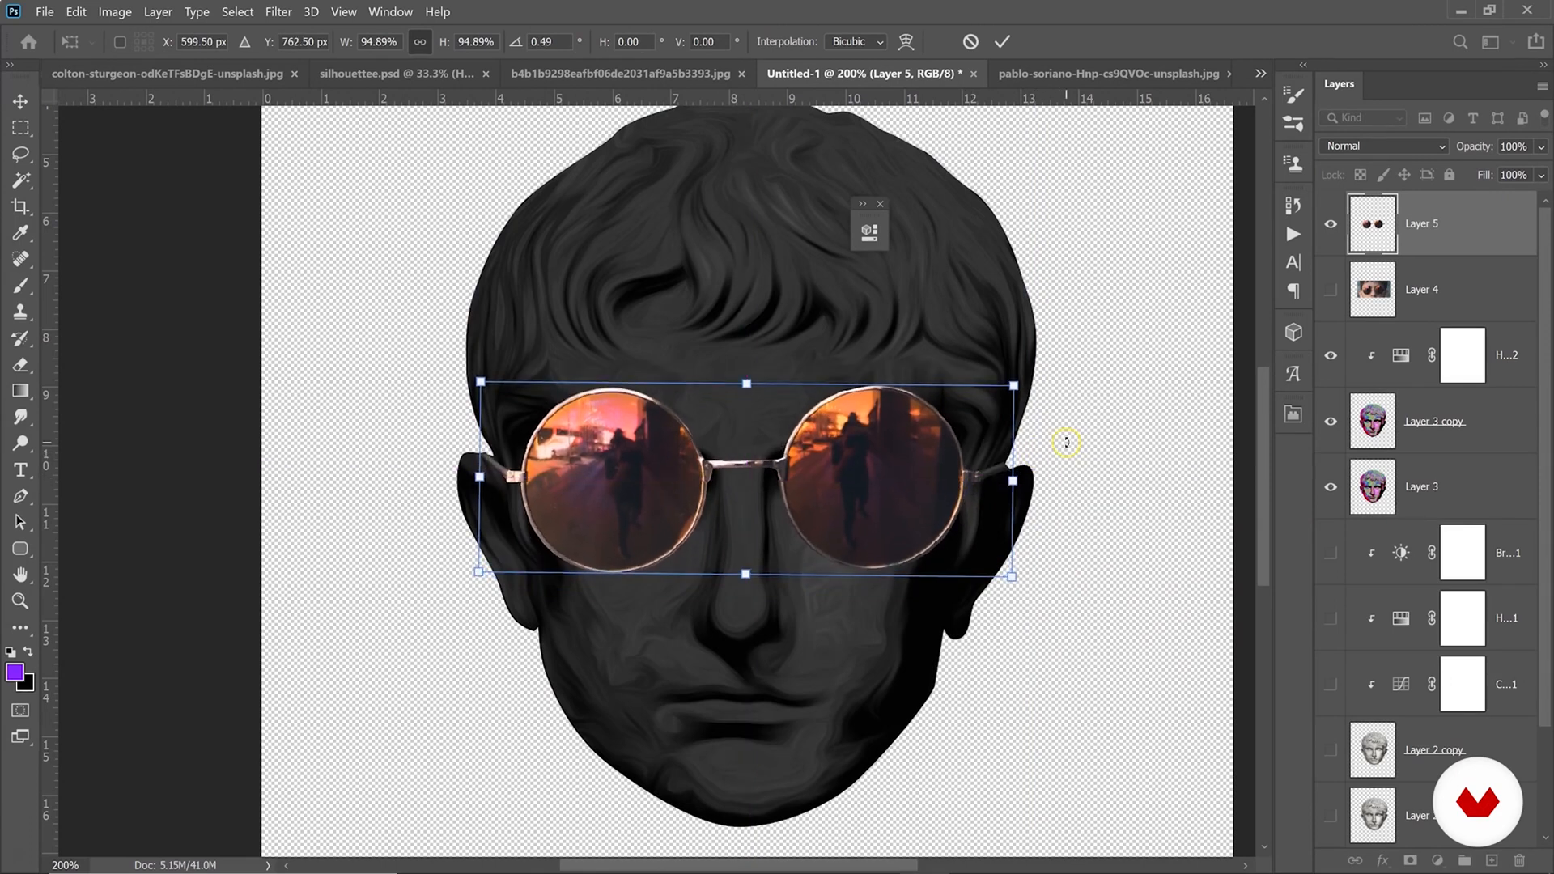
{"action": "key", "text": "Return"}
{"action": "key", "text": "z"}
{"action": "left_click", "coordinate": [705, 450]}
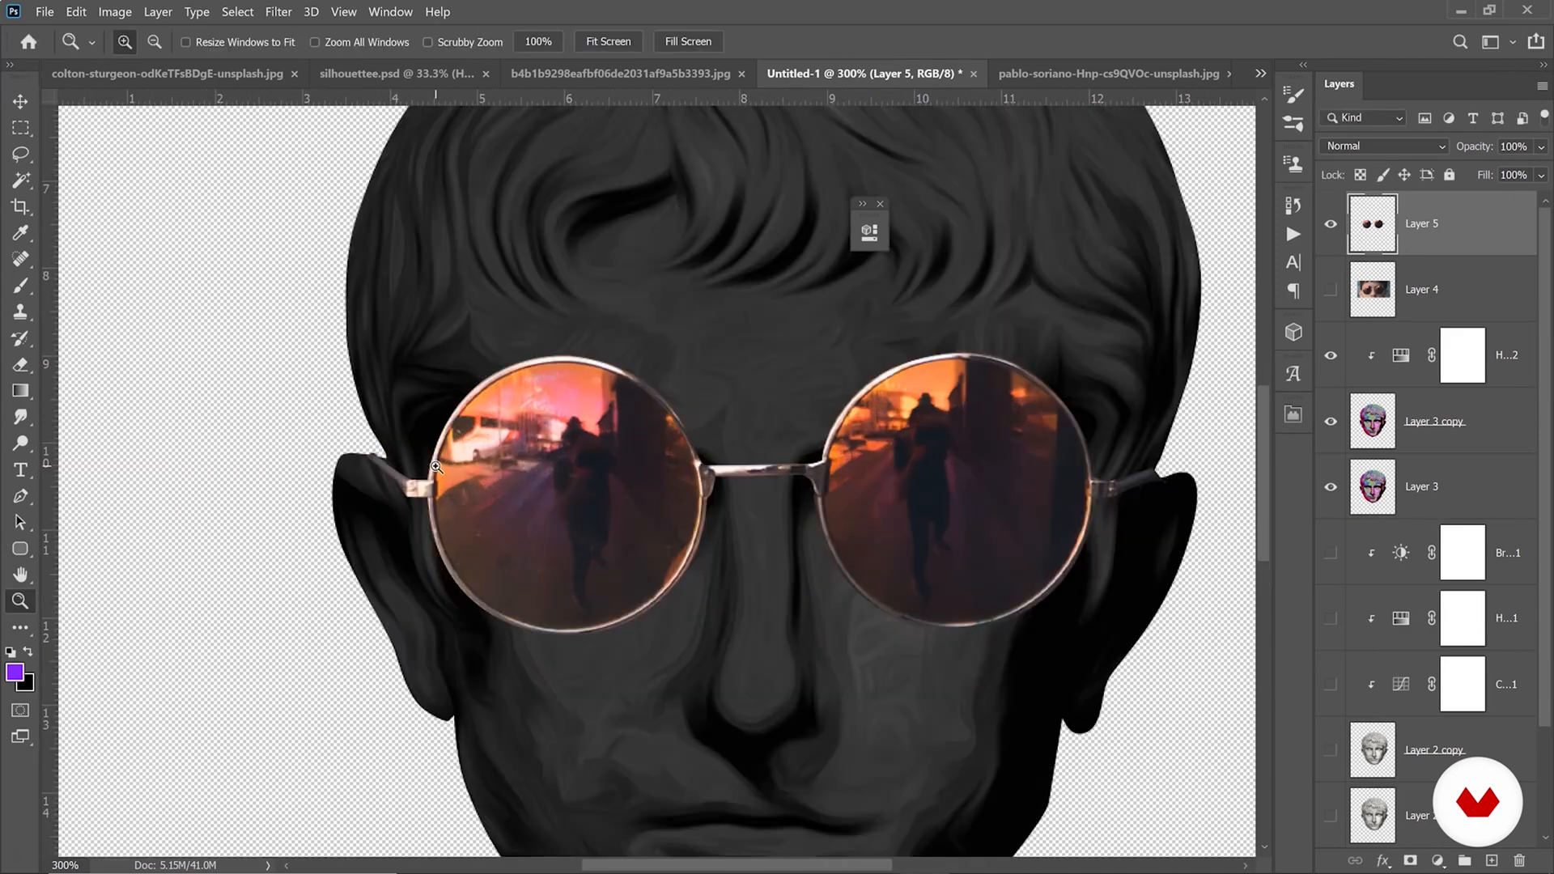
{"action": "left_click", "coordinate": [600, 360], "text": "alt"}
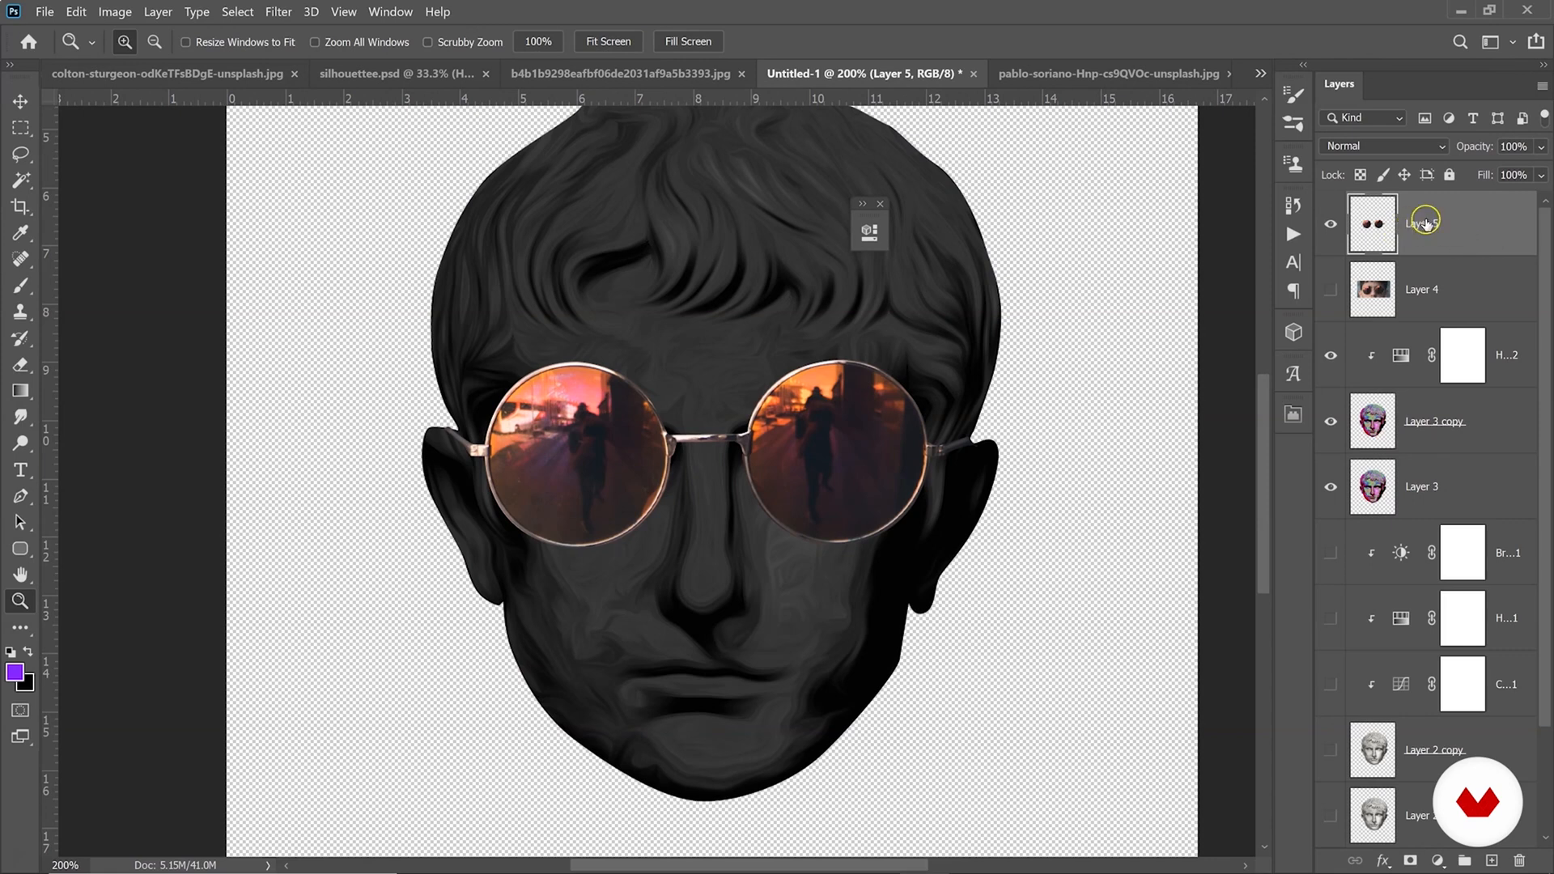
Group Layer 5 through Layer 3 copy, including the Hue/Saturation adjustment, and toggle the group's visibility to compare the dark and colorful heads.
{"action": "left_click", "coordinate": [1422, 419], "text": "shift"}
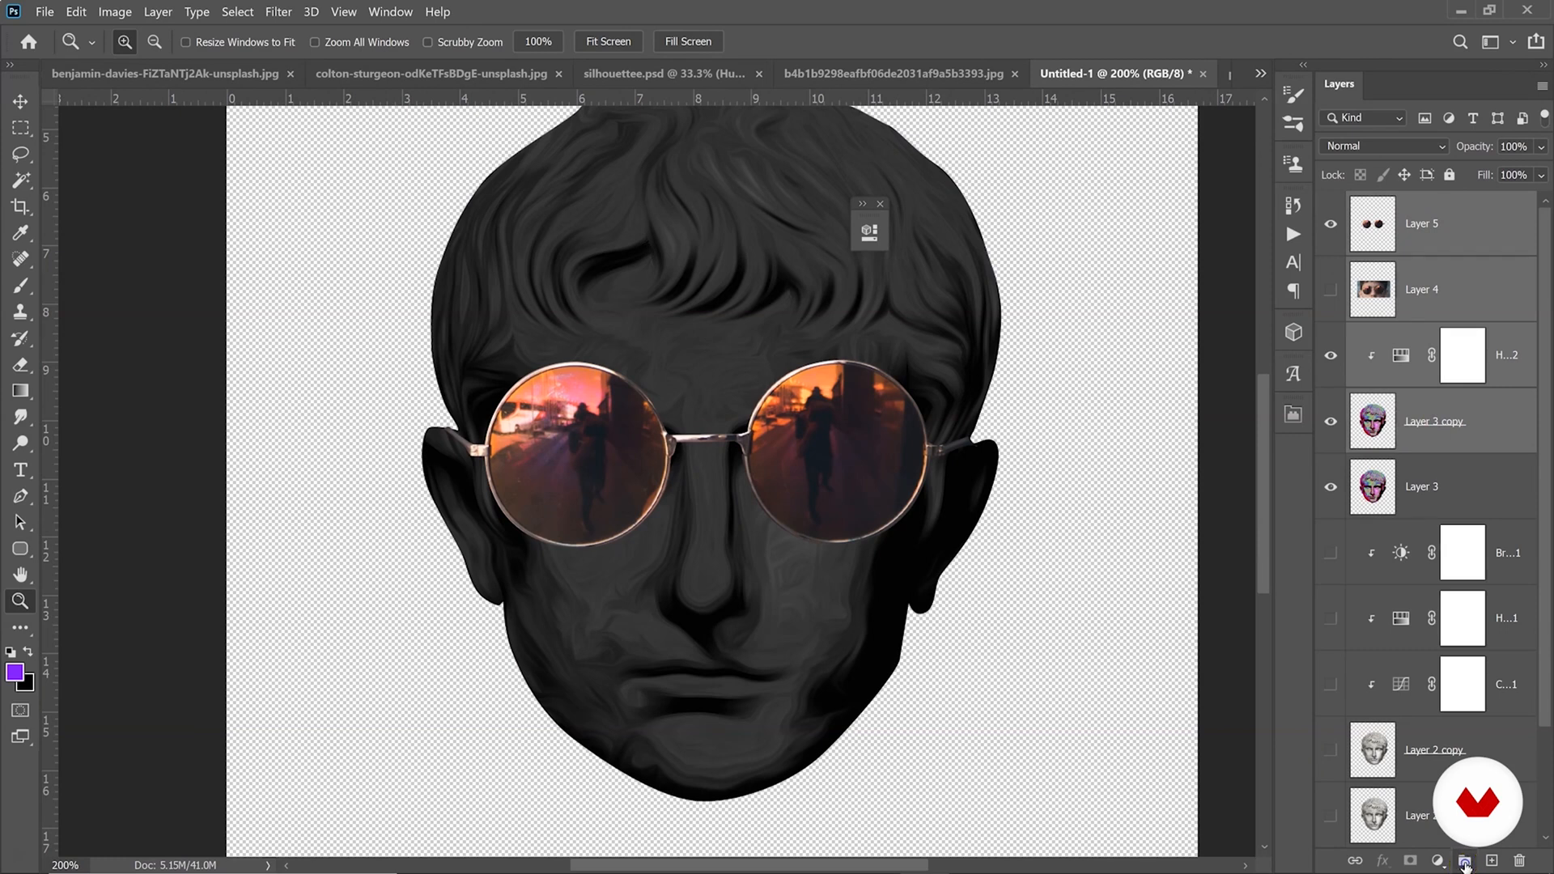
{"action": "left_click", "coordinate": [1464, 862]}
{"action": "left_click", "coordinate": [1329, 203]}
{"action": "left_click", "coordinate": [1329, 203]}
{"action": "left_click", "coordinate": [1329, 203]}
{"action": "left_click", "coordinate": [1329, 203]}
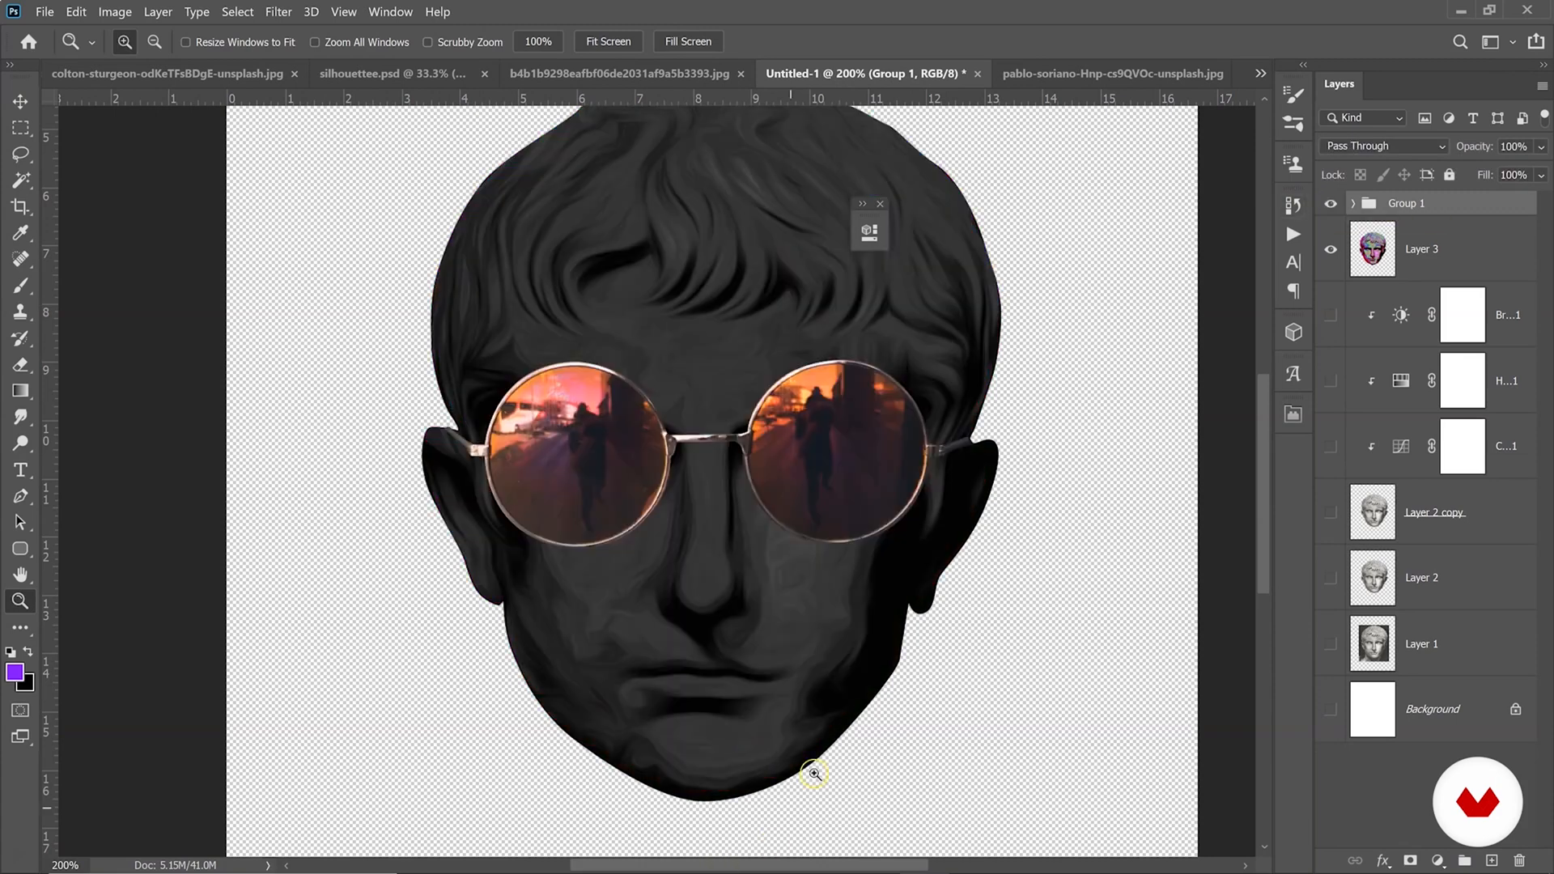
Switch to the browser to view the reference Instagram artwork with melting sunglasses, and return to the Photoshop composition.
{"action": "left_click", "coordinate": [774, 854]}
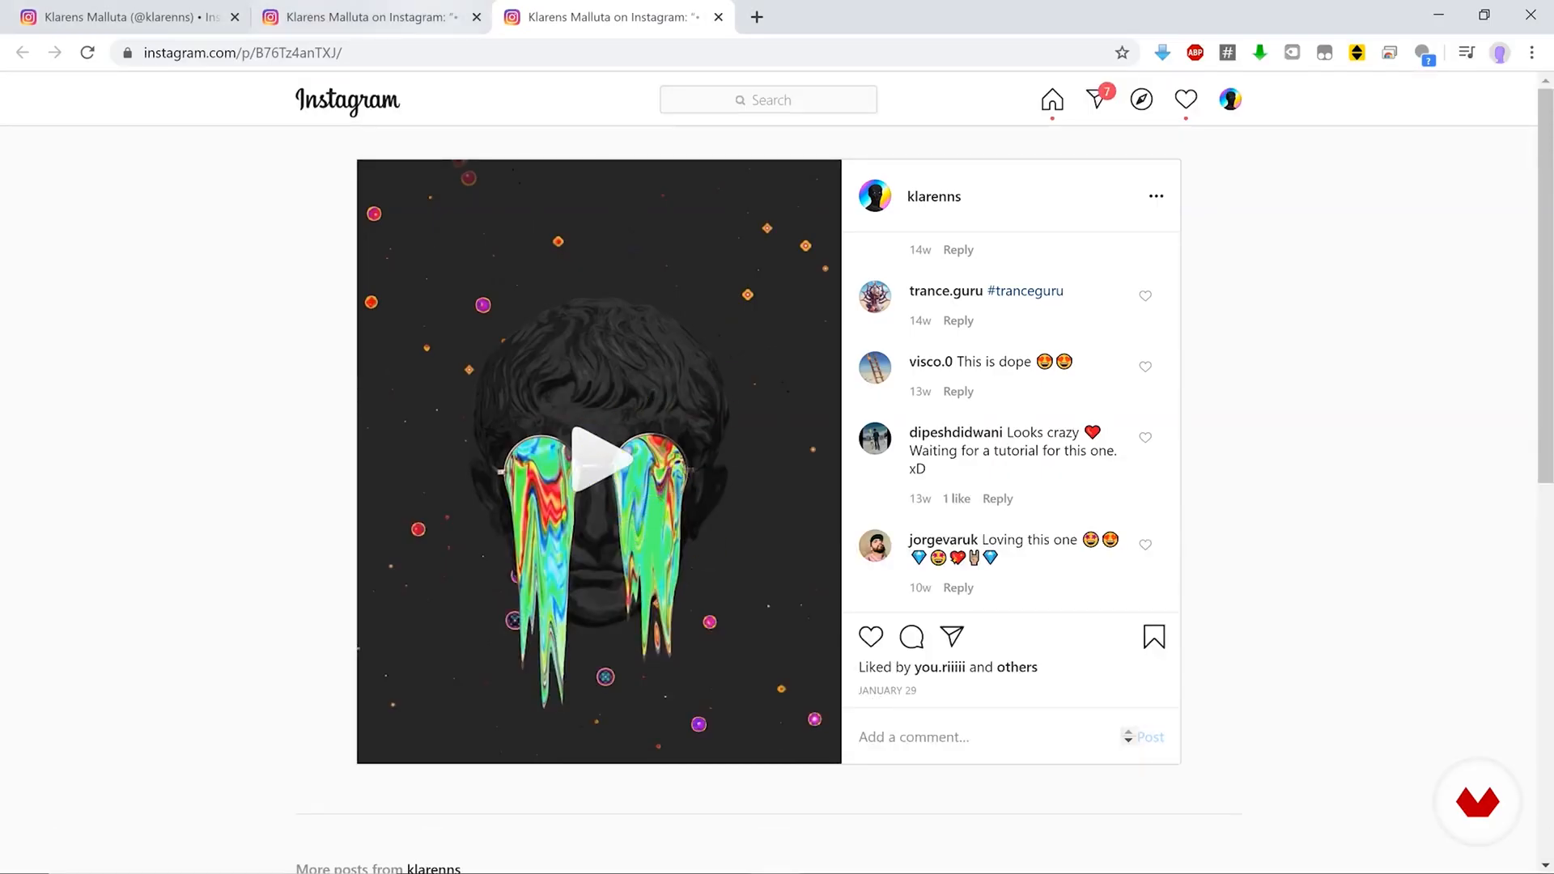
{"action": "key", "text": "ctrl+shift+Tab"}
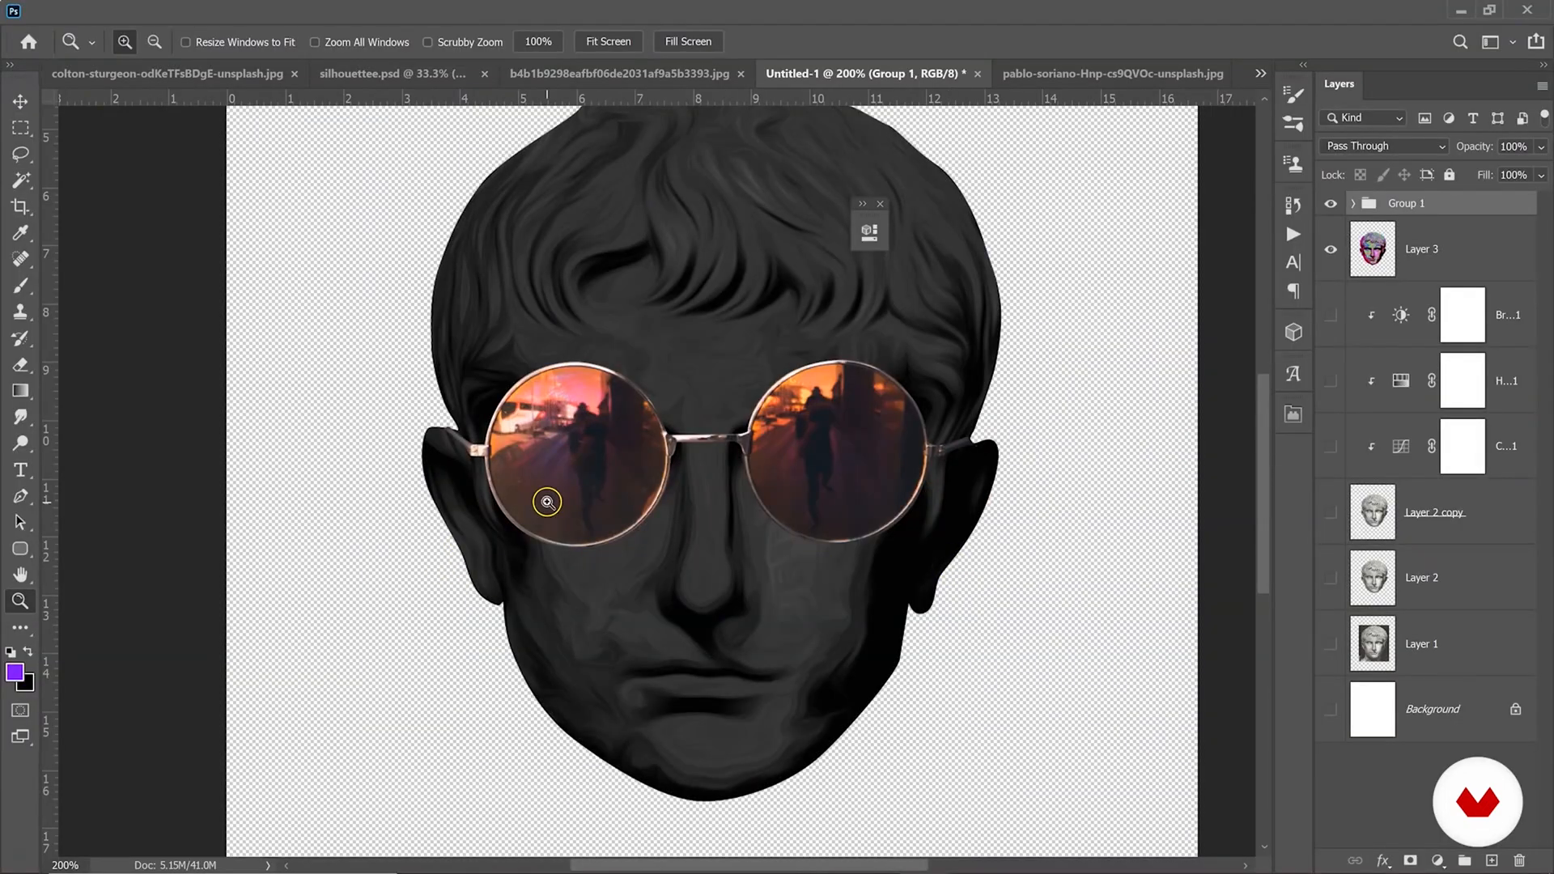
{"action": "left_click", "coordinate": [547, 502], "text": "alt"}
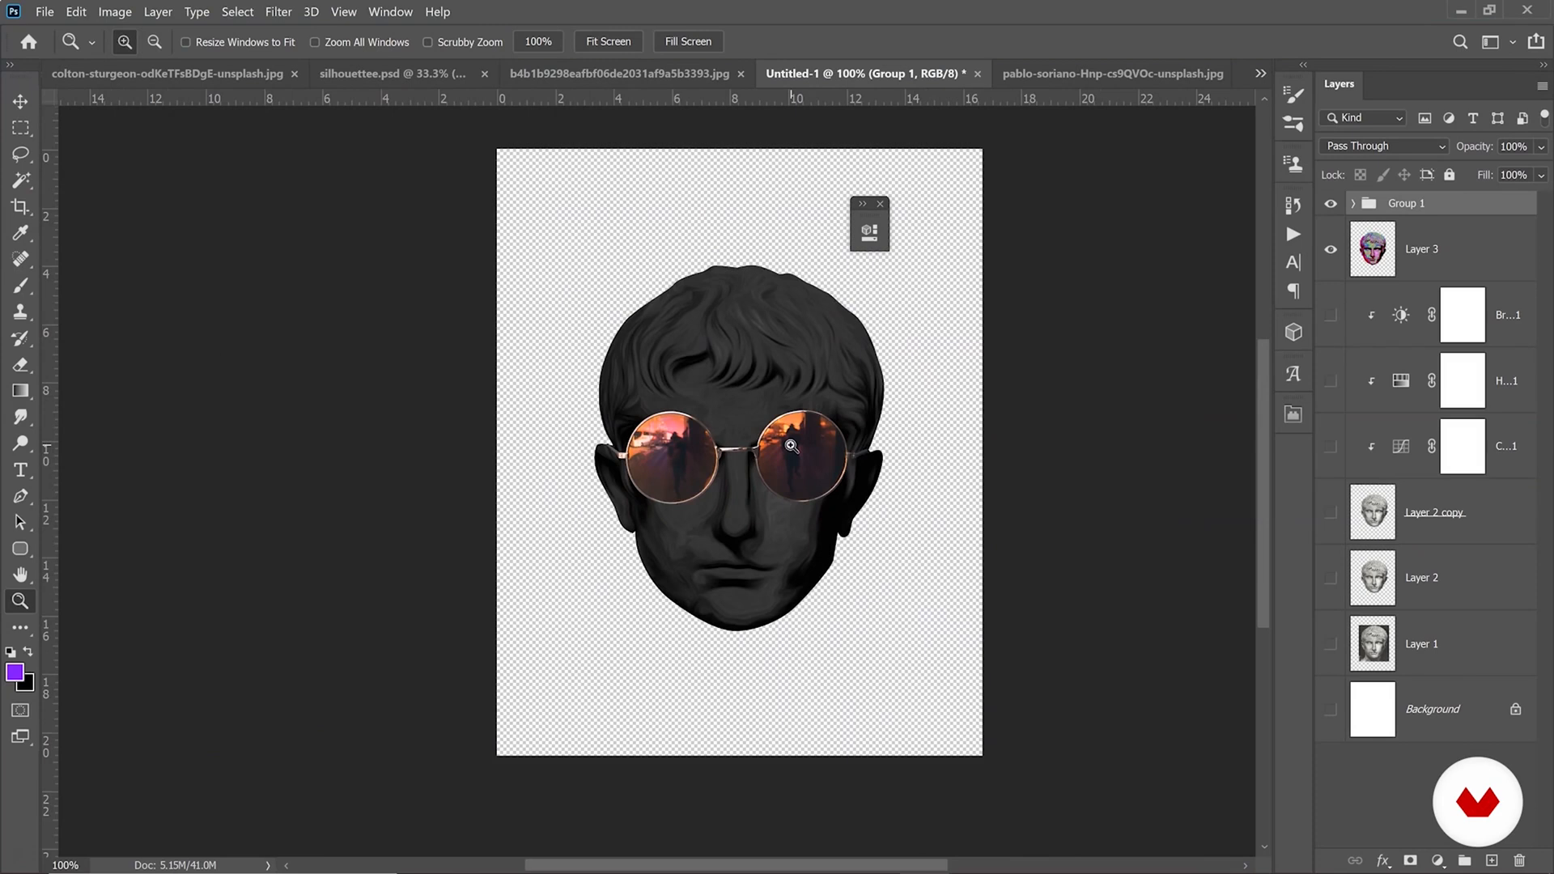
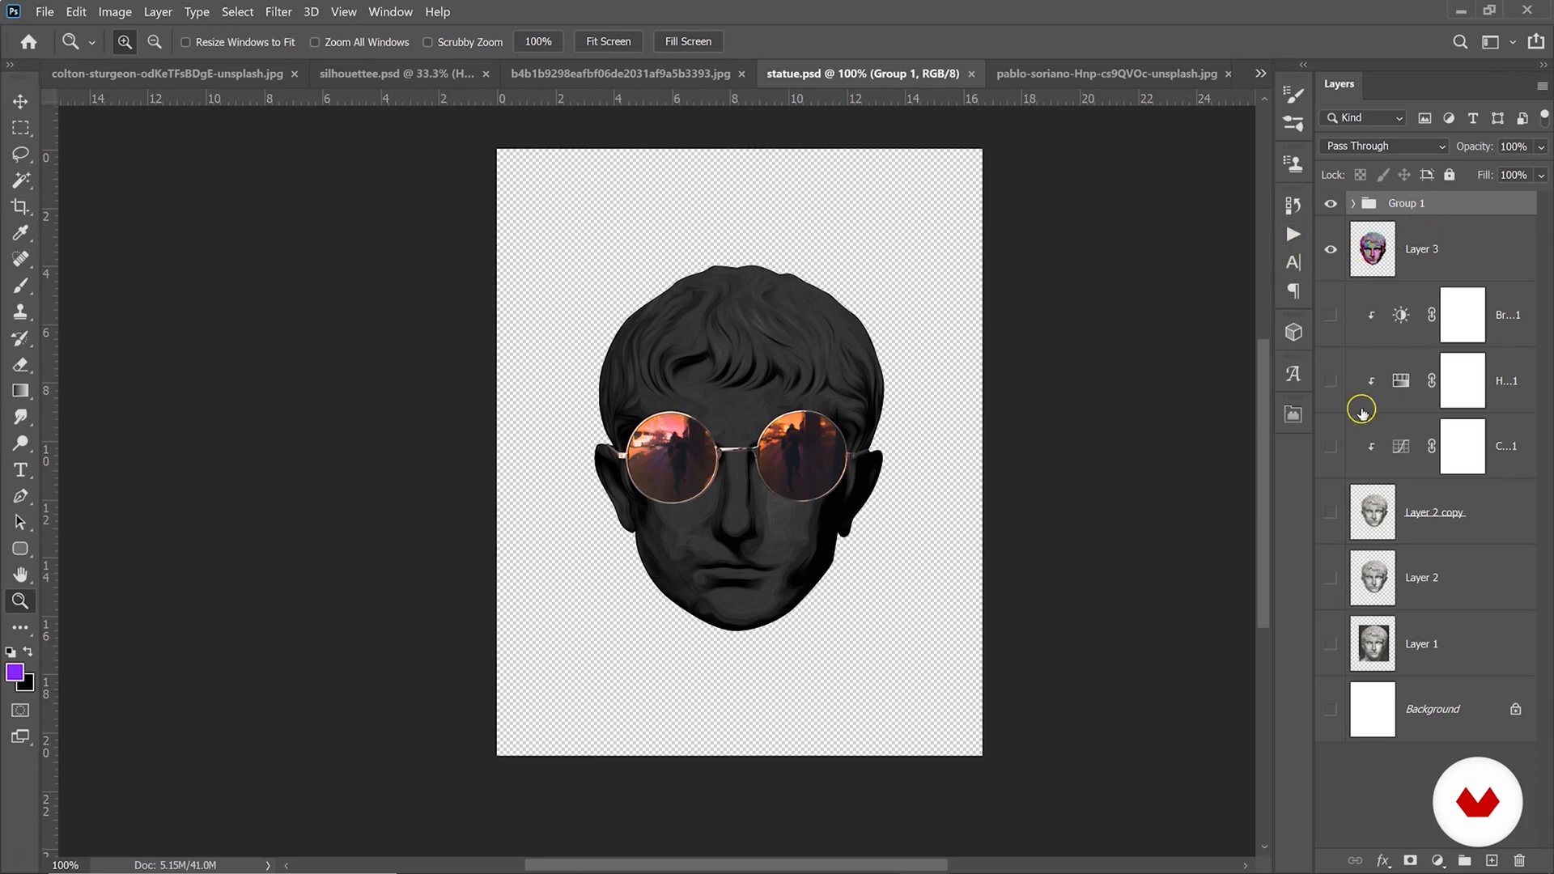
Hide Group 1 and select Layer 3 so that only the colorful statue head shows on a transparent background.
{"action": "left_click", "coordinate": [1331, 204]}
{"action": "left_click", "coordinate": [1367, 244]}
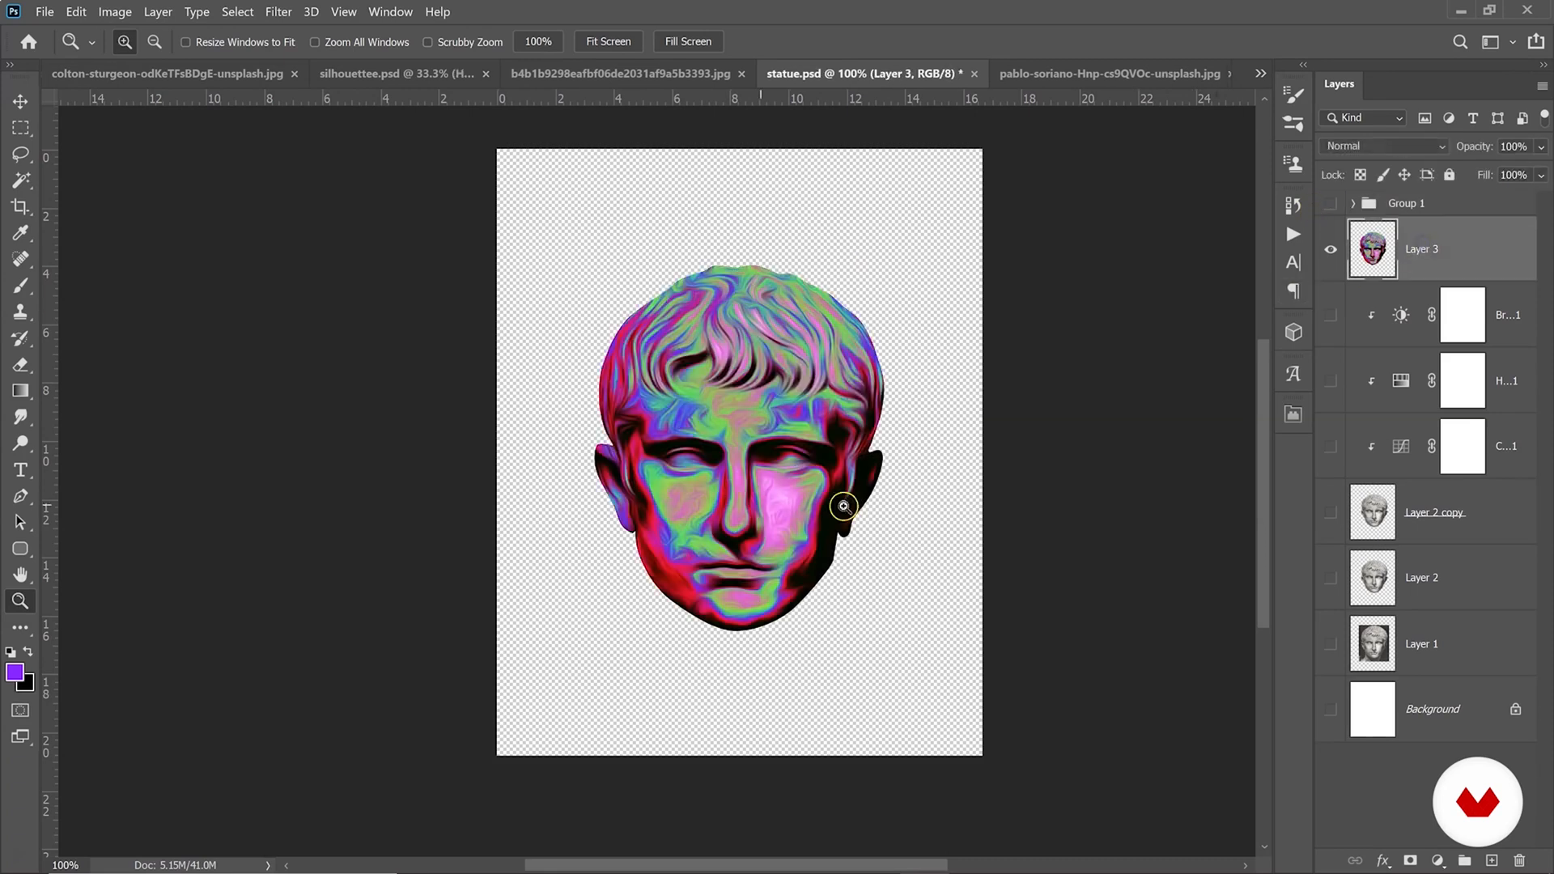
{"action": "left_click", "coordinate": [21, 103]}
{"action": "left_click", "coordinate": [1330, 712]}
{"action": "left_click", "coordinate": [1330, 713]}
Save the colorful statue head as a PNG named "colorful statue" in the resources folder with the large file size option.
{"action": "left_click", "coordinate": [45, 12]}
{"action": "left_click", "coordinate": [91, 251]}
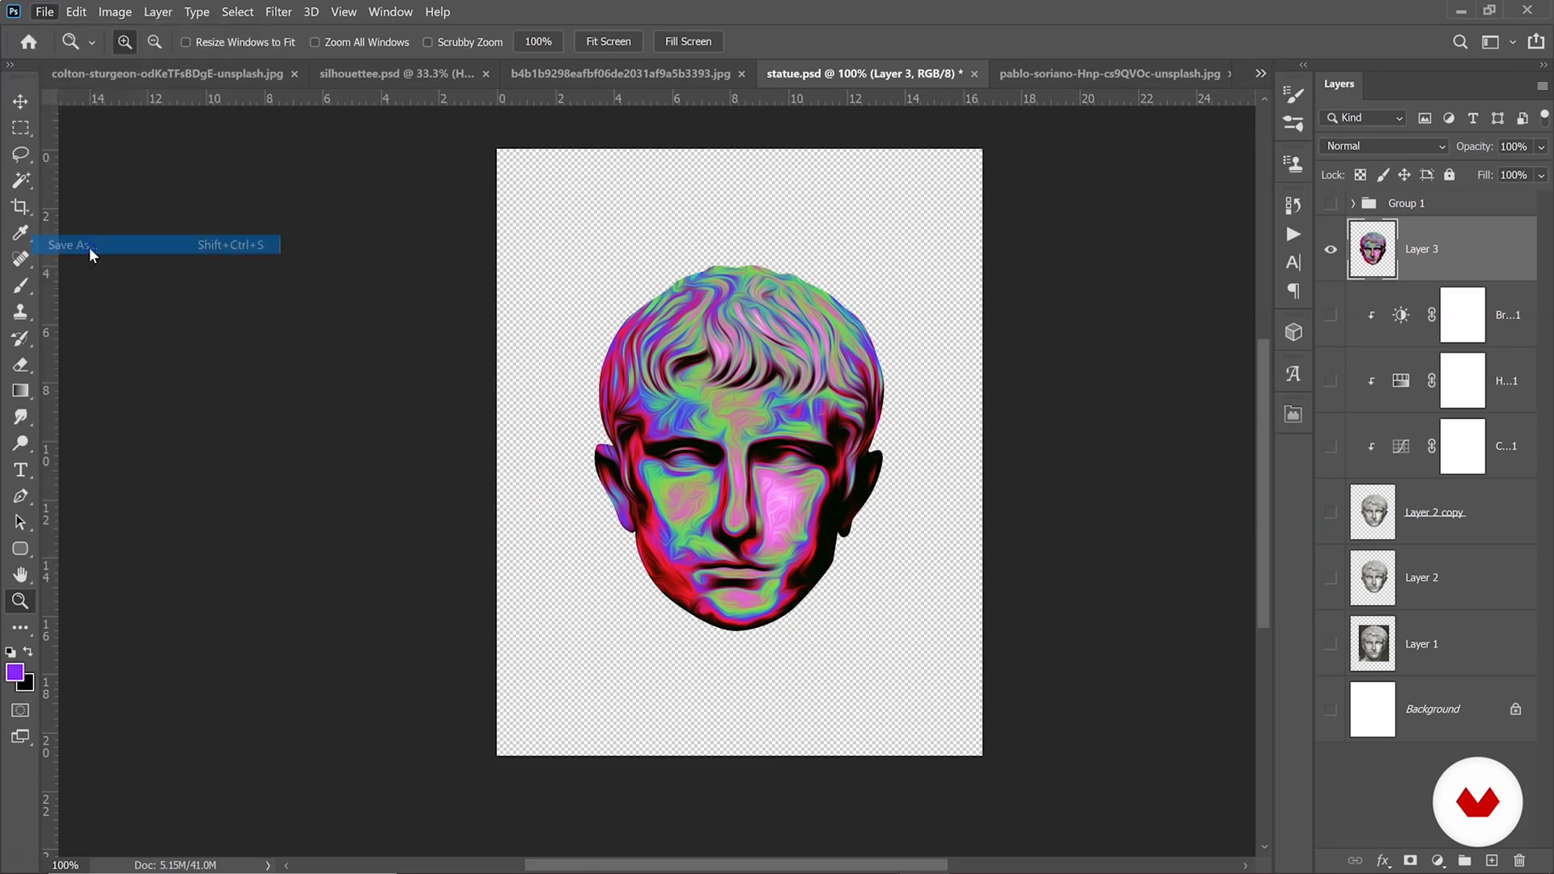
{"action": "type", "text": "colorful statue"}
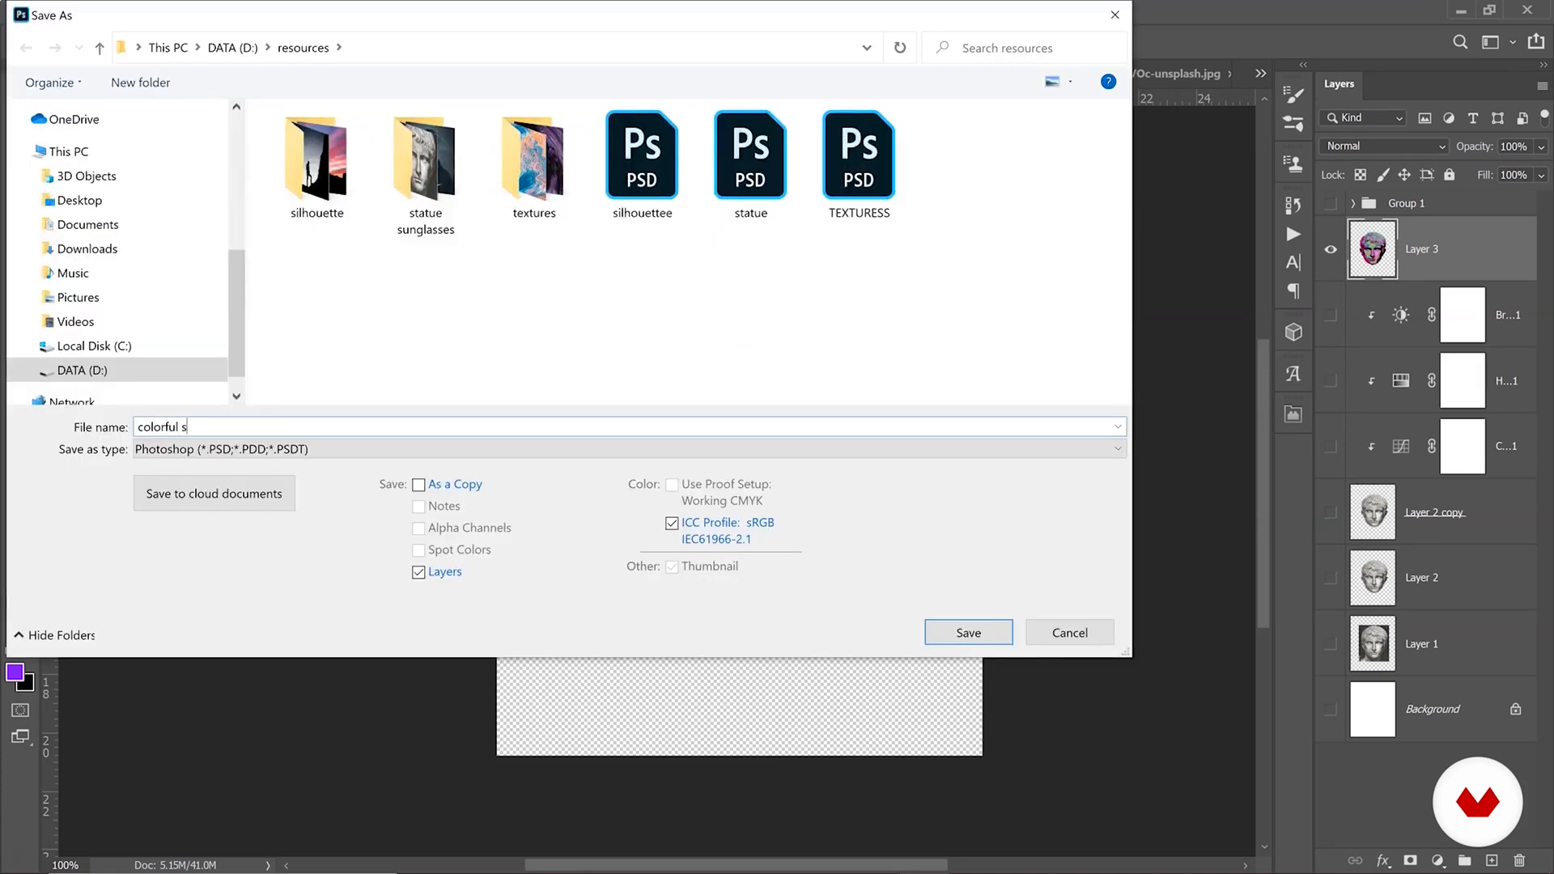
{"action": "left_click", "coordinate": [436, 451]}
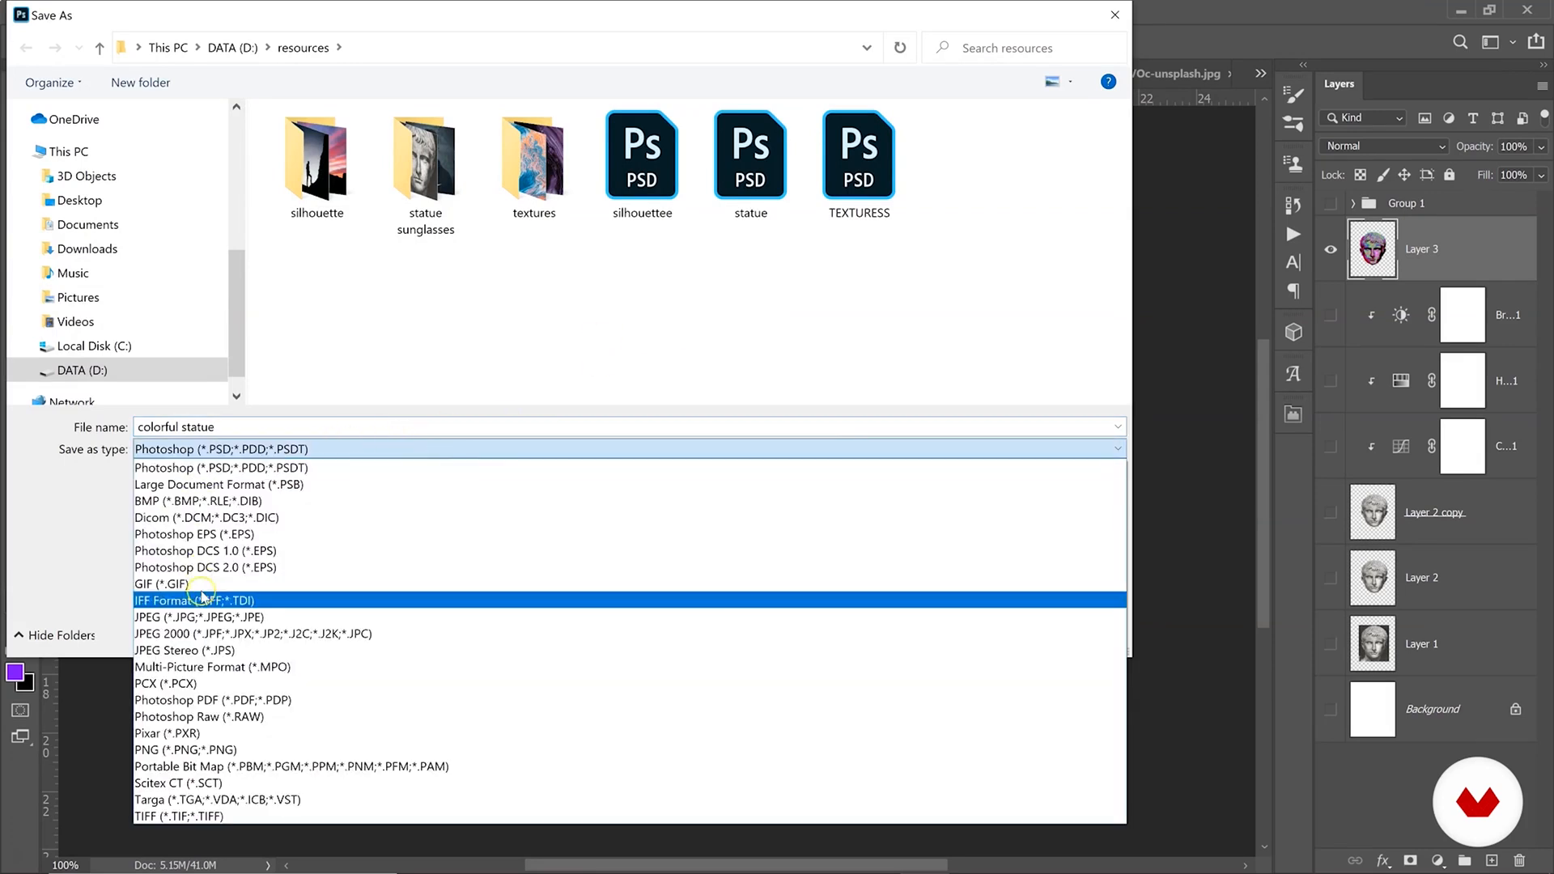
{"action": "left_click", "coordinate": [212, 750]}
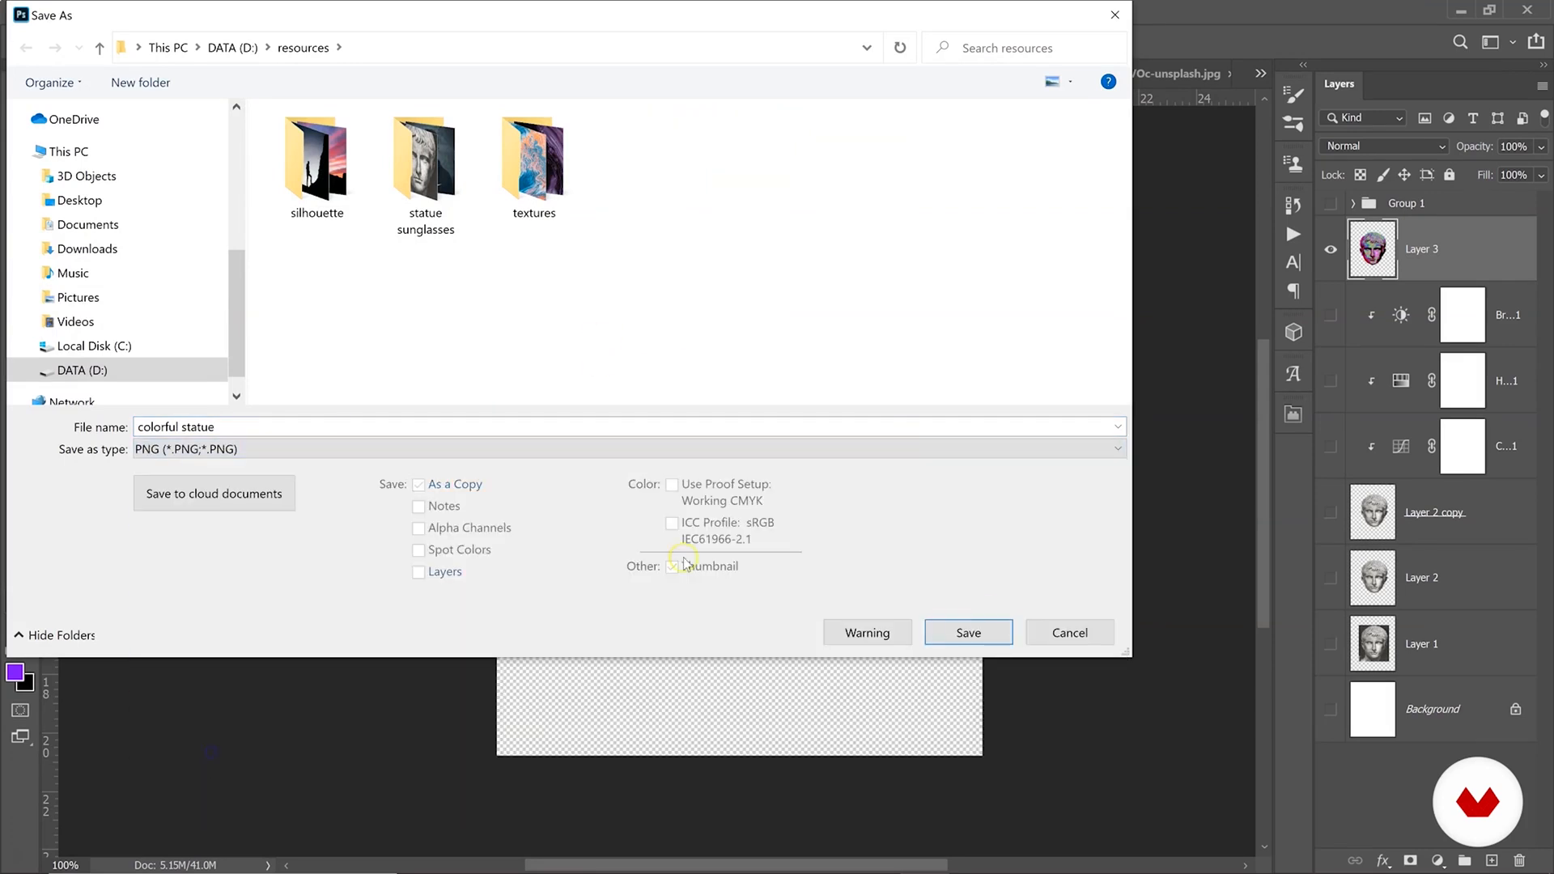
{"action": "left_click", "coordinate": [1003, 637]}
{"action": "left_click", "coordinate": [595, 162]}
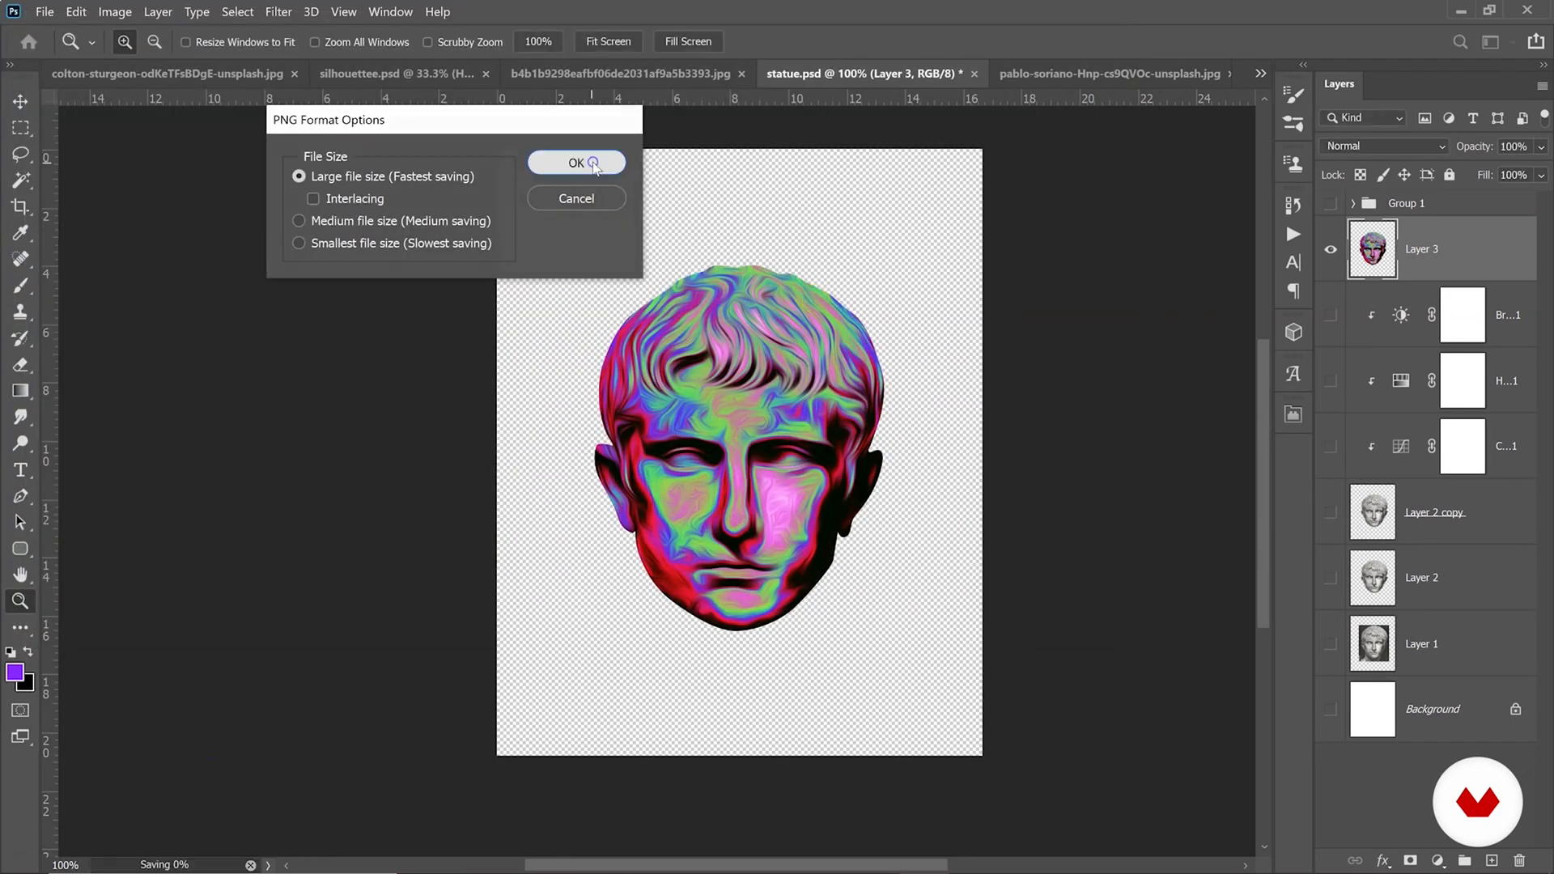
Save the same colorful head as a JPEG named "statue jpg" at maximum quality 12 with the Baseline ("Standard") format.
{"action": "left_click", "coordinate": [45, 11]}
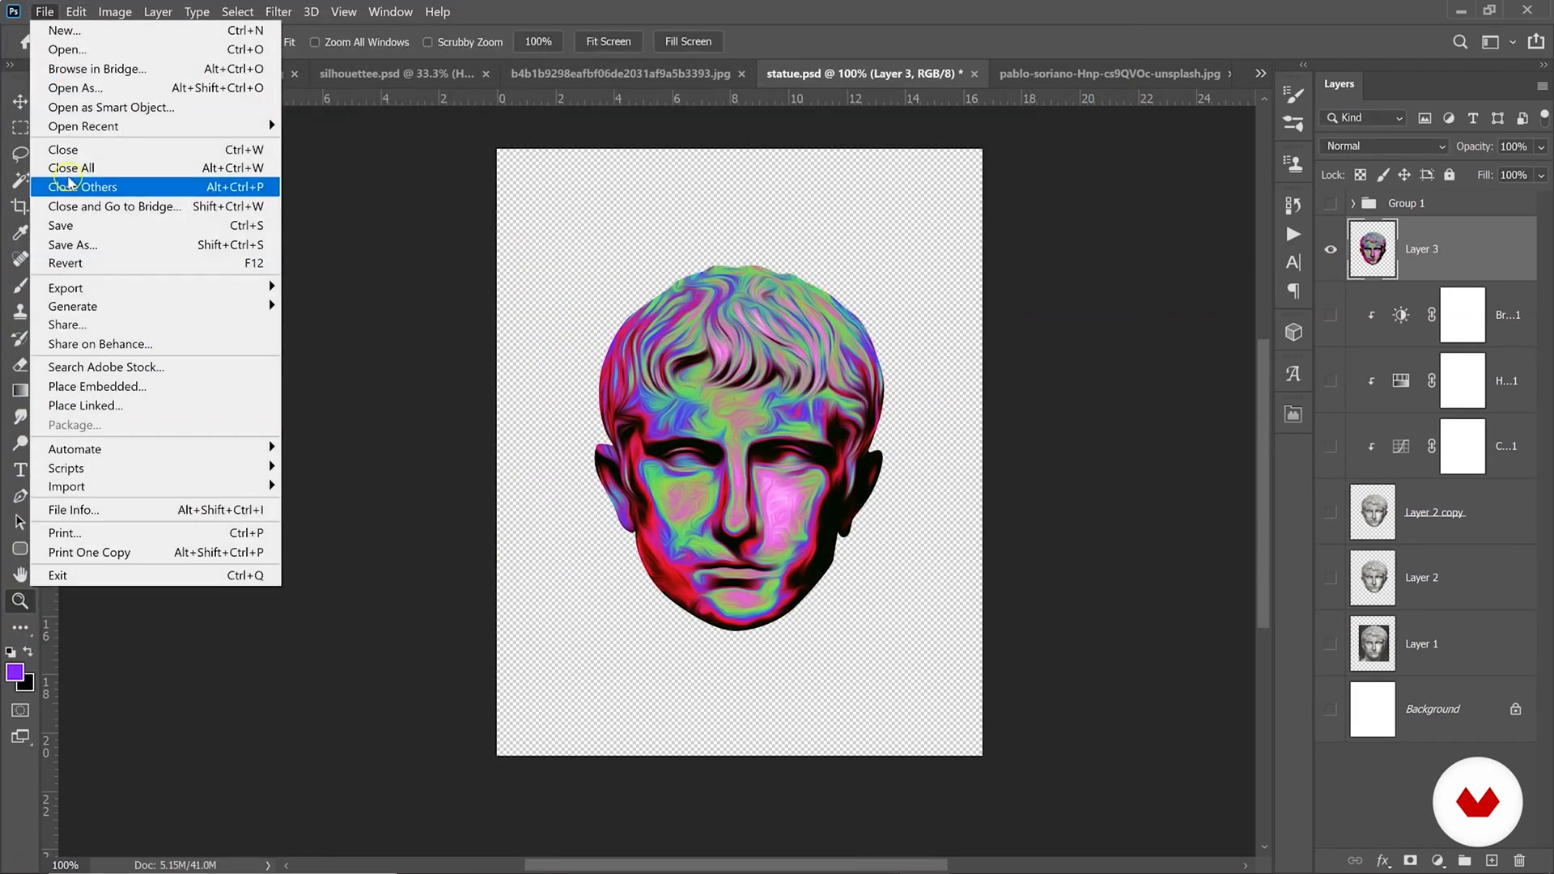
{"action": "left_click", "coordinate": [74, 244]}
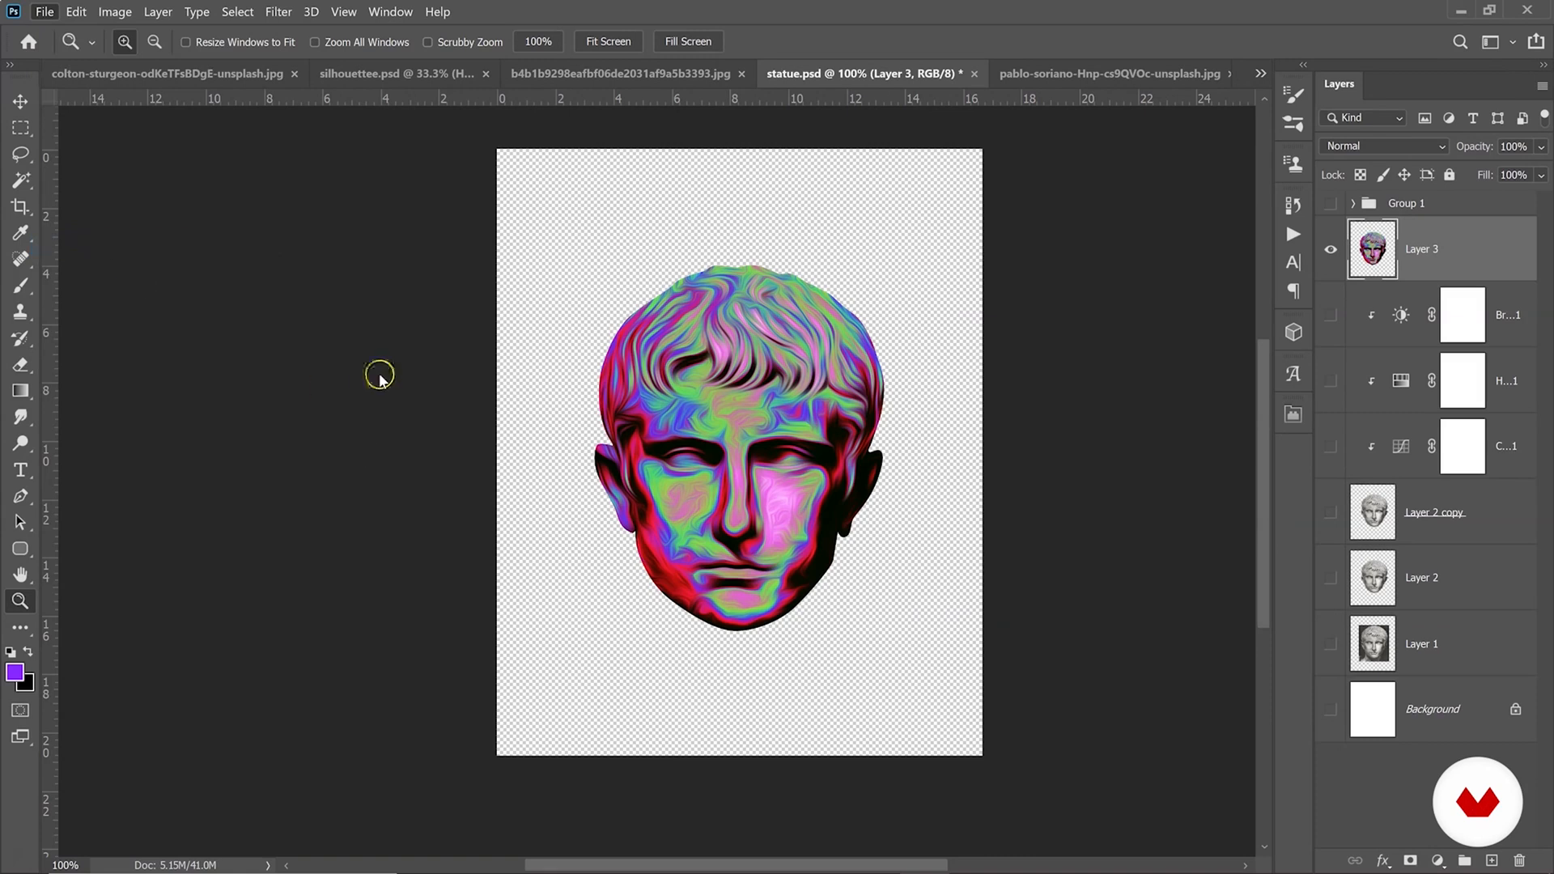
{"action": "left_click", "coordinate": [205, 421]}
{"action": "type", "text": "jpg"}
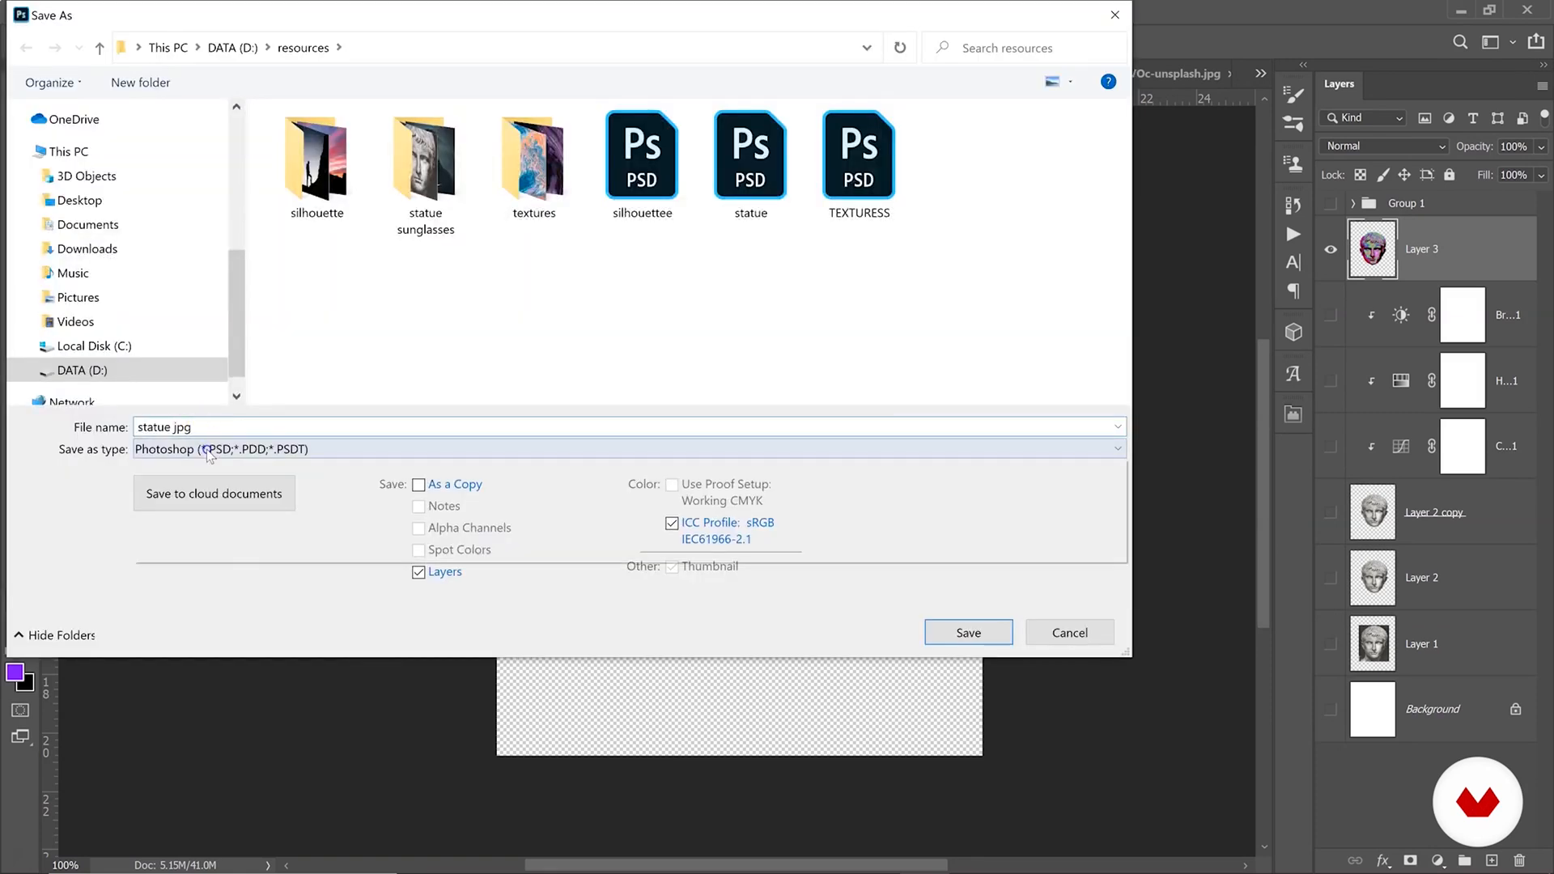
{"action": "left_click", "coordinate": [204, 450]}
{"action": "left_click", "coordinate": [199, 618]}
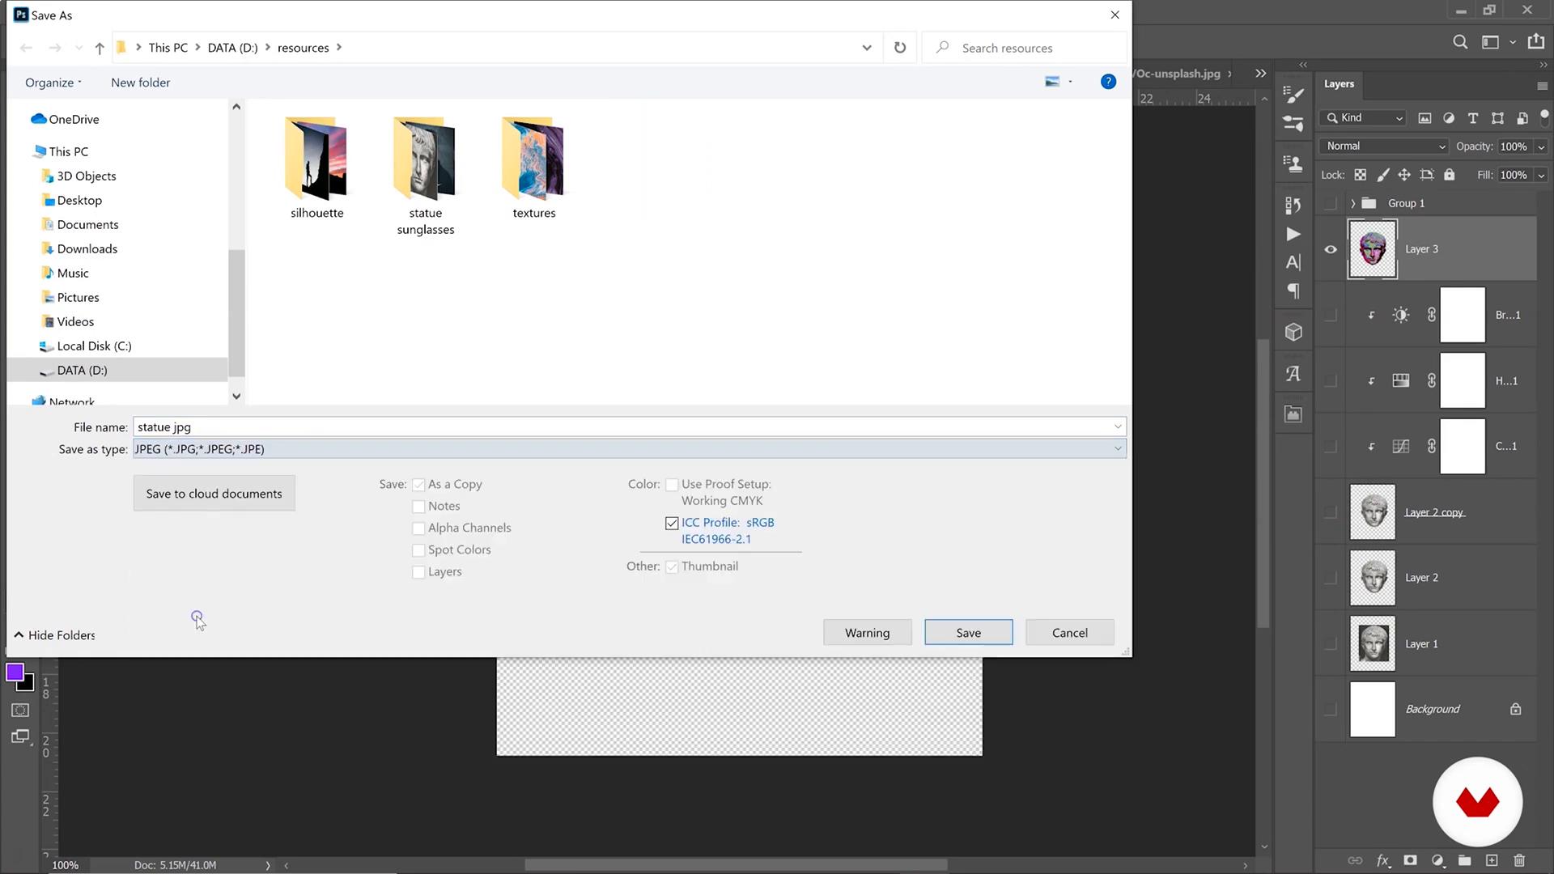
{"action": "left_click", "coordinate": [973, 630]}
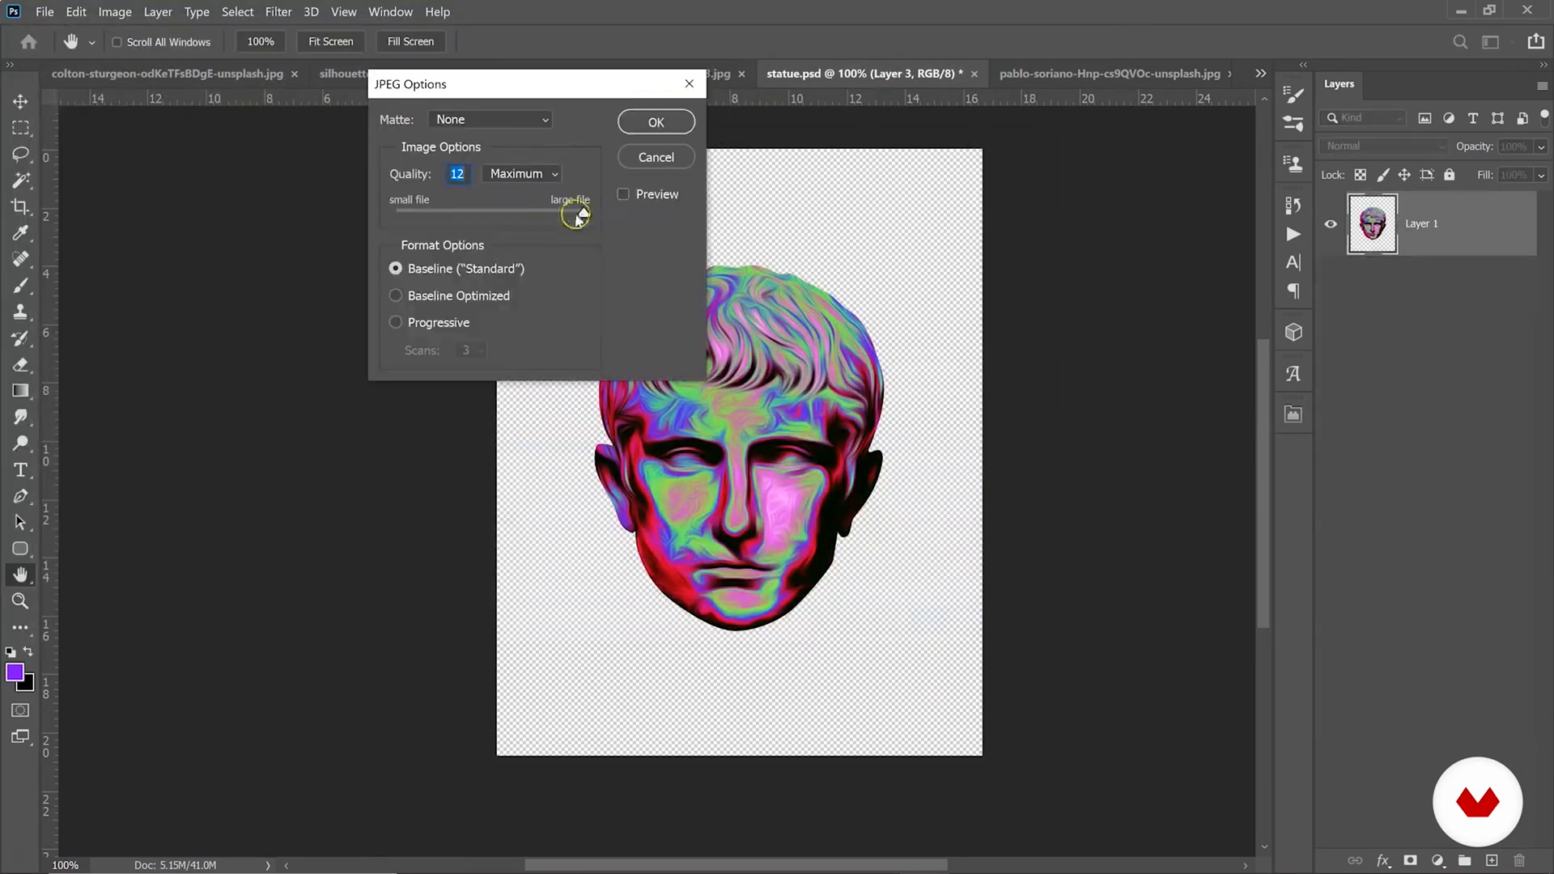
{"action": "left_click", "coordinate": [635, 120]}
Open the saved "colorful statue" PNG and "statue jpg" files together and bring the JPEG document into view.
{"action": "left_click", "coordinate": [29, 12]}
{"action": "left_click", "coordinate": [52, 49]}
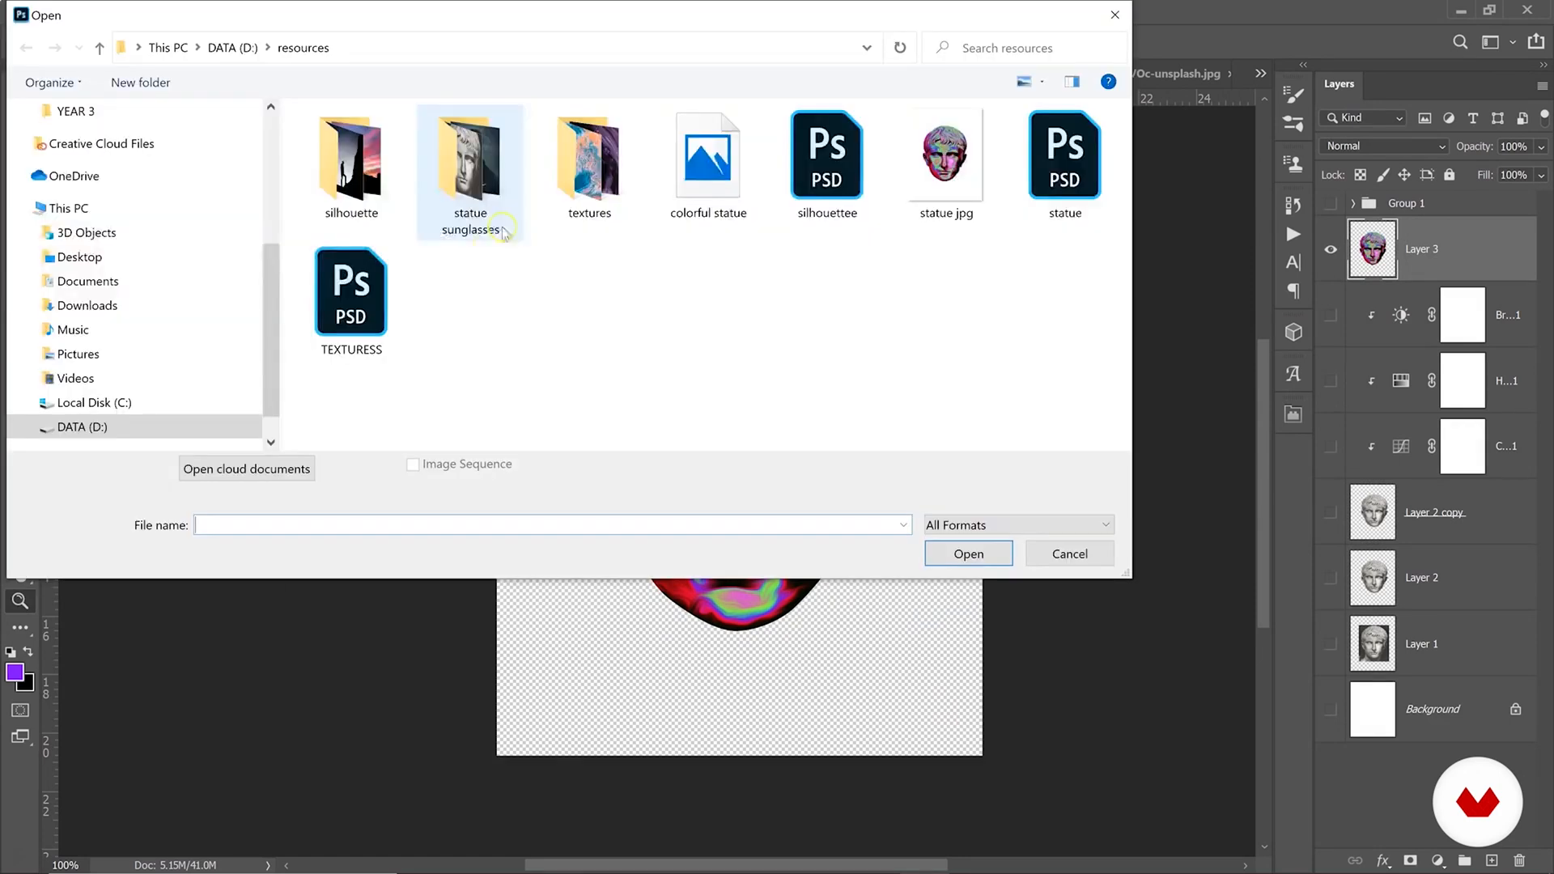
{"action": "left_click", "coordinate": [709, 162]}
{"action": "left_click", "coordinate": [945, 162], "text": "ctrl"}
{"action": "left_click", "coordinate": [1004, 559]}
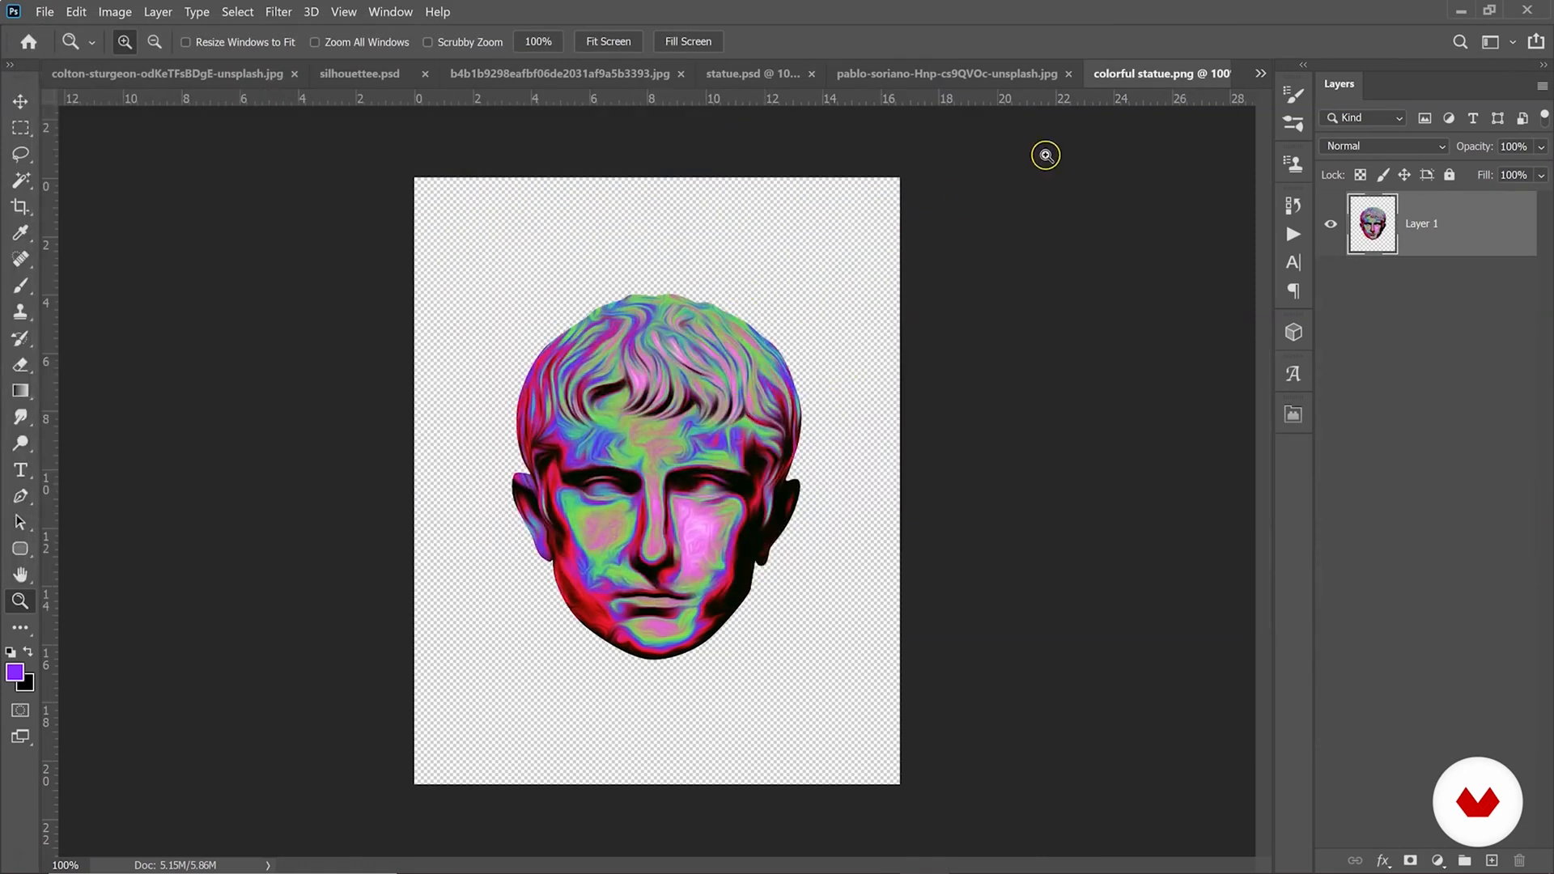
{"action": "left_click", "coordinate": [1261, 73]}
{"action": "left_click", "coordinate": [1105, 203]}
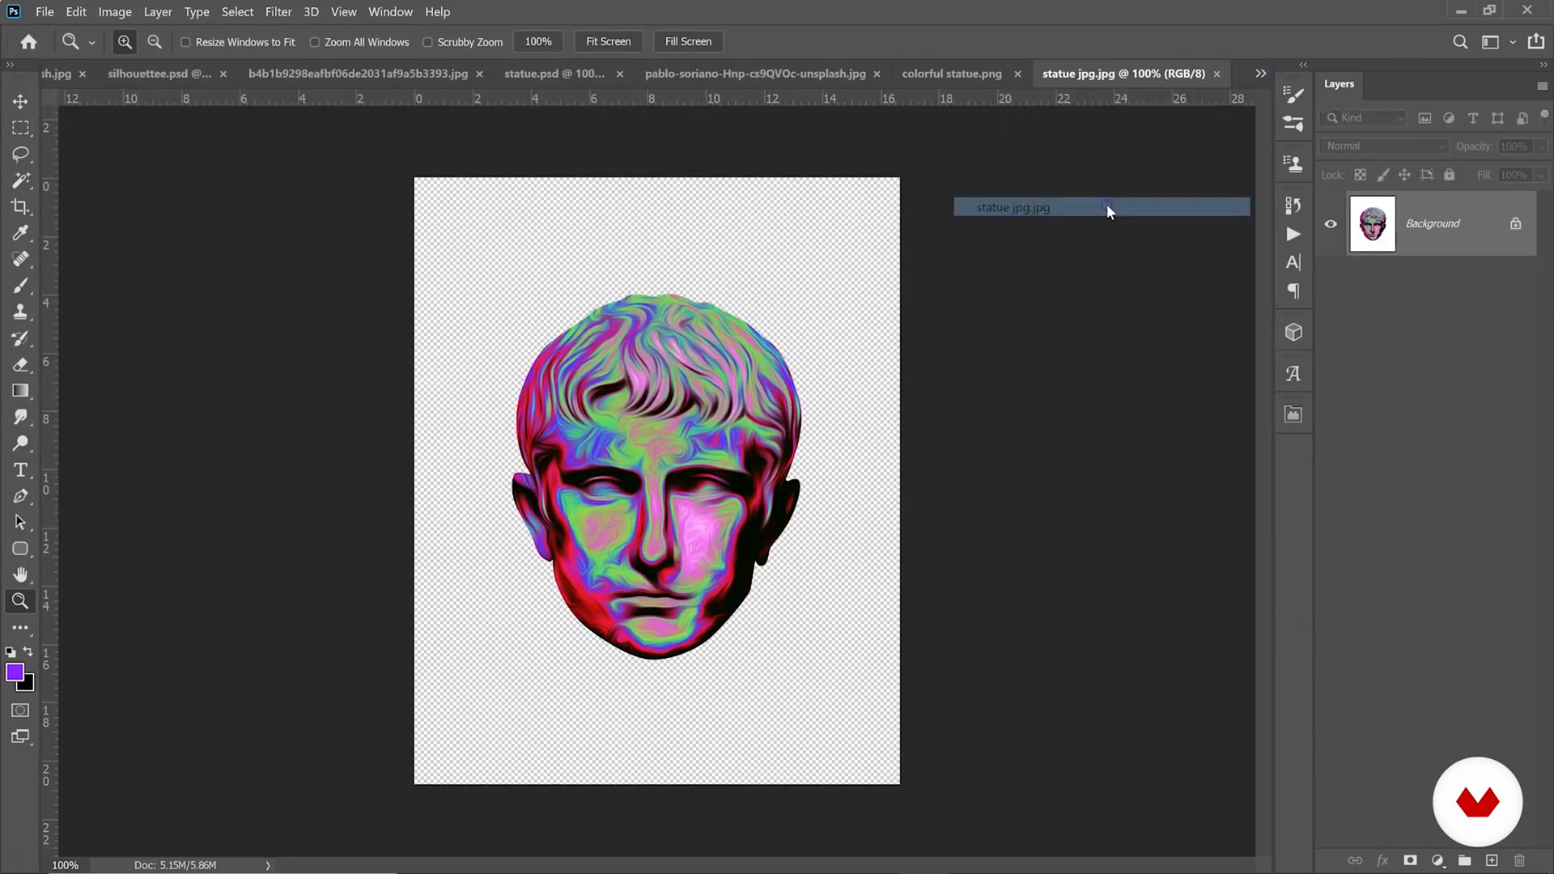
In colorful statue.png, add a new layer beneath the head and paint broad soft purple brush strokes around the face.
{"action": "left_click", "coordinate": [986, 72]}
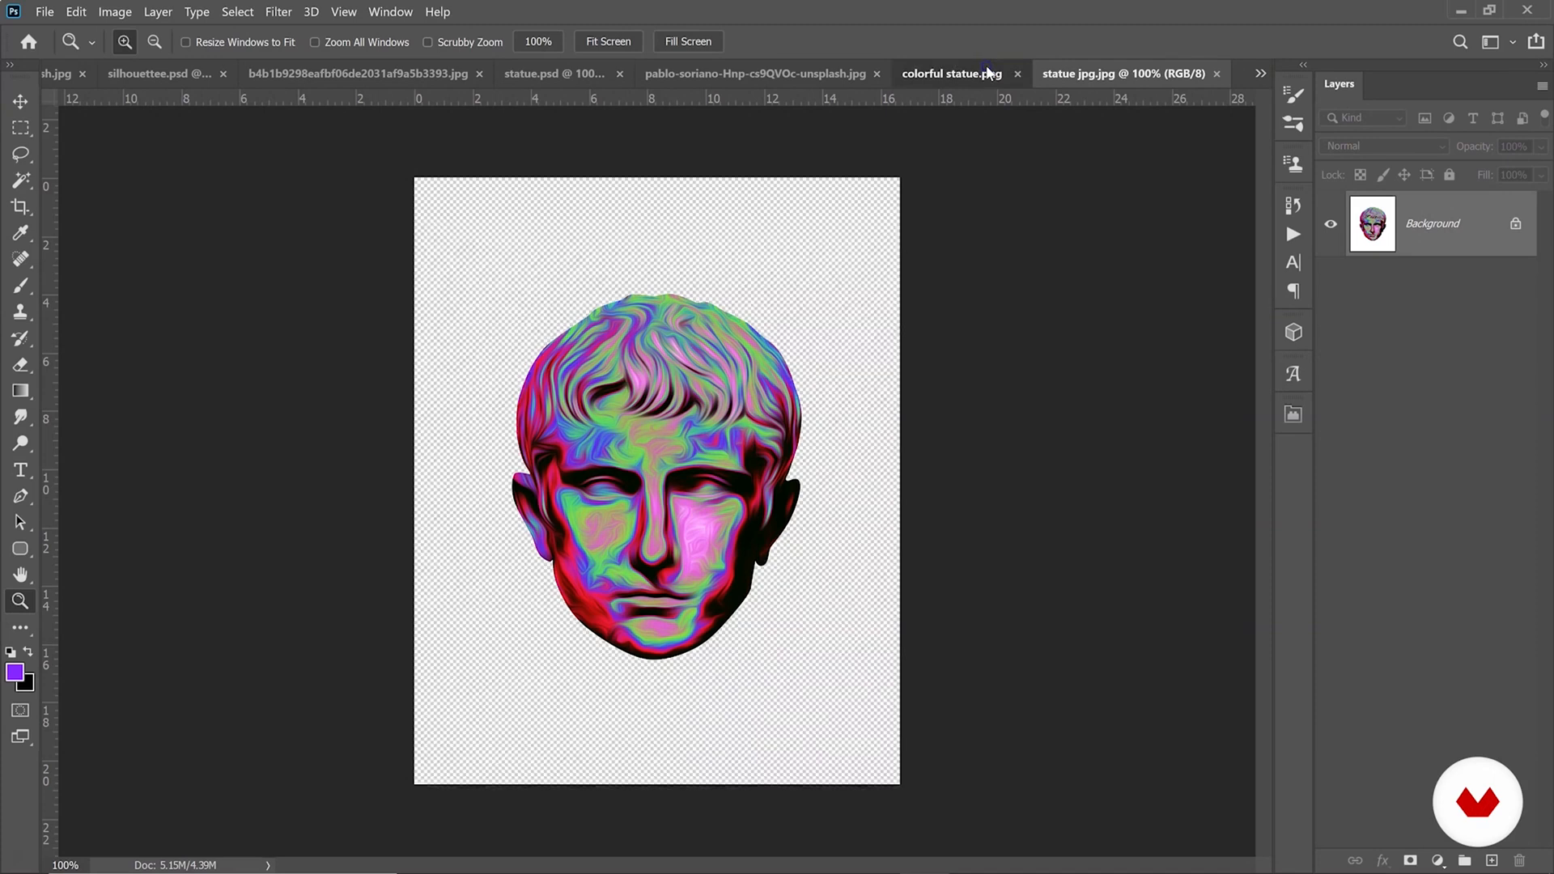
{"action": "left_click", "coordinate": [1494, 861]}
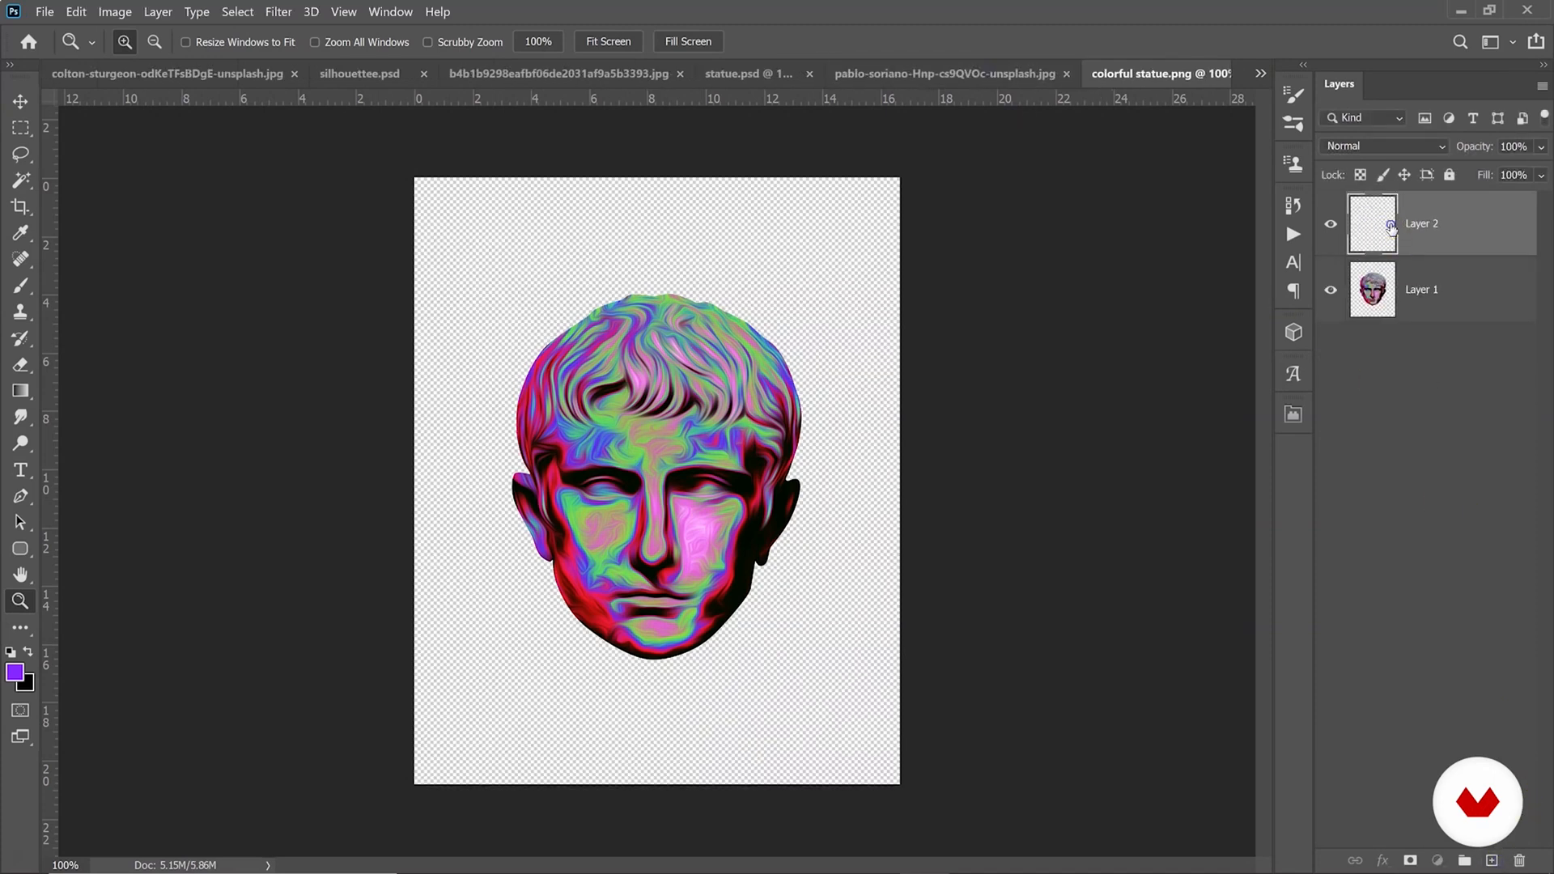
{"action": "left_click_drag", "start_coordinate": [1392, 234], "coordinate": [1303, 322]}
{"action": "left_click", "coordinate": [18, 285]}
{"action": "mouse_move", "coordinate": [598, 348]}
{"action": "left_mouse_down"}
{"action": "mouse_move", "coordinate": [739, 267]}
{"action": "mouse_move", "coordinate": [856, 260]}
{"action": "mouse_move", "coordinate": [704, 215]}
{"action": "left_mouse_up"}
{"action": "mouse_move", "coordinate": [533, 586]}
{"action": "left_mouse_down"}
{"action": "mouse_move", "coordinate": [890, 439]}
{"action": "mouse_move", "coordinate": [689, 386]}
{"action": "mouse_move", "coordinate": [337, 600]}
{"action": "mouse_move", "coordinate": [324, 640]}
{"action": "left_mouse_up"}
In statue jpg.jpg, unlock the background, add a new layer beneath it and paint a purple brush stroke there.
{"action": "left_click", "coordinate": [1255, 73]}
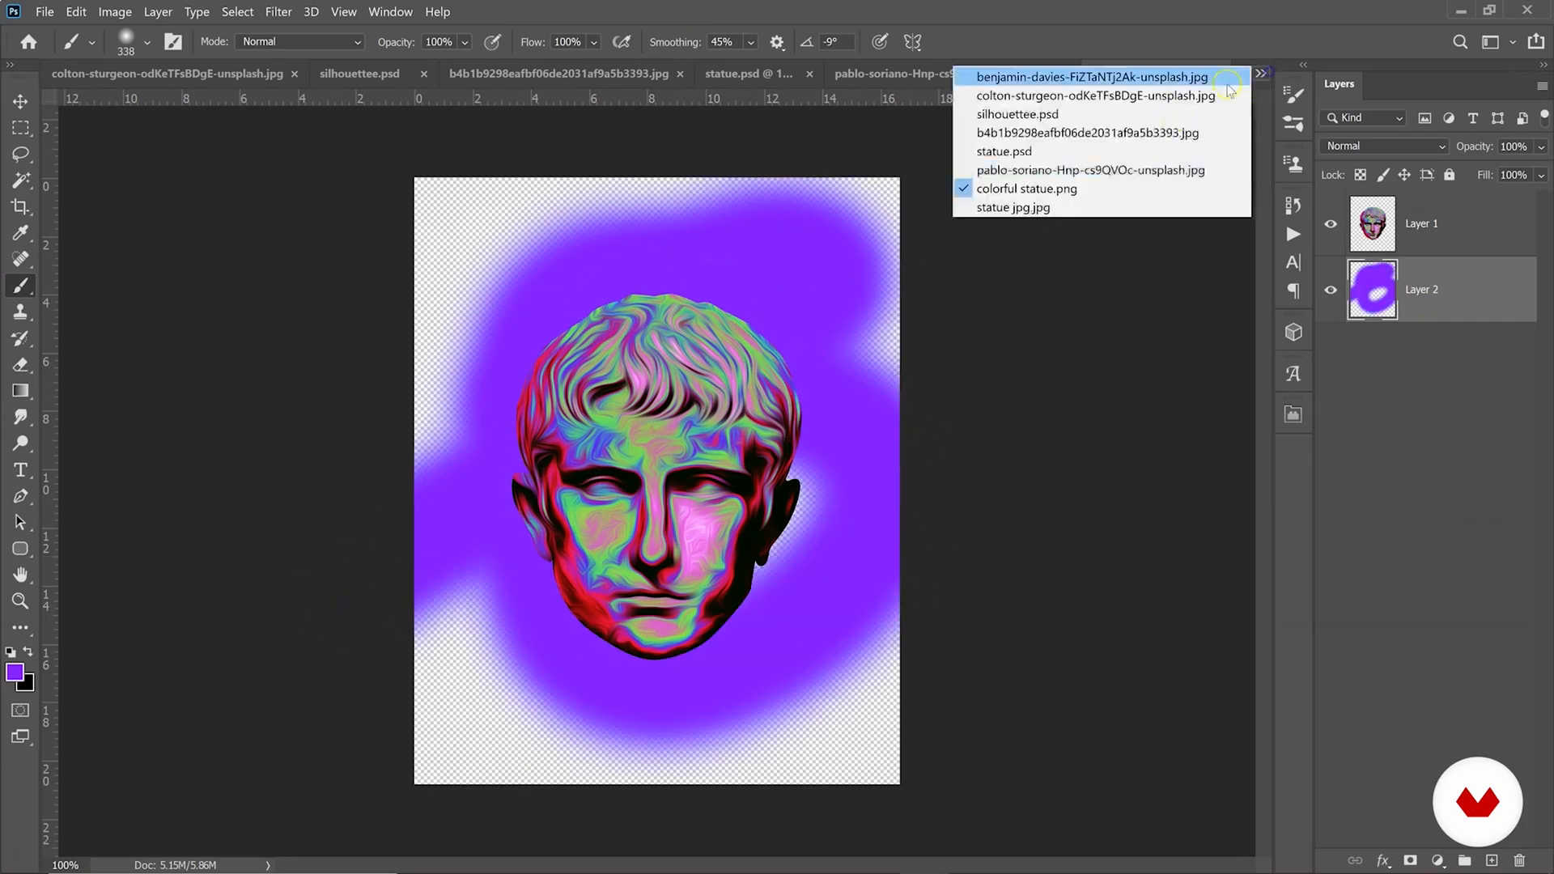
{"action": "left_click", "coordinate": [1077, 208]}
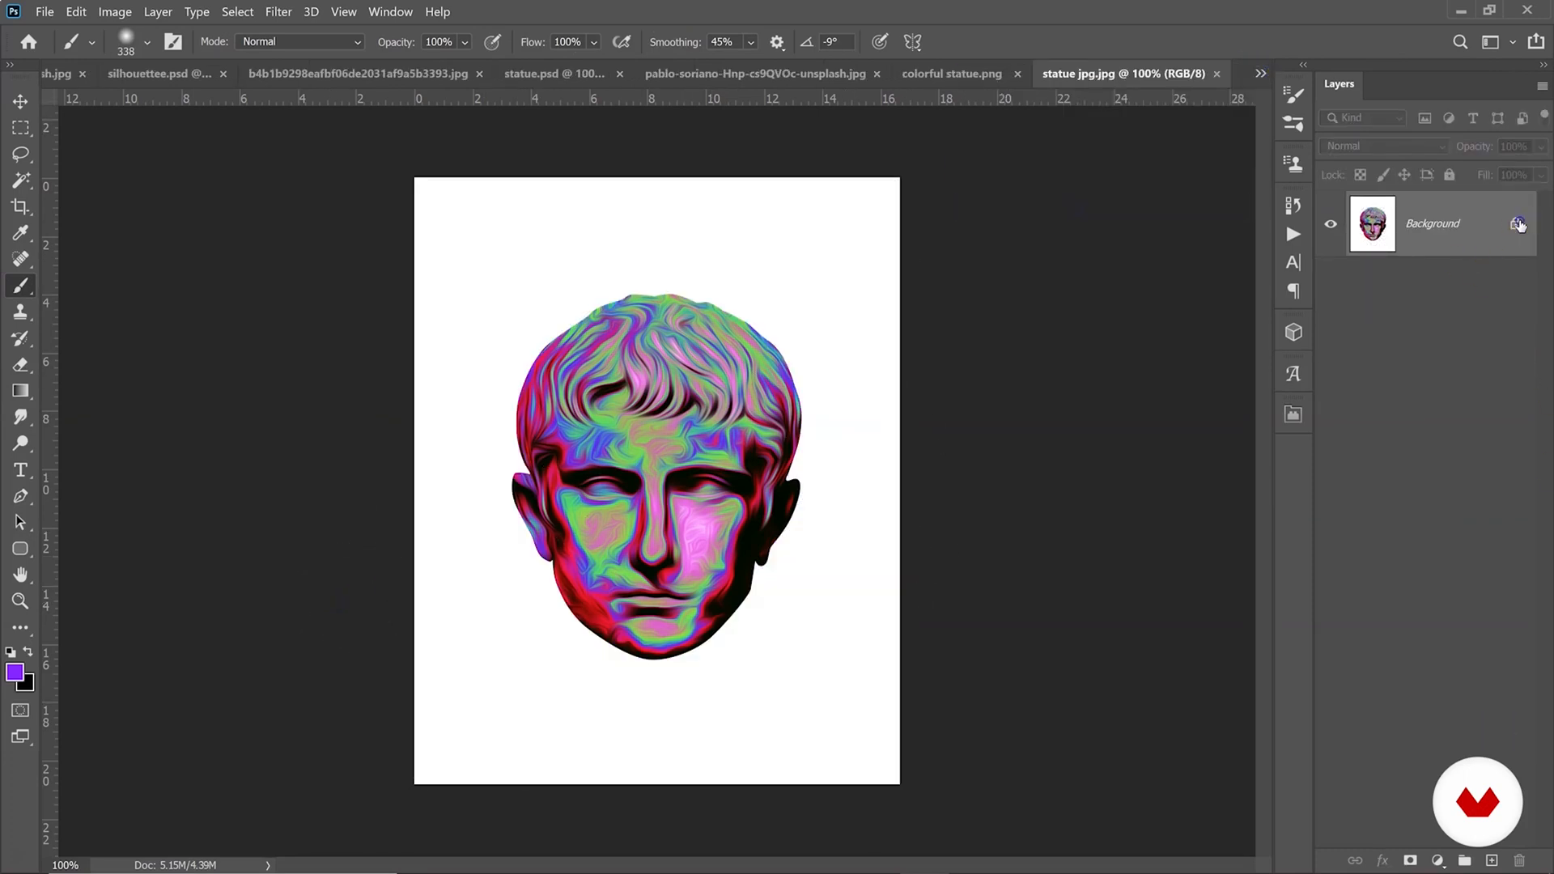
{"action": "left_click", "coordinate": [1518, 226]}
{"action": "left_click", "coordinate": [1491, 859]}
{"action": "mouse_move", "coordinate": [1408, 225]}
{"action": "left_mouse_down"}
{"action": "mouse_move", "coordinate": [1308, 302]}
{"action": "mouse_move", "coordinate": [1327, 320]}
{"action": "left_mouse_up"}
{"action": "left_click_drag", "start_coordinate": [1151, 278], "coordinate": [1165, 274]}
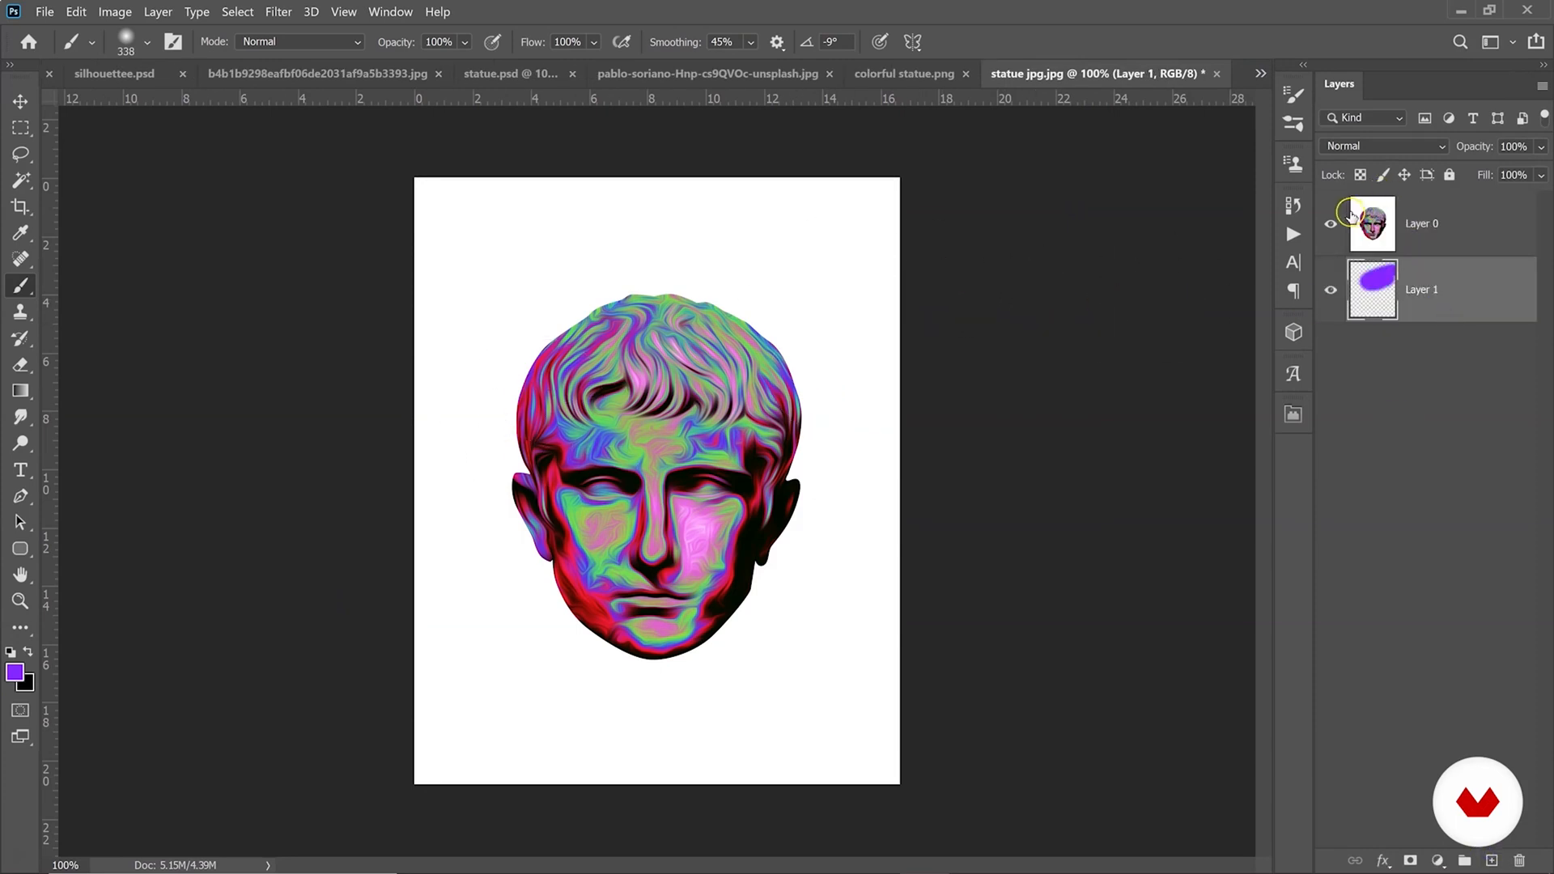
Select Layer 0 and toggle its visibility to compare the JPEG's background with the purple stroke underneath.
{"action": "left_click", "coordinate": [1339, 224]}
{"action": "left_click", "coordinate": [1331, 224]}
{"action": "left_click", "coordinate": [1428, 220]}
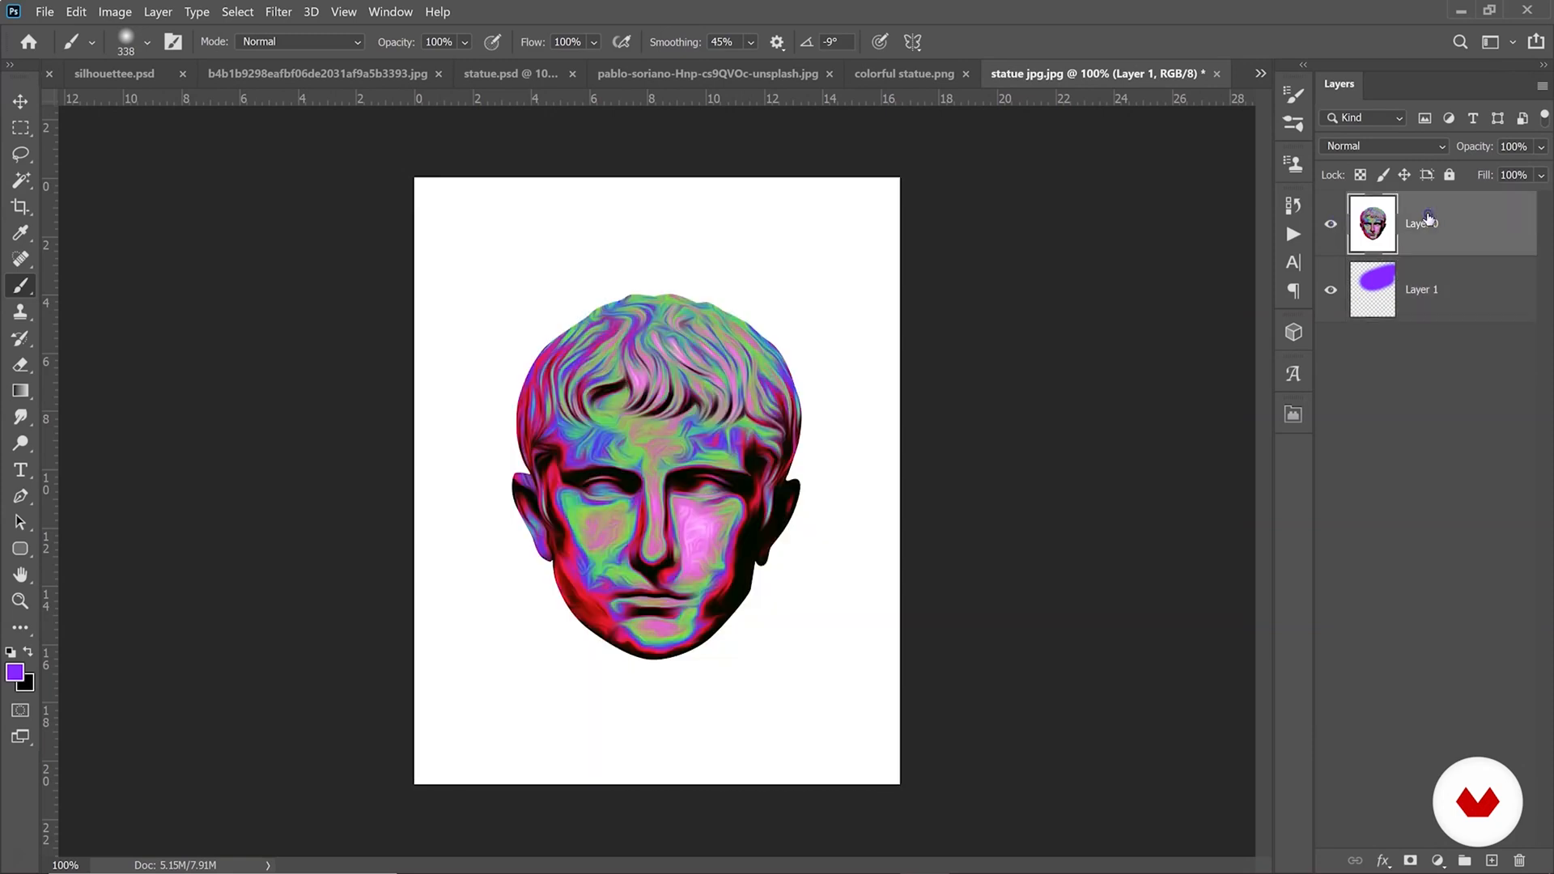
{"action": "left_click", "coordinate": [1338, 223]}
{"action": "left_click", "coordinate": [1338, 223]}
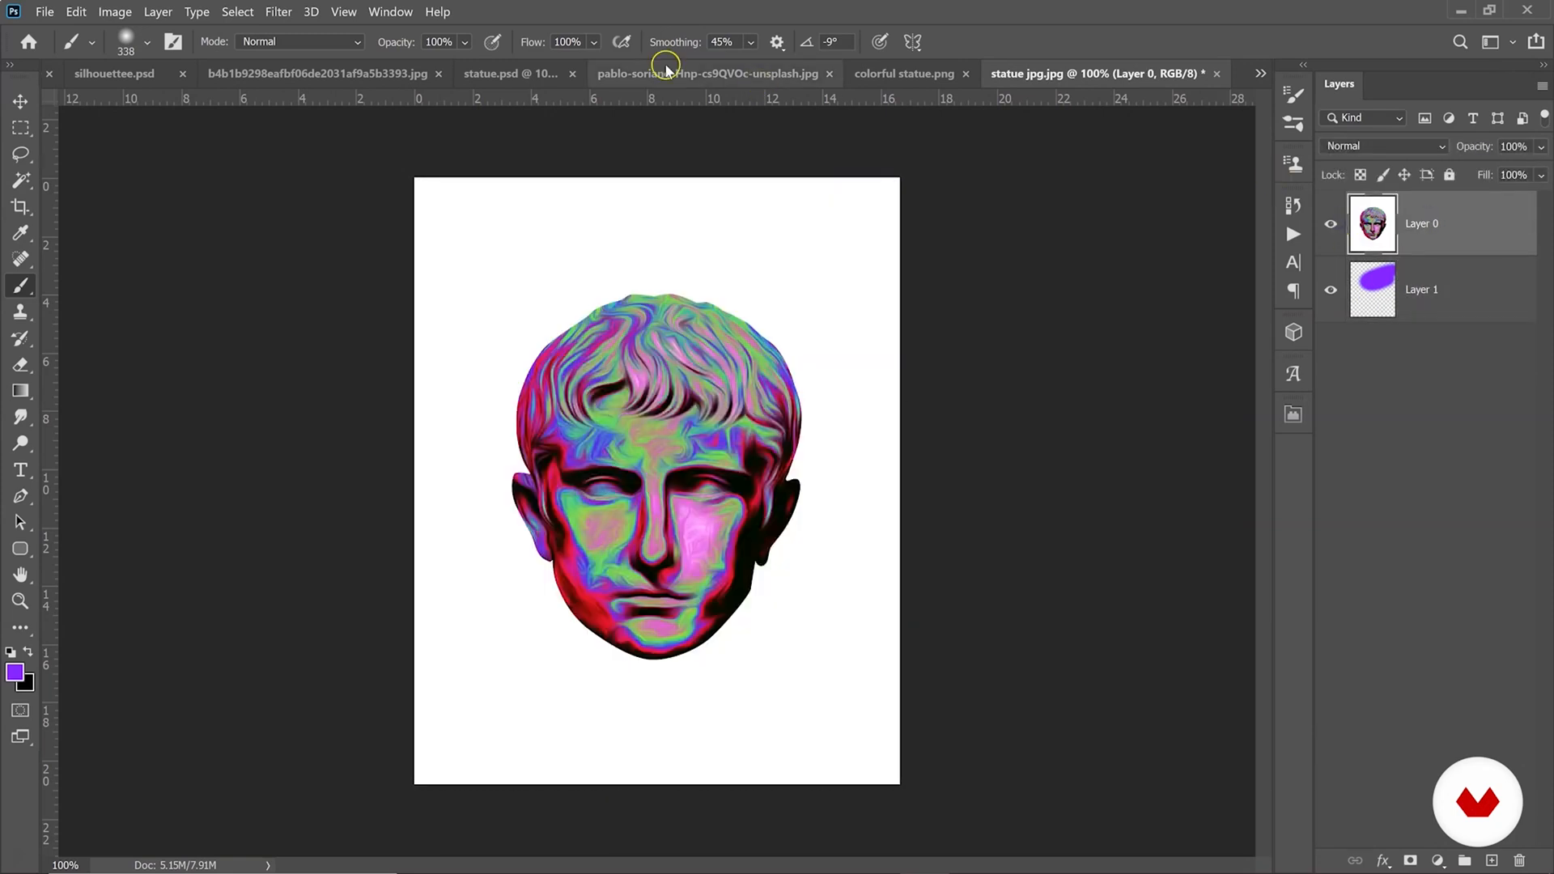
Return to statue.psd and show only the dark statue head by hiding Layer 3, showing Group 1 and hiding the sunglasses on Layer 5.
{"action": "left_click", "coordinate": [510, 74]}
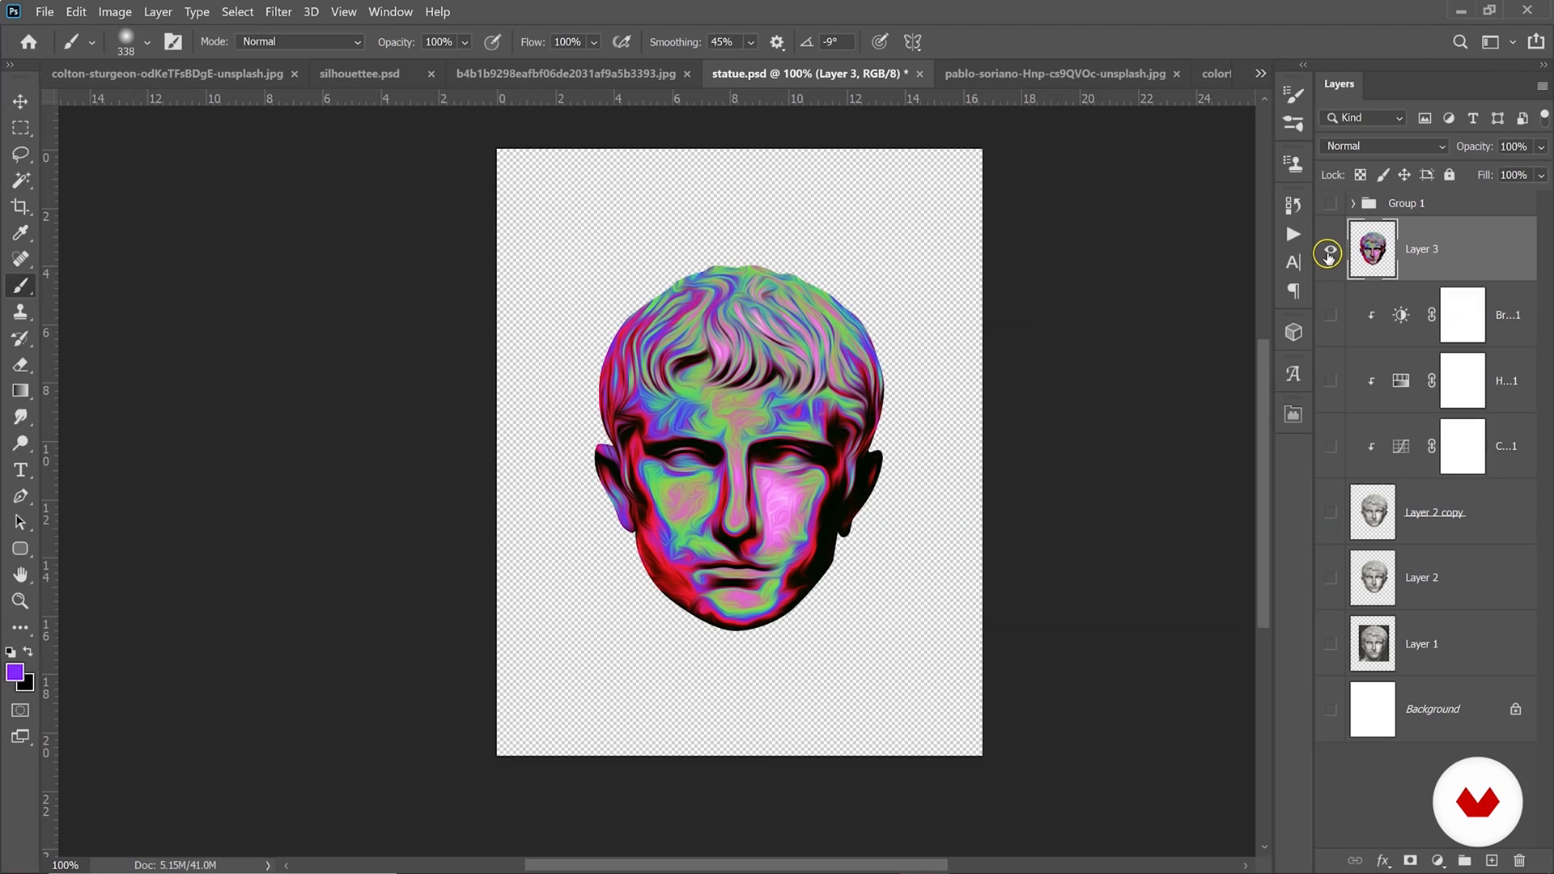
{"action": "left_click", "coordinate": [1328, 255]}
{"action": "left_click", "coordinate": [1329, 203]}
{"action": "left_click", "coordinate": [1352, 204]}
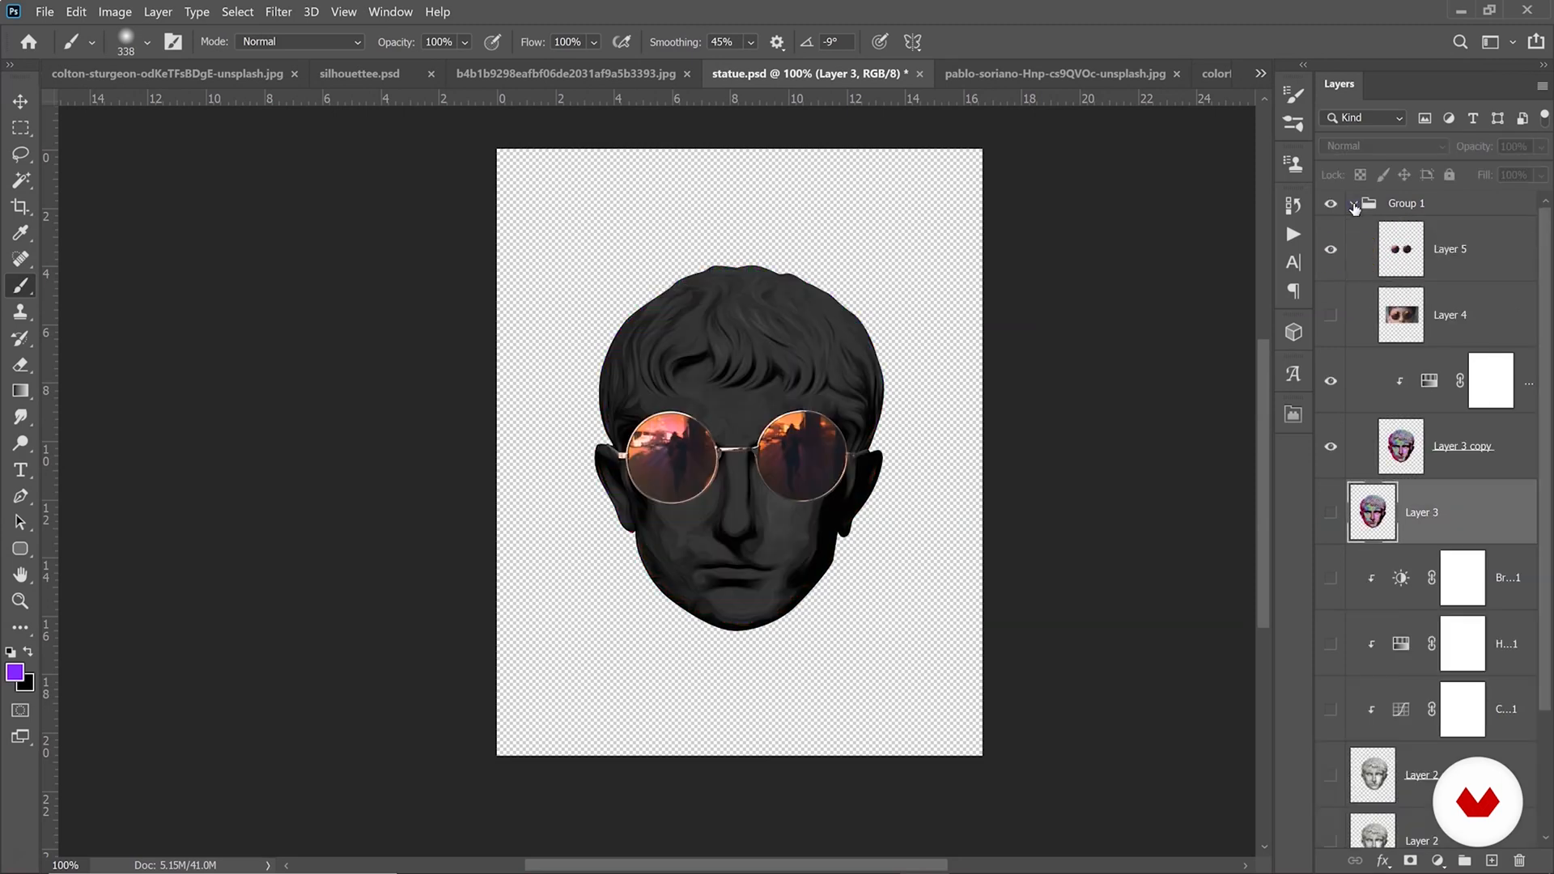
{"action": "left_click", "coordinate": [1331, 250]}
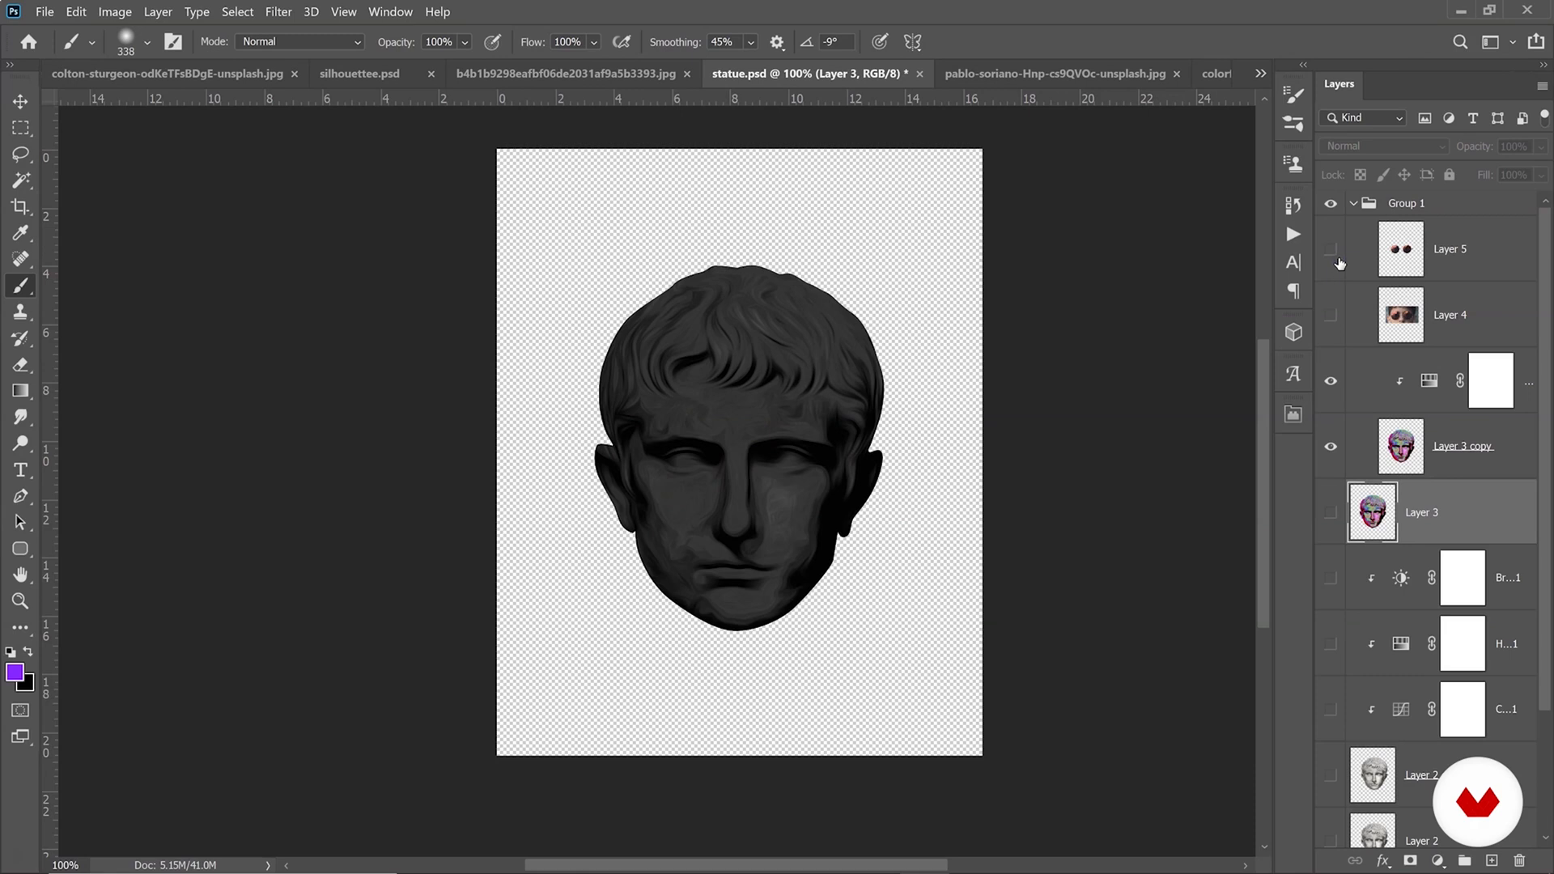
Save the dark statue head as a PNG named "statue black and white" in the resources folder.
{"action": "left_click", "coordinate": [45, 11]}
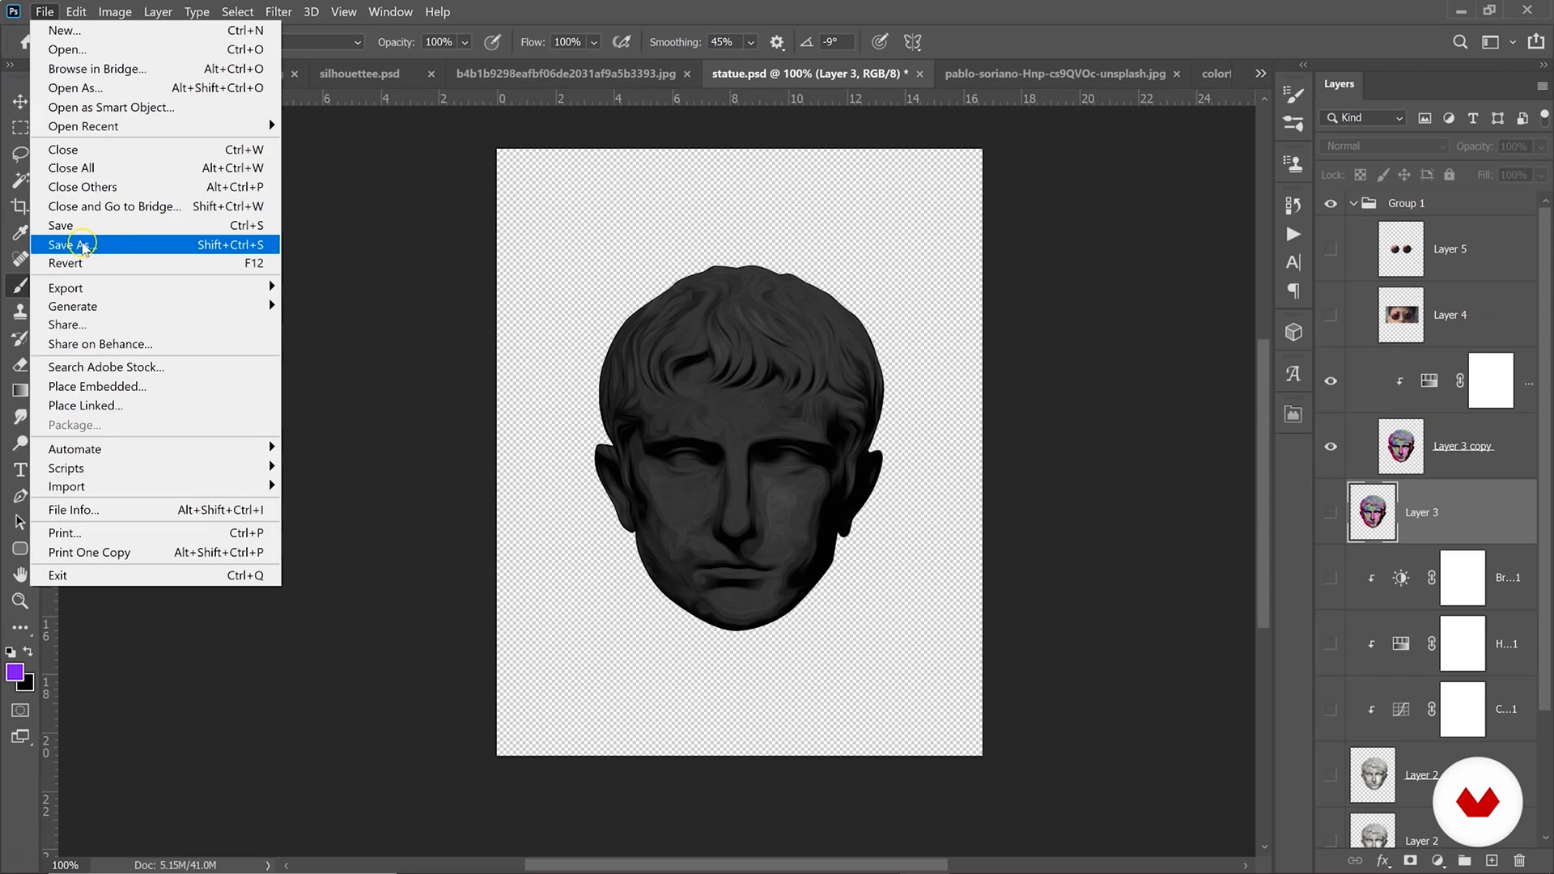
{"action": "left_click", "coordinate": [84, 245]}
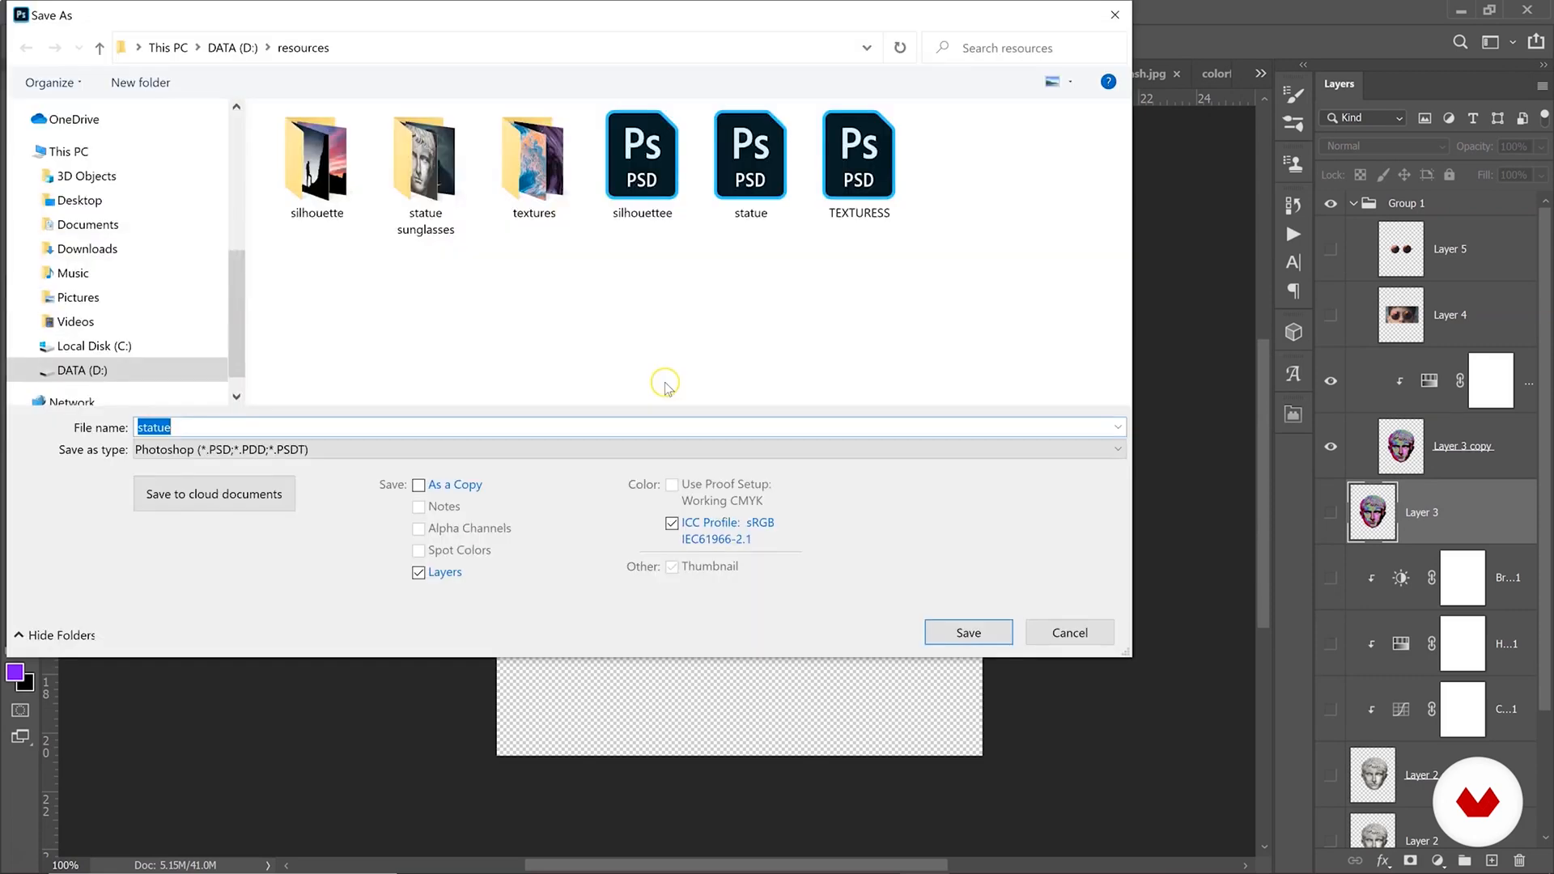
{"action": "type", "text": "statue black and white"}
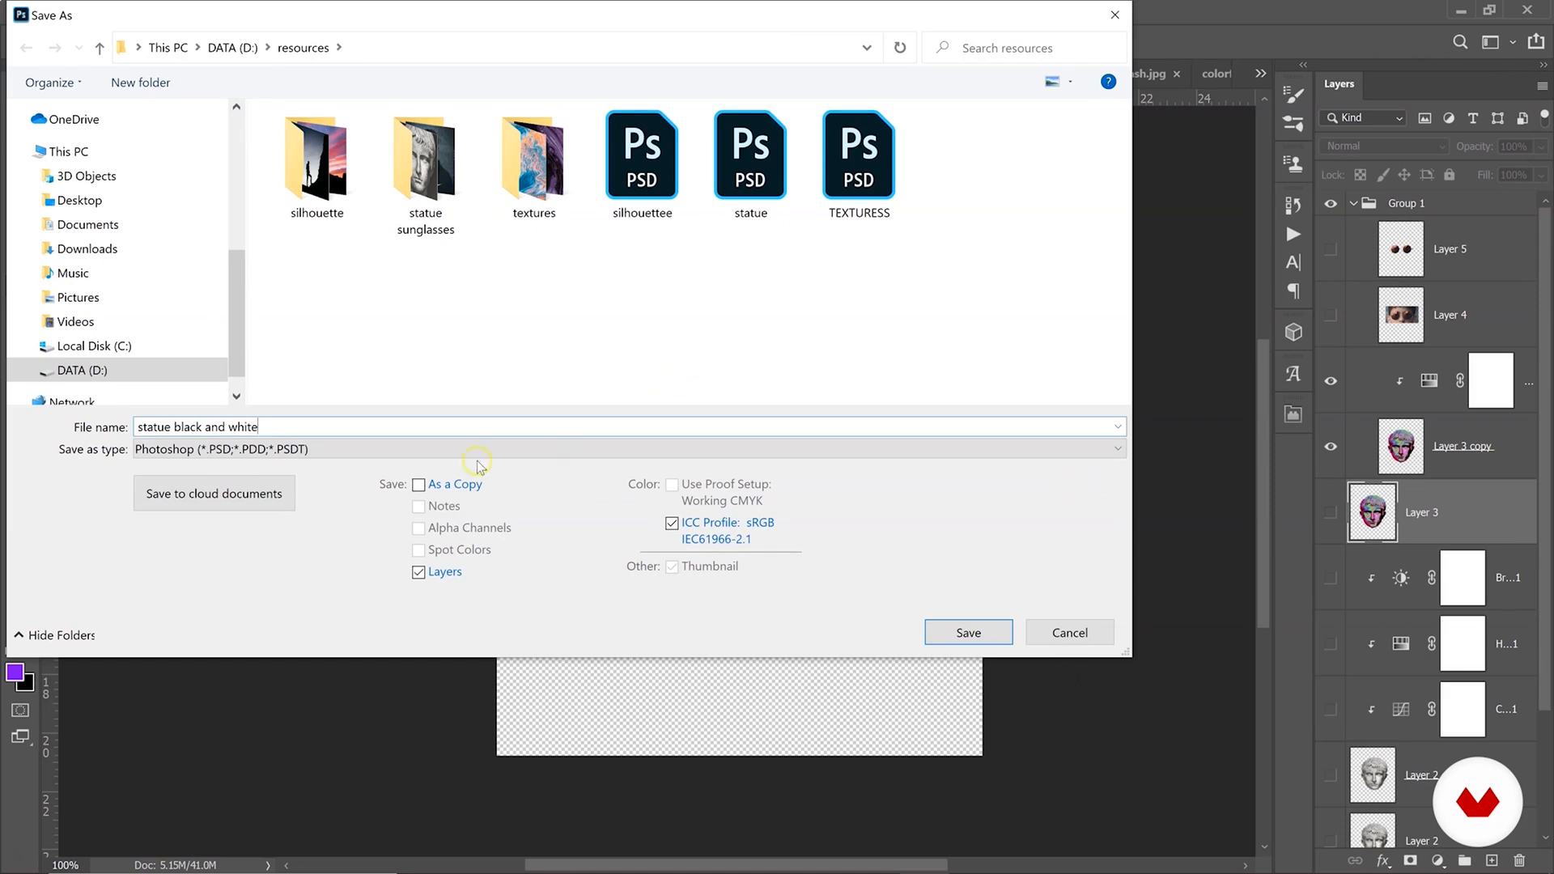
{"action": "left_click", "coordinate": [443, 448]}
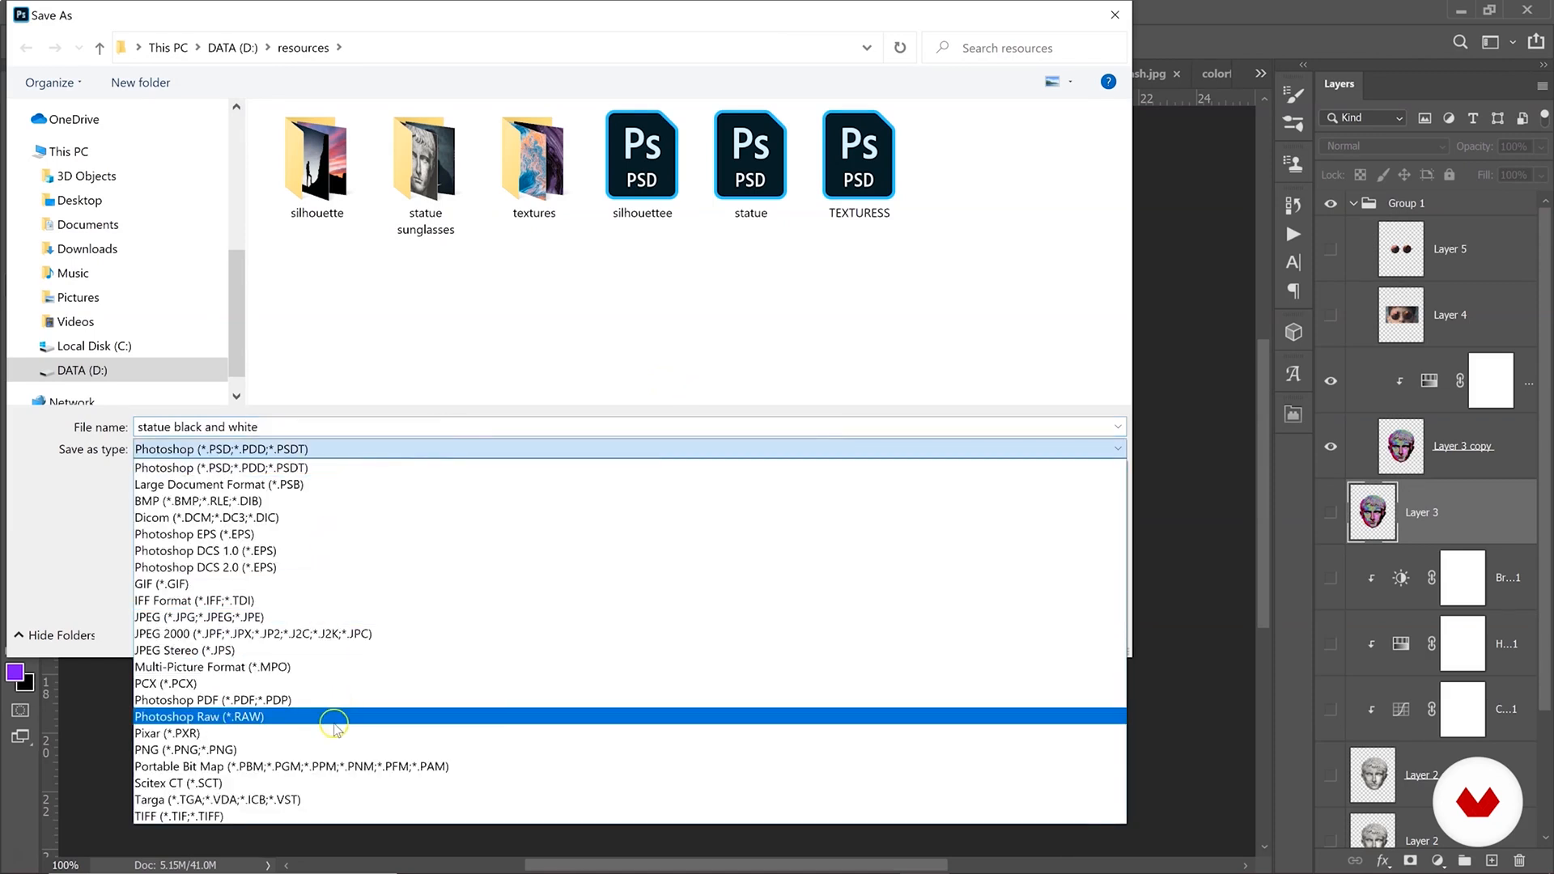
{"action": "left_click", "coordinate": [340, 750]}
{"action": "left_click", "coordinate": [979, 645]}
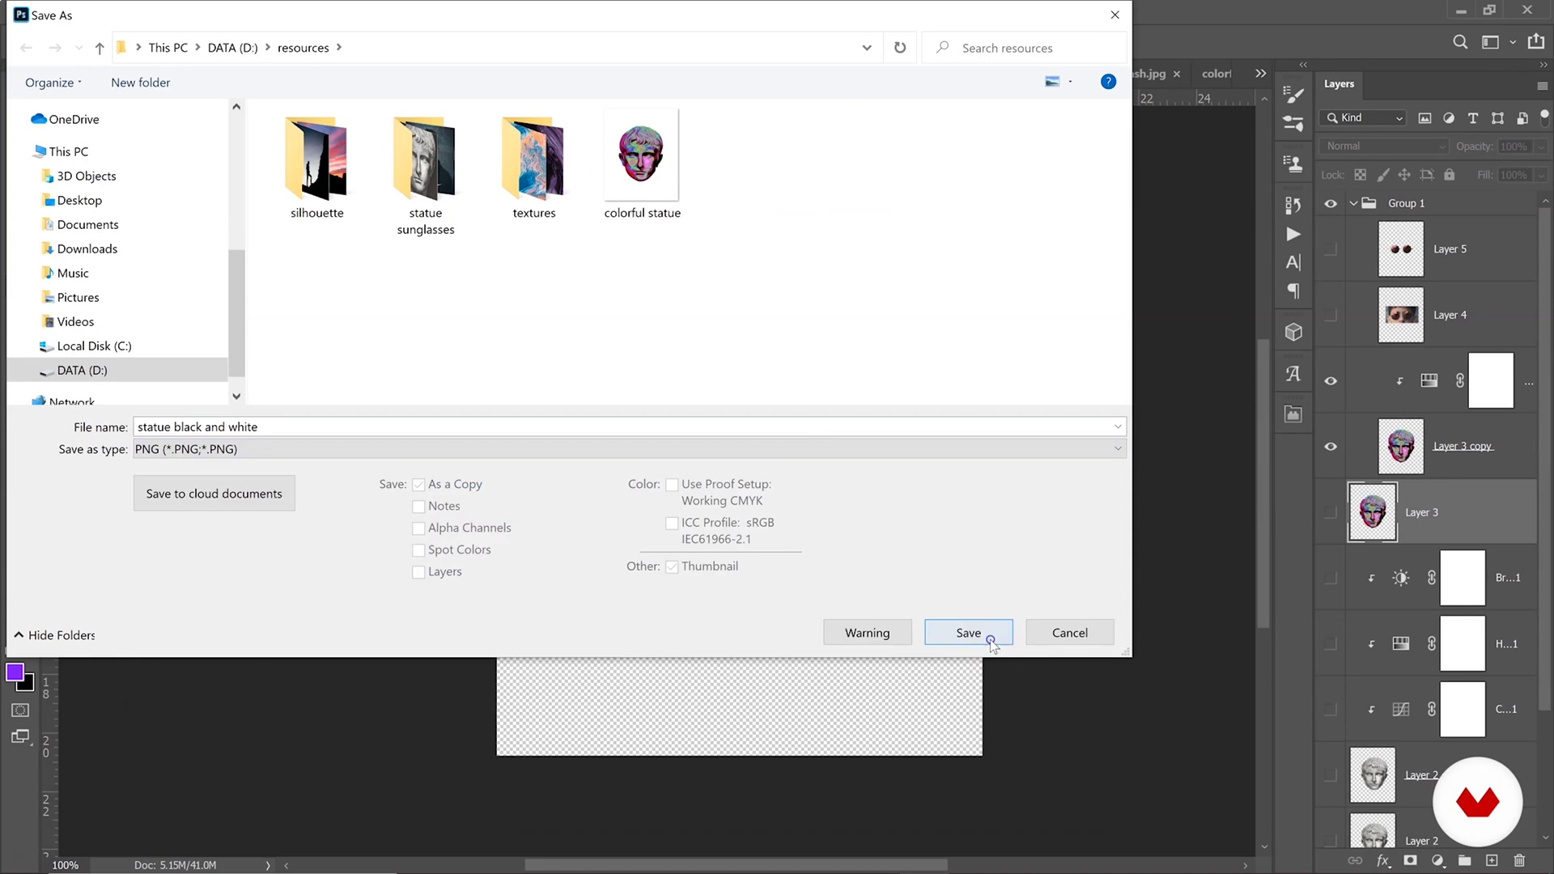
{"action": "left_click", "coordinate": [572, 161]}
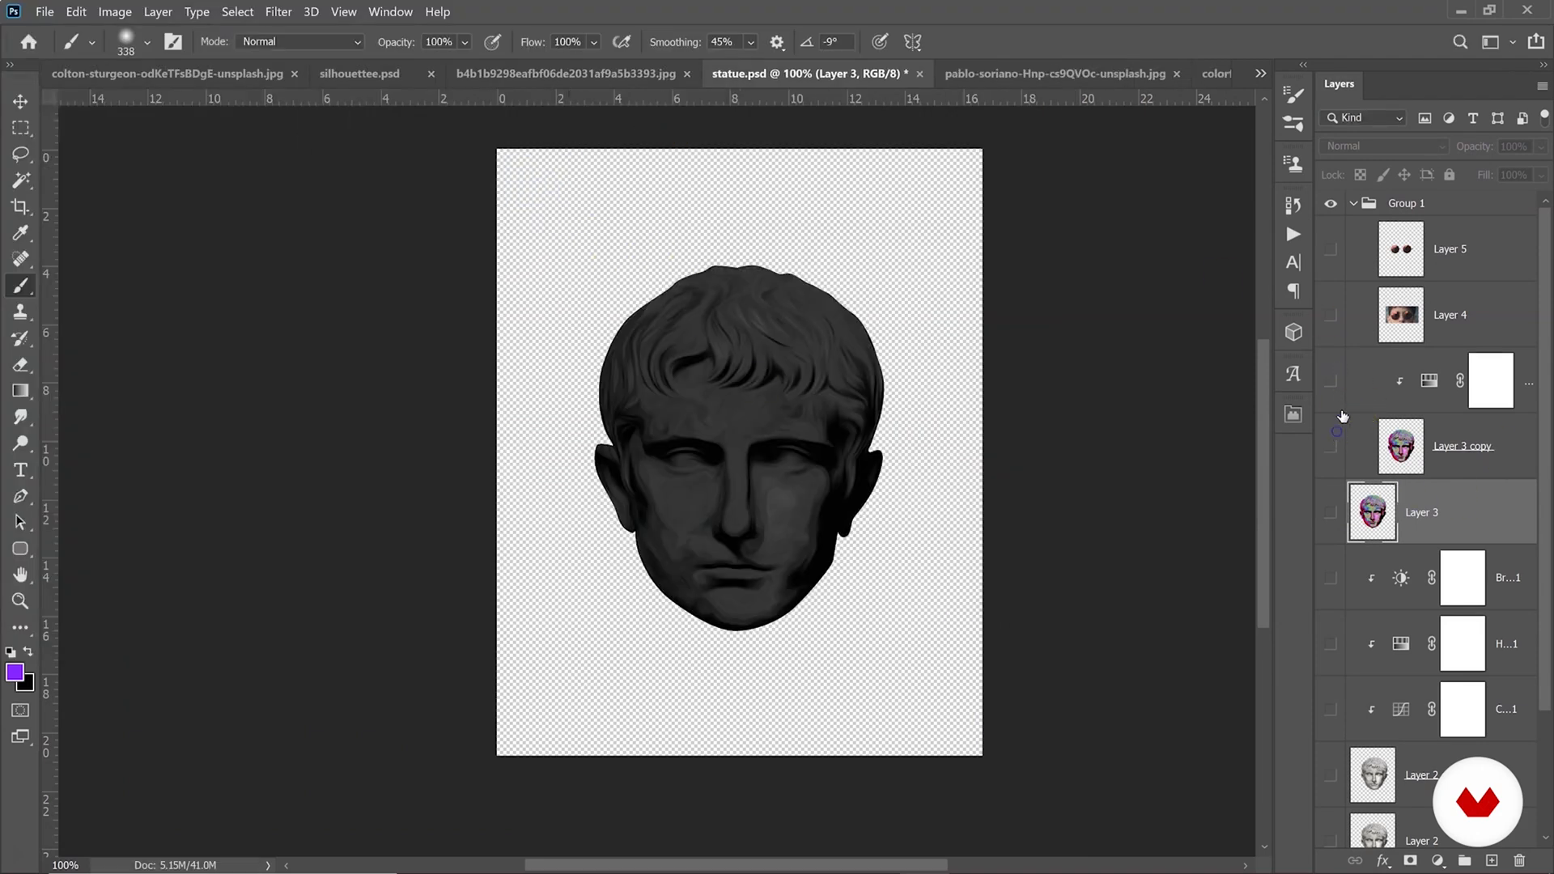
Show only the sunglasses on Layer 5 and save them as a PNG named "sunglasses" in the resources folder.
{"action": "left_click", "coordinate": [1333, 250]}
{"action": "left_click", "coordinate": [1509, 249]}
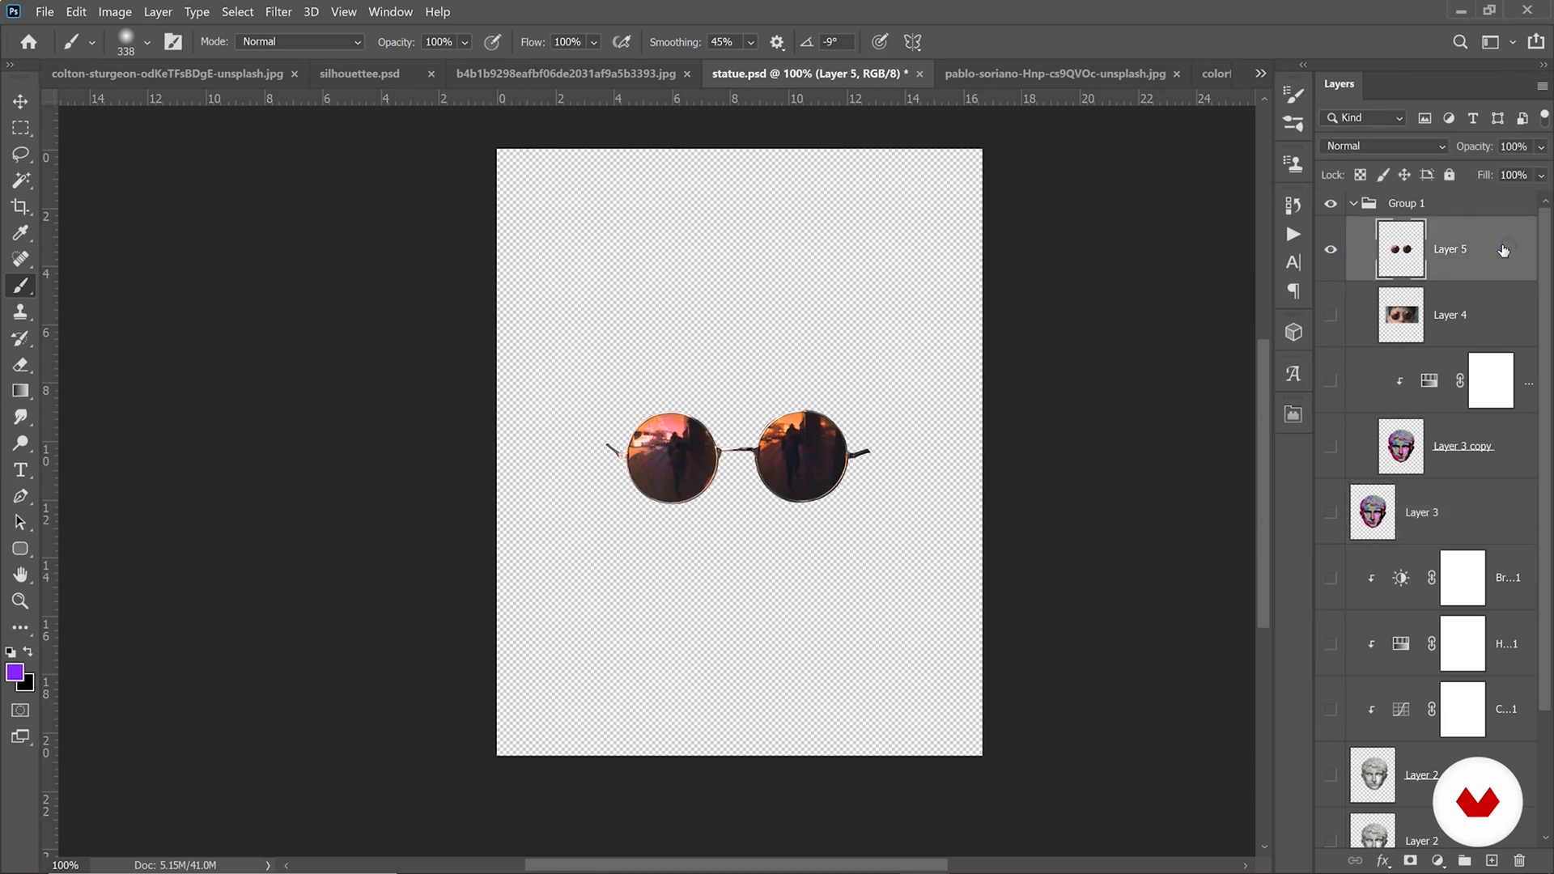
{"action": "left_click", "coordinate": [44, 11]}
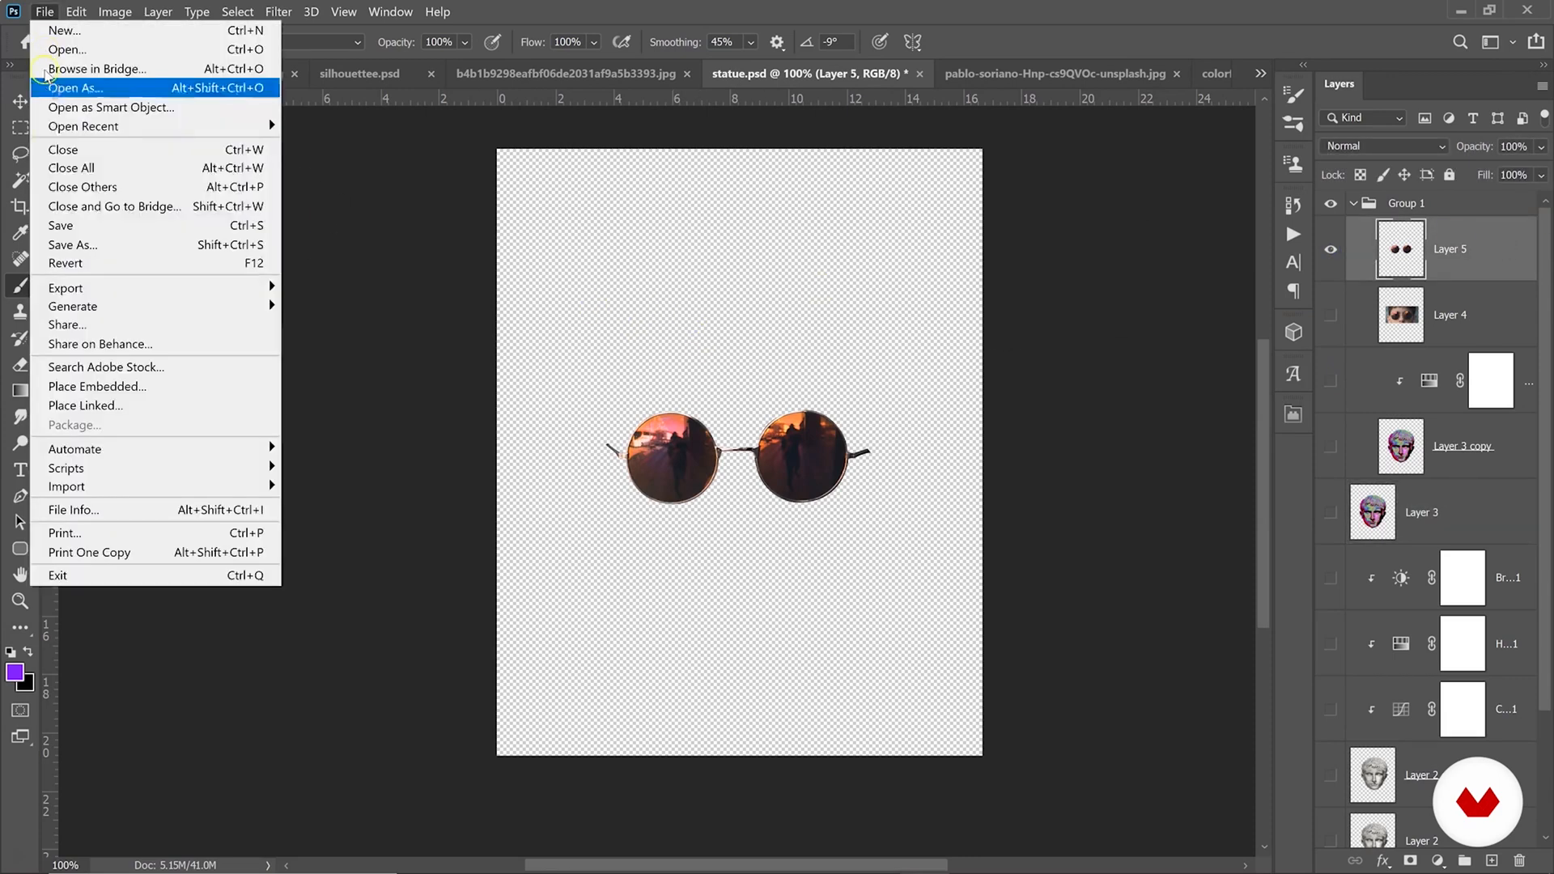
{"action": "left_click", "coordinate": [69, 245]}
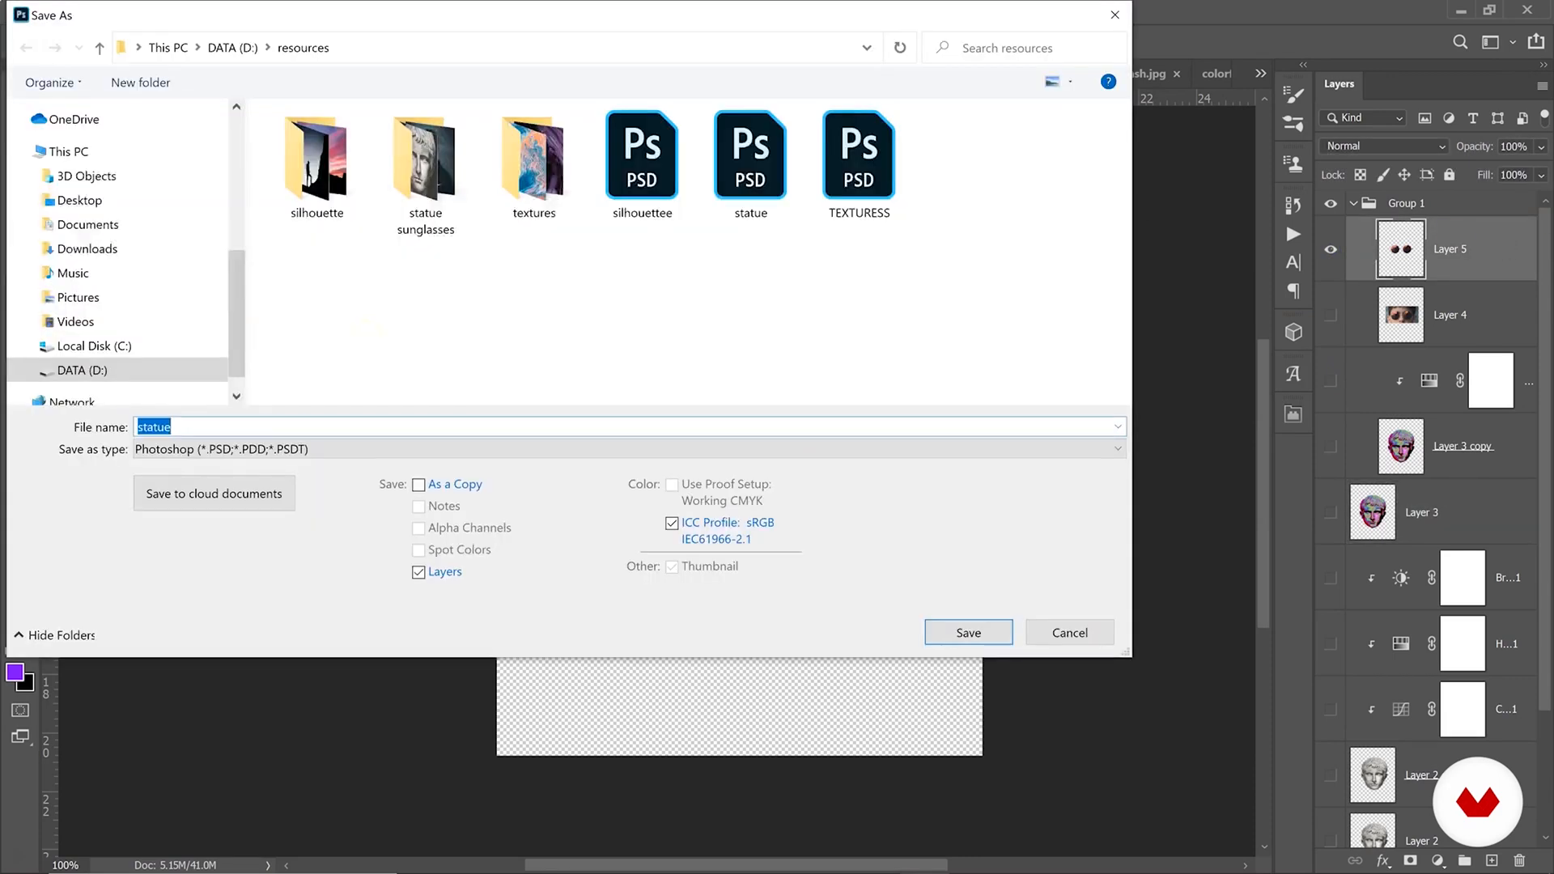
{"action": "left_click", "coordinate": [344, 449]}
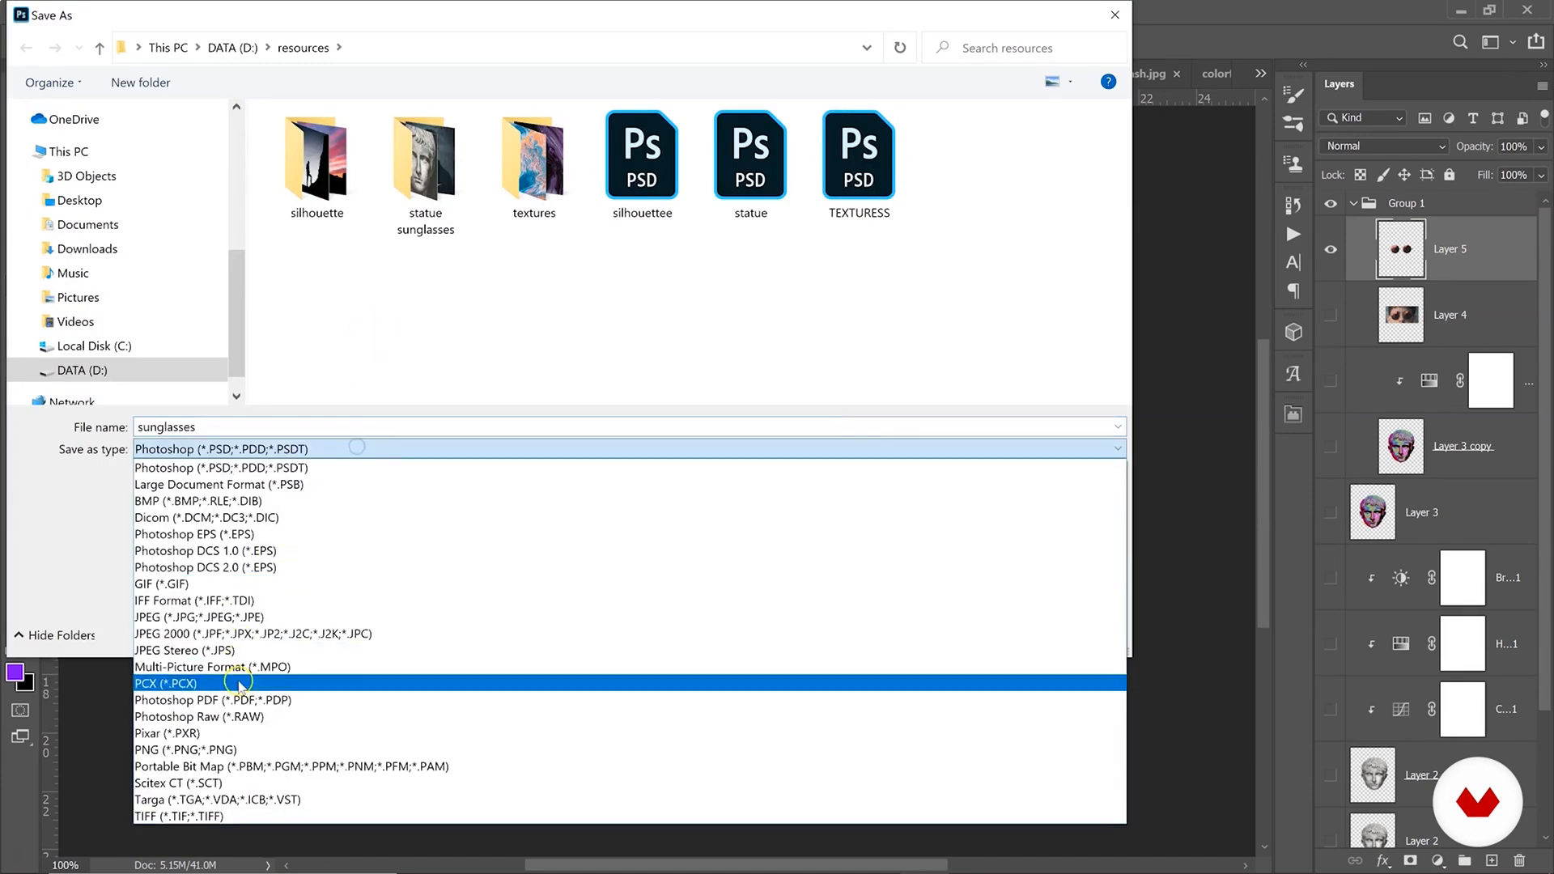
{"action": "left_click", "coordinate": [268, 750]}
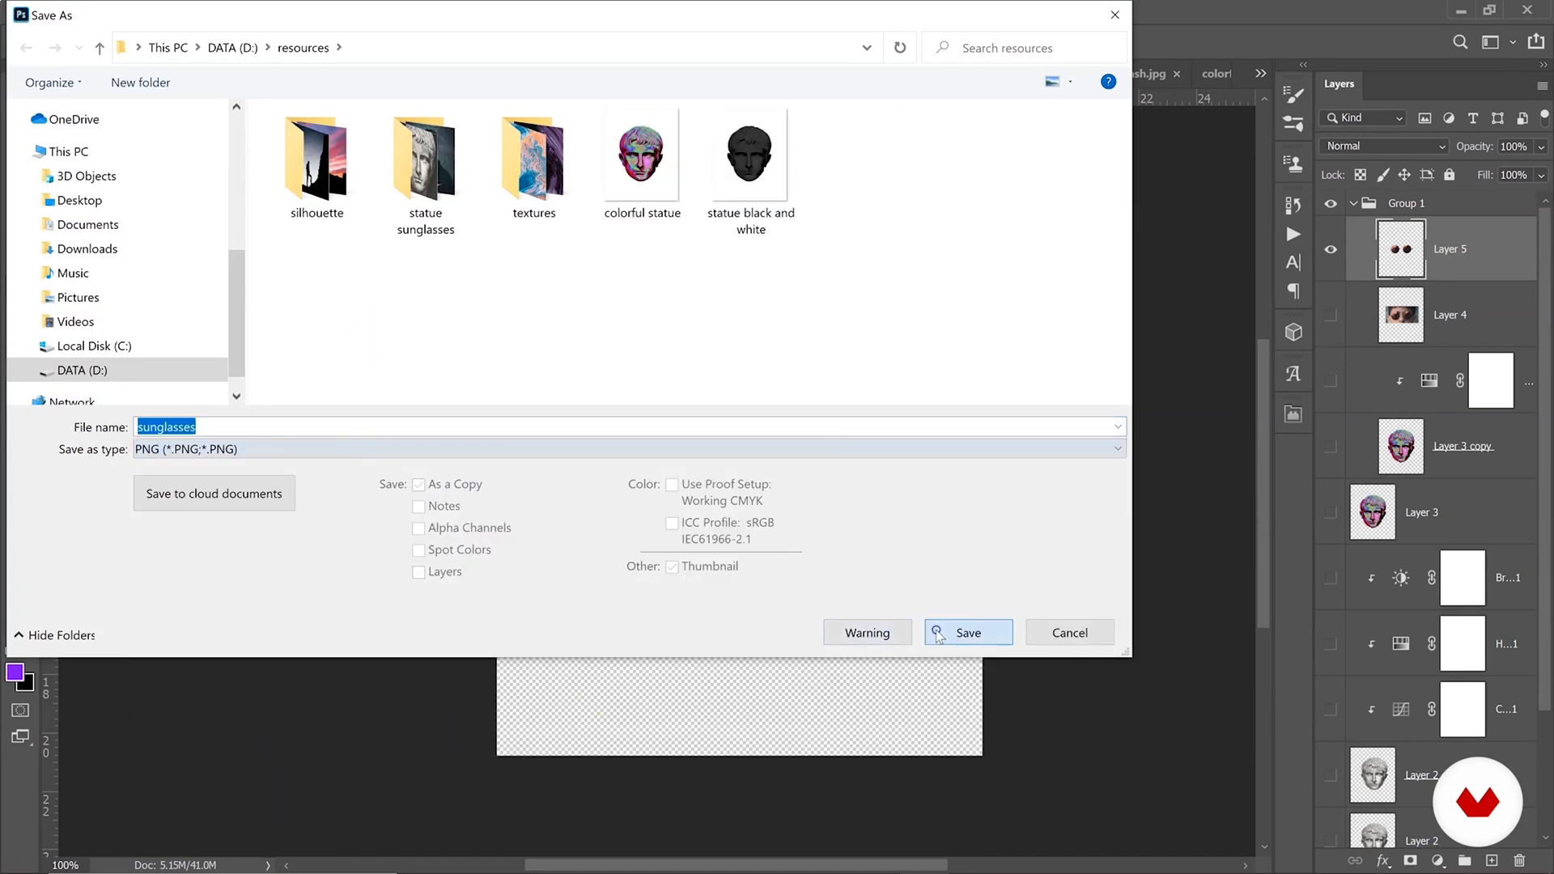
{"action": "left_click", "coordinate": [943, 635]}
{"action": "left_click", "coordinate": [575, 161]}
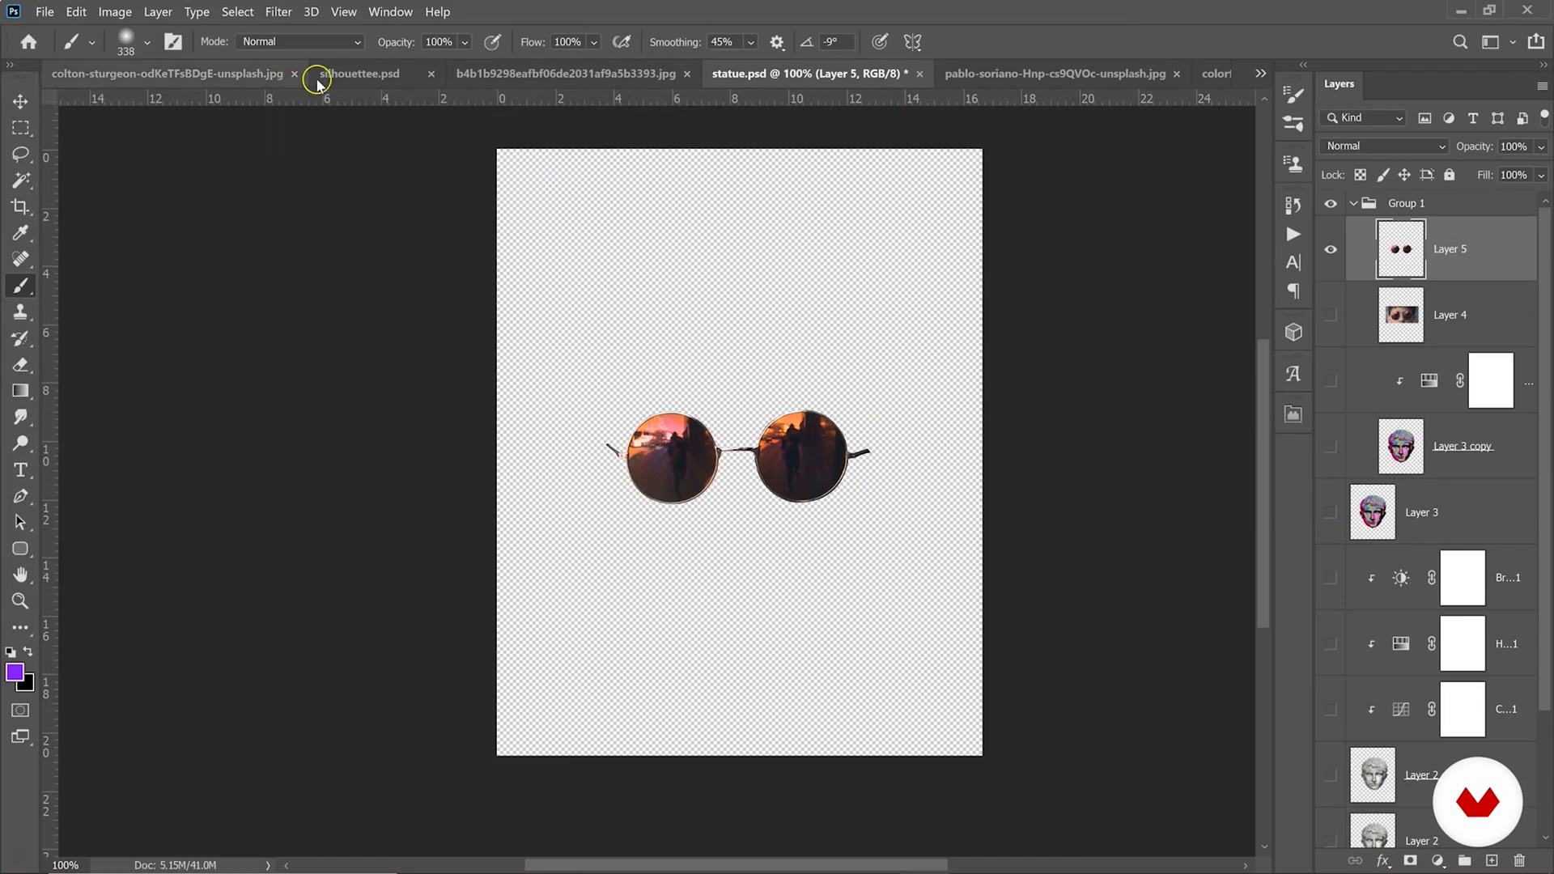
Switch to silhouettee.psd and save it as a PNG named "silhouettee" in the resources folder.
{"action": "left_click", "coordinate": [376, 76]}
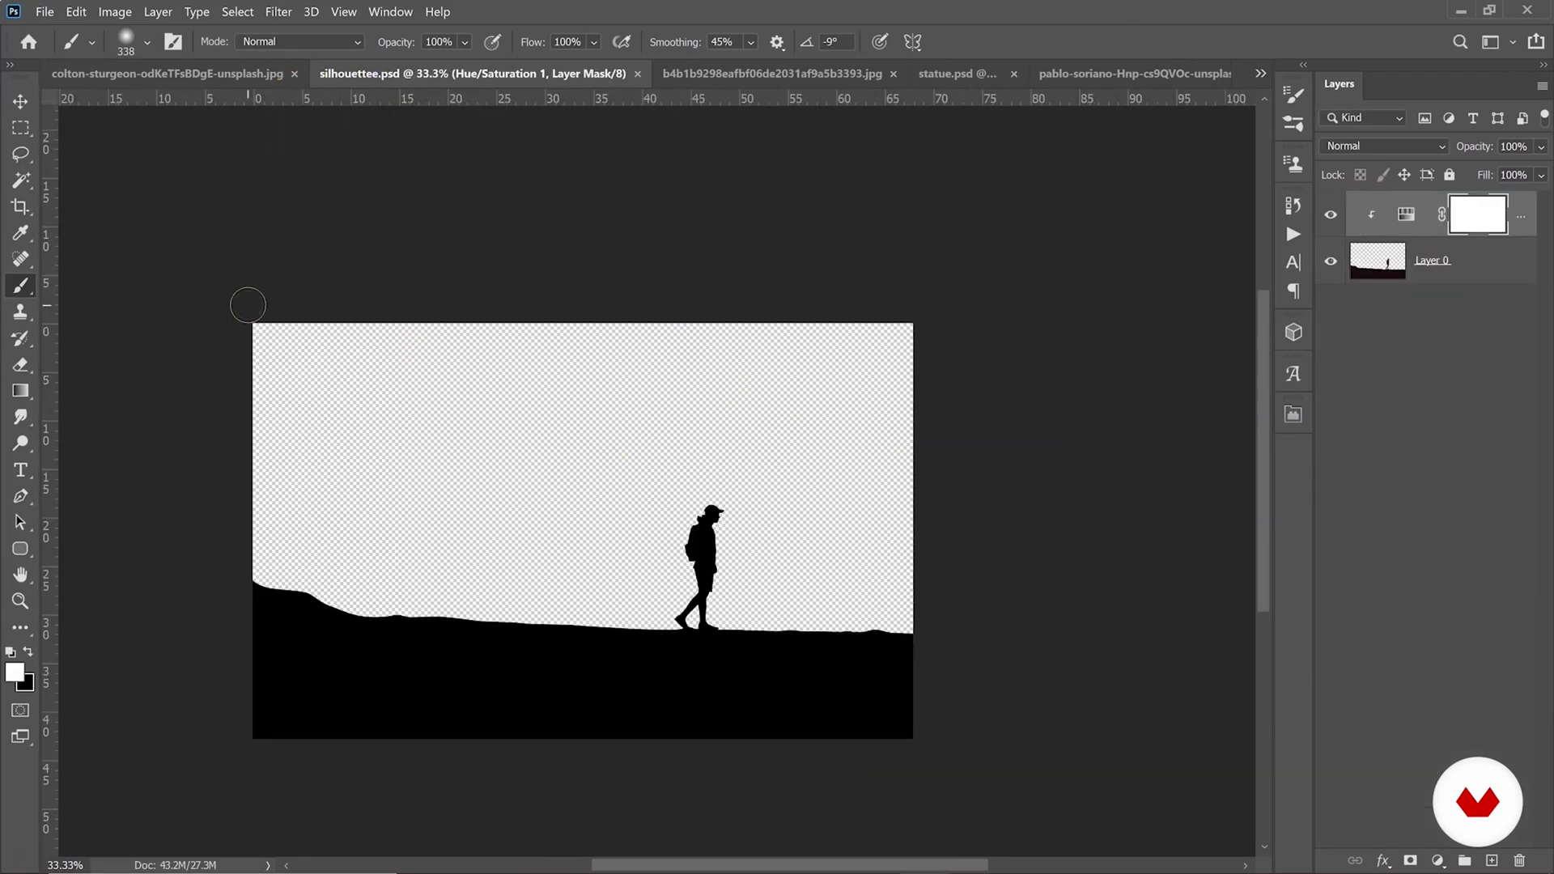
{"action": "left_click", "coordinate": [44, 11]}
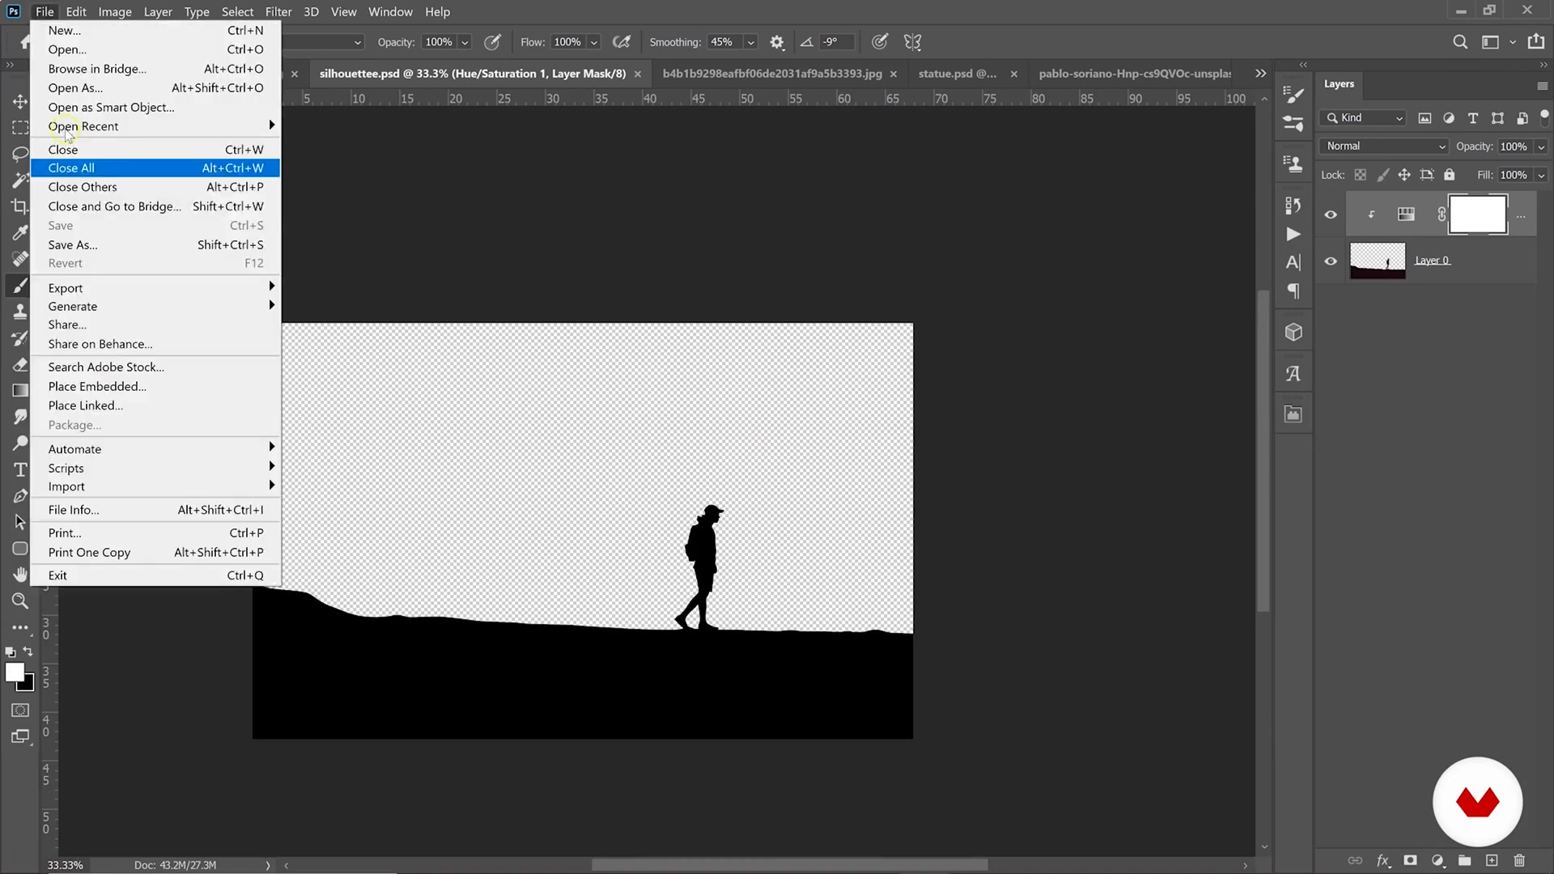
{"action": "left_click", "coordinate": [93, 243]}
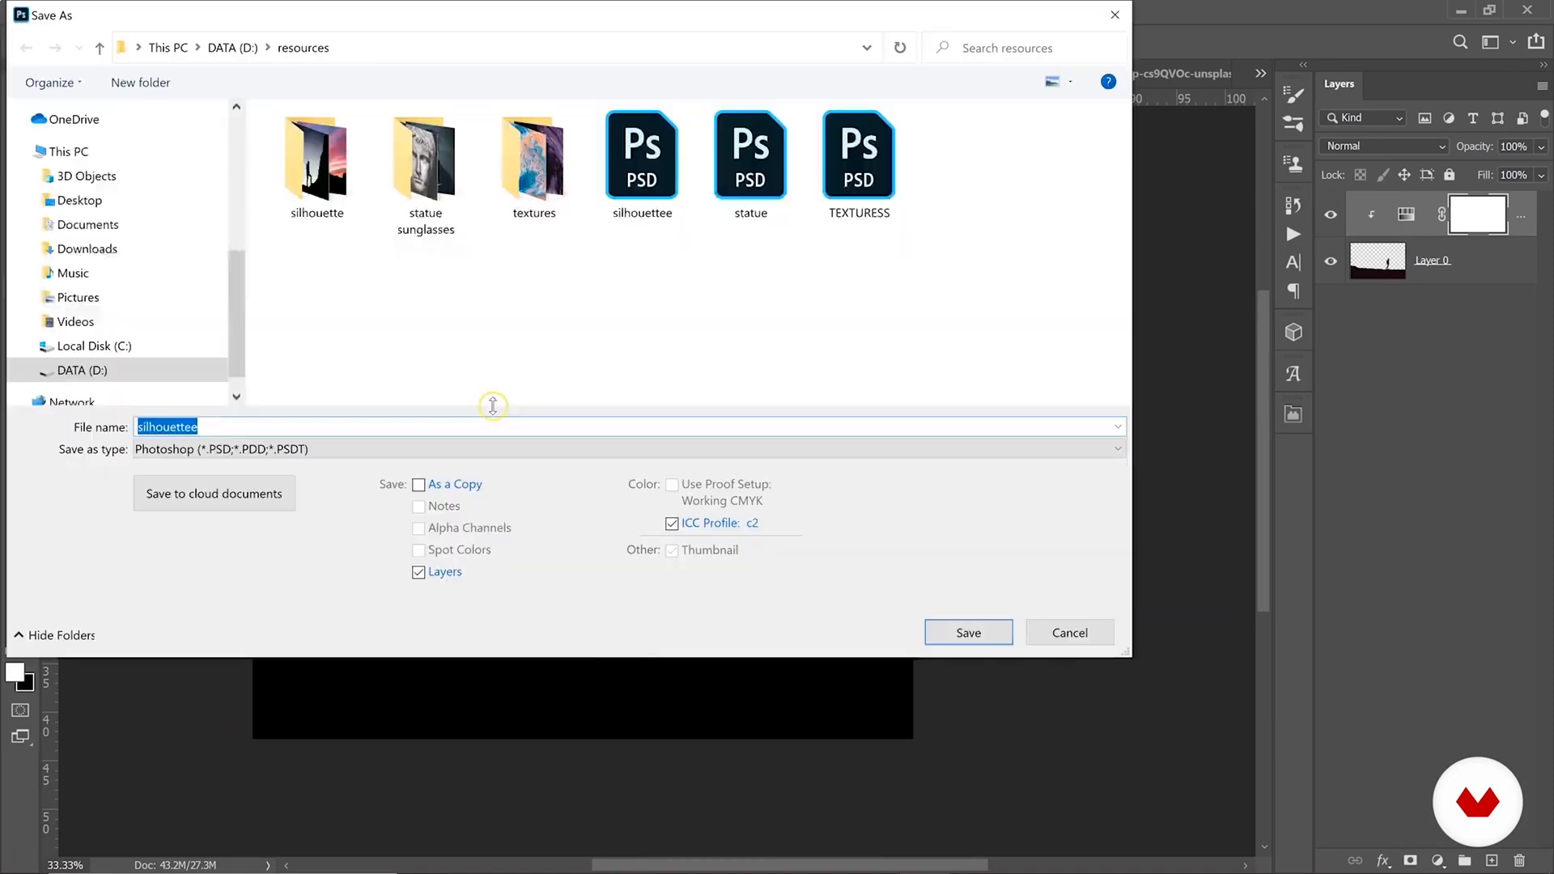
{"action": "left_click", "coordinate": [492, 449]}
{"action": "left_click", "coordinate": [357, 749]}
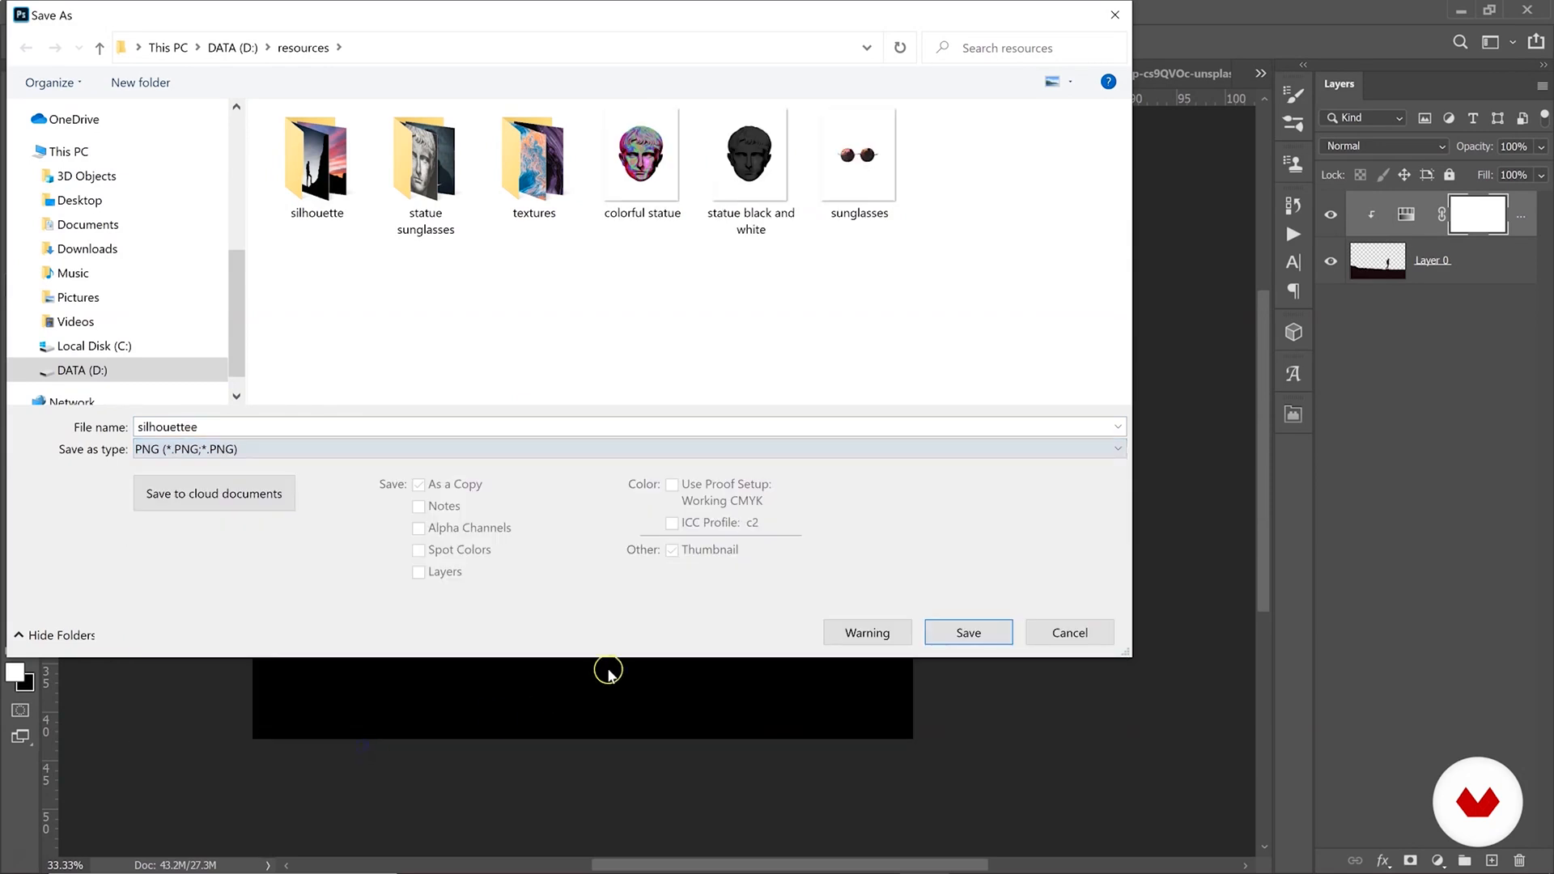
{"action": "left_click", "coordinate": [968, 633]}
{"action": "left_click", "coordinate": [558, 160]}
Open TEXTURESS.psd from the resources folder.
{"action": "left_click", "coordinate": [44, 11]}
{"action": "left_click", "coordinate": [46, 50]}
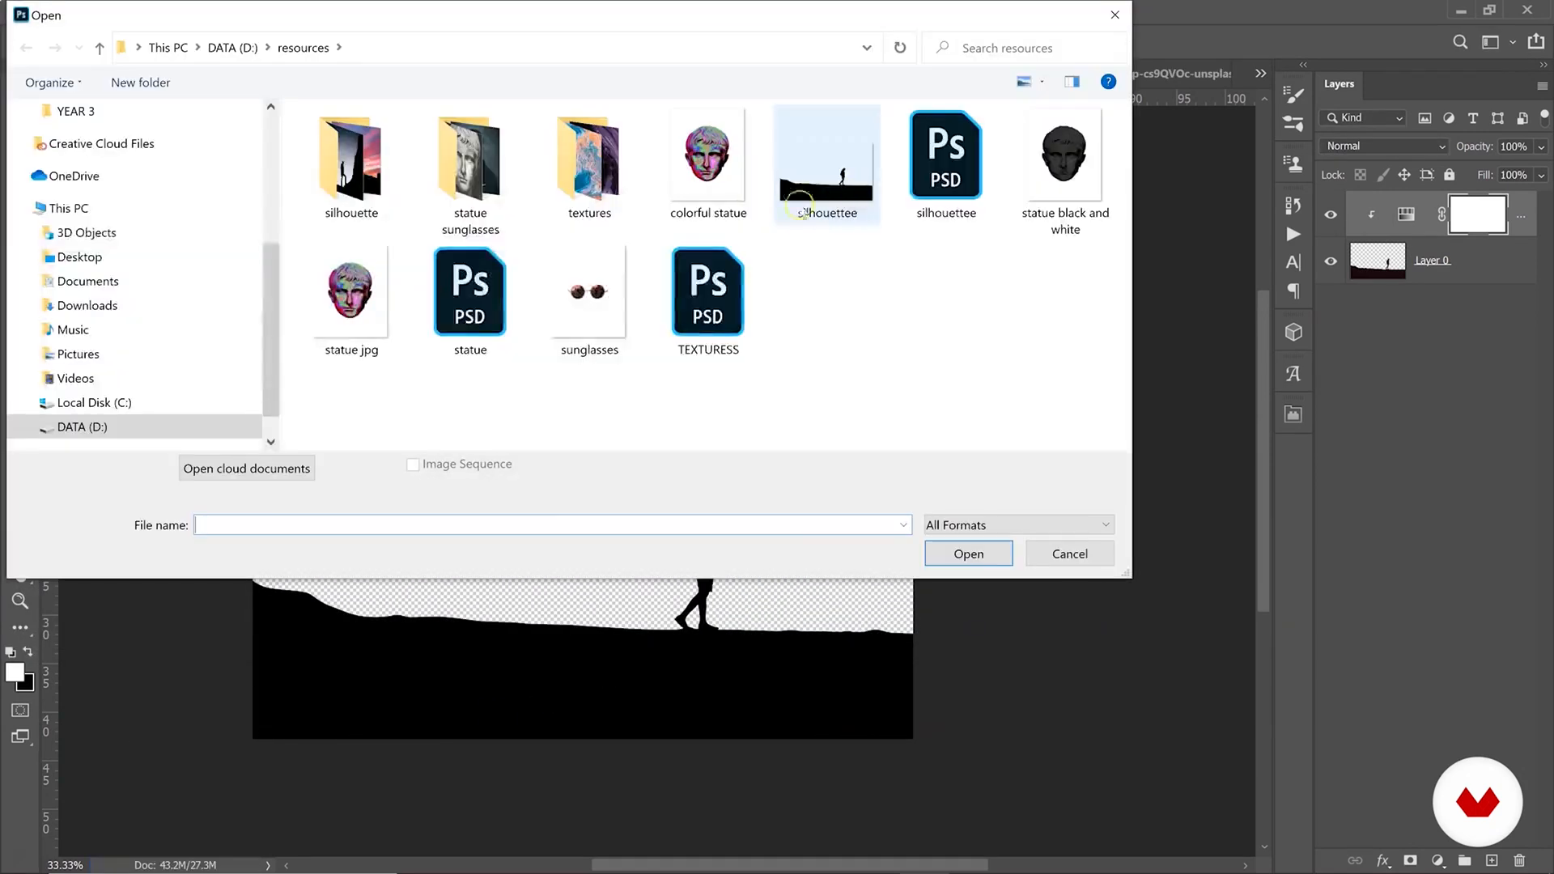
{"action": "left_click", "coordinate": [708, 293]}
{"action": "left_click", "coordinate": [983, 554]}
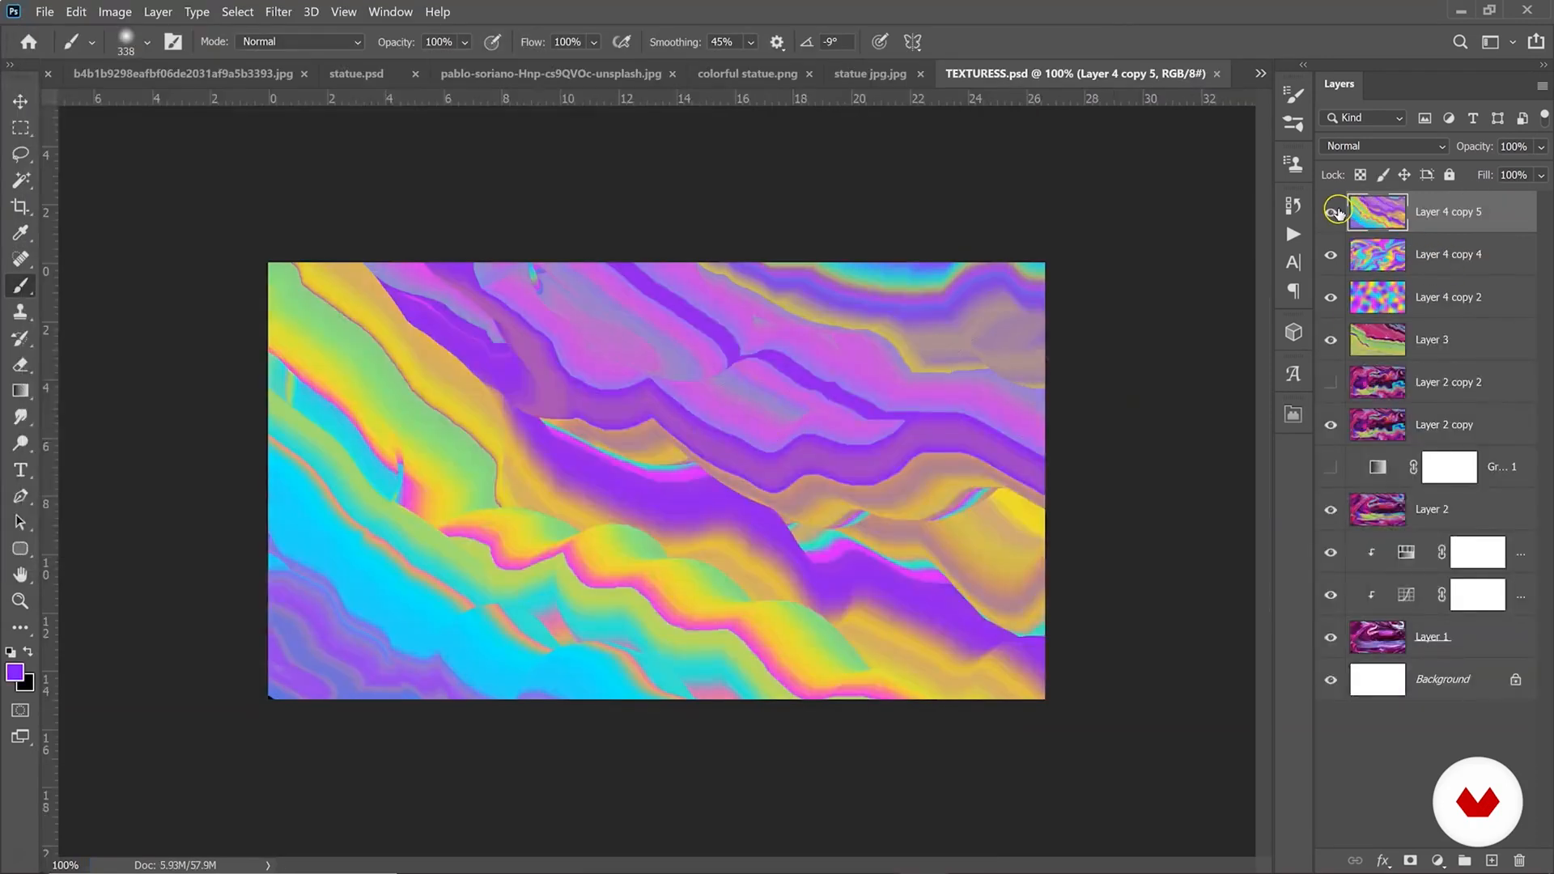
Hide Layer 2 copy and every layer above it so that Layer 2 is the topmost visible texture.
{"action": "left_click", "coordinate": [1331, 332]}
{"action": "left_click", "coordinate": [1330, 426]}
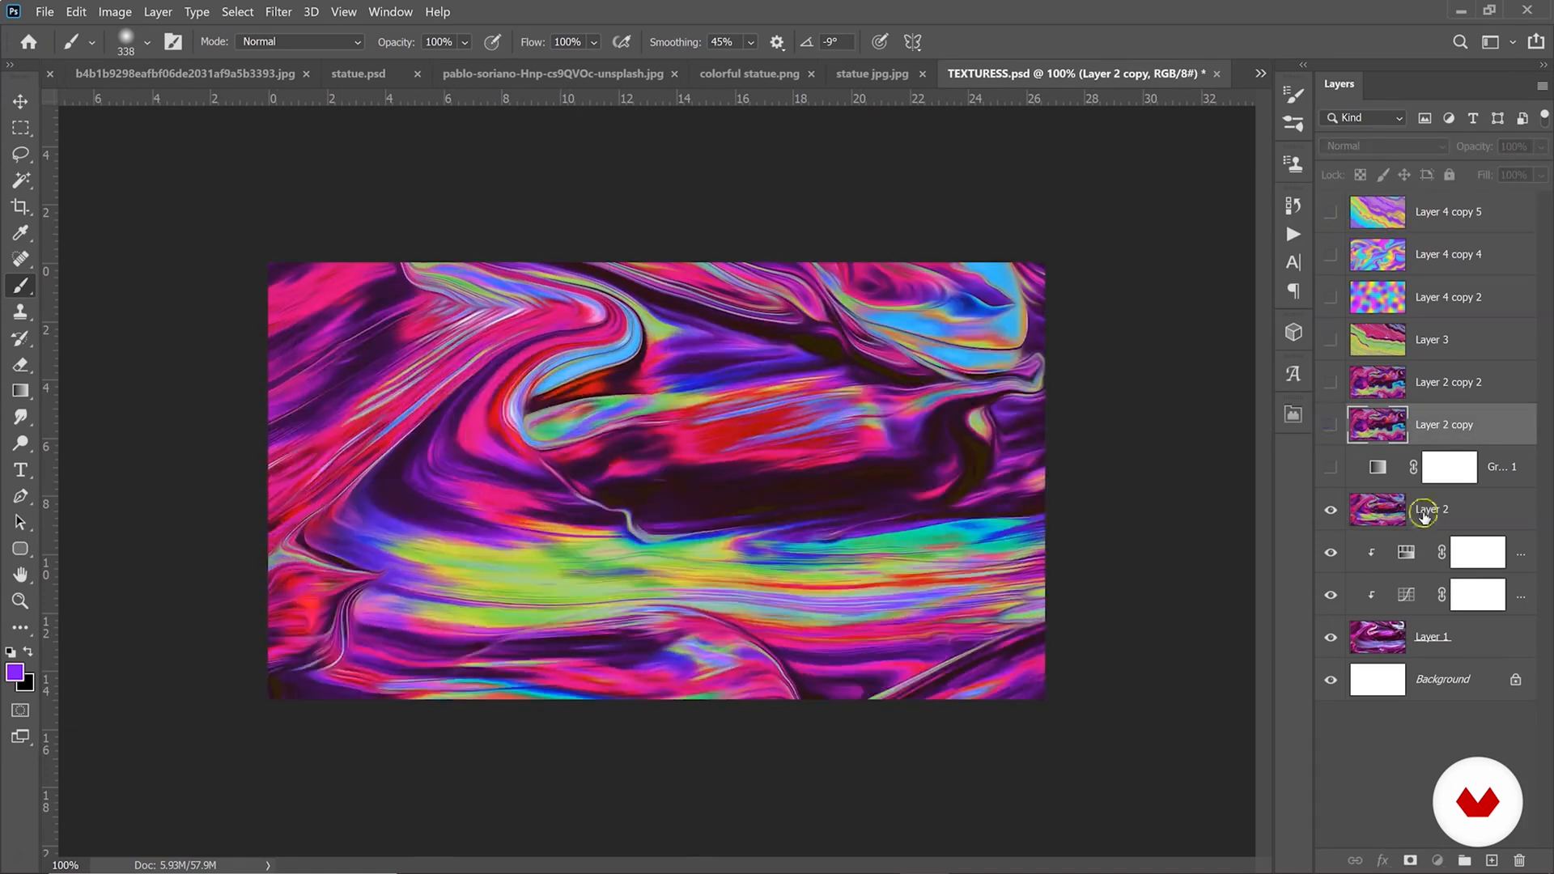
{"action": "left_click", "coordinate": [1422, 510]}
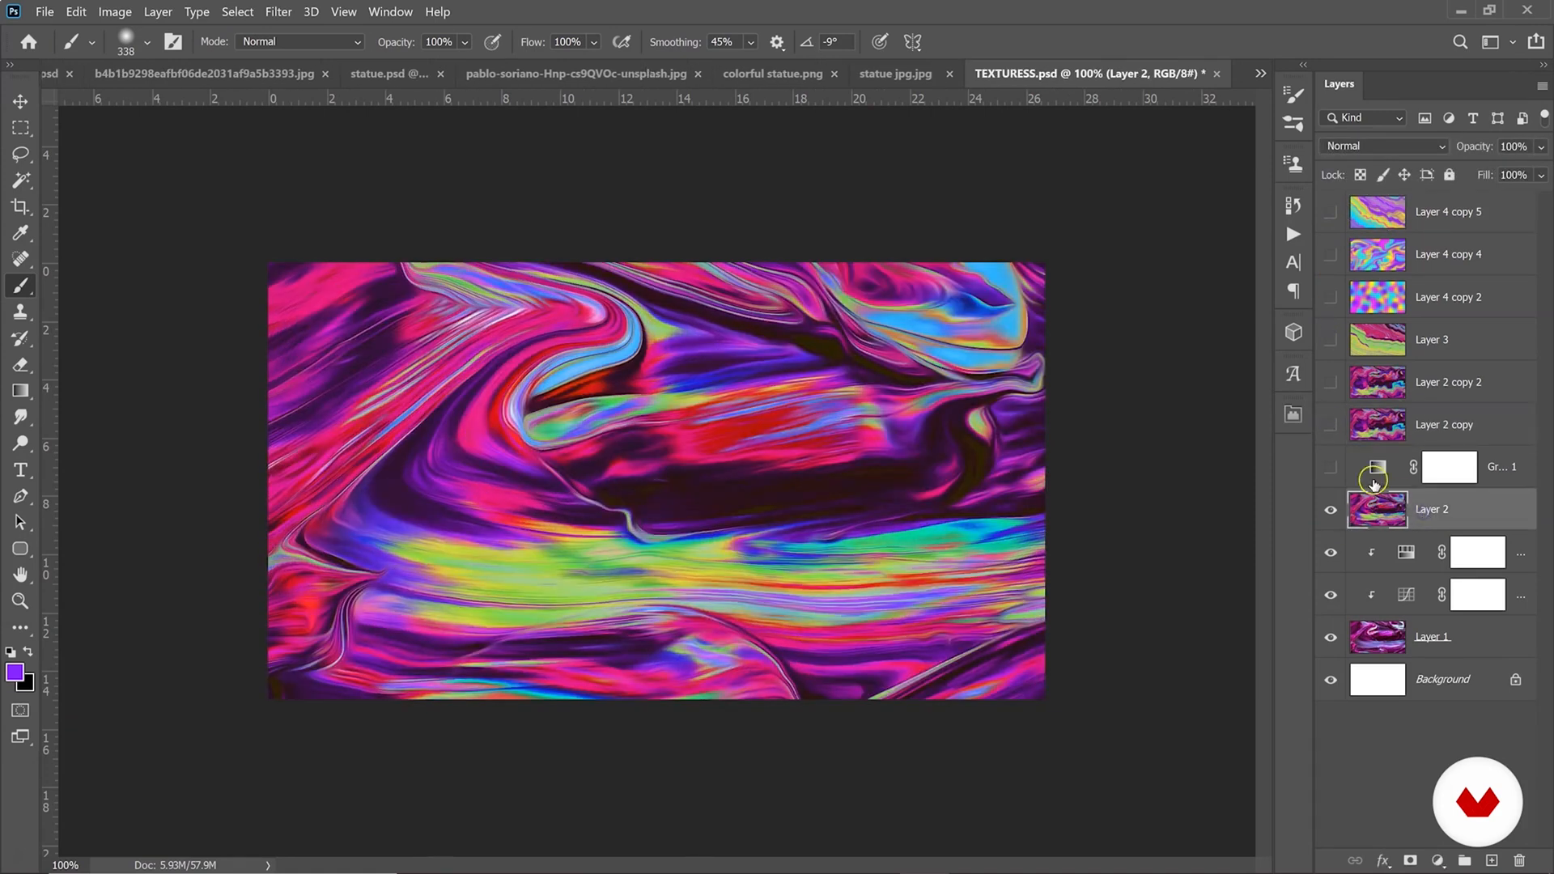
{"action": "left_click", "coordinate": [1330, 426]}
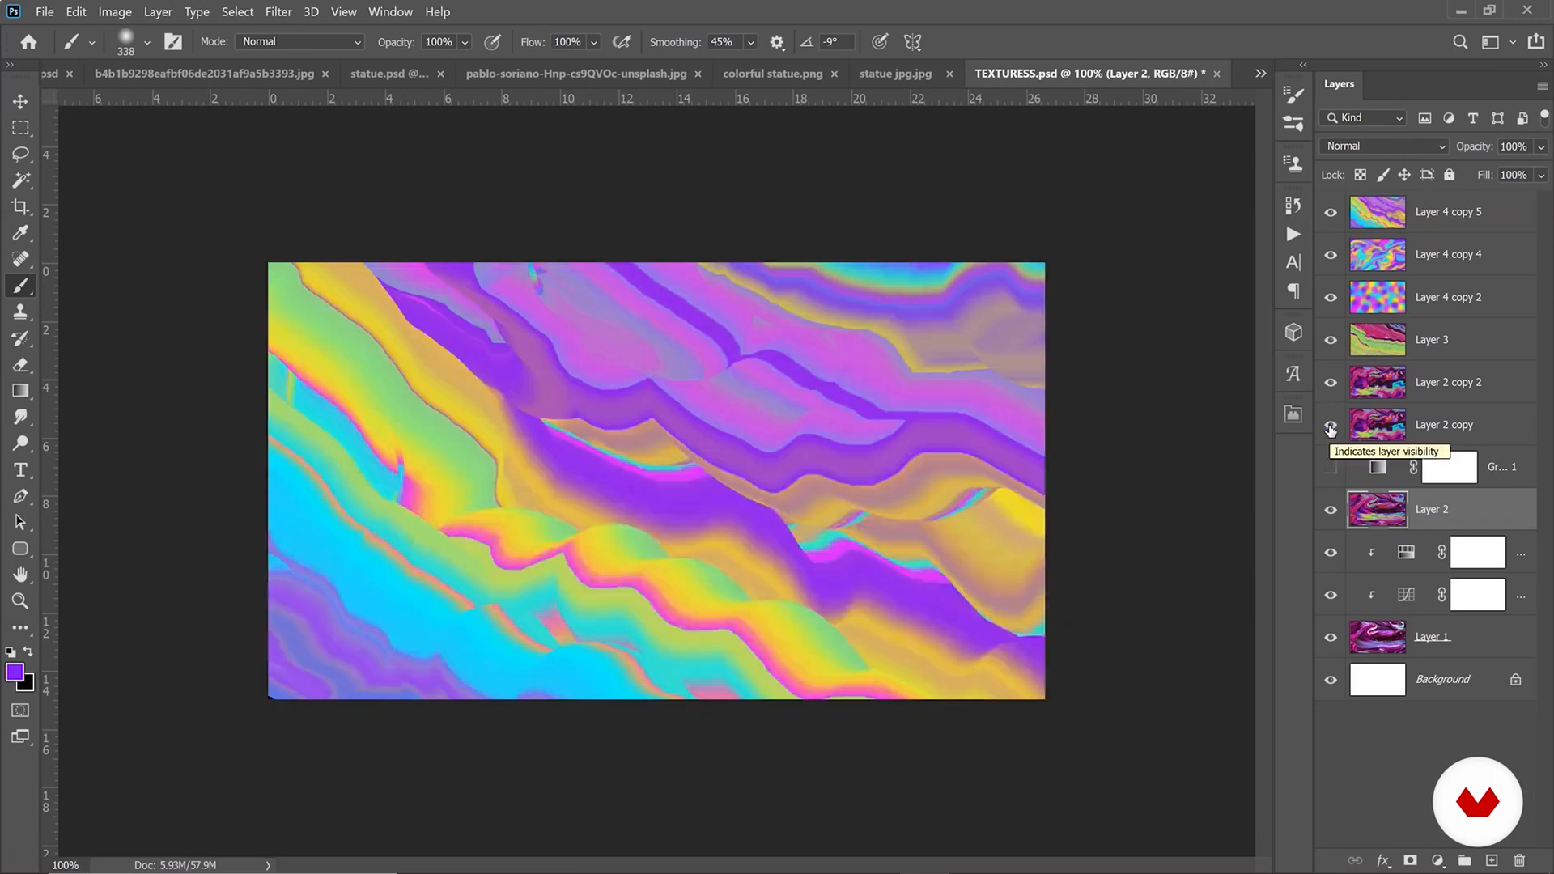
{"action": "left_click_drag", "start_coordinate": [1329, 427], "coordinate": [1339, 286]}
{"action": "left_click", "coordinate": [1353, 514]}
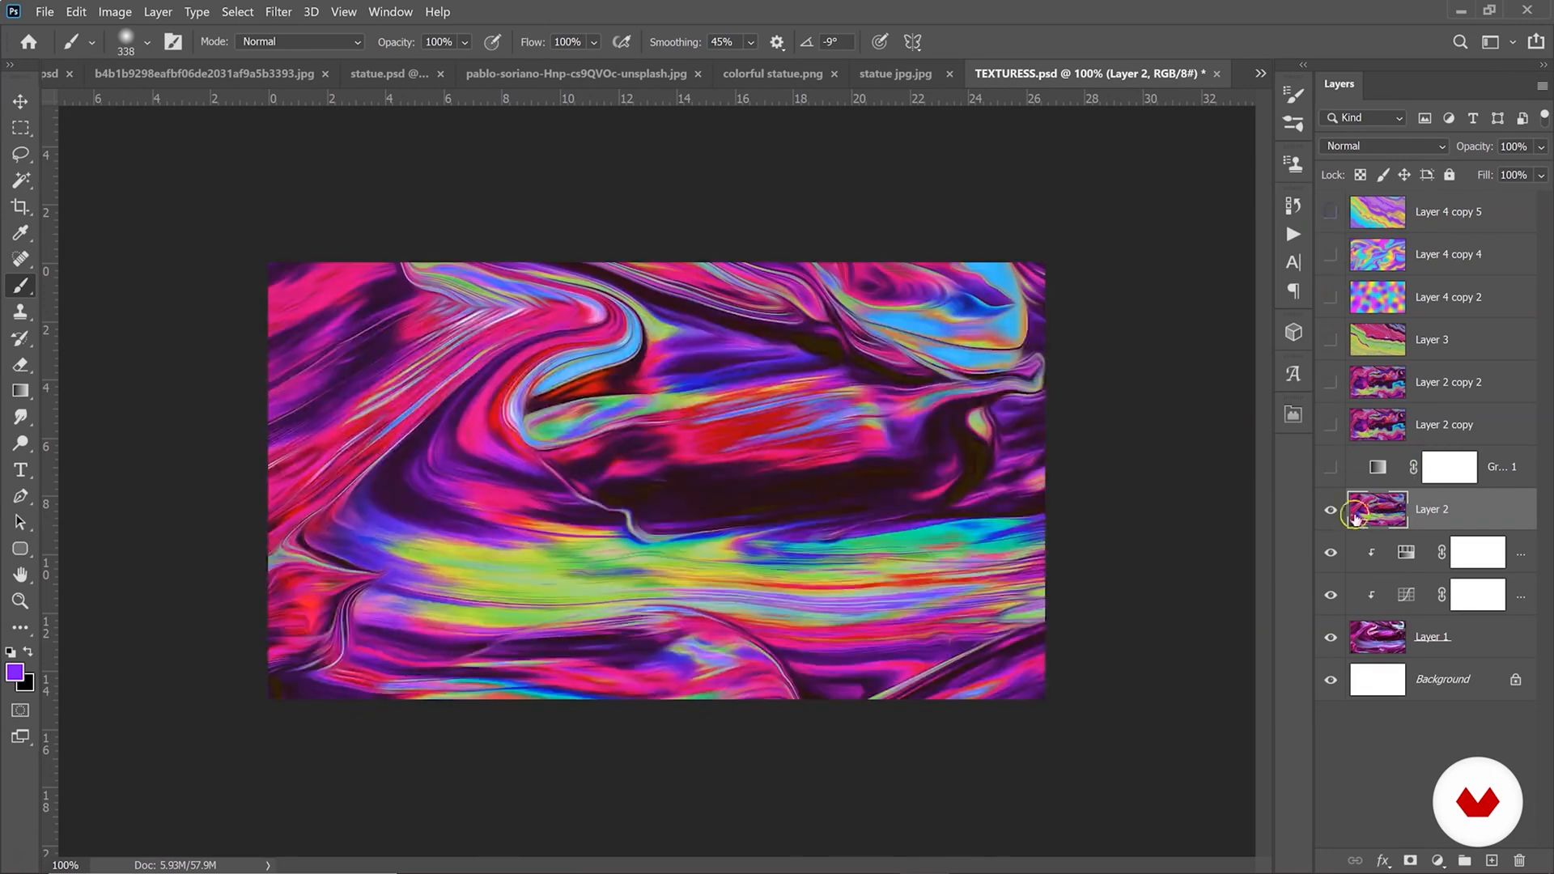
Save the Layer 2 texture as a JPEG named "texture 1" in the resources folder.
{"action": "left_click", "coordinate": [45, 11]}
{"action": "left_click", "coordinate": [103, 245]}
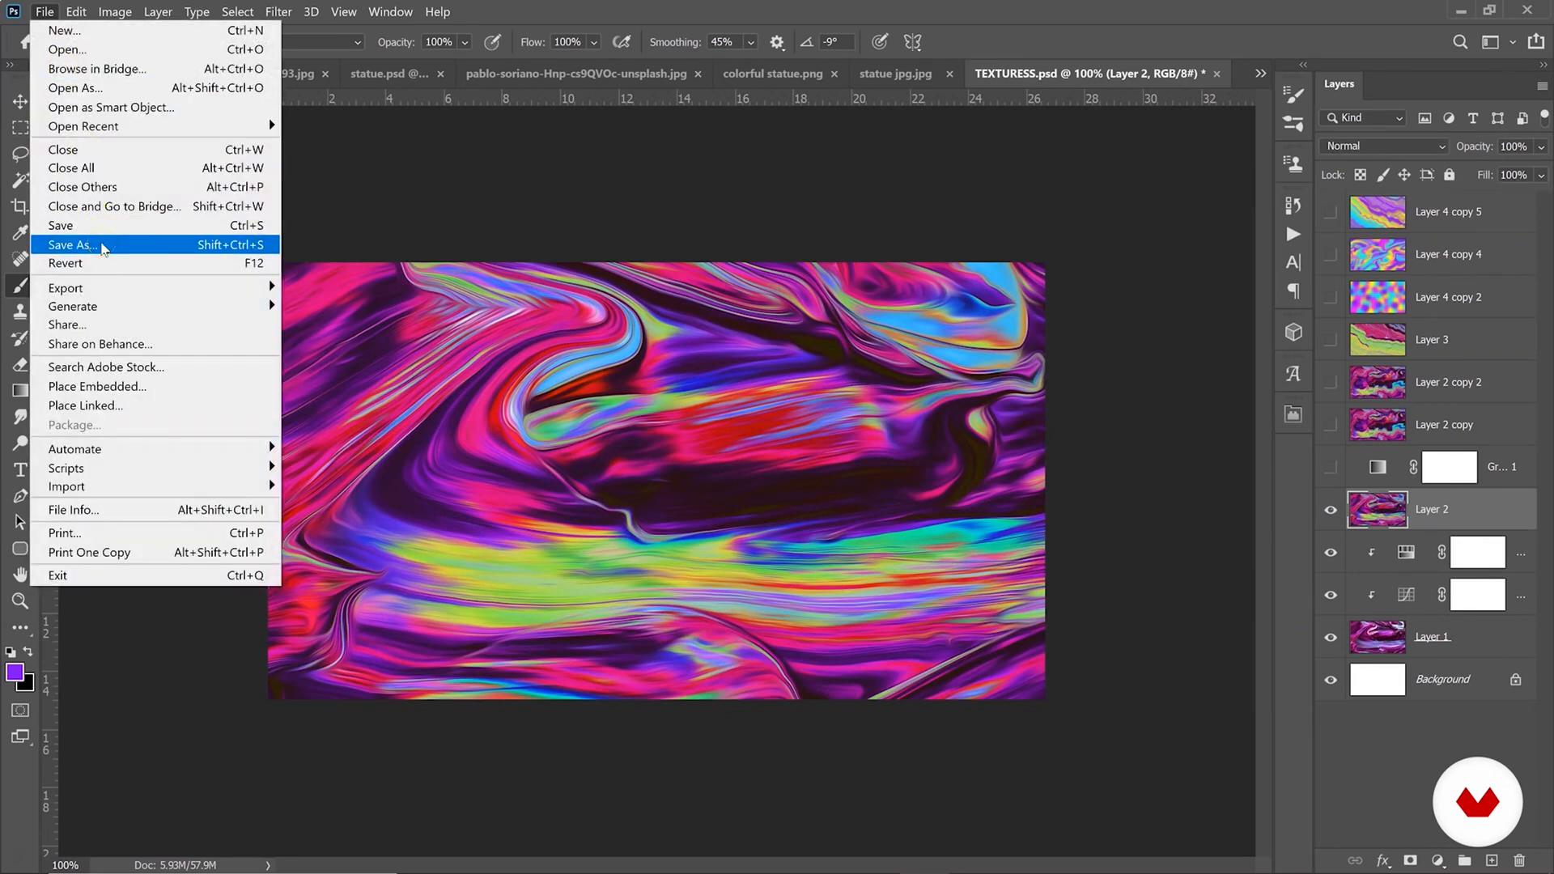
{"action": "type", "text": "1"}
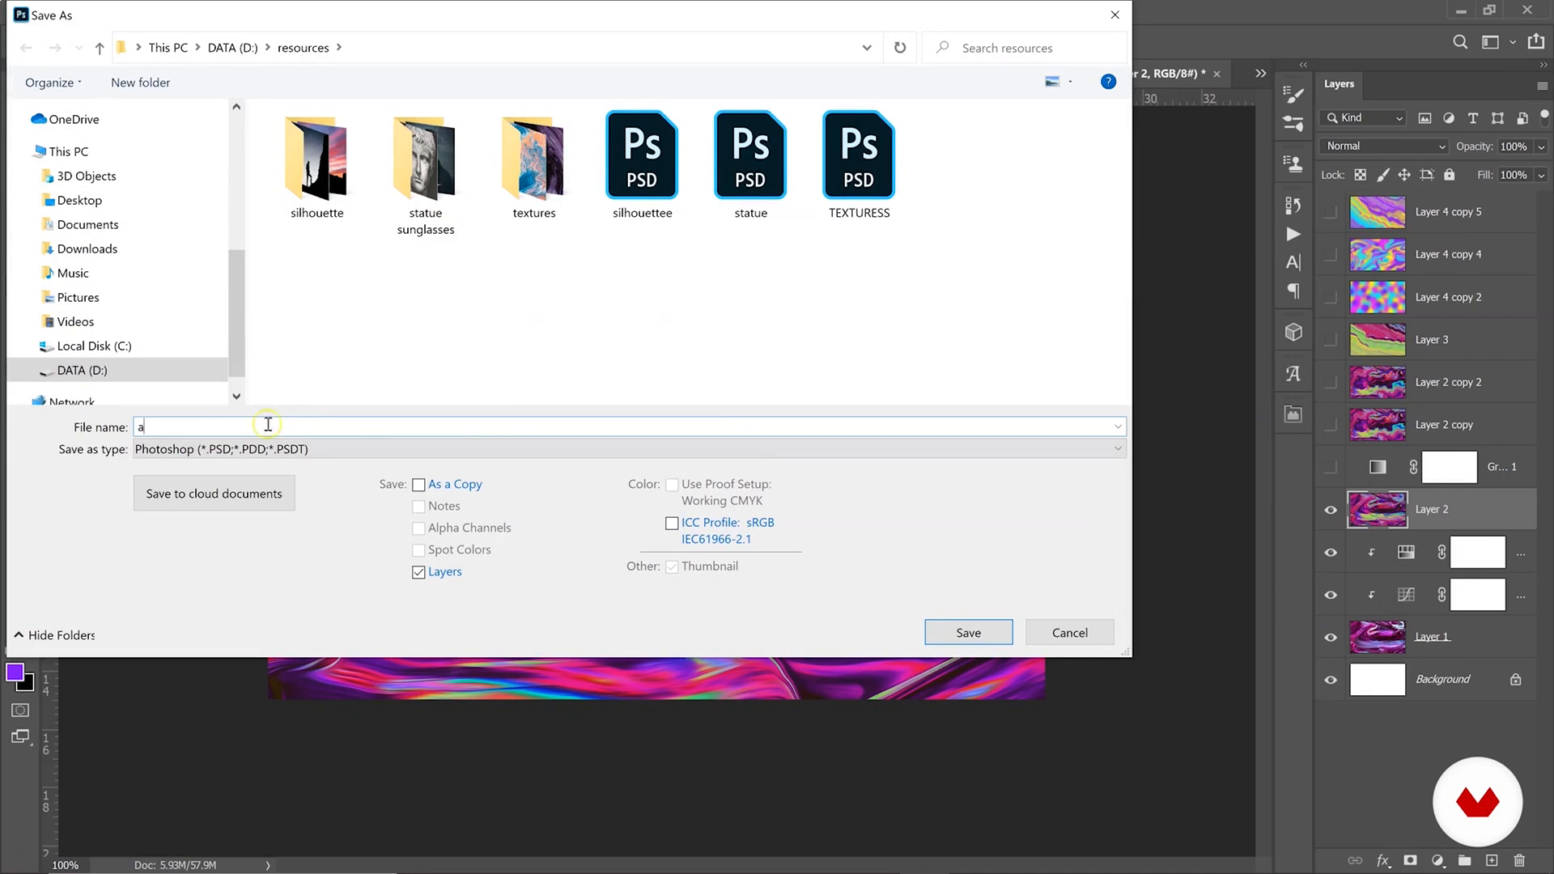
{"action": "left_click", "coordinate": [219, 444]}
{"action": "left_click", "coordinate": [221, 426]}
{"action": "left_click", "coordinate": [221, 426]}
{"action": "key", "text": "BackSpace"}
{"action": "type", "text": "texture 1"}
{"action": "left_click", "coordinate": [963, 450]}
{"action": "scroll", "coordinate": [964, 665], "scroll_direction": "down", "scroll_amount": 2}
{"action": "left_click", "coordinate": [965, 665]}
{"action": "left_click", "coordinate": [968, 633]}
{"action": "left_click", "coordinate": [656, 121]}
Show and select Layer 2 copy, and save that texture as a JPEG named "texture 2".
{"action": "left_click", "coordinate": [1320, 431]}
{"action": "left_click", "coordinate": [1504, 437]}
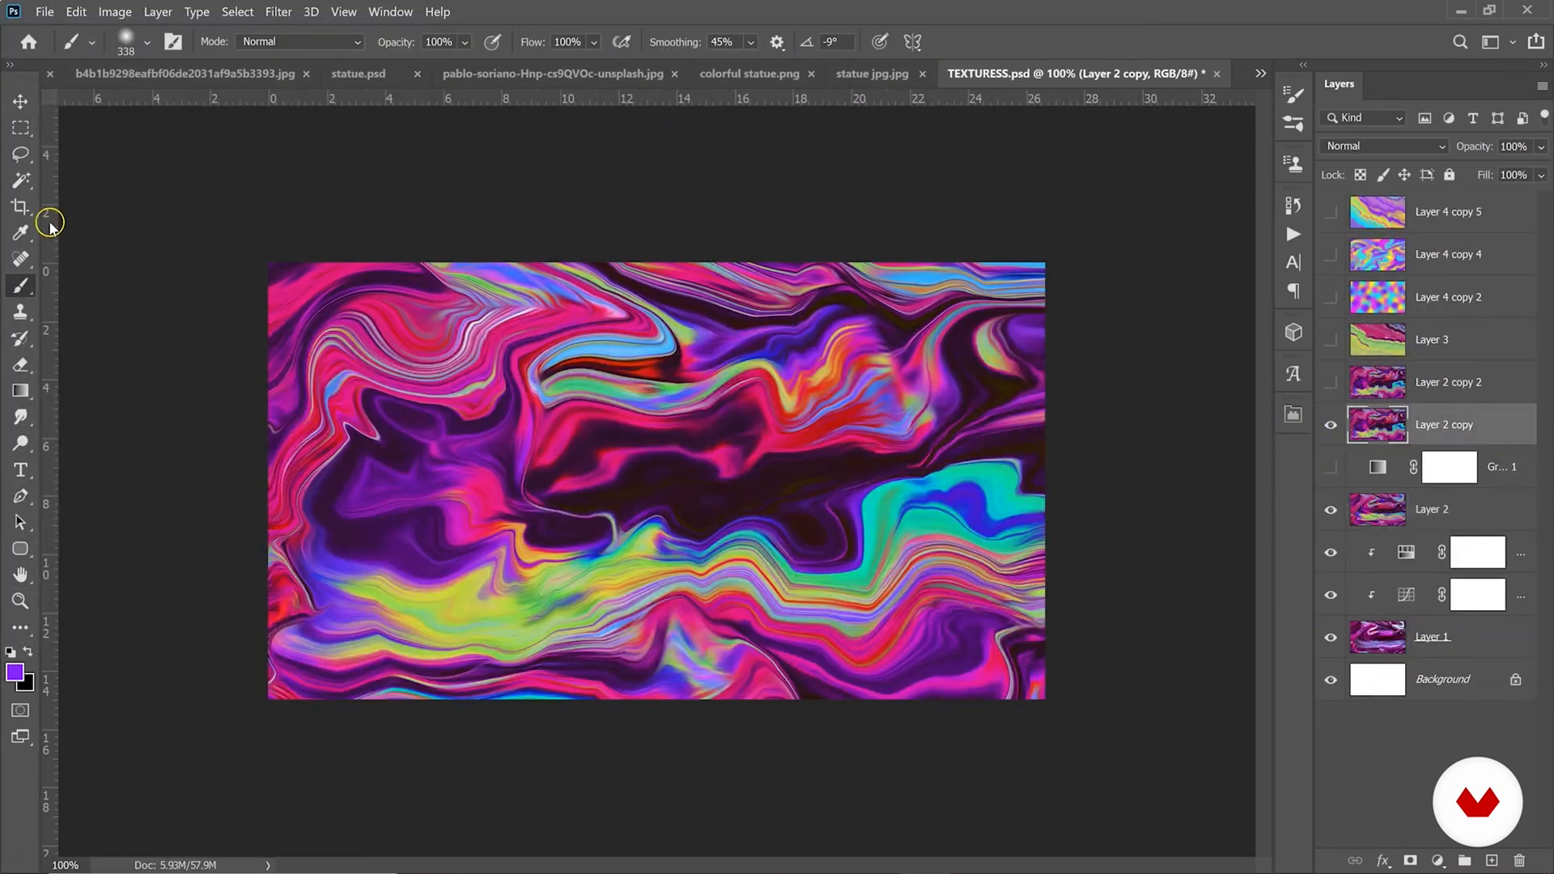
{"action": "left_click", "coordinate": [45, 11]}
{"action": "left_click", "coordinate": [70, 243]}
{"action": "type", "text": "texture 2"}
{"action": "left_click", "coordinate": [316, 449]}
{"action": "left_click", "coordinate": [227, 520]}
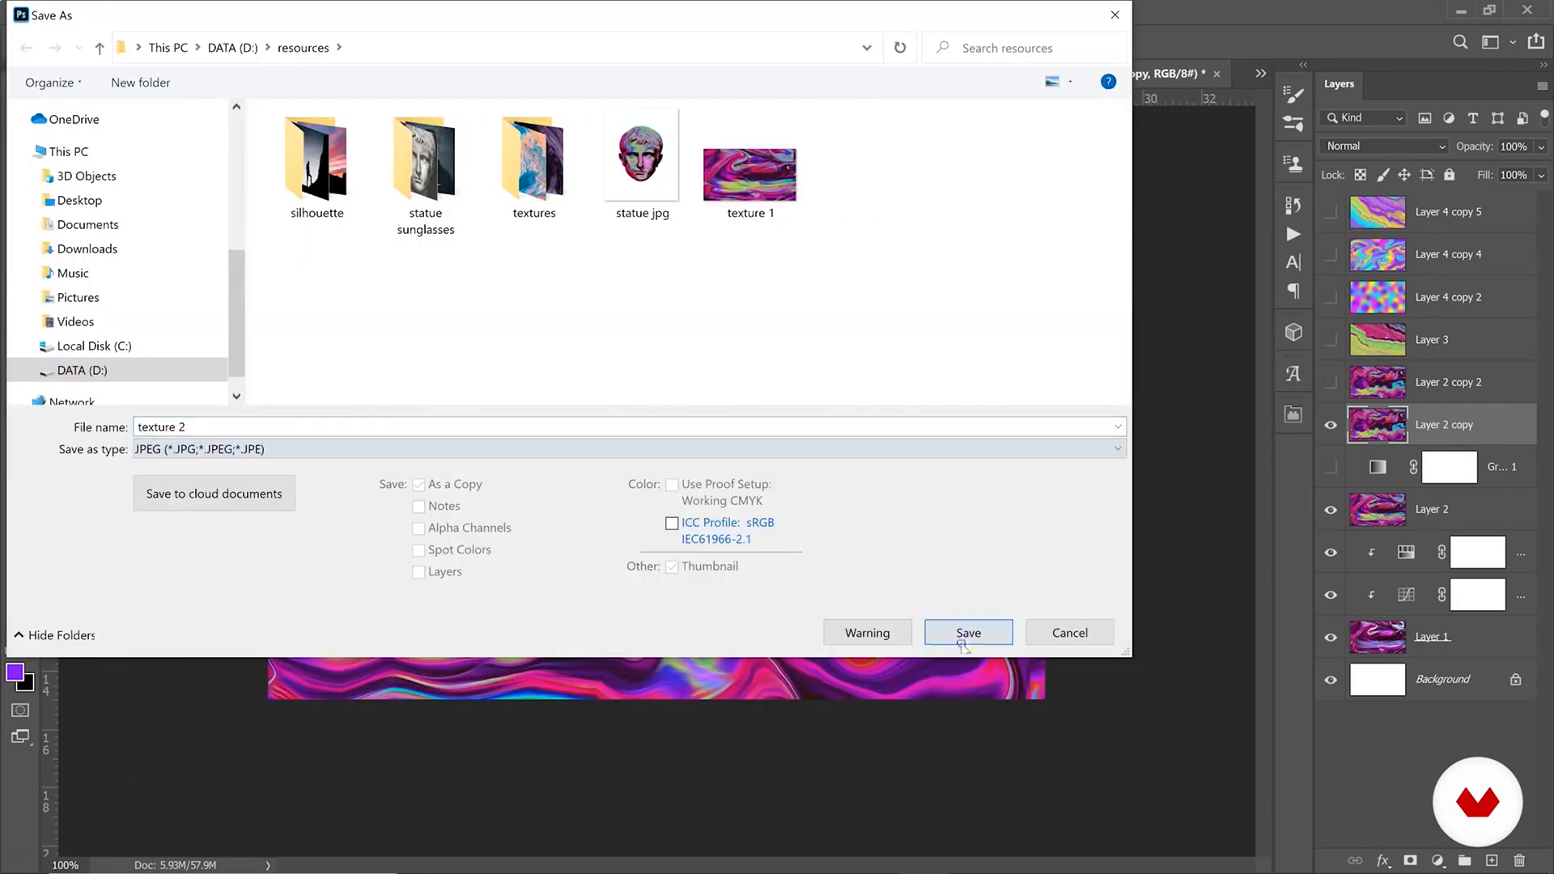
{"action": "left_click", "coordinate": [968, 633]}
{"action": "left_click", "coordinate": [645, 121]}
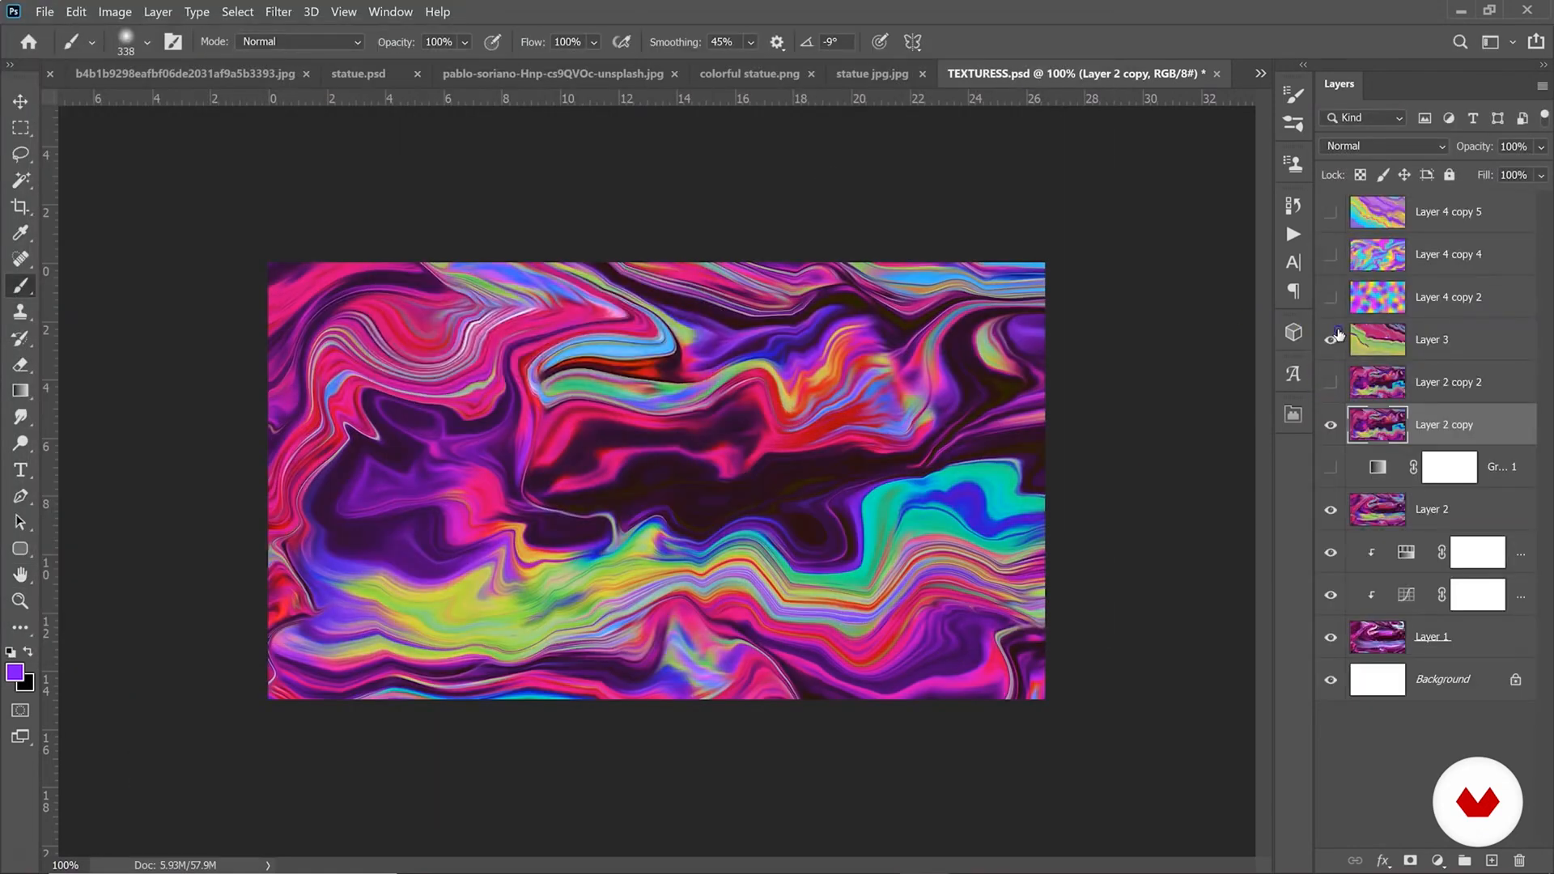
Show Layer 3 and save its texture as a JPEG named "texture 3" in the resources folder.
{"action": "left_click", "coordinate": [1334, 337]}
{"action": "left_click", "coordinate": [44, 12]}
{"action": "left_click", "coordinate": [97, 224]}
{"action": "type", "text": "texture 3"}
{"action": "left_click", "coordinate": [472, 449]}
{"action": "left_click", "coordinate": [247, 615]}
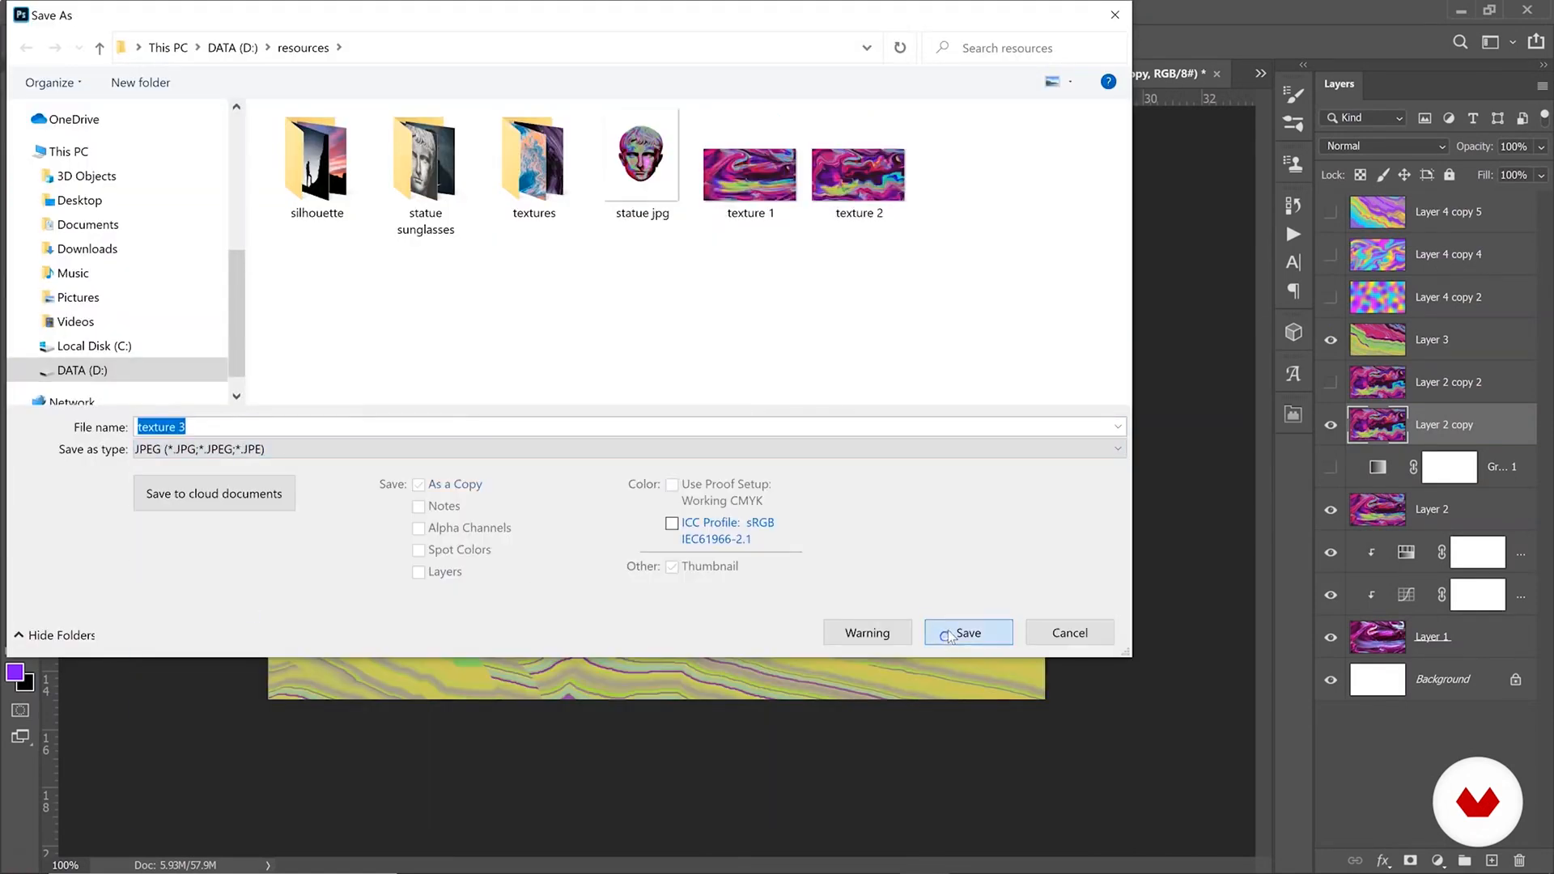
{"action": "left_click", "coordinate": [968, 632]}
{"action": "left_click", "coordinate": [654, 120]}
Show Layer 4 copy 4 and save its texture as a JPEG named "texture 4".
{"action": "left_click", "coordinate": [1332, 261]}
{"action": "left_click", "coordinate": [45, 12]}
{"action": "left_click", "coordinate": [269, 263]}
{"action": "type", "text": "texture 4"}
{"action": "left_click", "coordinate": [472, 449]}
{"action": "left_click", "coordinate": [643, 599]}
{"action": "key", "text": "Return"}
{"action": "key", "text": "Return"}
Show and select Layer 4 copy 5, and save that texture as a JPEG named "texture 5" at quality 12.
{"action": "left_click", "coordinate": [1331, 212]}
{"action": "left_click", "coordinate": [1405, 212]}
{"action": "left_click", "coordinate": [45, 11]}
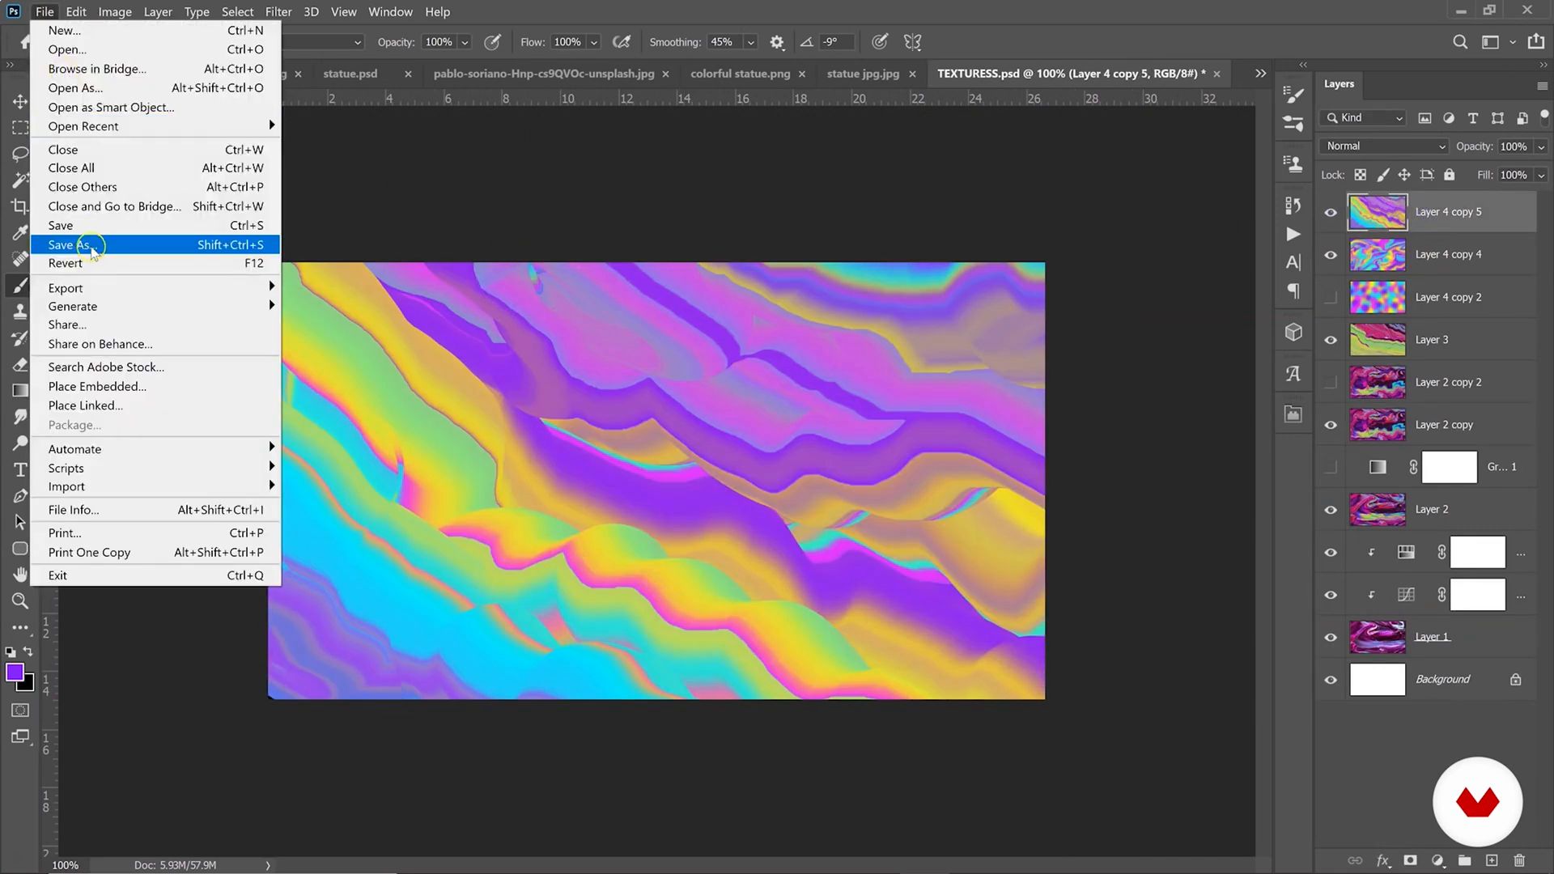
{"action": "left_click", "coordinate": [85, 243]}
{"action": "type", "text": "texture 5"}
{"action": "left_click", "coordinate": [566, 449]}
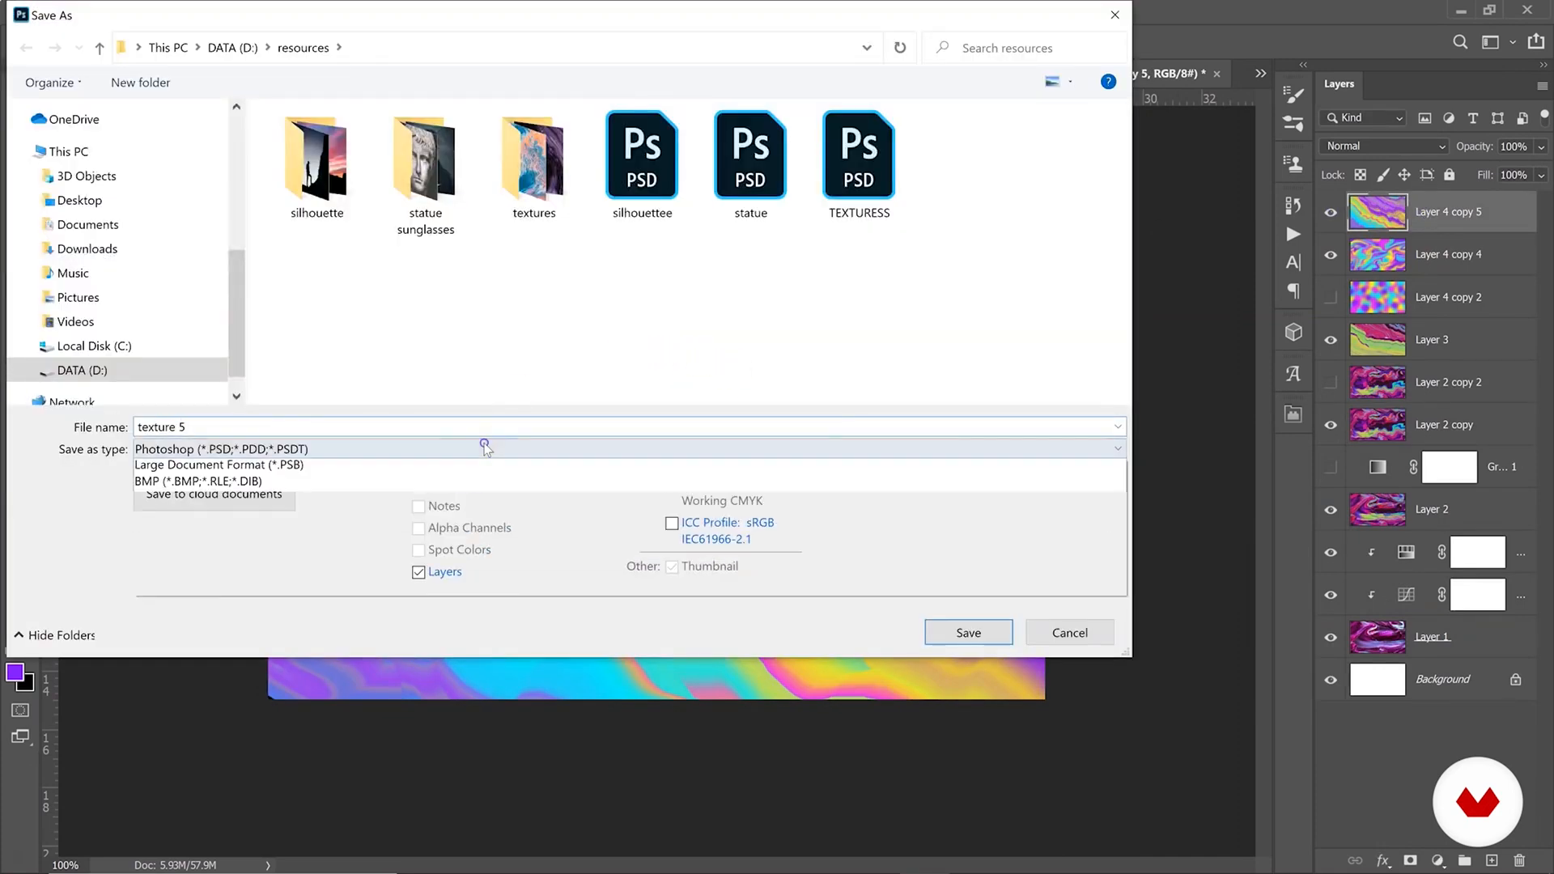
{"action": "left_click", "coordinate": [372, 617]}
{"action": "left_click", "coordinate": [969, 633]}
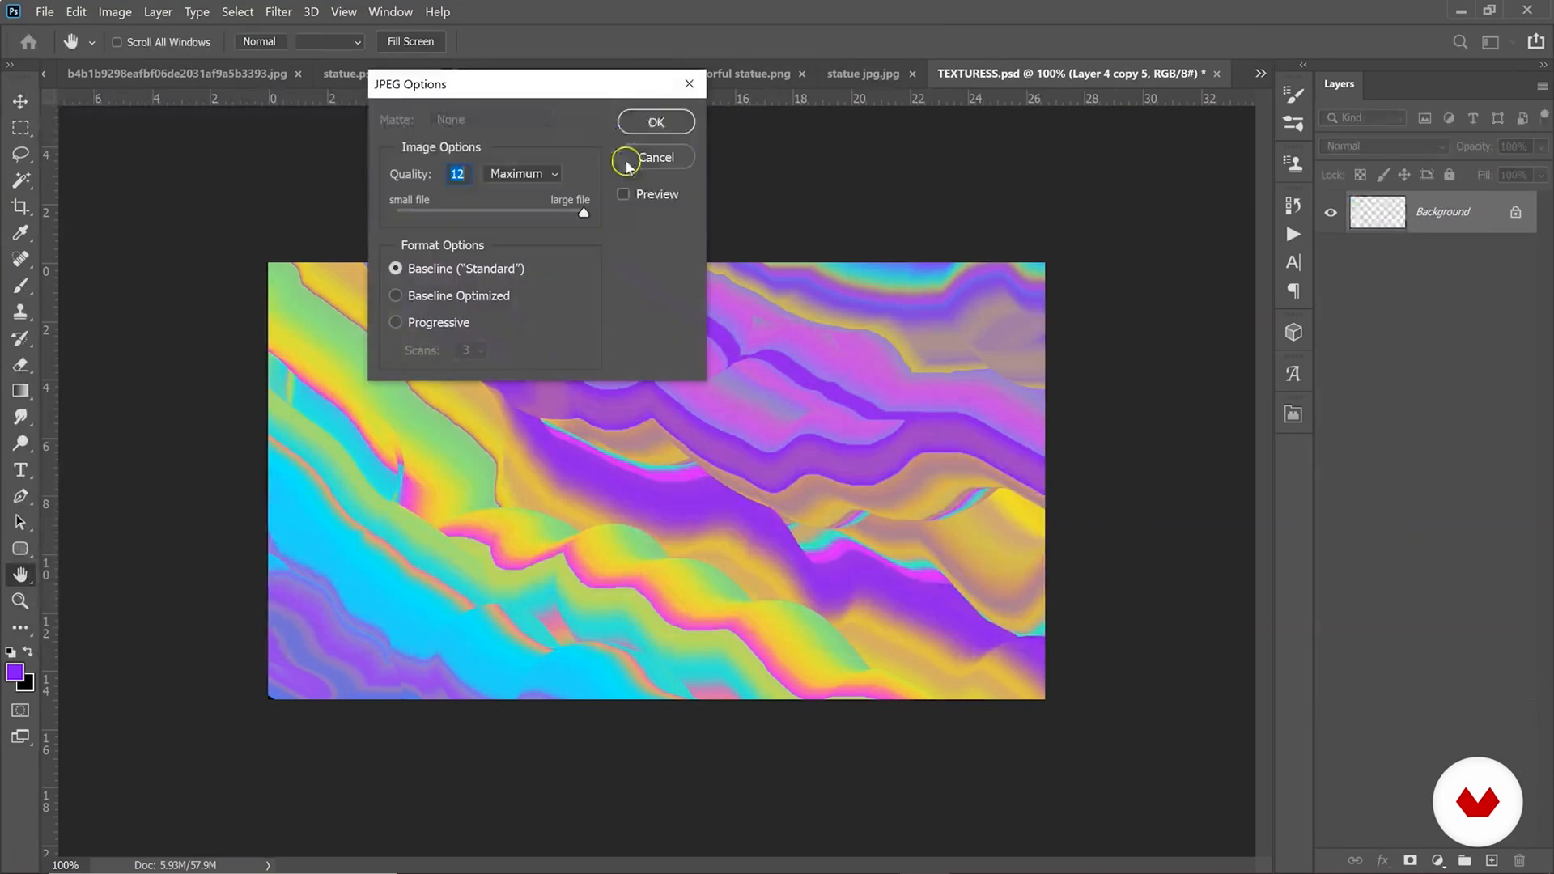
{"action": "left_click", "coordinate": [639, 123]}
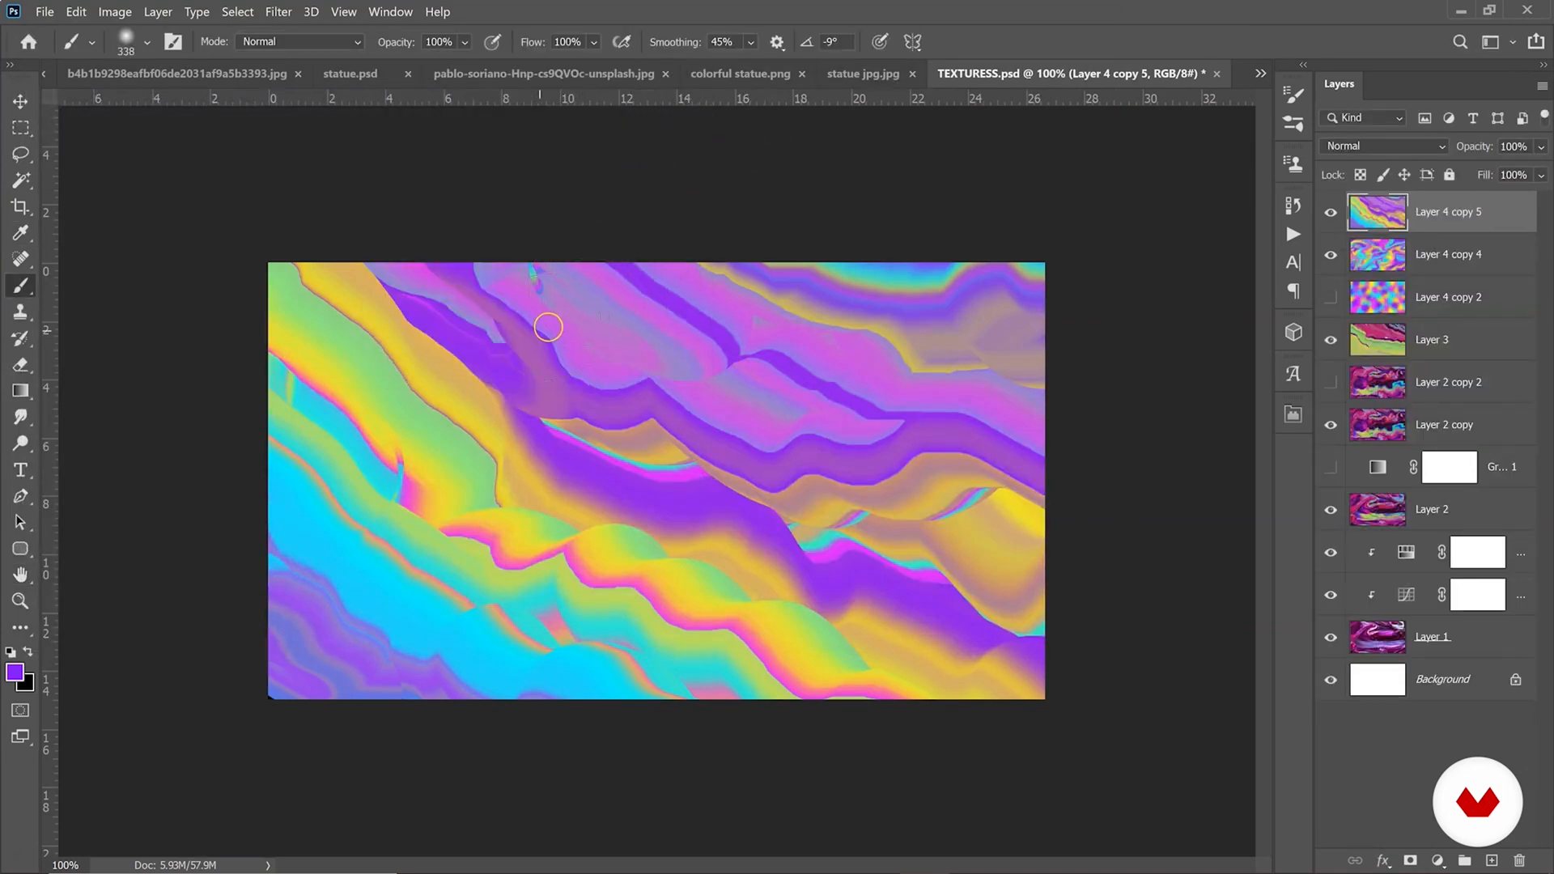
{"action": "mouse_move", "coordinate": [444, 872]}
{"action": "left_click", "coordinate": [442, 568]}
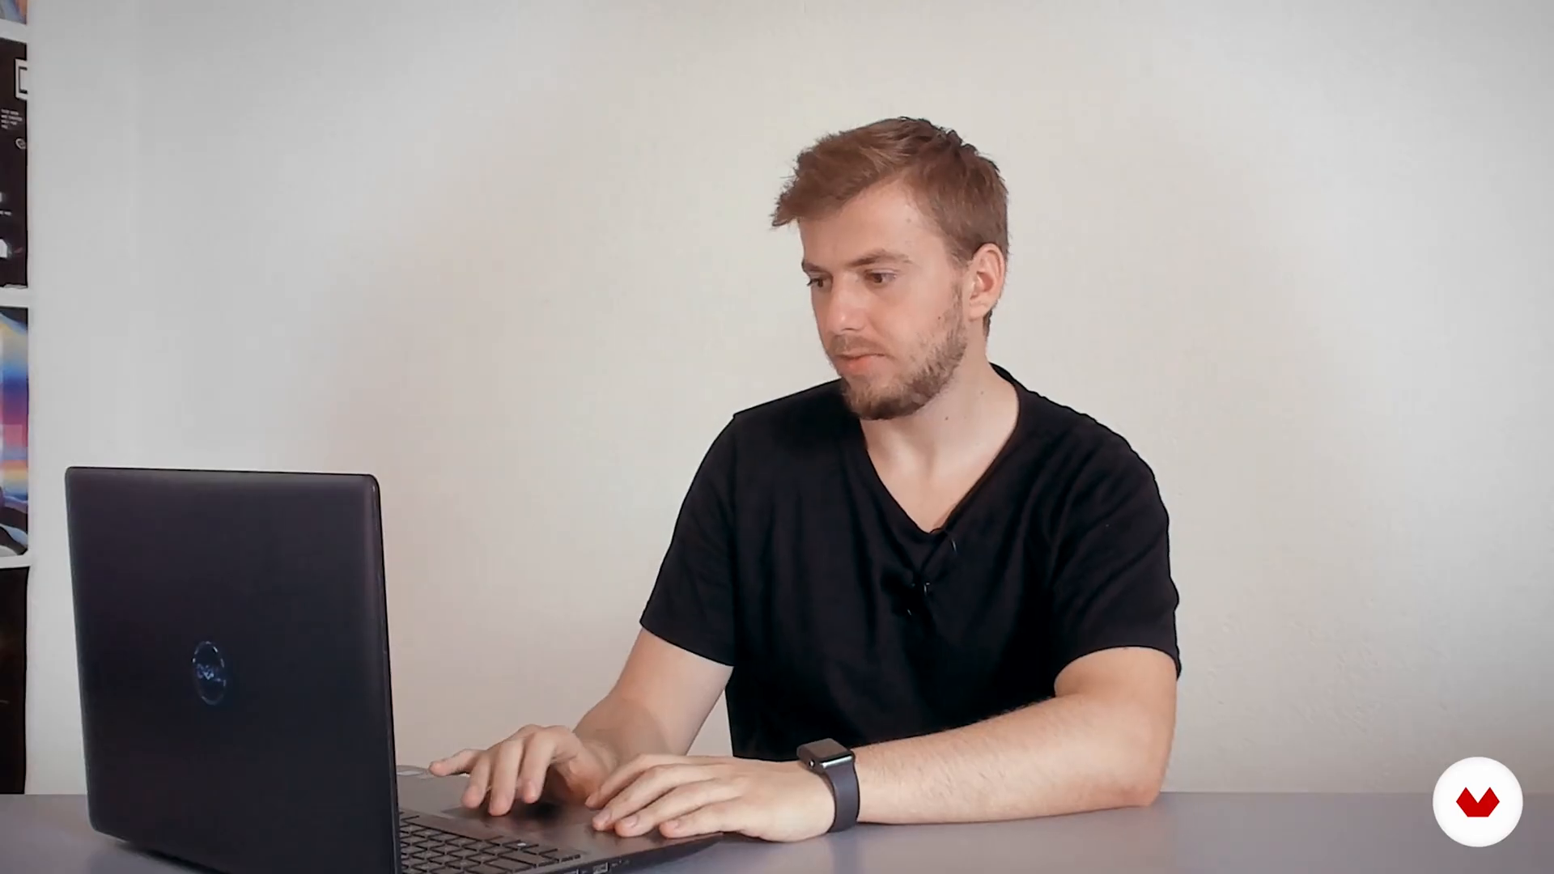
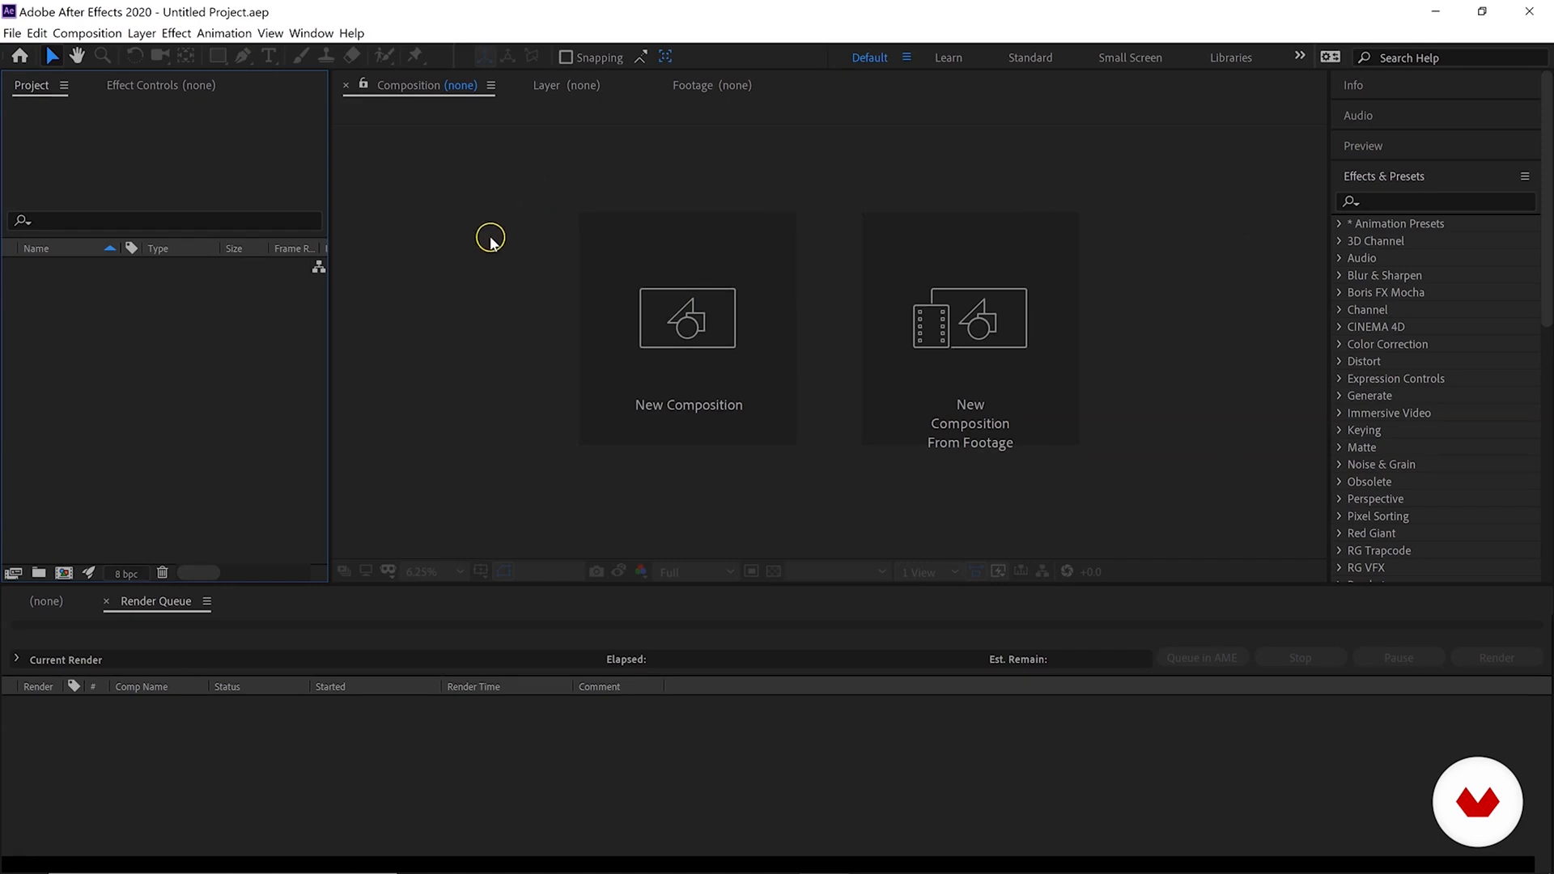
In After Effects, start a new composition named "animating textures" with a width of 1920 px and a height of 1080 px.
{"action": "left_click", "coordinate": [687, 350]}
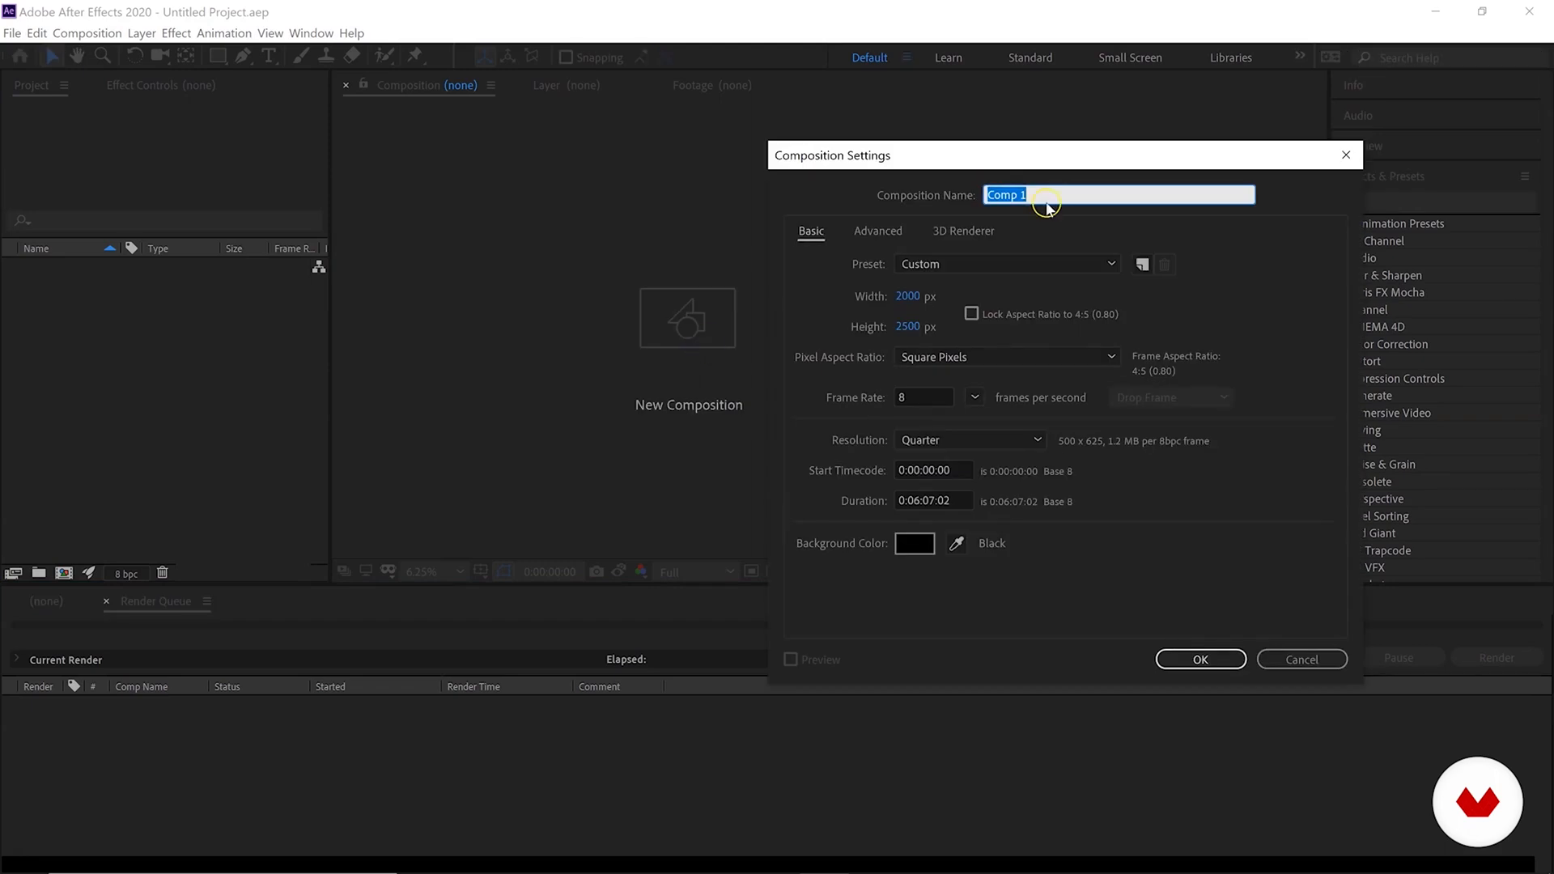
{"action": "type", "text": "animating textures"}
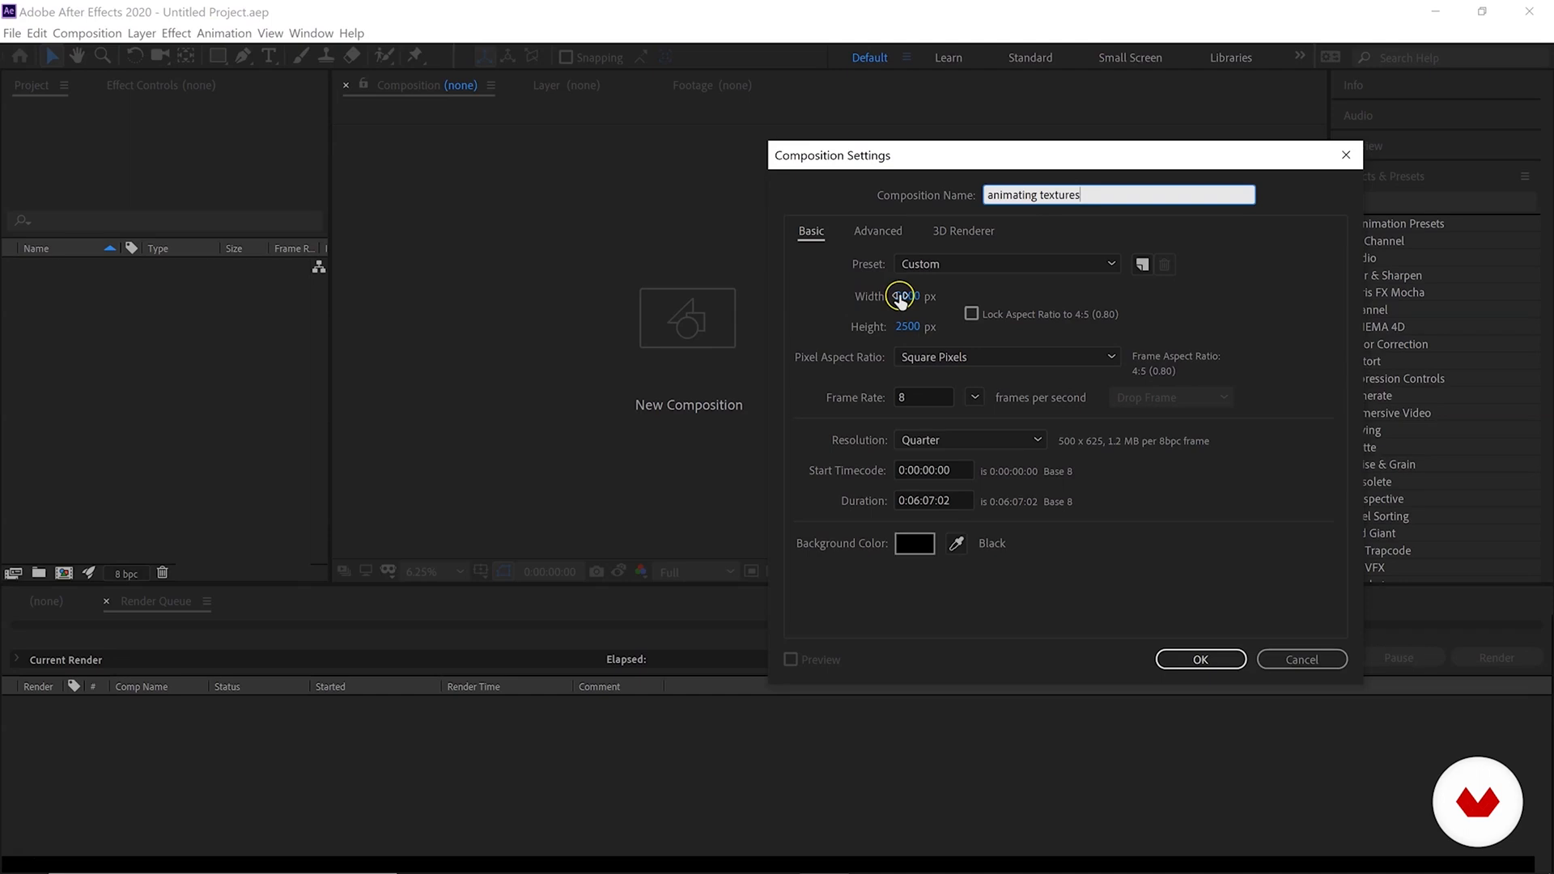
{"action": "left_click", "coordinate": [988, 269]}
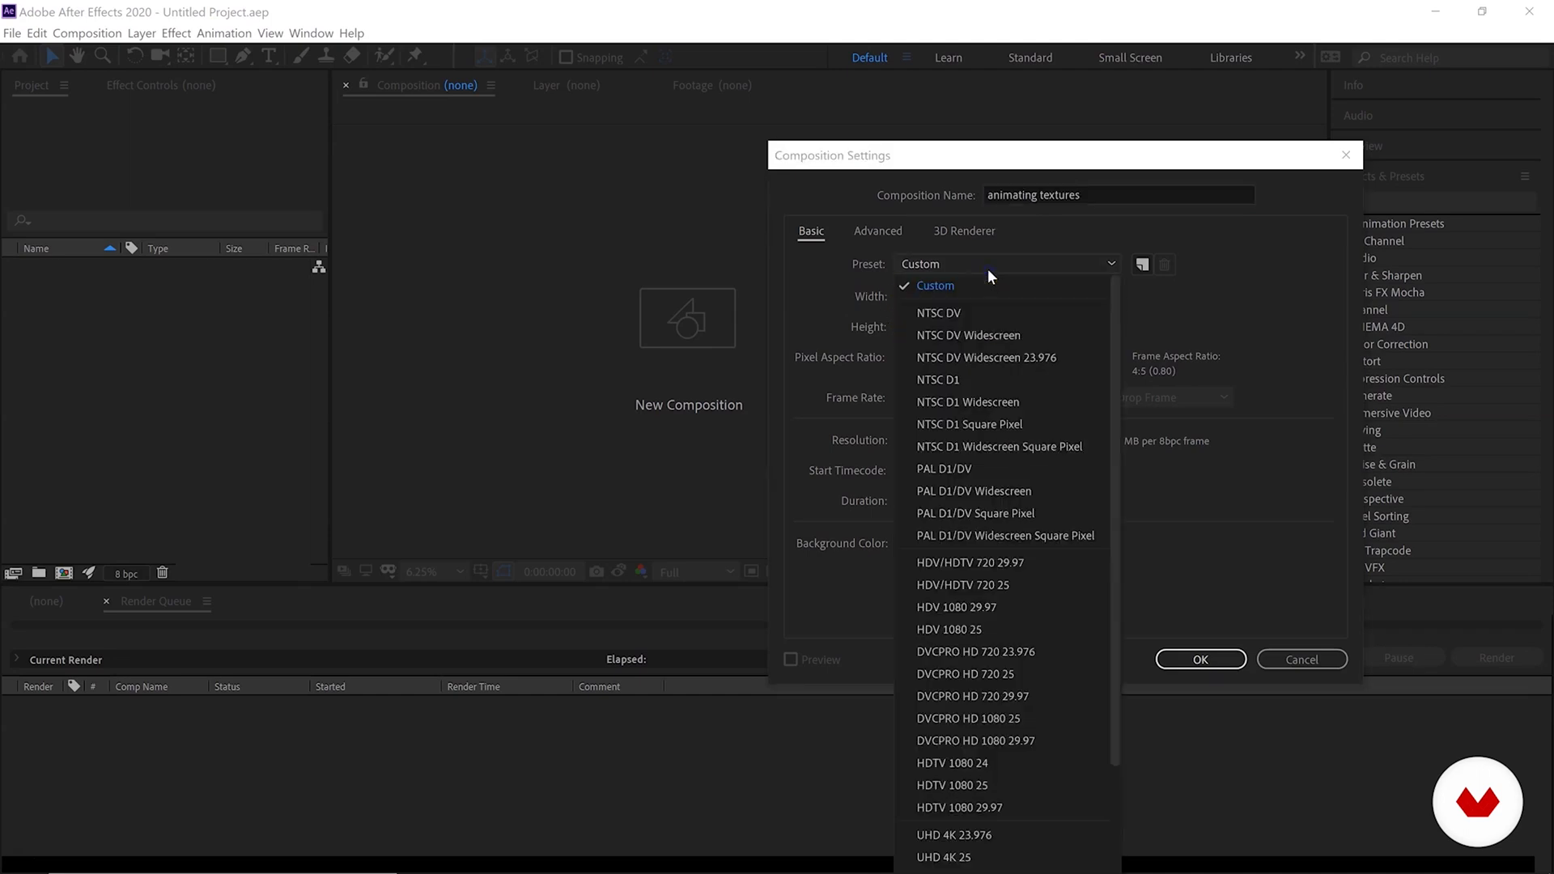
{"action": "left_click", "coordinate": [1245, 315]}
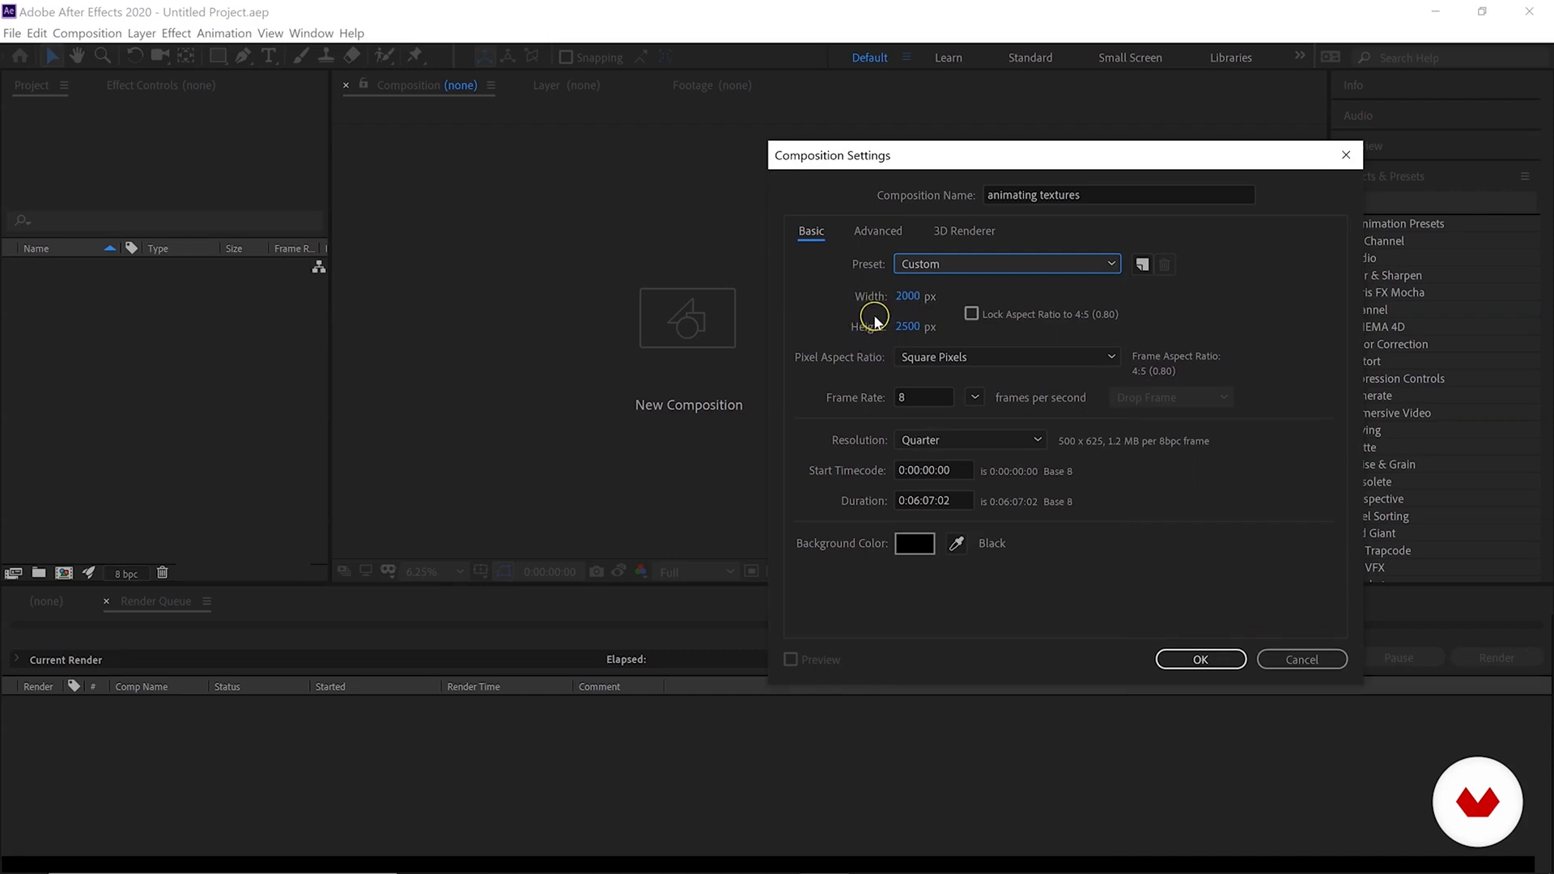
{"action": "key", "text": "Tab"}
{"action": "type", "text": "1920"}
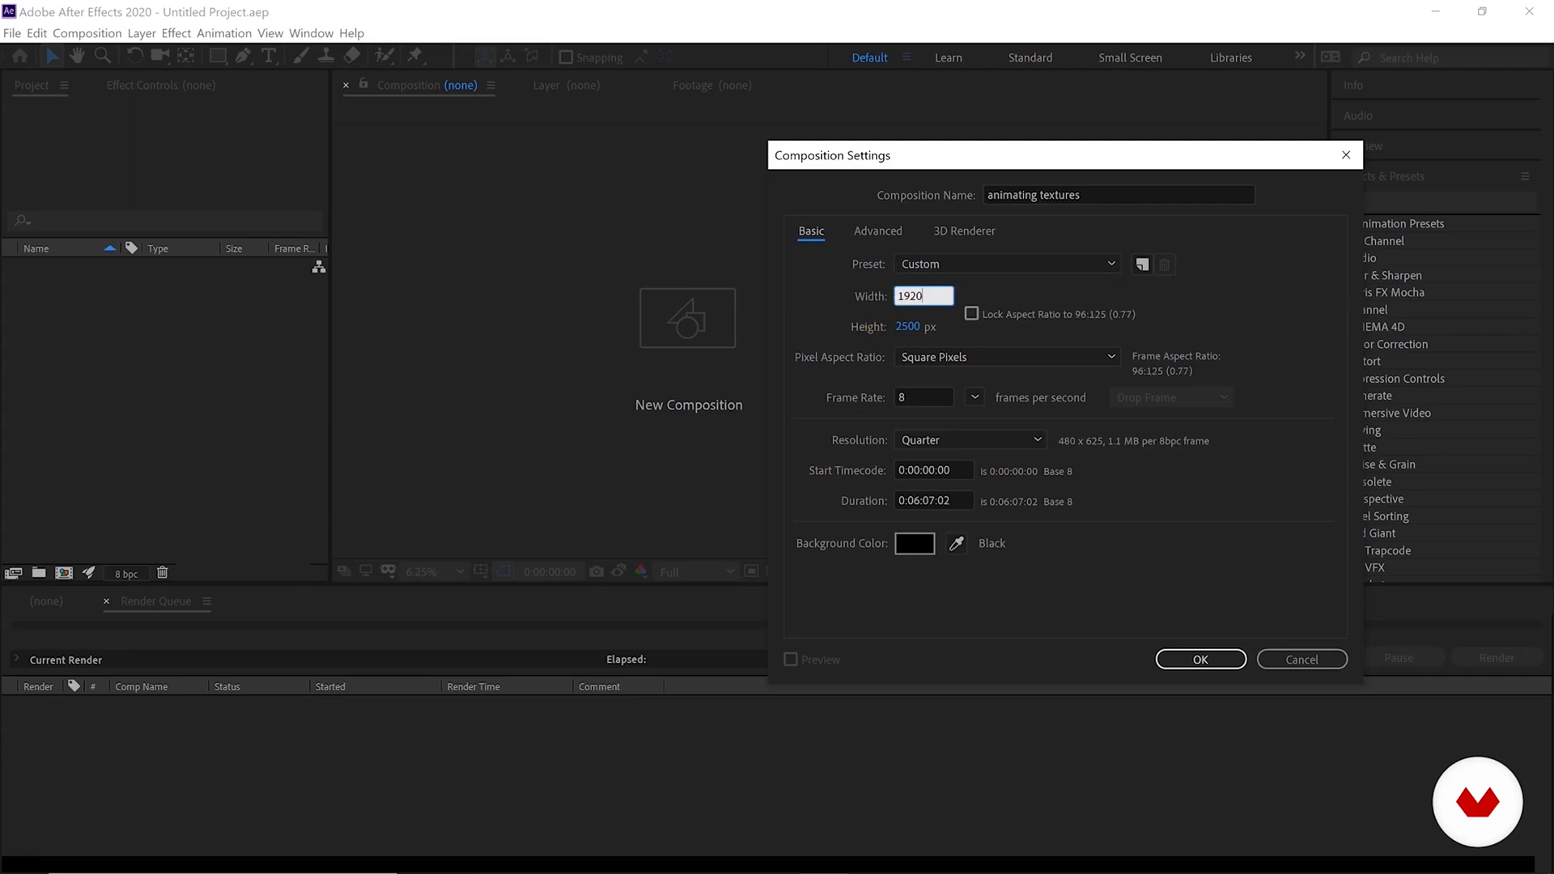
{"action": "left_click", "coordinate": [907, 327]}
{"action": "type", "text": "1080"}
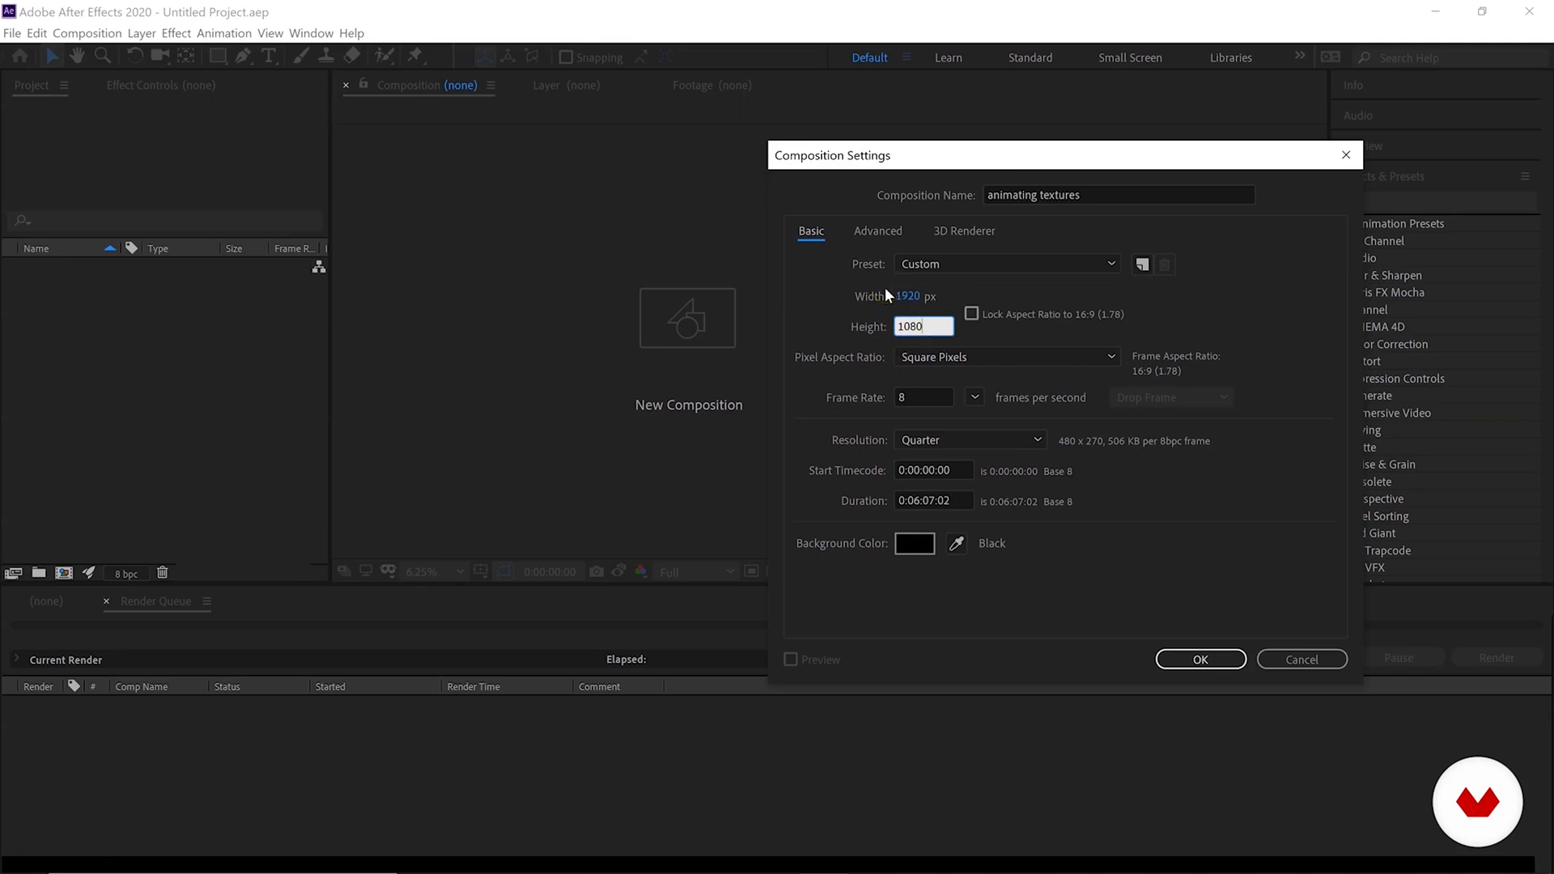
Set the composition's frame rate to 30 frames per second and keep its resolution at Quarter.
{"action": "left_click", "coordinate": [850, 418]}
{"action": "left_click", "coordinate": [925, 397]}
{"action": "type", "text": "30"}
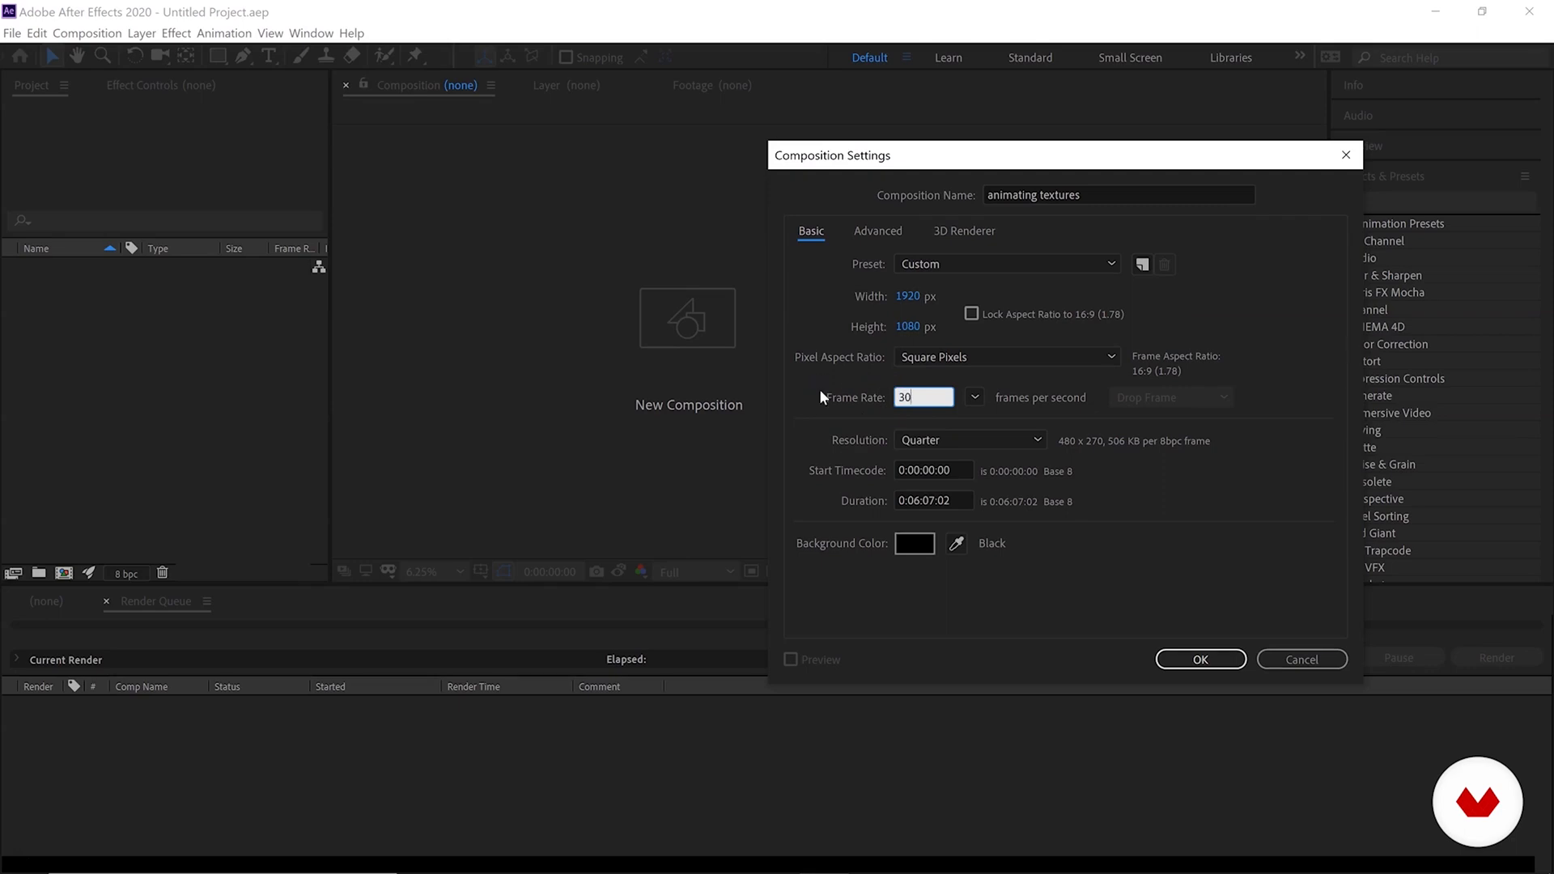
{"action": "left_click", "coordinate": [844, 418]}
{"action": "left_click", "coordinate": [915, 497]}
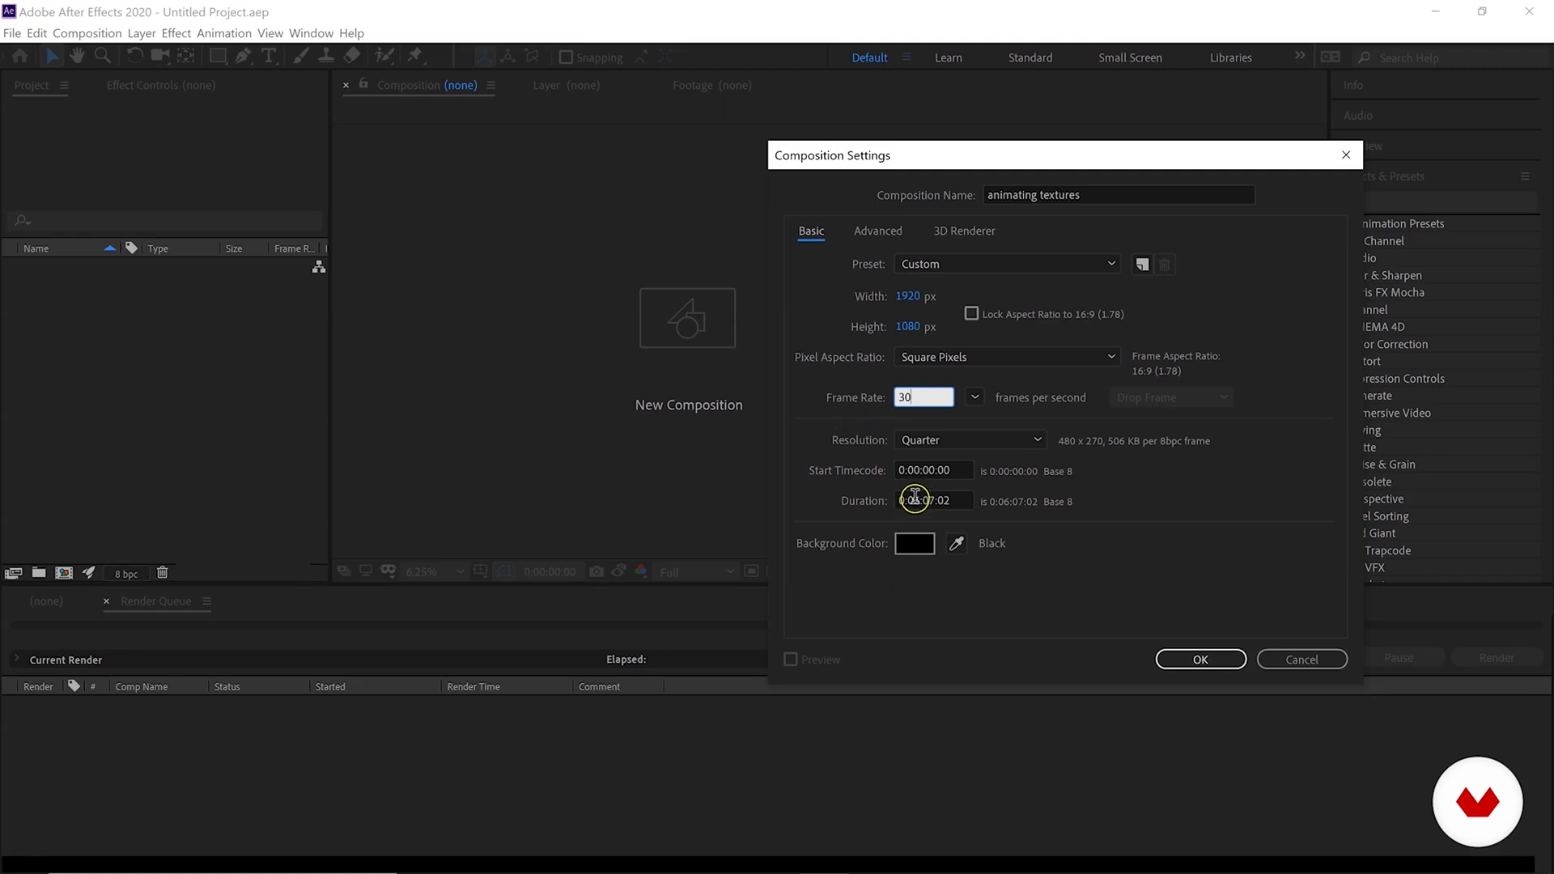
{"action": "left_click", "coordinate": [934, 450]}
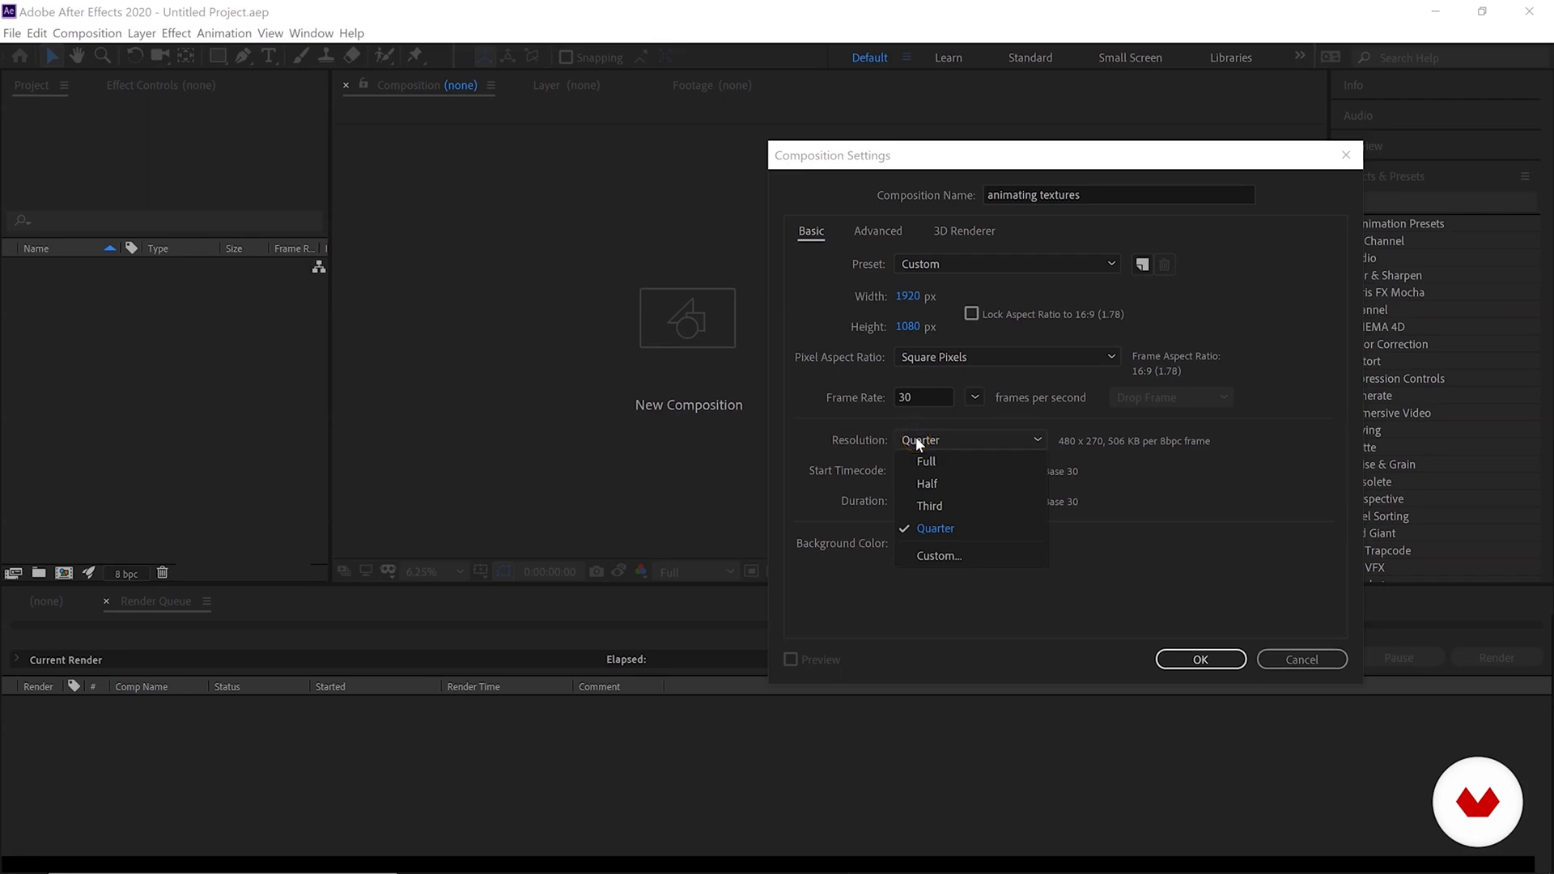
{"action": "left_click", "coordinate": [917, 439]}
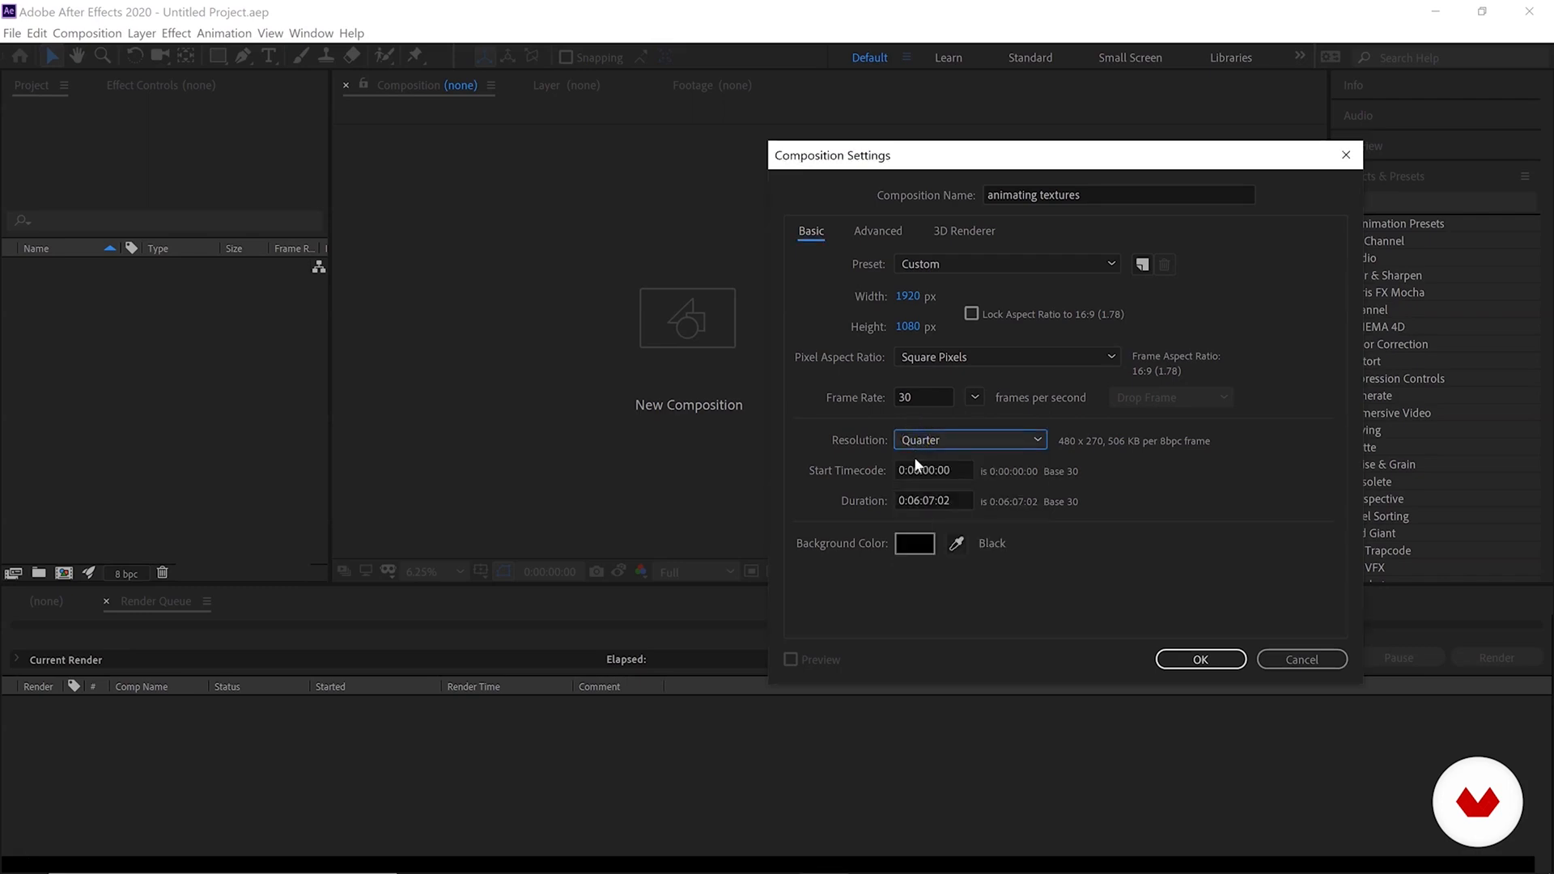
Set the composition's duration to 0:00:06:00 and create it.
{"action": "left_click", "coordinate": [921, 500]}
{"action": "key", "text": "BackSpace"}
{"action": "type", "text": "0:0"}
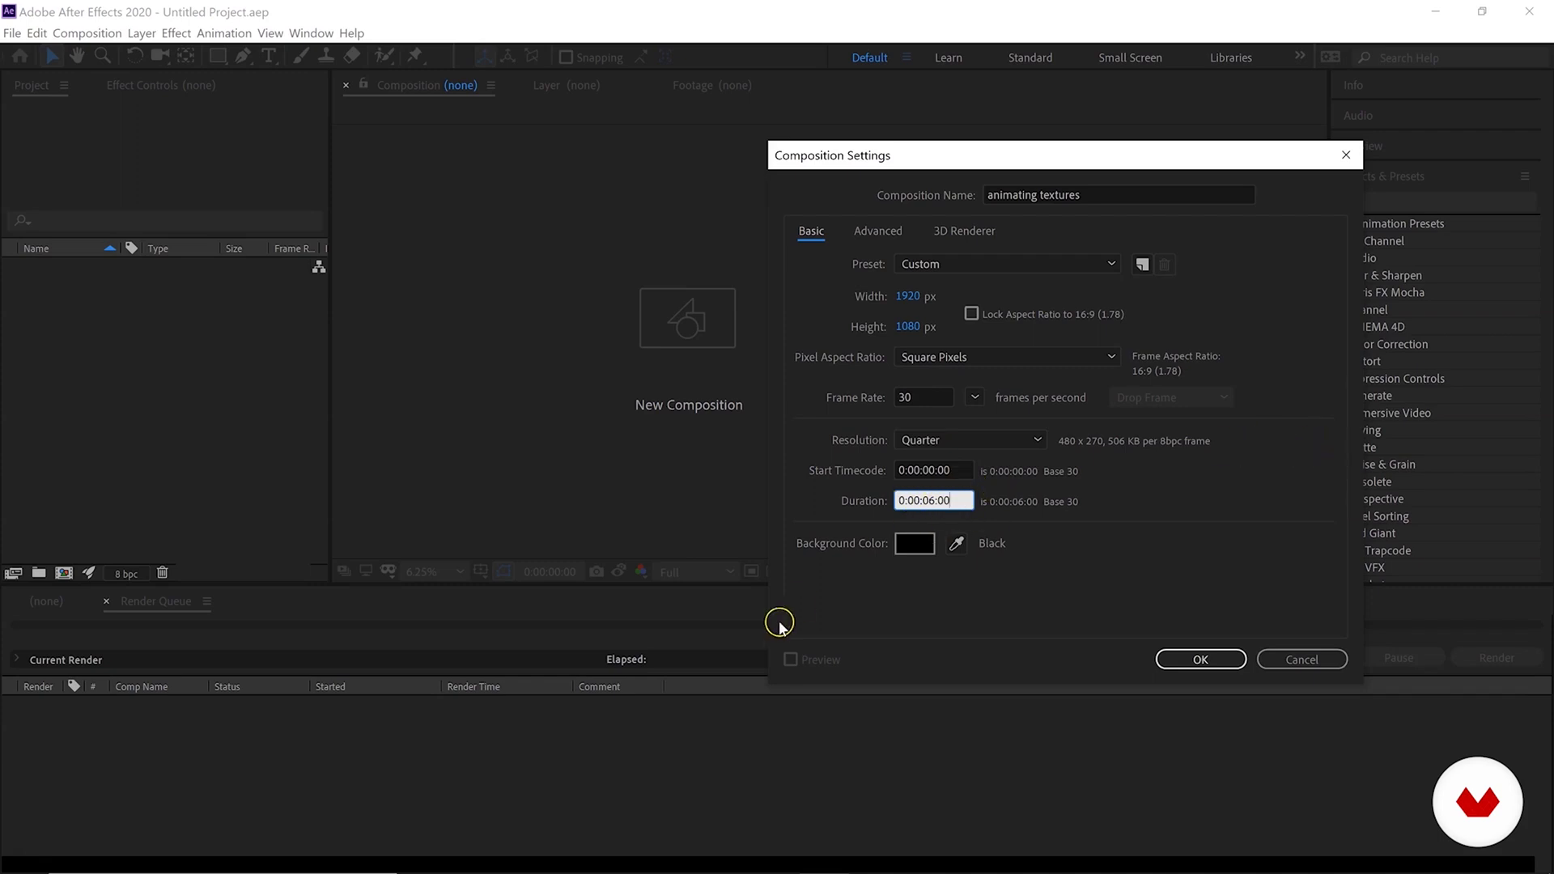
{"action": "left_click", "coordinate": [1202, 659]}
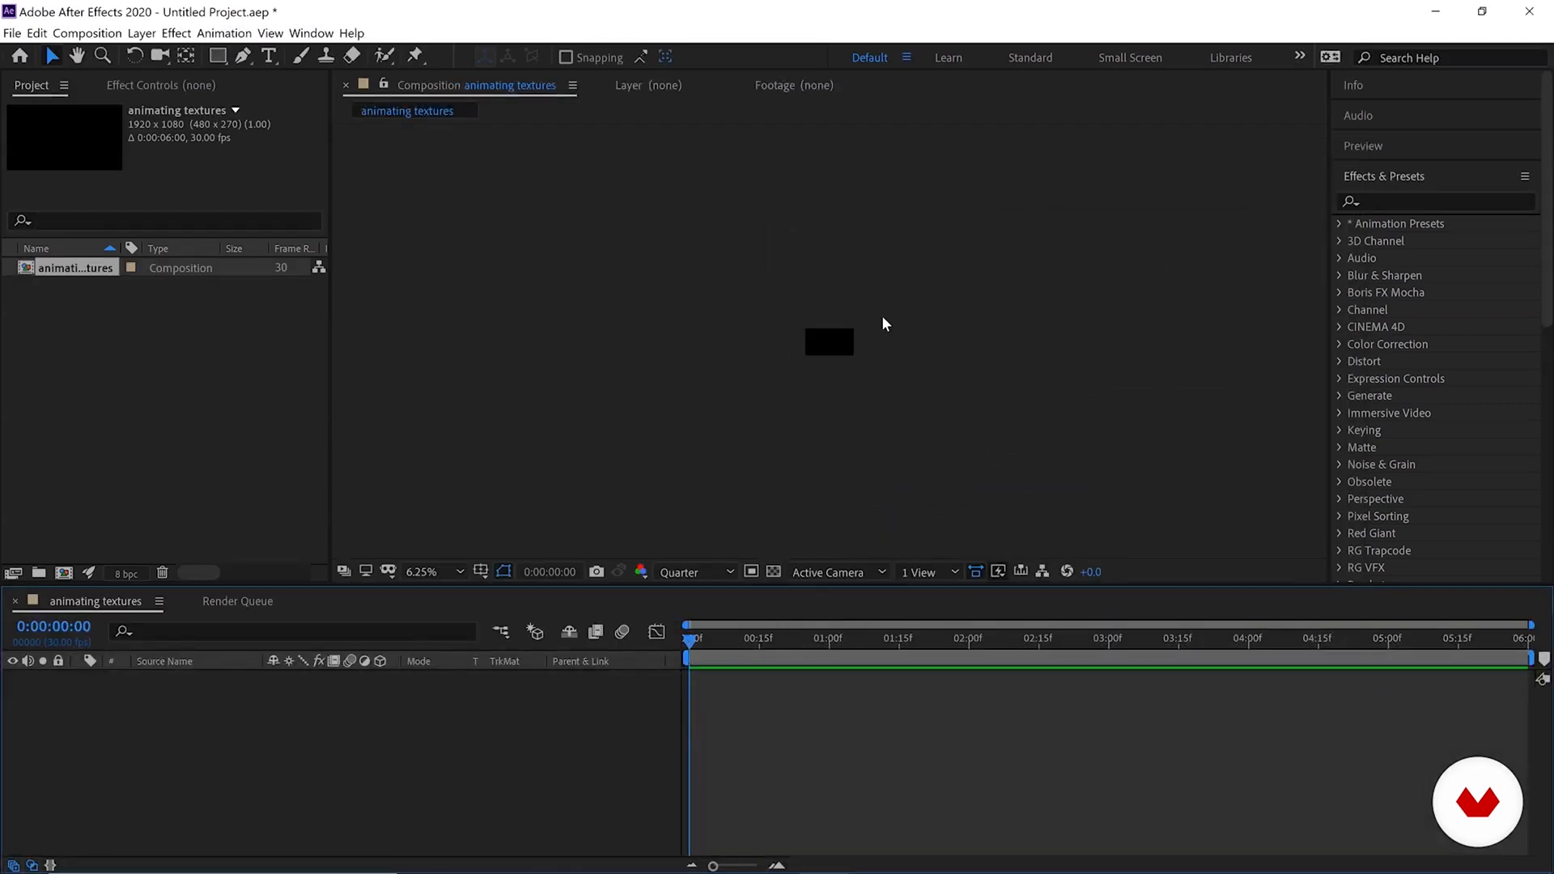
{"action": "scroll", "coordinate": [882, 318], "scroll_direction": "up", "scroll_amount": 5}
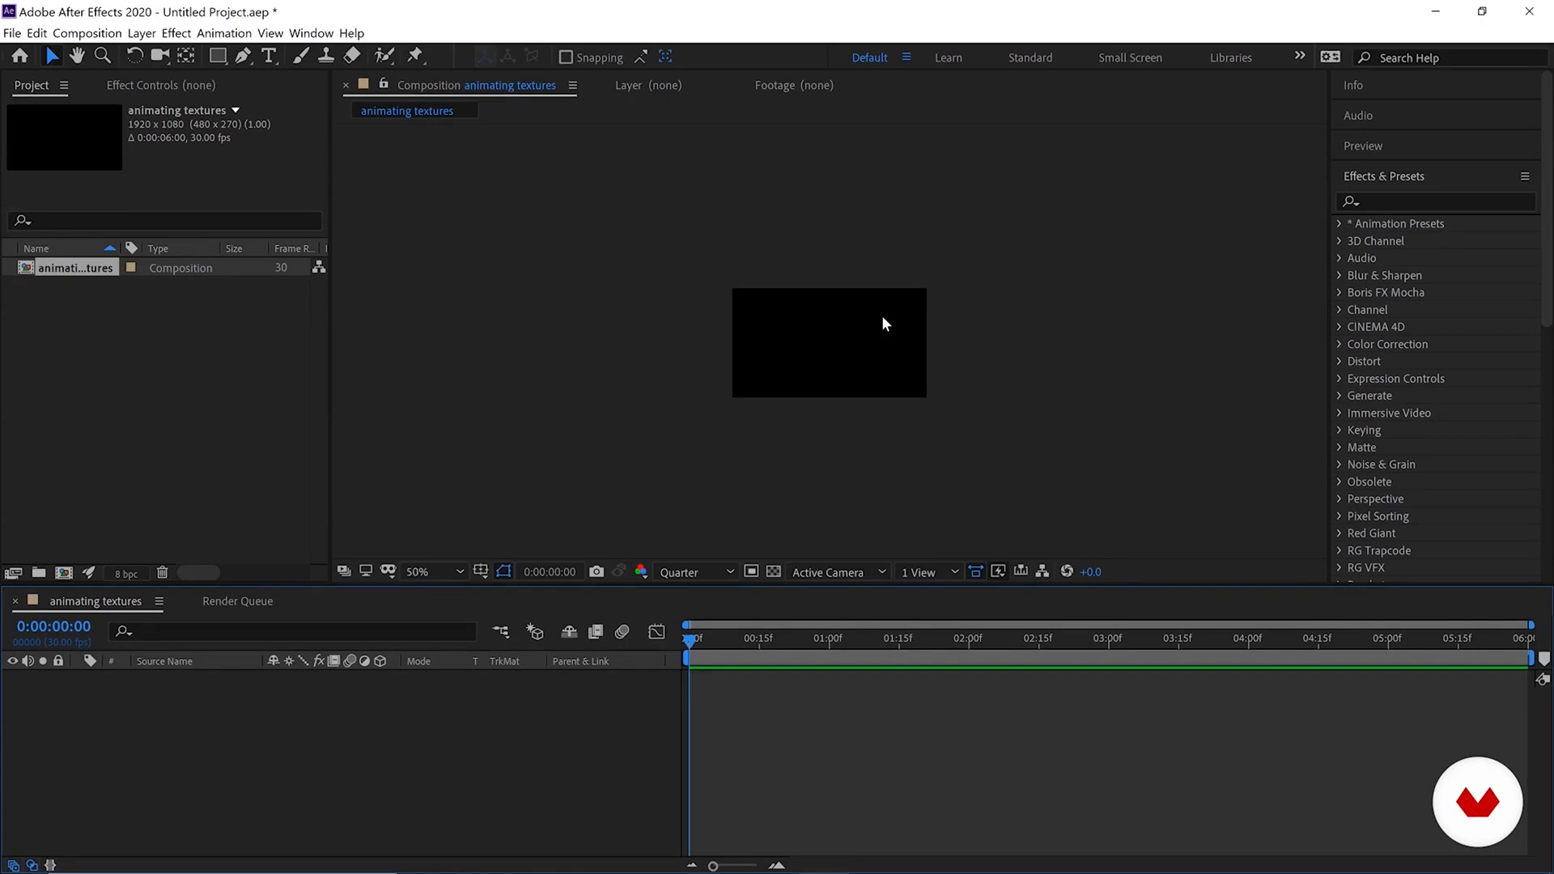
Set the composition viewer's magnification to Fit.
{"action": "scroll", "coordinate": [883, 318], "scroll_direction": "down", "scroll_amount": 1}
{"action": "left_click", "coordinate": [397, 461]}
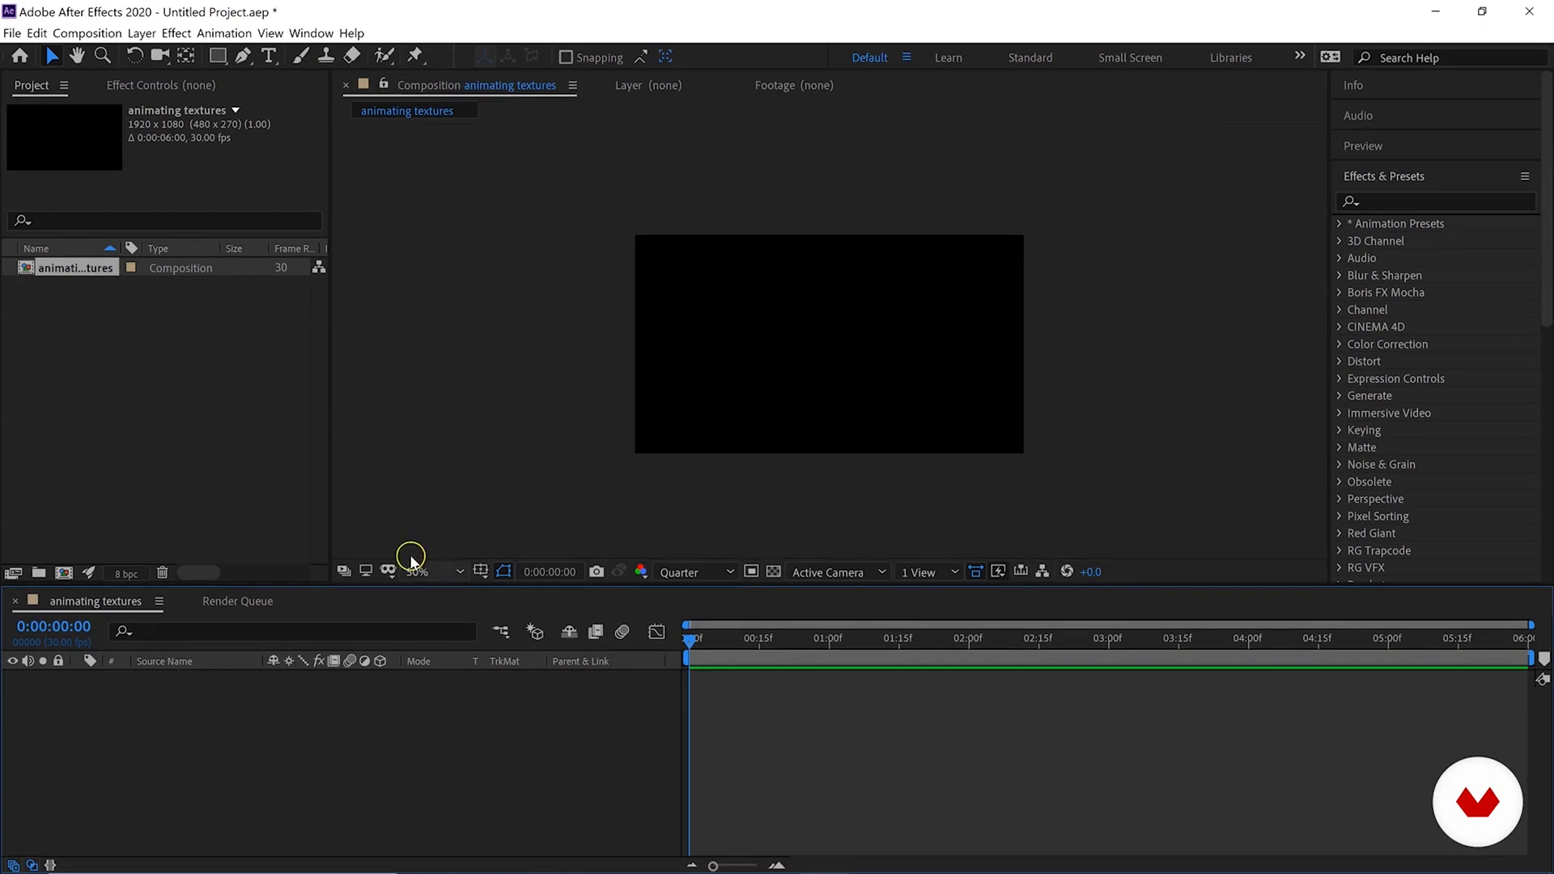
{"action": "left_click", "coordinate": [437, 573]}
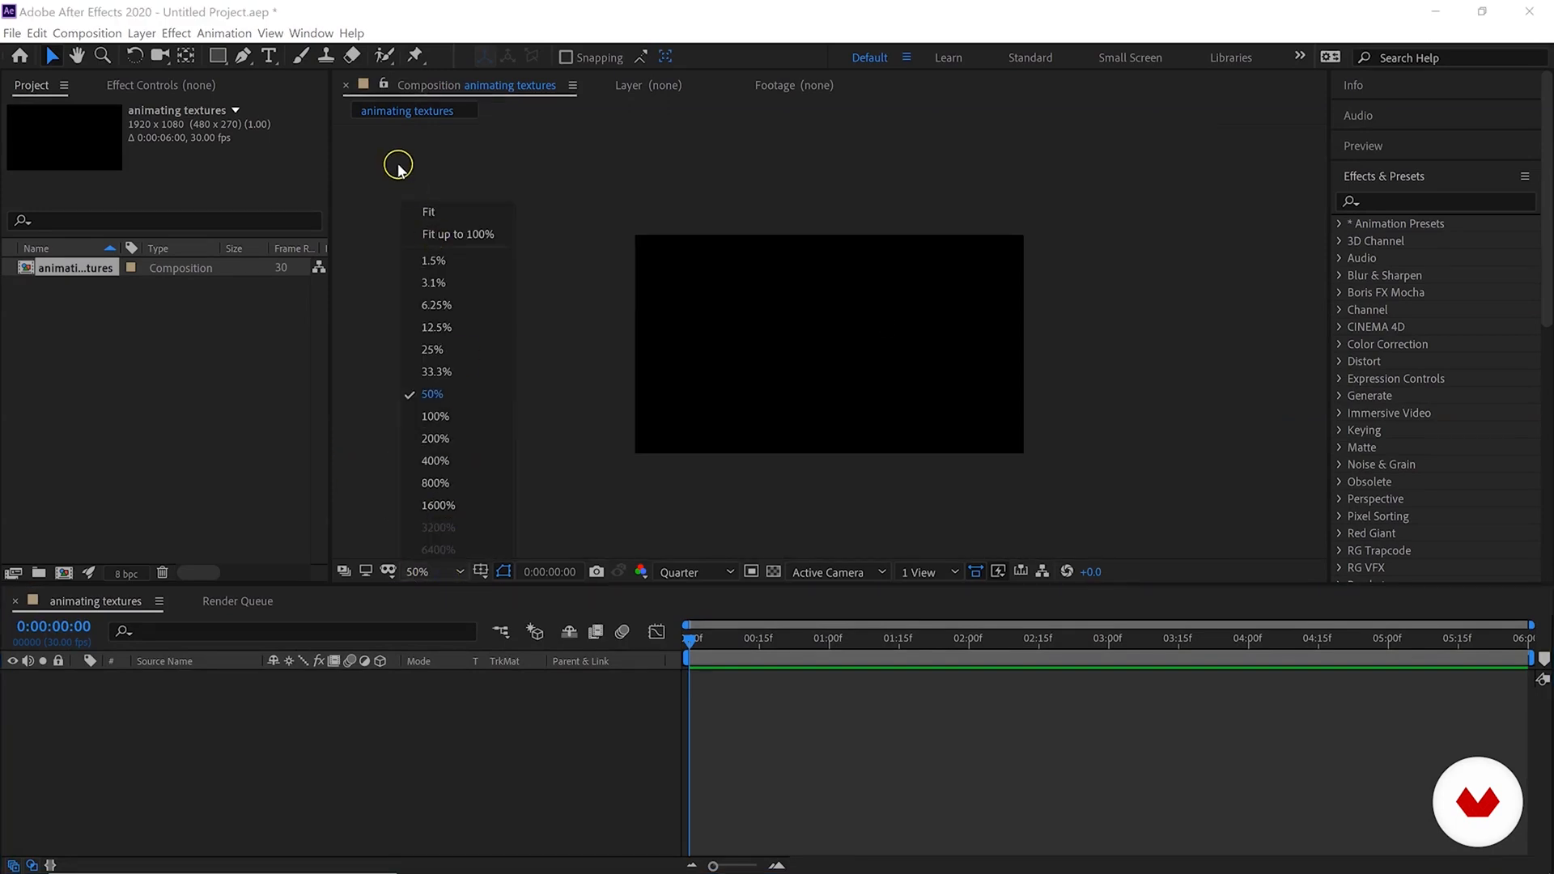
{"action": "left_click", "coordinate": [431, 215]}
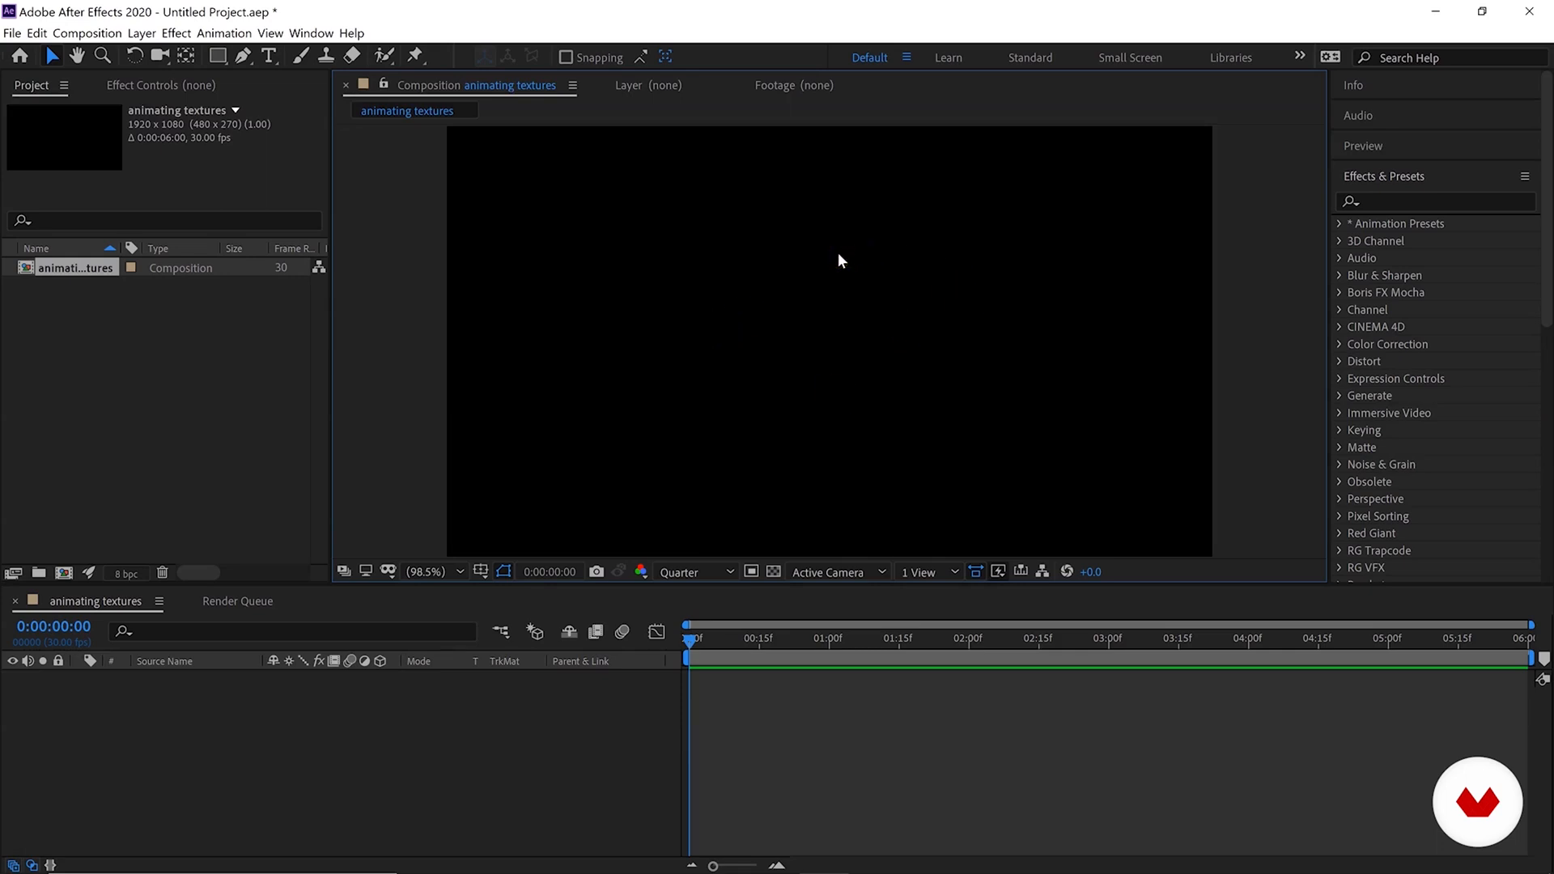
Expand the Color Correction category of Effects & Presets and look through its effects.
{"action": "left_click", "coordinate": [1387, 192]}
{"action": "left_click", "coordinate": [1390, 179]}
{"action": "left_click", "coordinate": [1390, 180]}
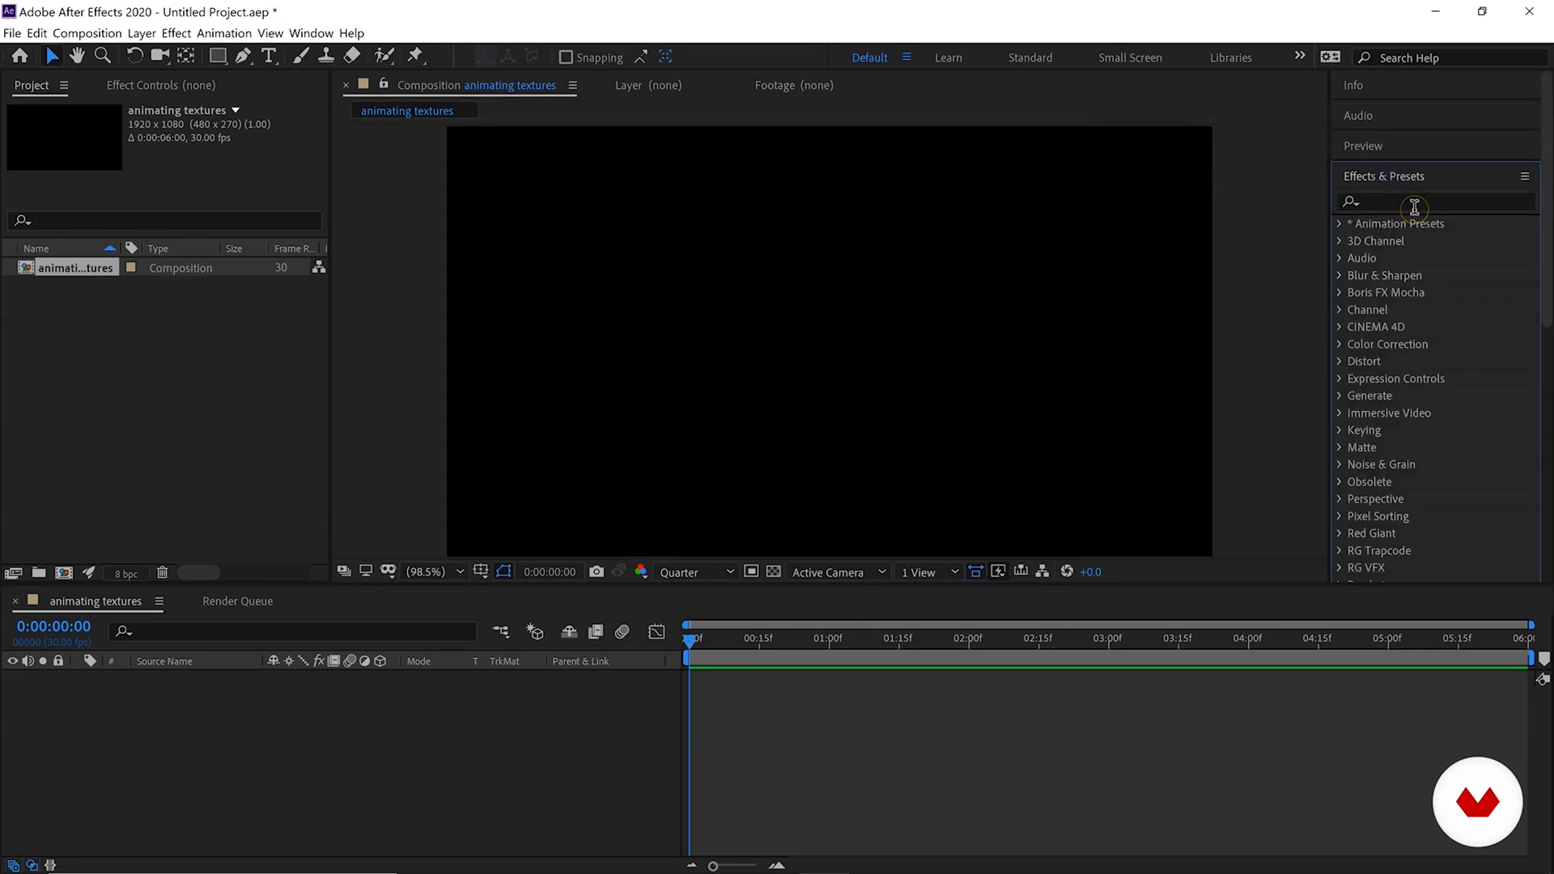
{"action": "left_click", "coordinate": [1385, 365]}
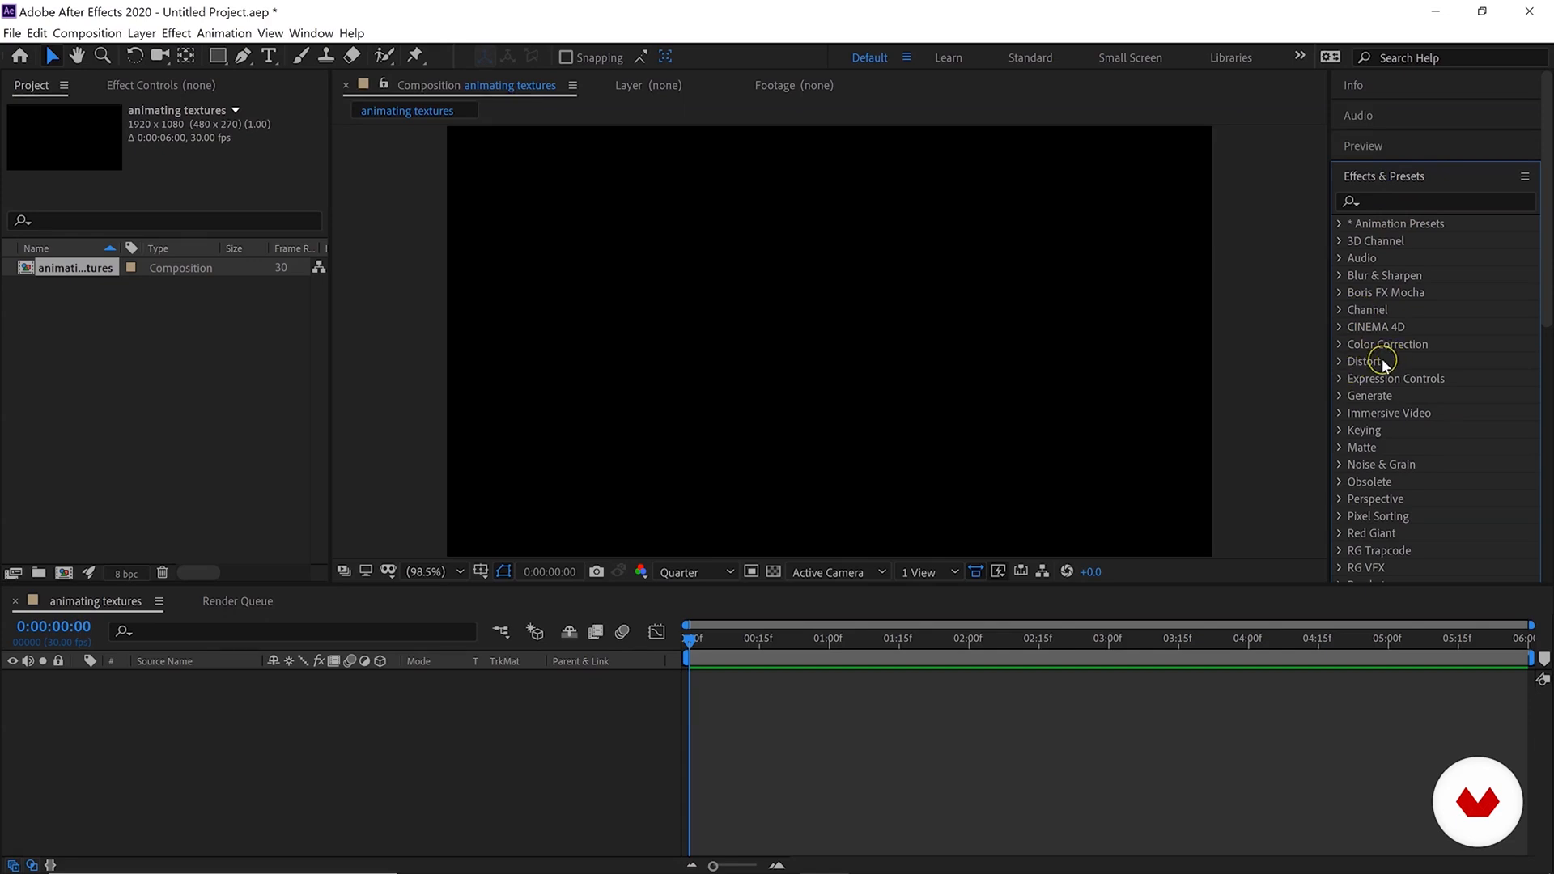
{"action": "left_click", "coordinate": [1340, 344]}
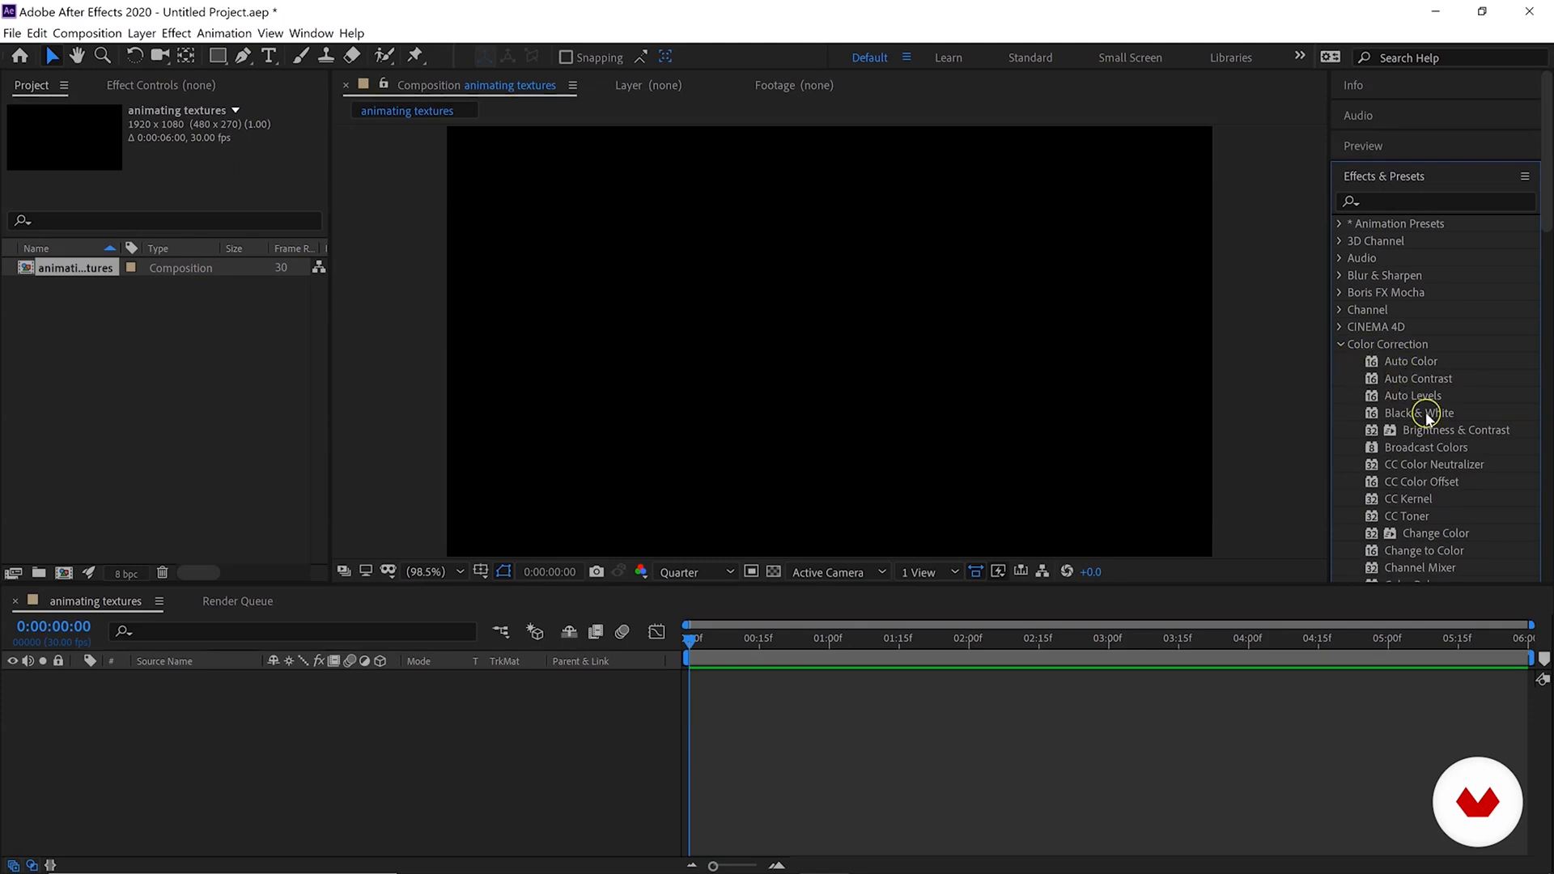
{"action": "scroll", "coordinate": [1418, 427], "scroll_direction": "down", "scroll_amount": 1}
{"action": "scroll", "coordinate": [1417, 429], "scroll_direction": "down", "scroll_amount": 3}
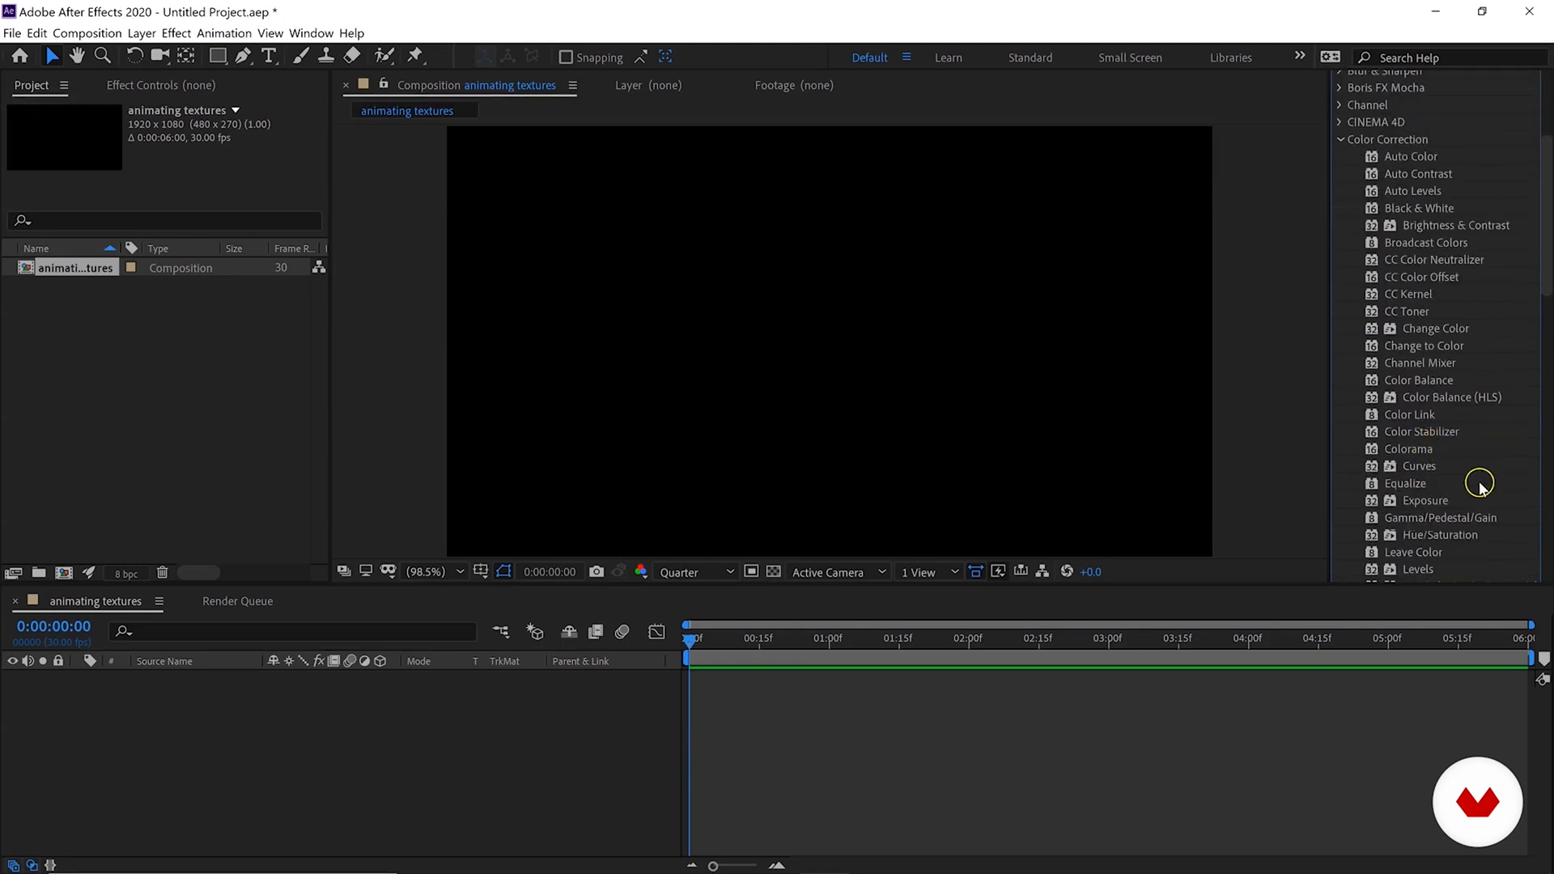
{"action": "scroll", "coordinate": [1422, 429], "scroll_direction": "down", "scroll_amount": 1}
{"action": "scroll", "coordinate": [1422, 427], "scroll_direction": "down", "scroll_amount": 1}
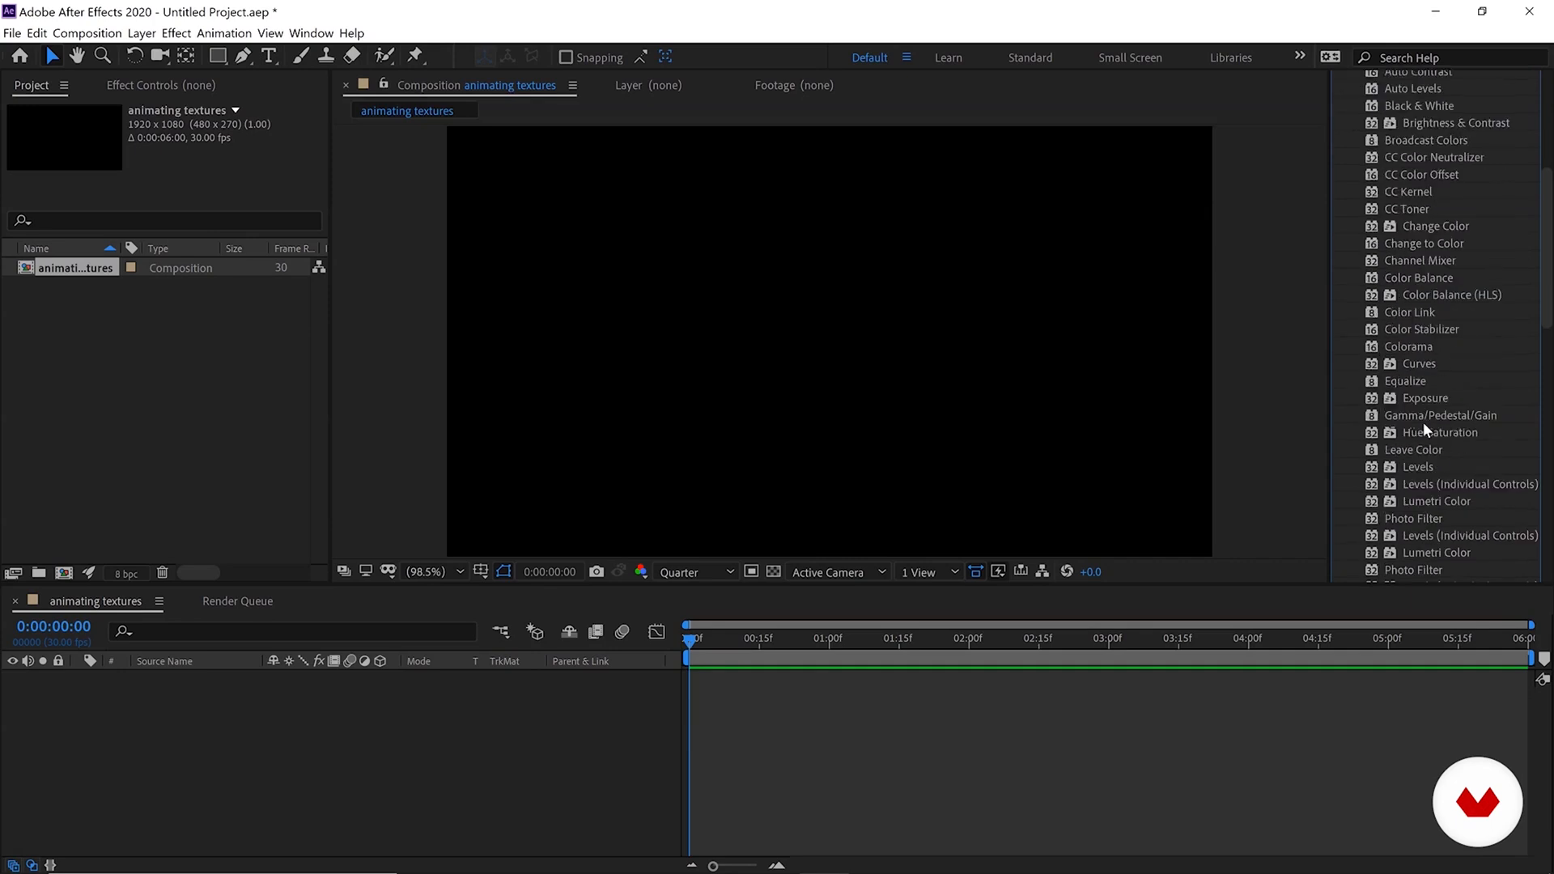
{"action": "scroll", "coordinate": [1423, 427], "scroll_direction": "up", "scroll_amount": 5}
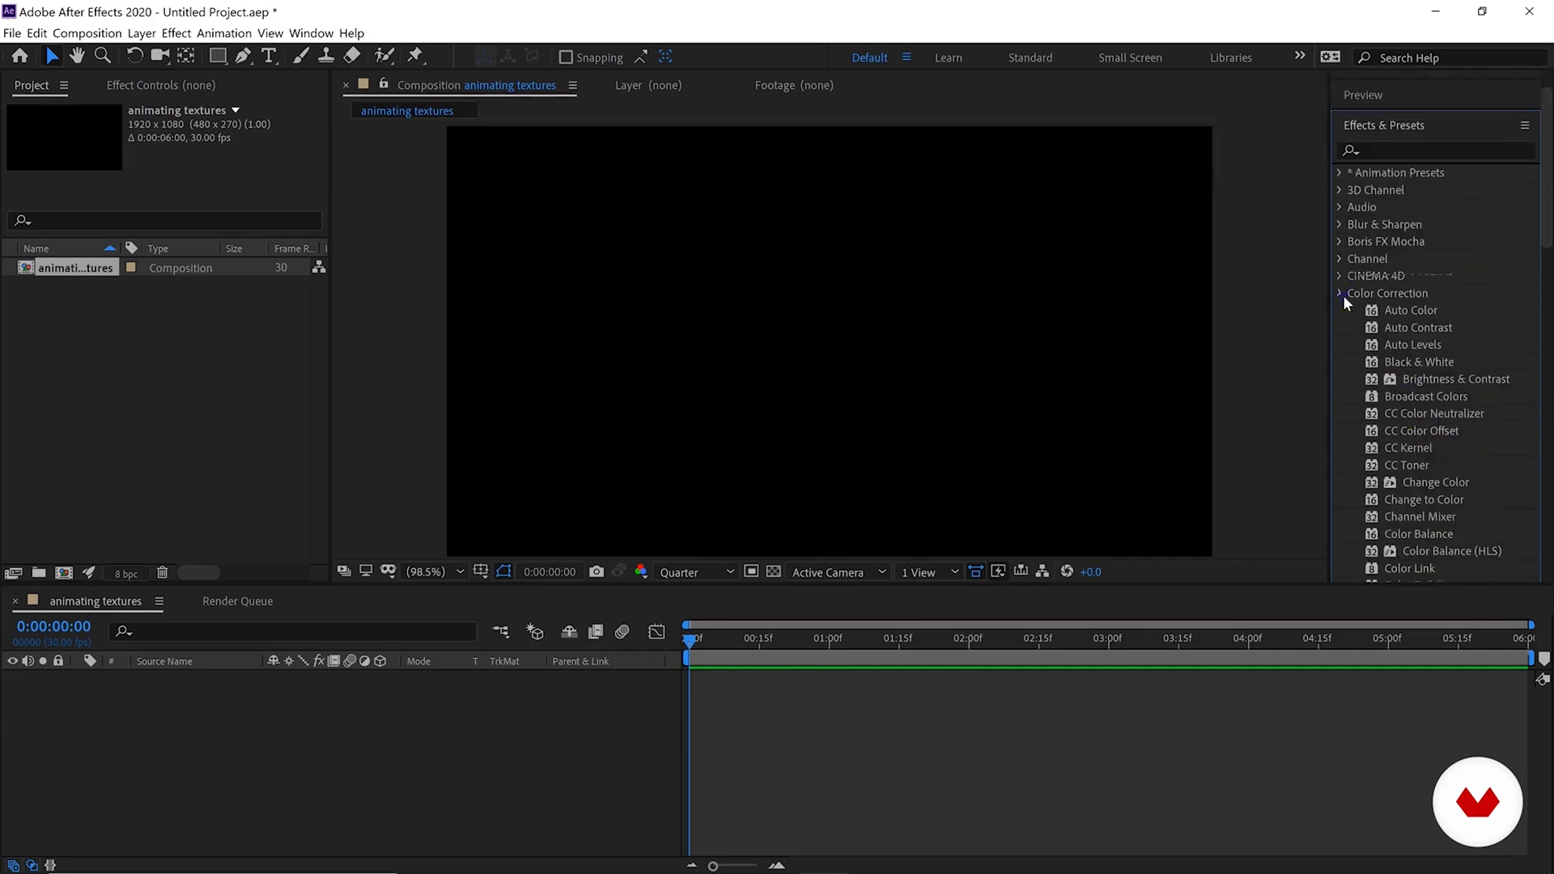
Look through the Distort effects and the remaining effect categories, and collapse Effects & Presets.
{"action": "left_click", "coordinate": [1340, 294]}
{"action": "left_click", "coordinate": [1342, 311]}
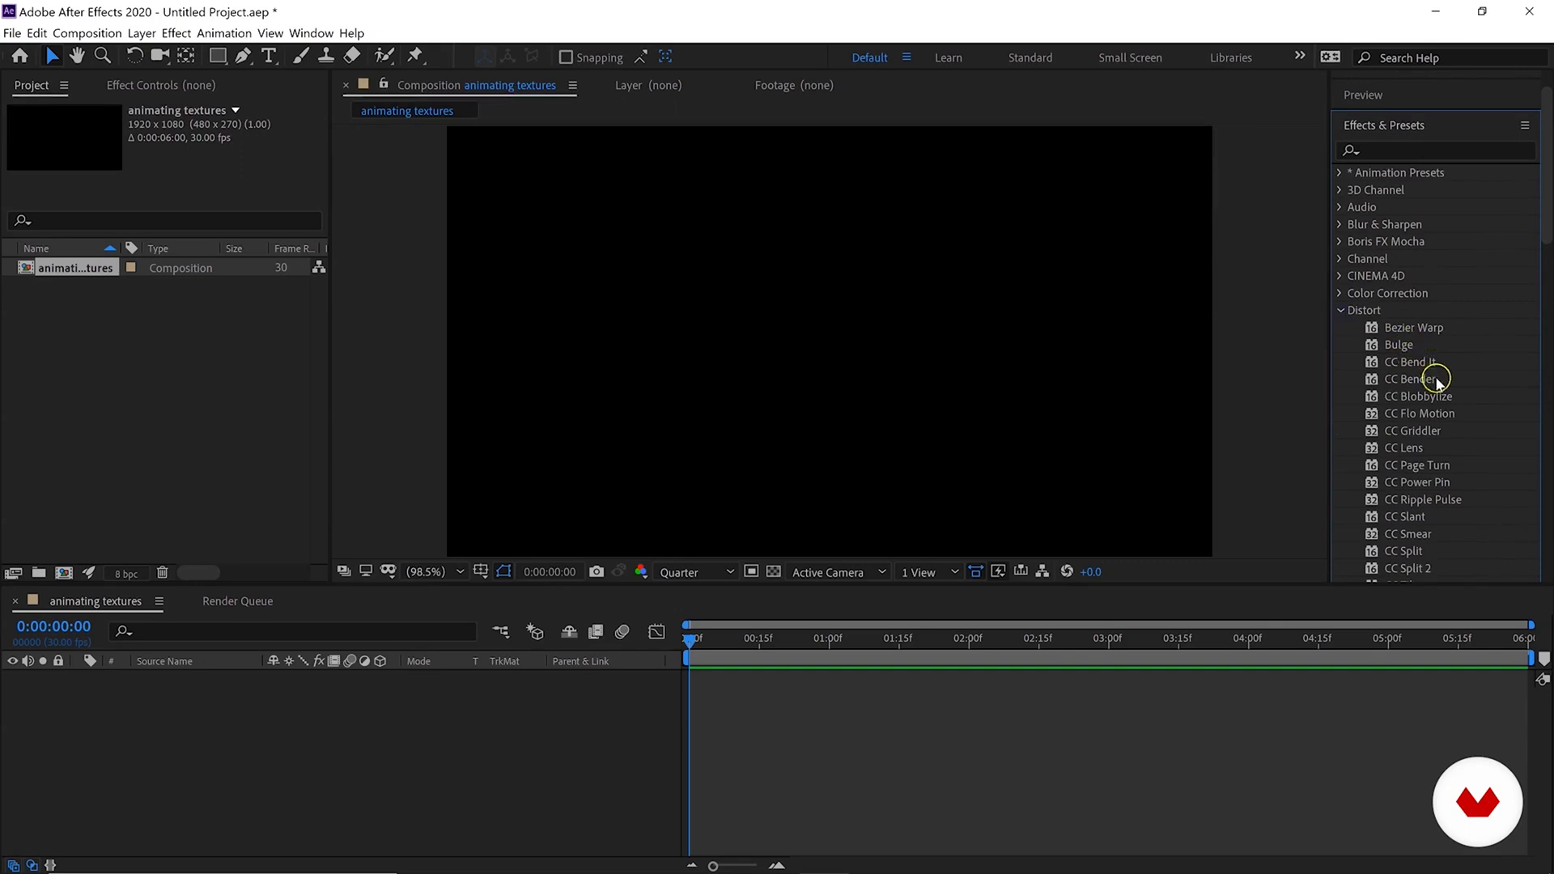
{"action": "scroll", "coordinate": [1425, 424], "scroll_direction": "down", "scroll_amount": 3}
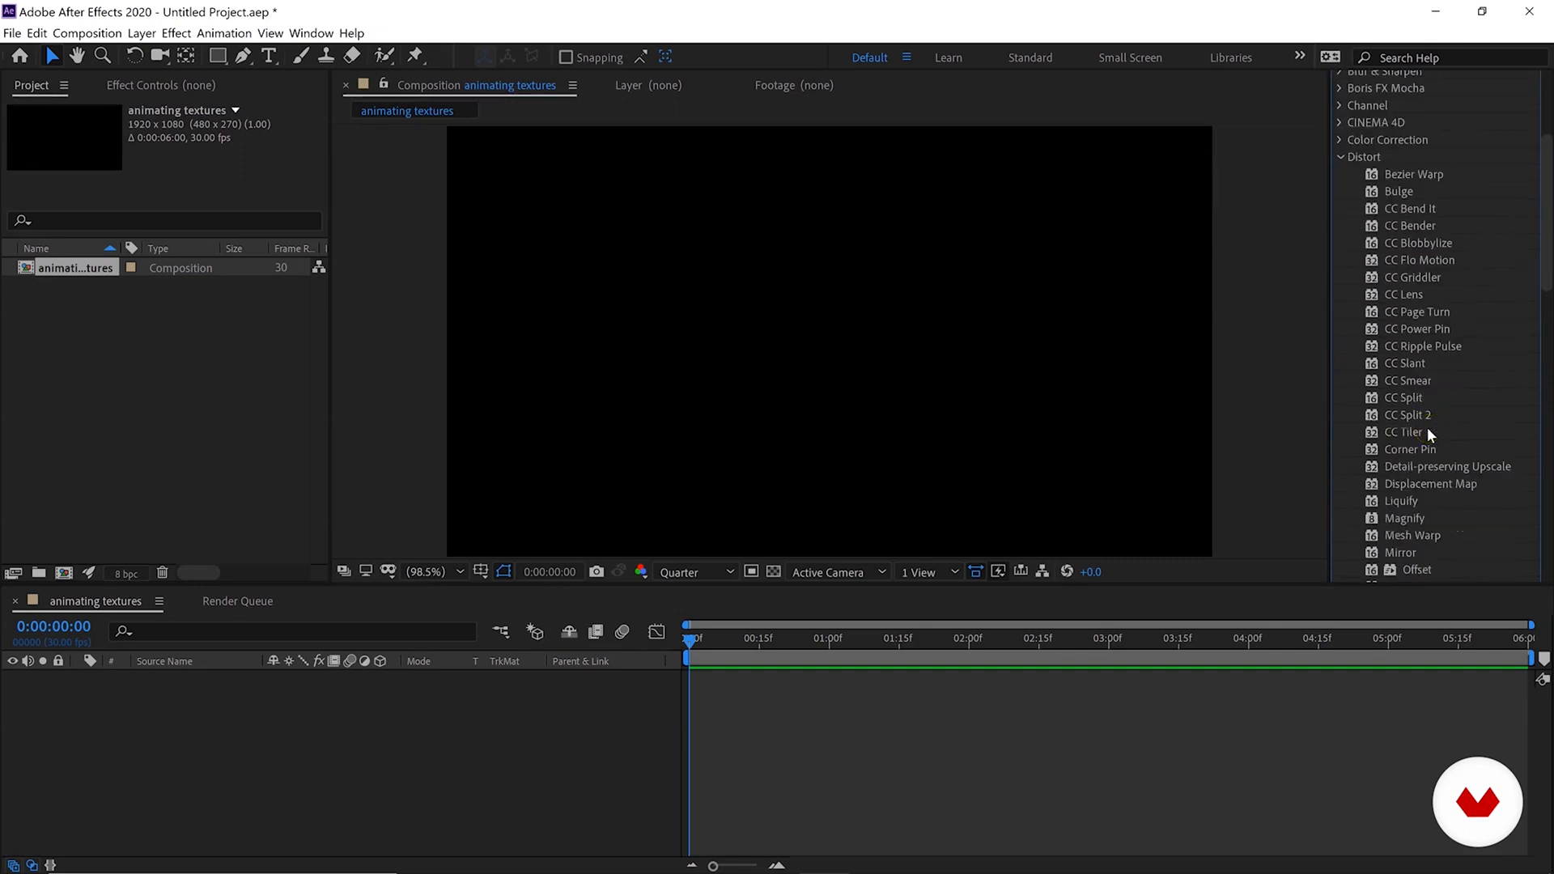
{"action": "scroll", "coordinate": [1426, 429], "scroll_direction": "down", "scroll_amount": 2}
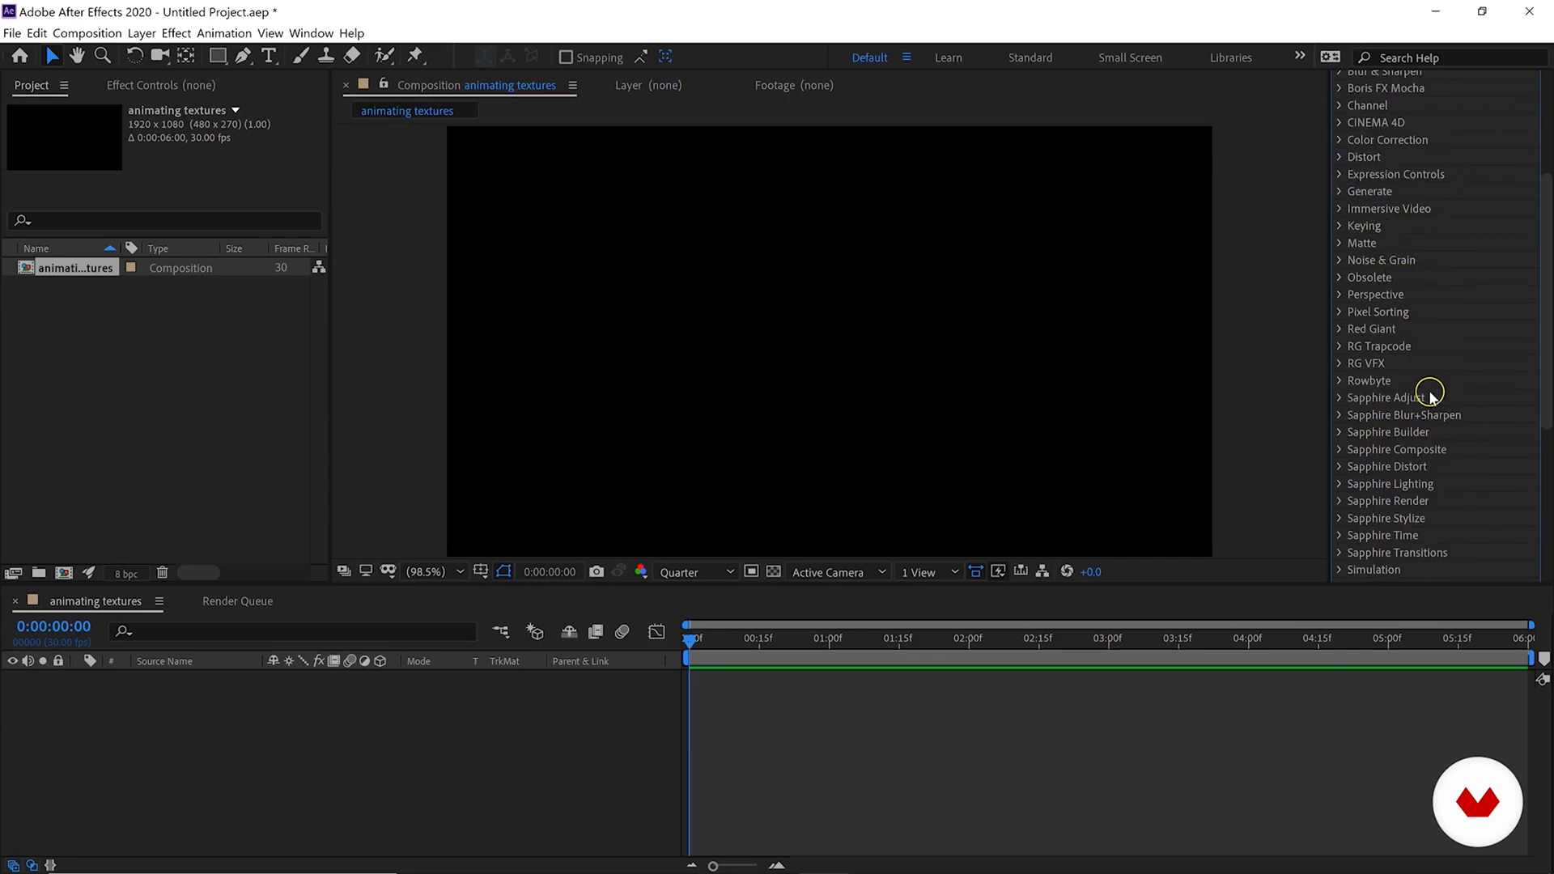
{"action": "scroll", "coordinate": [1425, 393], "scroll_direction": "down", "scroll_amount": 3}
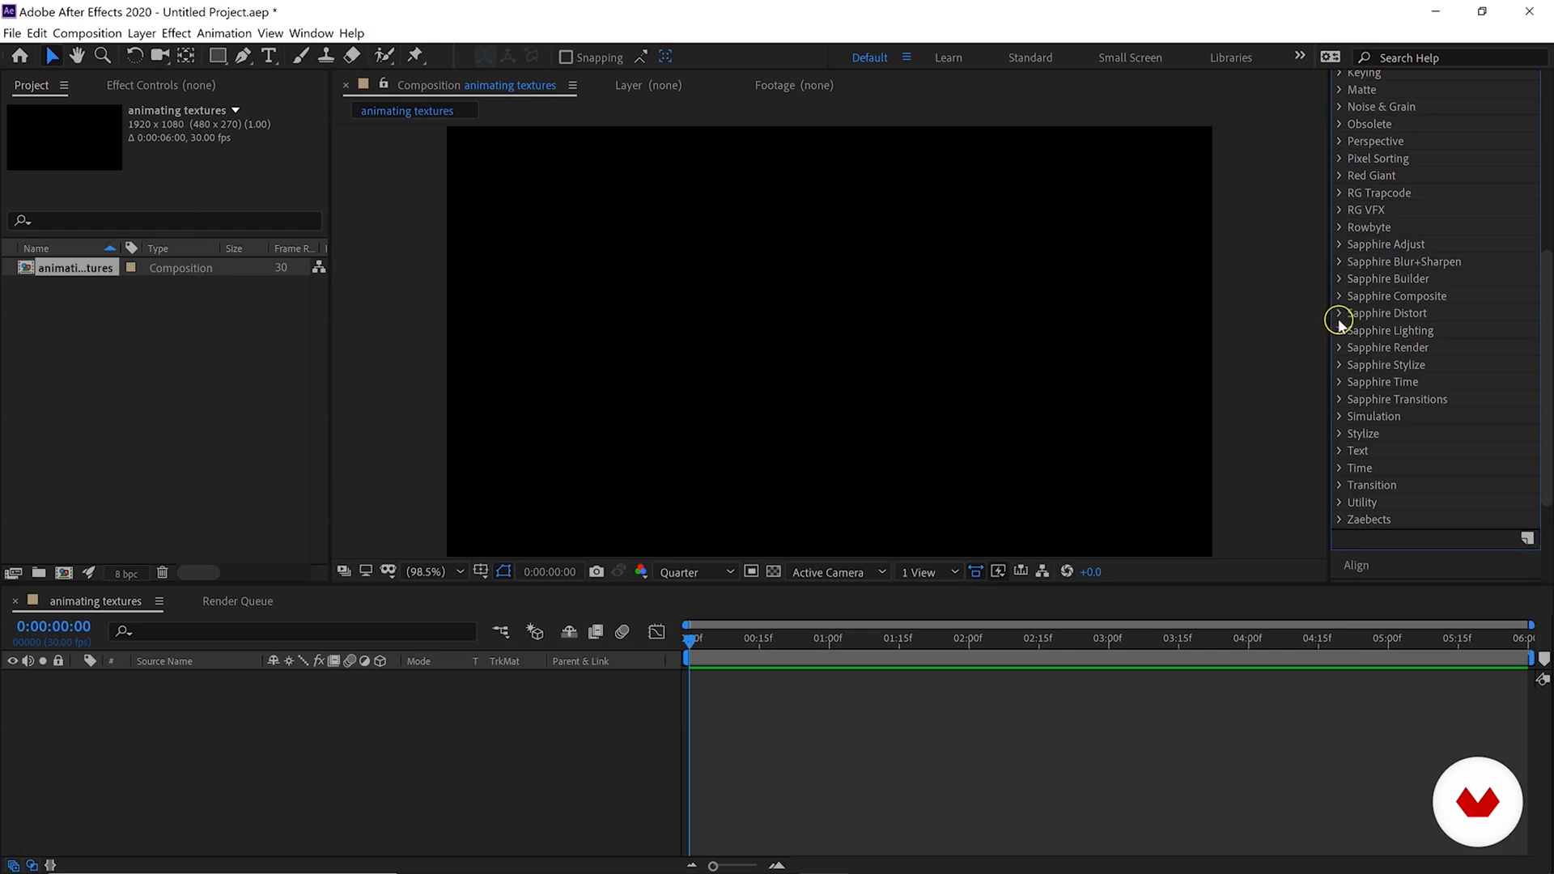
{"action": "scroll", "coordinate": [1349, 347], "scroll_direction": "up", "scroll_amount": 5}
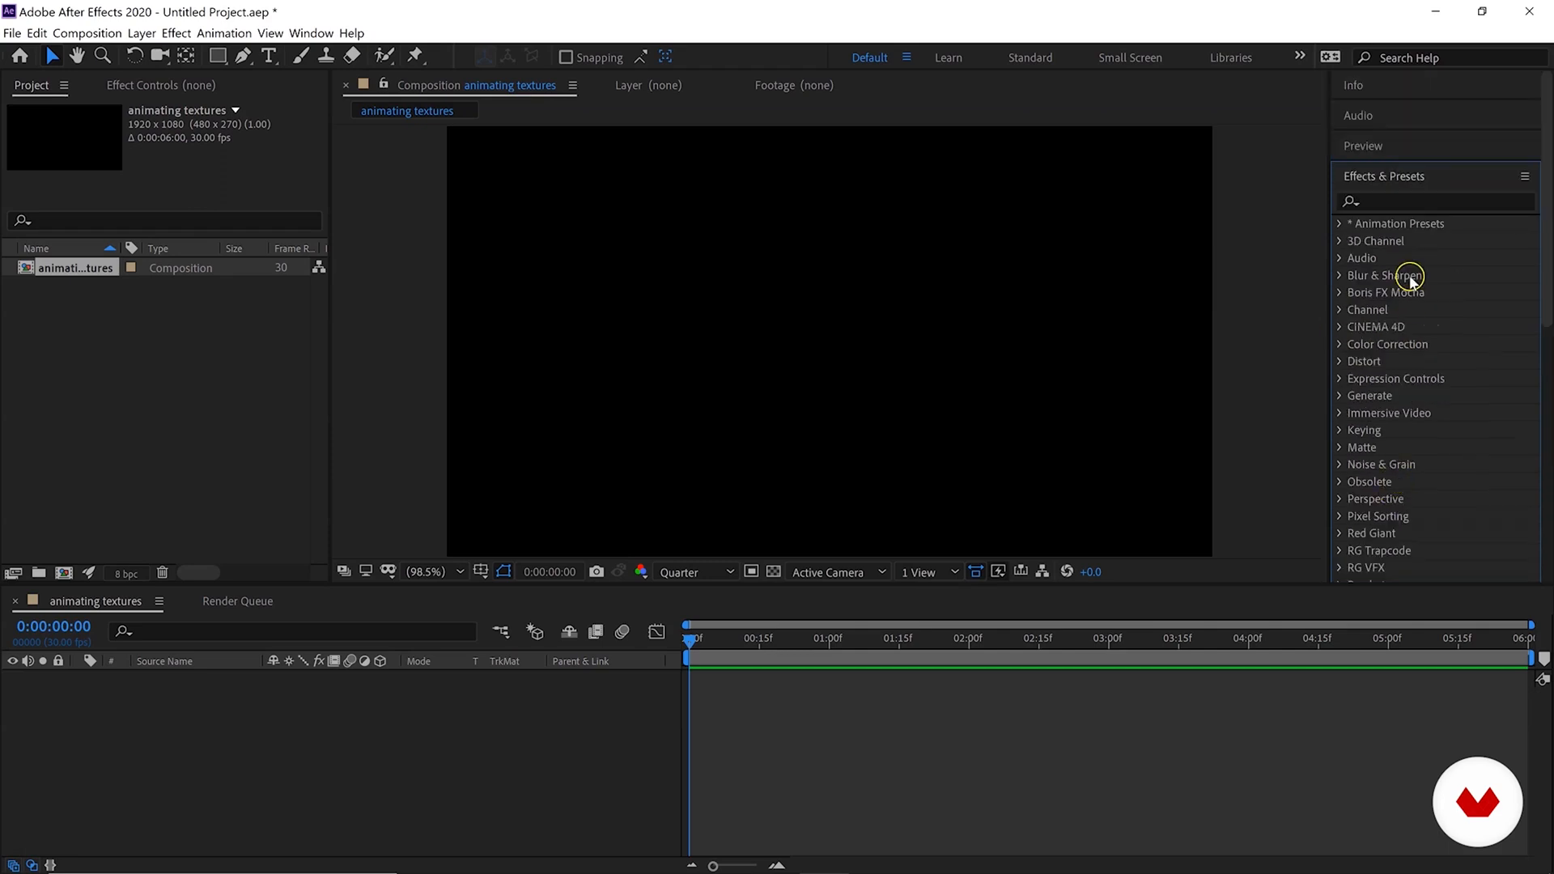
{"action": "left_click", "coordinate": [1397, 178]}
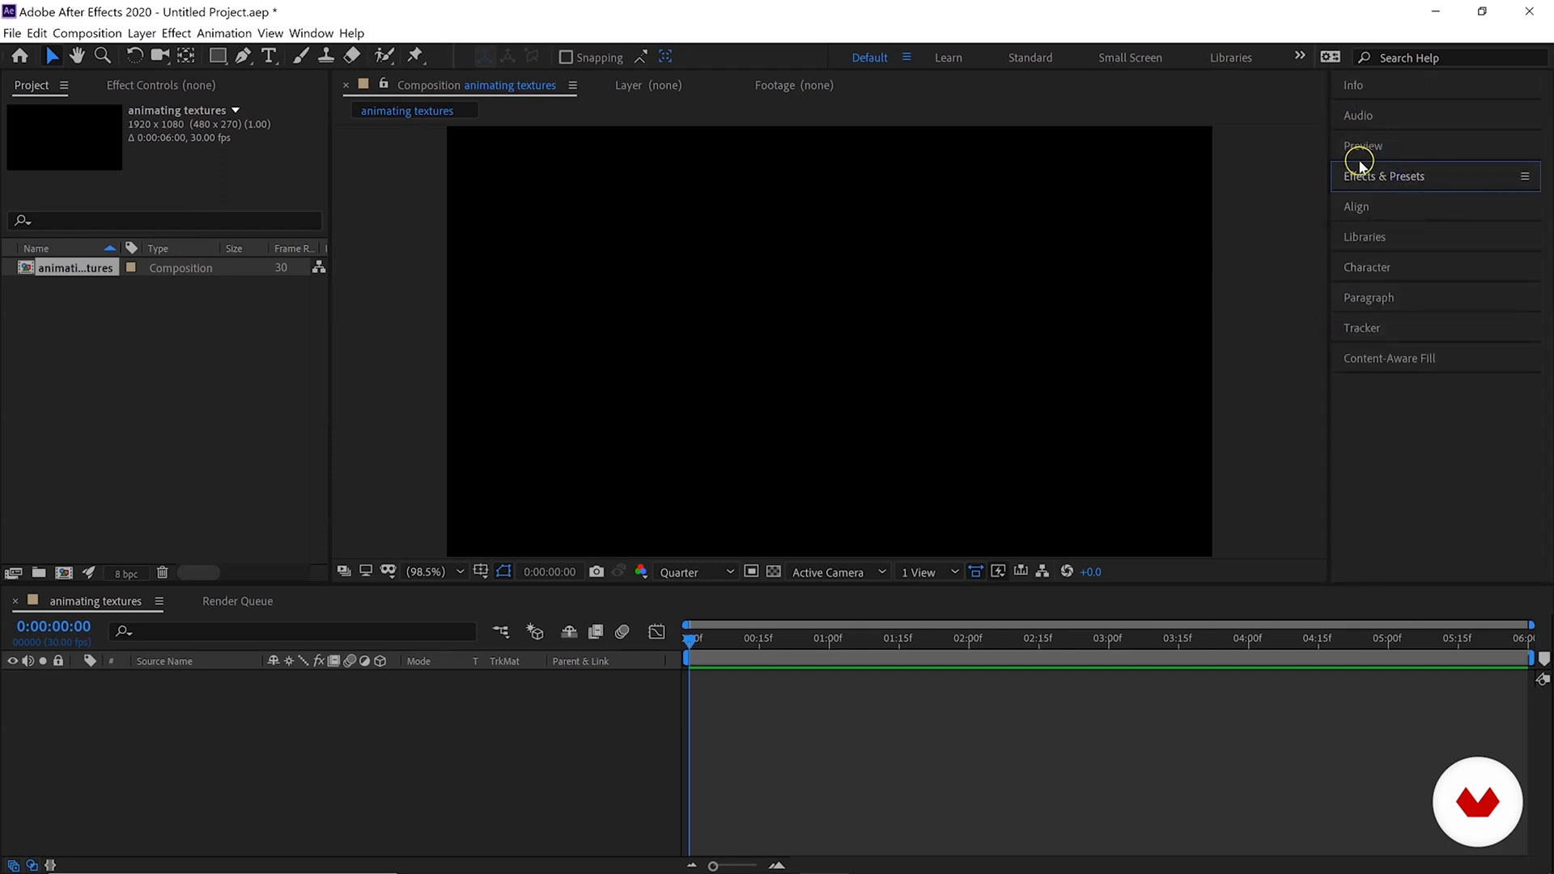
Examine the Align, Libraries and Character panels one after another, collapsing each one again.
{"action": "left_click", "coordinate": [1356, 210]}
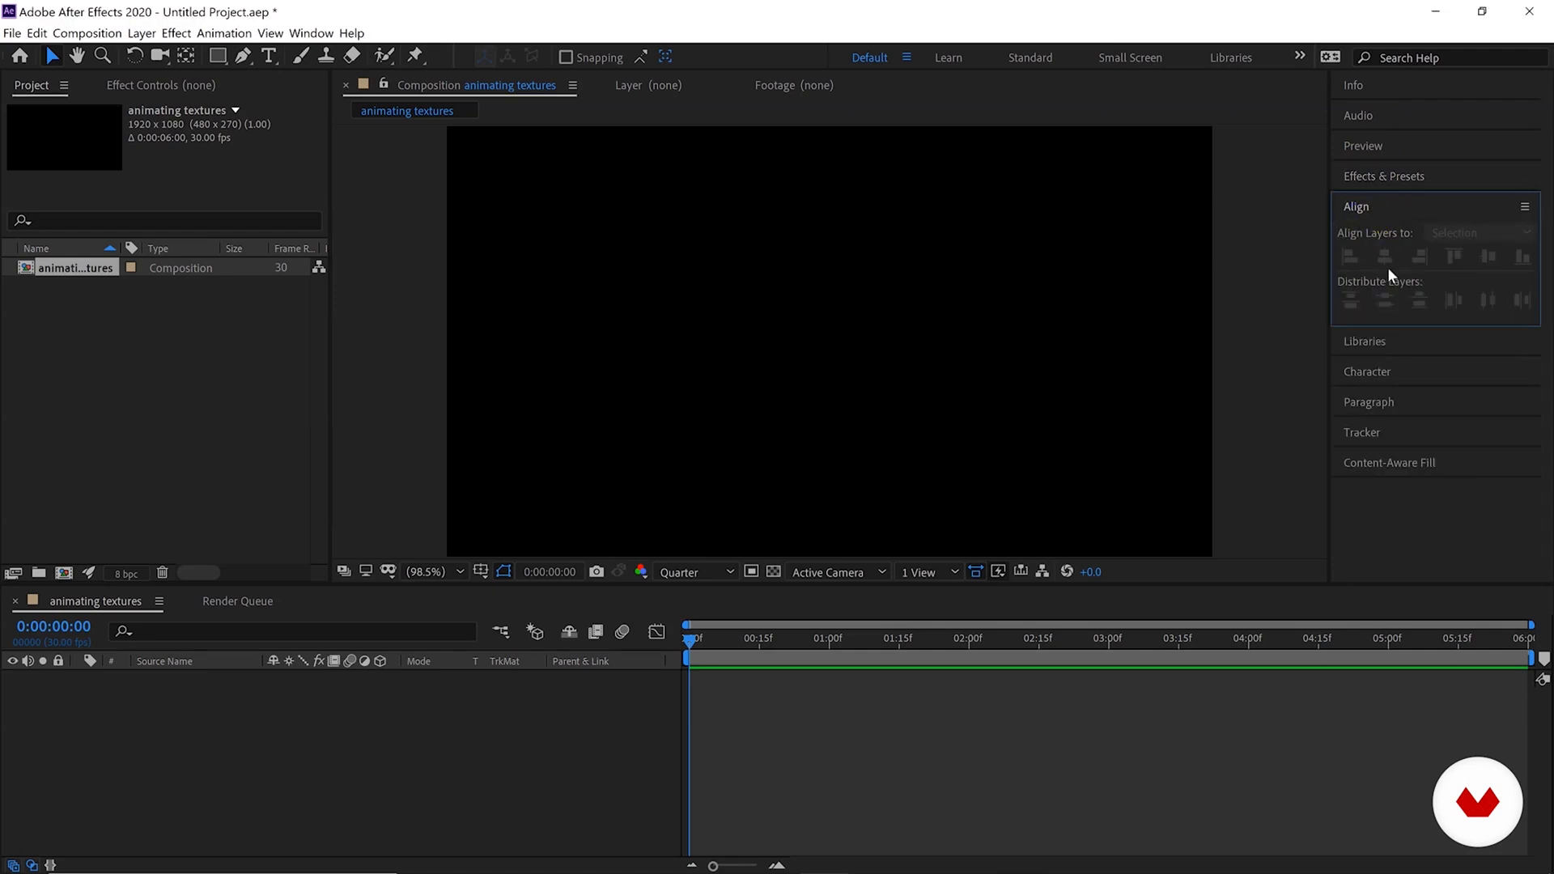
{"action": "left_click", "coordinate": [1353, 206]}
{"action": "left_click", "coordinate": [1361, 236]}
{"action": "left_click", "coordinate": [1365, 273]}
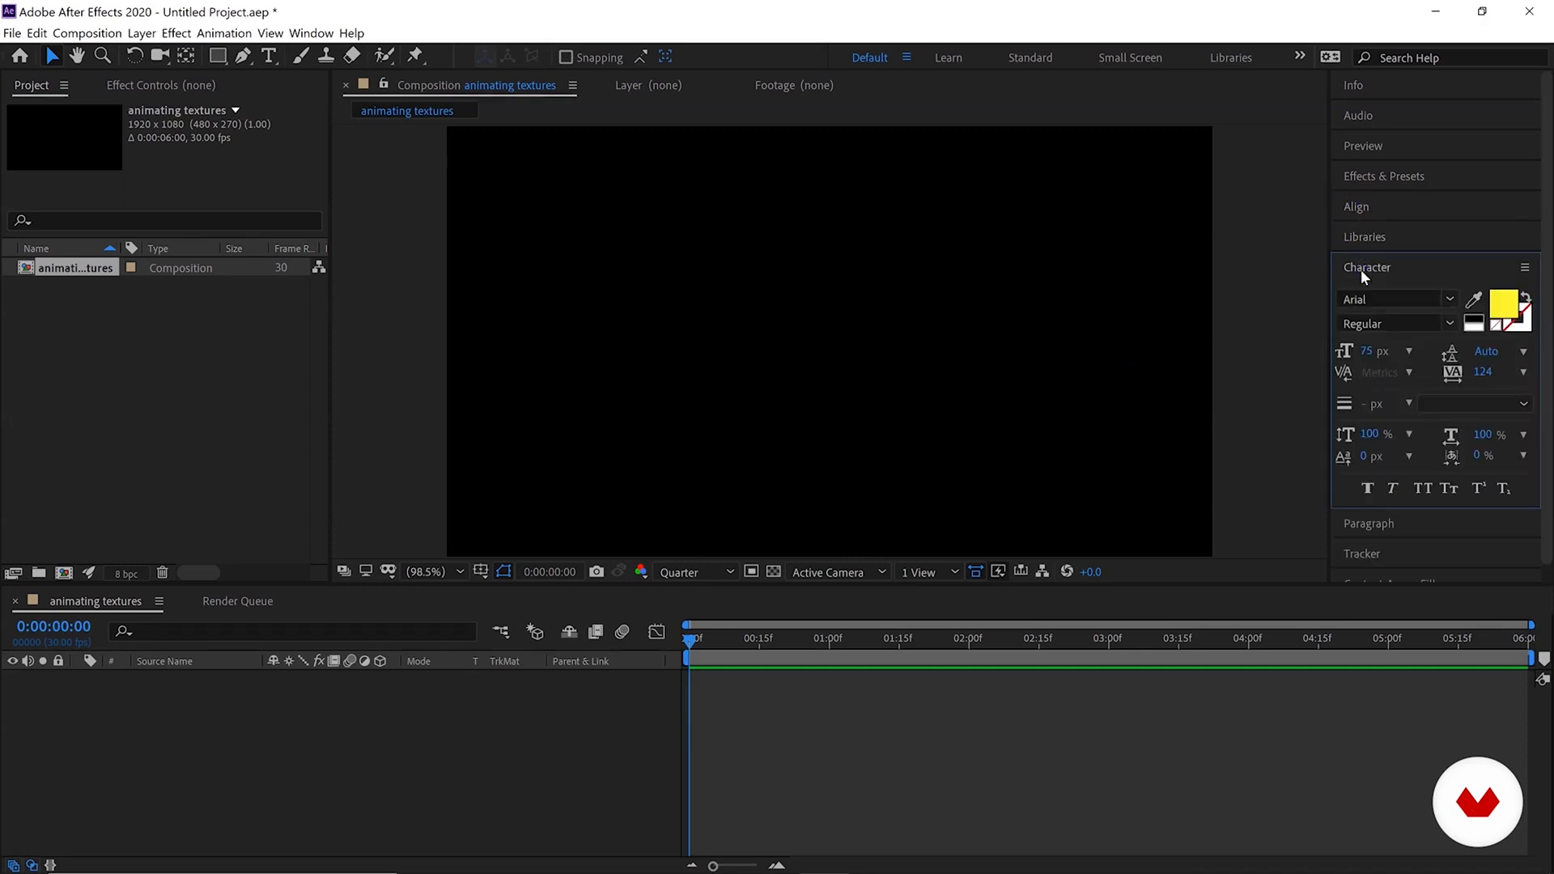
{"action": "left_click", "coordinate": [1379, 277]}
{"action": "left_click", "coordinate": [1378, 271]}
{"action": "left_click", "coordinate": [1378, 272]}
{"action": "left_click", "coordinate": [1373, 297]}
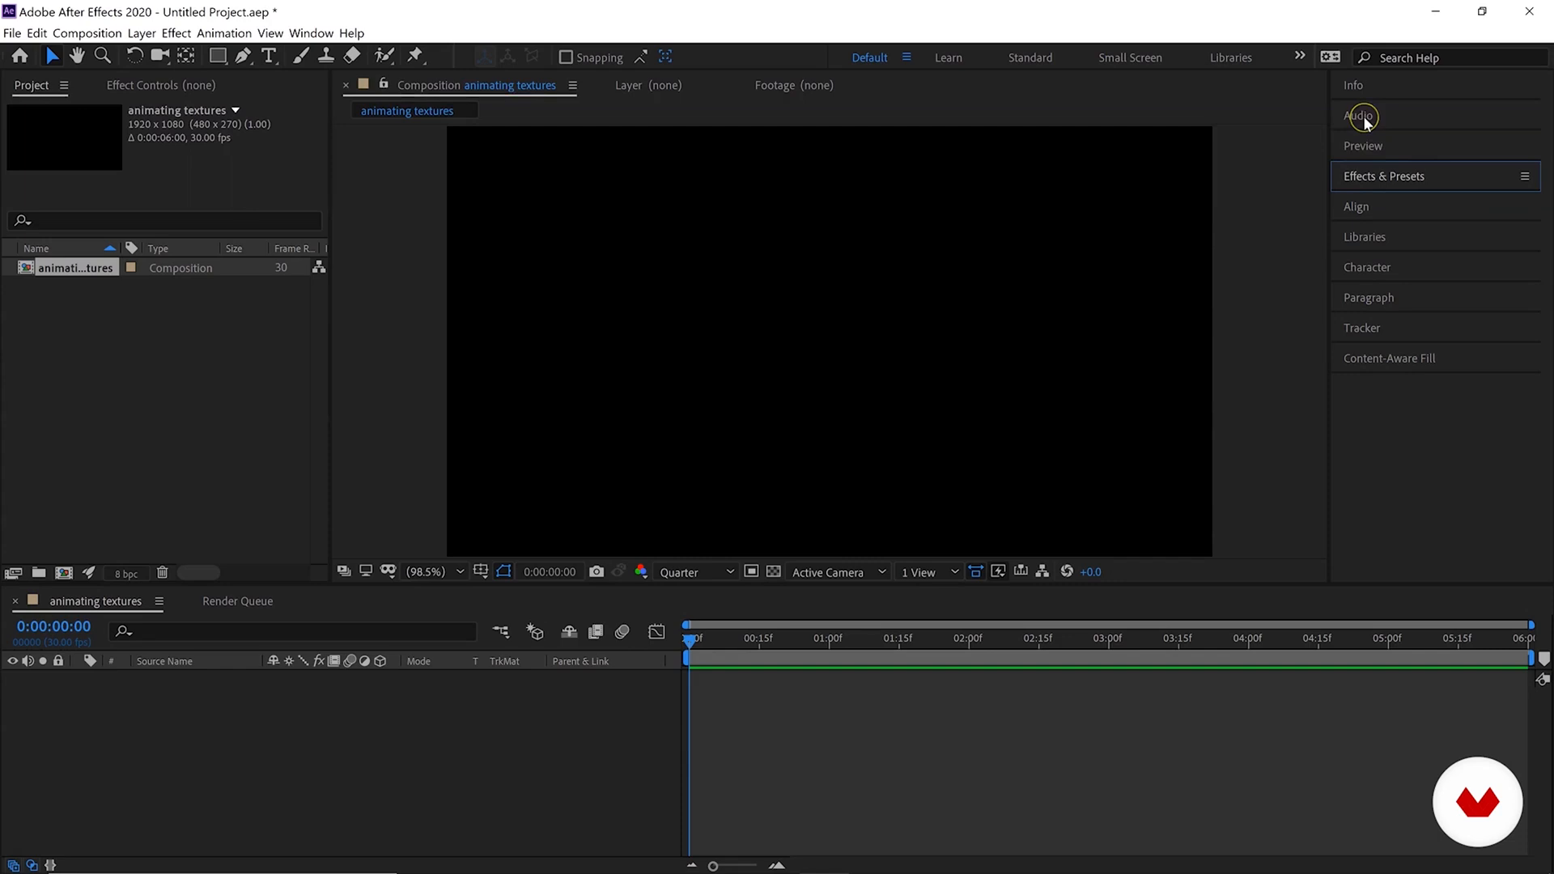
Hide the Effects & Presets panel and bring it back into the workspace.
{"action": "left_click", "coordinate": [308, 36]}
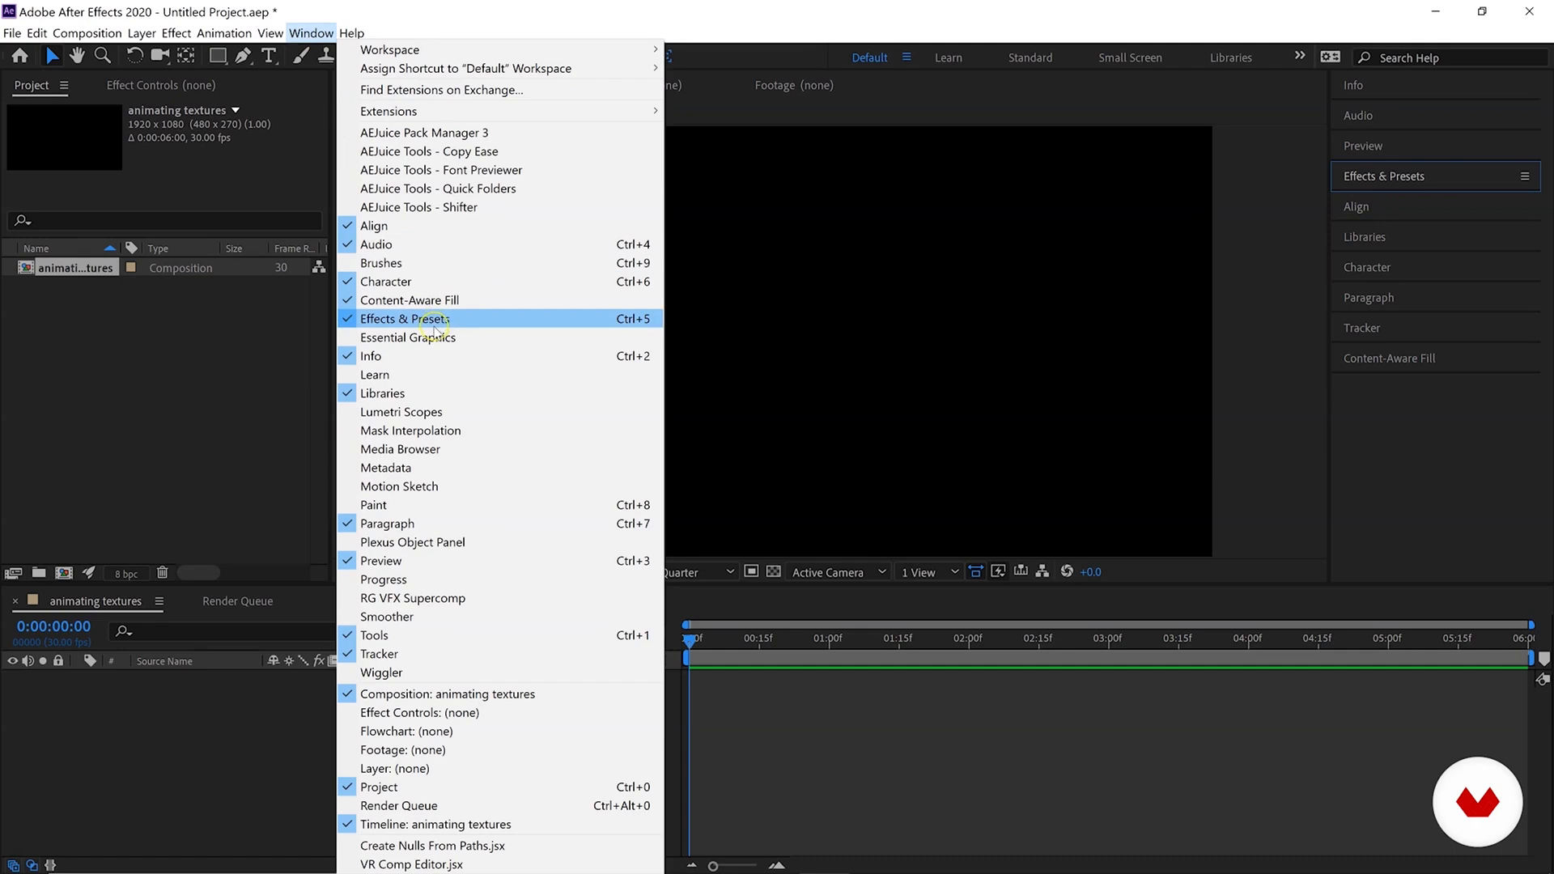
{"action": "left_click", "coordinate": [402, 320]}
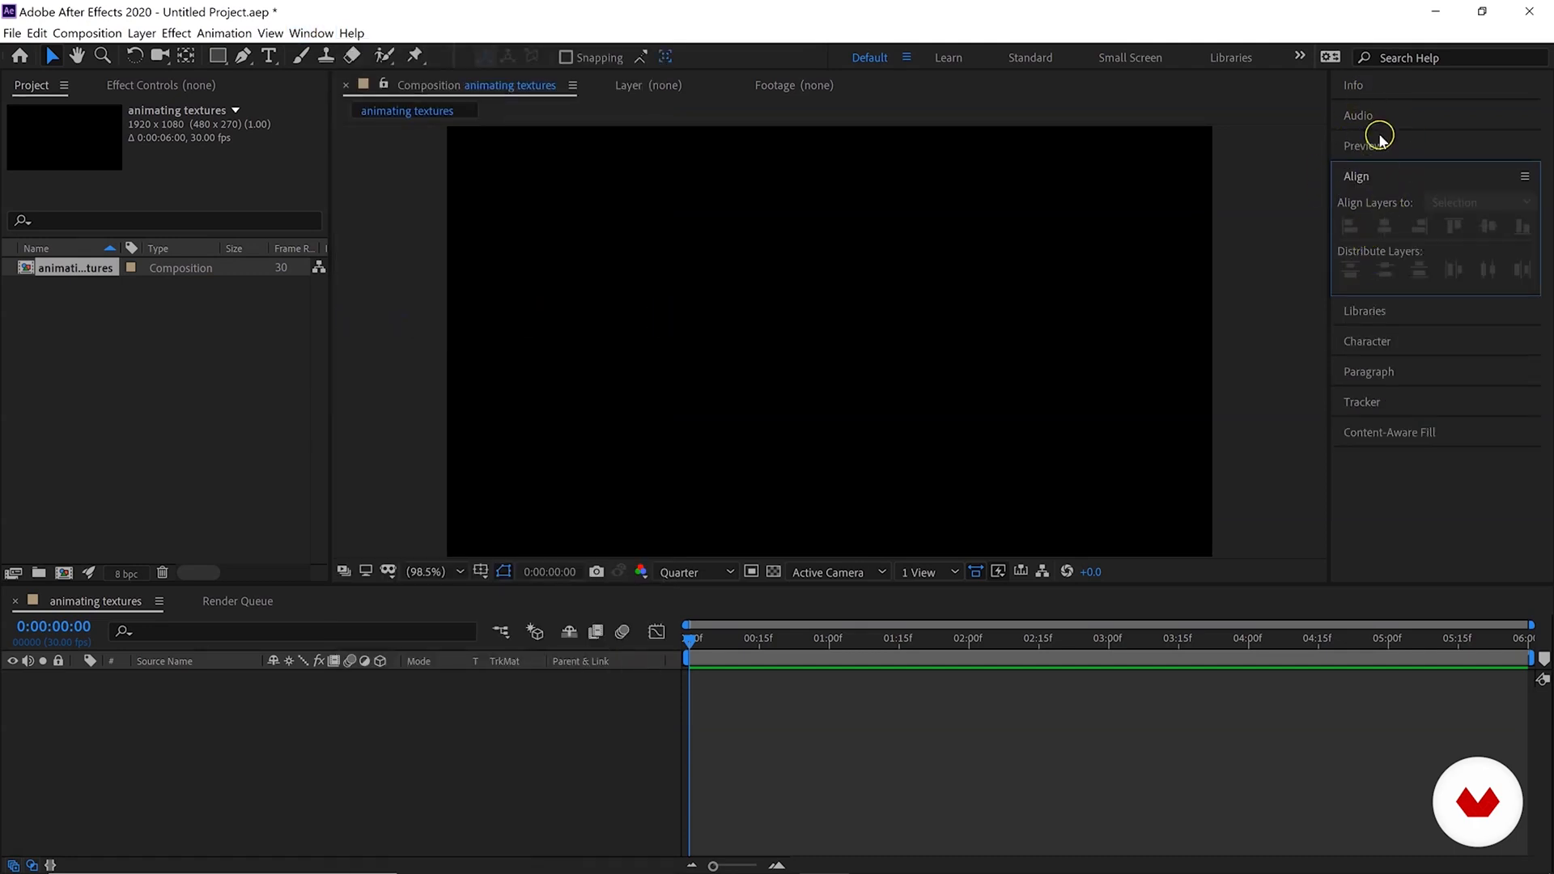
{"action": "left_click", "coordinate": [312, 32]}
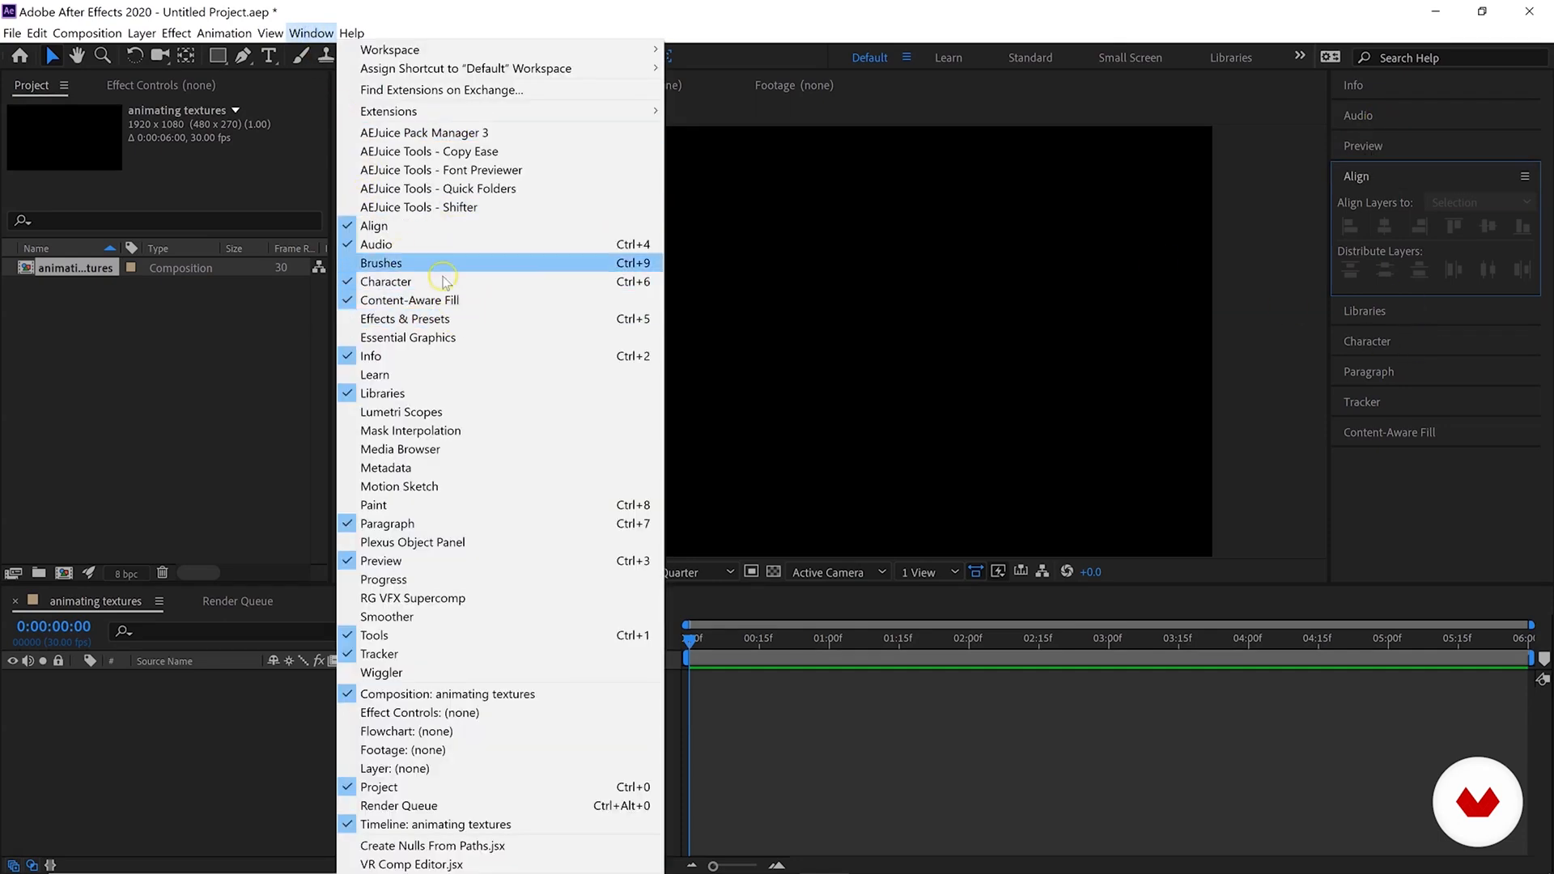
{"action": "left_click", "coordinate": [468, 323]}
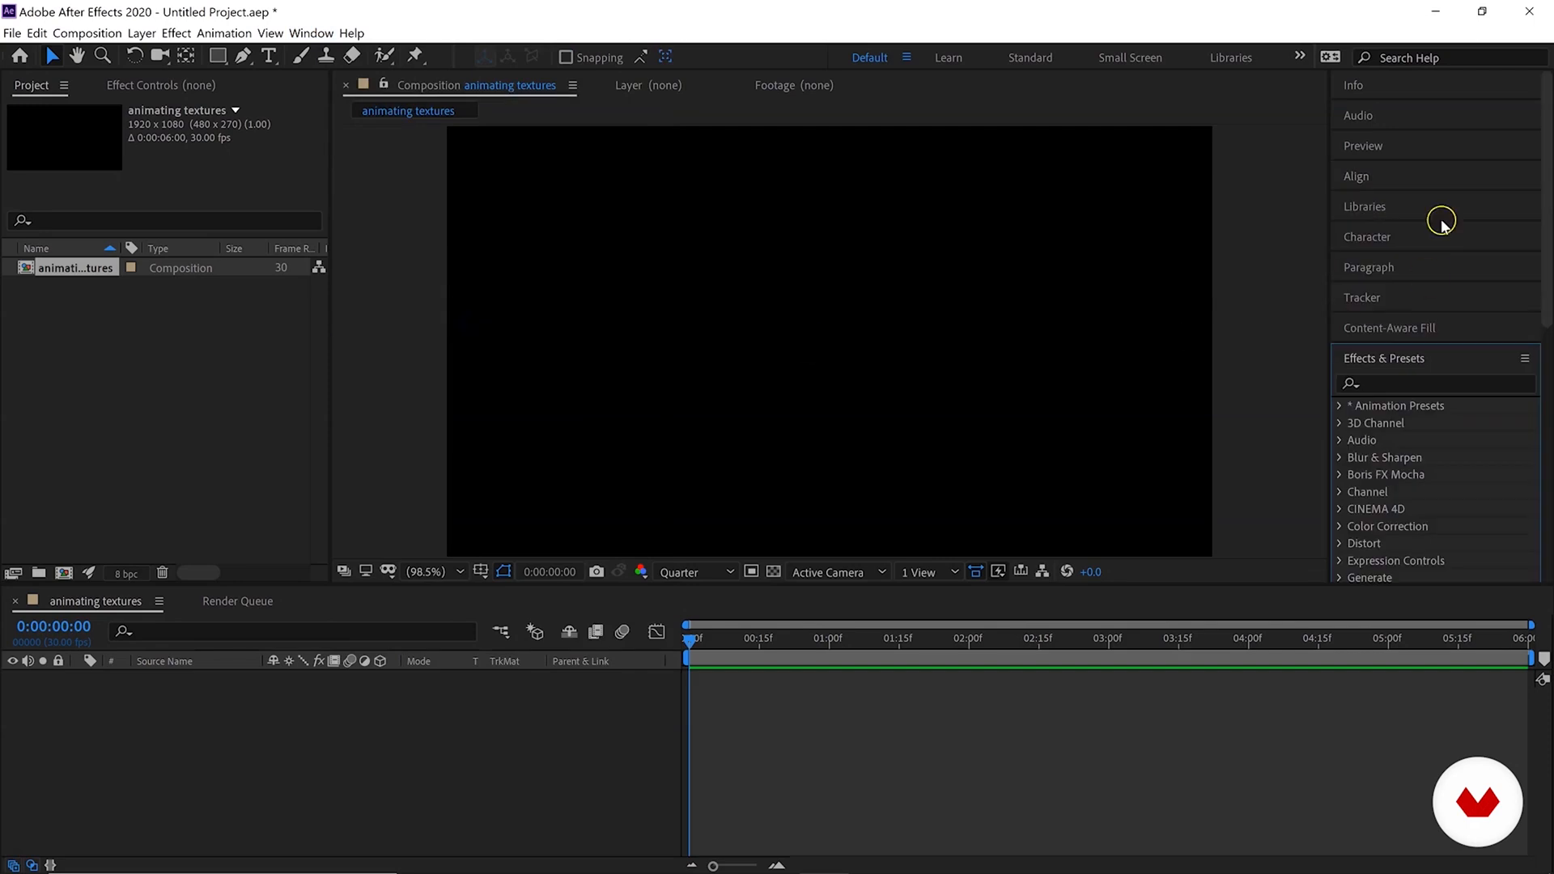
Switch to the All Panels workspace.
{"action": "left_click", "coordinate": [312, 33]}
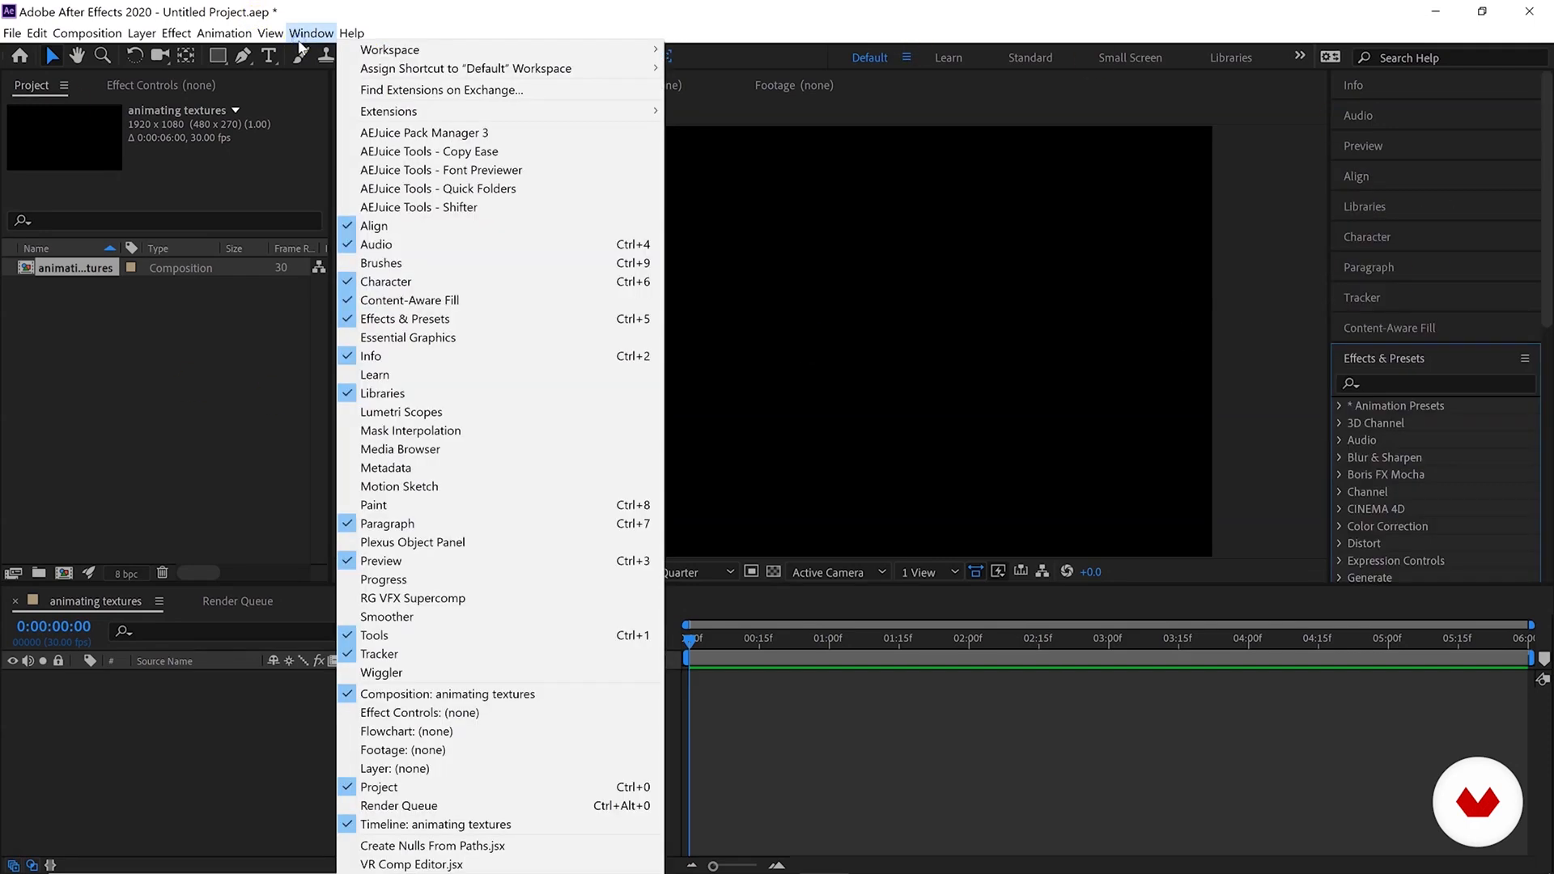
{"action": "mouse_move", "coordinate": [429, 57]}
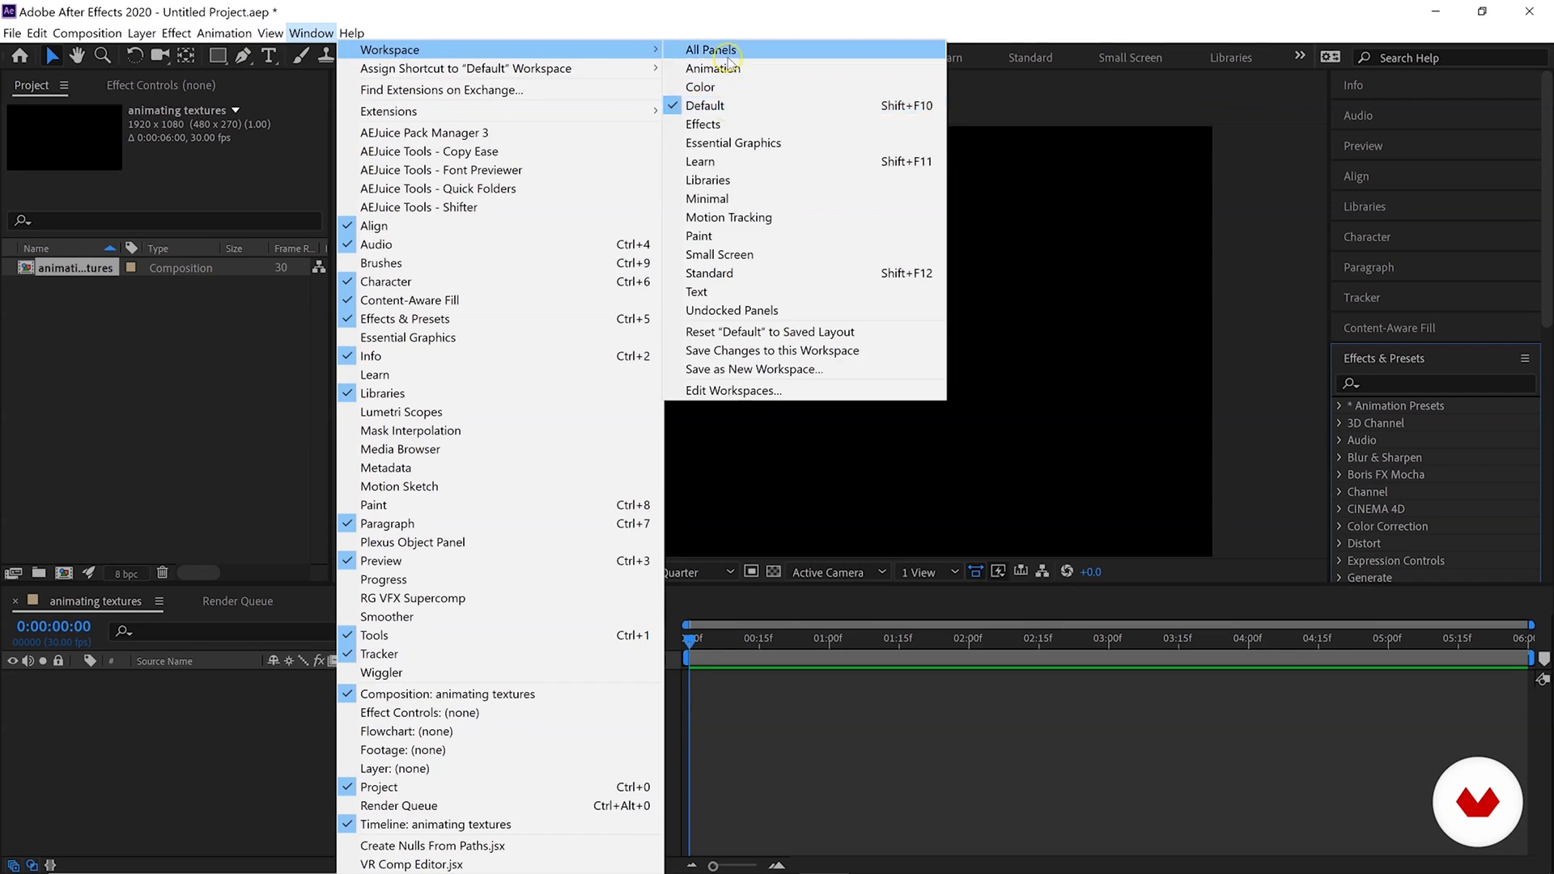
{"action": "left_click", "coordinate": [727, 51]}
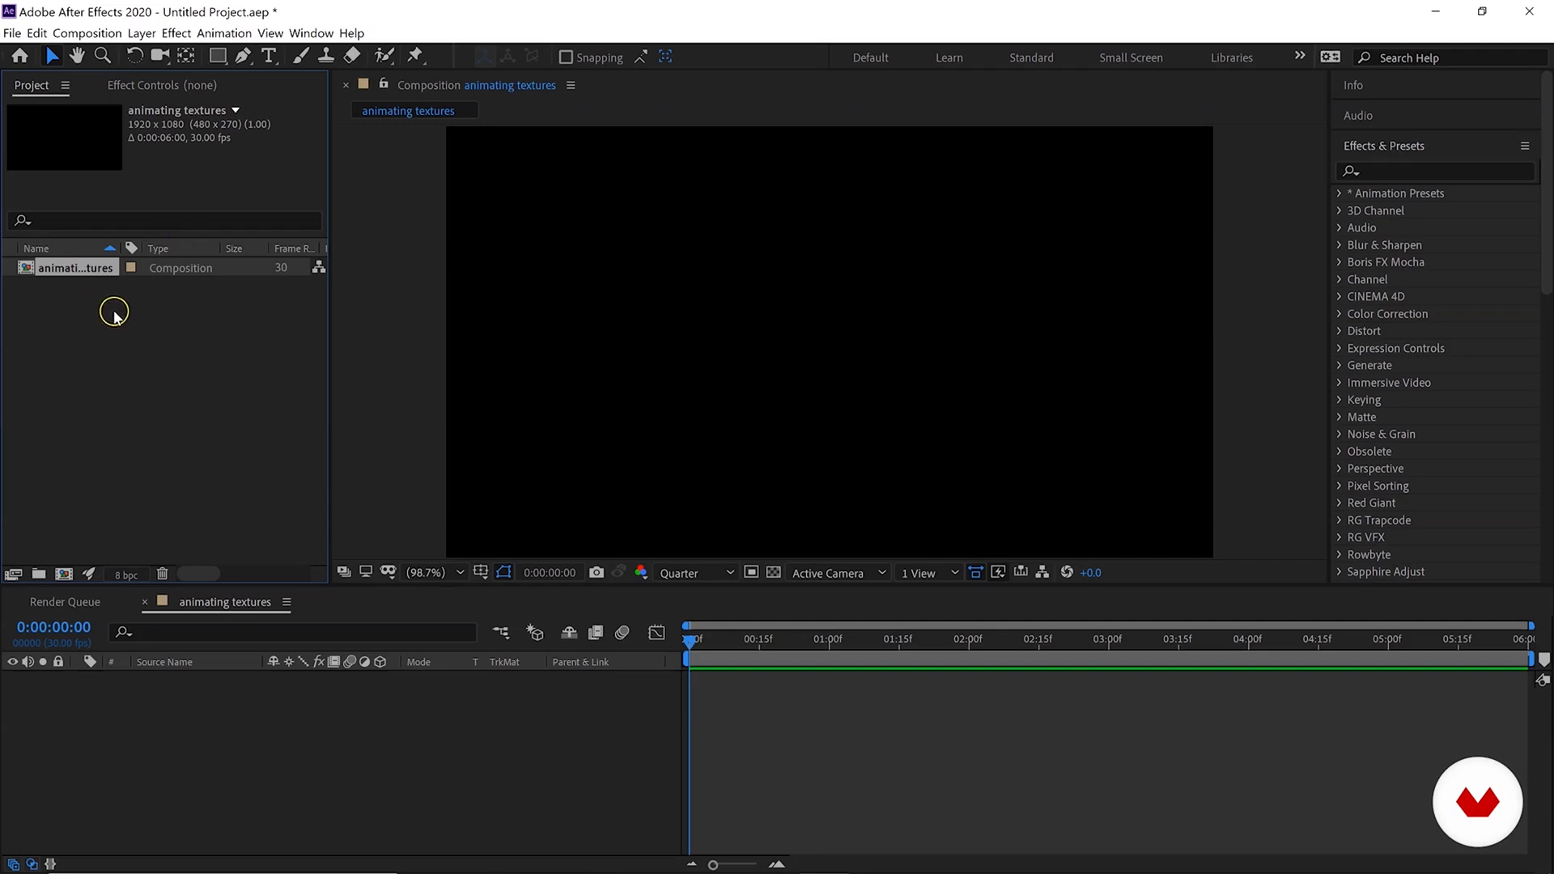
View the Effect Controls panel and return to the Project panel.
{"action": "left_click", "coordinate": [147, 86]}
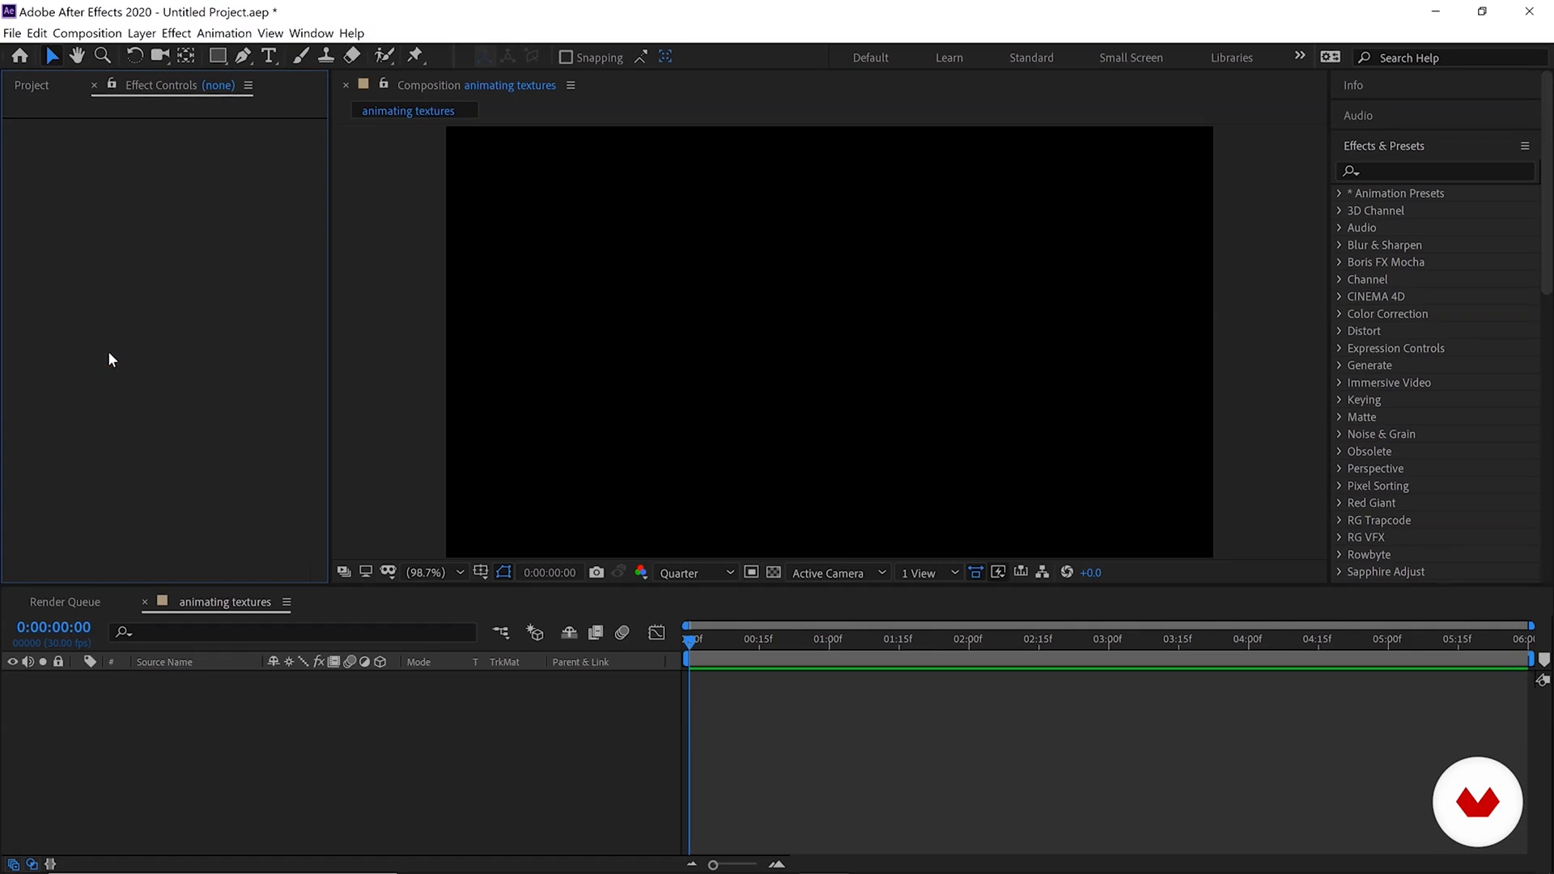
{"action": "left_click", "coordinate": [113, 350]}
{"action": "mouse_move", "coordinate": [95, 327]}
{"action": "left_mouse_down"}
{"action": "mouse_move", "coordinate": [147, 191]}
{"action": "mouse_move", "coordinate": [35, 231]}
{"action": "mouse_move", "coordinate": [103, 256]}
{"action": "left_mouse_up"}
{"action": "key", "text": "ctrl+0"}
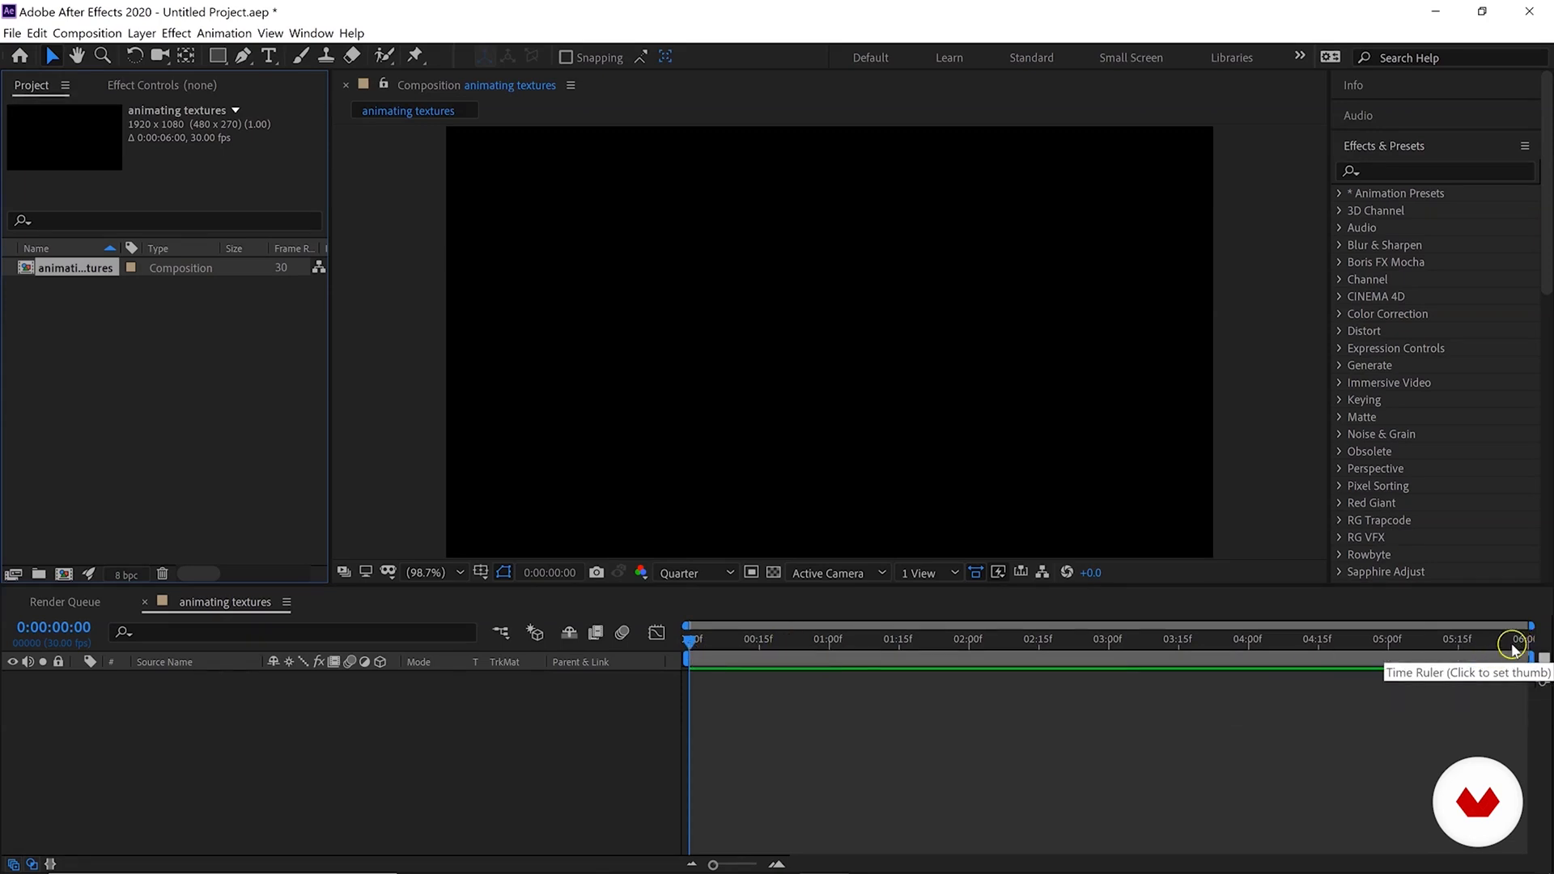
Review the toolbar and check the Tools entry in the list of available panels.
{"action": "left_click", "coordinate": [49, 56]}
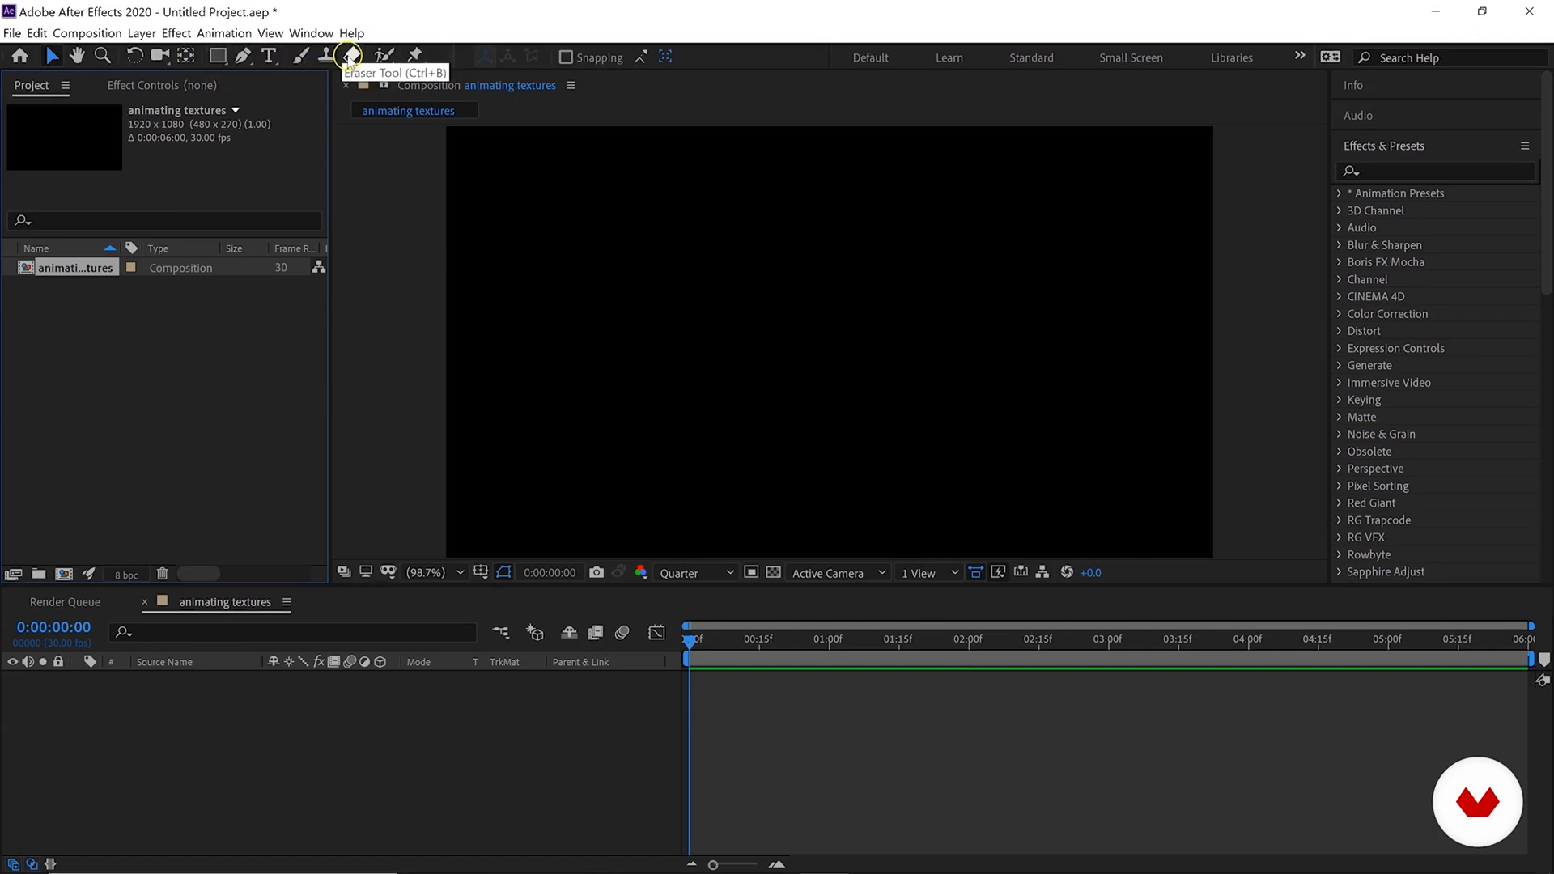
{"action": "left_click", "coordinate": [269, 34]}
{"action": "mouse_move", "coordinate": [296, 31]}
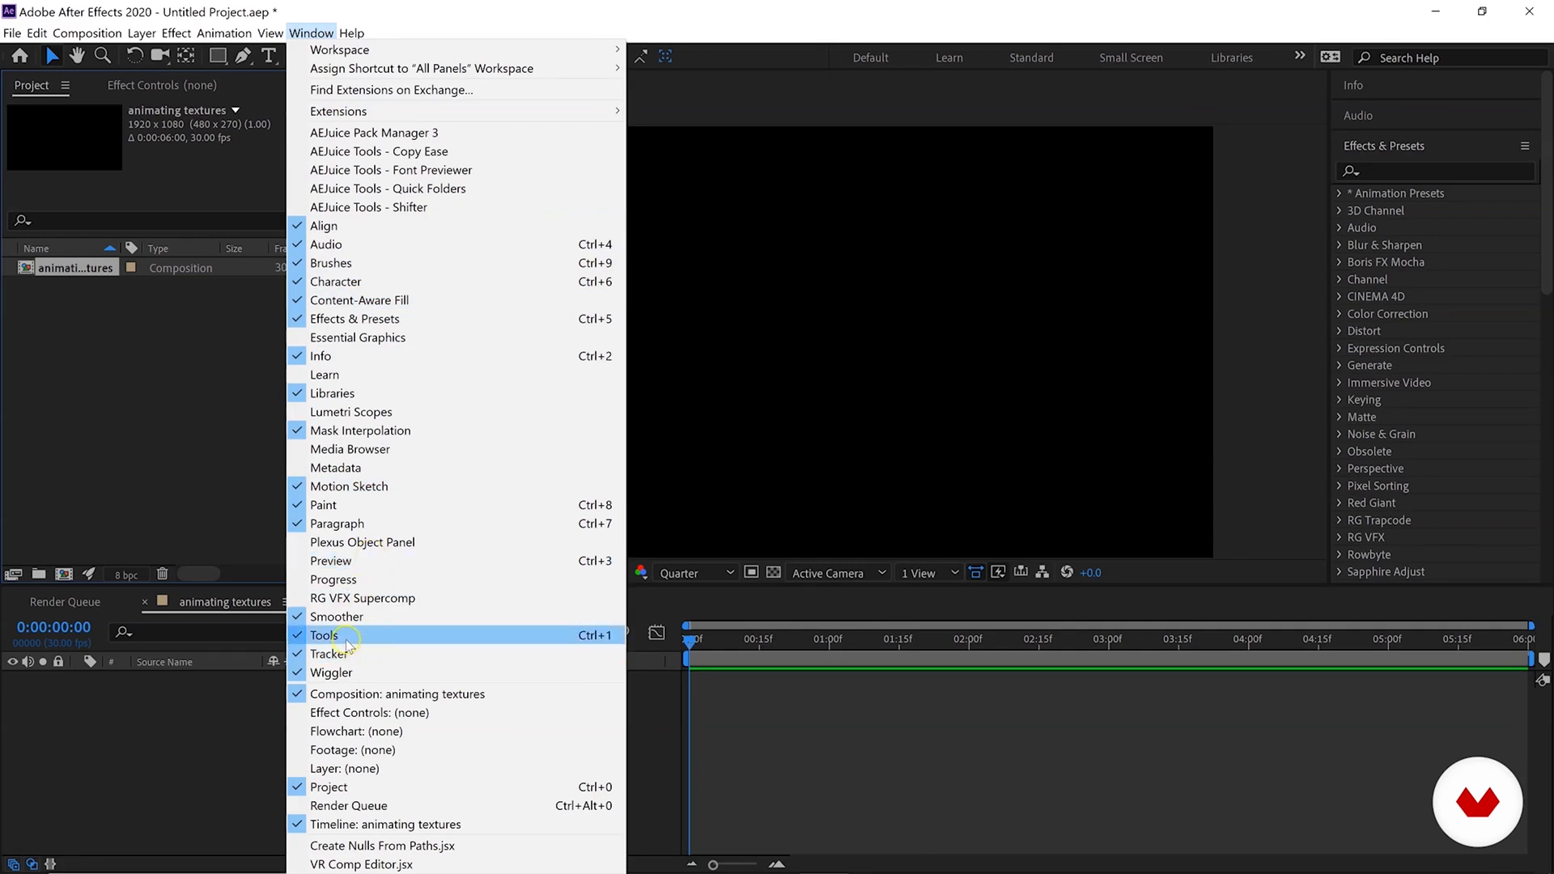
{"action": "left_click", "coordinate": [382, 639]}
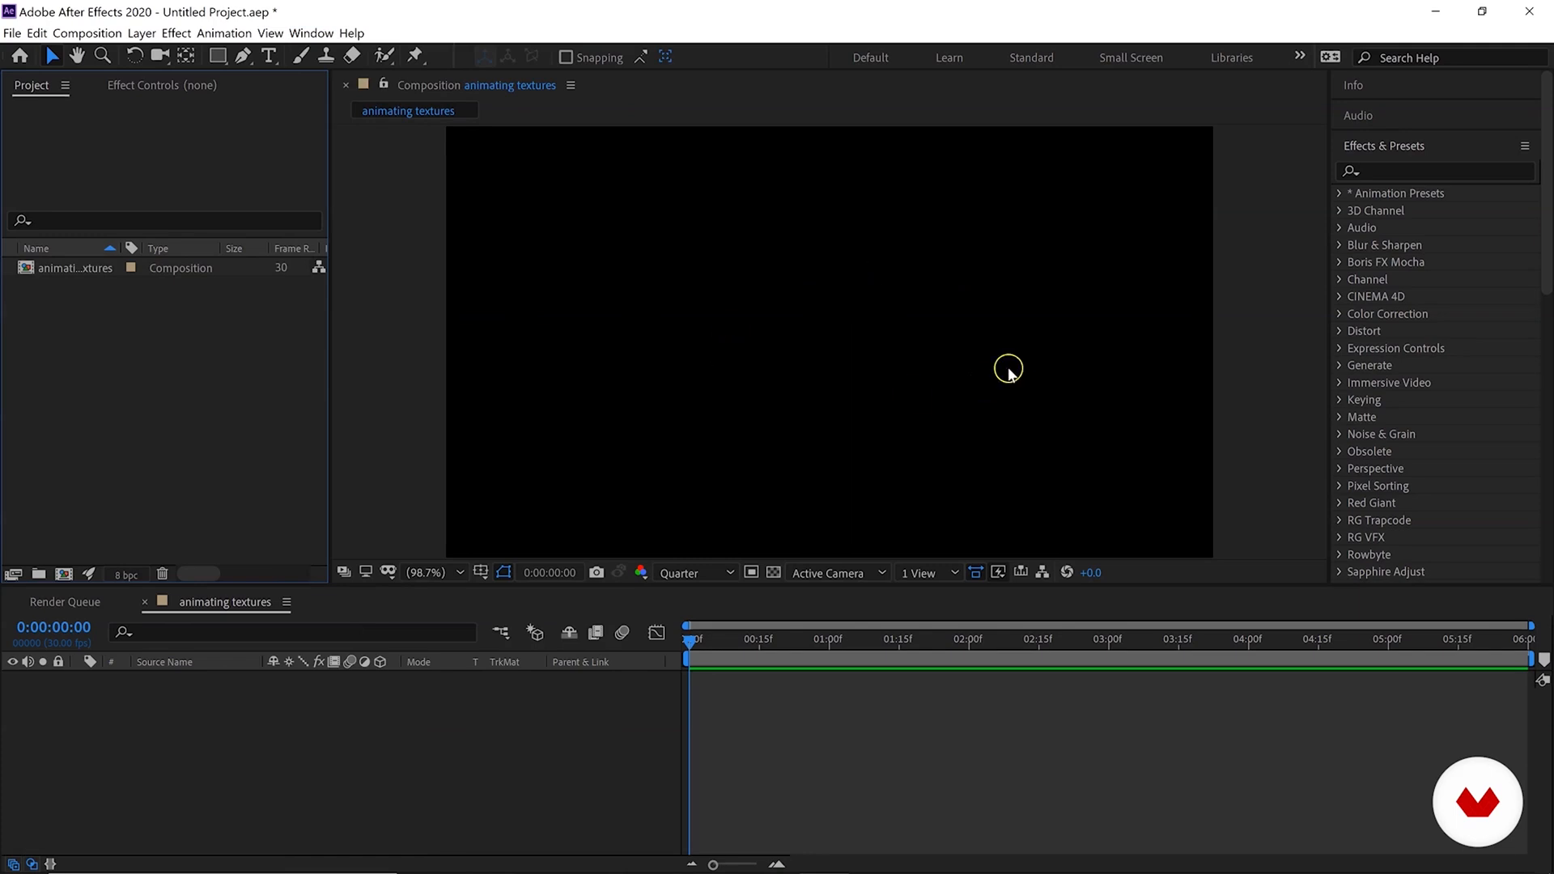
Use the Hand tool to pan around the composition view at several magnifications, ending at 100%.
{"action": "left_click", "coordinate": [77, 55]}
{"action": "left_click_drag", "start_coordinate": [847, 354], "coordinate": [892, 251]}
{"action": "scroll", "coordinate": [648, 326], "scroll_direction": "up", "scroll_amount": 2}
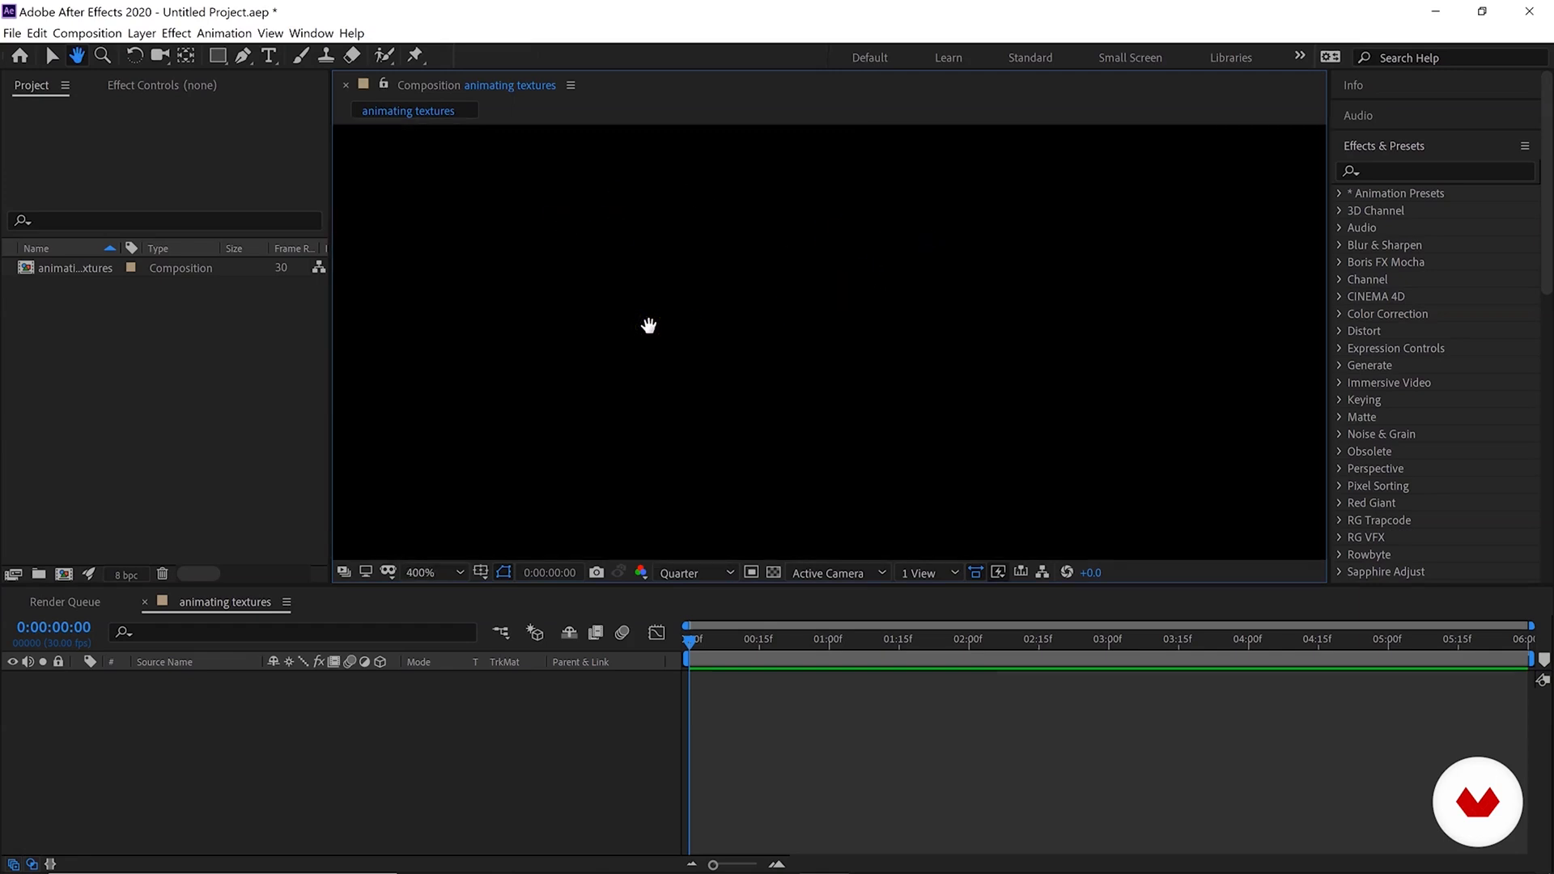
{"action": "left_click_drag", "start_coordinate": [648, 325], "coordinate": [795, 197]}
{"action": "left_click_drag", "start_coordinate": [452, 427], "coordinate": [635, 274]}
{"action": "left_click_drag", "start_coordinate": [636, 275], "coordinate": [873, 107]}
{"action": "left_click_drag", "start_coordinate": [547, 411], "coordinate": [751, 186]}
{"action": "left_click_drag", "start_coordinate": [564, 432], "coordinate": [874, 114]}
{"action": "left_click_drag", "start_coordinate": [836, 405], "coordinate": [1037, 400]}
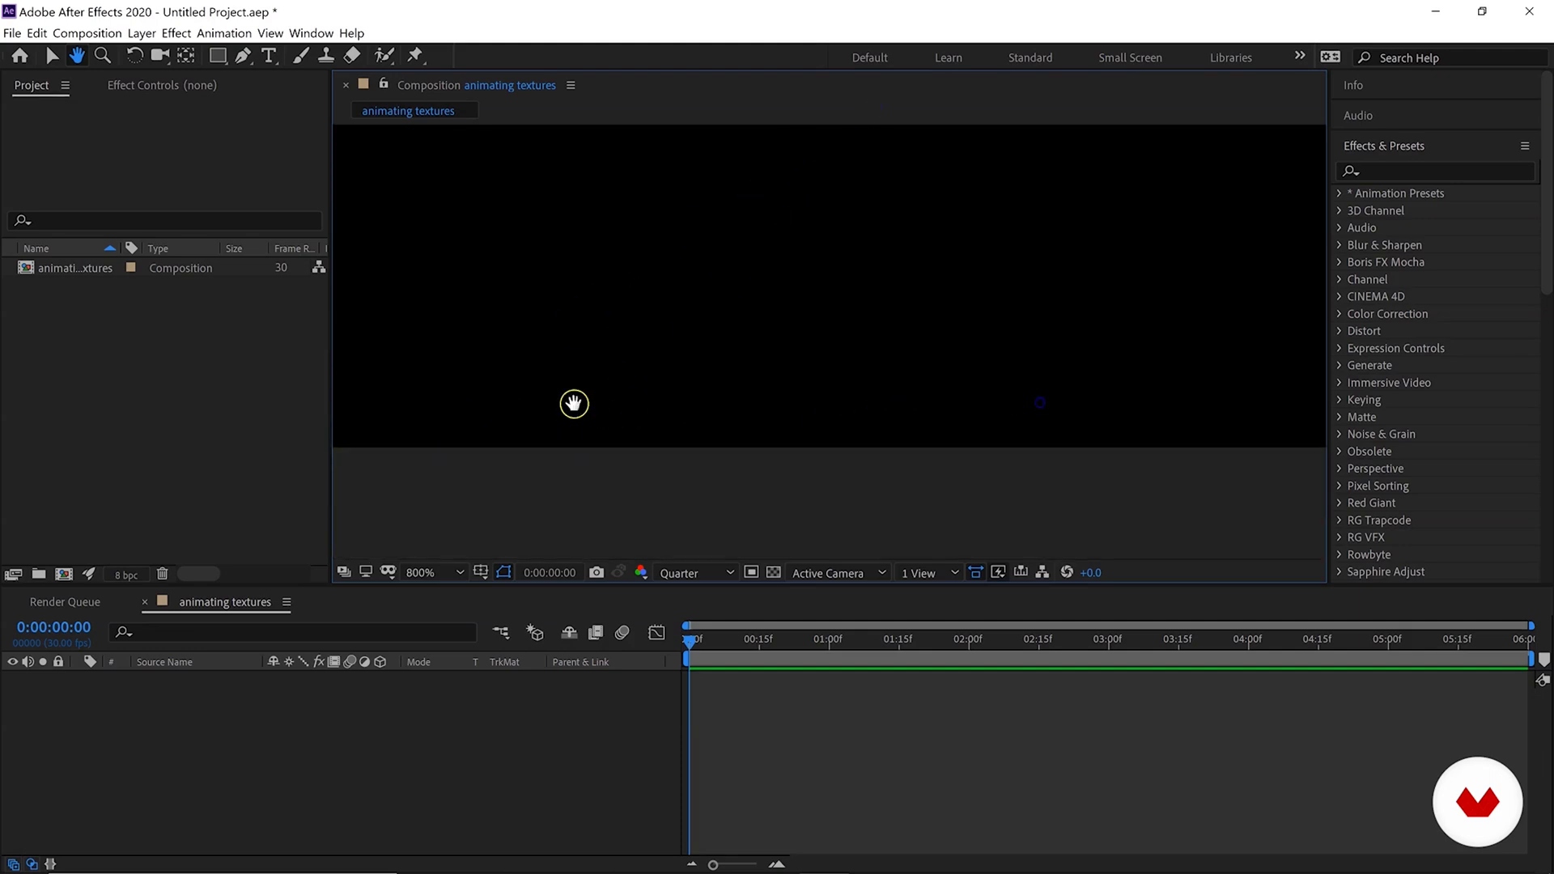
{"action": "left_click_drag", "start_coordinate": [573, 390], "coordinate": [1155, 448]}
{"action": "left_click_drag", "start_coordinate": [738, 443], "coordinate": [894, 365]}
{"action": "scroll", "coordinate": [891, 354], "scroll_direction": "down", "scroll_amount": 1}
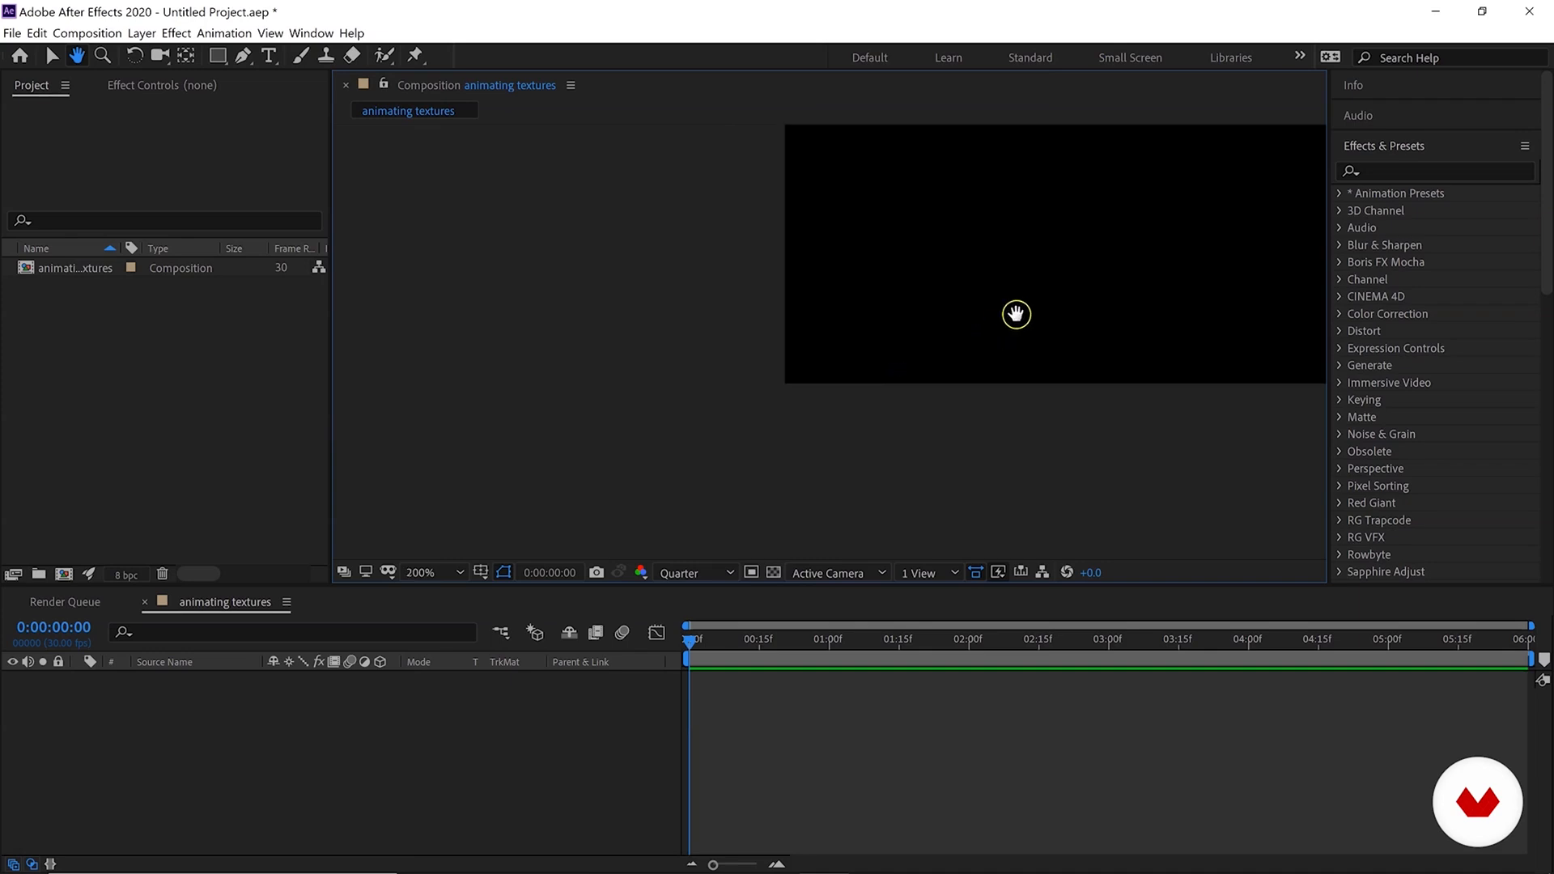
{"action": "scroll", "coordinate": [1052, 289], "scroll_direction": "down", "scroll_amount": 2}
{"action": "left_click_drag", "start_coordinate": [1106, 256], "coordinate": [772, 414]}
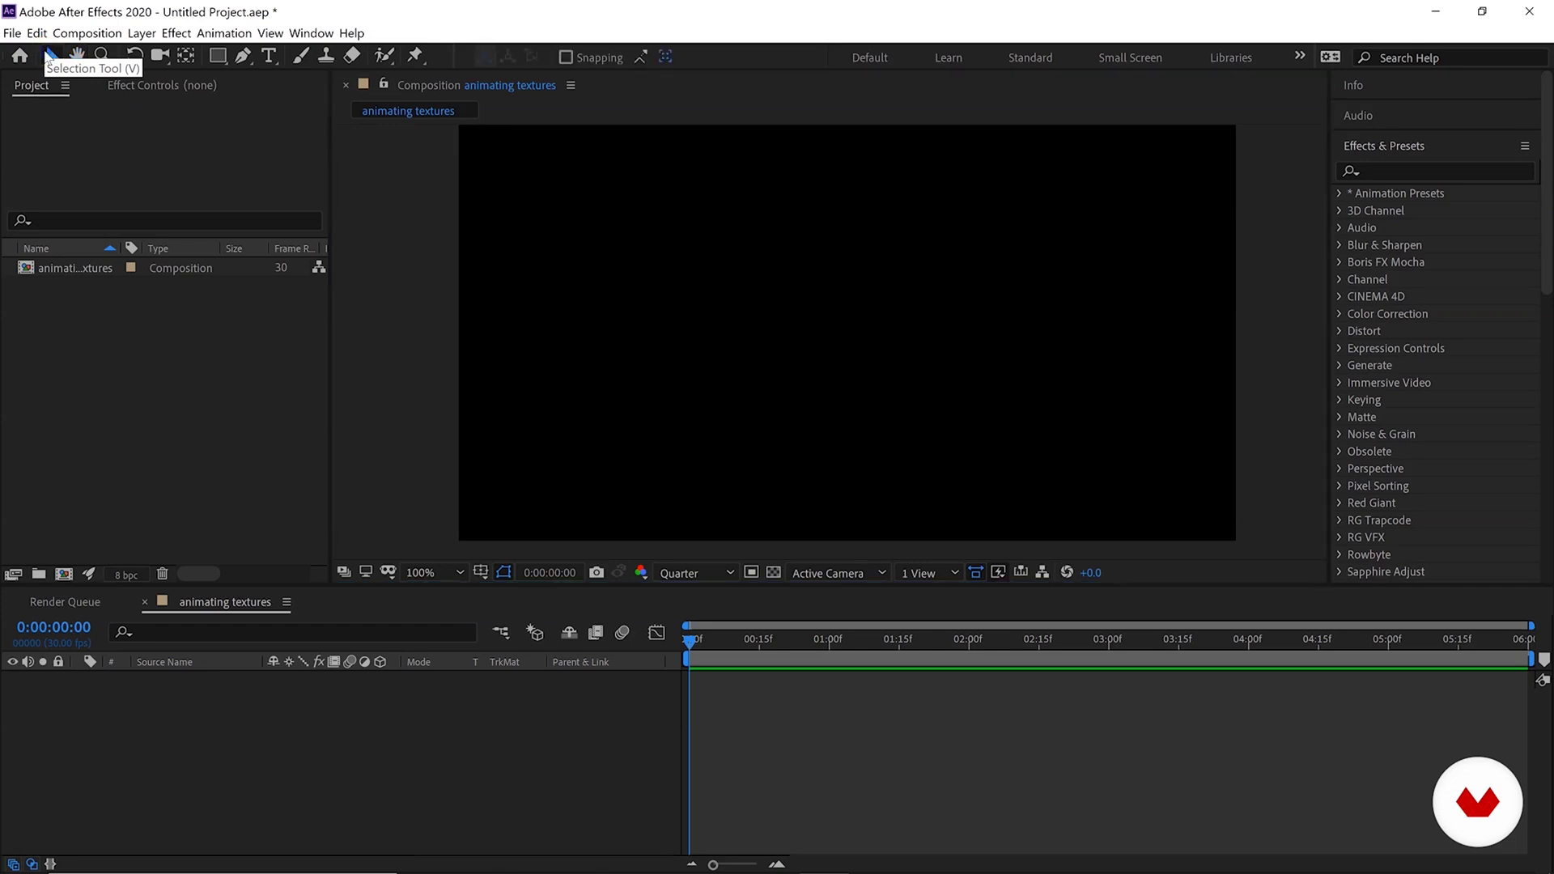
Import texture 2, texture 4, texture 5, U3_01 ( curves hue b ) and U3_06 (brush liquify a) from the resources folder as footage.
{"action": "left_click", "coordinate": [50, 55]}
{"action": "left_click", "coordinate": [67, 315]}
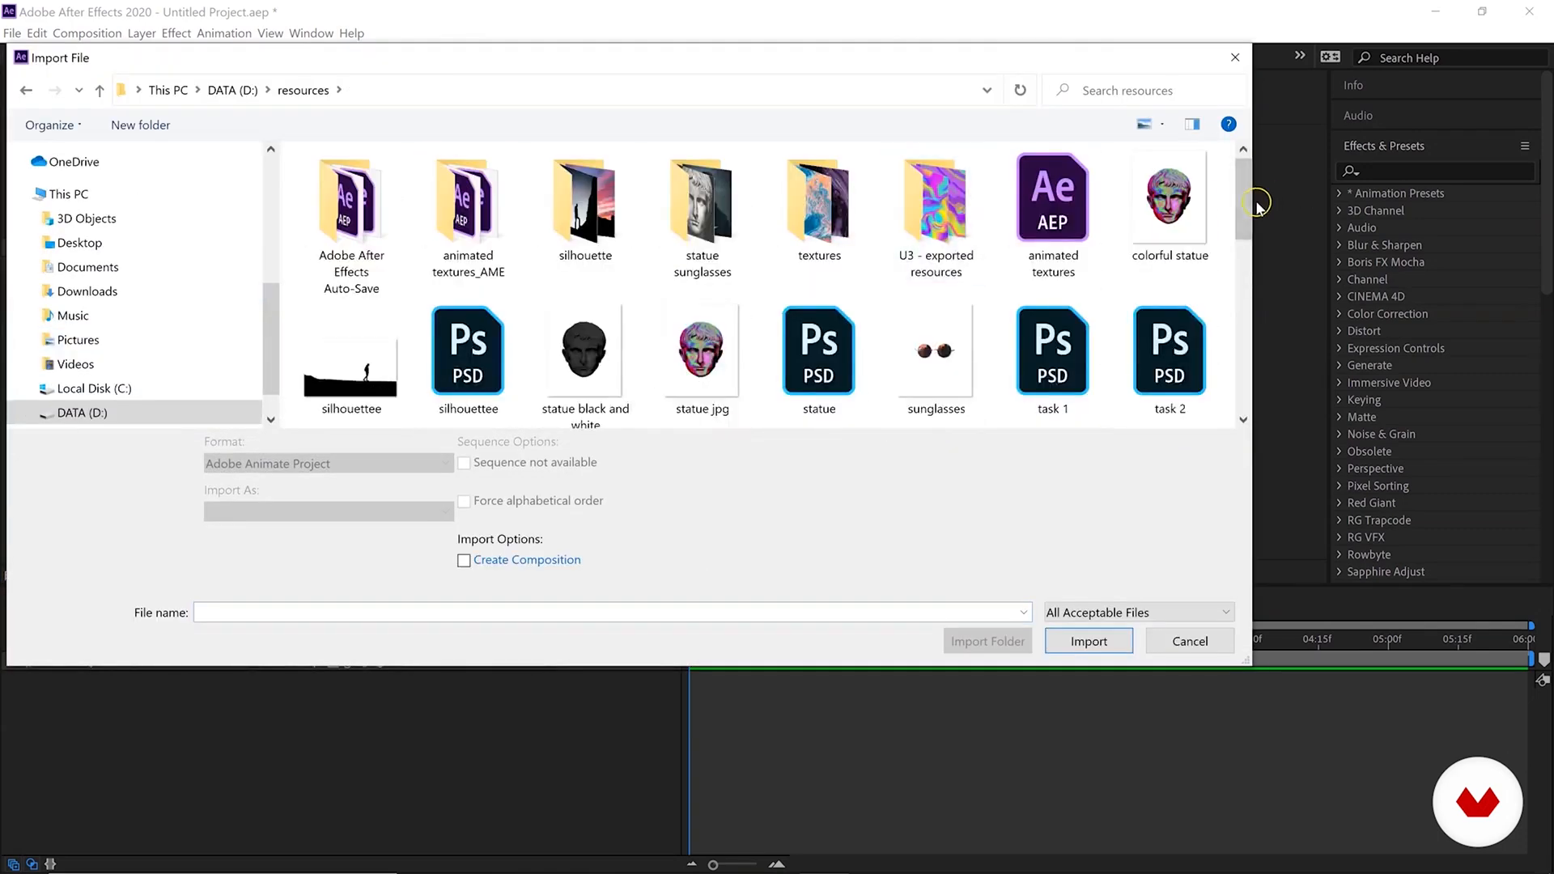
{"action": "left_click_drag", "start_coordinate": [1242, 198], "coordinate": [1240, 258]}
{"action": "scroll", "coordinate": [1052, 222], "scroll_direction": "down", "scroll_amount": 3}
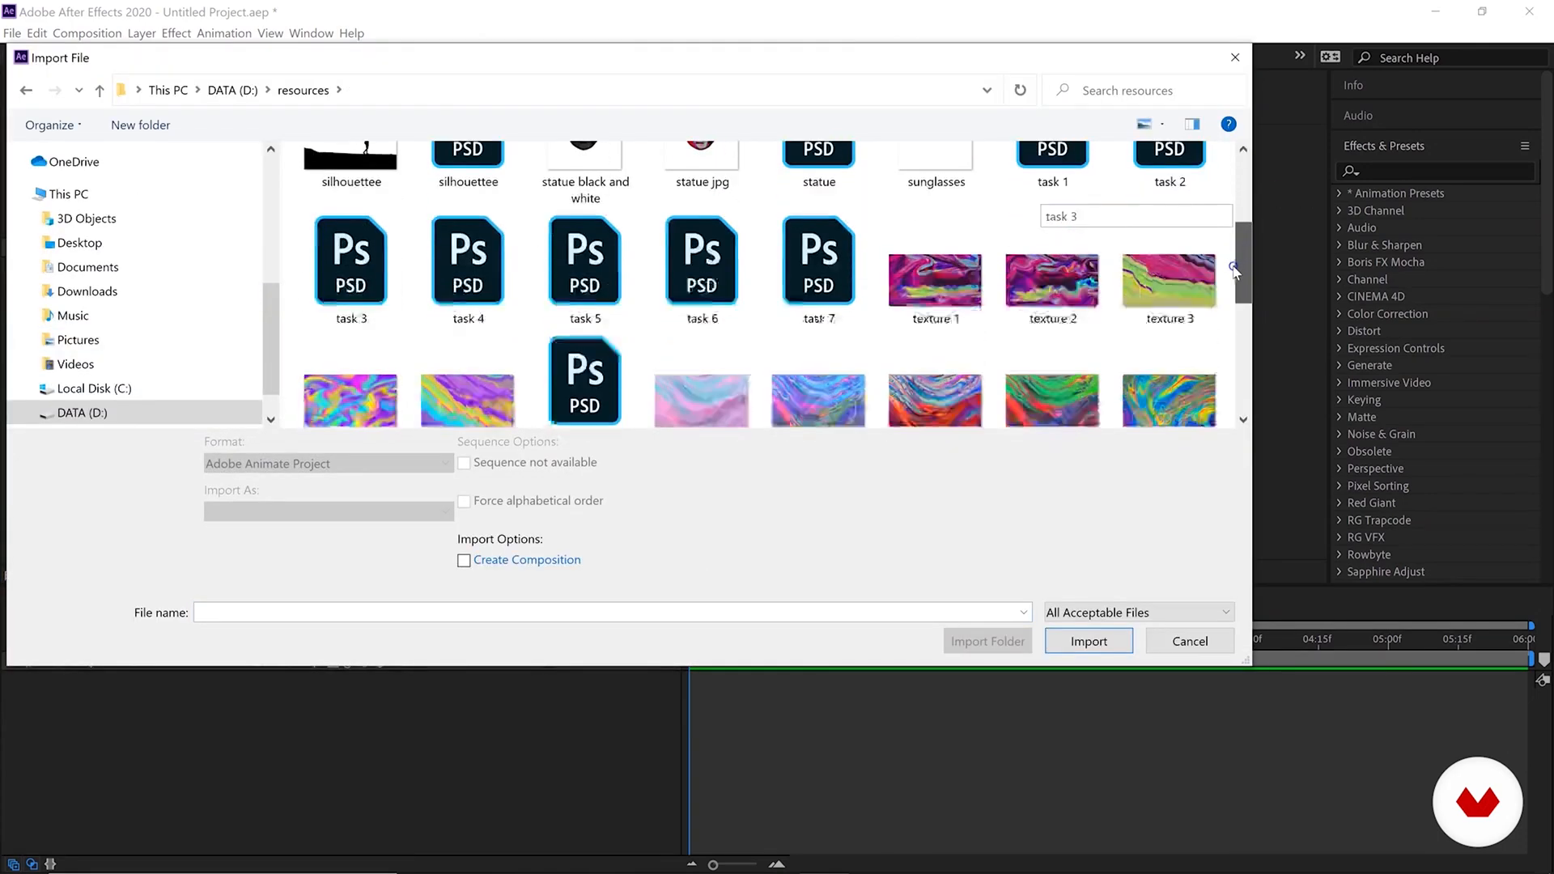
{"action": "left_click", "coordinate": [1054, 221]}
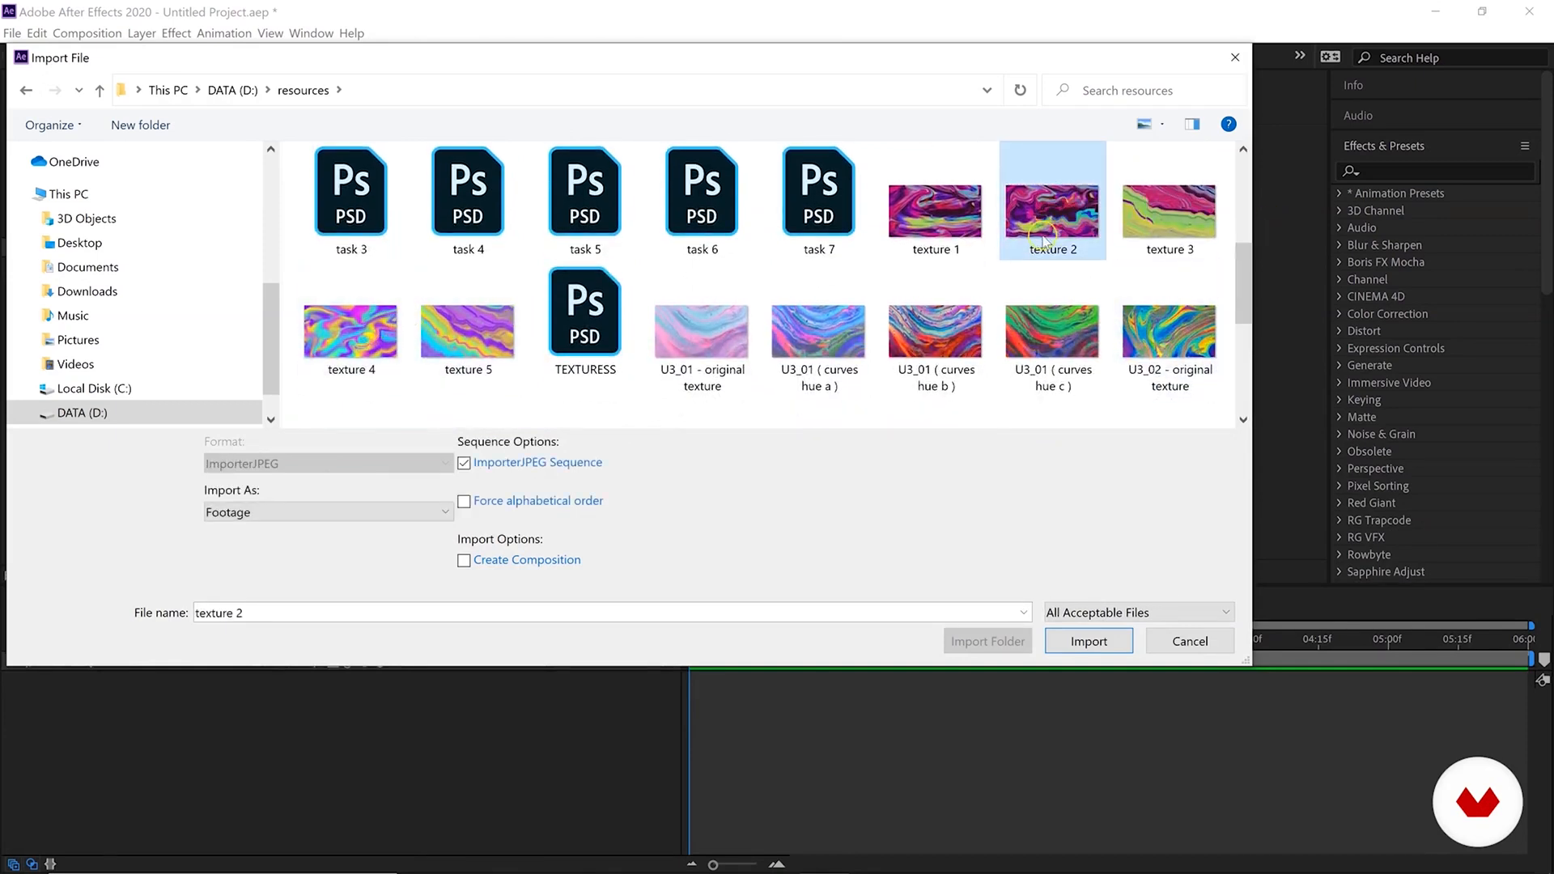
{"action": "left_click", "coordinate": [375, 346], "text": "ctrl"}
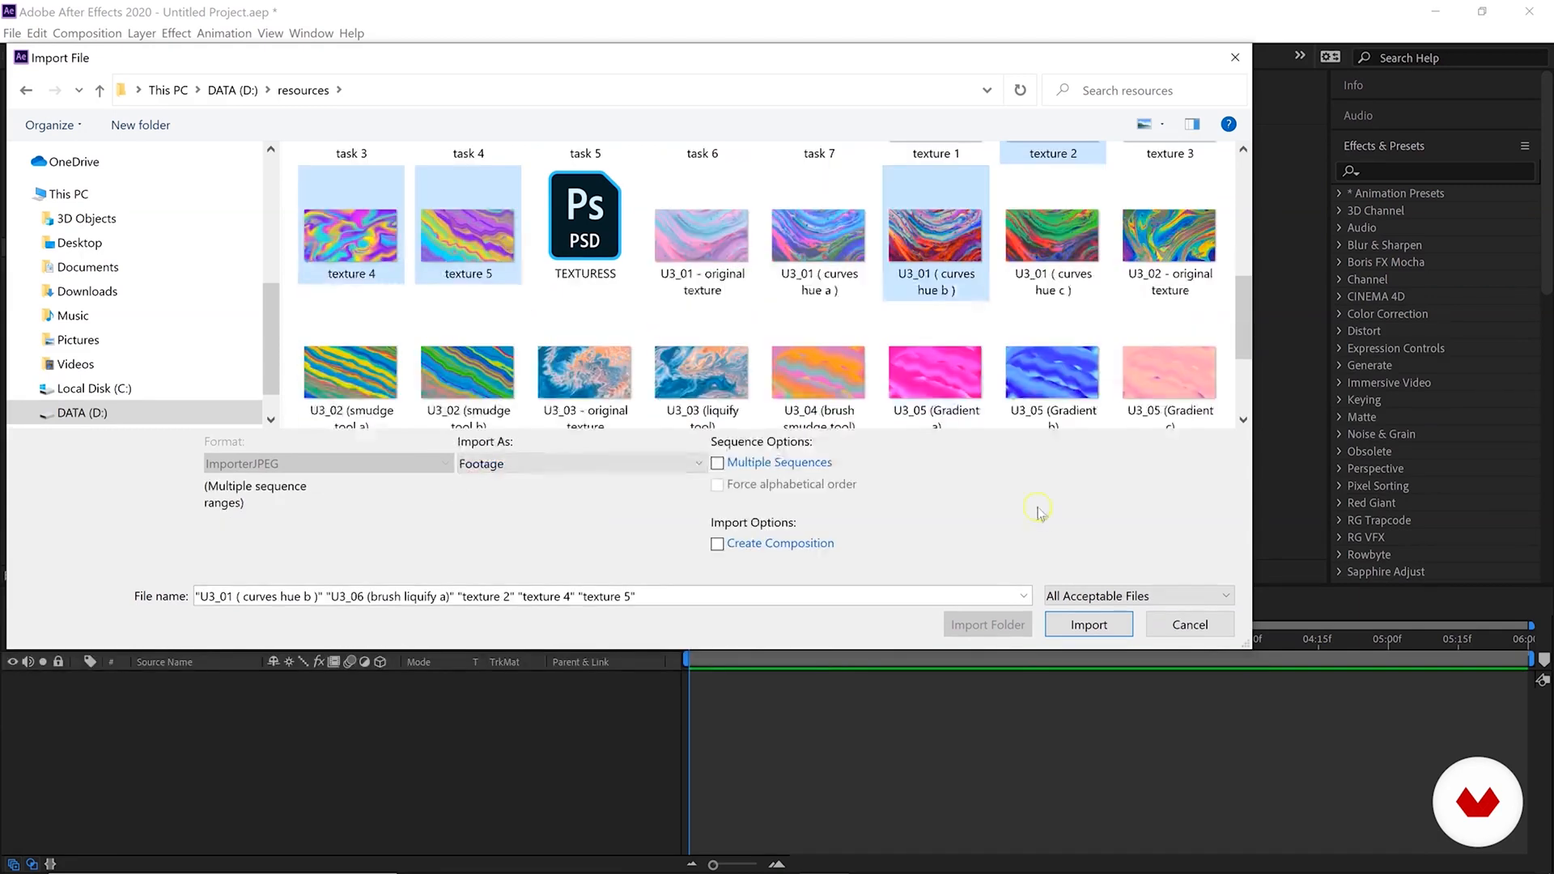
{"action": "left_click", "coordinate": [1090, 625]}
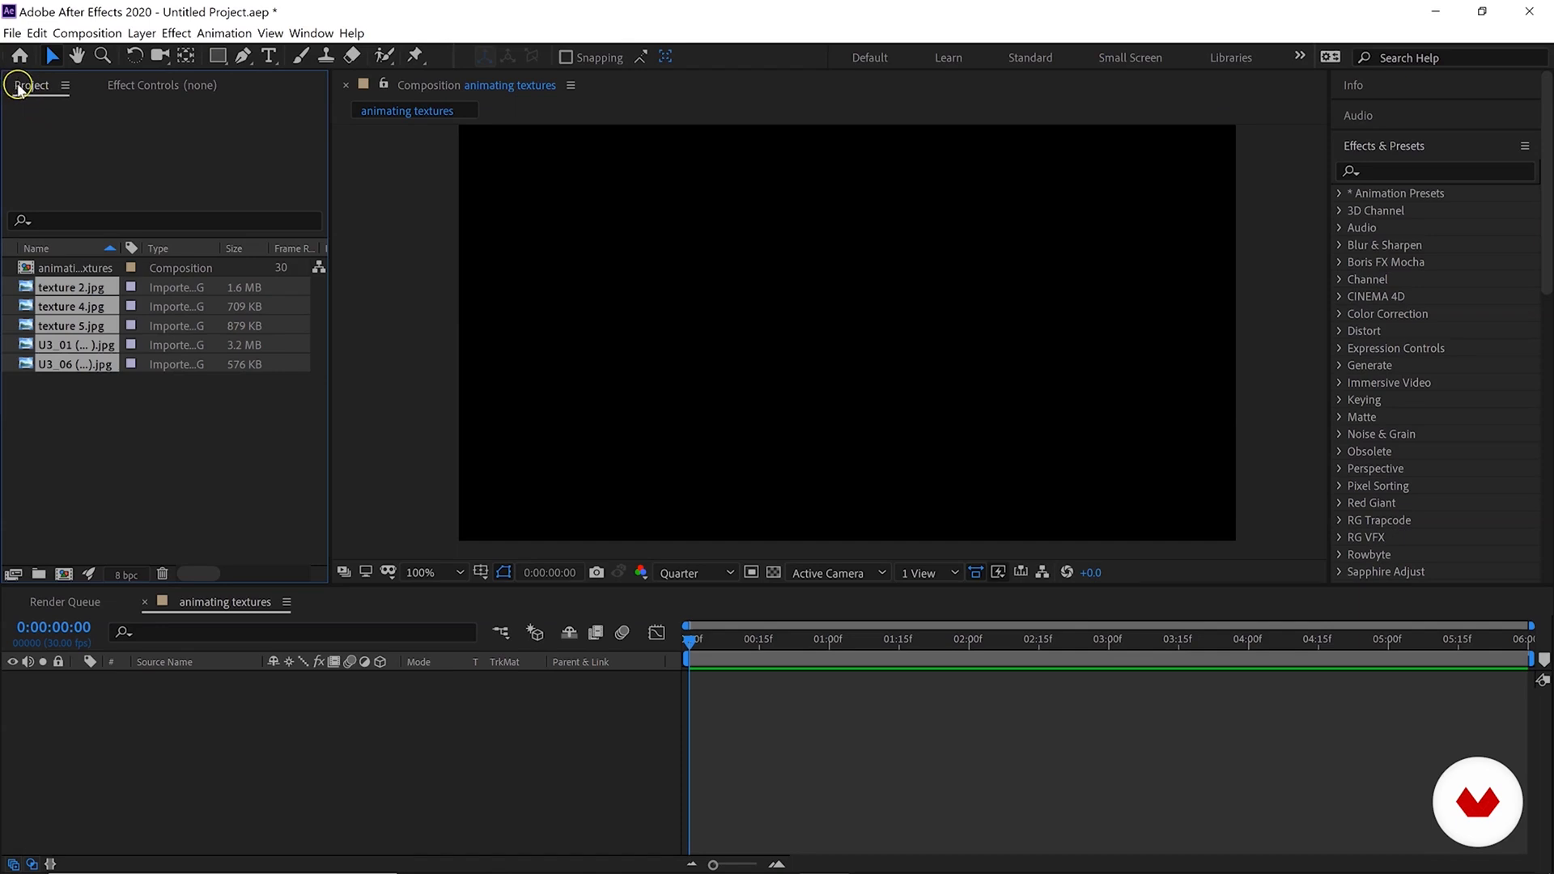
{"action": "left_click", "coordinate": [168, 386]}
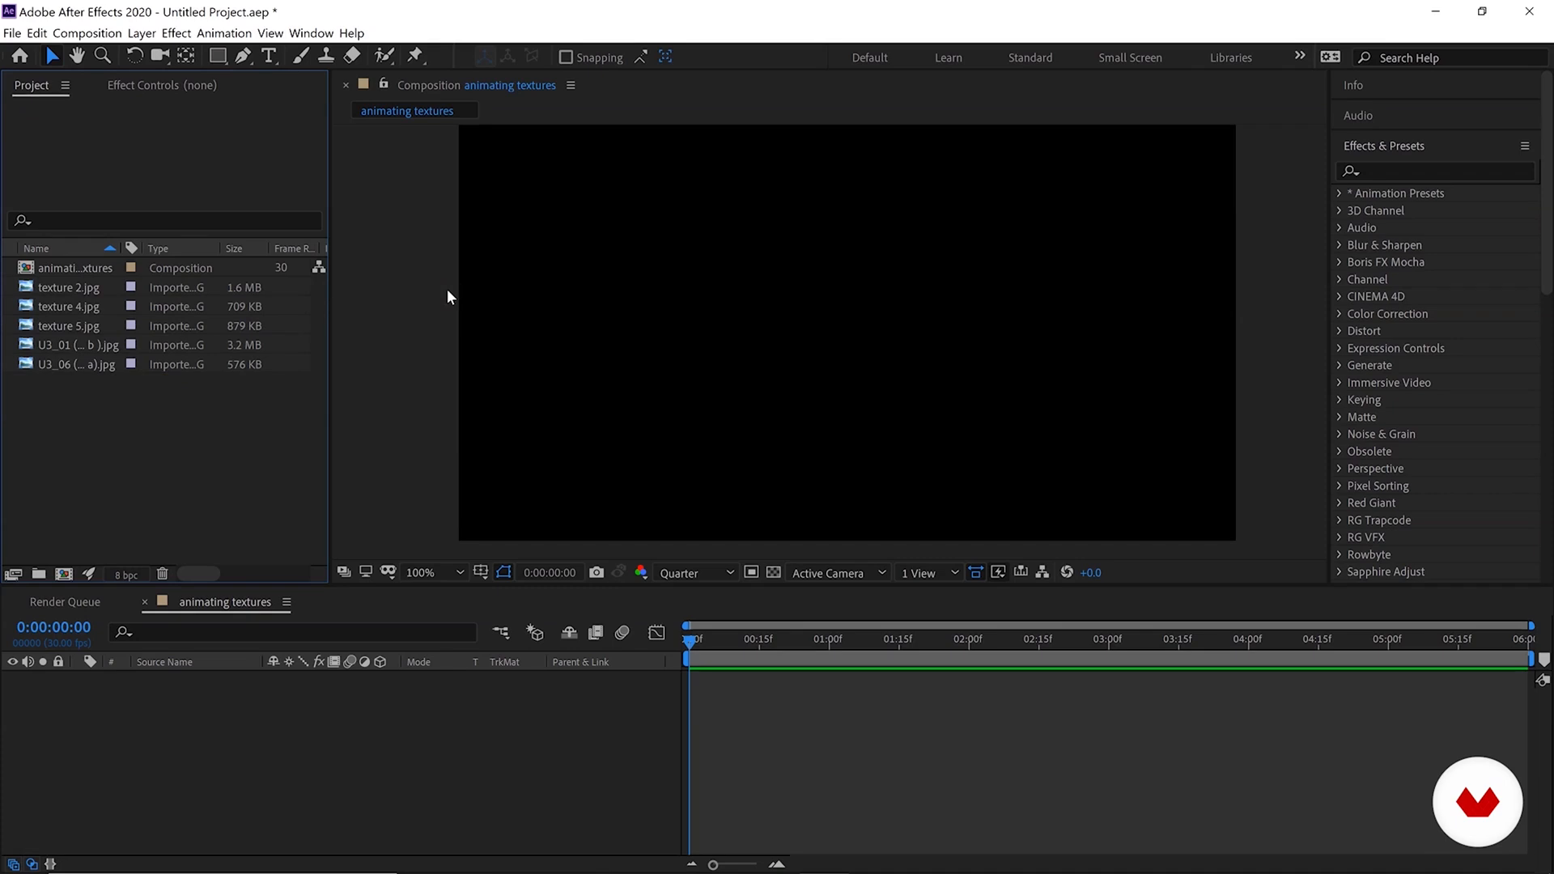
Place texture 2.jpg centred in the animating textures composition and show the whole frame at 50% magnification.
{"action": "left_click", "coordinate": [71, 289]}
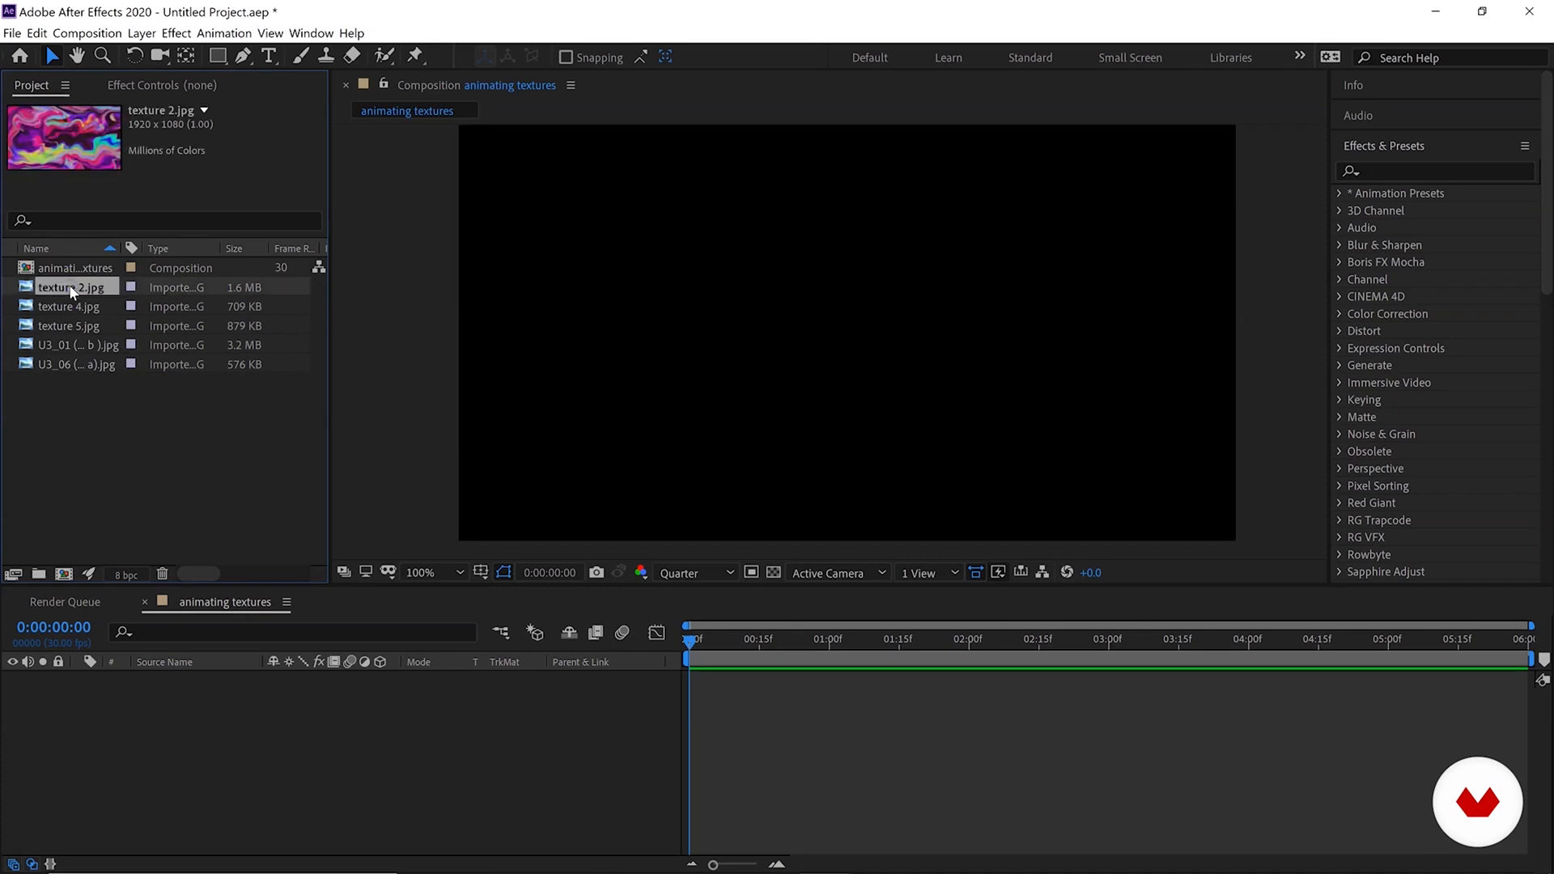
{"action": "left_click_drag", "start_coordinate": [55, 284], "coordinate": [850, 322]}
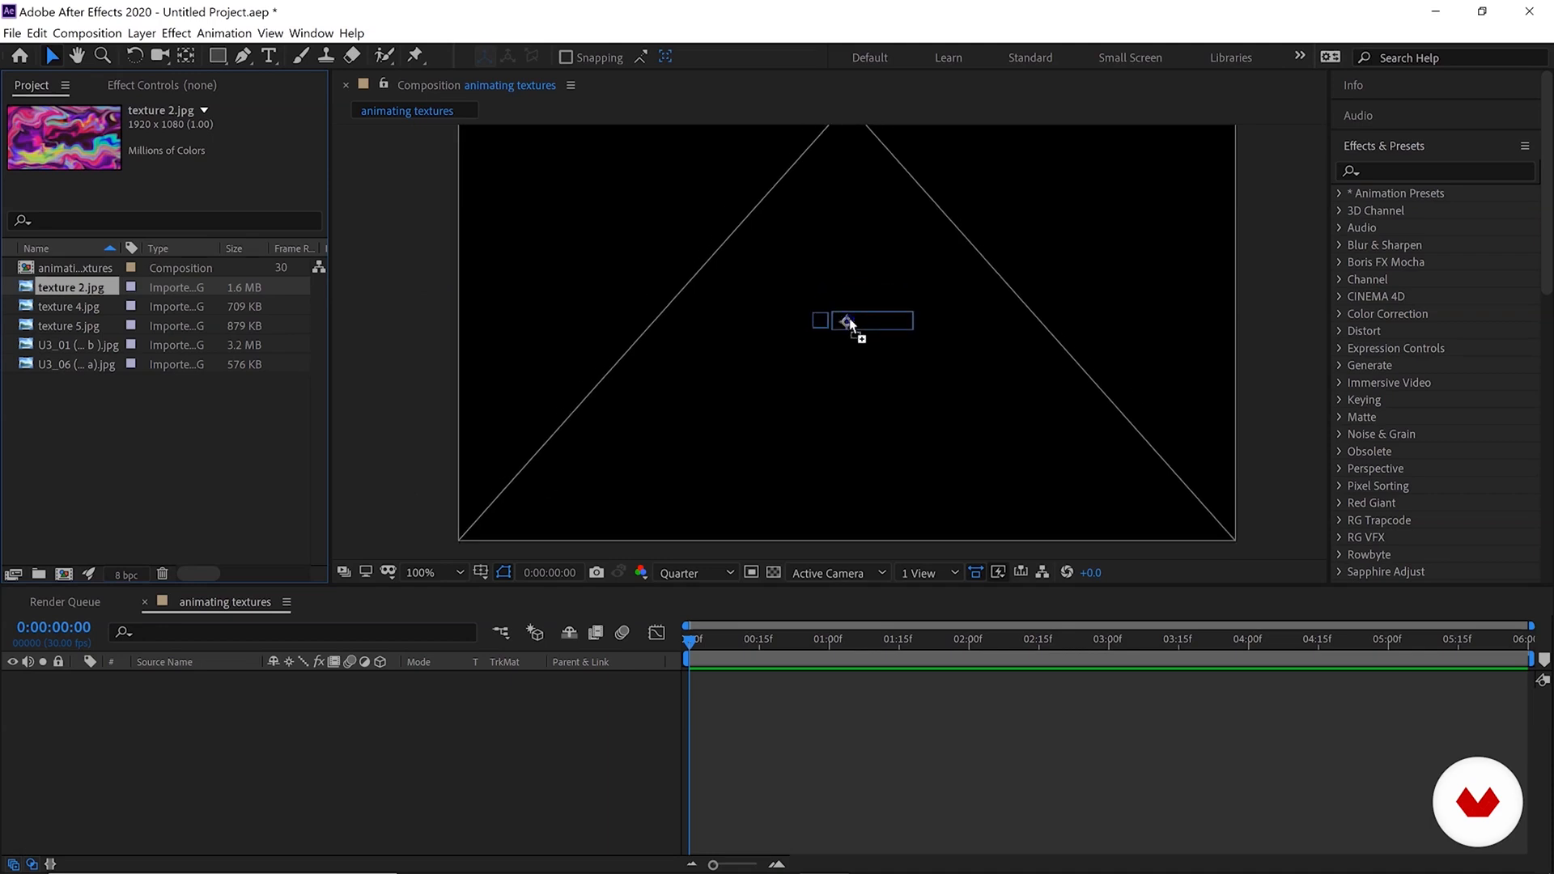
{"action": "left_click_drag", "start_coordinate": [848, 318], "coordinate": [848, 318]}
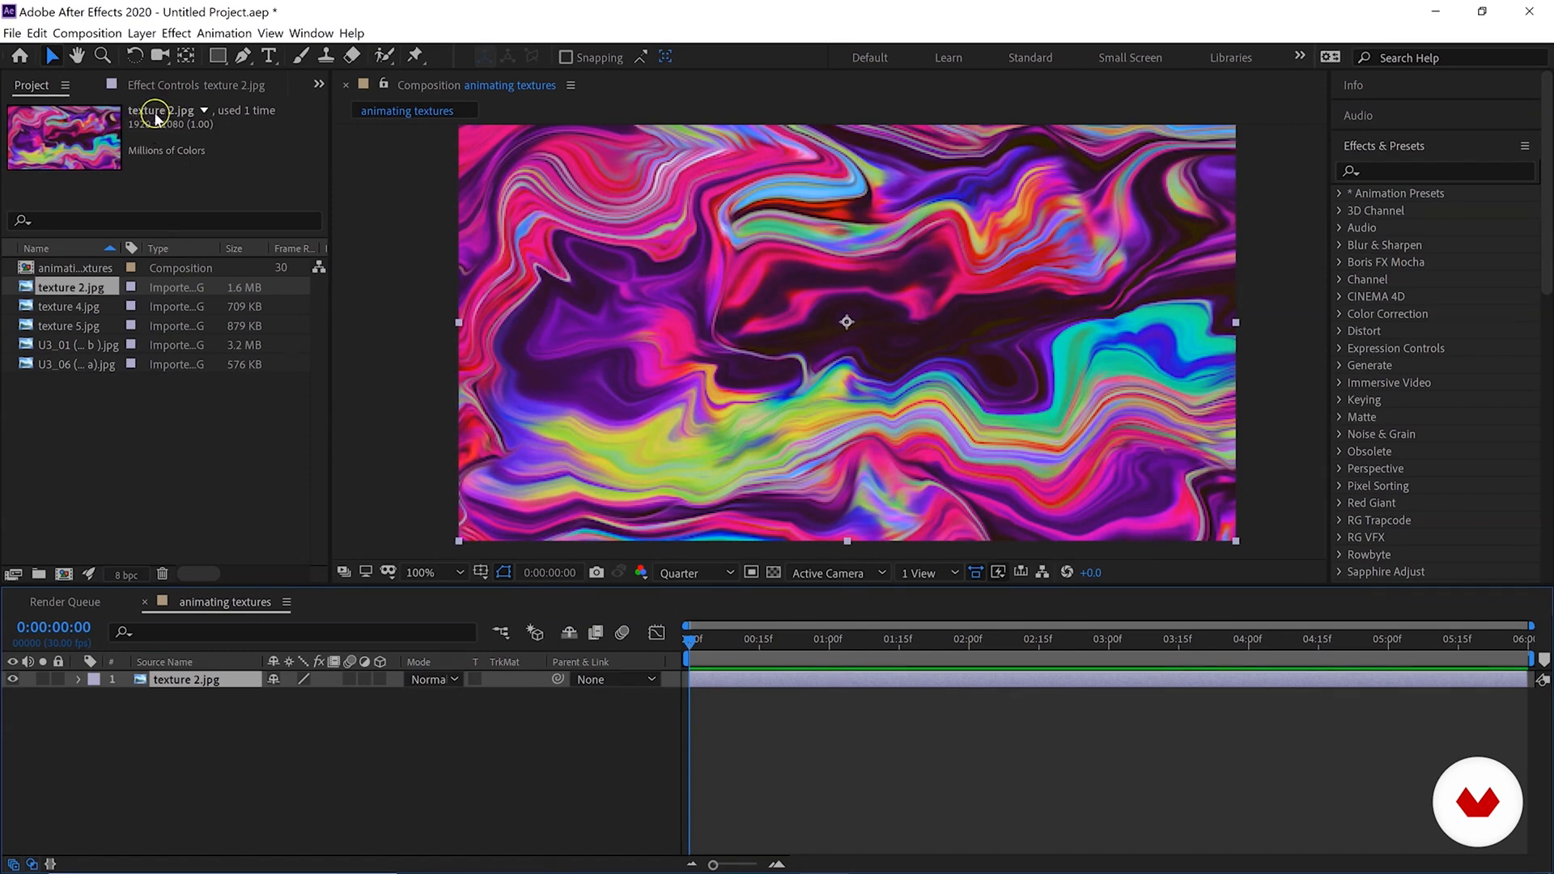
{"action": "key", "text": "comma"}
{"action": "key", "text": "comma"}
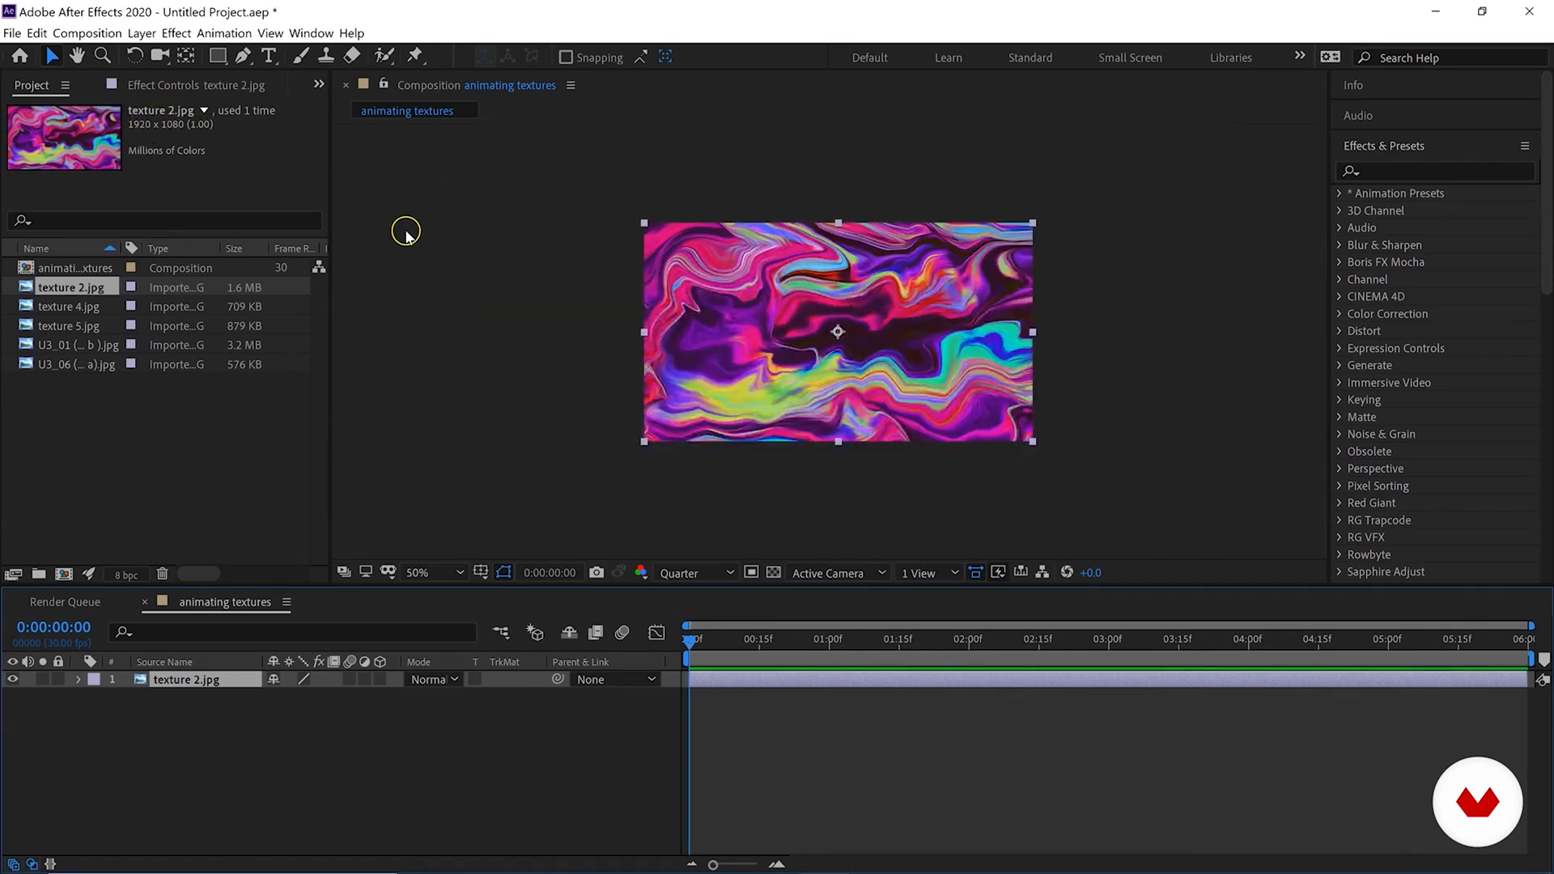
Check the composition's width and height in its settings without changing anything.
{"action": "right_click", "coordinate": [581, 268]}
{"action": "left_click", "coordinate": [620, 300]}
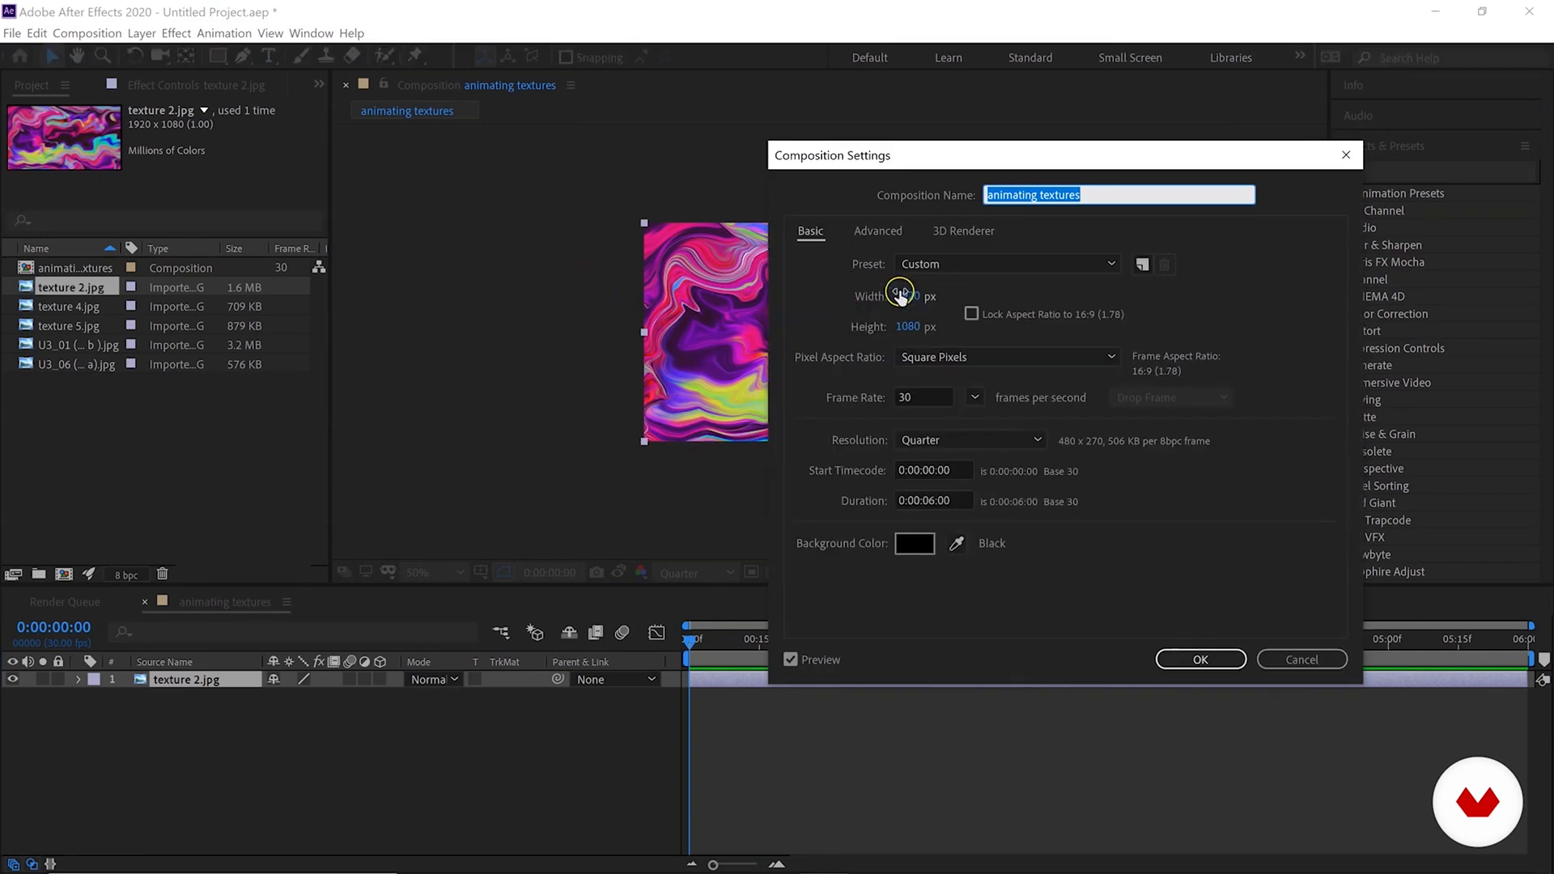
{"action": "left_click", "coordinate": [1300, 651]}
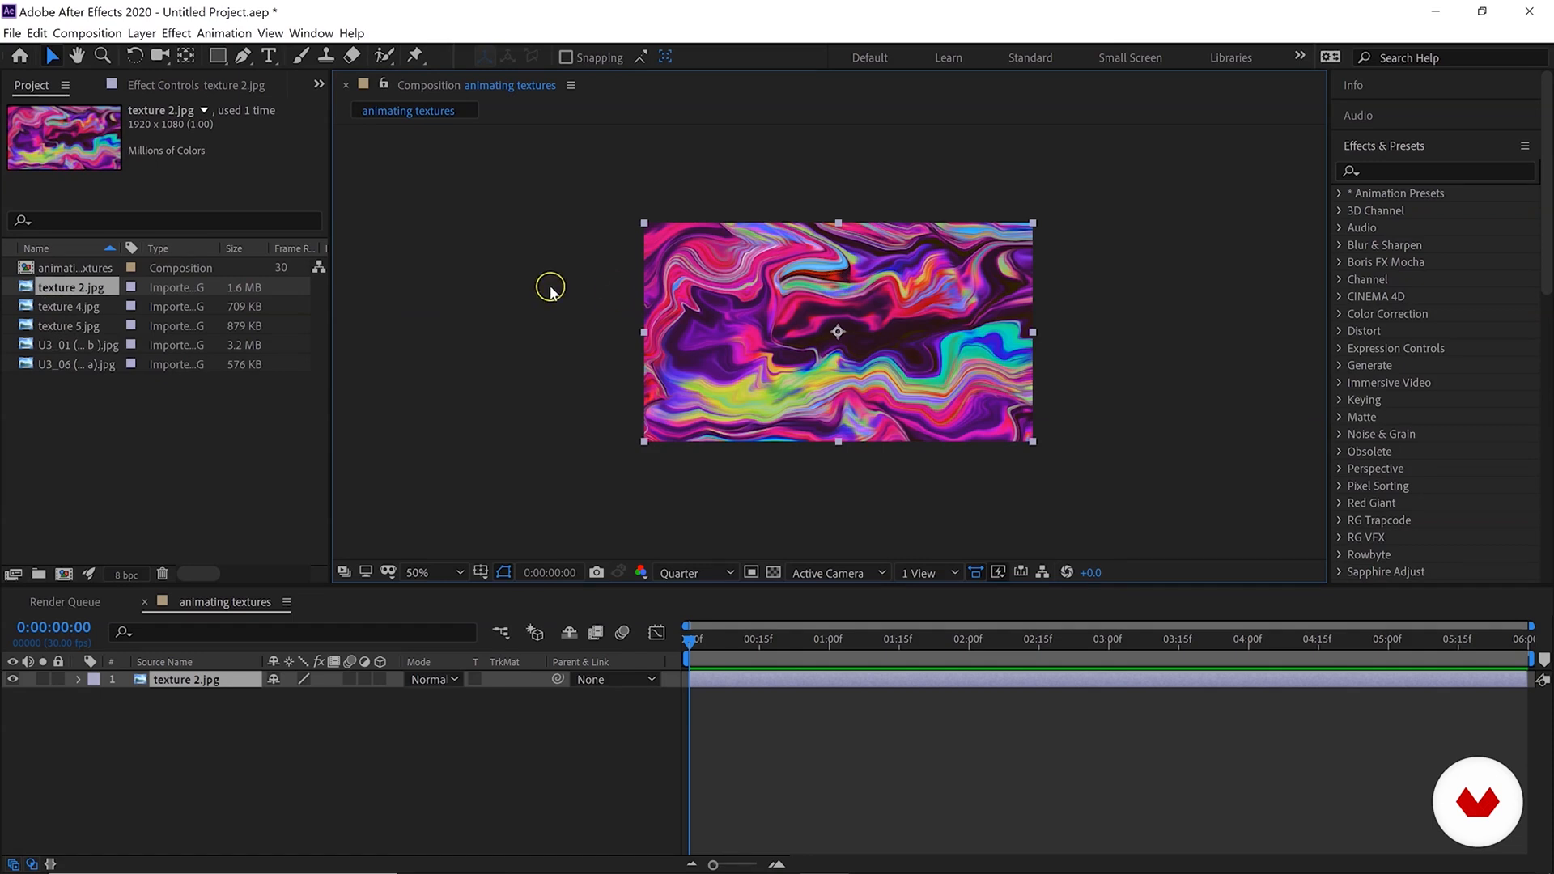
Add texture 4.jpg above texture 2.jpg and shift it down and to the left to expose the layer beneath.
{"action": "left_click_drag", "start_coordinate": [65, 306], "coordinate": [839, 337]}
{"action": "left_click", "coordinate": [208, 683]}
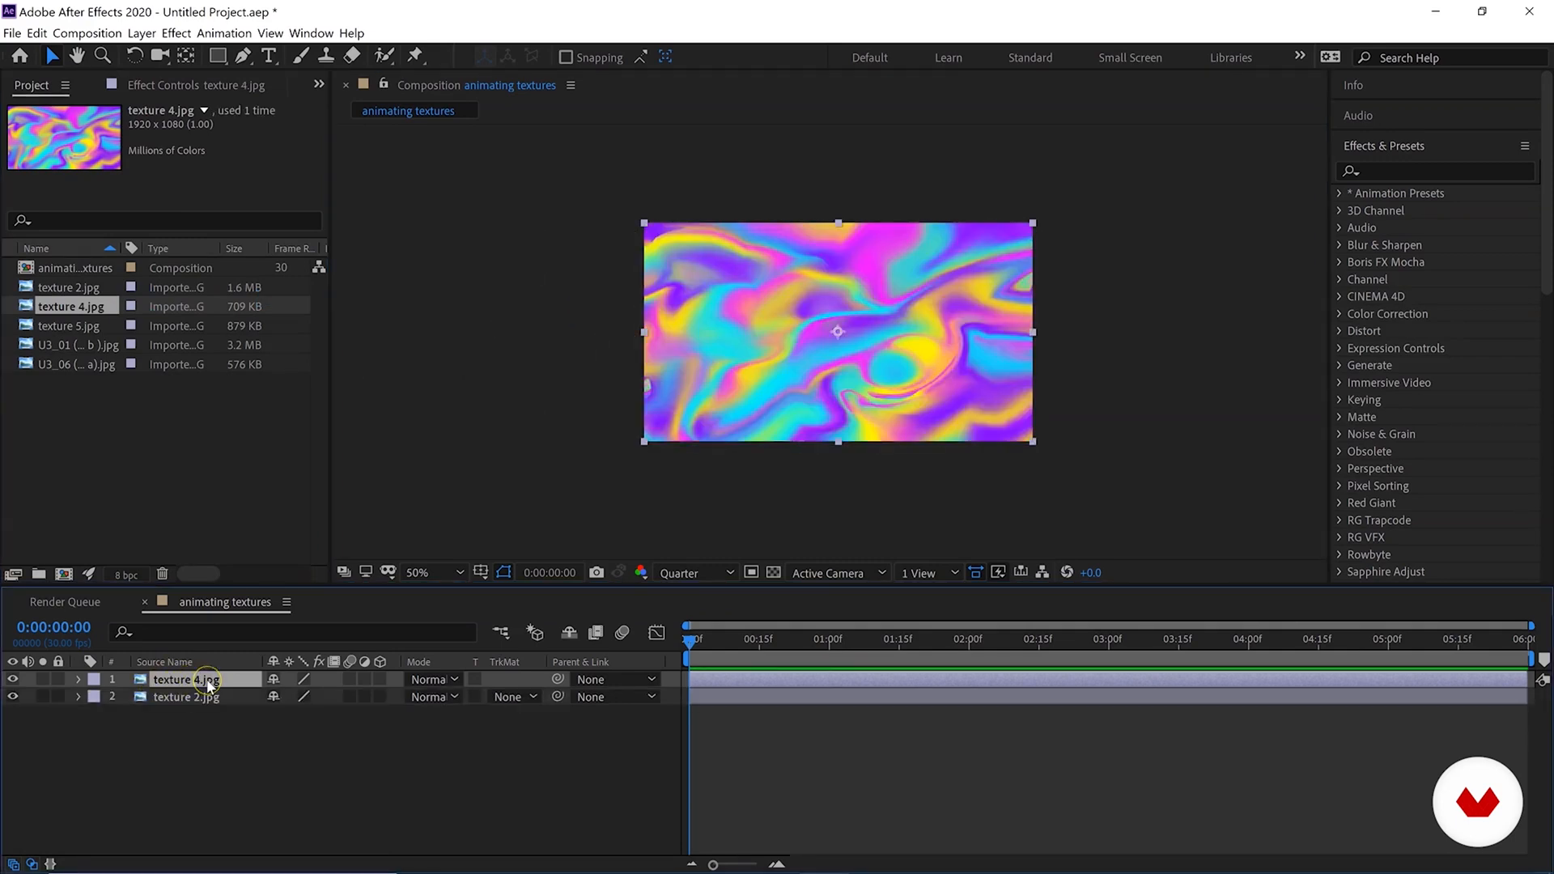
{"action": "left_click", "coordinate": [192, 704]}
{"action": "left_click", "coordinate": [816, 330]}
{"action": "left_click", "coordinate": [863, 292]}
{"action": "left_click_drag", "start_coordinate": [834, 335], "coordinate": [811, 356]}
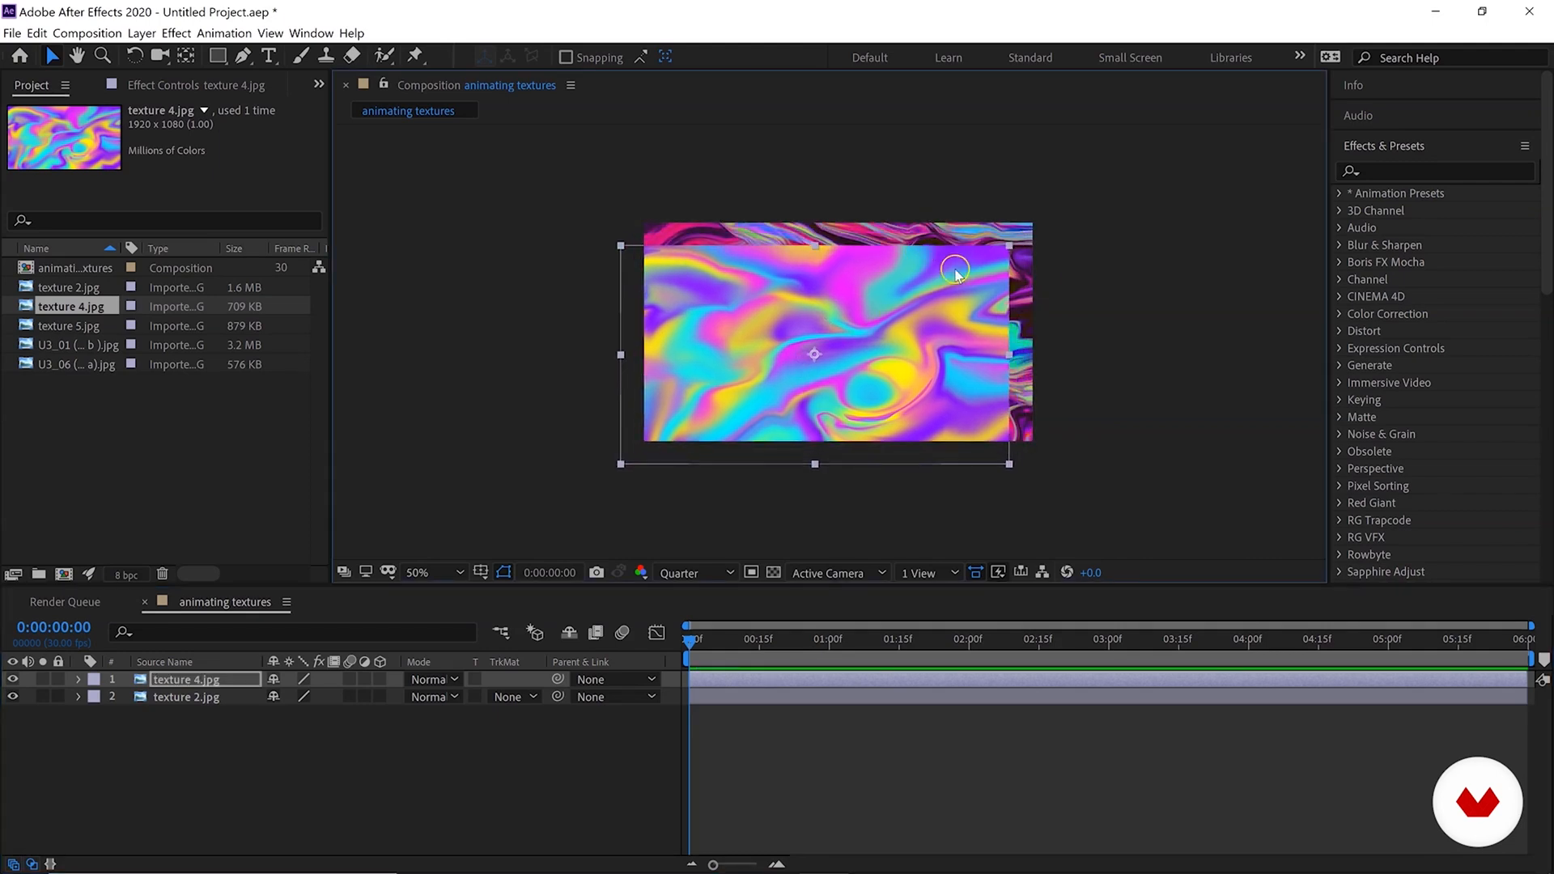
Delete the texture 4.jpg layer from the composition.
{"action": "left_click", "coordinate": [187, 627]}
{"action": "left_click", "coordinate": [217, 679]}
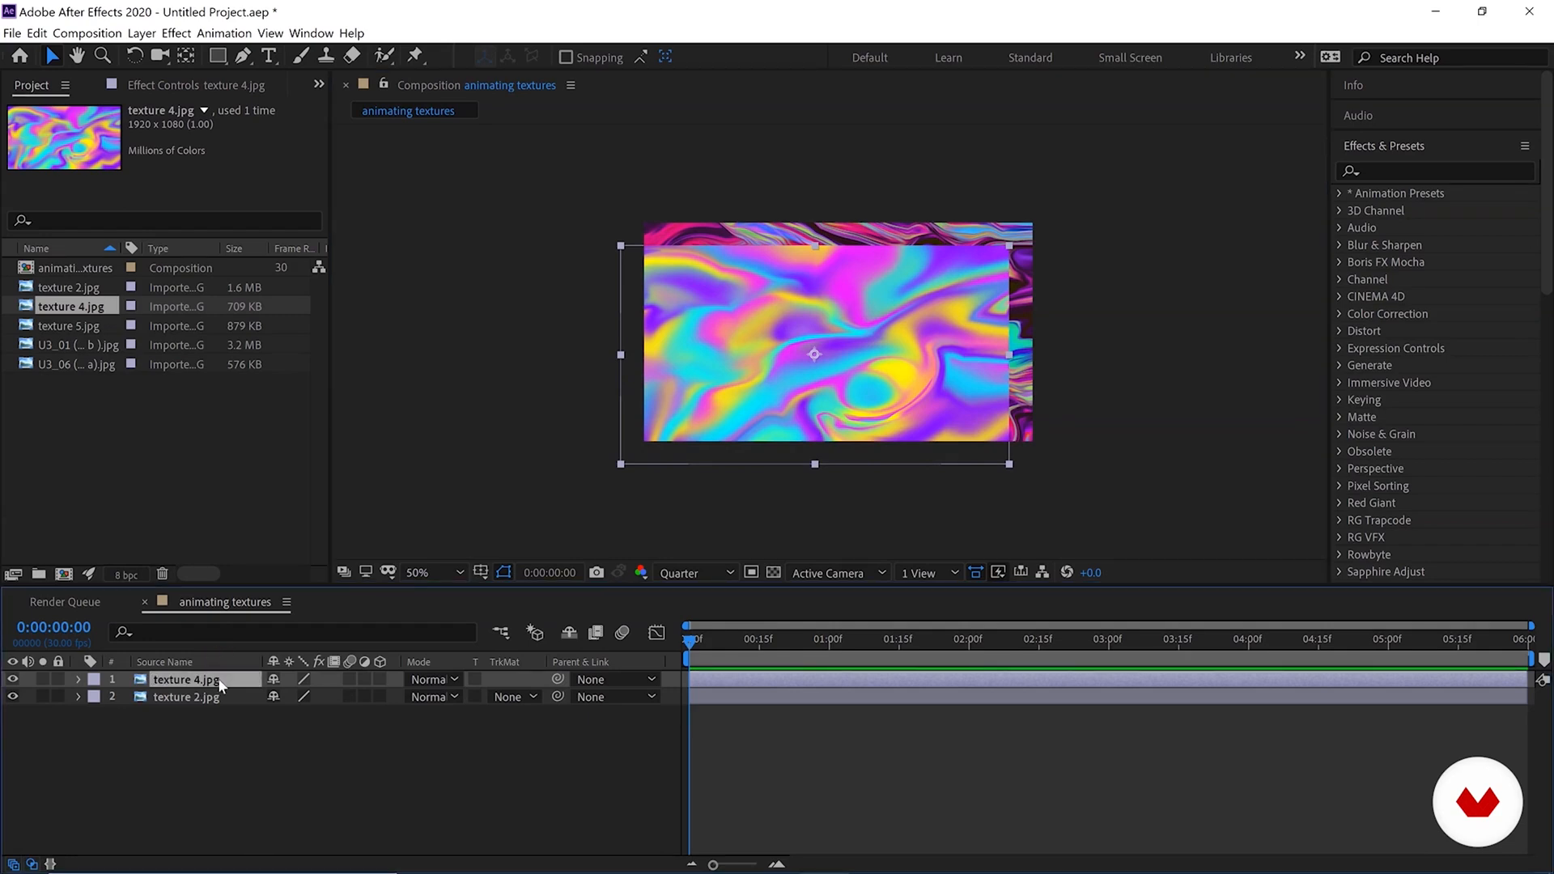
{"action": "key", "text": "Delete"}
Trim the end of the texture 2.jpg layer to about 4 seconds and preview the composition.
{"action": "left_click", "coordinate": [691, 641]}
{"action": "left_click", "coordinate": [721, 682]}
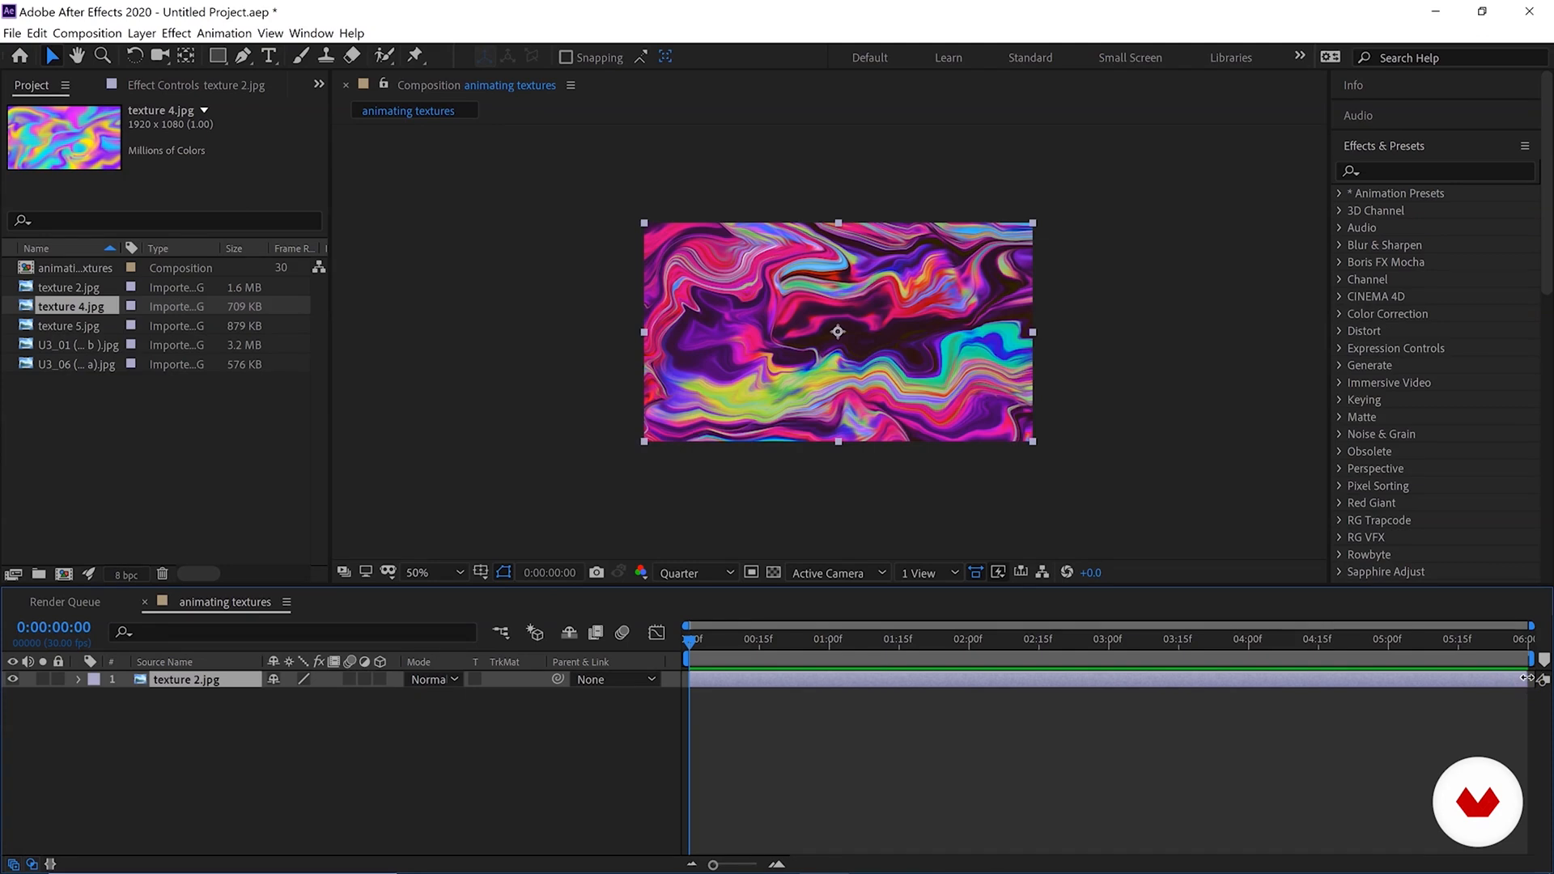
{"action": "left_click_drag", "start_coordinate": [1527, 678], "coordinate": [1246, 683]}
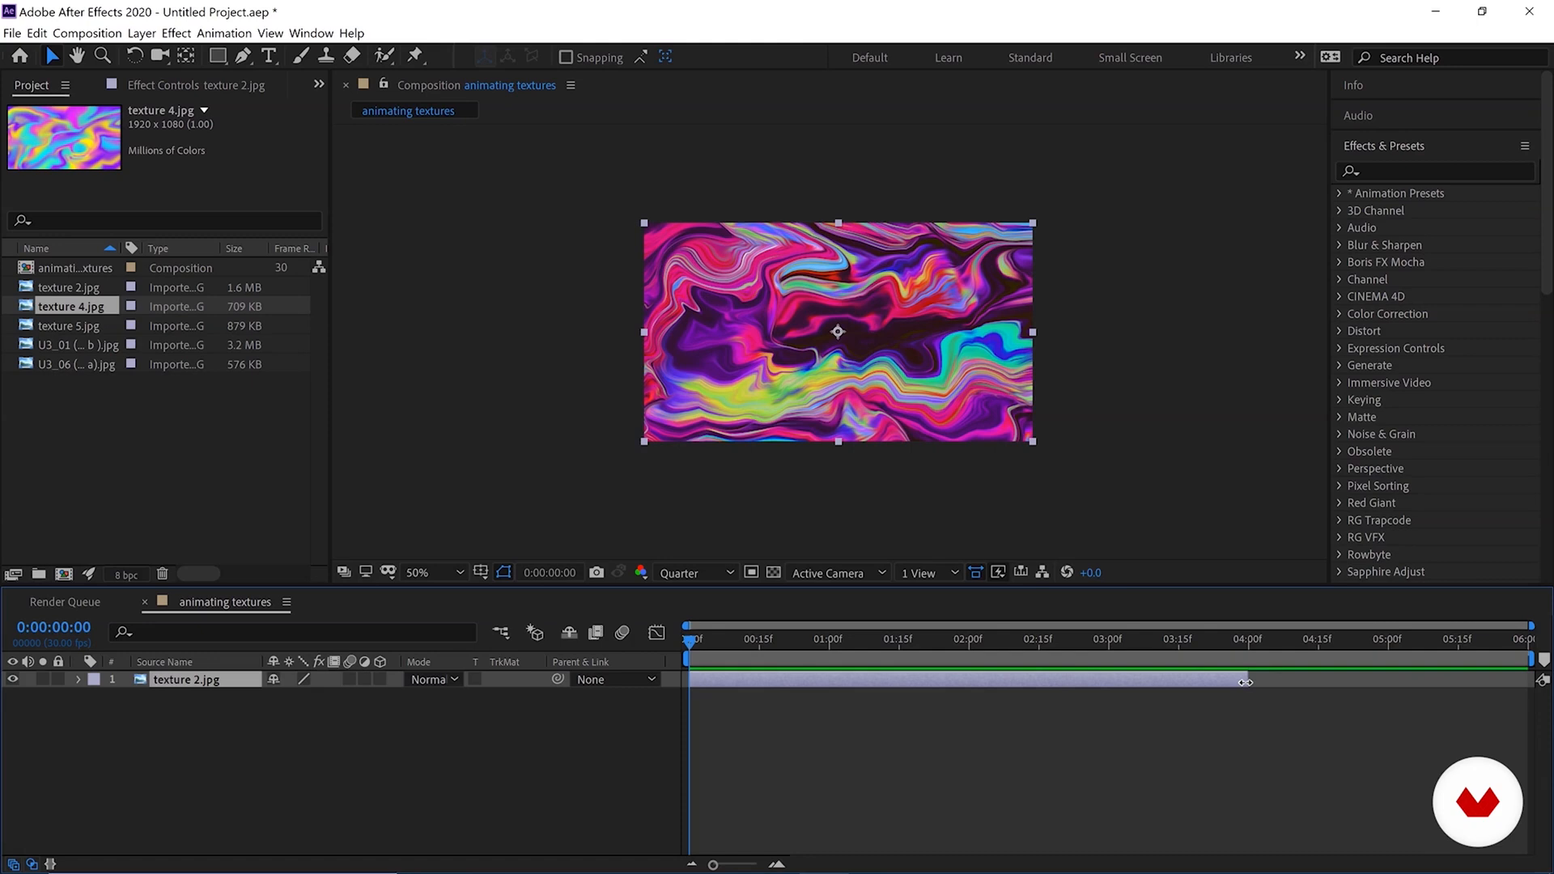
{"action": "key", "text": "space"}
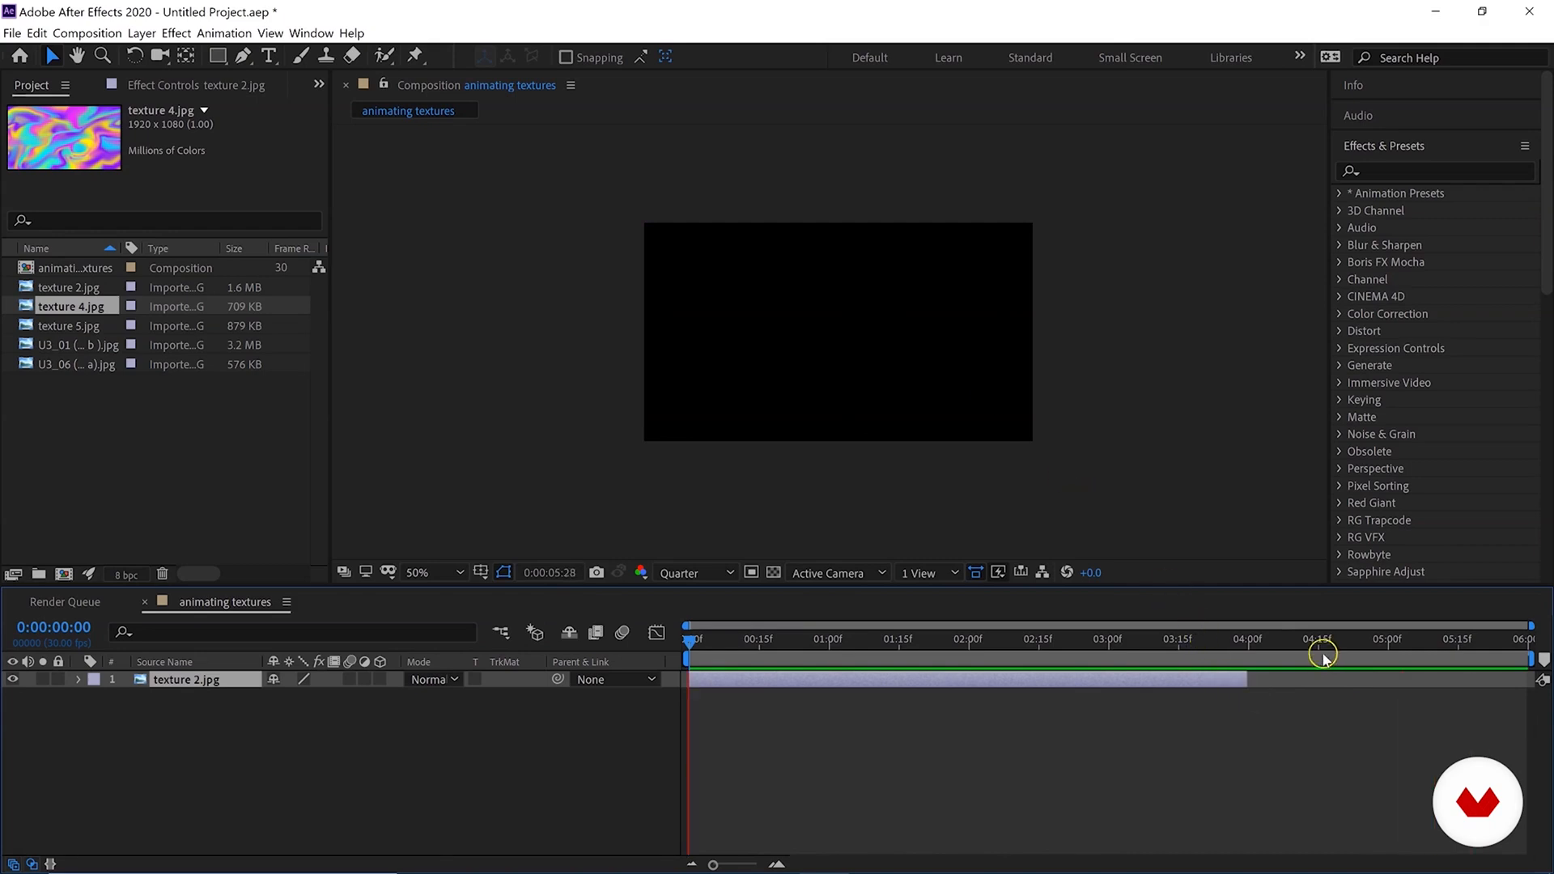
Extend the texture 2.jpg layer back to the composition's 6-second end and return to the first frame.
{"action": "left_click", "coordinate": [1239, 641]}
{"action": "left_click", "coordinate": [1243, 684]}
{"action": "left_click_drag", "start_coordinate": [1246, 684], "coordinate": [1526, 682]}
{"action": "key", "text": "Home"}
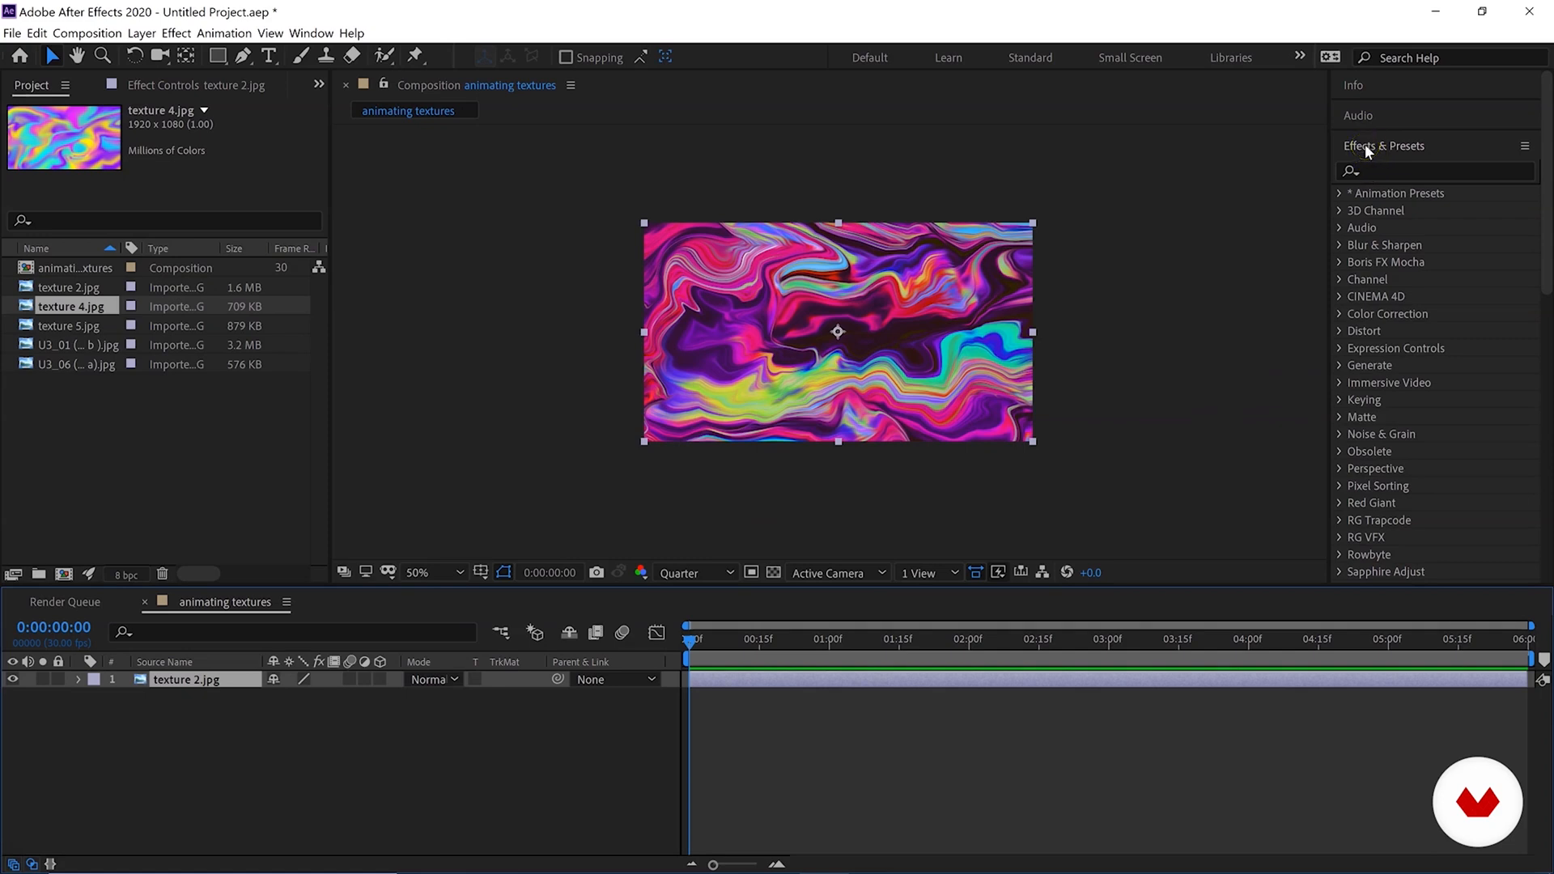
Examine the effects in the Distort category that can be applied to the texture 2.jpg layer.
{"action": "left_click", "coordinate": [1359, 332]}
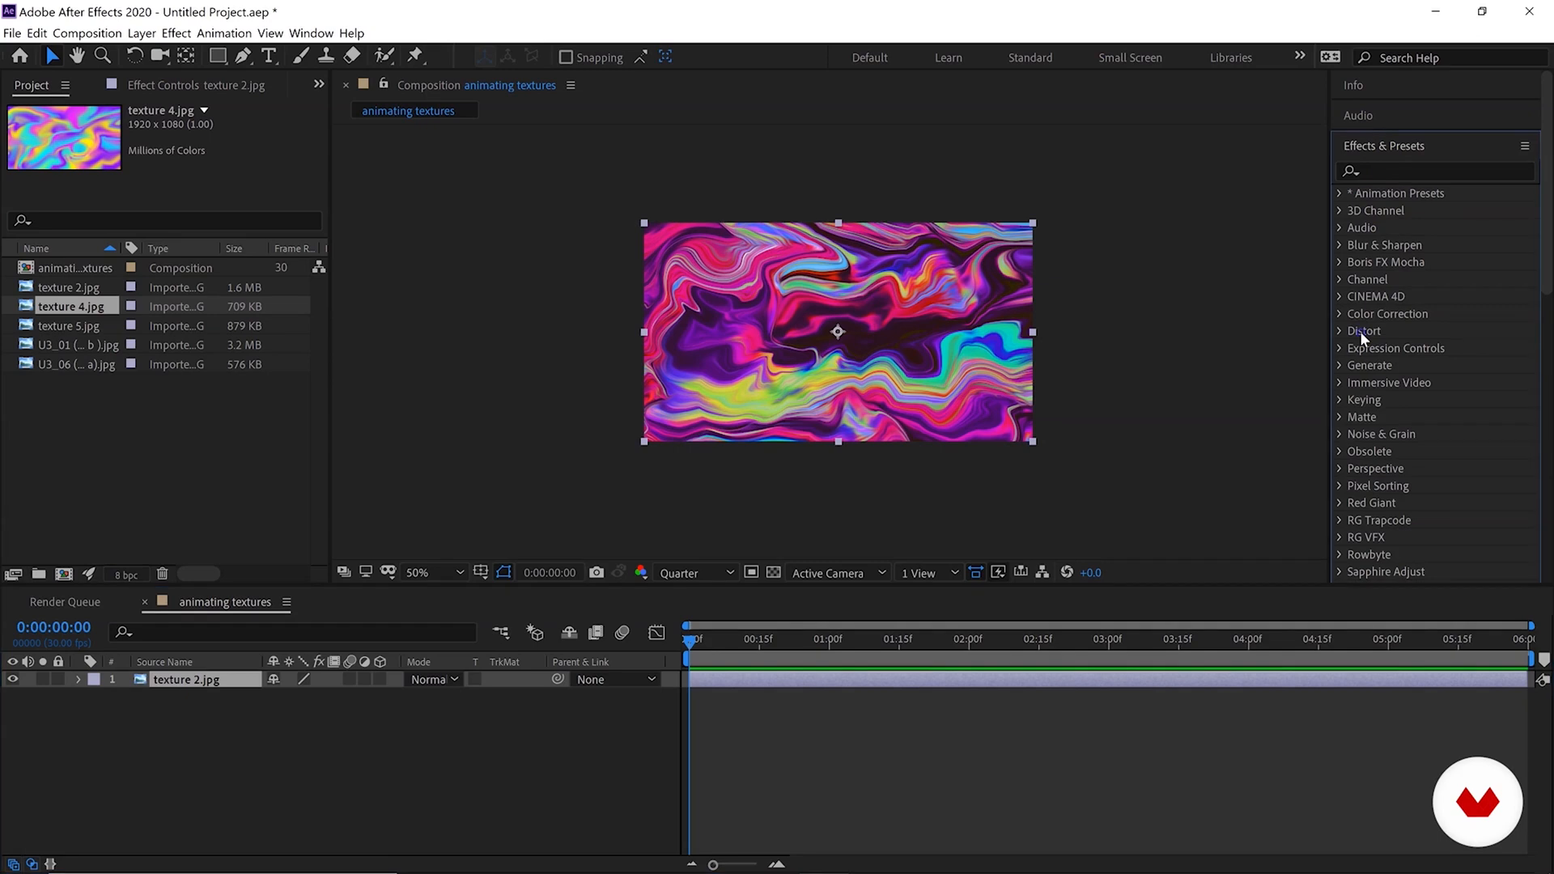
{"action": "left_click", "coordinate": [1353, 333]}
{"action": "left_click", "coordinate": [1339, 333]}
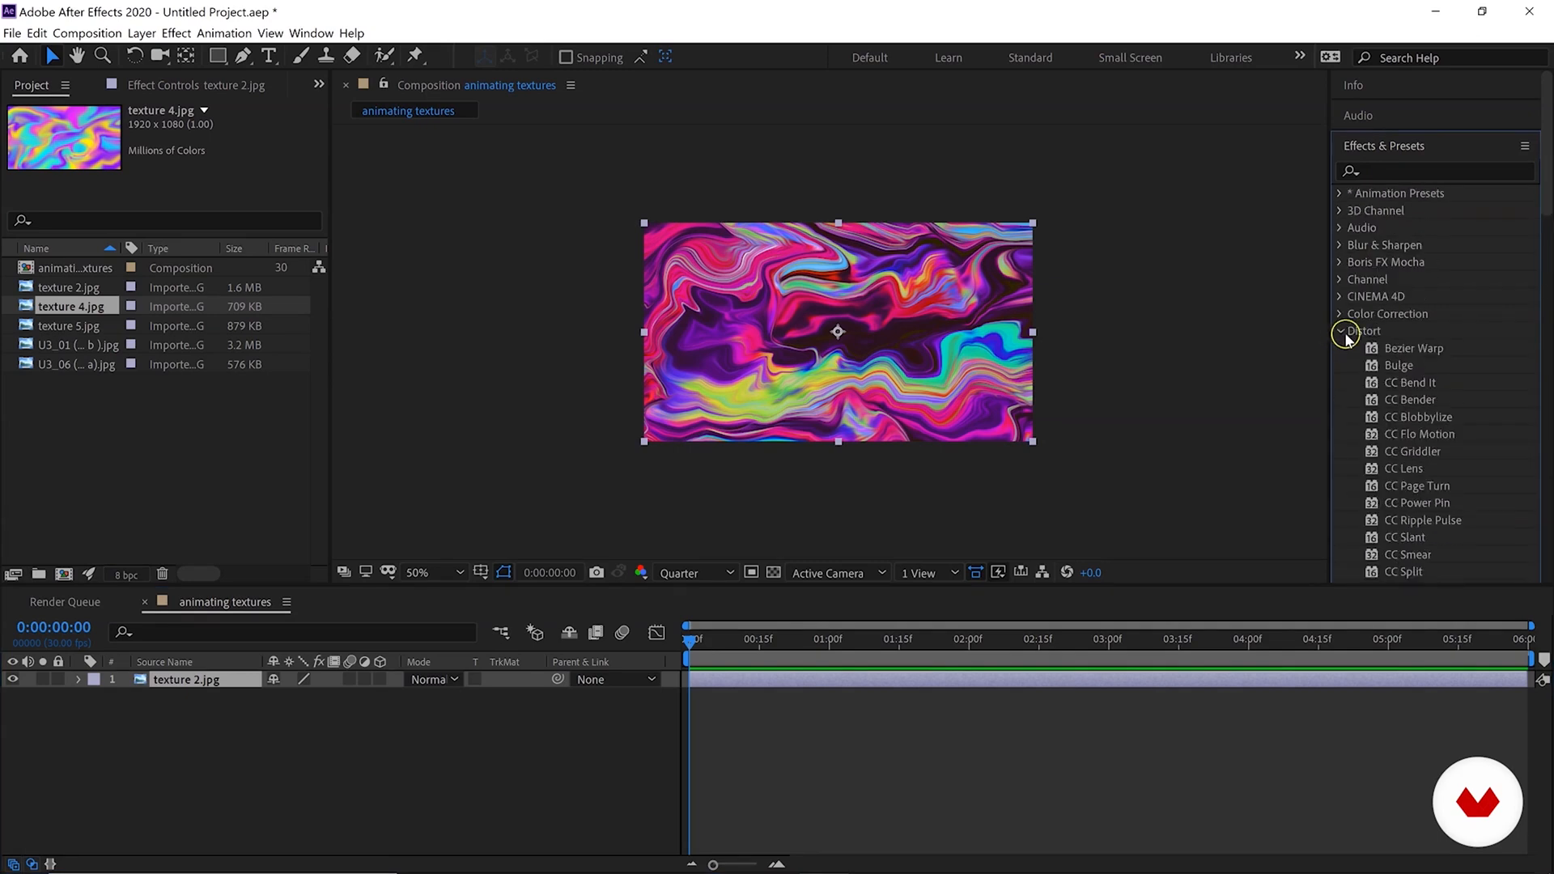
{"action": "left_click", "coordinate": [1340, 332]}
{"action": "left_click", "coordinate": [171, 728]}
{"action": "left_click", "coordinate": [169, 684]}
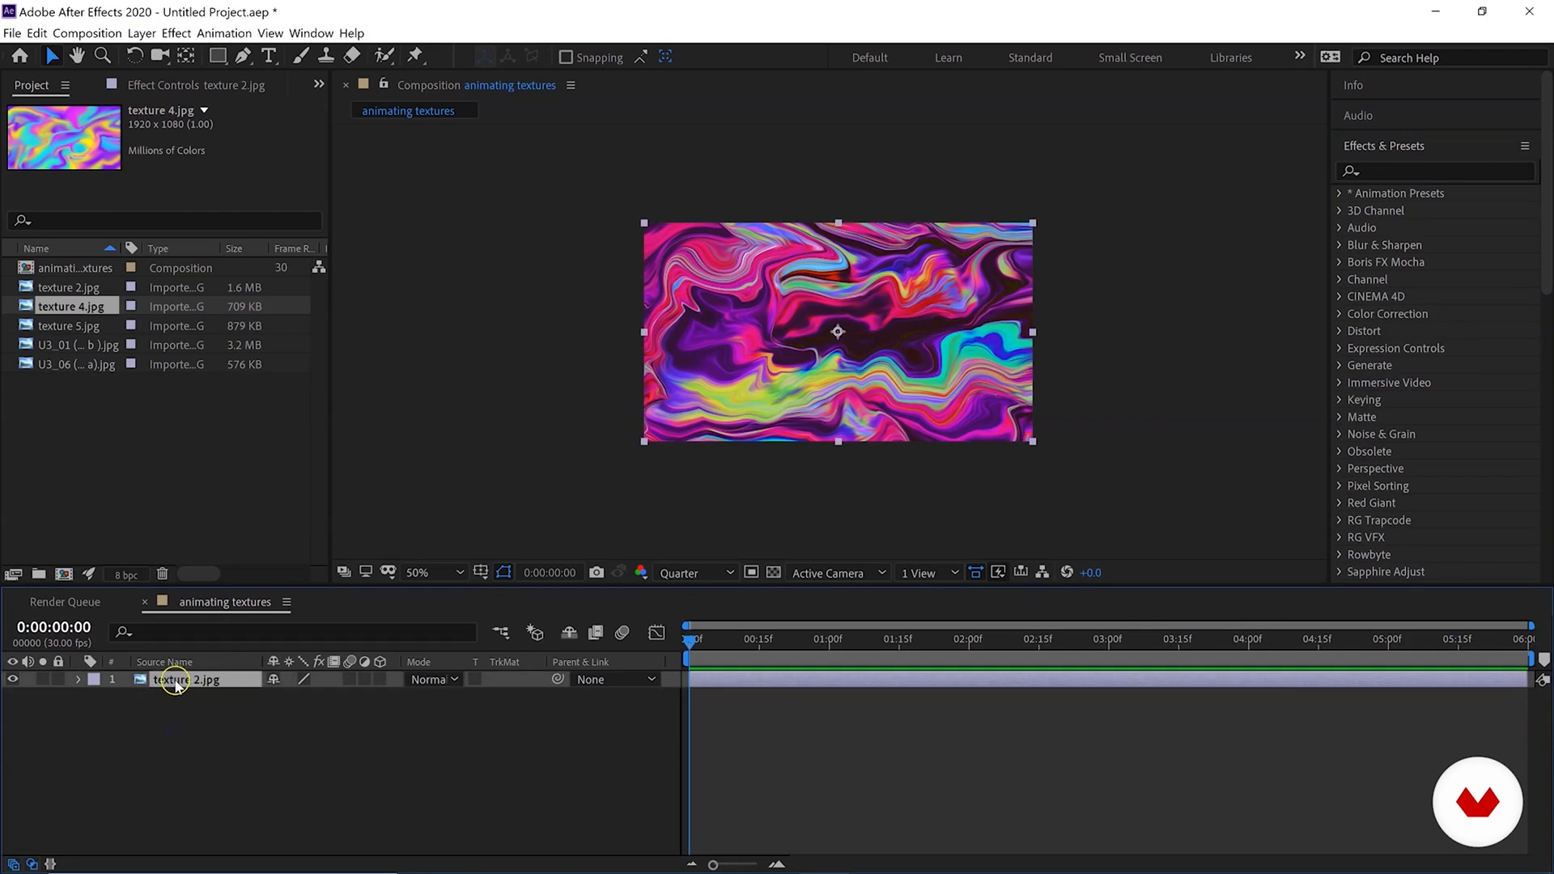
{"action": "left_click", "coordinate": [177, 33]}
{"action": "mouse_move", "coordinate": [224, 33]}
{"action": "mouse_move", "coordinate": [177, 33]}
{"action": "mouse_move", "coordinate": [249, 243]}
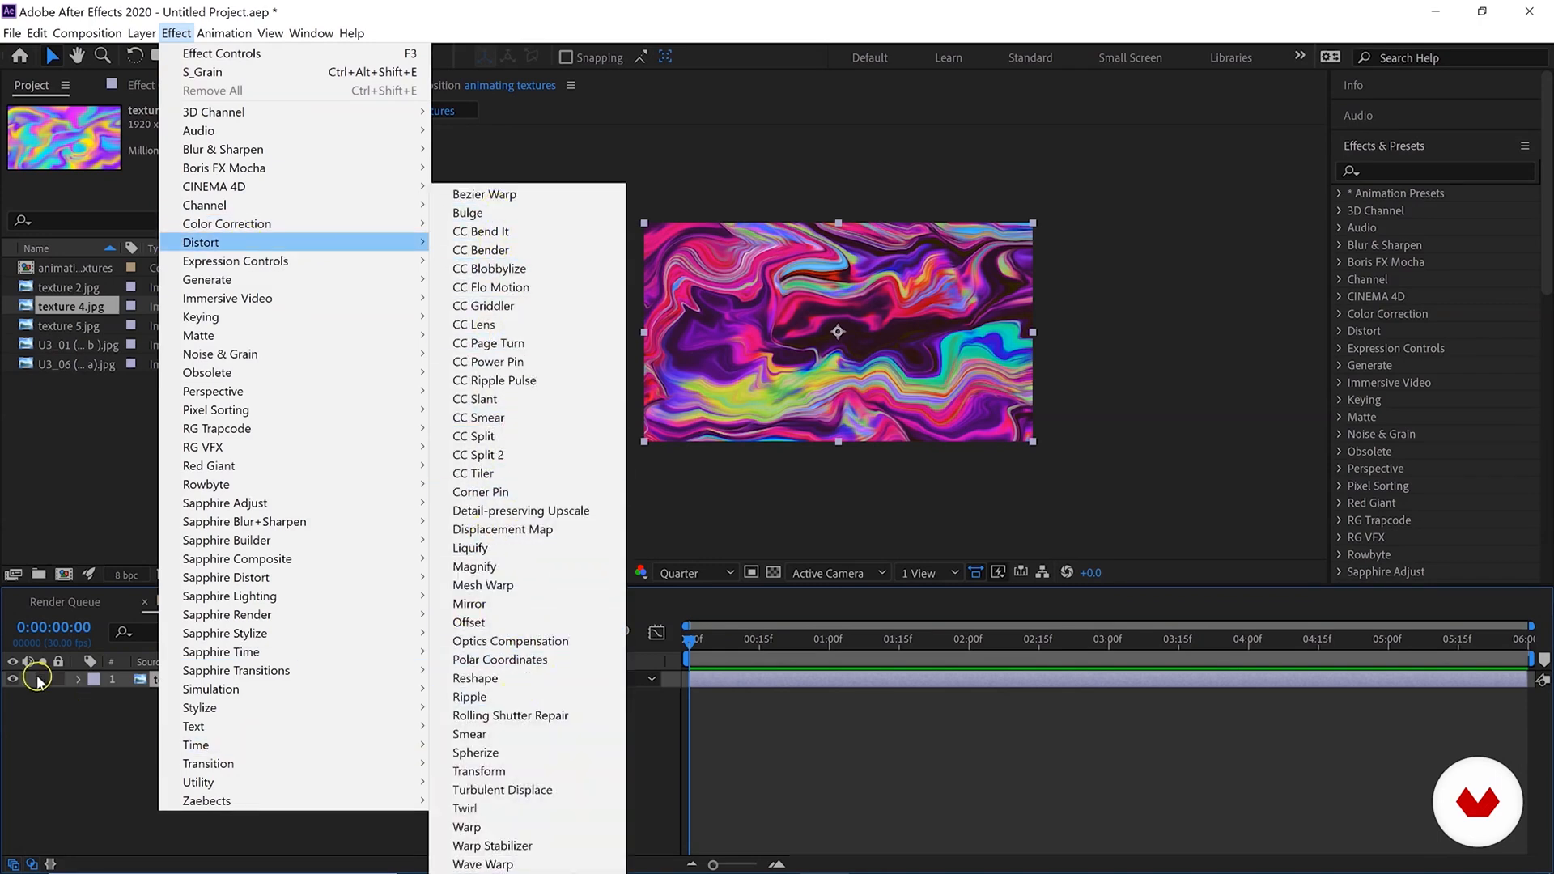
{"action": "left_click", "coordinate": [81, 738]}
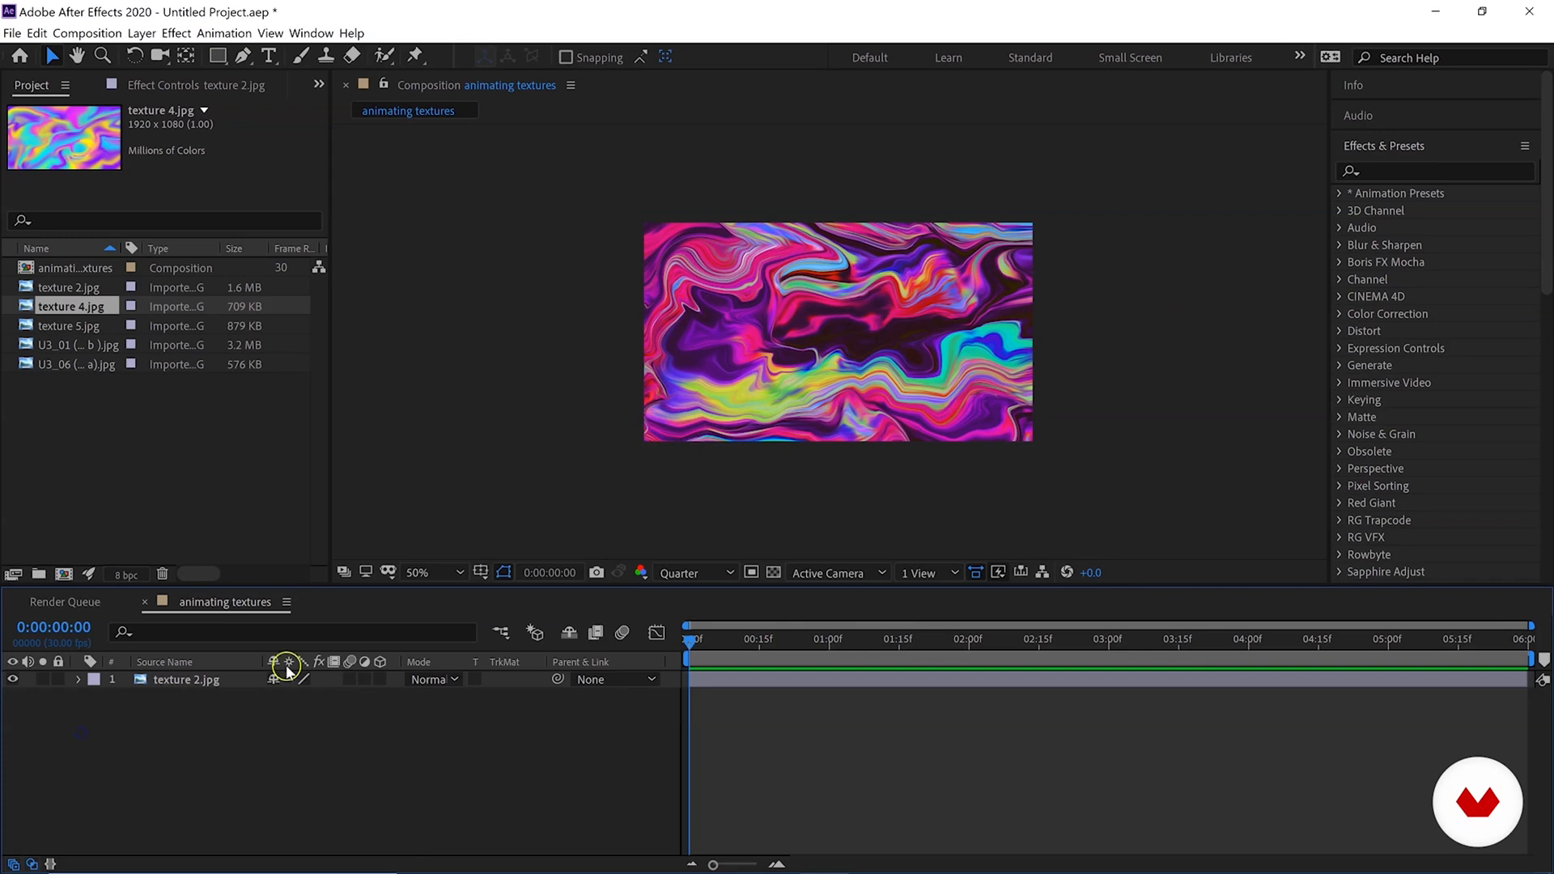
Search the effects for "turbu" and apply Turbulent Displace to the texture 2.jpg layer.
{"action": "left_click", "coordinate": [1403, 168]}
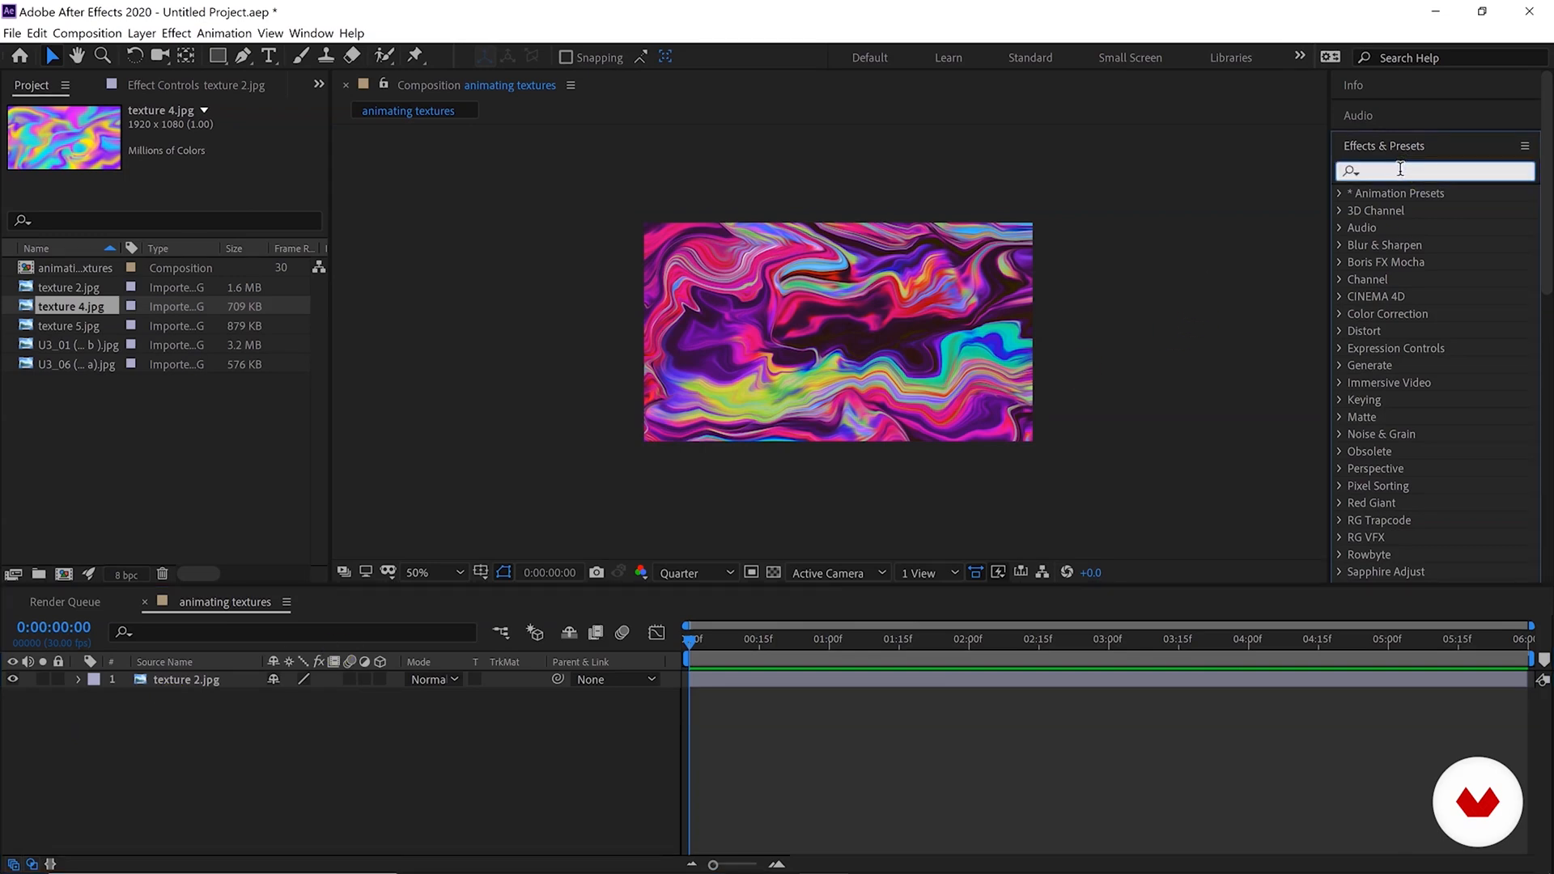
{"action": "type", "text": "turbu"}
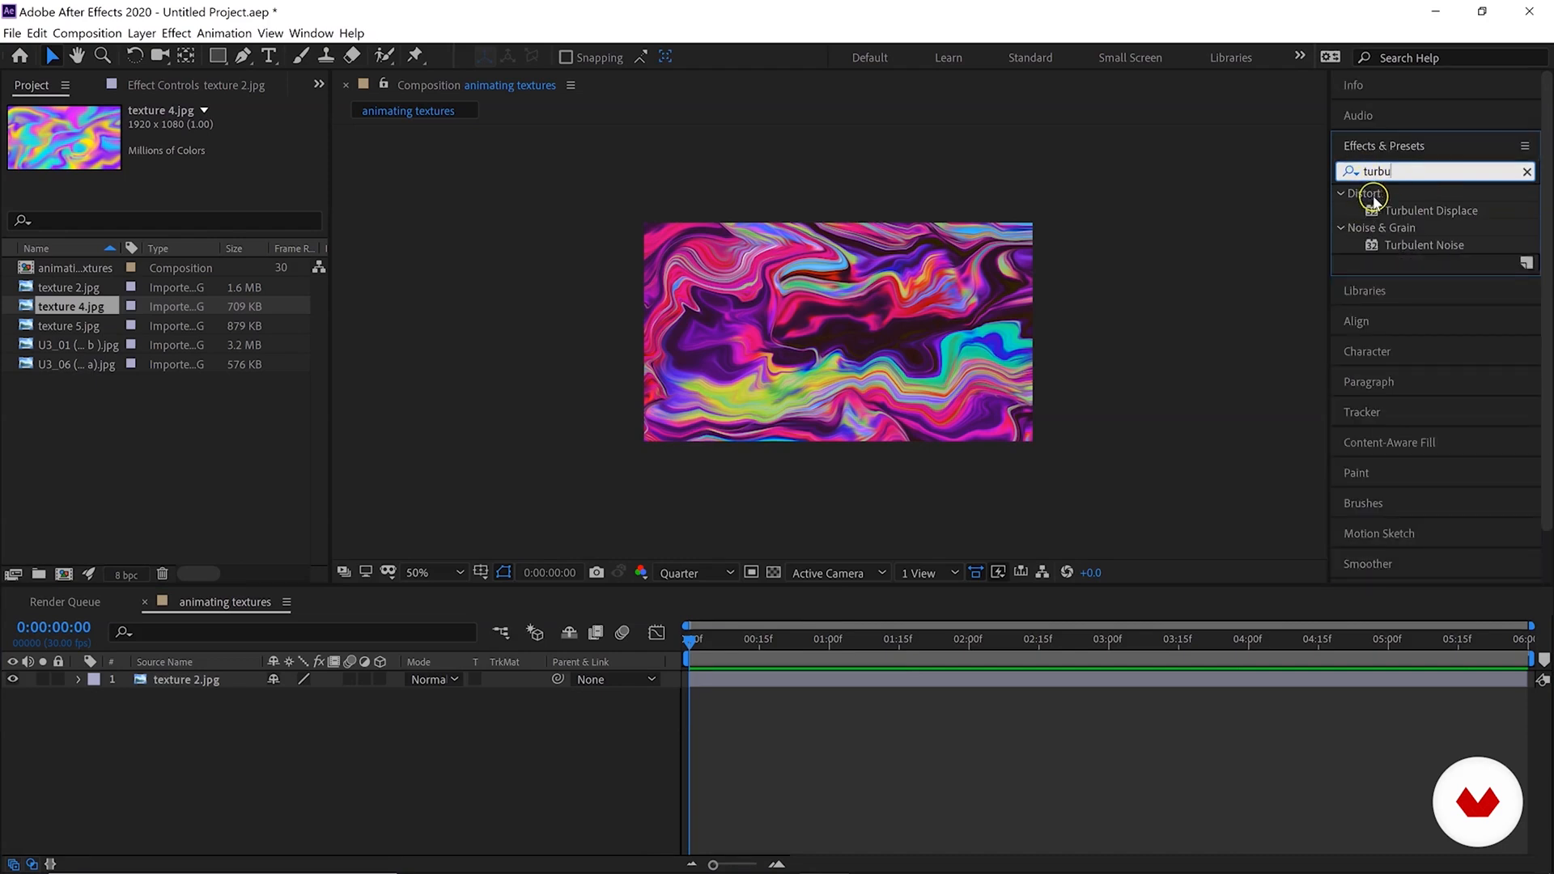
{"action": "left_click", "coordinate": [1440, 215]}
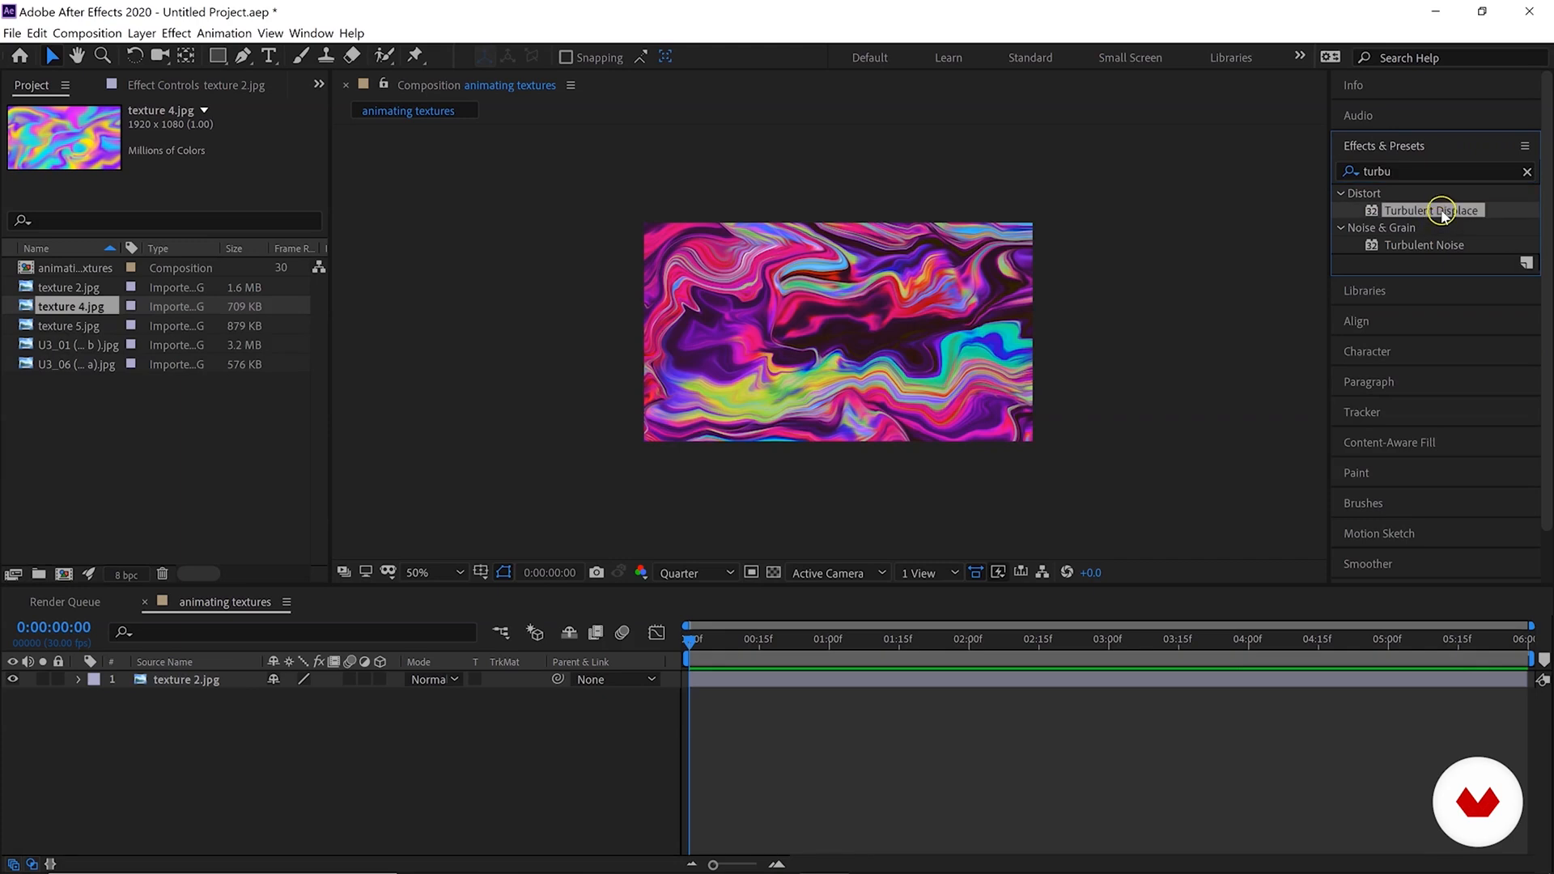
{"action": "left_click_drag", "start_coordinate": [1434, 217], "coordinate": [205, 683]}
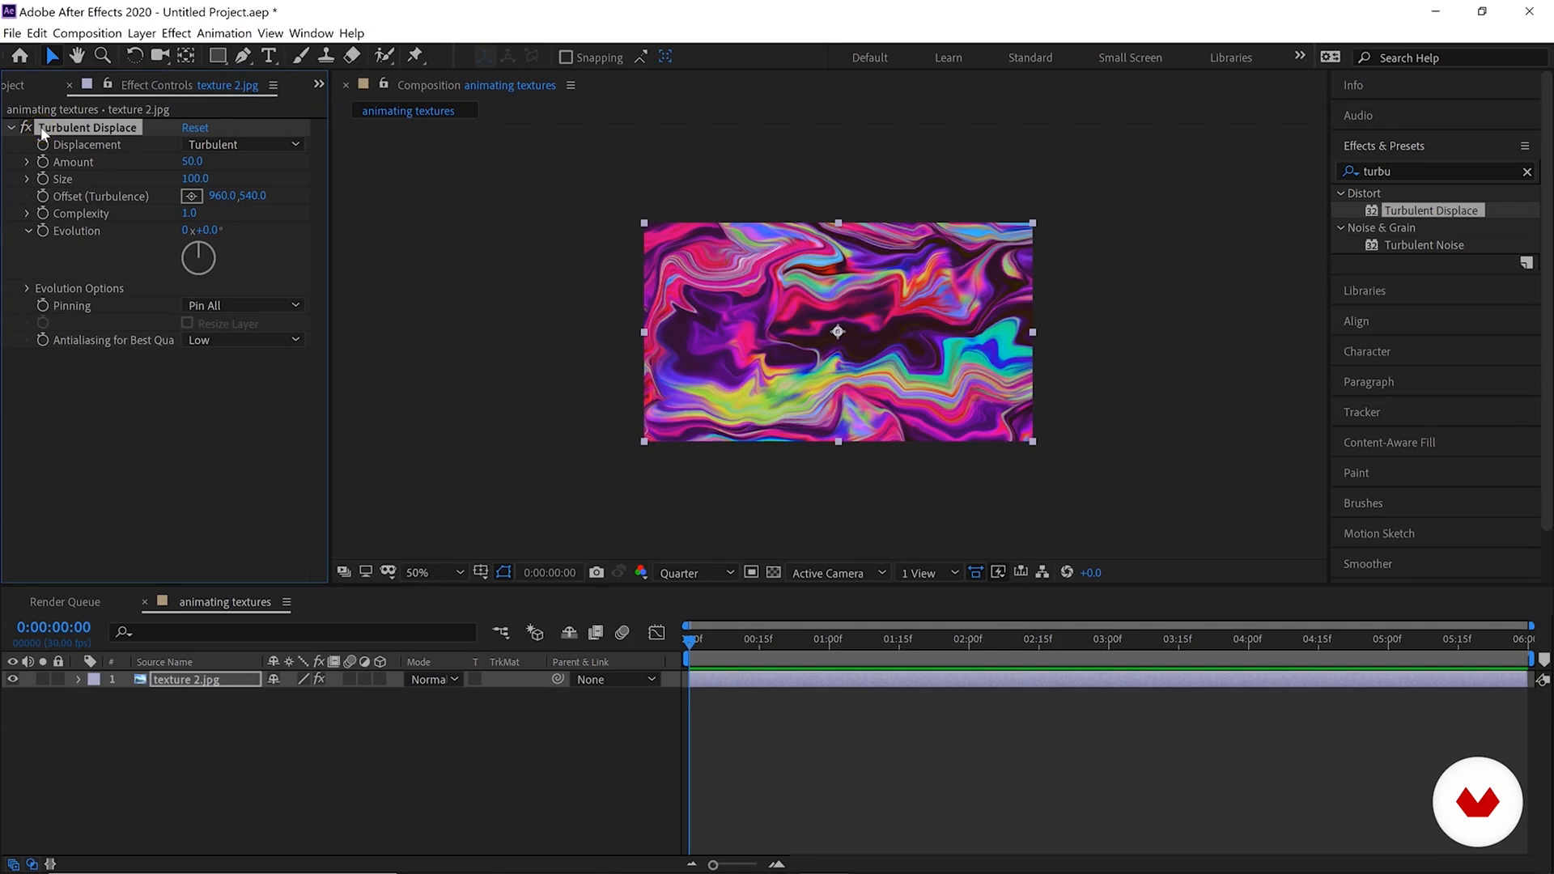
Compare the texture with Turbulent Displace off and on, and review its Displacement, Amount, Size, Offset and Evolution parameters.
{"action": "left_click", "coordinate": [24, 85]}
{"action": "left_click", "coordinate": [194, 89]}
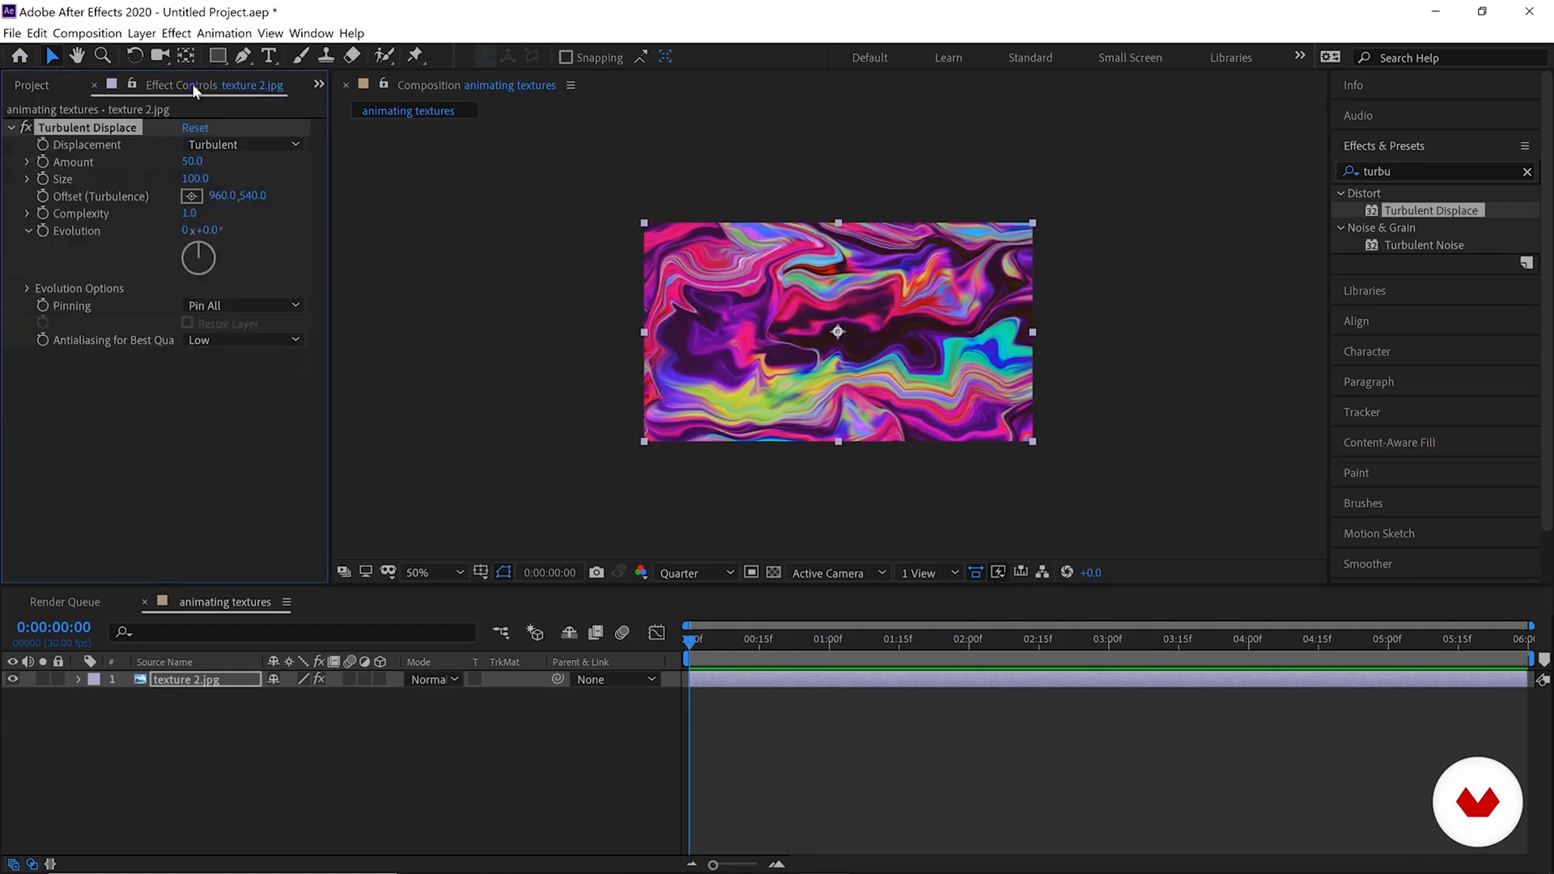
{"action": "left_click", "coordinate": [74, 131]}
{"action": "left_click", "coordinate": [23, 127]}
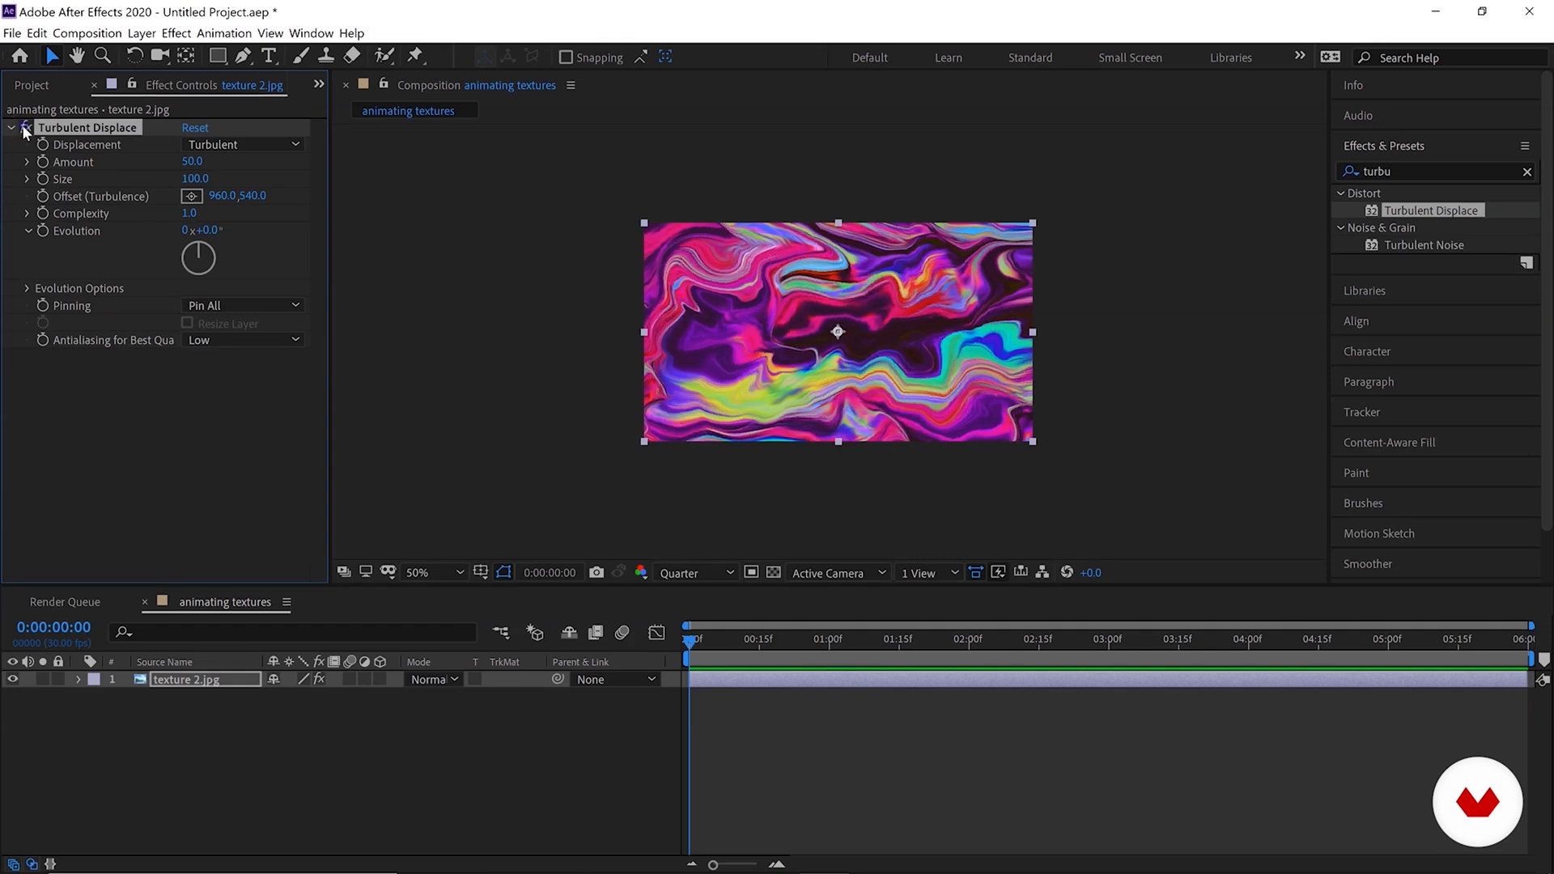
{"action": "left_click", "coordinate": [23, 127]}
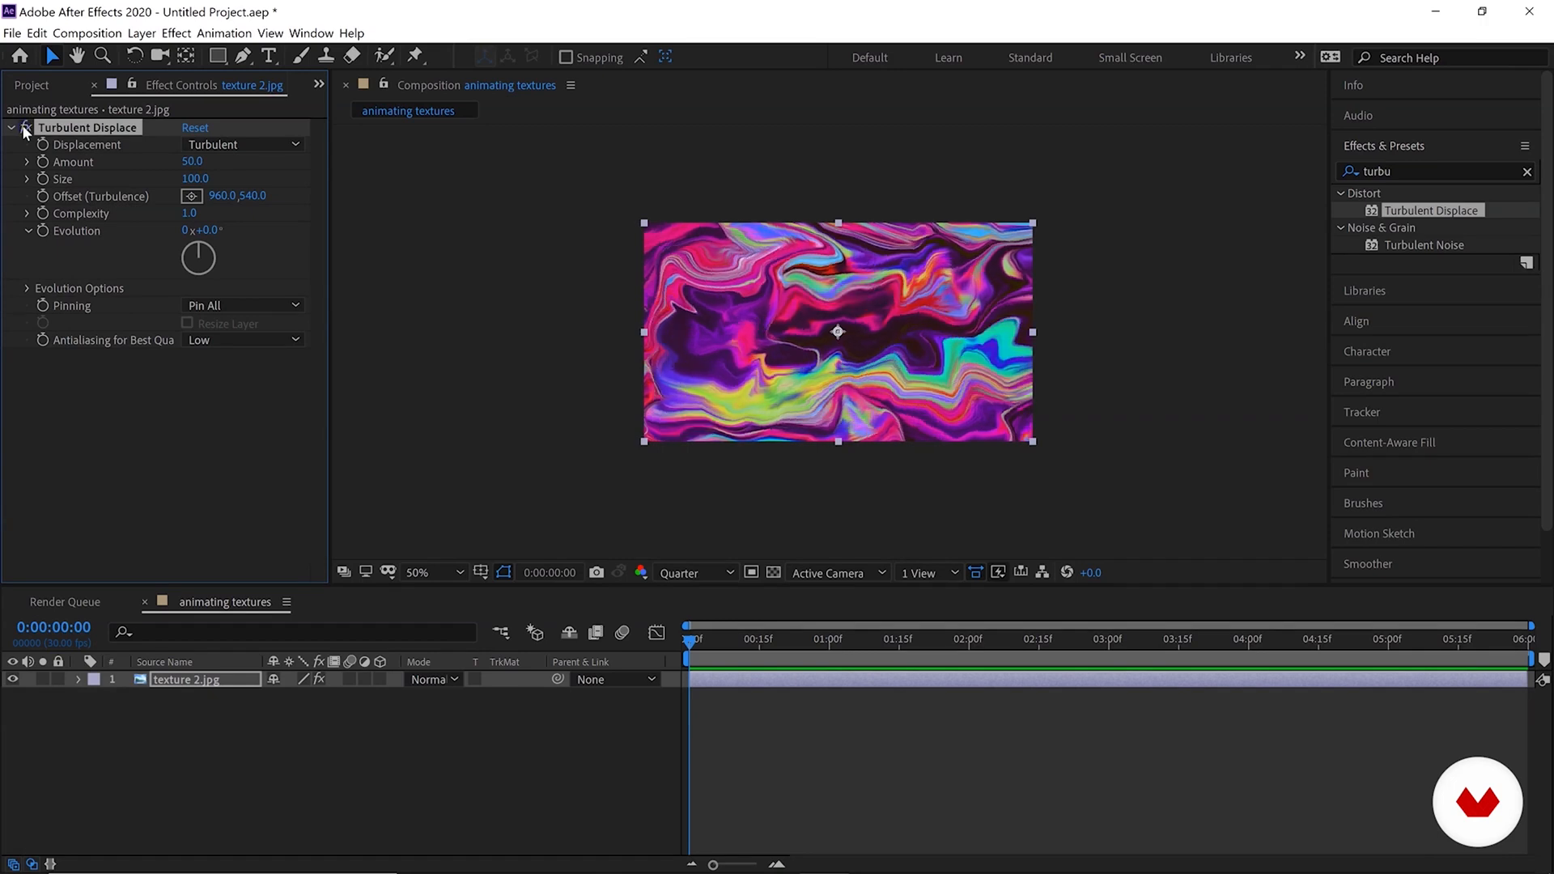
{"action": "left_click", "coordinate": [21, 127]}
{"action": "left_click", "coordinate": [84, 149]}
{"action": "left_click", "coordinate": [79, 162]}
{"action": "left_click", "coordinate": [67, 182]}
{"action": "left_click", "coordinate": [75, 201]}
{"action": "left_click", "coordinate": [72, 234]}
Try the Bulge and Twist displacement types of Turbulent Displace on the texture 2.jpg layer.
{"action": "left_click", "coordinate": [188, 147]}
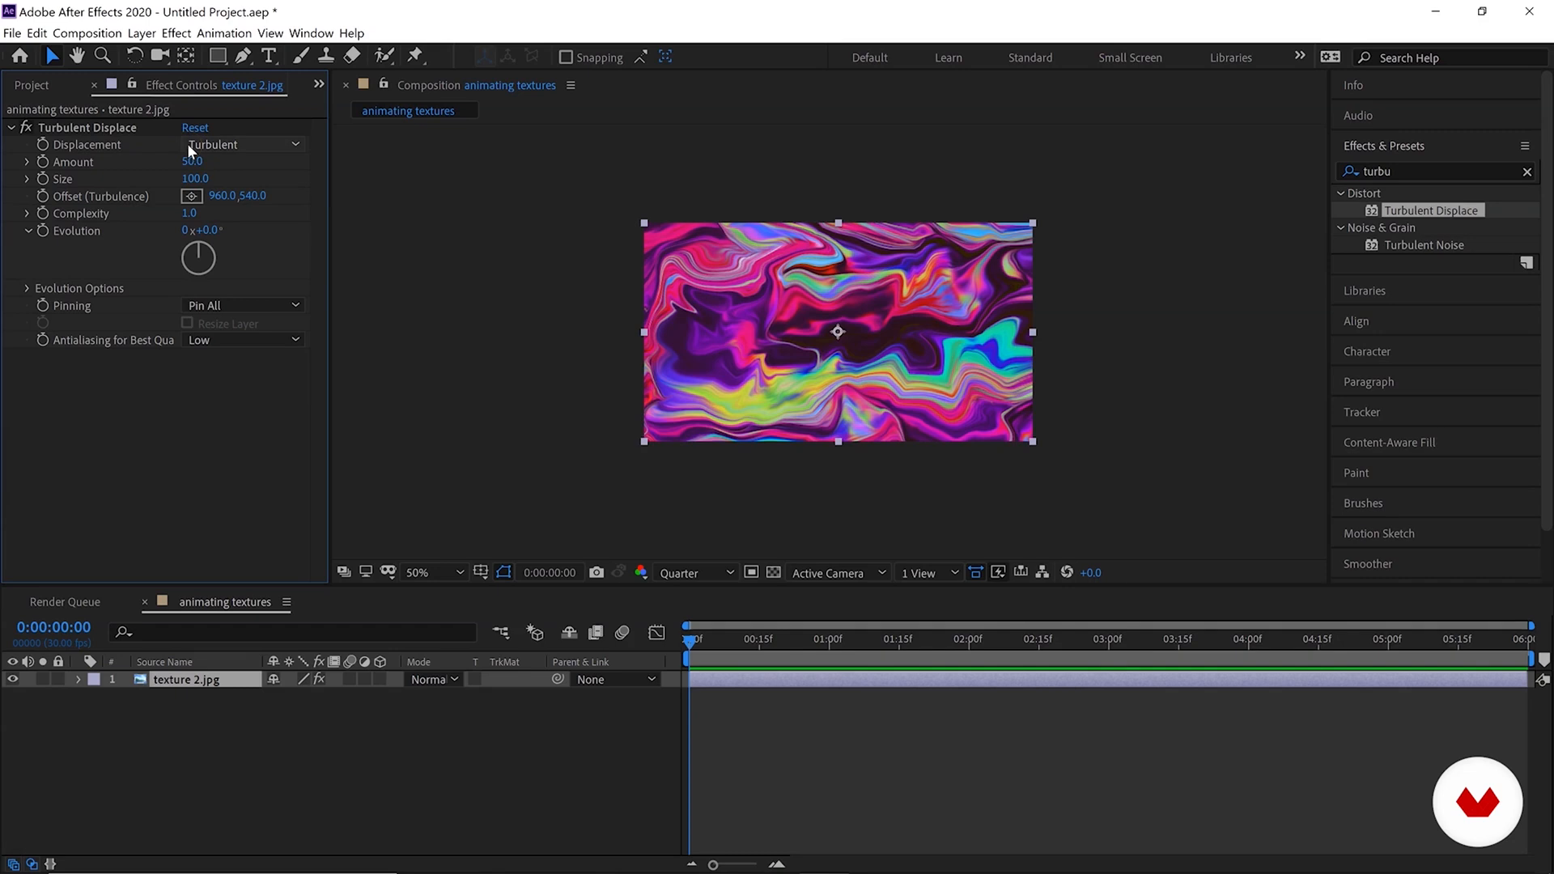
{"action": "left_click", "coordinate": [190, 147]}
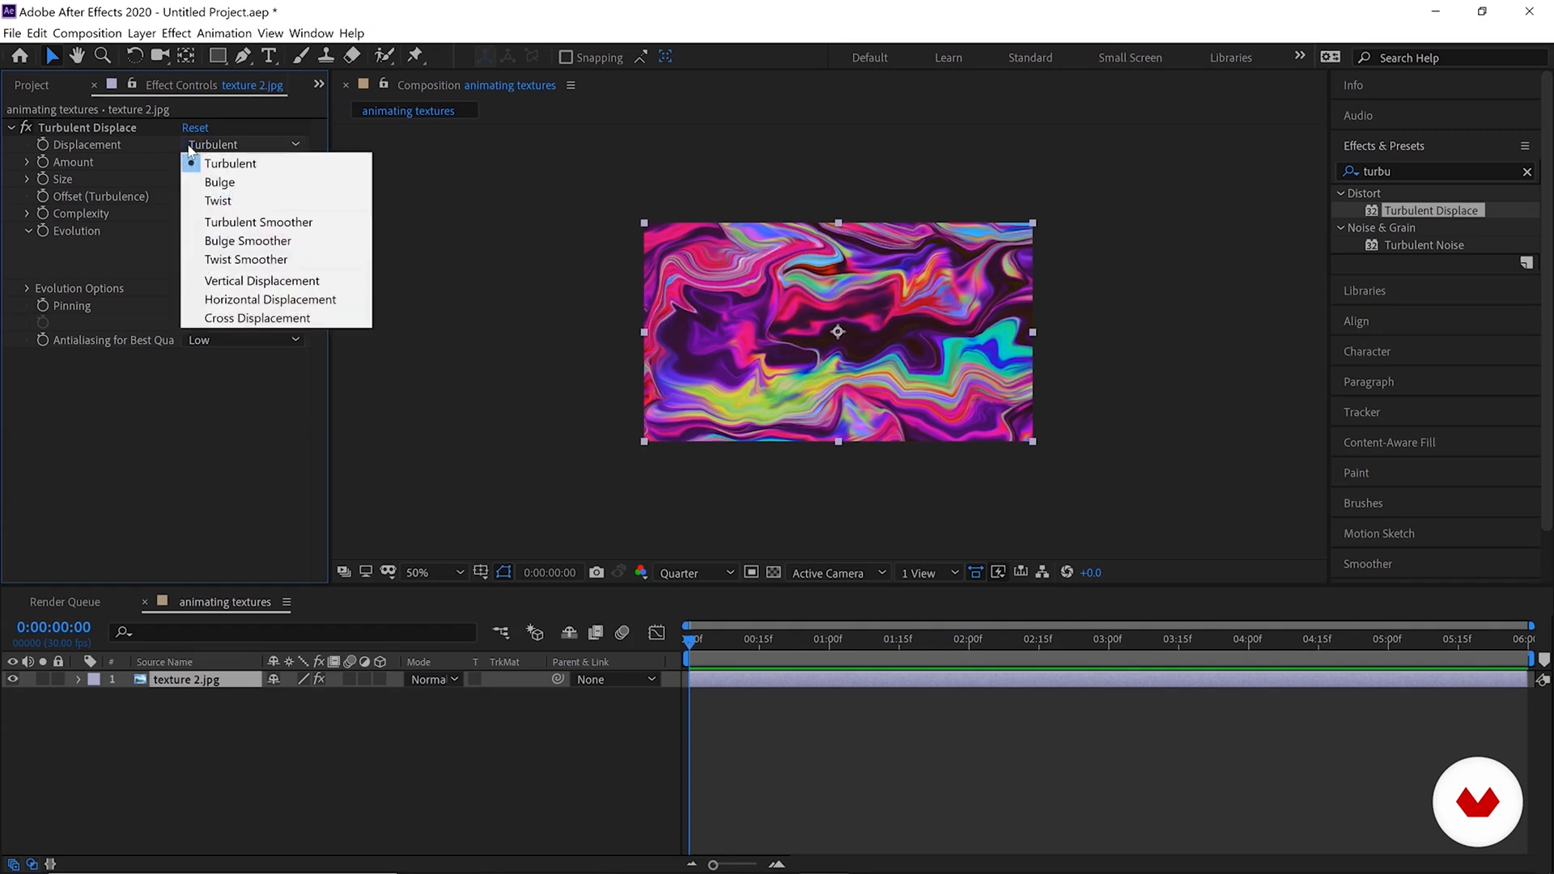
{"action": "left_click", "coordinate": [220, 185]}
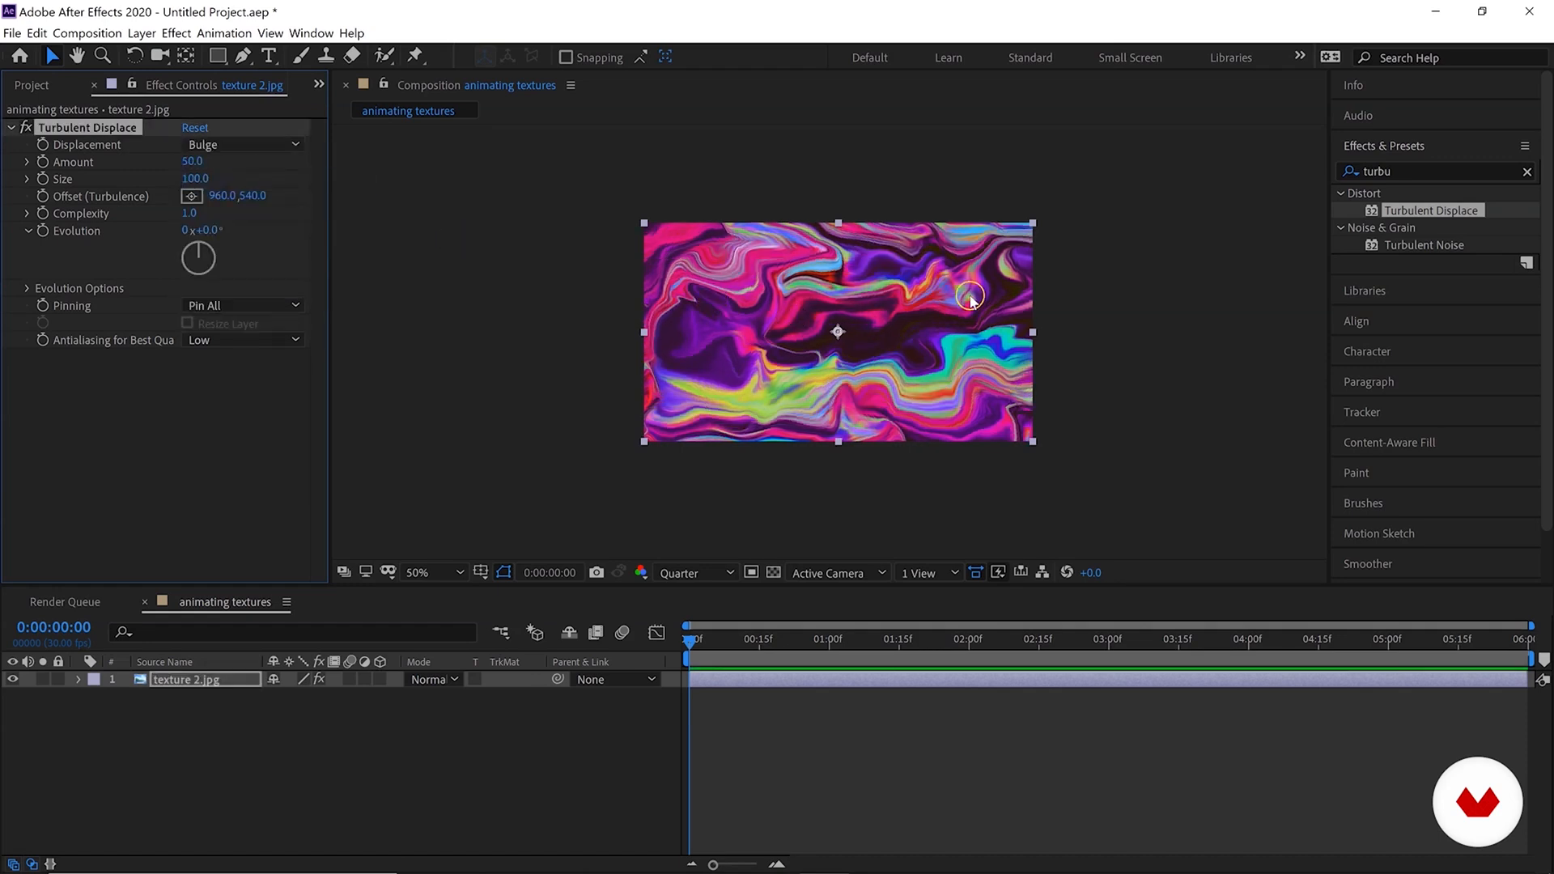
{"action": "left_click", "coordinate": [208, 149]}
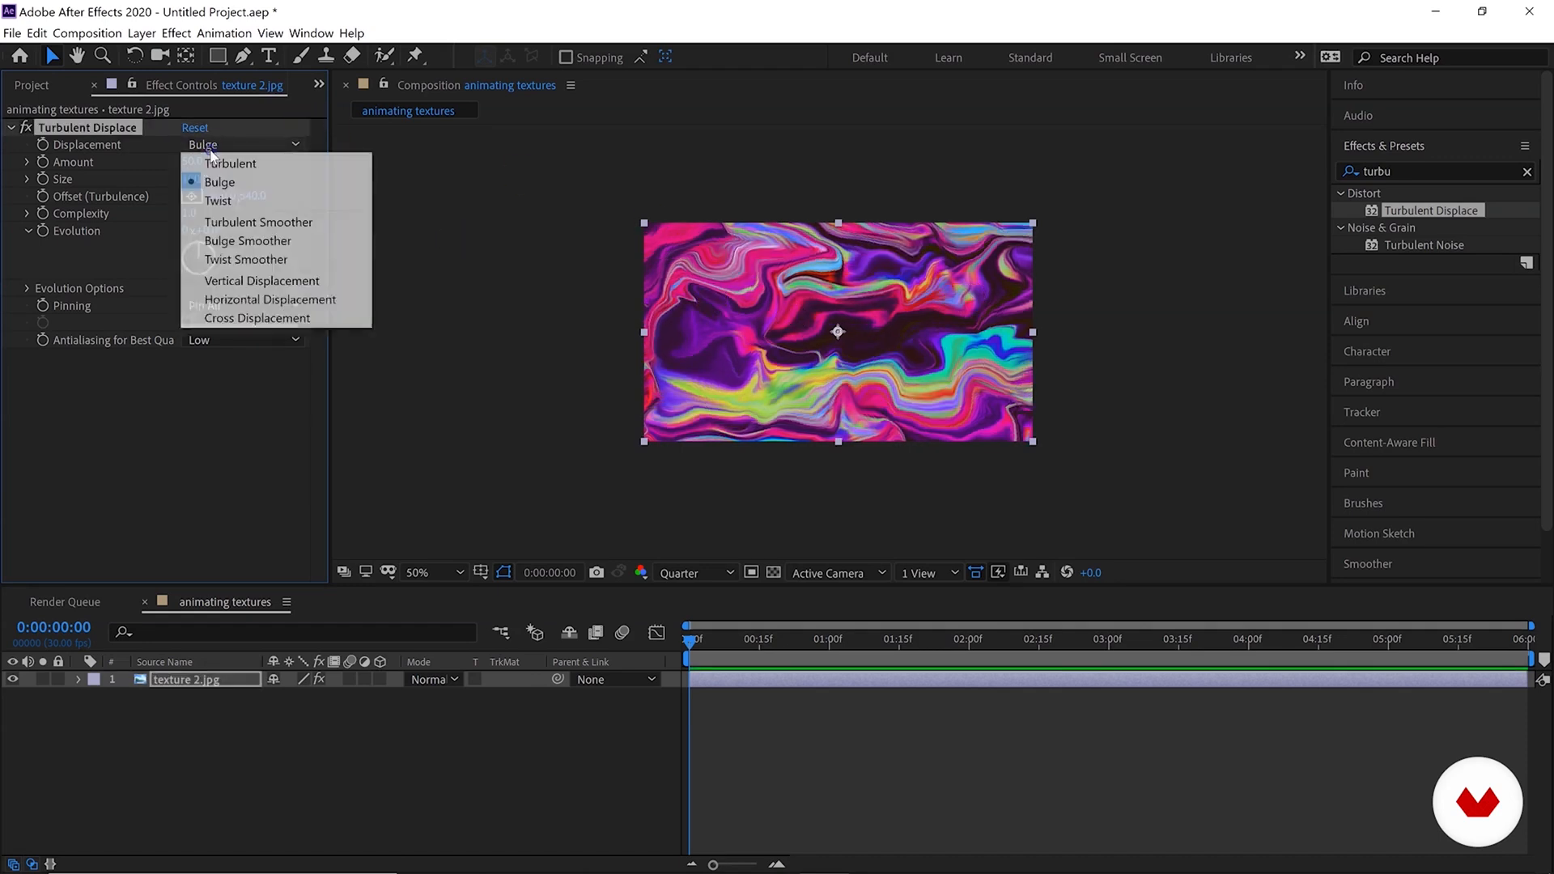
{"action": "left_click", "coordinate": [241, 203]}
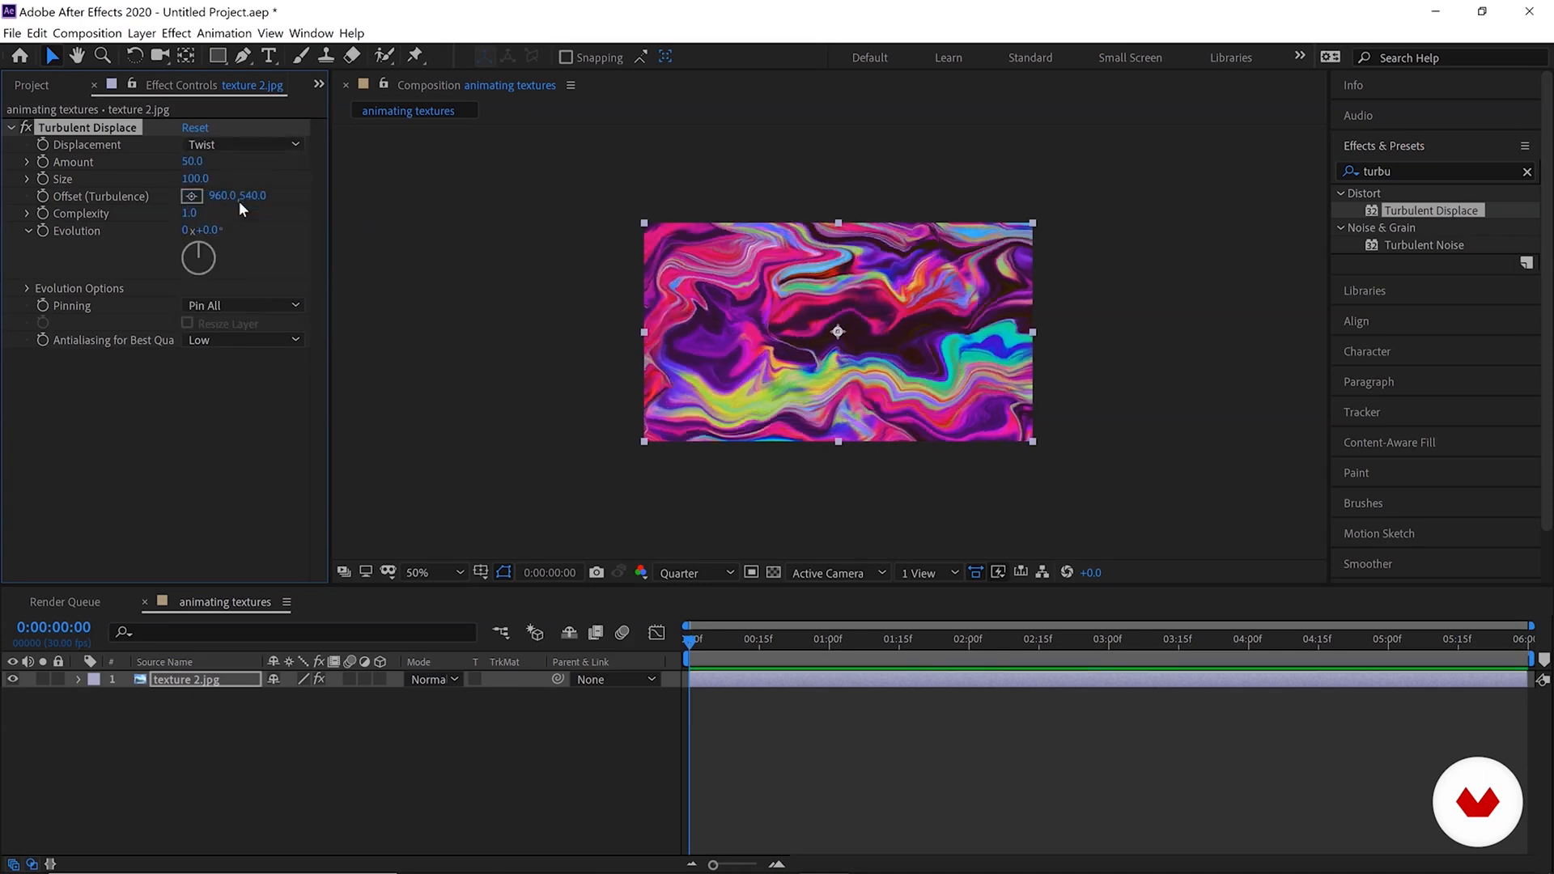
Try the Turbulent Smoother, Bulge Smoother and Twist Smoother displacement types, and return the Displacement to Turbulent.
{"action": "left_click", "coordinate": [237, 146]}
{"action": "left_click", "coordinate": [238, 204]}
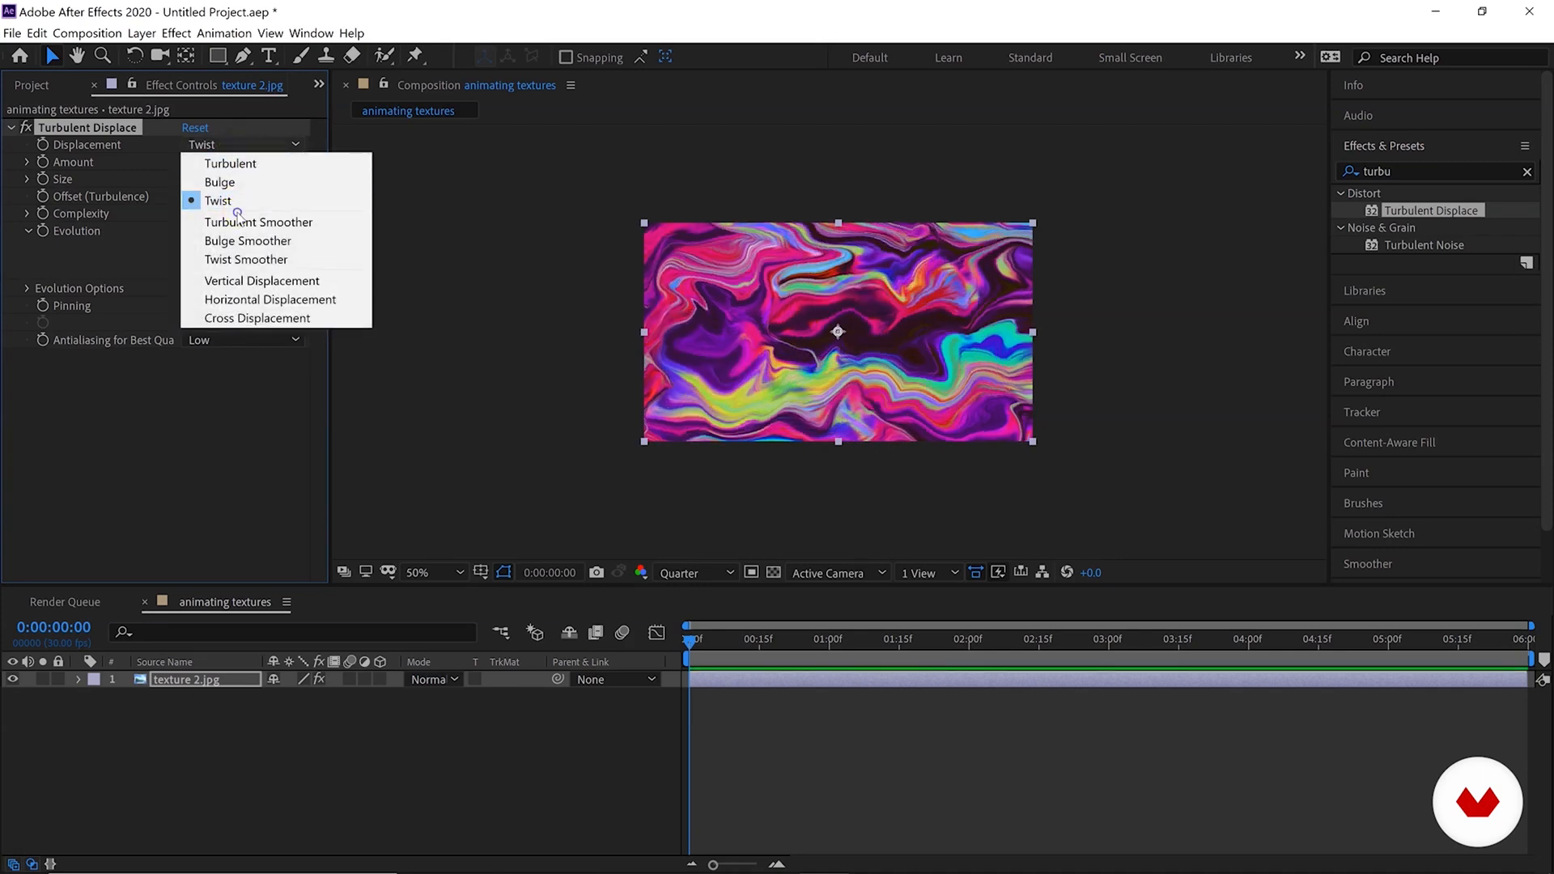
{"action": "left_click", "coordinate": [240, 223]}
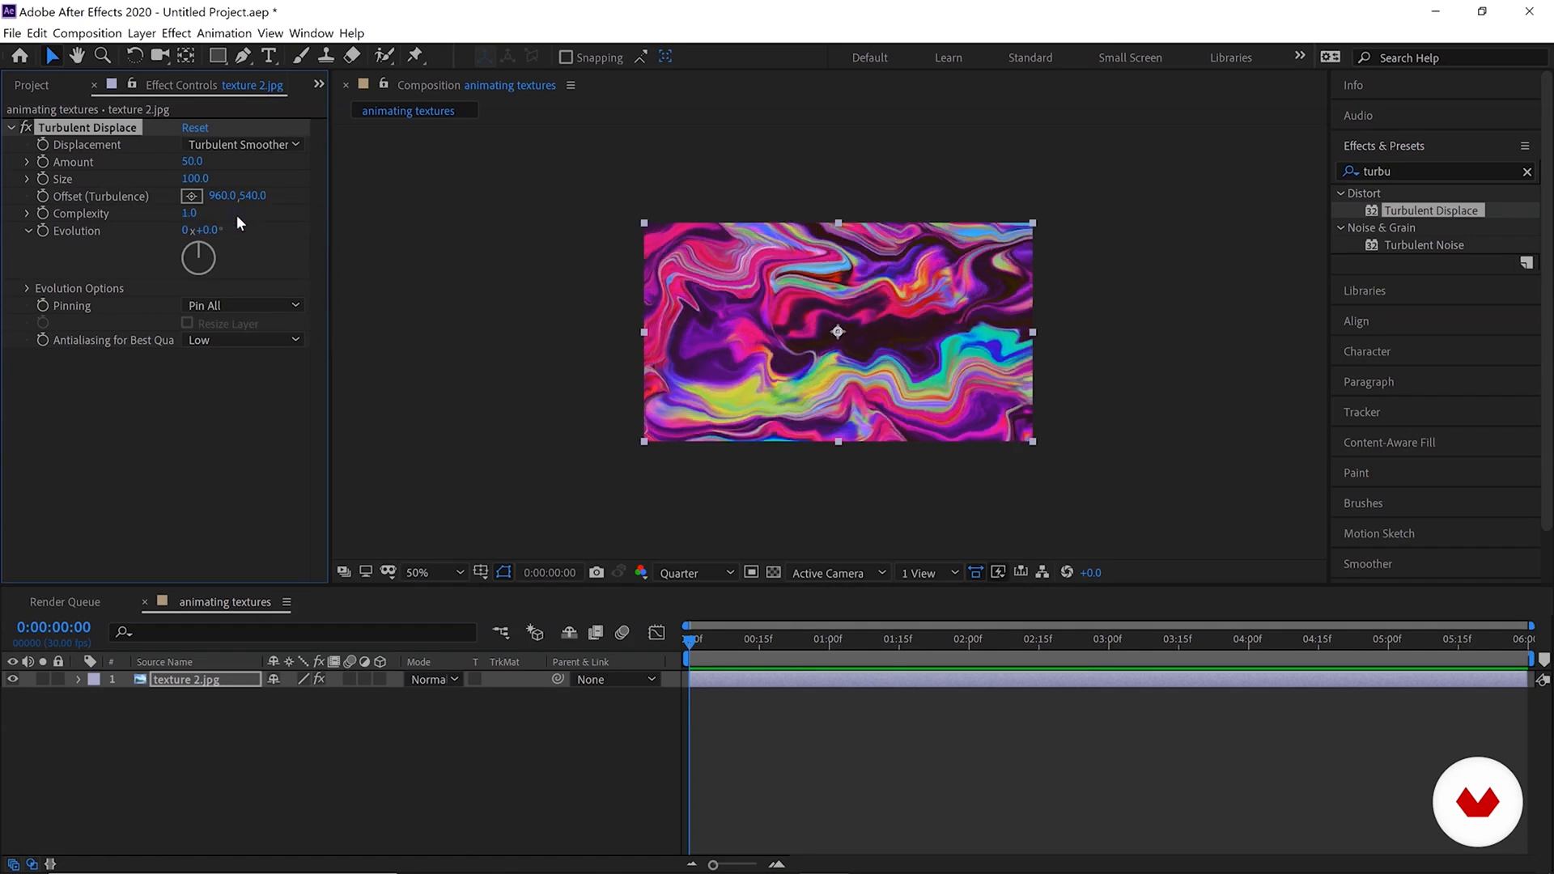
{"action": "left_click", "coordinate": [186, 139]}
{"action": "left_click", "coordinate": [231, 149]}
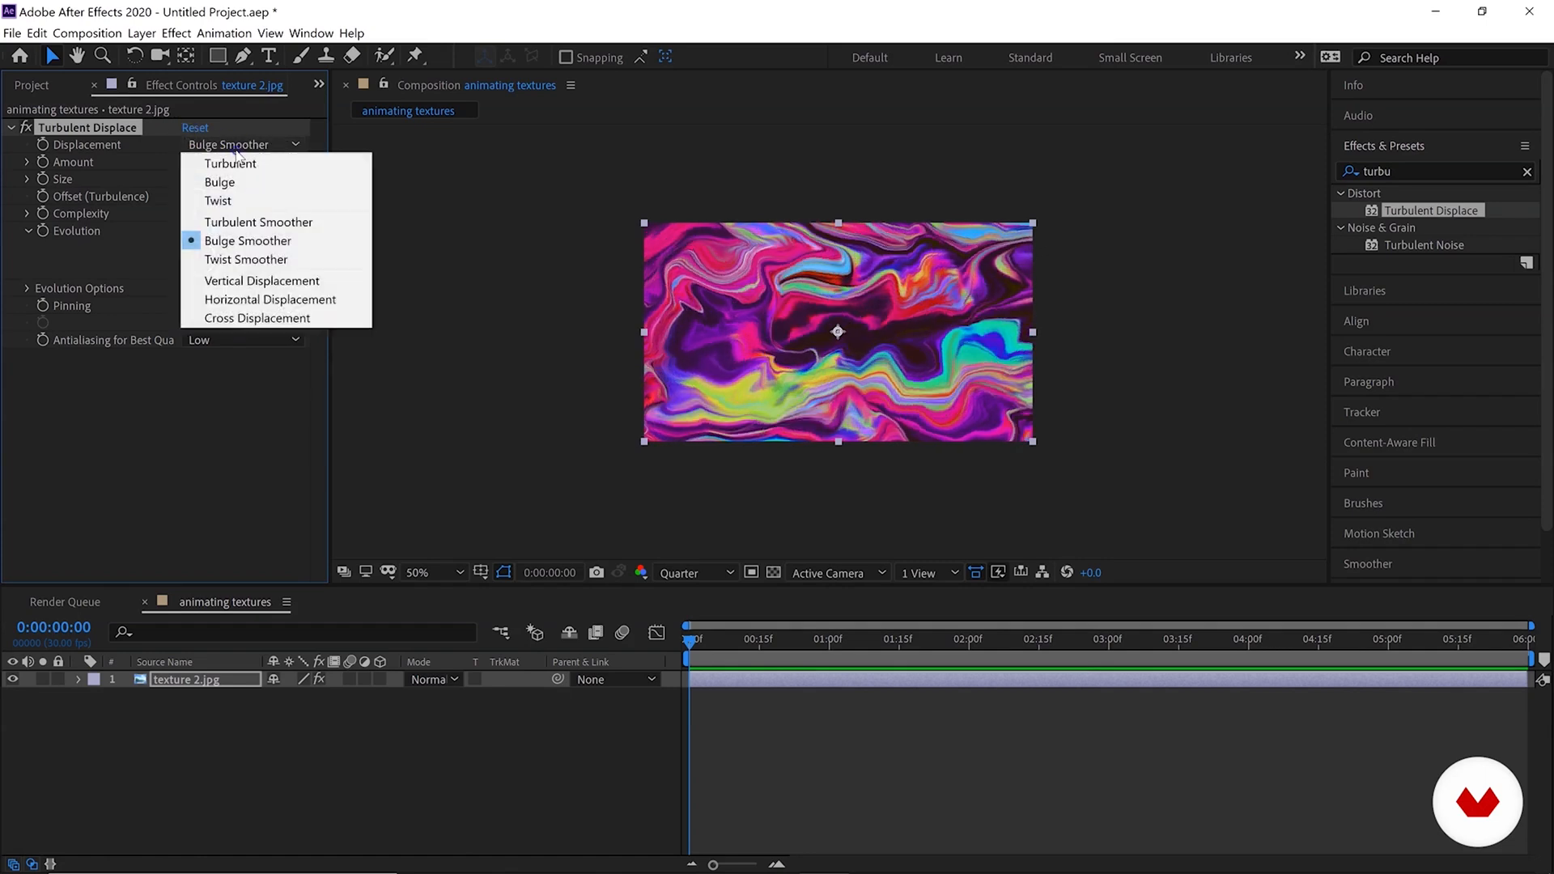
{"action": "left_click", "coordinate": [283, 261]}
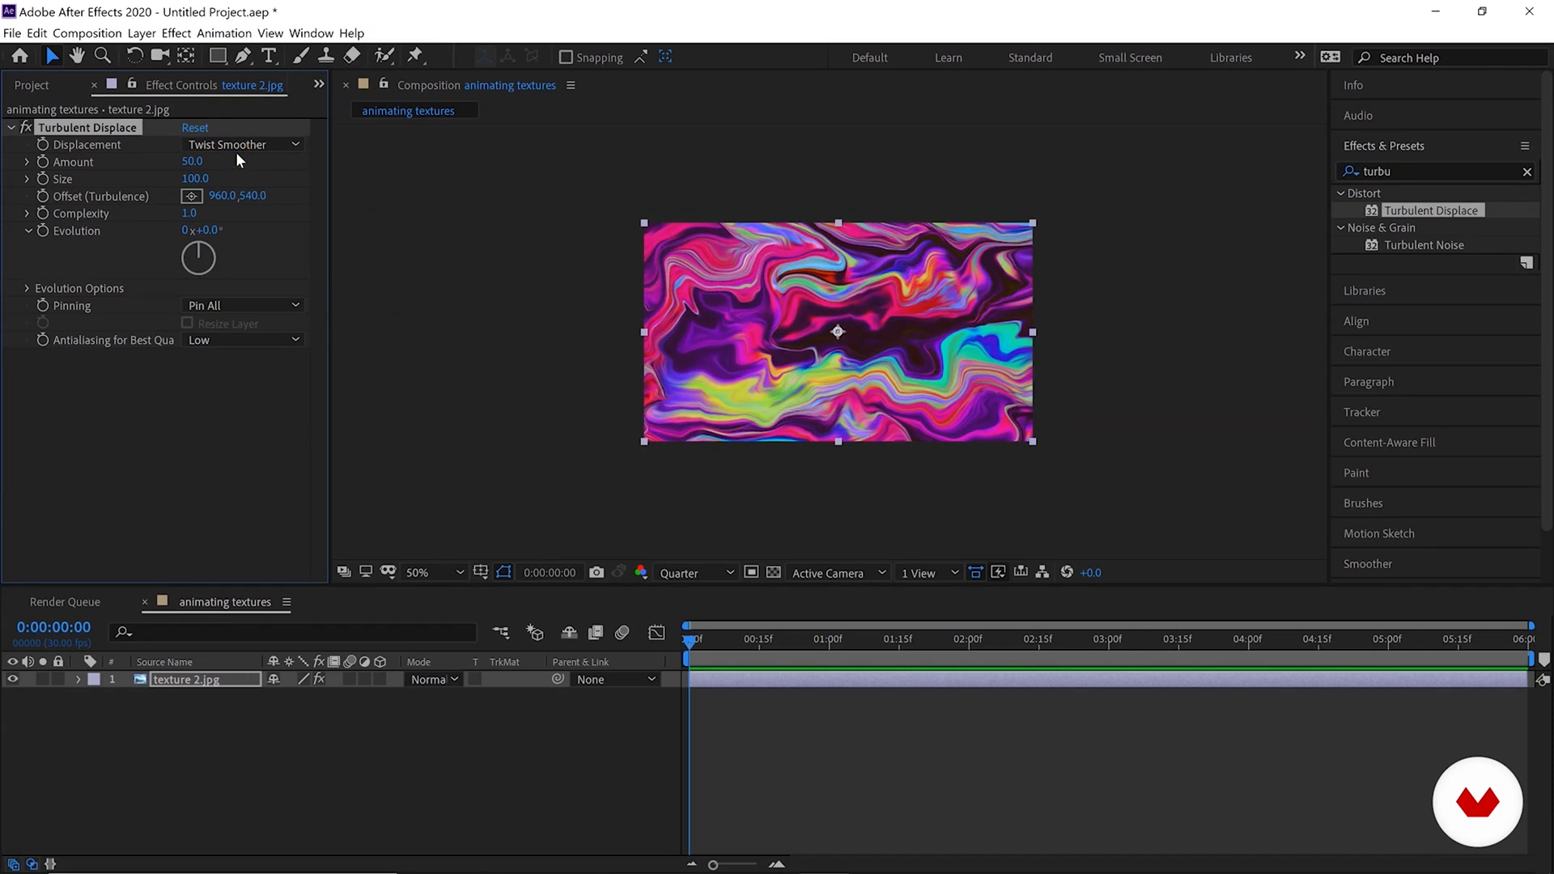
{"action": "left_click", "coordinate": [235, 150]}
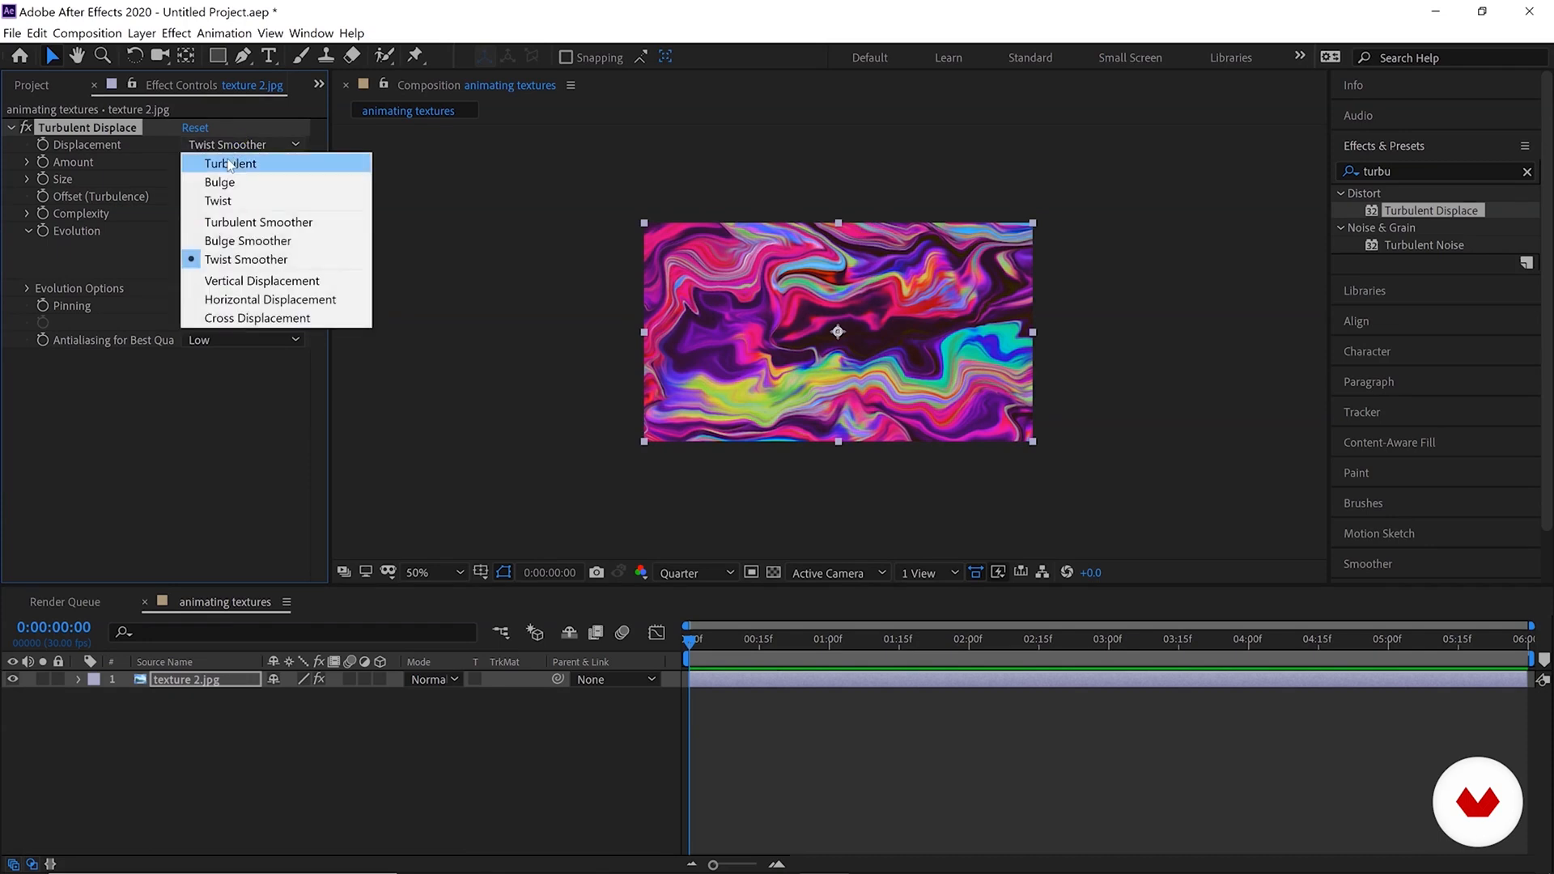
{"action": "left_click", "coordinate": [251, 164]}
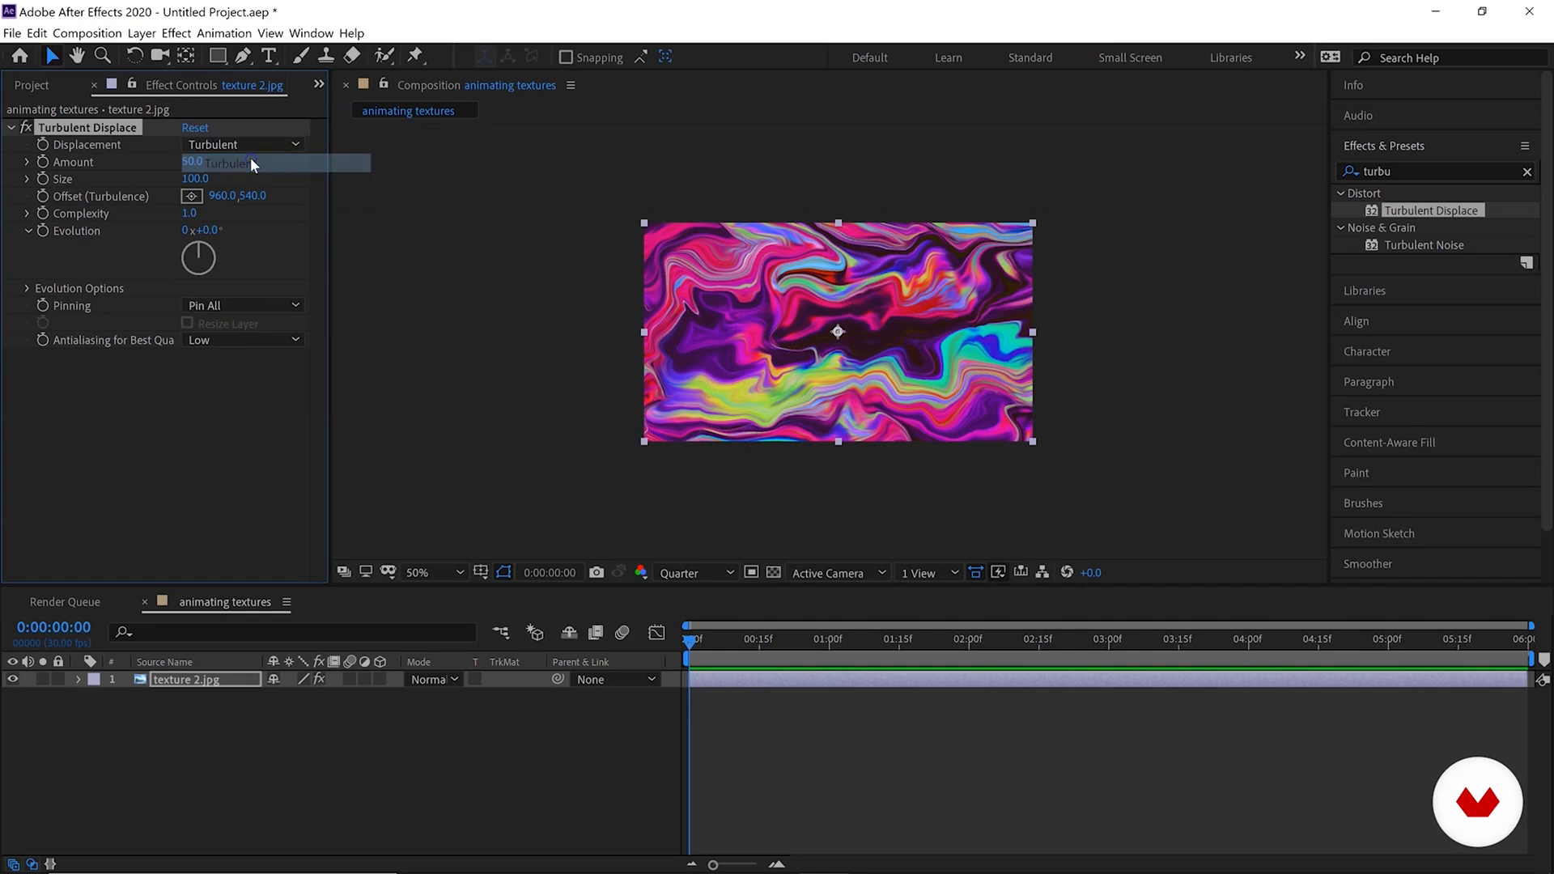
Raise the Turbulent Displace Amount to 348 and fit the composition preview to the viewer at Full resolution.
{"action": "mouse_move", "coordinate": [187, 161]}
{"action": "left_mouse_down"}
{"action": "mouse_move", "coordinate": [175, 167]}
{"action": "mouse_move", "coordinate": [192, 165]}
{"action": "left_mouse_up"}
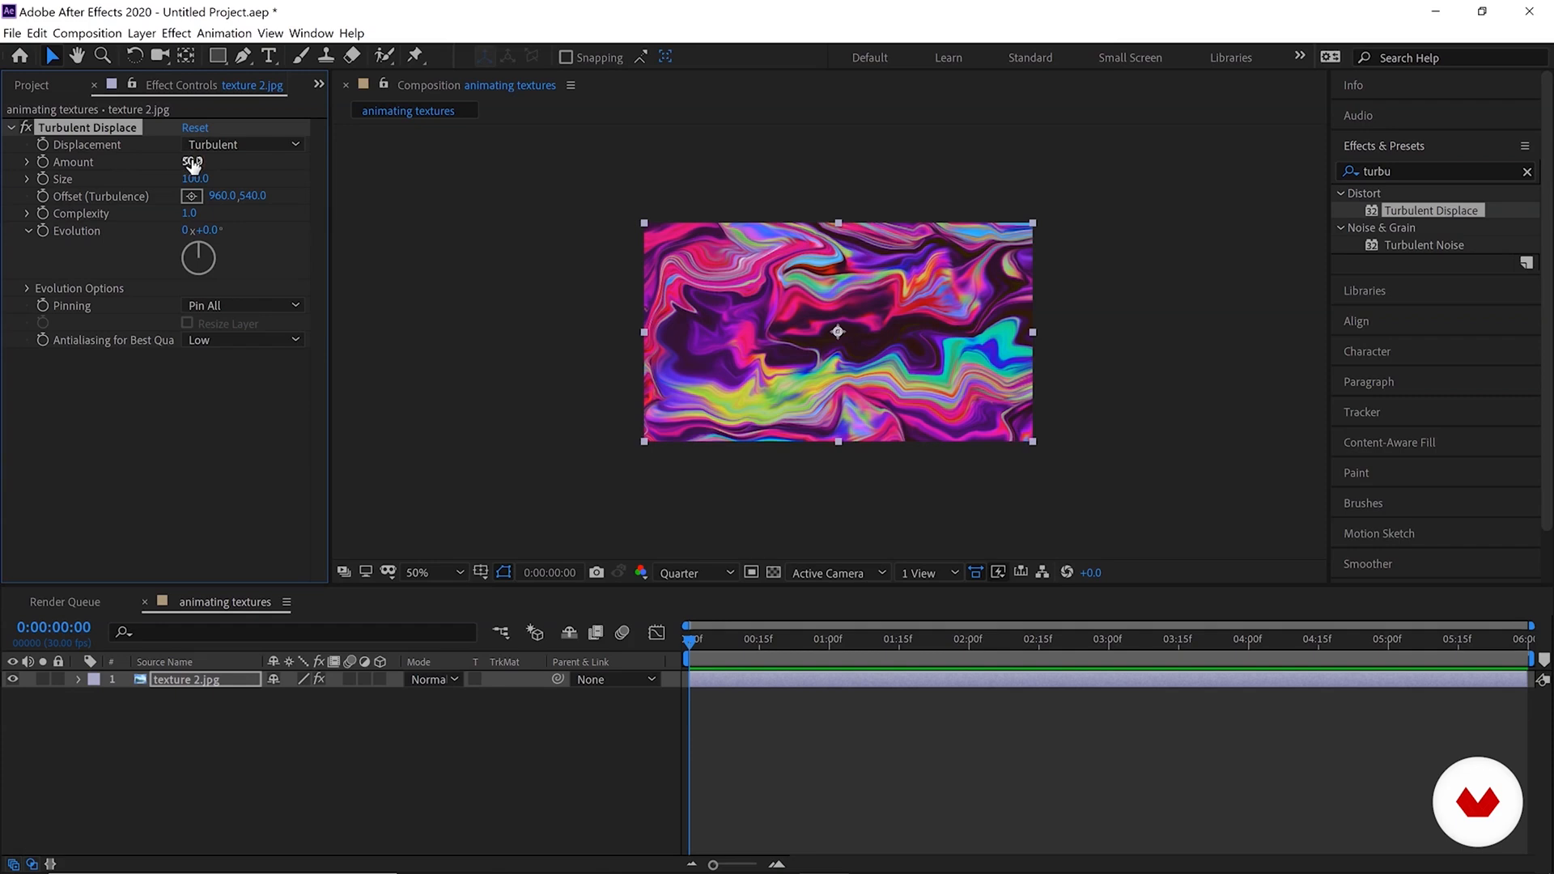
{"action": "left_click_drag", "start_coordinate": [219, 161], "coordinate": [575, 249]}
{"action": "left_click", "coordinate": [420, 574]}
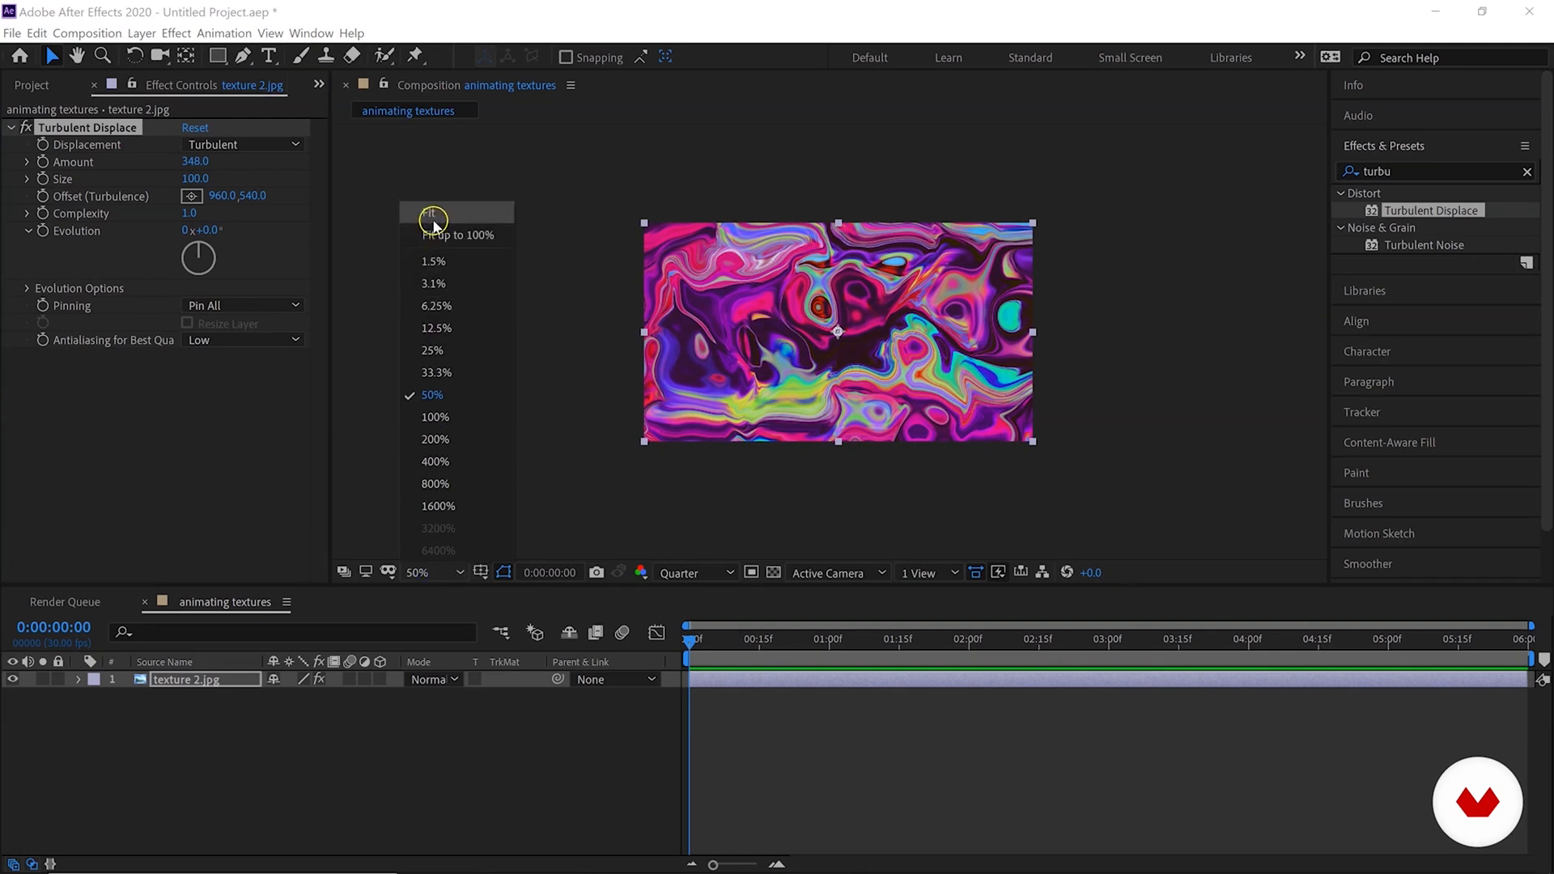
{"action": "left_click", "coordinate": [432, 217]}
{"action": "left_click", "coordinate": [684, 579]}
{"action": "left_click", "coordinate": [684, 578]}
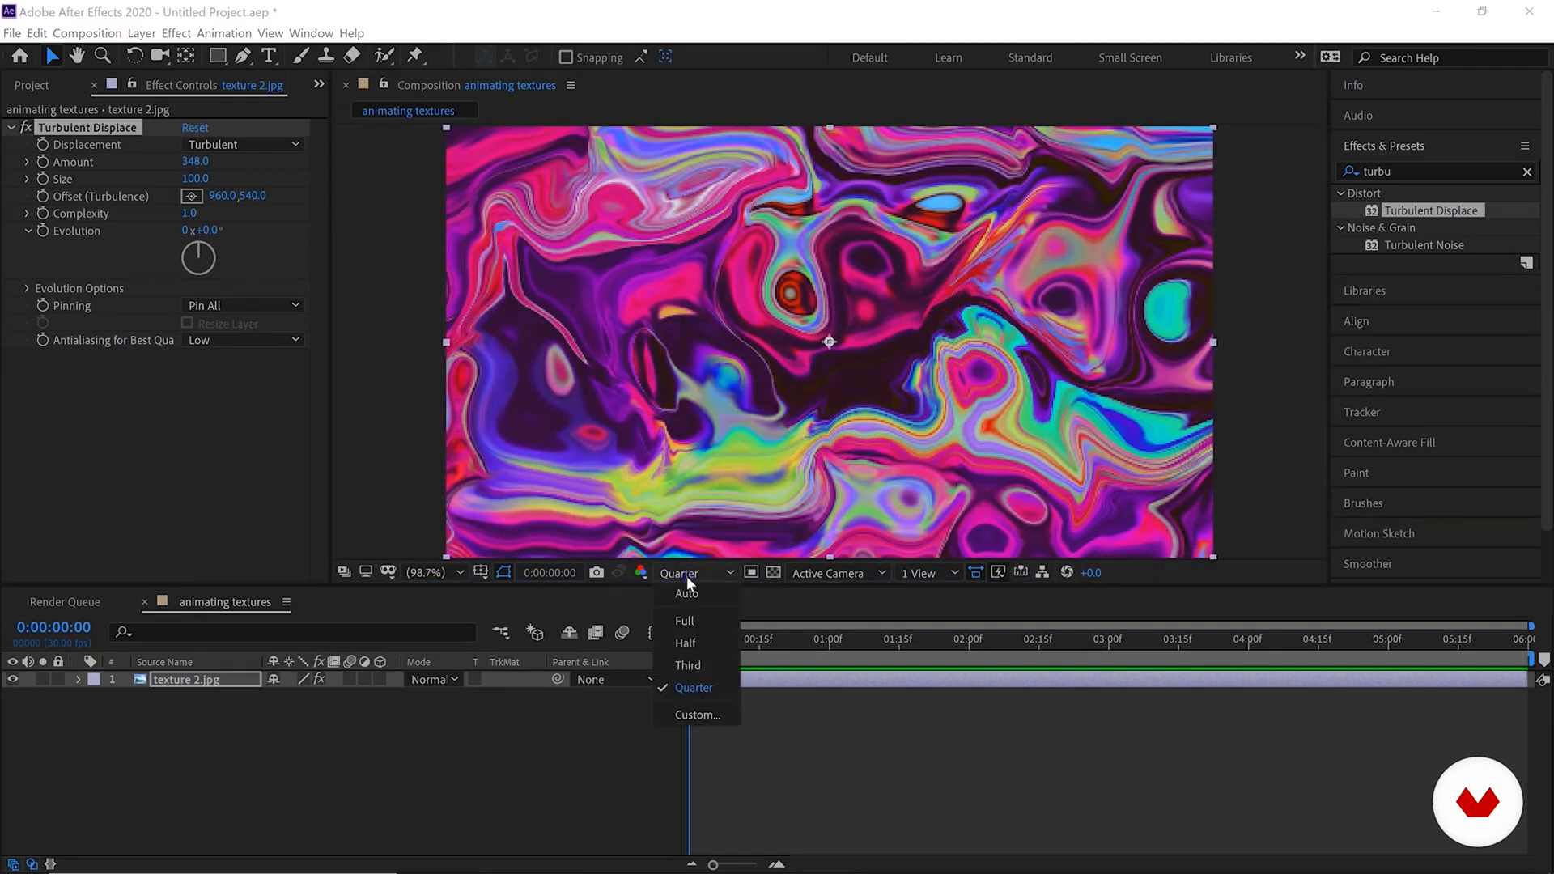
{"action": "left_click", "coordinate": [688, 621]}
Try a smaller Turbulent Displace Size and then 248, check the holes with the transparency grid, and reduce Size to 95.
{"action": "left_click_drag", "start_coordinate": [194, 184], "coordinate": [149, 199]}
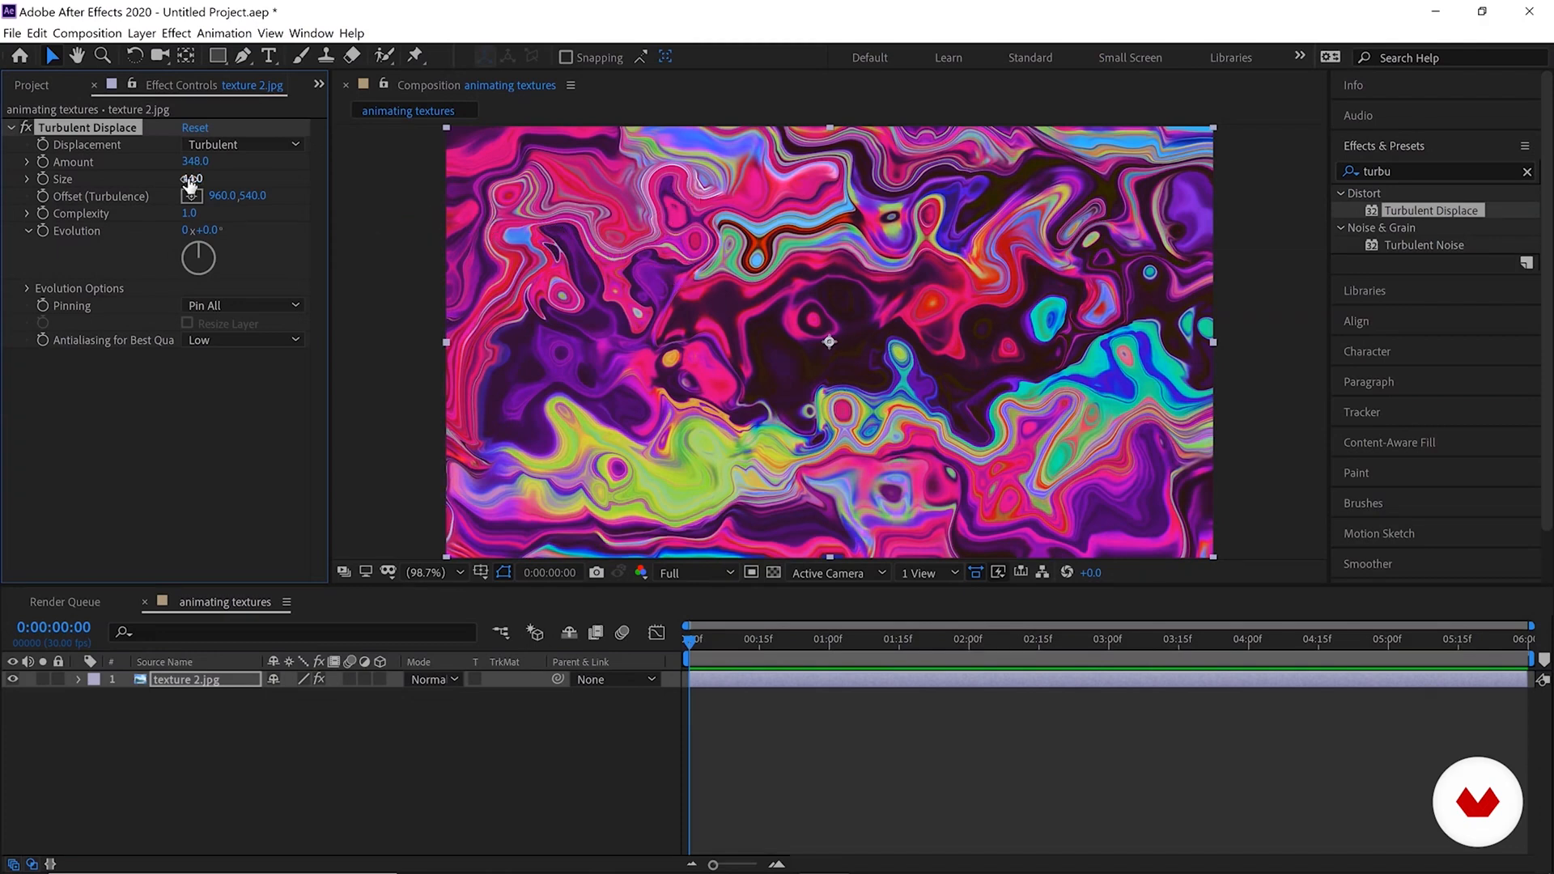
{"action": "left_click_drag", "start_coordinate": [189, 179], "coordinate": [402, 186]}
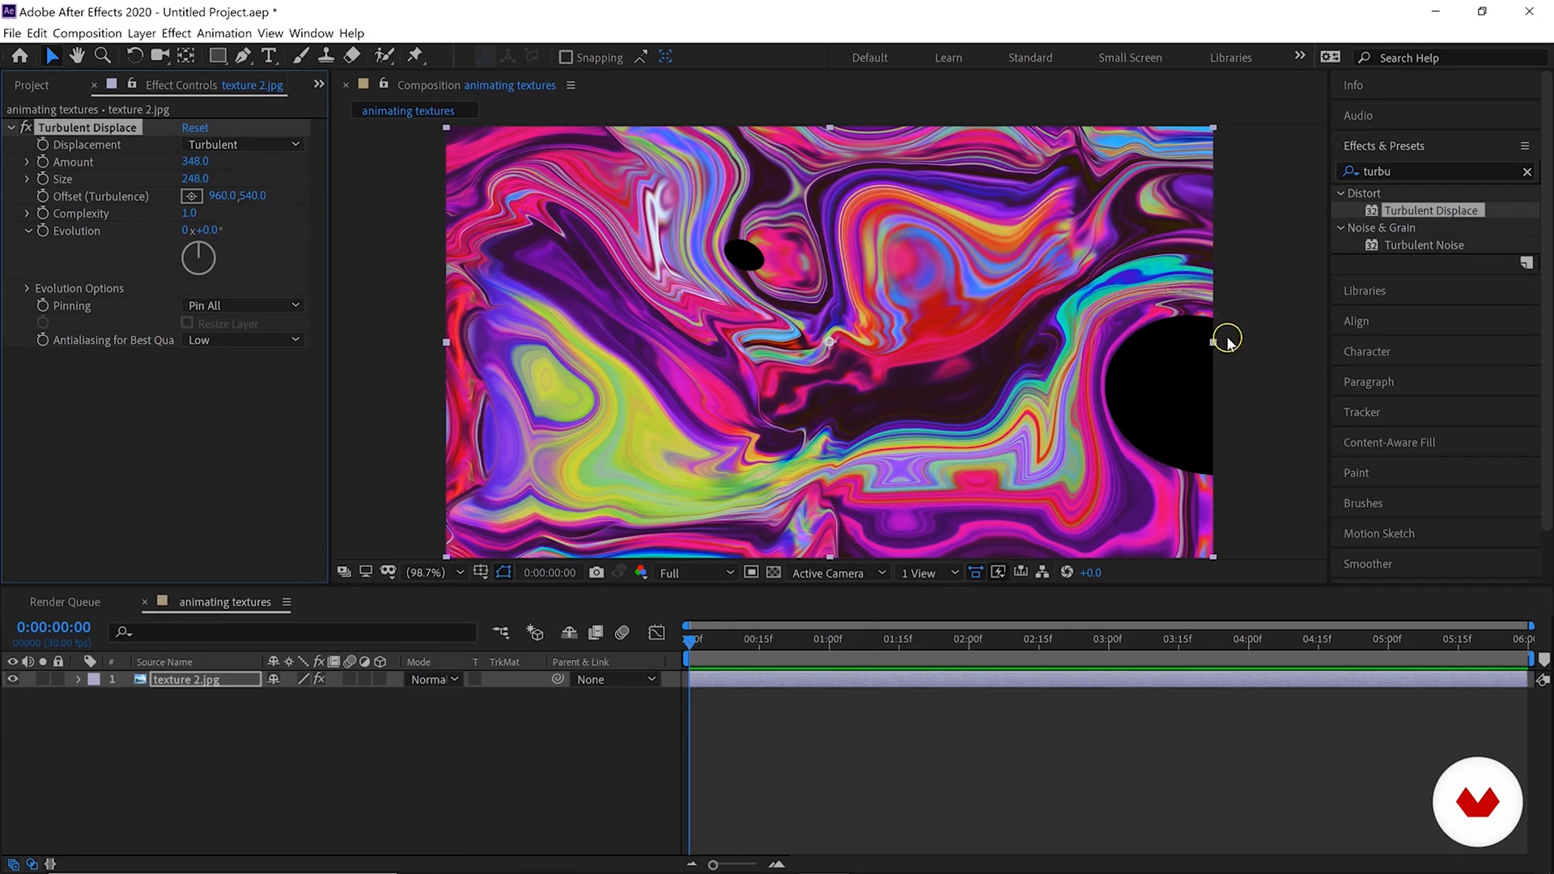
{"action": "left_click", "coordinate": [775, 573]}
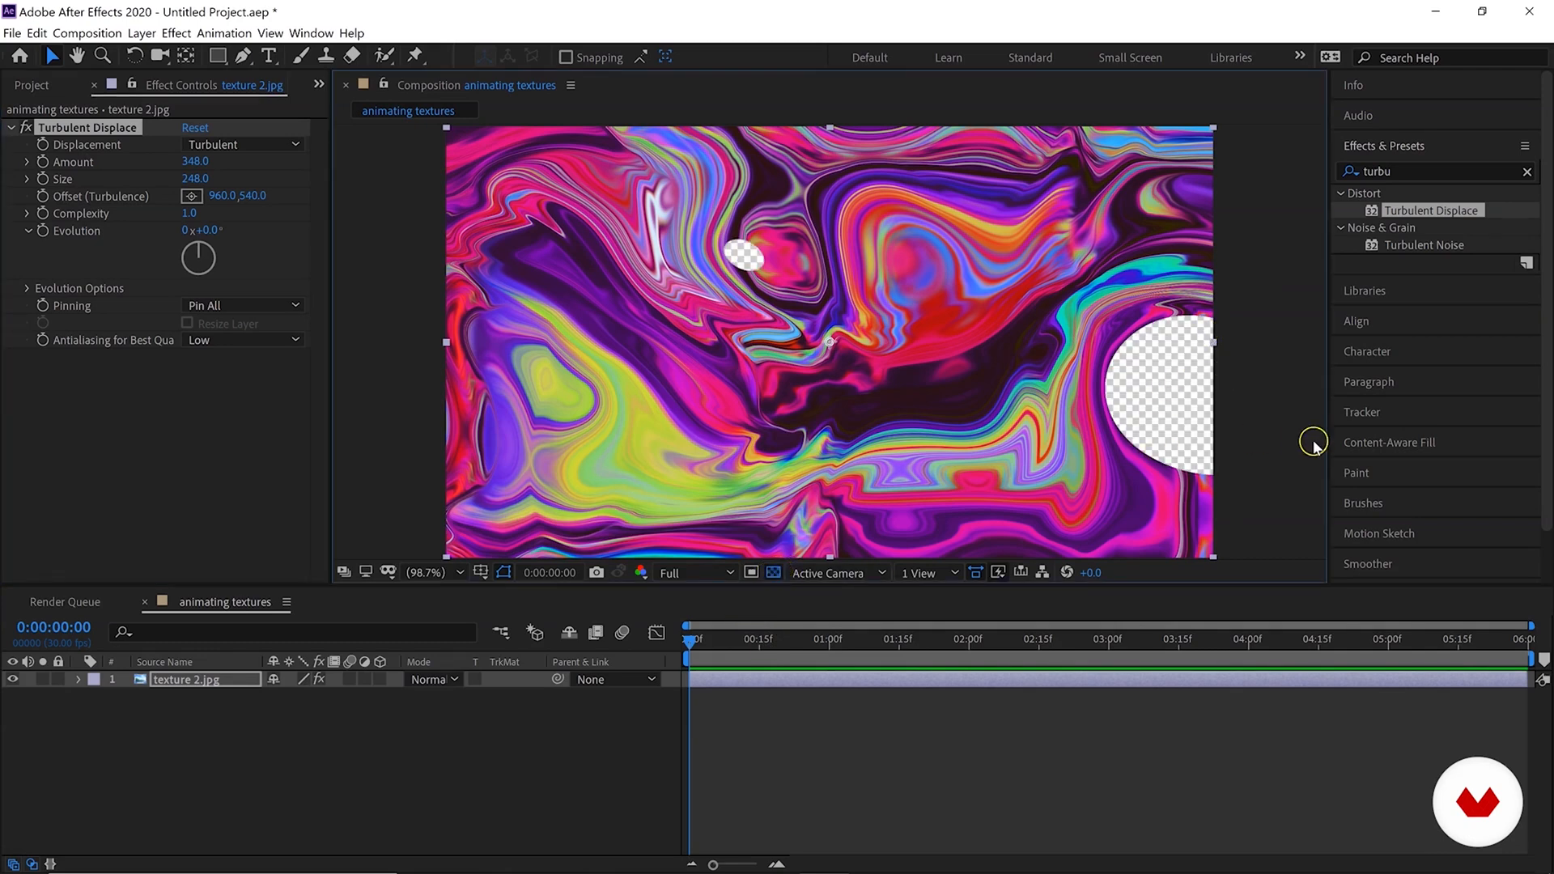
{"action": "left_click", "coordinate": [774, 573]}
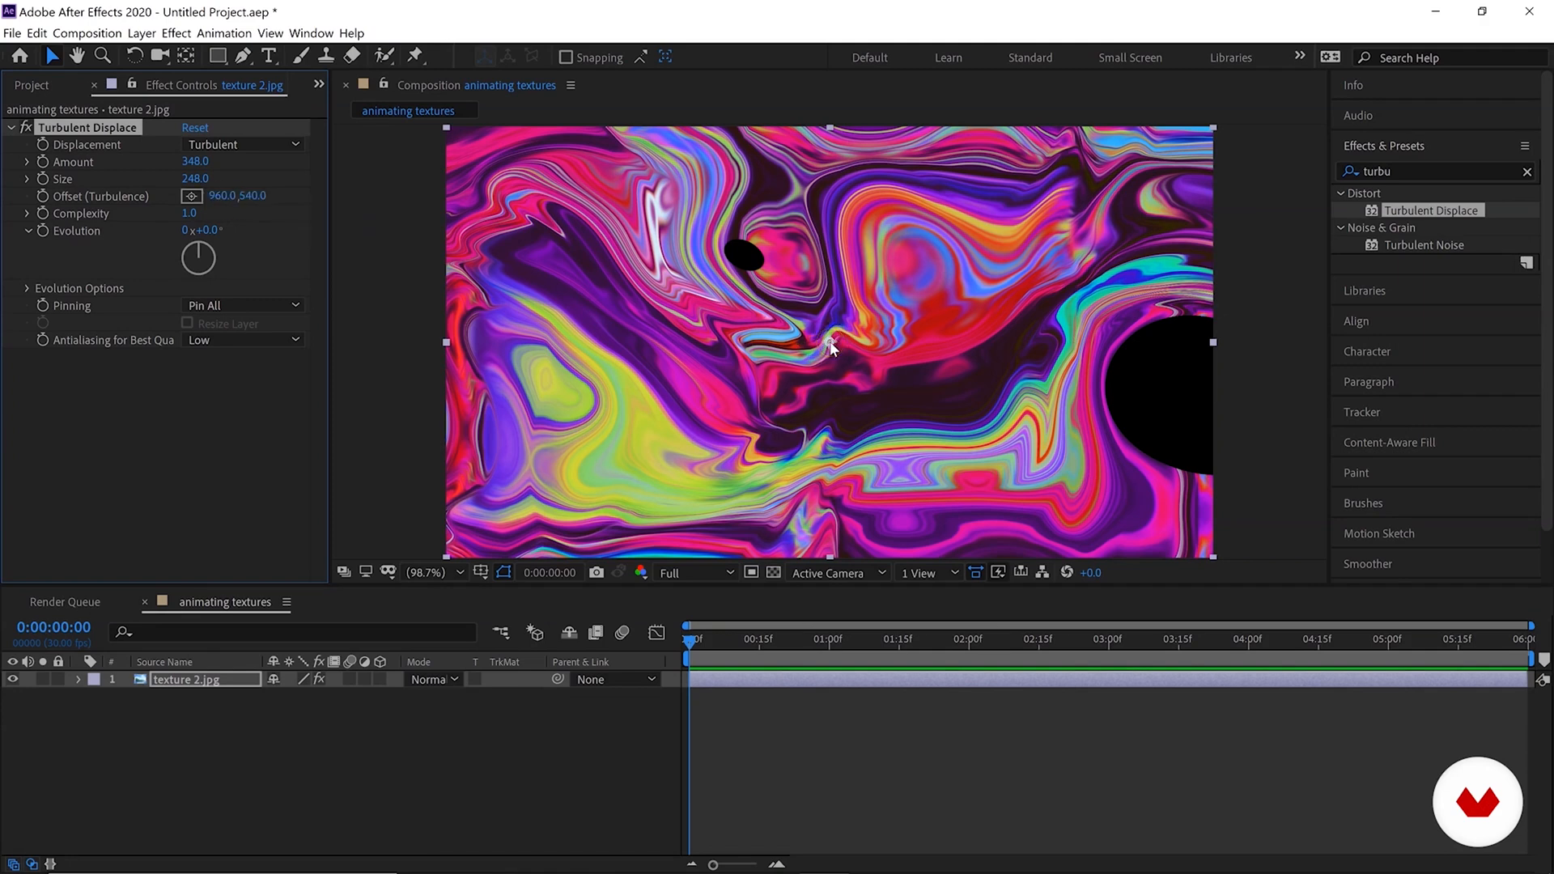
{"action": "left_click_drag", "start_coordinate": [198, 178], "coordinate": [49, 179]}
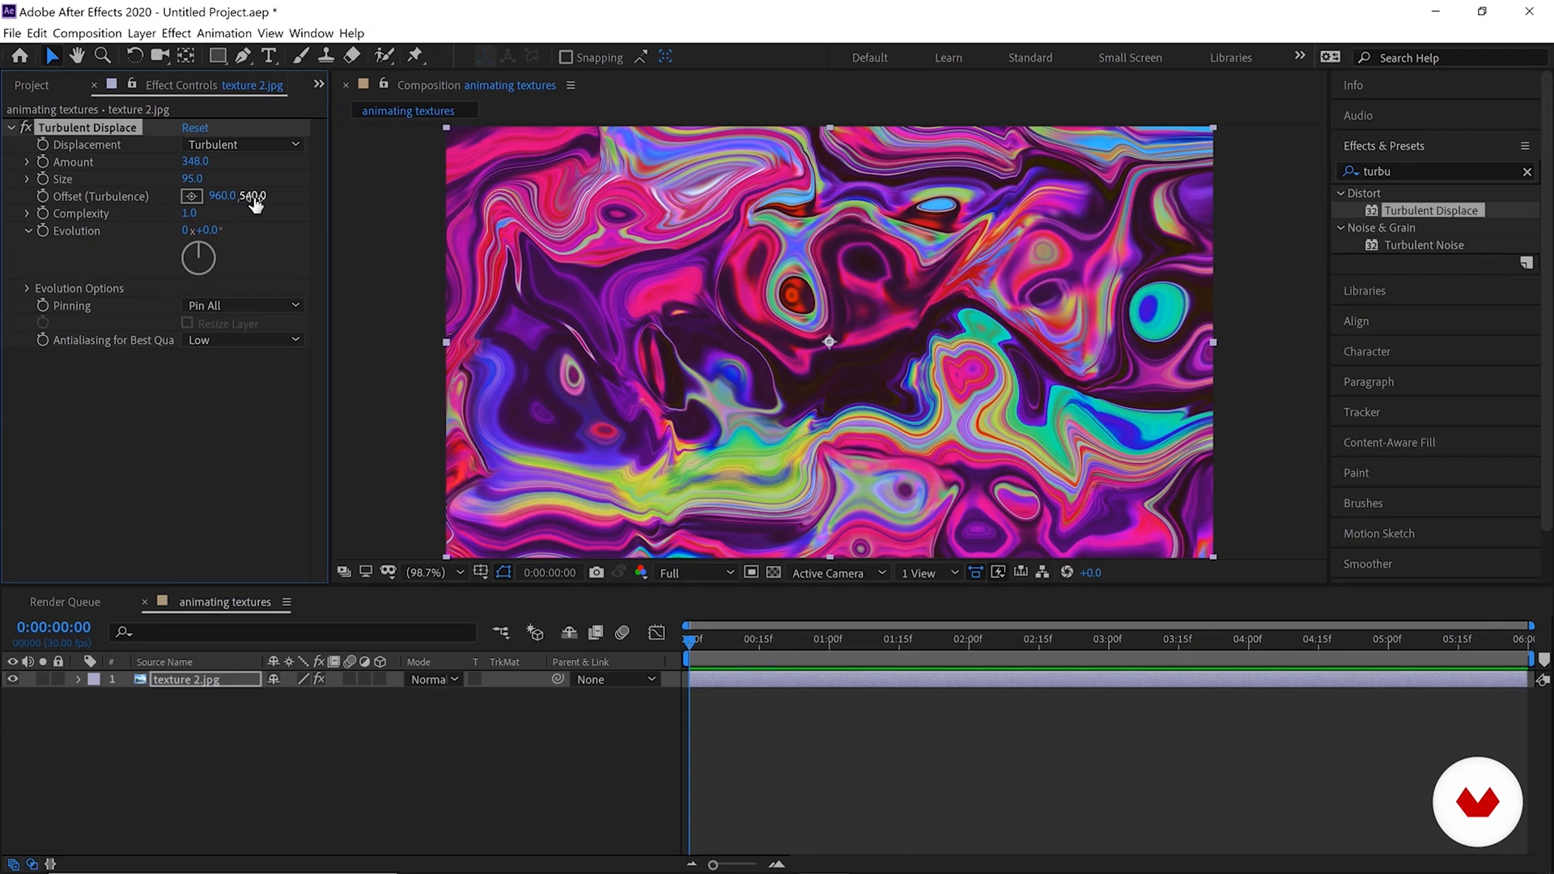
Try shifting the turbulence Offset vertically to 808 and horizontally to 1935, and restore it to 960, 540.
{"action": "left_click_drag", "start_coordinate": [254, 202], "coordinate": [334, 212]}
{"action": "mouse_move", "coordinate": [458, 245]}
{"action": "left_mouse_down"}
{"action": "mouse_move", "coordinate": [534, 261]}
{"action": "mouse_move", "coordinate": [440, 256]}
{"action": "left_mouse_up"}
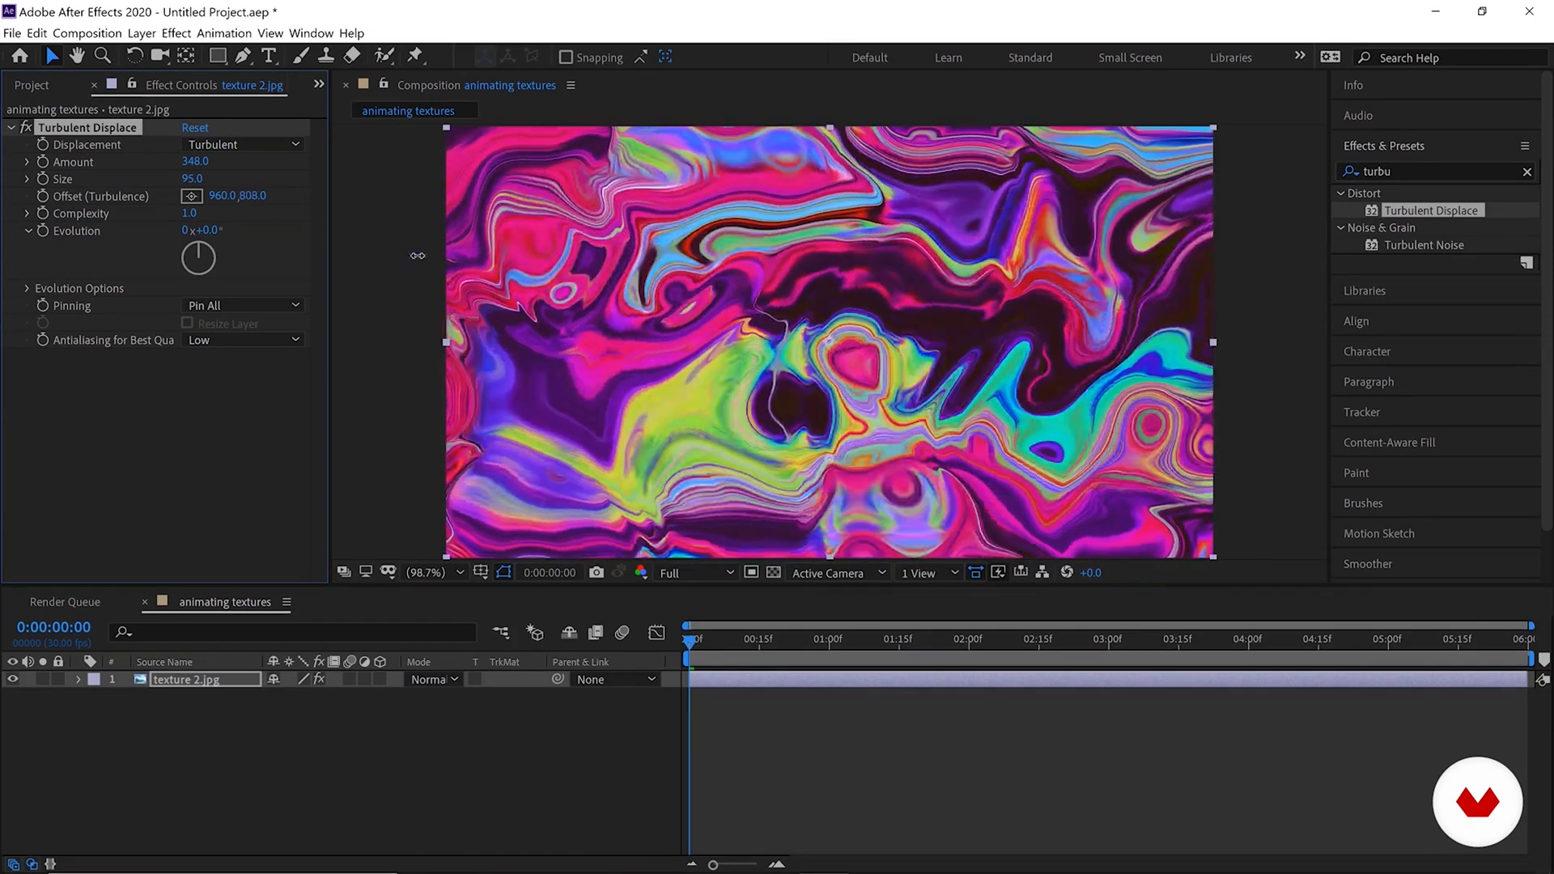
{"action": "left_click_drag", "start_coordinate": [233, 245], "coordinate": [433, 222]}
{"action": "key", "text": "ctrl+z"}
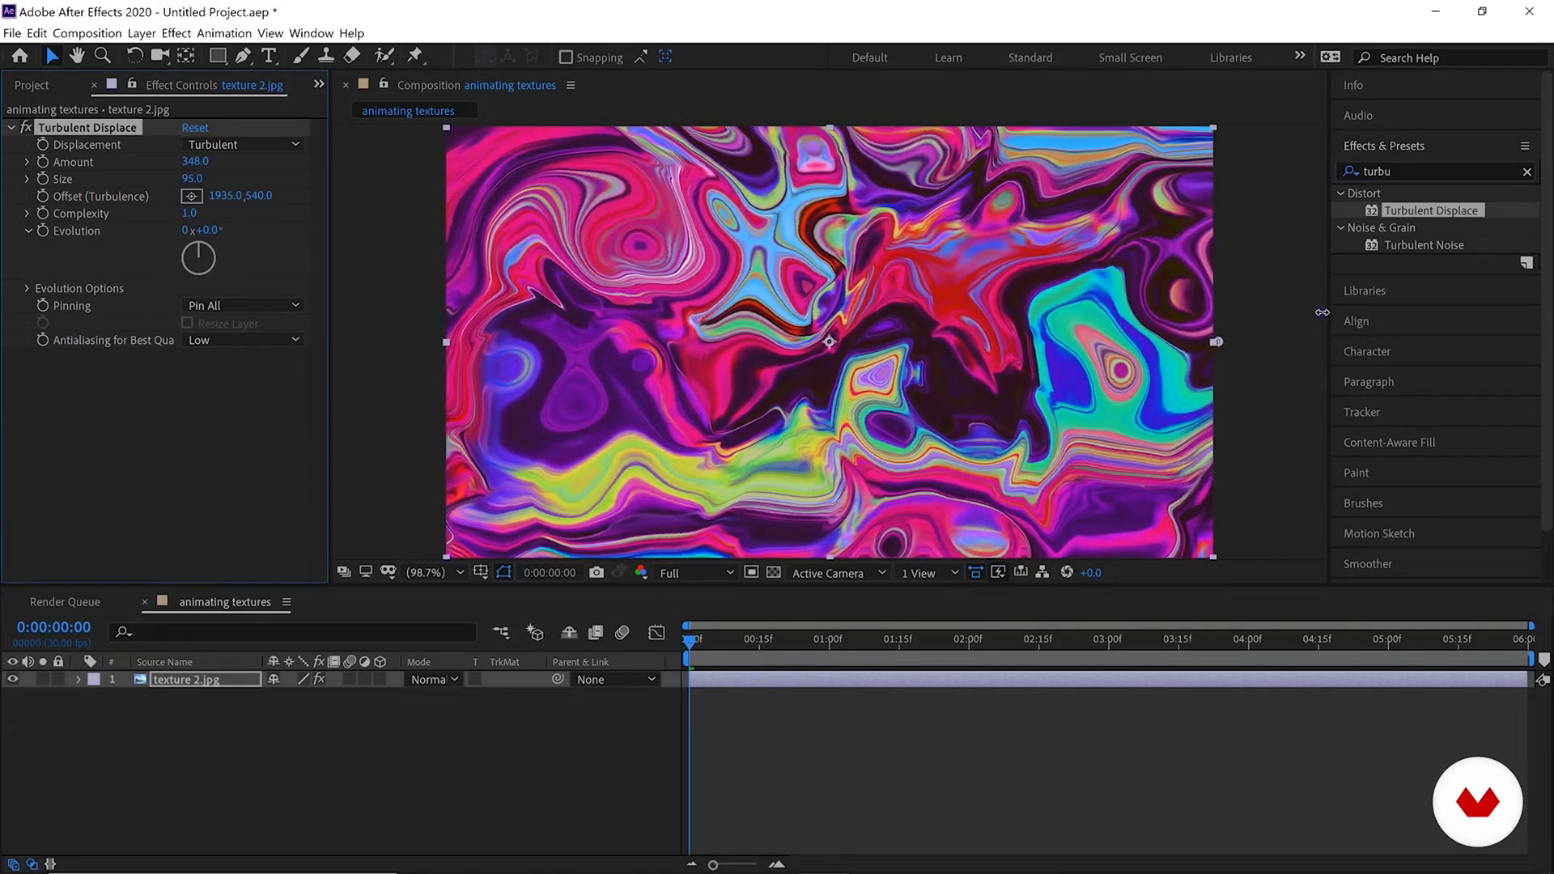
{"action": "left_click_drag", "start_coordinate": [800, 329], "coordinate": [476, 348]}
{"action": "left_click", "coordinate": [219, 196]}
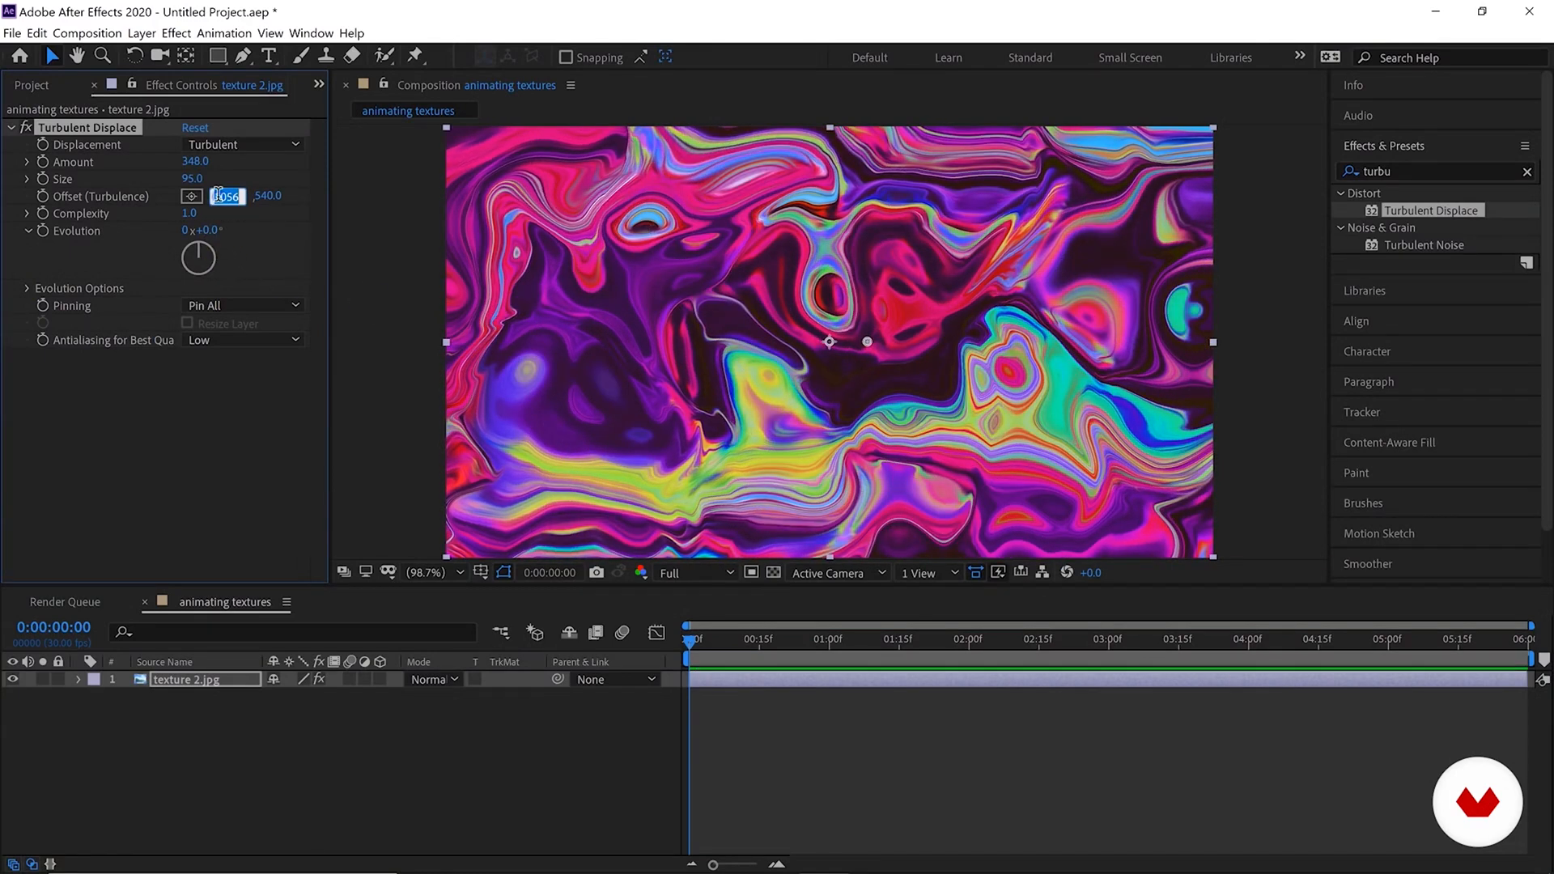
{"action": "type", "text": "960"}
{"action": "key", "text": "Return"}
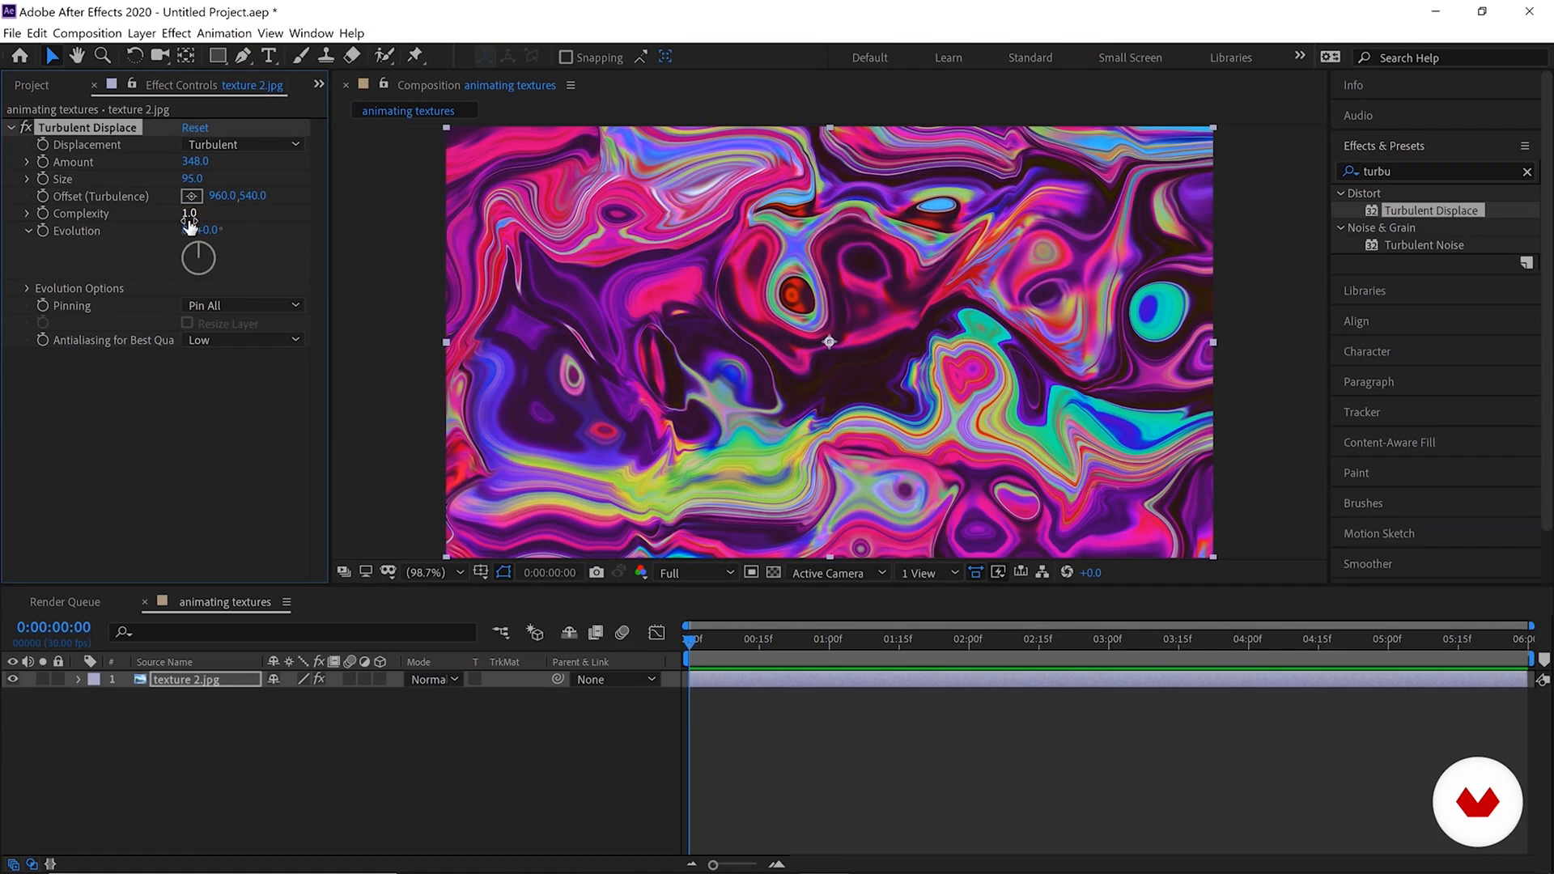
Try a Turbulent Displace Complexity of 5.8 and restore it to 1.
{"action": "left_click_drag", "start_coordinate": [194, 217], "coordinate": [743, 280]}
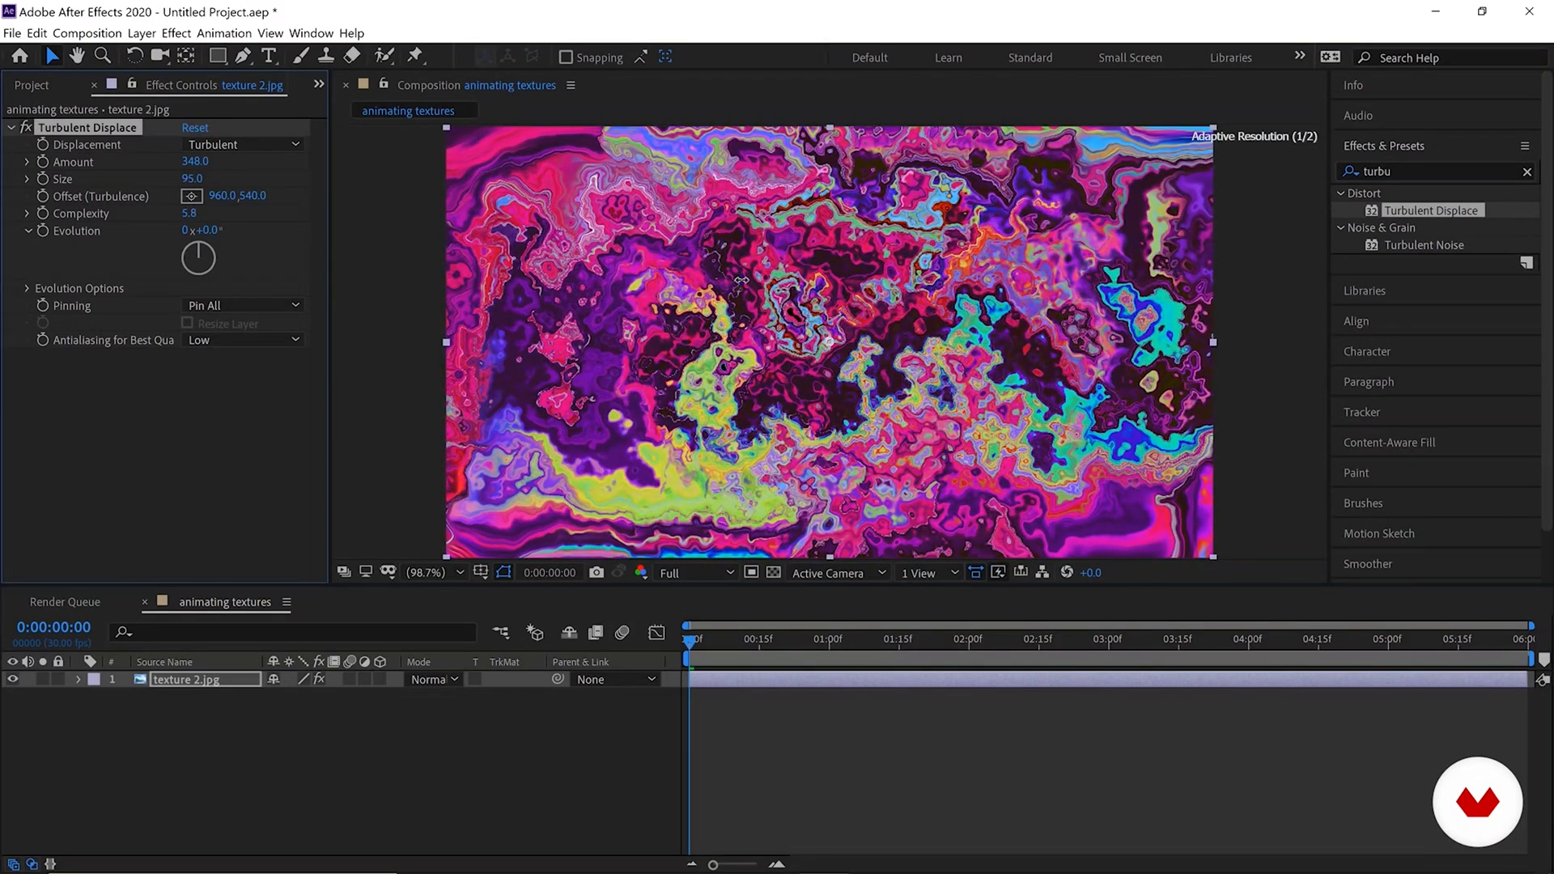
{"action": "left_click", "coordinate": [194, 214]}
{"action": "key", "text": "Return"}
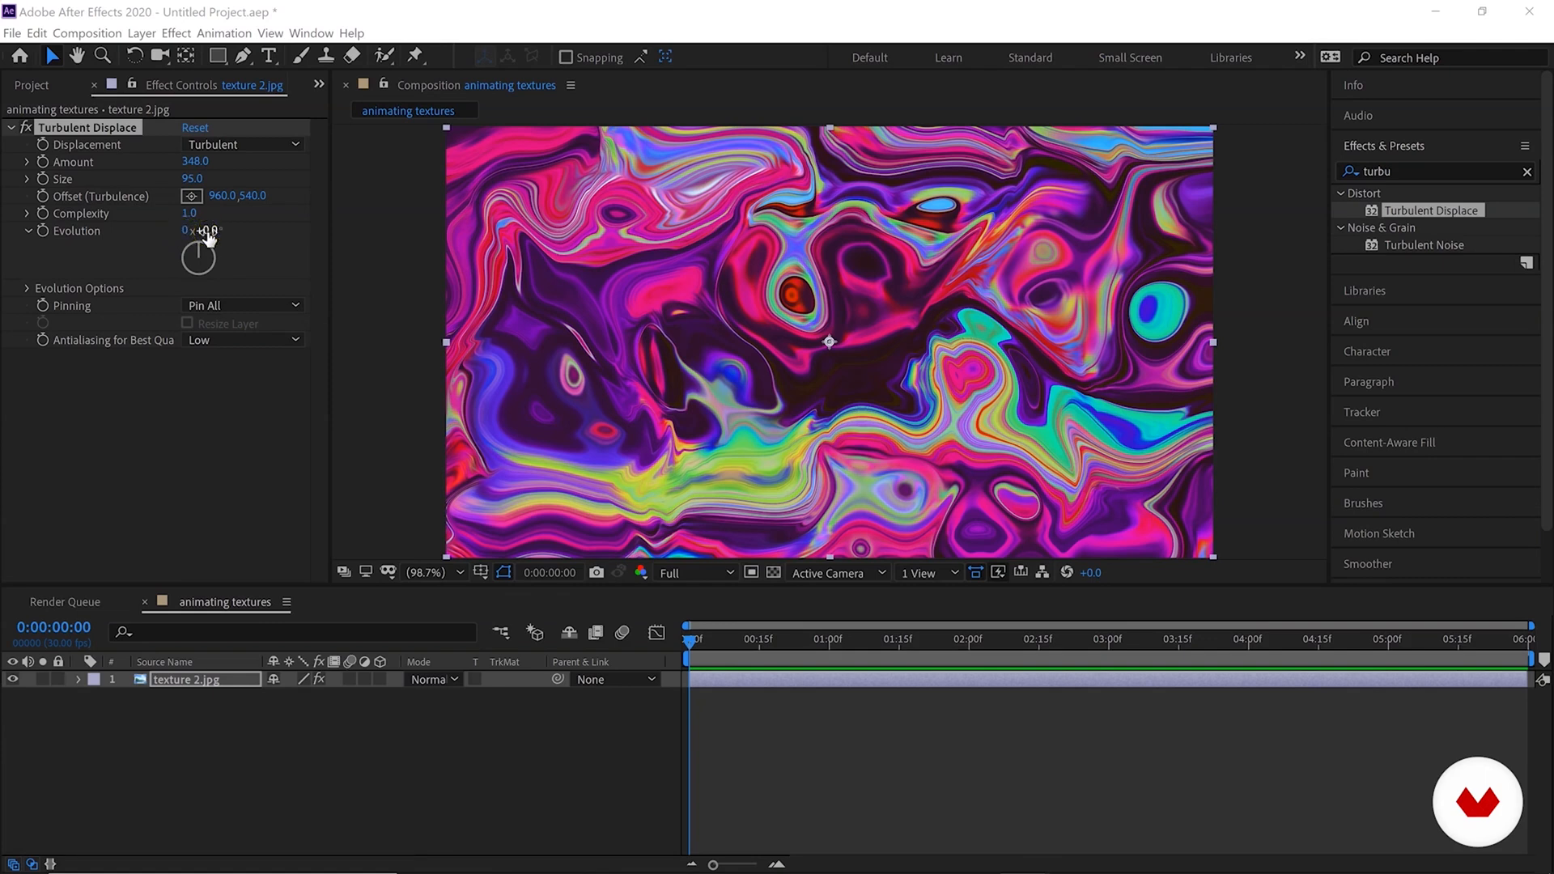
Try rotating the Evolution to 1x+32° and reset it to 0x+0°.
{"action": "left_click_drag", "start_coordinate": [208, 235], "coordinate": [668, 279]}
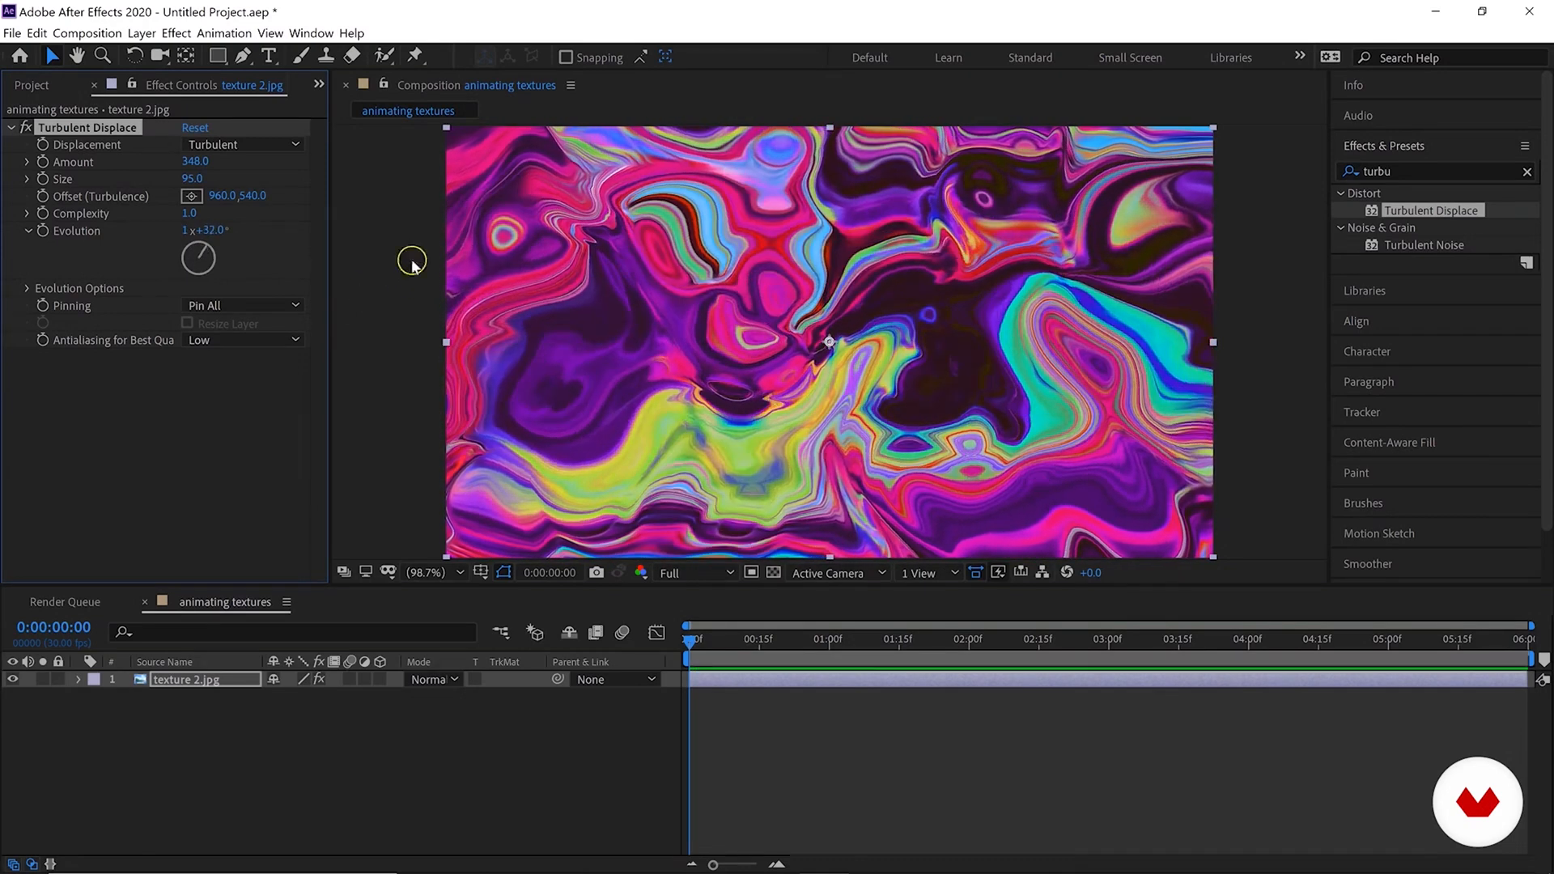
{"action": "left_click", "coordinate": [217, 233]}
{"action": "type", "text": "0"}
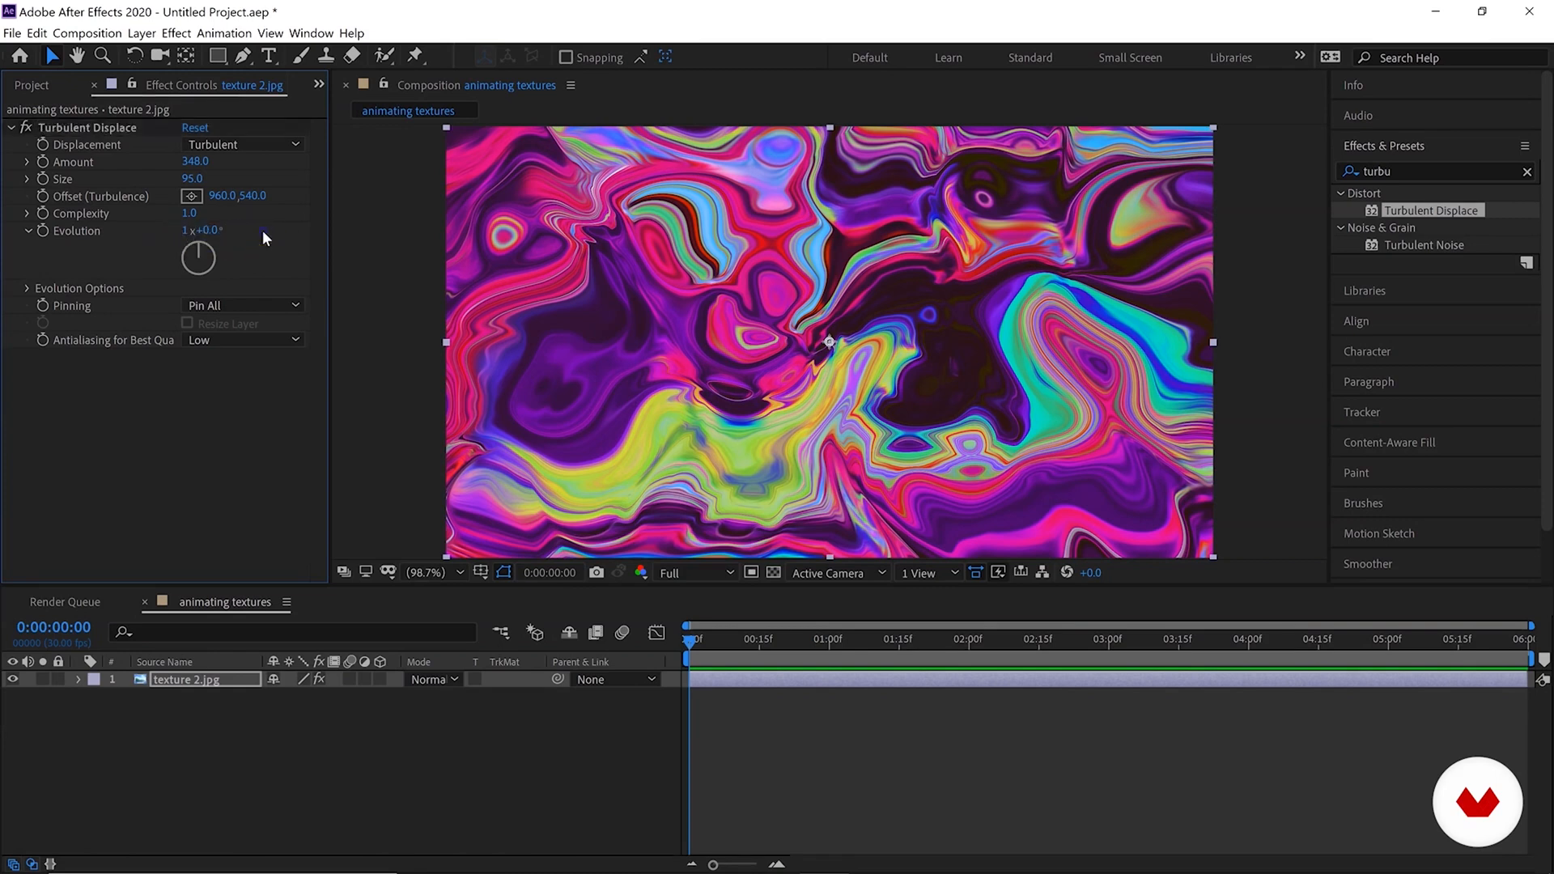
{"action": "left_click", "coordinate": [262, 232]}
Set the Turbulent Displace Amount to 50 and Size to 100.
{"action": "left_click", "coordinate": [193, 163]}
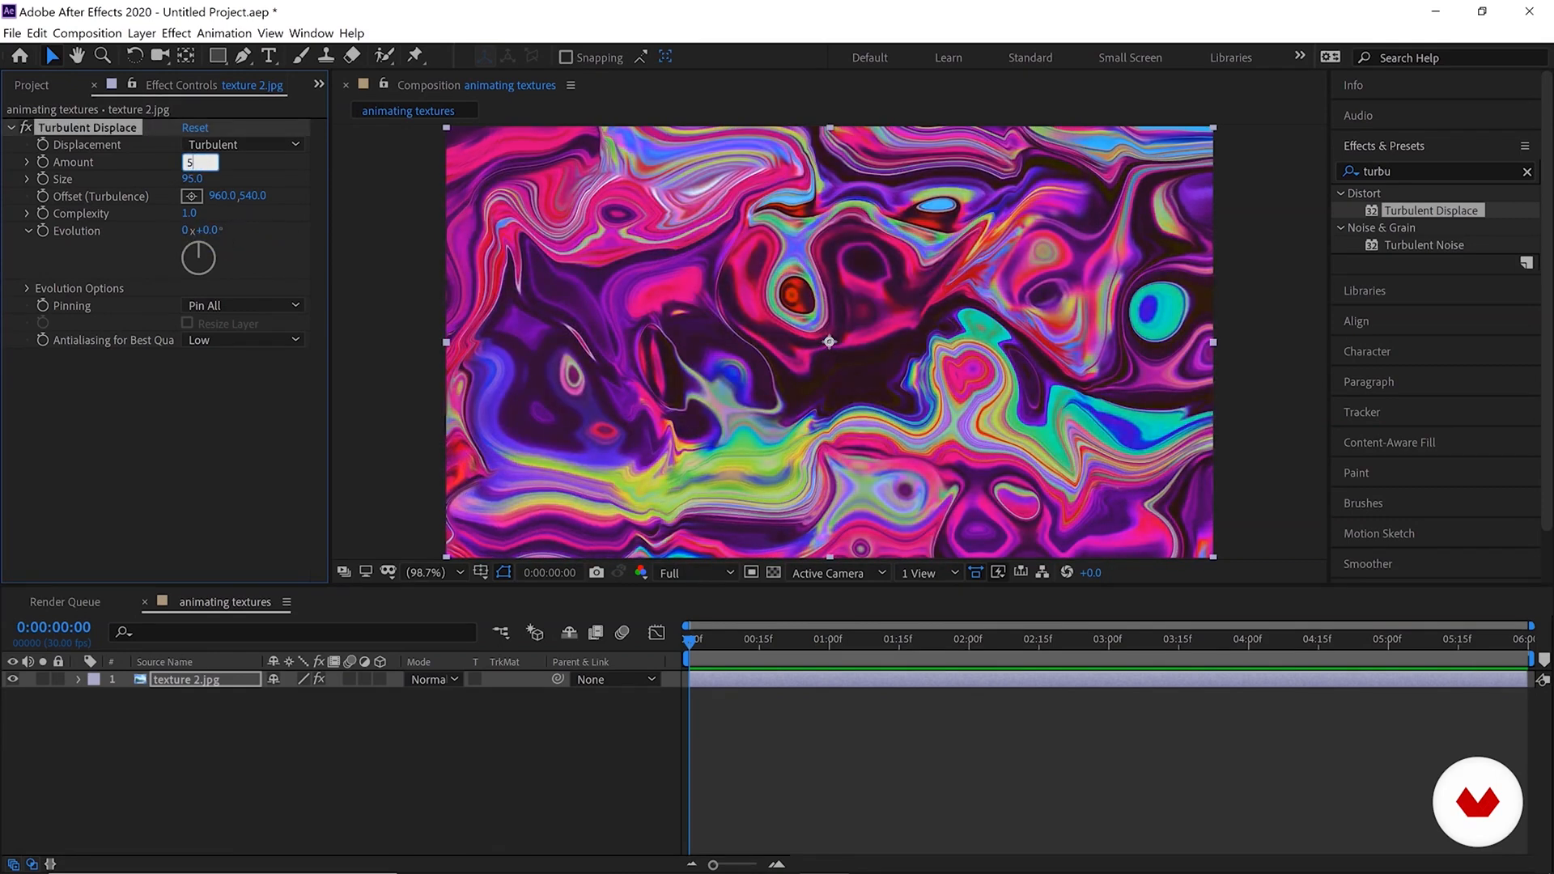
{"action": "key", "text": "Return"}
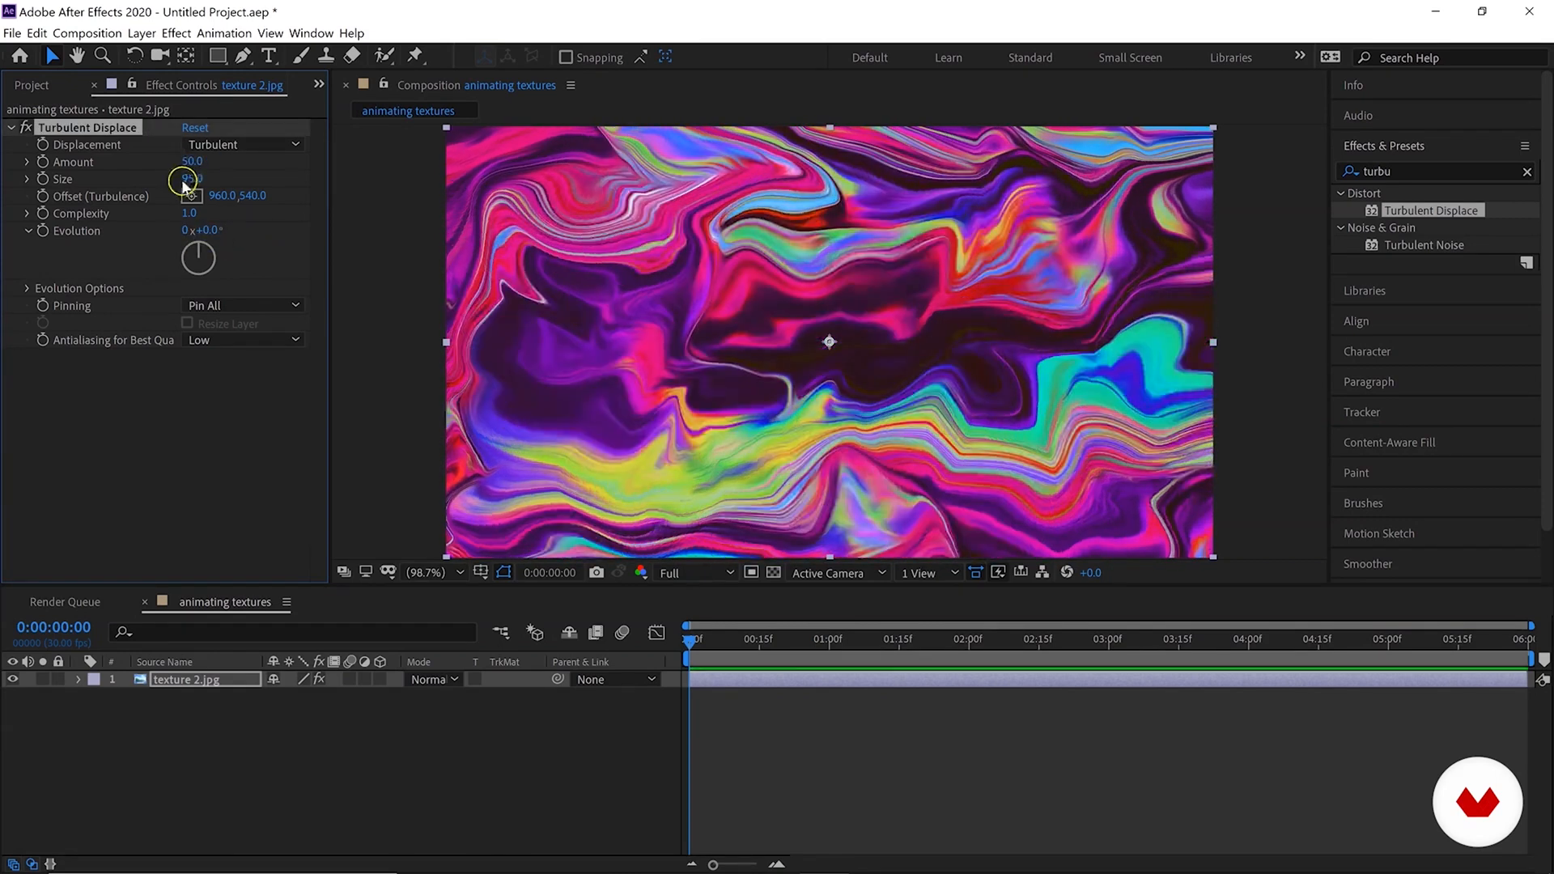
{"action": "left_click_drag", "start_coordinate": [190, 178], "coordinate": [195, 179]}
{"action": "left_click", "coordinate": [267, 221]}
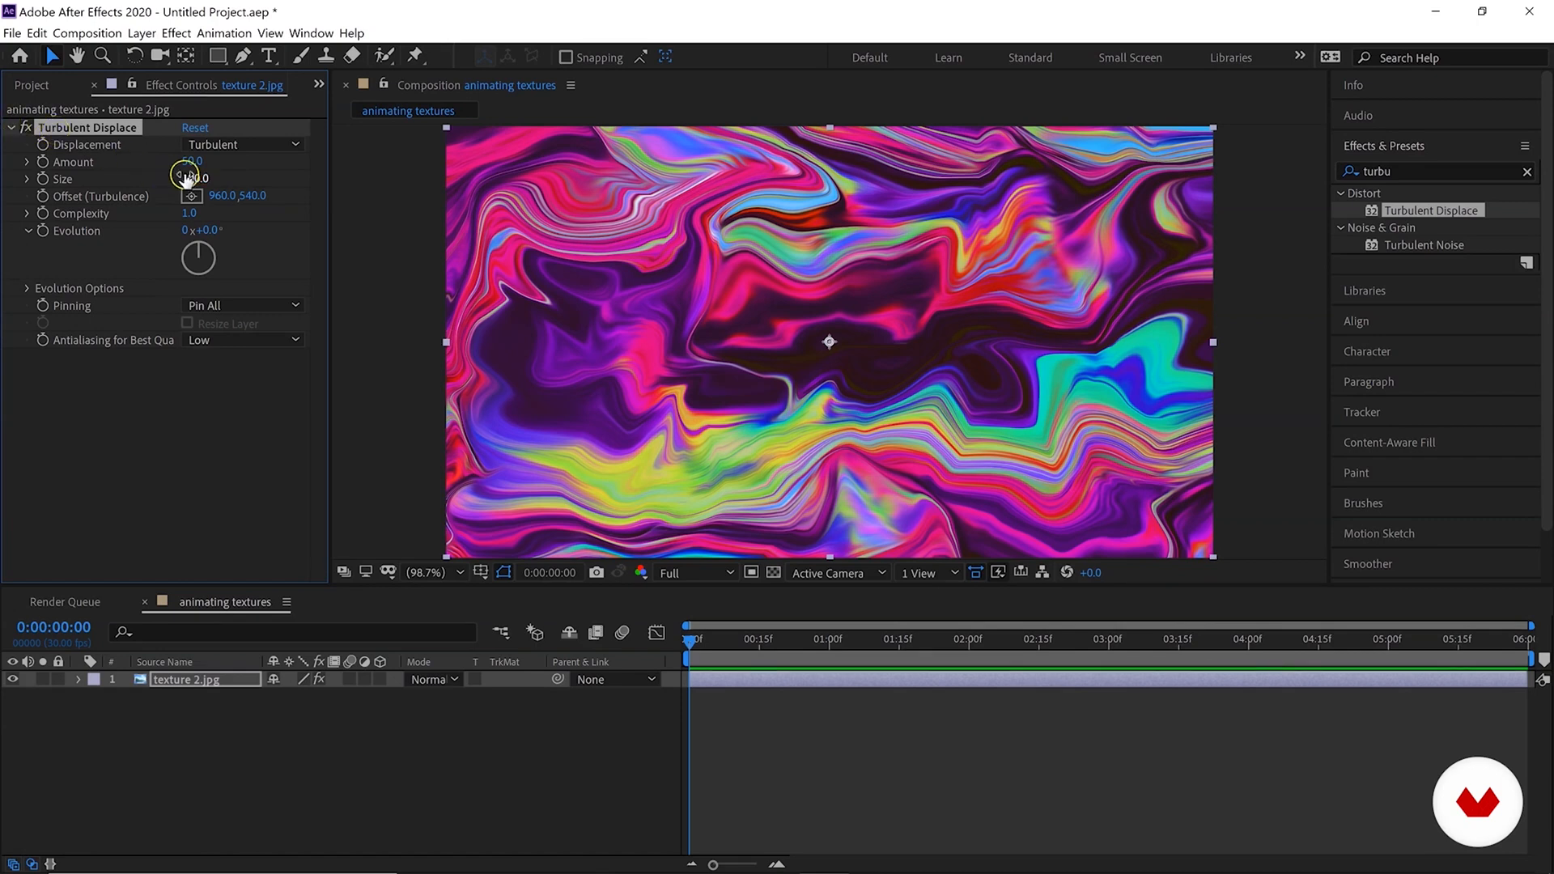
Try an Amount of 119, preview the composition's playback, and restore the Amount to 50.
{"action": "left_click_drag", "start_coordinate": [192, 163], "coordinate": [255, 161]}
{"action": "left_click", "coordinate": [701, 322]}
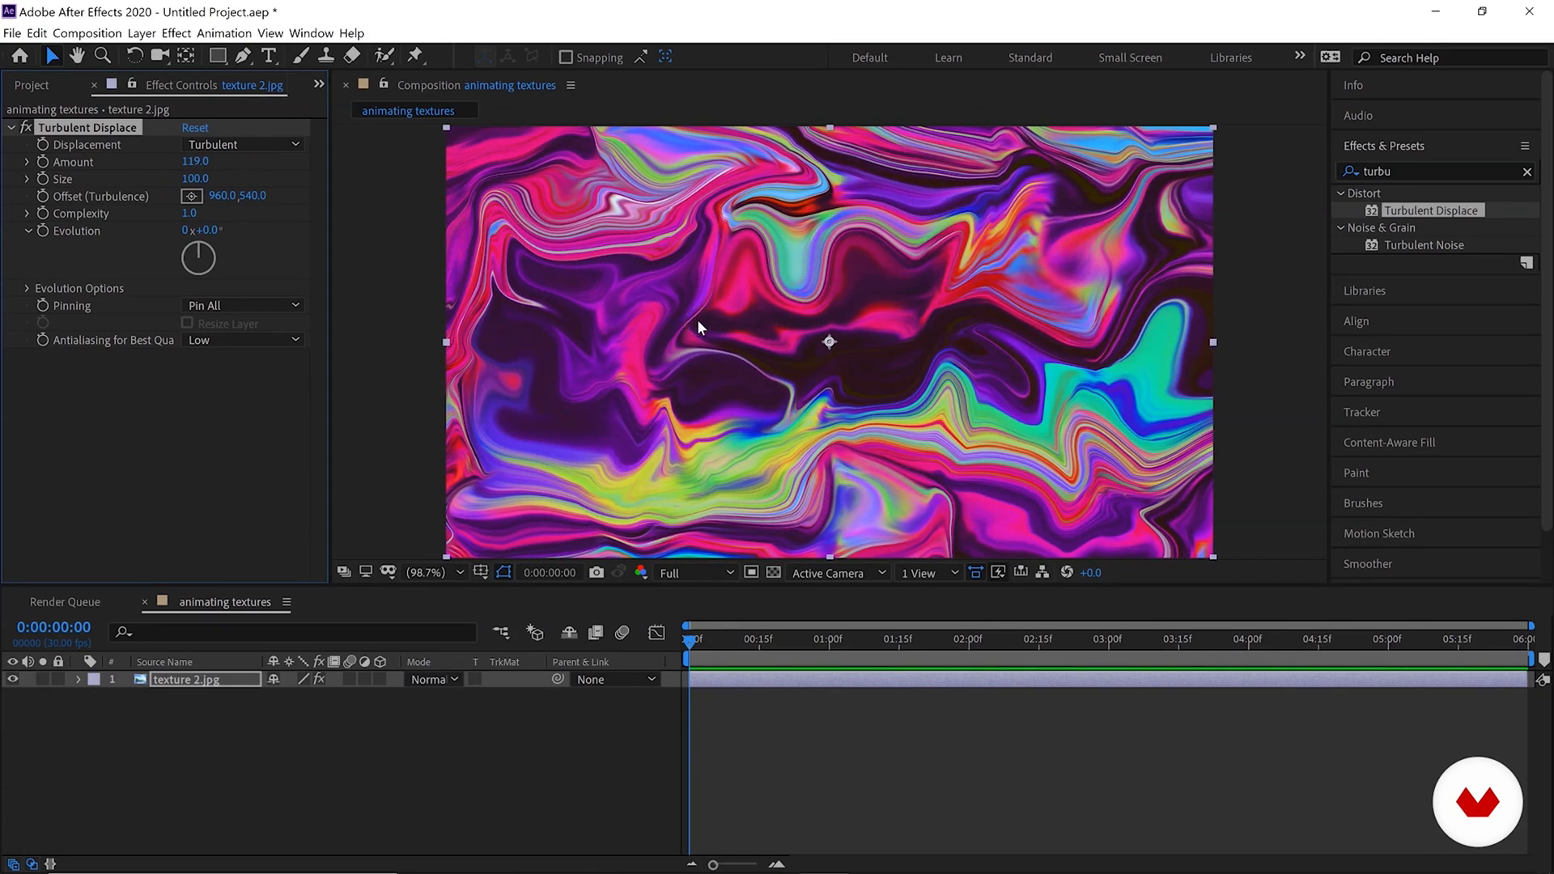
{"action": "left_click_drag", "start_coordinate": [705, 800], "coordinate": [1018, 662]}
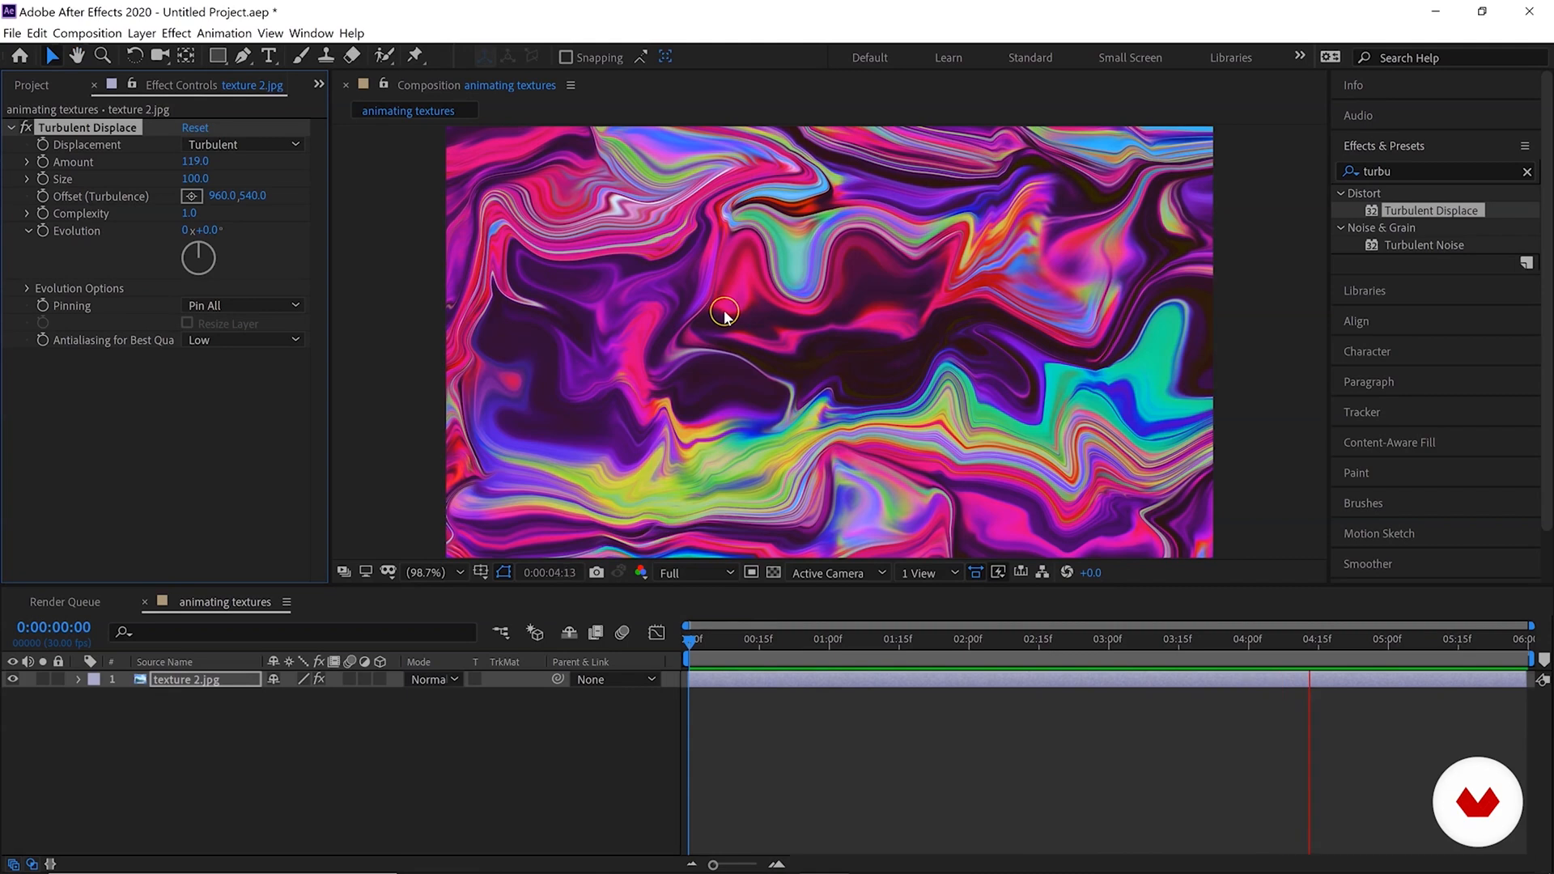
{"action": "left_click", "coordinate": [652, 642]}
{"action": "left_click", "coordinate": [194, 162]}
{"action": "type", "text": "50"}
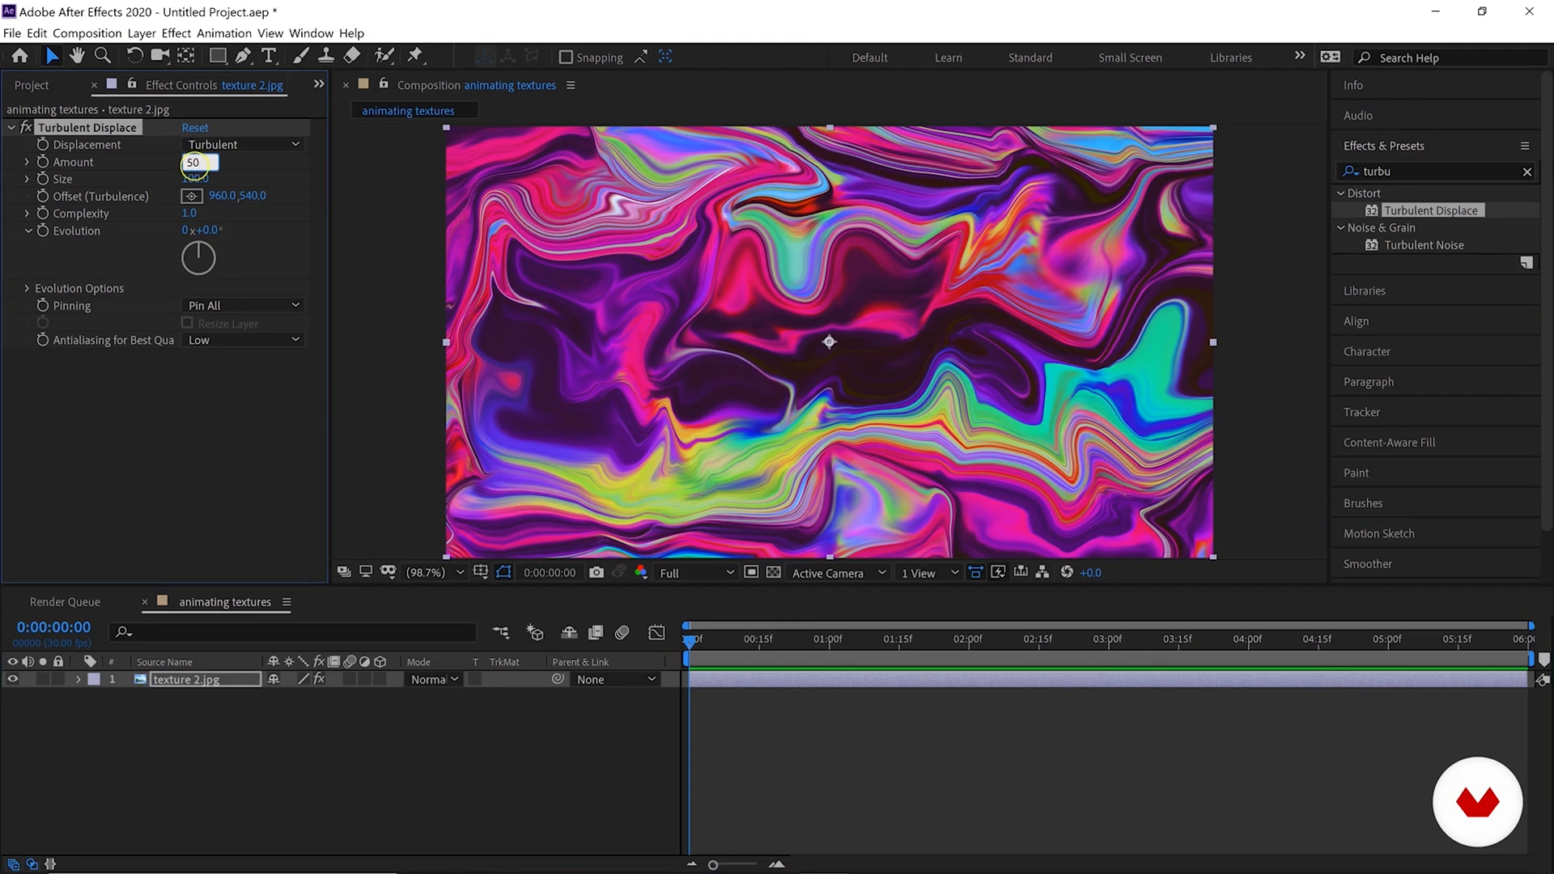
{"action": "key", "text": "Return"}
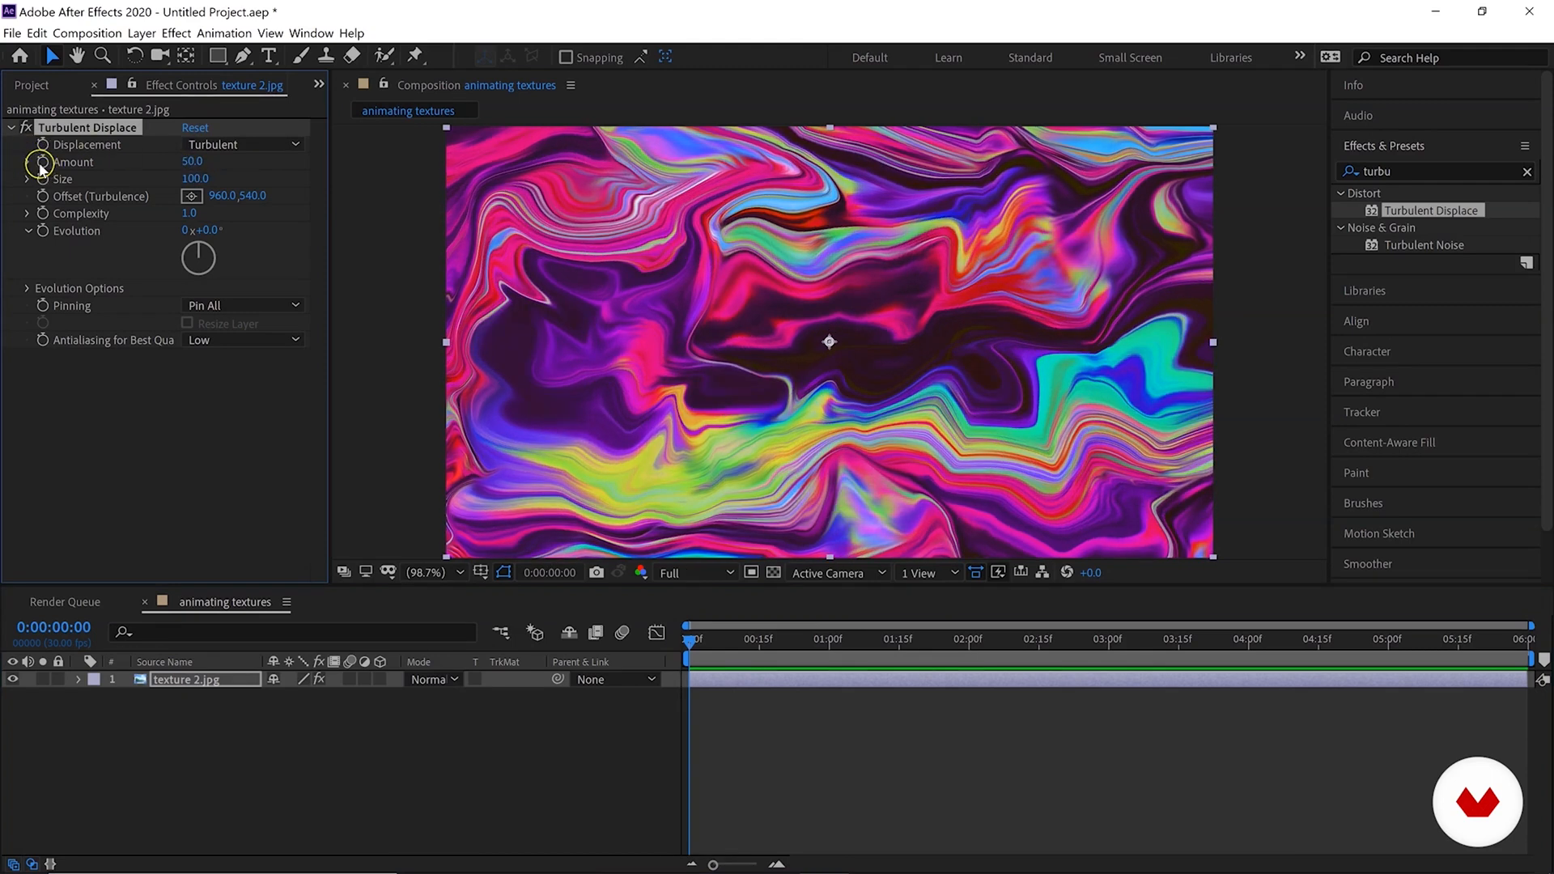
Enable keyframing for the Amount, Size and Evolution of Turbulent Displace at the first frame.
{"action": "left_click", "coordinate": [44, 163]}
{"action": "left_click", "coordinate": [80, 171]}
{"action": "left_click", "coordinate": [43, 231]}
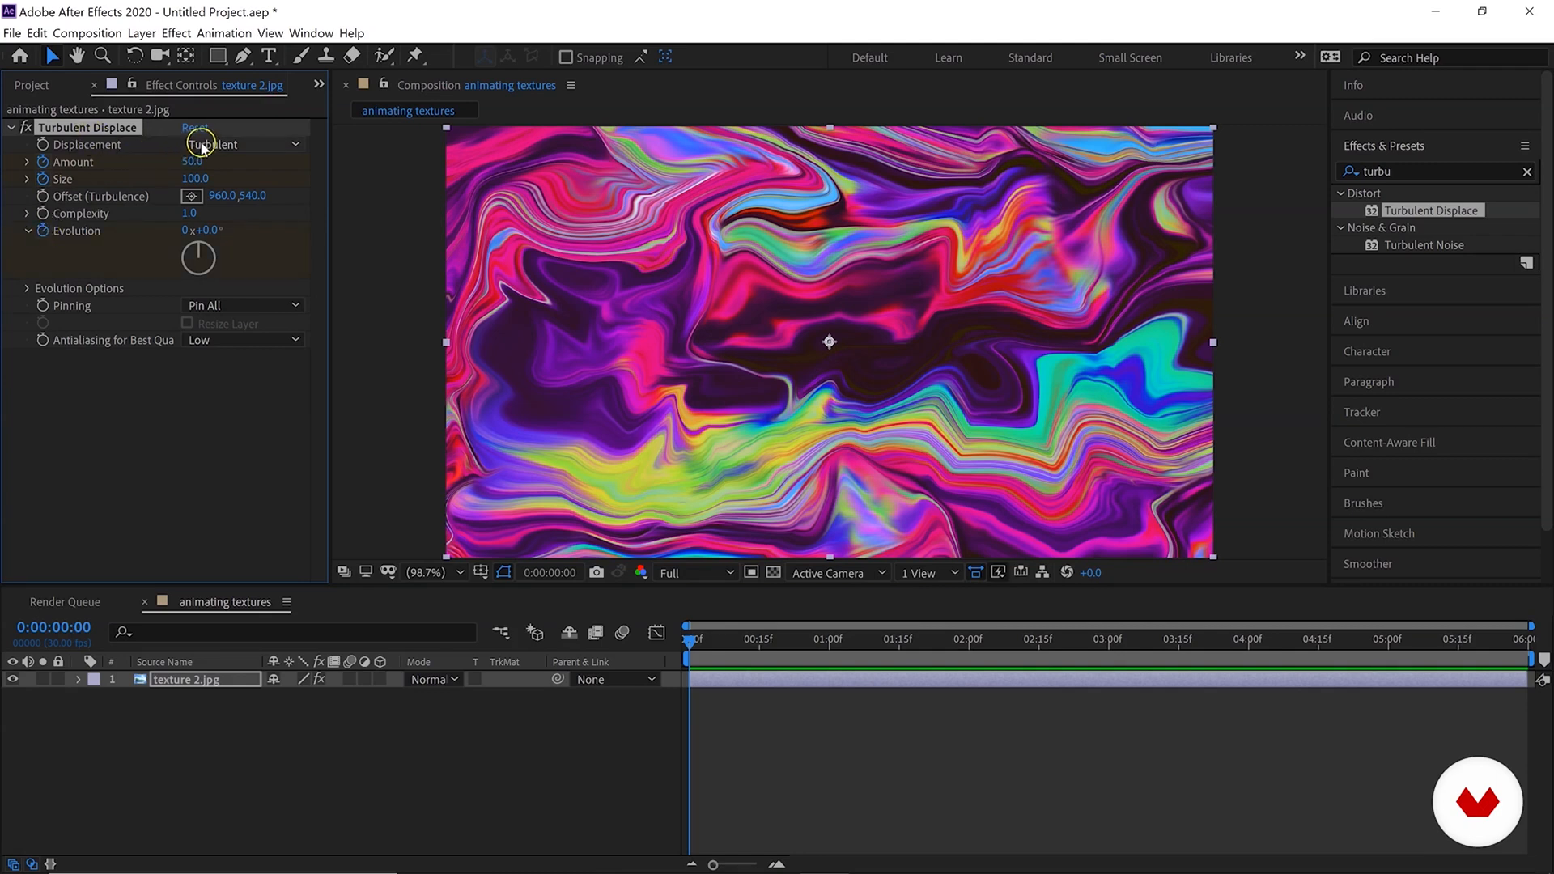
At 0:00:05:29, set the Turbulent Displace Amount to 259, Size to 74 and Evolution to 1x+0°.
{"action": "left_click", "coordinate": [1524, 644]}
{"action": "mouse_move", "coordinate": [1521, 653]}
{"action": "left_mouse_down"}
{"action": "mouse_move", "coordinate": [732, 647]}
{"action": "mouse_move", "coordinate": [1498, 645]}
{"action": "mouse_move", "coordinate": [1523, 660]}
{"action": "left_mouse_up"}
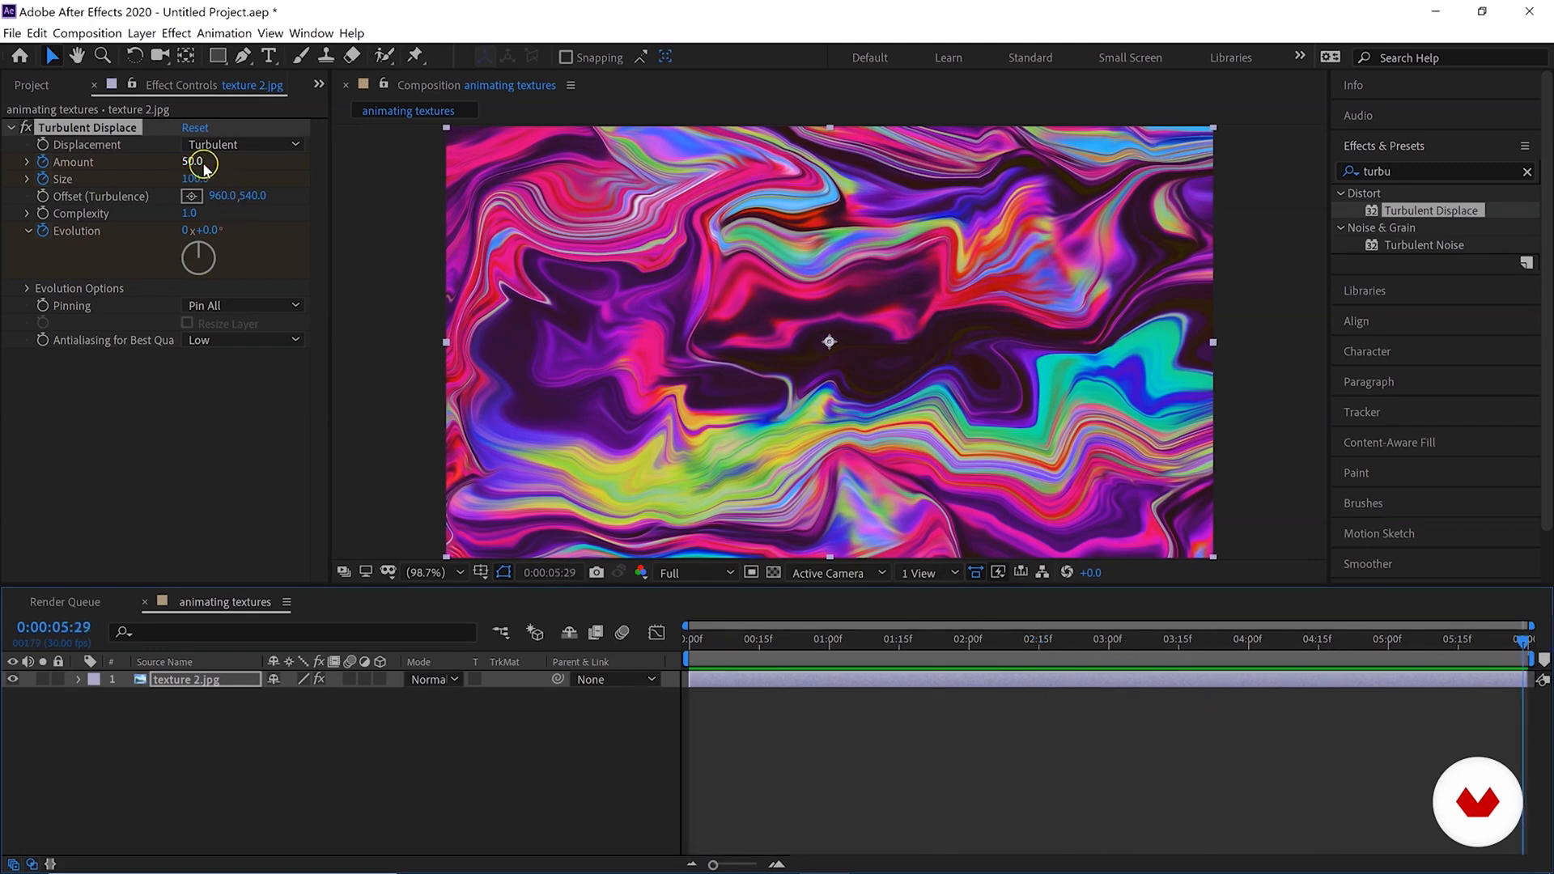
{"action": "left_click_drag", "start_coordinate": [192, 161], "coordinate": [382, 173]}
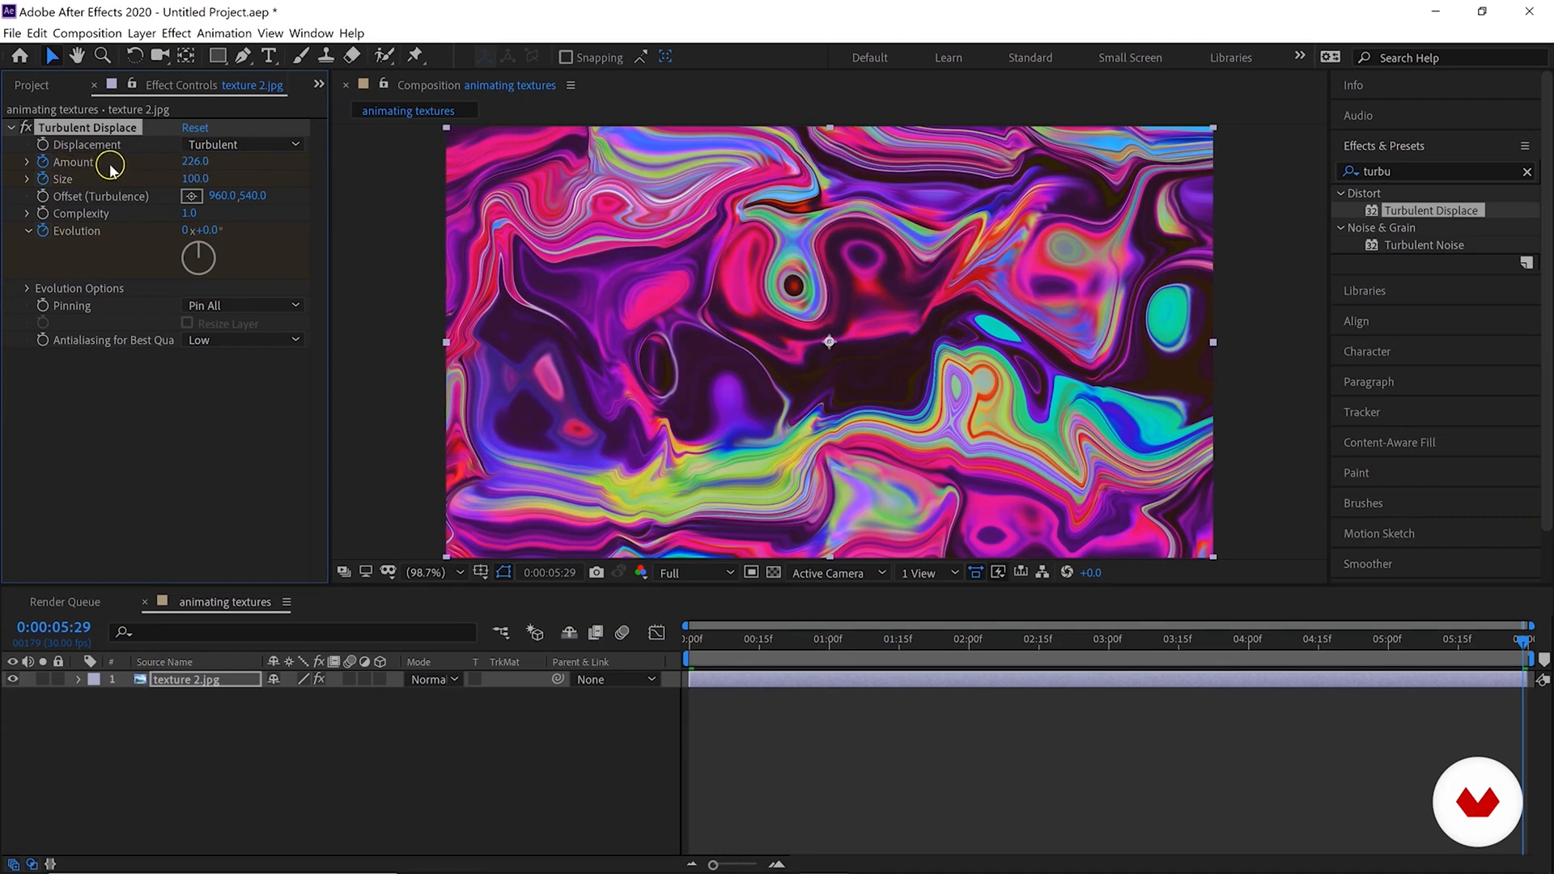
{"action": "left_click_drag", "start_coordinate": [202, 162], "coordinate": [166, 183]}
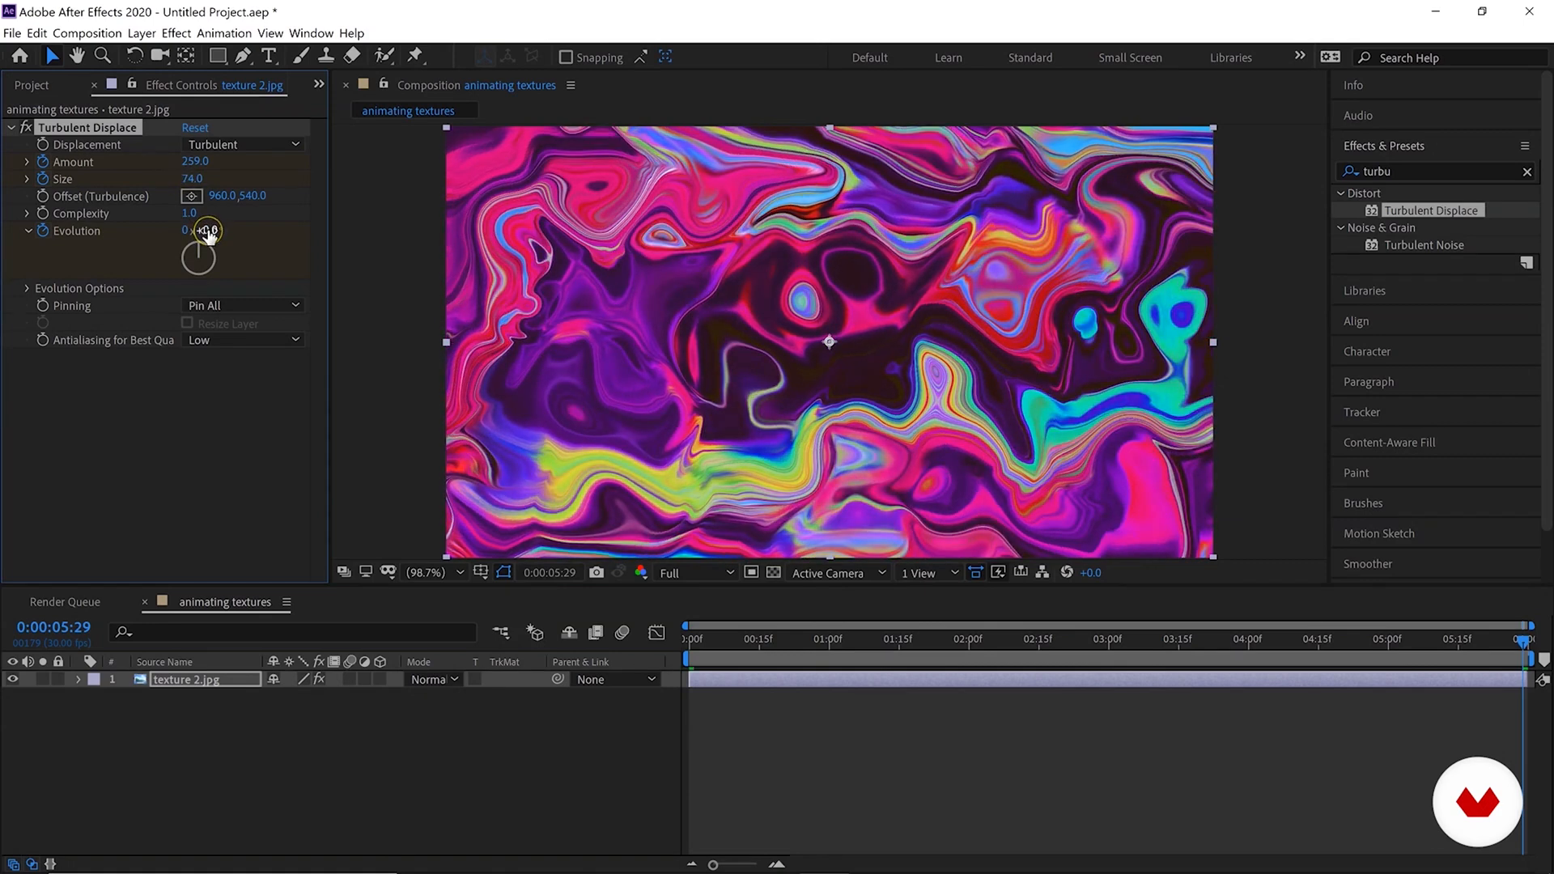
{"action": "left_click_drag", "start_coordinate": [202, 231], "coordinate": [591, 288]}
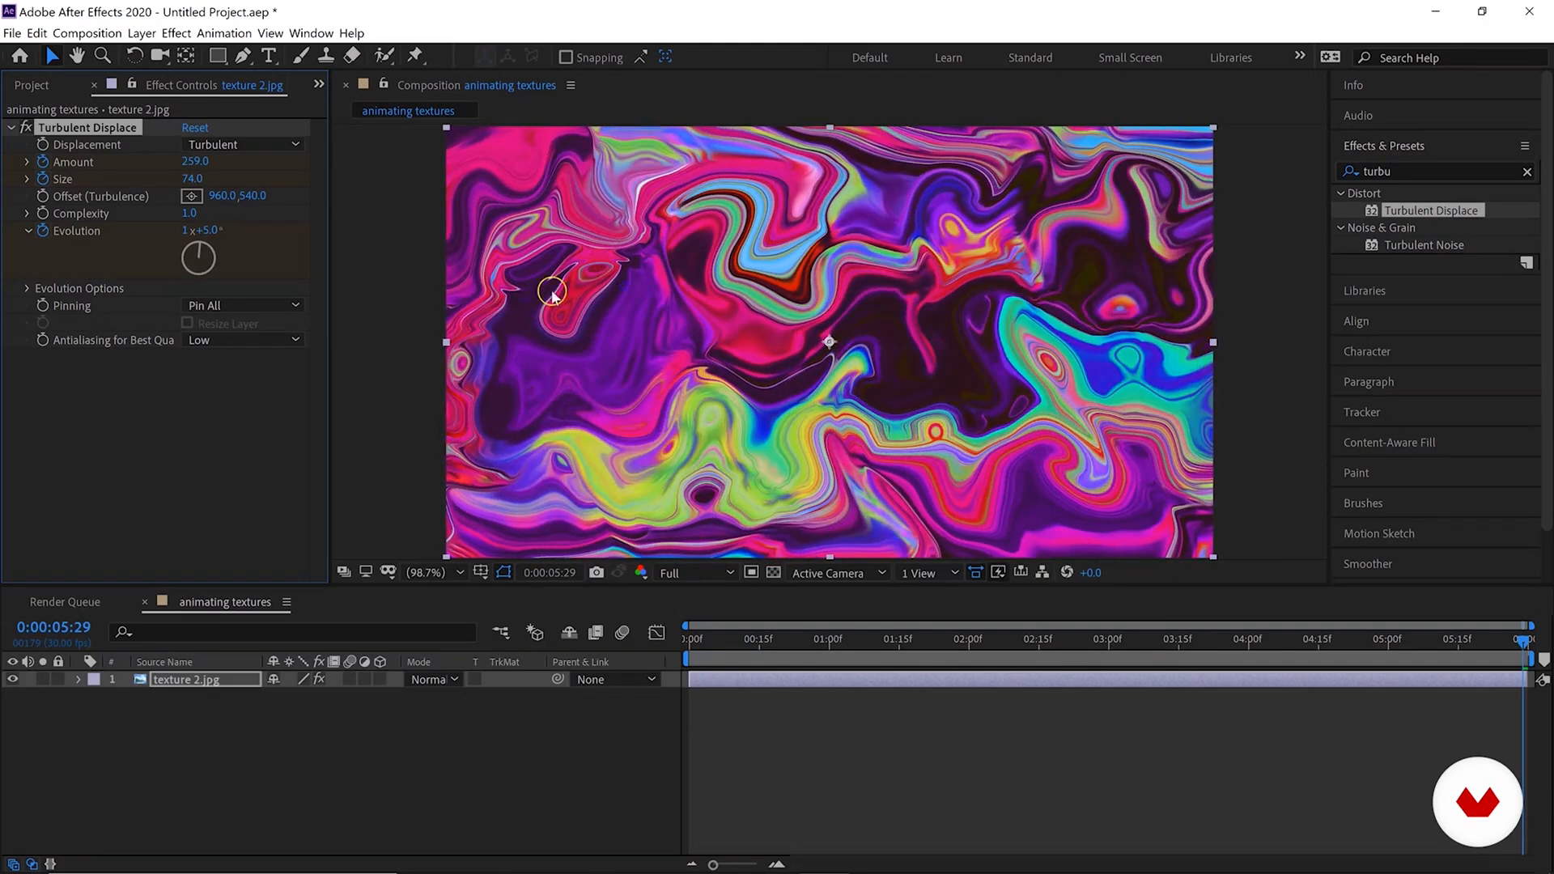
{"action": "left_click", "coordinate": [208, 231]}
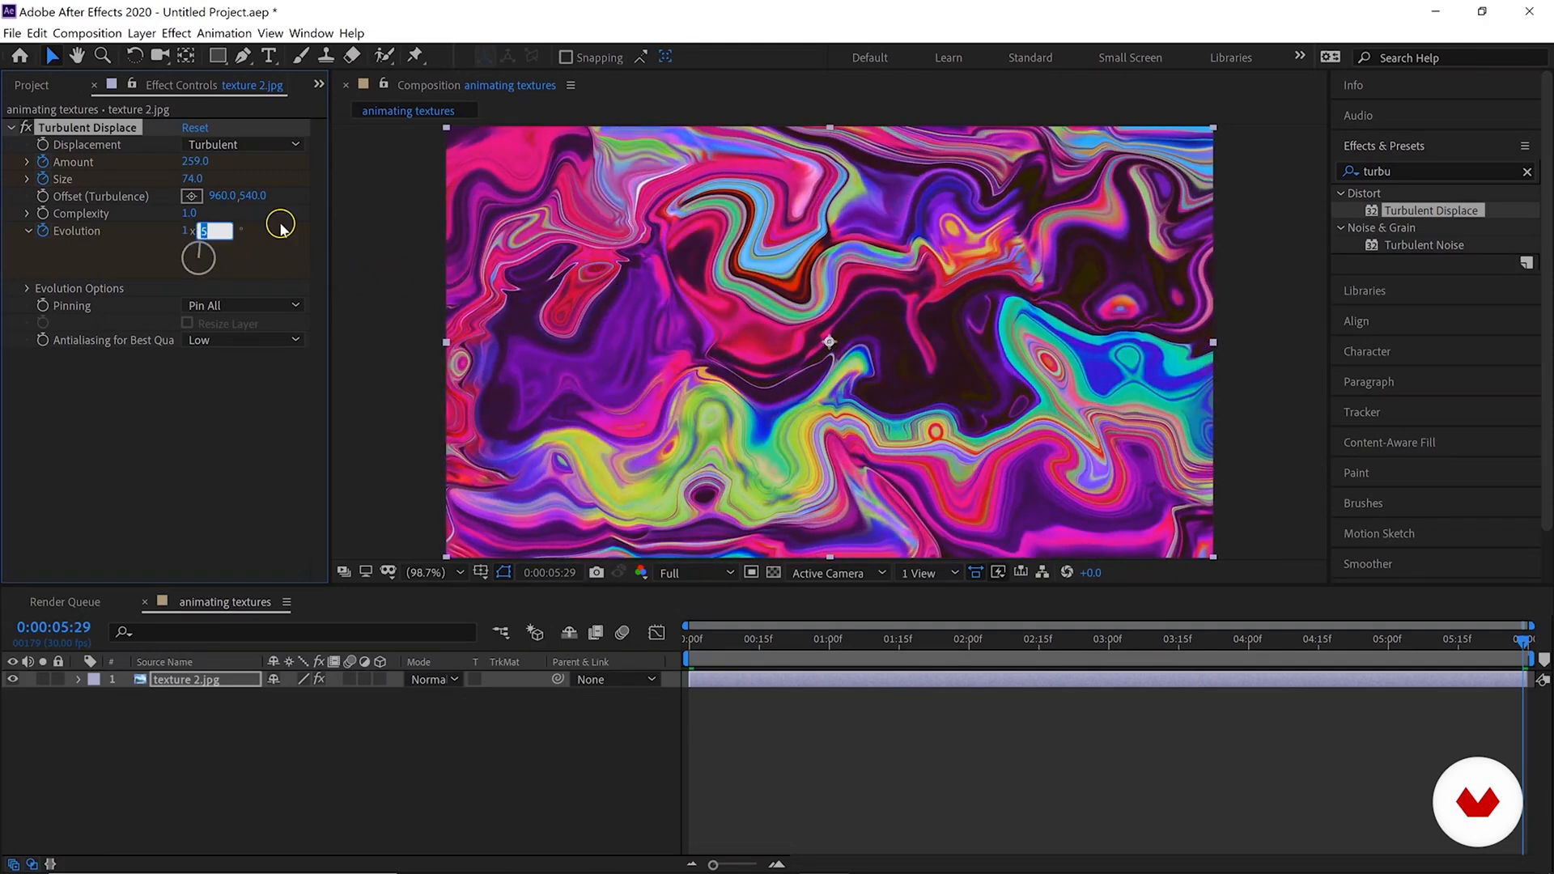
{"action": "type", "text": "0"}
{"action": "key", "text": "Return"}
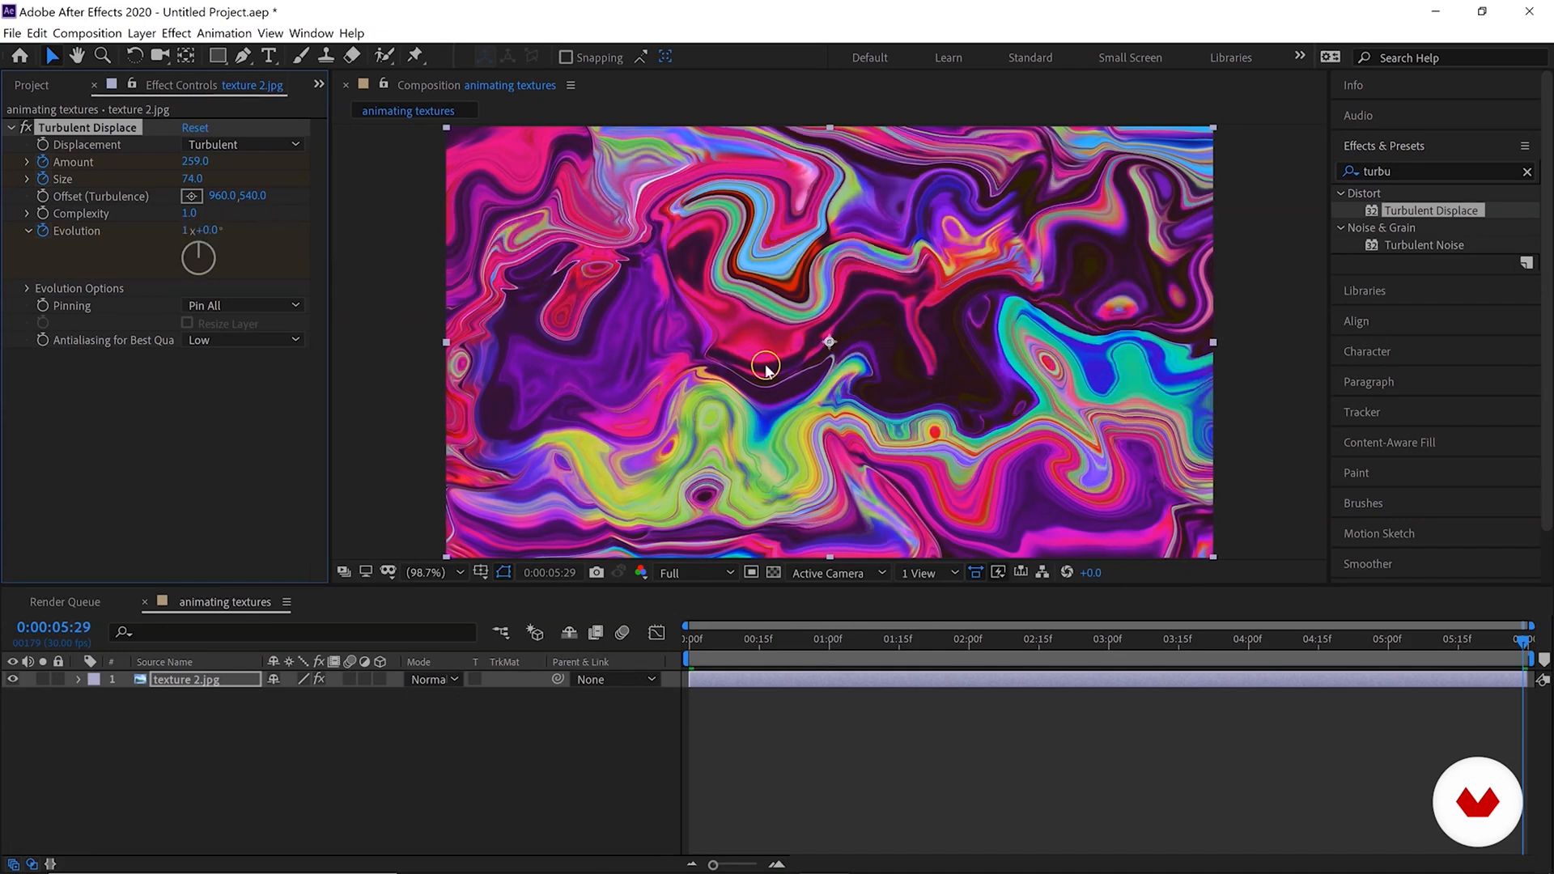
Preview the animation at Full and Half resolution, restore Full resolution and stop the playback.
{"action": "key", "text": "space"}
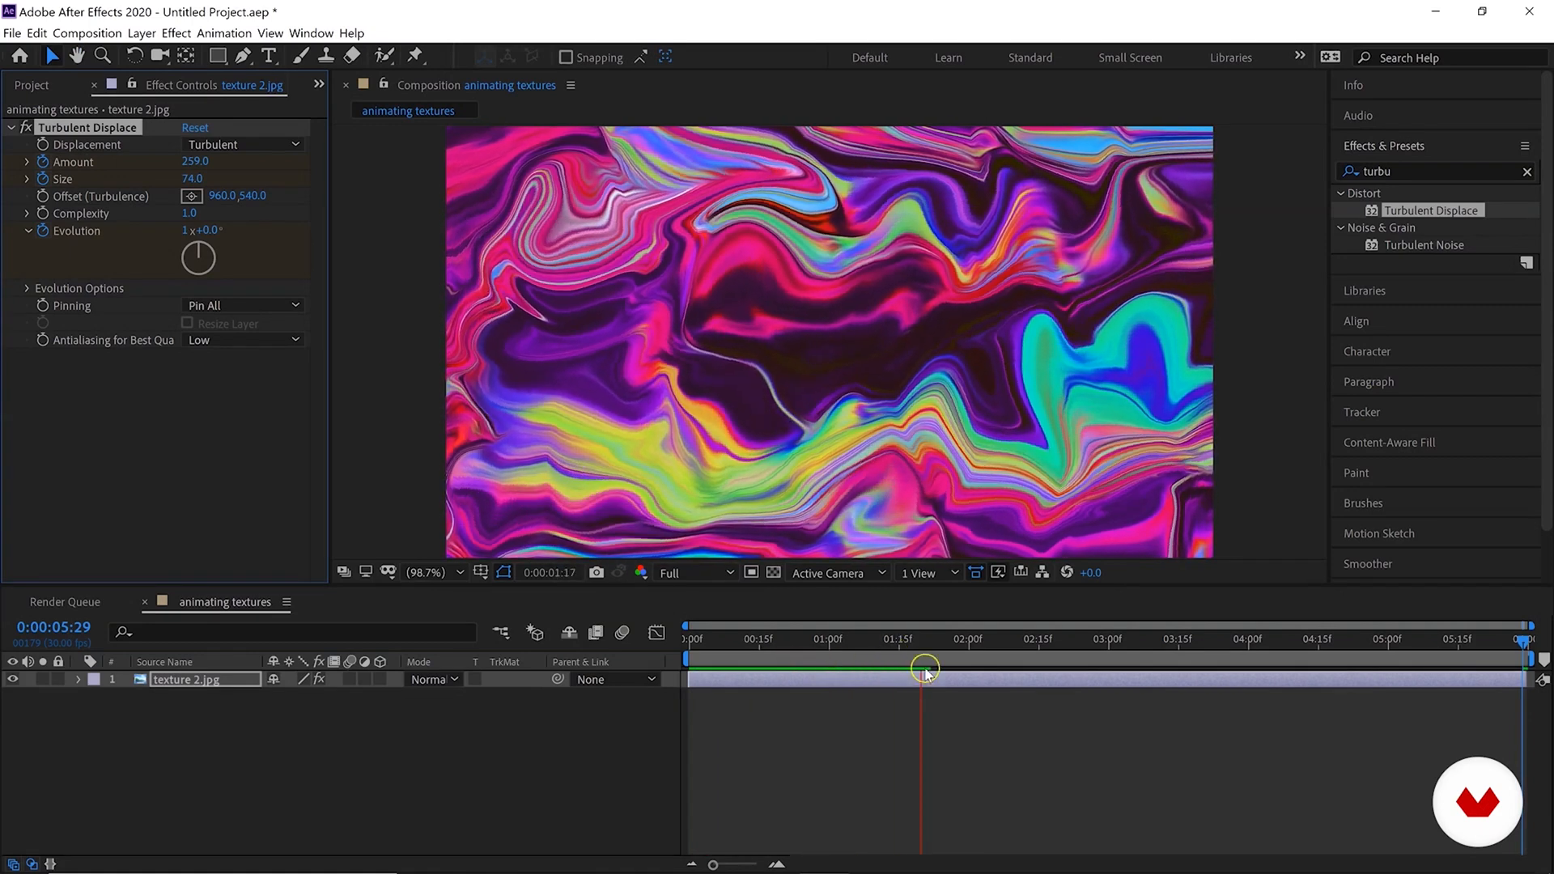
{"action": "left_click_drag", "start_coordinate": [947, 655], "coordinate": [667, 641]}
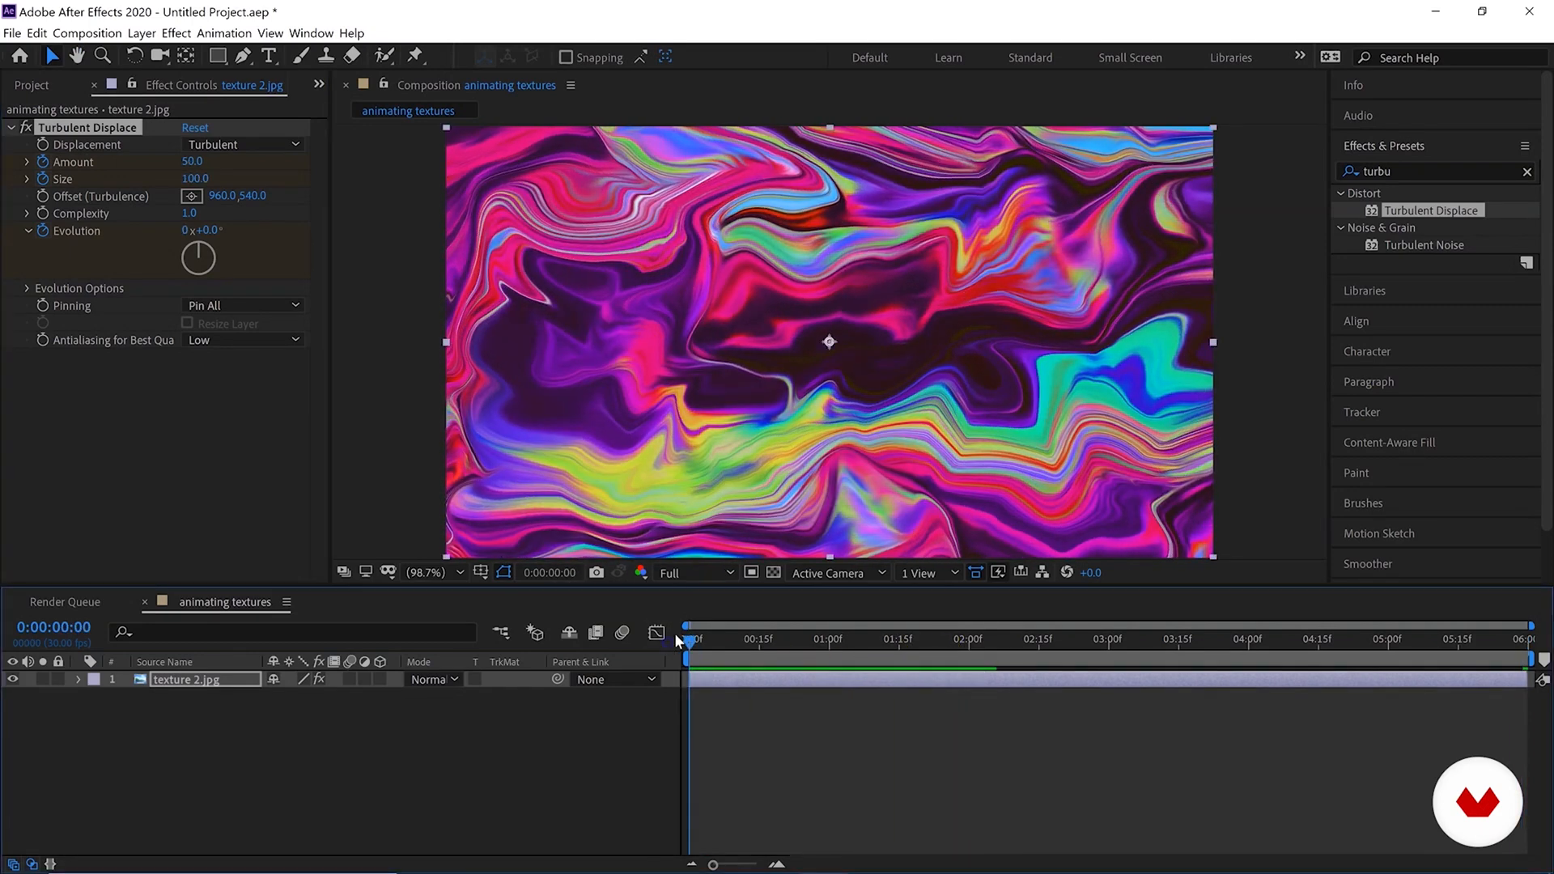
{"action": "left_click", "coordinate": [688, 574]}
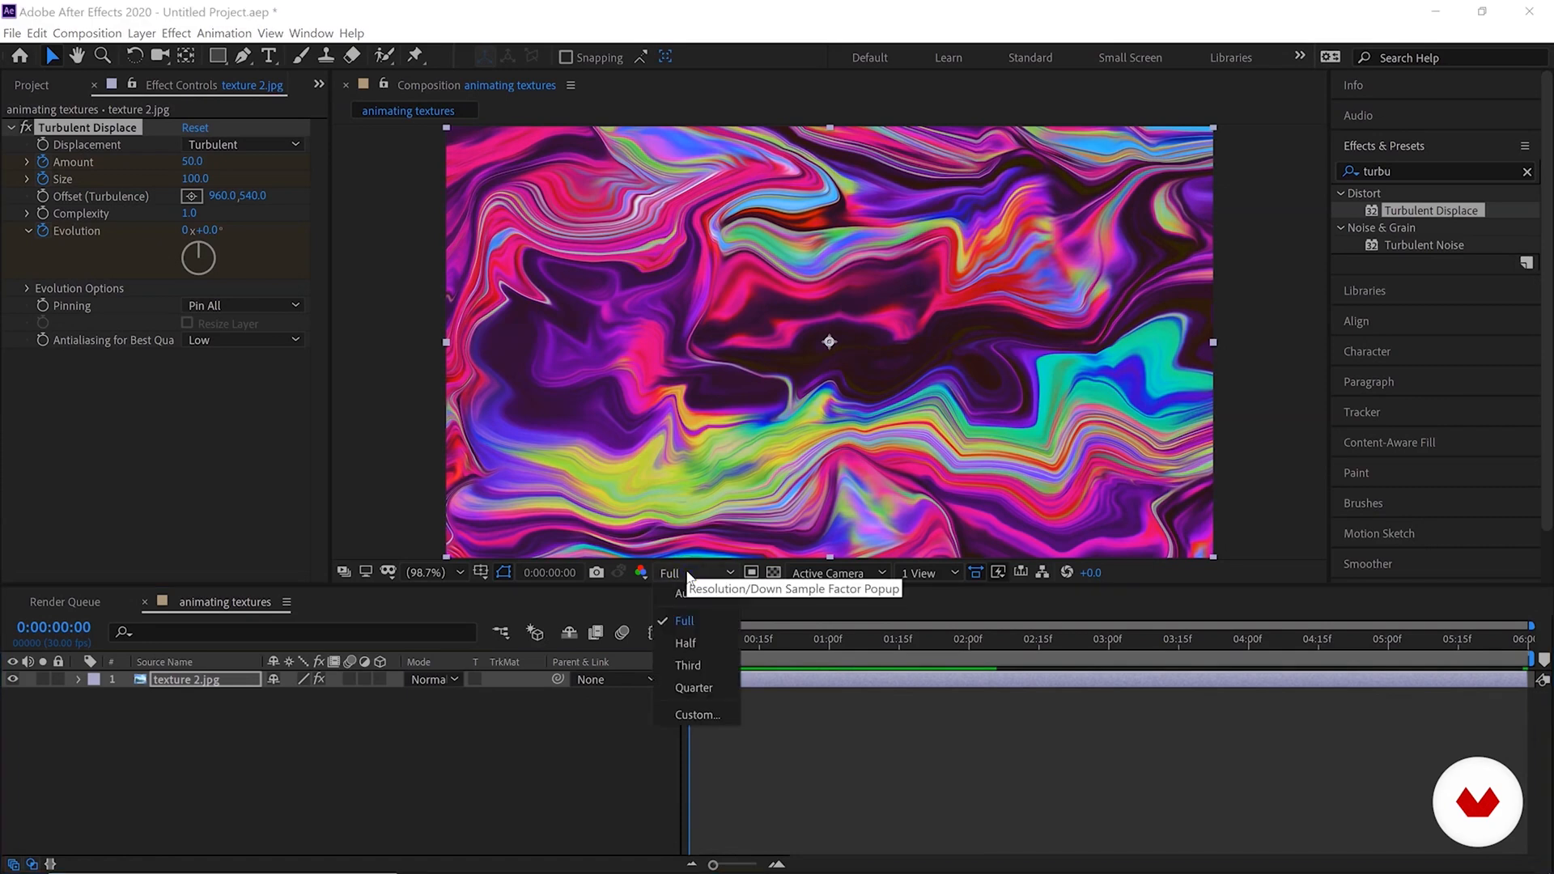
{"action": "left_click", "coordinate": [713, 665]}
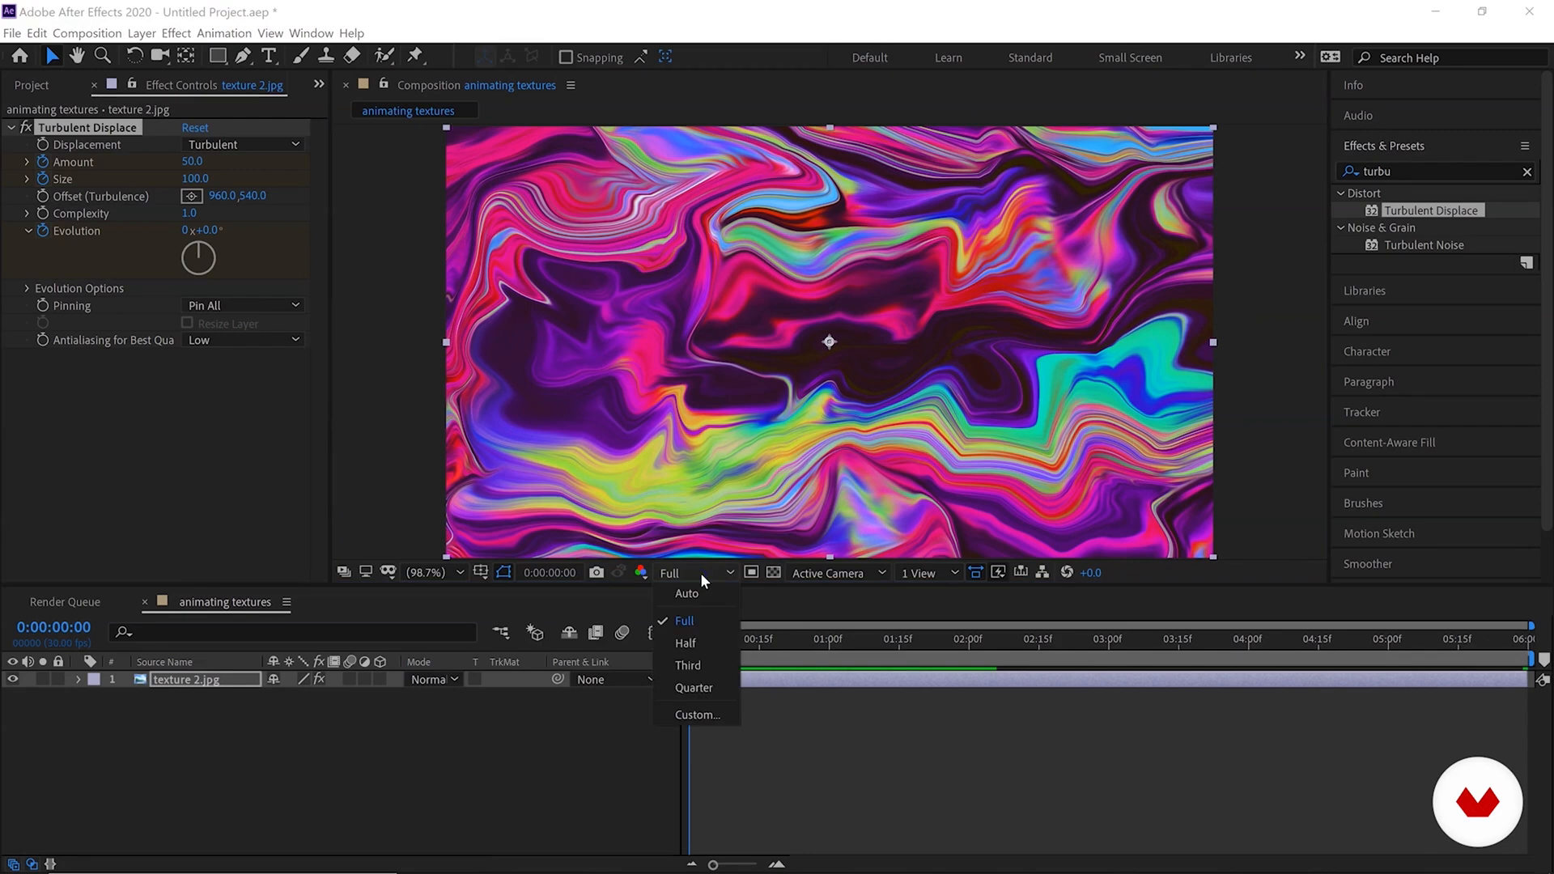
{"action": "left_click", "coordinate": [686, 643]}
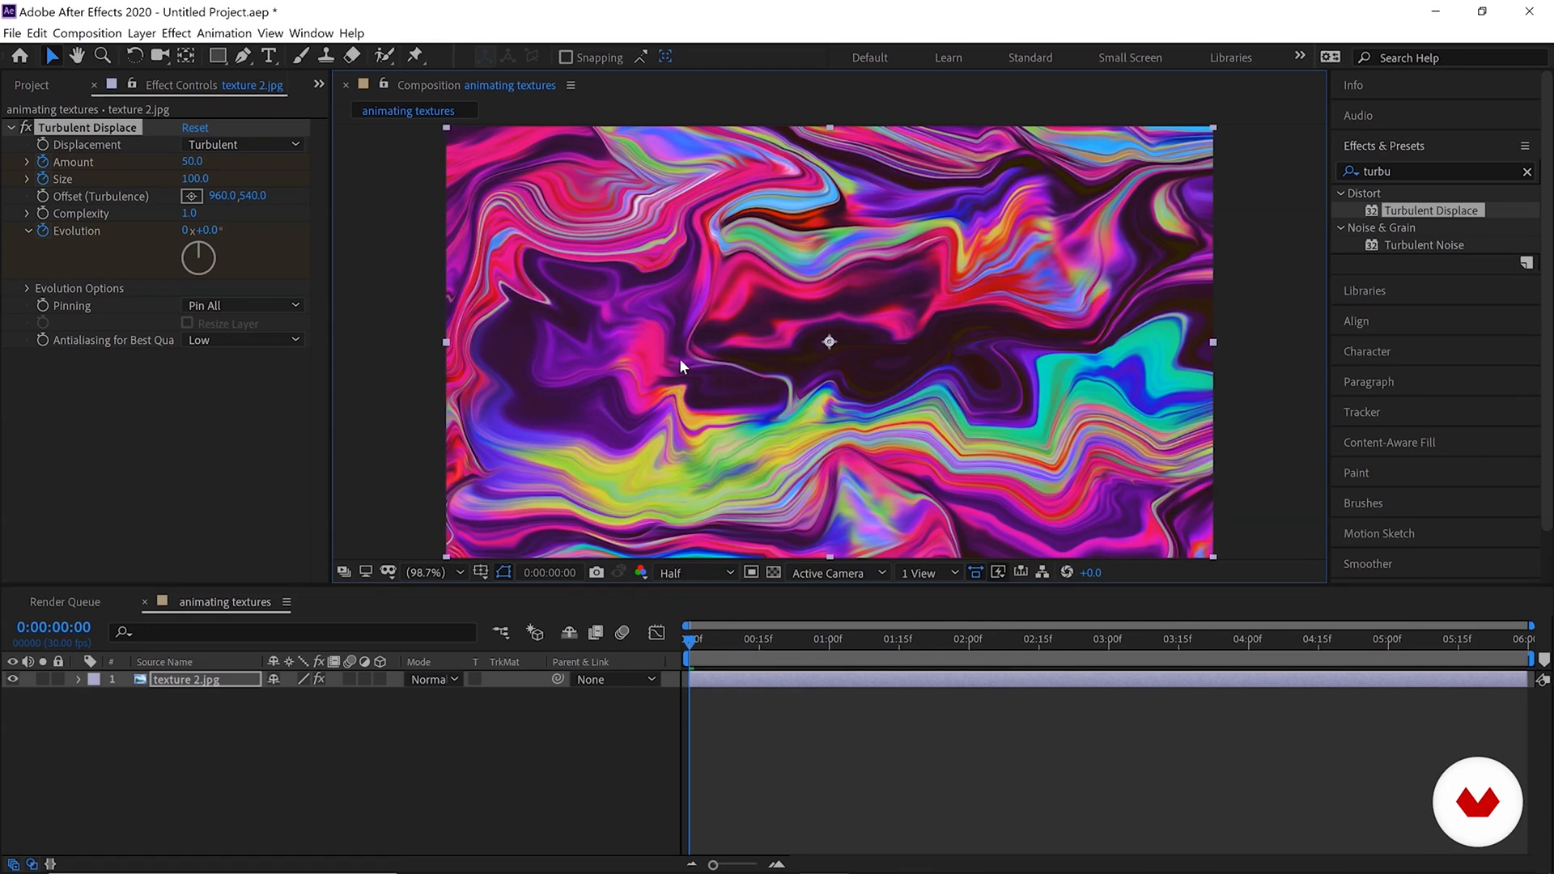
{"action": "key", "text": "space"}
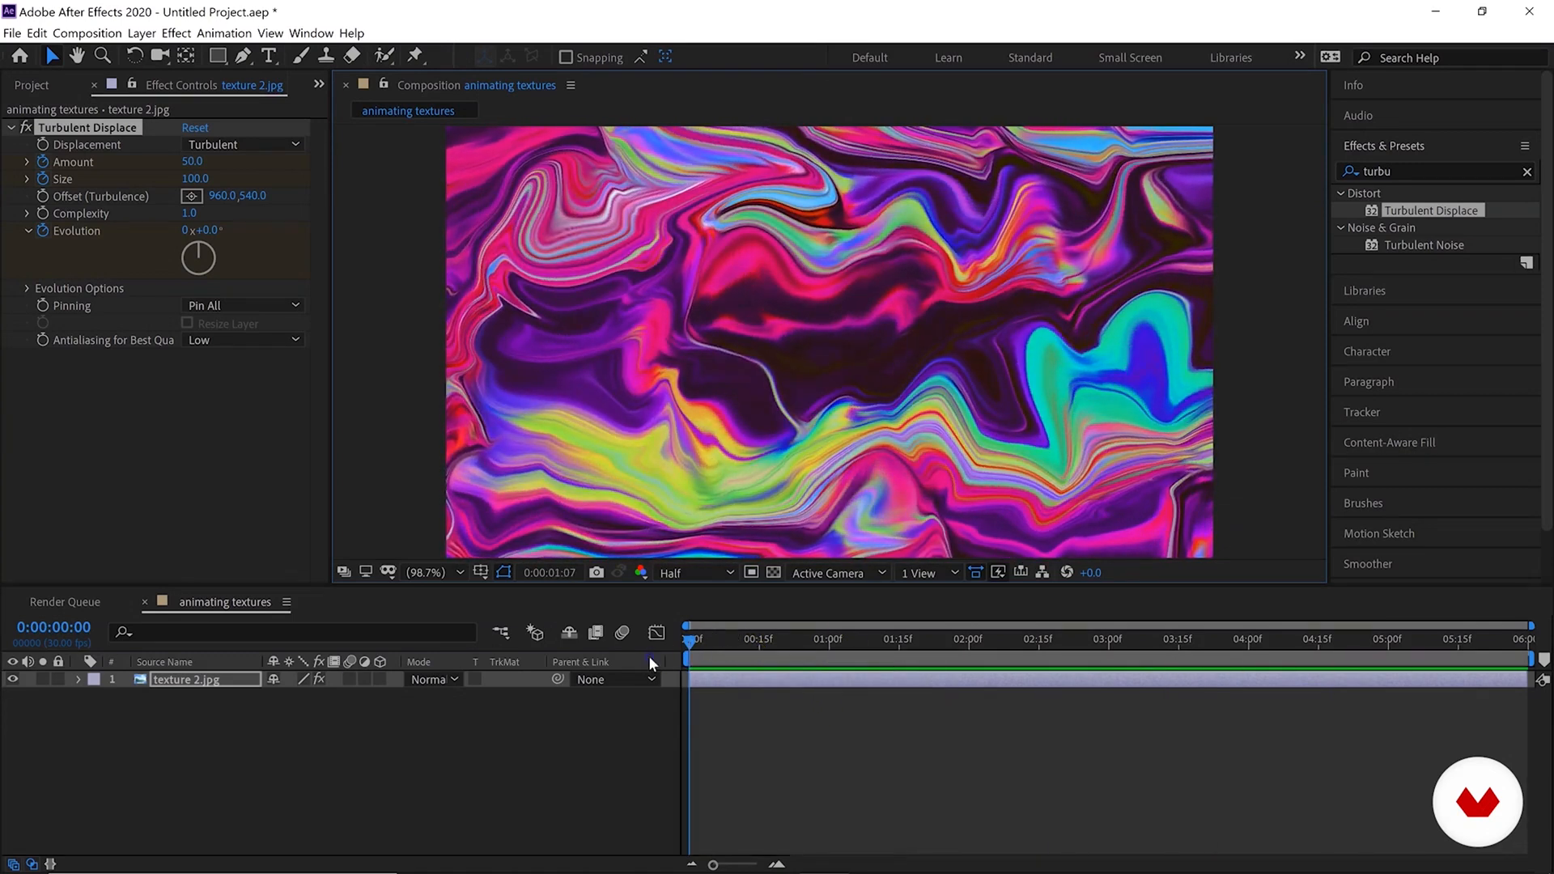
{"action": "left_click", "coordinate": [676, 572]}
{"action": "left_click", "coordinate": [684, 620]}
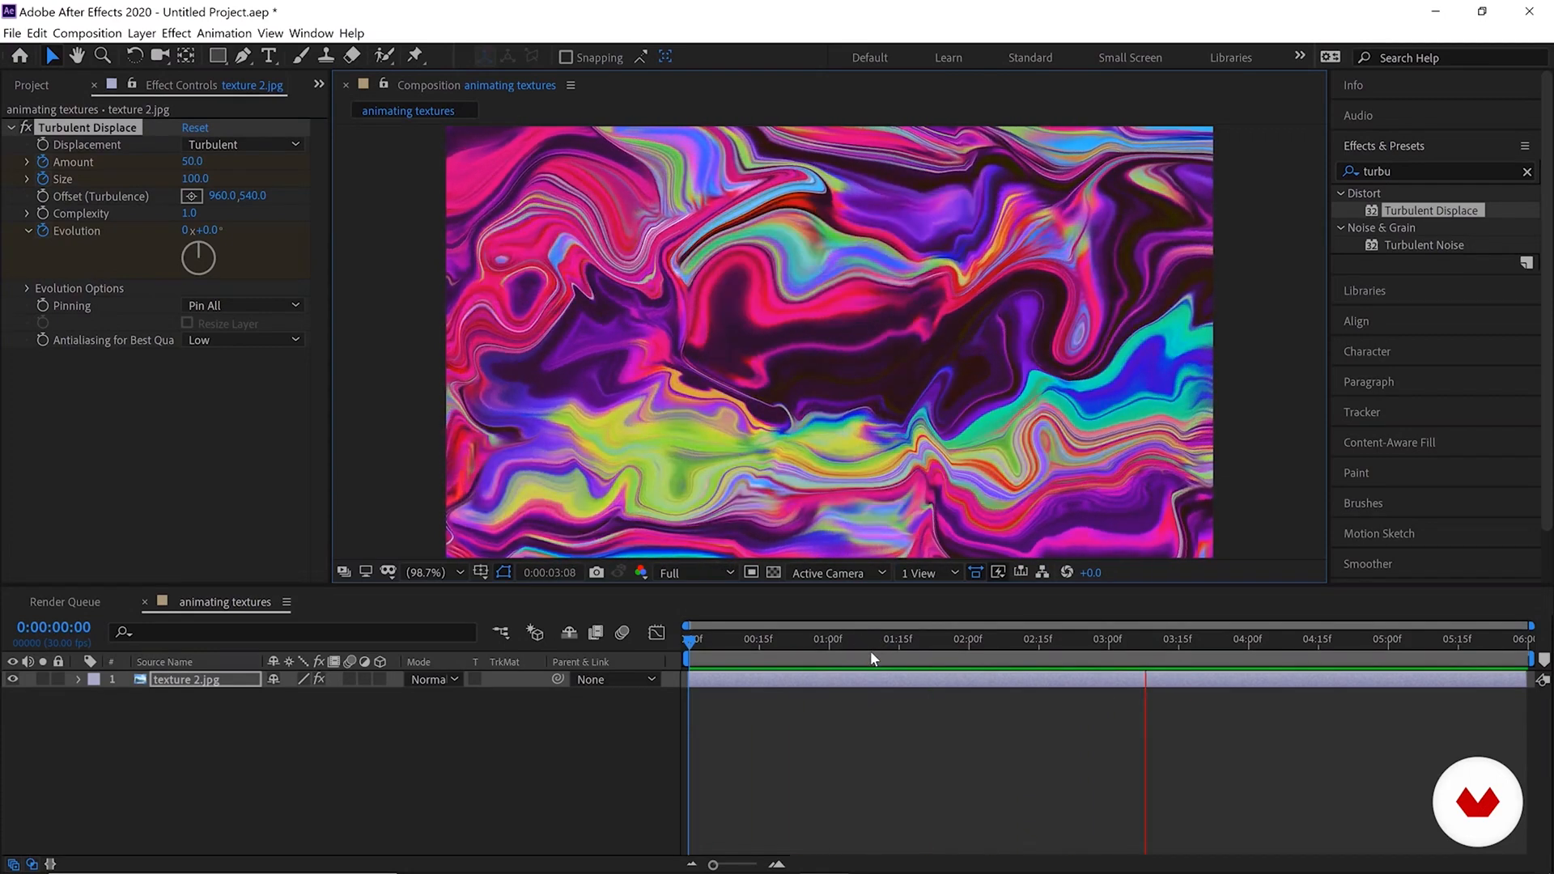
{"action": "key", "text": "space"}
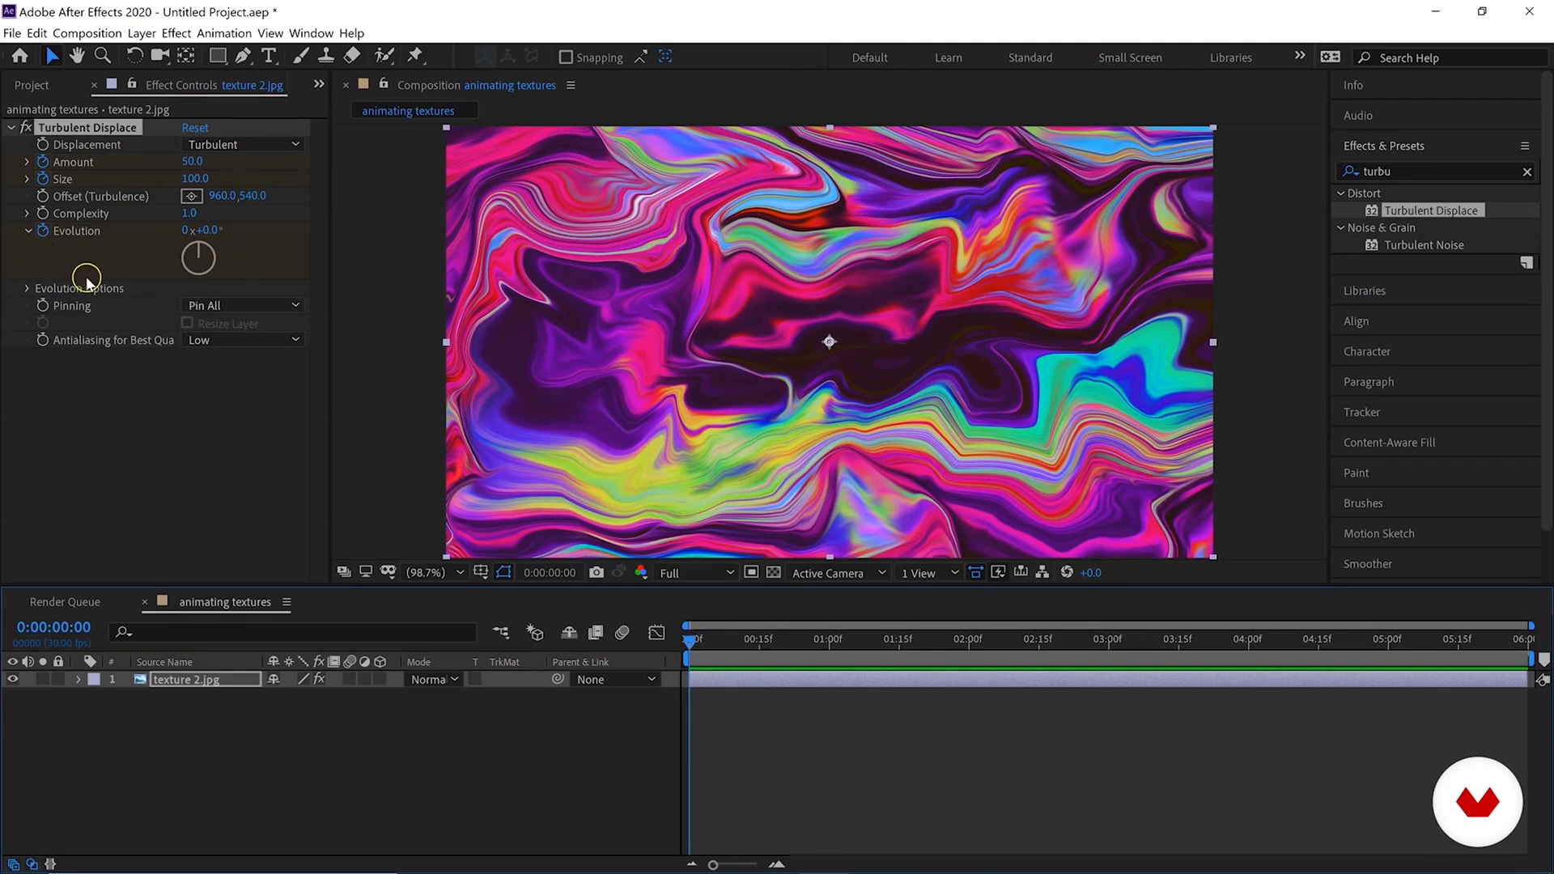
Remove the keyframes from Evolution, Size and Amount of Turbulent Displace and play the composition briefly.
{"action": "left_click", "coordinate": [43, 232]}
{"action": "left_click", "coordinate": [43, 178]}
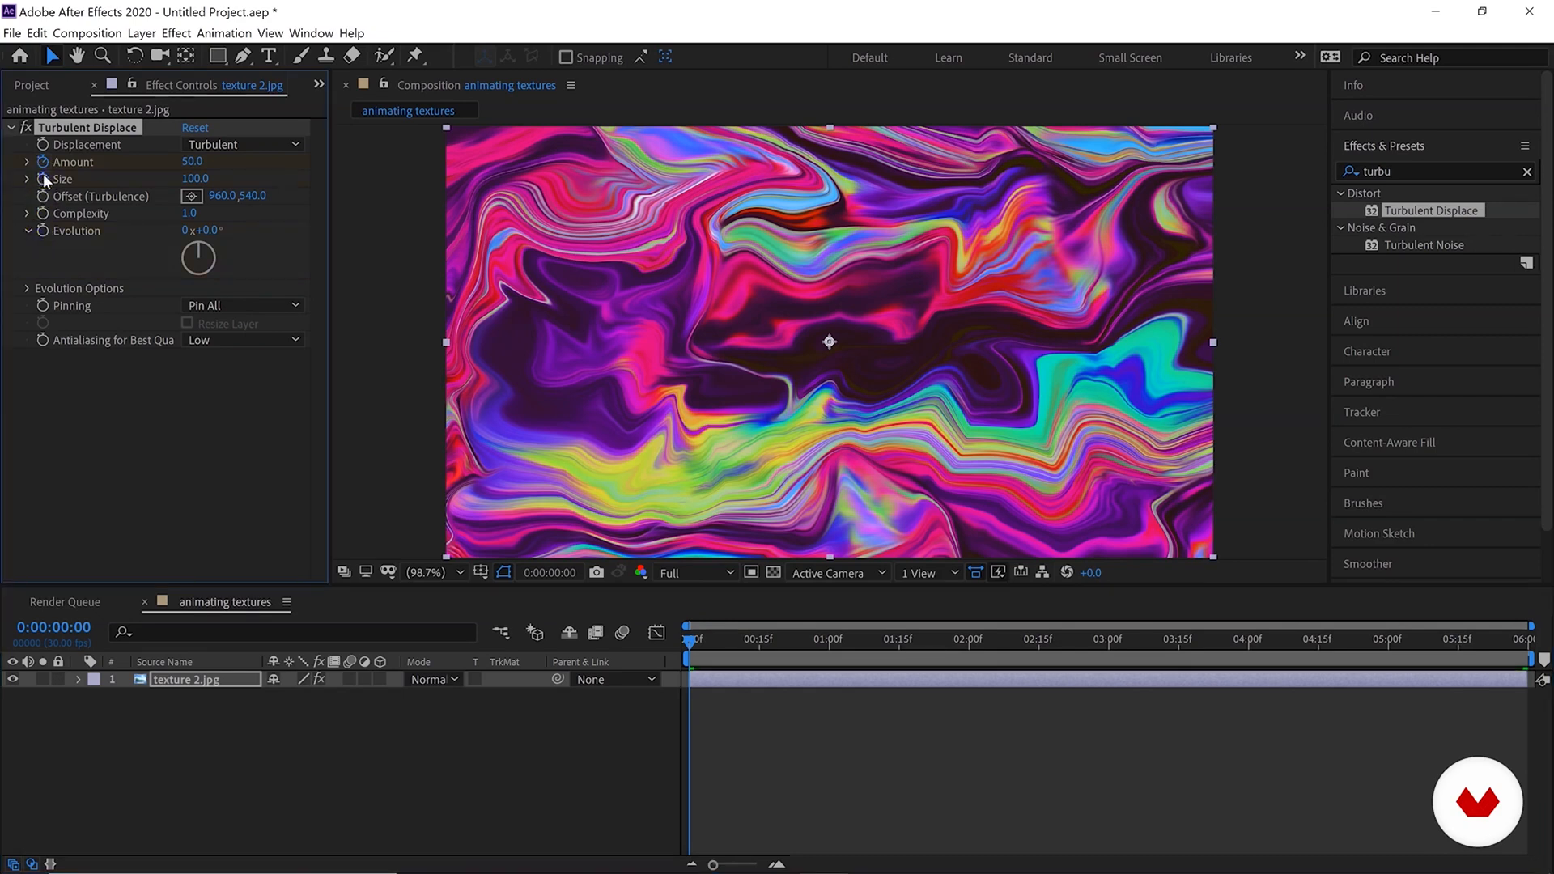
{"action": "left_click", "coordinate": [45, 160]}
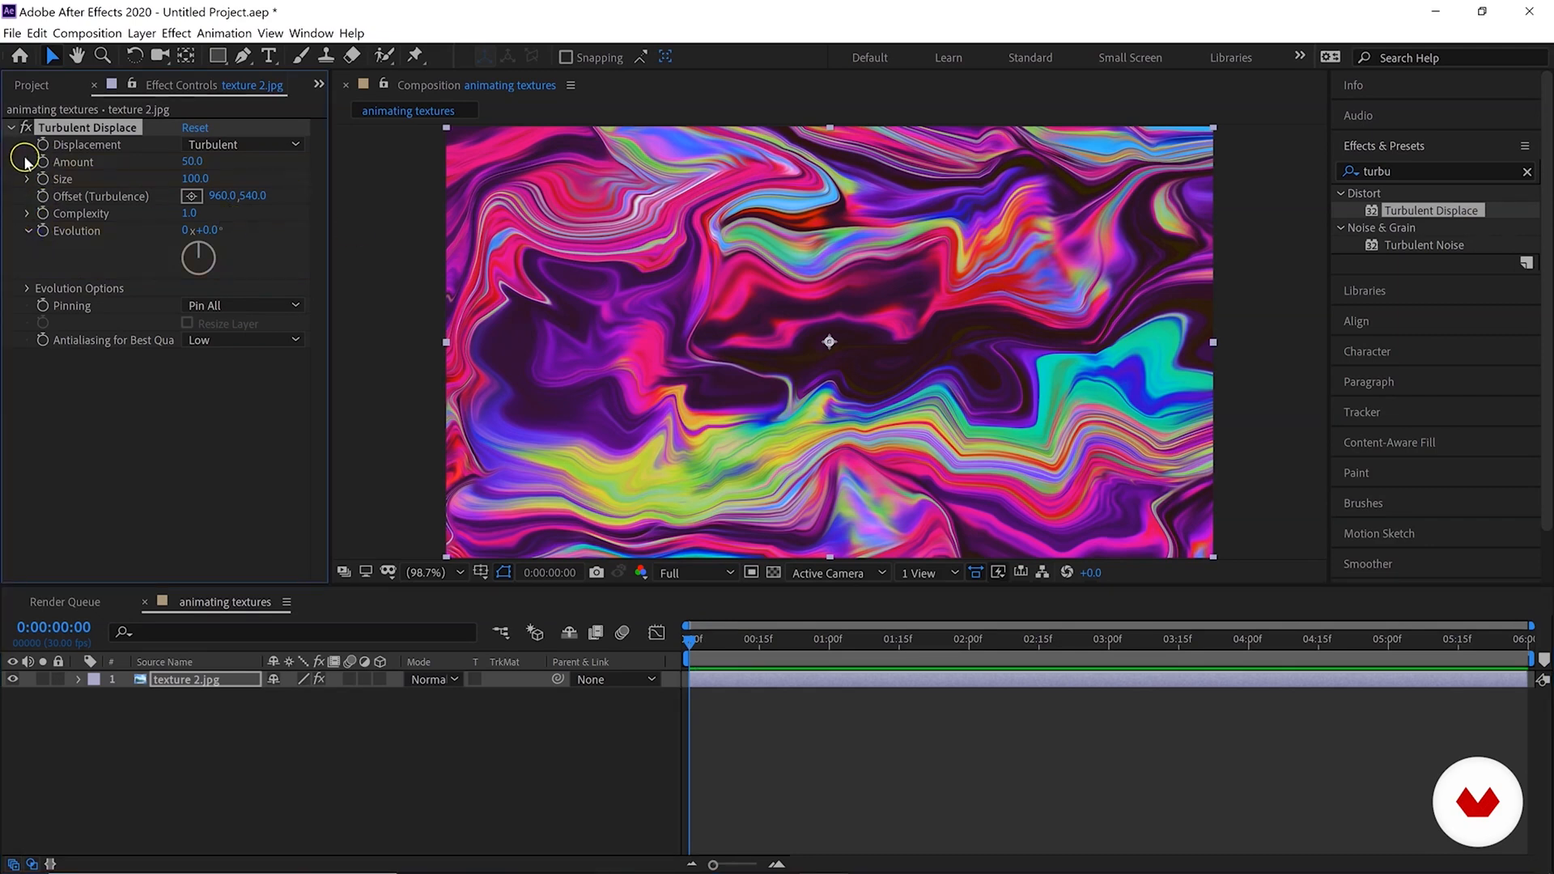
{"action": "key", "text": "space"}
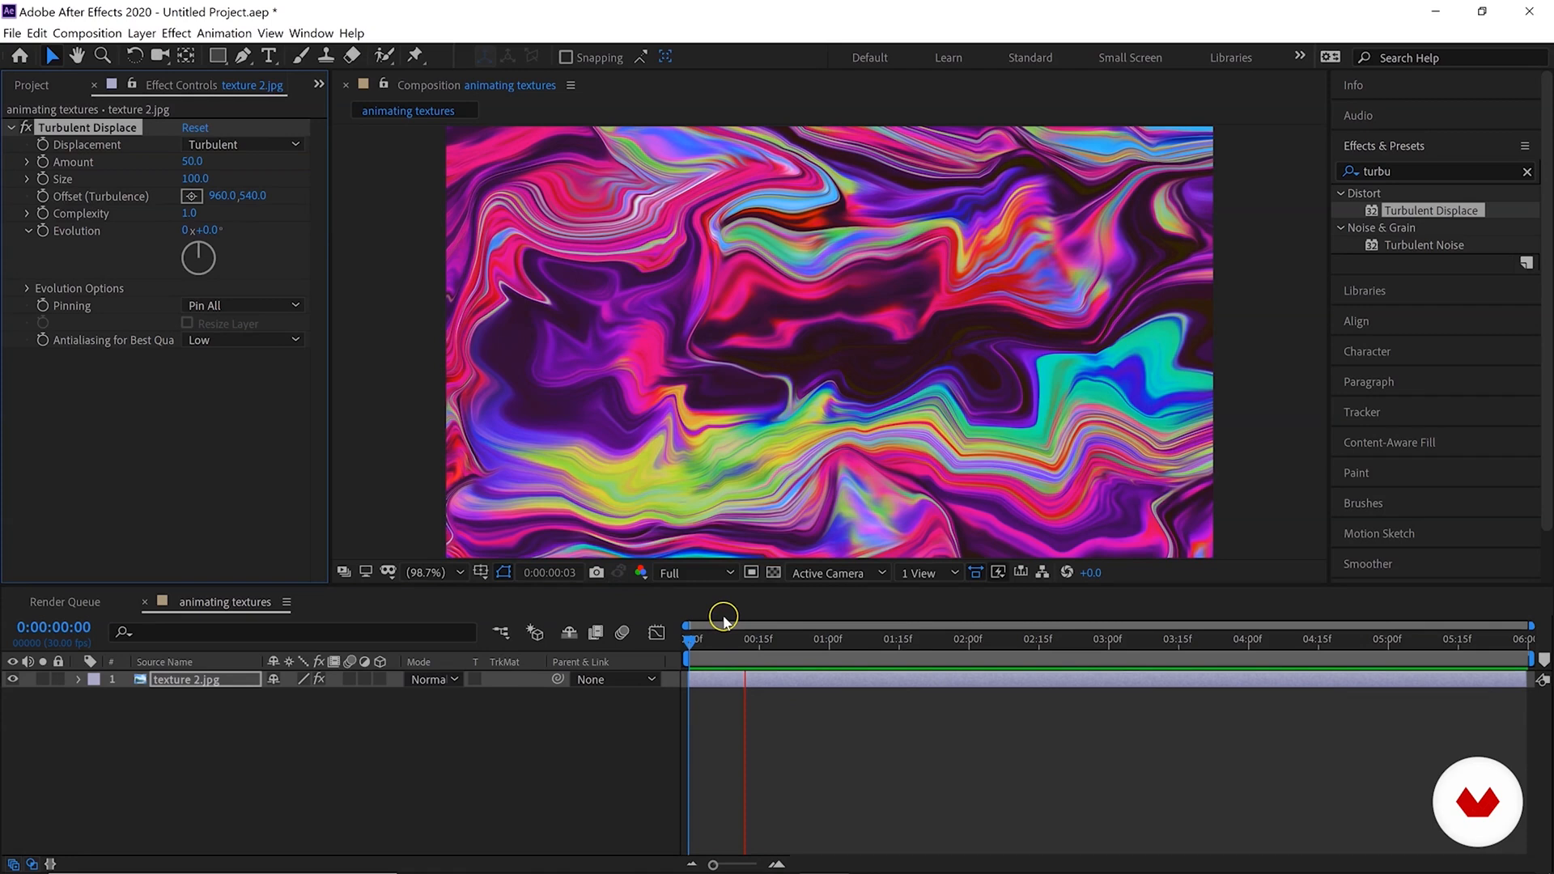
{"action": "key", "text": "space"}
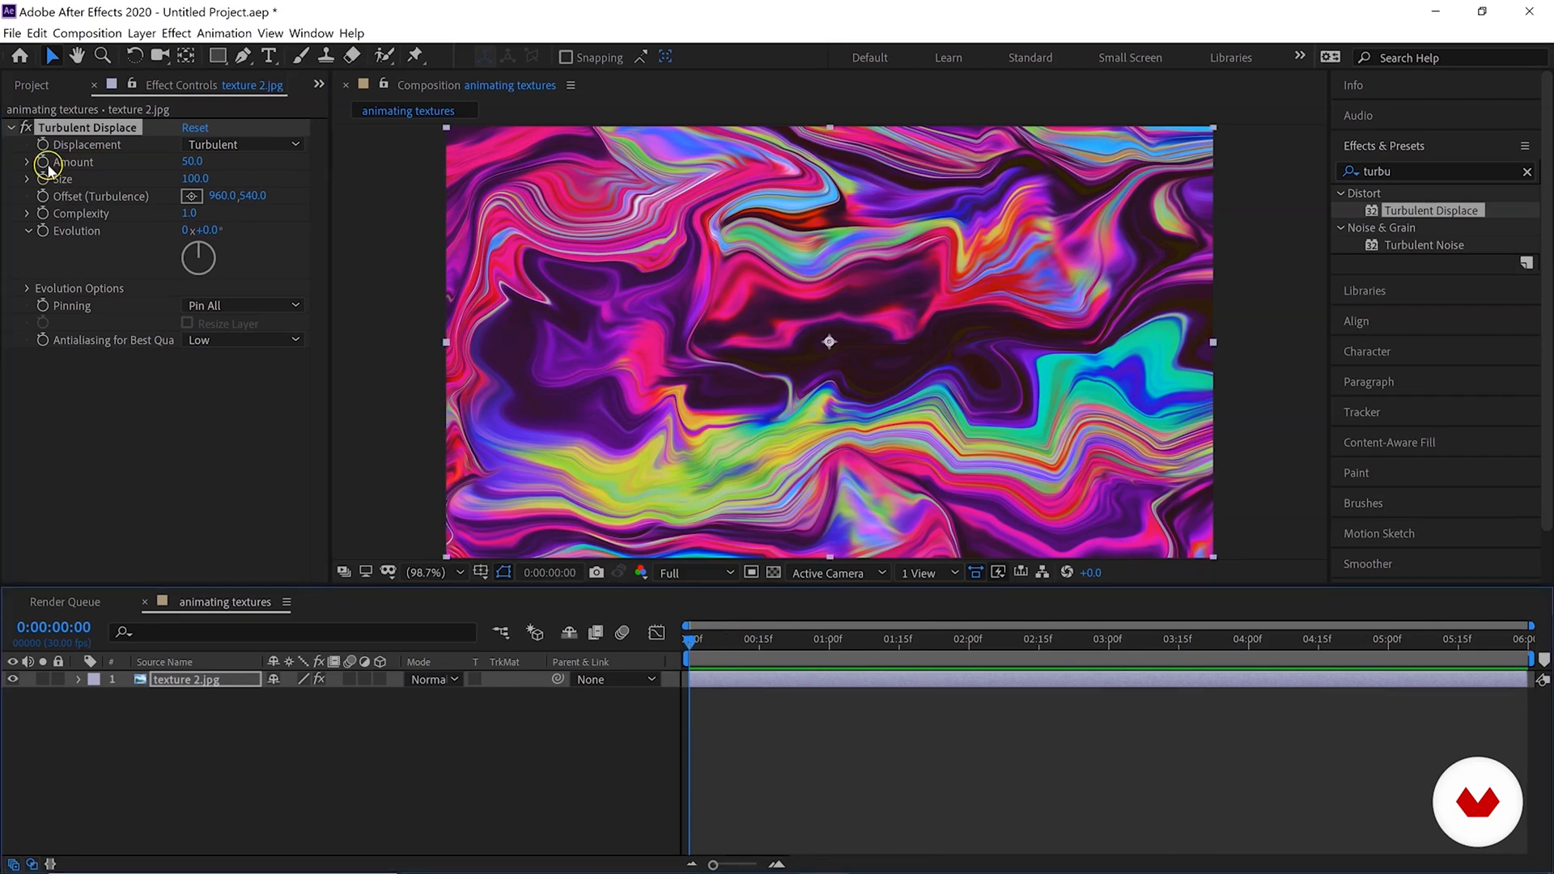
Re-enable keyframing for Amount, Size and Evolution at the first frame, and set them to 424, 82 and 0x+331° at 0:00:03:00.
{"action": "left_click", "coordinate": [42, 231]}
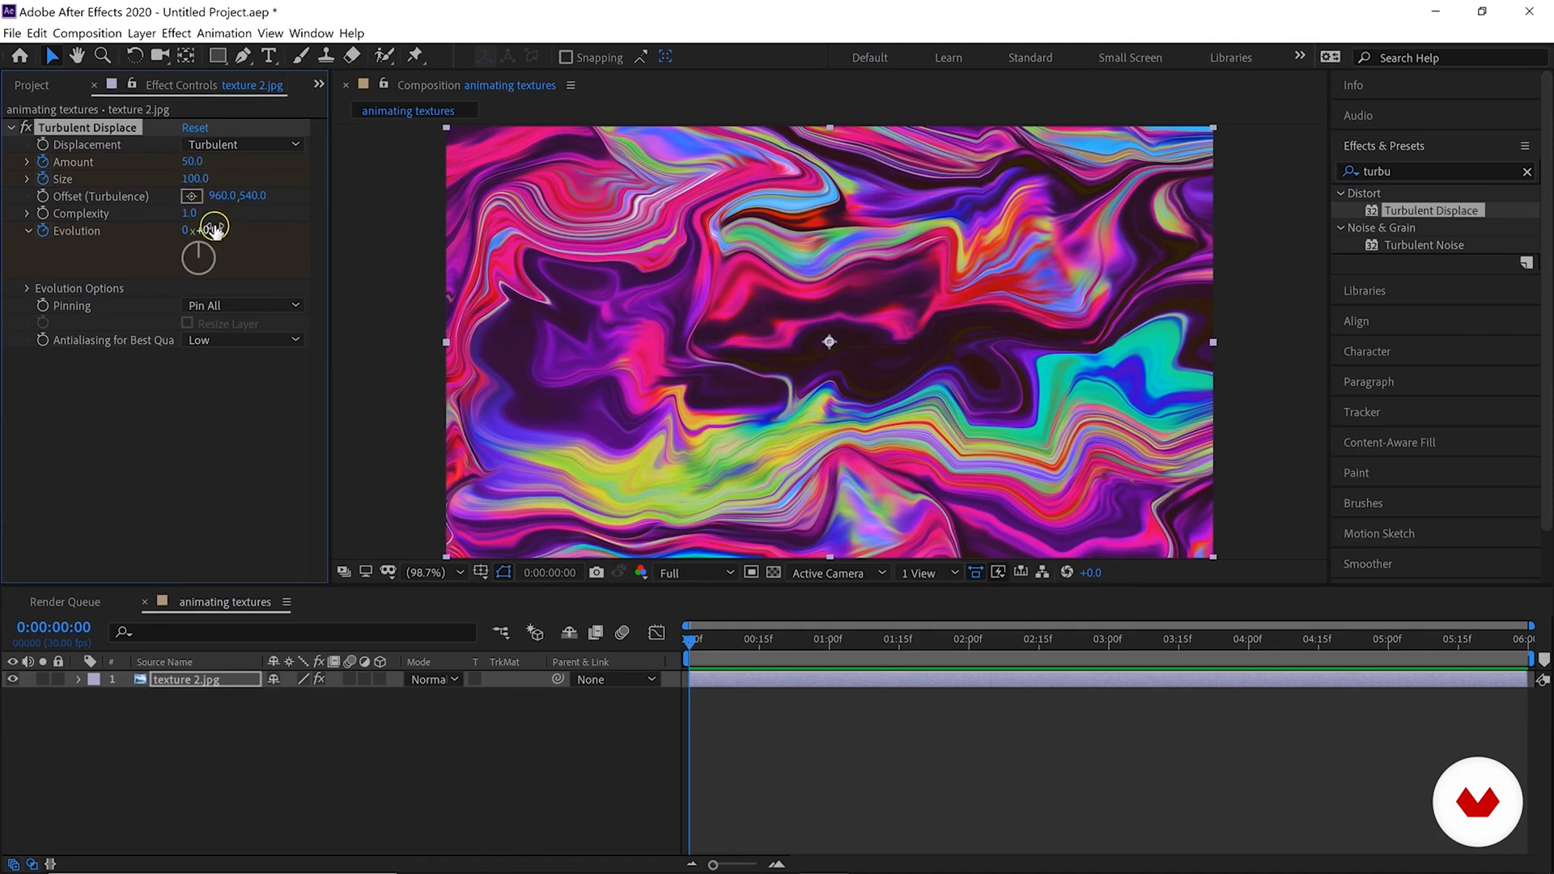
{"action": "left_click", "coordinate": [1108, 639]}
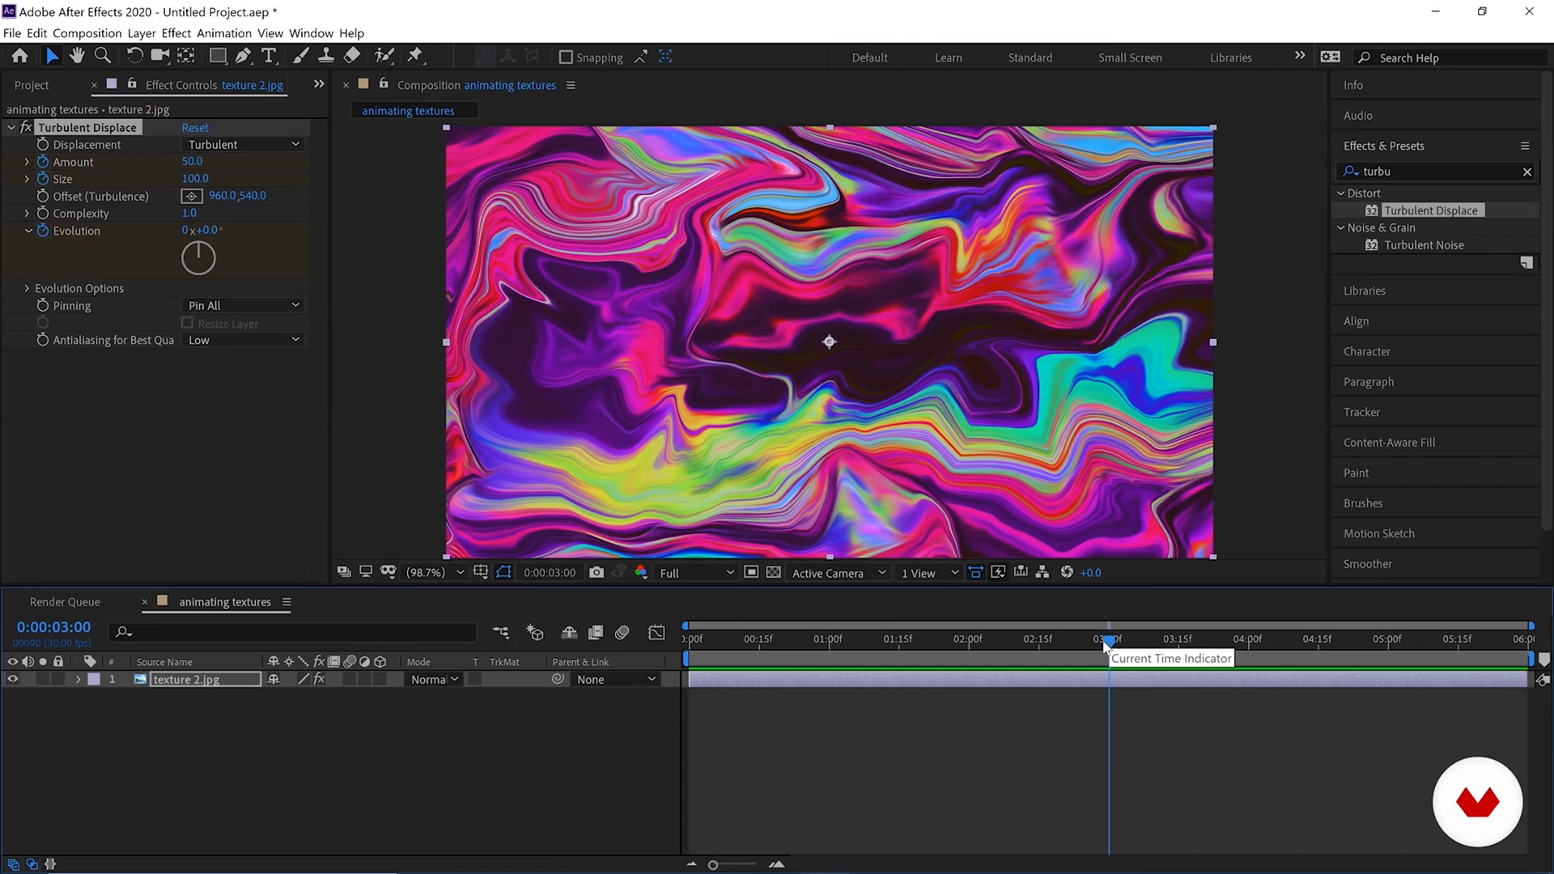
{"action": "left_click_drag", "start_coordinate": [193, 161], "coordinate": [580, 168]}
{"action": "left_click", "coordinate": [193, 175]}
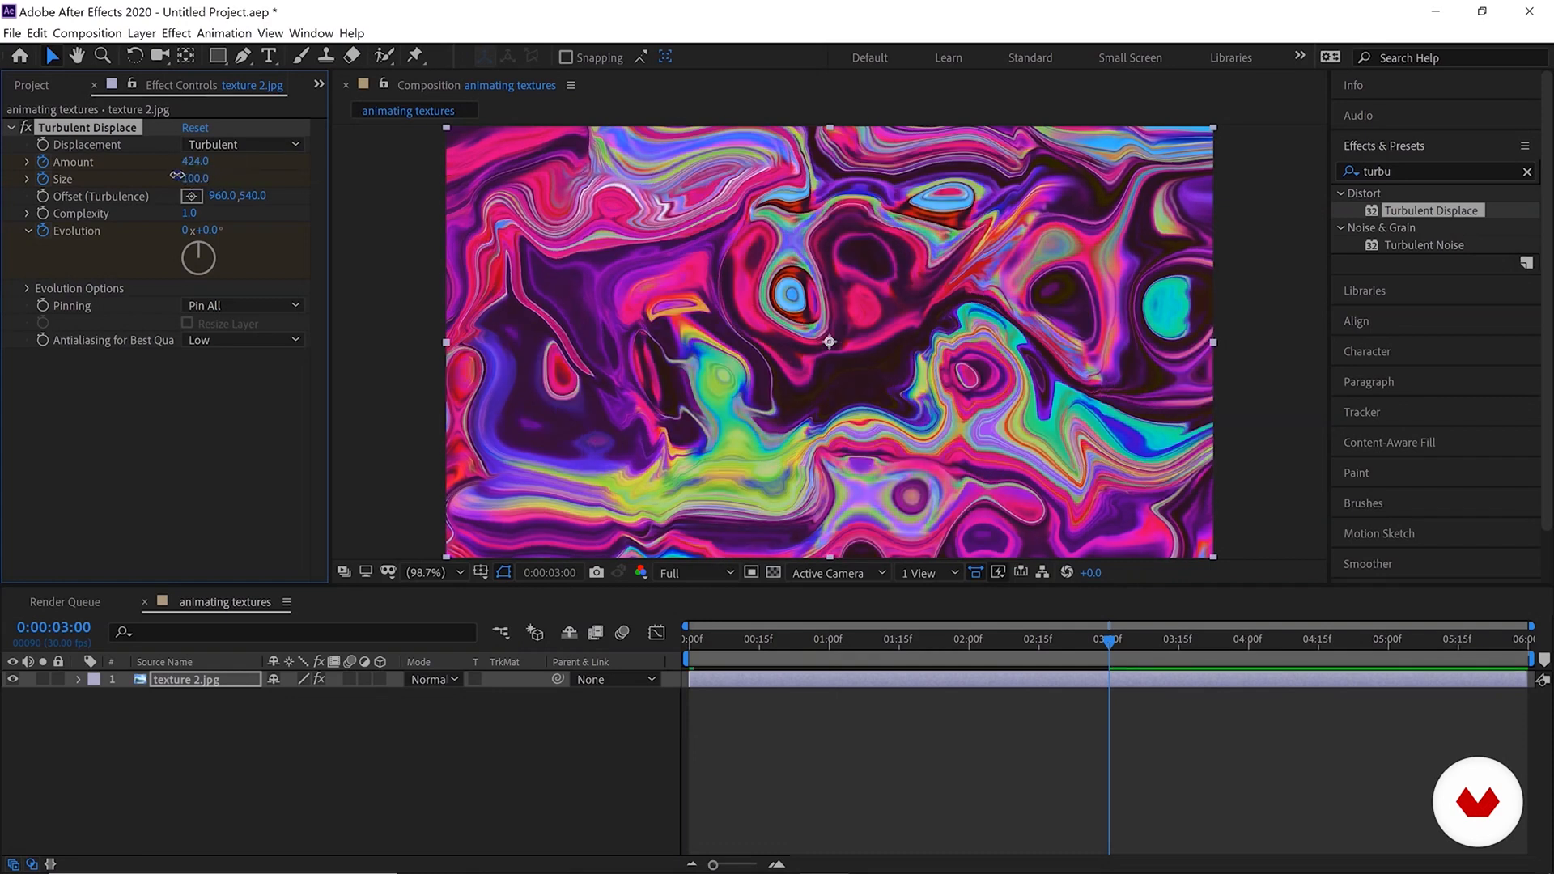
{"action": "left_click_drag", "start_coordinate": [177, 175], "coordinate": [175, 175]}
{"action": "left_click_drag", "start_coordinate": [232, 226], "coordinate": [577, 268]}
At 0:00:05:29, set the Amount to 50, Size to 100 and Evolution to 0x+0°, and preview the playback.
{"action": "left_click", "coordinate": [1510, 648]}
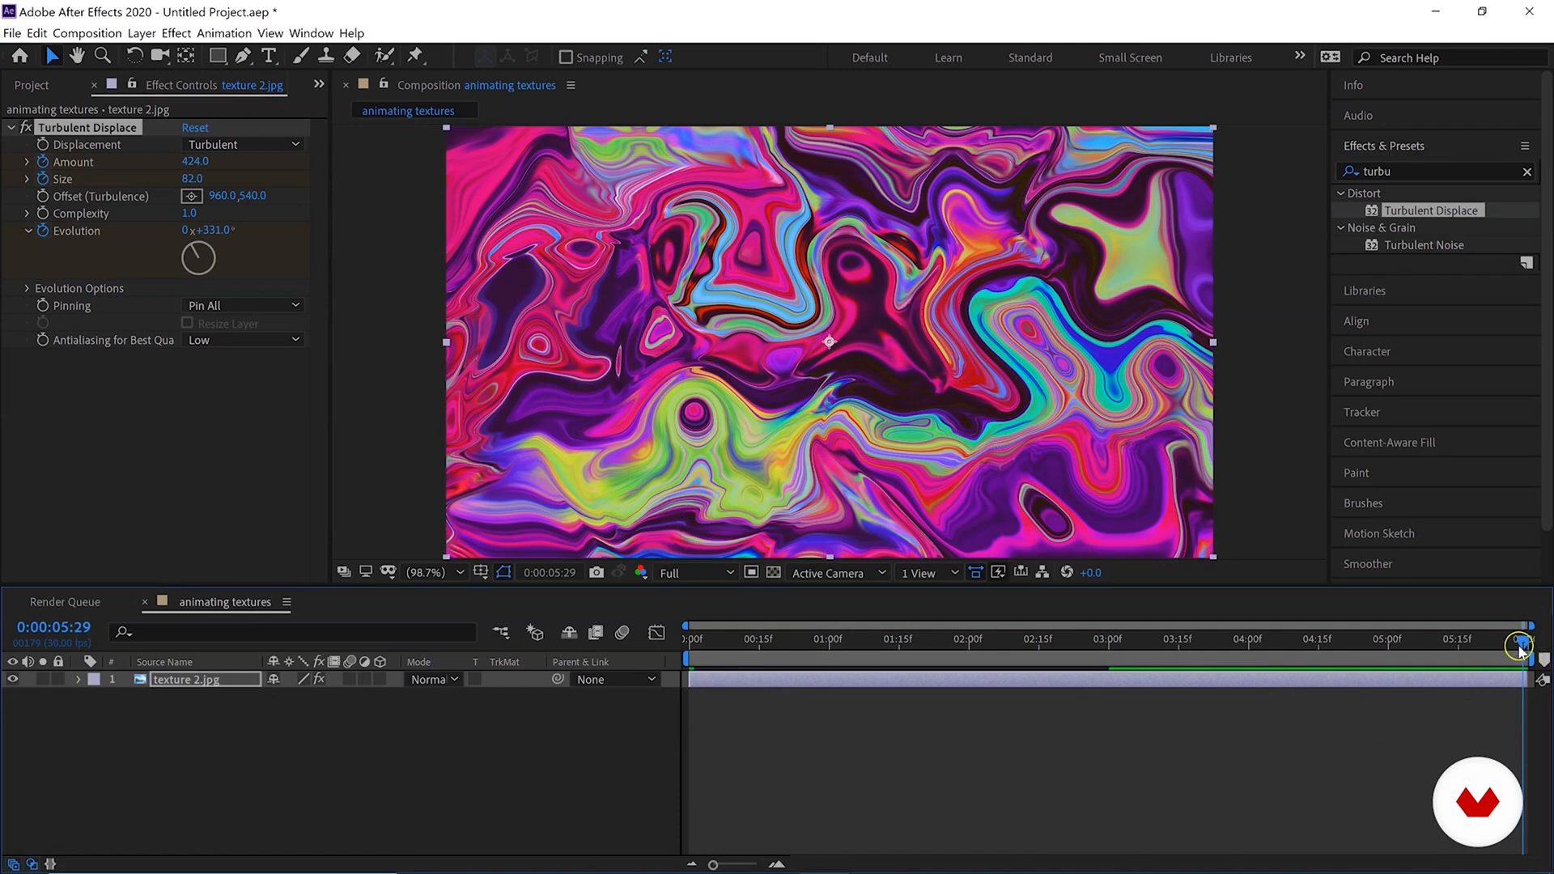
{"action": "left_click_drag", "start_coordinate": [1521, 646], "coordinate": [687, 648]}
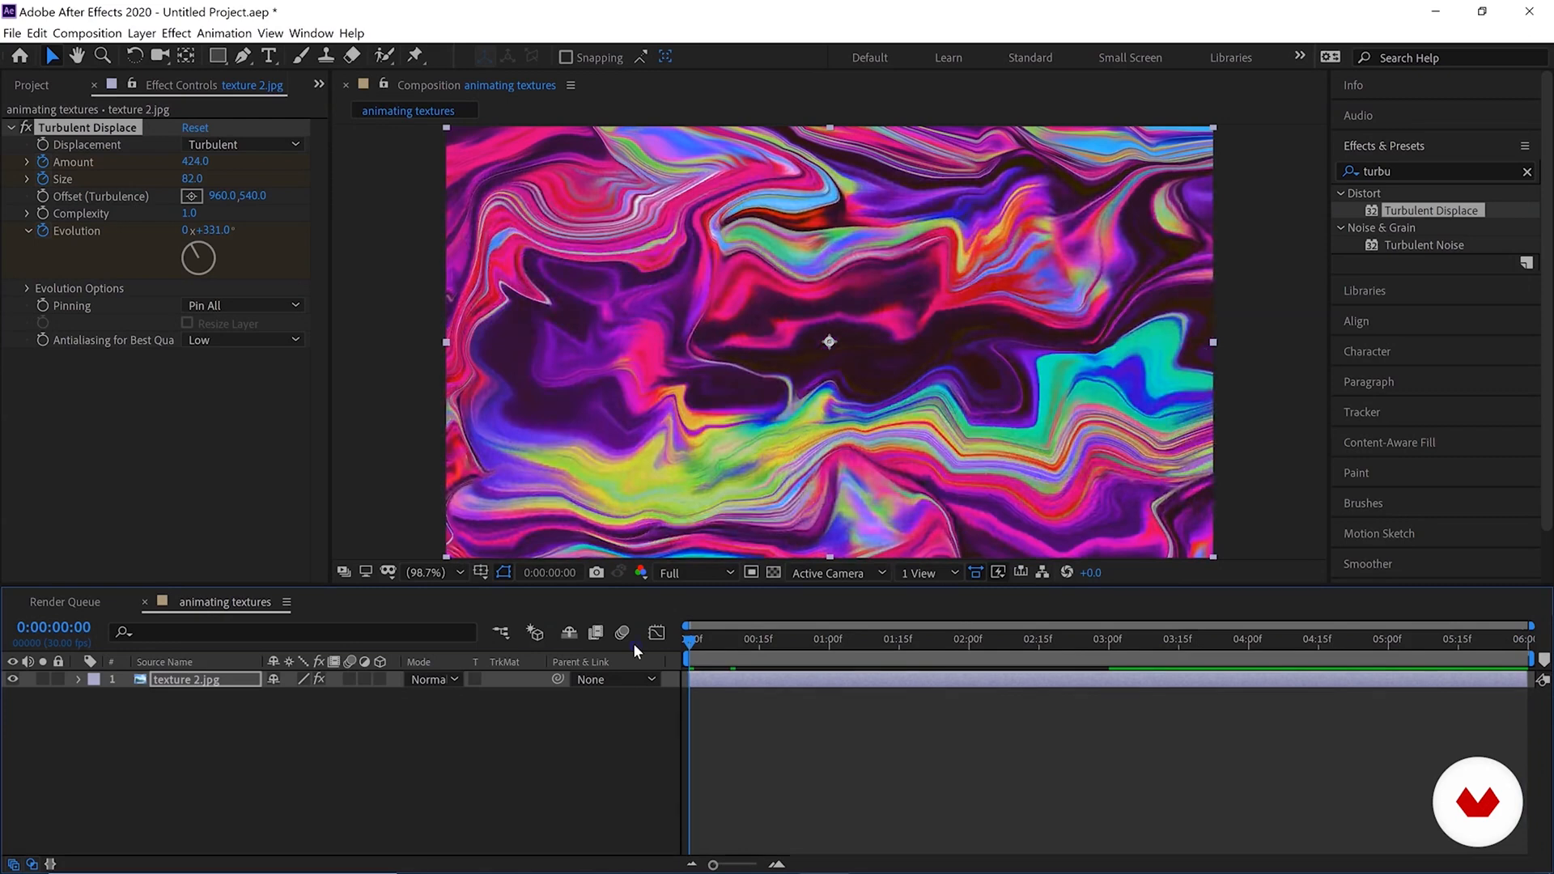
{"action": "left_click", "coordinate": [1514, 643]}
{"action": "left_click_drag", "start_coordinate": [1514, 644], "coordinate": [1525, 644]}
{"action": "left_click", "coordinate": [195, 162]}
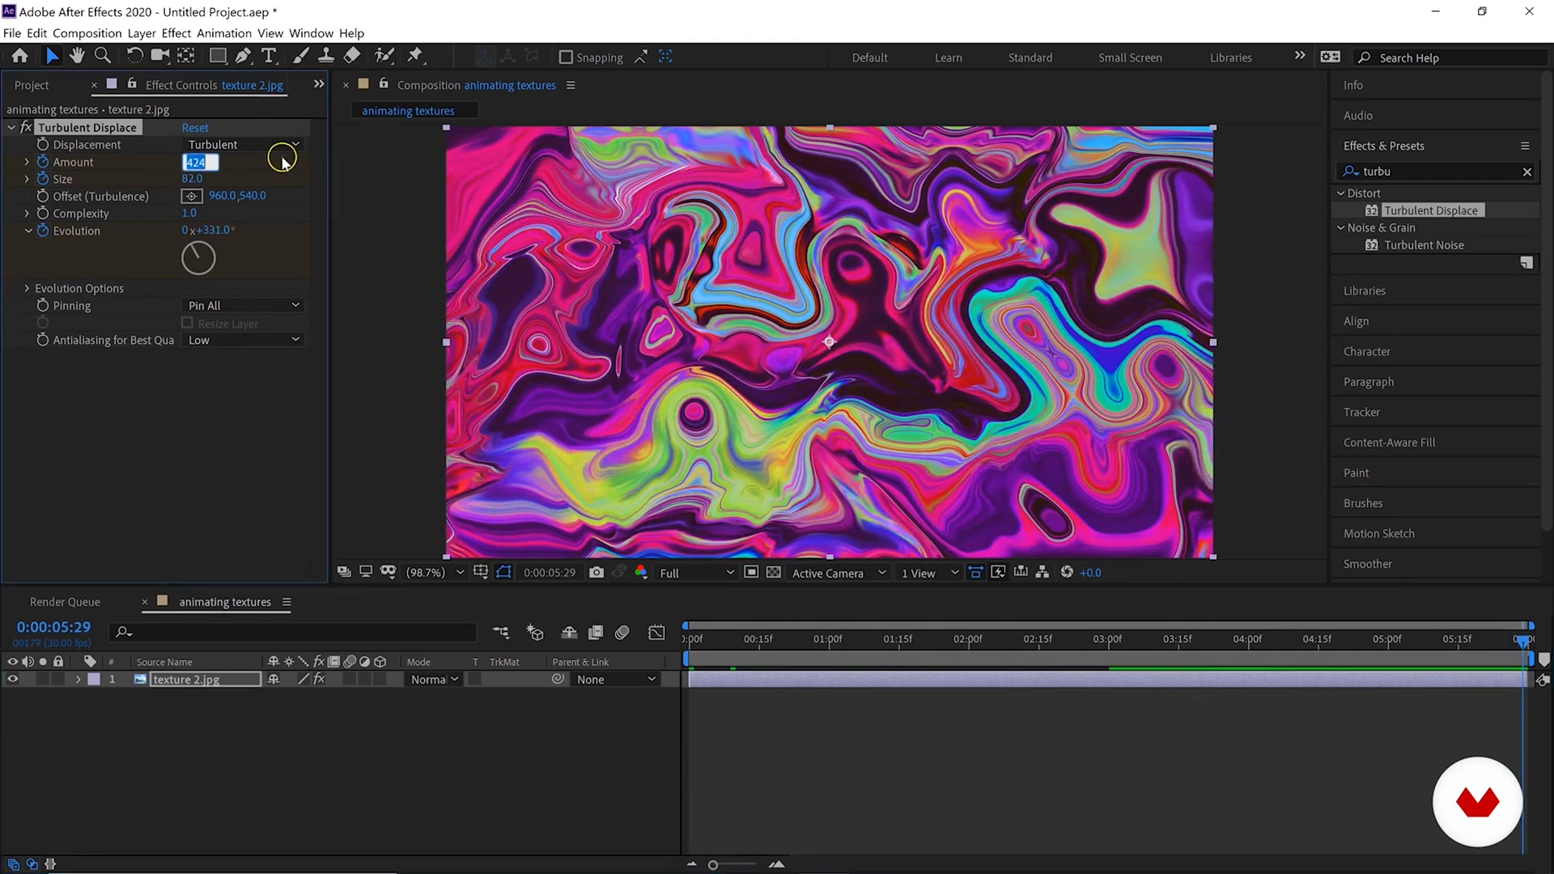
{"action": "key", "text": "Return"}
{"action": "left_click", "coordinate": [192, 171]}
{"action": "key", "text": "Return"}
{"action": "left_click", "coordinate": [215, 231]}
{"action": "type", "text": "0"}
{"action": "key", "text": "Return"}
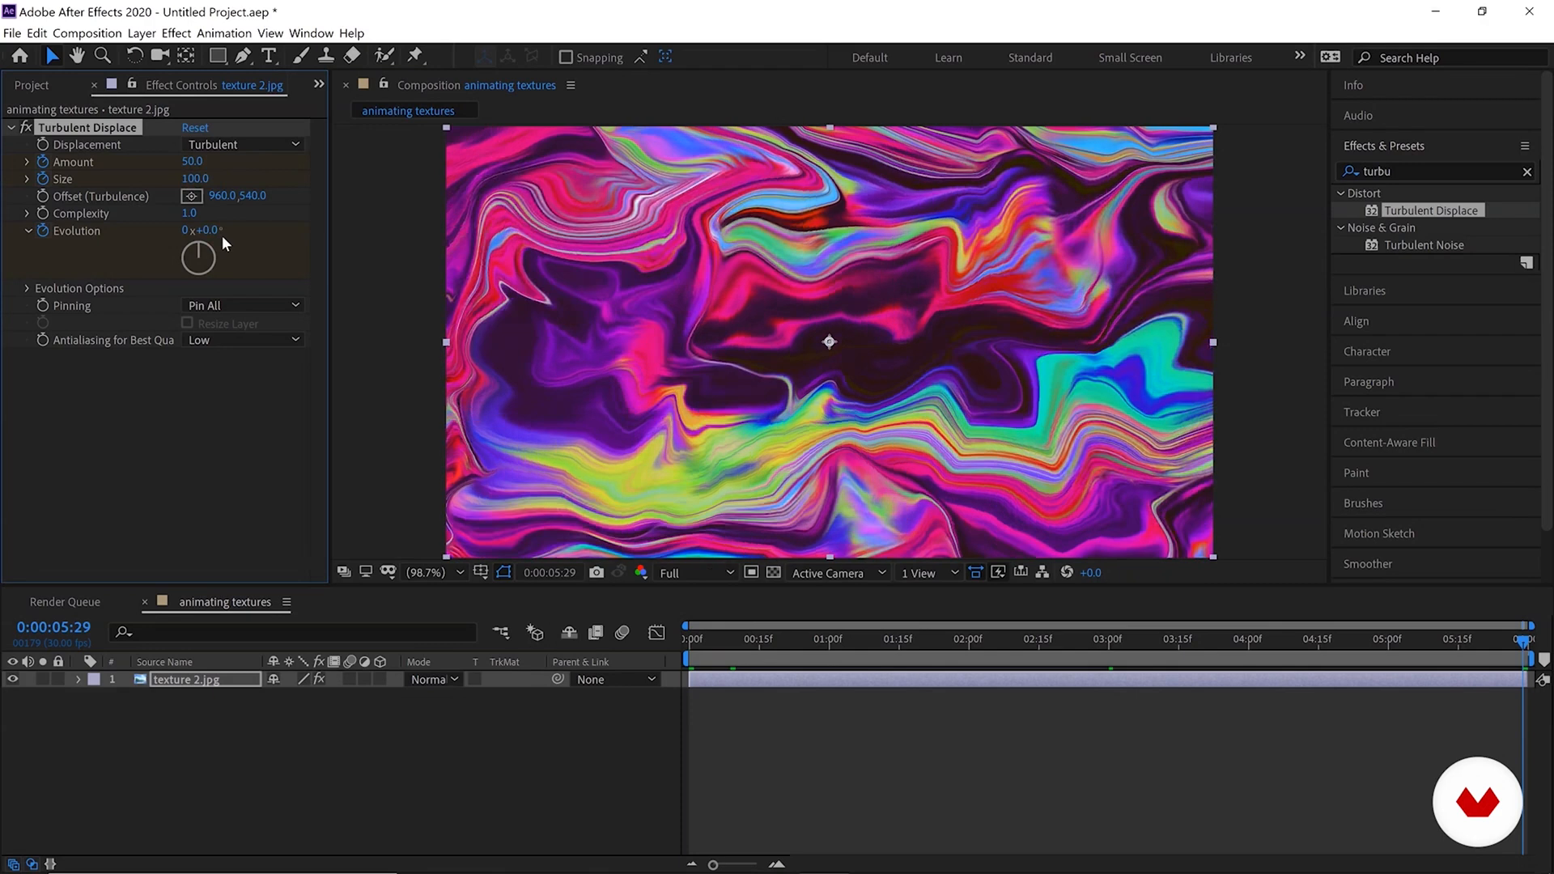
{"action": "key", "text": "space"}
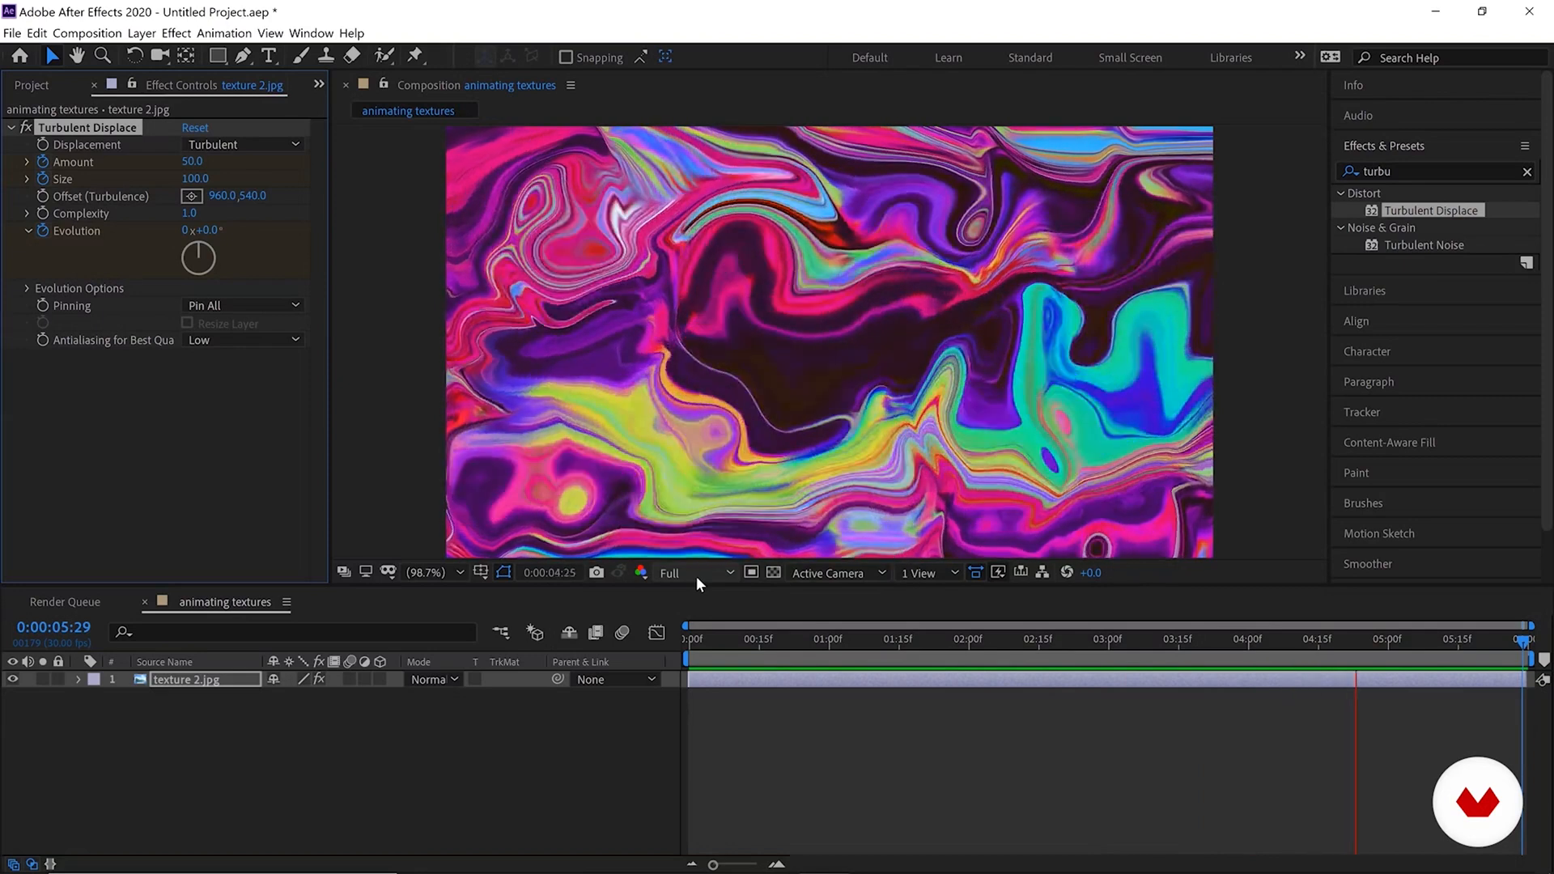
{"action": "left_click", "coordinate": [778, 622]}
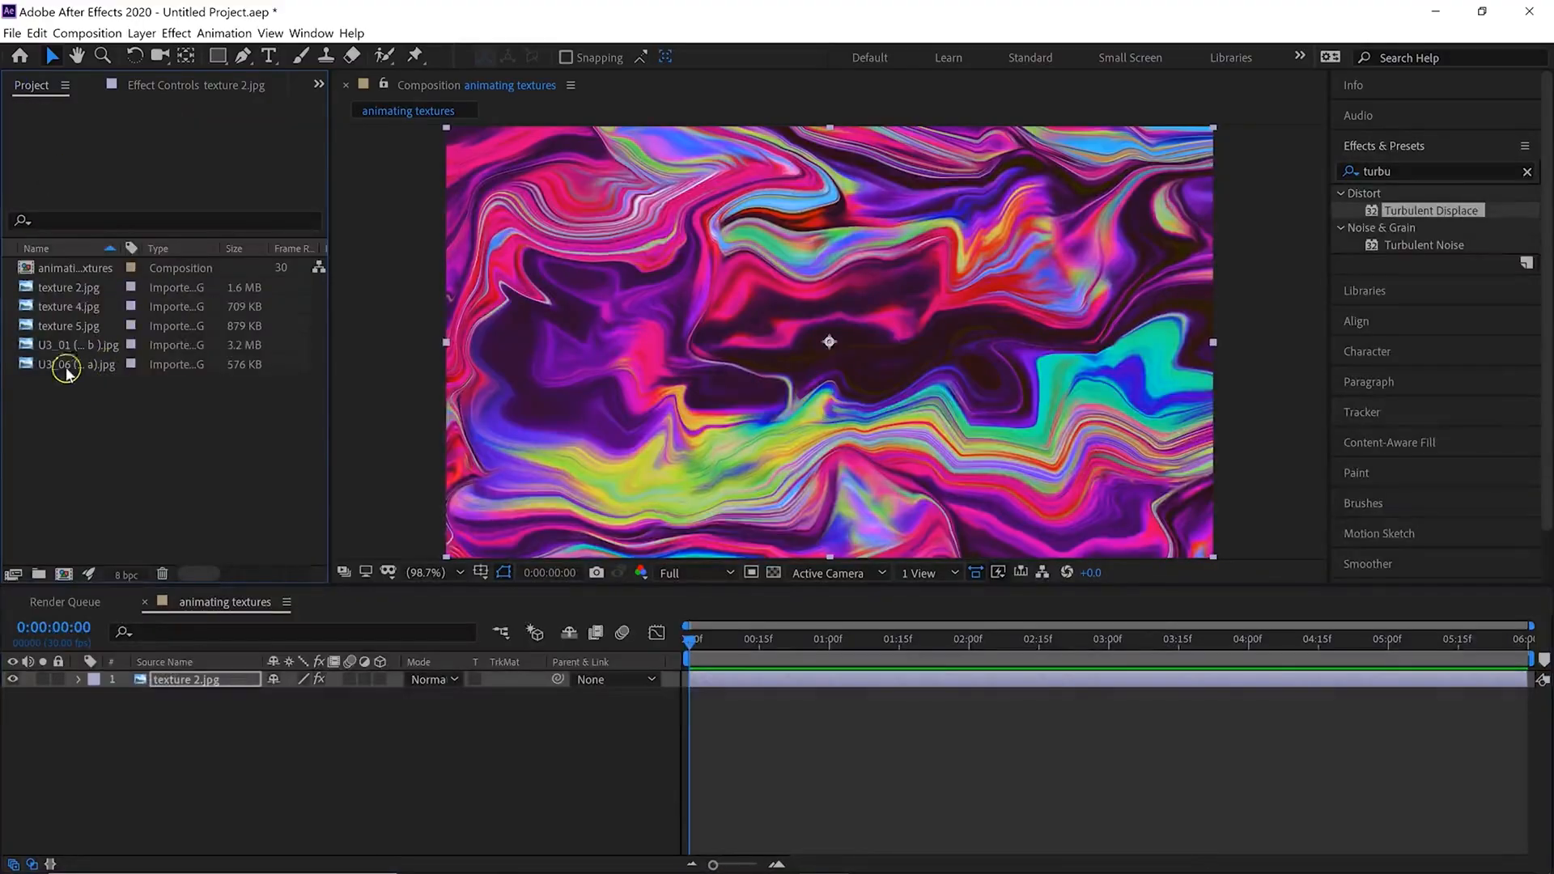
Look through the imported textures and add U3_06 (brush liquify a).jpg to the composition above texture 2.jpg.
{"action": "left_click", "coordinate": [67, 290]}
{"action": "left_click", "coordinate": [66, 306]}
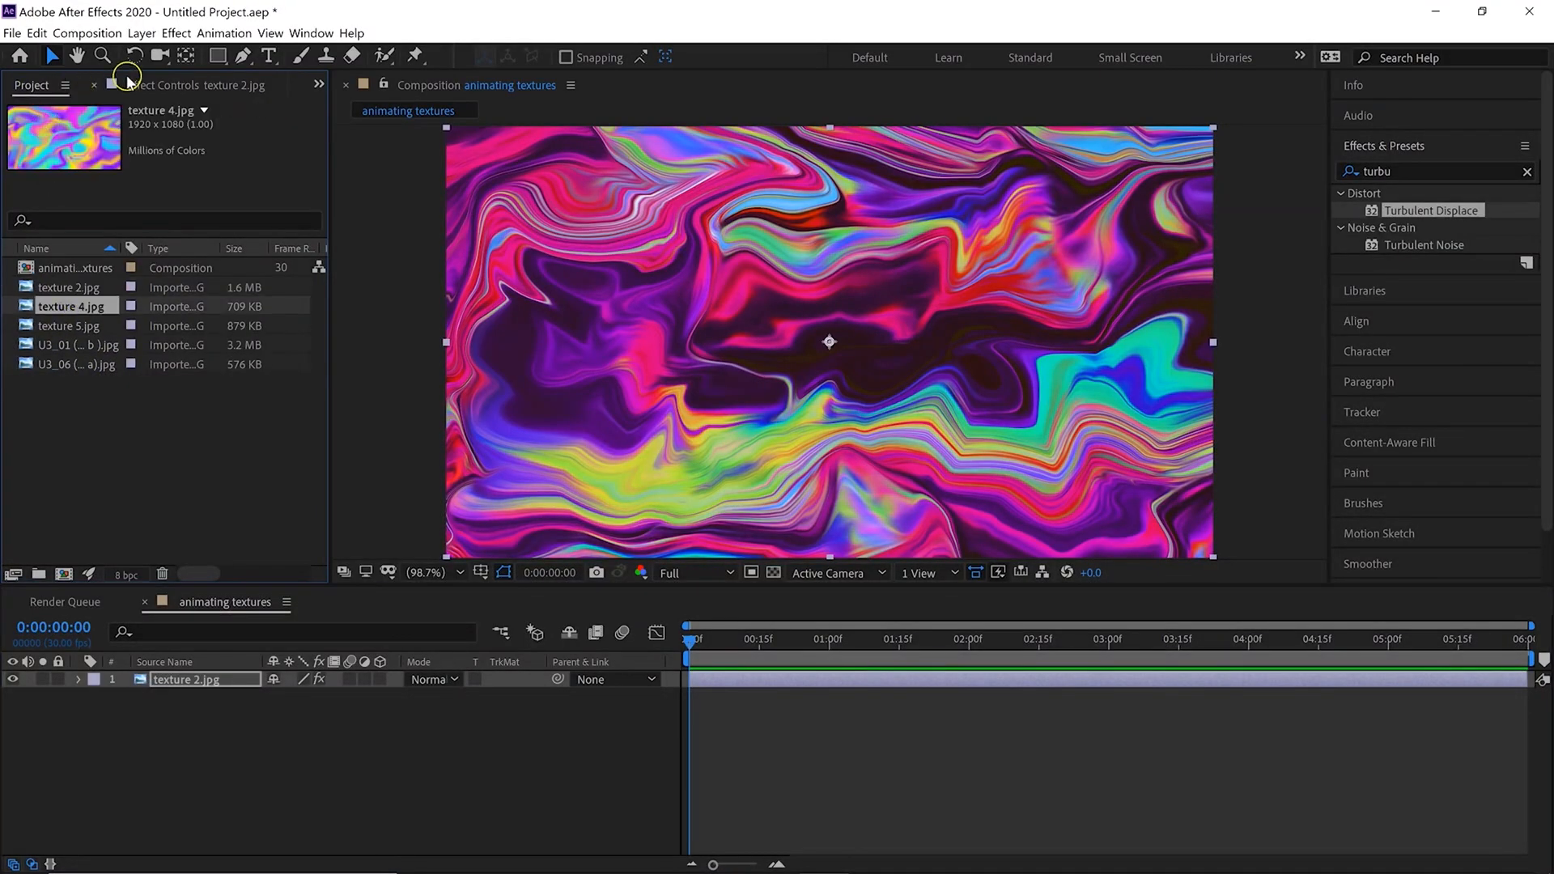
{"action": "left_click", "coordinate": [61, 327]}
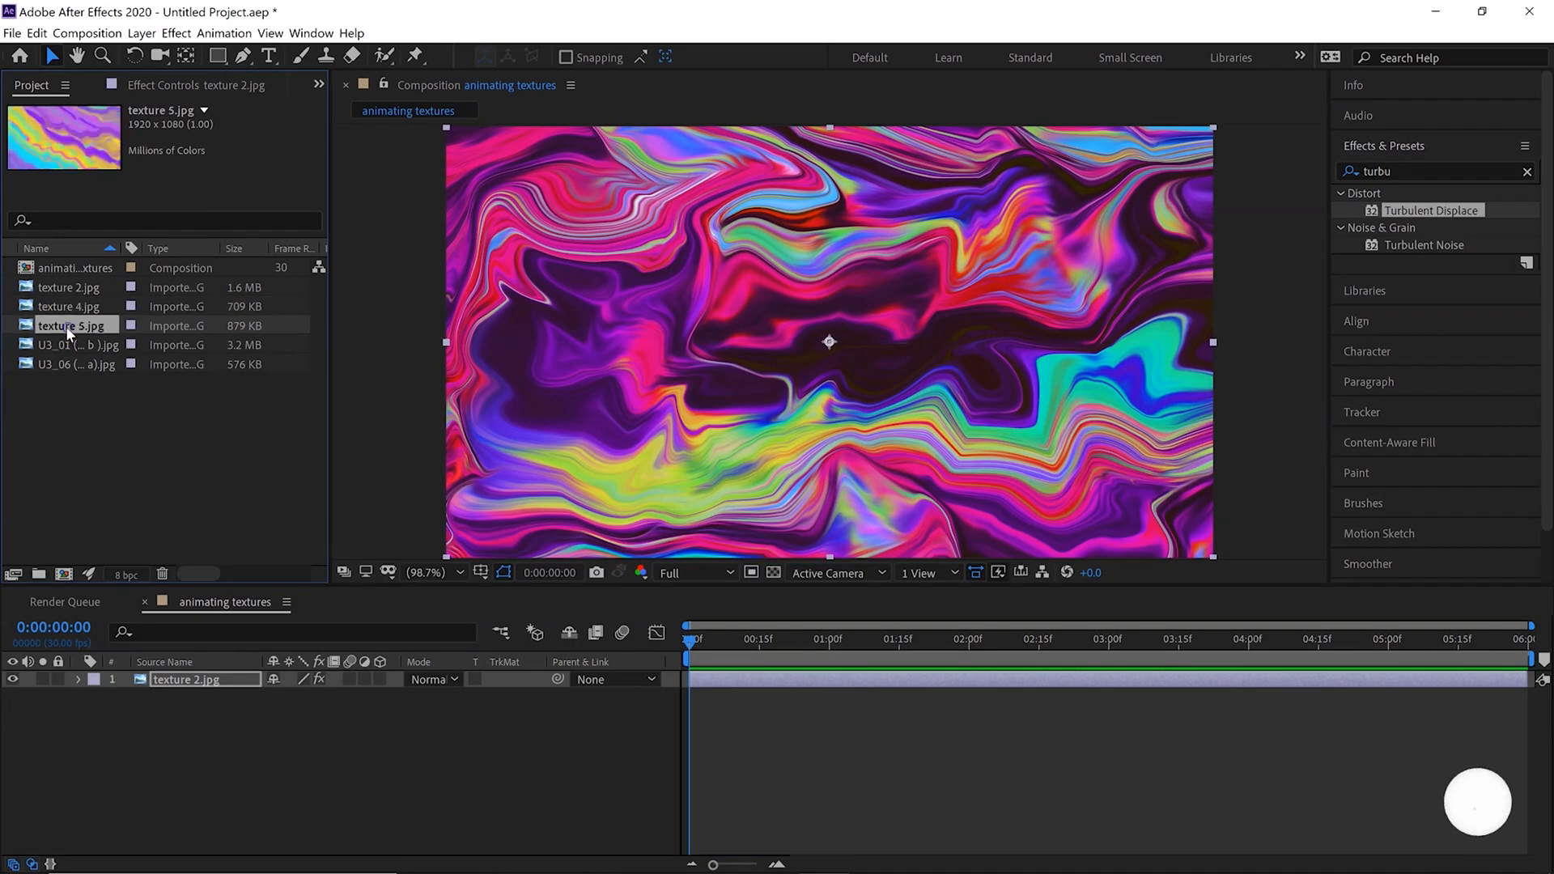
{"action": "left_click", "coordinate": [61, 346]}
{"action": "left_click", "coordinate": [61, 365]}
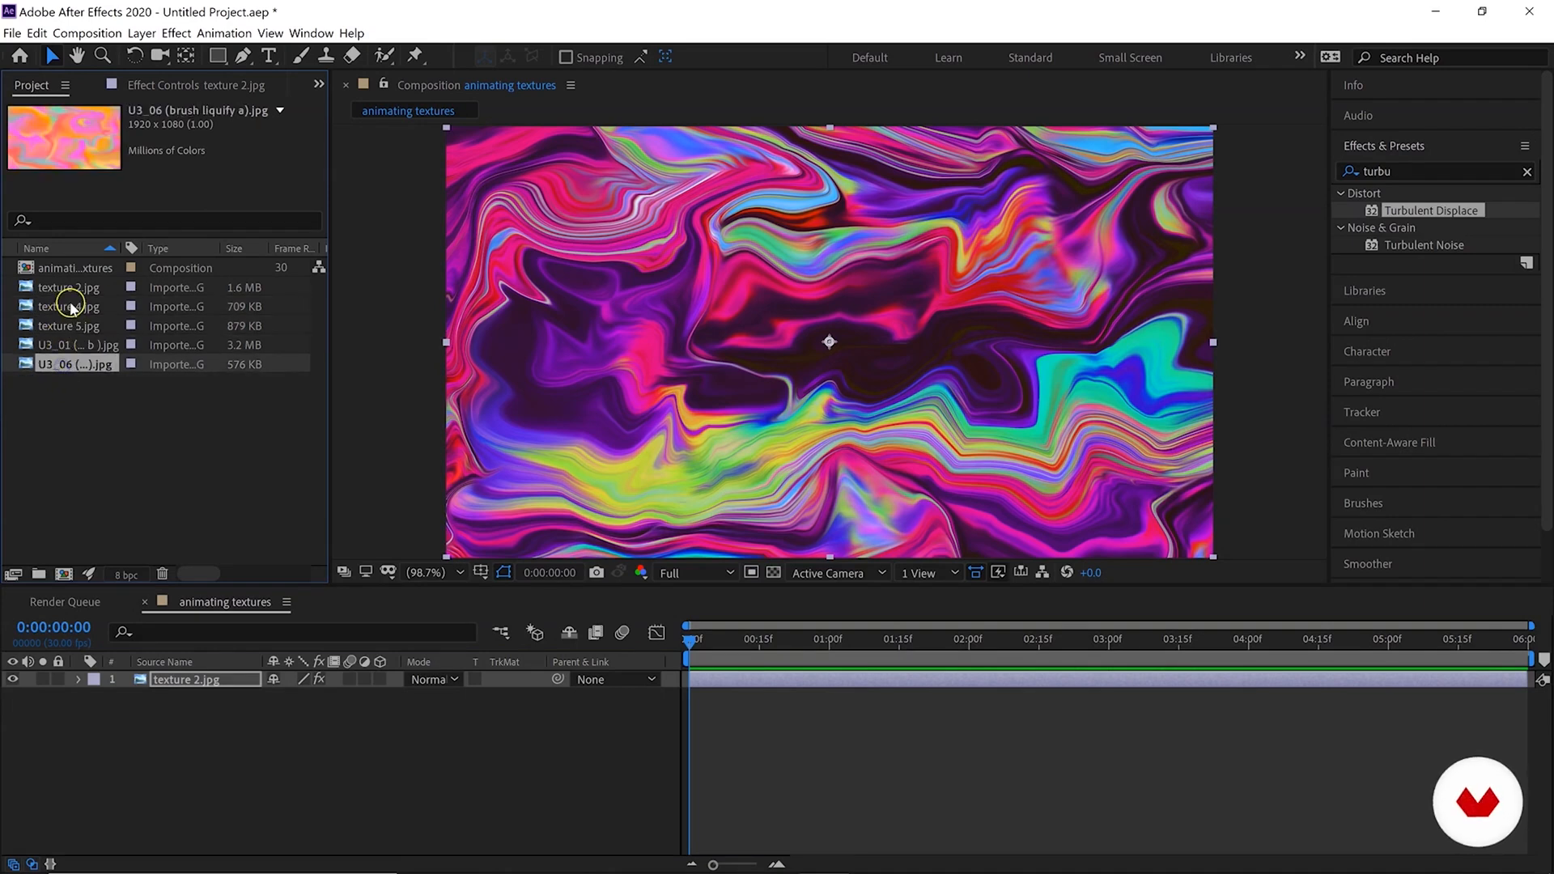
{"action": "left_click_drag", "start_coordinate": [64, 368], "coordinate": [828, 343]}
Copy the keyframed Turbulent Displace effect from the texture 2.jpg layer.
{"action": "left_click", "coordinate": [177, 682]}
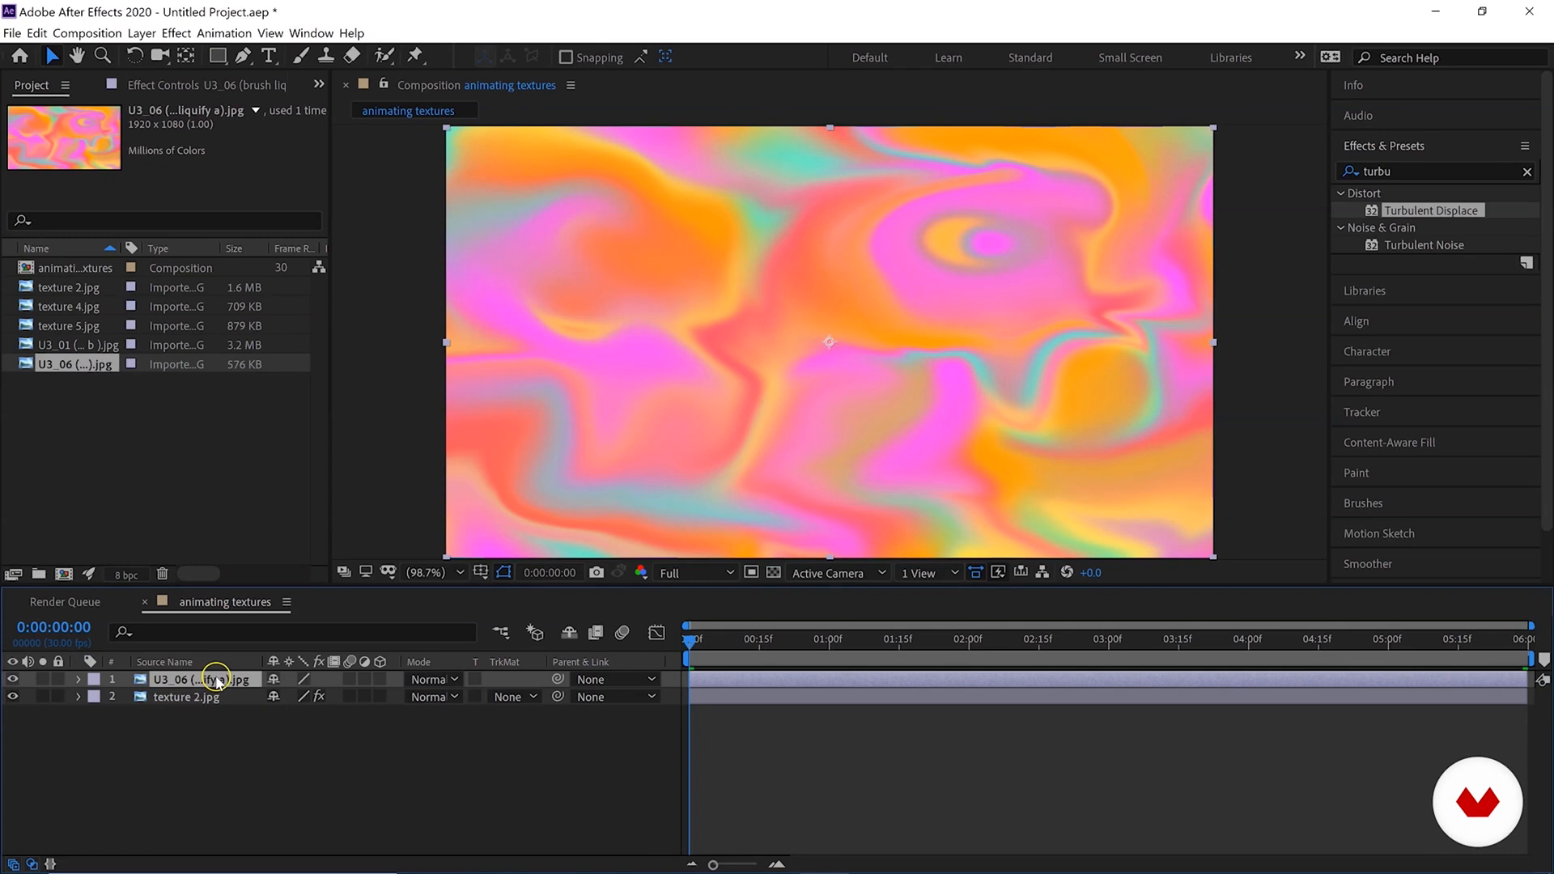
{"action": "left_click", "coordinate": [196, 698]}
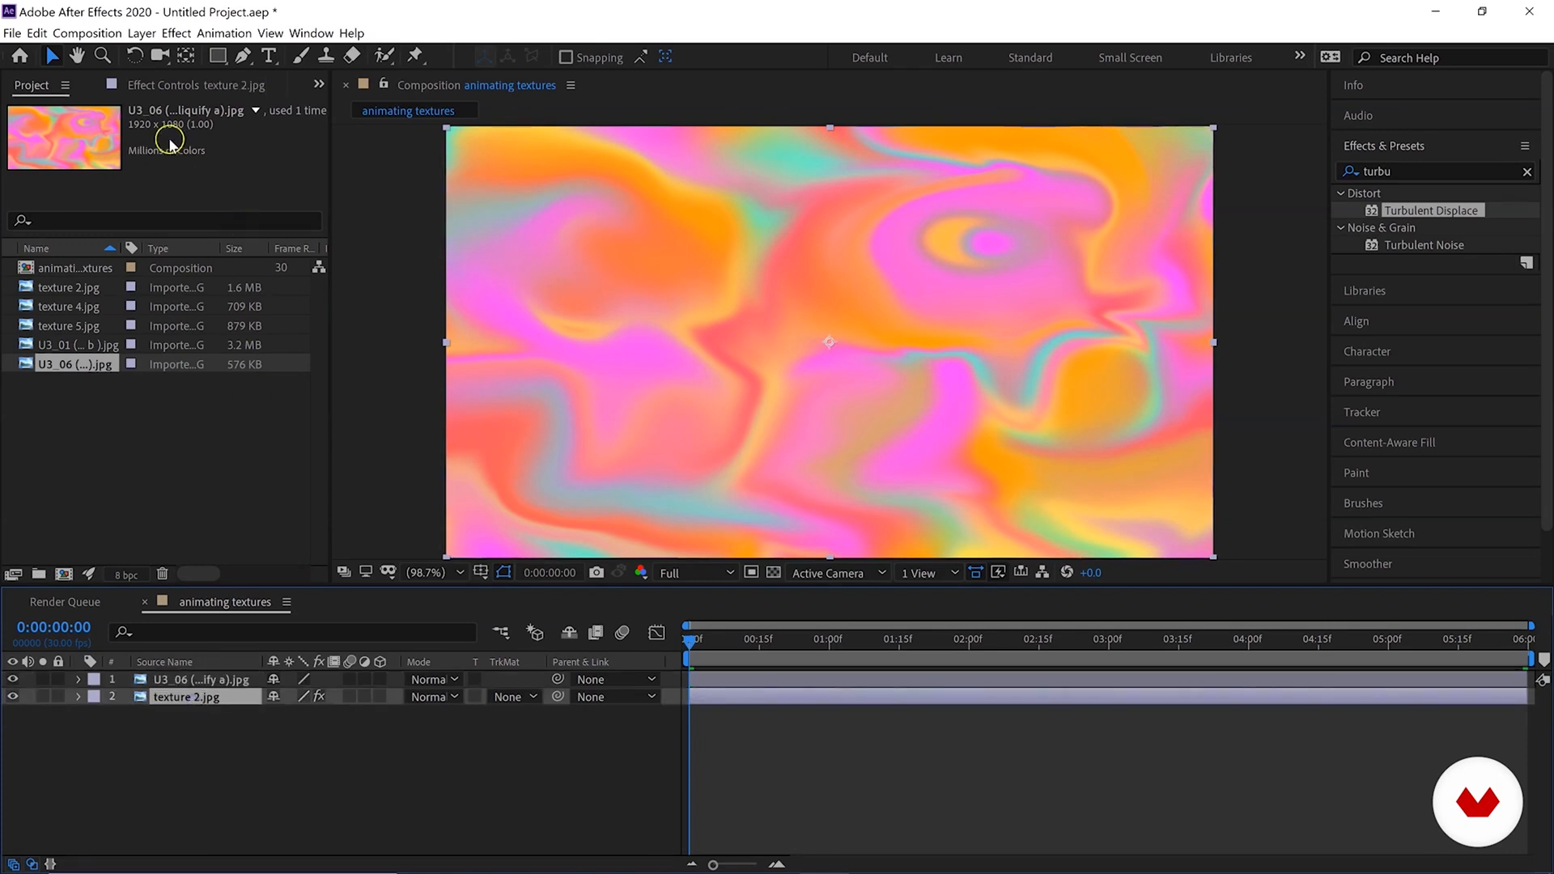
{"action": "left_click", "coordinate": [176, 89]}
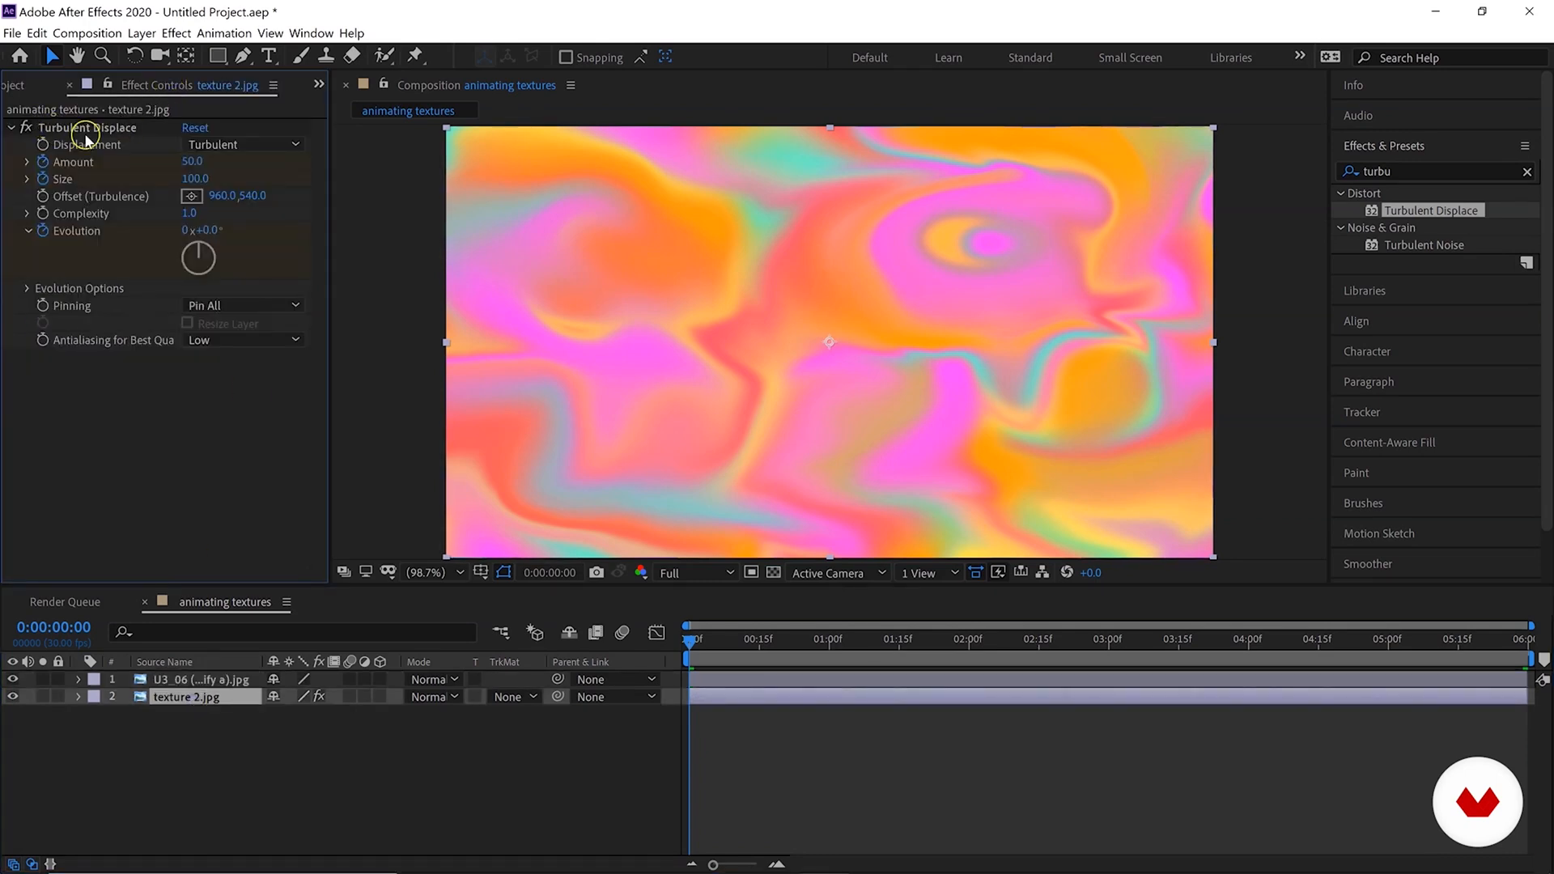
{"action": "left_click", "coordinate": [94, 129]}
{"action": "left_click", "coordinate": [37, 33]}
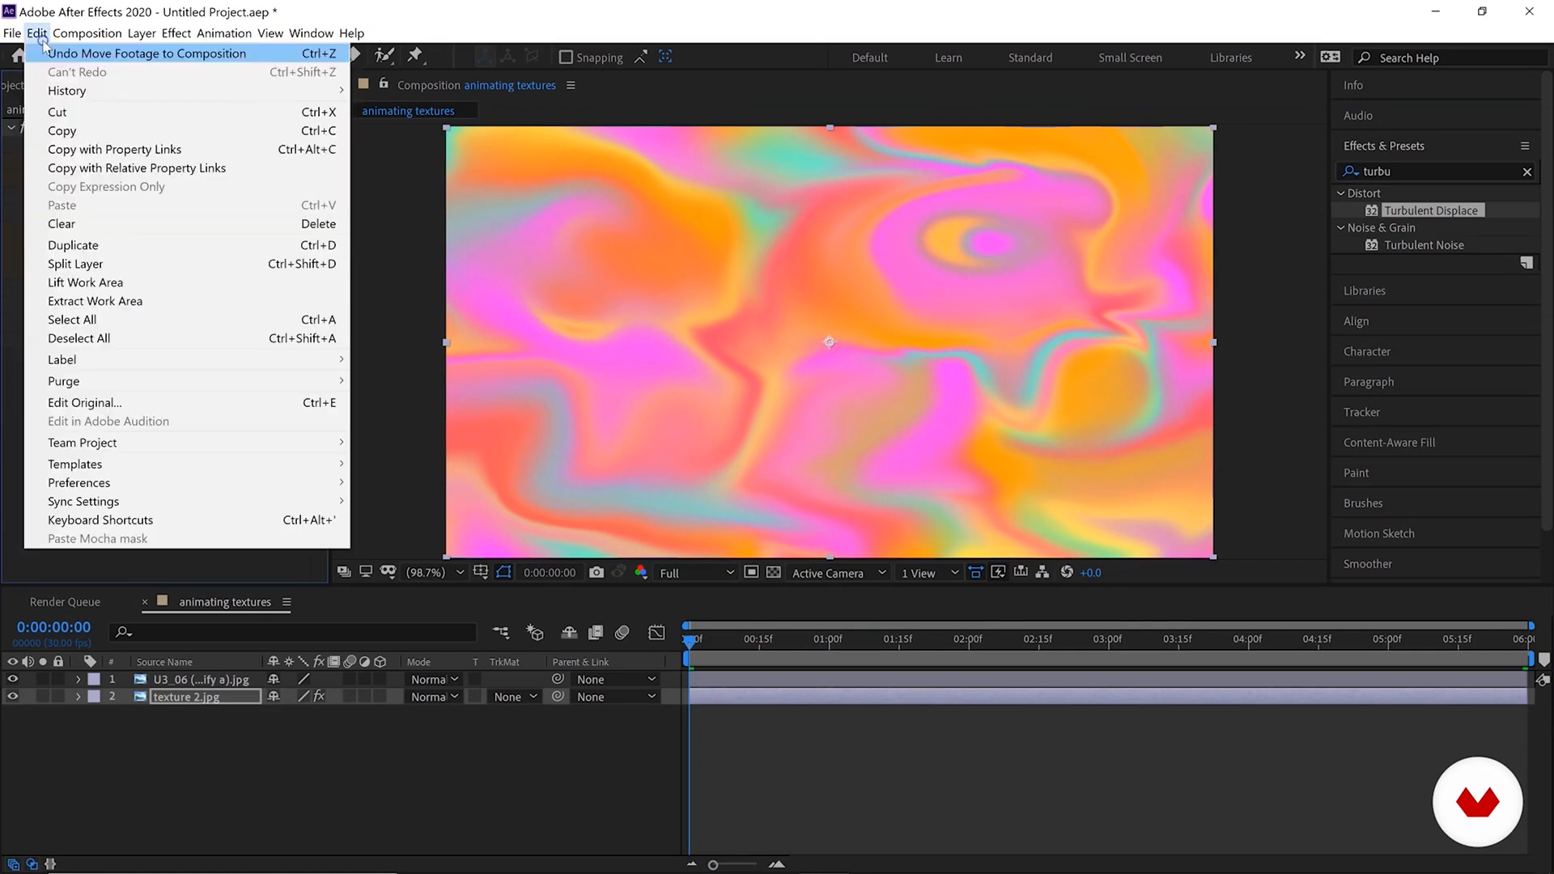
{"action": "left_click", "coordinate": [92, 132]}
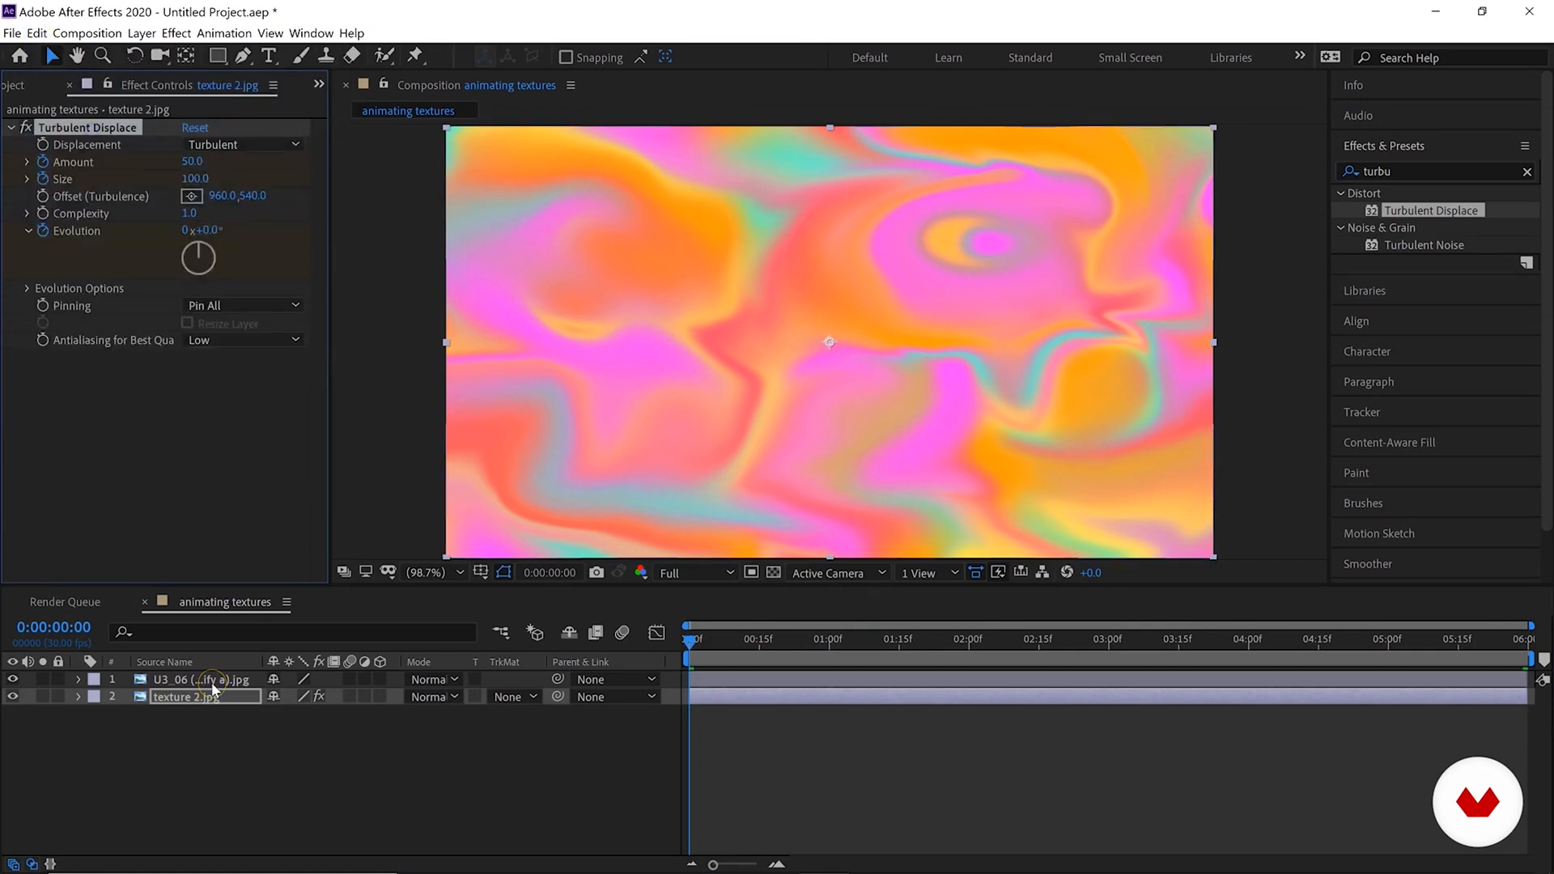
Paste the copied Turbulent Displace effect onto the U3_06 (brush liquify a).jpg layer and preview its animation.
{"action": "left_click", "coordinate": [212, 683]}
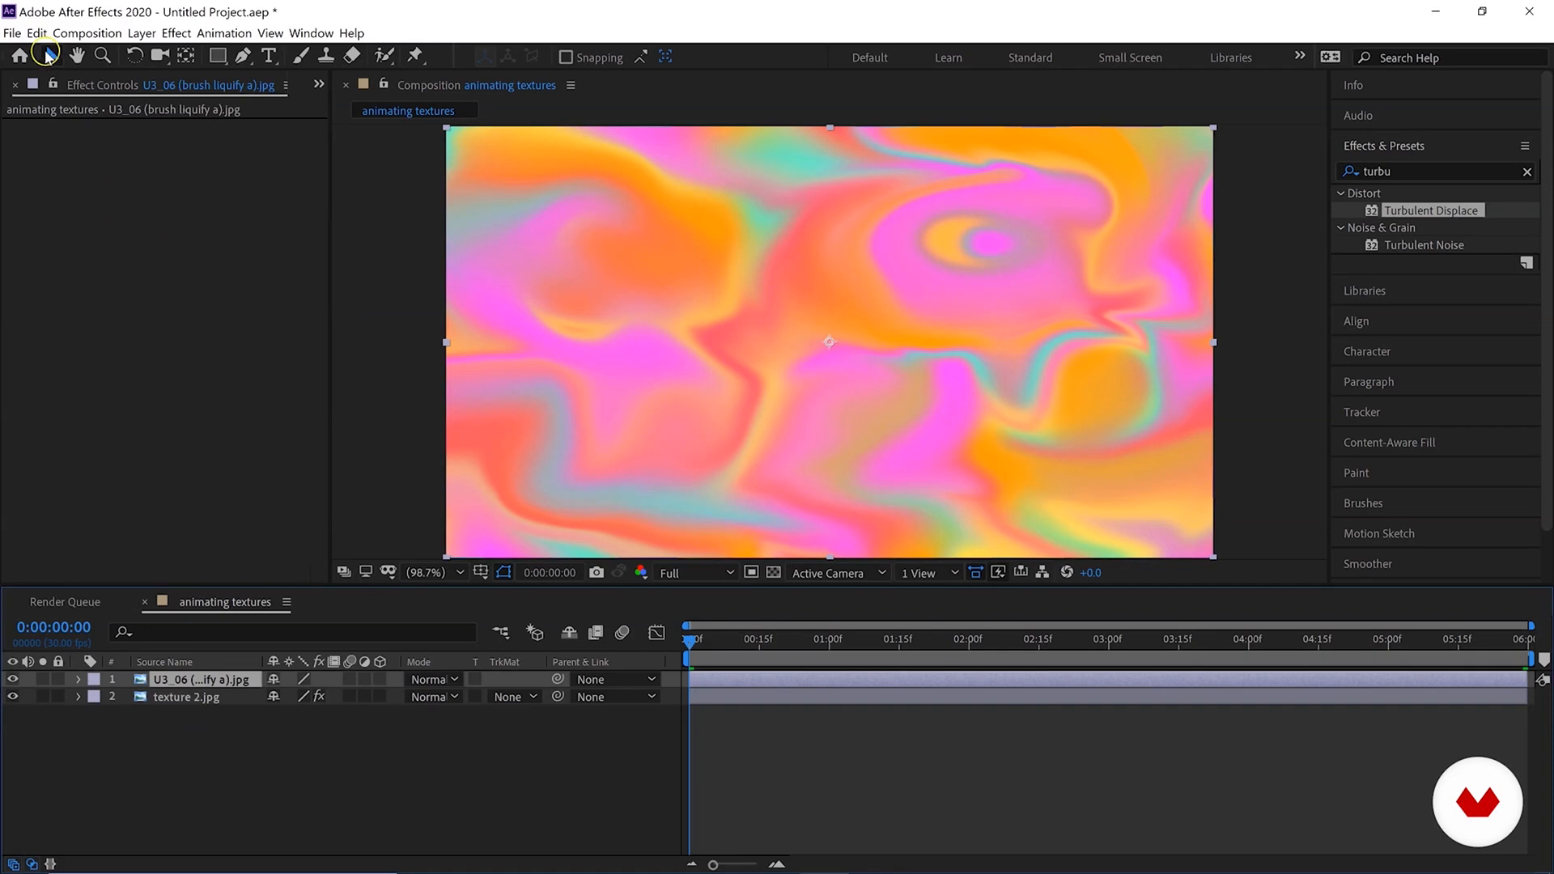
{"action": "left_click", "coordinate": [118, 202]}
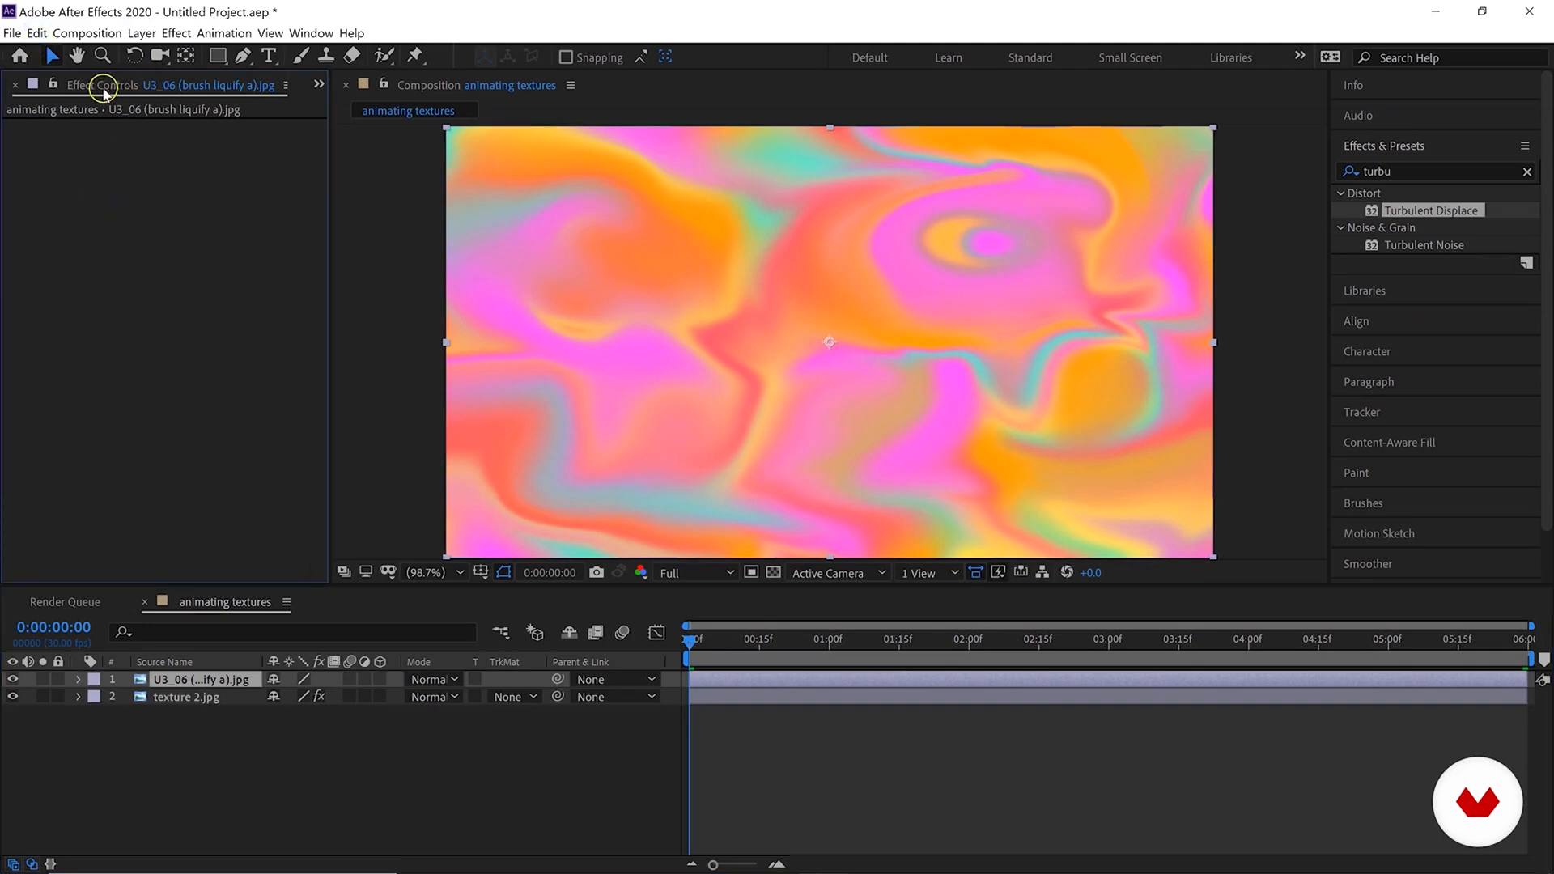
{"action": "left_click", "coordinate": [37, 34]}
{"action": "left_click", "coordinate": [74, 212]}
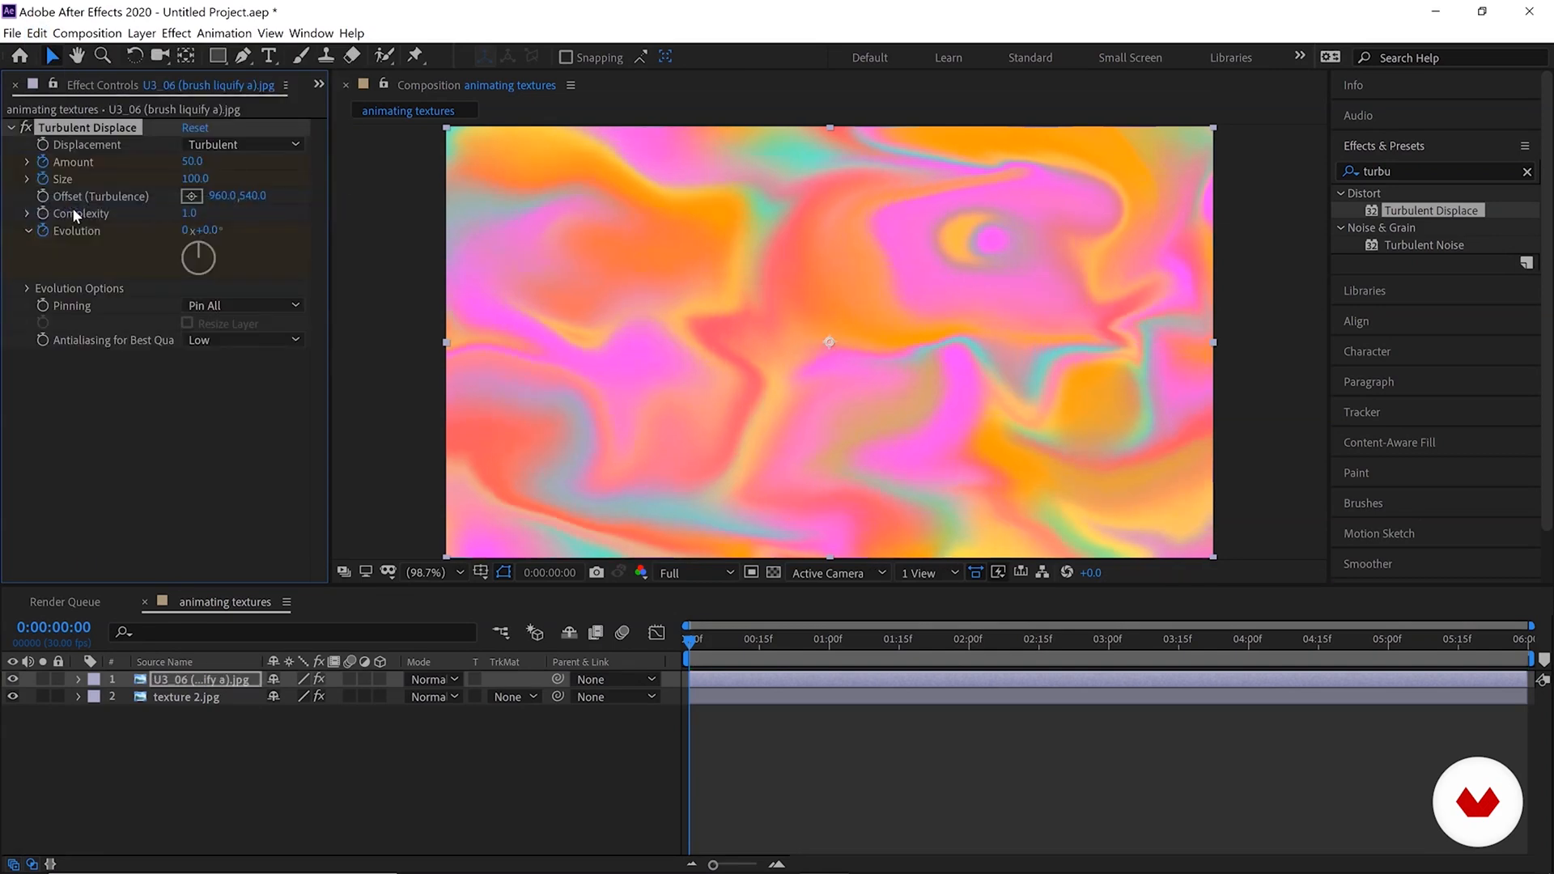
{"action": "left_click", "coordinate": [164, 268]}
{"action": "key", "text": "space"}
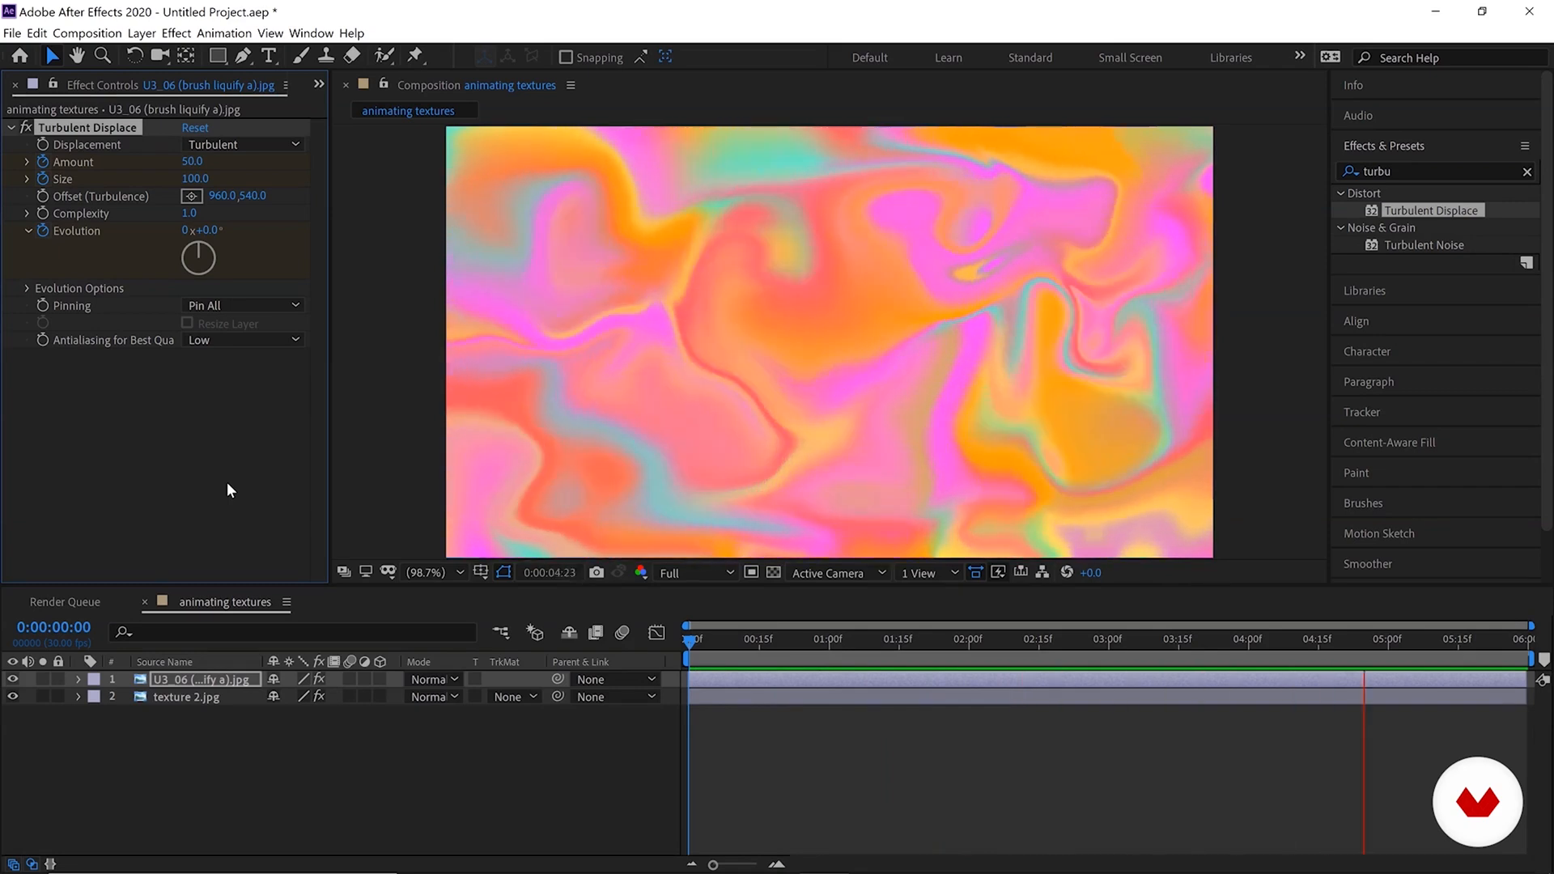
{"action": "left_click", "coordinate": [366, 537]}
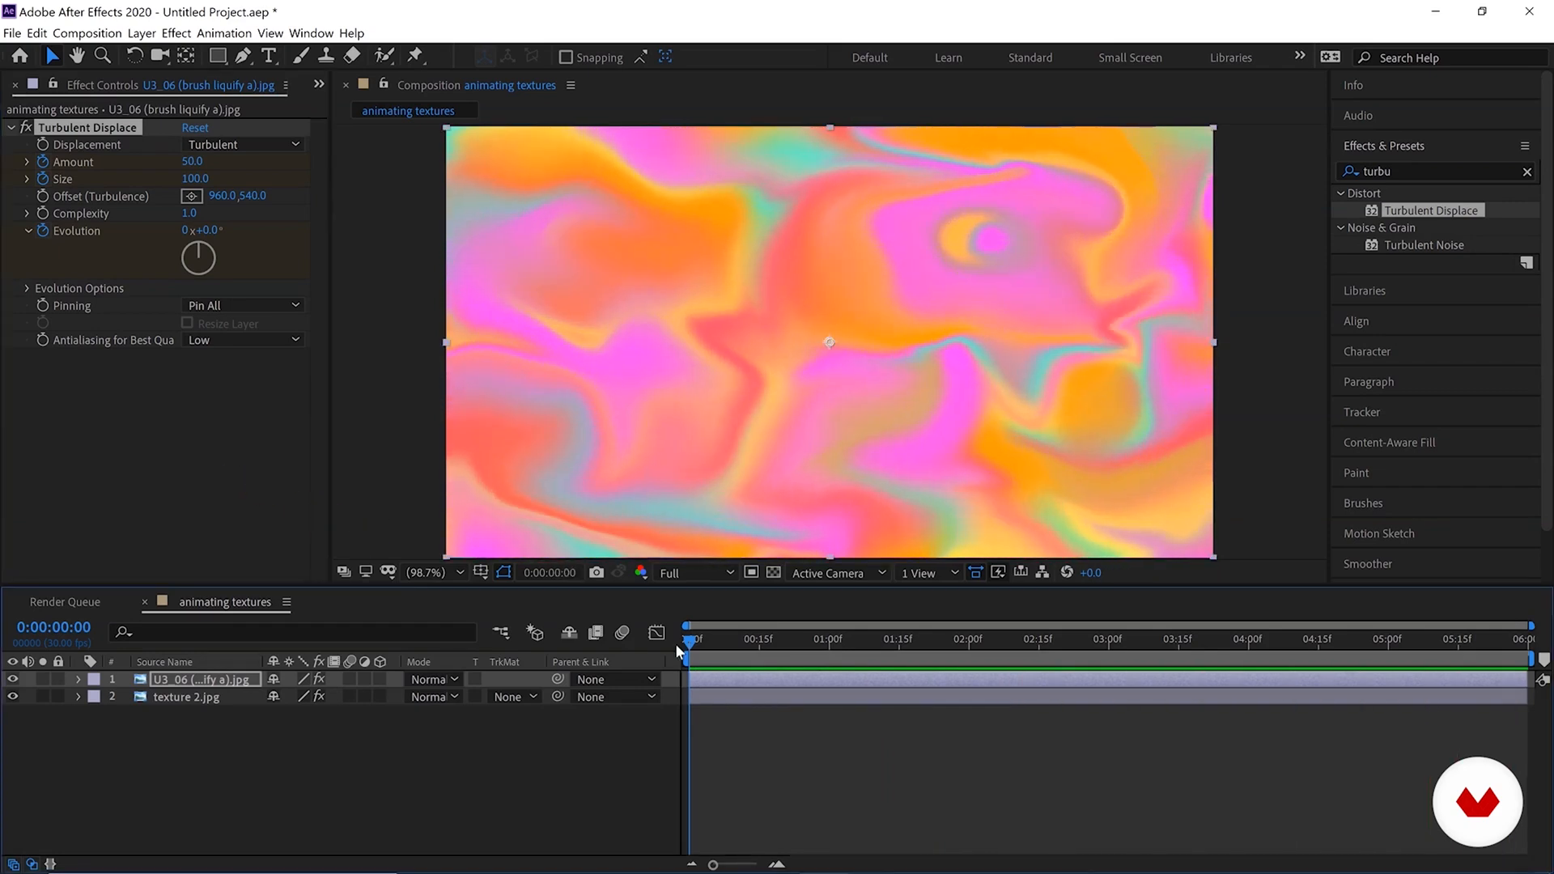
Add texture 5.jpg to the composition above the U3_06 (brush liquify a).jpg layer.
{"action": "left_click", "coordinate": [8, 84]}
{"action": "left_click", "coordinate": [315, 85]}
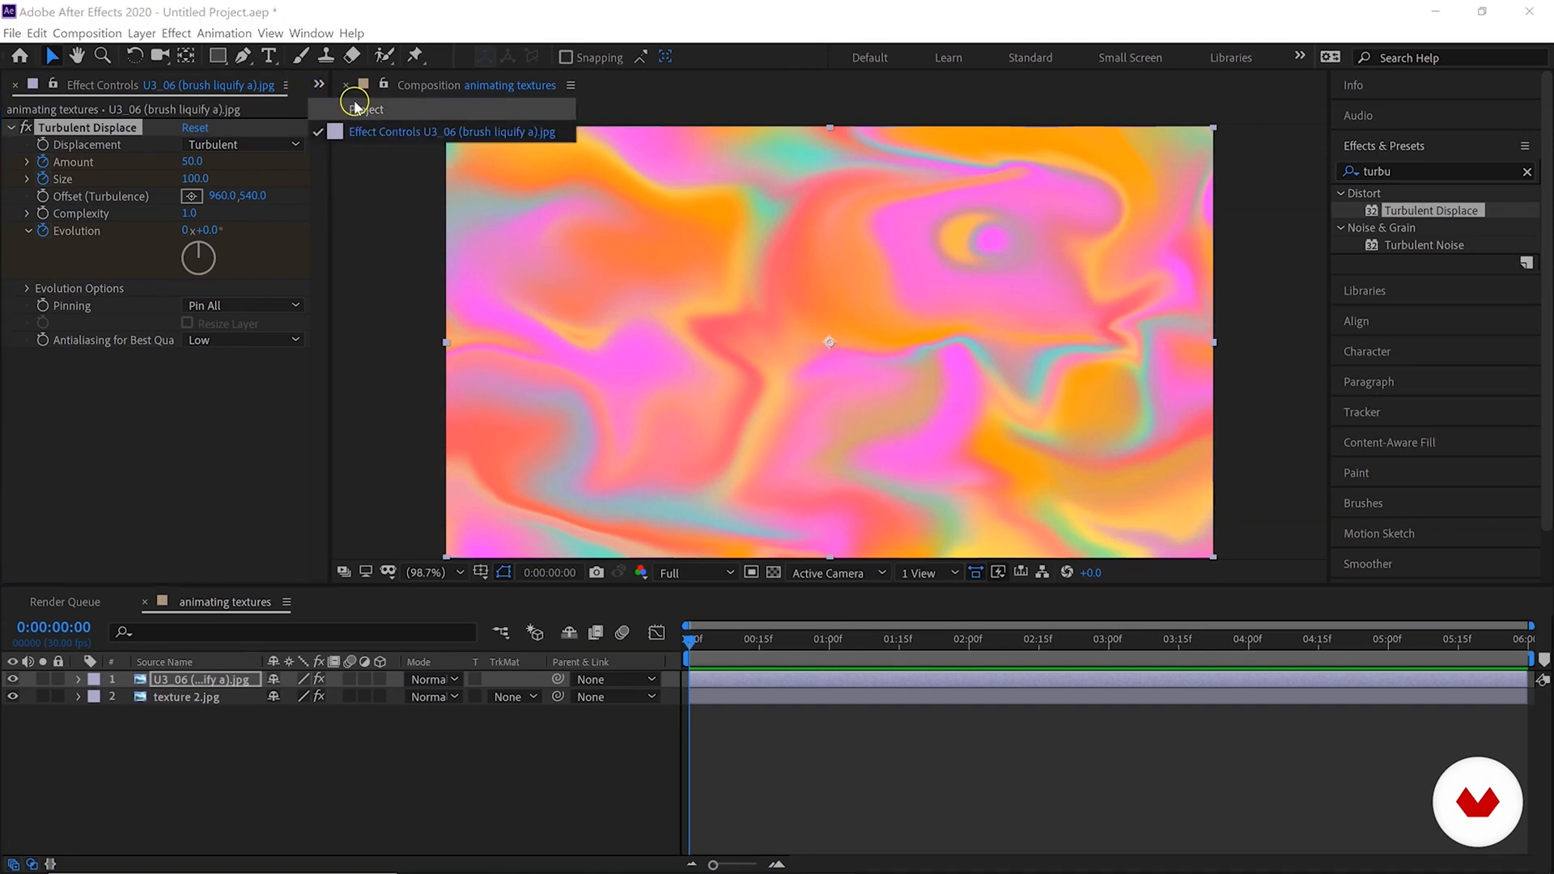
{"action": "left_click", "coordinate": [355, 107]}
{"action": "left_click", "coordinate": [67, 328]}
{"action": "left_click_drag", "start_coordinate": [67, 322], "coordinate": [830, 341]}
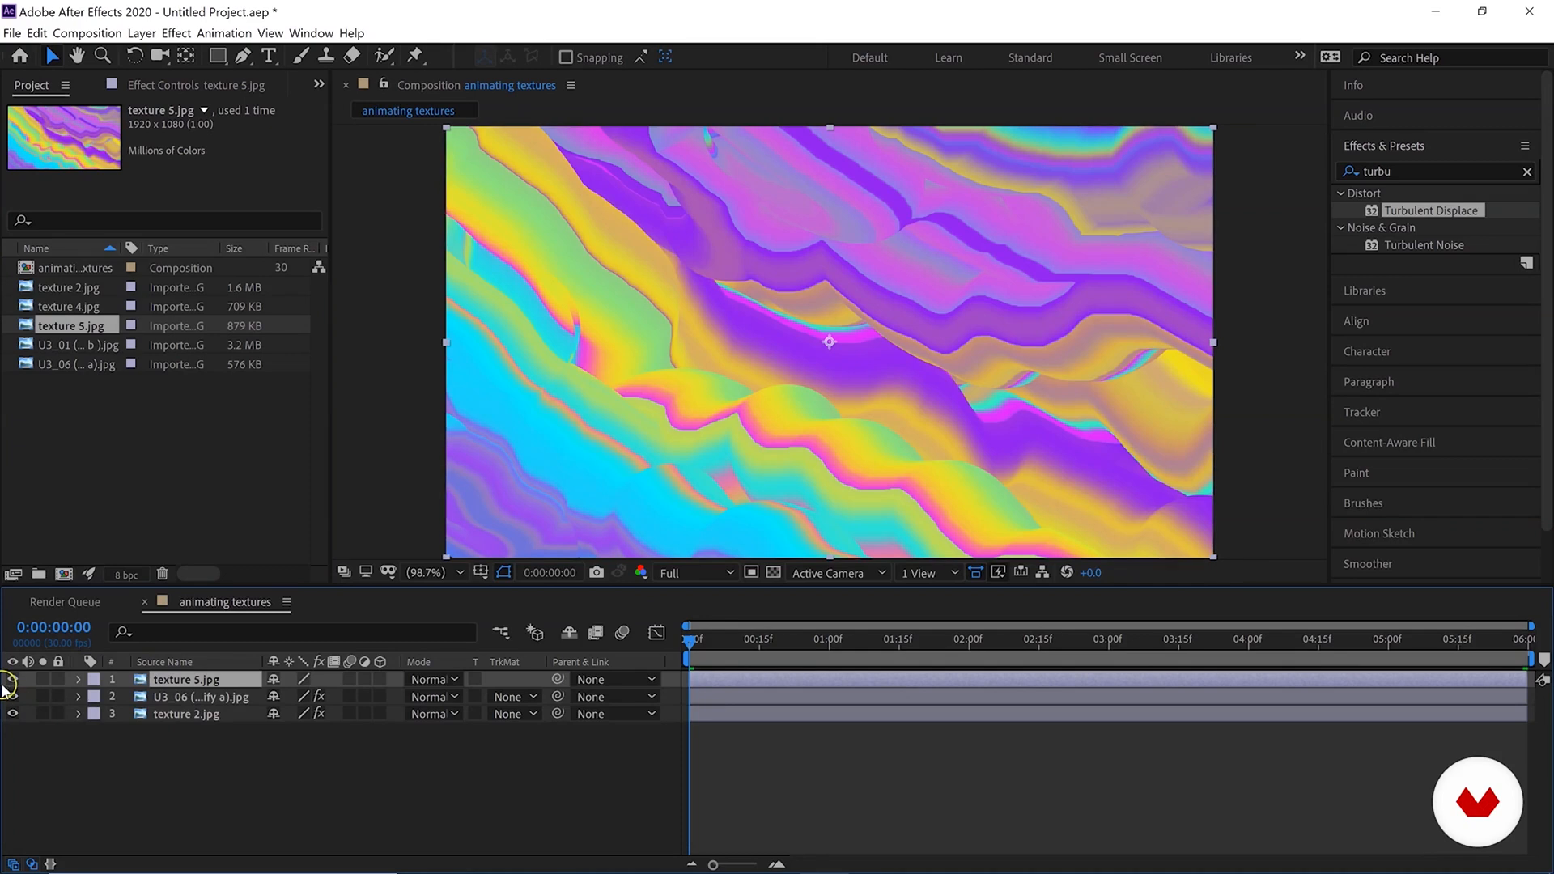
{"action": "left_click_drag", "start_coordinate": [11, 679], "coordinate": [11, 712]}
{"action": "left_click", "coordinate": [11, 713]}
Search the effects for "twirl" and apply the Distort effect Twirl to the texture 5.jpg layer.
{"action": "left_click", "coordinate": [196, 677]}
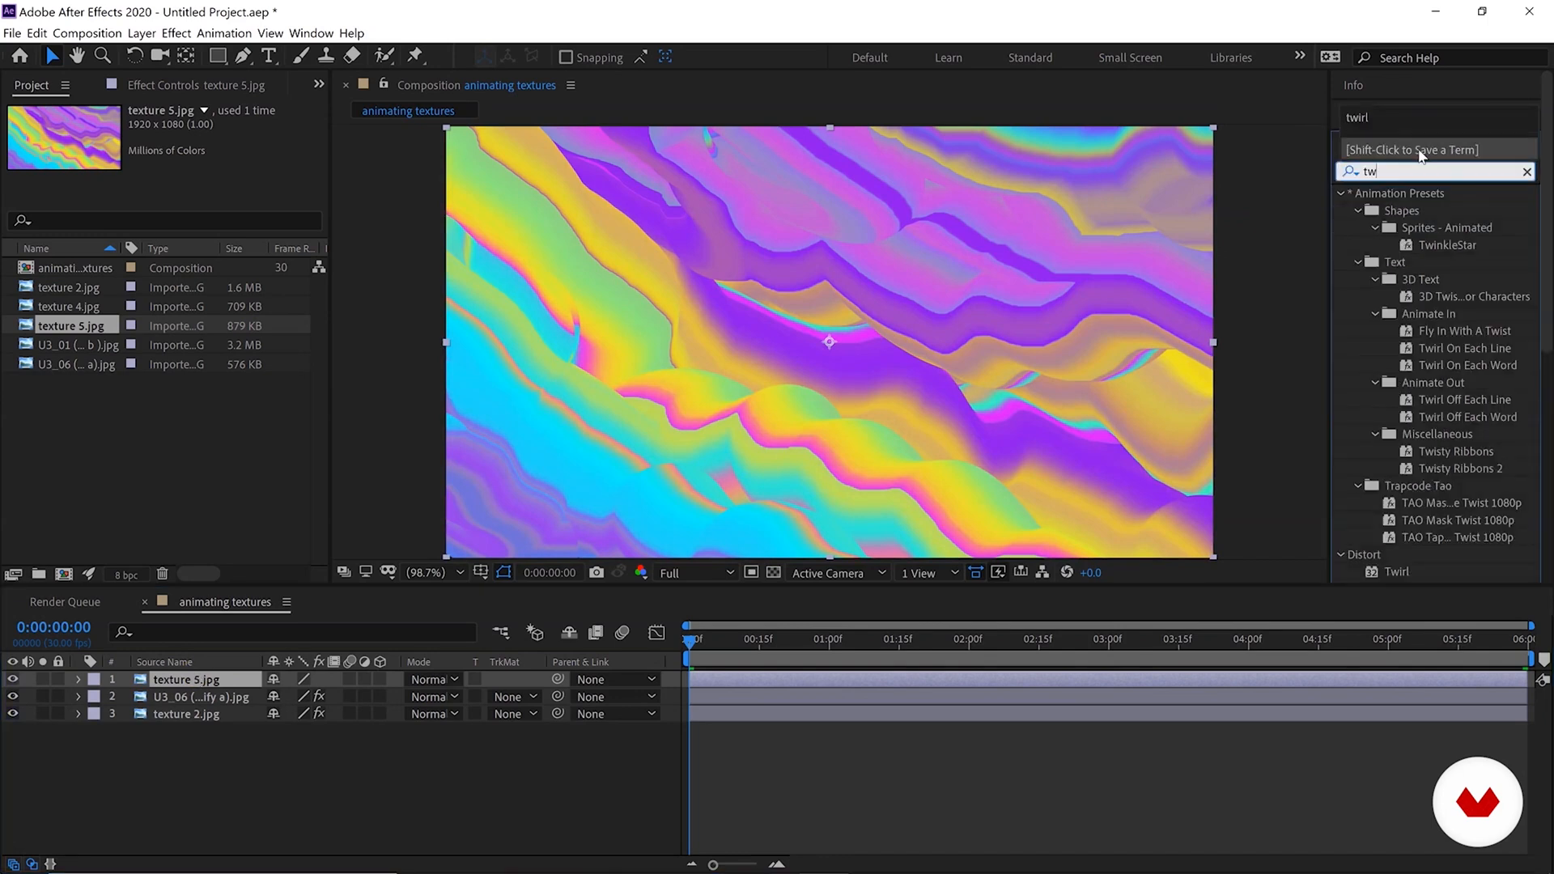
{"action": "type", "text": "irl"}
{"action": "left_click", "coordinate": [1403, 165]}
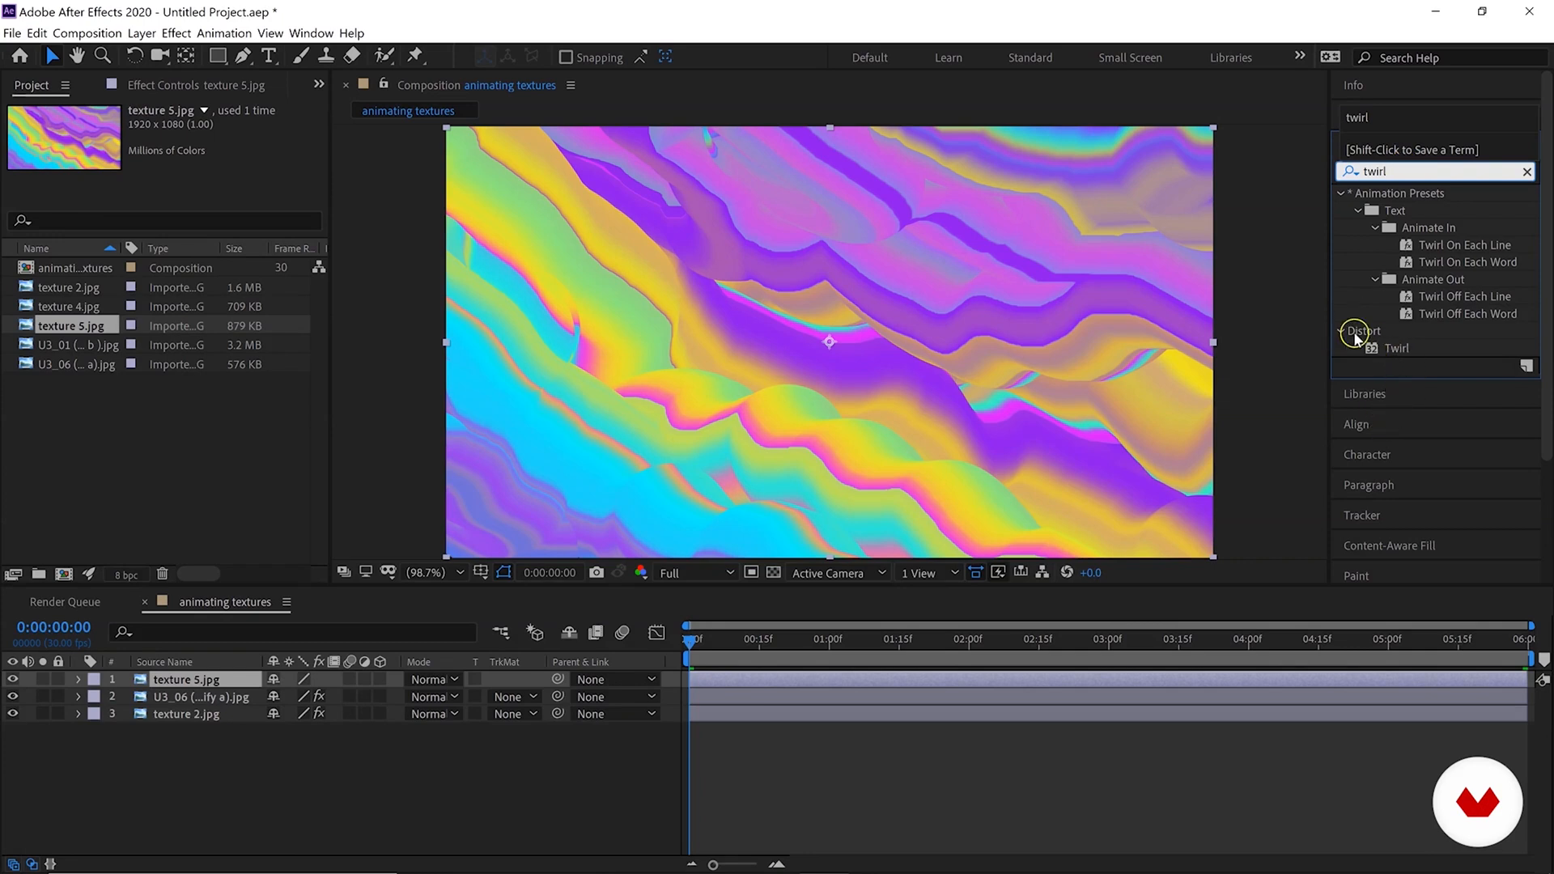
{"action": "left_click_drag", "start_coordinate": [1396, 348], "coordinate": [197, 684]}
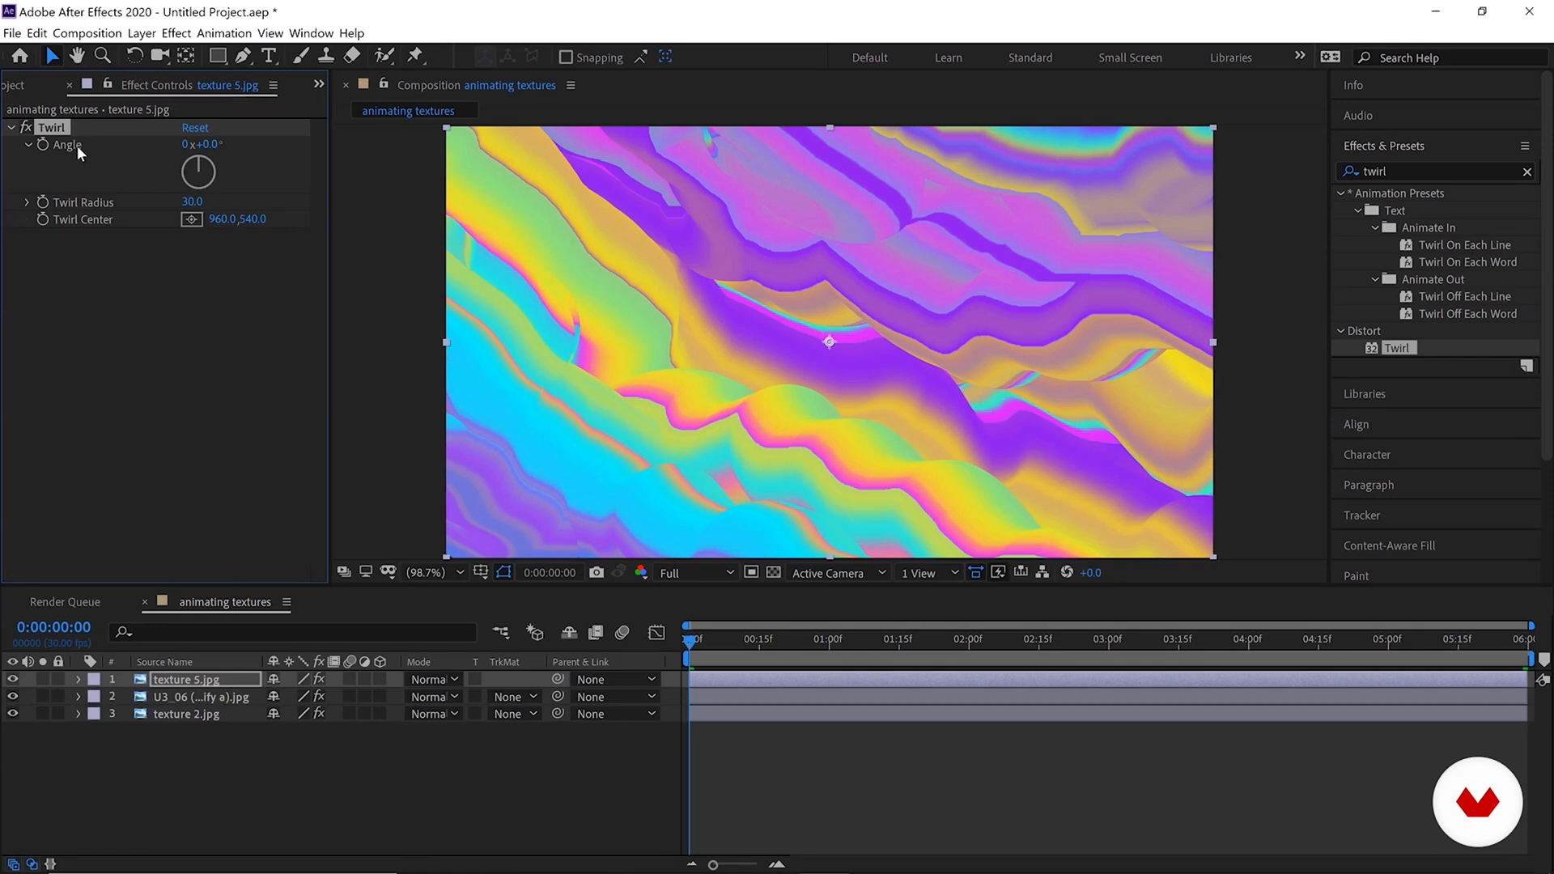
Try the Twirl effect on texture 5.jpg with an Angle of 1x+184° and a Twirl Radius of 48.
{"action": "left_click", "coordinate": [90, 244]}
{"action": "left_click", "coordinate": [710, 210]}
{"action": "left_click_drag", "start_coordinate": [209, 151], "coordinate": [902, 229]}
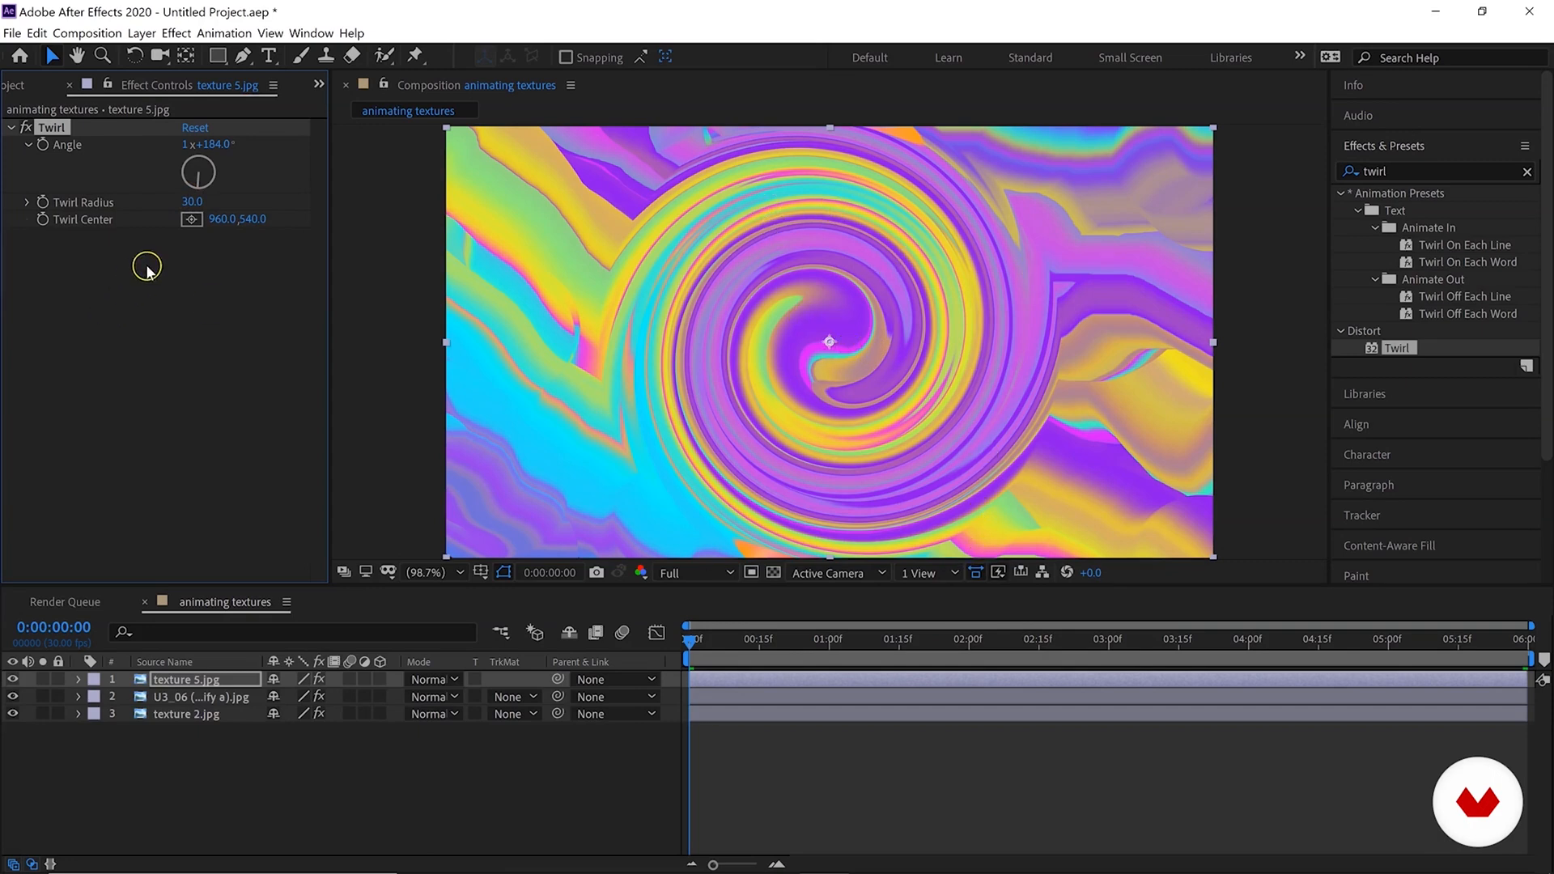
{"action": "mouse_move", "coordinate": [192, 203]}
{"action": "left_mouse_down"}
{"action": "mouse_move", "coordinate": [233, 203]}
{"action": "mouse_move", "coordinate": [220, 206]}
{"action": "left_mouse_up"}
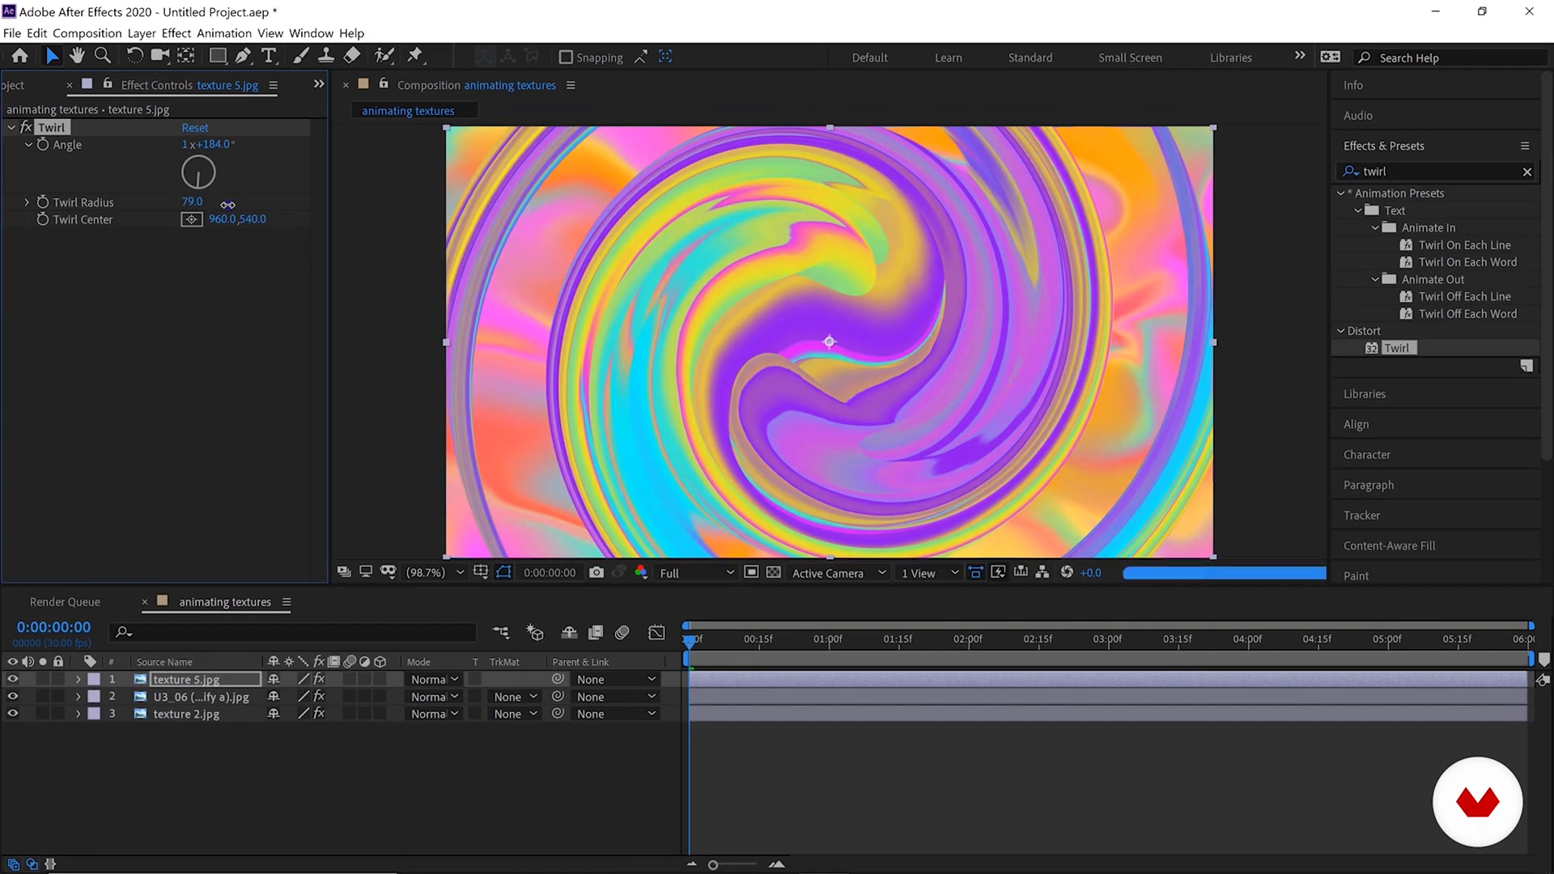
{"action": "left_click_drag", "start_coordinate": [209, 206], "coordinate": [205, 207]}
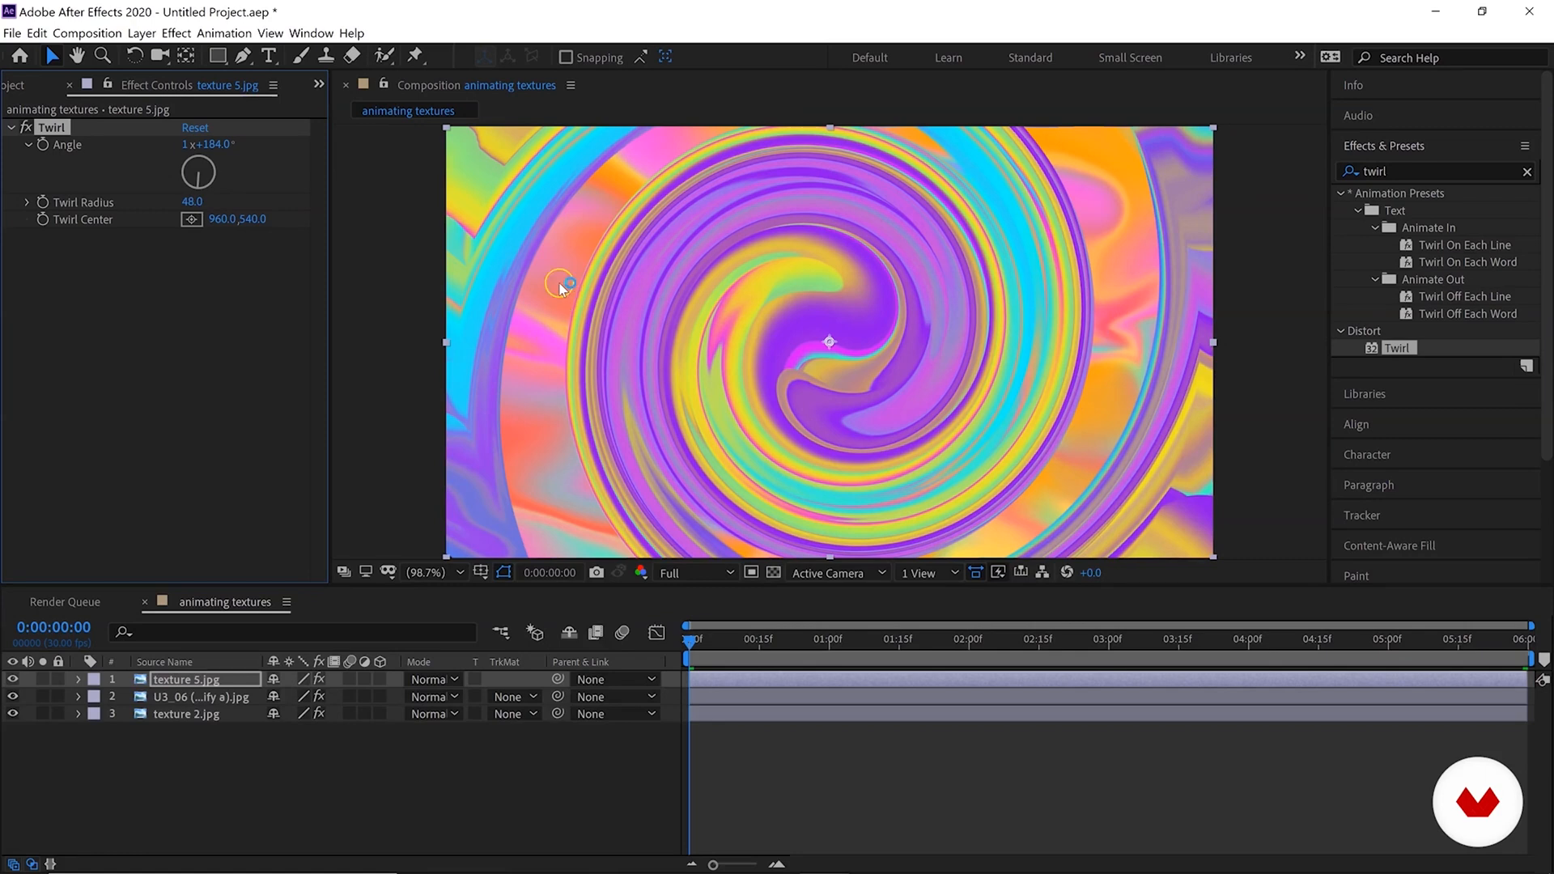
Hide the U3_06 (brush liquify a).jpg and texture 2.jpg layers, try a Twirl Radius of 26, and restore the Twirl defaults.
{"action": "left_click_drag", "start_coordinate": [13, 697], "coordinate": [18, 720]}
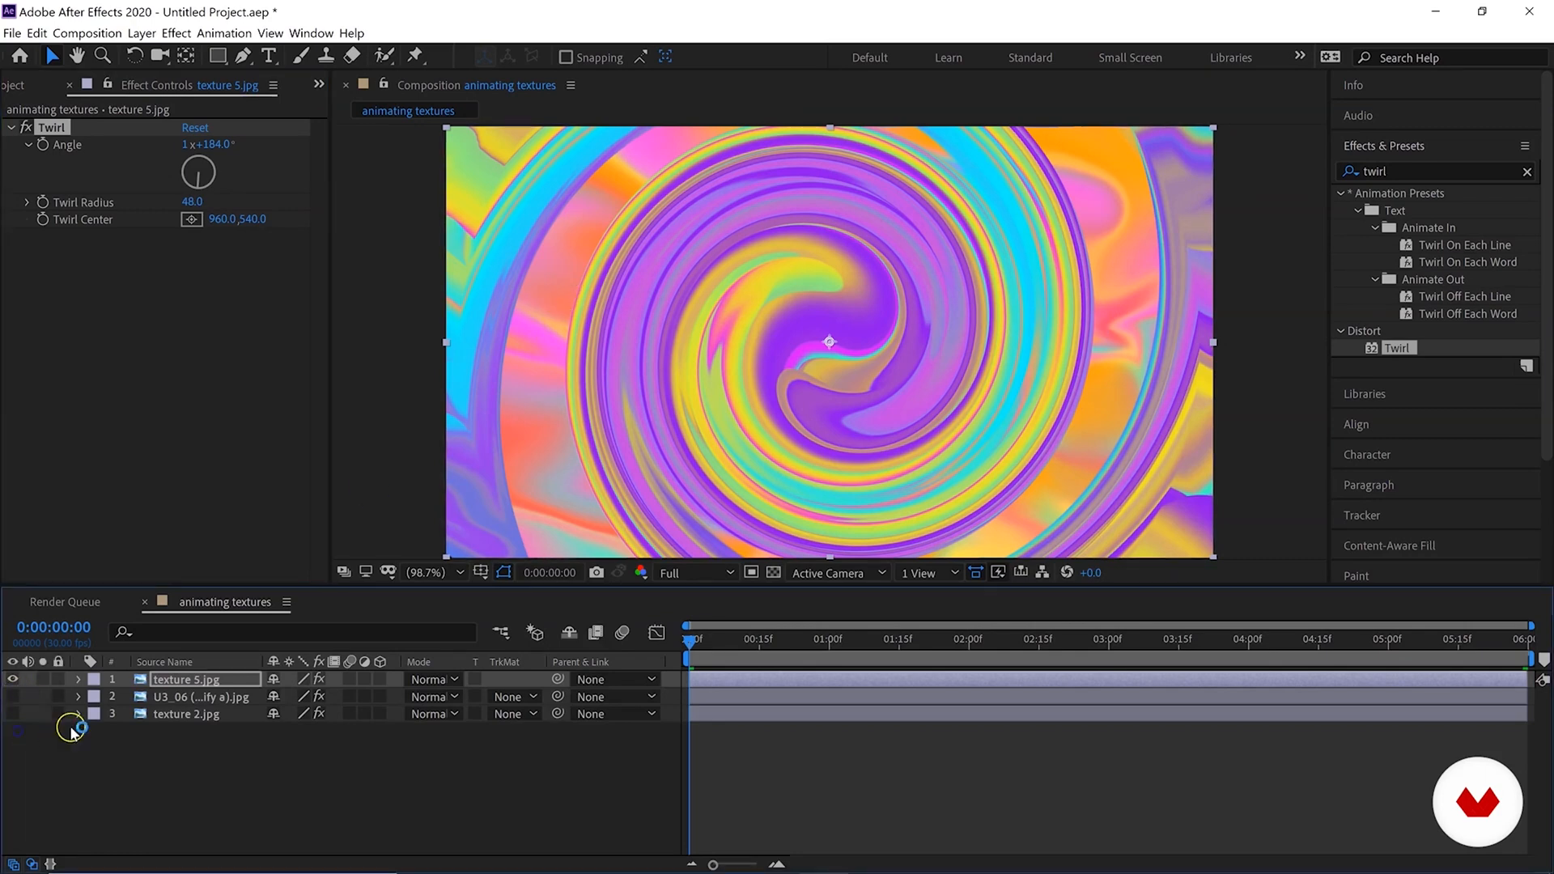
{"action": "left_click_drag", "start_coordinate": [188, 200], "coordinate": [163, 201]}
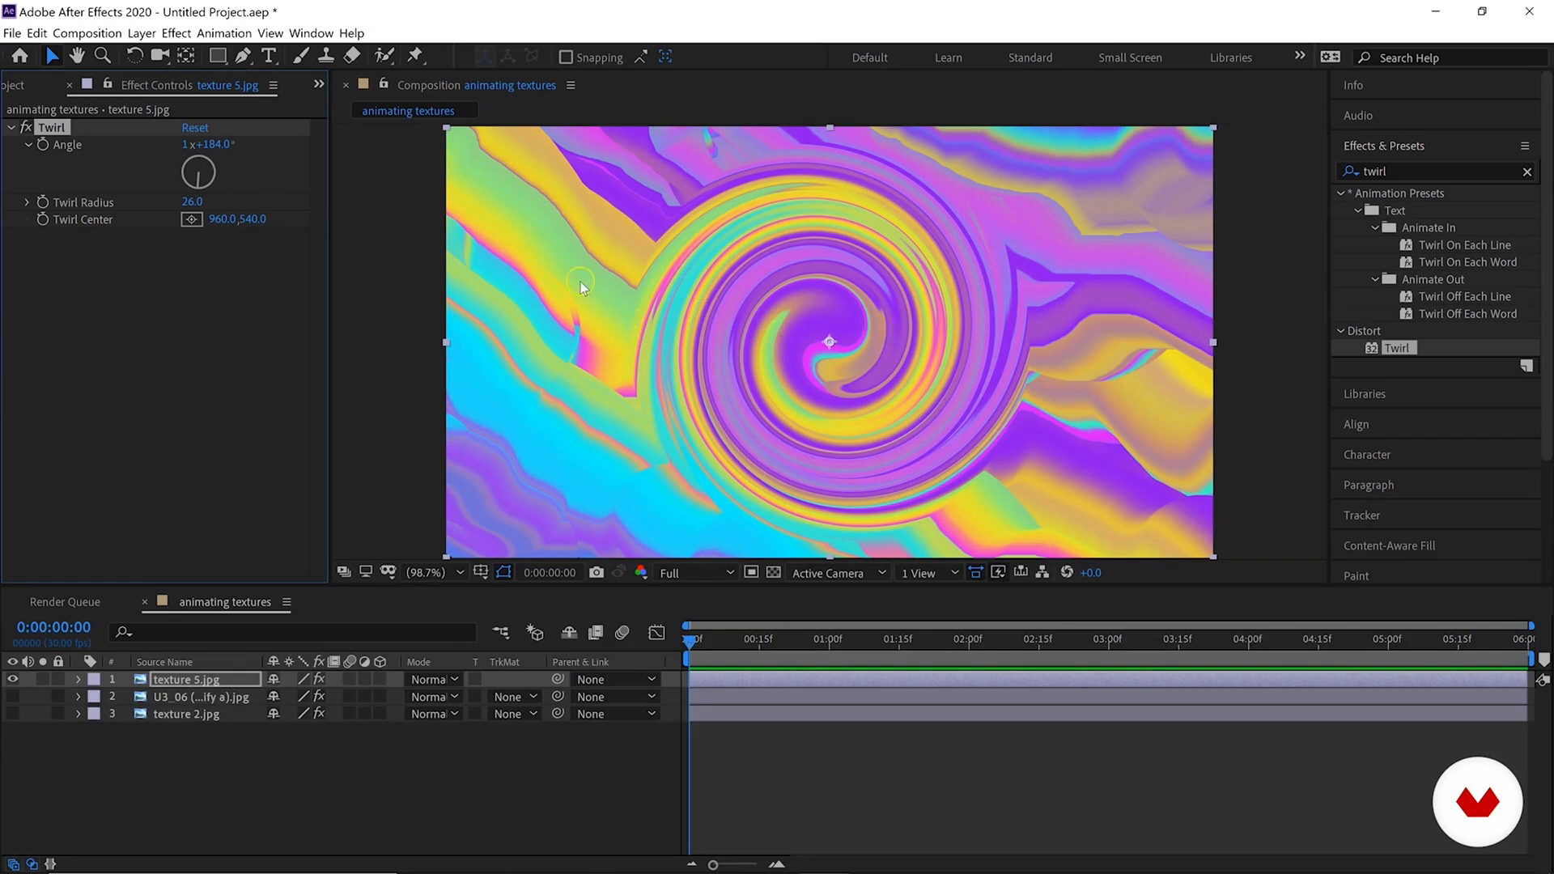
{"action": "left_click_drag", "start_coordinate": [253, 218], "coordinate": [125, 222]}
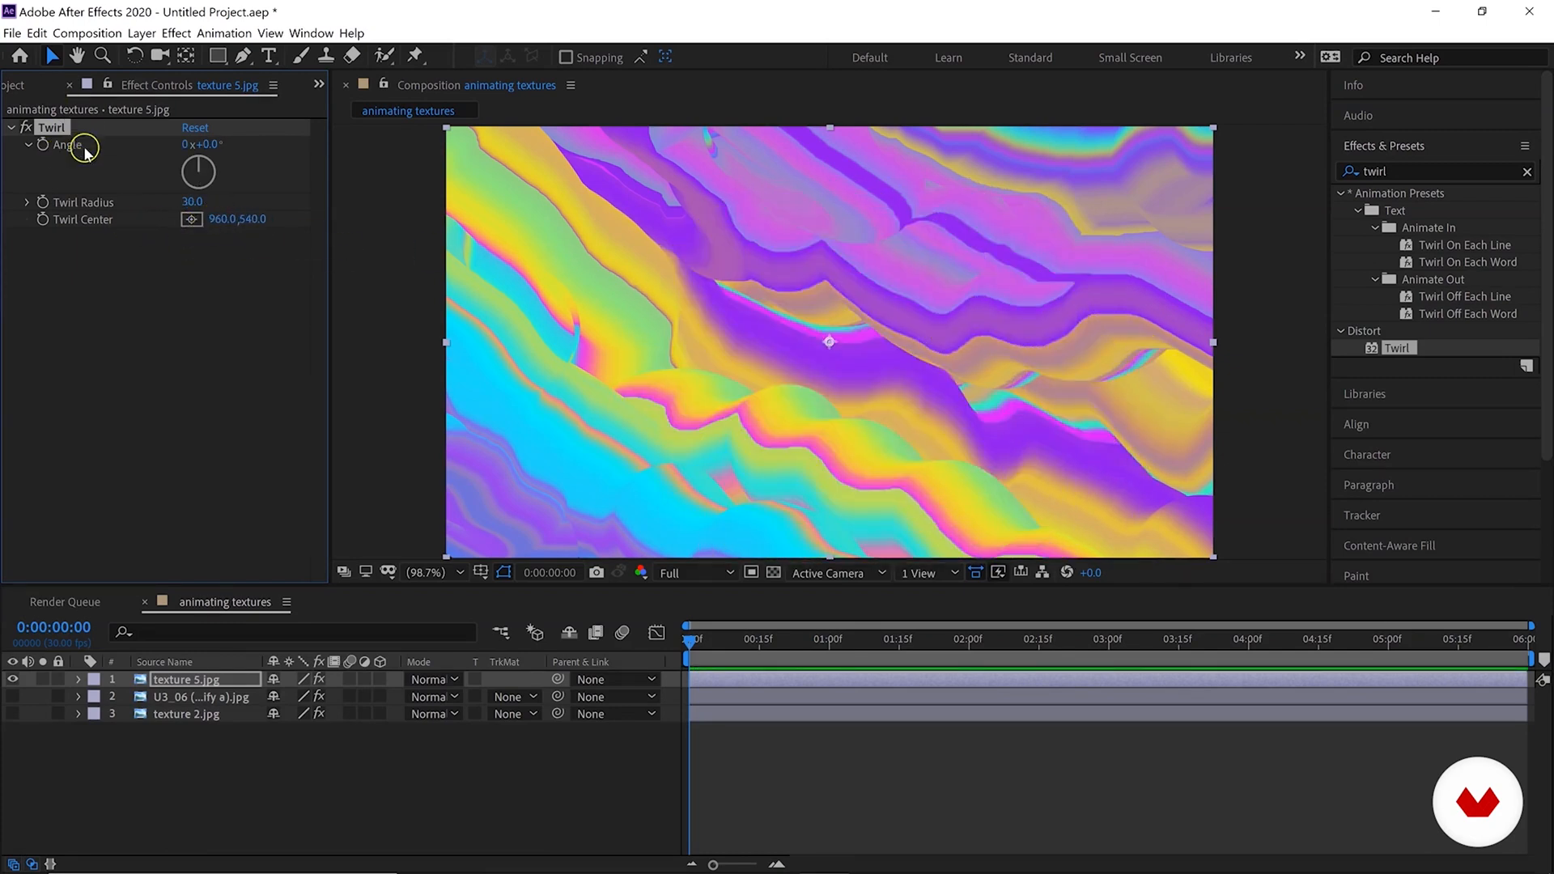
Keyframe the Twirl Angle at the first frame, set it to 1x+180° at 0:00:05:29, and set the Twirl Radius to 27.
{"action": "left_click", "coordinate": [103, 271]}
{"action": "left_click", "coordinate": [1507, 645]}
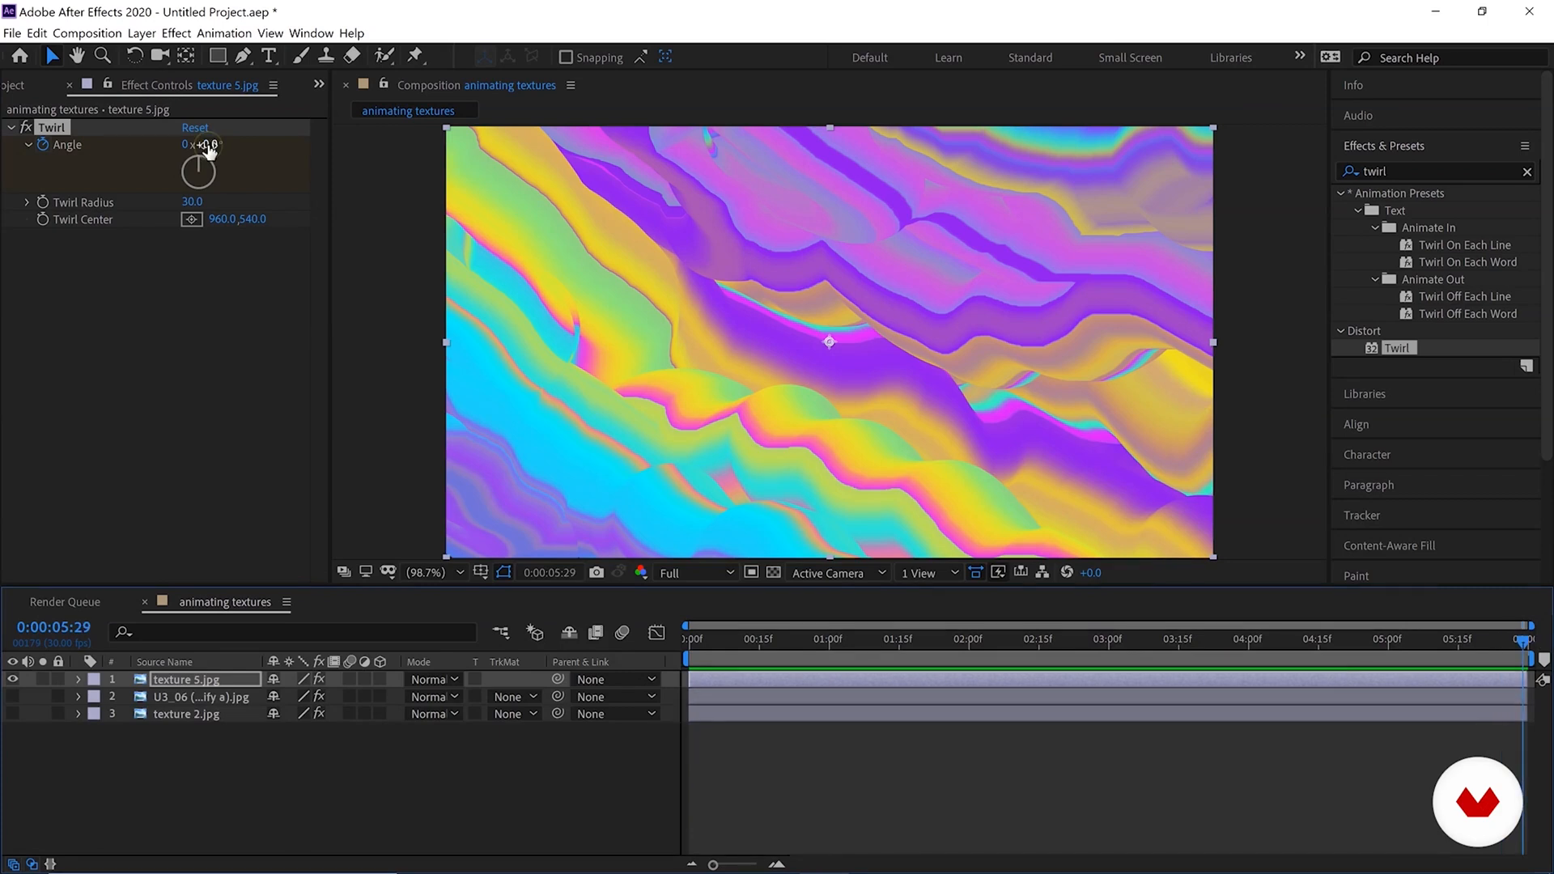
{"action": "left_click_drag", "start_coordinate": [209, 149], "coordinate": [795, 188]}
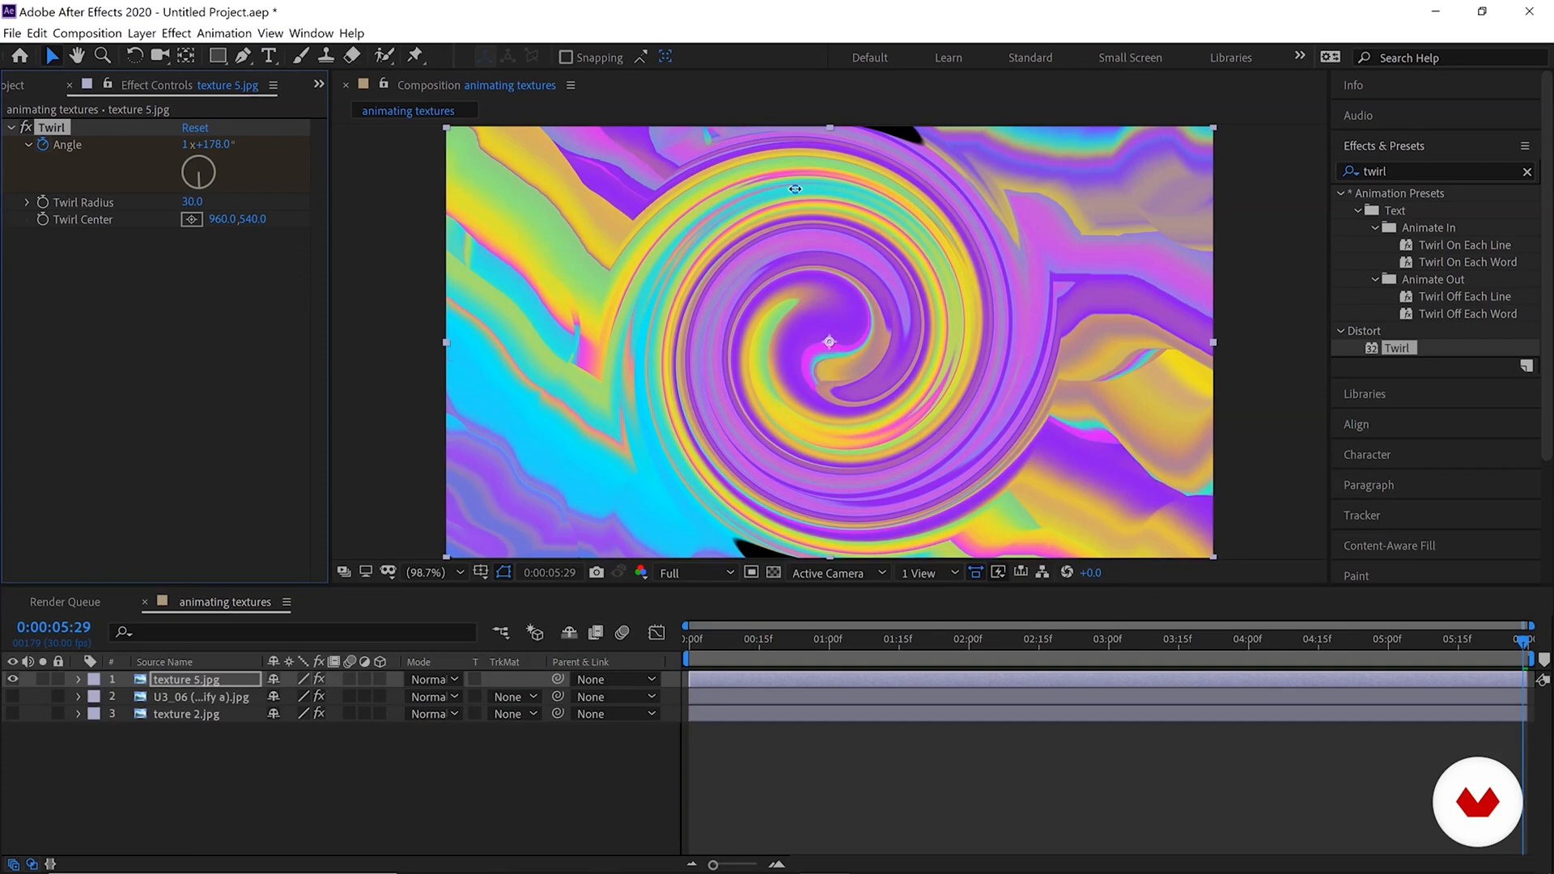
{"action": "left_click", "coordinate": [208, 144]}
{"action": "key", "text": "Return"}
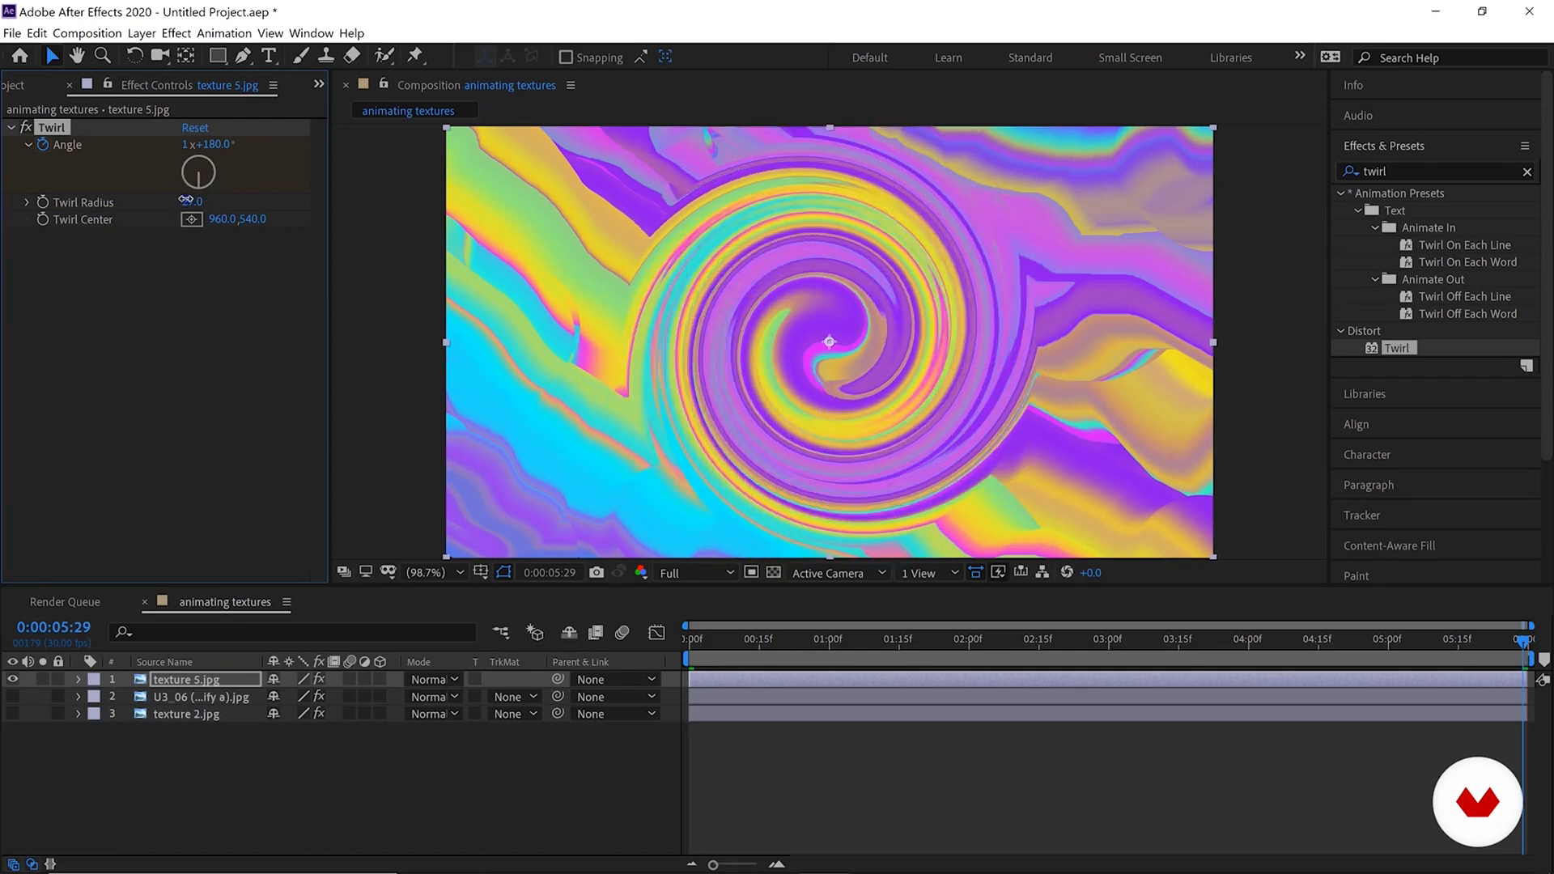
Preview the twirl animation on texture 5.jpg from the first frame.
{"action": "key", "text": "Home"}
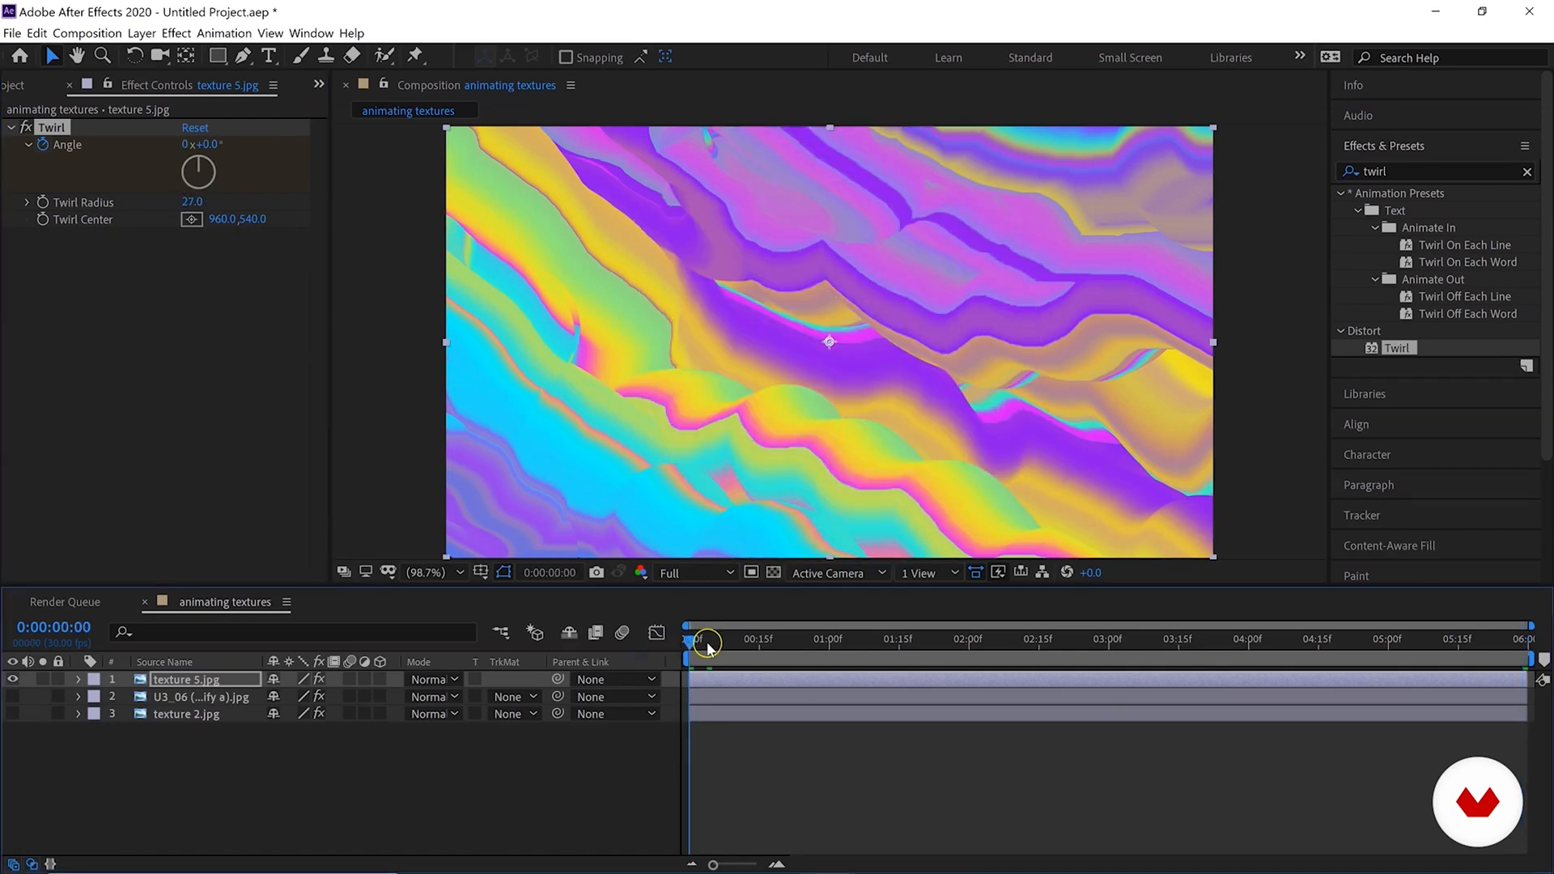
{"action": "key", "text": "space"}
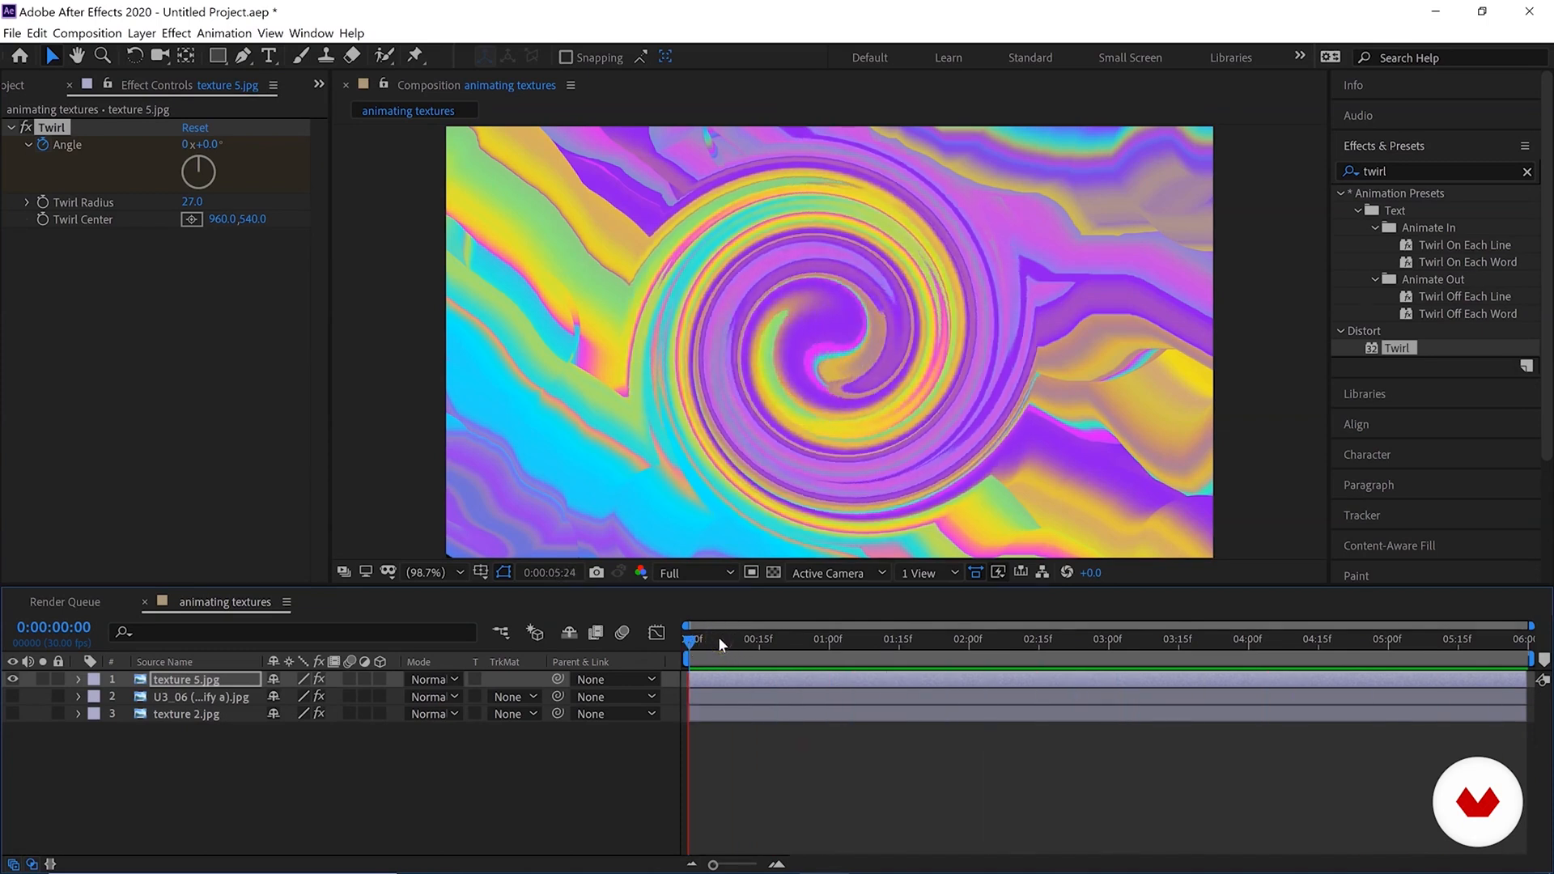
{"action": "key", "text": "space"}
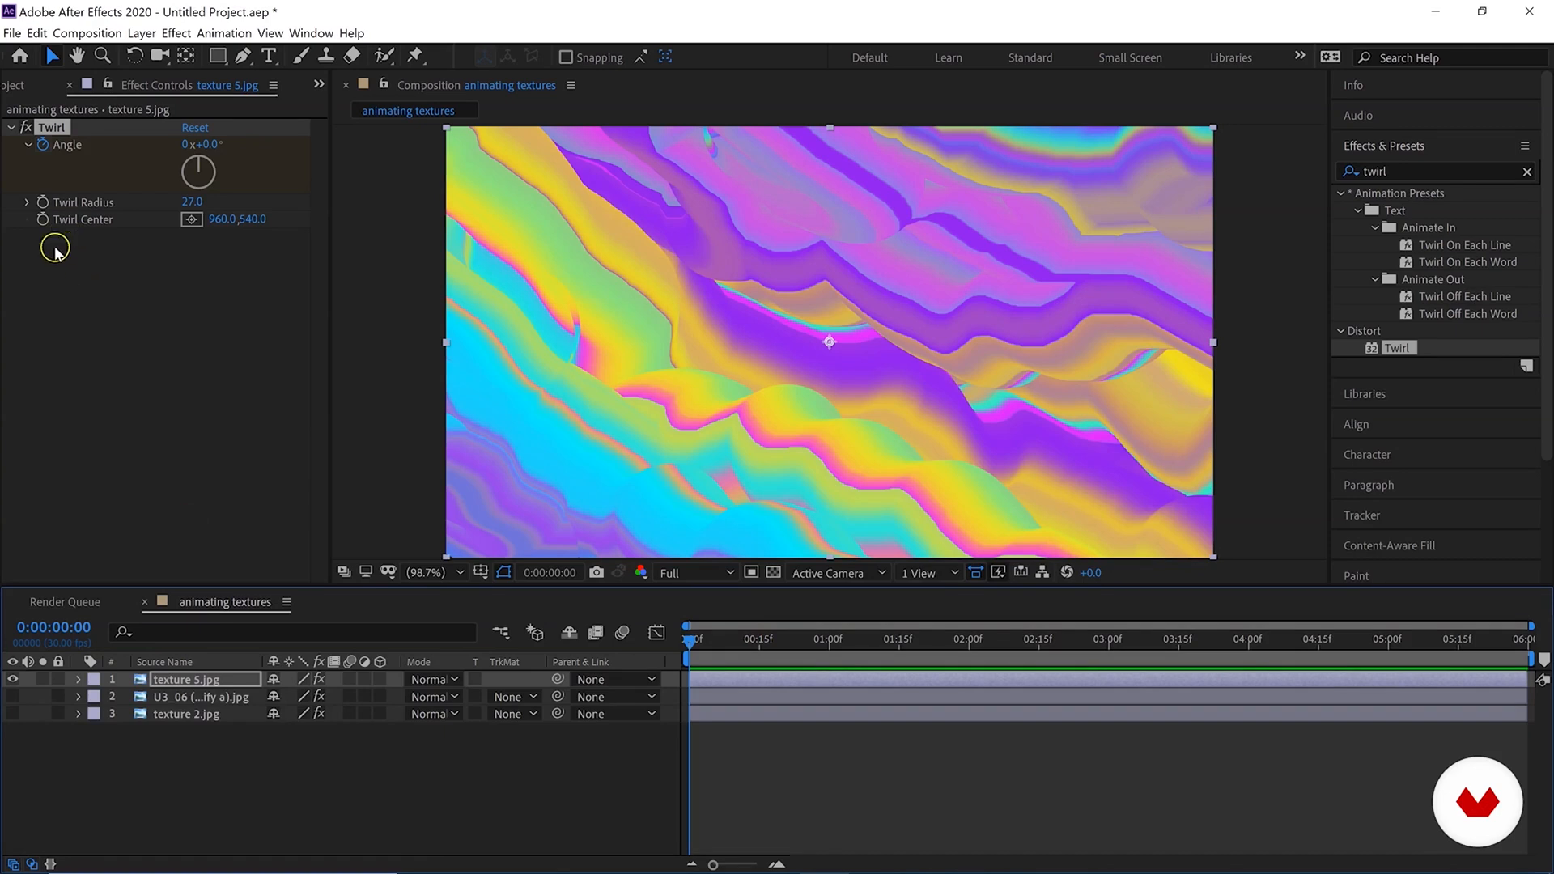
Copy Turbulent Displace from the U3_06 (brush liquify a).jpg layer to the texture 5.jpg layer and preview the combined animation.
{"action": "left_click", "coordinate": [181, 696]}
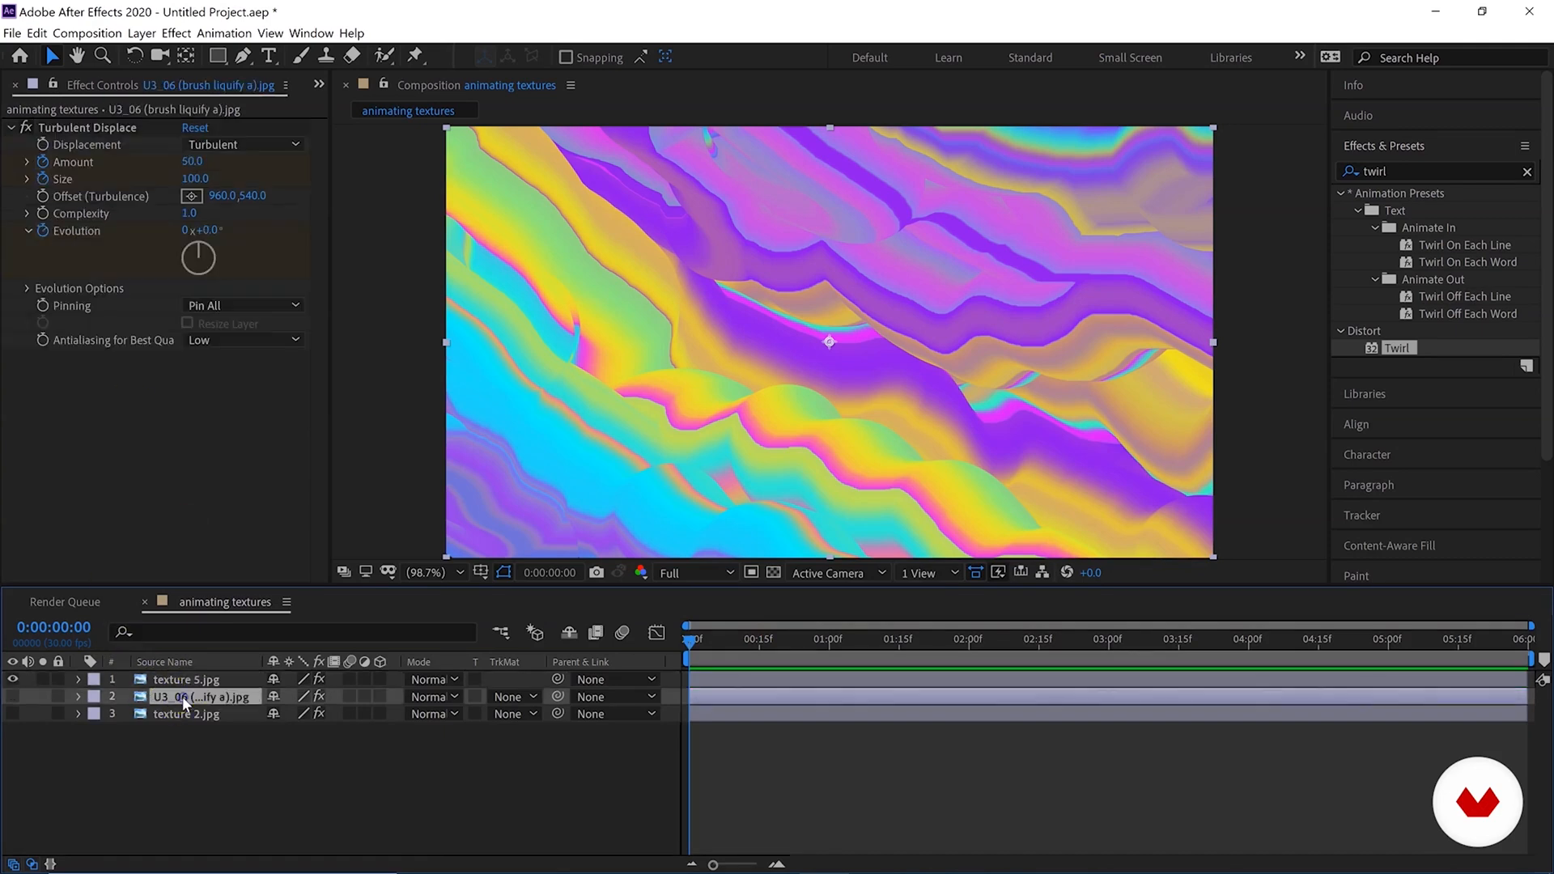
{"action": "left_click", "coordinate": [87, 127]}
{"action": "left_click", "coordinate": [38, 34]}
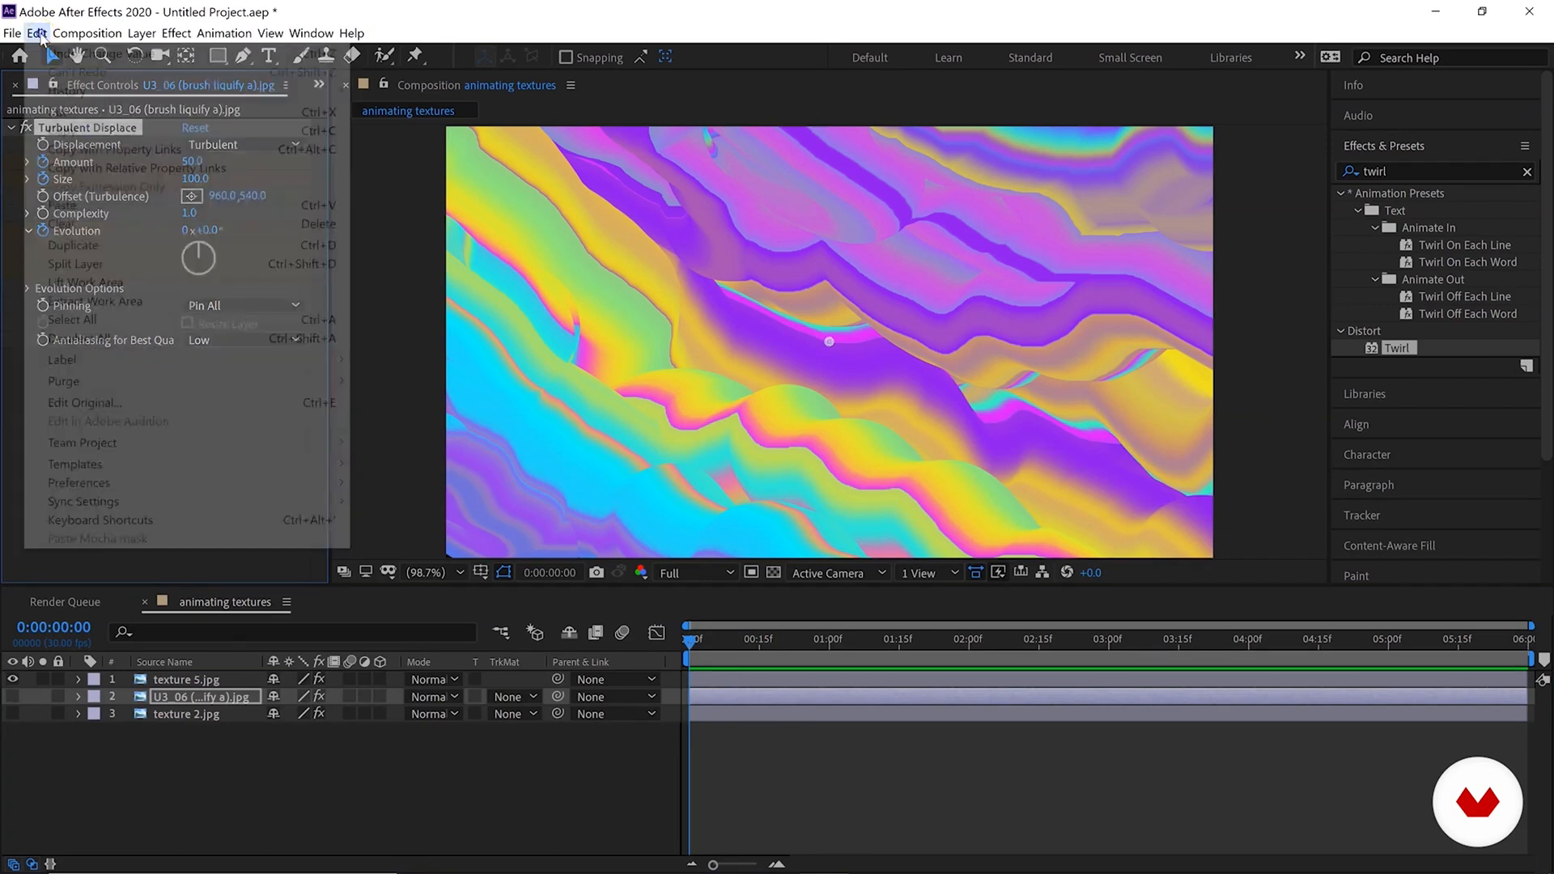
{"action": "left_click", "coordinate": [64, 128]}
{"action": "key", "text": "ctrl+Up"}
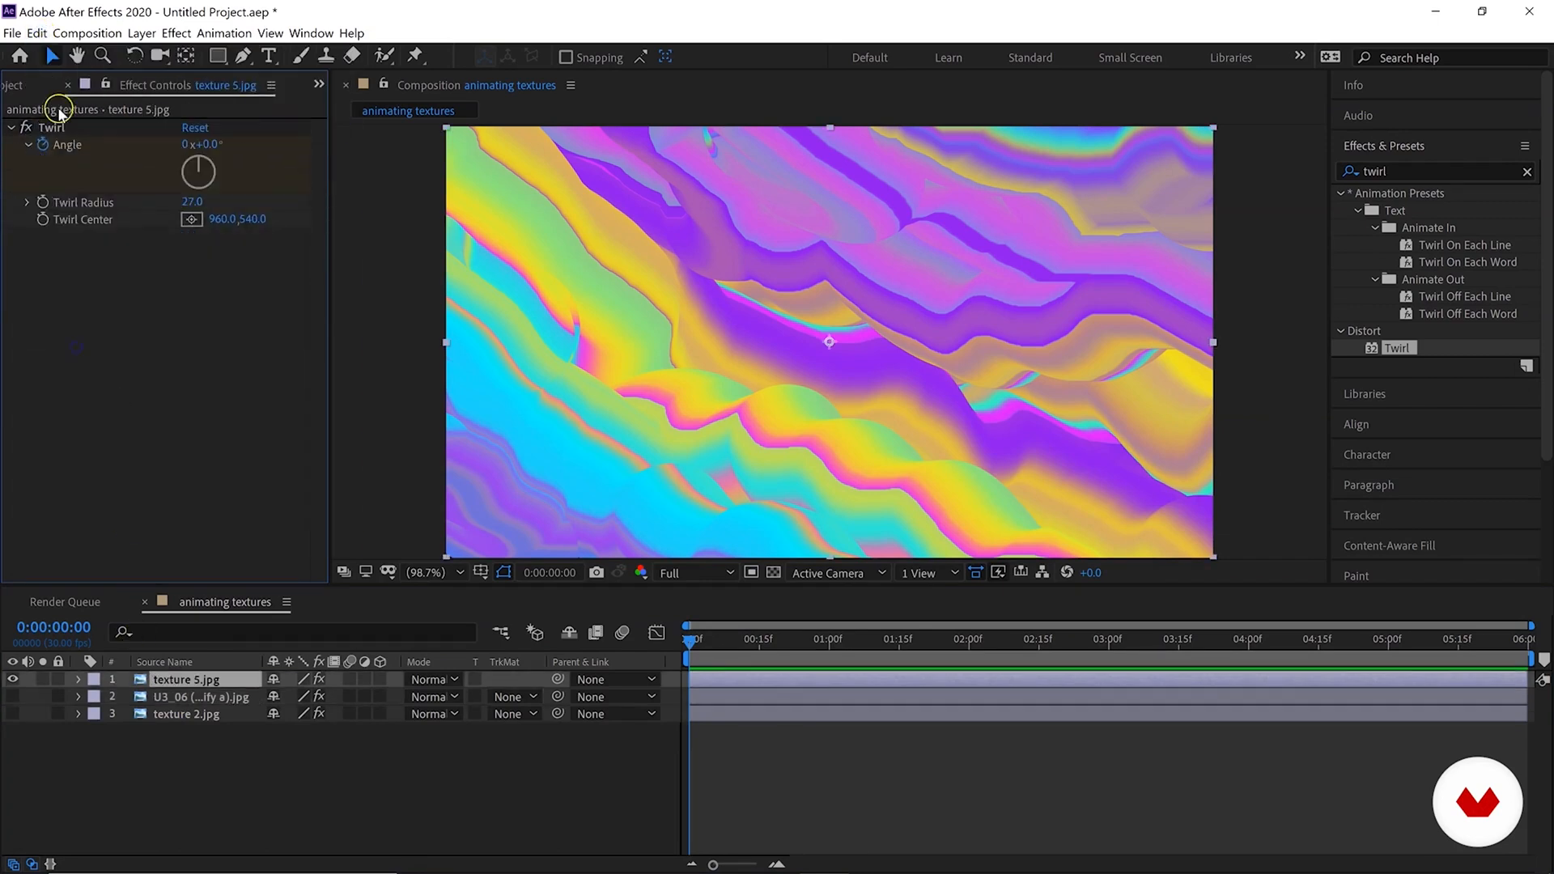
{"action": "left_click", "coordinate": [37, 33]}
{"action": "left_click", "coordinate": [63, 206]}
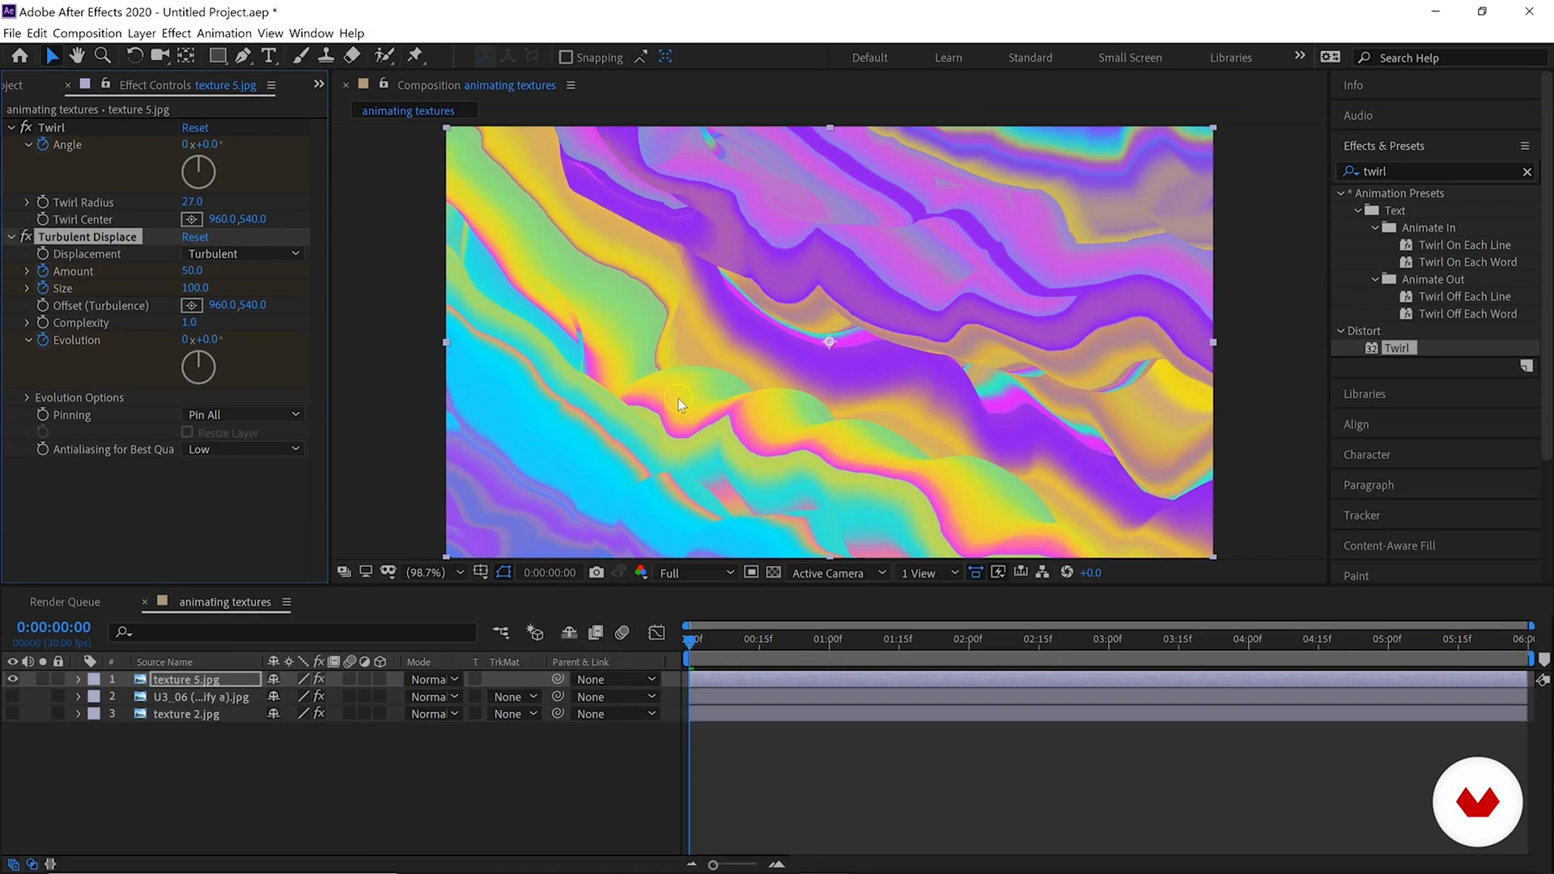
{"action": "key", "text": "space"}
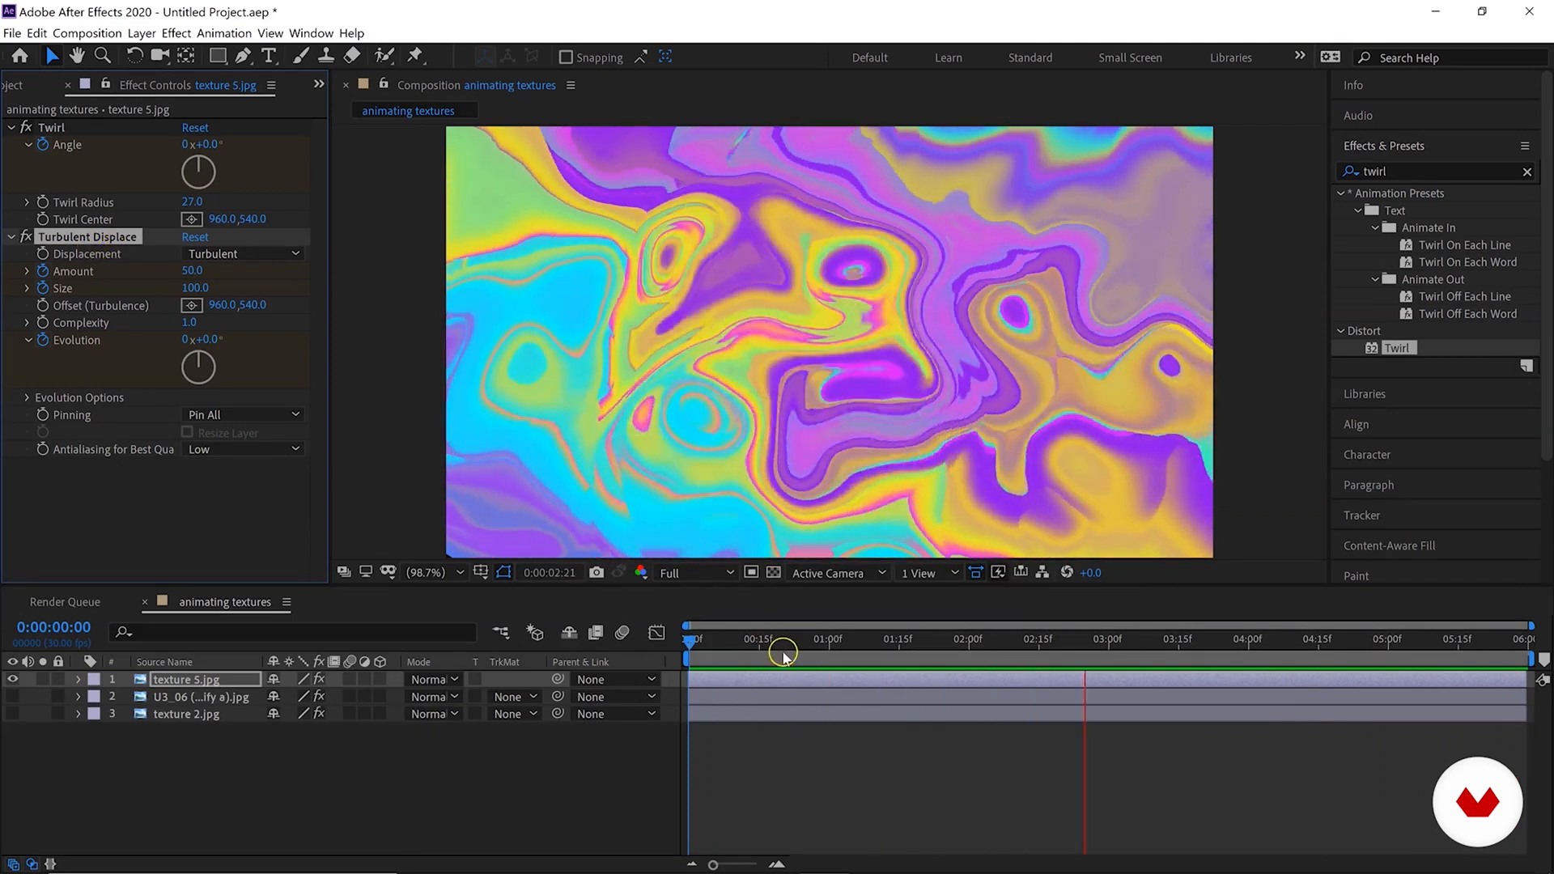
{"action": "left_click", "coordinate": [691, 649]}
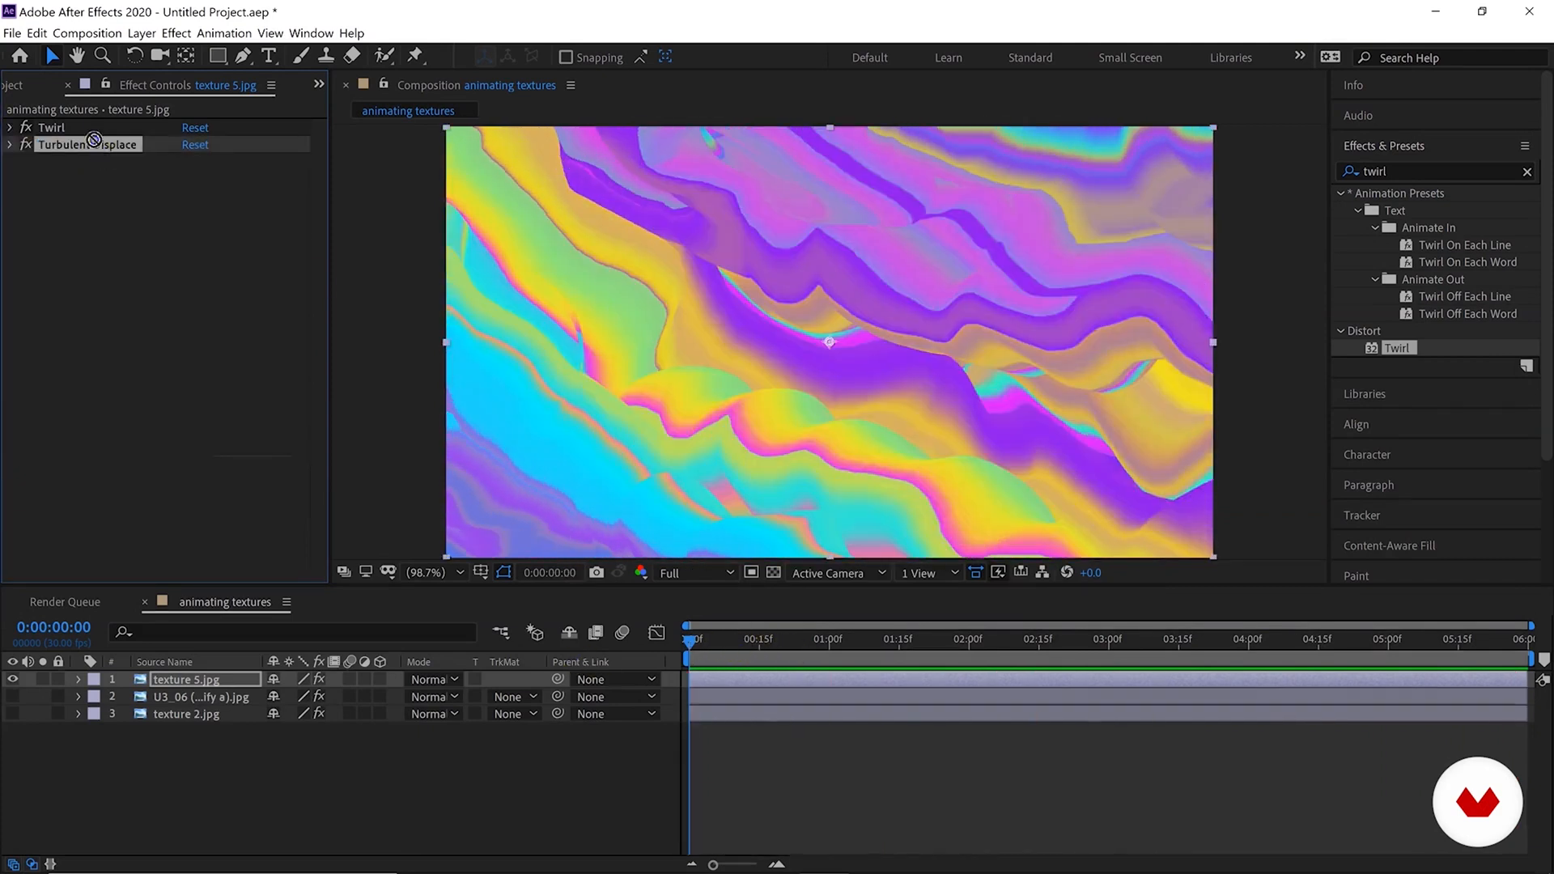
Move Turbulent Displace above Twirl on texture 5.jpg, and preview the animation at Third resolution.
{"action": "left_click_drag", "start_coordinate": [95, 145], "coordinate": [85, 122]}
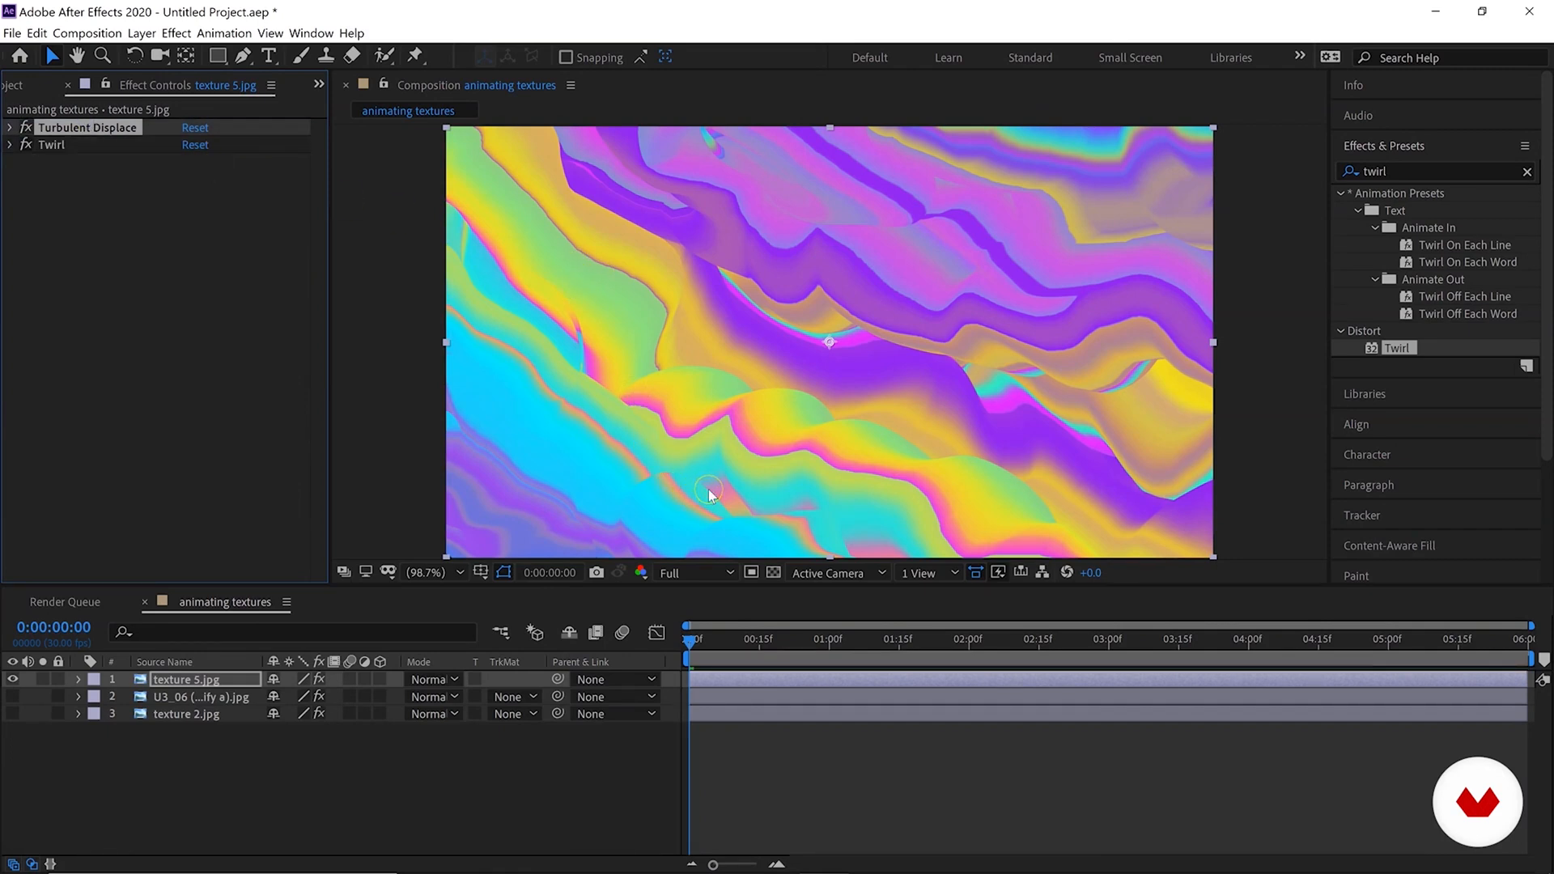
{"action": "left_click", "coordinate": [690, 573]}
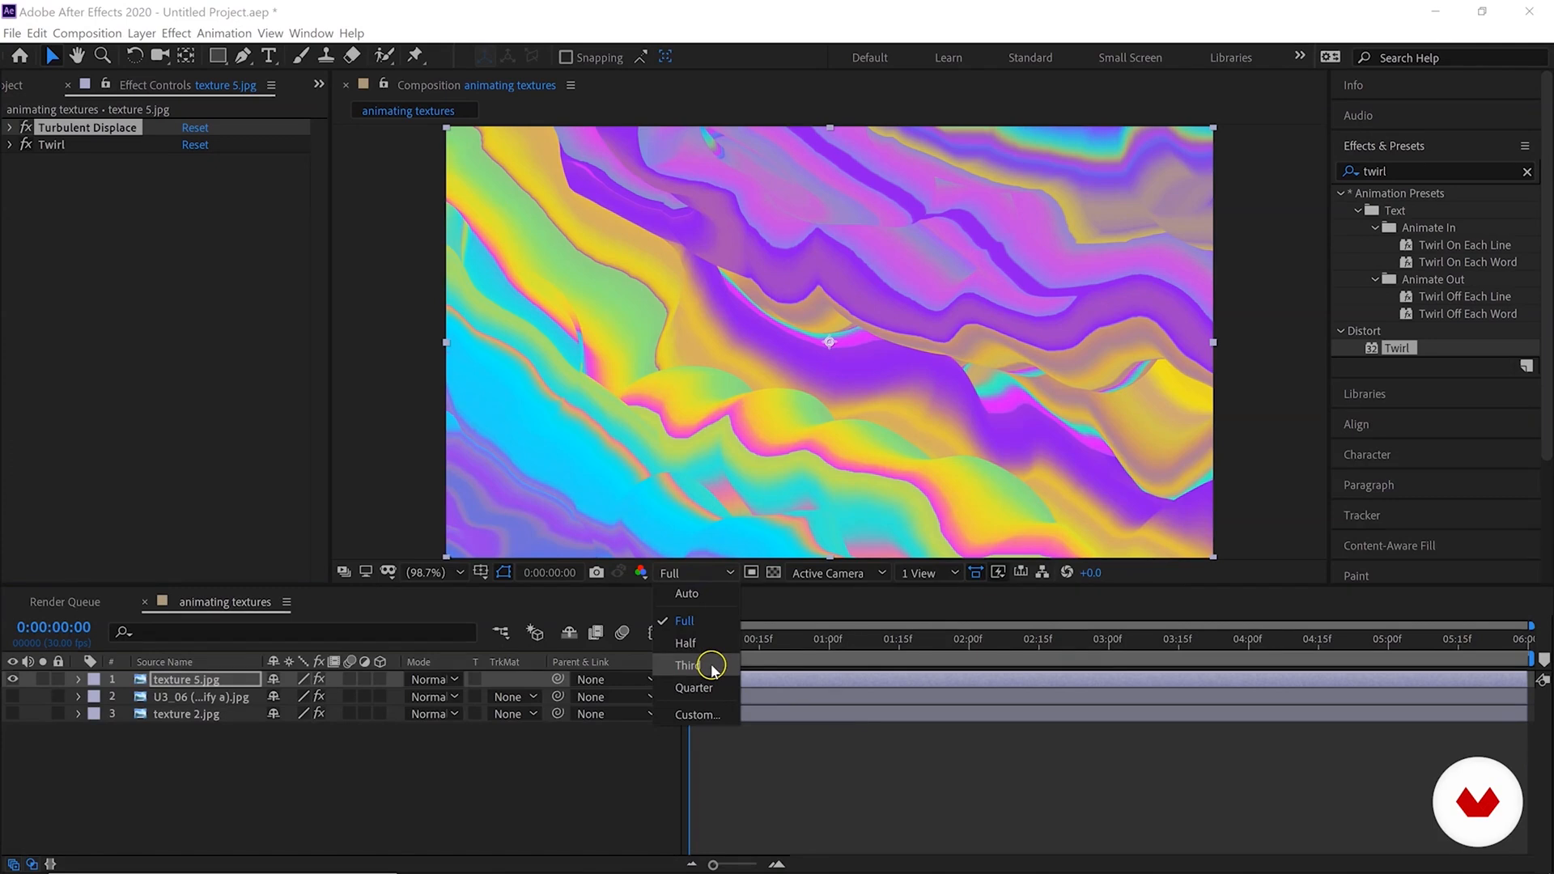
{"action": "left_click", "coordinate": [712, 667]}
{"action": "key", "text": "space"}
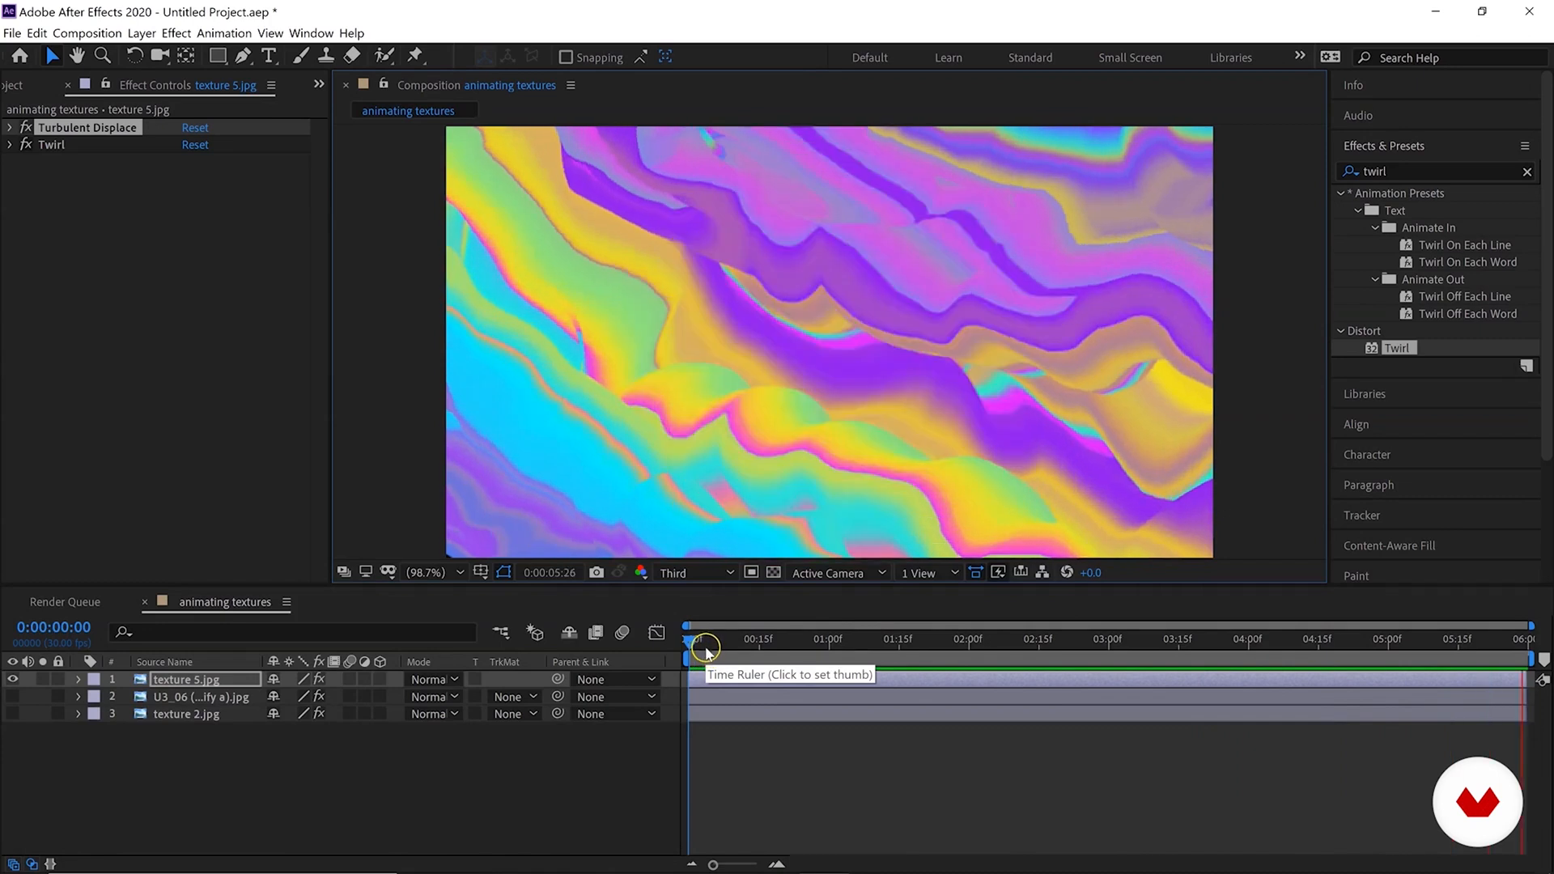
{"action": "key", "text": "space"}
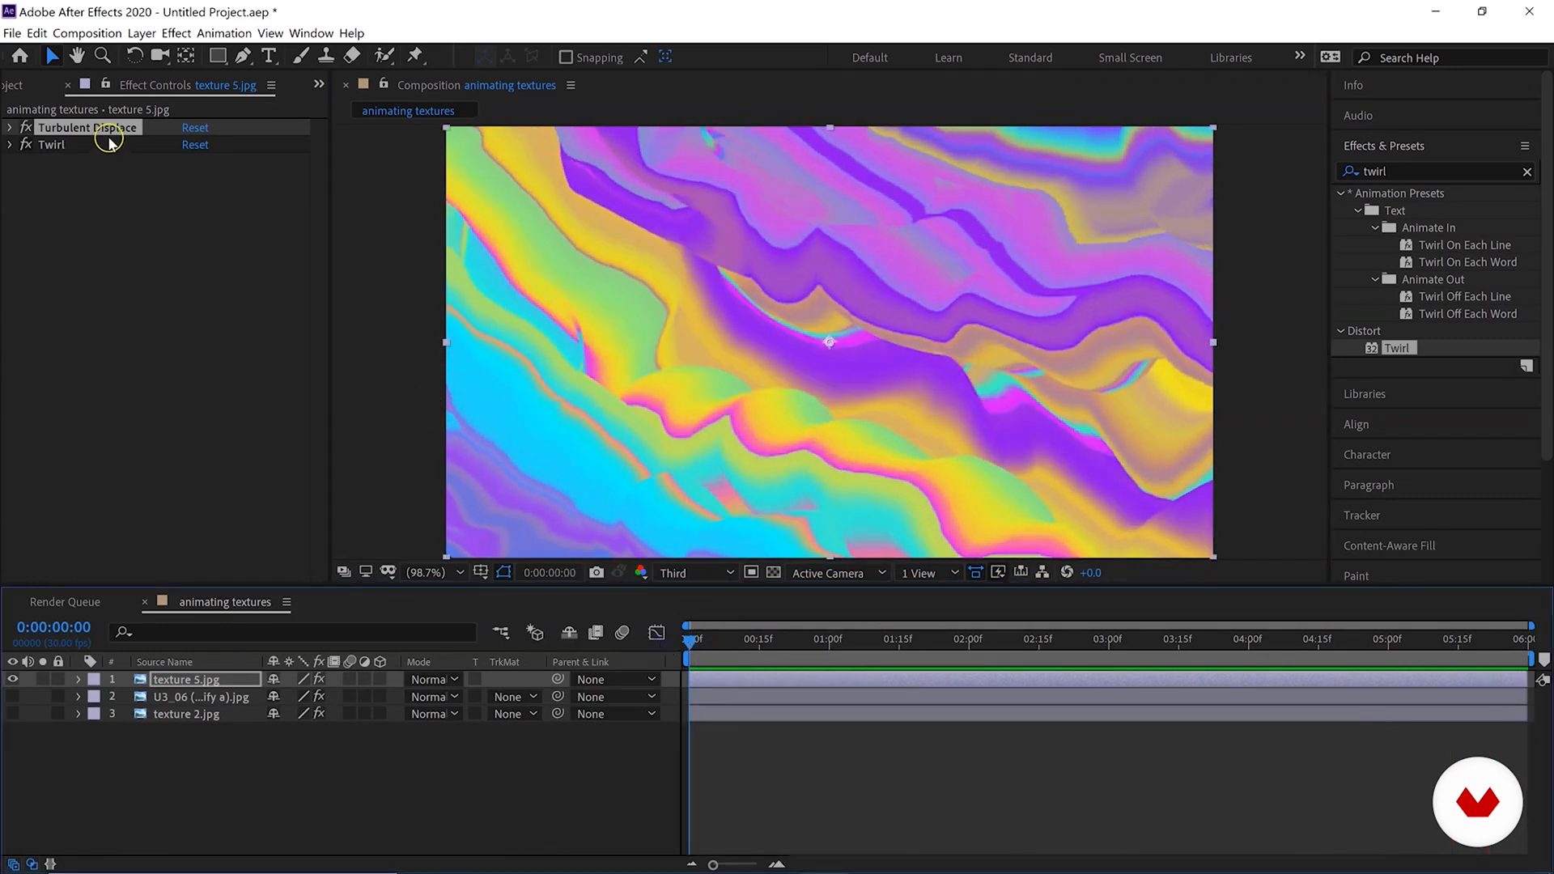
{"action": "left_click_drag", "start_coordinate": [109, 130], "coordinate": [95, 161]}
Add texture 4.jpg to the composition above the texture 5.jpg layer.
{"action": "left_click", "coordinate": [57, 306]}
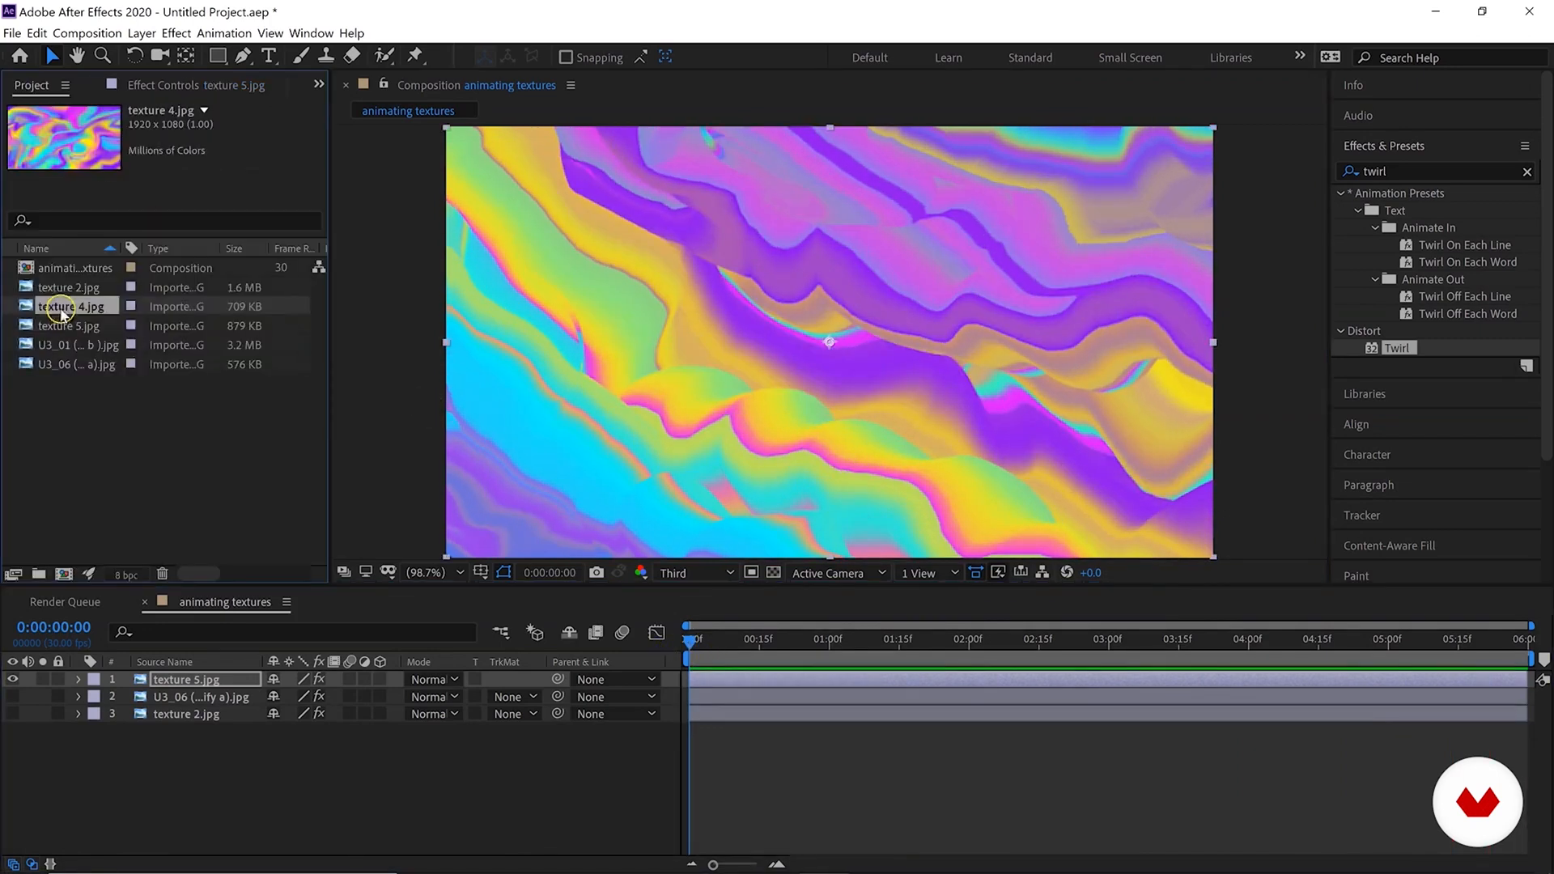
{"action": "left_click_drag", "start_coordinate": [64, 306], "coordinate": [831, 342]}
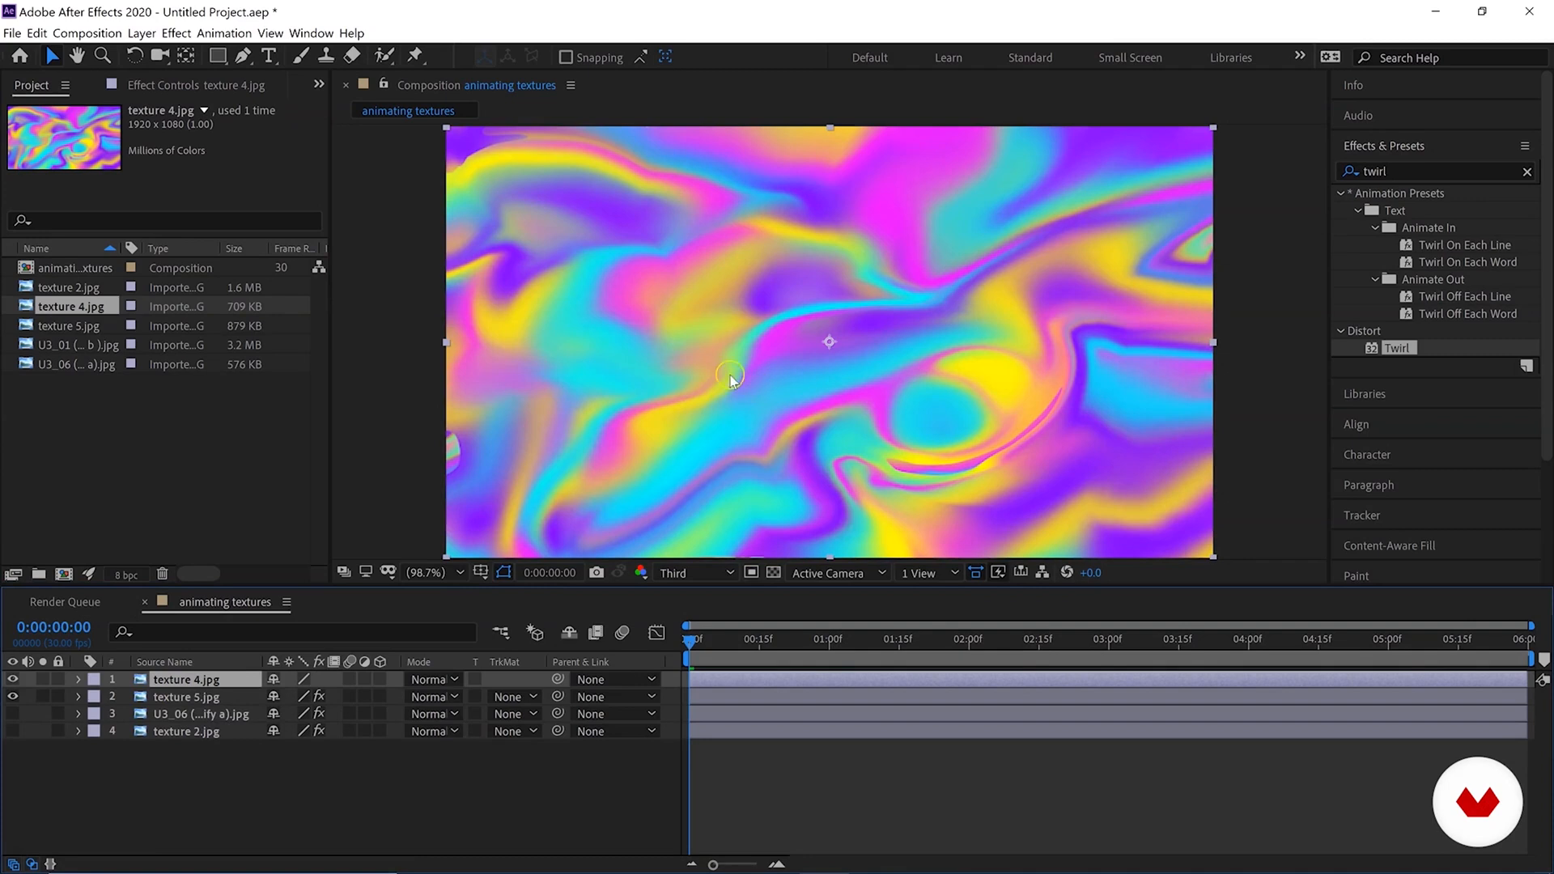
Apply the Wave Warp effect to the texture 4.jpg layer and hide the texture 5.jpg layer.
{"action": "left_click", "coordinate": [1421, 170]}
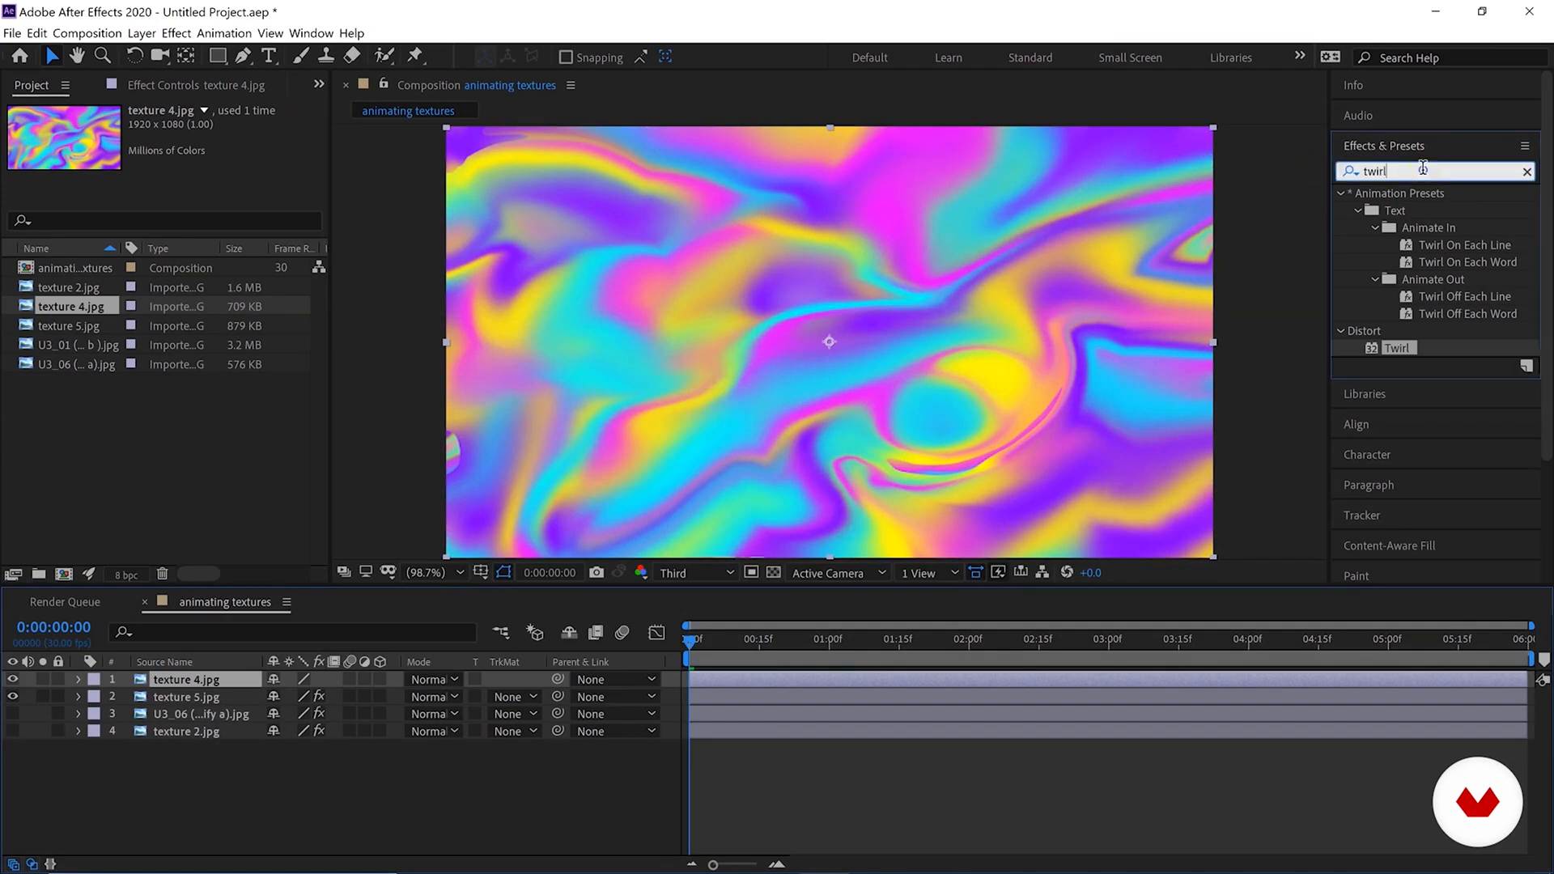
{"action": "type", "text": "wave"}
{"action": "left_click_drag", "start_coordinate": [1431, 209], "coordinate": [865, 359]}
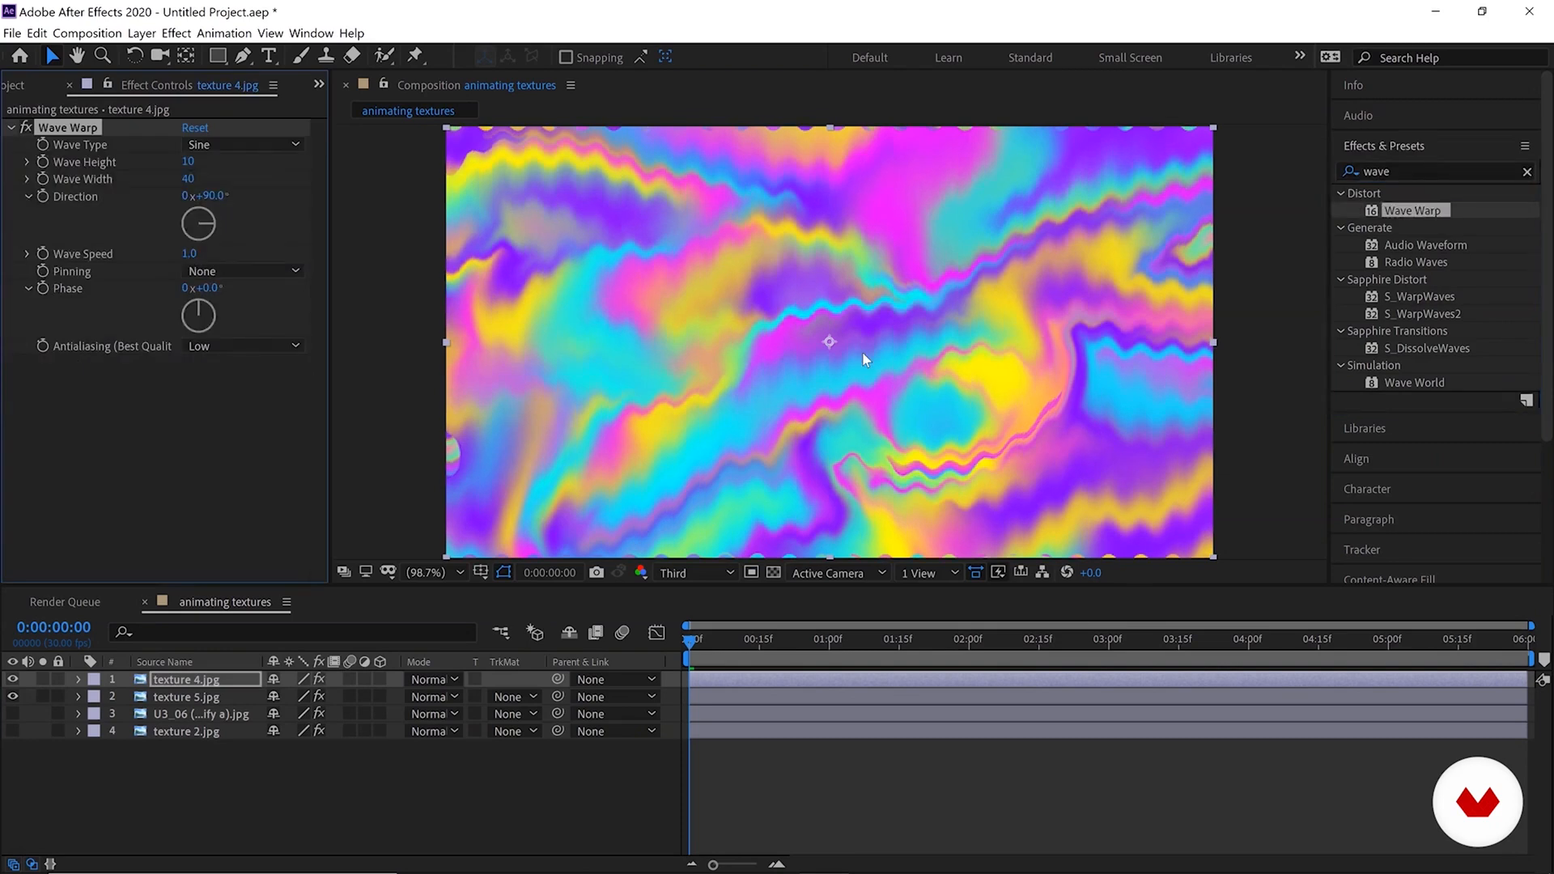
{"action": "left_click", "coordinate": [13, 697]}
{"action": "left_click", "coordinate": [13, 697]}
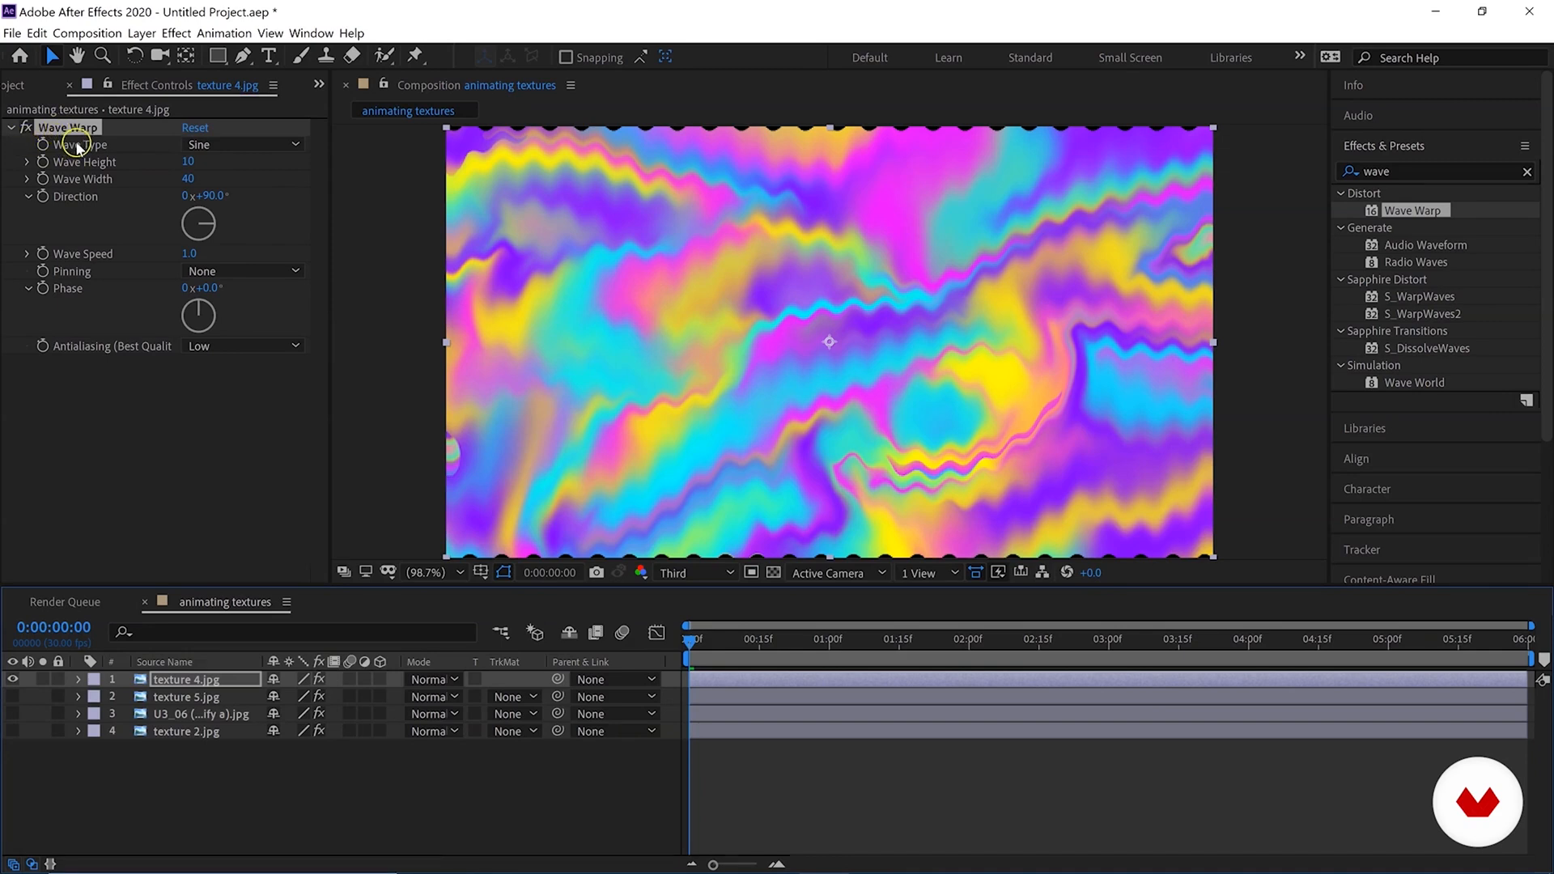
Try the Square, Triangle and Sawtooth wave types for Wave Warp on texture 4.jpg.
{"action": "left_click", "coordinate": [217, 147]}
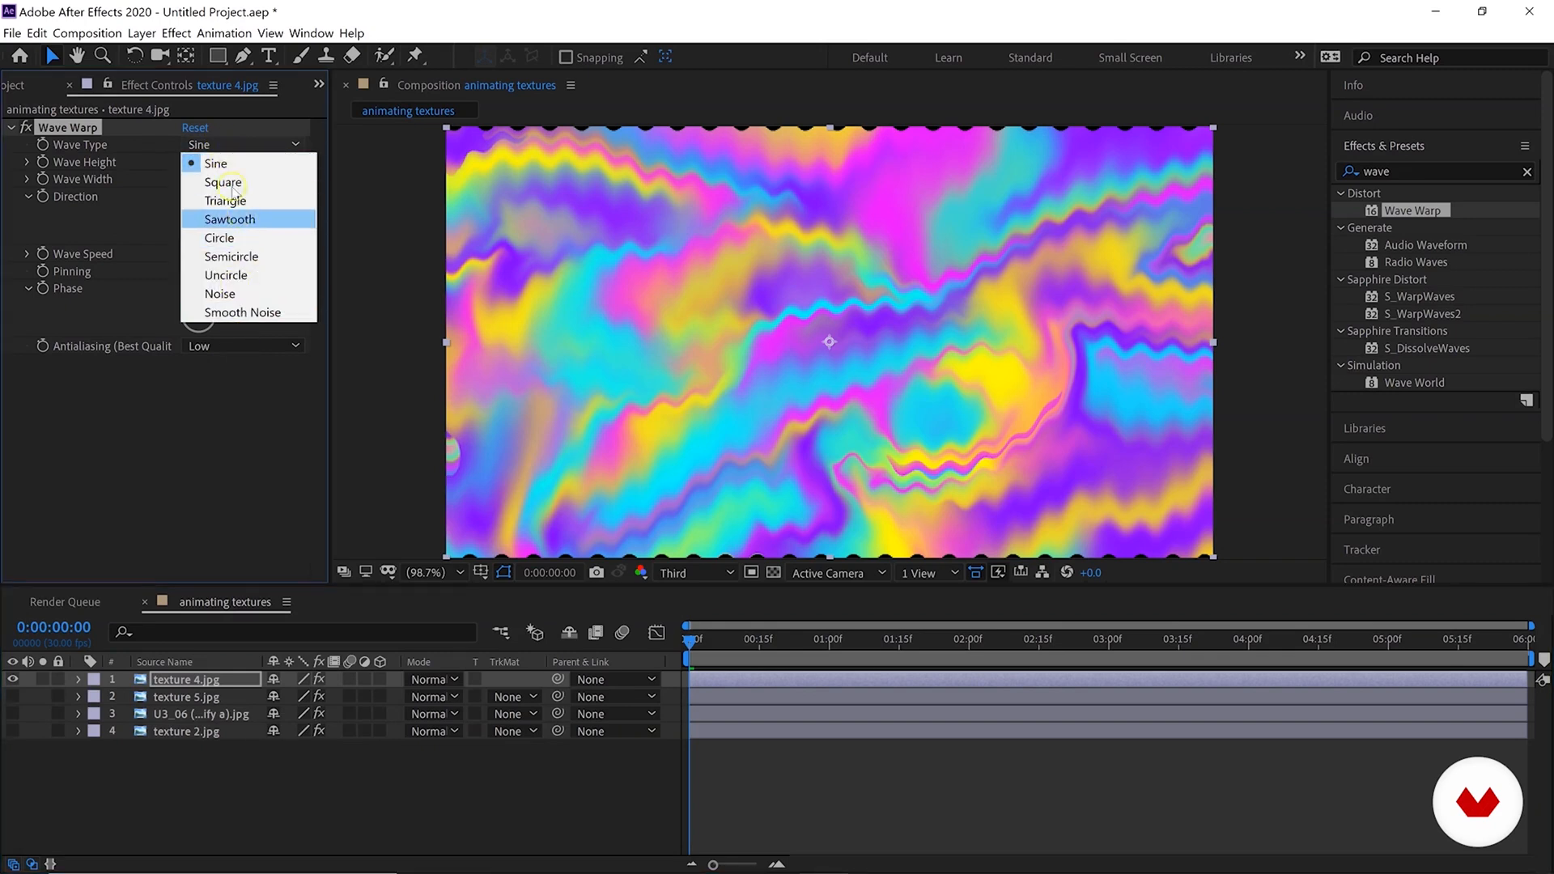
{"action": "left_click", "coordinate": [262, 186]}
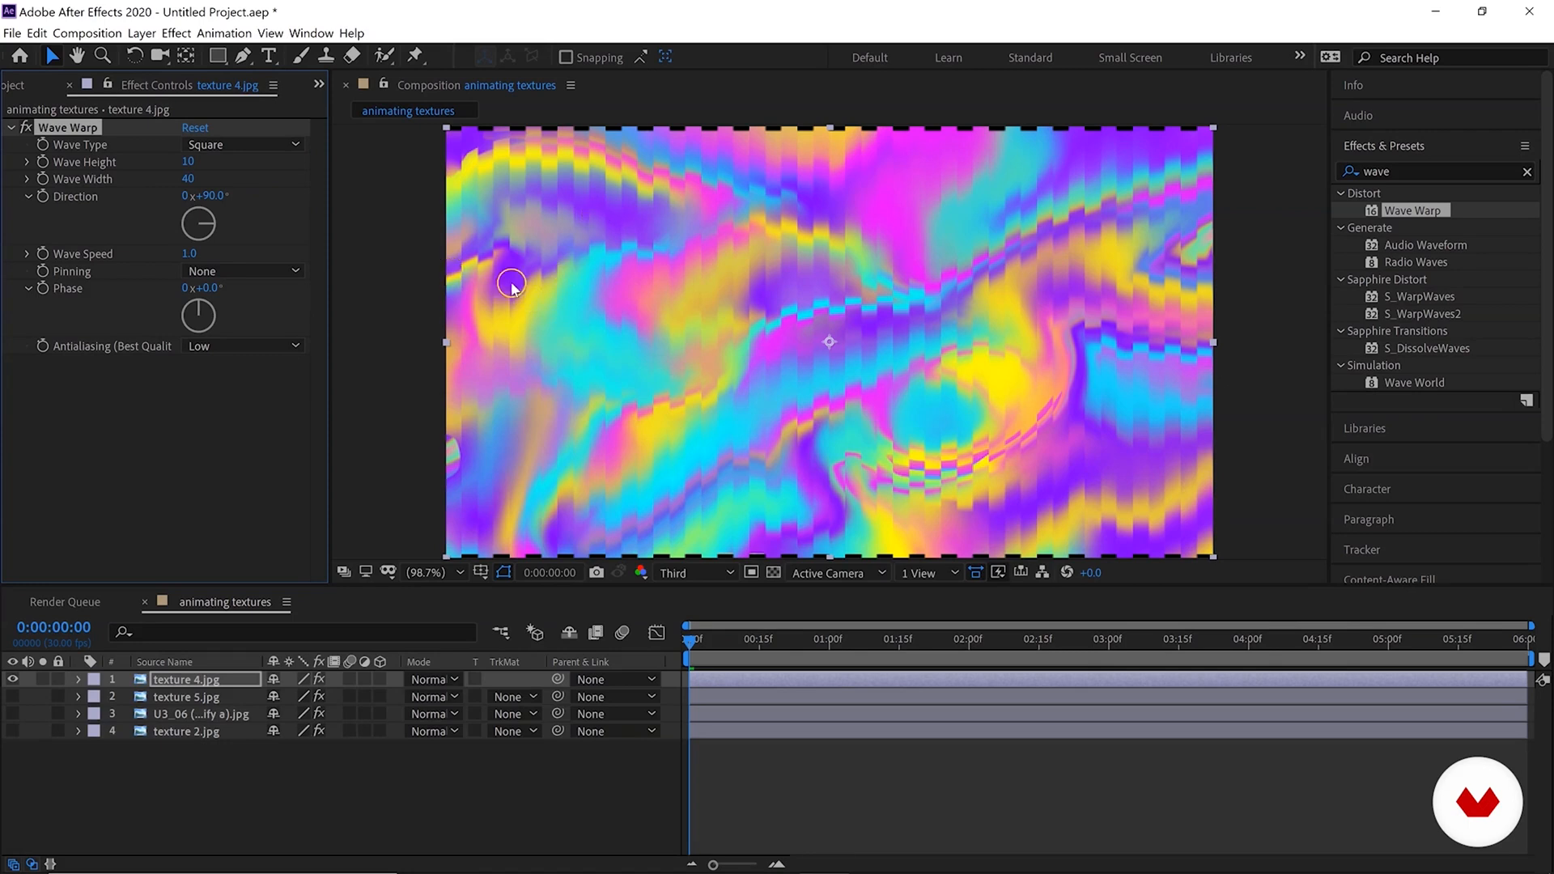
{"action": "left_click", "coordinate": [212, 146]}
{"action": "left_click", "coordinate": [253, 200]}
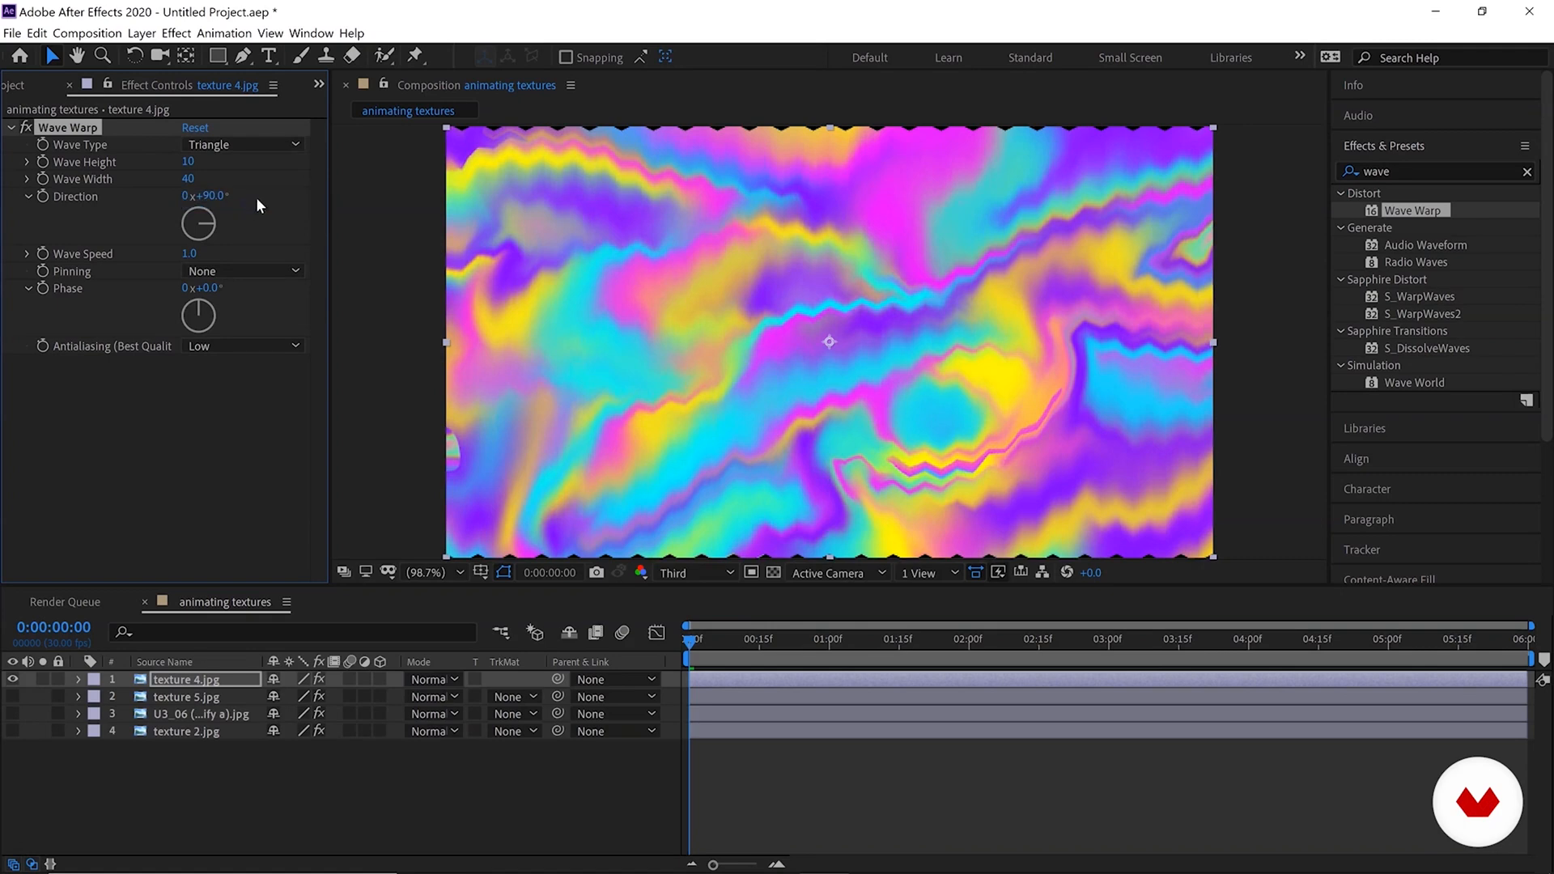
{"action": "scroll", "coordinate": [576, 255], "scroll_direction": "up", "scroll_amount": 3}
{"action": "left_click", "coordinate": [247, 146]}
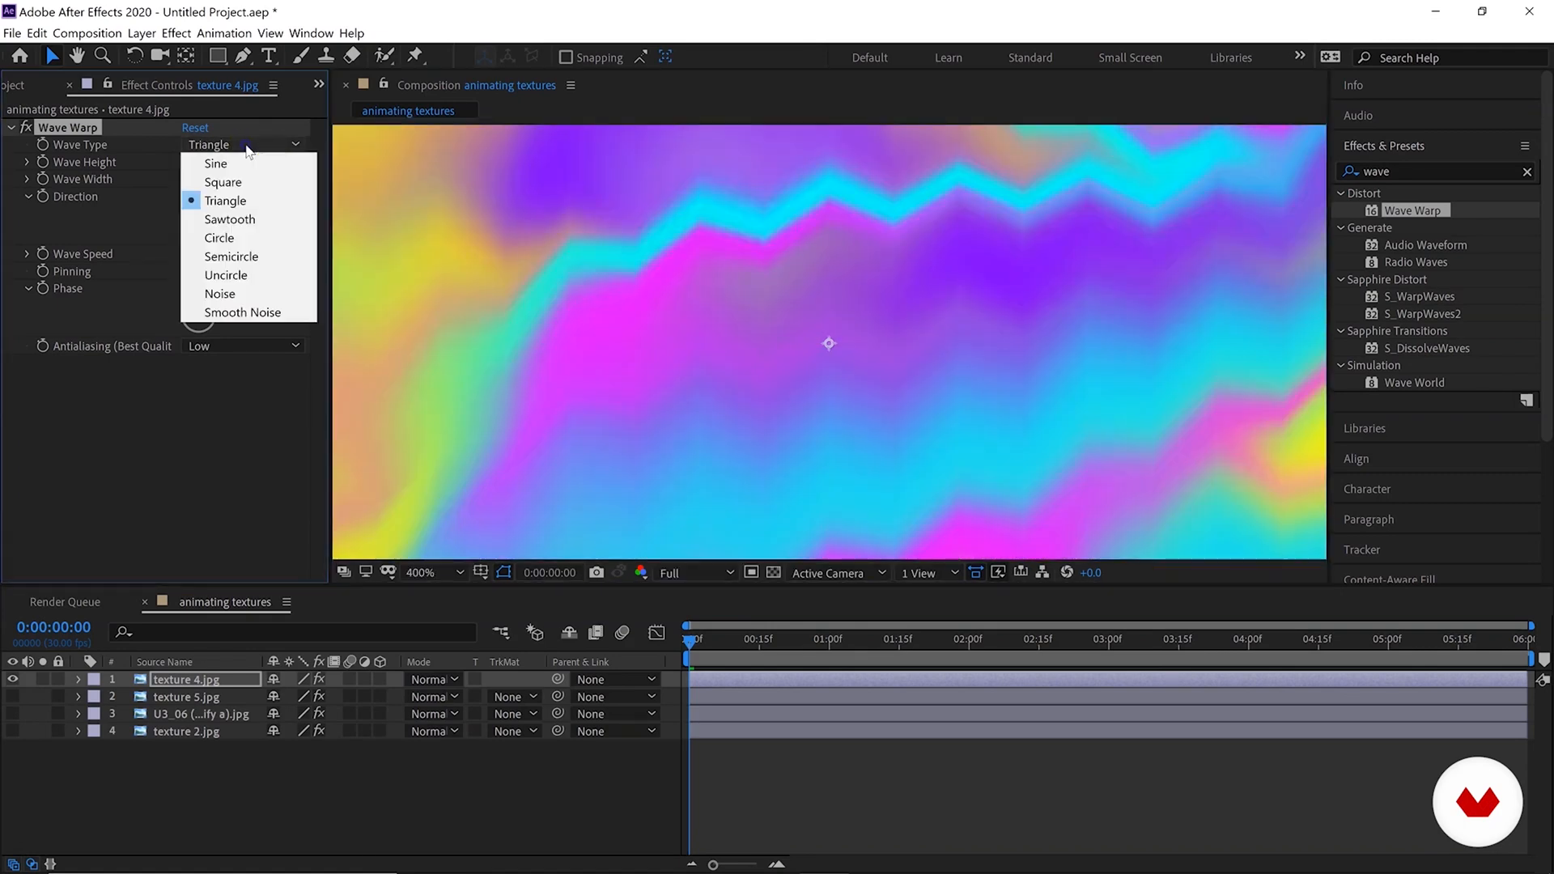
{"action": "left_click", "coordinate": [246, 220]}
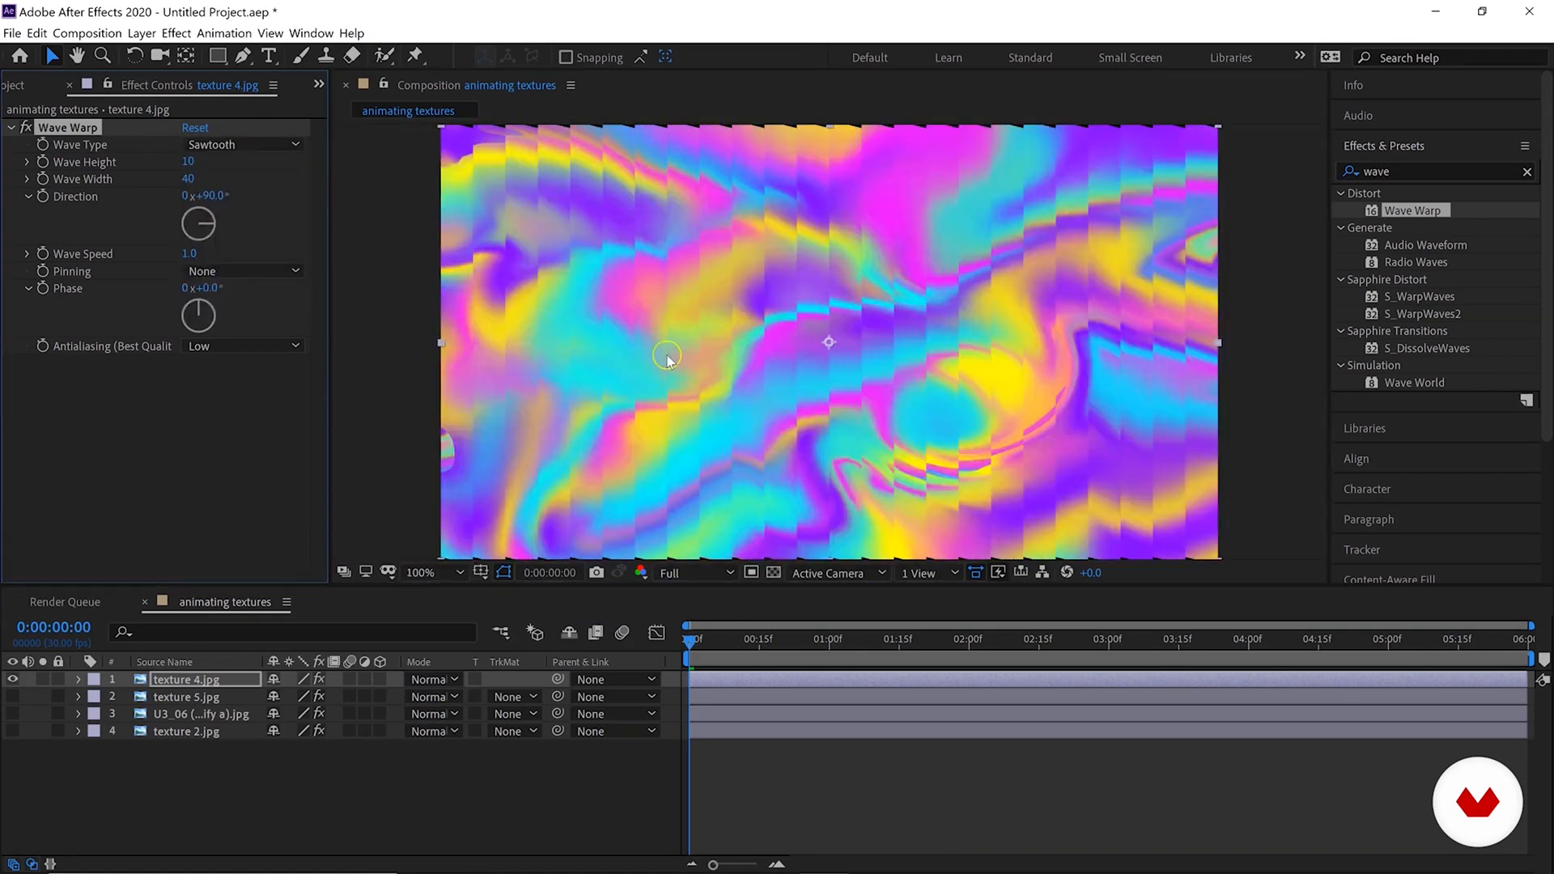
Try the Circle, Semicircle, Uncircle, Noise and Smooth Noise wave types for Wave Warp on texture 4.jpg.
{"action": "left_click", "coordinate": [247, 144]}
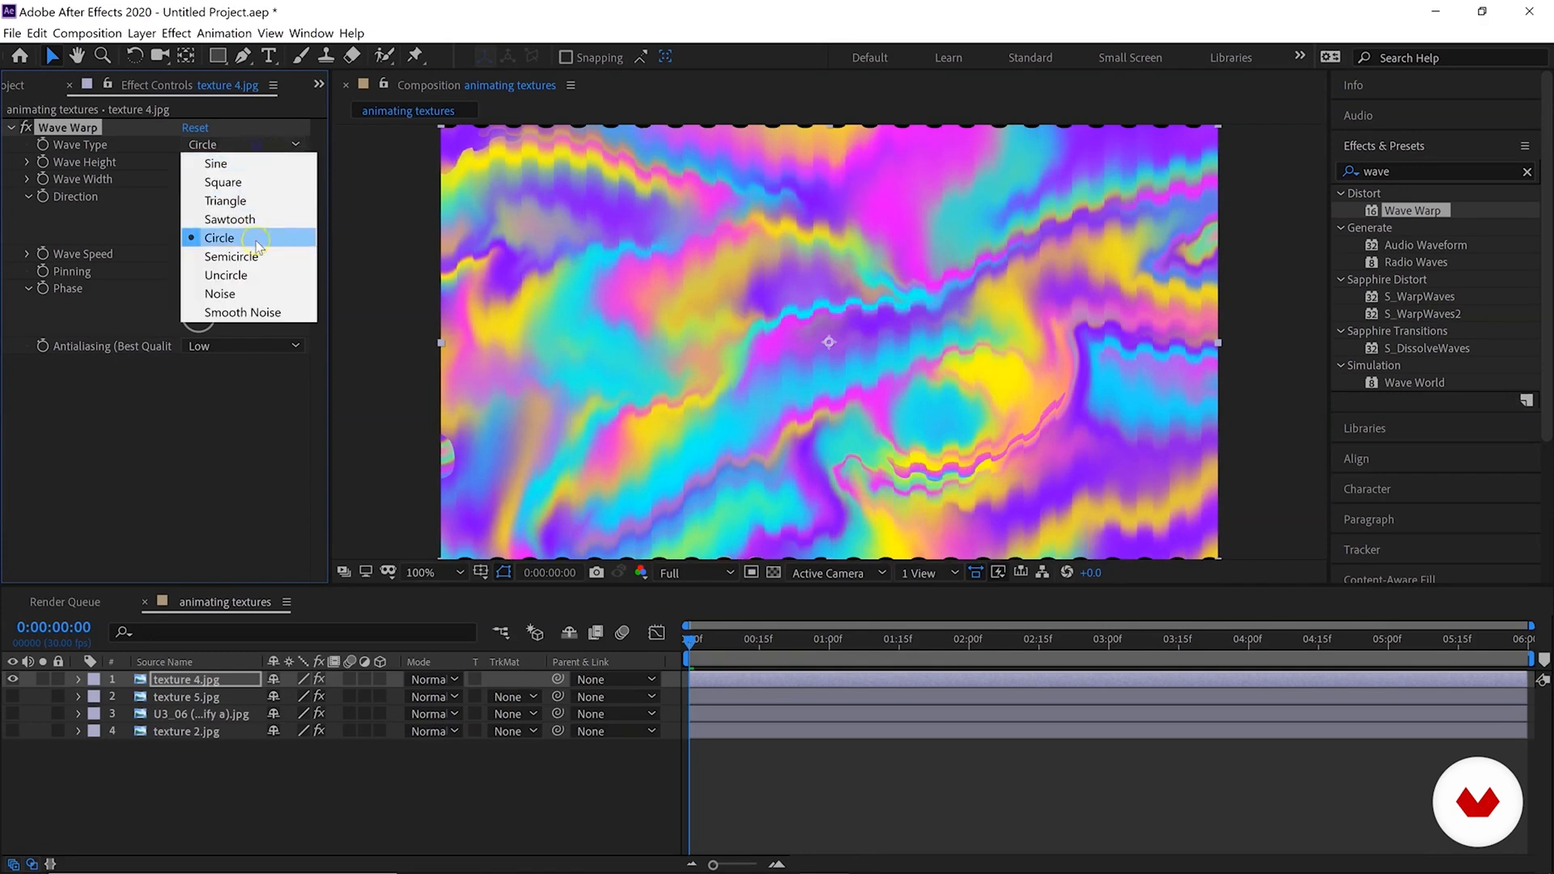
{"action": "left_click", "coordinate": [256, 256]}
{"action": "left_click", "coordinate": [267, 146]}
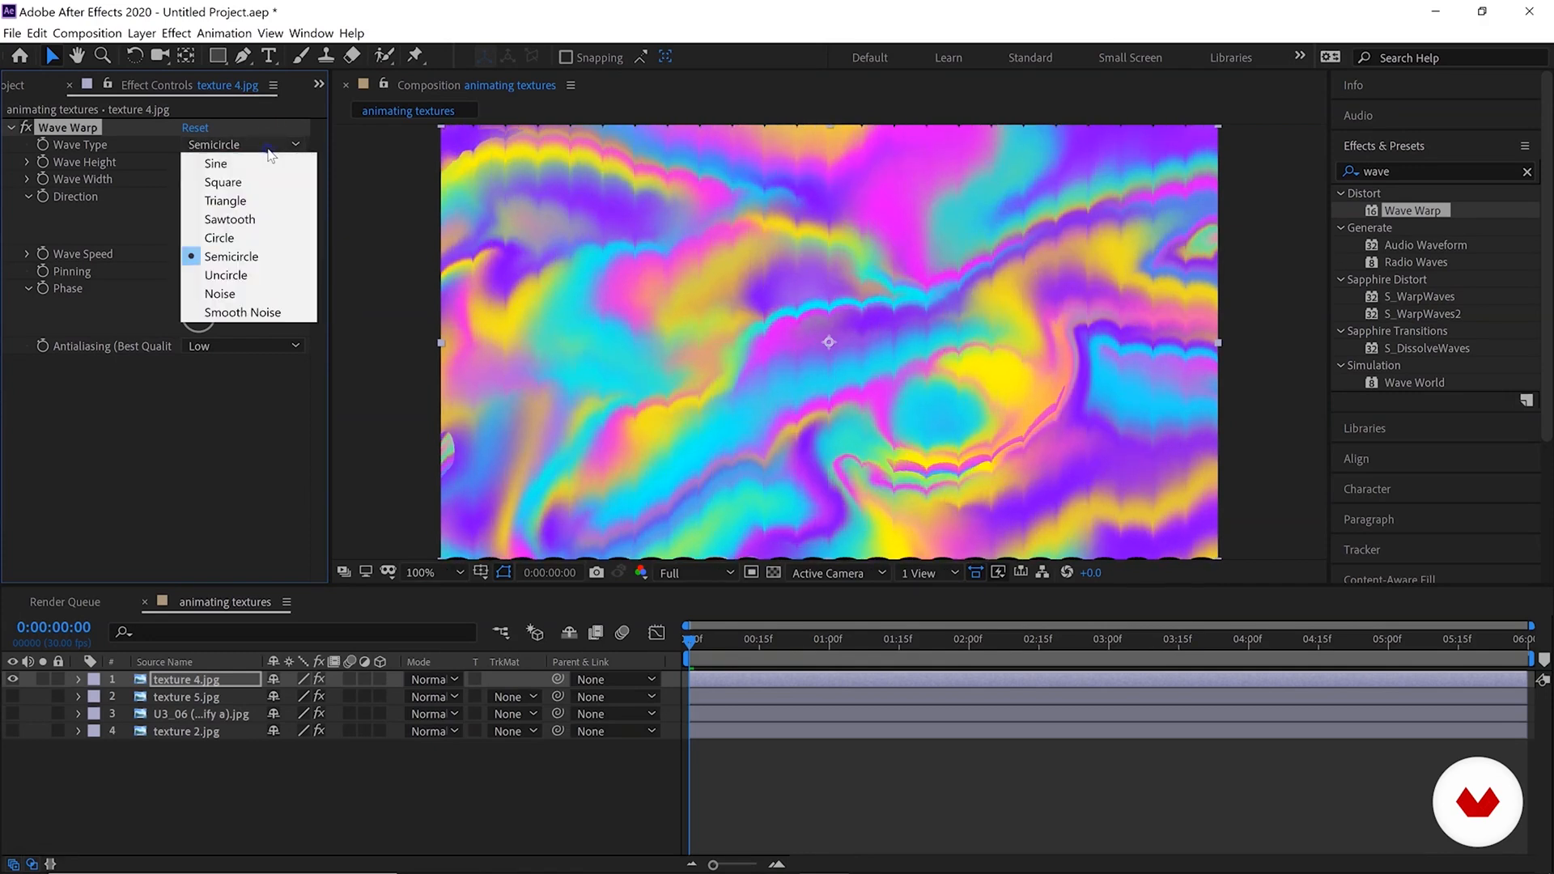
{"action": "left_click", "coordinate": [253, 278]}
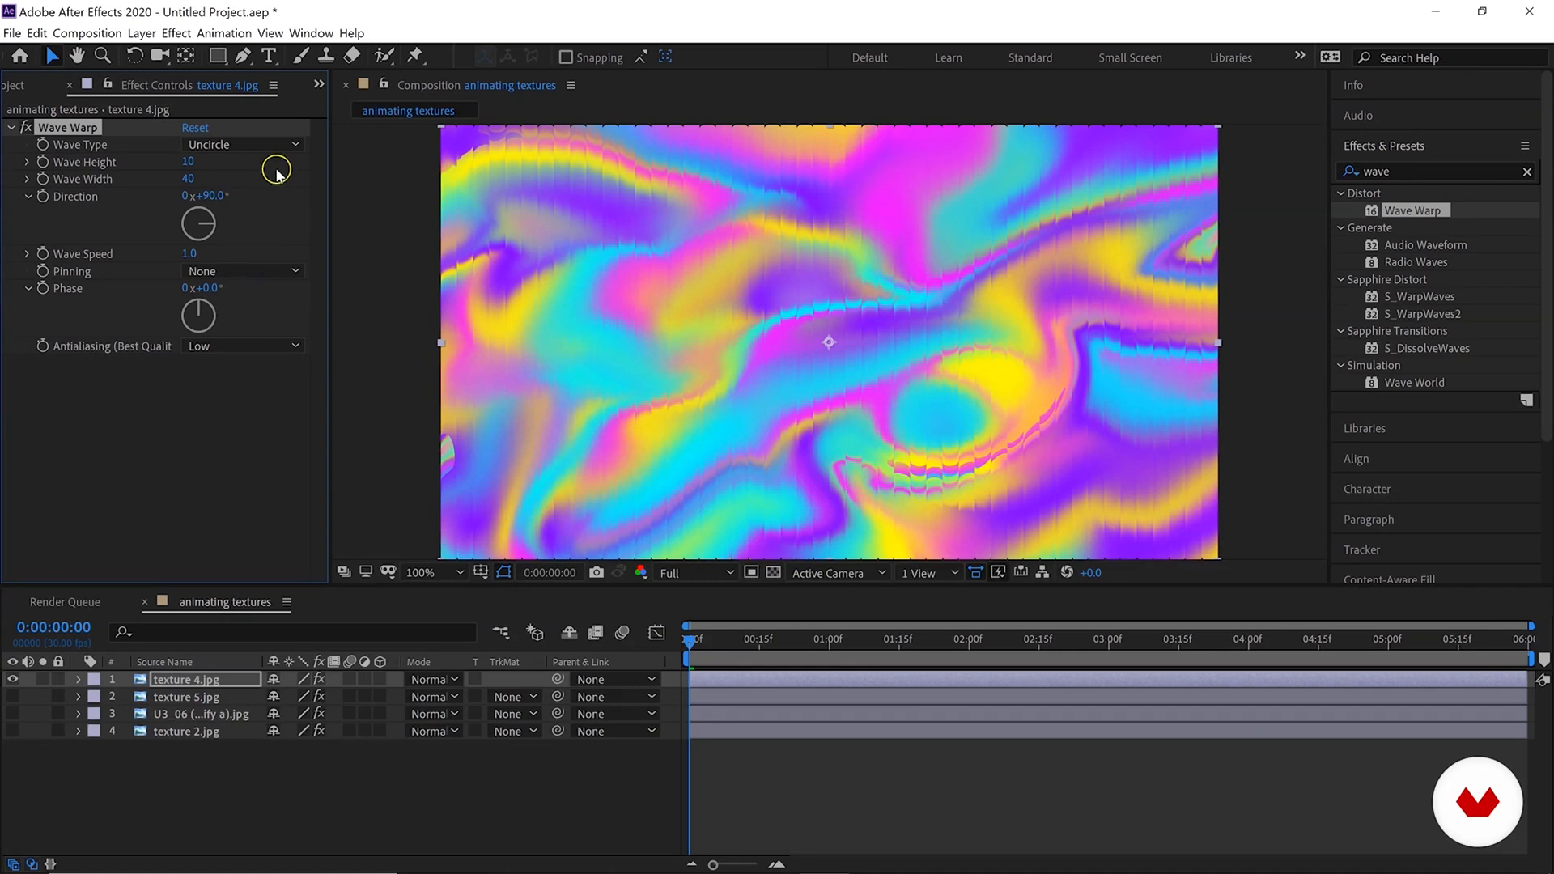
{"action": "left_click", "coordinate": [243, 144]}
{"action": "left_click", "coordinate": [243, 293]}
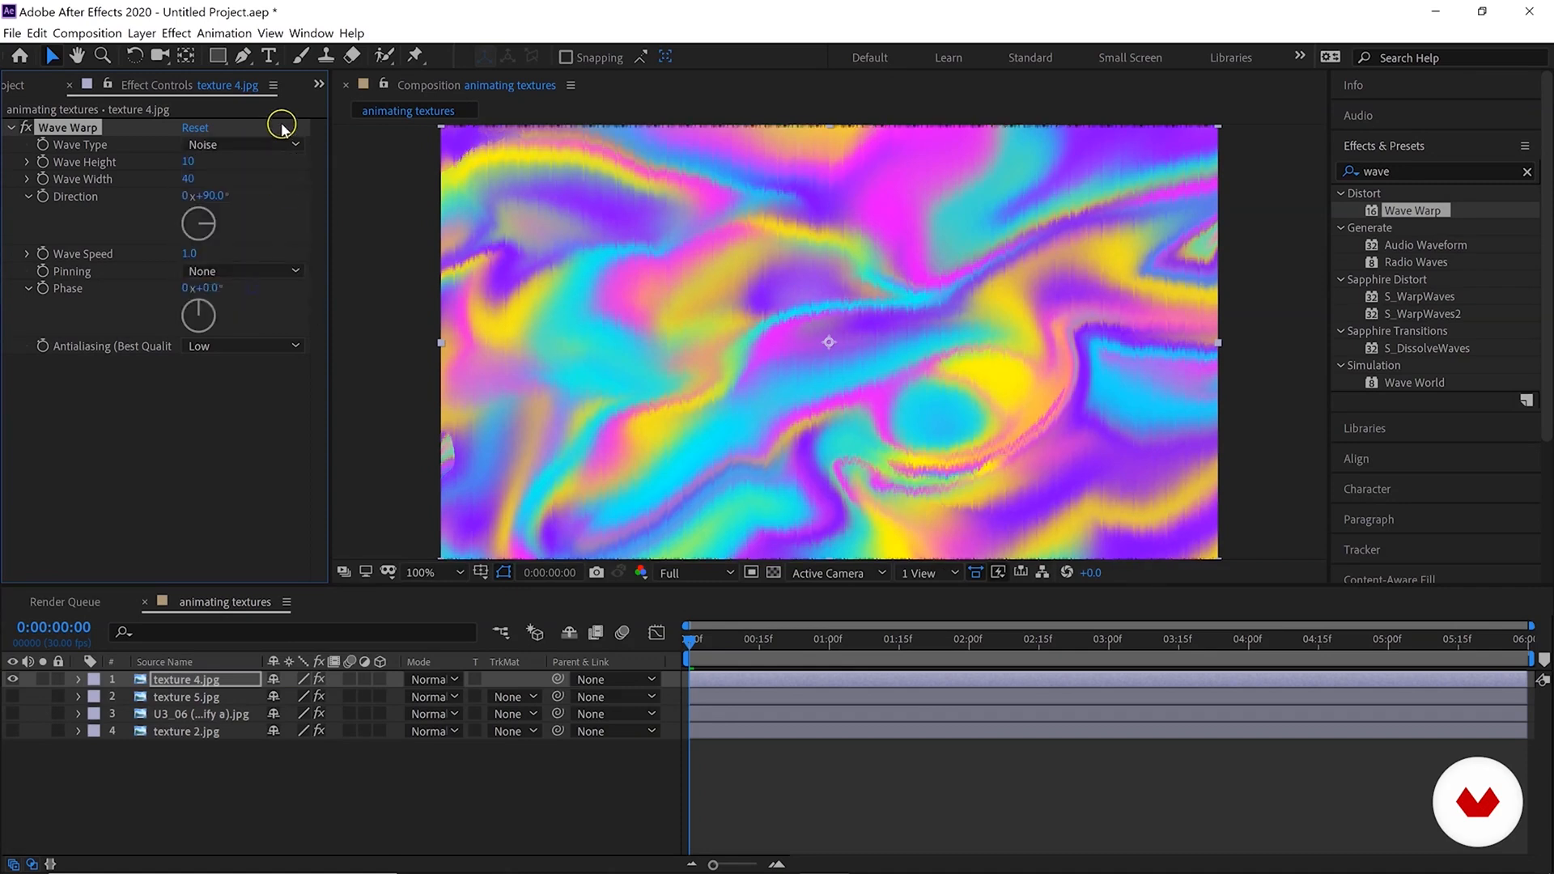
{"action": "left_click", "coordinate": [238, 144]}
{"action": "left_click", "coordinate": [271, 312]}
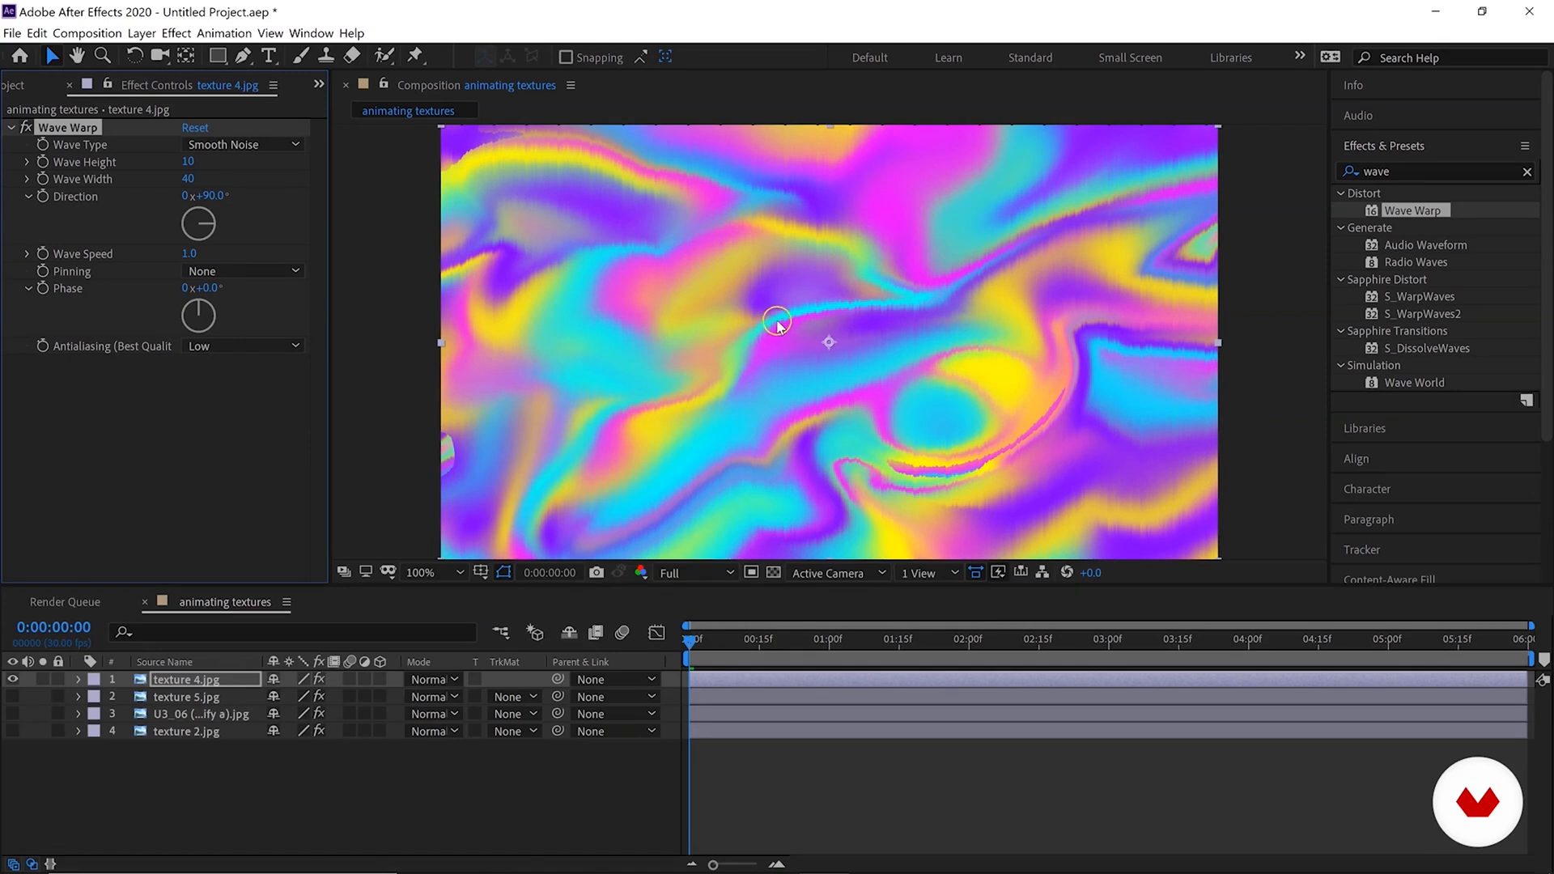
{"action": "key", "text": "period"}
{"action": "key", "text": "comma"}
Set Wave Warp on texture 4.jpg to the Sine wave type with Wave Height 22 and Wave Width 90.
{"action": "left_click", "coordinate": [250, 148]}
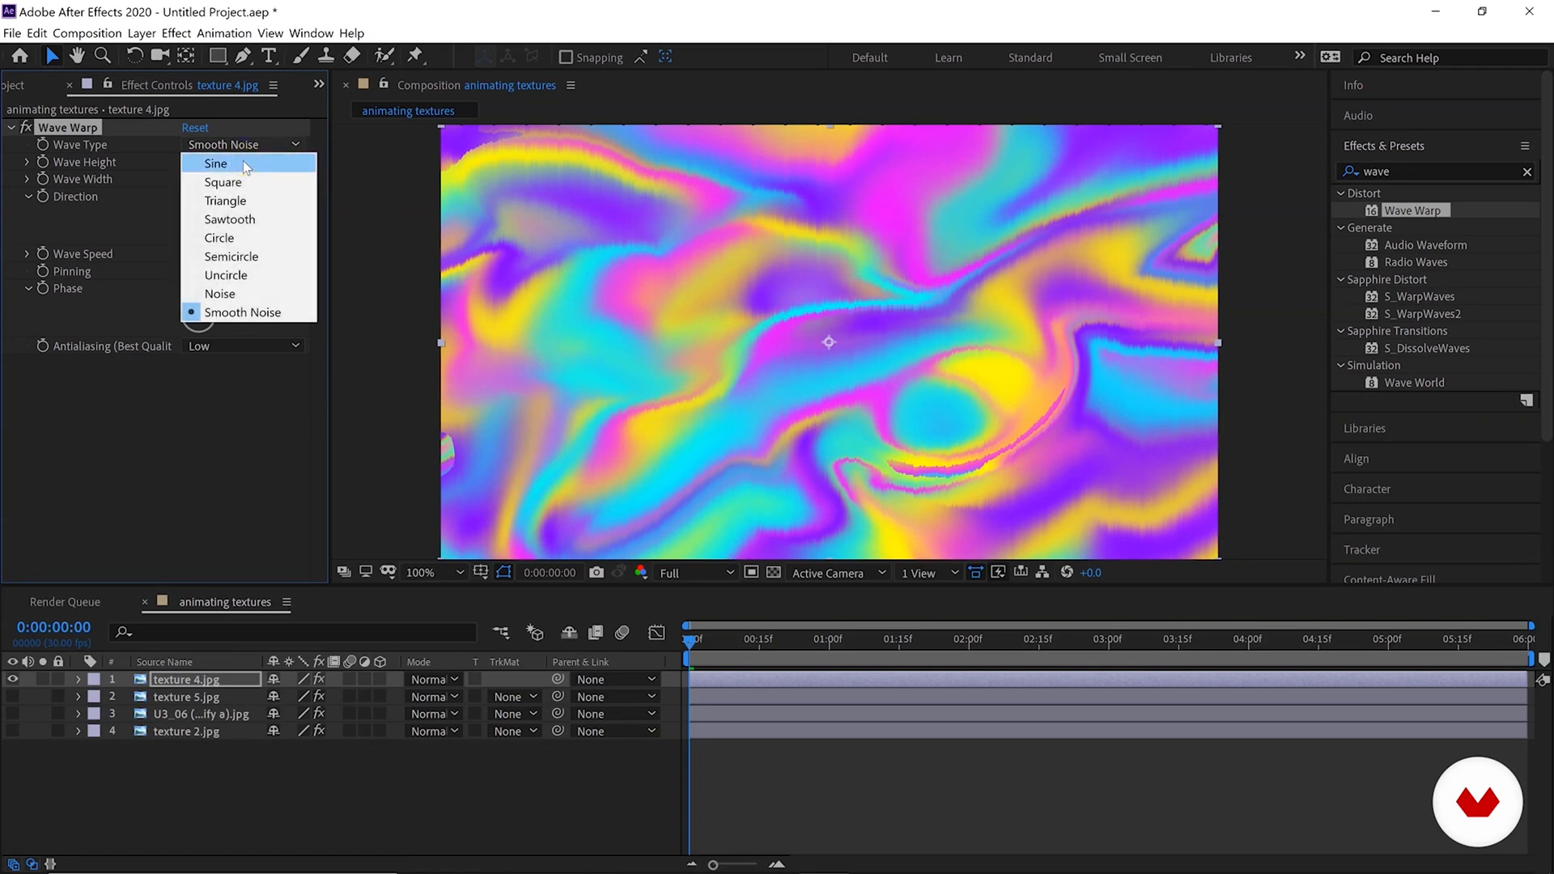
{"action": "left_click", "coordinate": [245, 162]}
{"action": "left_click", "coordinate": [486, 202]}
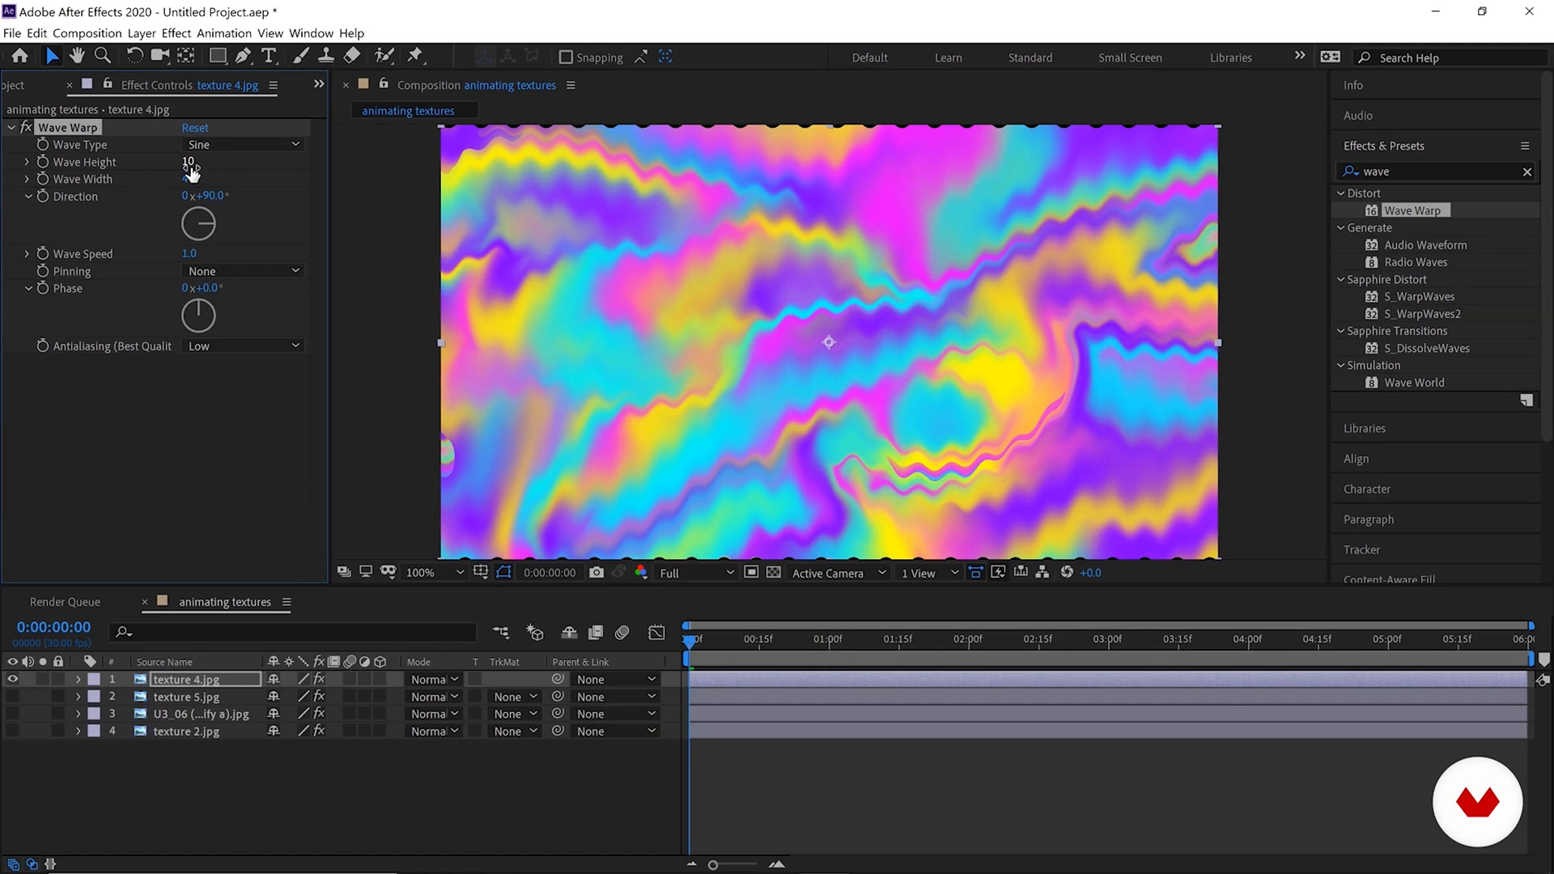
{"action": "left_click_drag", "start_coordinate": [205, 165], "coordinate": [292, 170]}
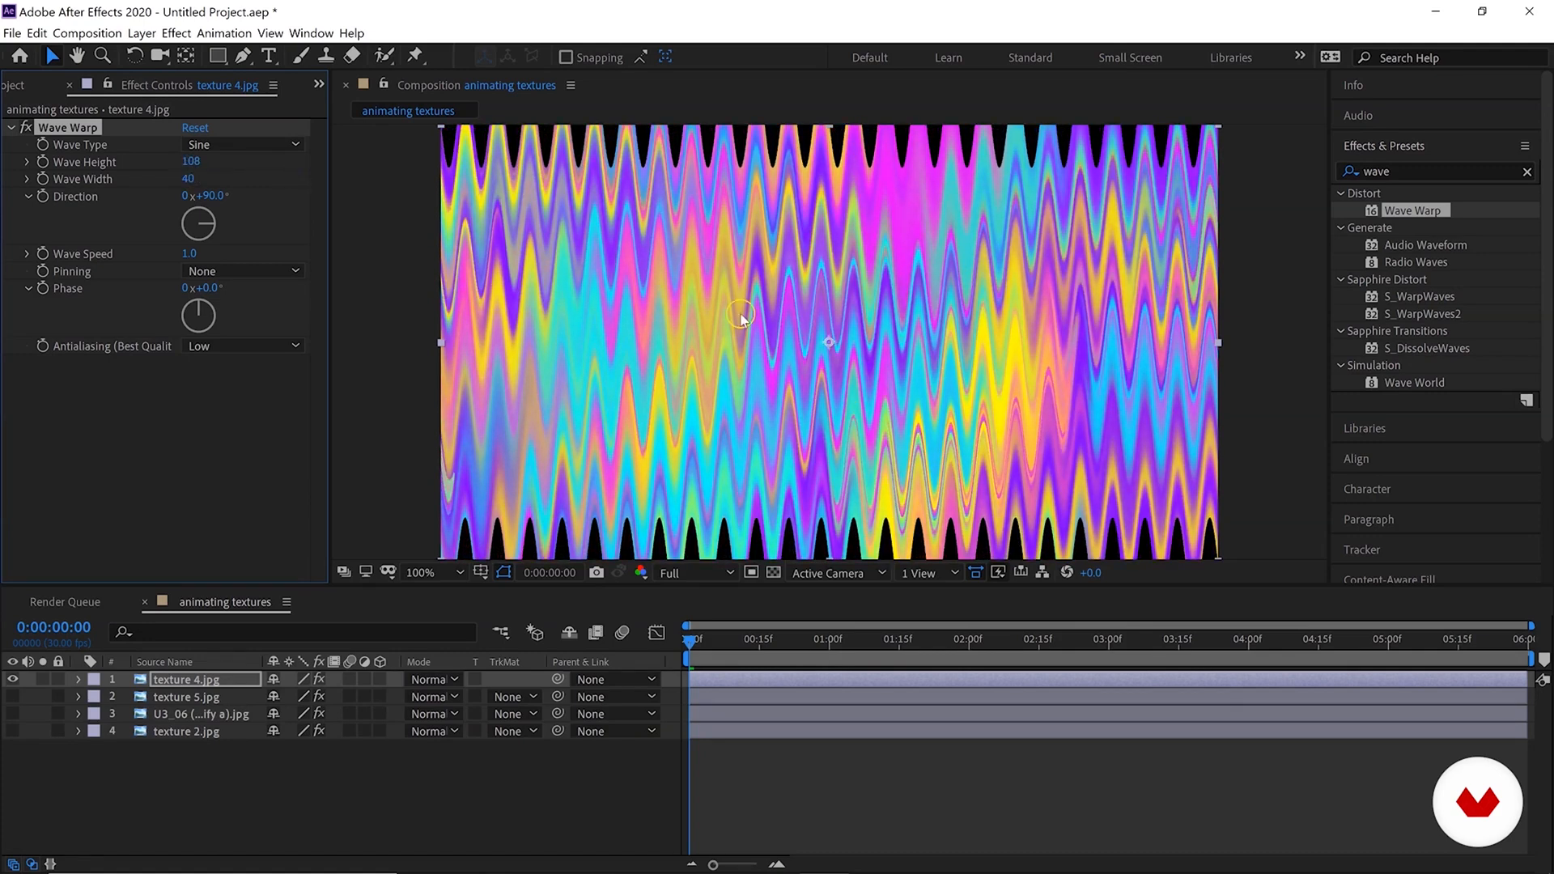
{"action": "left_click_drag", "start_coordinate": [191, 161], "coordinate": [713, 205]}
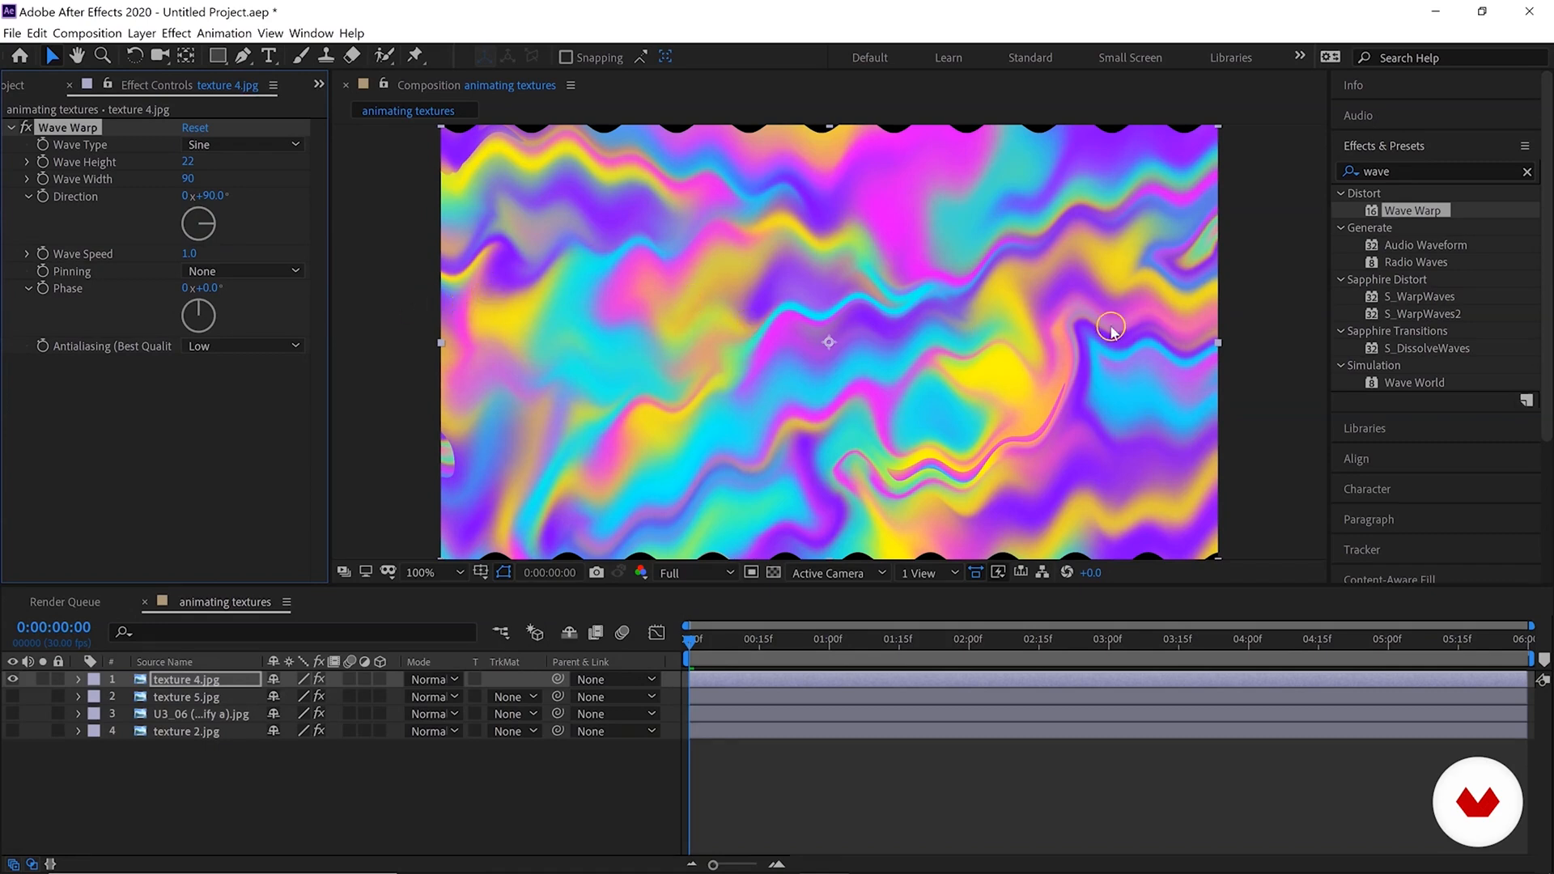
{"action": "mouse_move", "coordinate": [207, 195]}
{"action": "left_mouse_down"}
{"action": "mouse_move", "coordinate": [341, 211]}
{"action": "mouse_move", "coordinate": [208, 202]}
{"action": "left_mouse_up"}
{"action": "left_click", "coordinate": [194, 256]}
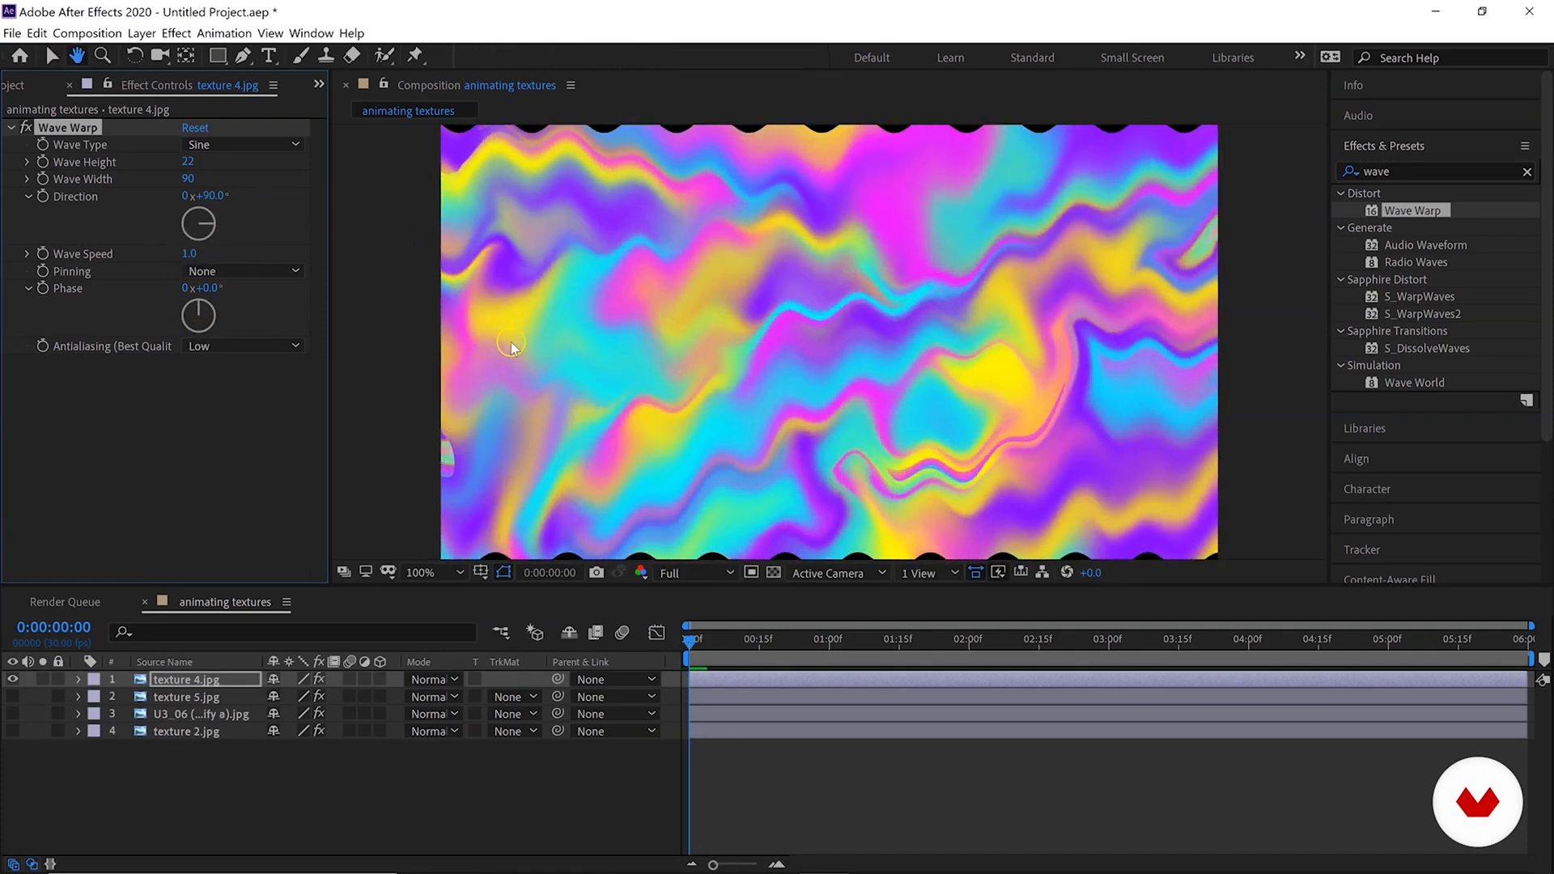
Preview the Wave Warp animation on texture 4.jpg, and set its Wave Speed to 2.1.
{"action": "key", "text": "space"}
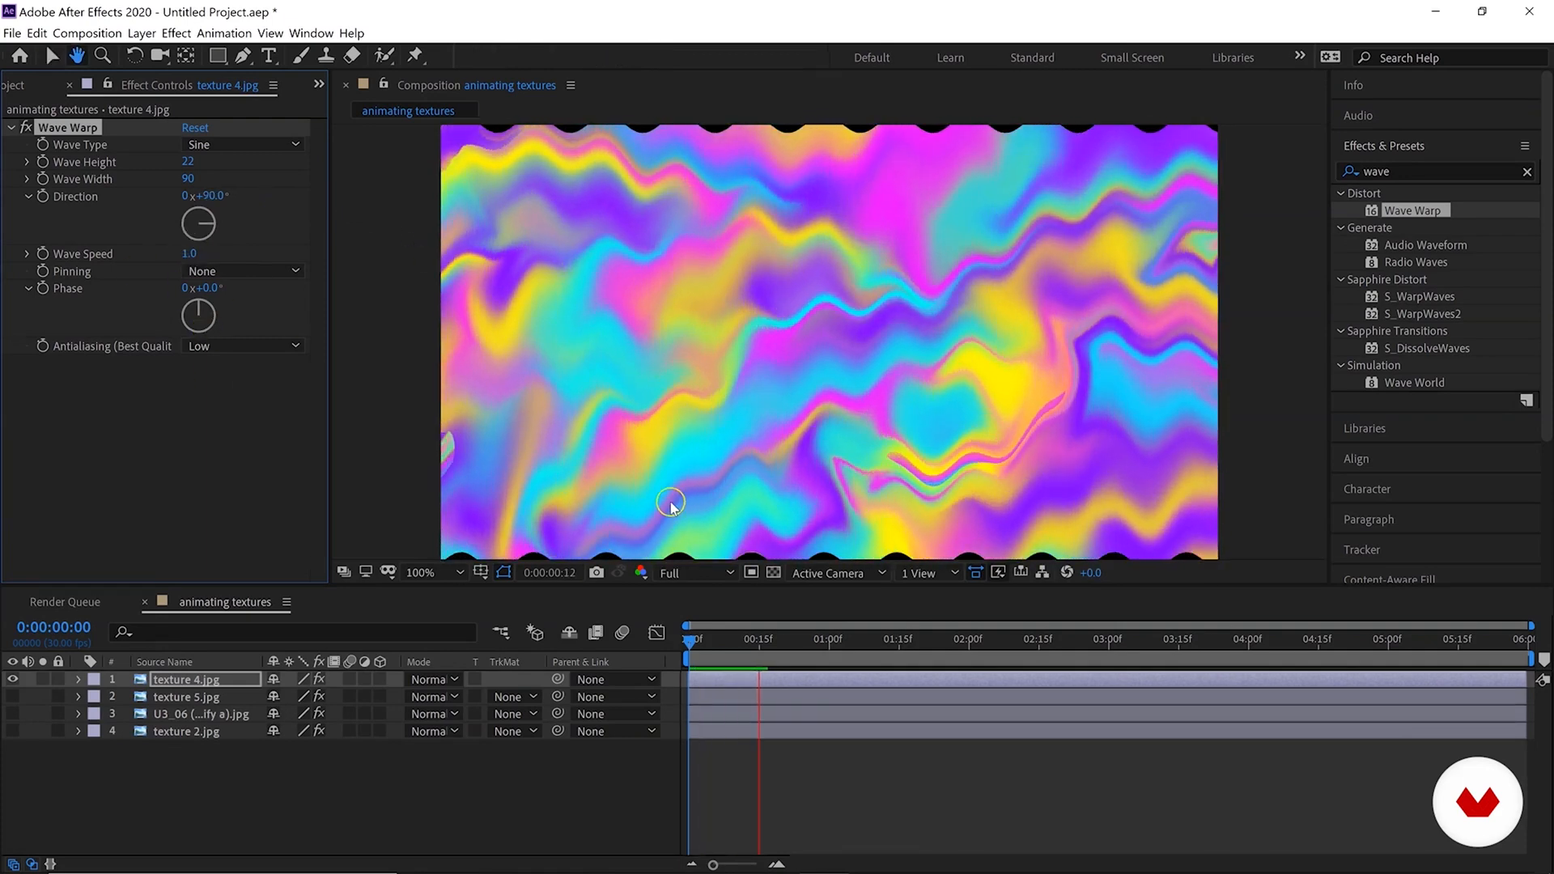
{"action": "key", "text": "space"}
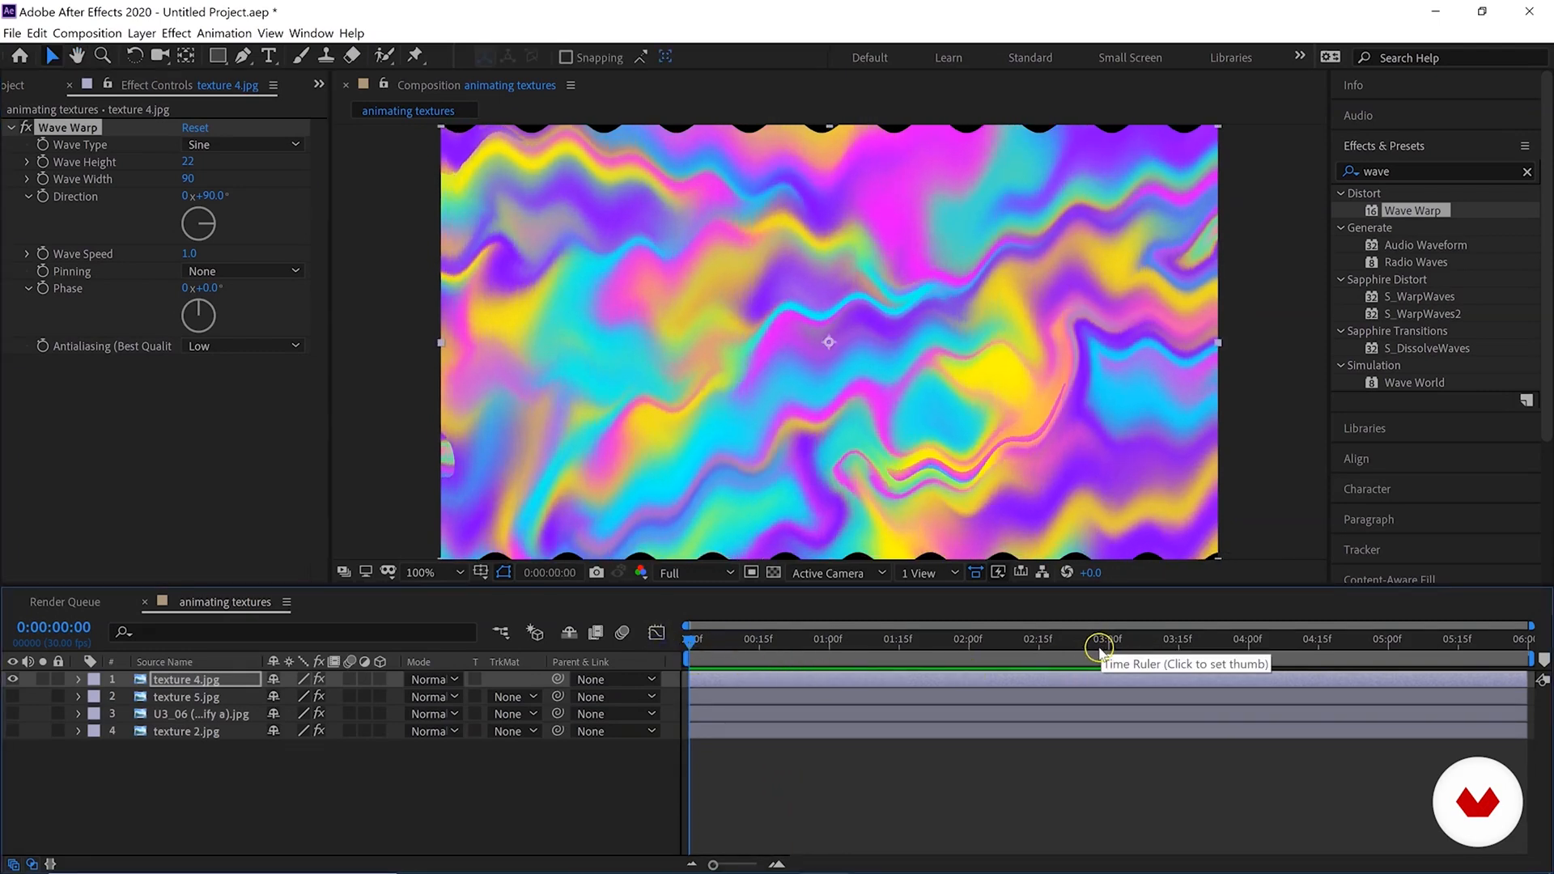
{"action": "key", "text": "space"}
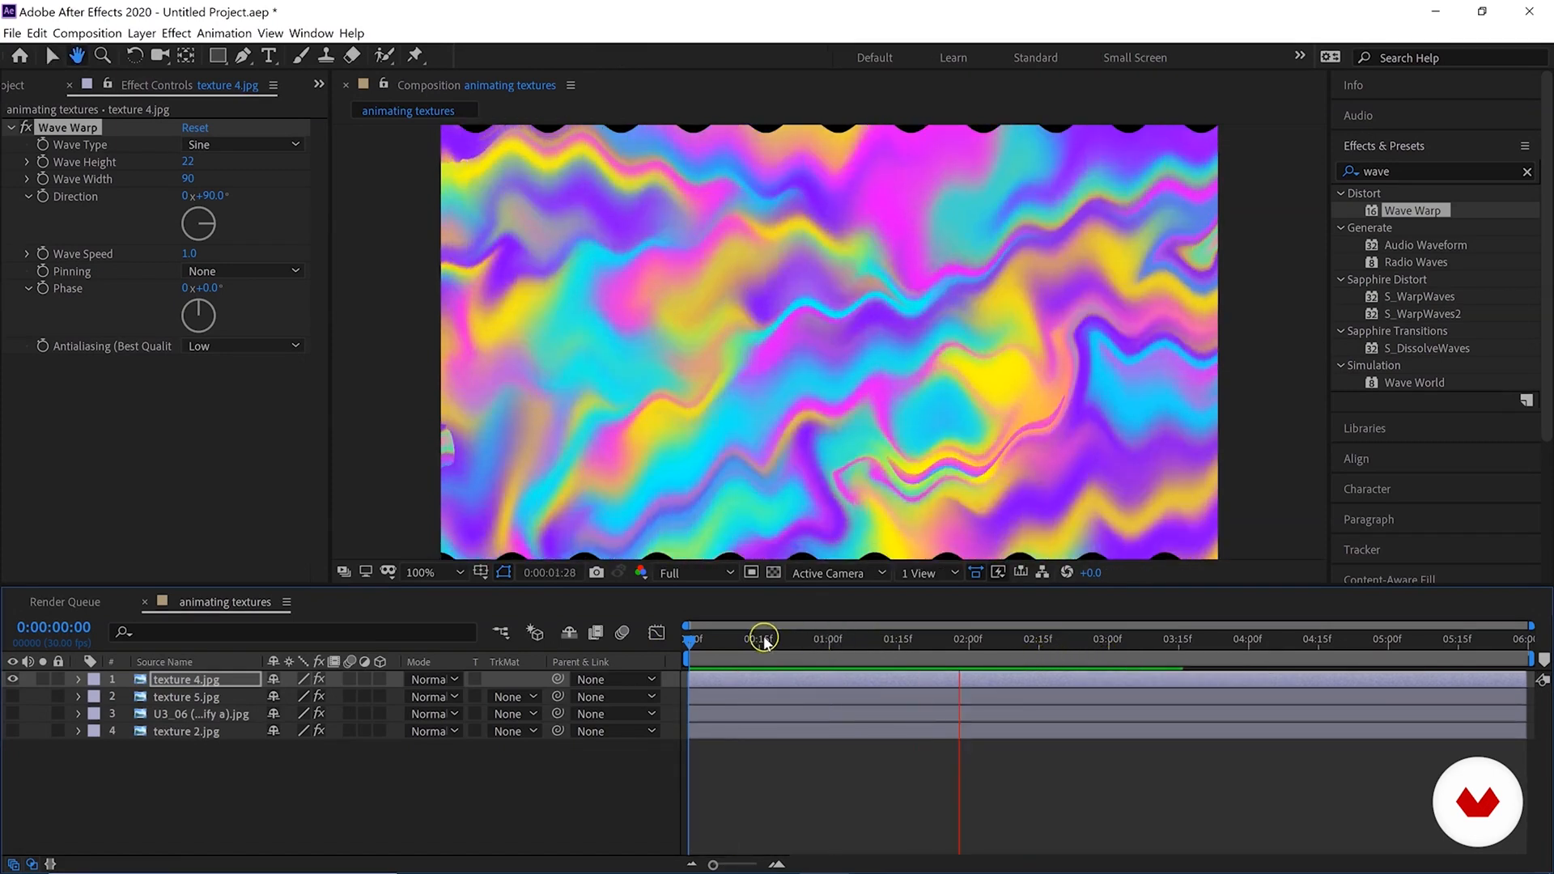
{"action": "key", "text": "space"}
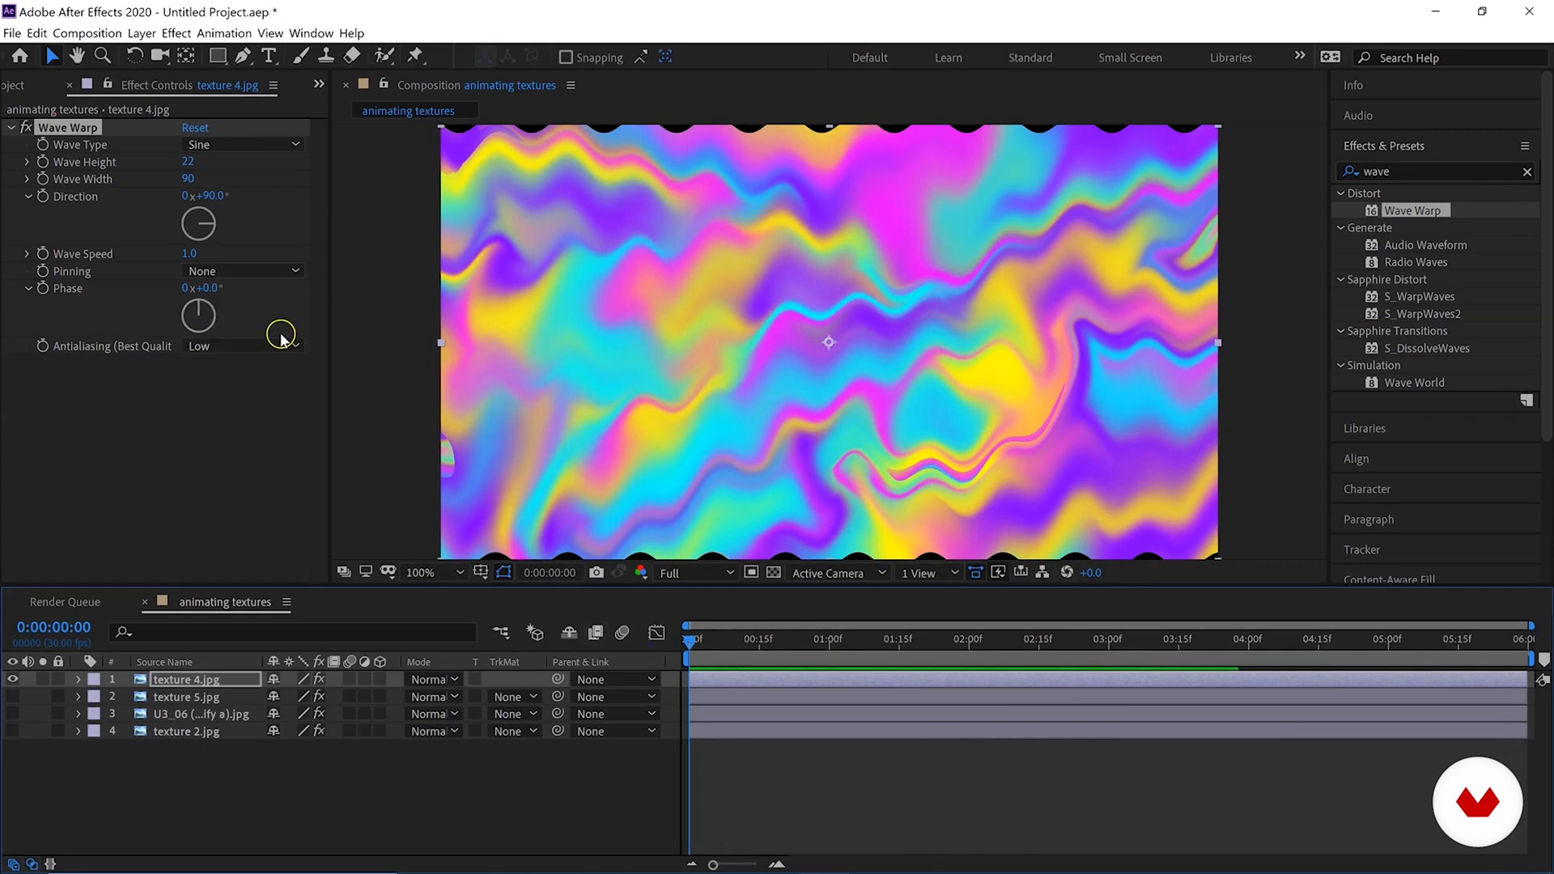
{"action": "mouse_move", "coordinate": [196, 259]}
{"action": "left_mouse_down"}
{"action": "mouse_move", "coordinate": [89, 252]}
{"action": "mouse_move", "coordinate": [186, 254]}
{"action": "left_mouse_up"}
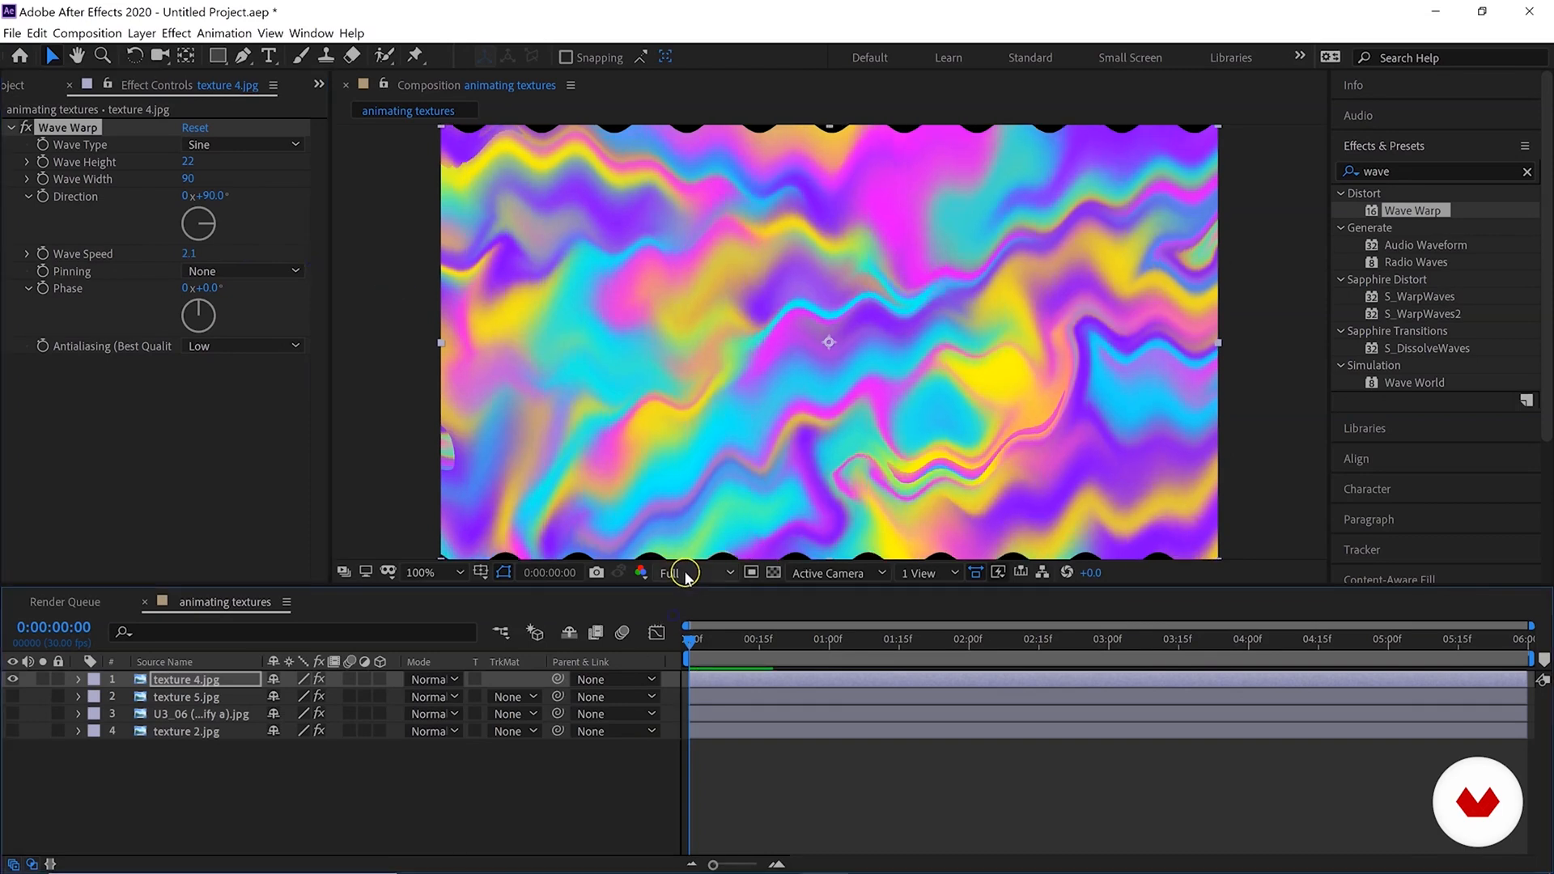
Set the composition's preview resolution to Third and play the wave animation on the texture 4.jpg layer.
{"action": "left_click", "coordinate": [695, 573]}
{"action": "left_click", "coordinate": [708, 662]}
{"action": "key", "text": "space"}
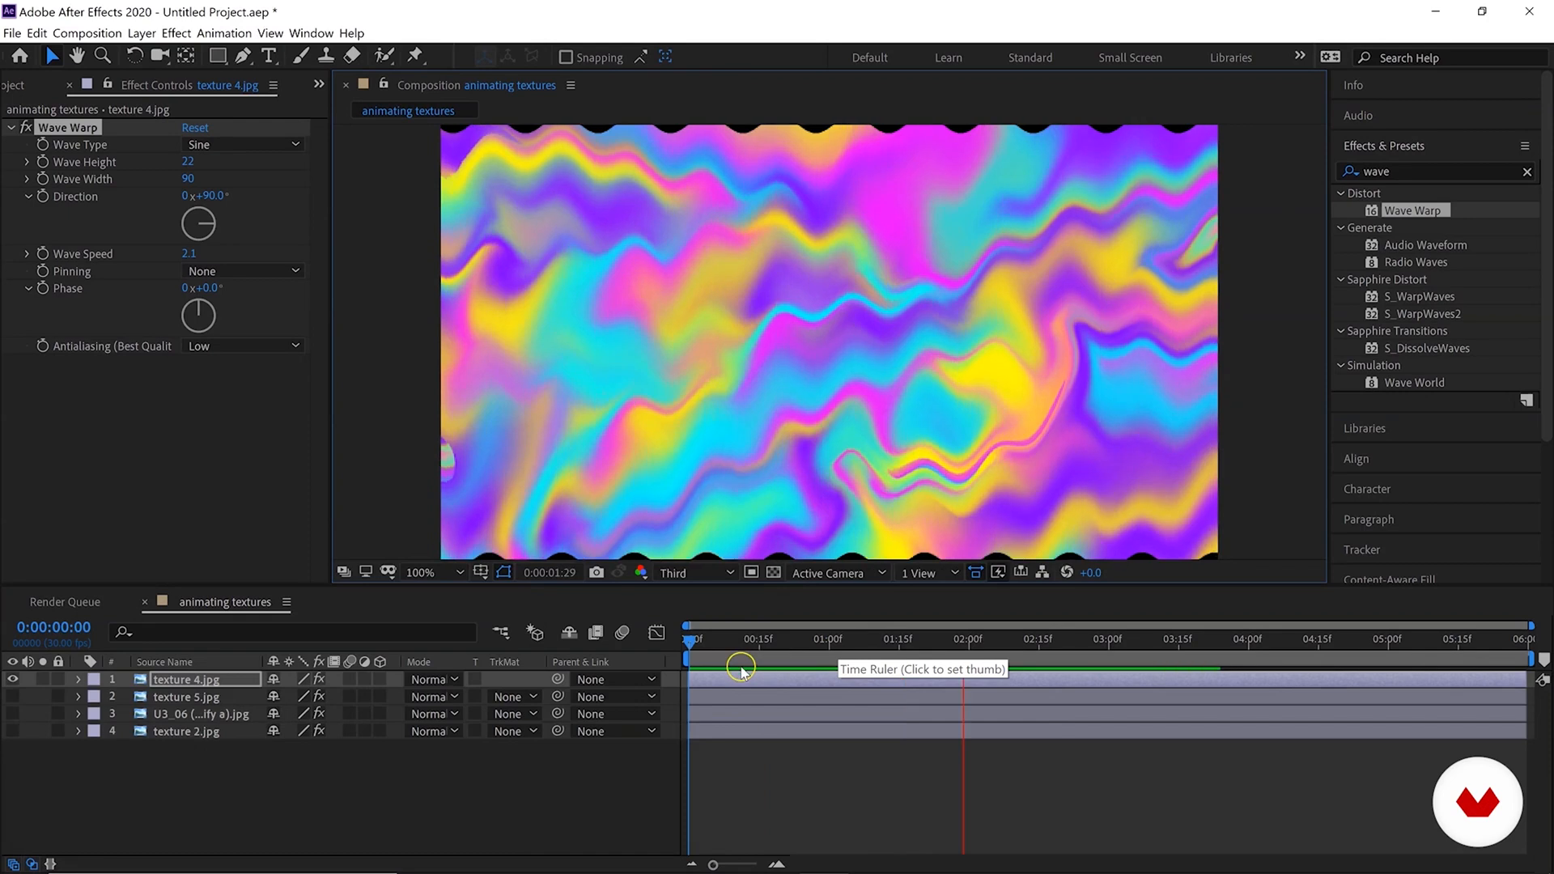
Set the Wave Warp's wave speed to 0.5 and preview the animation.
{"action": "left_click", "coordinate": [188, 253]}
{"action": "type", "text": "0.5"}
{"action": "key", "text": "Return"}
{"action": "key", "text": "space"}
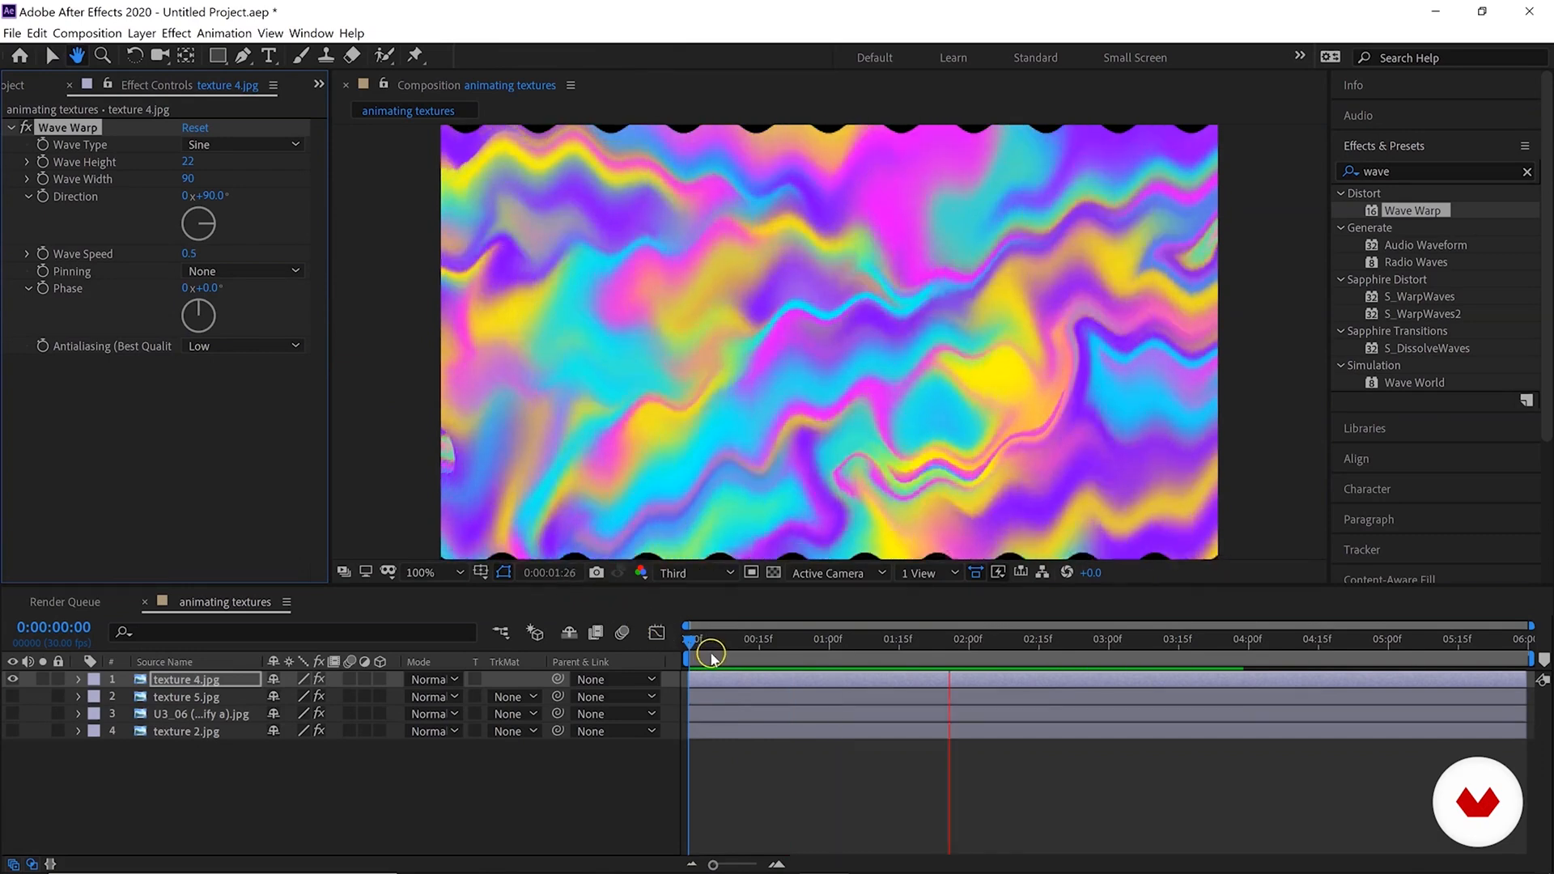
{"action": "key", "text": "space"}
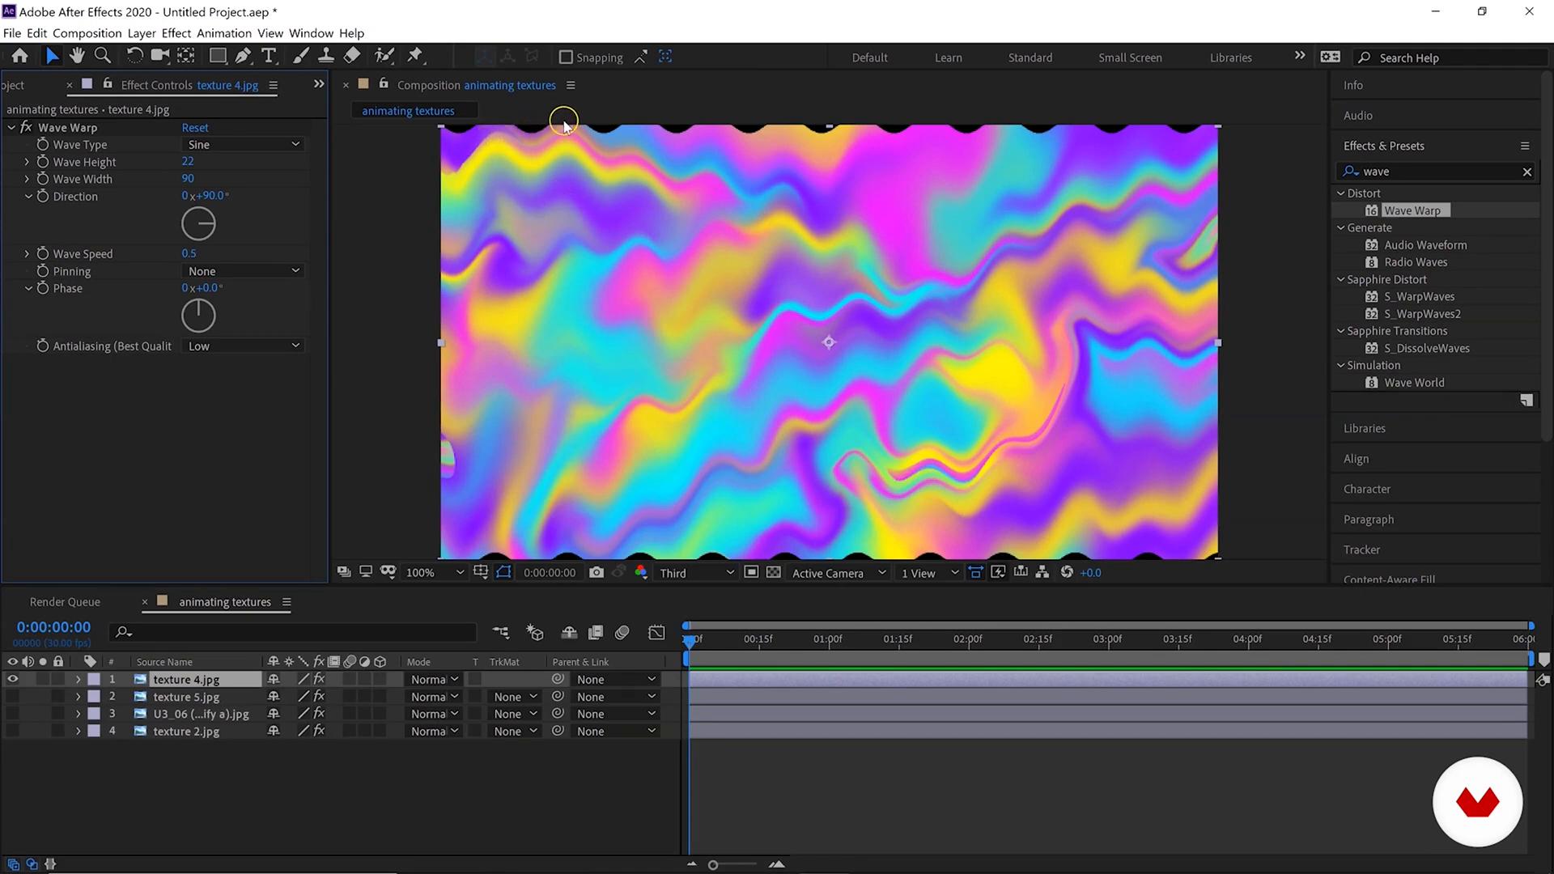
Try the Wave Warp pinning options All Edges, Center and Left Edge on the texture 4.jpg layer.
{"action": "left_click", "coordinate": [271, 275]}
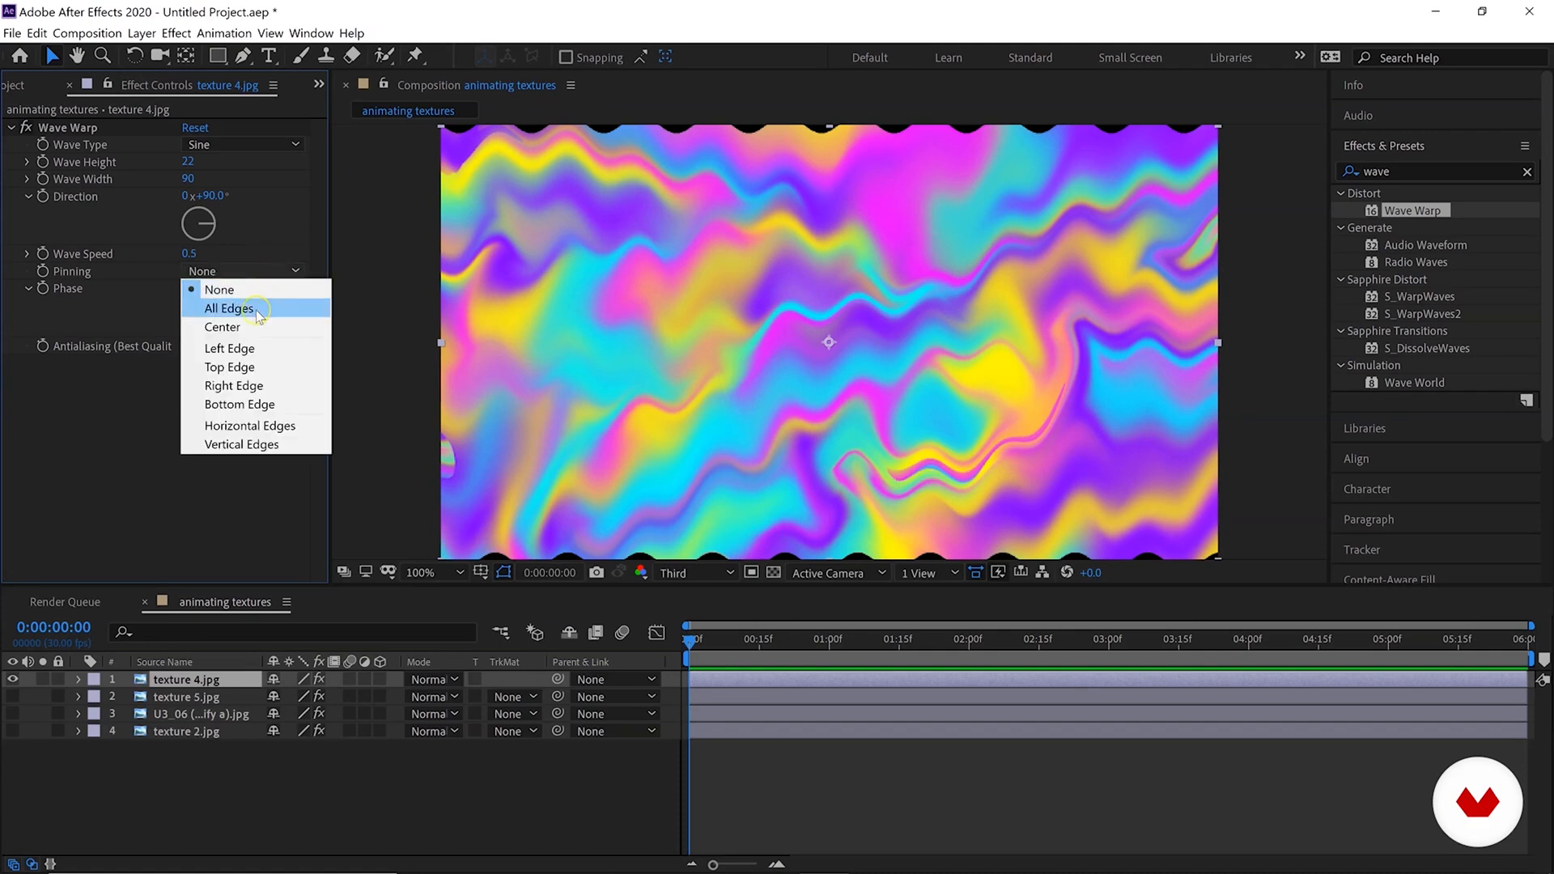
{"action": "left_click", "coordinate": [255, 309]}
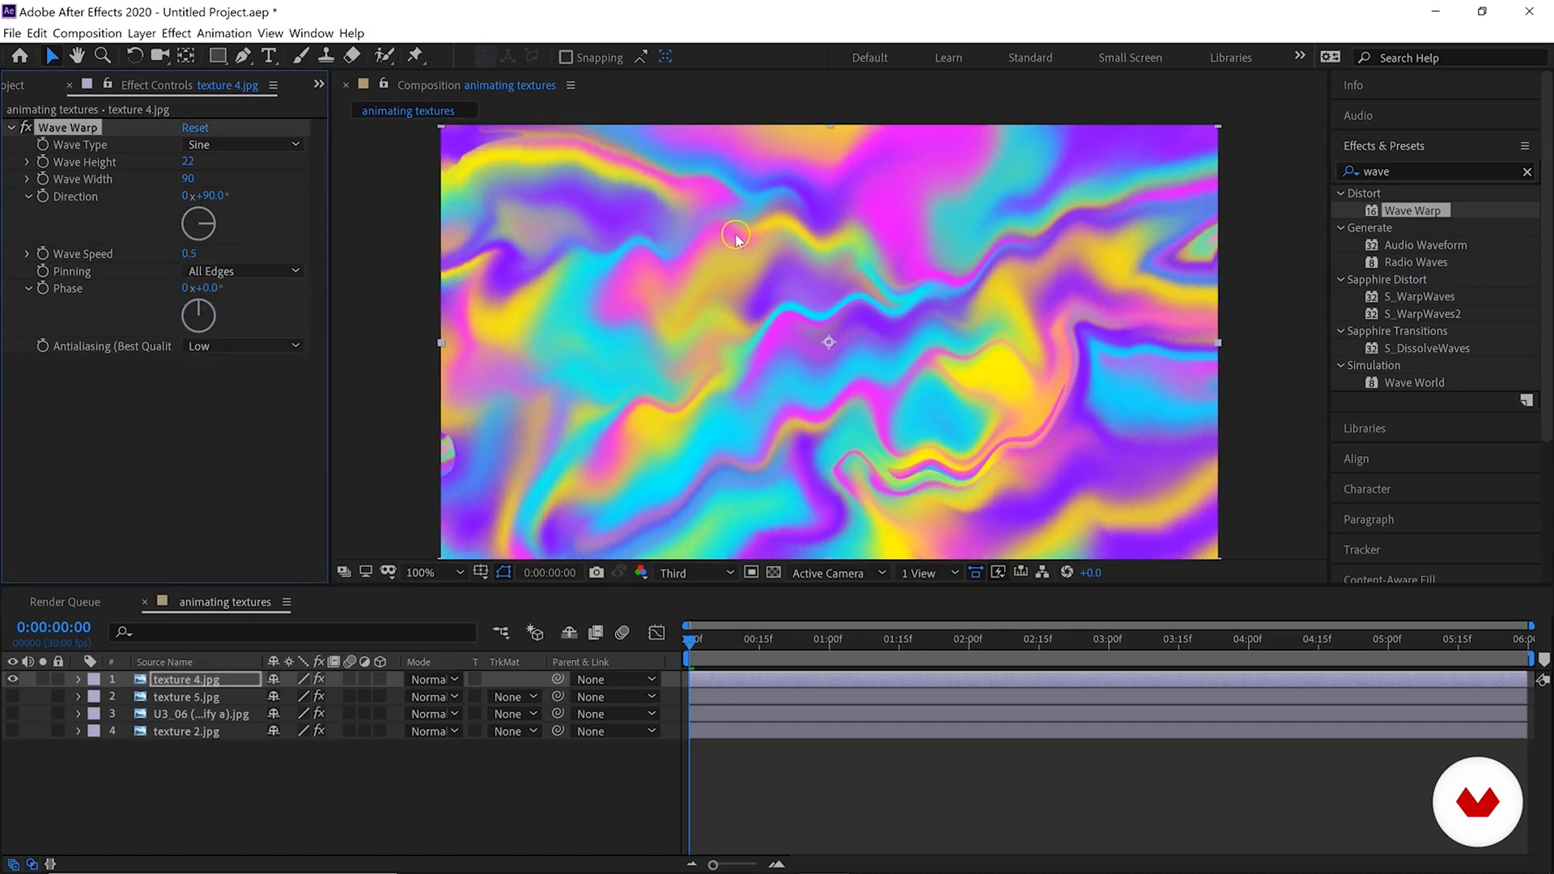
{"action": "left_click", "coordinate": [259, 271]}
{"action": "left_click", "coordinate": [255, 325]}
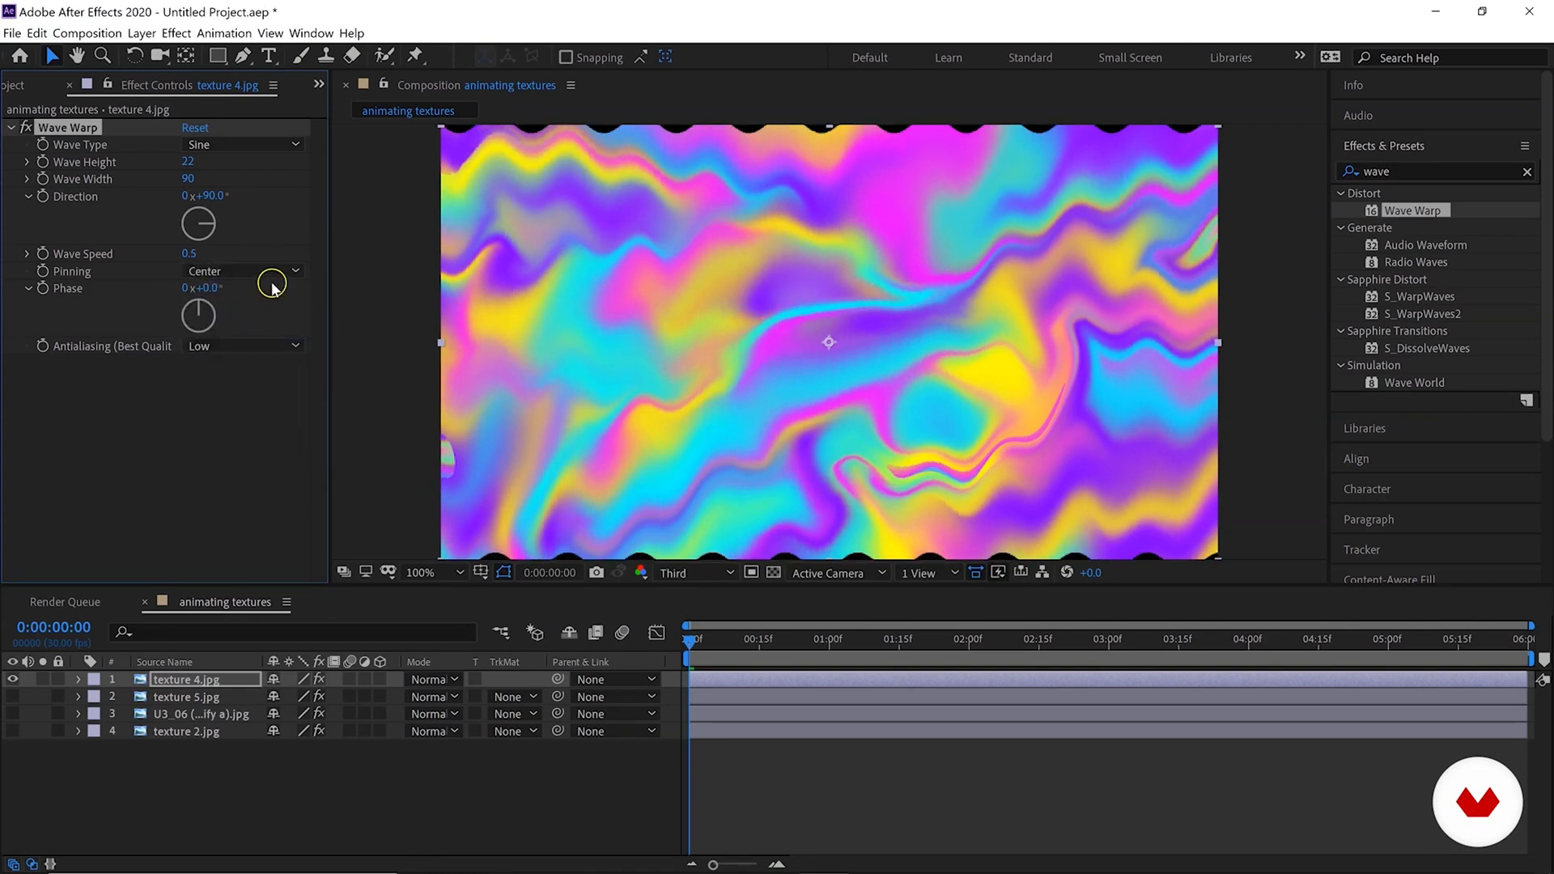
{"action": "left_click", "coordinate": [275, 271]}
{"action": "left_click", "coordinate": [266, 349]}
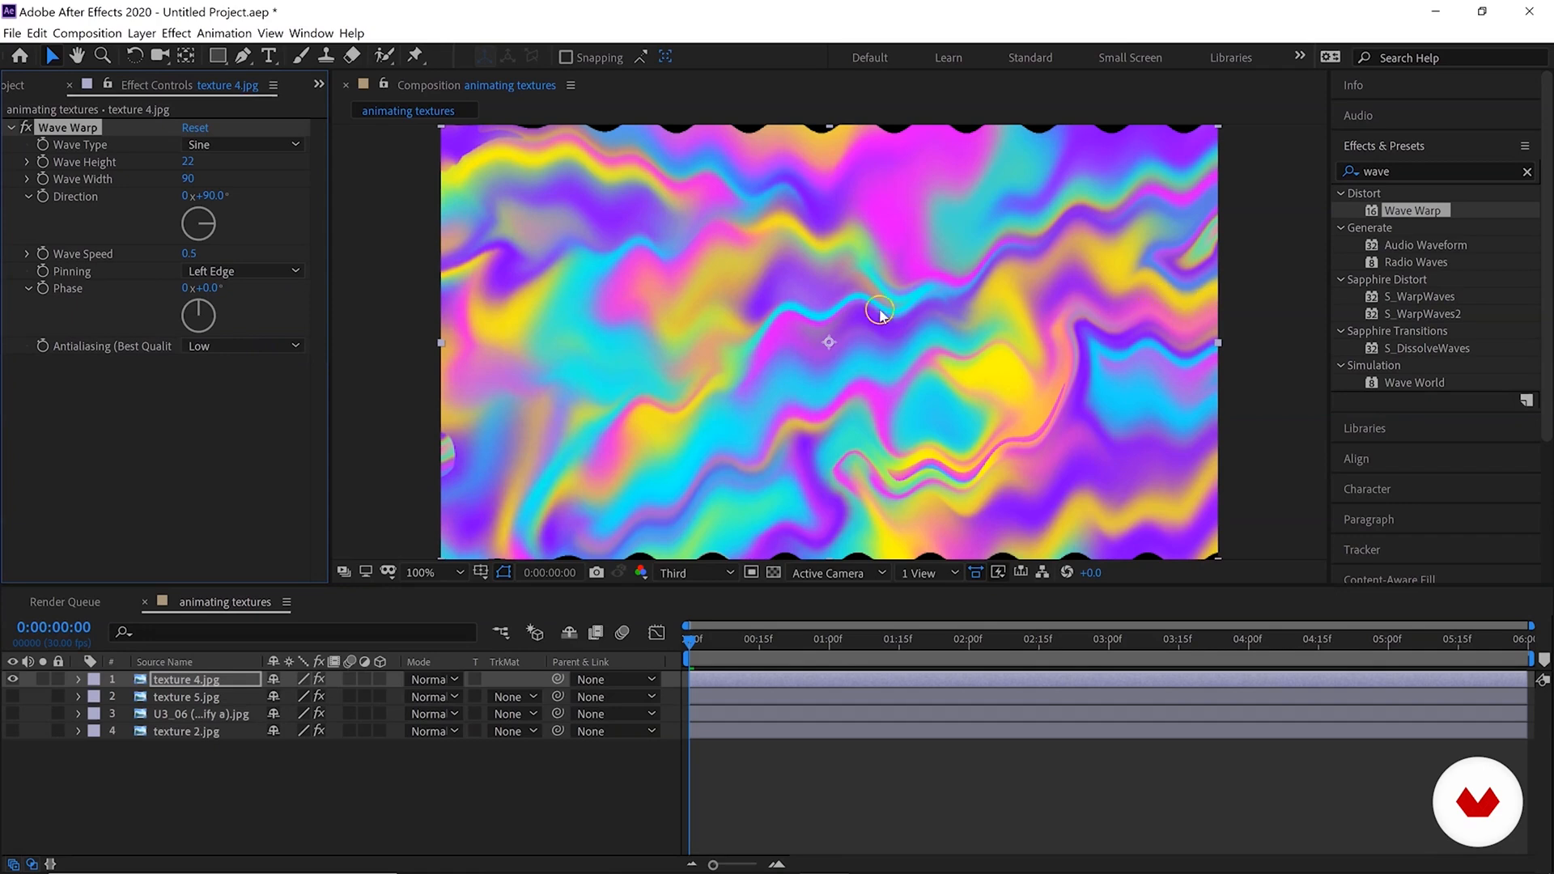
Try pinning the Wave Warp to Top Edge, Right Edge, Bottom Edge, Horizontal Edges and Vertical Edges.
{"action": "scroll", "coordinate": [265, 271], "scroll_direction": "down", "scroll_amount": 1}
{"action": "left_click", "coordinate": [265, 270]}
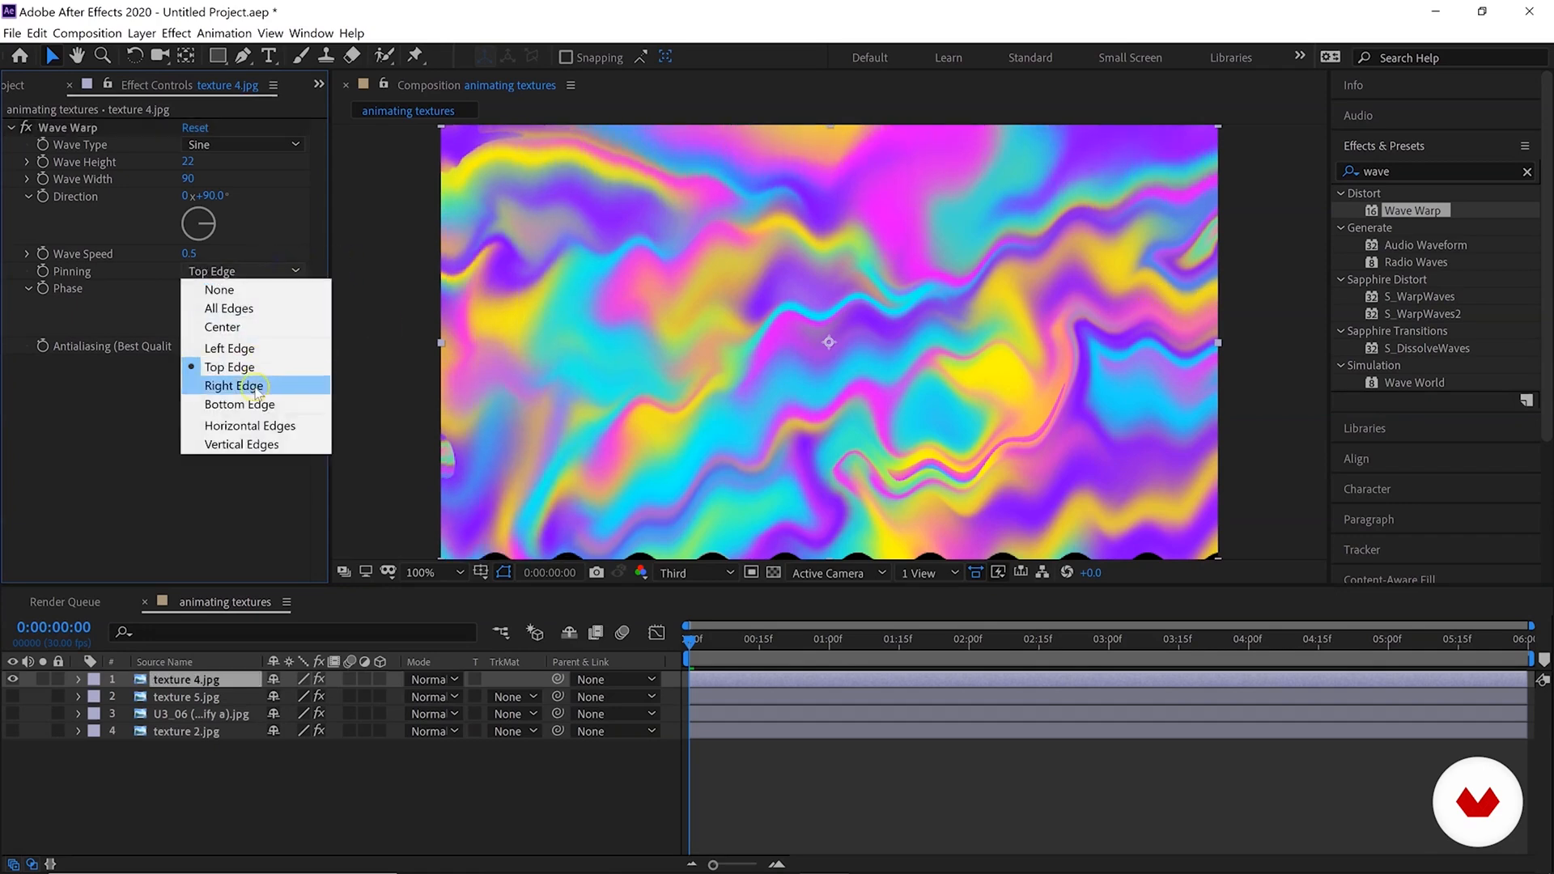
{"action": "left_click", "coordinate": [255, 385]}
{"action": "left_click", "coordinate": [279, 271]}
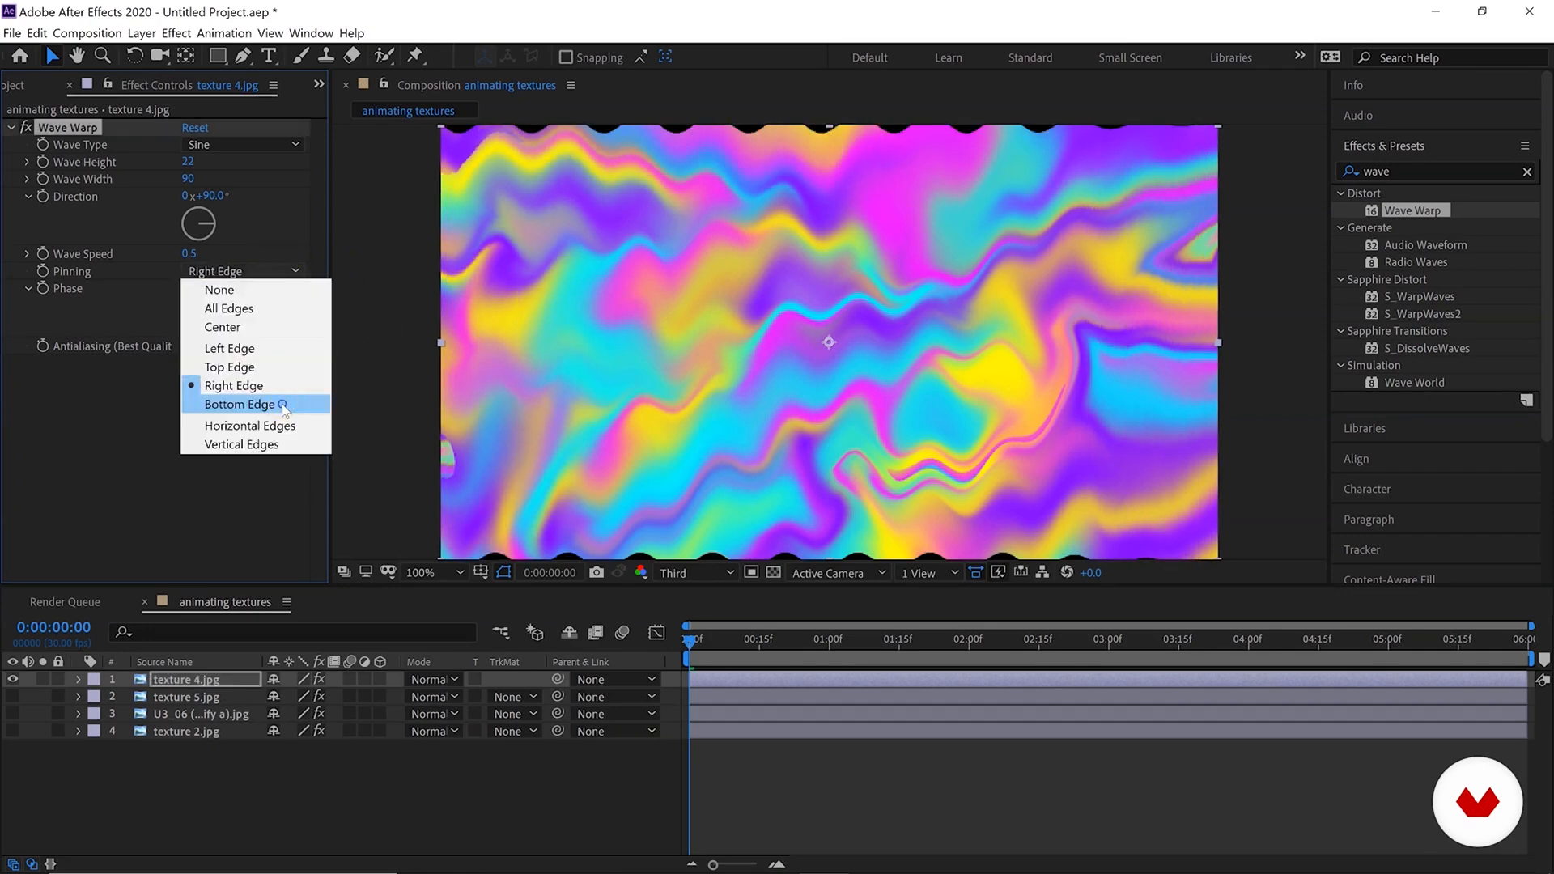
{"action": "left_click", "coordinate": [282, 404]}
{"action": "left_click", "coordinate": [267, 270]}
{"action": "left_click", "coordinate": [243, 426]}
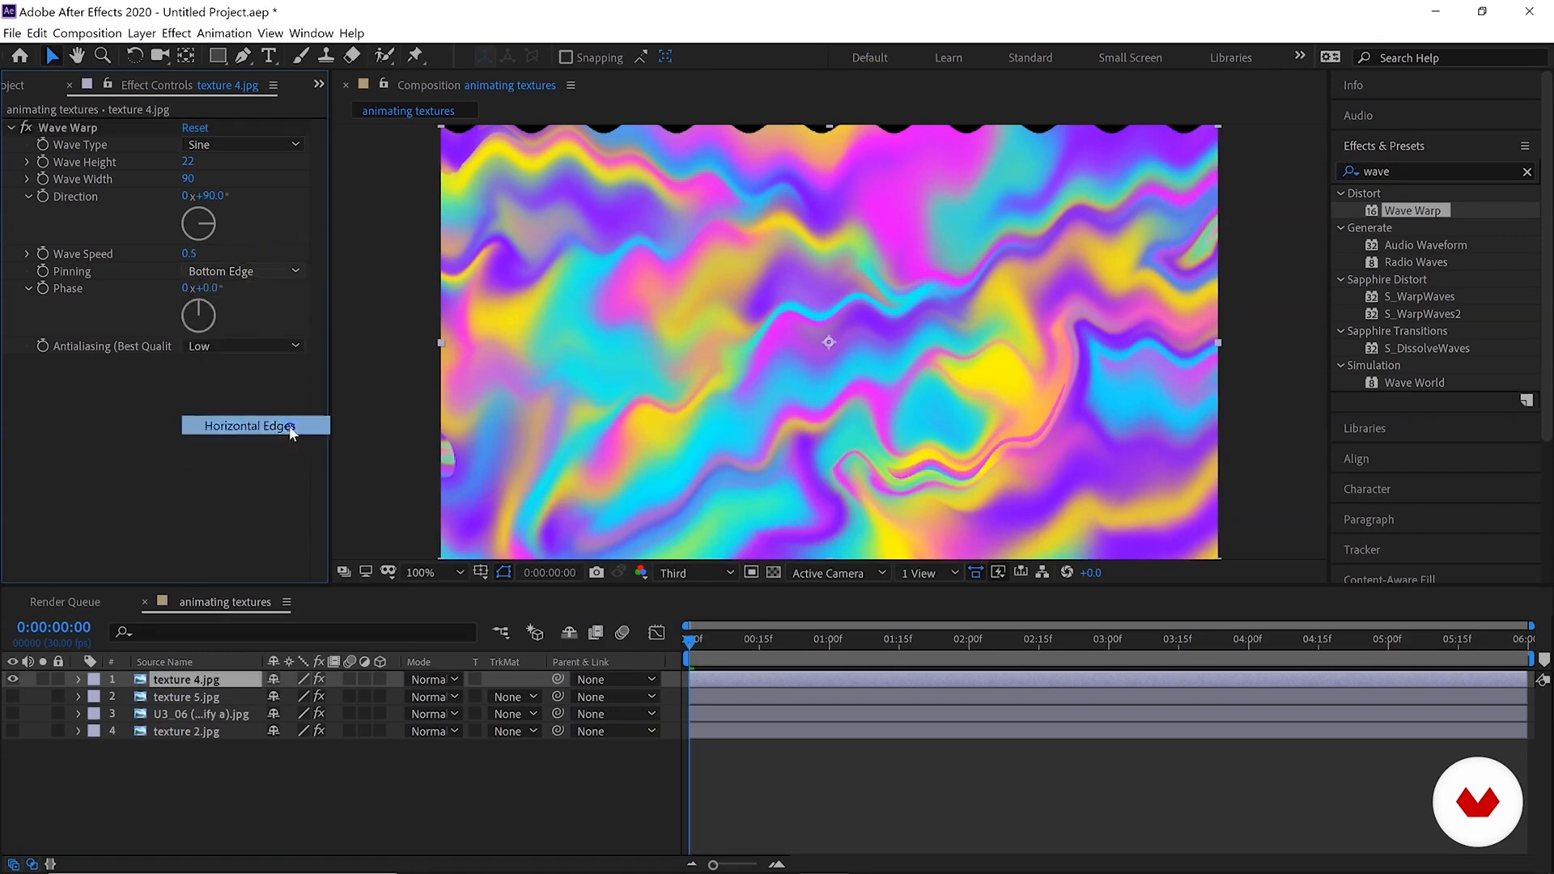
{"action": "left_click", "coordinate": [264, 272]}
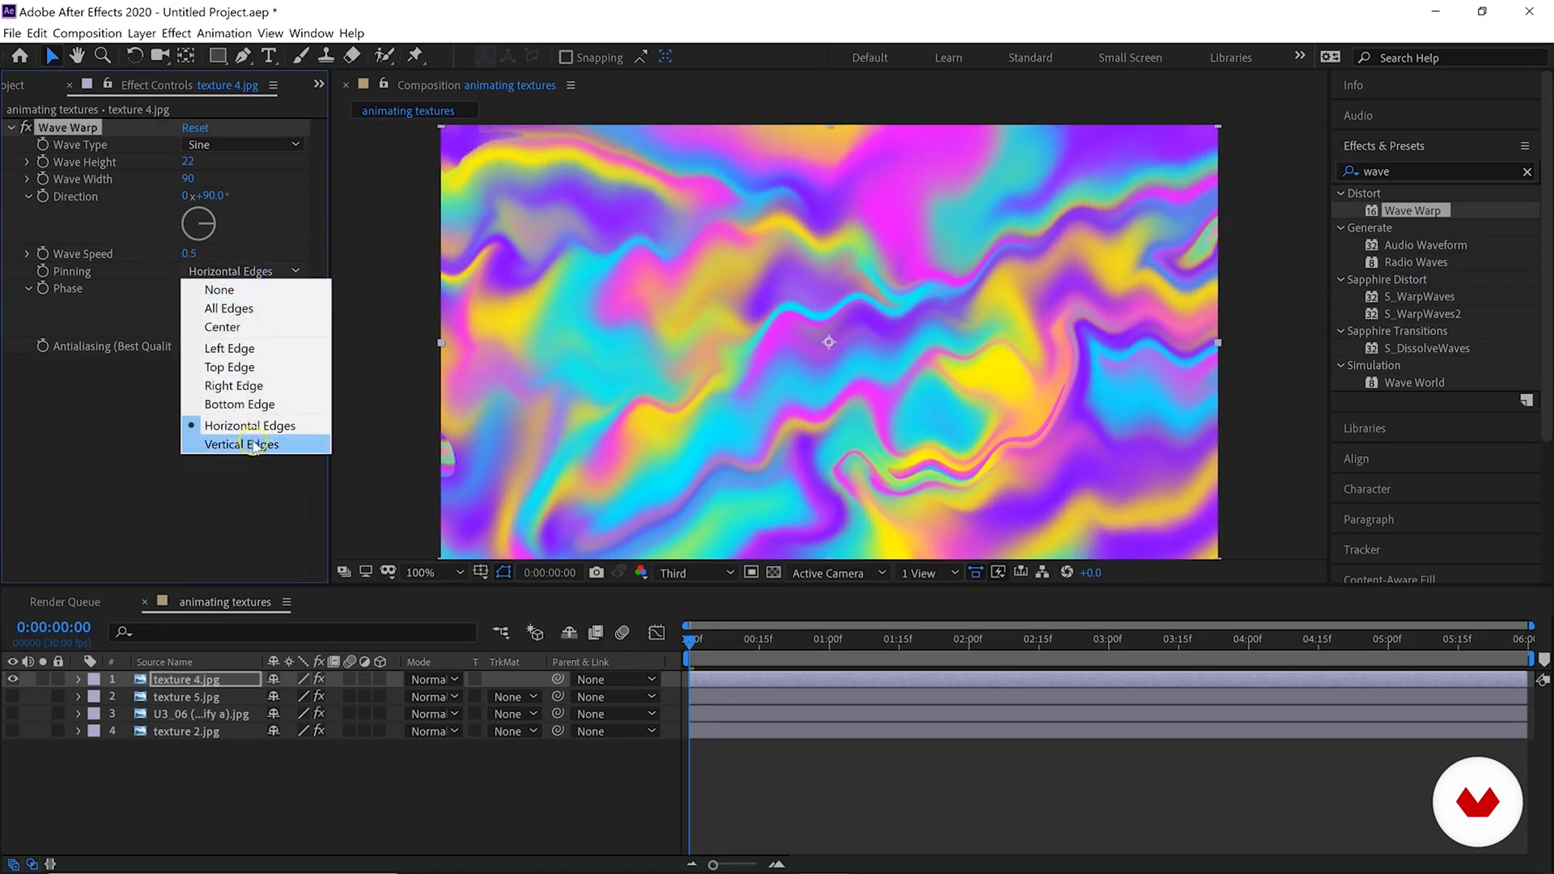
{"action": "left_click", "coordinate": [253, 446]}
Pin the Wave Warp to All Edges, with a wave height of 31 and a wave width of 100.
{"action": "left_click", "coordinate": [259, 271]}
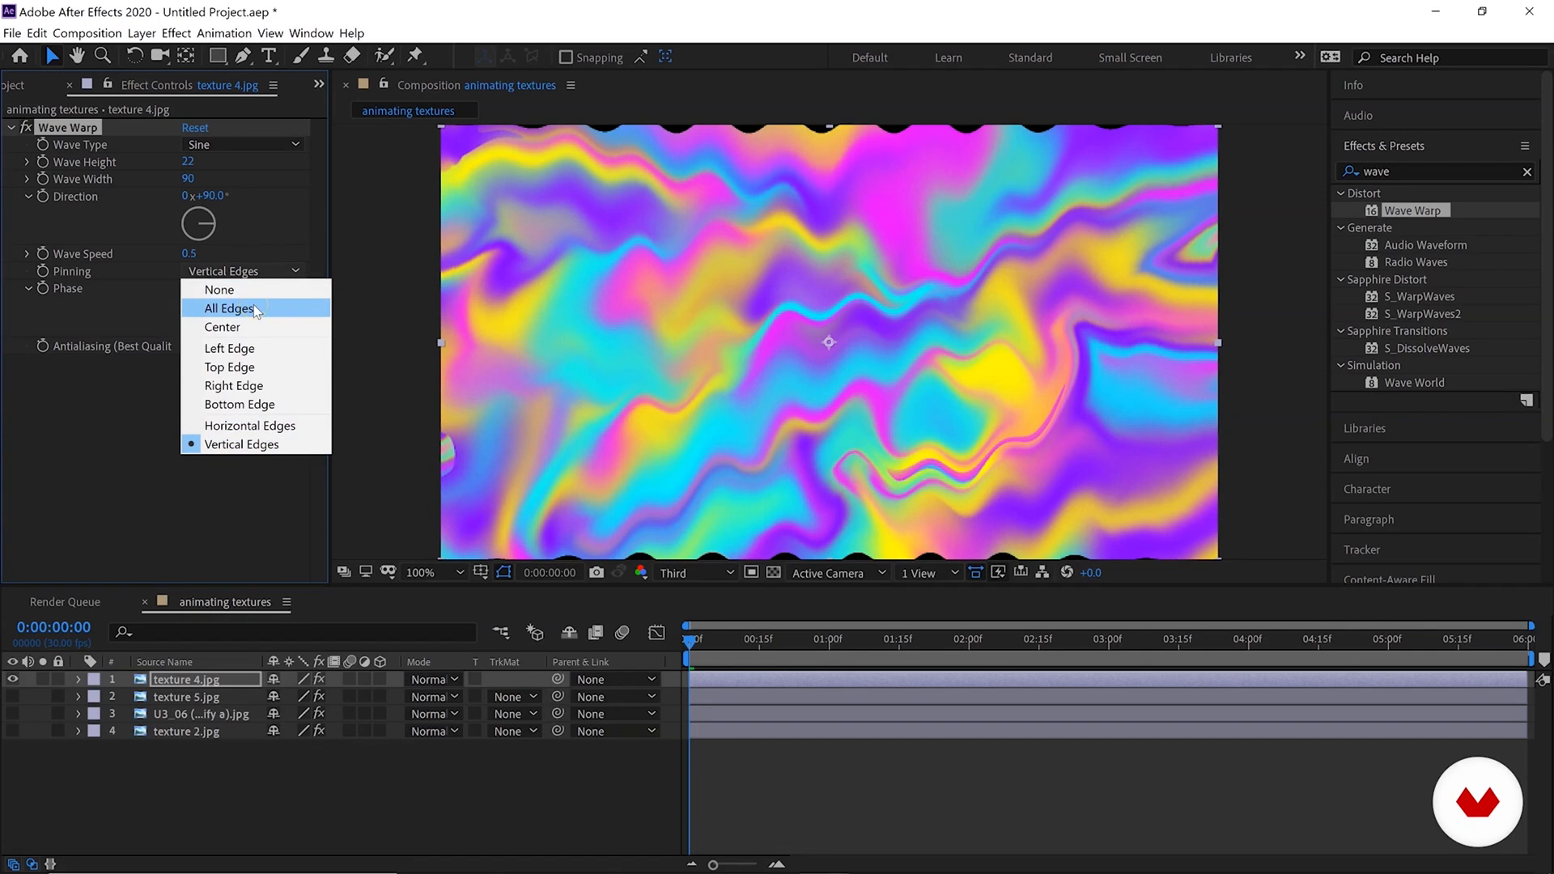
{"action": "left_click", "coordinate": [254, 308]}
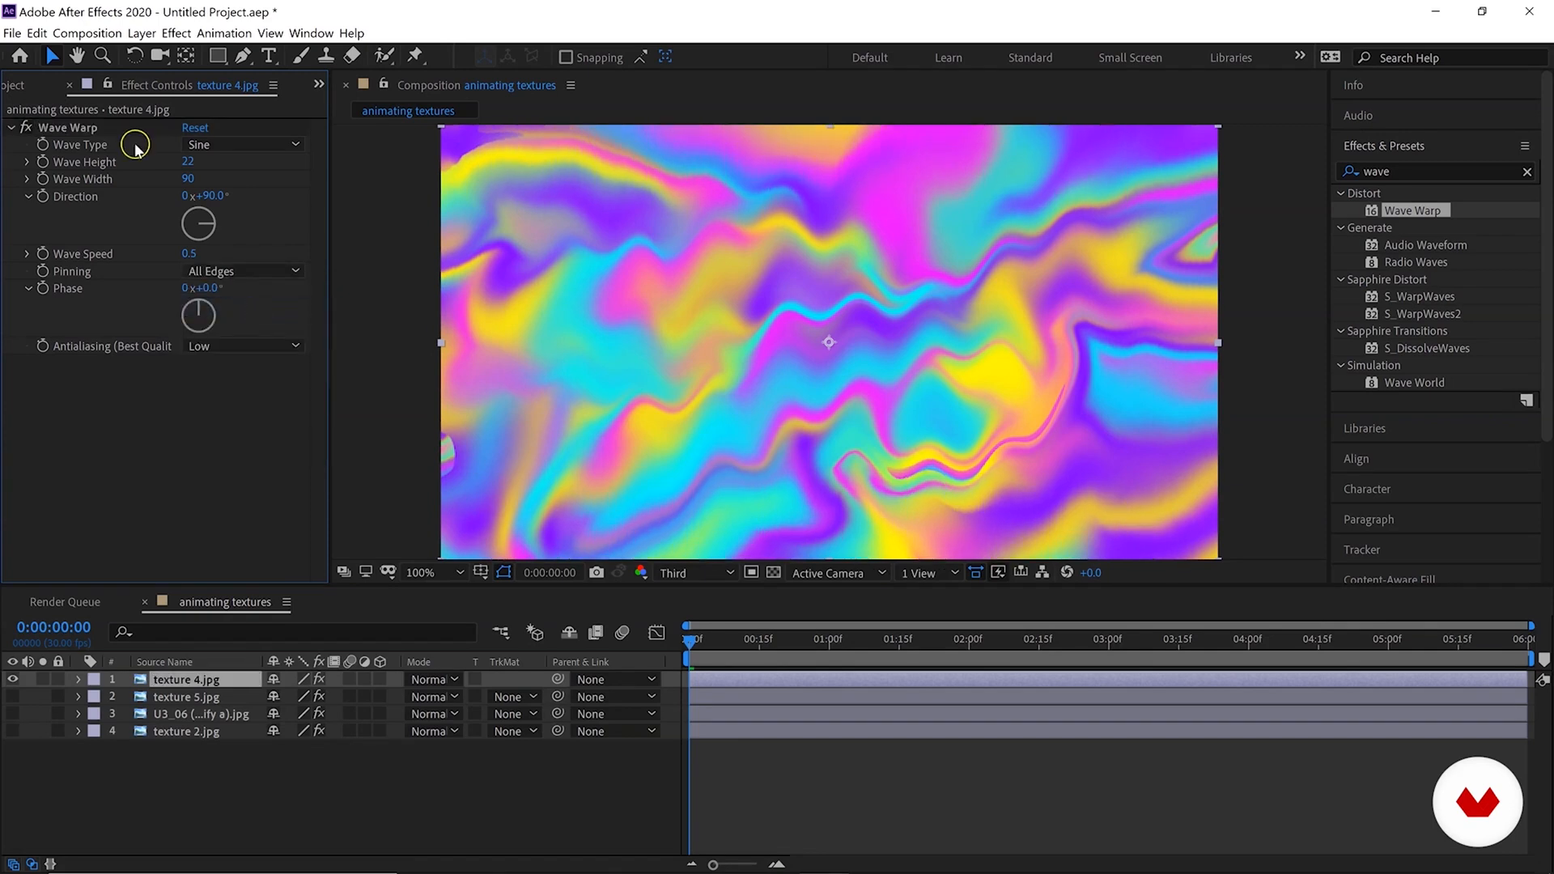
{"action": "mouse_move", "coordinate": [214, 165]}
{"action": "left_mouse_down"}
{"action": "mouse_move", "coordinate": [192, 159]}
{"action": "mouse_move", "coordinate": [200, 180]}
{"action": "left_mouse_up"}
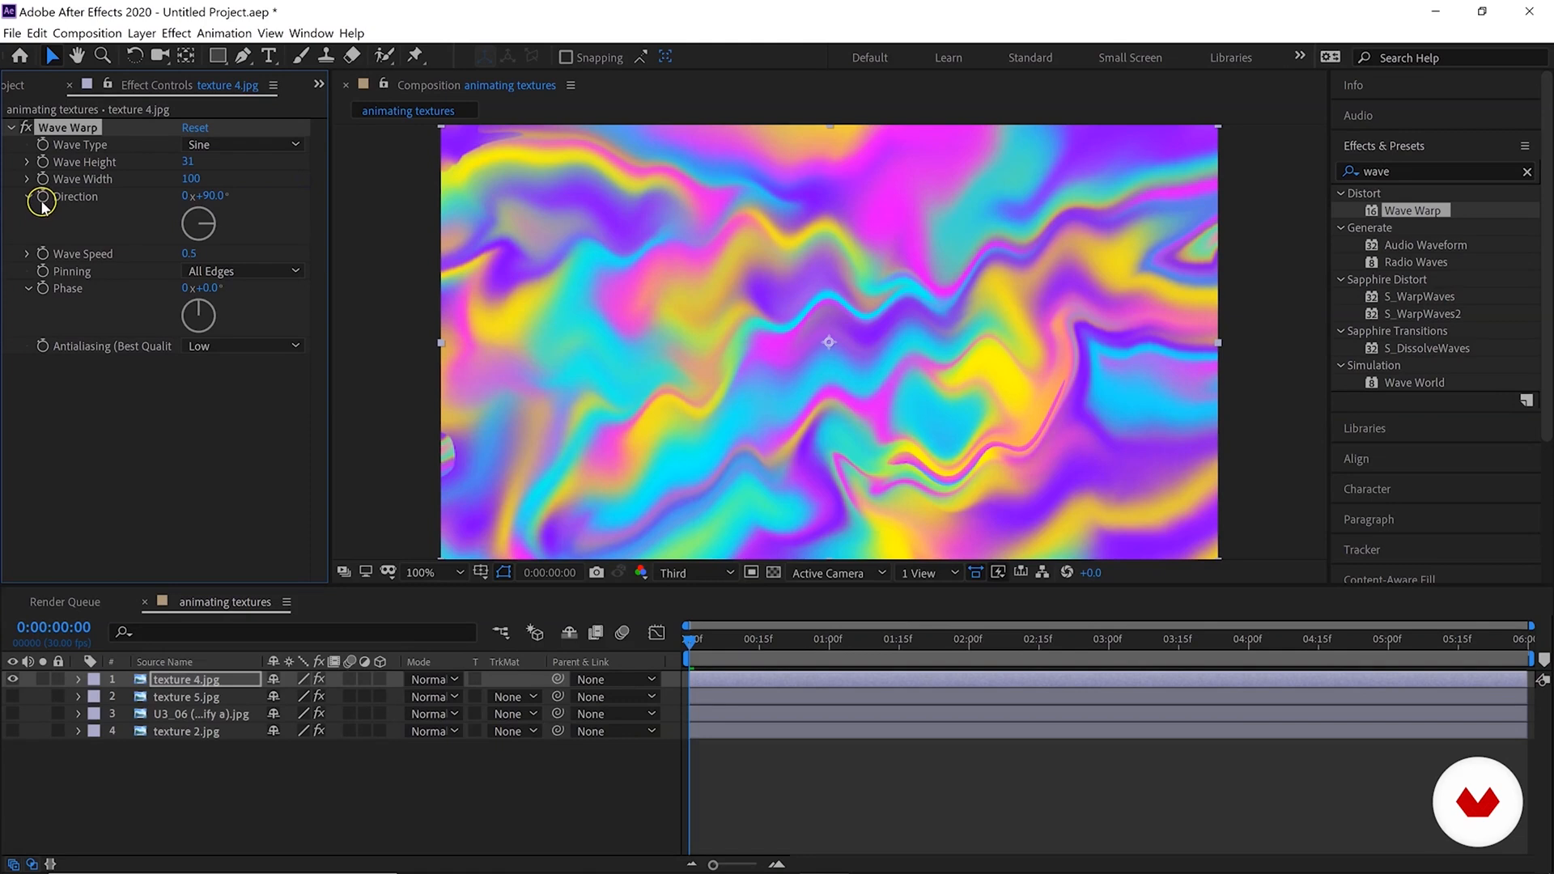
Animate the Wave Warp's Direction from the composition's start to a value of 2x+90.0° at 0:00:05:29.
{"action": "left_click_drag", "start_coordinate": [1415, 640], "coordinate": [1523, 642]}
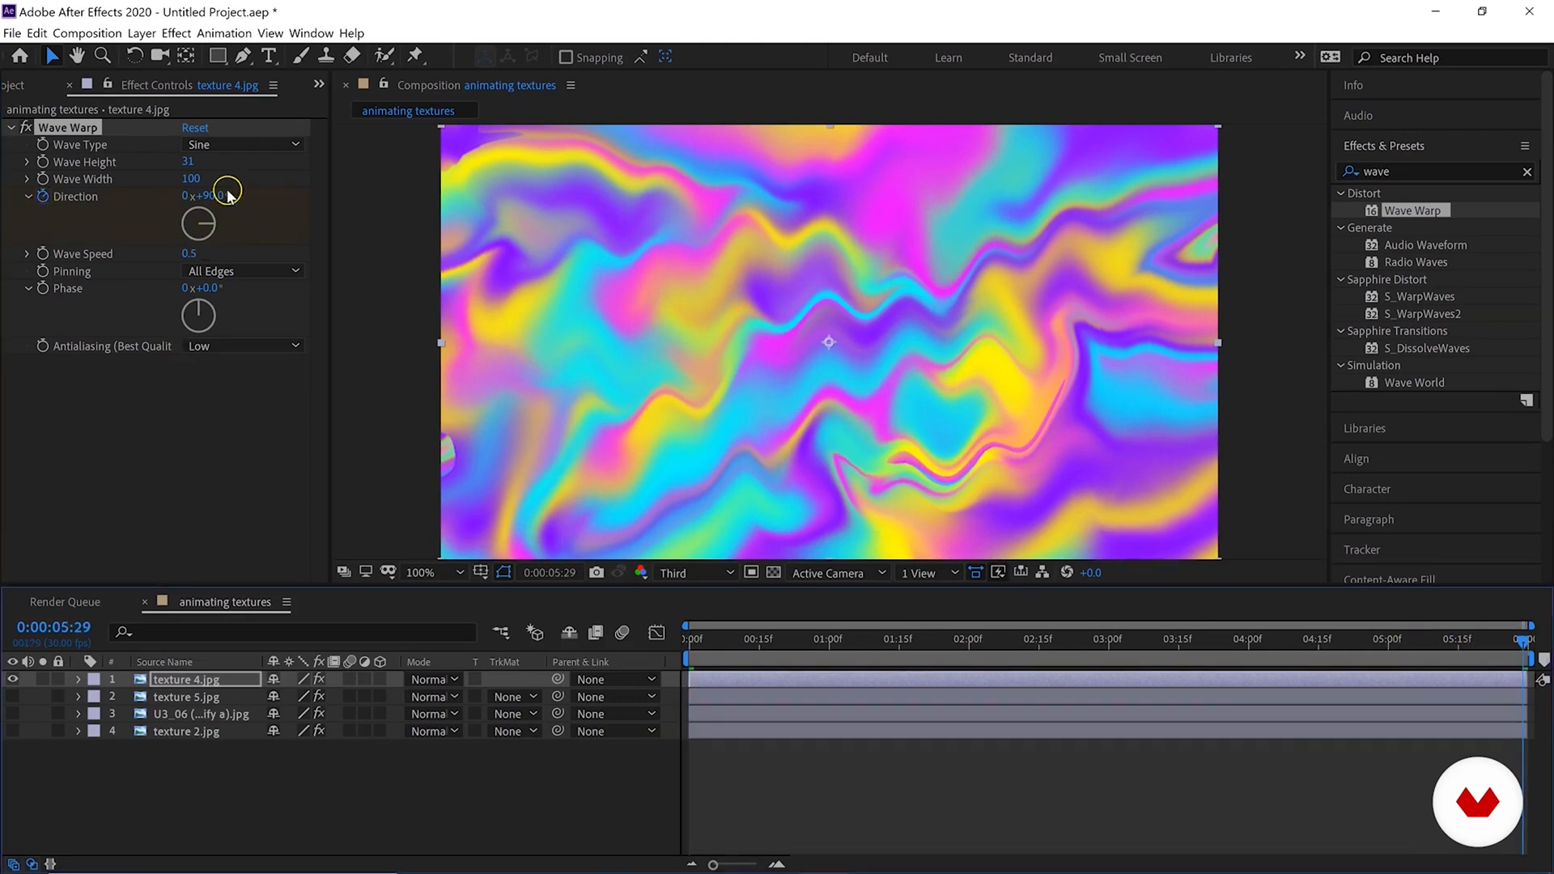
{"action": "left_click", "coordinate": [185, 196]}
{"action": "key", "text": "Return"}
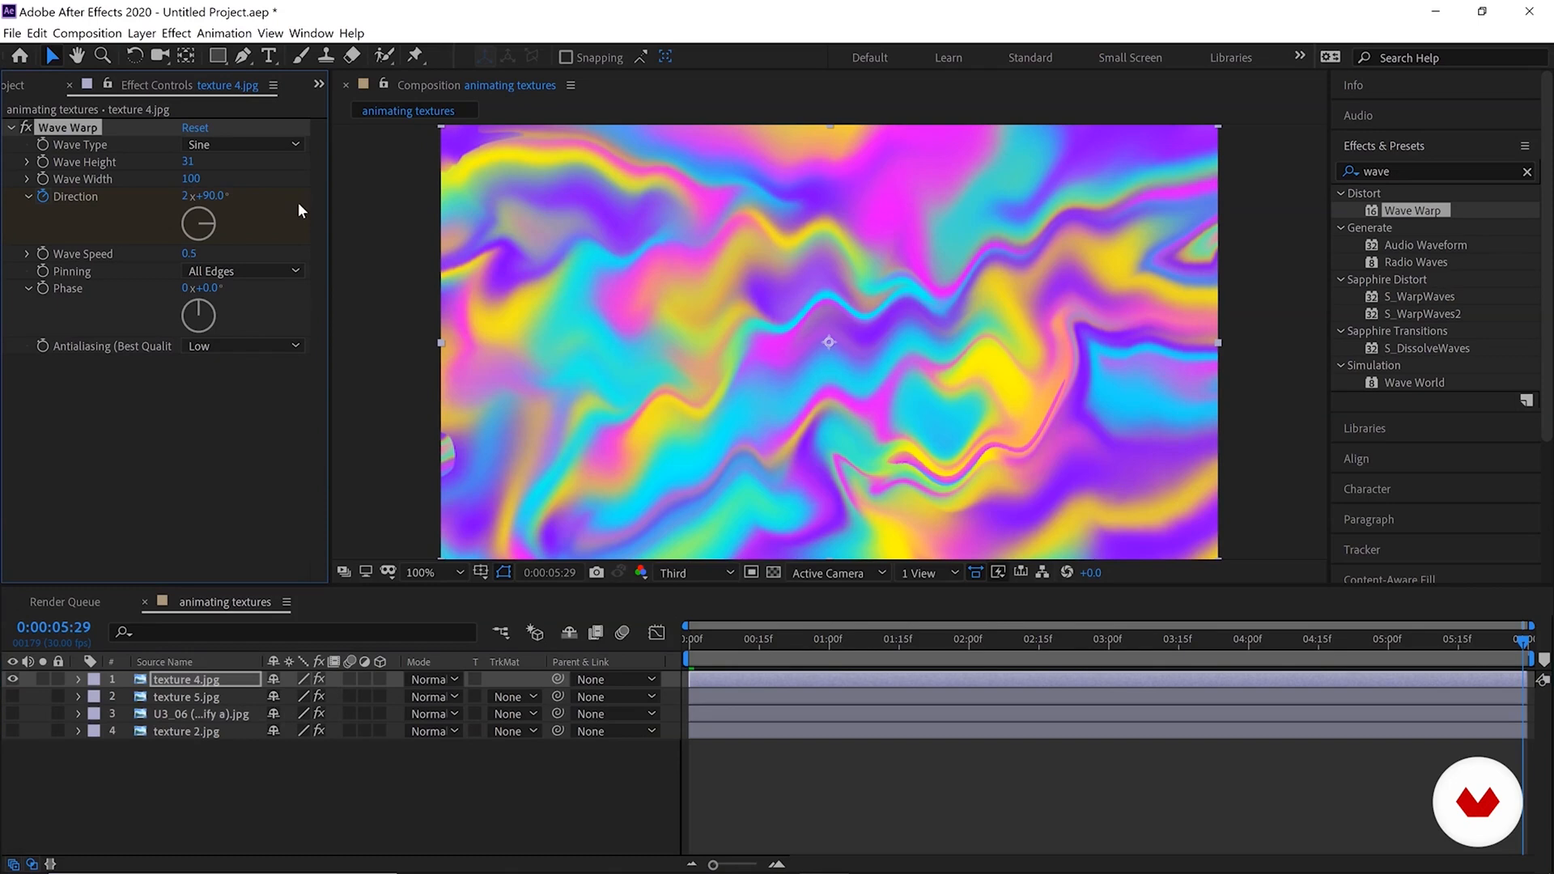
Set the Wave Warp's wave speed to 1.0.
{"action": "left_click", "coordinate": [190, 256]}
{"action": "type", "text": "1"}
{"action": "key", "text": "Return"}
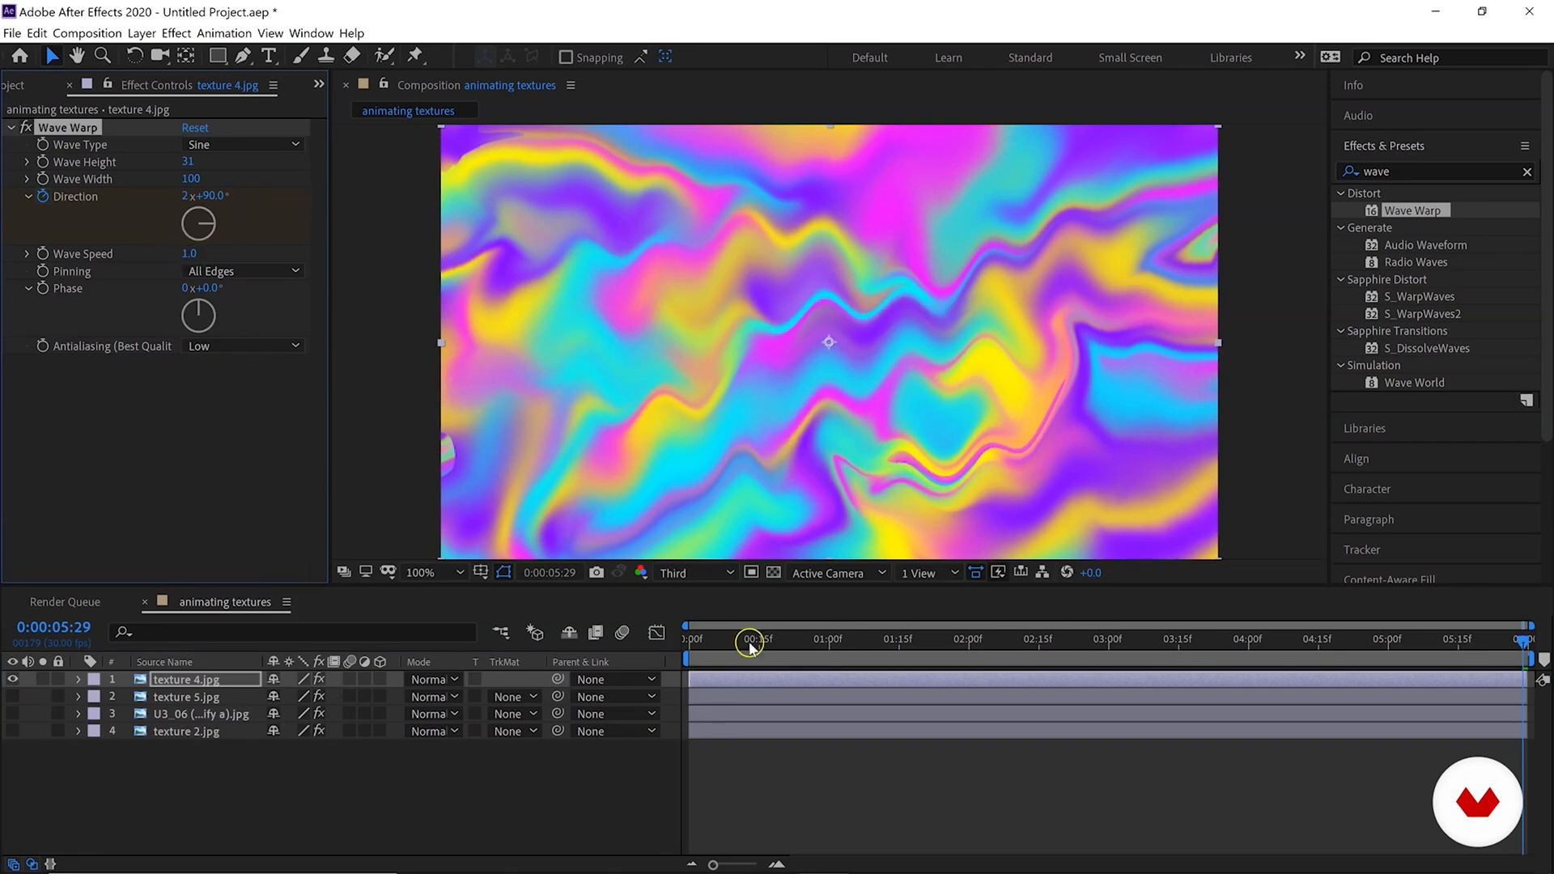
Keyframe the Wave Warp's Phase from 0x+0.0° at the first frame to 2x+0.0° at 0:00:05:29 and preview it.
{"action": "left_click_drag", "start_coordinate": [696, 644], "coordinate": [639, 648]}
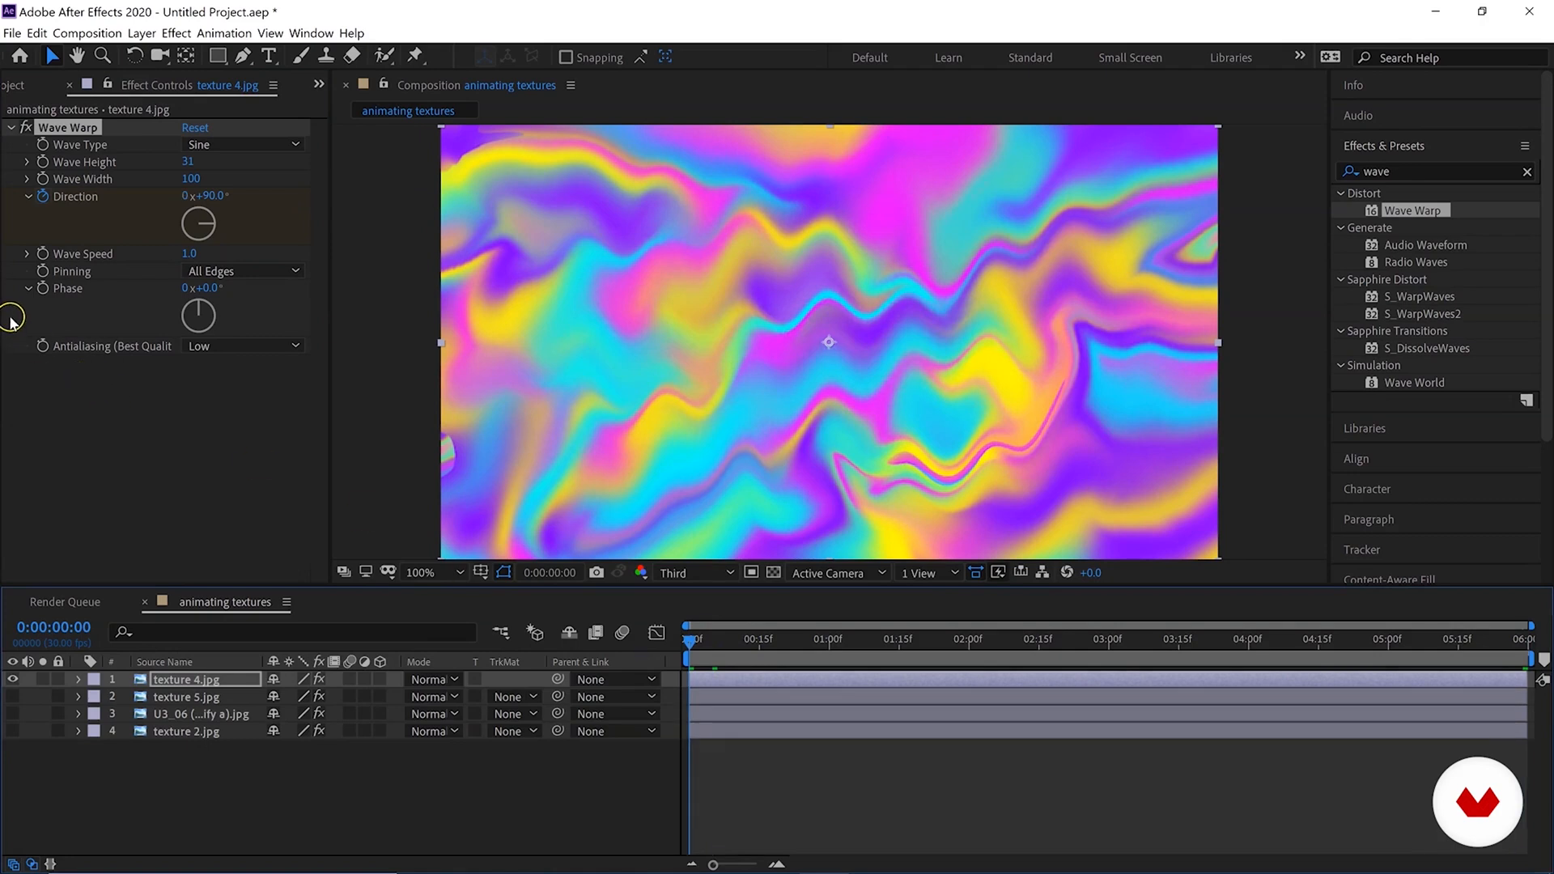
{"action": "left_click", "coordinate": [42, 289]}
{"action": "key", "text": "End"}
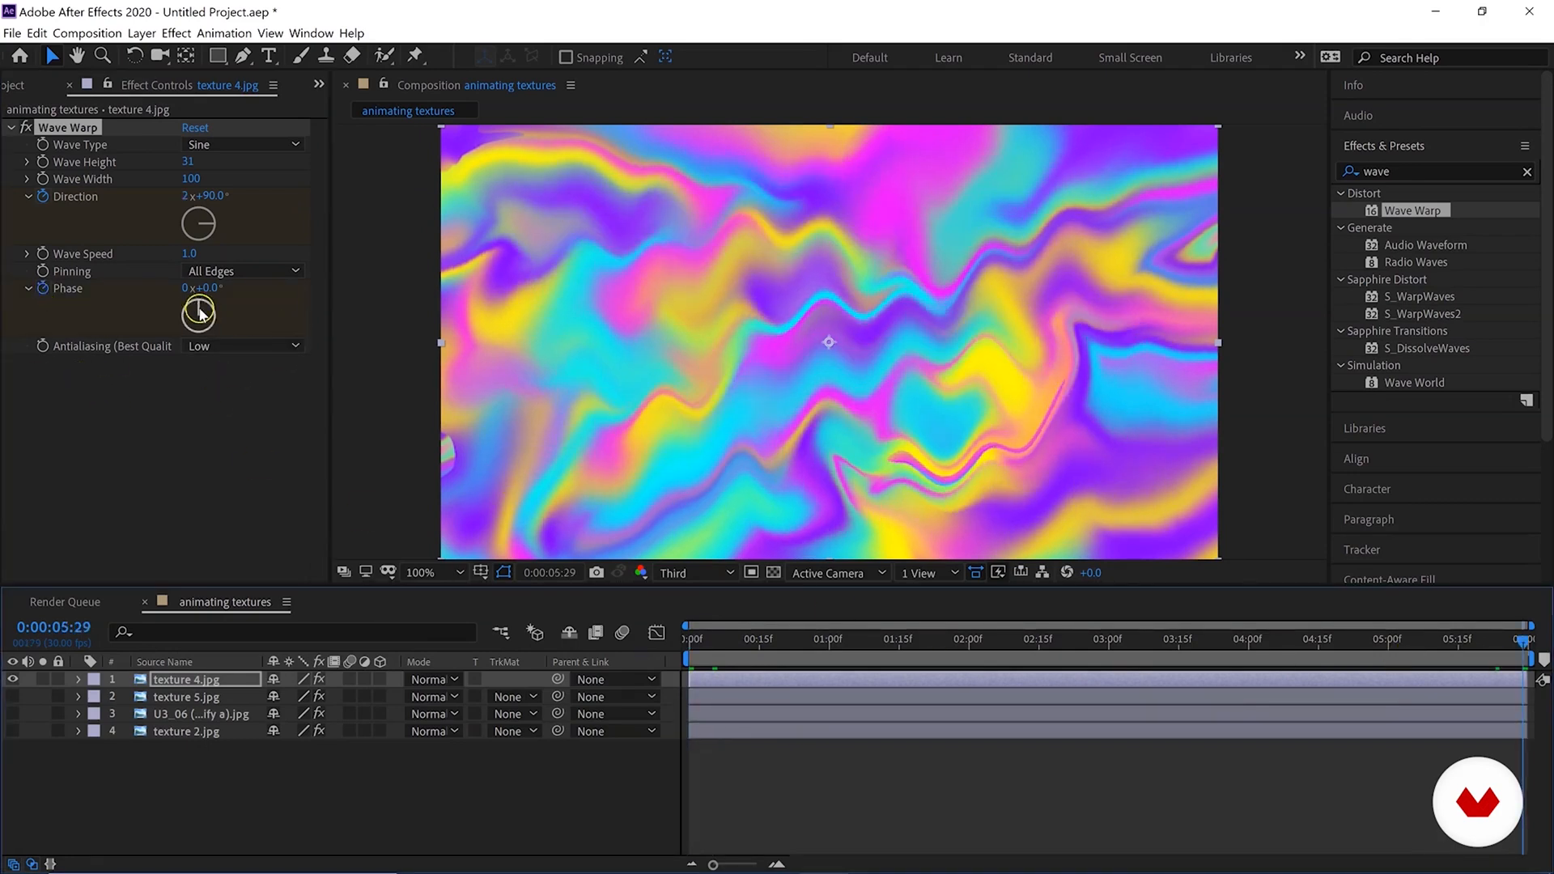
{"action": "left_click", "coordinate": [185, 290]}
{"action": "type", "text": "2"}
{"action": "key", "text": "Return"}
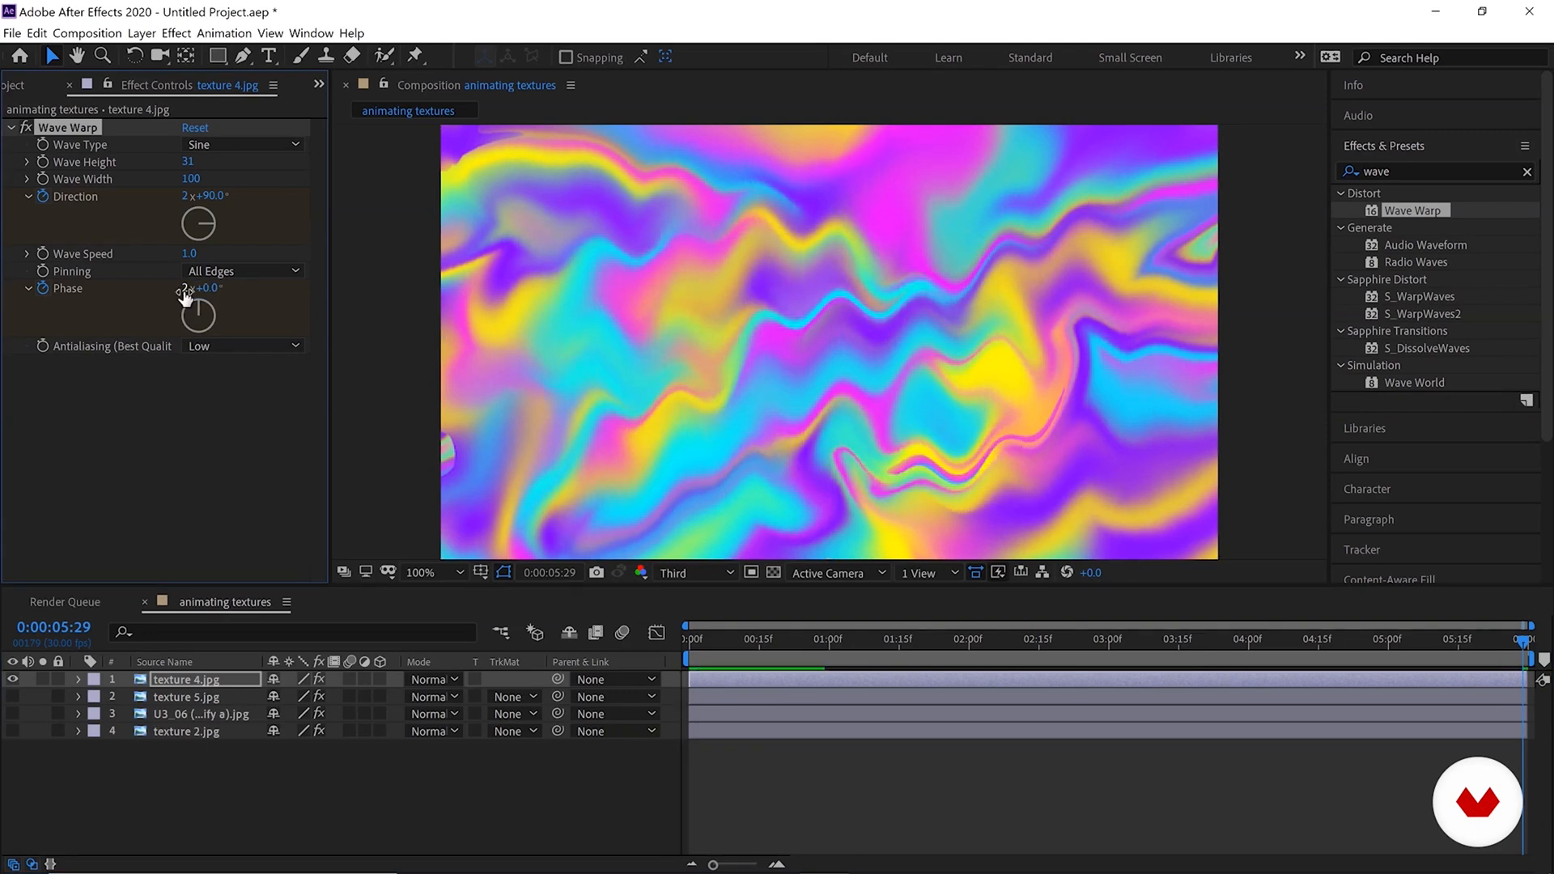
{"action": "key", "text": "space"}
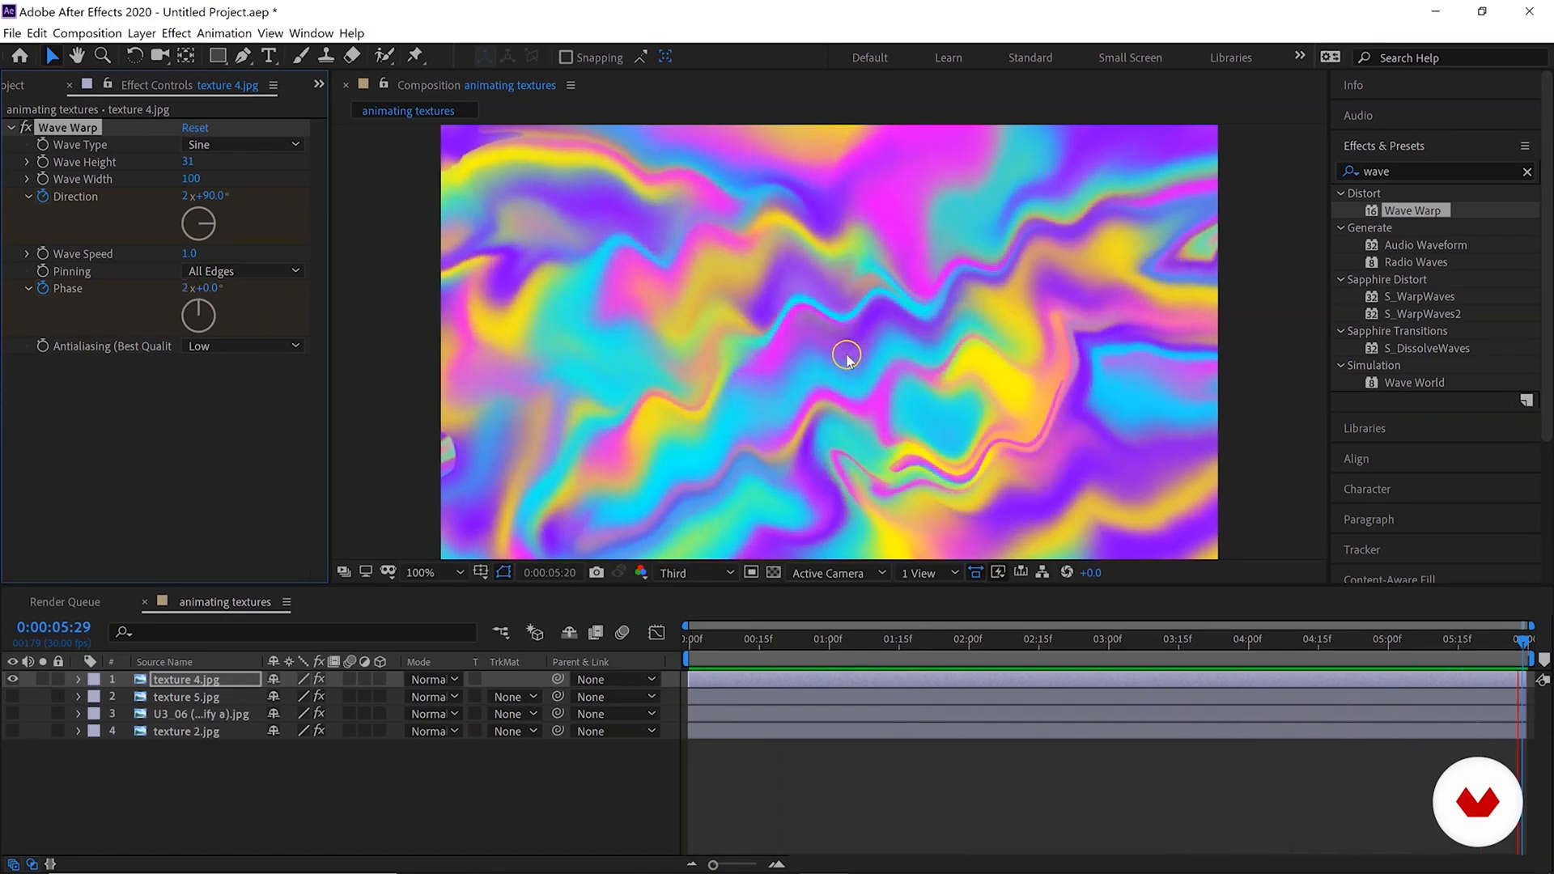
Copy the Twirl and Turbulent Displace effects from texture 5.jpg onto the texture 4.jpg layer and preview the combined animation.
{"action": "left_click", "coordinate": [195, 699]}
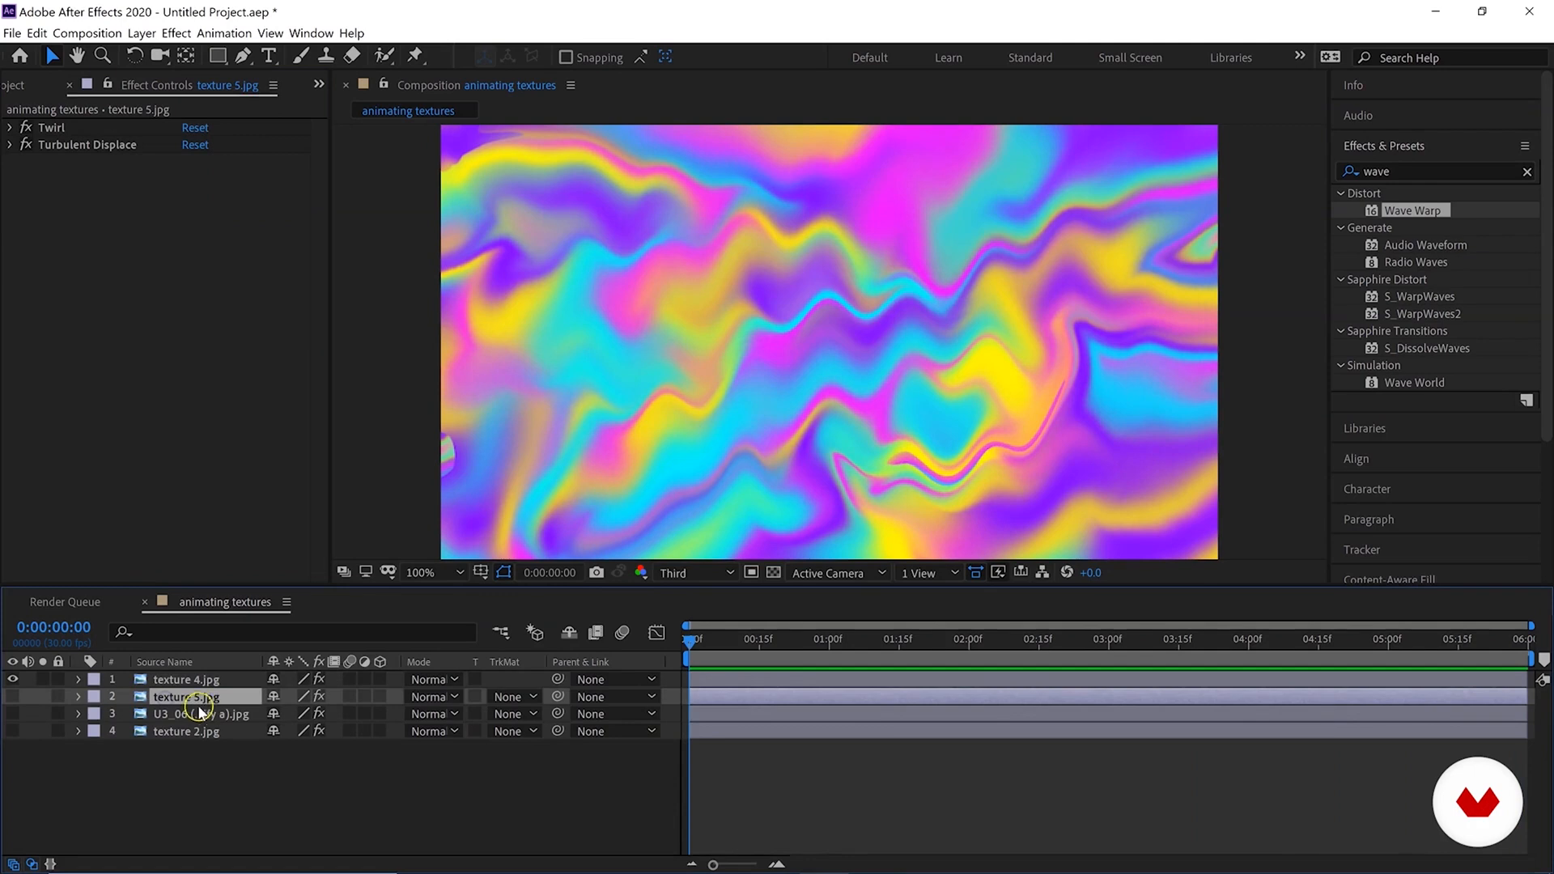
{"action": "left_click", "coordinate": [67, 143]}
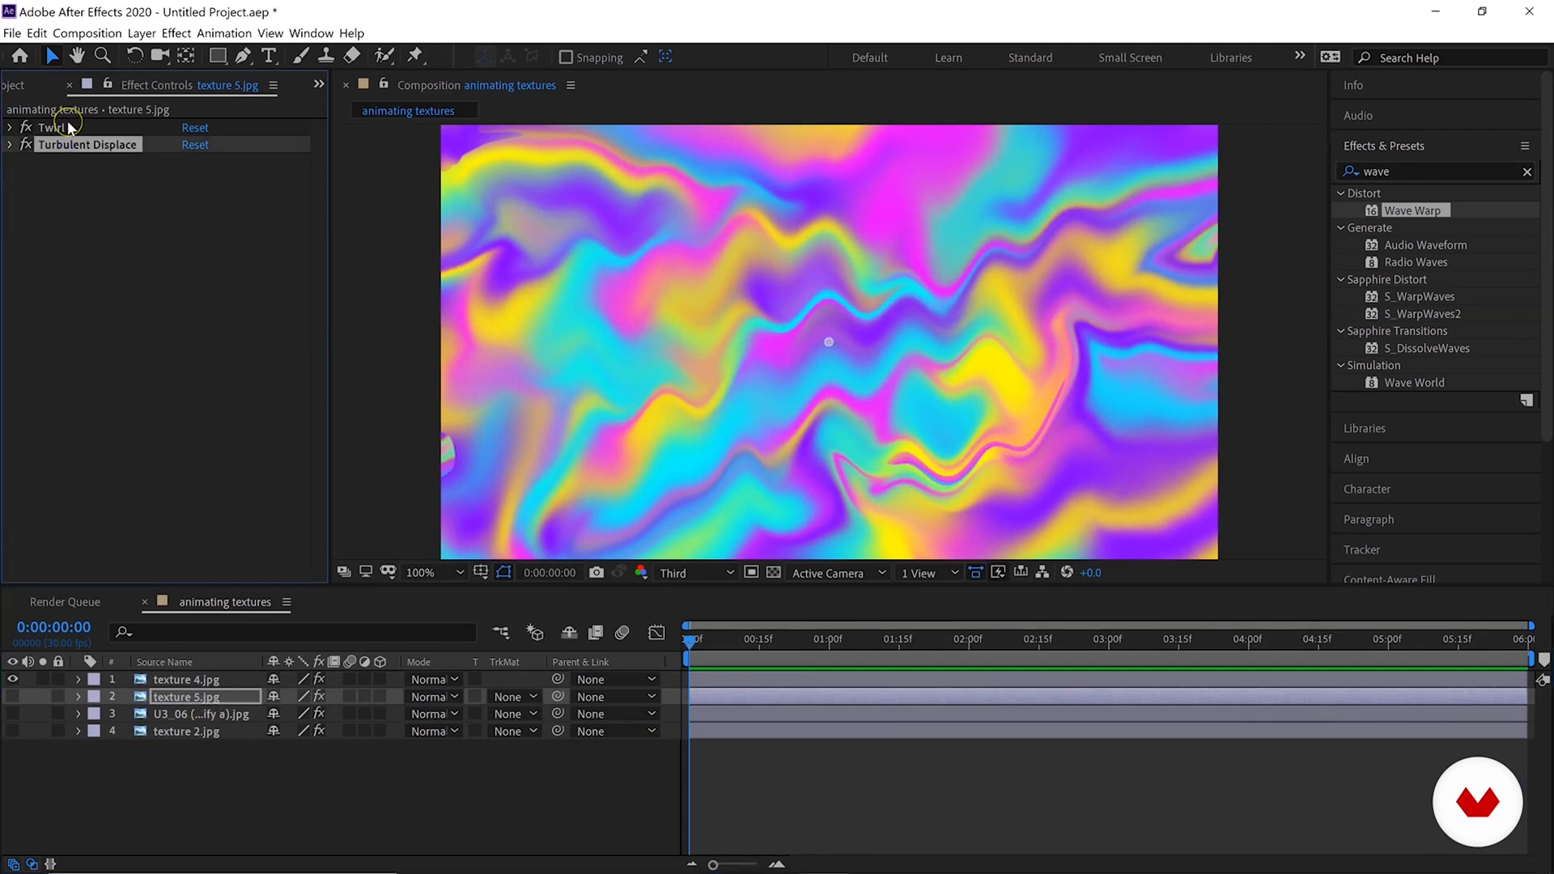
{"action": "left_click", "coordinate": [67, 128], "text": "shift"}
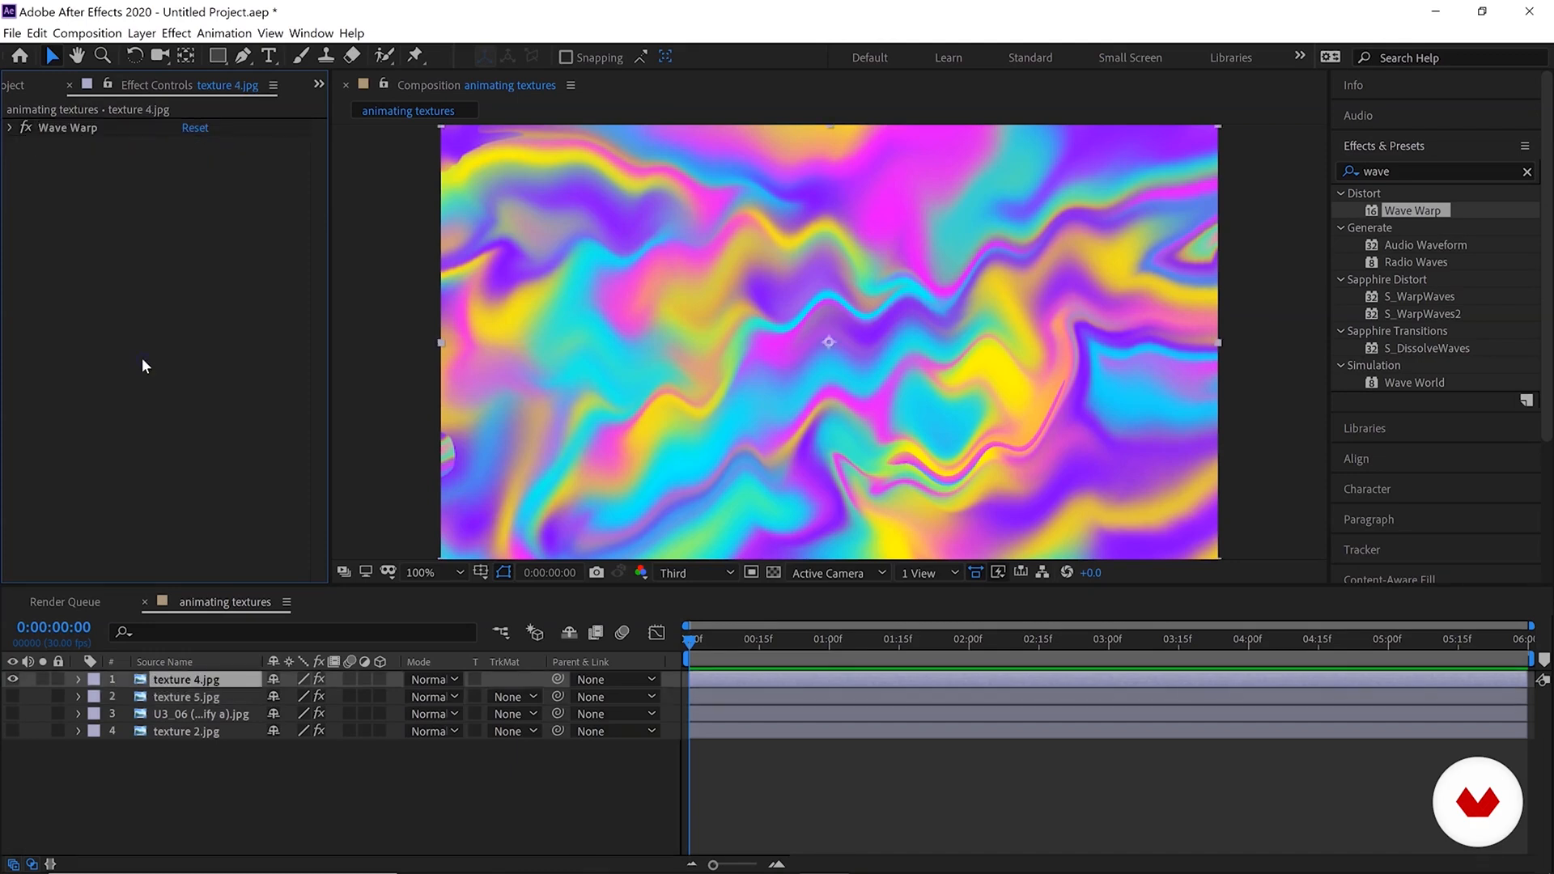
{"action": "left_click", "coordinate": [146, 319]}
{"action": "left_click", "coordinate": [37, 33]}
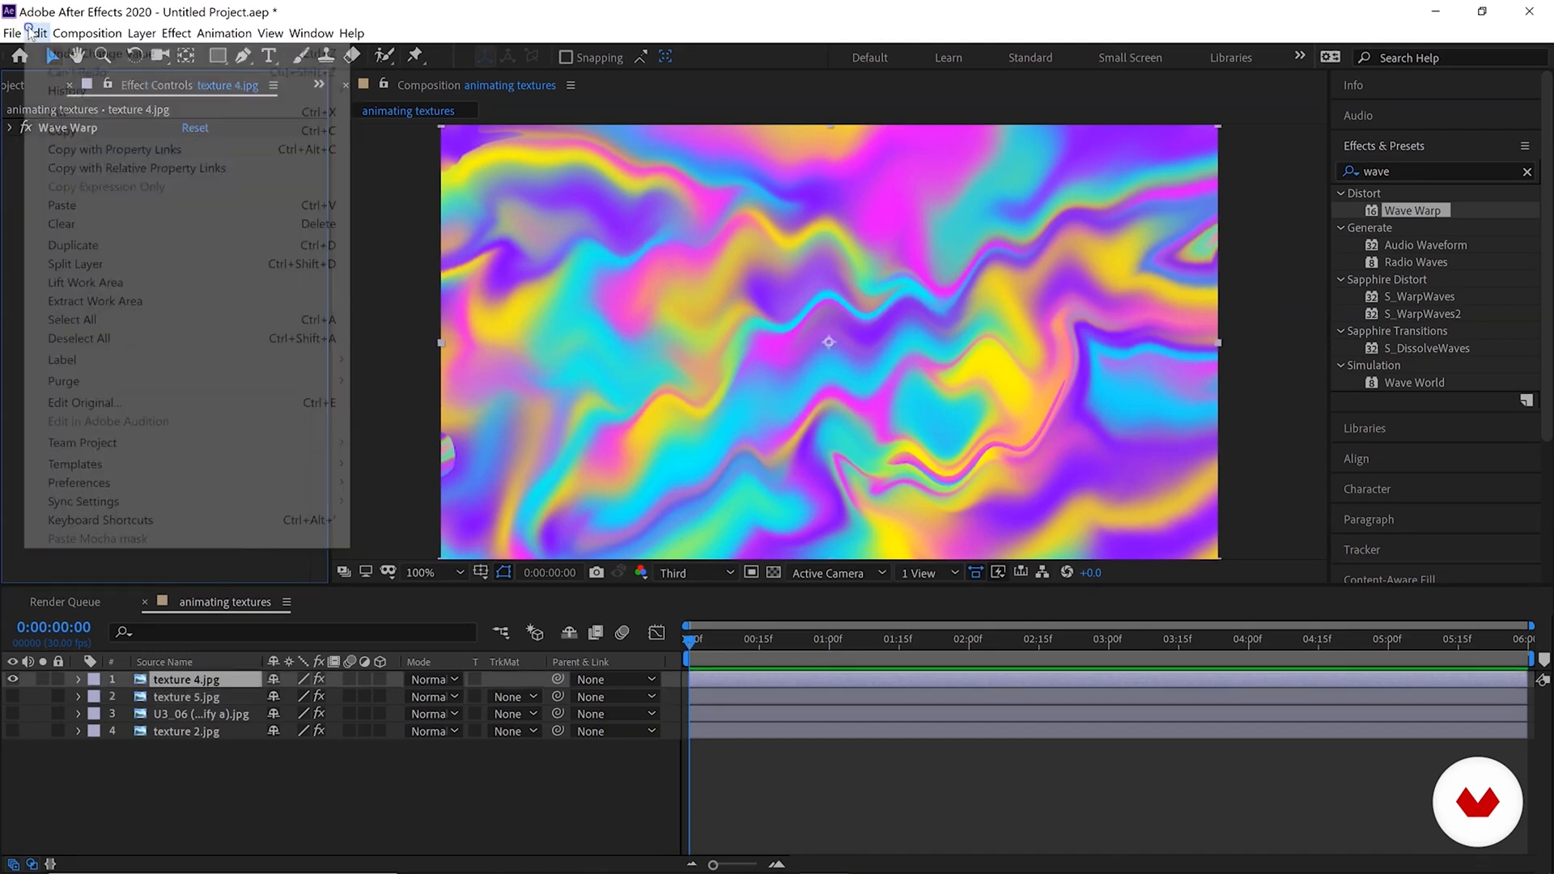
{"action": "left_click", "coordinate": [84, 208]}
{"action": "key", "text": "space"}
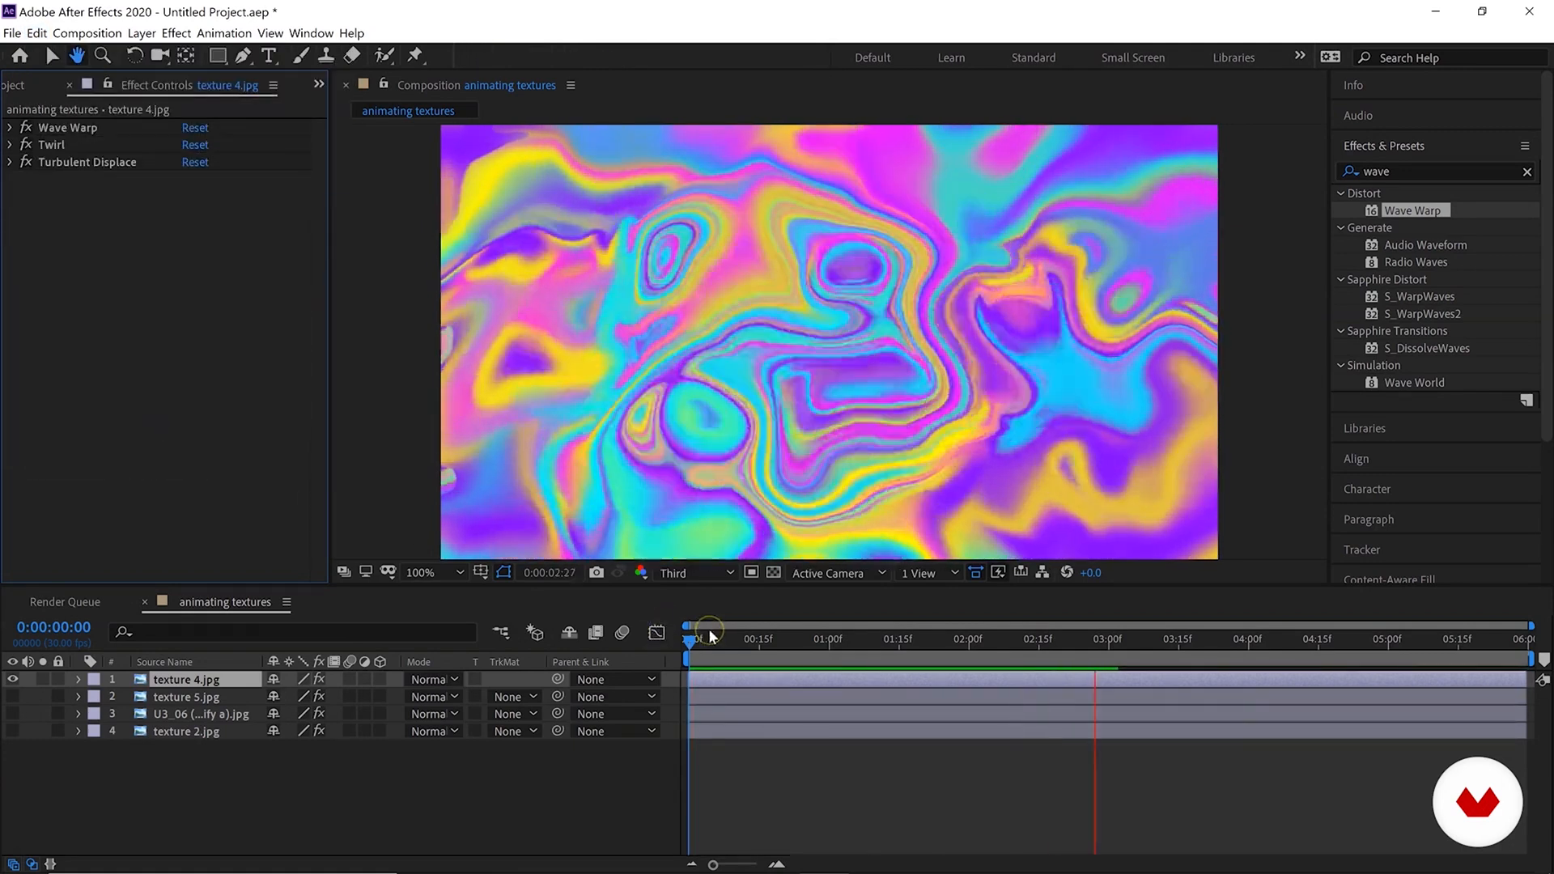
{"action": "key", "text": "space"}
Move Wave Warp below Turbulent Displace in the texture 4.jpg effect order and preview the result.
{"action": "left_click", "coordinate": [72, 122]}
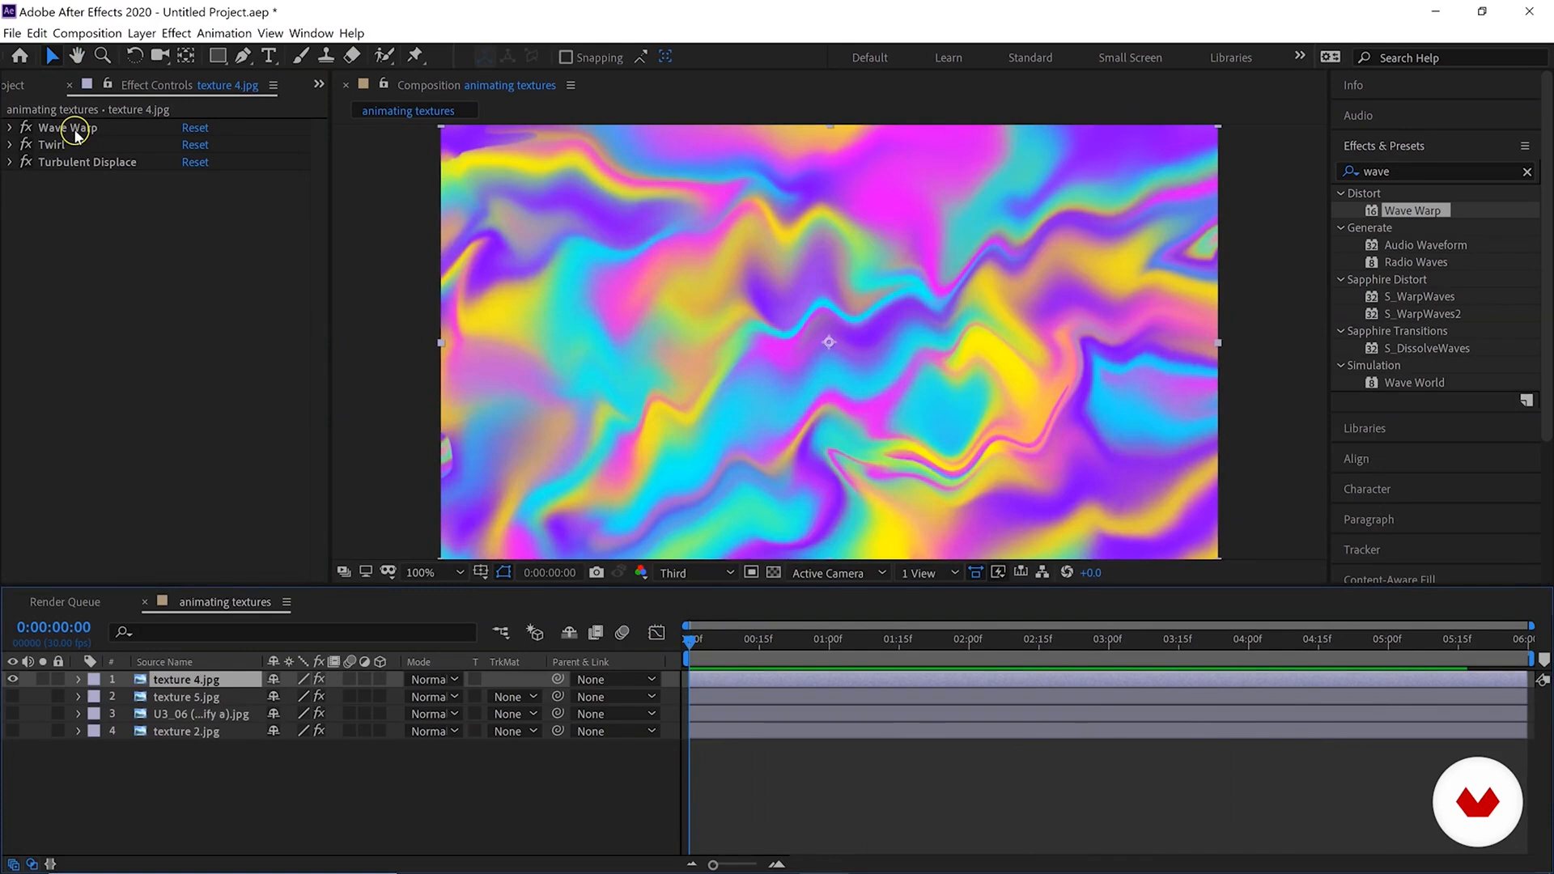
{"action": "left_click_drag", "start_coordinate": [74, 133], "coordinate": [68, 187]}
{"action": "key", "text": "space"}
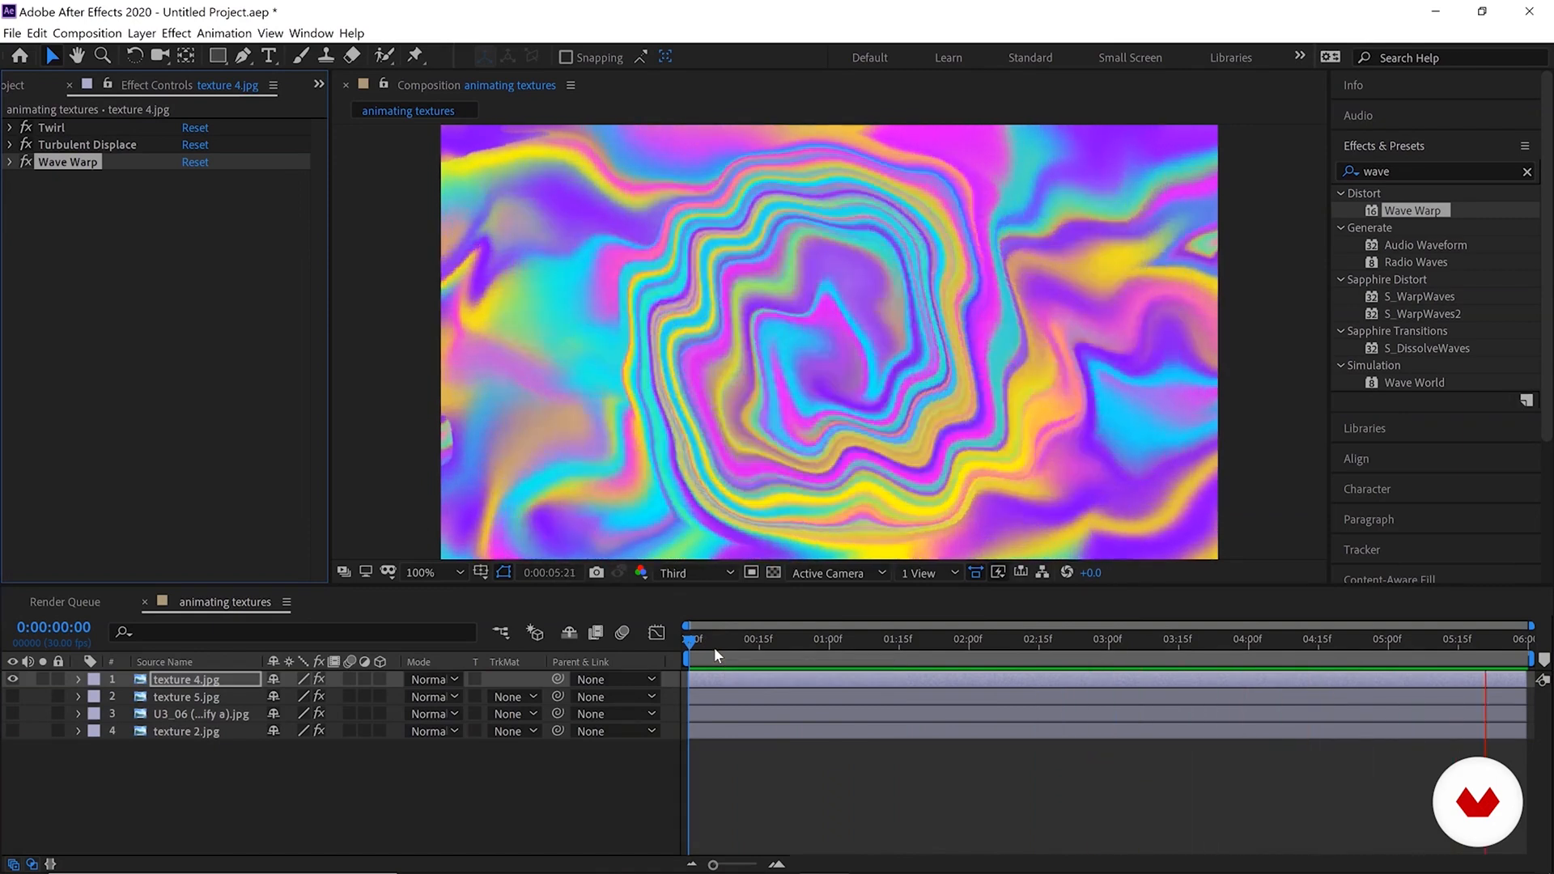
{"action": "left_click", "coordinate": [535, 631]}
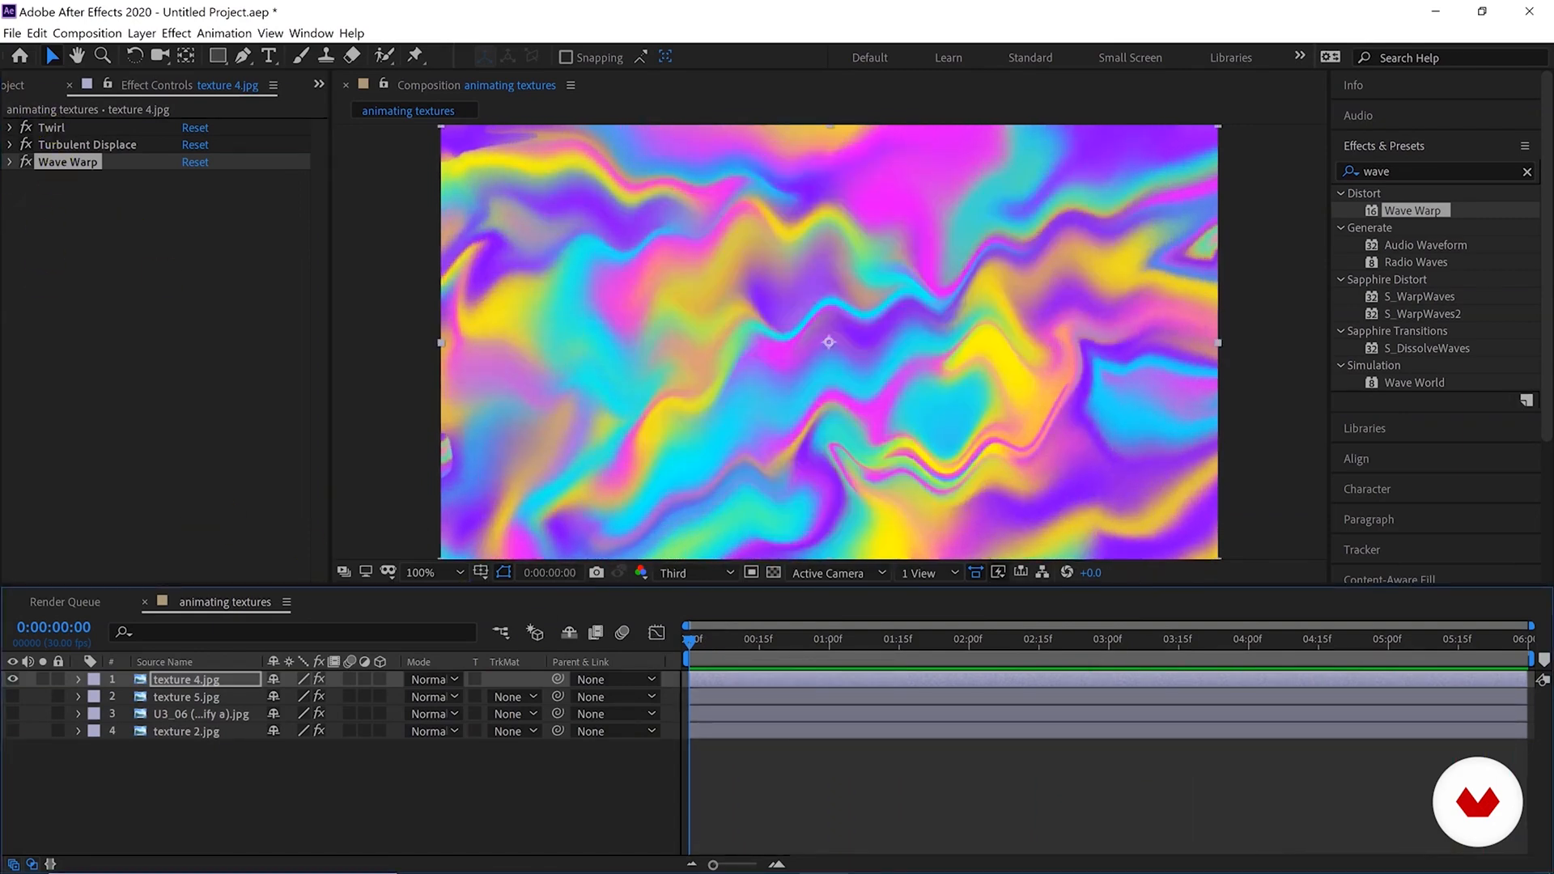
Browse the imported texture files and add U3_06 (brush liquify a).jpg to the composition as the topmost layer.
{"action": "left_click", "coordinate": [12, 86]}
{"action": "left_click", "coordinate": [62, 159]}
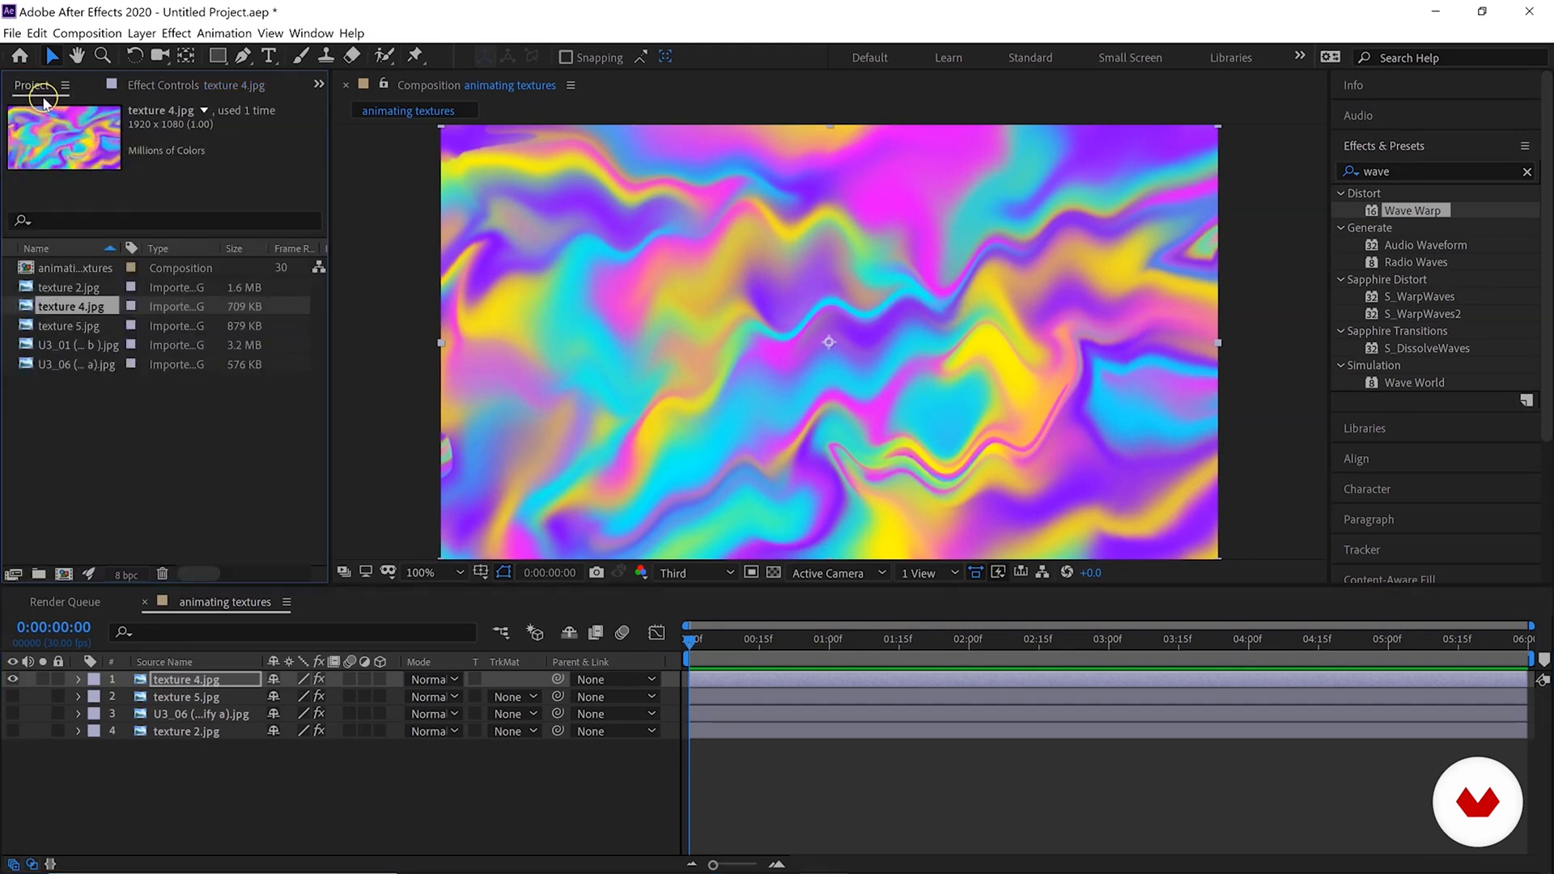
{"action": "left_click", "coordinate": [74, 327]}
{"action": "left_click", "coordinate": [74, 347]}
{"action": "left_click", "coordinate": [82, 365]}
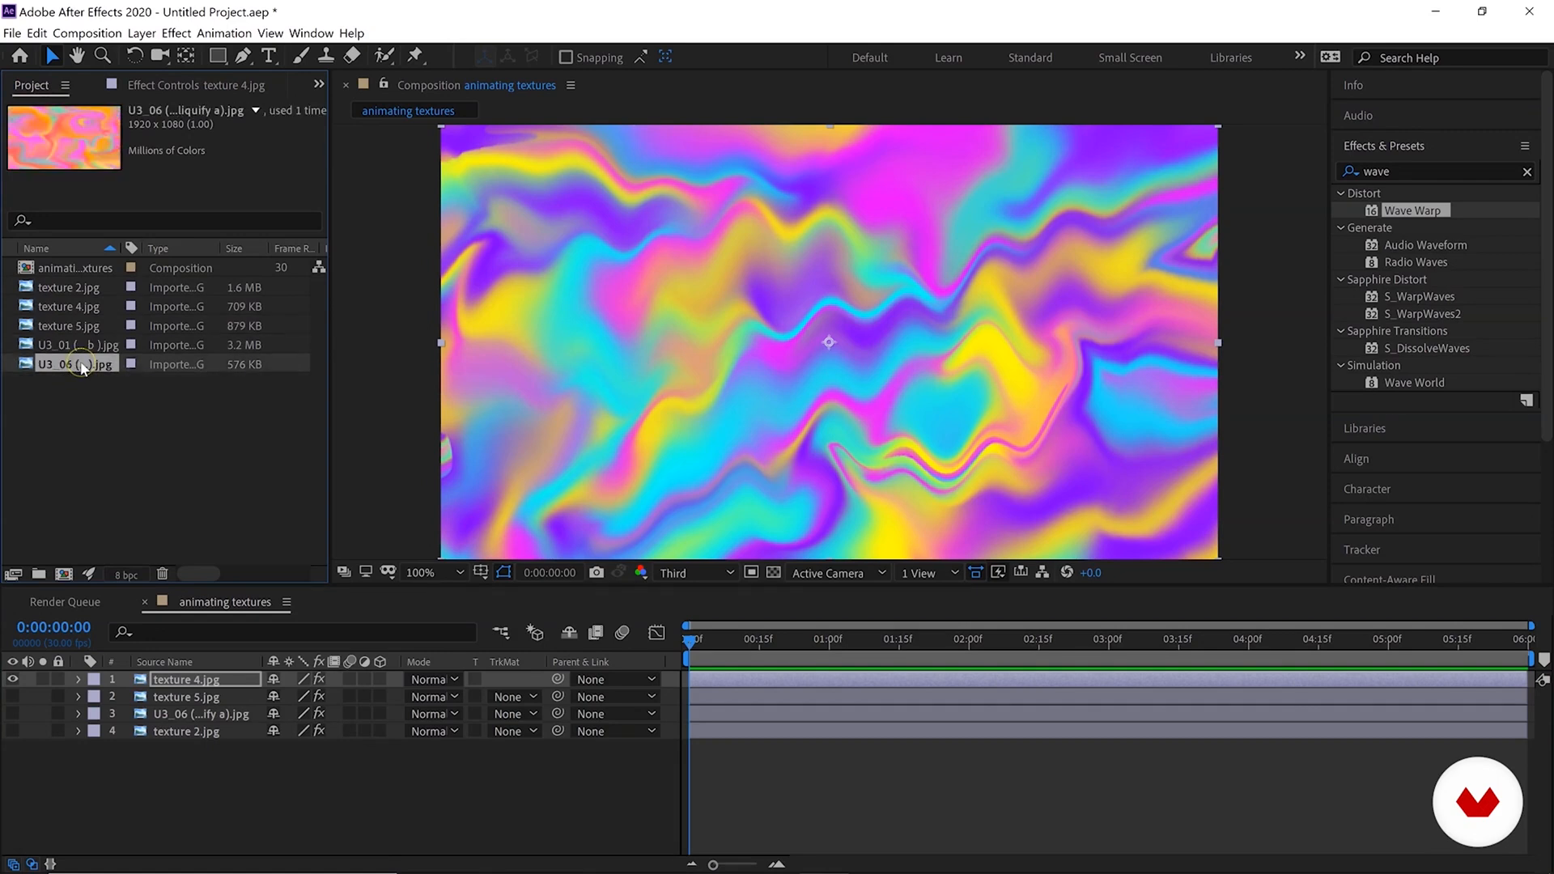
{"action": "left_click_drag", "start_coordinate": [61, 372], "coordinate": [829, 341]}
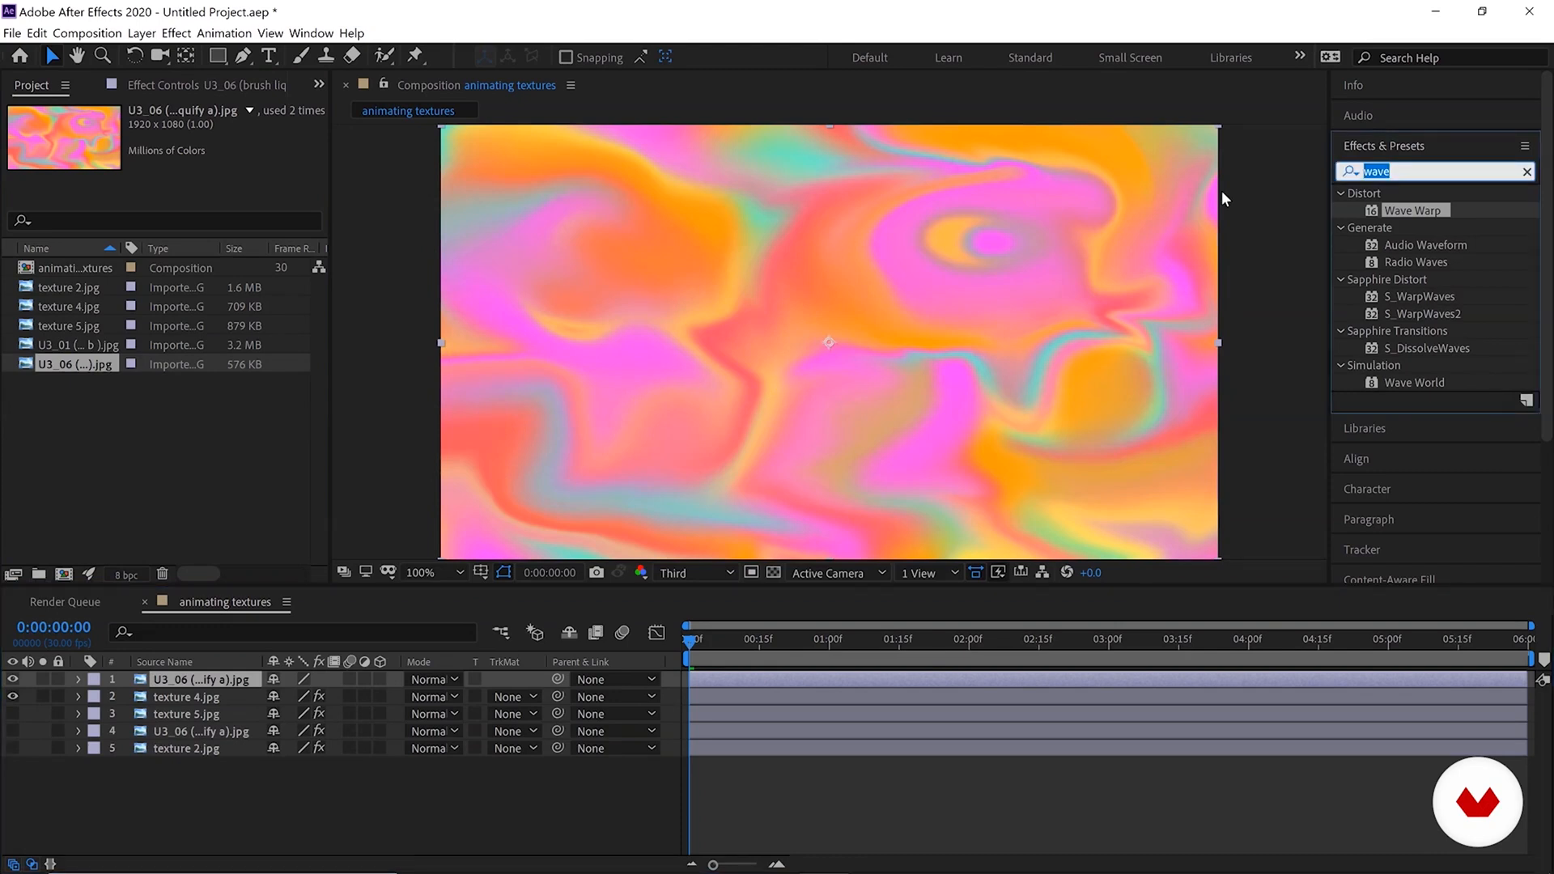
Find the Liquify effect, apply it to the top U3_06 (brush liquify a).jpg layer and show its warp tool options.
{"action": "type", "text": "liqui"}
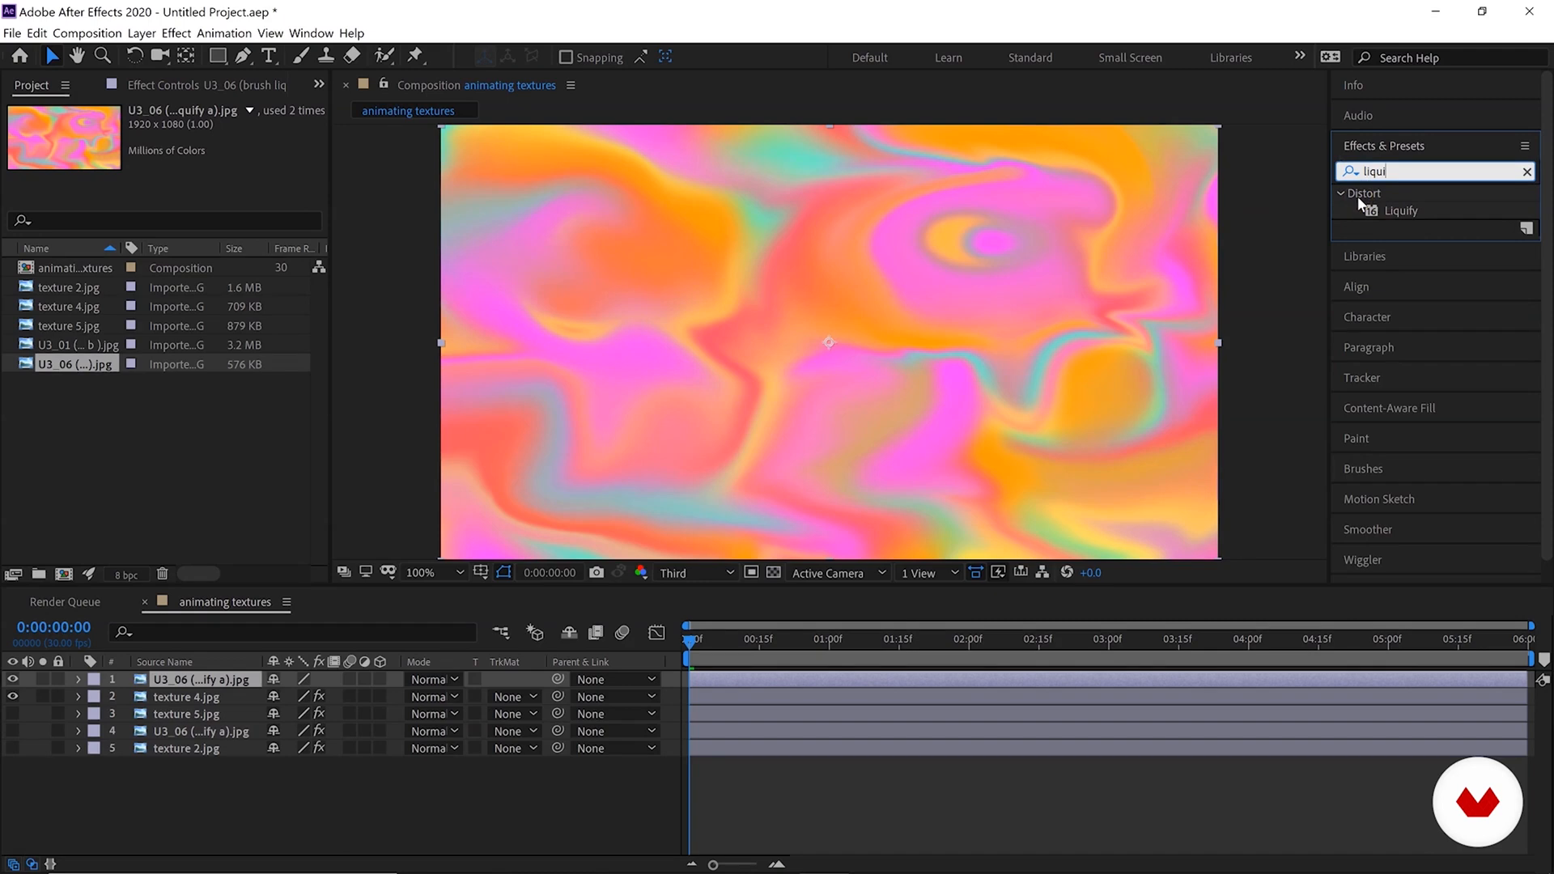
{"action": "mouse_move", "coordinate": [1405, 216]}
{"action": "left_mouse_down"}
{"action": "mouse_move", "coordinate": [821, 187]}
{"action": "mouse_move", "coordinate": [213, 680]}
{"action": "left_mouse_up"}
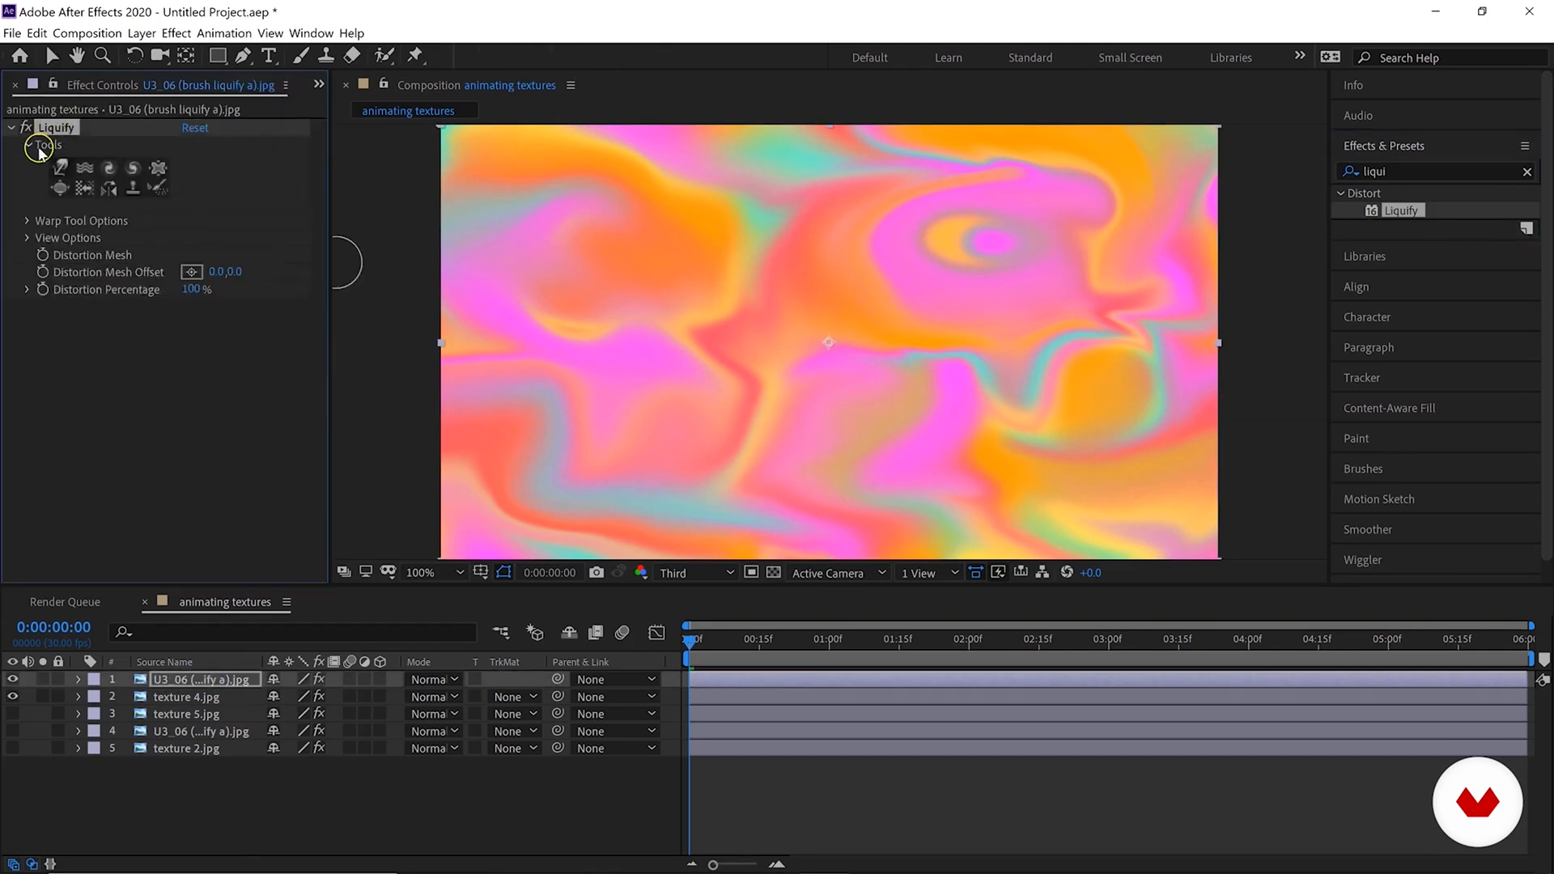
{"action": "left_click", "coordinate": [28, 221]}
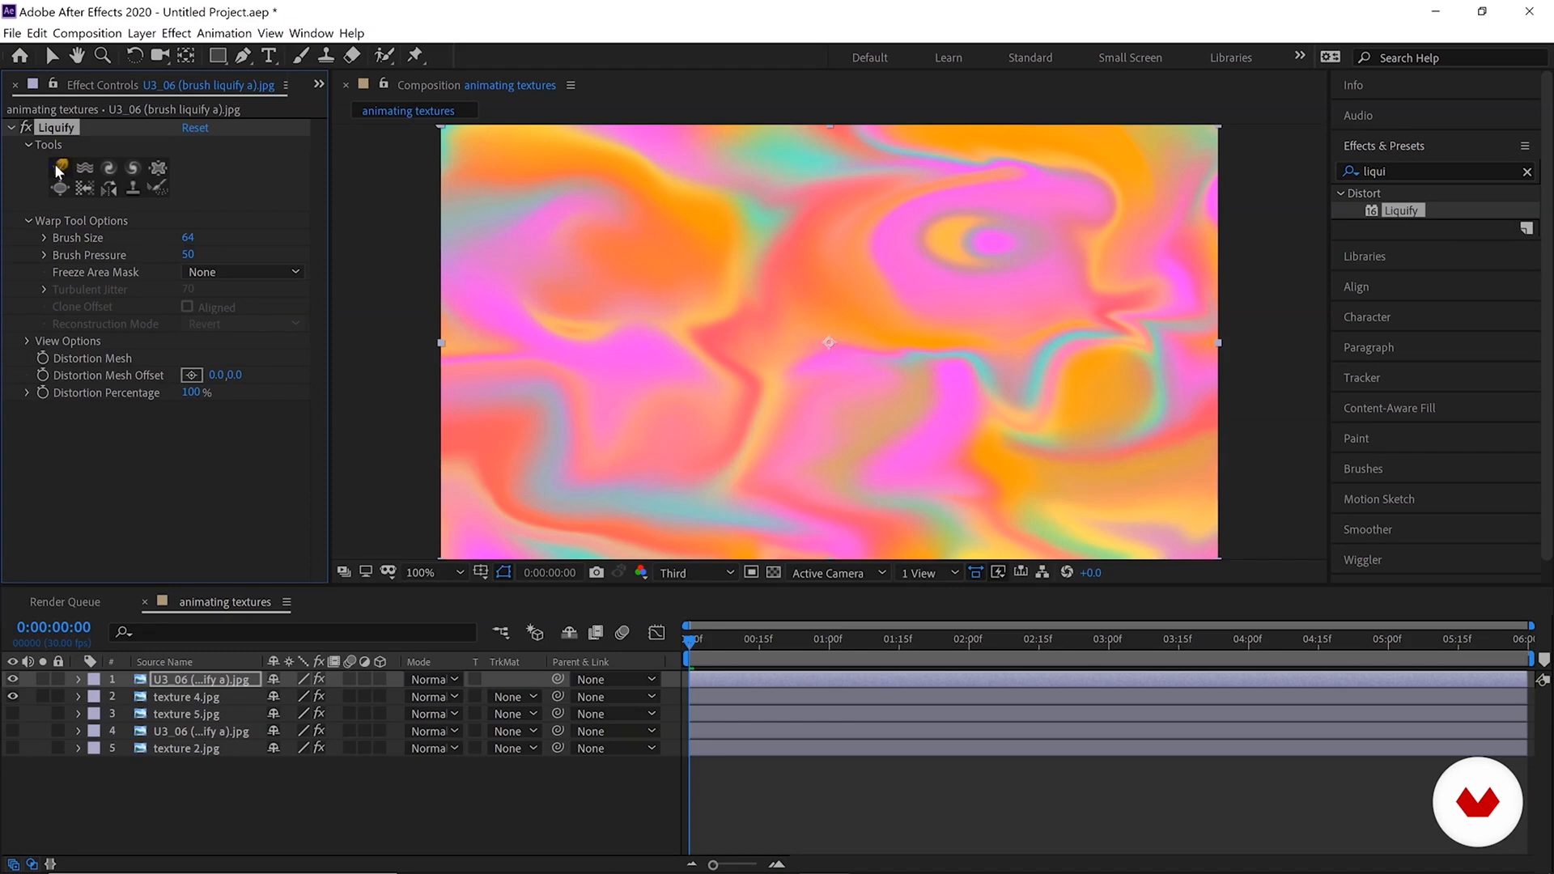
Look through the Liquify tools, choose the Warp tool, and set its brush size to 129 and brush pressure to 100.
{"action": "left_click", "coordinate": [81, 169]}
{"action": "left_click", "coordinate": [107, 169]}
{"action": "left_click", "coordinate": [155, 167]}
{"action": "left_click", "coordinate": [235, 178]}
{"action": "left_click", "coordinate": [61, 161]}
{"action": "left_click", "coordinate": [772, 283]}
{"action": "left_click_drag", "start_coordinate": [256, 237], "coordinate": [275, 237]}
{"action": "left_click_drag", "start_coordinate": [370, 250], "coordinate": [533, 262]}
{"action": "left_click", "coordinate": [526, 234]}
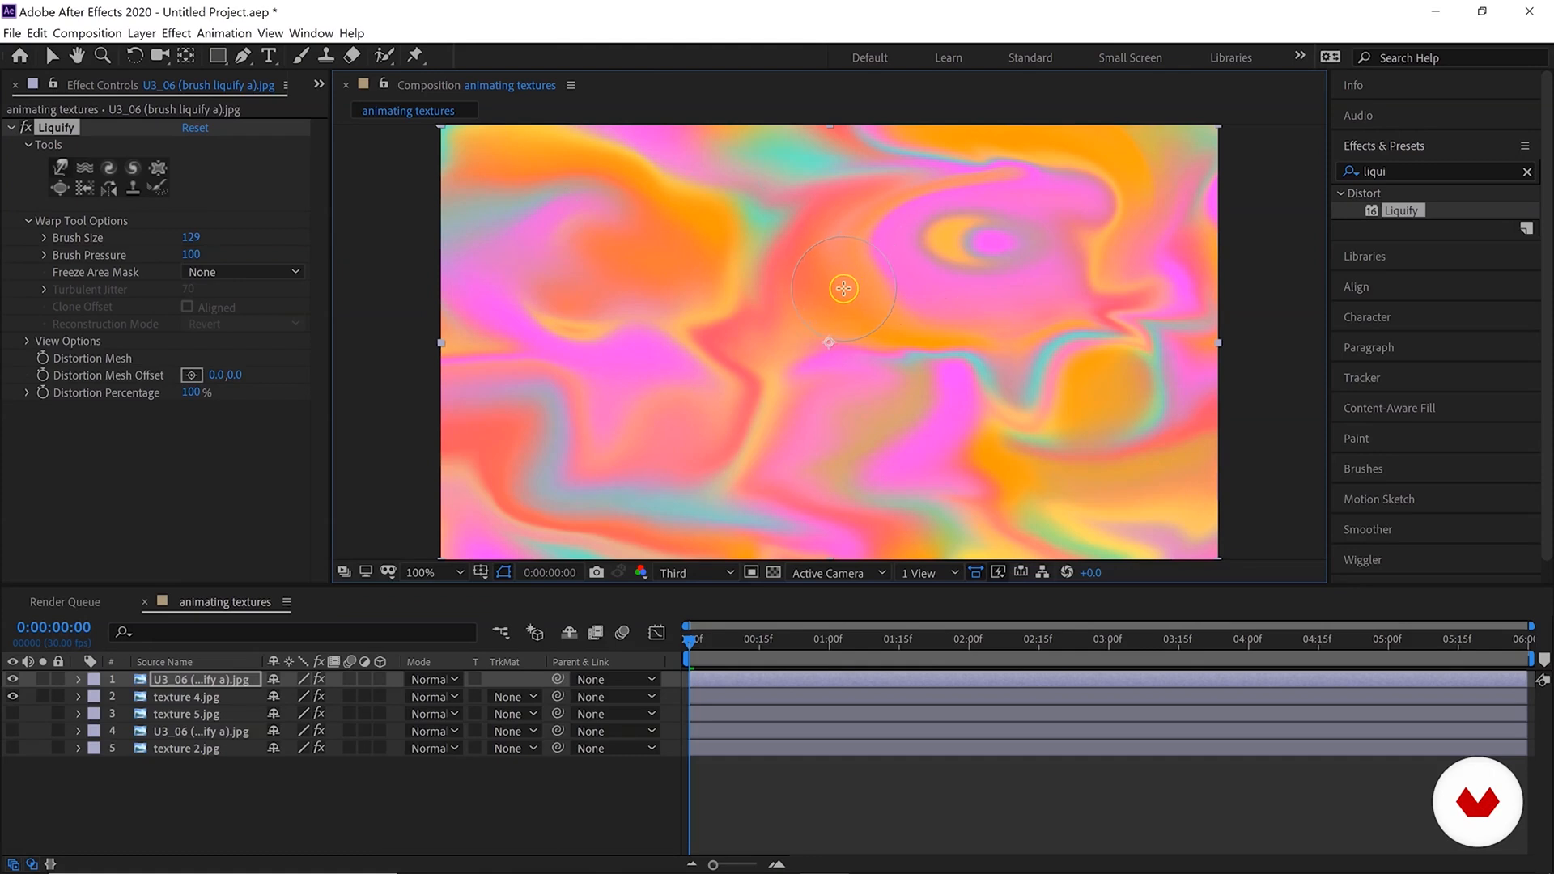
Animate the Liquify distortion by keyframing its properties at the first frame and smearing the texture diagonally at 0:00:05:29.
{"action": "left_click", "coordinate": [42, 360]}
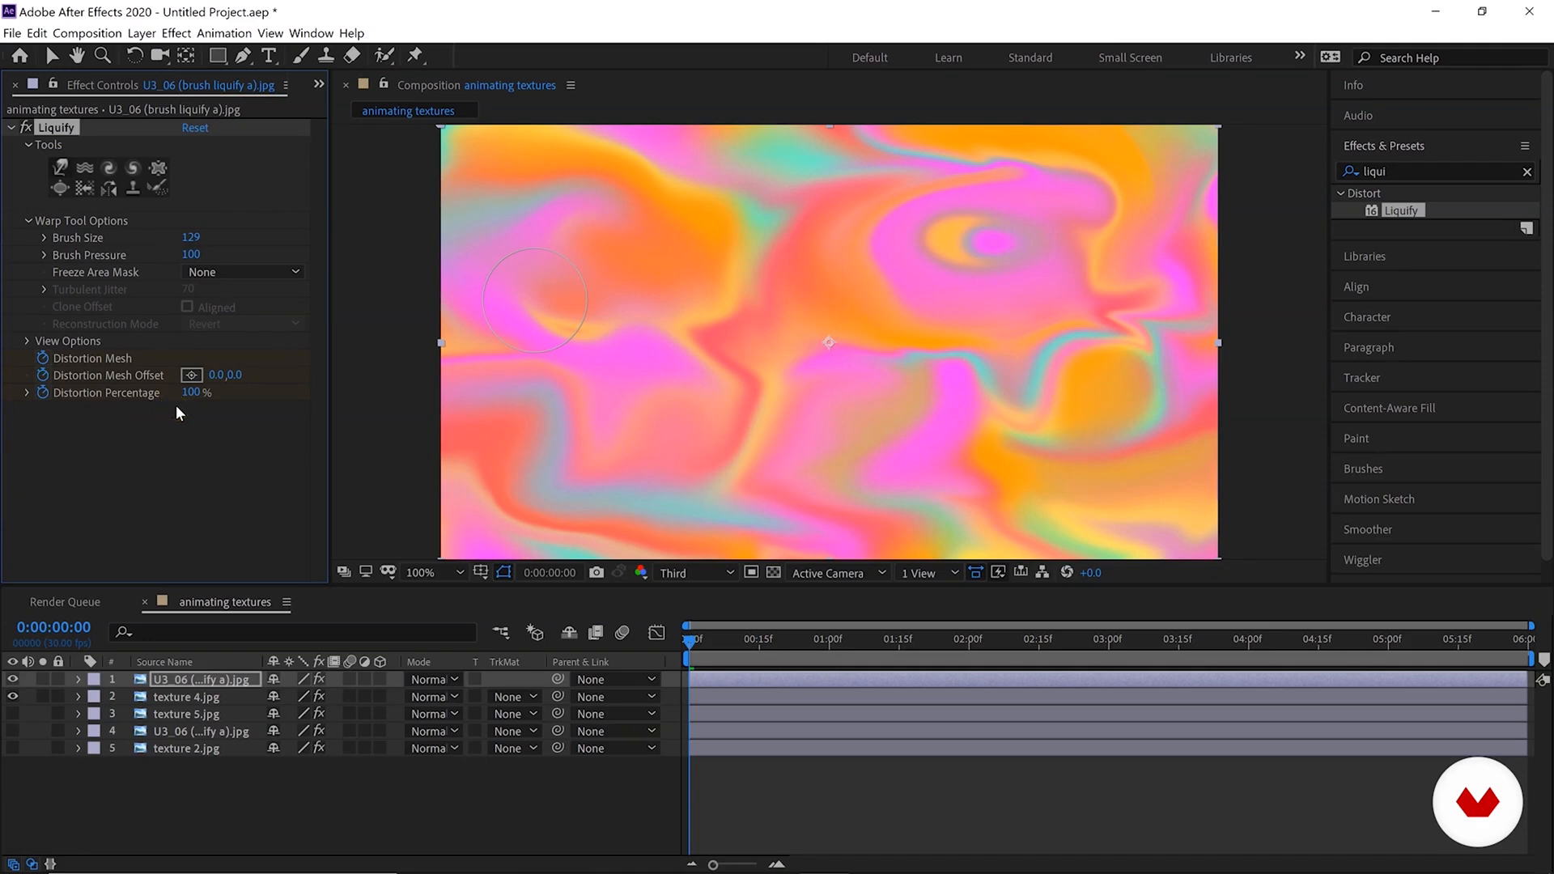
{"action": "left_click", "coordinate": [1534, 648]}
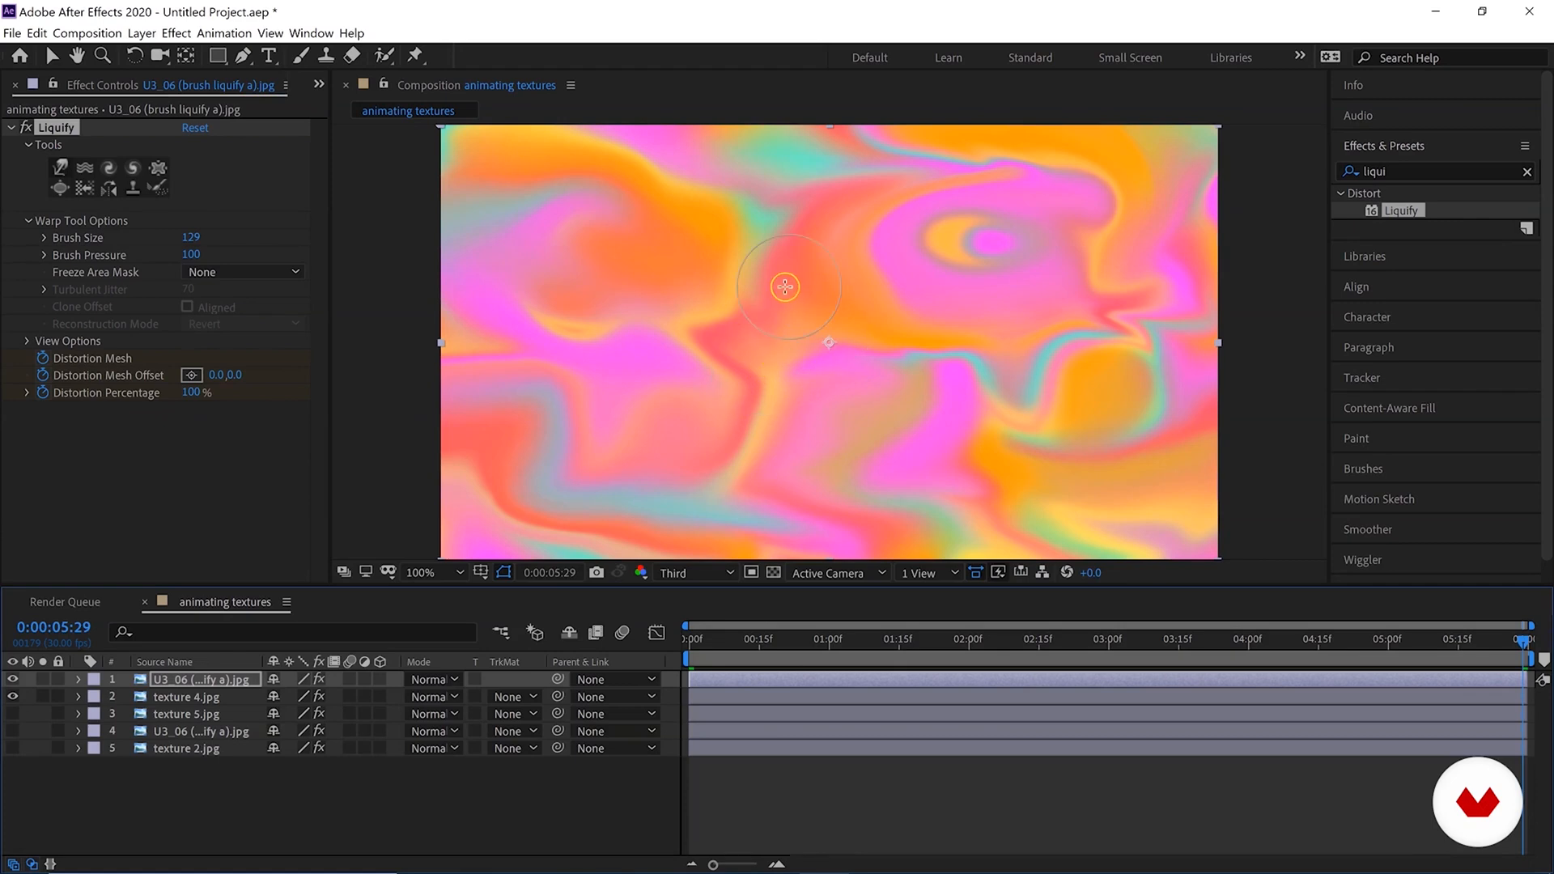
{"action": "key", "text": "comma"}
{"action": "key", "text": "comma"}
{"action": "left_click_drag", "start_coordinate": [827, 343], "coordinate": [903, 430]}
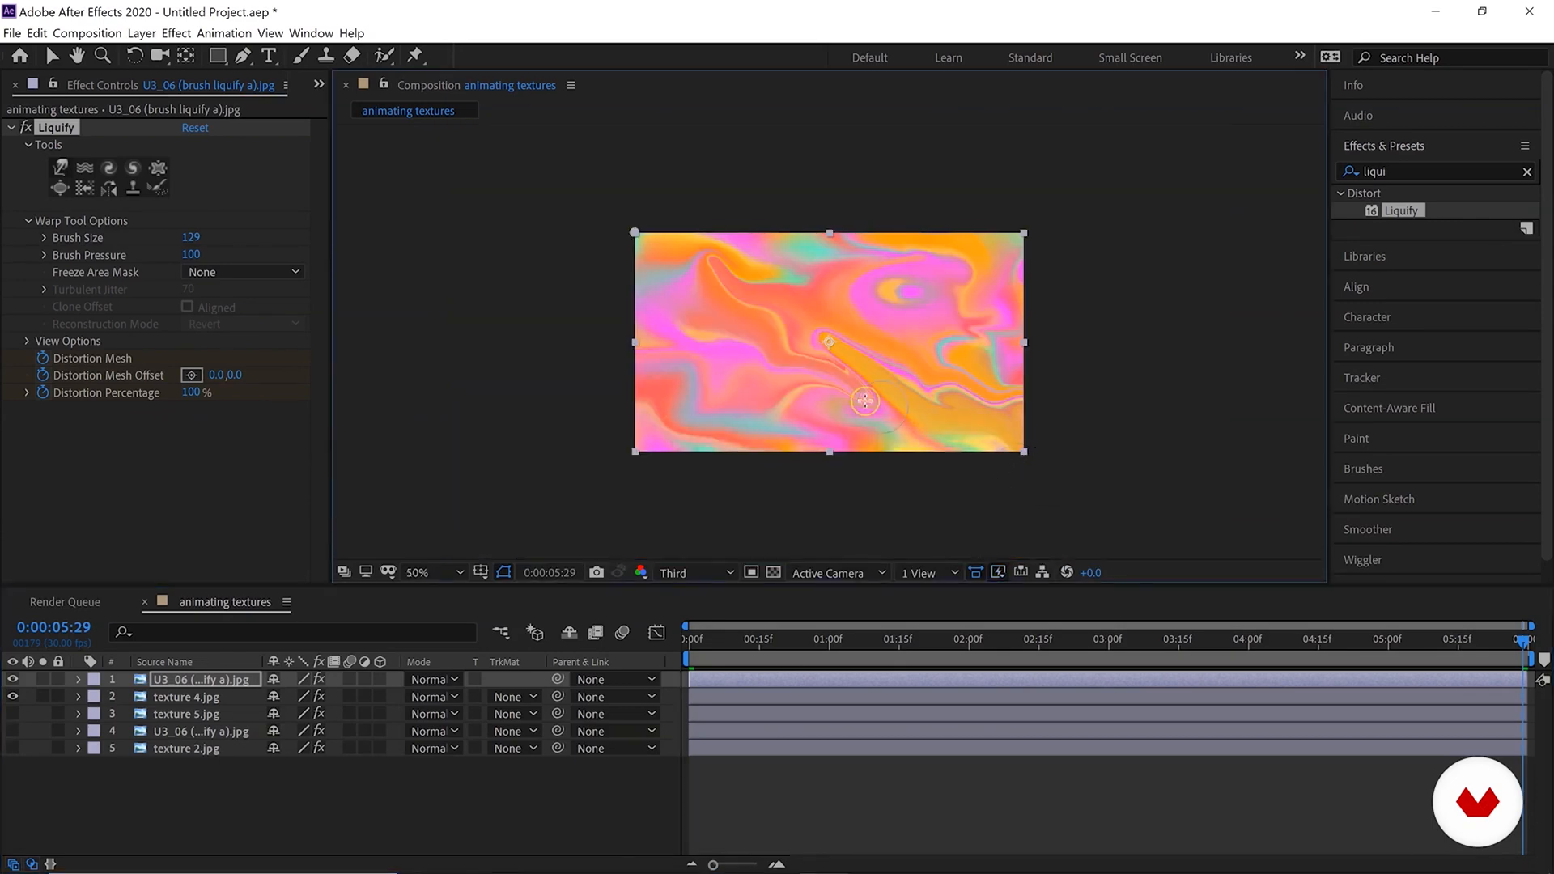
{"action": "left_click_drag", "start_coordinate": [614, 198], "coordinate": [678, 340]}
{"action": "mouse_move", "coordinate": [607, 251]}
{"action": "left_mouse_down"}
{"action": "mouse_move", "coordinate": [725, 392]}
{"action": "mouse_move", "coordinate": [789, 430]}
{"action": "left_mouse_up"}
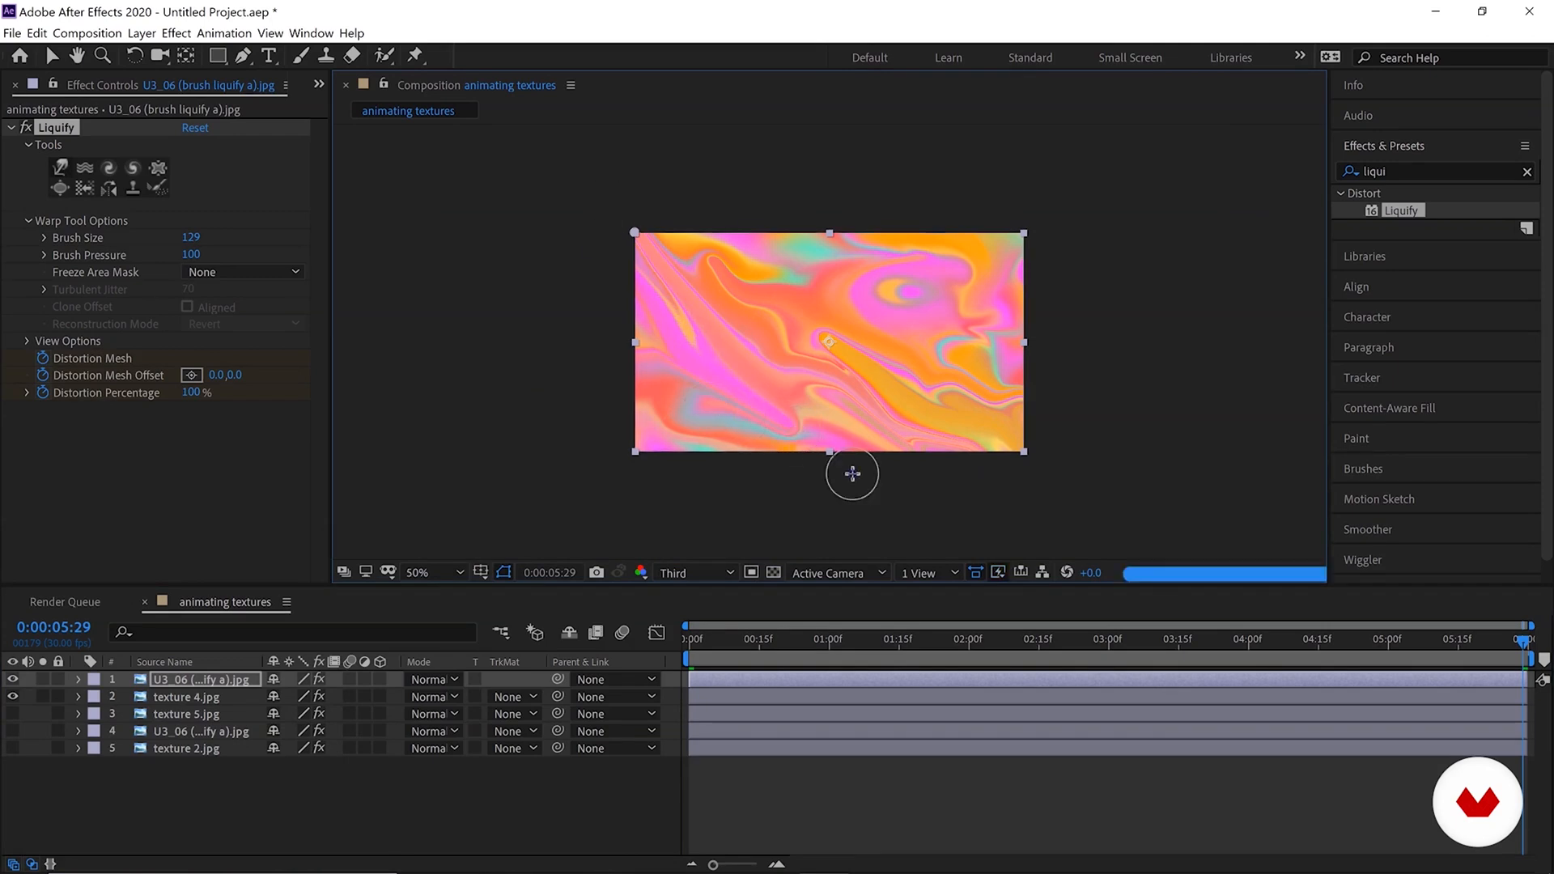
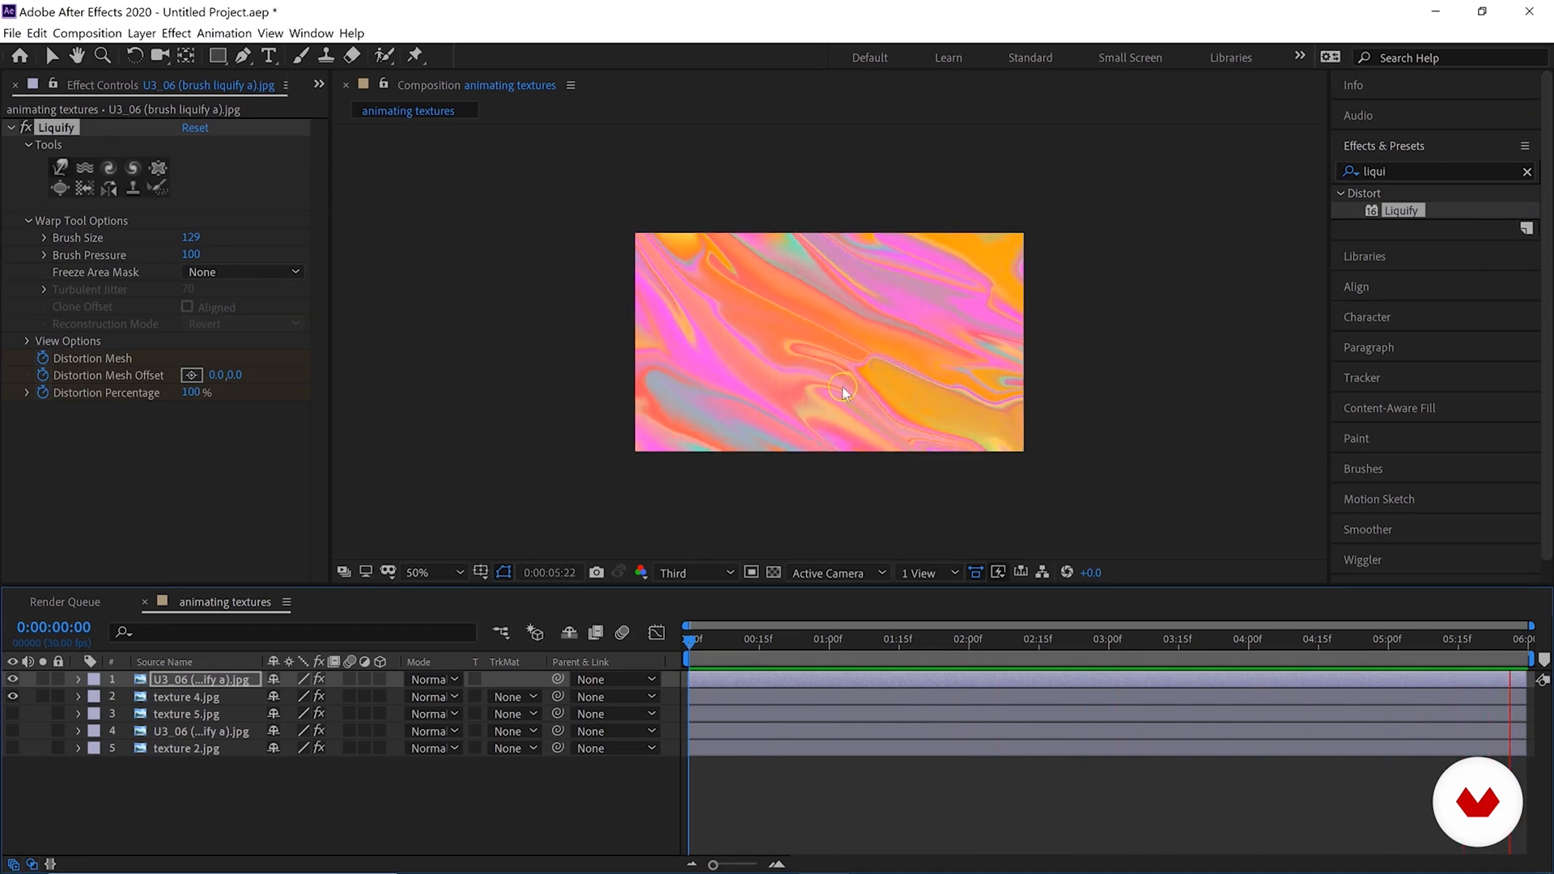
{"action": "left_click", "coordinate": [706, 650]}
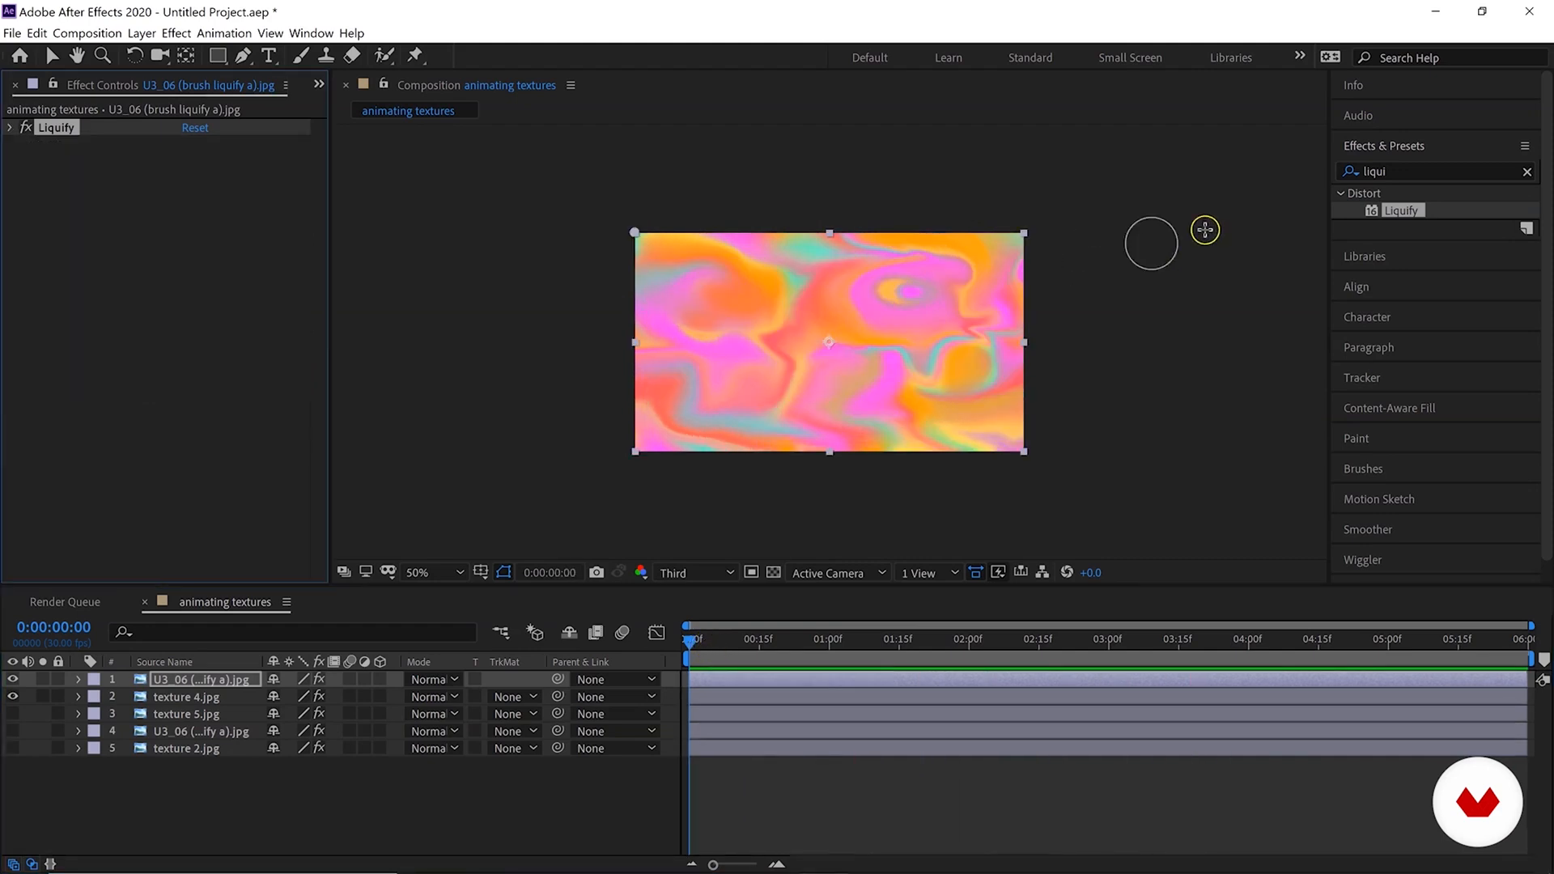
Find the Colorama effect and apply it to the top U3_06 (brush liquify a).jpg layer.
{"action": "left_click", "coordinate": [1376, 171]}
{"action": "left_click_drag", "start_coordinate": [1379, 173], "coordinate": [1277, 187]}
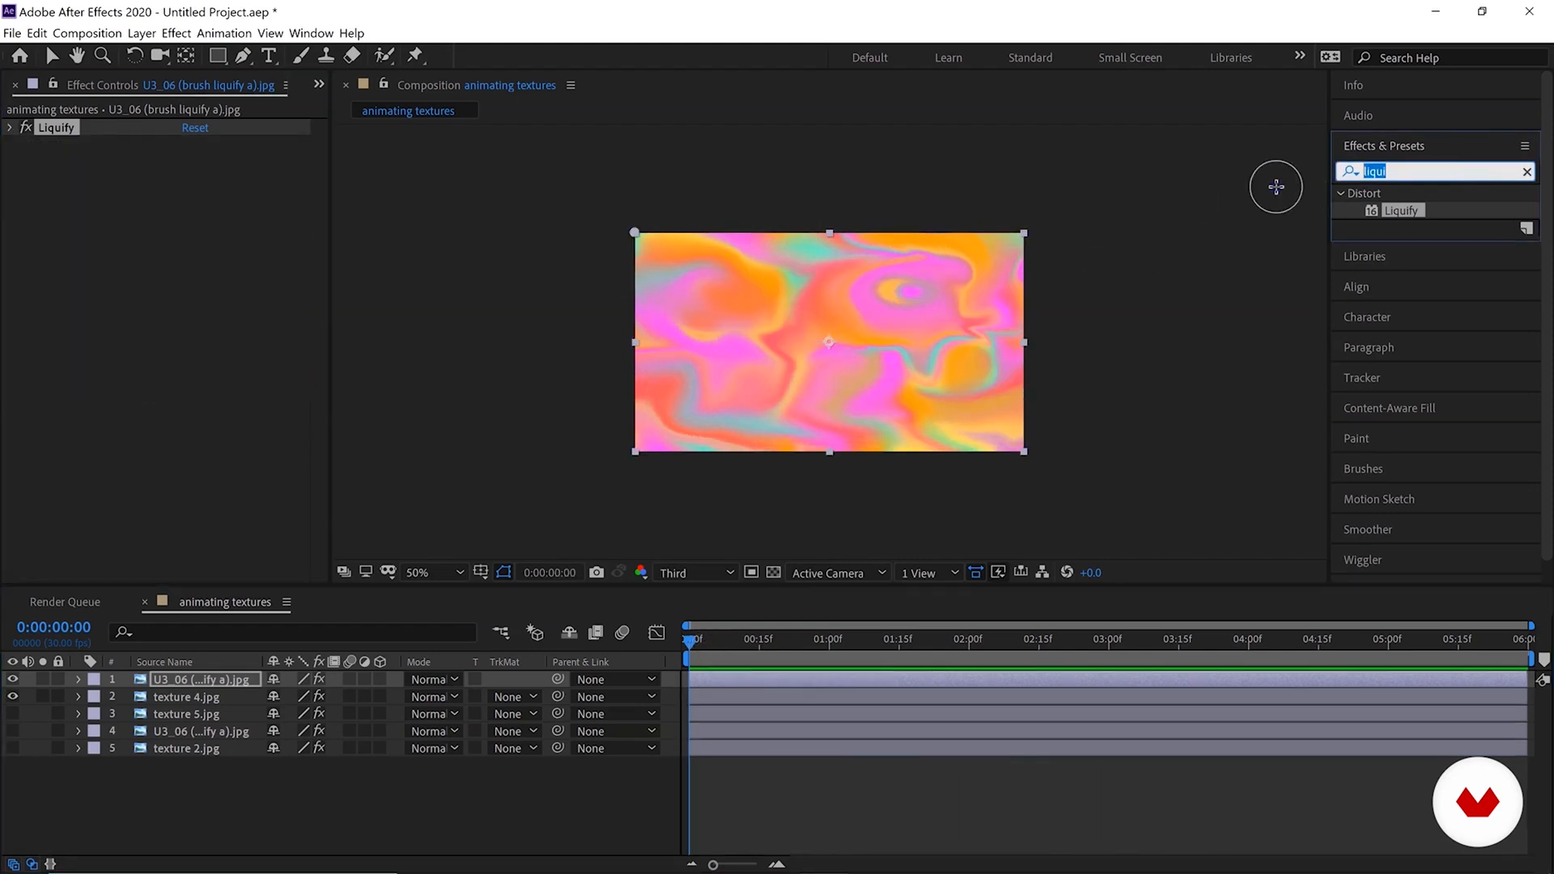
{"action": "type", "text": "colorama"}
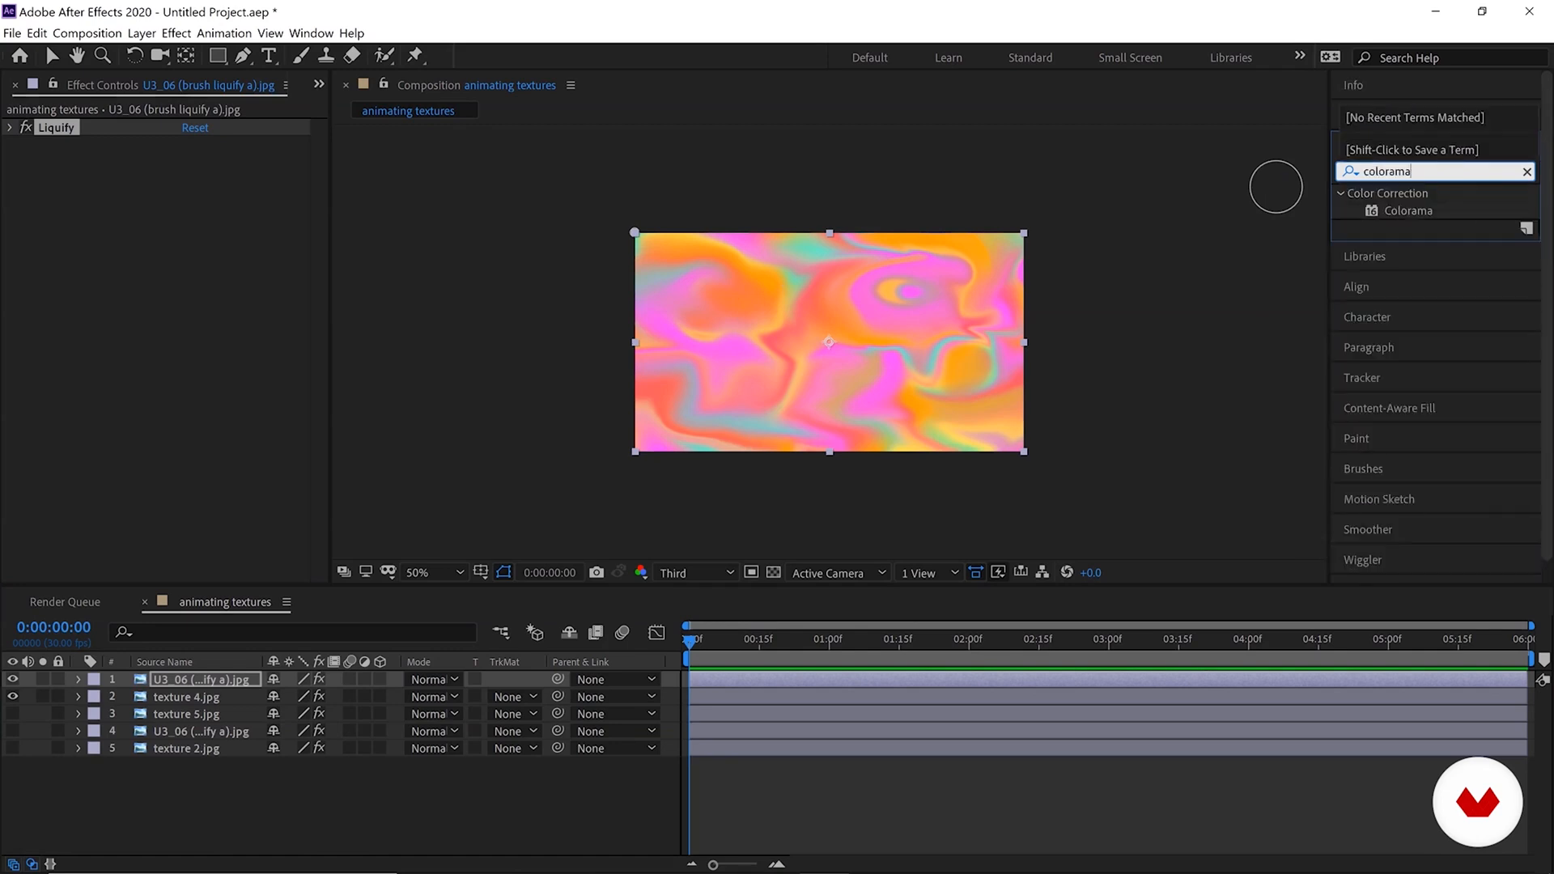
{"action": "left_click", "coordinate": [1412, 212]}
{"action": "left_click_drag", "start_coordinate": [1414, 215], "coordinate": [214, 678]}
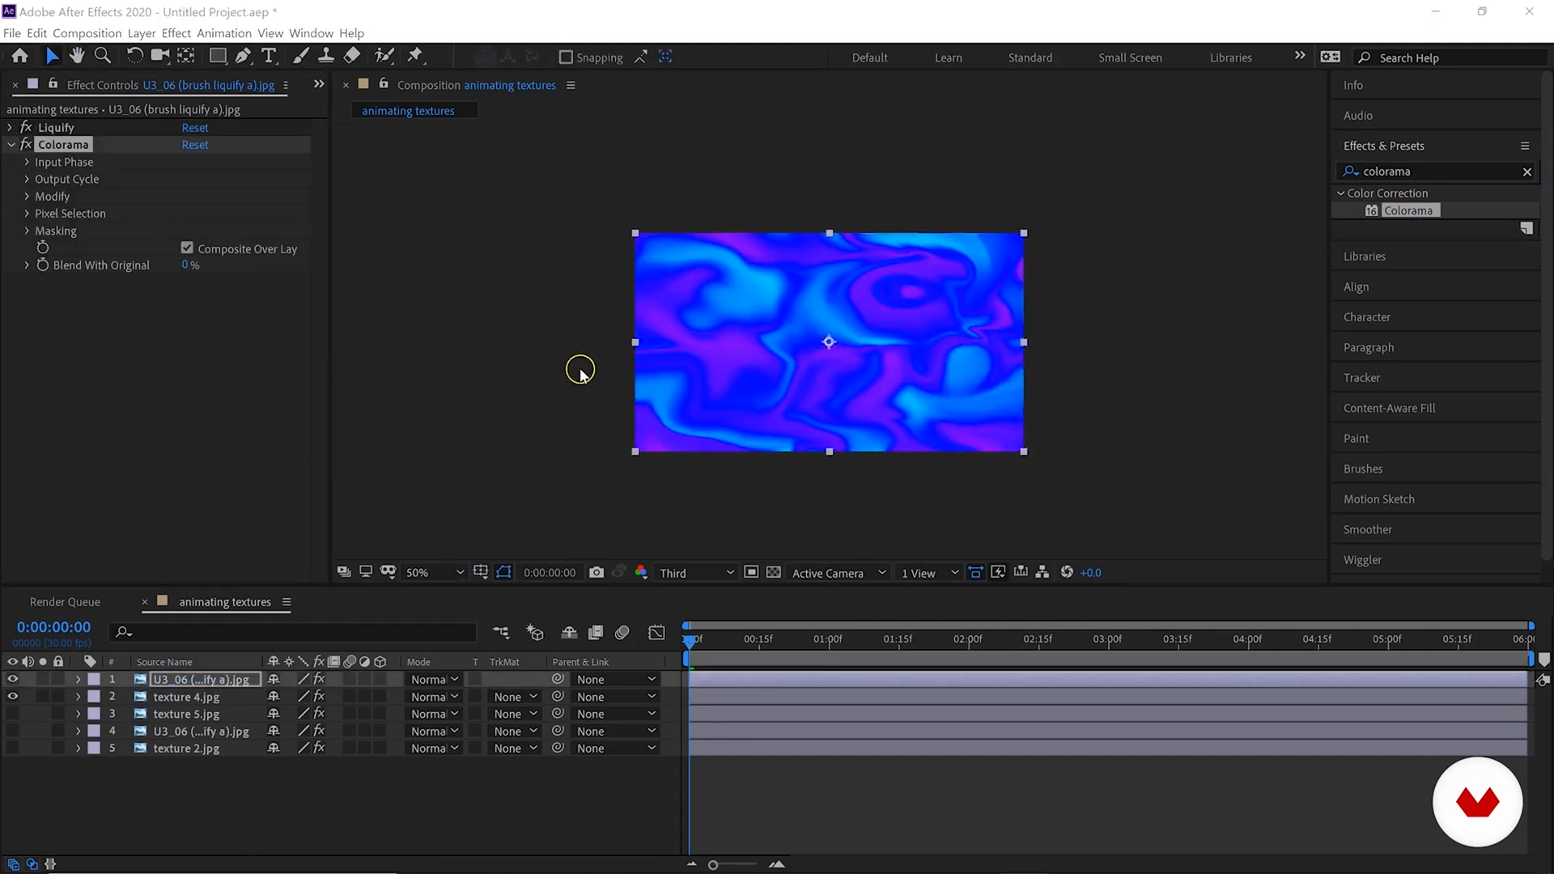
Try the RGB, Carribean and Earthenware preset palettes in Colorama's Output Cycle, and settle on Hue Cycle.
{"action": "left_click", "coordinate": [27, 179]}
{"action": "left_click", "coordinate": [27, 179]}
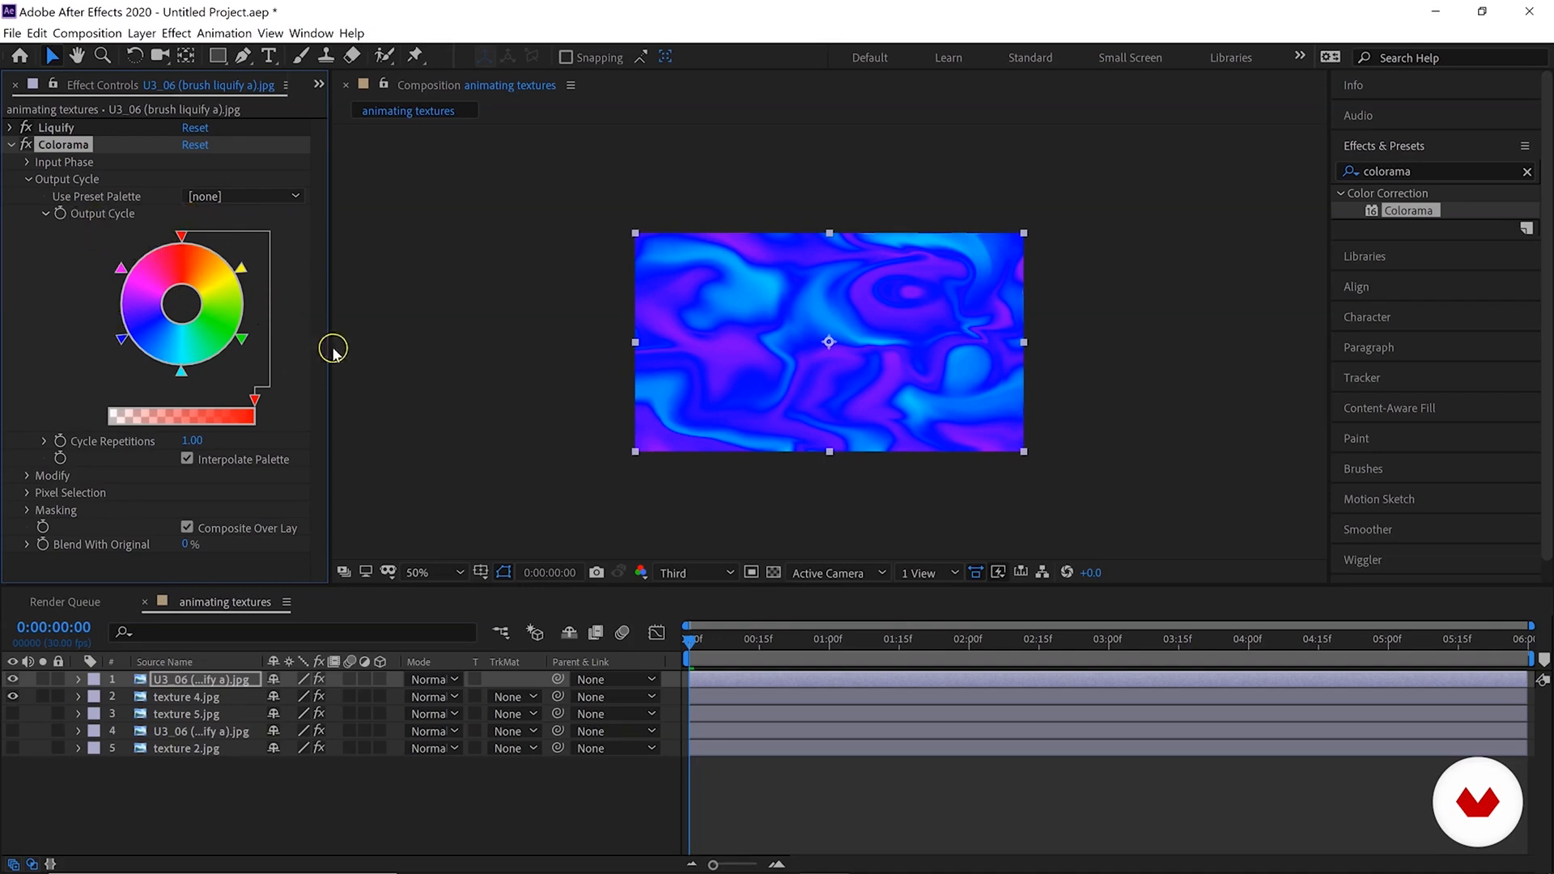
{"action": "left_click", "coordinate": [217, 200]}
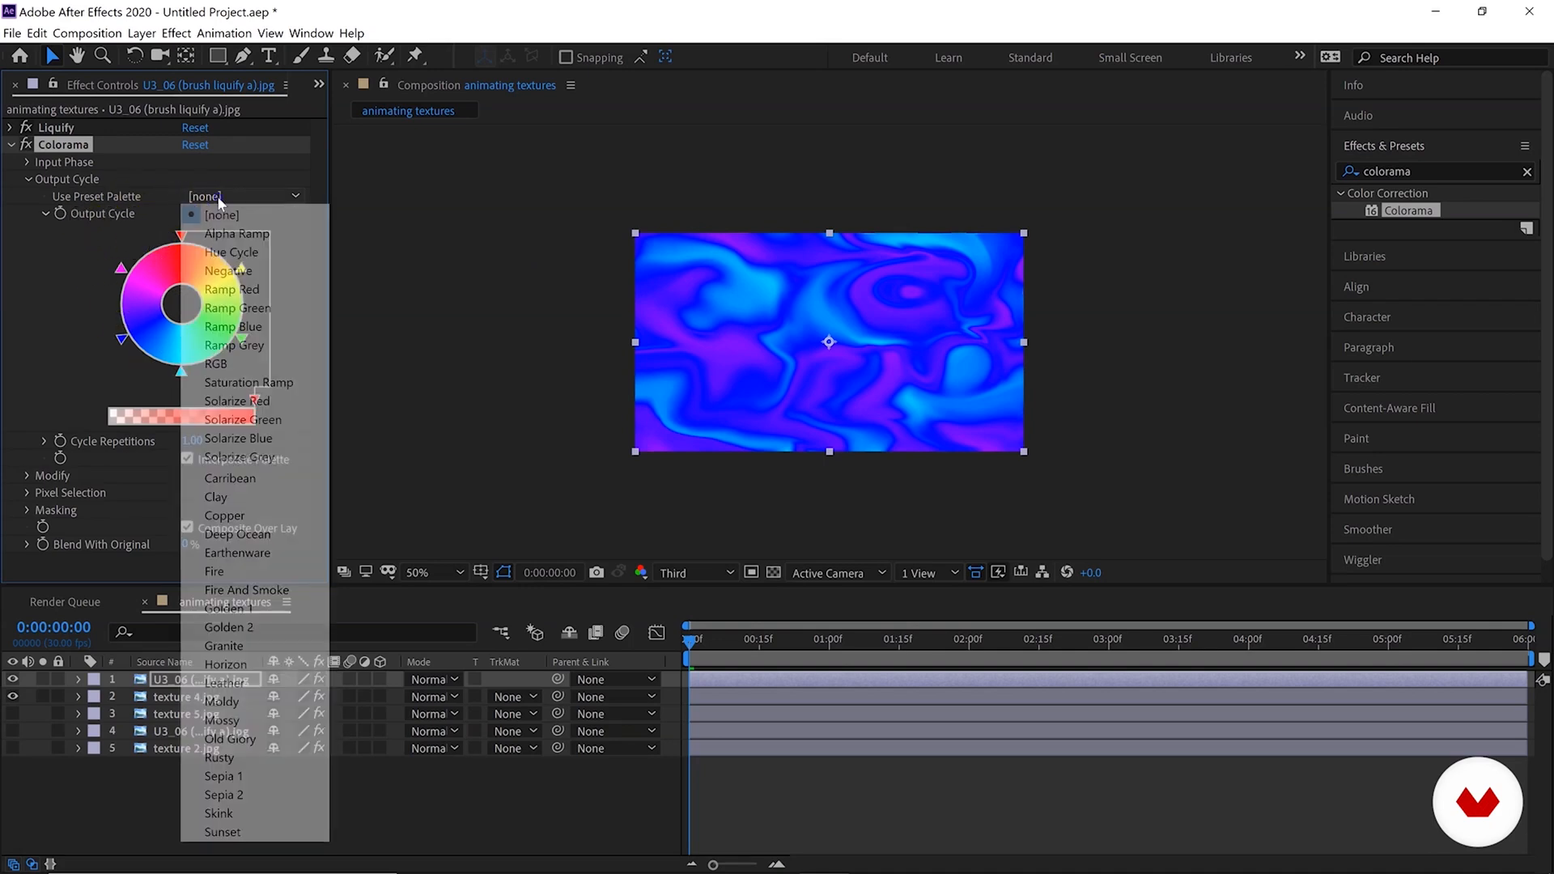
{"action": "left_click", "coordinate": [257, 364]}
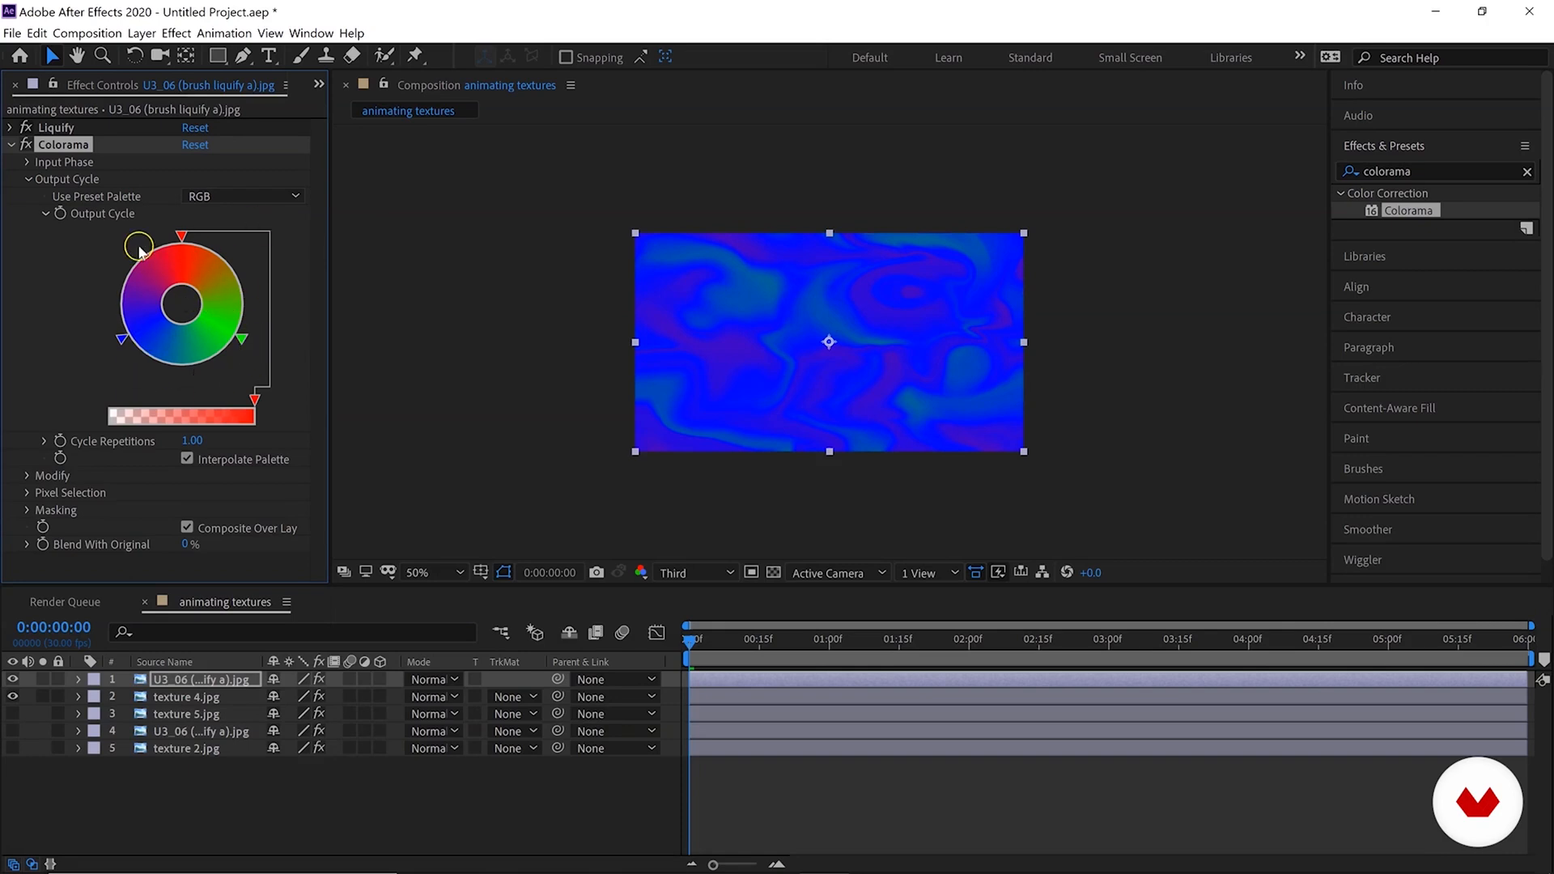
{"action": "left_click", "coordinate": [243, 196]}
{"action": "left_click", "coordinate": [229, 477]}
{"action": "left_click", "coordinate": [238, 195]}
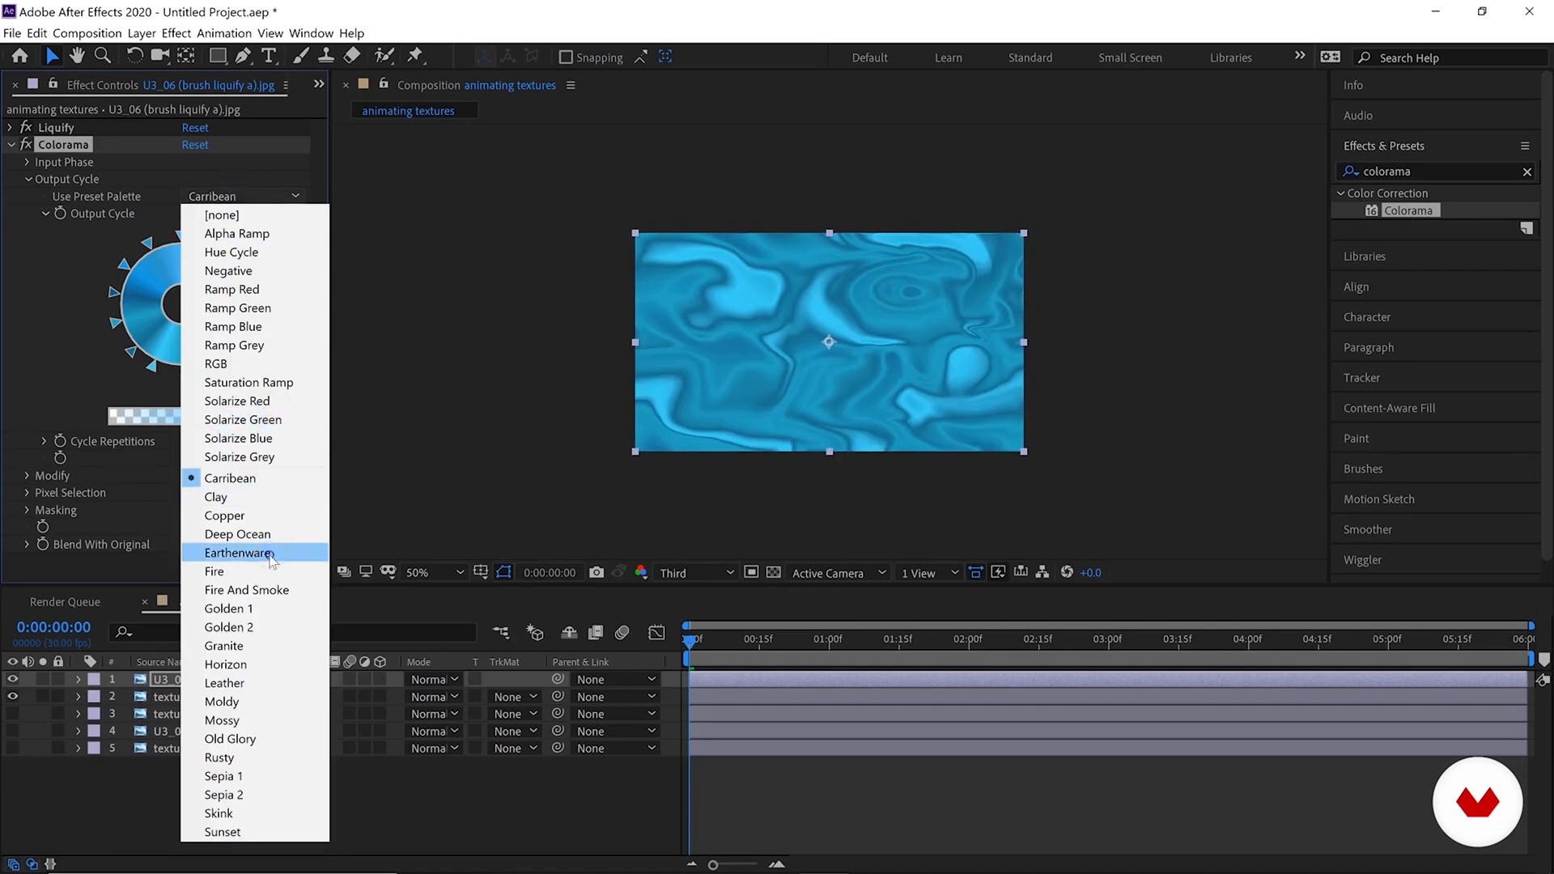
{"action": "left_click", "coordinate": [269, 554]}
{"action": "left_click", "coordinate": [251, 198]}
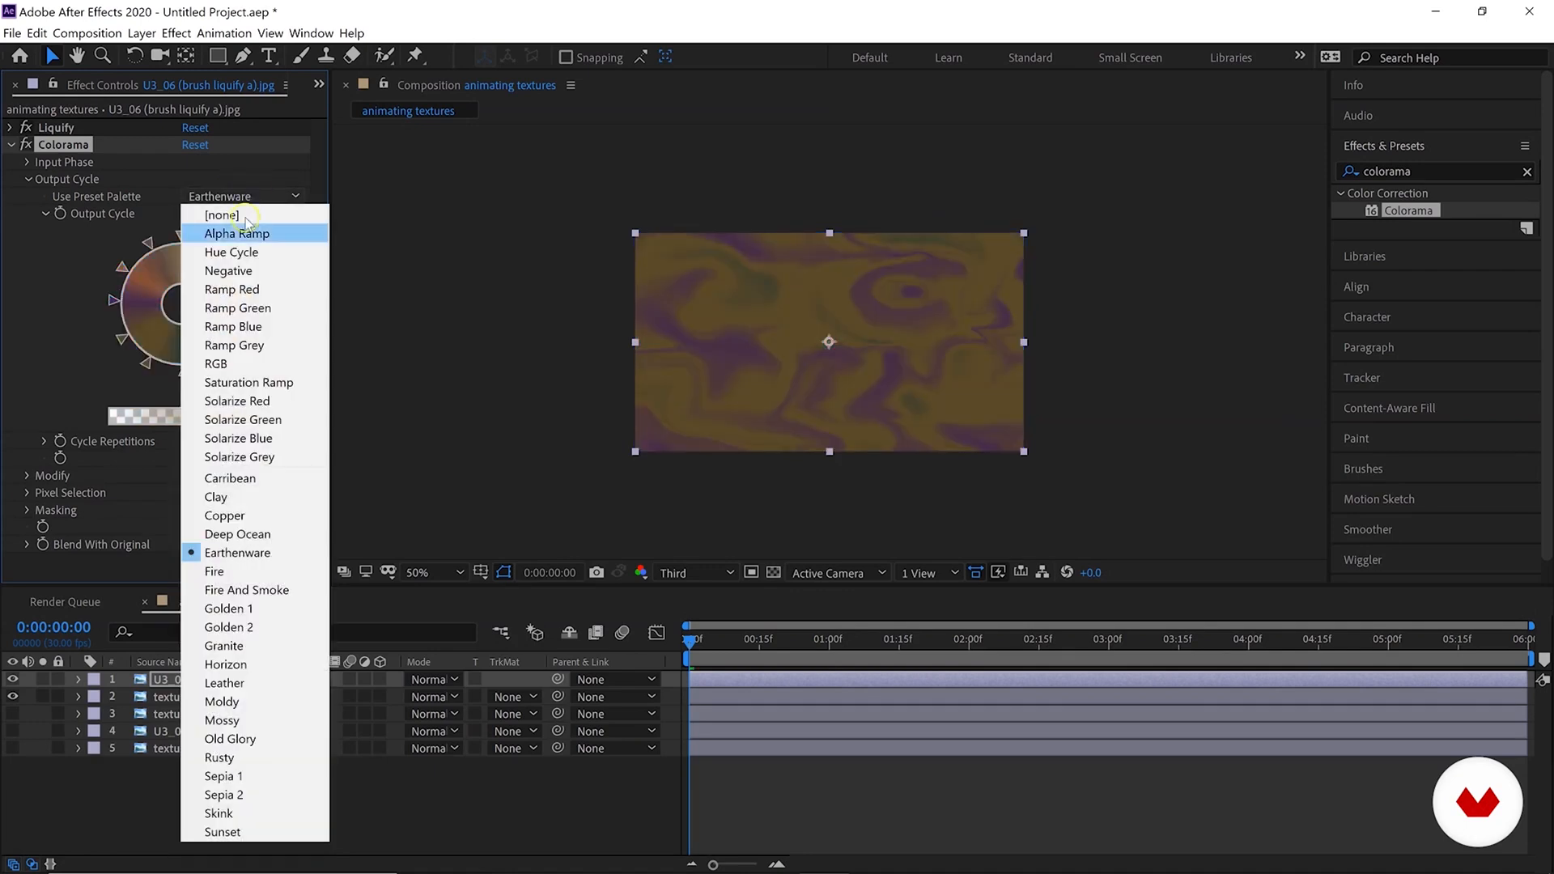
{"action": "left_click", "coordinate": [232, 252]}
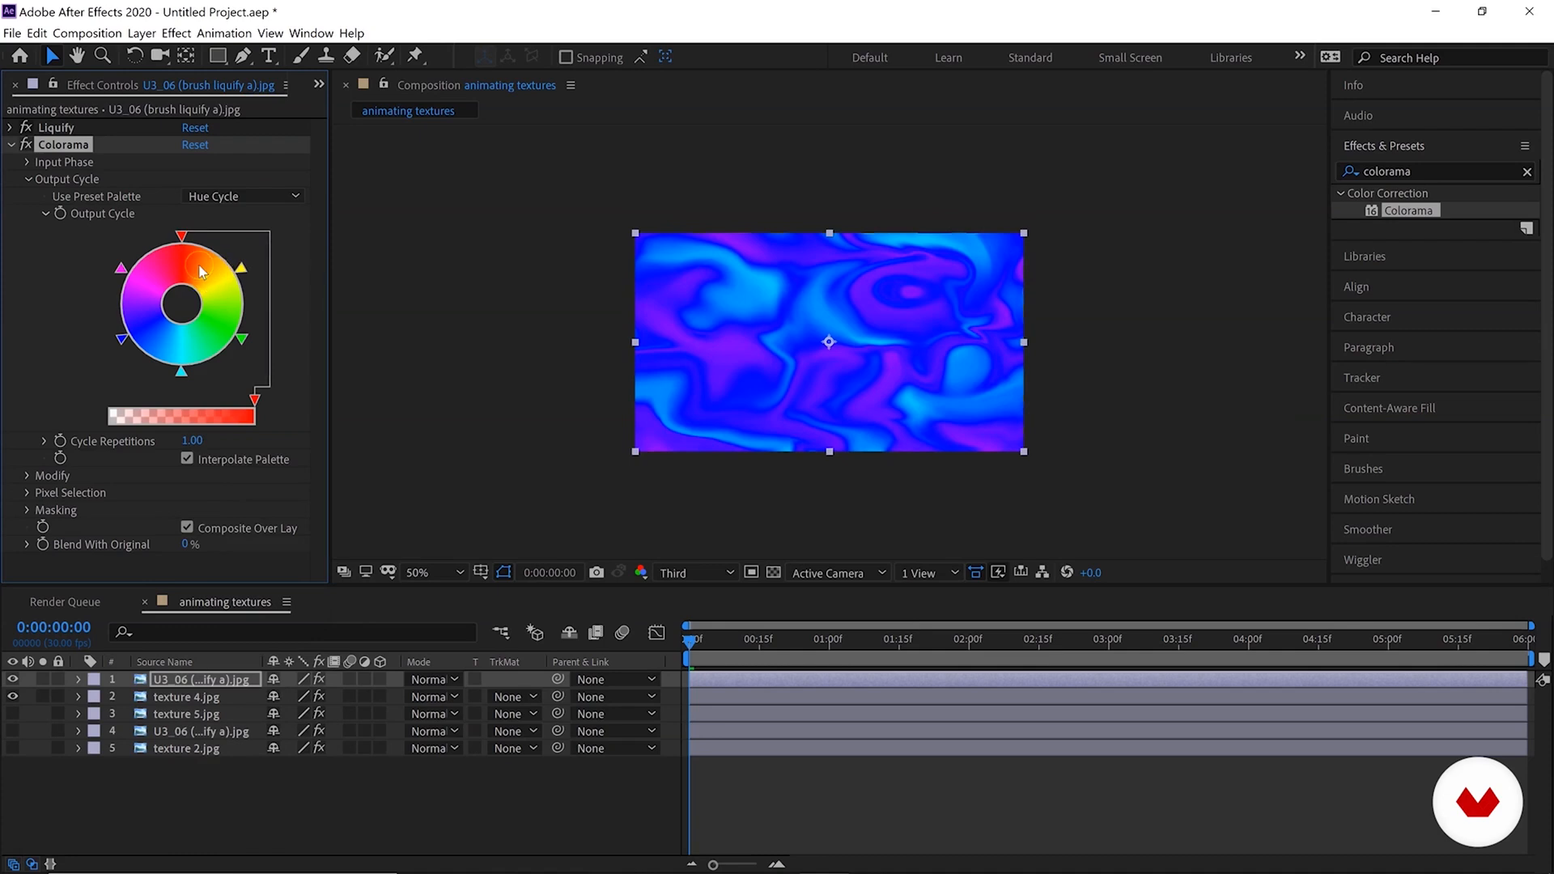
Change the red stop of Colorama's output cycle to pink with RGB 255, 74, 183.
{"action": "left_click", "coordinate": [180, 235]}
{"action": "double_click", "coordinate": [183, 237]}
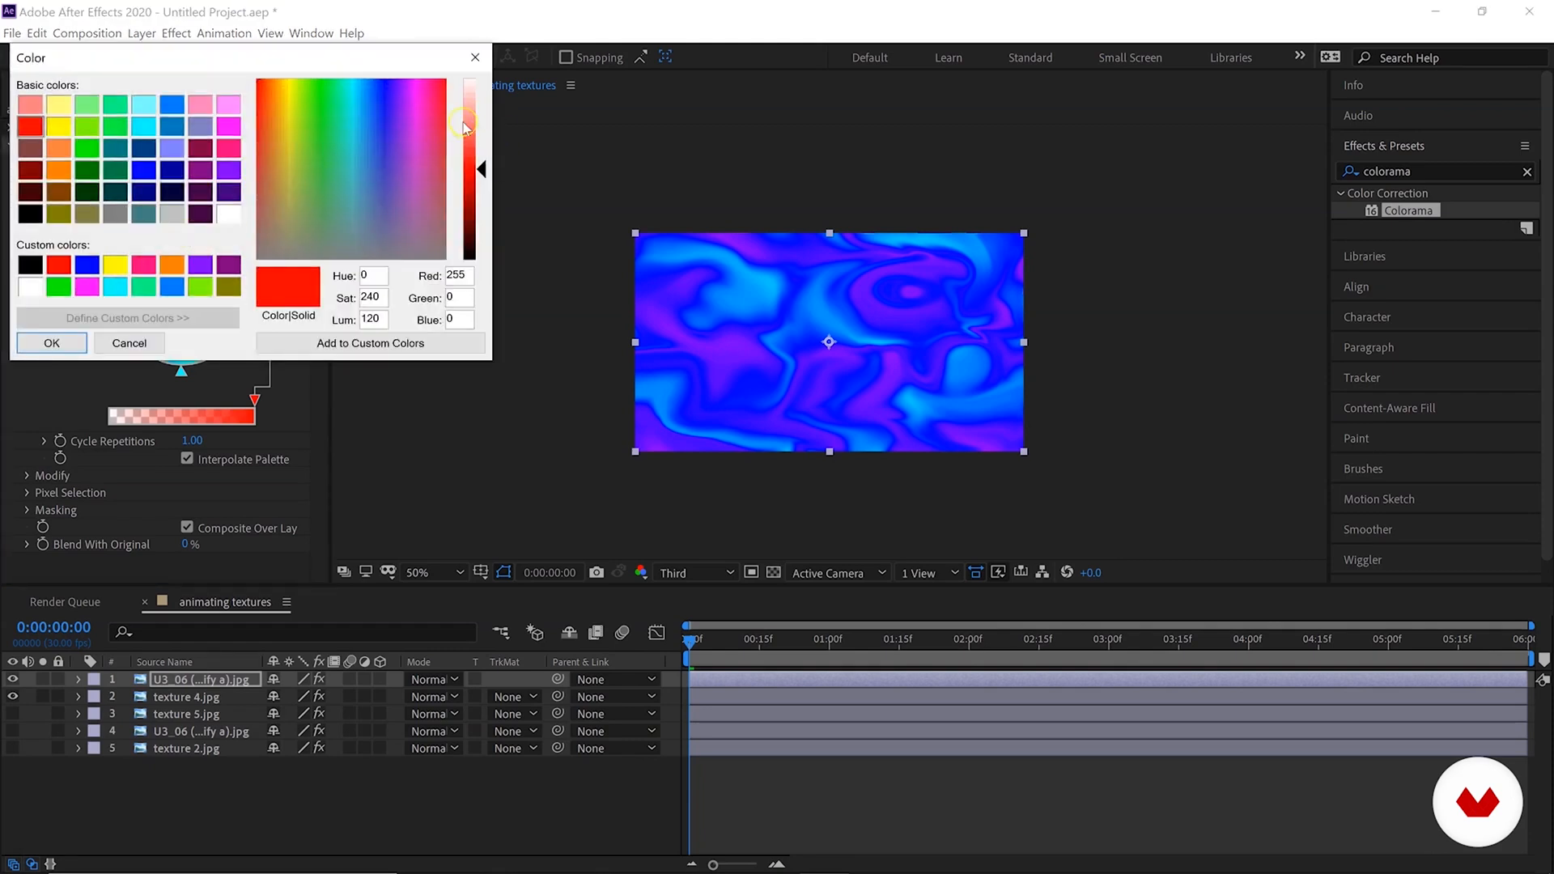
{"action": "left_click_drag", "start_coordinate": [404, 114], "coordinate": [417, 80]}
{"action": "left_click_drag", "start_coordinate": [480, 169], "coordinate": [479, 148]}
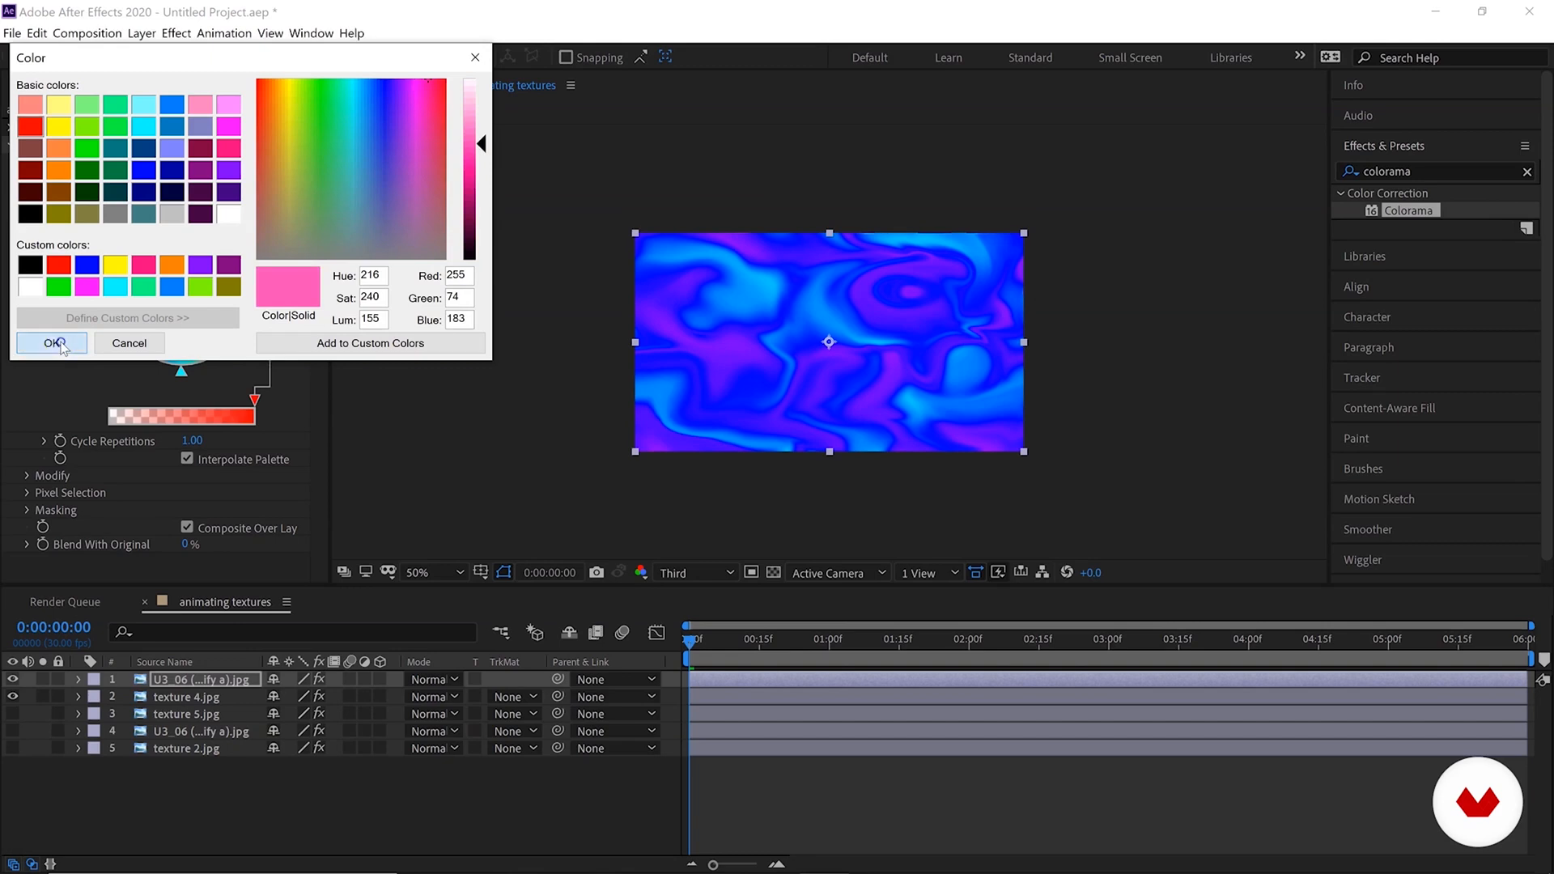
{"action": "left_click", "coordinate": [71, 343]}
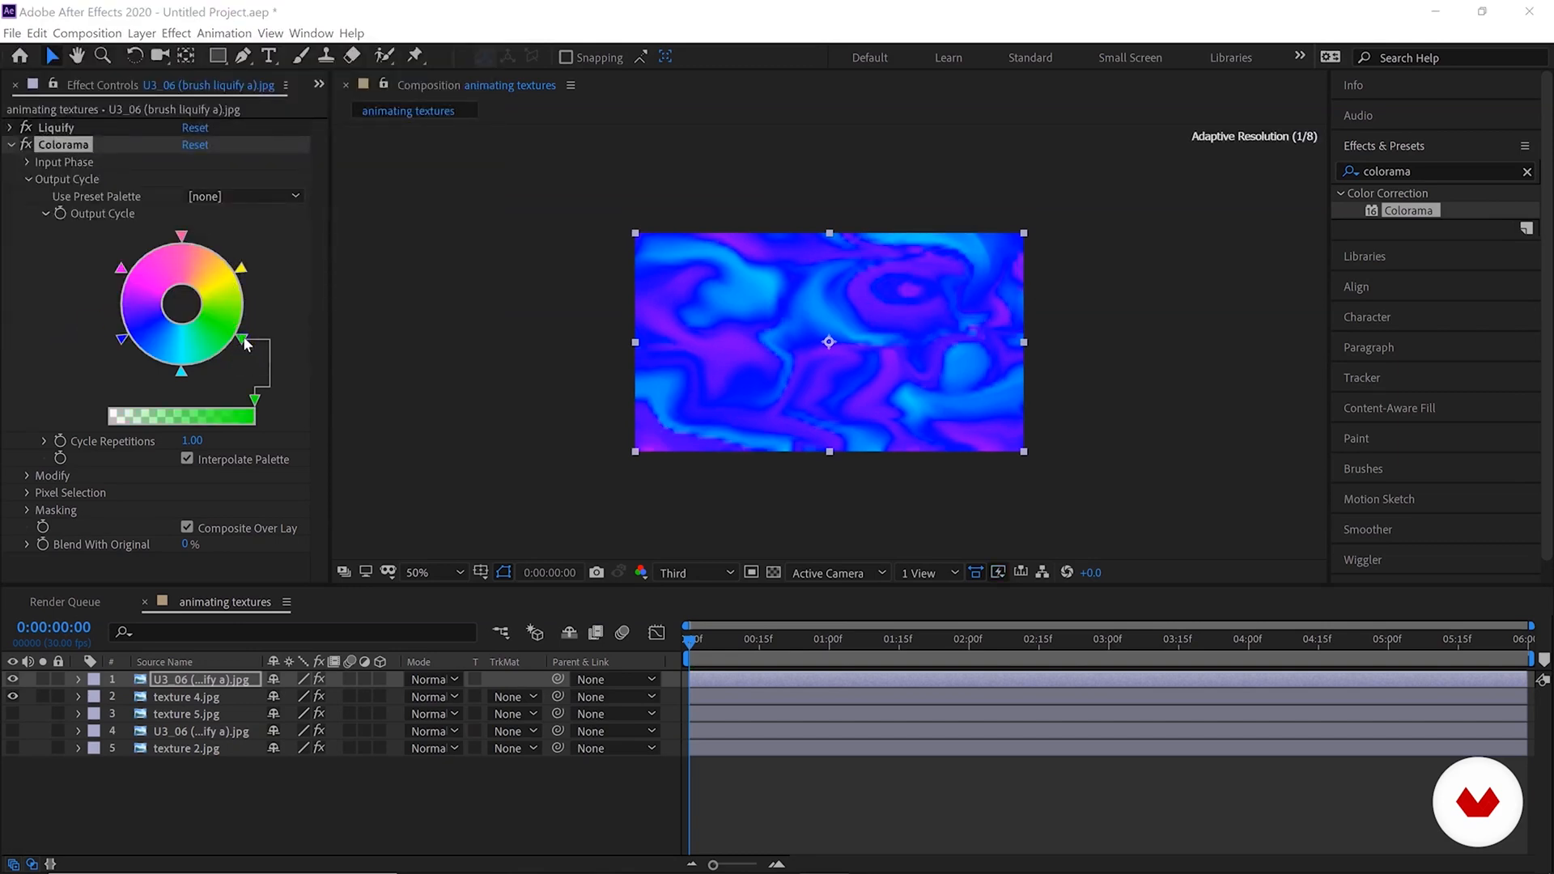
Change the green stop of Colorama's output cycle to turquoise with RGB 0, 255, 217.
{"action": "double_click", "coordinate": [246, 343]}
{"action": "left_click", "coordinate": [369, 103]}
{"action": "left_click_drag", "start_coordinate": [370, 105], "coordinate": [370, 82]}
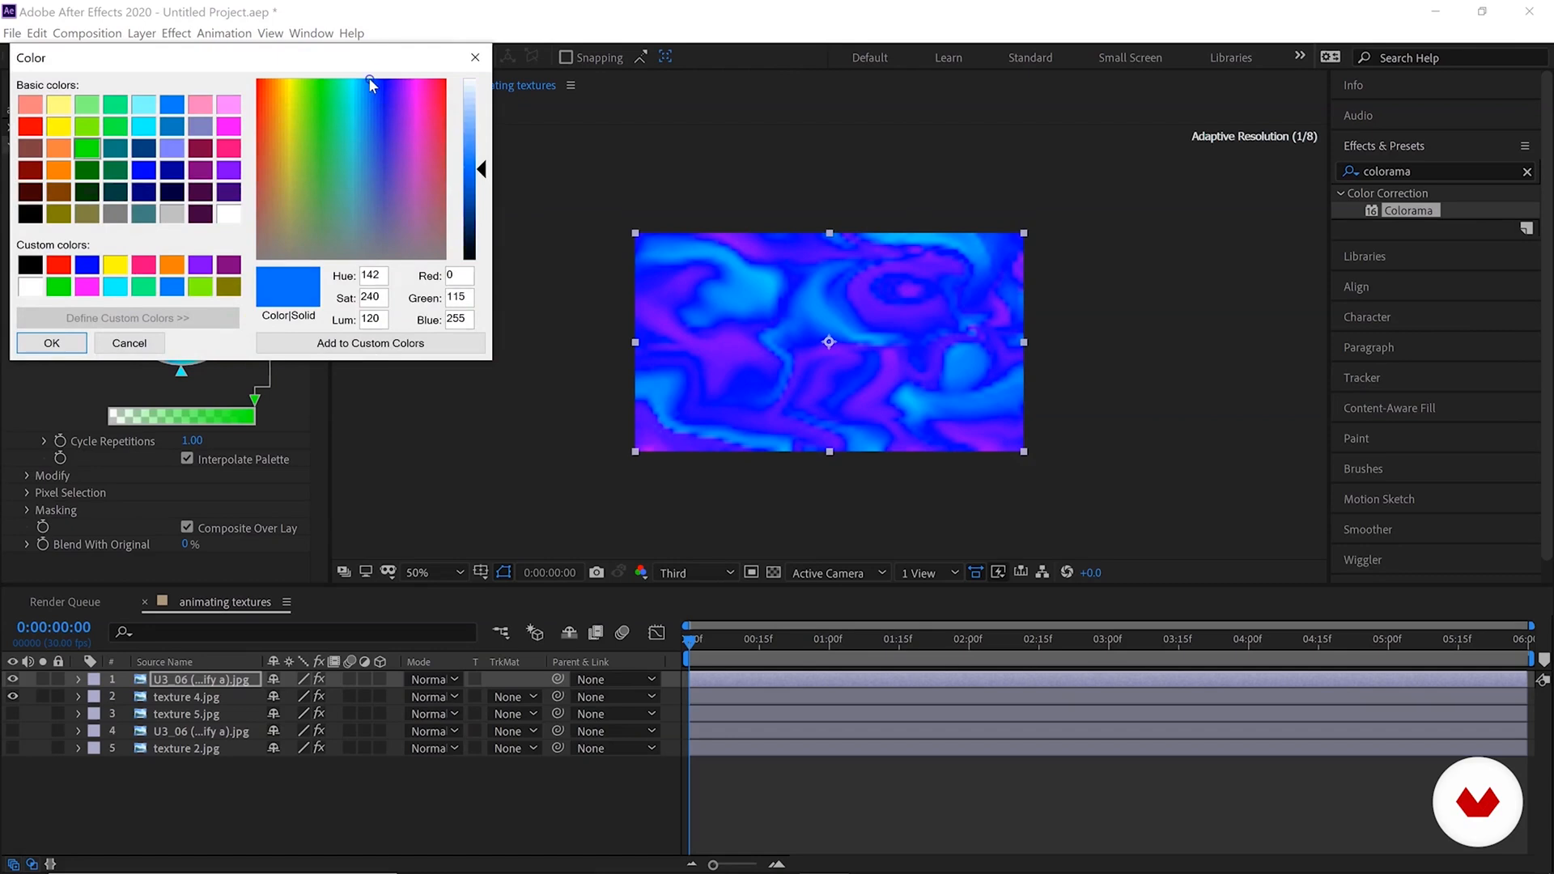
{"action": "left_click_drag", "start_coordinate": [396, 139], "coordinate": [353, 83]}
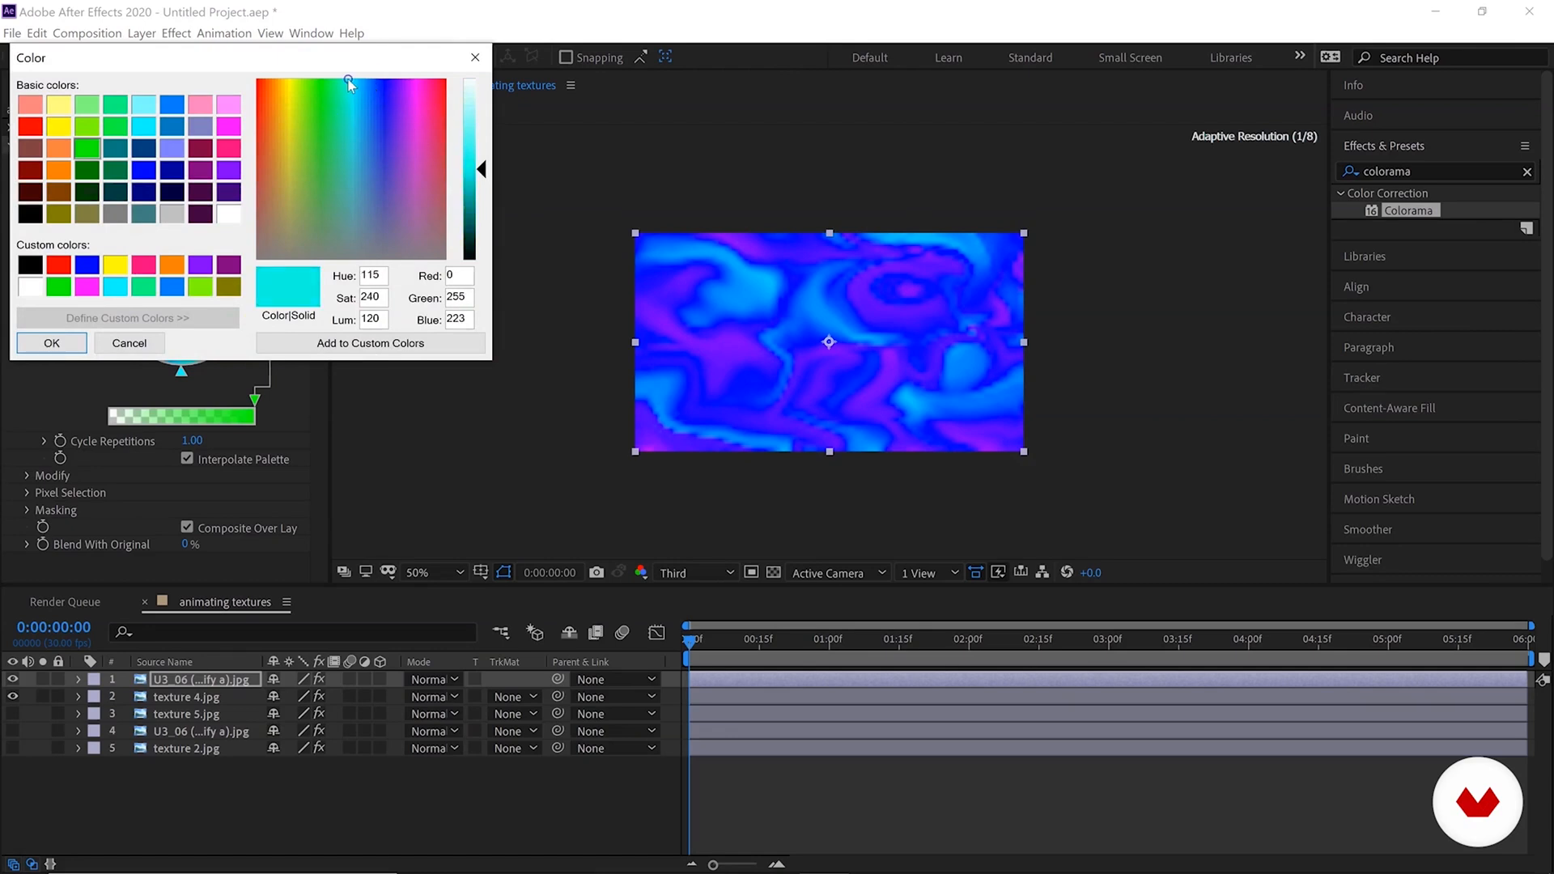
{"action": "left_click", "coordinate": [51, 343]}
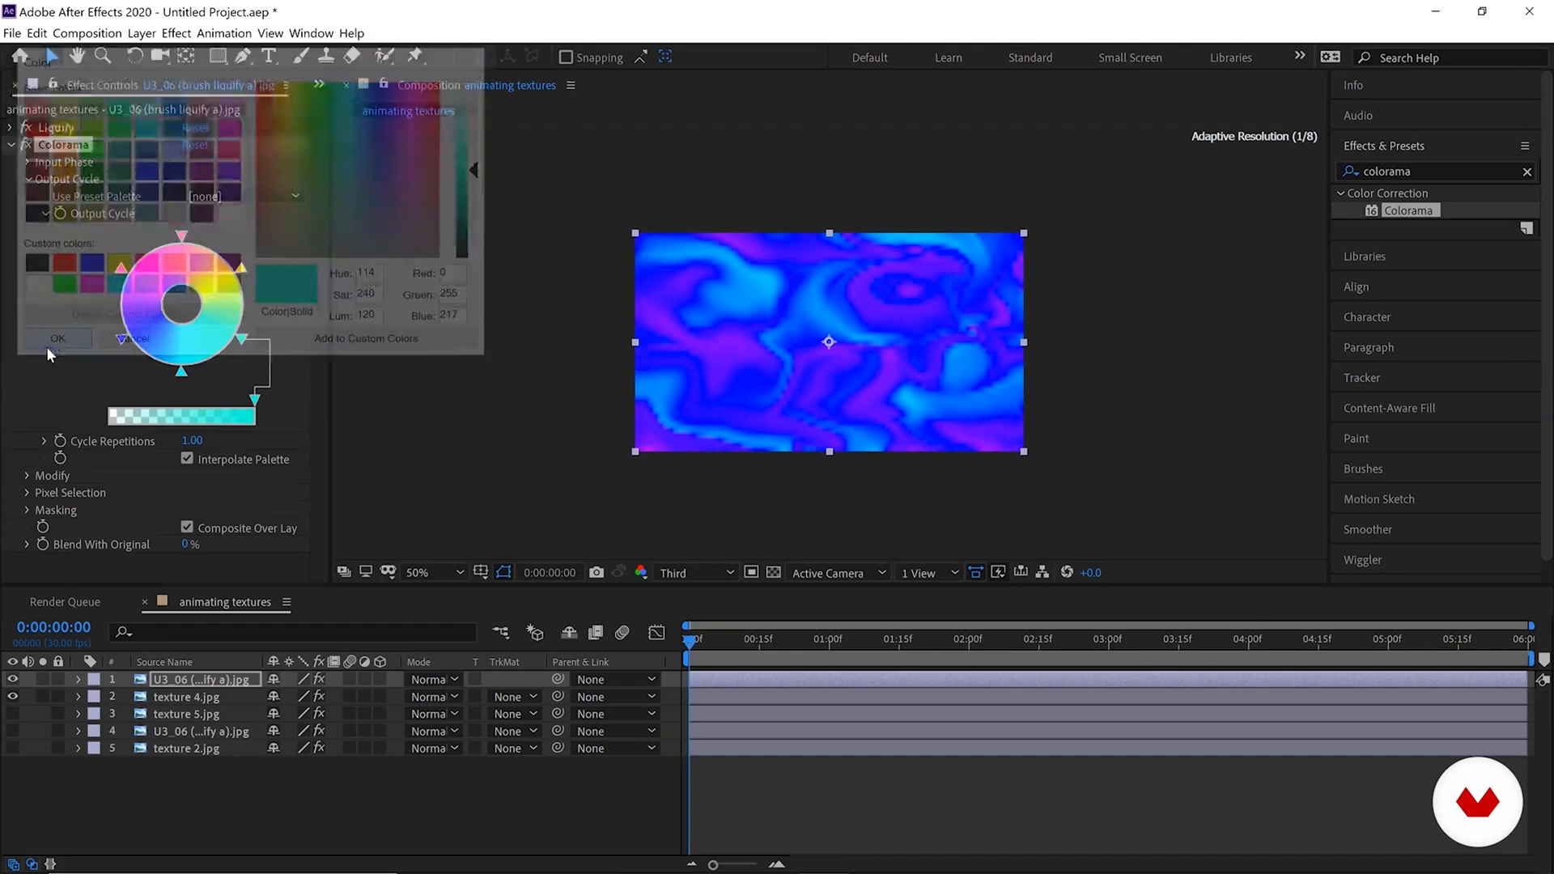
Recolor the magenta stop of the output cycle to purple and shift the cyan stop slightly along the wheel.
{"action": "left_click", "coordinate": [121, 267]}
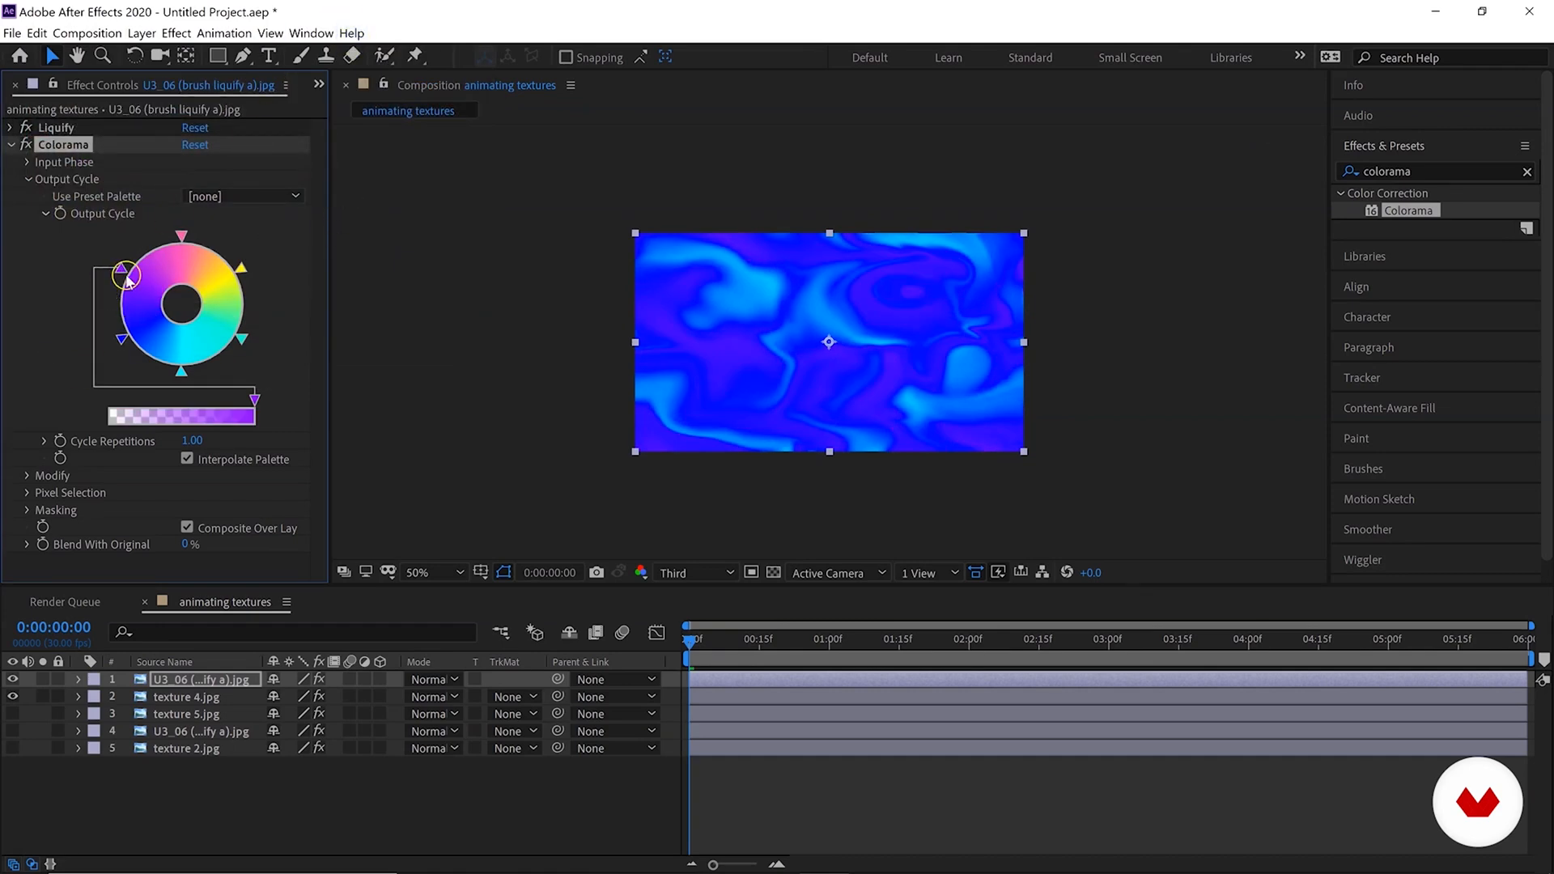
{"action": "mouse_move", "coordinate": [181, 374]}
{"action": "left_mouse_down"}
{"action": "mouse_move", "coordinate": [207, 373]}
{"action": "mouse_move", "coordinate": [267, 318]}
{"action": "mouse_move", "coordinate": [181, 376]}
{"action": "left_mouse_up"}
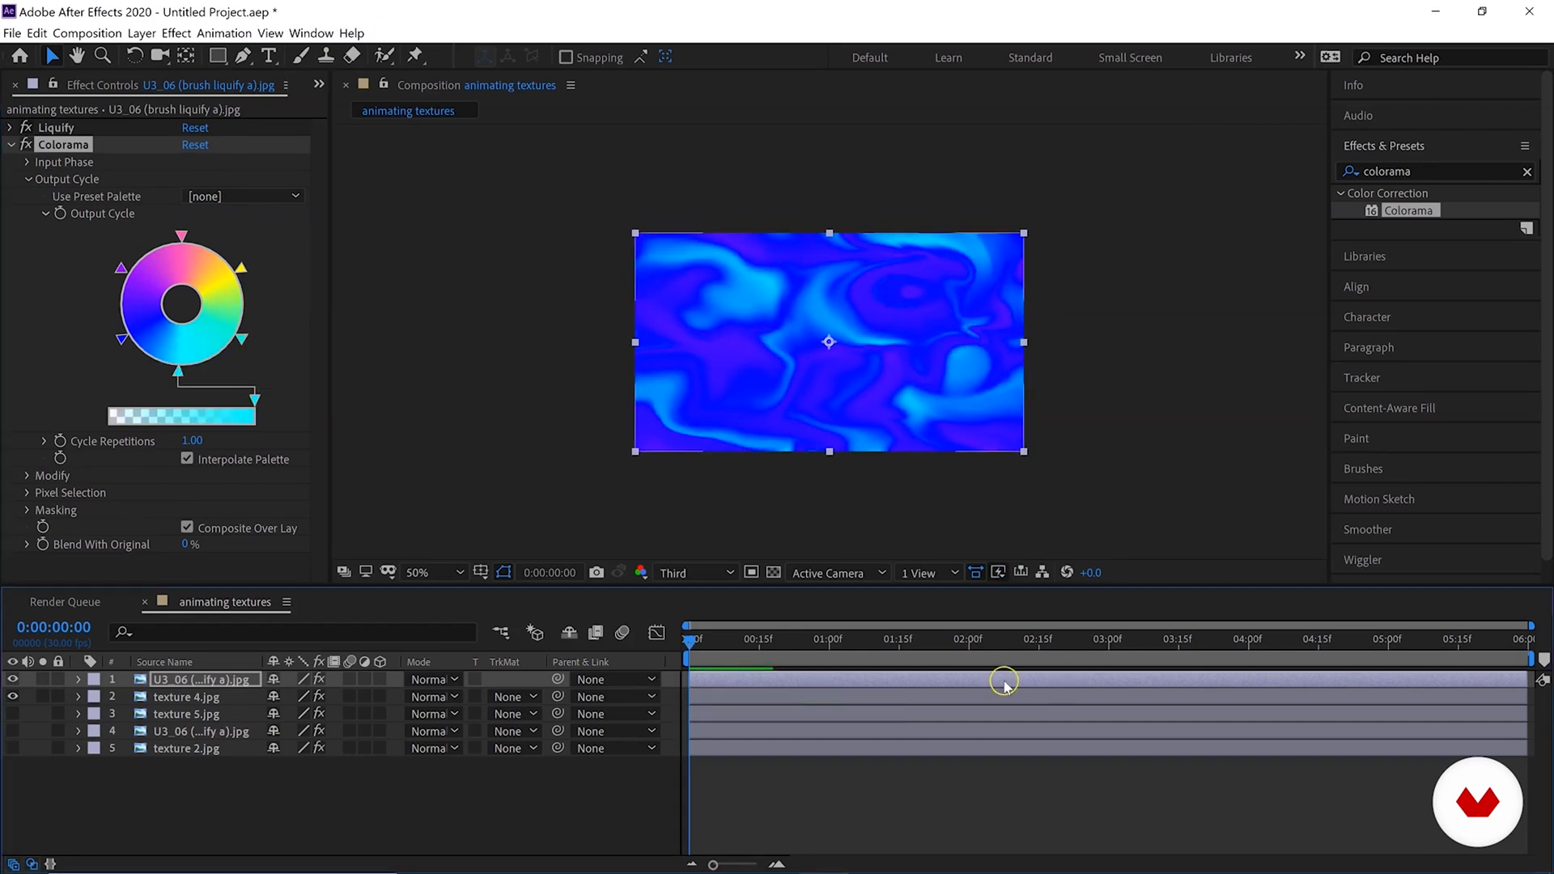
Preview the recolored animation, check the frame at 0:00:03:05 and return to the first frame.
{"action": "key", "text": "space"}
{"action": "left_click_drag", "start_coordinate": [823, 654], "coordinate": [1133, 646]}
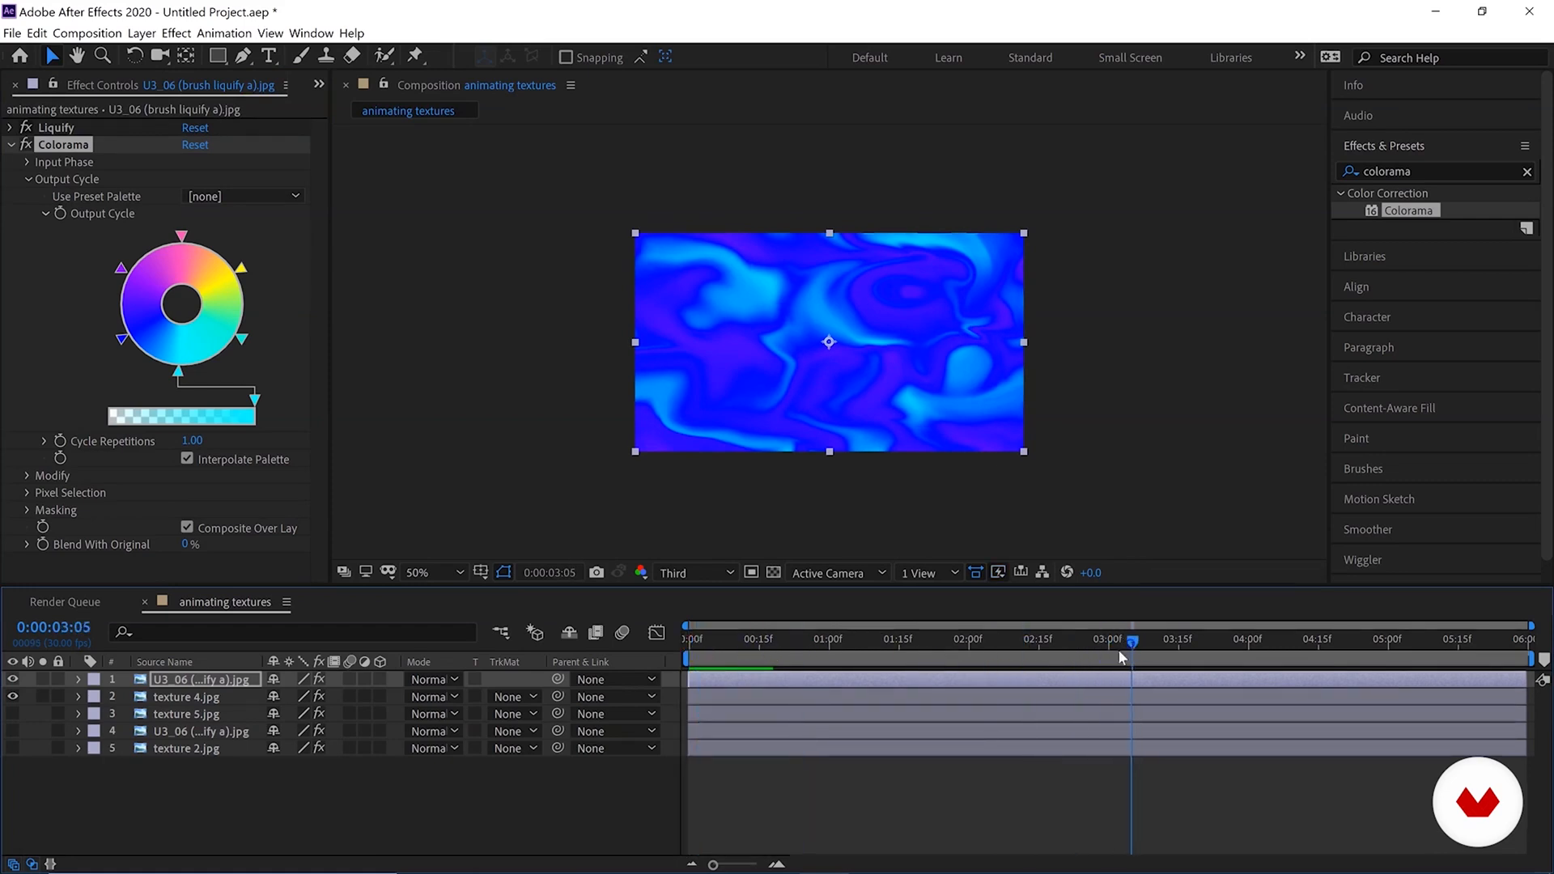
{"action": "left_click", "coordinate": [743, 384]}
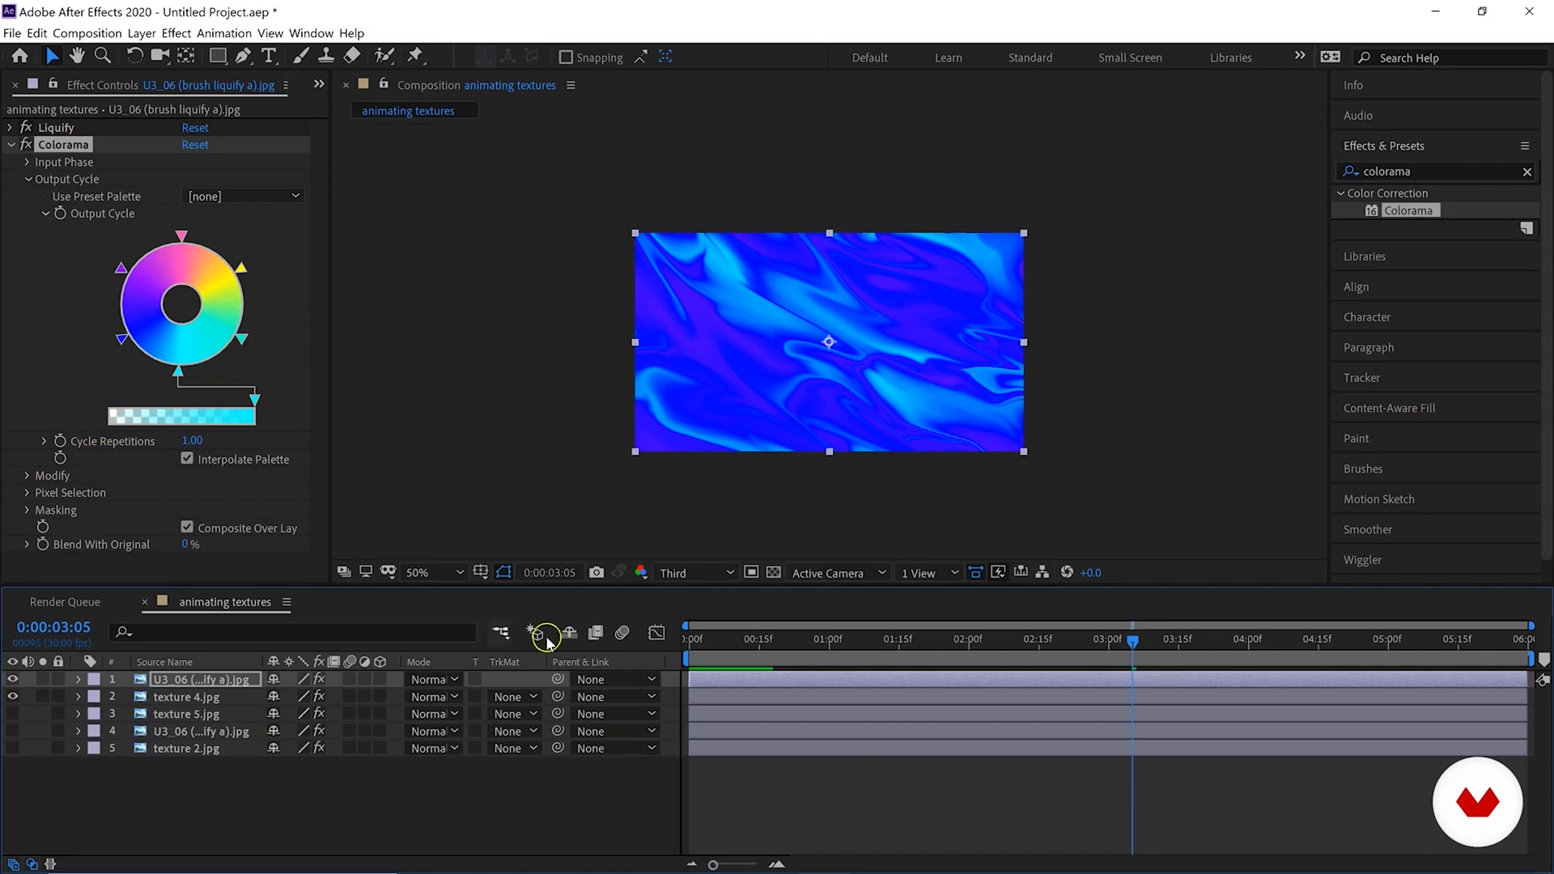
{"action": "left_click_drag", "start_coordinate": [712, 641], "coordinate": [683, 640]}
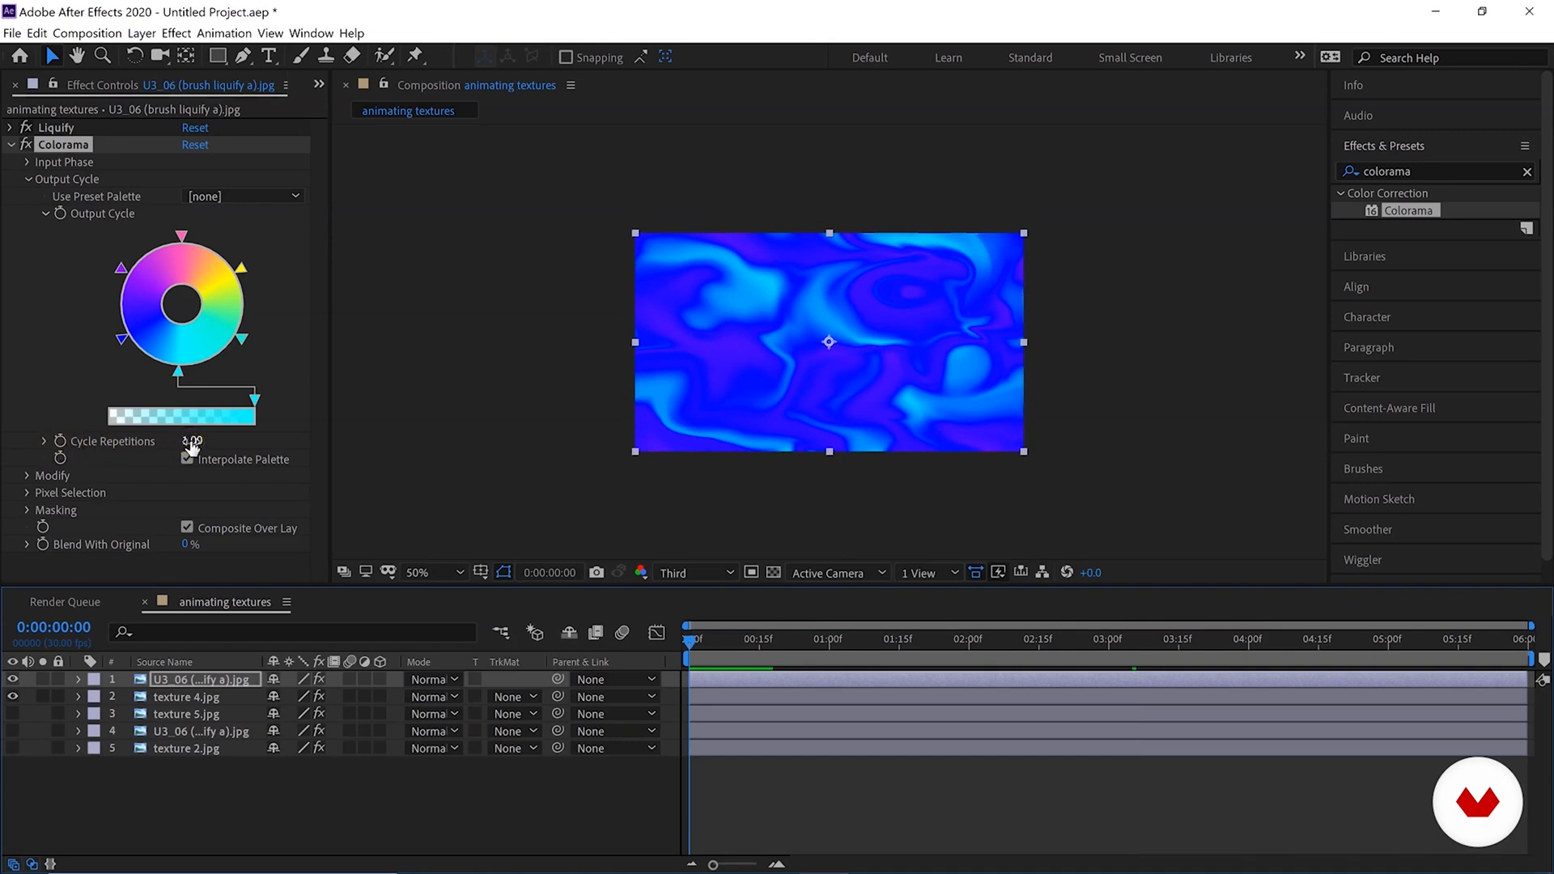
Try raising Colorama's Cycle Repetitions to 5.60 and other values at the first frame.
{"action": "left_click_drag", "start_coordinate": [192, 446], "coordinate": [238, 441]}
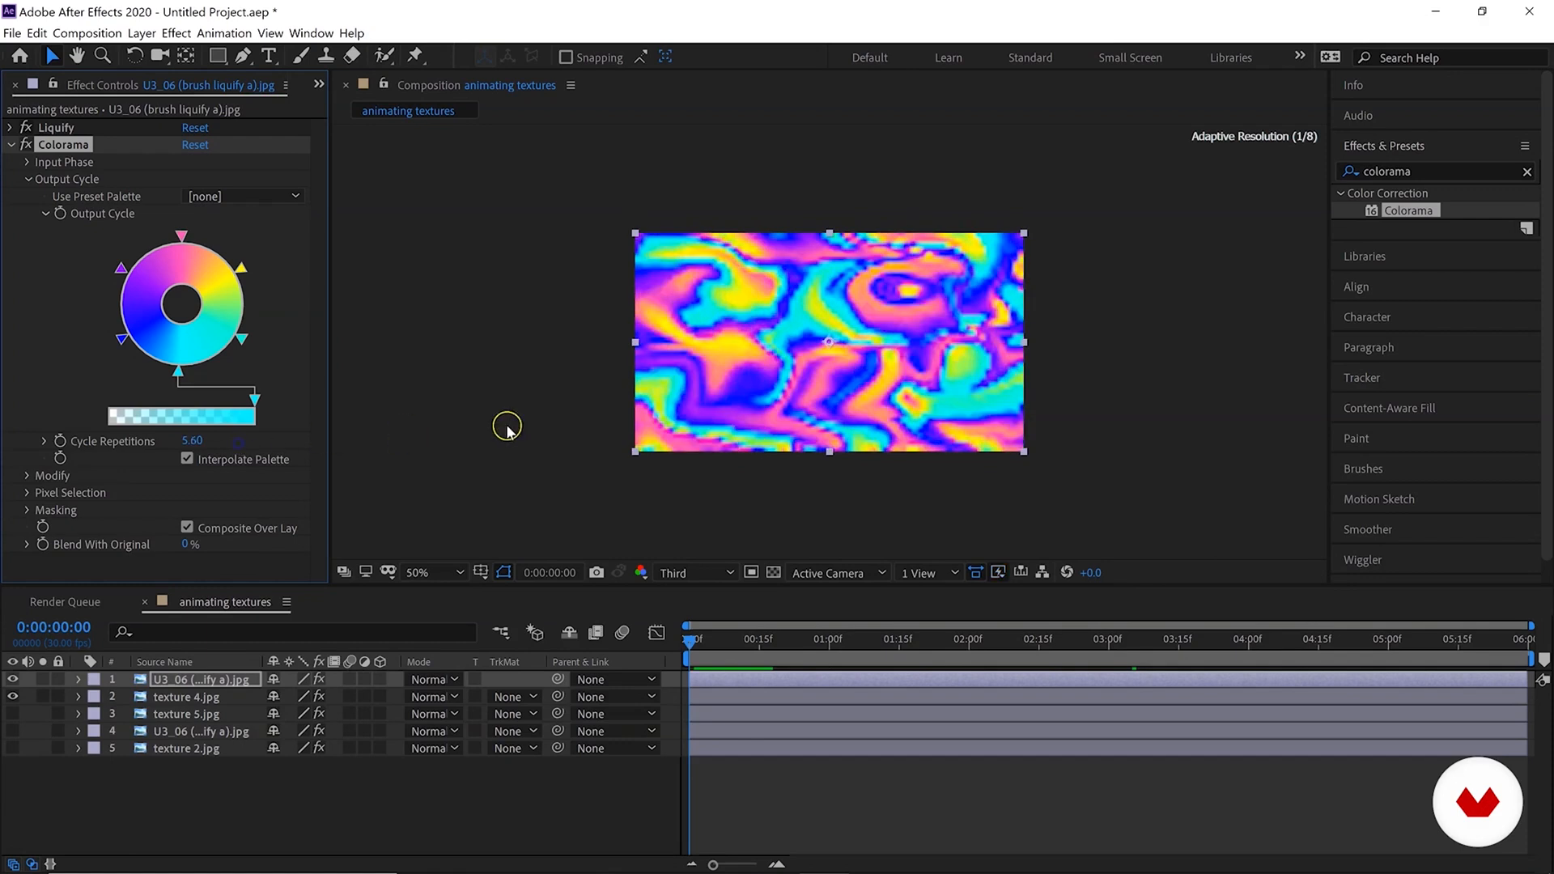
{"action": "key", "text": "period"}
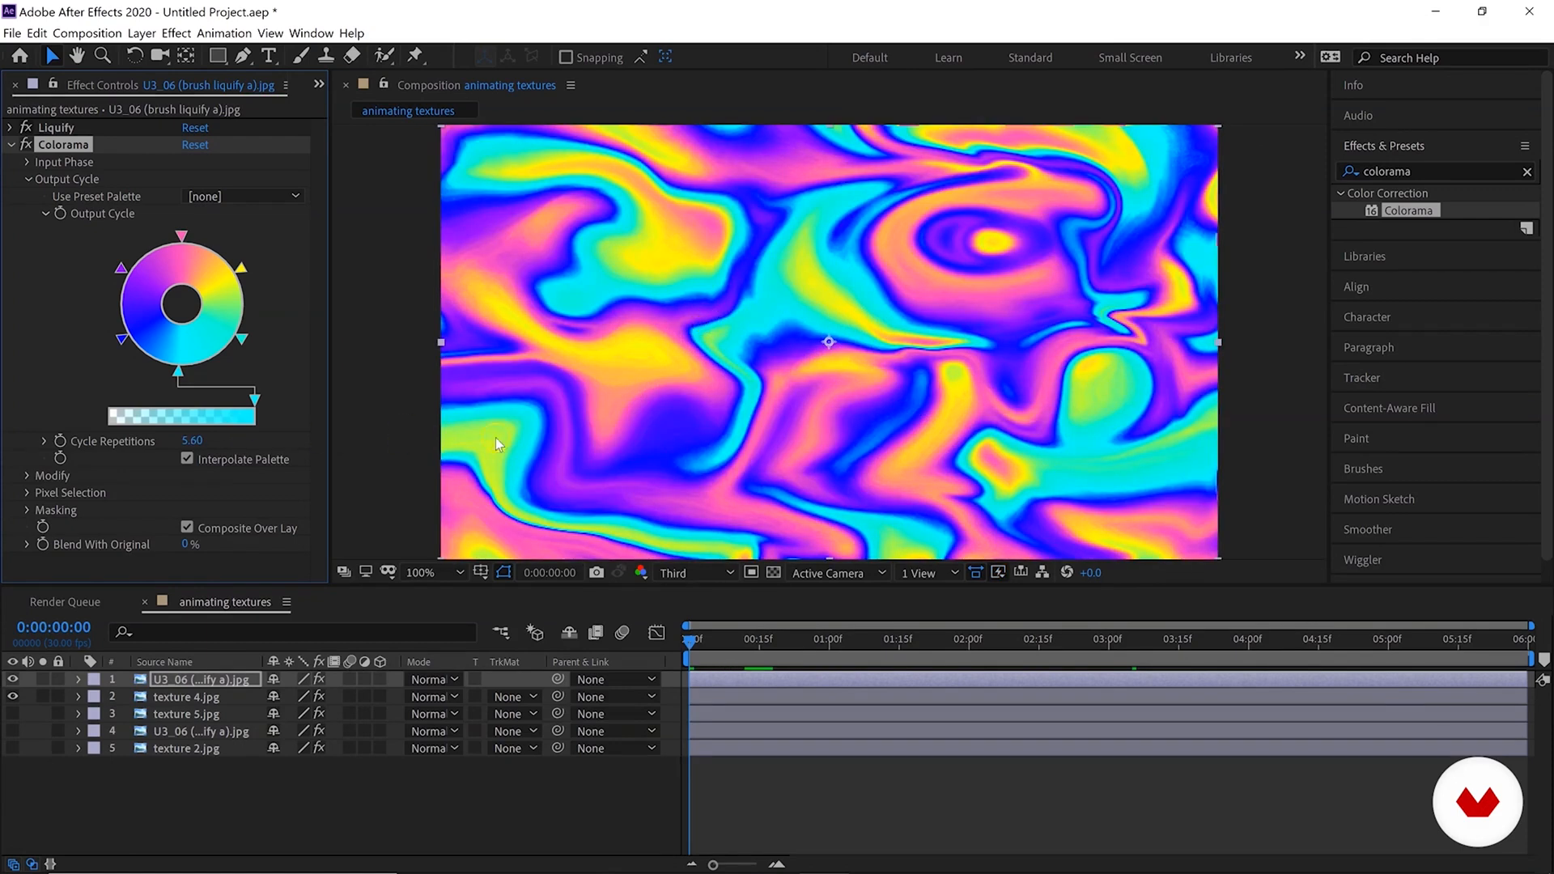
{"action": "left_click_drag", "start_coordinate": [194, 438], "coordinate": [263, 441]}
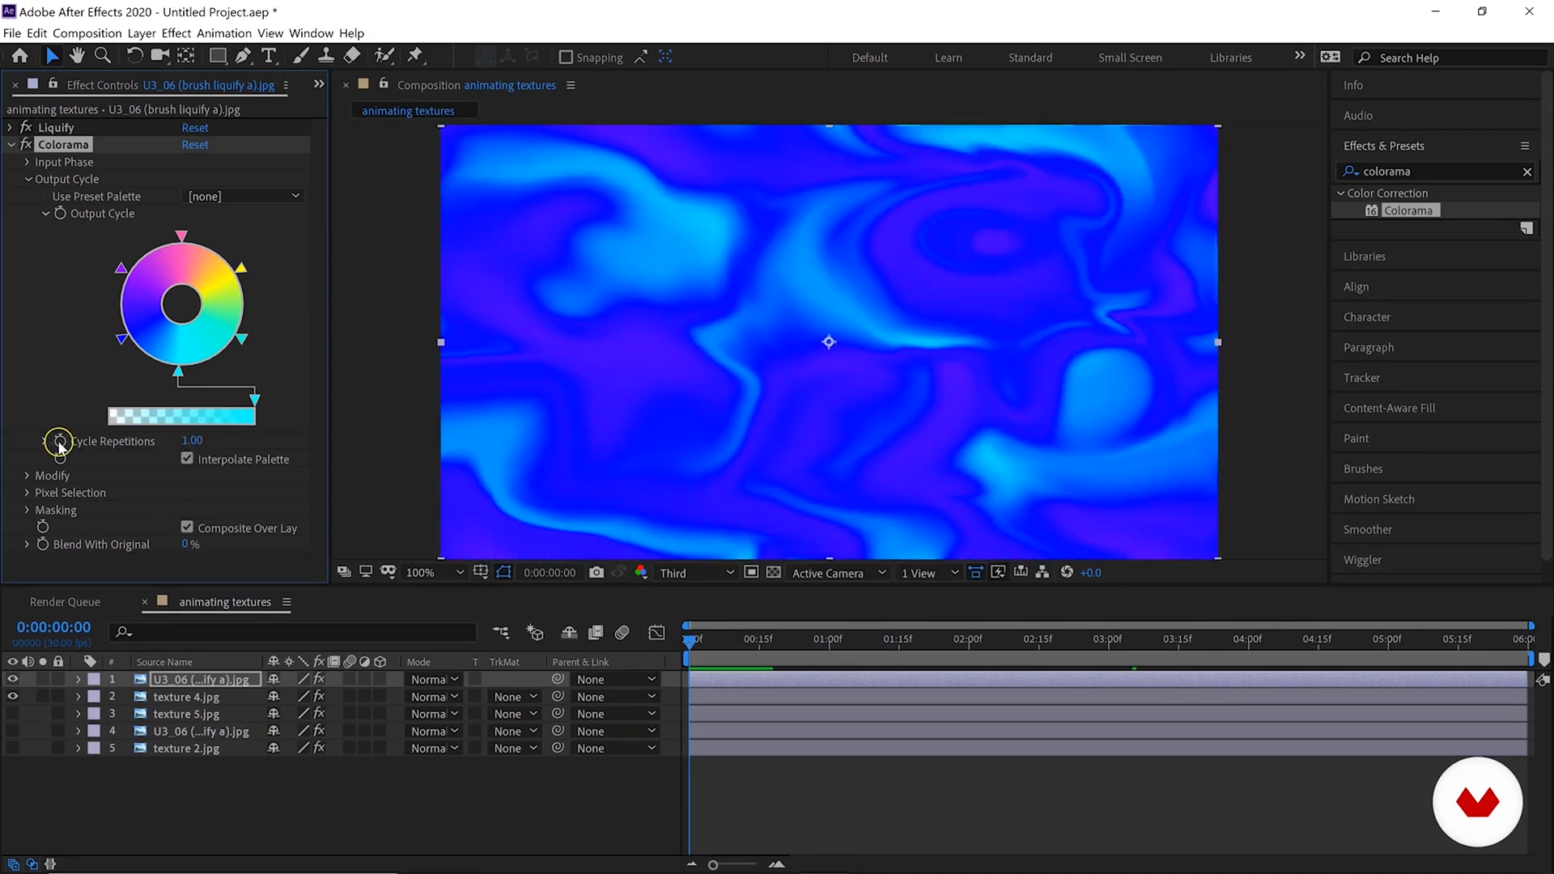
Animate Colorama's Cycle Repetitions from 1.00 at the first frame to 10.00 at 0:00:05:29.
{"action": "left_click", "coordinate": [1524, 648]}
{"action": "left_click_drag", "start_coordinate": [247, 442], "coordinate": [247, 442]}
{"action": "mouse_move", "coordinate": [189, 442]}
{"action": "left_mouse_down"}
{"action": "mouse_move", "coordinate": [225, 442]}
{"action": "mouse_move", "coordinate": [201, 442]}
{"action": "left_mouse_up"}
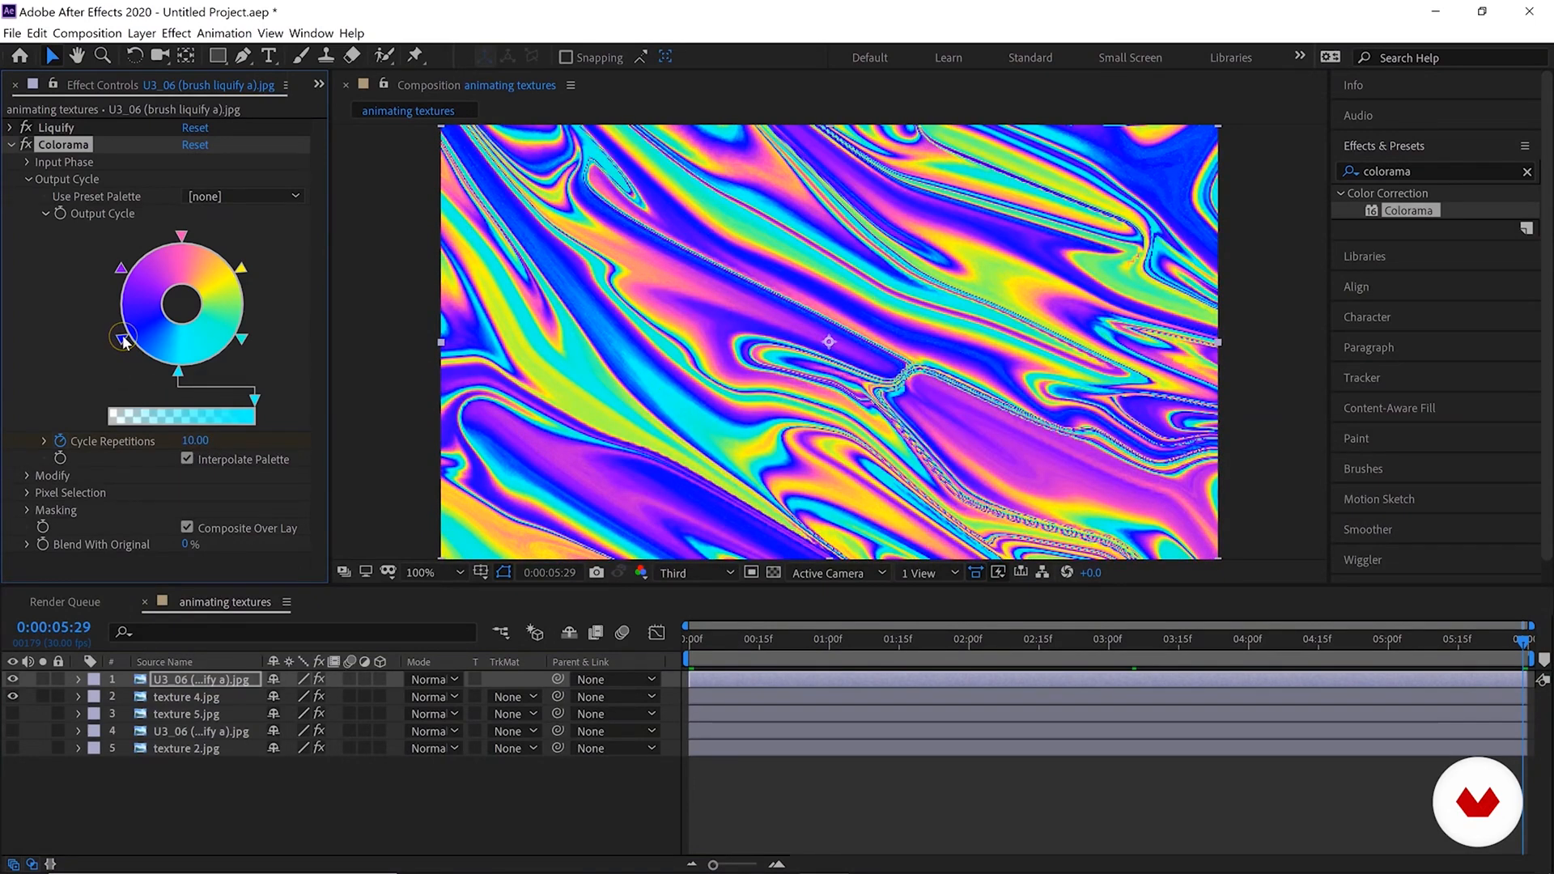
Try moving the blue stop beside the turquoise stop on the output cycle wheel, and put it back.
{"action": "mouse_move", "coordinate": [120, 342]}
{"action": "left_mouse_down"}
{"action": "mouse_move", "coordinate": [151, 373]}
{"action": "mouse_move", "coordinate": [206, 375]}
{"action": "left_mouse_up"}
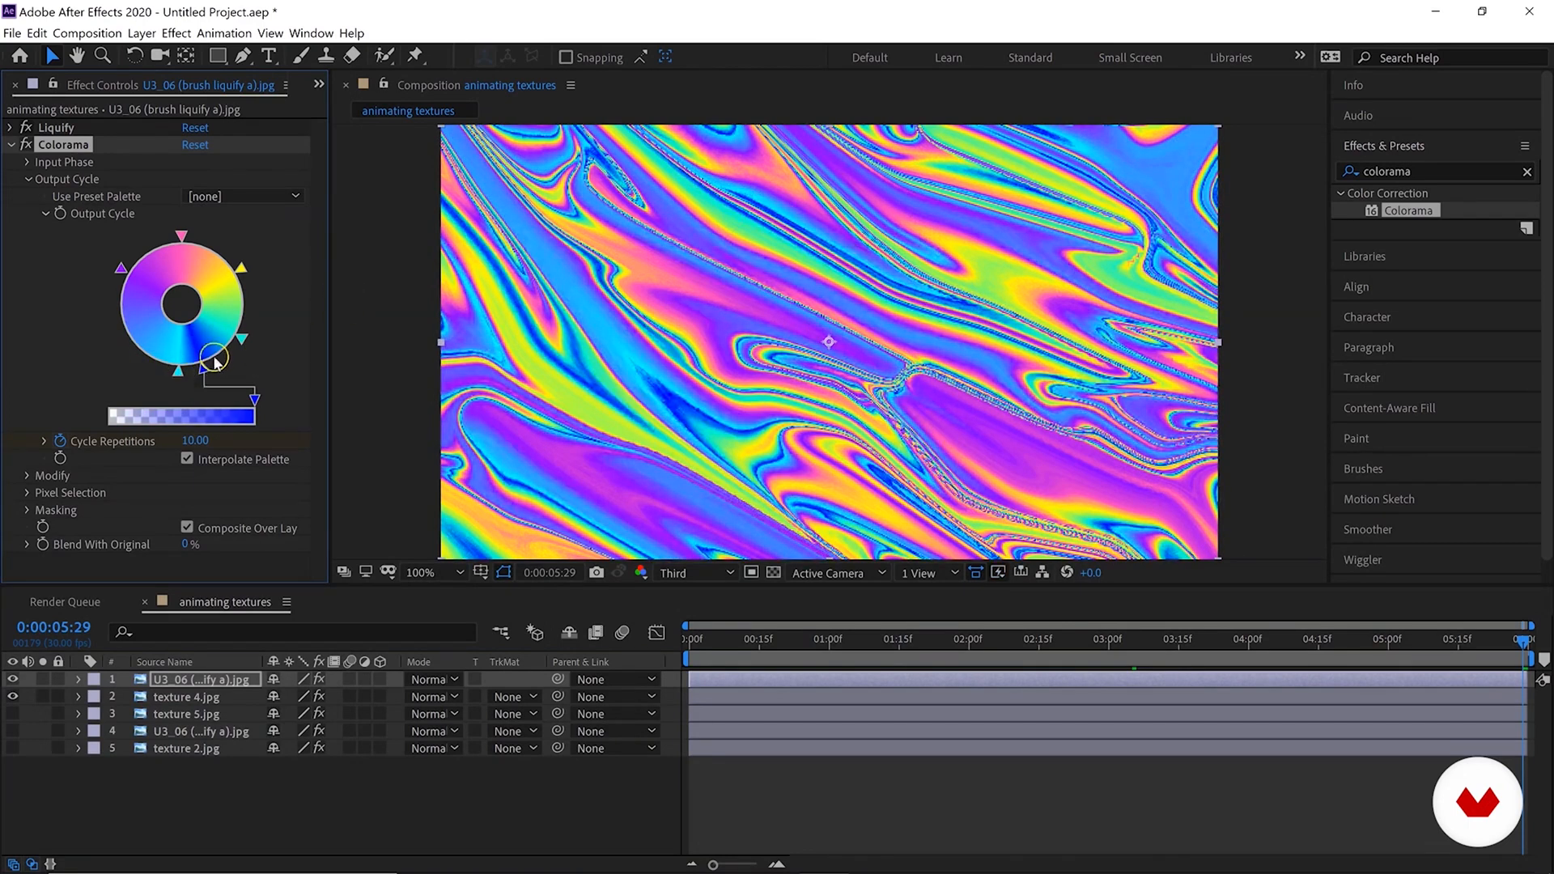
{"action": "left_click_drag", "start_coordinate": [204, 371], "coordinate": [132, 353]}
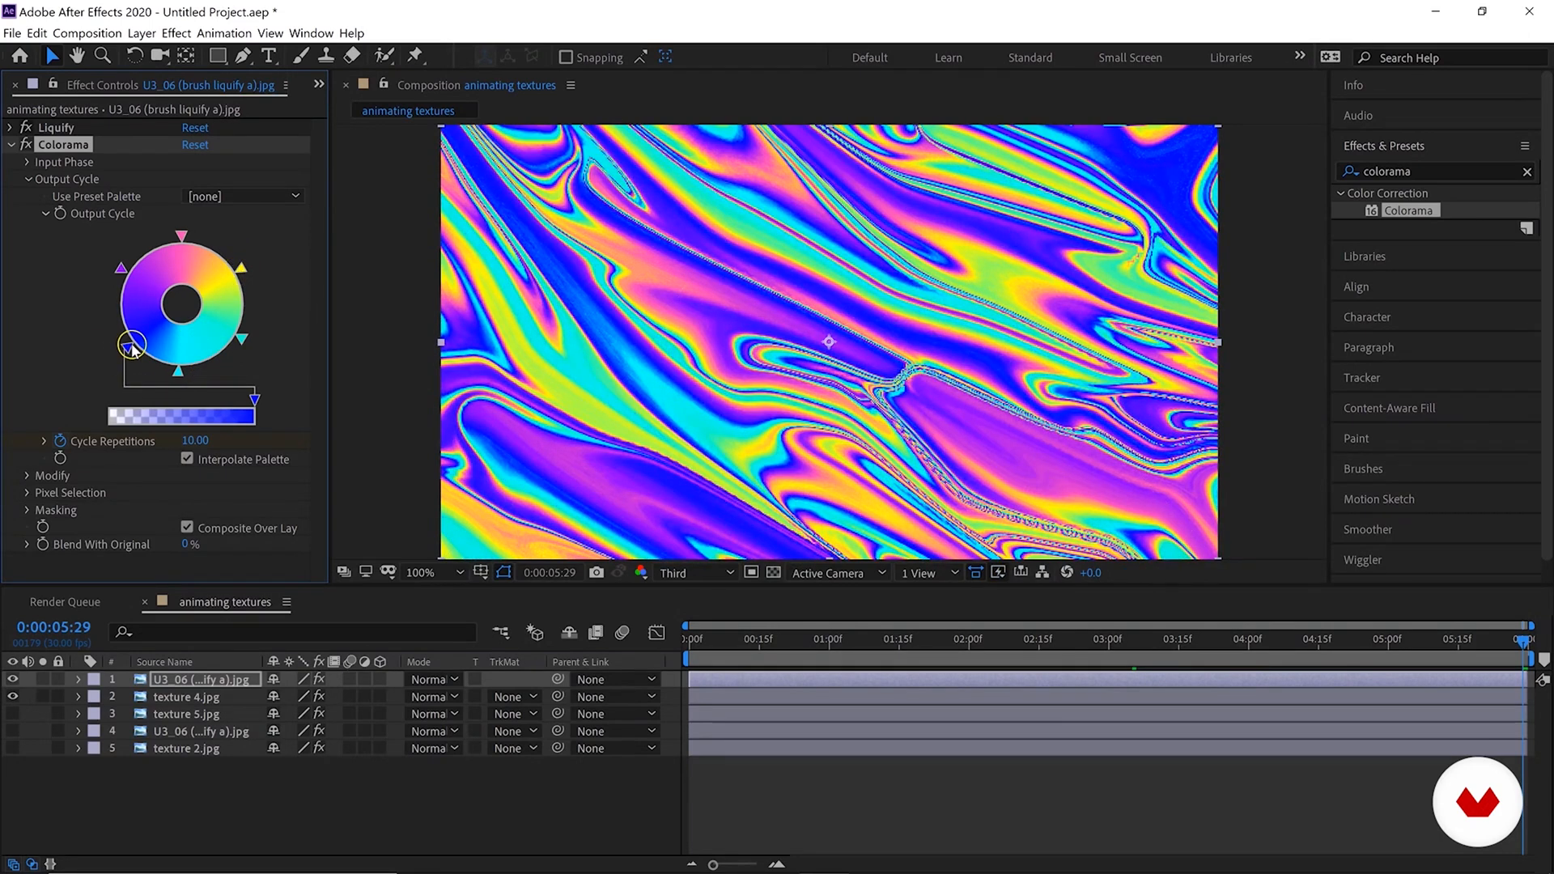
{"action": "left_click_drag", "start_coordinate": [129, 351], "coordinate": [123, 344]}
Preview the combined Liquify and Colorama animation from the first frame.
{"action": "left_click", "coordinate": [662, 346]}
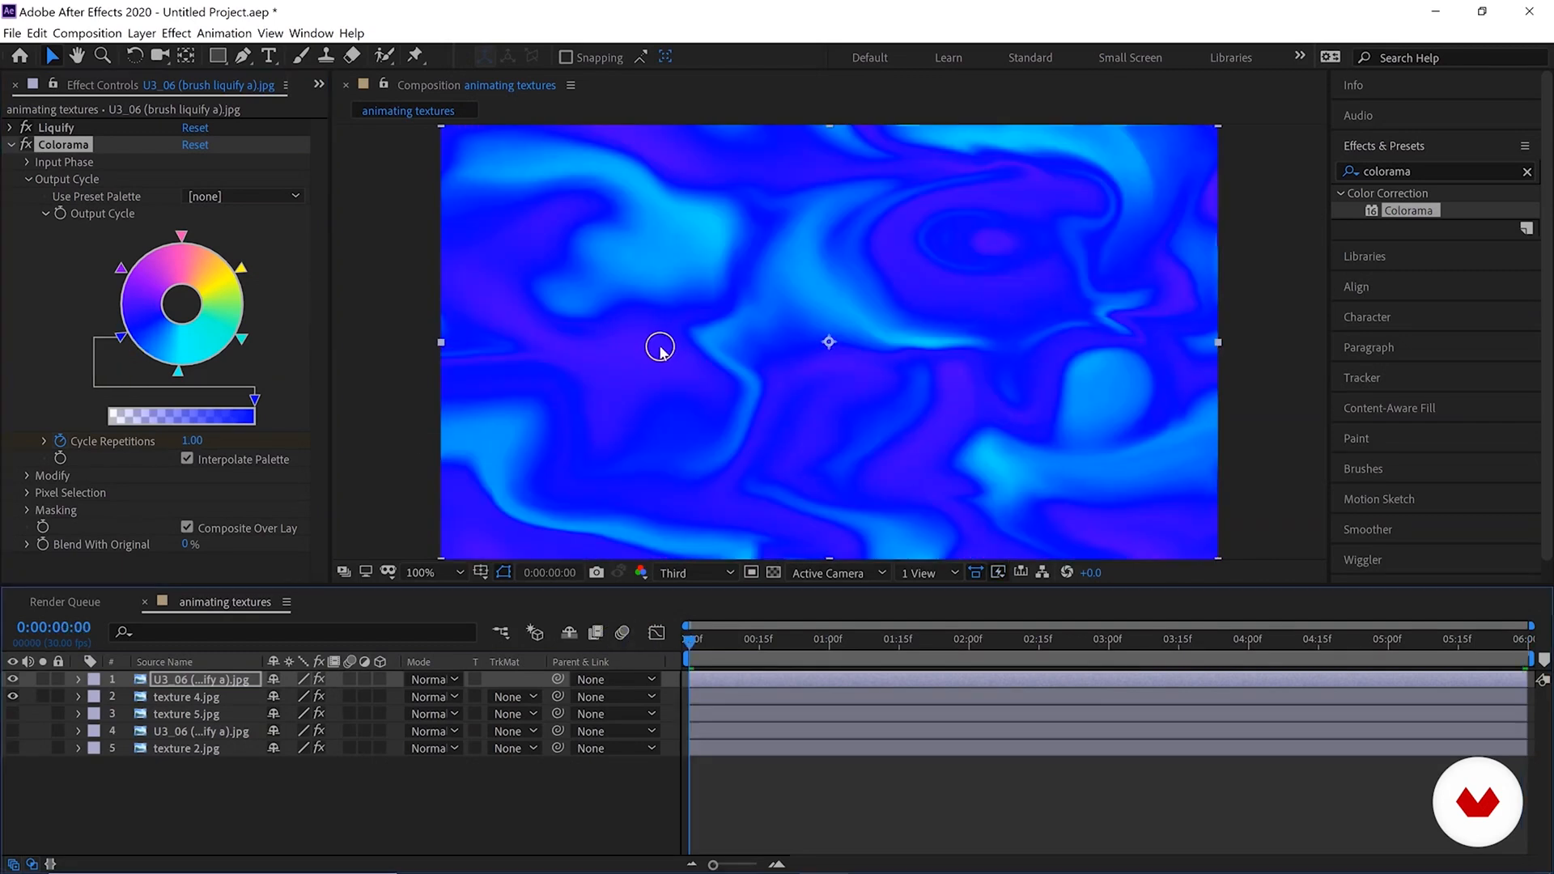
{"action": "key", "text": "space"}
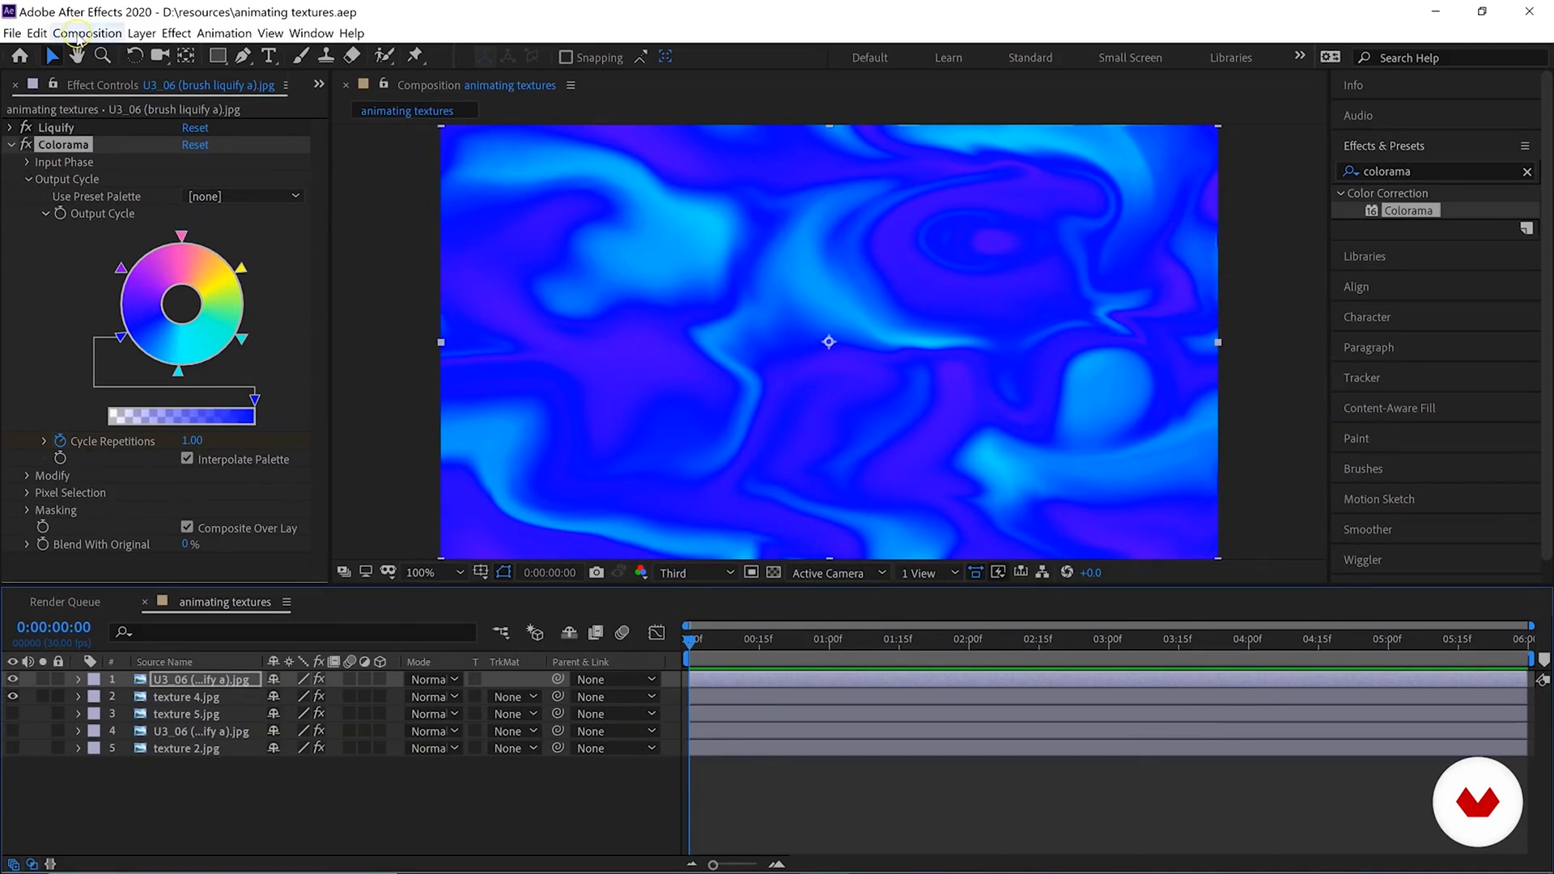
Create a new 1920 x 1080 px, 30 fps, six-second composition named "generating textures".
{"action": "left_click", "coordinate": [79, 34]}
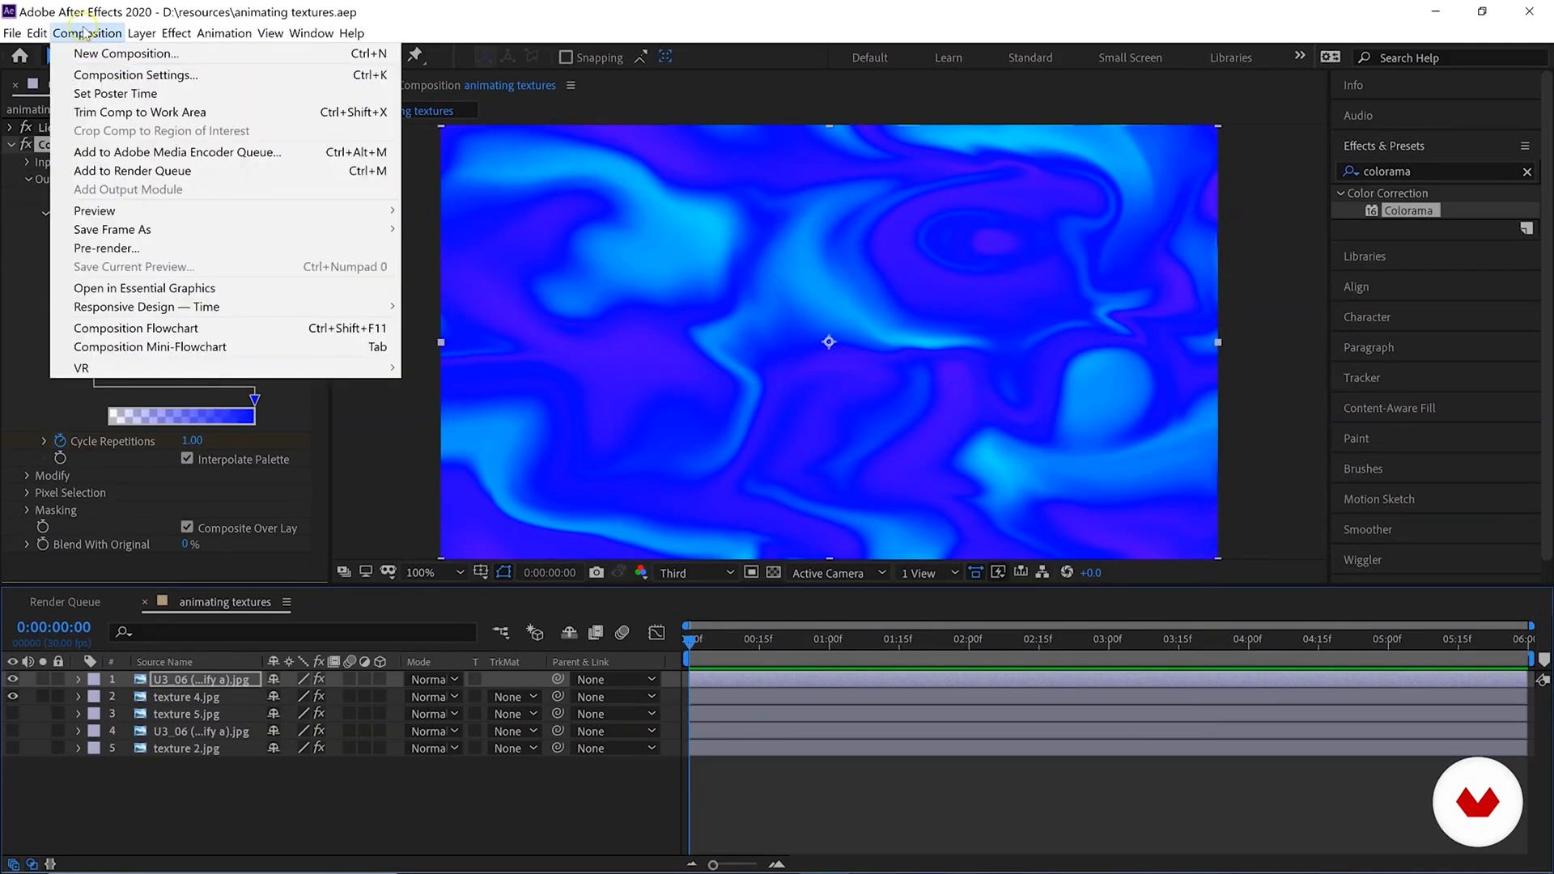
{"action": "left_click", "coordinate": [122, 53]}
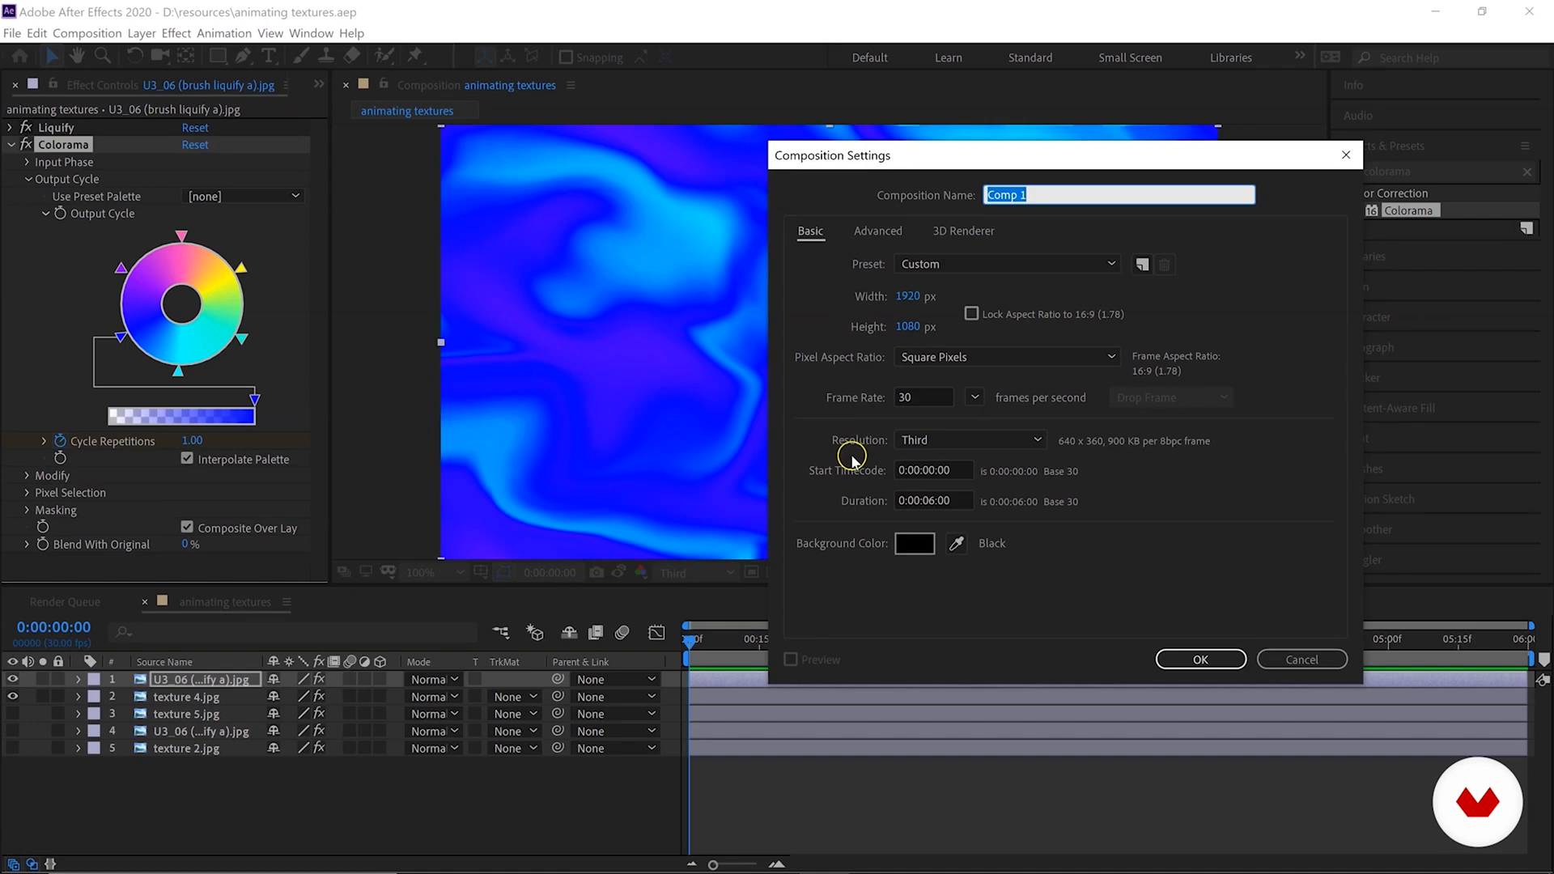
{"action": "type", "text": "generating textures"}
{"action": "left_click", "coordinate": [1190, 658]}
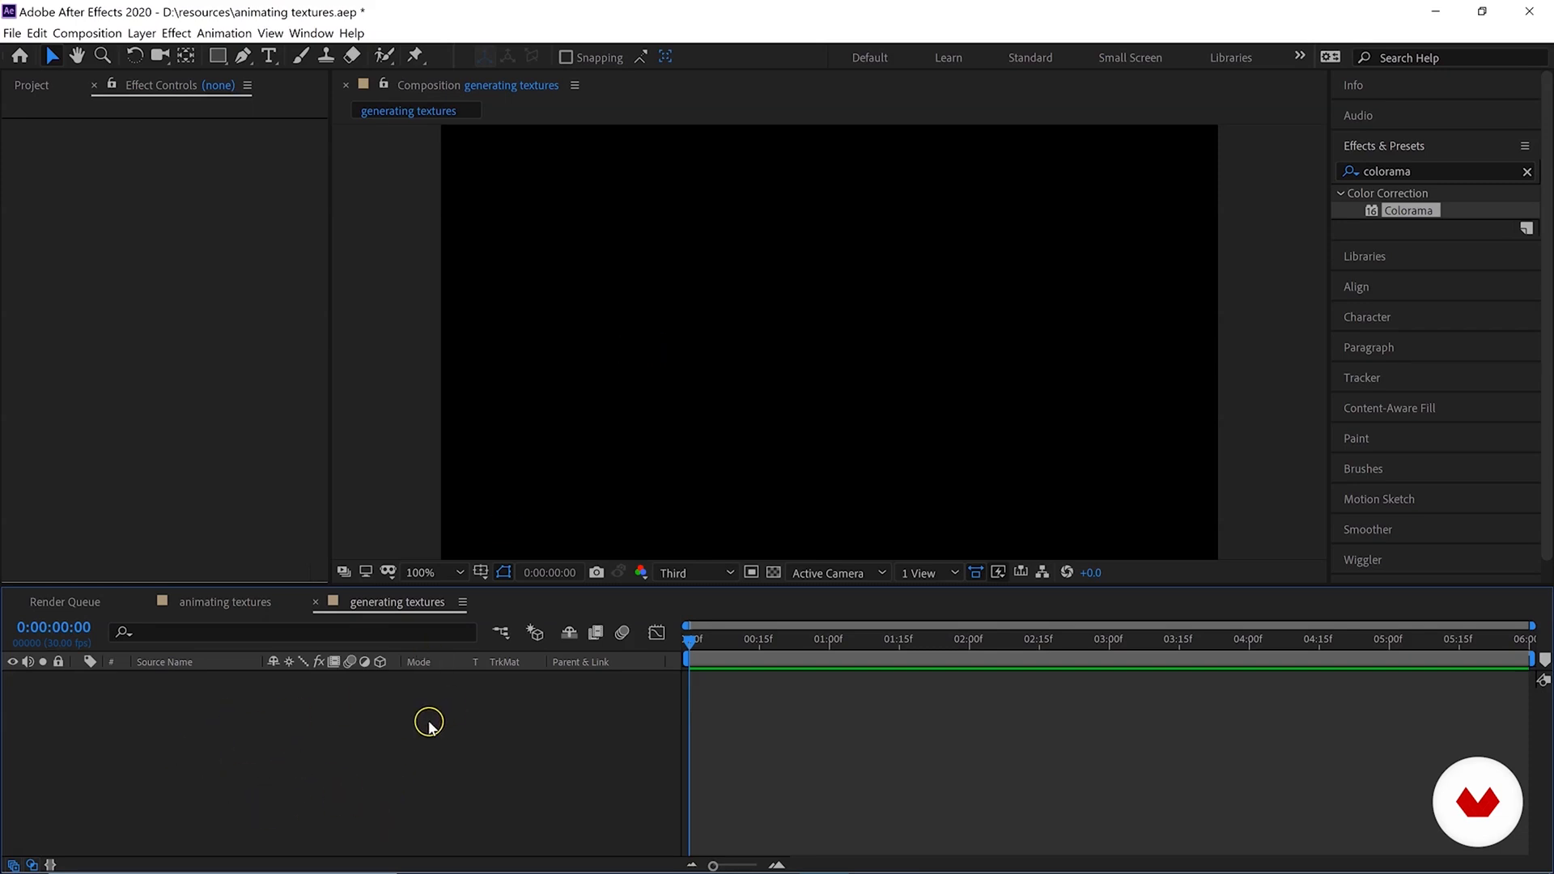
{"action": "right_click", "coordinate": [387, 760]}
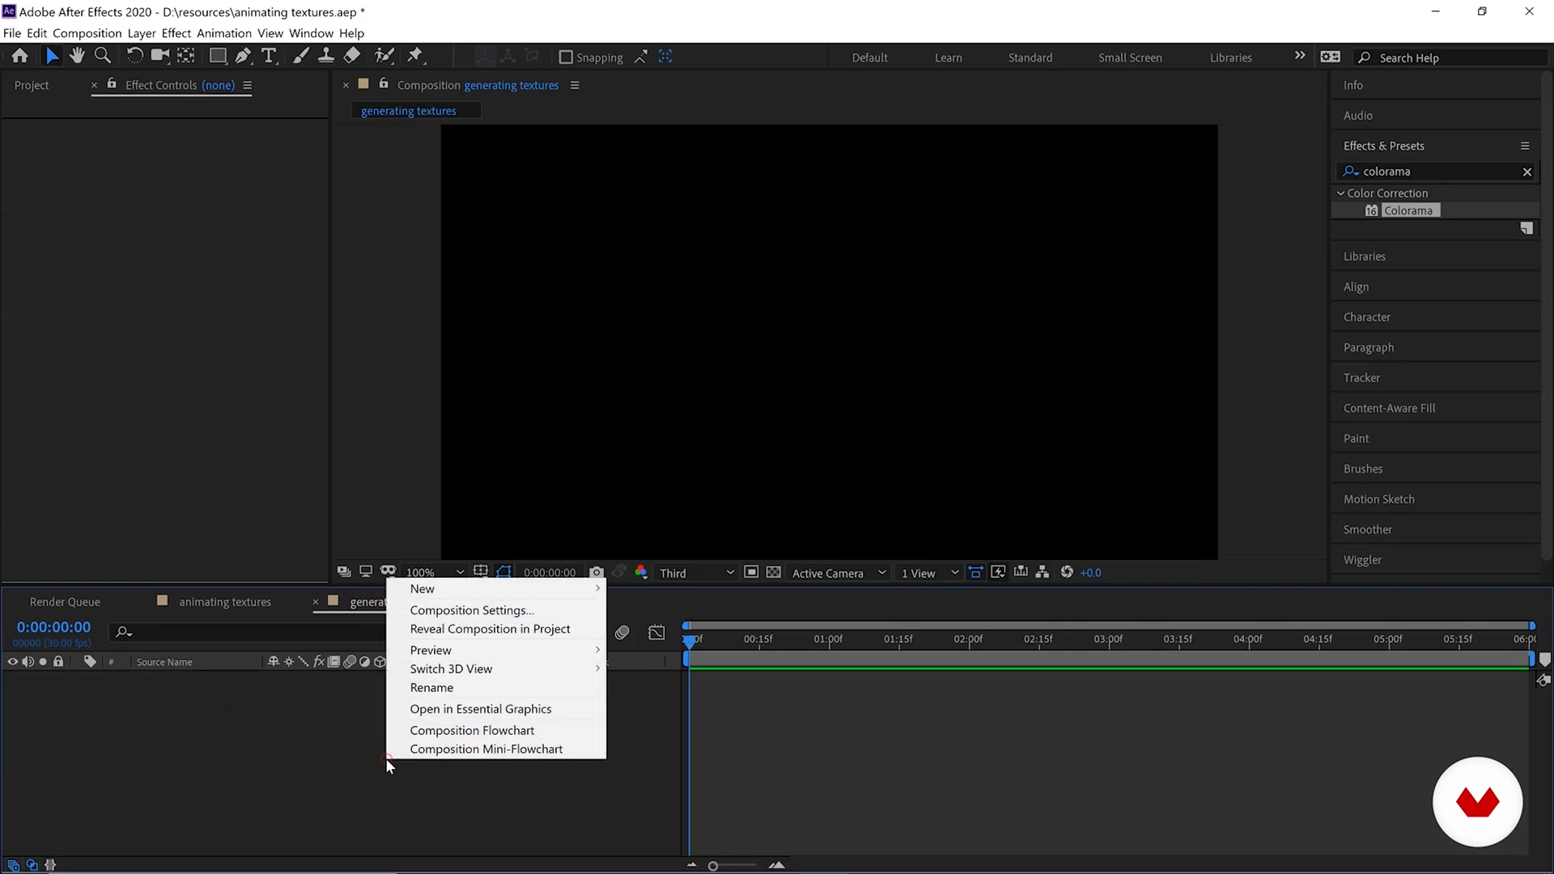
{"action": "left_click", "coordinate": [585, 584]}
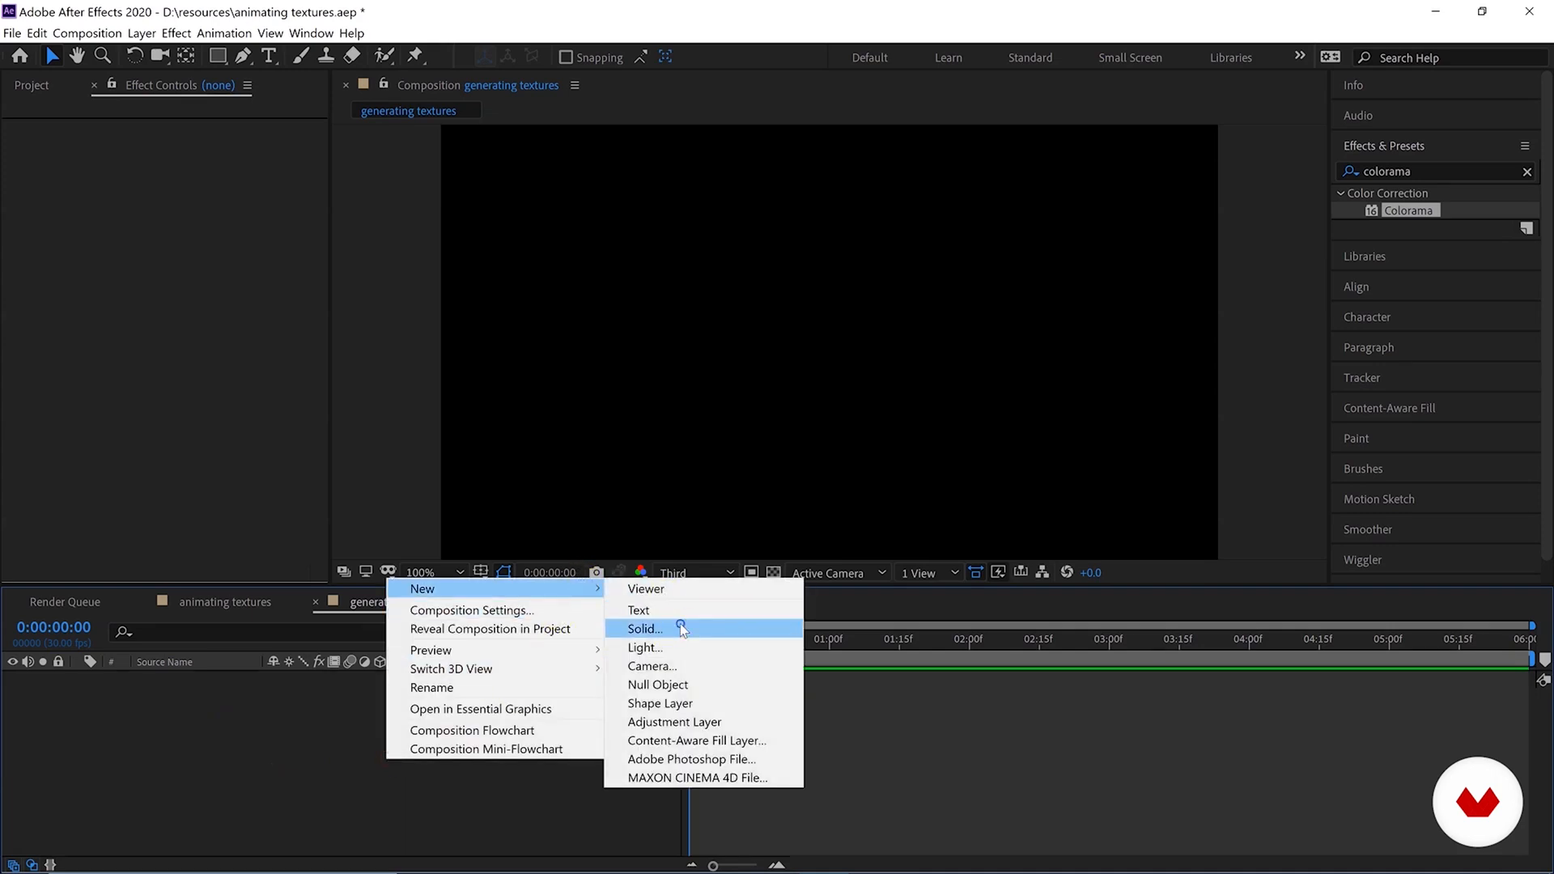
{"action": "left_click", "coordinate": [671, 629]}
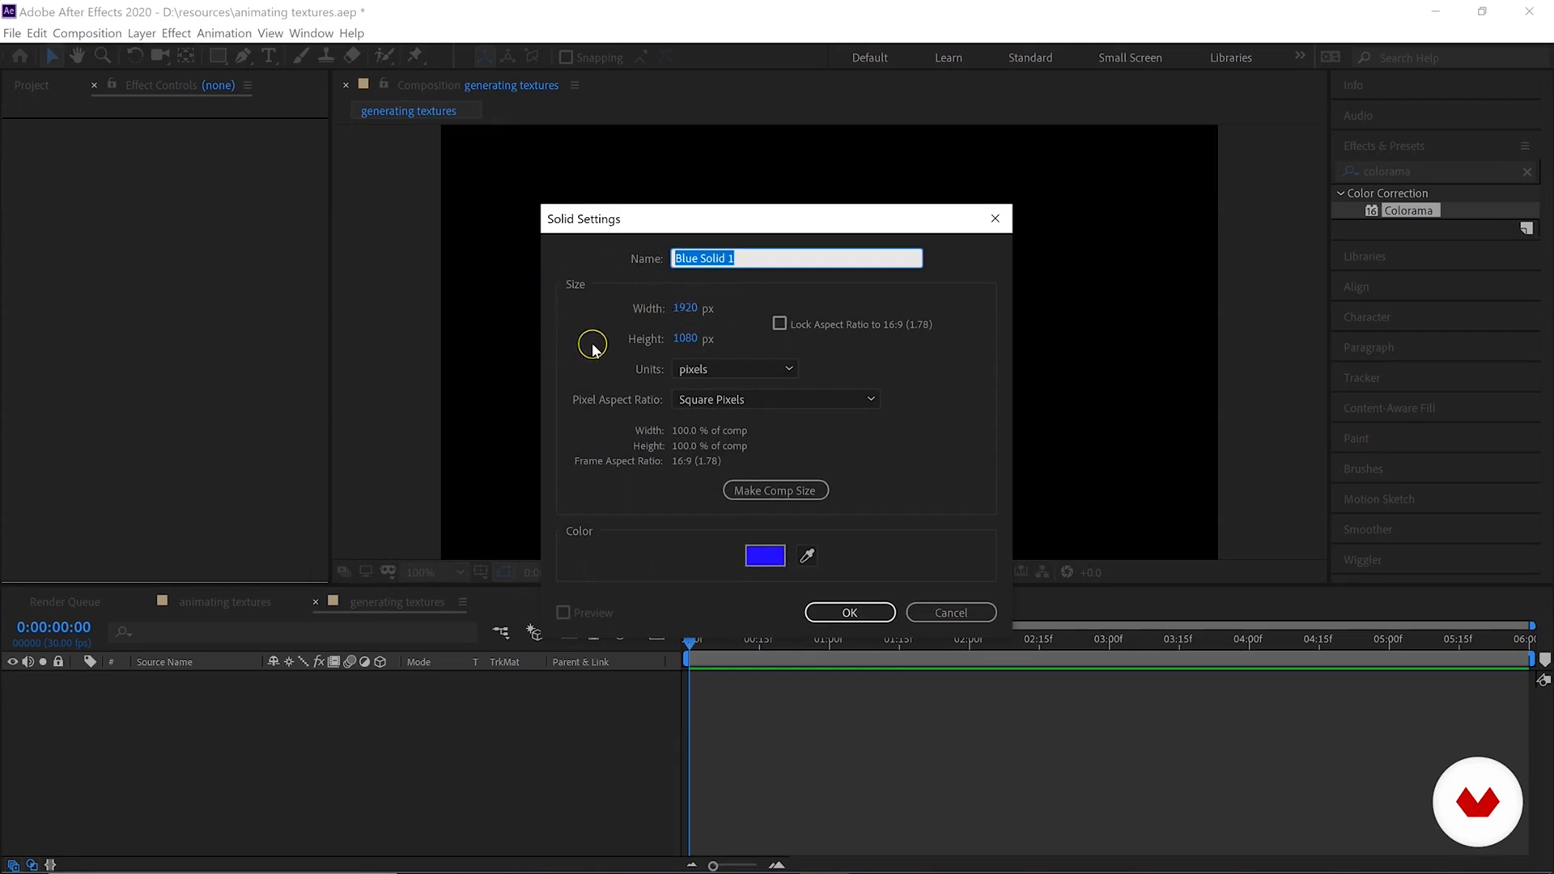
{"action": "left_click", "coordinate": [749, 557]}
{"action": "left_click_drag", "start_coordinate": [374, 520], "coordinate": [51, 624]}
{"action": "left_click", "coordinate": [653, 356]}
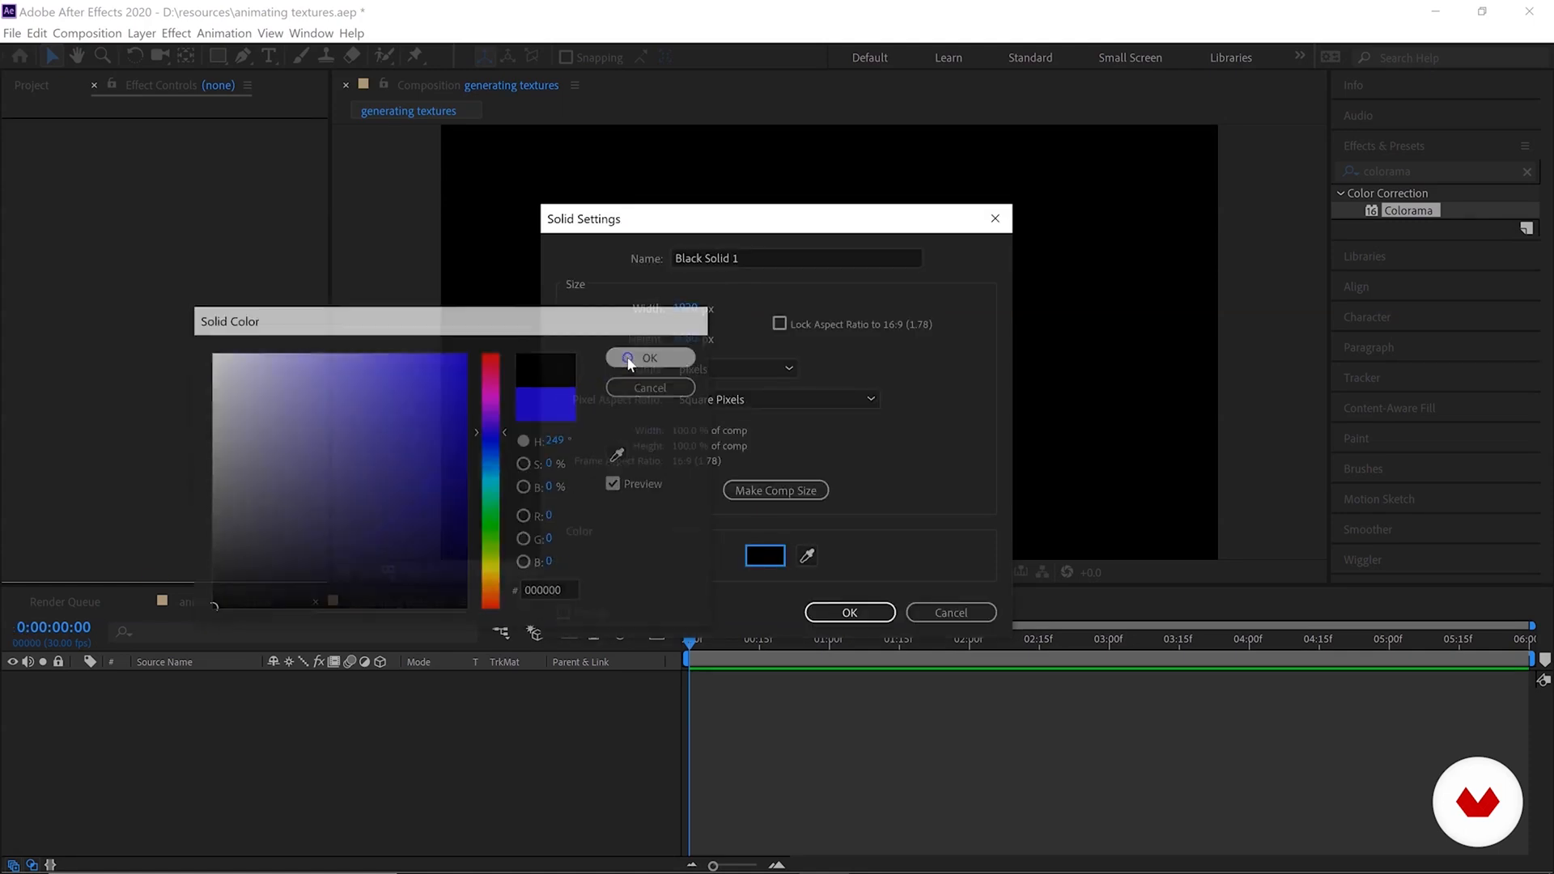
{"action": "left_click", "coordinate": [840, 613]}
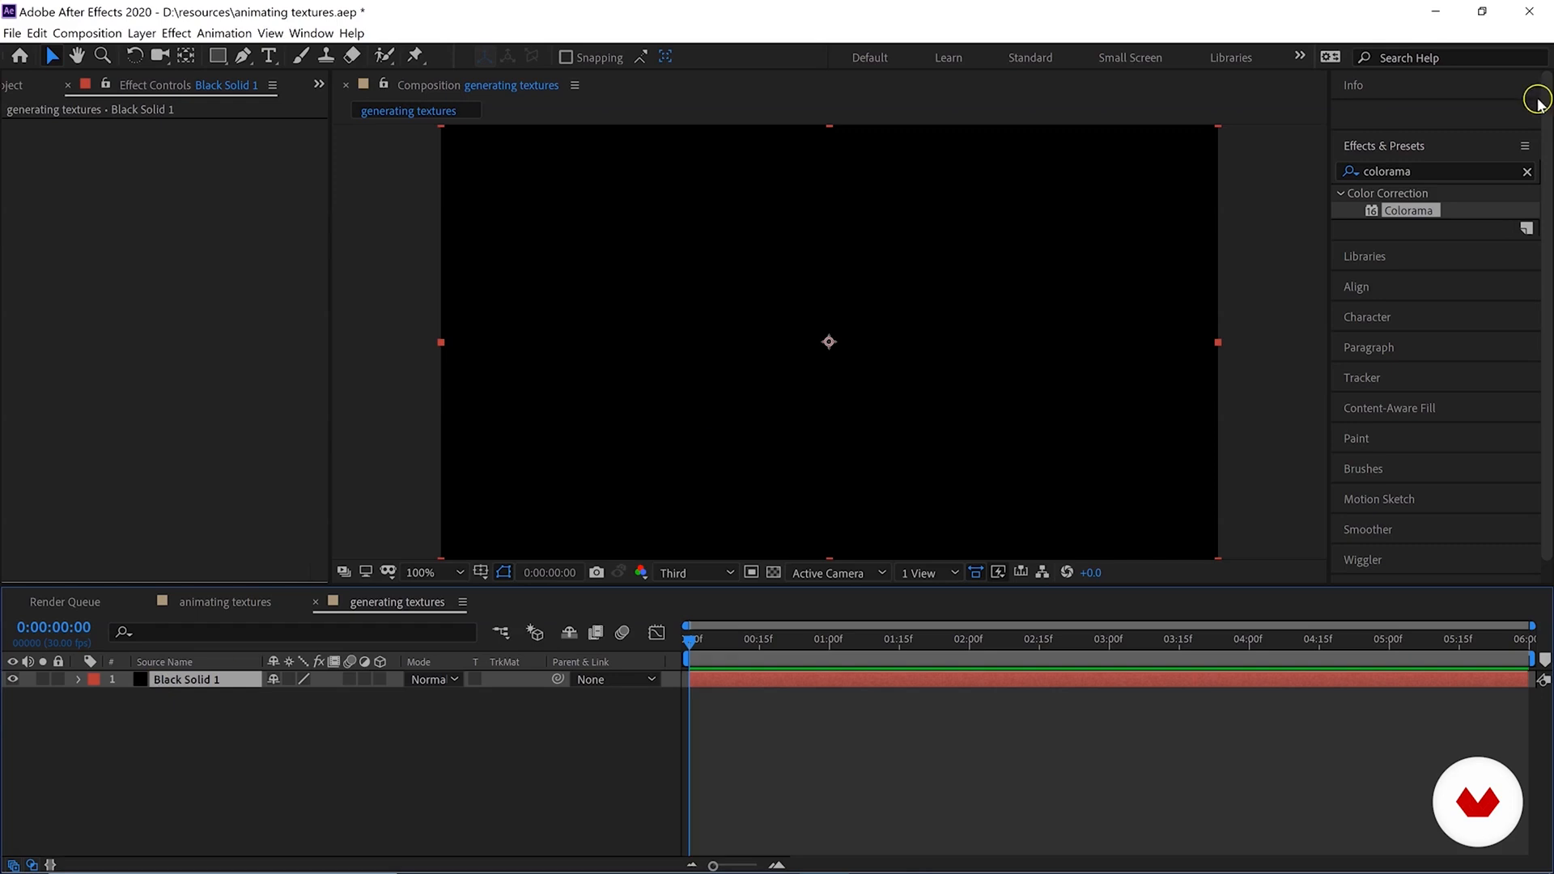
Find the Fractal Noise effect and apply it to the black solid layer.
{"action": "left_click", "coordinate": [1433, 169]}
{"action": "double_click", "coordinate": [1452, 163]}
{"action": "type", "text": "fracta"}
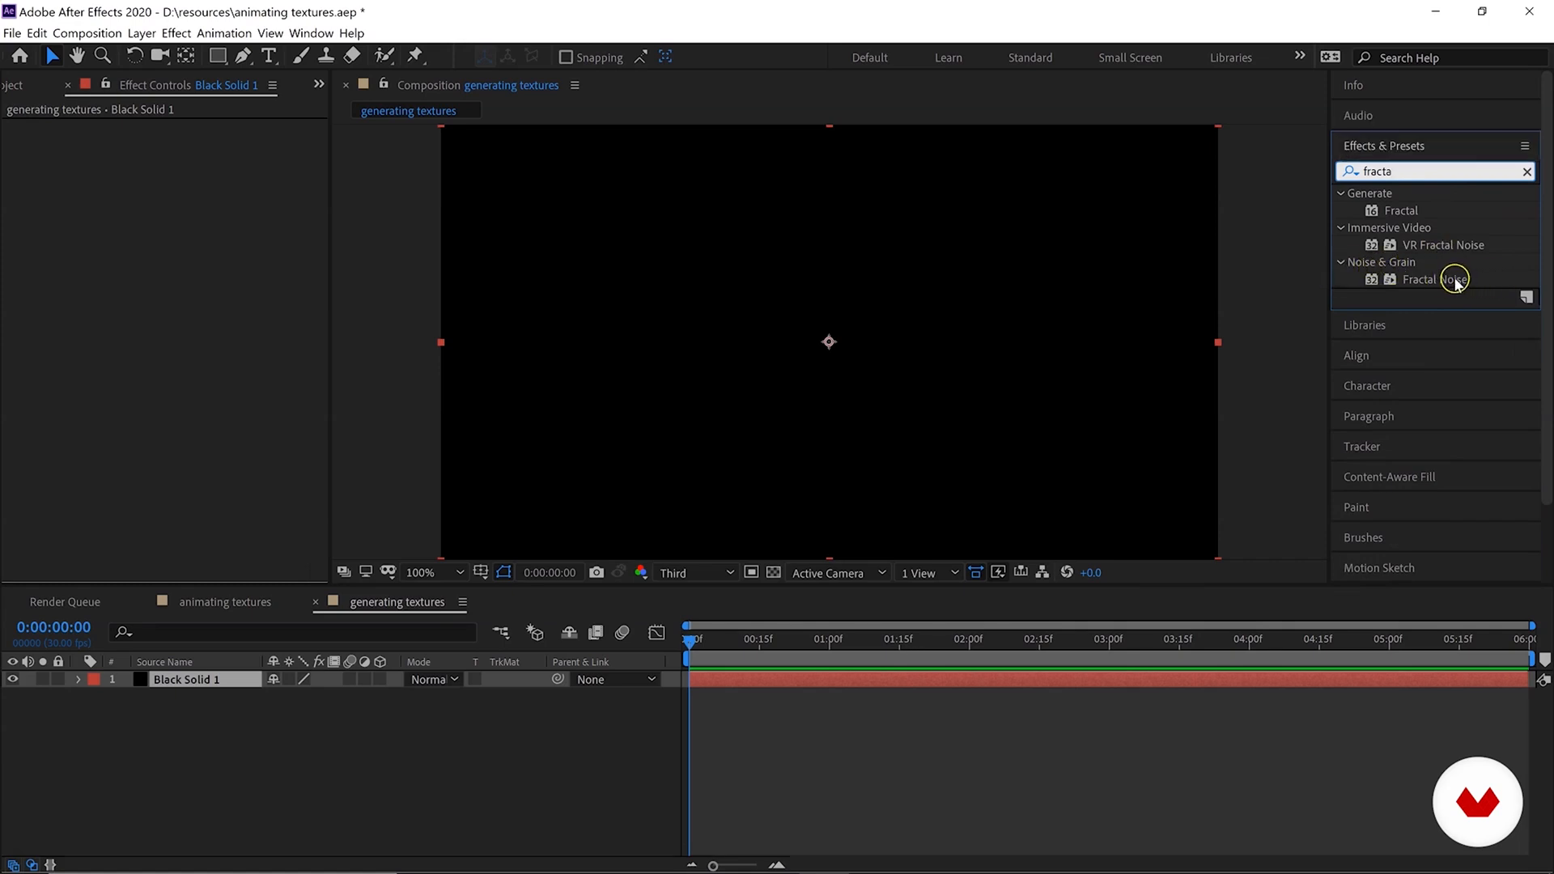
{"action": "left_click_drag", "start_coordinate": [1449, 281], "coordinate": [208, 677]}
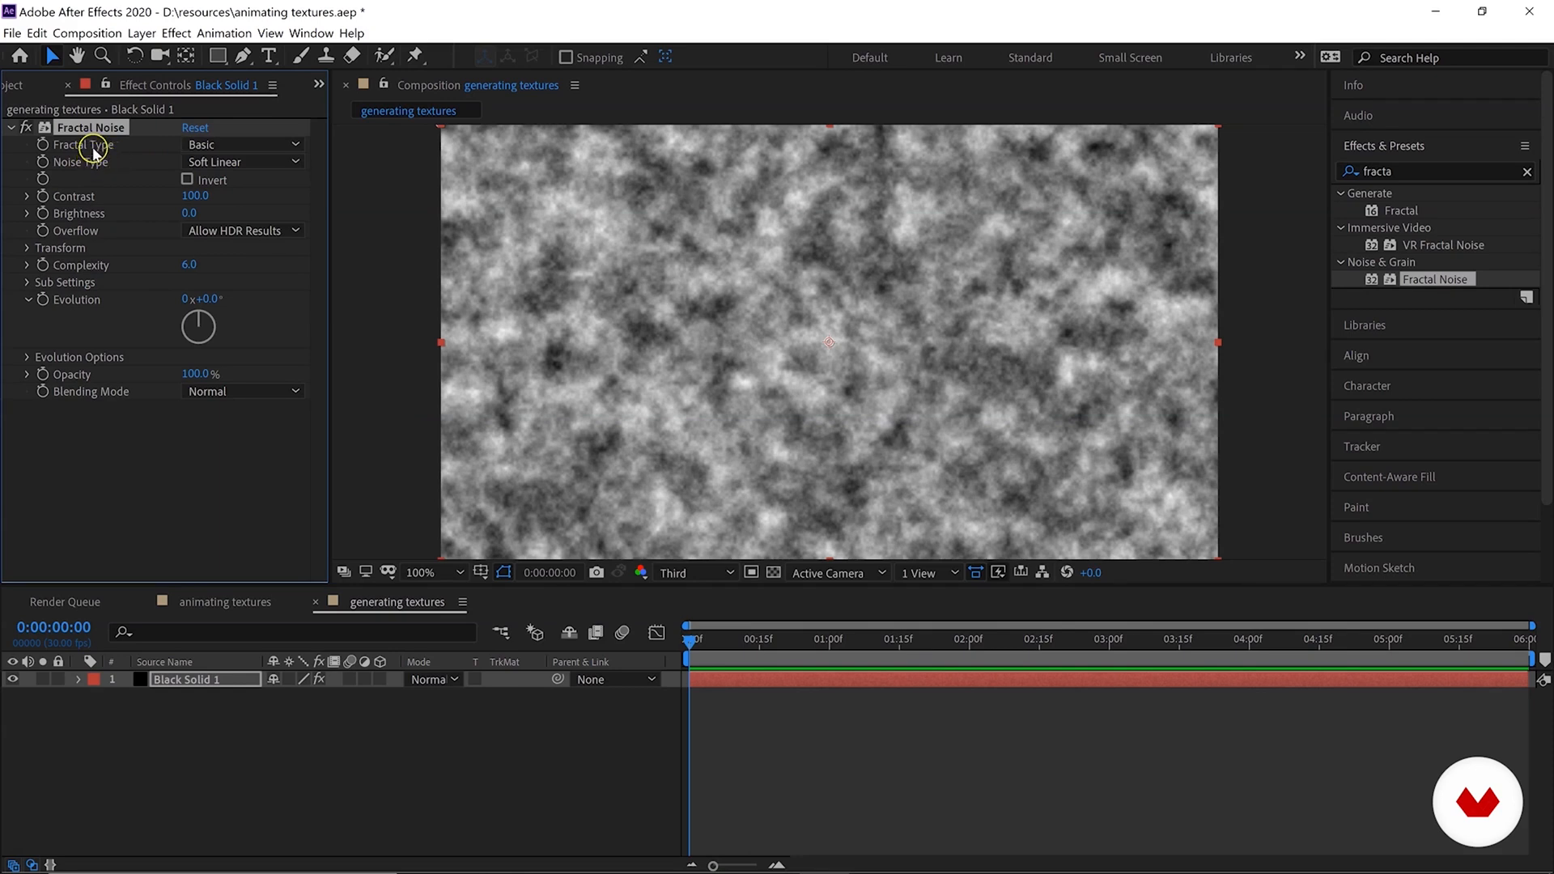
Try the fractal types Turbulent Smooth, Turbulent Basic, Turbulent Sharp, Dynamic, Dynamic Progressive, Dynamic Twist, Max and Smeary in Fractal Noise.
{"action": "left_click", "coordinate": [195, 144]}
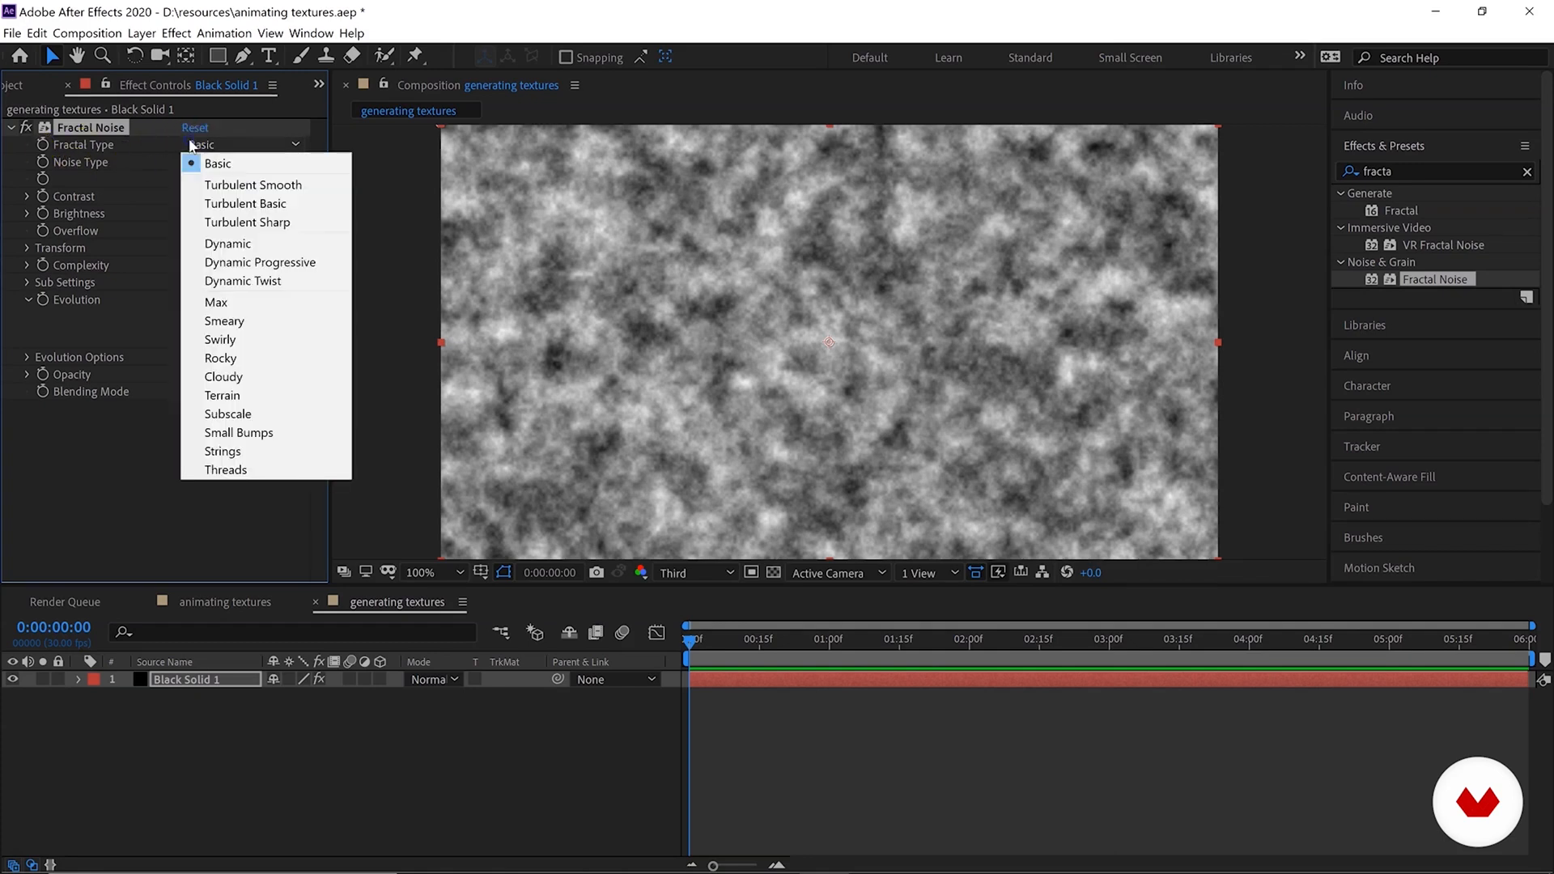
{"action": "left_click", "coordinate": [235, 184]}
{"action": "left_click", "coordinate": [231, 146]}
{"action": "left_click", "coordinate": [244, 203]}
{"action": "left_click", "coordinate": [243, 146]}
{"action": "left_click", "coordinate": [247, 222]}
{"action": "left_click", "coordinate": [238, 146]}
{"action": "left_click", "coordinate": [258, 243]}
{"action": "left_click", "coordinate": [233, 146]}
{"action": "left_click", "coordinate": [246, 262]}
{"action": "left_click", "coordinate": [237, 145]}
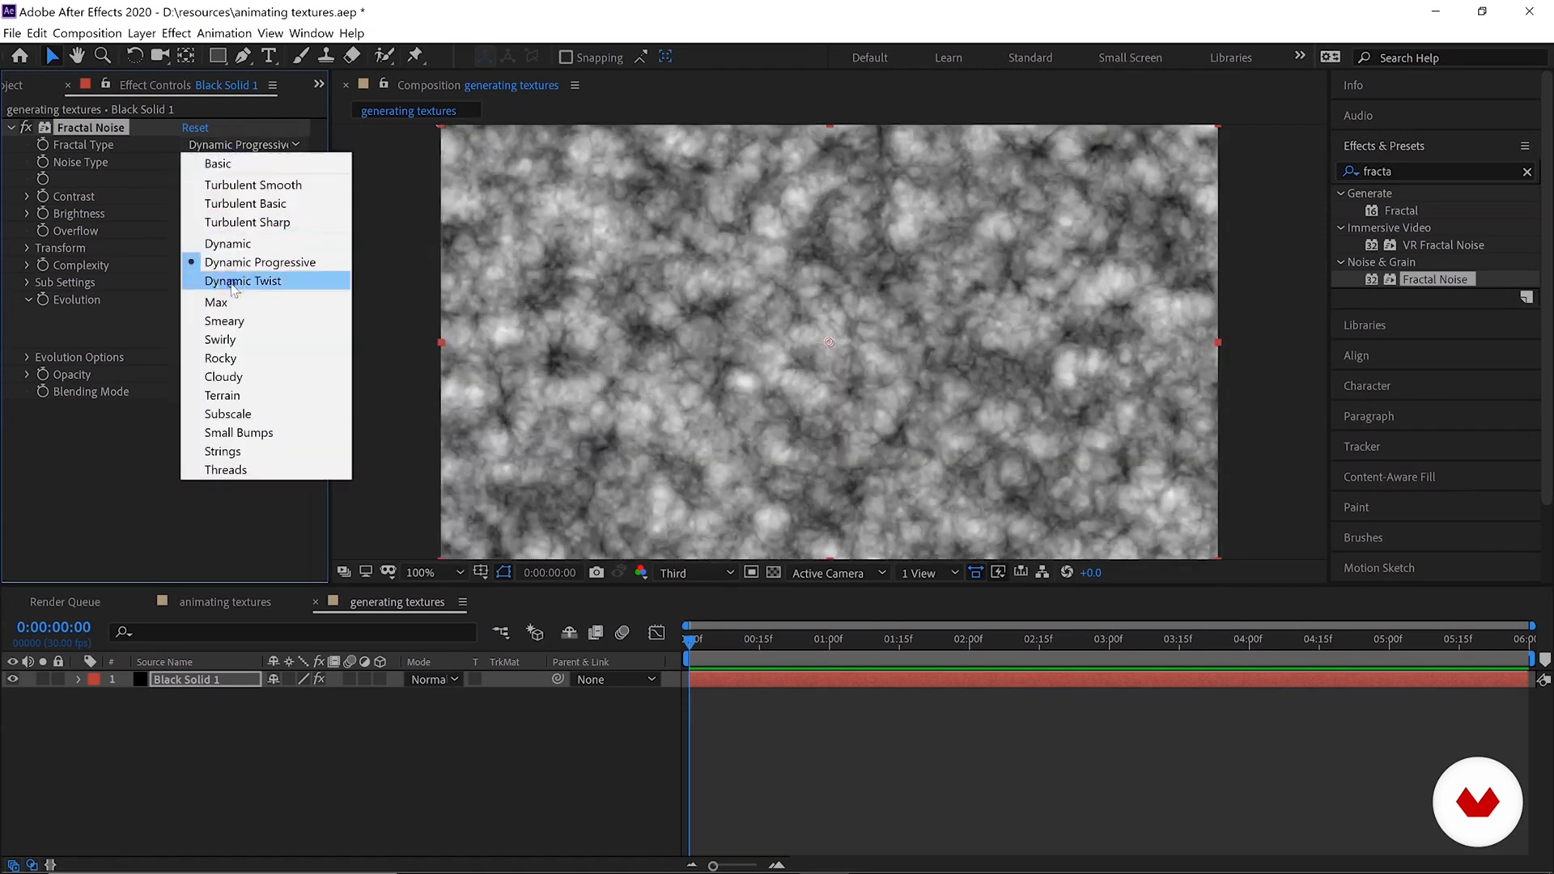
{"action": "left_click", "coordinate": [243, 280]}
{"action": "left_click", "coordinate": [203, 146]}
{"action": "left_click", "coordinate": [226, 301]}
{"action": "left_click", "coordinate": [210, 145]}
{"action": "left_click", "coordinate": [234, 321]}
Set the Fractal Noise fractal type to Swirly.
{"action": "left_click", "coordinate": [208, 146]}
{"action": "left_click", "coordinate": [221, 339]}
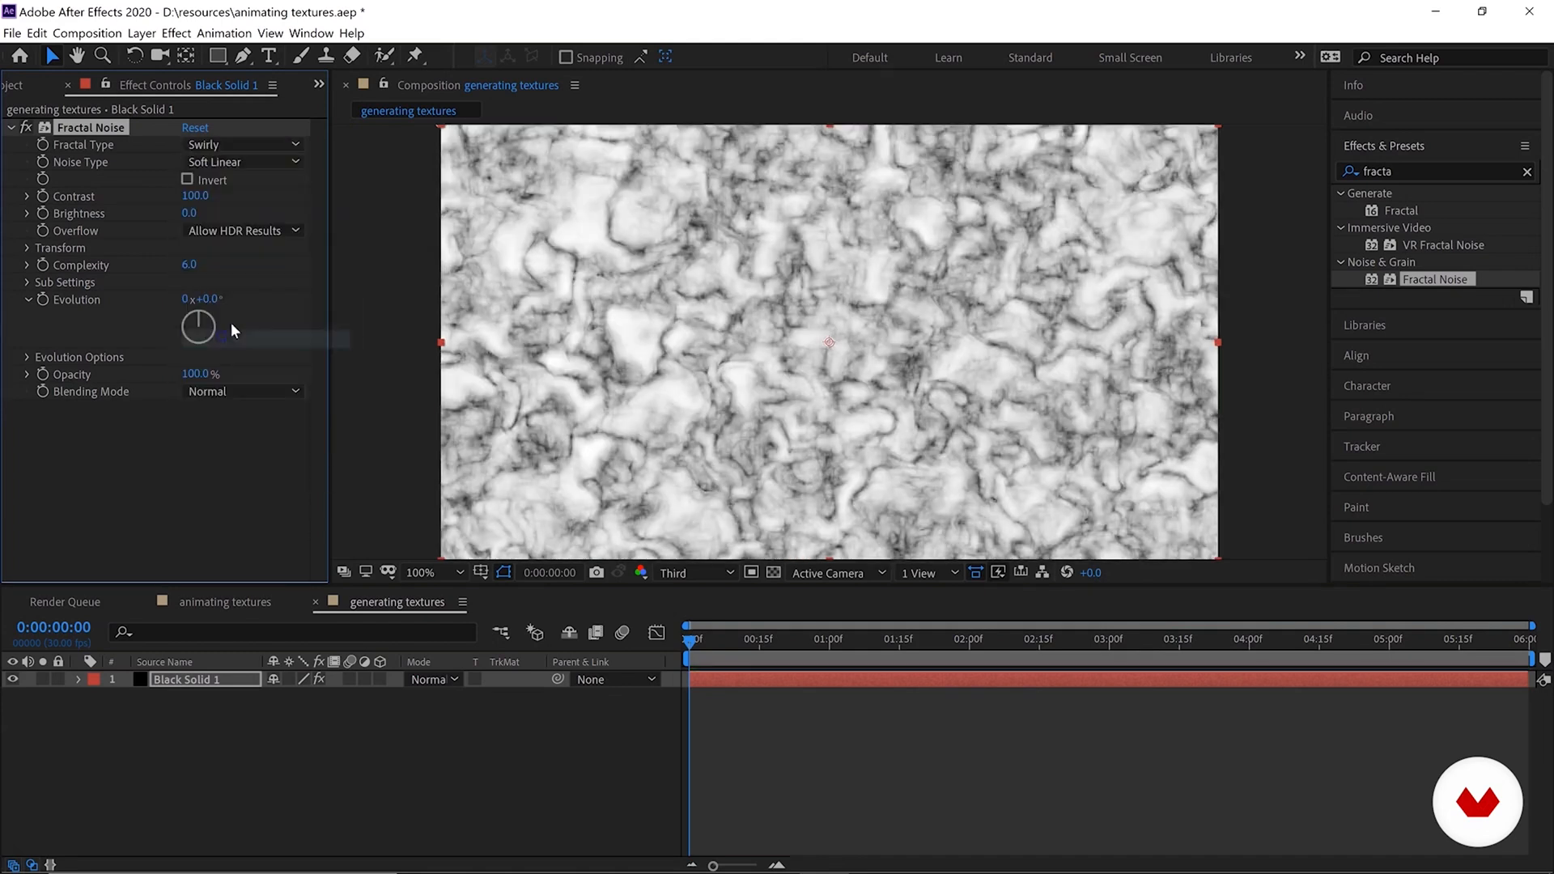
{"action": "left_click", "coordinate": [267, 146]}
{"action": "left_click", "coordinate": [241, 147]}
{"action": "left_click", "coordinate": [204, 338]}
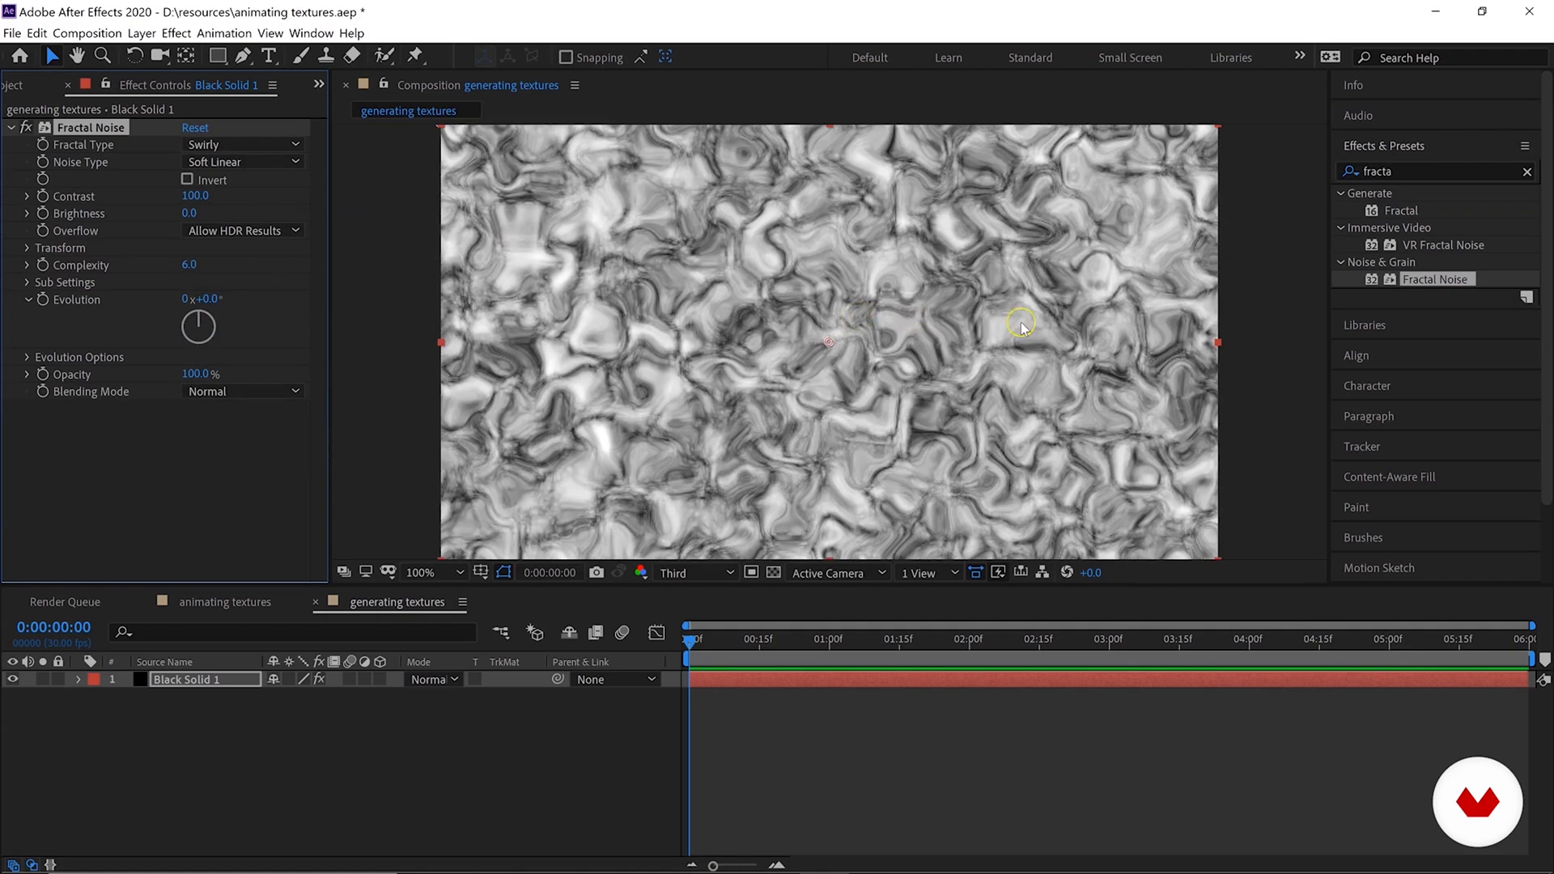
Try the Block and Spline noise types and the Invert option, restoring Soft Linear without inversion.
{"action": "left_click", "coordinate": [226, 163]}
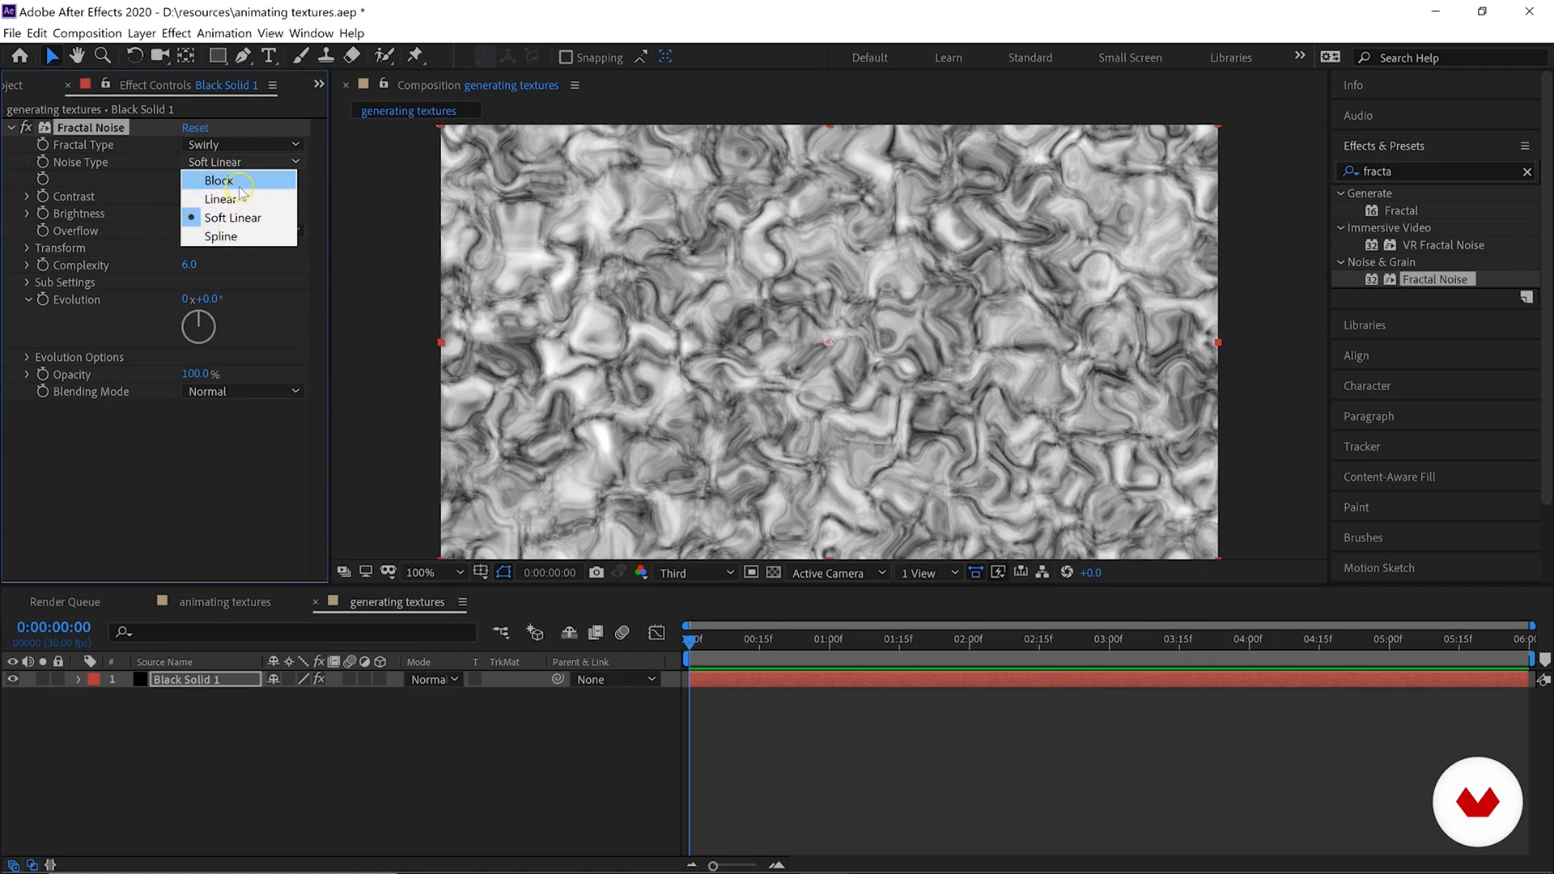
{"action": "left_click", "coordinate": [240, 183]}
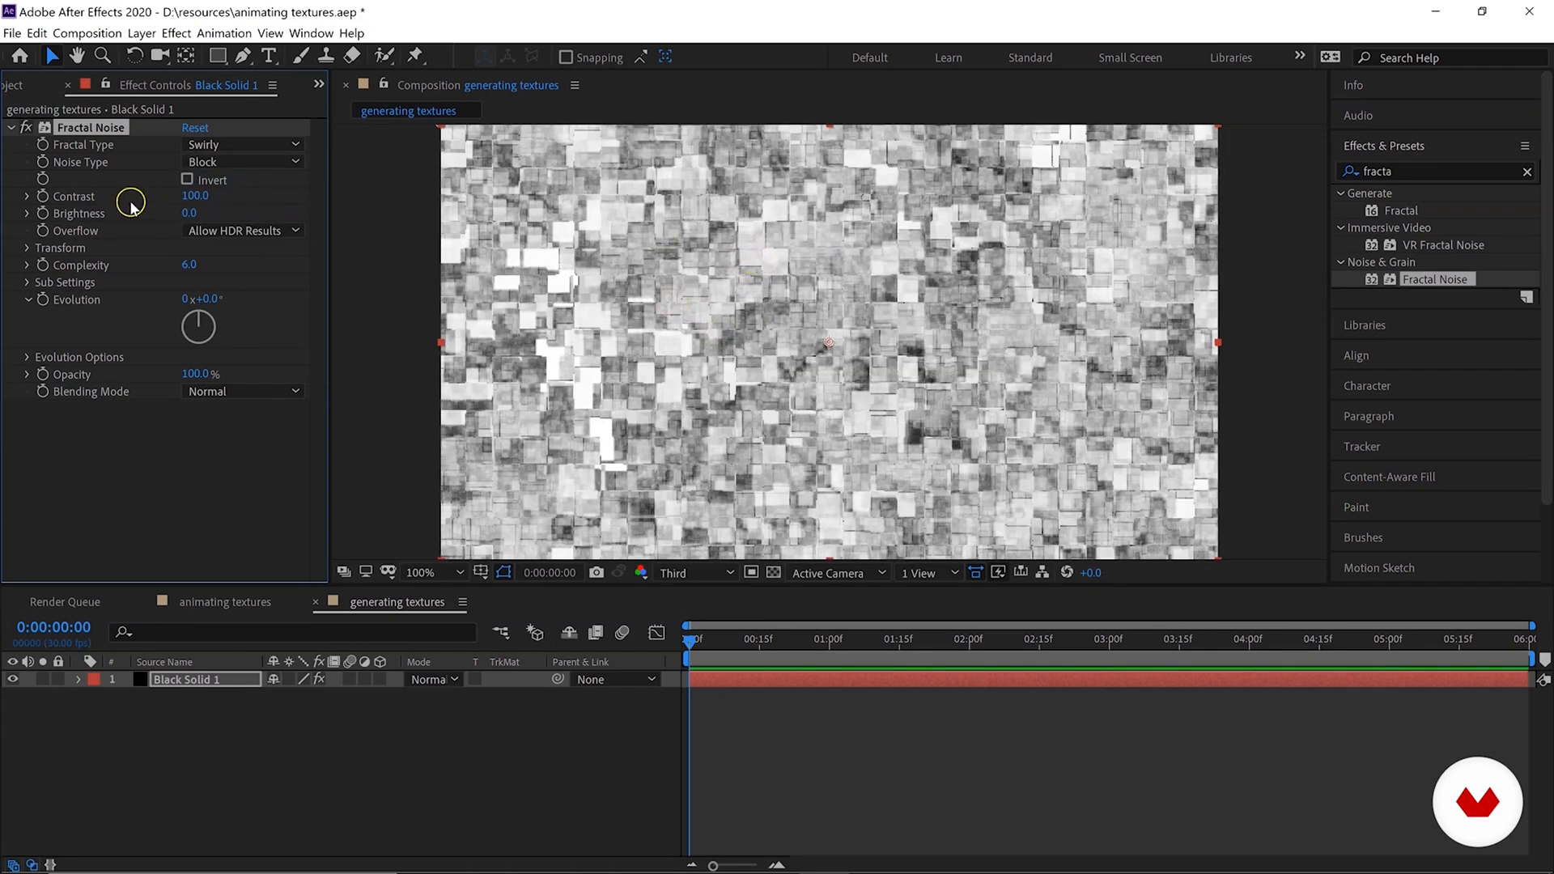
{"action": "left_click", "coordinate": [213, 162]}
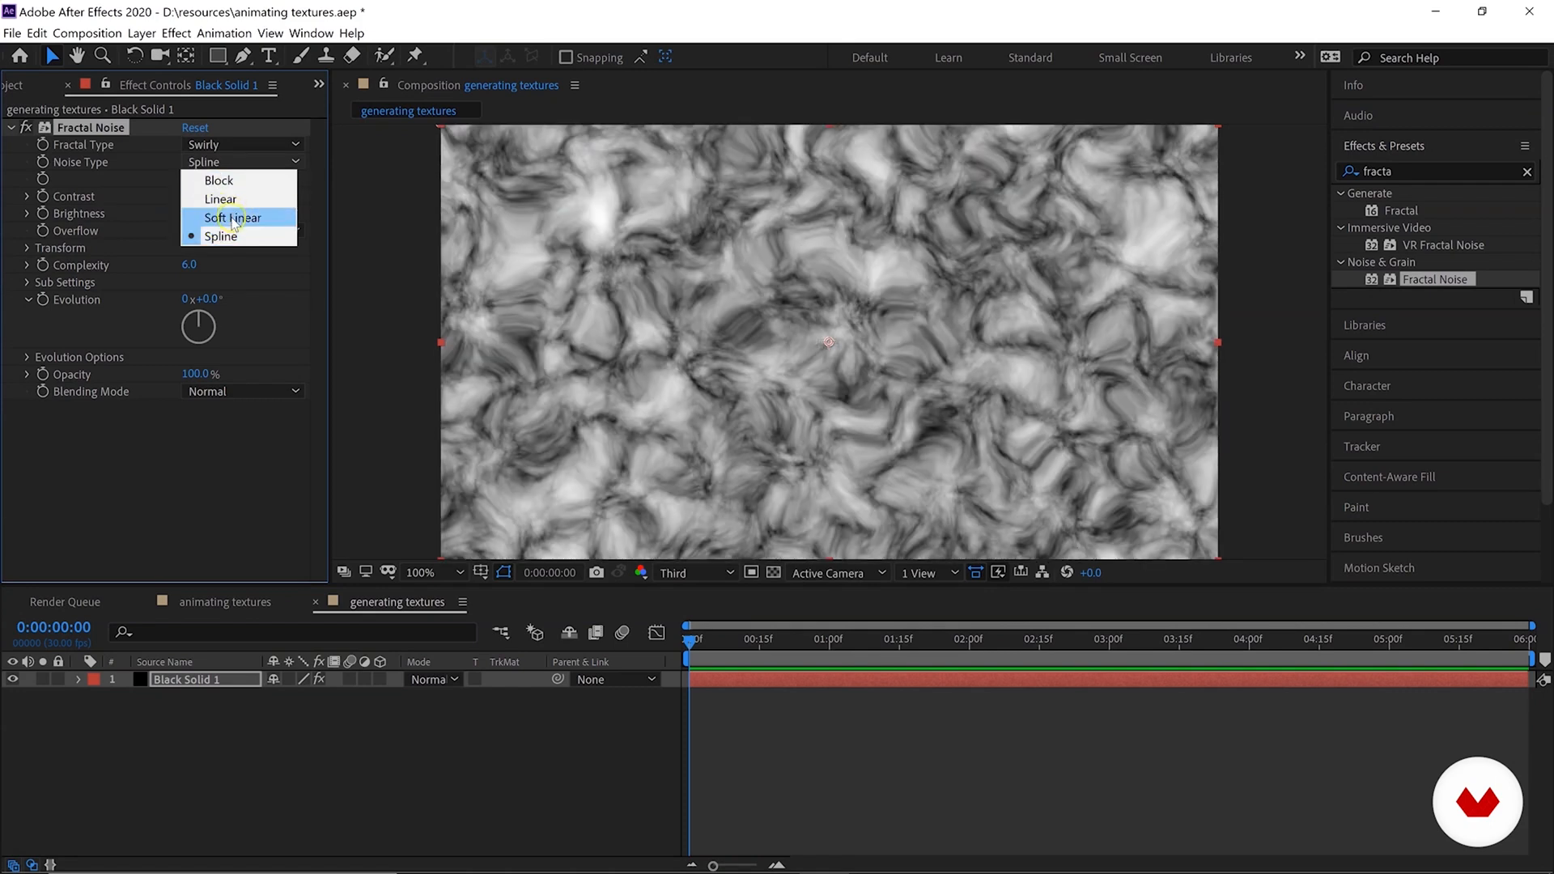
{"action": "left_click", "coordinate": [232, 219]}
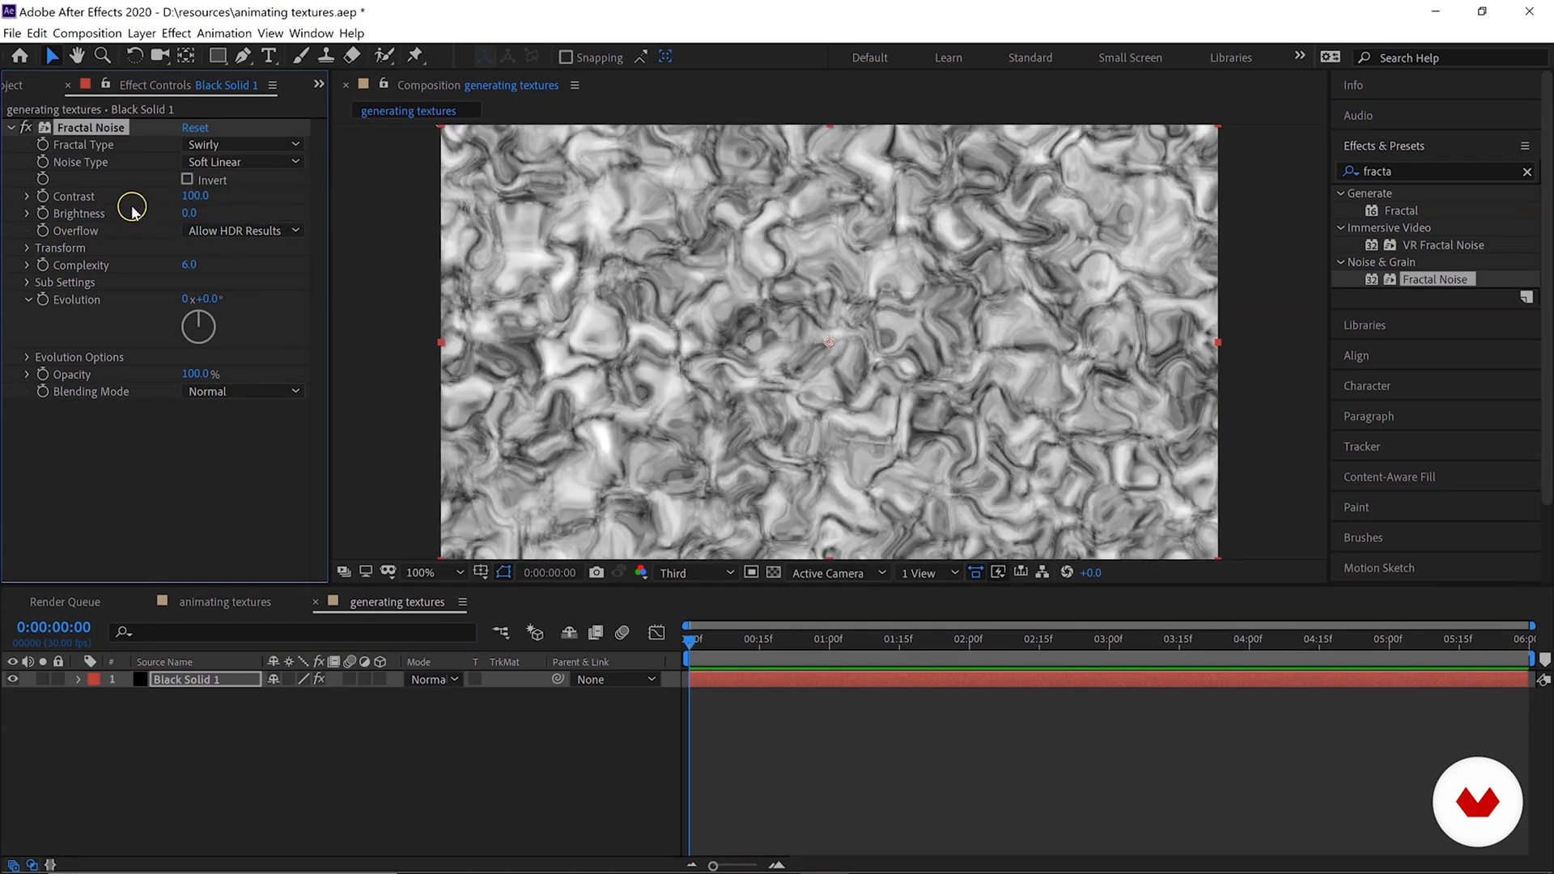
{"action": "left_click", "coordinate": [187, 179]}
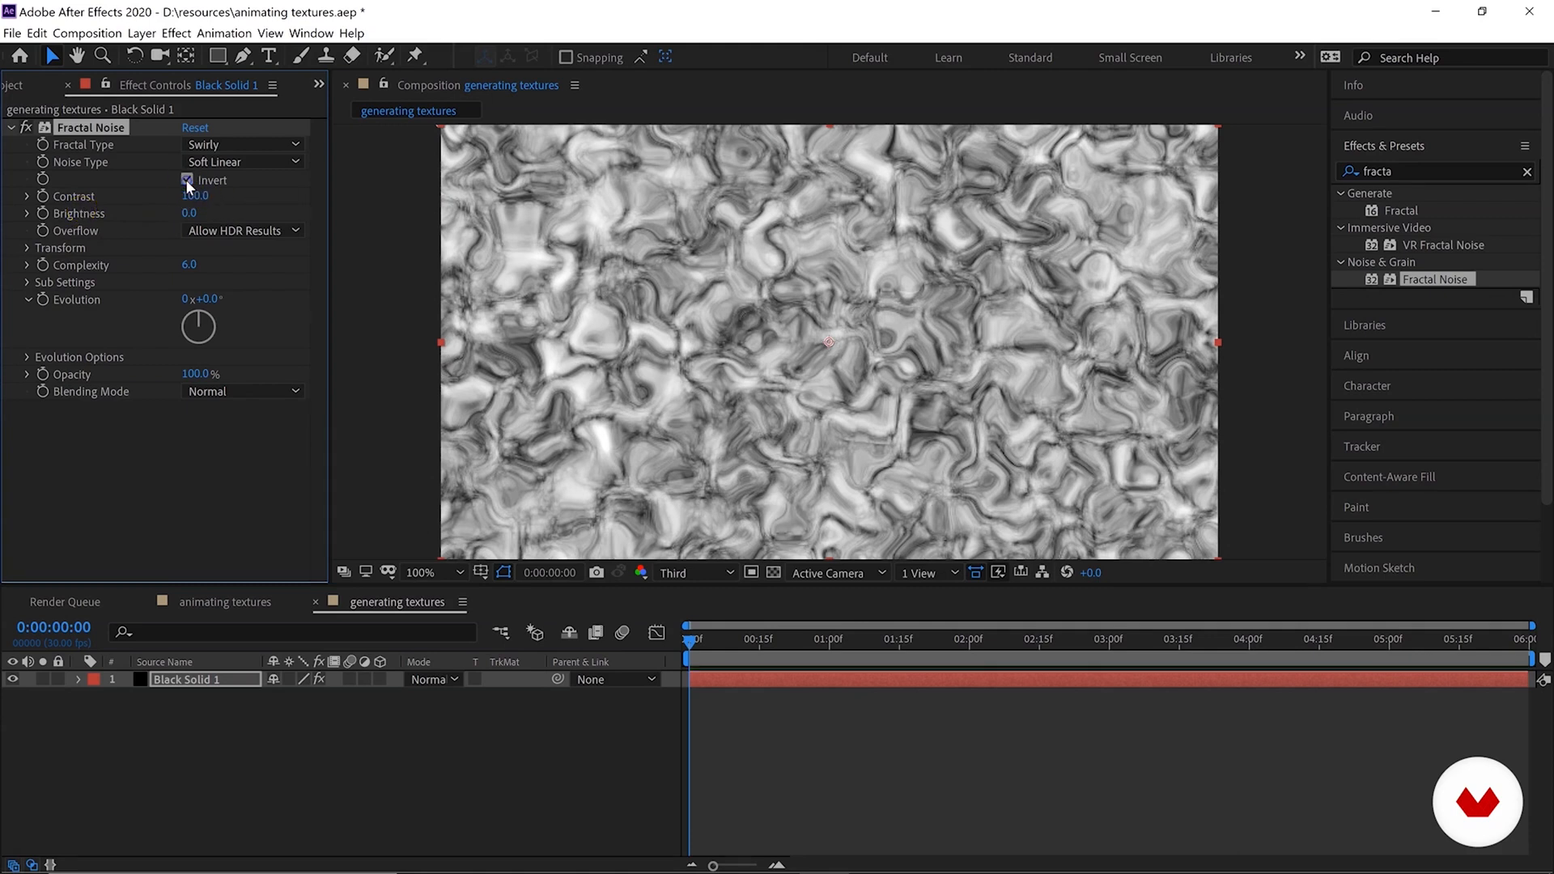
{"action": "left_click", "coordinate": [187, 179]}
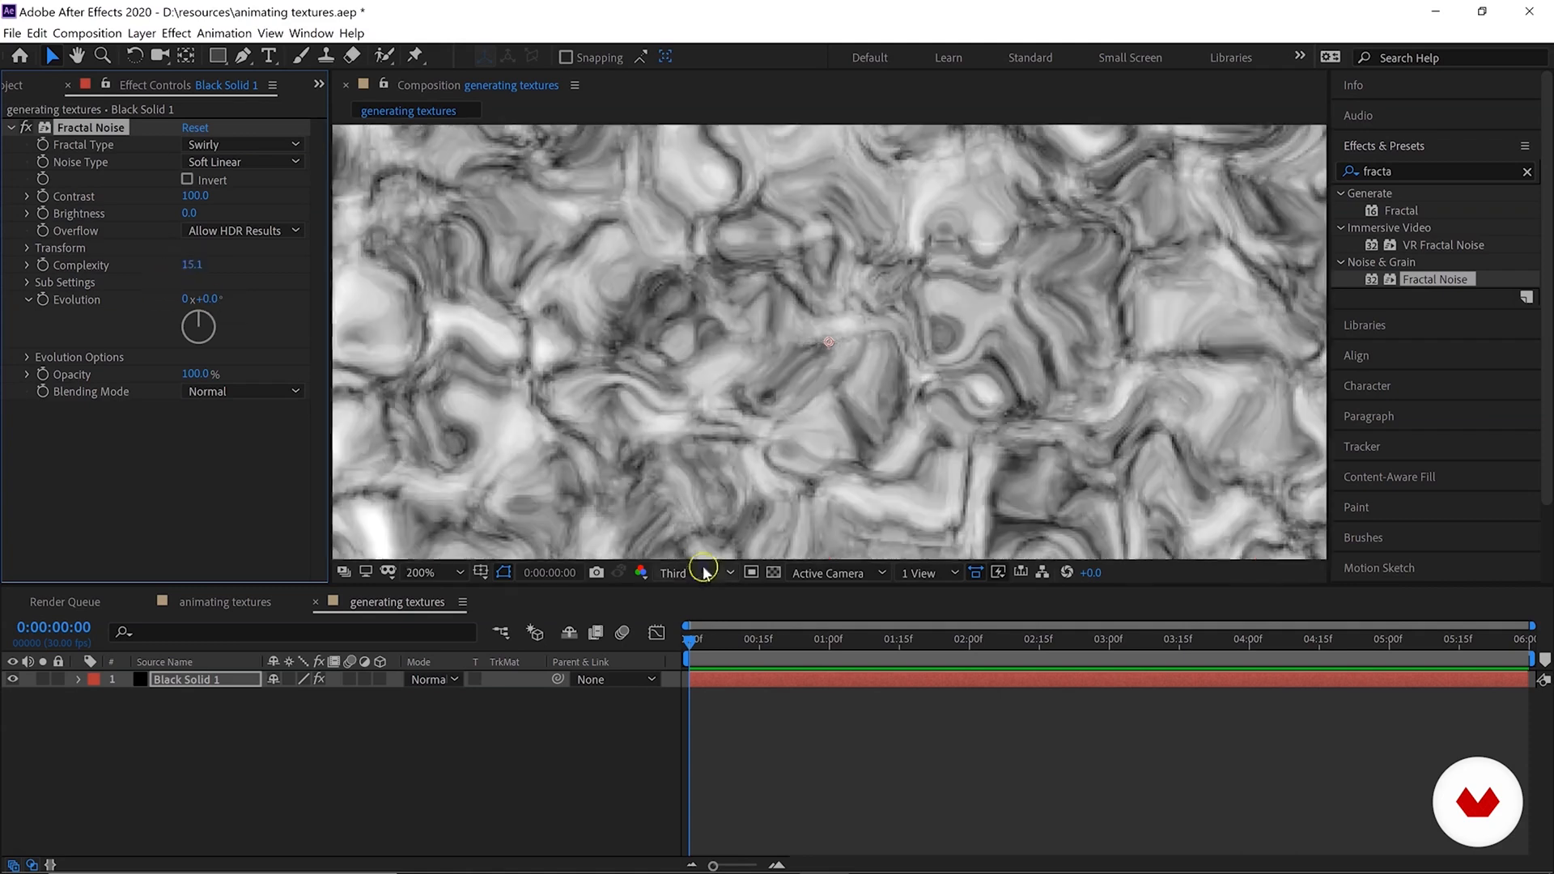
Switch the composition preview to full resolution and set the Fractal Noise Complexity to 1.
{"action": "left_click", "coordinate": [703, 573]}
{"action": "left_click", "coordinate": [701, 624]}
{"action": "left_click_drag", "start_coordinate": [188, 266], "coordinate": [810, 326]}
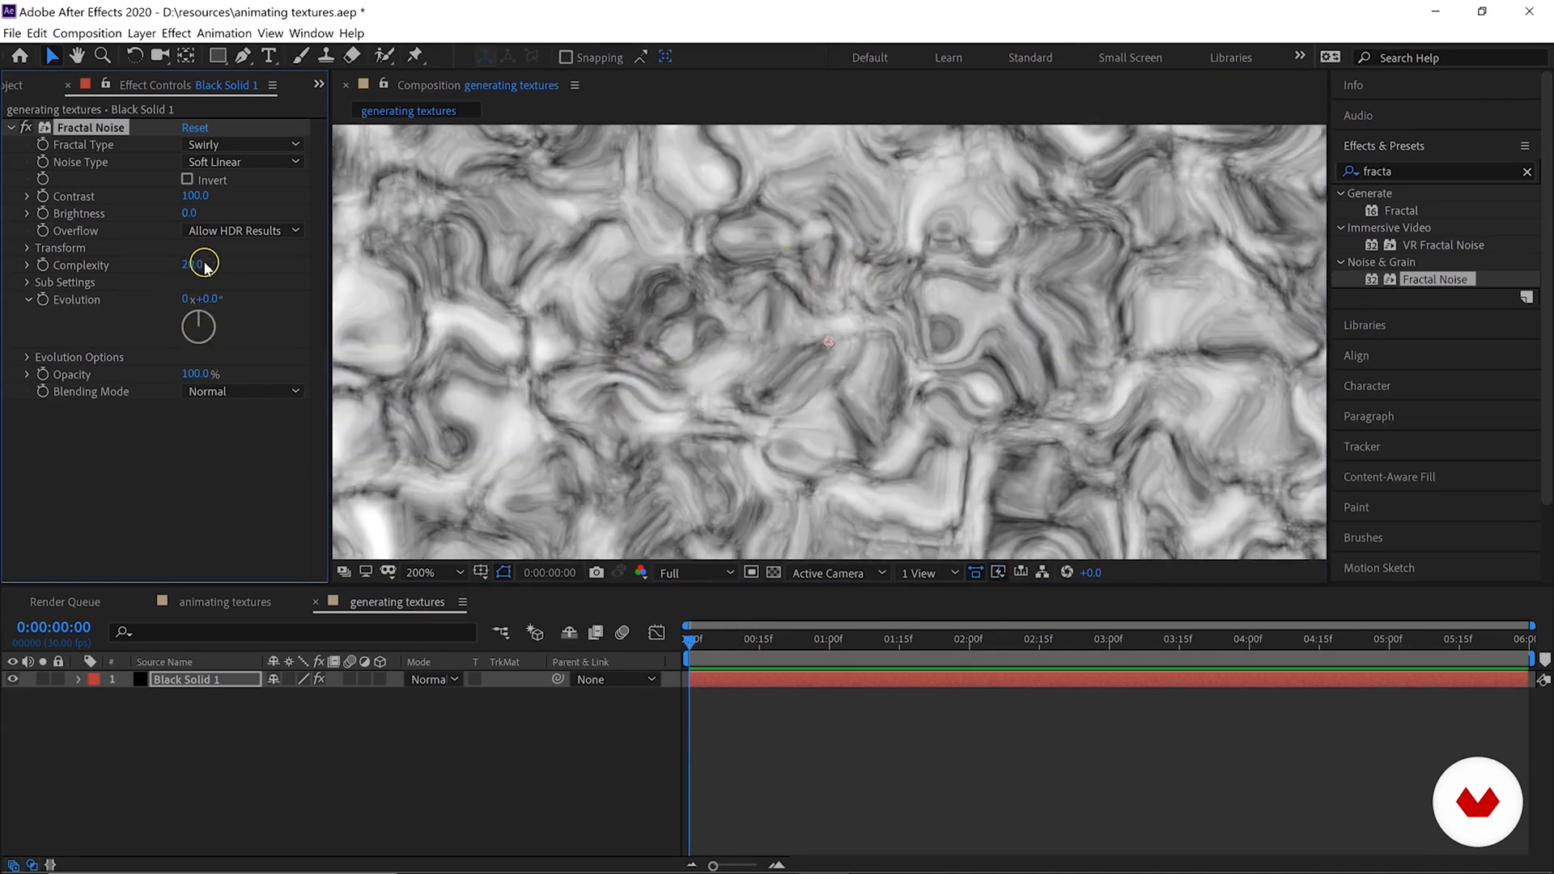
{"action": "left_click", "coordinate": [194, 265]}
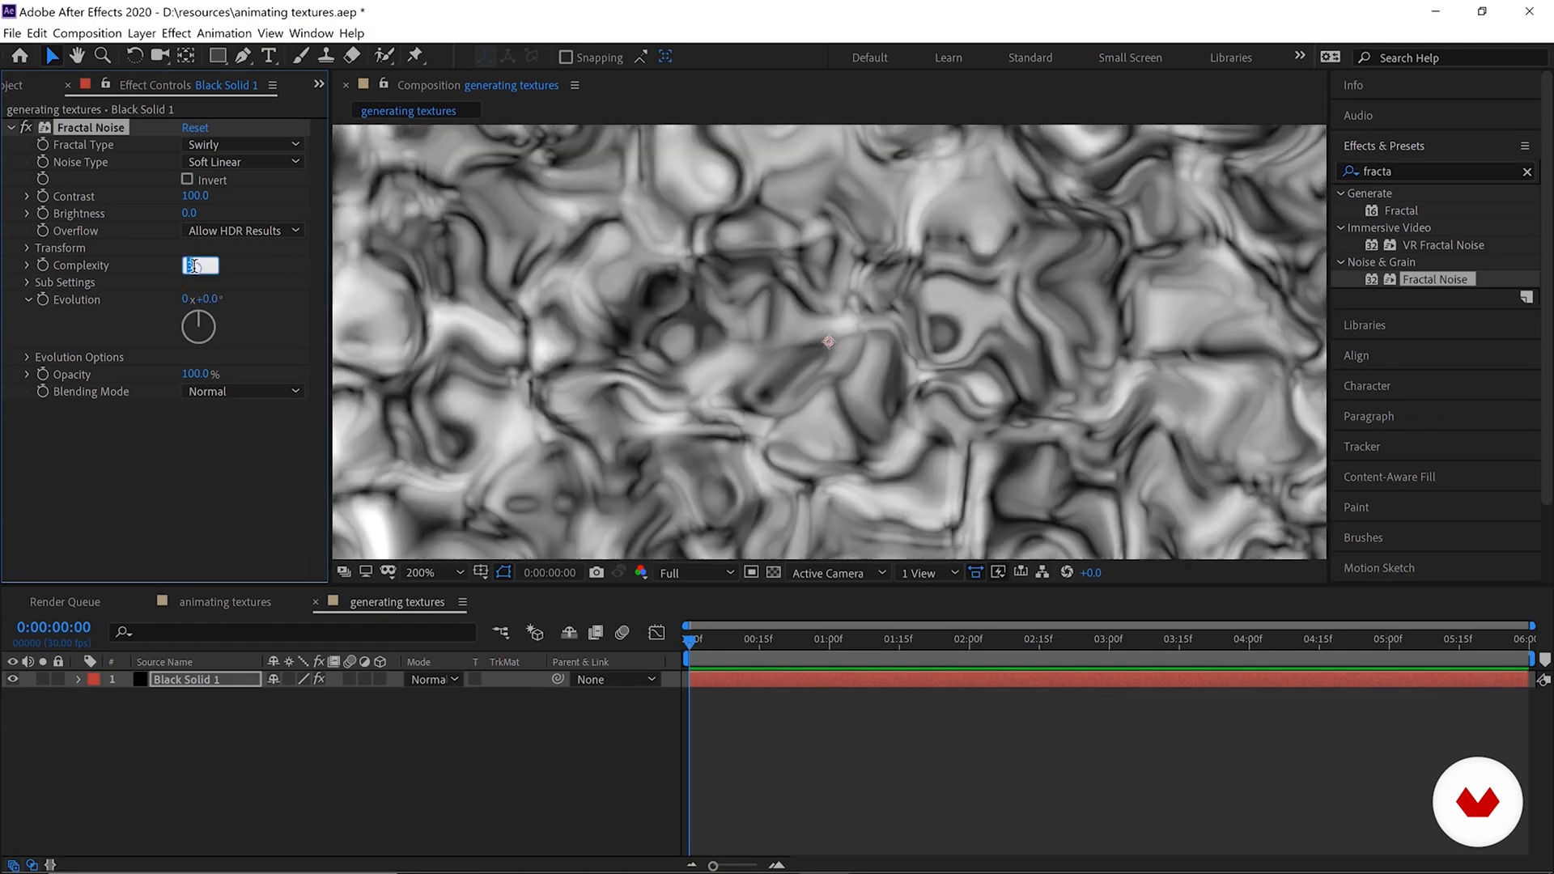
{"action": "type", "text": "1"}
{"action": "key", "text": "Return"}
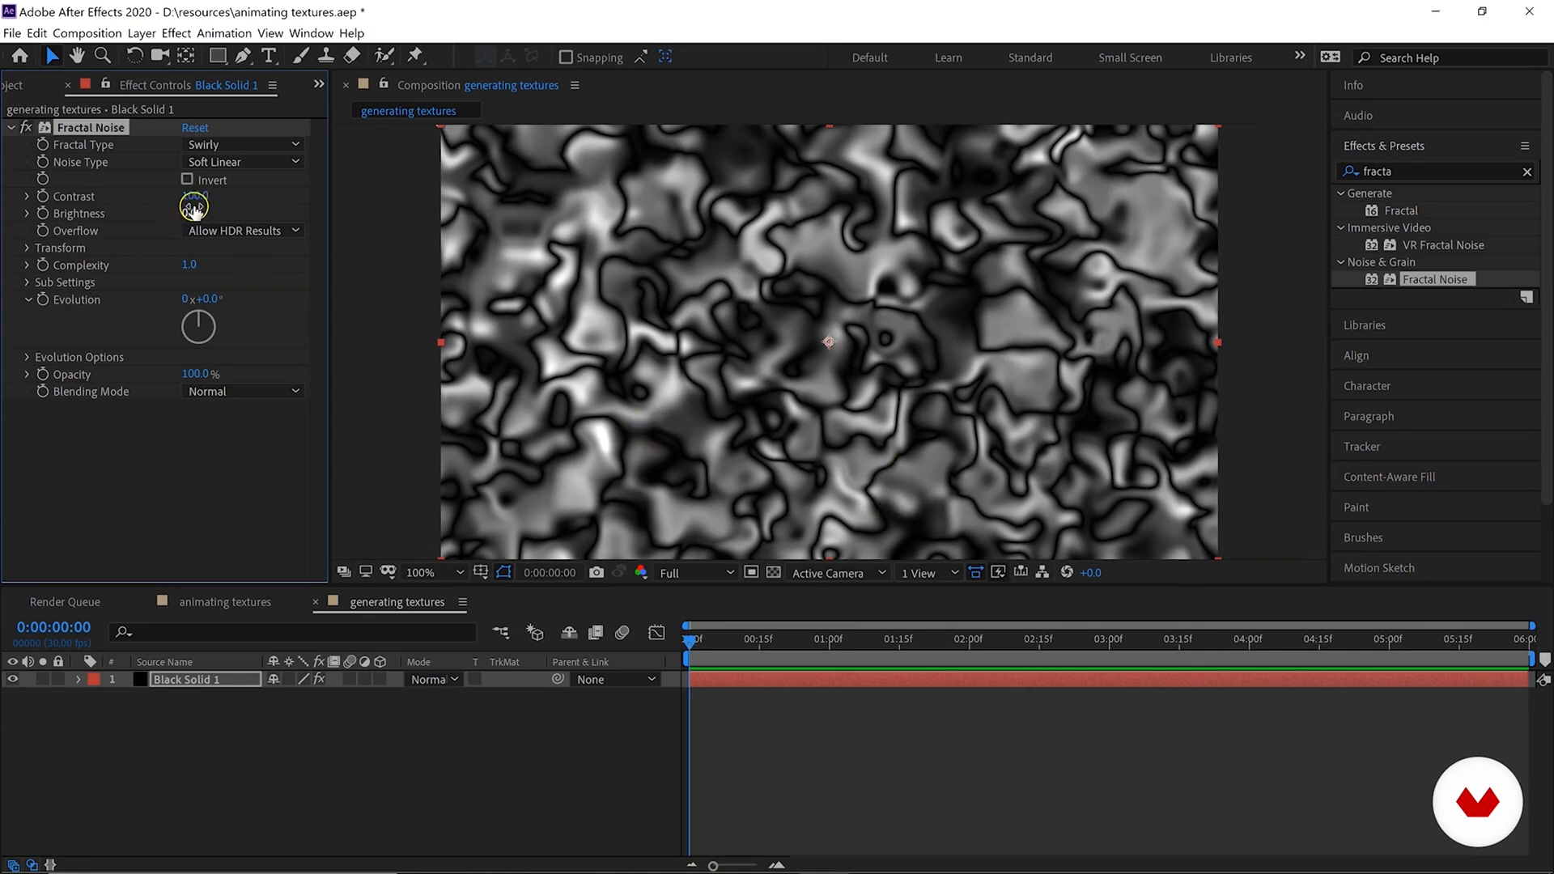
Set the Fractal Noise Contrast to 223, keeping Brightness at 0.
{"action": "left_click_drag", "start_coordinate": [269, 195], "coordinate": [309, 200]}
{"action": "left_click_drag", "start_coordinate": [185, 217], "coordinate": [191, 212]}
Try a Rotation of 143° in the Fractal Noise Transform settings, and undo it.
{"action": "left_click", "coordinate": [25, 249]}
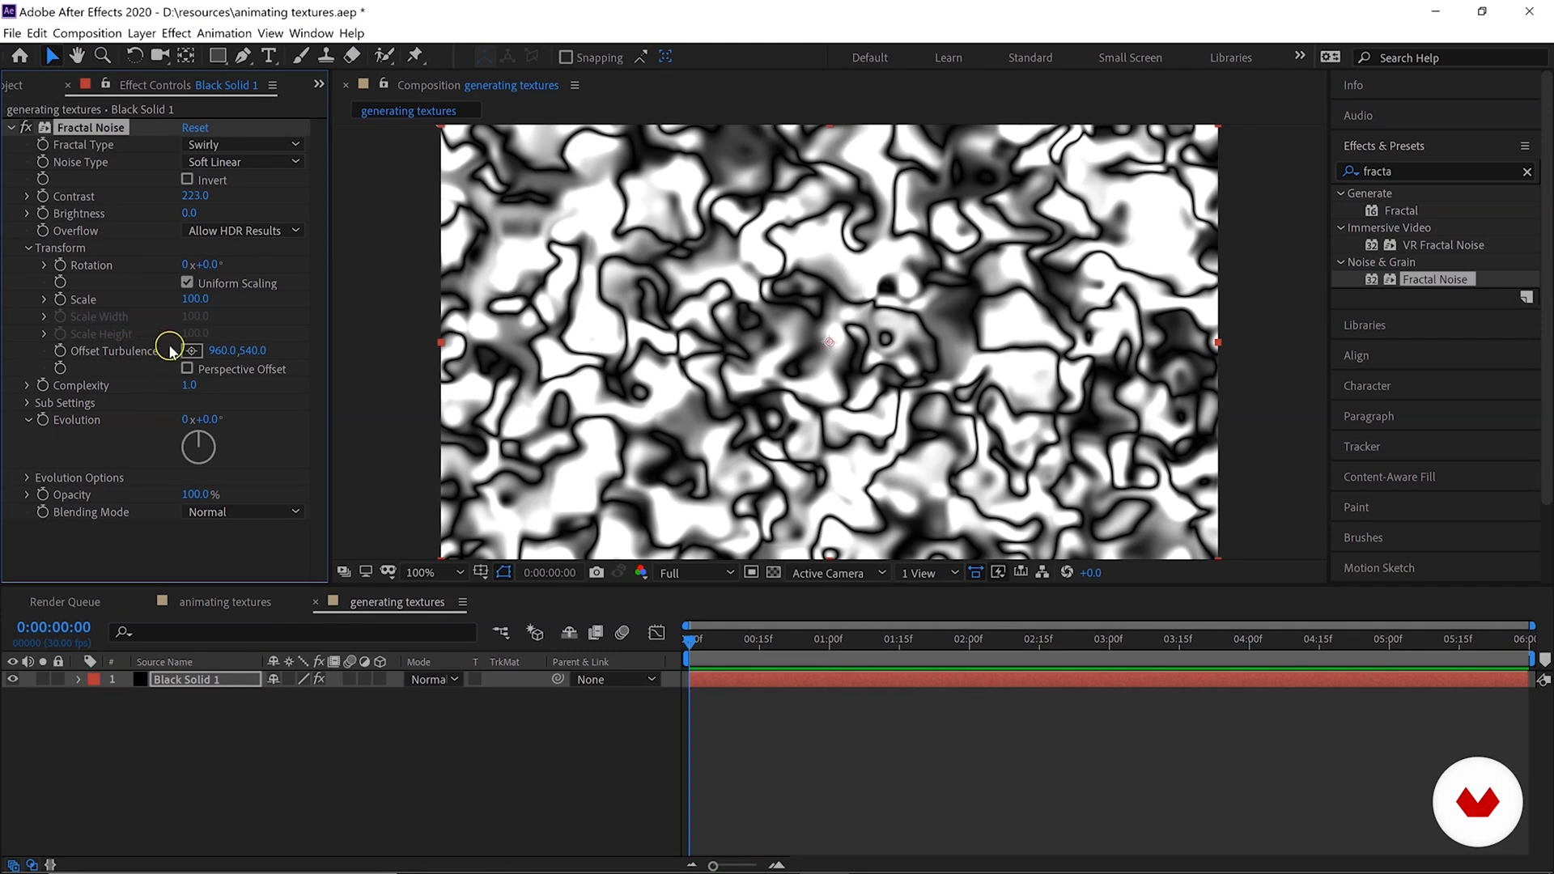
{"action": "left_click_drag", "start_coordinate": [212, 265], "coordinate": [374, 289]}
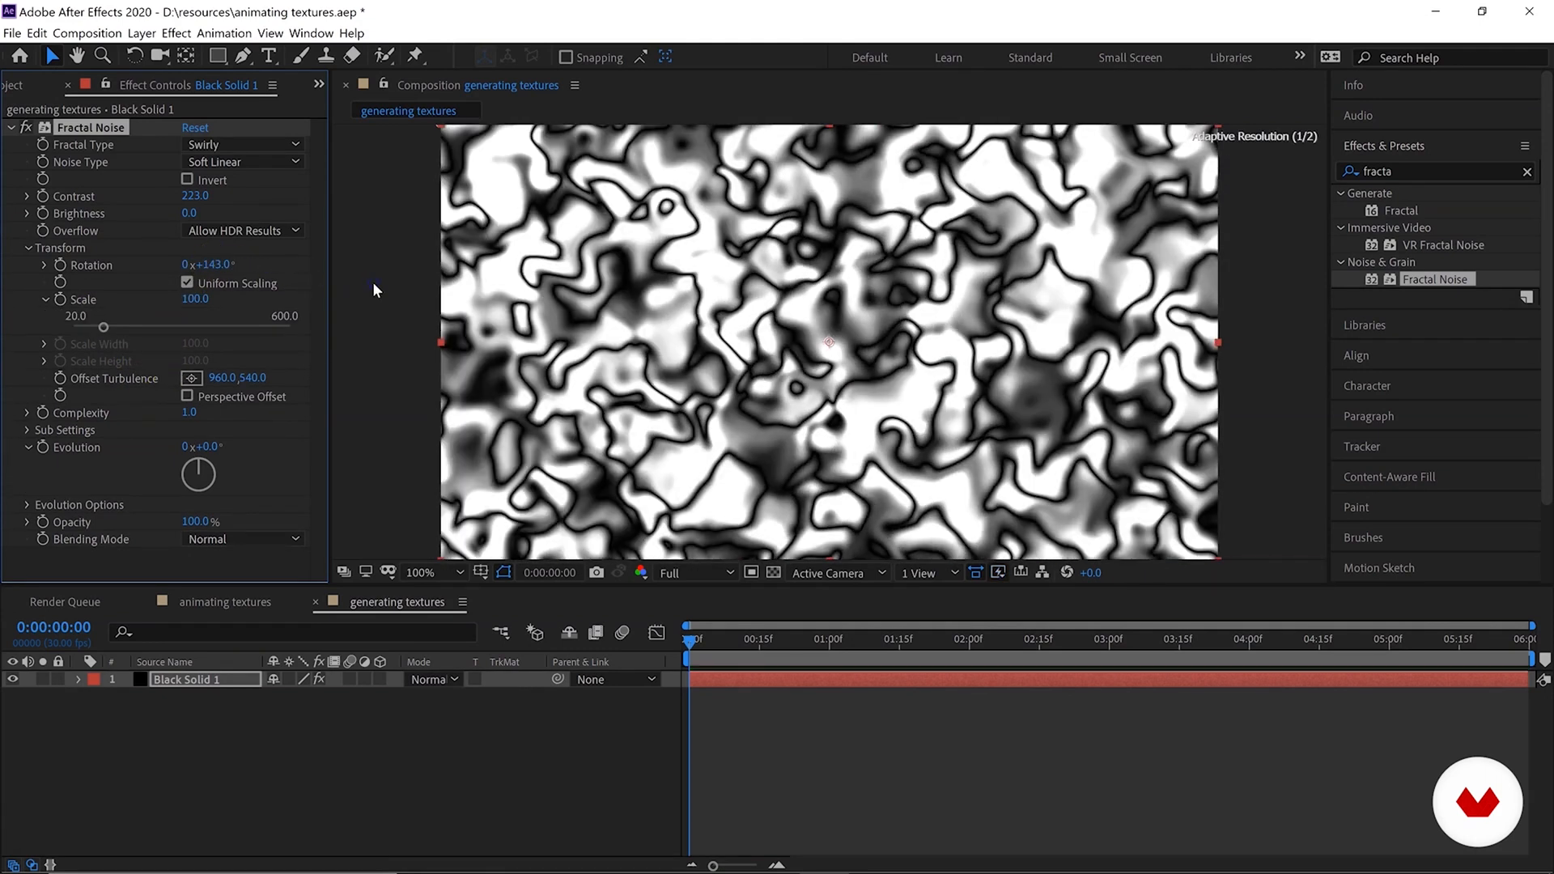
{"action": "key", "text": "ctrl+z"}
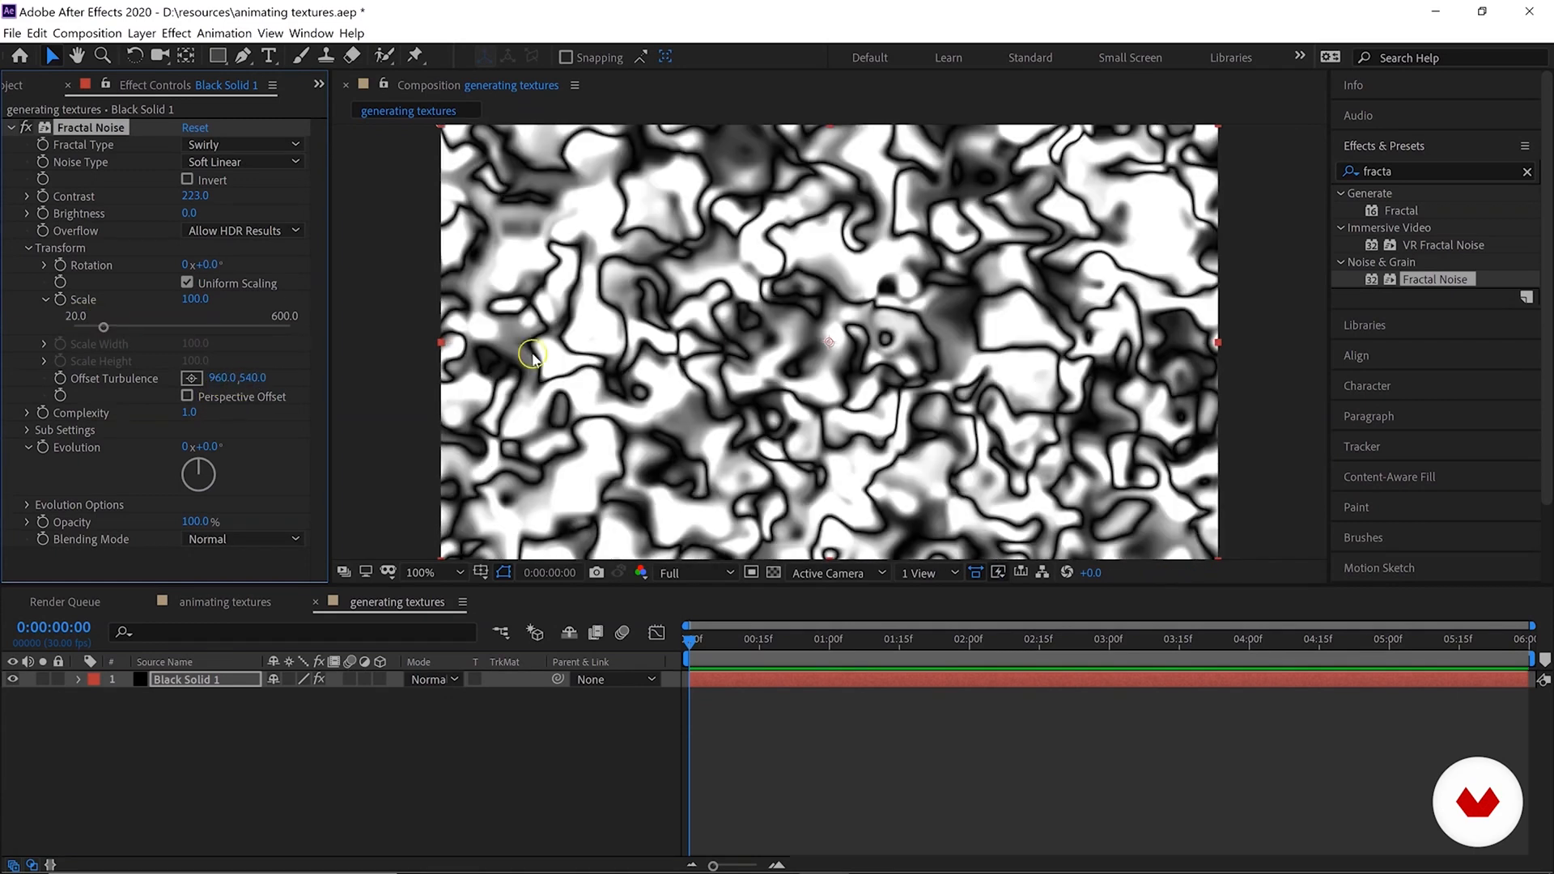
Set the noise Scale to 139.3, and try moving Offset Turbulence to 1304, 542 before undoing that shift.
{"action": "left_click_drag", "start_coordinate": [108, 327], "coordinate": [166, 328]}
{"action": "left_click_drag", "start_coordinate": [261, 381], "coordinate": [771, 446]}
{"action": "left_click", "coordinate": [214, 380]}
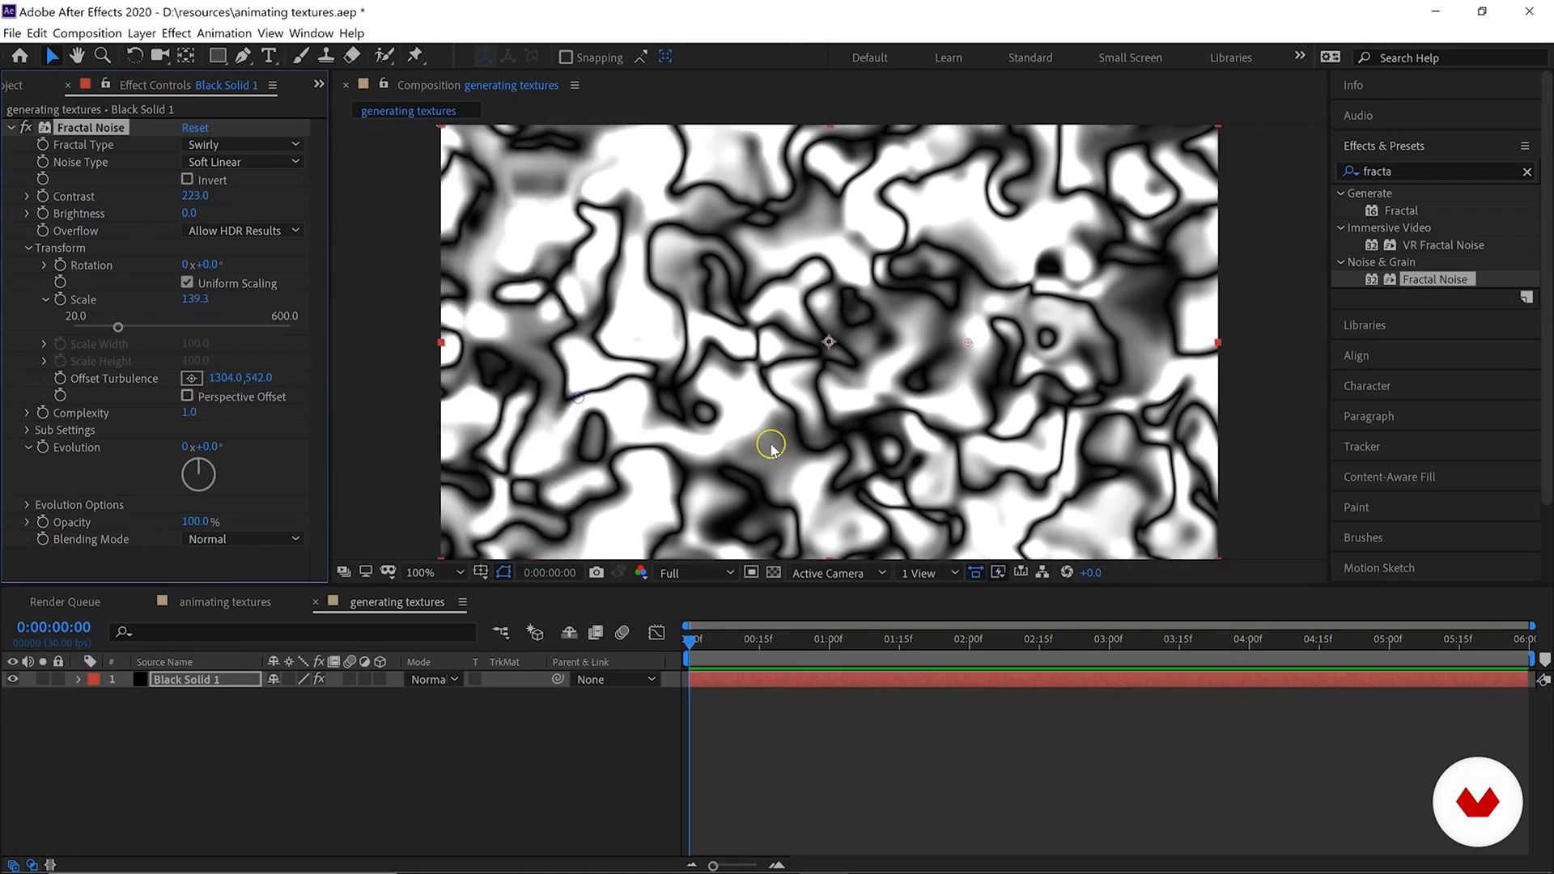
{"action": "key", "text": "ctrl+z"}
{"action": "key", "text": "ctrl+z"}
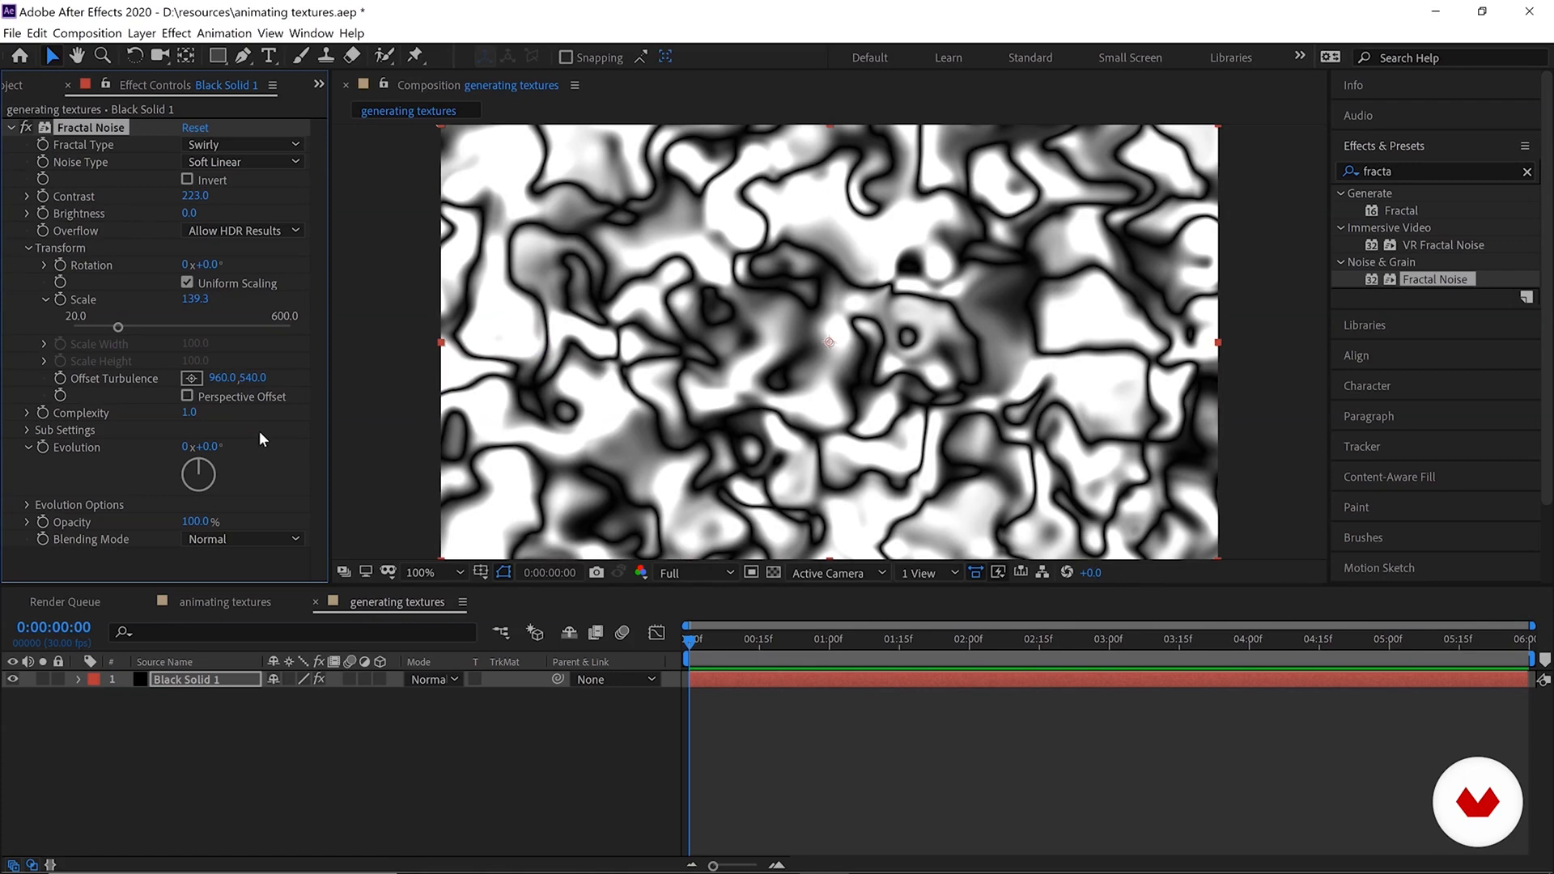
Animate the Fractal Noise Evolution from 0 at the first frame to 2 revolutions at 0:00:05:29, and preview it.
{"action": "key", "text": "space"}
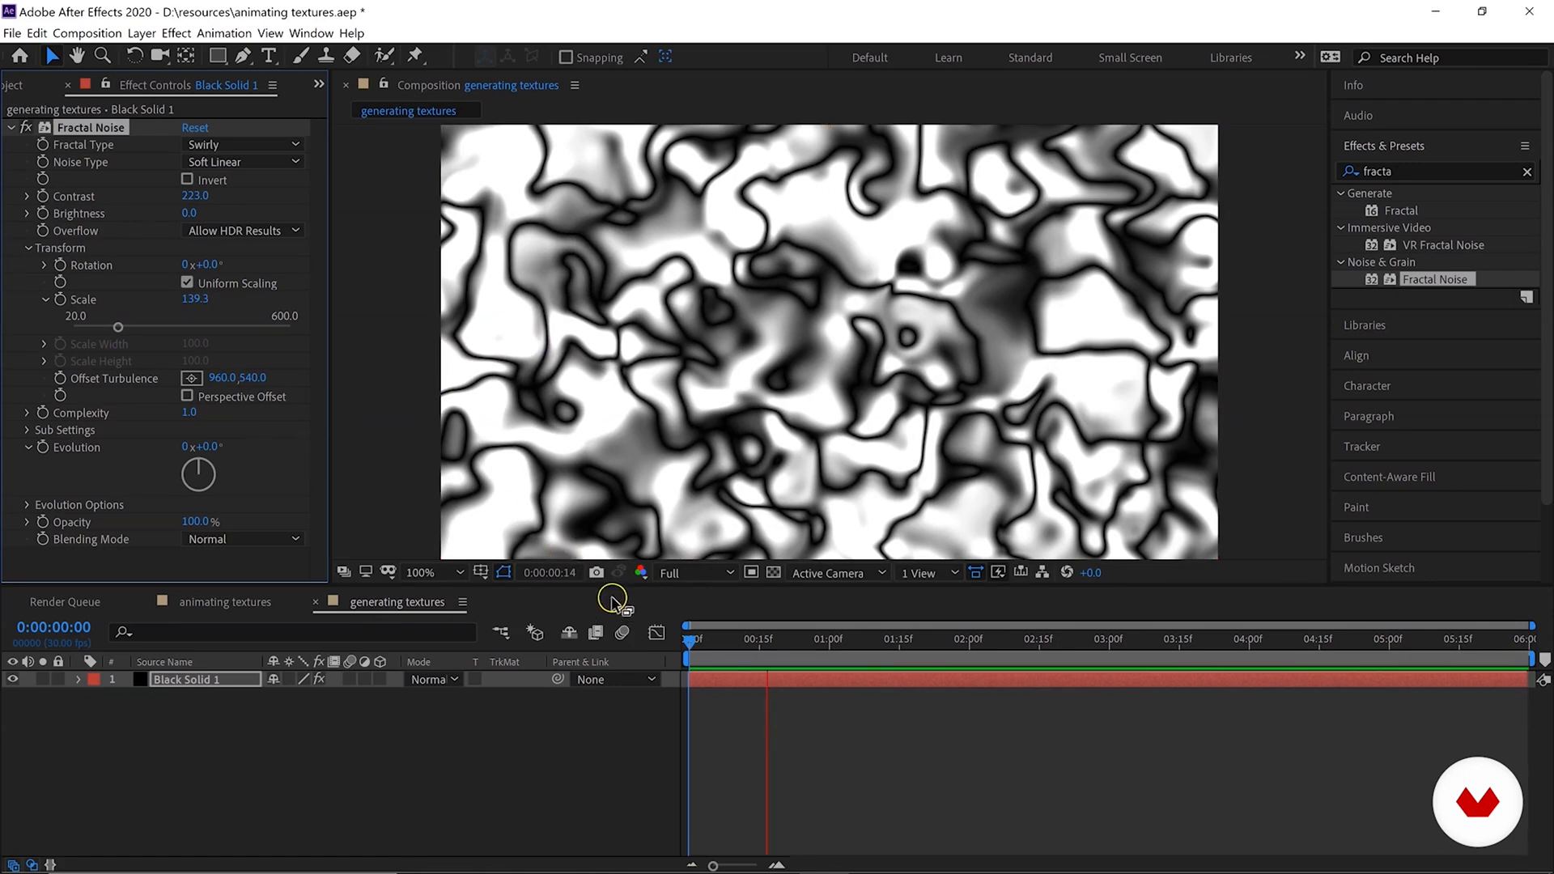
{"action": "key", "text": "space"}
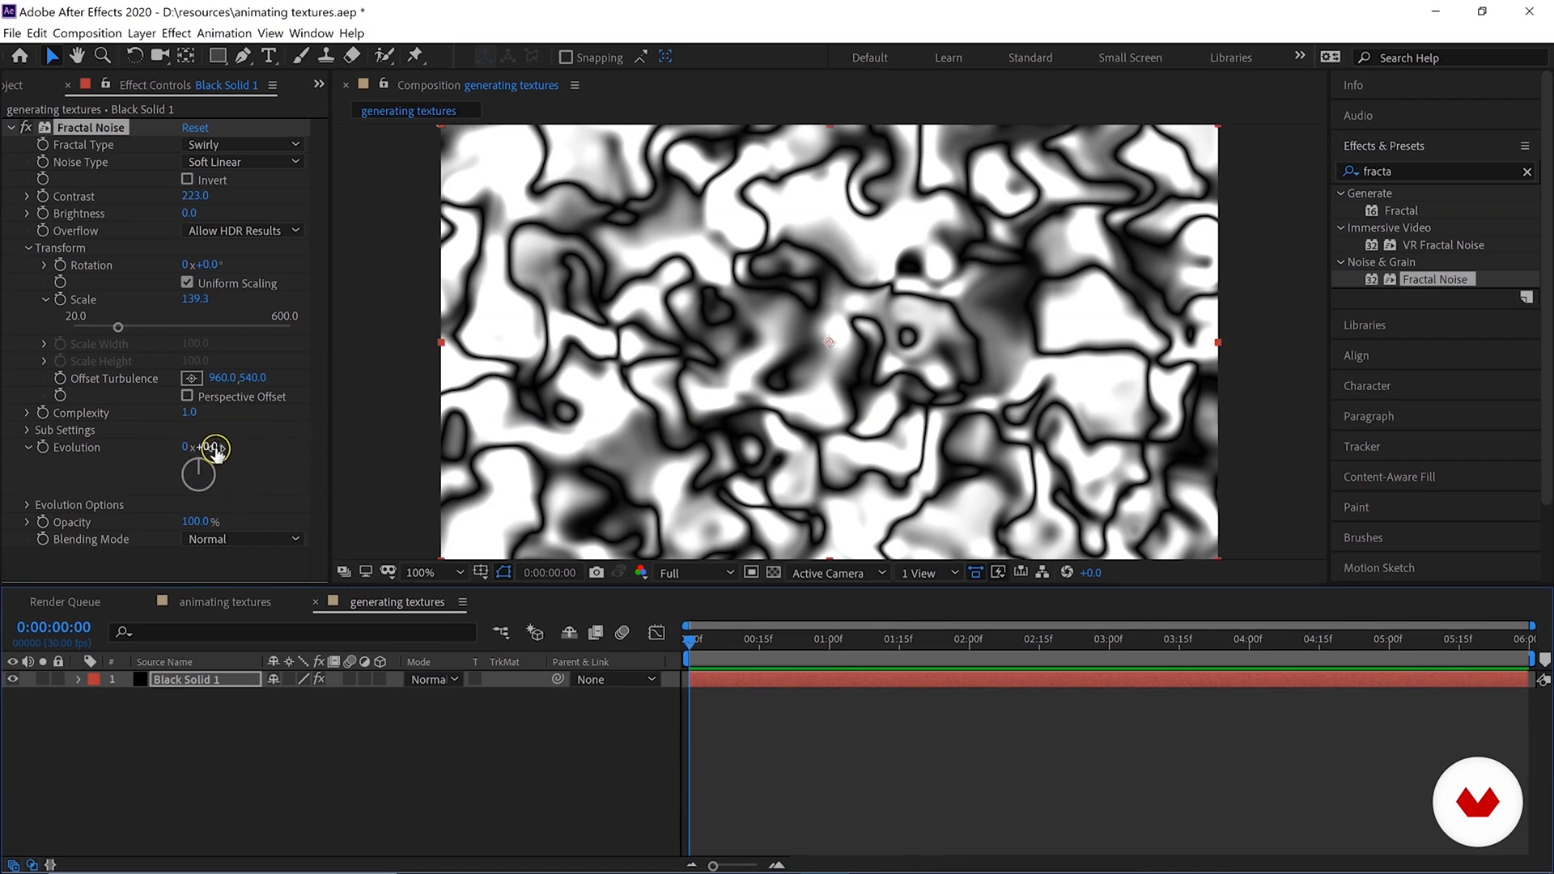
{"action": "left_click", "coordinate": [43, 447]}
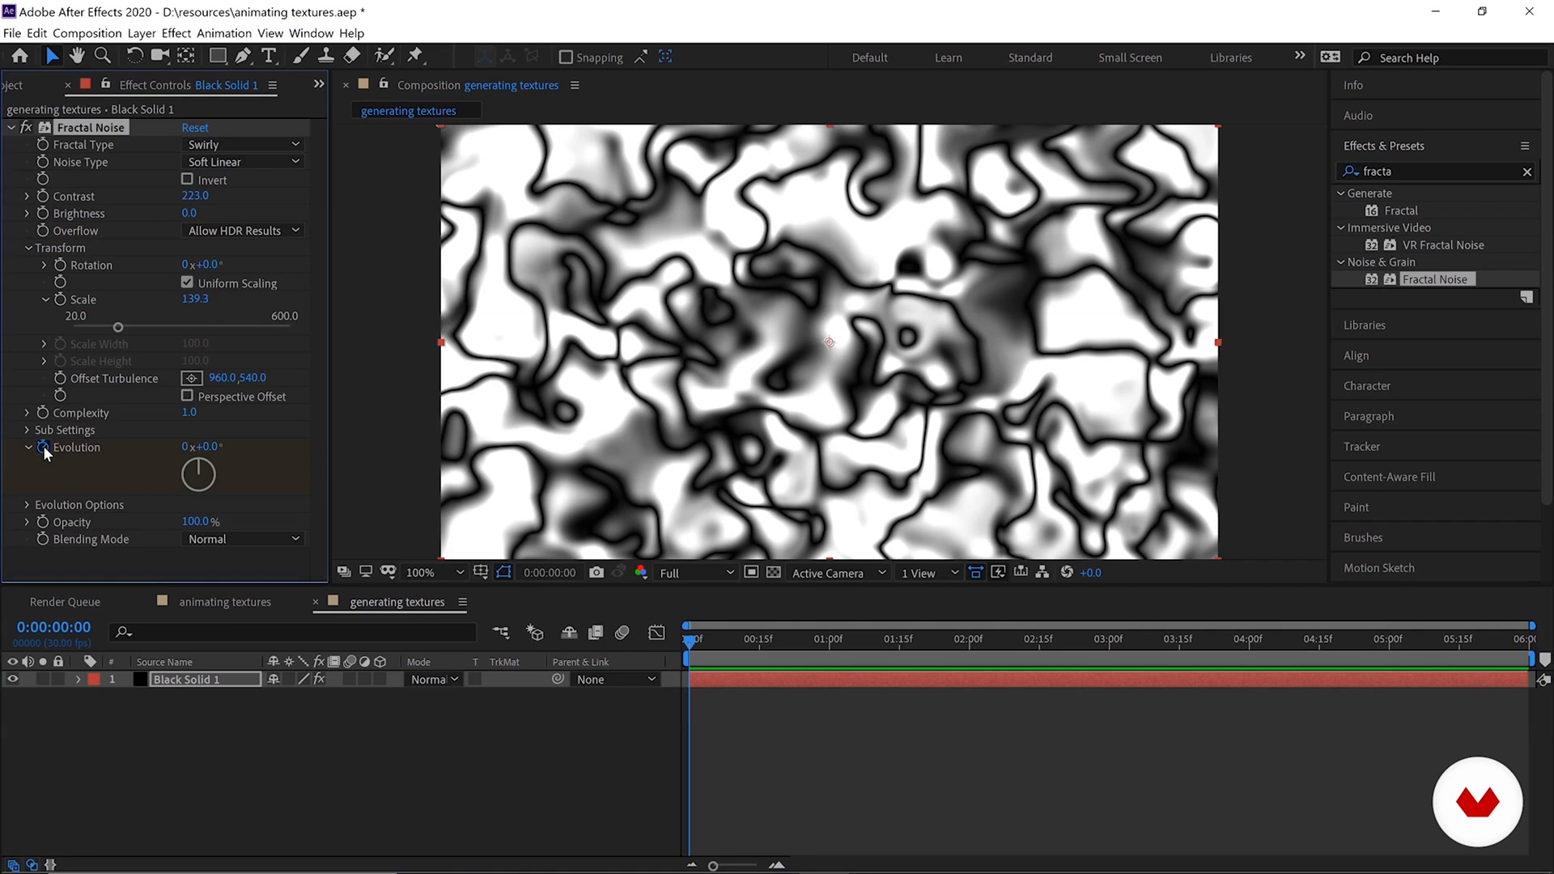
{"action": "left_click", "coordinate": [1525, 639]}
{"action": "left_click", "coordinate": [188, 449]}
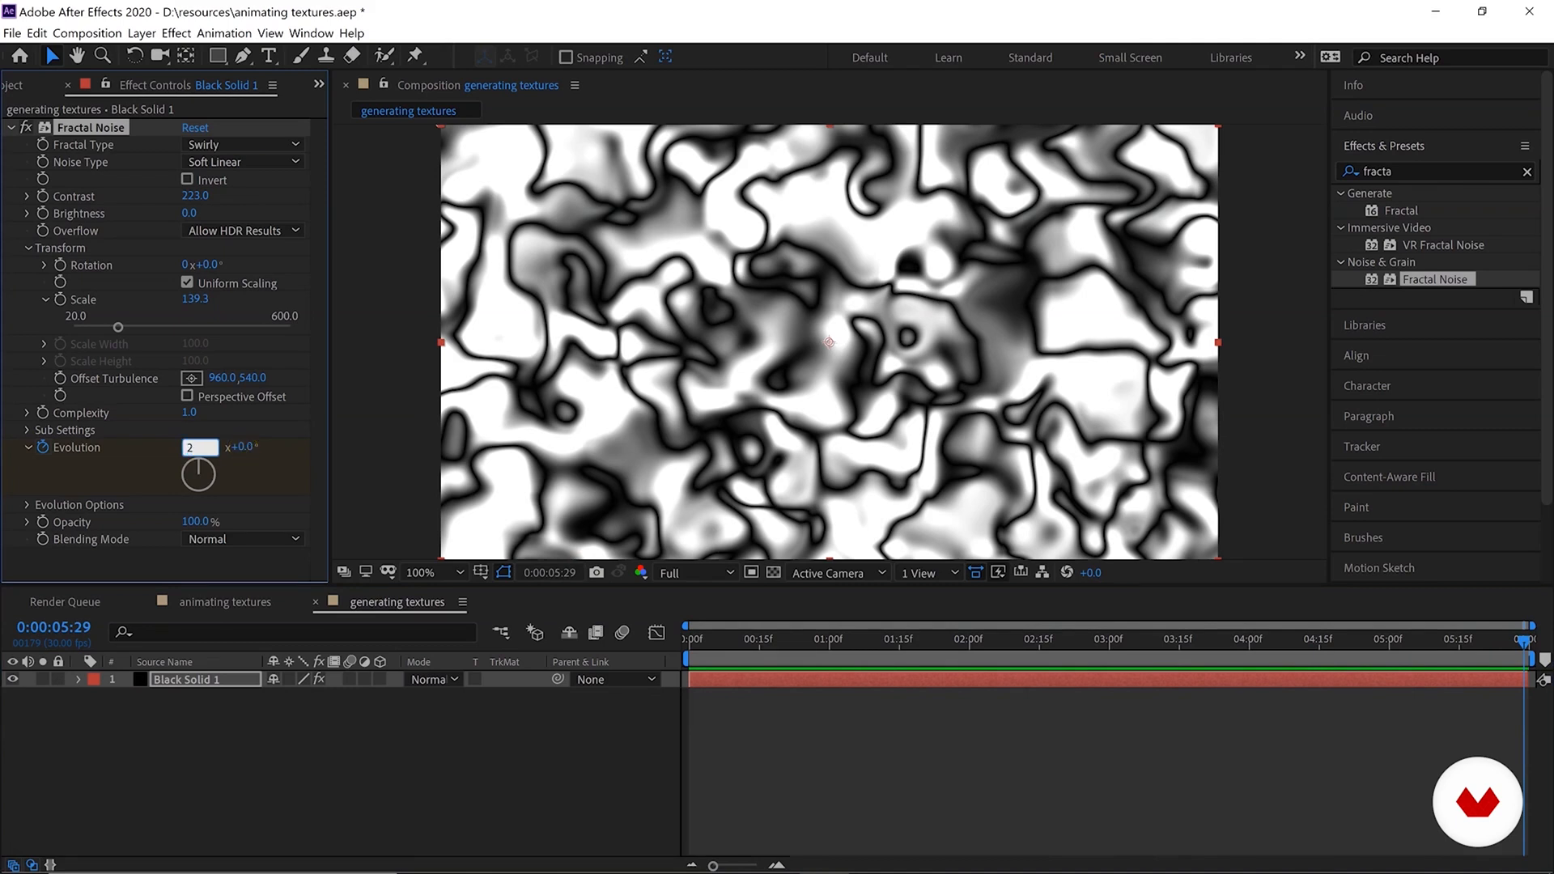
{"action": "key", "text": "space"}
{"action": "left_click", "coordinate": [725, 651]}
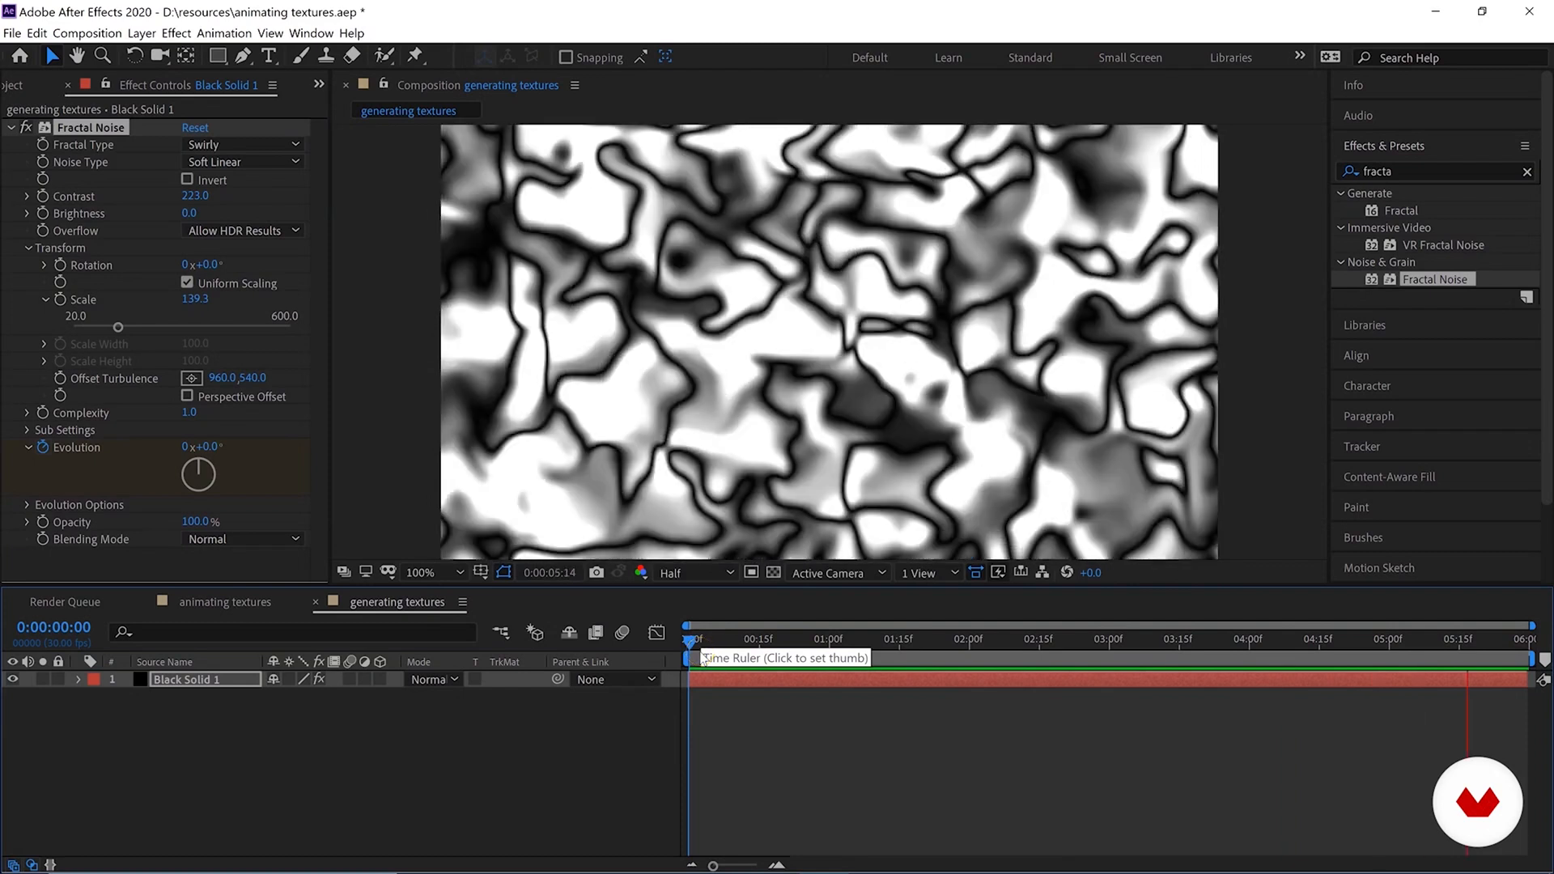
Duplicate the black solid with the Fractal Noise effect by copying and pasting the layer.
{"action": "left_click", "coordinate": [34, 33]}
{"action": "left_click", "coordinate": [79, 132]}
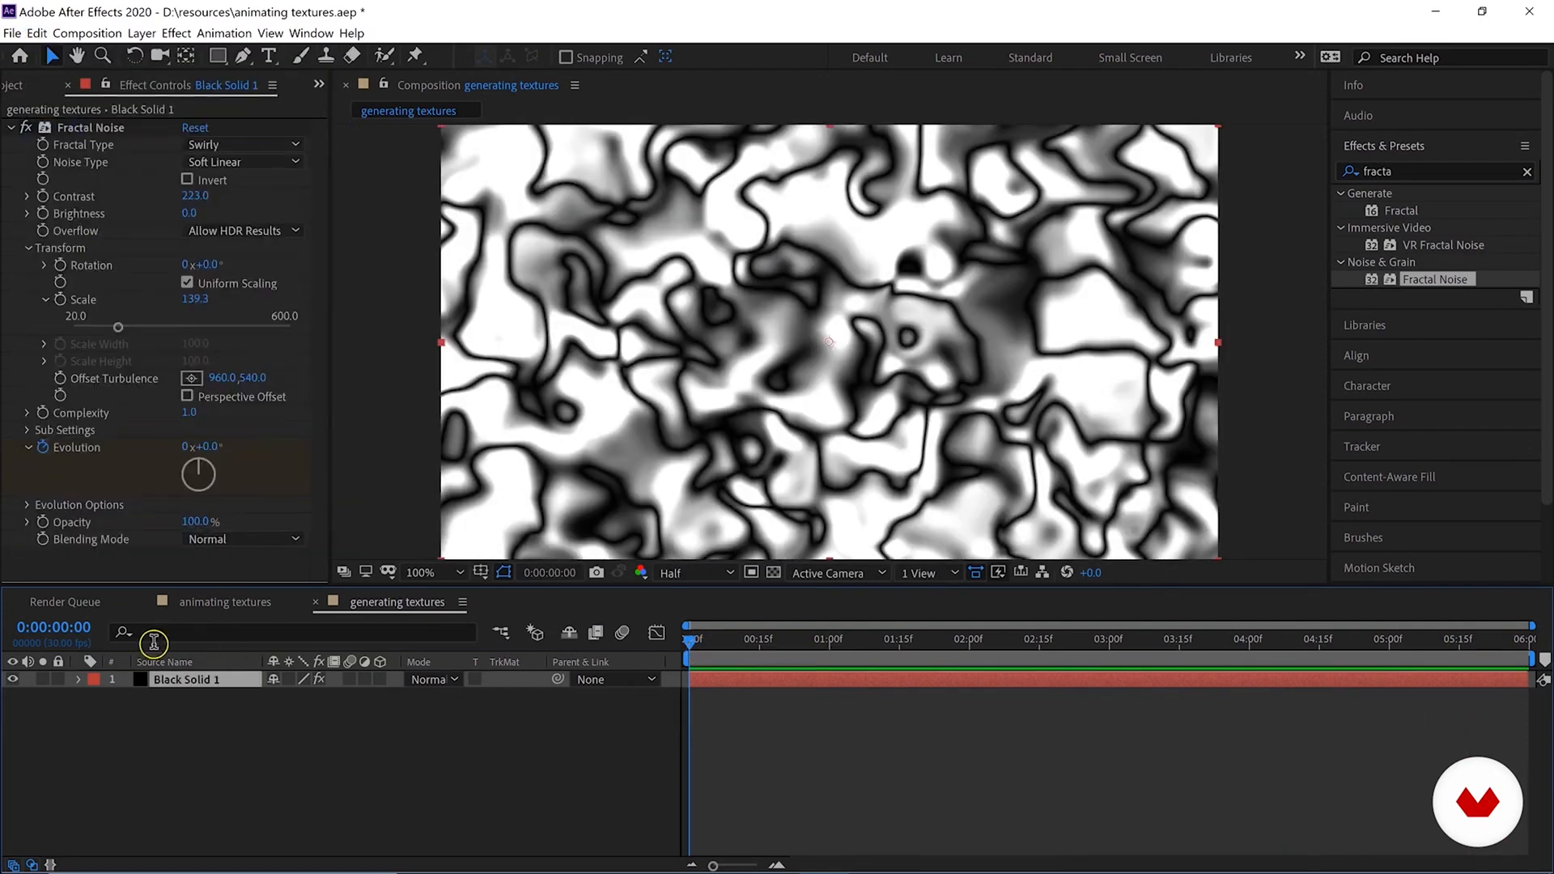
{"action": "left_click", "coordinate": [36, 34]}
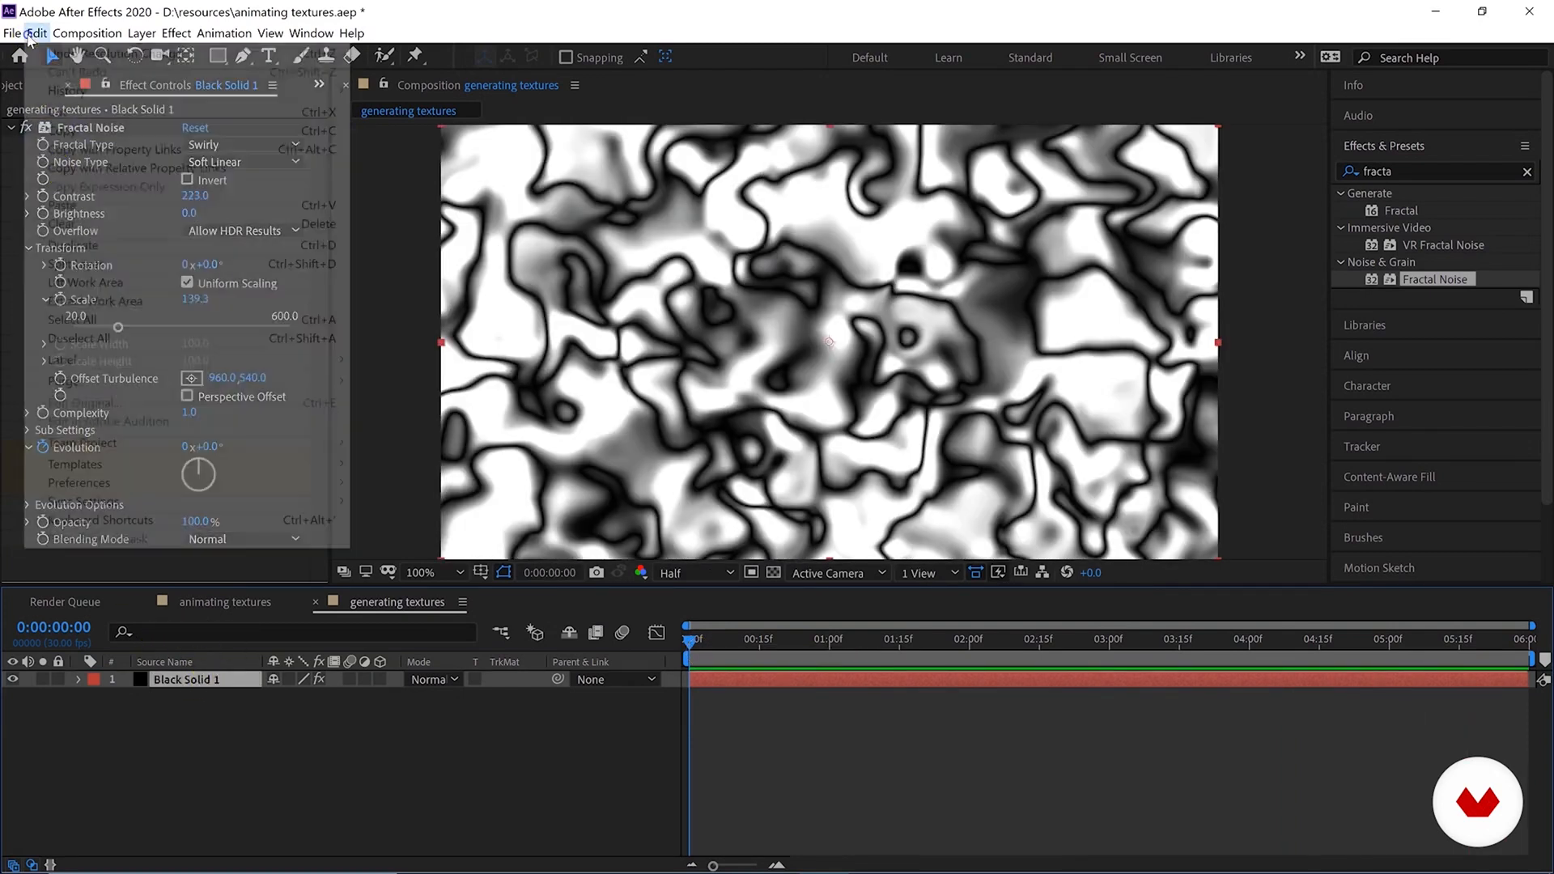
{"action": "left_click", "coordinate": [73, 204]}
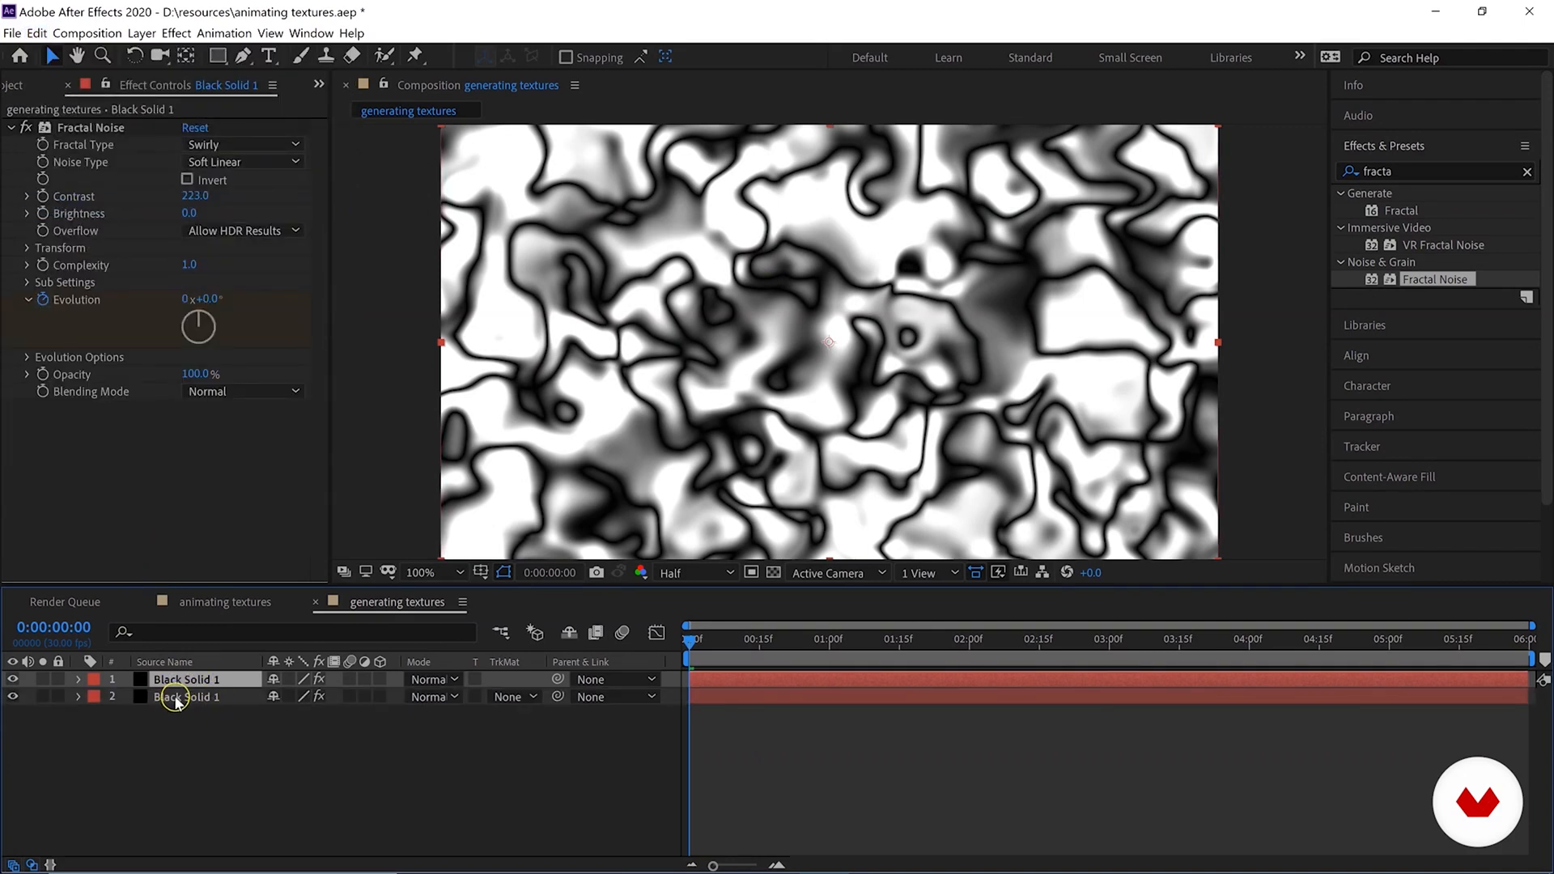
Rename the lower solid layer "generated texture 1" and the upper one "texture 2".
{"action": "right_click", "coordinate": [177, 701]}
{"action": "left_click", "coordinate": [242, 669]}
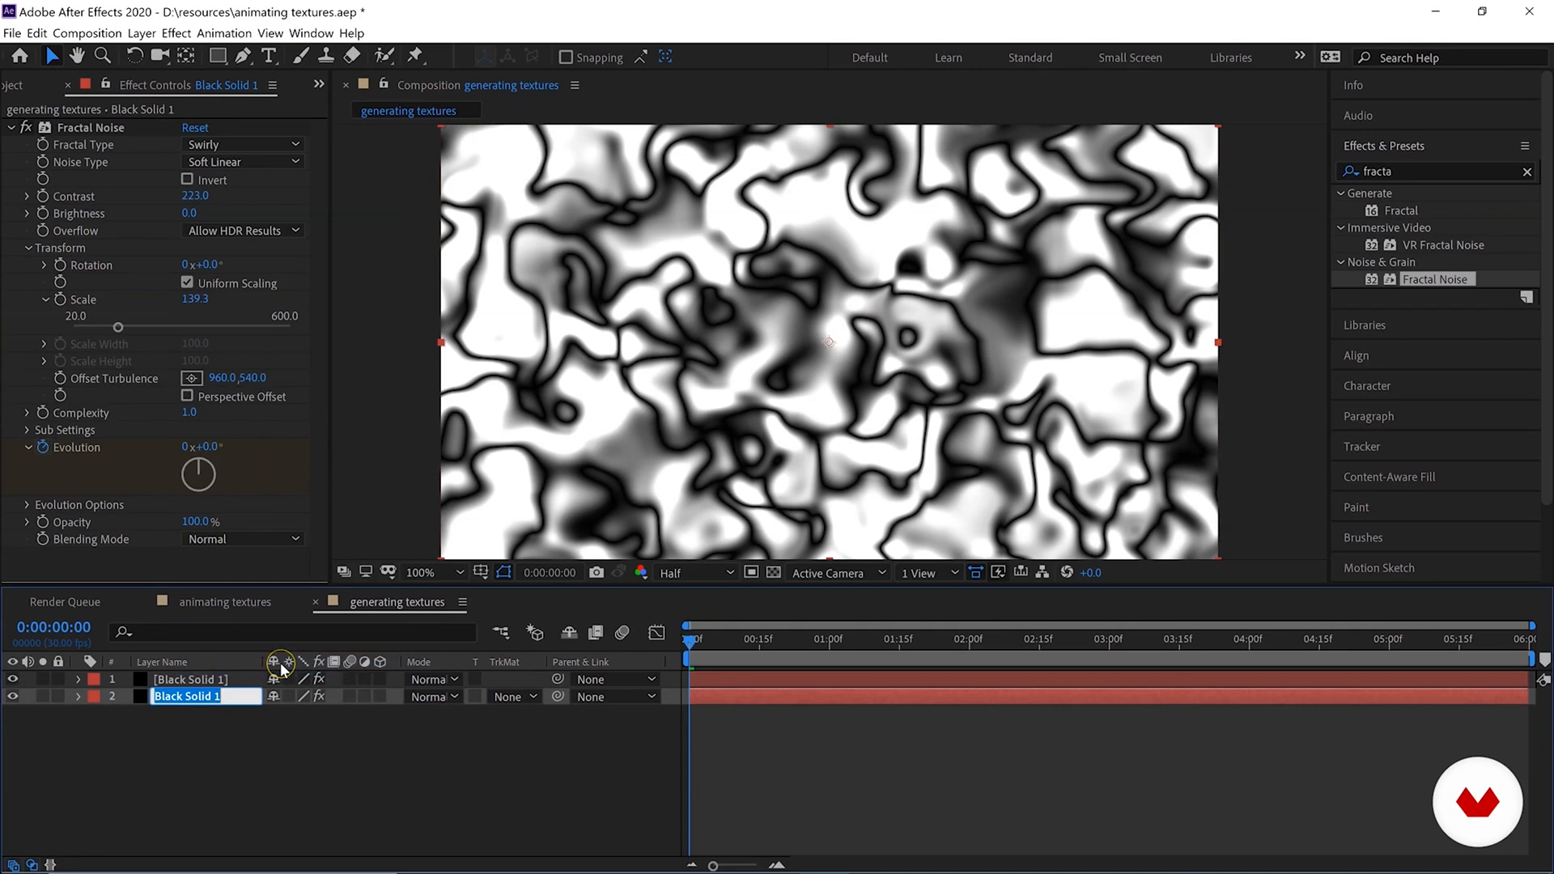
{"action": "type", "text": "generat"}
{"action": "type", "text": "texture"}
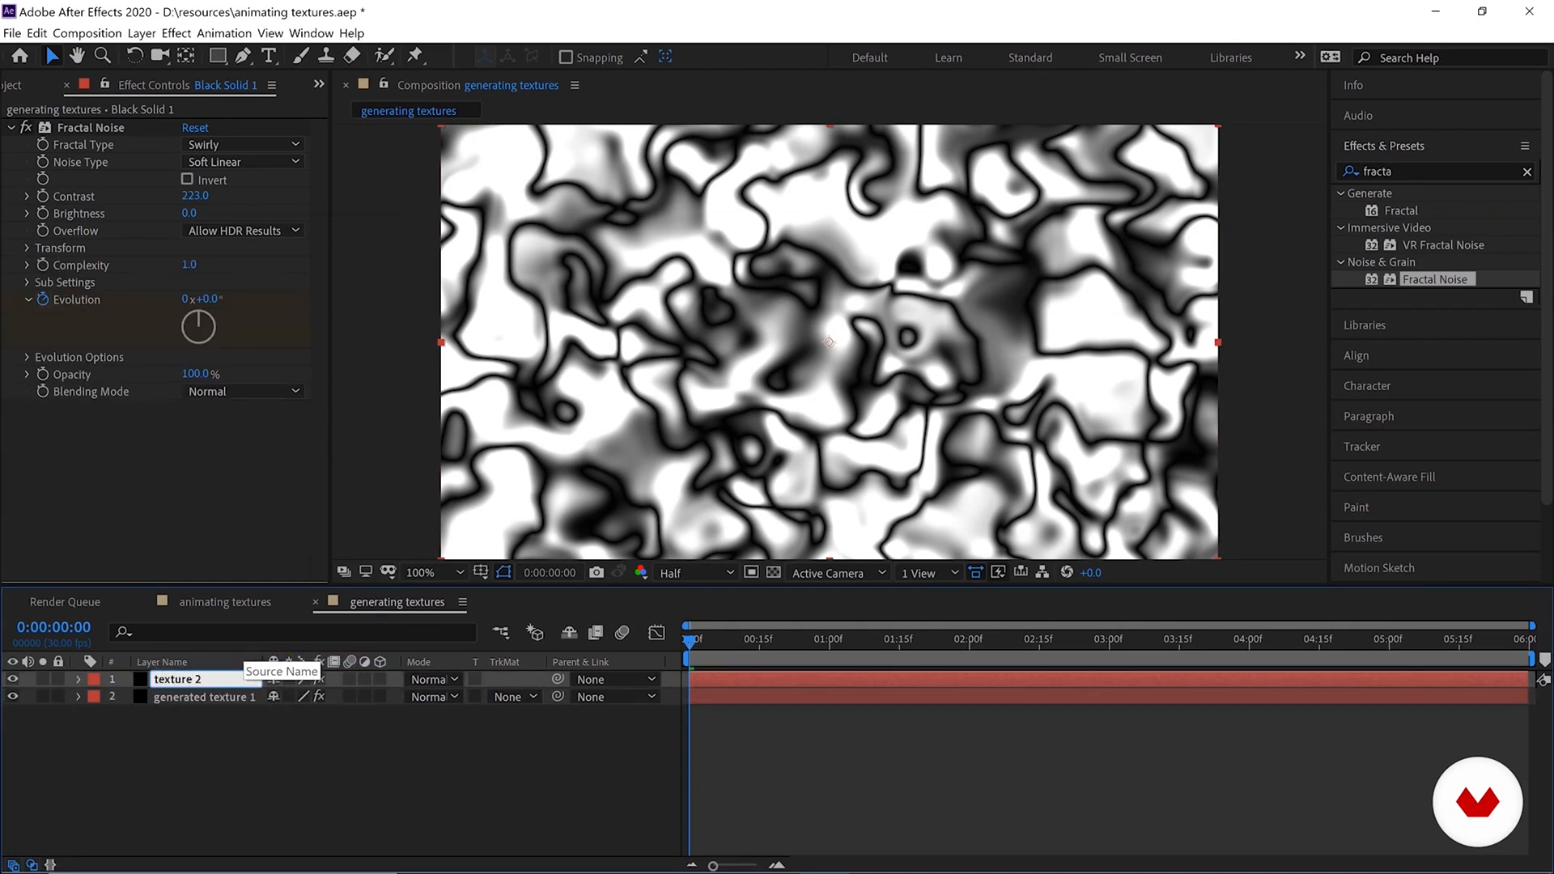
{"action": "key", "text": "Return"}
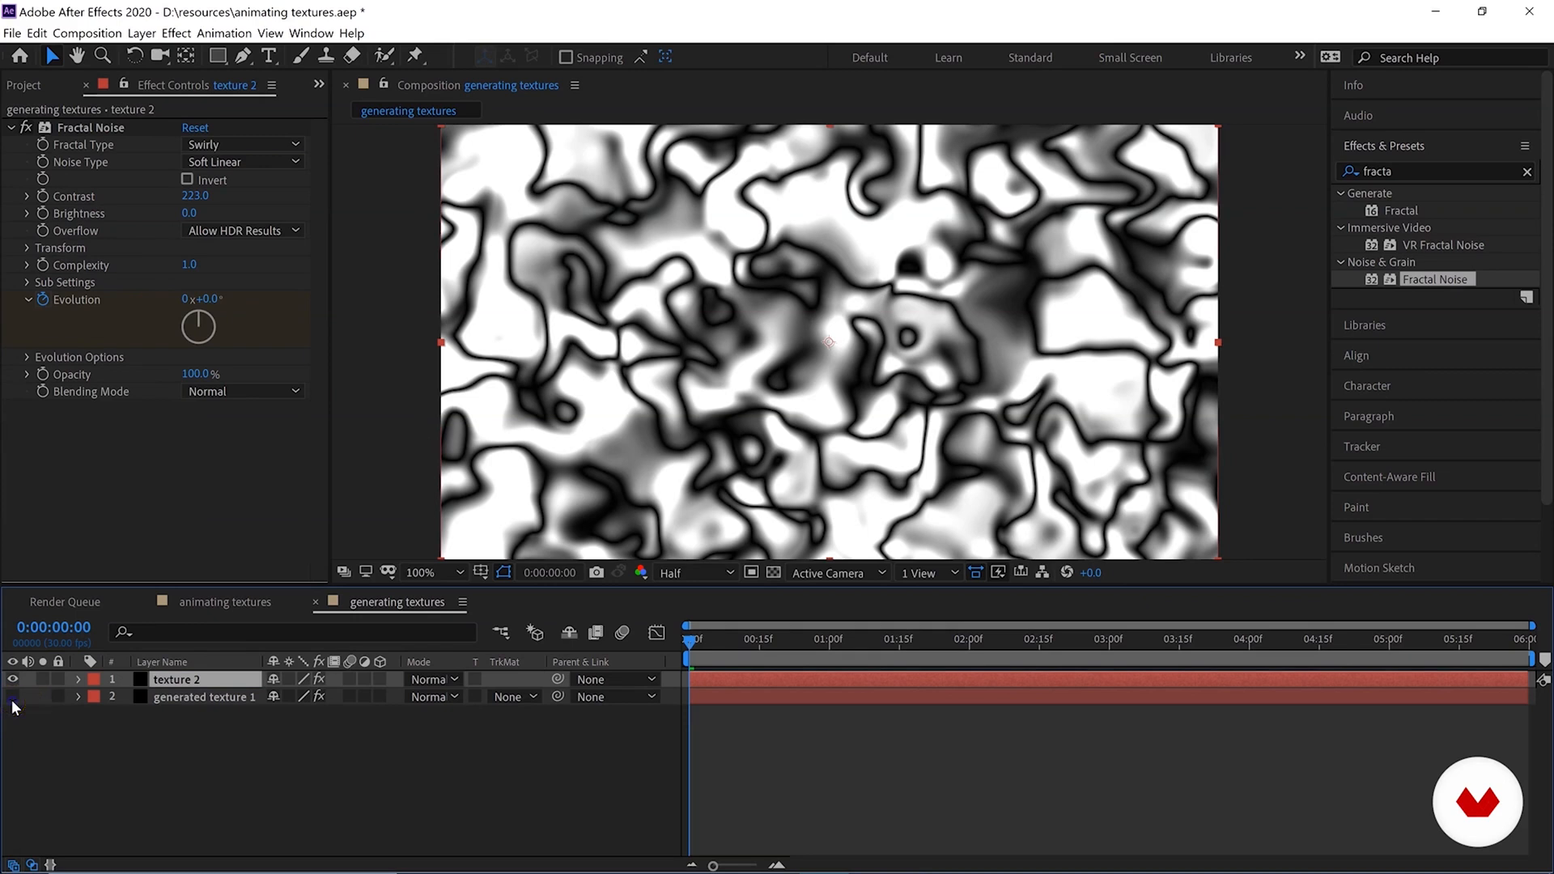
Set texture 2's Fractal Type to Turbulent Smooth and its Noise Type to Spline.
{"action": "left_click", "coordinate": [12, 697]}
{"action": "left_click", "coordinate": [235, 145]}
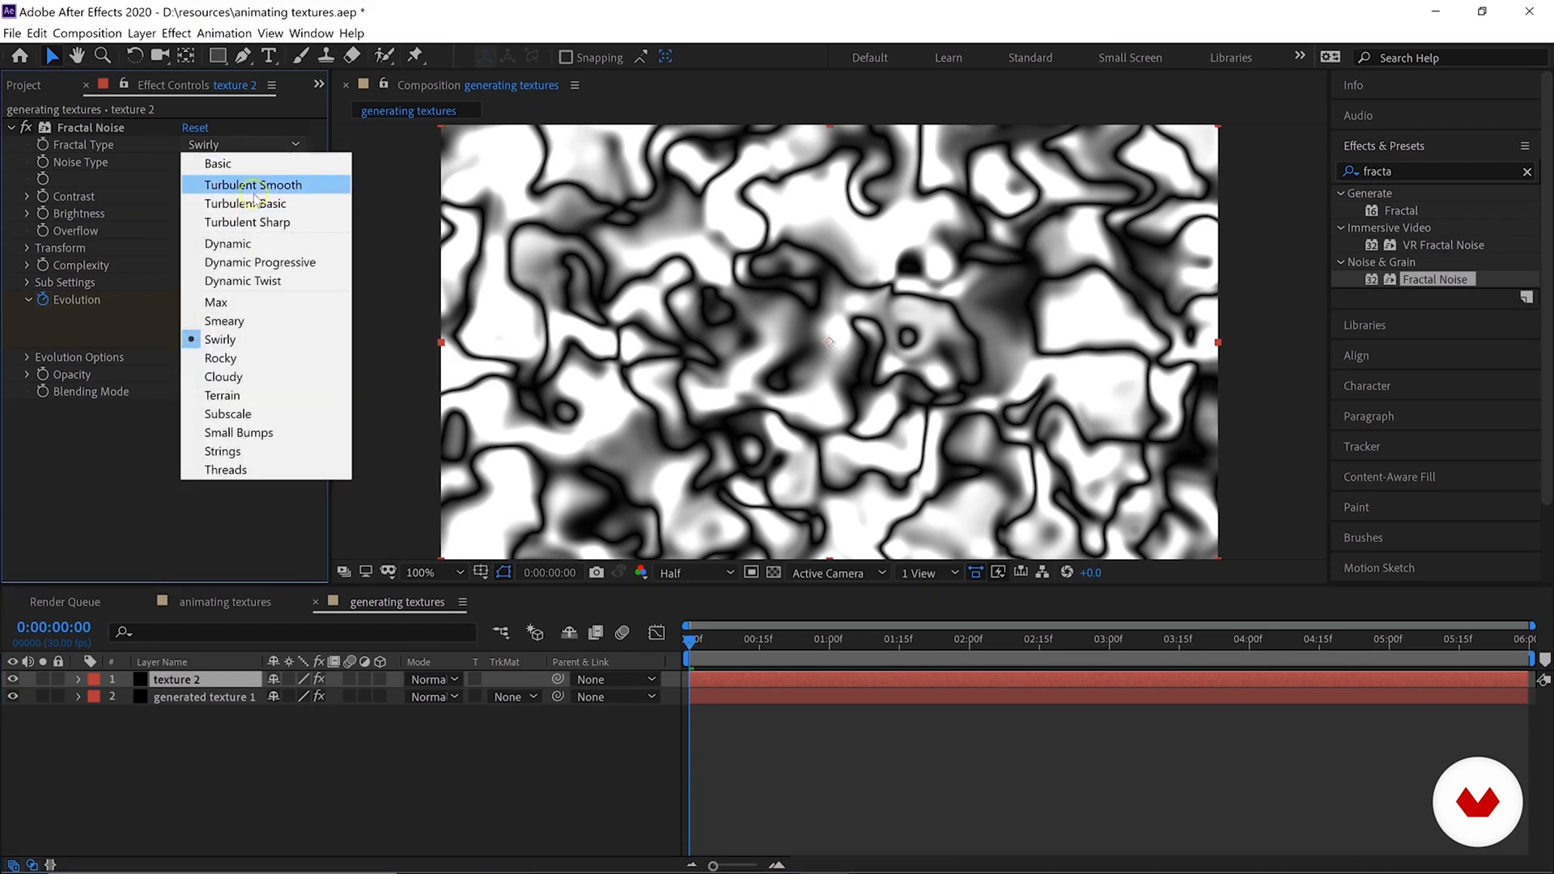
{"action": "left_click", "coordinate": [258, 186]}
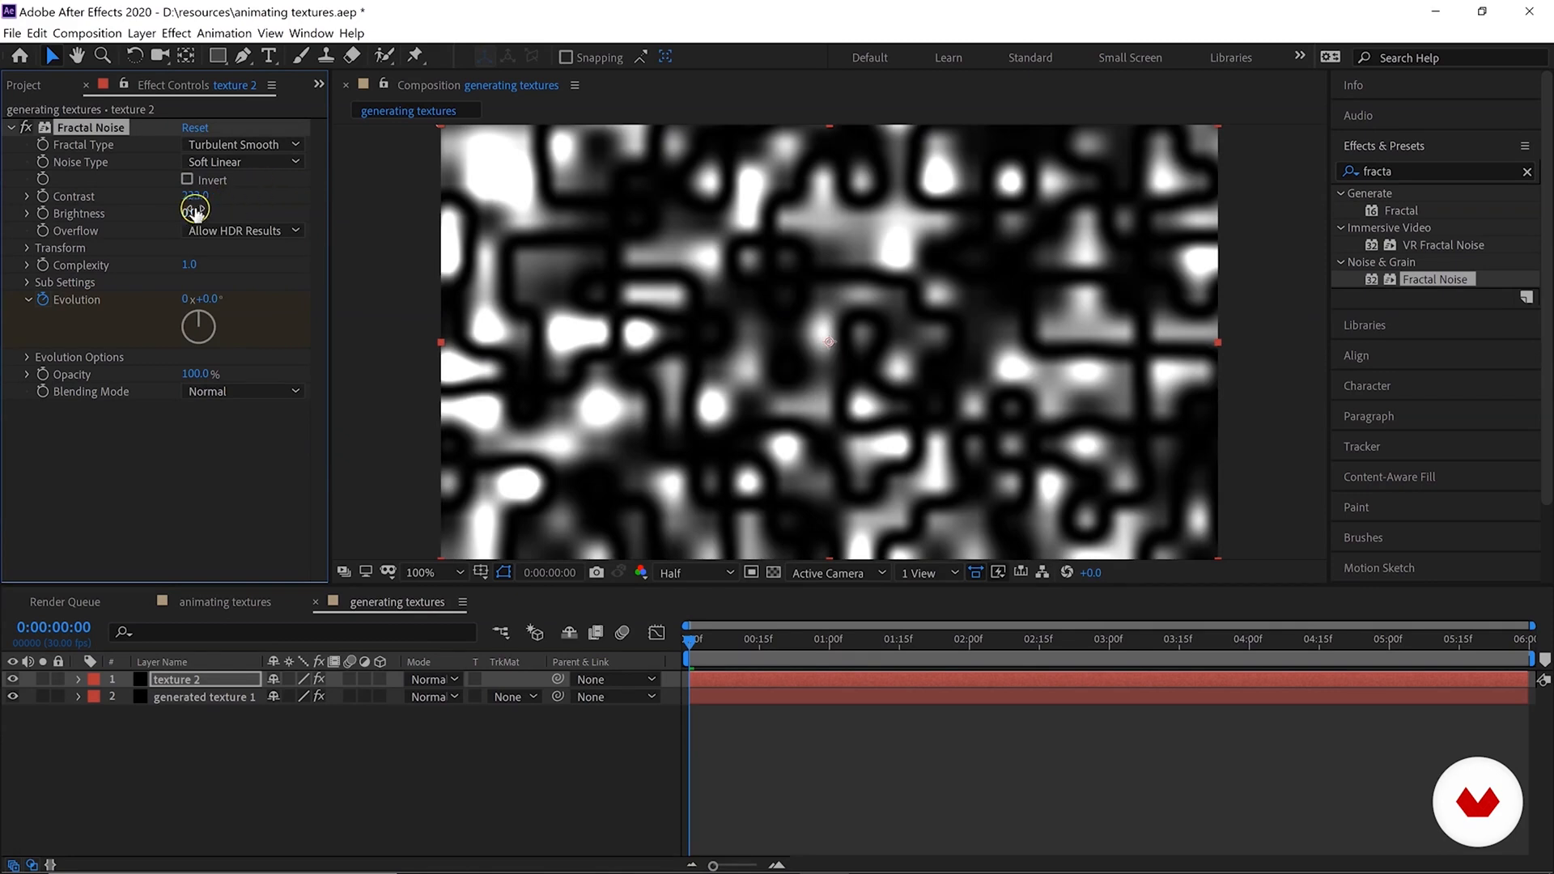
{"action": "left_click", "coordinate": [241, 162]}
{"action": "left_click", "coordinate": [224, 241]}
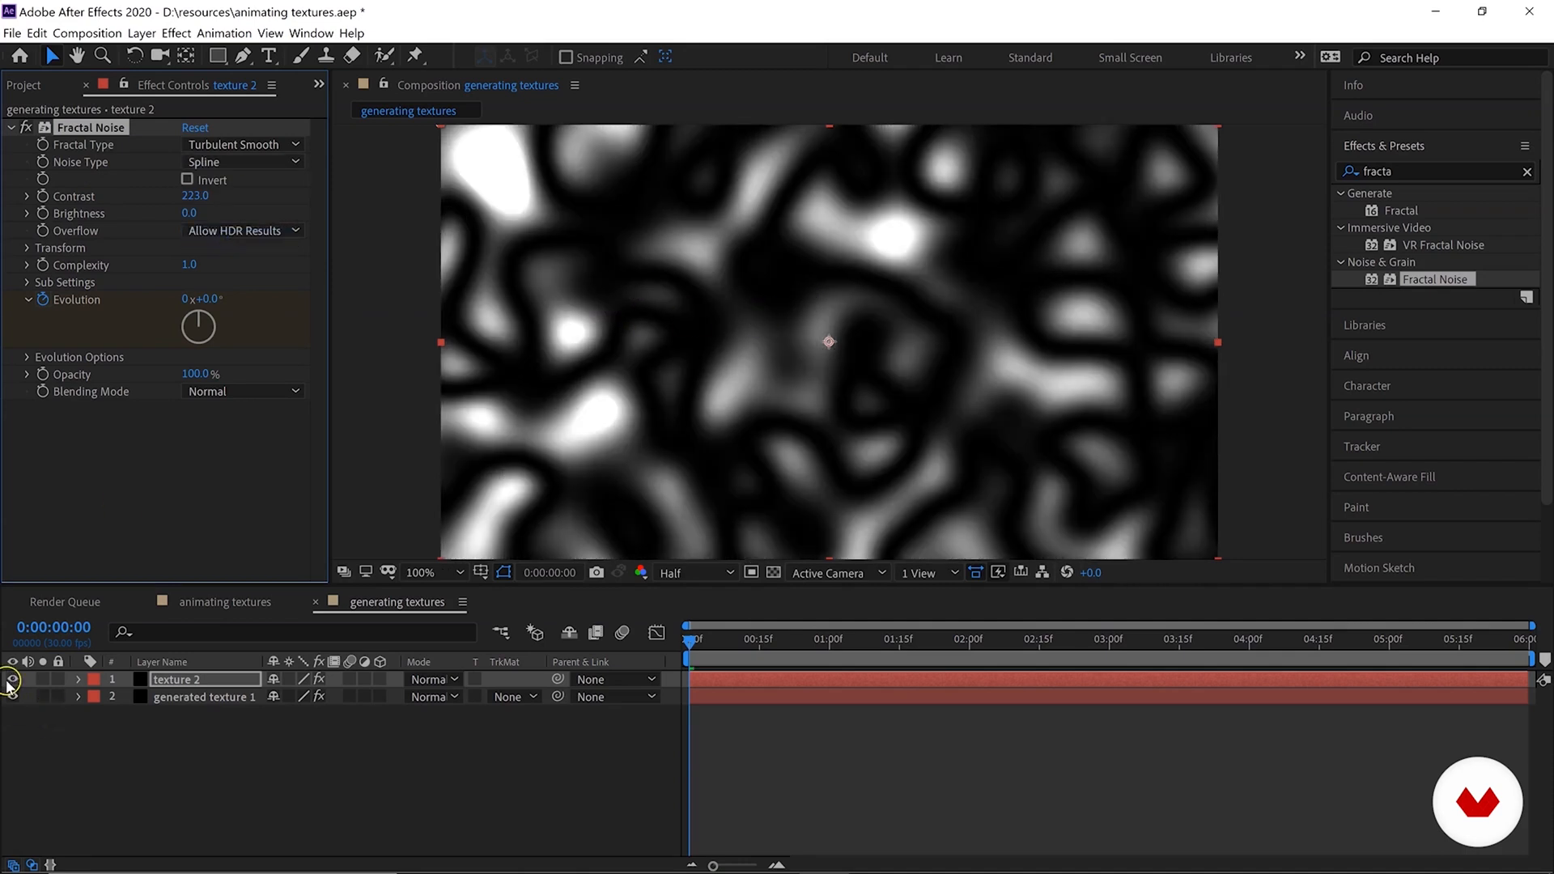
Compare texture 2 with the layer below, and set its Fractal Noise Contrast to 474 and Brightness to 9.
{"action": "left_click", "coordinate": [14, 679]}
{"action": "left_click", "coordinate": [14, 679]}
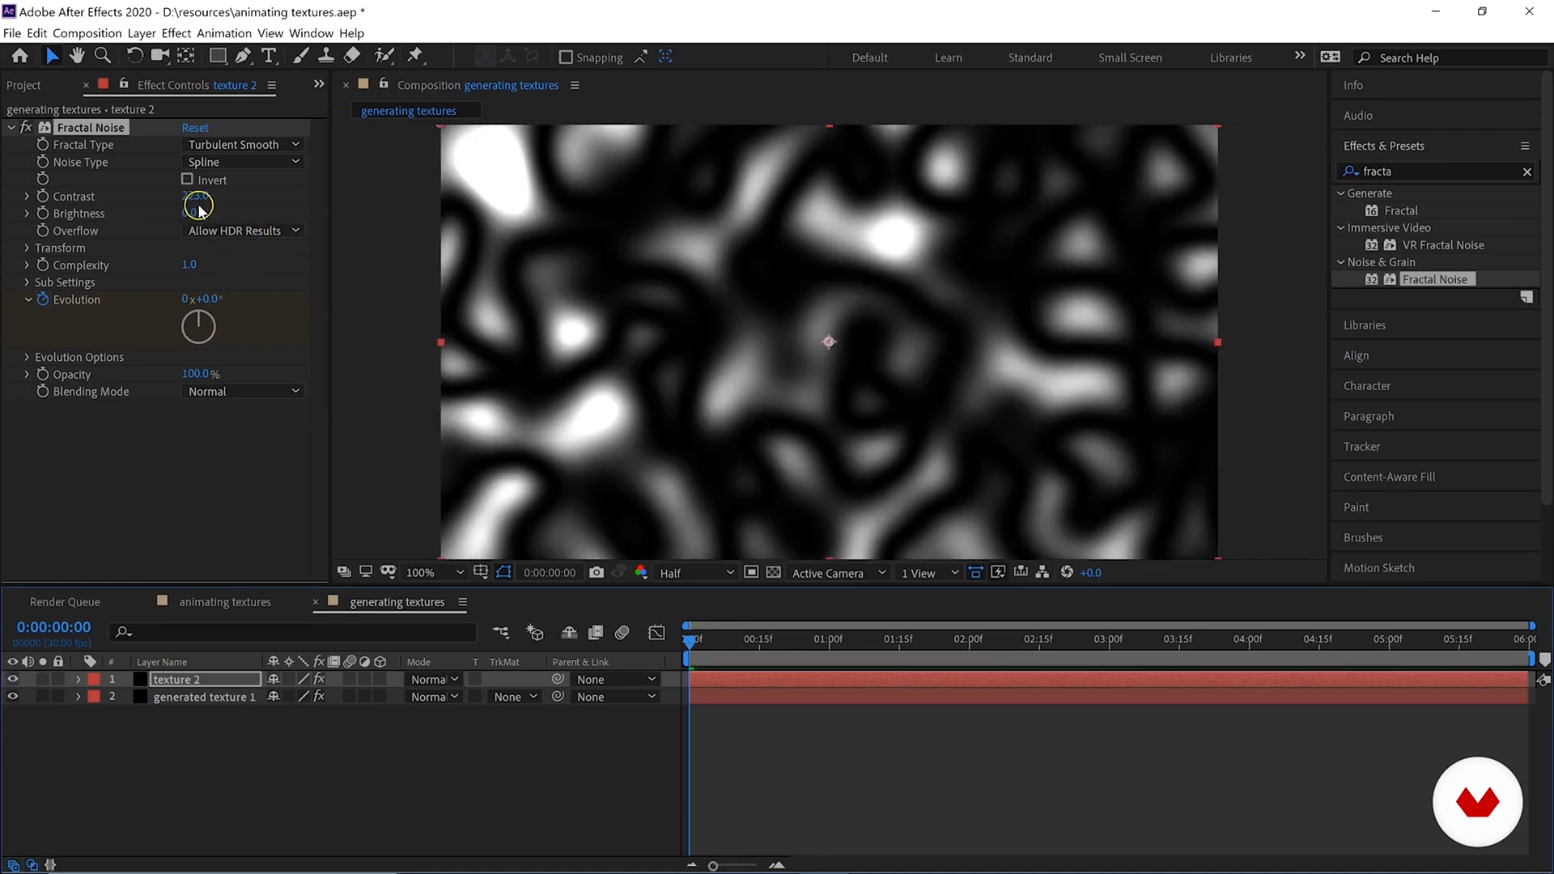
{"action": "left_click_drag", "start_coordinate": [196, 201], "coordinate": [421, 197]}
{"action": "mouse_move", "coordinate": [195, 213]}
{"action": "left_mouse_down"}
{"action": "mouse_move", "coordinate": [233, 208]}
{"action": "mouse_move", "coordinate": [200, 208]}
{"action": "left_mouse_up"}
Reduce texture 2's noise Scale to 115.3 in the Transform settings and preview the animation.
{"action": "left_click", "coordinate": [28, 250]}
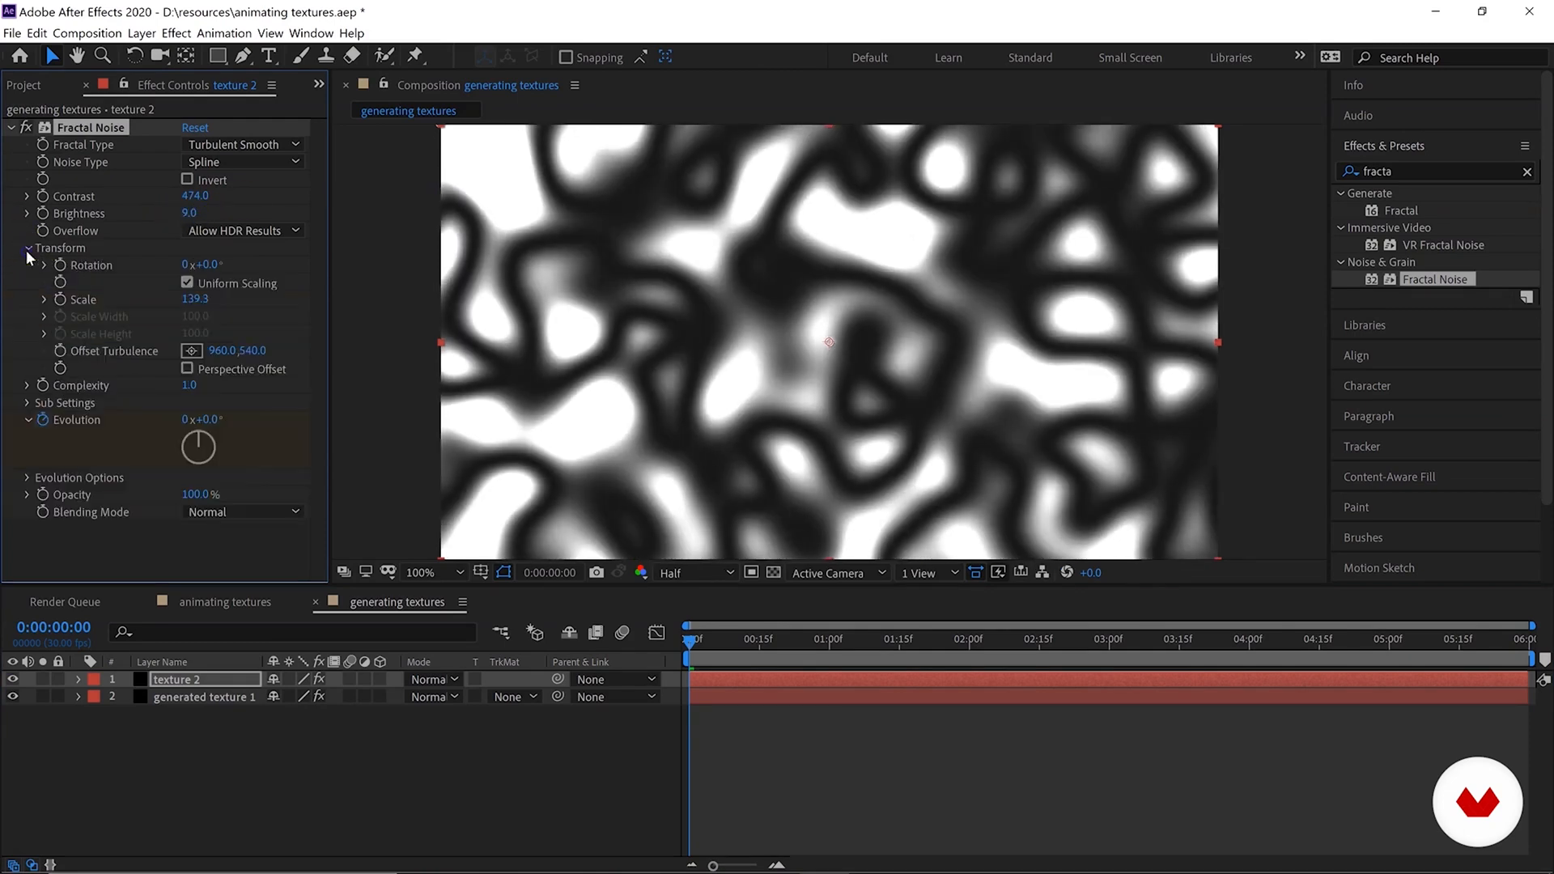
{"action": "left_click_drag", "start_coordinate": [196, 300], "coordinate": [178, 300]}
{"action": "key", "text": "comma"}
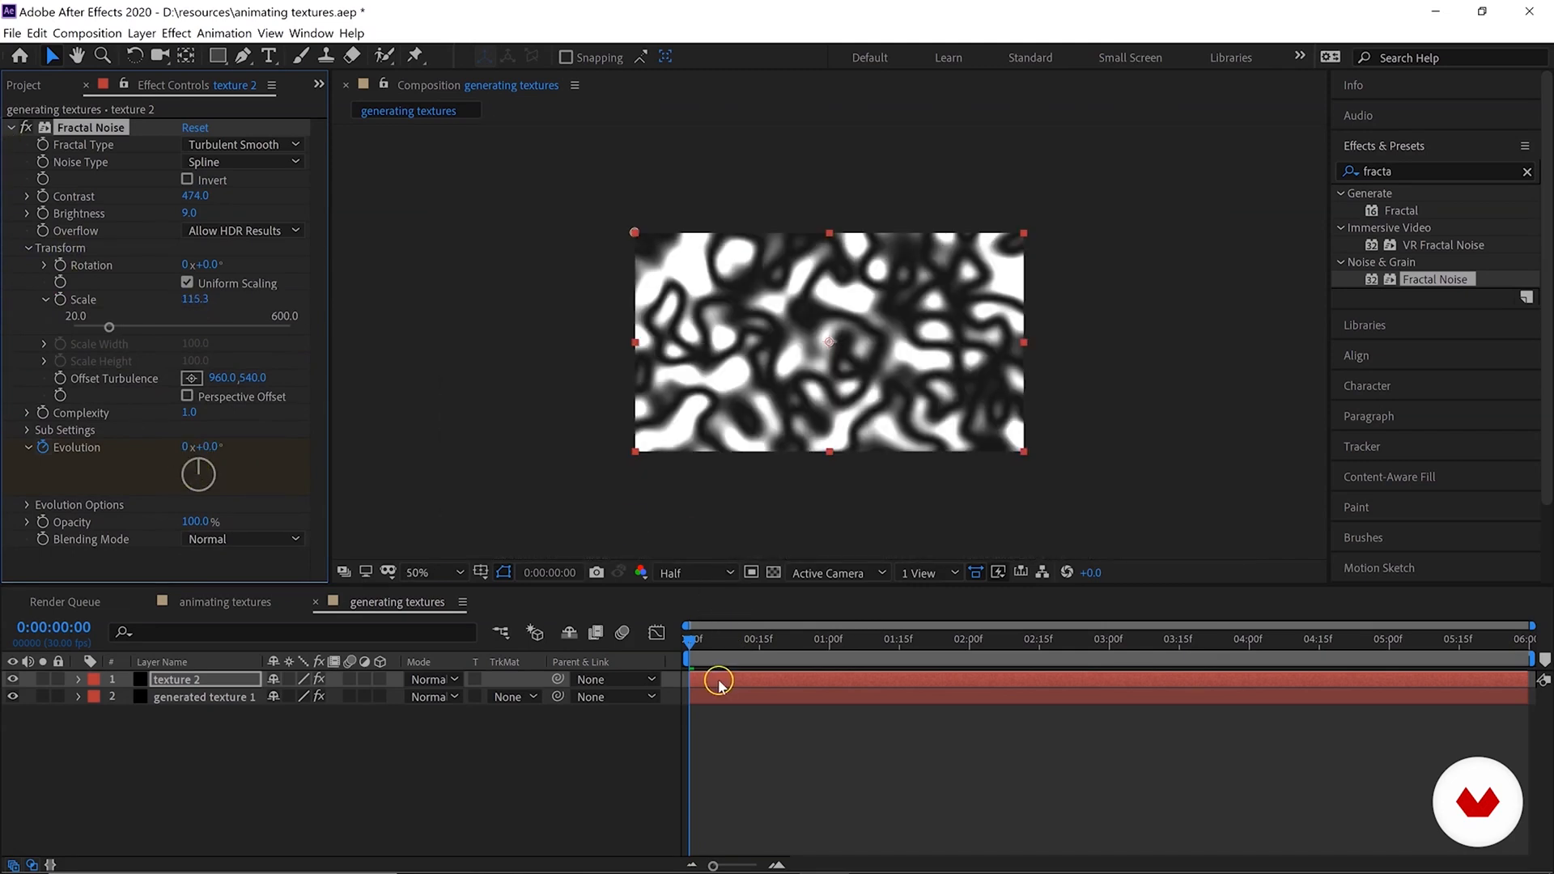
{"action": "key", "text": "space"}
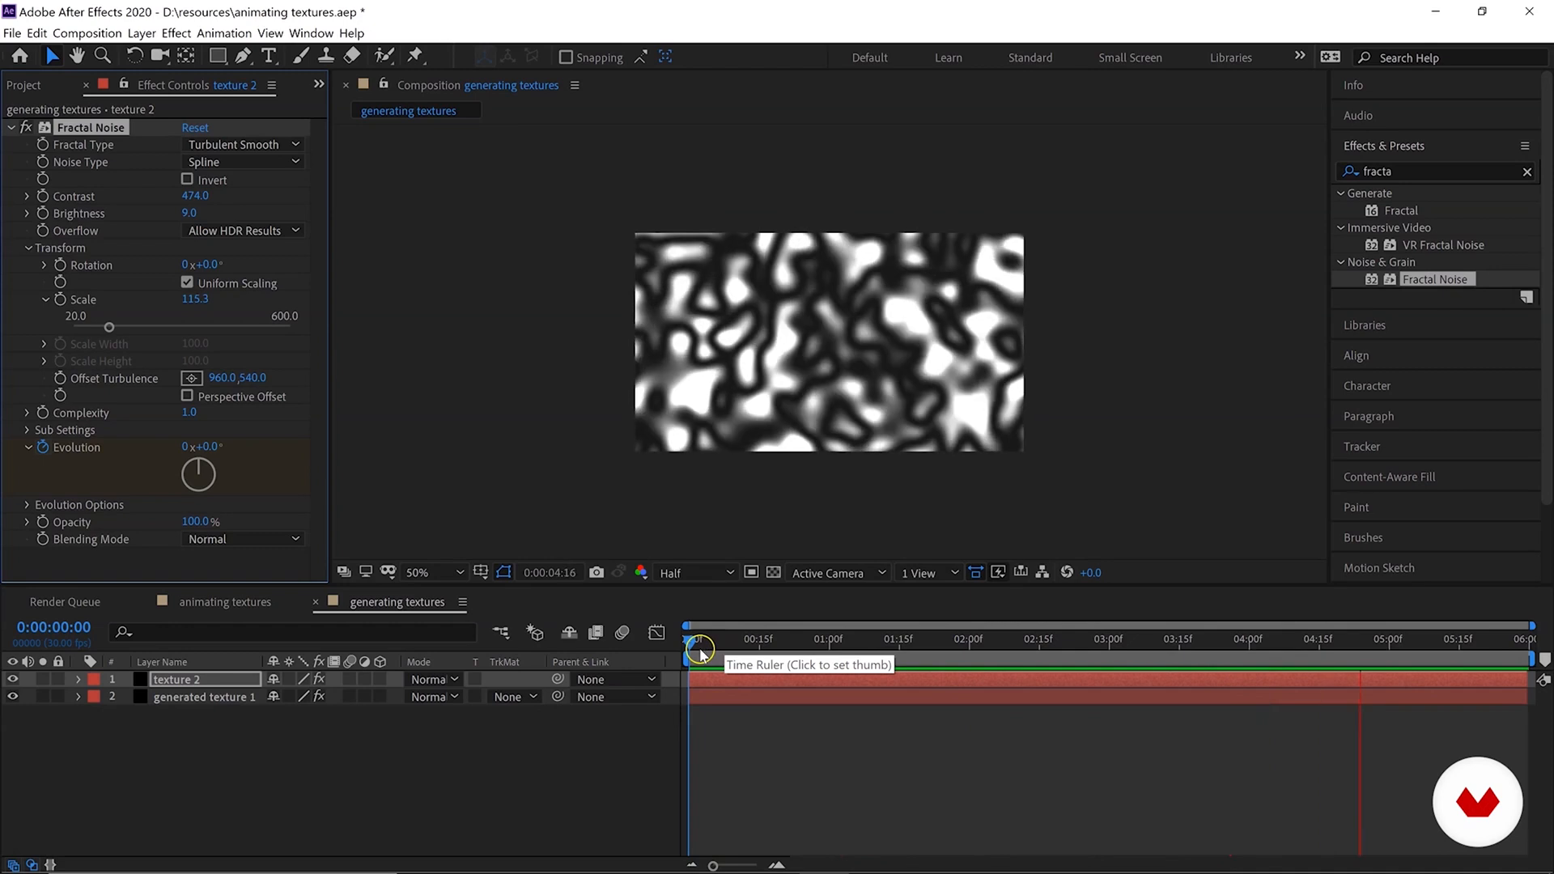
Copy and paste the texture 2 layer to create a third texture layer above it.
{"action": "left_click", "coordinate": [166, 682]}
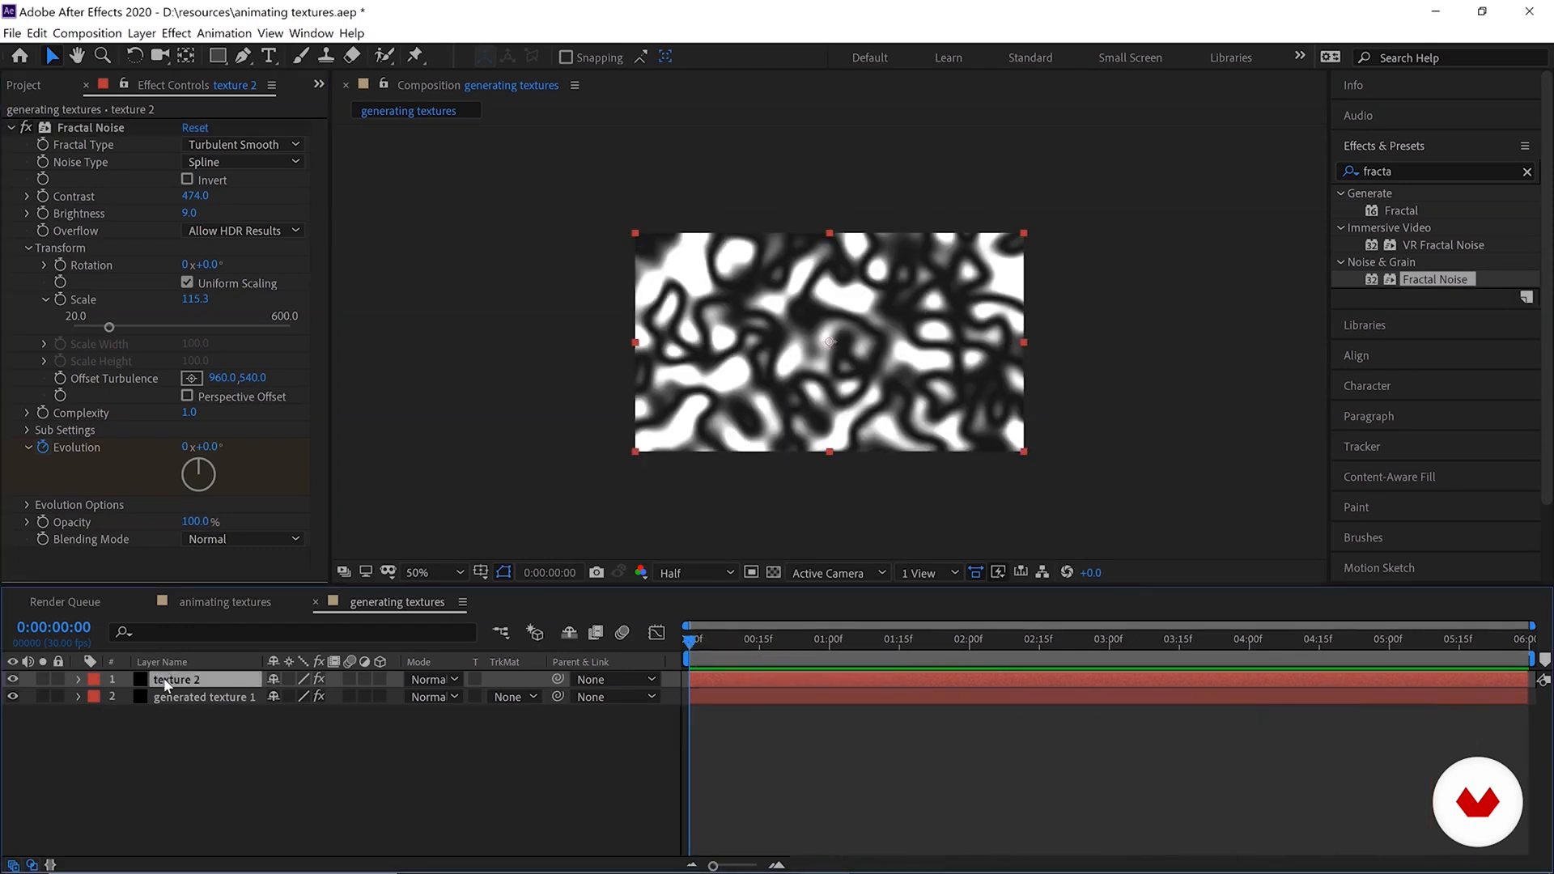
{"action": "left_click", "coordinate": [37, 35]}
{"action": "left_click", "coordinate": [99, 132]}
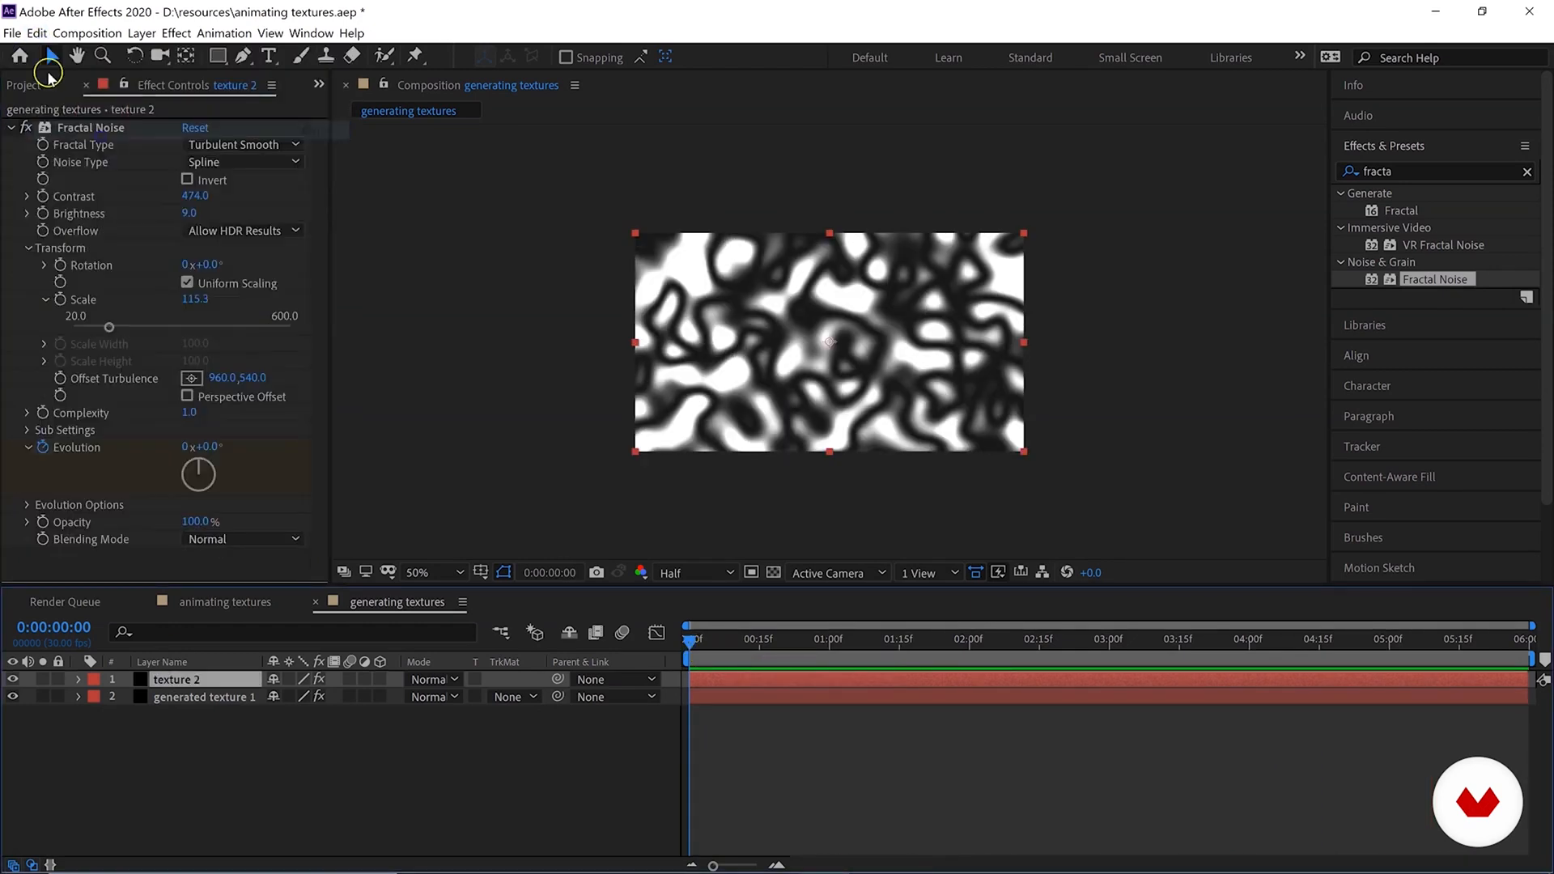
{"action": "left_click", "coordinate": [37, 35]}
{"action": "left_click", "coordinate": [61, 201]}
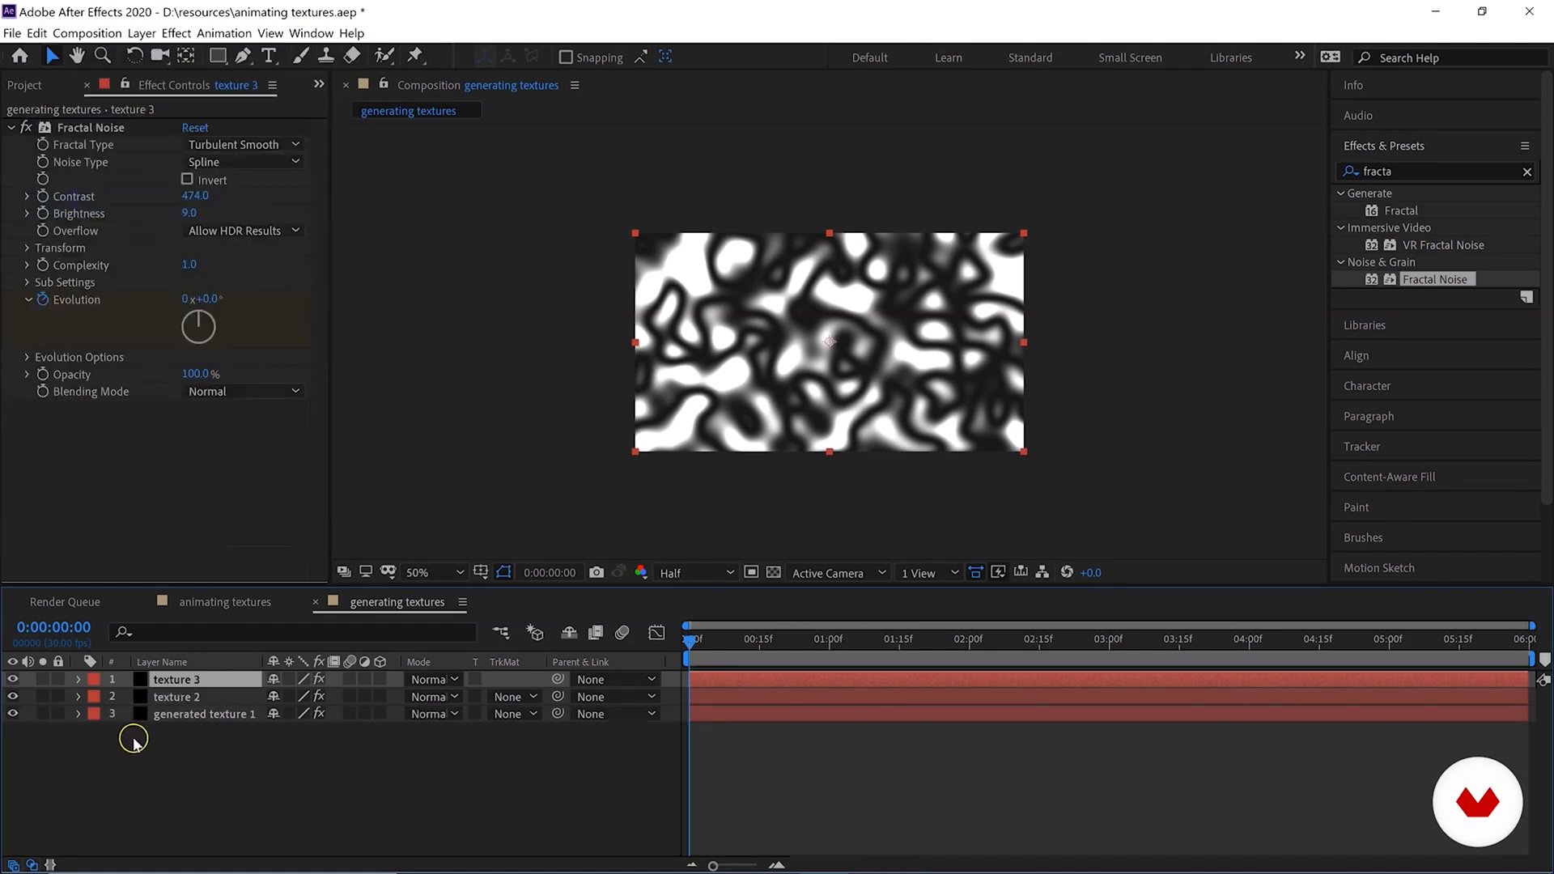
Change the Fractal Type of texture 3 to Dynamic.
{"action": "left_click", "coordinate": [193, 698]}
{"action": "left_click", "coordinate": [210, 146]}
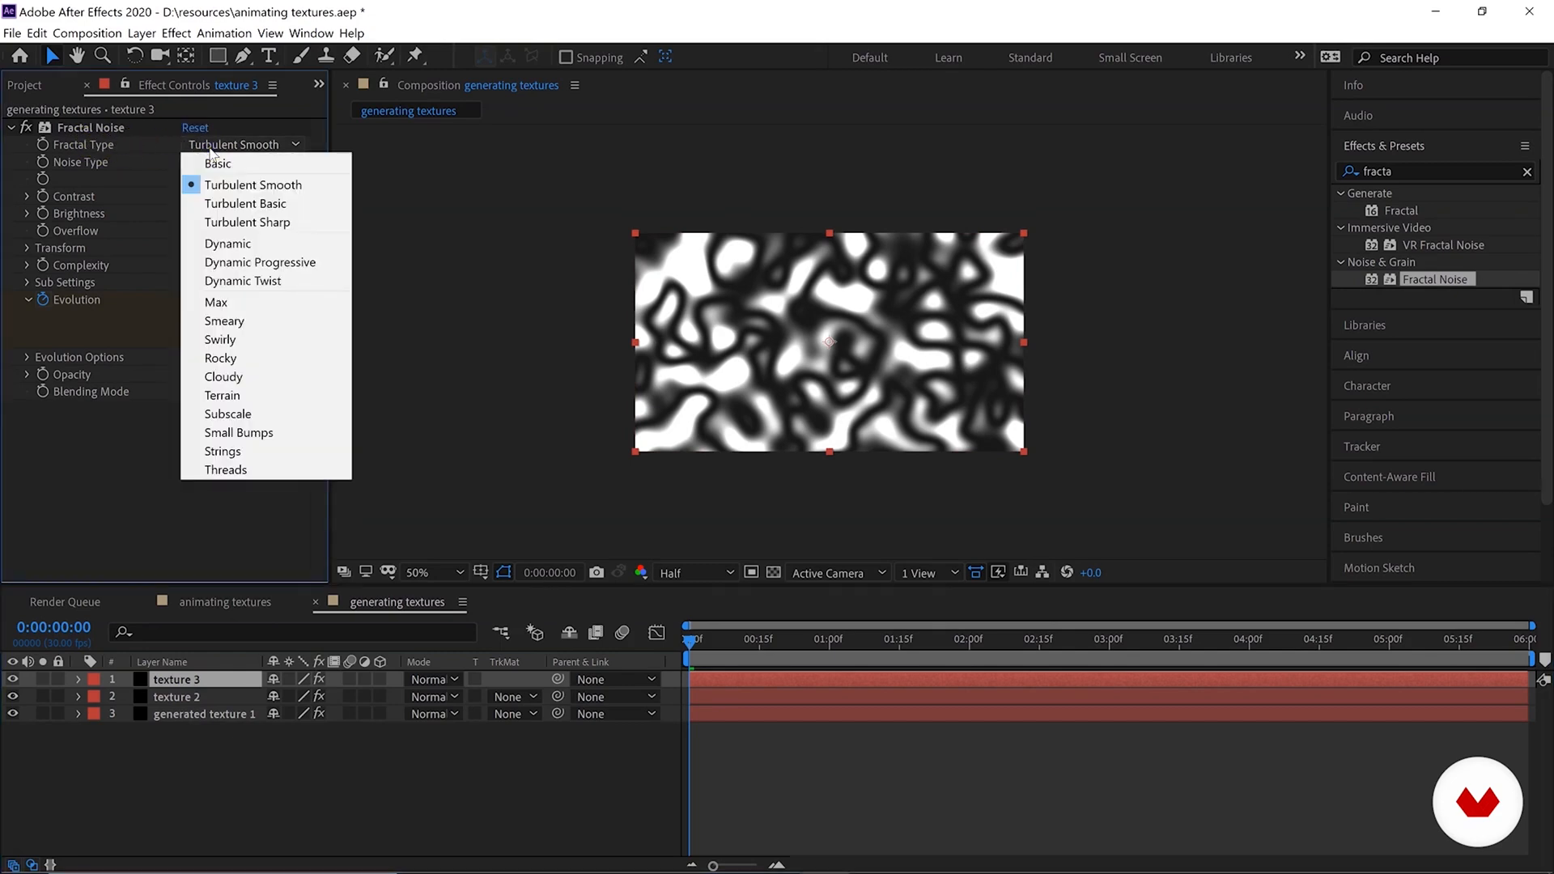
{"action": "left_click", "coordinate": [234, 242]}
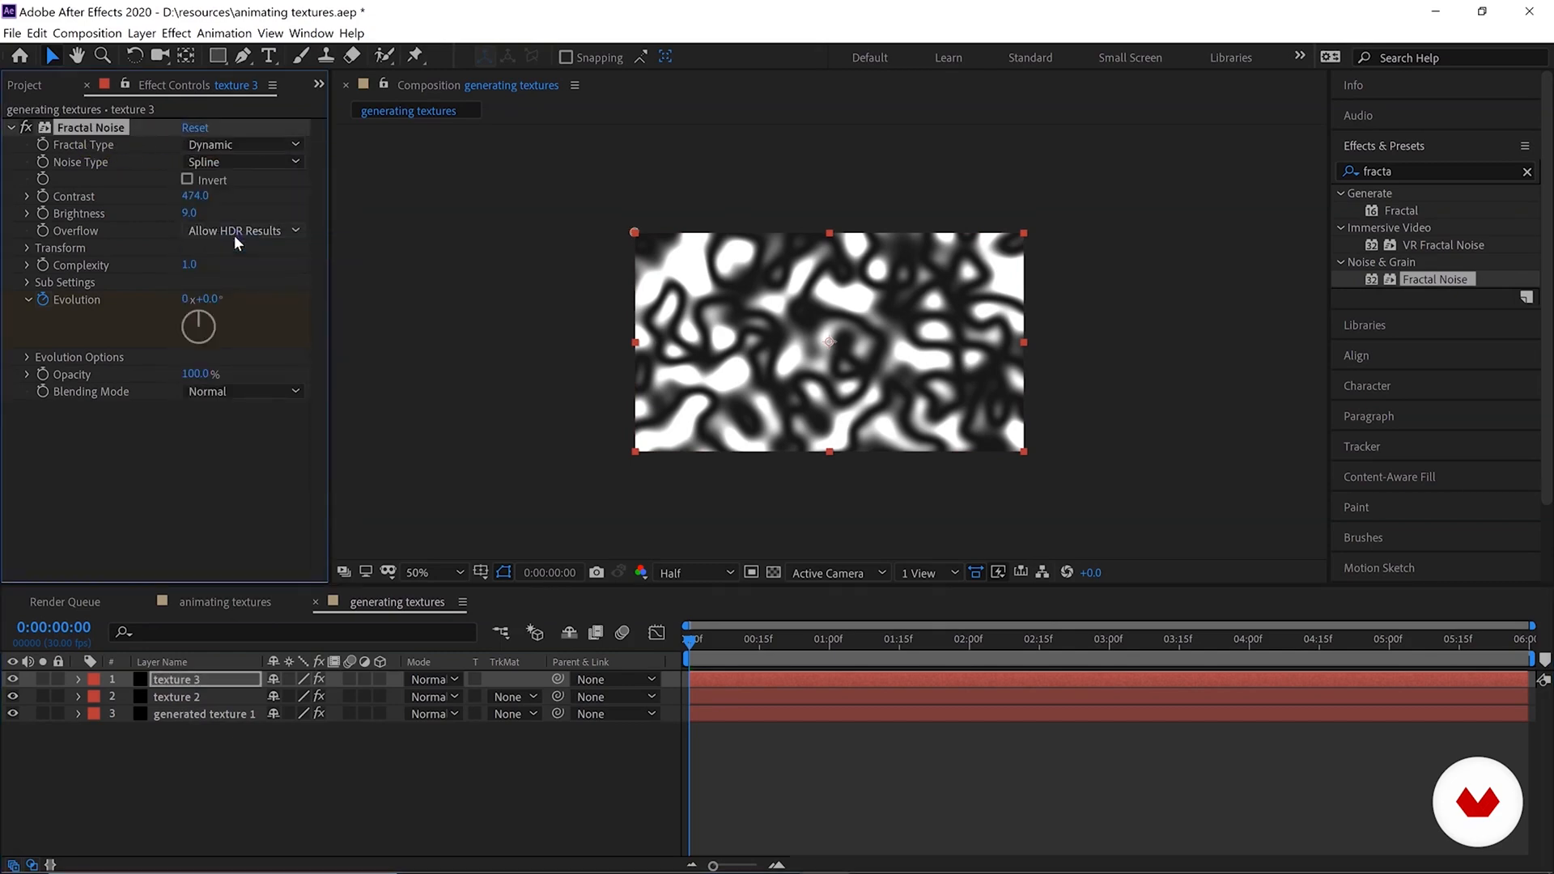
Set texture 3's Fractal Noise Contrast to 617 and Brightness to -25.
{"action": "key", "text": "."}
{"action": "left_click", "coordinate": [185, 196]}
{"action": "left_click_drag", "start_coordinate": [185, 196], "coordinate": [383, 210]}
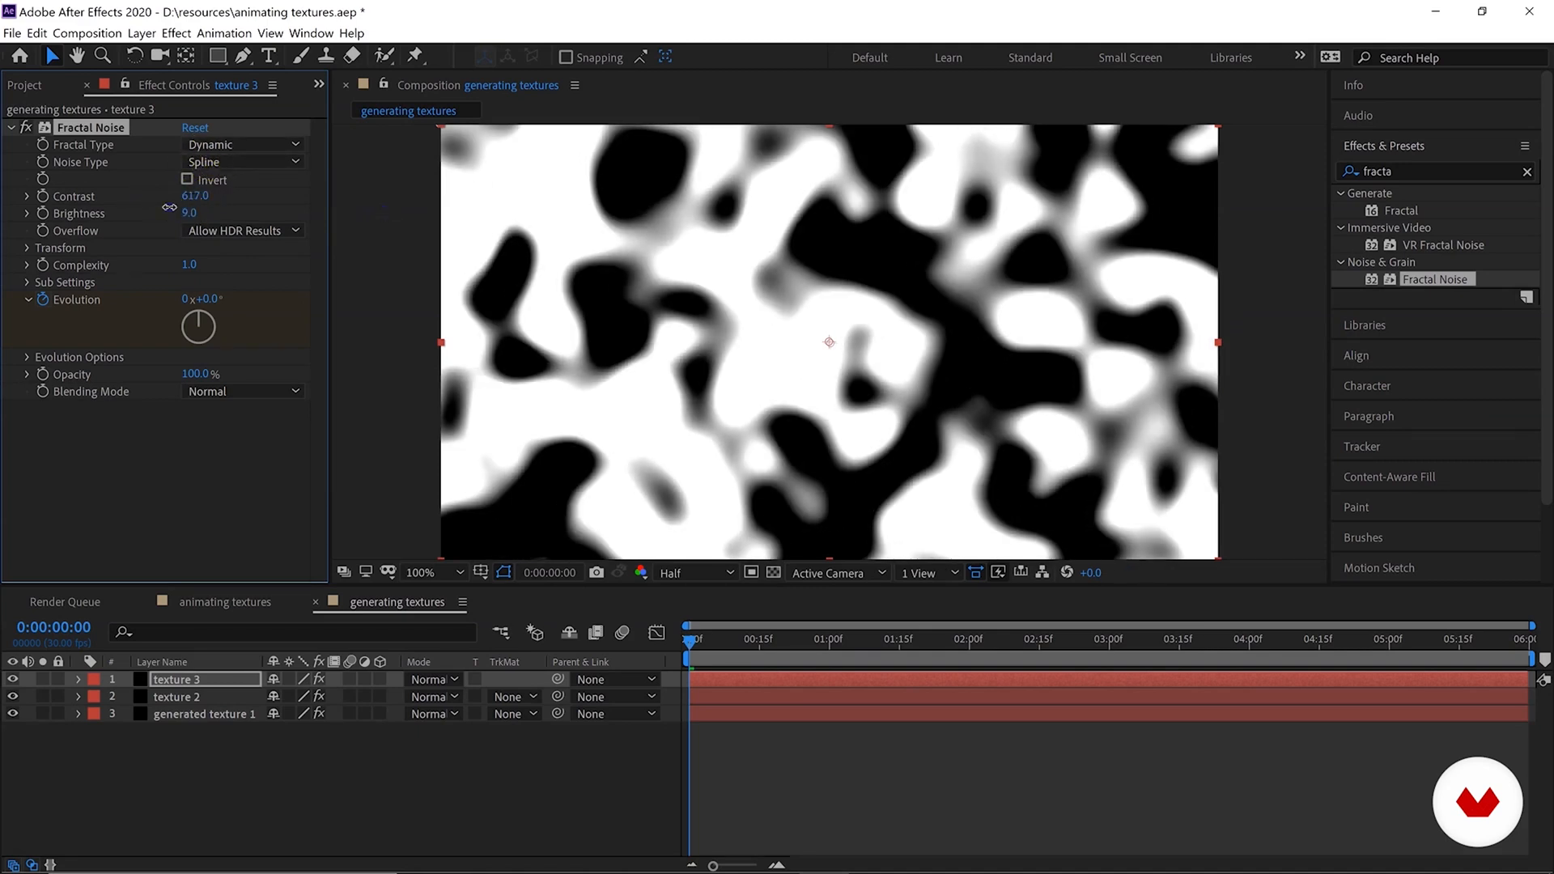
{"action": "left_click_drag", "start_coordinate": [169, 207], "coordinate": [150, 208]}
Reduce texture 3's noise Scale to 104.3 and preview the animation.
{"action": "key", "text": "comma"}
{"action": "left_click", "coordinate": [27, 248]}
{"action": "mouse_move", "coordinate": [191, 300]}
{"action": "left_mouse_down"}
{"action": "mouse_move", "coordinate": [170, 305]}
{"action": "mouse_move", "coordinate": [188, 301]}
{"action": "left_mouse_up"}
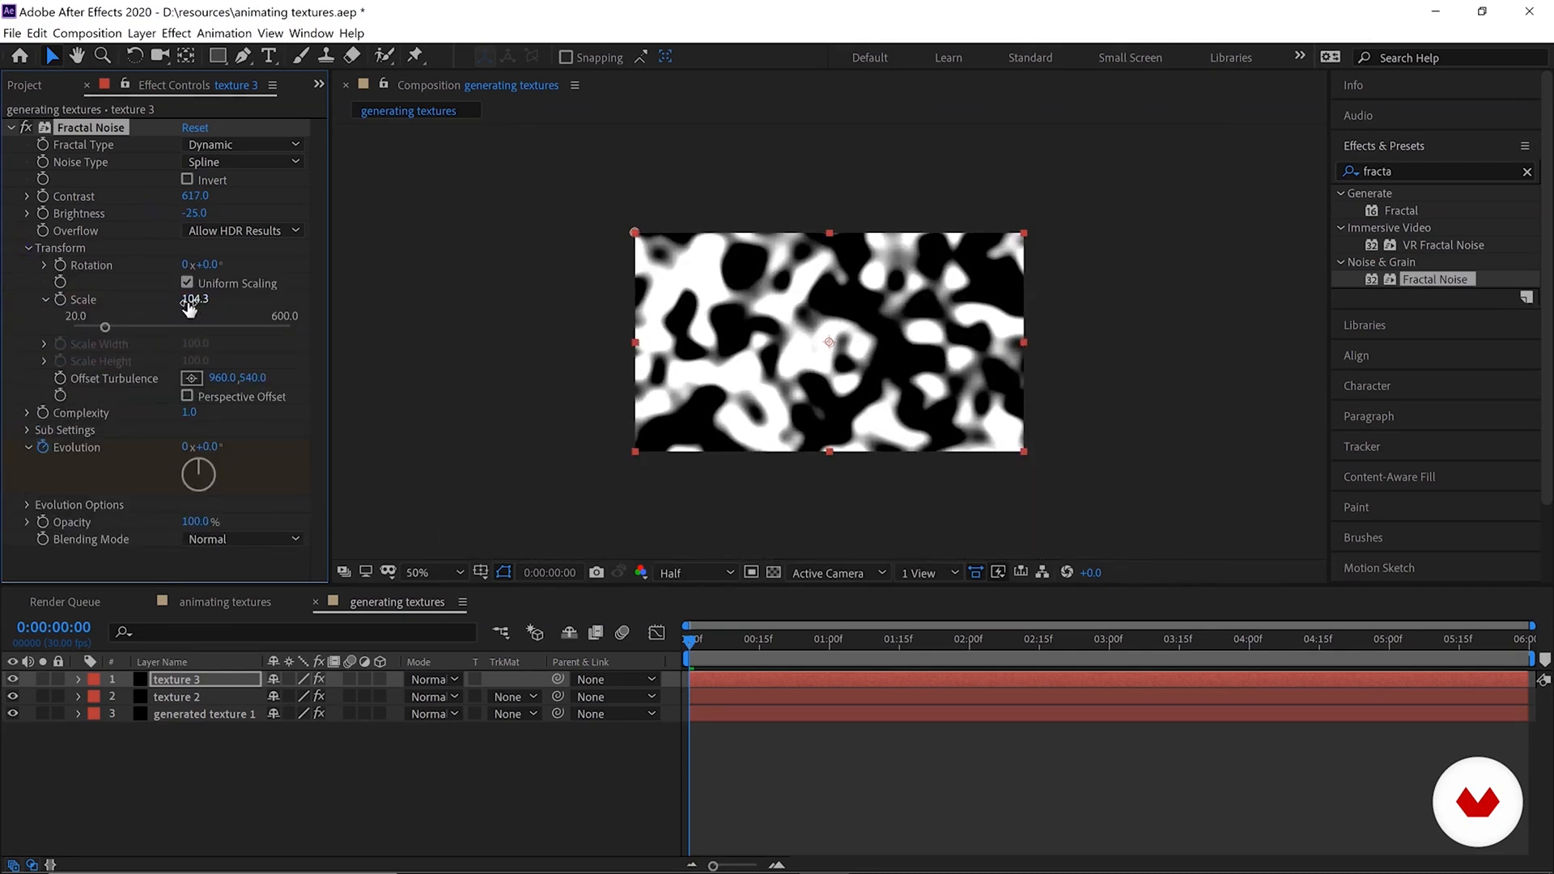
{"action": "key", "text": "space"}
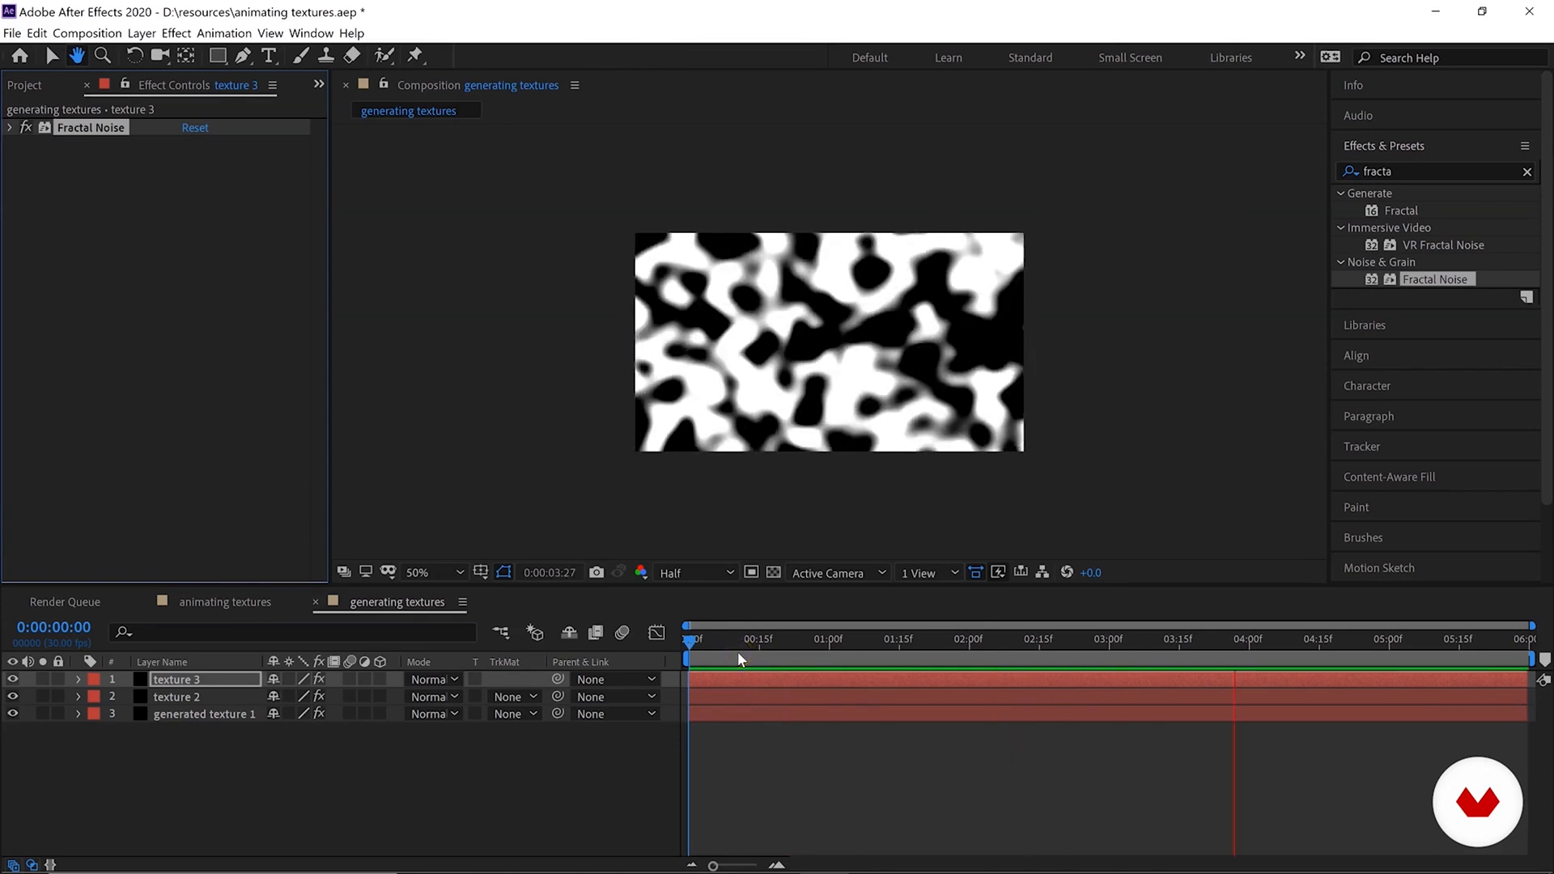
{"action": "left_click", "coordinate": [596, 632]}
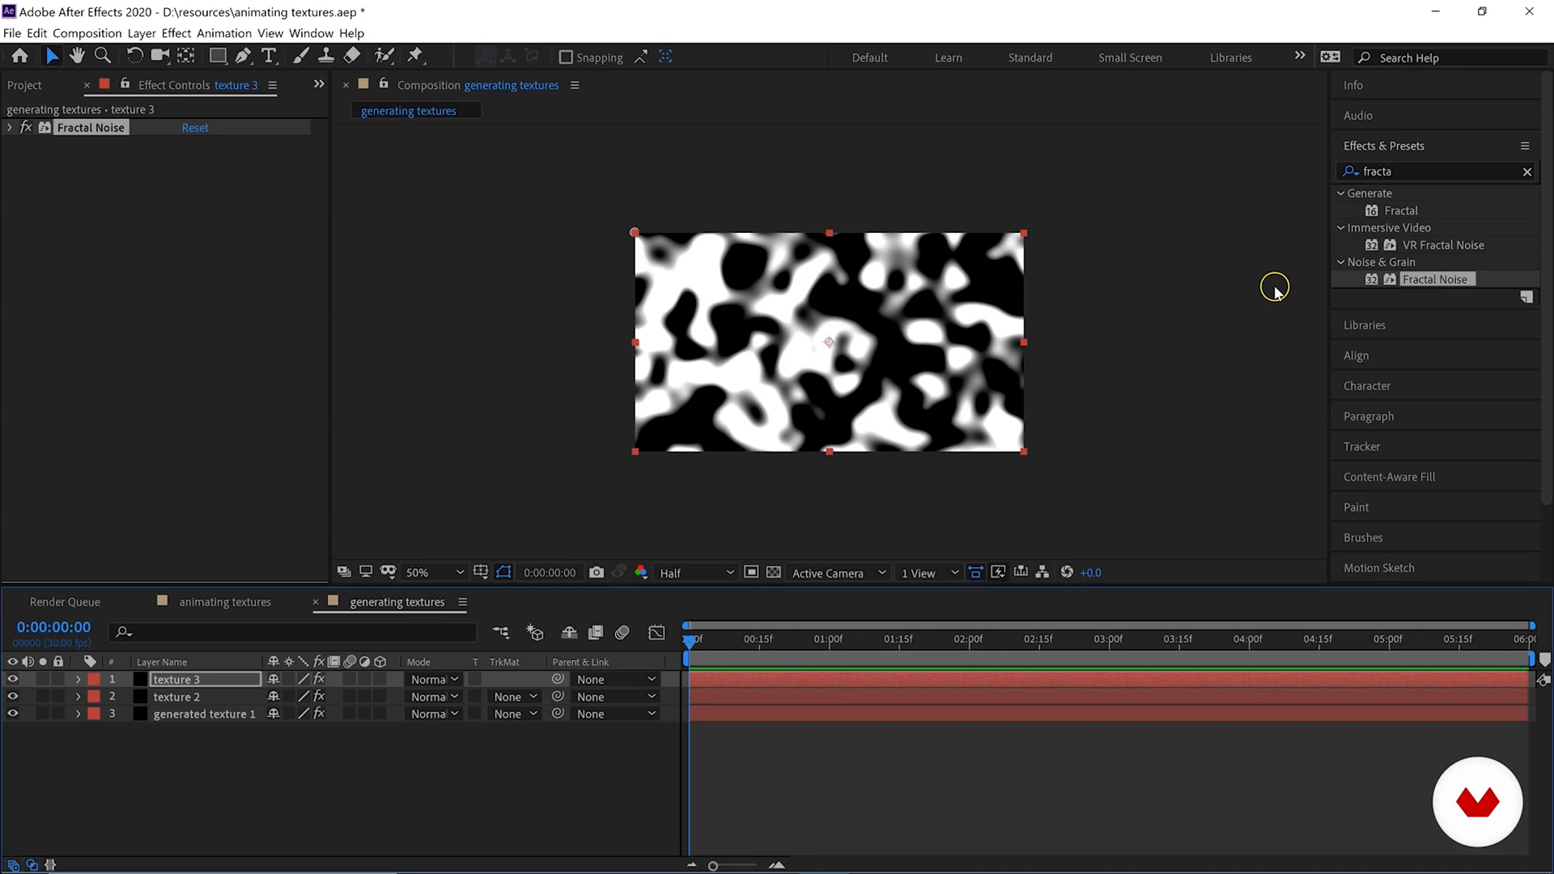
Find the Colorama effect and apply it to the texture 3 layer.
{"action": "left_click", "coordinate": [900, 358]}
{"action": "left_click", "coordinate": [1359, 147]}
{"action": "type", "text": "colora"}
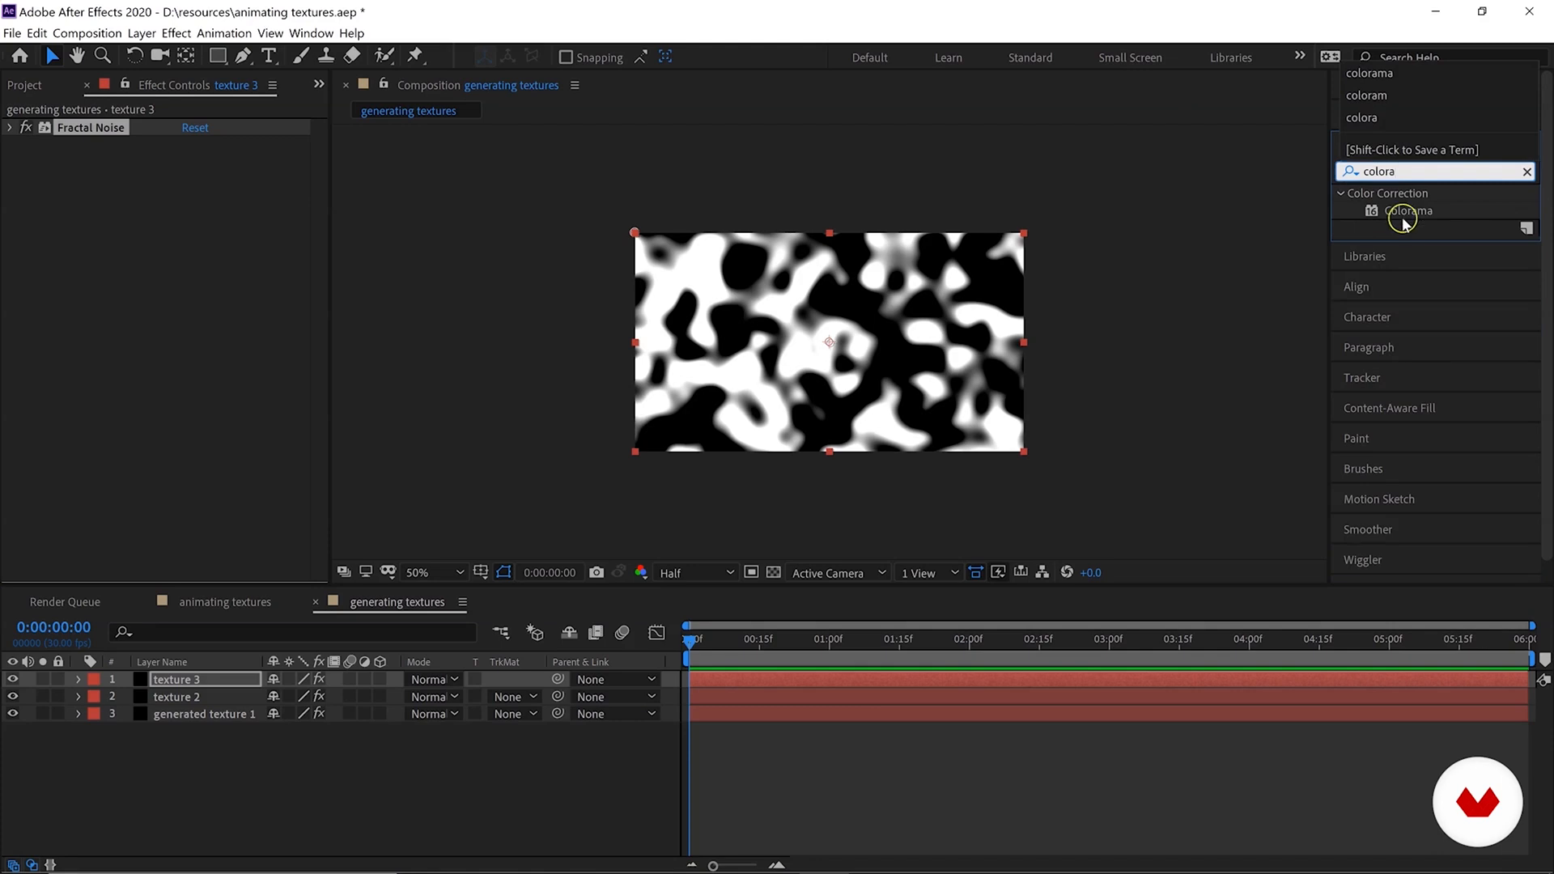
{"action": "left_click_drag", "start_coordinate": [1408, 210], "coordinate": [195, 682]}
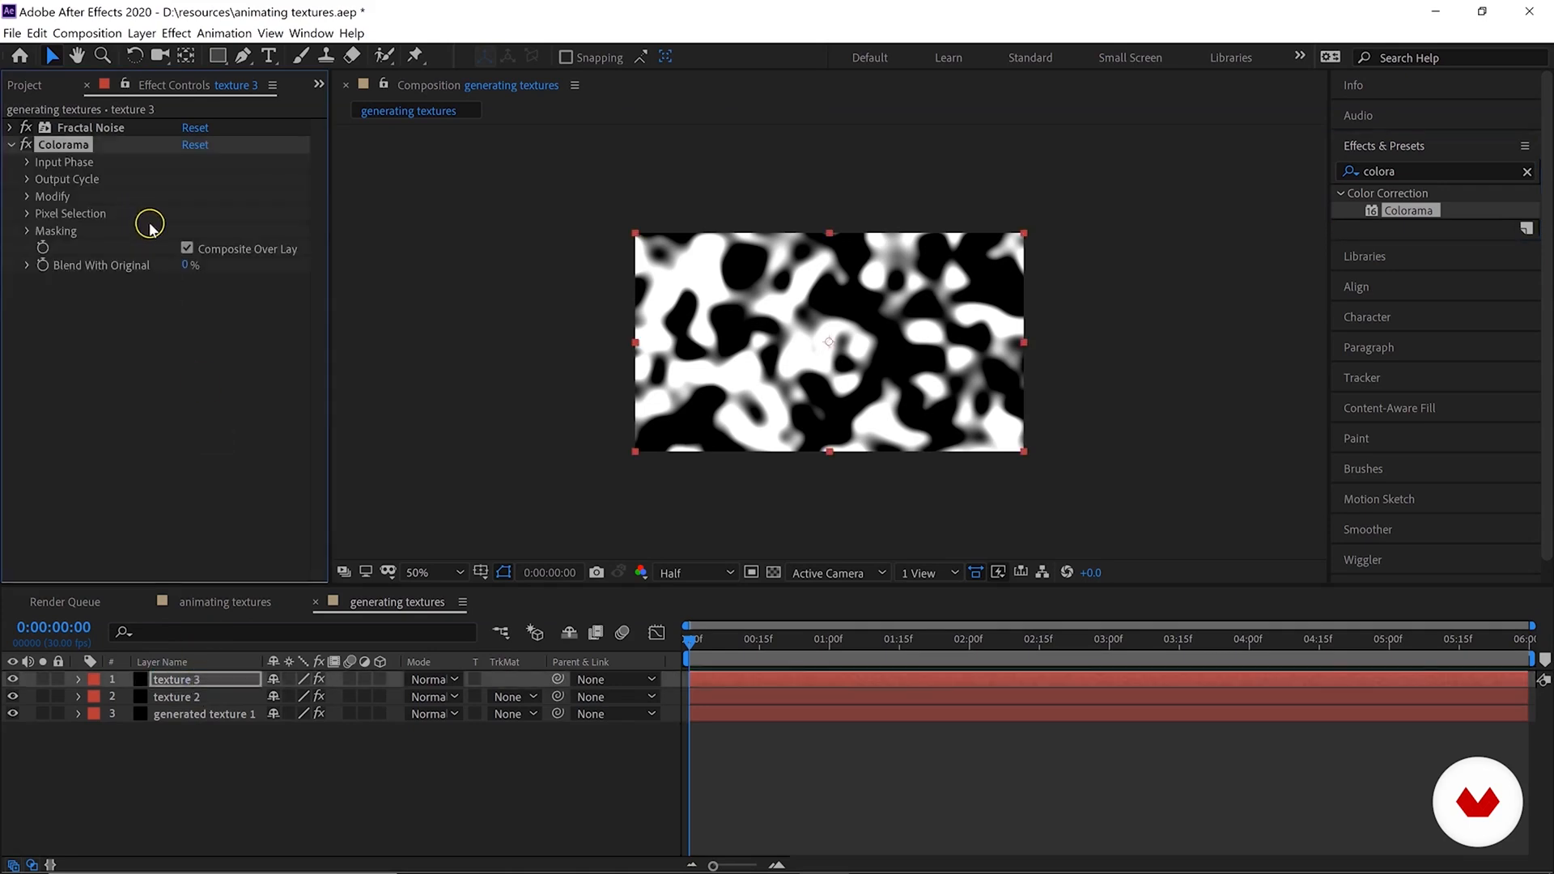
{"action": "left_click", "coordinate": [12, 147]}
{"action": "left_click_drag", "start_coordinate": [14, 152], "coordinate": [45, 180]}
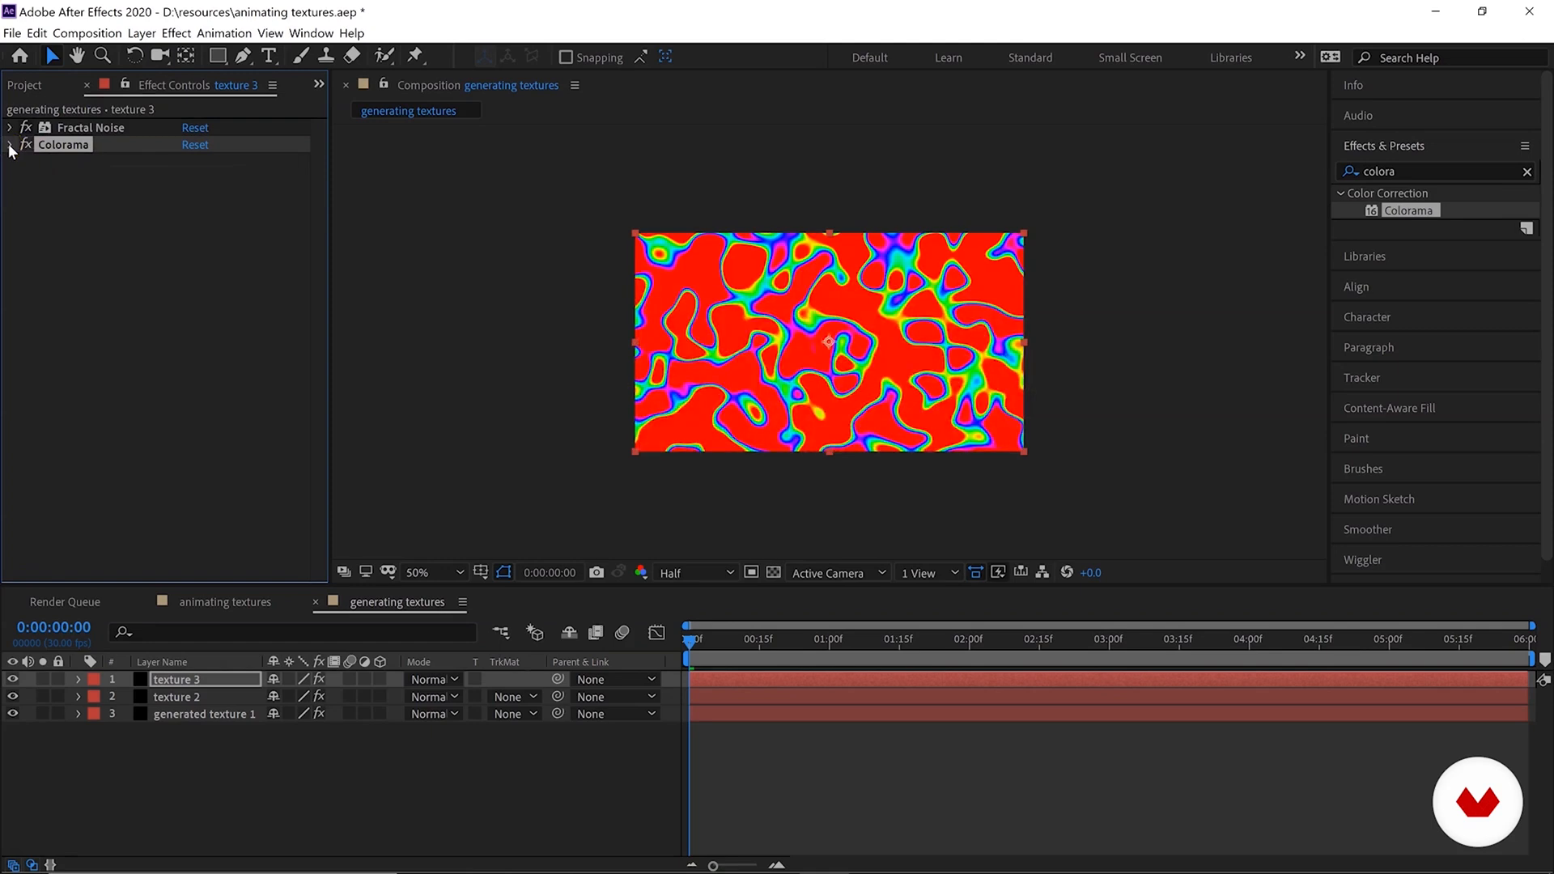
Change the red starting color of Colorama's Output Cycle to purple.
{"action": "left_click", "coordinate": [11, 146]}
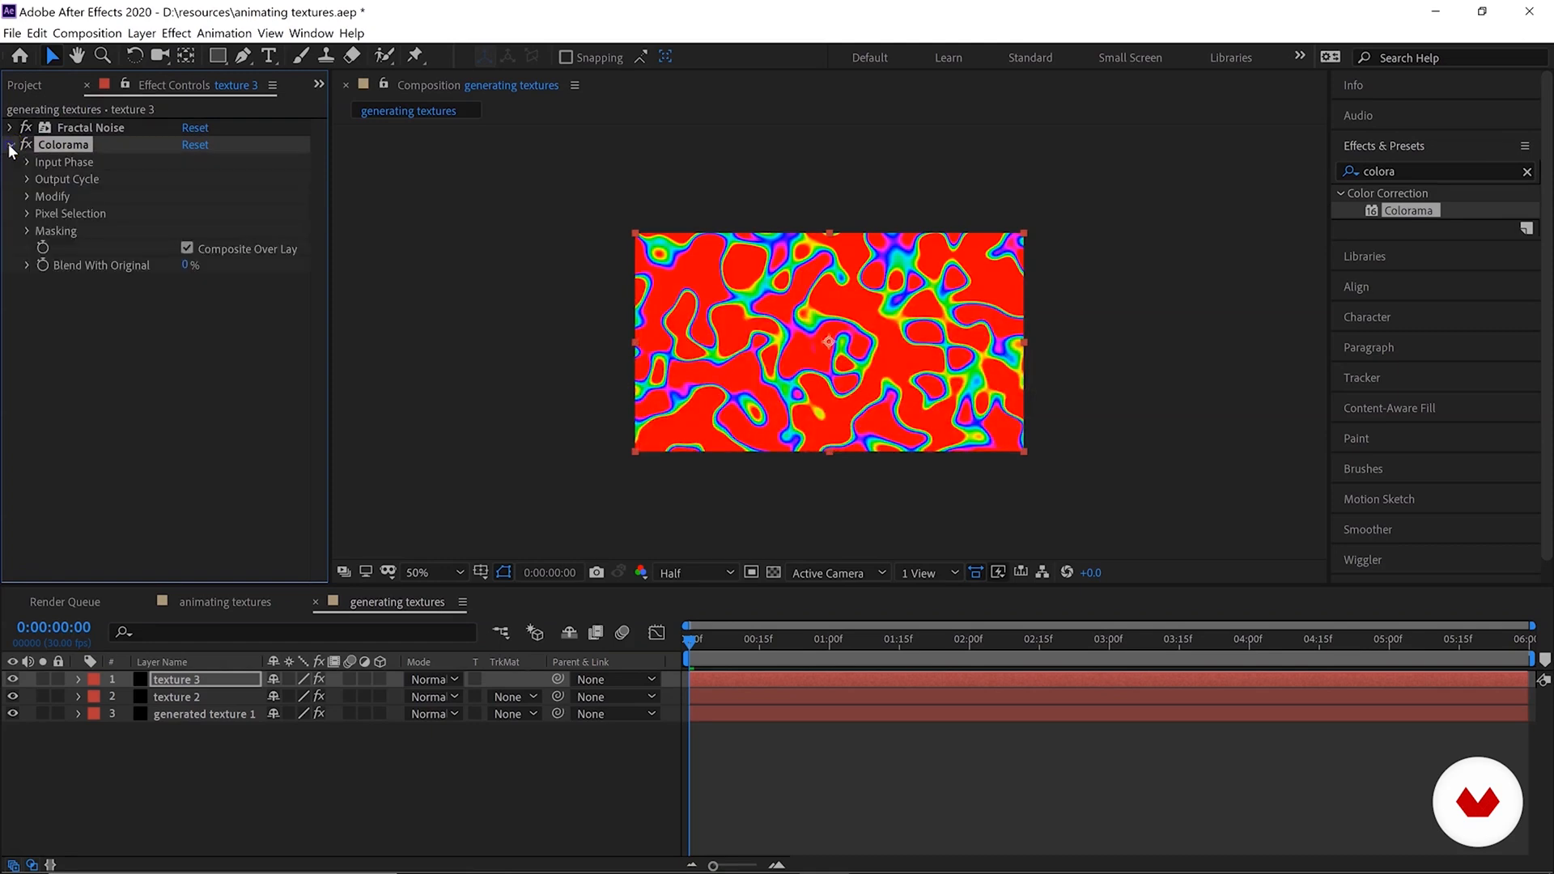
{"action": "left_click", "coordinate": [29, 180]}
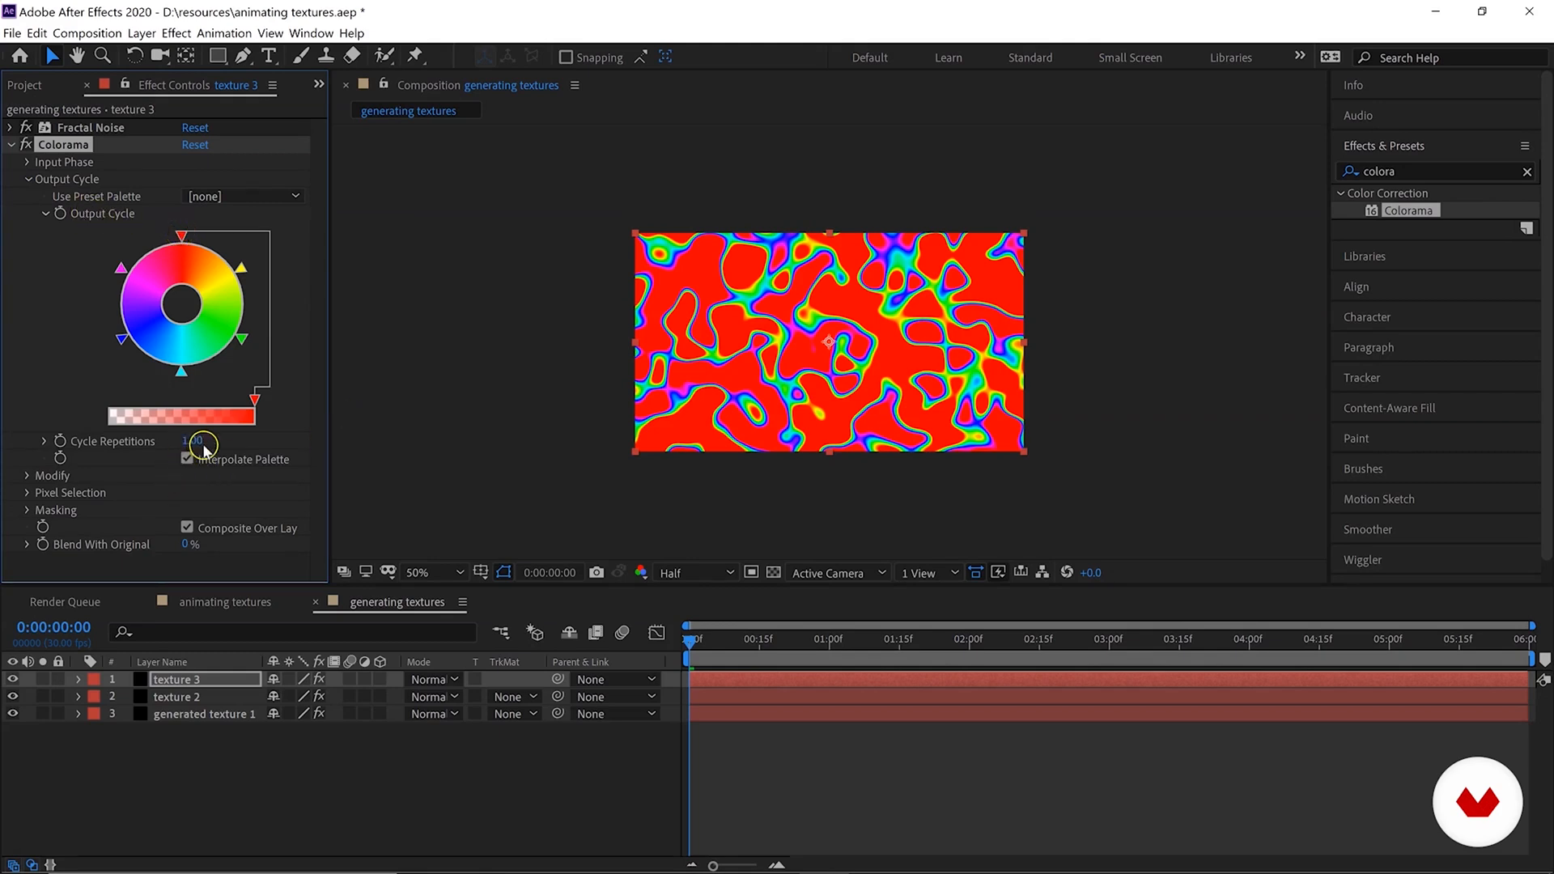
{"action": "double_click", "coordinate": [183, 236]}
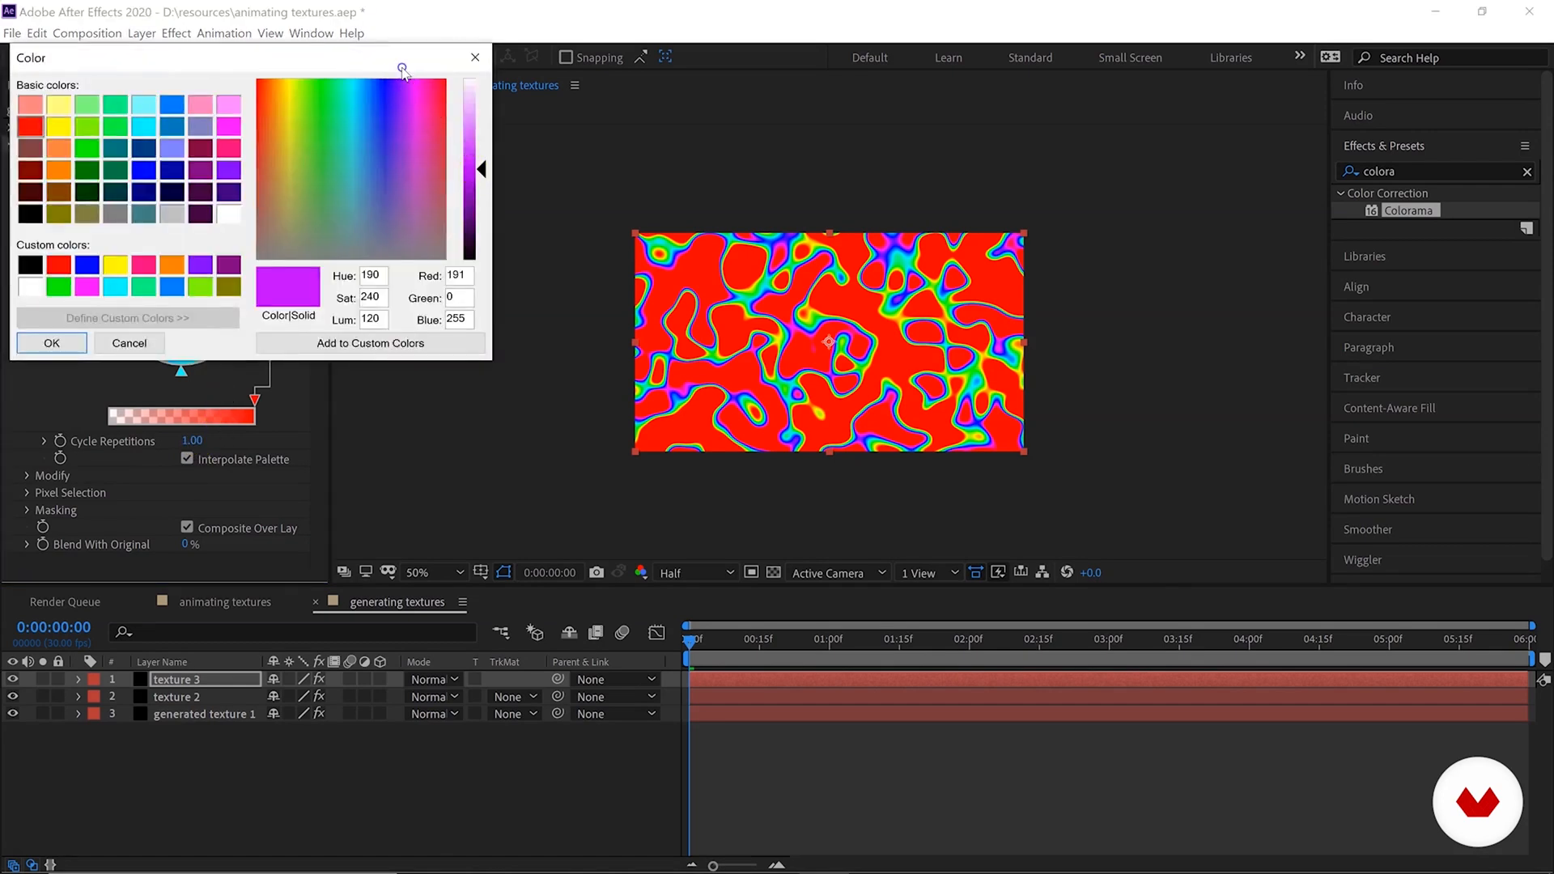
{"action": "left_click_drag", "start_coordinate": [402, 68], "coordinate": [402, 77]}
{"action": "left_click", "coordinate": [62, 339]}
Change the green color of the Colorama Output Cycle wheel to light magenta pink.
{"action": "double_click", "coordinate": [235, 340]}
{"action": "left_click", "coordinate": [413, 80]}
{"action": "left_click", "coordinate": [478, 148]}
{"action": "left_click", "coordinate": [51, 342]}
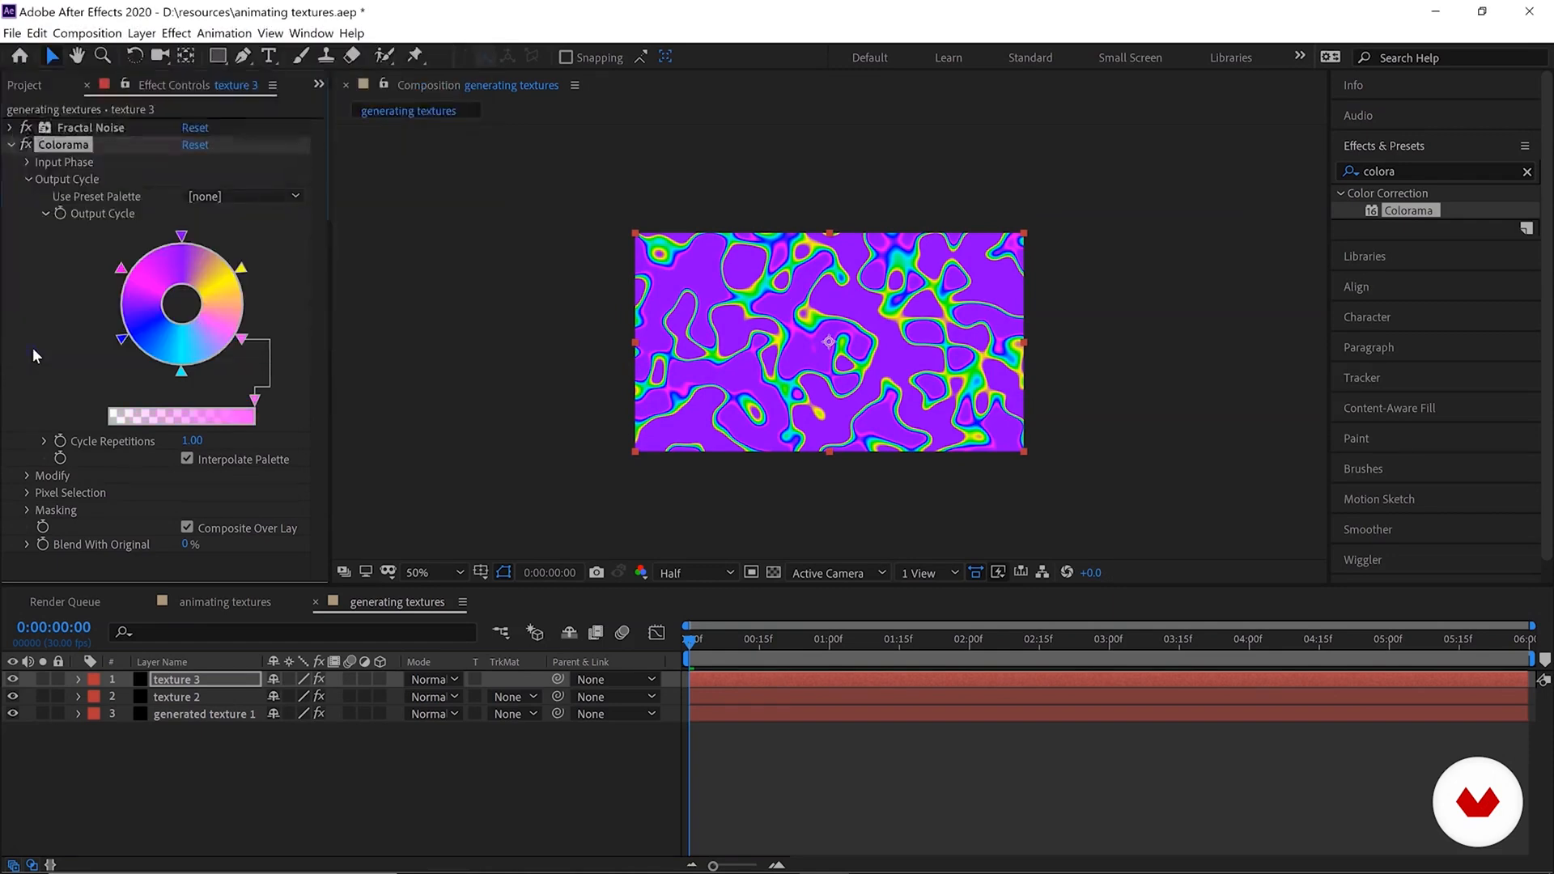
Change the magenta Output Cycle color to hot pink and swap its place on the wheel with the blue color.
{"action": "double_click", "coordinate": [123, 270]}
{"action": "left_click", "coordinate": [429, 81]}
{"action": "left_click_drag", "start_coordinate": [476, 116], "coordinate": [476, 143]}
{"action": "left_click", "coordinate": [52, 343]}
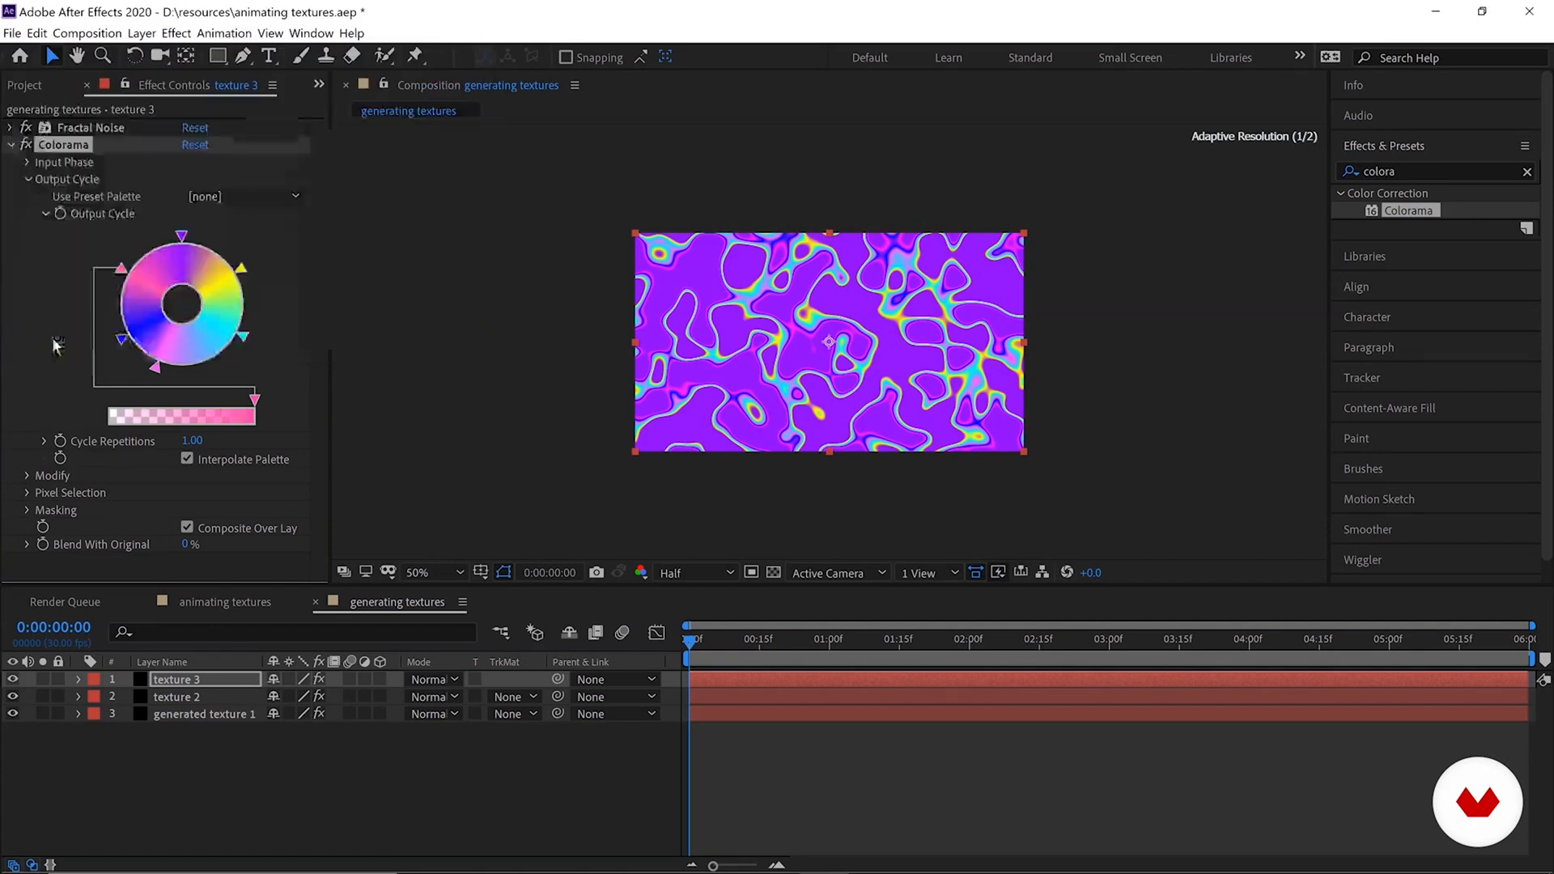
{"action": "left_click", "coordinate": [122, 339]}
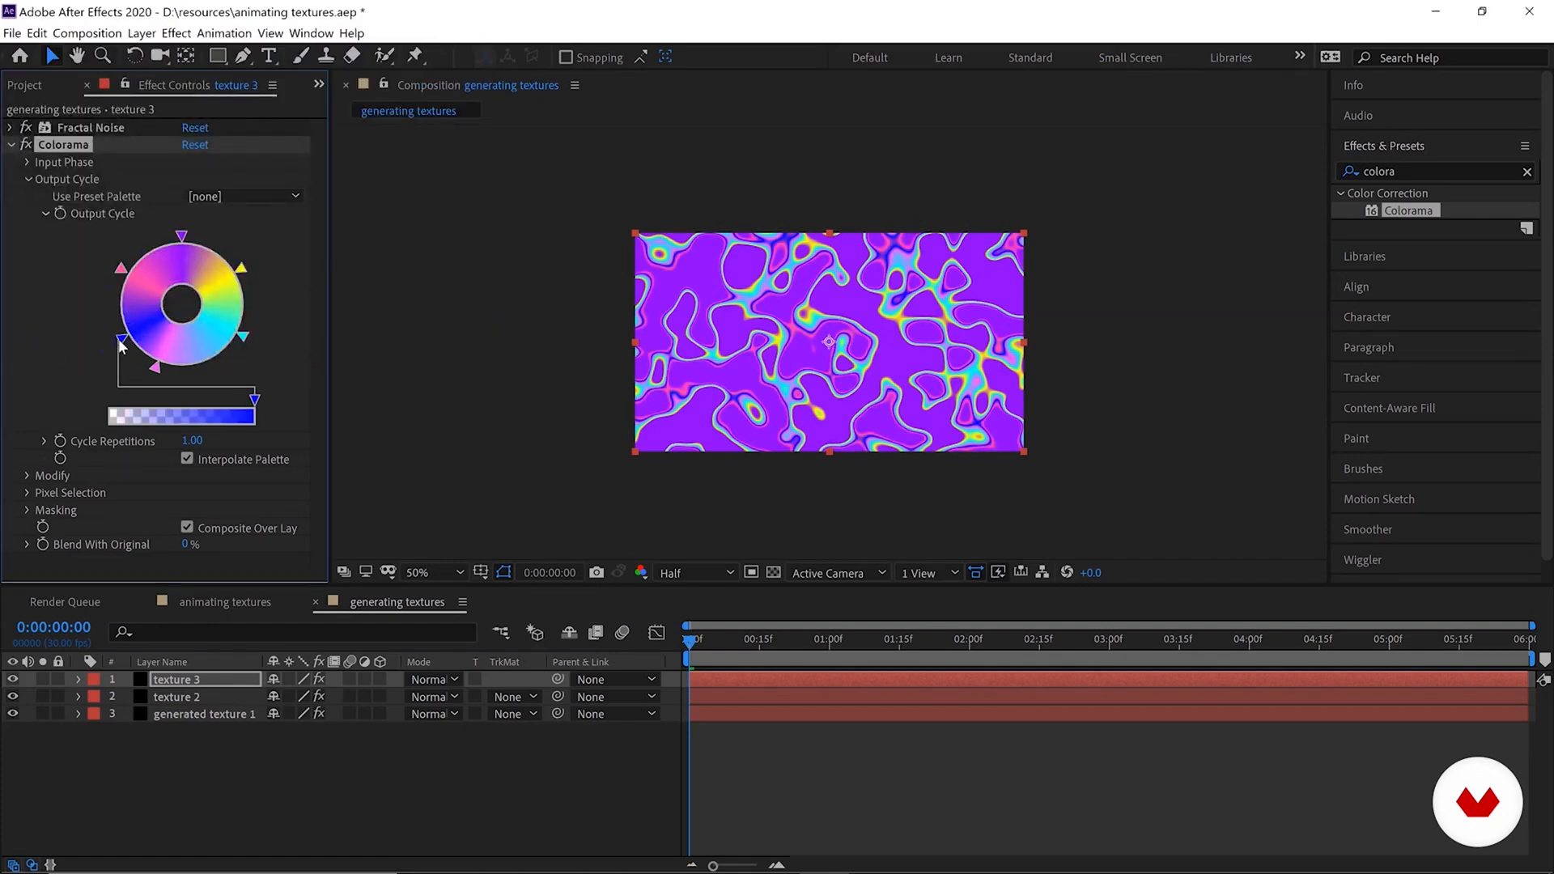
{"action": "mouse_move", "coordinate": [122, 340]}
{"action": "left_mouse_down"}
{"action": "mouse_move", "coordinate": [128, 261]}
{"action": "mouse_move", "coordinate": [128, 327]}
{"action": "left_mouse_up"}
Animate Colorama's Cycle Repetitions from 1 at the first frame to 5 at 0:00:05:29.
{"action": "left_click", "coordinate": [61, 442]}
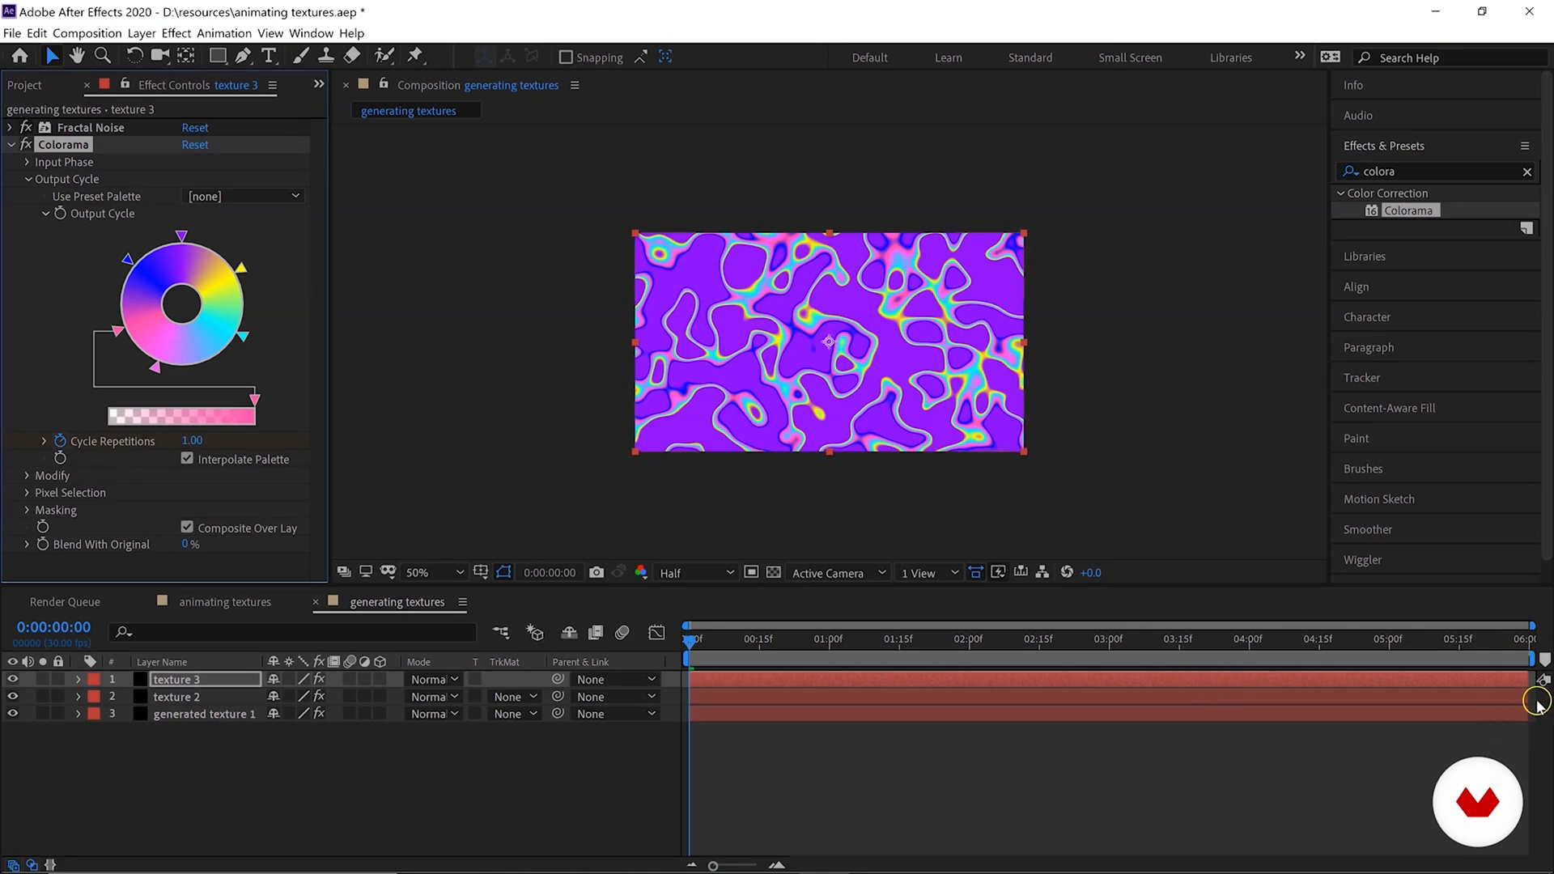
{"action": "left_click", "coordinate": [1531, 641]}
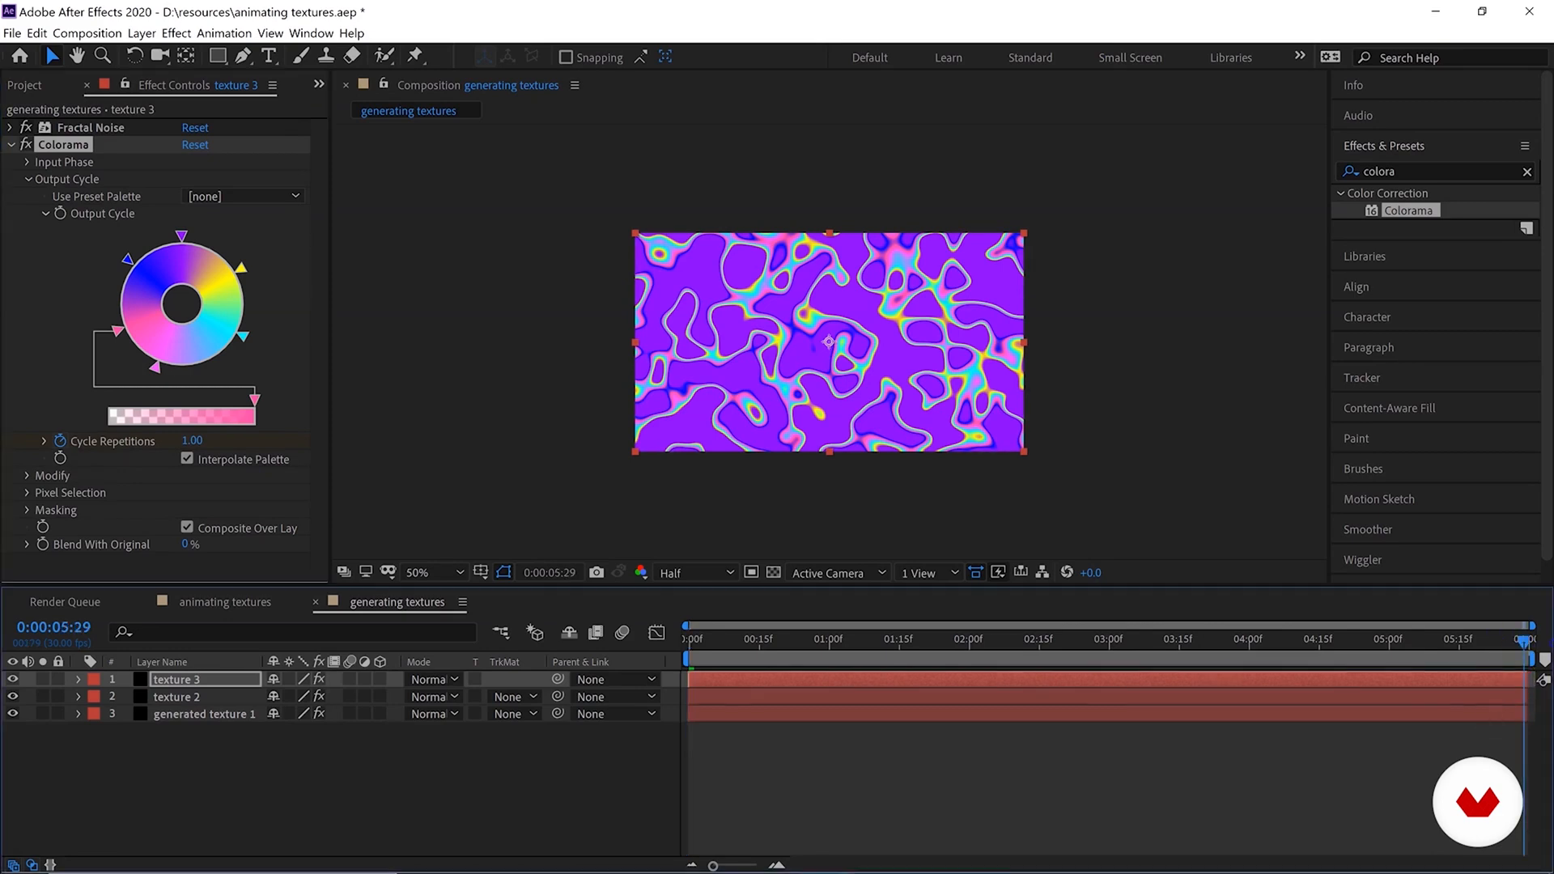
{"action": "left_click_drag", "start_coordinate": [198, 441], "coordinate": [246, 439]}
{"action": "left_click", "coordinate": [185, 440]}
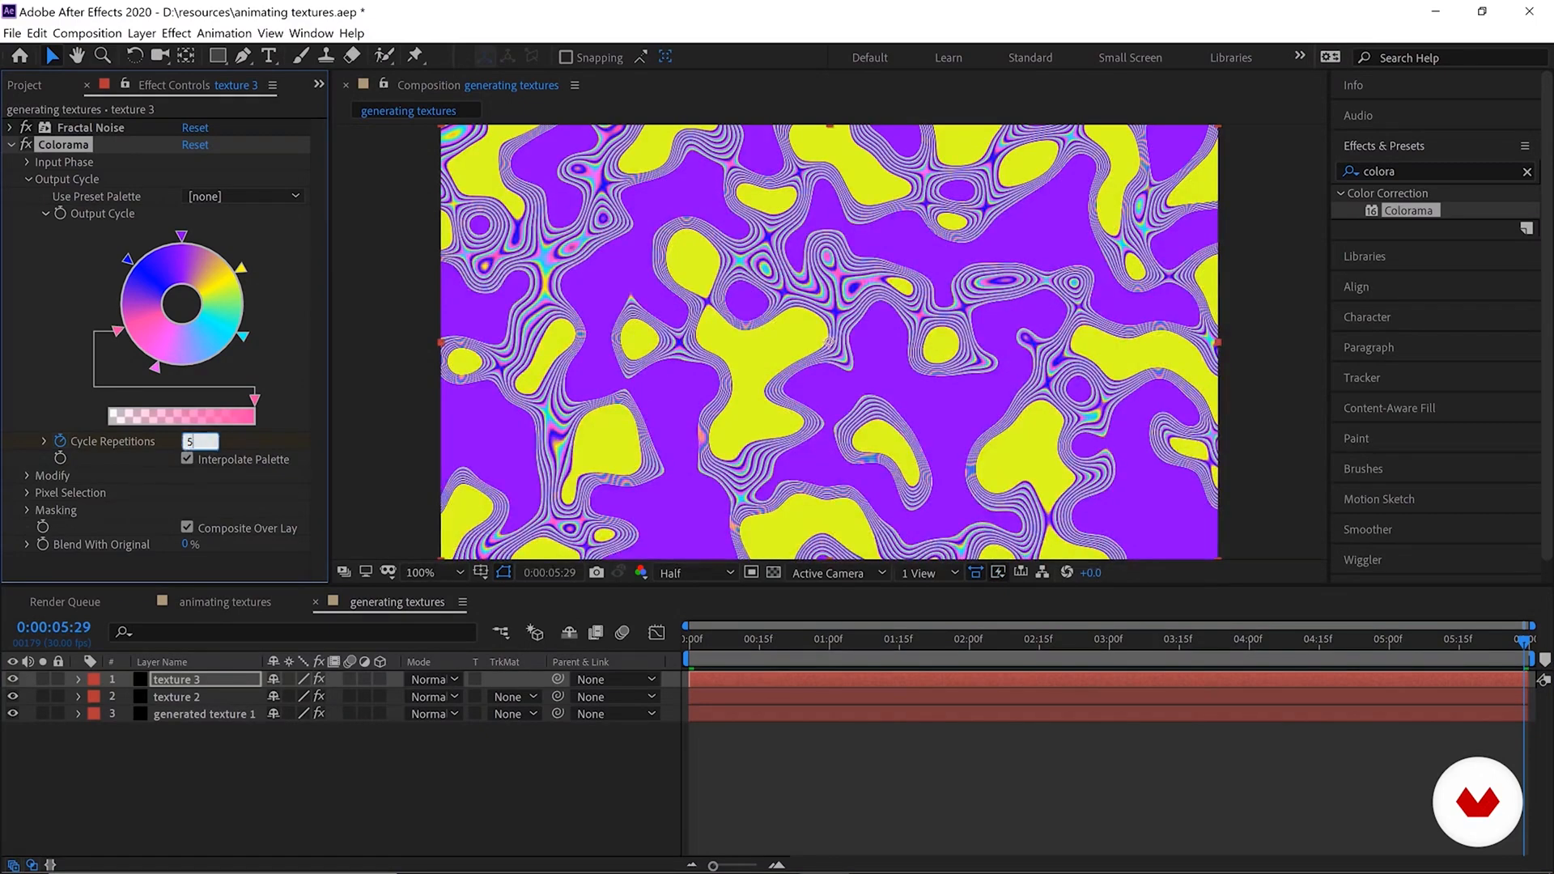
{"action": "key", "text": "Return"}
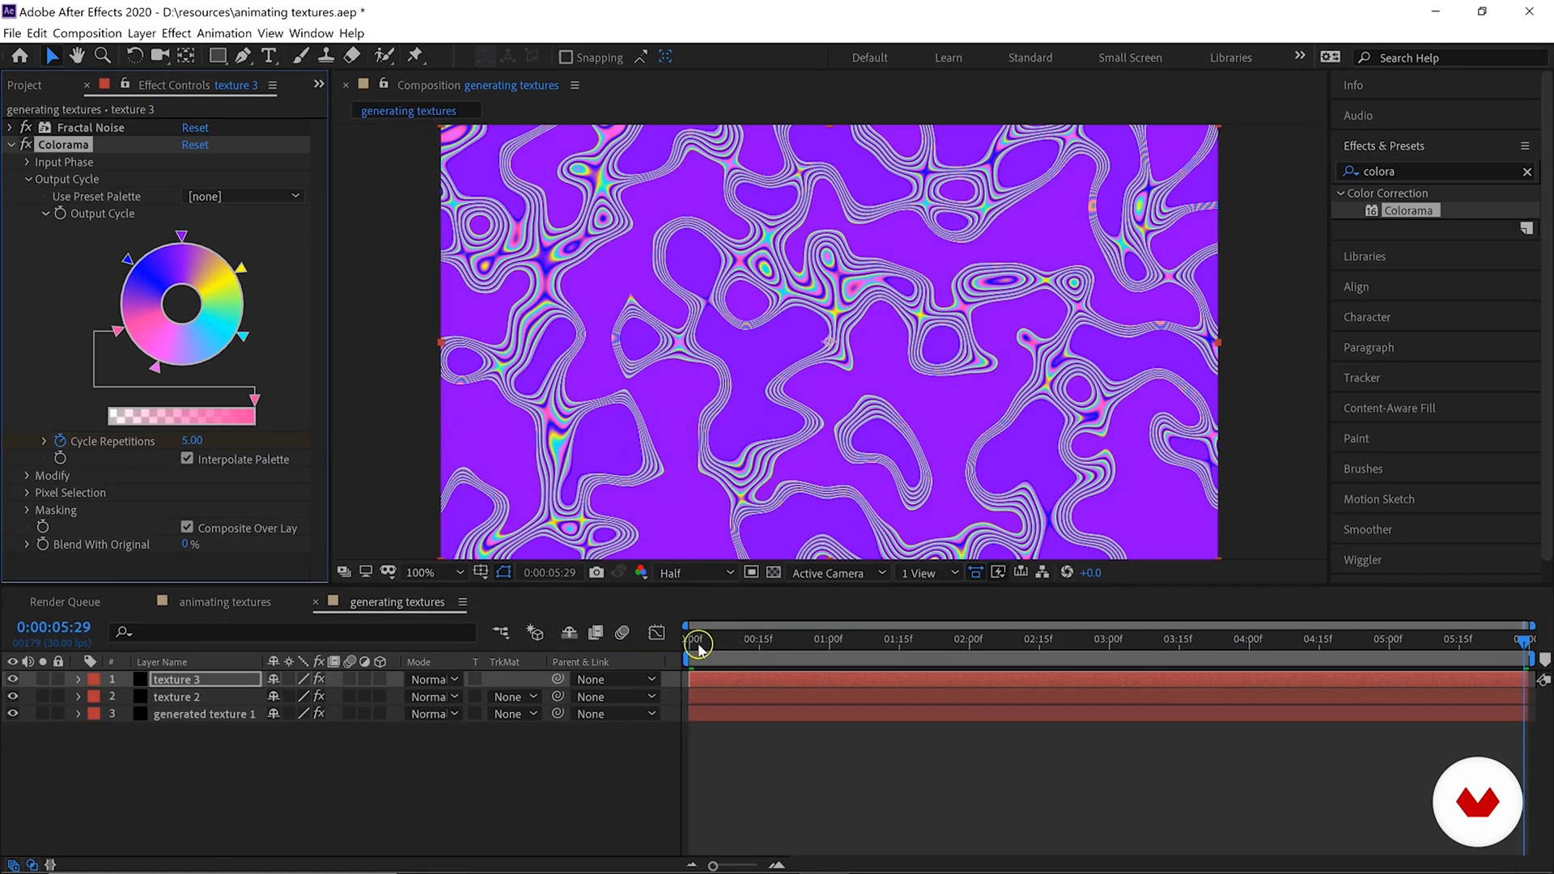
Copy texture 3's Colorama effect and paste it onto the texture 2 layer at the first frame.
{"action": "left_click_drag", "start_coordinate": [688, 641], "coordinate": [667, 645]}
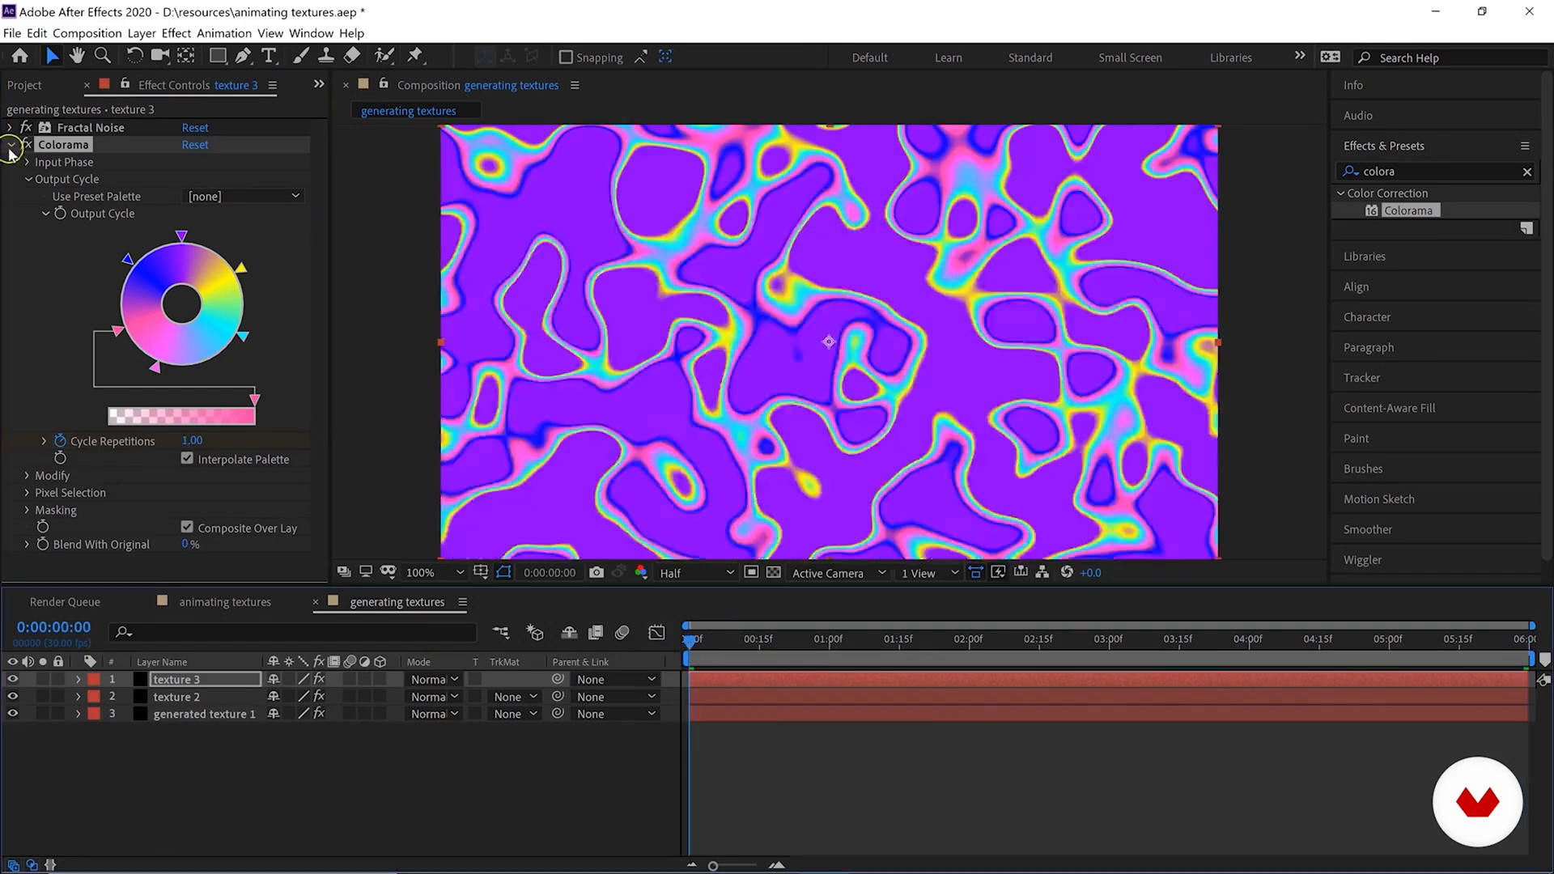
{"action": "left_click", "coordinate": [12, 145]}
{"action": "key", "text": "ctrl+Down"}
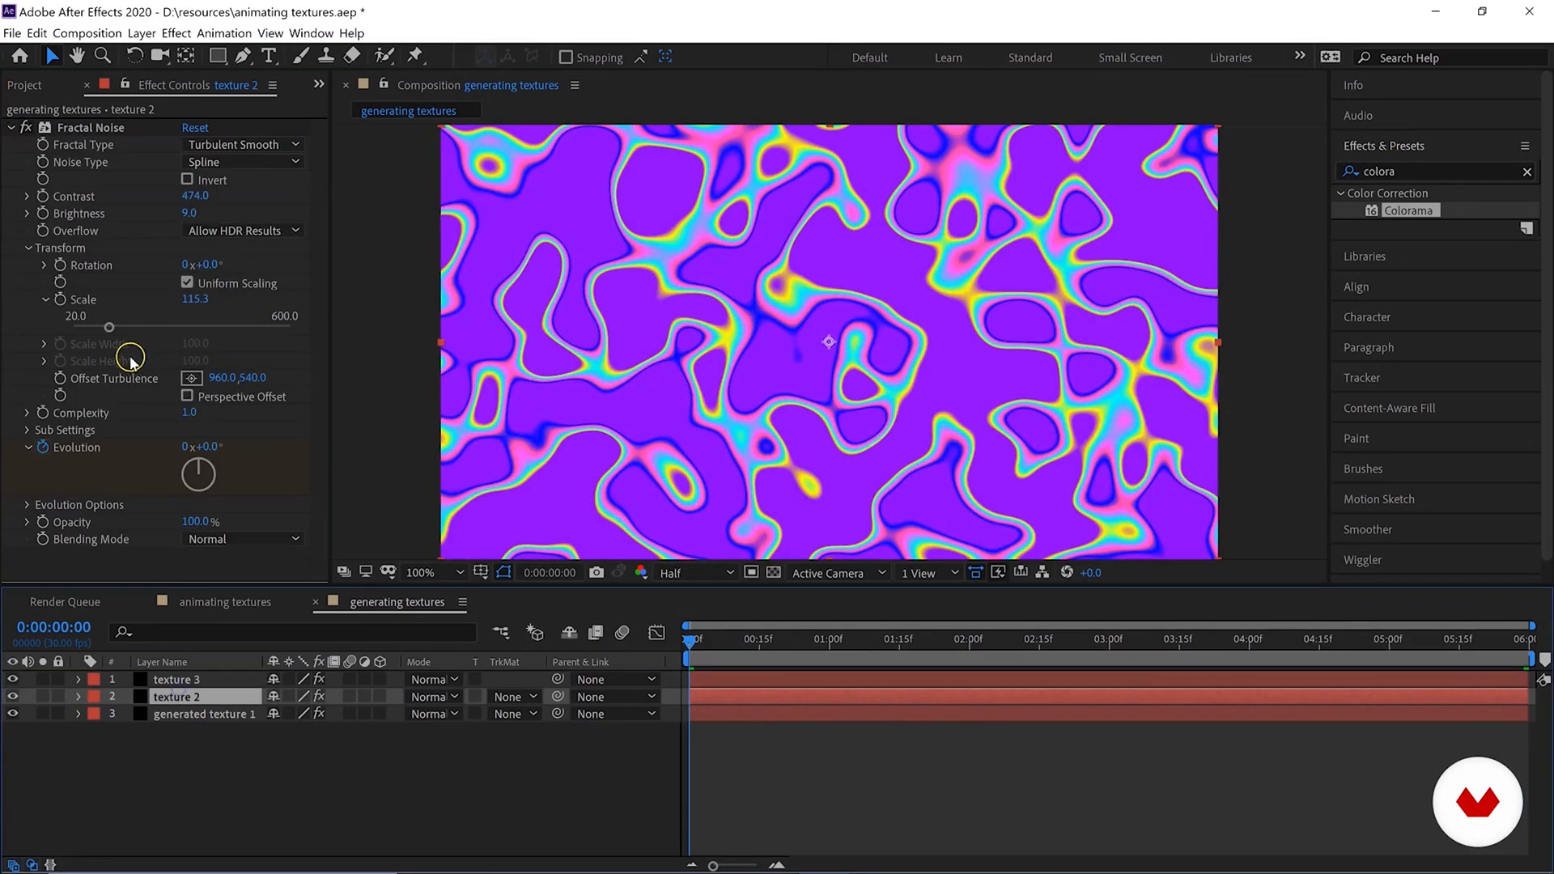
{"action": "left_click", "coordinate": [10, 128]}
{"action": "left_click", "coordinate": [36, 33]}
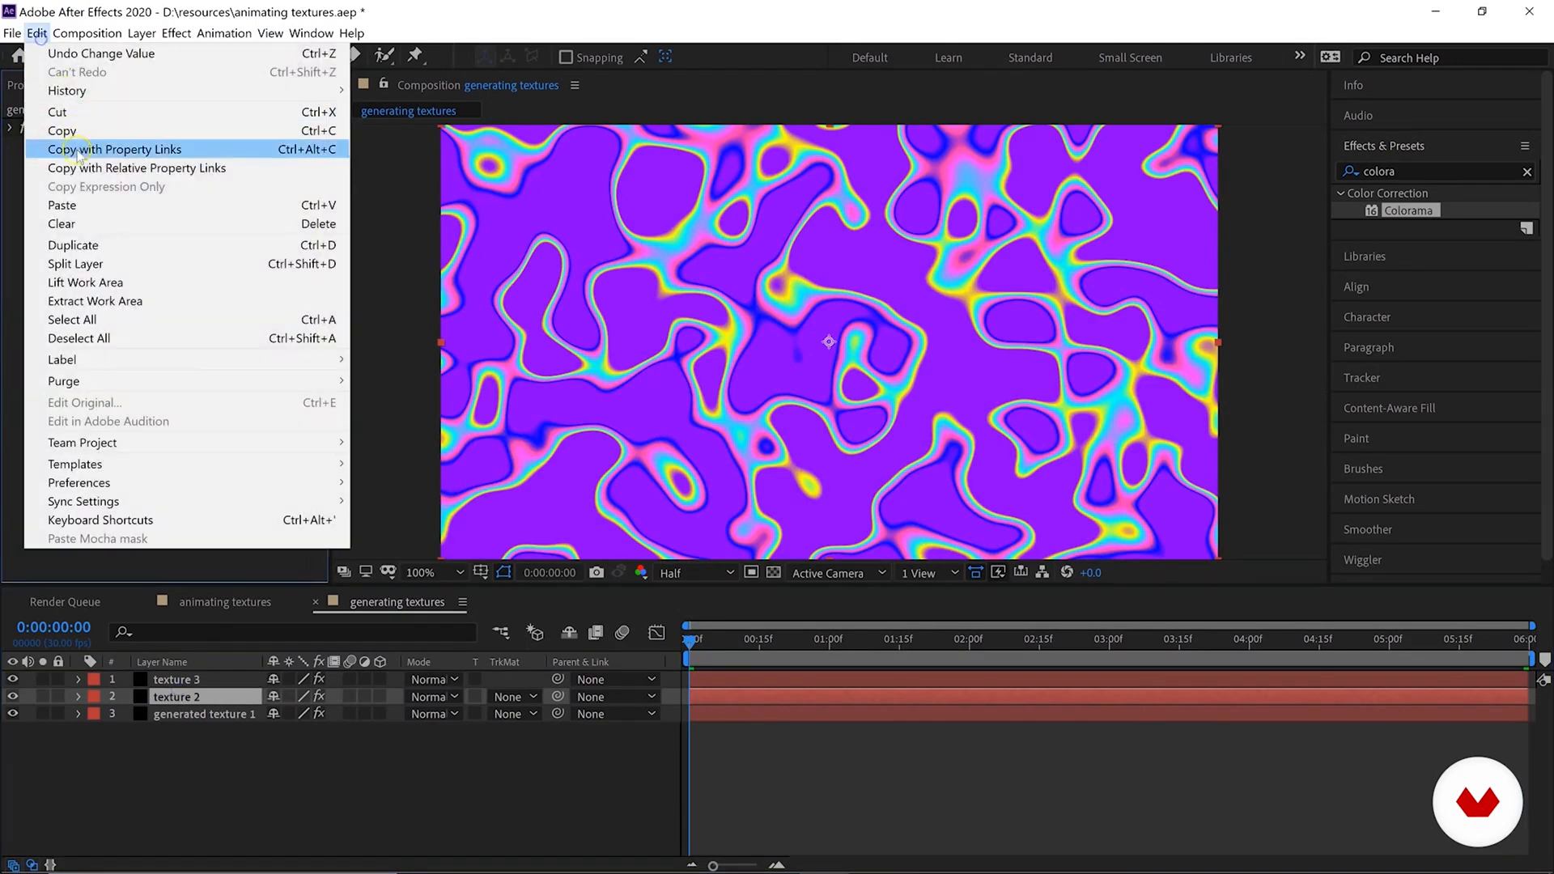
{"action": "left_click", "coordinate": [81, 205]}
Paste the copied Colorama effect onto the generated texture 1 layer, then reselect texture 3.
{"action": "left_click", "coordinate": [177, 716]}
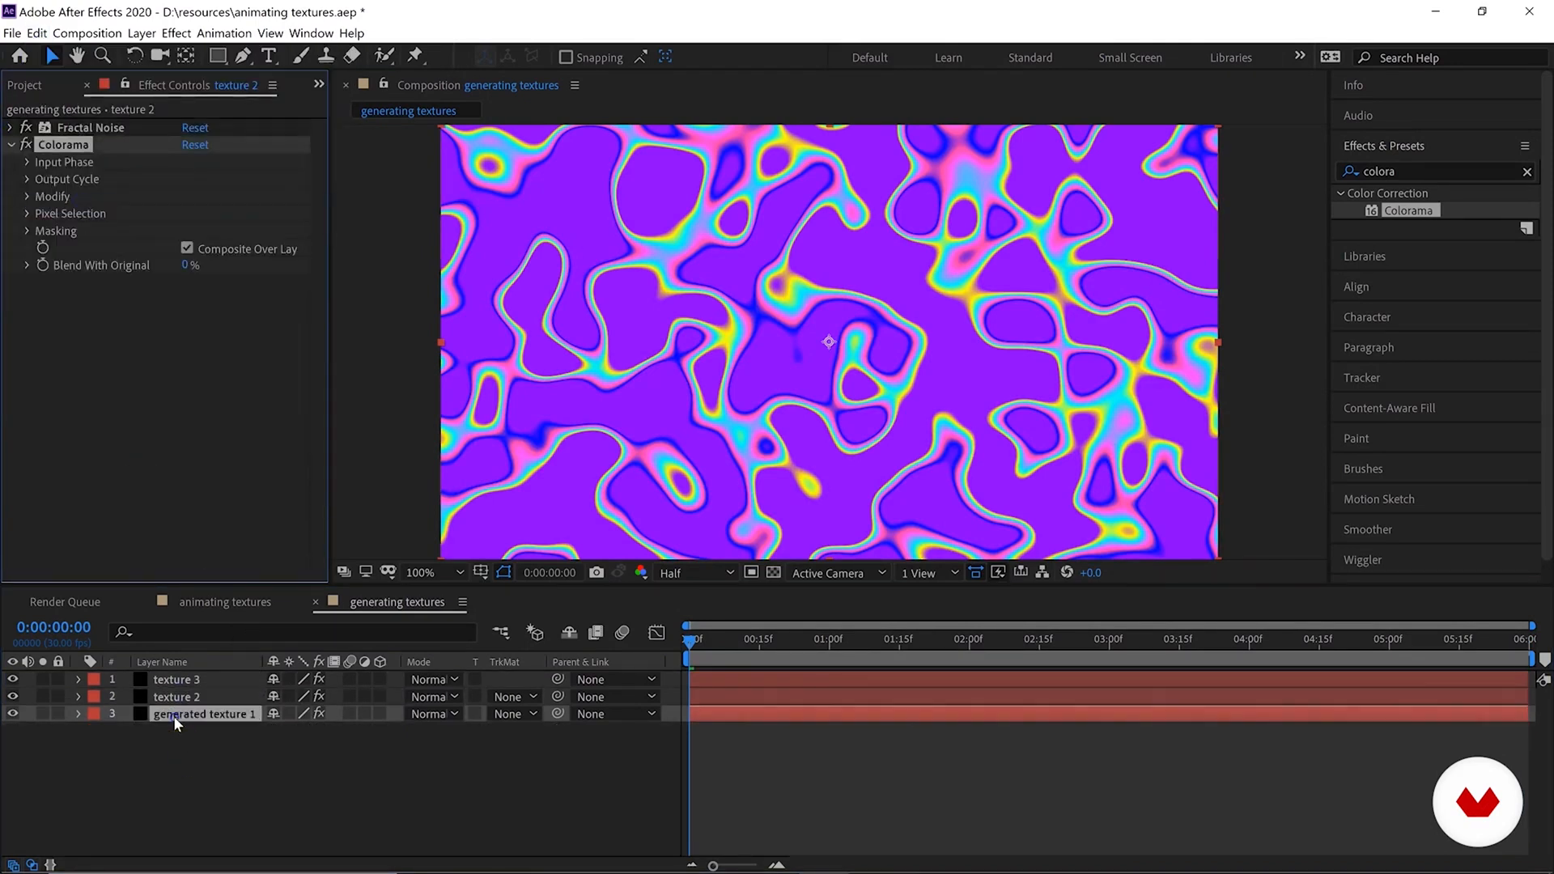
{"action": "left_click", "coordinate": [10, 128]}
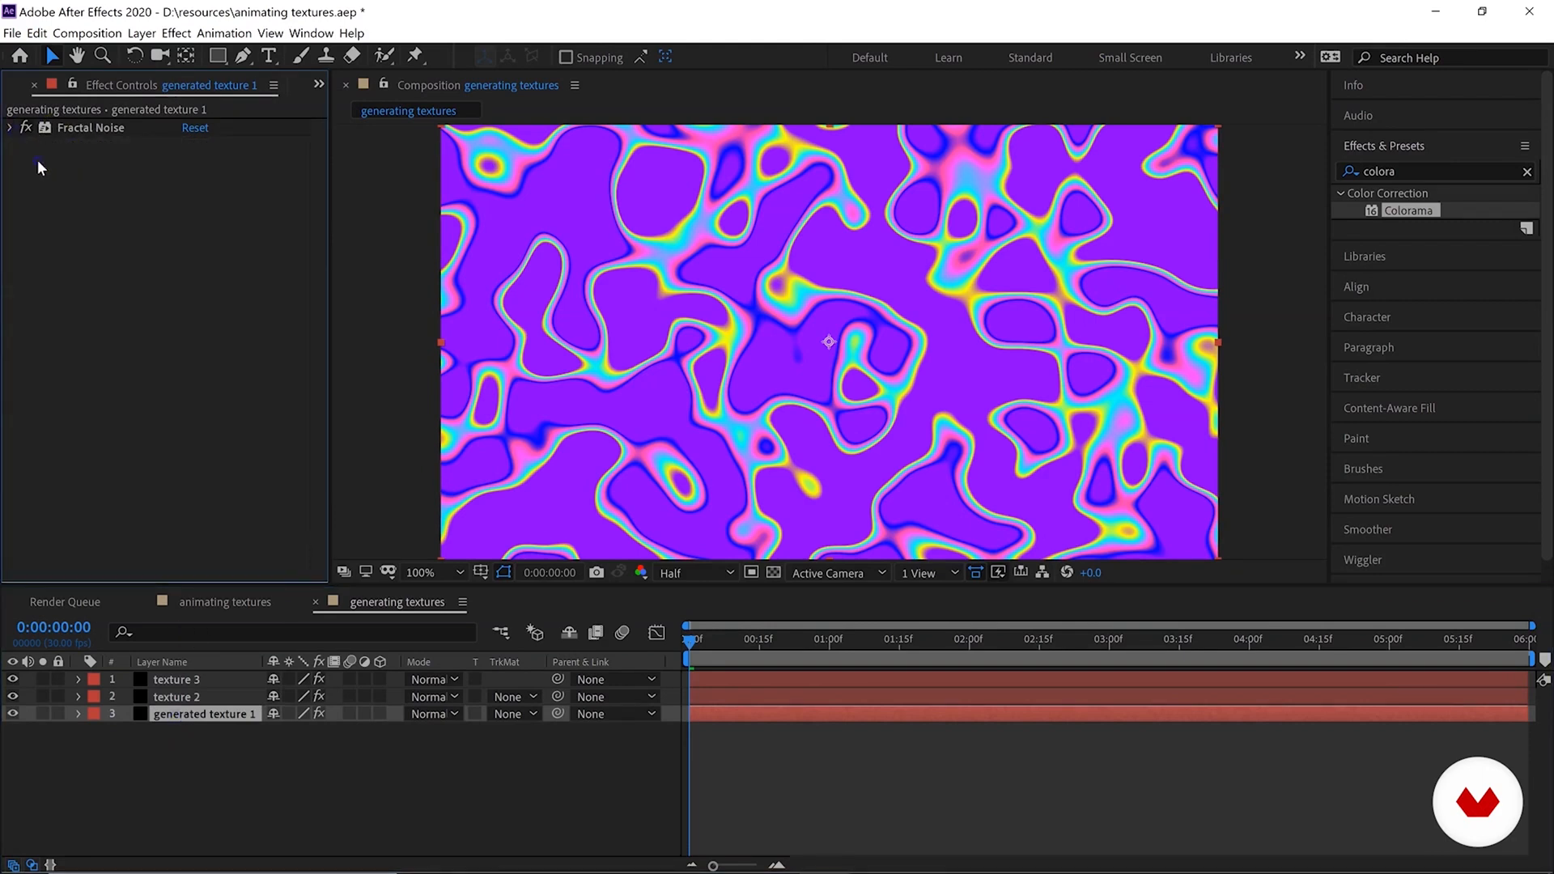
{"action": "left_click", "coordinate": [40, 34]}
{"action": "left_click", "coordinate": [81, 206]}
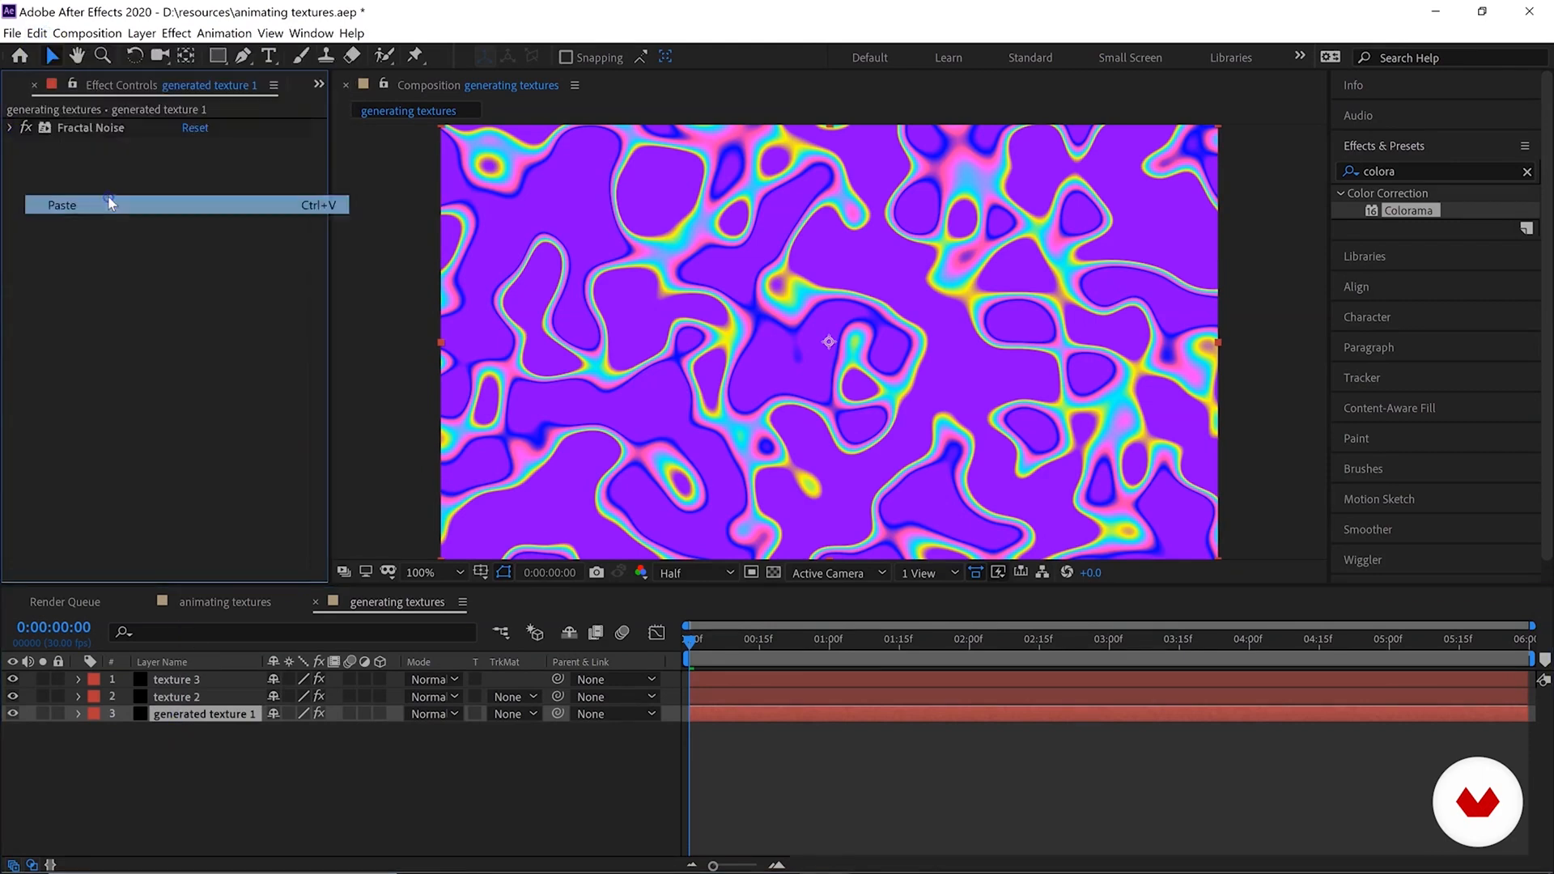
{"action": "left_click", "coordinate": [112, 149]}
{"action": "left_click", "coordinate": [174, 697]}
{"action": "left_click", "coordinate": [151, 687]}
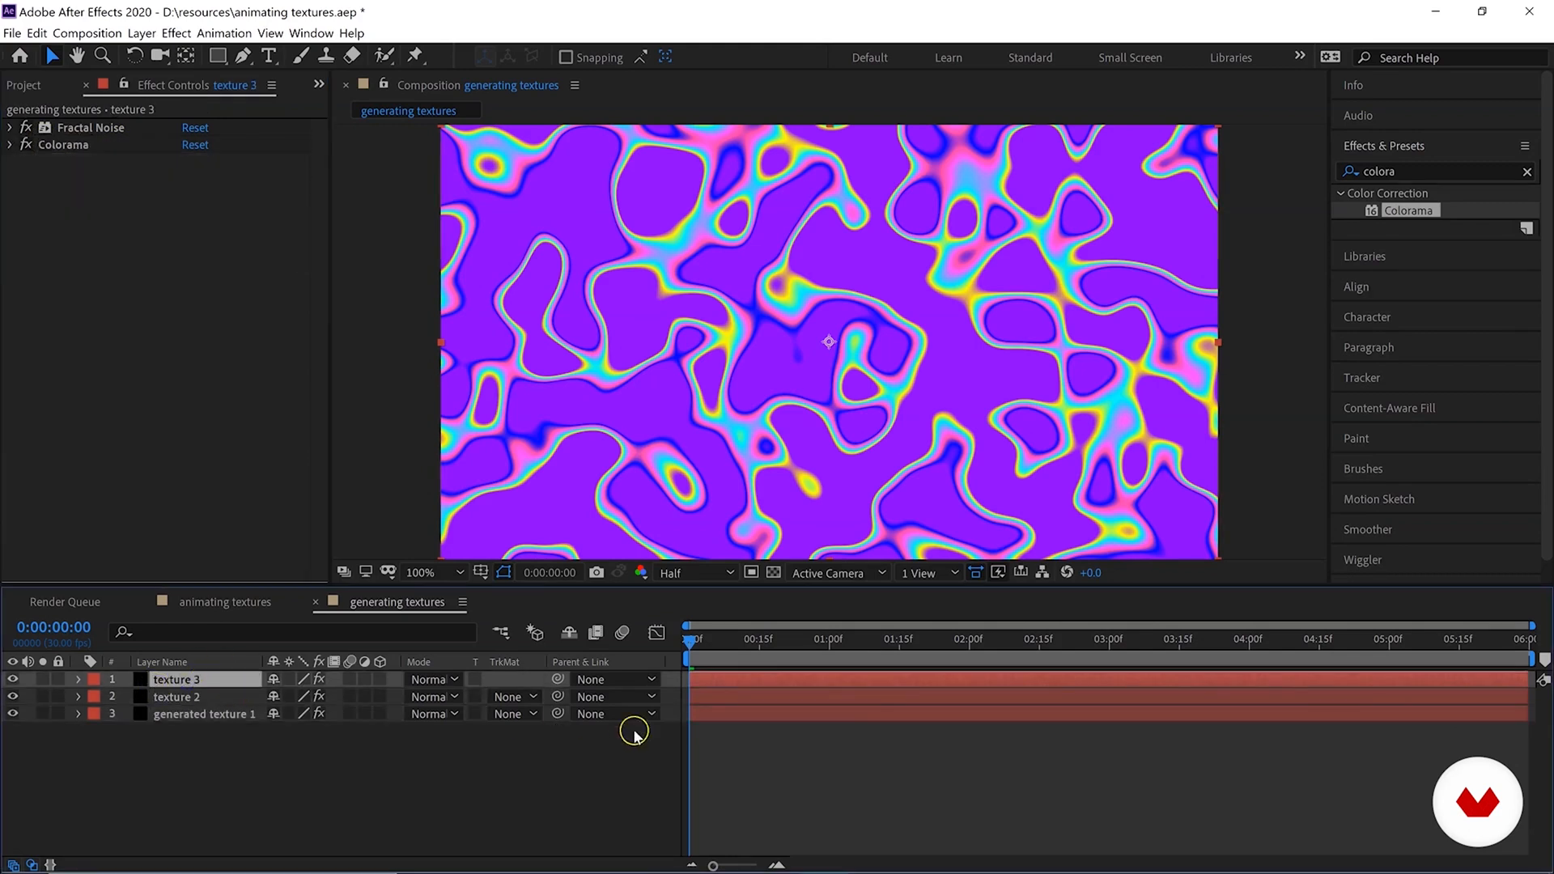
Preview the animation of each texture layer, hiding texture 3 and texture 2 in turn so only generated texture 1 stays visible.
{"action": "key", "text": "space"}
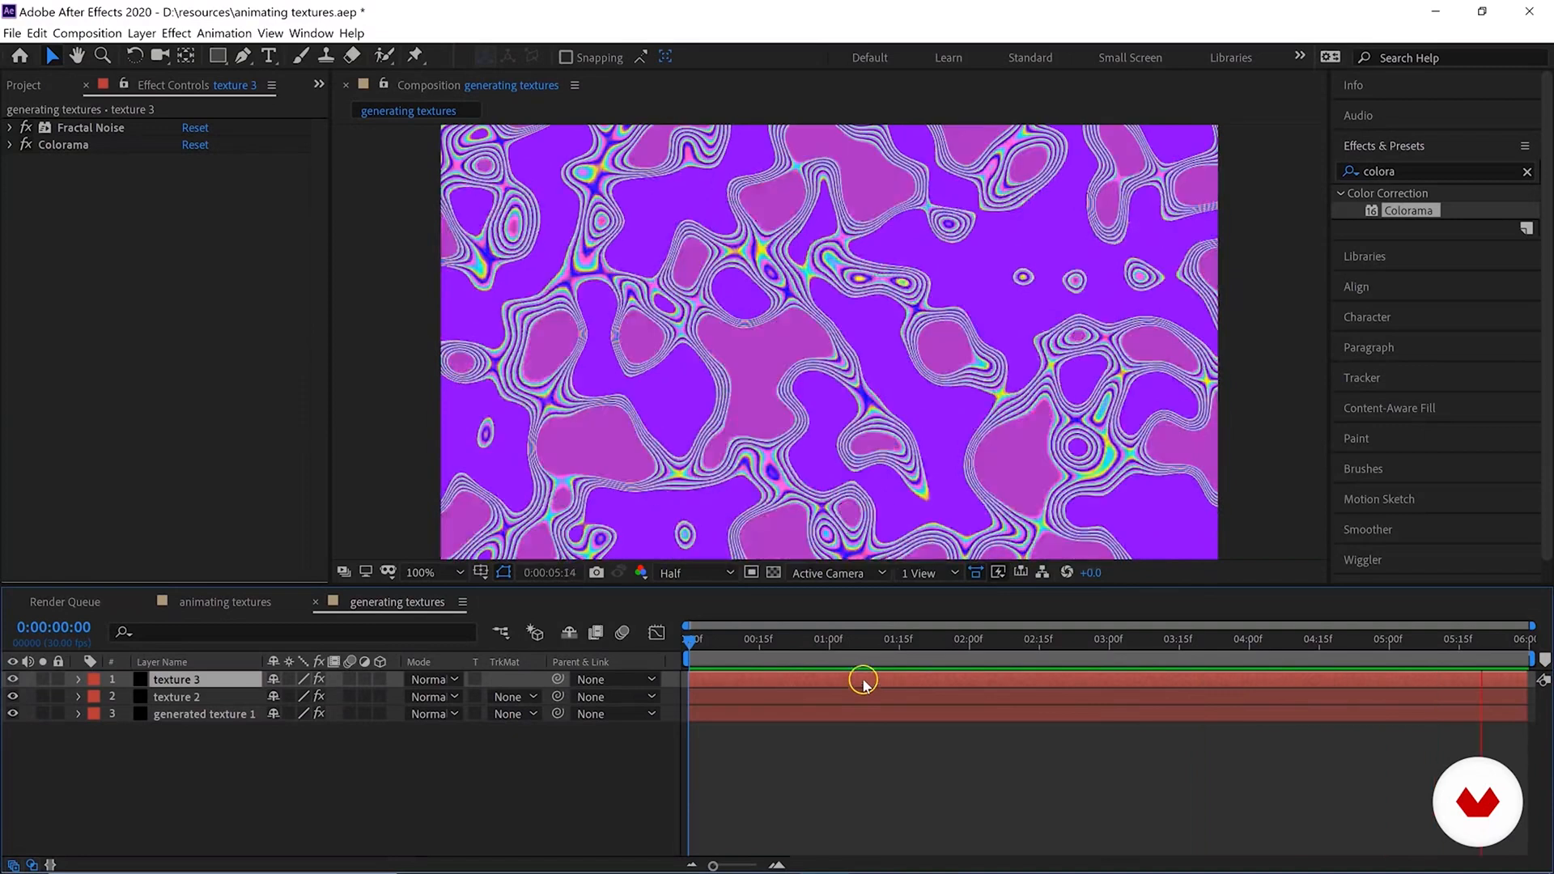
{"action": "key", "text": "space"}
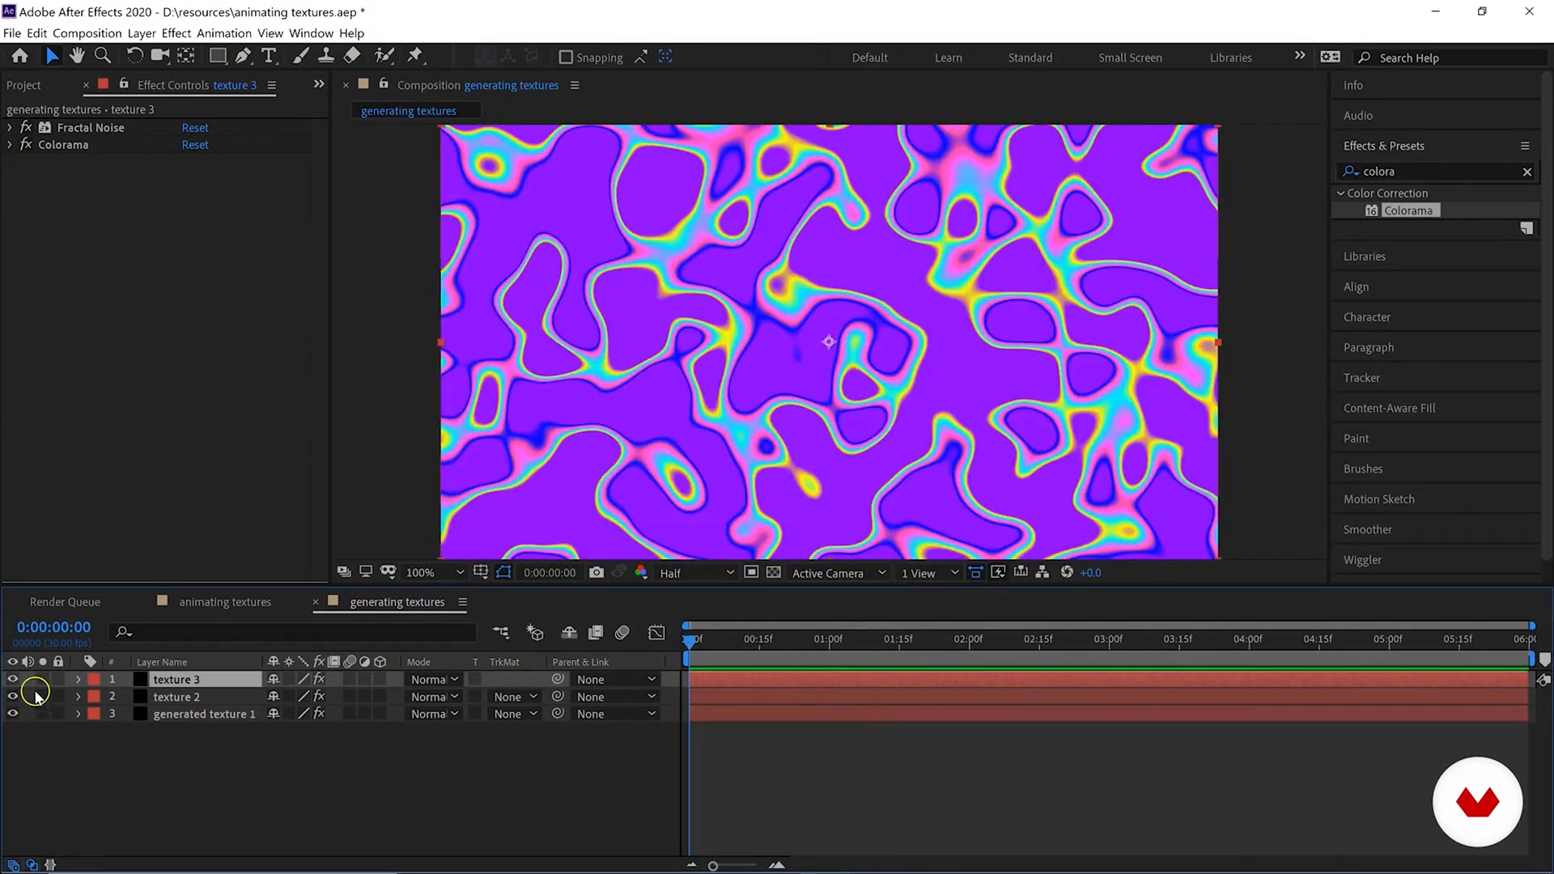
{"action": "left_click", "coordinate": [12, 680]}
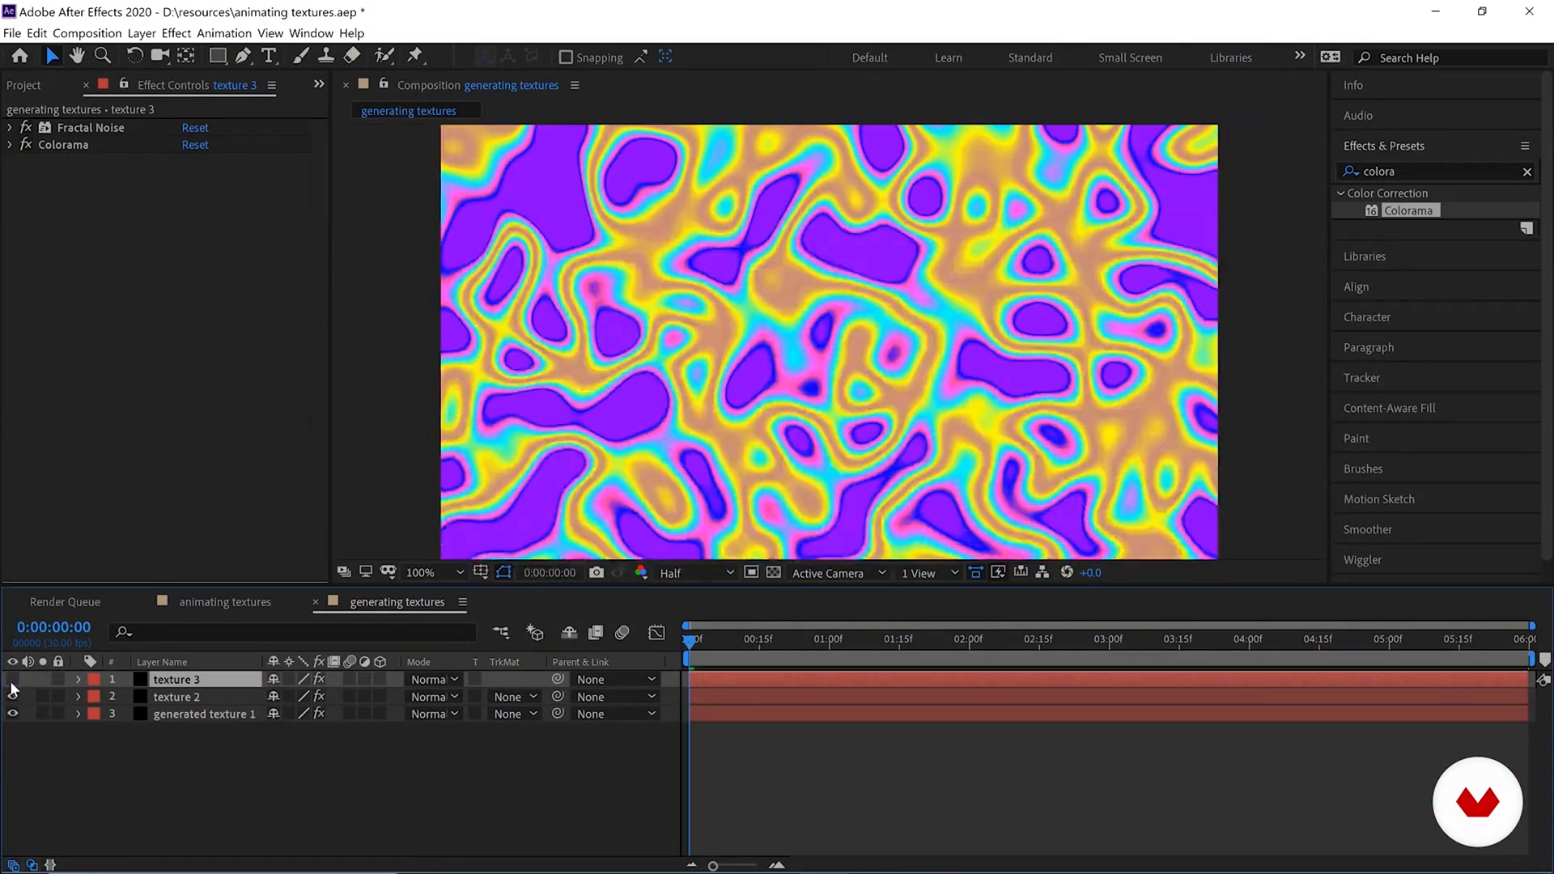
{"action": "key", "text": "space"}
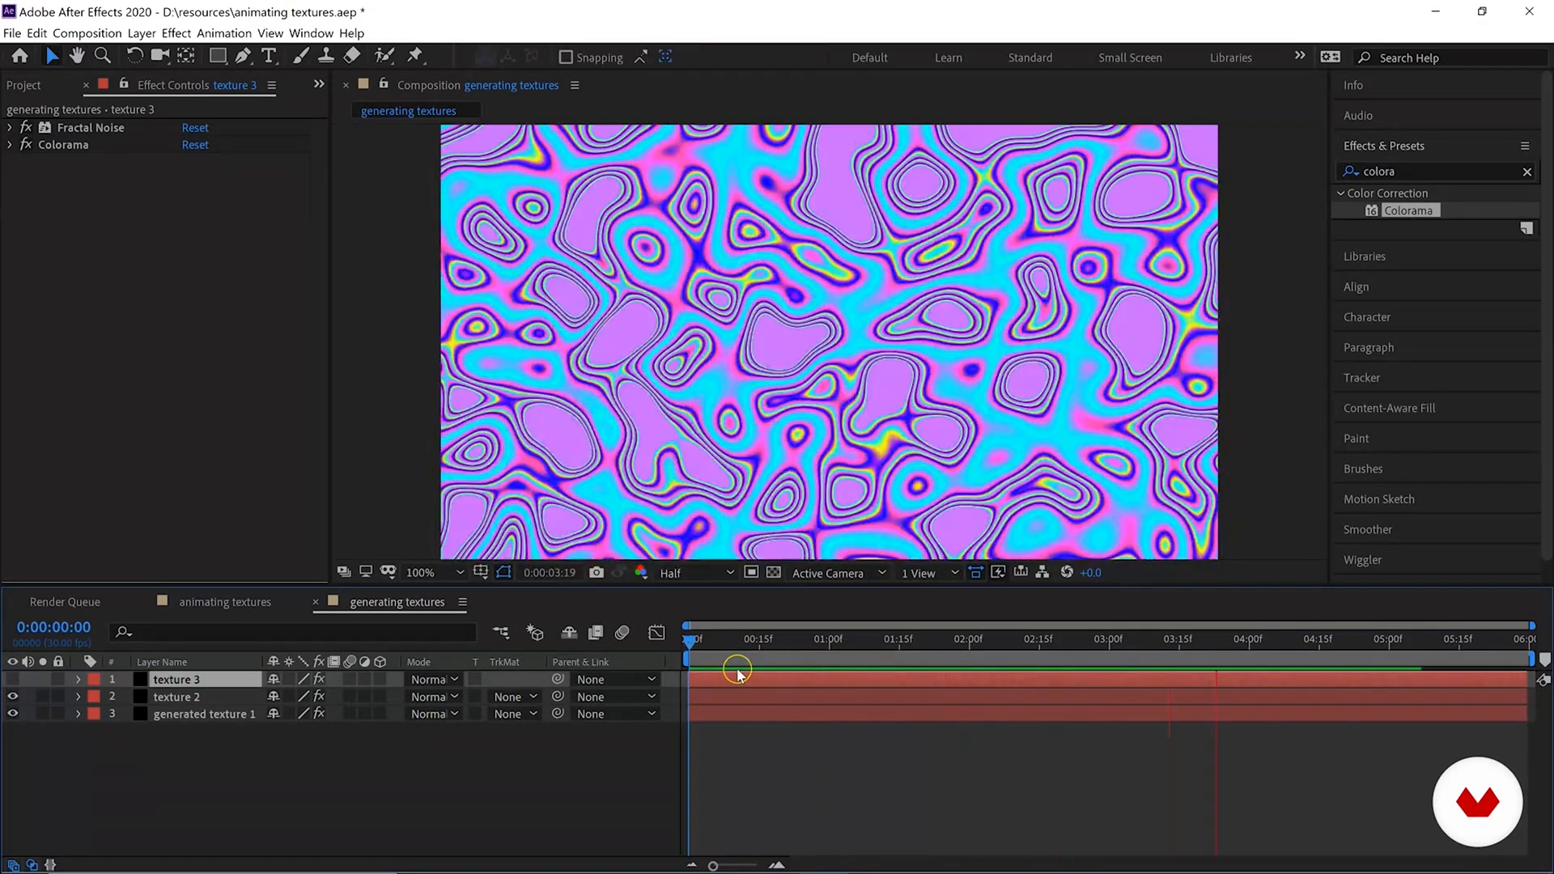
{"action": "key", "text": "space"}
{"action": "left_click", "coordinate": [12, 697]}
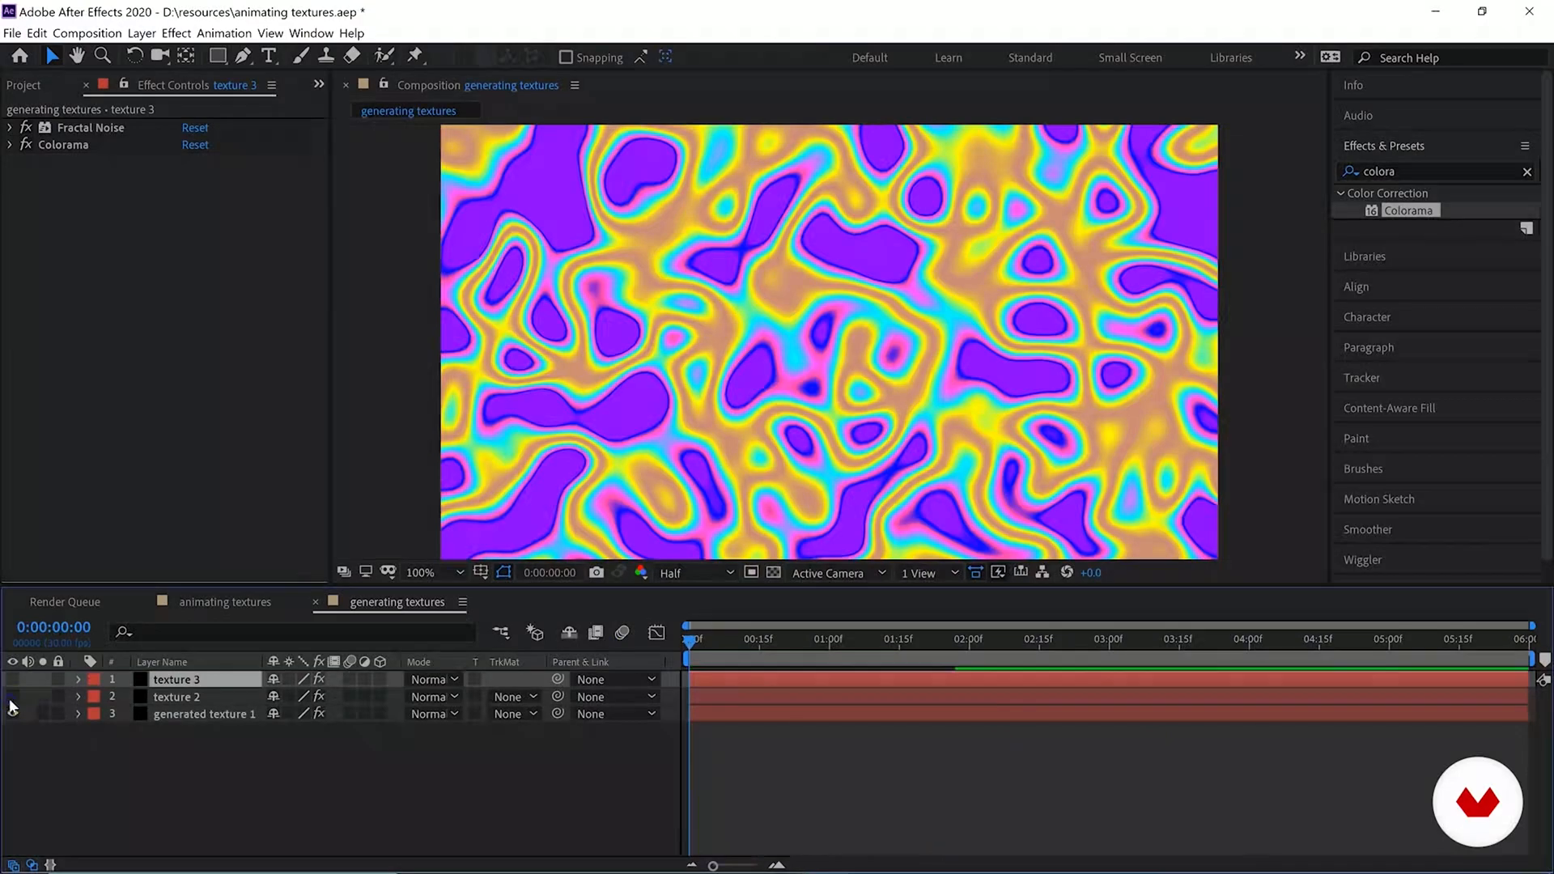
{"action": "key", "text": "space"}
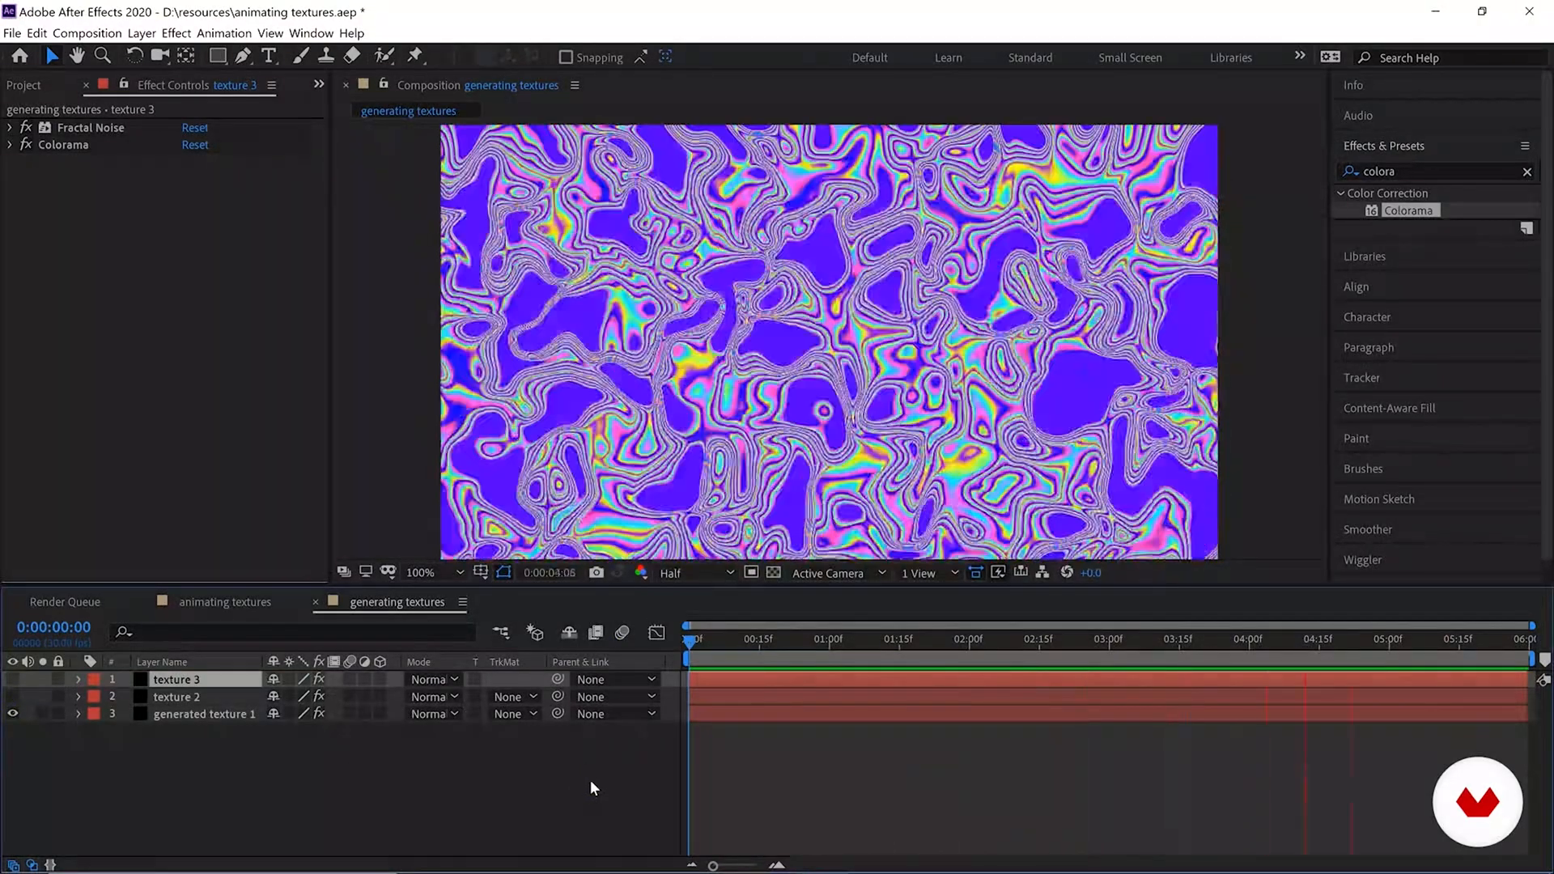
{"action": "key", "text": "space"}
Save the project and add the generating textures composition to the Adobe Media Encoder queue.
{"action": "left_click", "coordinate": [12, 33]}
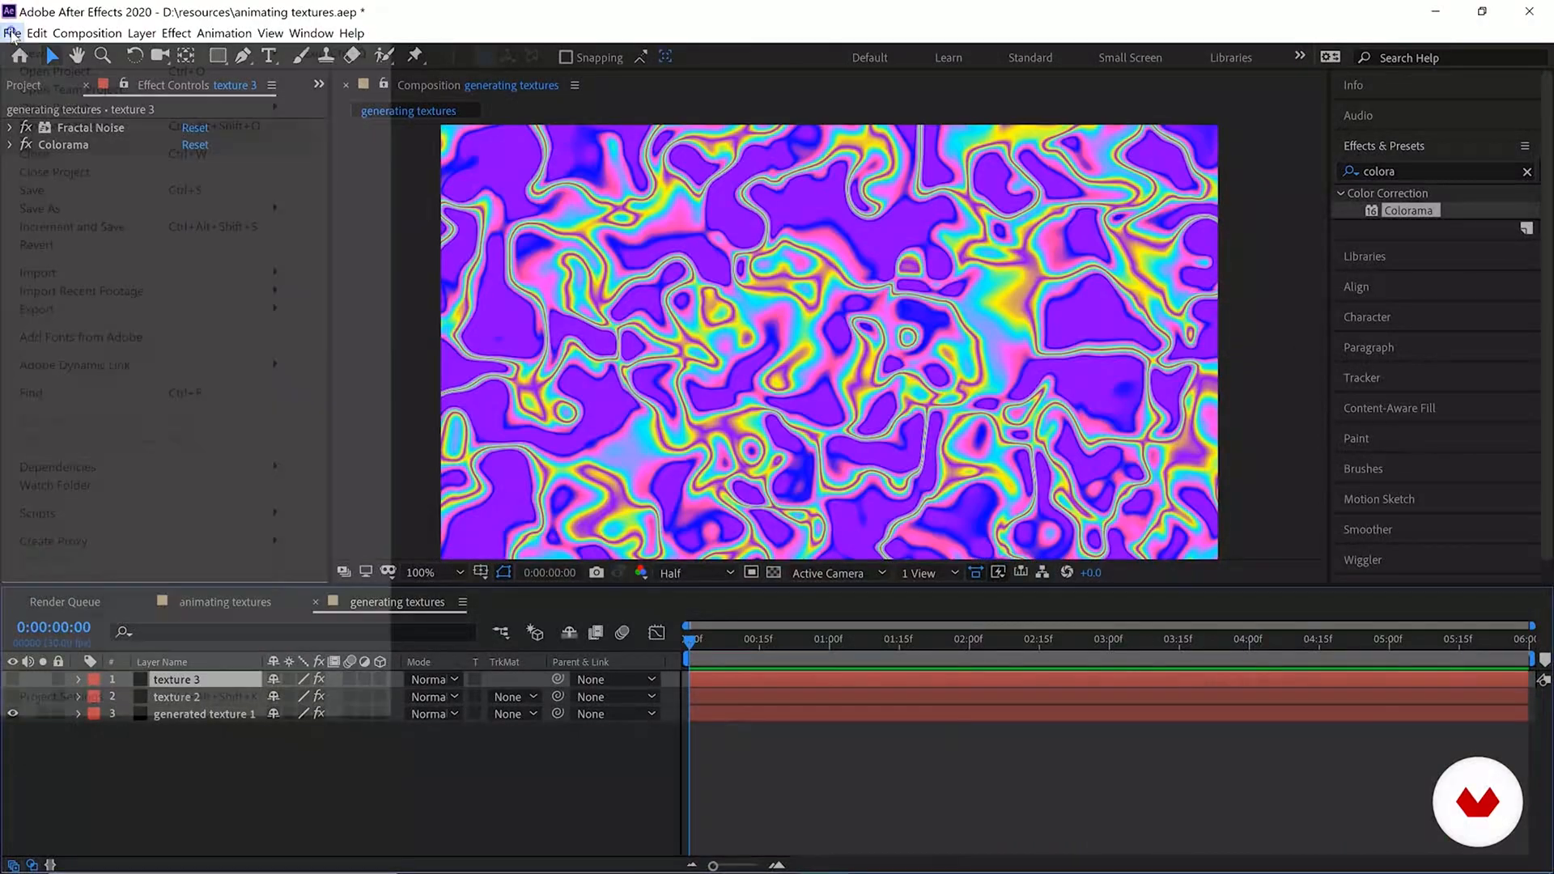
{"action": "left_click", "coordinate": [46, 189]}
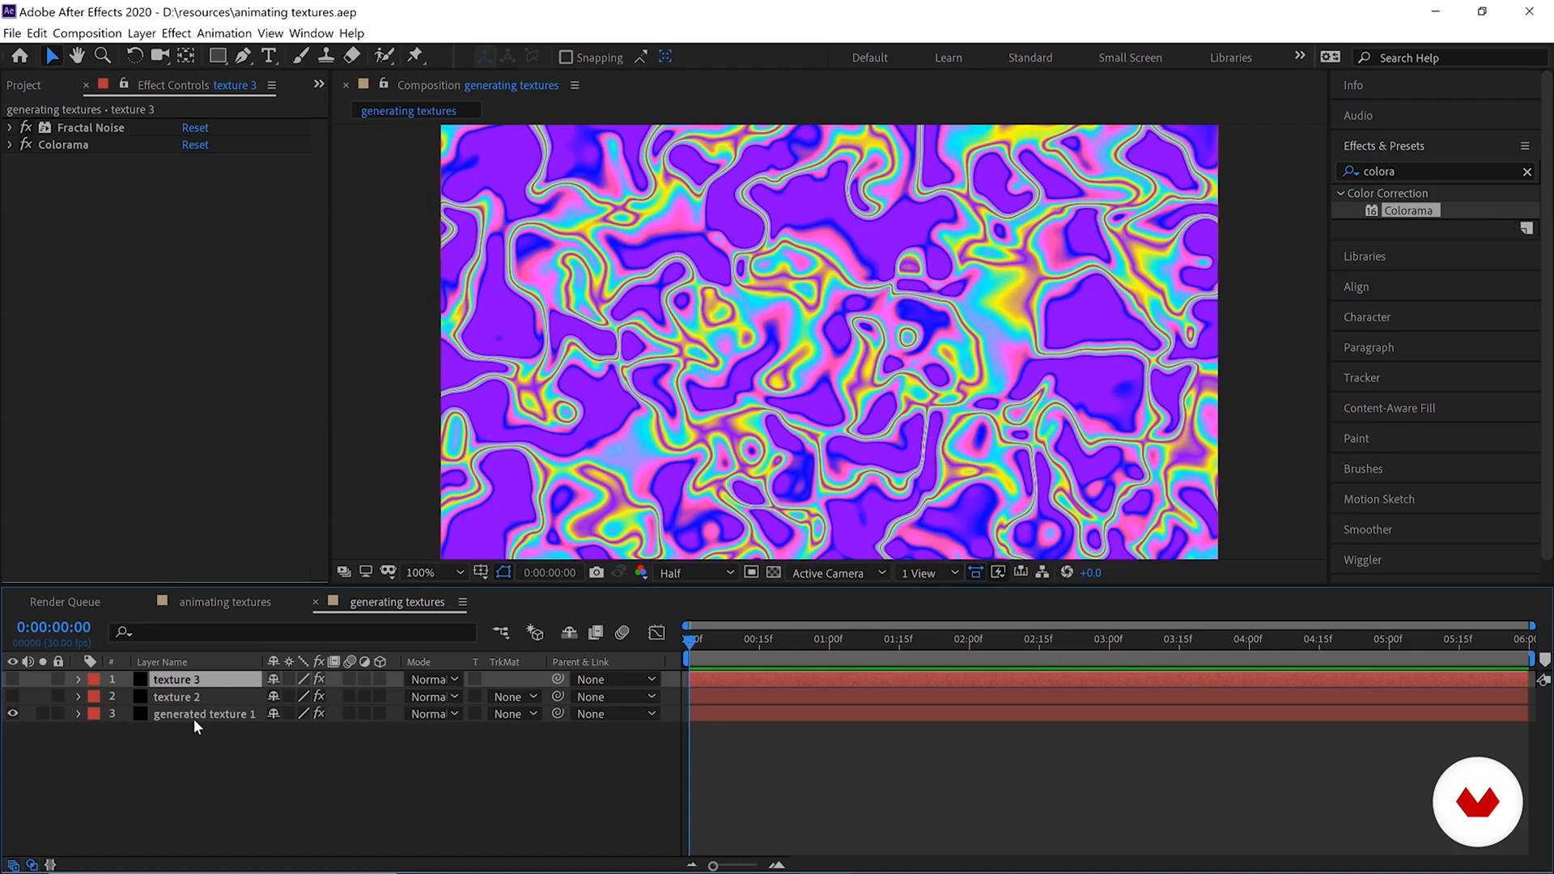
{"action": "left_click", "coordinate": [217, 726]}
{"action": "left_click", "coordinate": [216, 716]}
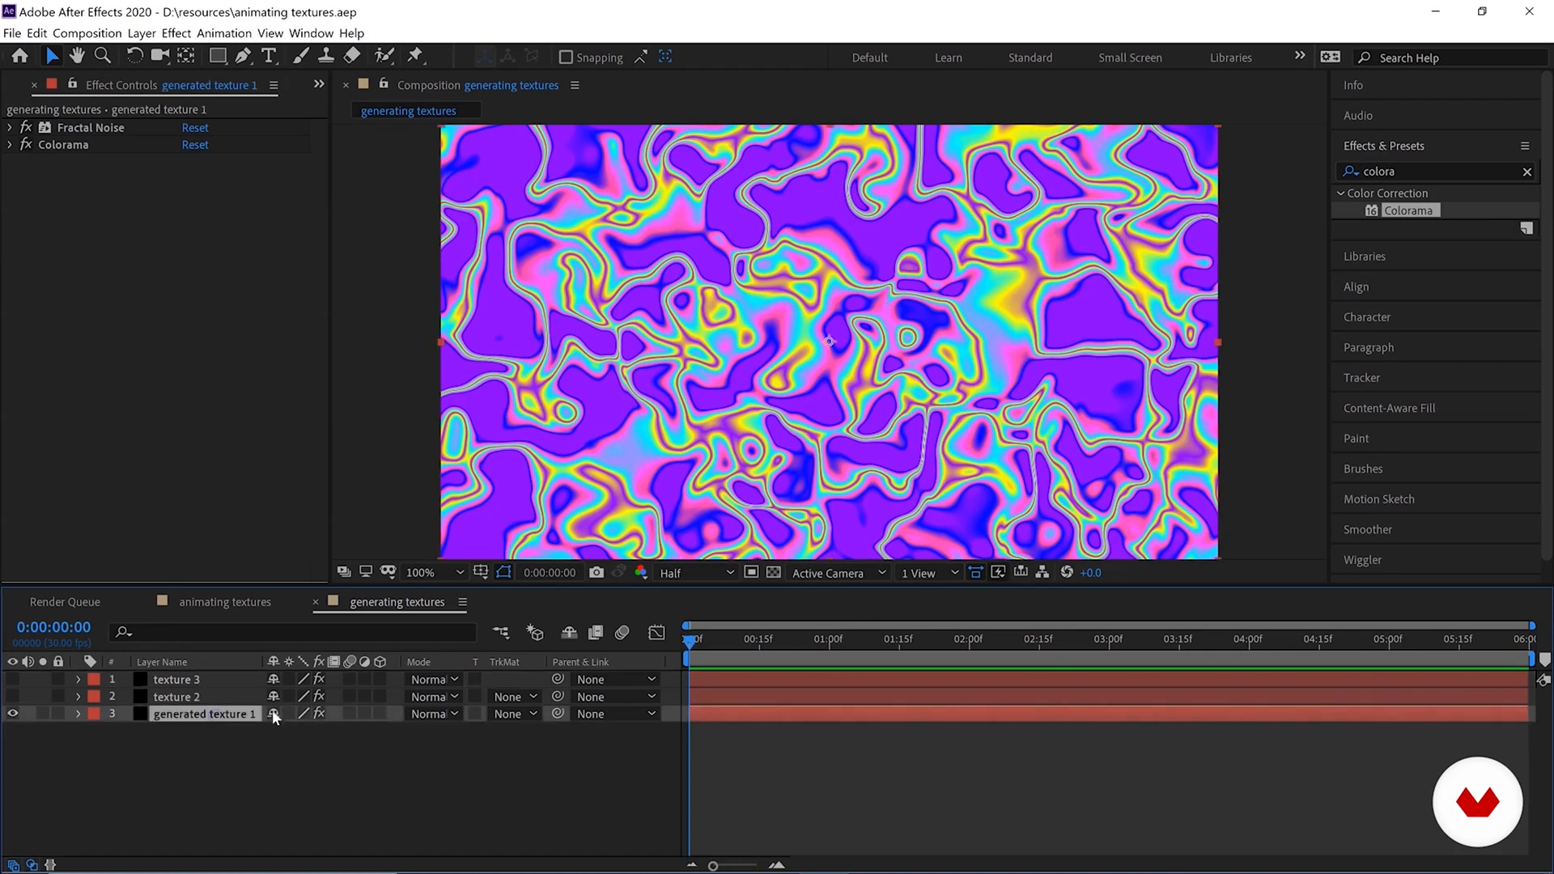
{"action": "left_click", "coordinate": [12, 33]}
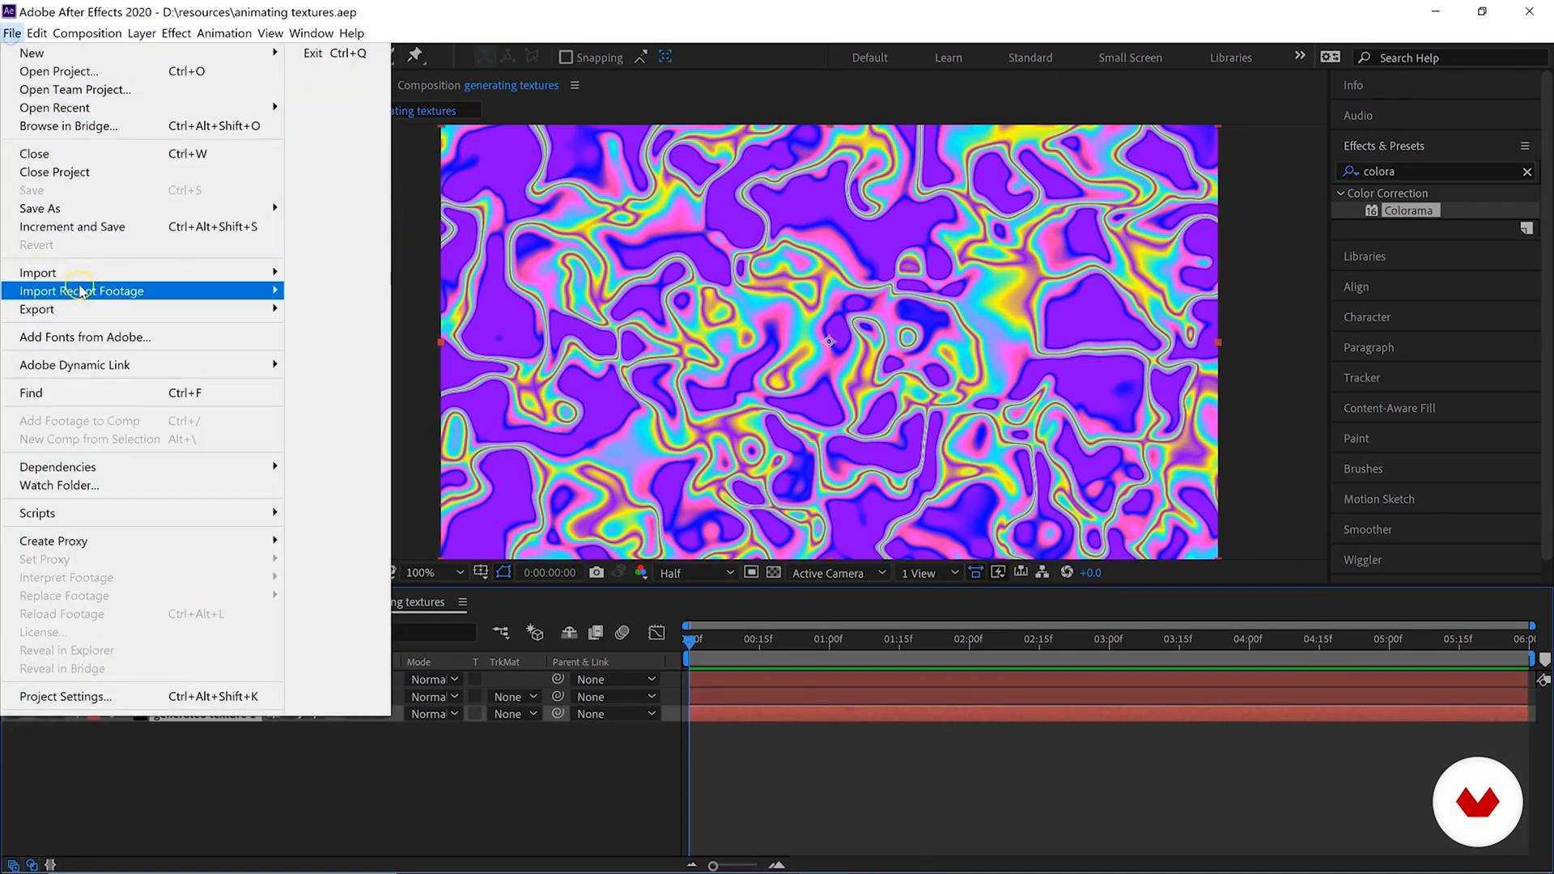
{"action": "mouse_move", "coordinate": [109, 314]}
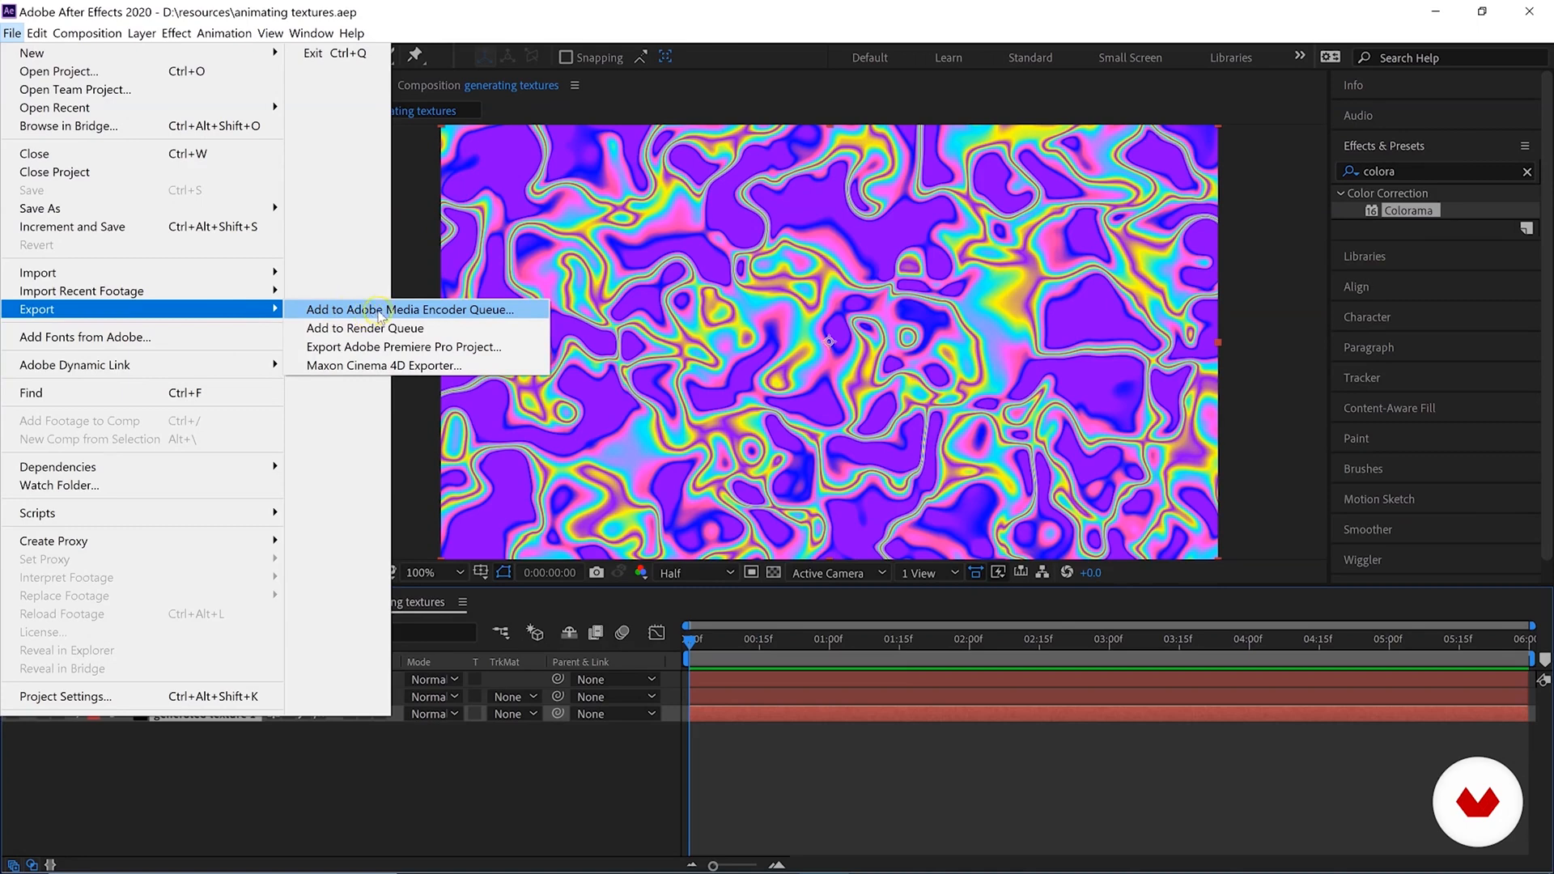
{"action": "left_click", "coordinate": [471, 312]}
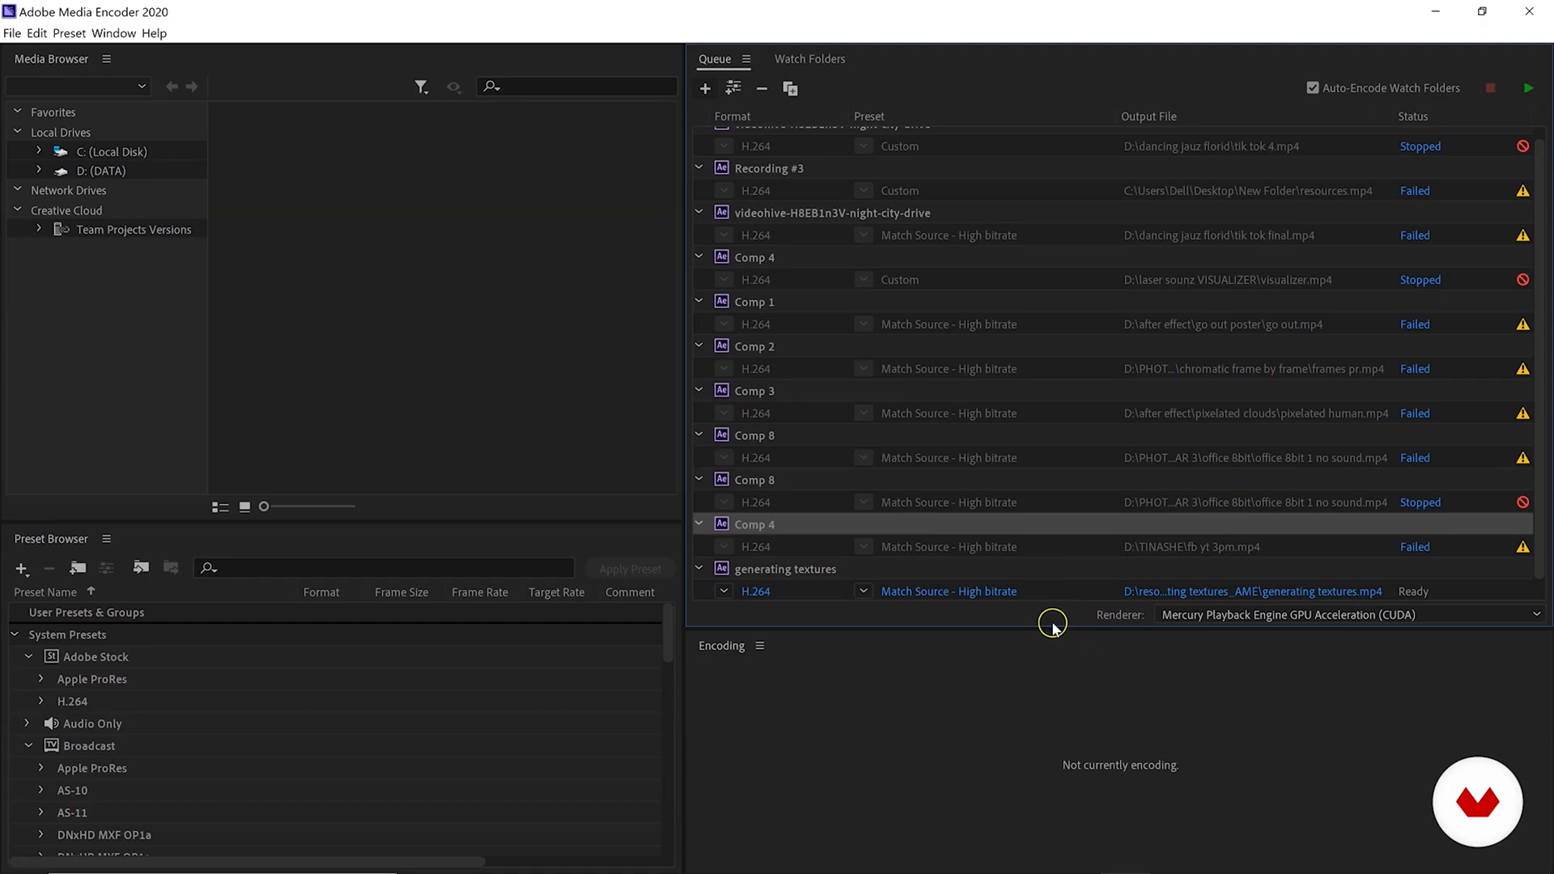
In Adobe Media Encoder, open the export settings of the queued generating textures item, browse its presets and choose H.264 as the format.
{"action": "scroll", "coordinate": [1044, 612], "scroll_direction": "down", "scroll_amount": 1}
{"action": "left_click", "coordinate": [703, 637]}
{"action": "mouse_move", "coordinate": [913, 577]}
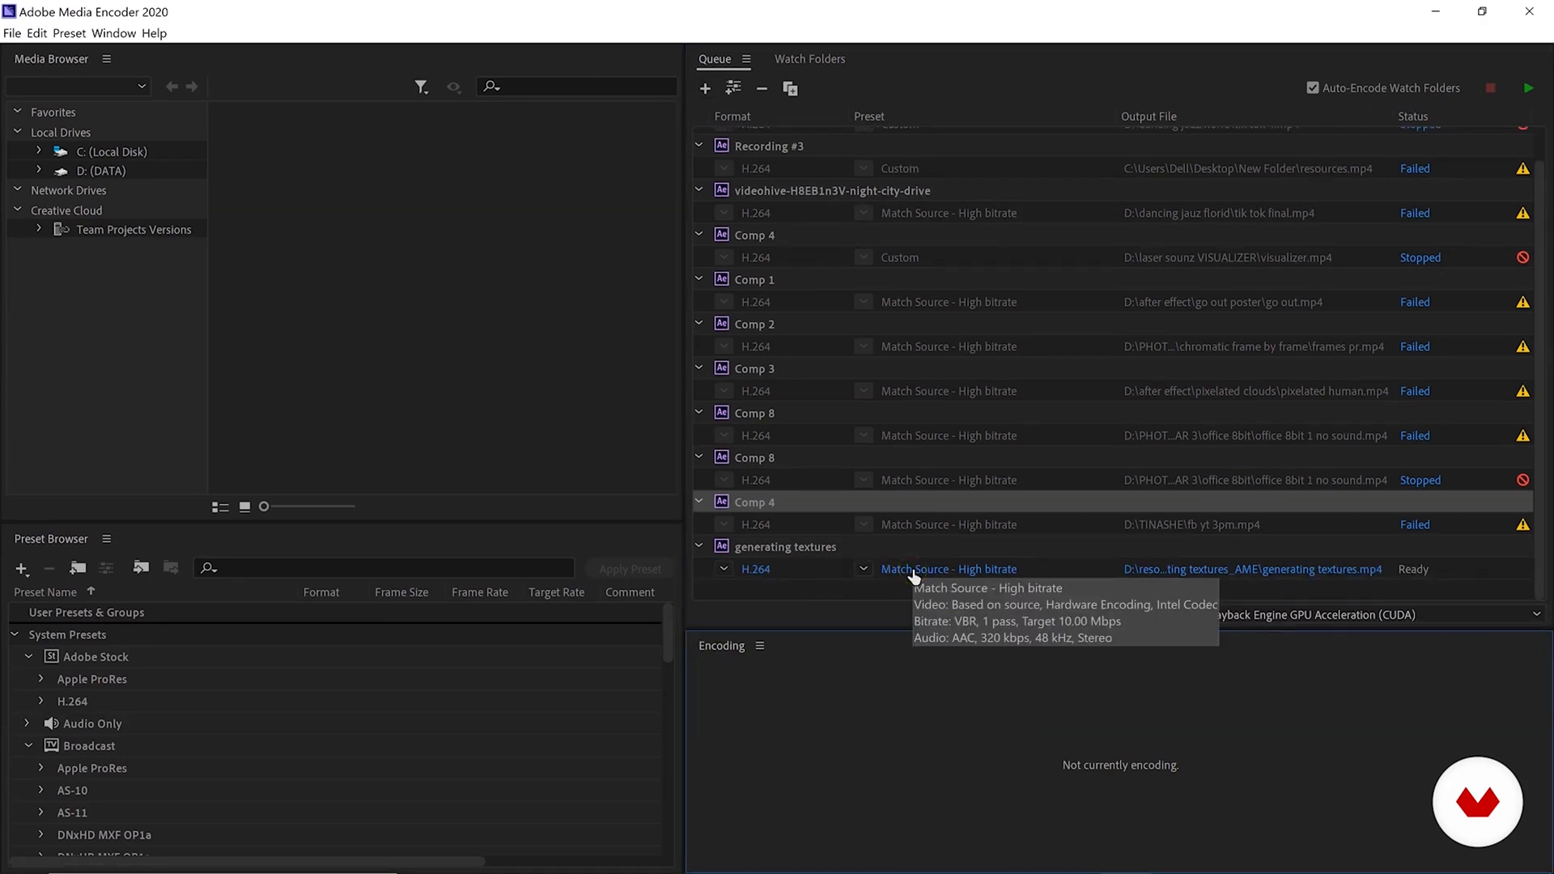
{"action": "left_click", "coordinate": [913, 571]}
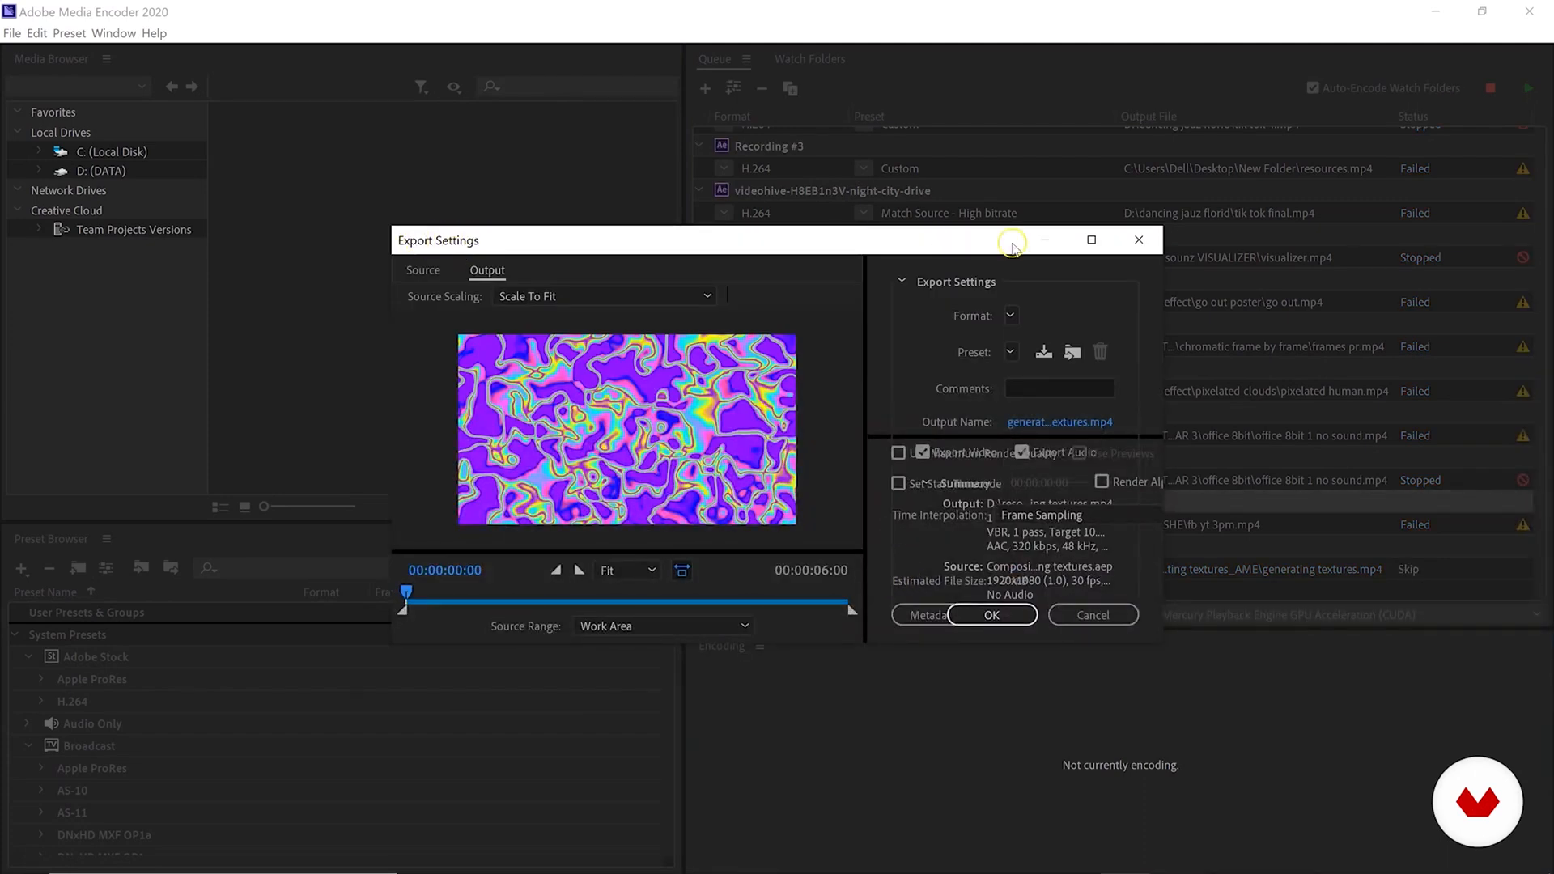
{"action": "left_click", "coordinate": [1091, 239]}
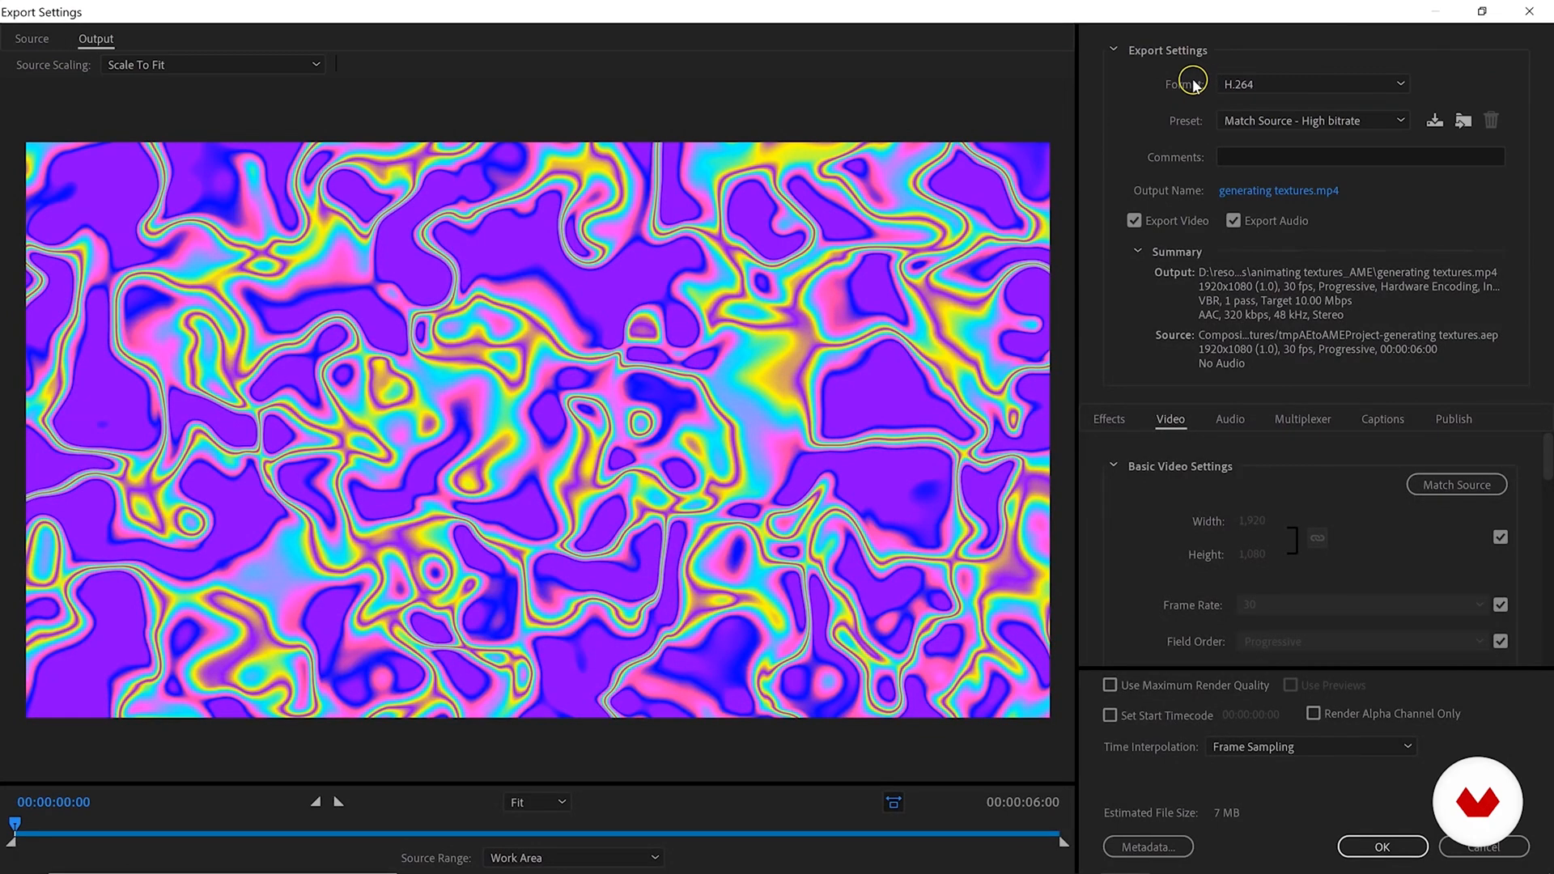
{"action": "left_click", "coordinate": [1238, 121]}
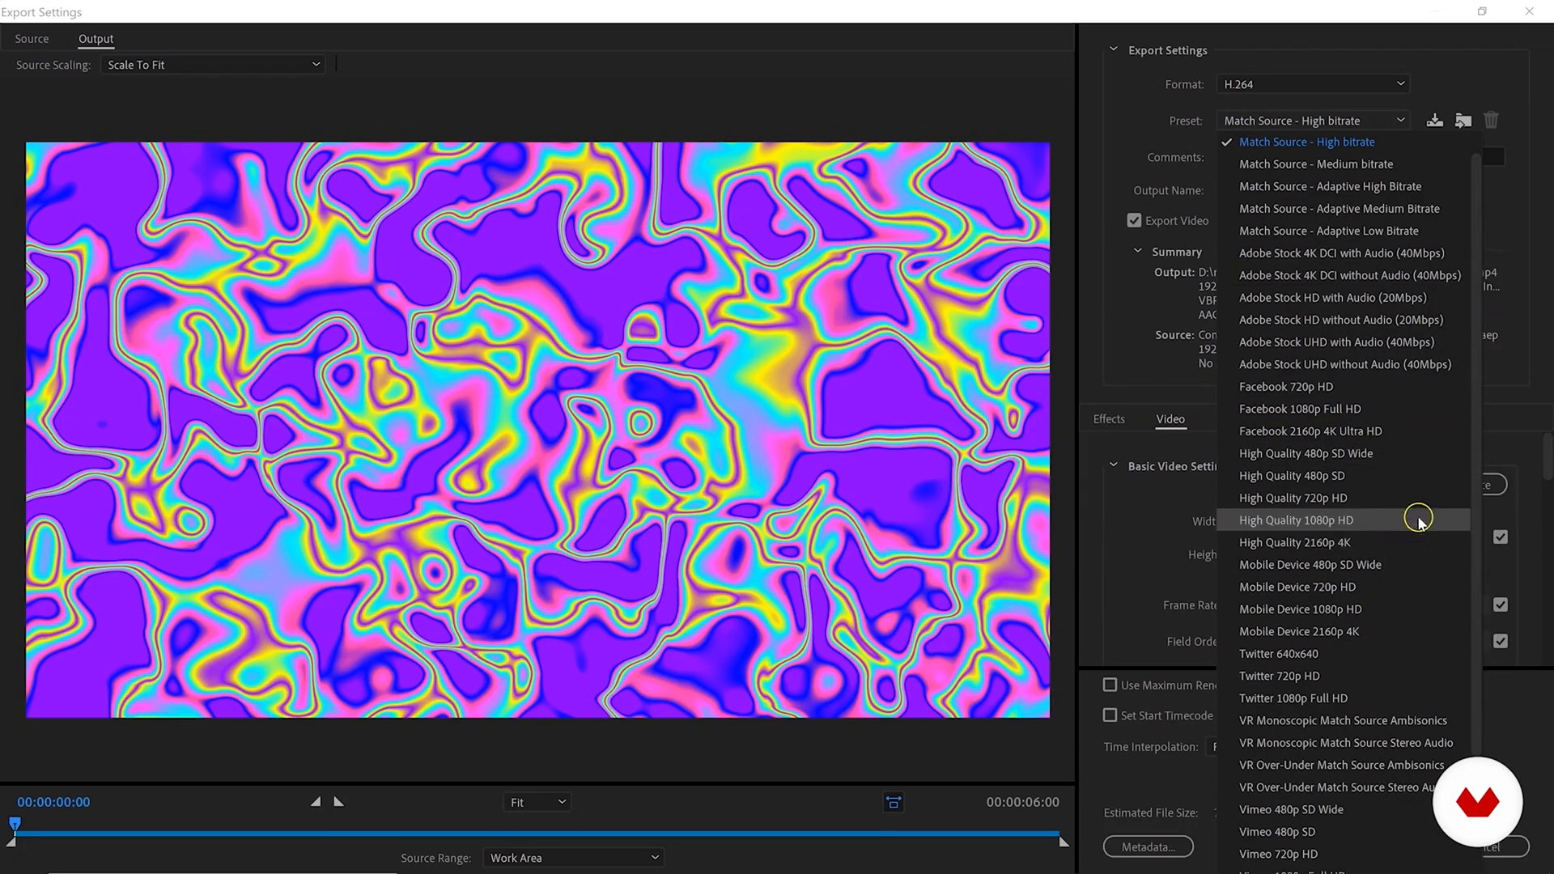
{"action": "scroll", "coordinate": [1404, 573], "scroll_direction": "down", "scroll_amount": 2}
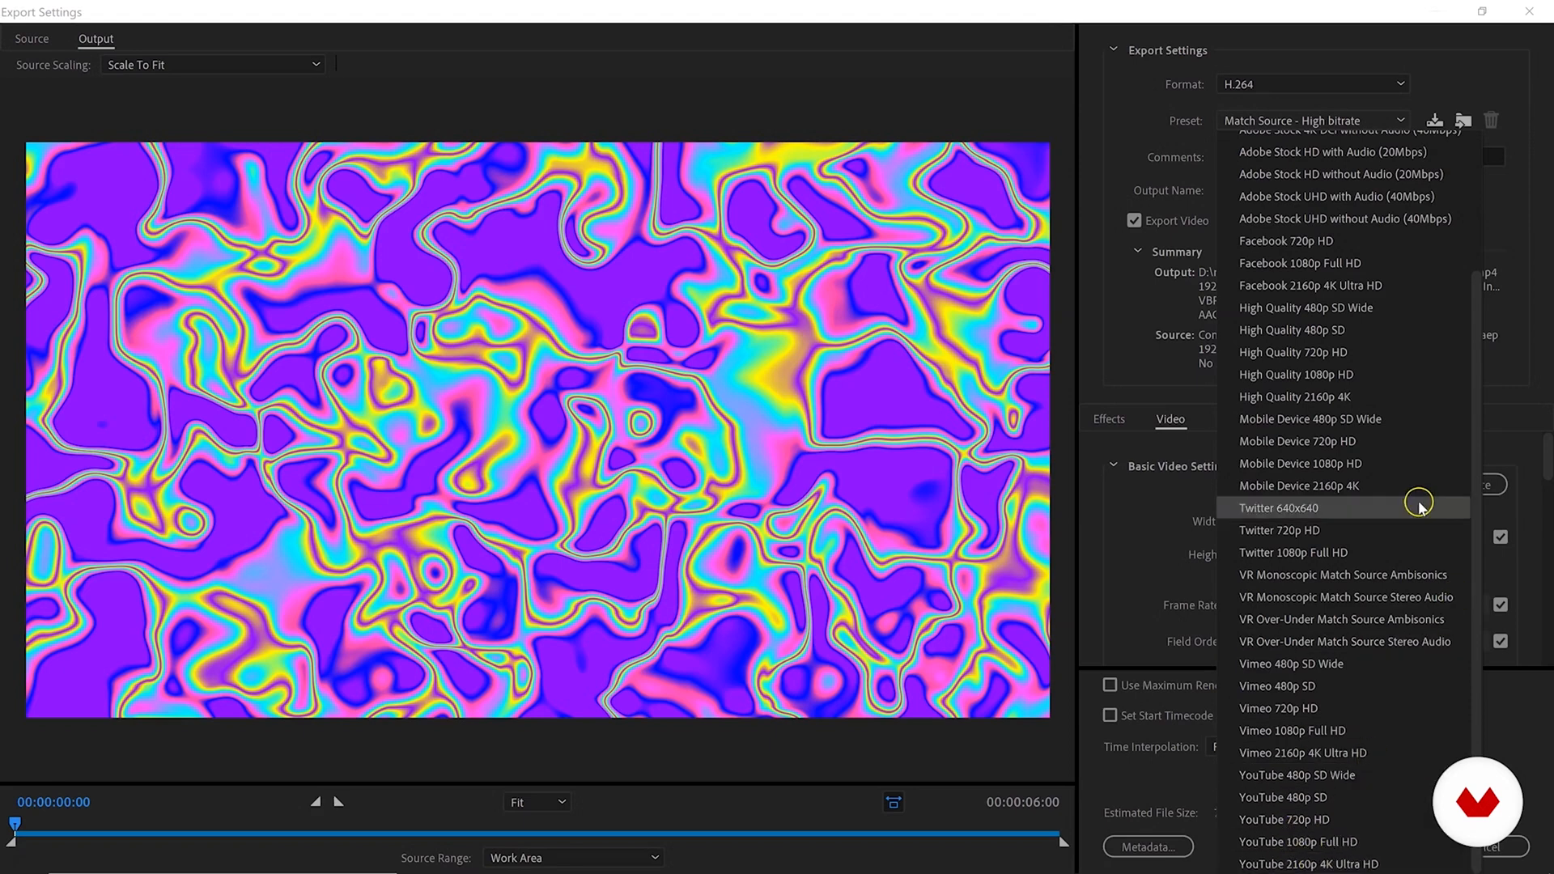
{"action": "scroll", "coordinate": [1327, 133], "scroll_direction": "up", "scroll_amount": 3}
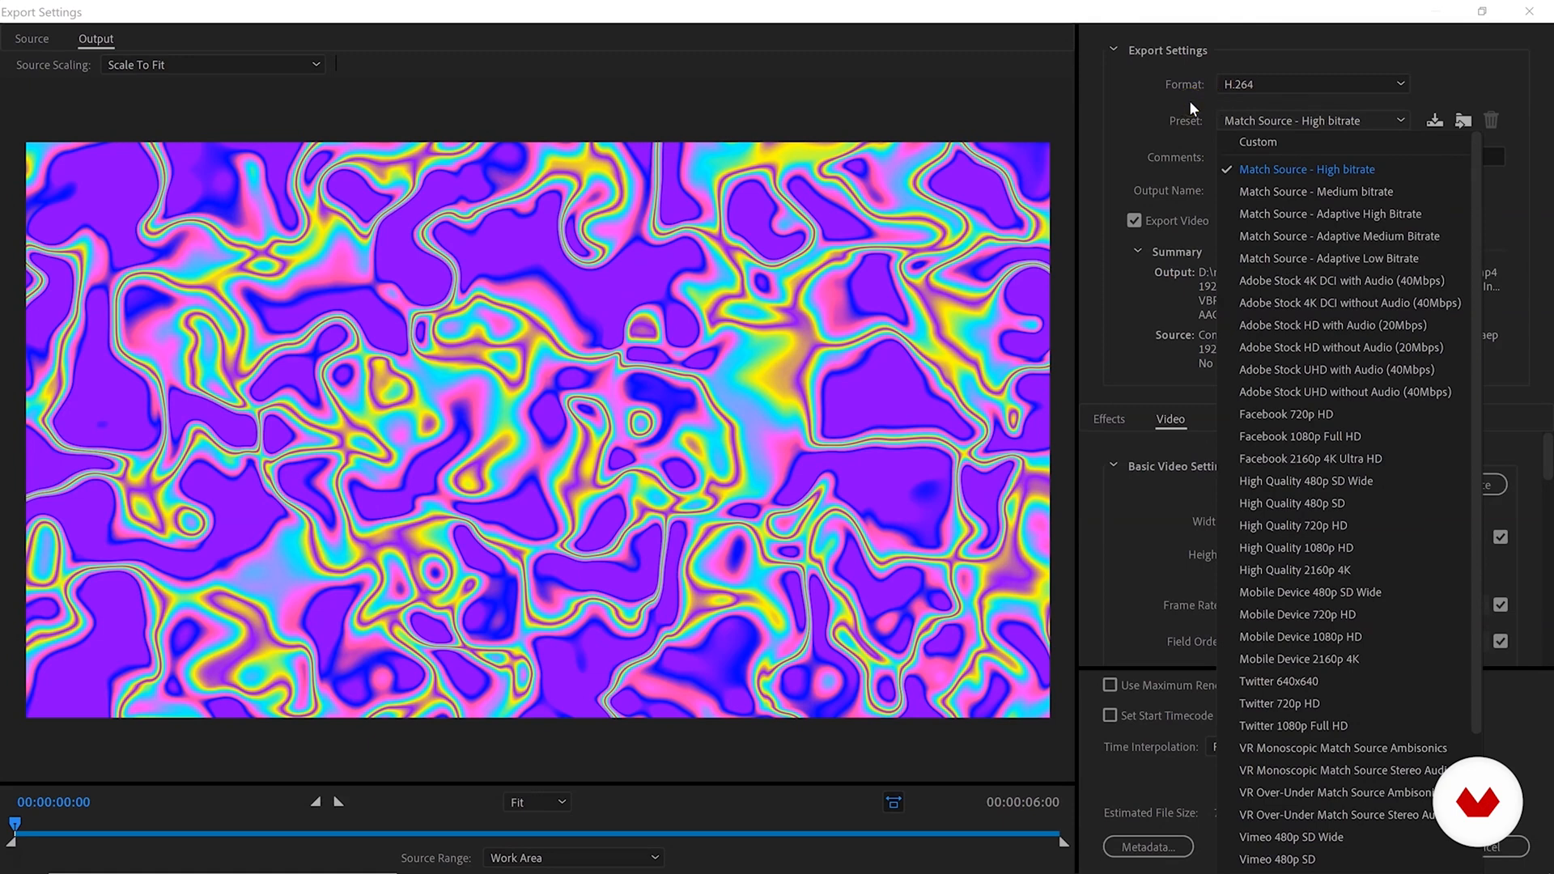
{"action": "left_click", "coordinate": [1259, 85]}
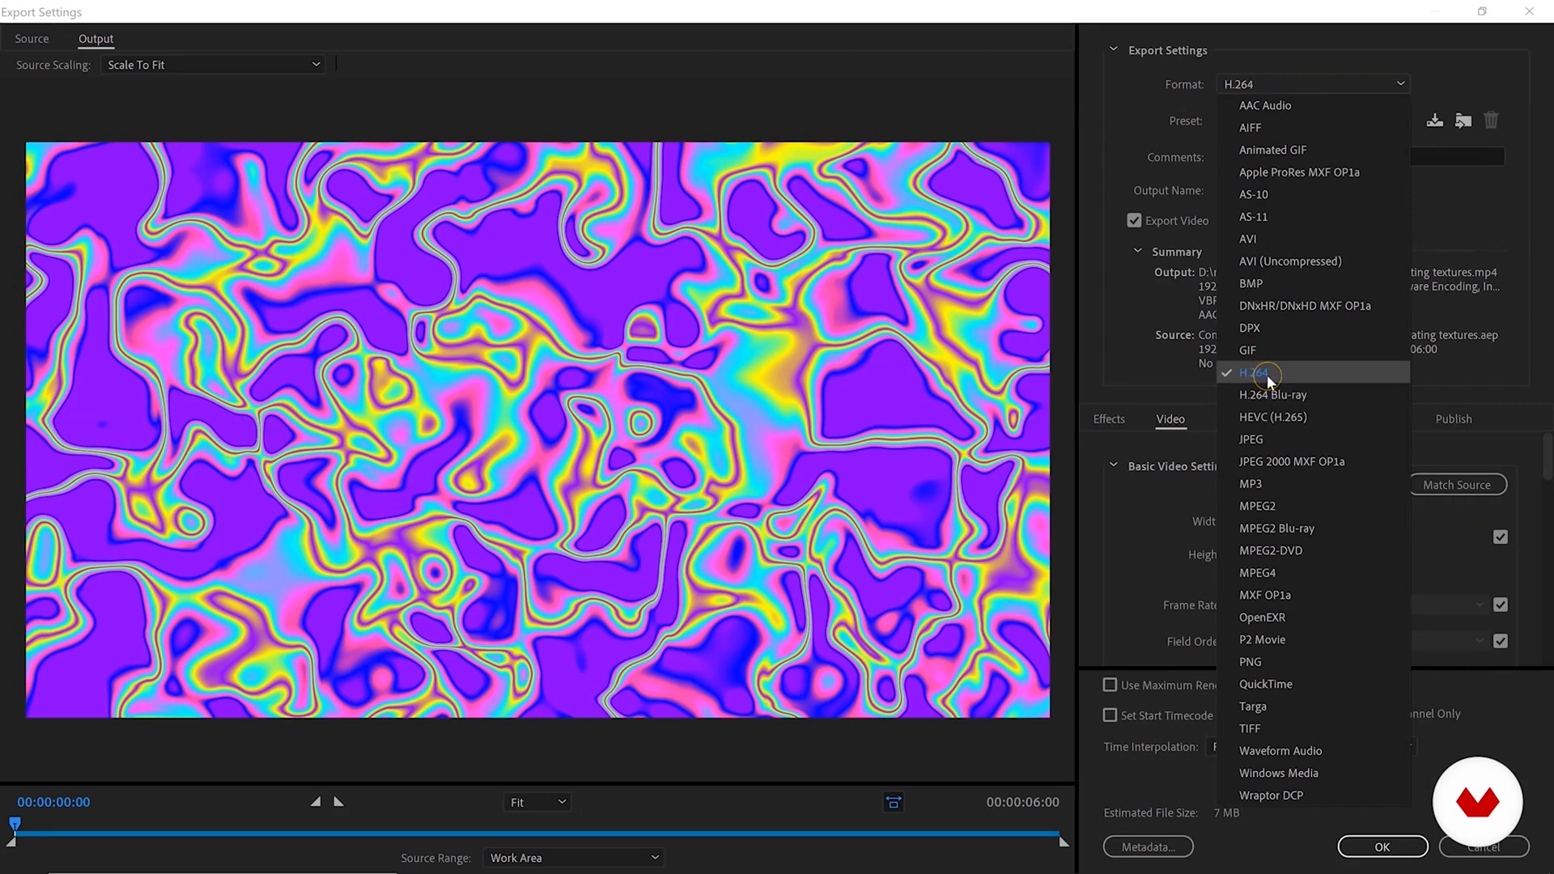
{"action": "left_click", "coordinate": [1266, 376]}
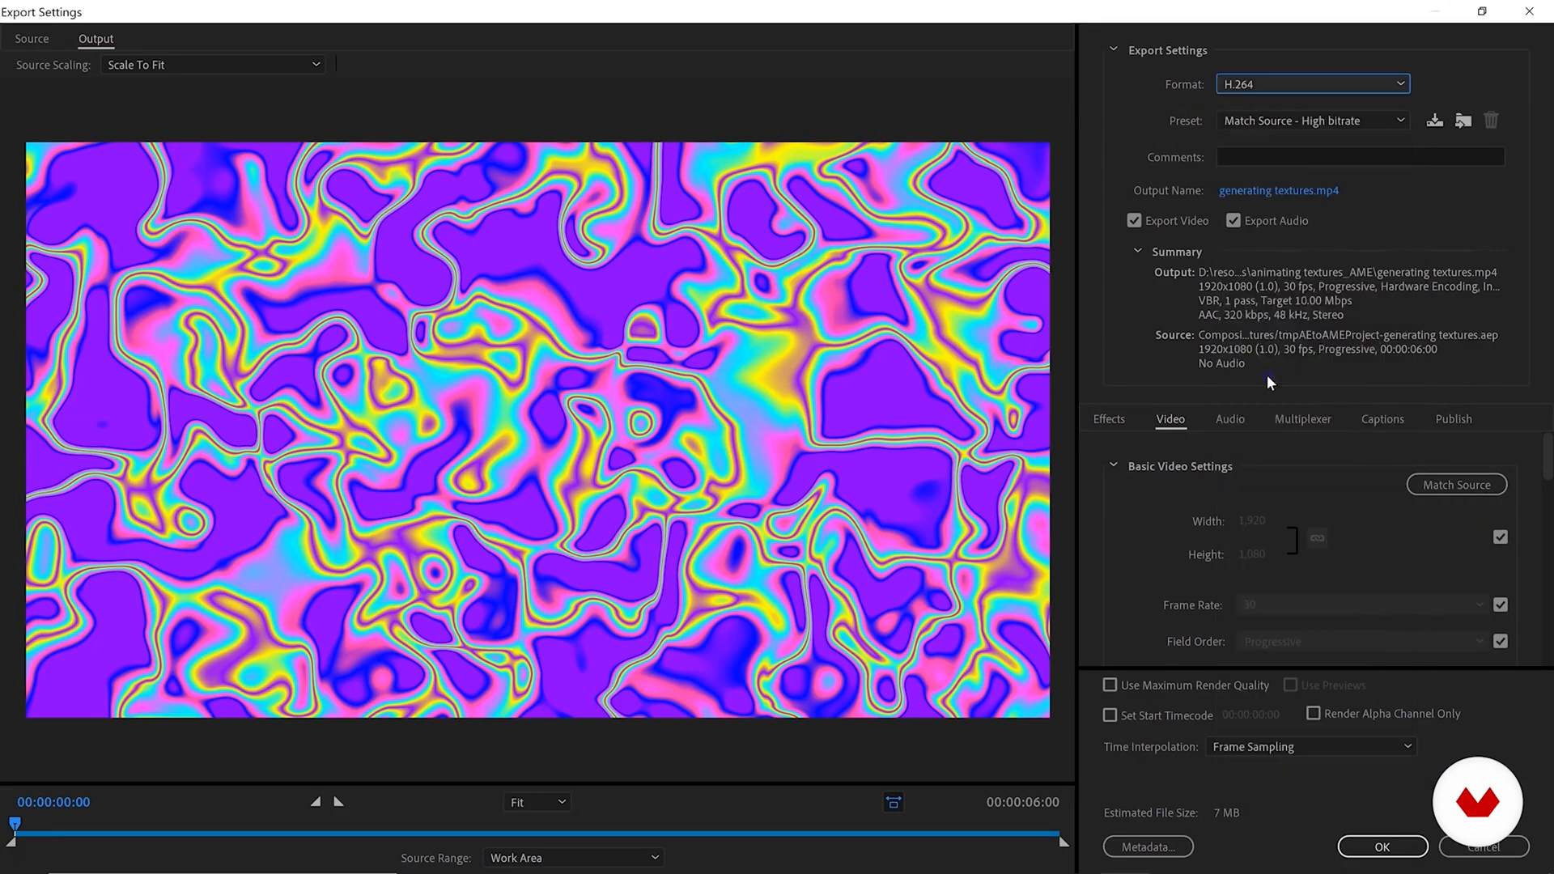
Set the export's output file to the name 1 in the D:\resources folder.
{"action": "left_click", "coordinate": [1253, 194]}
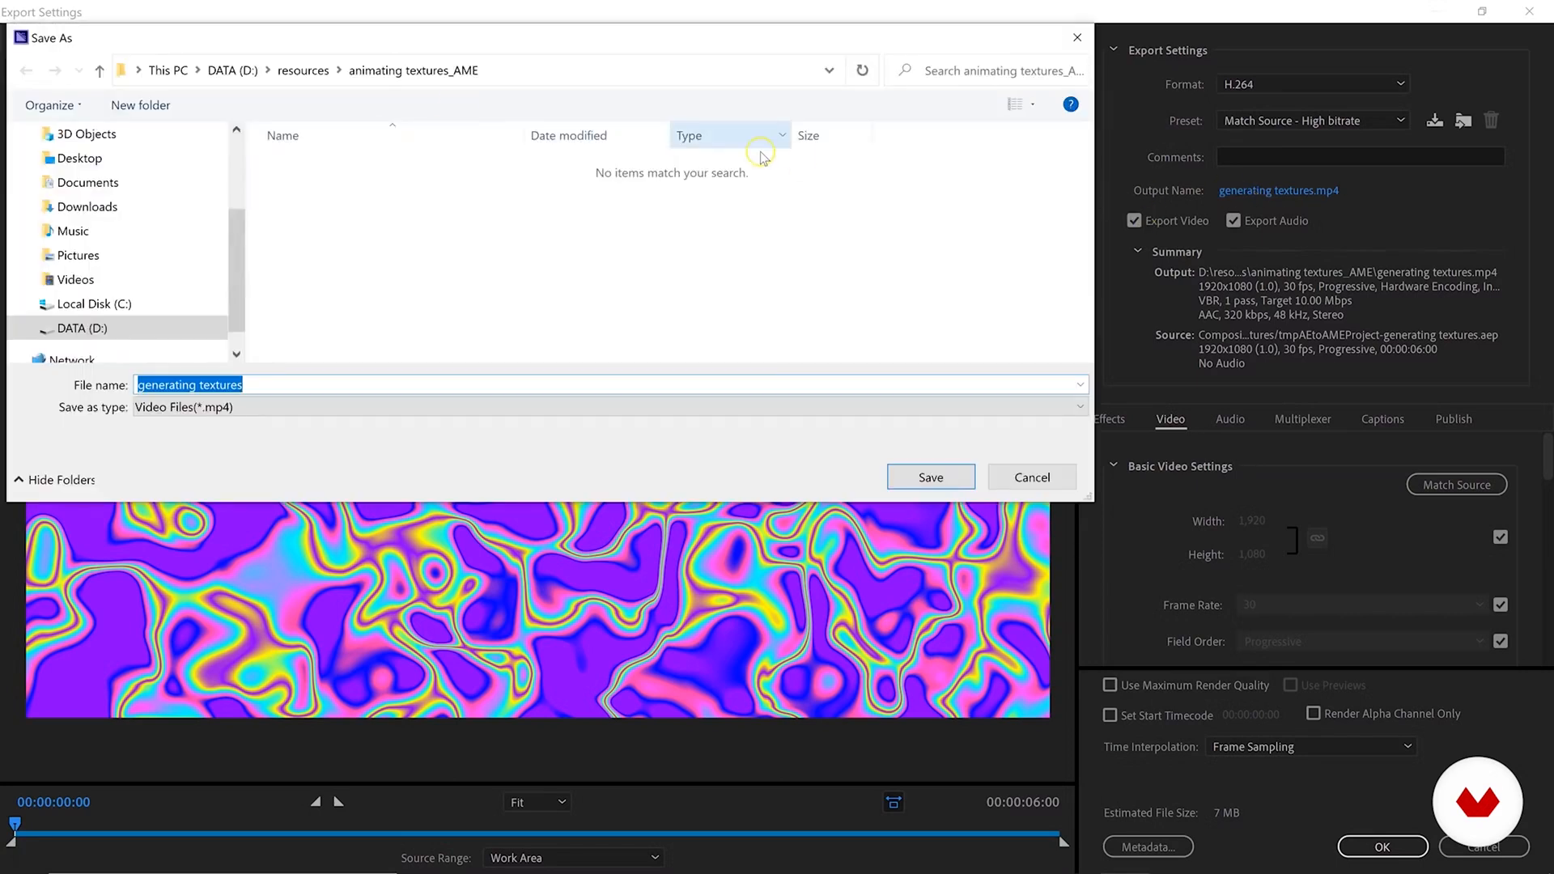
{"action": "left_click", "coordinate": [302, 70]}
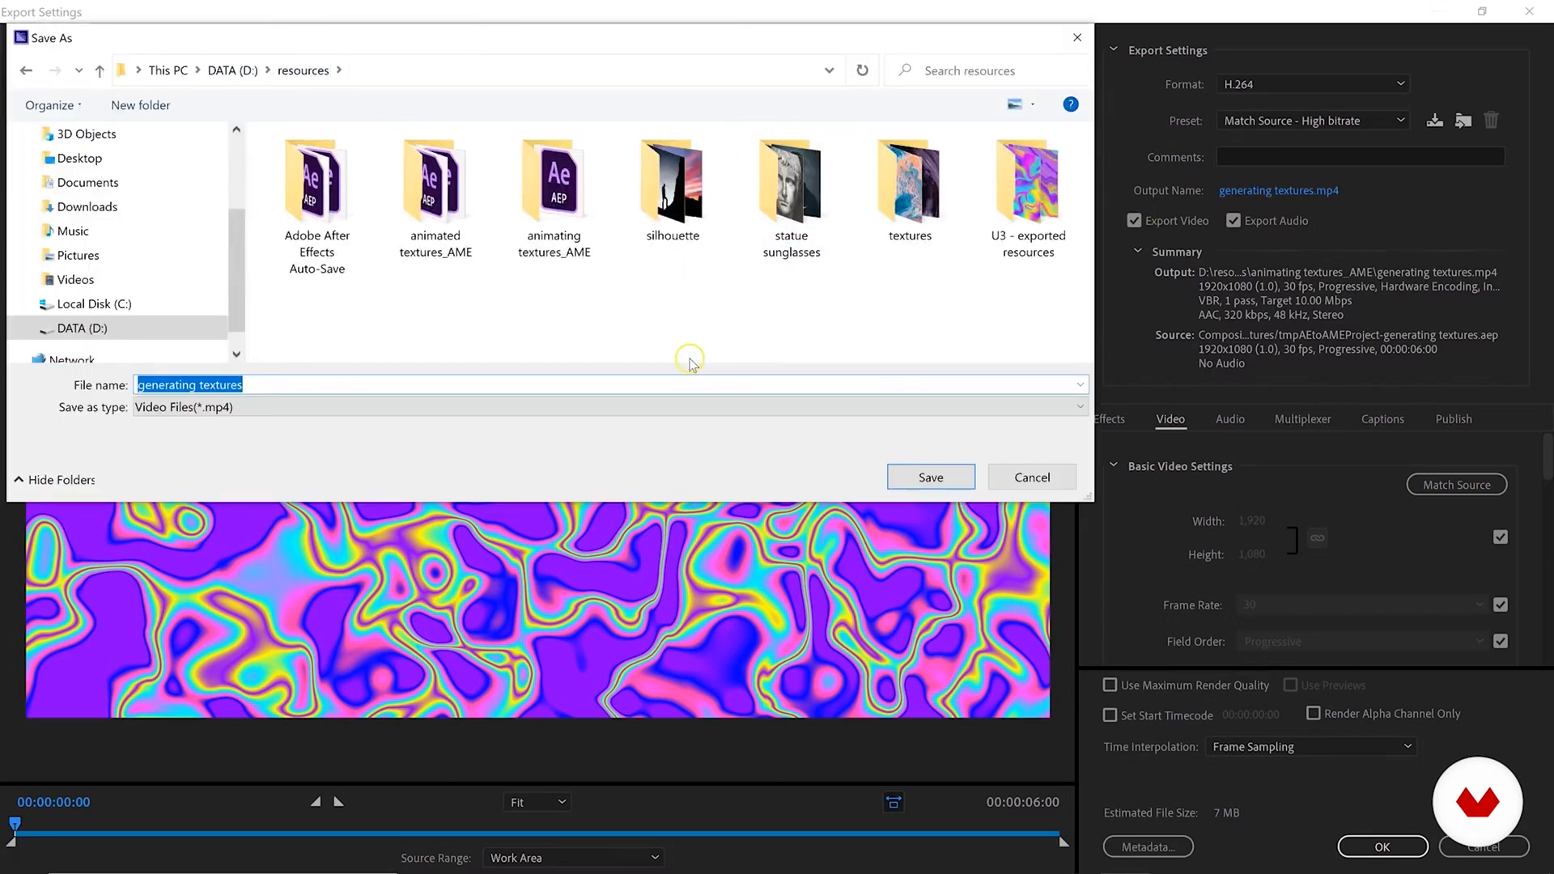
{"action": "type", "text": "1"}
{"action": "left_click", "coordinate": [934, 473]}
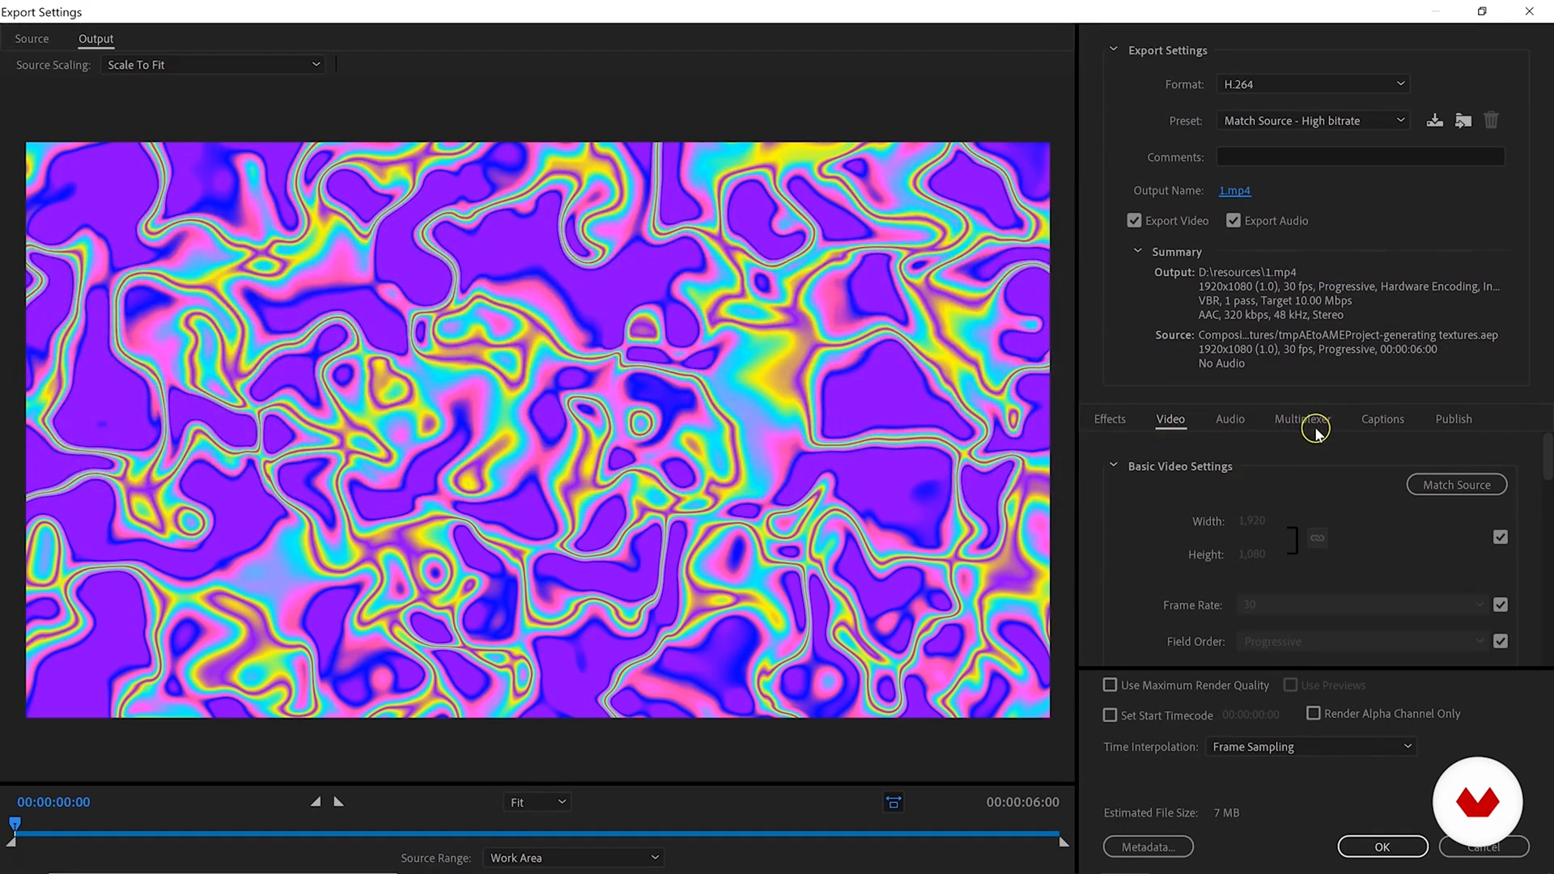
Set the video target bitrate to 30 Mbps and accept the export settings.
{"action": "left_click", "coordinate": [1188, 424]}
{"action": "scroll", "coordinate": [1546, 451], "scroll_direction": "down", "scroll_amount": 3}
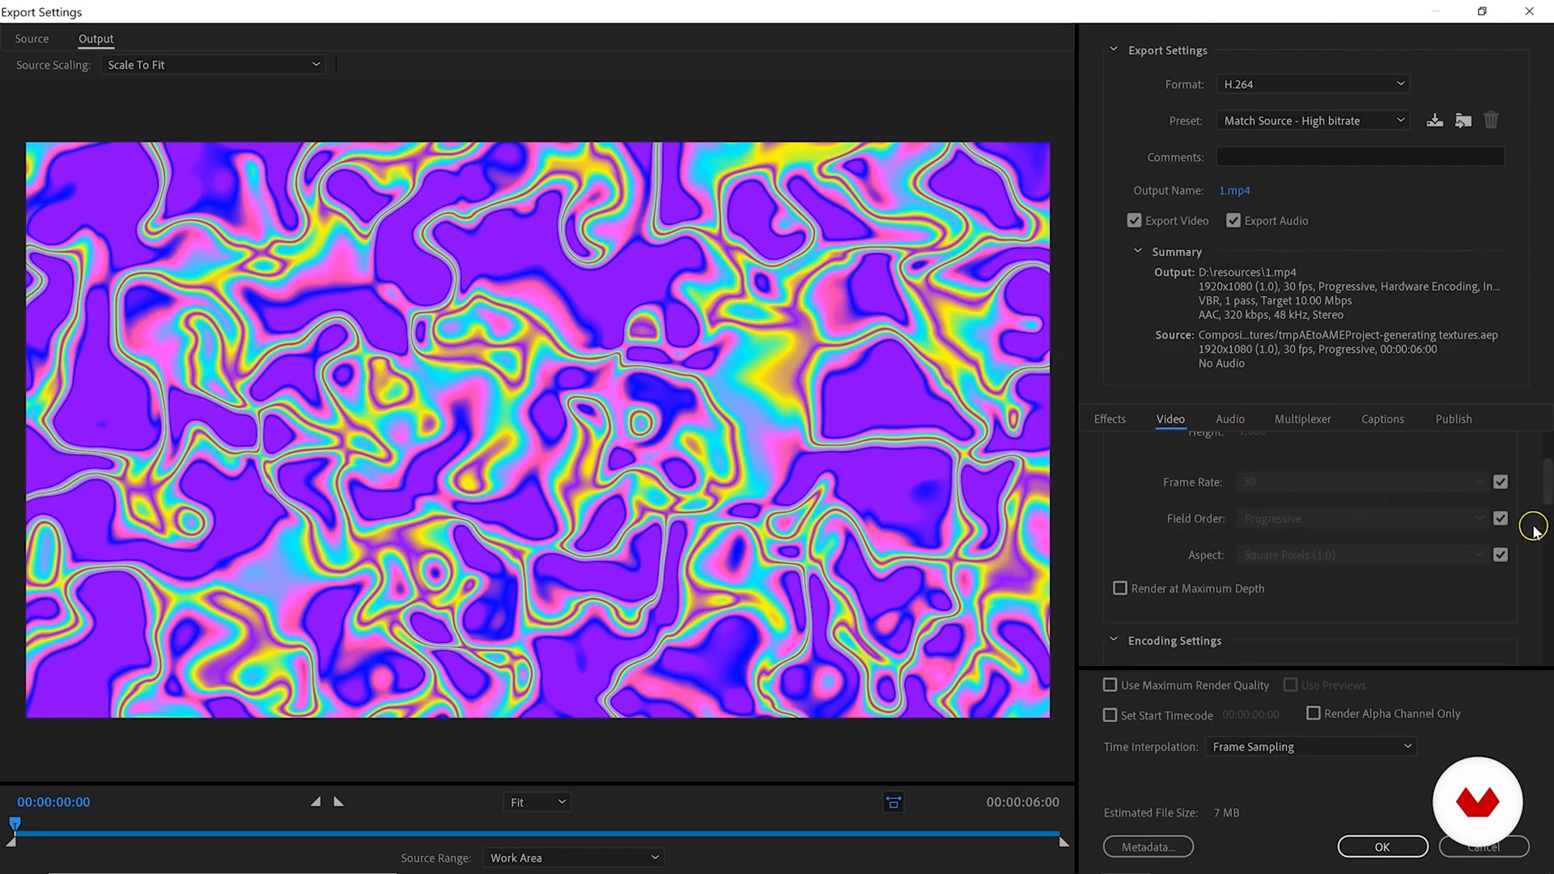
{"action": "scroll", "coordinate": [1548, 478], "scroll_direction": "down", "scroll_amount": 2}
{"action": "left_click_drag", "start_coordinate": [1547, 486], "coordinate": [1548, 620]}
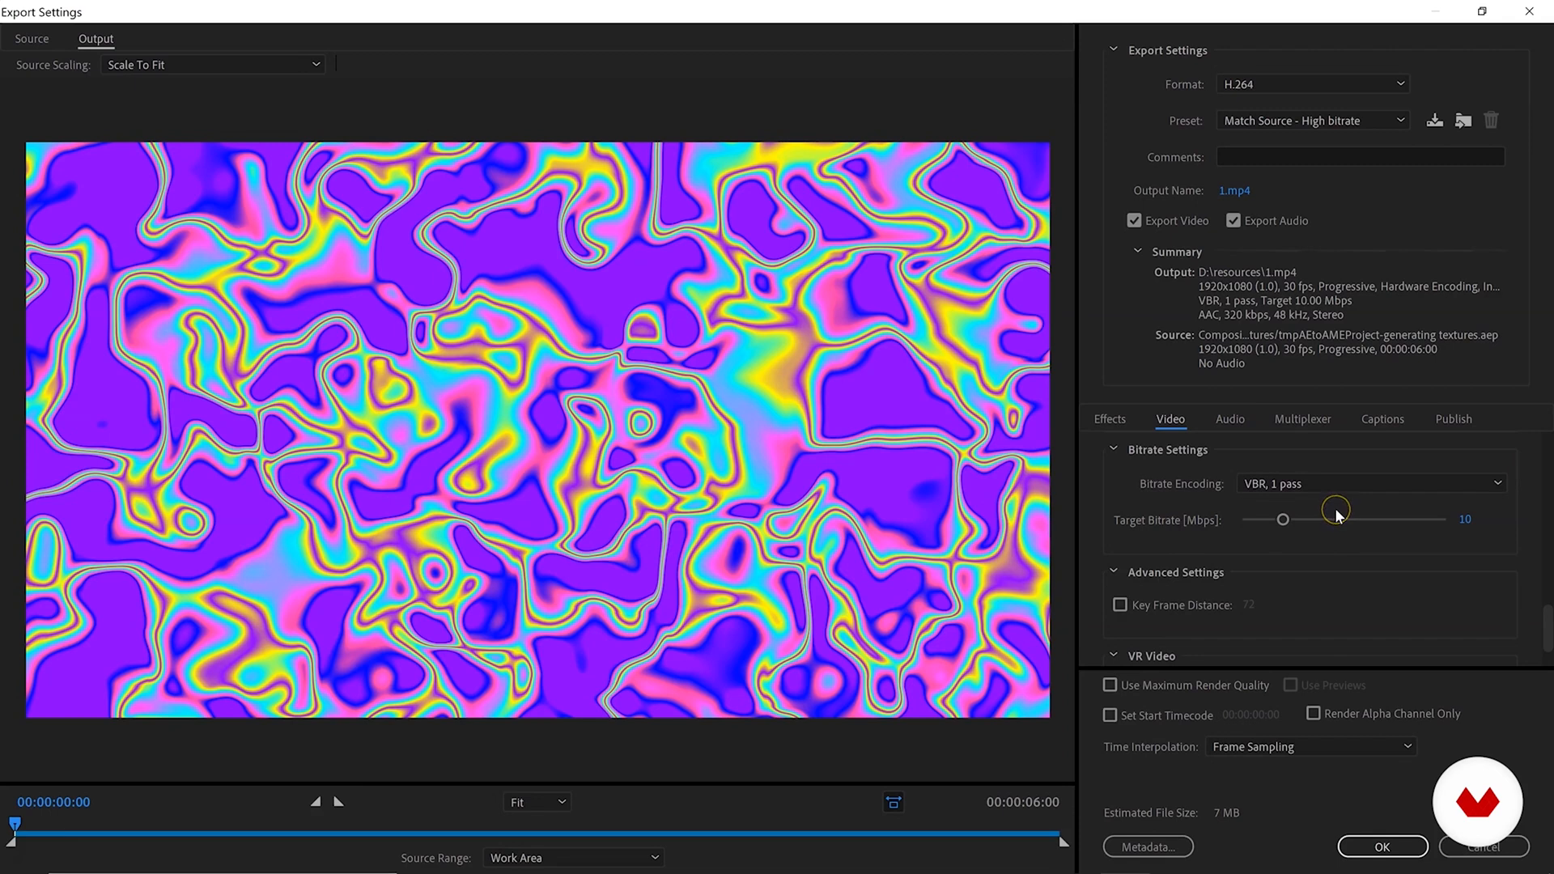
{"action": "left_click", "coordinate": [1469, 520]}
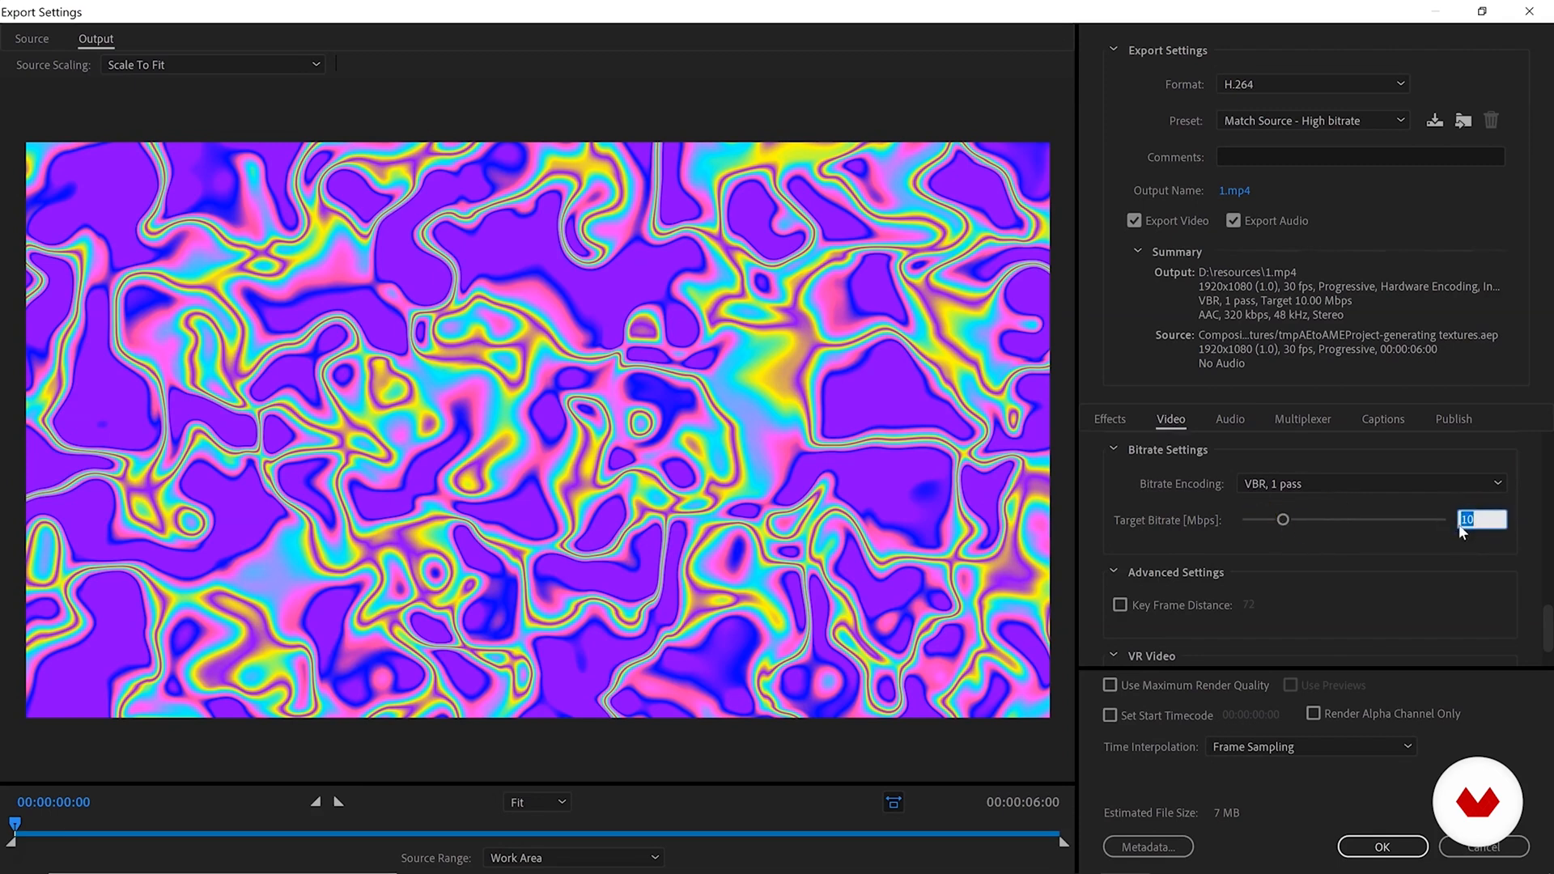
{"action": "key", "text": "Return"}
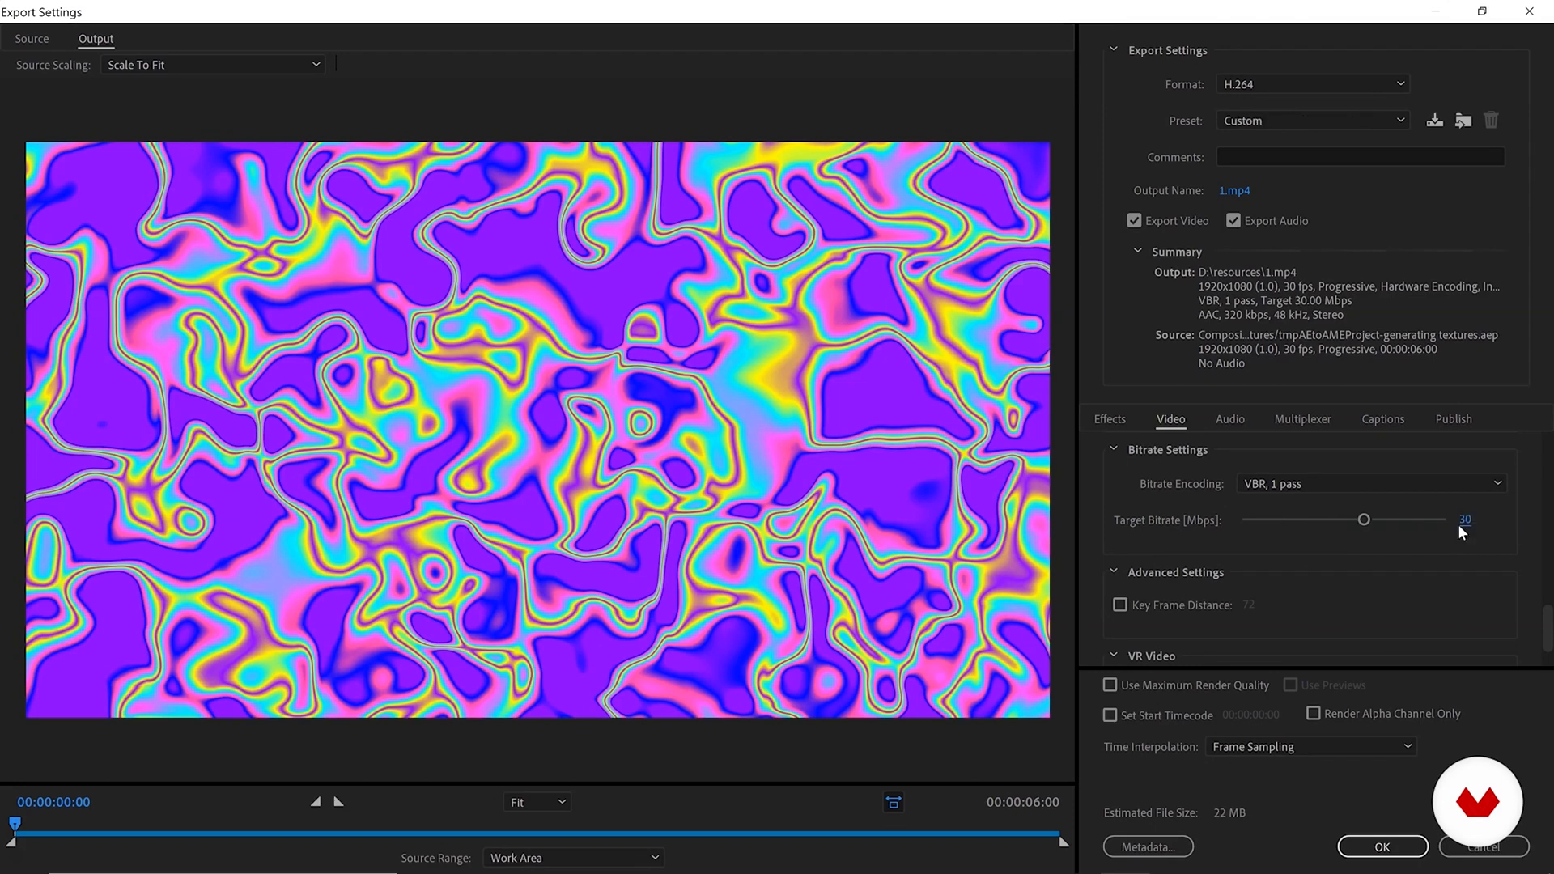
{"action": "scroll", "coordinate": [1445, 559], "scroll_direction": "down", "scroll_amount": 2}
{"action": "left_click", "coordinate": [1375, 847]}
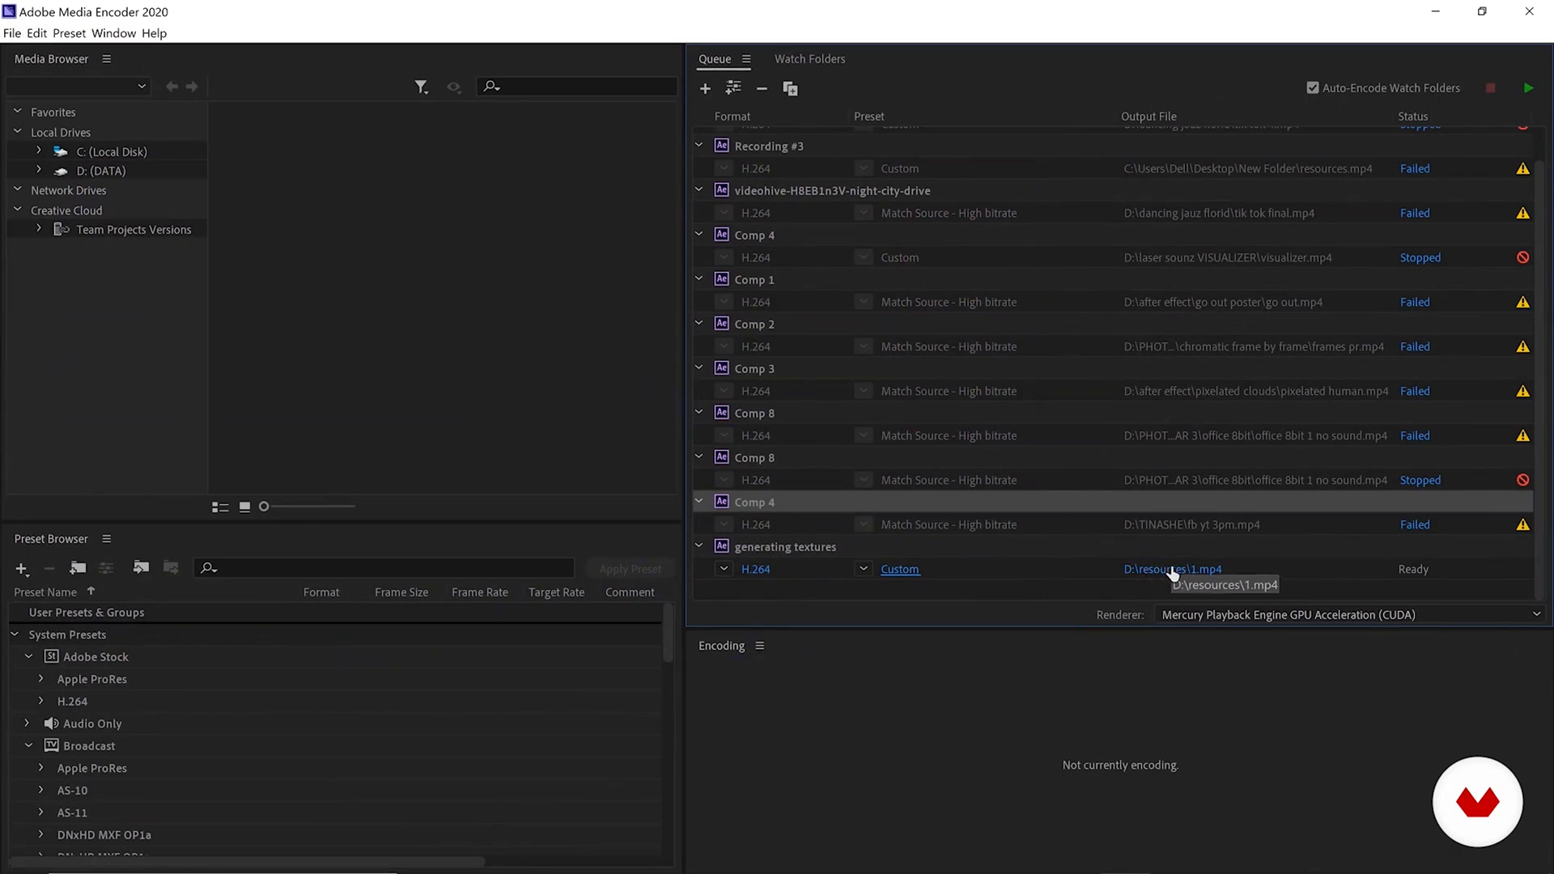
Start encoding the export queue, switch back to After Effects and bring up the animating textures composition.
{"action": "left_click", "coordinate": [1523, 92]}
{"action": "left_click", "coordinate": [1525, 98]}
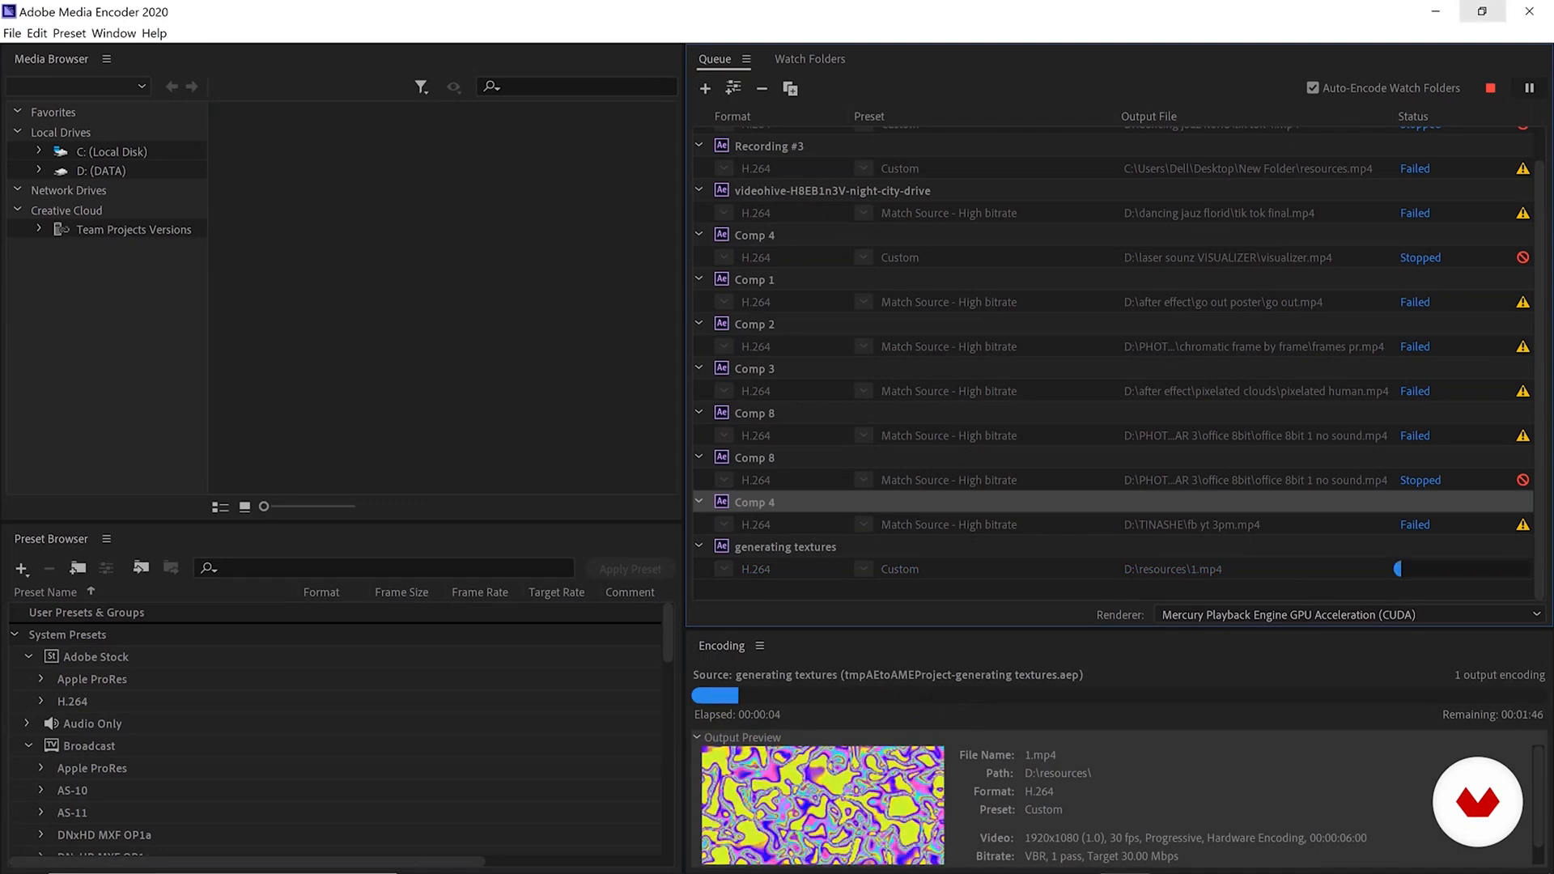
{"action": "left_click", "coordinate": [1480, 12]}
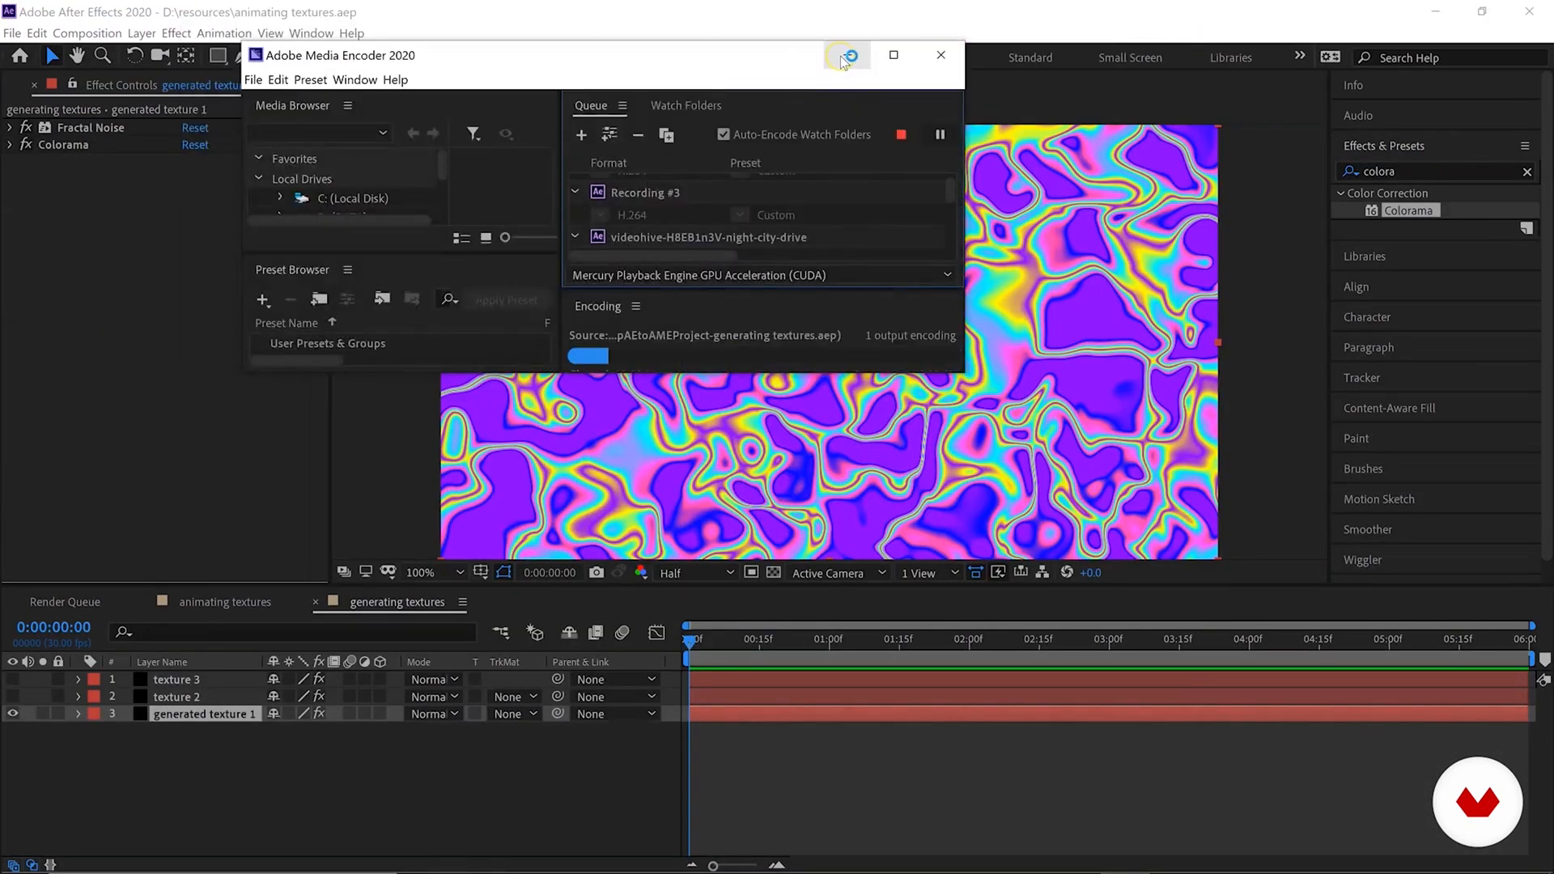
{"action": "left_click", "coordinate": [847, 55]}
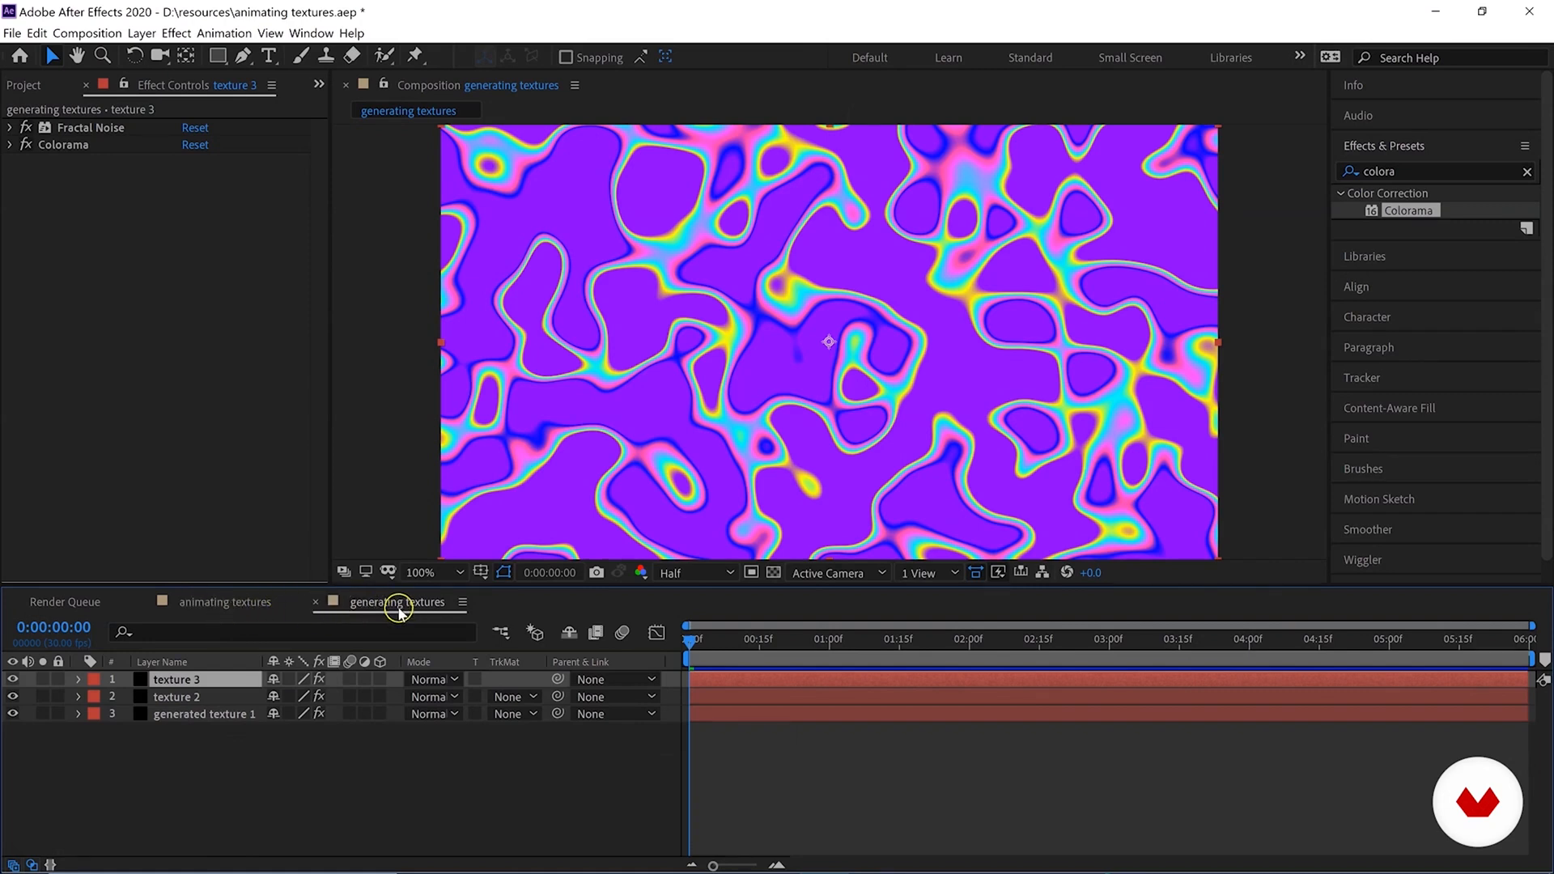
{"action": "left_click", "coordinate": [213, 605]}
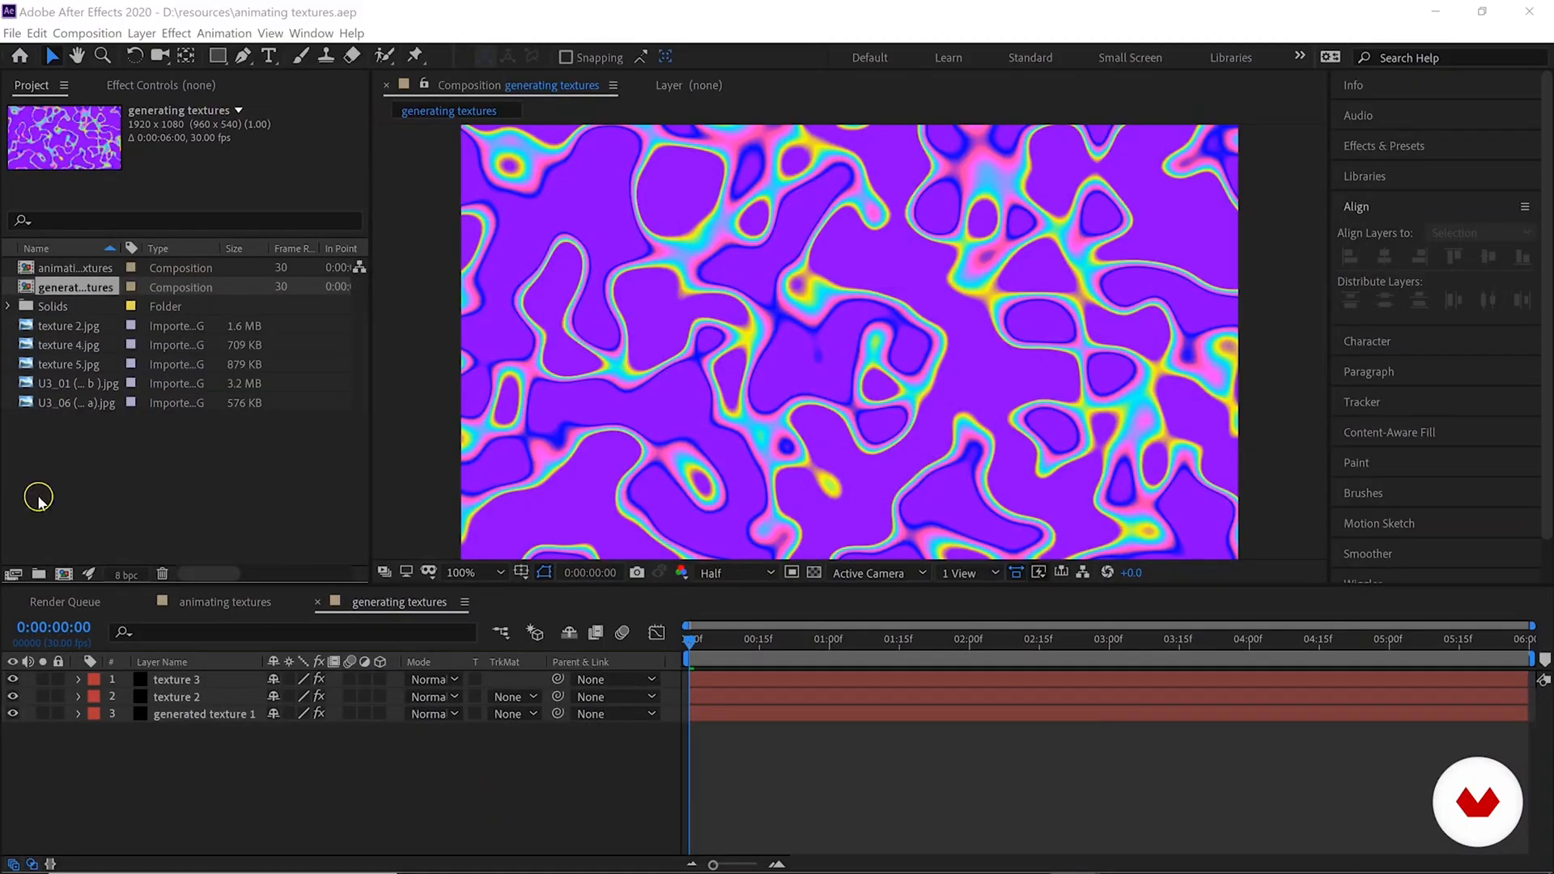
Import the video files 1, 2, 3, 4, 5, 7 and 8 from the D:\resources folder into the project as footage.
{"action": "left_click", "coordinate": [111, 484]}
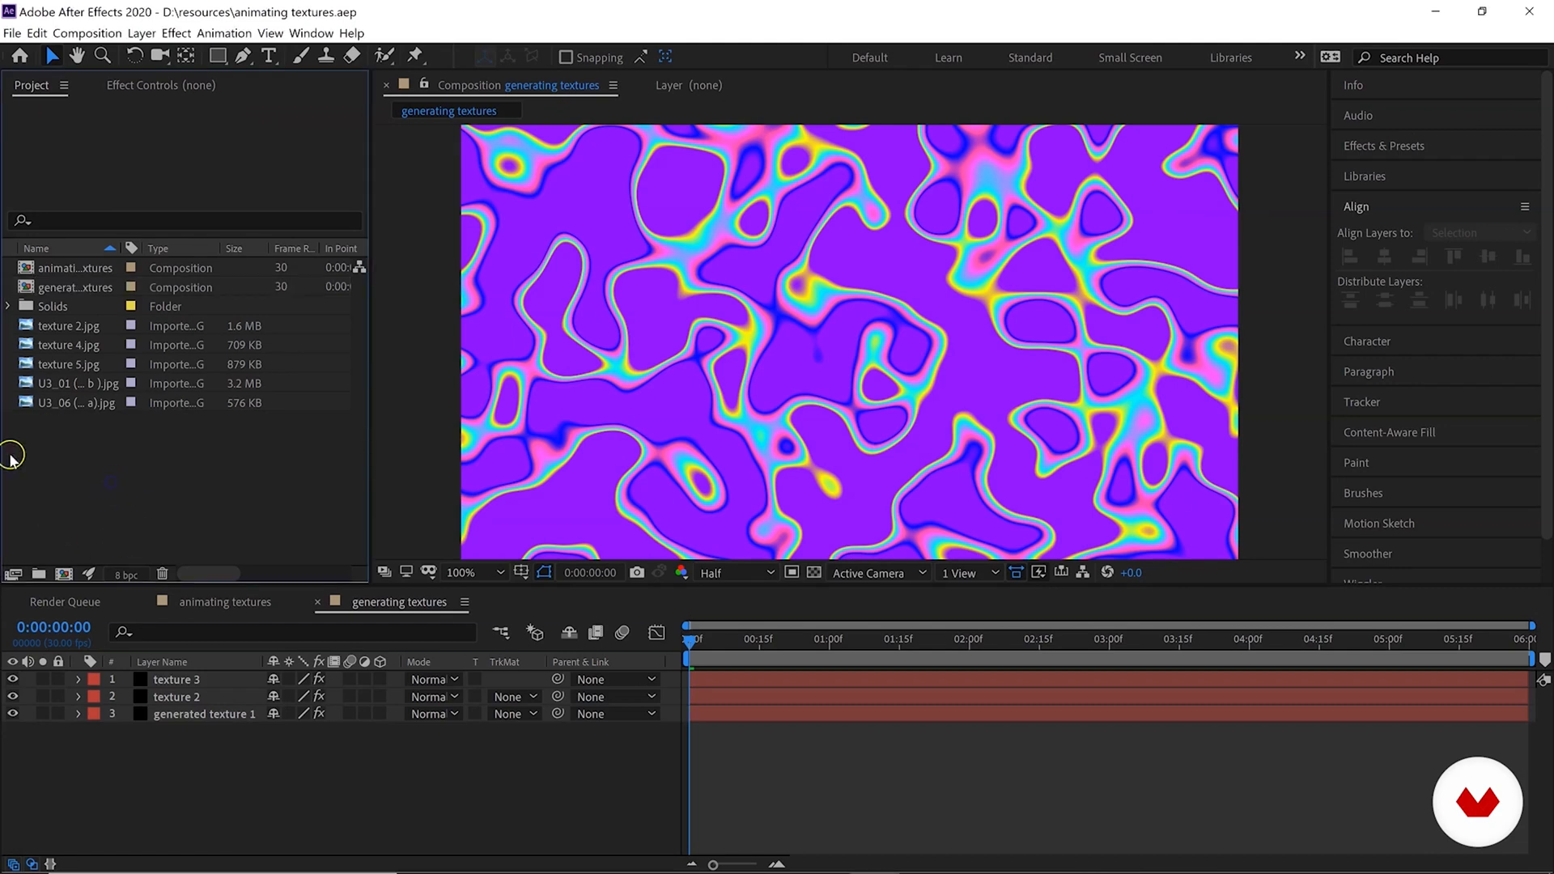
{"action": "double_click", "coordinate": [160, 469]}
{"action": "left_click", "coordinate": [1189, 206]}
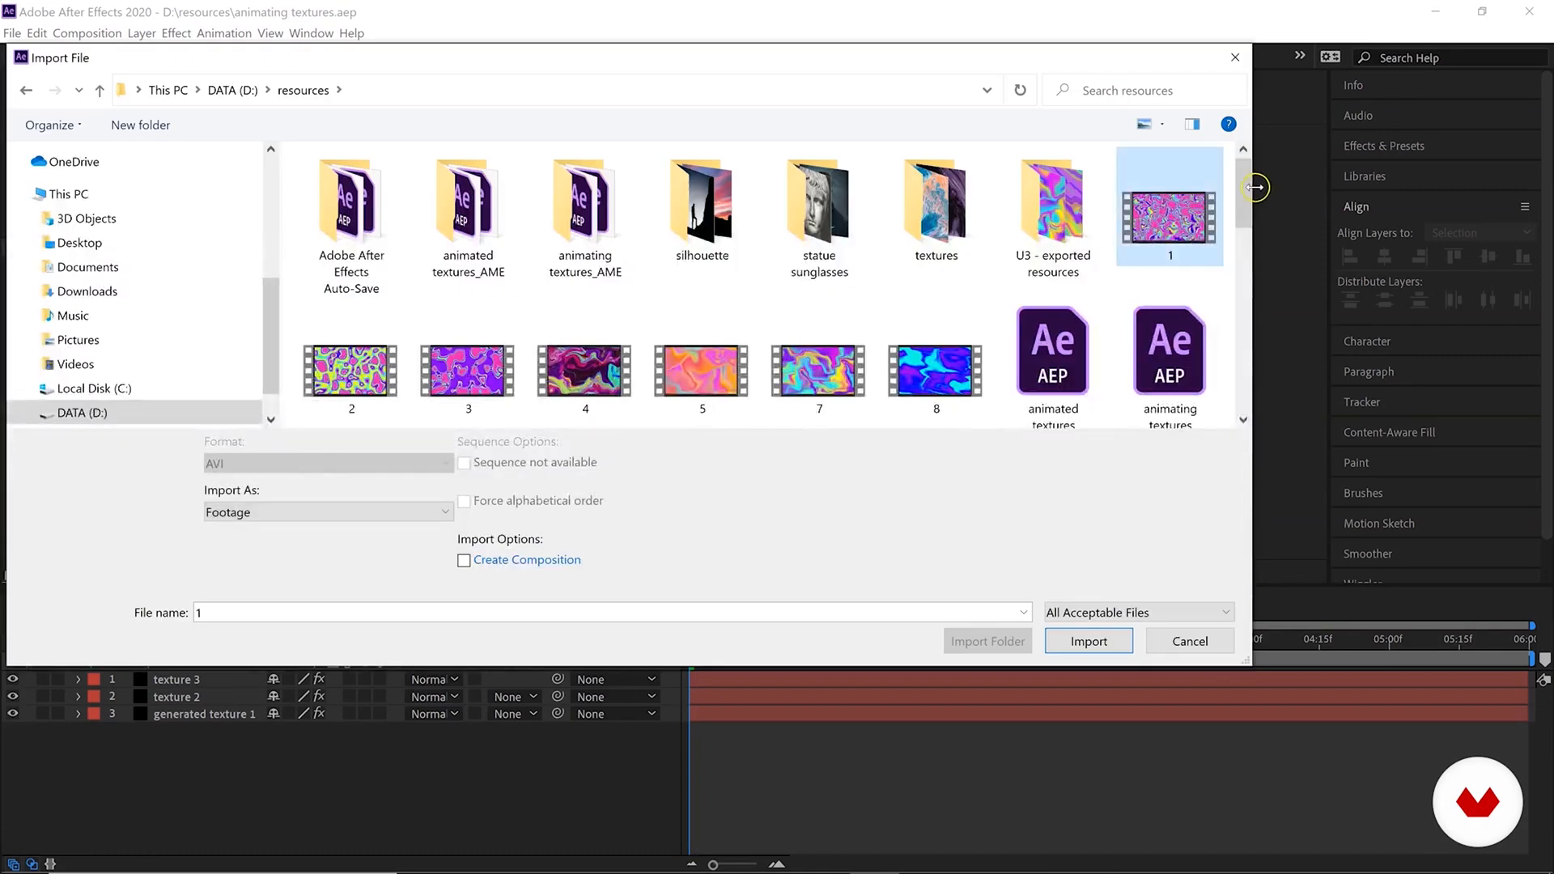
{"action": "left_click", "coordinate": [947, 364], "text": "shift"}
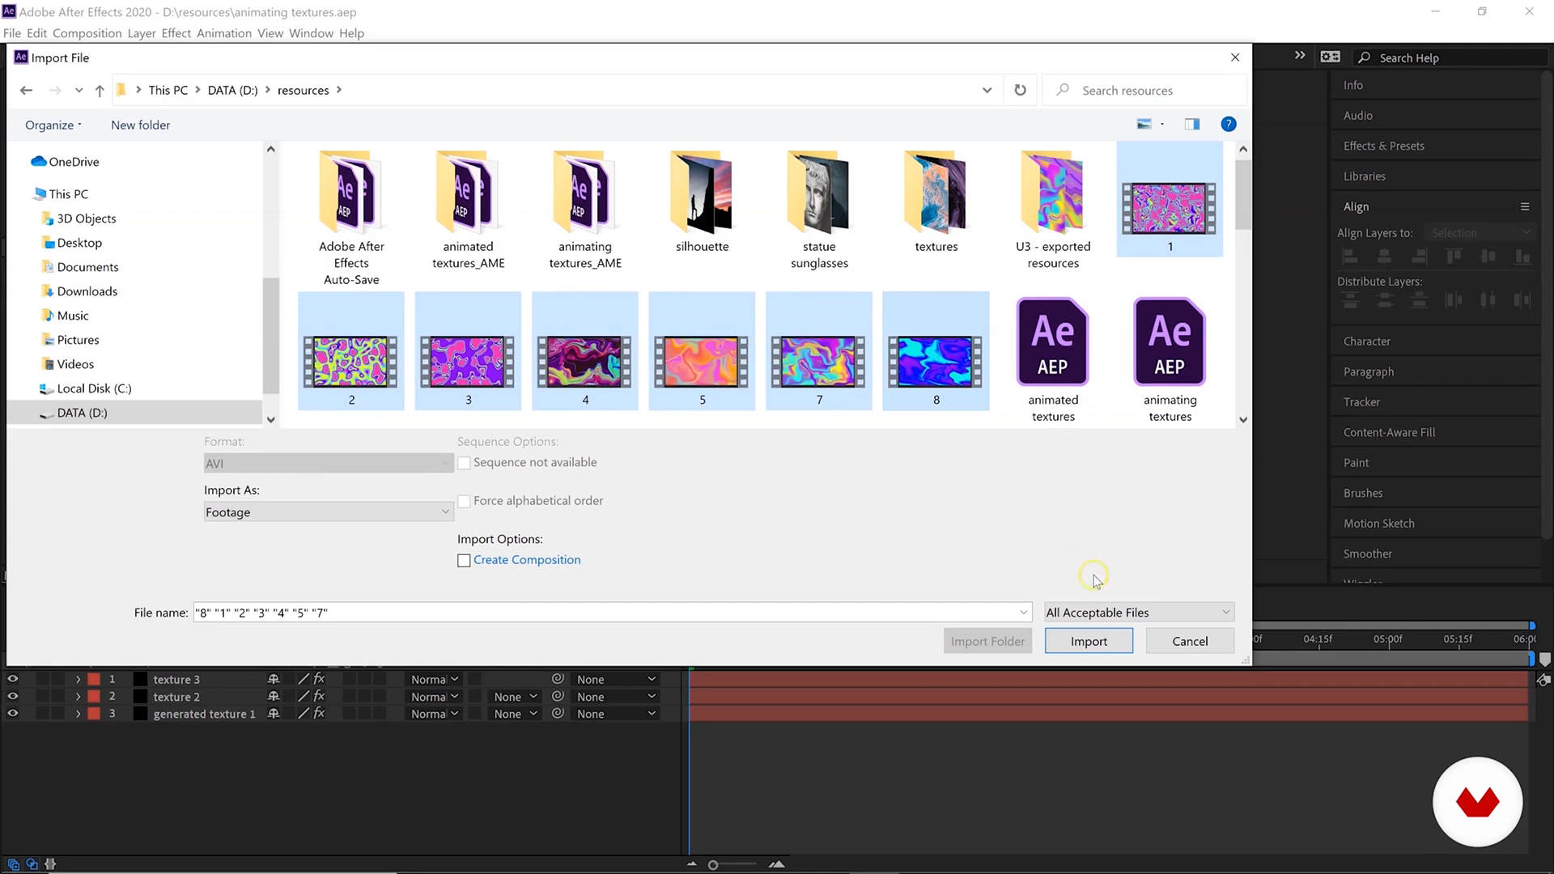
{"action": "left_click", "coordinate": [1093, 641]}
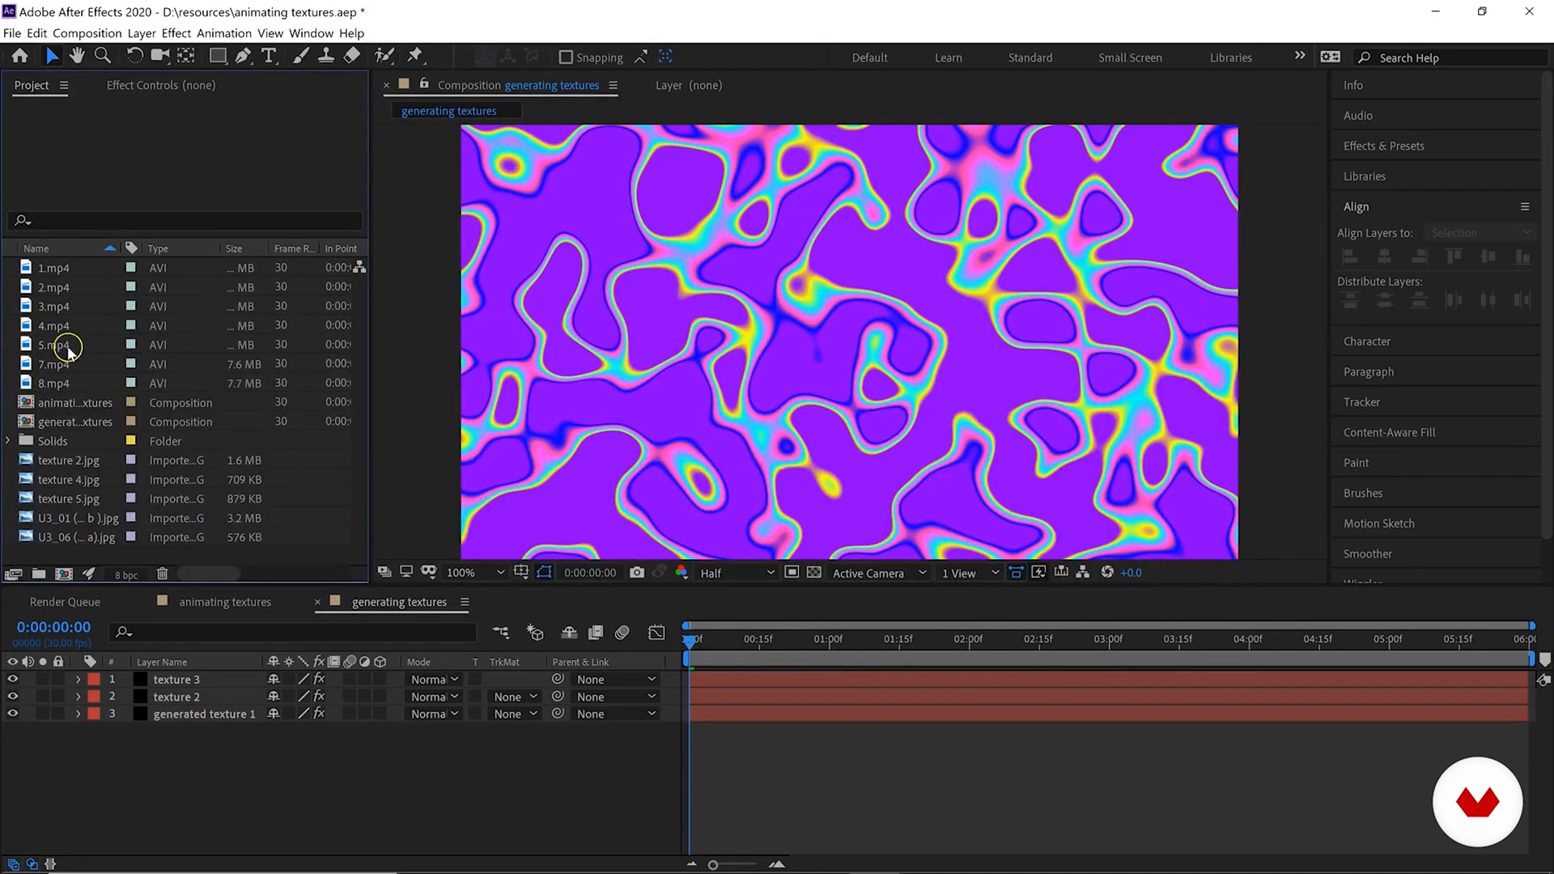
Create a new composition of 1920 by 1080 px with a duration of 0:00:06:00.
{"action": "left_click", "coordinate": [90, 34]}
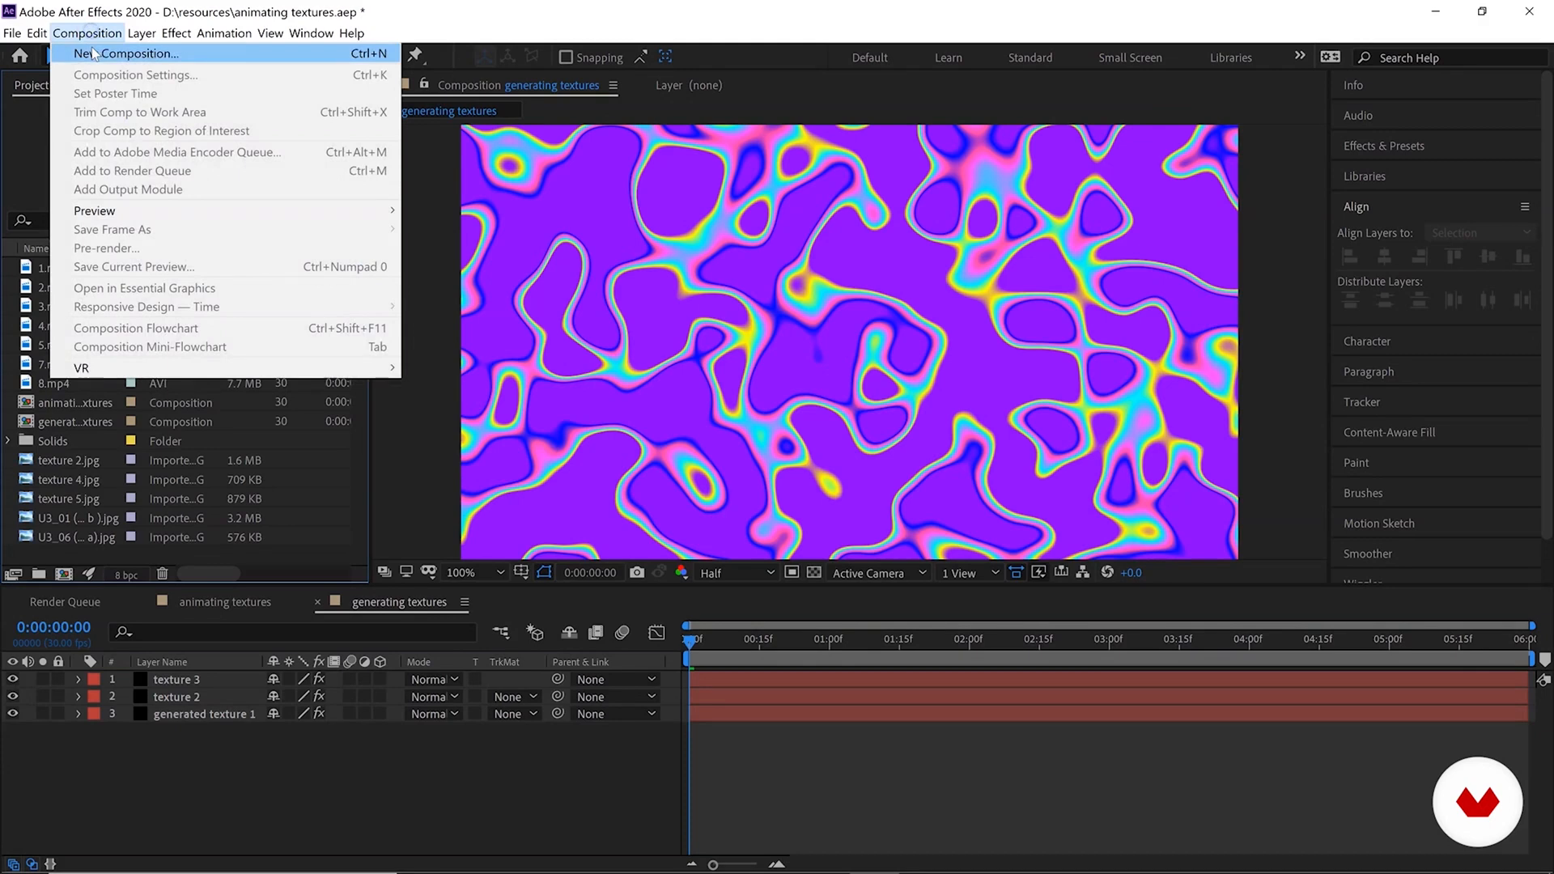
{"action": "left_click", "coordinate": [126, 53]}
{"action": "left_click", "coordinate": [907, 289]}
{"action": "type", "text": "1920"}
{"action": "left_click", "coordinate": [900, 321]}
{"action": "type", "text": "1080"}
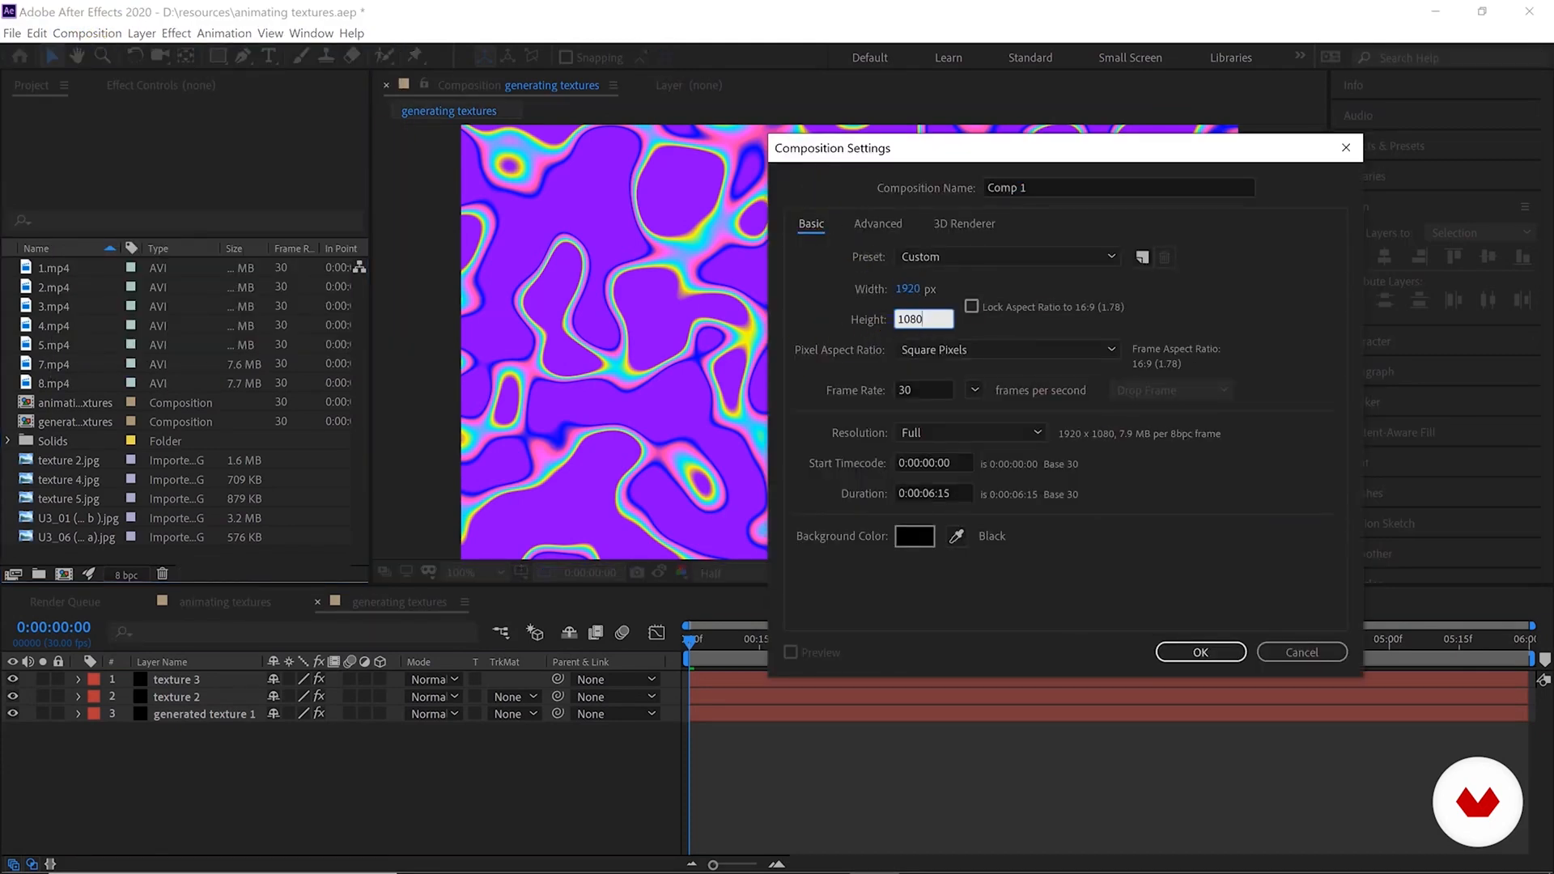
{"action": "left_click", "coordinate": [965, 490]}
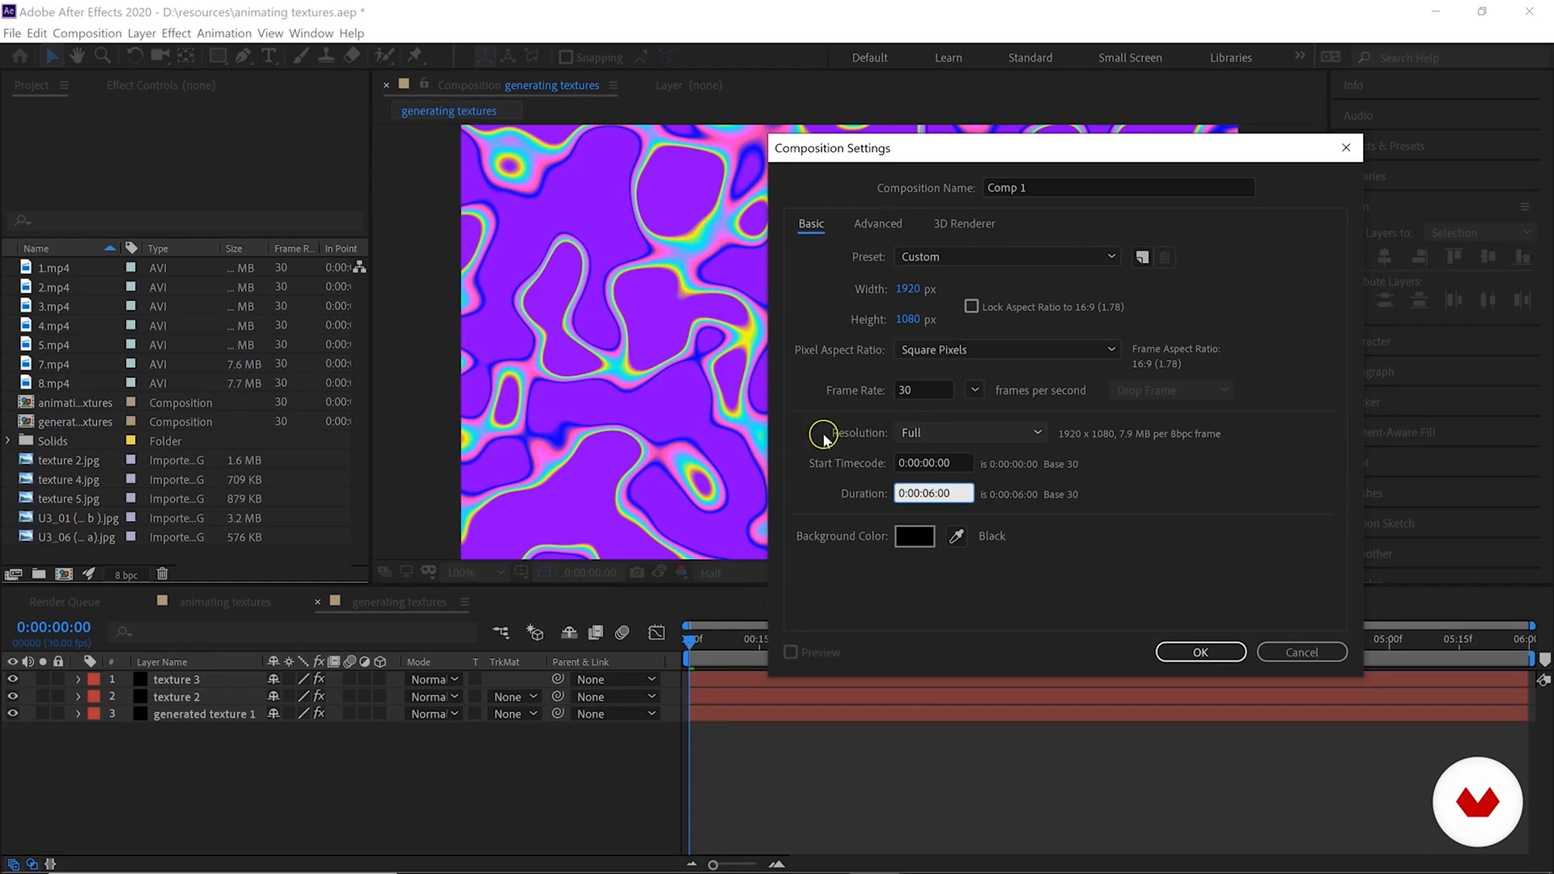
{"action": "left_click", "coordinate": [1190, 649]}
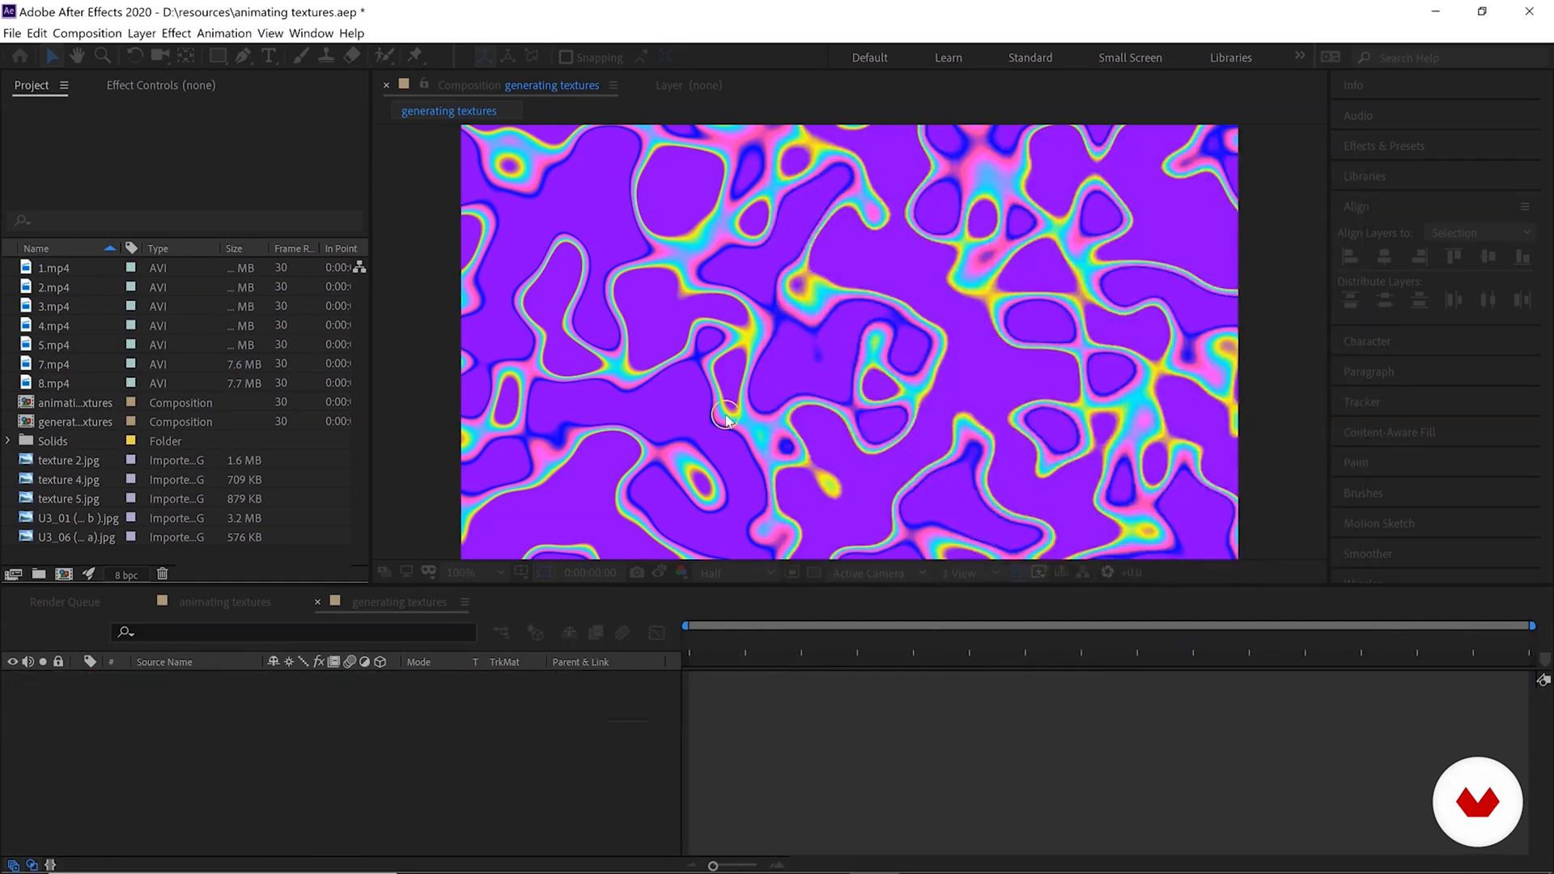
Place 5.mp4 in the new composition and rename the composition card dance - 3d effect.
{"action": "left_click", "coordinate": [58, 348]}
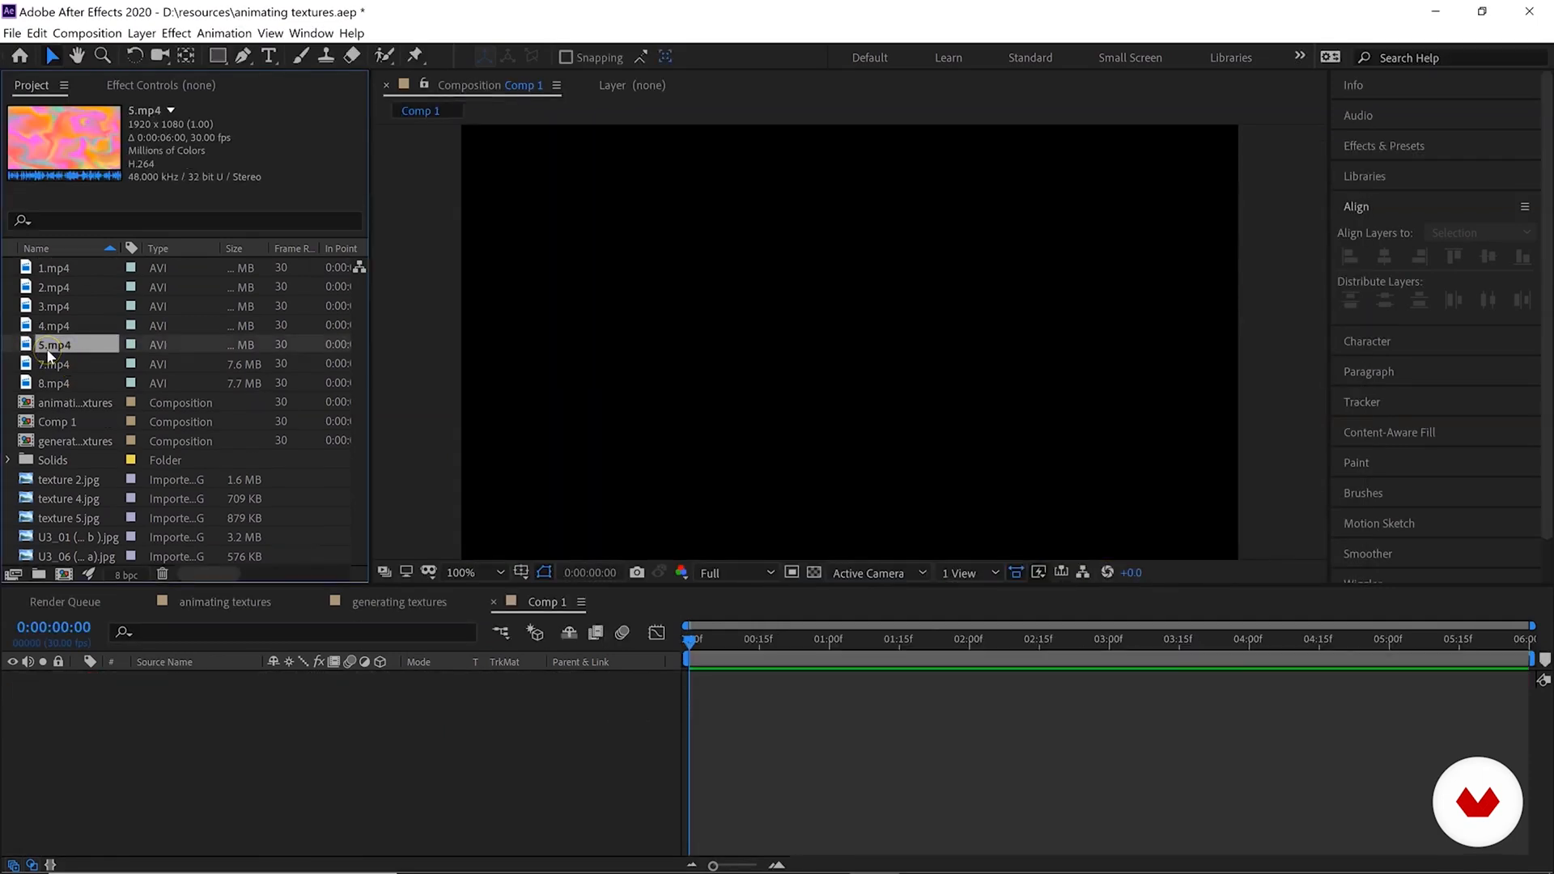
{"action": "left_click_drag", "start_coordinate": [48, 357], "coordinate": [848, 358]}
{"action": "right_click", "coordinate": [425, 312]}
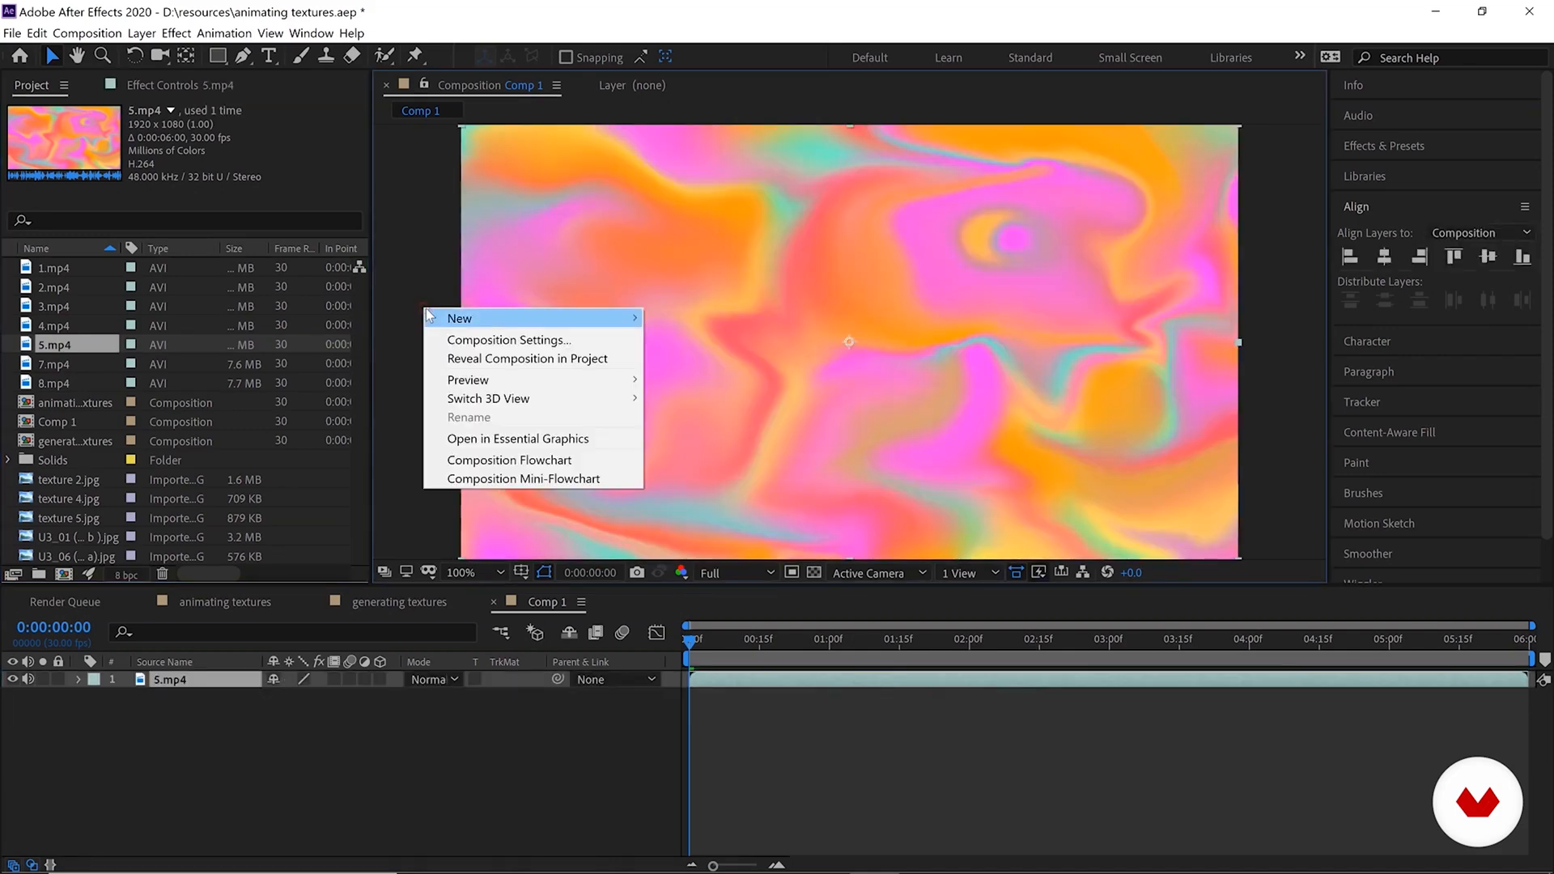
{"action": "left_click", "coordinate": [508, 340]}
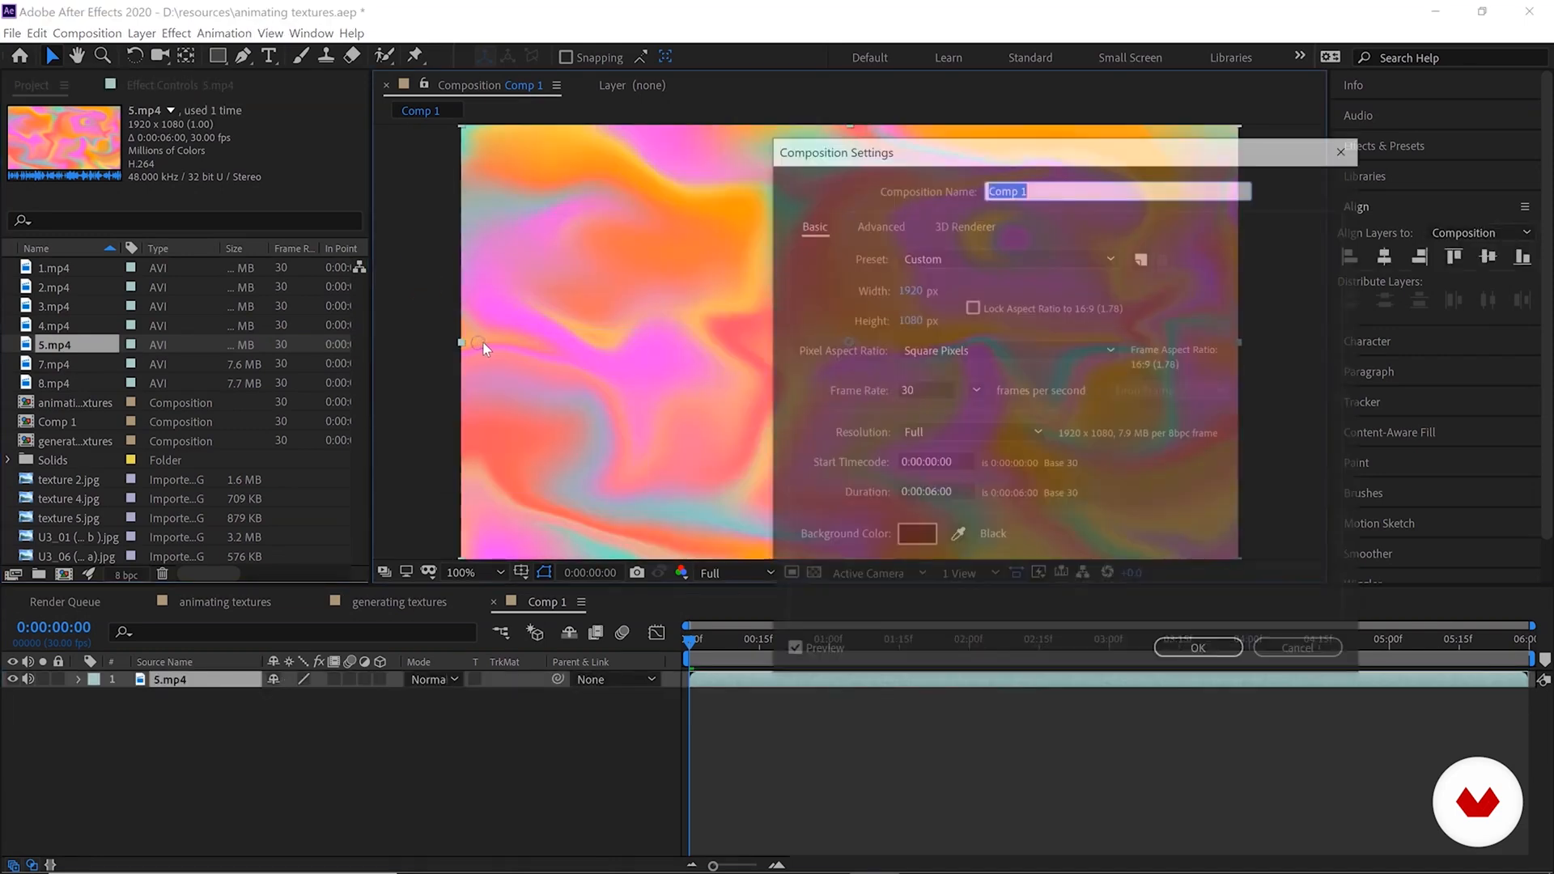
{"action": "type", "text": "card dance - 3d effect"}
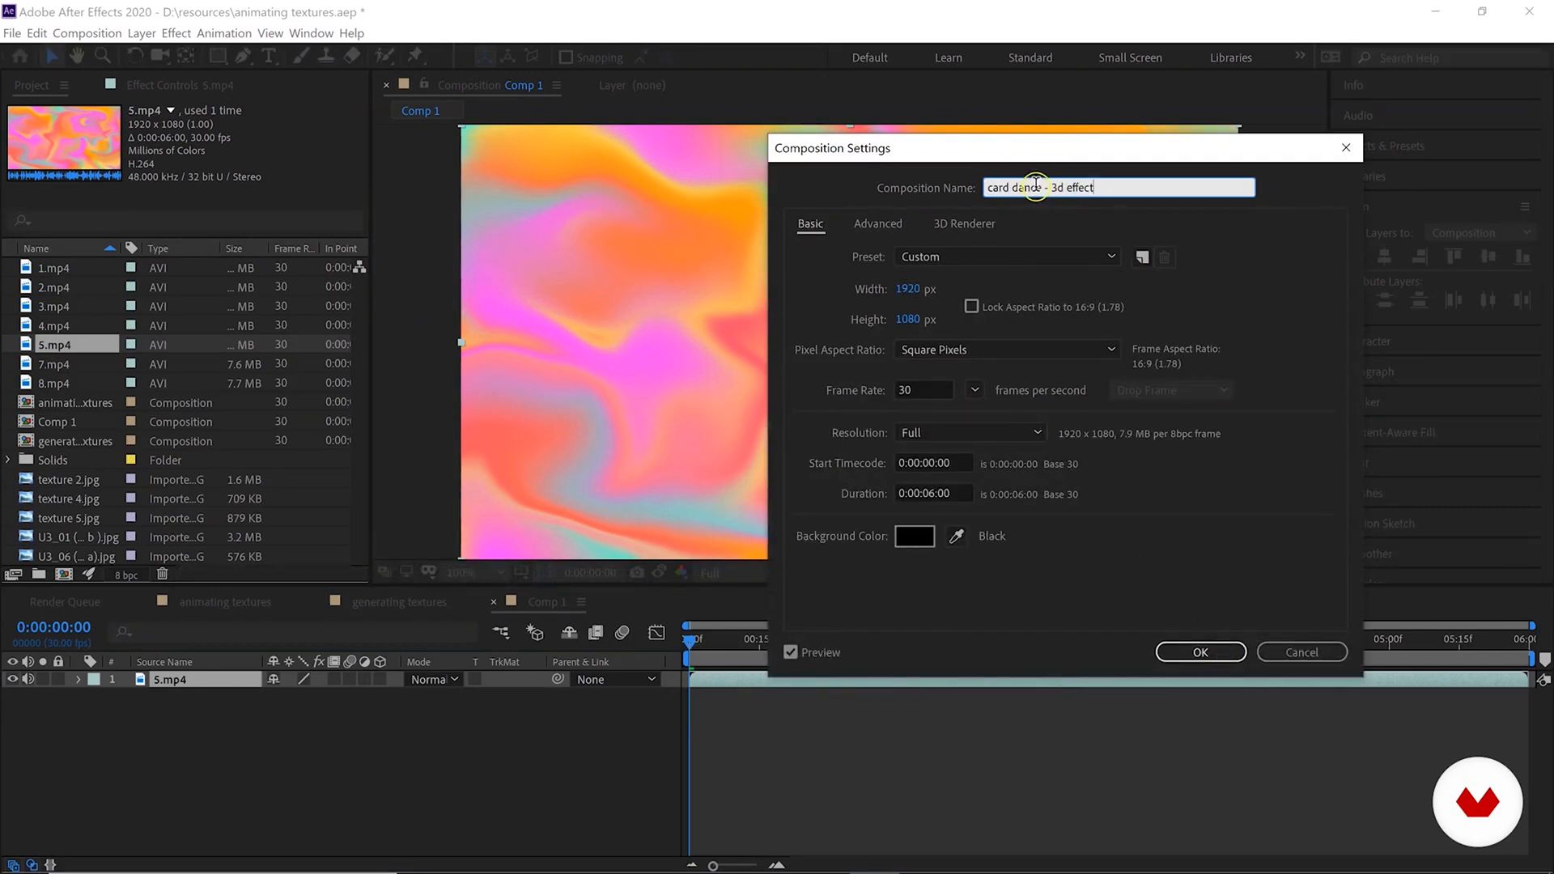
{"action": "left_click", "coordinate": [1190, 652]}
Copy and paste the 5.mp4 layer within the composition, and hide the lower of the two layers.
{"action": "right_click", "coordinate": [174, 680]}
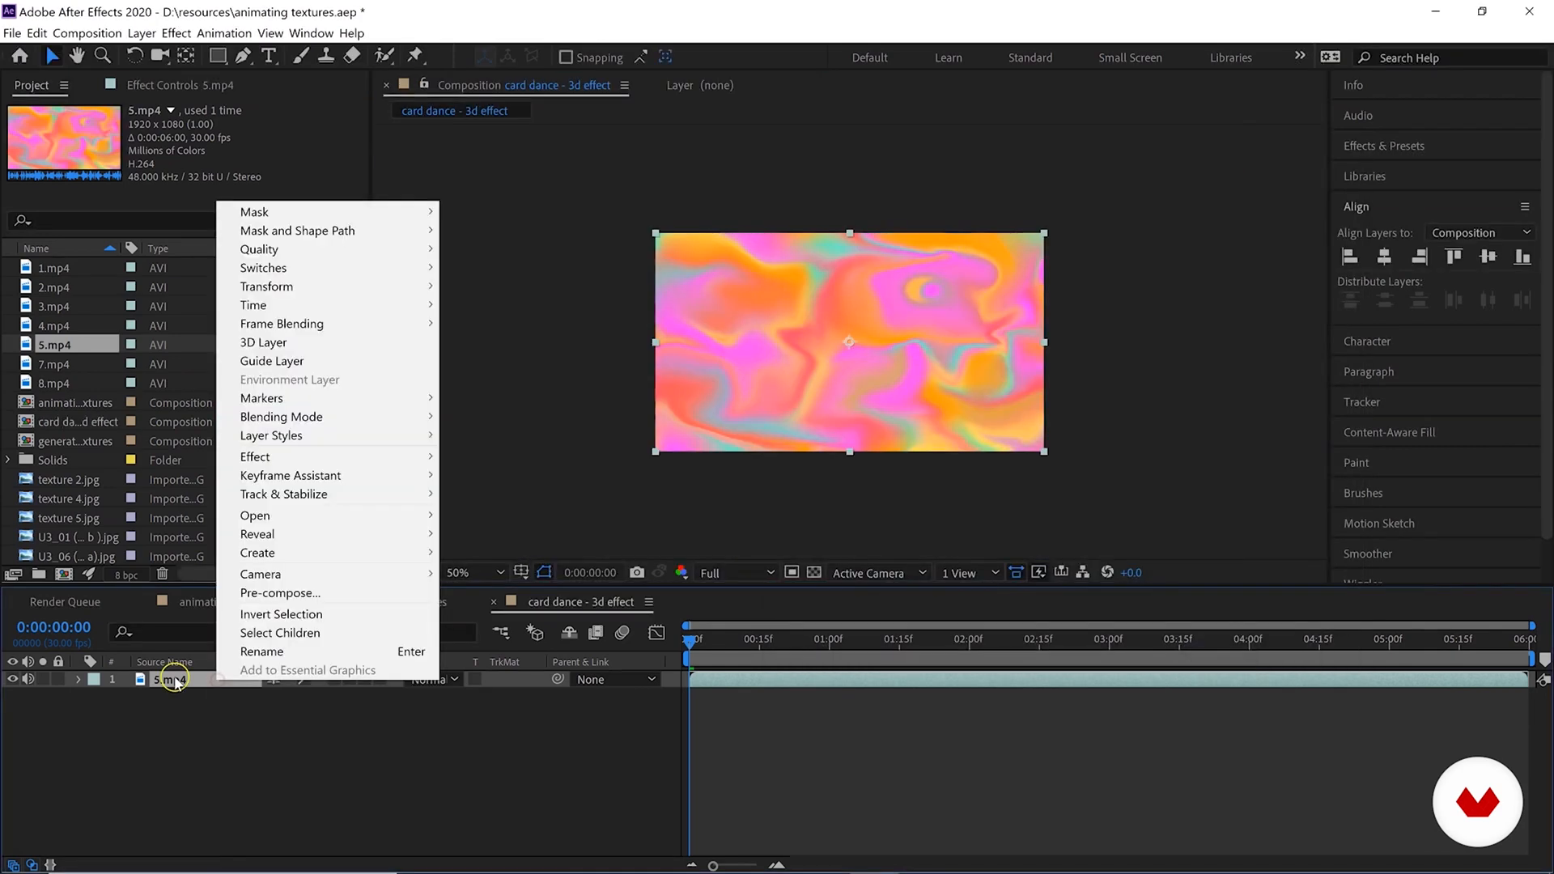
{"action": "key", "text": "Escape"}
{"action": "left_click", "coordinate": [37, 33]}
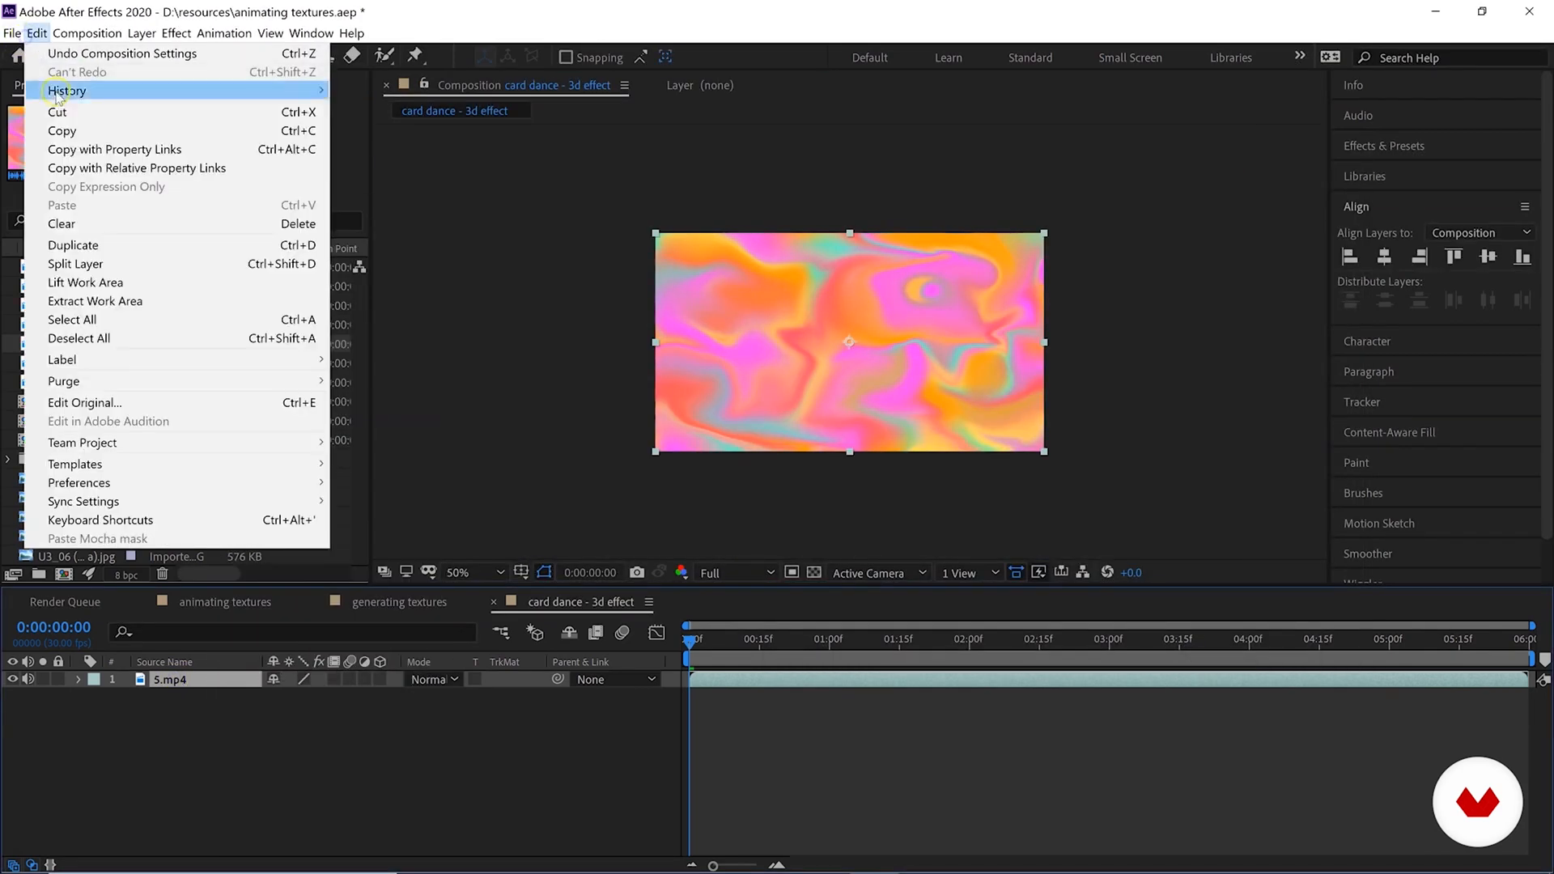
{"action": "left_click", "coordinate": [63, 132]}
{"action": "left_click", "coordinate": [37, 33]}
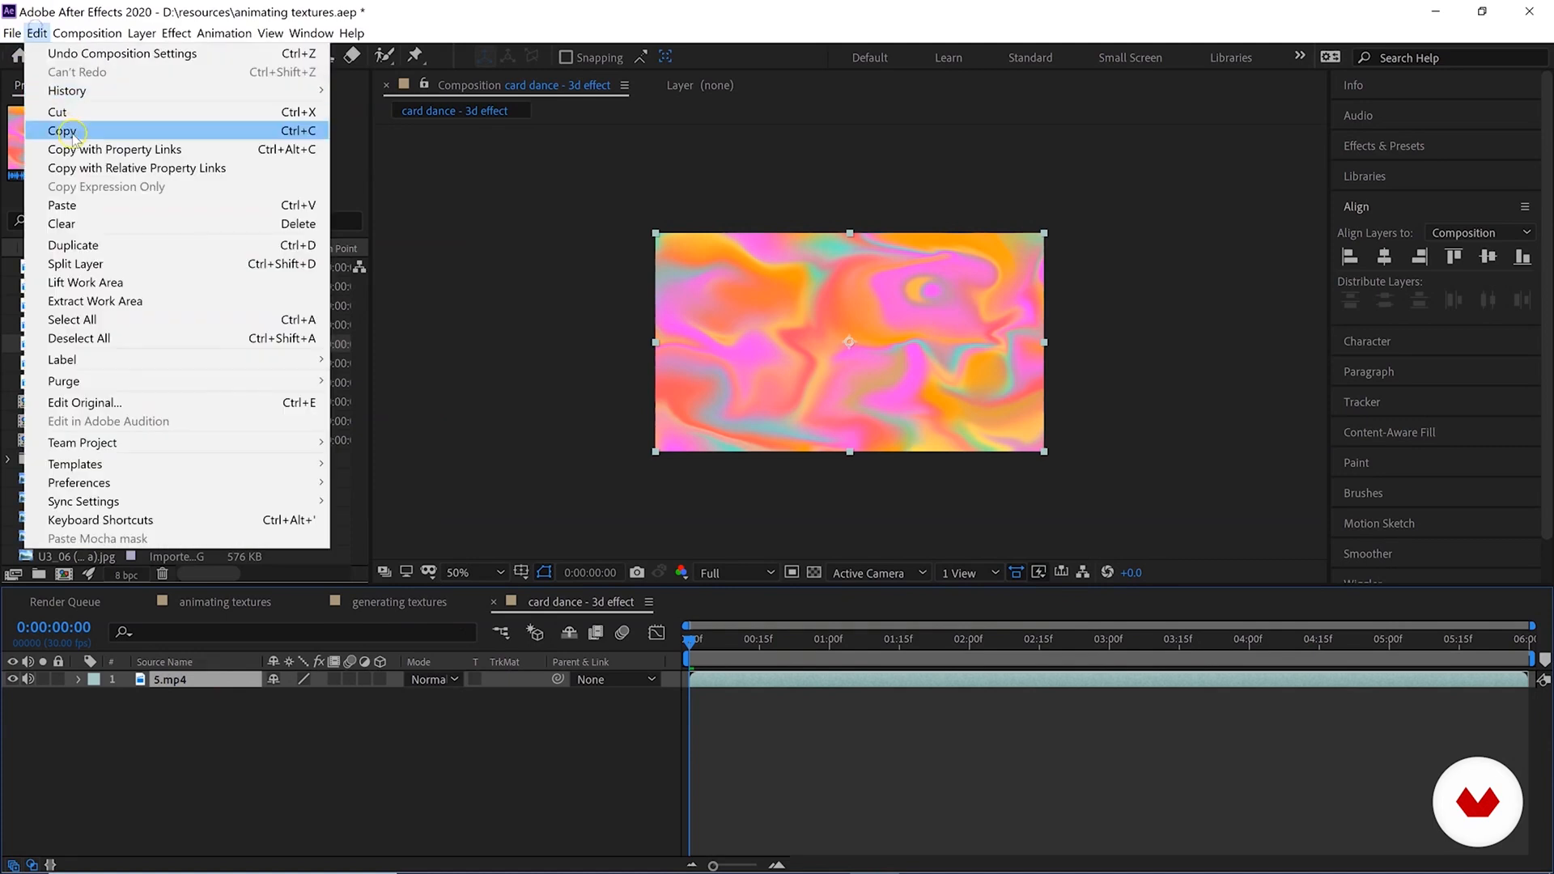
{"action": "left_click", "coordinate": [62, 204]}
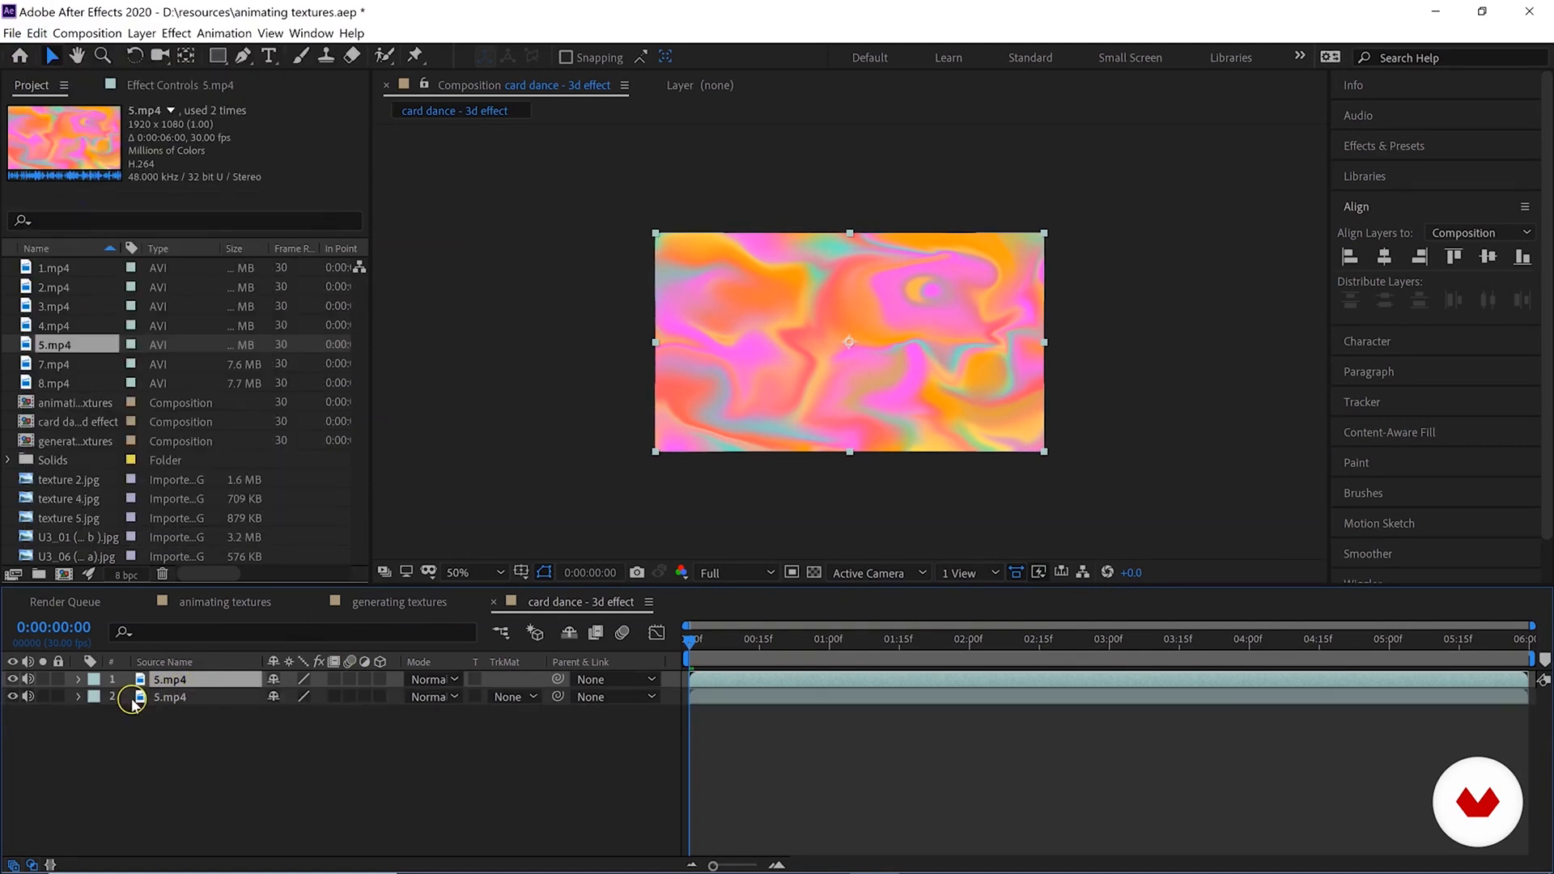
{"action": "left_click", "coordinate": [12, 697]}
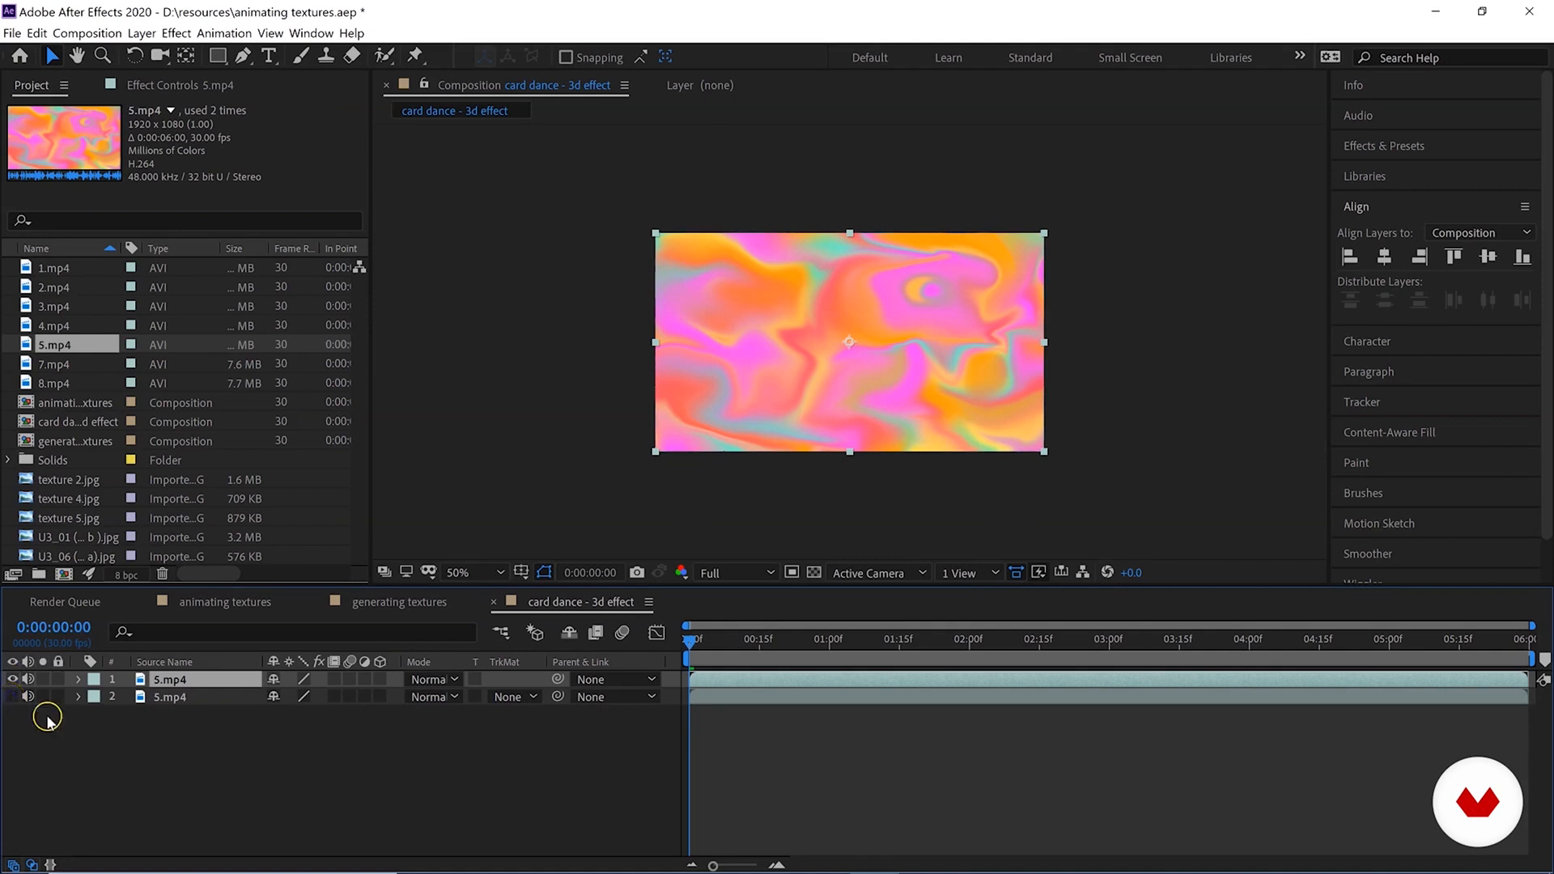
Search the effects for card and apply Card Dance to the upper 5.mp4 layer.
{"action": "left_click", "coordinate": [1373, 145]}
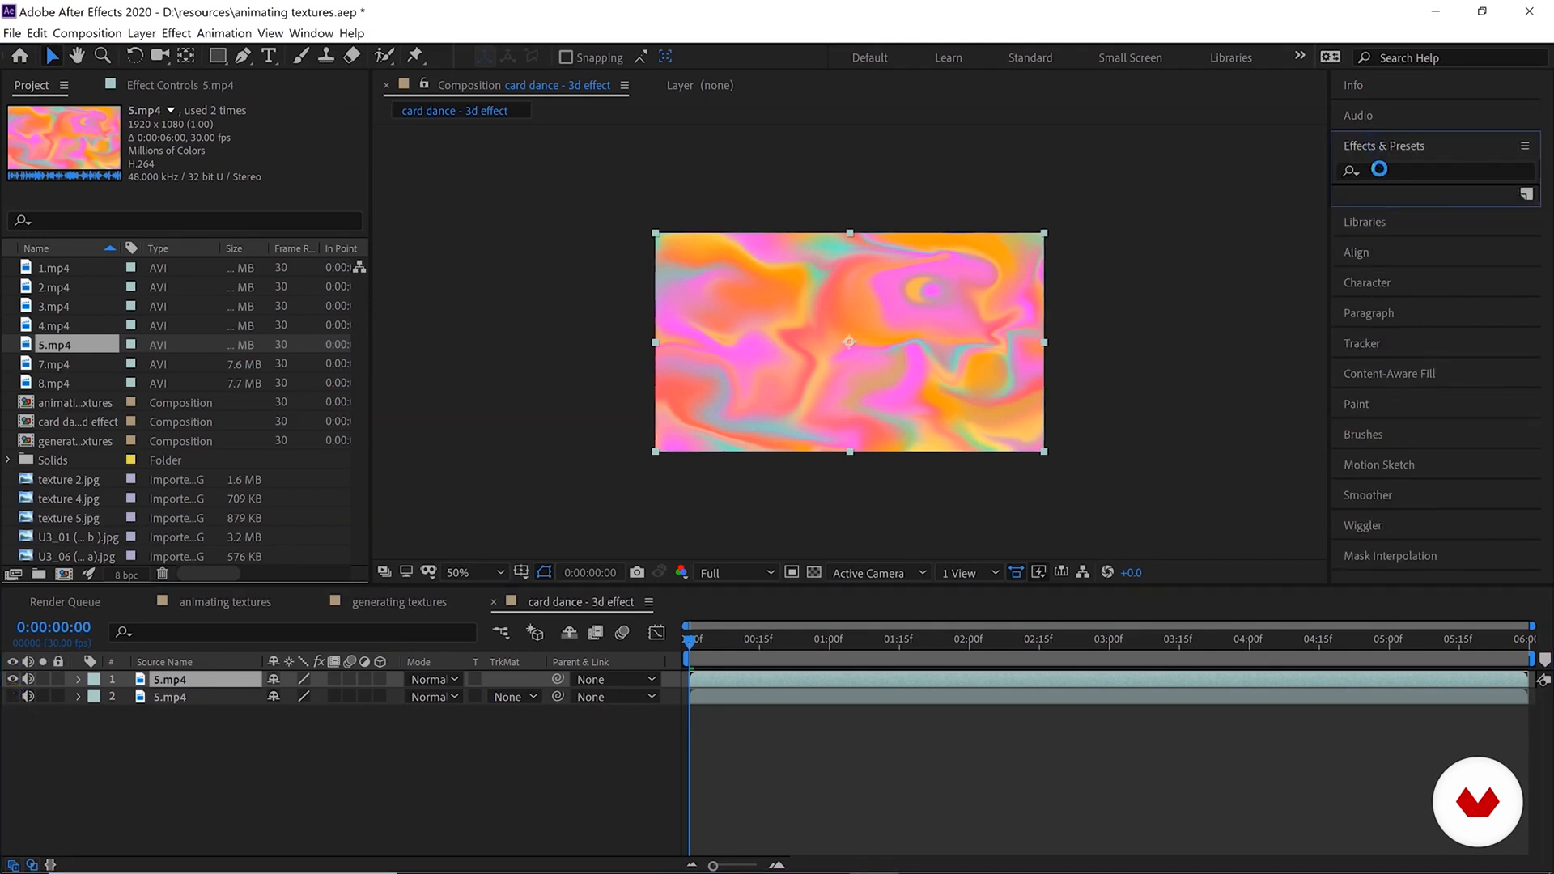
{"action": "left_click", "coordinate": [1378, 170]}
{"action": "type", "text": "card"}
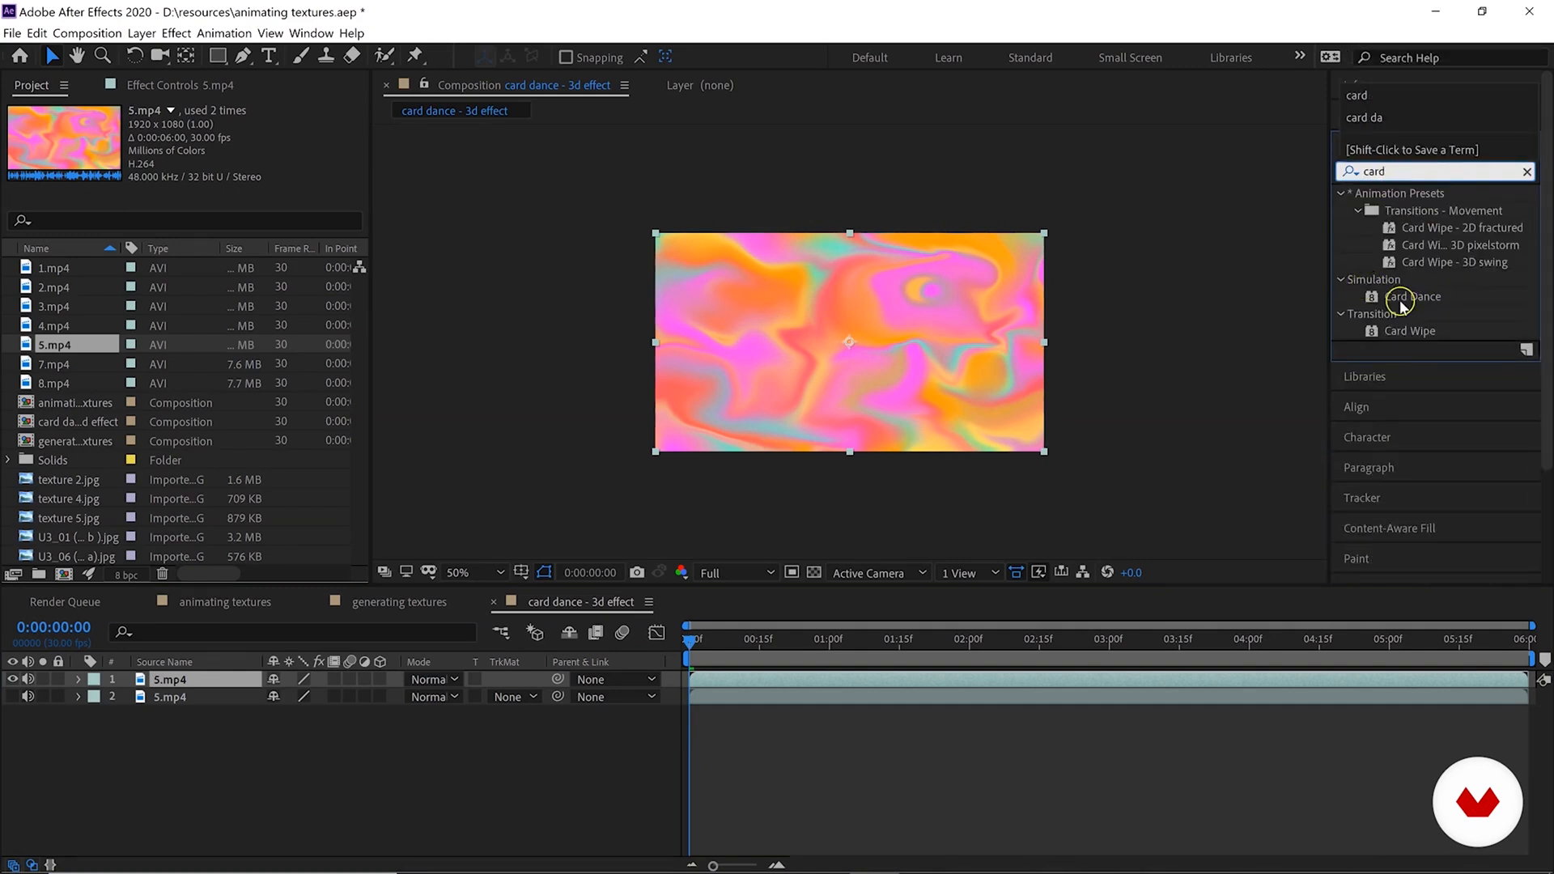
{"action": "left_click_drag", "start_coordinate": [1420, 296], "coordinate": [181, 687]}
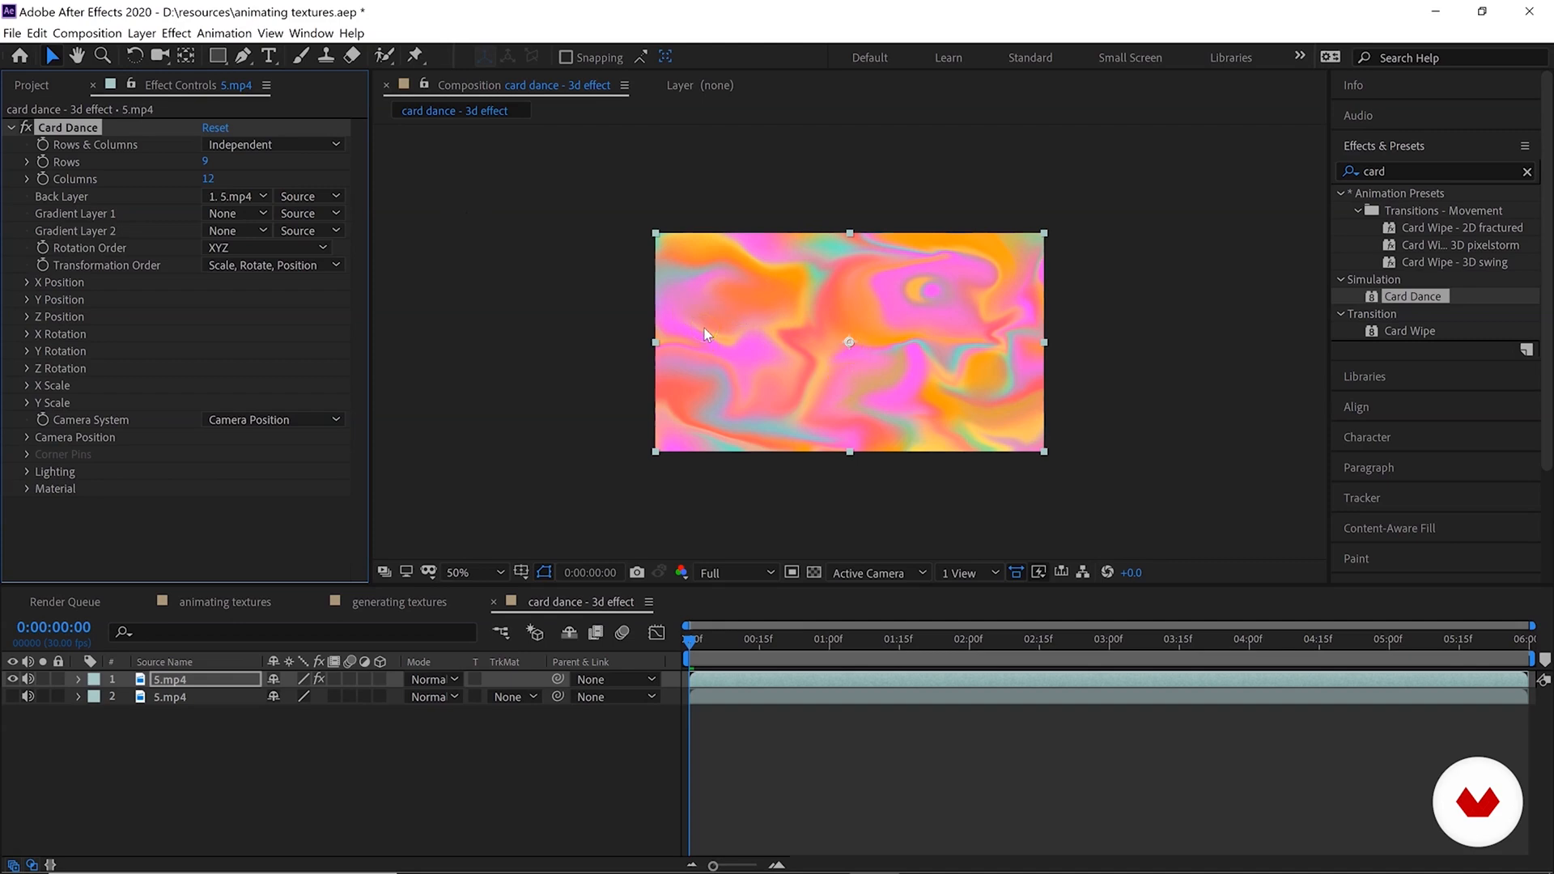
{"action": "key", "text": "space"}
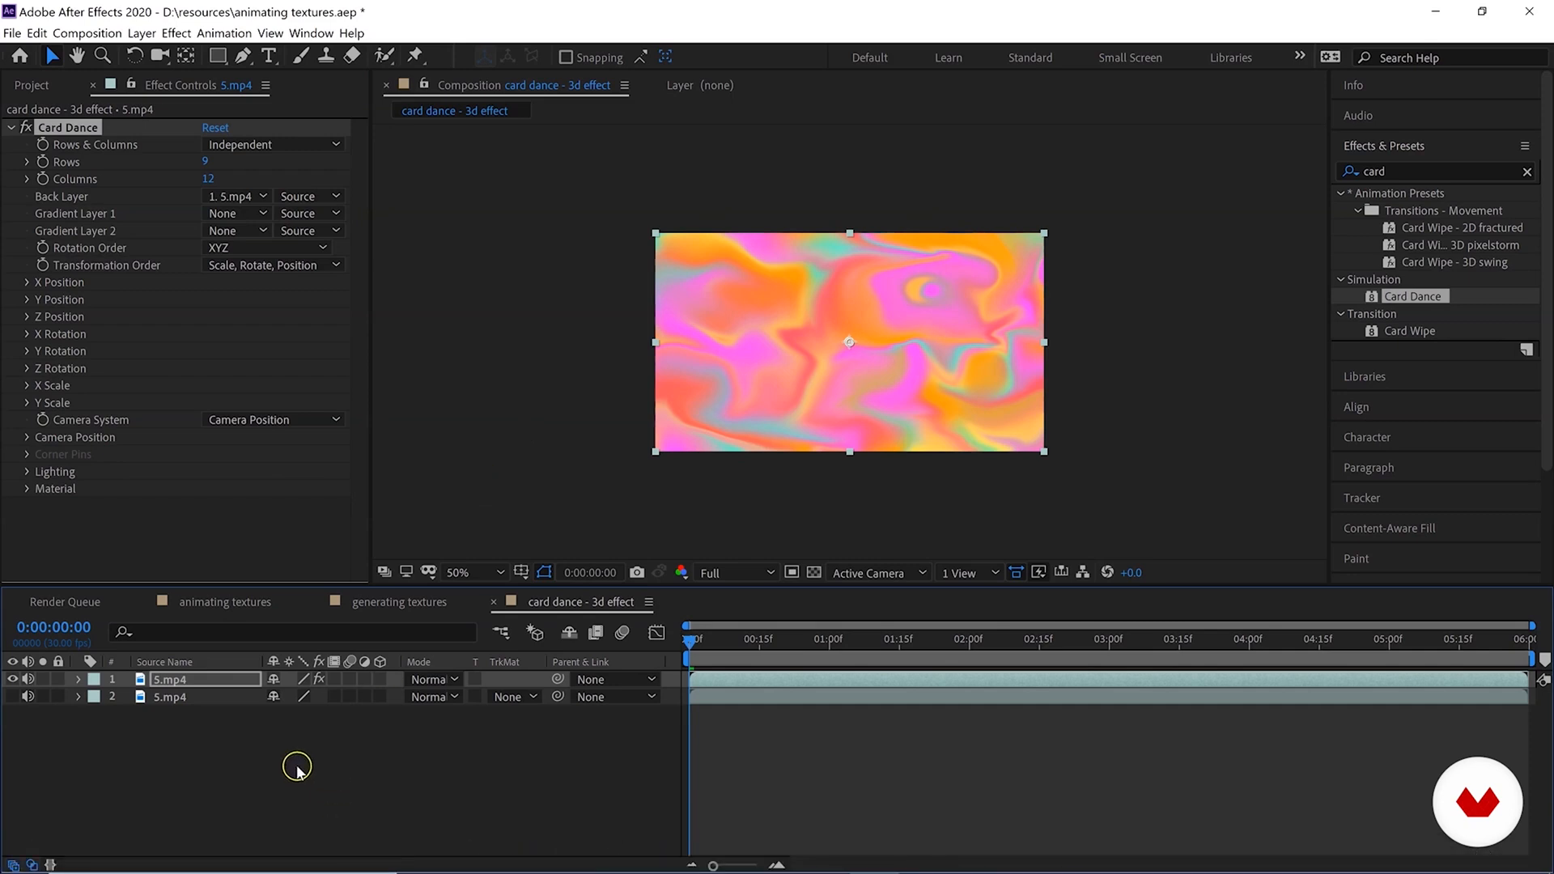
Add a two-node camera with the 24mm preset to the card dance composition.
{"action": "right_click", "coordinate": [255, 792]}
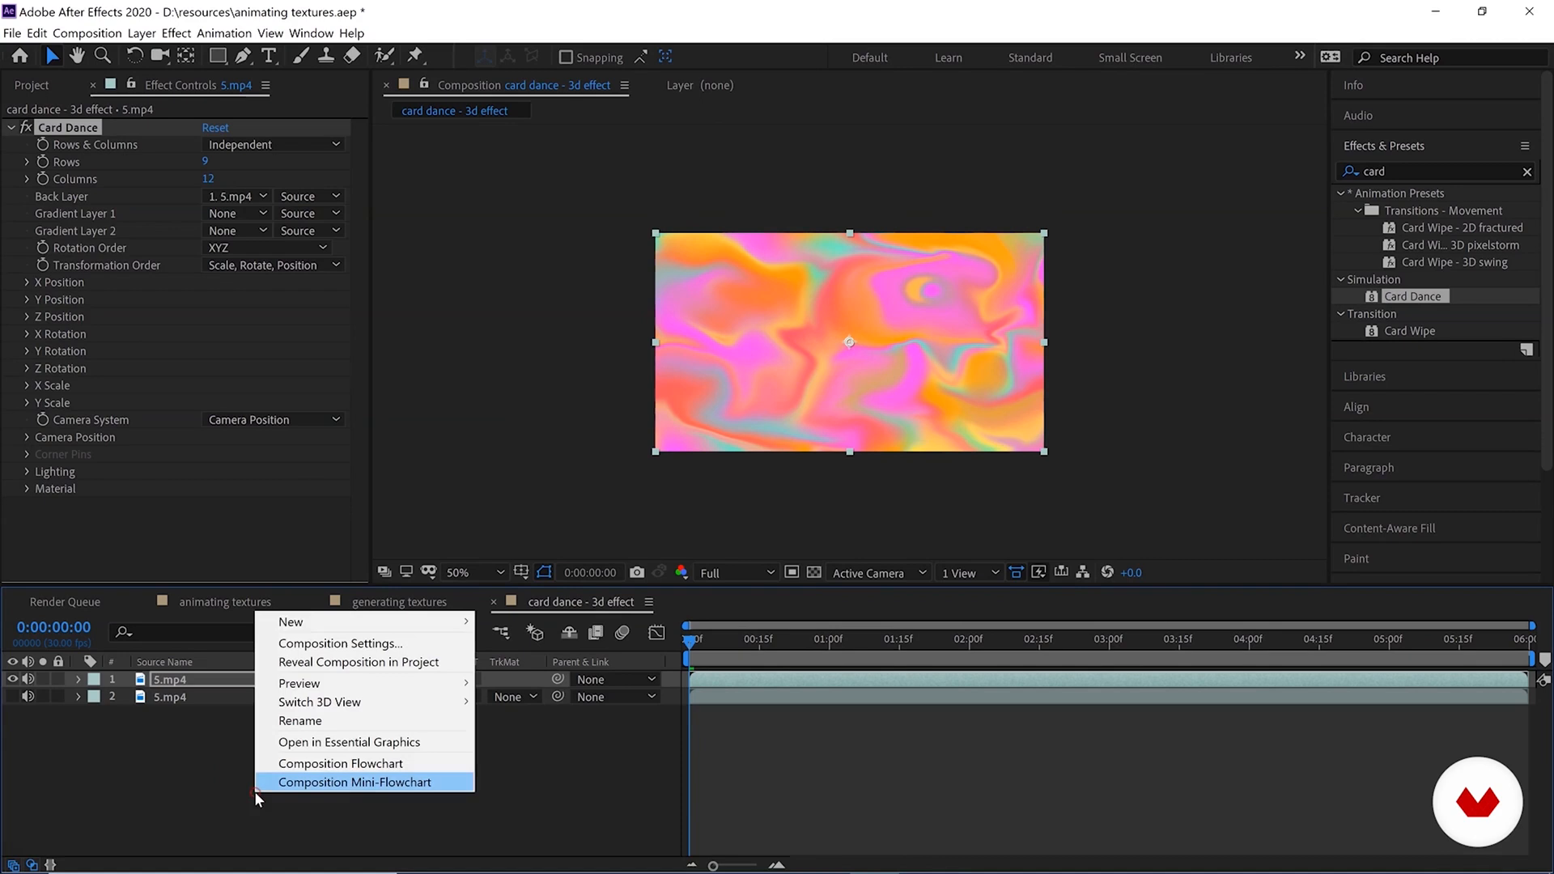
{"action": "left_click", "coordinate": [361, 622]}
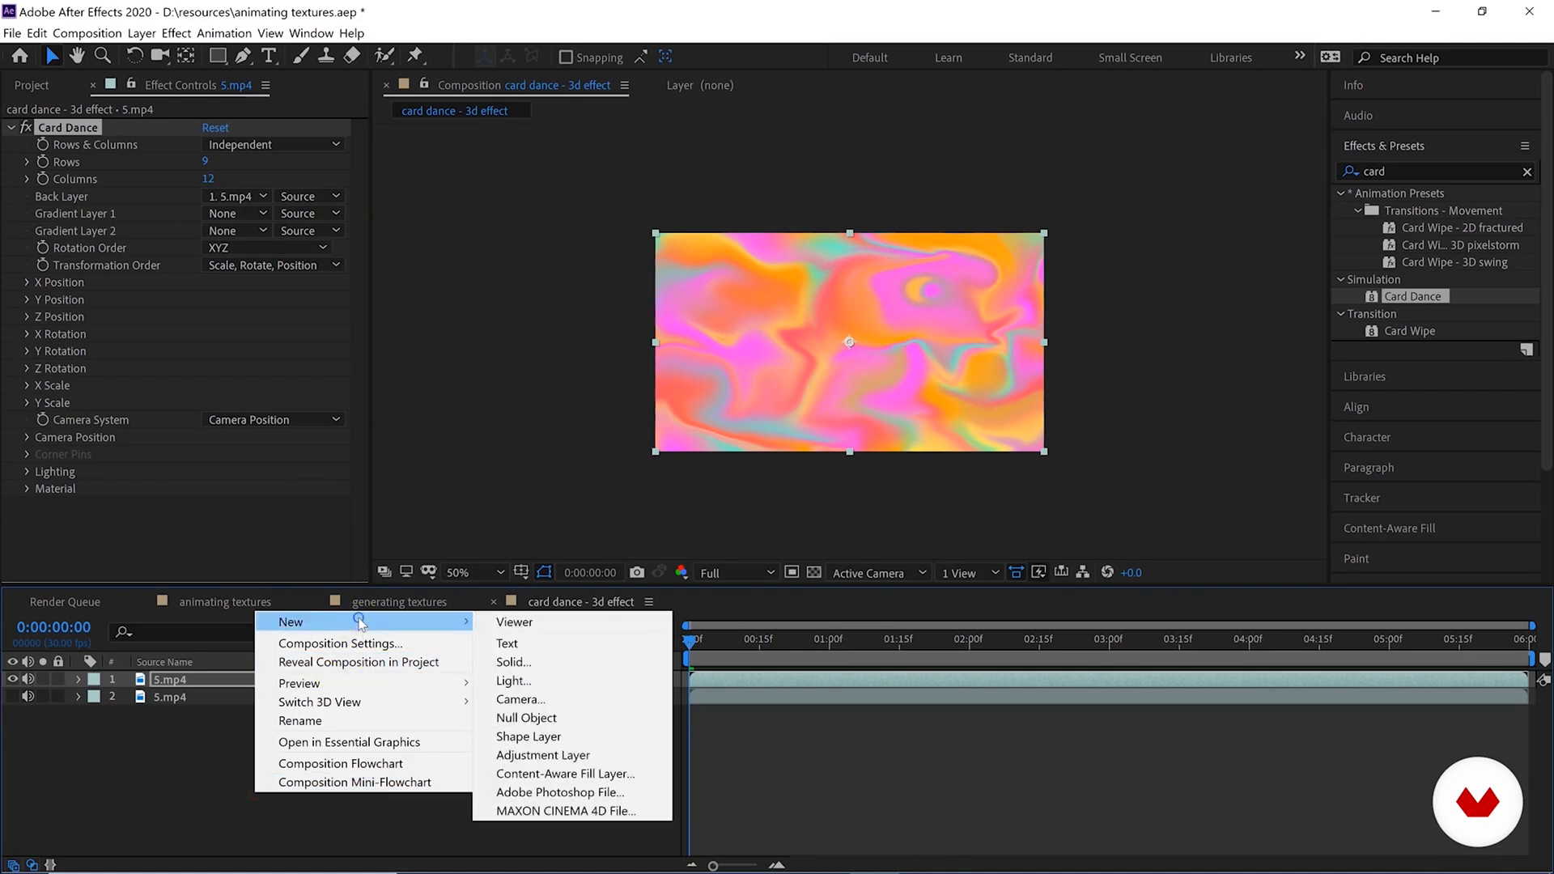
{"action": "left_click", "coordinate": [564, 699]}
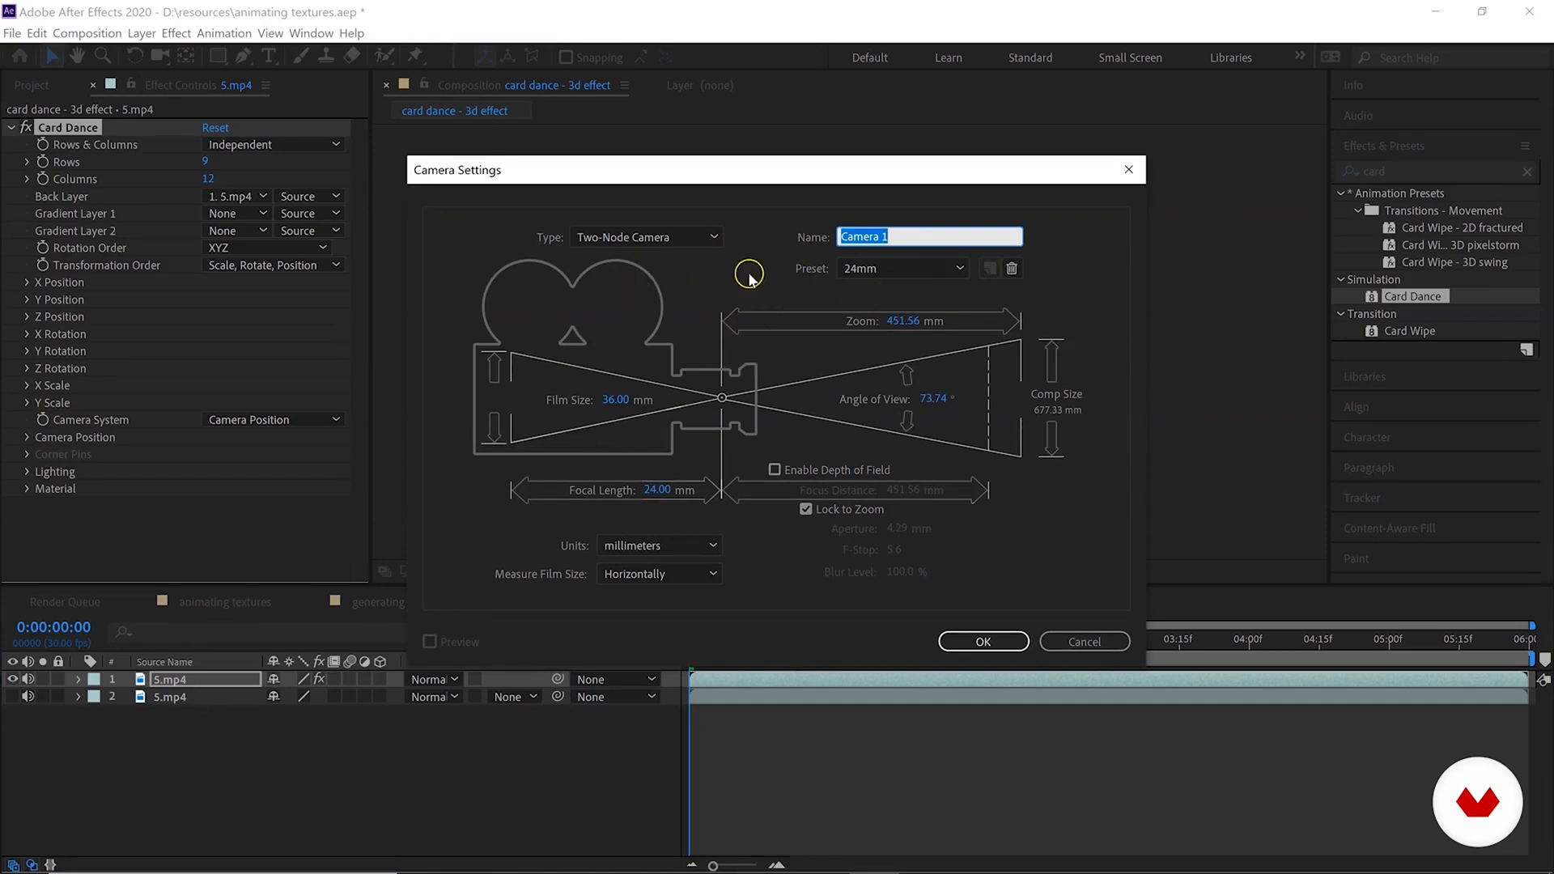
{"action": "left_click", "coordinate": [982, 642]}
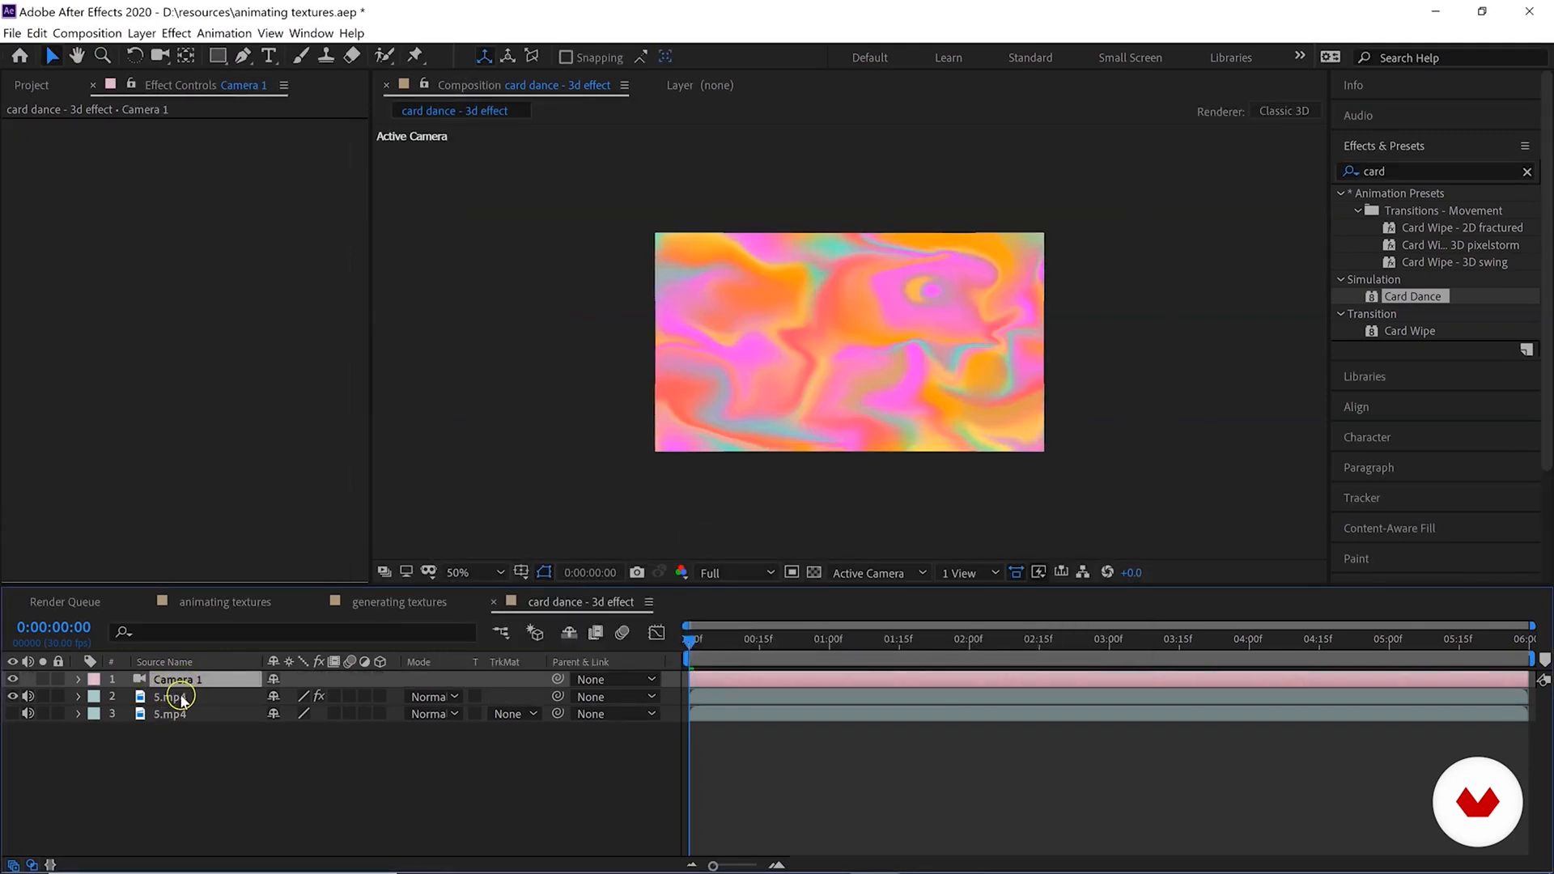
Set the Card Dance camera system of the visible 5.mp4 layer to Comp Camera, and select the camera layer.
{"action": "left_click", "coordinate": [182, 697]}
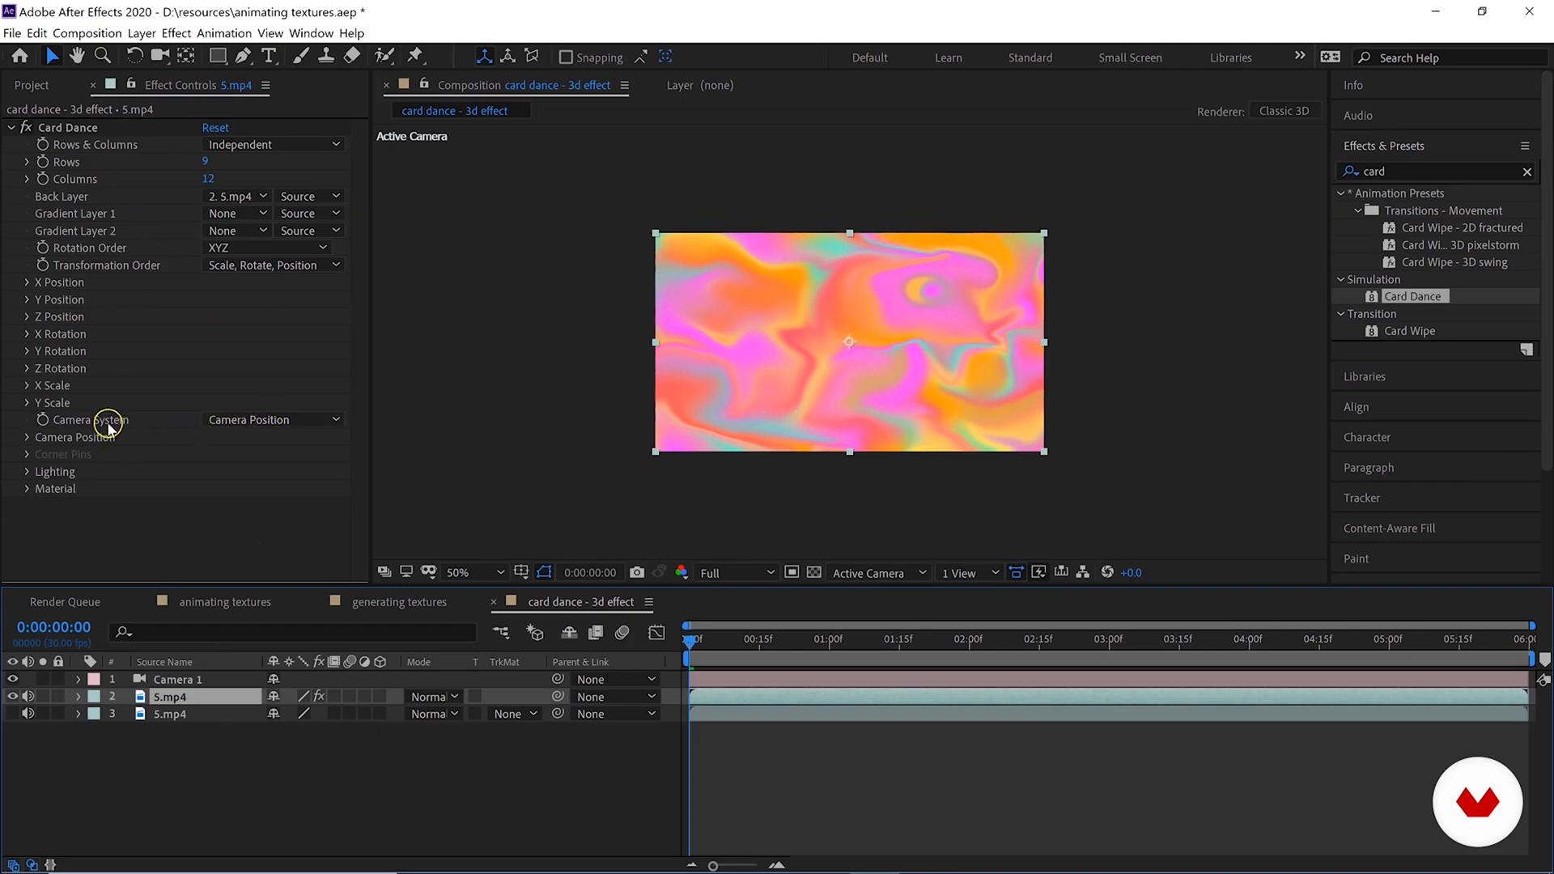
{"action": "left_click", "coordinate": [212, 419]}
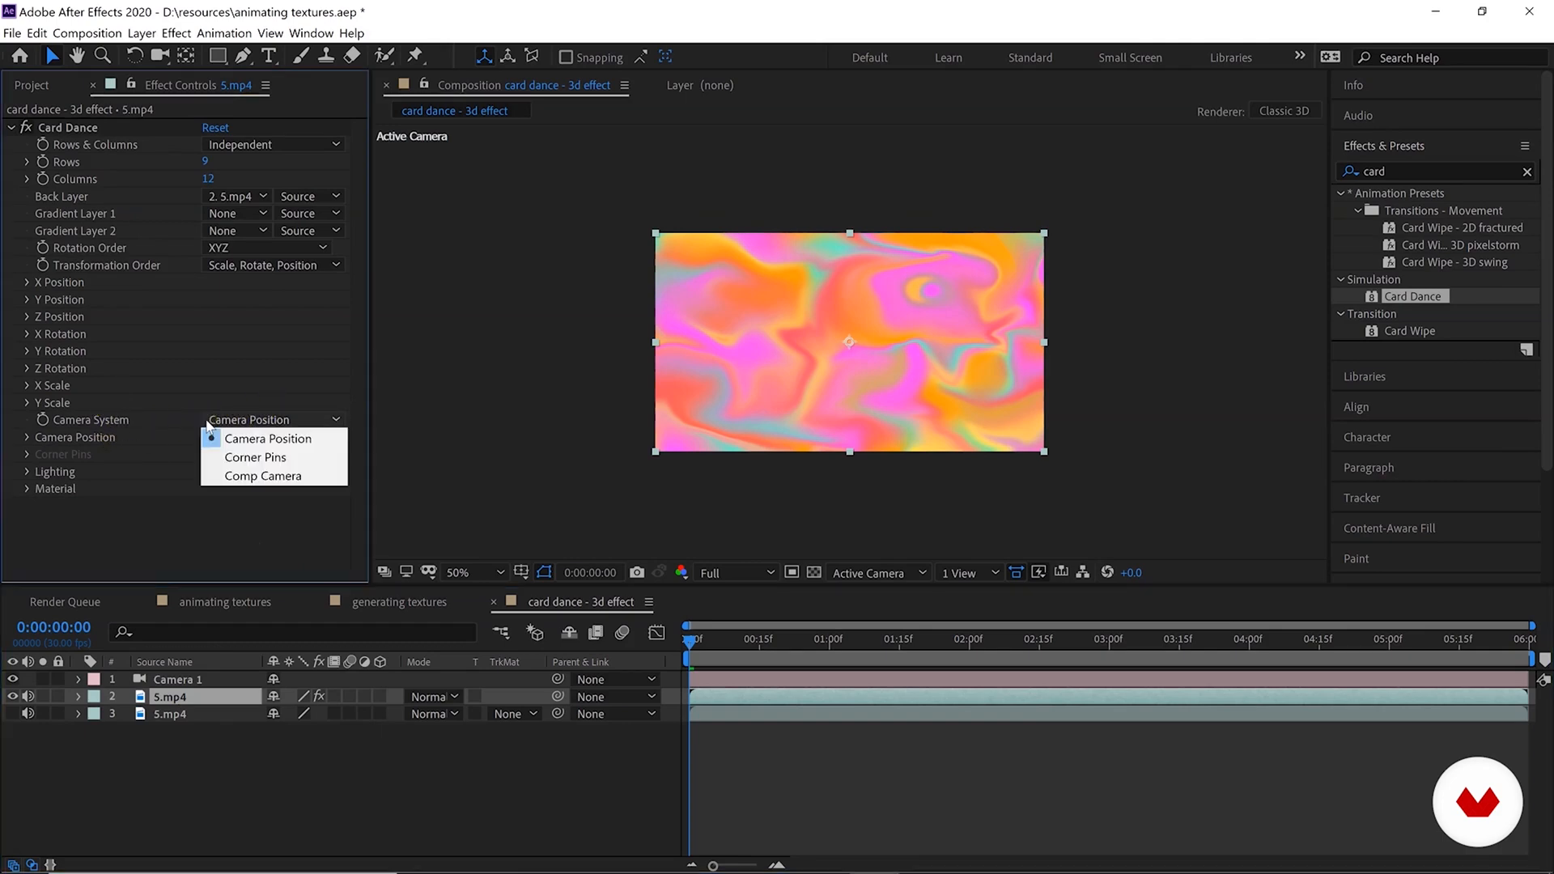
{"action": "left_click", "coordinate": [240, 477]}
{"action": "left_click", "coordinate": [188, 680]}
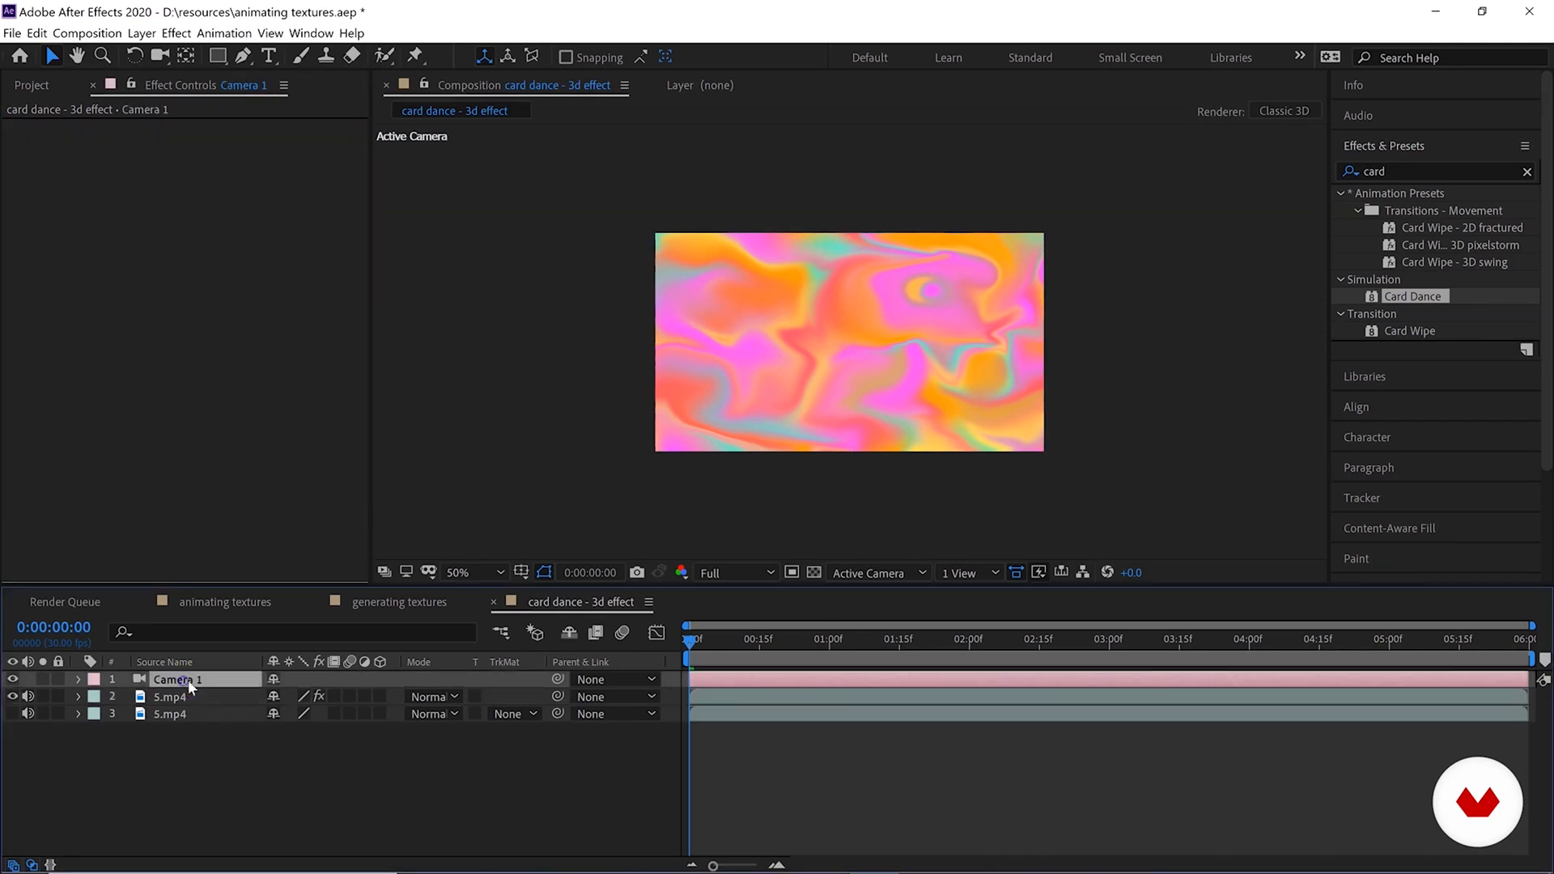
Set Gradient Layer 1 of the Card Dance effect to the 2. 5.mp4 layer.
{"action": "left_click", "coordinate": [168, 697]}
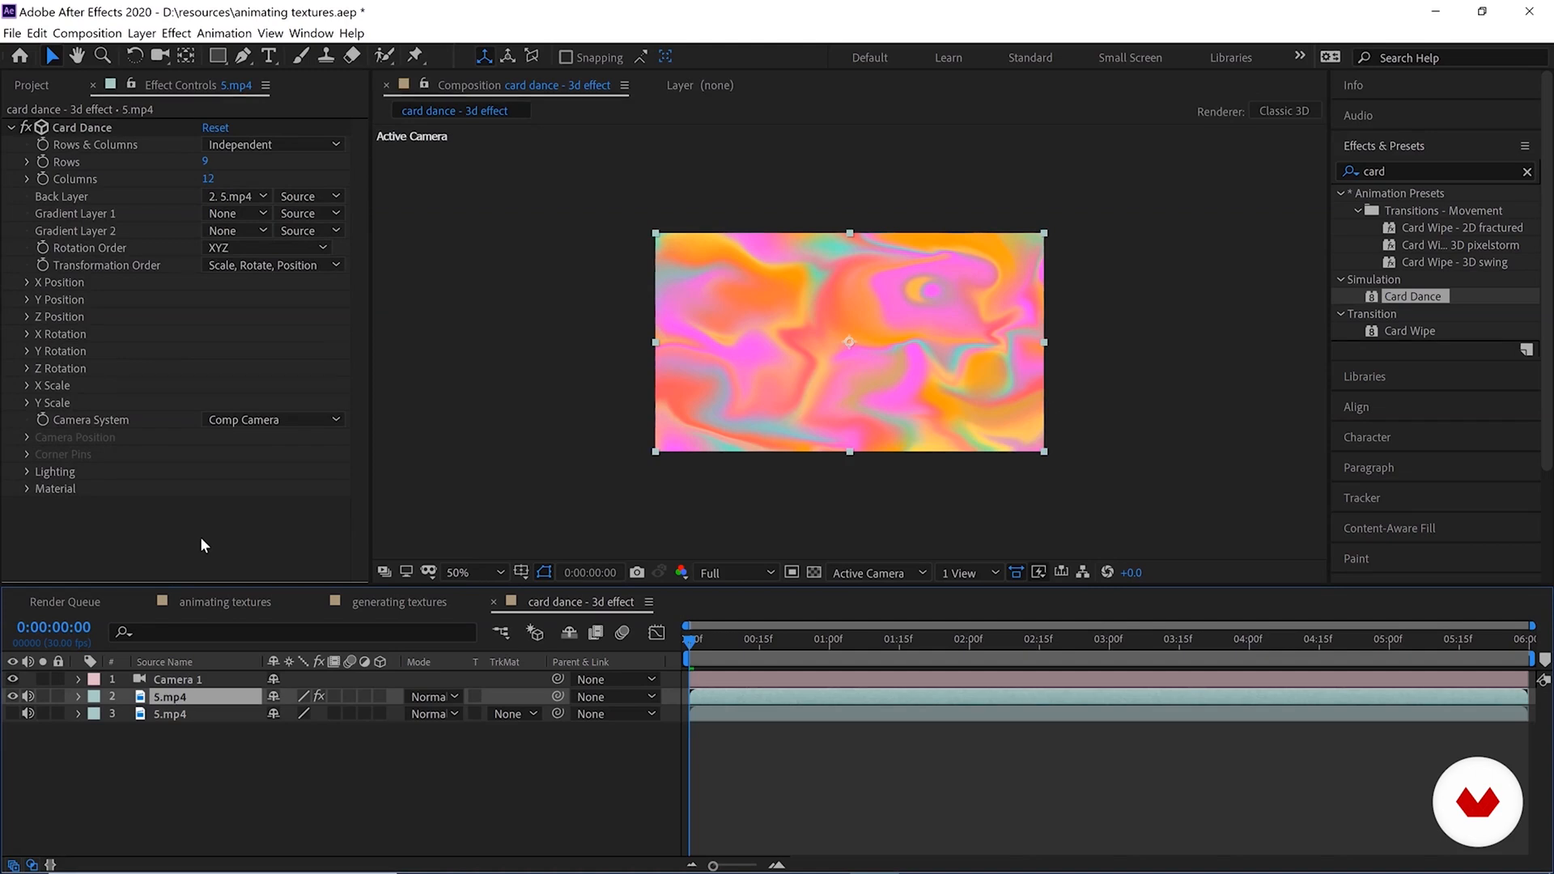
{"action": "left_click", "coordinate": [223, 213]}
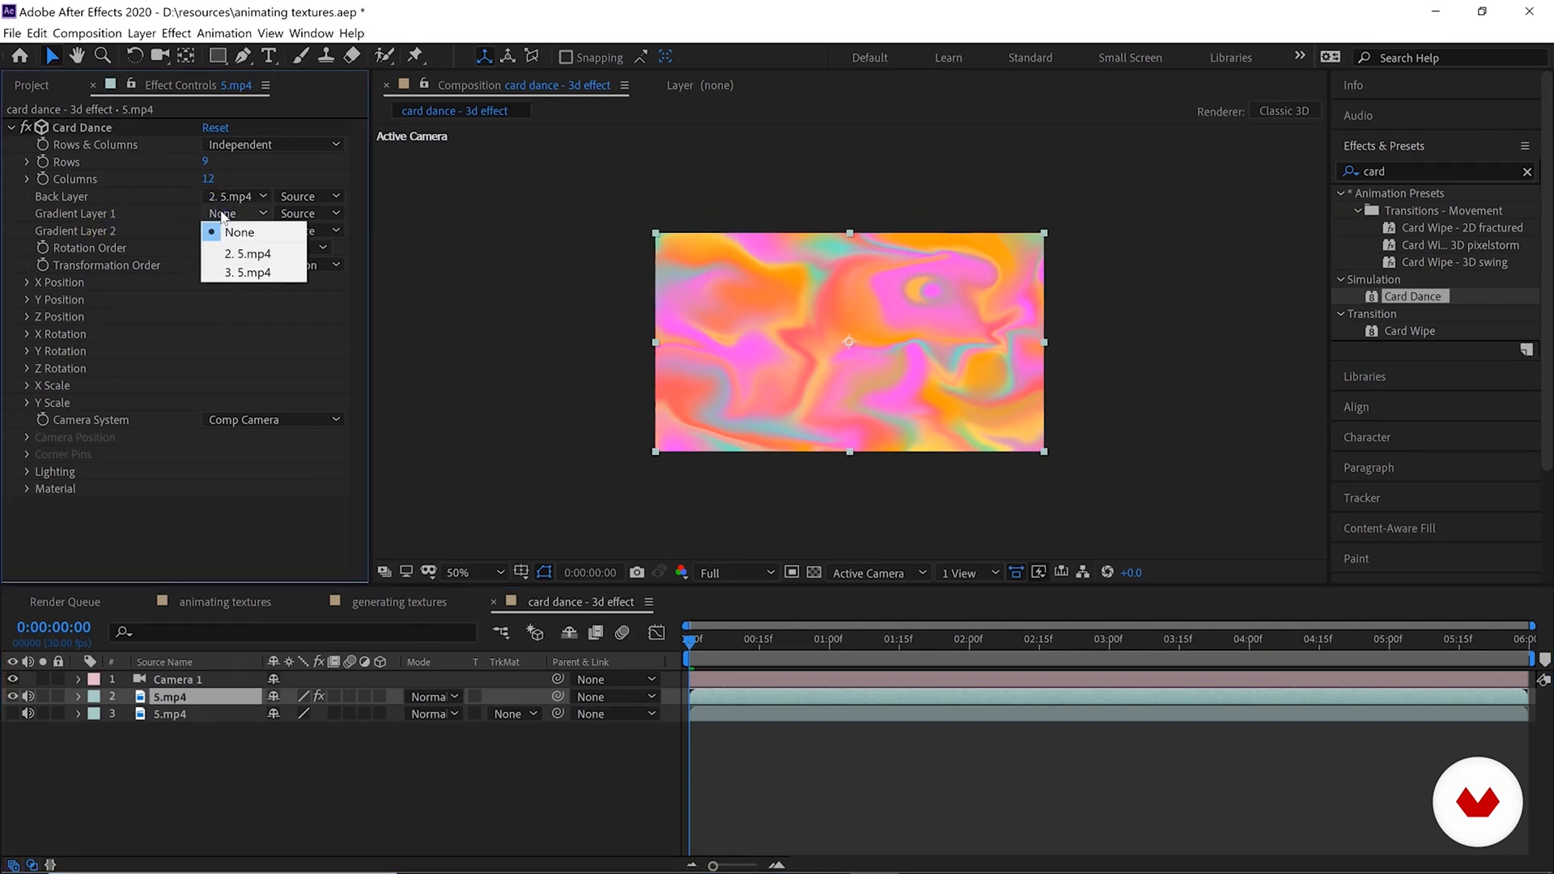
{"action": "left_click", "coordinate": [243, 256]}
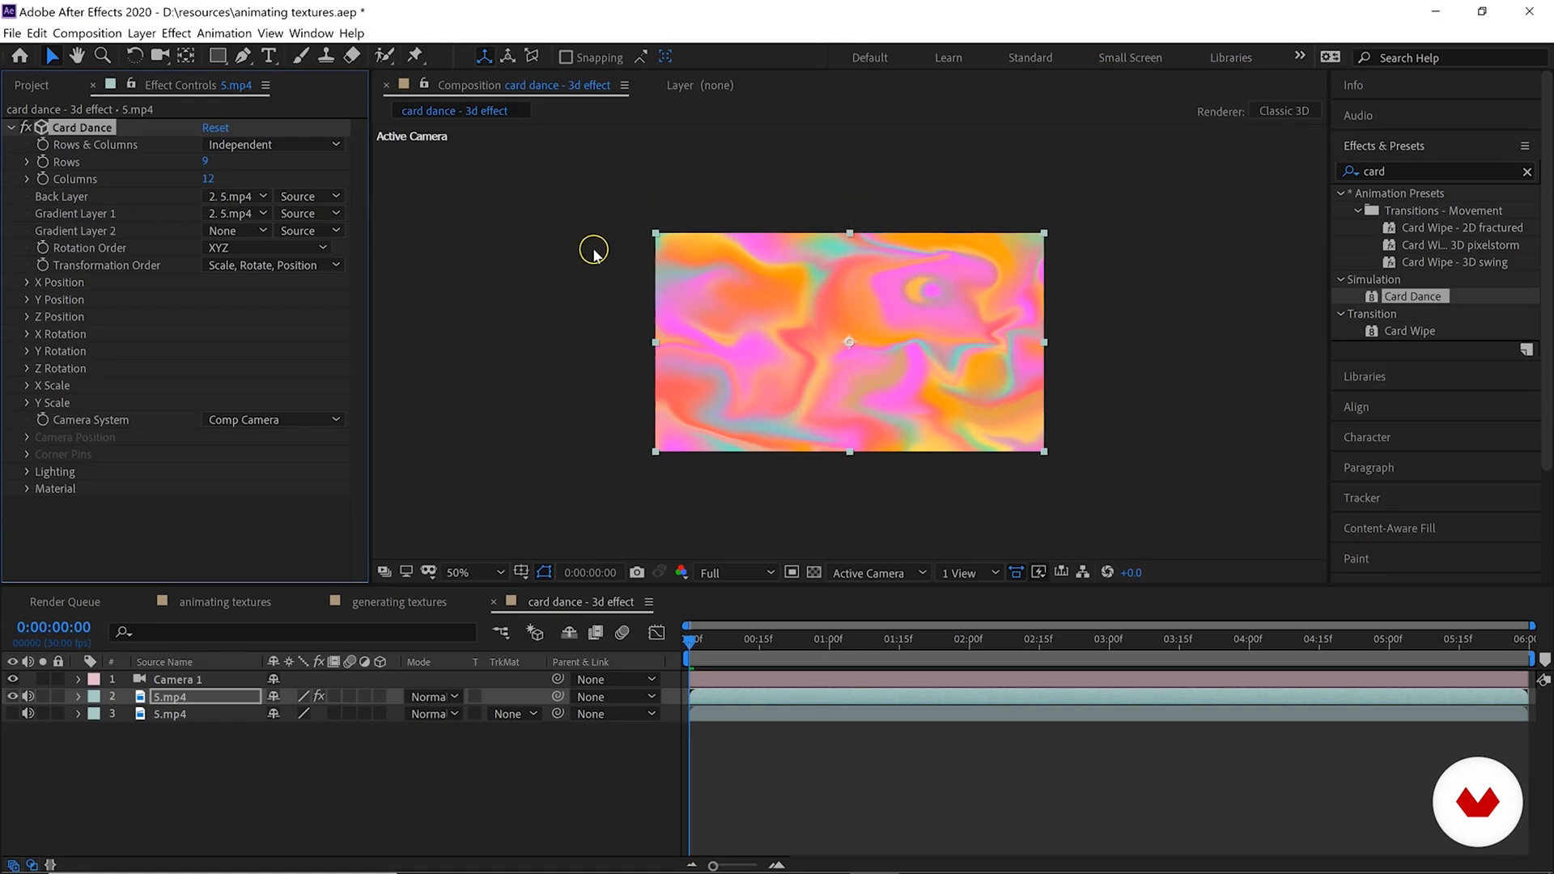
Set the Card Dance Z Position source to Intensity 1.
{"action": "left_click", "coordinate": [28, 317]}
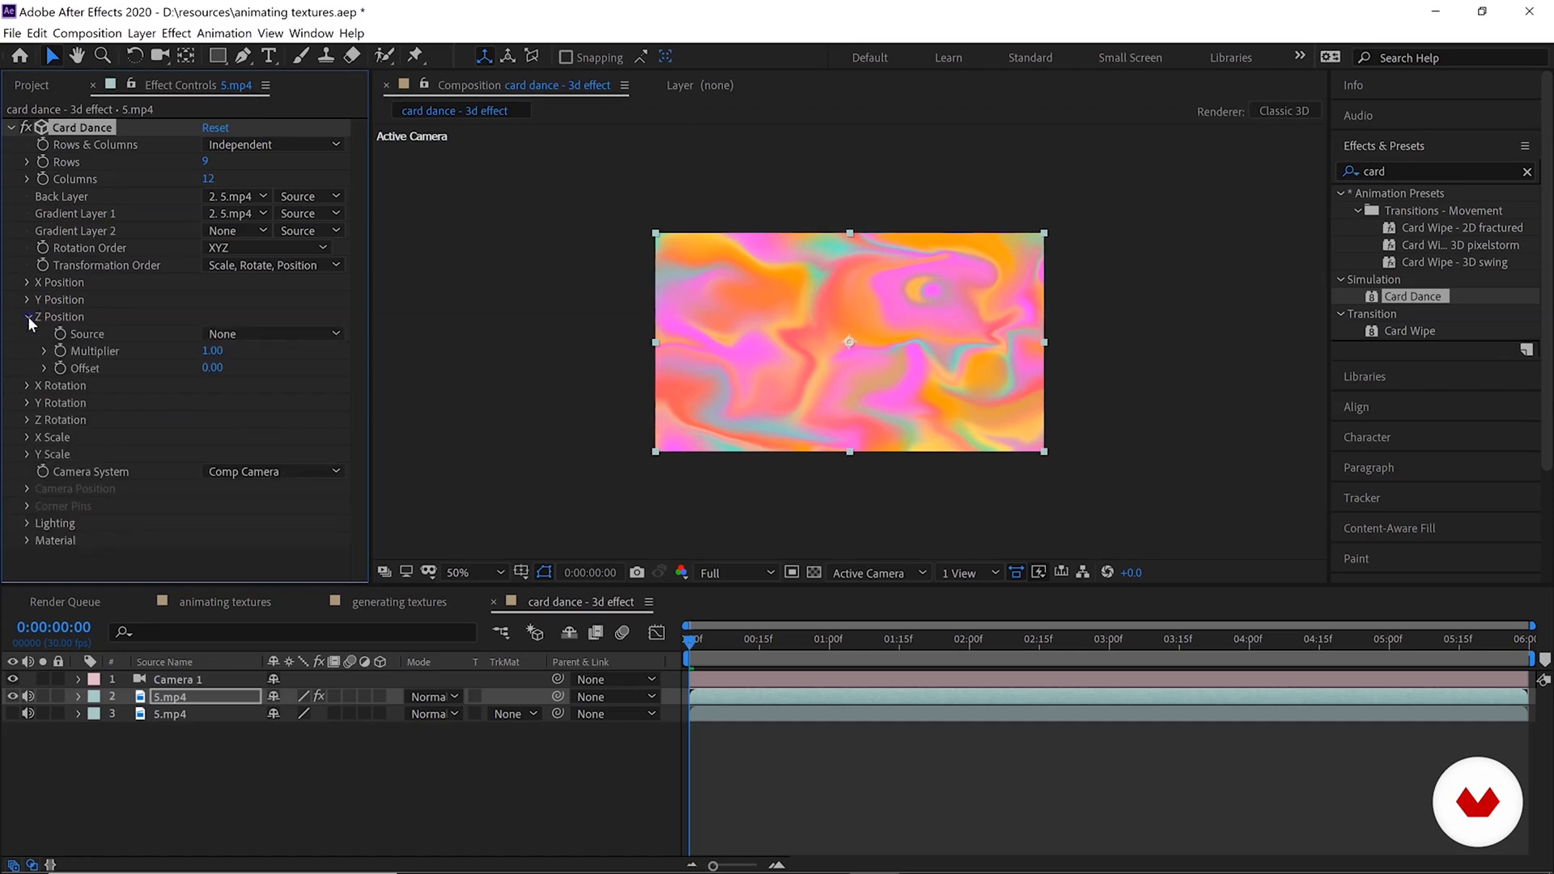
{"action": "left_click", "coordinate": [275, 334]}
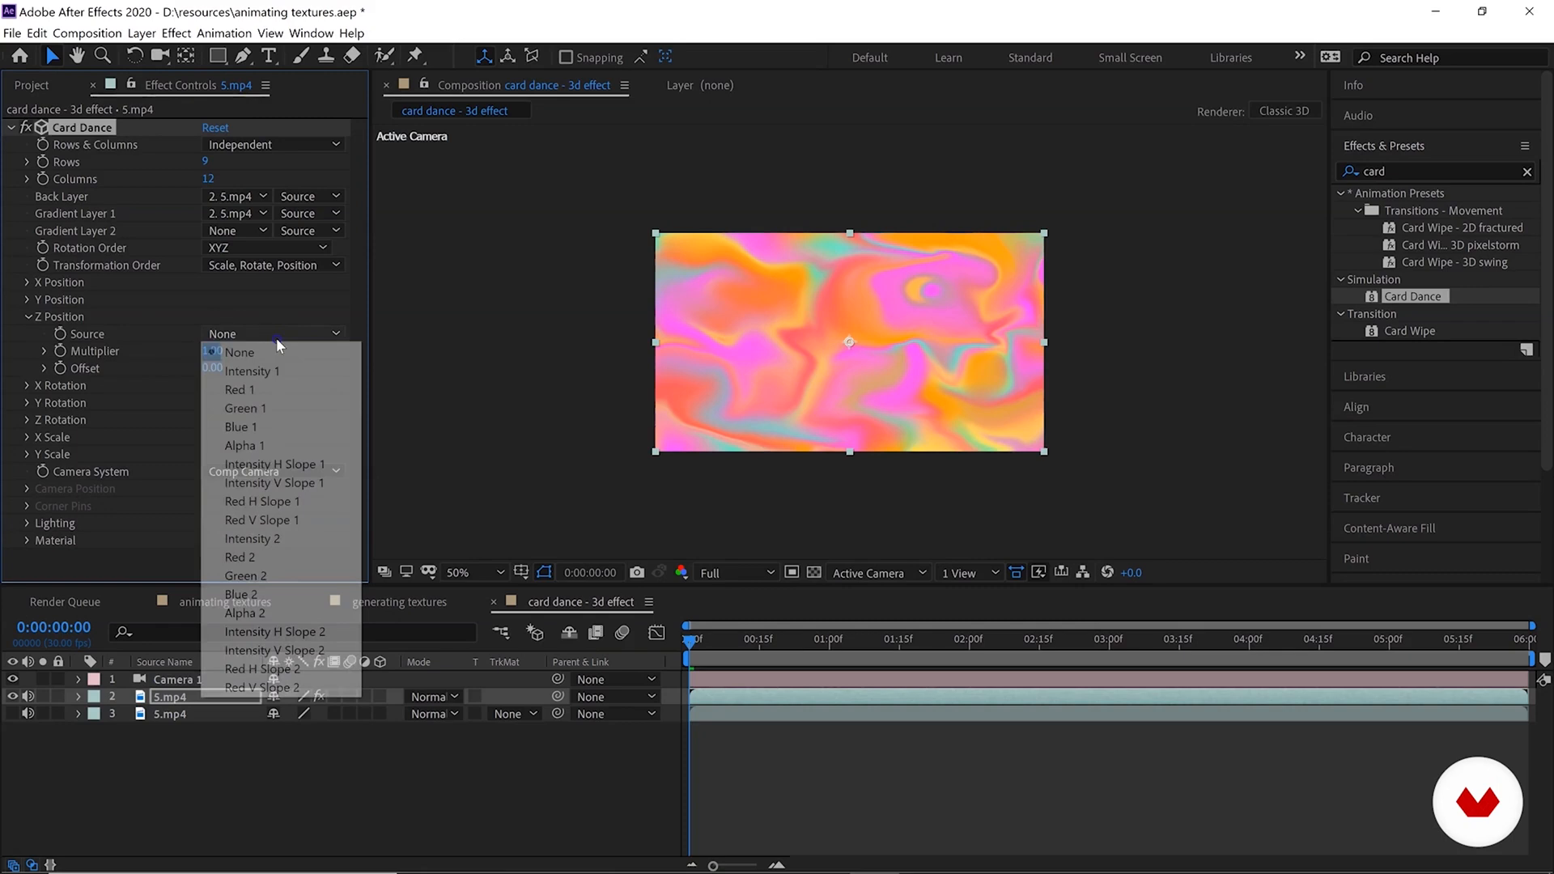
{"action": "left_click", "coordinate": [278, 372]}
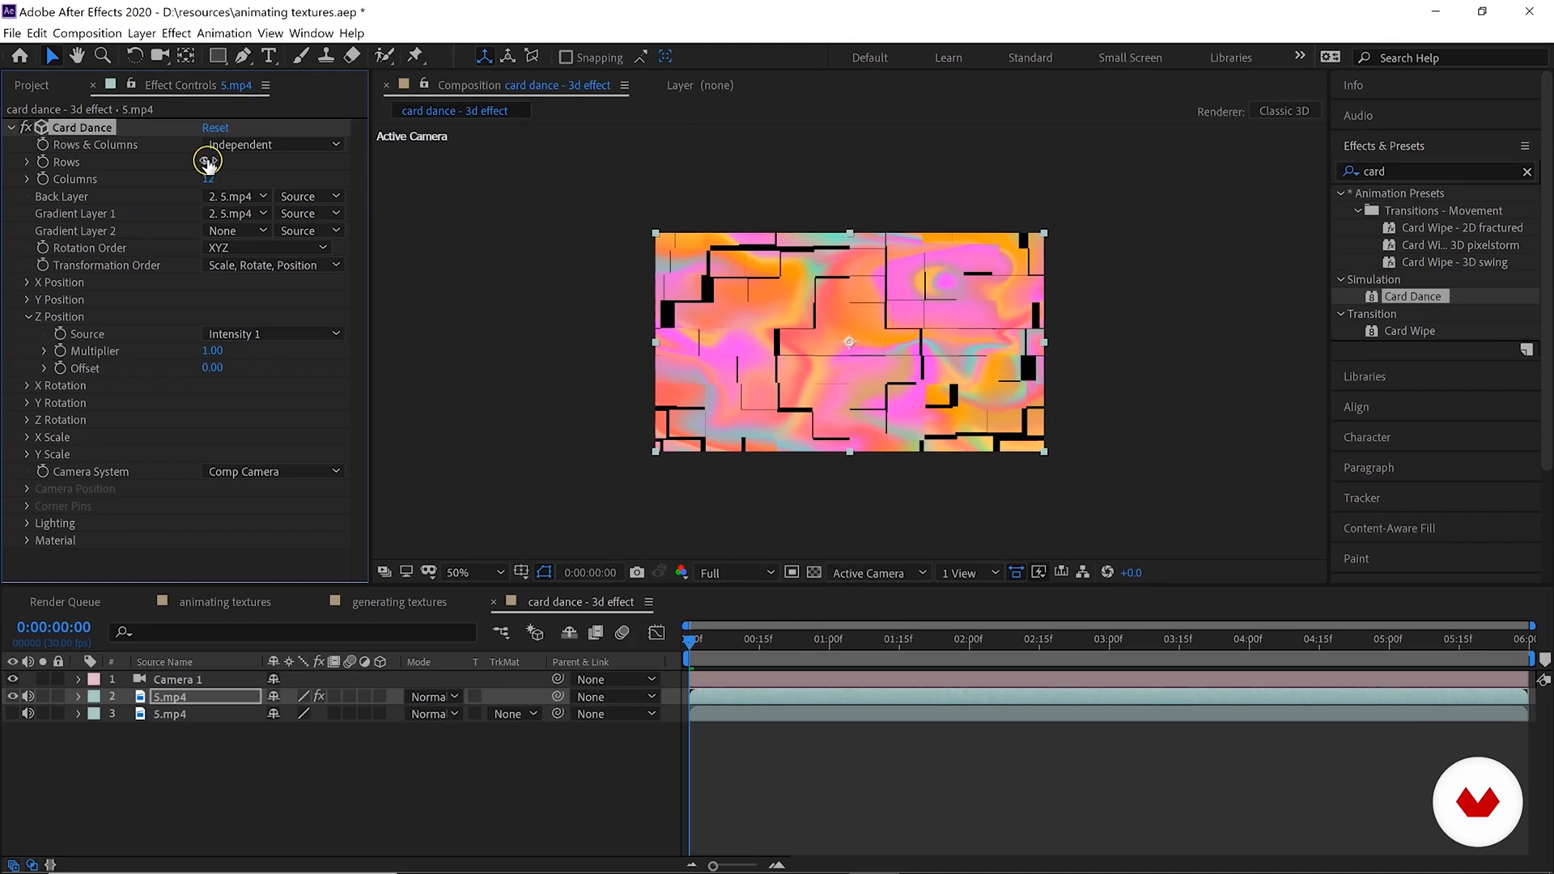
Increase the Card Dance grid to 45 rows and 77 columns, and inspect the cards up close.
{"action": "left_click_drag", "start_coordinate": [208, 161], "coordinate": [246, 167]}
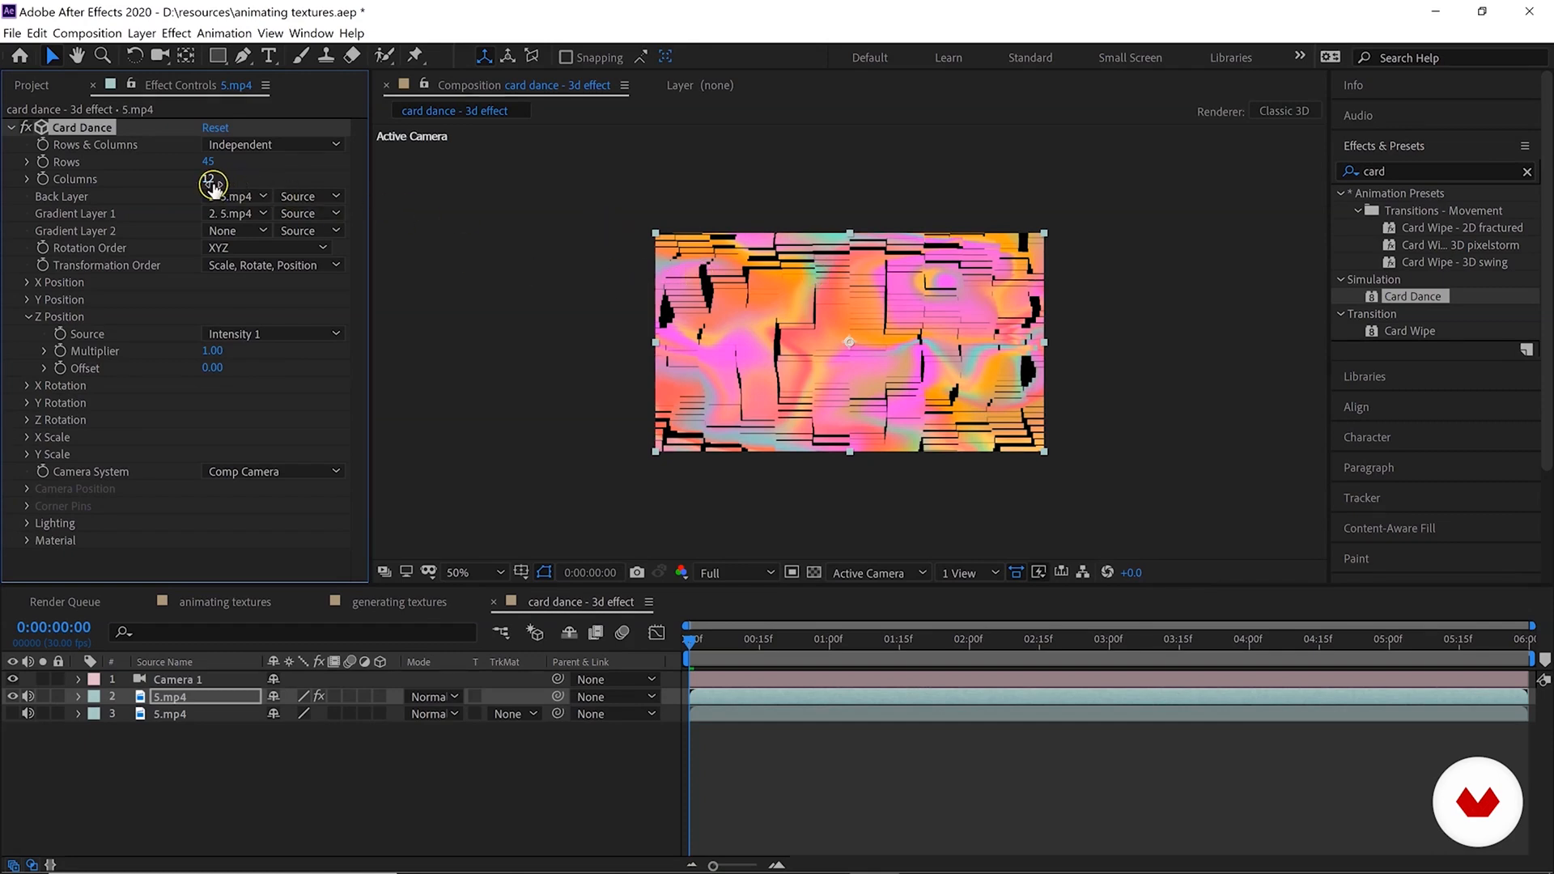
{"action": "mouse_move", "coordinate": [214, 183]}
{"action": "left_mouse_down"}
{"action": "mouse_move", "coordinate": [262, 183]}
{"action": "mouse_move", "coordinate": [217, 178]}
{"action": "left_mouse_up"}
{"action": "scroll", "coordinate": [647, 261], "scroll_direction": "up", "scroll_amount": 1}
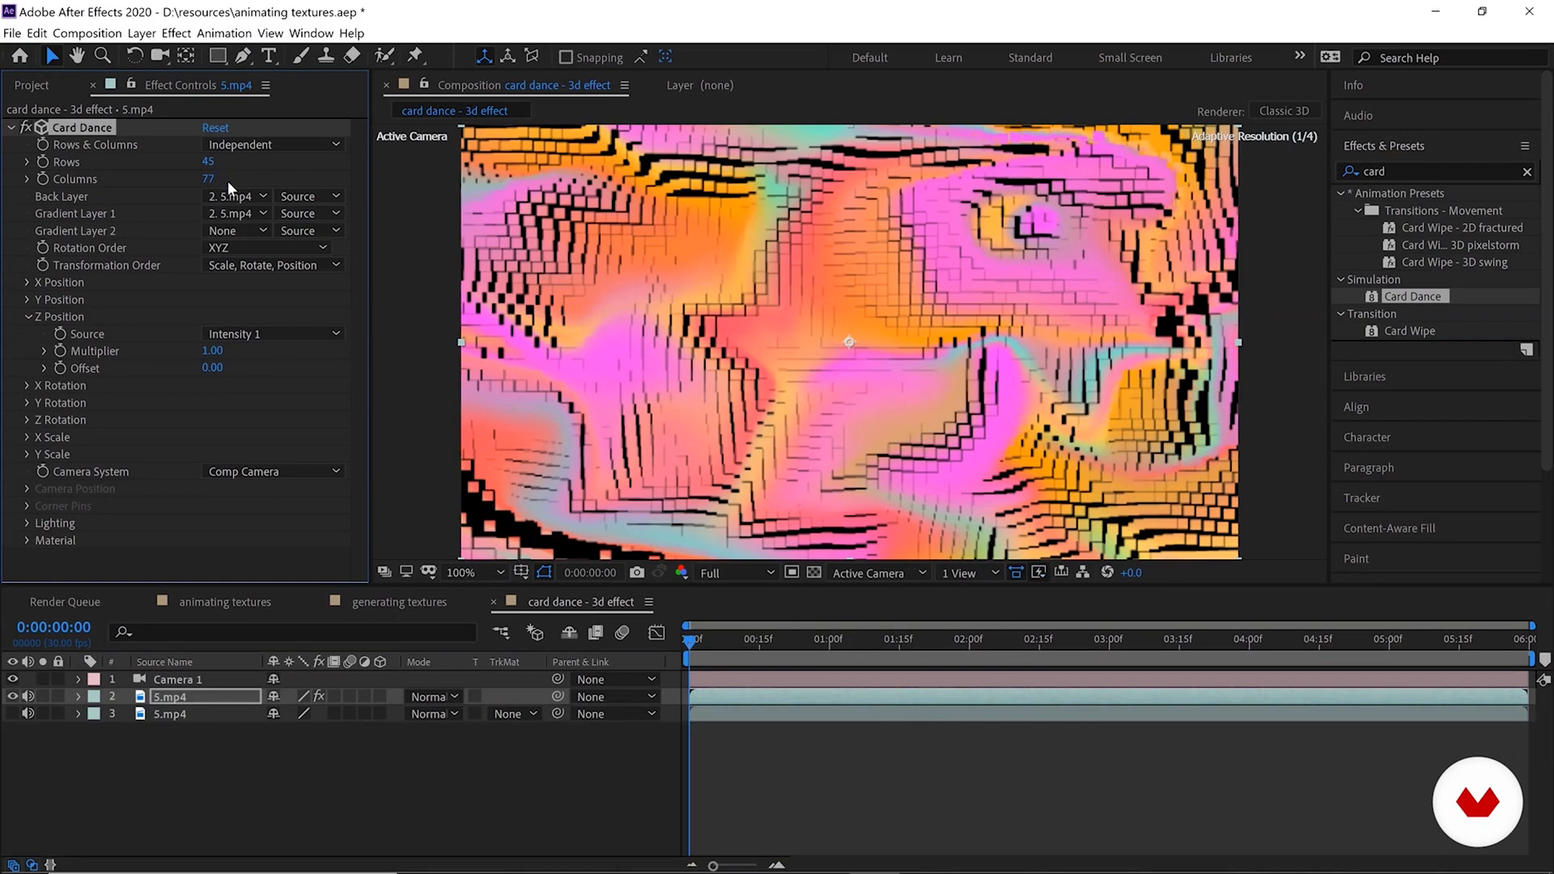
{"action": "left_click", "coordinate": [872, 380]}
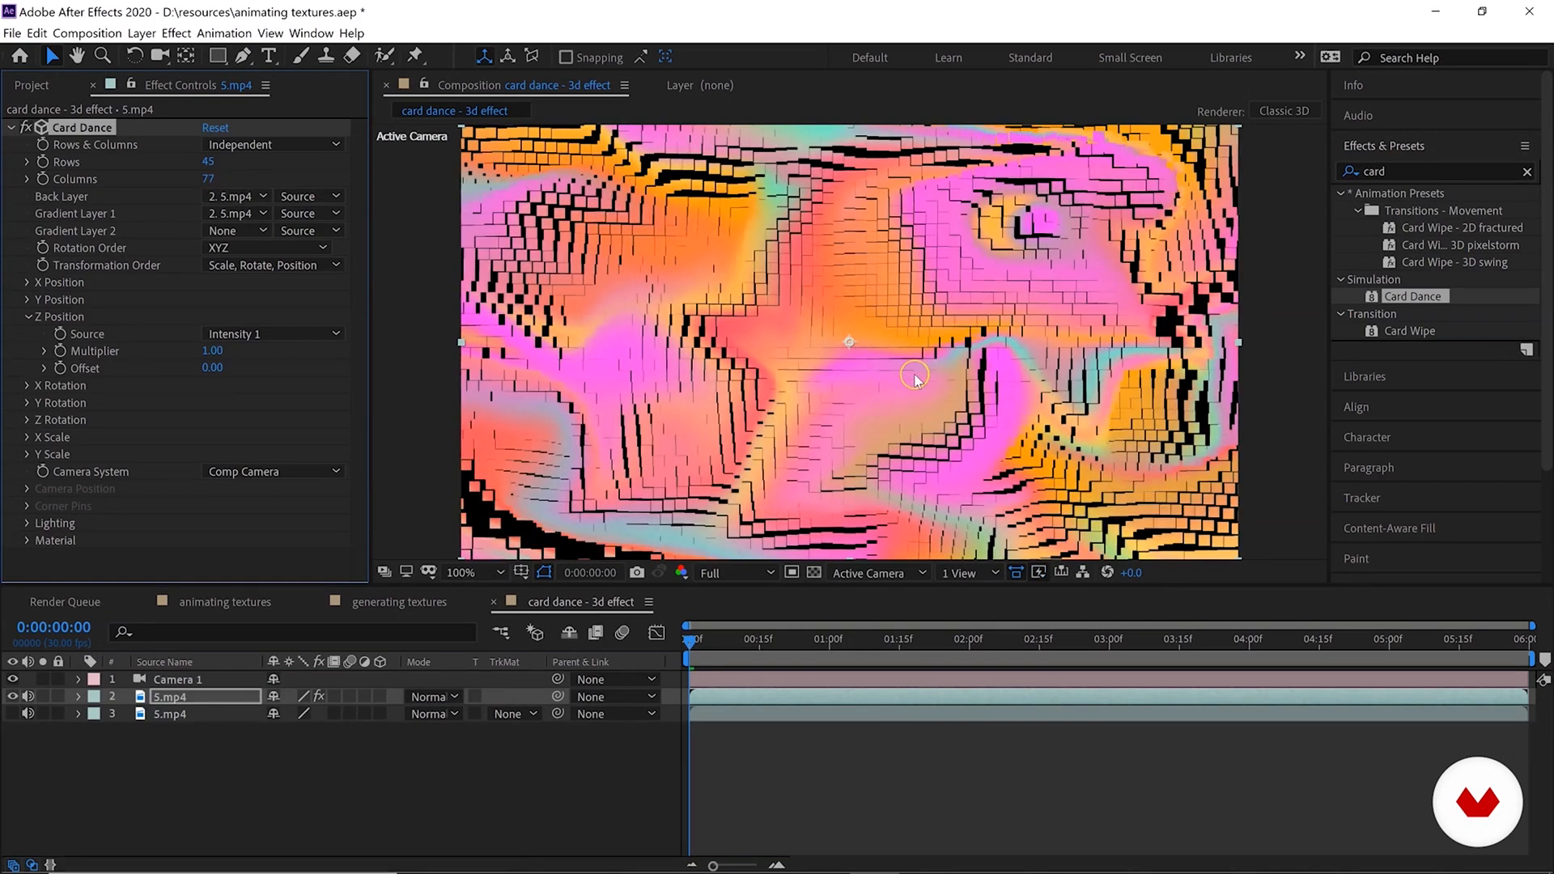
{"action": "scroll", "coordinate": [913, 372], "scroll_direction": "up", "scroll_amount": 4}
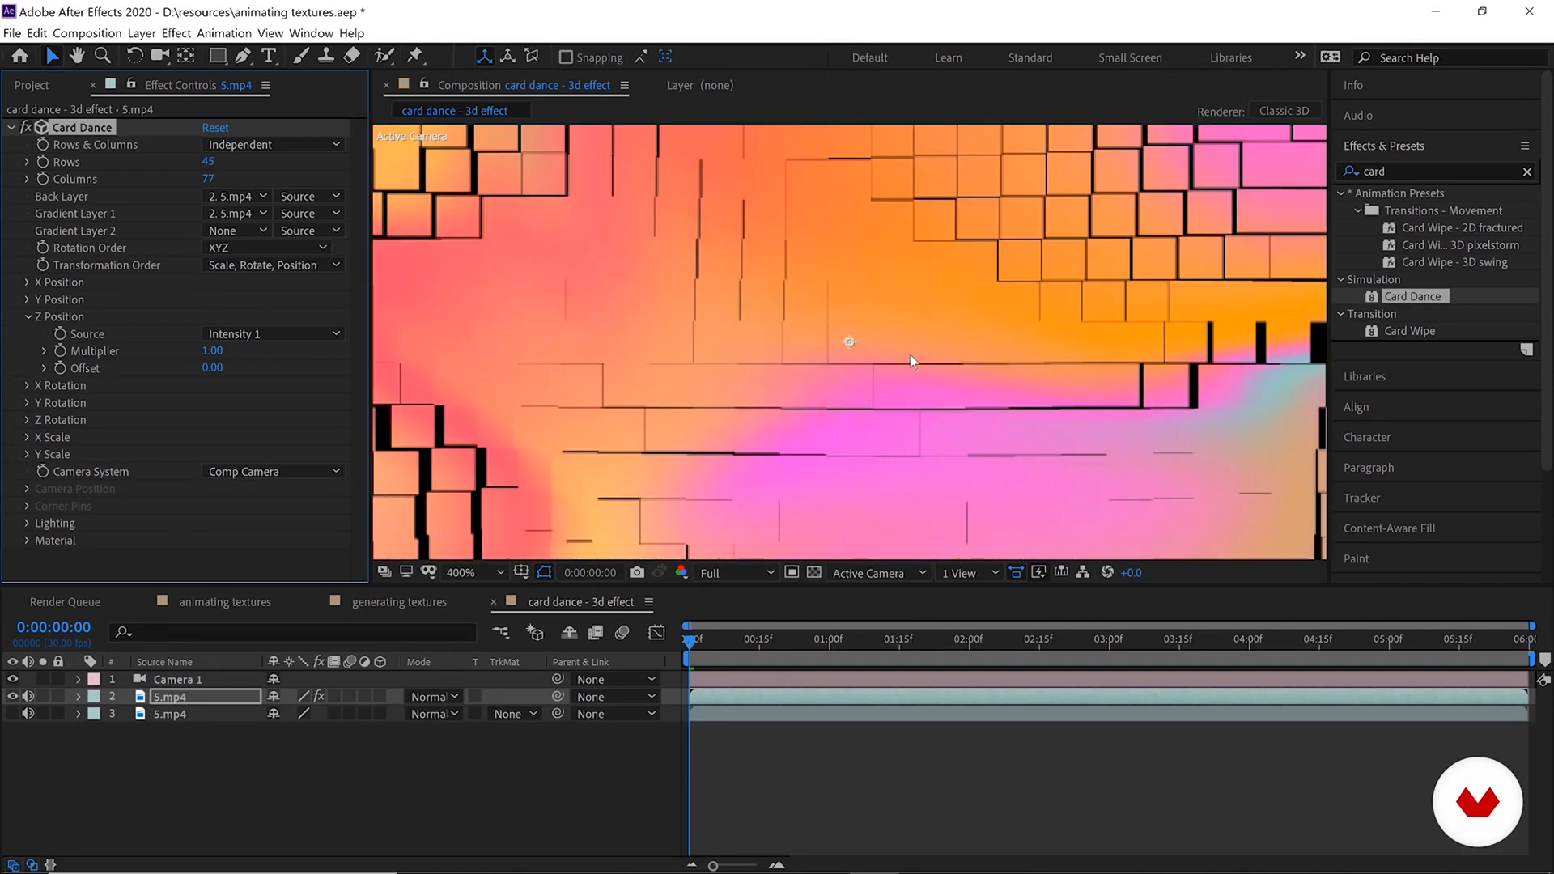
{"action": "scroll", "coordinate": [804, 323], "scroll_direction": "down", "scroll_amount": 4}
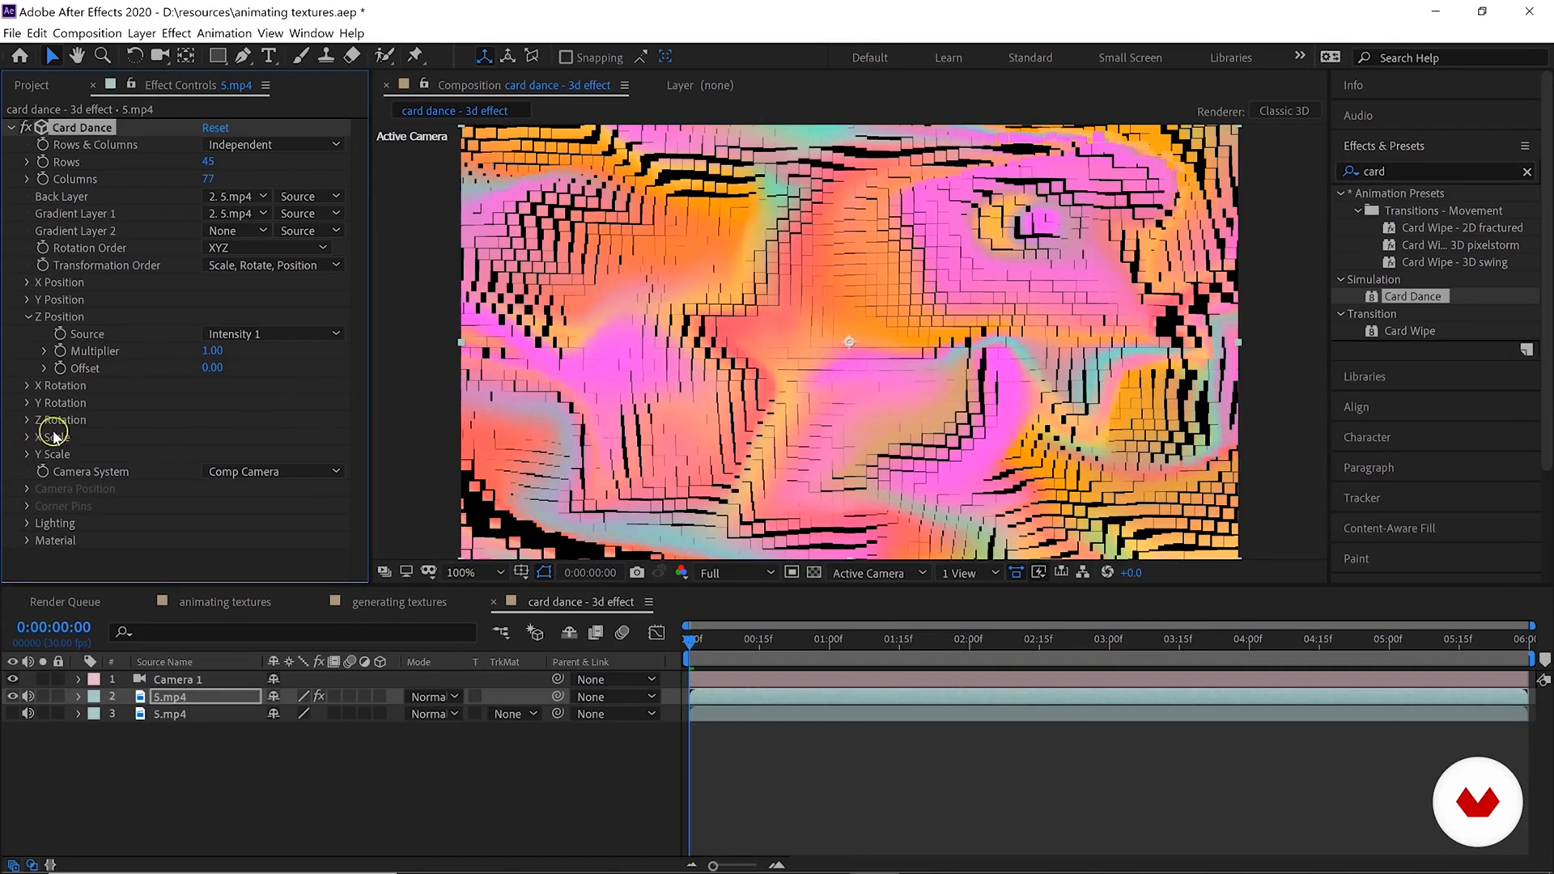
Set the X Scale offset of the cards to 0.70.
{"action": "left_click", "coordinate": [28, 437]}
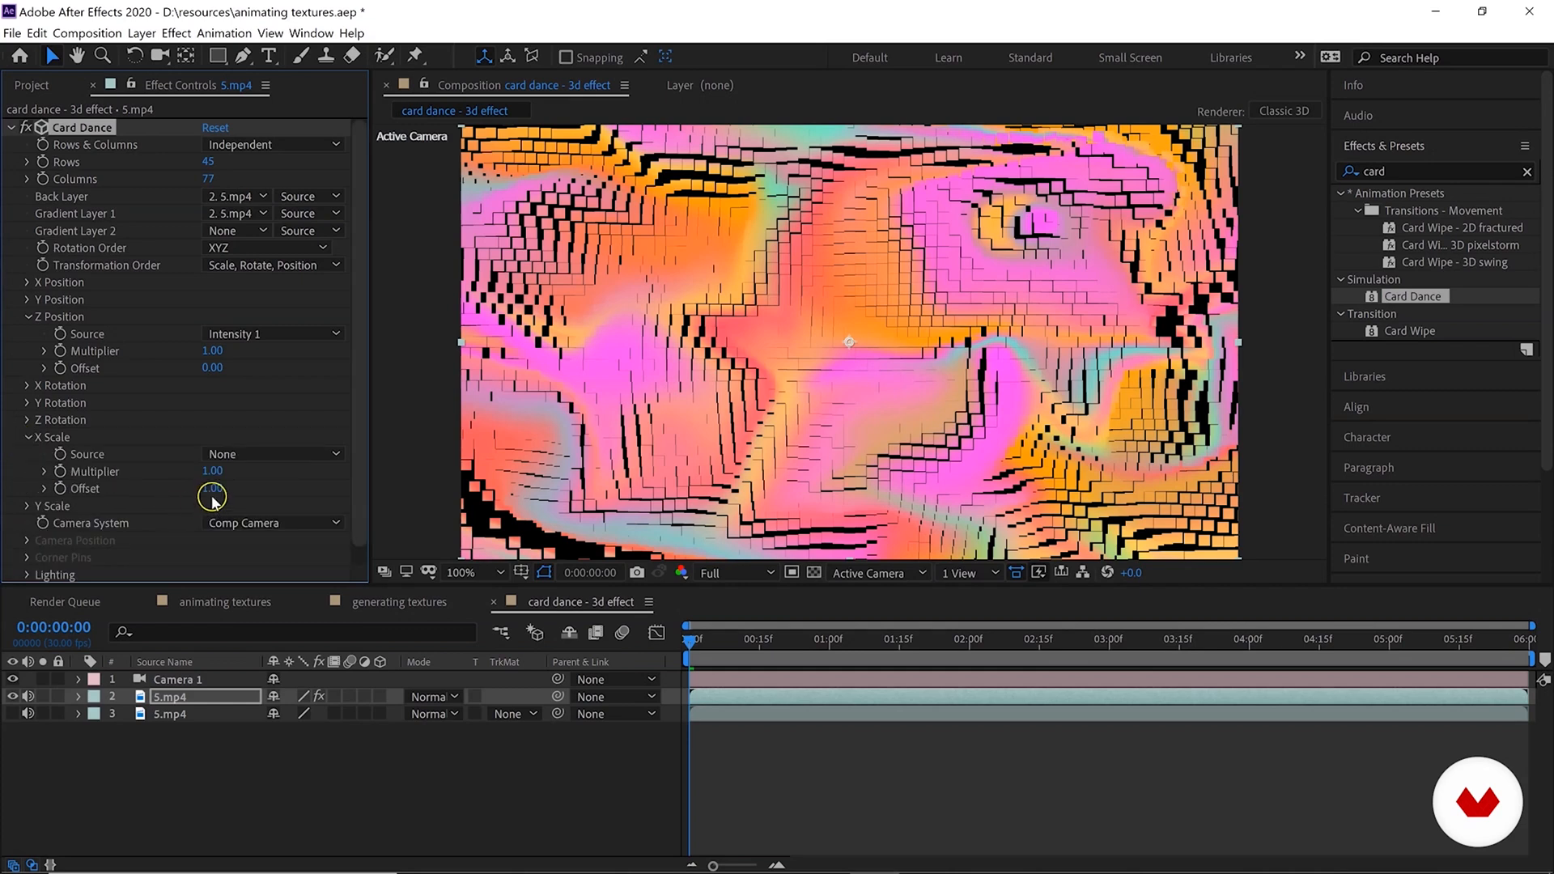
{"action": "left_click", "coordinate": [206, 488]}
{"action": "left_click_drag", "start_coordinate": [212, 492], "coordinate": [219, 491]}
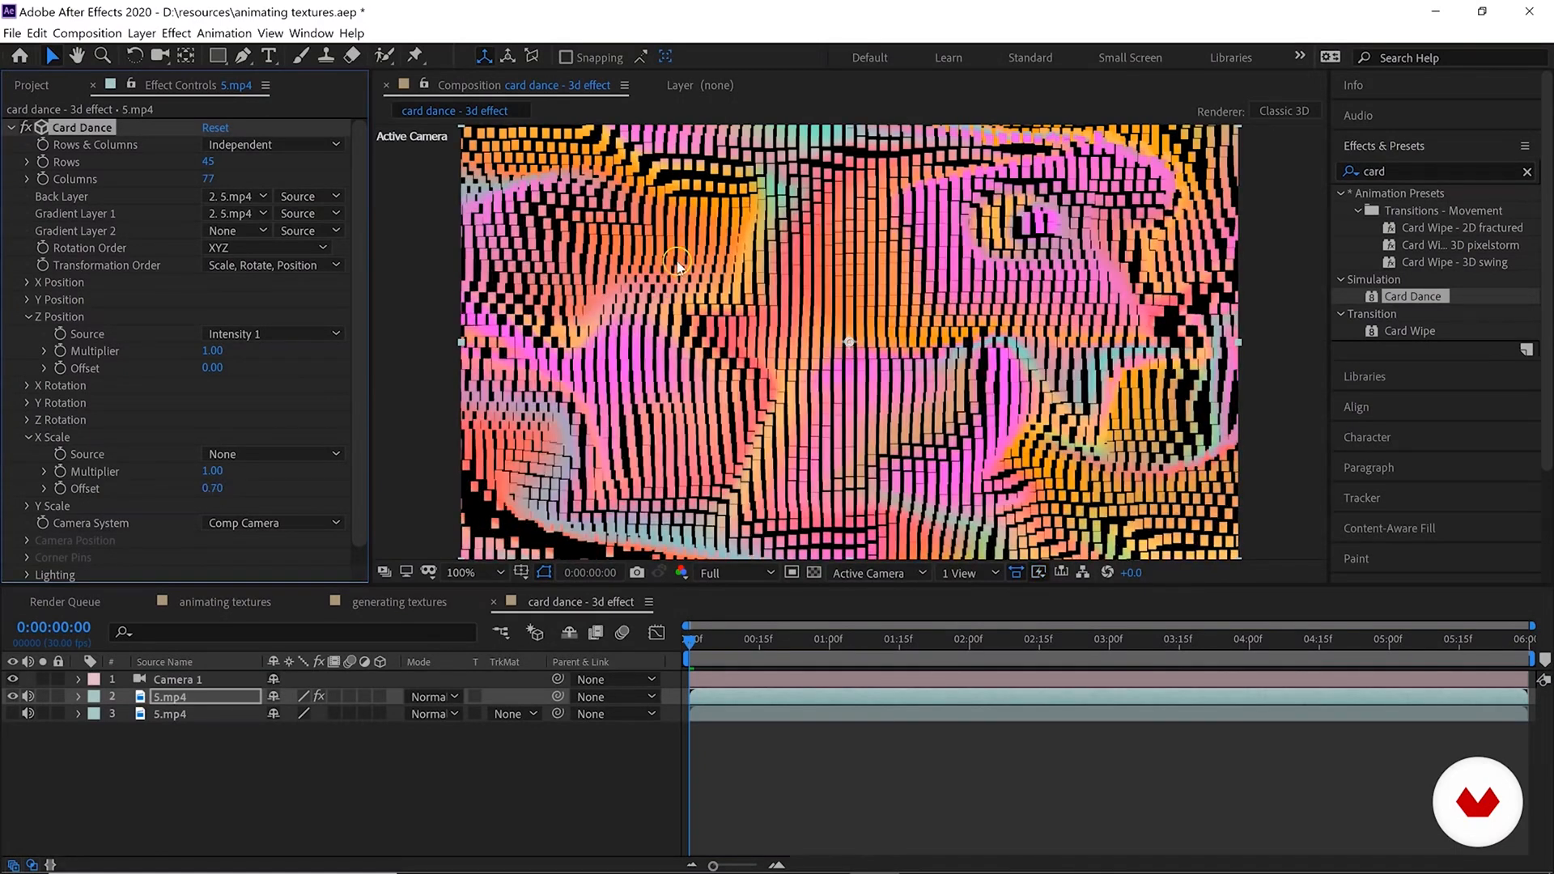
Set the Y Scale offset of the cards to 0.7 to turn them into separated squares.
{"action": "left_click", "coordinate": [27, 437]}
{"action": "left_click", "coordinate": [27, 454]}
{"action": "left_click", "coordinate": [212, 505]}
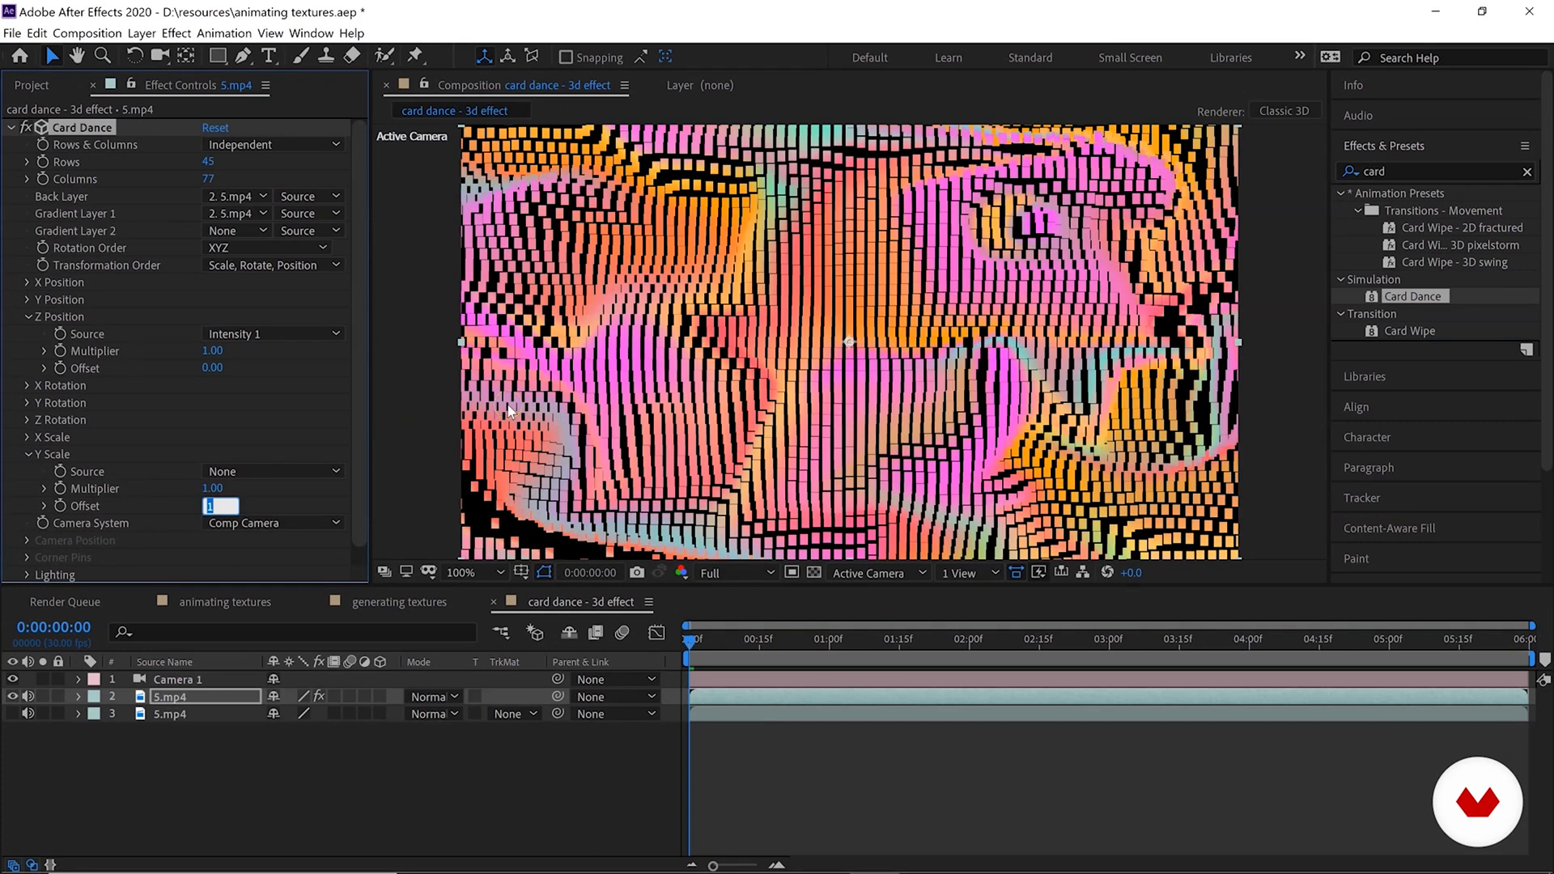
{"action": "type", "text": "0.7"}
{"action": "key", "text": "Return"}
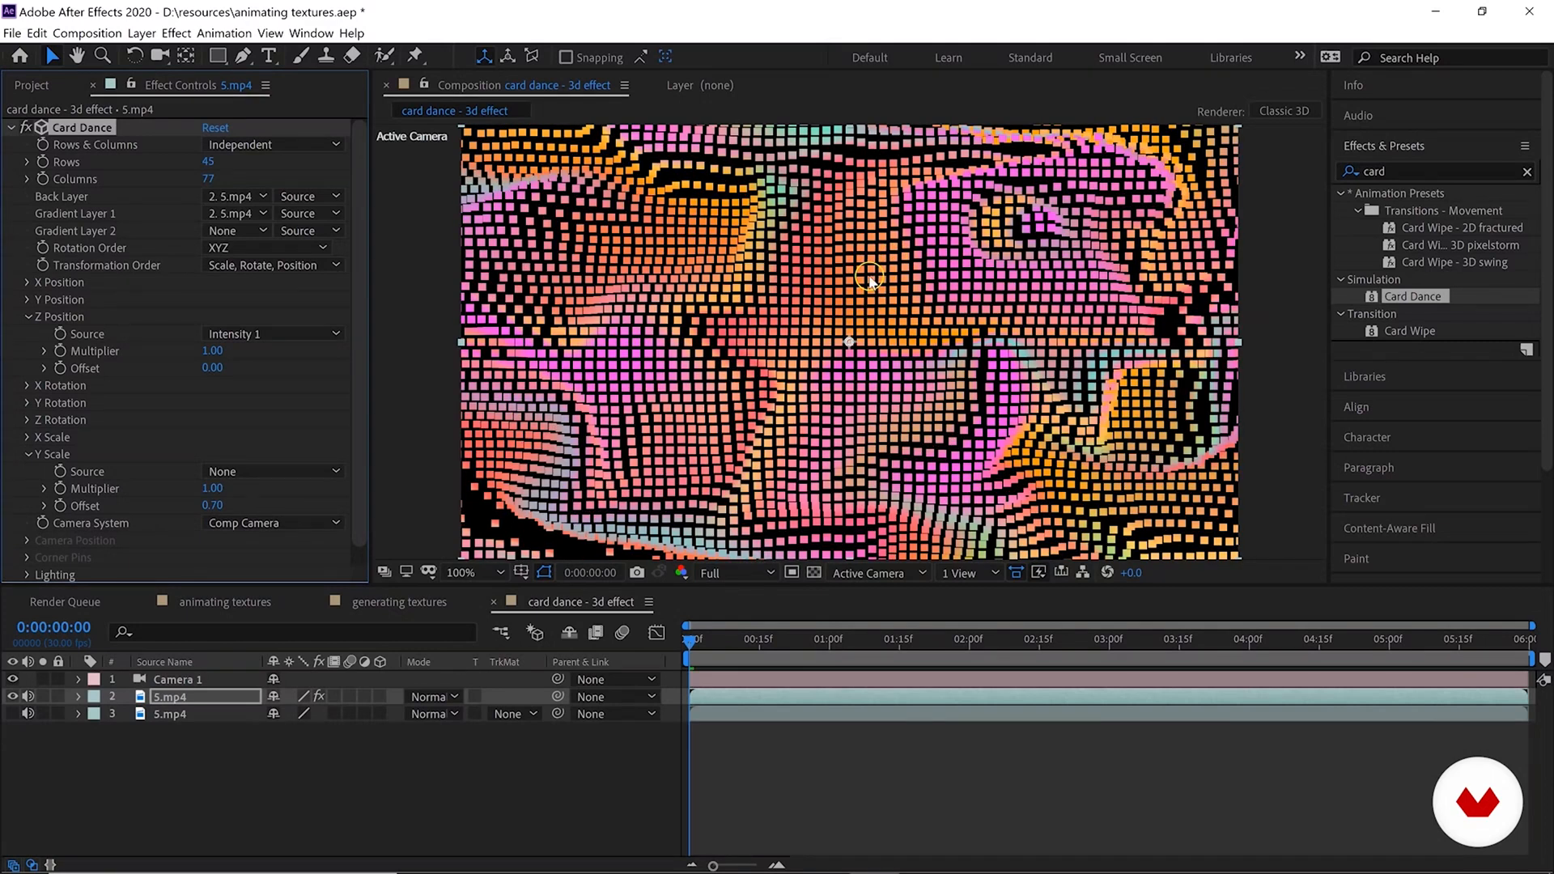
Inspect the separated squares up close and play a preview of the card dance animation.
{"action": "key", "text": "period"}
{"action": "key", "text": "period"}
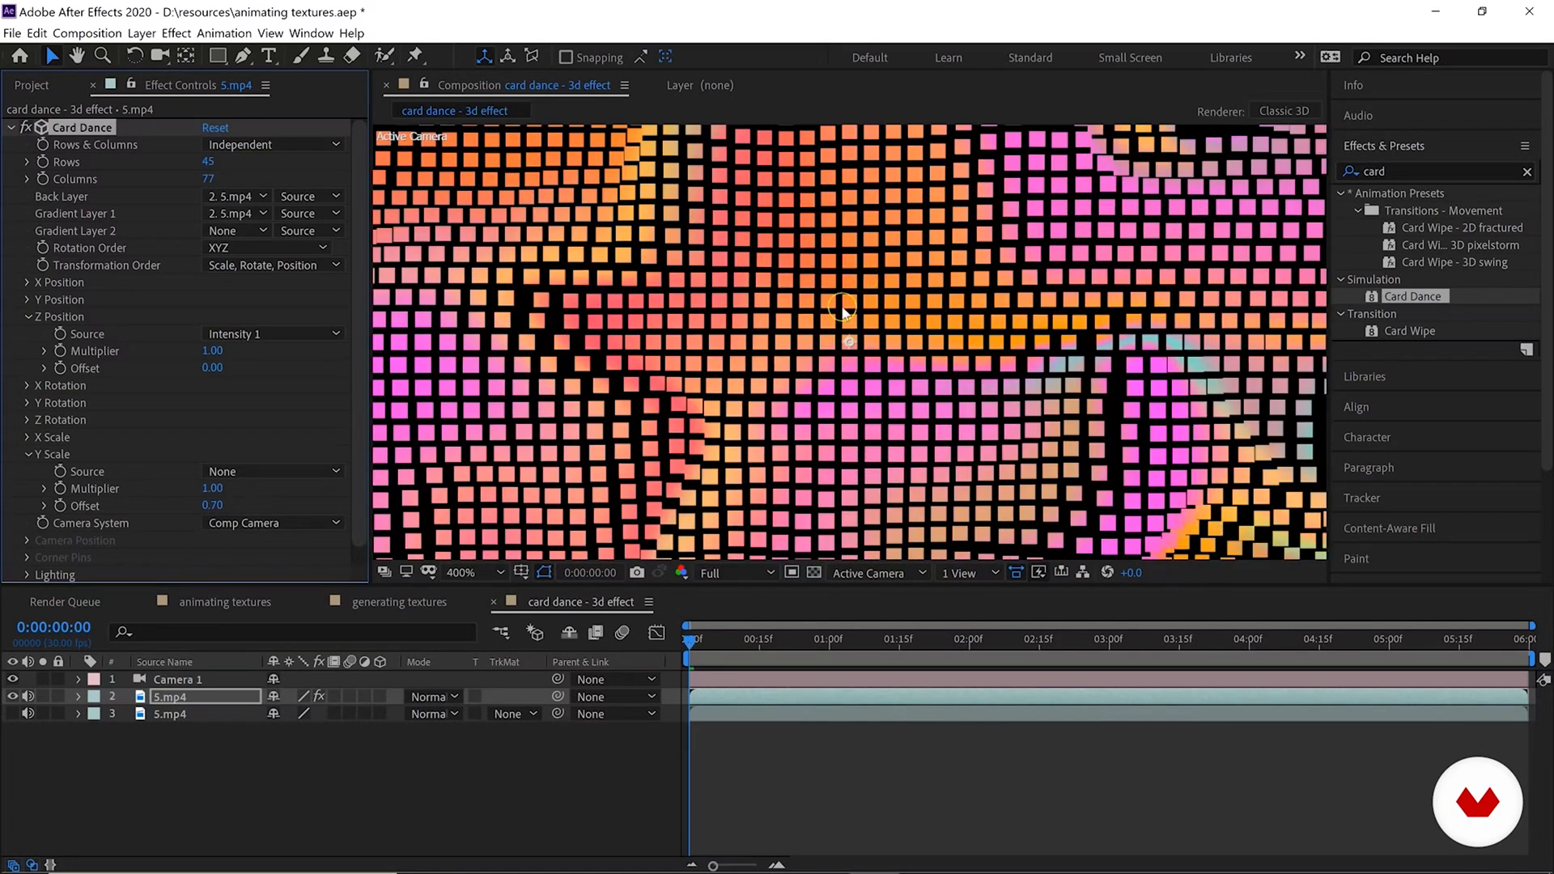
{"action": "key", "text": "comma"}
{"action": "key", "text": "comma"}
{"action": "key", "text": "comma"}
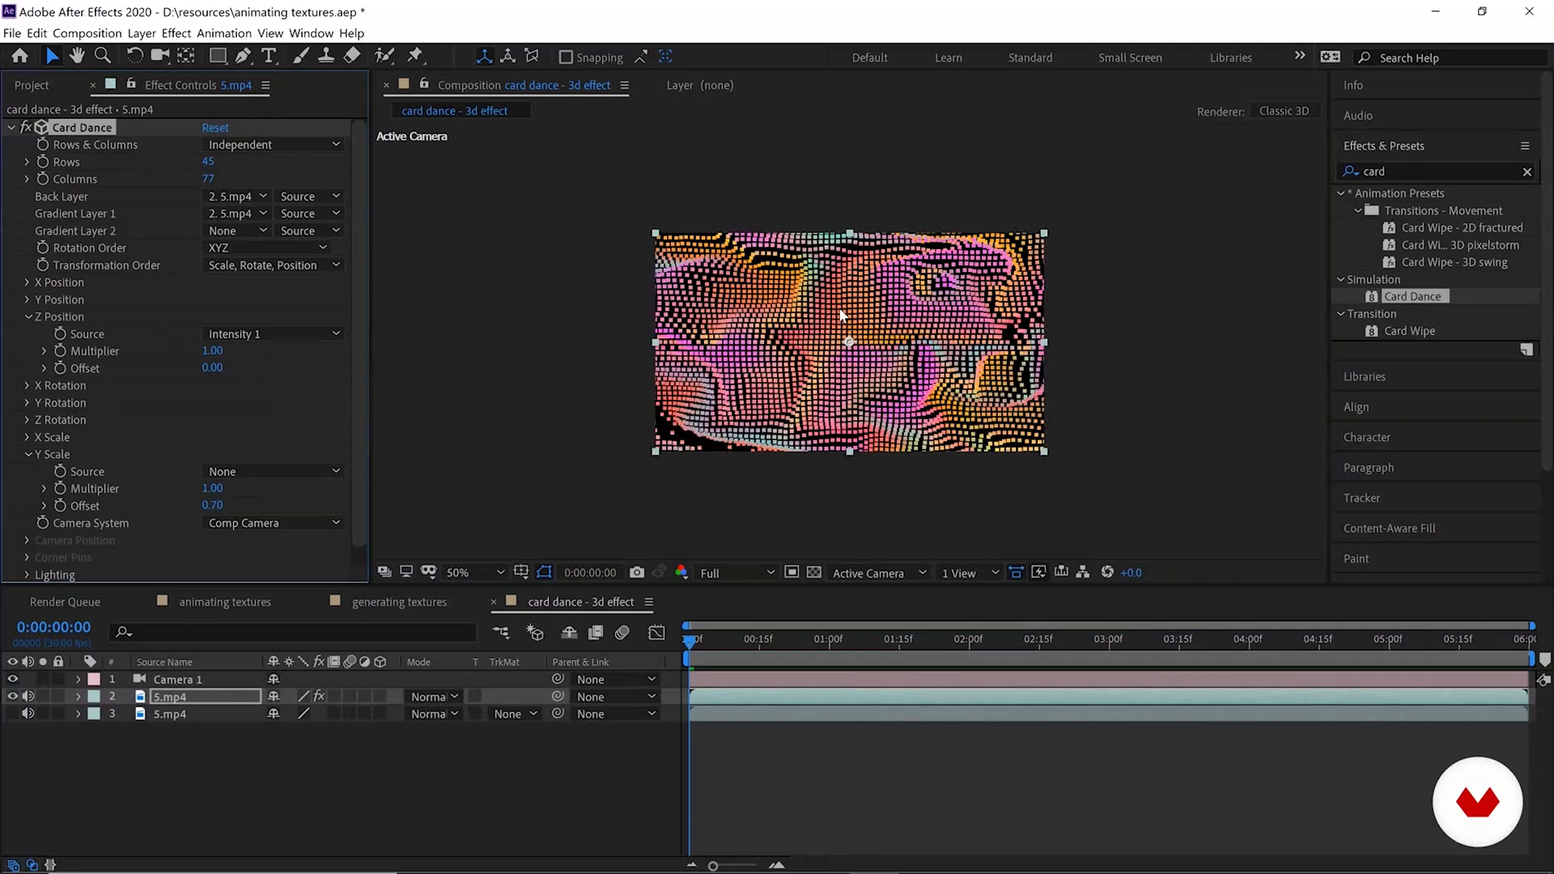
{"action": "key", "text": "space"}
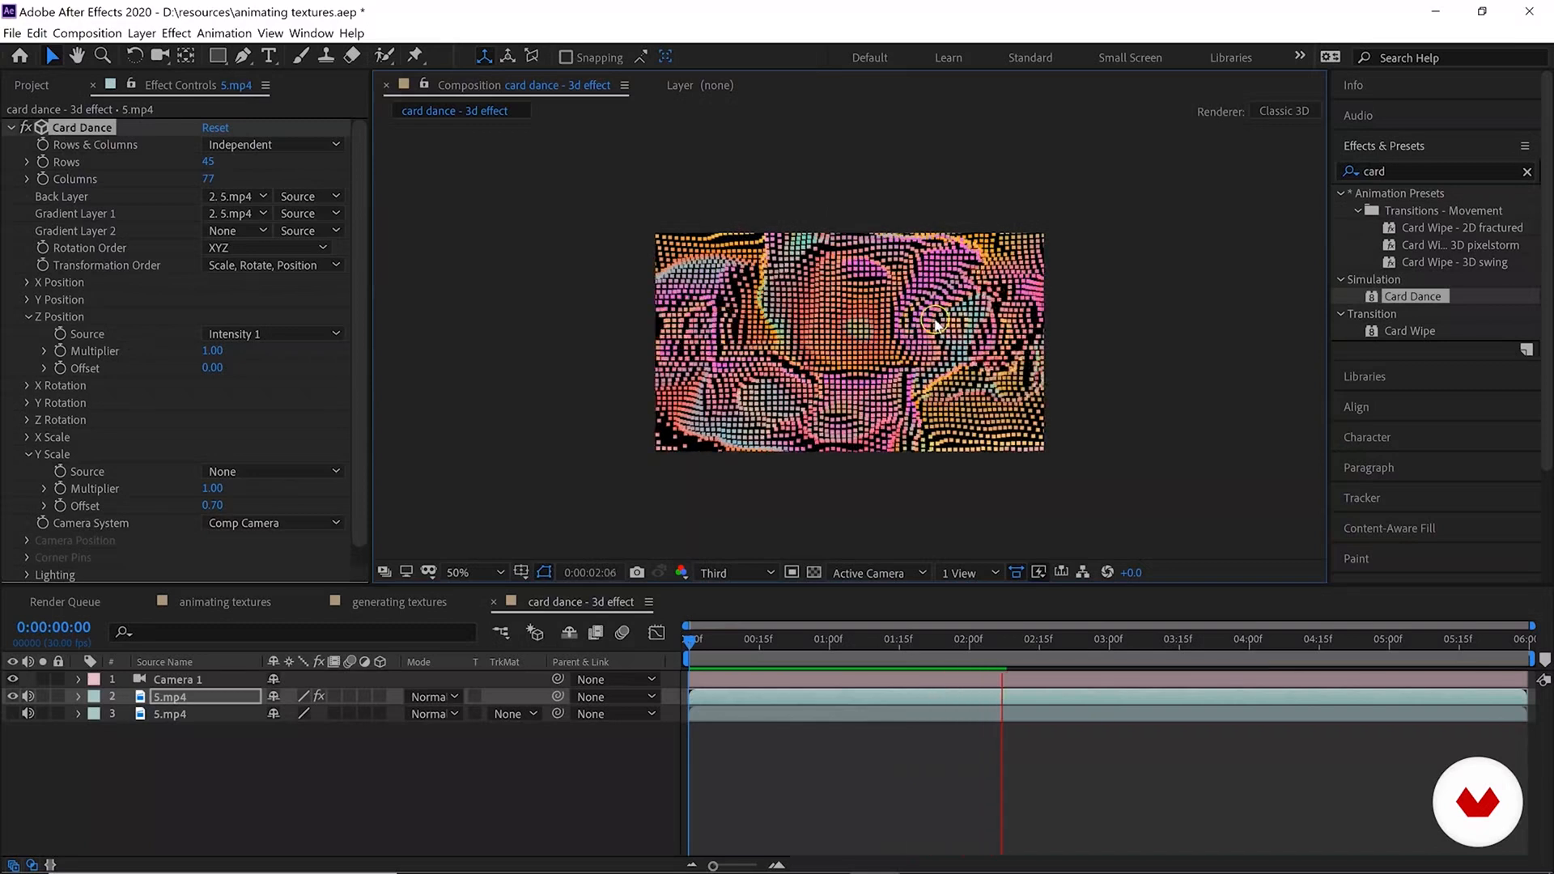
{"action": "key", "text": "space"}
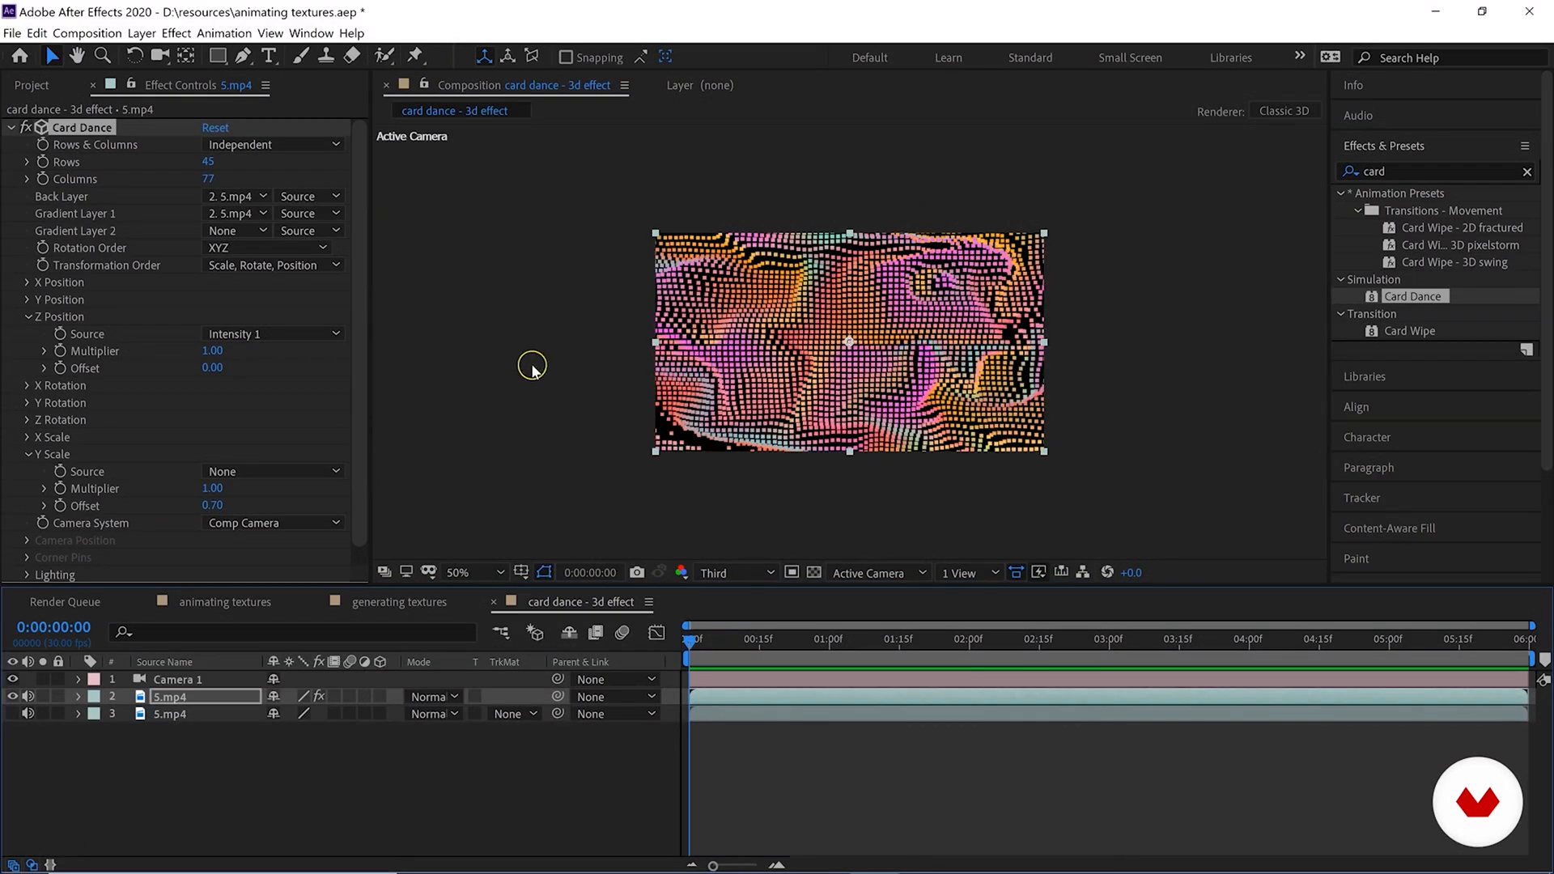
Try Intensity 1 as the X Position source of Card Dance.
{"action": "left_click", "coordinate": [28, 317]}
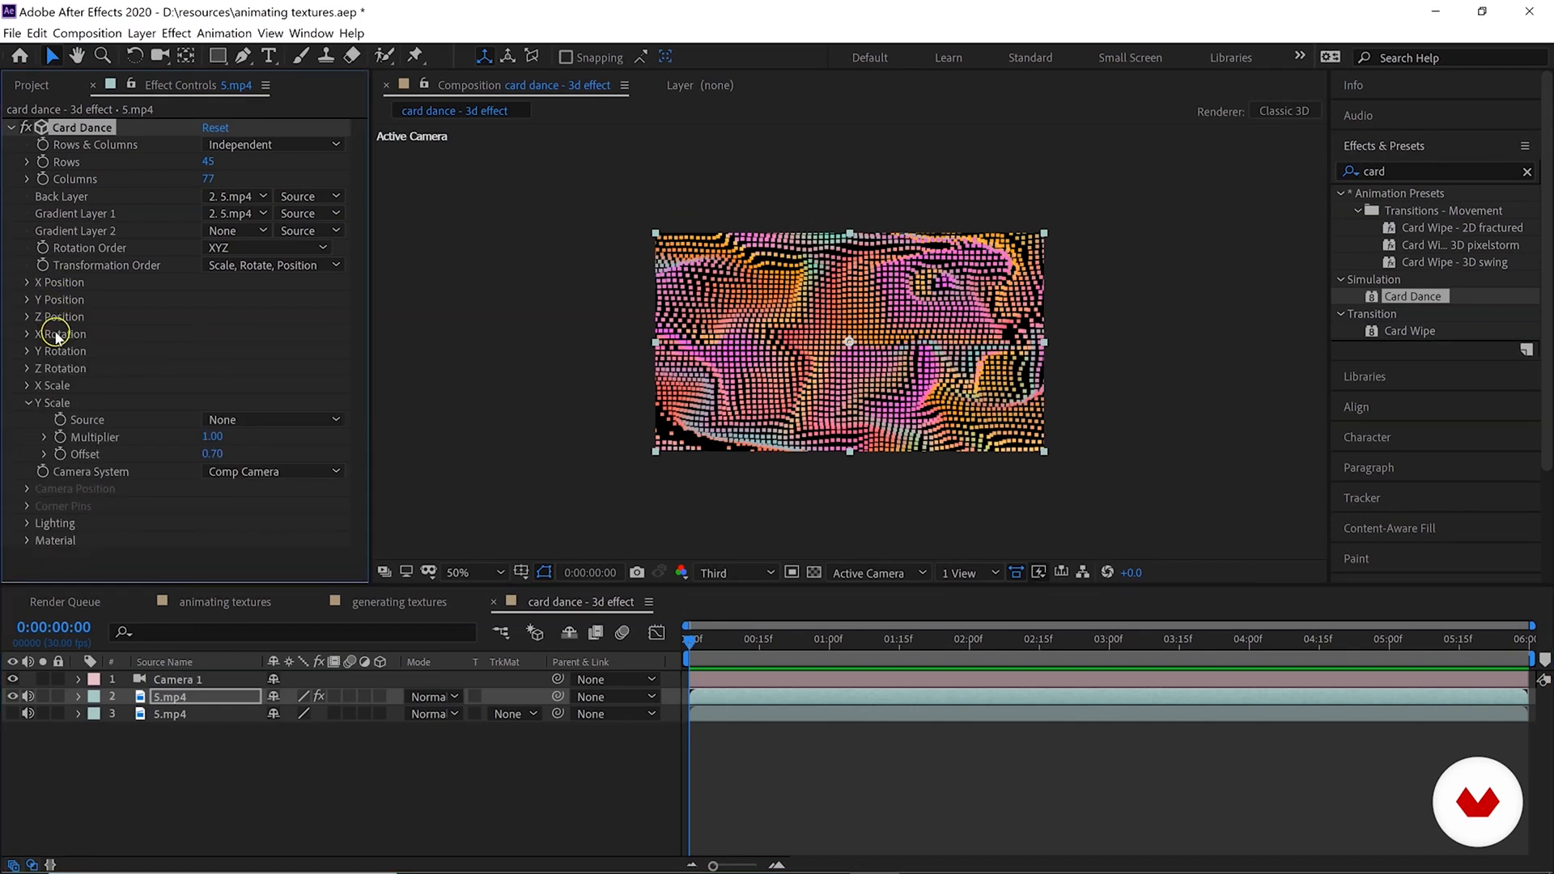
{"action": "left_click", "coordinate": [28, 282]}
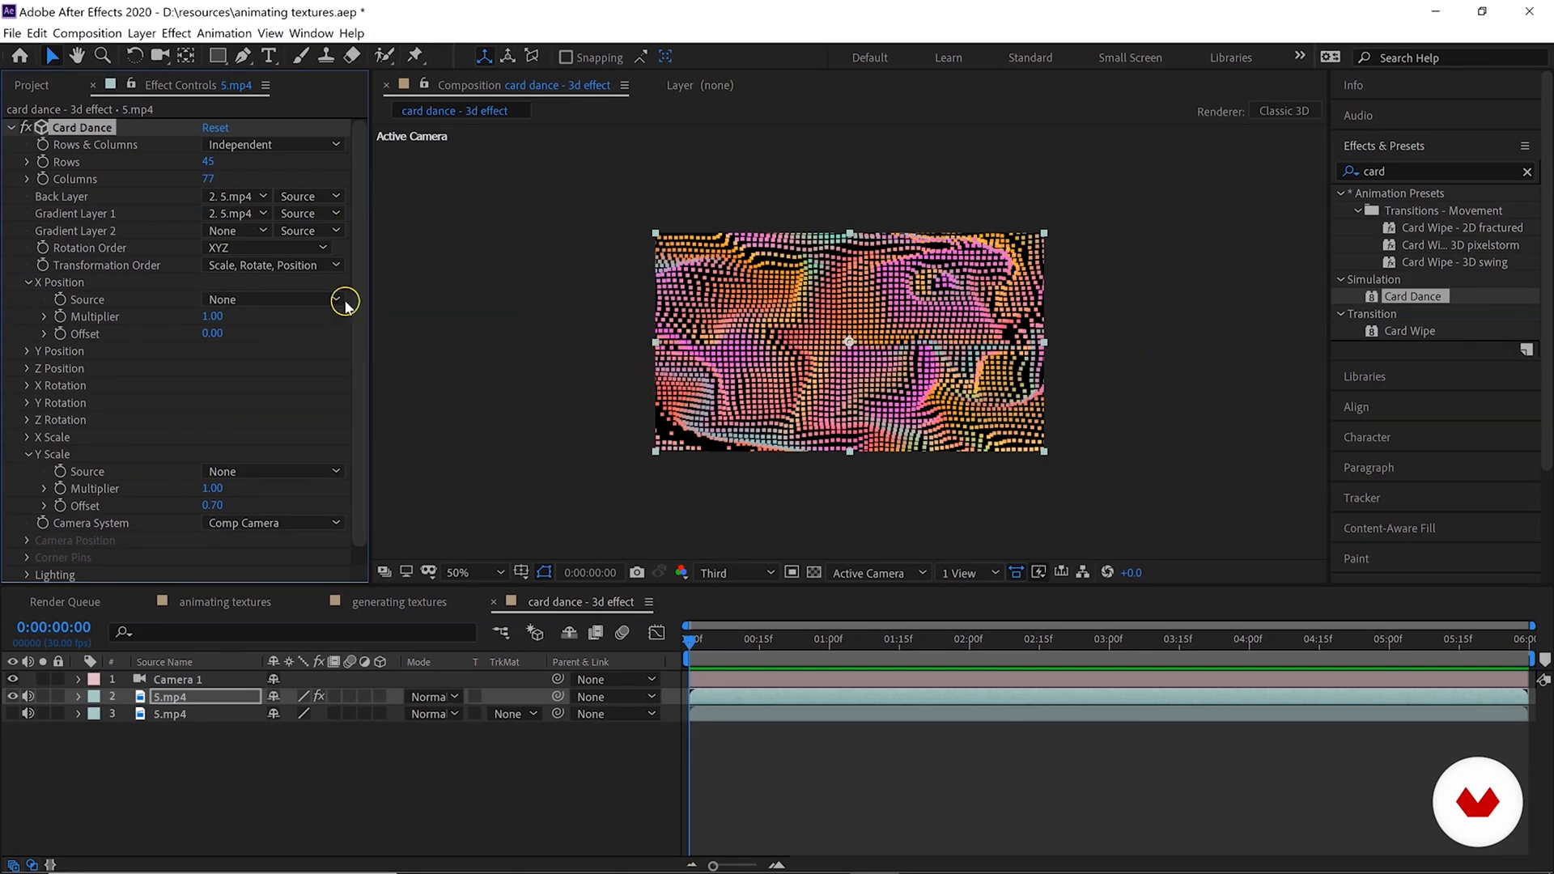
{"action": "left_click", "coordinate": [254, 299]}
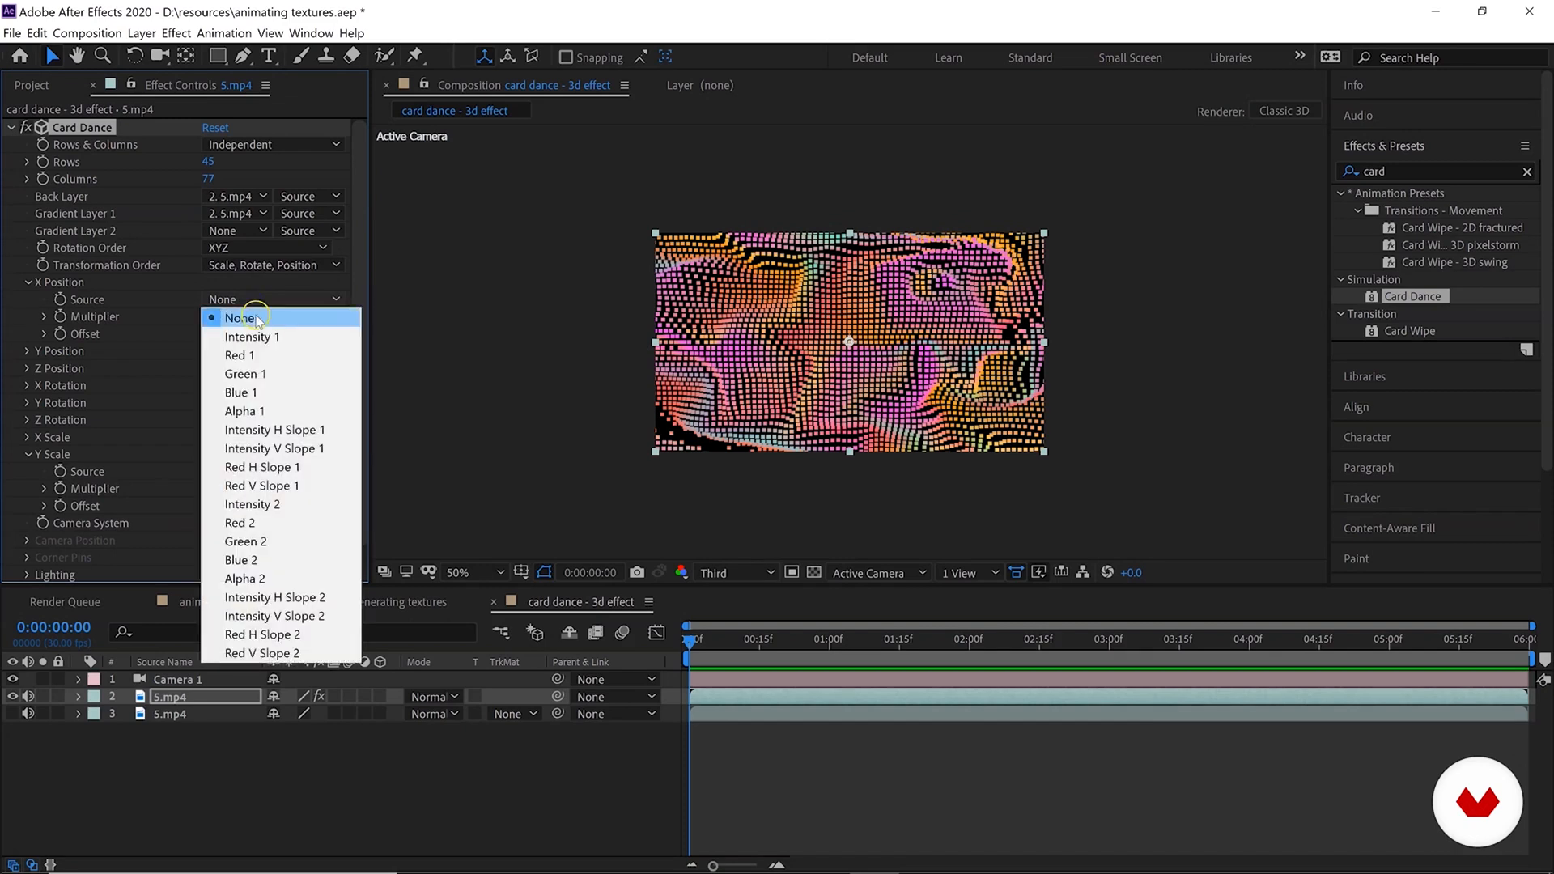
{"action": "left_click", "coordinate": [260, 334]}
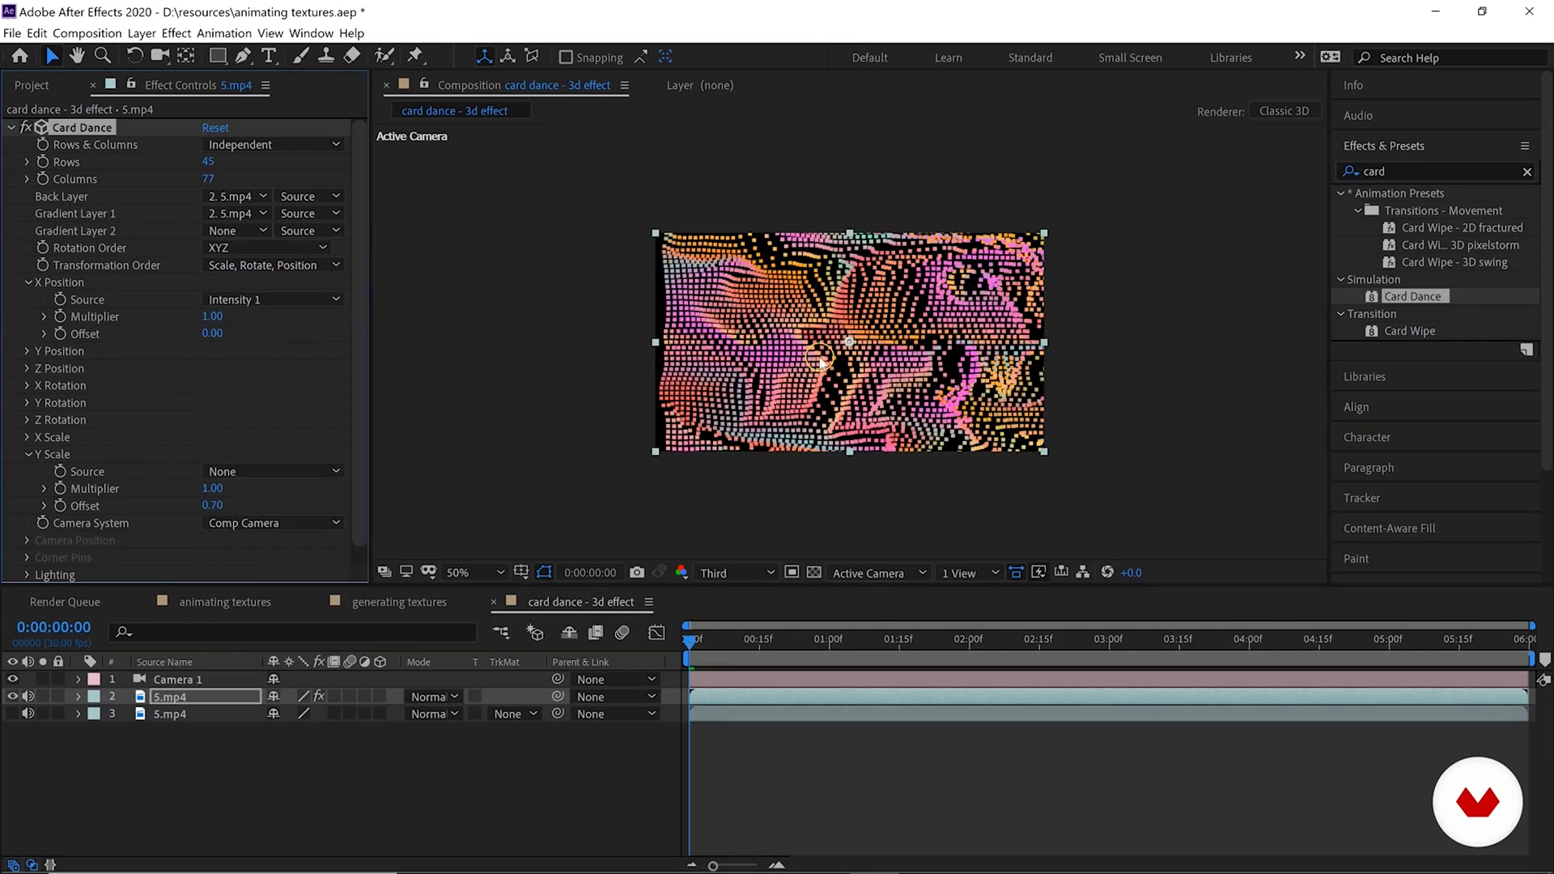
Experiment with the X Position multiplier and offset, restoring the multiplier to 1.
{"action": "mouse_move", "coordinate": [219, 318]}
{"action": "left_mouse_down"}
{"action": "mouse_move", "coordinate": [484, 328]}
{"action": "mouse_move", "coordinate": [217, 333]}
{"action": "left_mouse_up"}
{"action": "left_click", "coordinate": [212, 316]}
{"action": "type", "text": "1"}
{"action": "key", "text": "Return"}
{"action": "mouse_move", "coordinate": [212, 334]}
{"action": "left_mouse_down"}
{"action": "mouse_move", "coordinate": [259, 338]}
{"action": "mouse_move", "coordinate": [224, 343]}
{"action": "left_mouse_up"}
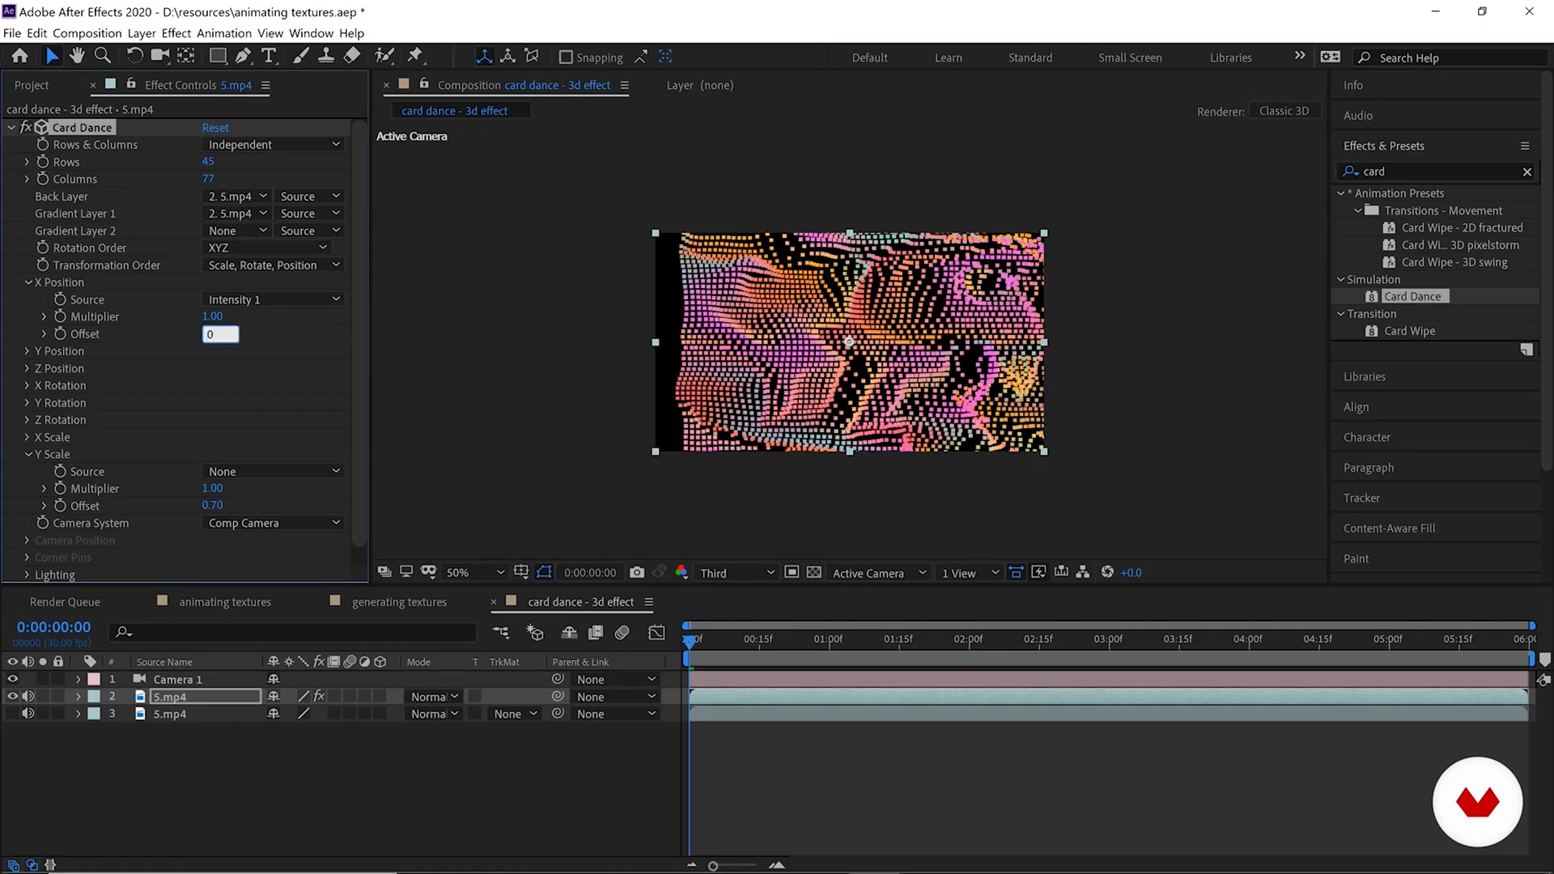
Try Red 1, Green 1 and Blue 1 as the X Position source, and reset the source to None.
{"action": "left_click", "coordinate": [243, 299]}
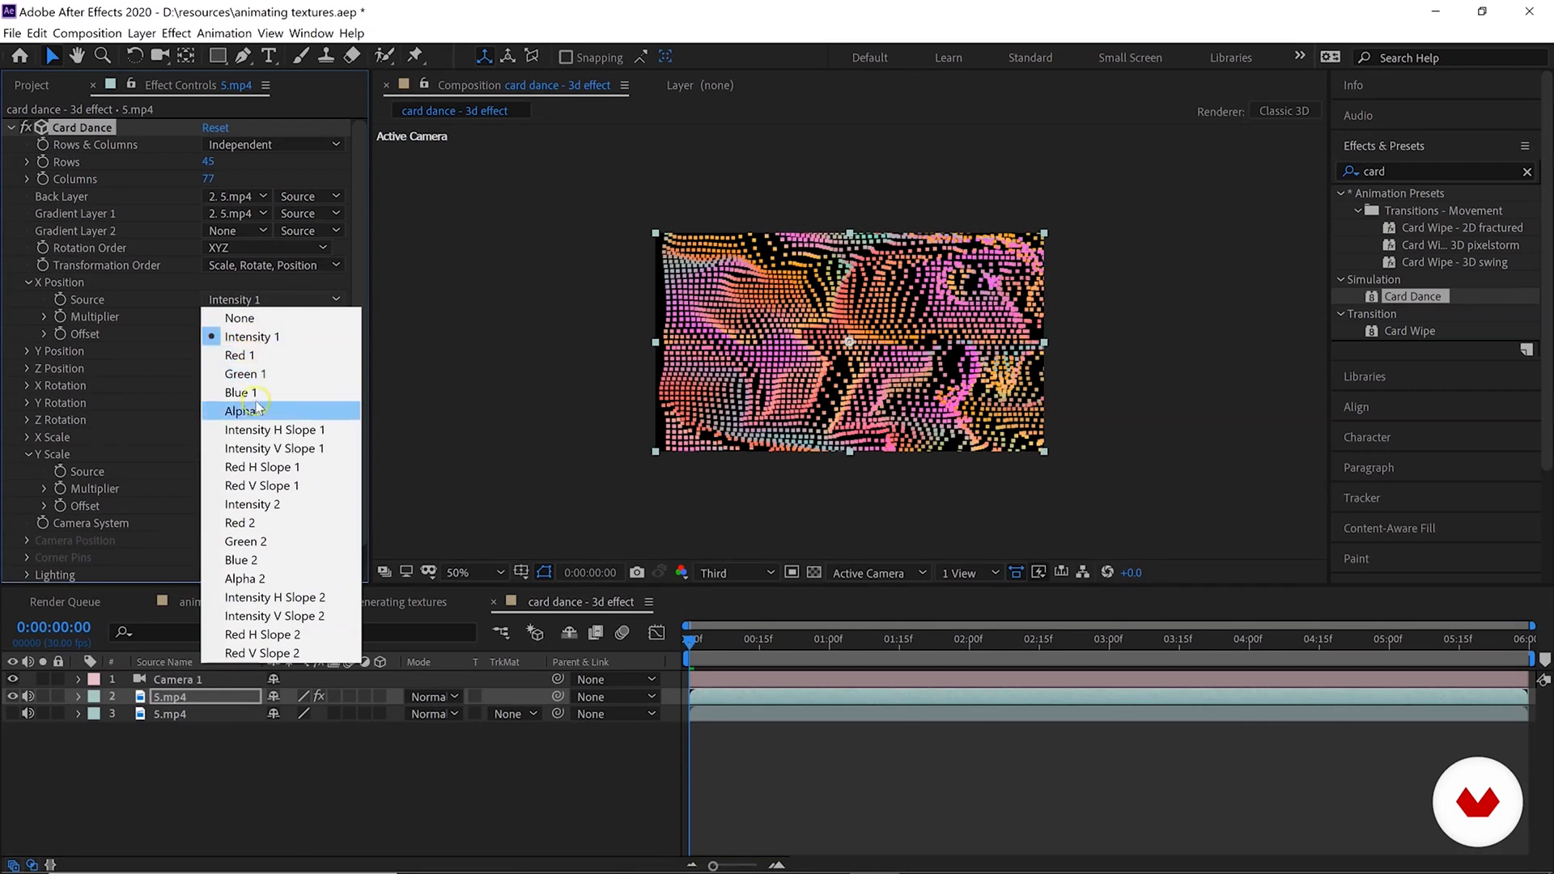
{"action": "left_click", "coordinate": [242, 355]}
{"action": "left_click", "coordinate": [275, 305]}
{"action": "left_click", "coordinate": [267, 374]}
{"action": "left_click", "coordinate": [268, 301]}
{"action": "left_click", "coordinate": [253, 392]}
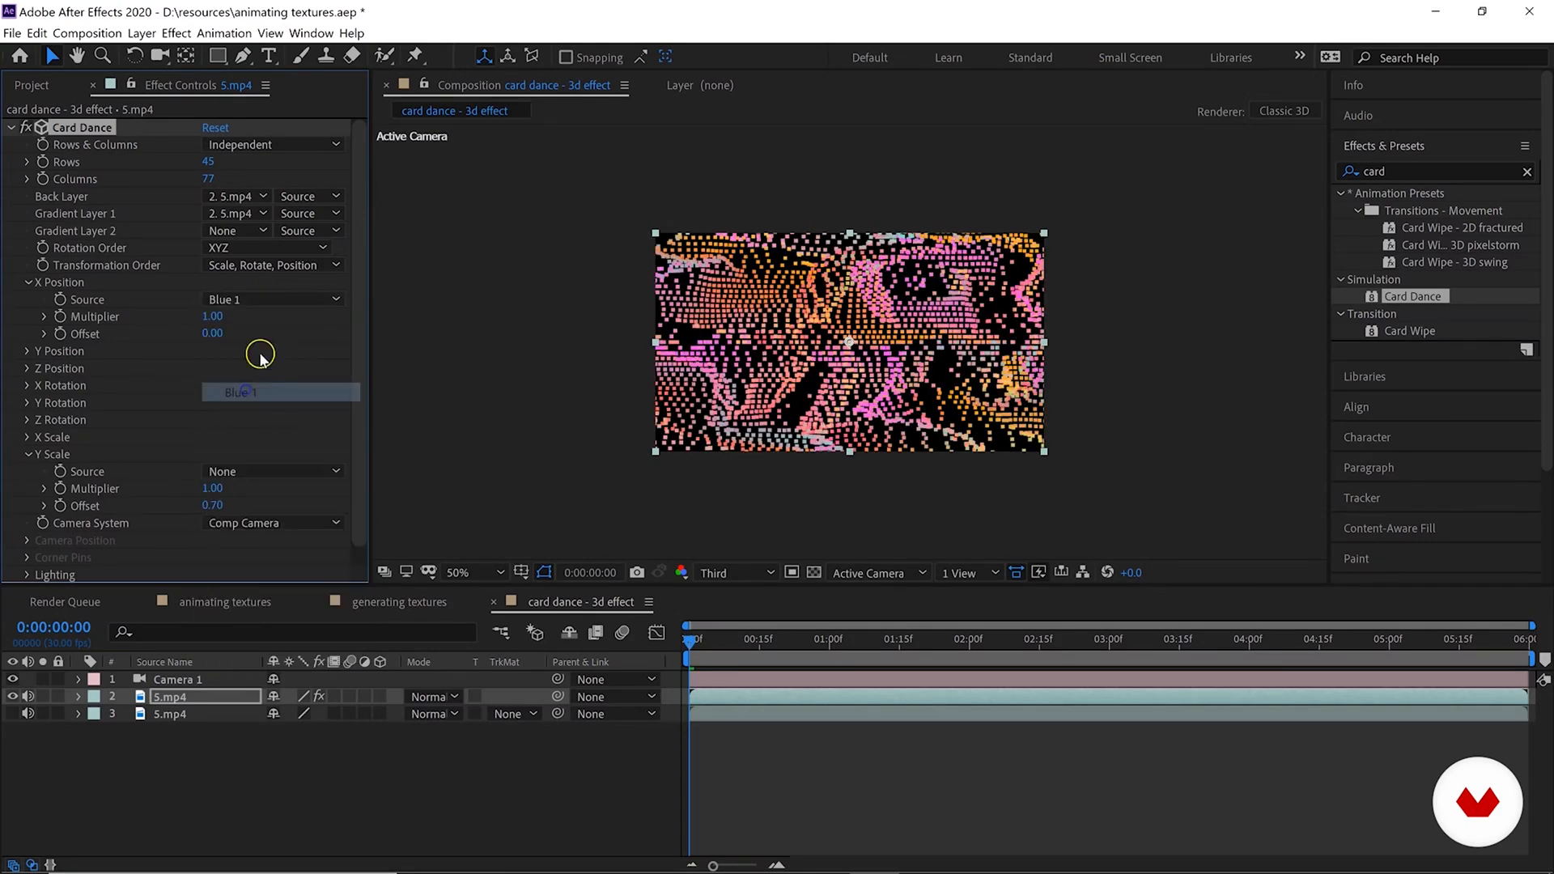
{"action": "left_click", "coordinate": [280, 305]}
{"action": "left_click", "coordinate": [240, 316]}
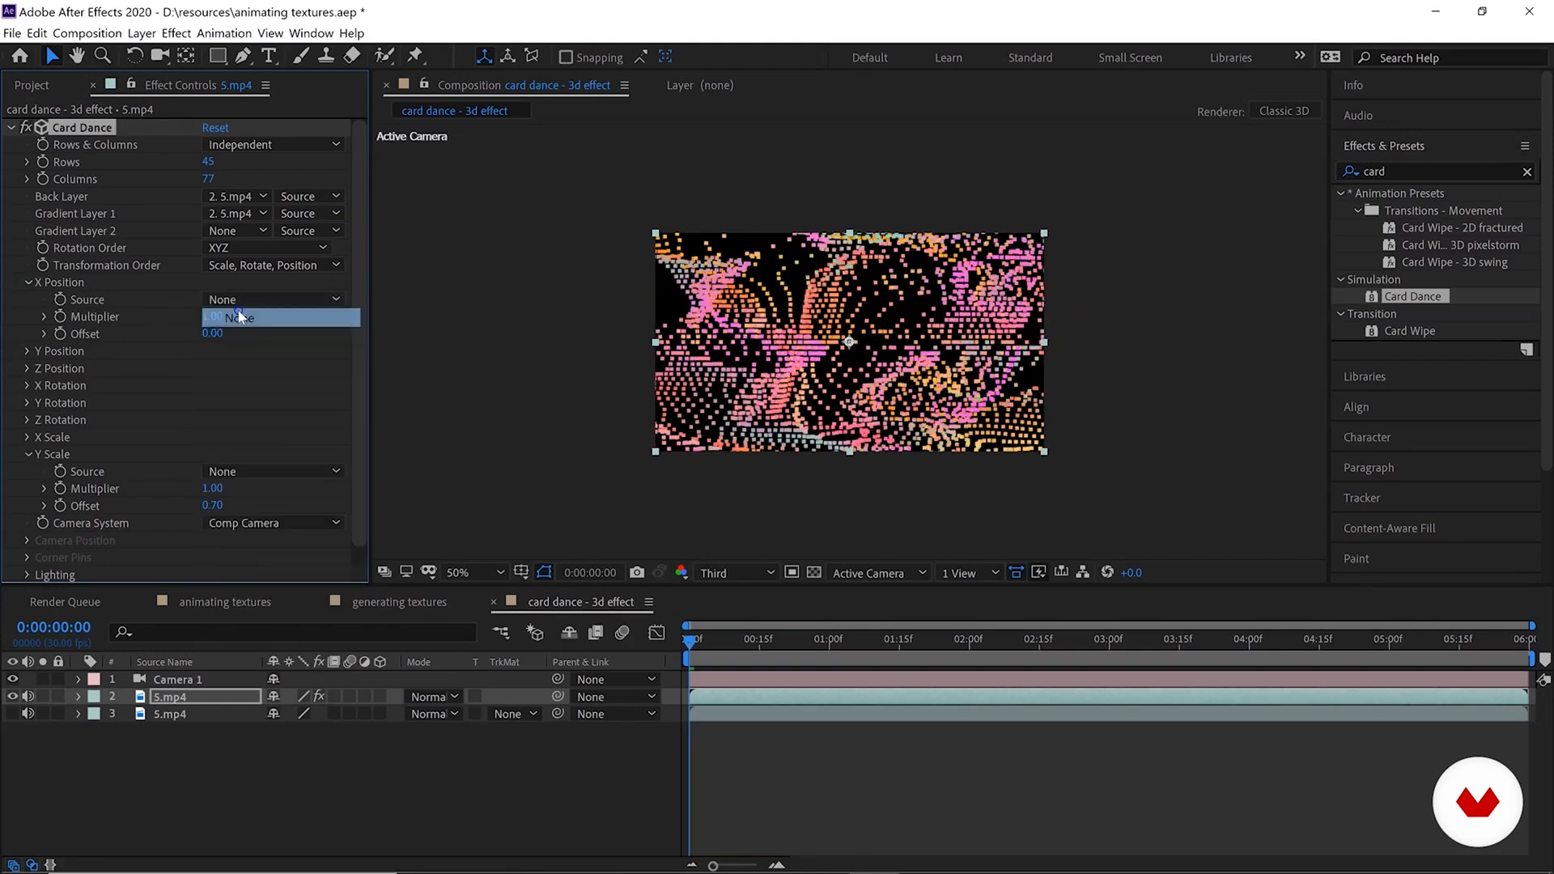
{"action": "left_click", "coordinate": [26, 283]}
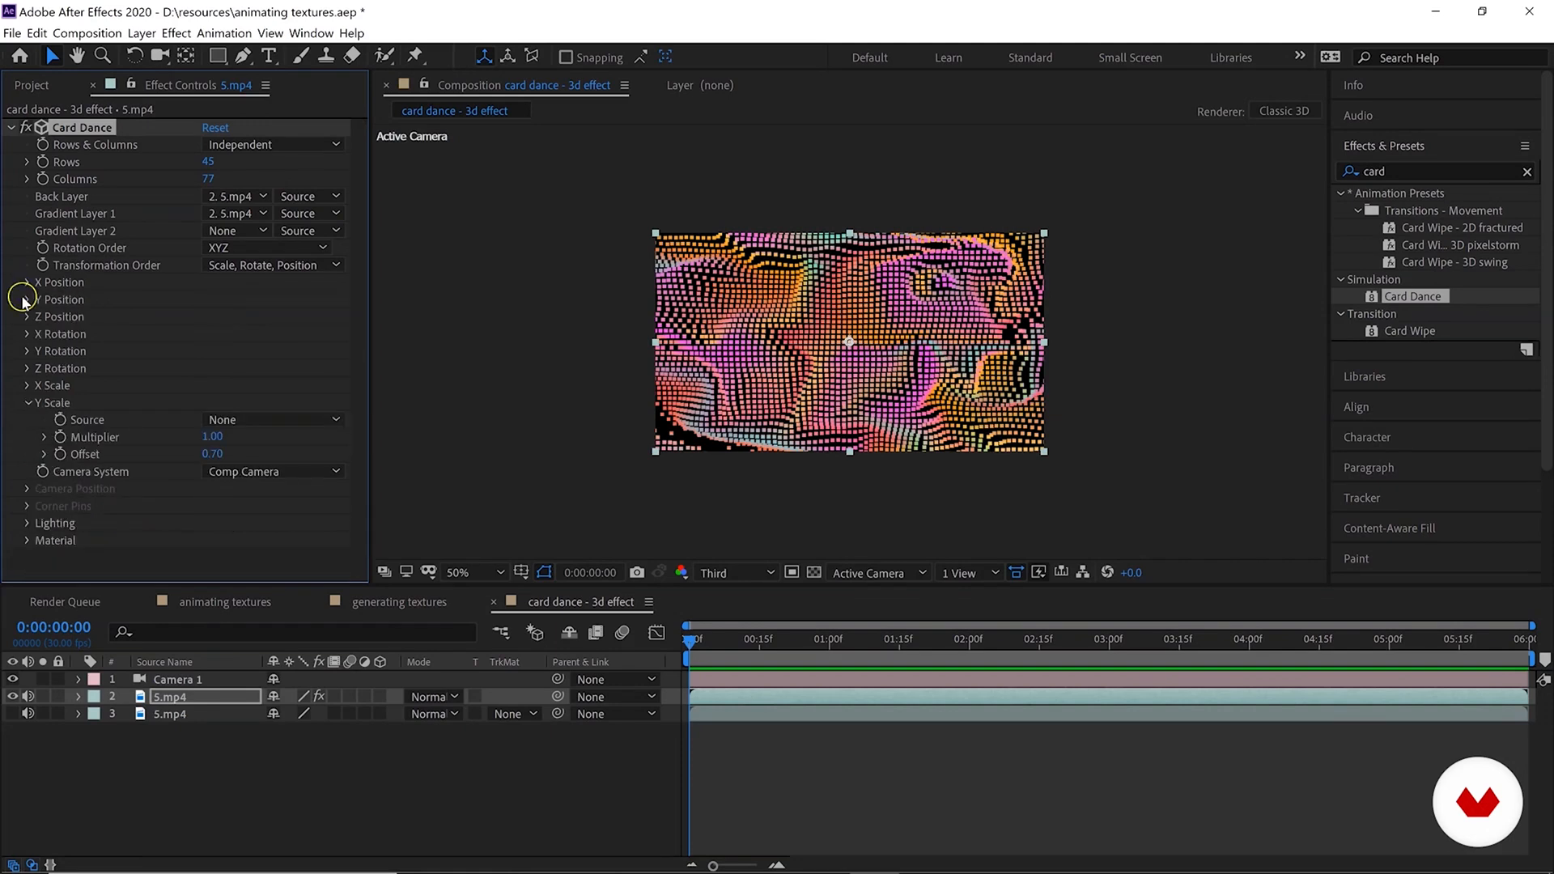
Try Intensity 1 as the Y Position source with a multiplier of 5.10, and experiment with its offset.
{"action": "left_click", "coordinate": [25, 299]}
{"action": "left_click", "coordinate": [264, 318]}
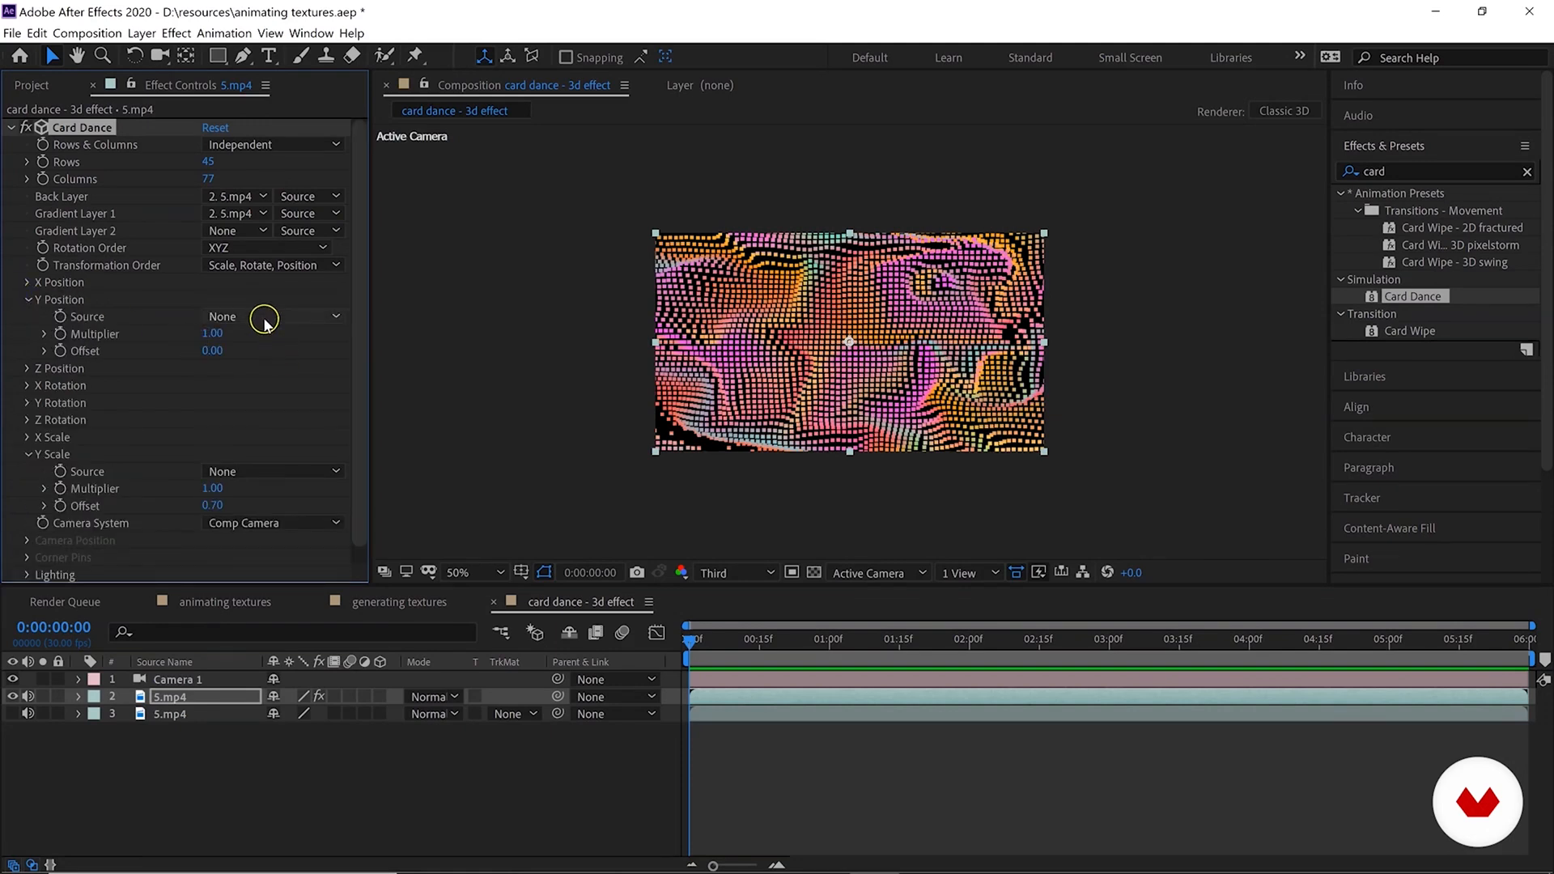
{"action": "left_click", "coordinate": [267, 320]}
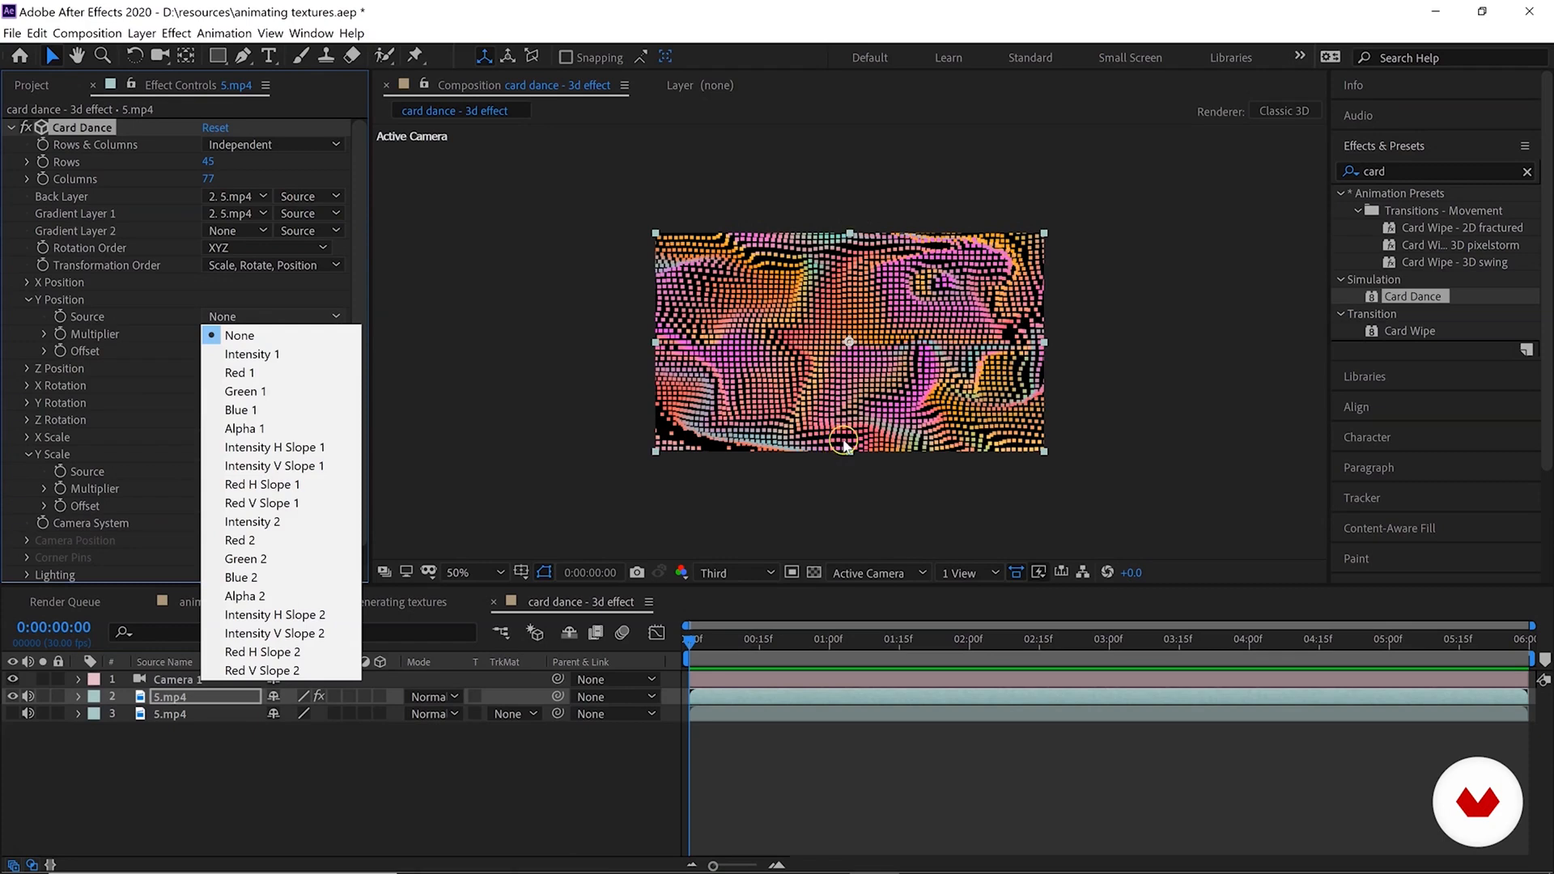
{"action": "left_click", "coordinate": [233, 357]}
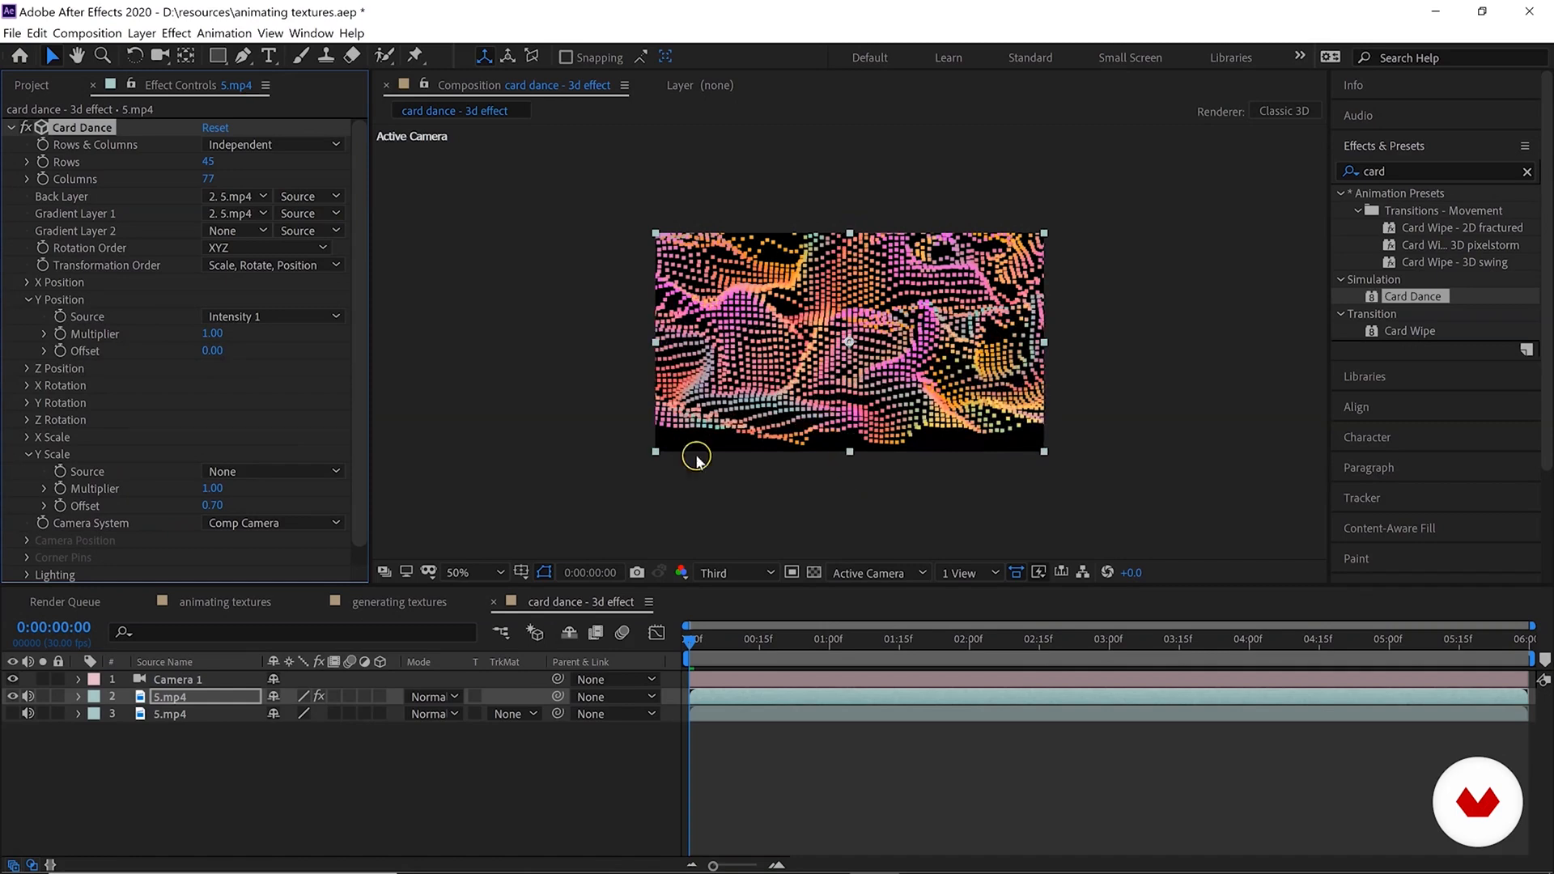
{"action": "left_click_drag", "start_coordinate": [214, 335], "coordinate": [259, 337]}
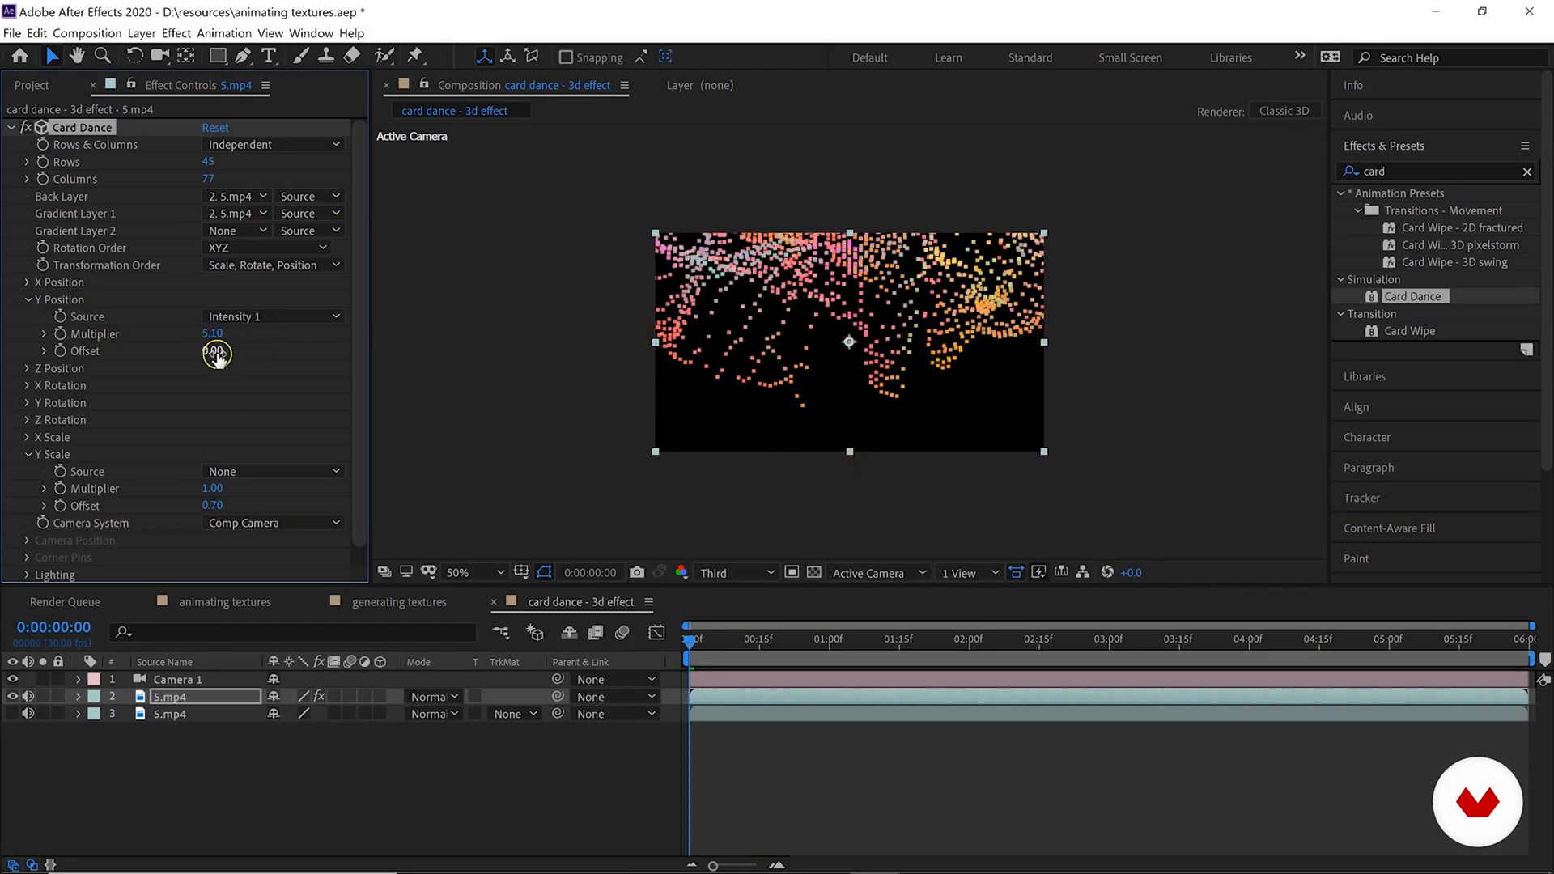
{"action": "left_click_drag", "start_coordinate": [232, 350], "coordinate": [208, 361]}
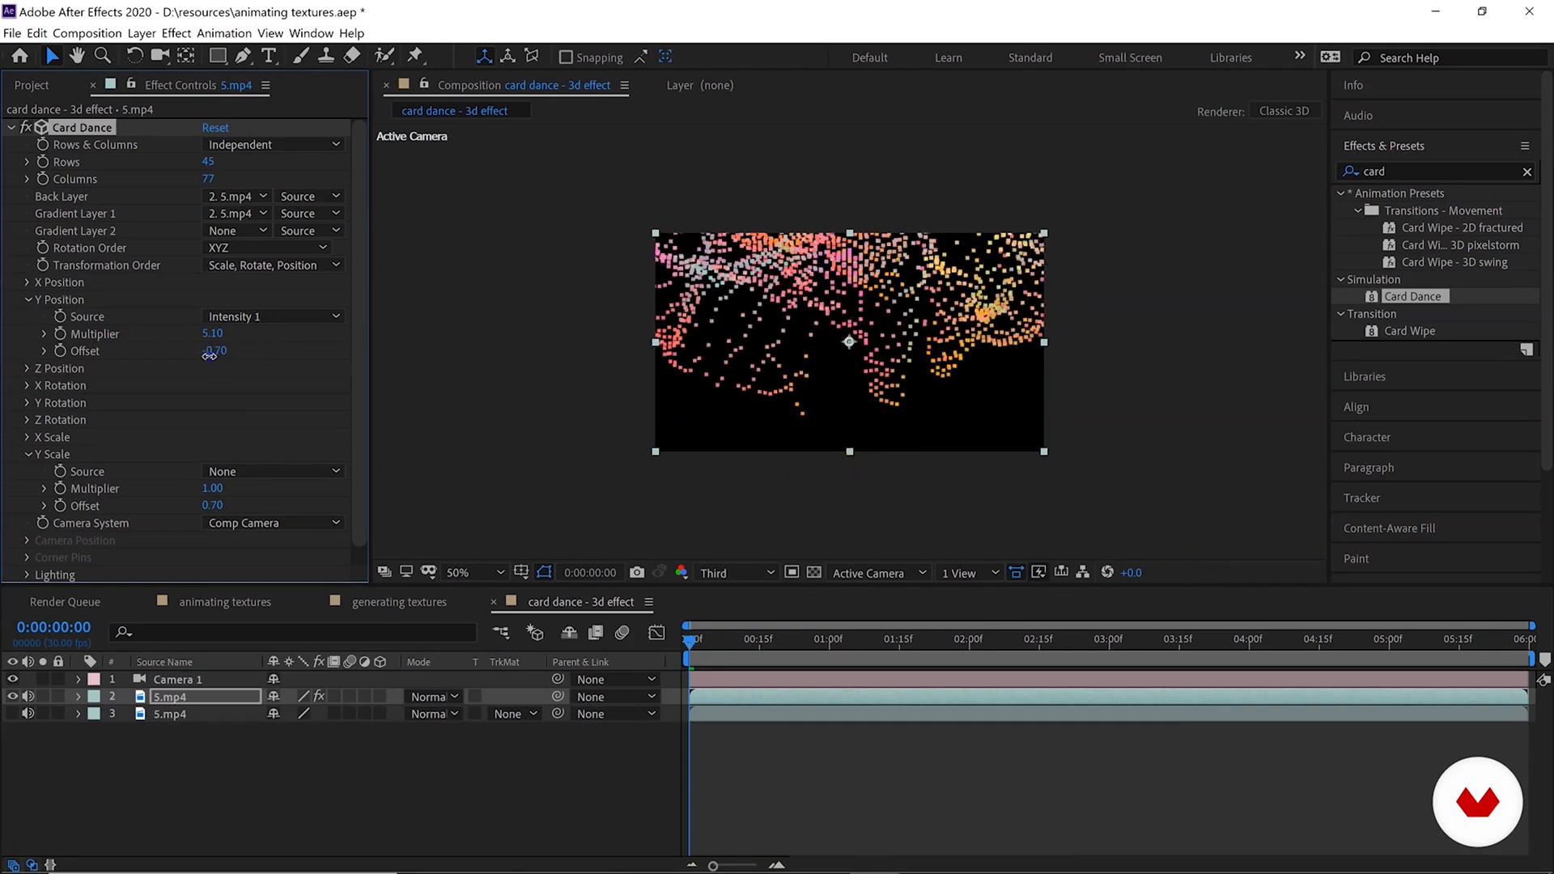
Try Blue 1 as the Y Position source, and reset the source to None.
{"action": "left_click", "coordinate": [291, 318]}
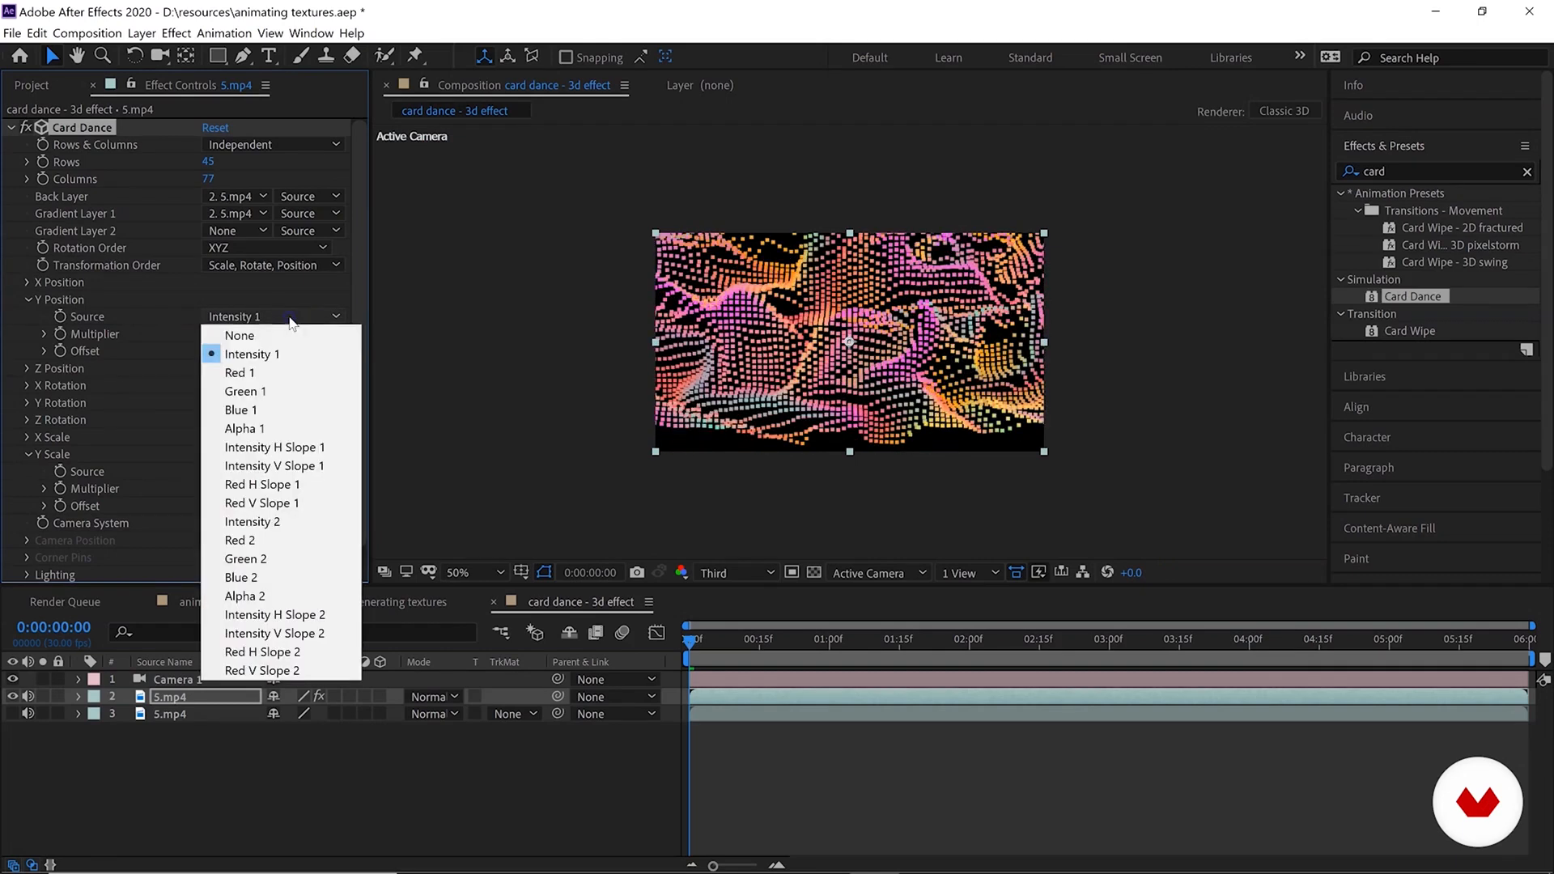
{"action": "left_click", "coordinate": [256, 413]}
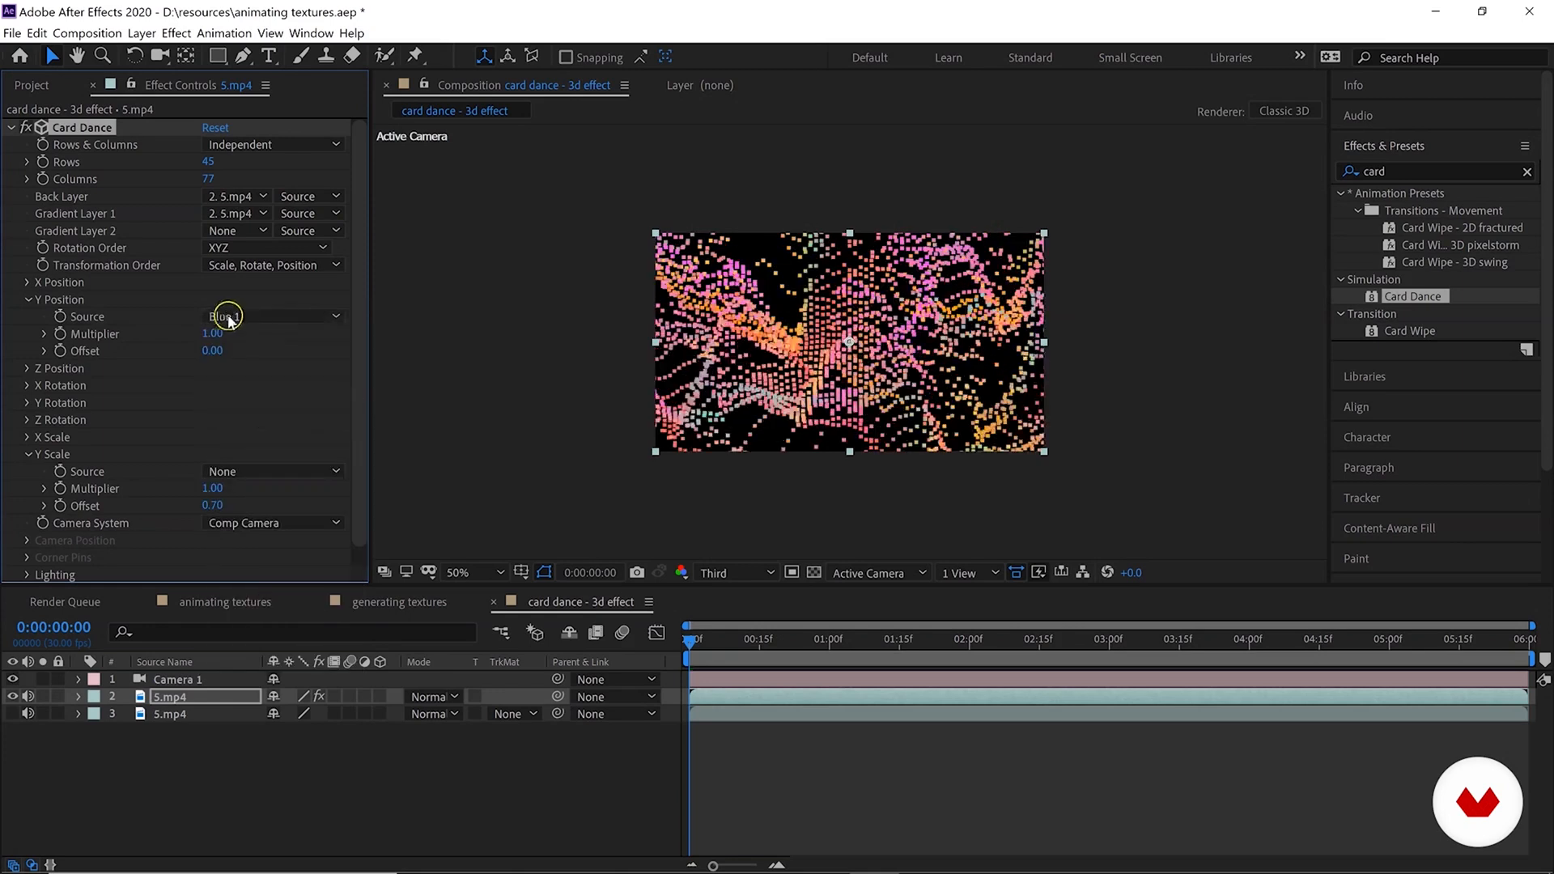
{"action": "left_click", "coordinate": [272, 319]}
{"action": "left_click", "coordinate": [272, 336]}
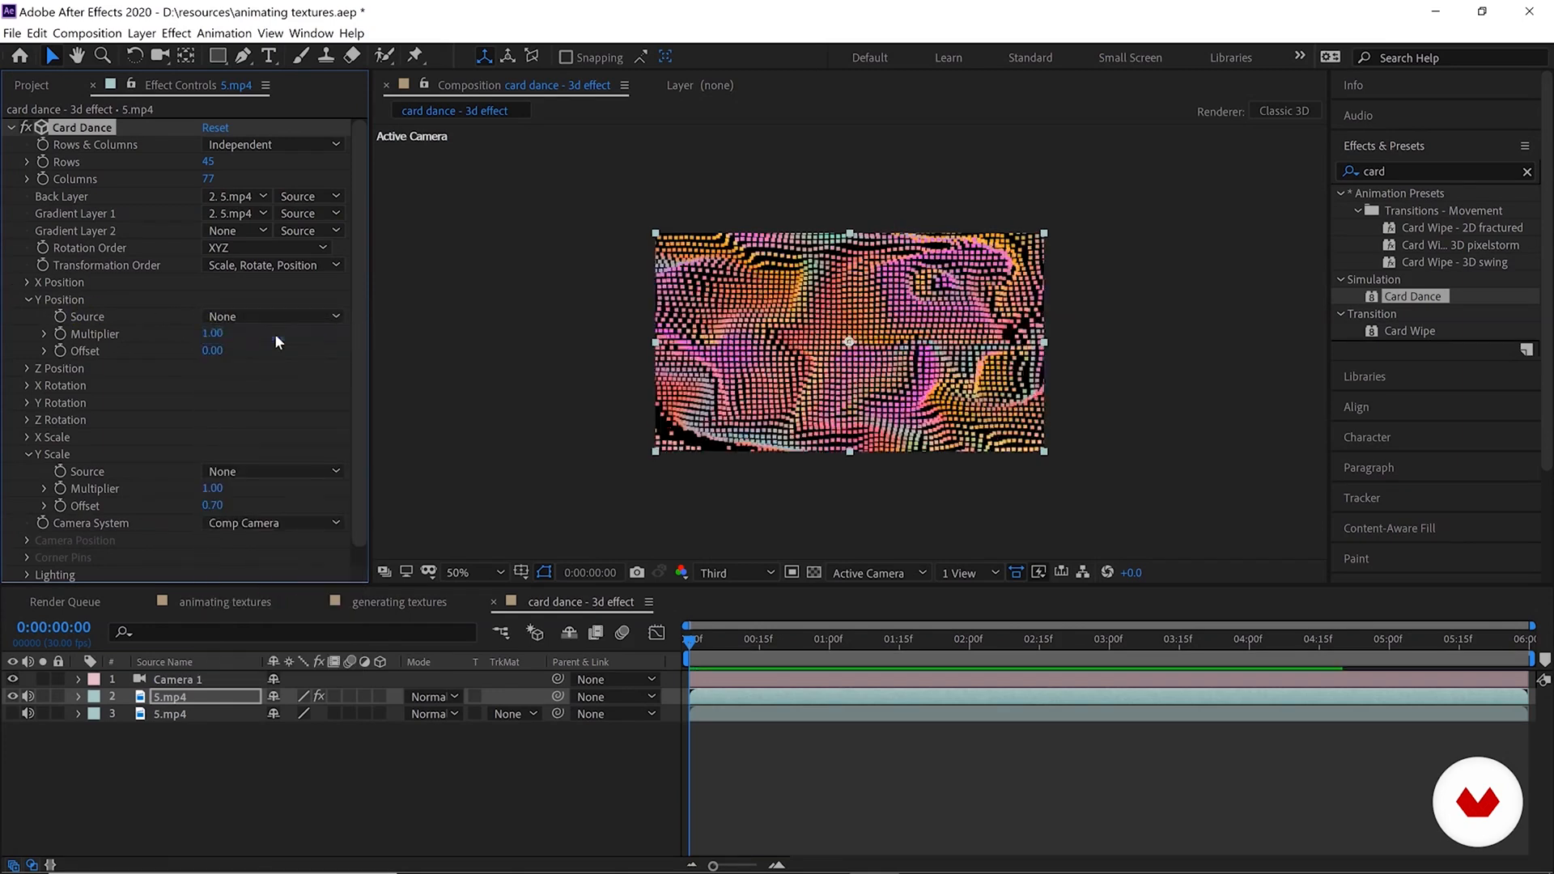
{"action": "left_click", "coordinate": [23, 300]}
Experiment with the Z Position multiplier in Card Dance, keeping Intensity 1 as the source, and reset the multiplier to 1.
{"action": "left_click", "coordinate": [25, 316]}
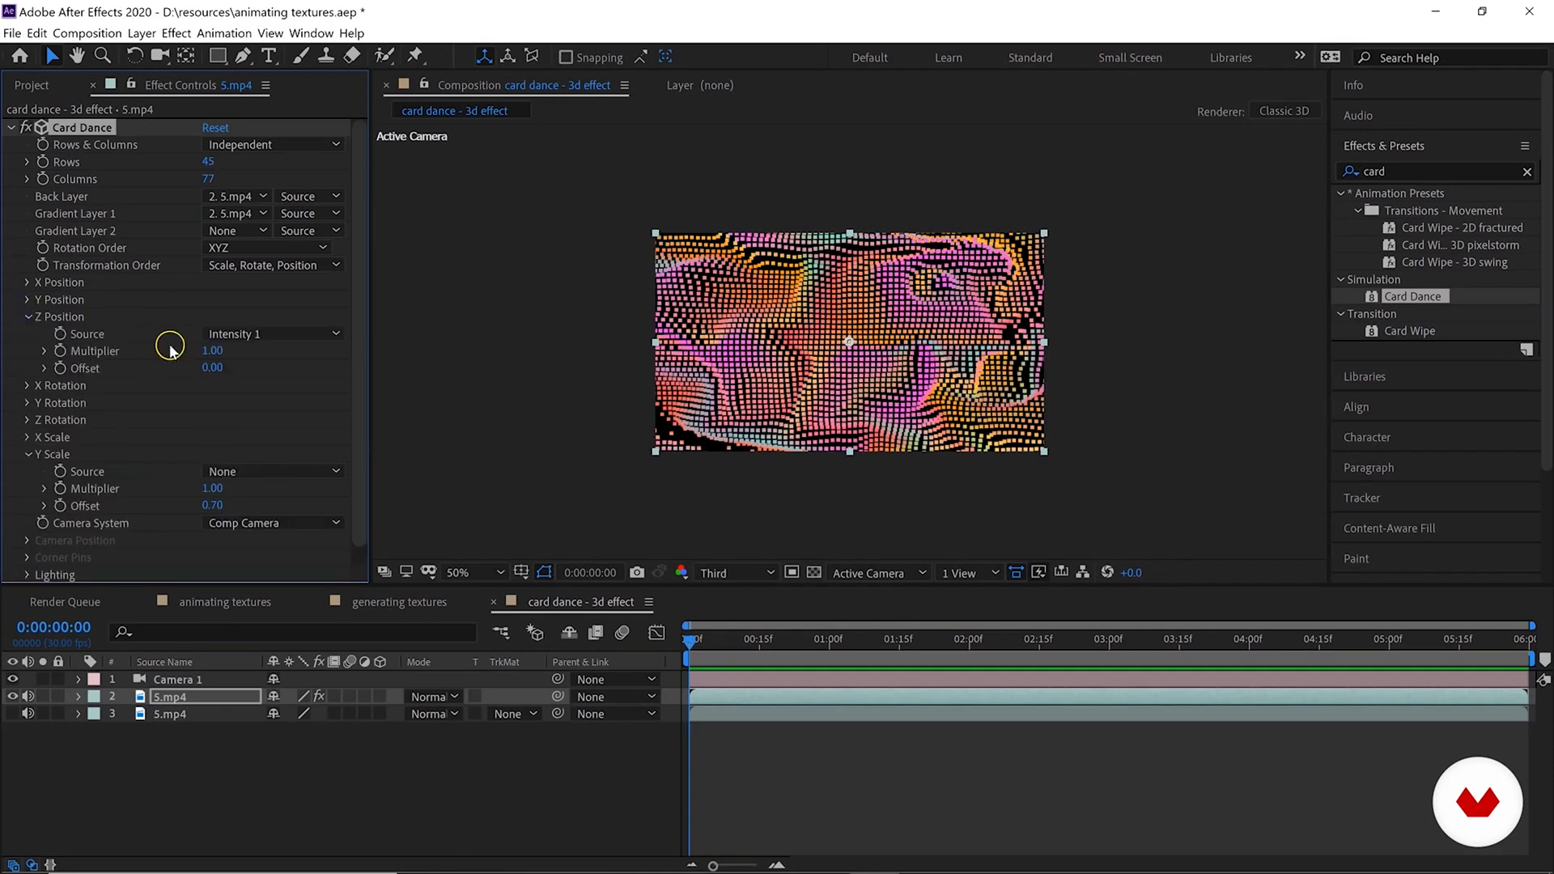
{"action": "left_click", "coordinate": [267, 338]}
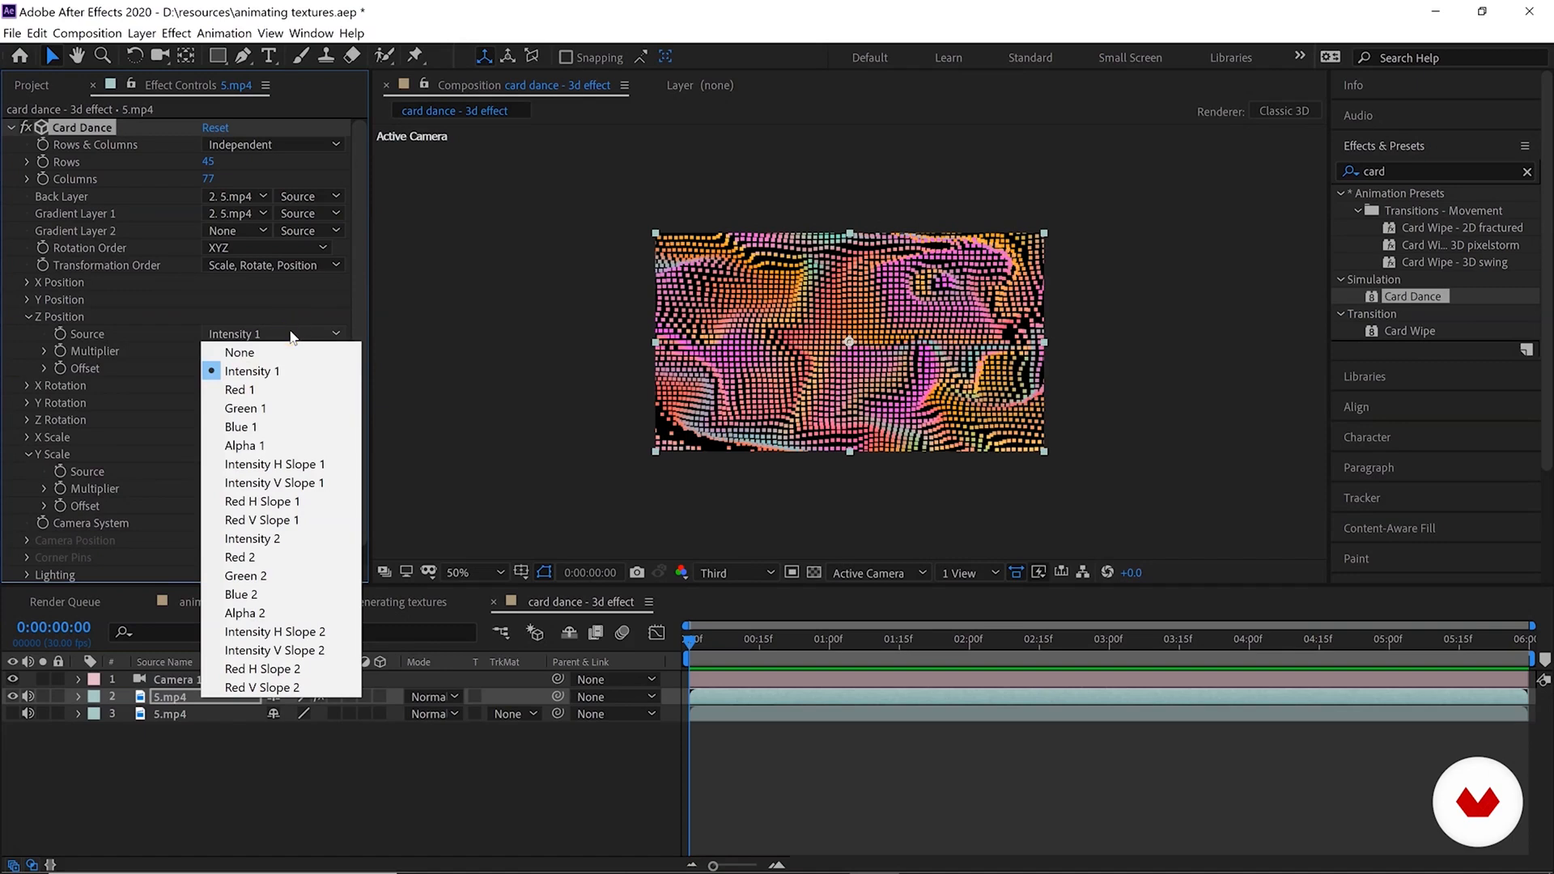
{"action": "left_click_drag", "start_coordinate": [219, 350], "coordinate": [86, 366]}
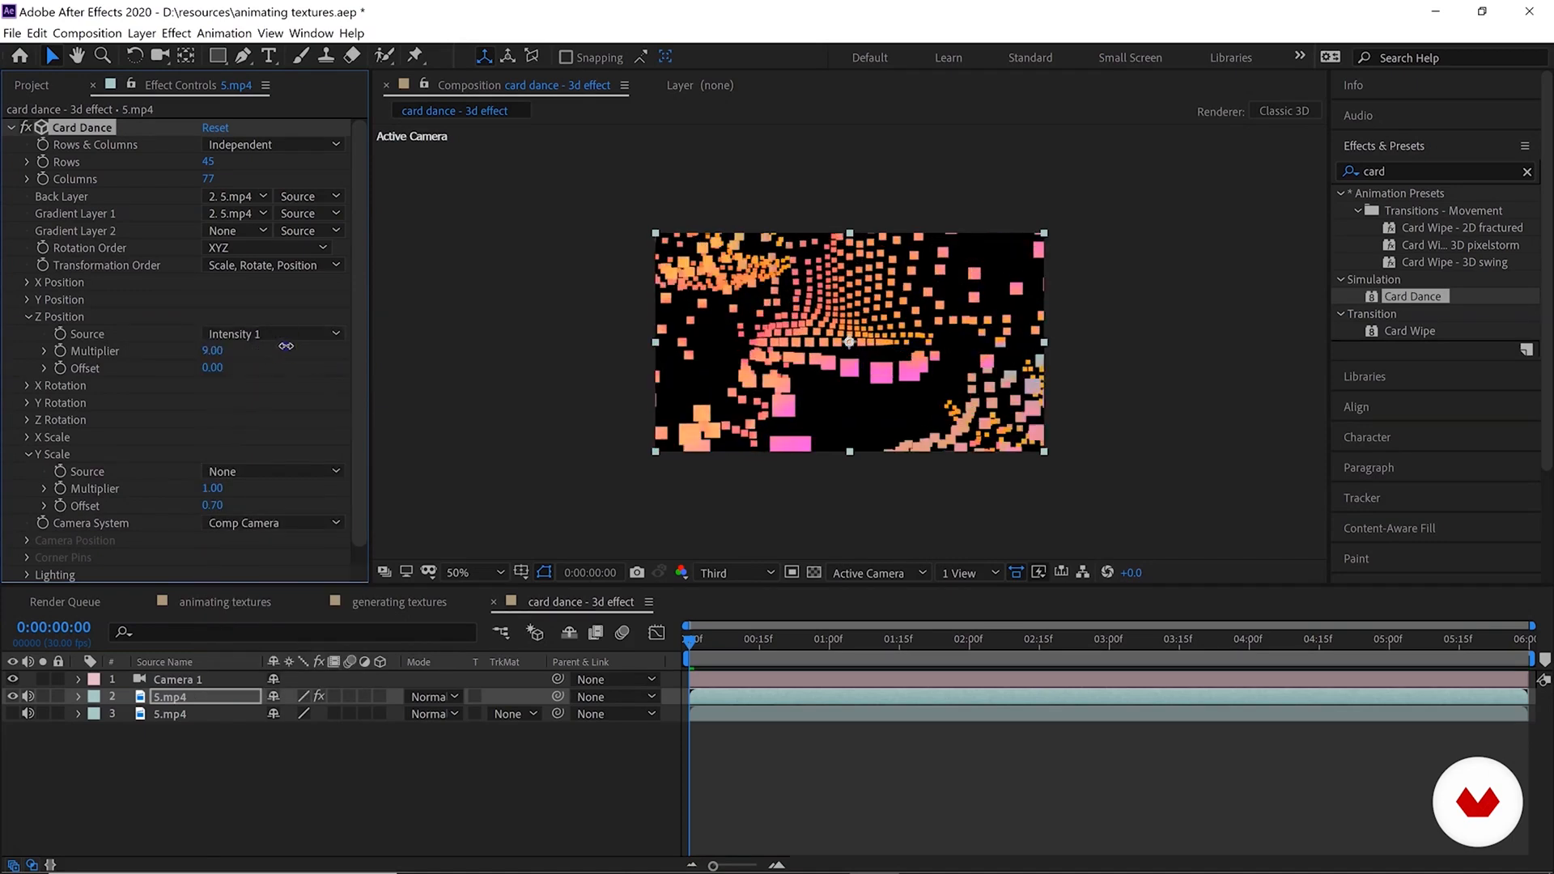
{"action": "left_click", "coordinate": [211, 353]}
{"action": "type", "text": "1"}
{"action": "key", "text": "Return"}
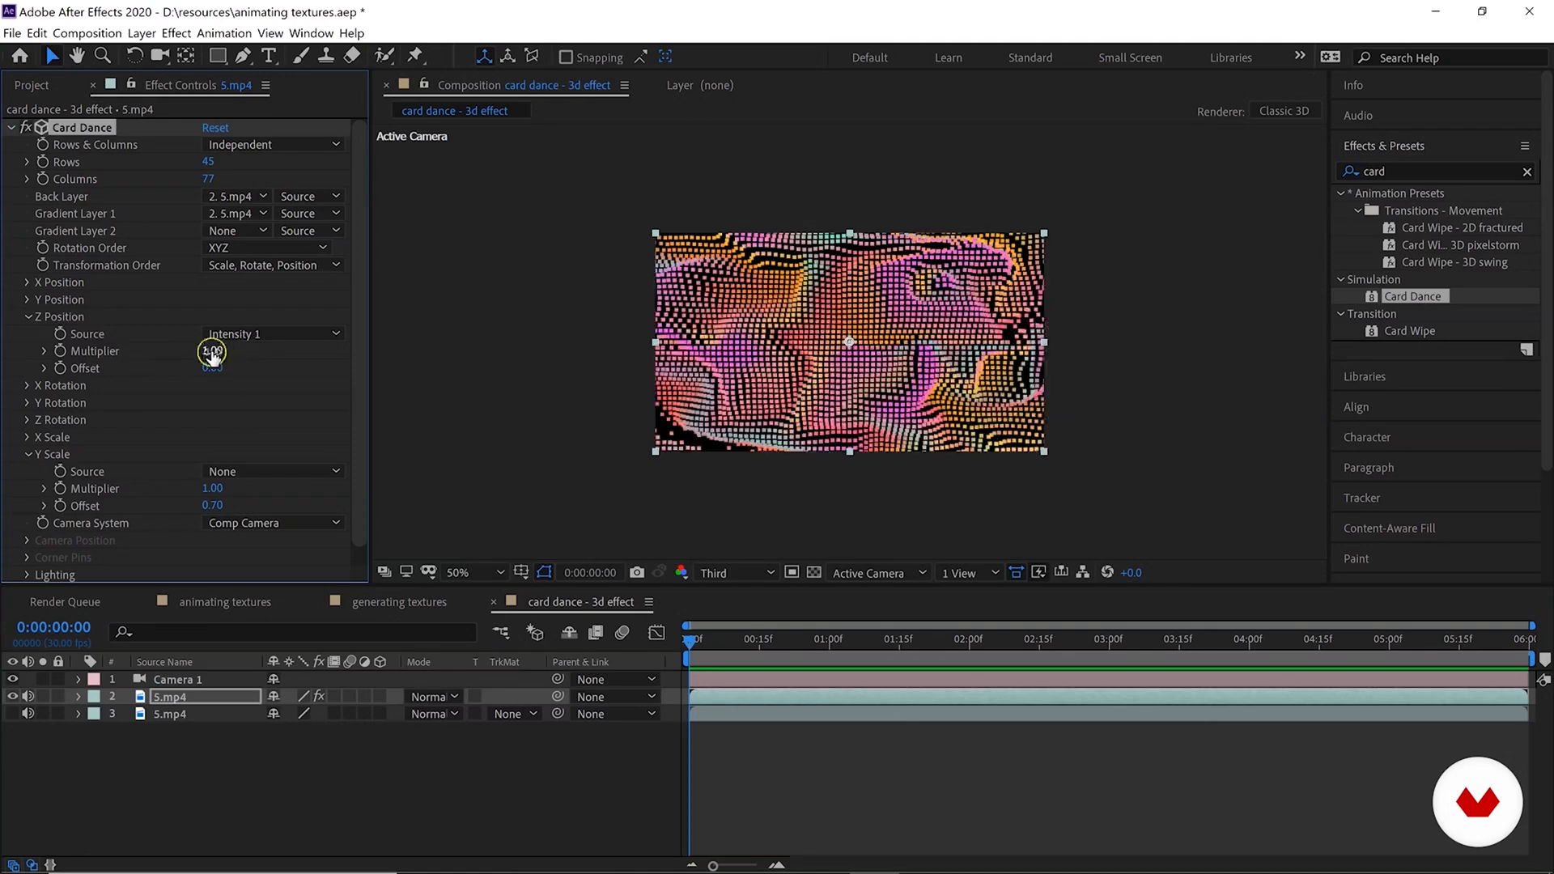
Experiment with the Z Position offset and reset it to 0.
{"action": "left_click_drag", "start_coordinate": [230, 371], "coordinate": [198, 380]}
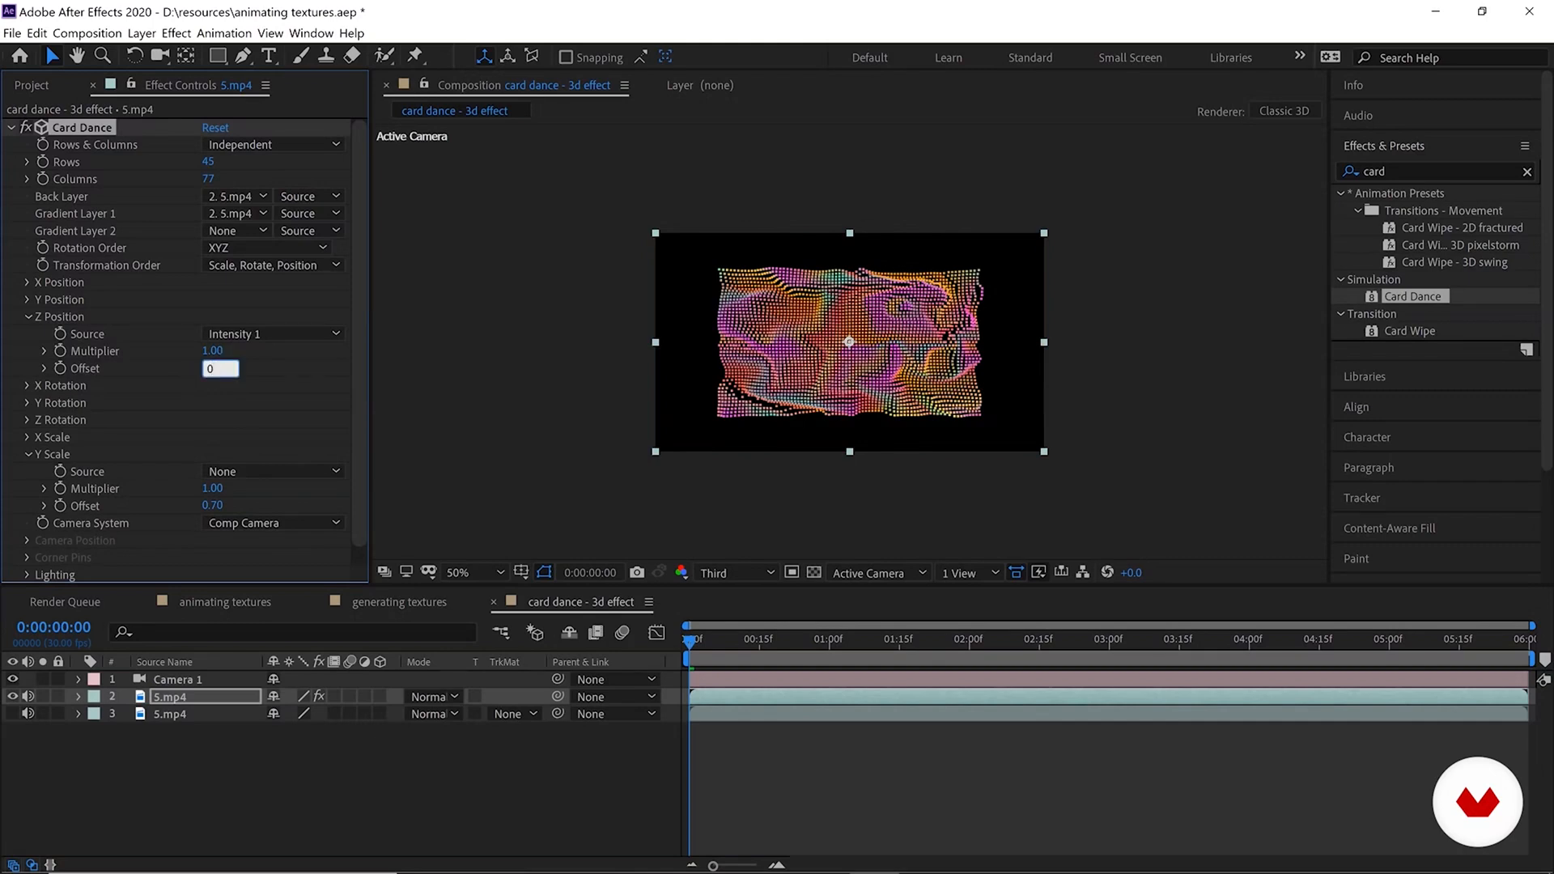
{"action": "key", "text": "Return"}
{"action": "left_click", "coordinate": [27, 316]}
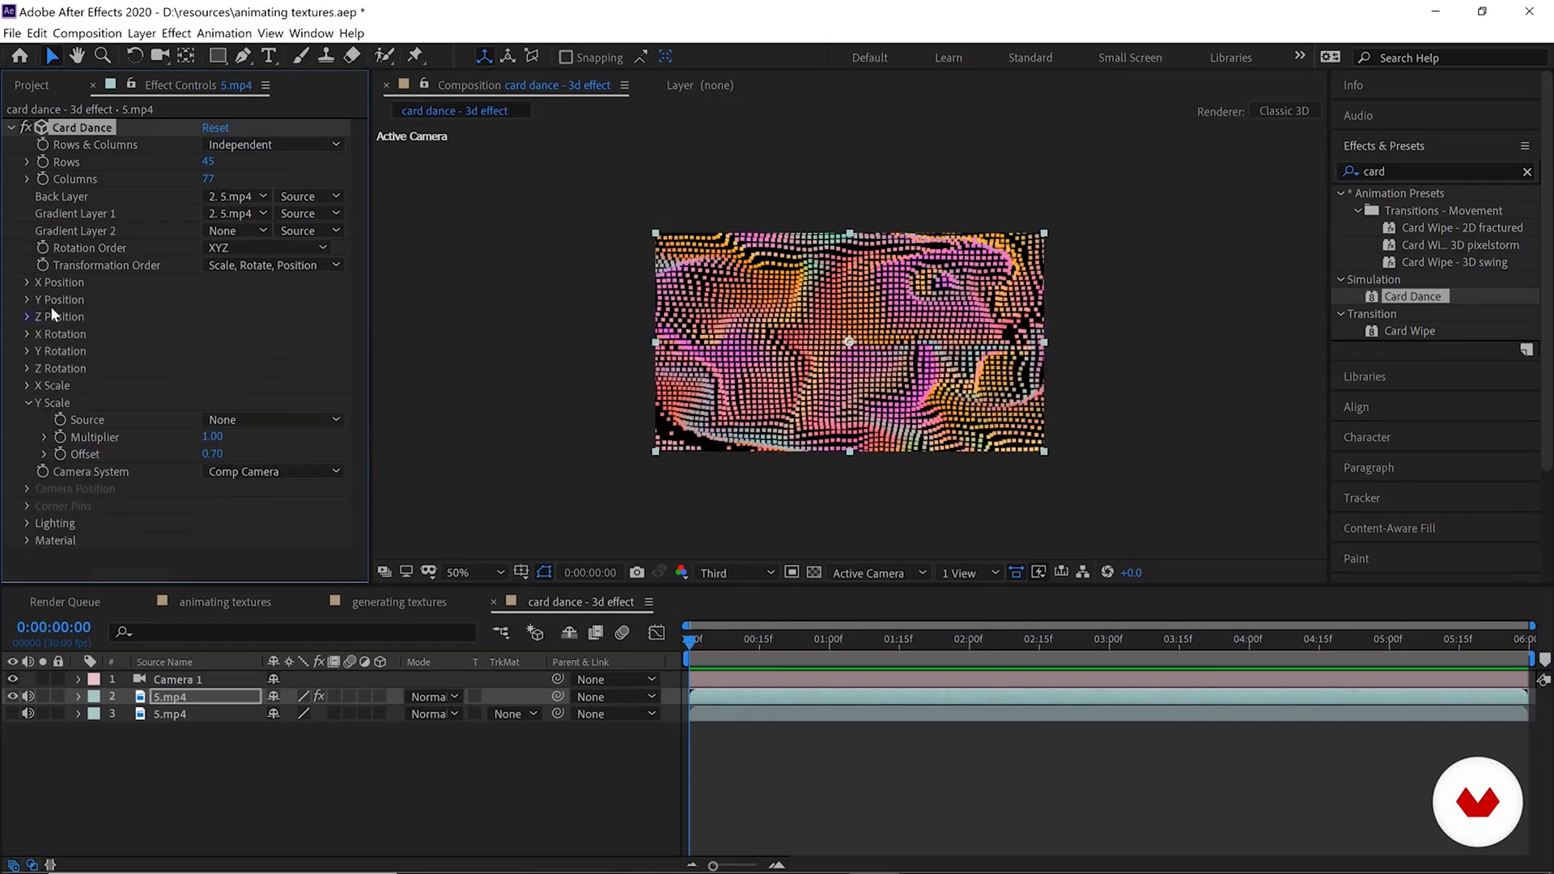
Try Intensity 1 as the Y Rotation source, examine the squares up close, and set the source back to None.
{"action": "left_click", "coordinate": [27, 351]}
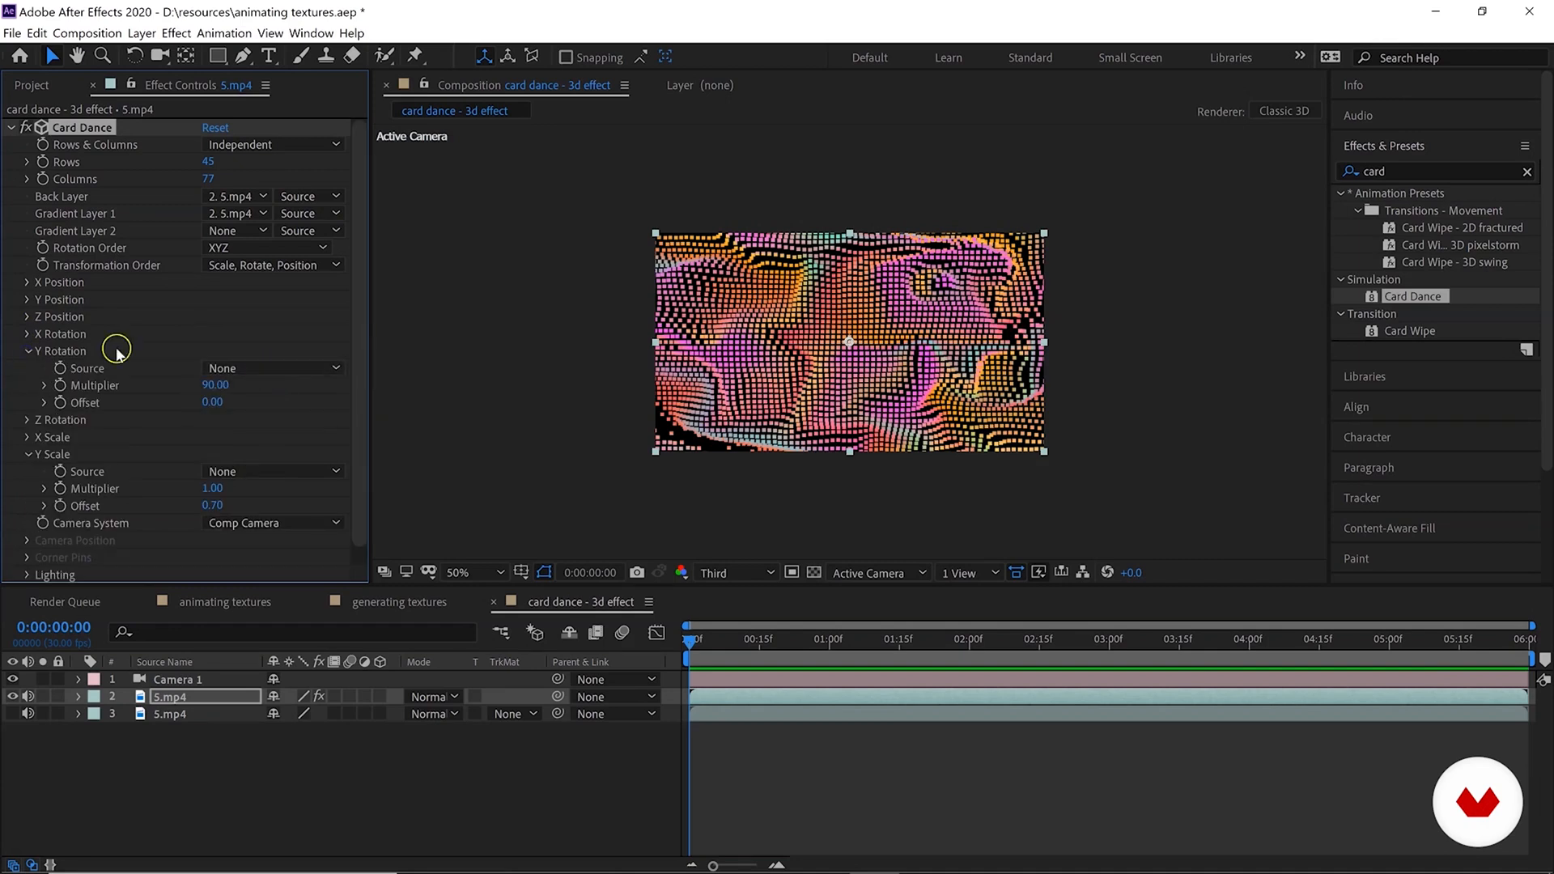
{"action": "left_click", "coordinate": [278, 374]}
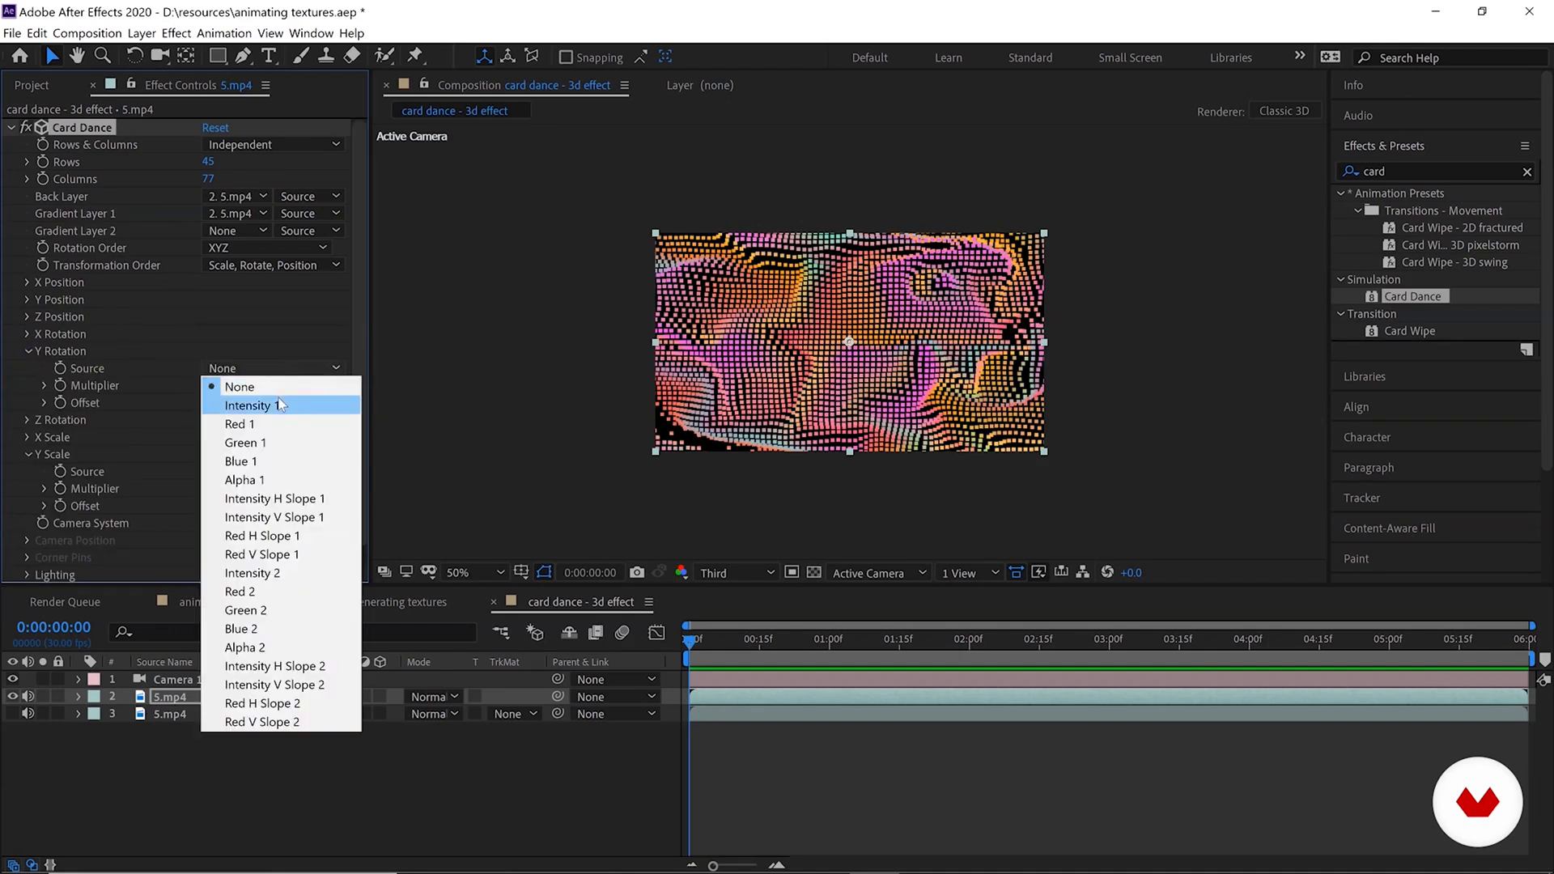
{"action": "left_click", "coordinate": [278, 404]}
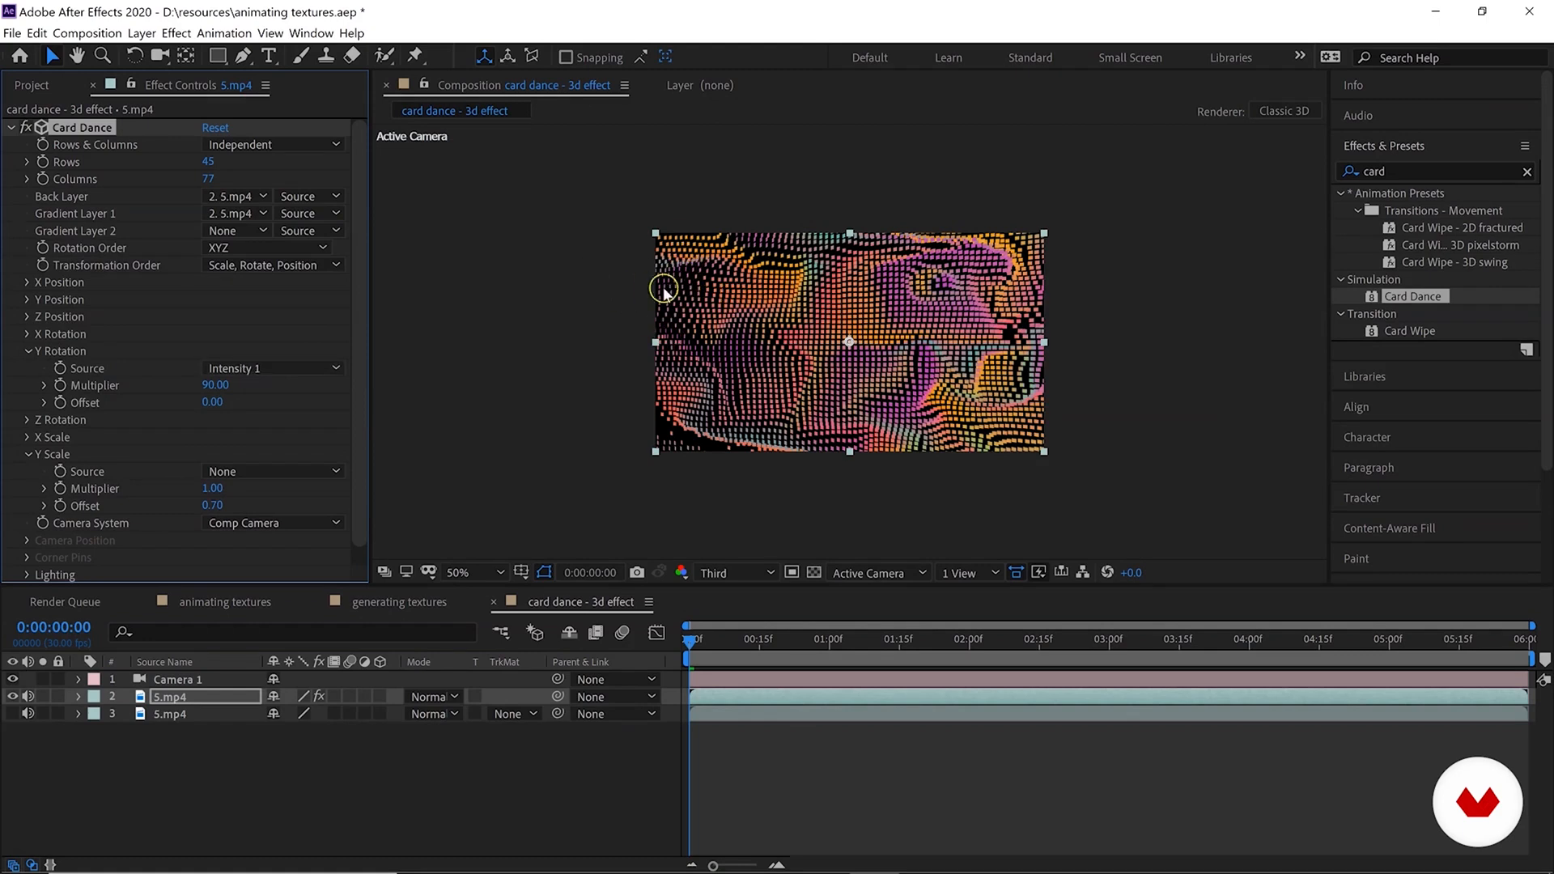
{"action": "scroll", "coordinate": [596, 319], "scroll_direction": "up", "scroll_amount": 2}
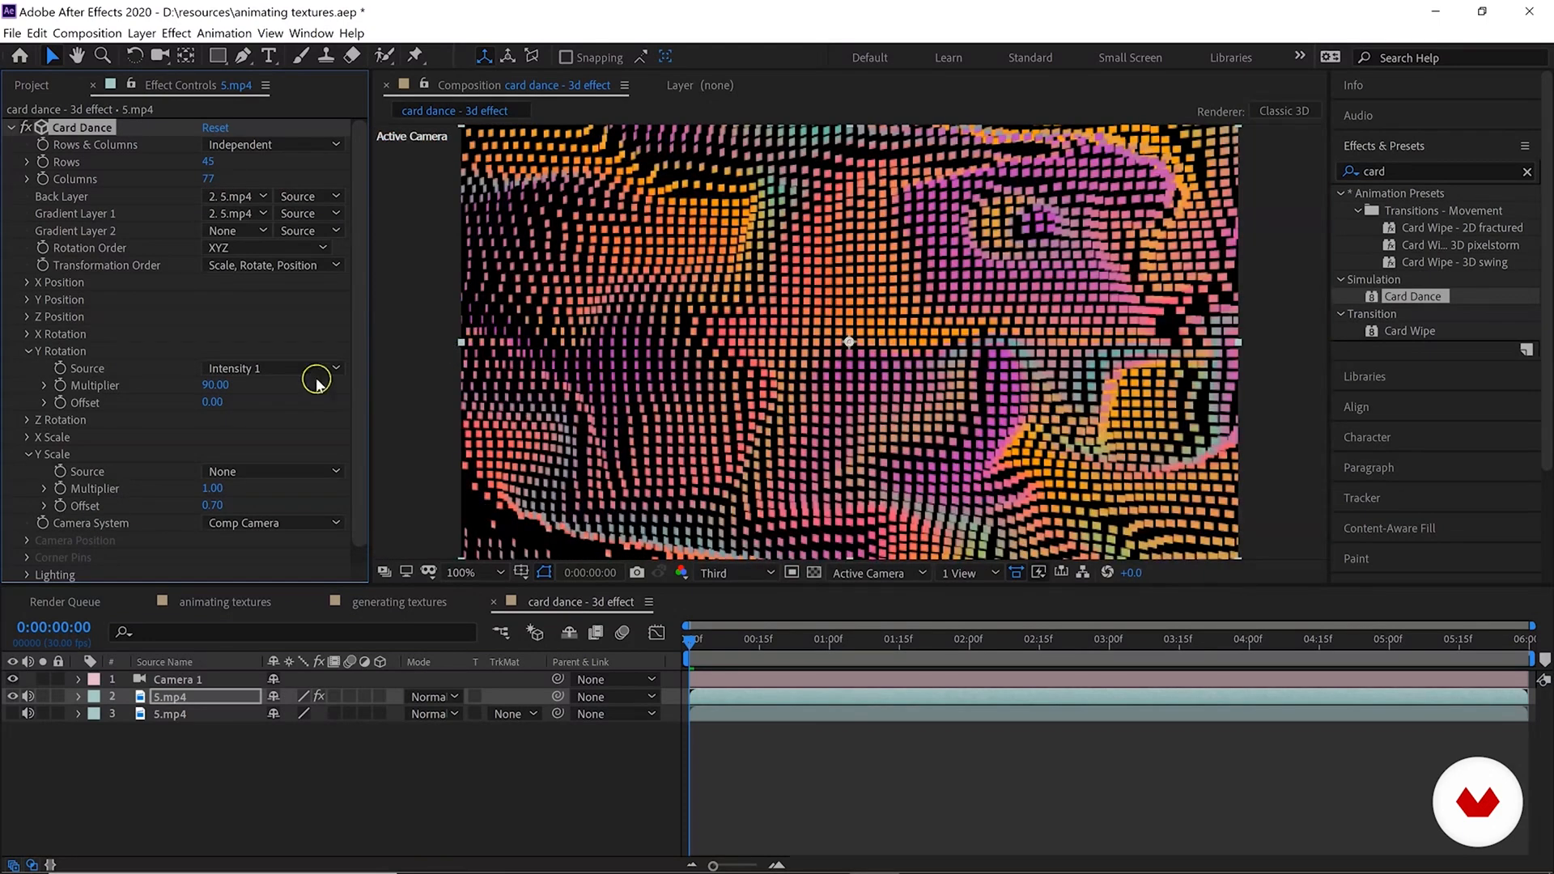
{"action": "left_click", "coordinate": [231, 368]}
{"action": "left_click", "coordinate": [239, 381]}
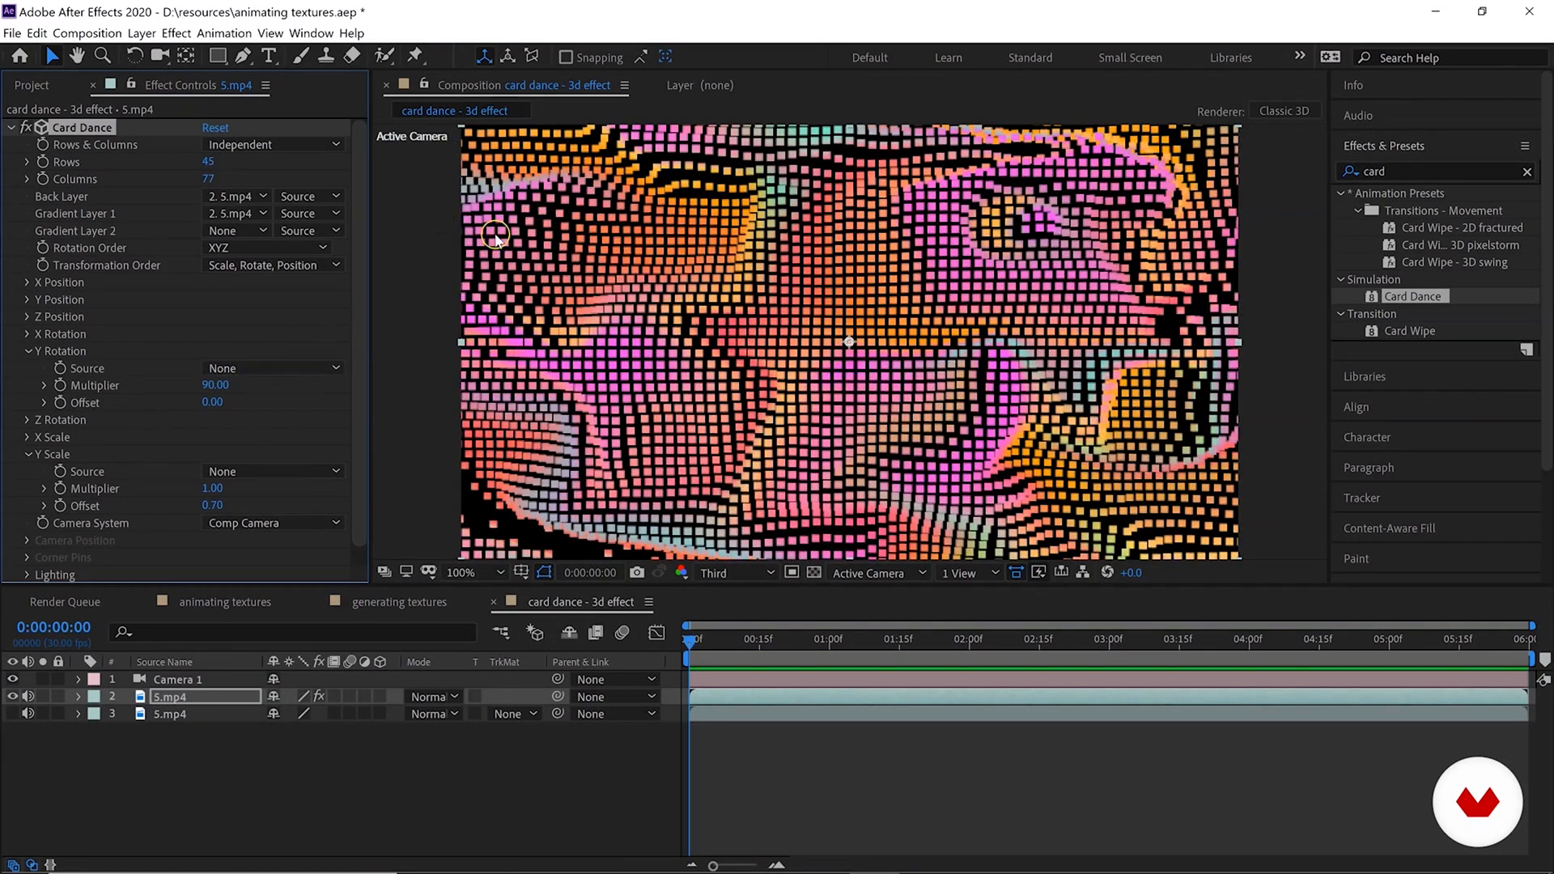
Reapply Intensity 1 as the Y Rotation source, experiment with its multiplier, and reset the source to None.
{"action": "left_click", "coordinate": [312, 368]}
{"action": "left_click", "coordinate": [300, 402]}
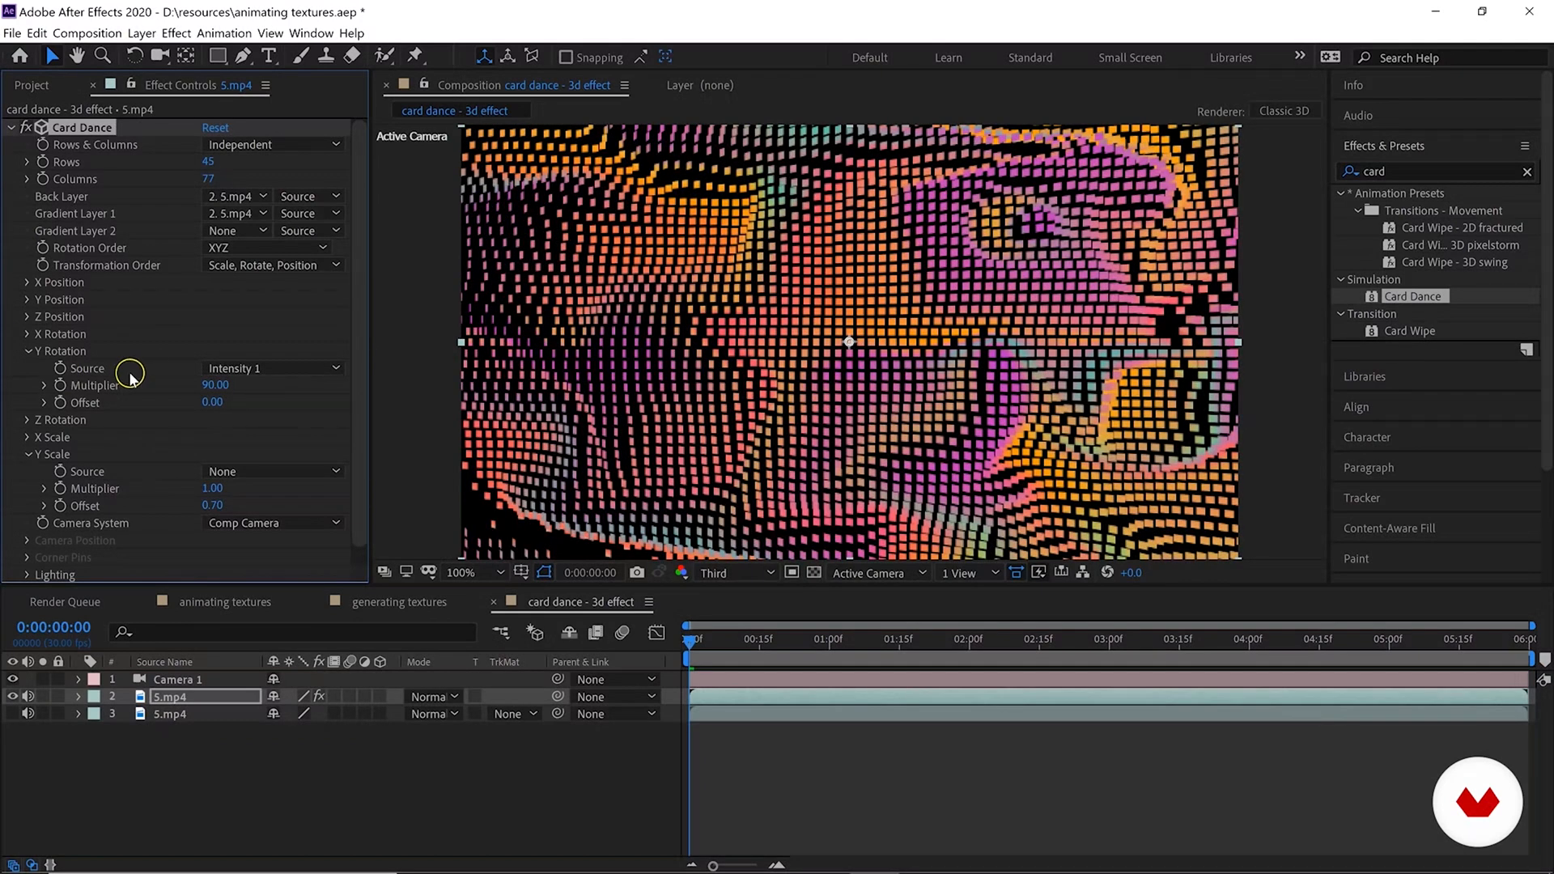
{"action": "left_click_drag", "start_coordinate": [214, 385], "coordinate": [461, 397]}
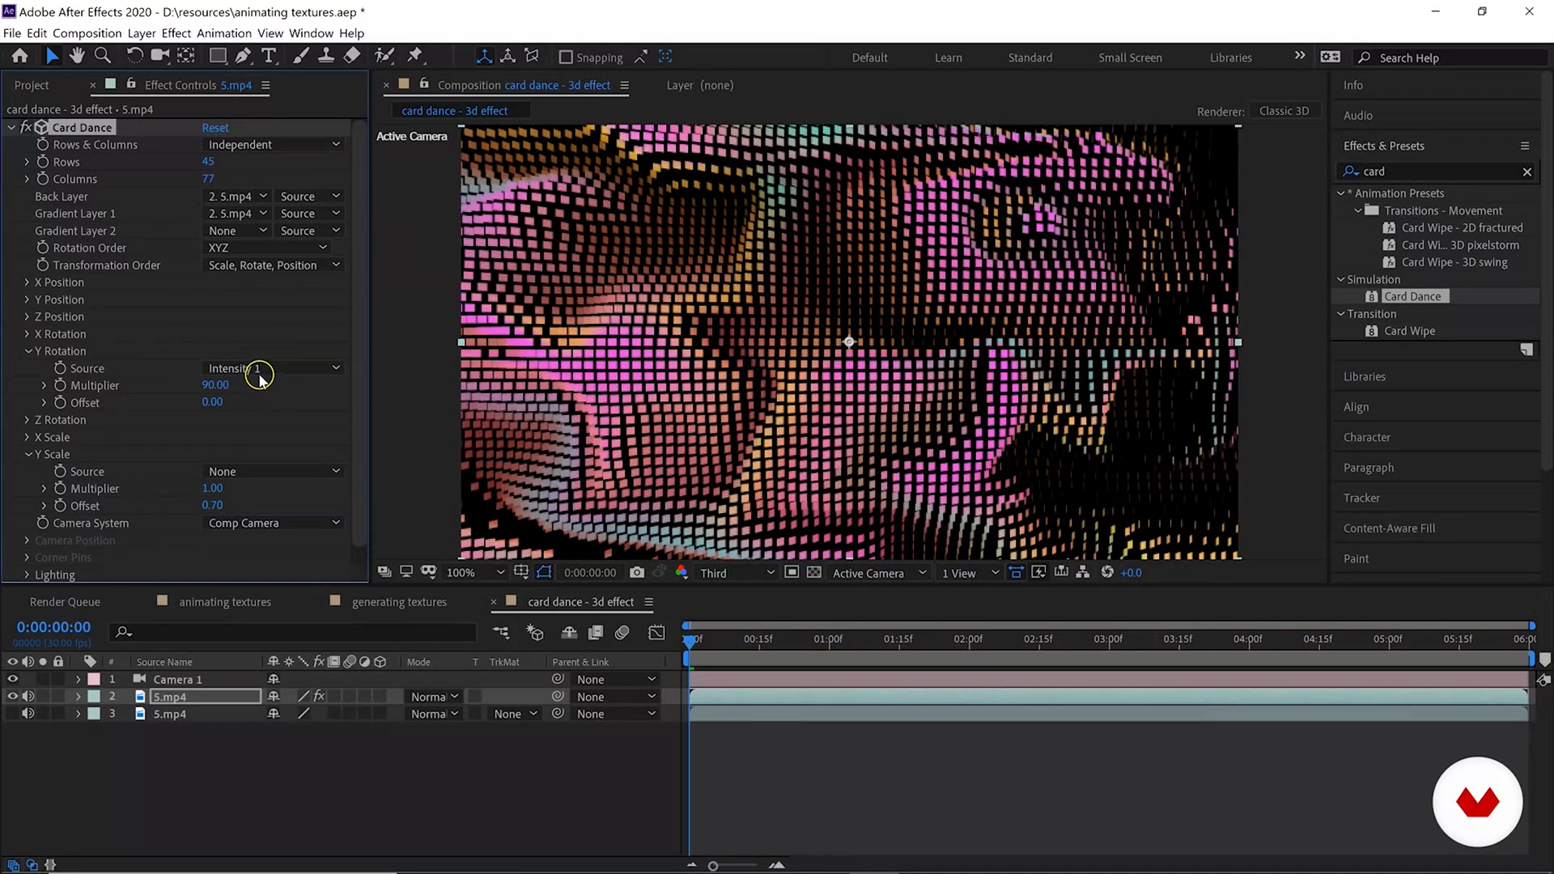
{"action": "left_click", "coordinate": [266, 368]}
{"action": "left_click", "coordinate": [262, 384]}
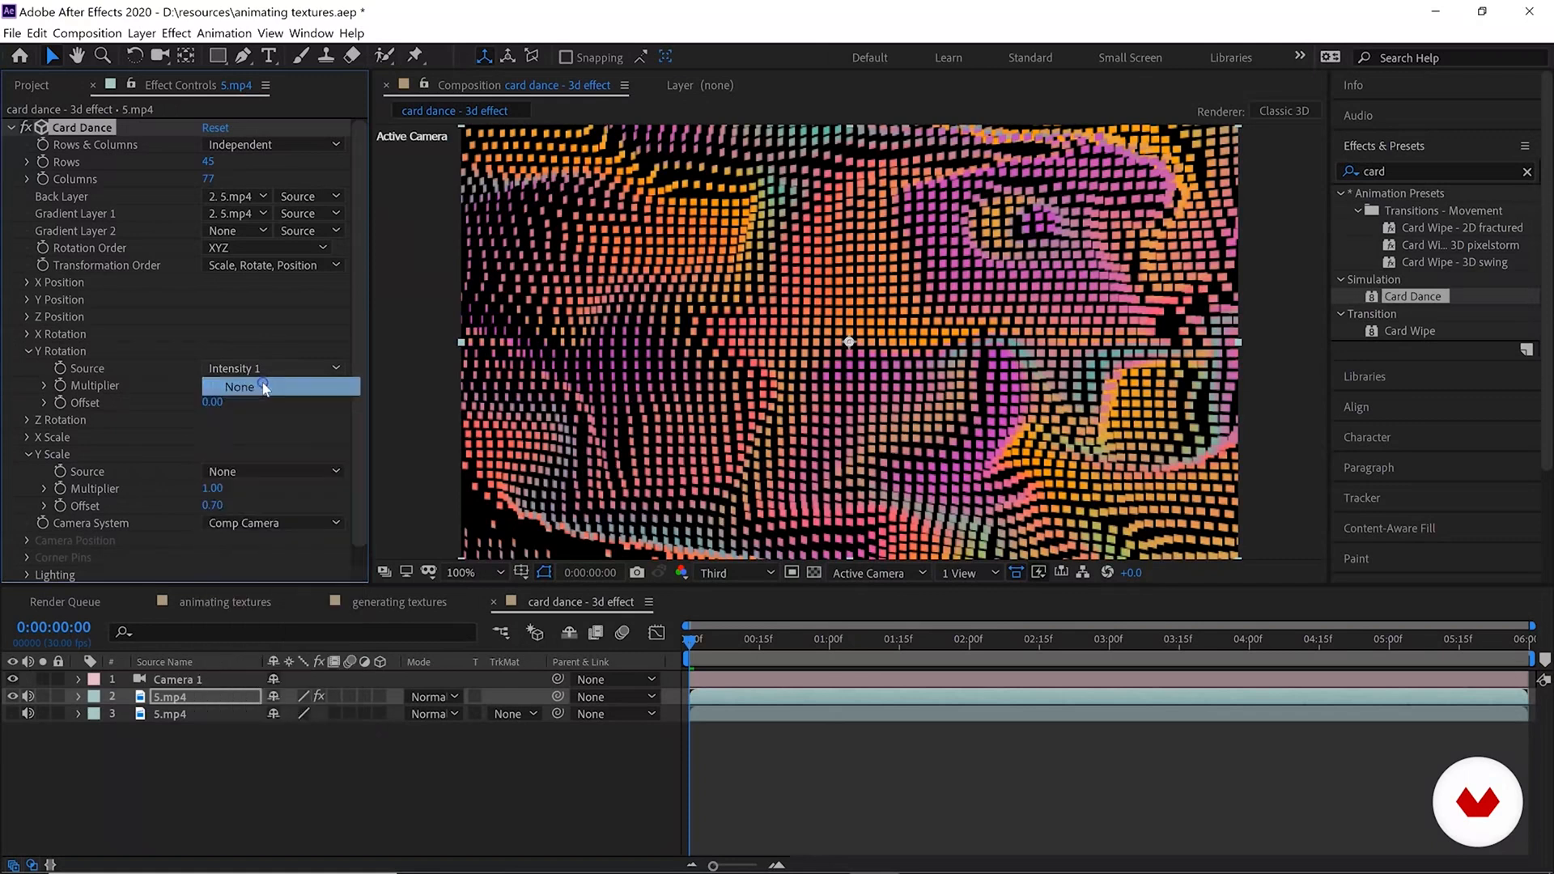
{"action": "left_click", "coordinate": [14, 355]}
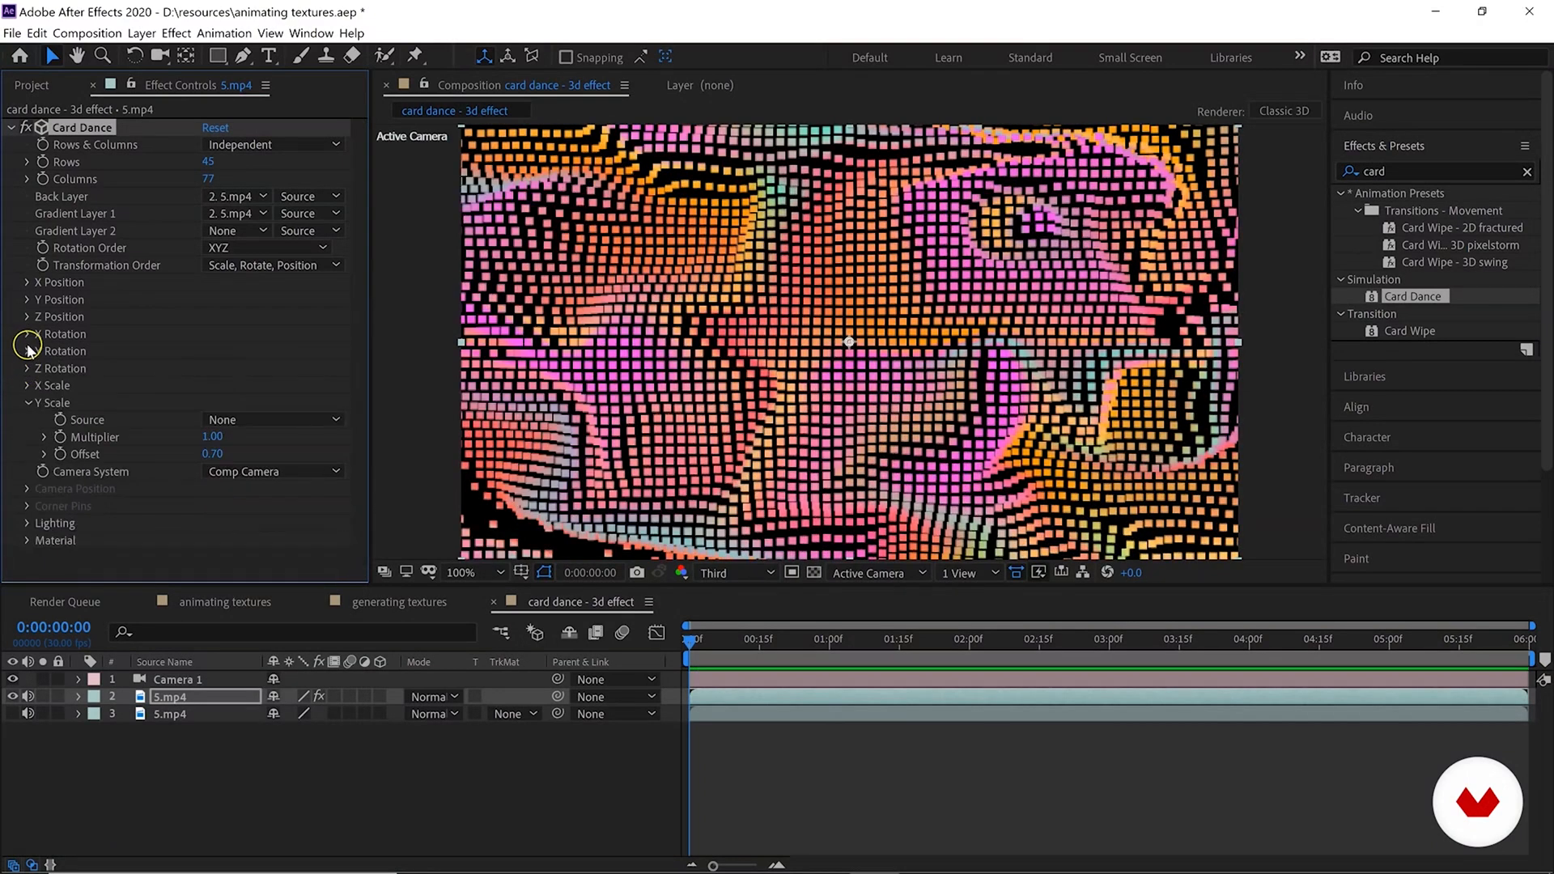
Try Intensity 1 as the X Rotation source with a multiplier of 79 and an offset of 62.
{"action": "left_click", "coordinate": [26, 333]}
{"action": "left_click", "coordinate": [264, 349]}
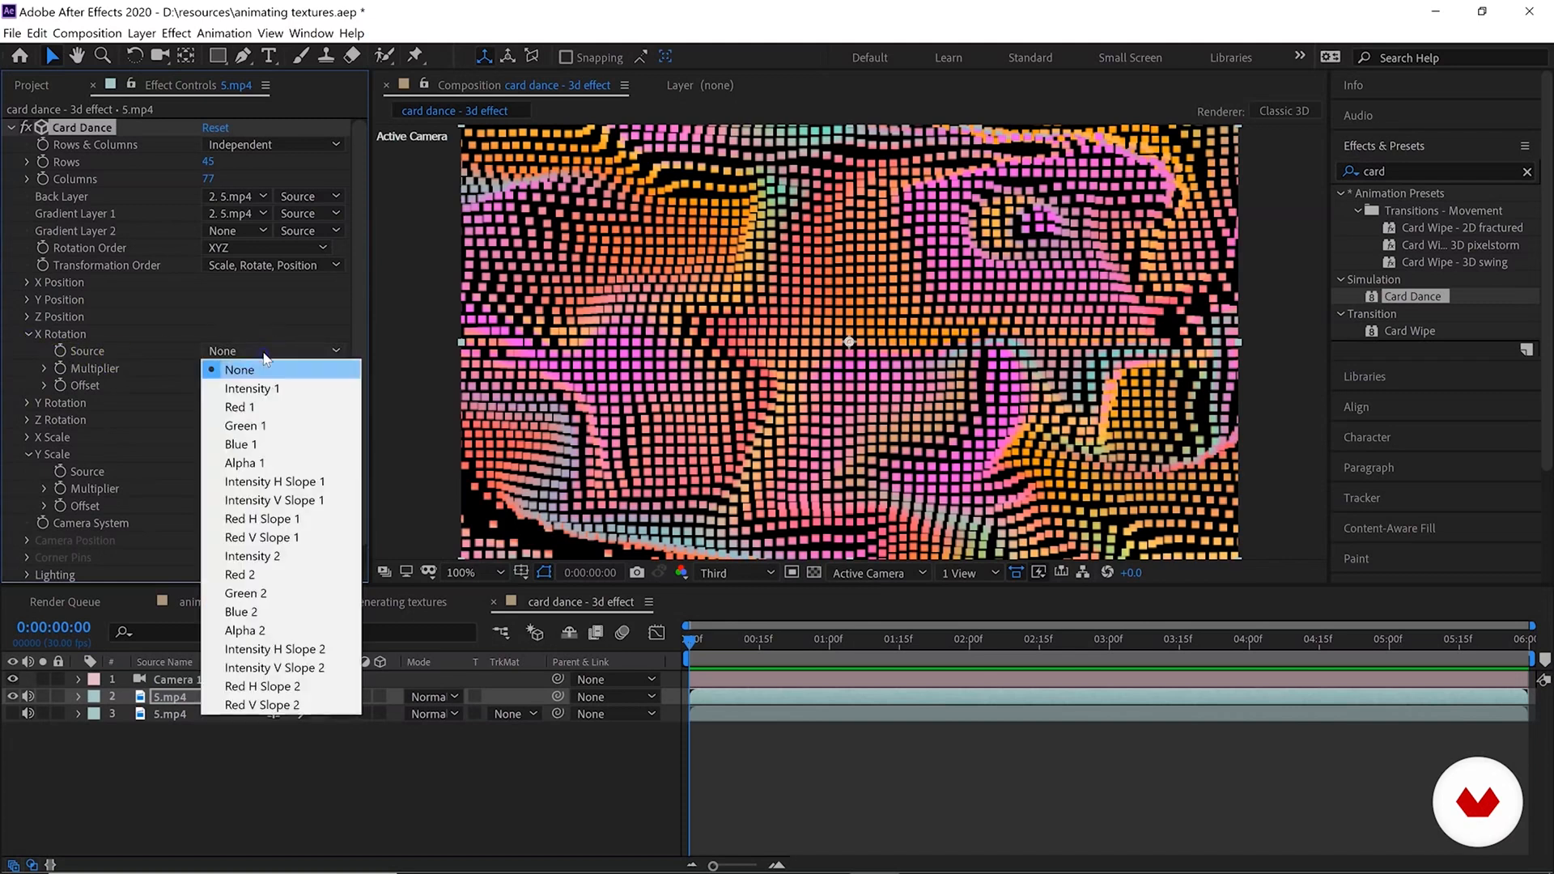
{"action": "left_click", "coordinate": [264, 390]}
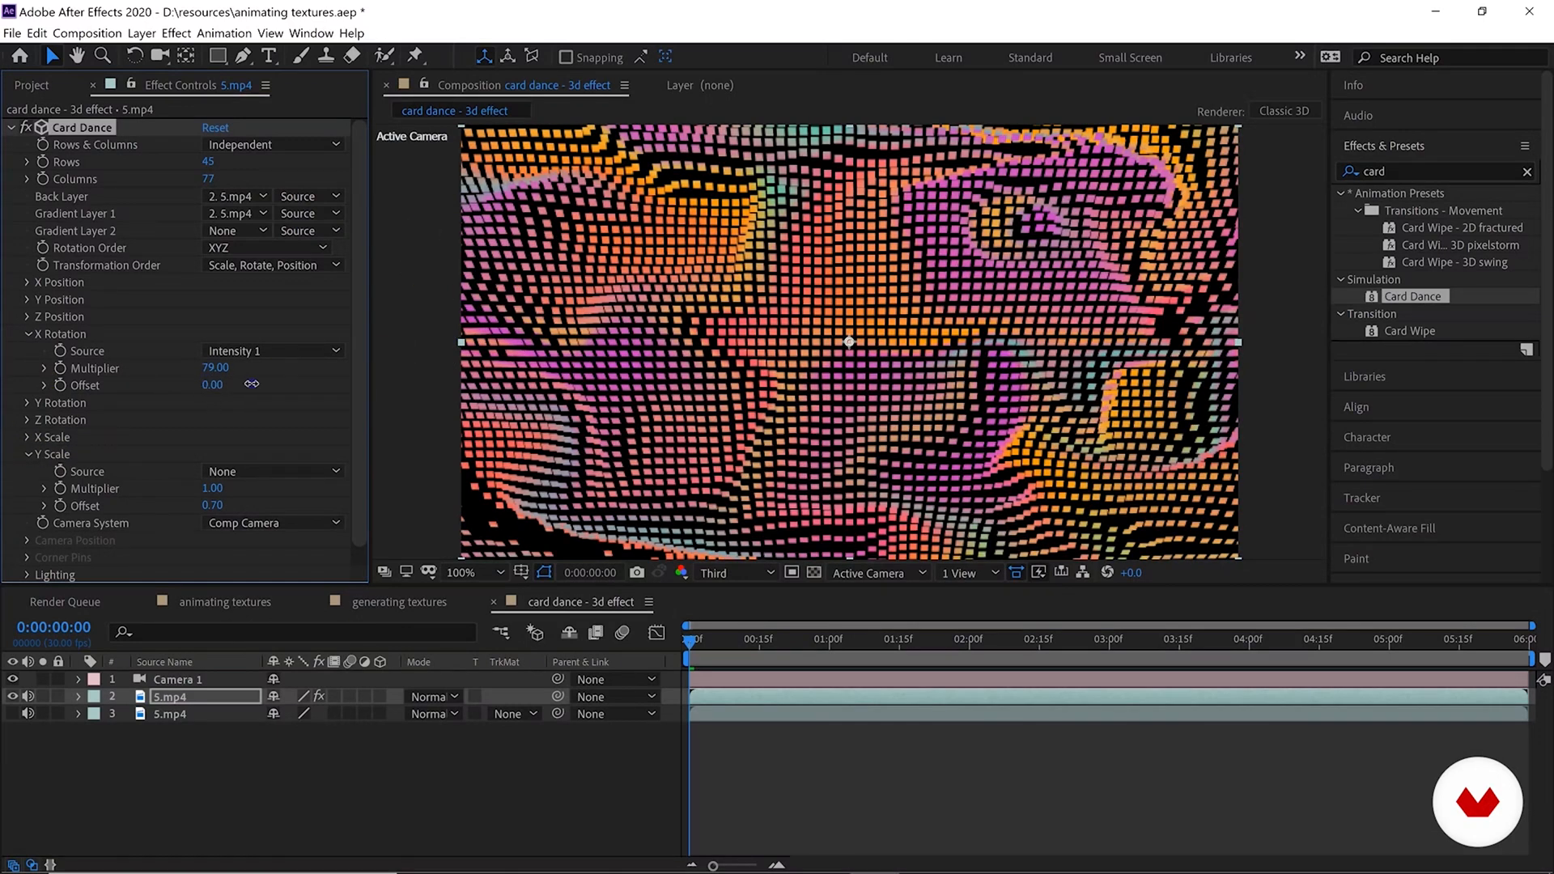
{"action": "left_click_drag", "start_coordinate": [251, 383], "coordinate": [295, 382]}
Try Alpha 1 and Intensity 2 as the X Rotation source, and reset the source to None.
{"action": "left_click", "coordinate": [269, 353]}
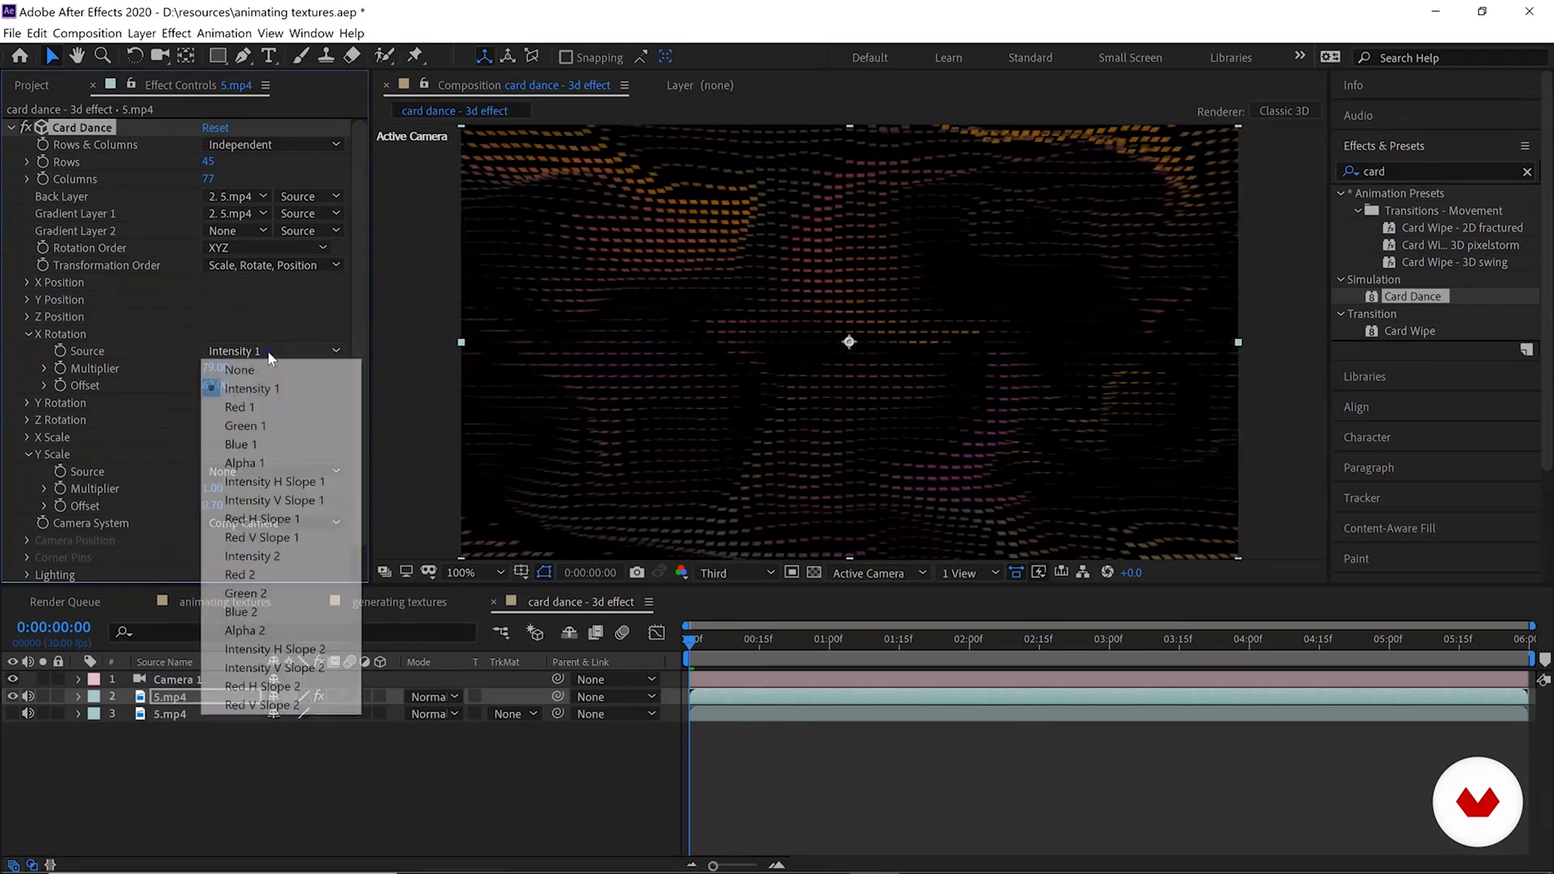
{"action": "left_click", "coordinate": [267, 462]}
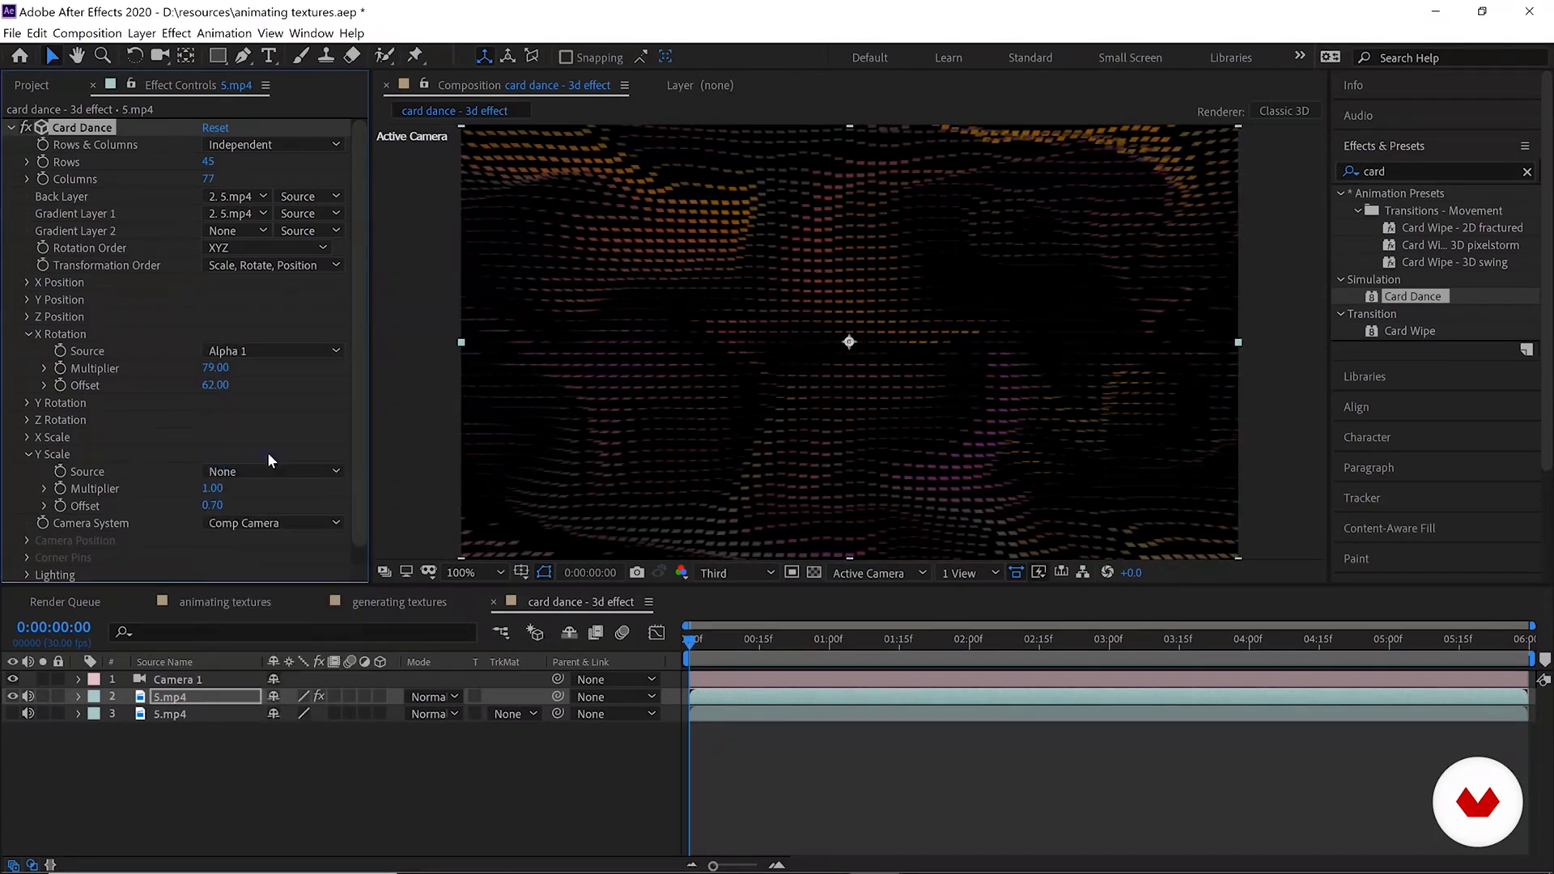
{"action": "left_click", "coordinate": [267, 351]}
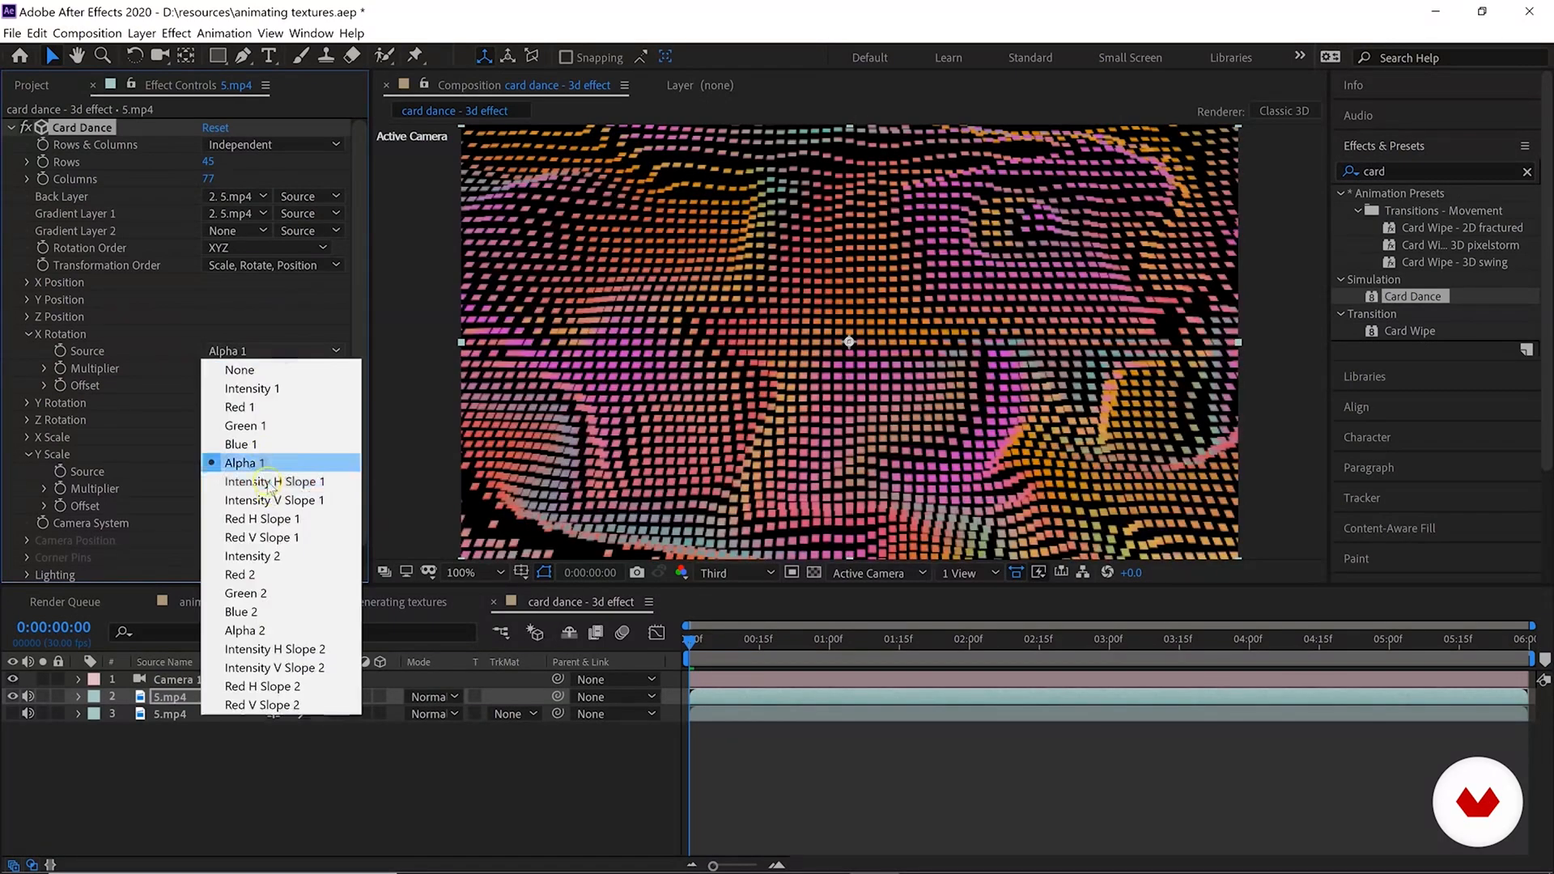
{"action": "left_click", "coordinate": [301, 555]}
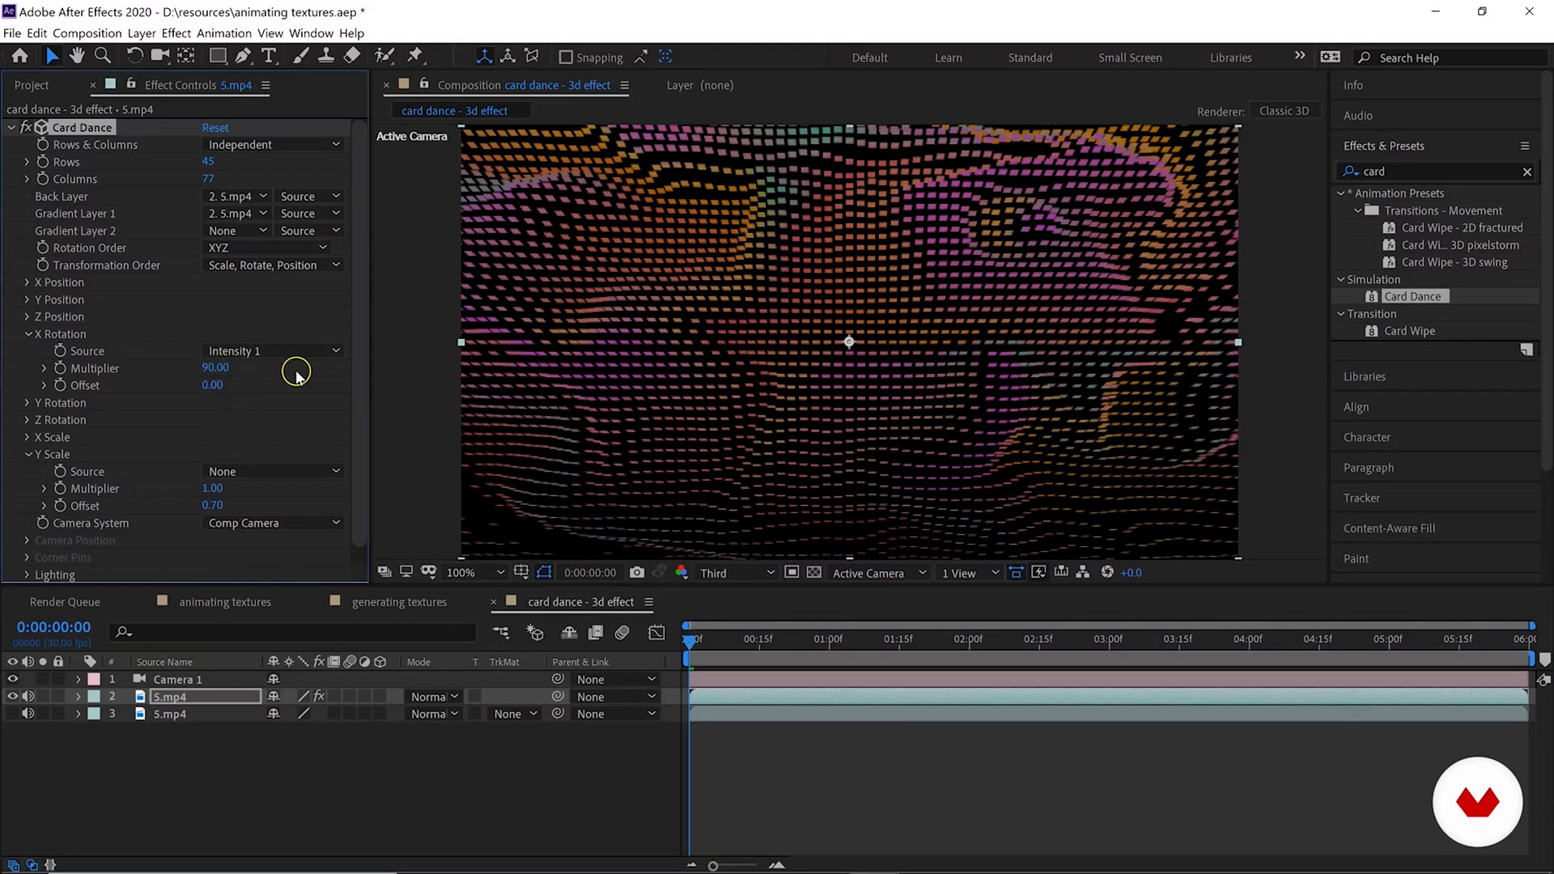
{"action": "left_click", "coordinate": [292, 353]}
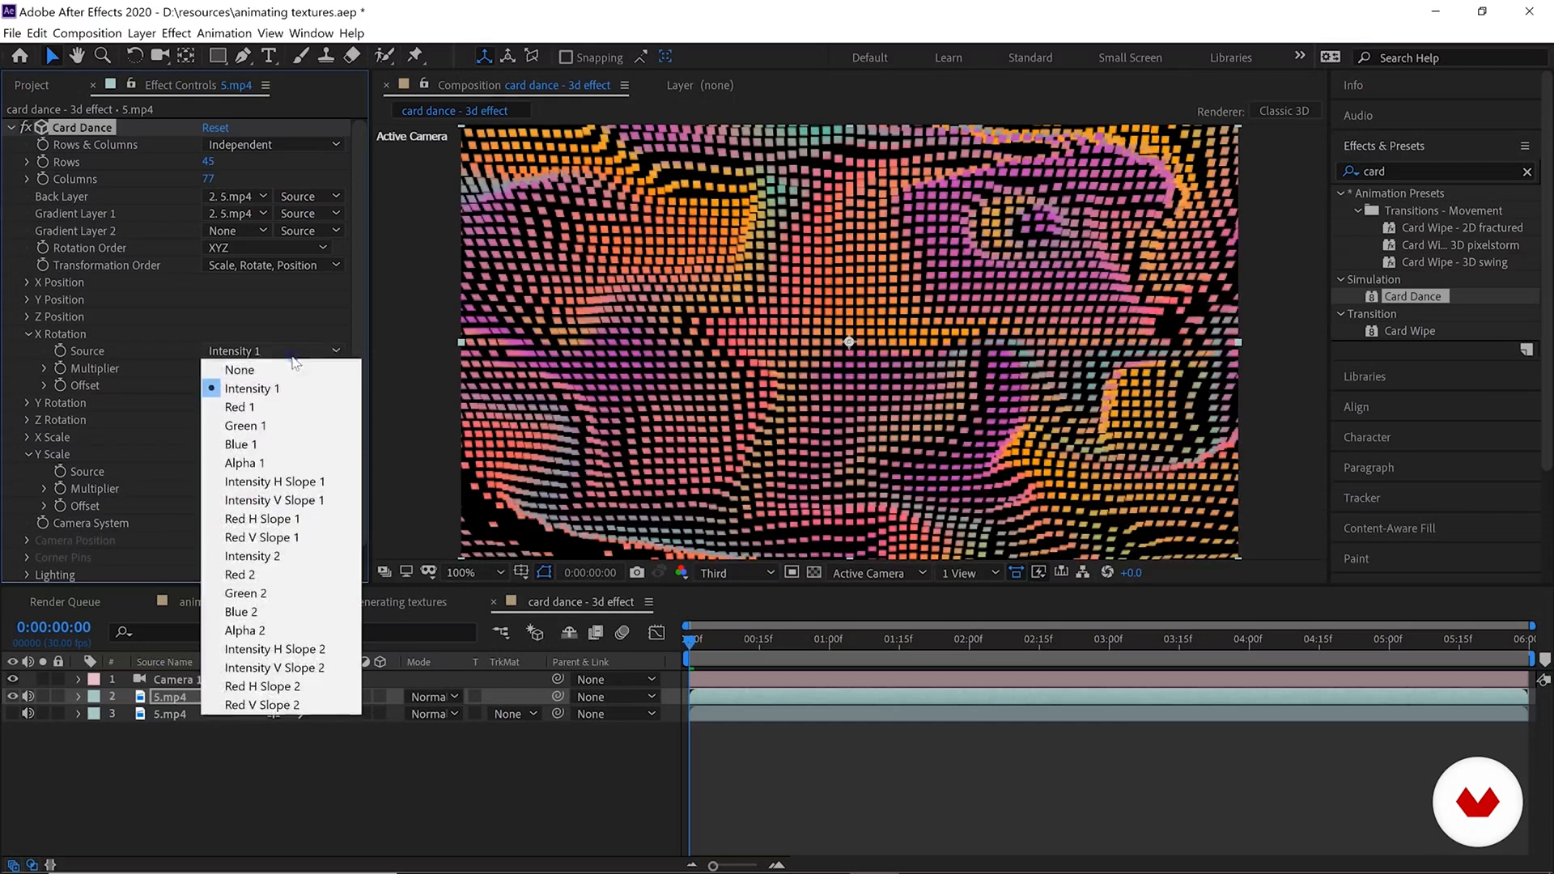
{"action": "left_click", "coordinate": [240, 370]}
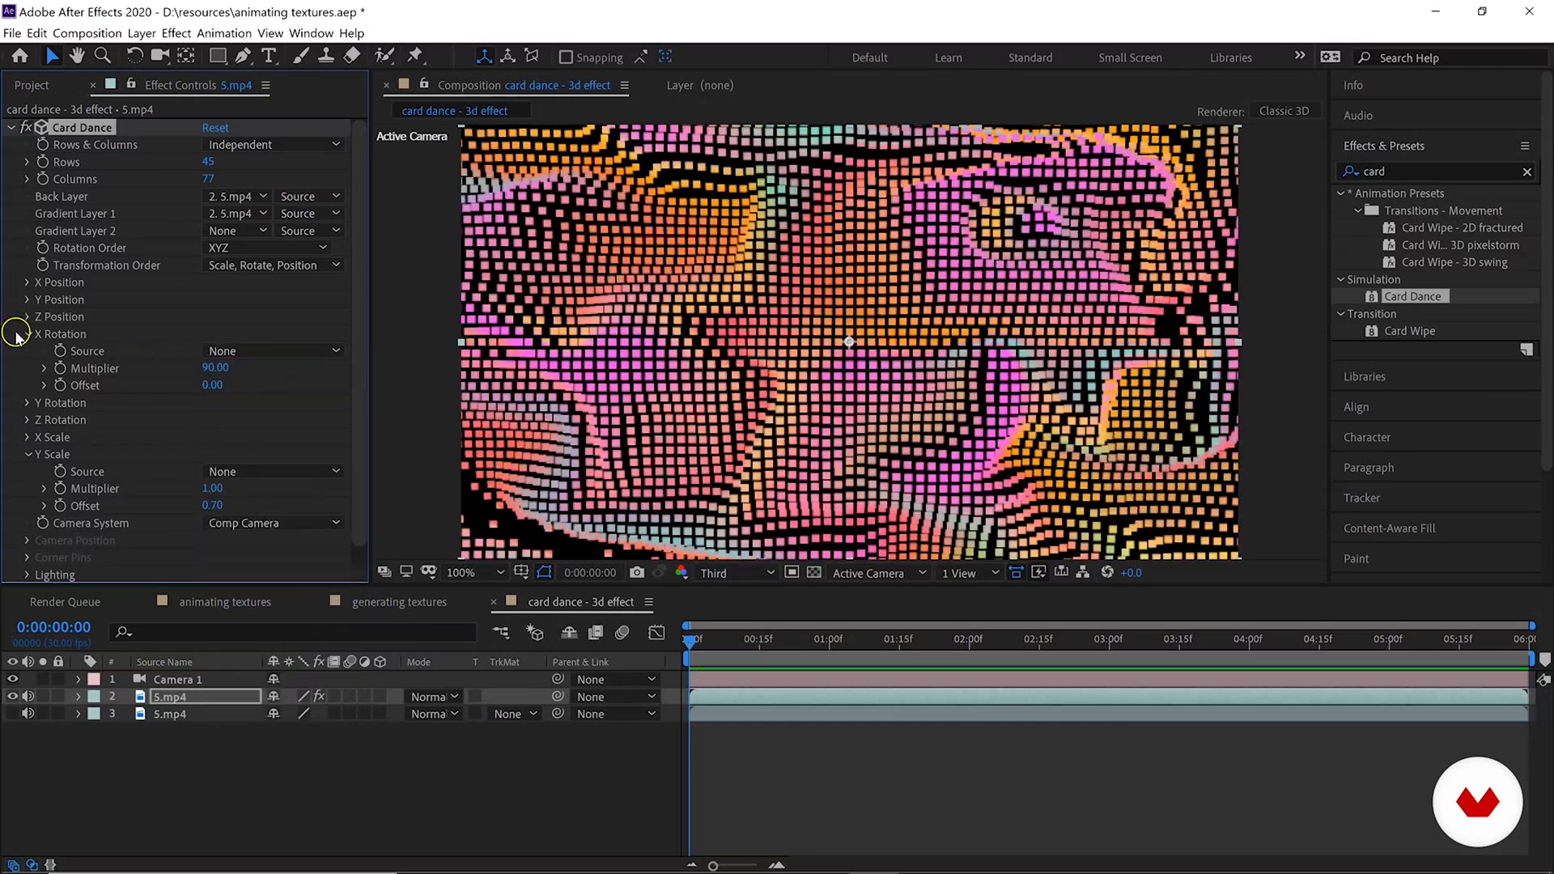
{"action": "left_click", "coordinate": [26, 334]}
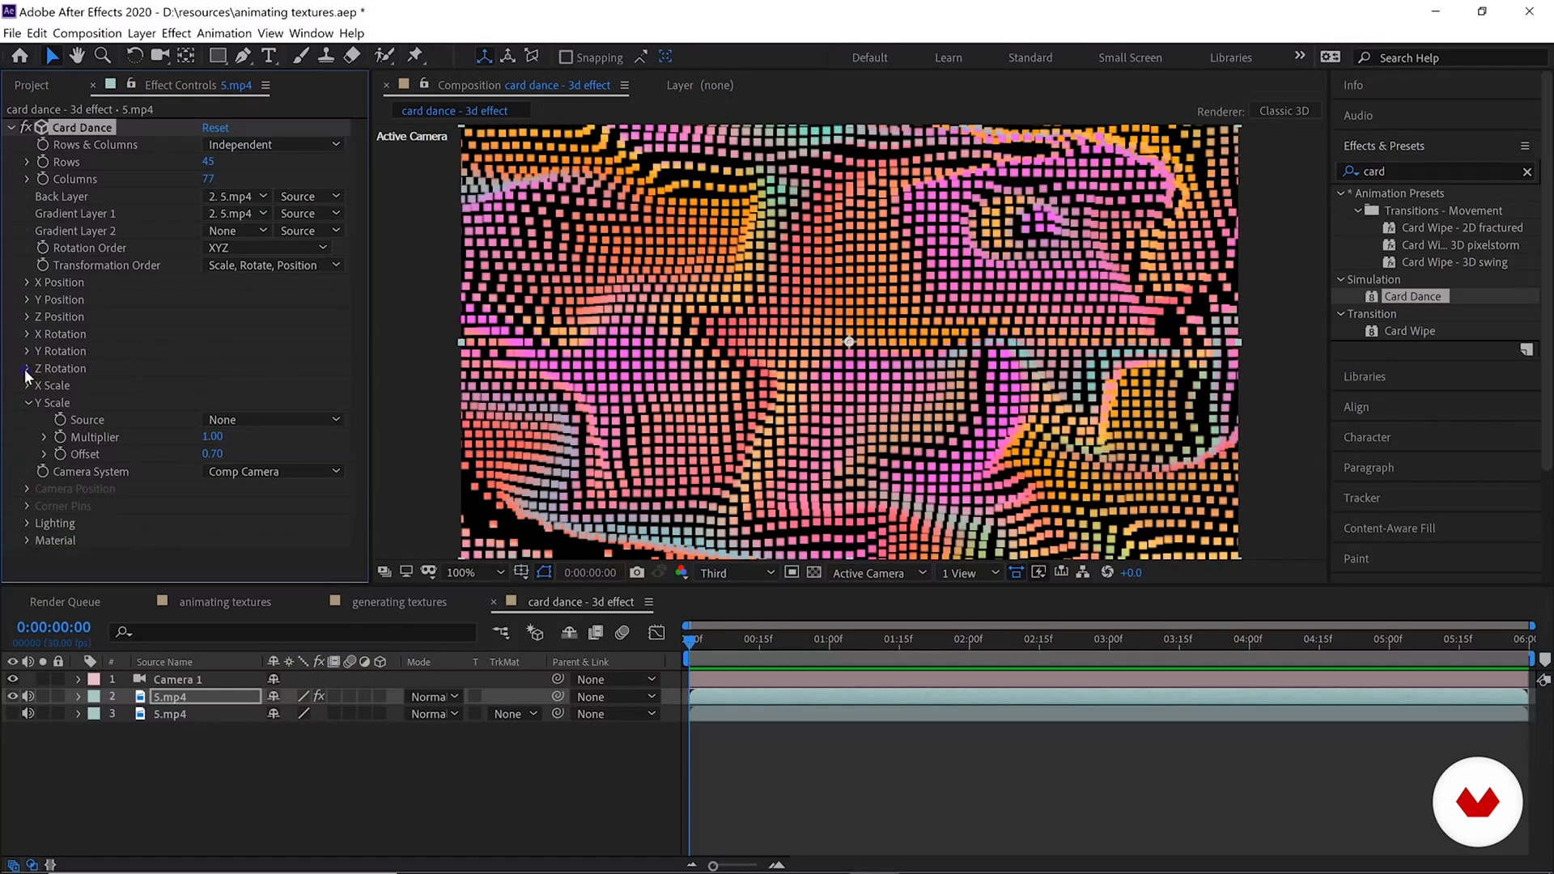
Try Intensity 1 as the Z Rotation source with a multiplier of 491.
{"action": "left_click", "coordinate": [25, 369]}
{"action": "left_click", "coordinate": [299, 385]}
{"action": "left_click", "coordinate": [270, 423]}
{"action": "left_click_drag", "start_coordinate": [232, 403], "coordinate": [307, 403]}
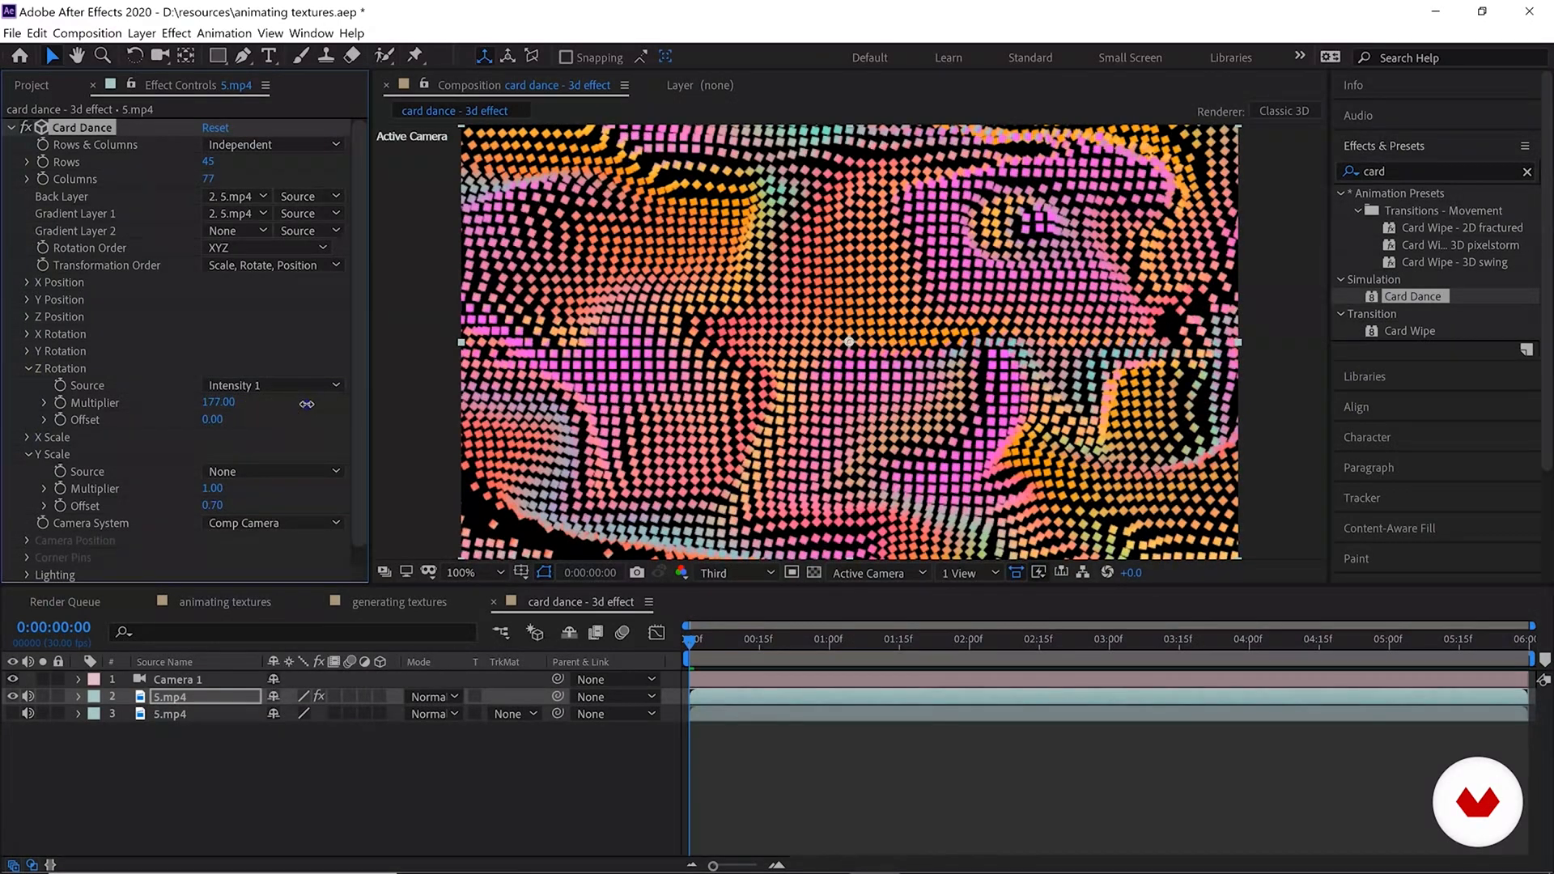
{"action": "left_click_drag", "start_coordinate": [405, 407], "coordinate": [578, 386]}
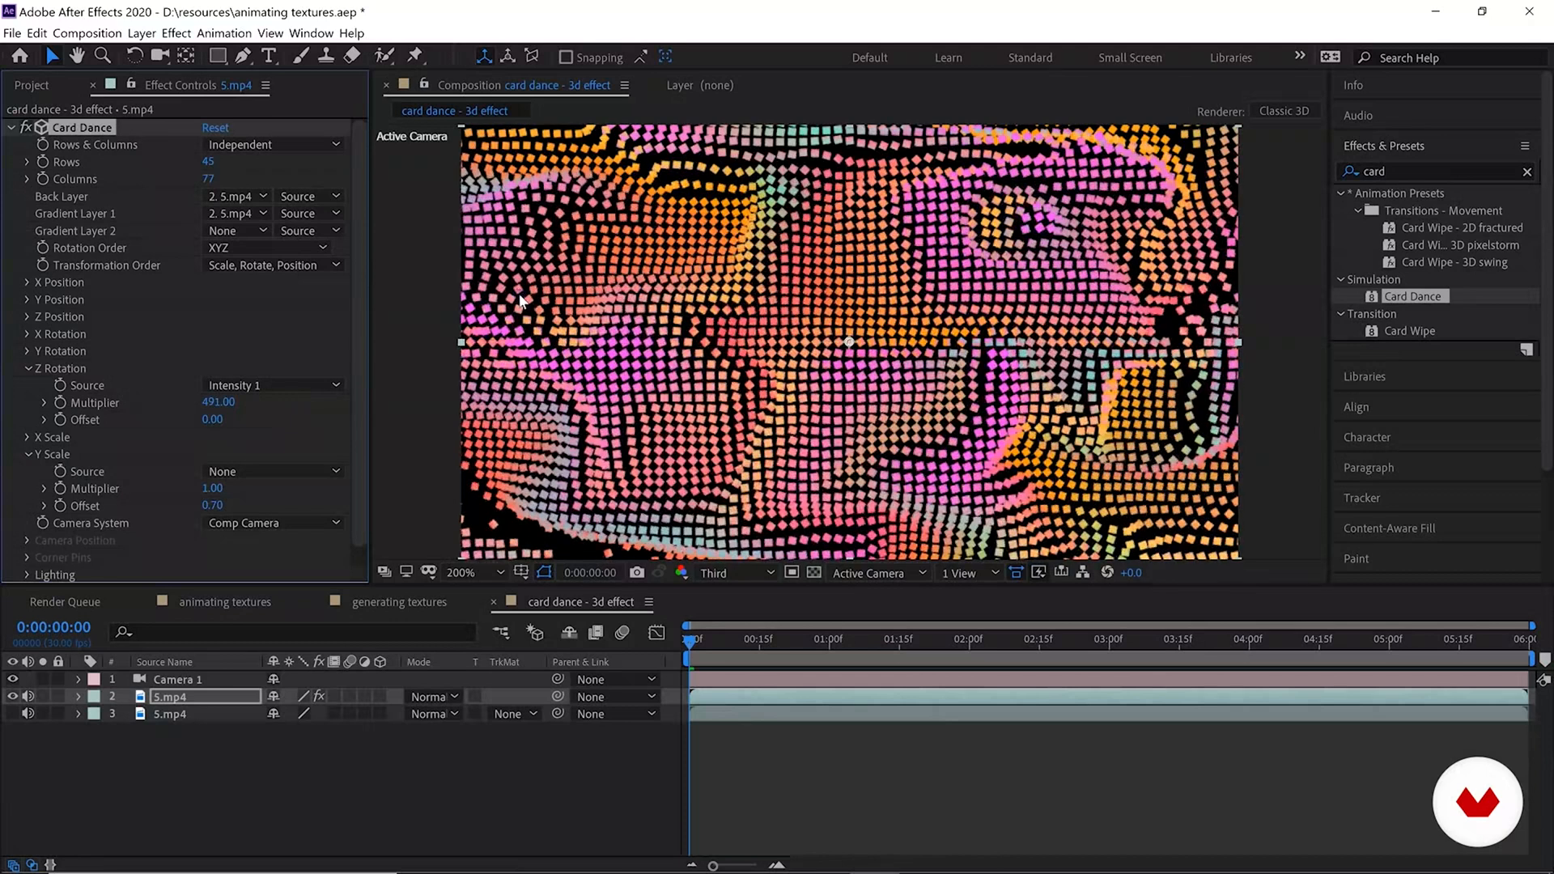
Inspect the rotated squares at Full preview resolution and experiment further with the Z Rotation multiplier.
{"action": "scroll", "coordinate": [519, 294], "scroll_direction": "up", "scroll_amount": 2}
{"action": "left_click", "coordinate": [725, 573]}
{"action": "left_click", "coordinate": [734, 628]}
{"action": "mouse_move", "coordinate": [217, 403]}
{"action": "left_mouse_down"}
{"action": "mouse_move", "coordinate": [46, 387]}
{"action": "mouse_move", "coordinate": [211, 414]}
{"action": "left_mouse_up"}
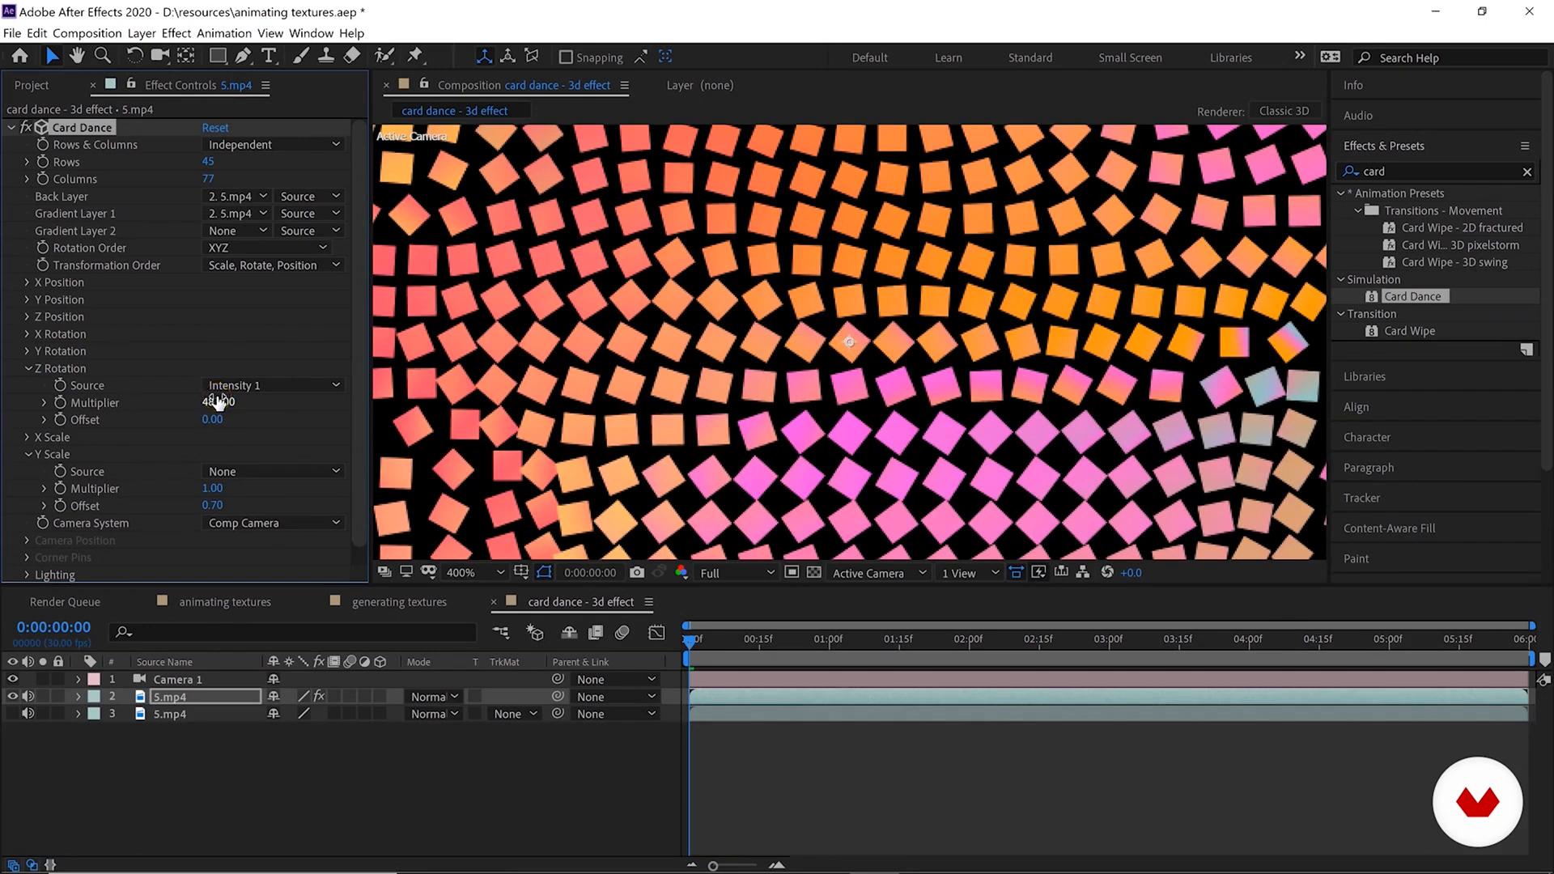
Try Intensity 1 as the X Scale source with a multiplier of 8.20 and an offset of 17.90.
{"action": "left_click", "coordinate": [267, 402]}
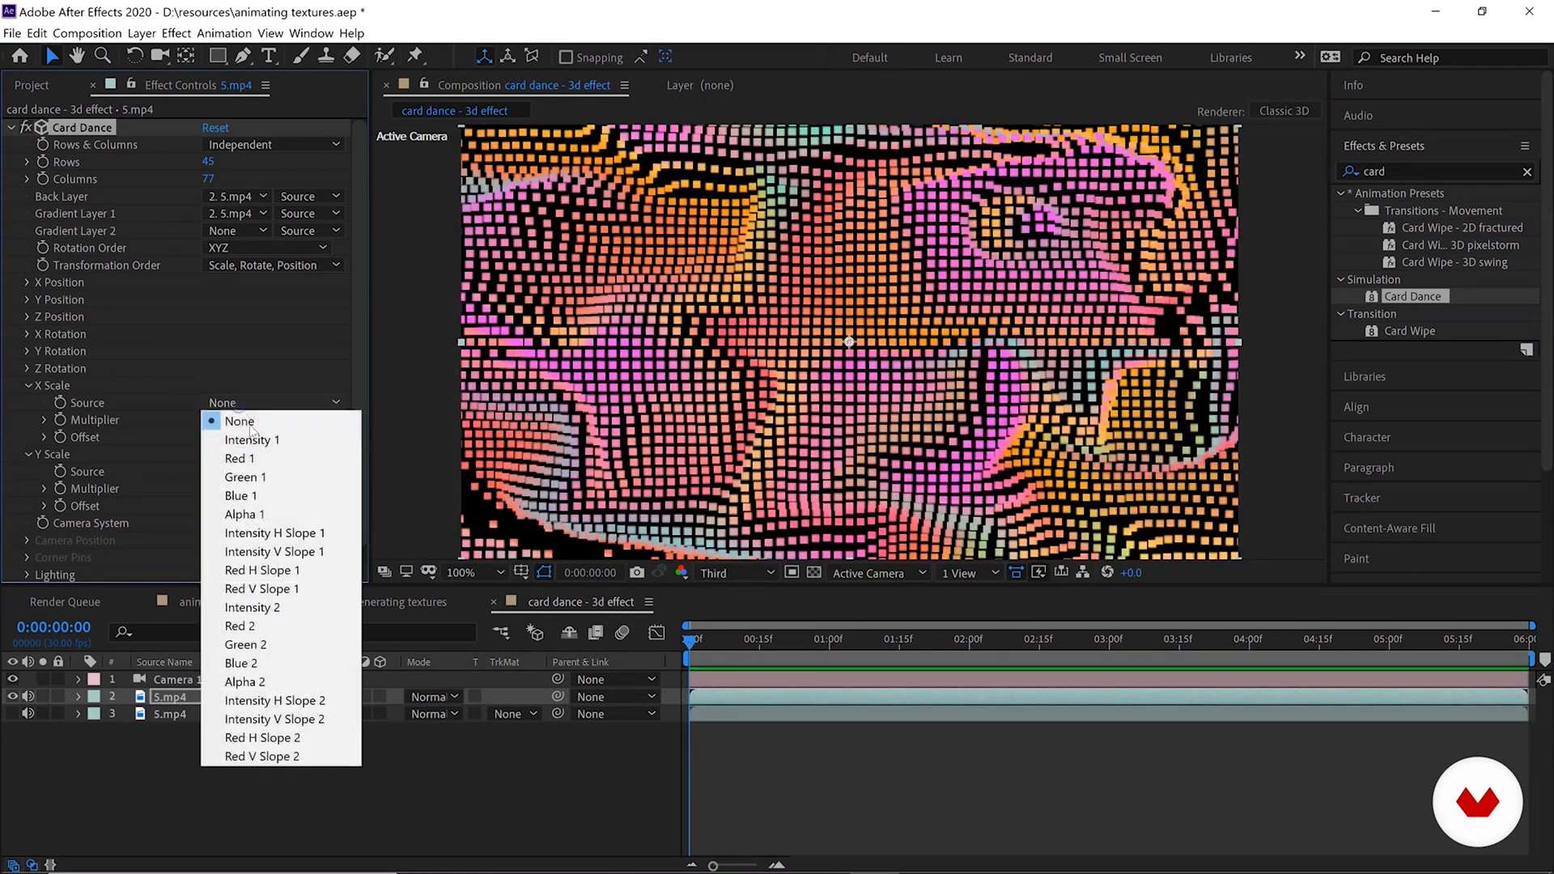
{"action": "left_click", "coordinate": [256, 434]}
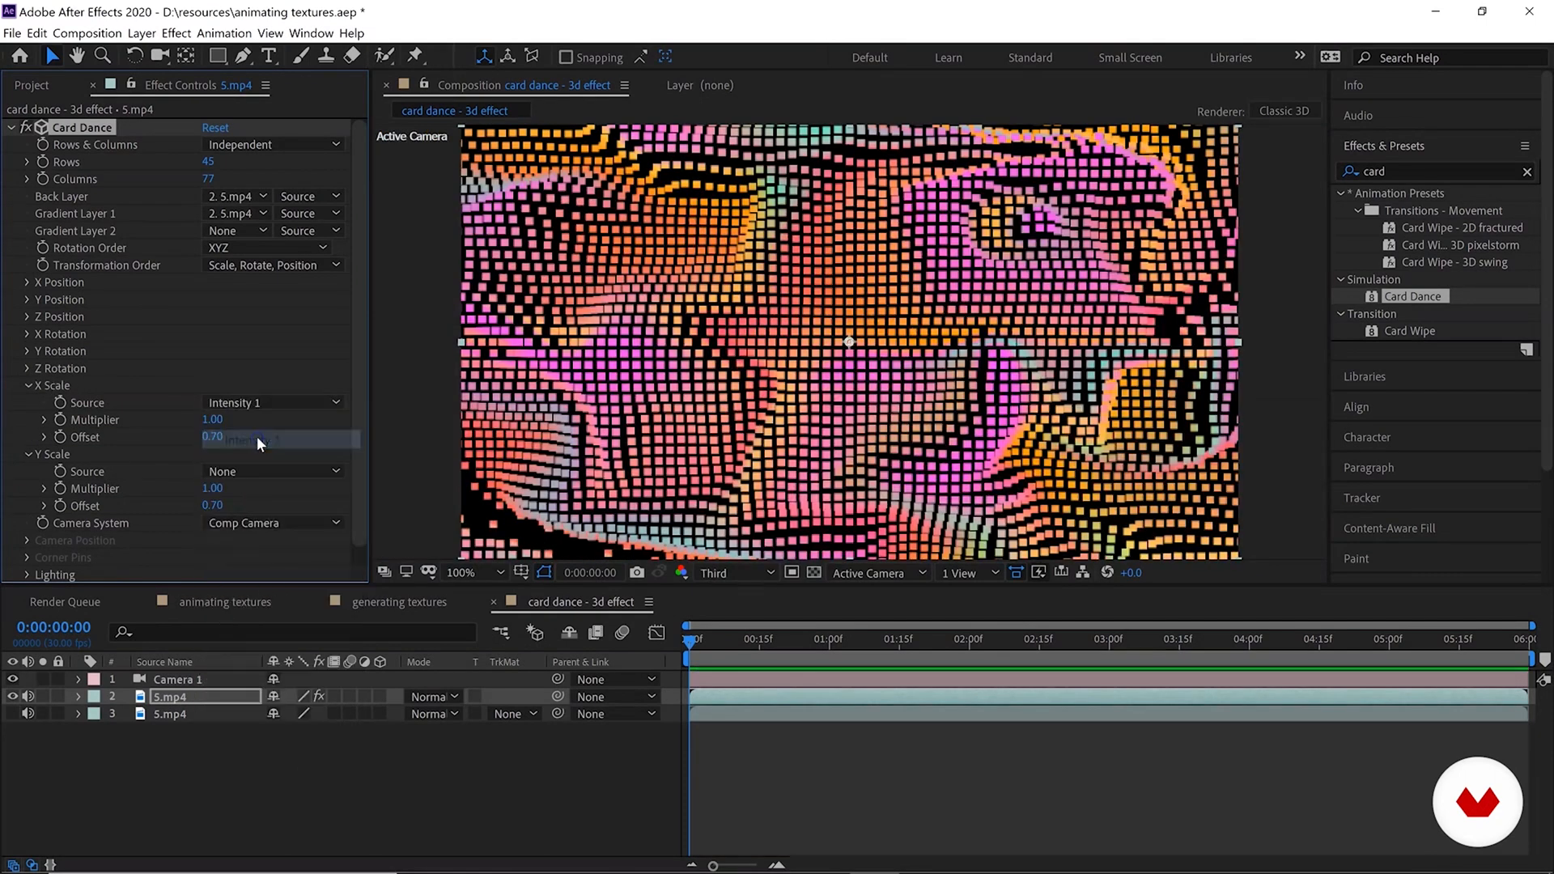
{"action": "left_click", "coordinate": [229, 436]}
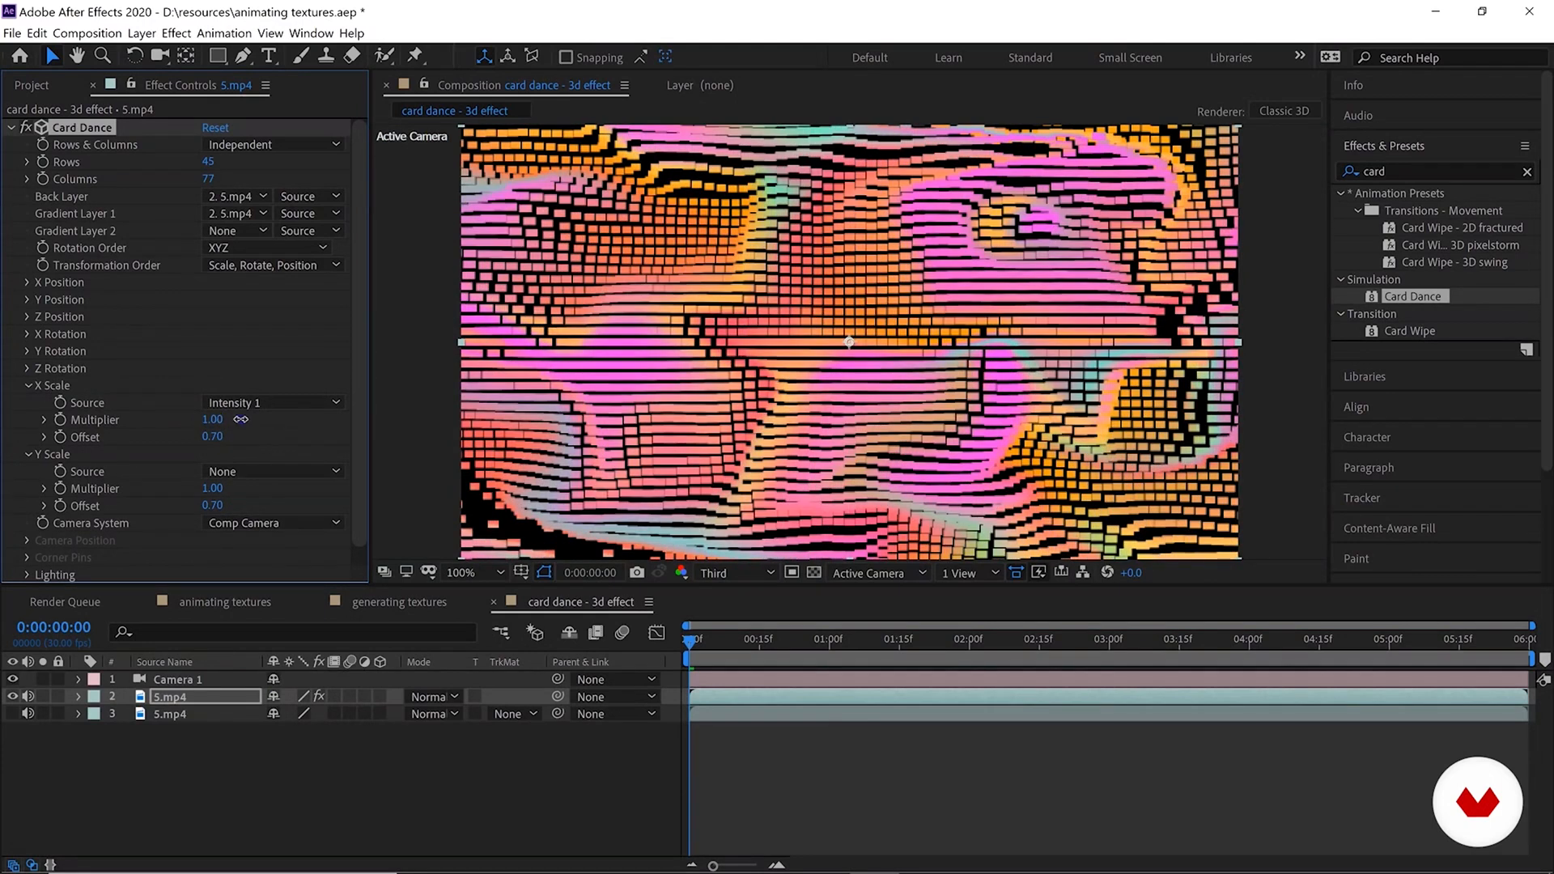
{"action": "left_click_drag", "start_coordinate": [243, 419], "coordinate": [279, 418]}
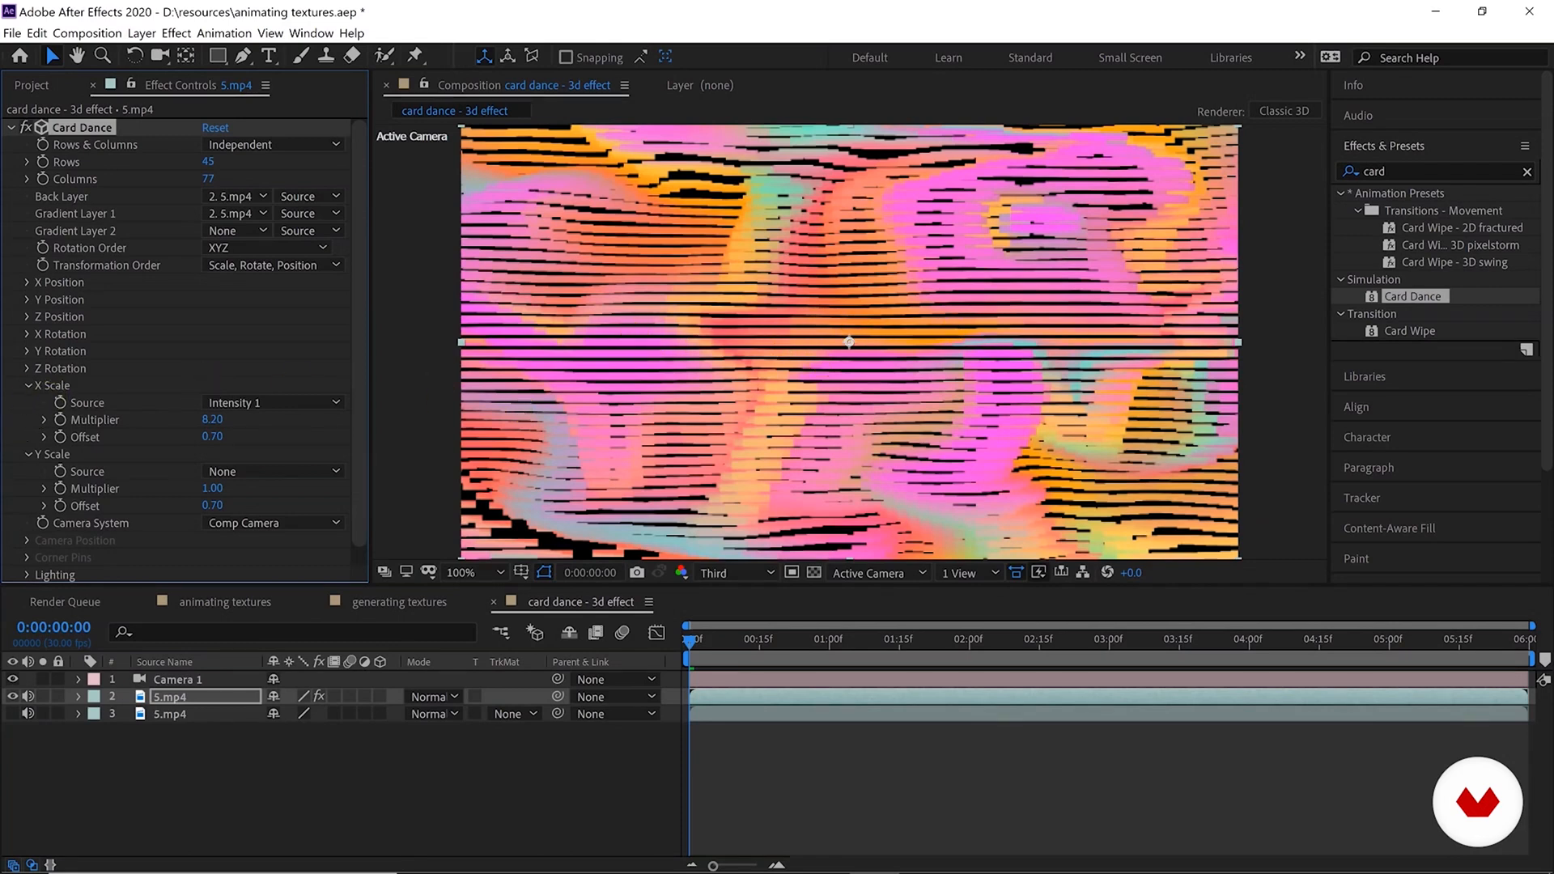
{"action": "left_click_drag", "start_coordinate": [212, 436], "coordinate": [706, 298]}
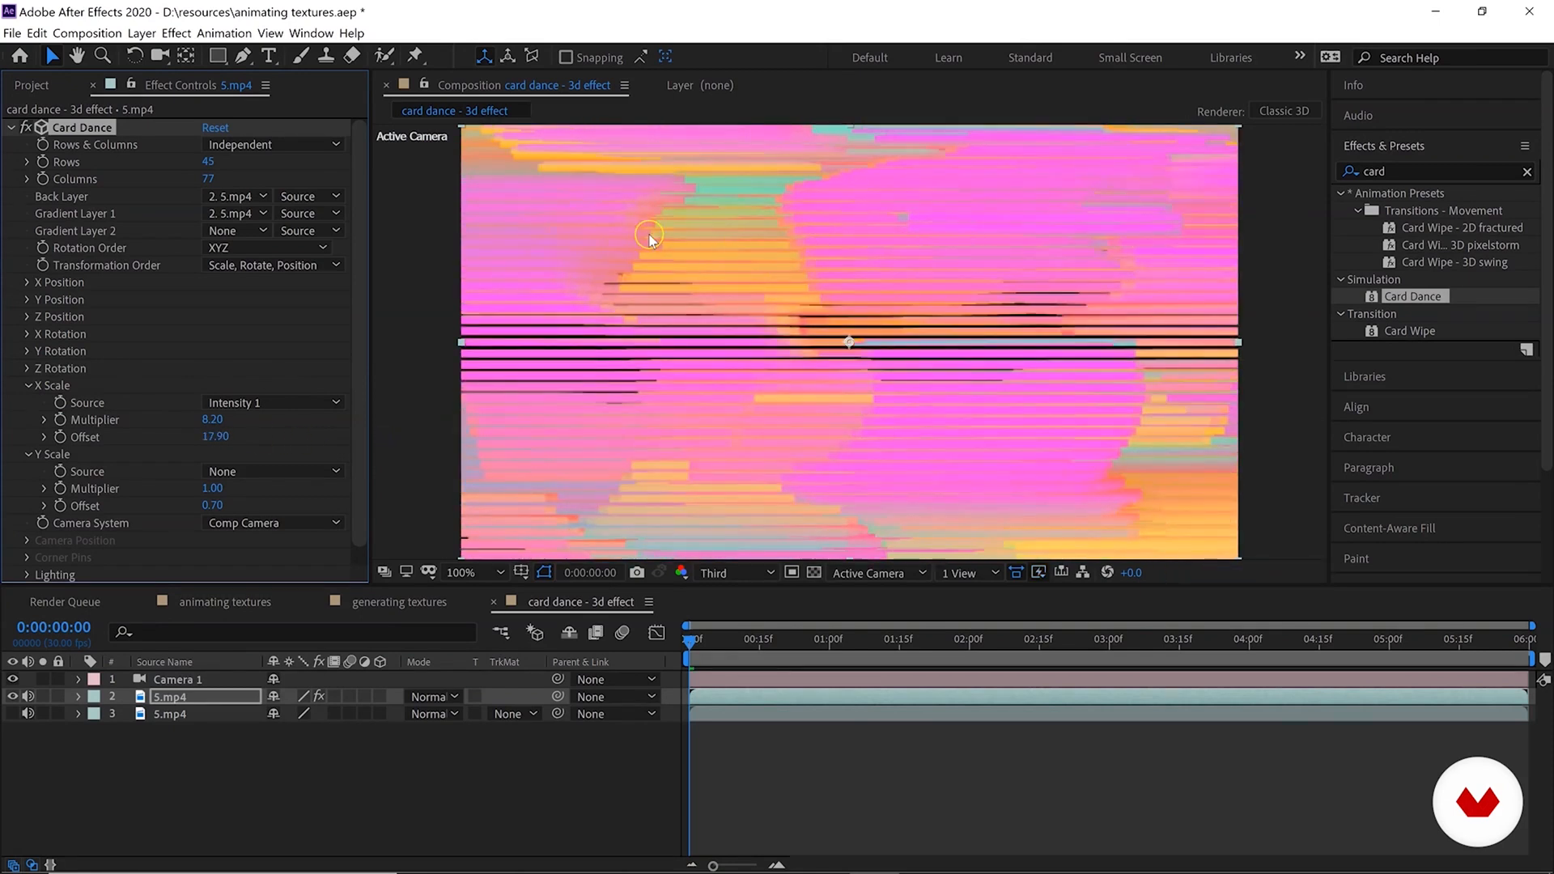
Undo the X Scale multiplier and offset changes, reset its source to None, and collapse the X Scale and Y Scale groups.
{"action": "key", "text": "ctrl+z"}
{"action": "key", "text": "ctrl+z"}
{"action": "left_click", "coordinate": [275, 403]}
{"action": "left_click", "coordinate": [268, 420]}
{"action": "left_click", "coordinate": [26, 386]}
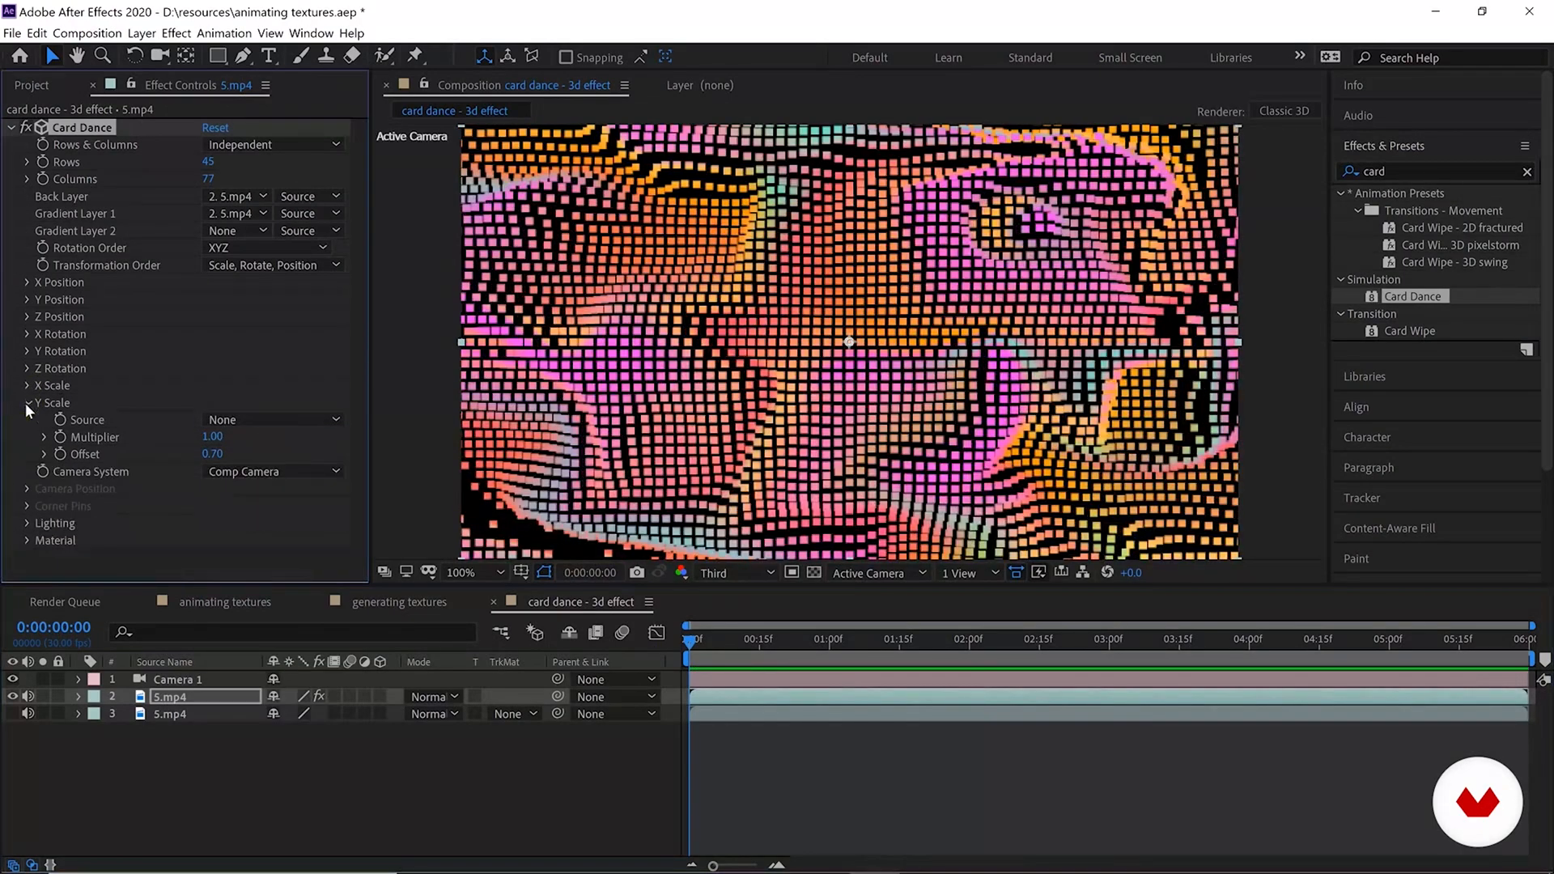
{"action": "left_click", "coordinate": [27, 402]}
Preview the Card Dance animation with the whole frame in view and return to the first frame.
{"action": "key", "text": "comma"}
{"action": "key", "text": "space"}
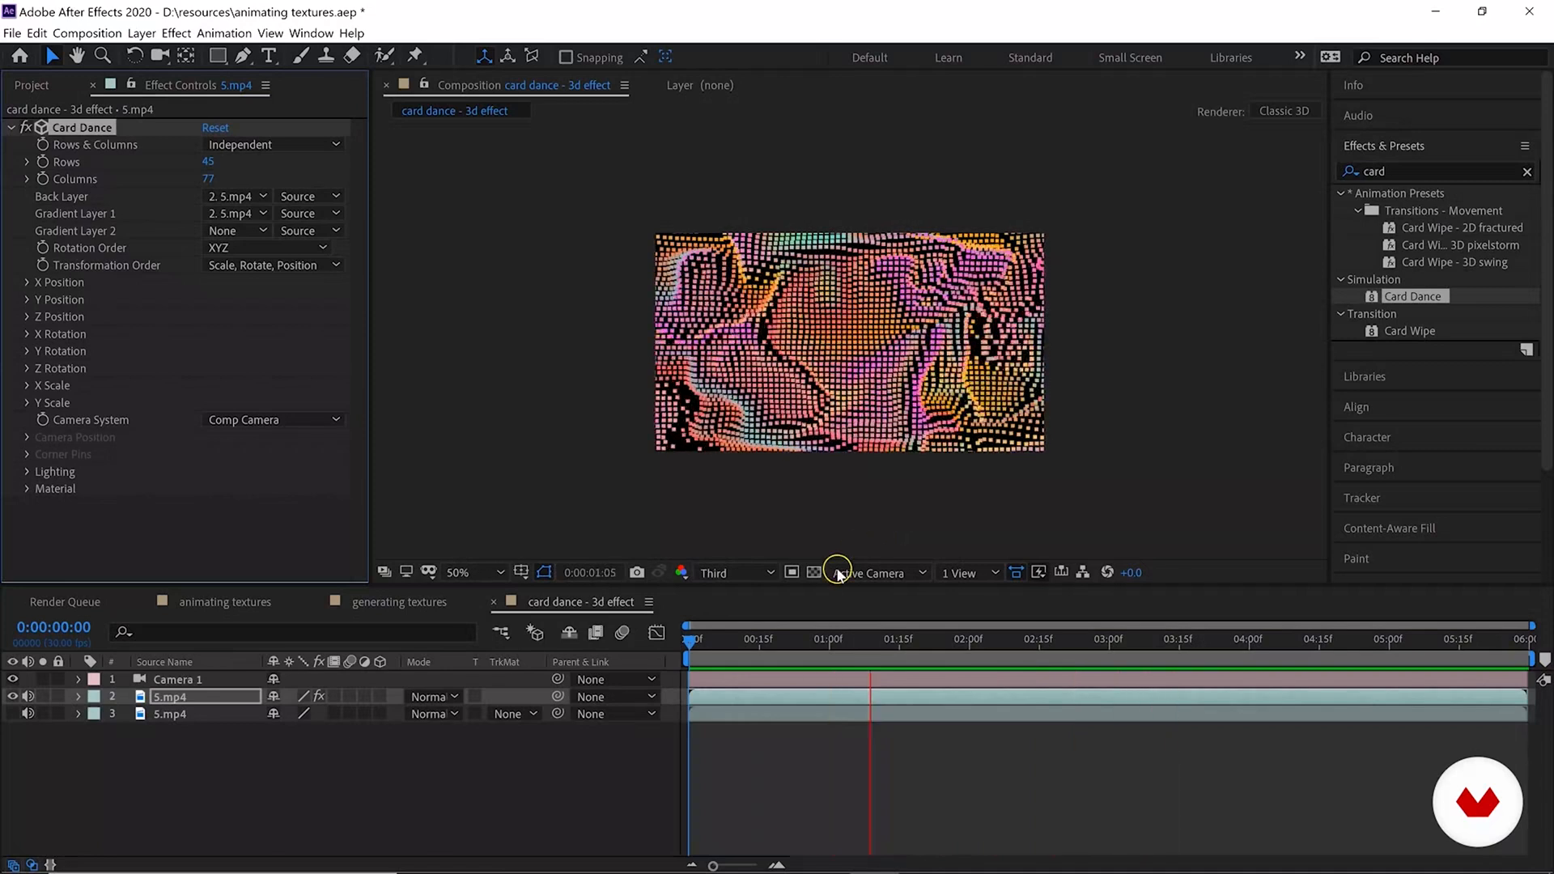
{"action": "left_click", "coordinate": [698, 642]}
{"action": "key", "text": "Home"}
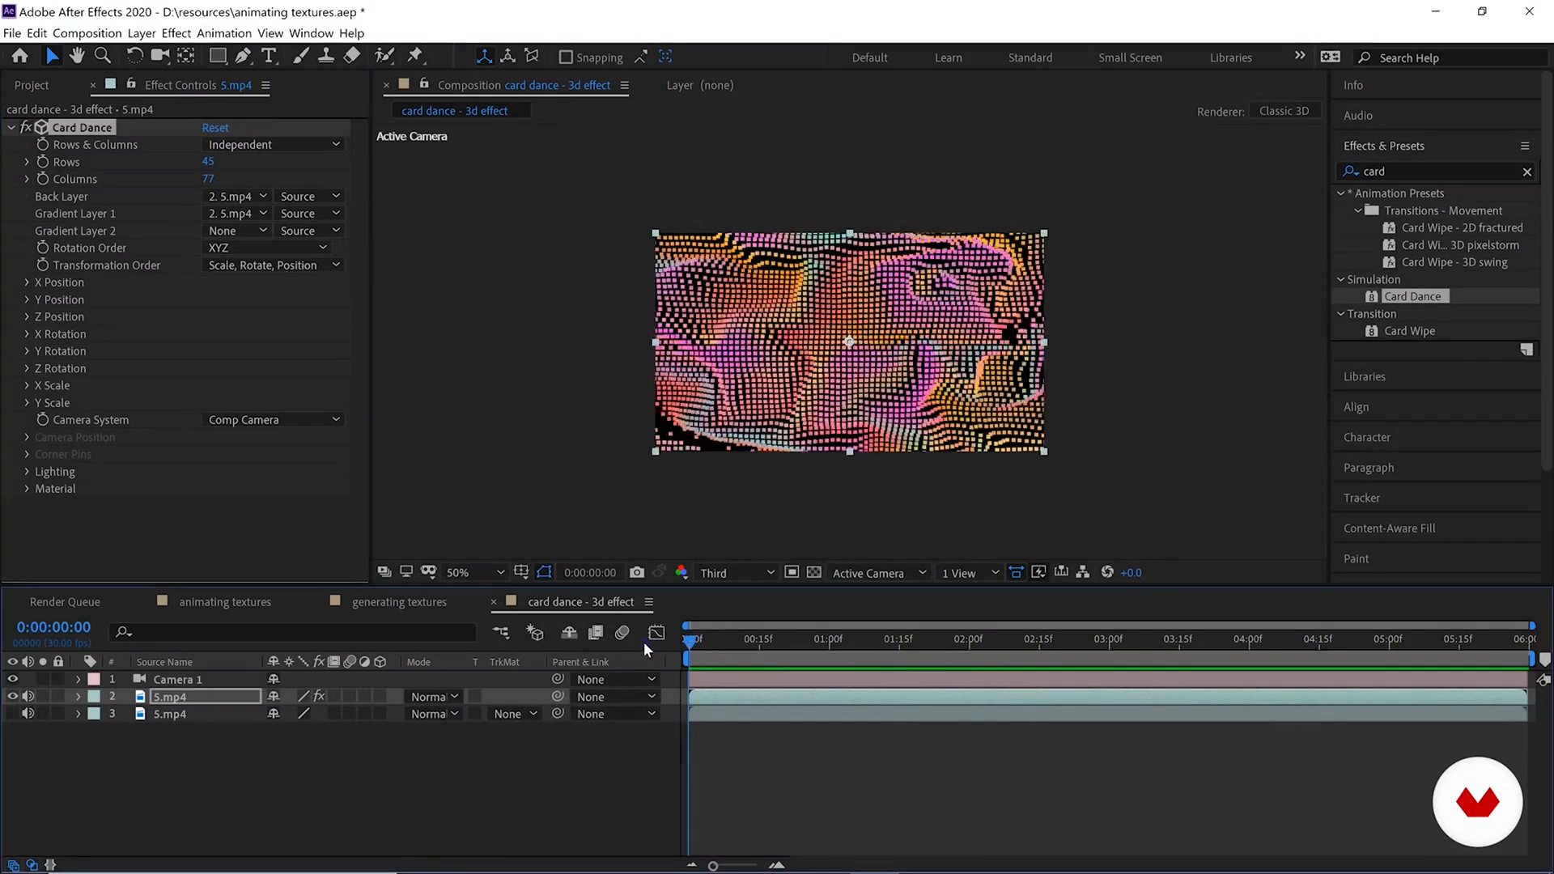
Try showing the lower 5.mp4 layer behind the Card Dance squares, preview the result, and hide that layer again.
{"action": "left_click", "coordinate": [12, 713]}
{"action": "left_click", "coordinate": [427, 830]}
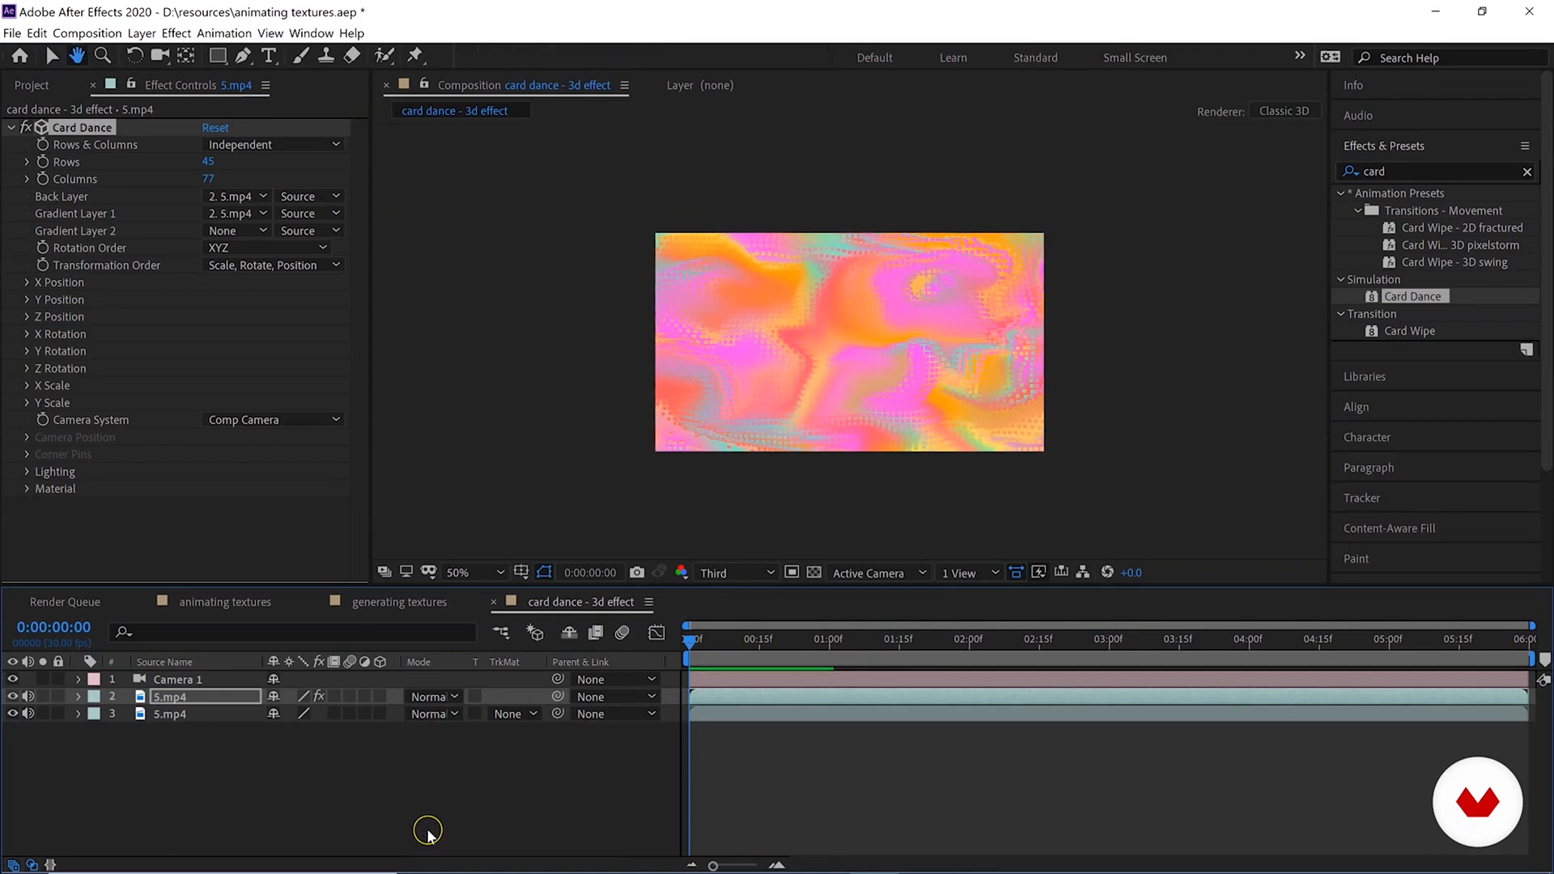
{"action": "key", "text": "space"}
{"action": "scroll", "coordinate": [834, 353], "scroll_direction": "up", "scroll_amount": 2}
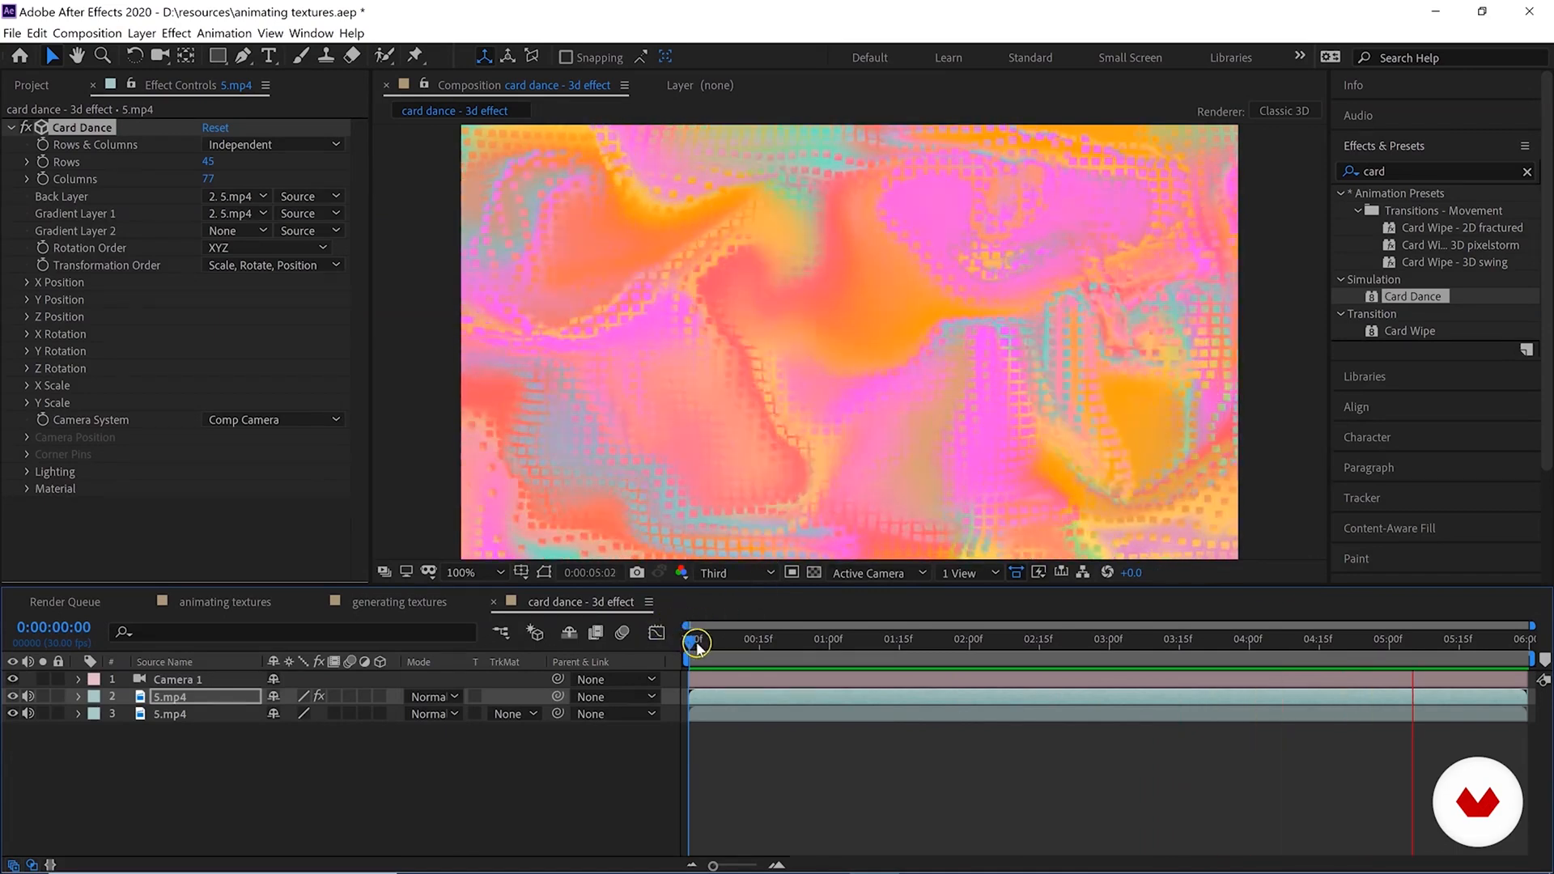
{"action": "left_click", "coordinate": [13, 713]}
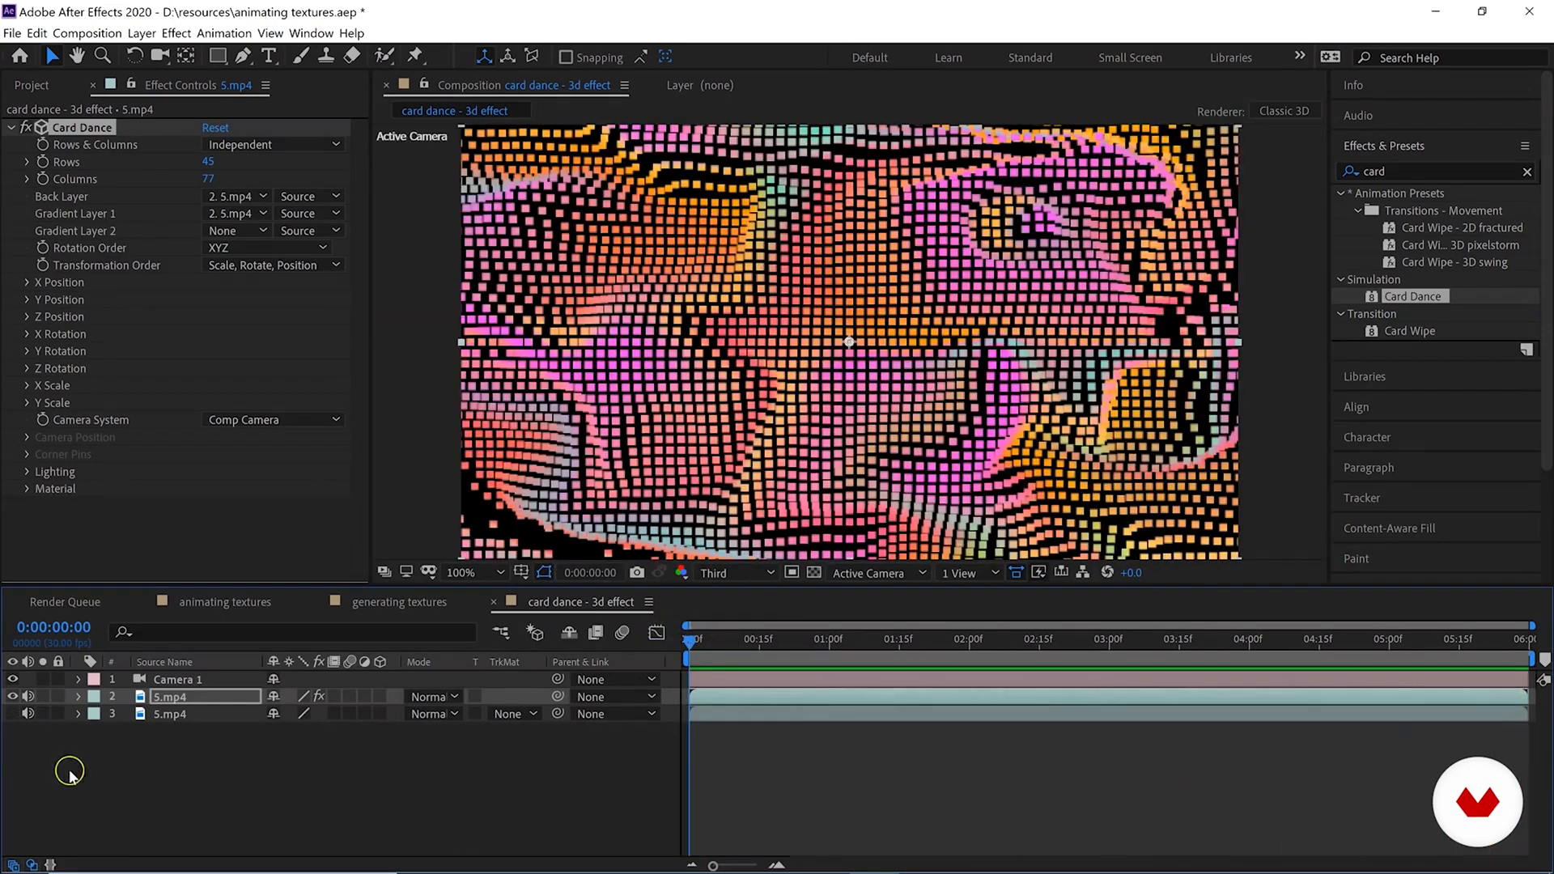
Save the project and create a new composition named mercury.
{"action": "left_click", "coordinate": [12, 33]}
{"action": "left_click", "coordinate": [26, 187]}
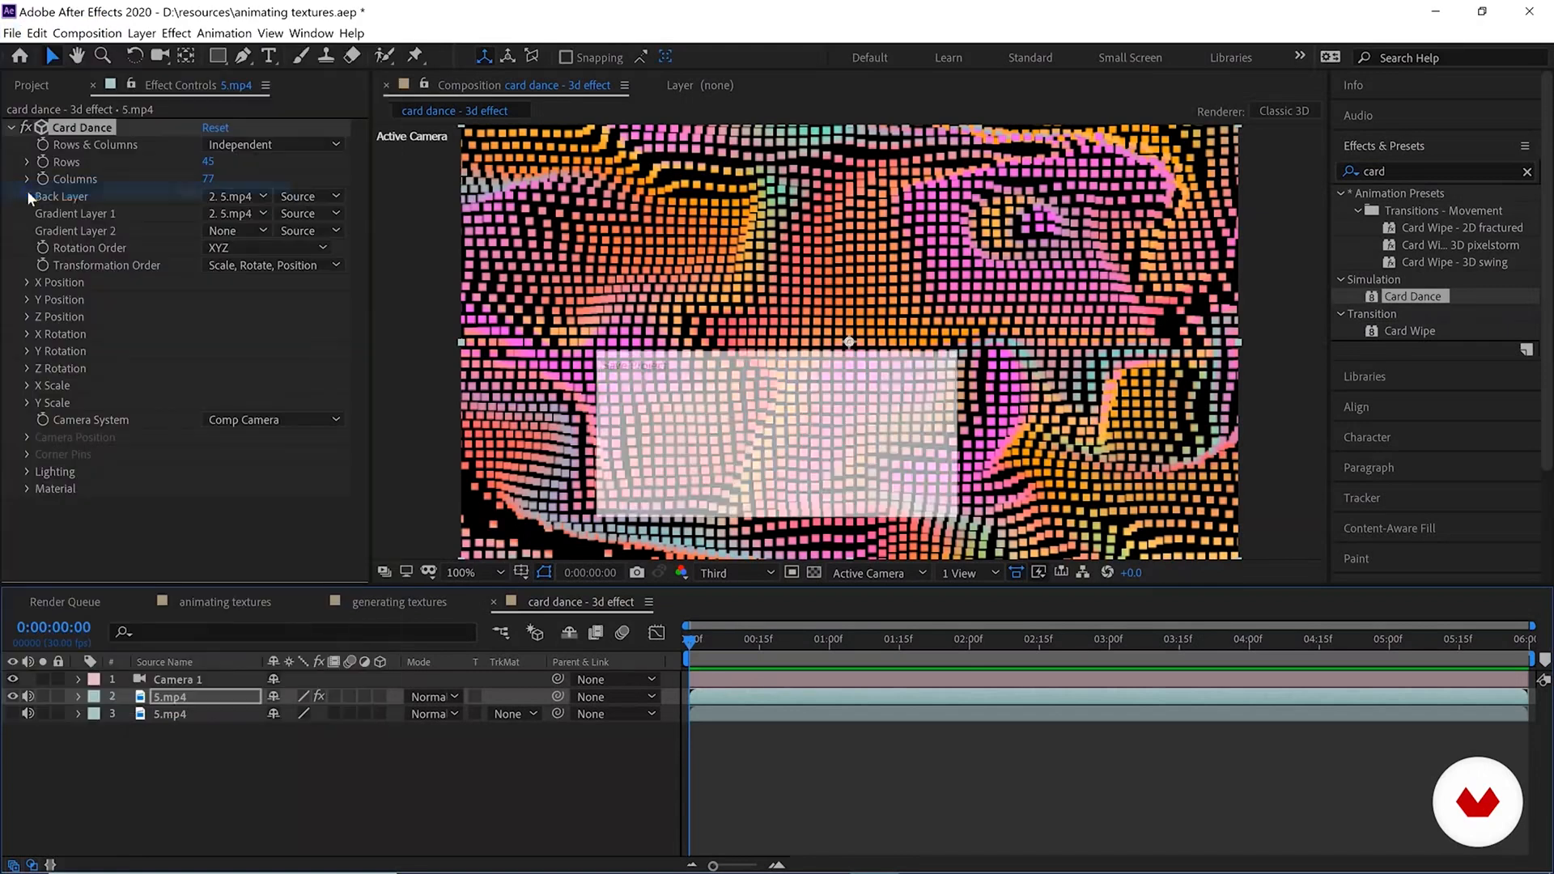
{"action": "left_click", "coordinate": [81, 33]}
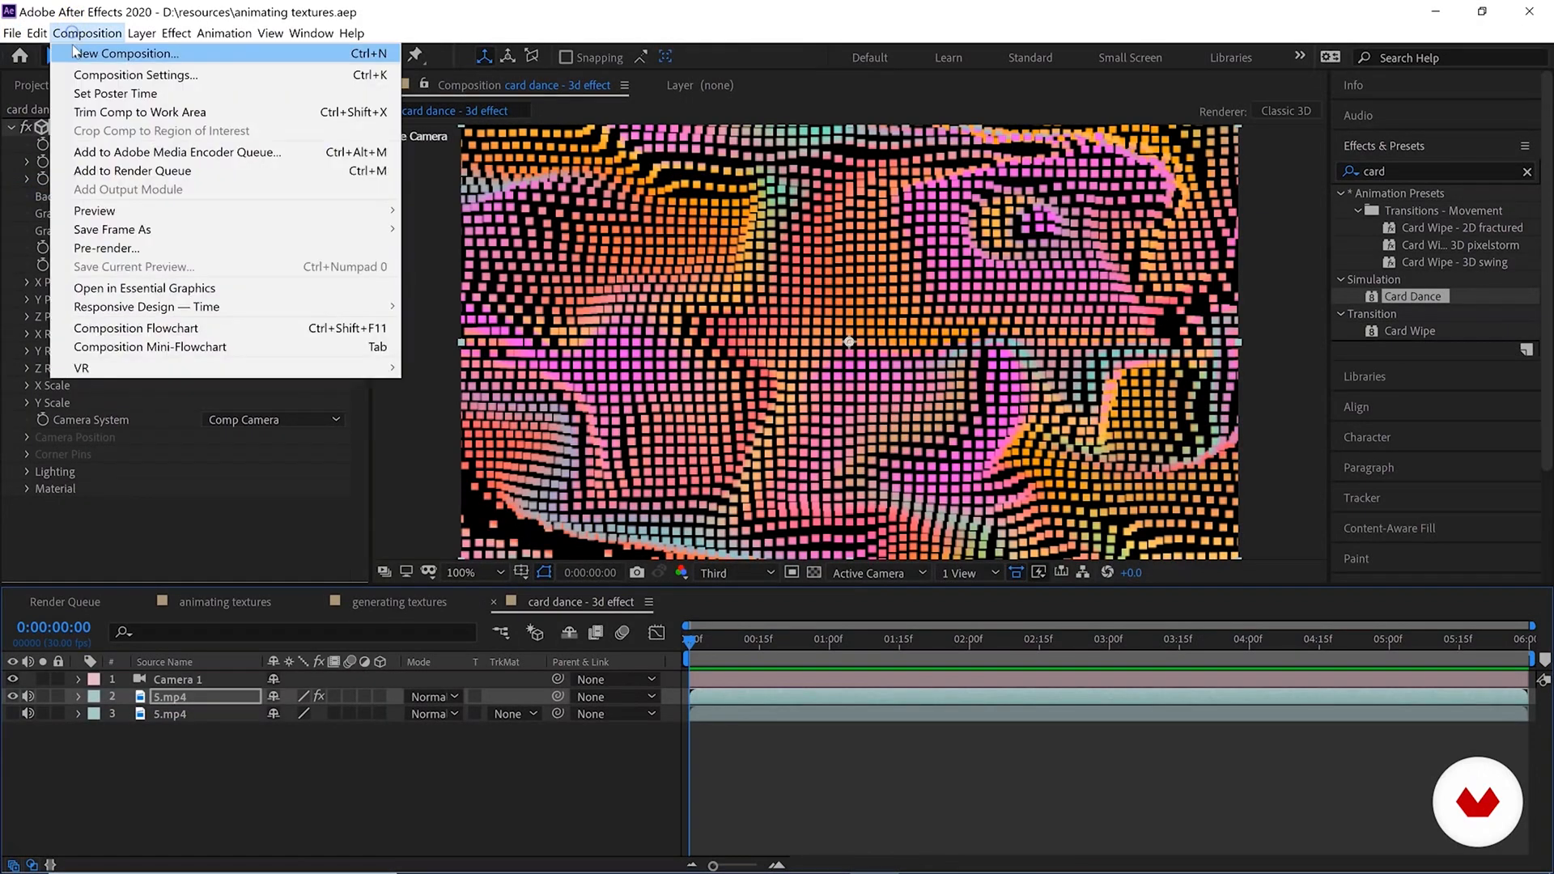
{"action": "left_click", "coordinate": [121, 54]}
{"action": "type", "text": "mercury"}
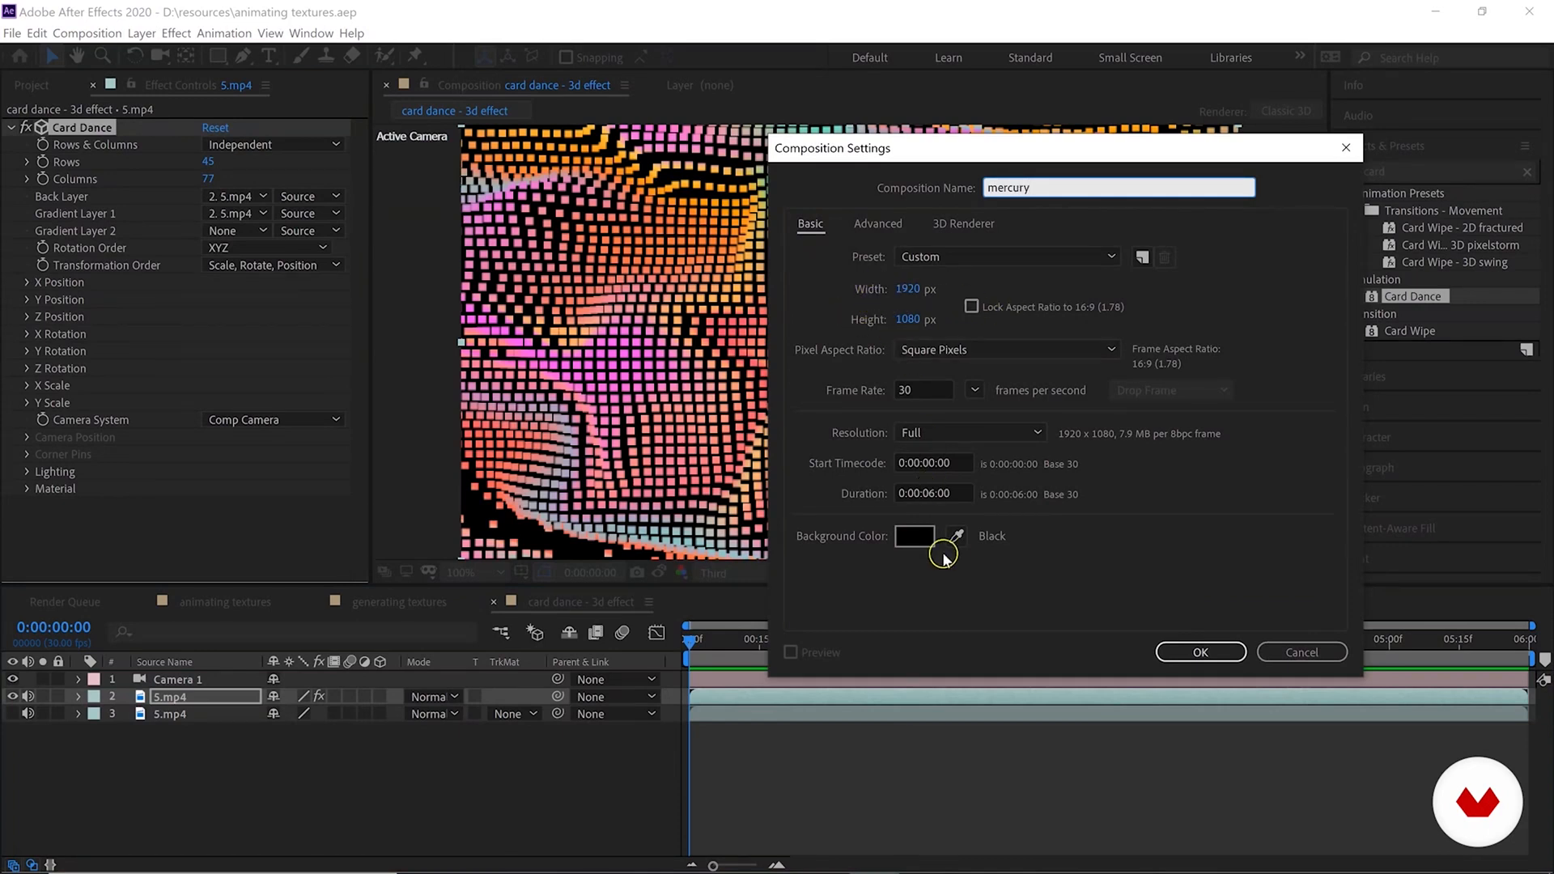
{"action": "left_click", "coordinate": [1189, 649]}
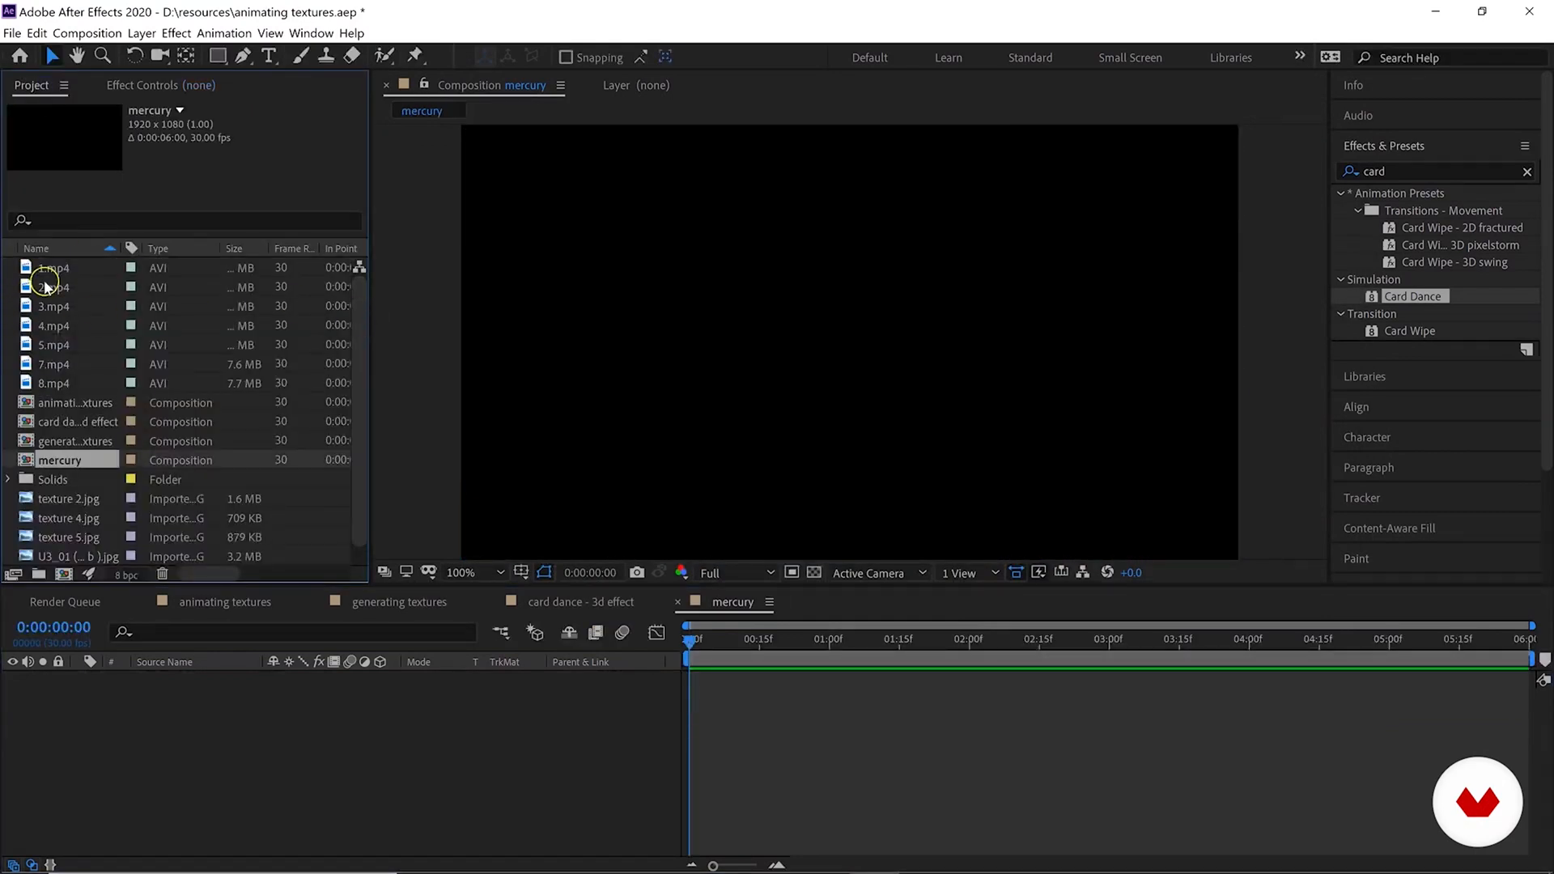
Look through the rendered texture clips, place 8.mp4 in the mercury composition, and preview it.
{"action": "left_click", "coordinate": [49, 273]}
{"action": "left_click", "coordinate": [60, 287]}
{"action": "left_click", "coordinate": [65, 306]}
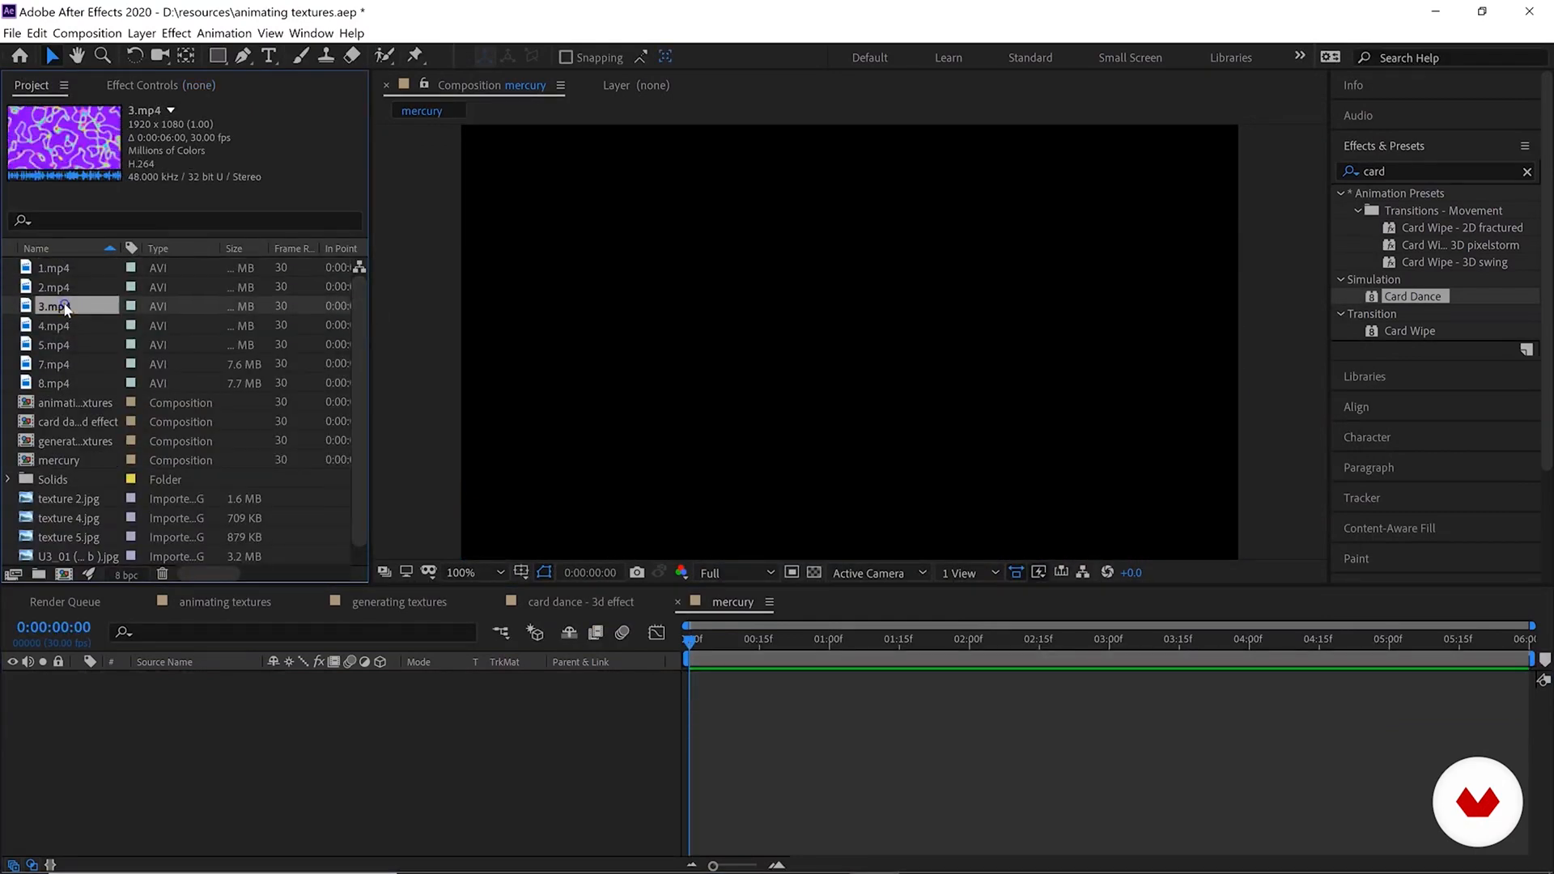
{"action": "left_click", "coordinate": [69, 328]}
{"action": "left_click", "coordinate": [74, 357]}
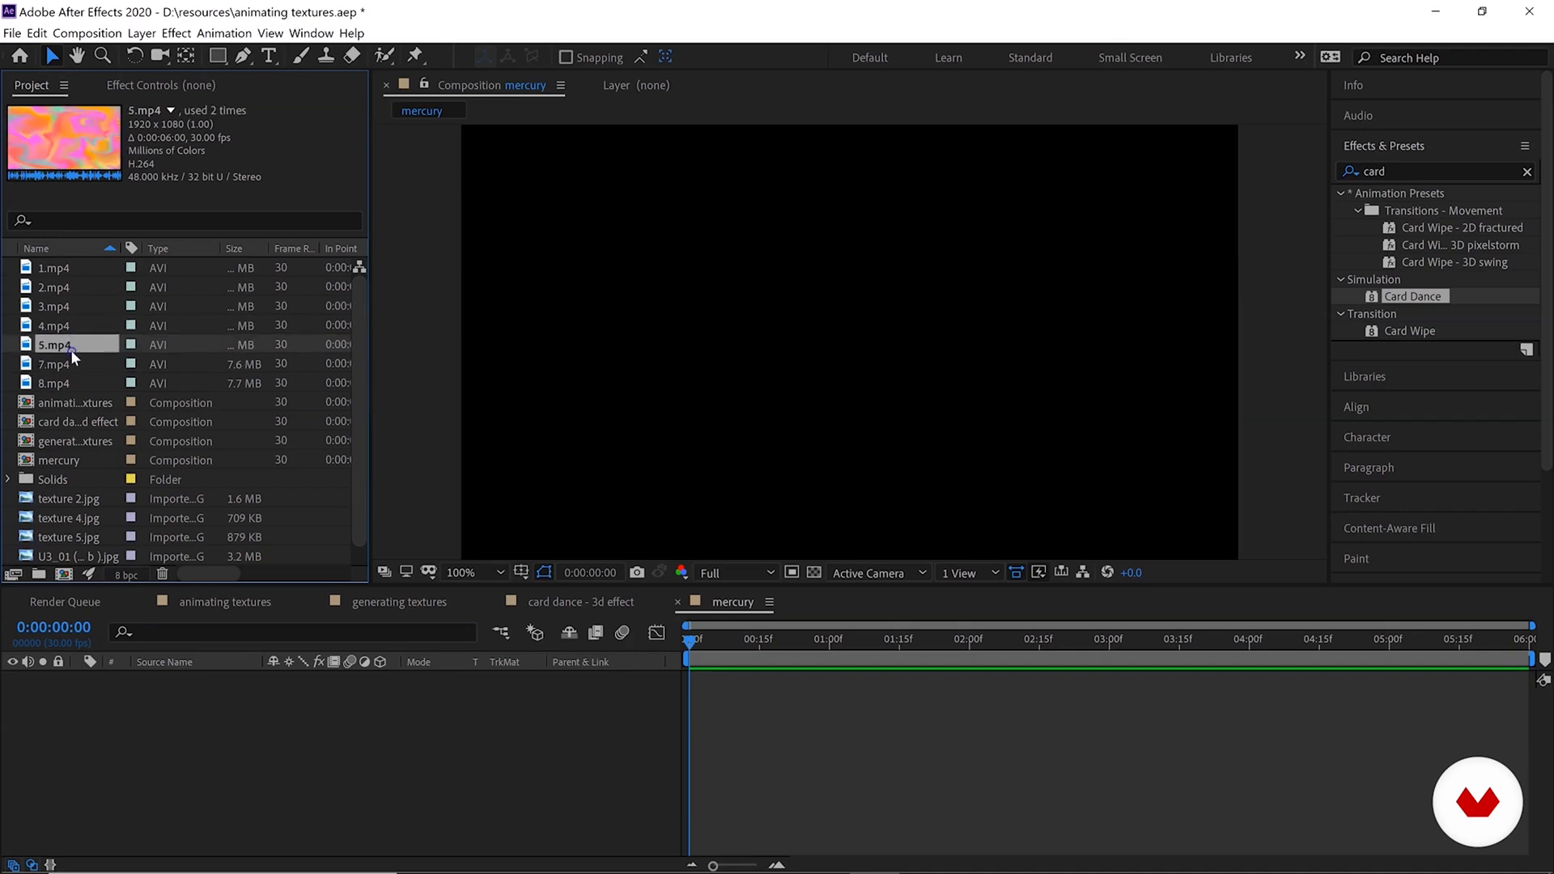
{"action": "left_click", "coordinate": [67, 382]}
{"action": "left_click_drag", "start_coordinate": [61, 385], "coordinate": [849, 342]}
{"action": "key", "text": "space"}
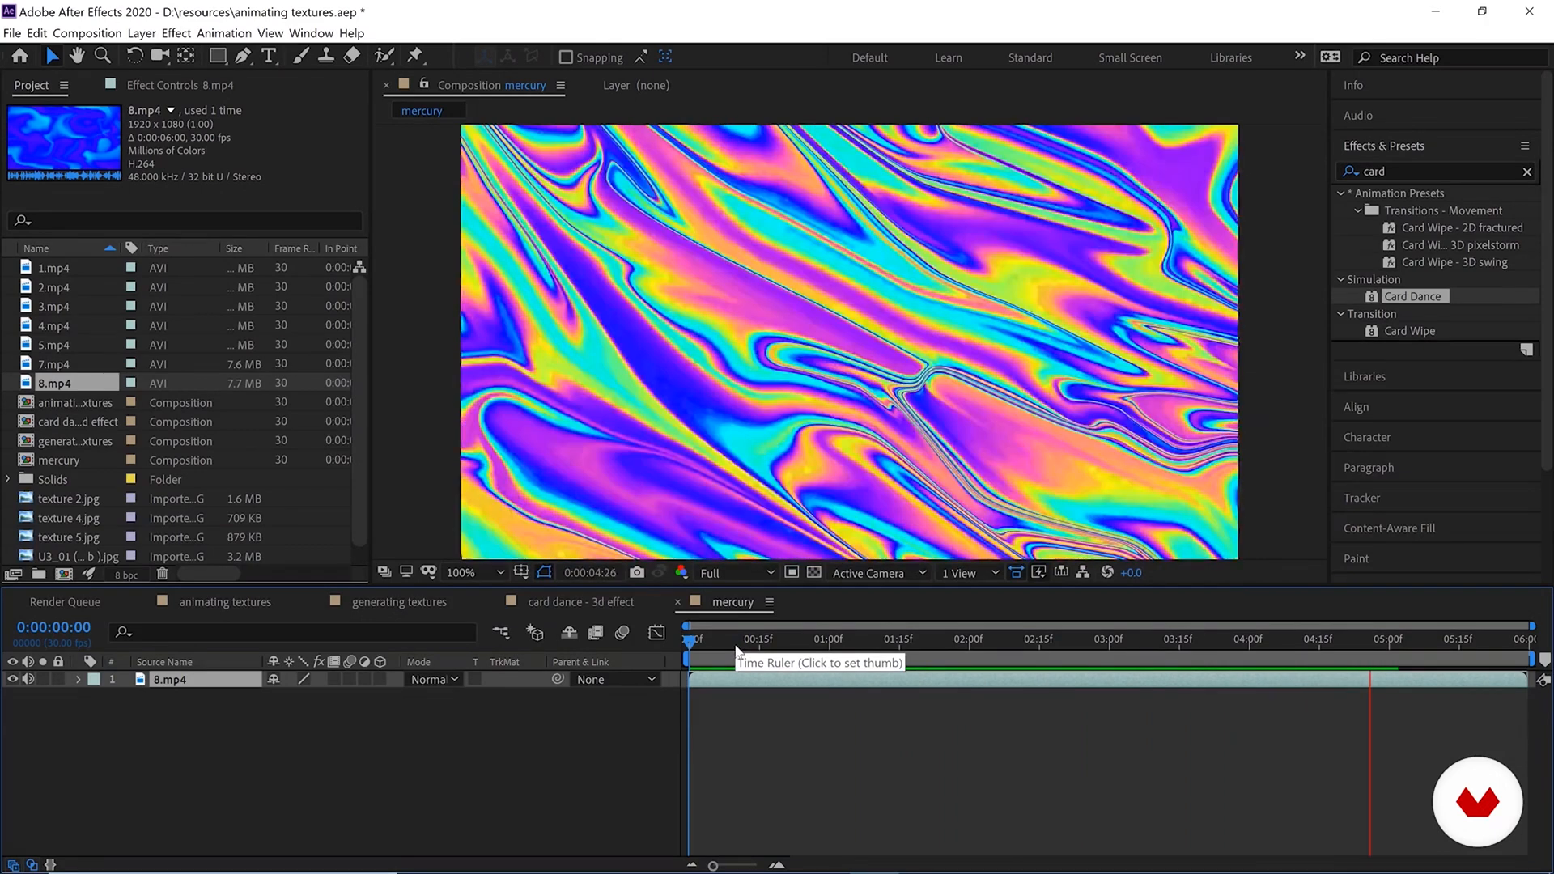
{"action": "left_click", "coordinate": [273, 661]}
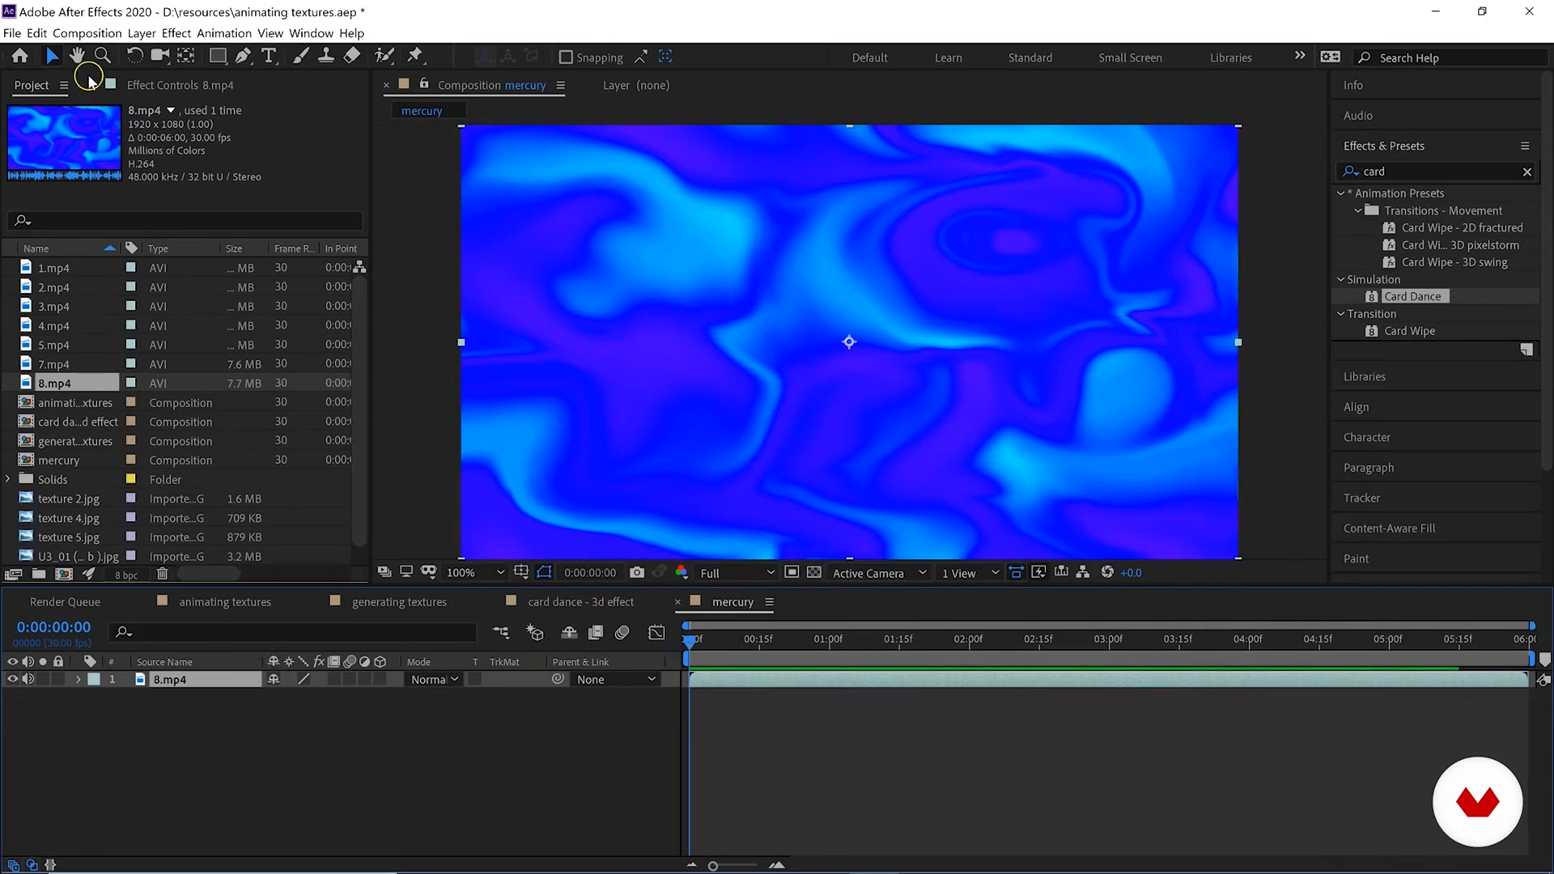
Make a copy of the 8.mp4 layer in the mercury composition and hide the lower one.
{"action": "left_click", "coordinate": [36, 34]}
{"action": "left_click", "coordinate": [33, 34]}
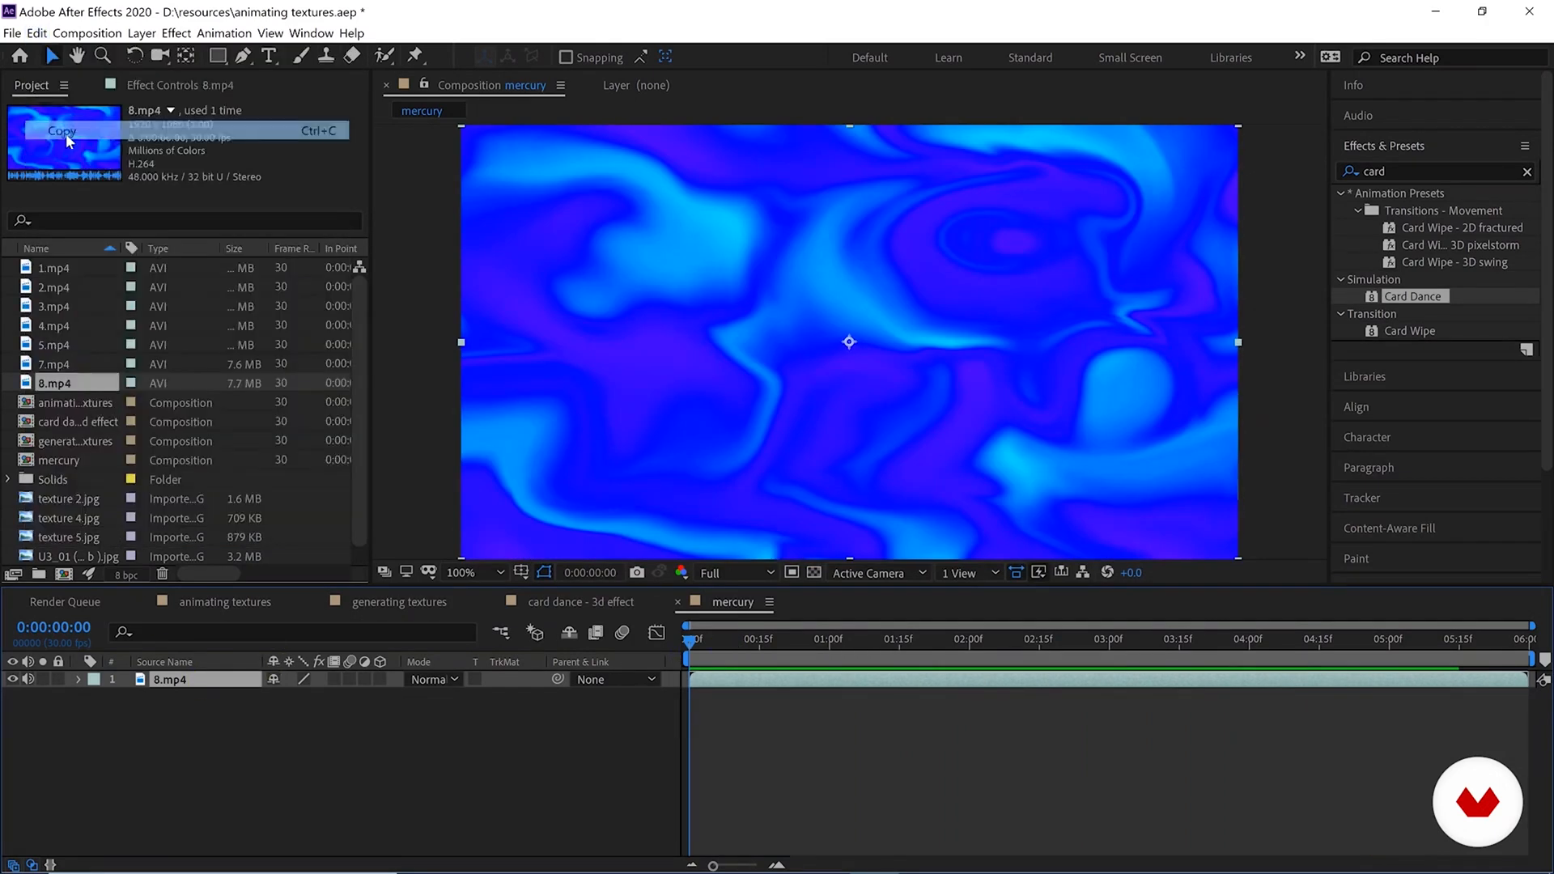
{"action": "left_click", "coordinate": [33, 34]}
{"action": "left_click", "coordinate": [49, 201]}
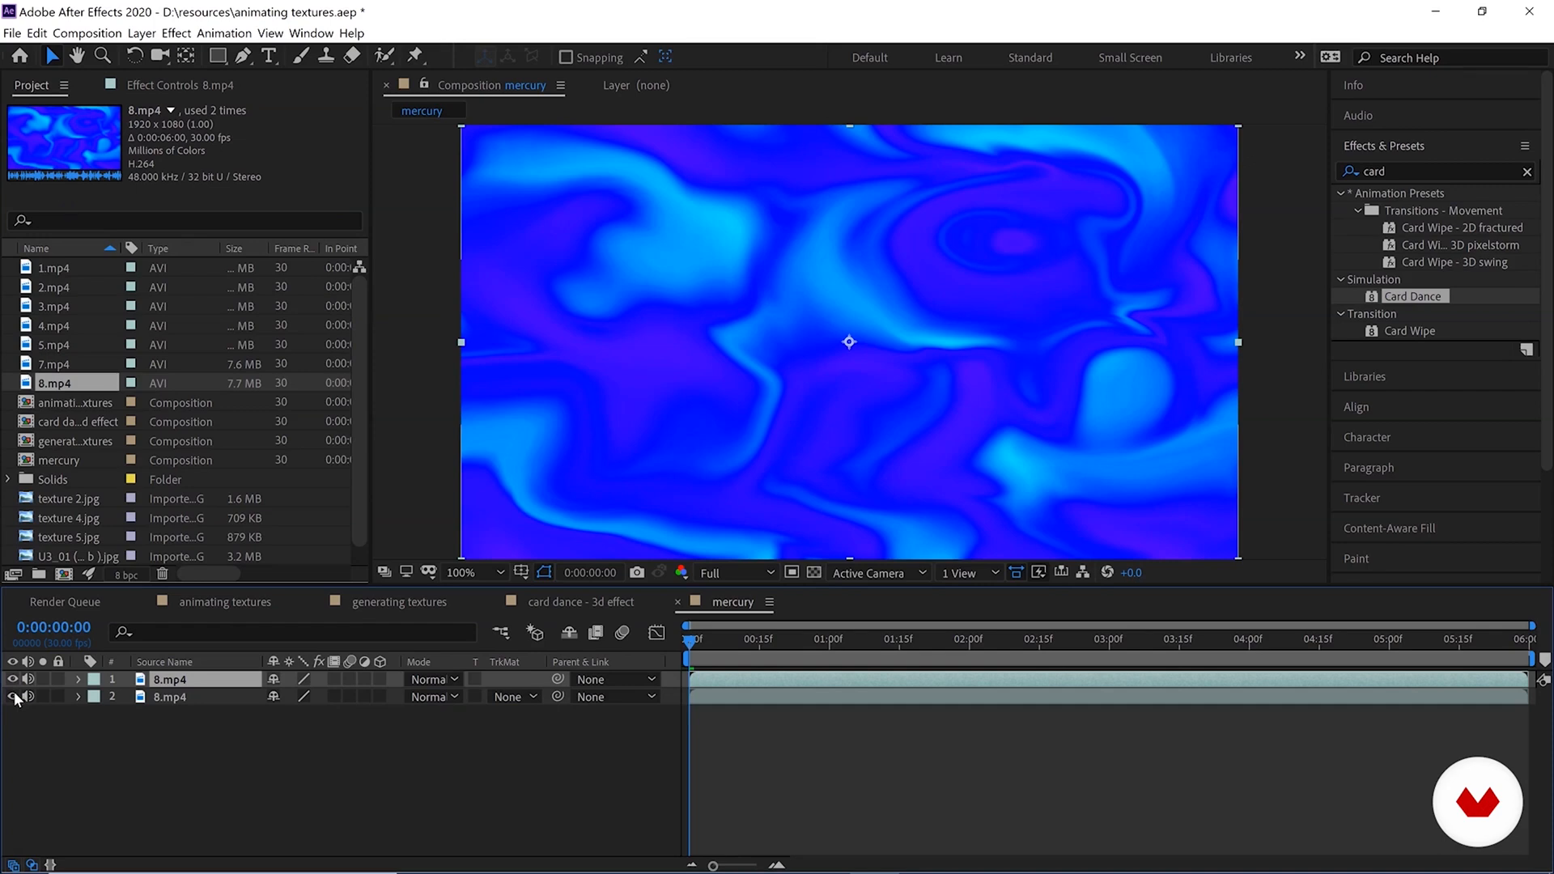
{"action": "left_click", "coordinate": [13, 696]}
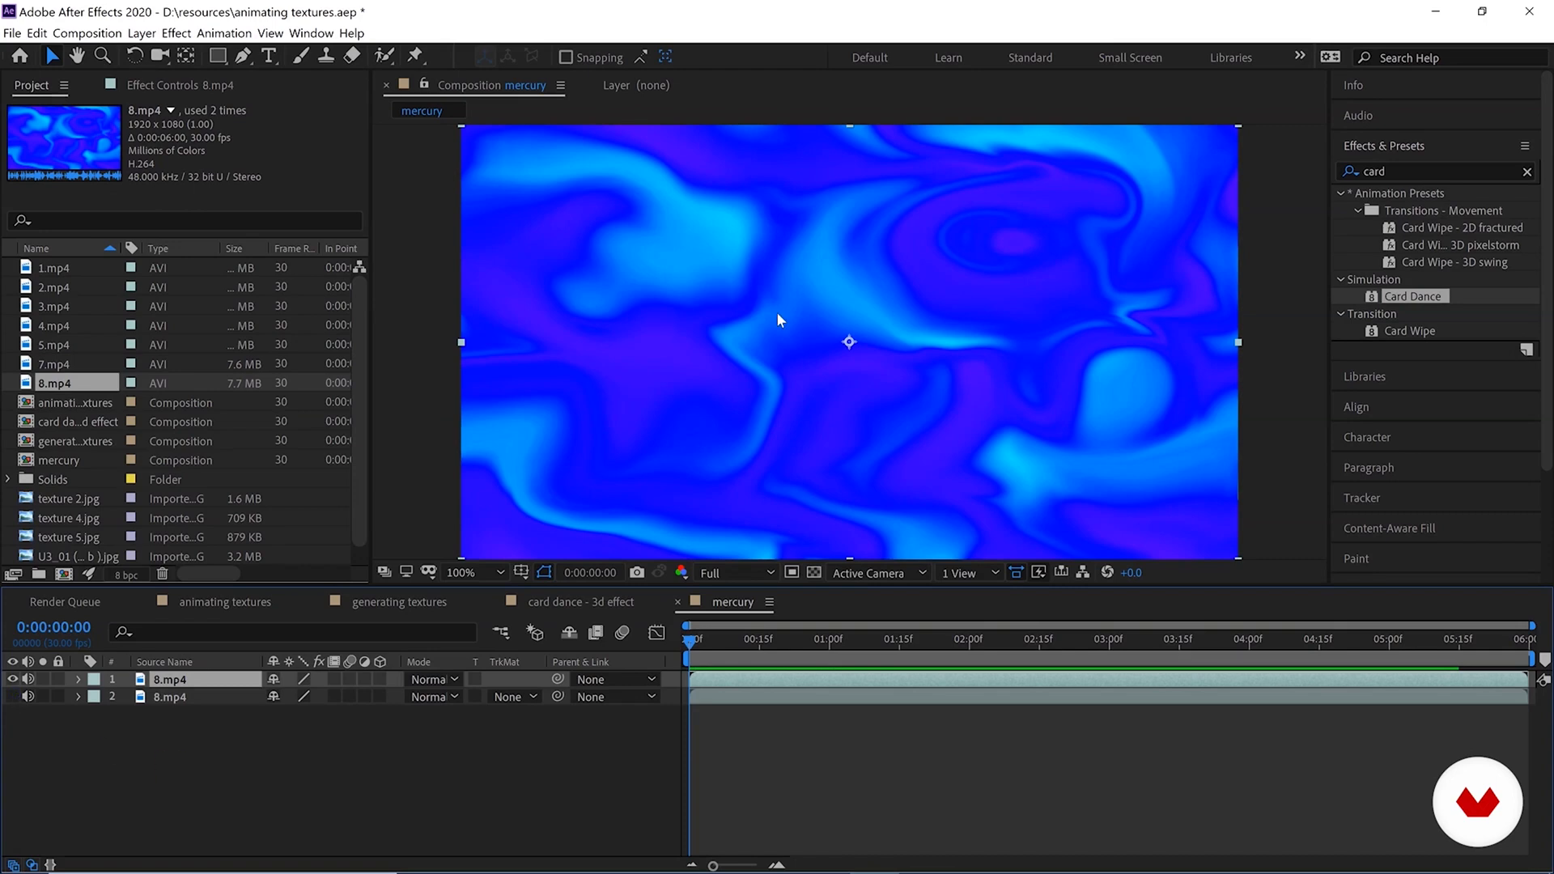
Find the CC Mr. Mercury effect and apply it to the upper 8.mp4 layer.
{"action": "left_click", "coordinate": [1386, 169]}
{"action": "type", "text": "cc"}
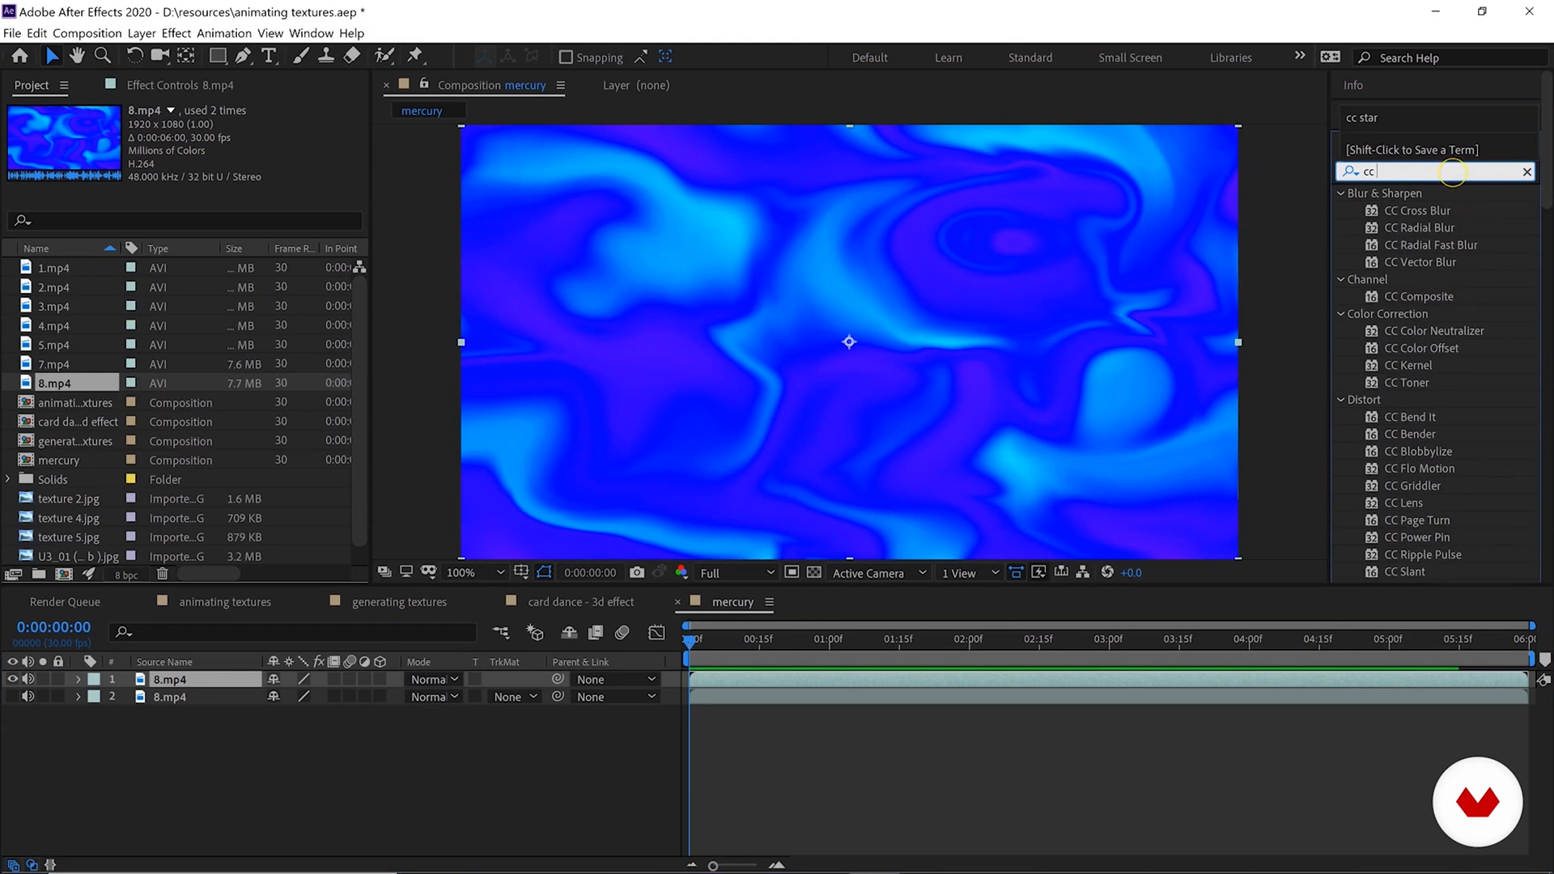
{"action": "type", "text": " m"}
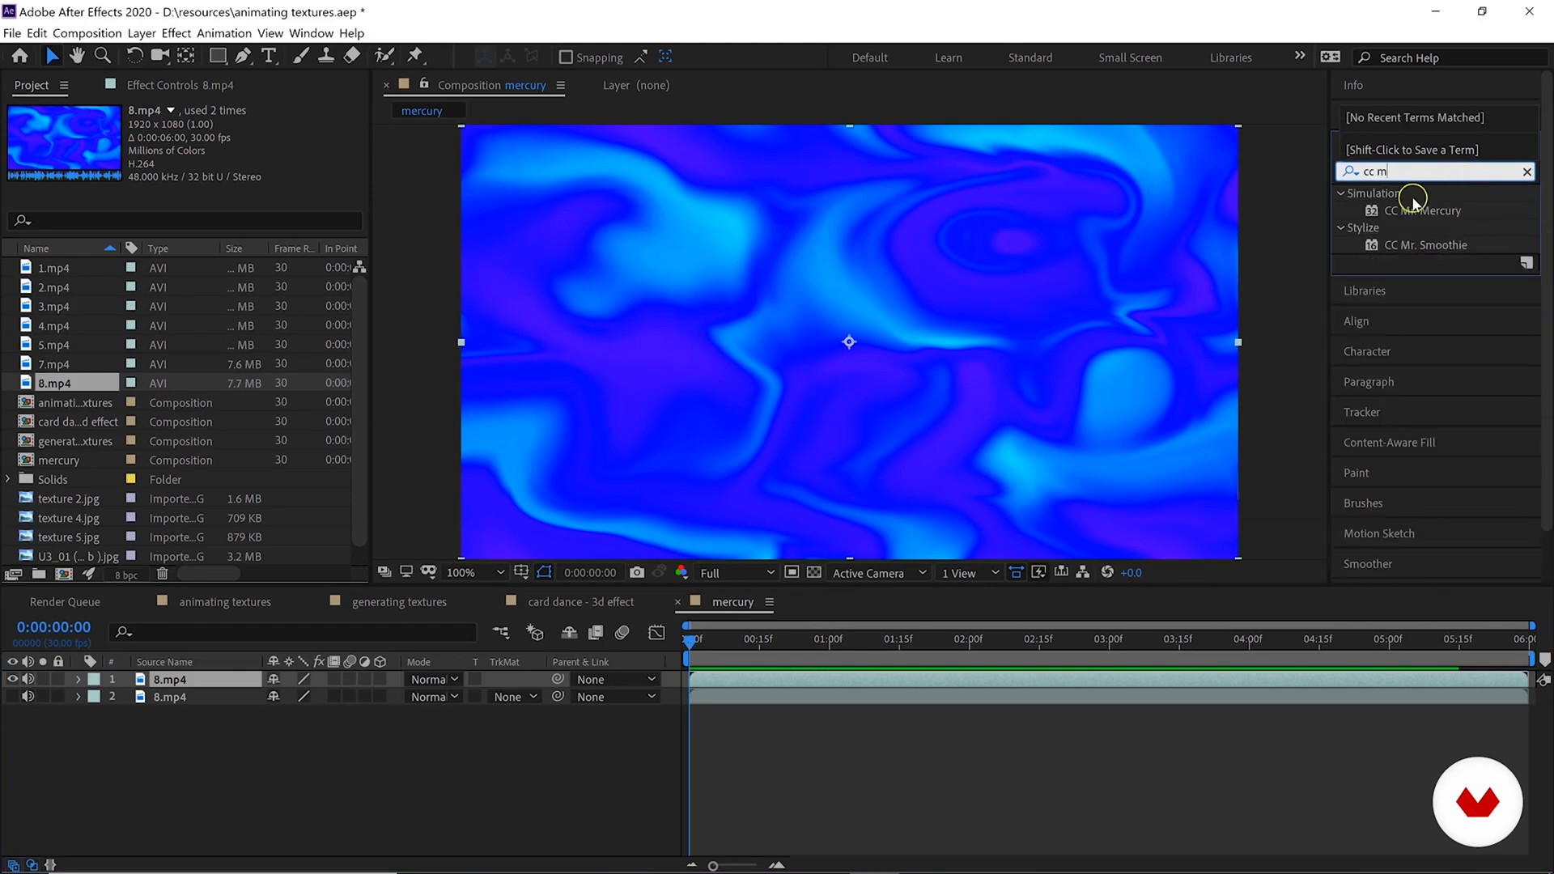
{"action": "left_click_drag", "start_coordinate": [1434, 212], "coordinate": [233, 680]}
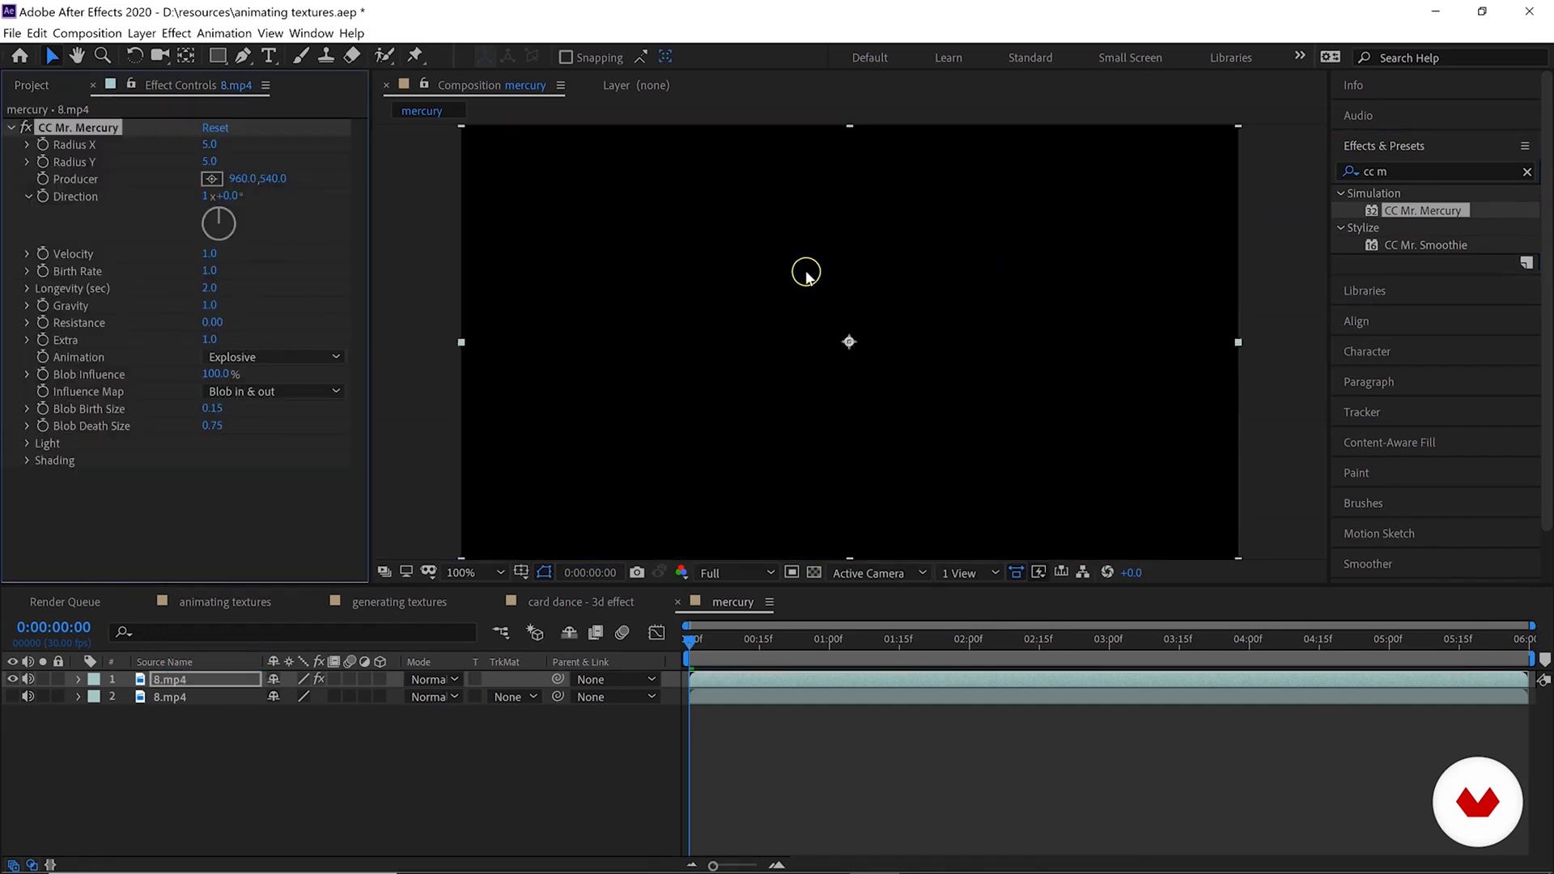
Preview the default CC Mr. Mercury animation and scrub to 0:00:01:26 to examine the liquid blobs.
{"action": "key", "text": "space"}
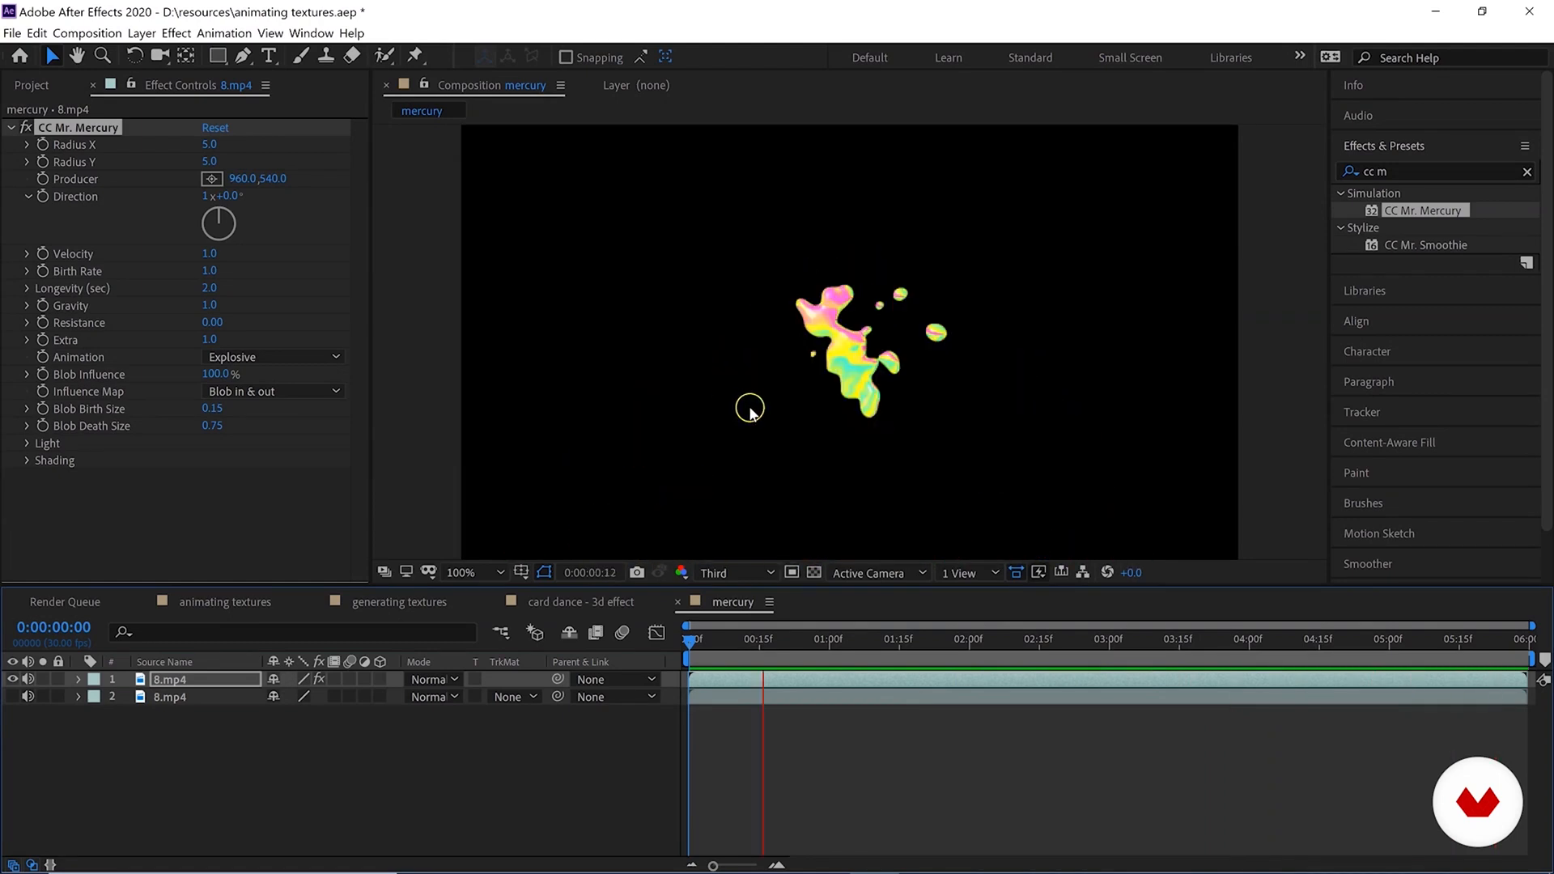
{"action": "key", "text": "space"}
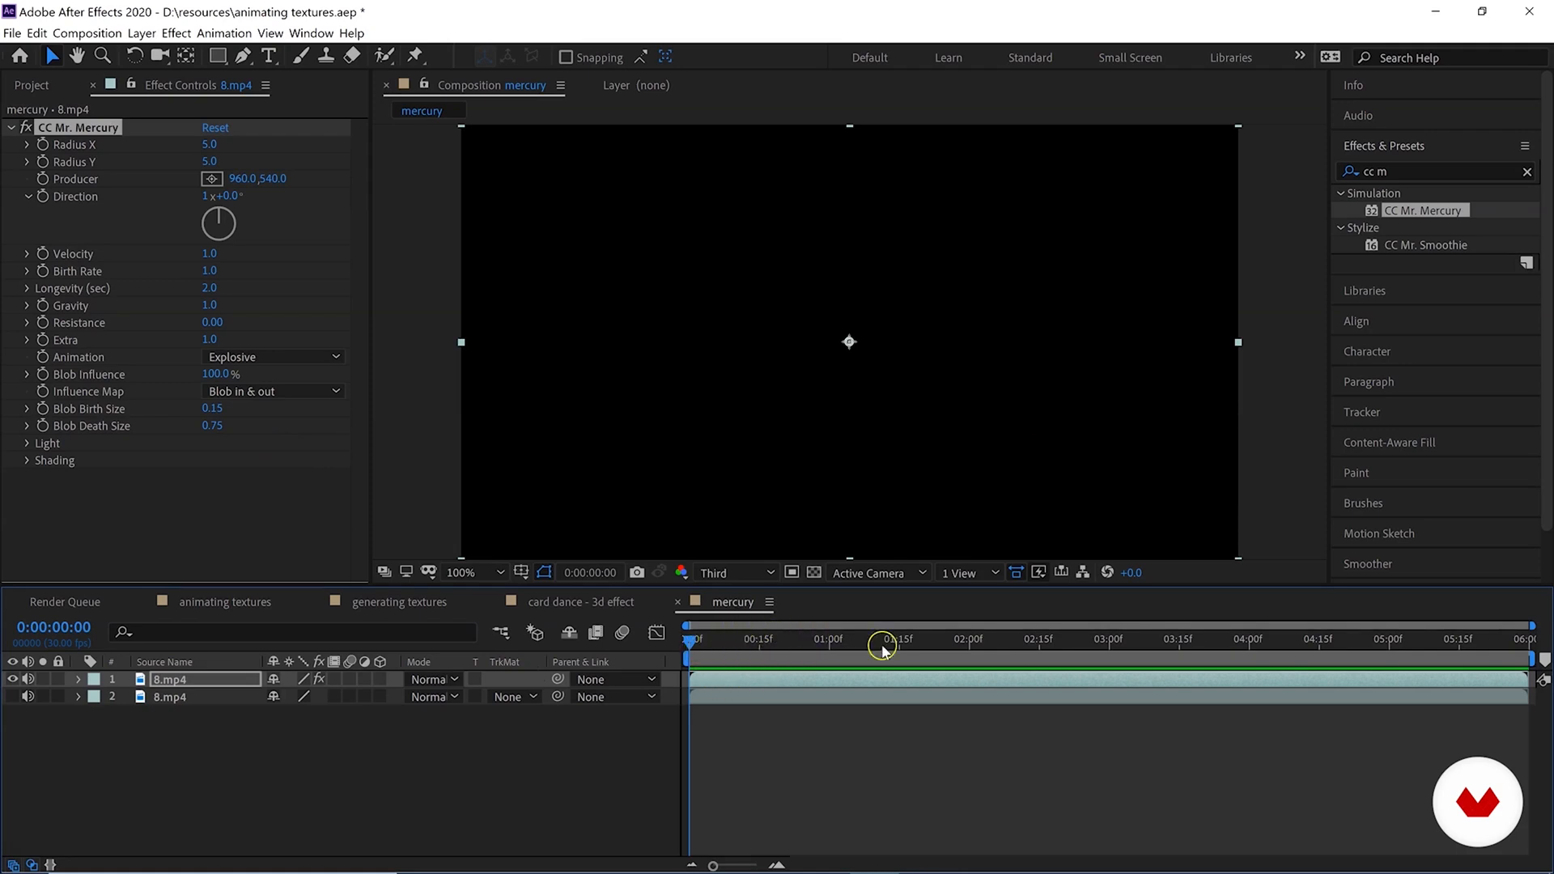
{"action": "left_click_drag", "start_coordinate": [758, 639], "coordinate": [963, 654]}
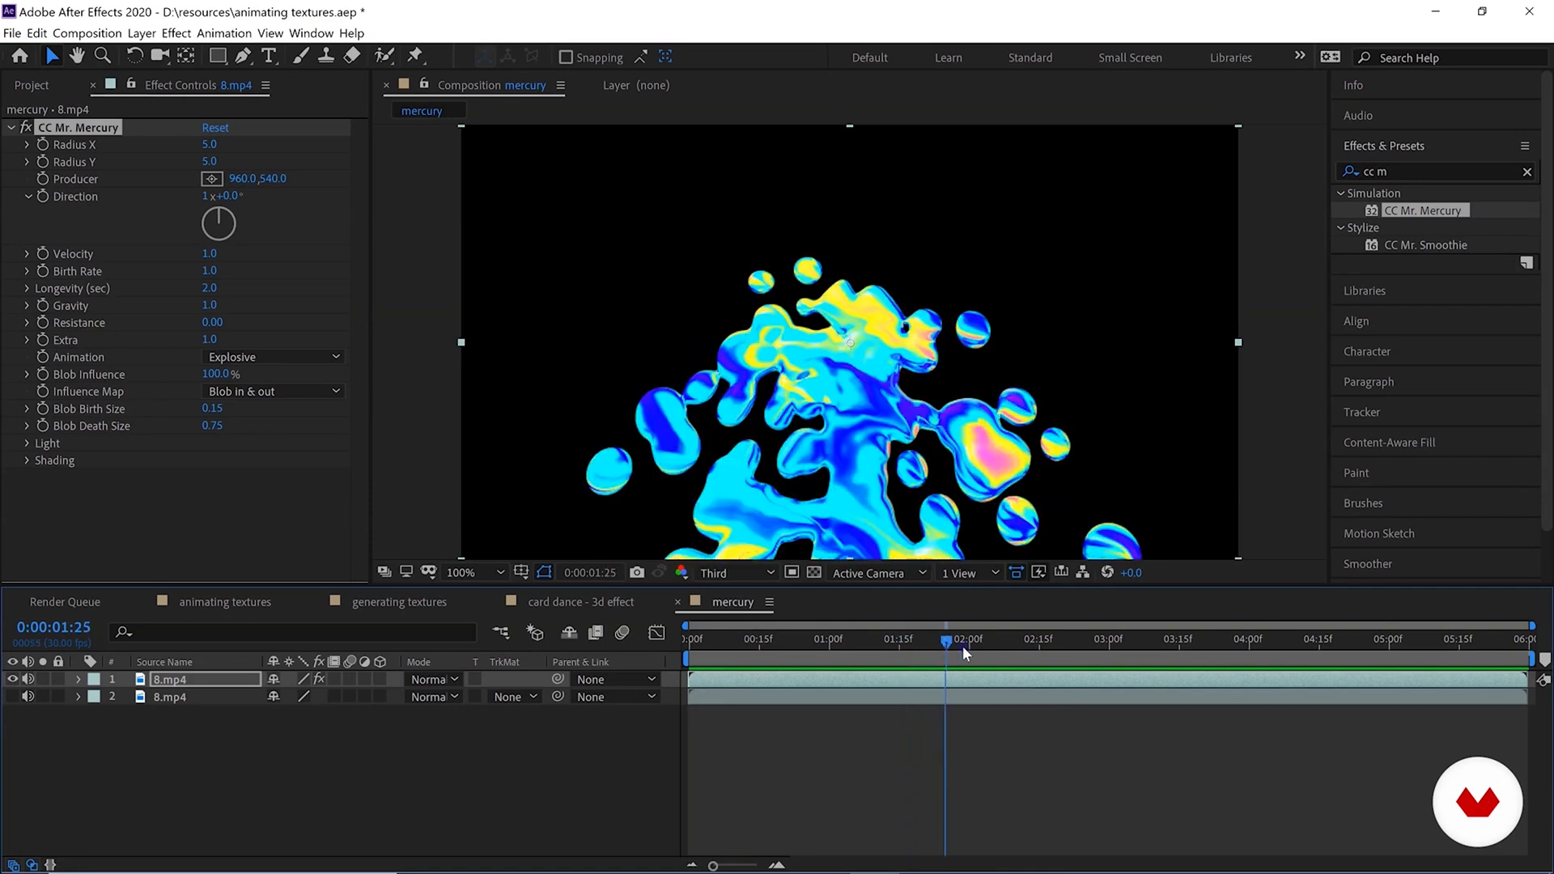
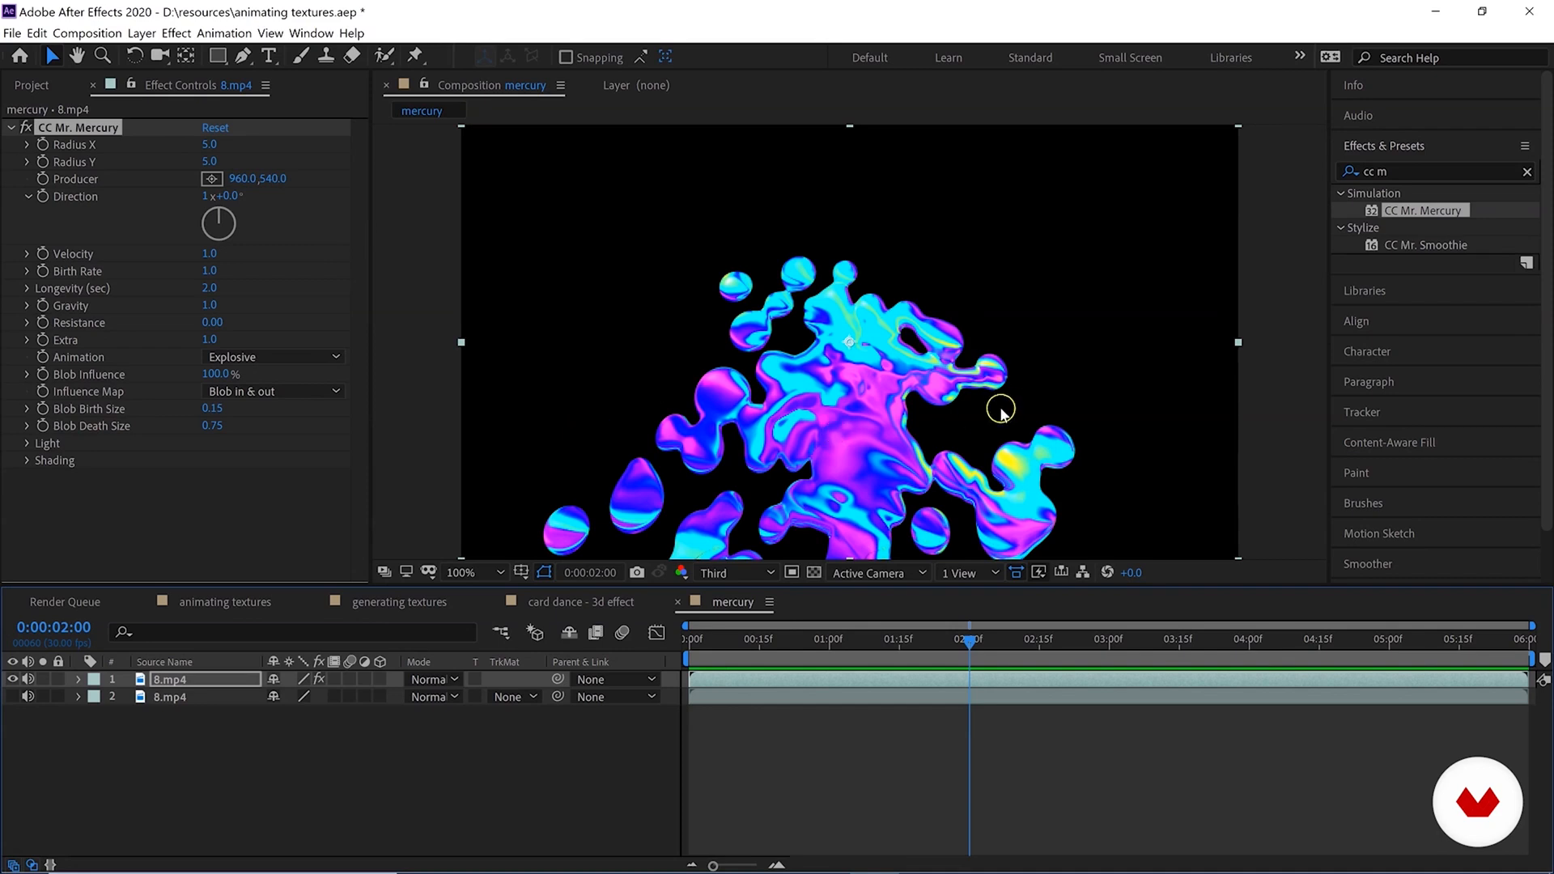
{"action": "mouse_move", "coordinate": [950, 644]}
{"action": "left_mouse_down"}
{"action": "mouse_move", "coordinate": [789, 636]}
{"action": "mouse_move", "coordinate": [951, 652]}
{"action": "left_mouse_up"}
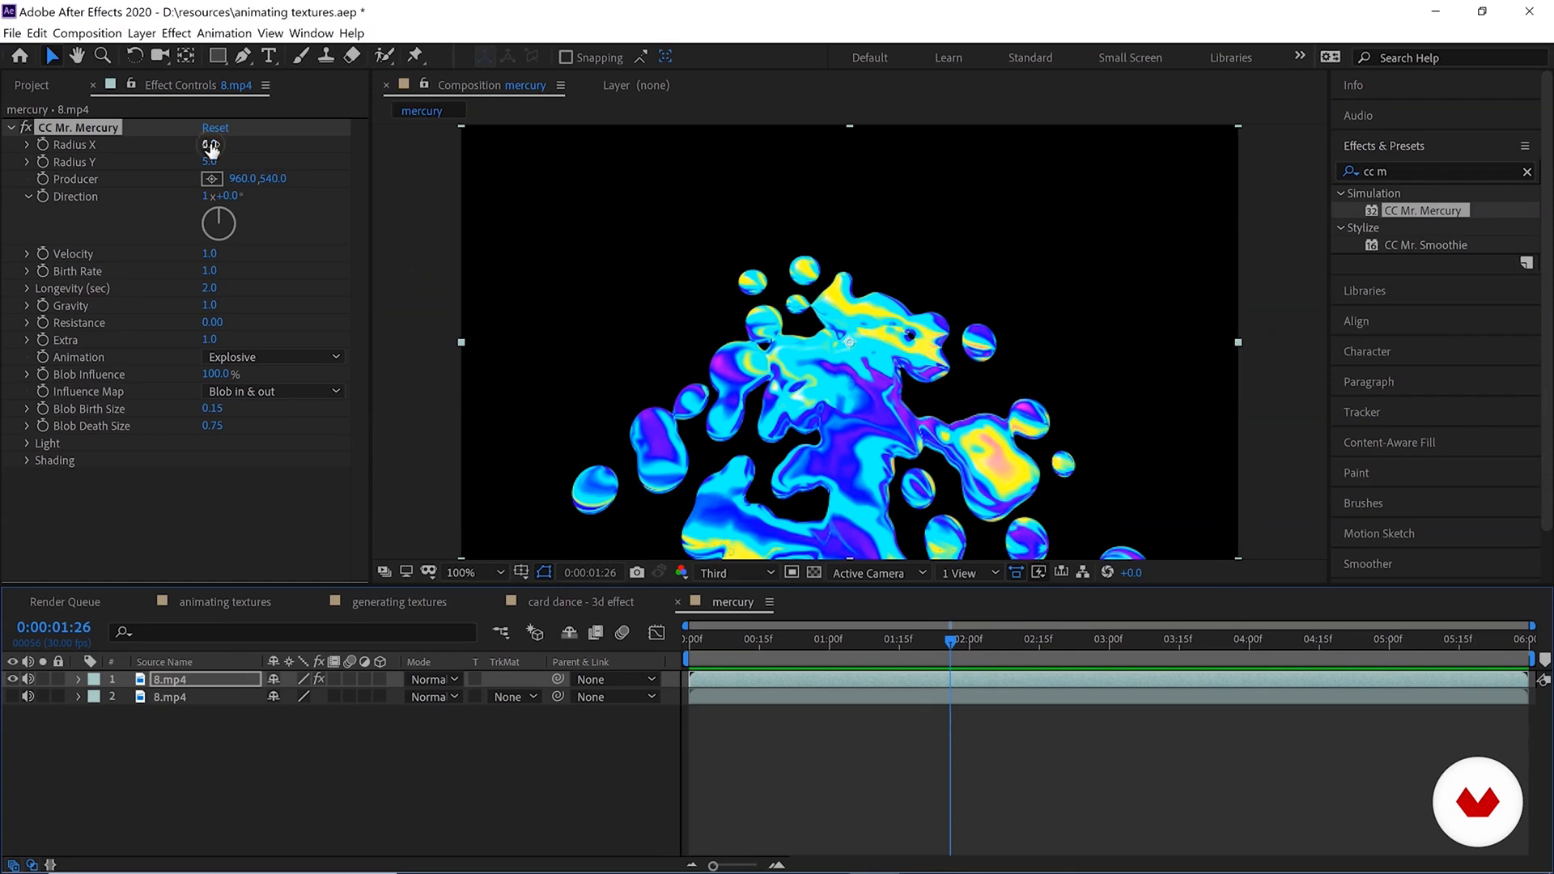
Set the CC Mr. Mercury Radius X to 92 and Radius Y to 70, and inspect the spread of the blobs in a preview.
{"action": "left_click_drag", "start_coordinate": [210, 144], "coordinate": [302, 145]}
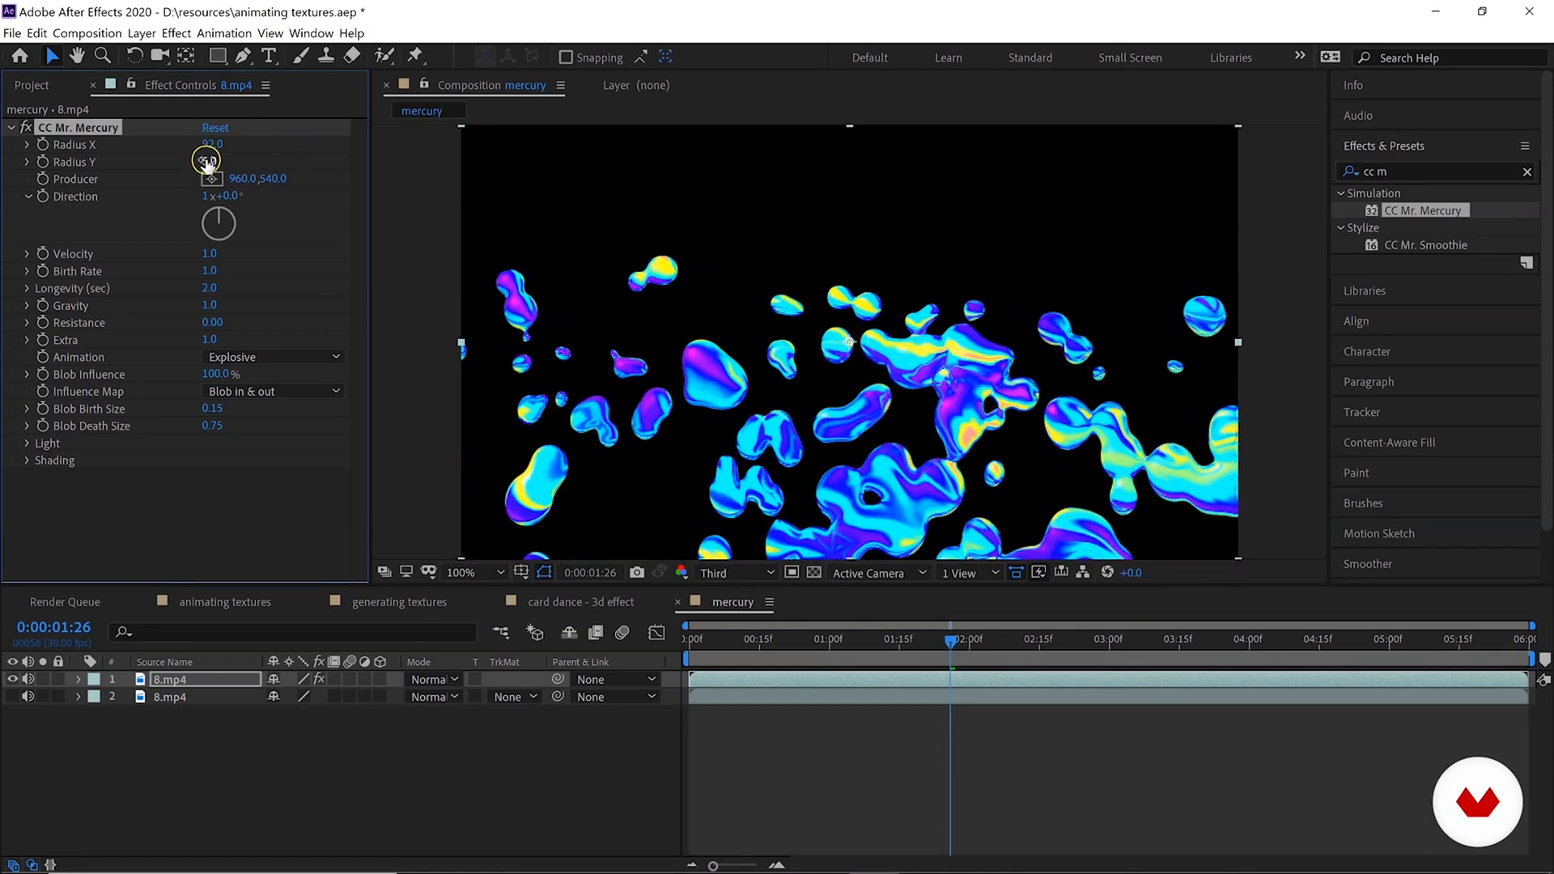
{"action": "left_click_drag", "start_coordinate": [213, 159], "coordinate": [270, 156]}
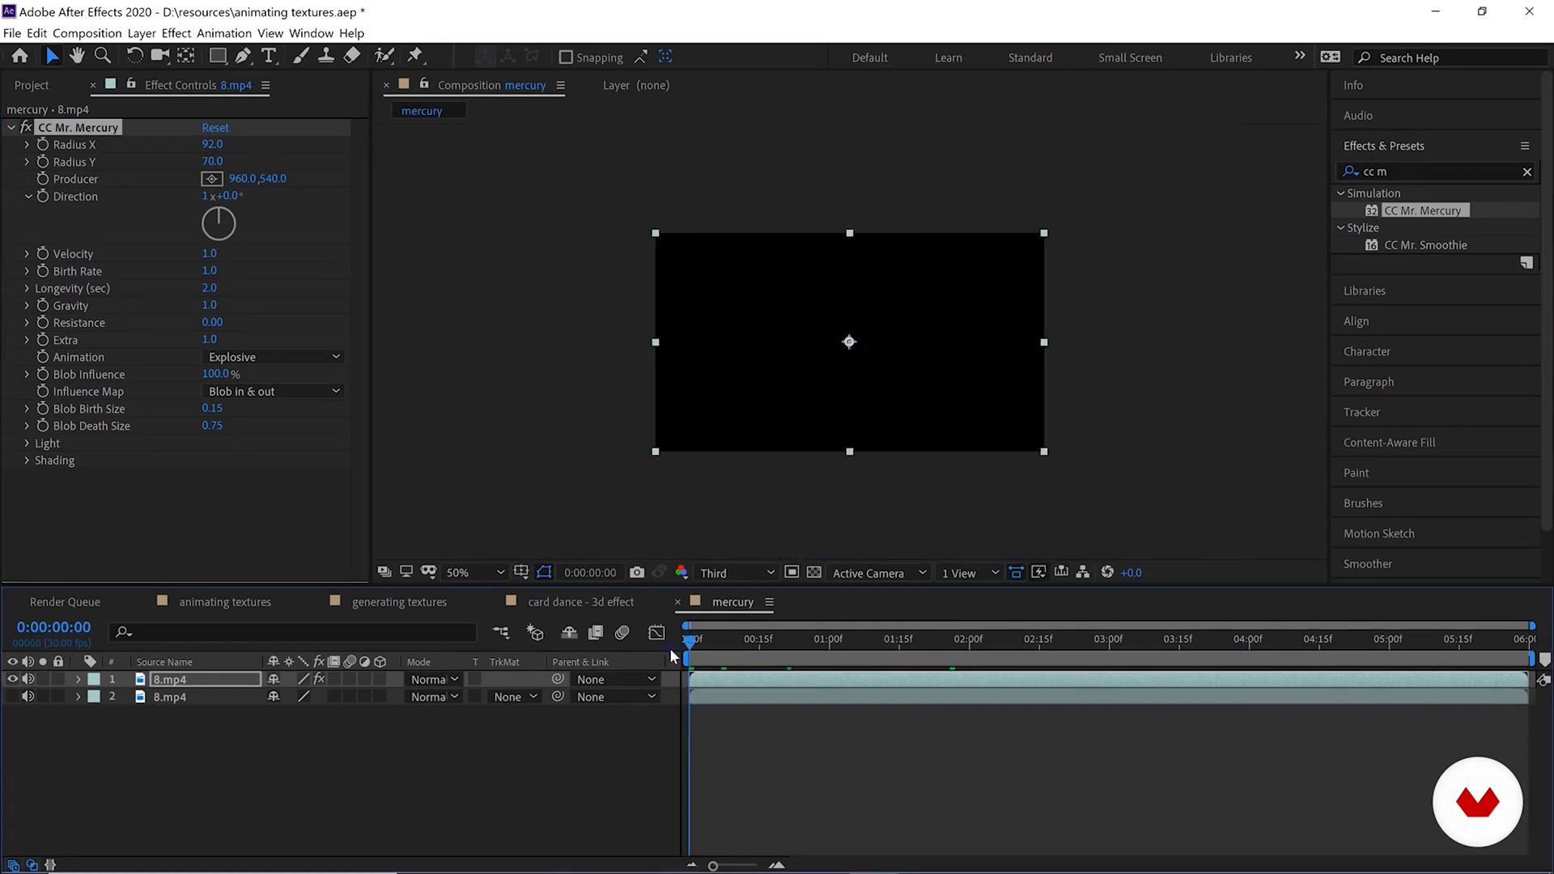
{"action": "key", "text": "space"}
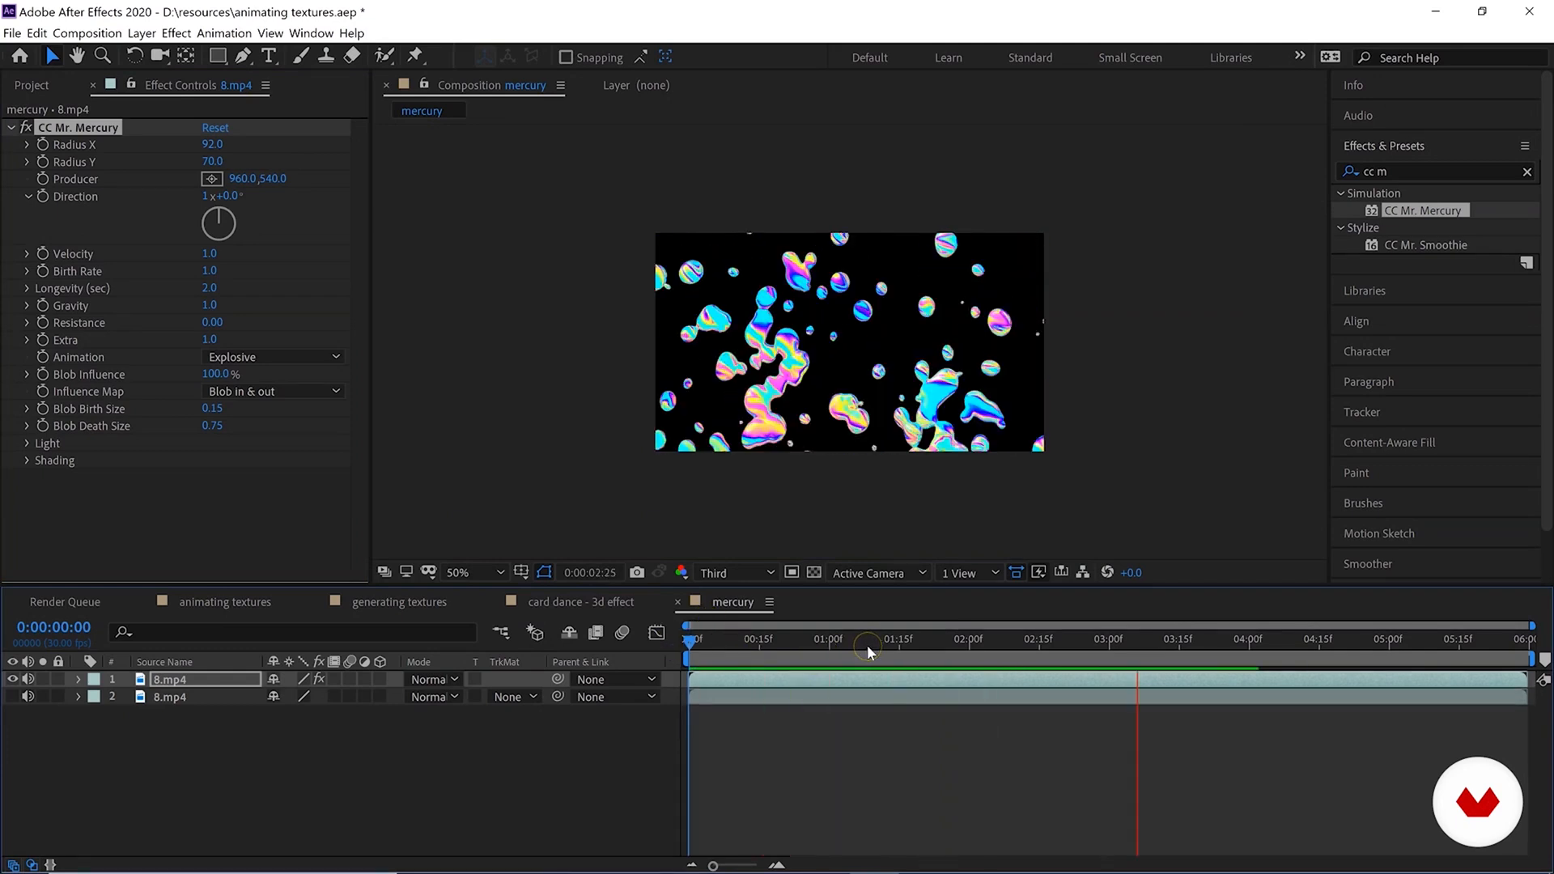
{"action": "left_click", "coordinate": [900, 643]}
{"action": "left_click", "coordinate": [81, 184]}
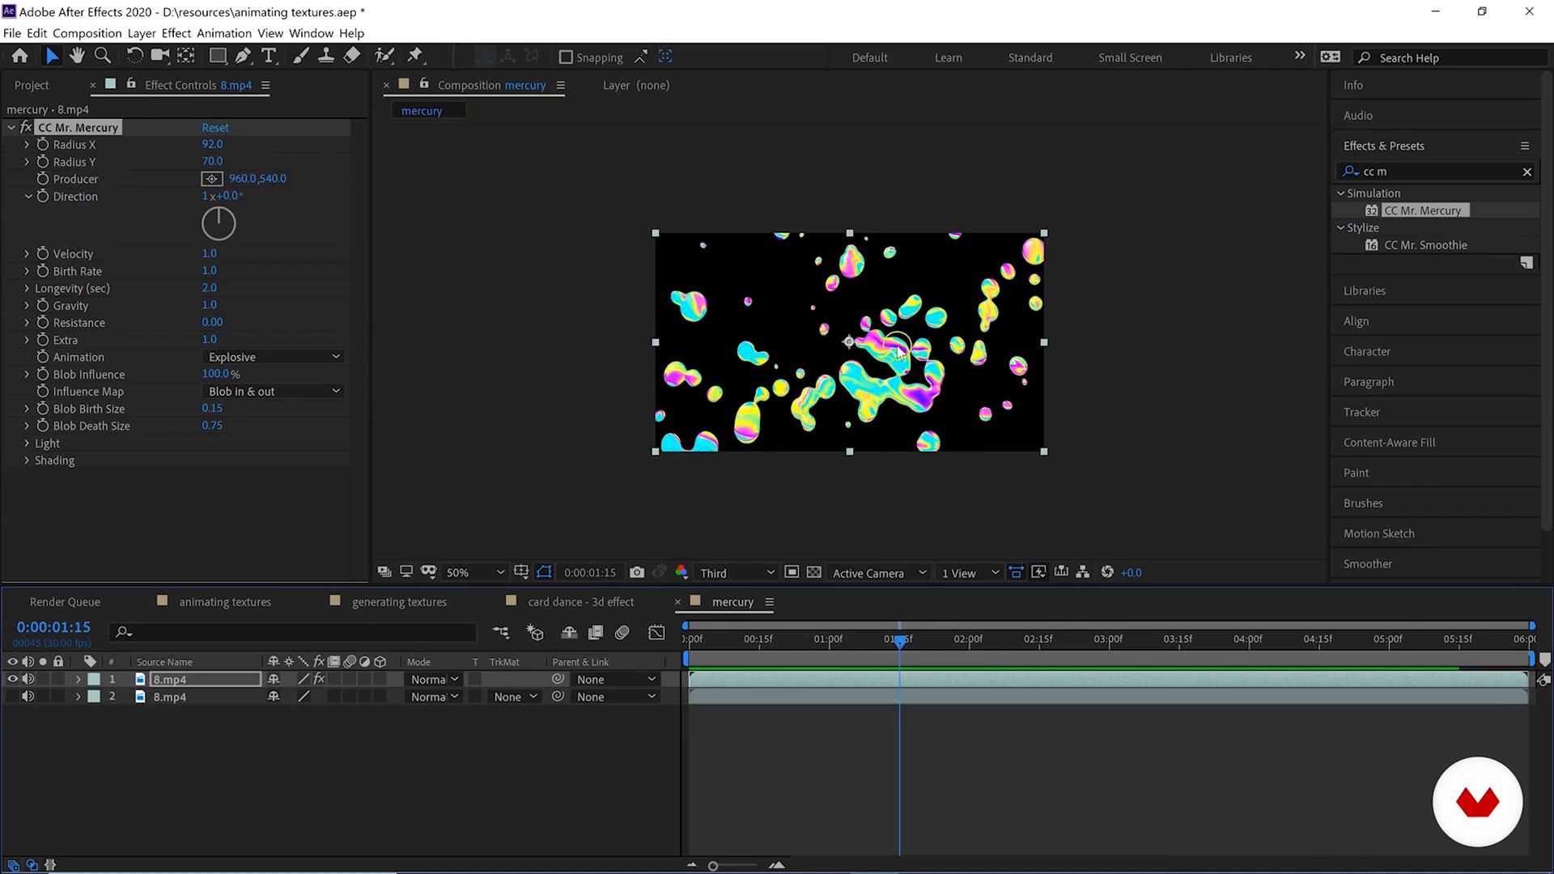
{"action": "key", "text": "period"}
{"action": "key", "text": "period"}
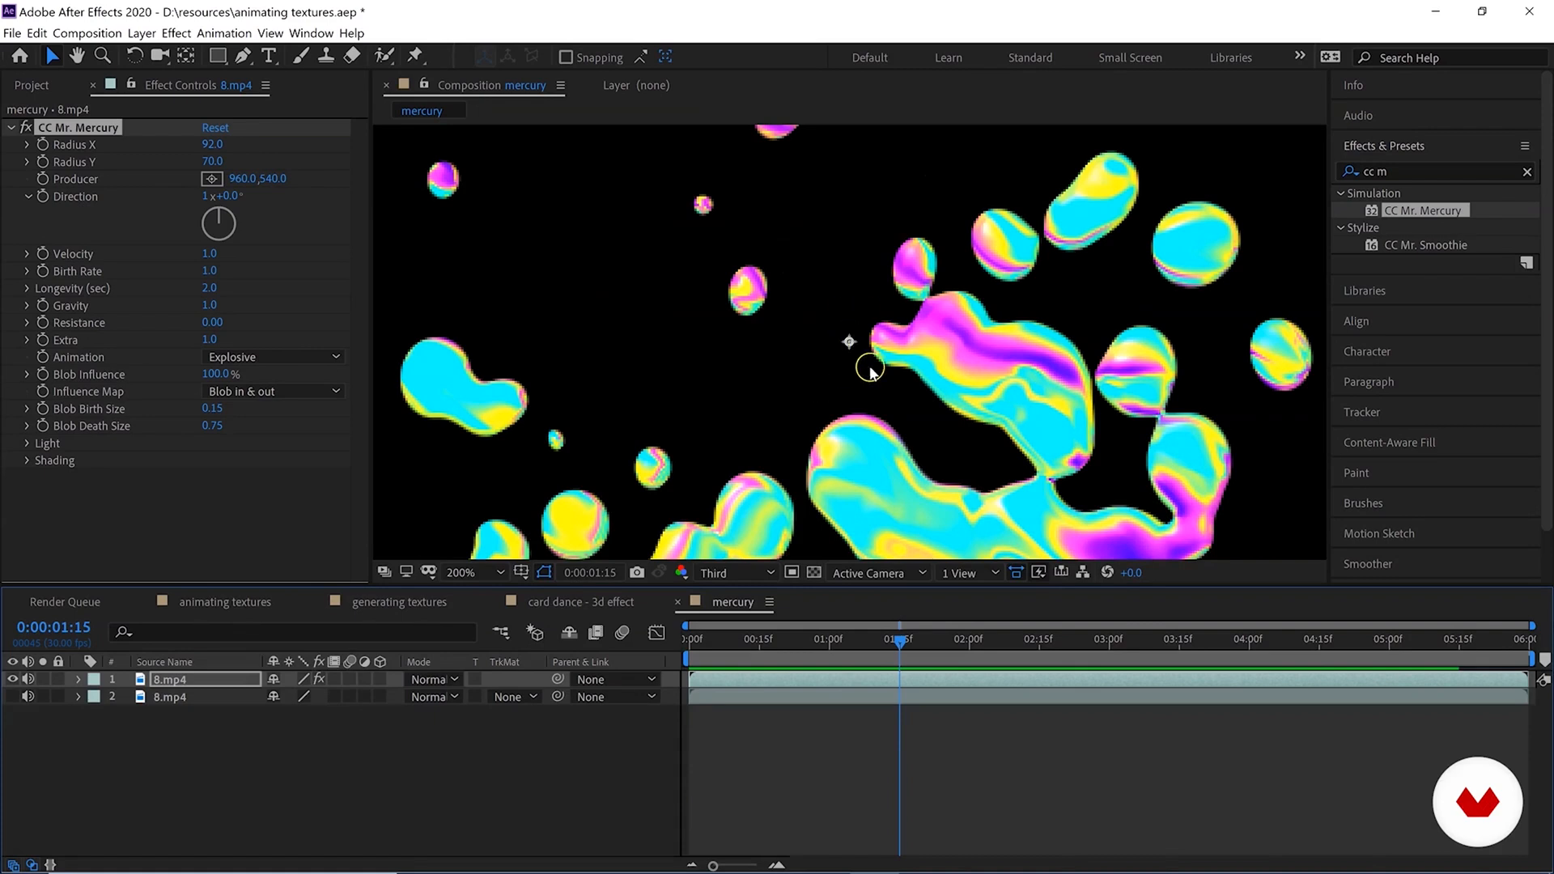
{"action": "key", "text": "comma"}
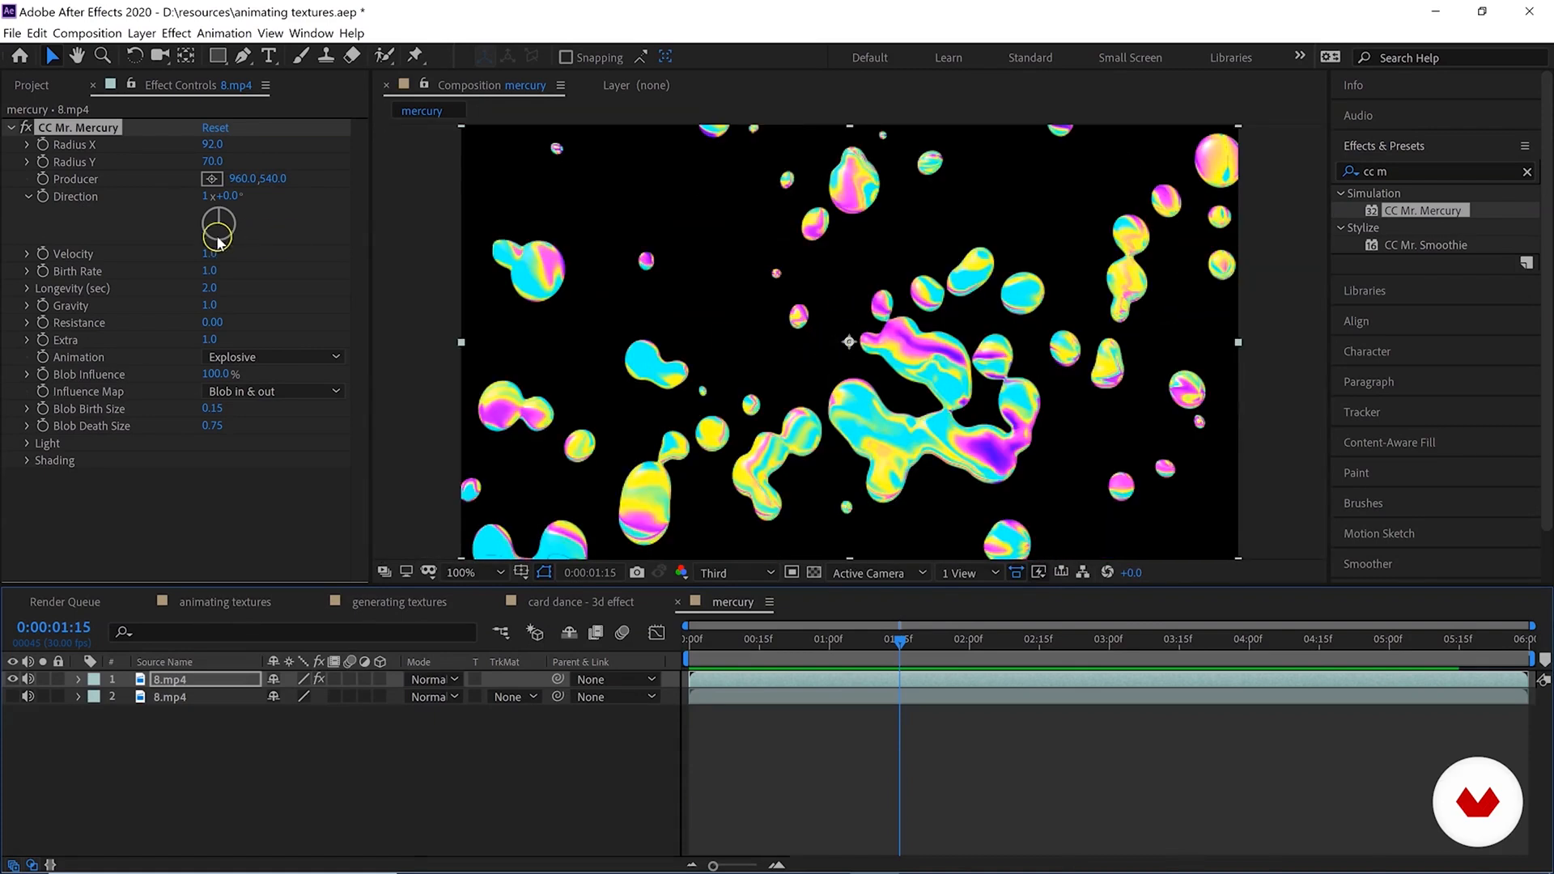
Try shifting the Producer point and rotating the Direction to 2x+6.0°, and undo the Direction change.
{"action": "left_click_drag", "start_coordinate": [244, 180], "coordinate": [277, 196]}
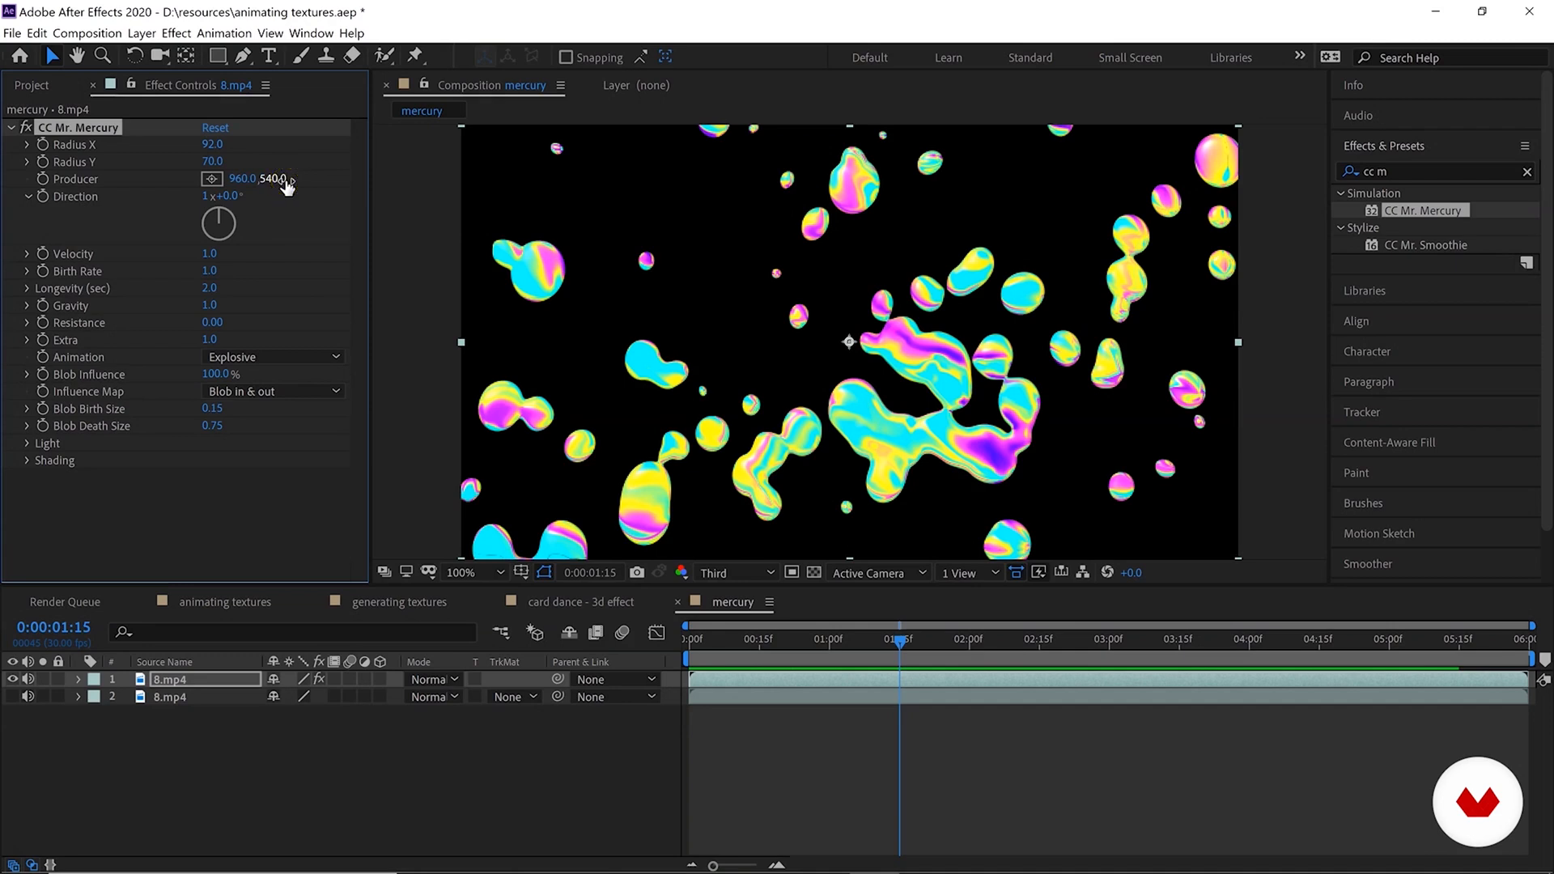
{"action": "left_click_drag", "start_coordinate": [277, 179], "coordinate": [215, 186]}
{"action": "left_click_drag", "start_coordinate": [230, 193], "coordinate": [933, 520]}
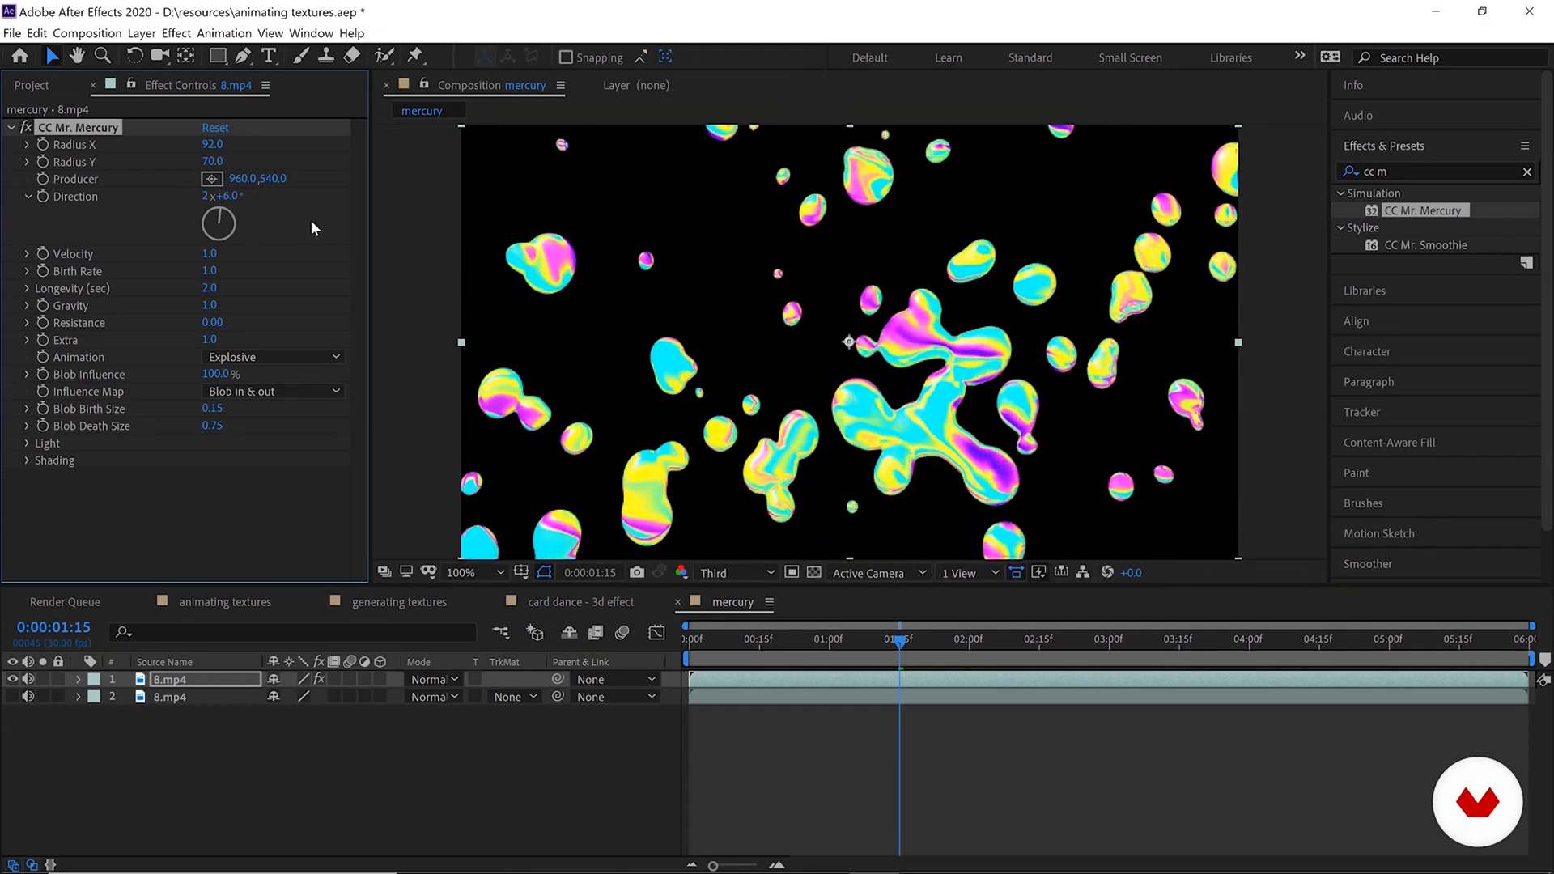
{"action": "left_click", "coordinate": [36, 33]}
{"action": "left_click", "coordinate": [49, 52]}
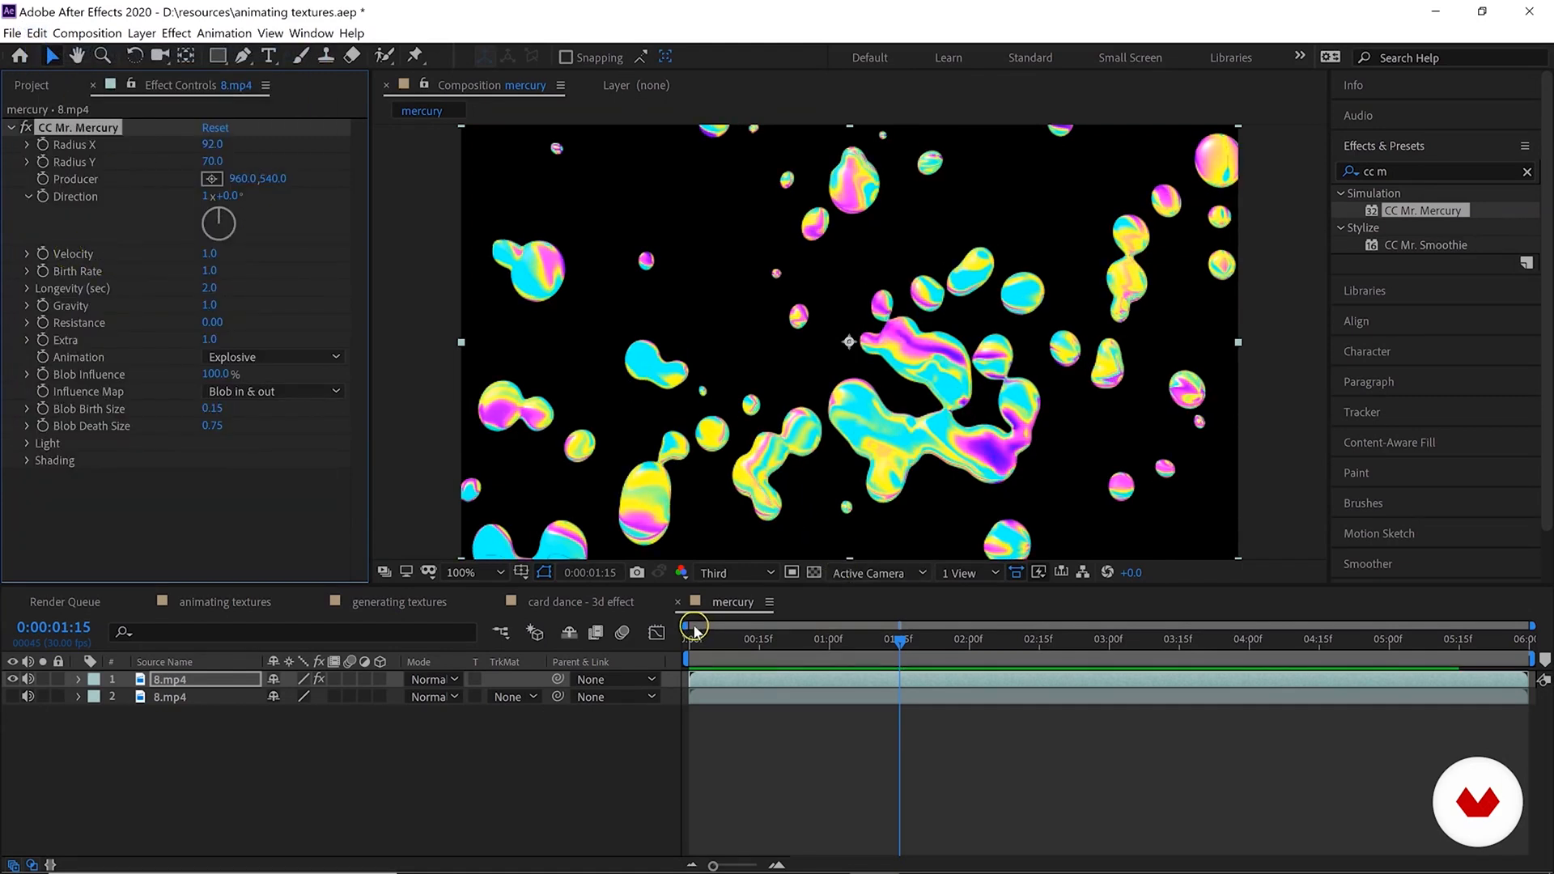
Preview the blobs from the first frame, try a Velocity of 4 in another preview, and restore it to 1.
{"action": "left_click", "coordinate": [690, 642]}
{"action": "key", "text": "space"}
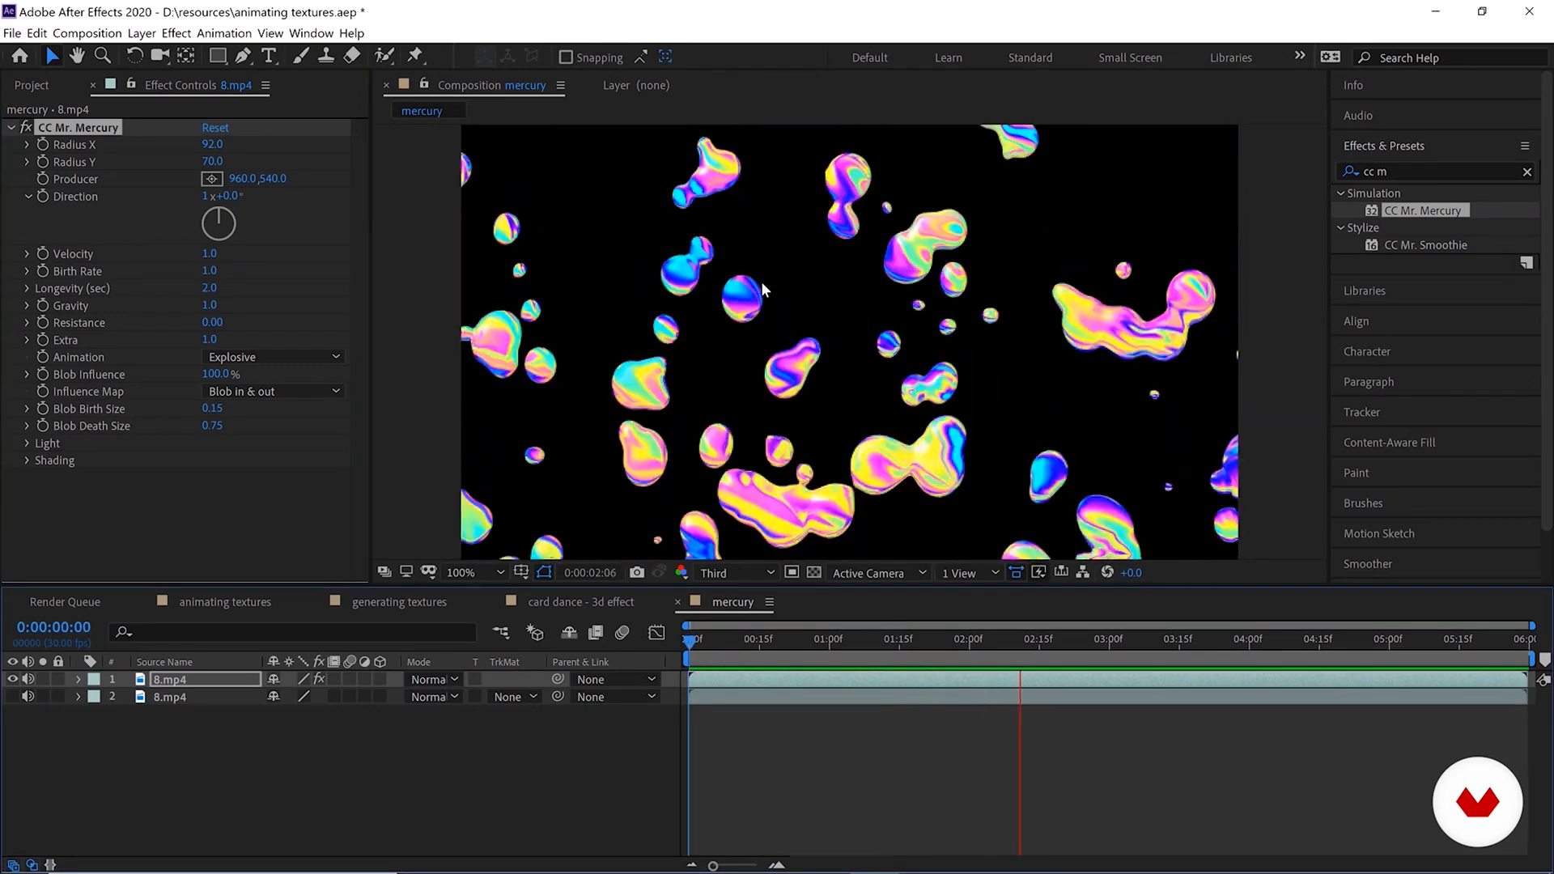
{"action": "key", "text": "space"}
{"action": "left_click", "coordinate": [212, 256]}
{"action": "type", "text": "4"}
{"action": "key", "text": "Return"}
{"action": "key", "text": "space"}
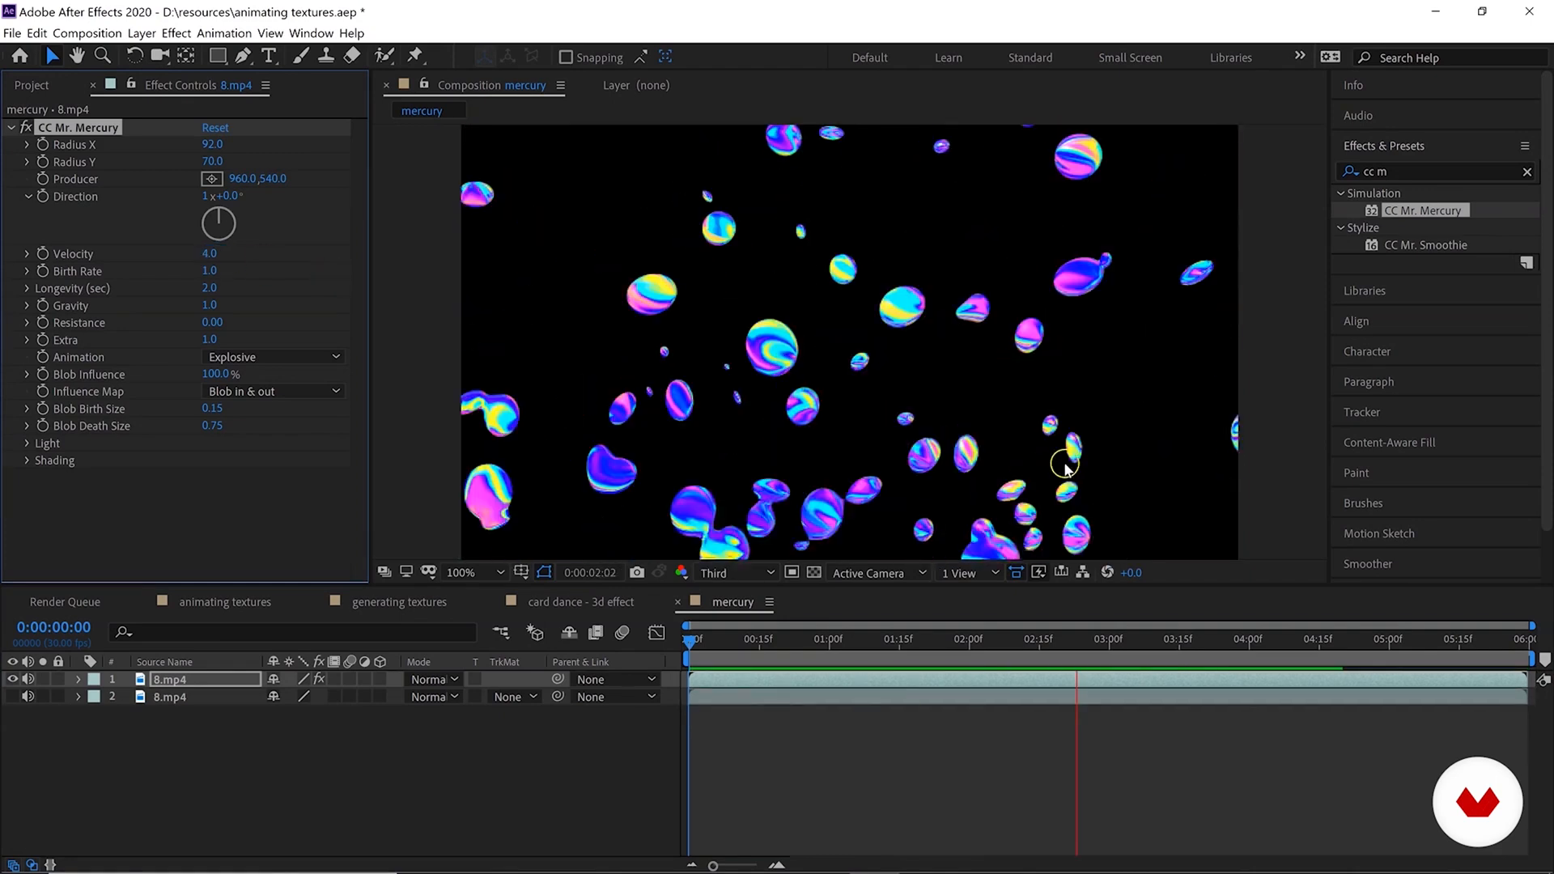
{"action": "left_click", "coordinate": [207, 253]}
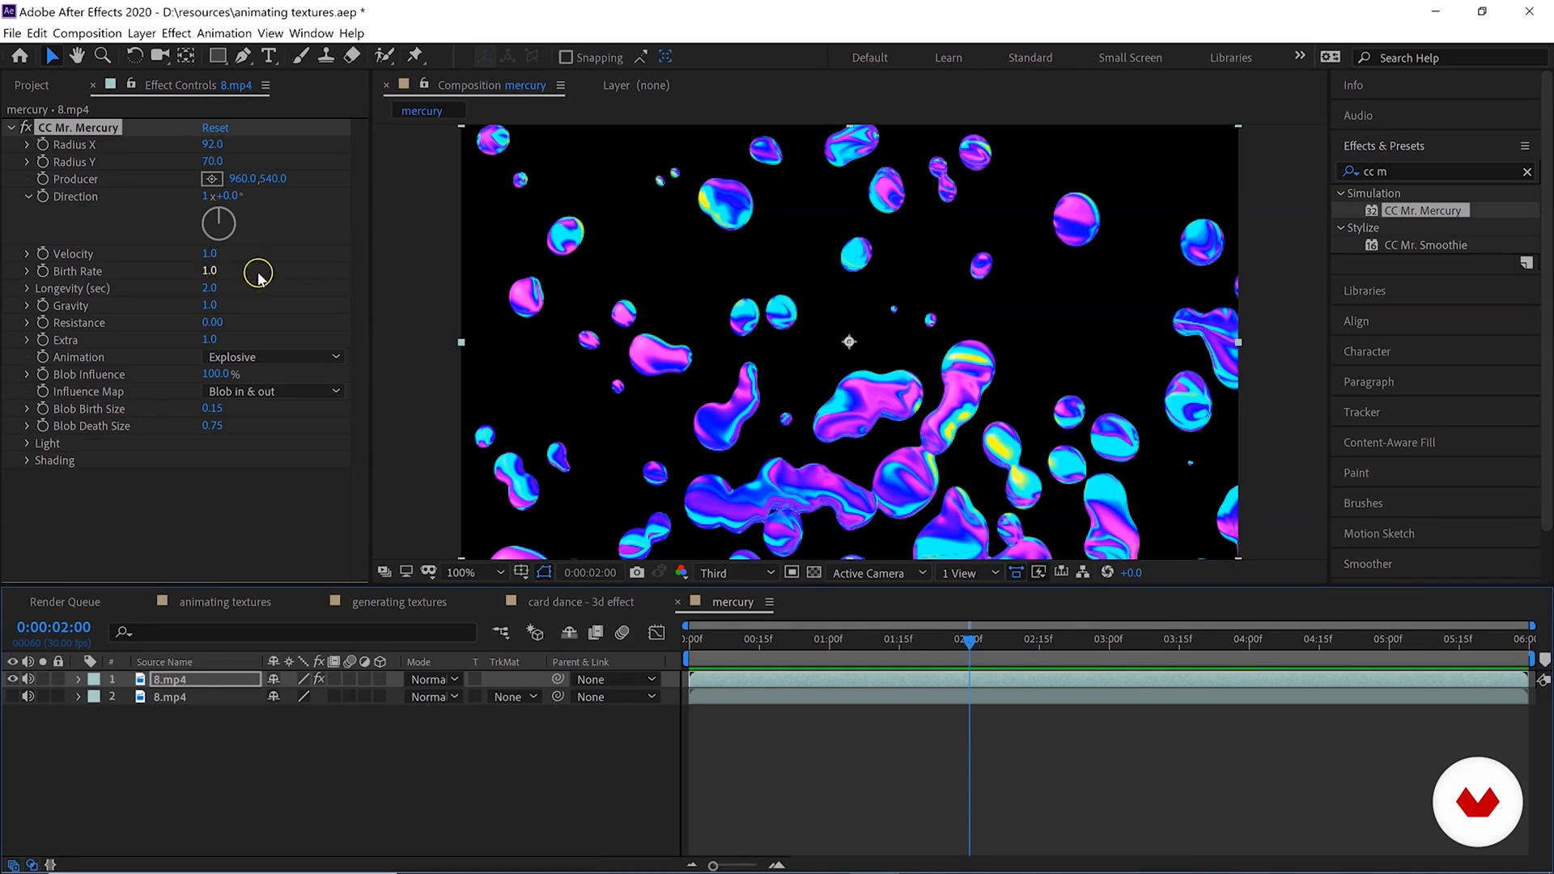
Try a Birth Rate of 2.5 for the blobs in a preview from the first frame, and restore it to 1.
{"action": "left_click_drag", "start_coordinate": [208, 269], "coordinate": [358, 271]}
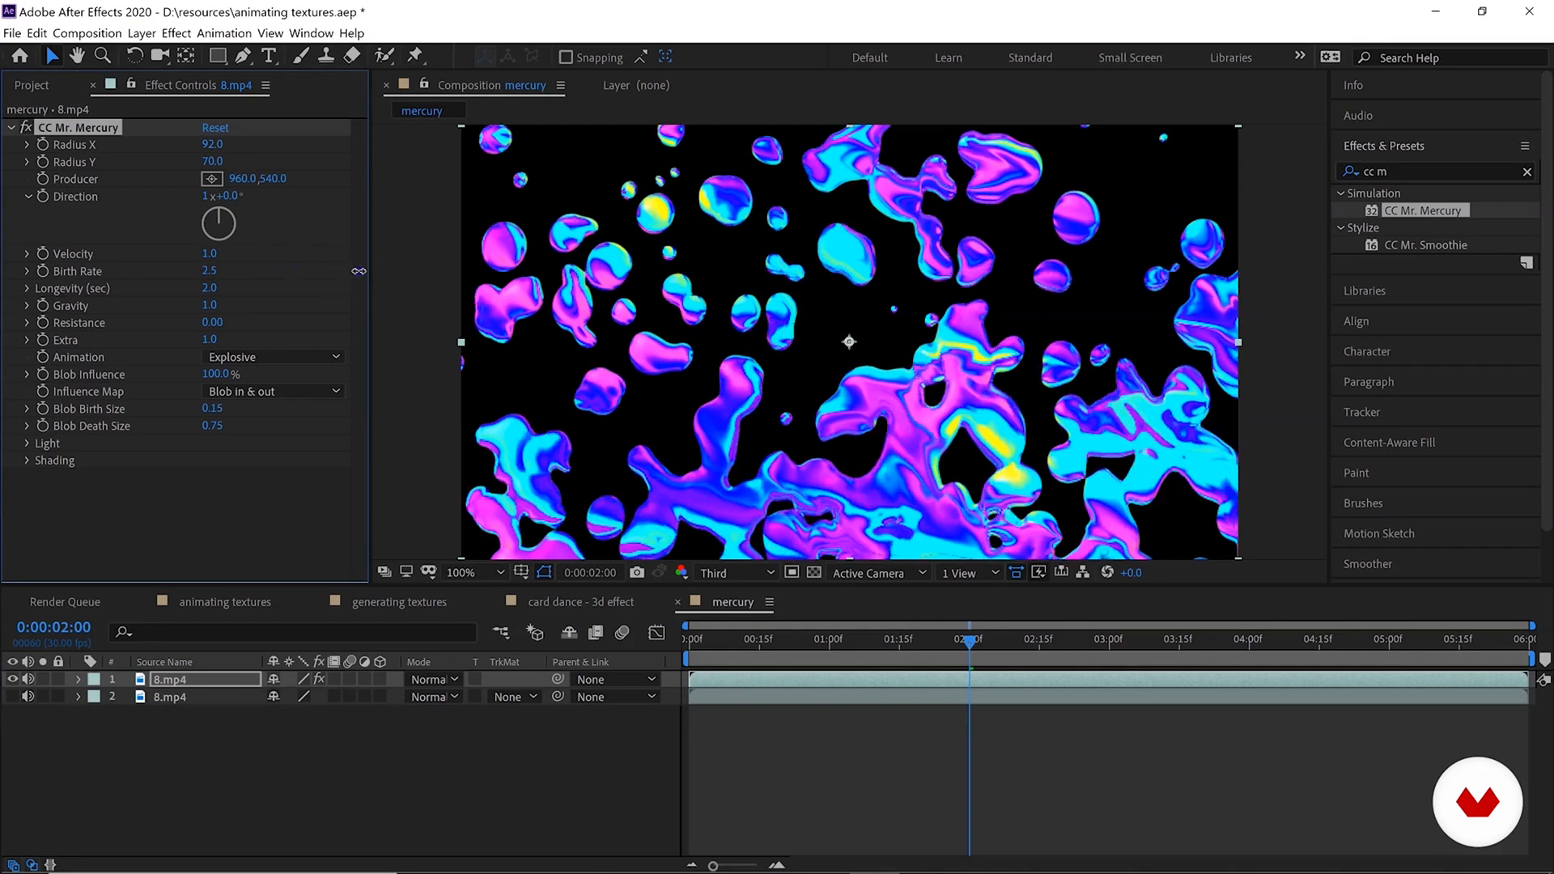
{"action": "left_click", "coordinate": [704, 648]}
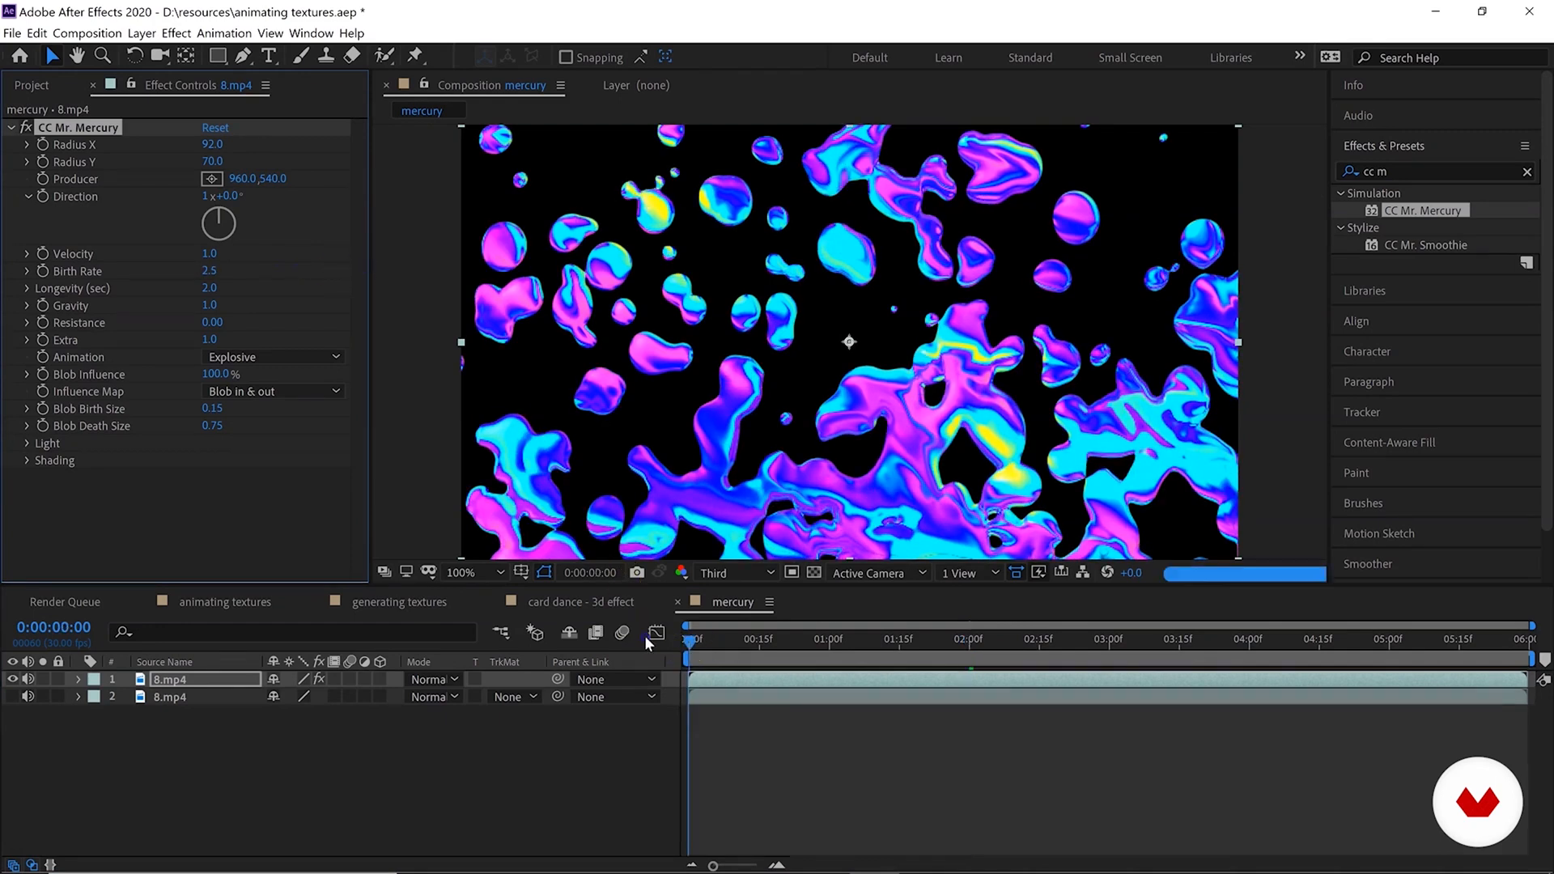
{"action": "key", "text": "space"}
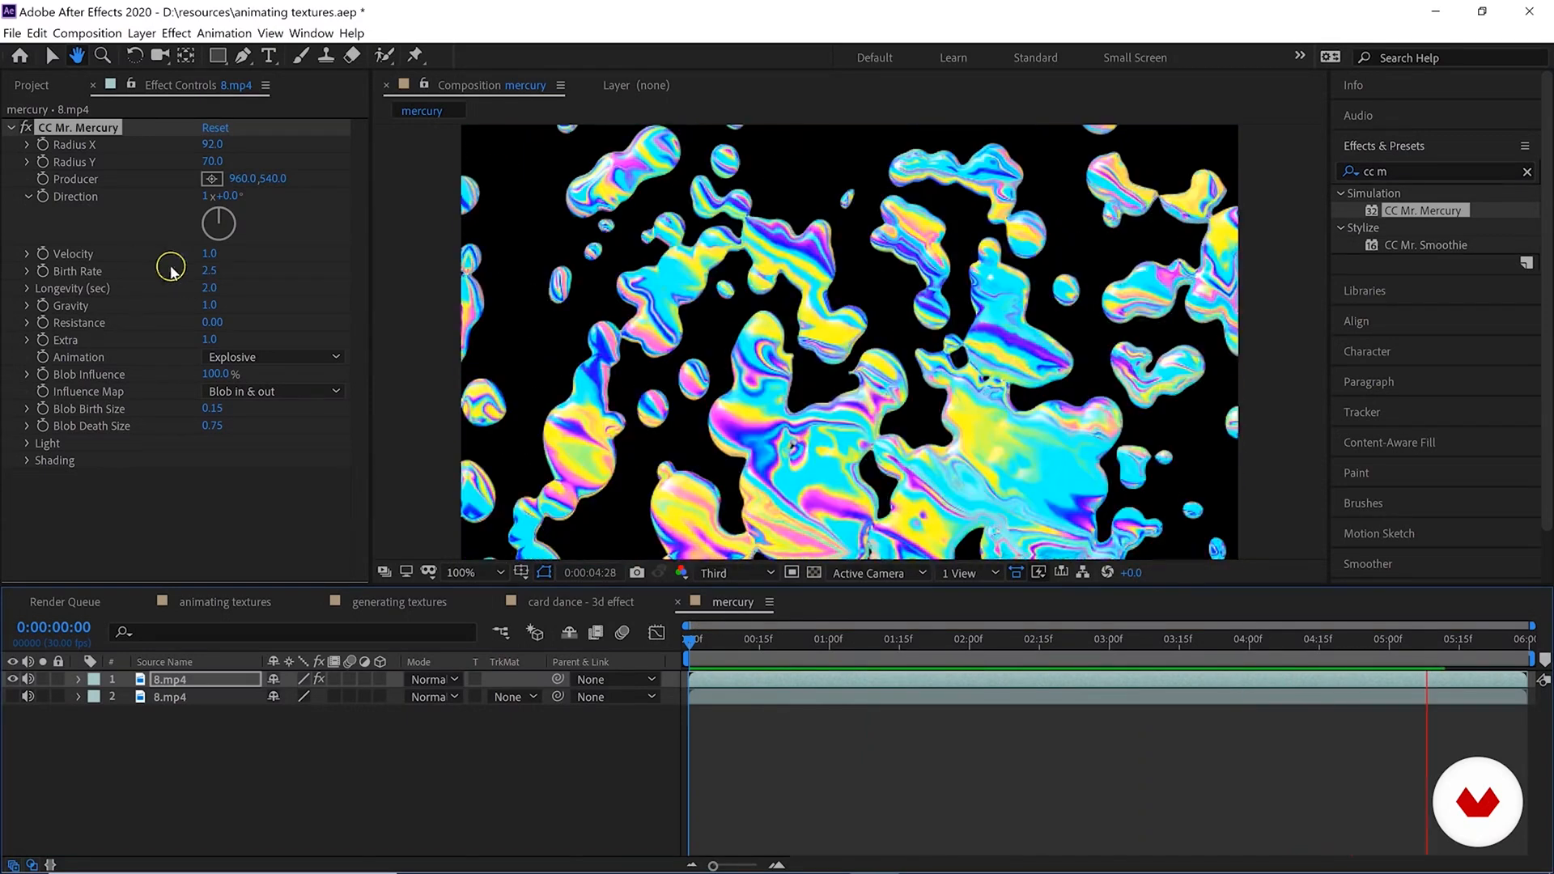
{"action": "key", "text": "space"}
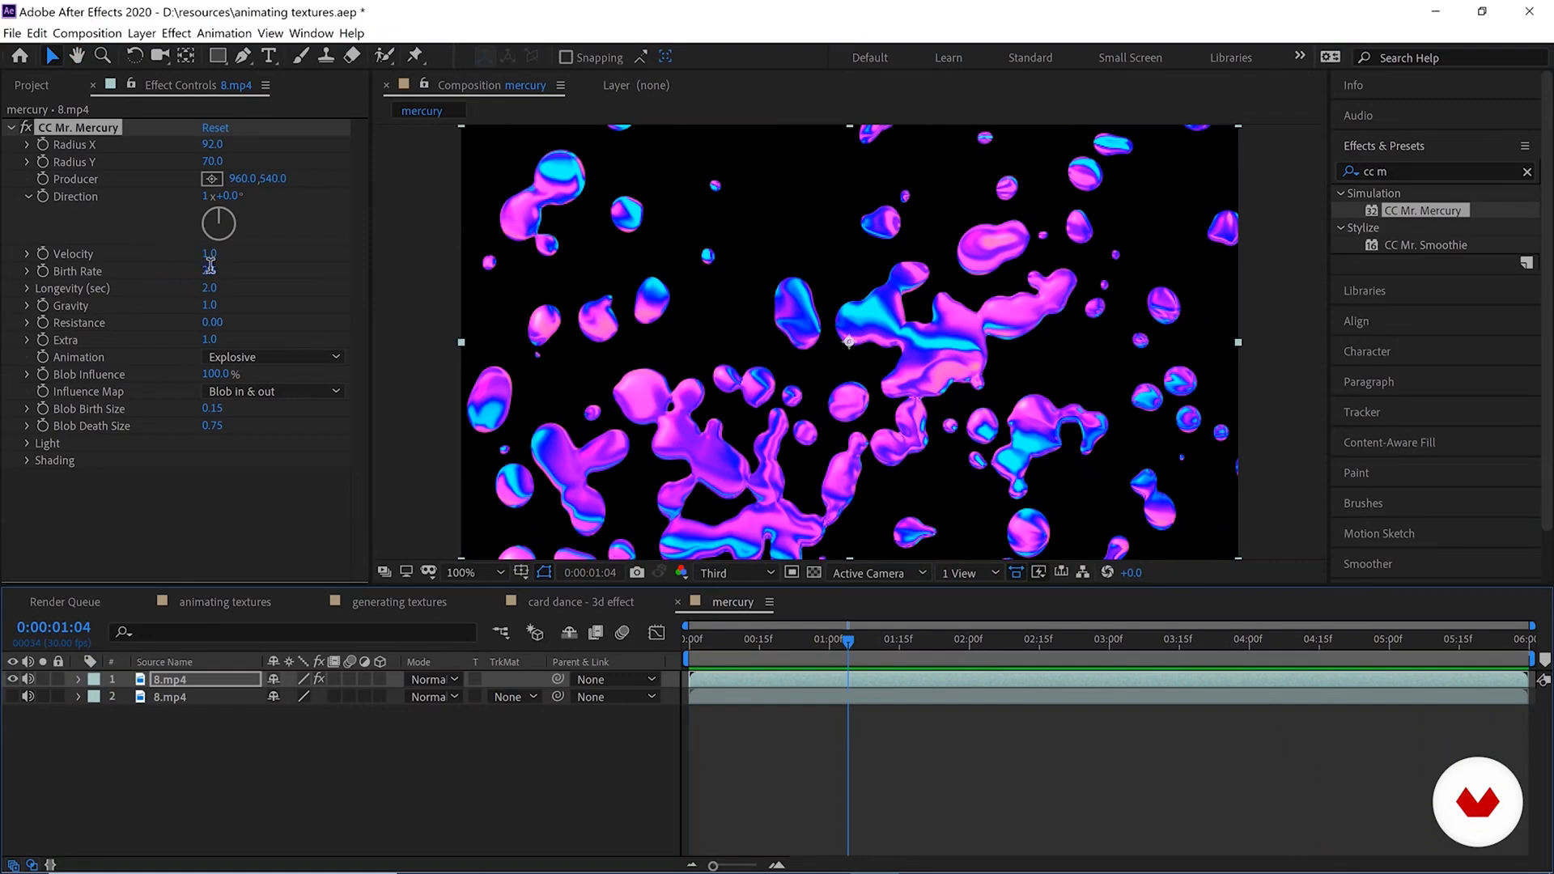
{"action": "left_click", "coordinate": [210, 270]}
{"action": "key", "text": "Return"}
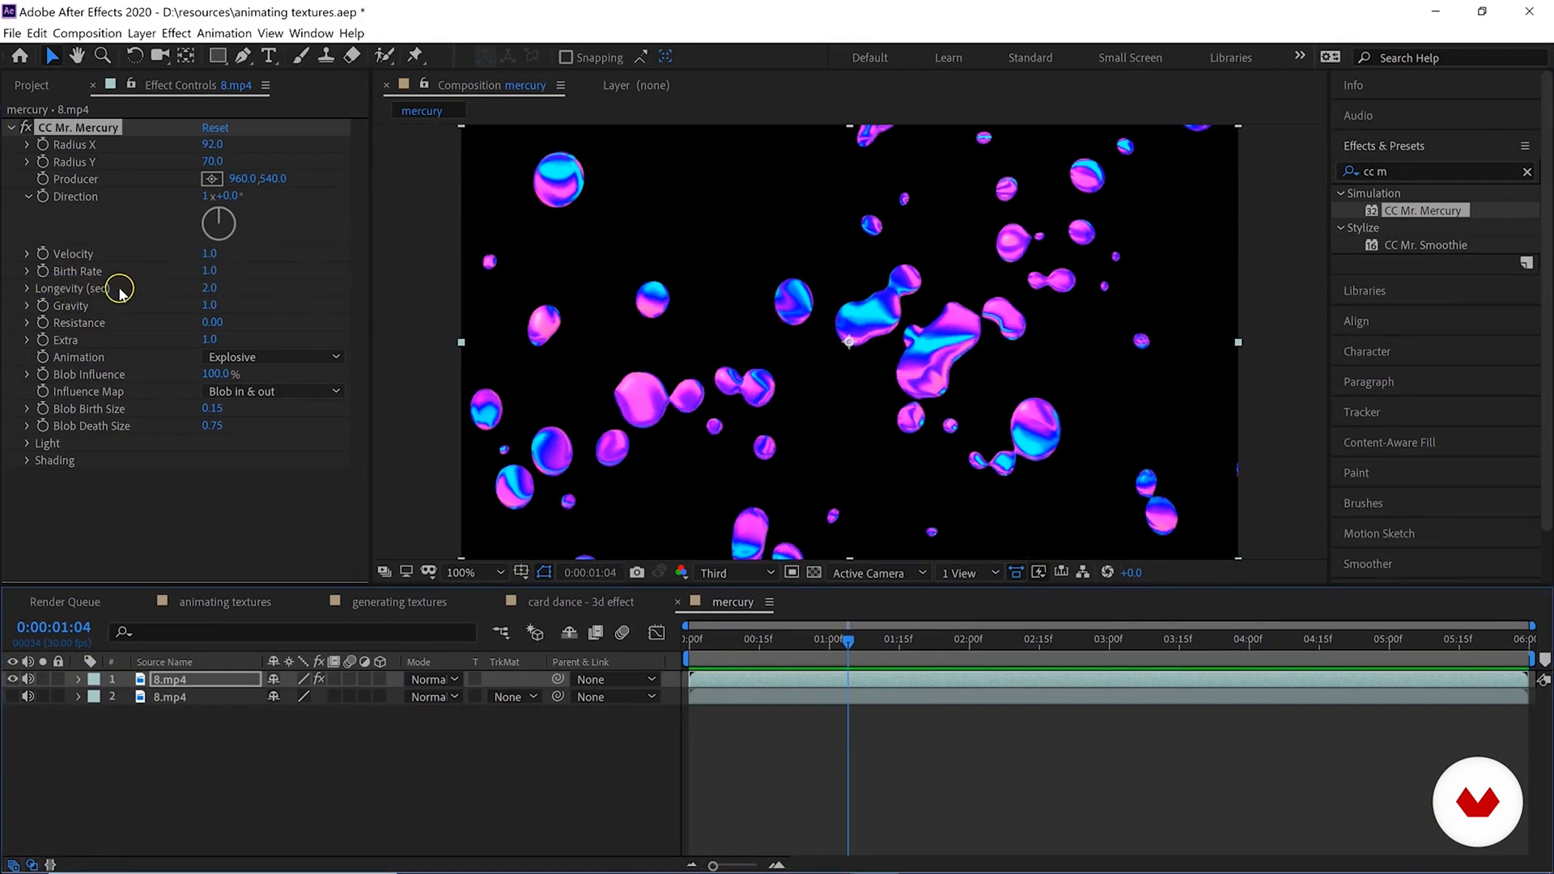
Try a Longevity of 4 seconds in a preview from the first frame, then restore 2 seconds and preview the blobs again.
{"action": "left_click_drag", "start_coordinate": [182, 290], "coordinate": [234, 292]}
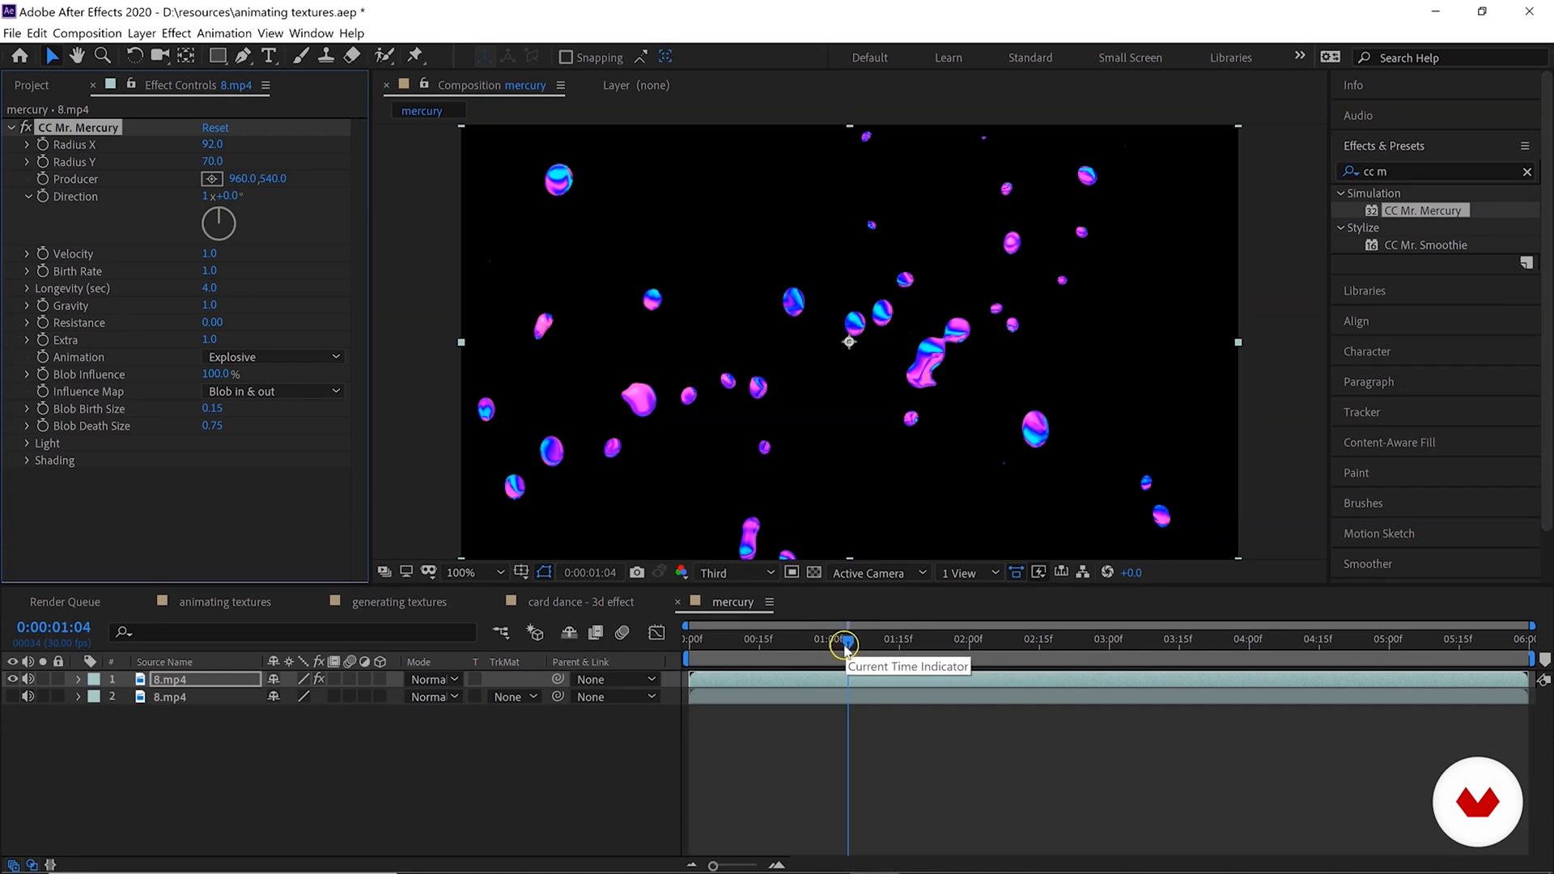
{"action": "left_click_drag", "start_coordinate": [846, 645], "coordinate": [671, 641]}
{"action": "key", "text": "space"}
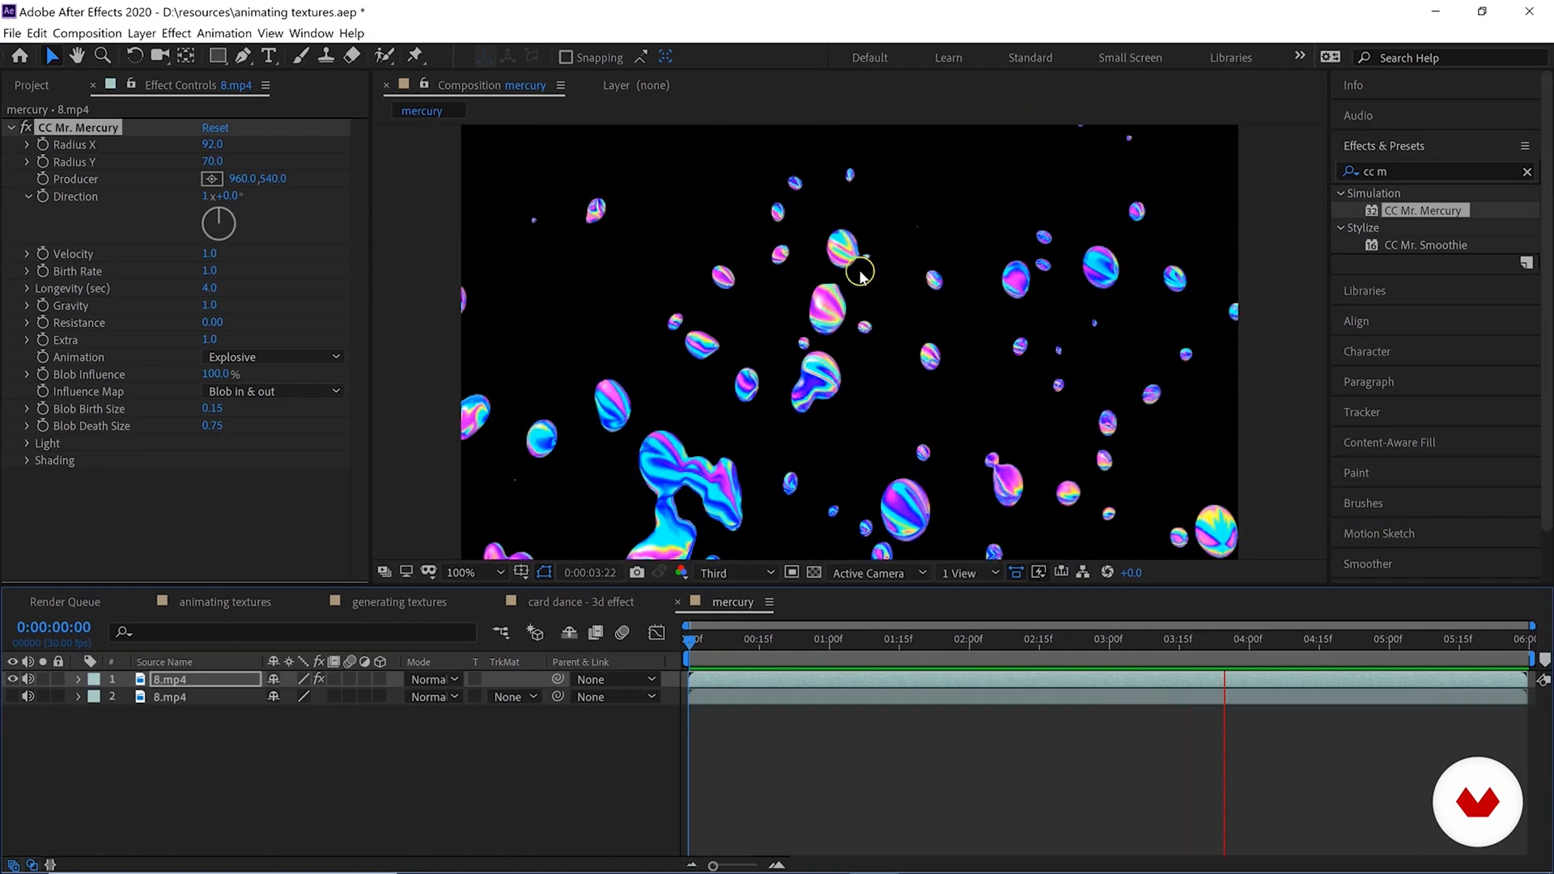
{"action": "scroll", "coordinate": [910, 332], "scroll_direction": "up", "scroll_amount": 1}
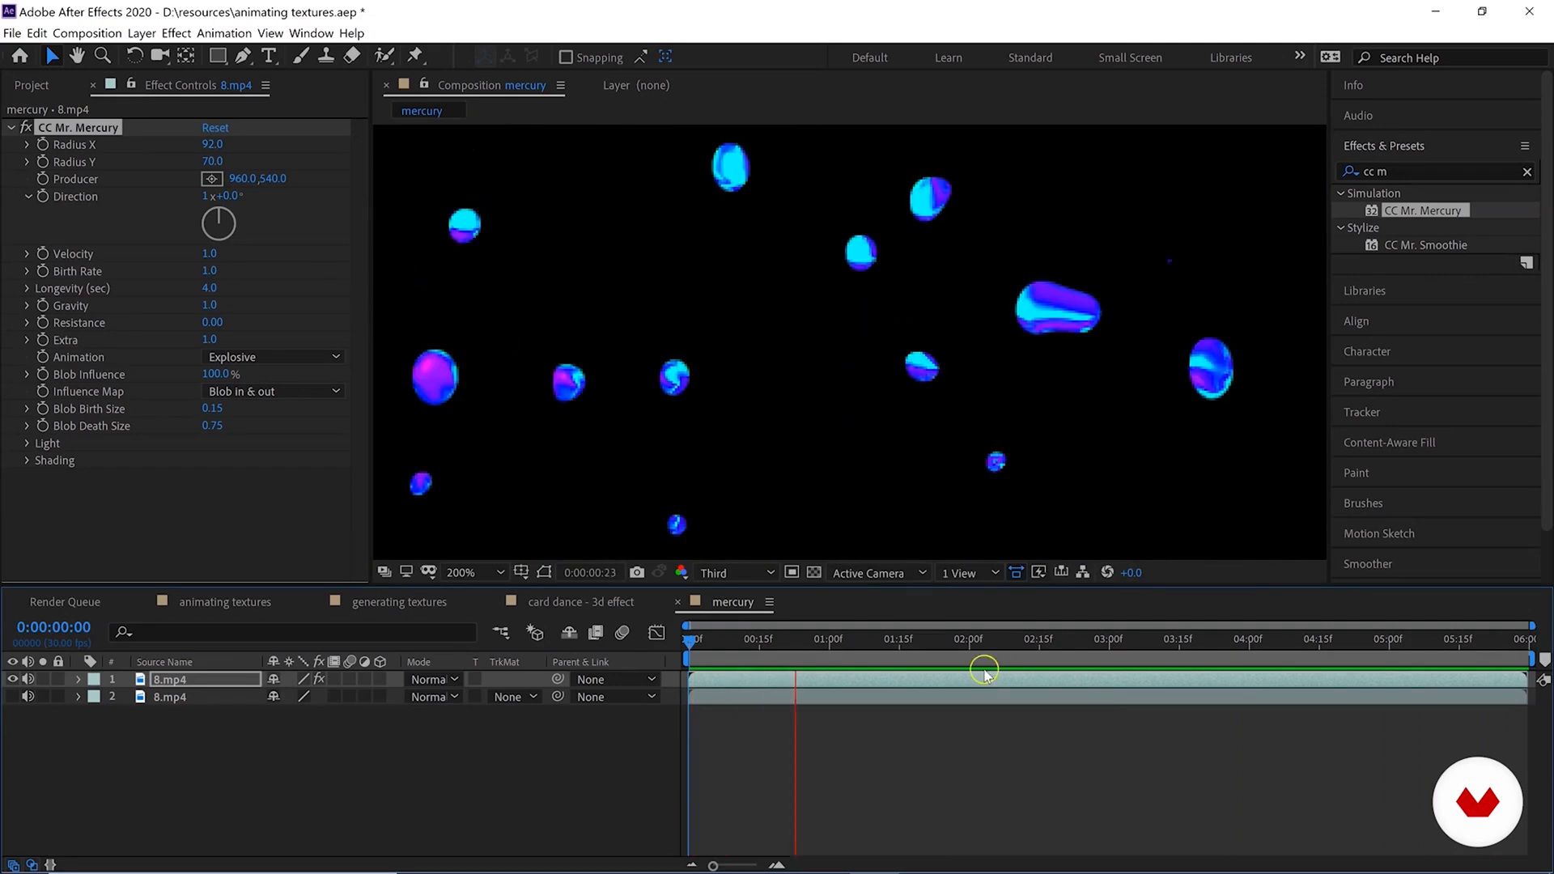
{"action": "left_click", "coordinate": [1125, 654]}
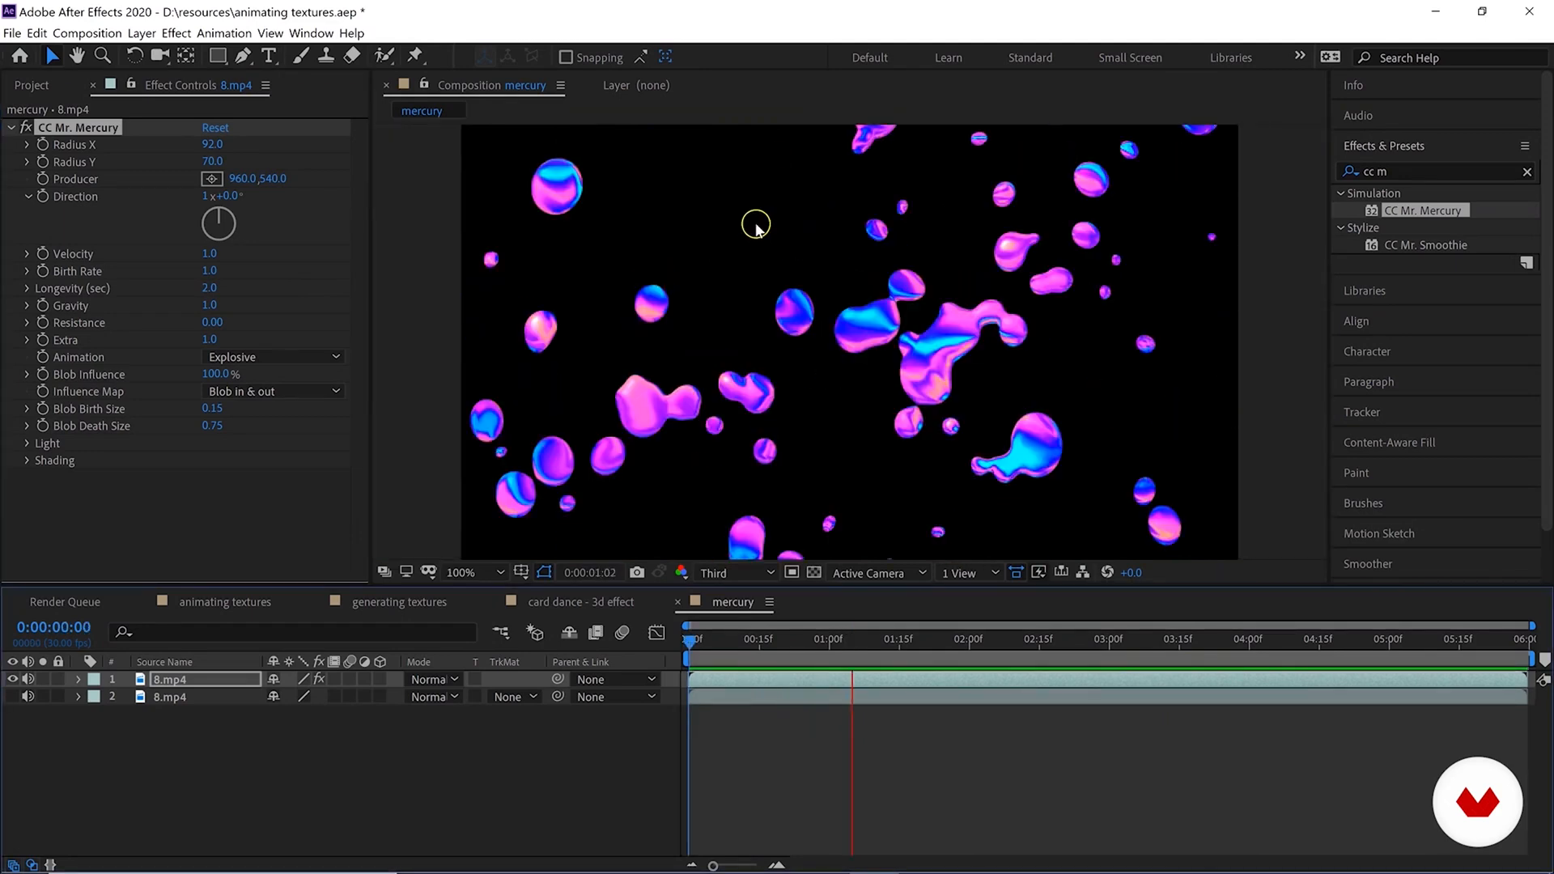
{"action": "left_click", "coordinate": [823, 212]}
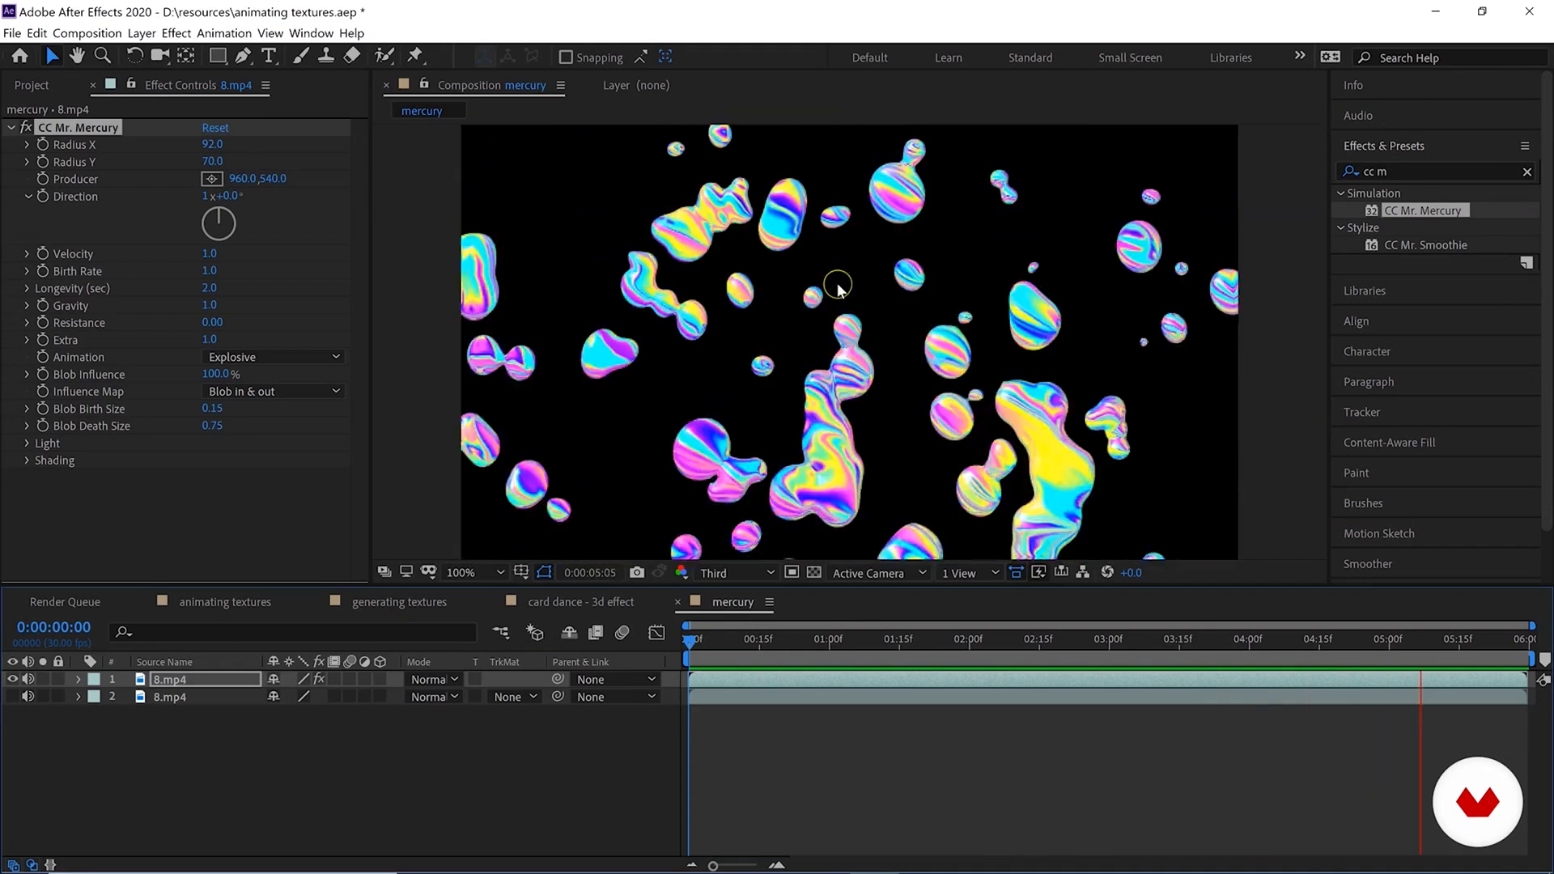
{"action": "key", "text": "space"}
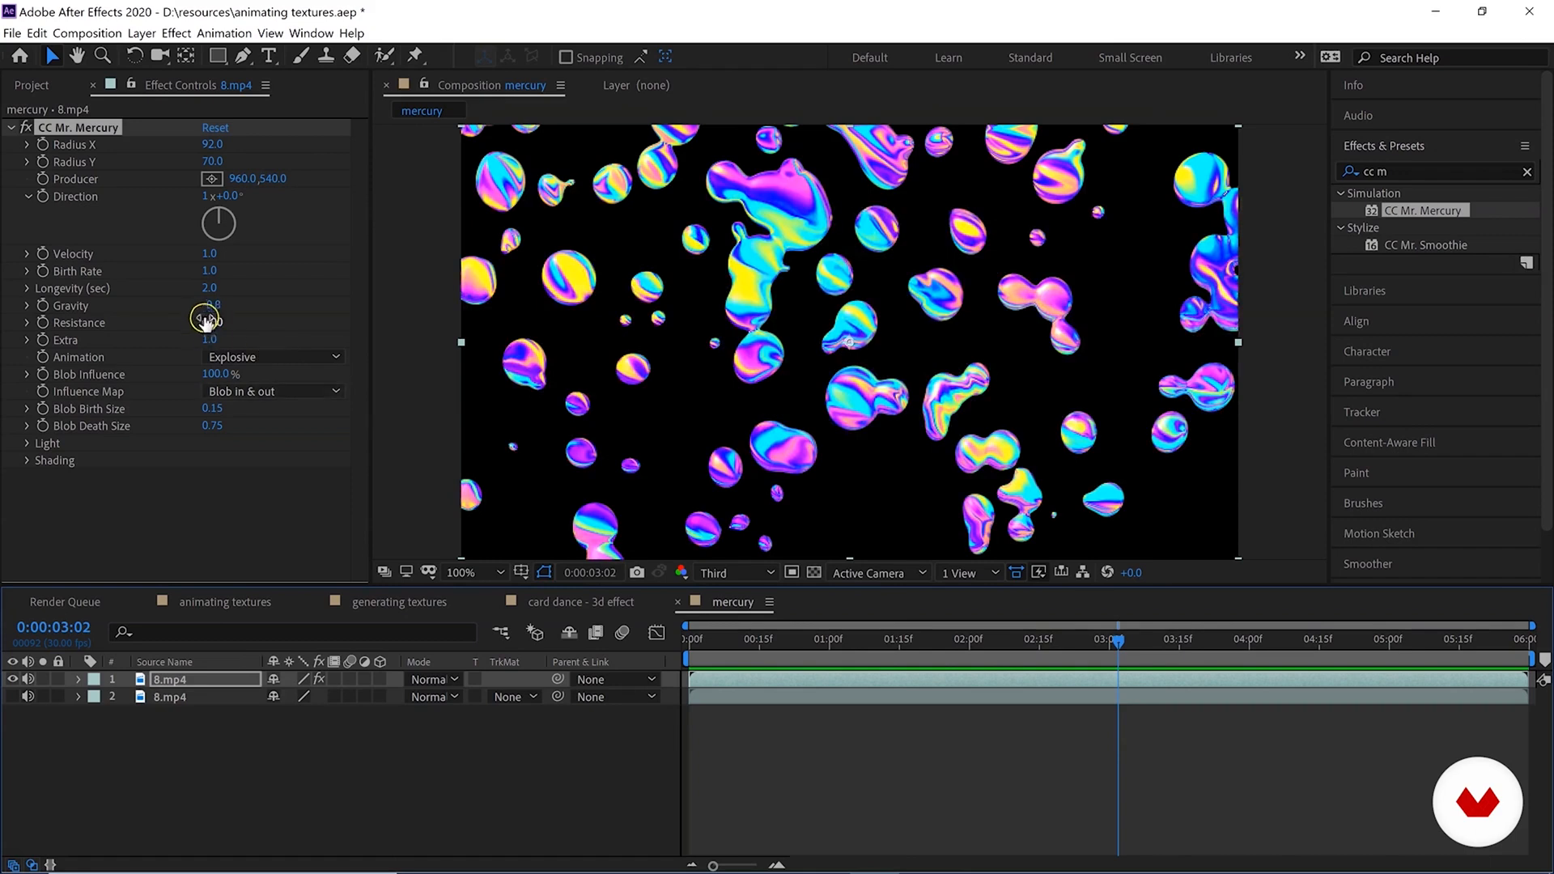
Set the CC Mr. Mercury Gravity to 1 and preview the falling blobs.
{"action": "left_click", "coordinate": [212, 308]}
{"action": "type", "text": "01"}
{"action": "key", "text": "Return"}
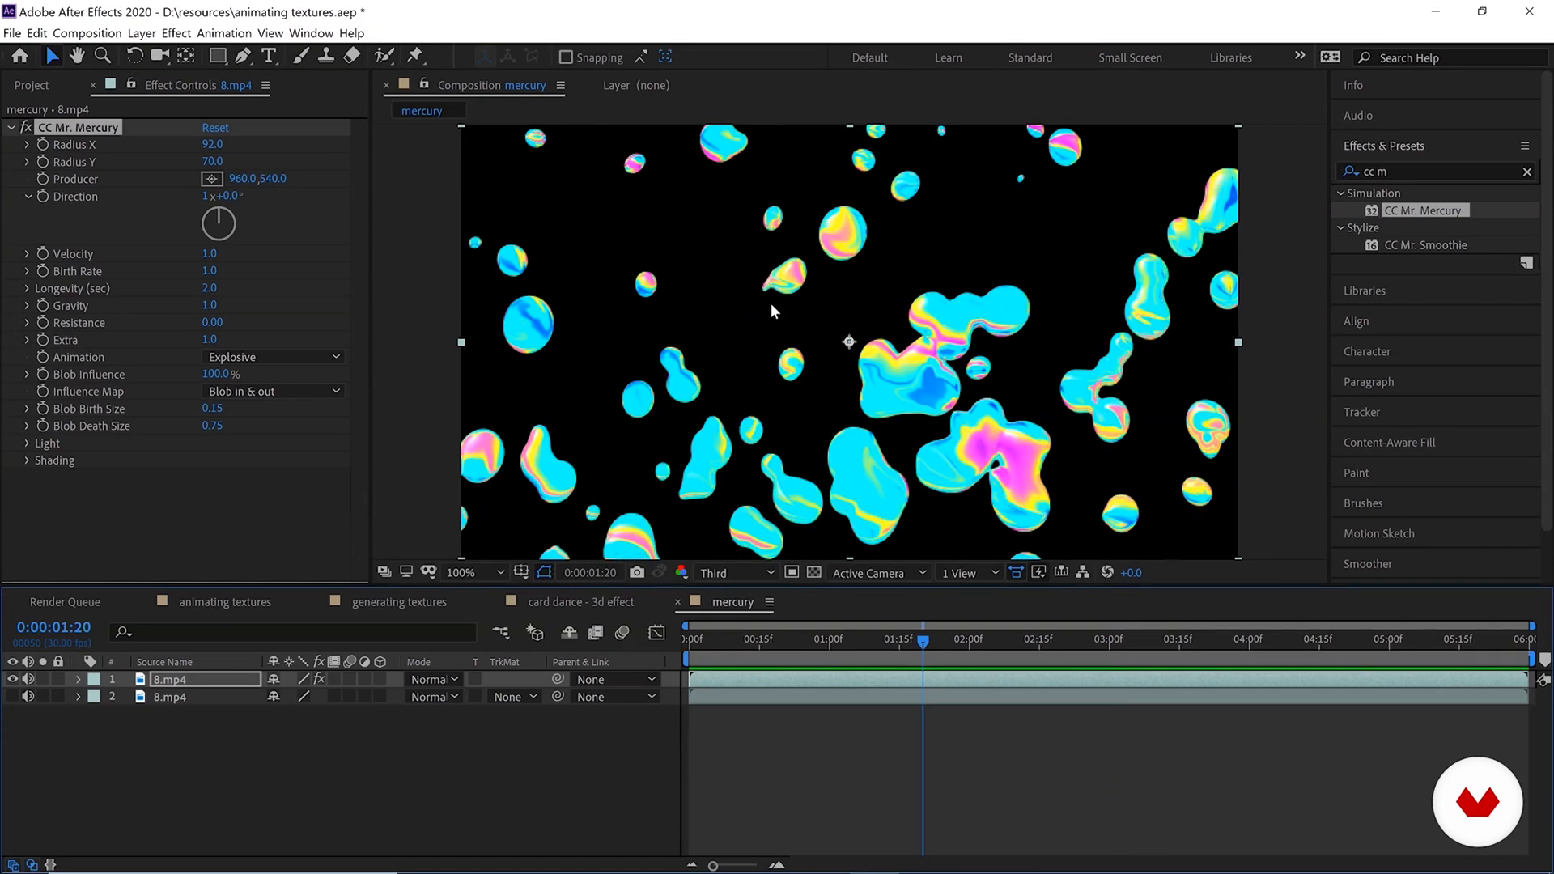
{"action": "left_click", "coordinate": [767, 689]}
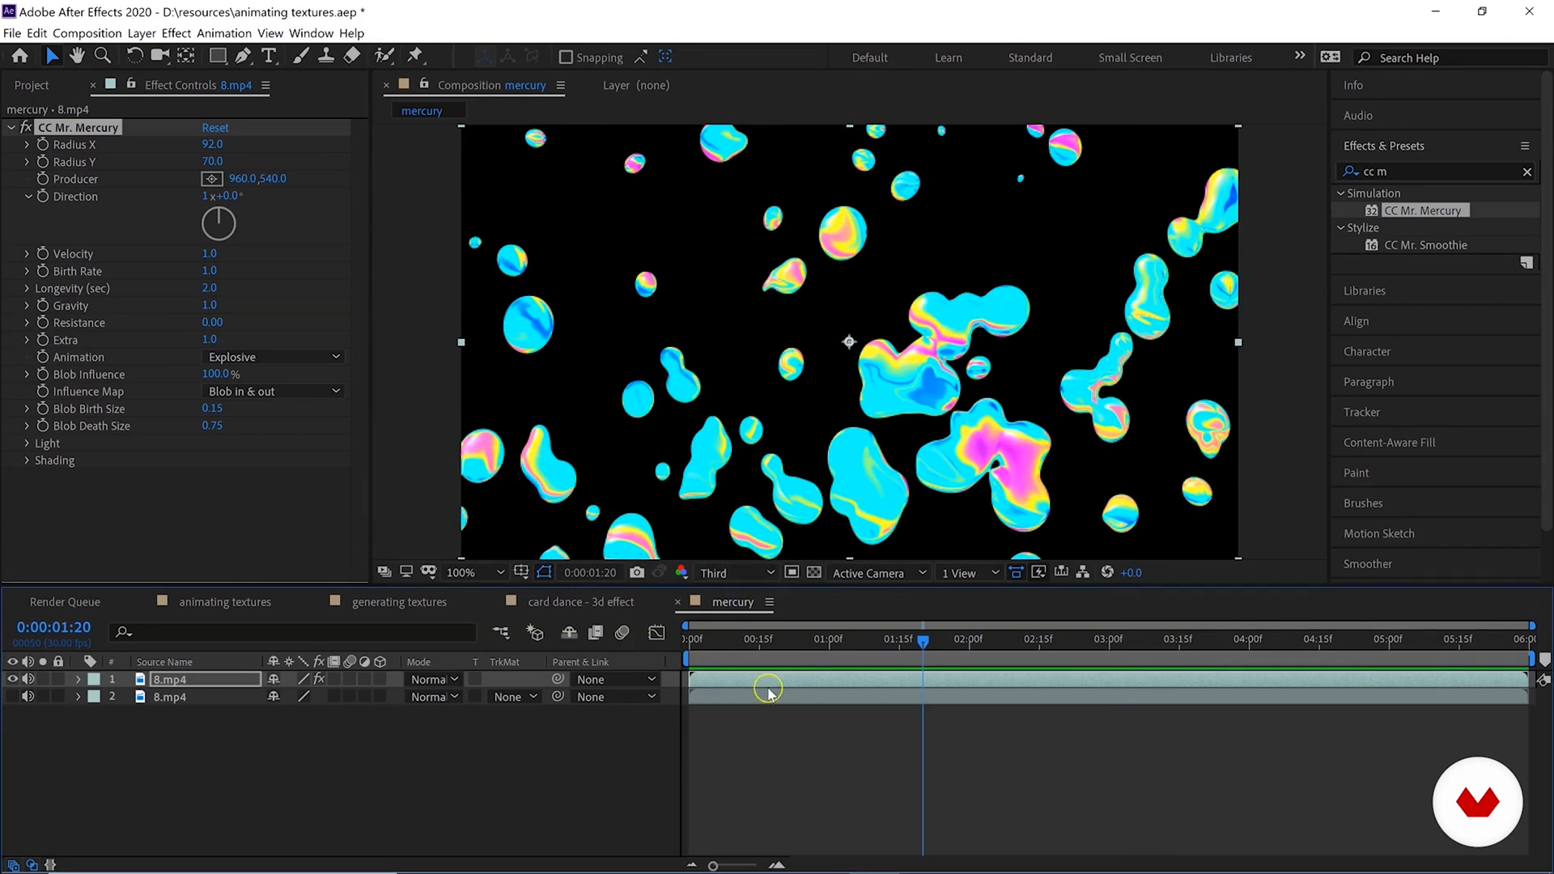
{"action": "left_click", "coordinate": [732, 663]}
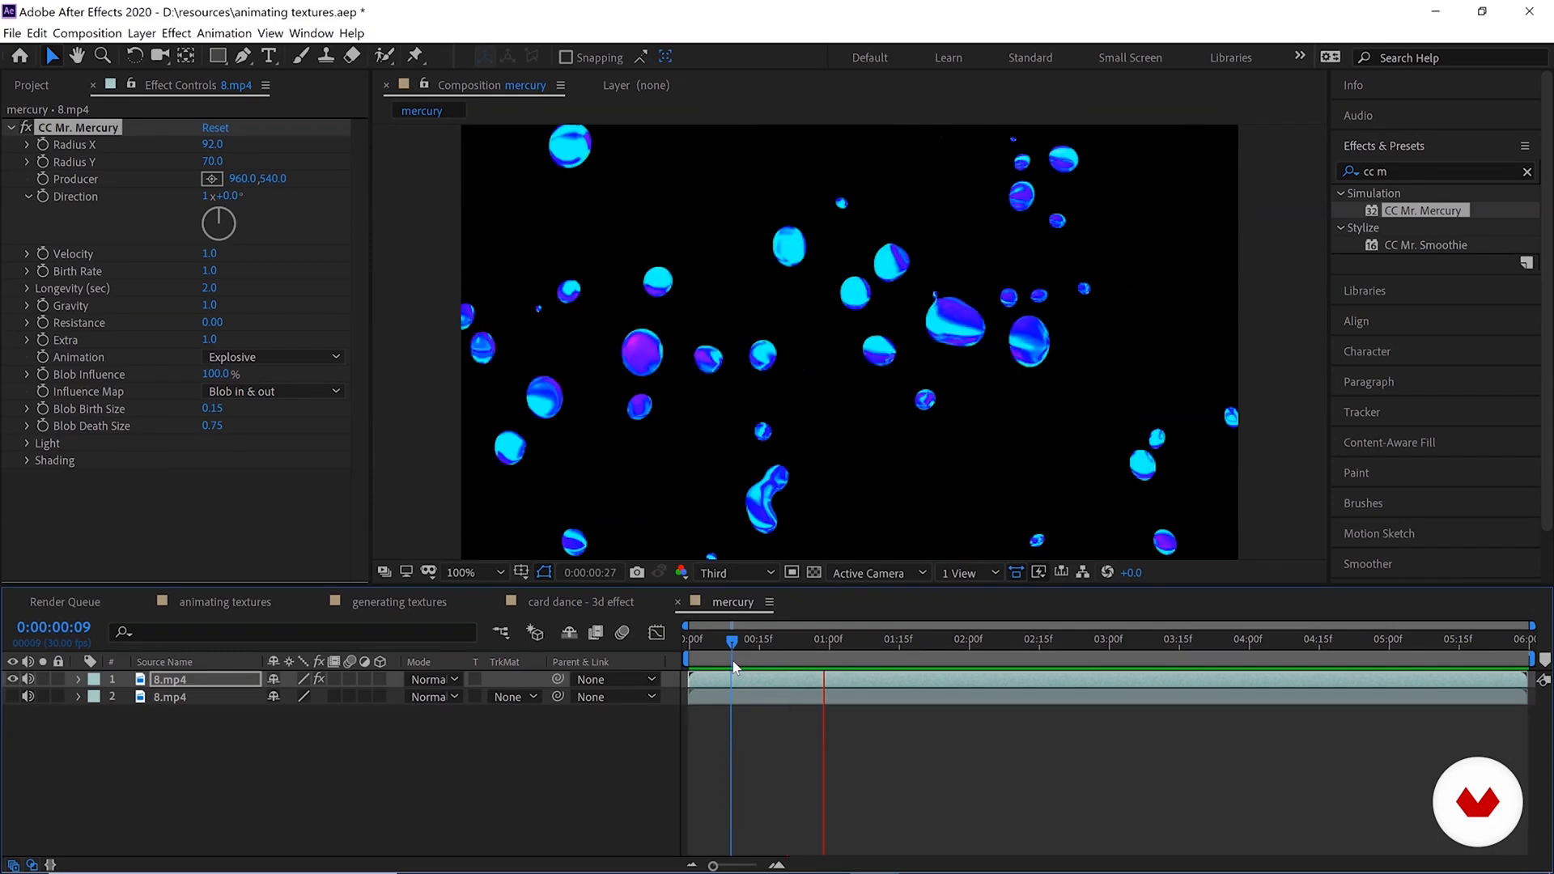
Try Gravity values of 0 and -0.8, previewing the blob movement from the first frame for each.
{"action": "key", "text": "Home"}
{"action": "left_click", "coordinate": [208, 305]}
{"action": "left_click", "coordinate": [208, 305]}
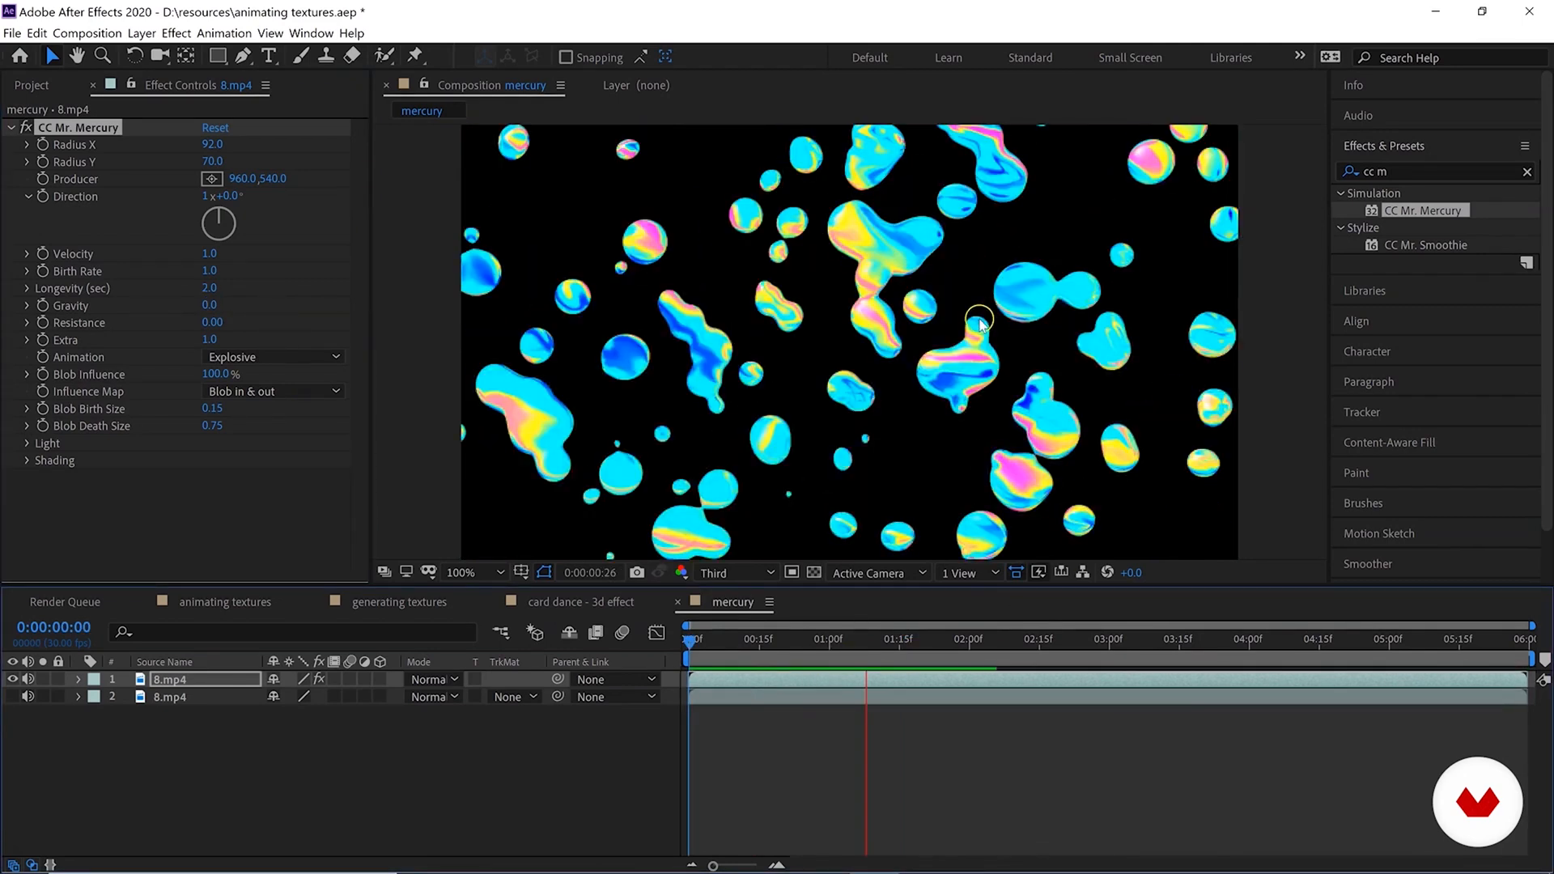
{"action": "left_click_drag", "start_coordinate": [208, 306], "coordinate": [146, 312]}
{"action": "key", "text": "space"}
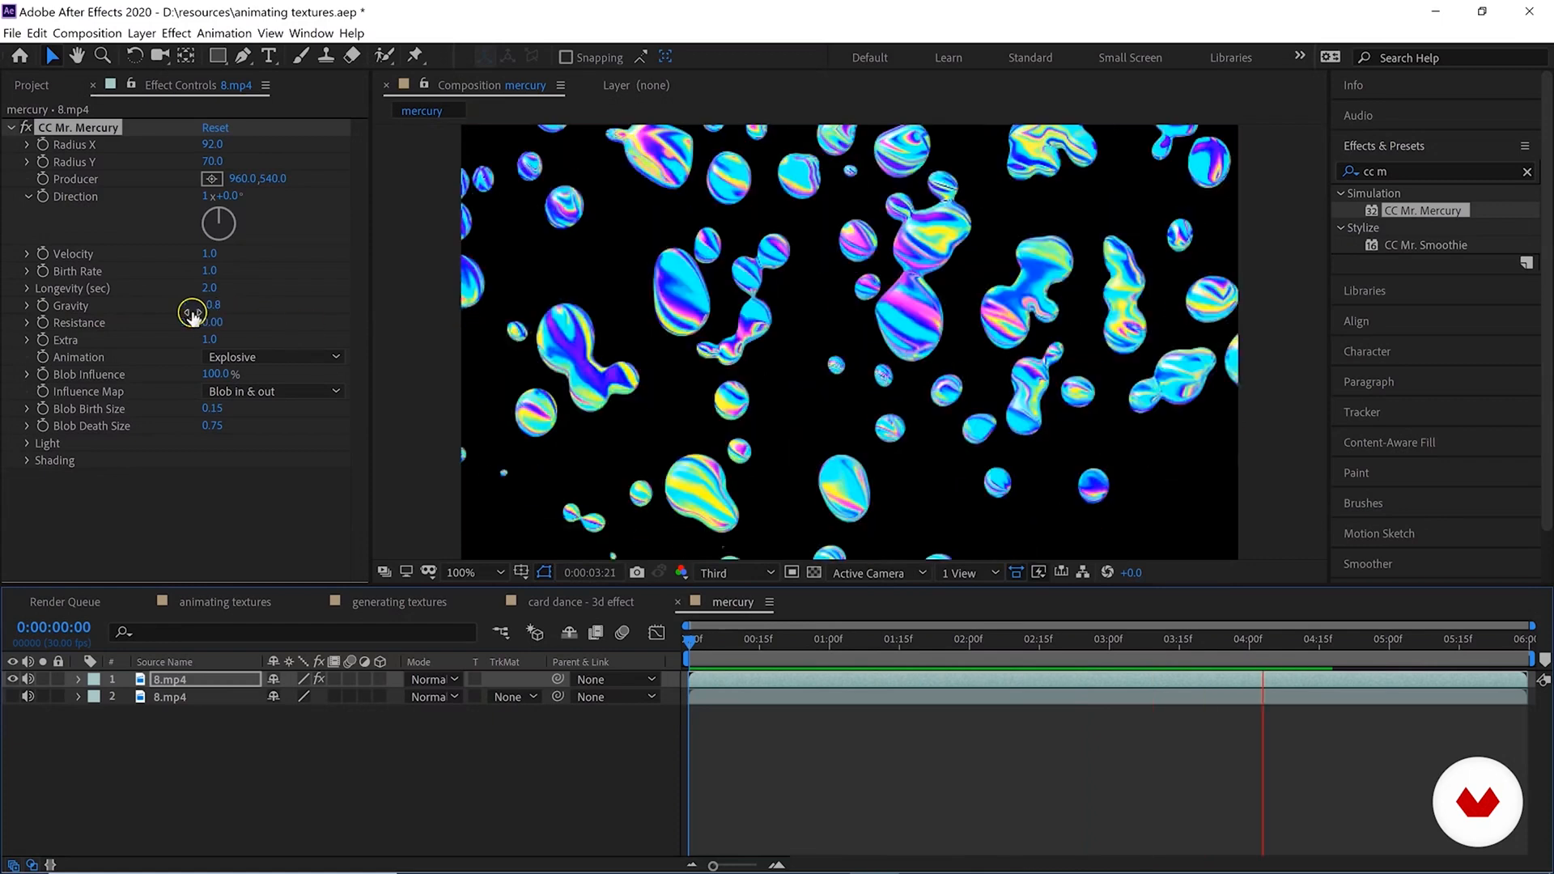
{"action": "key", "text": "space"}
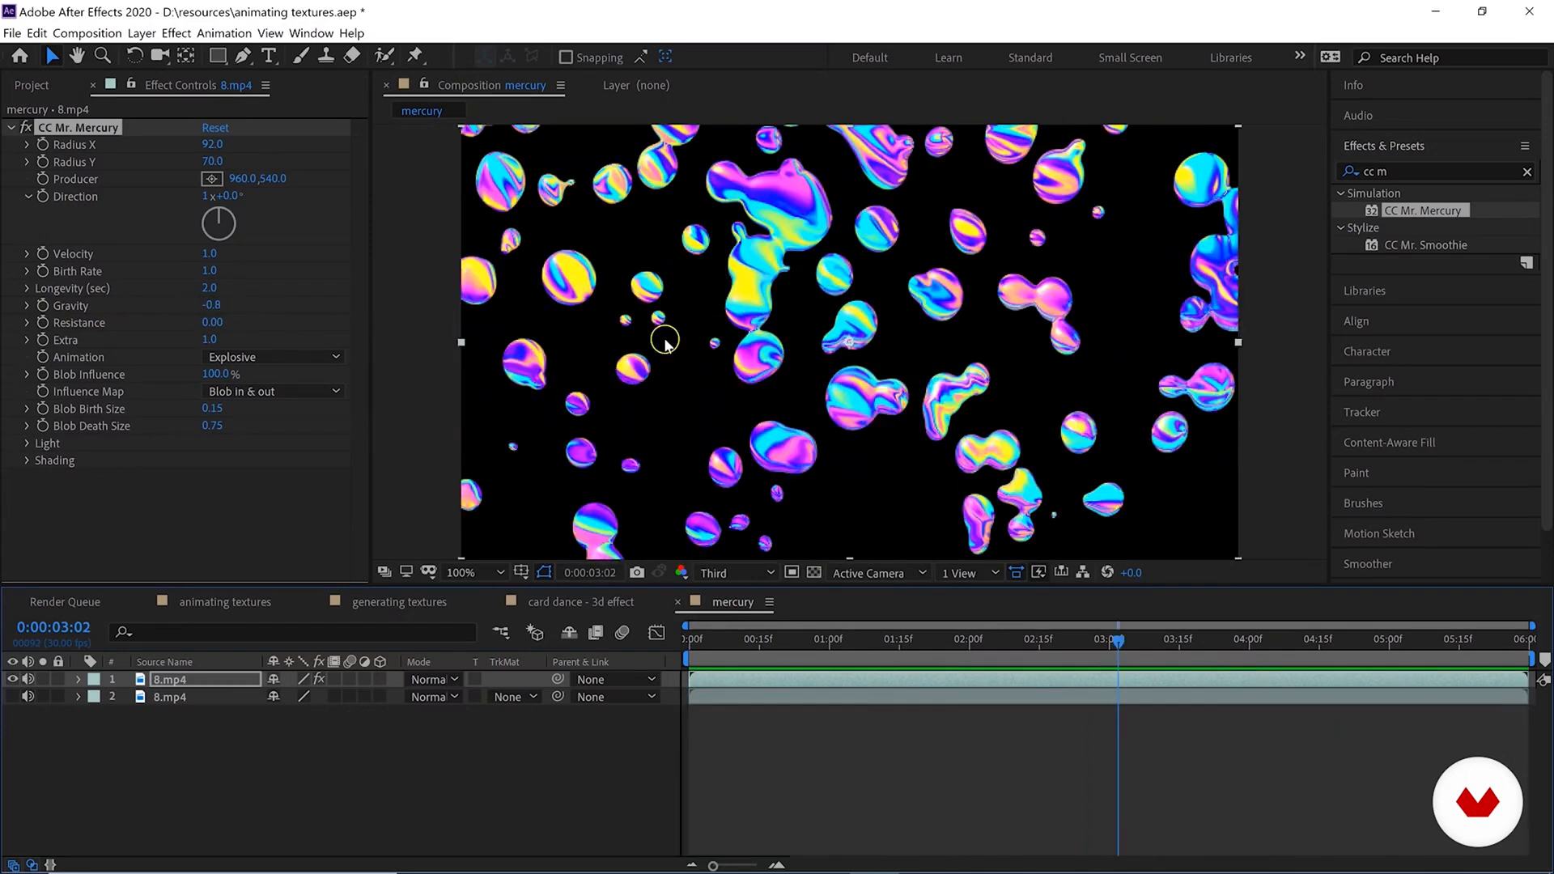
Set Gravity to 0 and preview the blobs from the first frame.
{"action": "left_click", "coordinate": [209, 315]}
{"action": "left_click", "coordinate": [211, 312]}
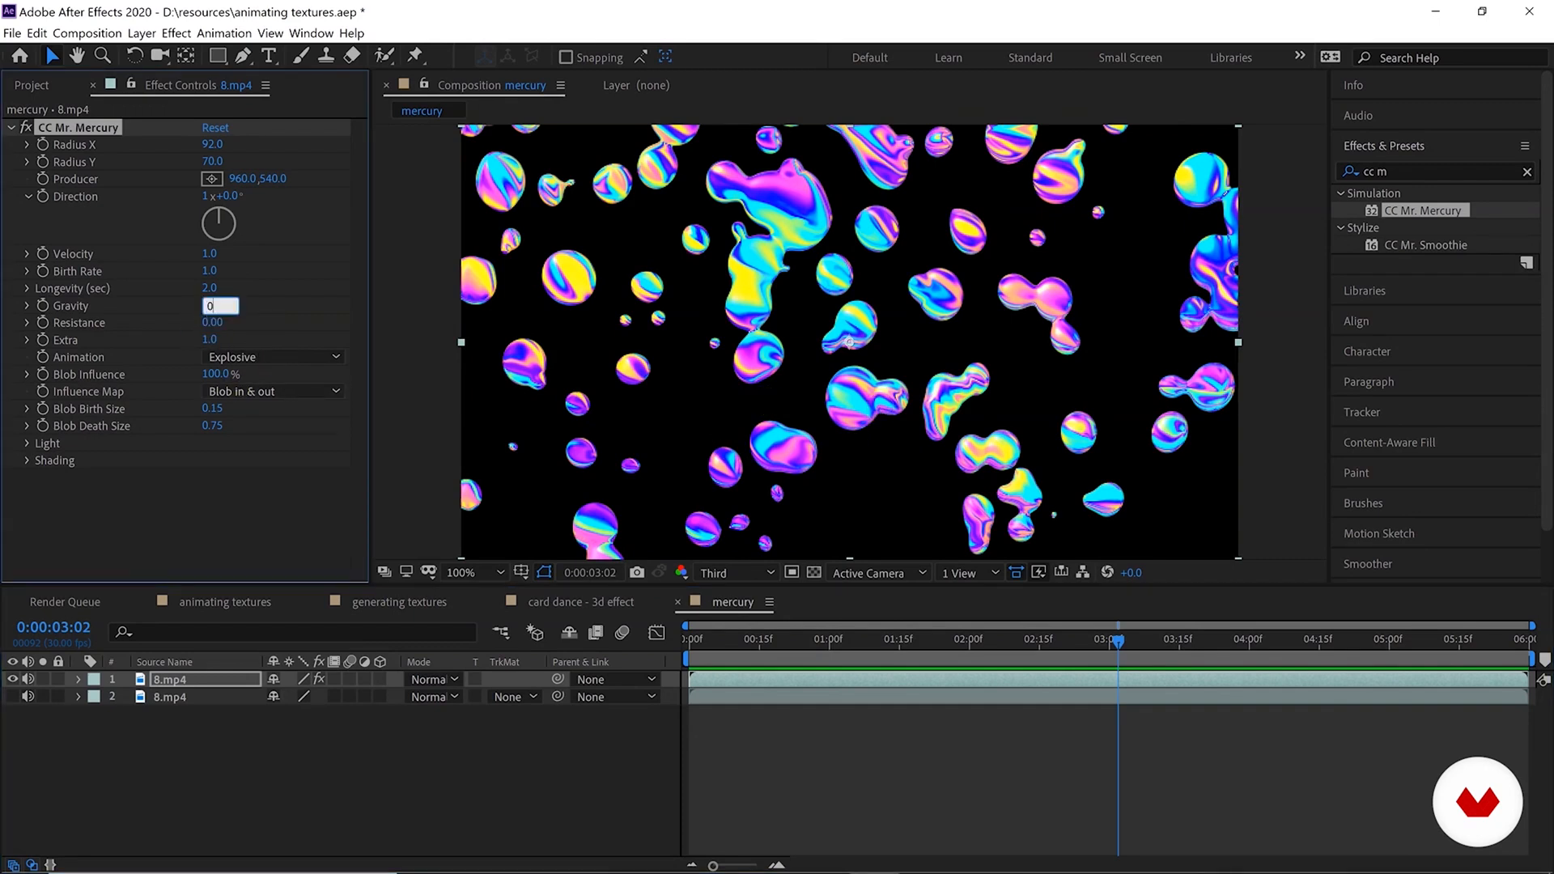
{"action": "key", "text": "Home"}
{"action": "key", "text": "space"}
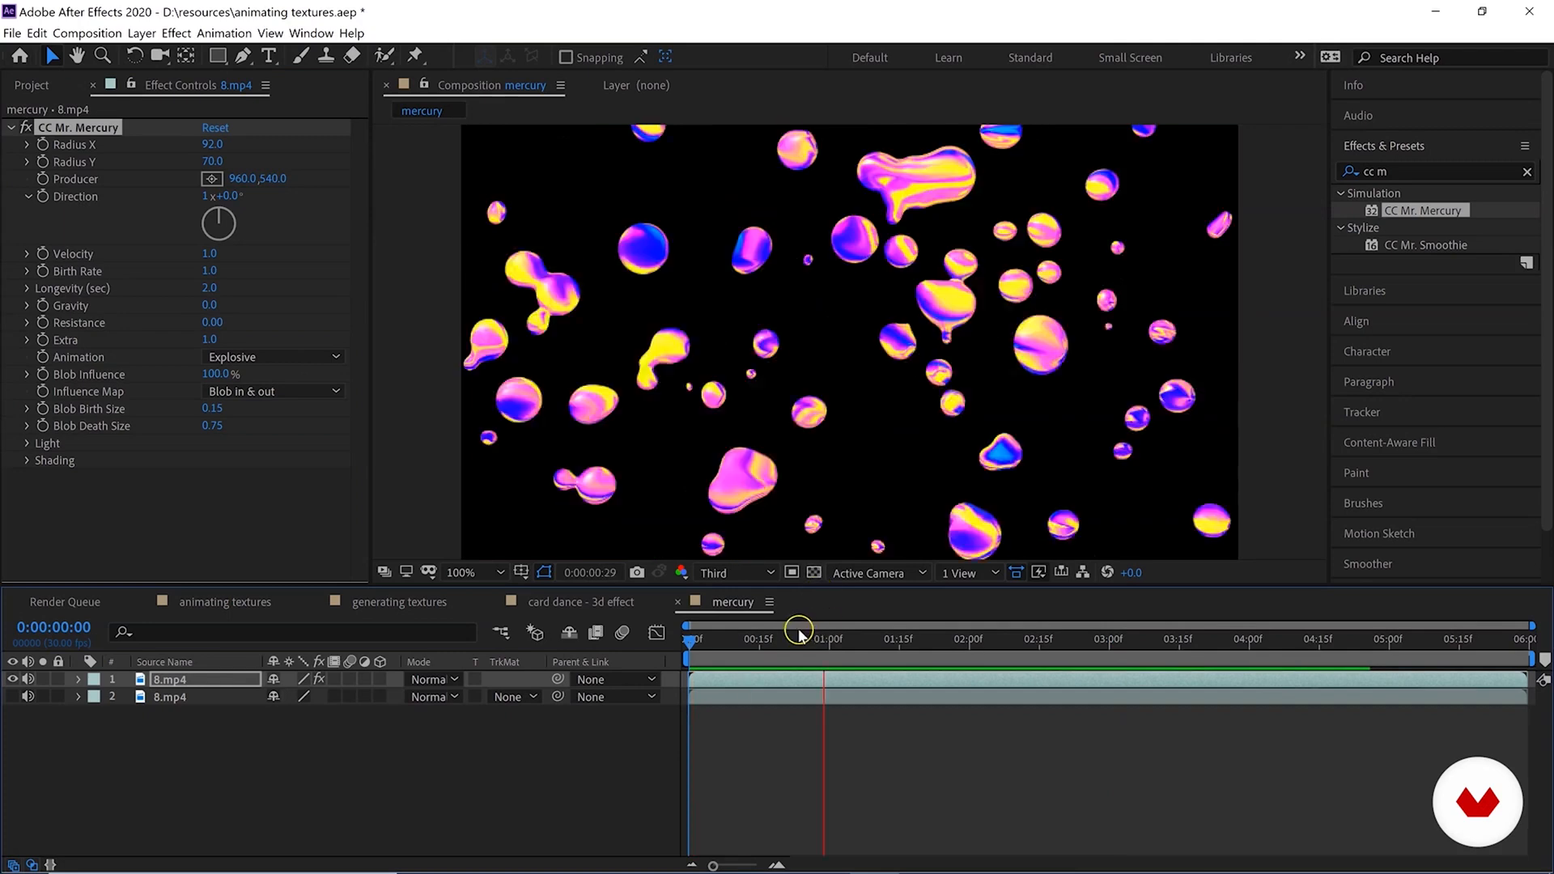
Try a Resistance of 3.10 in previews of the blob animation, and restore it to 0.
{"action": "left_click_drag", "start_coordinate": [212, 322], "coordinate": [518, 329]}
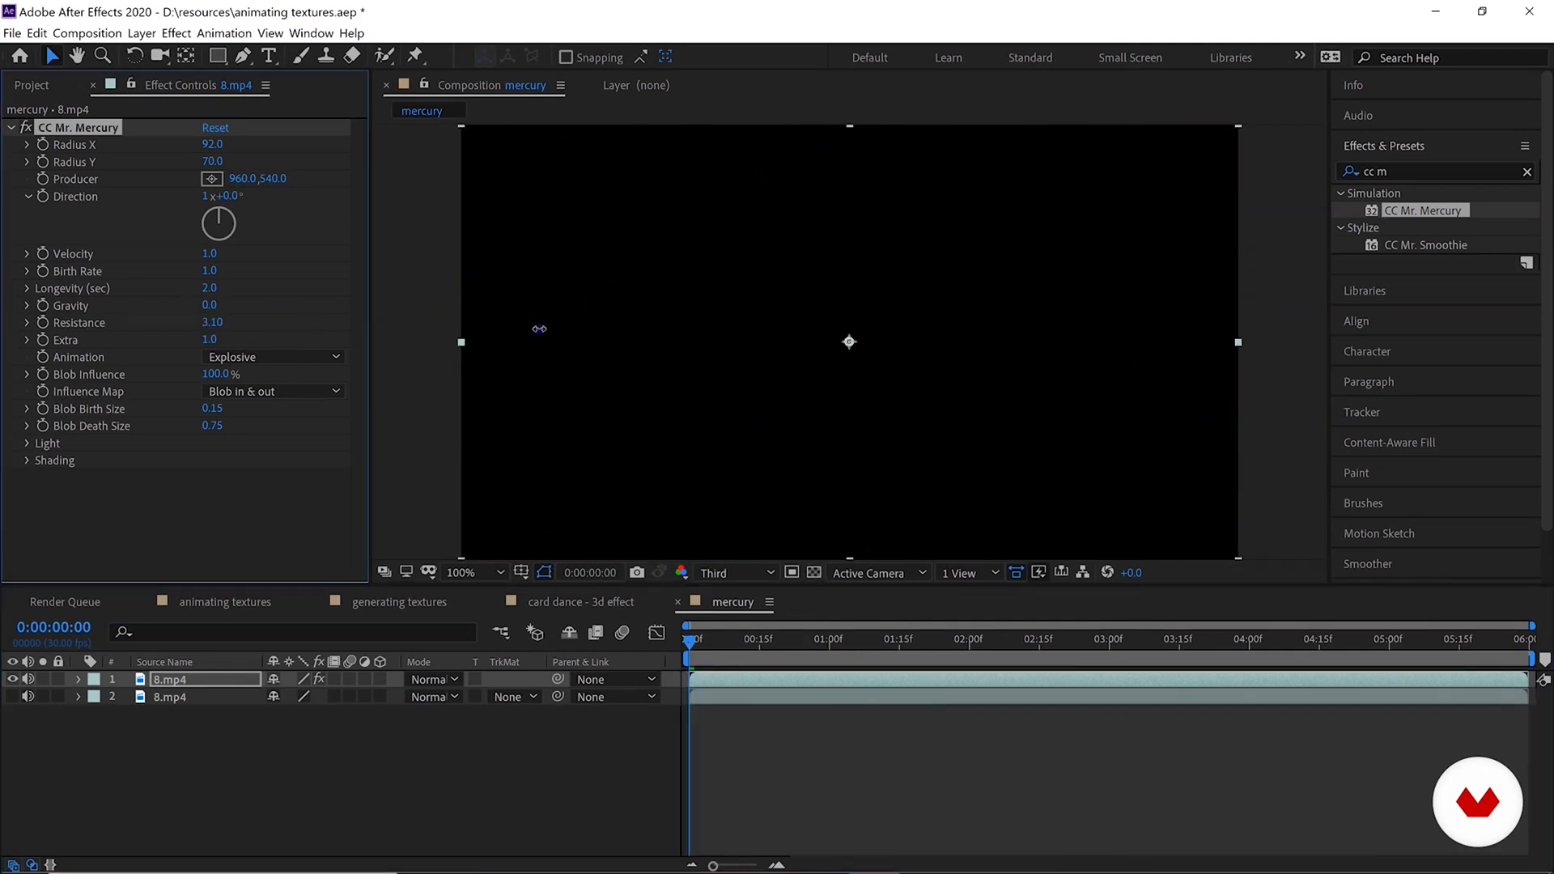
{"action": "key", "text": "space"}
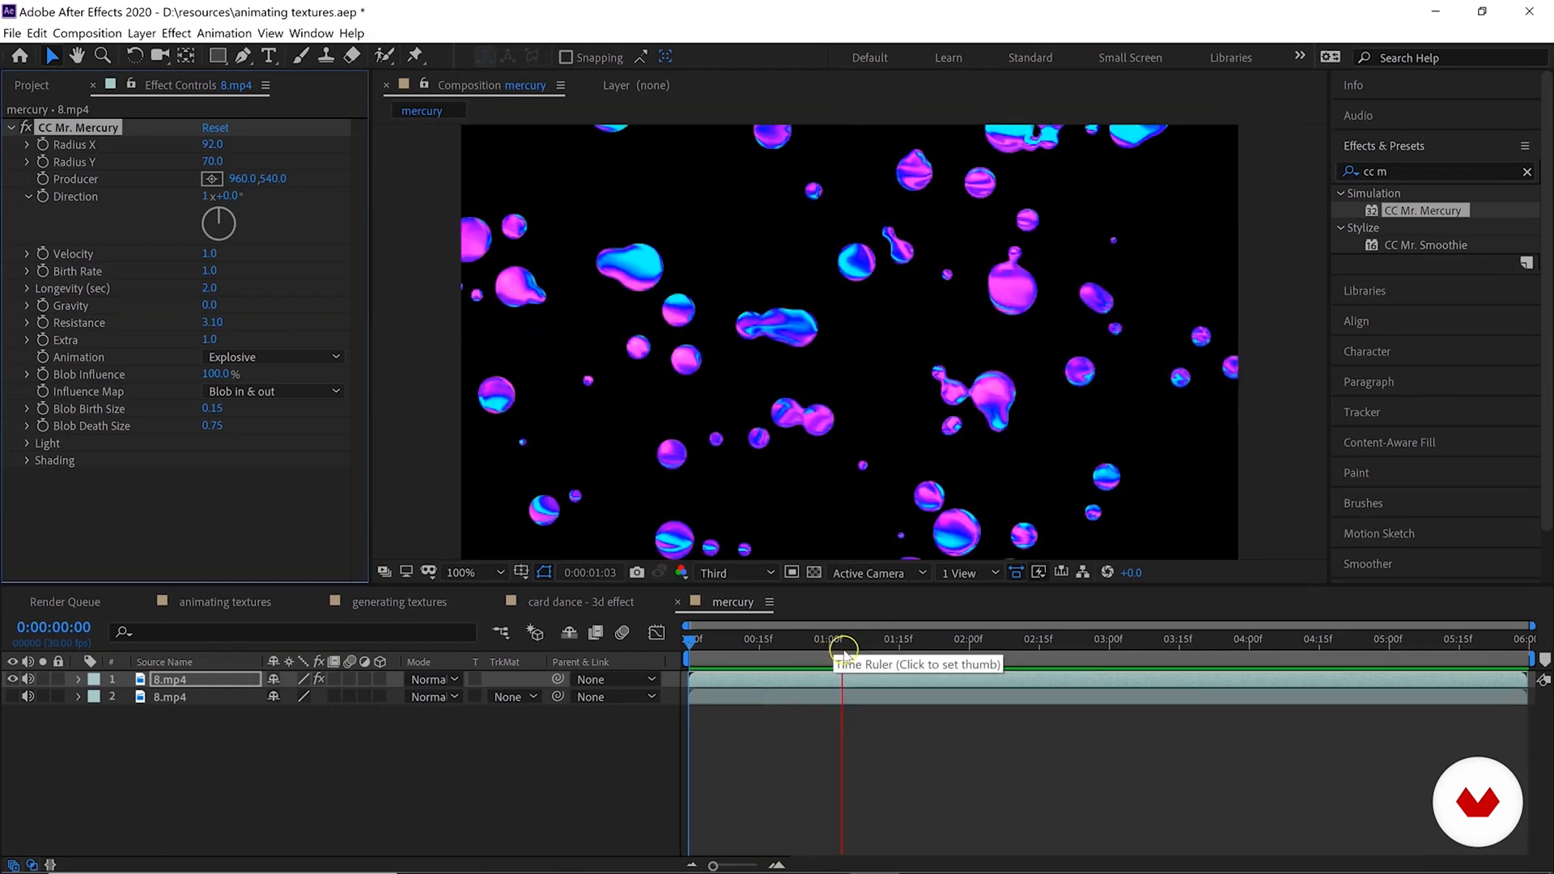
{"action": "key", "text": "space"}
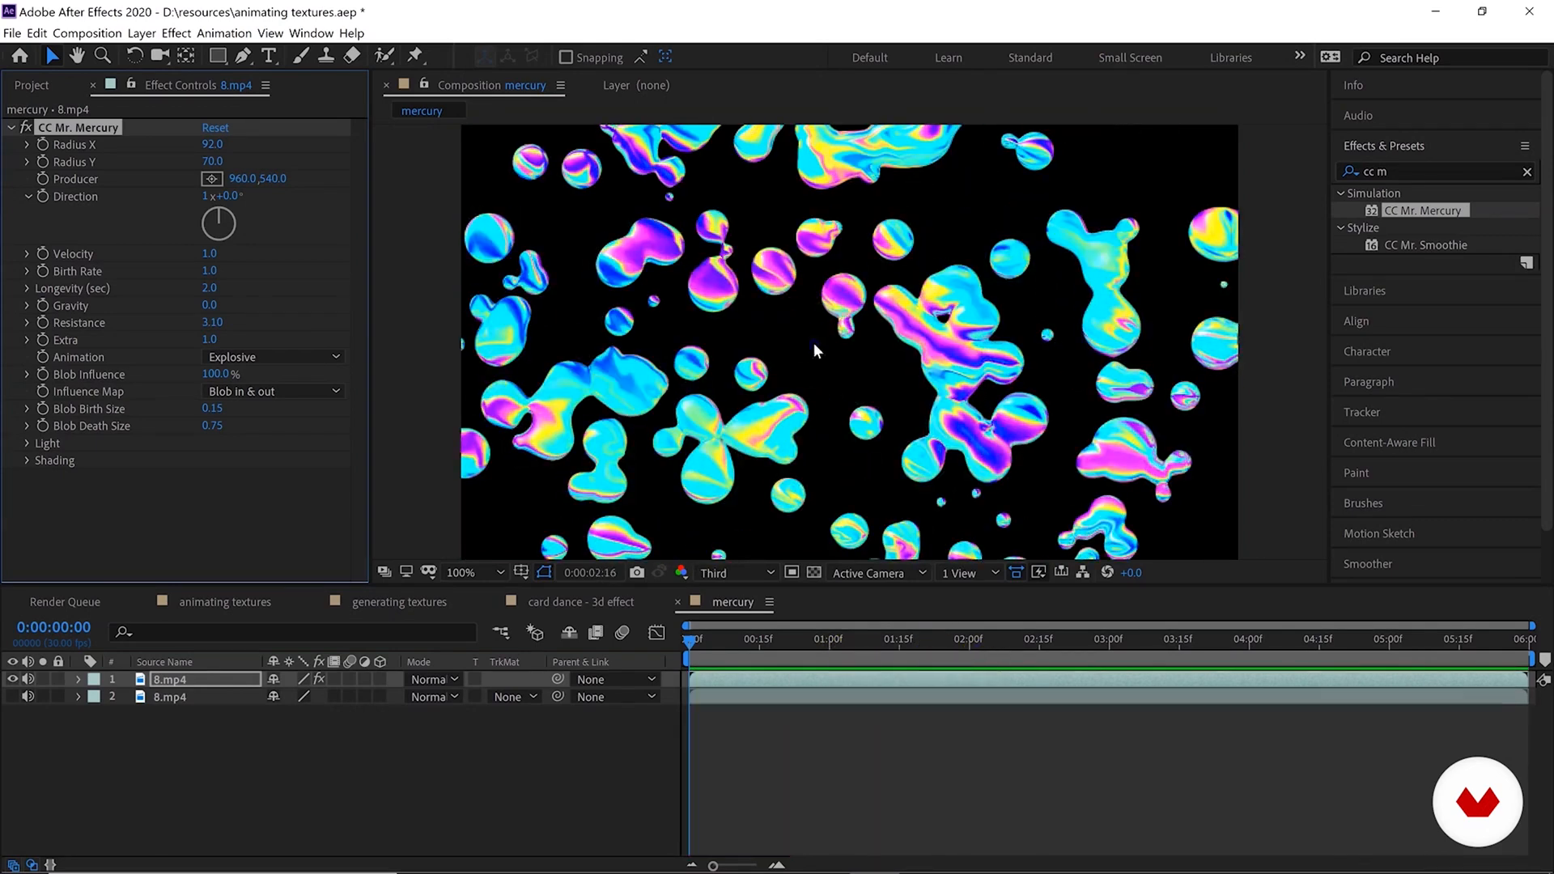
{"action": "left_click_drag", "start_coordinate": [1036, 659], "coordinate": [955, 653]}
{"action": "key", "text": "space"}
{"action": "left_click", "coordinate": [945, 502]}
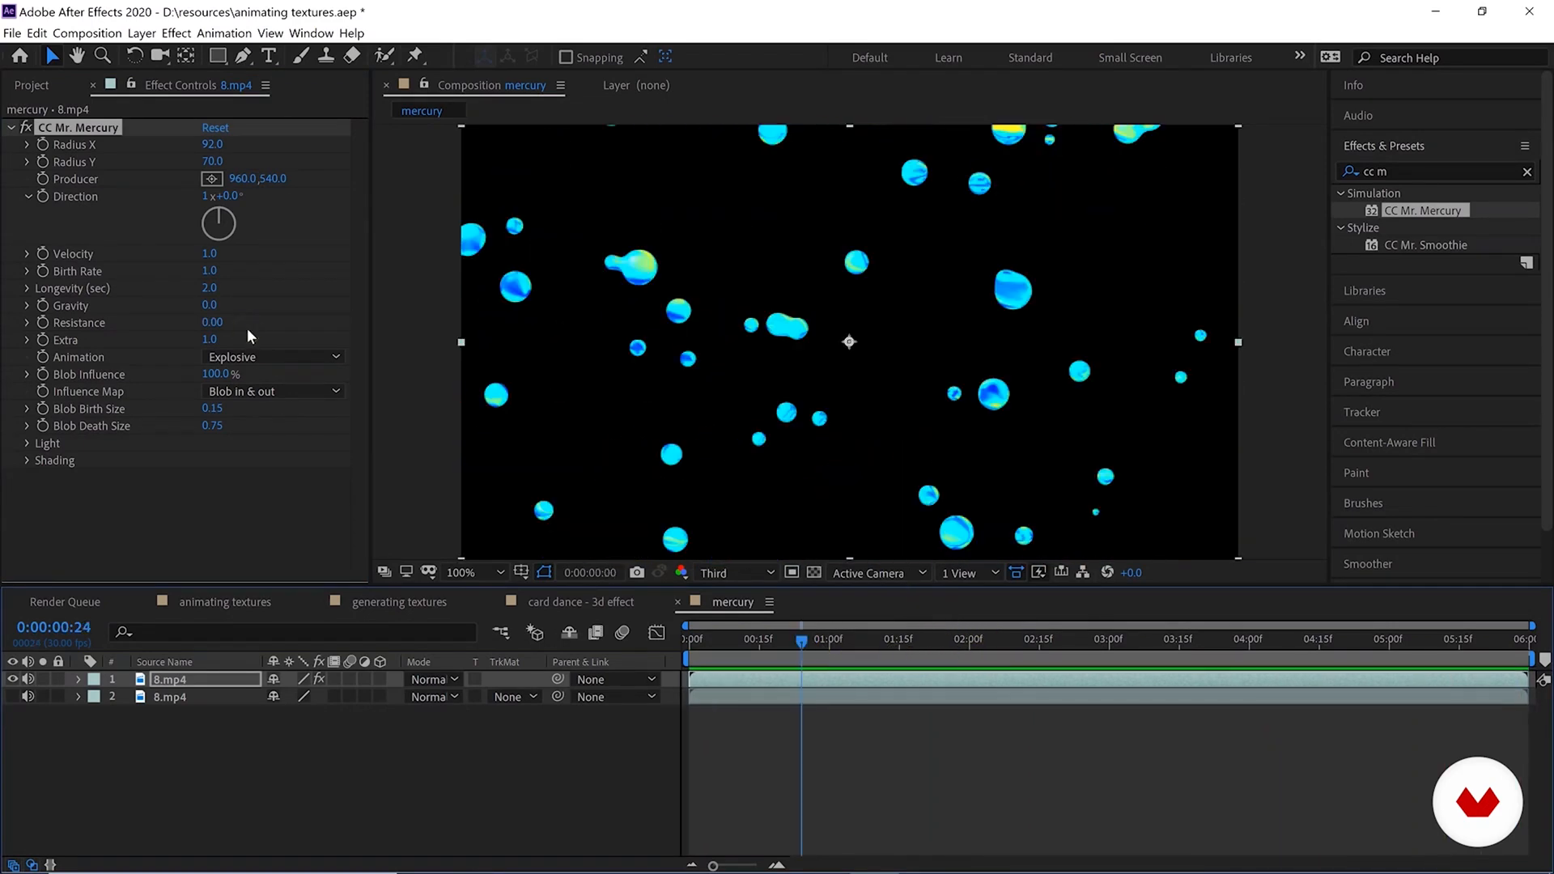
Set the Extra value of CC Mr. Mercury to 0 and preview the blobs from the first frame.
{"action": "key", "text": "Home"}
{"action": "left_click", "coordinate": [814, 707]}
{"action": "key", "text": "space"}
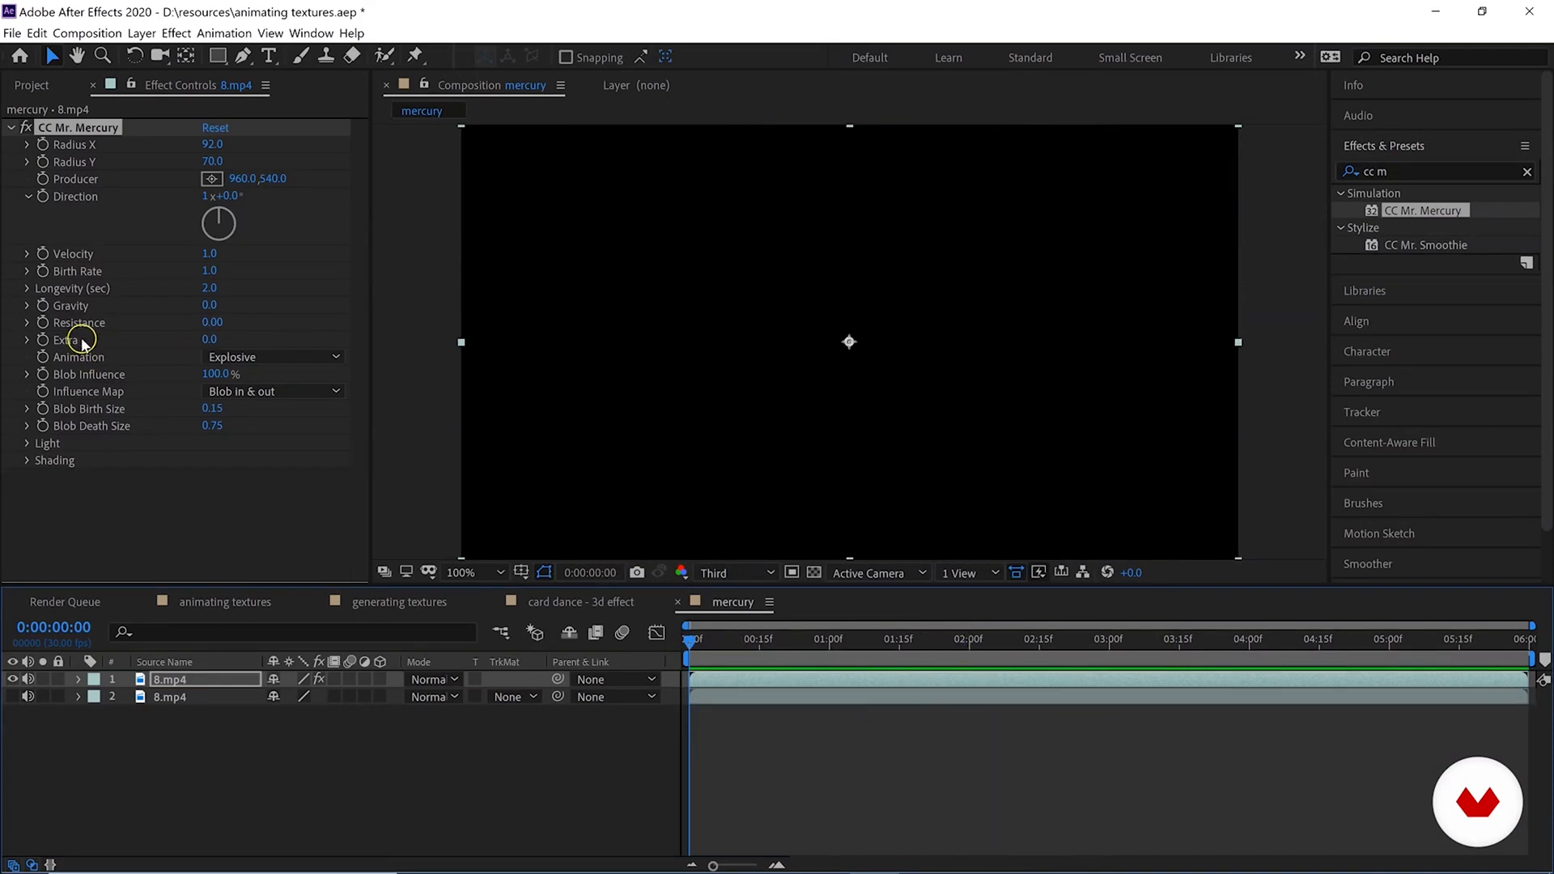
{"action": "left_click", "coordinate": [149, 328]}
{"action": "left_click", "coordinate": [207, 333]}
{"action": "left_click", "coordinate": [138, 387]}
{"action": "key", "text": "space"}
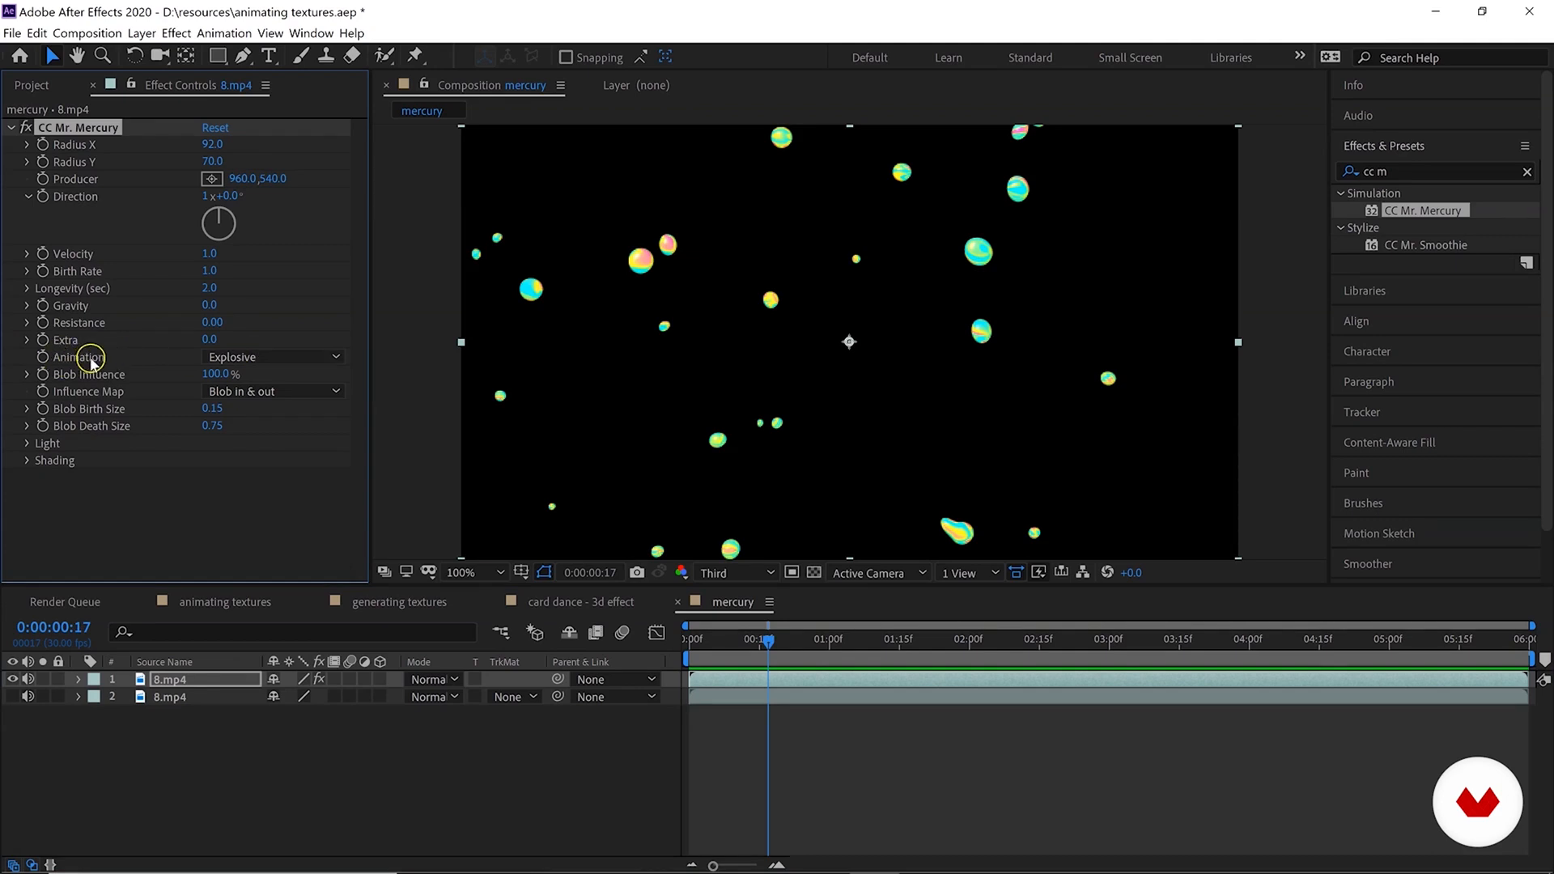
Try the Twirly animation type for the blobs and preview it from the first frame.
{"action": "left_click", "coordinate": [235, 357]}
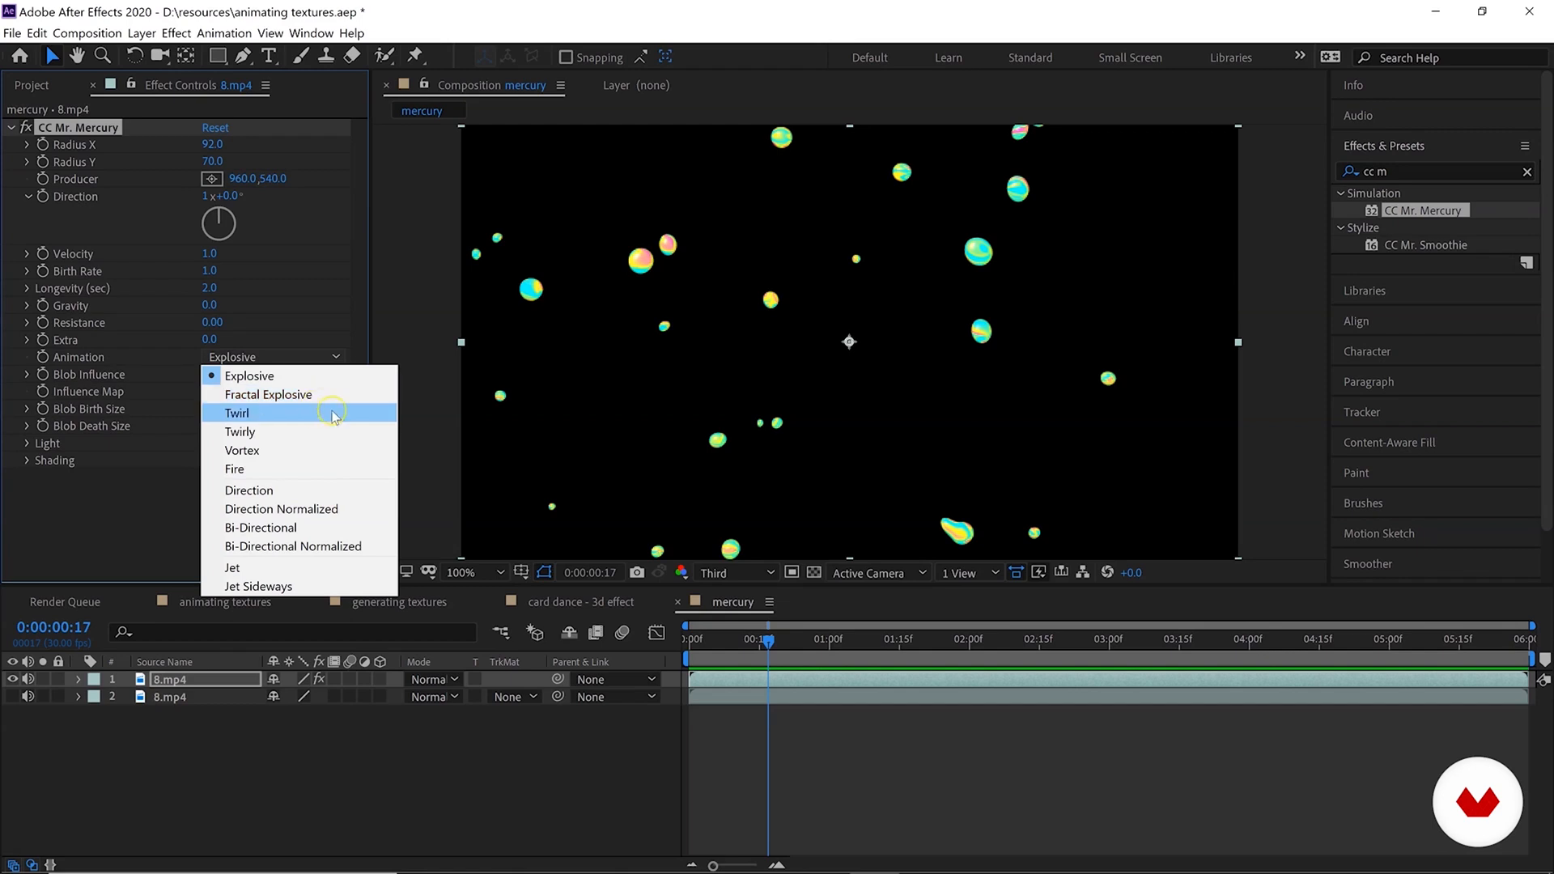
{"action": "left_click", "coordinate": [301, 395]}
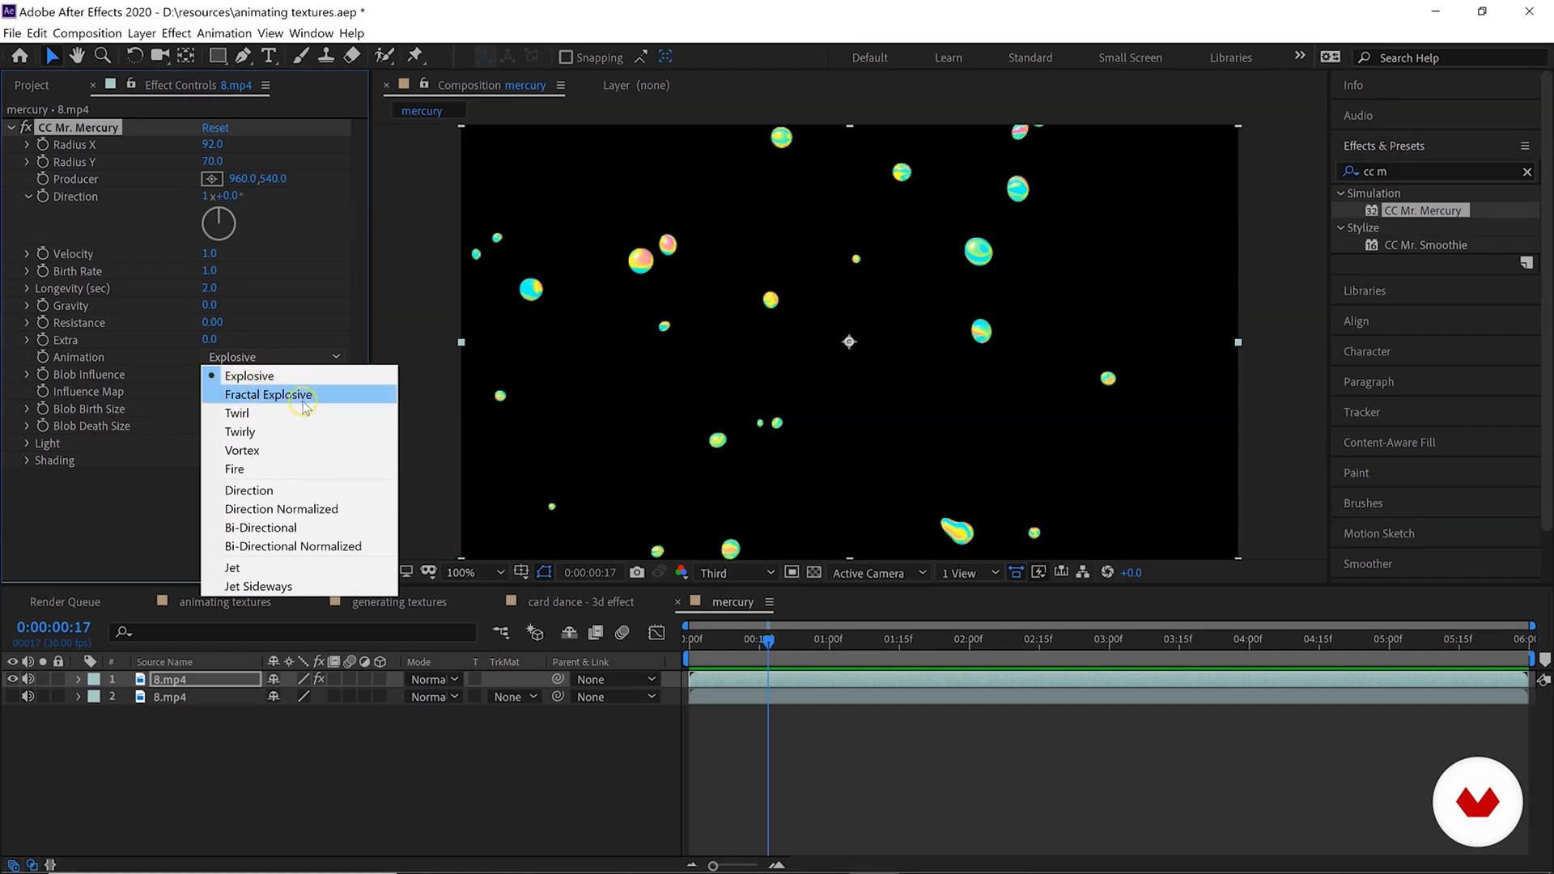
{"action": "left_click", "coordinate": [247, 433]}
{"action": "key", "text": "space"}
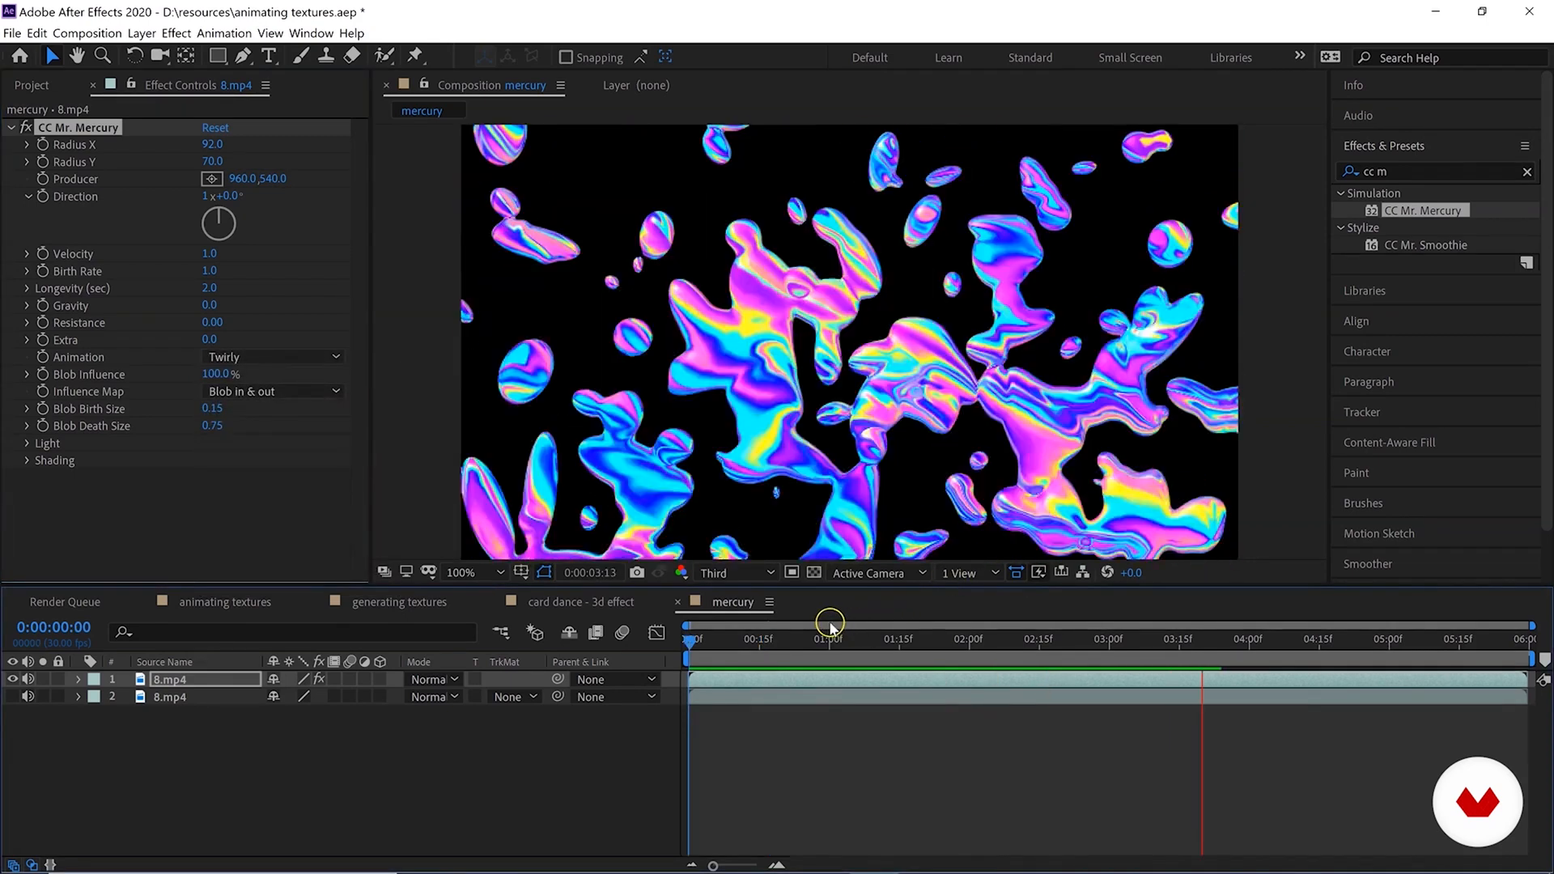
{"action": "key", "text": "space"}
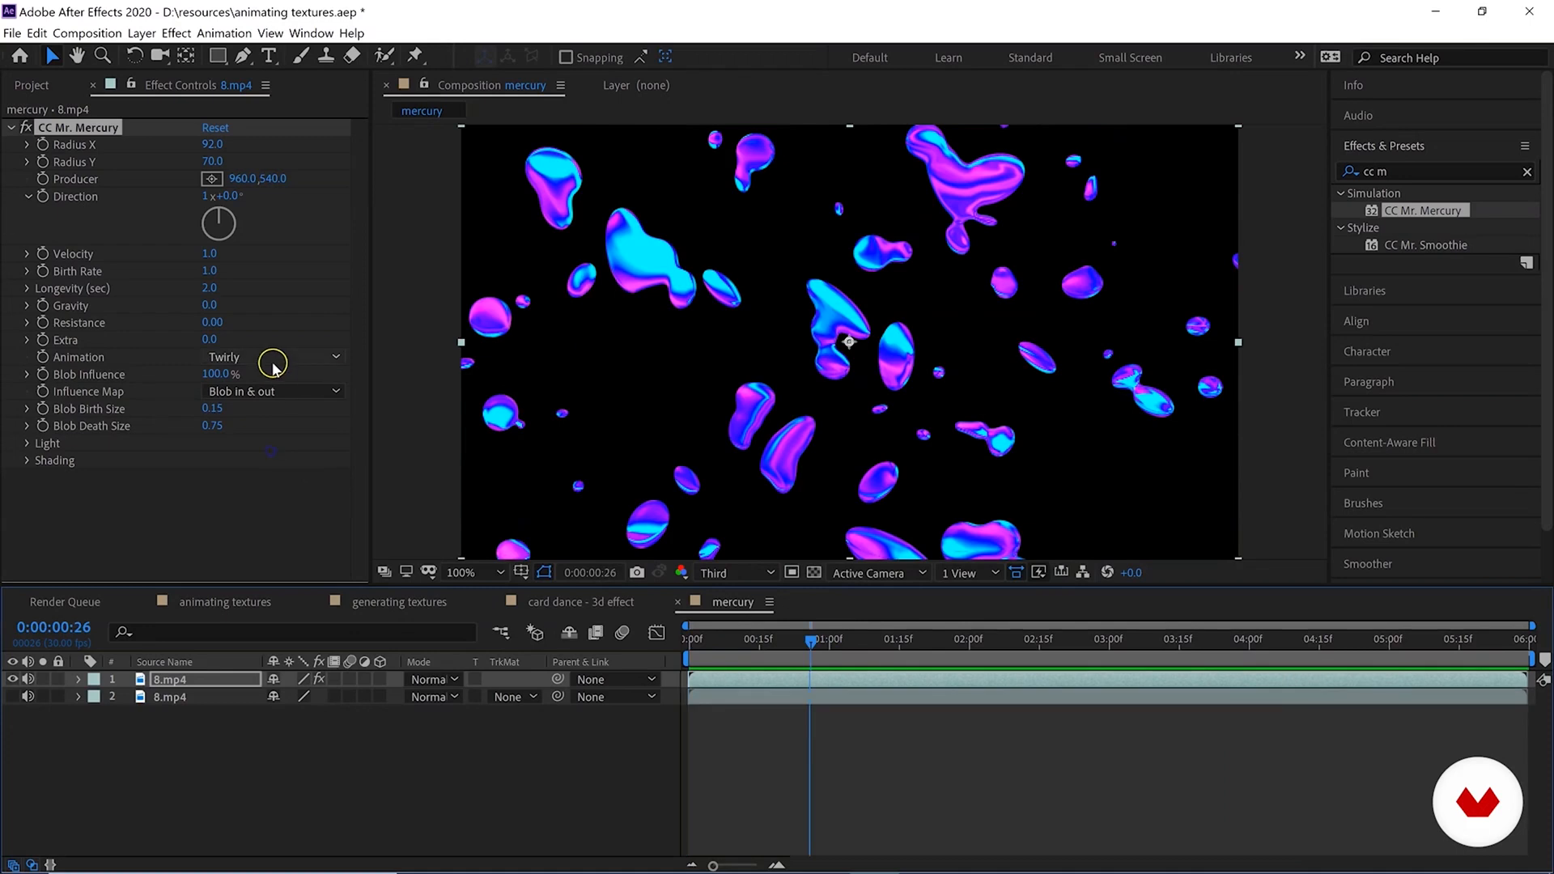
Try the Vortex and Fire animation types, previewing the blob movement for each.
{"action": "left_click", "coordinate": [269, 357]}
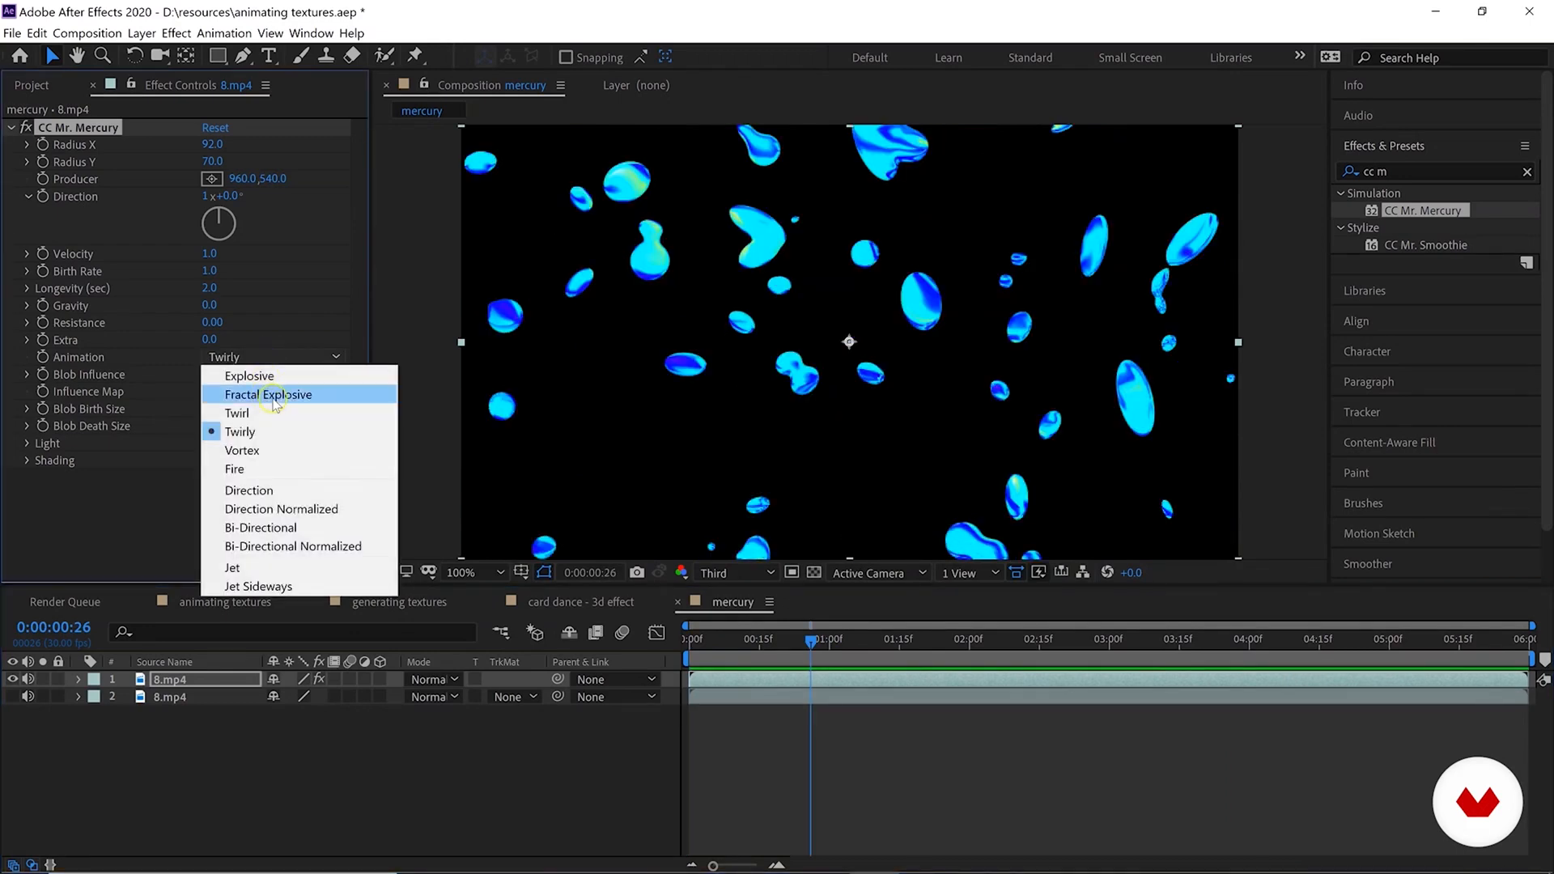
{"action": "left_click", "coordinate": [267, 450]}
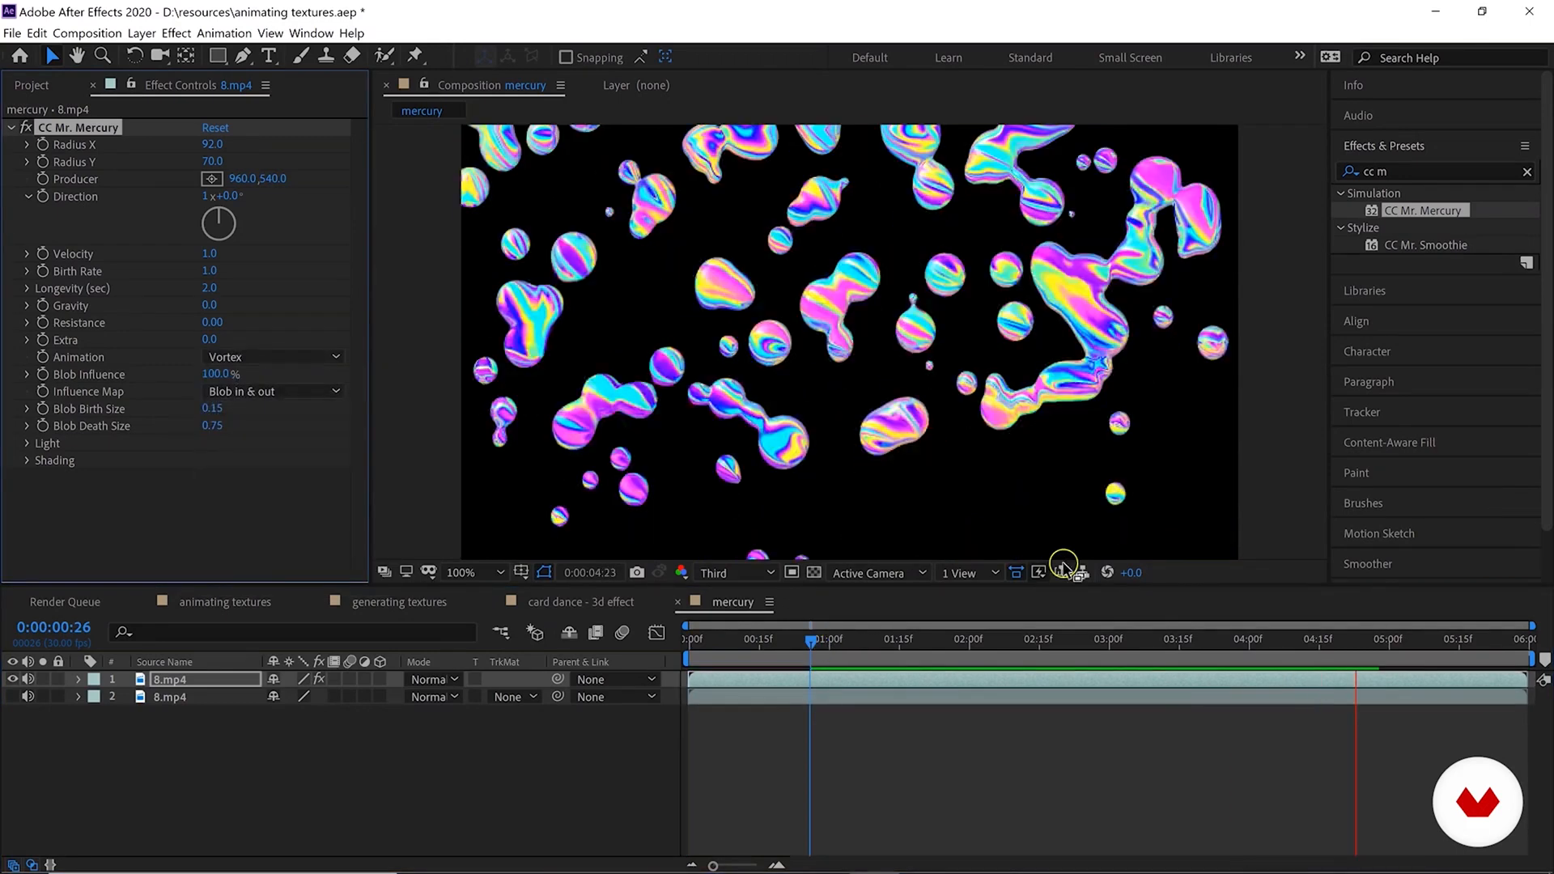
{"action": "left_click", "coordinate": [268, 356]}
{"action": "left_click", "coordinate": [266, 462]}
{"action": "left_click", "coordinate": [690, 640]}
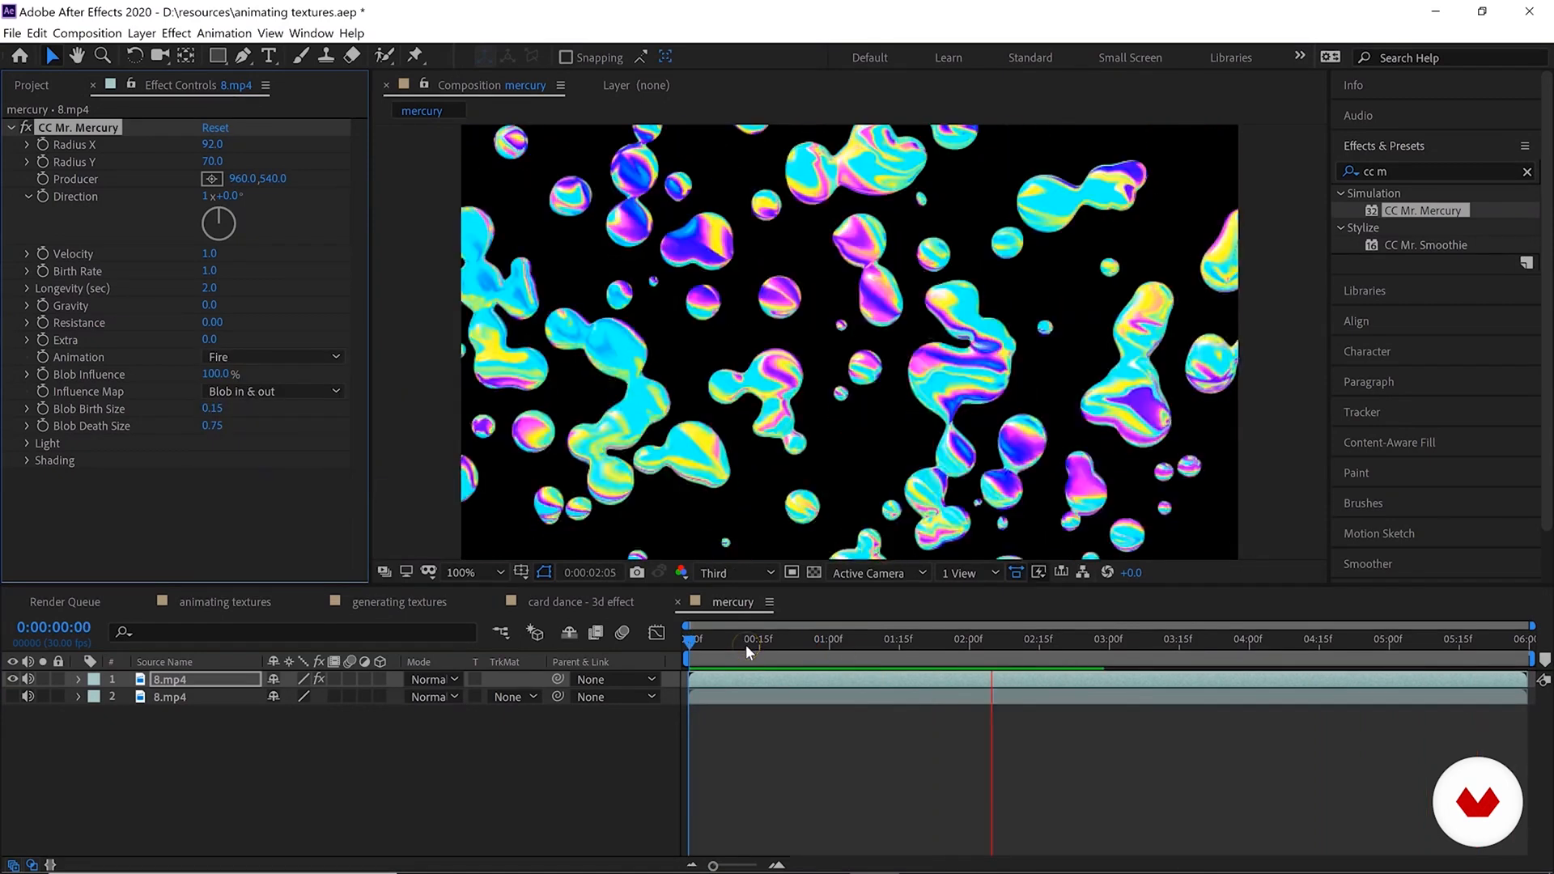
Set the animation type back to Explosive, preview the blobs, and move to 0:00:02:06.
{"action": "left_click", "coordinate": [300, 357]}
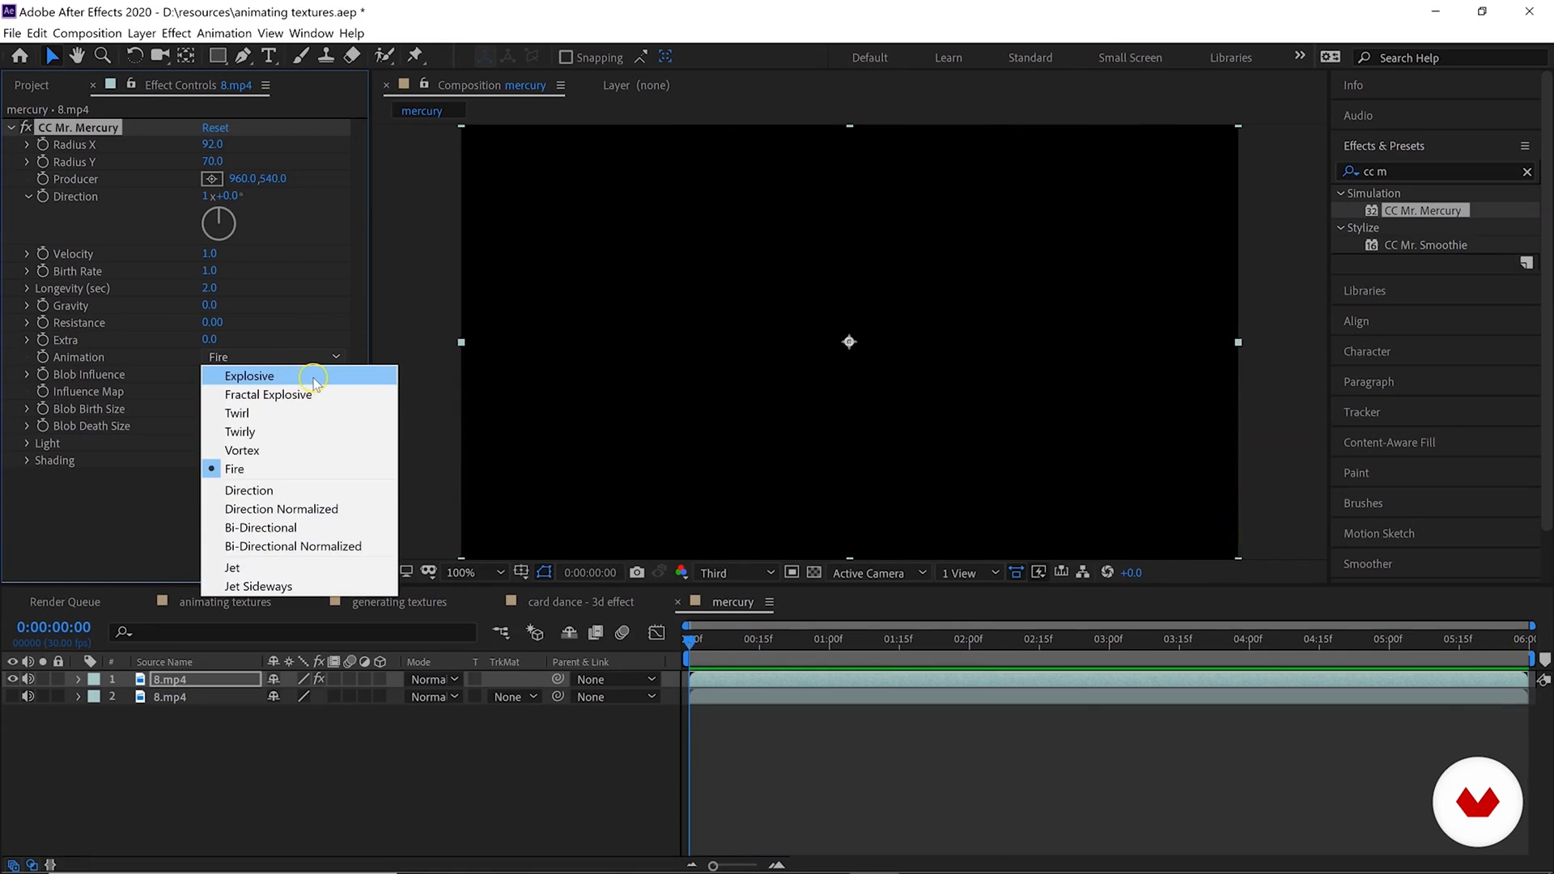
{"action": "left_click", "coordinate": [314, 379]}
{"action": "key", "text": "space"}
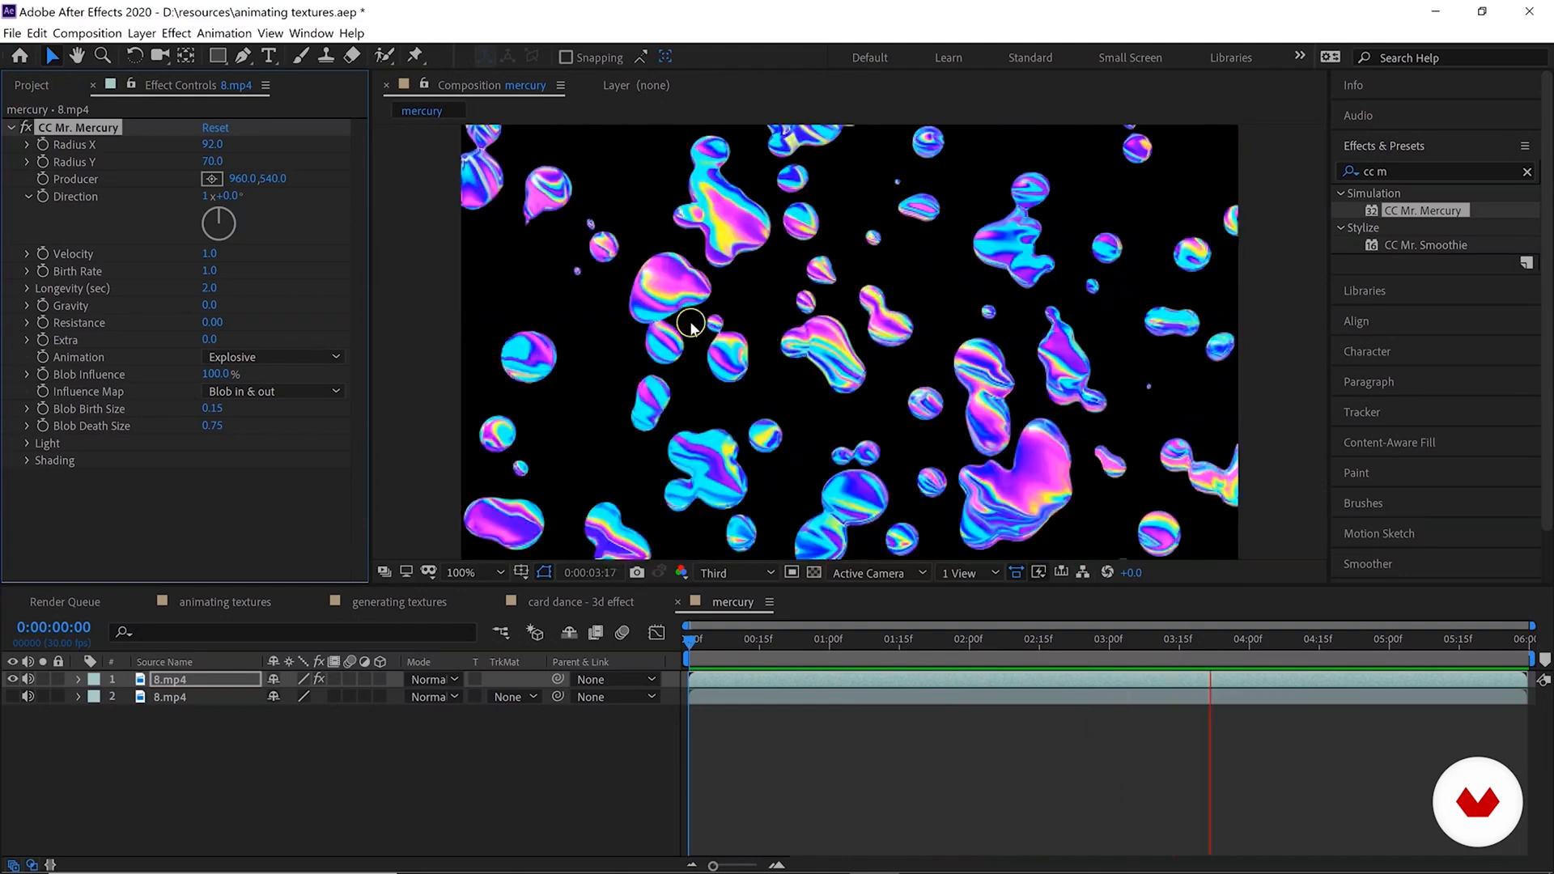
{"action": "left_click", "coordinate": [997, 641]}
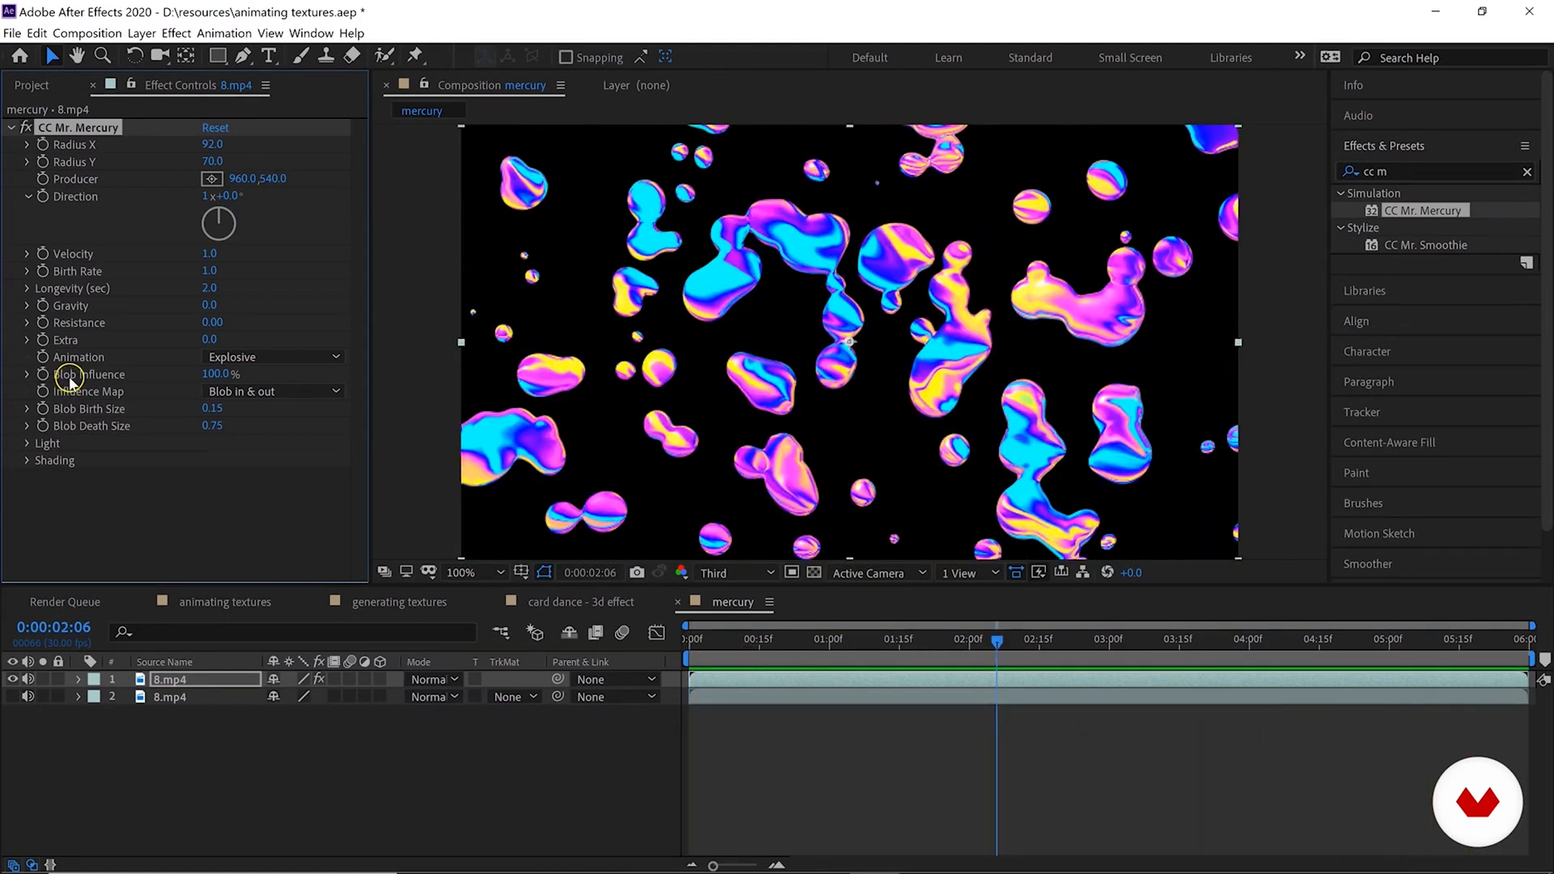
Try a Blob Influence of 34% in CC Mr. Mercury, then restore 100% and preview the blobs from the first frame.
{"action": "left_click", "coordinate": [215, 375]}
{"action": "left_click_drag", "start_coordinate": [224, 374], "coordinate": [167, 380]}
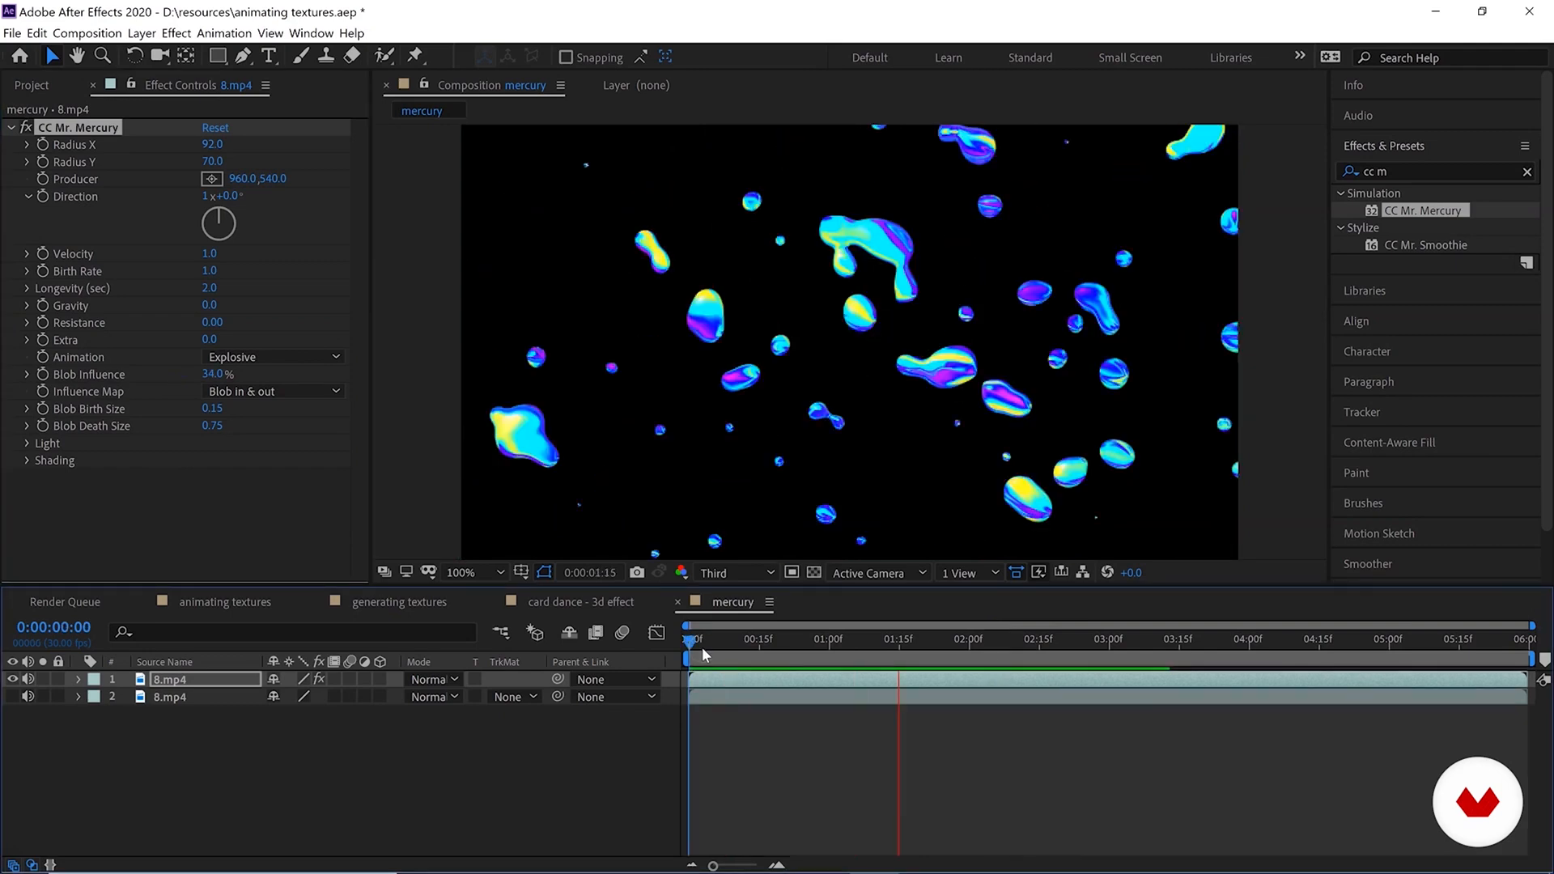
{"action": "left_click_drag", "start_coordinate": [215, 374], "coordinate": [416, 377]}
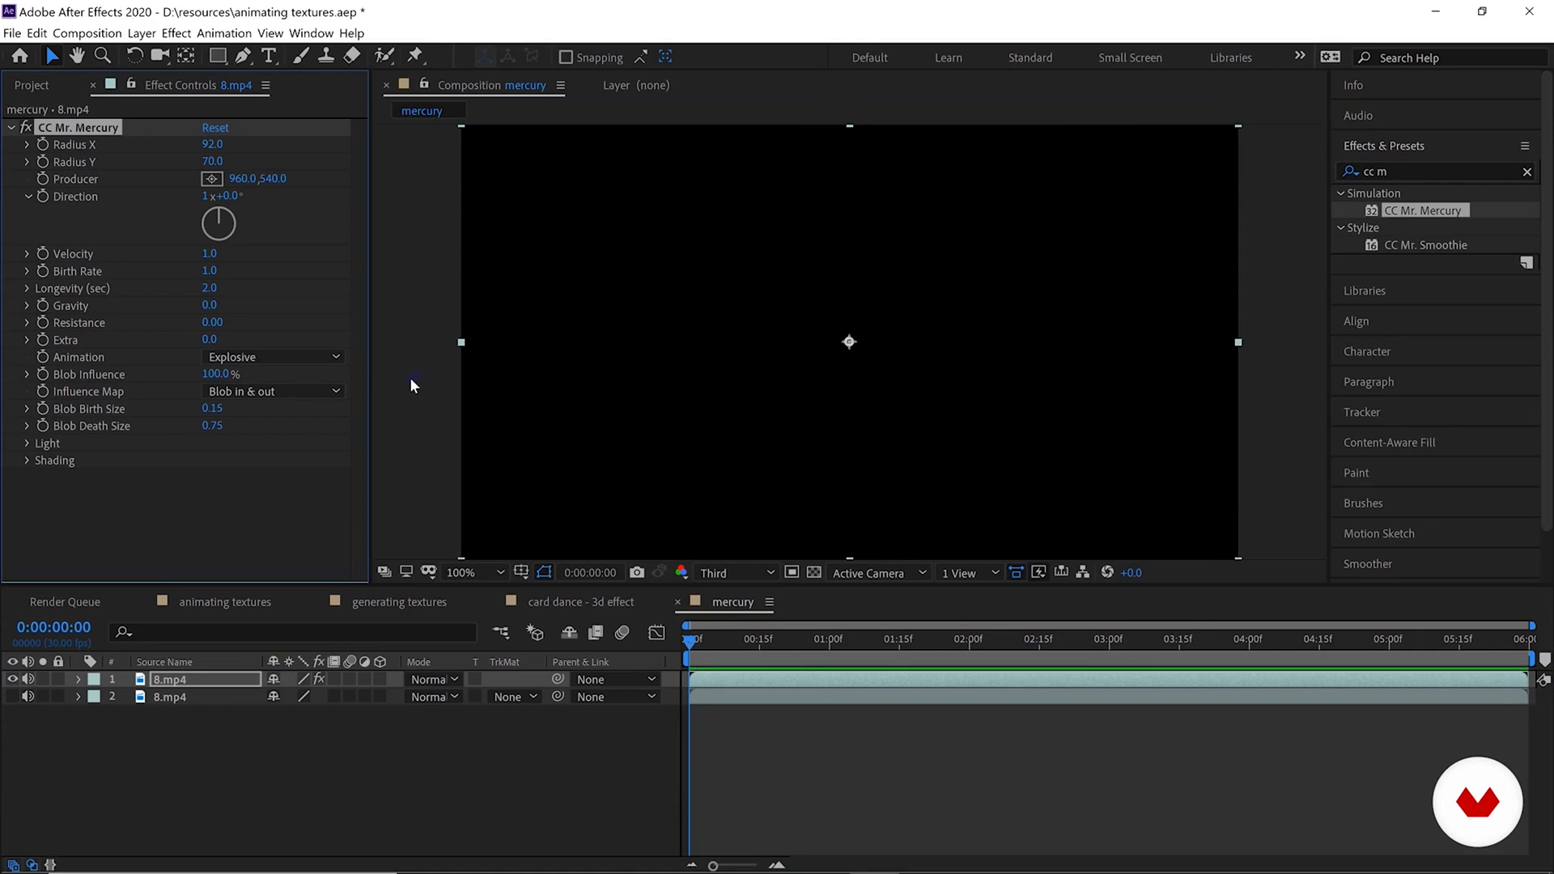
{"action": "key", "text": "space"}
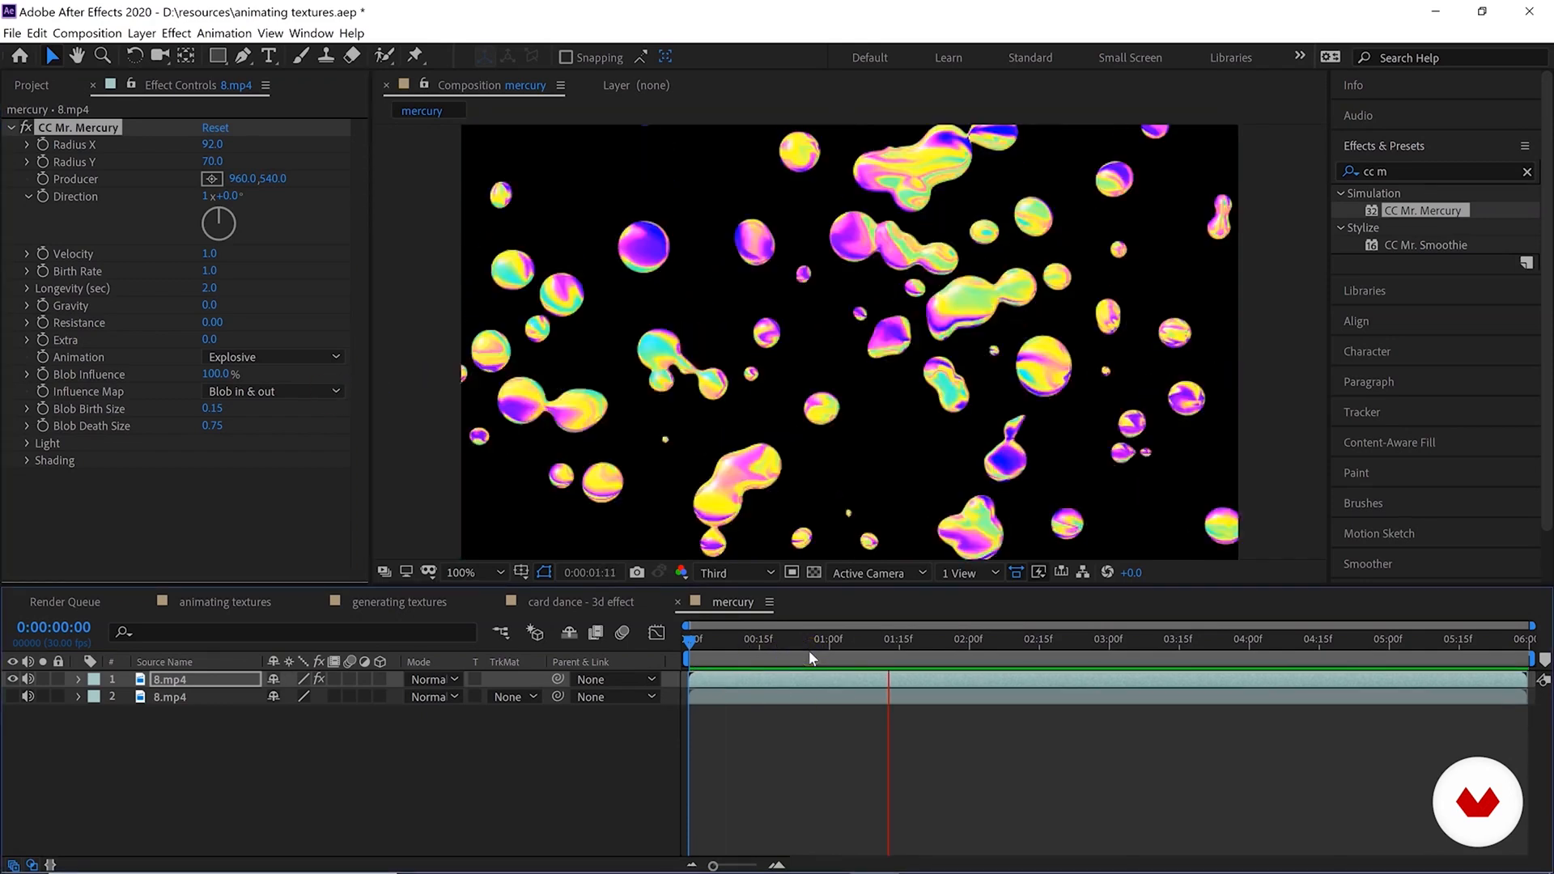
{"action": "left_click_drag", "start_coordinate": [809, 649], "coordinate": [912, 645]}
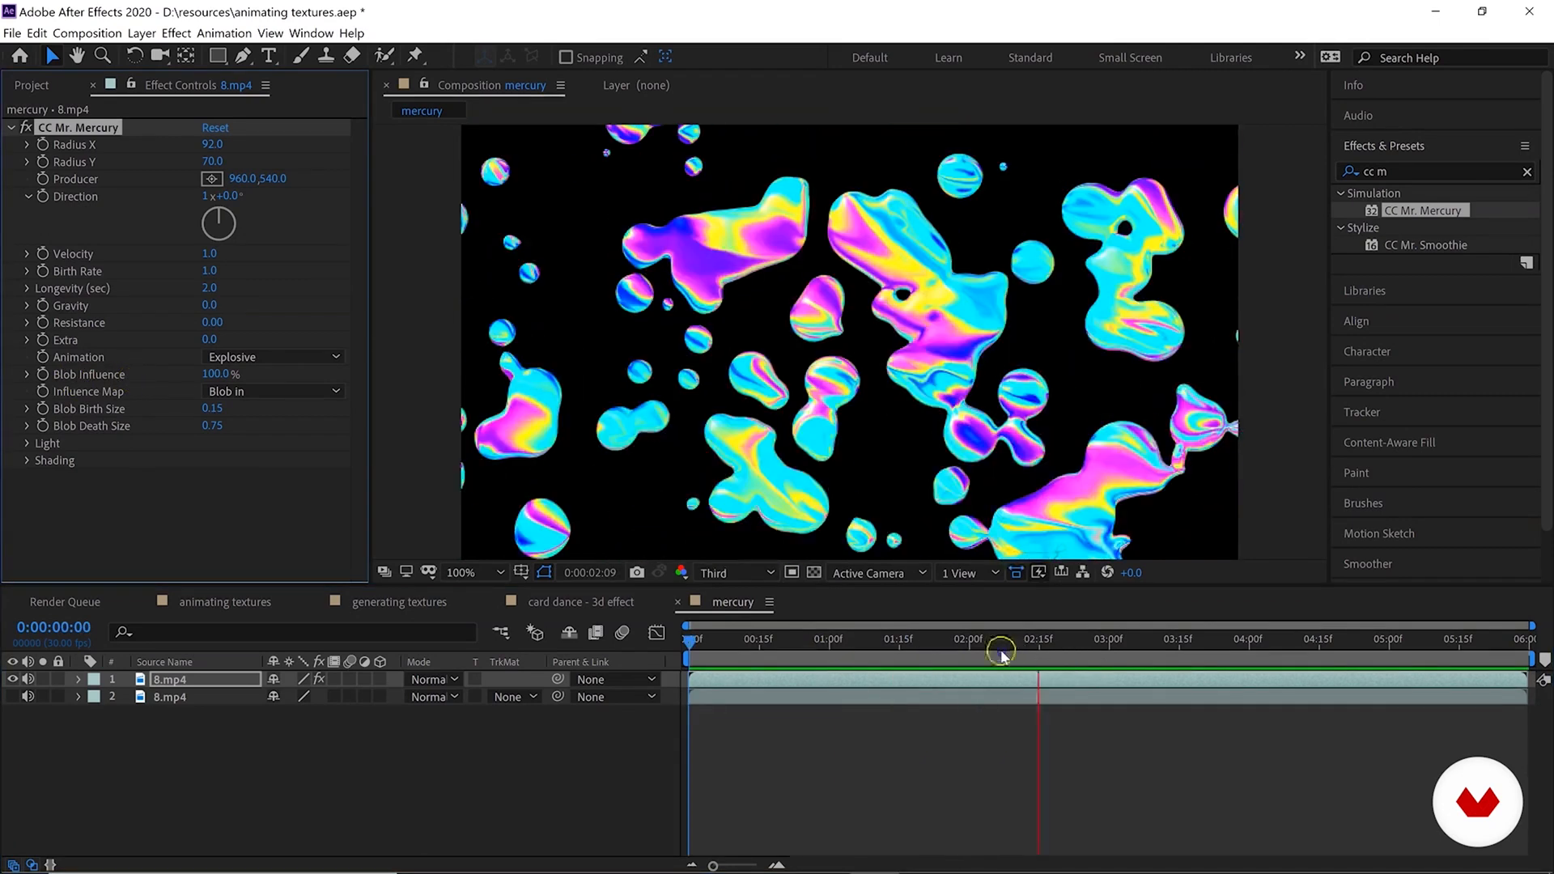
Try the Blob out sharp influence map on the blobs, preview the animation, and return to the first frame.
{"action": "left_click", "coordinate": [465, 508]}
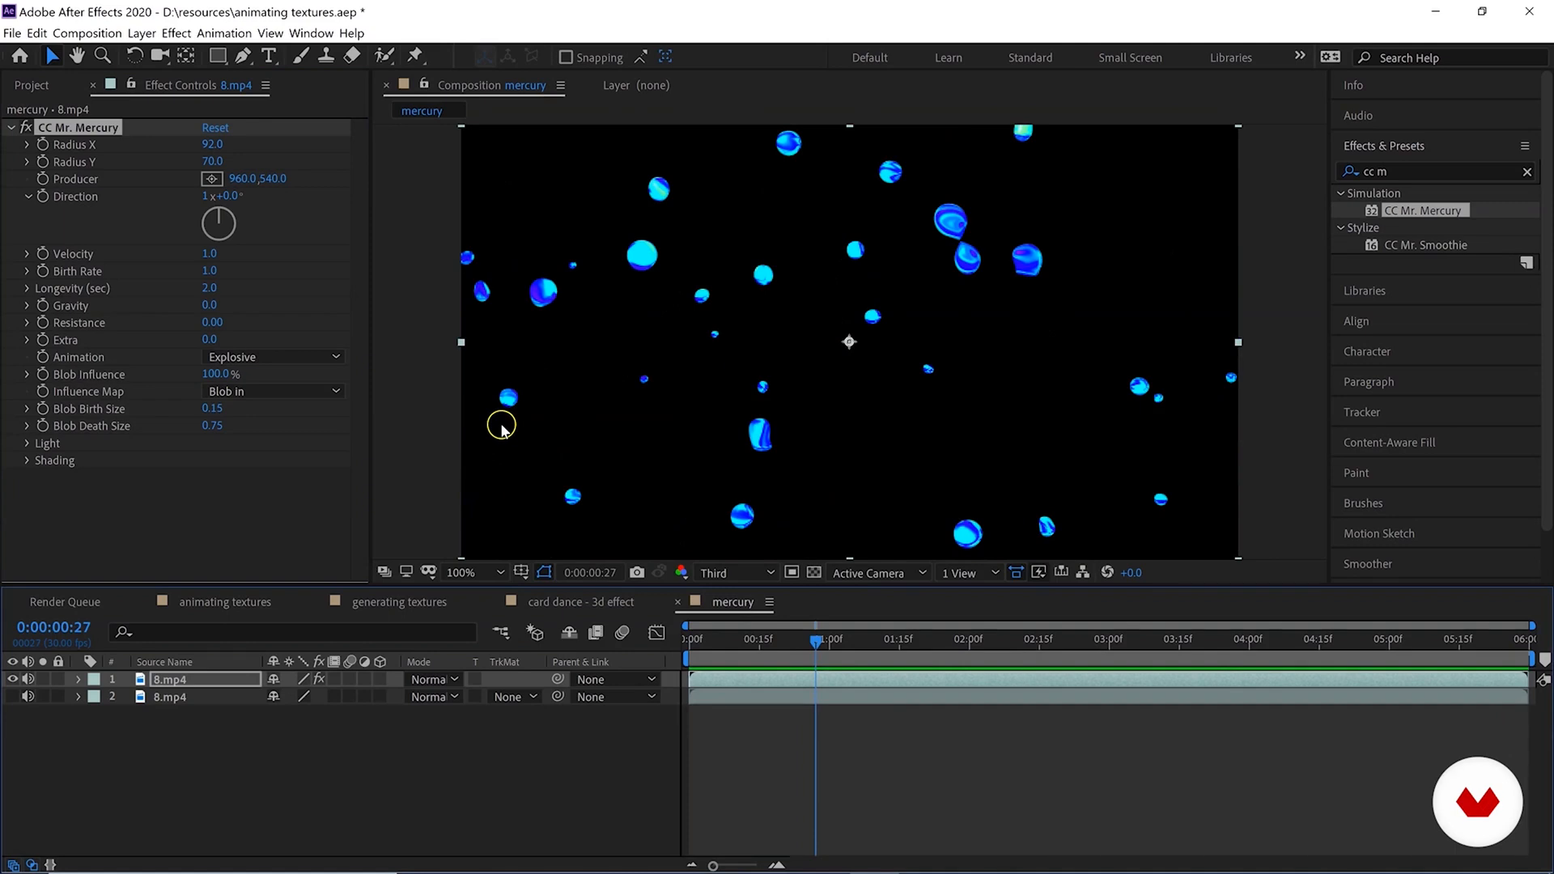
{"action": "left_click", "coordinate": [267, 391]}
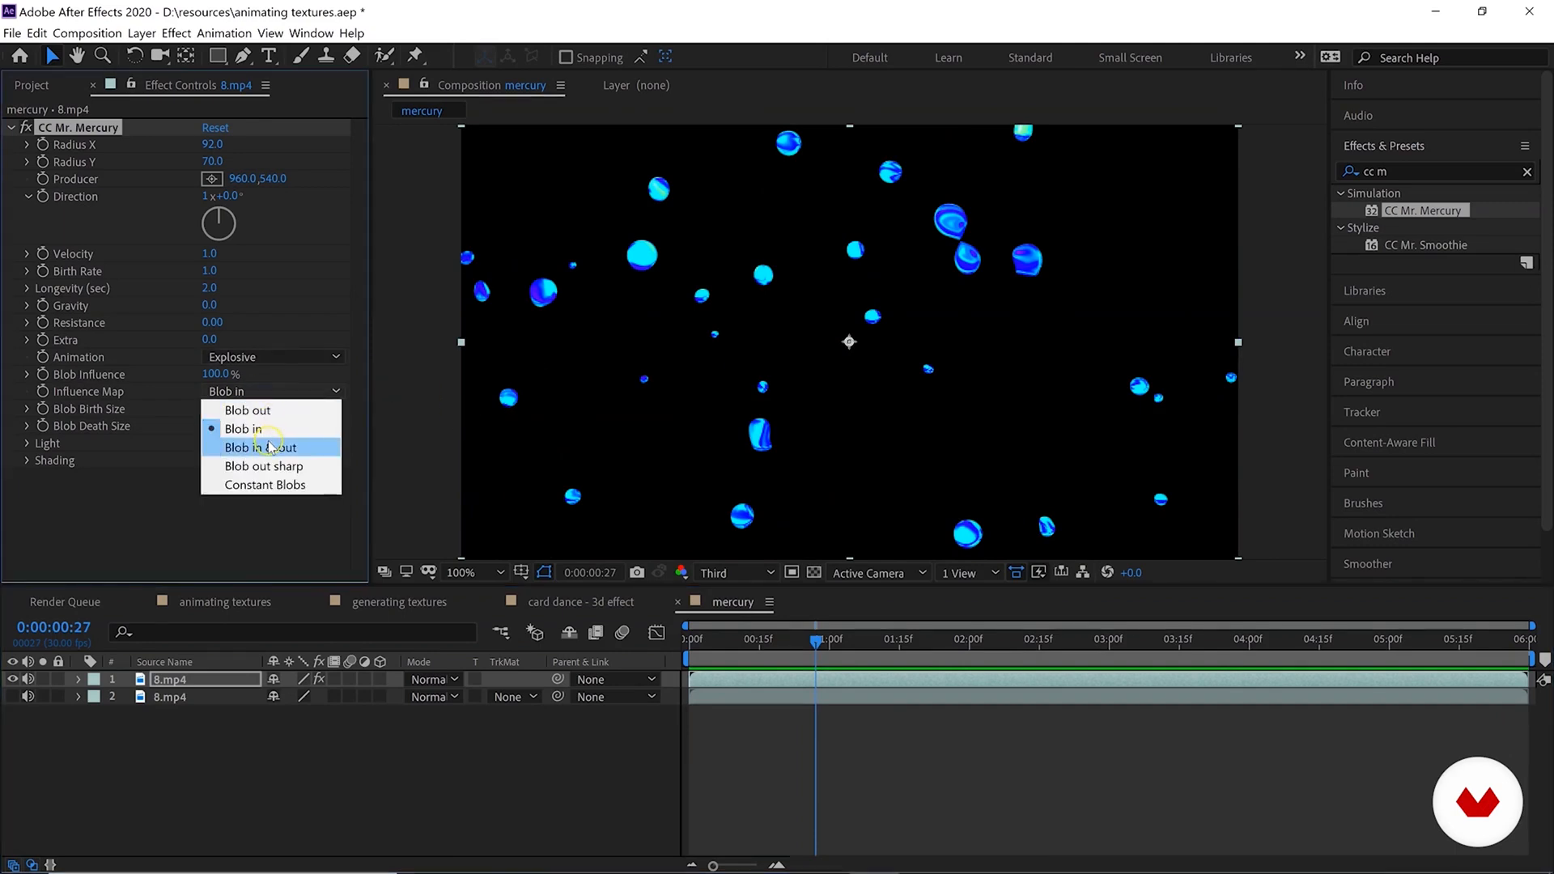
{"action": "left_click", "coordinate": [272, 467]}
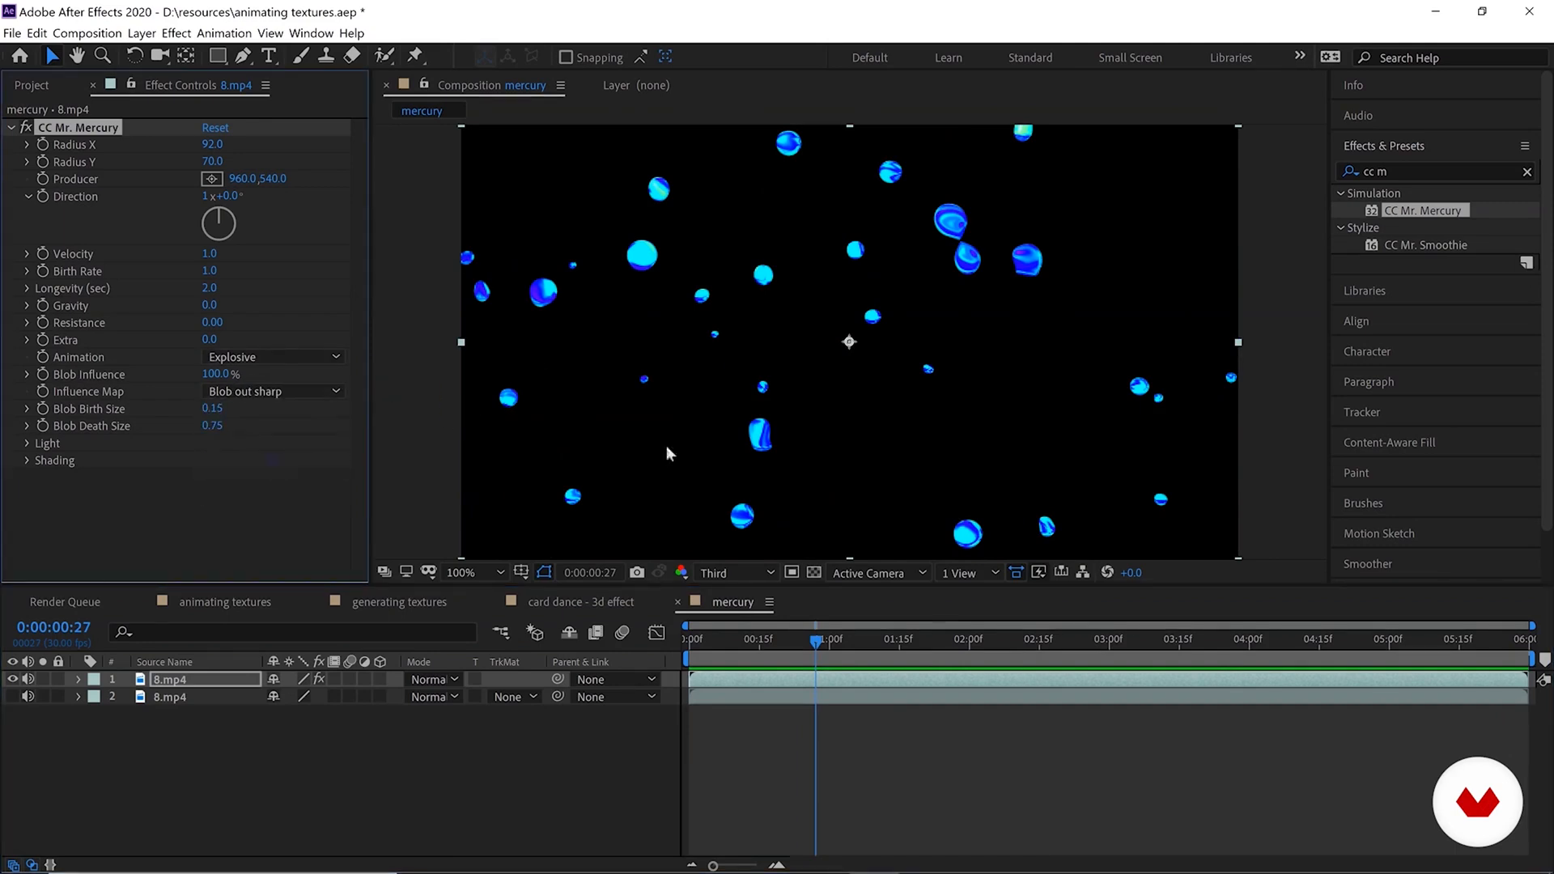
{"action": "key", "text": "space"}
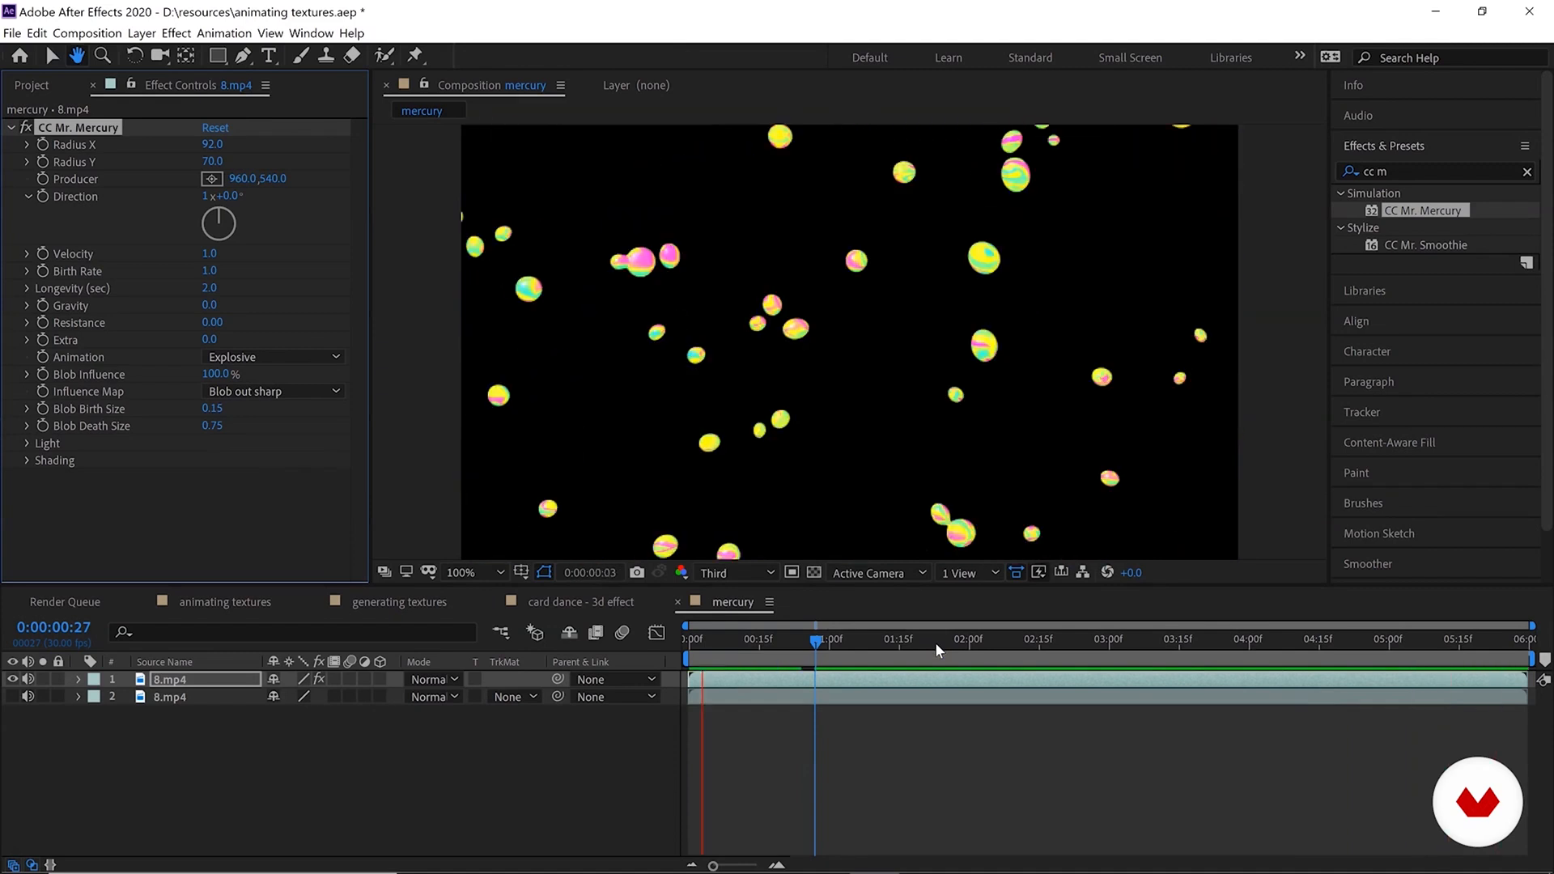
{"action": "key", "text": "space"}
{"action": "key", "text": "Home"}
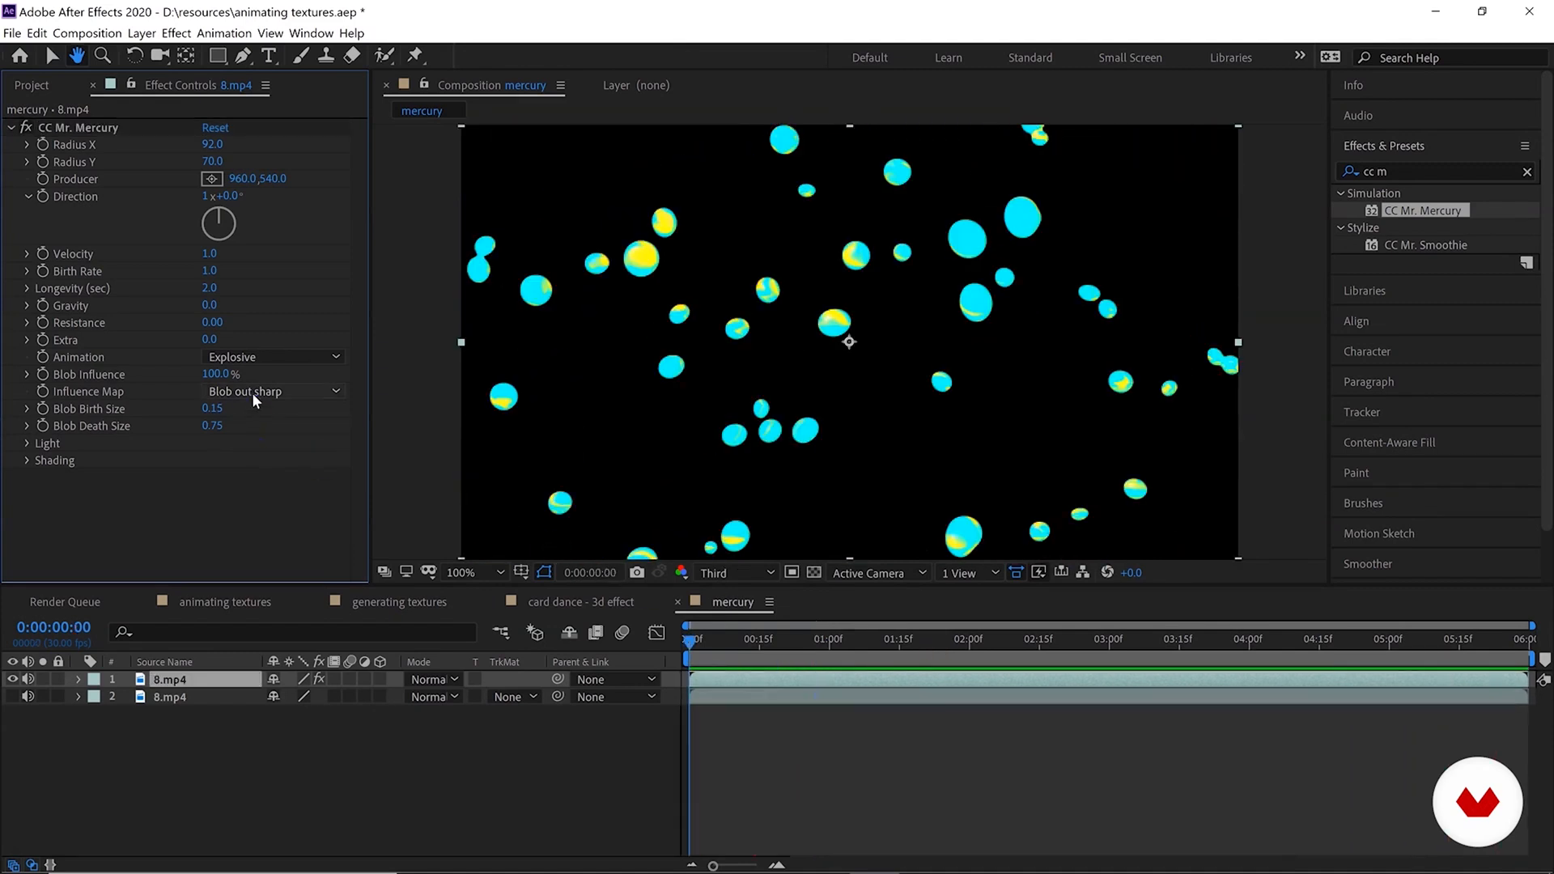
Try the Constant Blobs influence map and preview the blobs from the first frame.
{"action": "left_click", "coordinate": [253, 391]}
{"action": "left_click", "coordinate": [288, 484]}
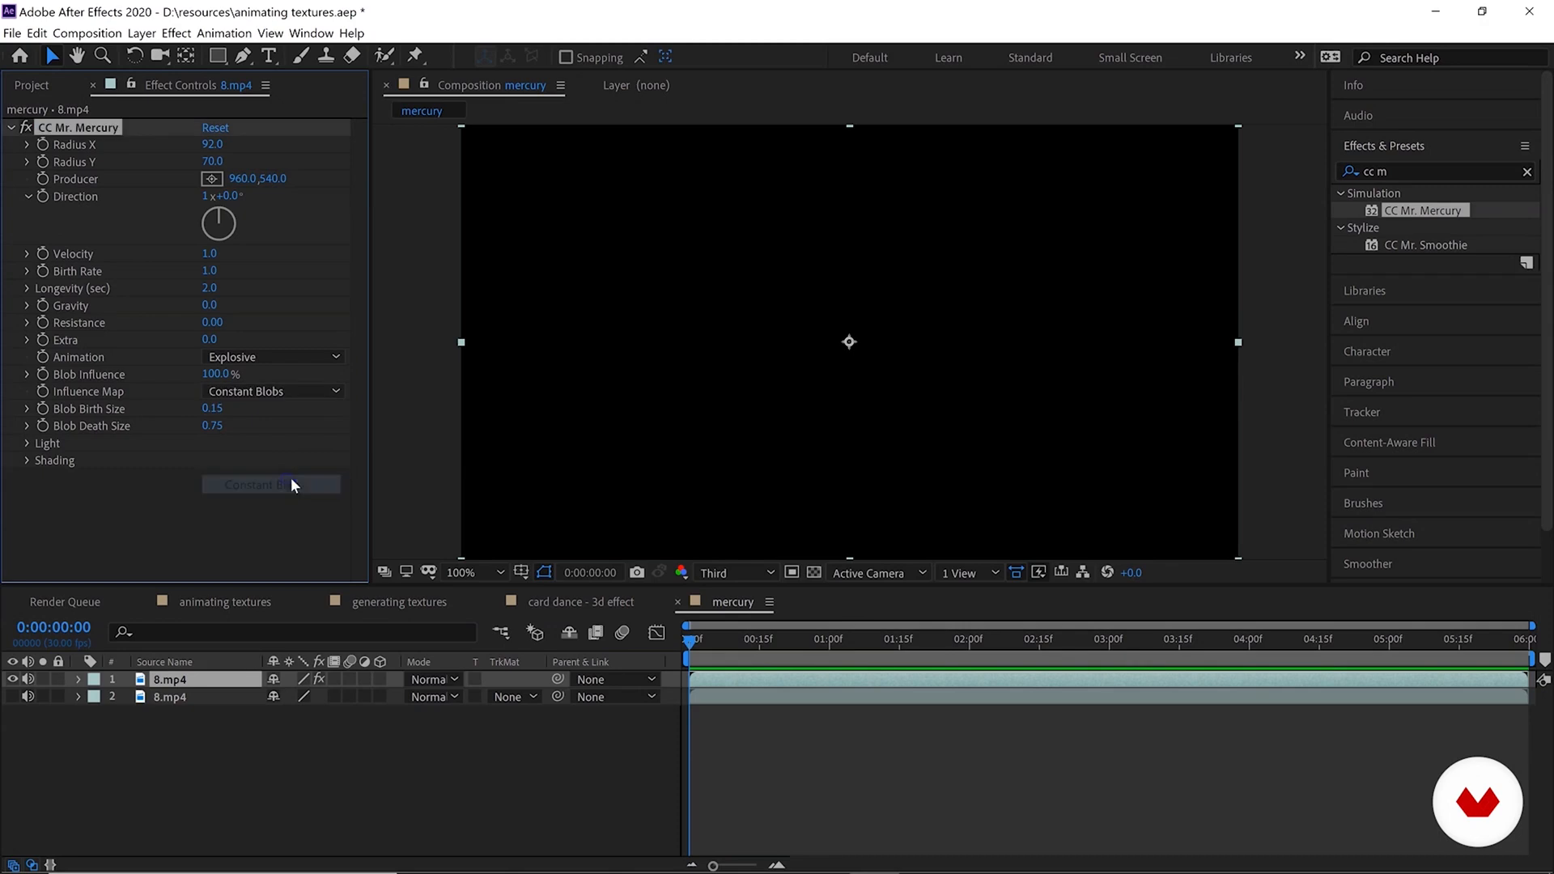
{"action": "key", "text": "space"}
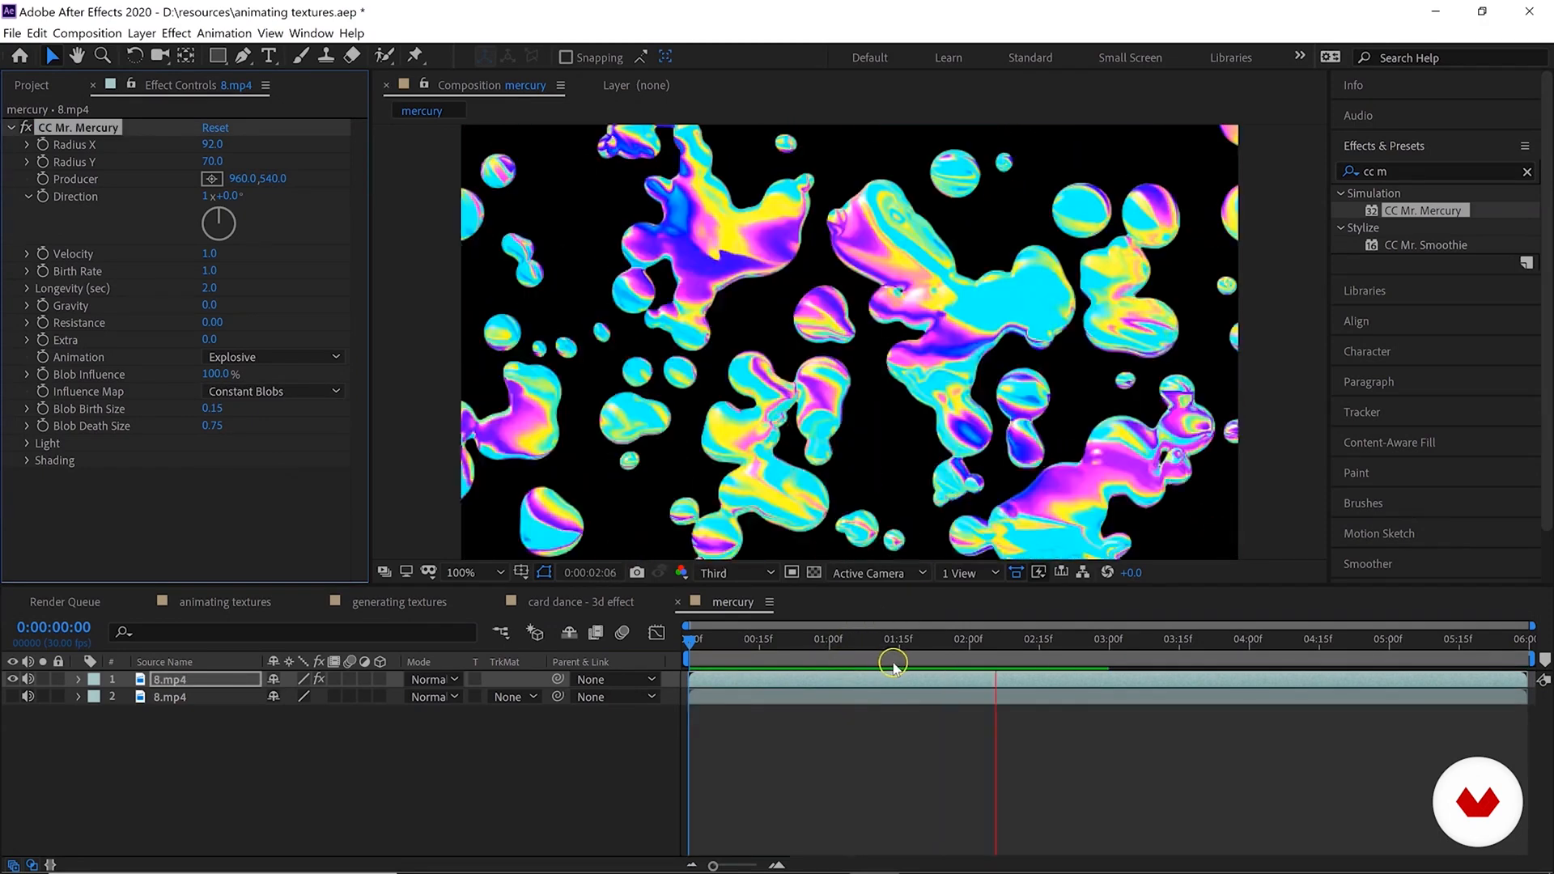
{"action": "key", "text": "space"}
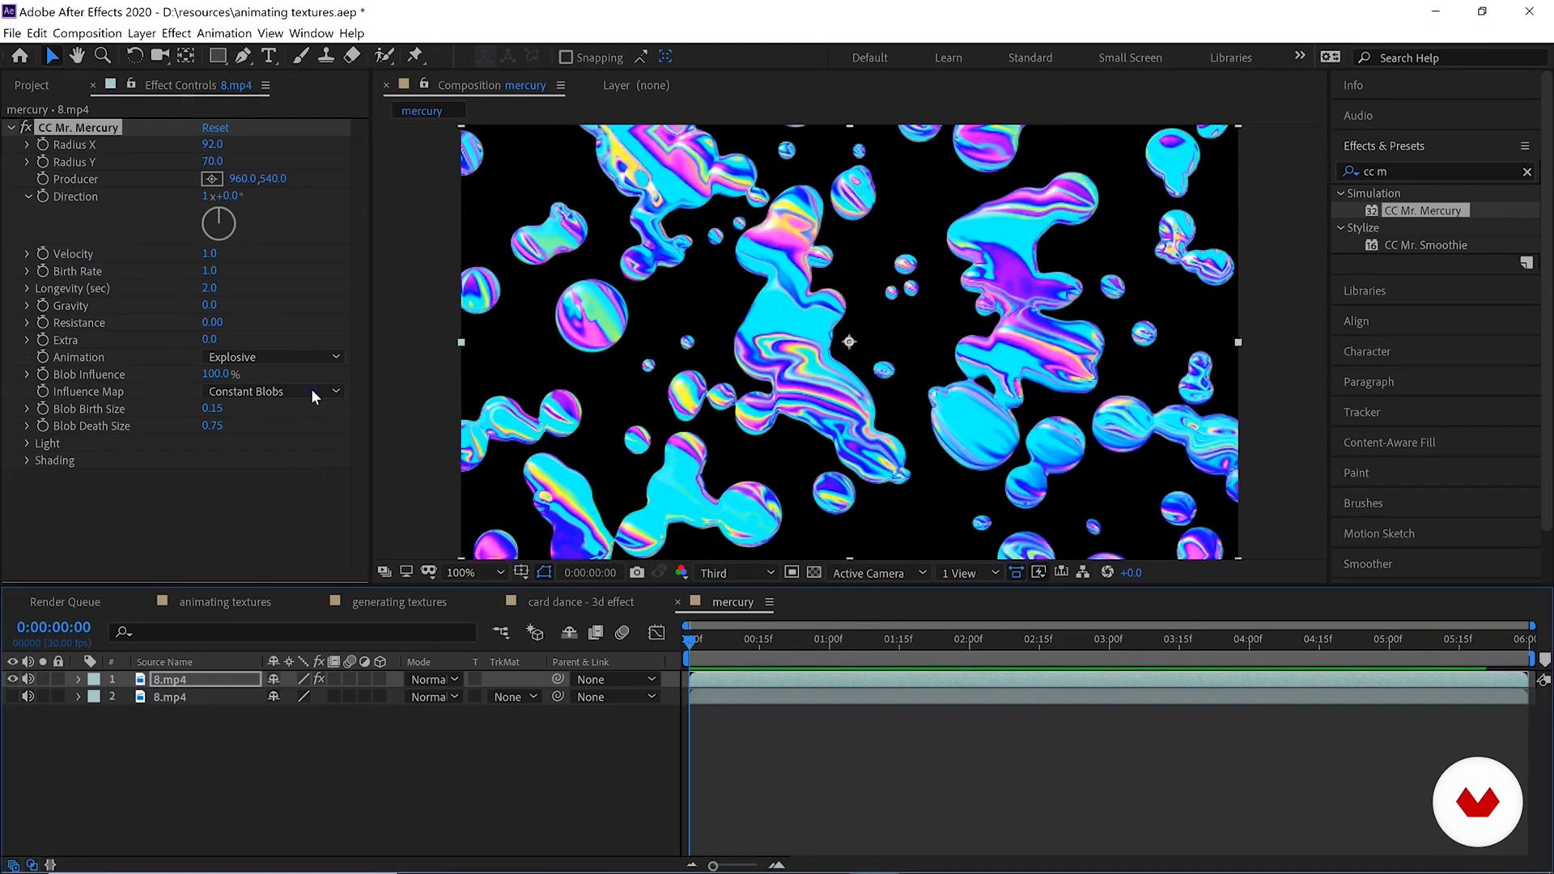
Set the Influence Map to Blob in & out and preview the blobs, stopping at 0:00:01:22.
{"action": "left_click", "coordinate": [313, 391]}
{"action": "left_click", "coordinate": [309, 447]}
{"action": "key", "text": "space"}
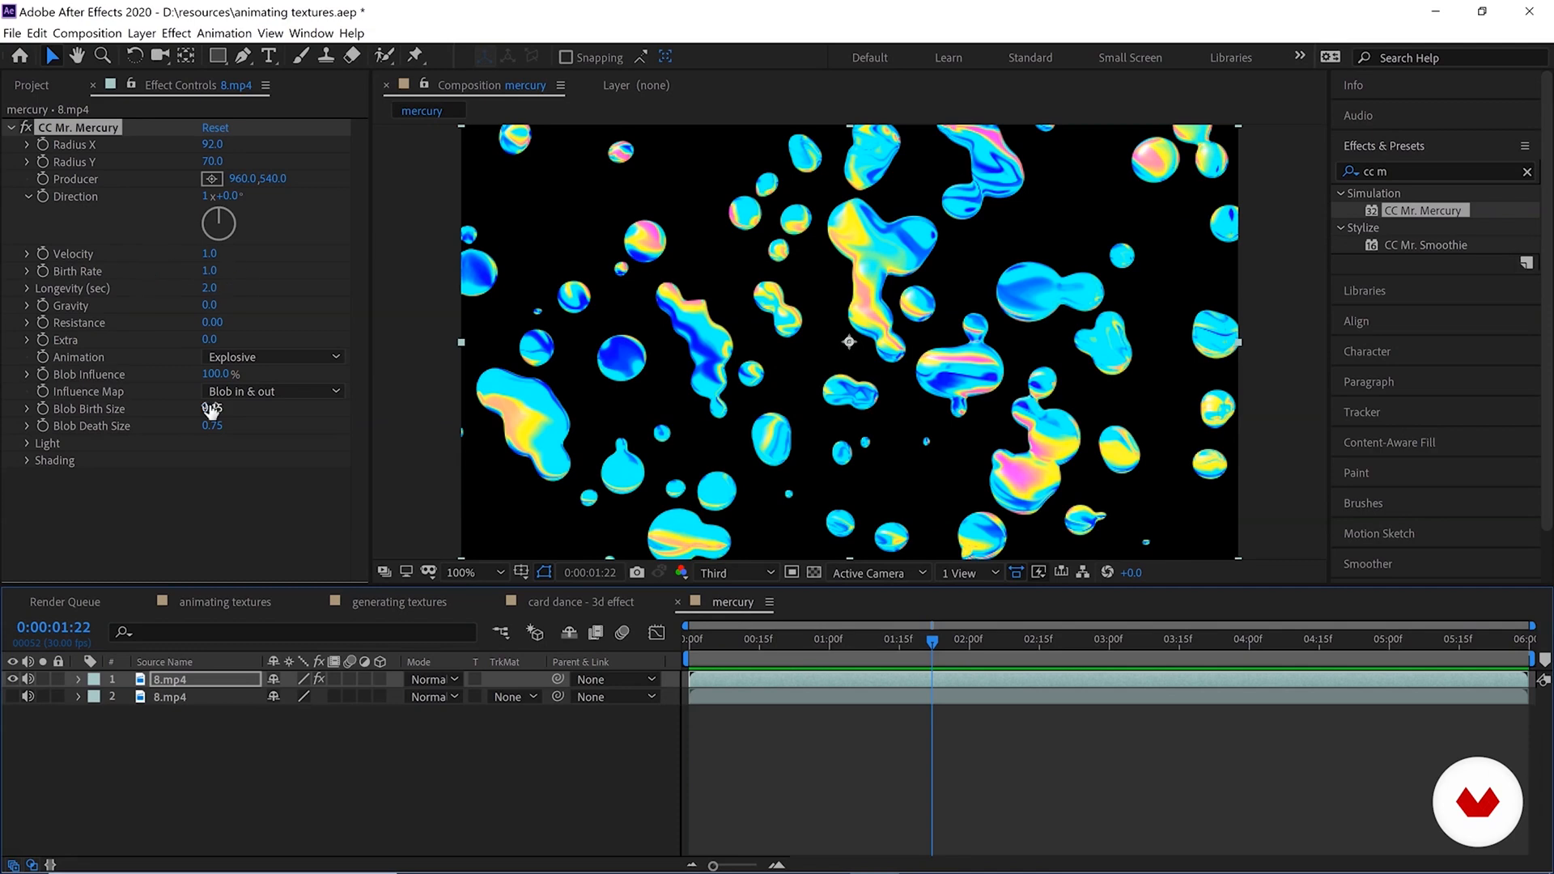
Try a Blob Birth Size of 0.58 and a different Blob Death Size on the mercury blobs.
{"action": "left_click_drag", "start_coordinate": [215, 407], "coordinate": [263, 403]}
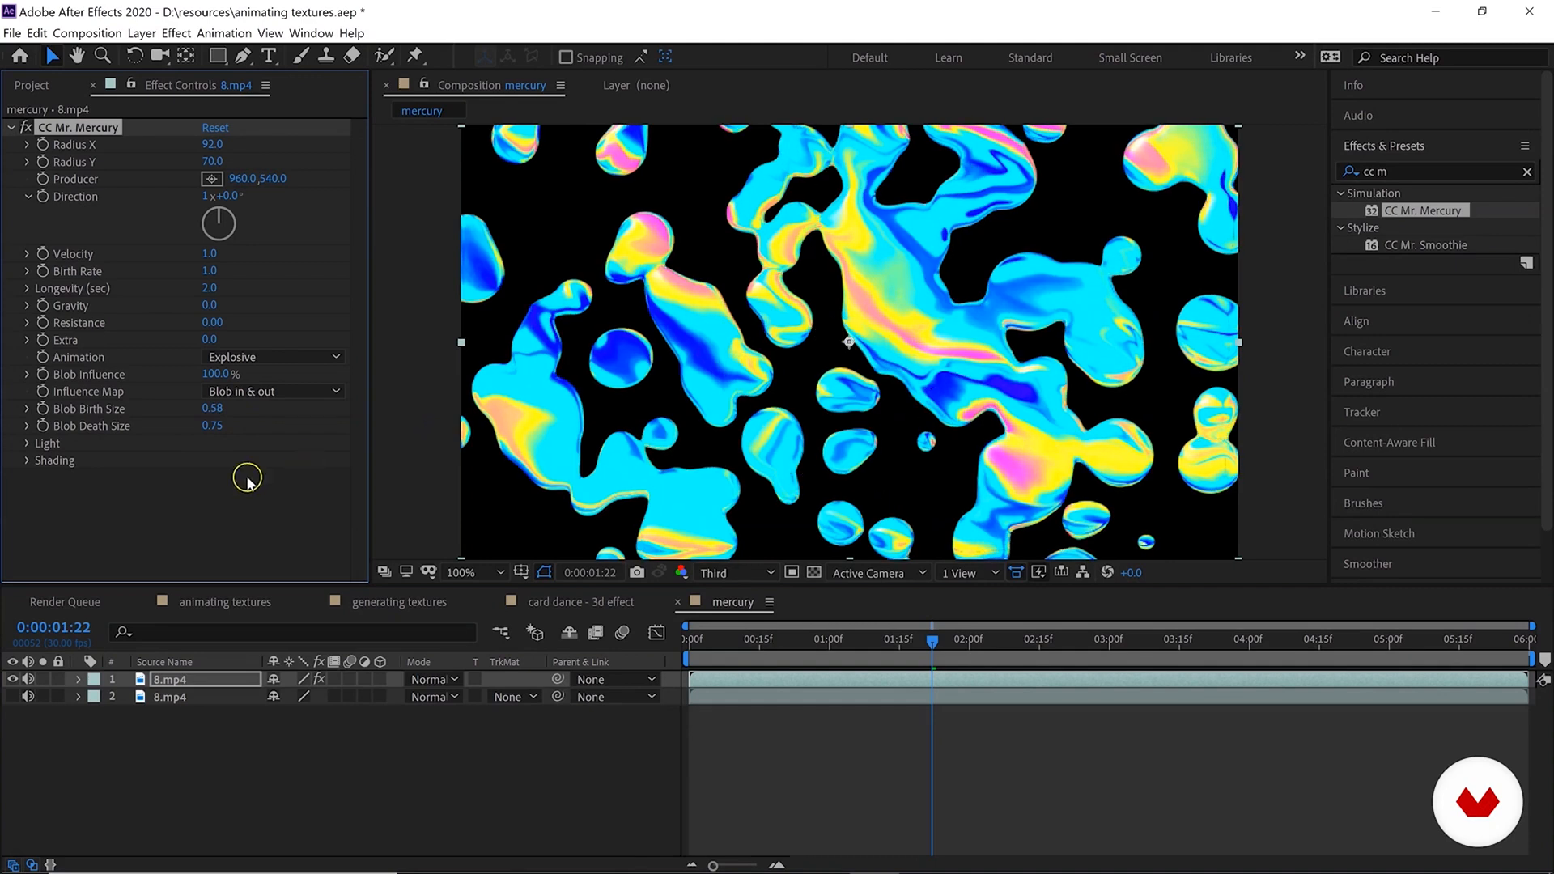
{"action": "left_click_drag", "start_coordinate": [212, 426], "coordinate": [665, 436]}
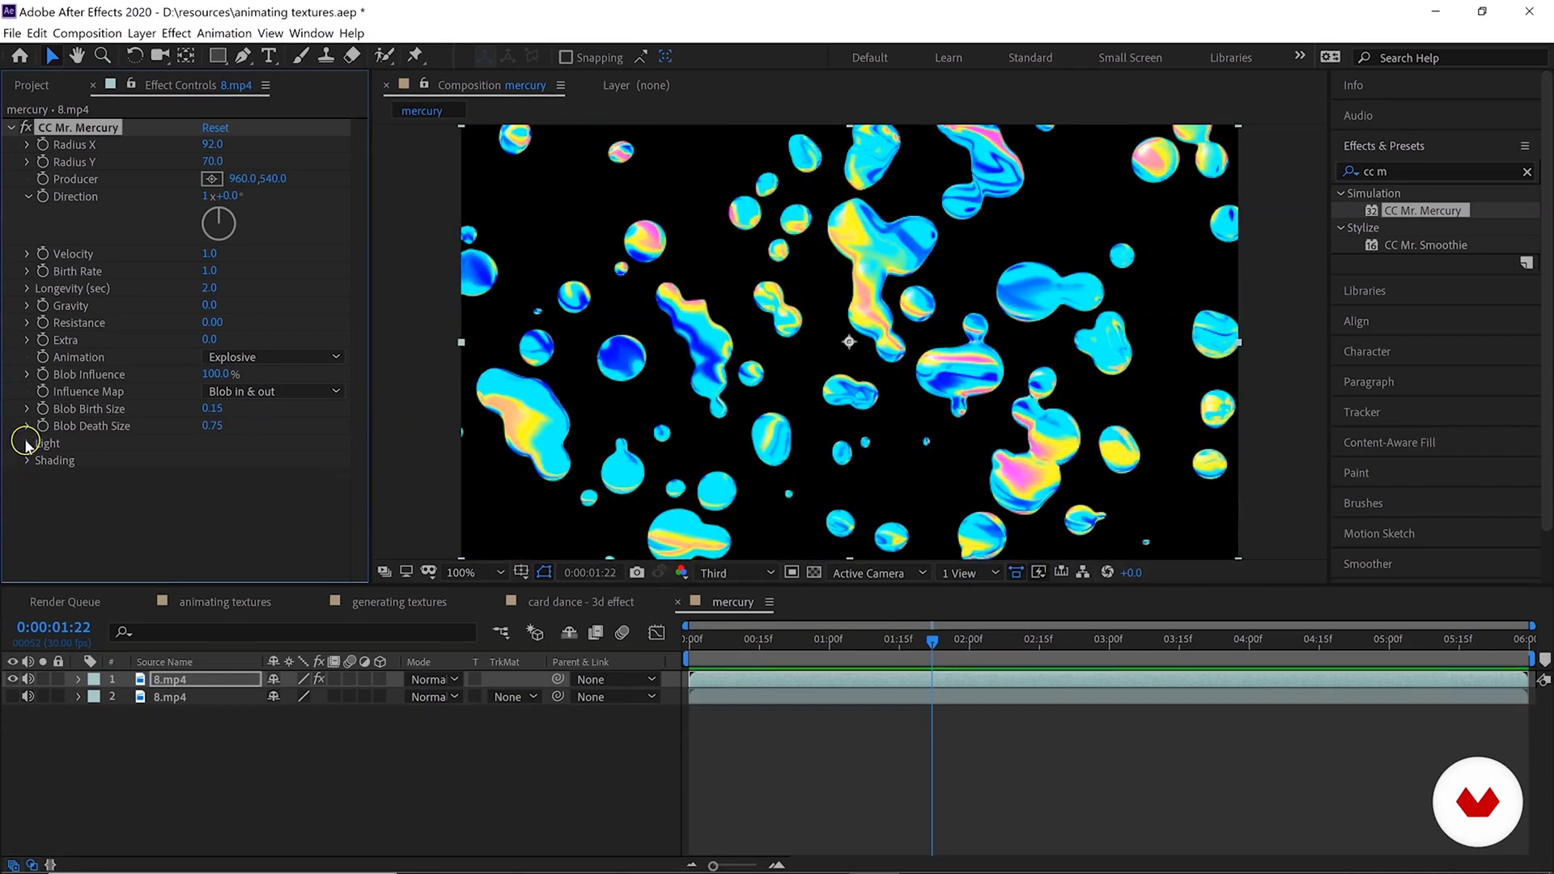
Try a magenta effect light (RGB 255, 0, 216) with a Light Intensity of 1000, and undo both changes.
{"action": "key", "text": "period"}
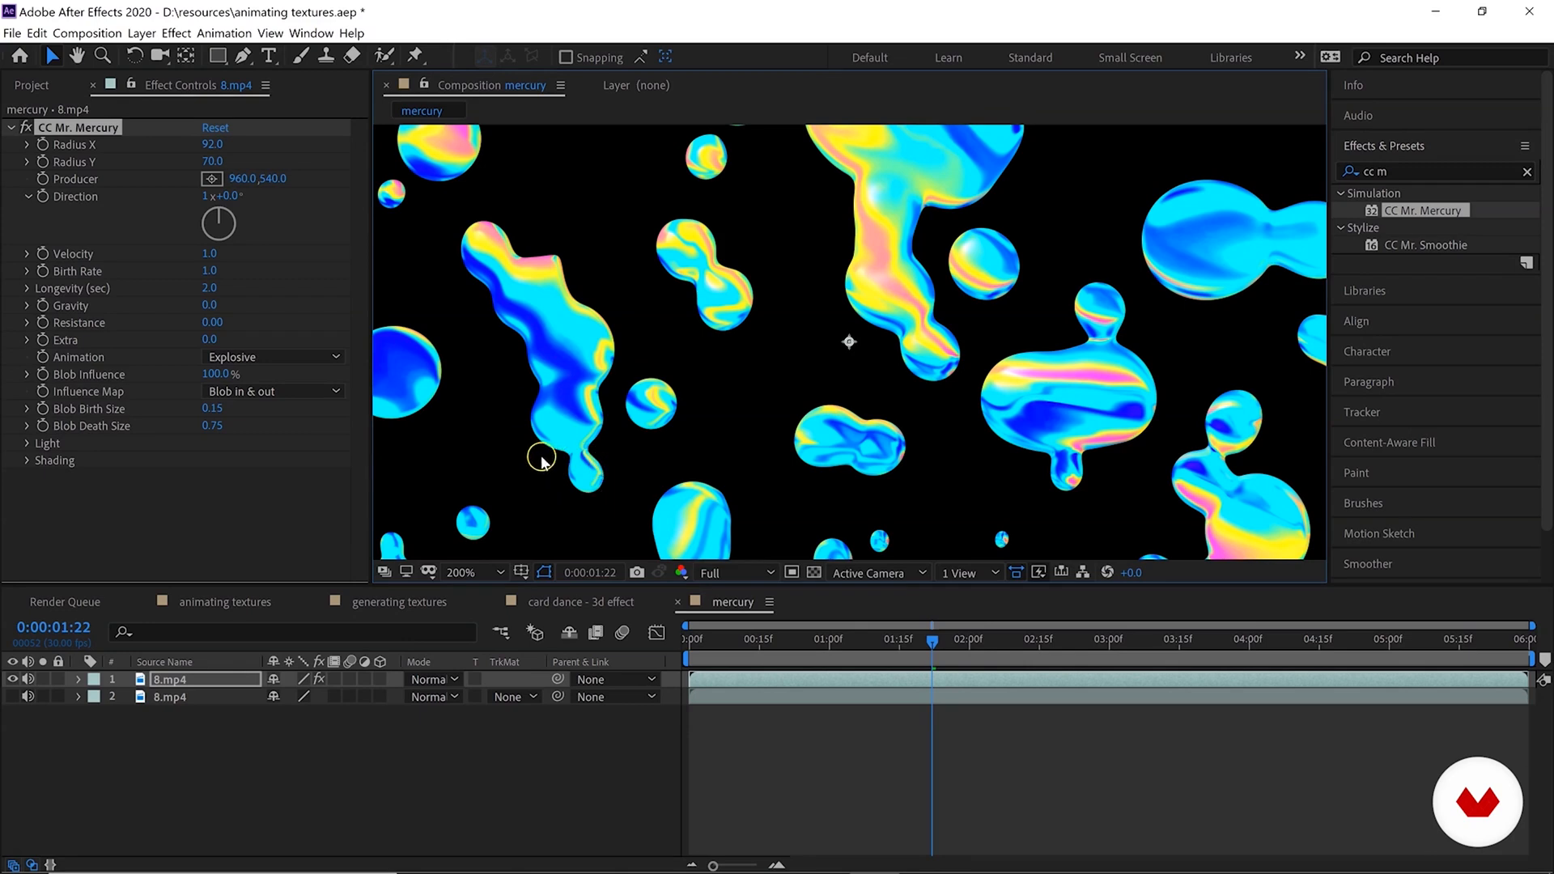
{"action": "left_click", "coordinate": [27, 443]}
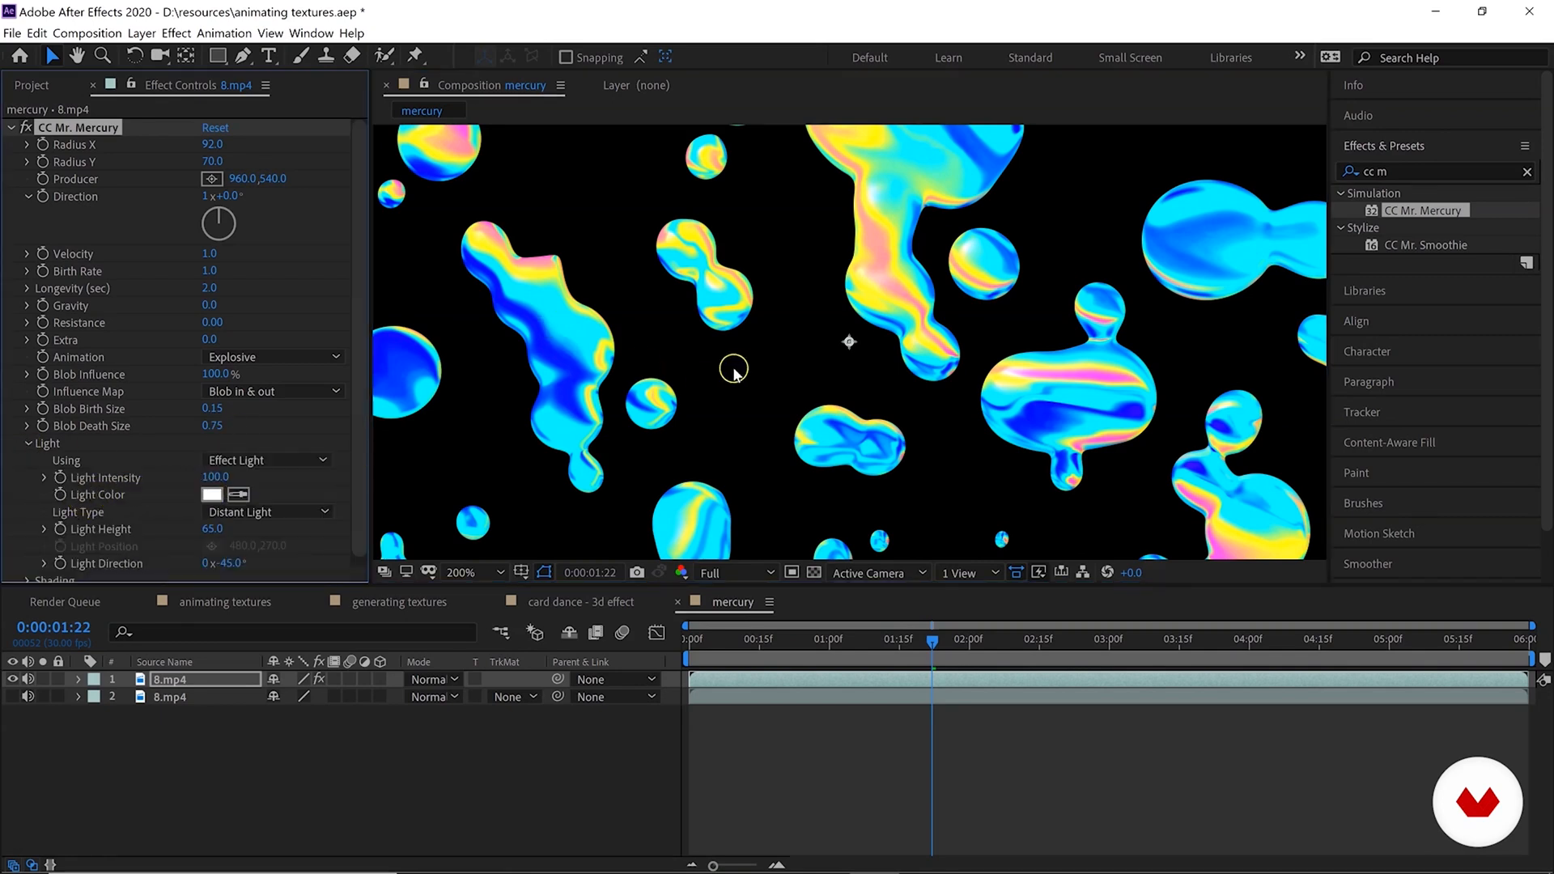
{"action": "key", "text": "comma"}
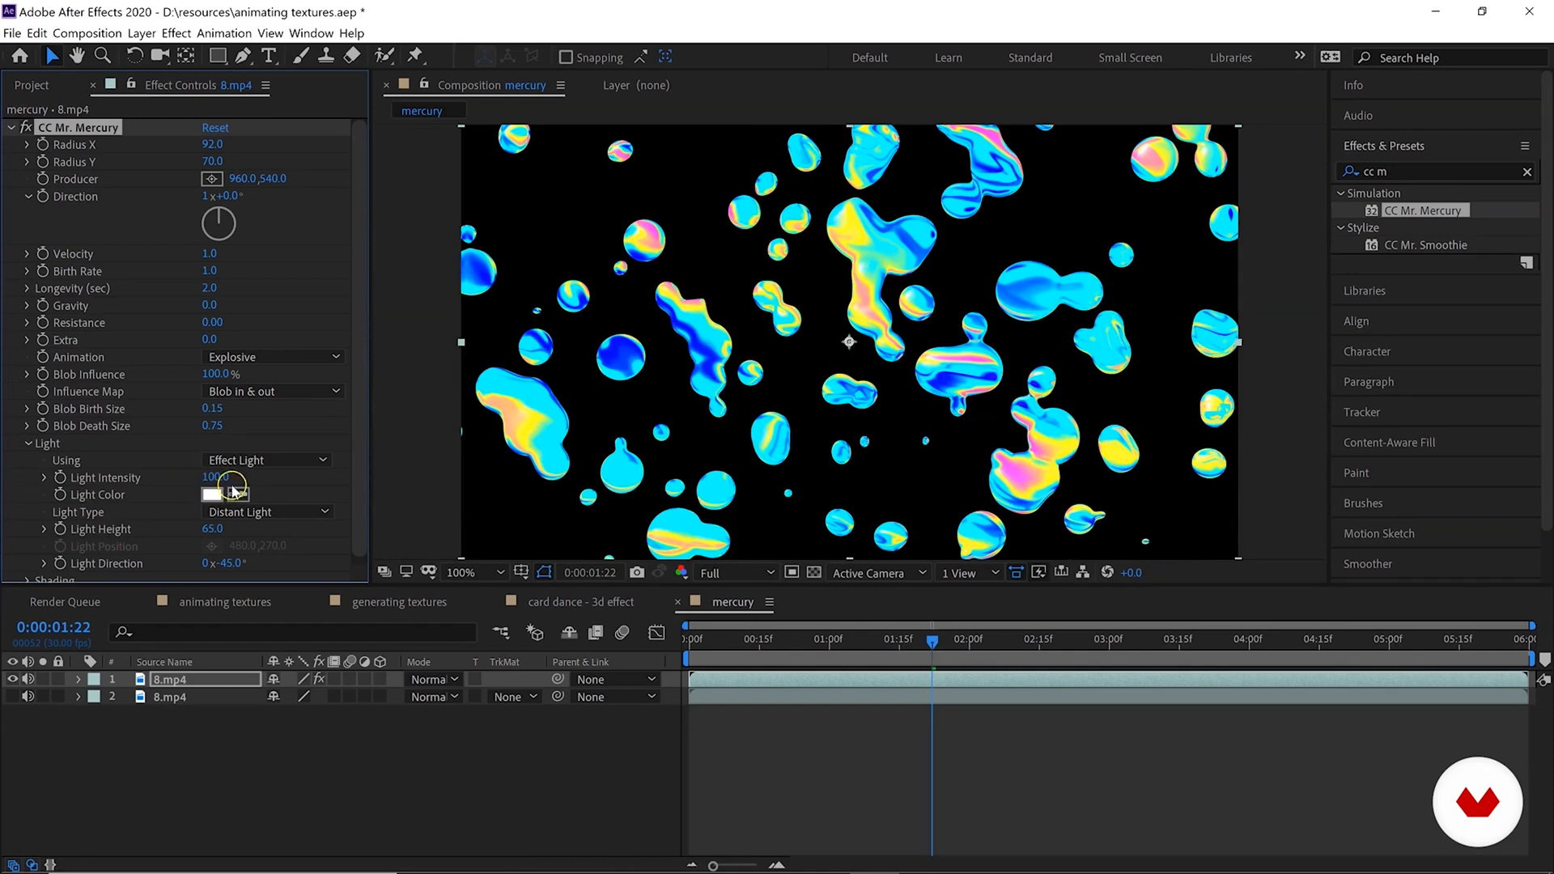
{"action": "left_click", "coordinate": [210, 494]}
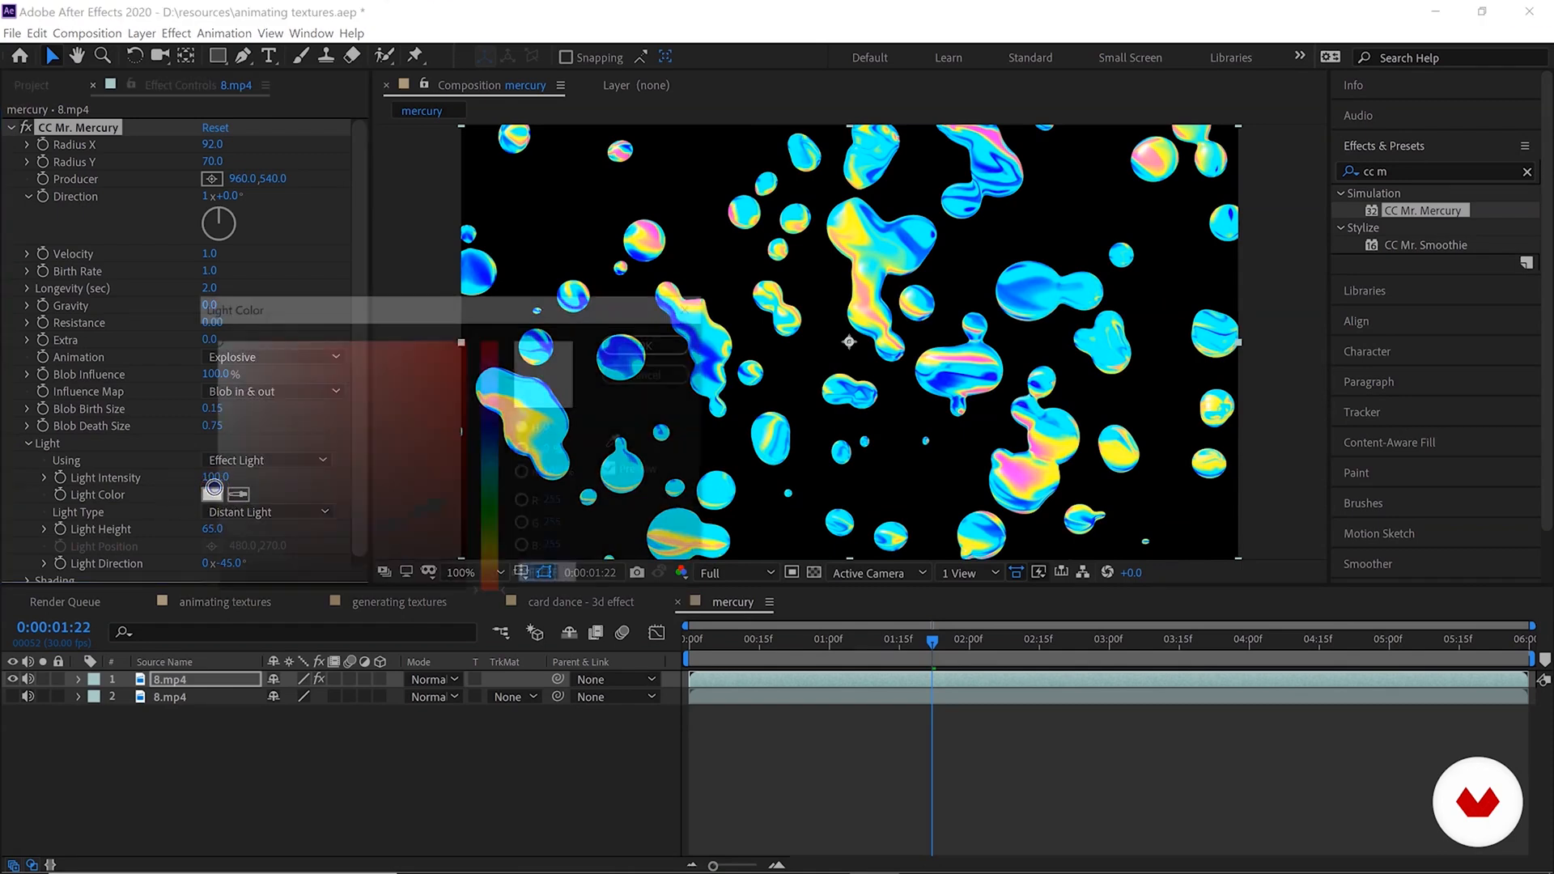
{"action": "left_click", "coordinate": [491, 377]}
{"action": "left_click", "coordinate": [466, 340]}
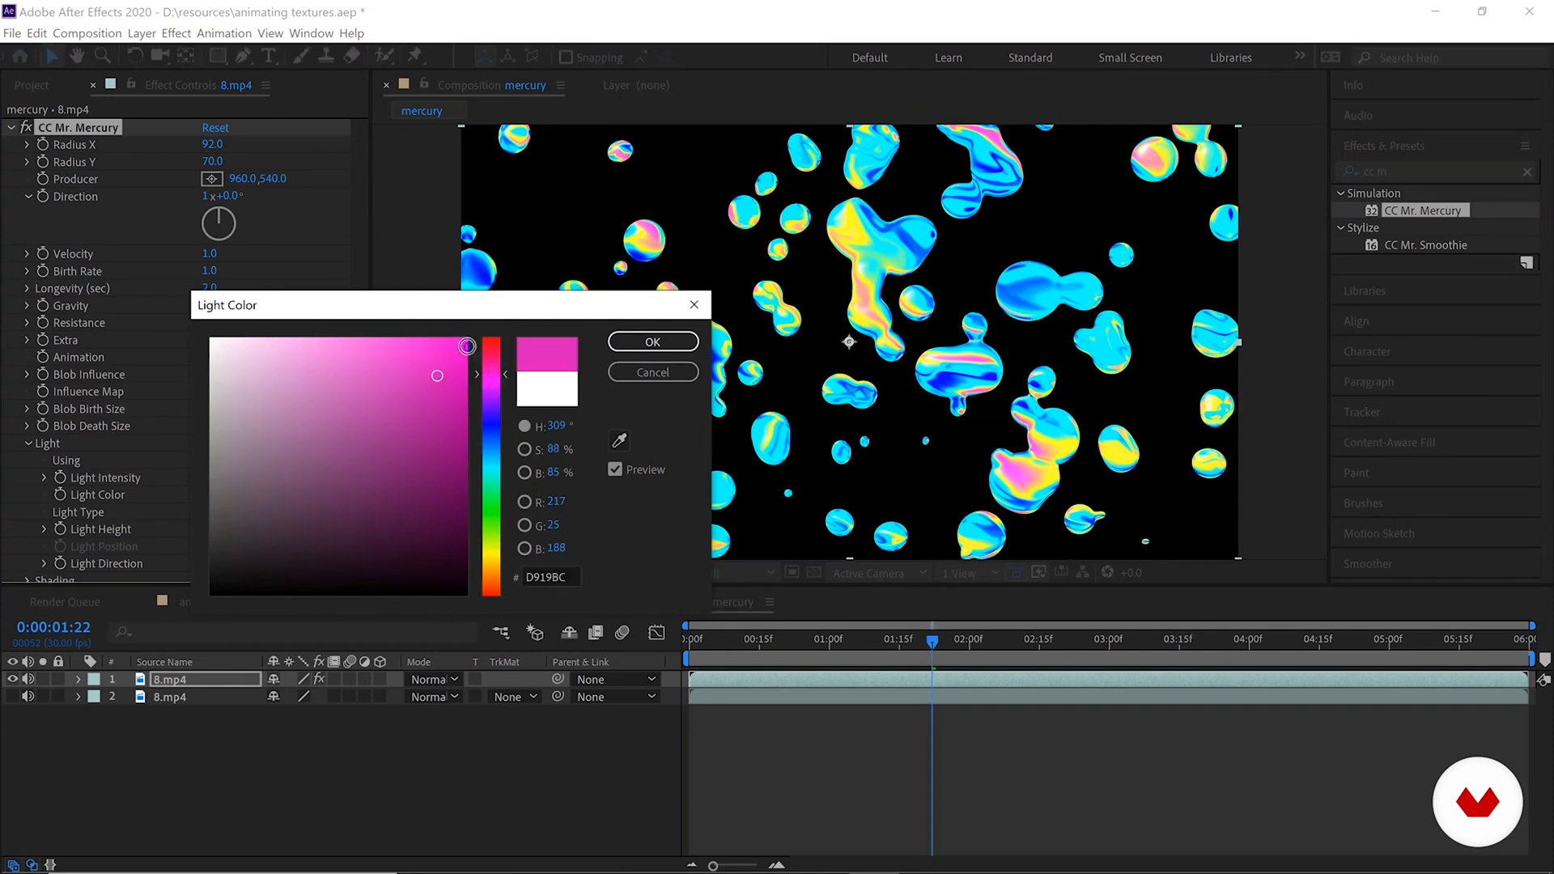
{"action": "left_click", "coordinate": [638, 343]}
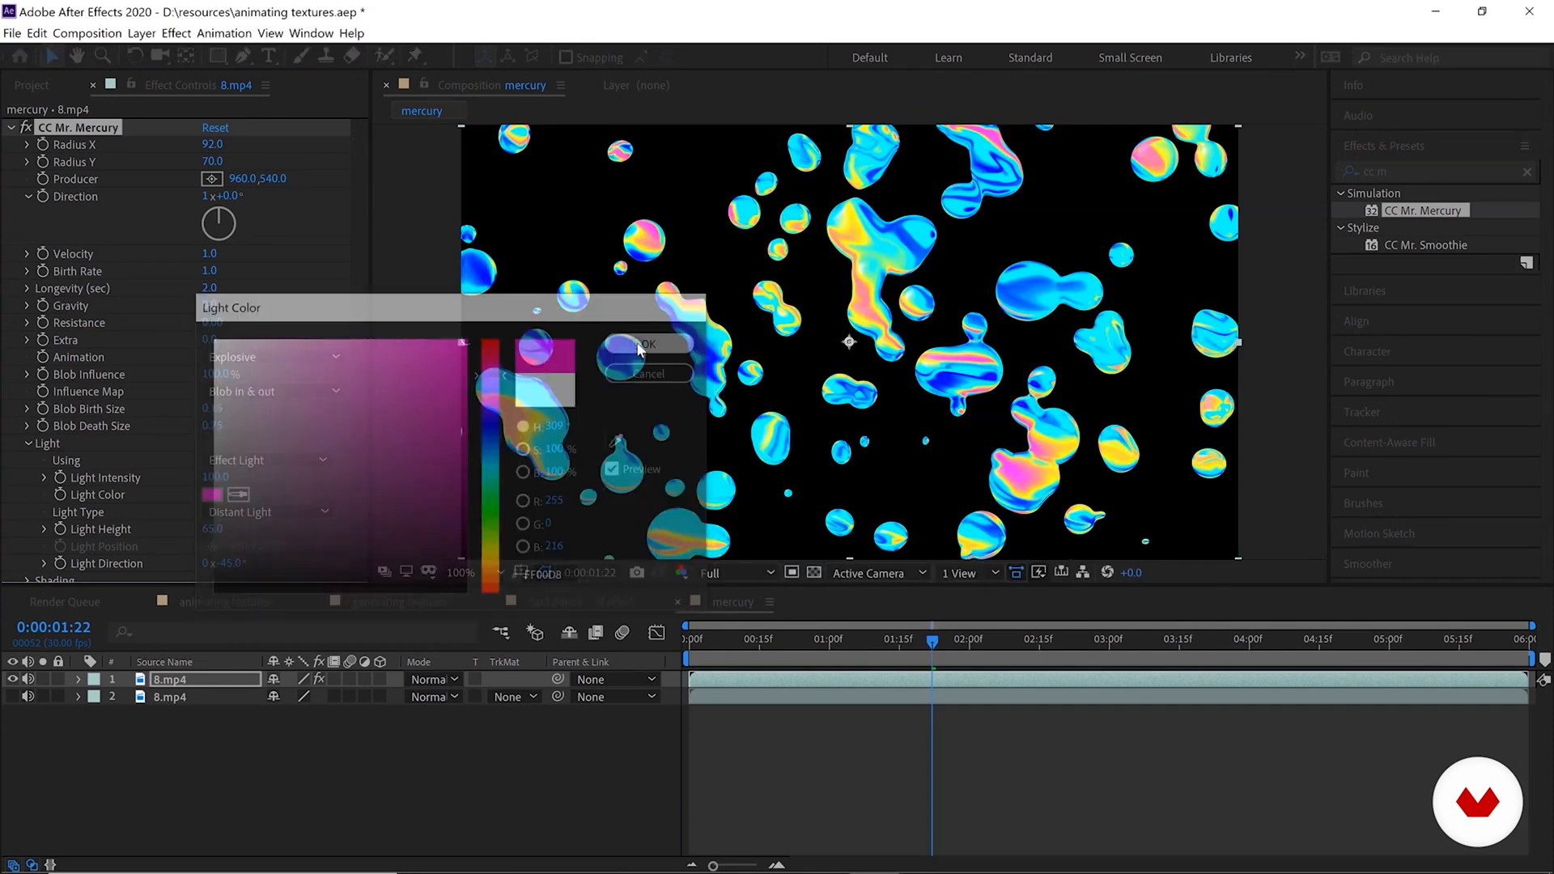
{"action": "left_click_drag", "start_coordinate": [269, 474], "coordinate": [888, 413]}
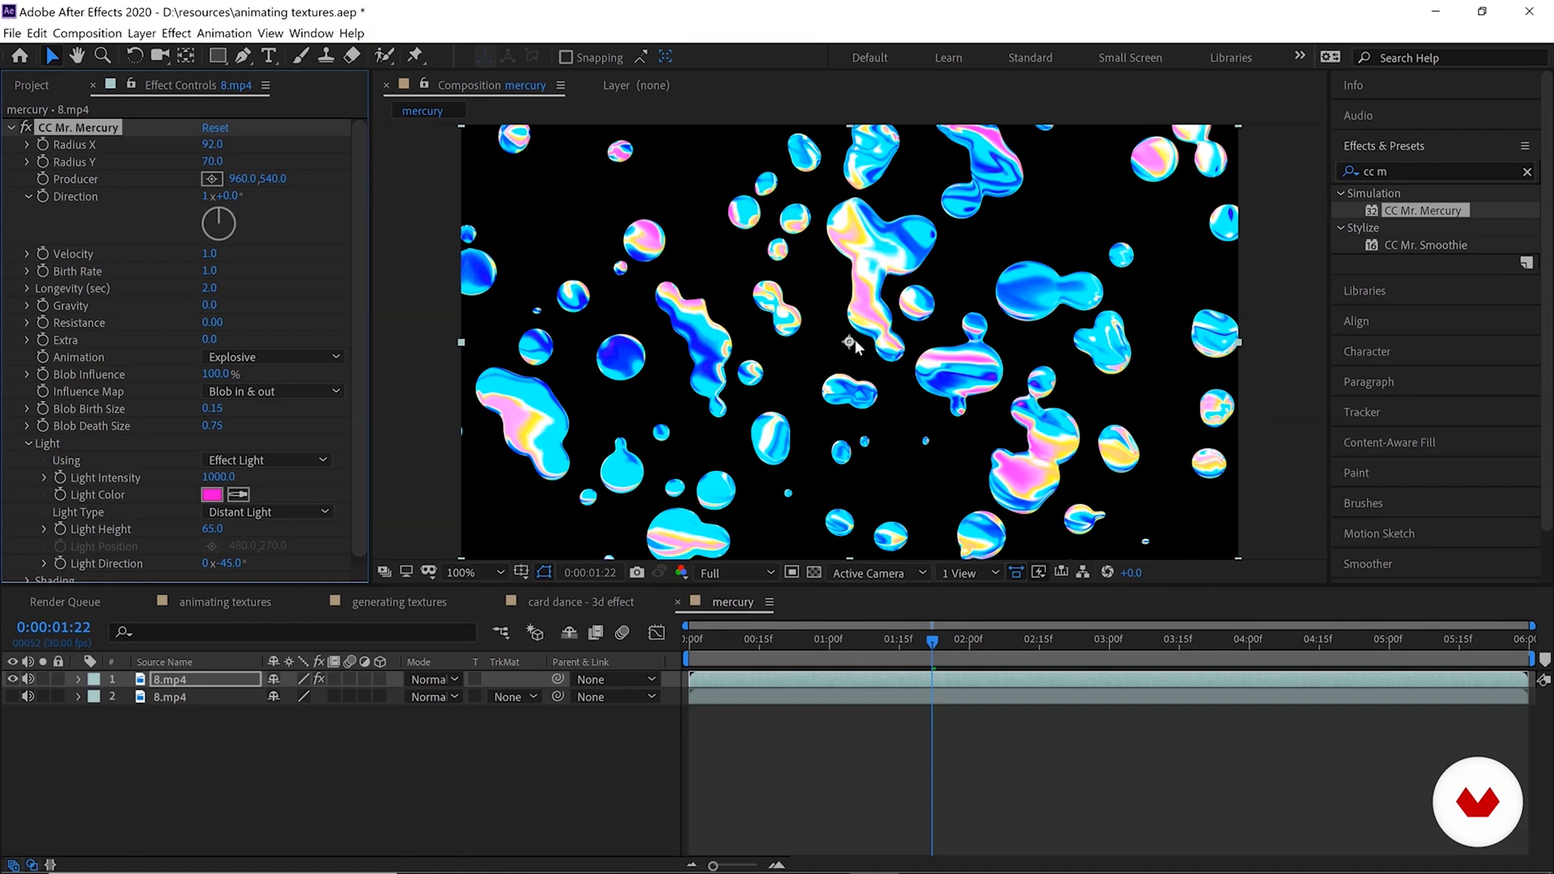
{"action": "key", "text": "ctrl+z"}
{"action": "key", "text": "ctrl+z"}
Try a Light Height of 54, undo it, and test a different Light Direction on the blobs.
{"action": "left_click_drag", "start_coordinate": [375, 523], "coordinate": [374, 523]}
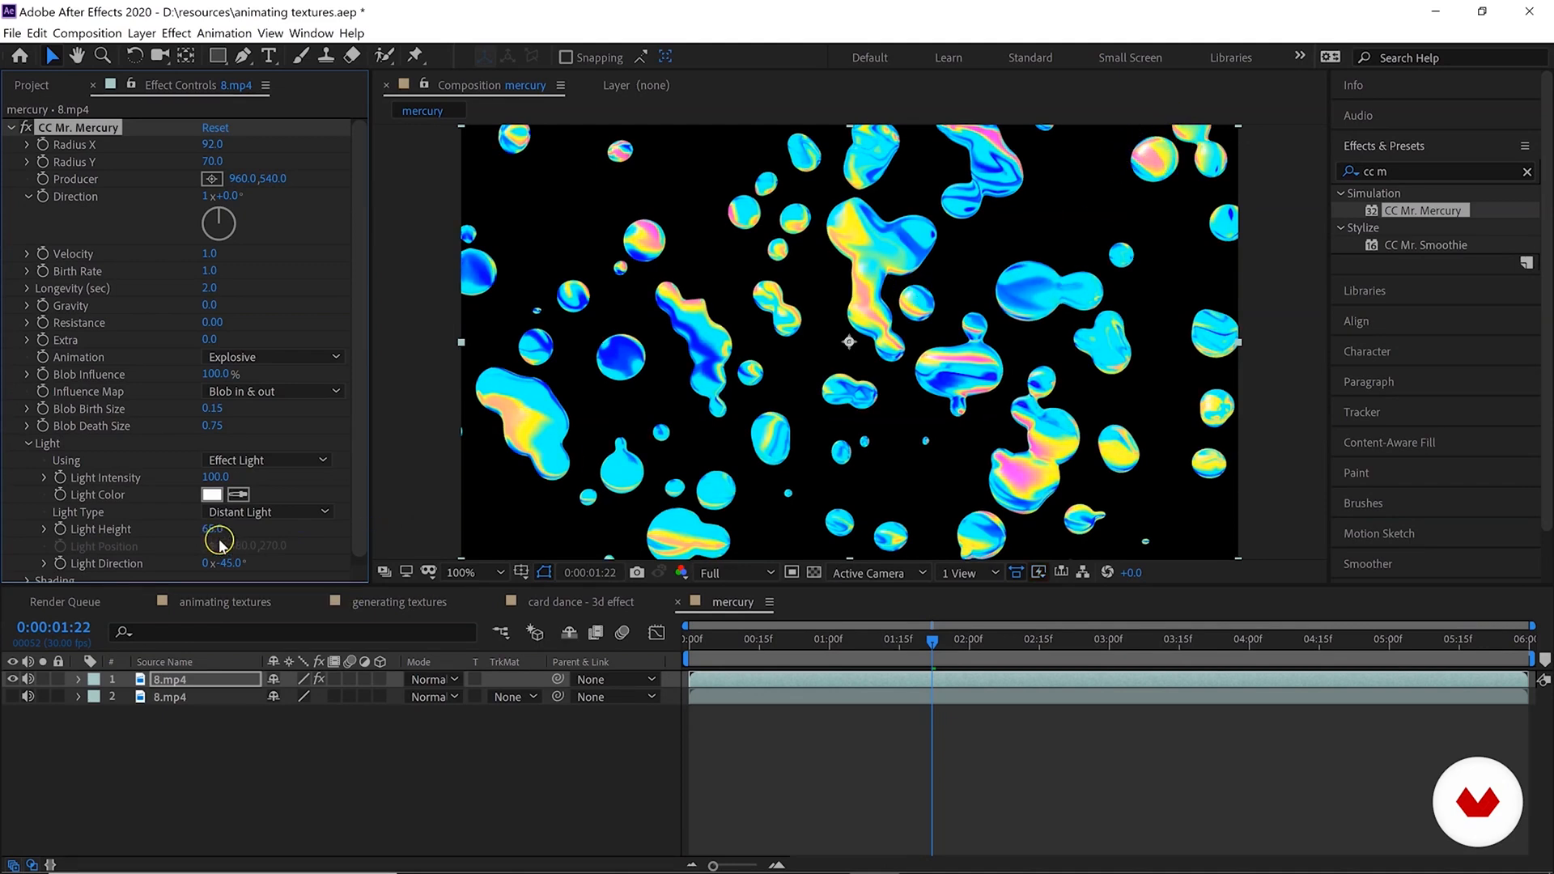
{"action": "mouse_move", "coordinate": [205, 532]}
{"action": "left_mouse_down"}
{"action": "mouse_move", "coordinate": [253, 528]}
{"action": "mouse_move", "coordinate": [235, 536]}
{"action": "left_mouse_up"}
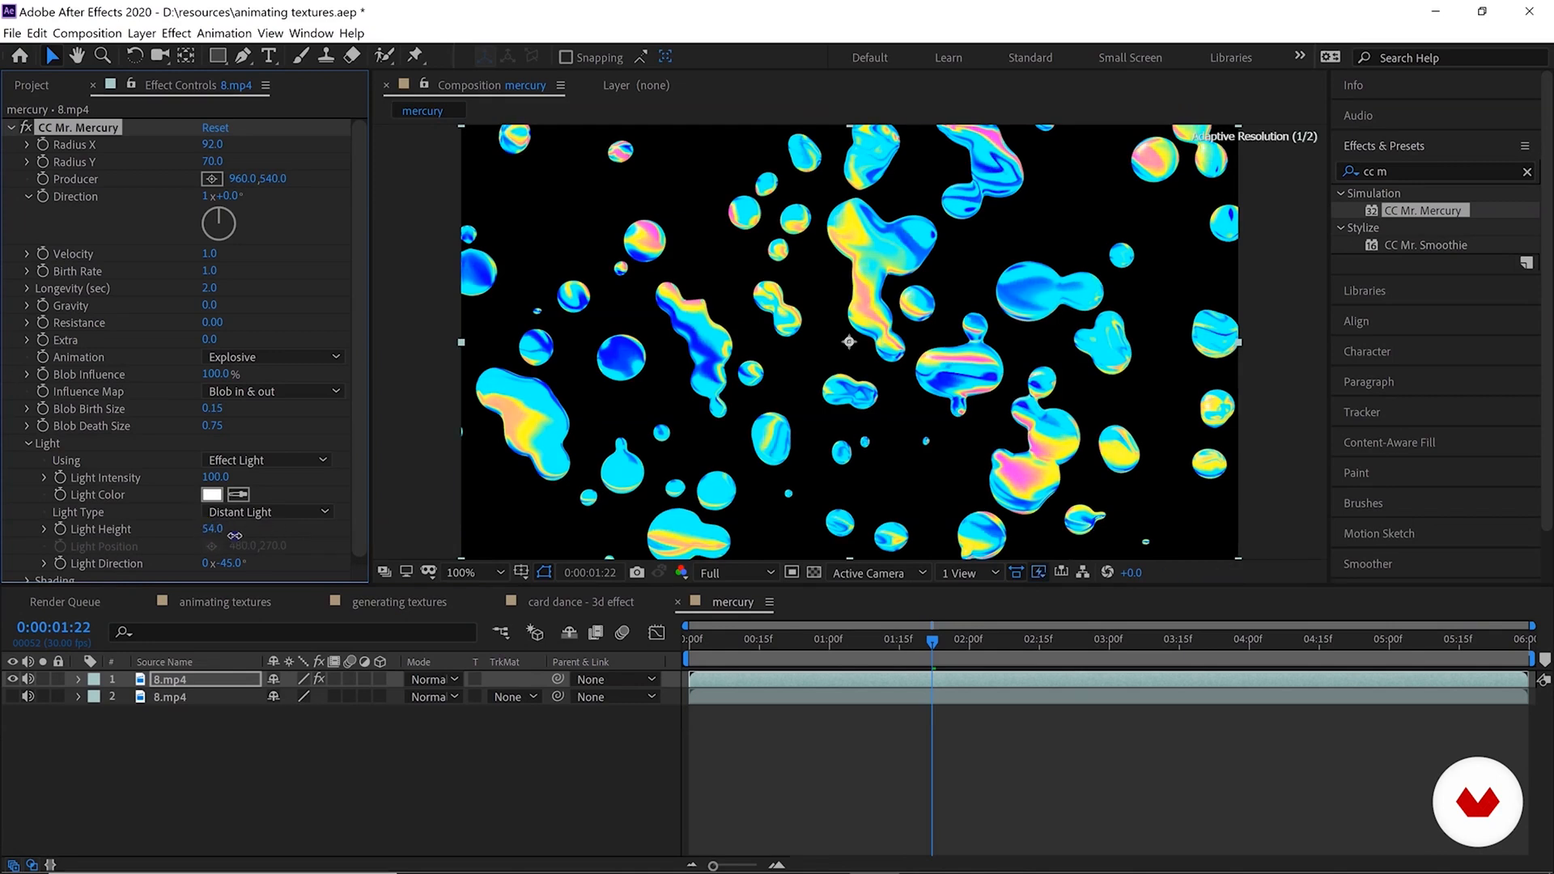
{"action": "key", "text": "ctrl+z"}
{"action": "left_click_drag", "start_coordinate": [361, 541], "coordinate": [363, 559]}
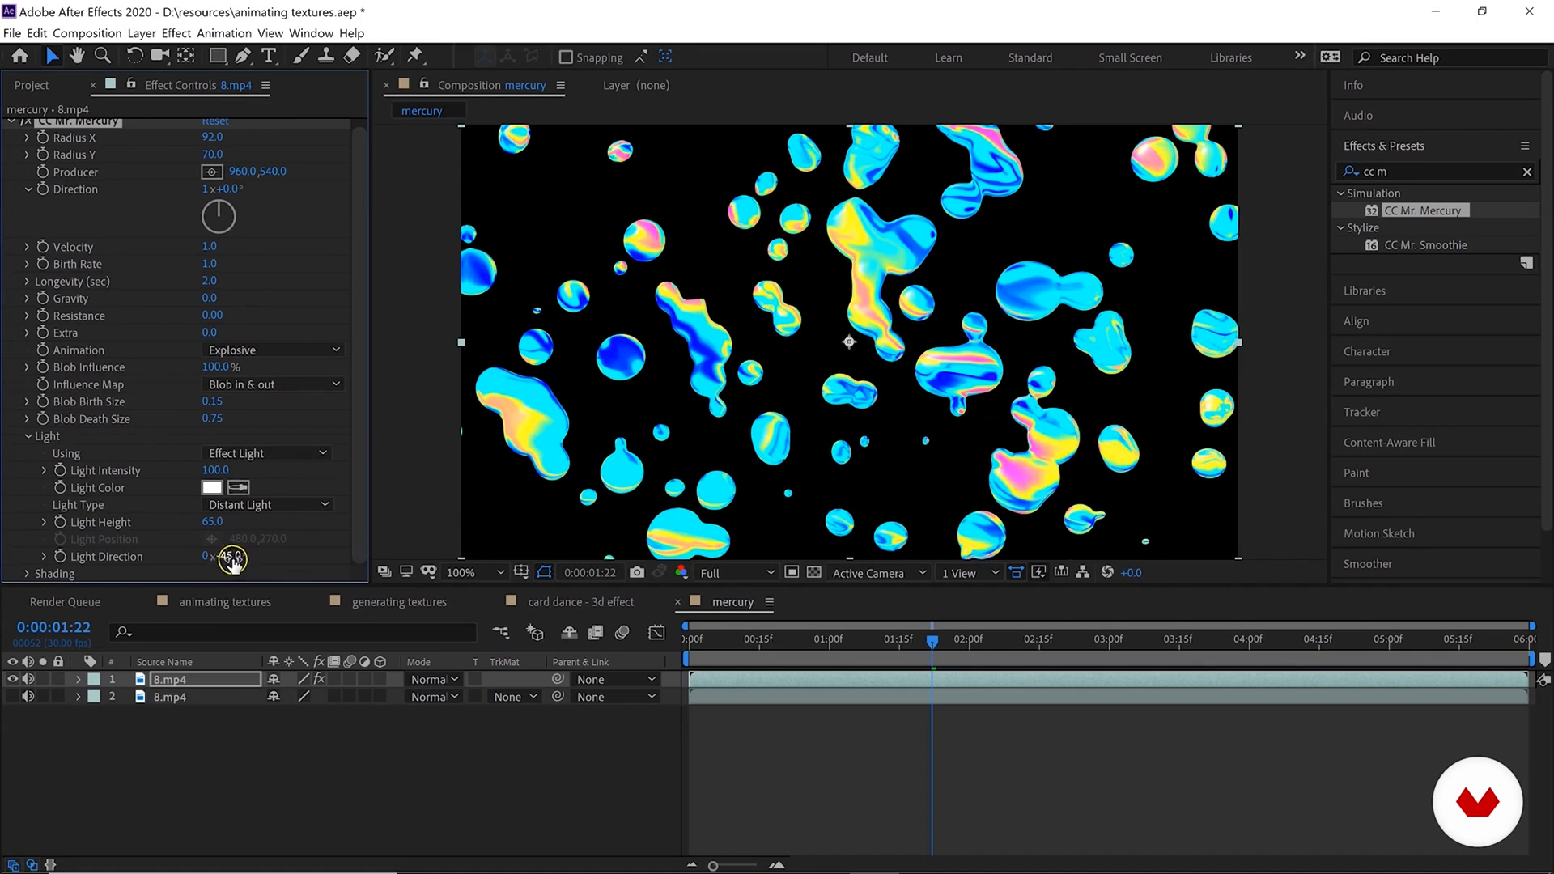
{"action": "left_click_drag", "start_coordinate": [238, 553], "coordinate": [266, 569]}
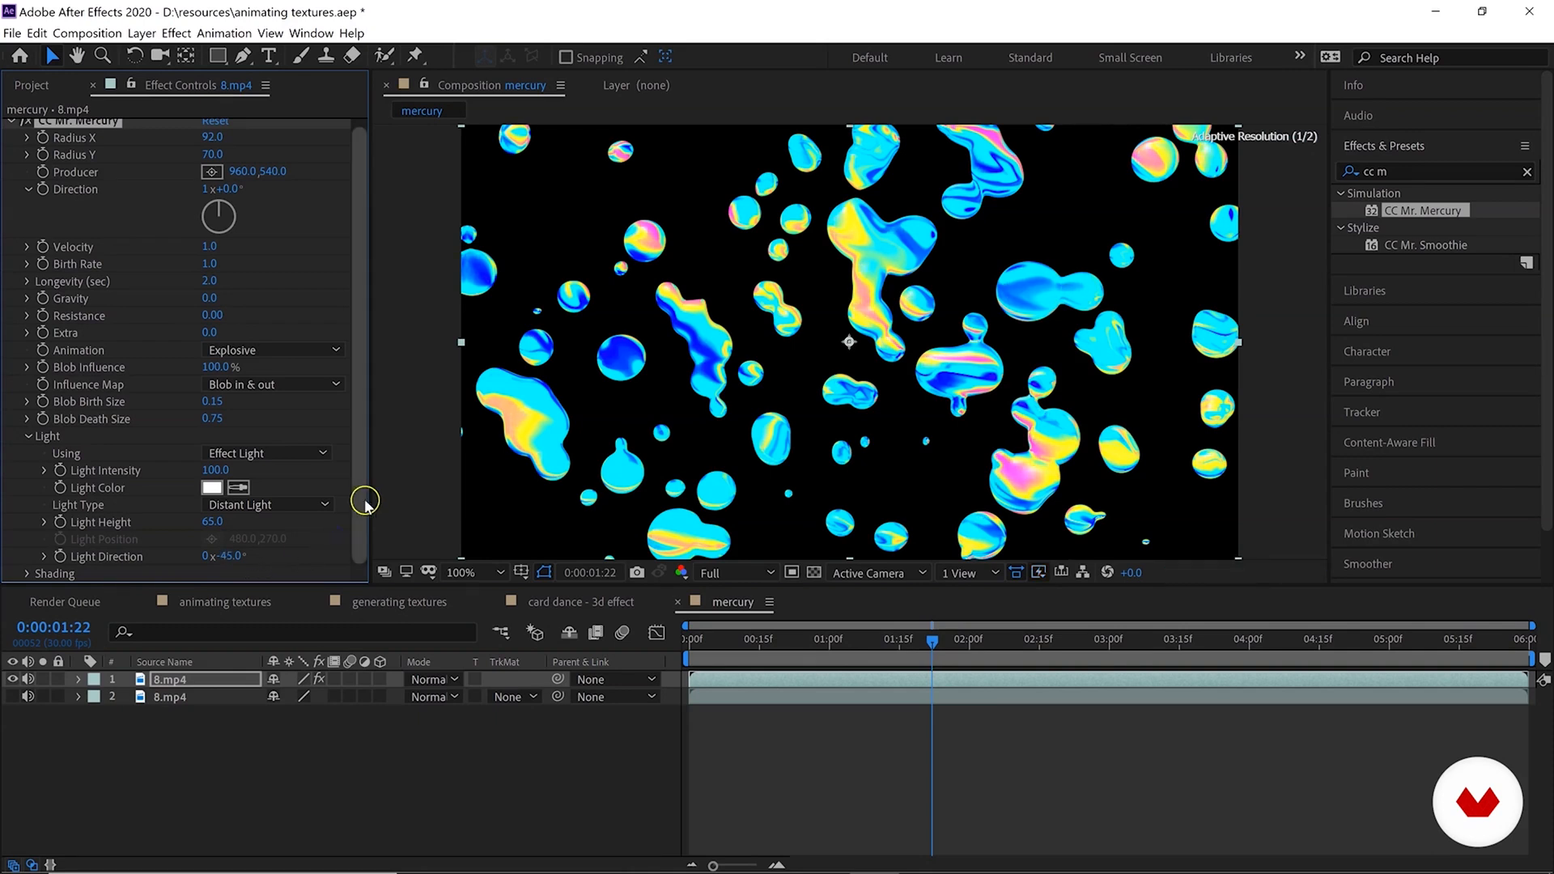
Test the blob shading with Ambient at 0, Diffuse at 100, and a lower Specular value.
{"action": "left_click", "coordinate": [29, 437]}
{"action": "left_click", "coordinate": [24, 461]}
{"action": "left_click_drag", "start_coordinate": [215, 477], "coordinate": [114, 481]}
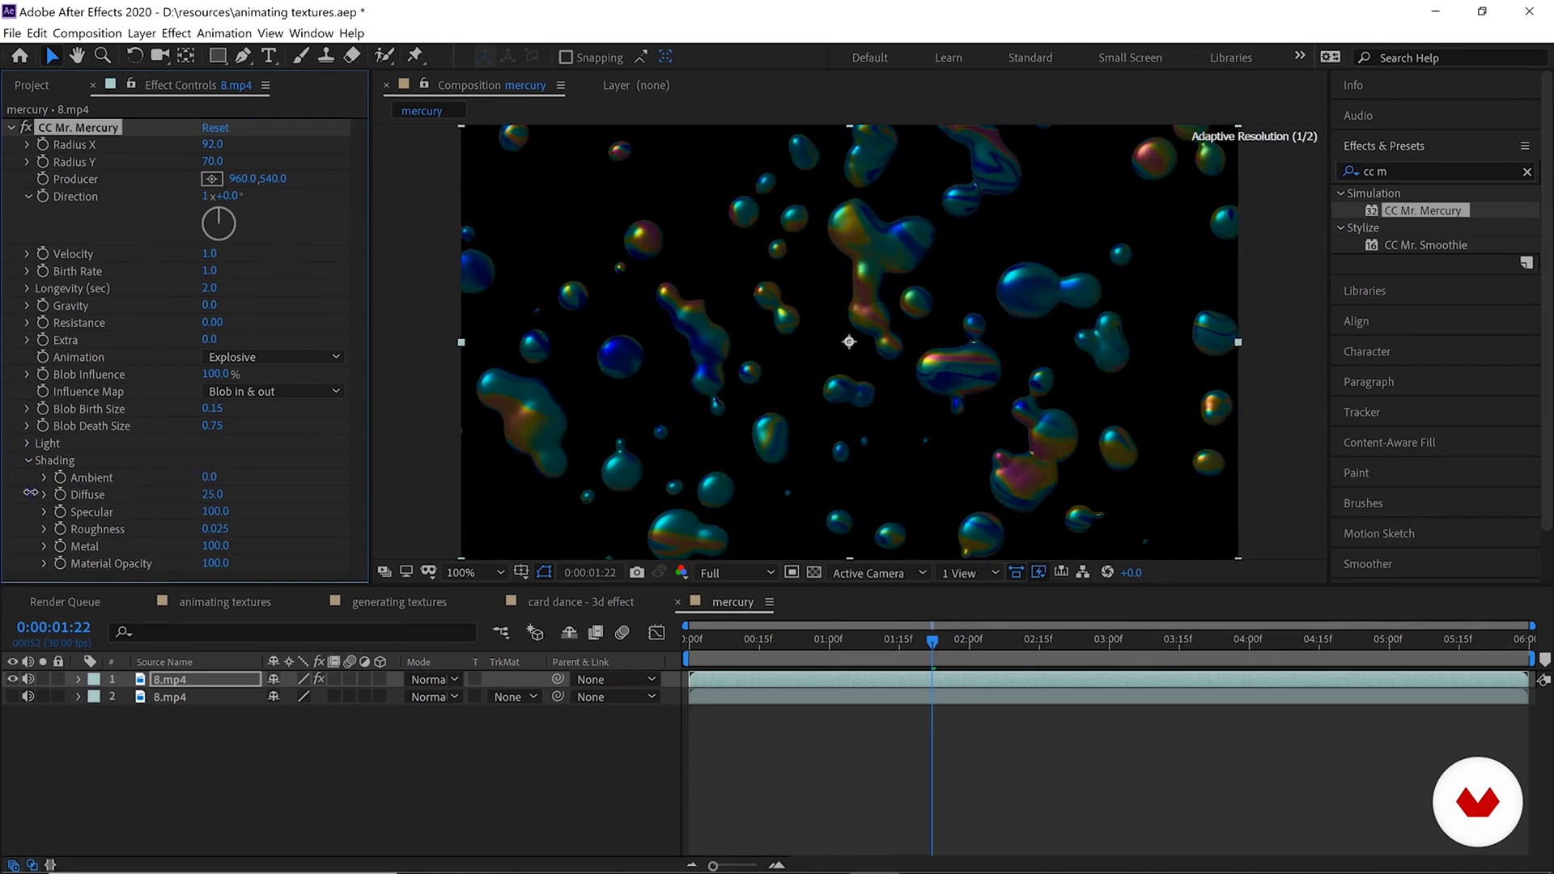
{"action": "left_click_drag", "start_coordinate": [209, 494], "coordinate": [330, 499]}
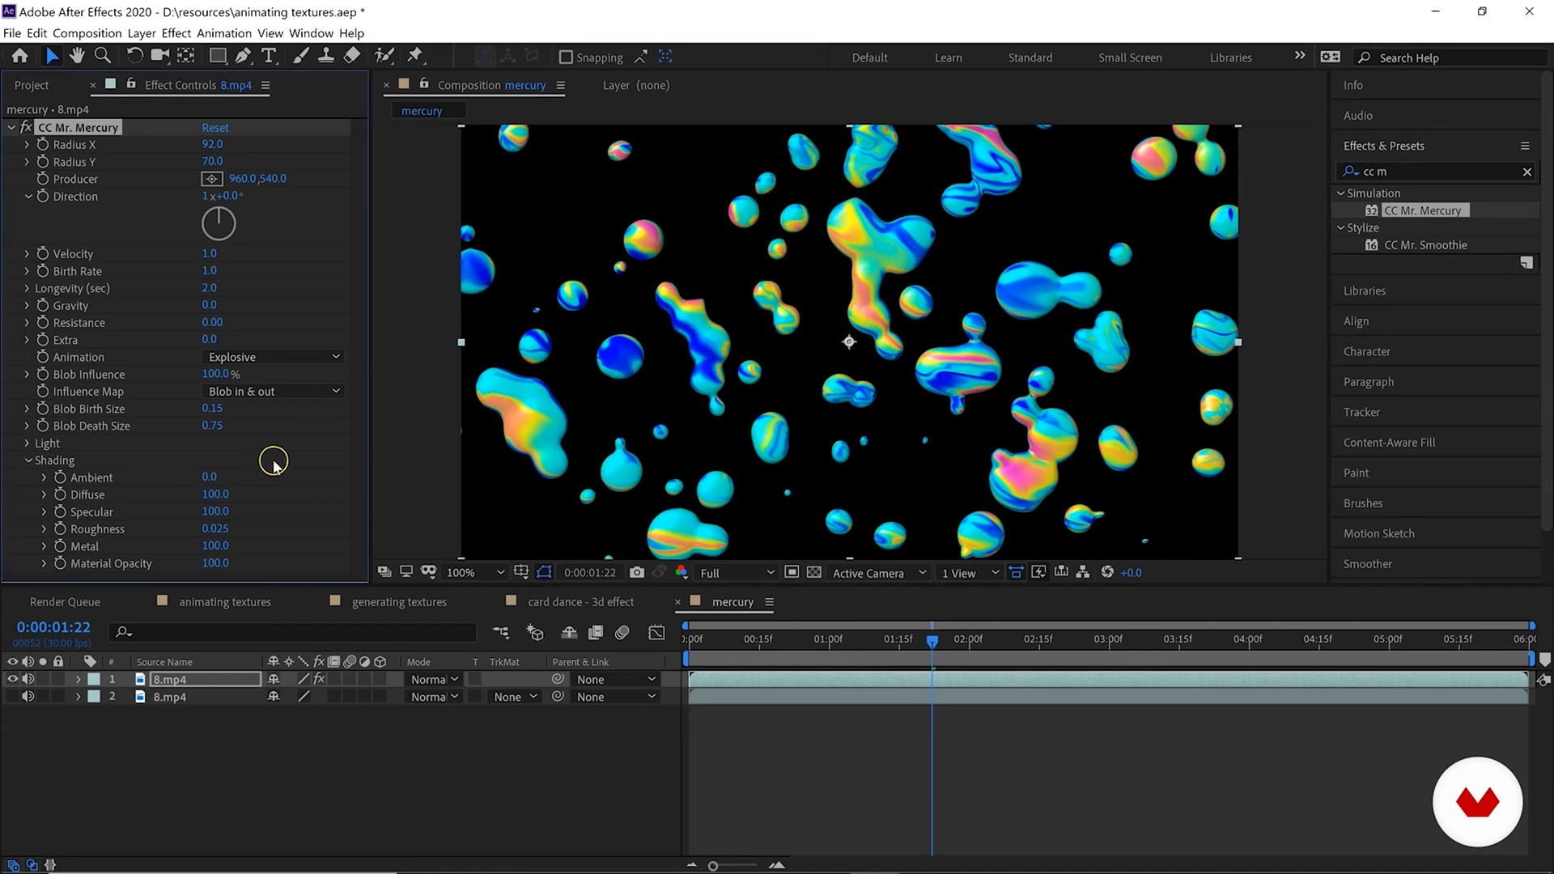
{"action": "key", "text": "ctrl+z"}
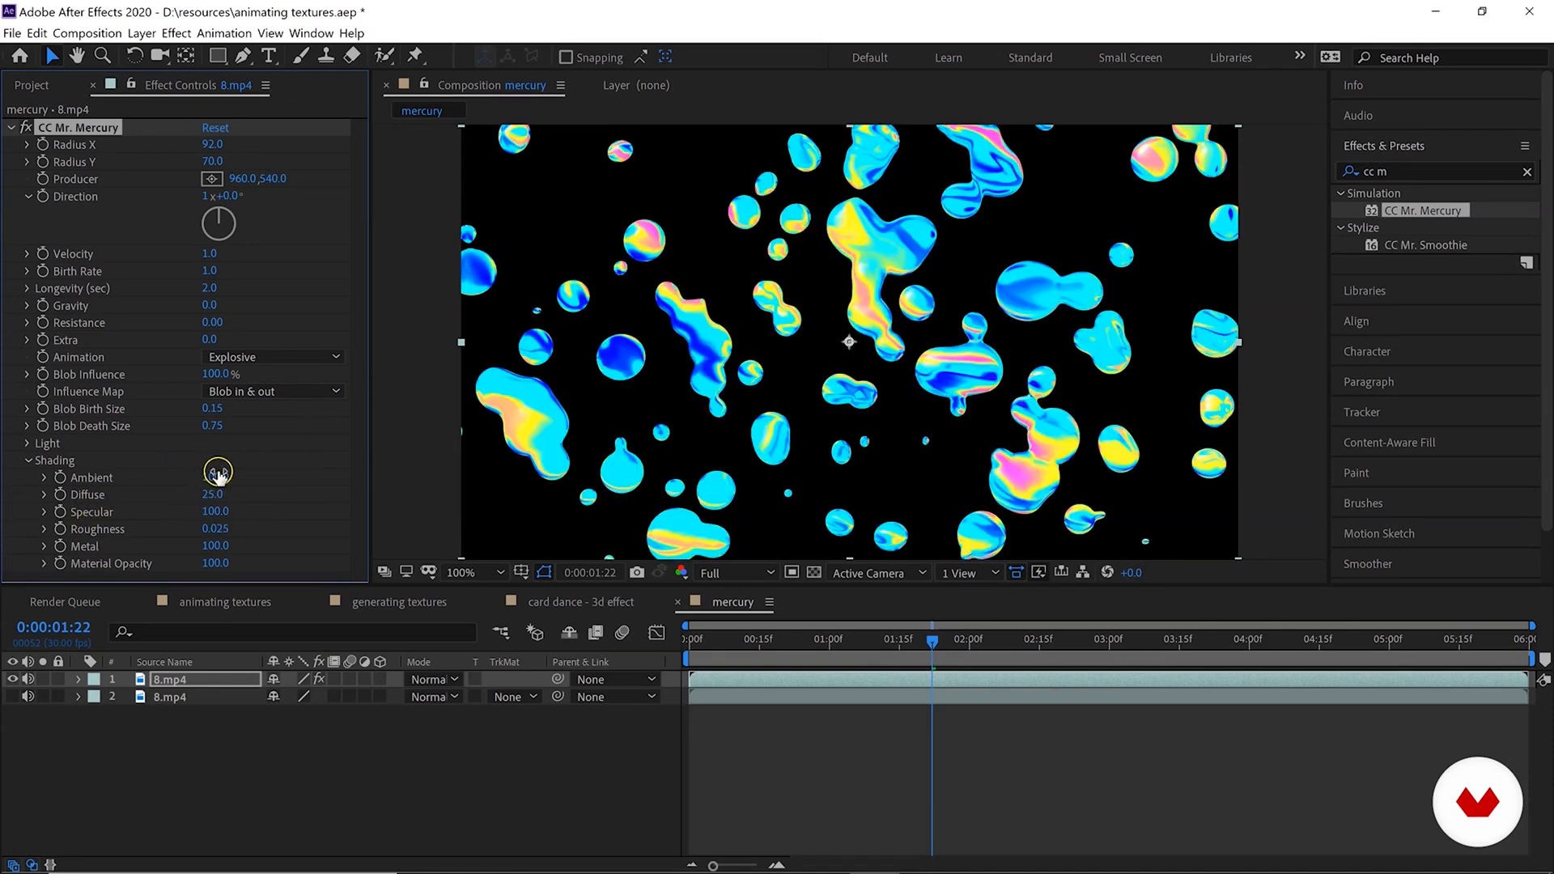
{"action": "left_click_drag", "start_coordinate": [189, 471], "coordinate": [125, 482]}
{"action": "left_click_drag", "start_coordinate": [212, 510], "coordinate": [157, 510]}
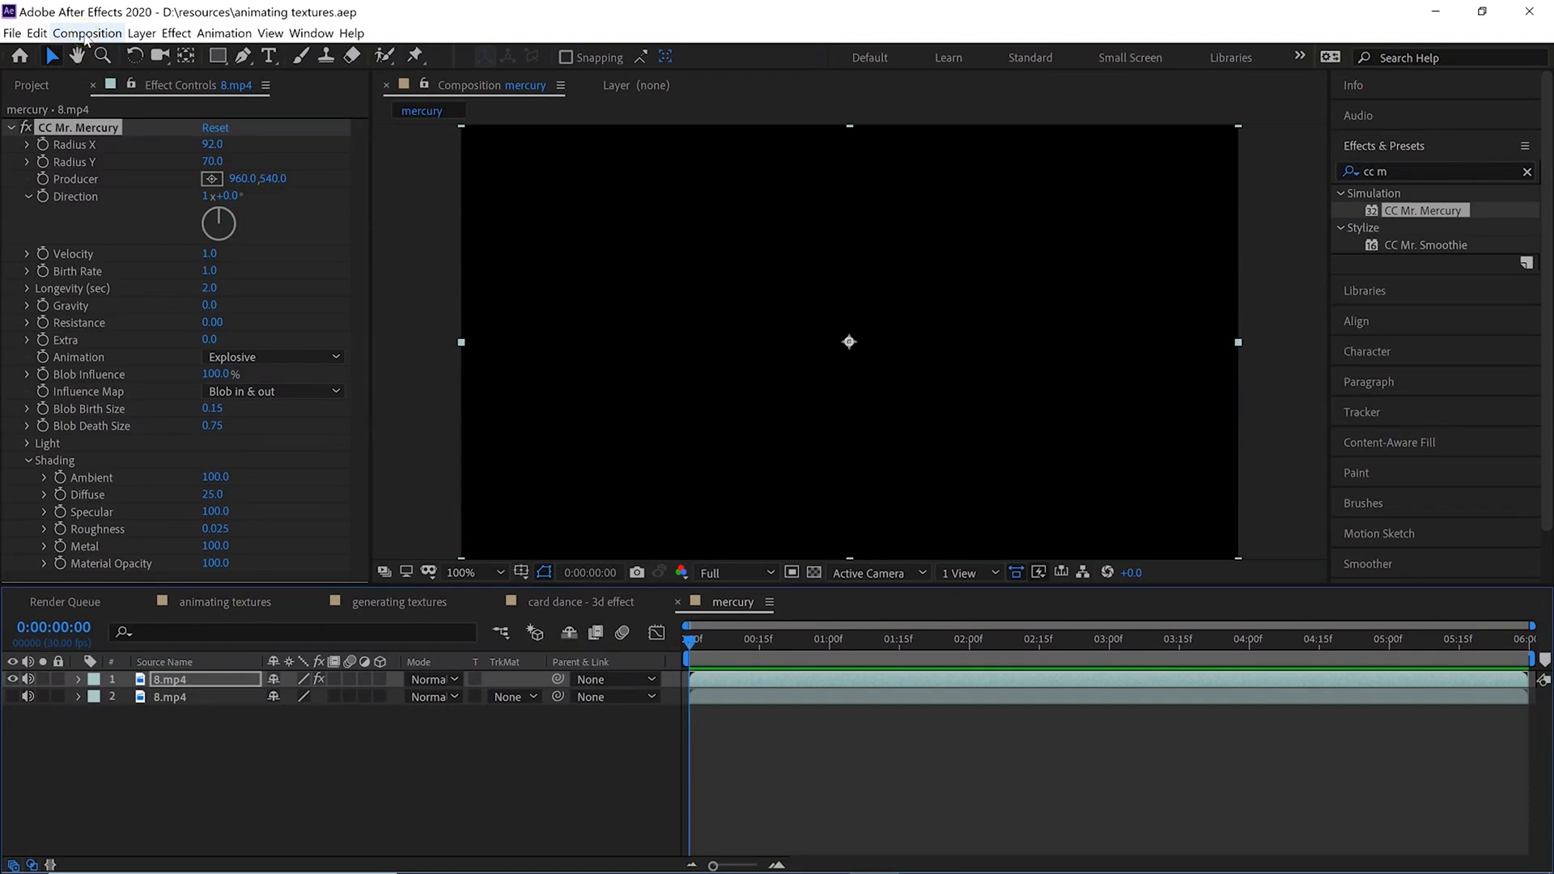
Create a new composition named kaleidoscope with the existing 1920 x 1080, 30 fps, six-second settings.
{"action": "left_click", "coordinate": [85, 33]}
{"action": "left_click", "coordinate": [114, 57]}
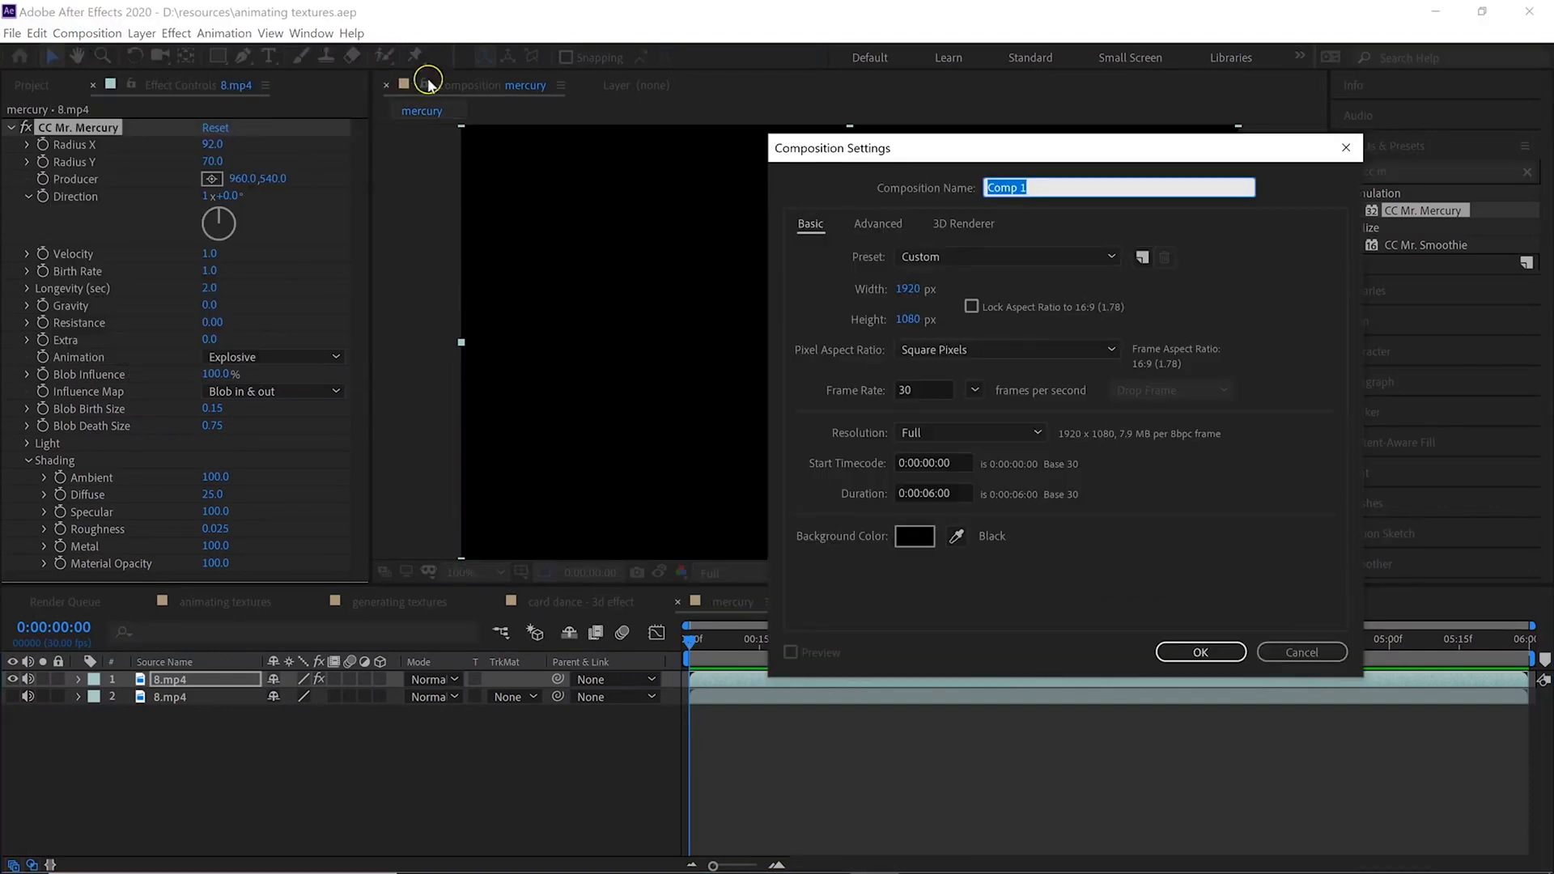
{"action": "type", "text": "kaleidoscope"}
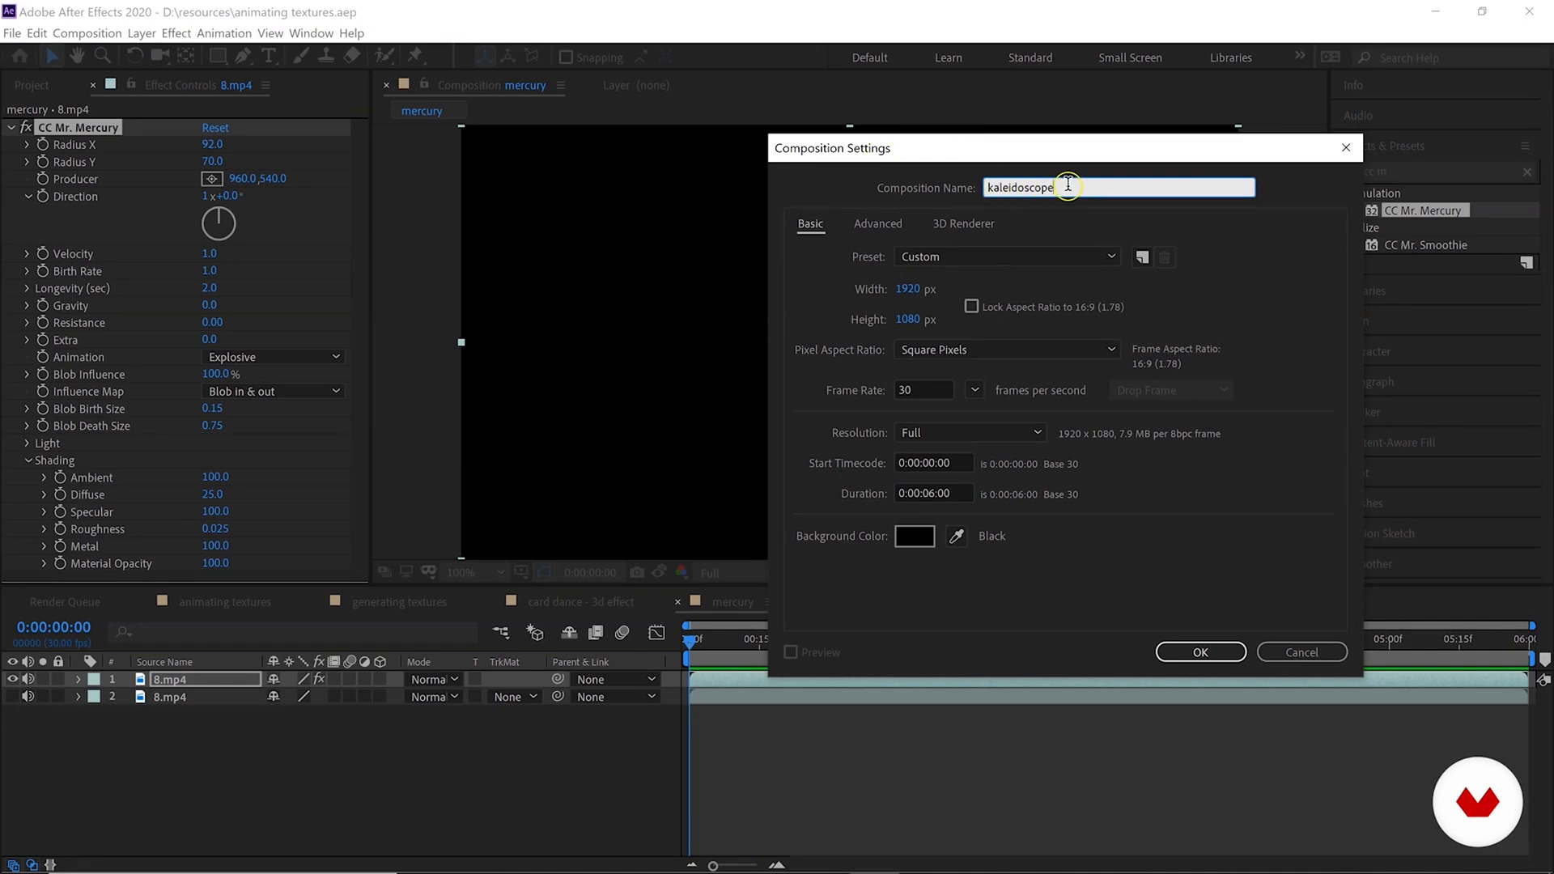
{"action": "left_click", "coordinate": [1200, 652]}
Place the 2.mp4 texture video in the kaleidoscope composition and fit the layer to the composition size.
{"action": "left_click_drag", "start_coordinate": [53, 287], "coordinate": [864, 333]}
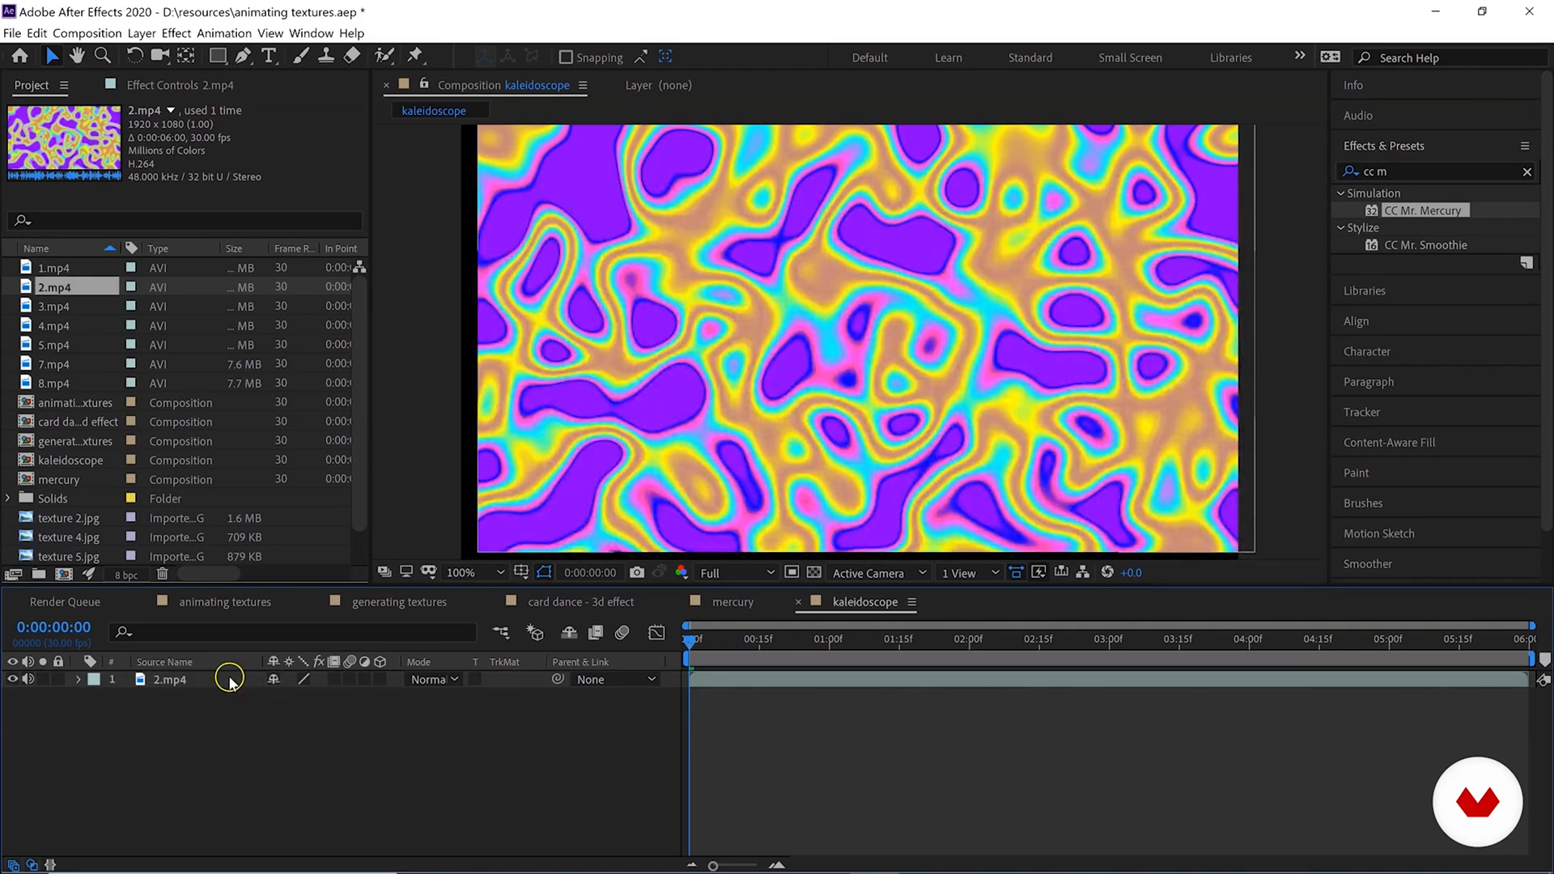
{"action": "right_click", "coordinate": [230, 681]}
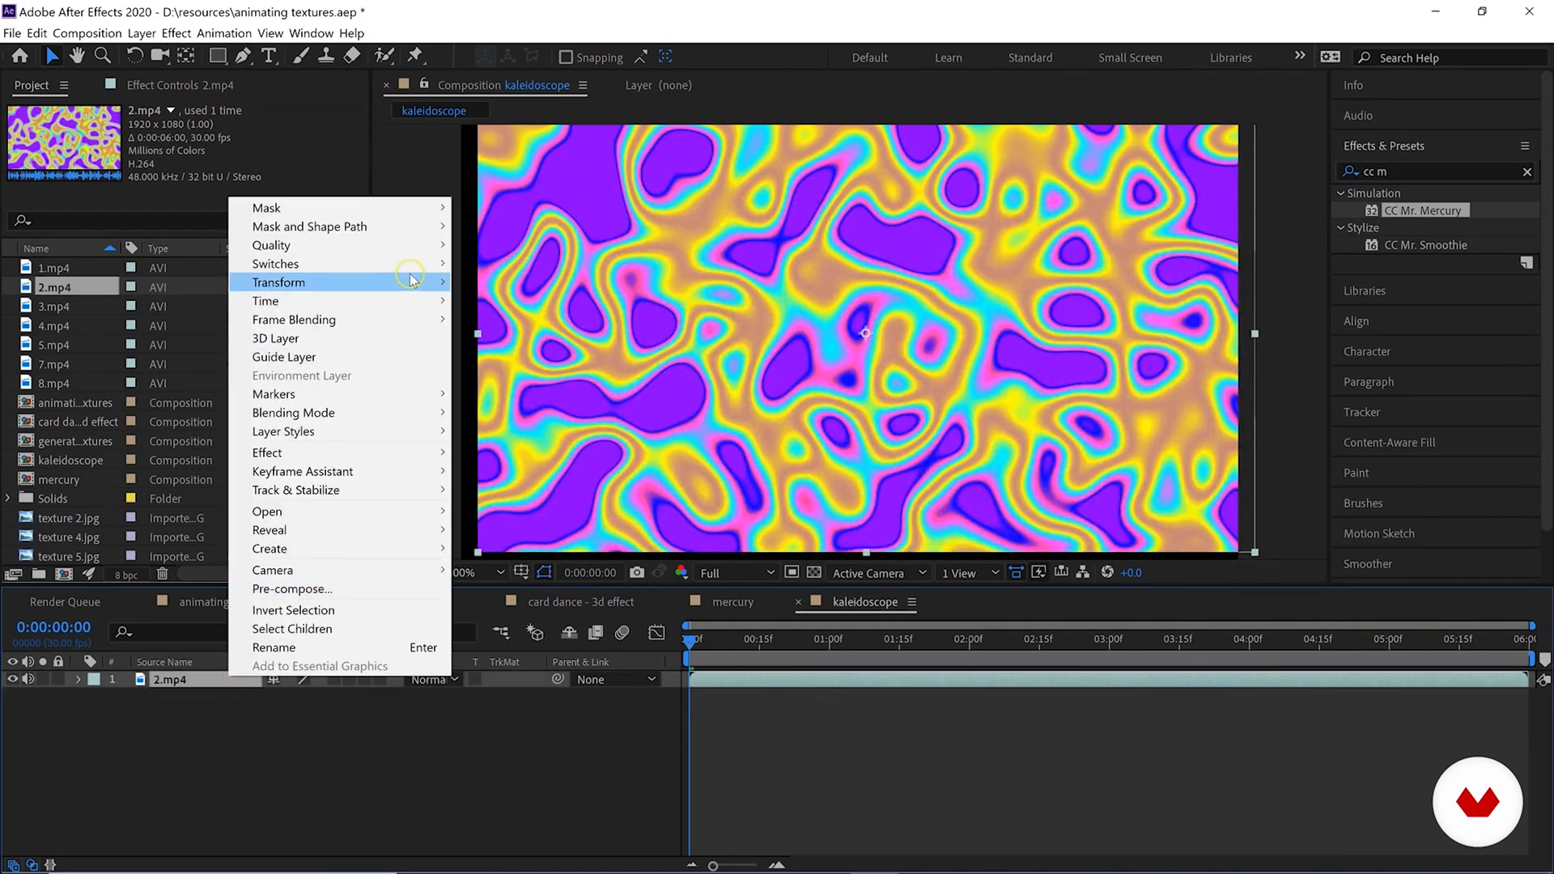
{"action": "mouse_move", "coordinate": [413, 280]}
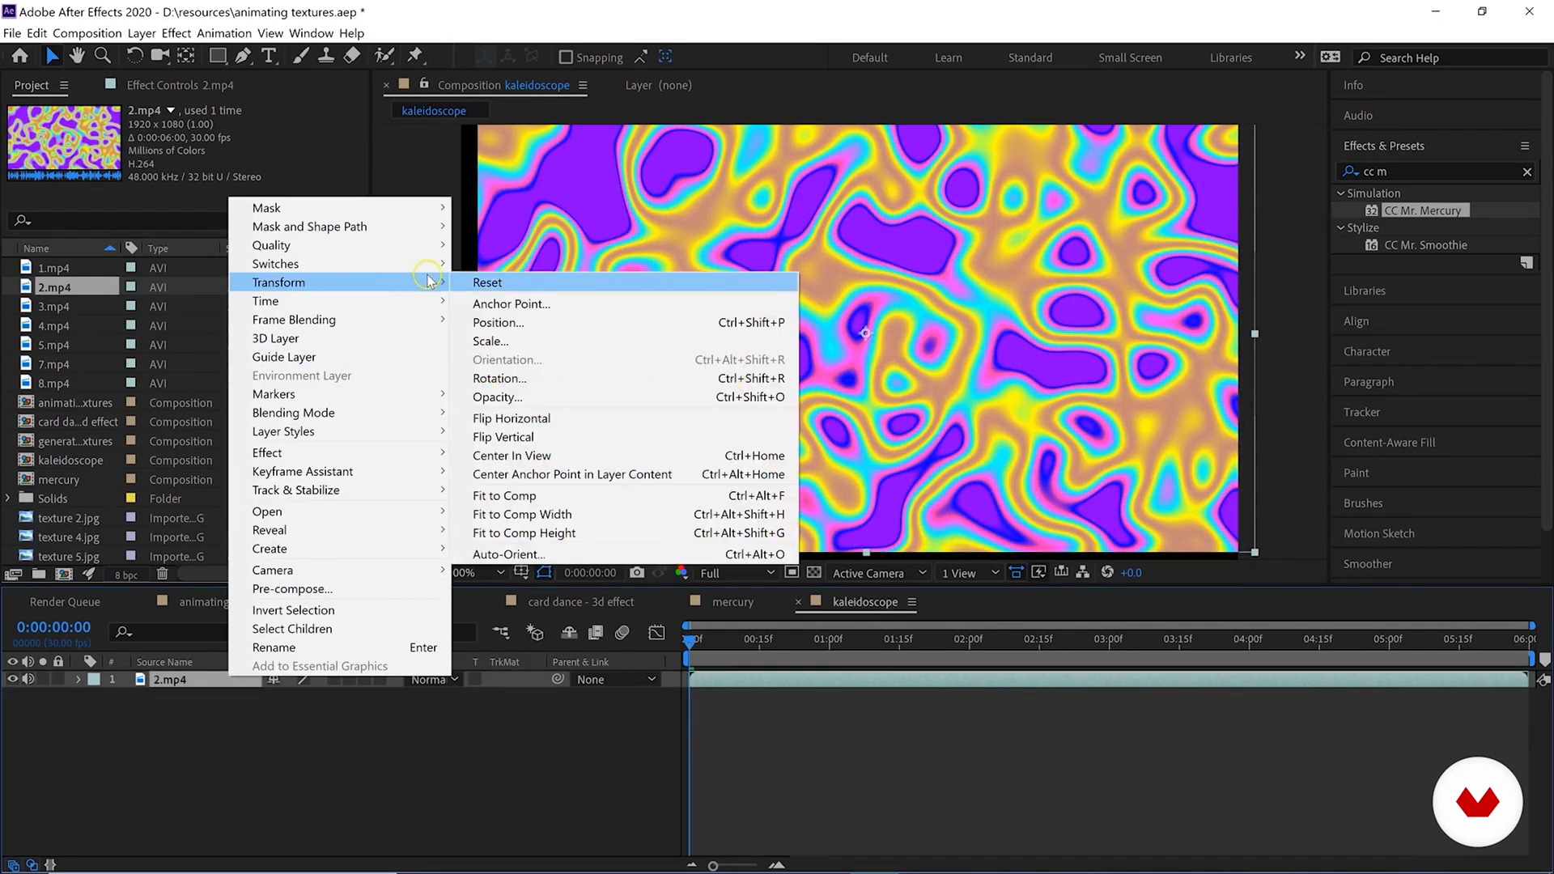
{"action": "left_click", "coordinate": [589, 494]}
{"action": "key", "text": "comma"}
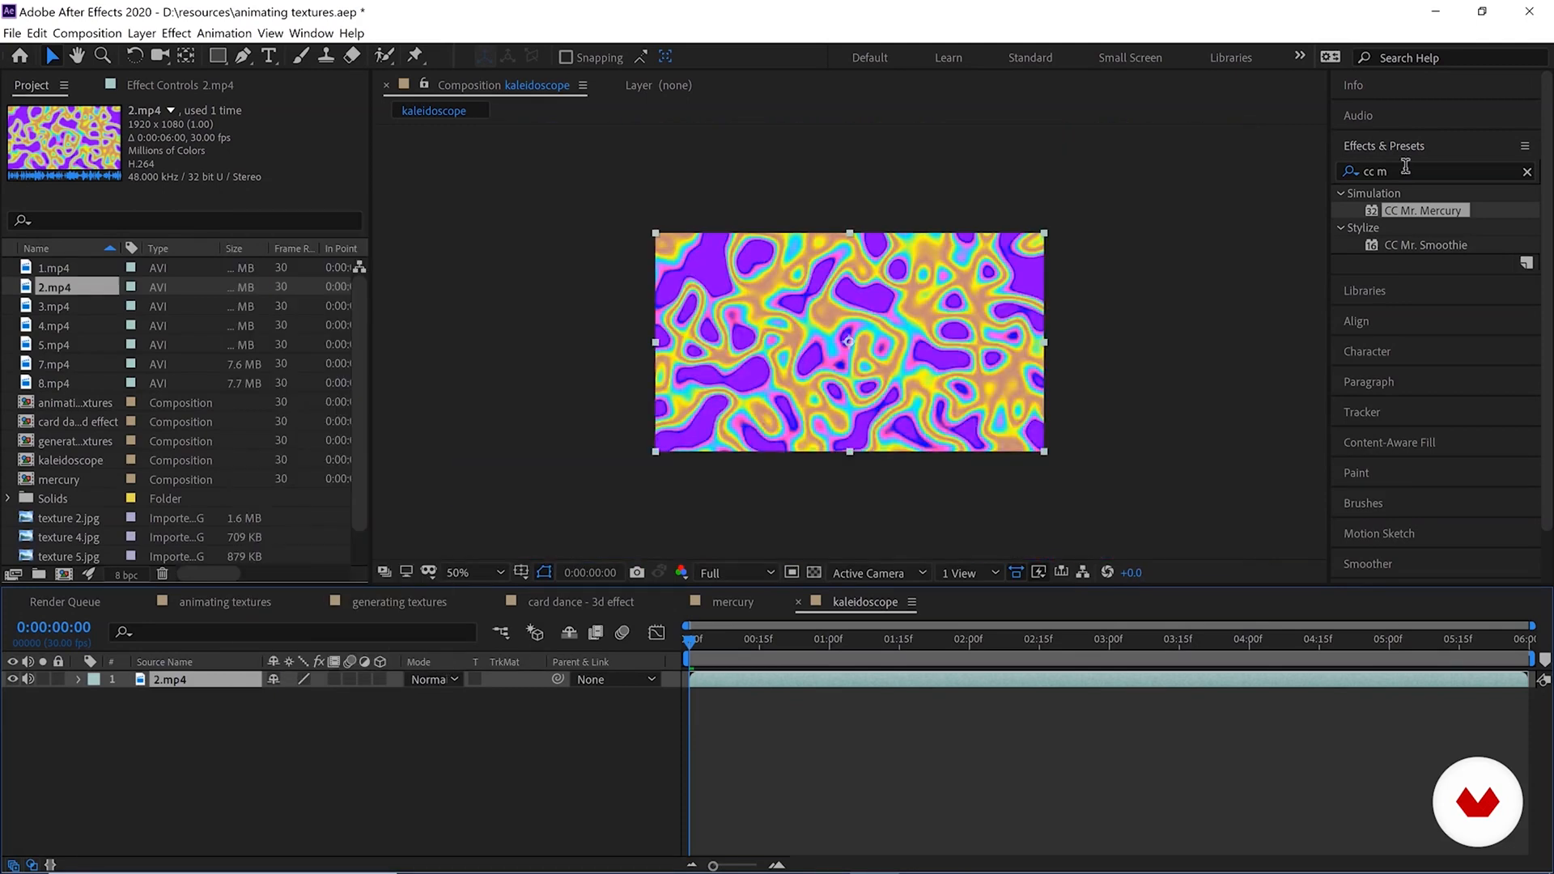
Search the effects for "kale" and apply CC Kaleida to the 2.mp4 layer.
{"action": "left_click", "coordinate": [1405, 171]}
{"action": "type", "text": "kale"}
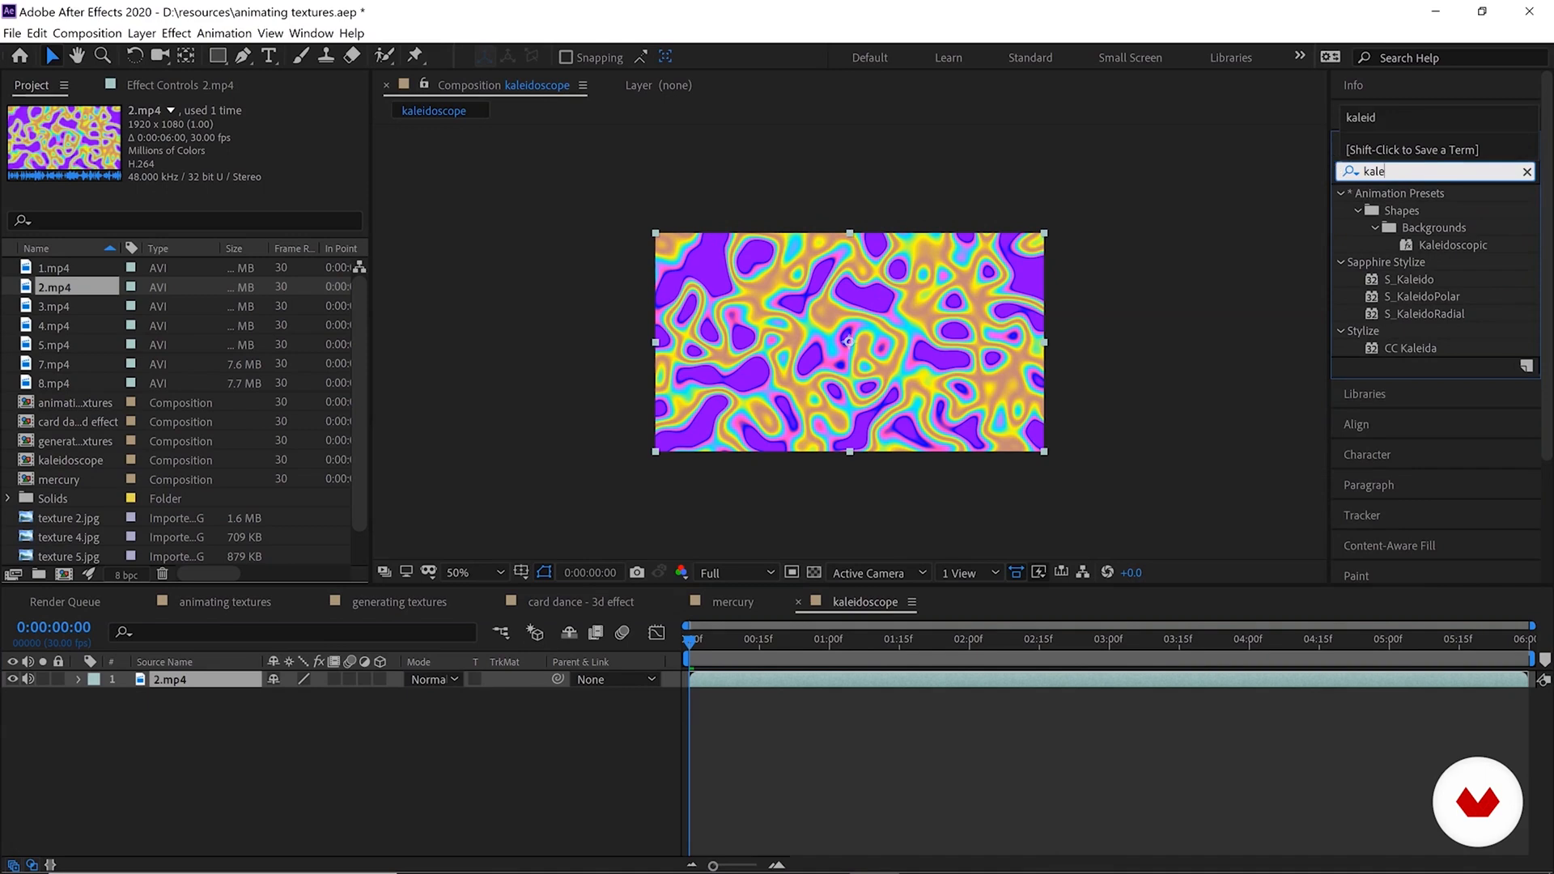
{"action": "left_click", "coordinate": [1405, 347]}
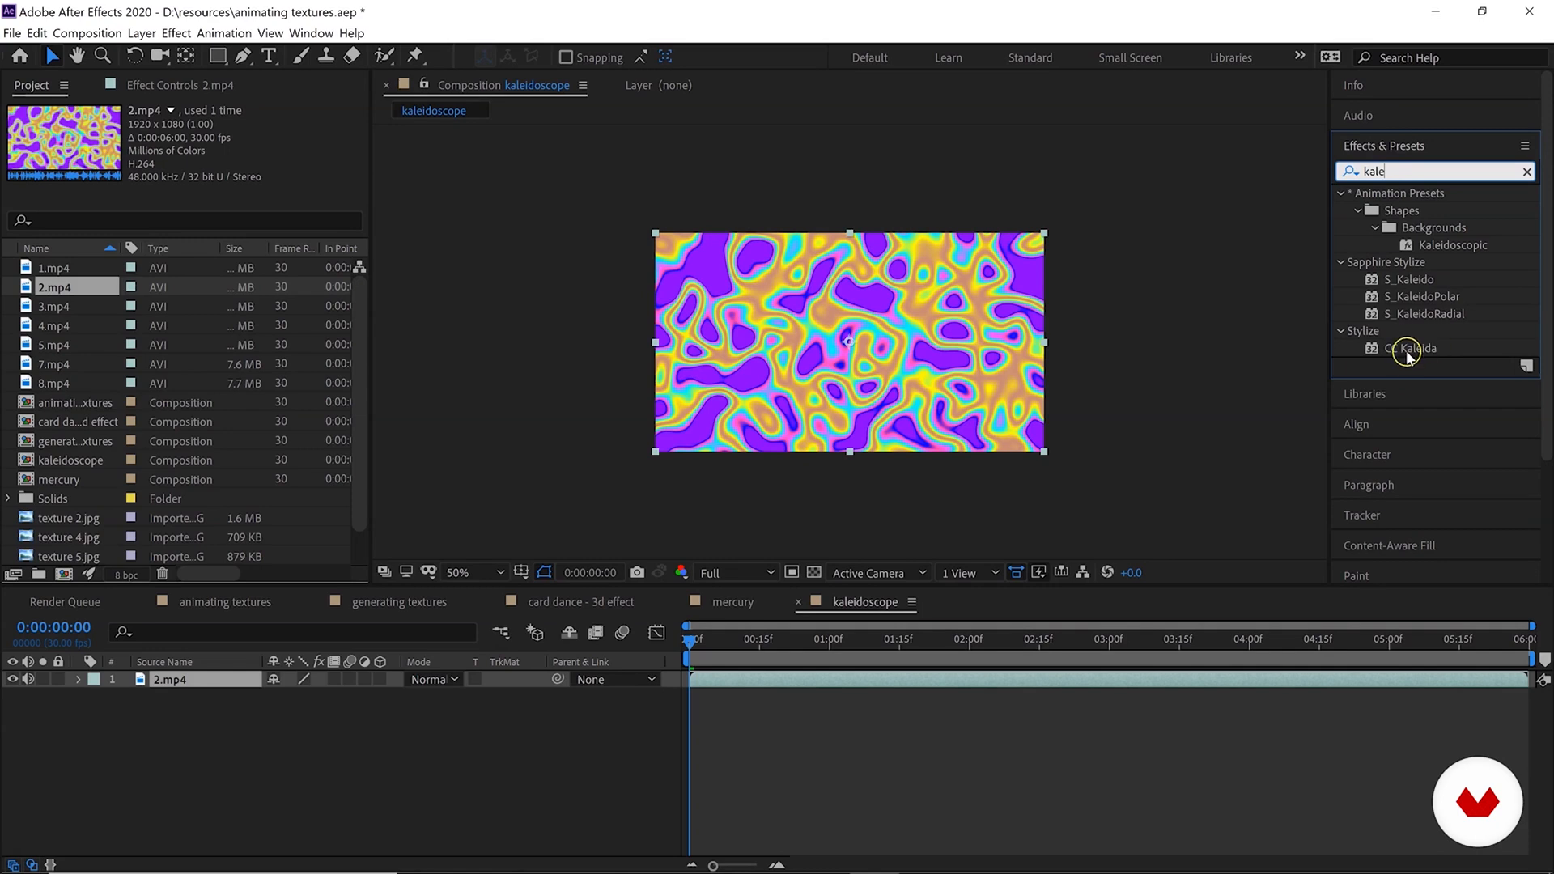
{"action": "left_click_drag", "start_coordinate": [1414, 347], "coordinate": [195, 688]}
Play the original texture with CC Kaleida temporarily disabled, return to the first frame, and re-enable the effect.
{"action": "left_click", "coordinate": [24, 127]}
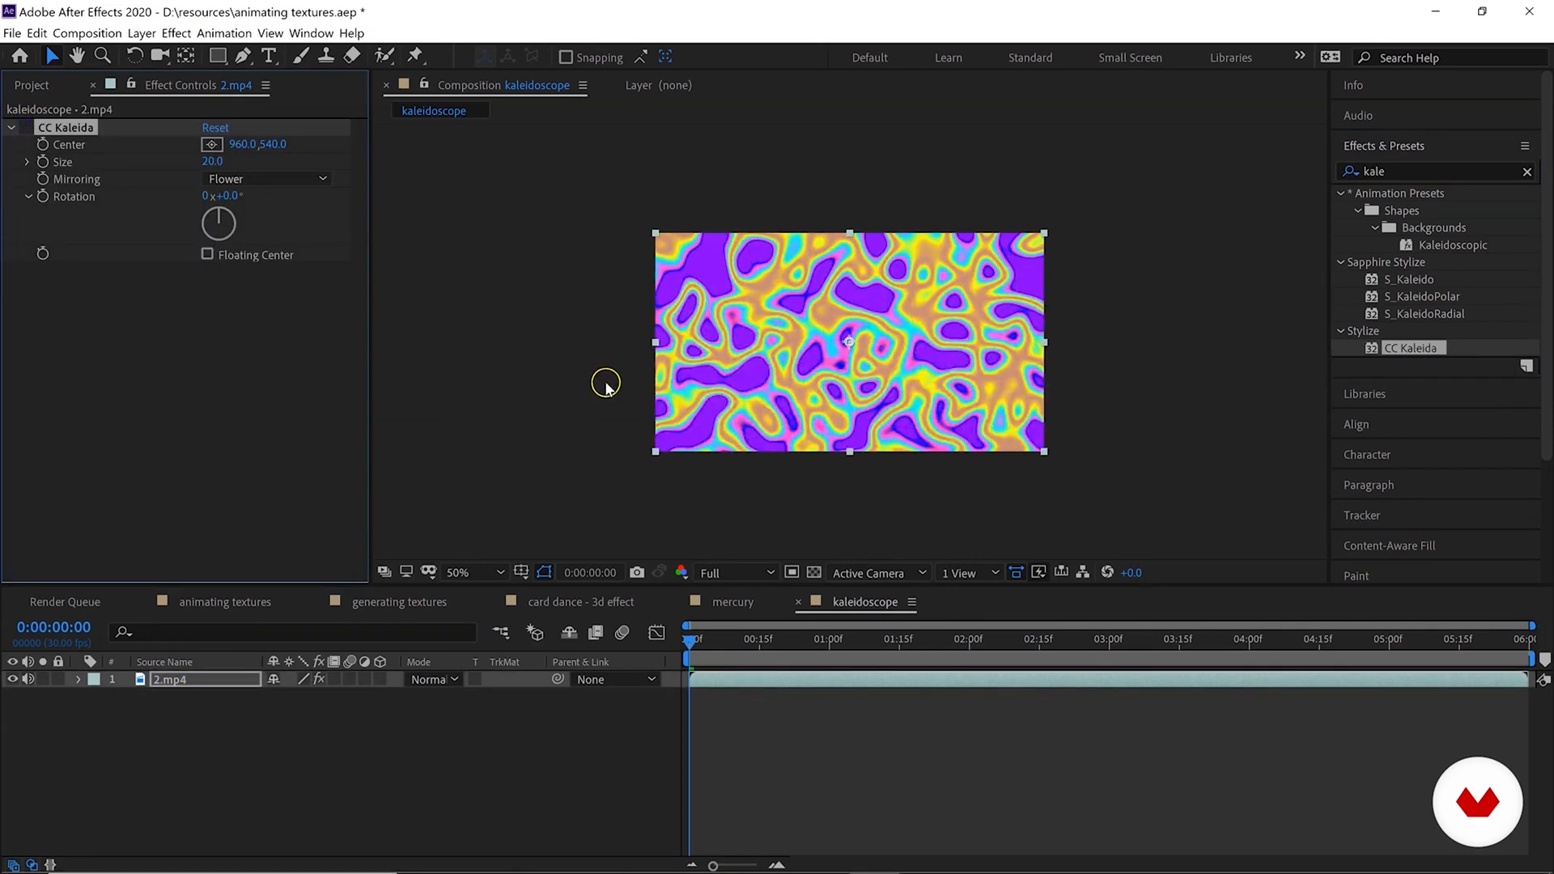
{"action": "key", "text": "space"}
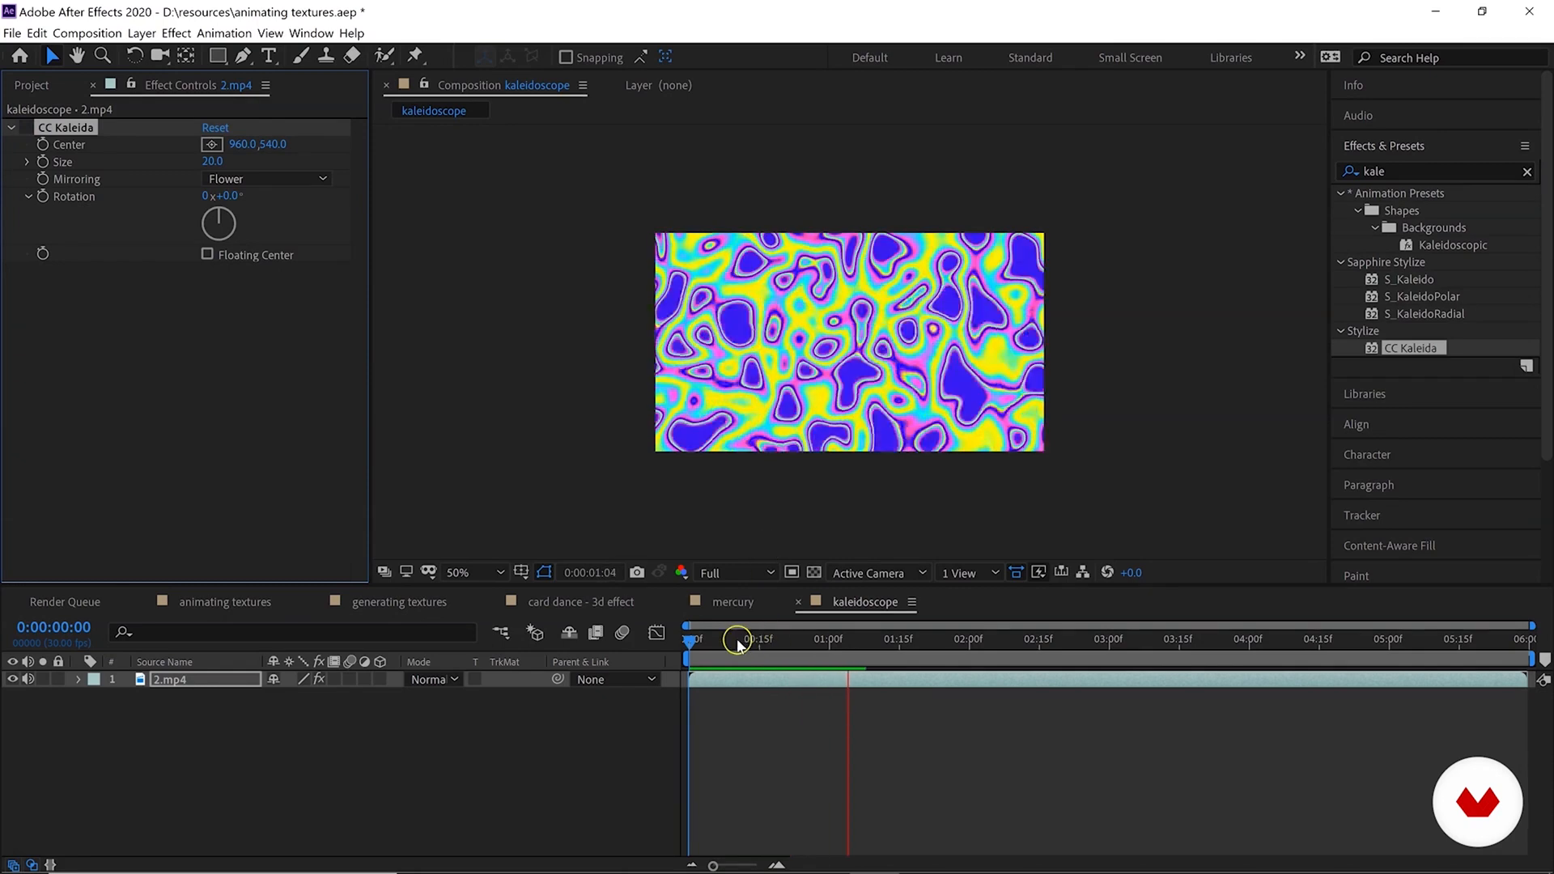
{"action": "left_click_drag", "start_coordinate": [692, 640], "coordinate": [666, 645]}
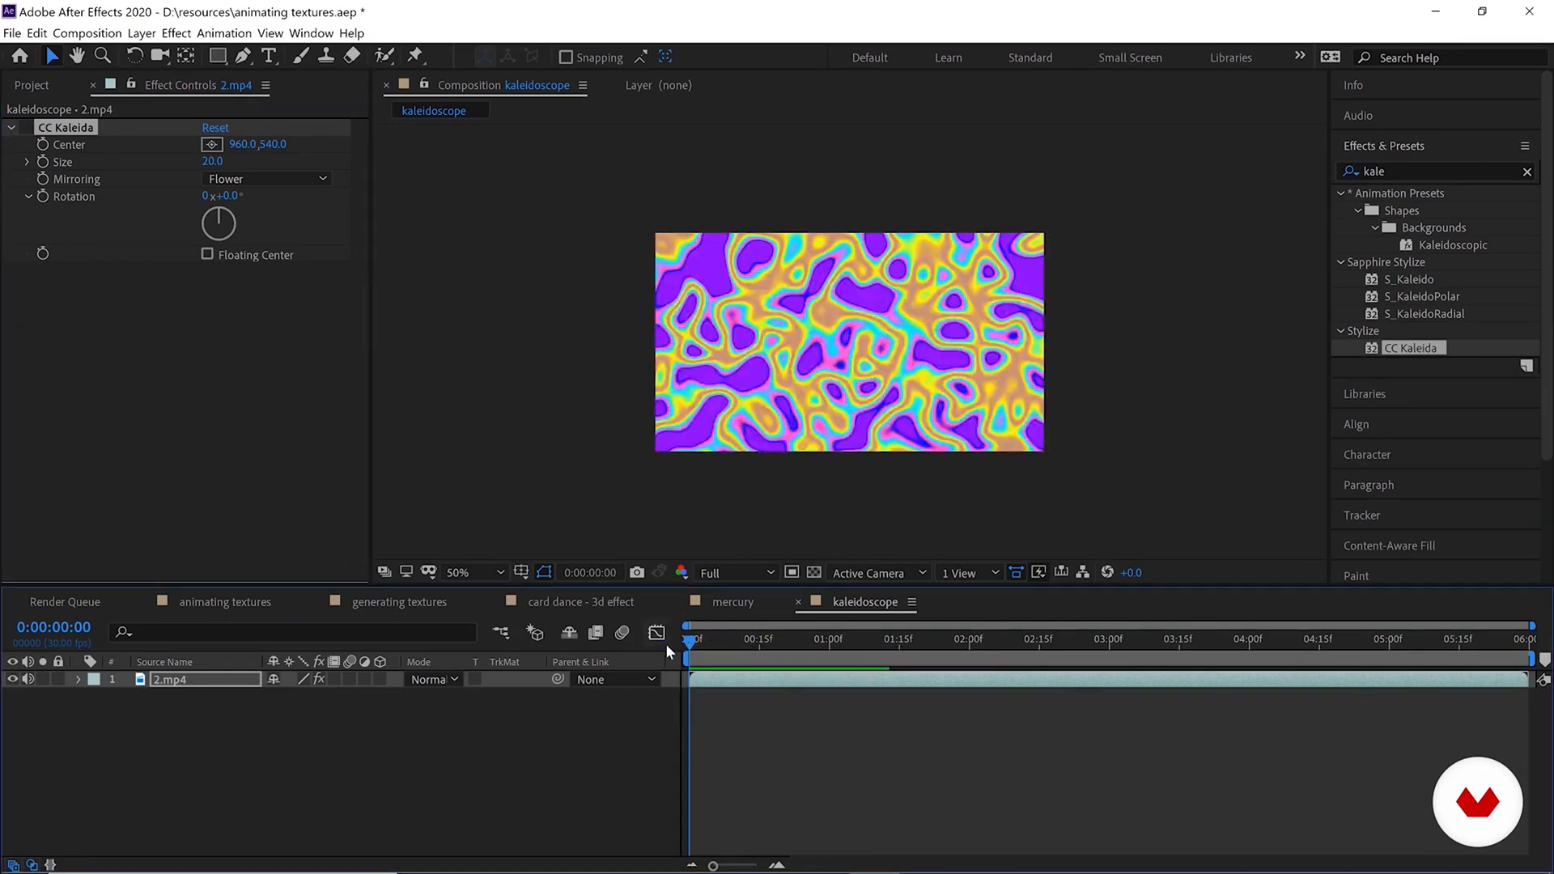
{"action": "left_click", "coordinate": [24, 128]}
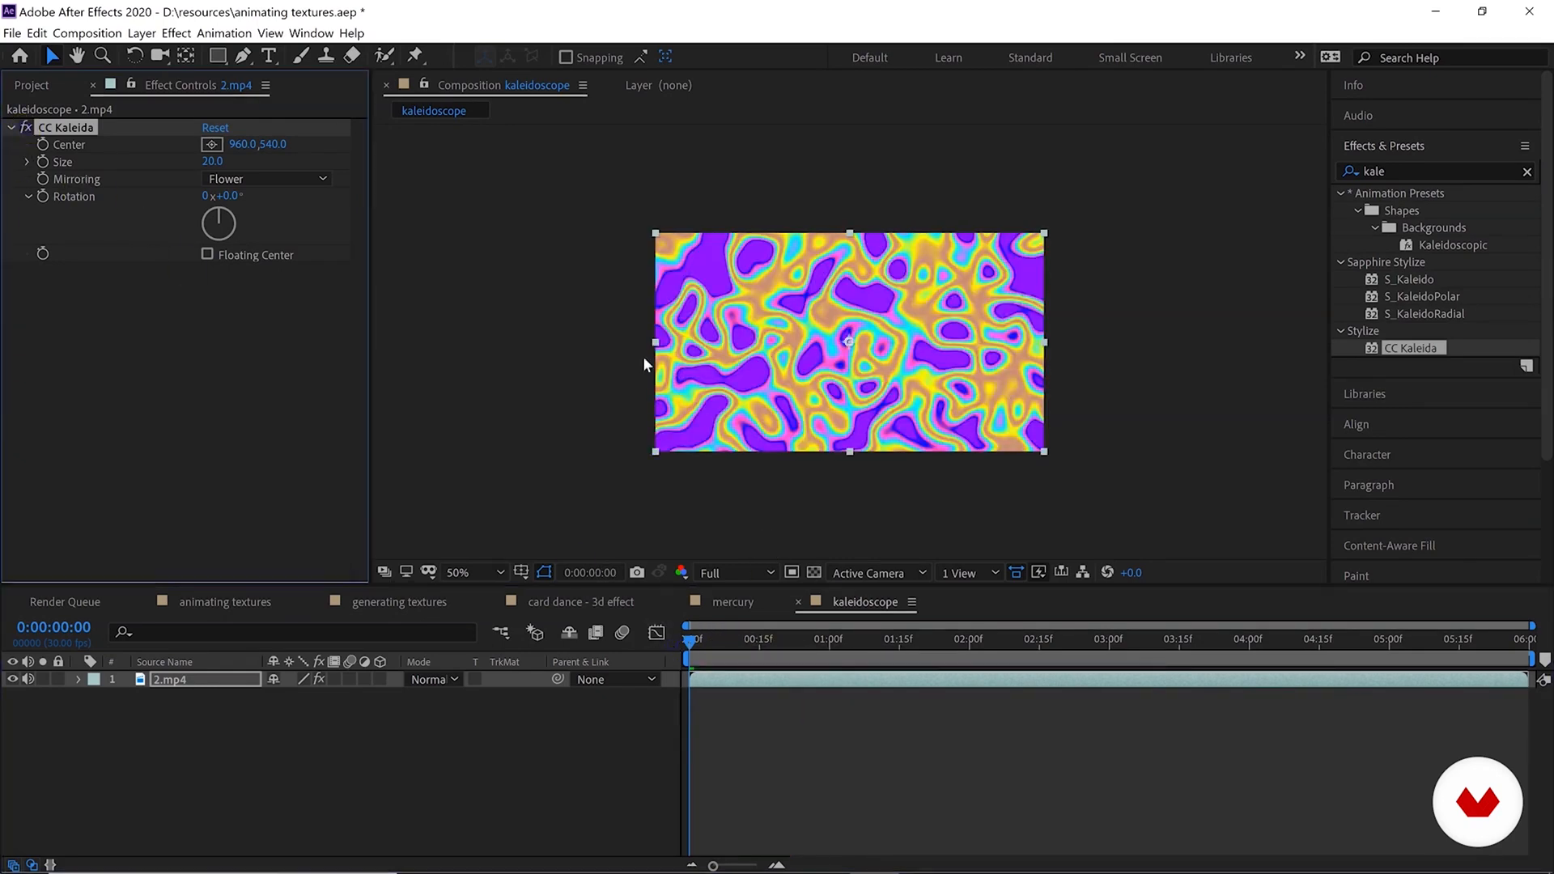
Set the preview resolution to Third and play the kaleidoscope animation, returning to the first frame.
{"action": "left_click", "coordinate": [744, 573]}
{"action": "left_click", "coordinate": [729, 681]}
{"action": "key", "text": "space"}
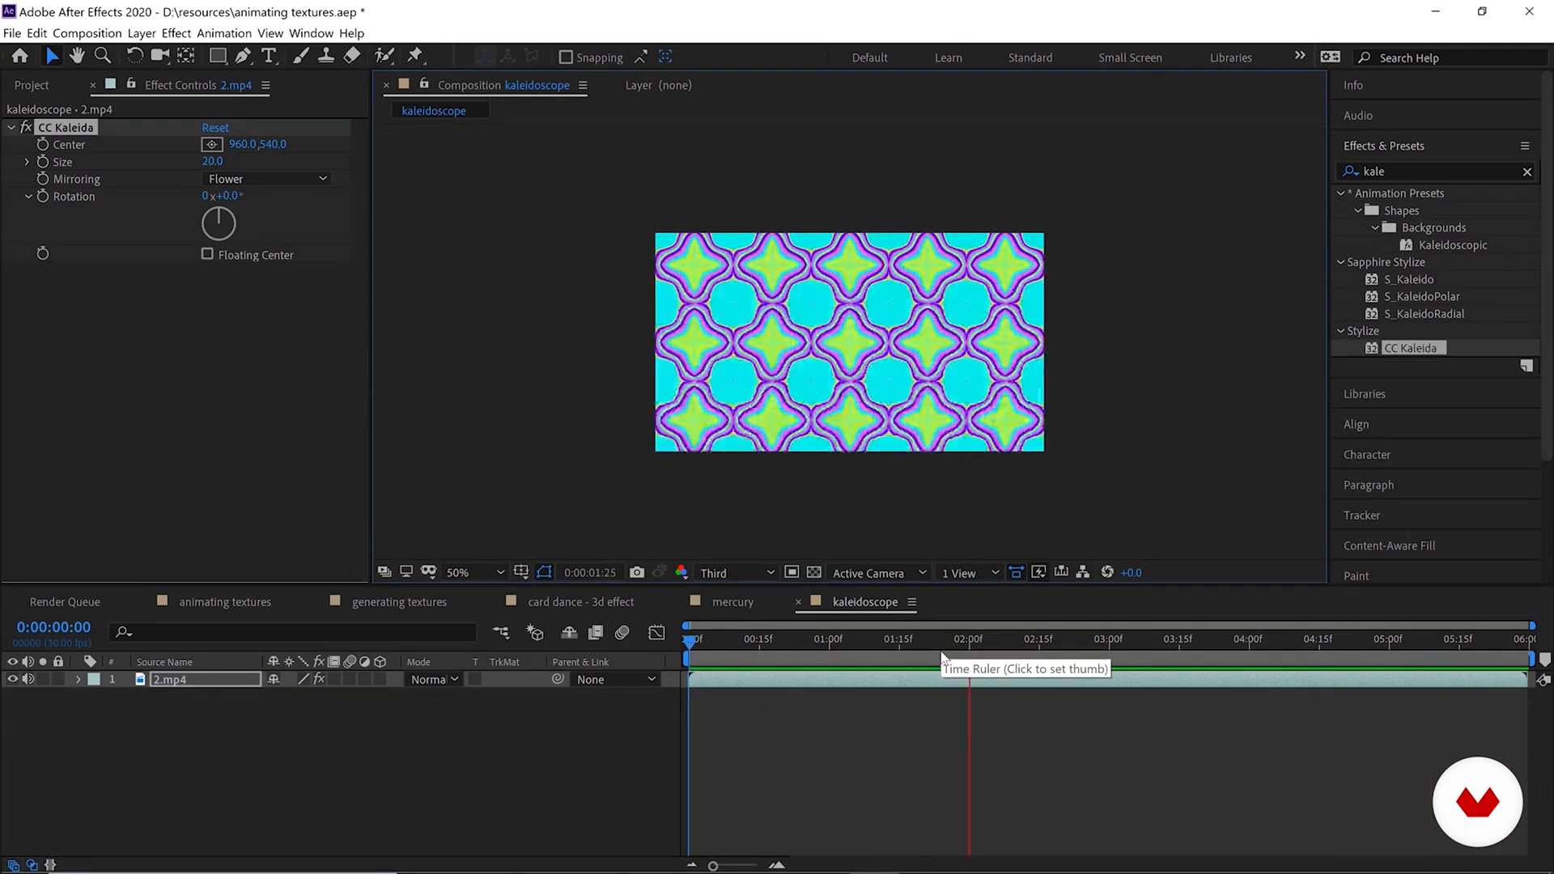
{"action": "left_click", "coordinate": [691, 642]}
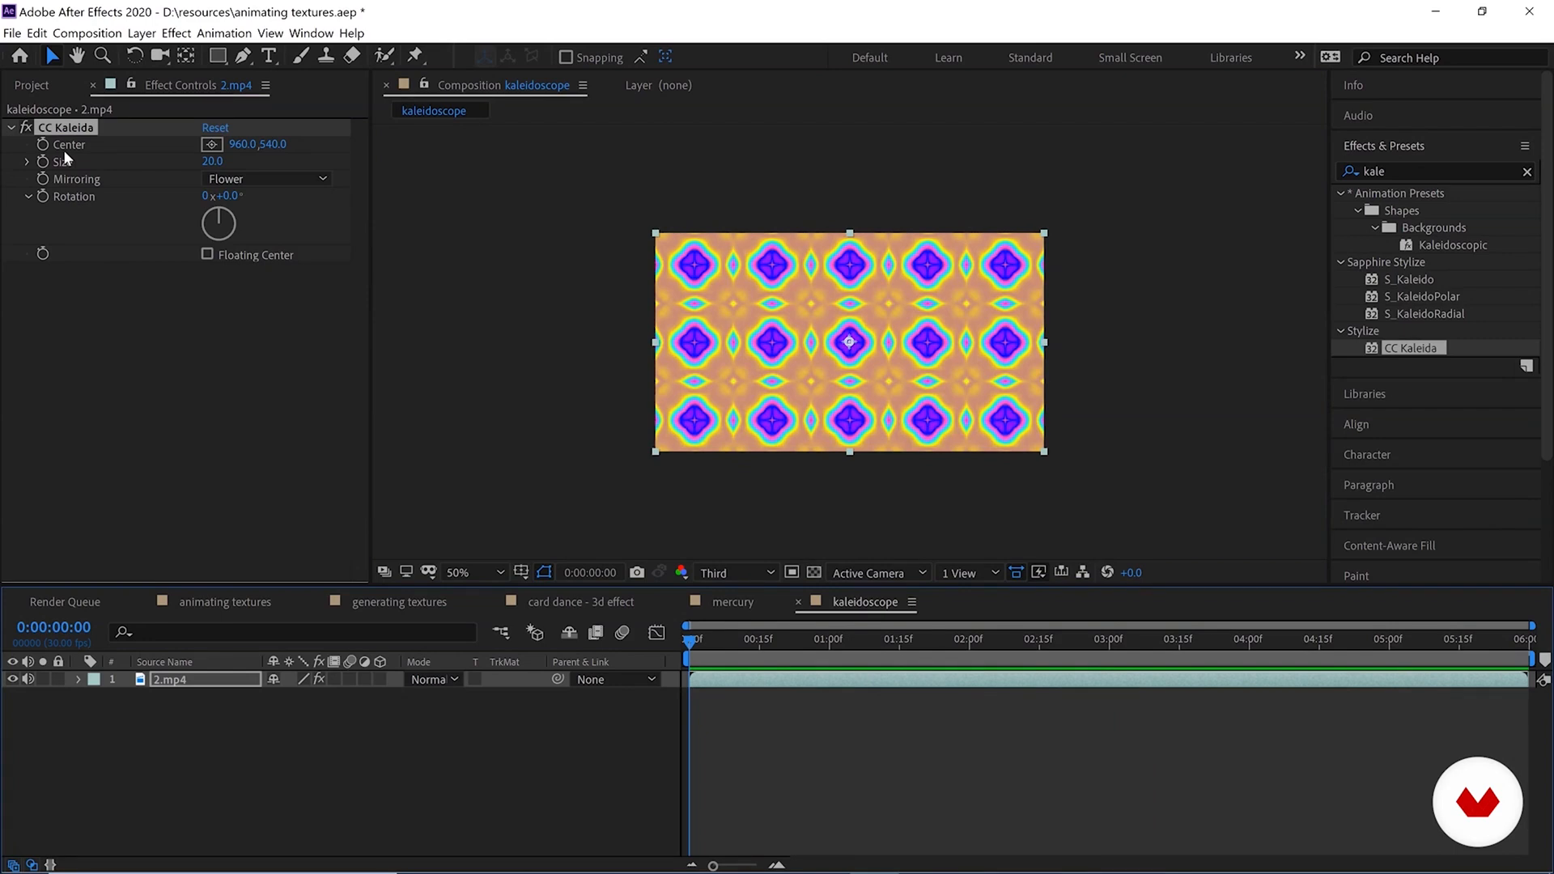
Try shifting the CC Kaleida Center horizontally to about 1504, and undo the change.
{"action": "left_click_drag", "start_coordinate": [56, 139], "coordinate": [63, 183]}
{"action": "left_click_drag", "start_coordinate": [271, 146], "coordinate": [805, 191]}
{"action": "left_click_drag", "start_coordinate": [253, 144], "coordinate": [915, 205]}
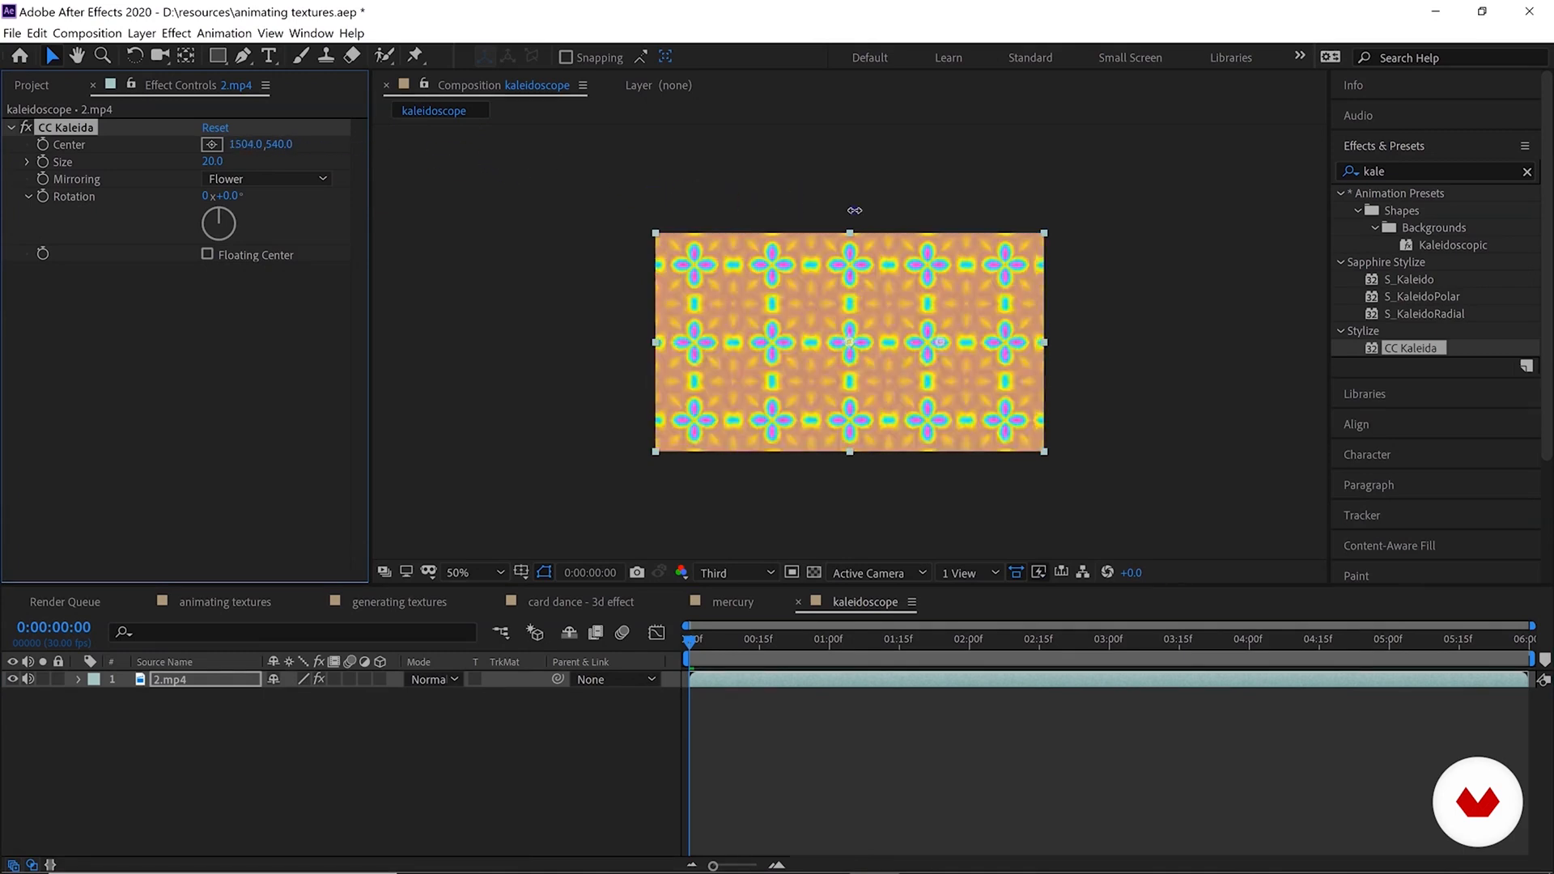
{"action": "key", "text": "ctrl+z"}
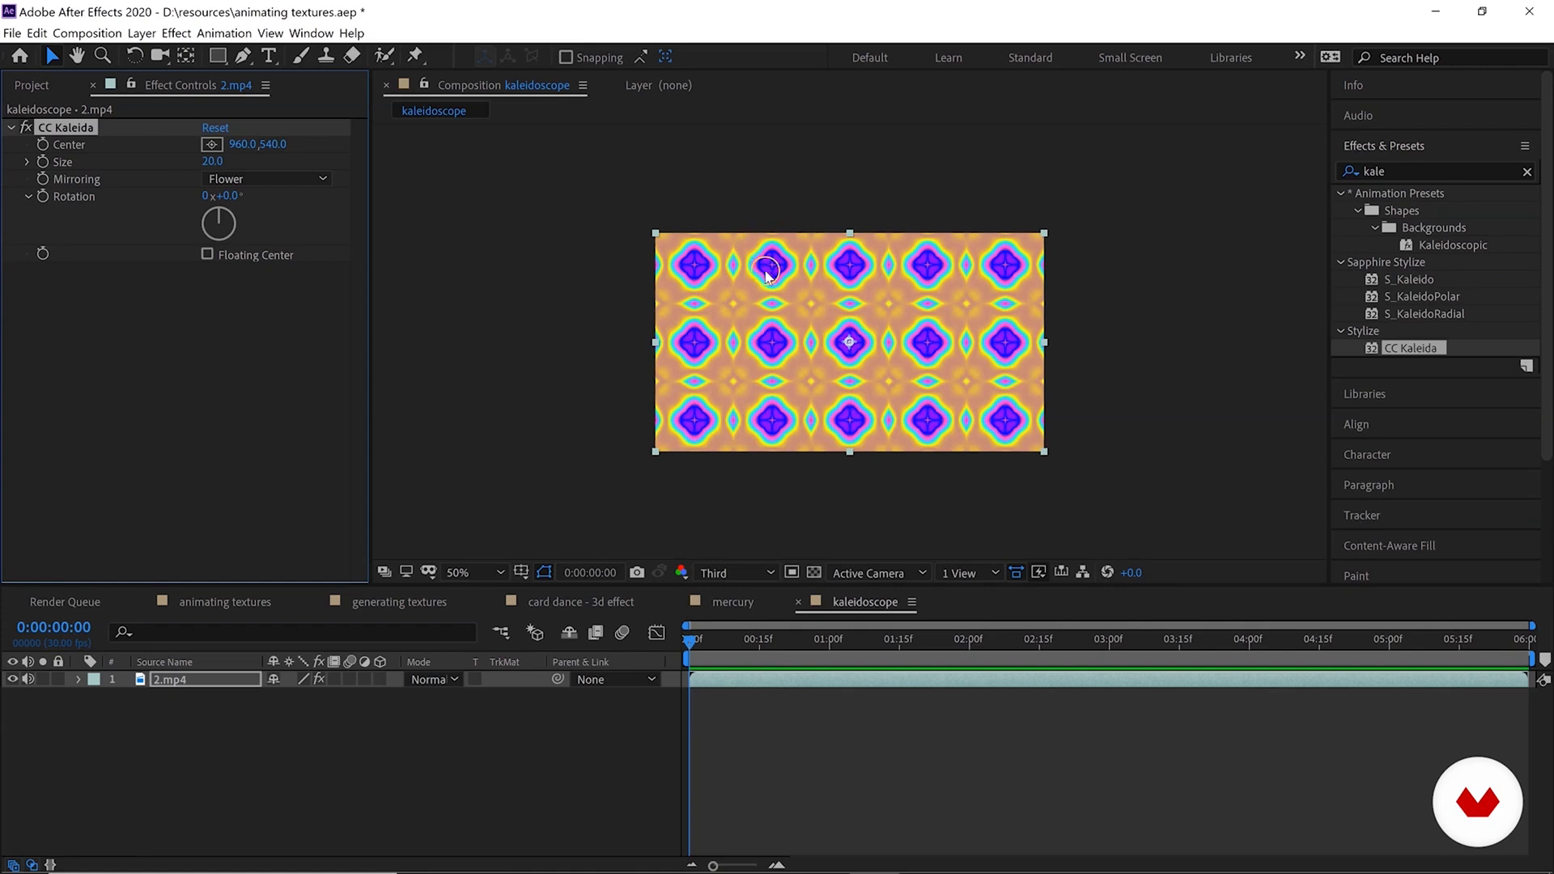
Increase the CC Kaleida Size to 35.4 to enlarge the repeating pattern.
{"action": "left_click_drag", "start_coordinate": [215, 161], "coordinate": [257, 164]}
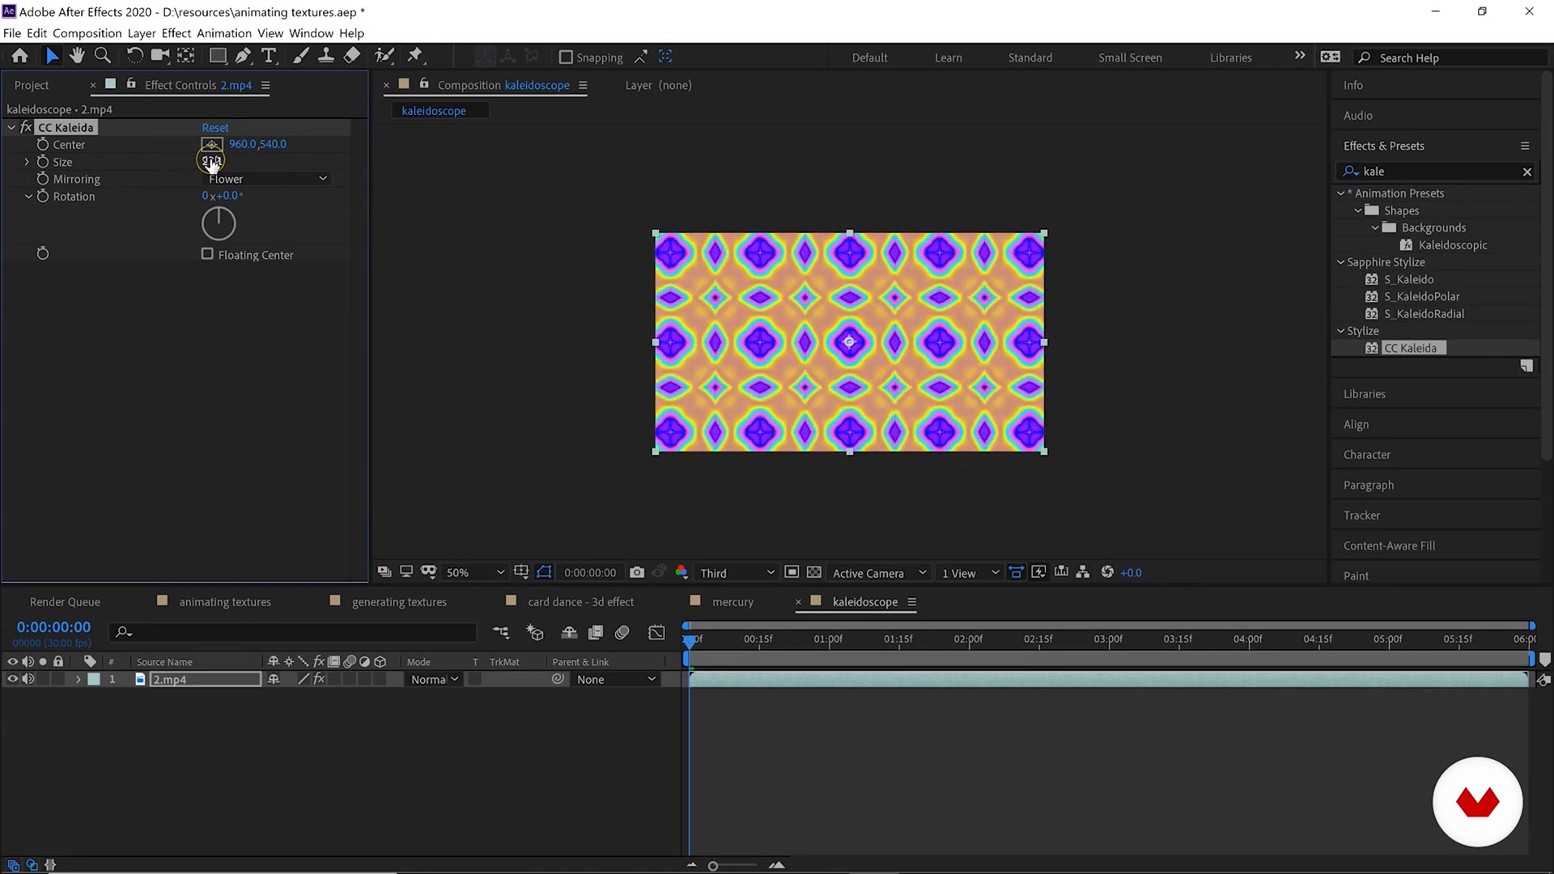
{"action": "left_click_drag", "start_coordinate": [212, 160], "coordinate": [339, 162]}
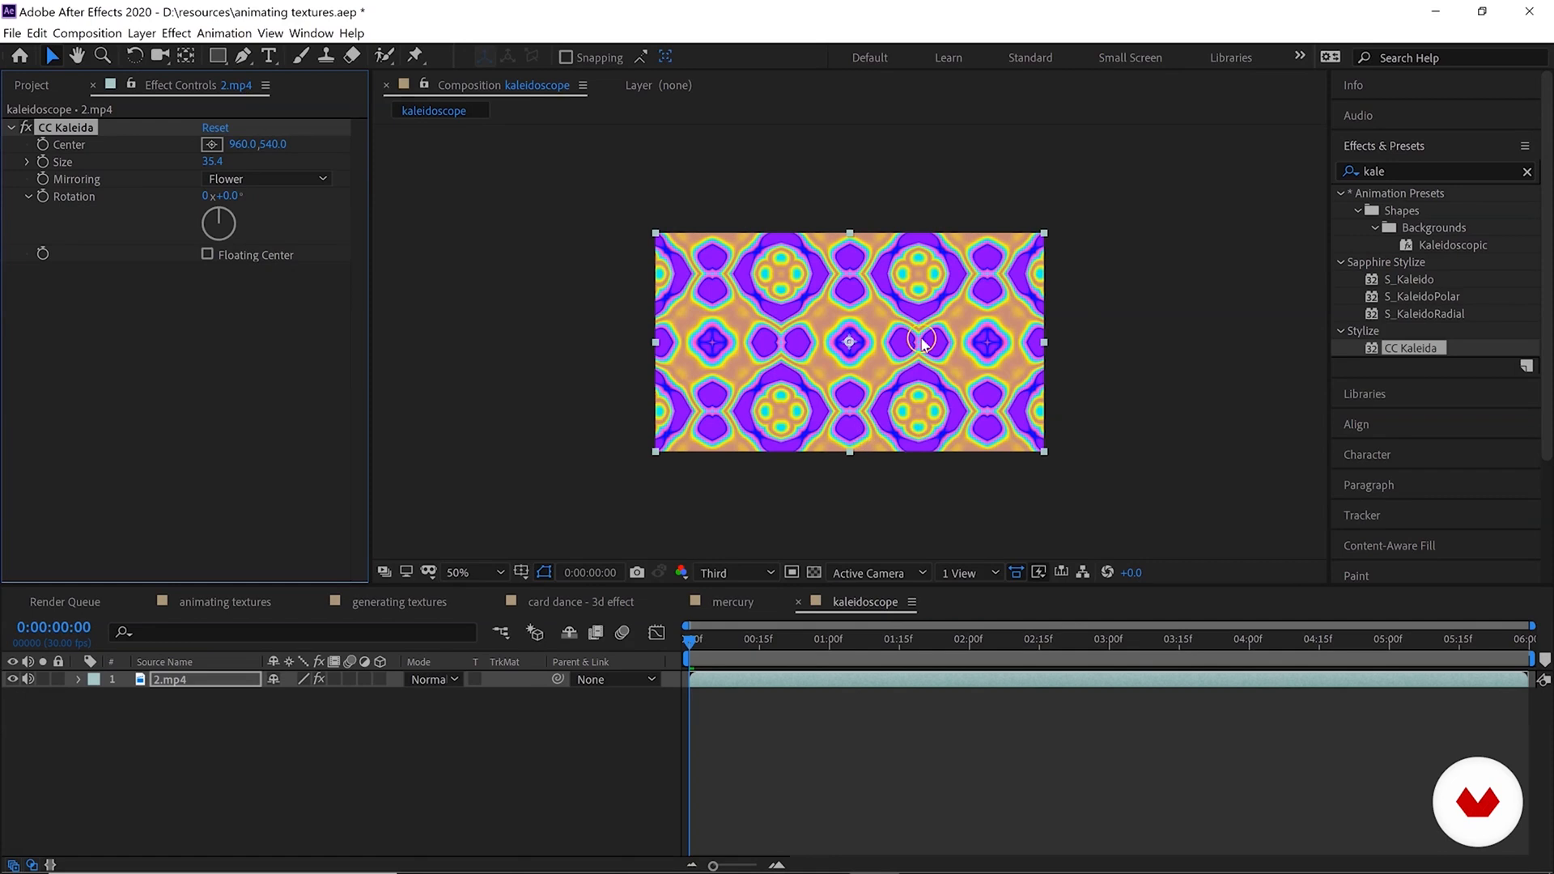
{"action": "left_click_drag", "start_coordinate": [241, 196], "coordinate": [296, 224]}
Test the Starlish Mirroring with a playback, and switch the CC Kaleida Mirroring to Unfold.
{"action": "left_click", "coordinate": [289, 180]}
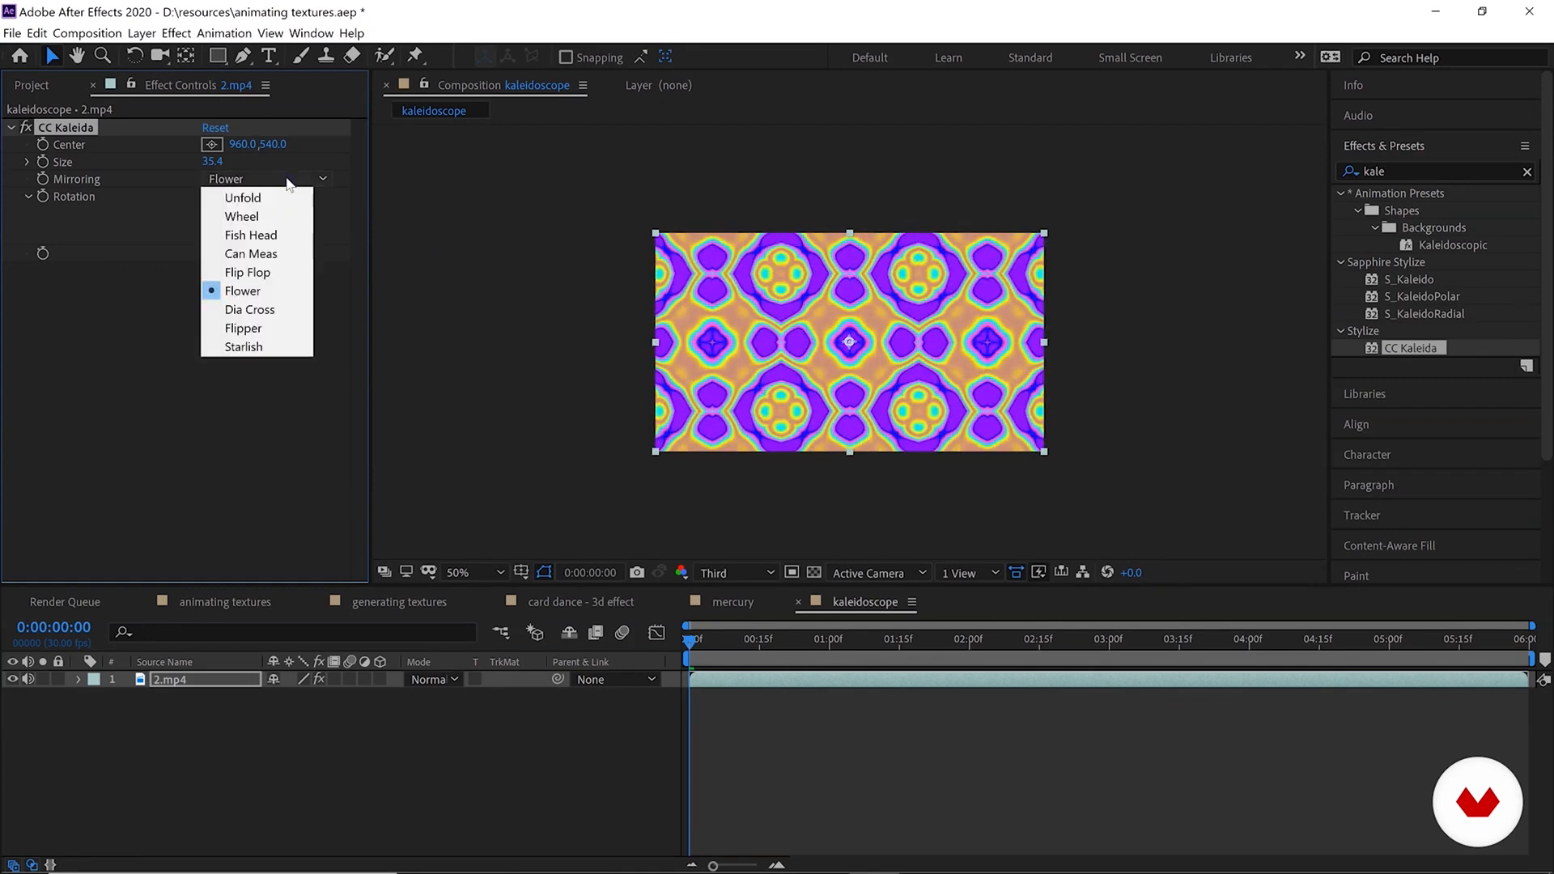
{"action": "left_click", "coordinate": [249, 348]}
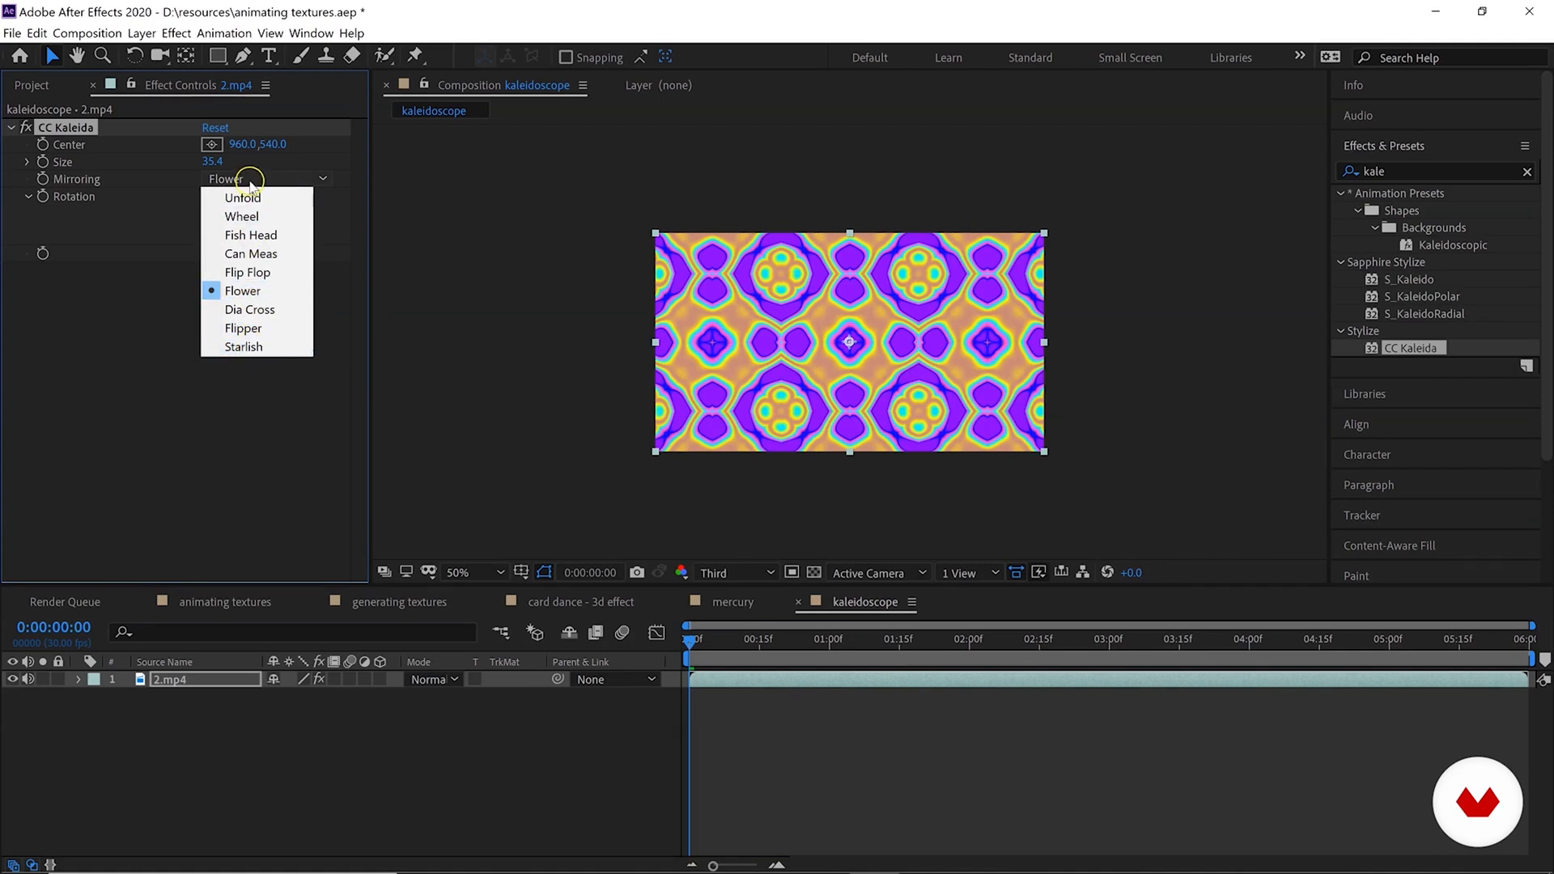
{"action": "left_click", "coordinate": [244, 346]}
{"action": "key", "text": "space"}
{"action": "left_click", "coordinate": [708, 675]}
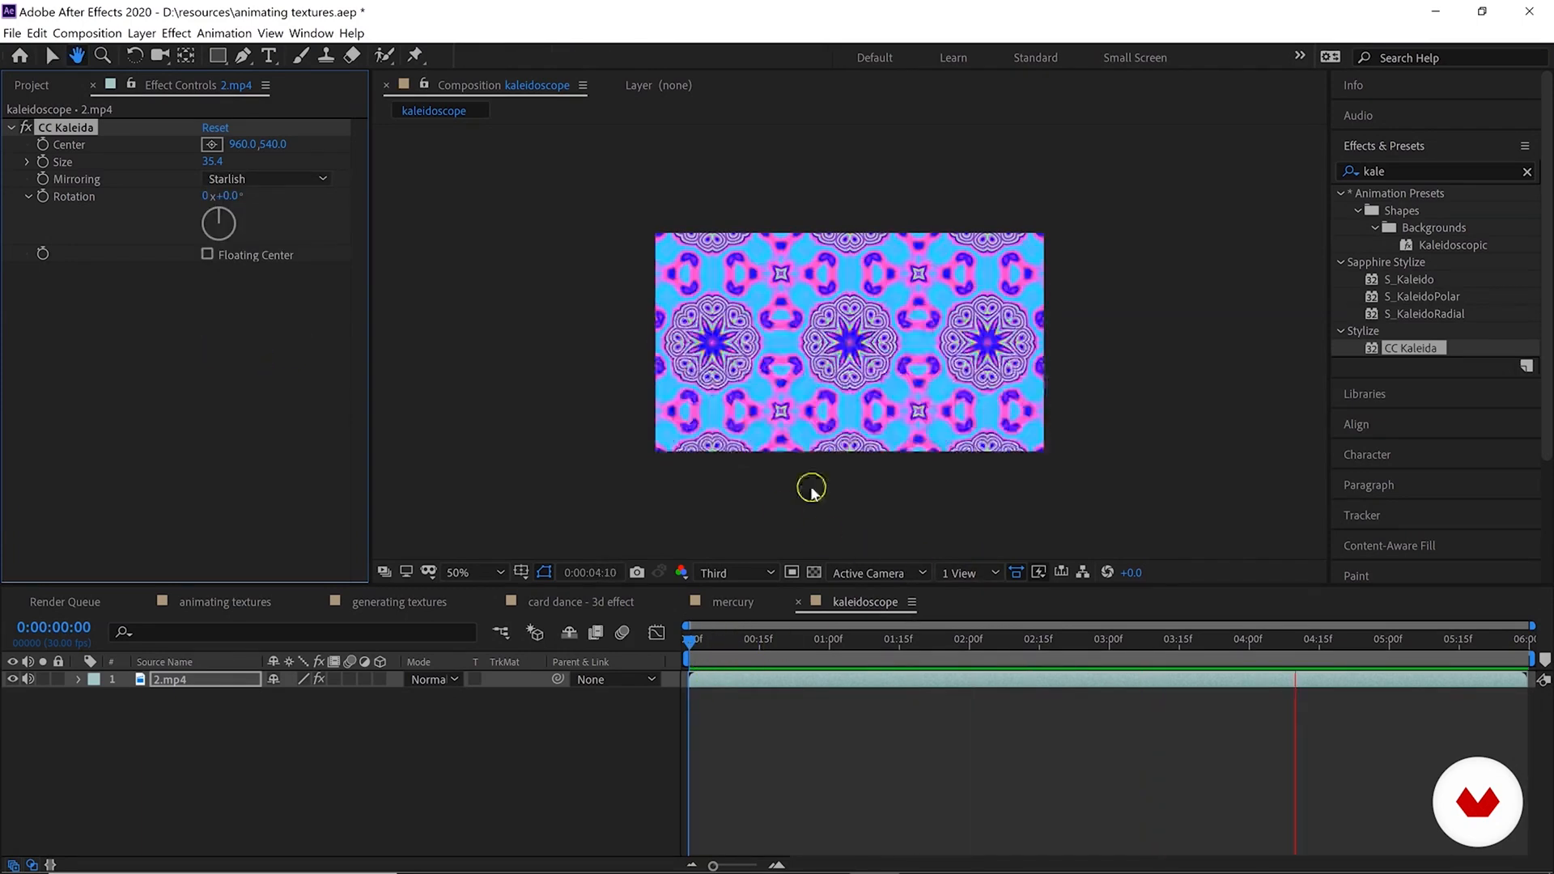
{"action": "left_click", "coordinate": [242, 179]}
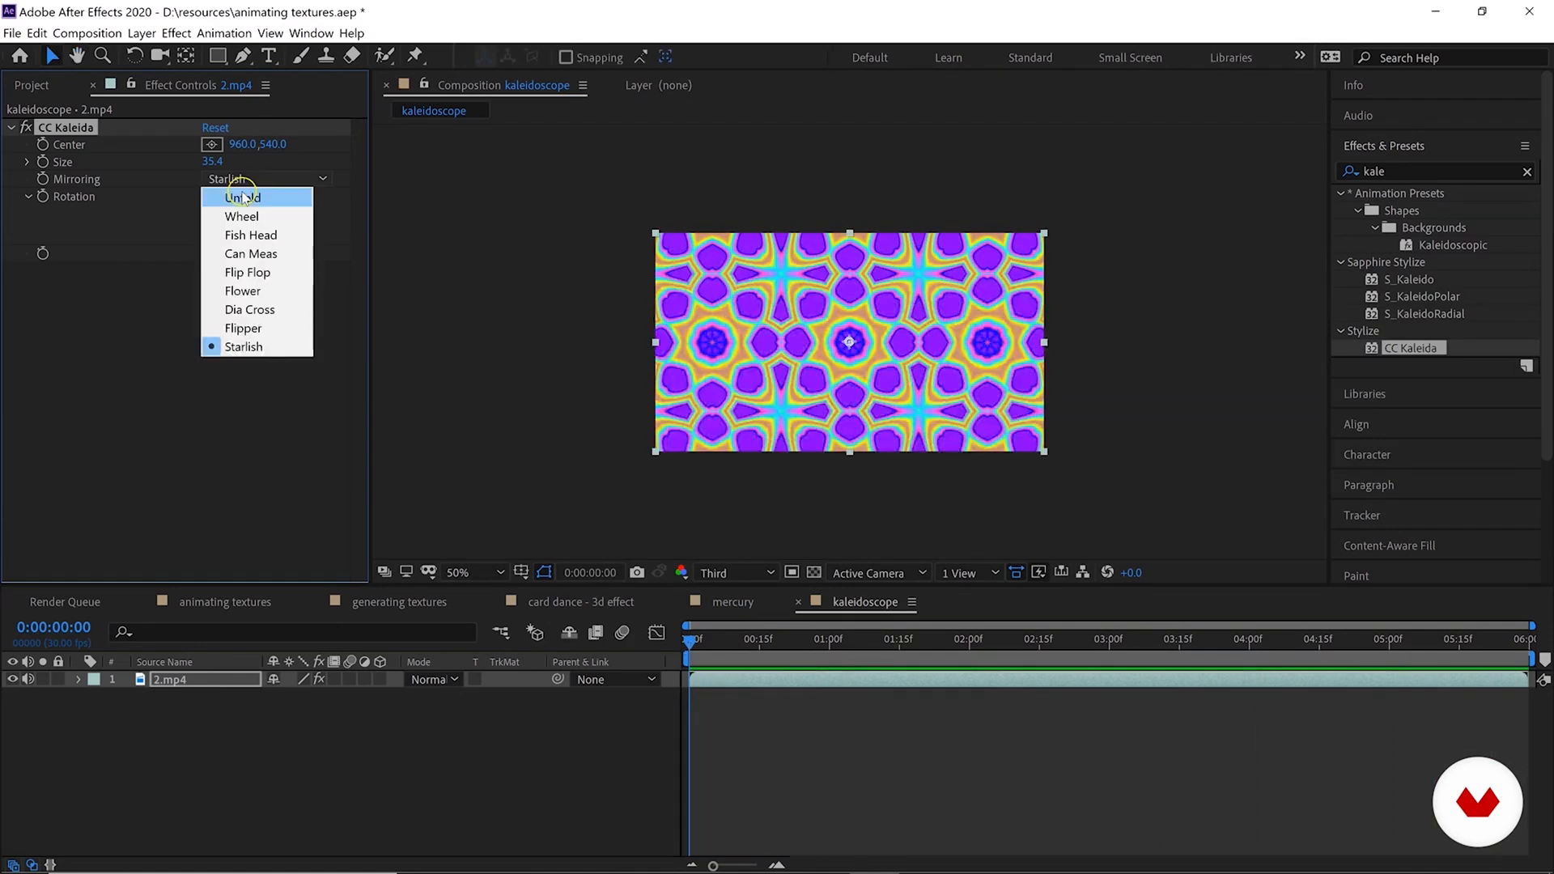
{"action": "left_click", "coordinate": [259, 197]}
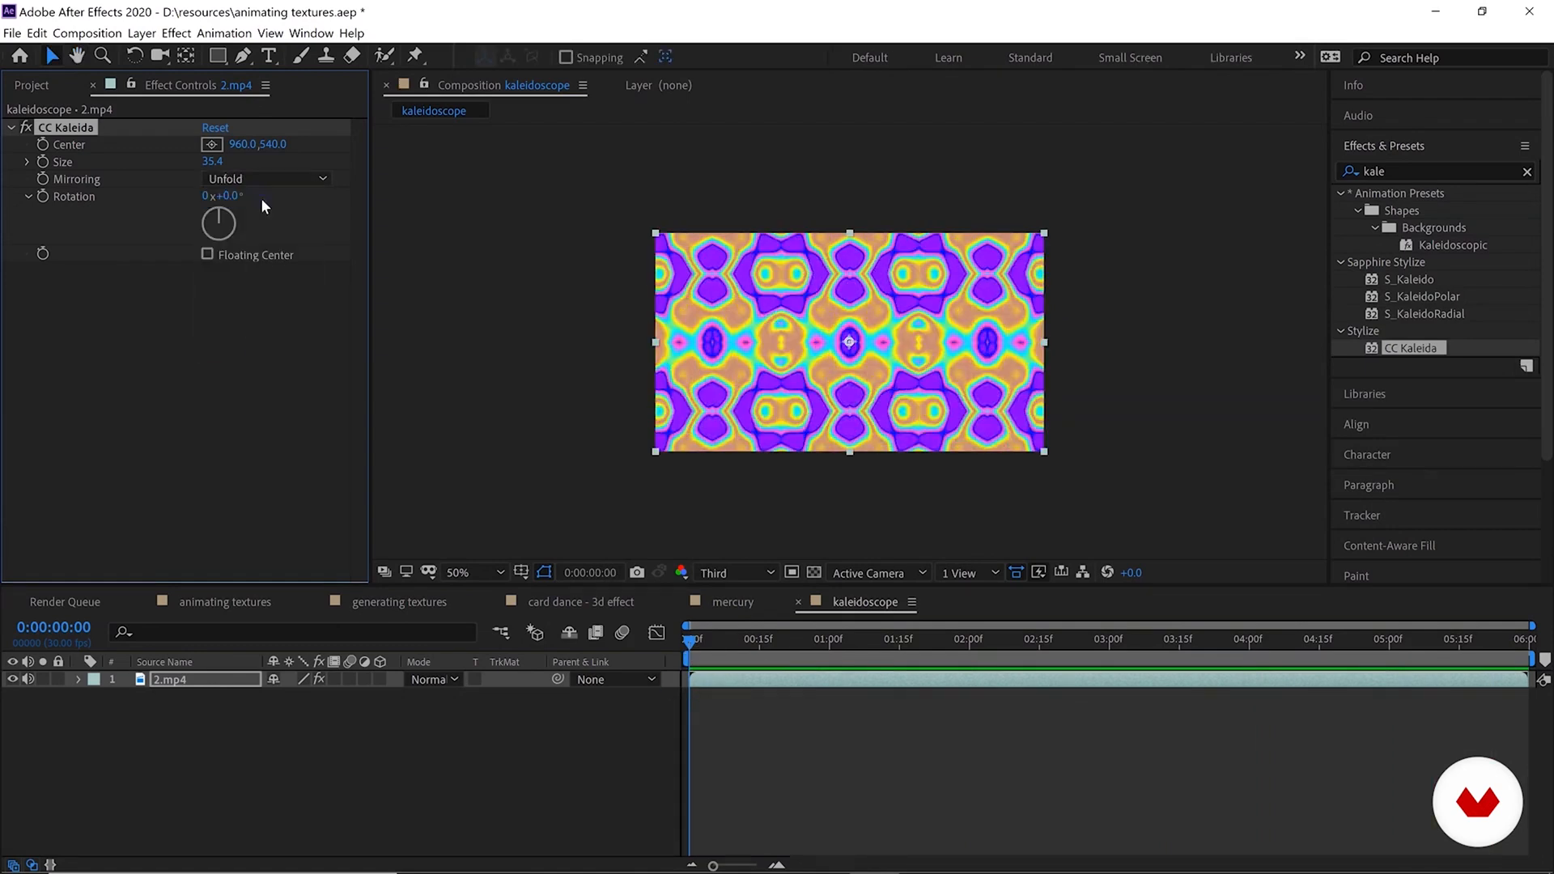
Preview the kaleidoscope composition and try the Wheel, Flipper and Starlish mirroring modes on CC Kaleida.
{"action": "scroll", "coordinate": [780, 260], "scroll_direction": "up", "scroll_amount": 1}
{"action": "key", "text": "space"}
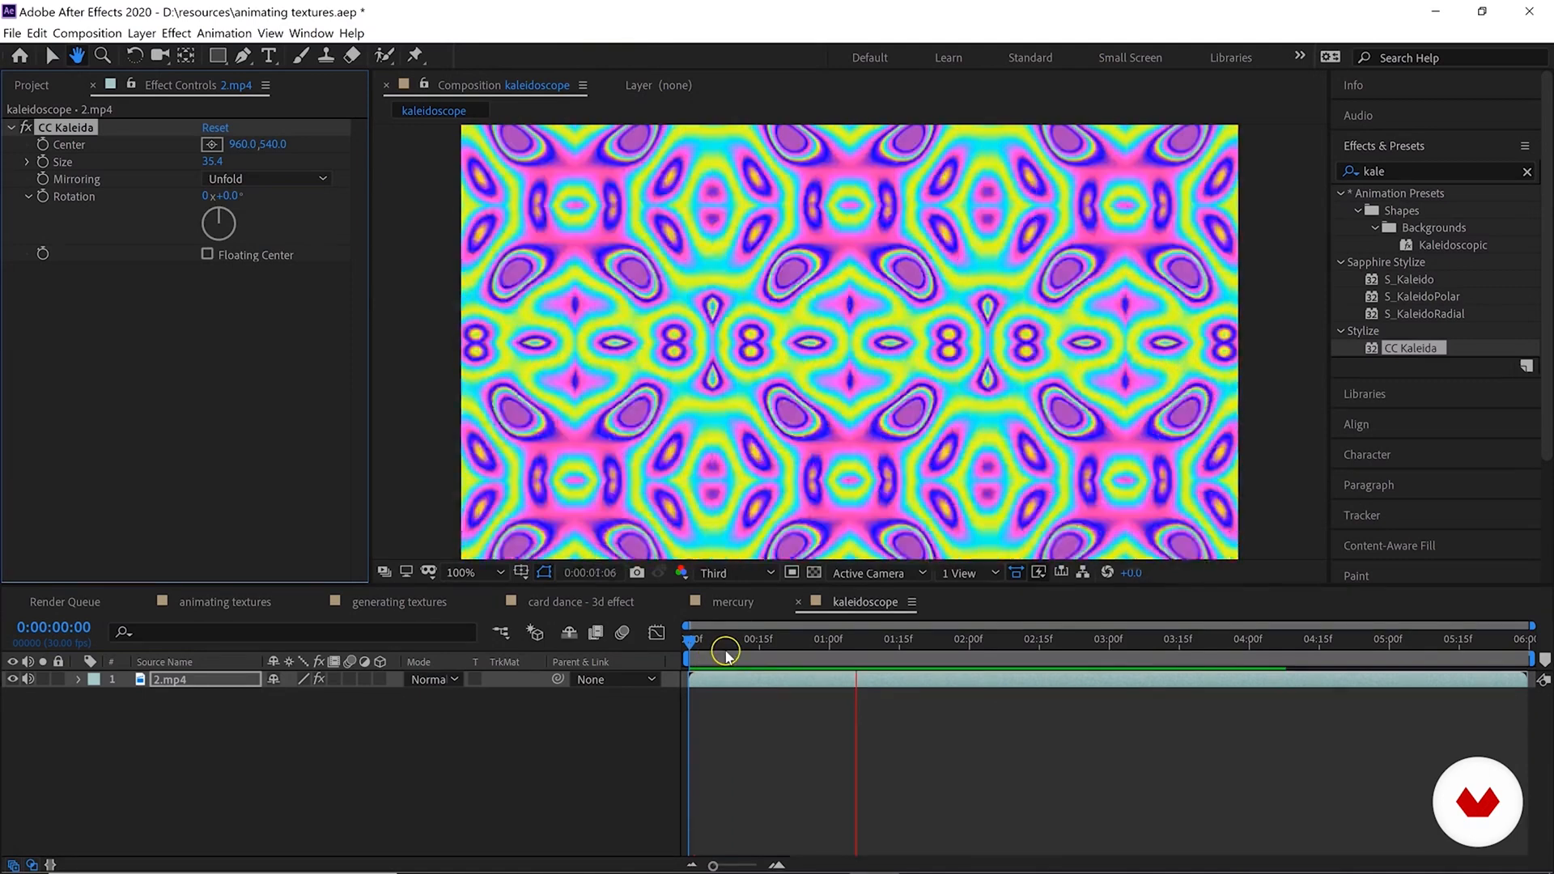
{"action": "left_click", "coordinate": [277, 178]}
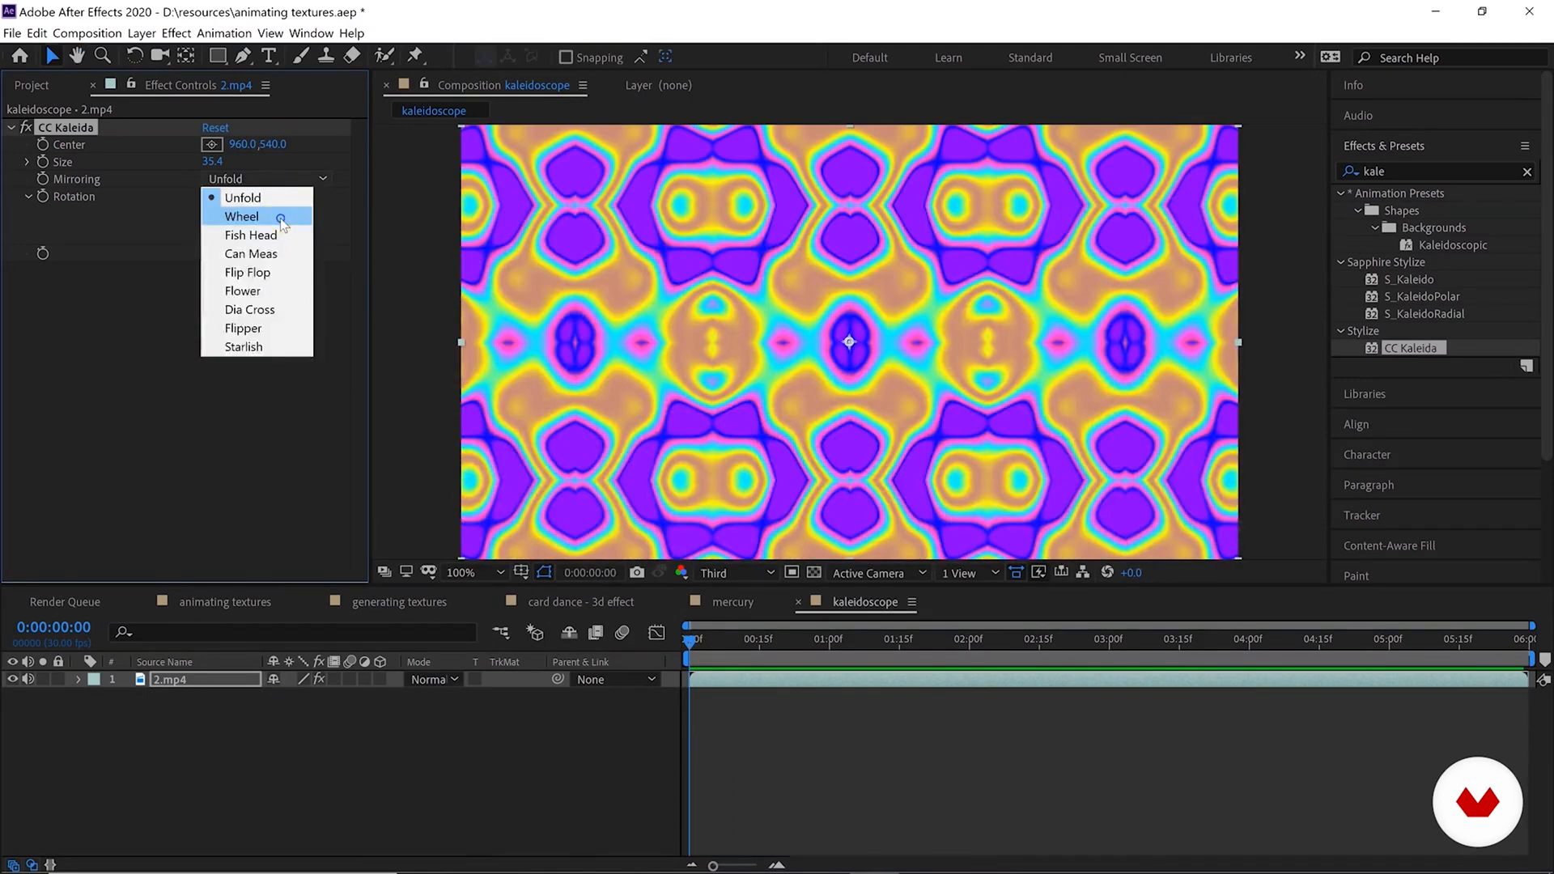
{"action": "left_click", "coordinate": [281, 218]}
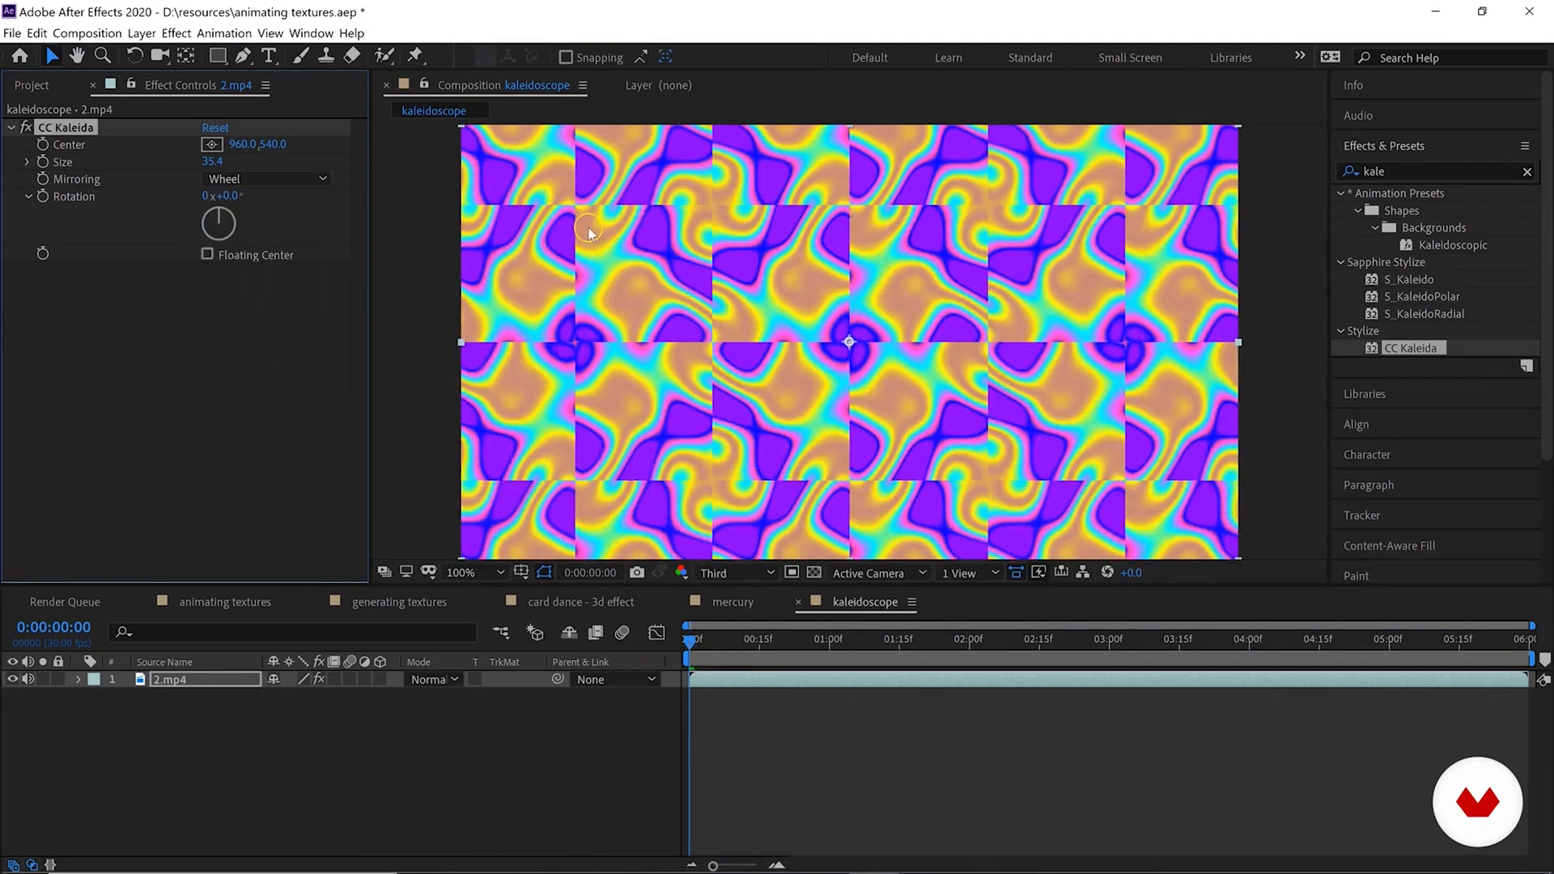
{"action": "left_click", "coordinate": [267, 178]}
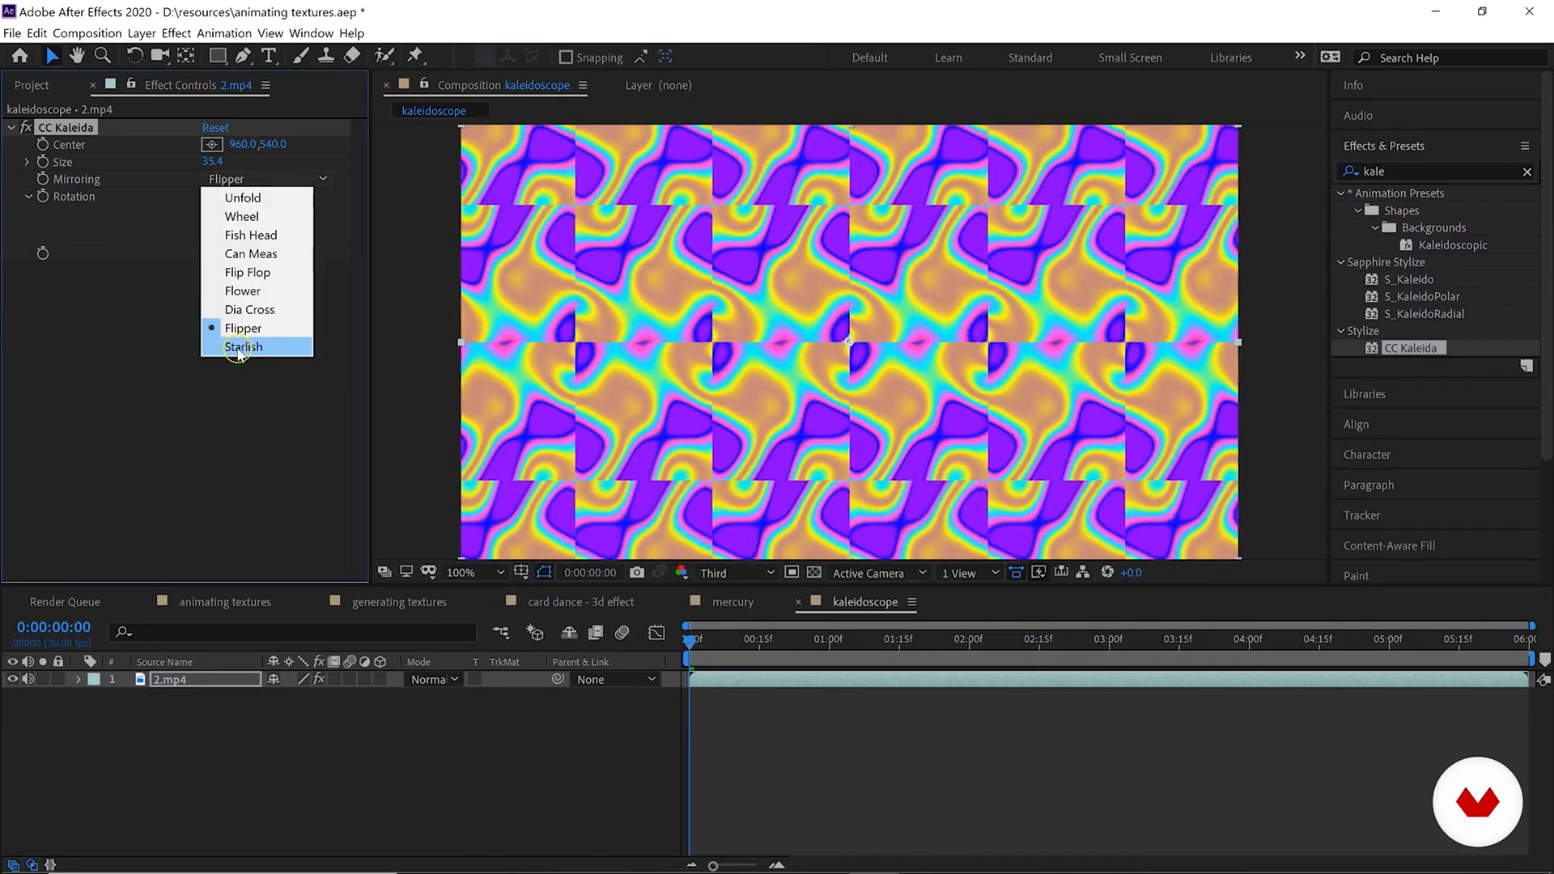
{"action": "left_click", "coordinate": [240, 348]}
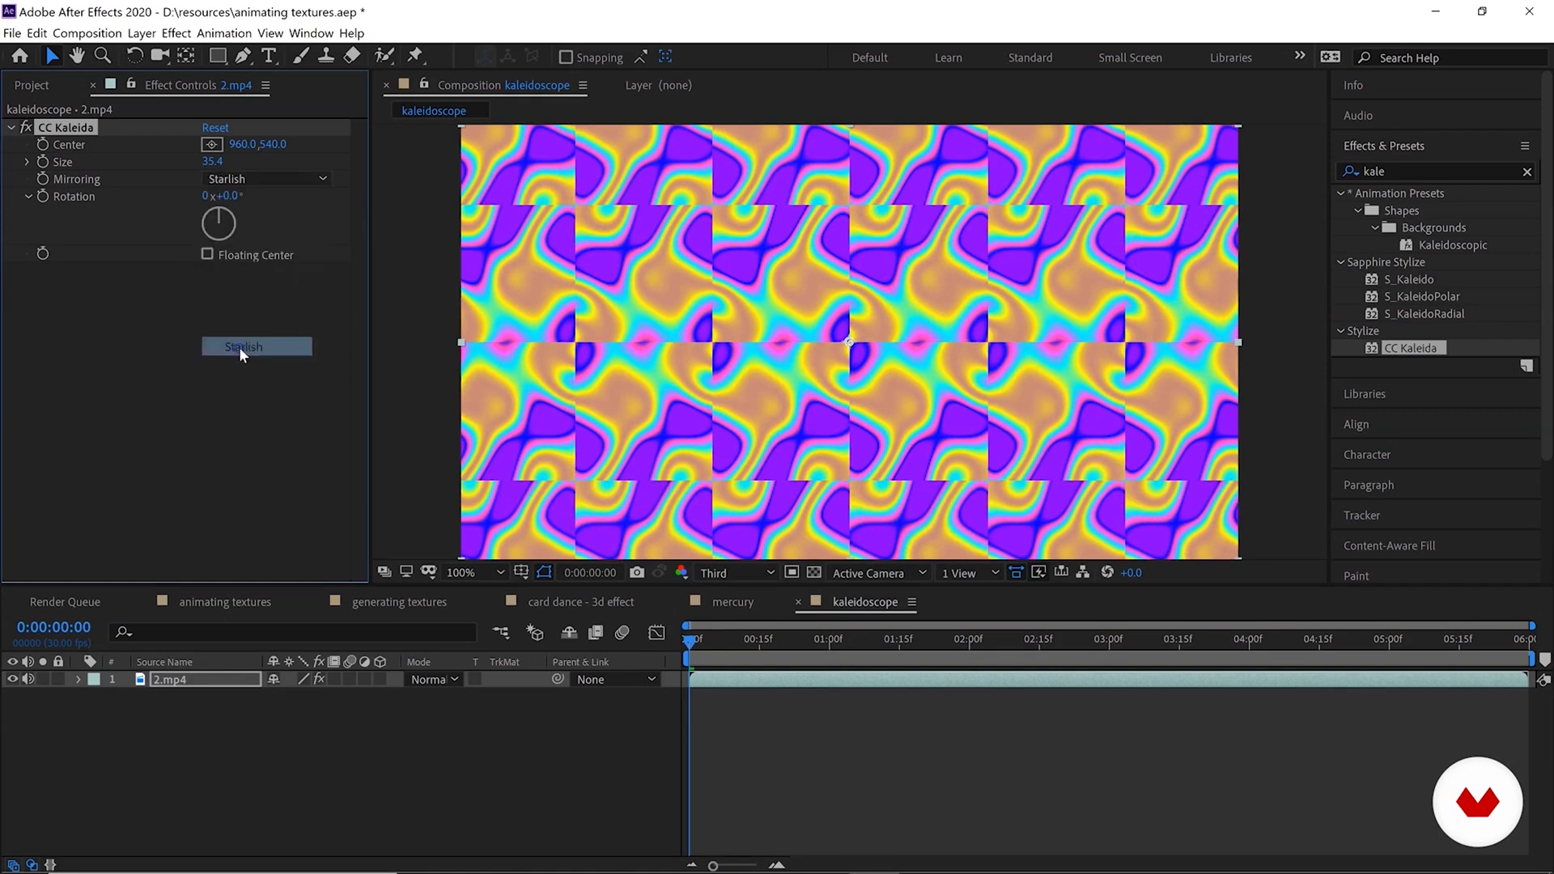
{"action": "left_click", "coordinate": [279, 178]}
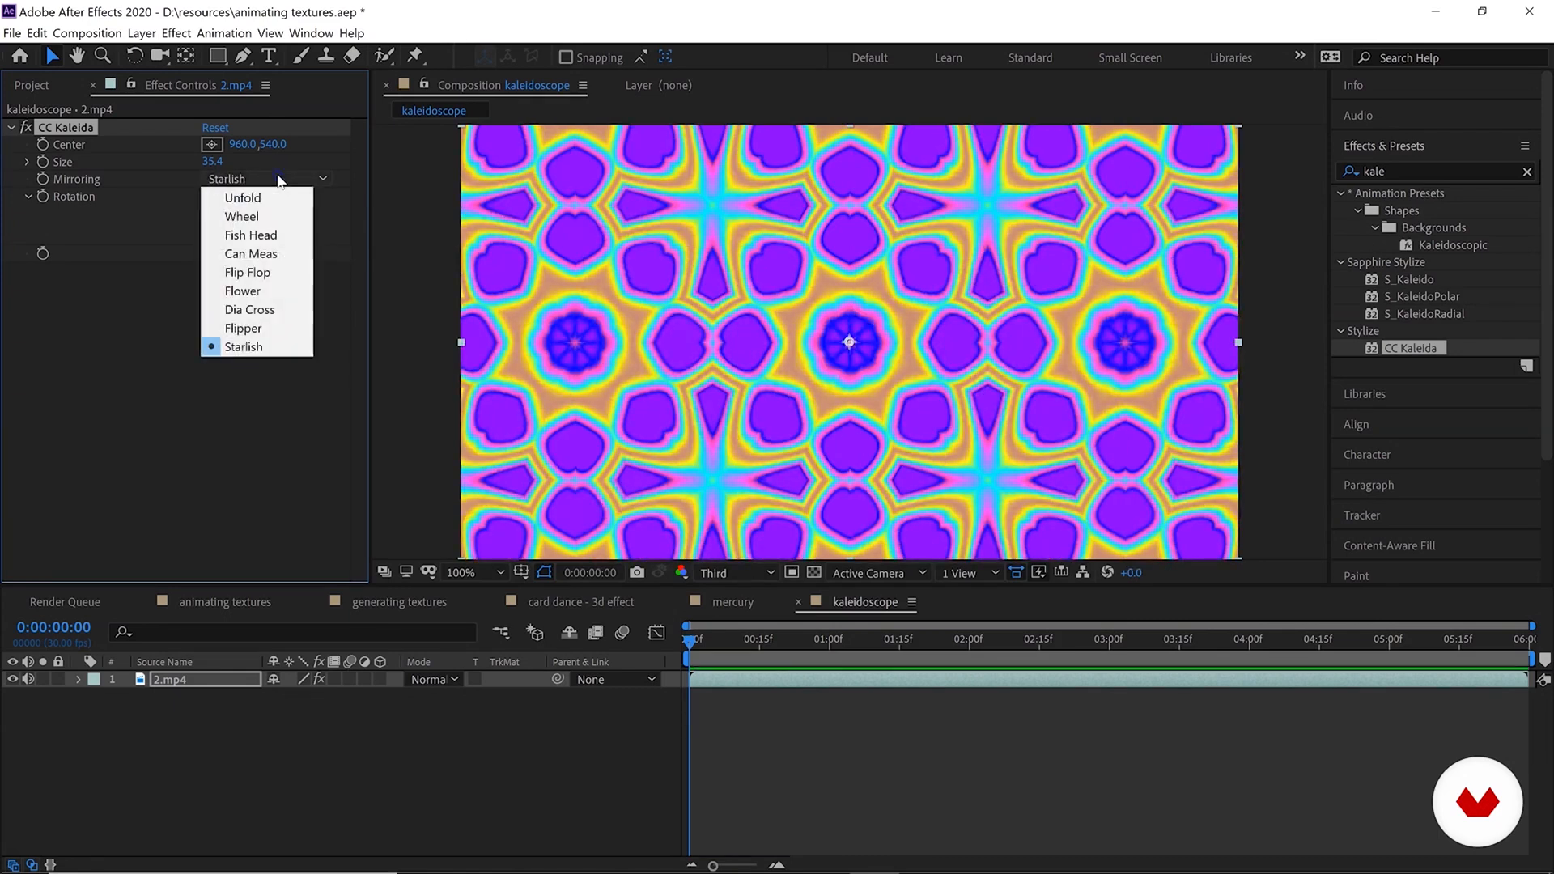
{"action": "left_click", "coordinate": [283, 292]}
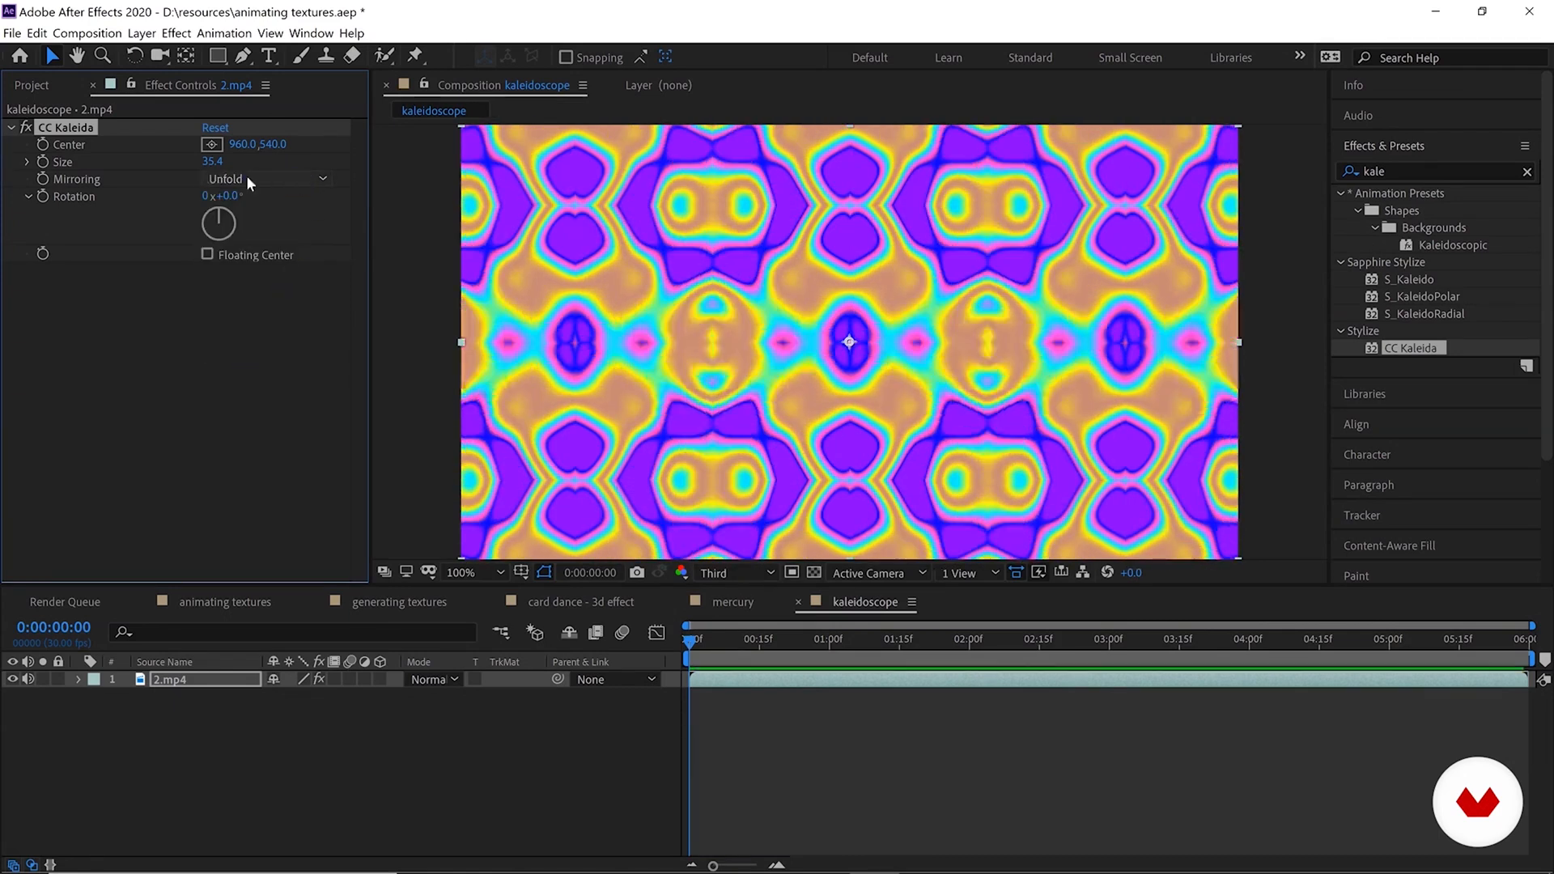
Try the Wheel mirroring mode on CC Kaleida once more, restore Unfold, and return to the start of the timeline.
{"action": "left_click", "coordinate": [249, 180]}
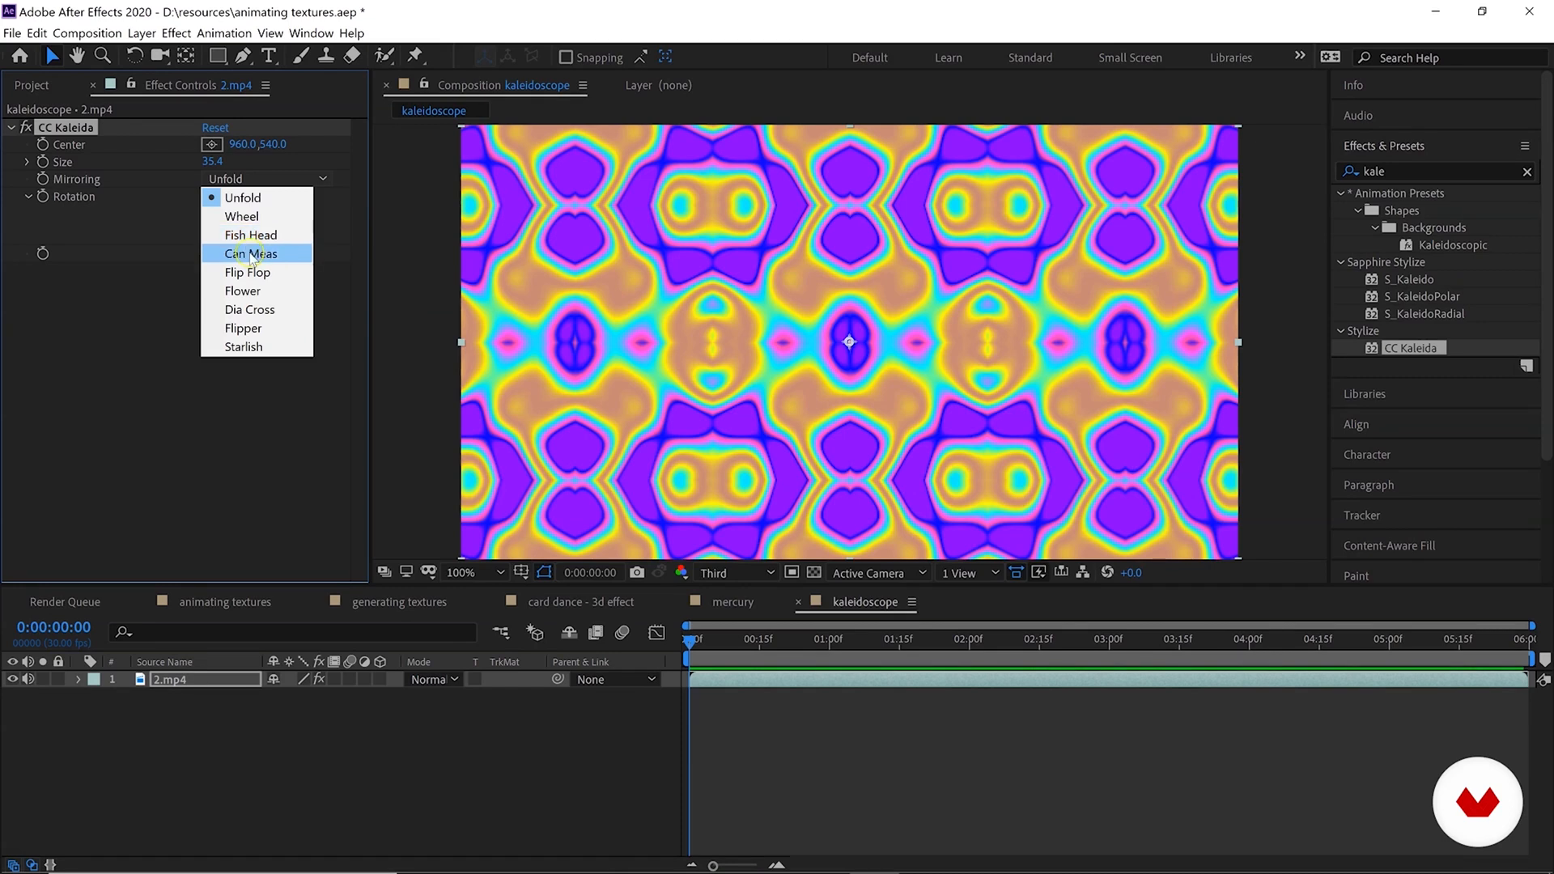
{"action": "left_click", "coordinate": [262, 216]}
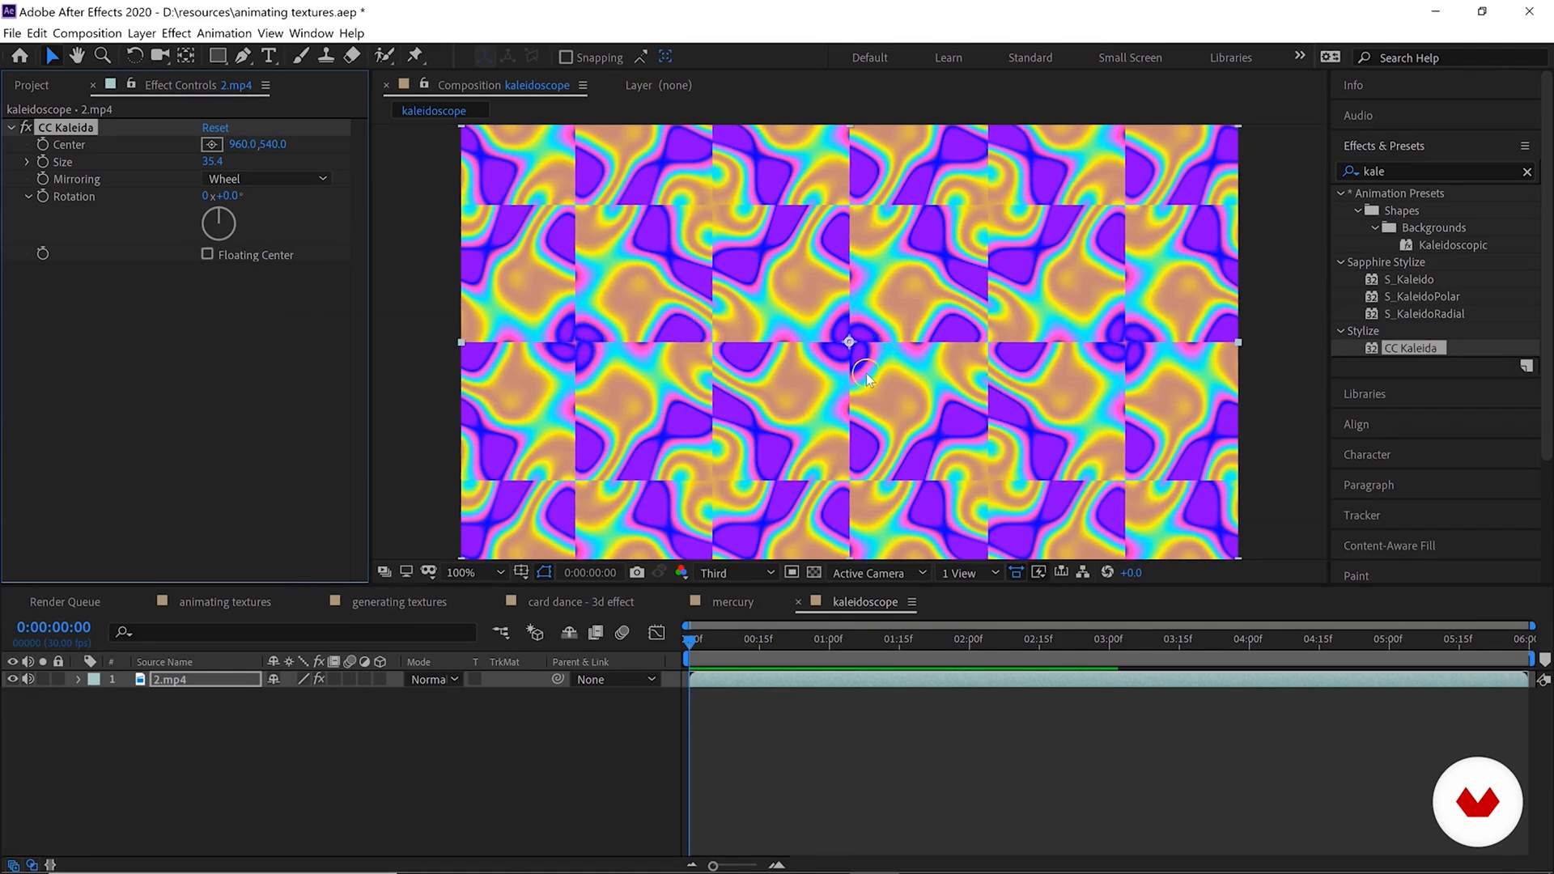
{"action": "left_click", "coordinate": [267, 179]}
{"action": "left_click", "coordinate": [253, 199]}
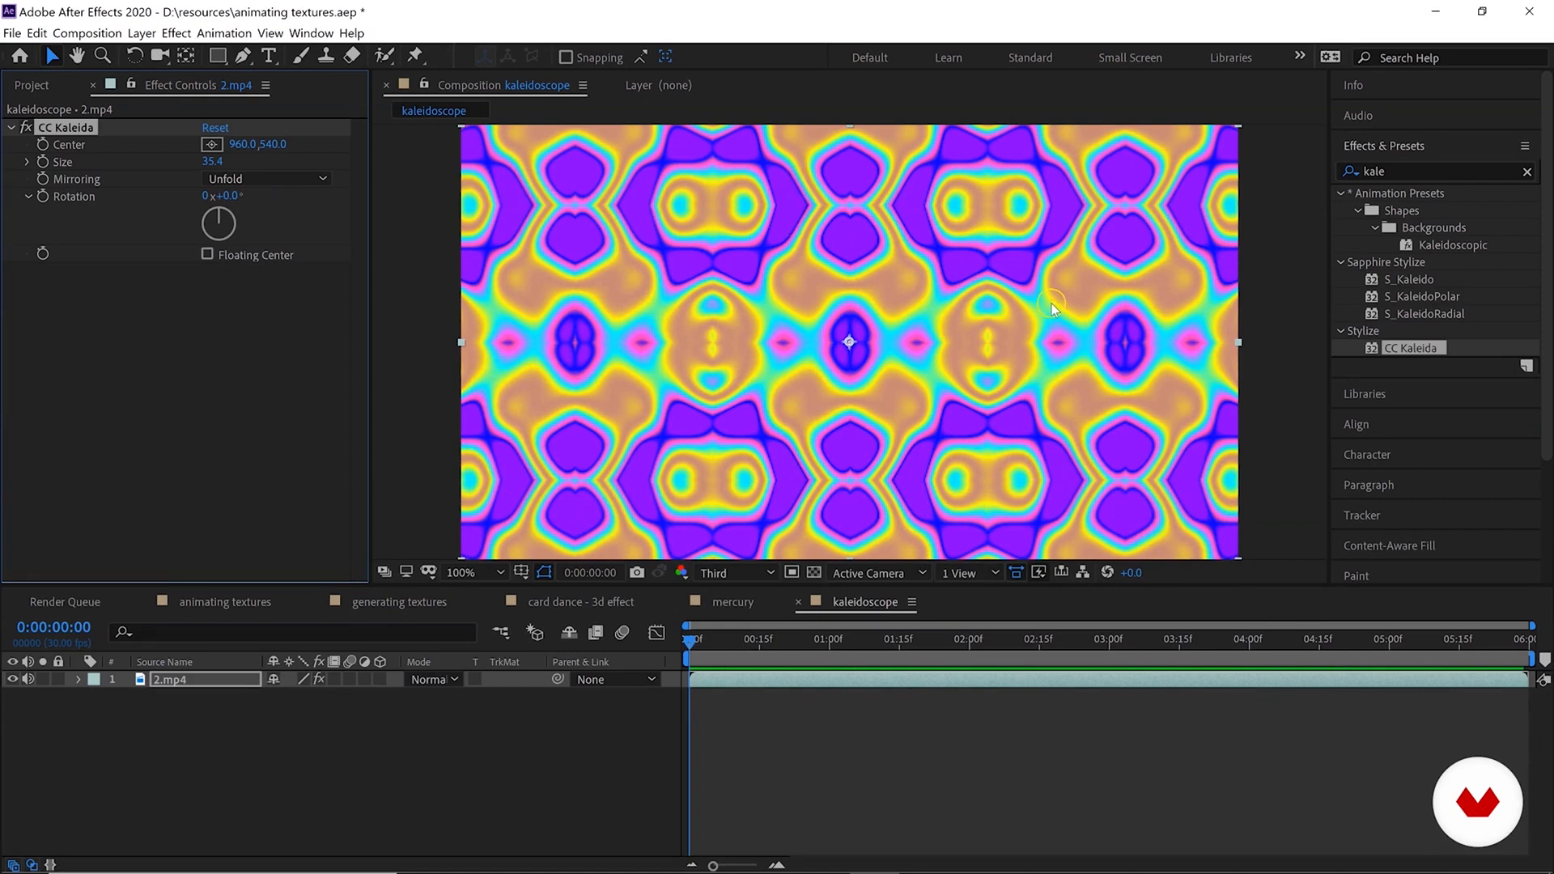
{"action": "left_click", "coordinate": [337, 179]}
{"action": "left_click", "coordinate": [735, 642]}
{"action": "left_click_drag", "start_coordinate": [733, 643], "coordinate": [675, 647]}
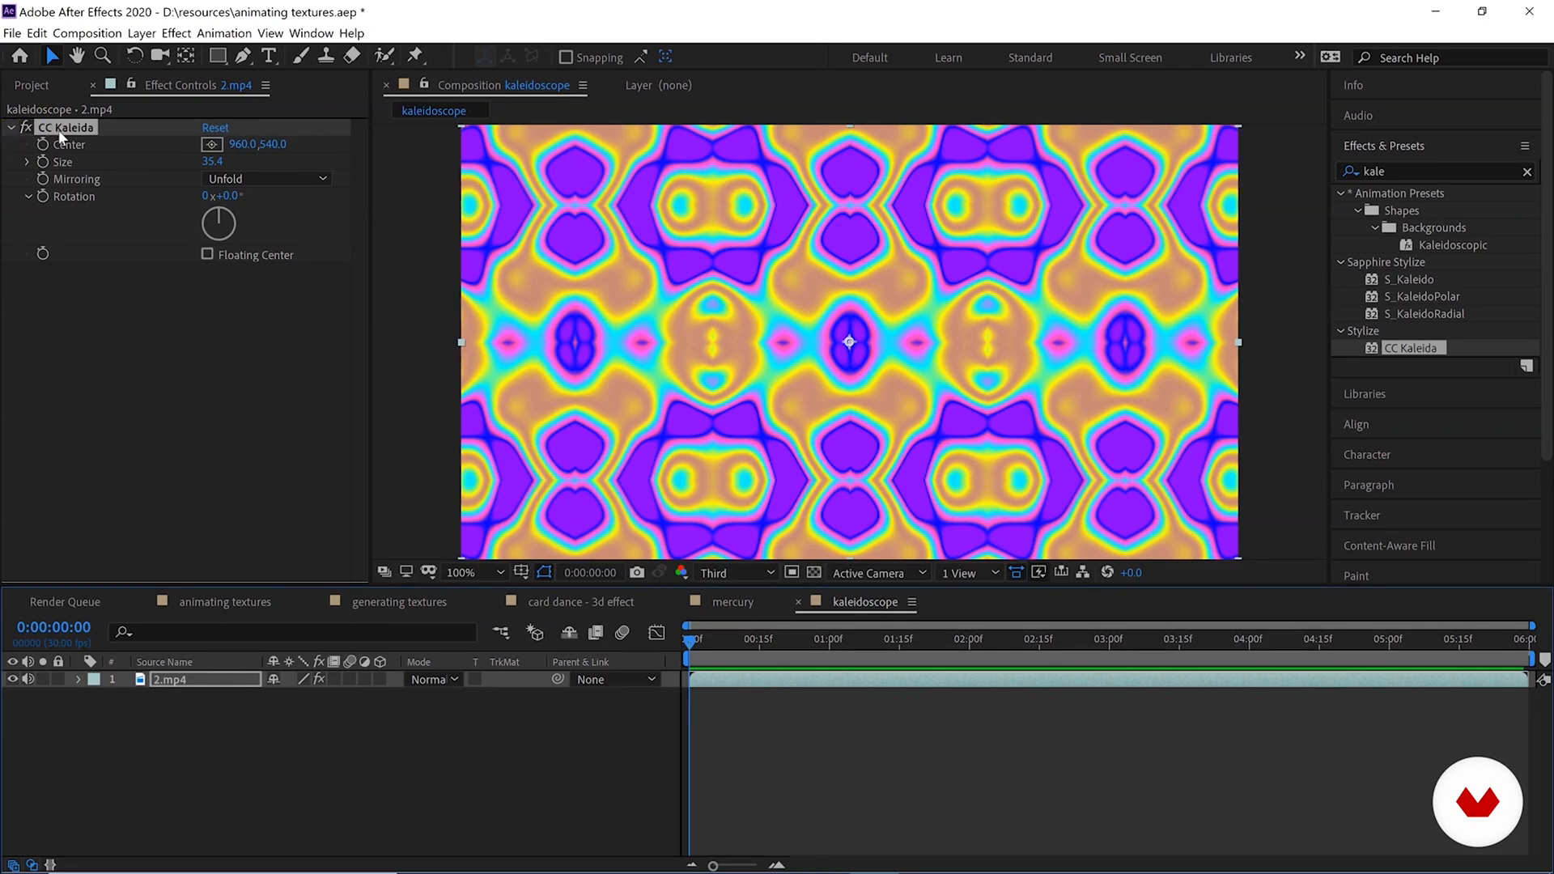
Duplicate the CC Kaleida effect on 2.mp4 and set the copy's mirroring to Starlish.
{"action": "left_click", "coordinate": [120, 142]}
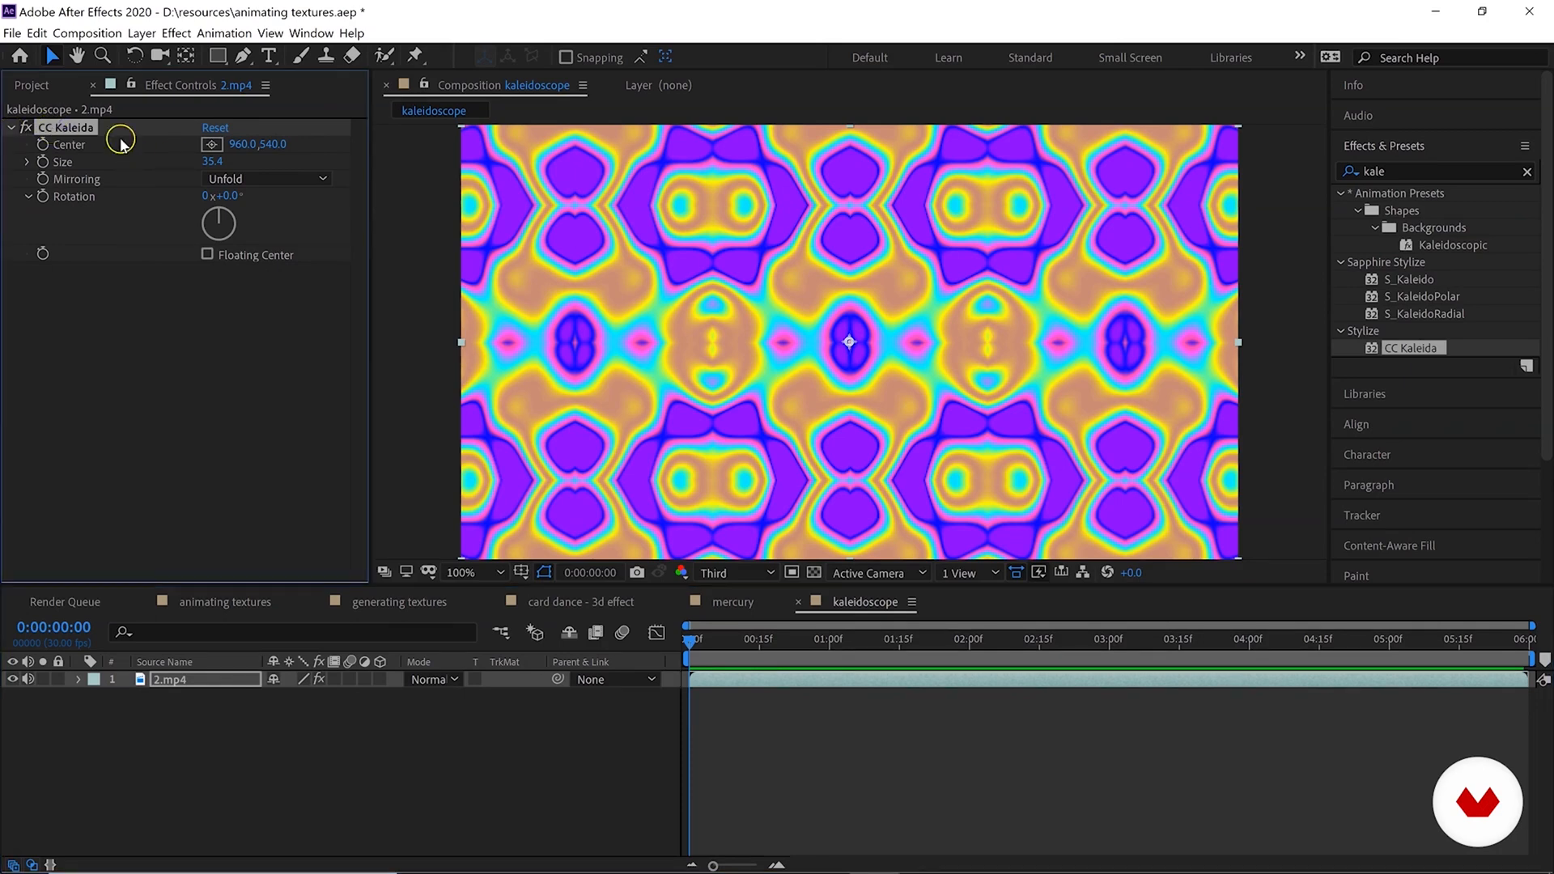
{"action": "key", "text": "ctrl+d"}
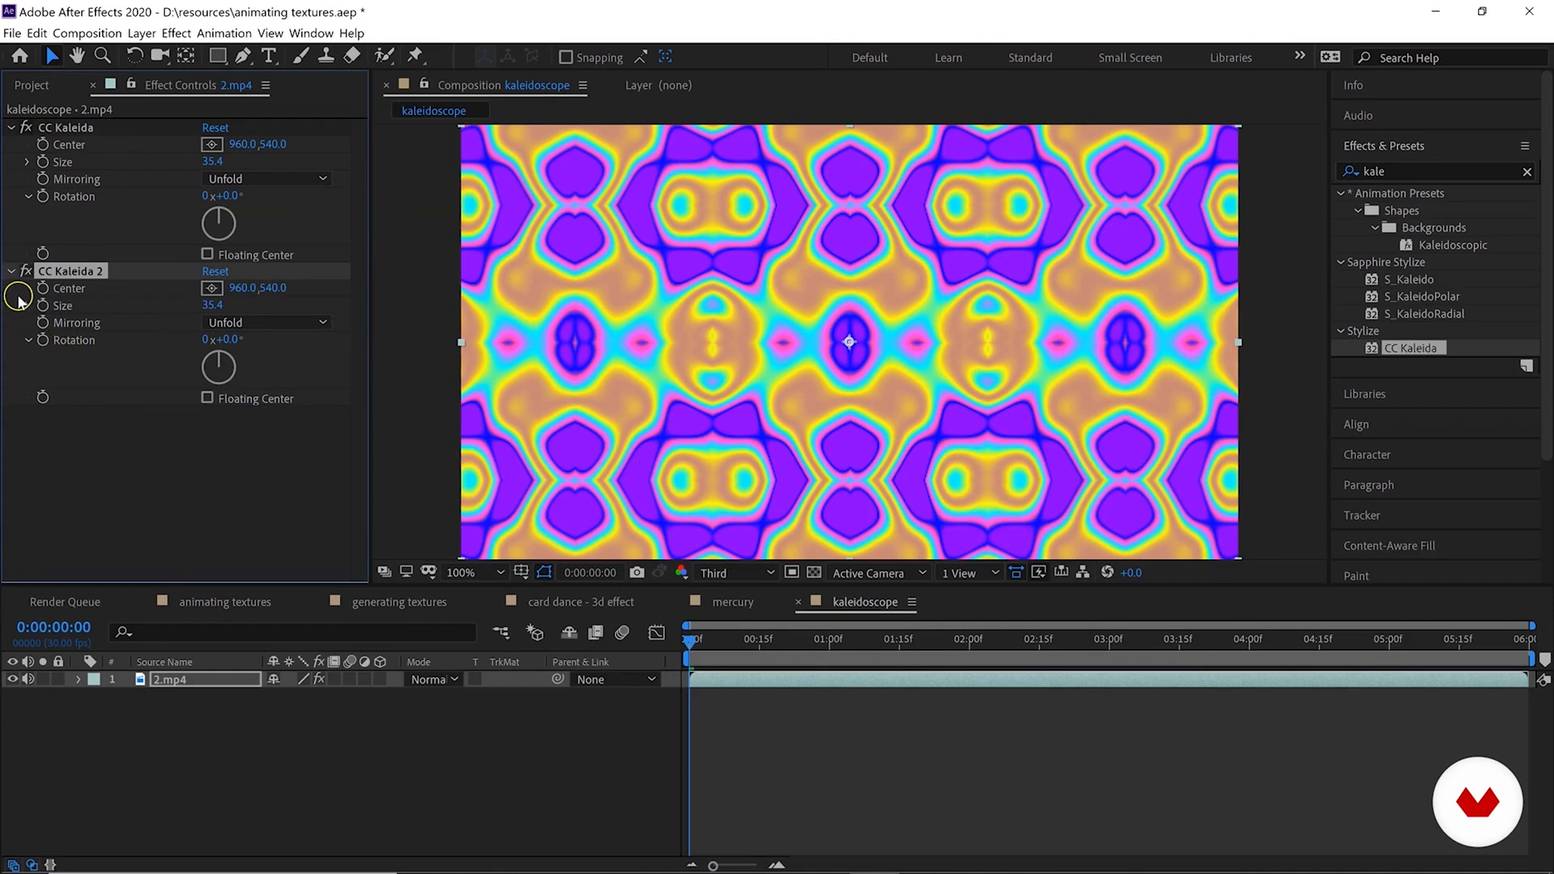
{"action": "left_click", "coordinate": [267, 324]}
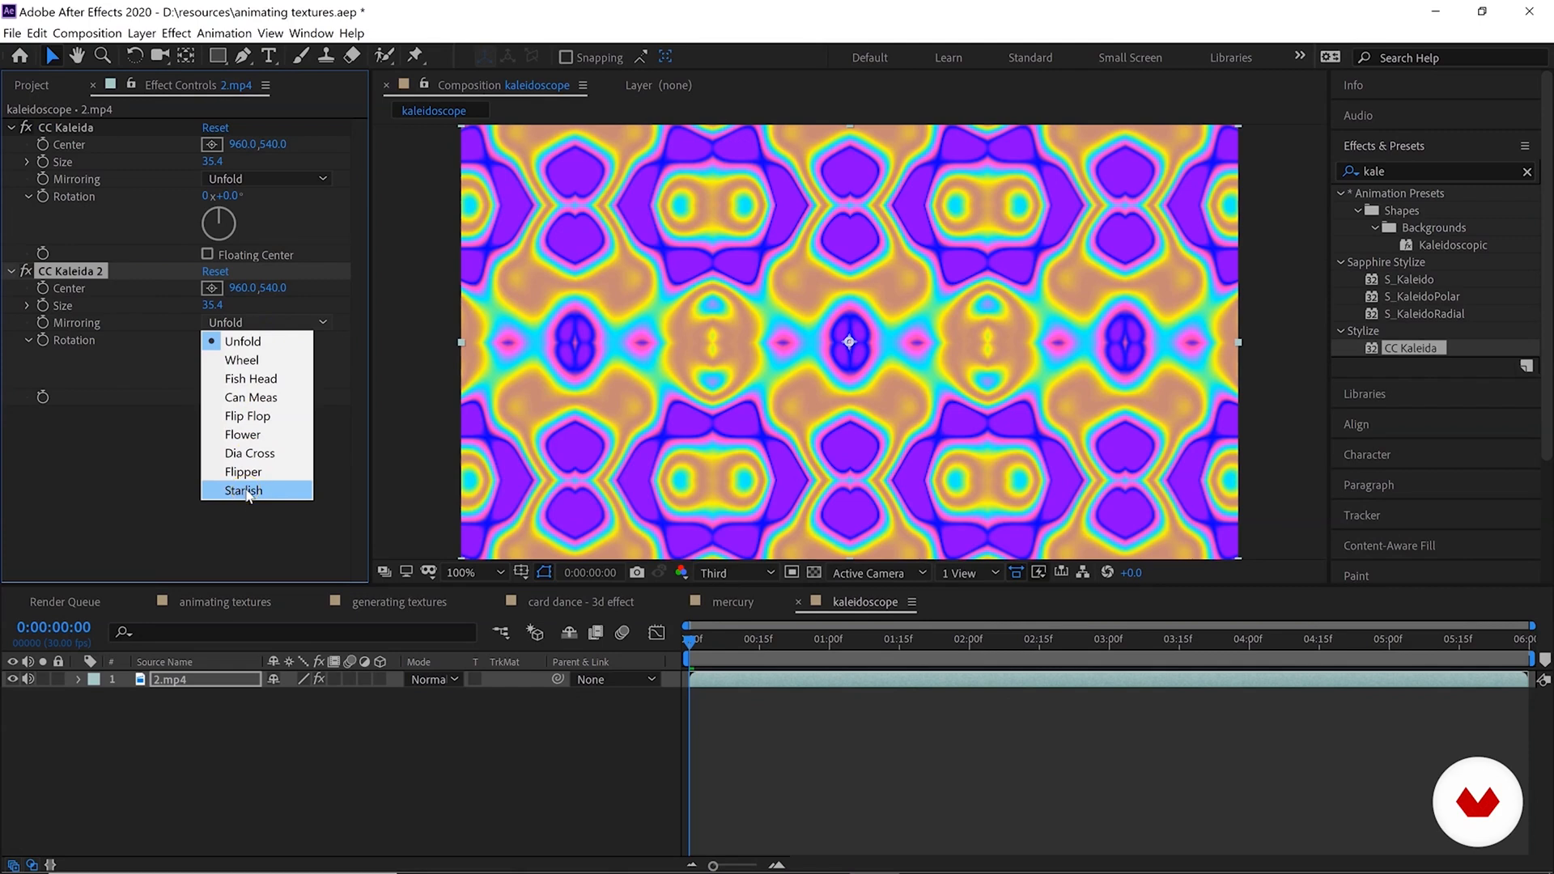
{"action": "left_click", "coordinate": [271, 492]}
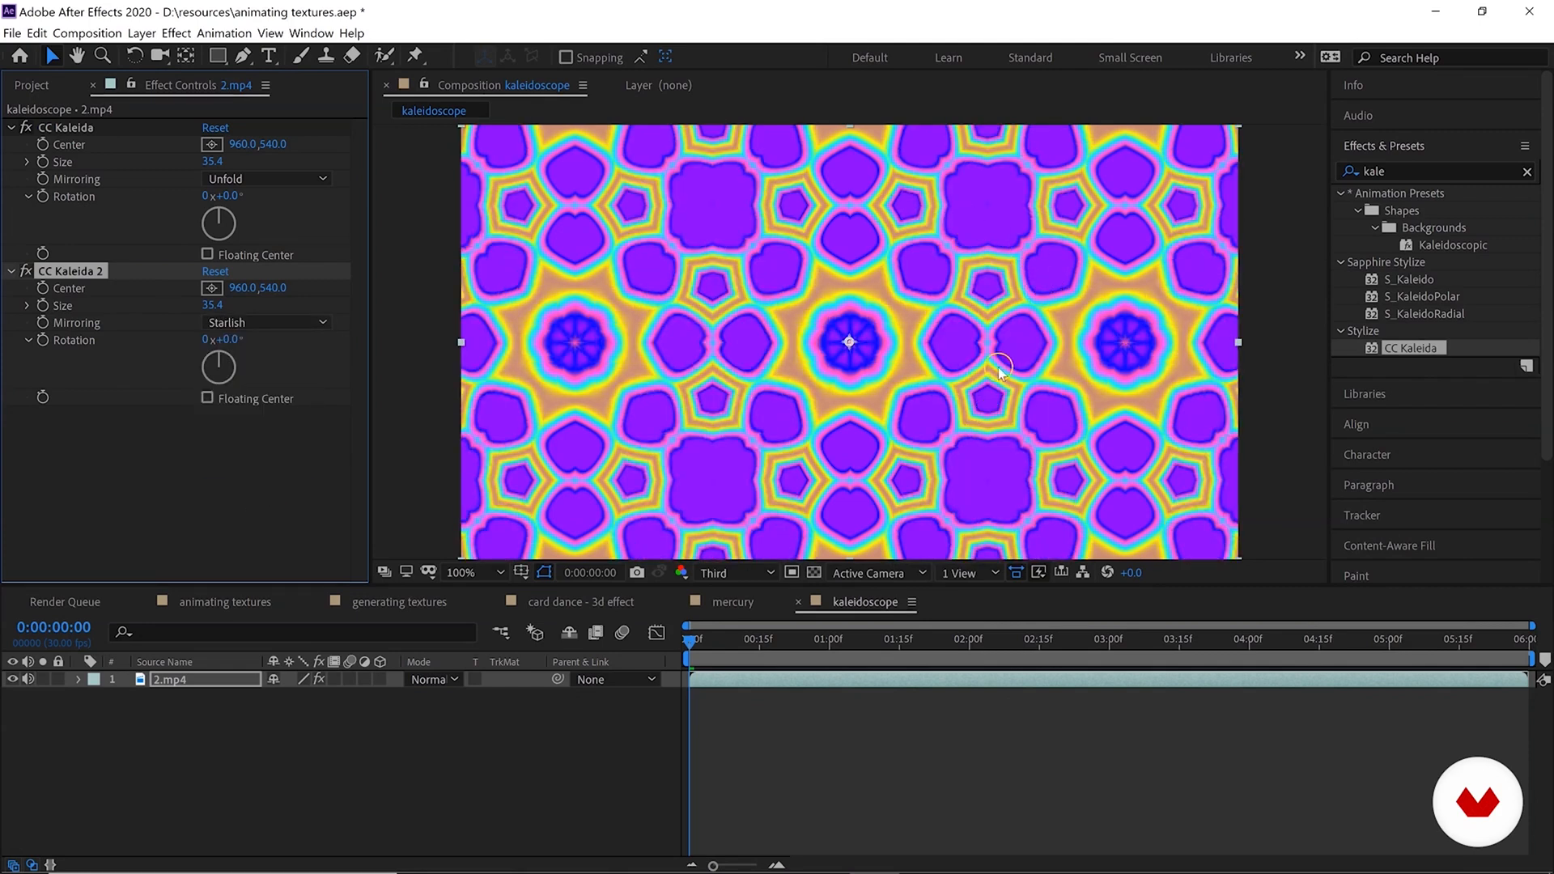
Keyframe the first CC Kaleida's Size at the first frame and raise it to 44.5 at the last frame.
{"action": "left_click", "coordinate": [43, 163]}
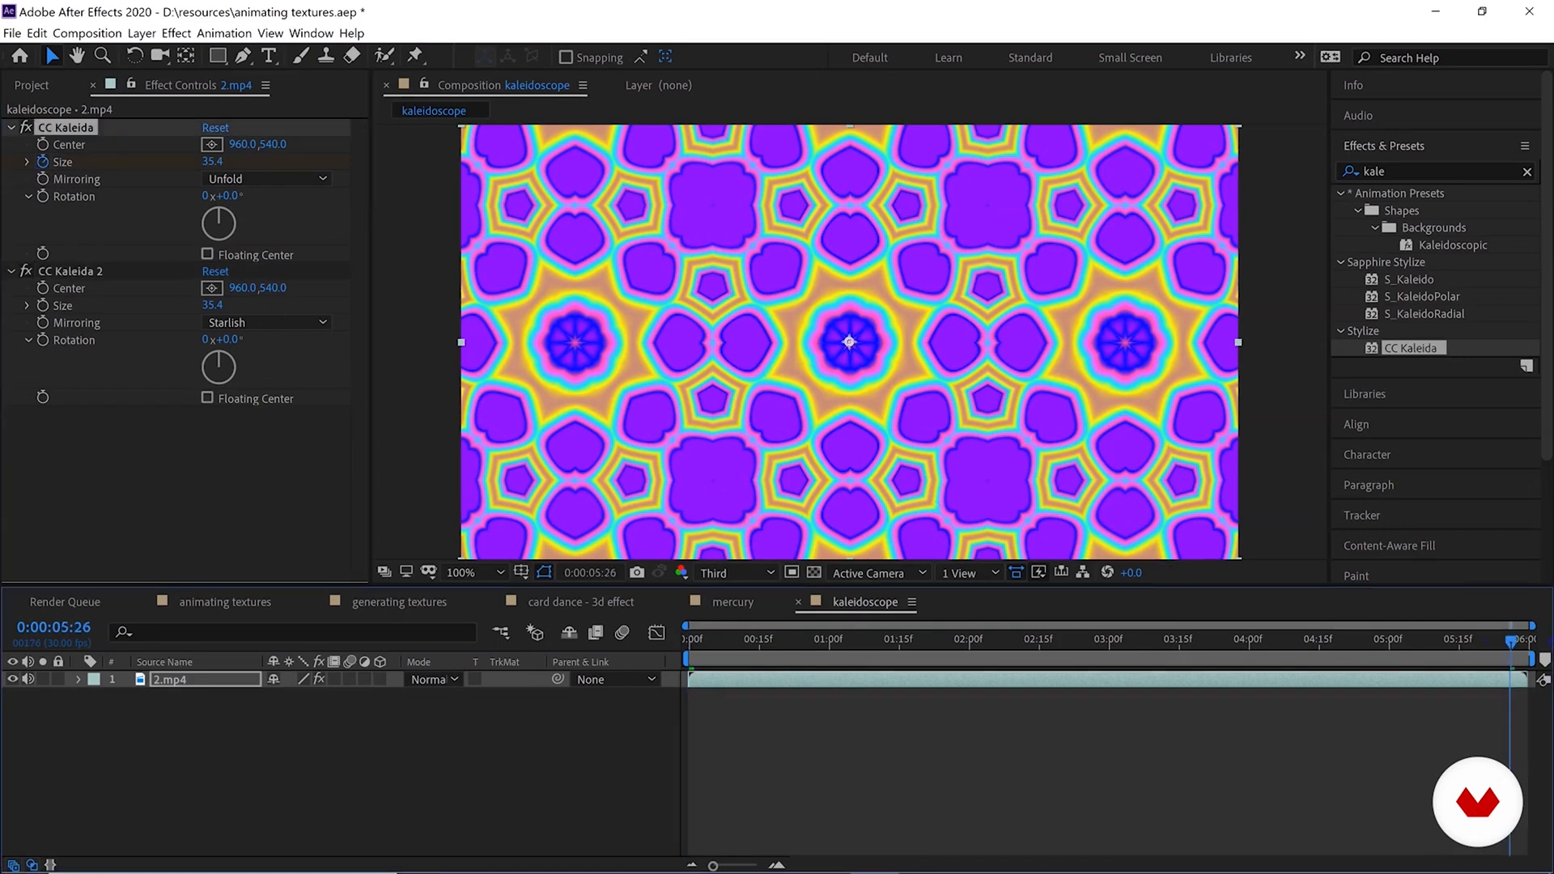
{"action": "key", "text": "End"}
{"action": "left_click_drag", "start_coordinate": [212, 162], "coordinate": [237, 156]}
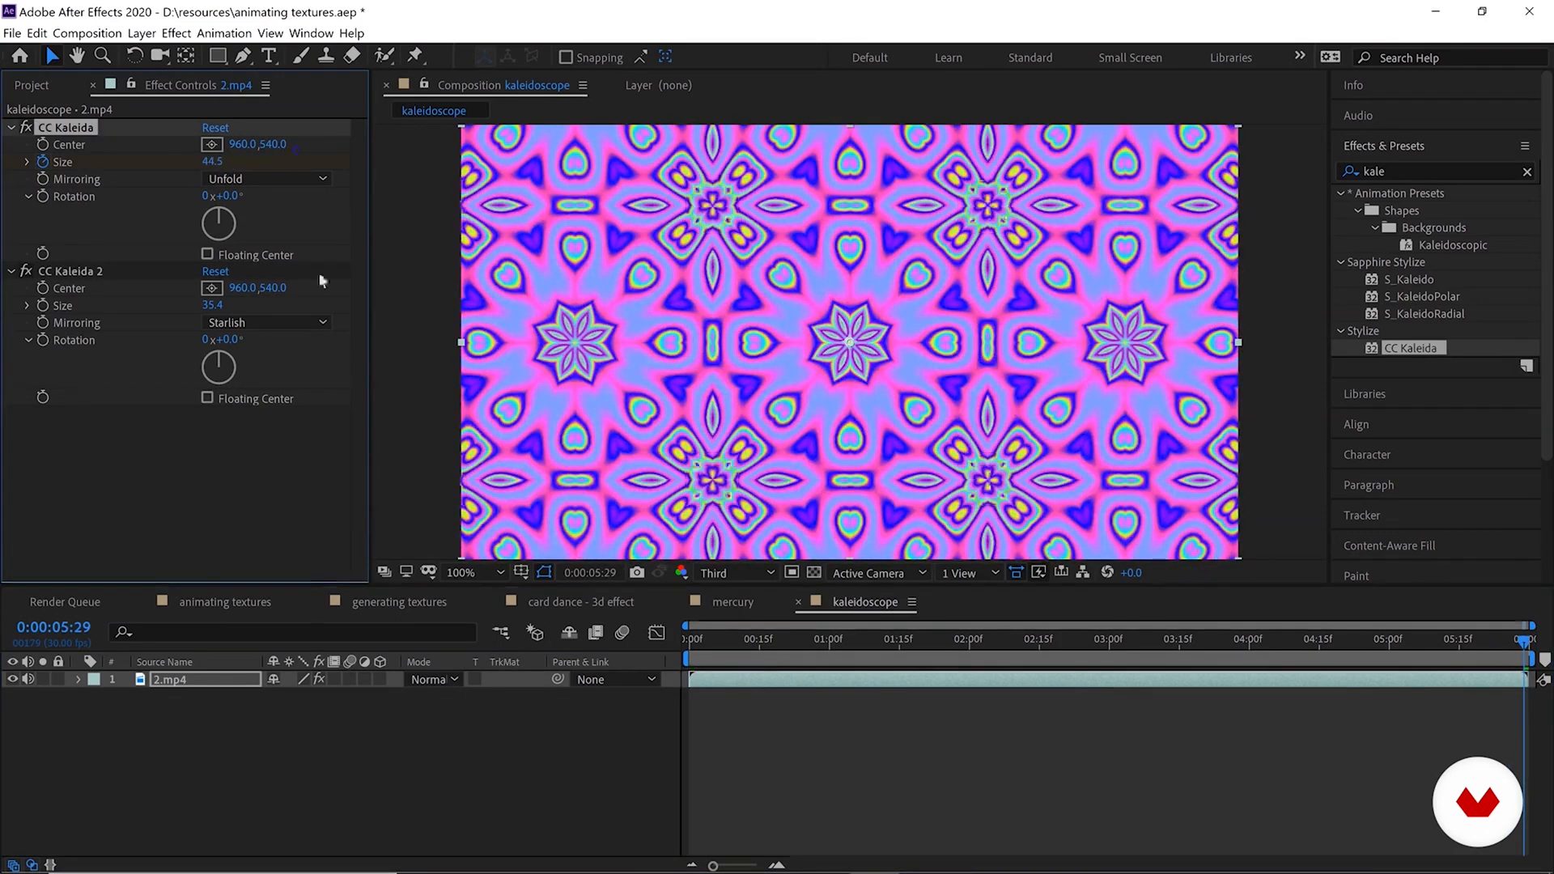
Keyframe CC Kaleida 2's Rotation from the first frame to one full revolution at the last frame, and preview the animation.
{"action": "key", "text": "Home"}
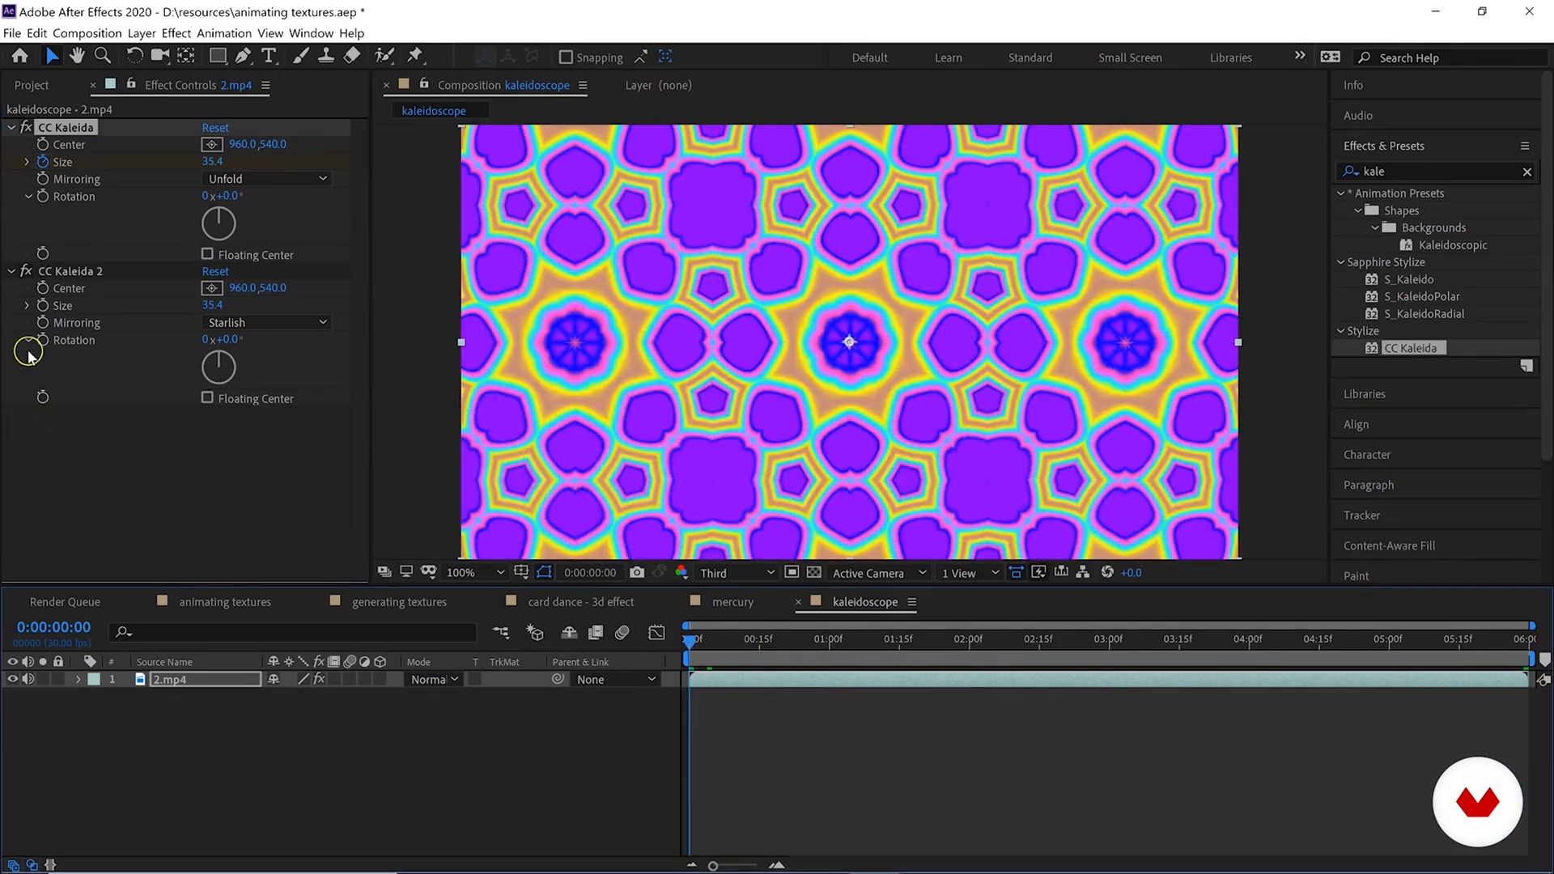
{"action": "left_click", "coordinate": [43, 340]}
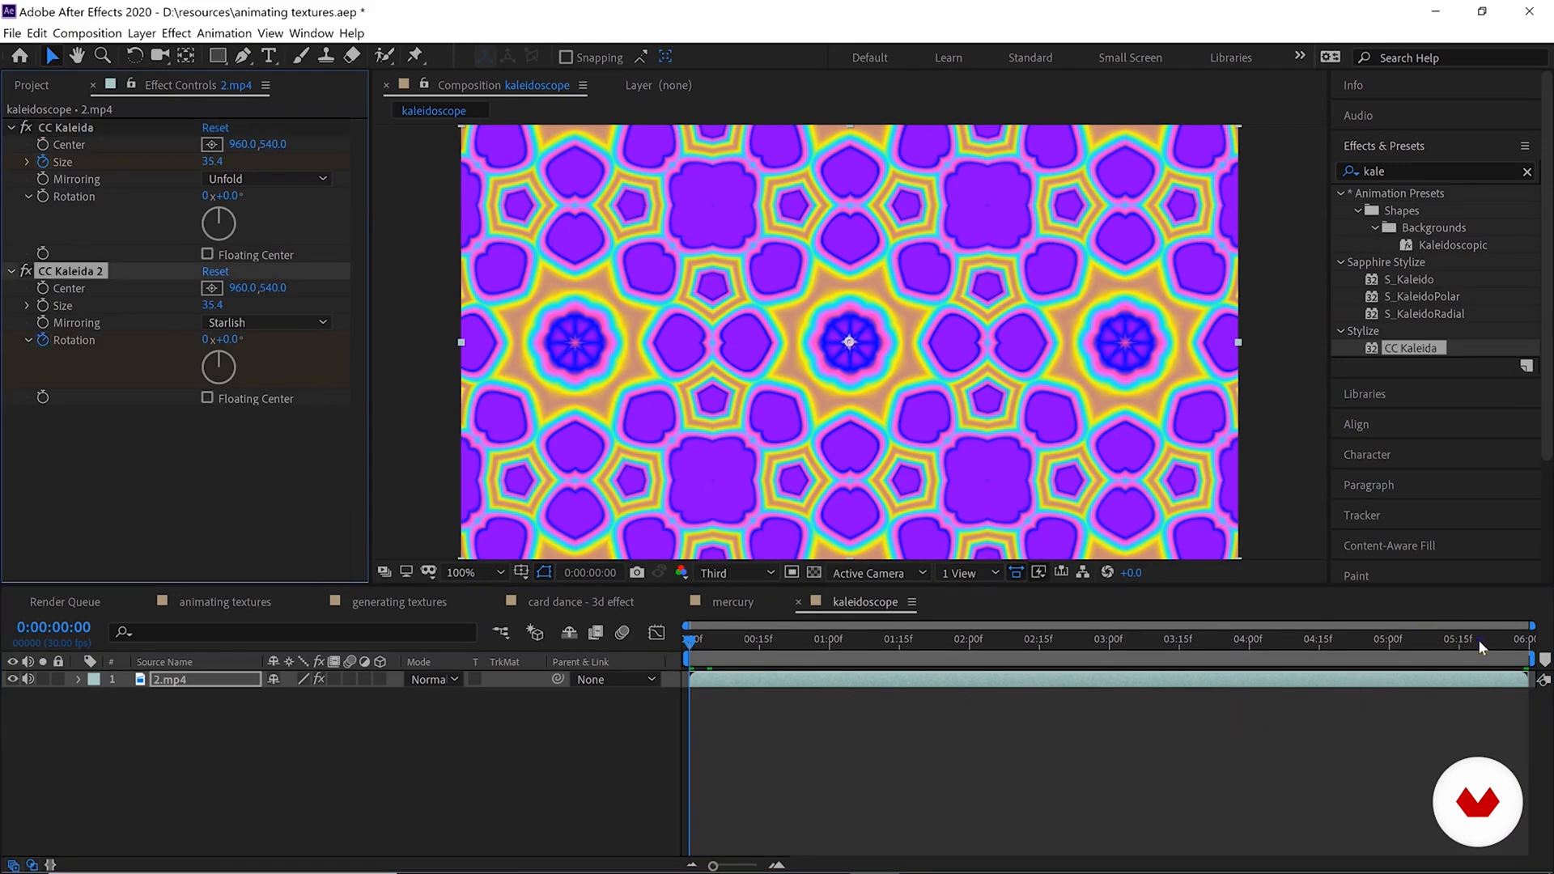
{"action": "key", "text": "End"}
{"action": "left_click", "coordinate": [212, 339]}
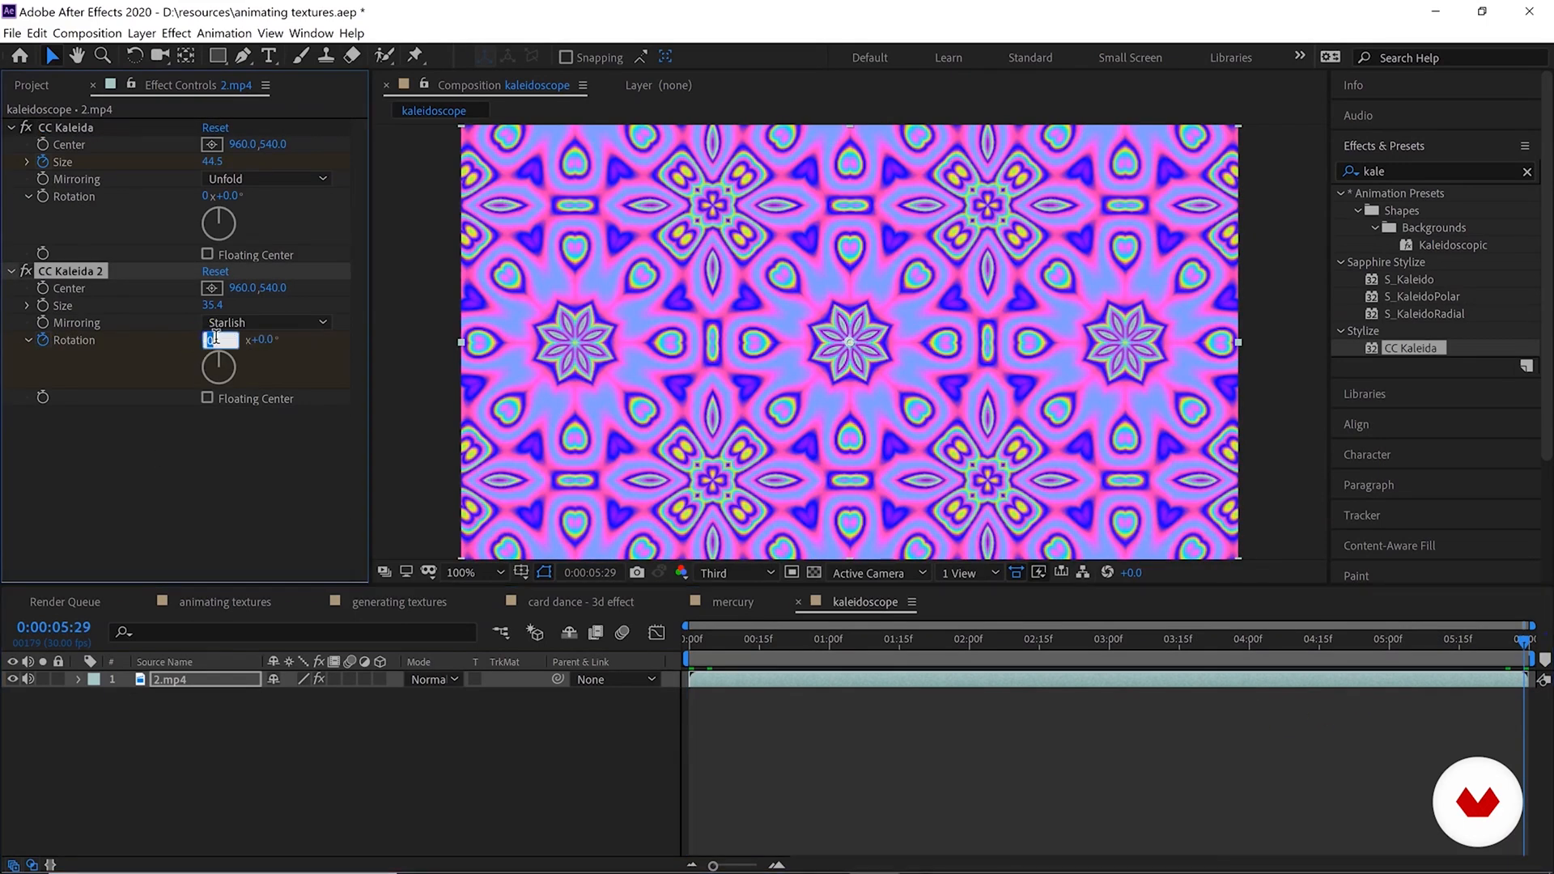
{"action": "type", "text": "1"}
{"action": "key", "text": "Return"}
{"action": "key", "text": "space"}
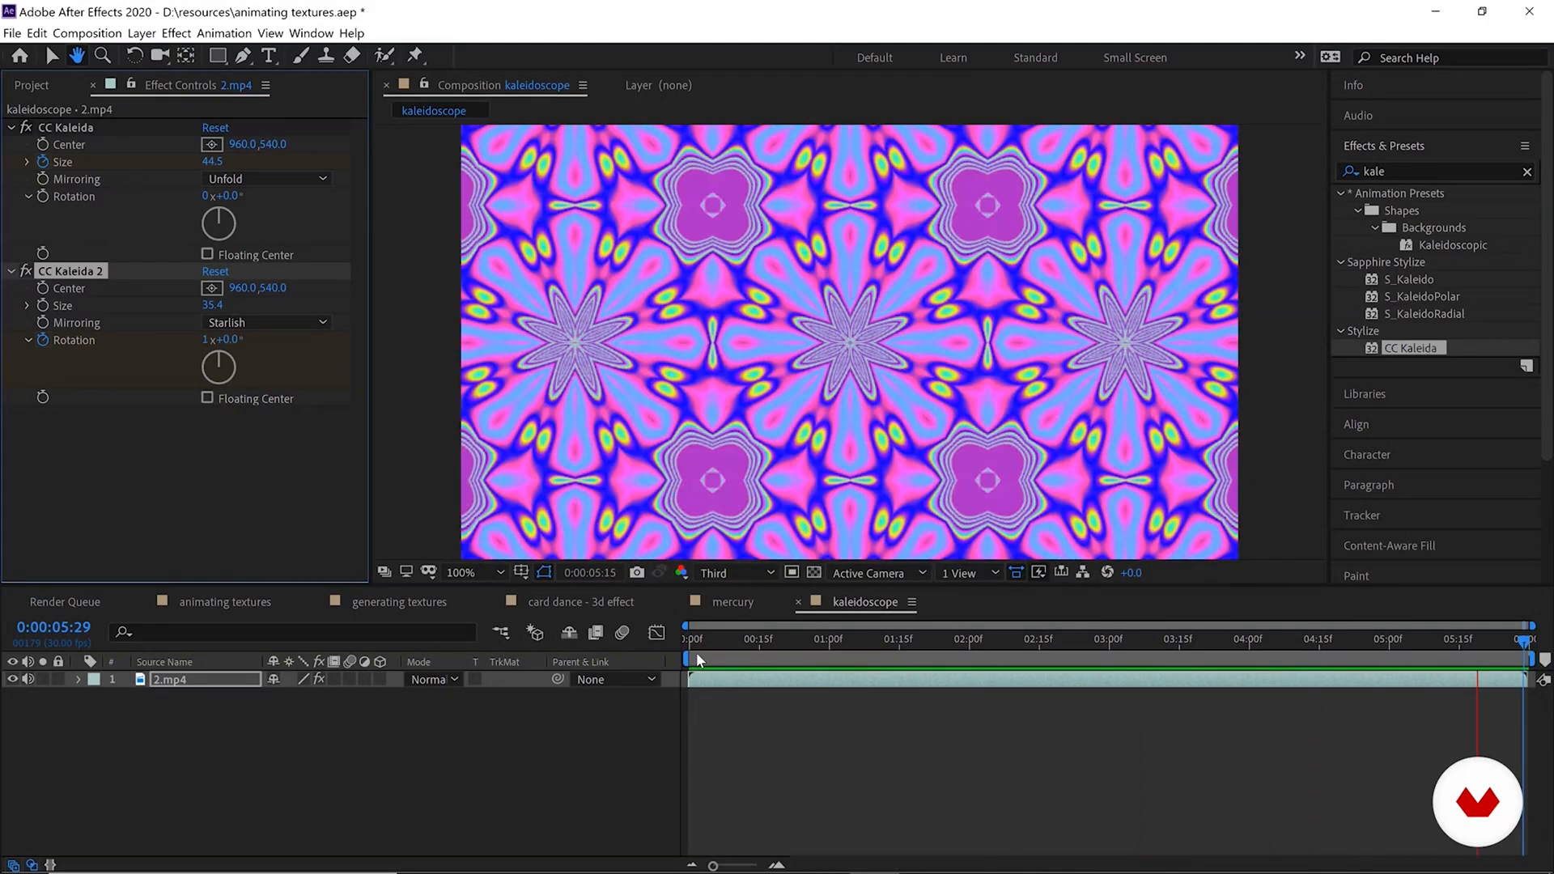
Duplicate CC Kaleida 2 at the first frame and set the new copy's mirroring to Flower.
{"action": "left_click", "coordinate": [12, 274]}
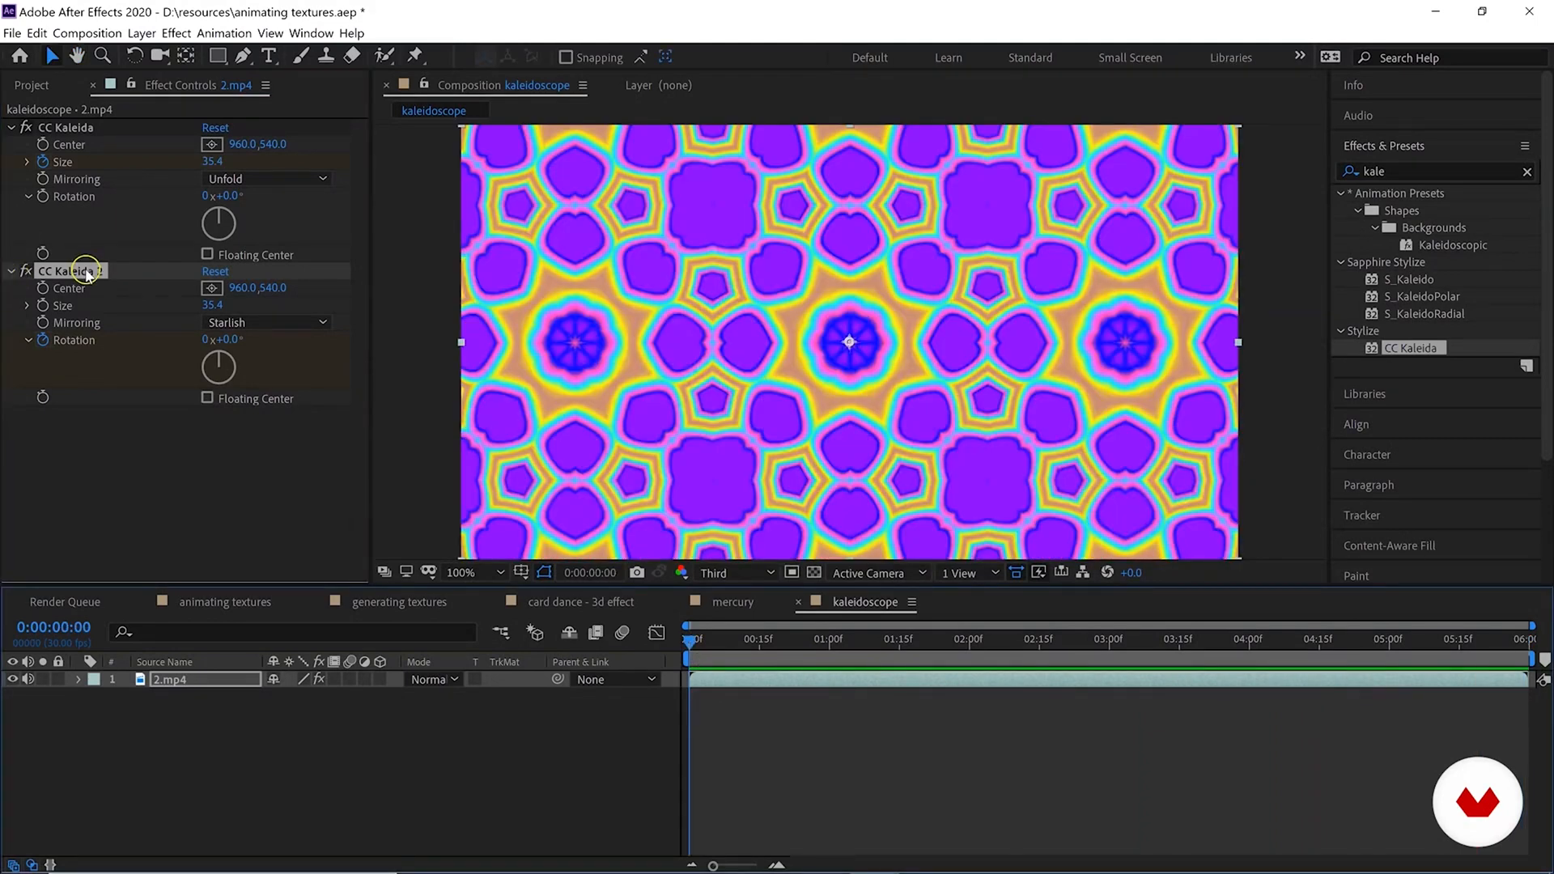
{"action": "key", "text": "ctrl+d"}
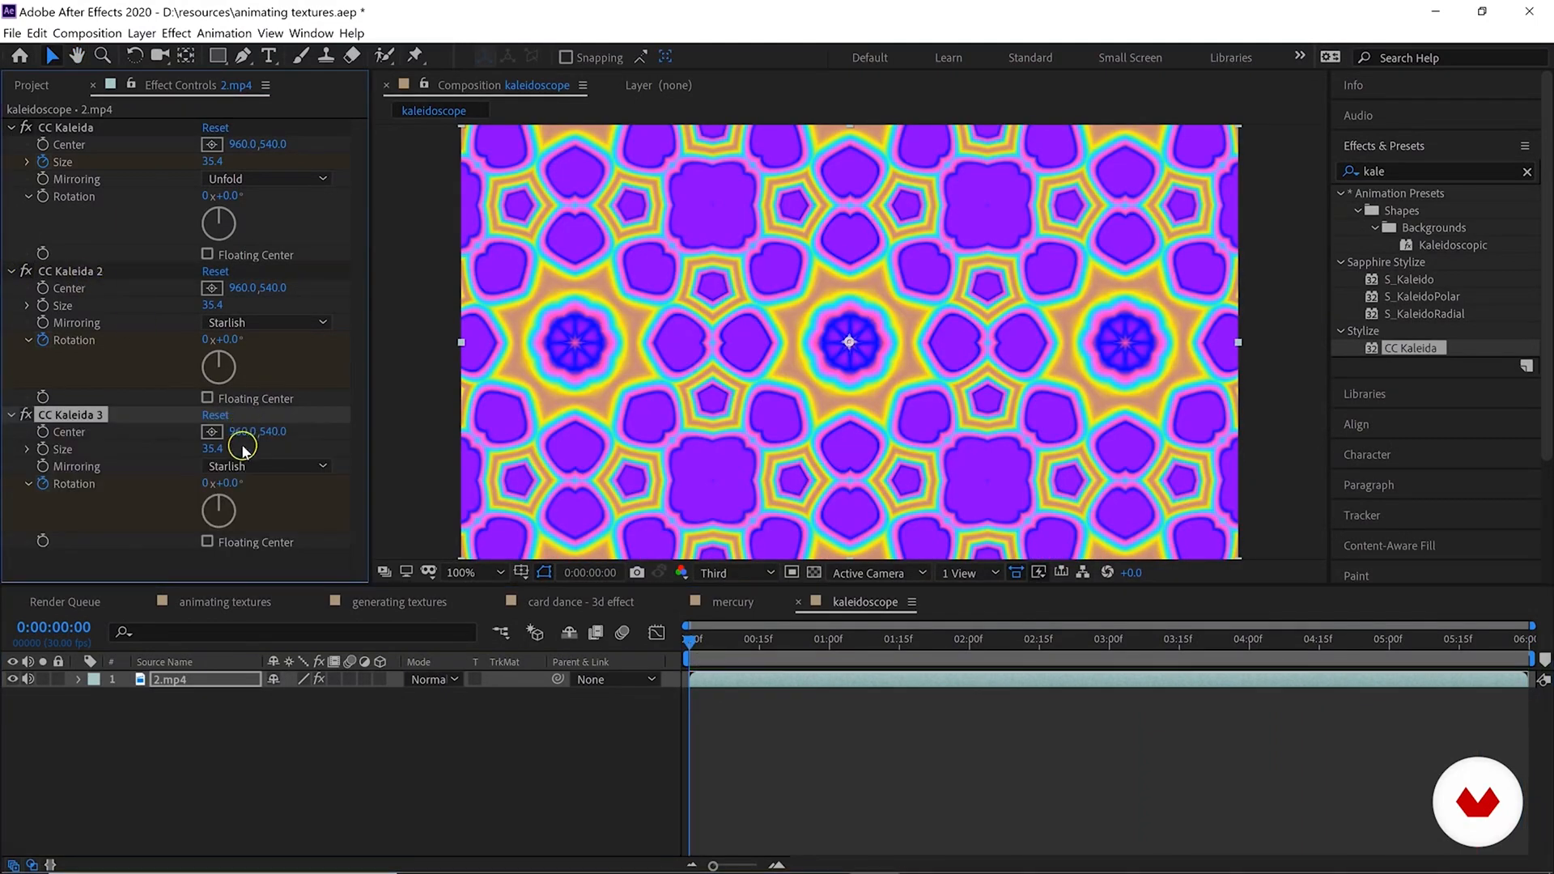
{"action": "left_click", "coordinate": [251, 470]}
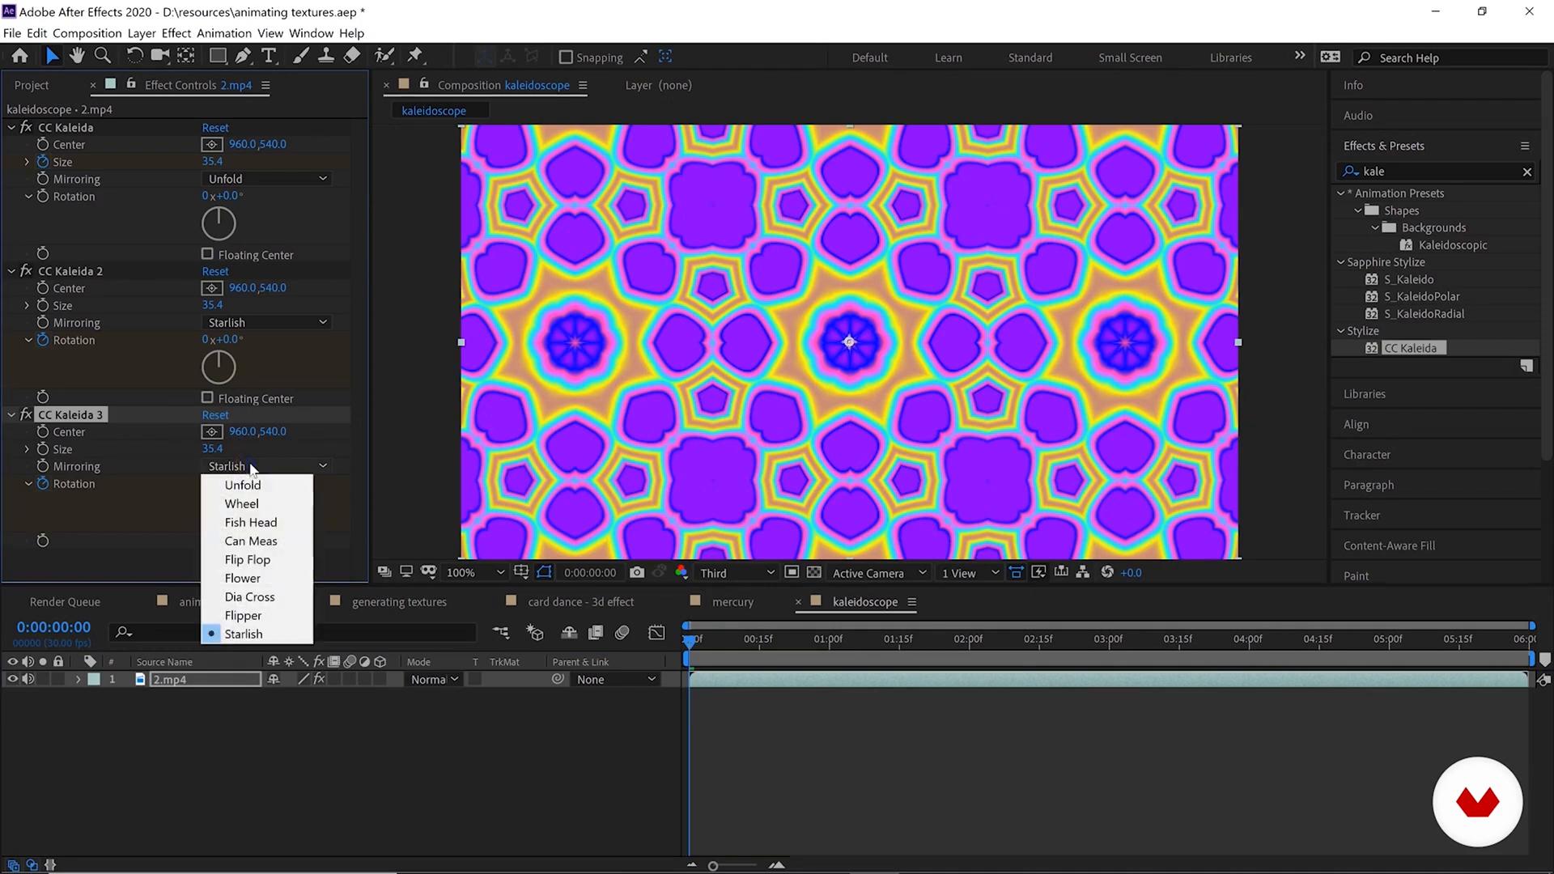
{"action": "left_click", "coordinate": [276, 580]}
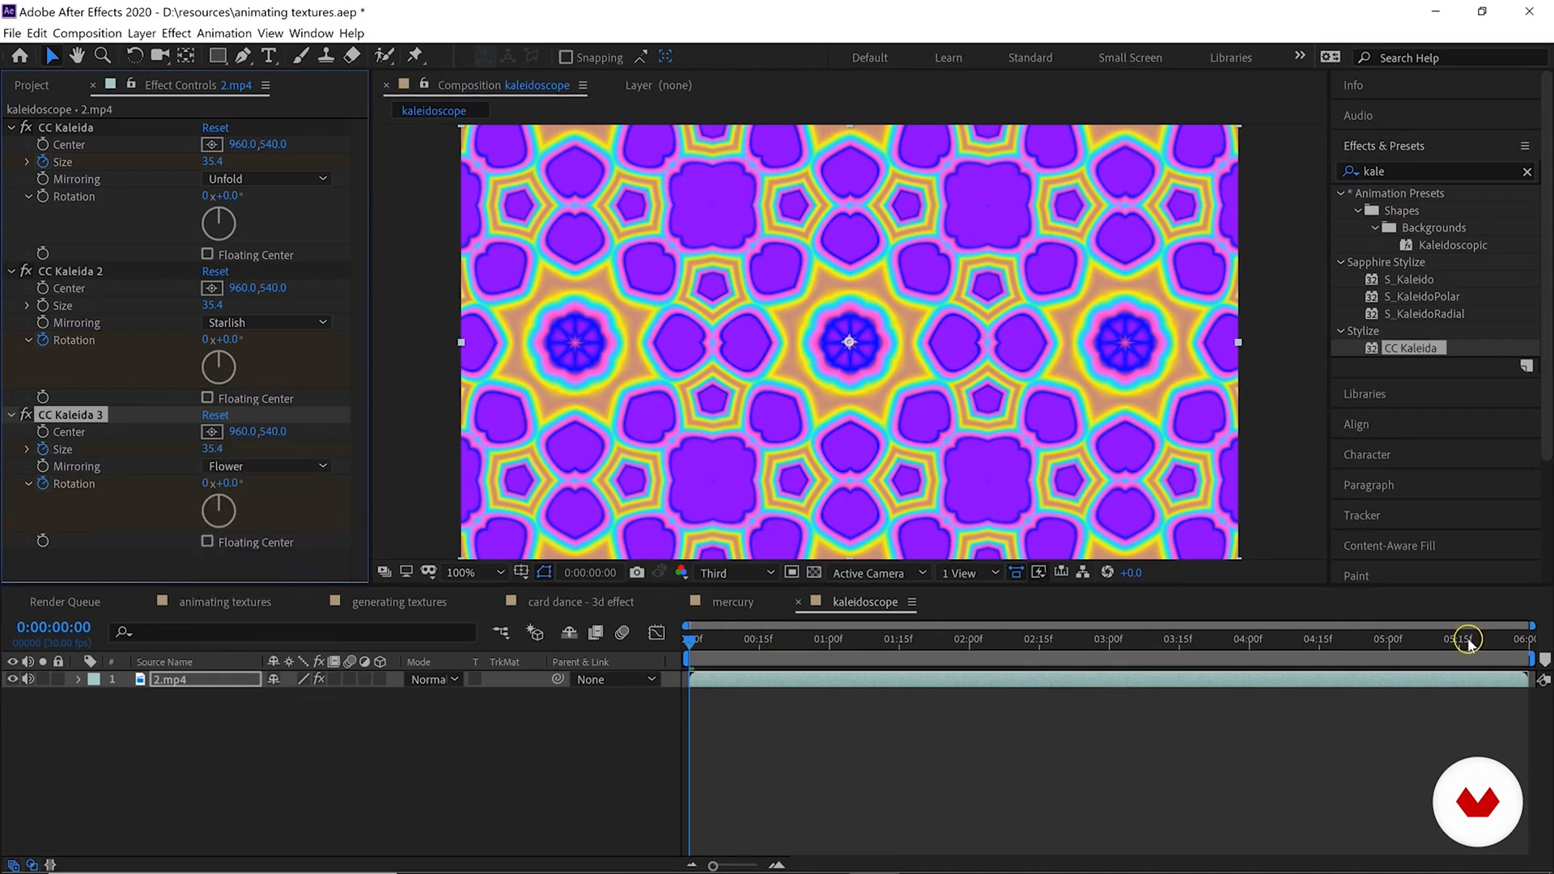
Keyframe CC Kaleida 3's Size at the first frame, raise it to 44.4 at the last frame, and preview the animation.
{"action": "left_click", "coordinate": [1524, 641]}
{"action": "left_click", "coordinate": [42, 449]}
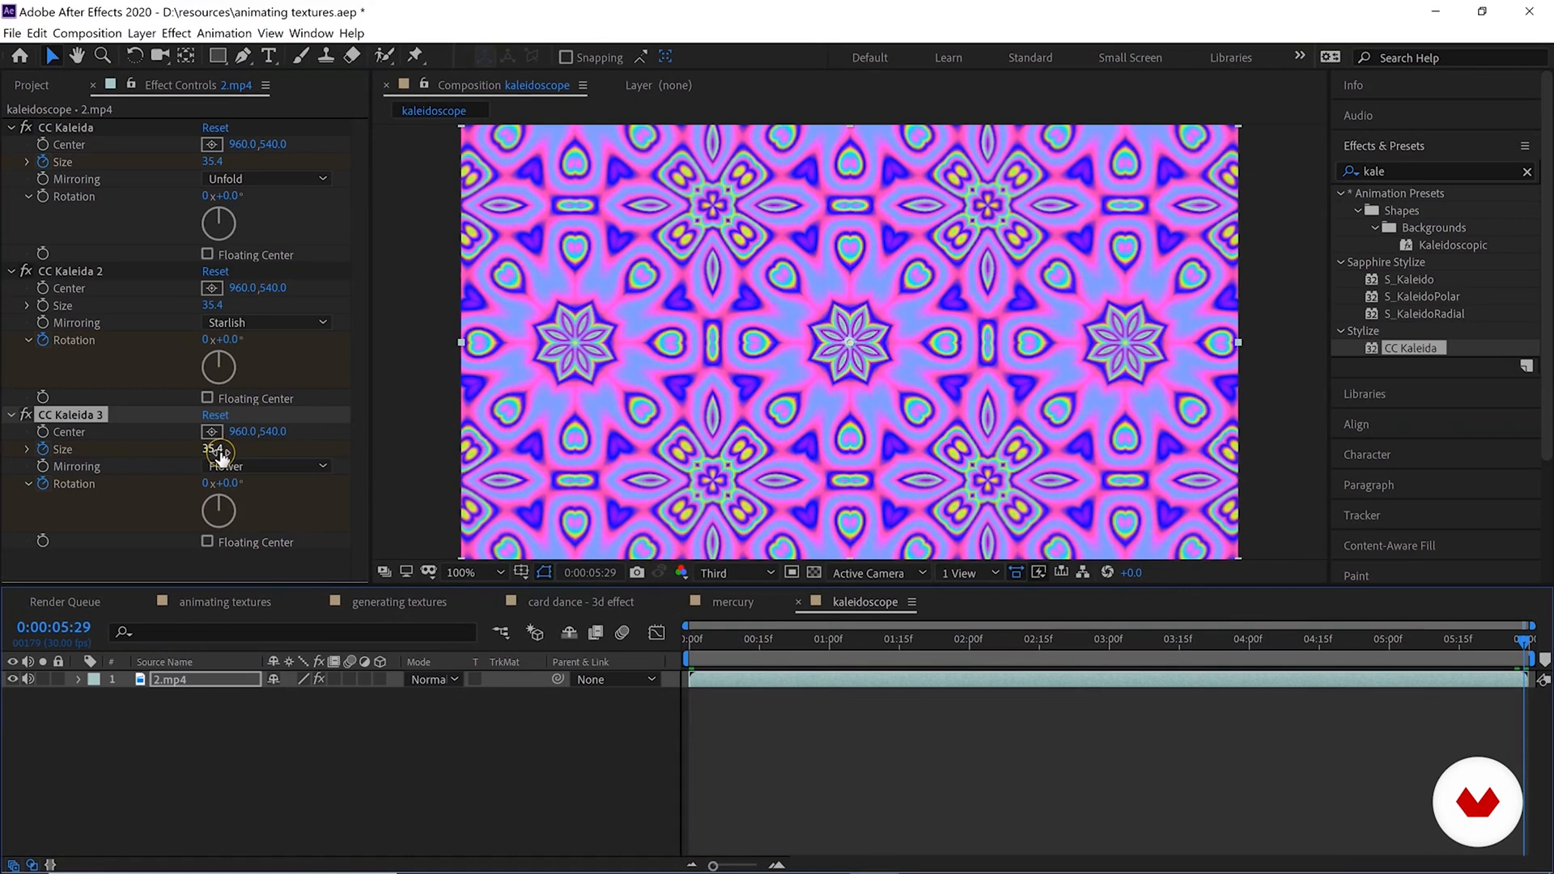
{"action": "left_click_drag", "start_coordinate": [213, 449], "coordinate": [311, 450]}
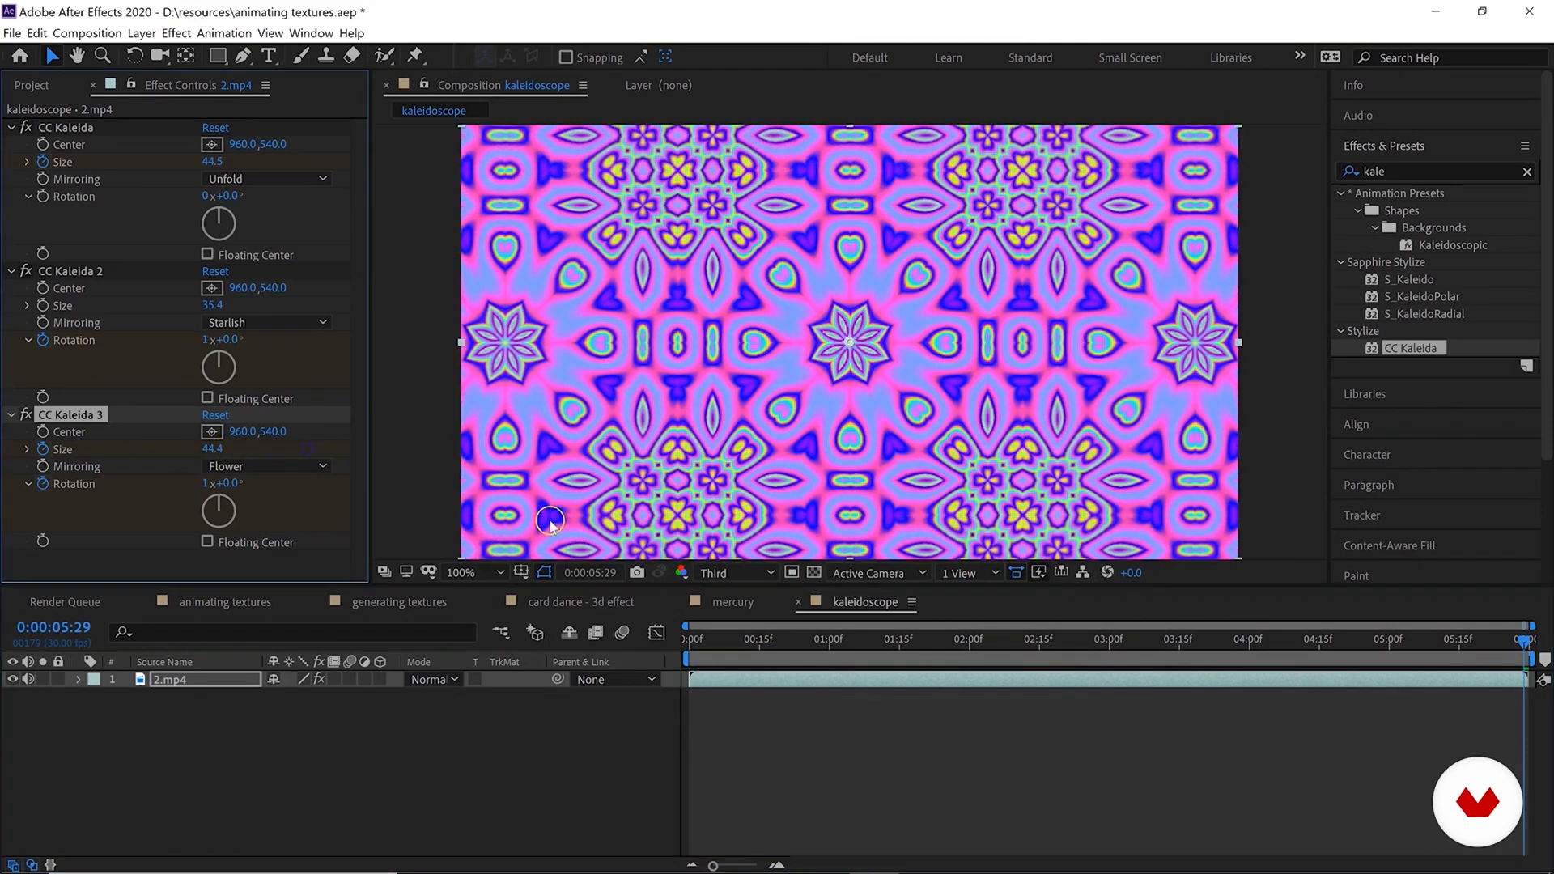
{"action": "key", "text": "space"}
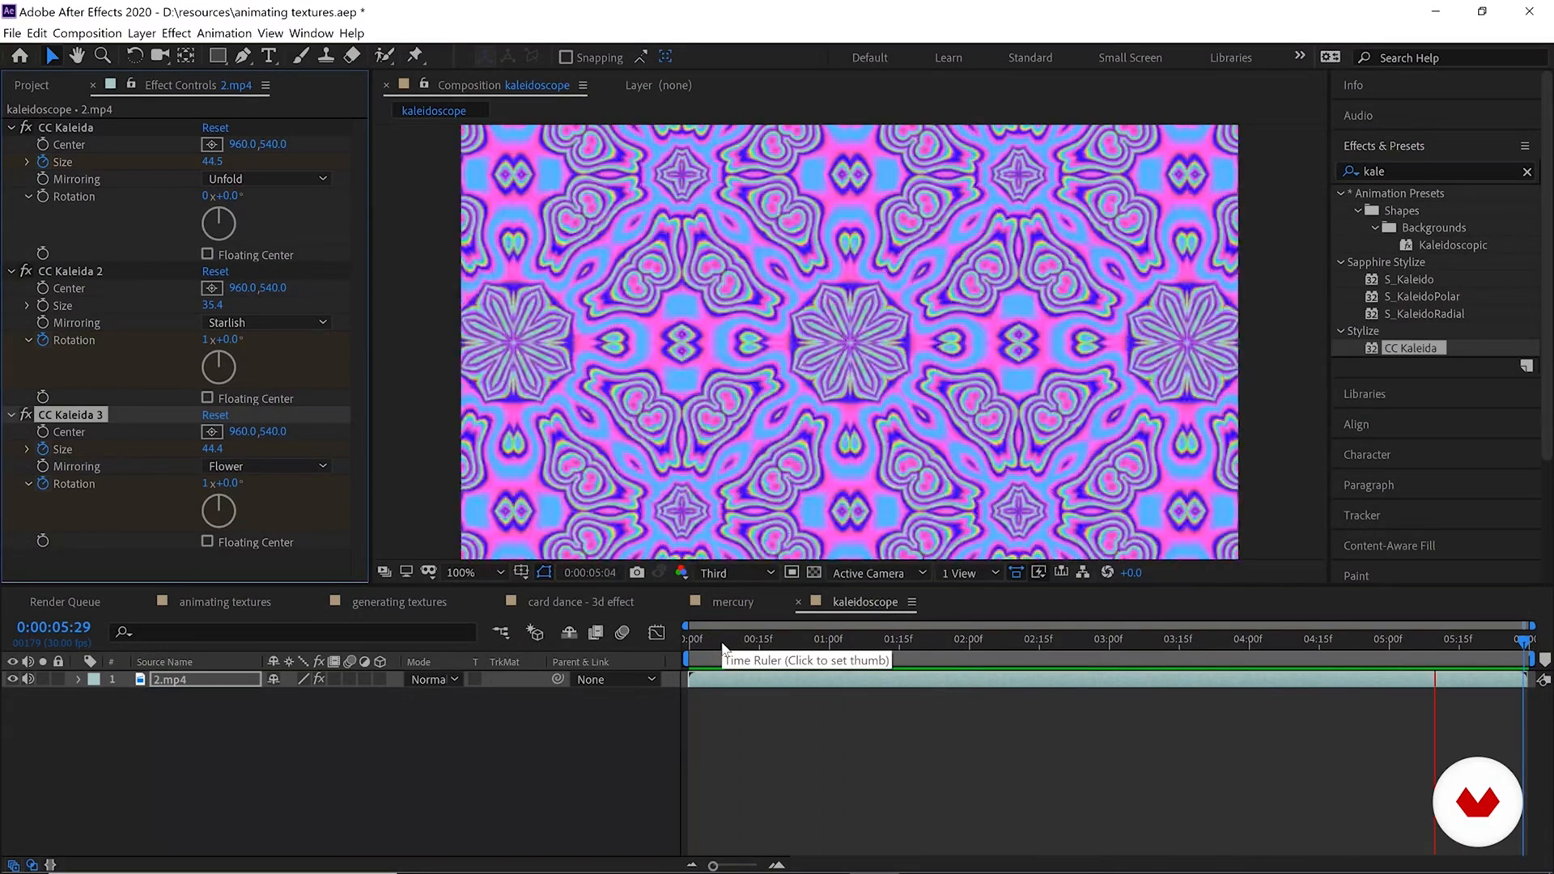
View the mercury composition at 0:00:01:09 and create a new 1920 × 1080, 30 fps, six-second composition named "mercury text".
{"action": "left_click", "coordinate": [732, 601]}
{"action": "left_click", "coordinate": [872, 643]}
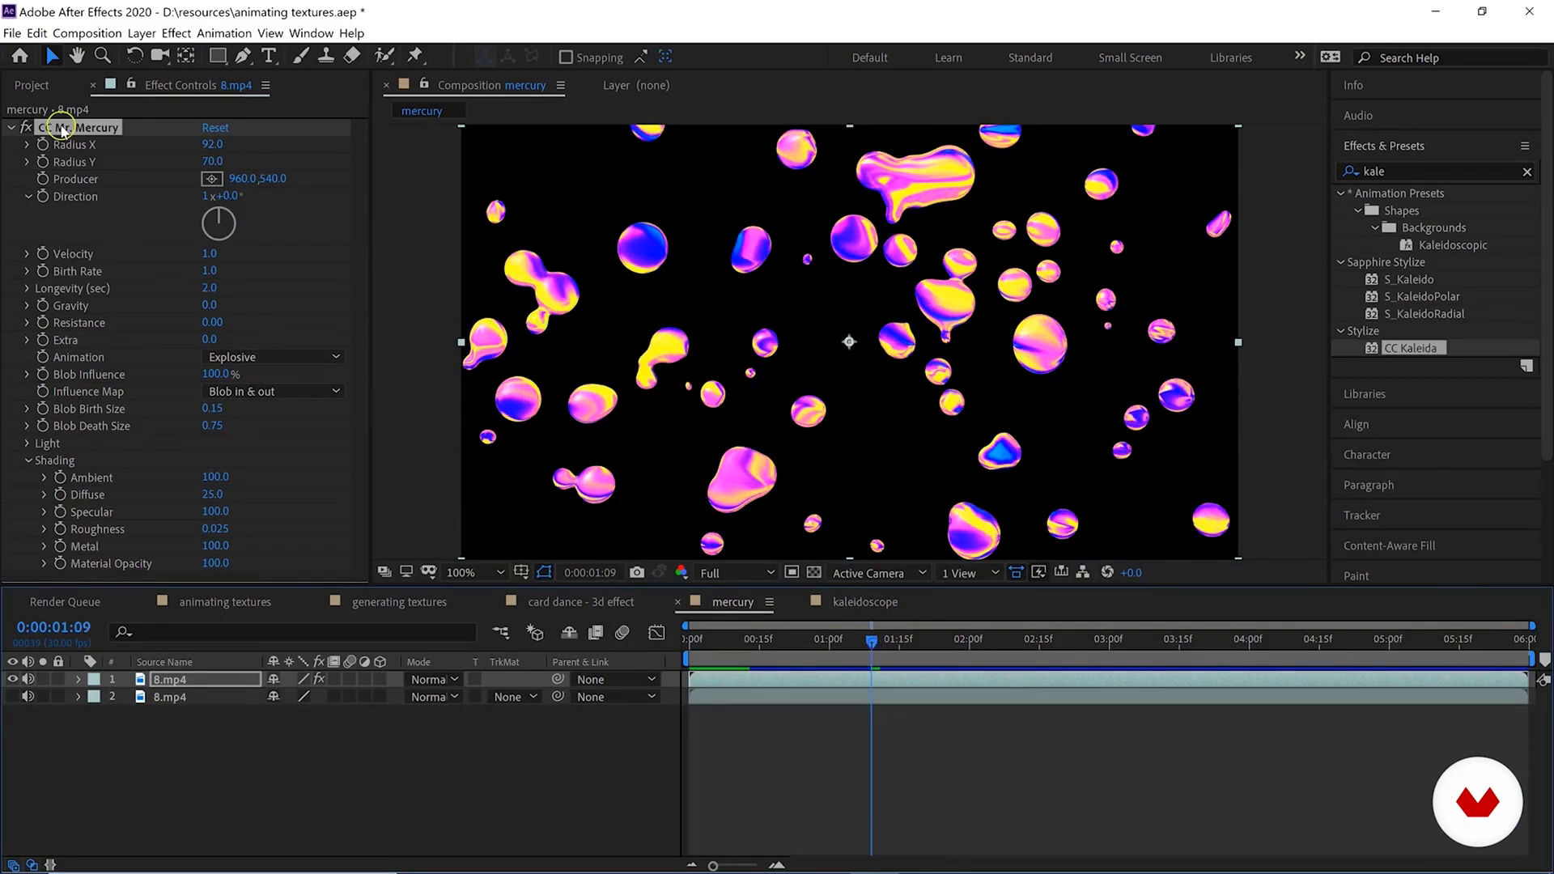
{"action": "left_click", "coordinate": [95, 35]}
{"action": "key", "text": "Escape"}
{"action": "left_click", "coordinate": [86, 33]}
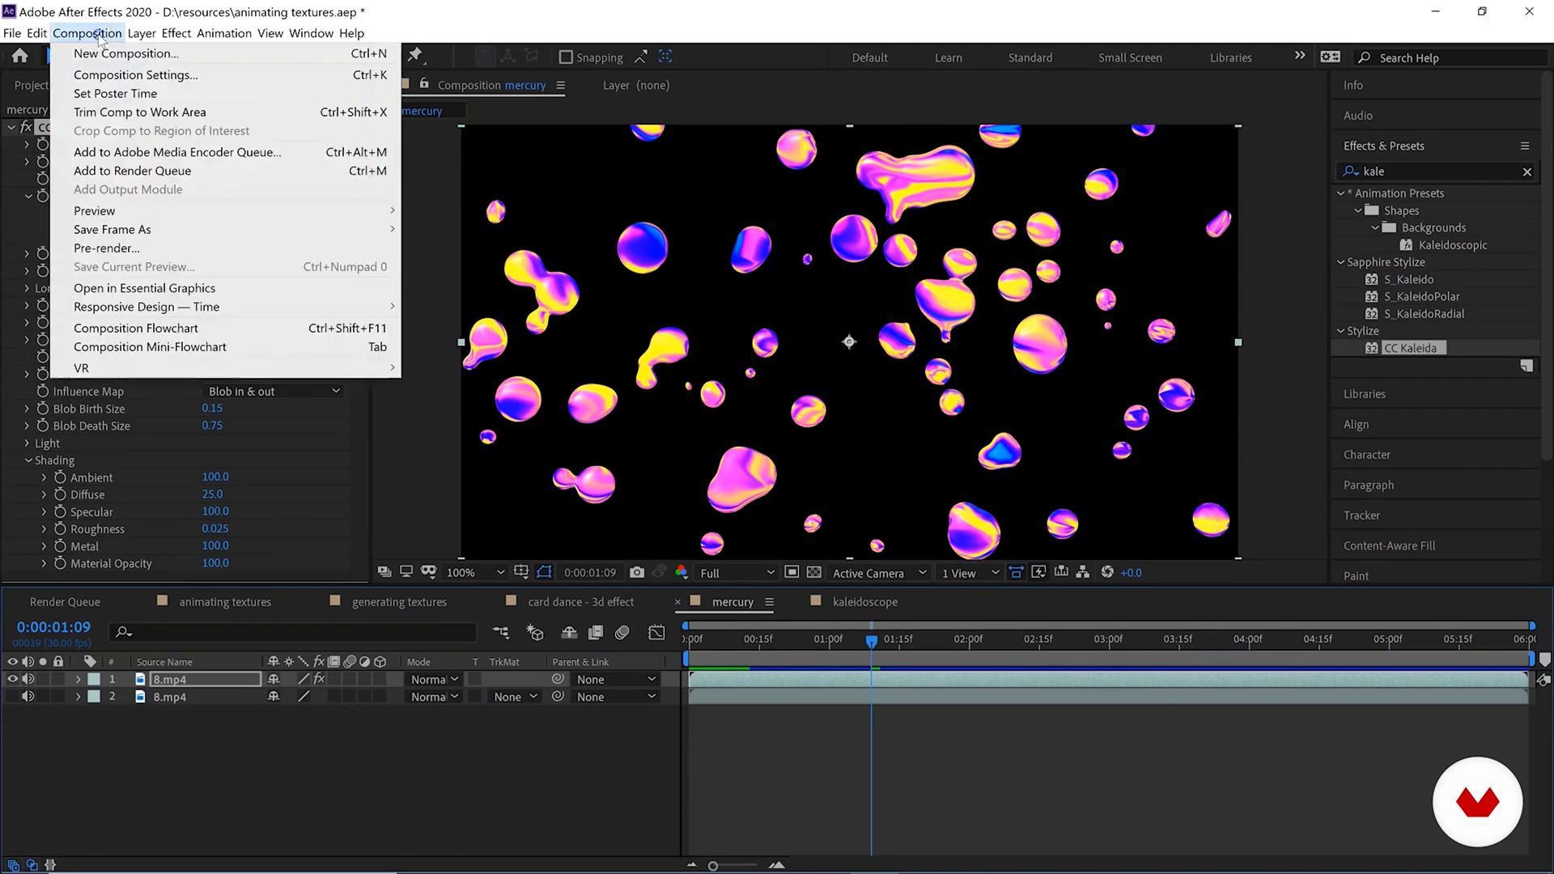
{"action": "left_click", "coordinate": [103, 53]}
{"action": "left_click", "coordinate": [1024, 192]}
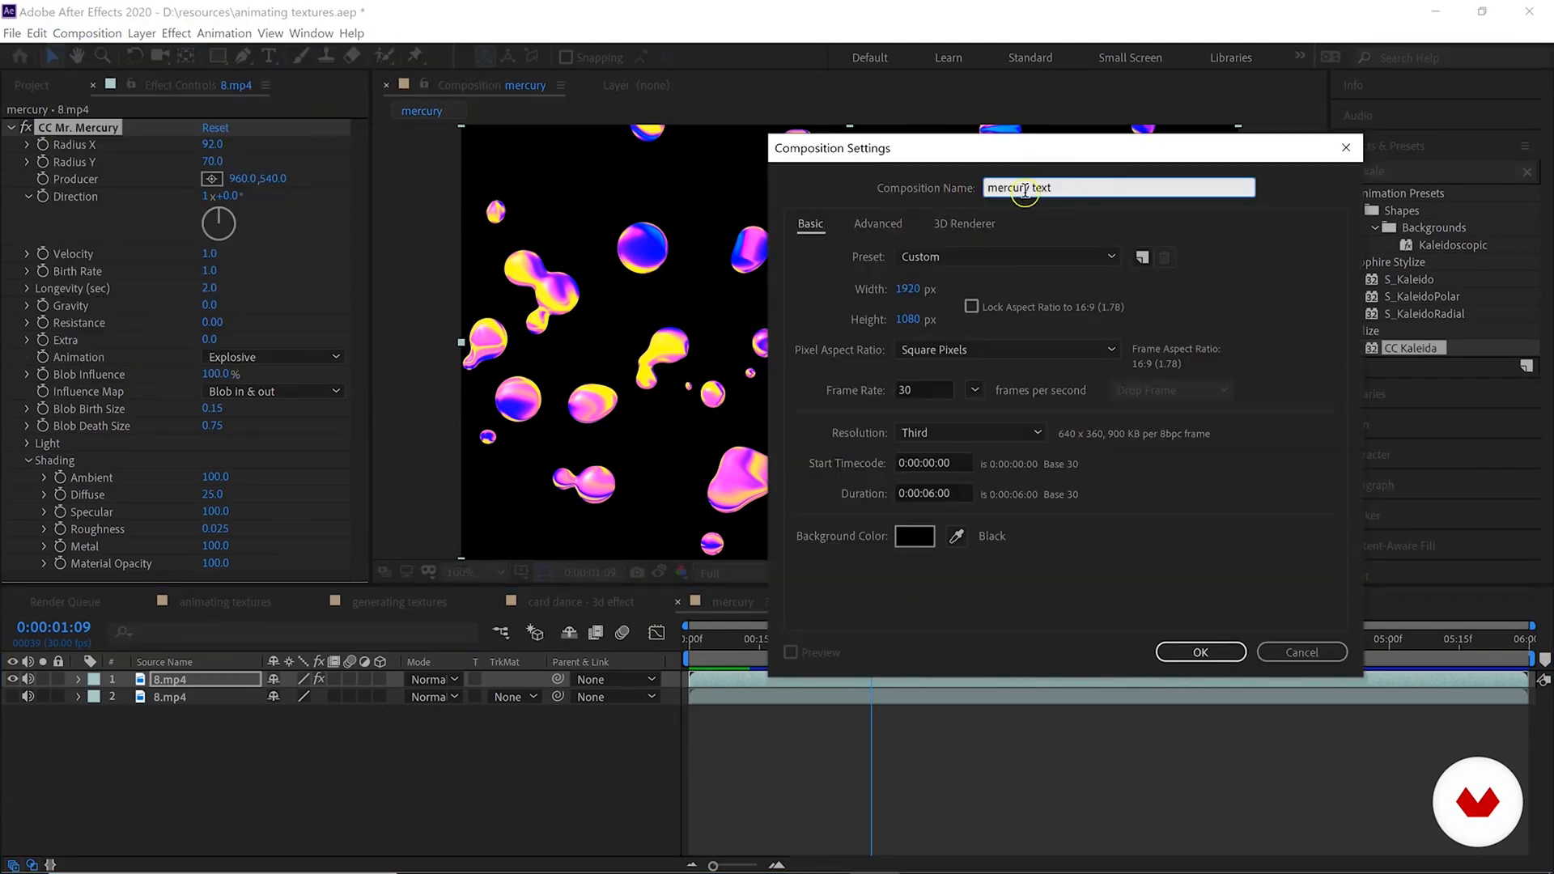
{"action": "left_click", "coordinate": [1201, 652]}
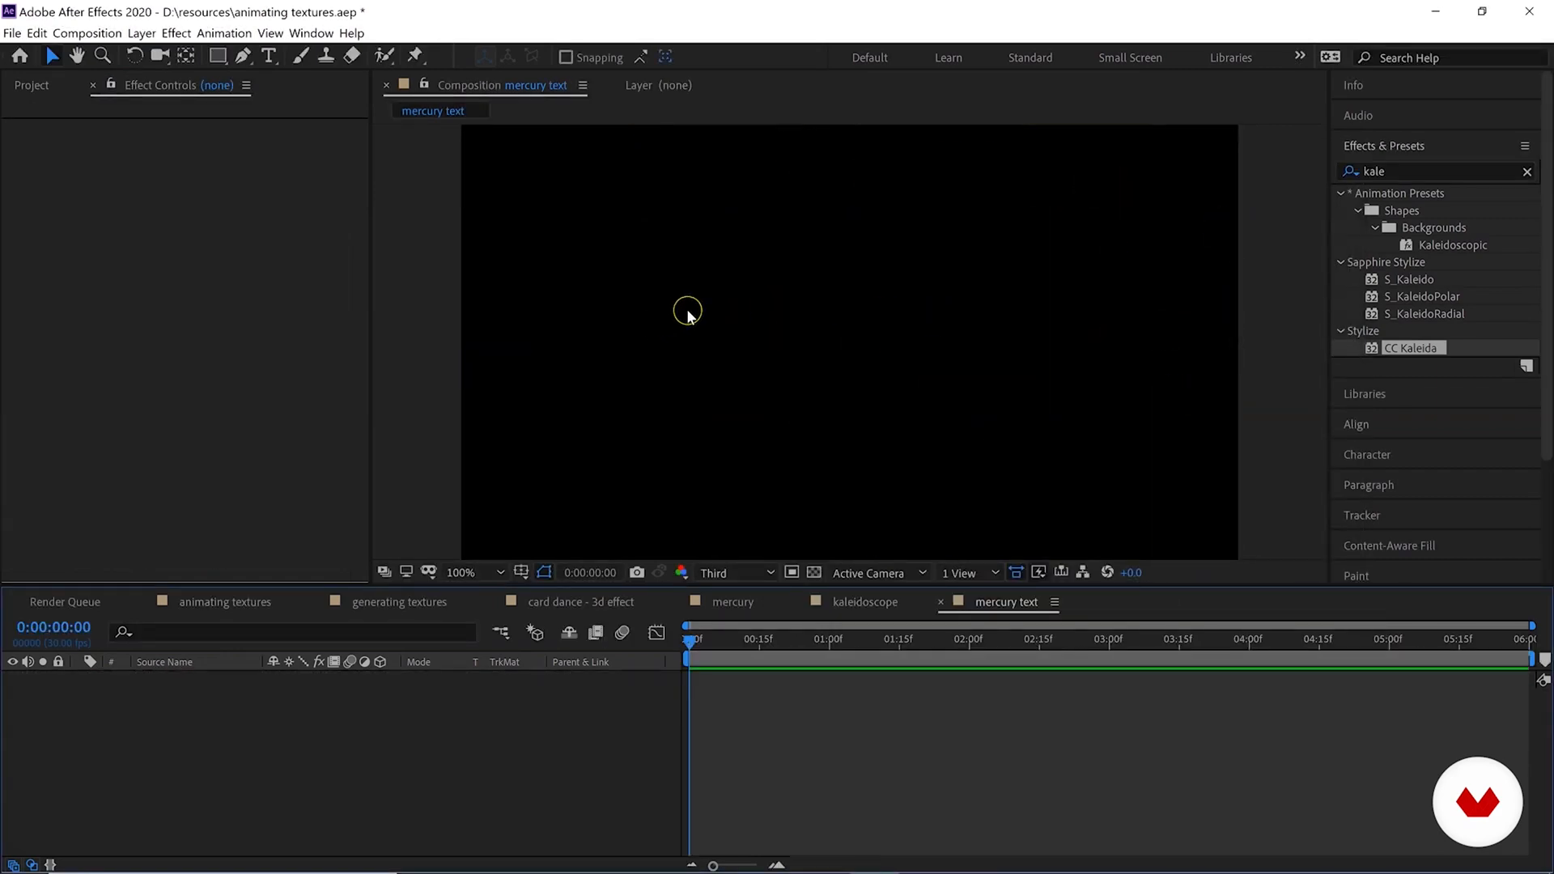
Activate the Type tool in the mercury text composition and display the Character settings.
{"action": "left_click", "coordinate": [724, 279]}
{"action": "left_click", "coordinate": [273, 56]}
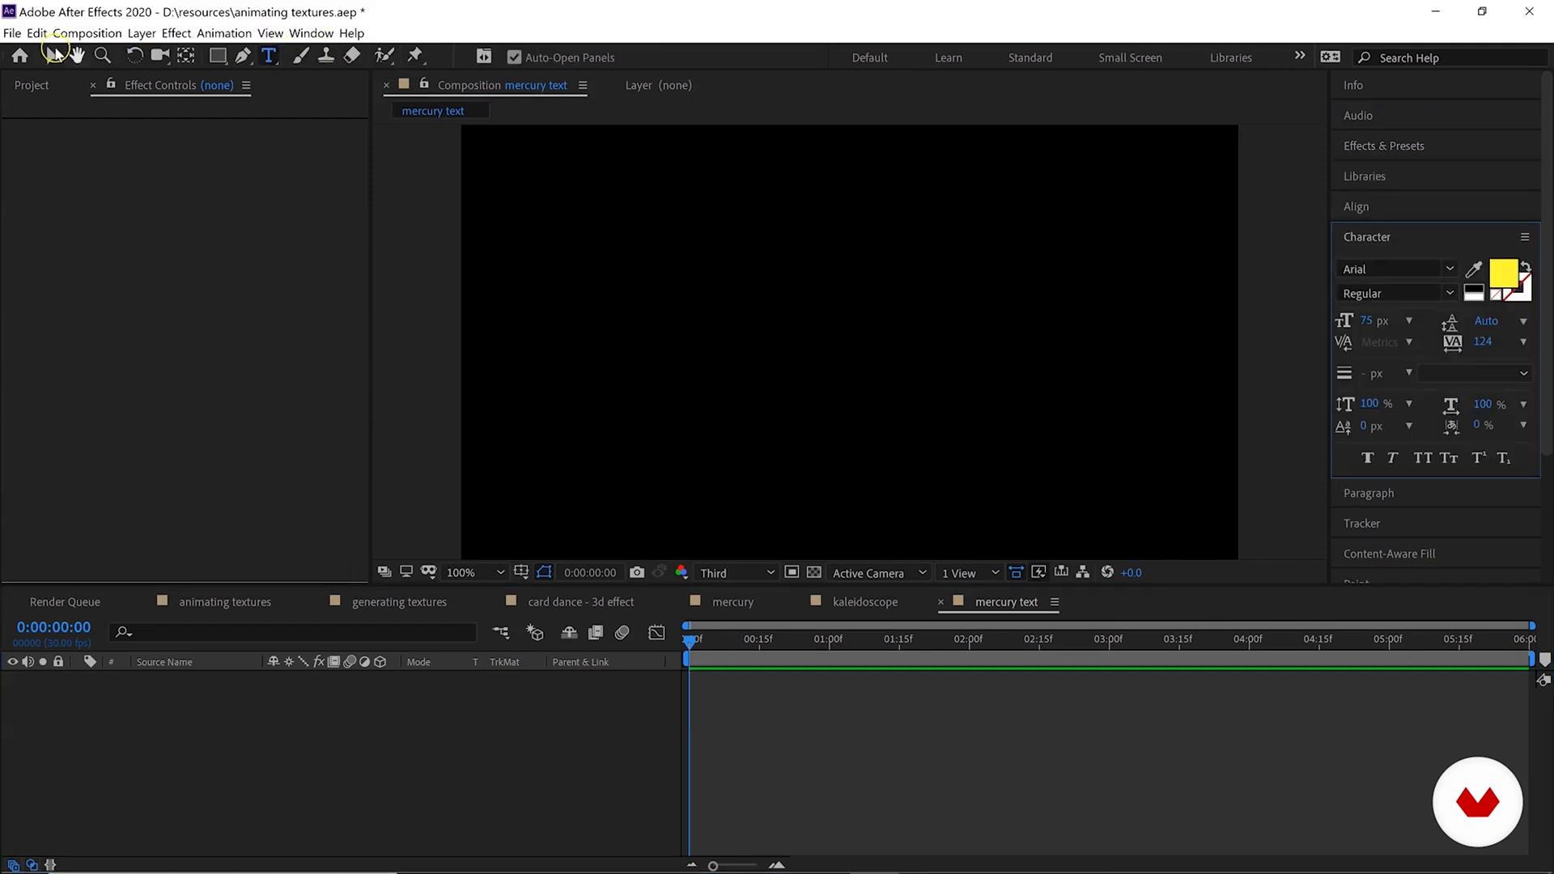
{"action": "left_click", "coordinate": [311, 33]}
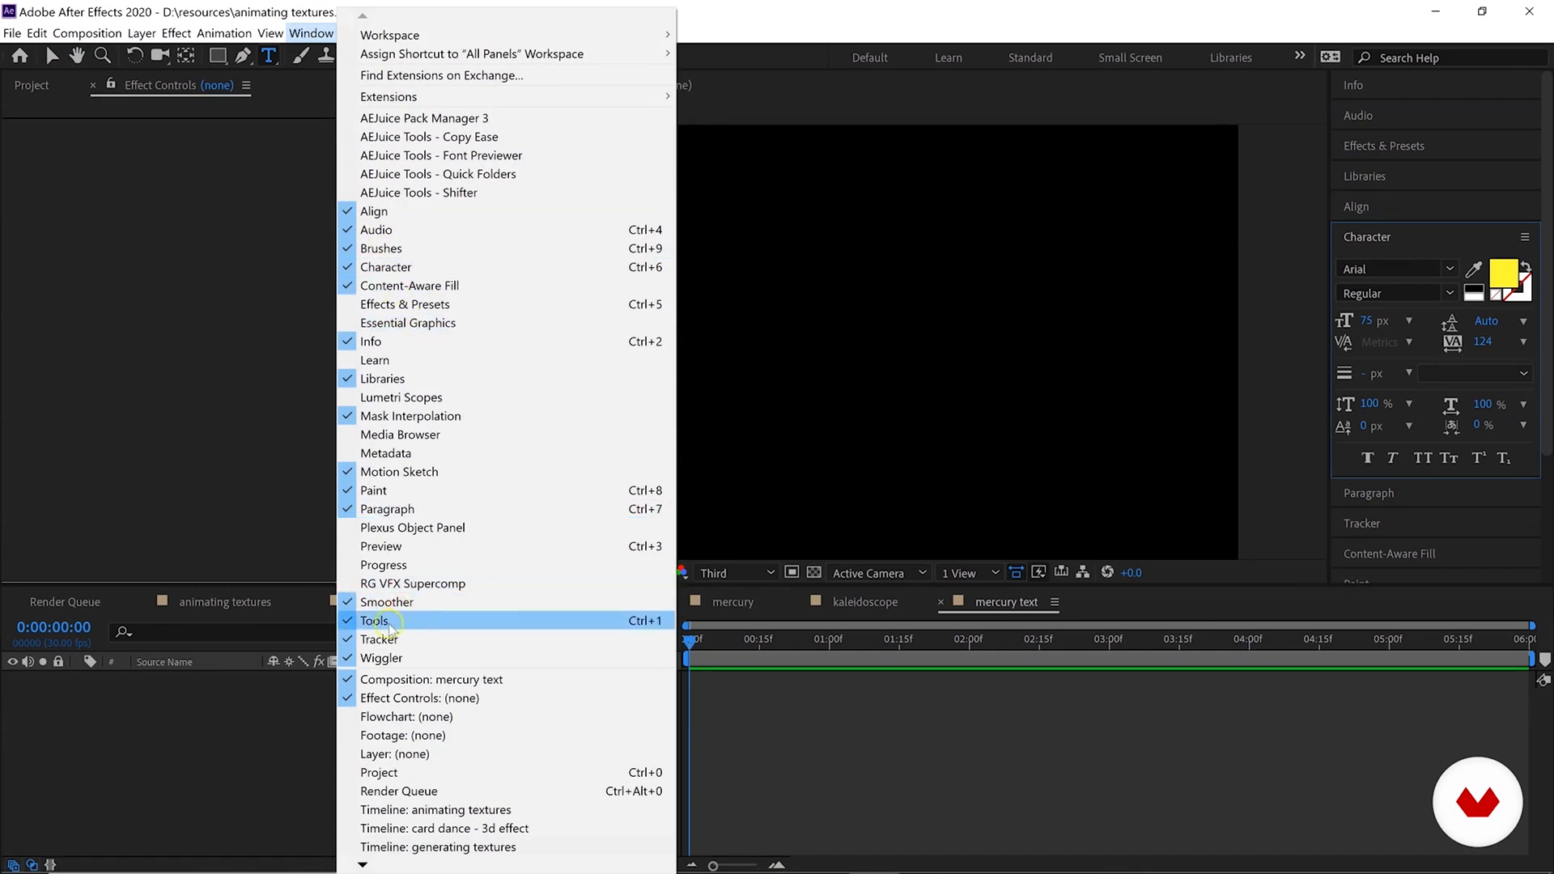
{"action": "left_click", "coordinate": [266, 64]}
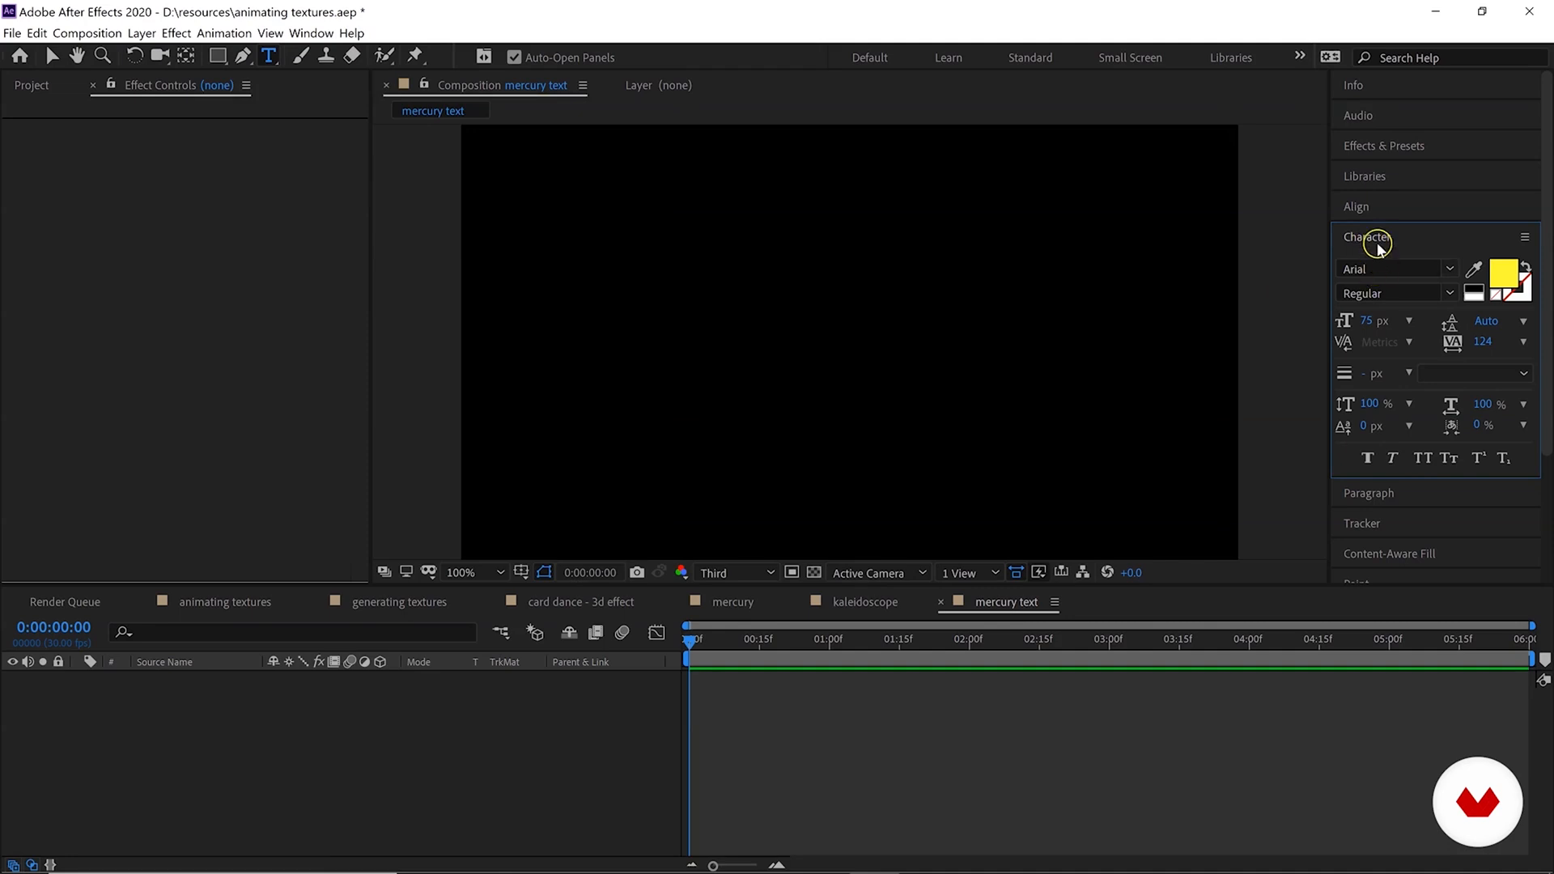
{"action": "left_click", "coordinate": [1450, 268]}
{"action": "left_click", "coordinate": [1449, 267]}
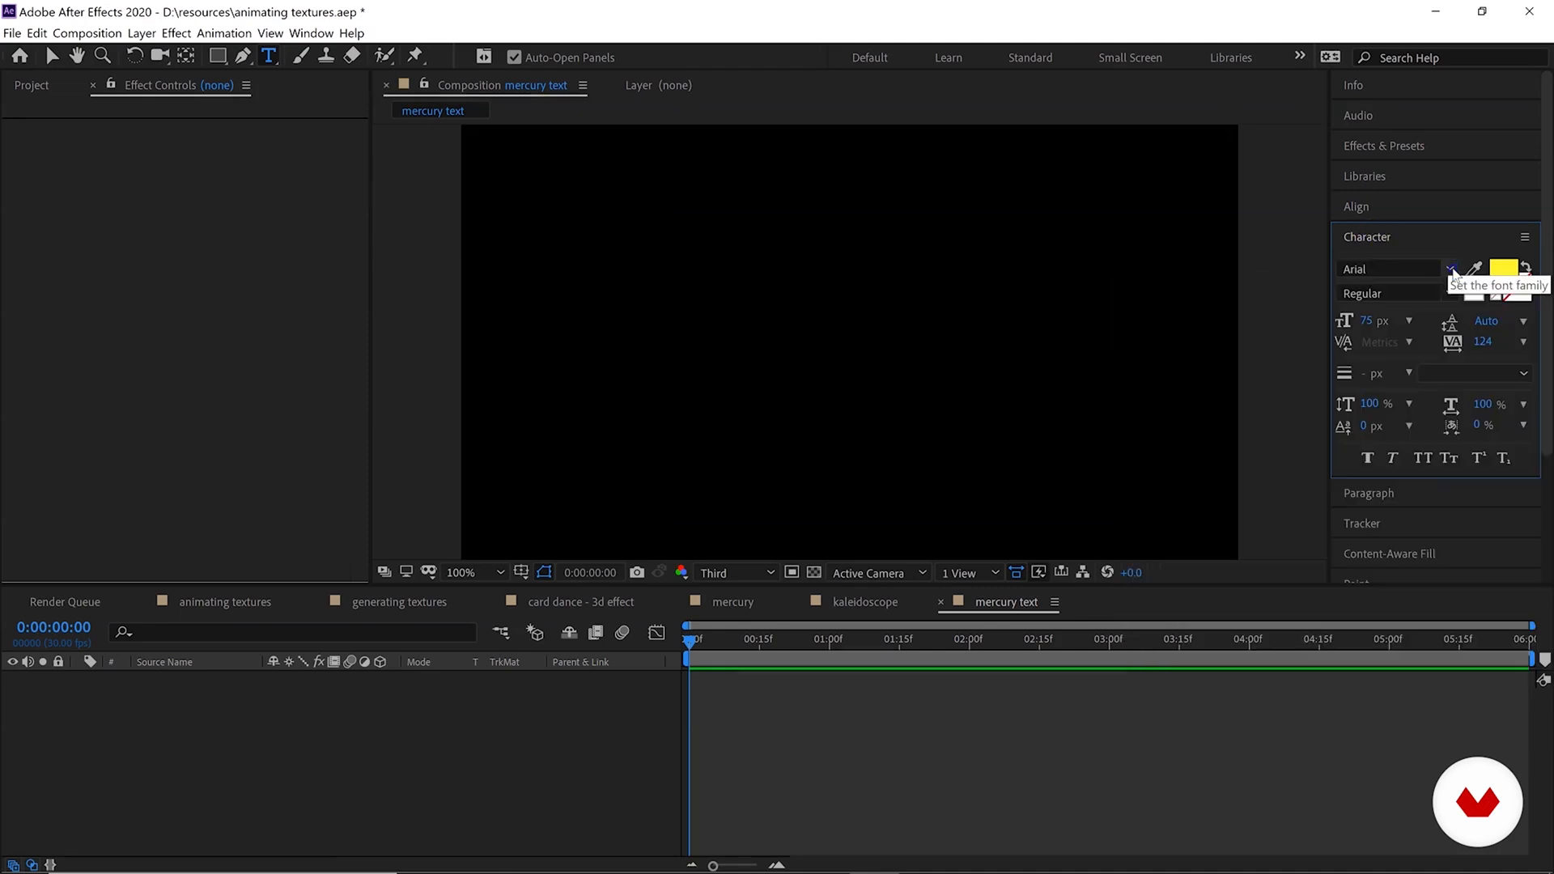
{"action": "left_click", "coordinate": [1419, 287]}
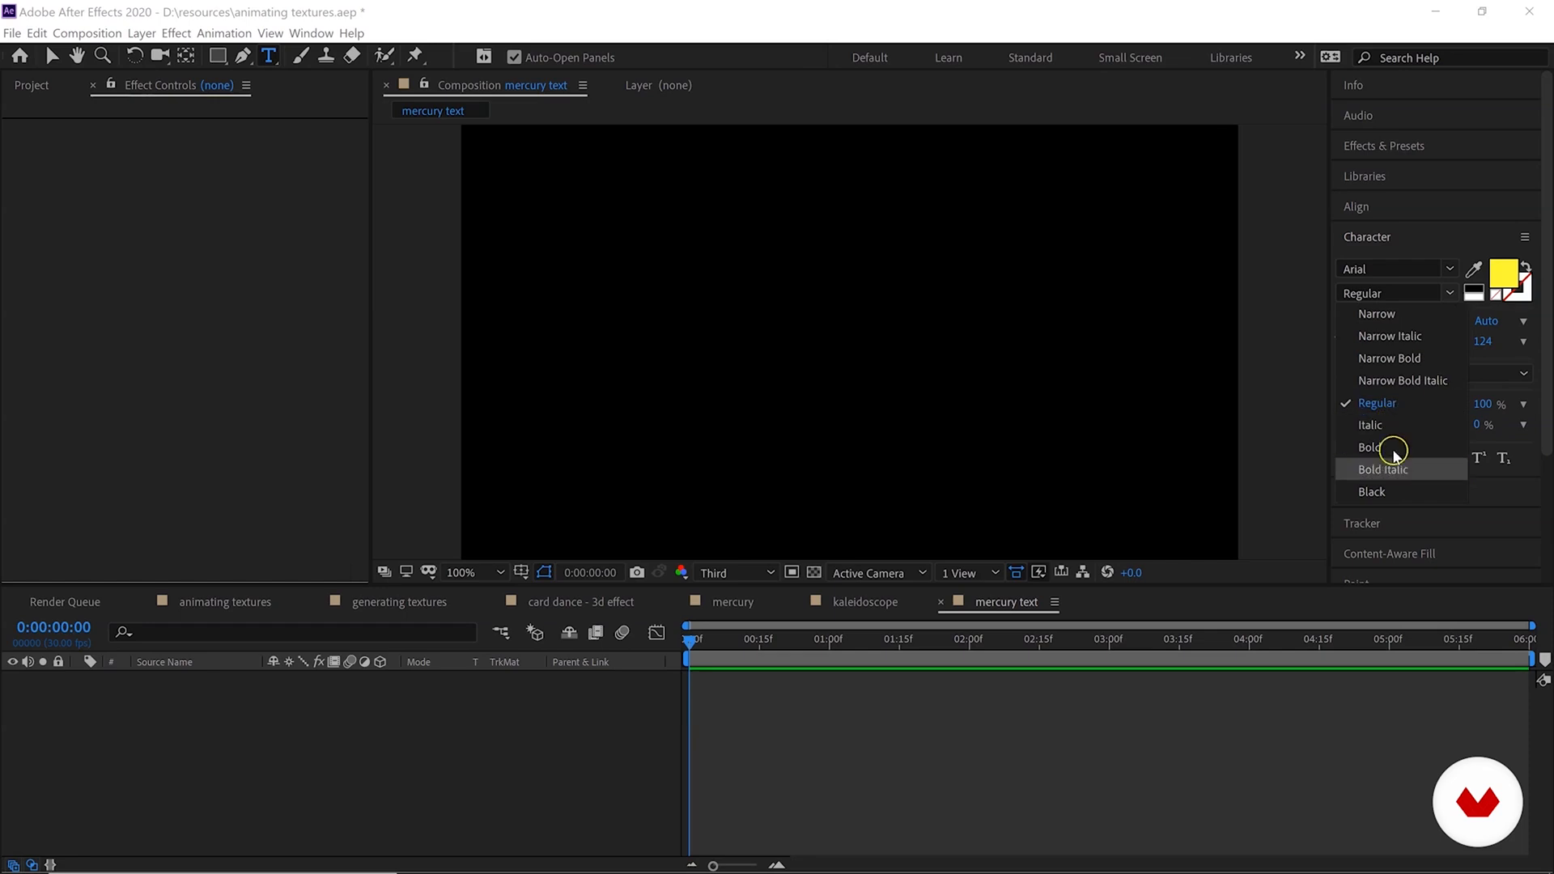
{"action": "left_click", "coordinate": [1449, 291]}
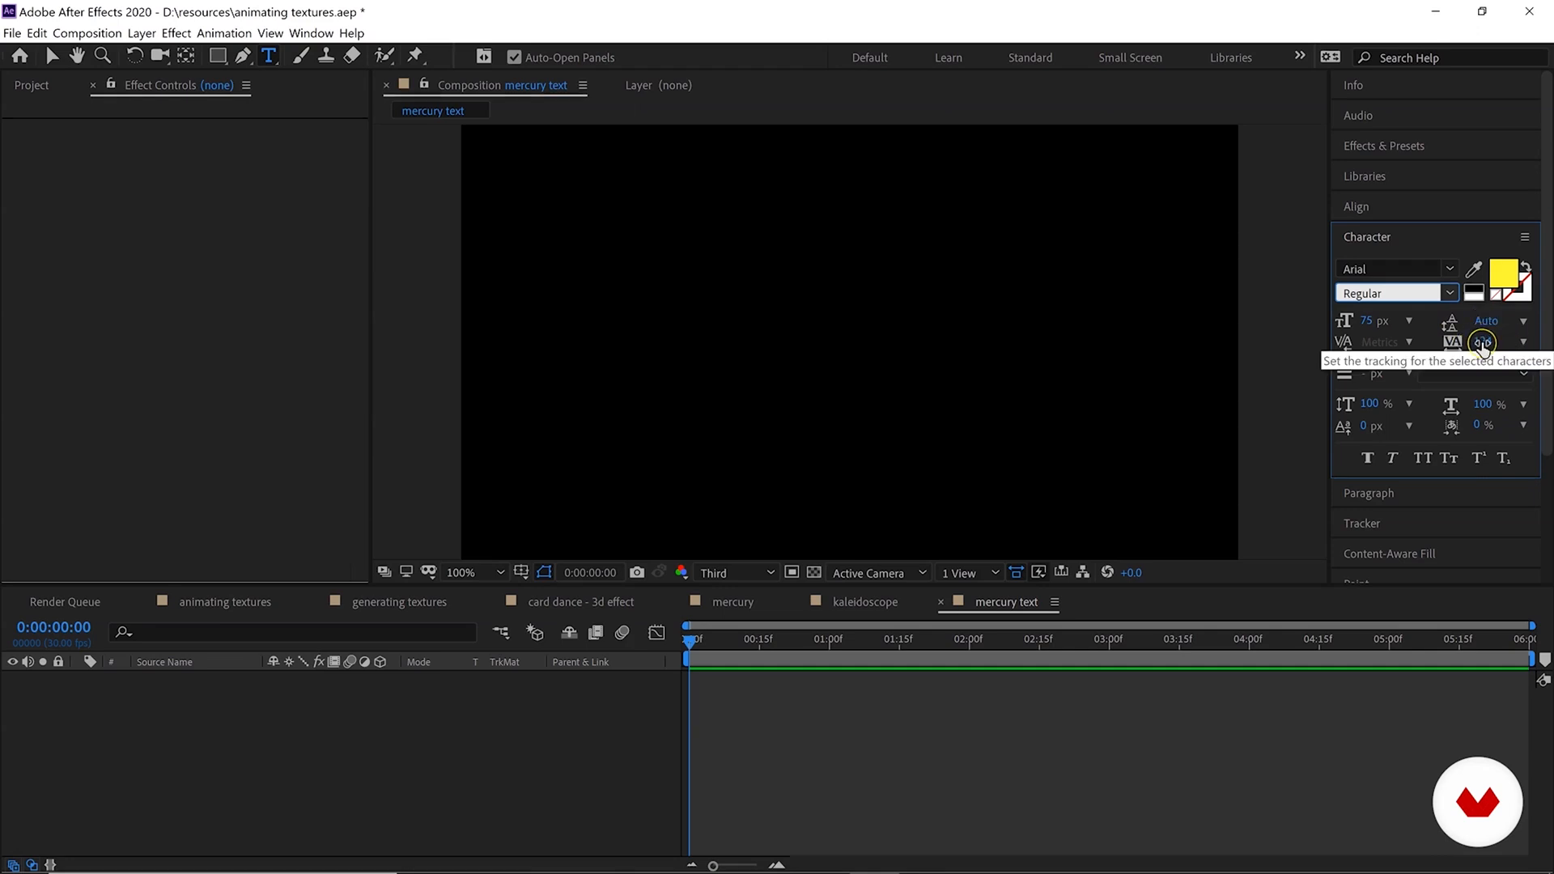
Add the text "abstract" to the mercury text composition and set its fill colour to white (FFFFFF).
{"action": "left_click", "coordinate": [671, 335]}
{"action": "type", "text": "abstract"}
{"action": "left_click_drag", "start_coordinate": [808, 325], "coordinate": [666, 324]}
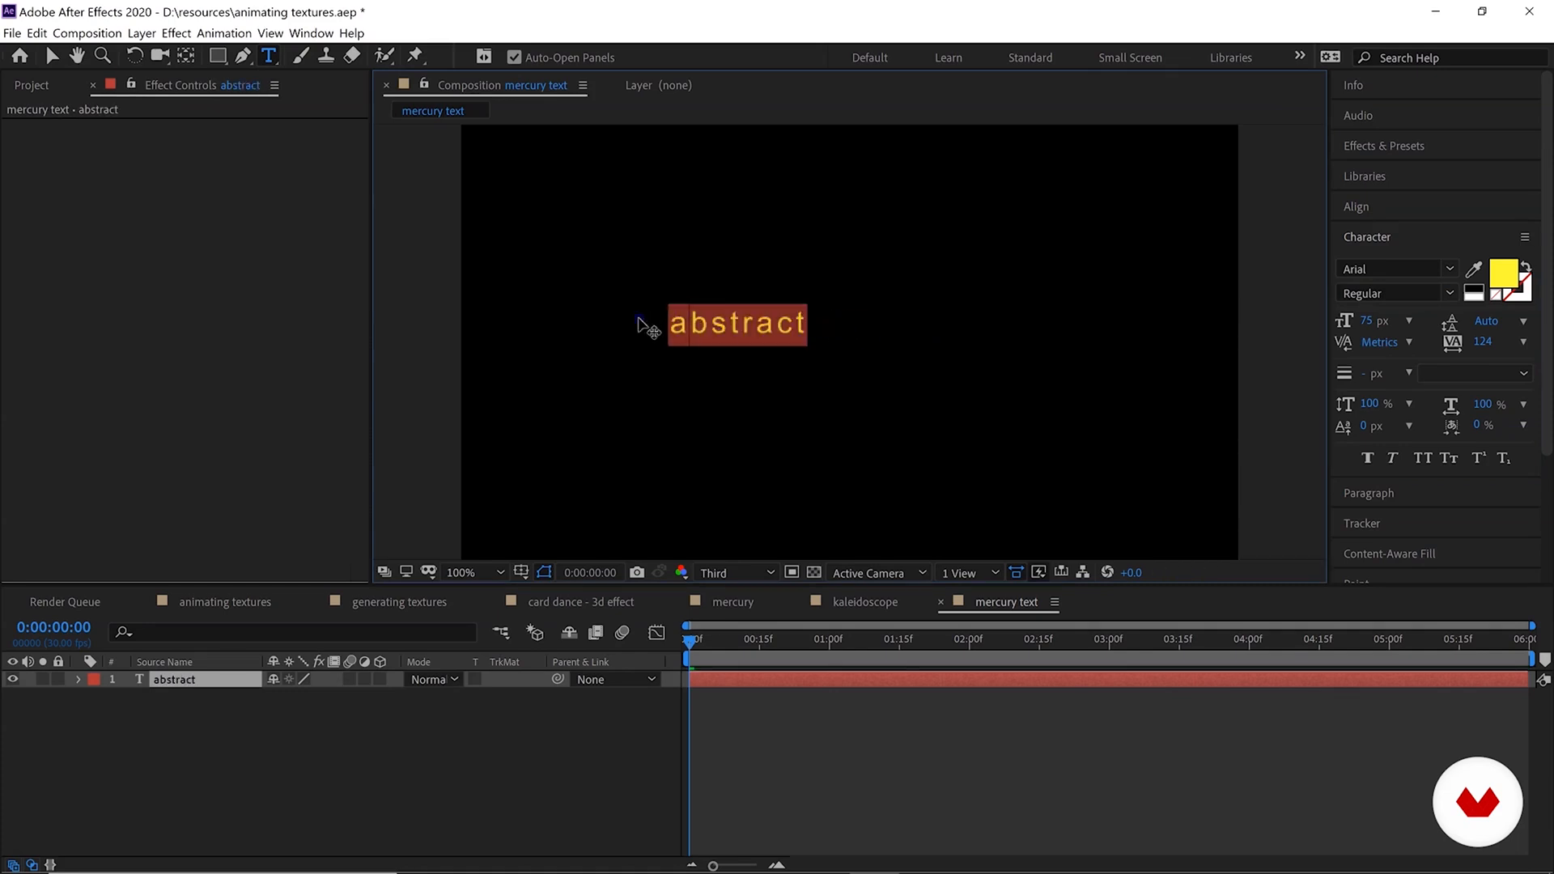
{"action": "left_click", "coordinate": [1504, 274]}
{"action": "left_click", "coordinate": [297, 399]}
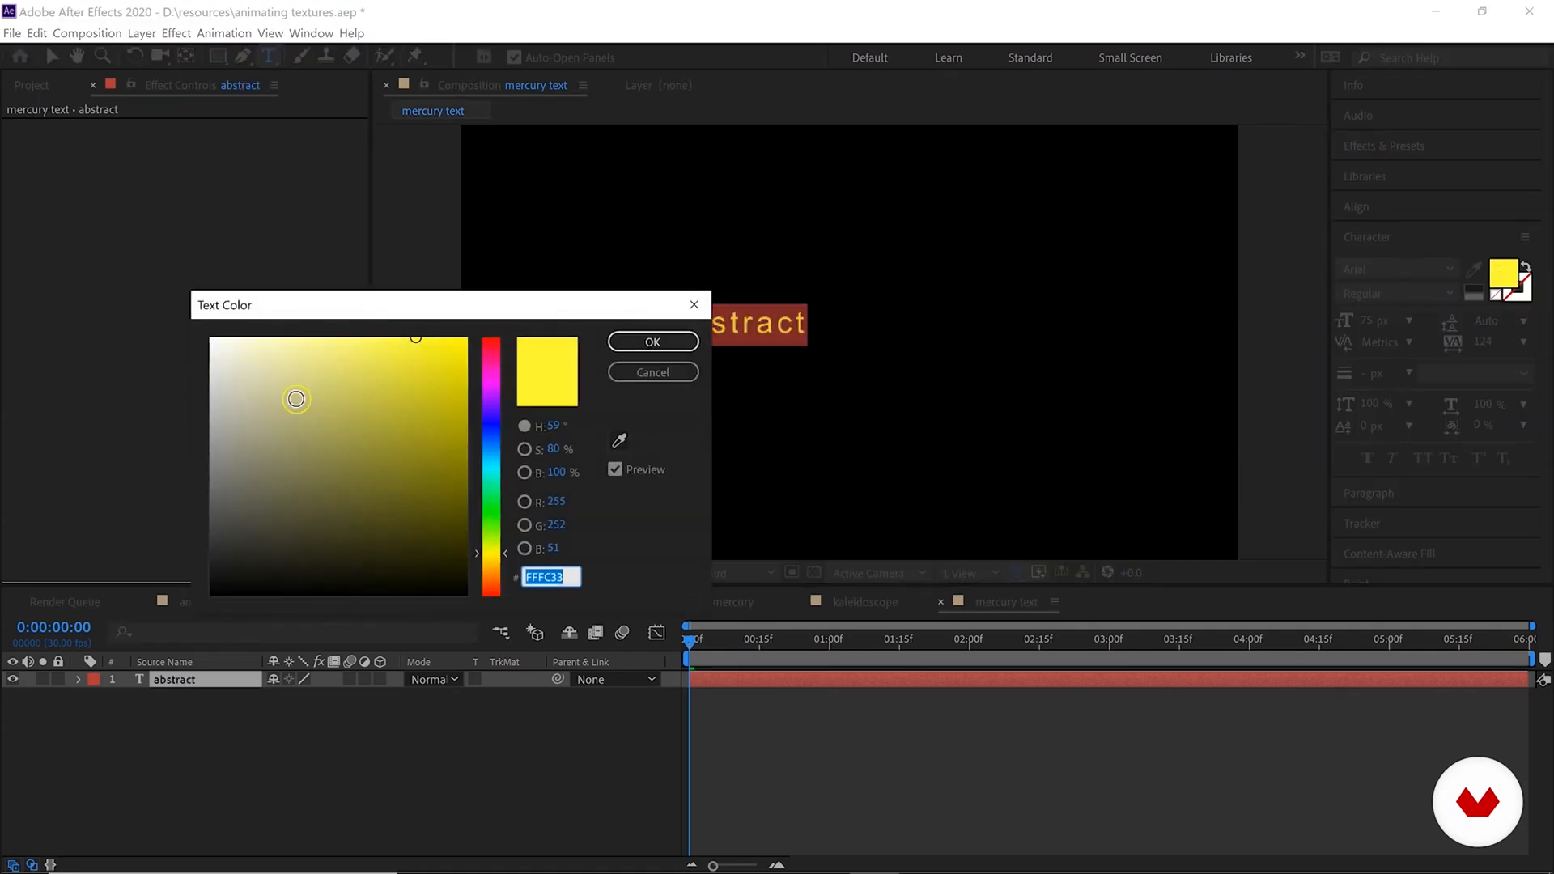
{"action": "left_click_drag", "start_coordinate": [235, 333], "coordinate": [187, 288]}
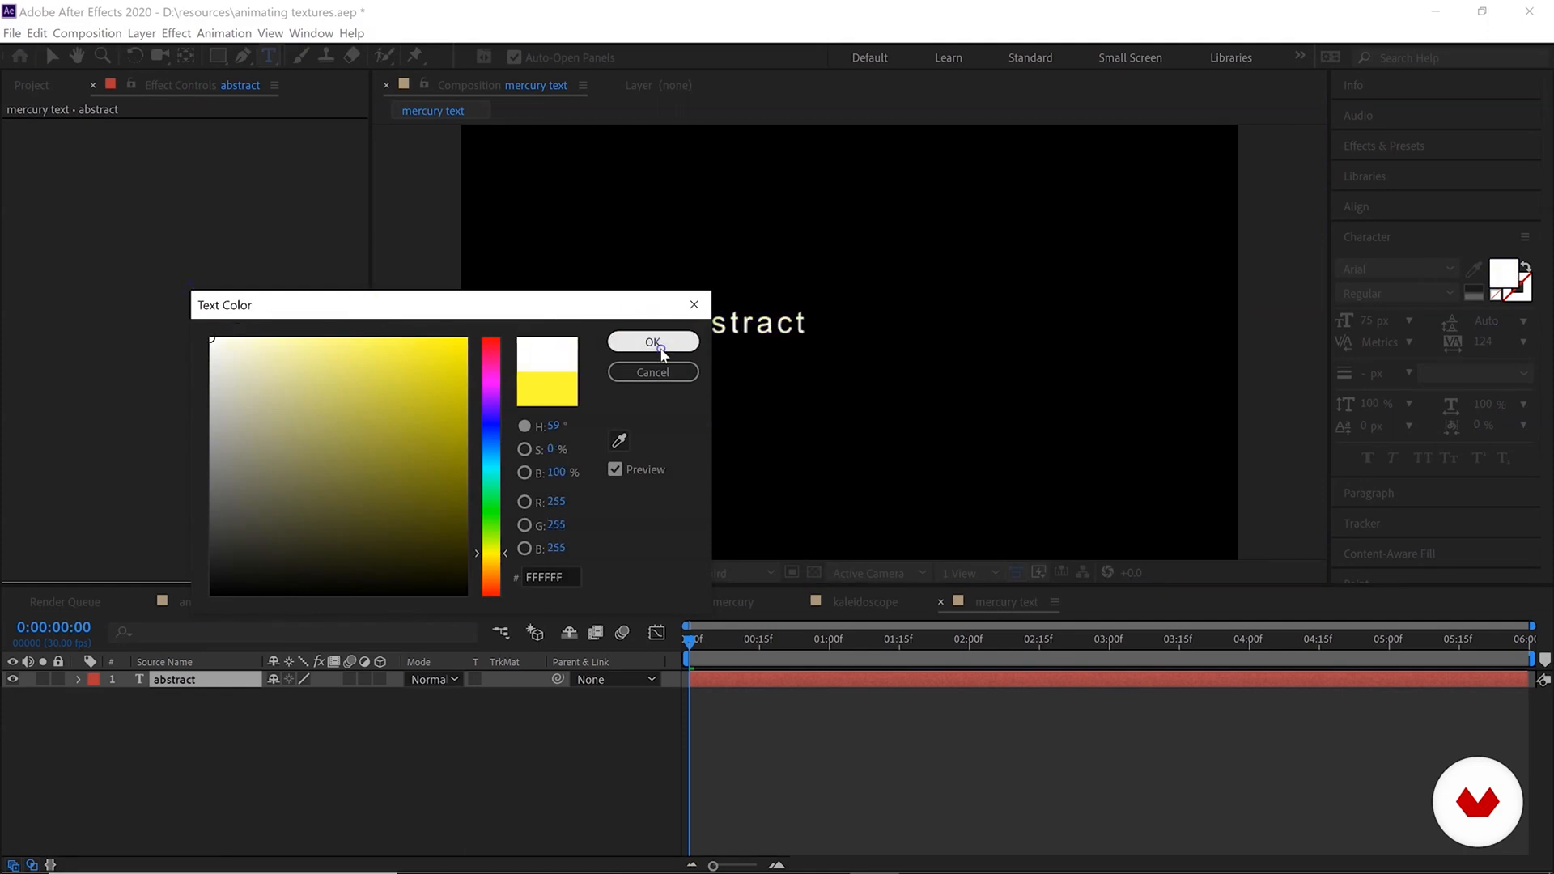
{"action": "left_click", "coordinate": [652, 341]}
Set the text's font to Futura XBlk BT Extra Black and turn on All Caps.
{"action": "left_click", "coordinate": [1384, 270]}
{"action": "type", "text": "futu"}
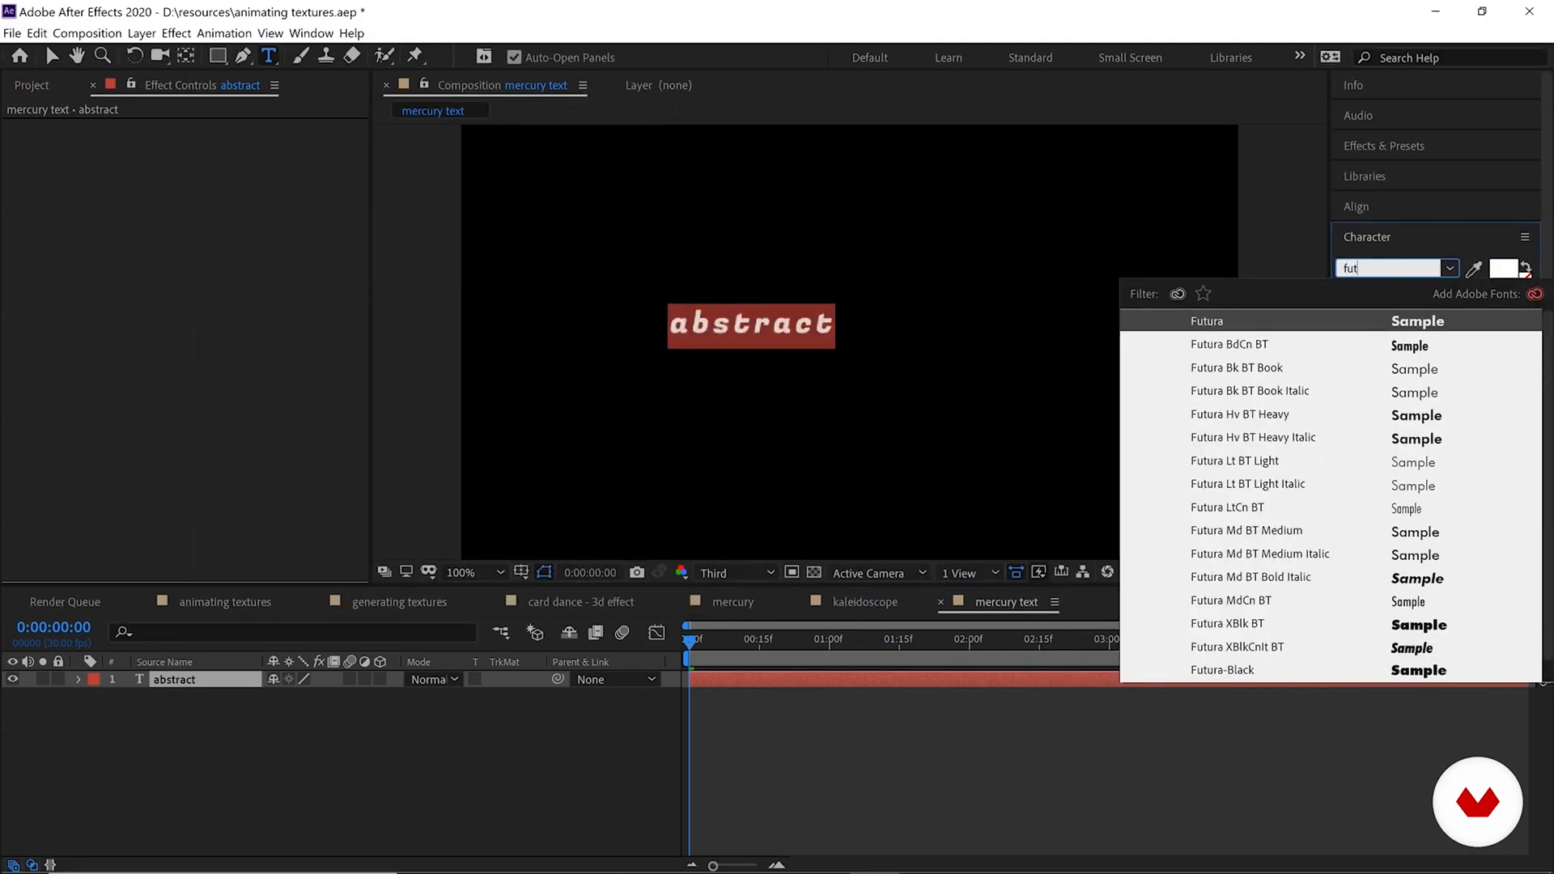
{"action": "left_click", "coordinate": [1408, 624]}
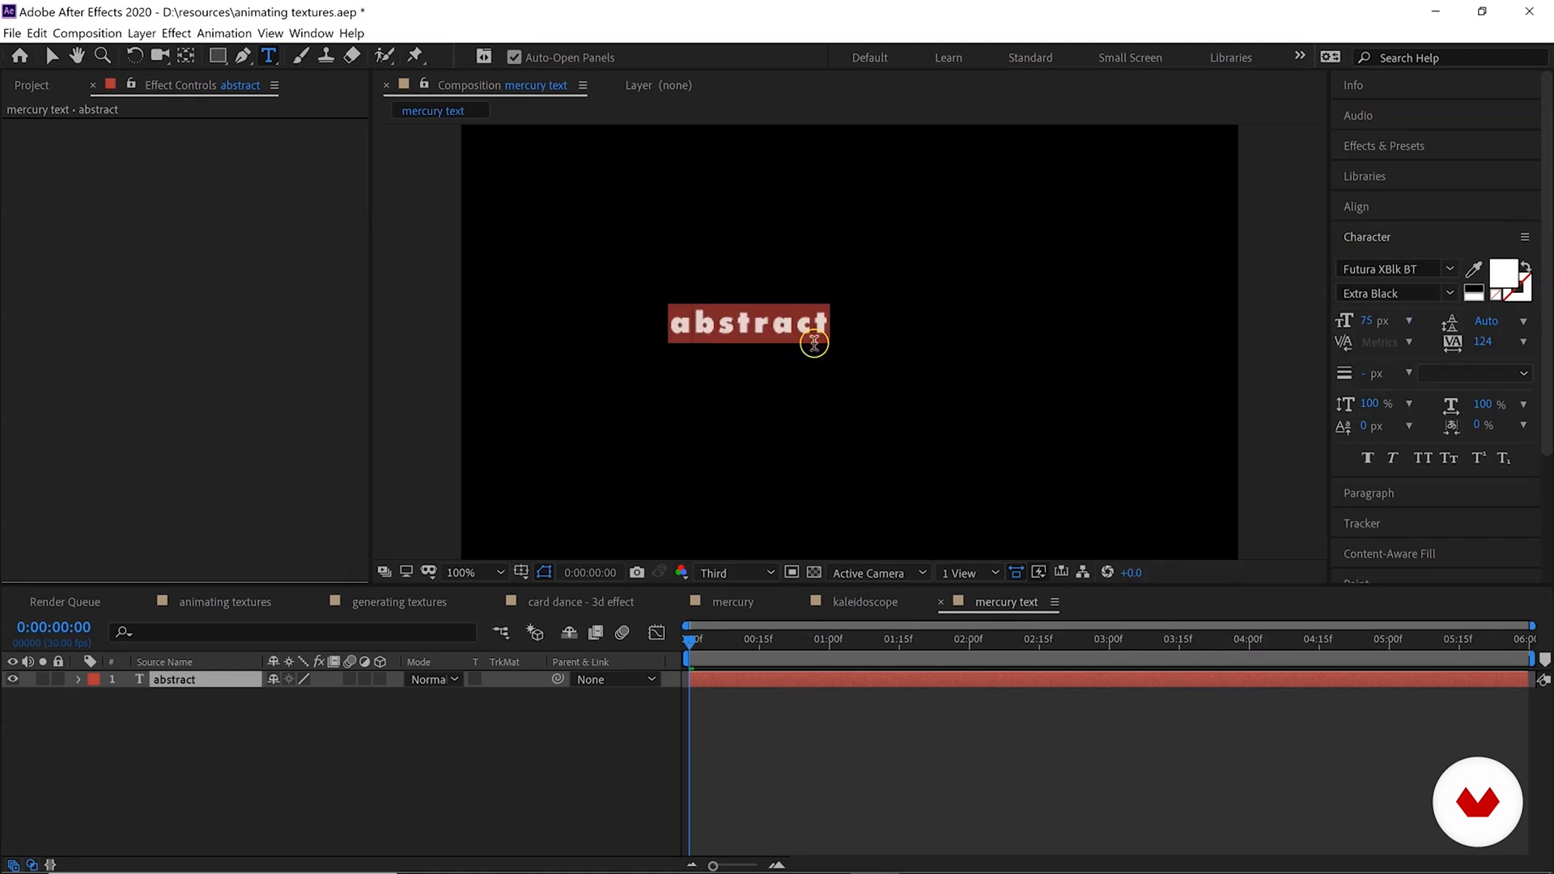
{"action": "left_click", "coordinate": [1417, 460]}
{"action": "left_click", "coordinate": [1499, 279]}
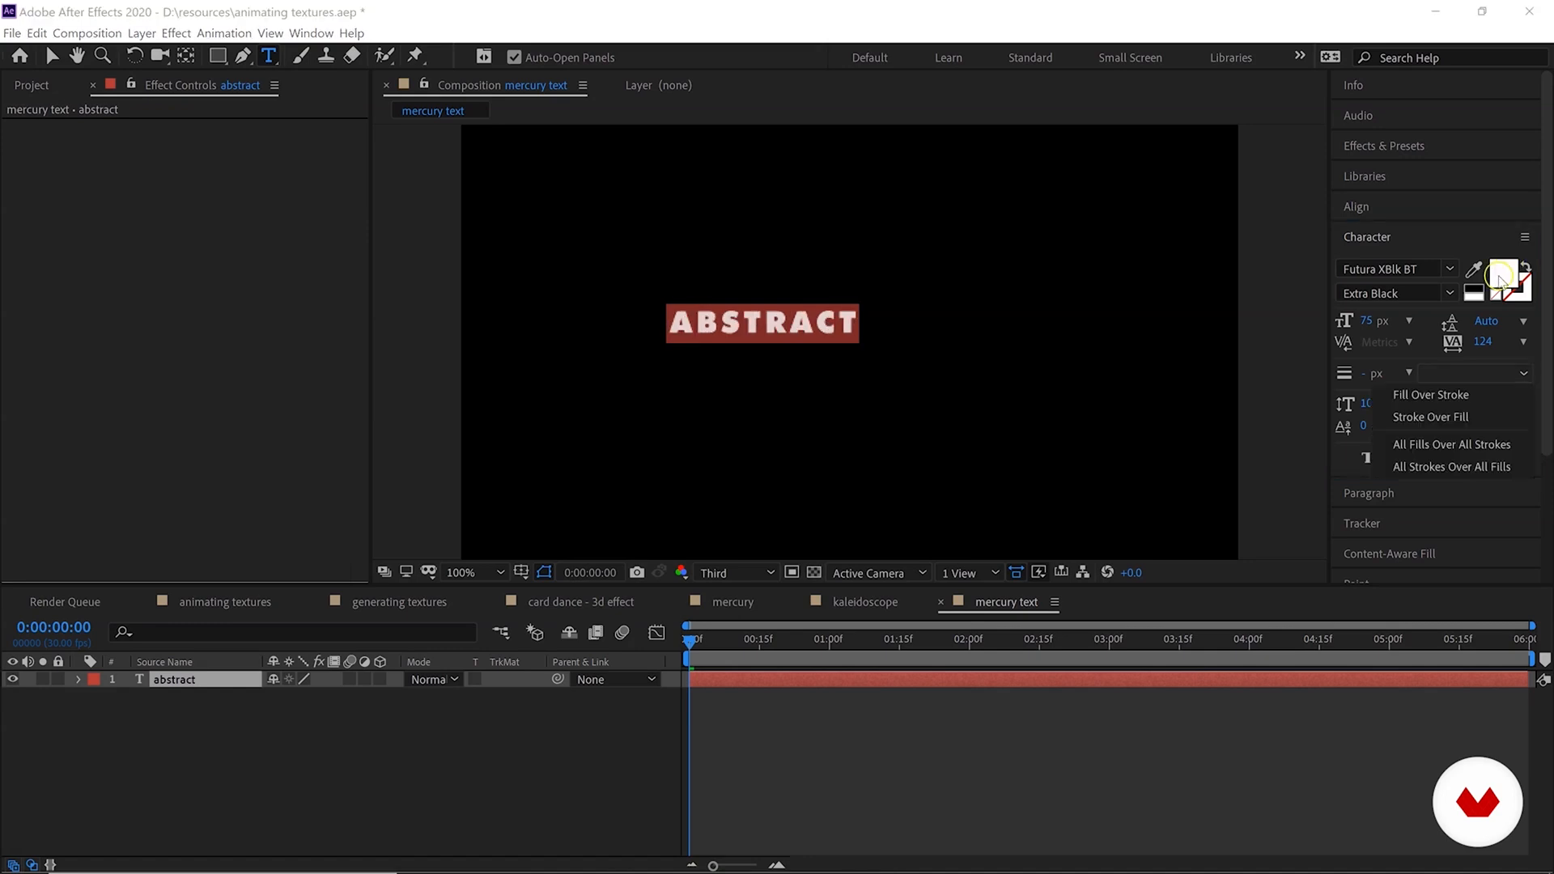
Set the font size of the whole word to 139 px and its tracking to 102.
{"action": "left_click", "coordinate": [891, 325]}
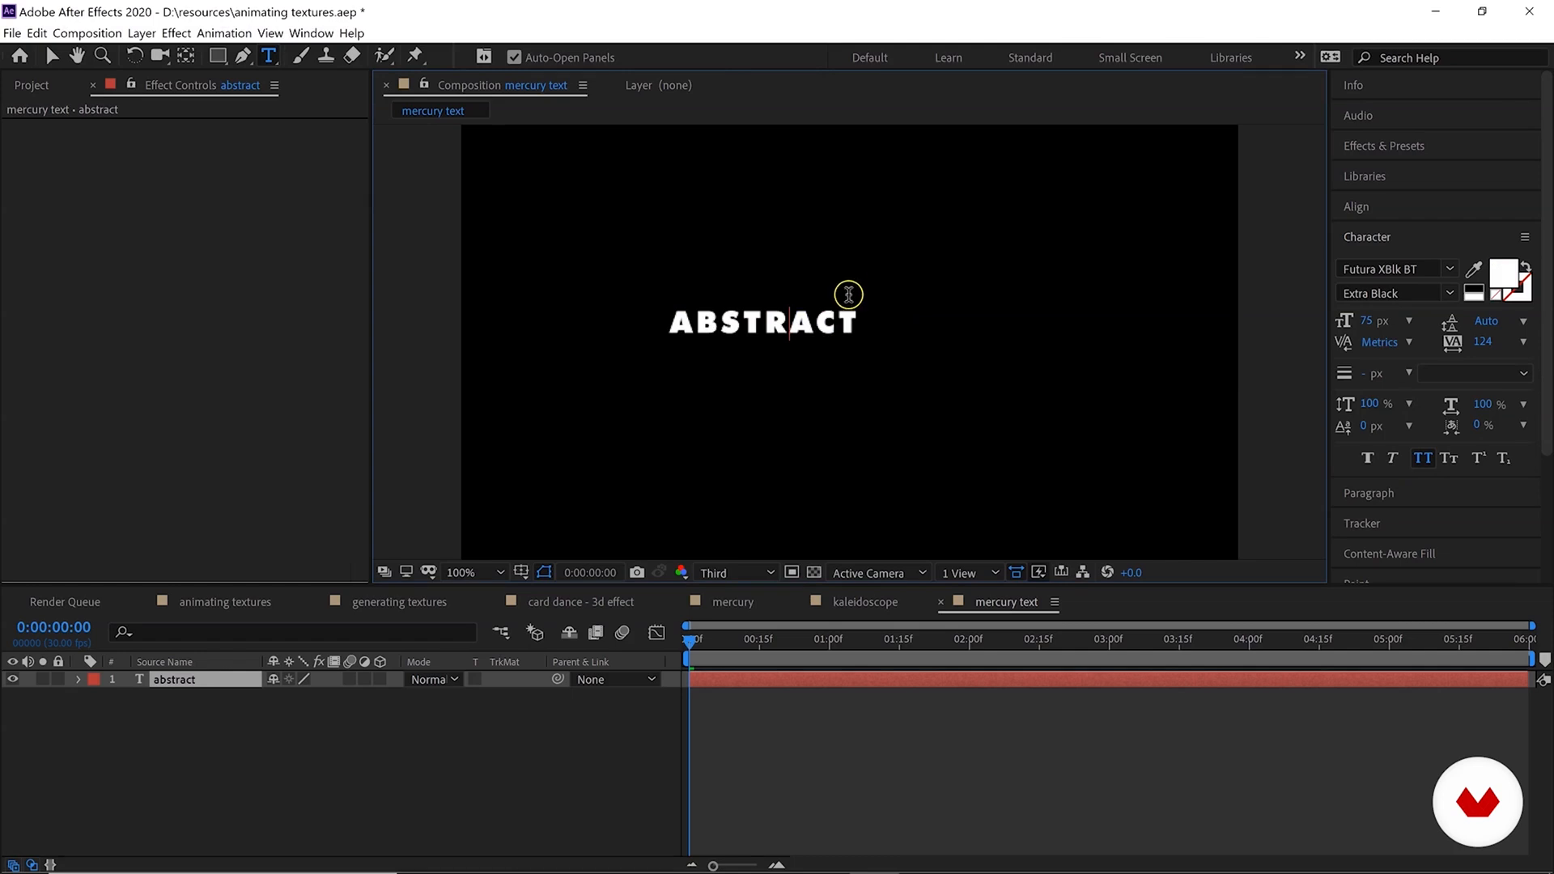
{"action": "key", "text": "ctrl+a"}
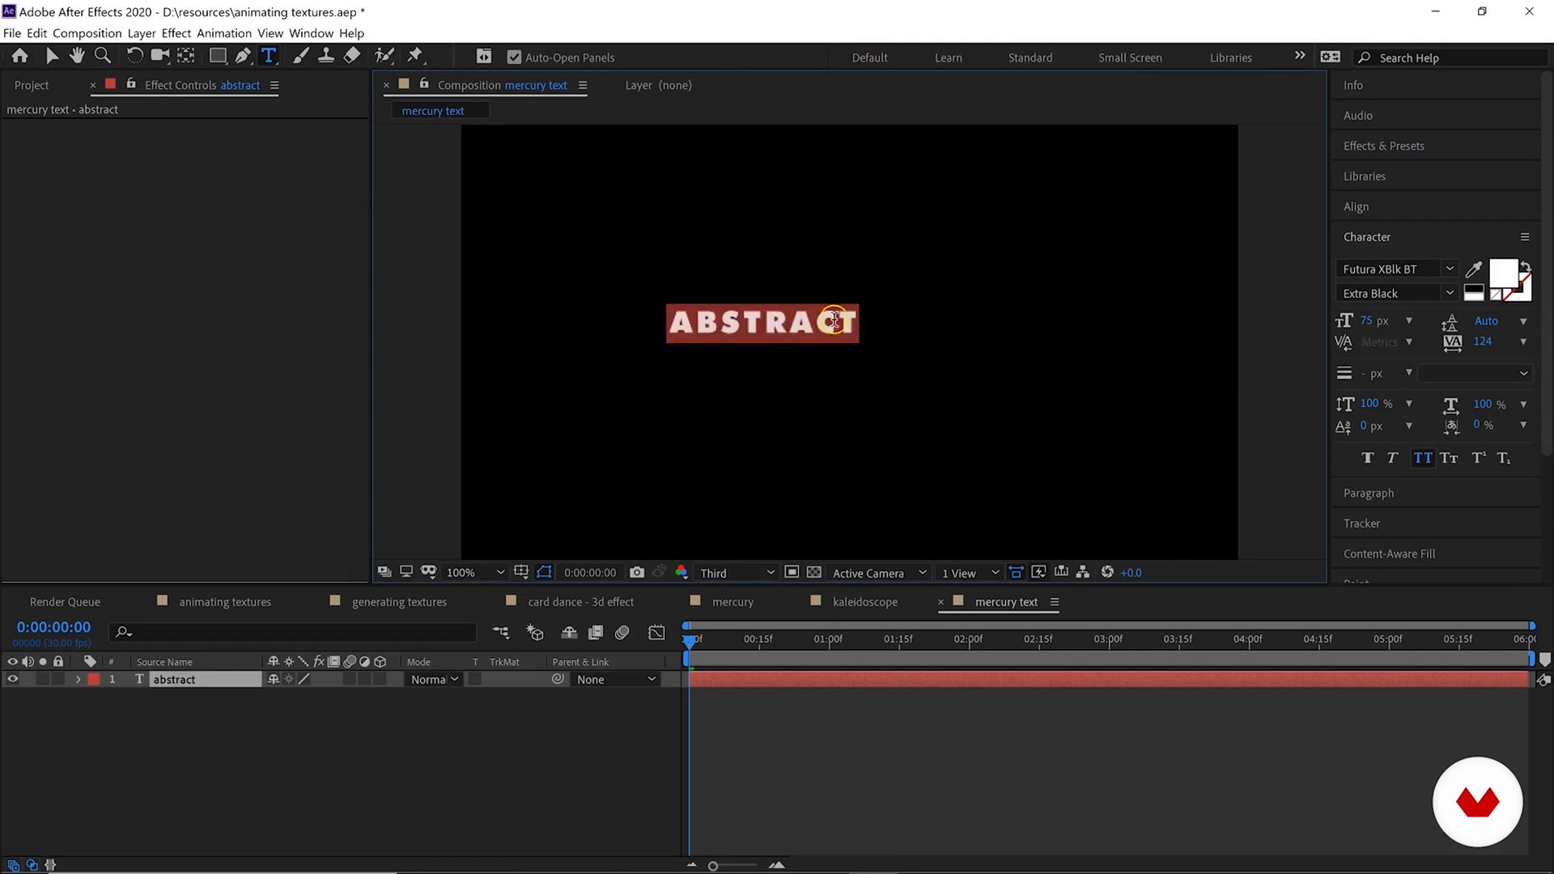
{"action": "left_click_drag", "start_coordinate": [1367, 322], "coordinate": [1433, 319]}
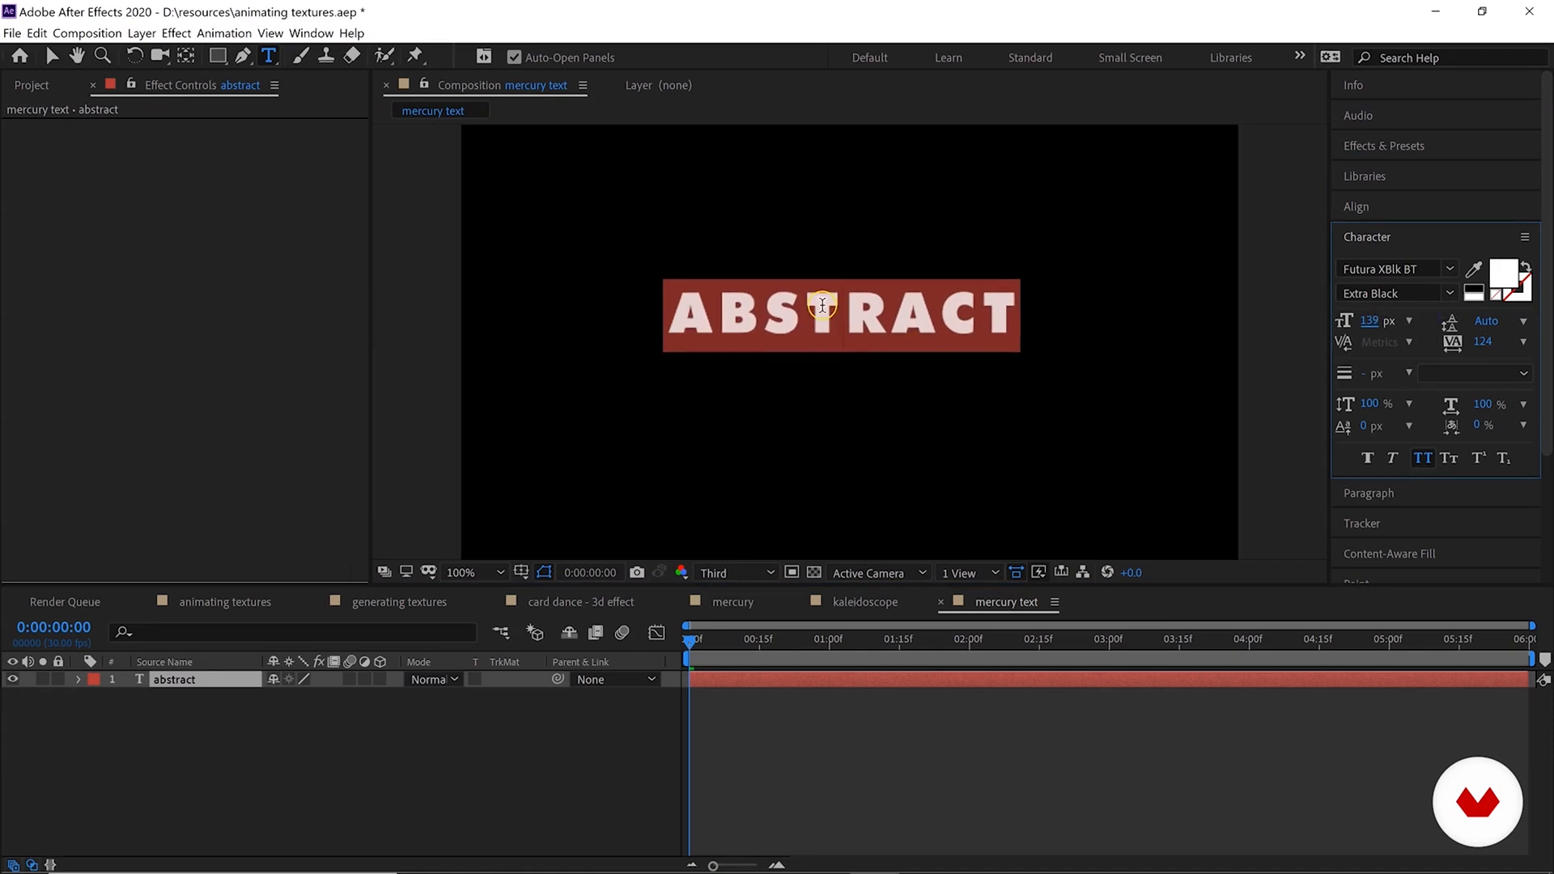
{"action": "left_click_drag", "start_coordinate": [1490, 343], "coordinate": [1478, 347]}
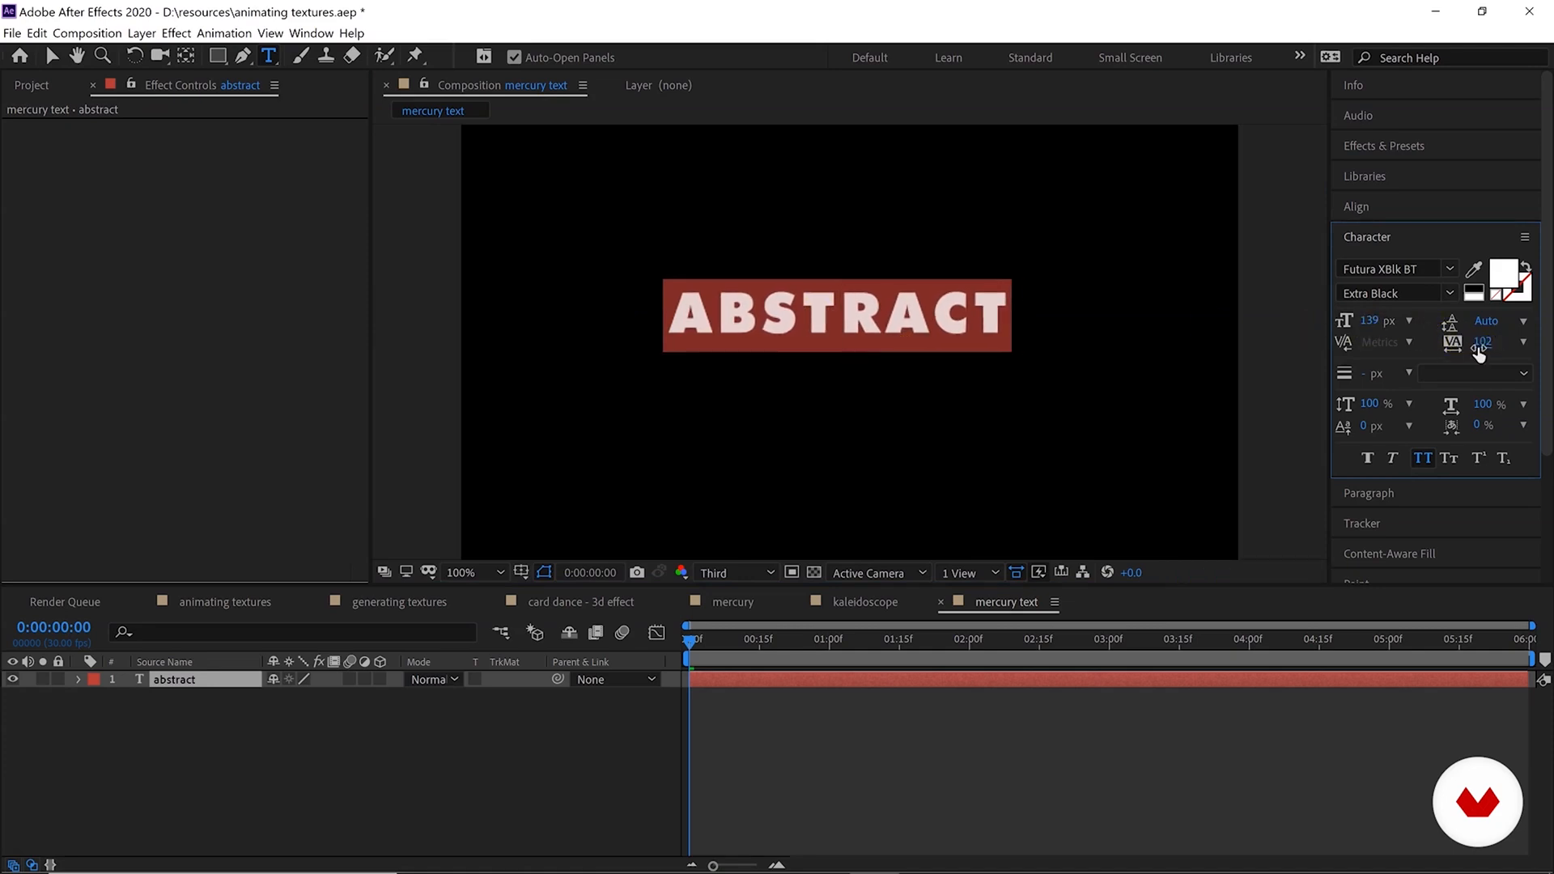
Centre the text layer horizontally and vertically in the composition.
{"action": "left_click", "coordinate": [1350, 212]}
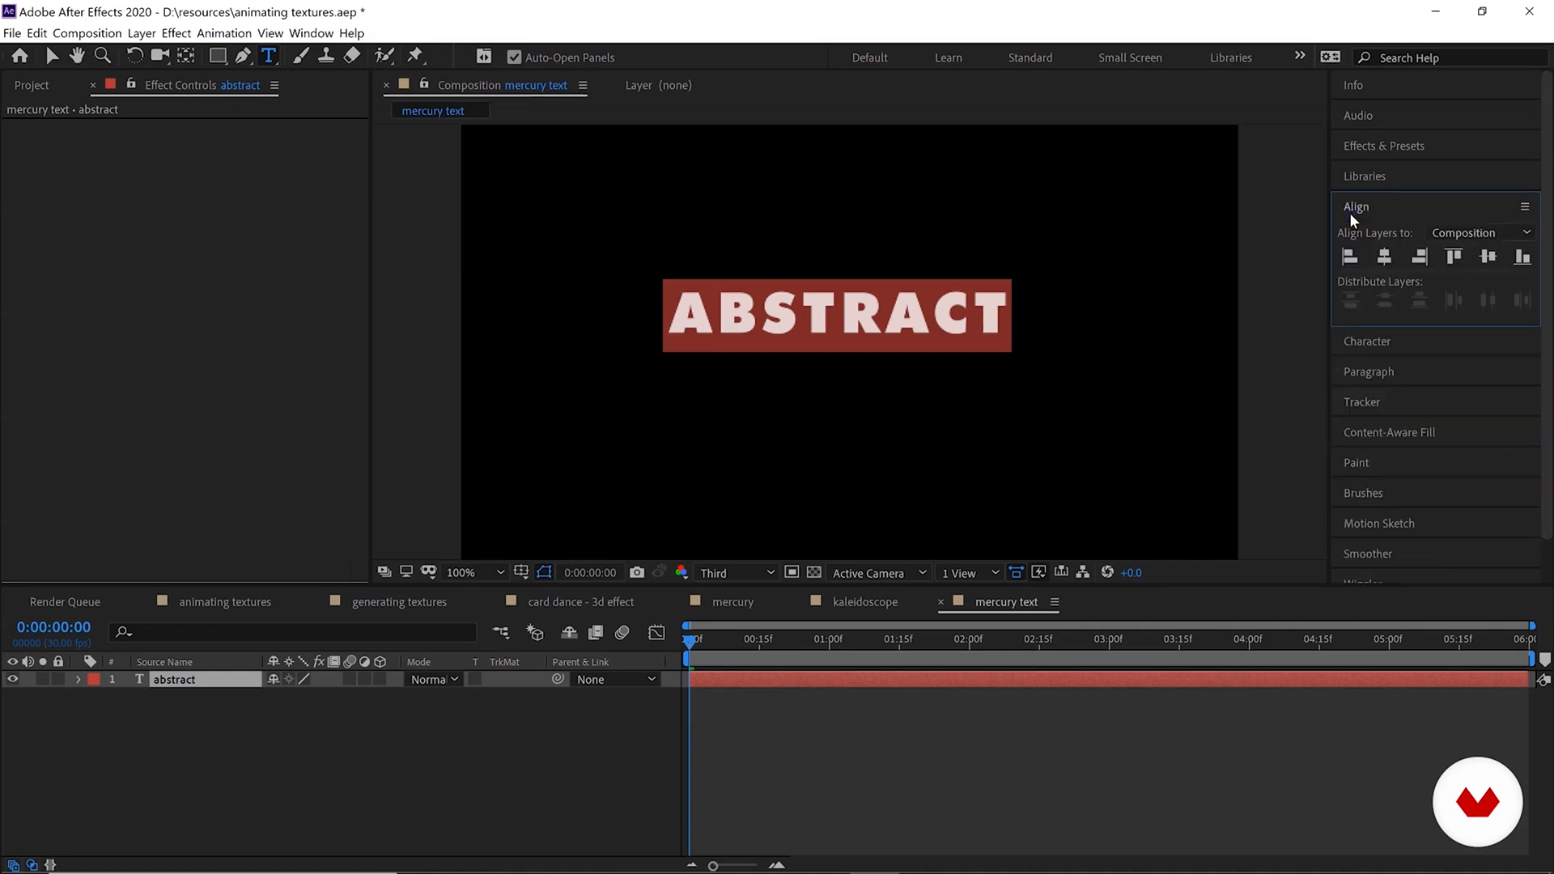
{"action": "left_click", "coordinate": [1384, 257]}
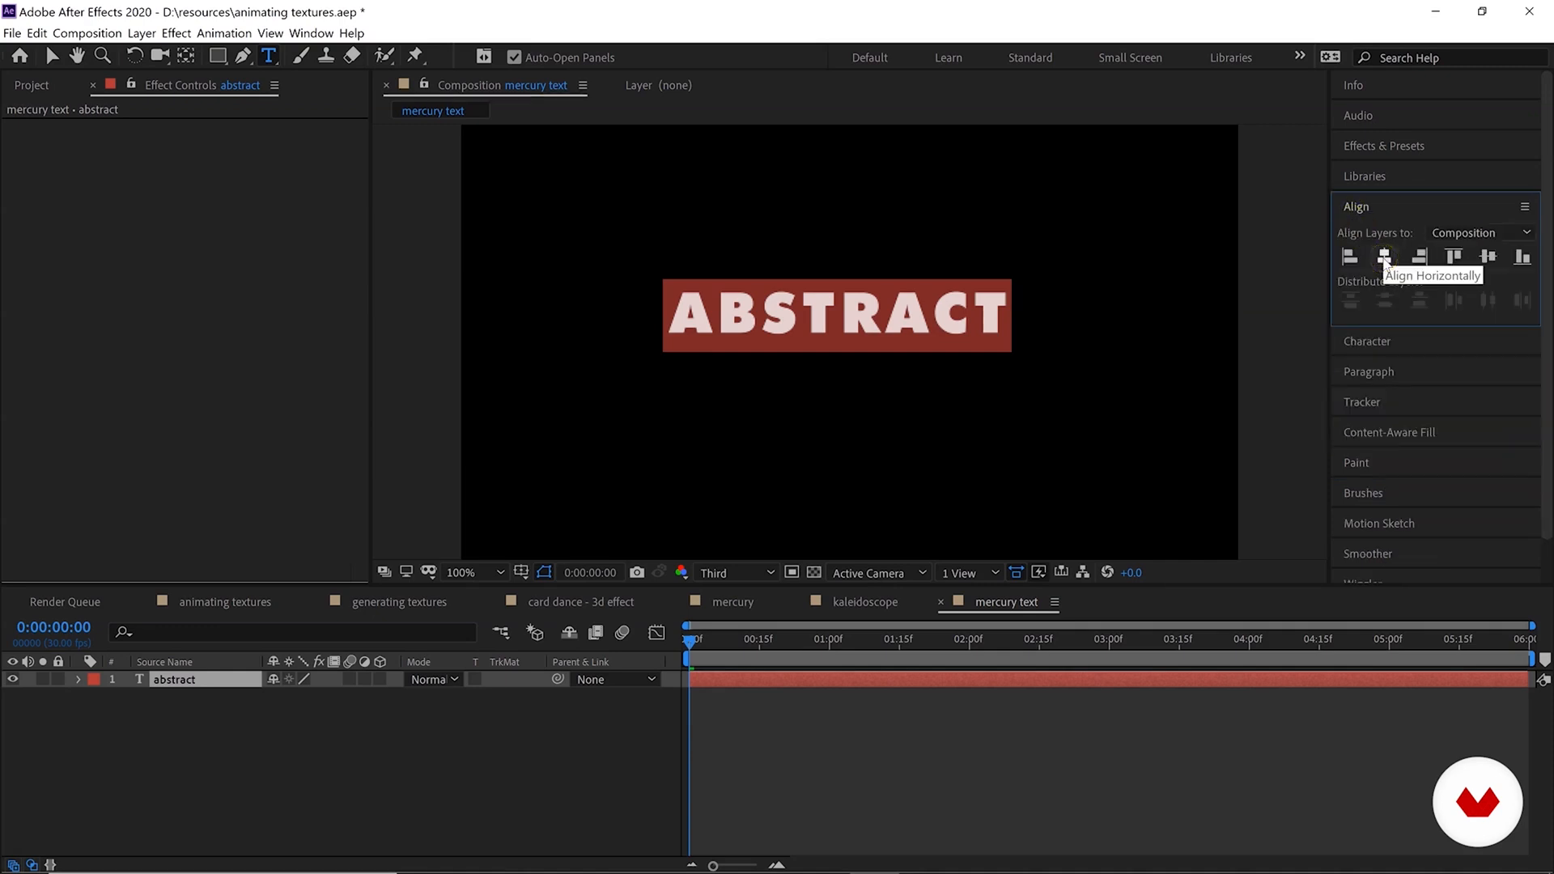
{"action": "left_click", "coordinate": [1488, 258]}
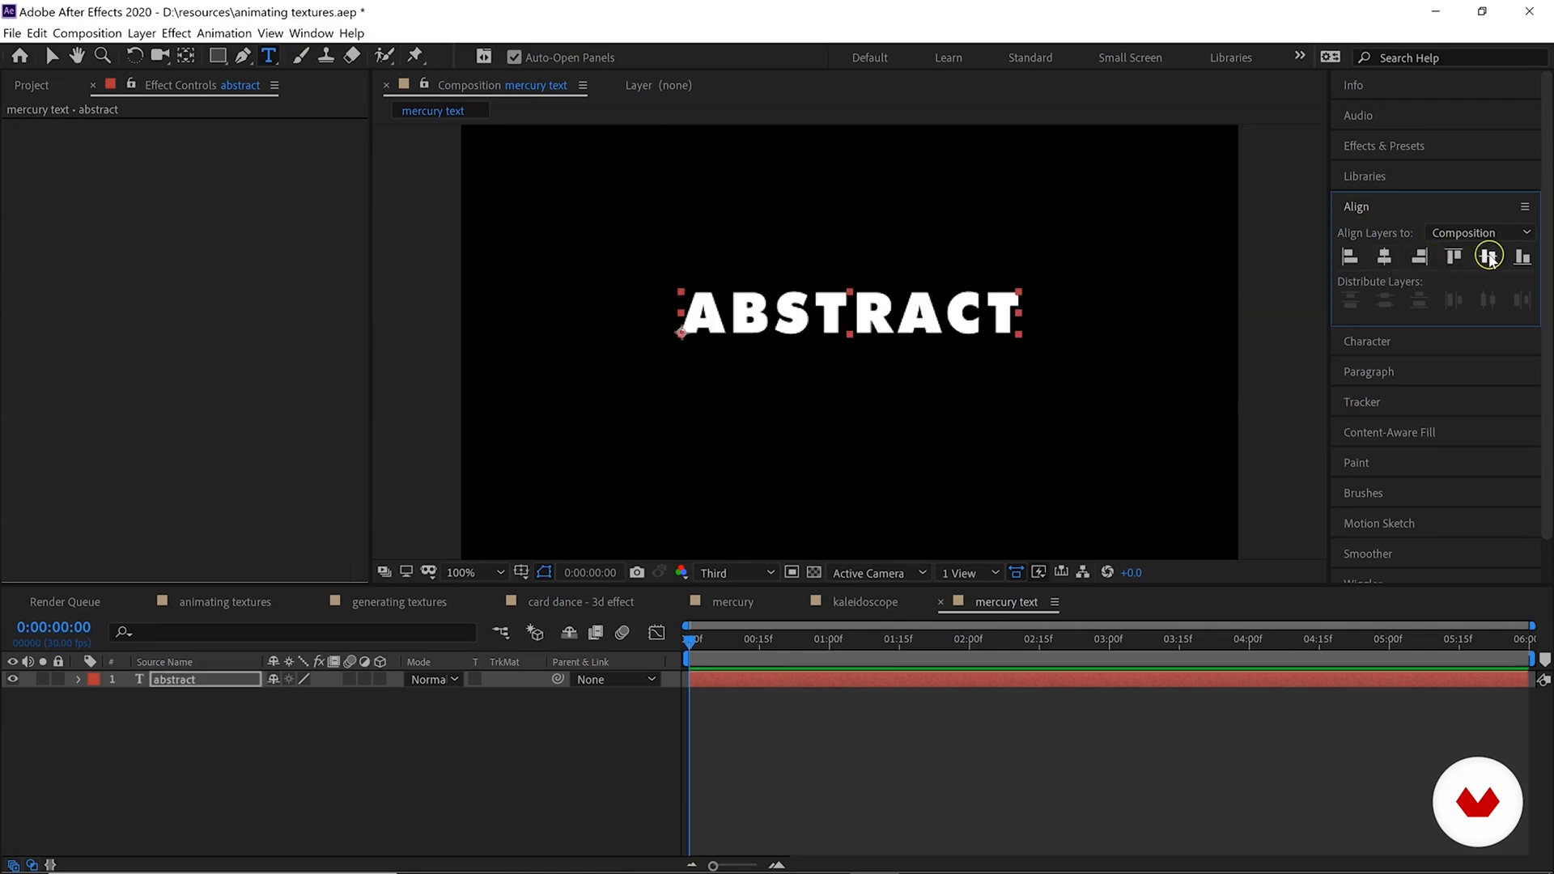
{"action": "left_click", "coordinate": [1488, 257]}
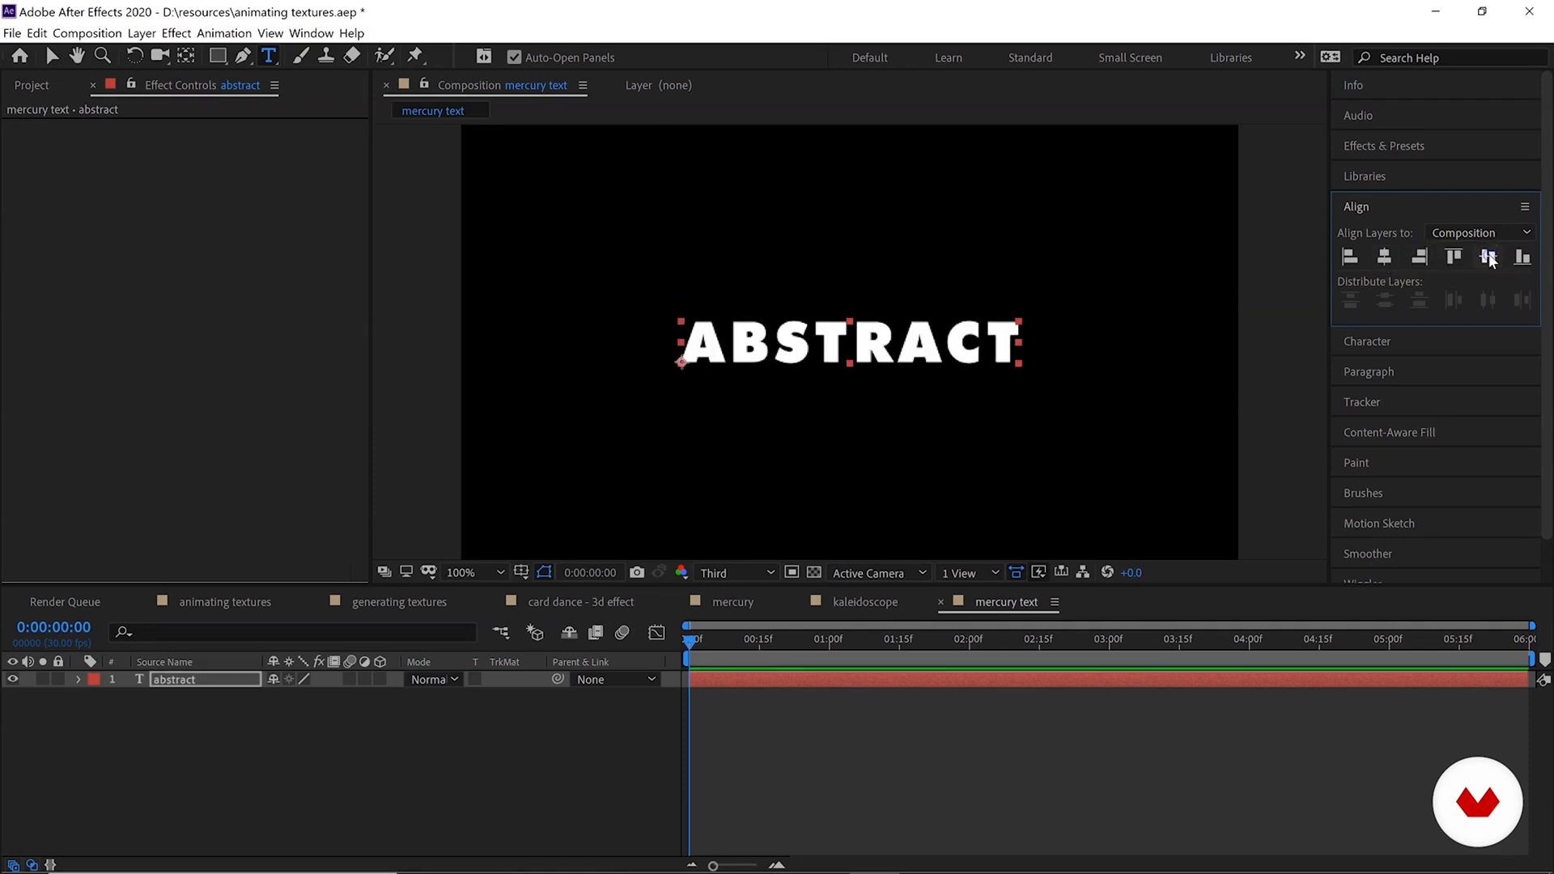
{"action": "scroll", "coordinate": [1002, 288], "scroll_direction": "down", "scroll_amount": 1}
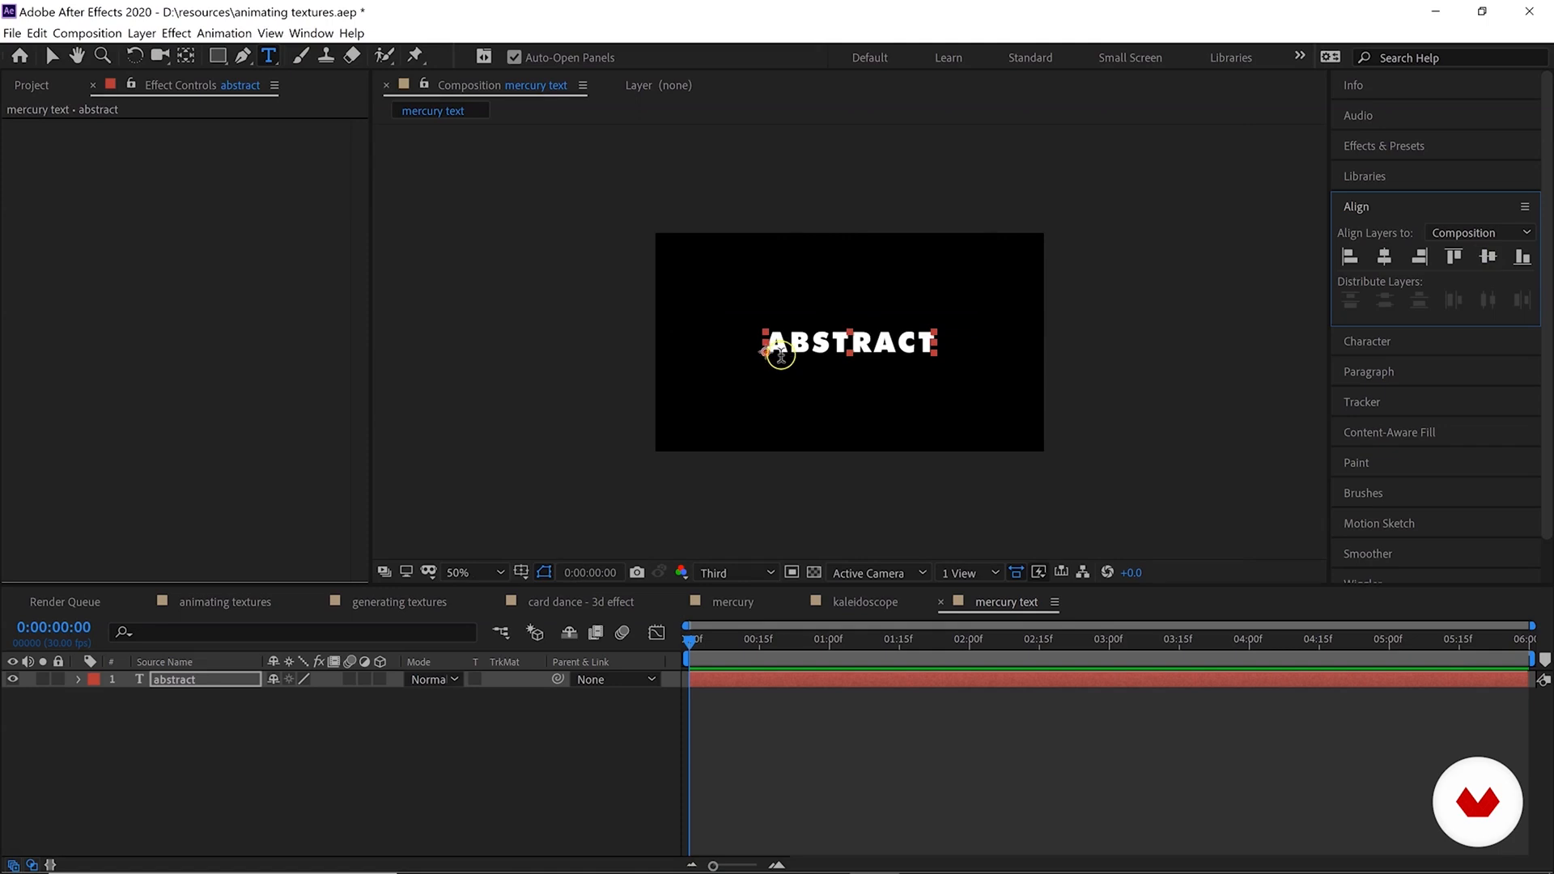
Add the 8.mp4 texture to the mercury text composition and place its layer beneath the abstract text layer.
{"action": "left_click", "coordinate": [203, 680]}
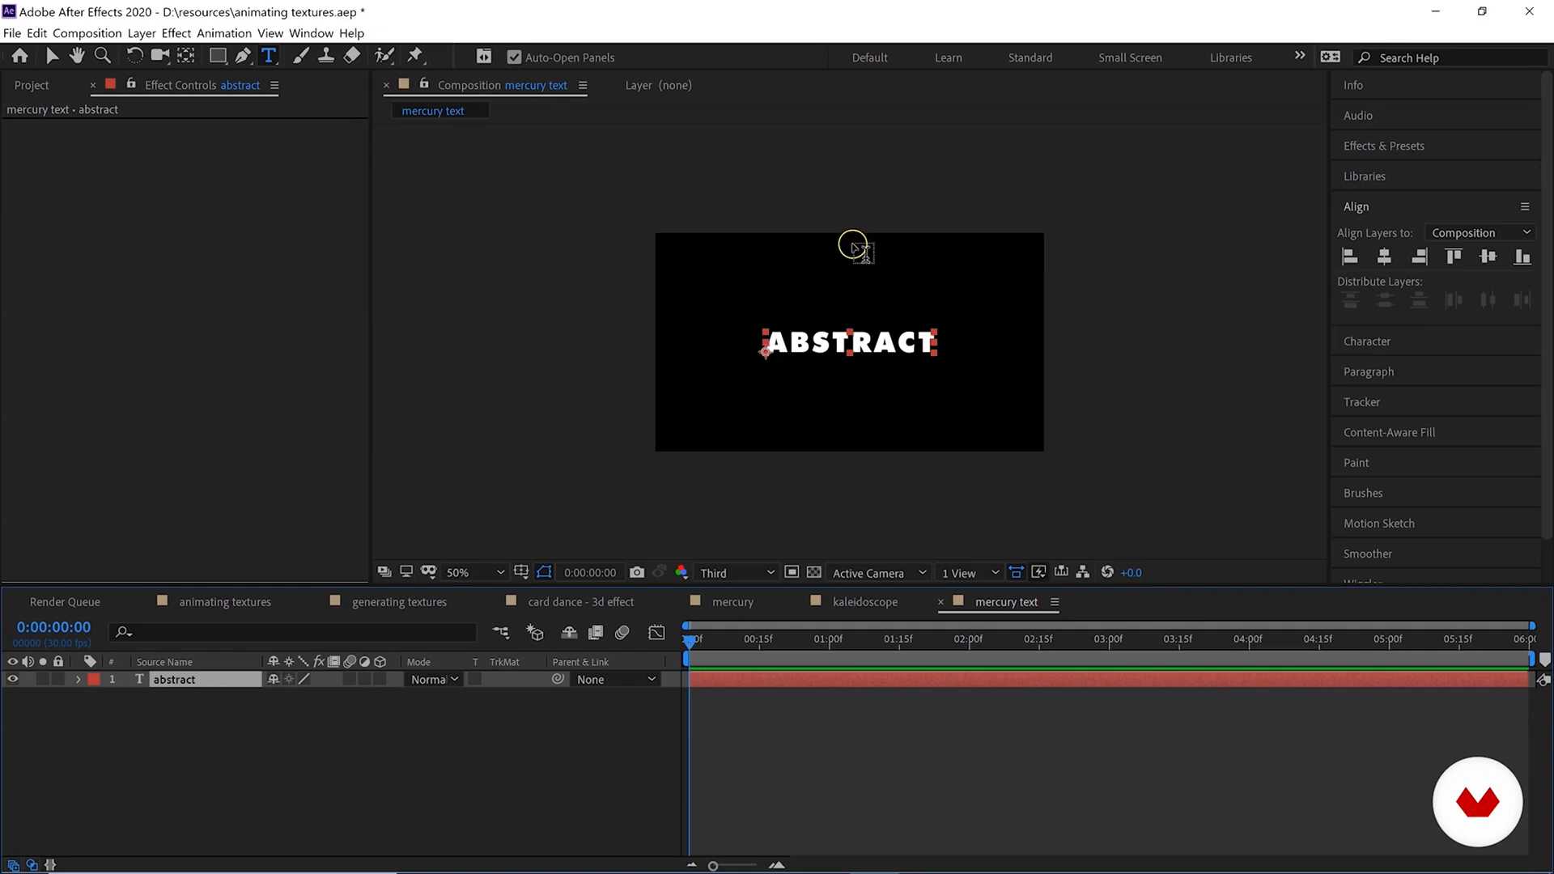
{"action": "left_click", "coordinate": [26, 87]}
{"action": "scroll", "coordinate": [40, 389], "scroll_direction": "down", "scroll_amount": 1}
{"action": "left_click", "coordinate": [48, 381]}
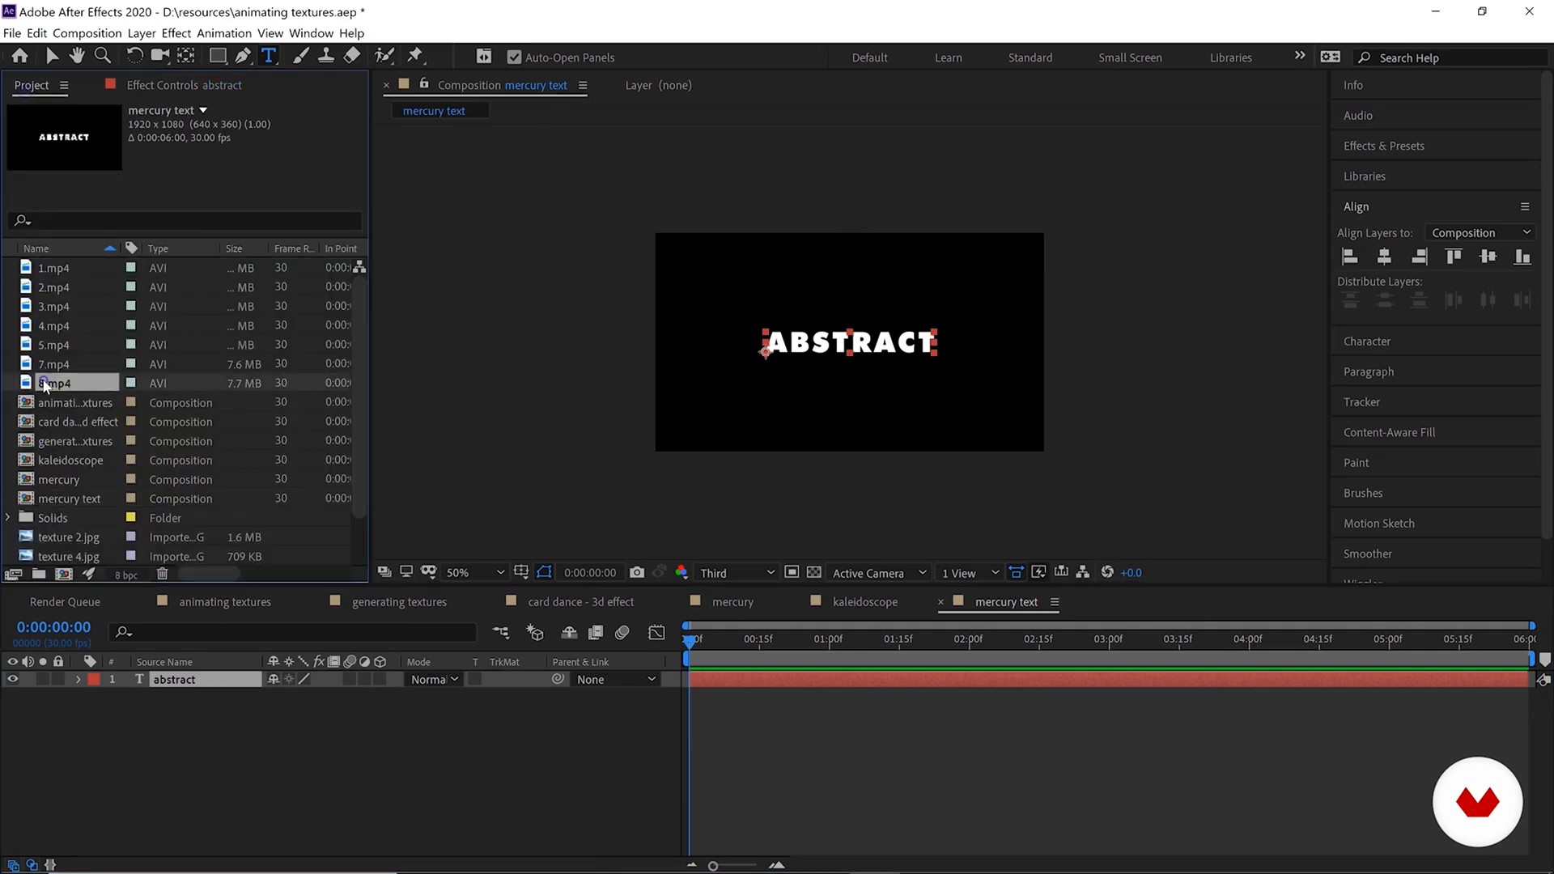
{"action": "left_click_drag", "start_coordinate": [48, 386], "coordinate": [855, 350]}
{"action": "left_click", "coordinate": [175, 683]}
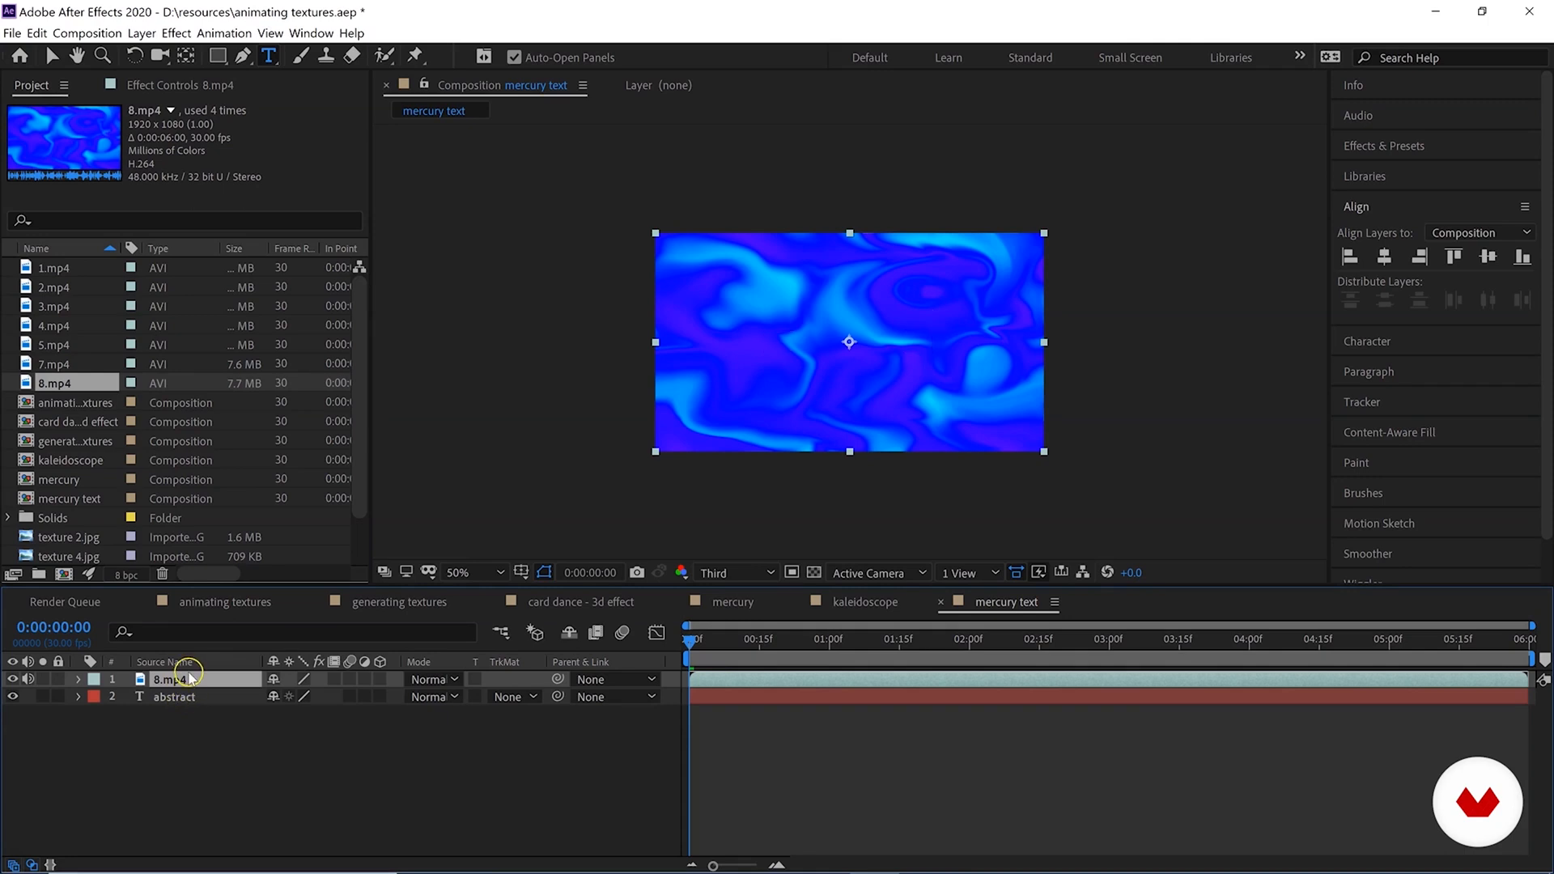
{"action": "left_click_drag", "start_coordinate": [186, 686], "coordinate": [191, 712]}
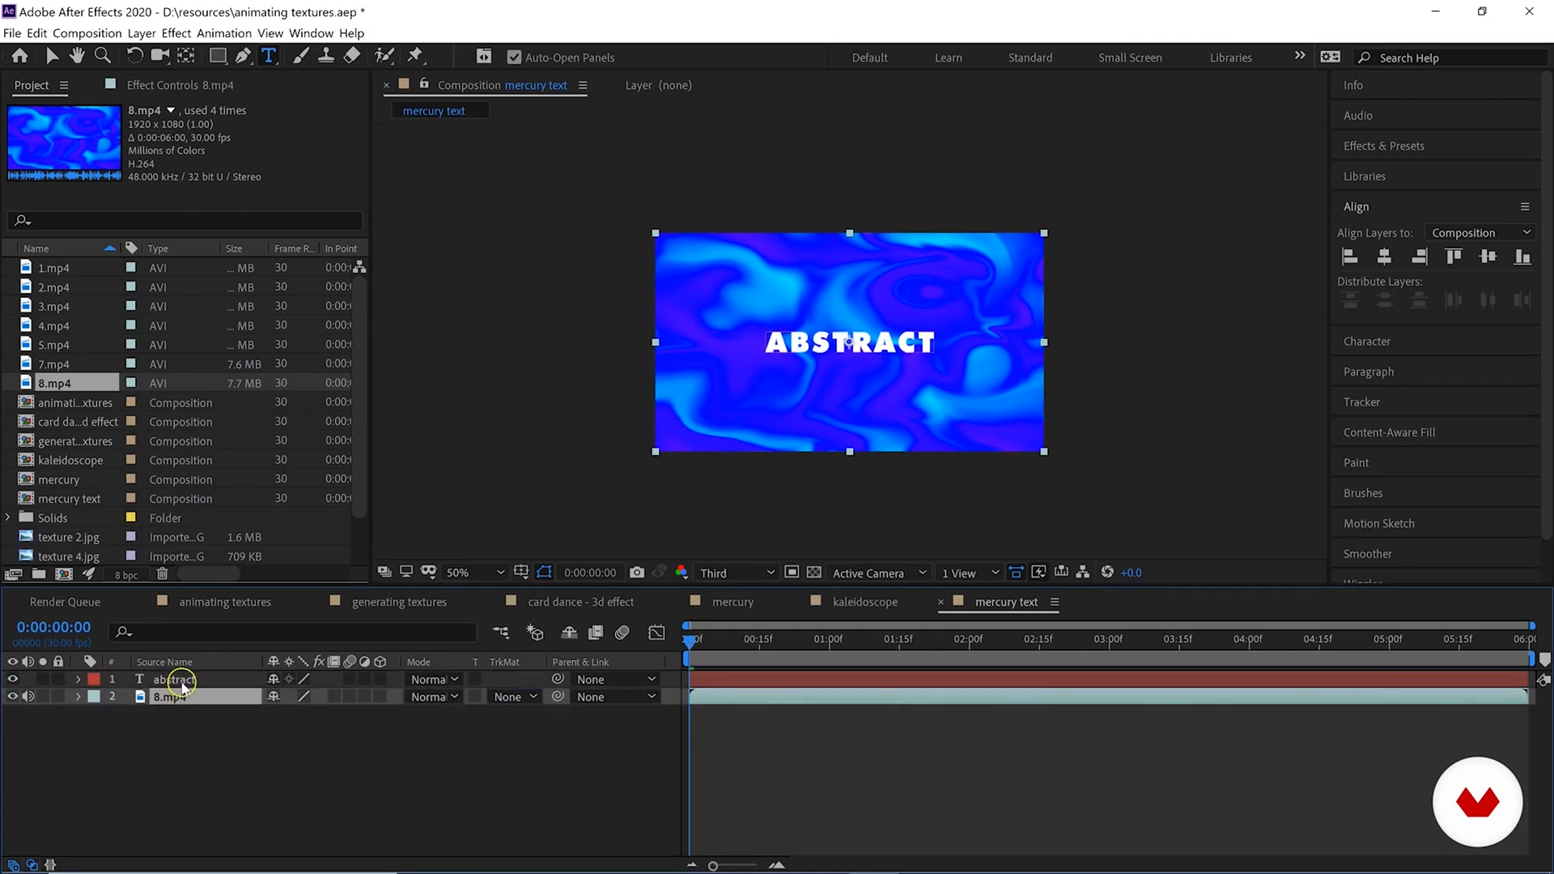
Set the track matte of the 8.mp4 layer to Alpha Matte "abstract".
{"action": "left_click", "coordinate": [194, 761]}
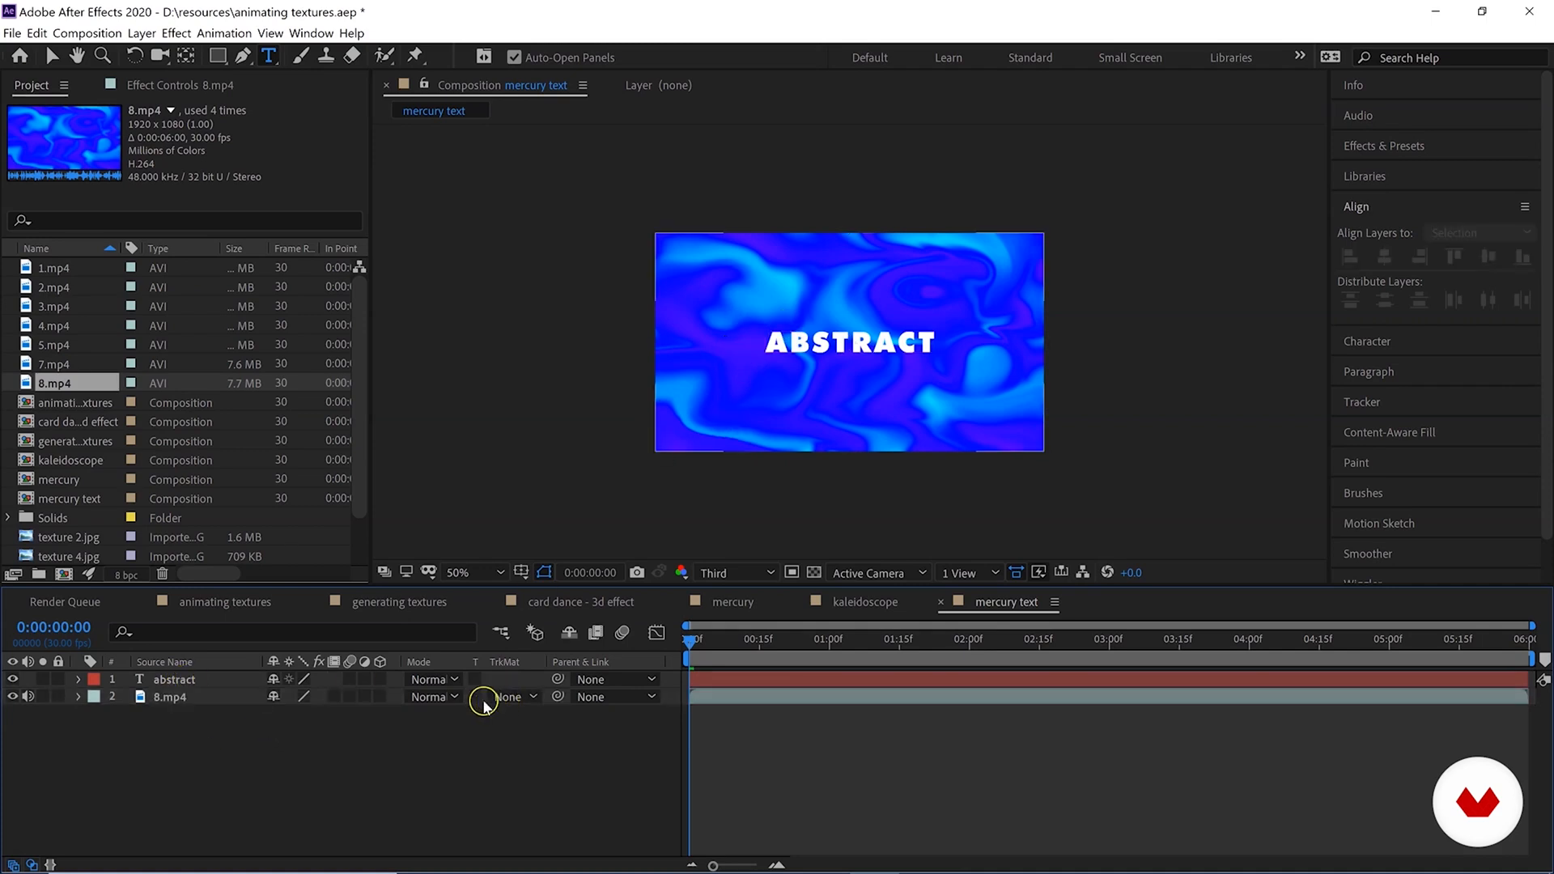
{"action": "left_click", "coordinate": [506, 701]}
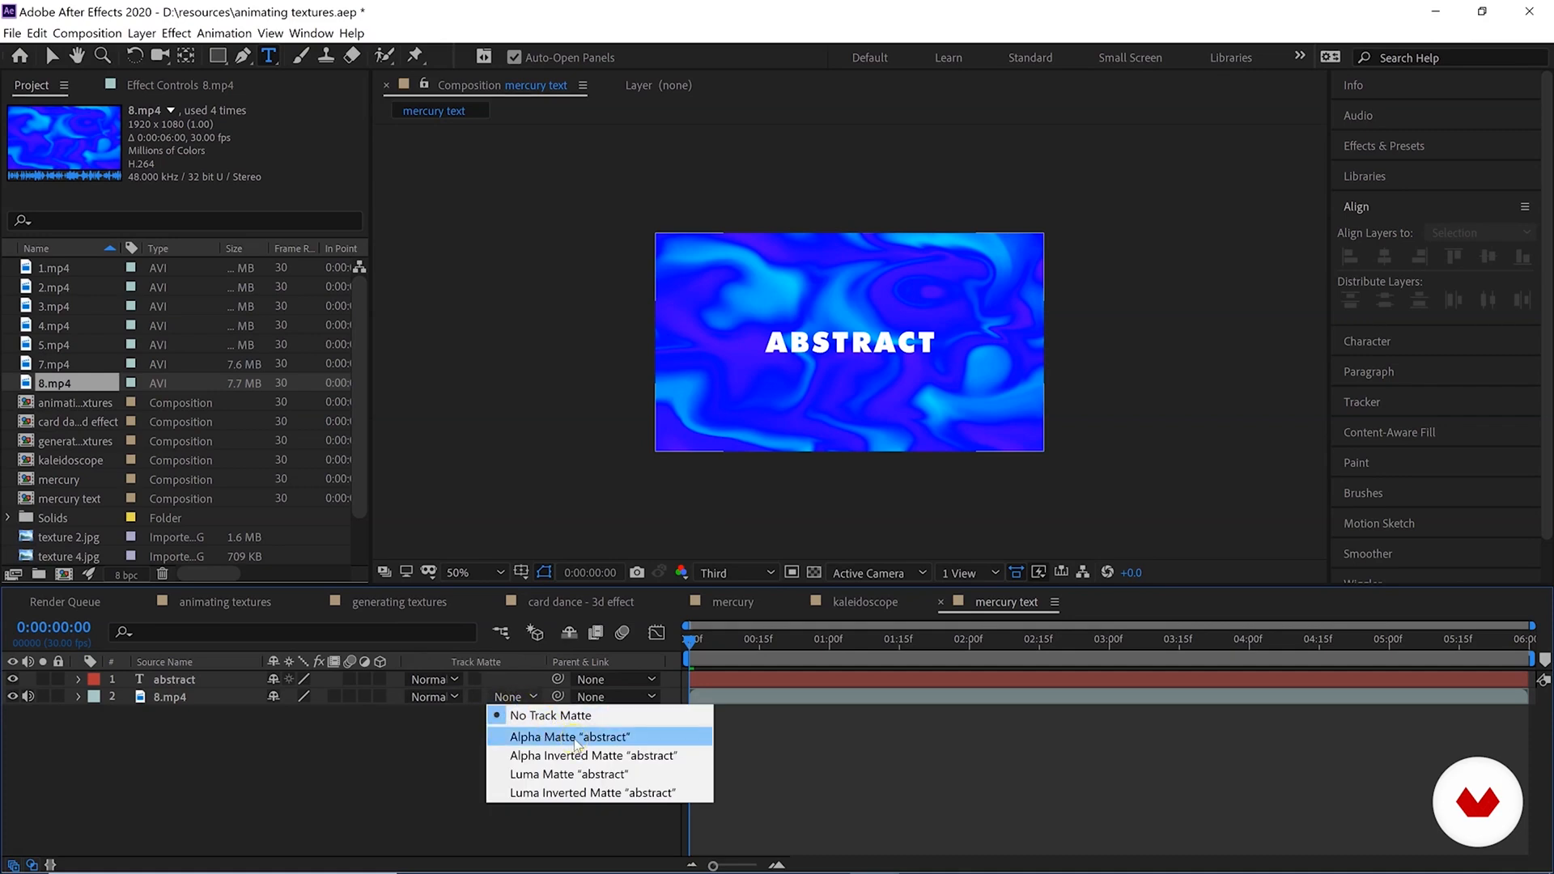
{"action": "left_click", "coordinate": [620, 738]}
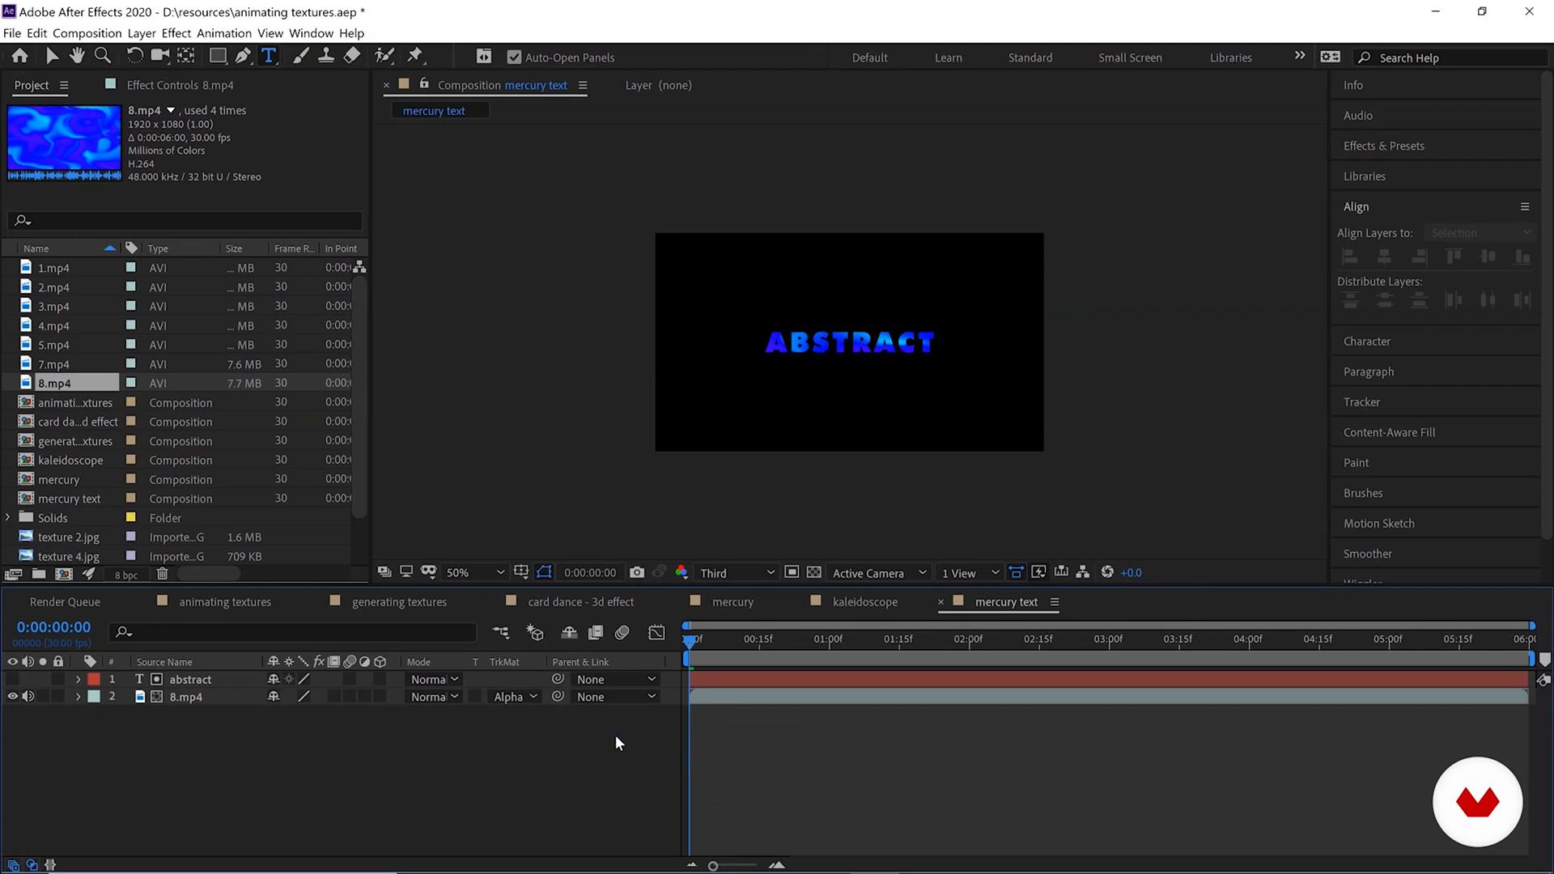
Try the Alpha Inverted and Luma Inverted mattes on the 8.mp4 layer and restore Alpha Matte "abstract".
{"action": "left_click", "coordinate": [518, 697]}
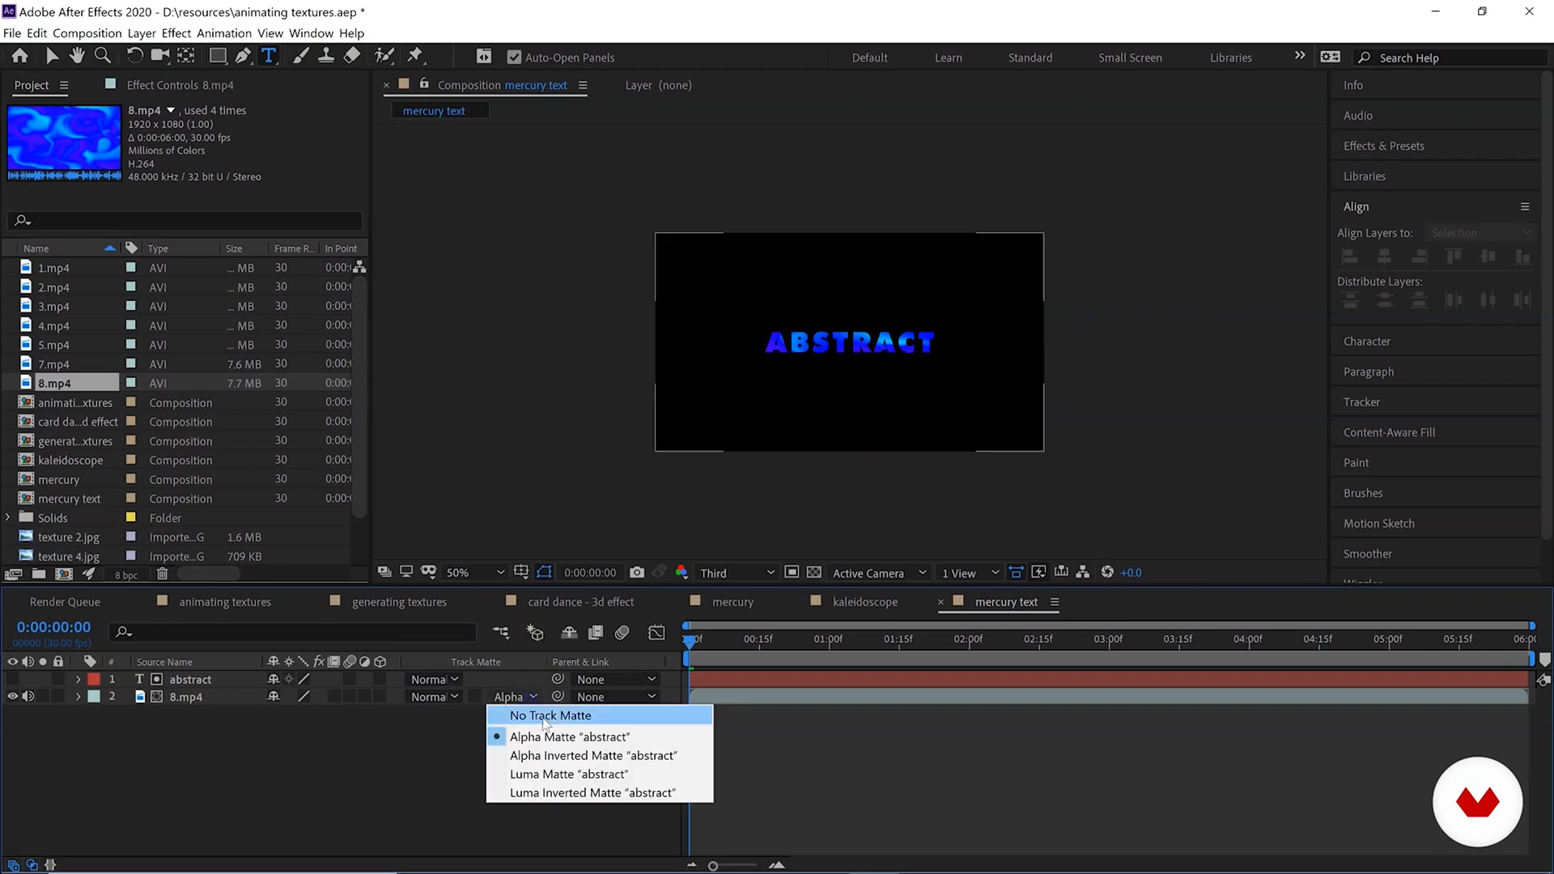
{"action": "left_click", "coordinate": [564, 754]}
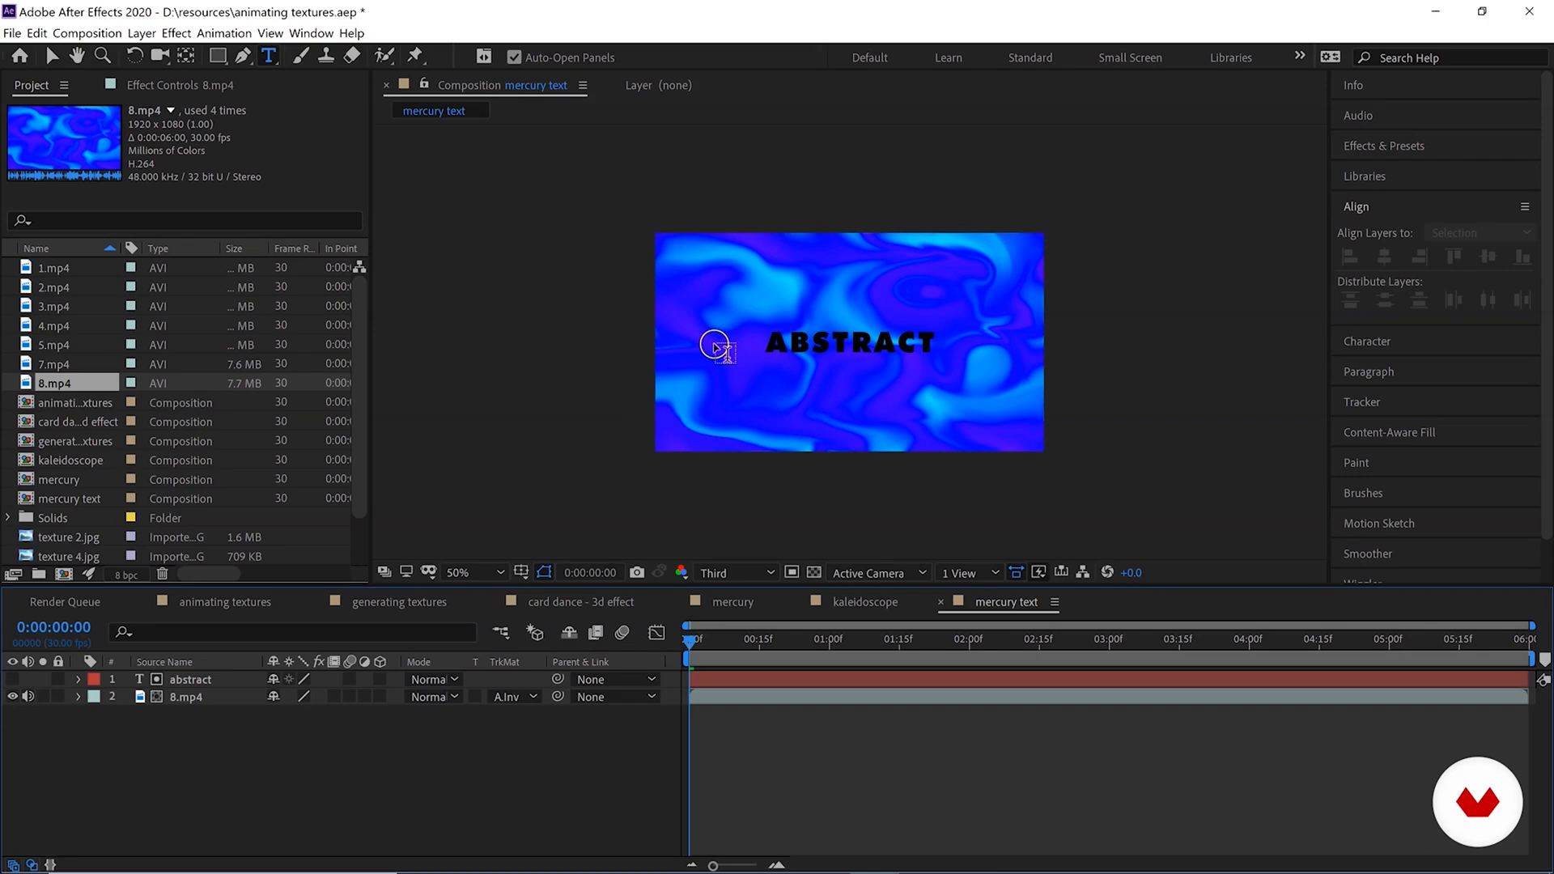
{"action": "left_click", "coordinate": [514, 697]}
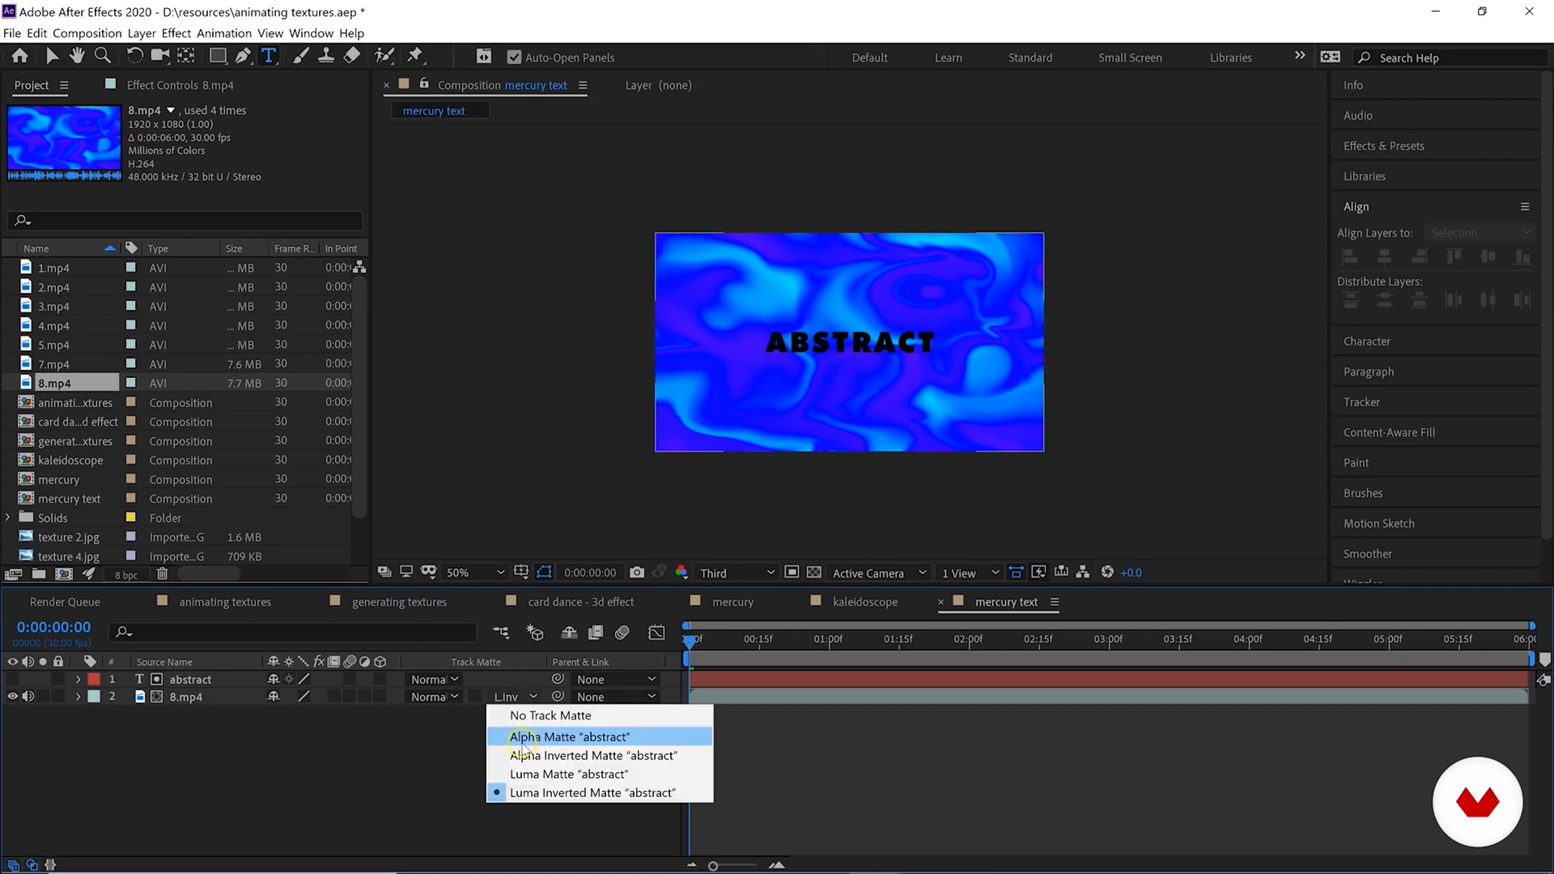
{"action": "left_click", "coordinate": [548, 738]}
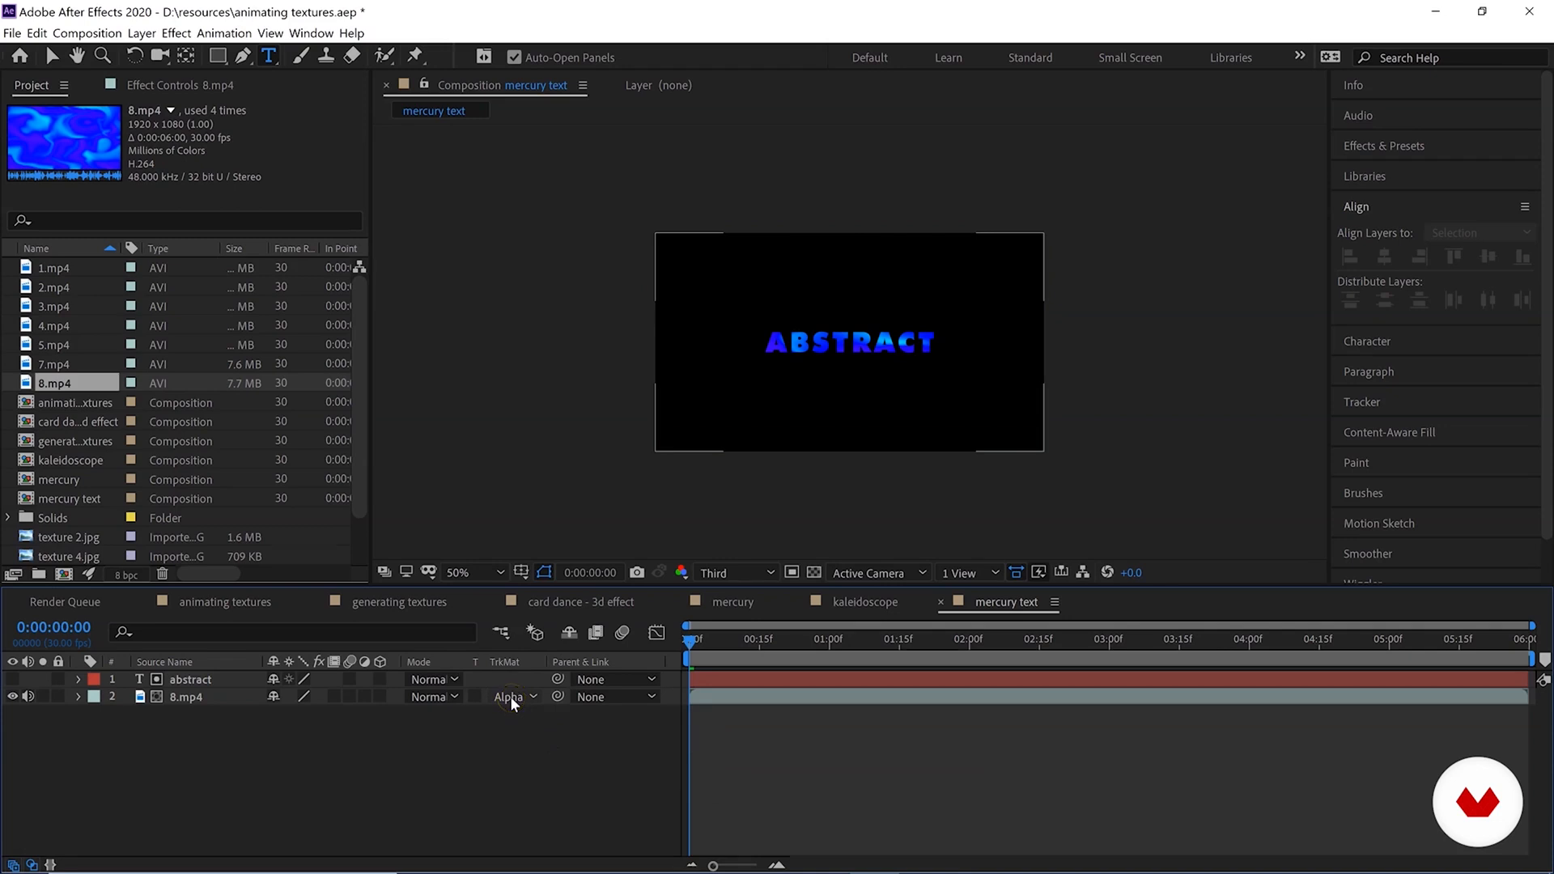
Hide and restore the timeline's mode and track matte columns, and switch the abstract layer's visibility on and off again.
{"action": "left_click", "coordinate": [31, 865]}
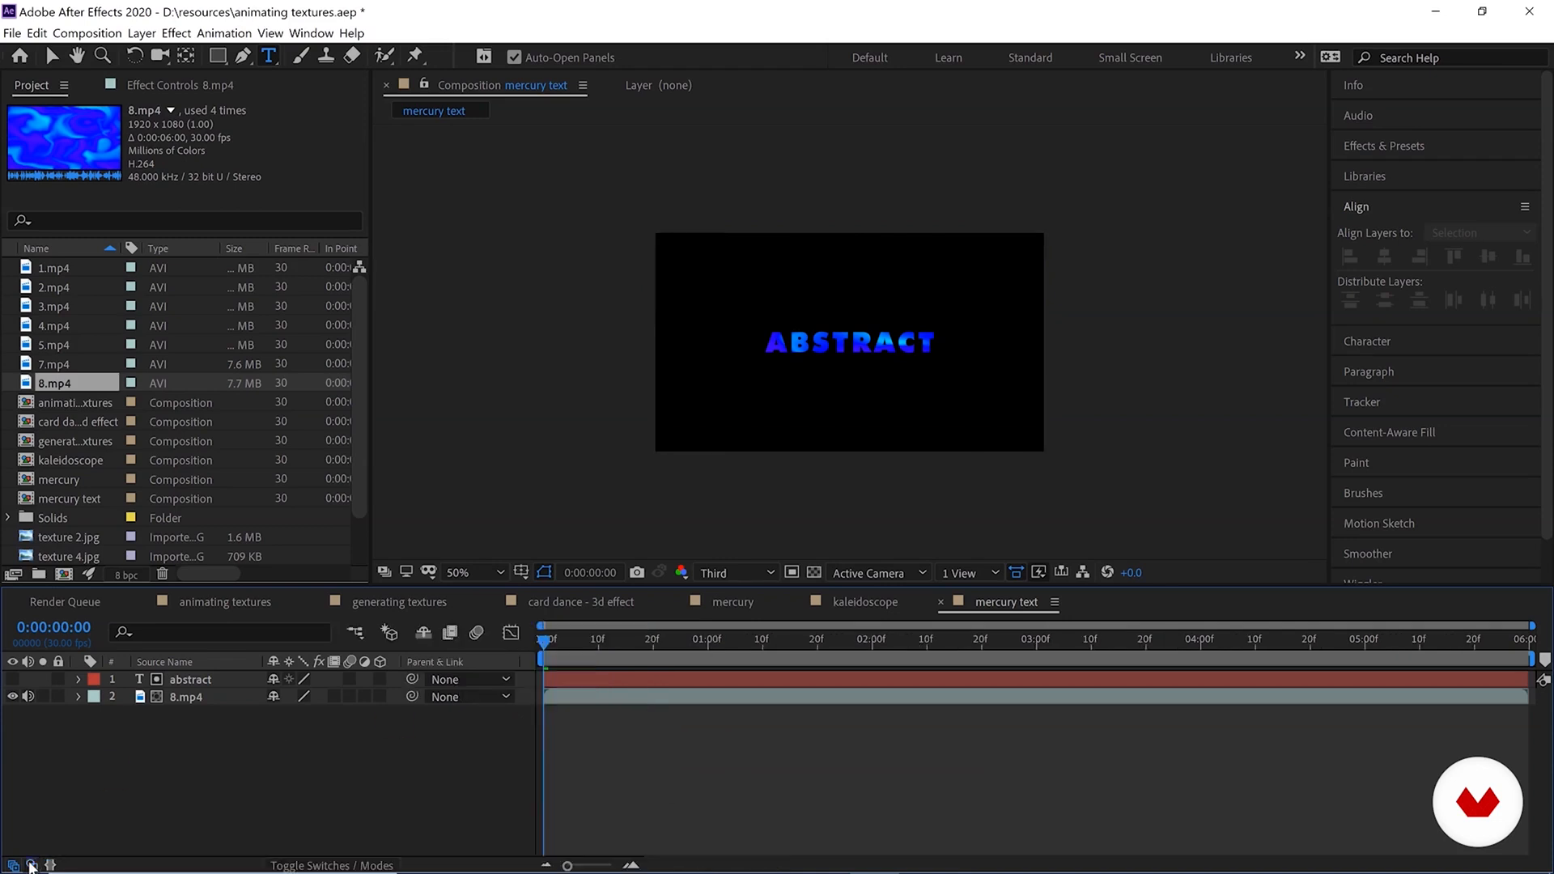
{"action": "left_click", "coordinate": [32, 866]}
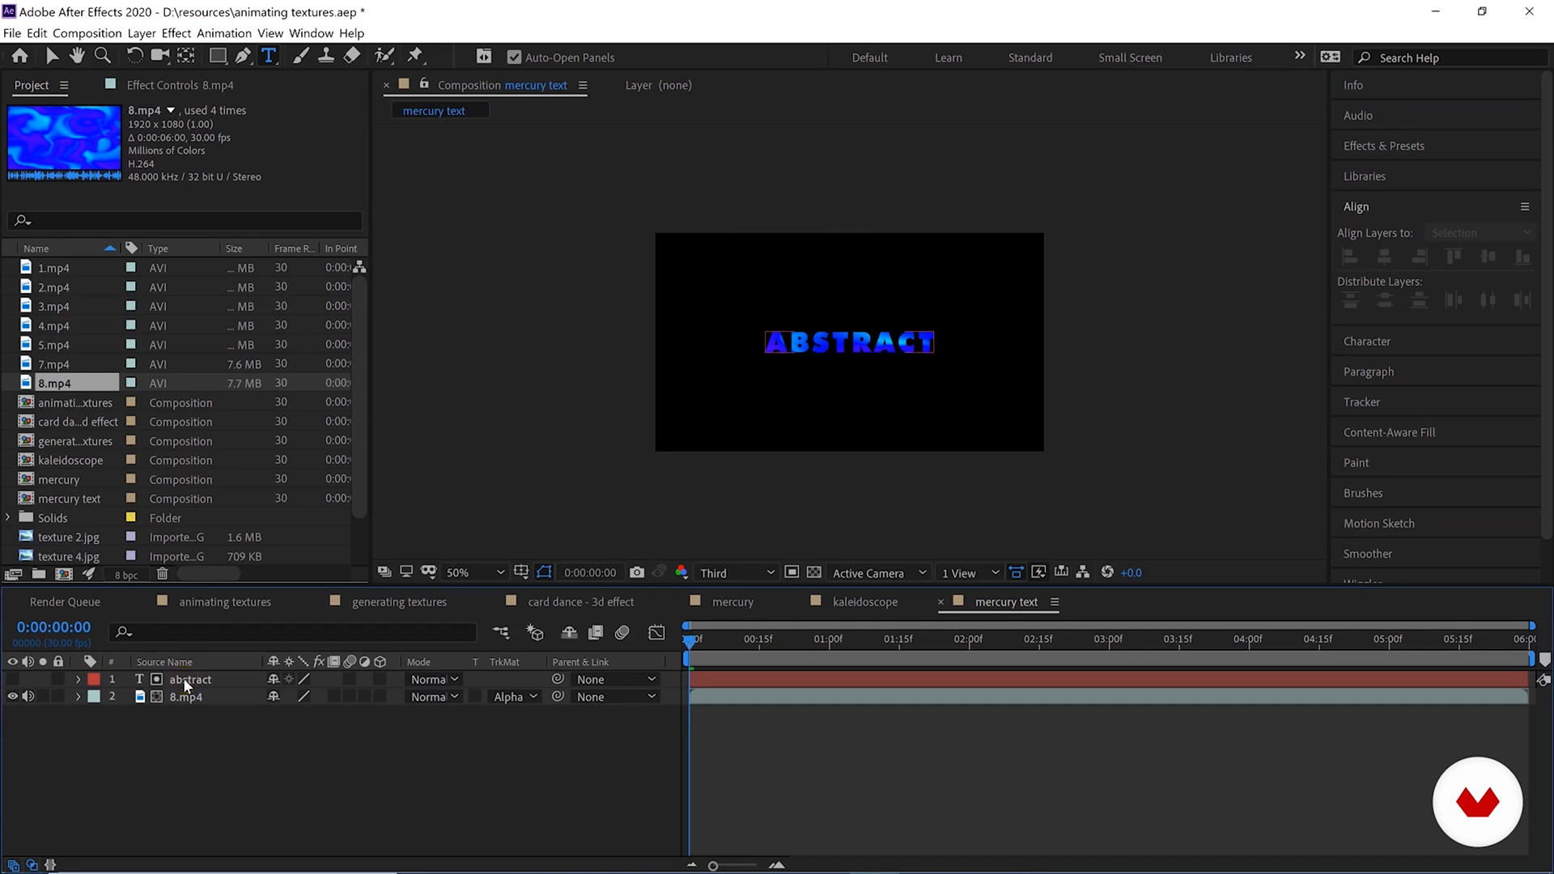
{"action": "left_click", "coordinate": [12, 680]}
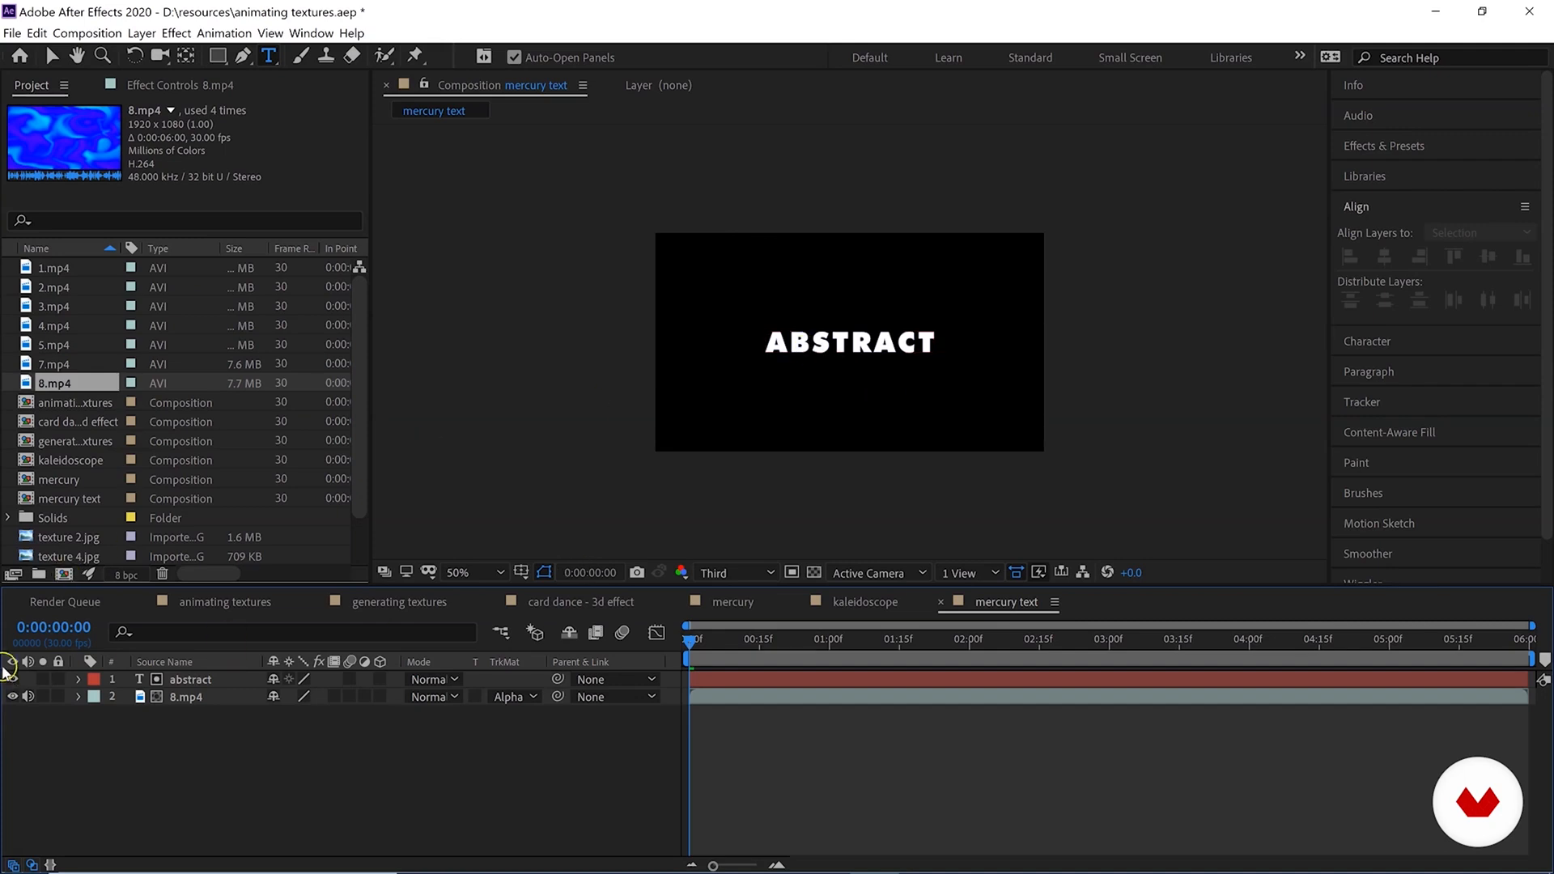
{"action": "left_click", "coordinate": [12, 680]}
Preview the texture moving inside the text from the first frame and stop the playback.
{"action": "key", "text": "space"}
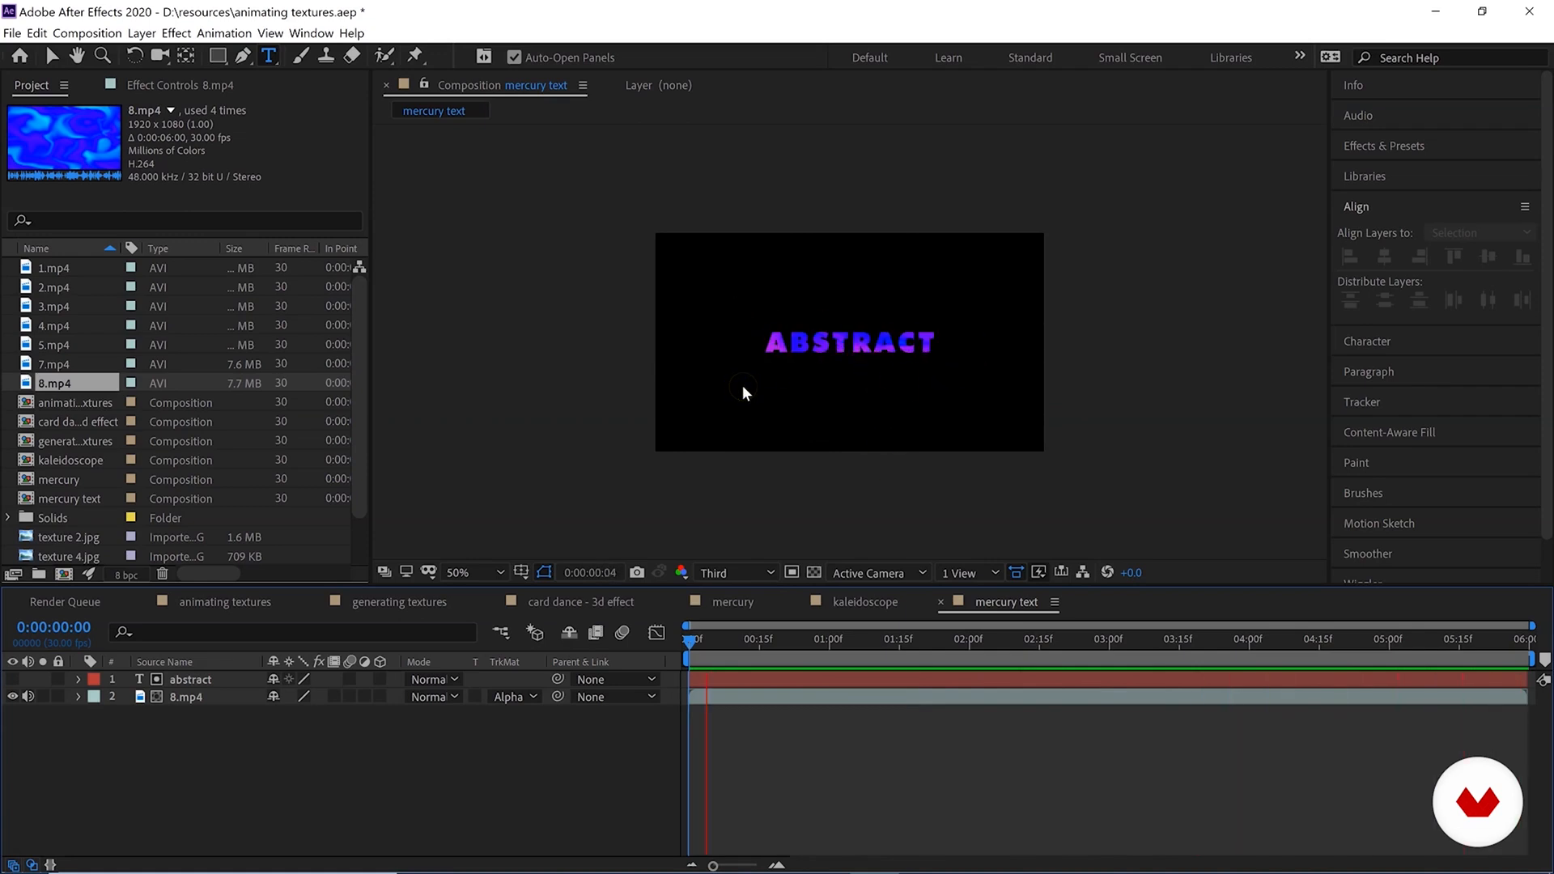
{"action": "key", "text": "space"}
{"action": "left_click", "coordinate": [699, 785]}
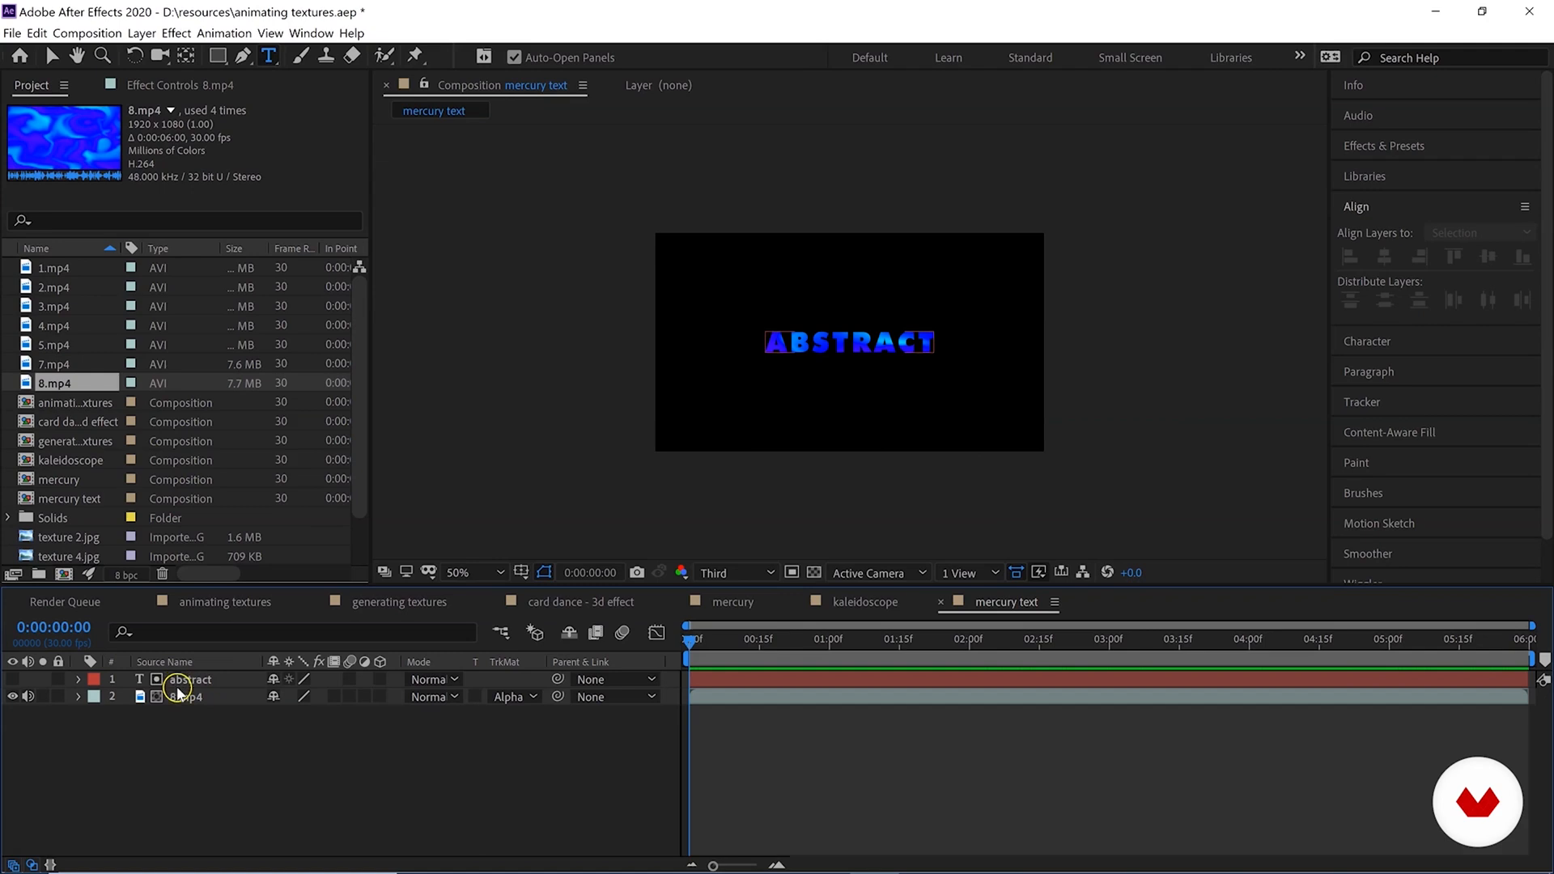
{"action": "left_click", "coordinate": [180, 702]}
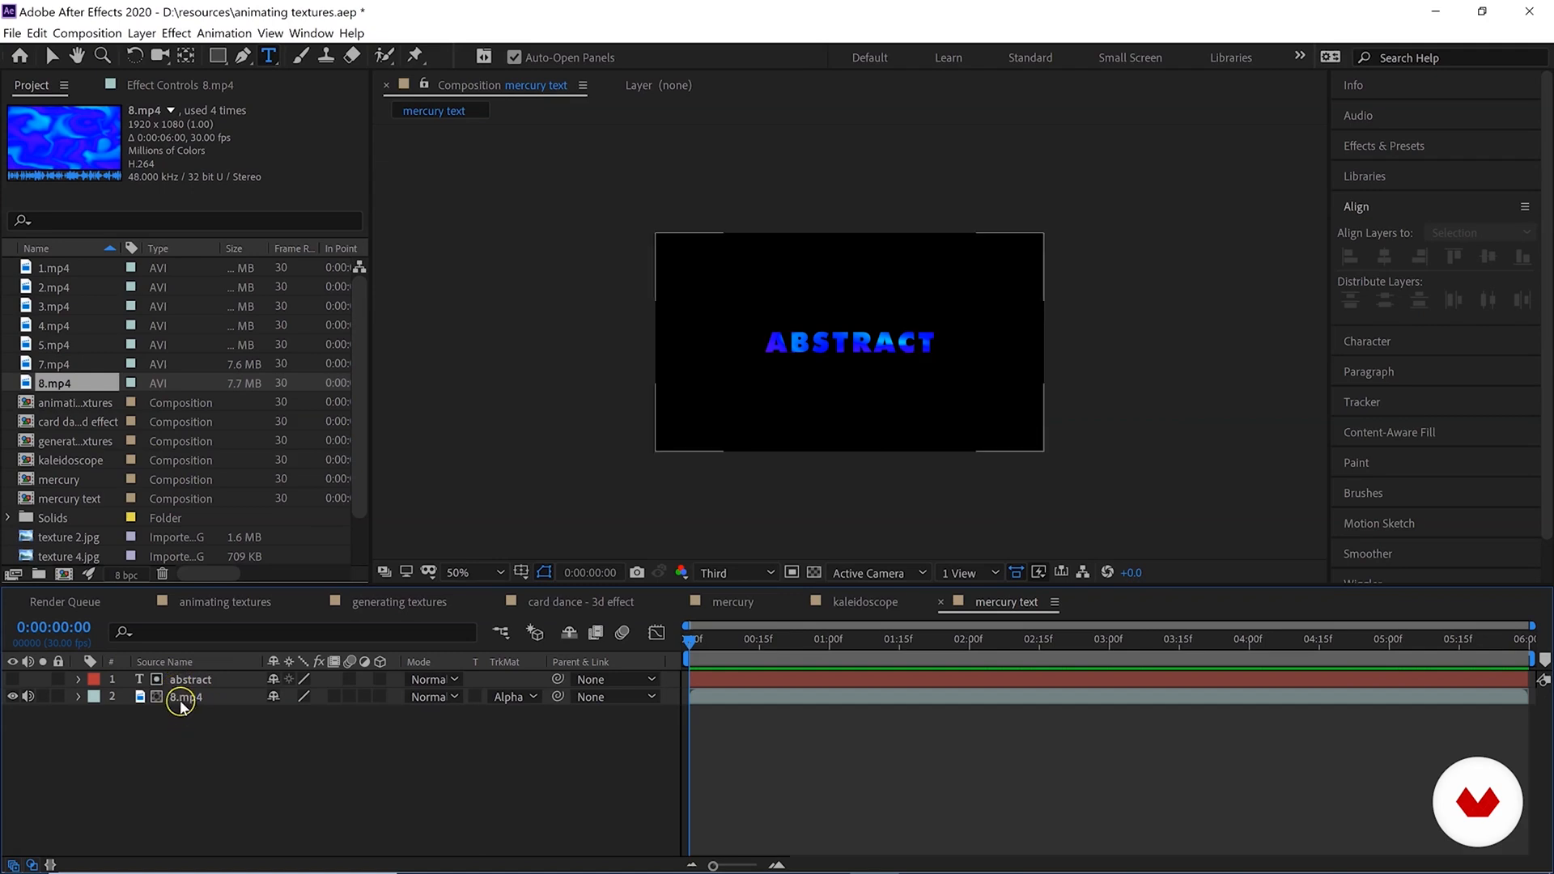
Pre-compose the abstract and 8.mp4 layers together, moving all attributes into the new composition.
{"action": "left_click", "coordinate": [185, 682], "text": "ctrl"}
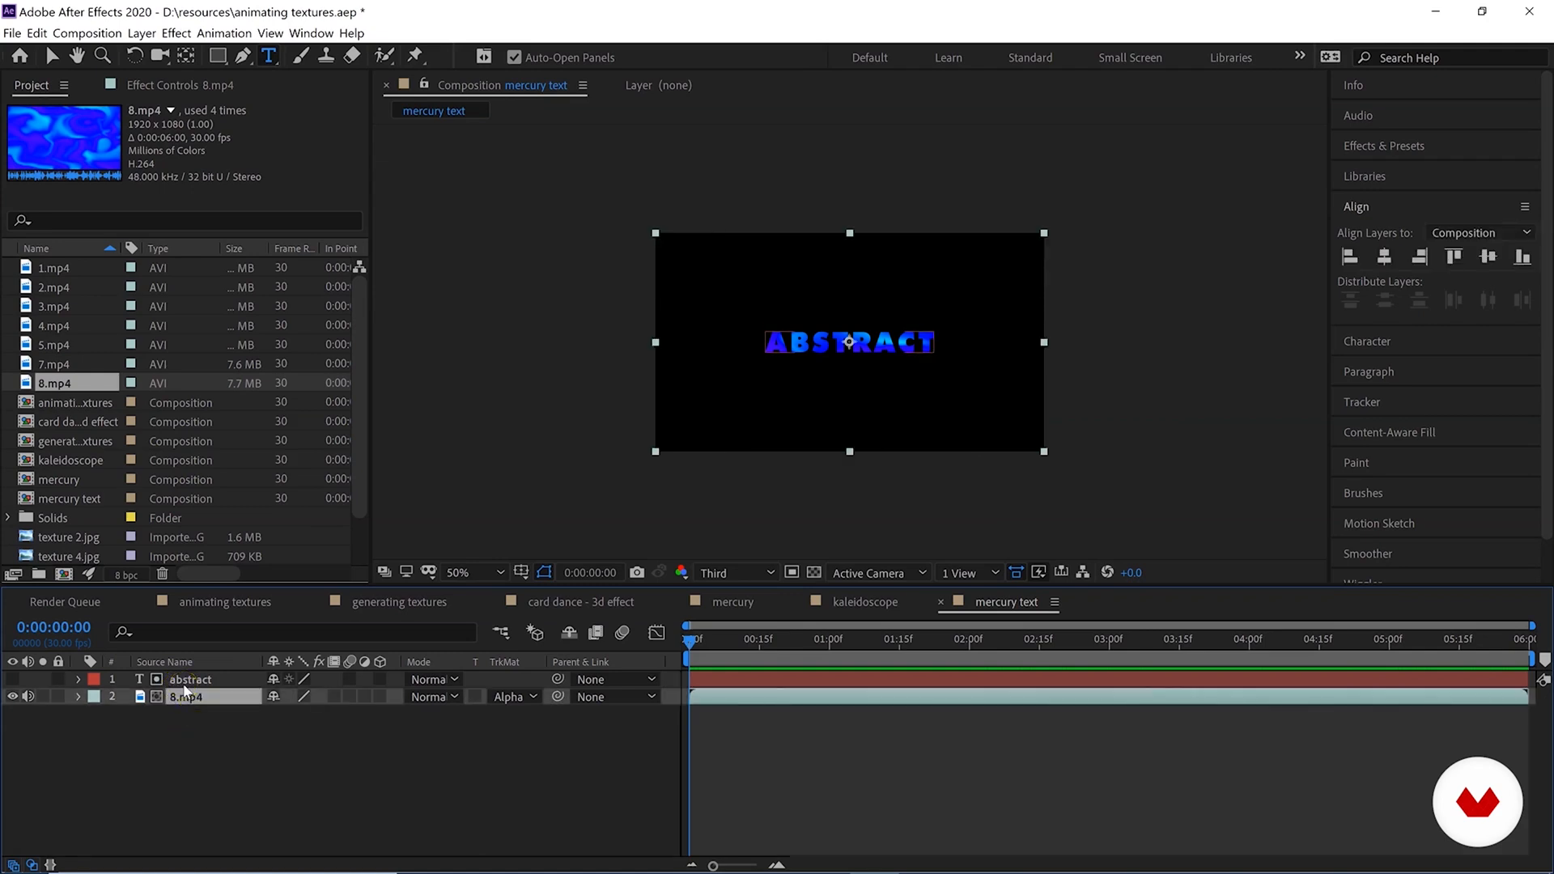
{"action": "right_click", "coordinate": [184, 685]}
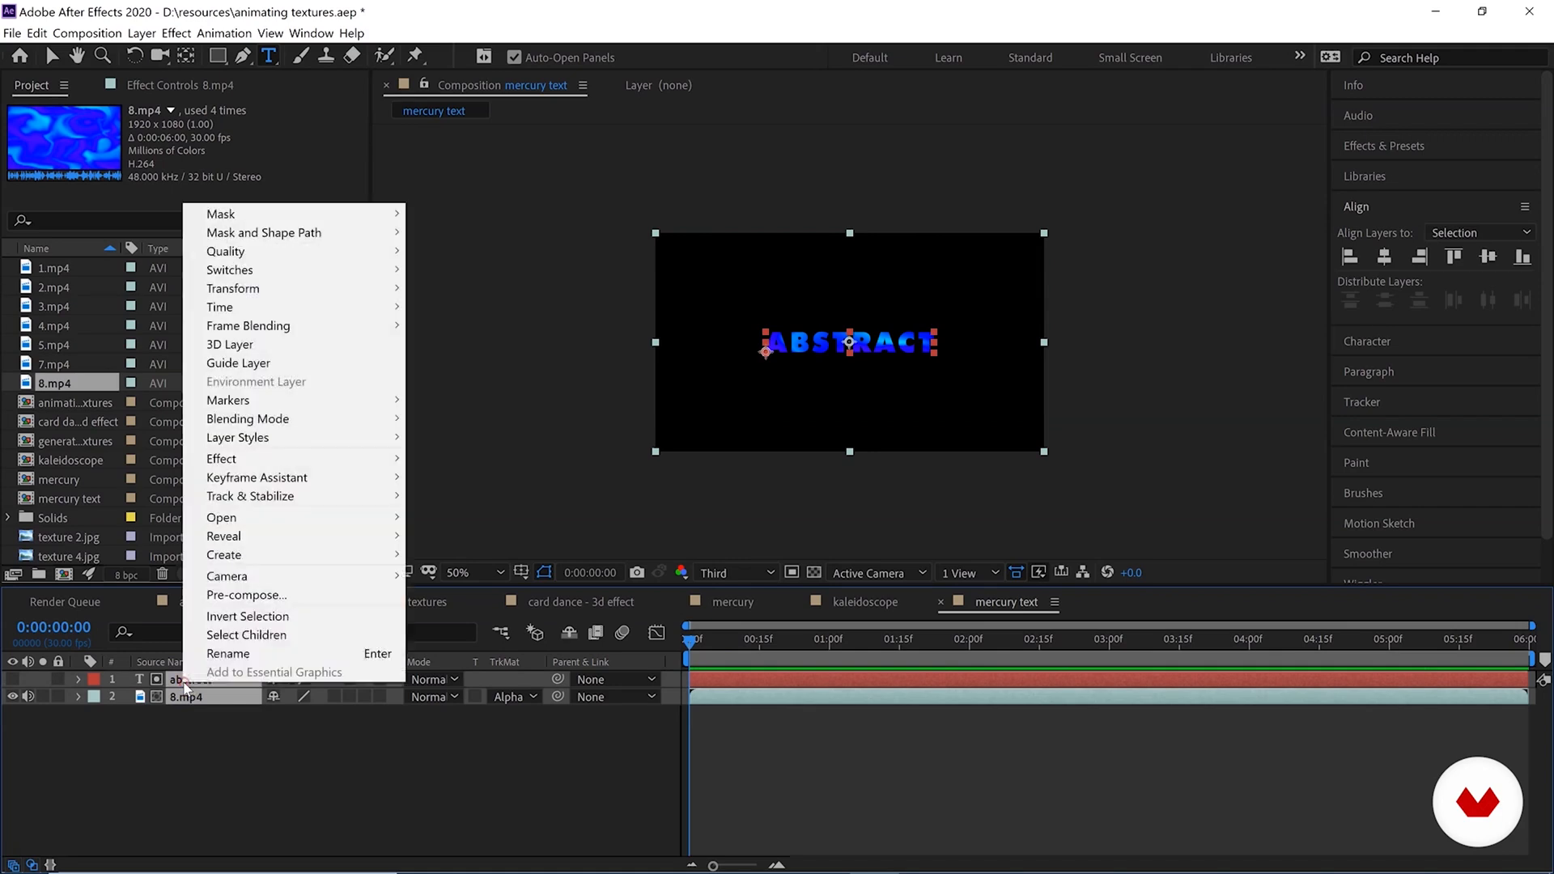
{"action": "left_click", "coordinate": [242, 596]}
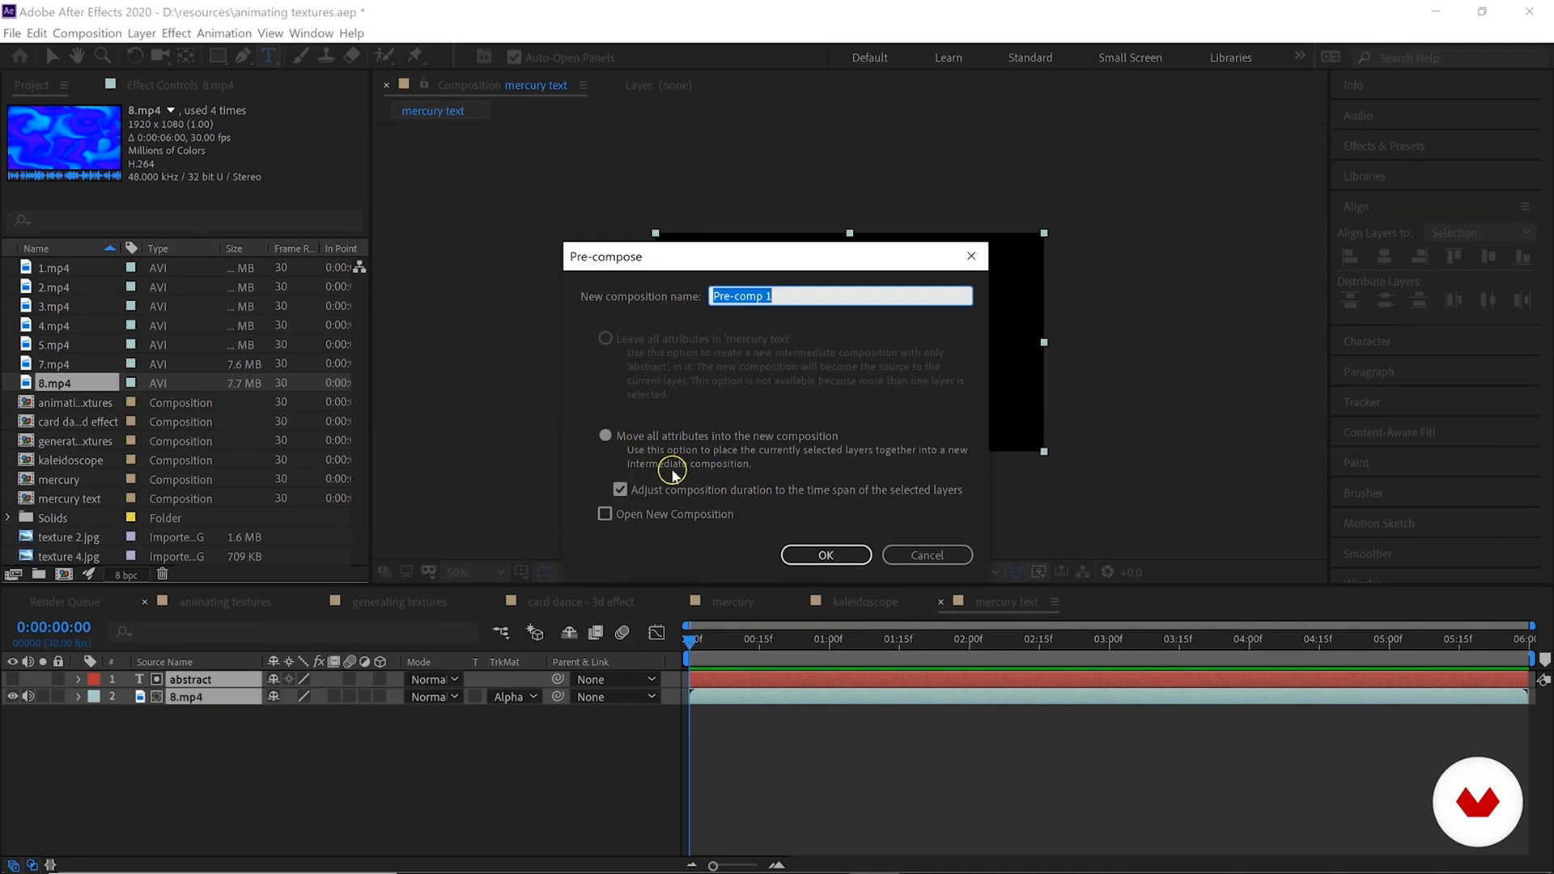
{"action": "left_click", "coordinate": [818, 556]}
Apply the CC Mr. Mercury effect to the pre-composed text layer and preview it.
{"action": "left_click", "coordinate": [182, 682]}
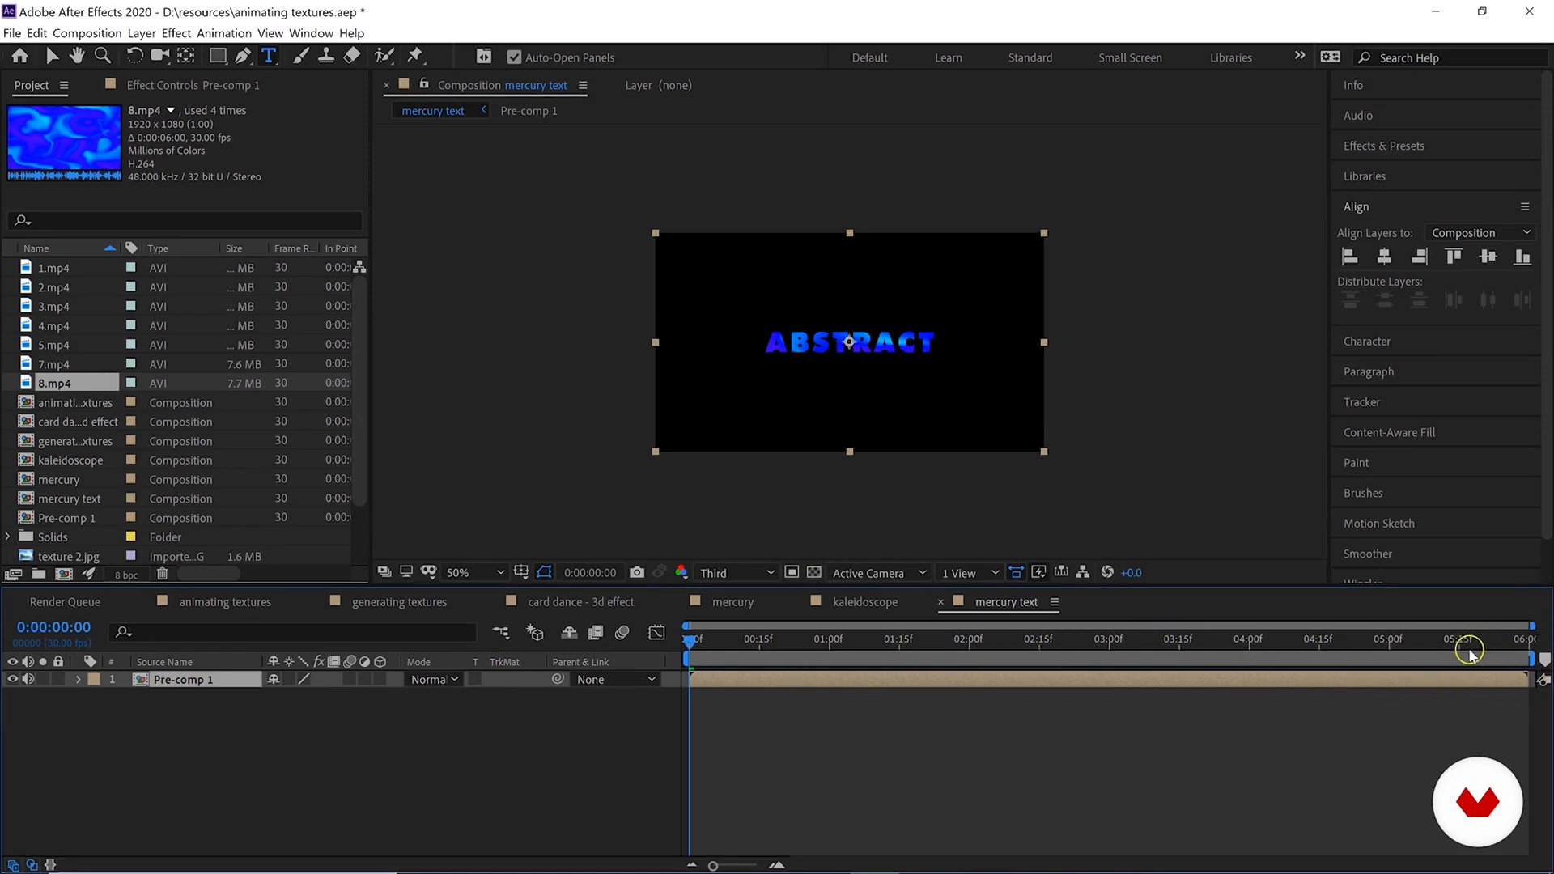
{"action": "left_click", "coordinate": [1373, 146]}
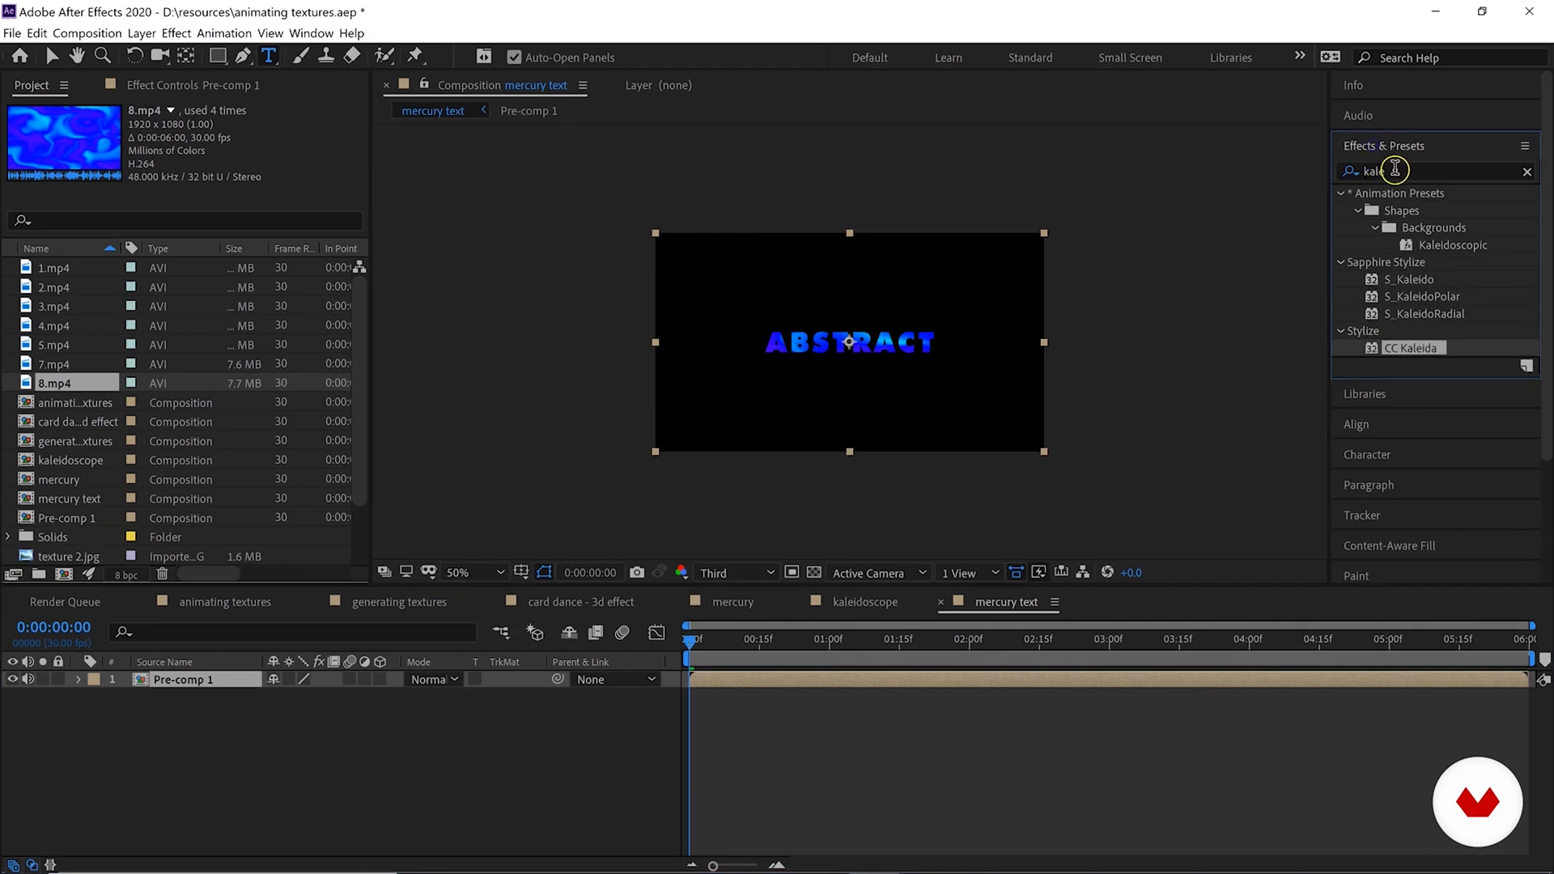
{"action": "left_click", "coordinate": [1368, 172]}
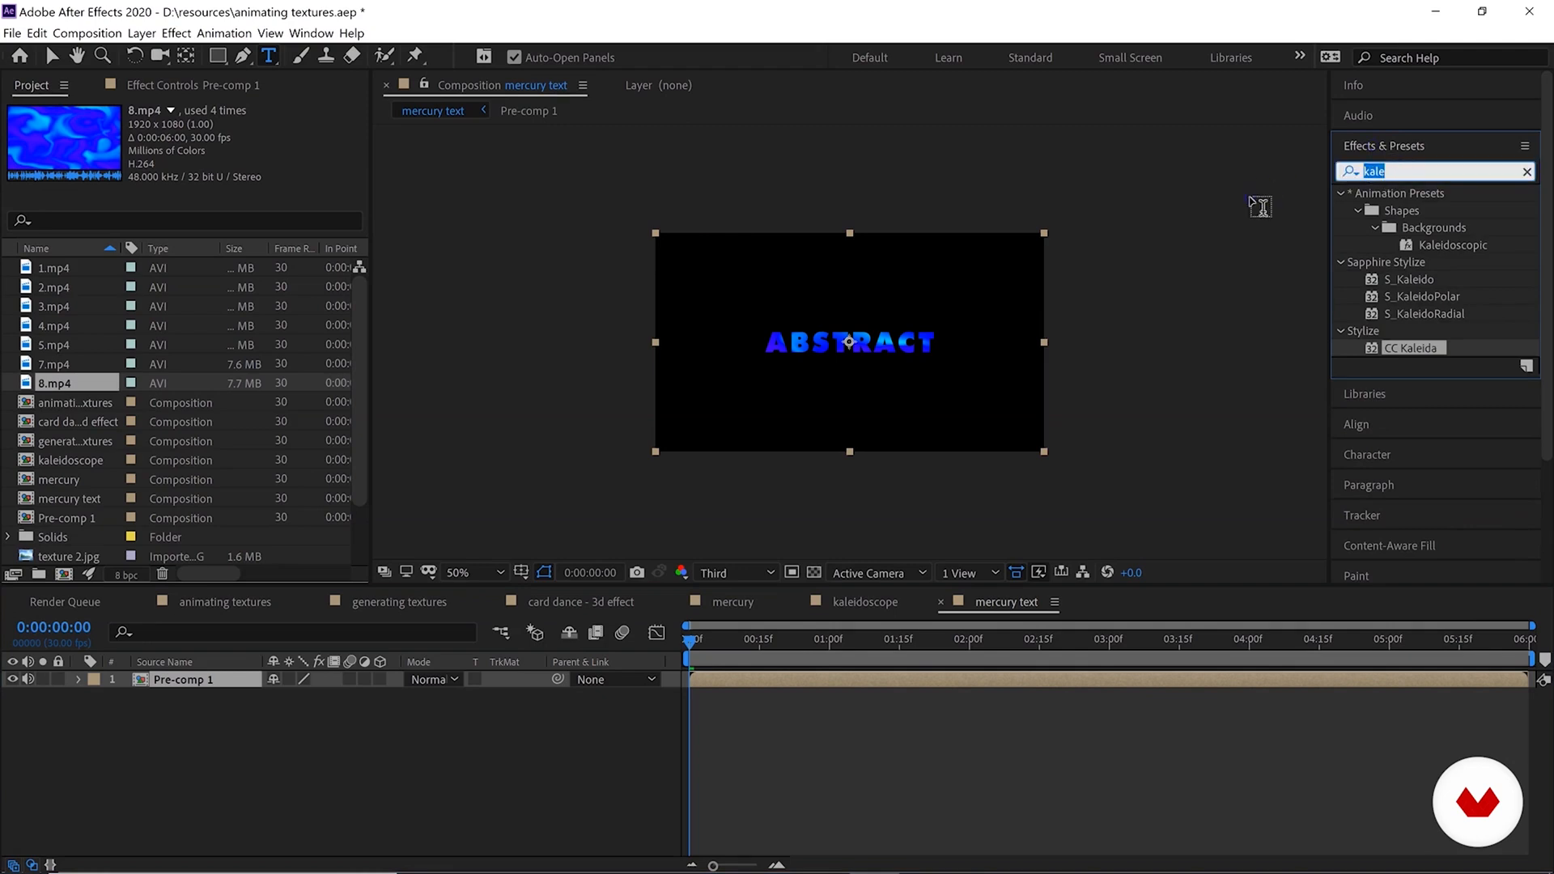
{"action": "type", "text": "merc"}
{"action": "left_click_drag", "start_coordinate": [1454, 213], "coordinate": [278, 790]}
{"action": "left_click_drag", "start_coordinate": [205, 686], "coordinate": [203, 679]}
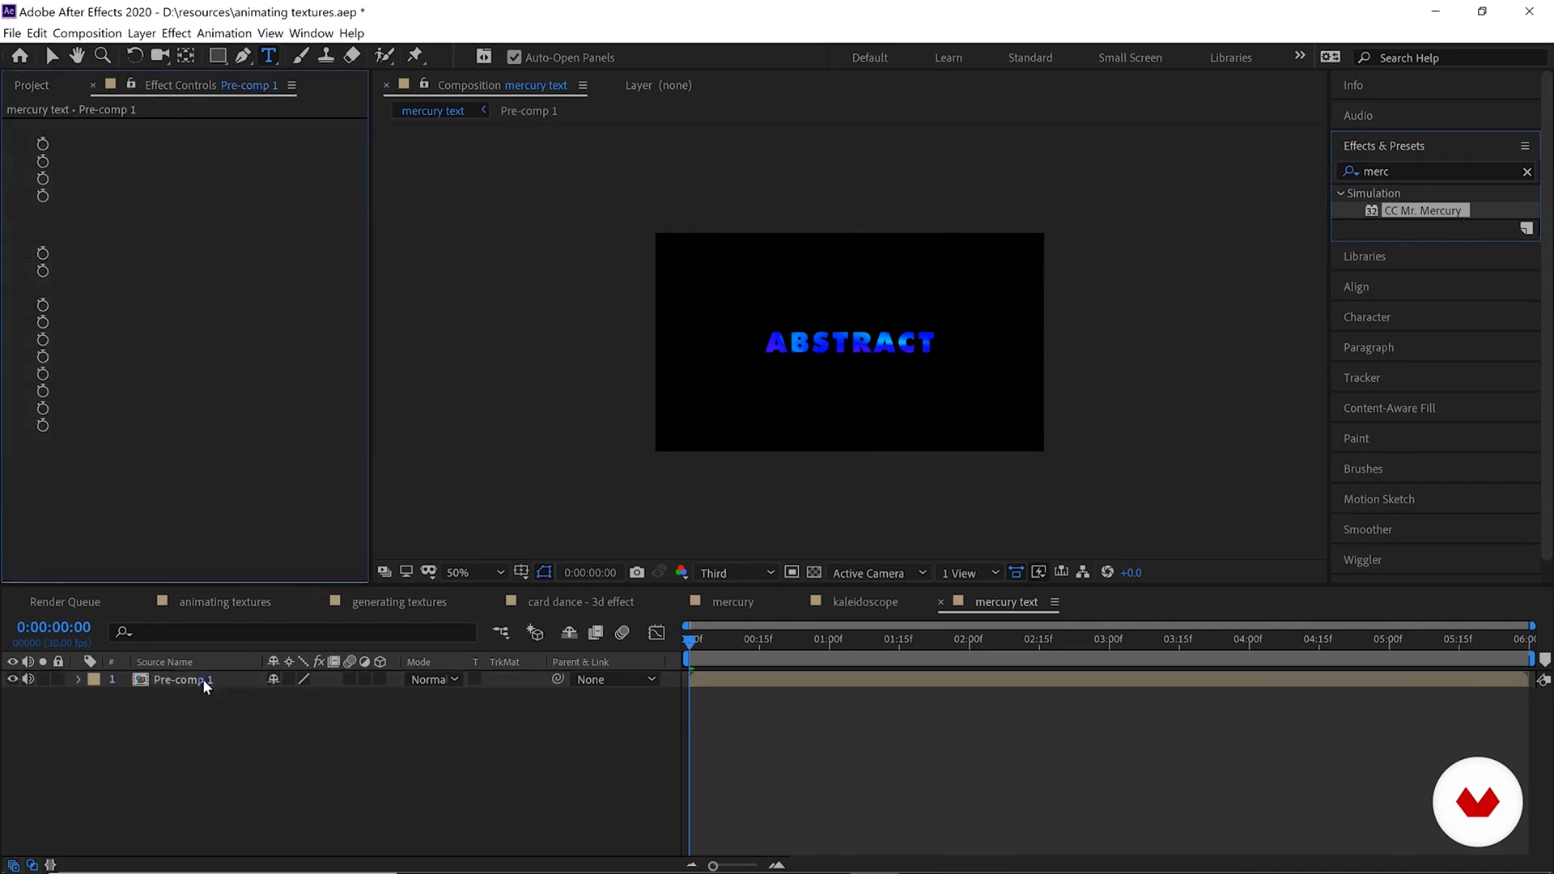
{"action": "key", "text": "space"}
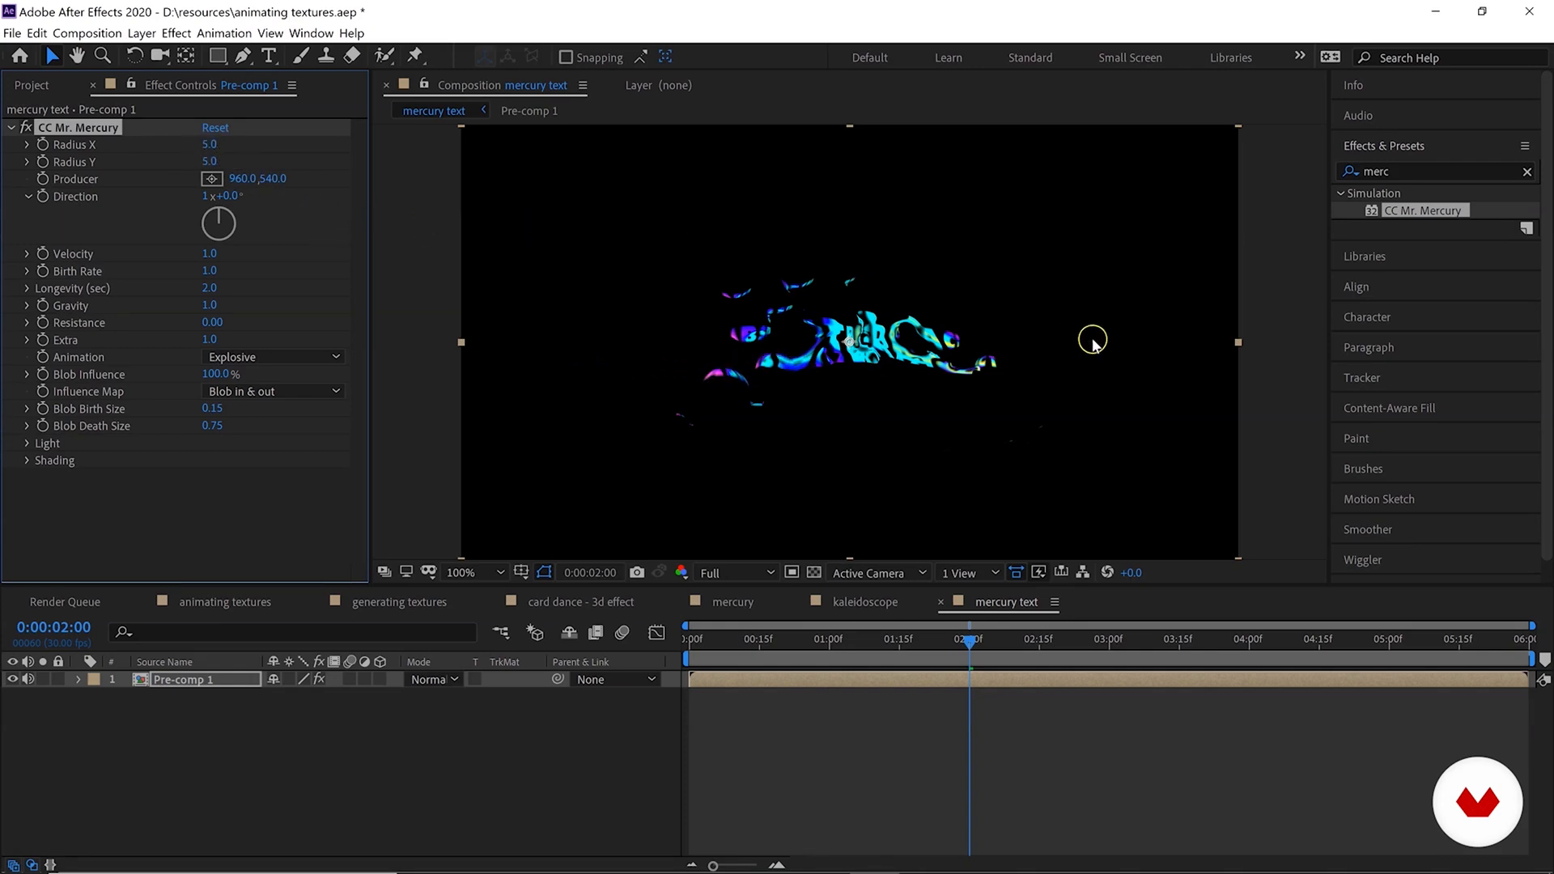
Set the mercury effect's Radius X to 24, Radius Y to 6 and Birth Rate to 12.8, and preview the motion.
{"action": "mouse_move", "coordinate": [210, 144]}
{"action": "left_mouse_down"}
{"action": "mouse_move", "coordinate": [234, 148]}
{"action": "mouse_move", "coordinate": [212, 160]}
{"action": "left_mouse_up"}
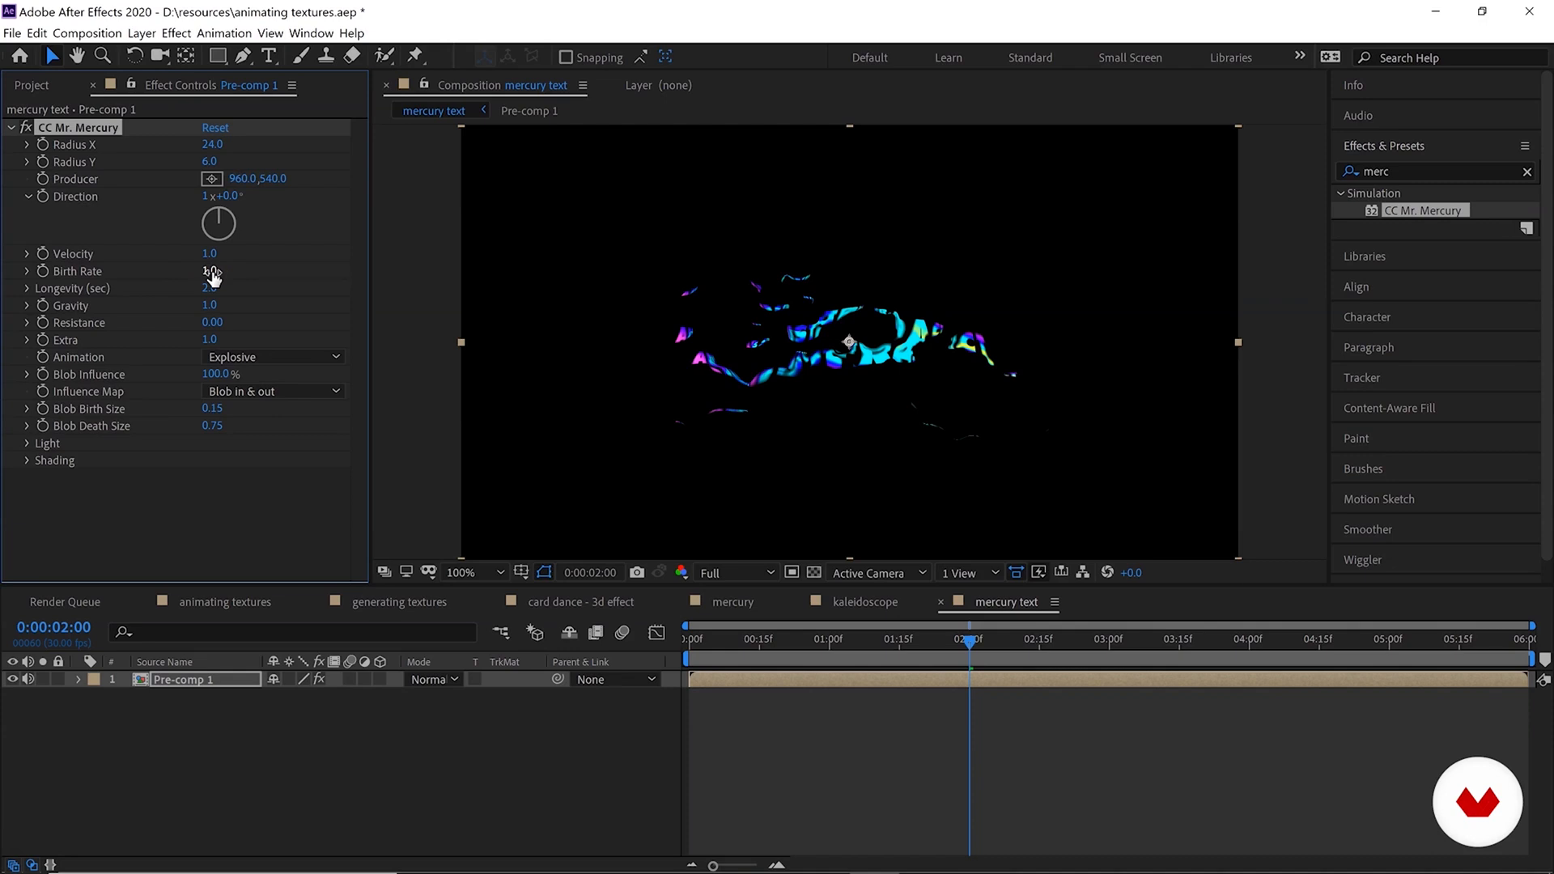
{"action": "left_click_drag", "start_coordinate": [212, 276], "coordinate": [197, 266]}
{"action": "left_click_drag", "start_coordinate": [239, 273], "coordinate": [594, 267]}
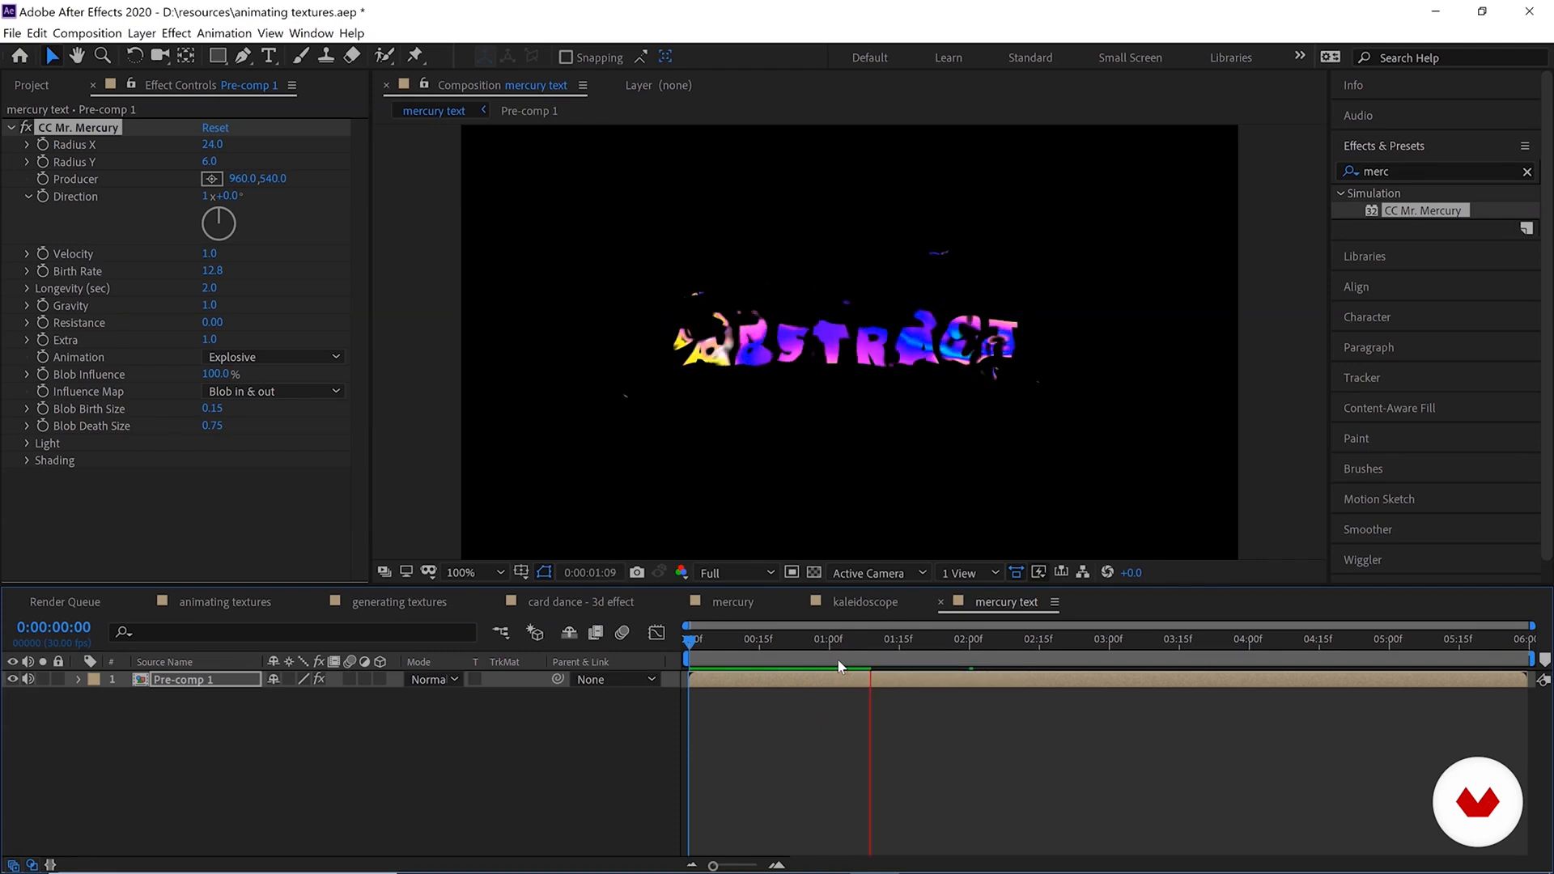
{"action": "left_click_drag", "start_coordinate": [891, 652], "coordinate": [643, 652]}
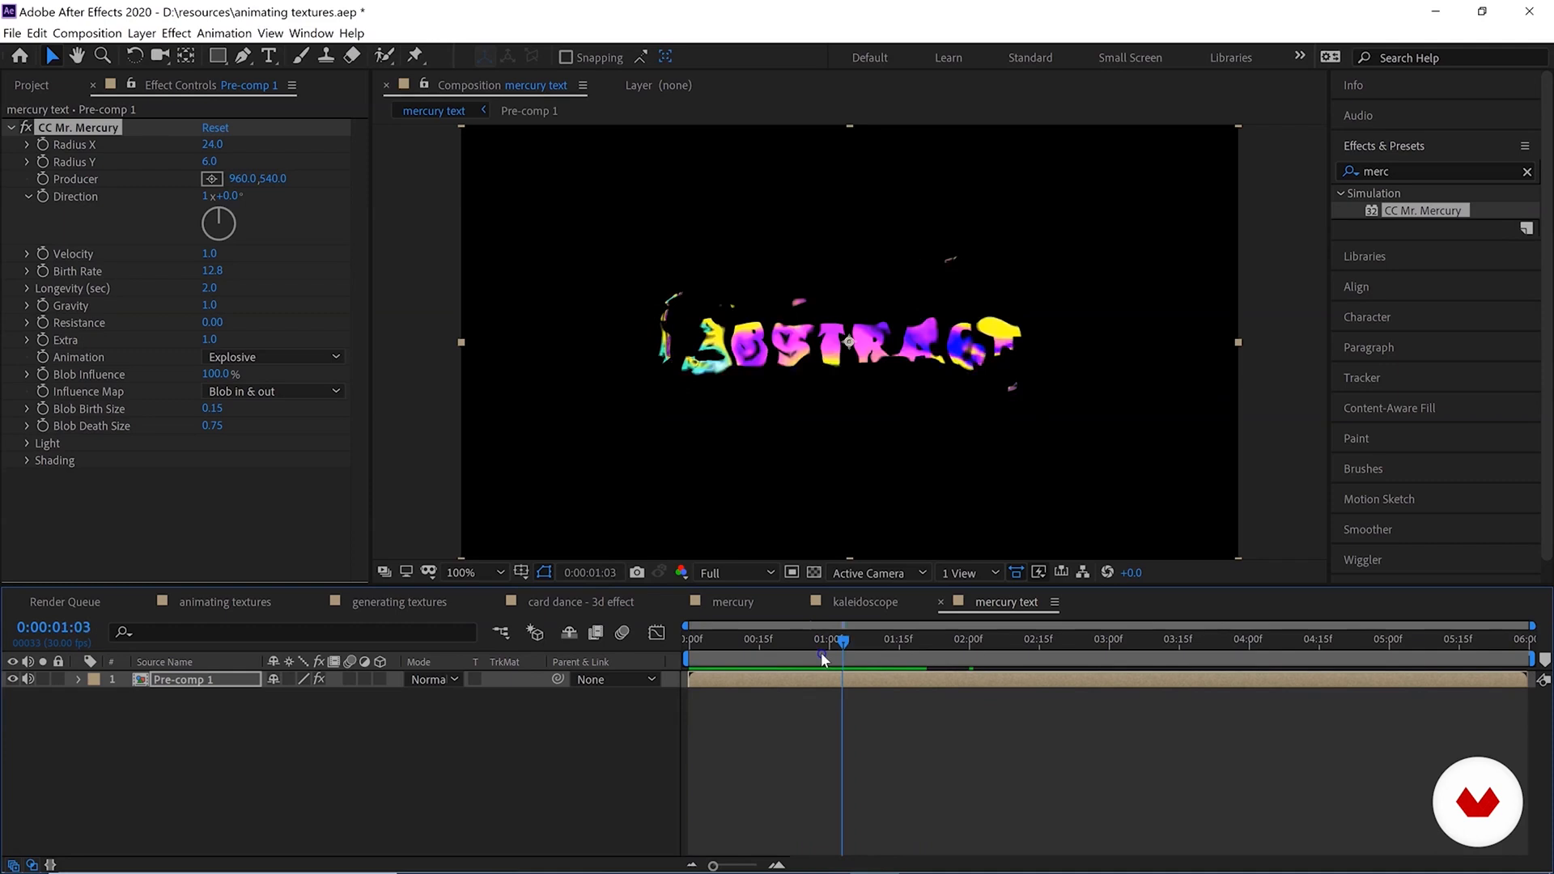
{"action": "key", "text": "space"}
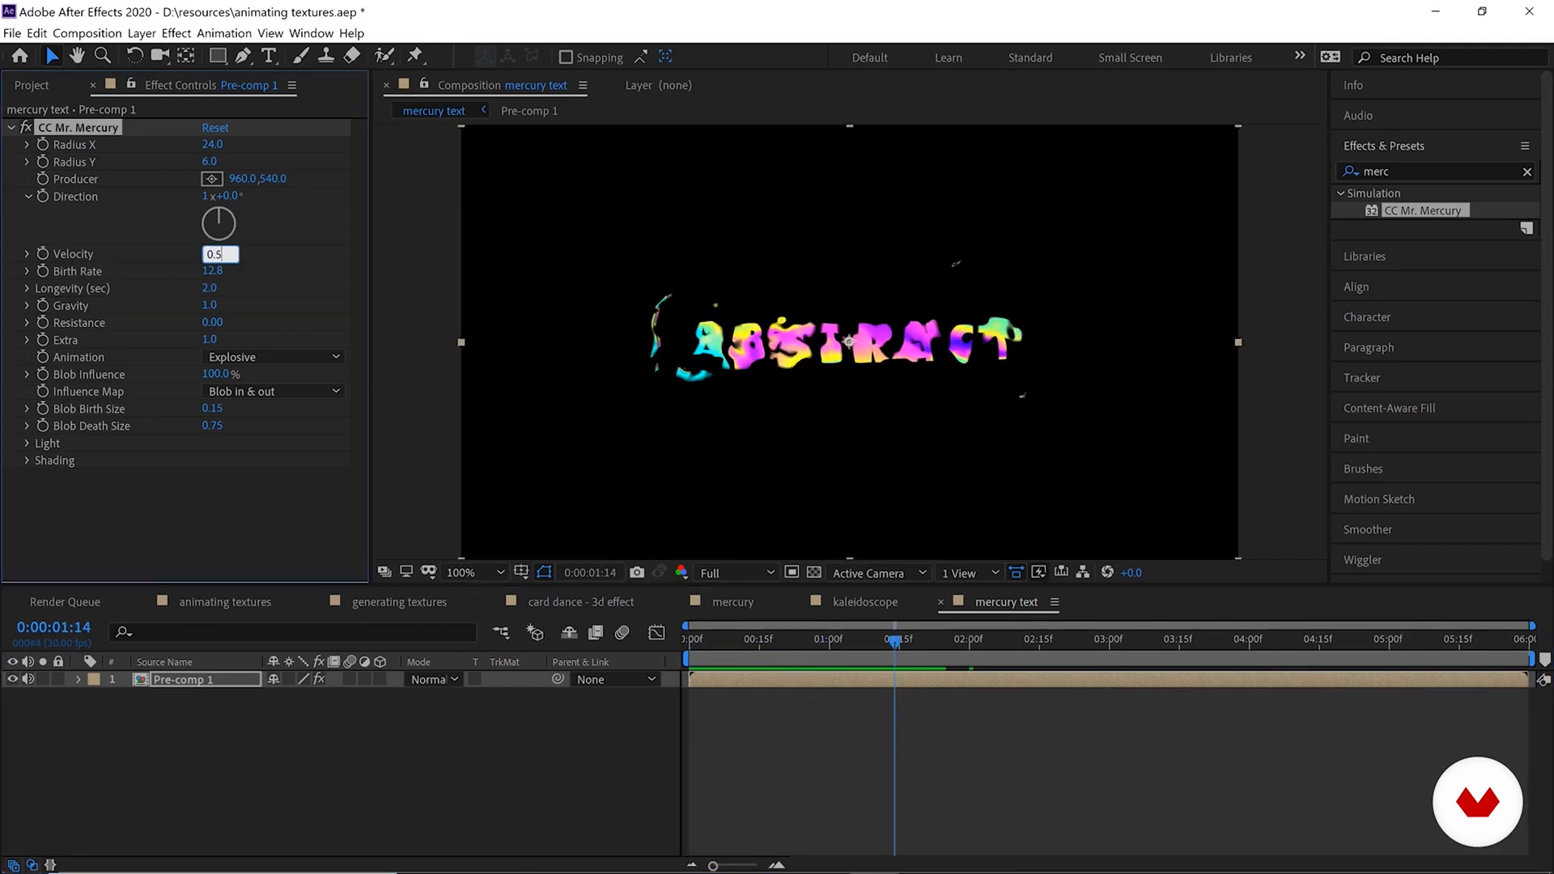
Set the mercury effect's Velocity to 0.5, Blob Birth Size to 0.31 and Blob Death Size to 0.70.
{"action": "key", "text": "Return"}
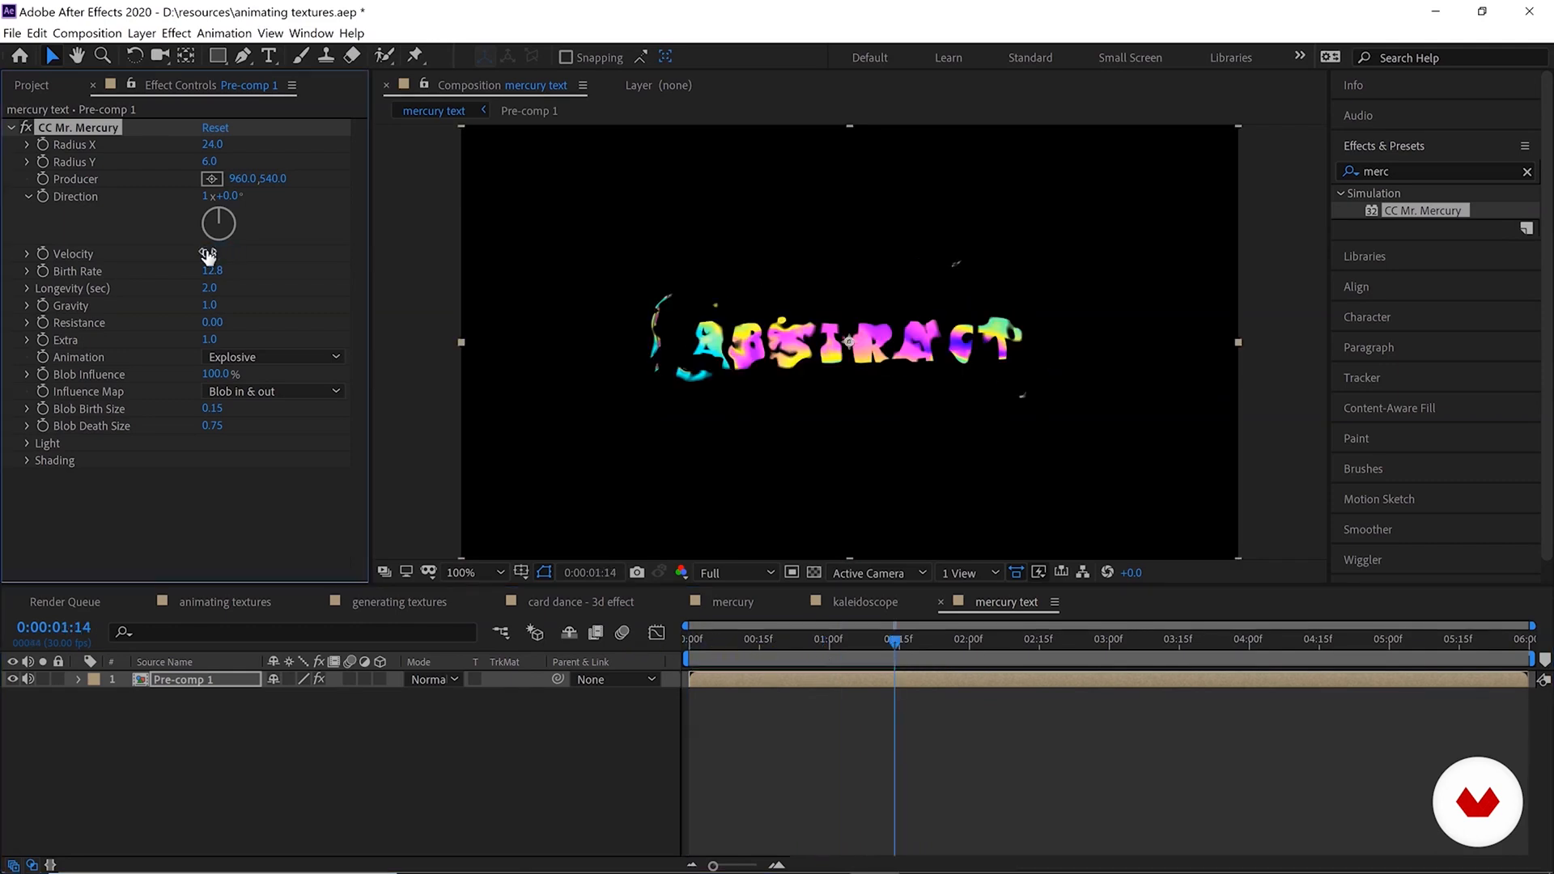
{"action": "left_click_drag", "start_coordinate": [814, 645], "coordinate": [707, 645]}
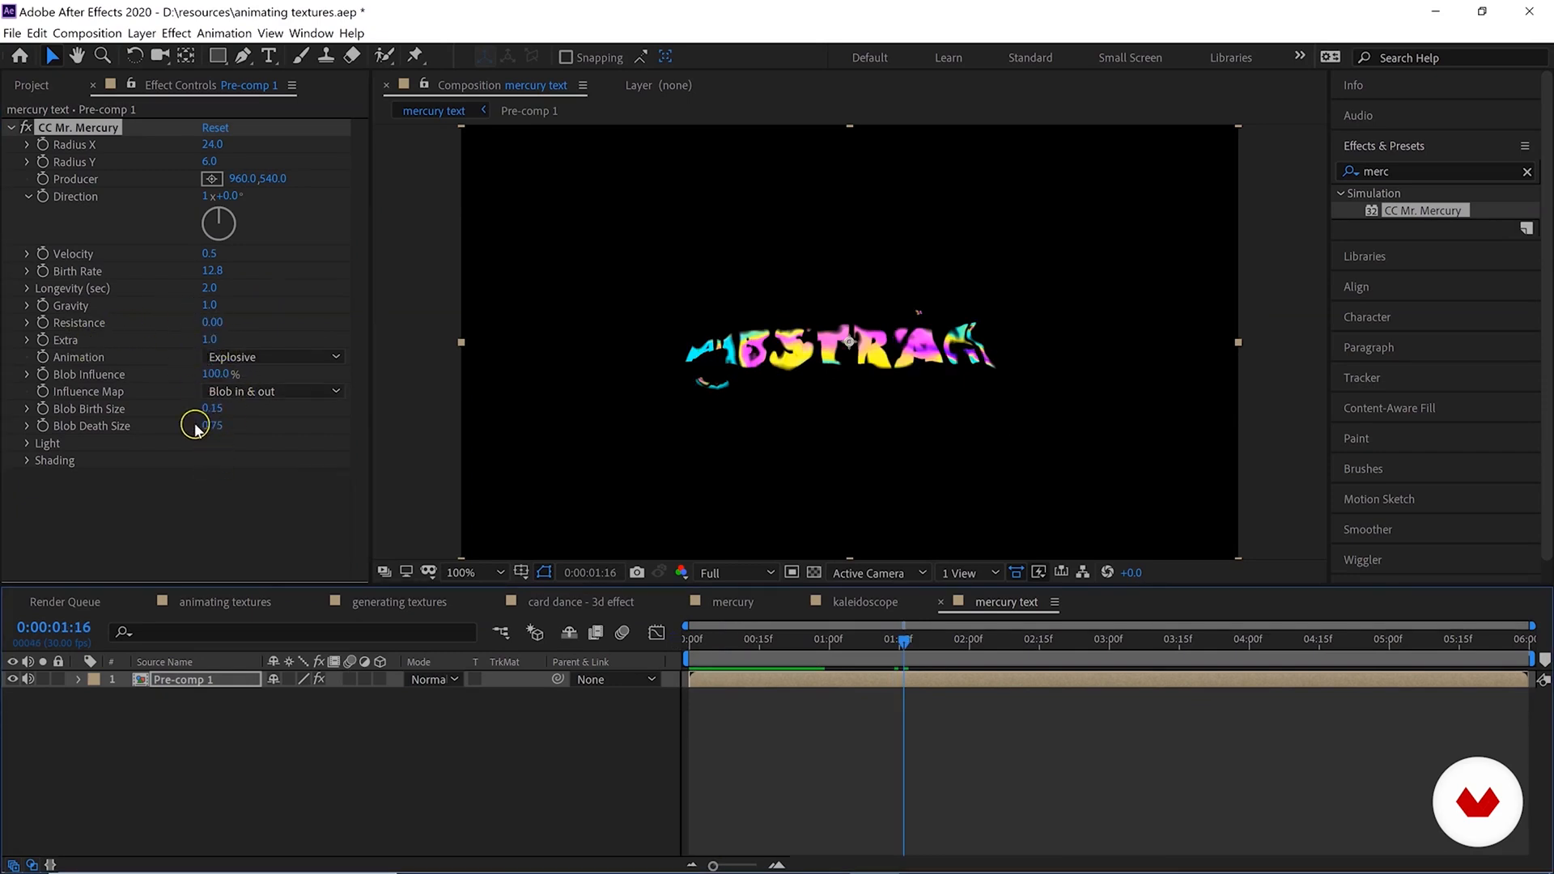
{"action": "left_click_drag", "start_coordinate": [234, 414], "coordinate": [219, 425]}
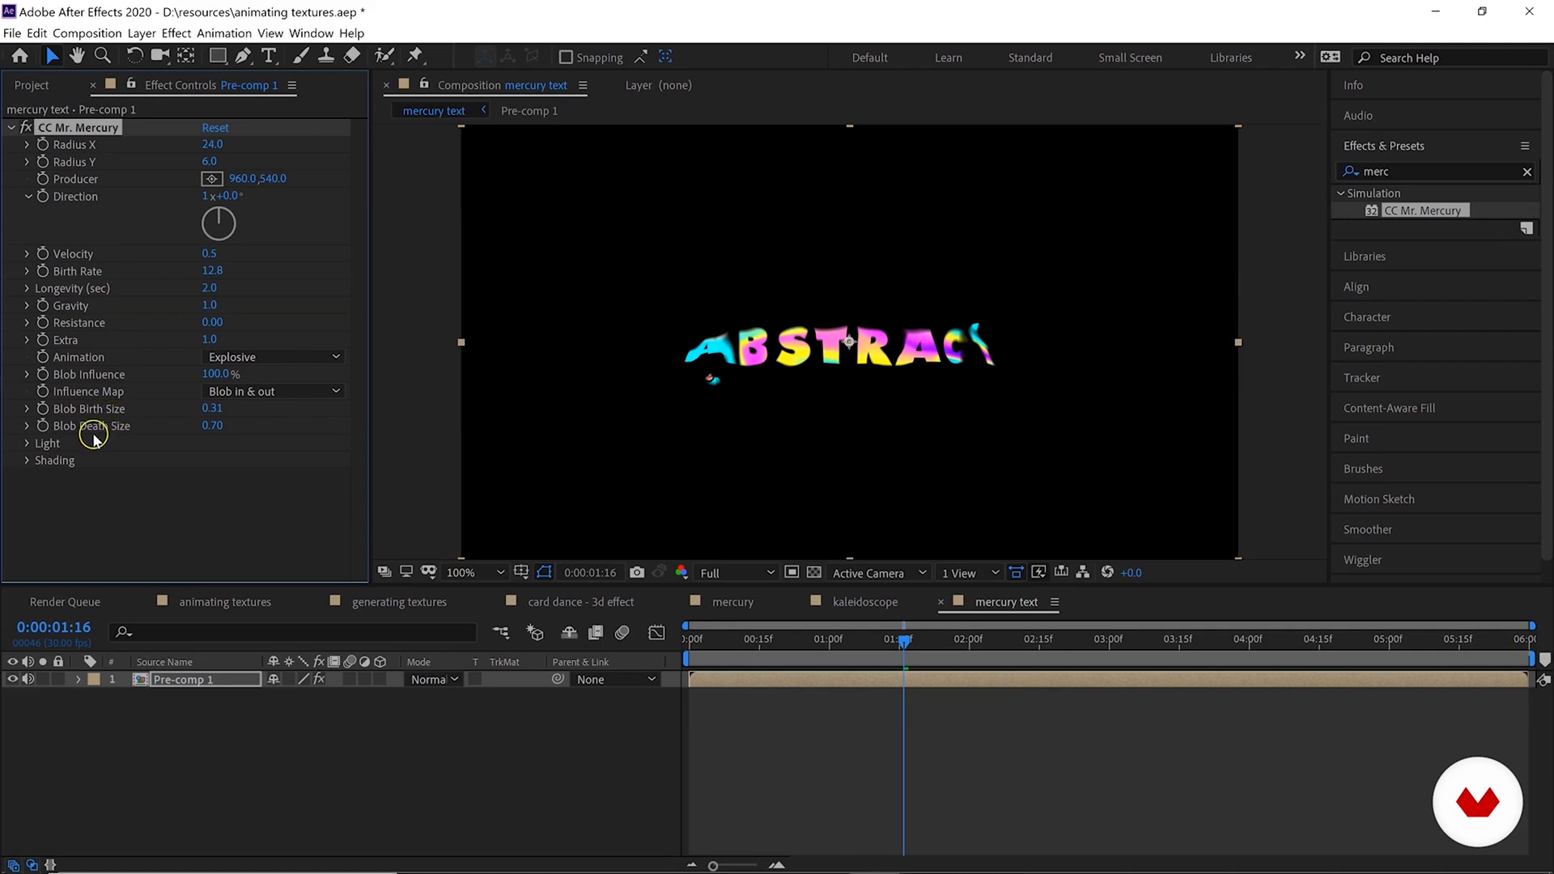
Preview the mercury text from the first frame and check several moments up to 0:00:02:08.
{"action": "left_click", "coordinate": [677, 639]}
{"action": "key", "text": "space"}
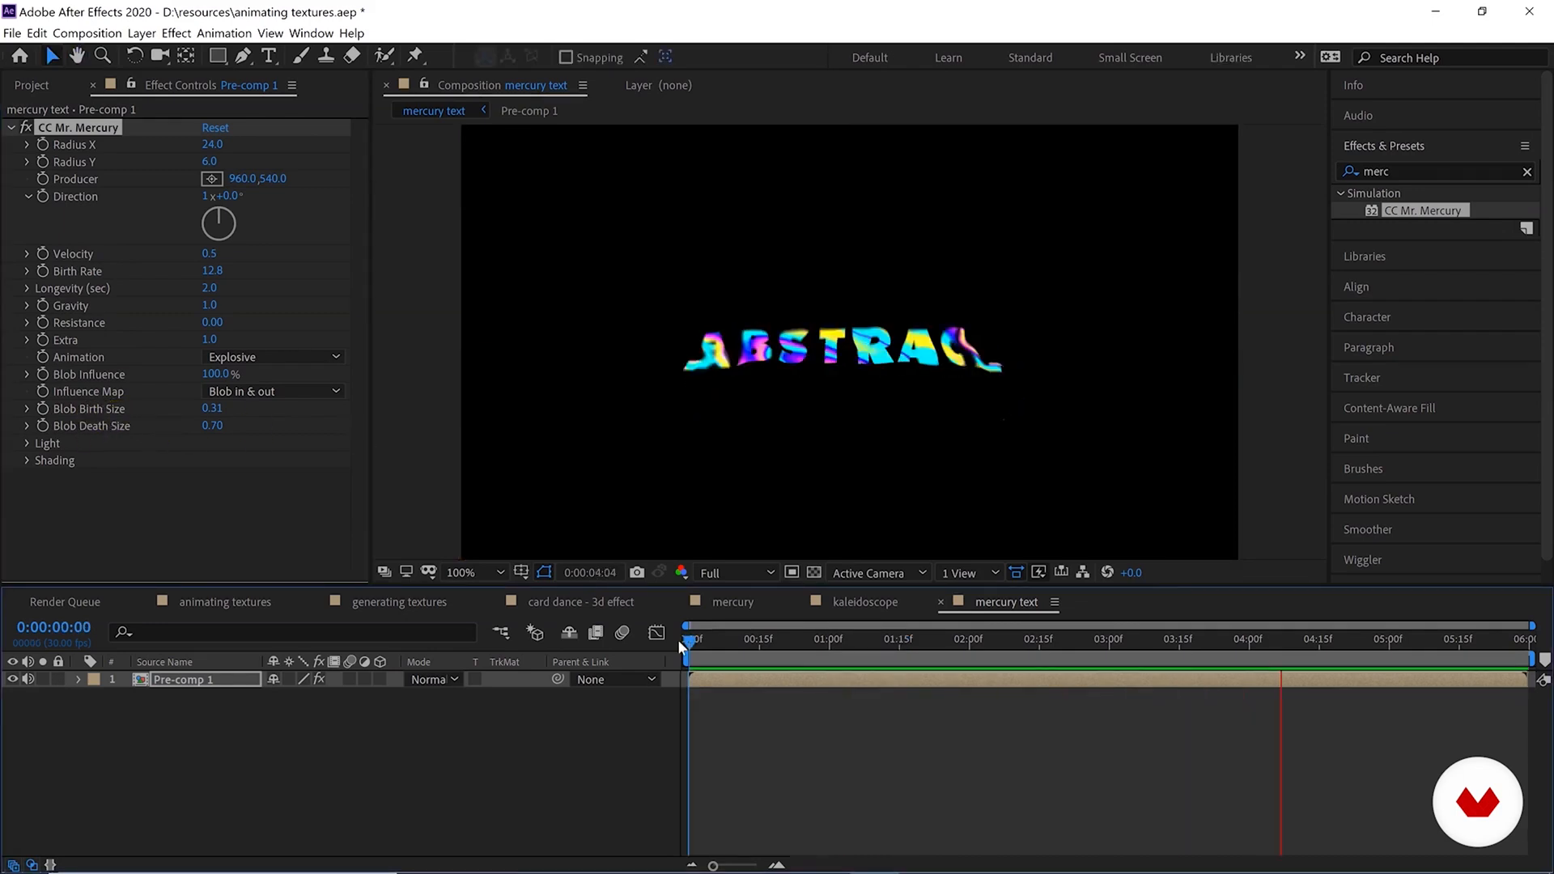
{"action": "left_click", "coordinate": [728, 678]}
{"action": "left_click", "coordinate": [876, 660]}
{"action": "left_click", "coordinate": [970, 659]}
{"action": "left_click", "coordinate": [1006, 657]}
{"action": "left_click", "coordinate": [692, 357]}
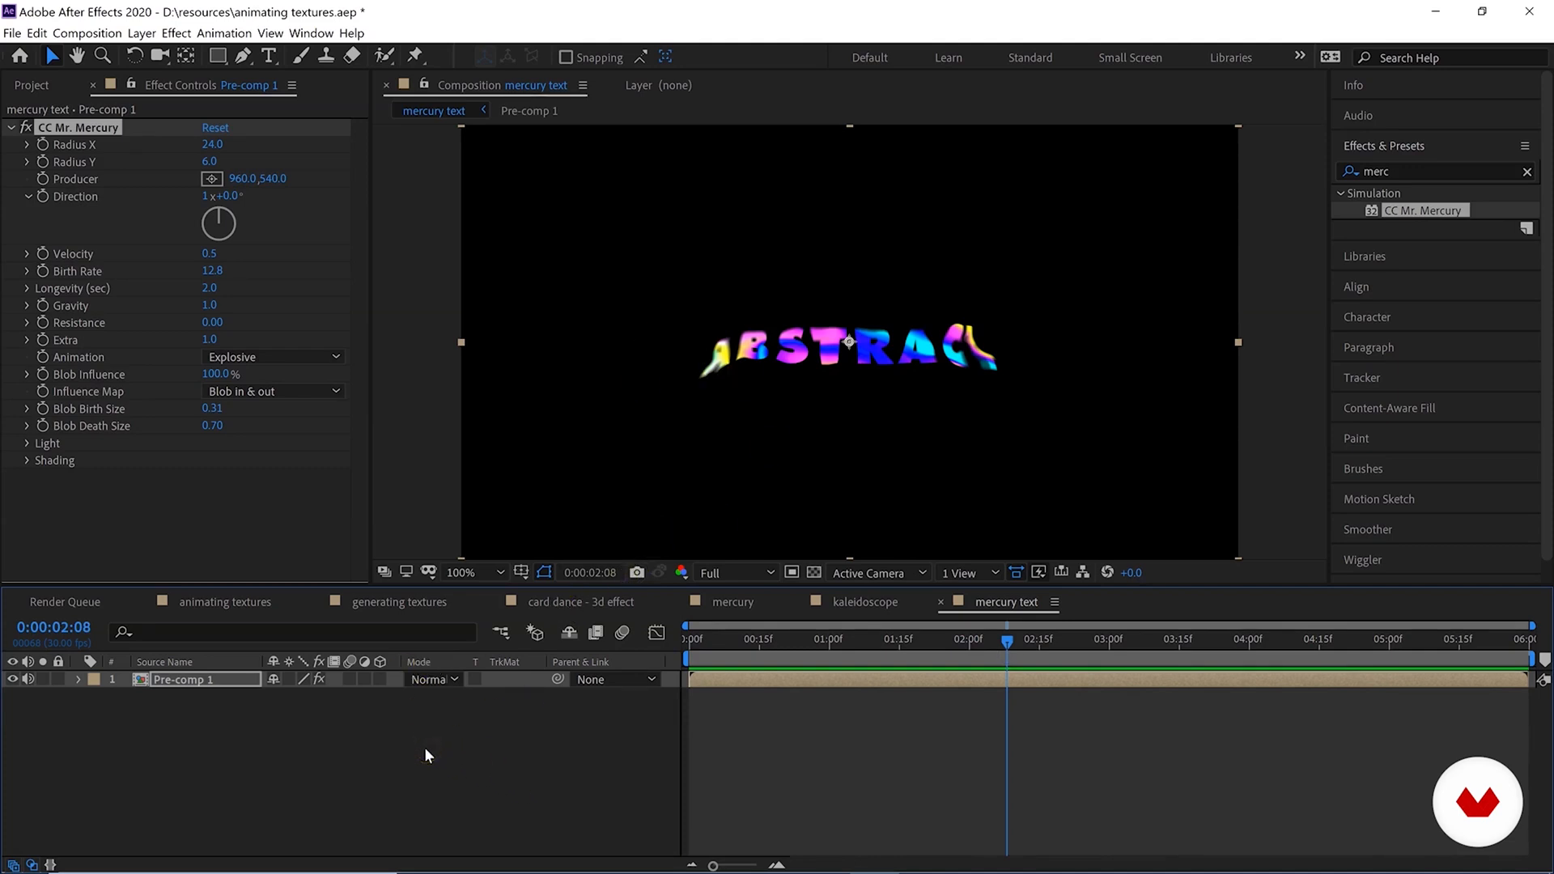
Add a 1920 x 1080 dark gray solid and place it beneath the pre-composed text layer.
{"action": "right_click", "coordinate": [296, 784]}
{"action": "mouse_move", "coordinate": [477, 614]}
{"action": "left_click", "coordinate": [589, 654]}
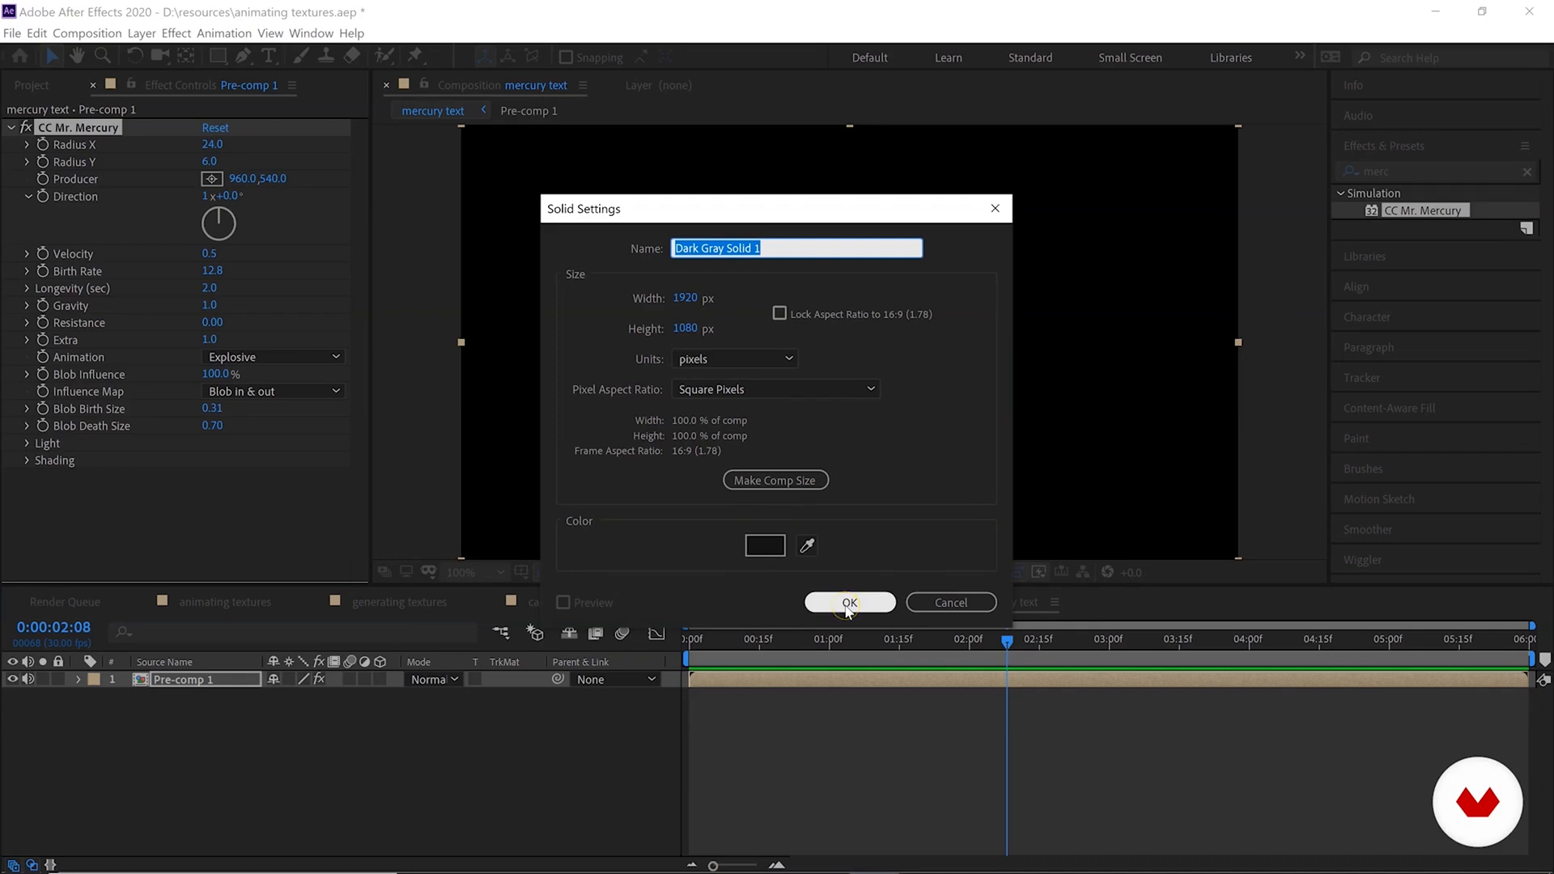
{"action": "left_click", "coordinate": [849, 603]}
{"action": "left_click_drag", "start_coordinate": [177, 679], "coordinate": [176, 730]}
Find the Generate category's Grid effect and apply it to the dark gray solid.
{"action": "left_click", "coordinate": [1376, 171]}
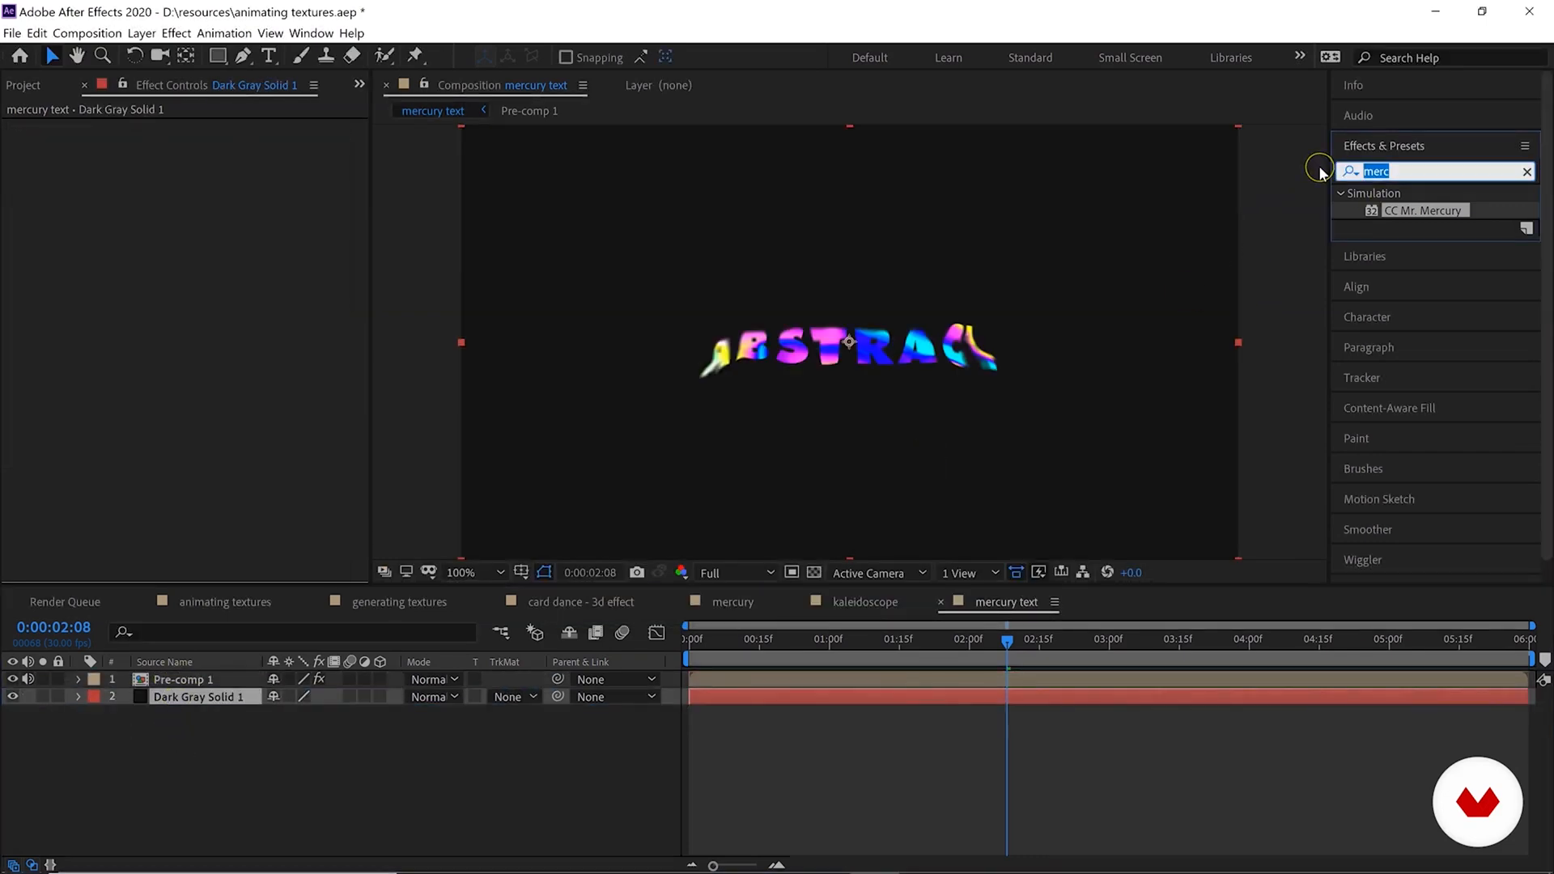
{"action": "type", "text": "grid"}
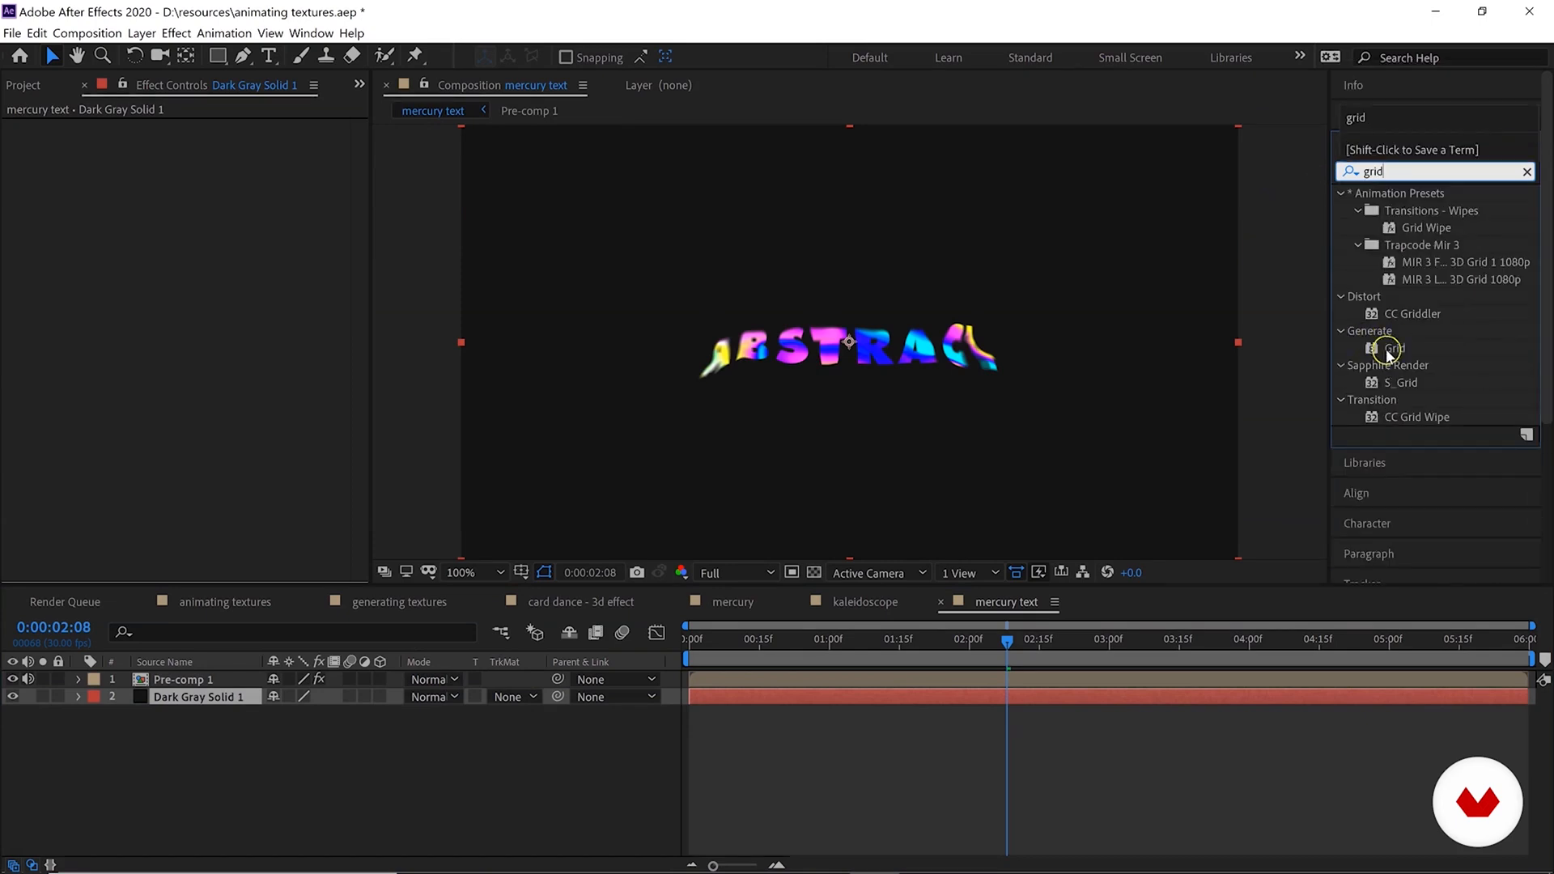
{"action": "left_click_drag", "start_coordinate": [1390, 349], "coordinate": [214, 701]}
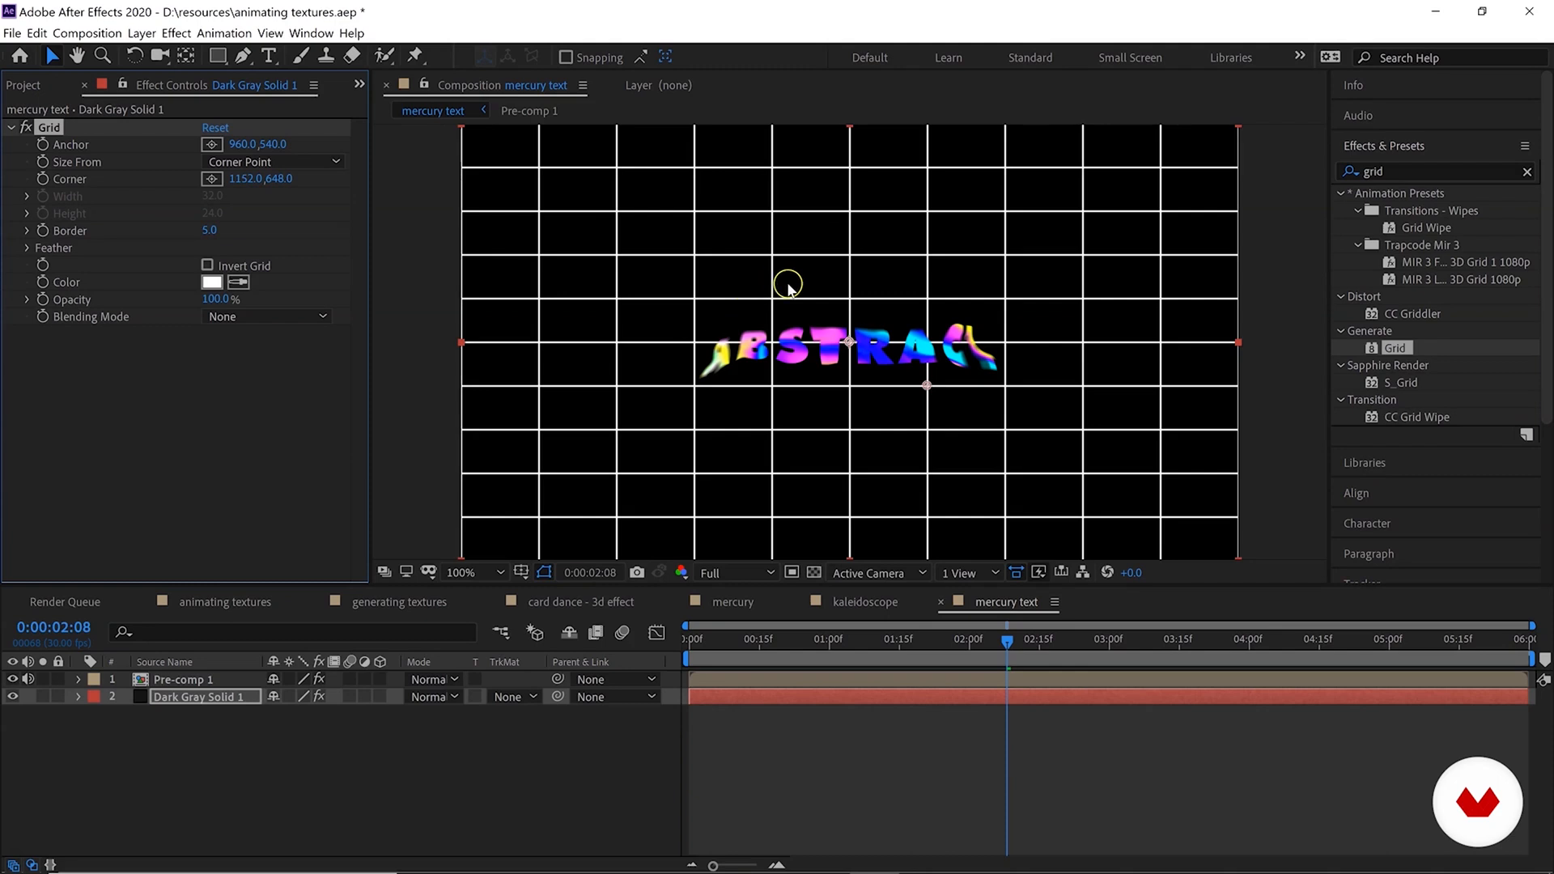
Move the grid's corner point to 1024, 601 and set its border to 1.
{"action": "left_click_drag", "start_coordinate": [235, 180], "coordinate": [109, 184]}
{"action": "left_click_drag", "start_coordinate": [271, 180], "coordinate": [200, 219]}
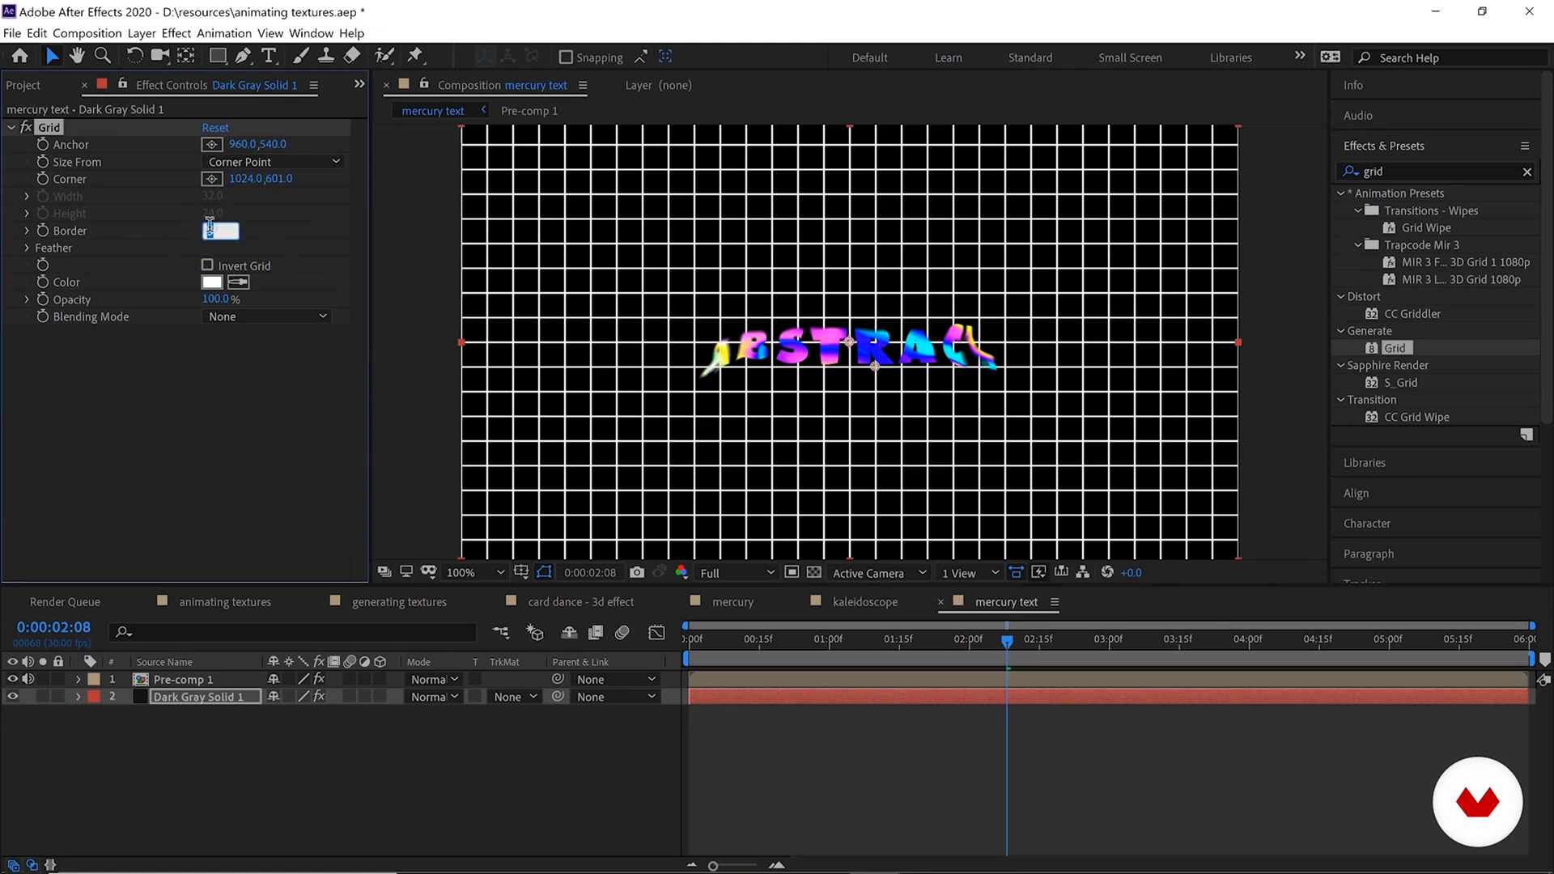
{"action": "type", "text": "1"}
{"action": "key", "text": "Return"}
Change the grid color to dark gray and tighten its cells with the corner point at 995, 575.
{"action": "left_click", "coordinate": [212, 282]}
{"action": "left_click_drag", "start_coordinate": [232, 503], "coordinate": [176, 497]}
{"action": "left_click", "coordinate": [653, 342]}
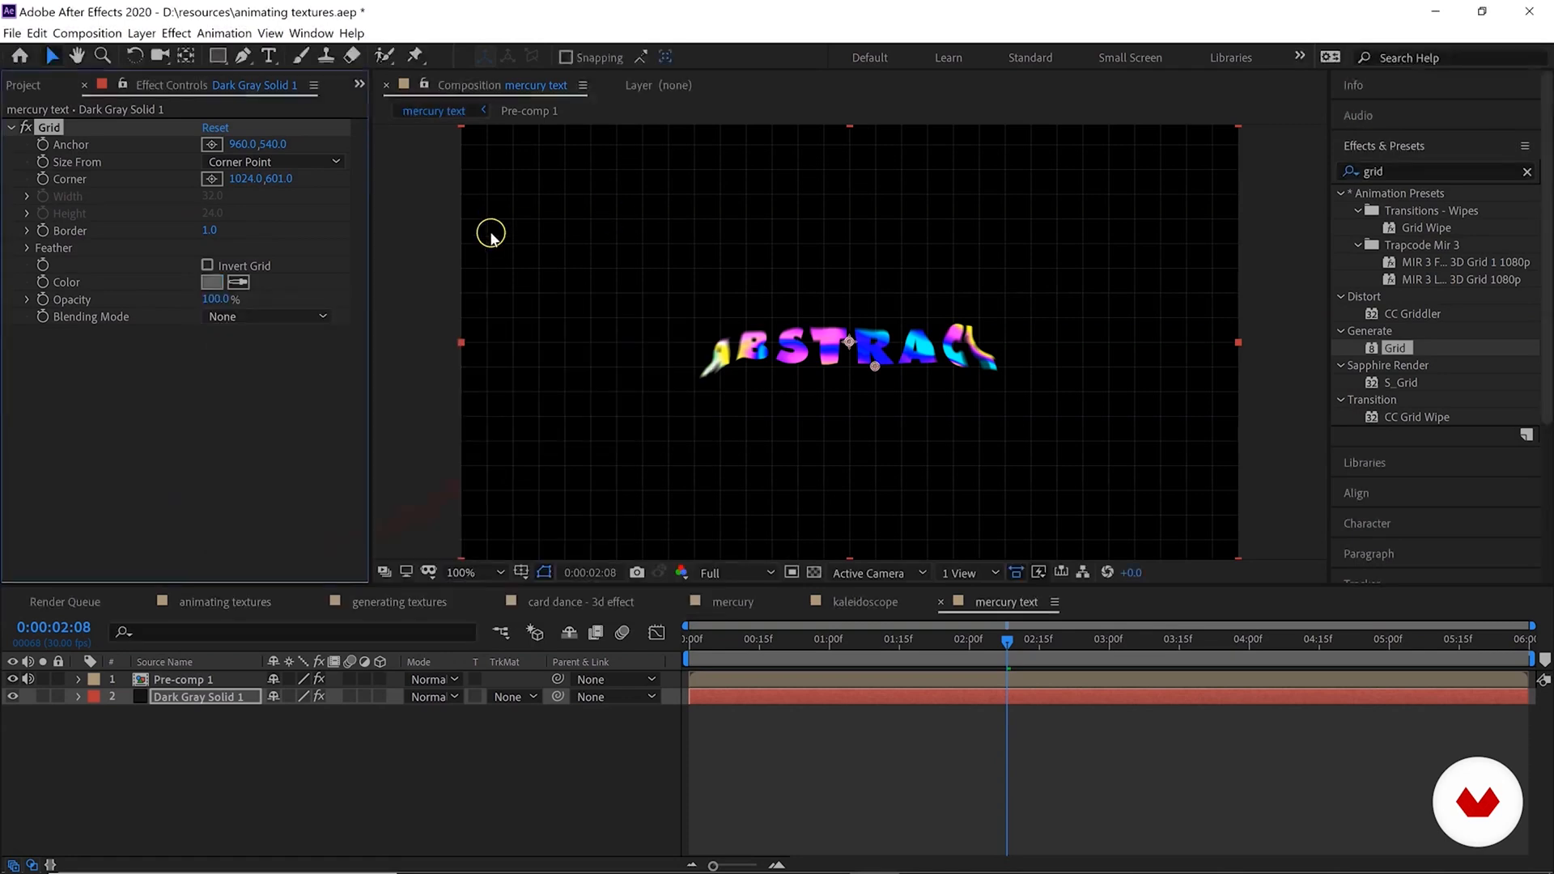
{"action": "mouse_move", "coordinate": [235, 178]}
{"action": "left_mouse_down"}
{"action": "mouse_move", "coordinate": [216, 180]}
{"action": "mouse_move", "coordinate": [256, 183]}
{"action": "mouse_move", "coordinate": [235, 179]}
{"action": "left_mouse_up"}
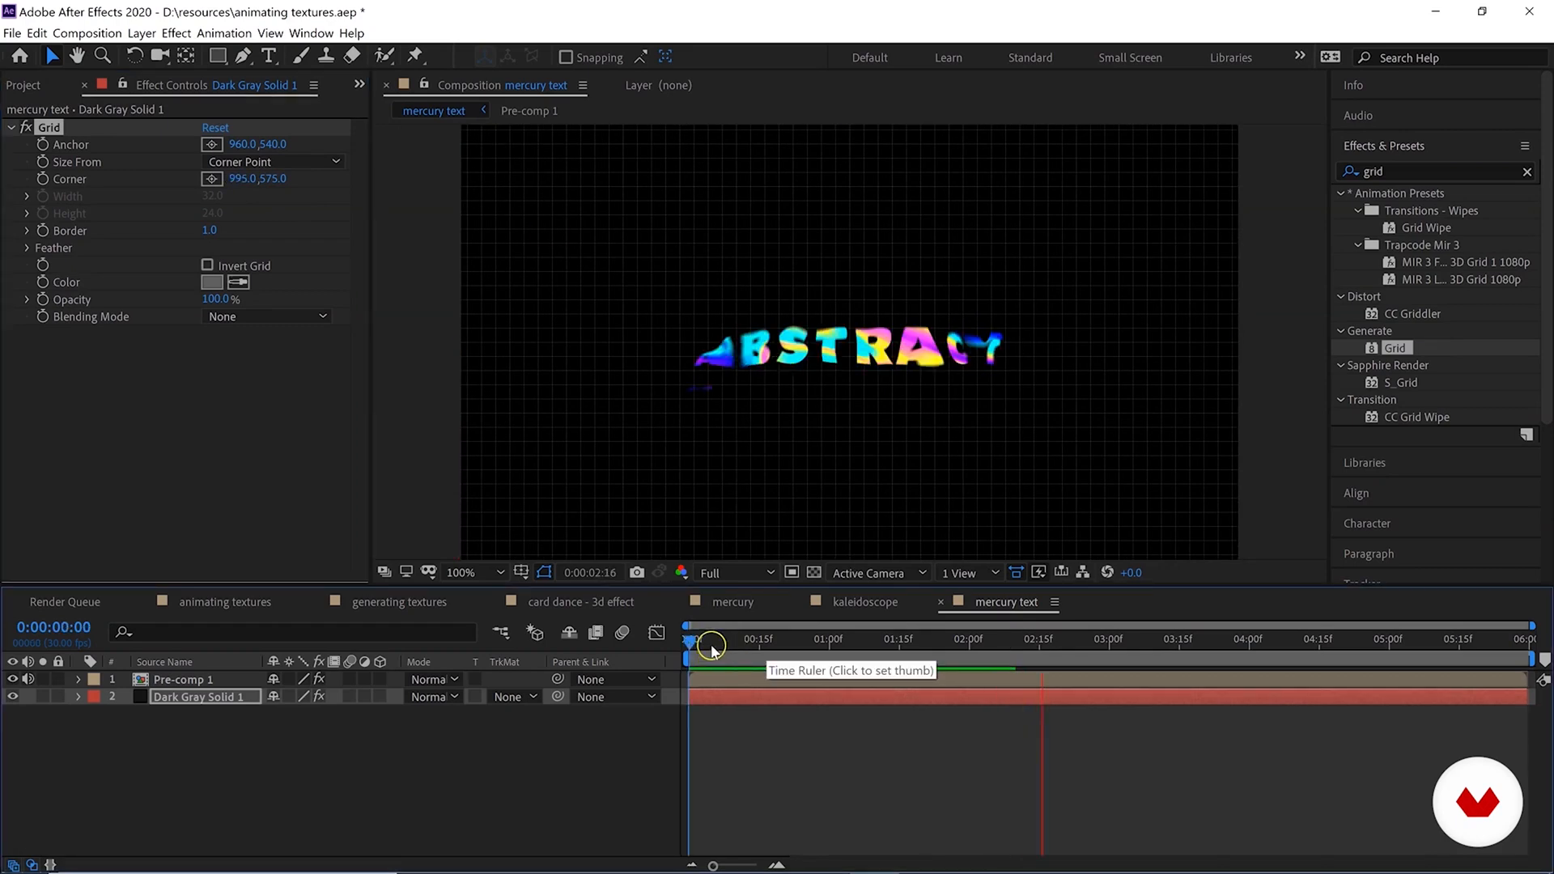
{"action": "left_click", "coordinate": [701, 643]}
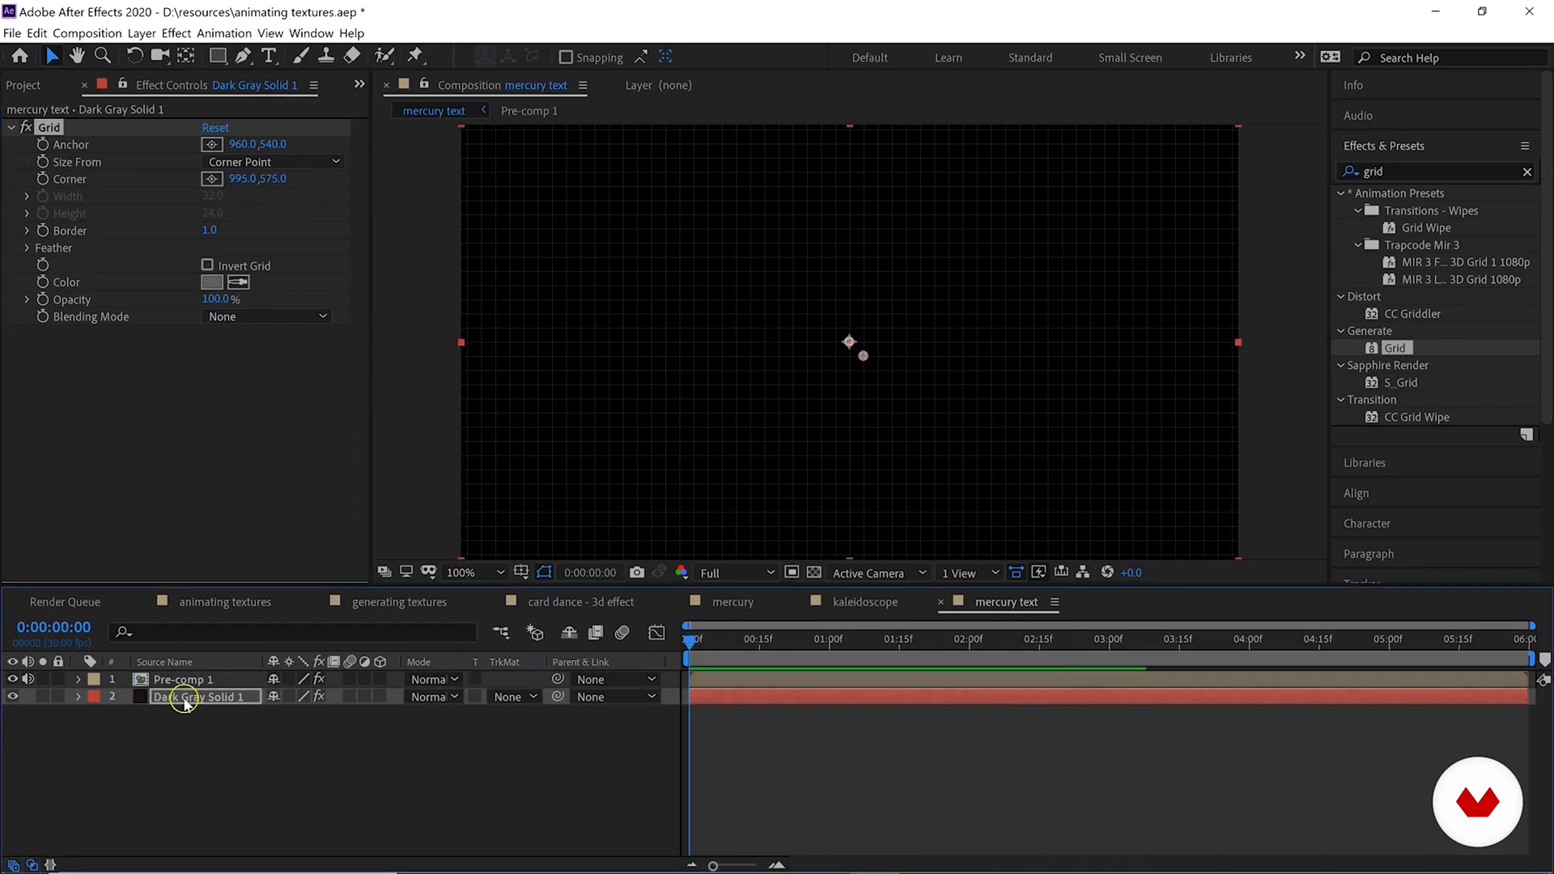
Copy the grid solid into the mercury composition, place it below both 8.mp4 layers and preview the result.
{"action": "left_click", "coordinate": [37, 33]}
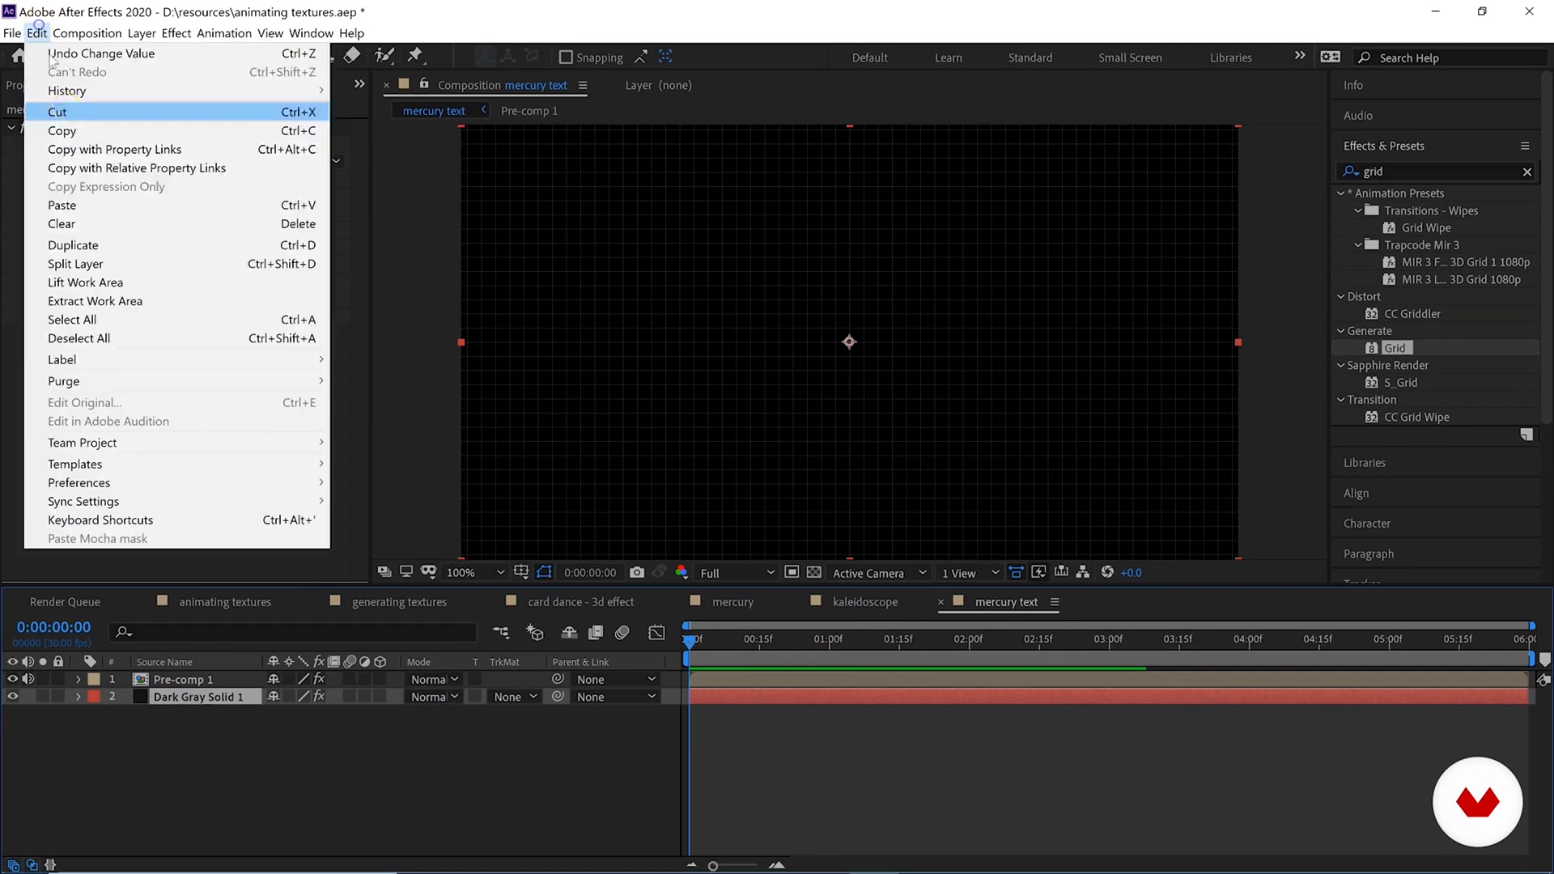
{"action": "left_click", "coordinate": [73, 128]}
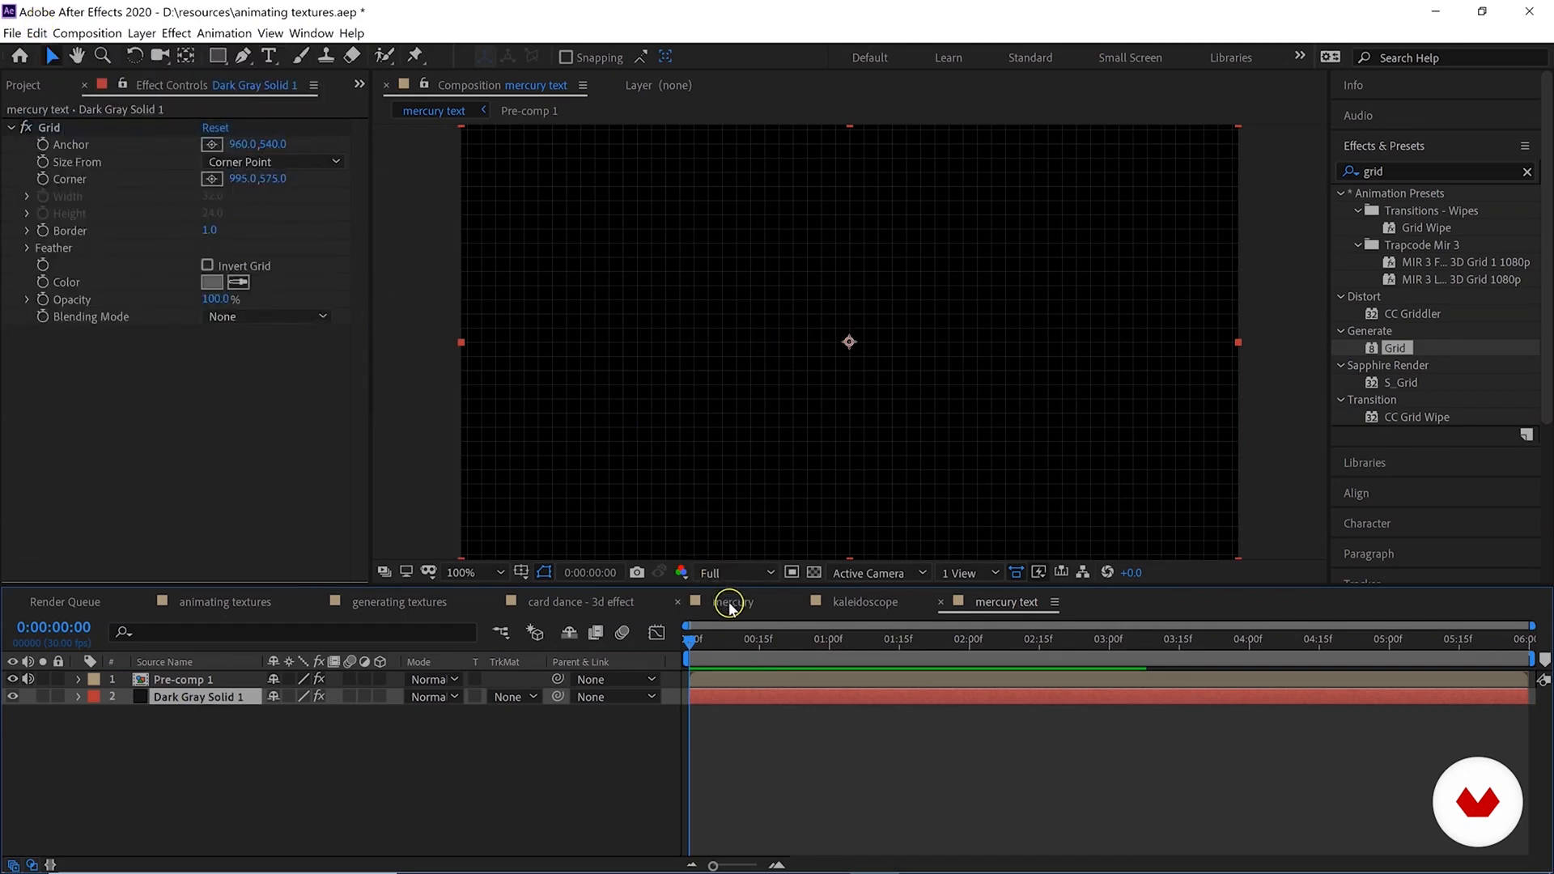
{"action": "left_click", "coordinate": [721, 604]}
{"action": "left_click", "coordinate": [42, 33]}
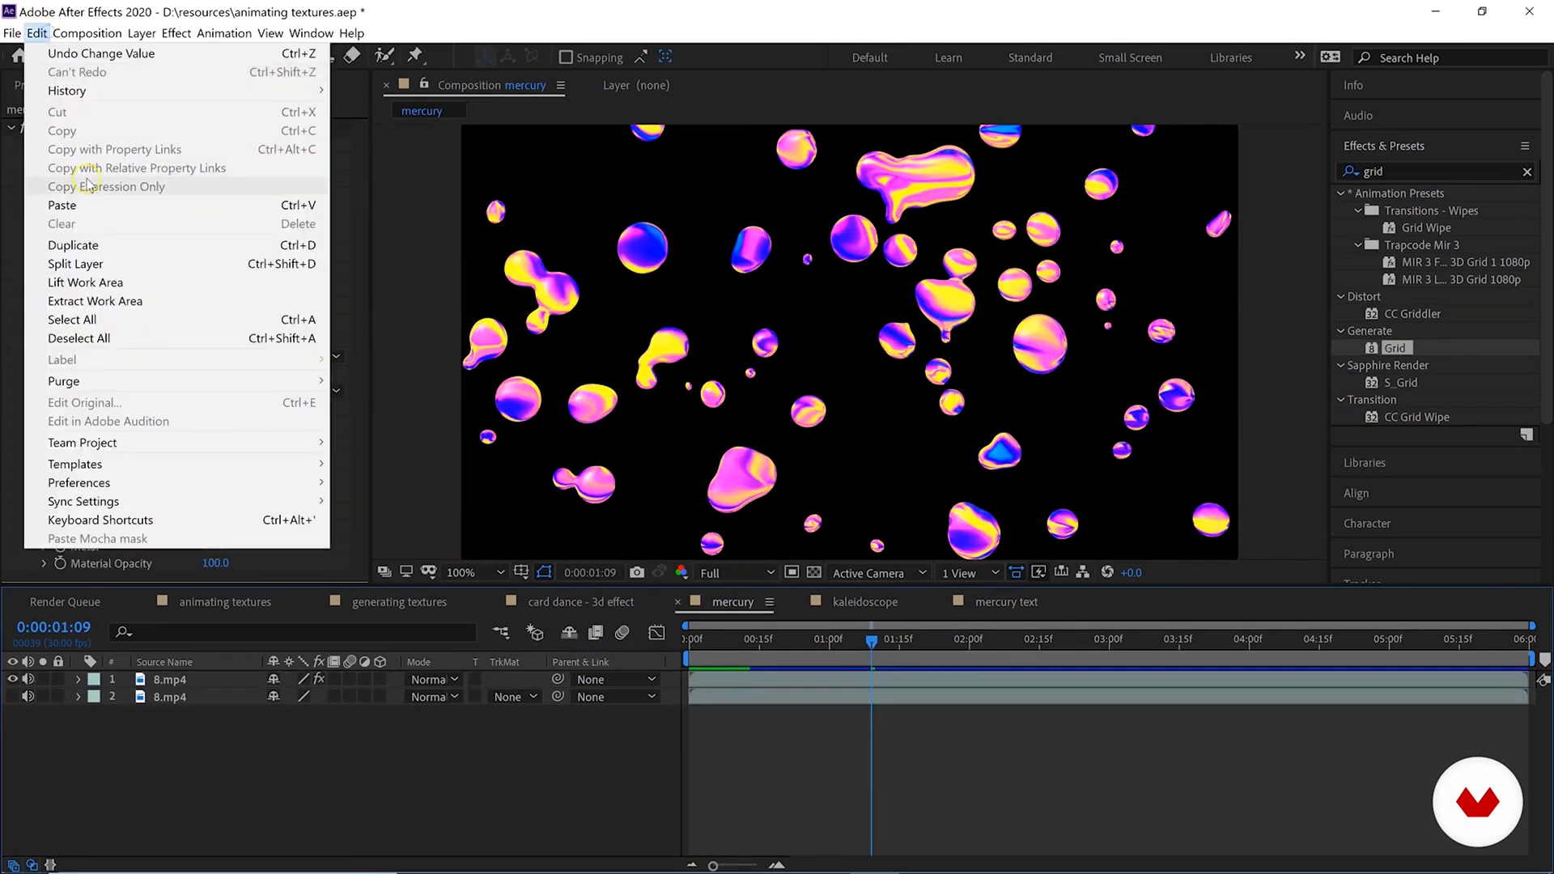
{"action": "left_click", "coordinate": [65, 205]}
{"action": "left_click_drag", "start_coordinate": [192, 687], "coordinate": [215, 797]}
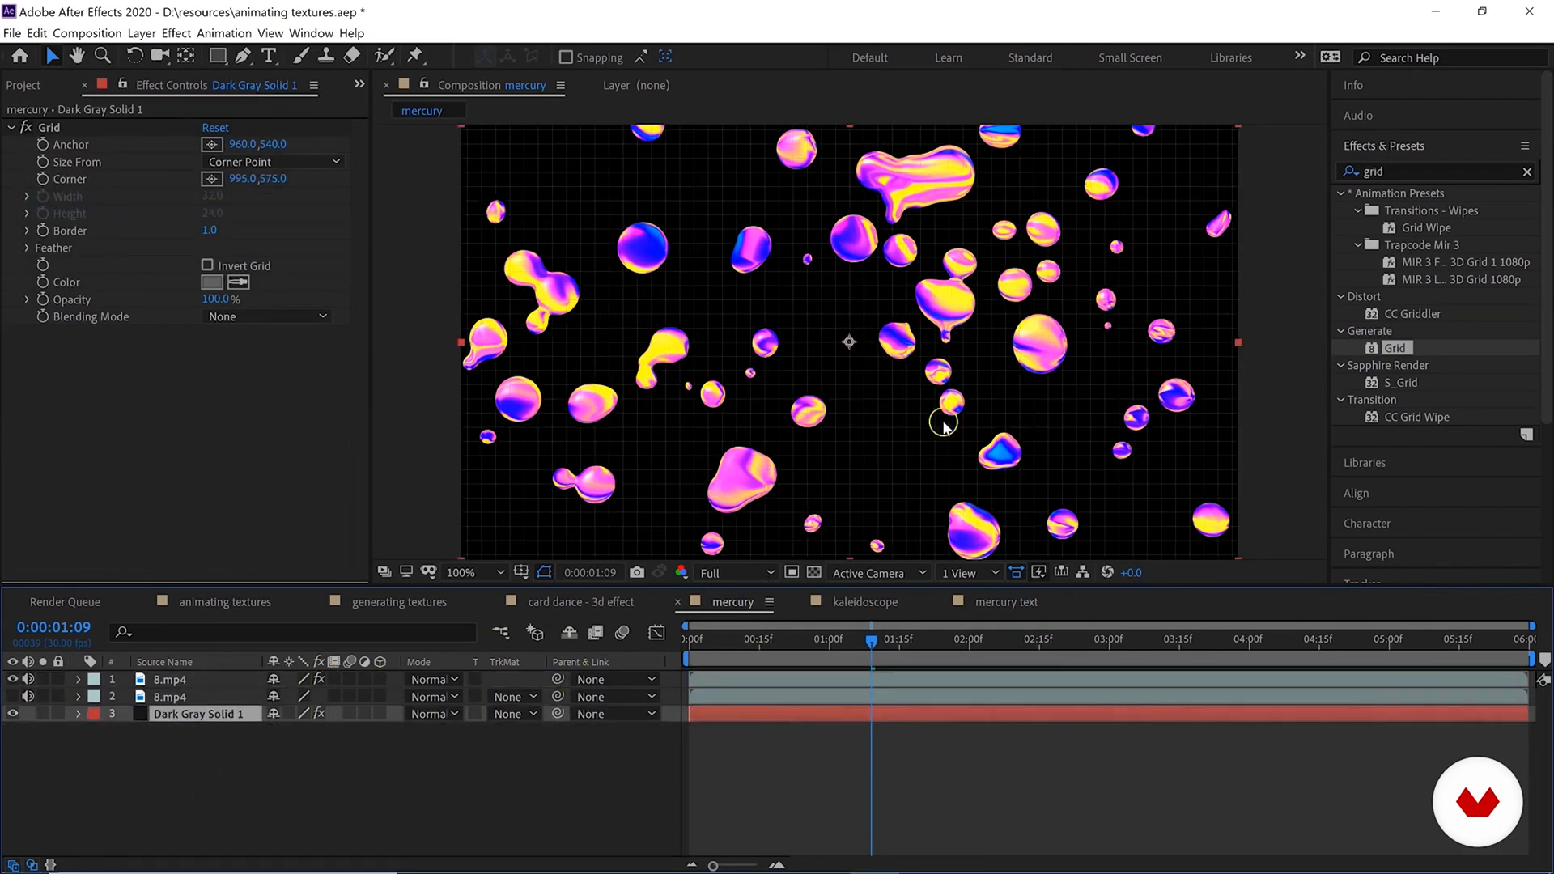
{"action": "key", "text": "space"}
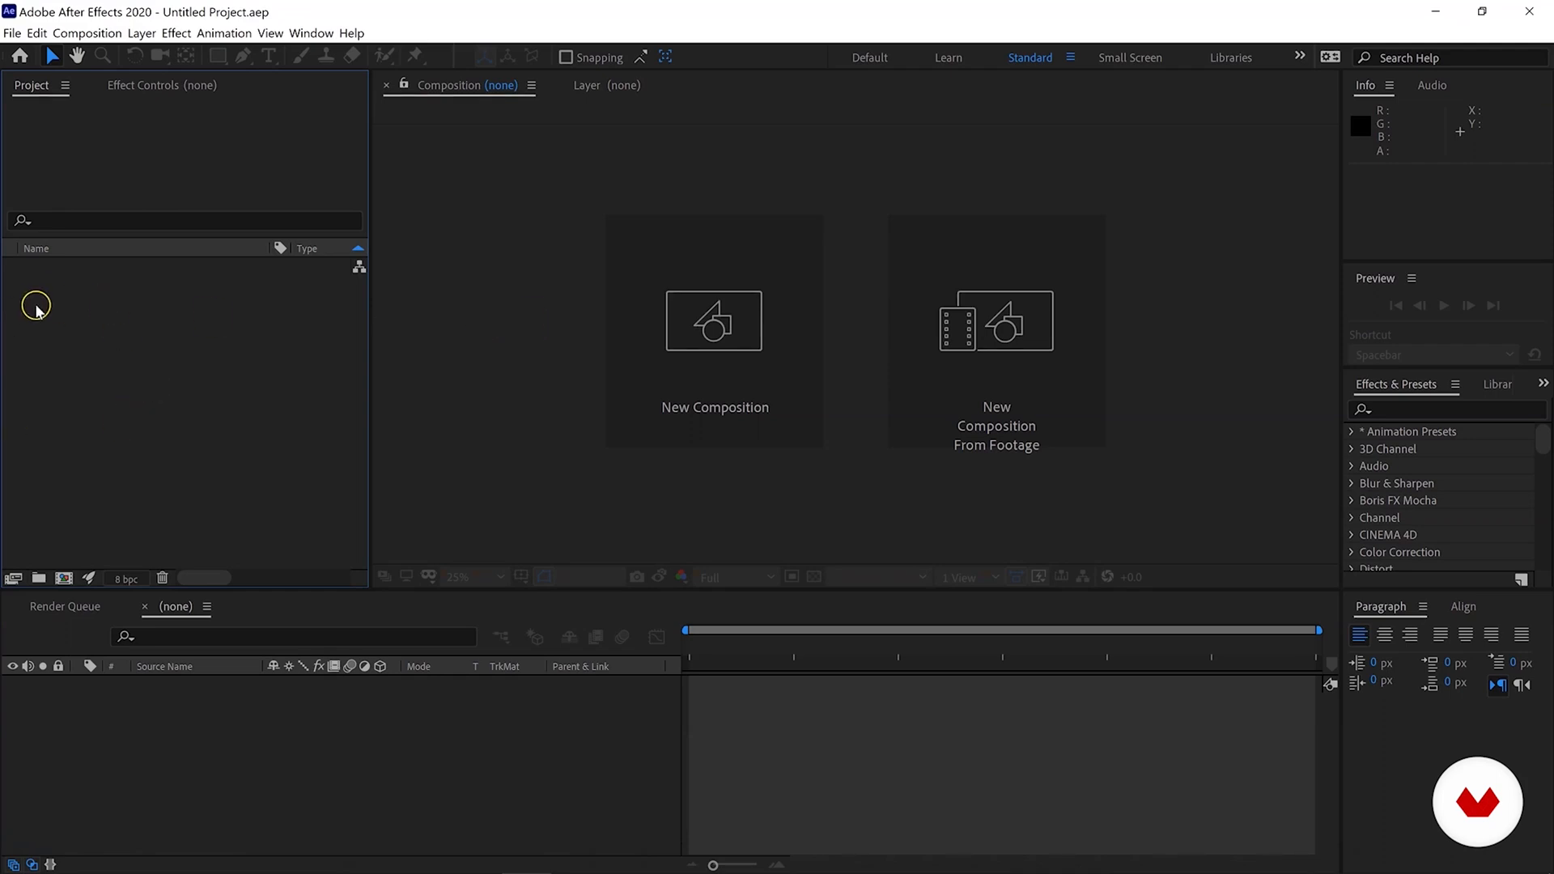
Import 5.mp4, 7.mp4, 8.mp4 and silhouettee.png from the resources folder as footage into the empty project.
{"action": "double_click", "coordinate": [147, 341]}
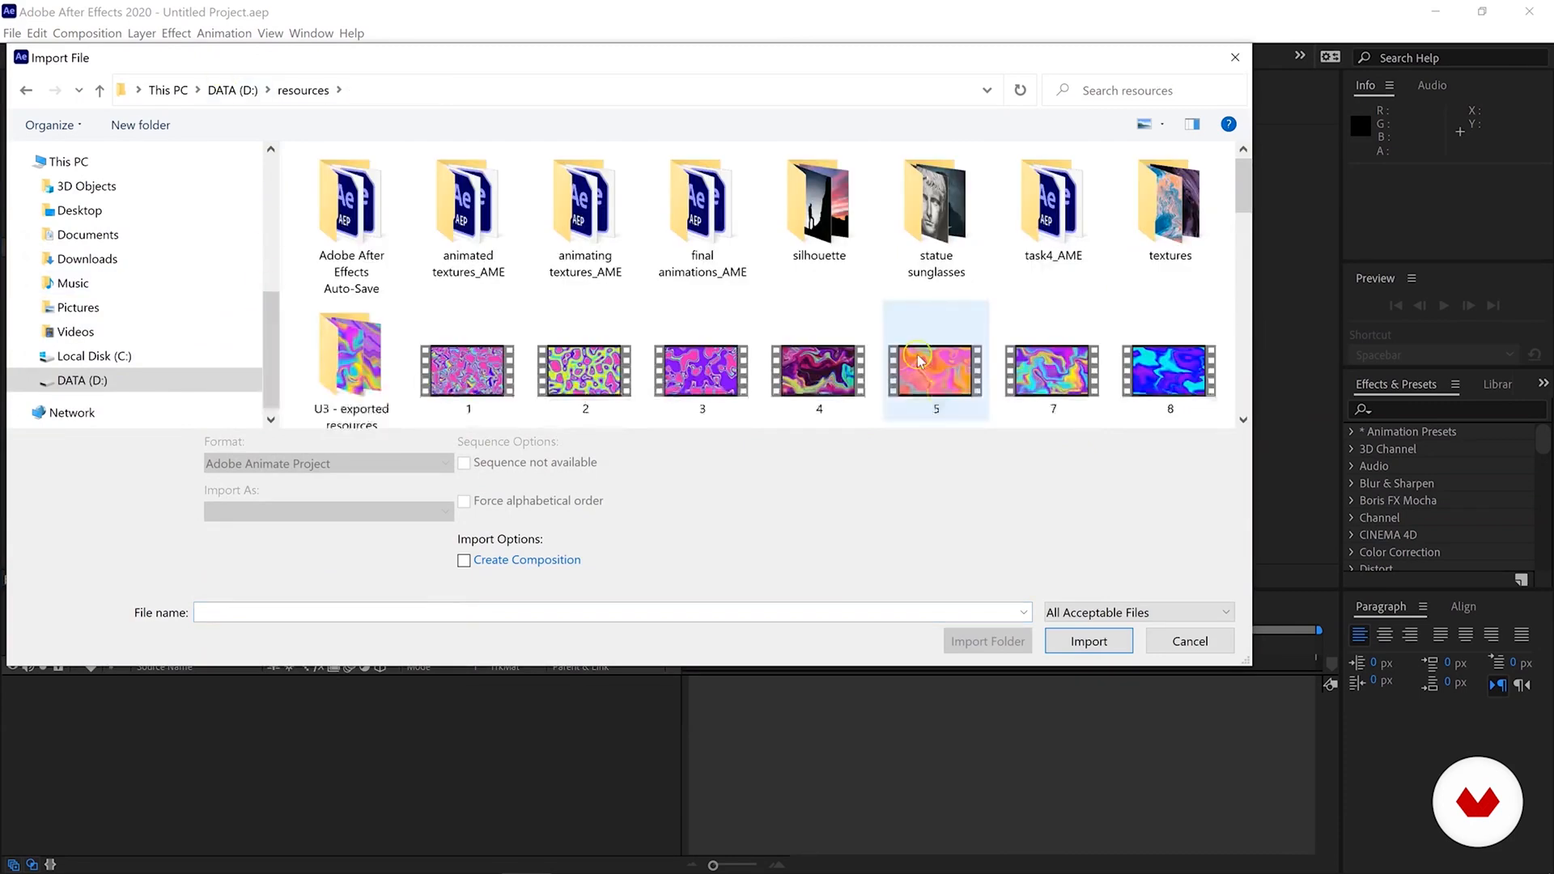
{"action": "left_click", "coordinate": [943, 397]}
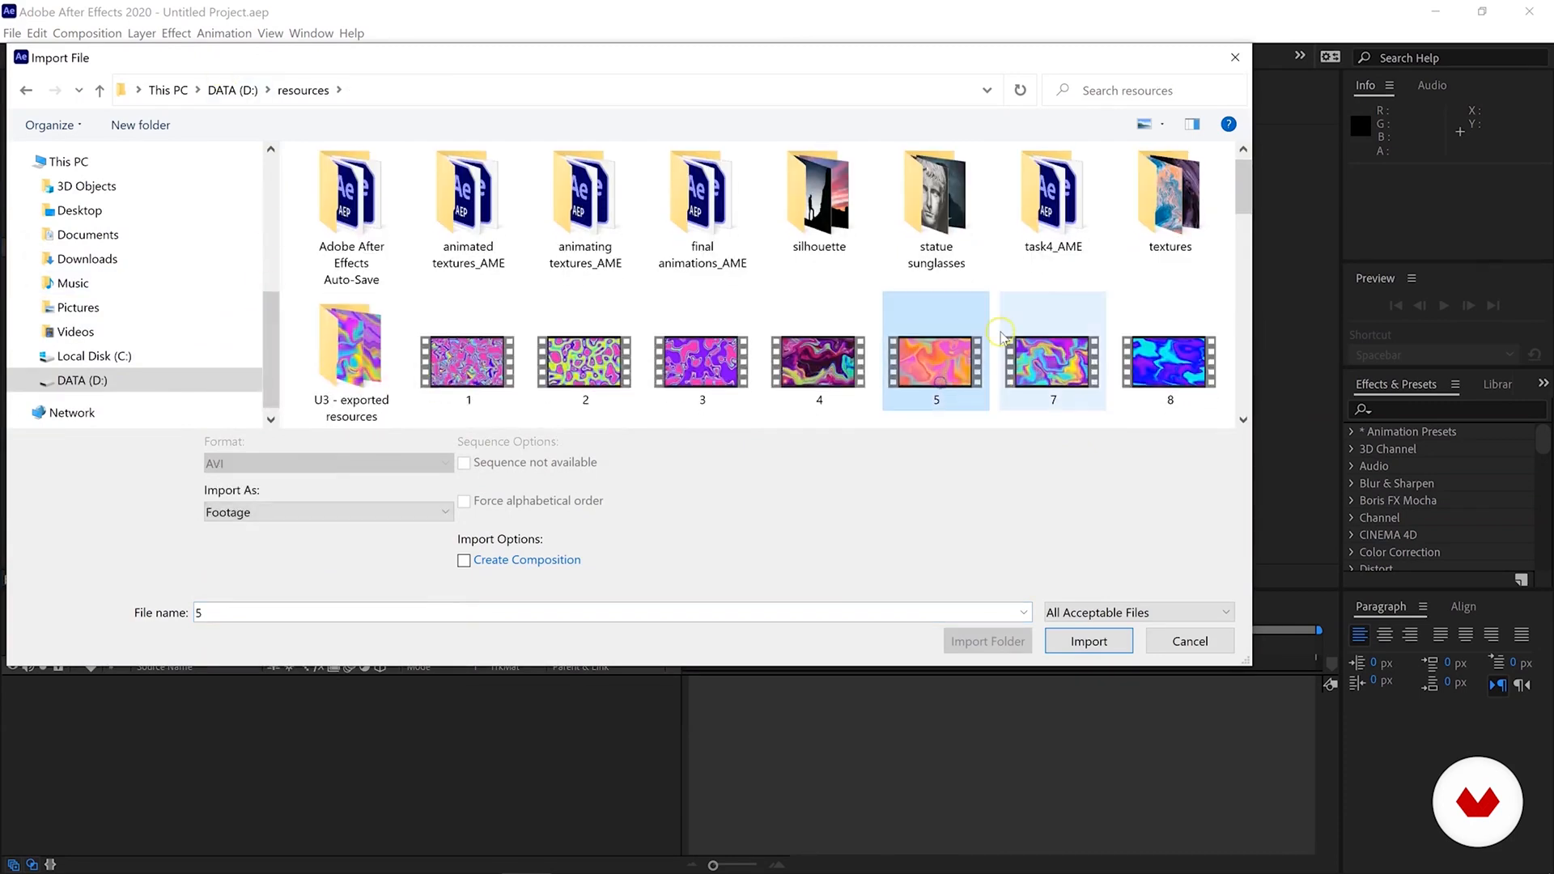
{"action": "left_click", "coordinate": [1045, 356], "text": "ctrl"}
{"action": "left_click", "coordinate": [1165, 356], "text": "ctrl"}
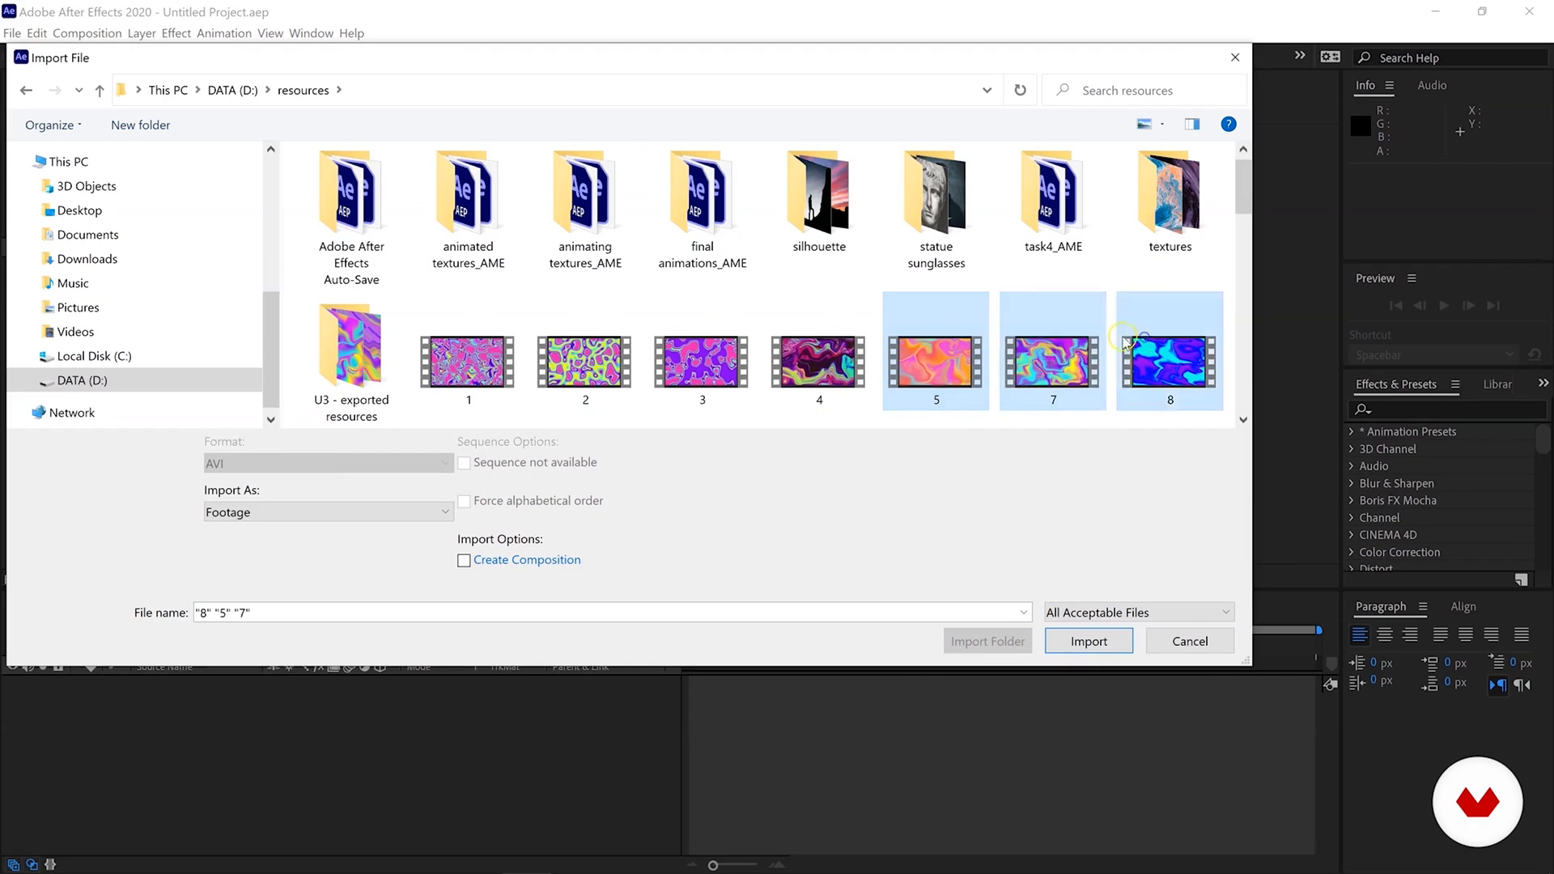
{"action": "scroll", "coordinate": [728, 324], "scroll_direction": "down", "scroll_amount": 1}
{"action": "left_click", "coordinate": [1047, 342], "text": "ctrl"}
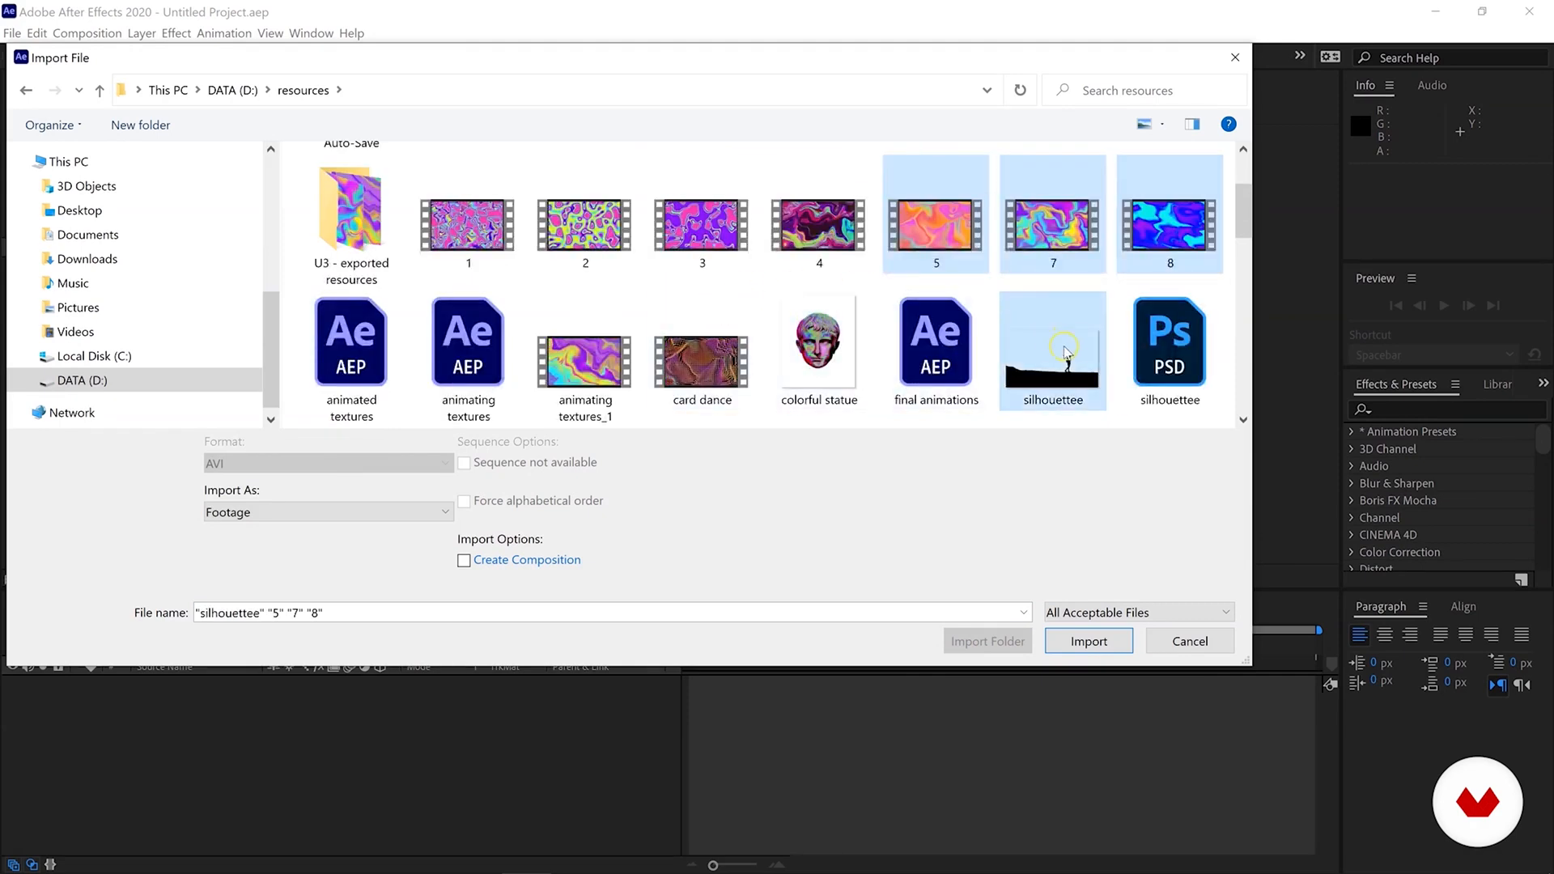
{"action": "left_click", "coordinate": [1087, 642]}
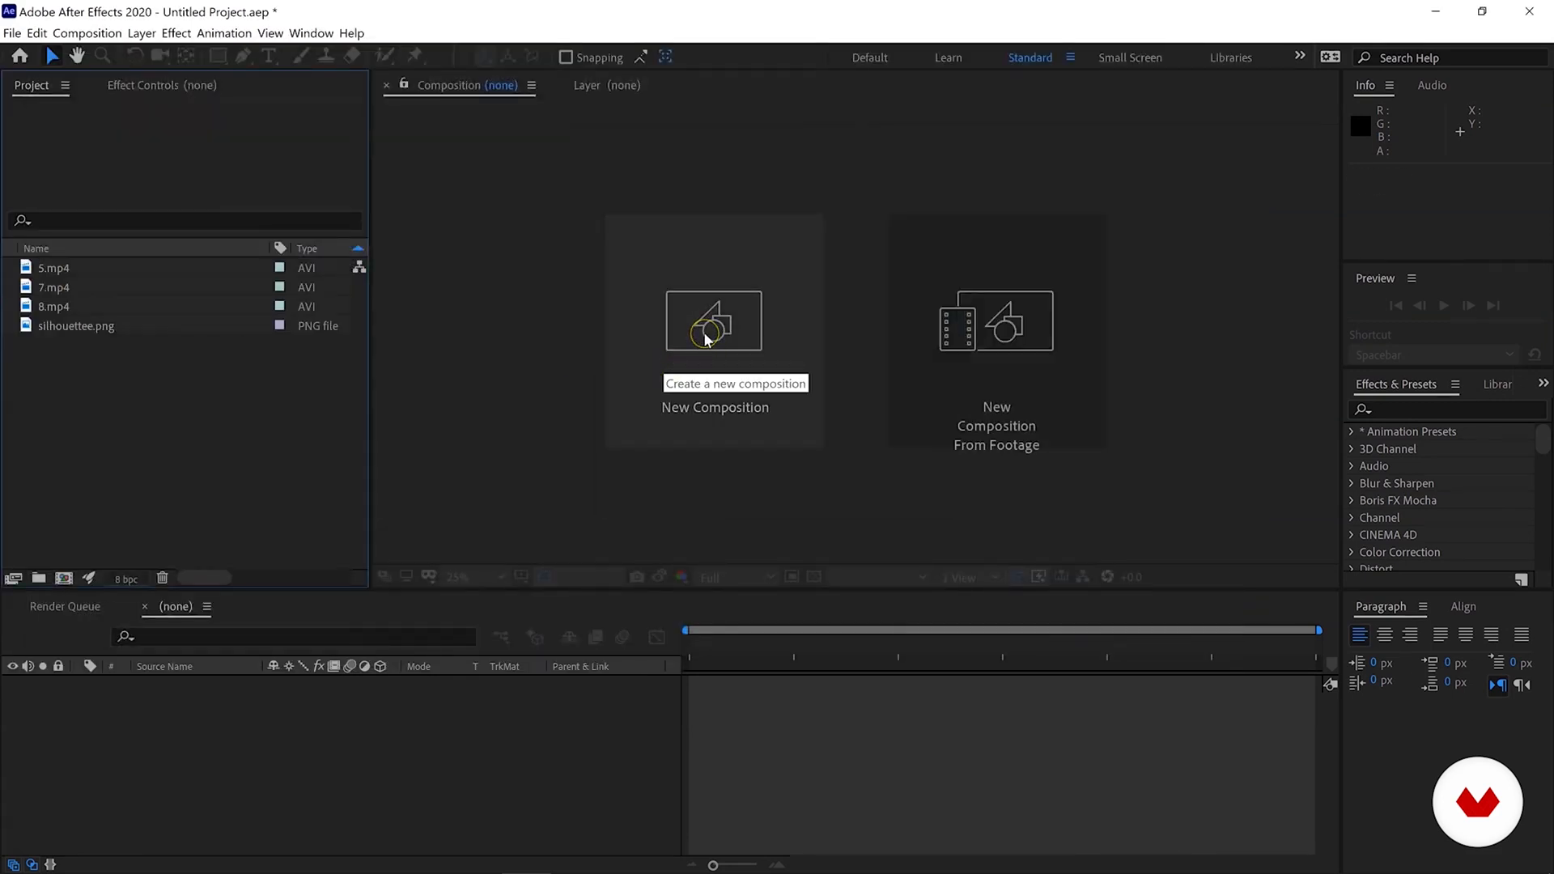
Create a composition of 1920 by 1080 px at 30 frames per second with a duration of 0:00:06:00.
{"action": "left_click", "coordinate": [704, 334]}
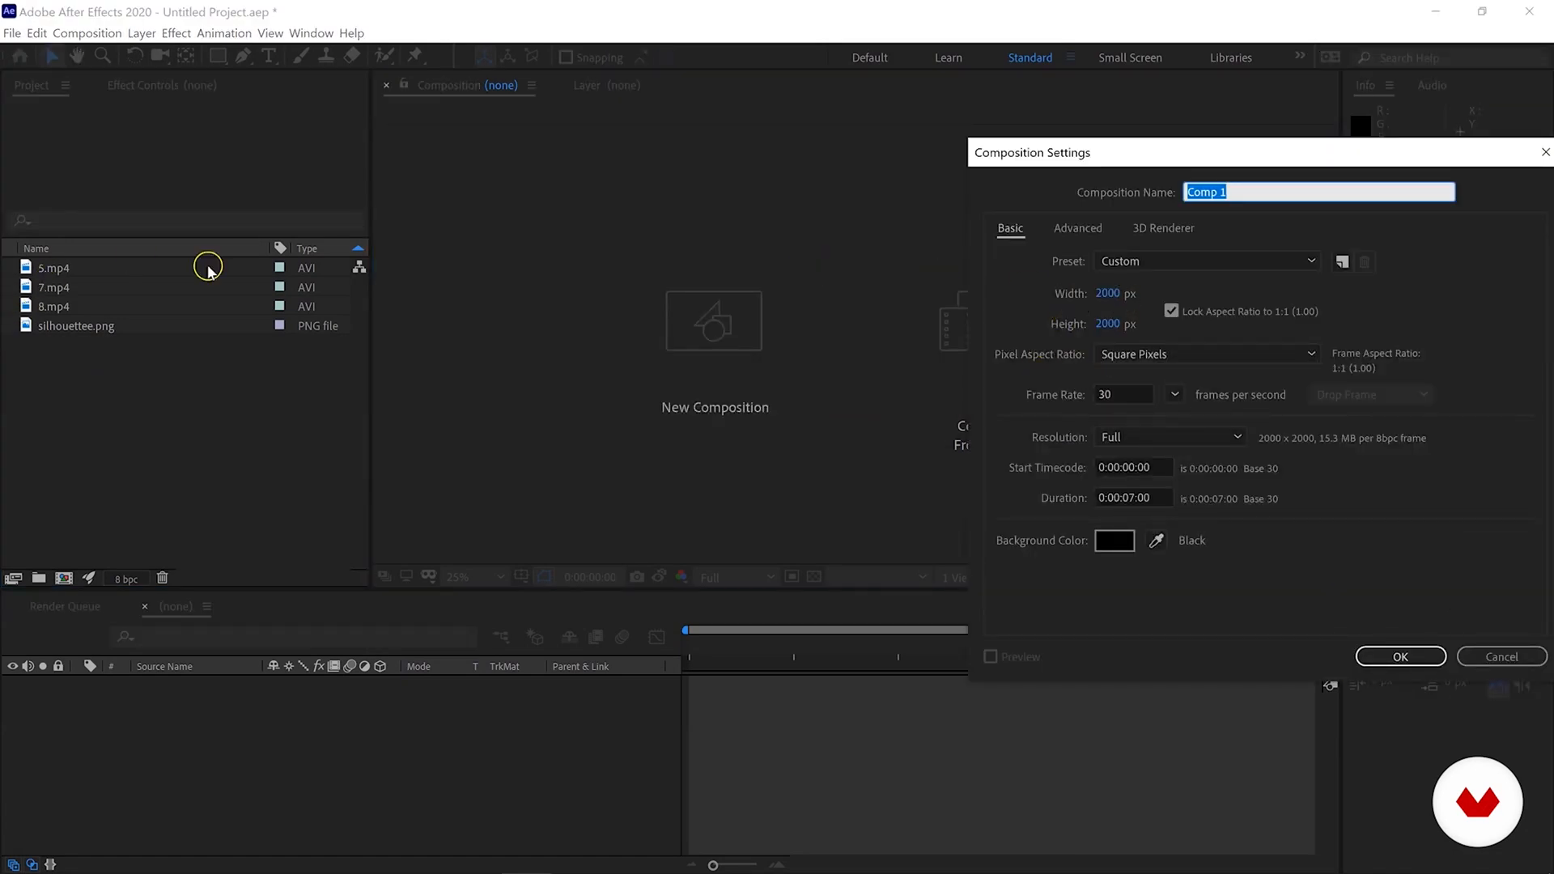
{"action": "left_click", "coordinate": [1109, 294]}
{"action": "type", "text": "1920"}
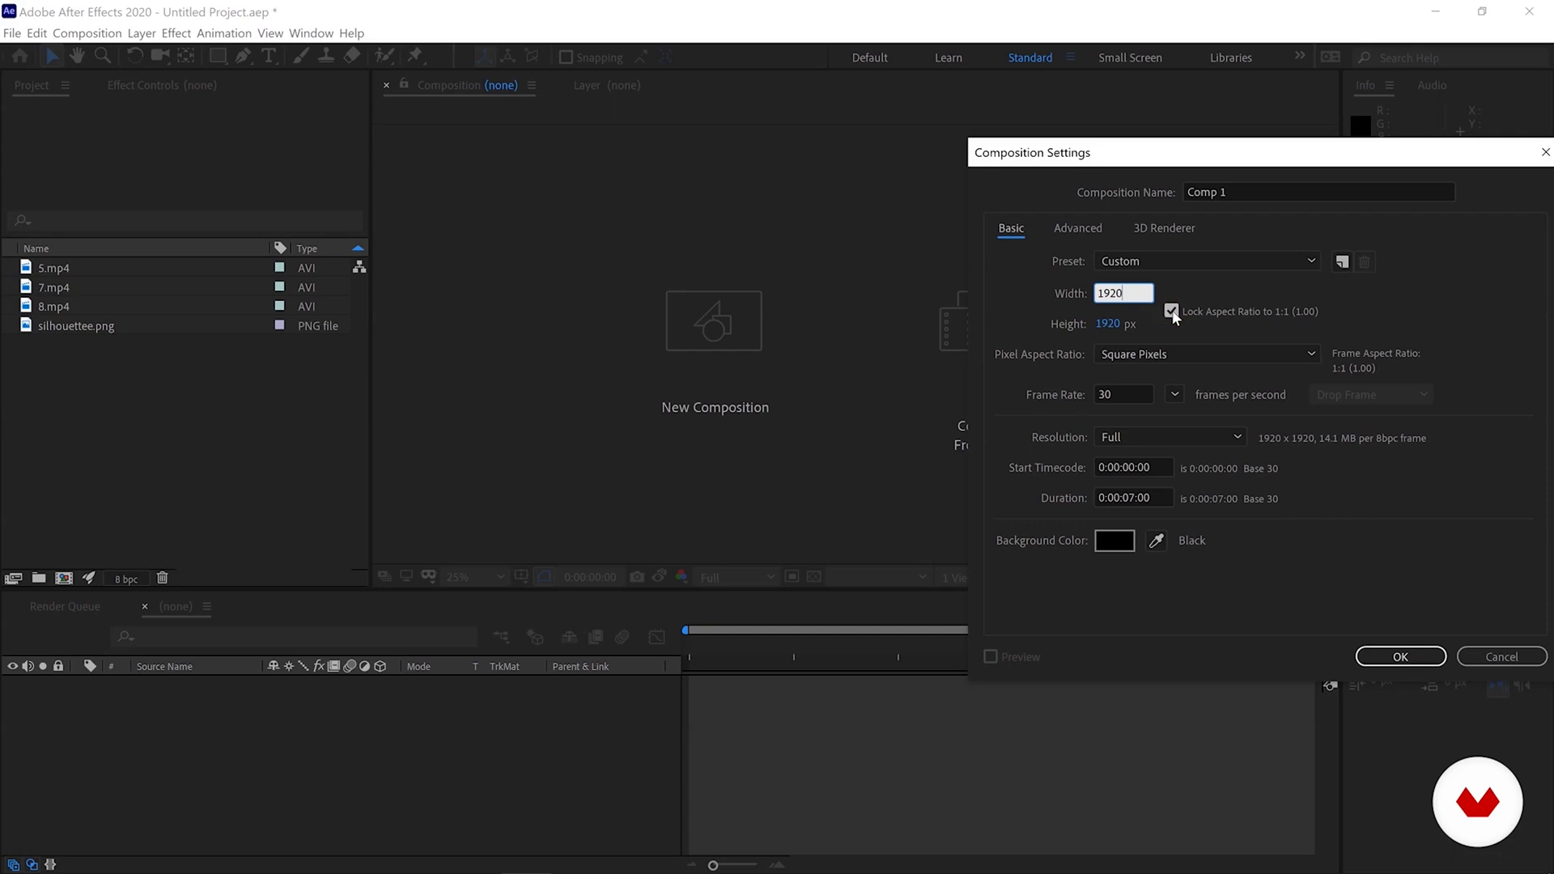
{"action": "left_click", "coordinate": [1171, 311]}
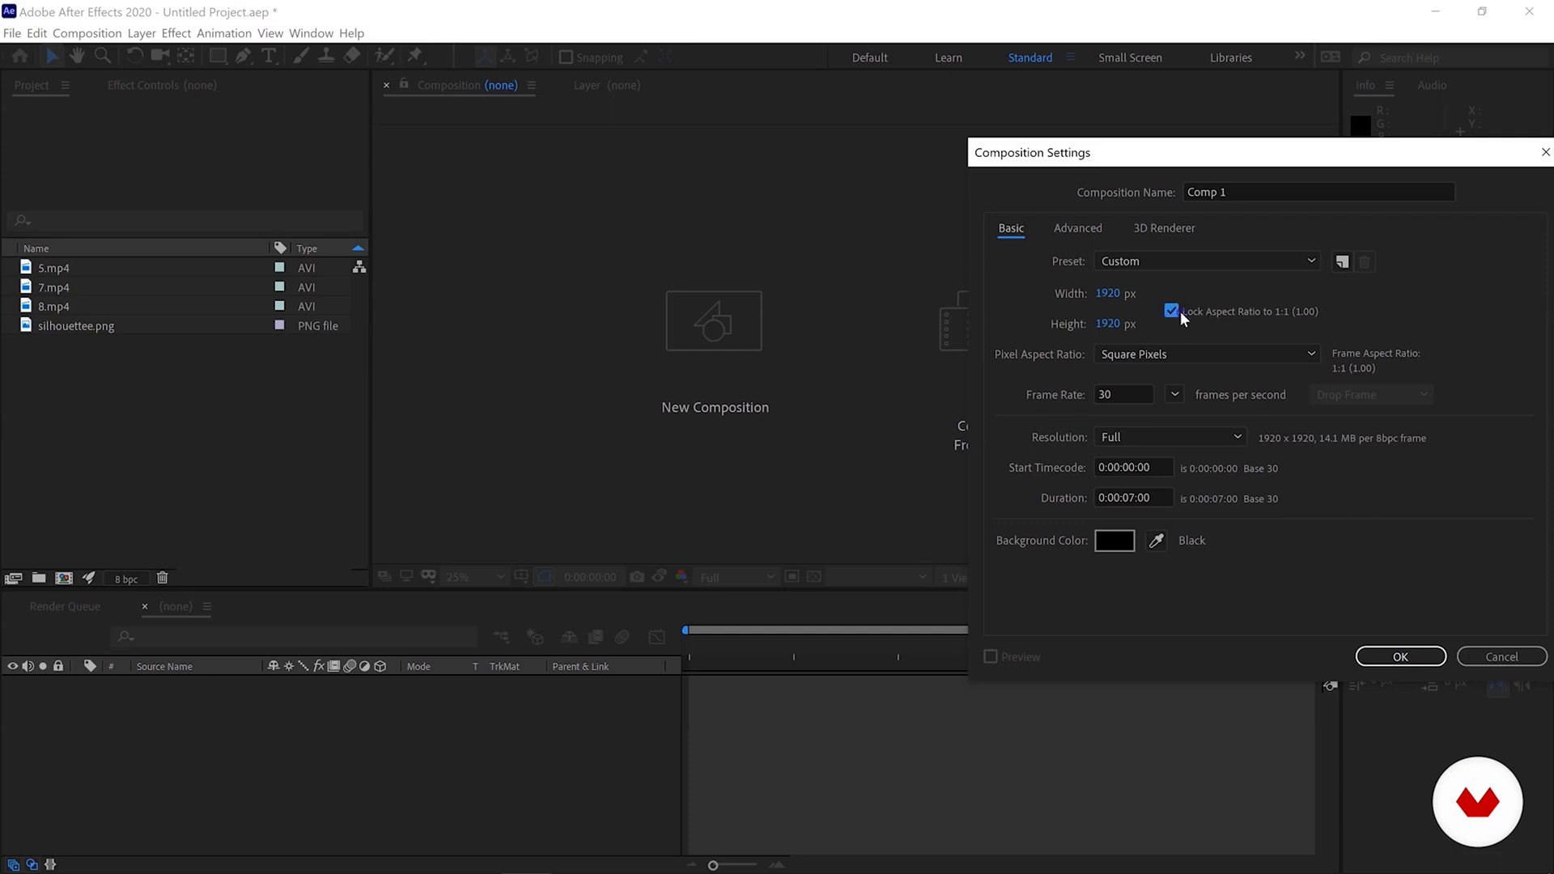
{"action": "left_click", "coordinate": [1107, 324]}
{"action": "type", "text": "1080"}
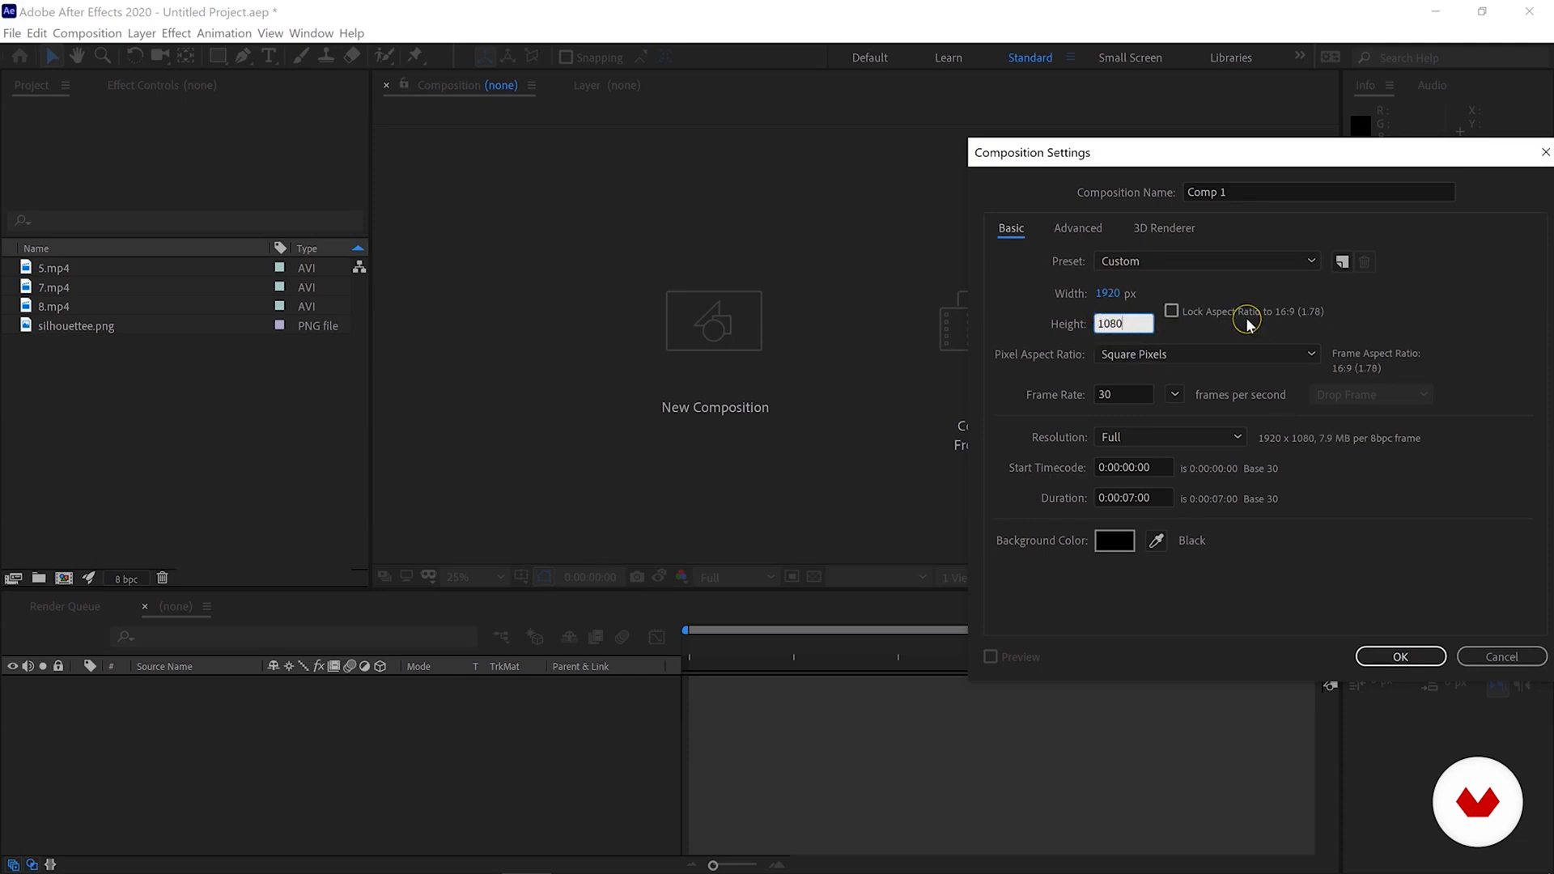
{"action": "left_click", "coordinate": [1044, 377]}
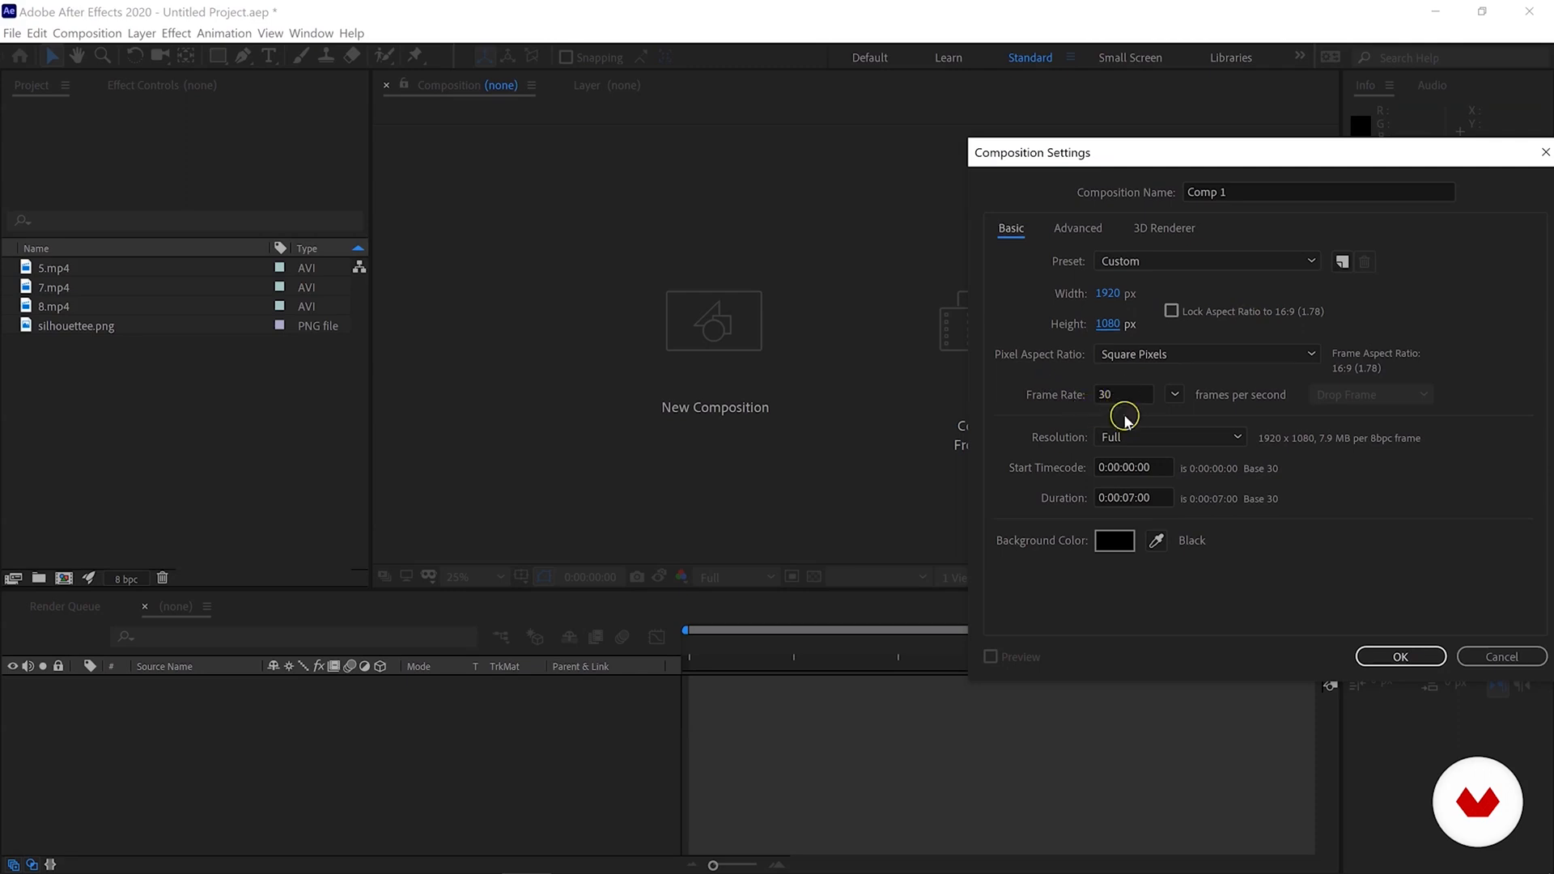
{"action": "left_click", "coordinate": [1137, 497]}
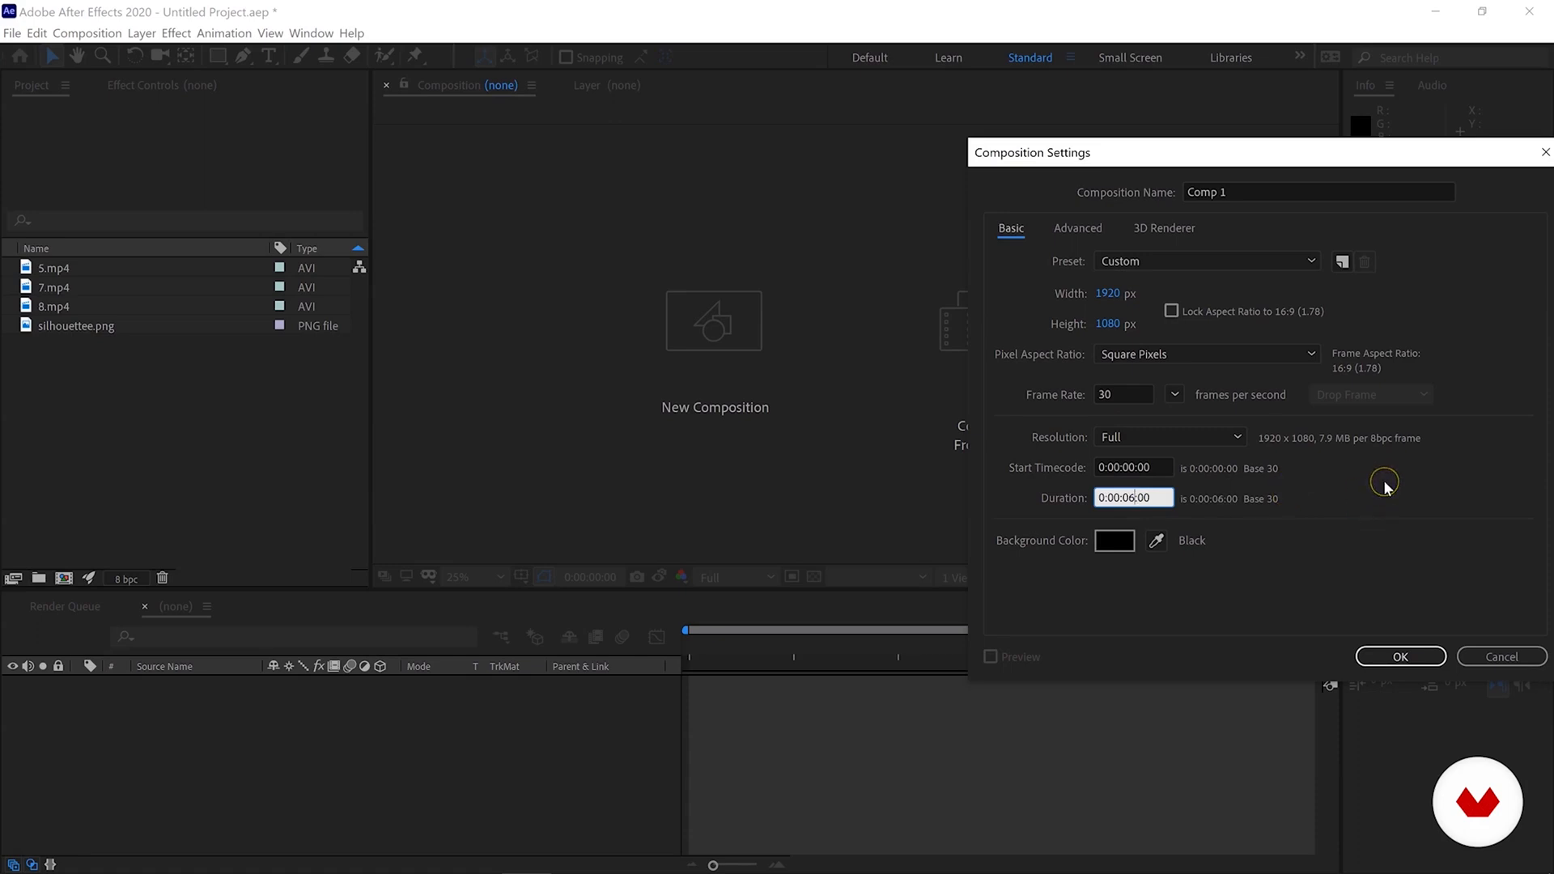
{"action": "left_click", "coordinate": [1390, 651]}
Place 5.mp4 in the new composition, fit it to the composition's size and scrub through its motion.
{"action": "left_click", "coordinate": [51, 267]}
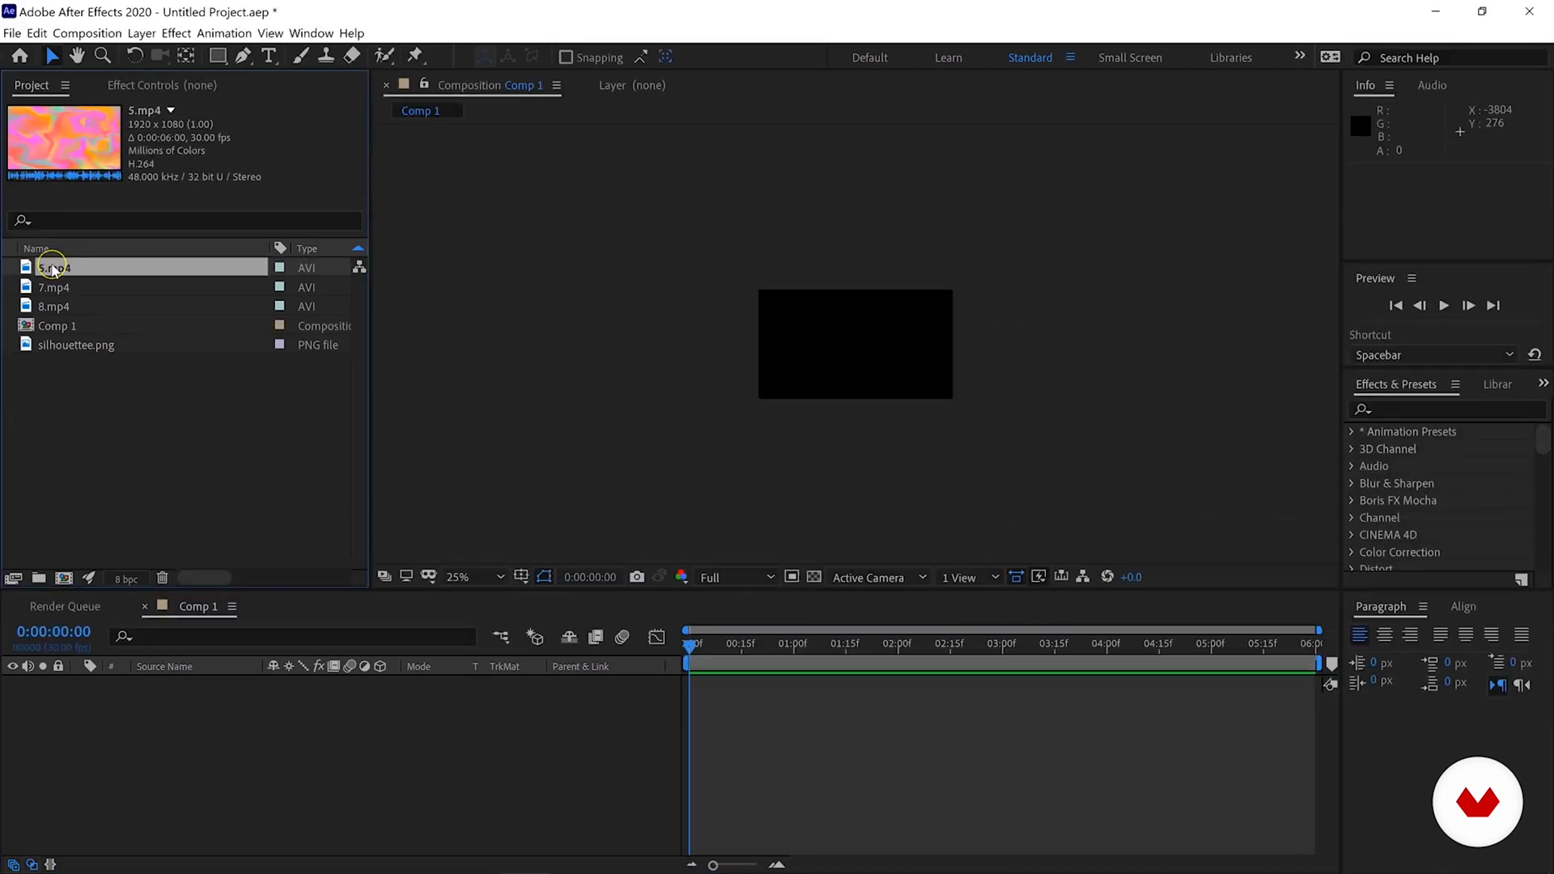
{"action": "left_click_drag", "start_coordinate": [53, 271], "coordinate": [833, 358]}
{"action": "key", "text": "period"}
{"action": "left_click", "coordinate": [205, 687]}
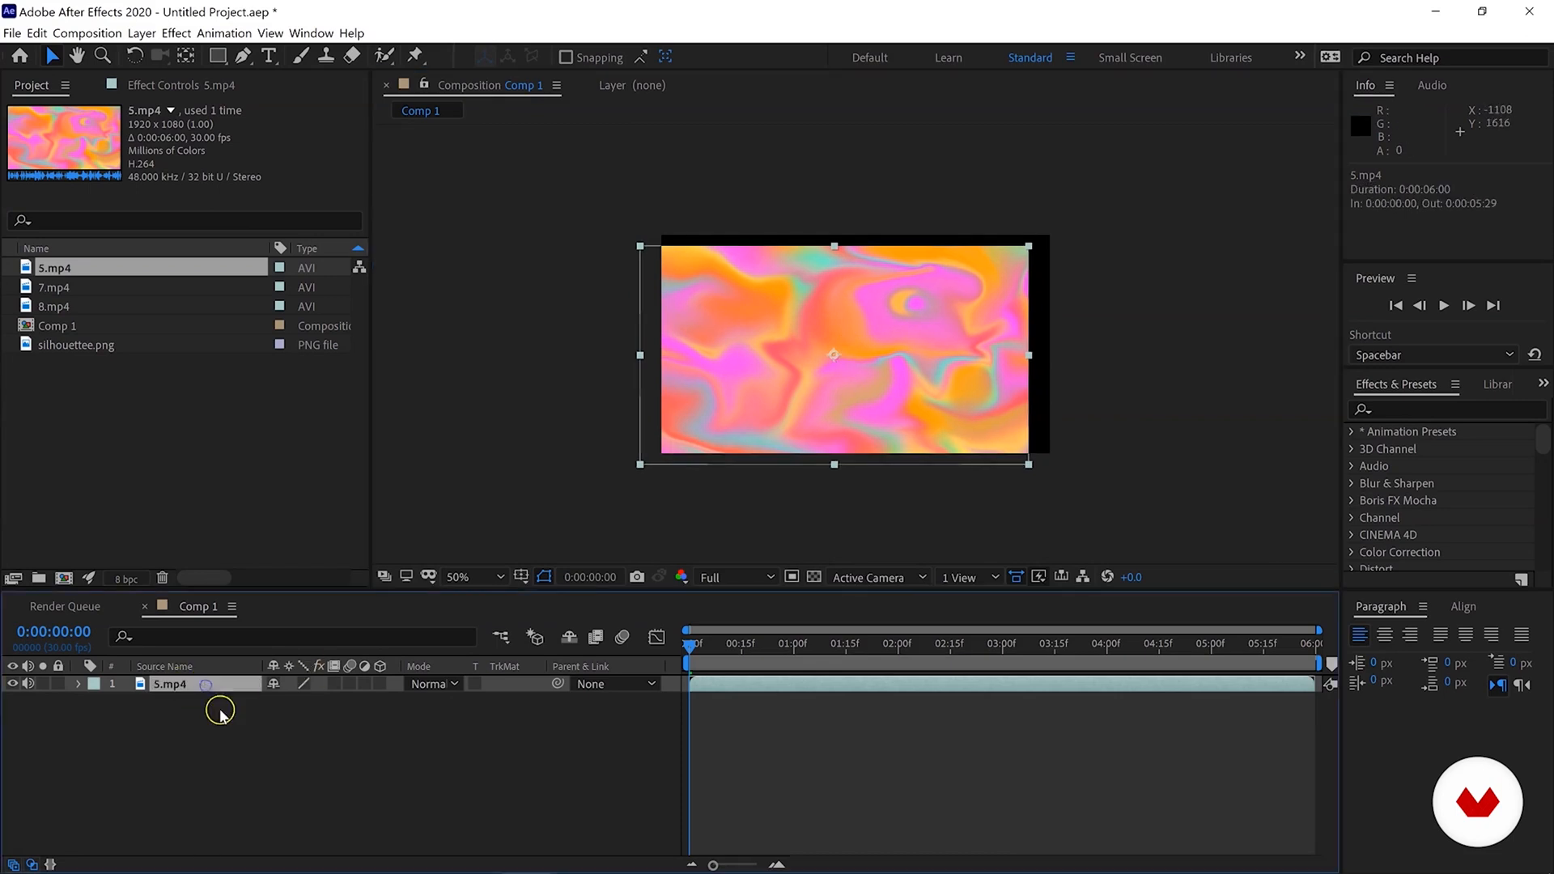
{"action": "right_click", "coordinate": [179, 686]}
{"action": "mouse_move", "coordinate": [347, 290]}
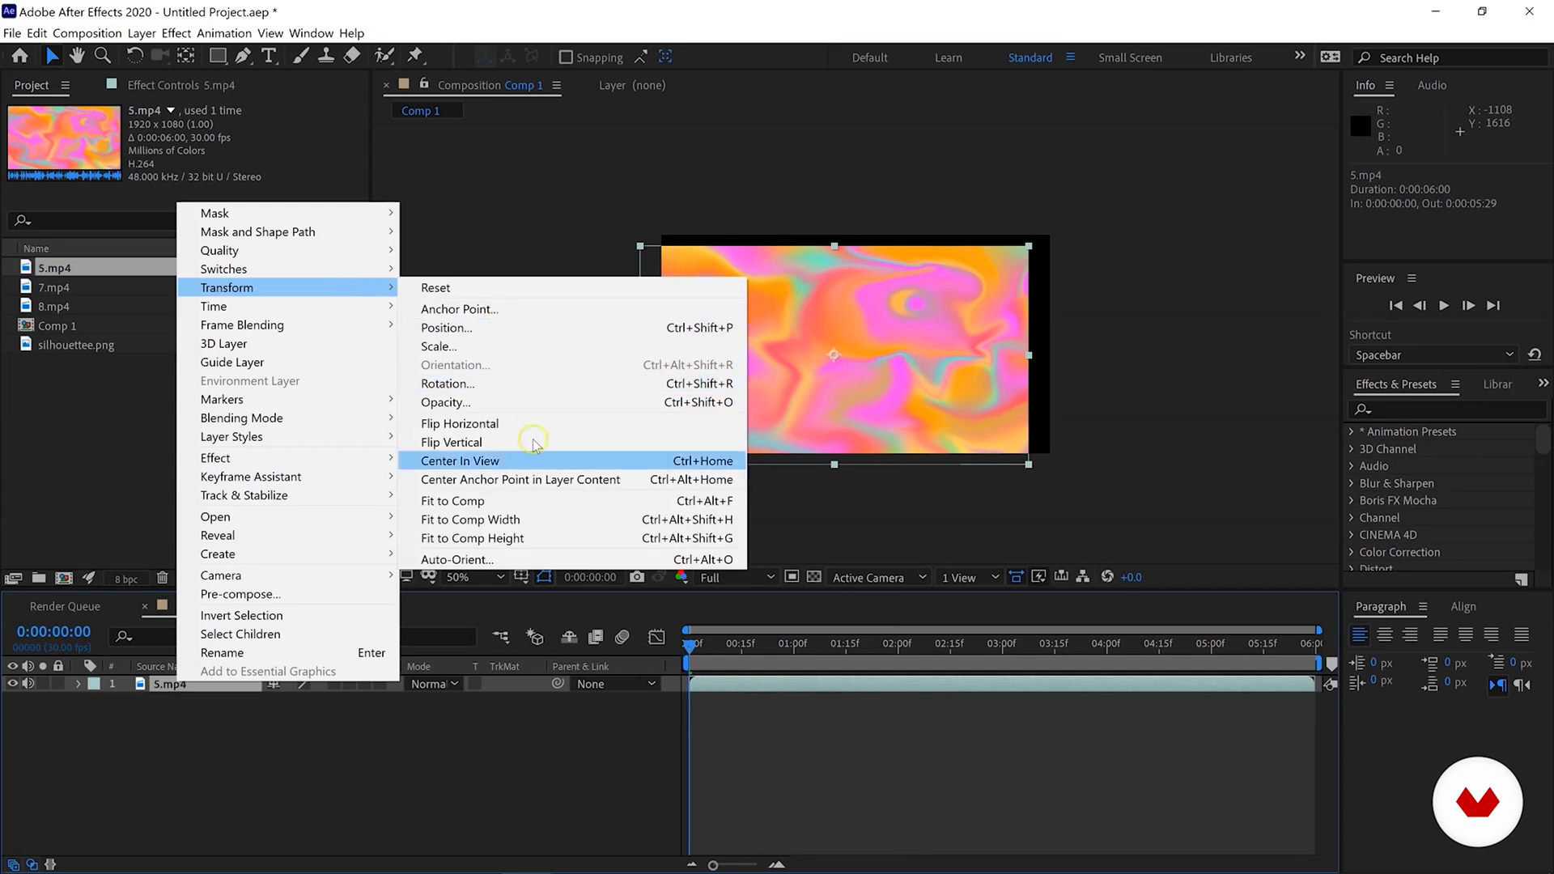
{"action": "left_click", "coordinate": [536, 501]}
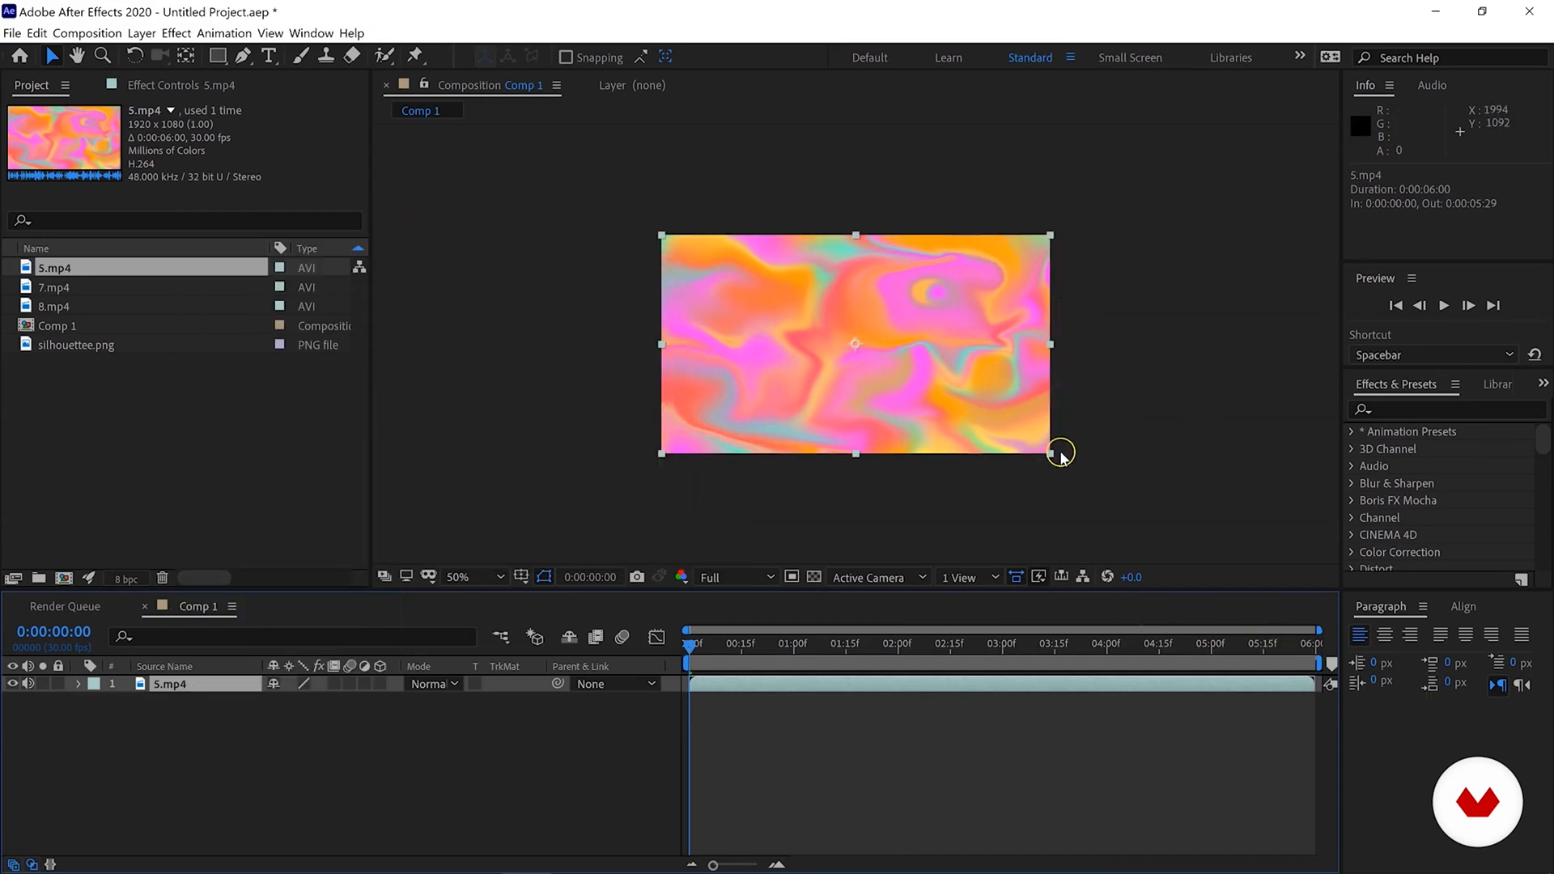
{"action": "left_click_drag", "start_coordinate": [793, 638], "coordinate": [1084, 643]}
{"action": "left_click_drag", "start_coordinate": [1217, 648], "coordinate": [667, 671]}
{"action": "left_click_drag", "start_coordinate": [816, 662], "coordinate": [678, 652]}
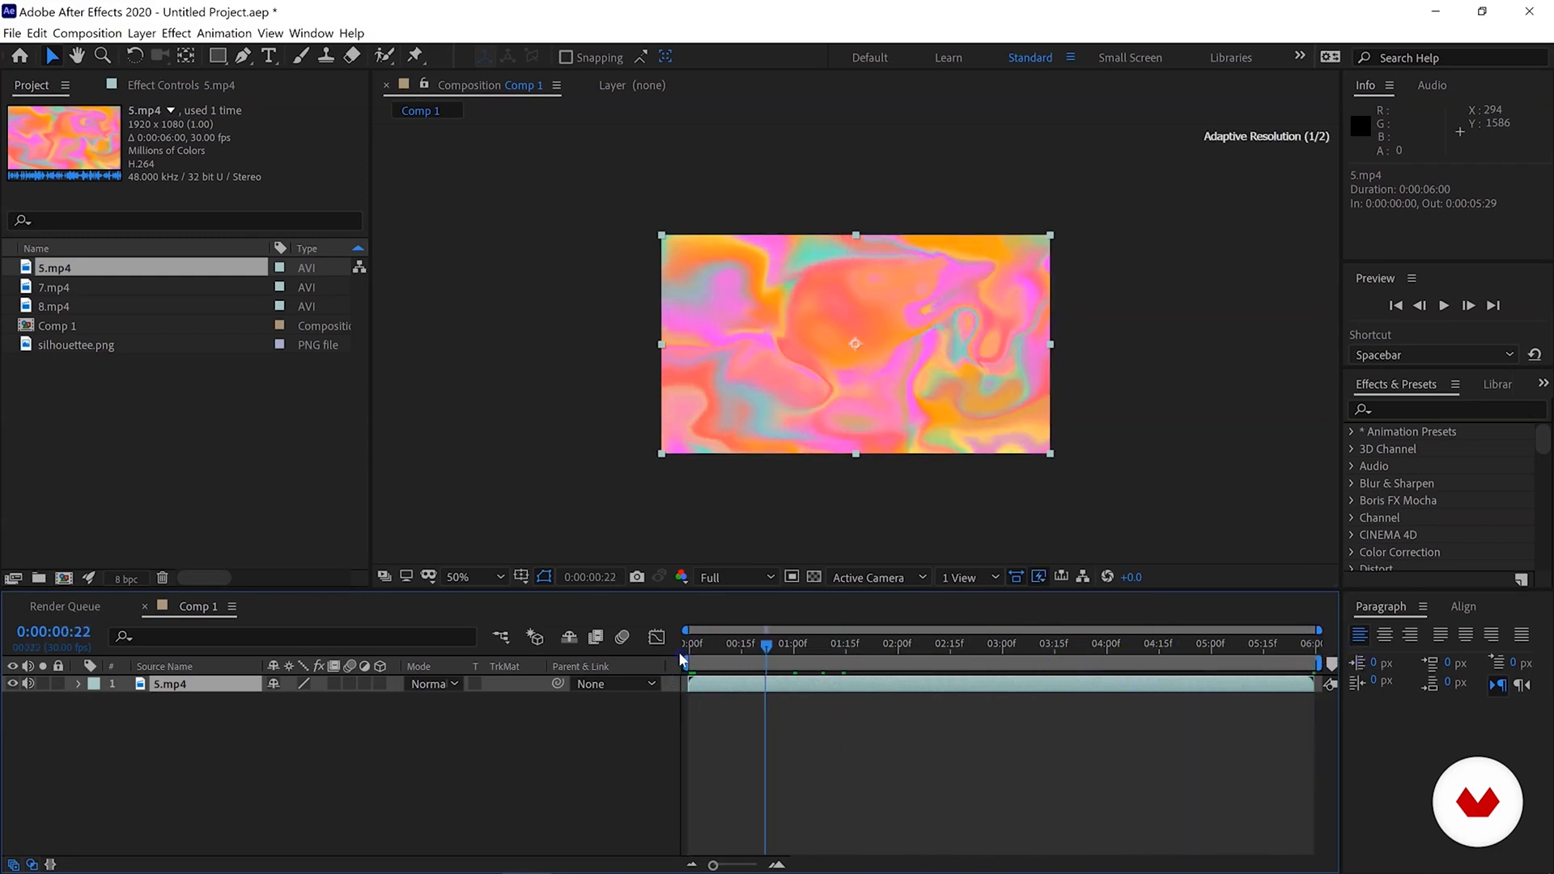
Add silhouettee.png to the composition as a layer above 5.mp4.
{"action": "left_click", "coordinate": [69, 357]}
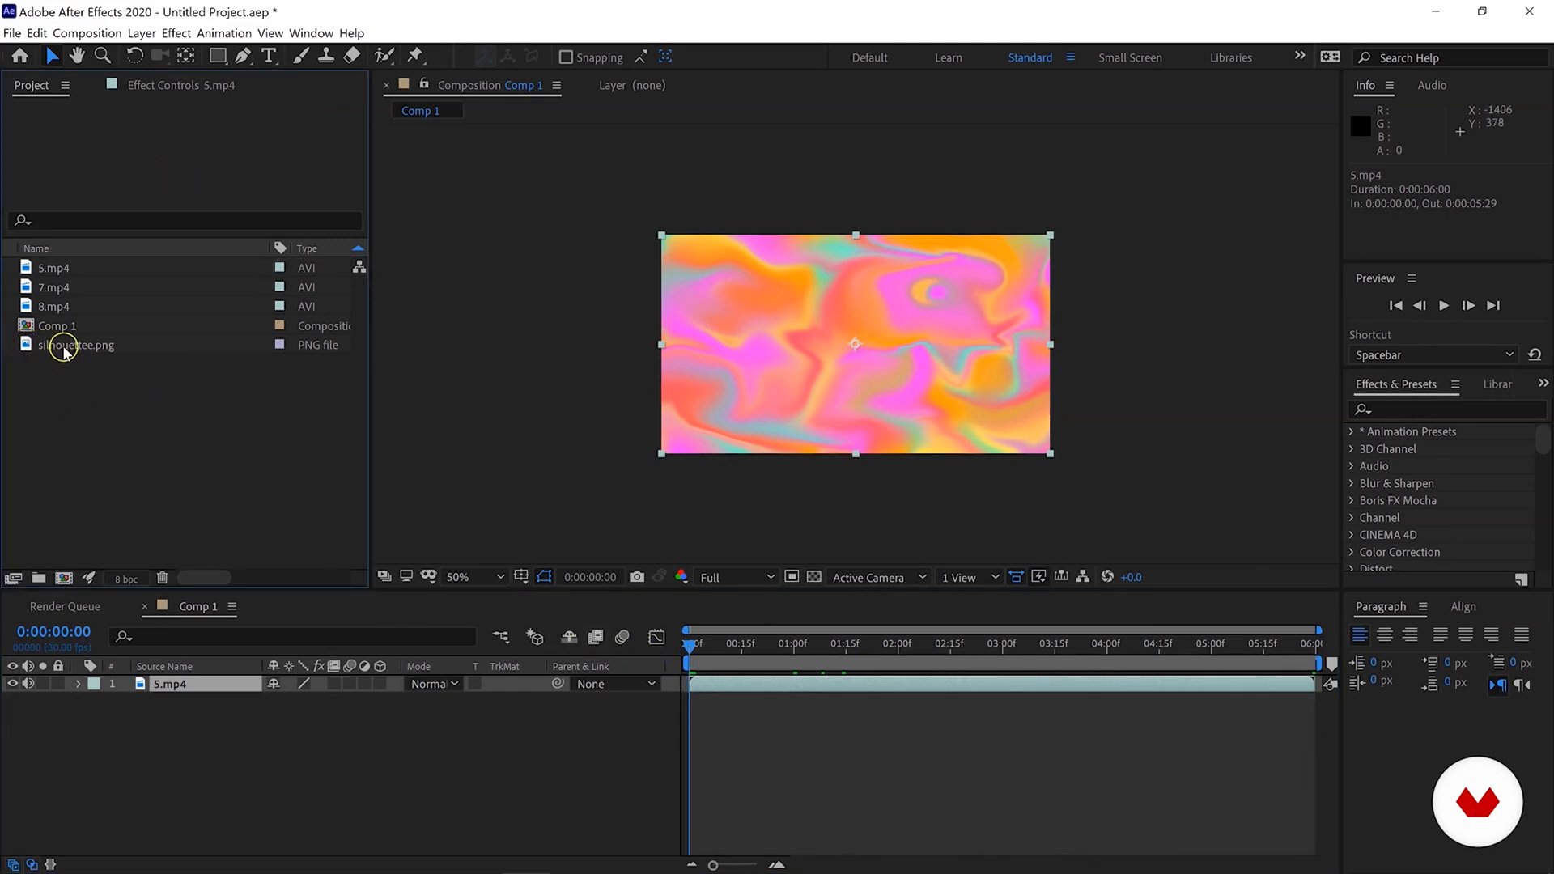
{"action": "left_click", "coordinate": [46, 347]}
{"action": "left_click_drag", "start_coordinate": [46, 345], "coordinate": [856, 346]}
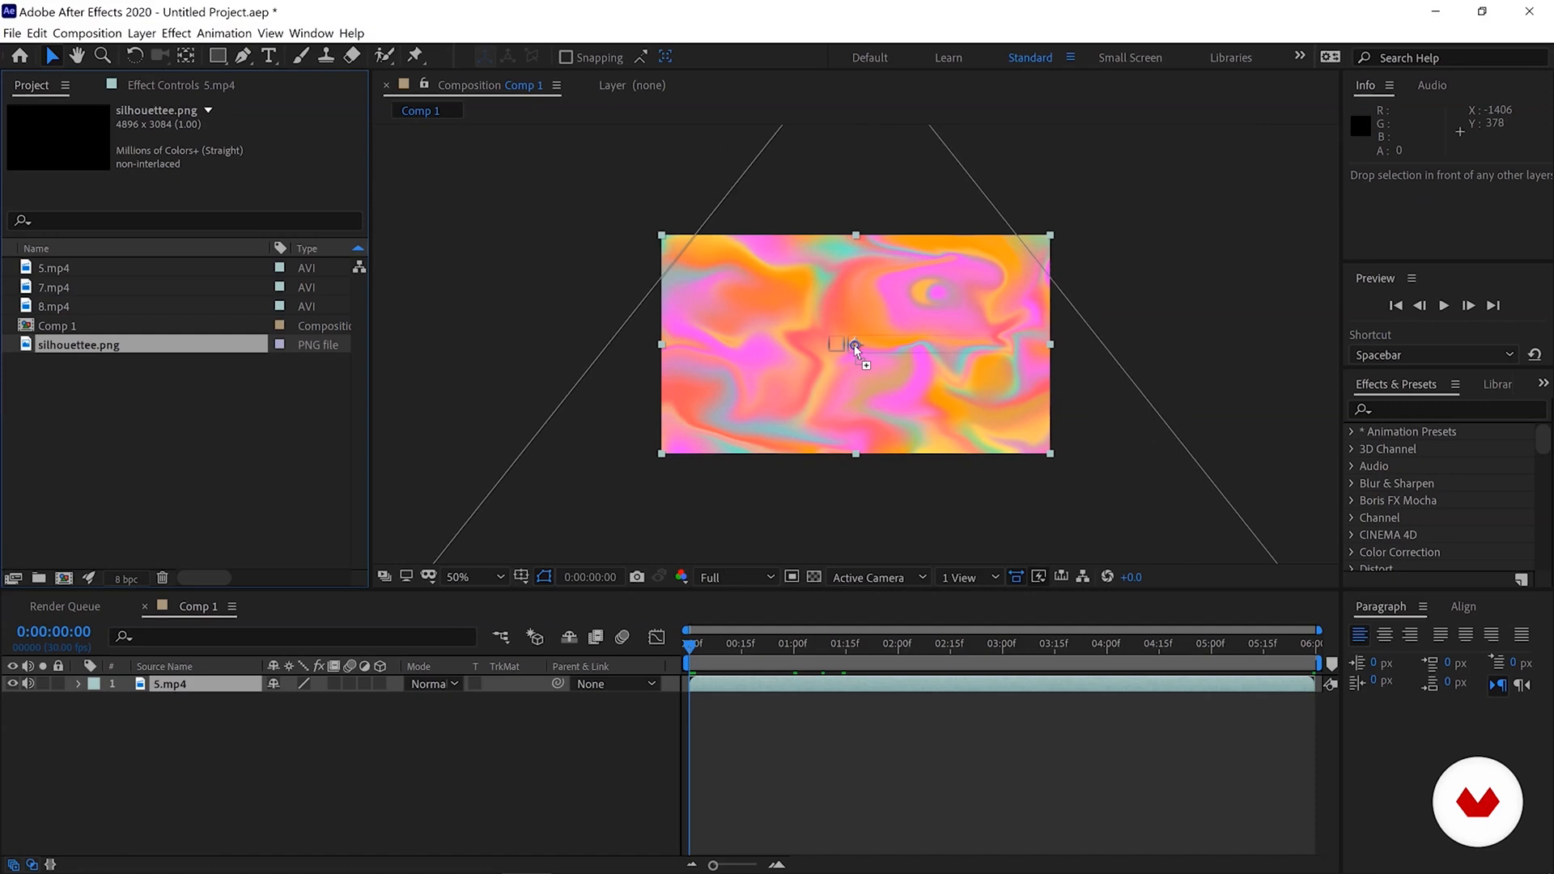
{"action": "mouse_move", "coordinate": [855, 347]}
{"action": "left_mouse_down"}
{"action": "mouse_move", "coordinate": [922, 323]}
{"action": "mouse_move", "coordinate": [856, 347]}
{"action": "left_mouse_up"}
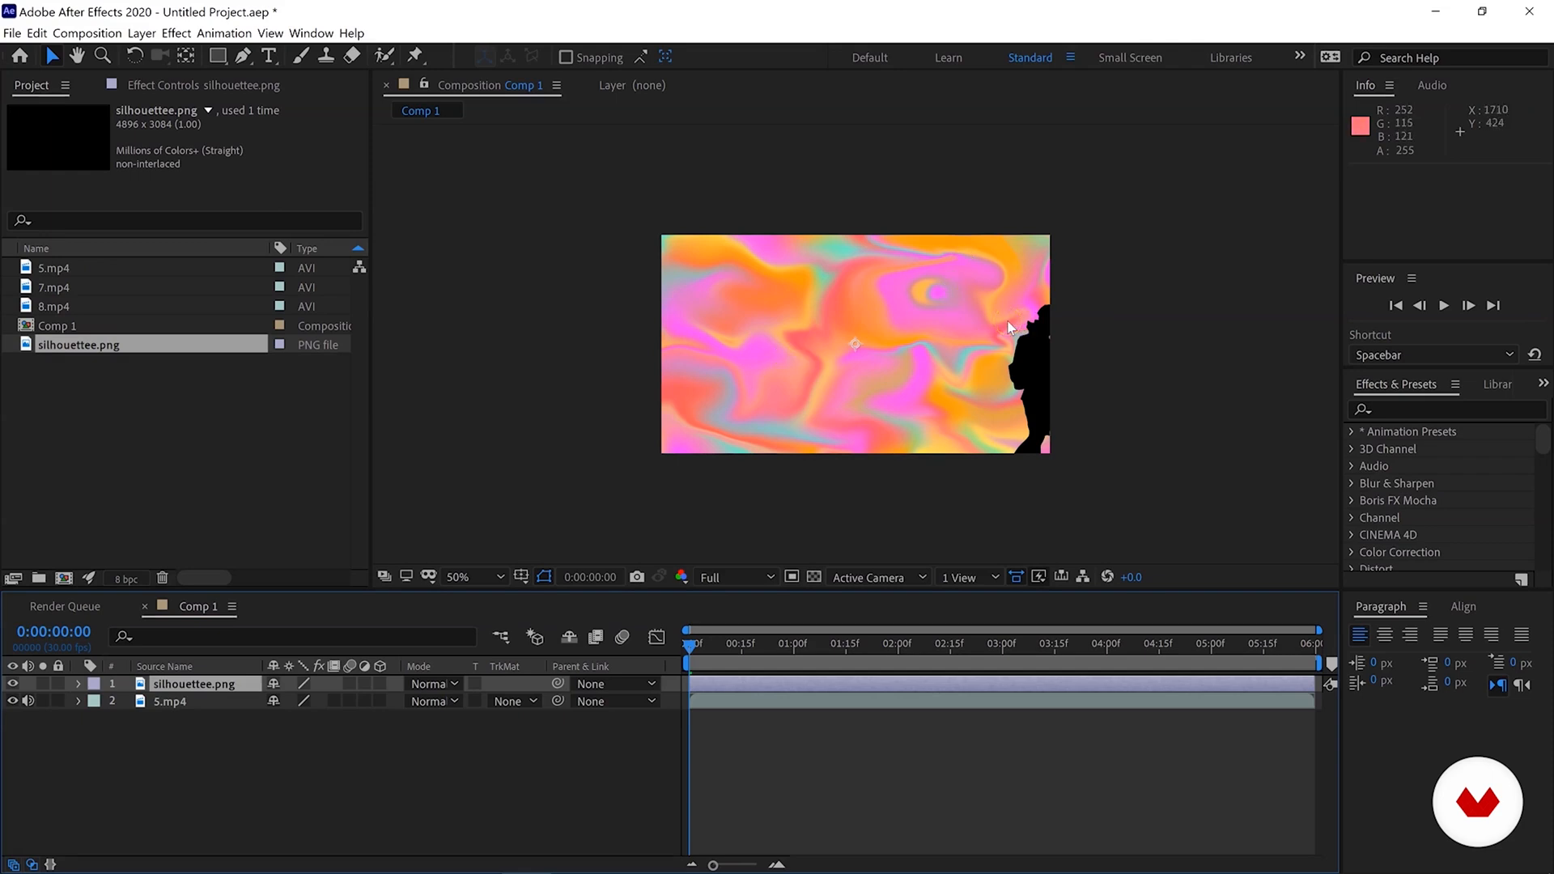
{"action": "left_click", "coordinate": [136, 726]}
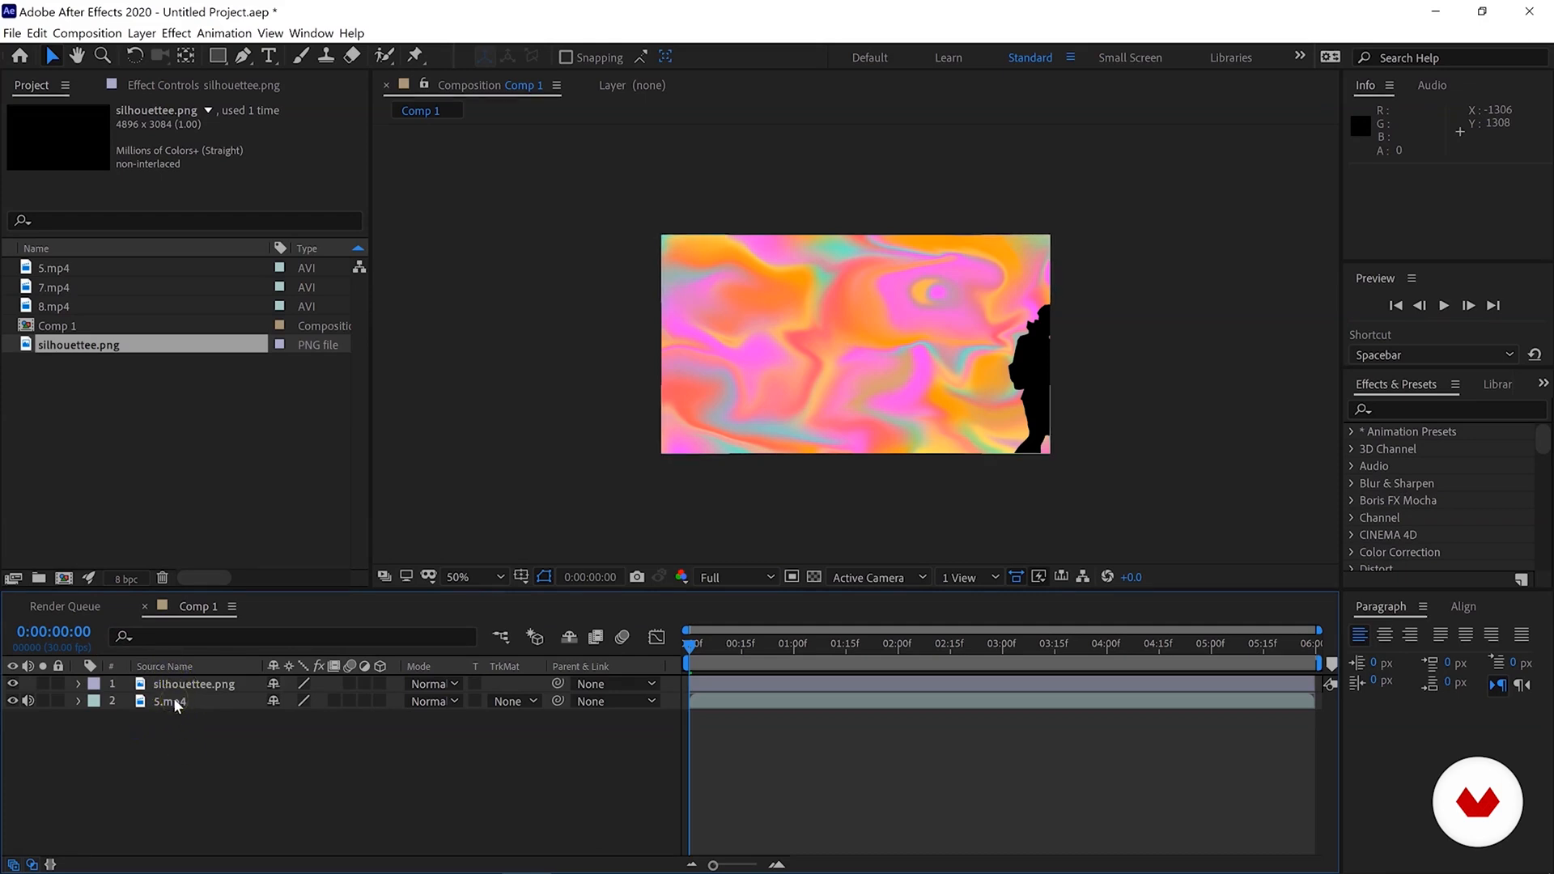
{"action": "left_click", "coordinate": [183, 689]}
{"action": "left_click", "coordinate": [190, 701]}
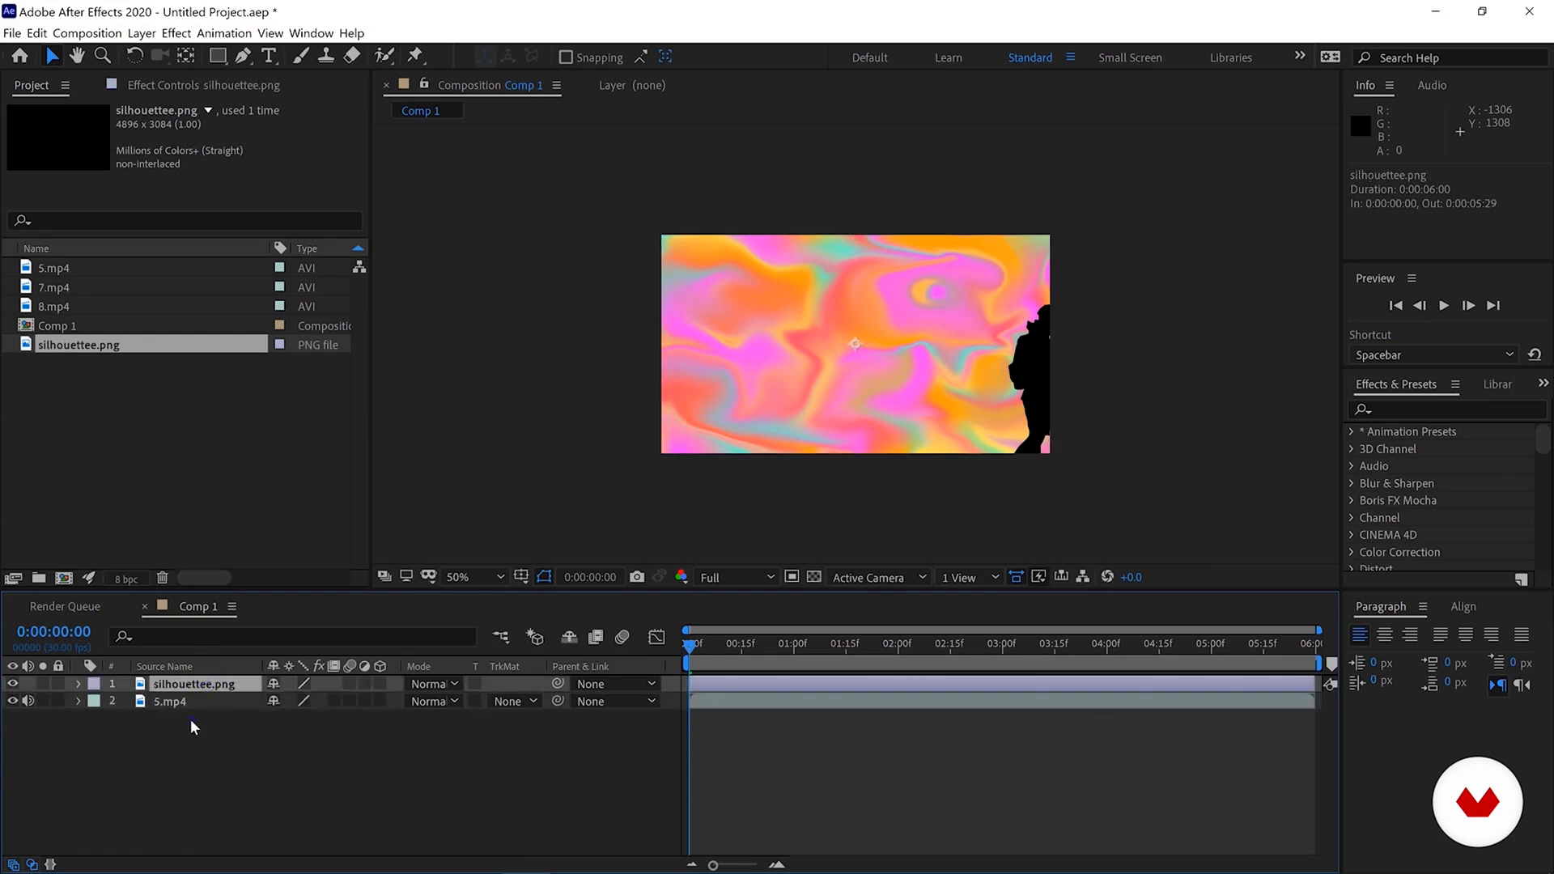
{"action": "left_click_drag", "start_coordinate": [181, 702], "coordinate": [225, 684]}
Scale the silhouette layer to 50% with linked proportions and move it to about 880, 462.
{"action": "key", "text": "s"}
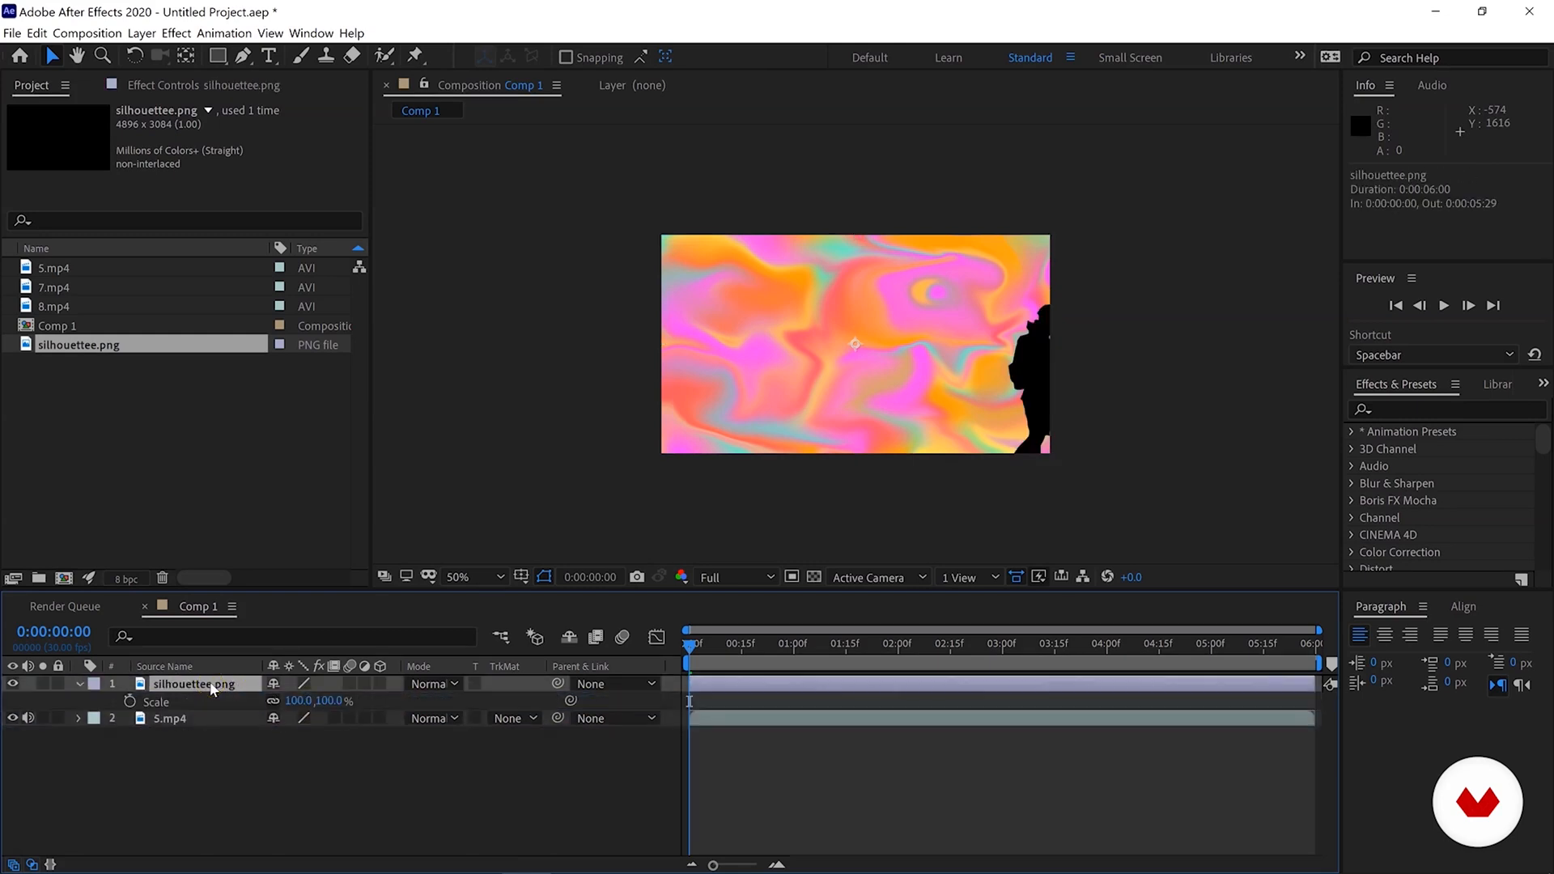
{"action": "left_click", "coordinate": [273, 702]}
{"action": "left_click", "coordinate": [272, 701]}
{"action": "left_click_drag", "start_coordinate": [300, 702], "coordinate": [302, 702]}
{"action": "left_click_drag", "start_coordinate": [300, 701], "coordinate": [259, 703]}
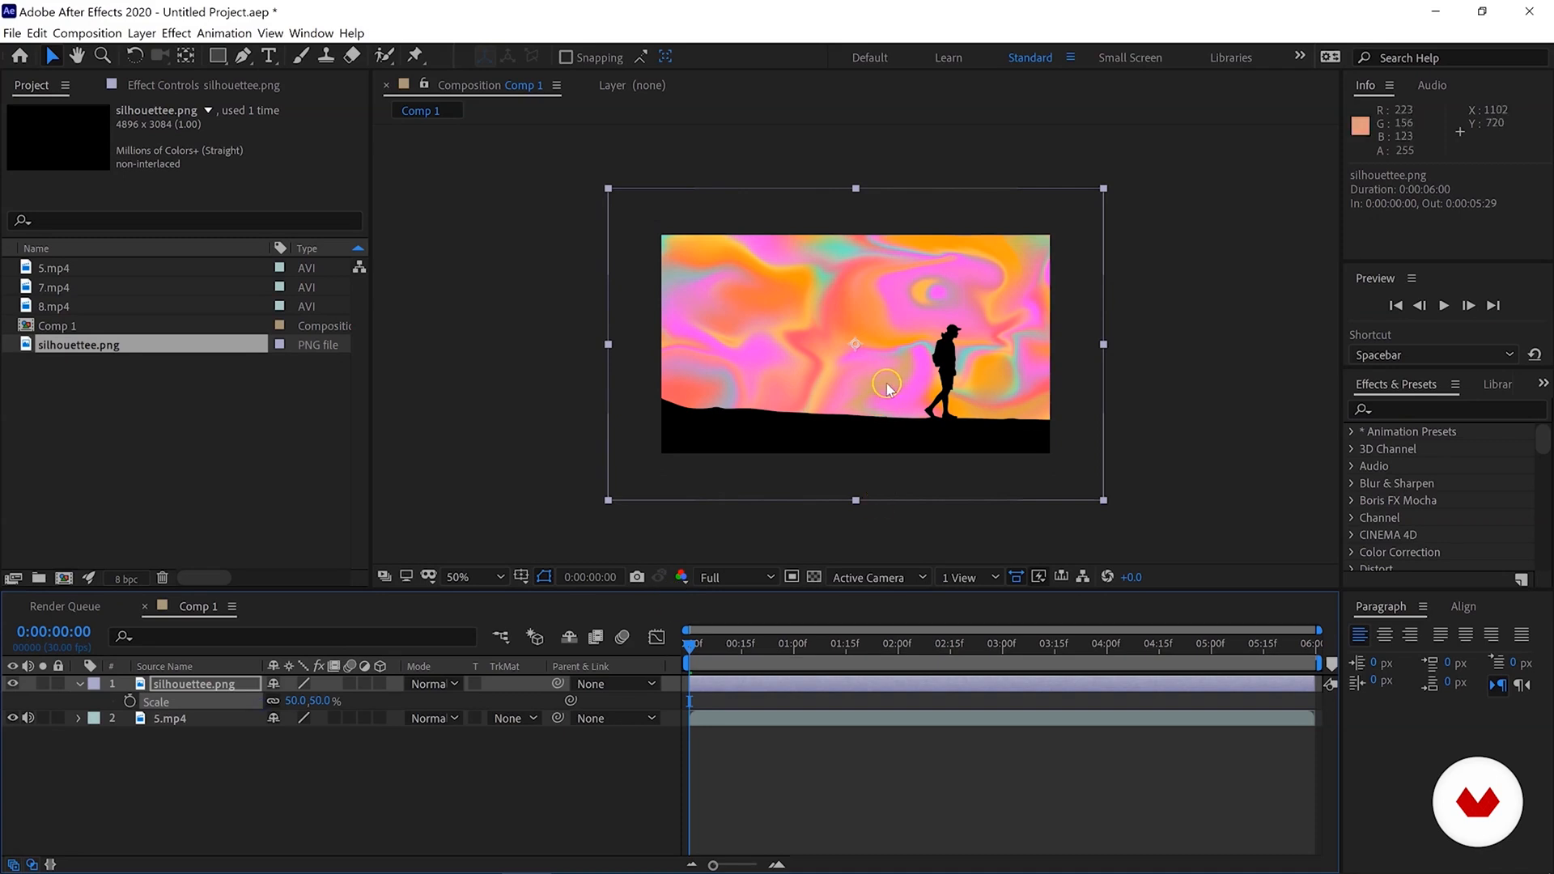
{"action": "mouse_move", "coordinate": [855, 347]}
{"action": "left_mouse_down"}
{"action": "mouse_move", "coordinate": [836, 347]}
{"action": "mouse_move", "coordinate": [839, 332]}
{"action": "left_mouse_up"}
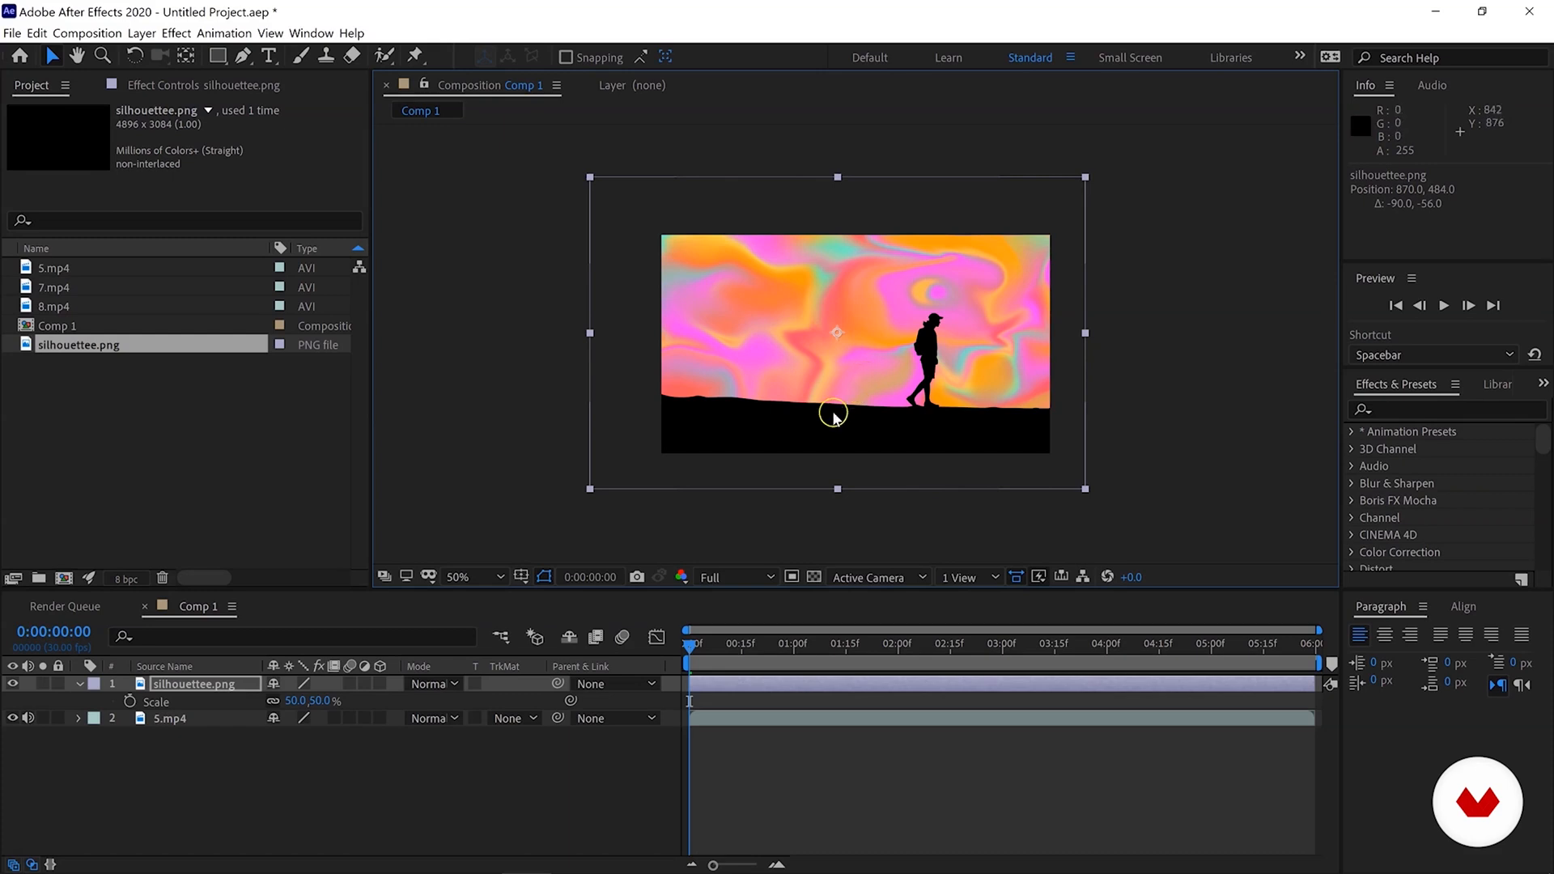
{"action": "left_click_drag", "start_coordinate": [832, 334], "coordinate": [836, 324]}
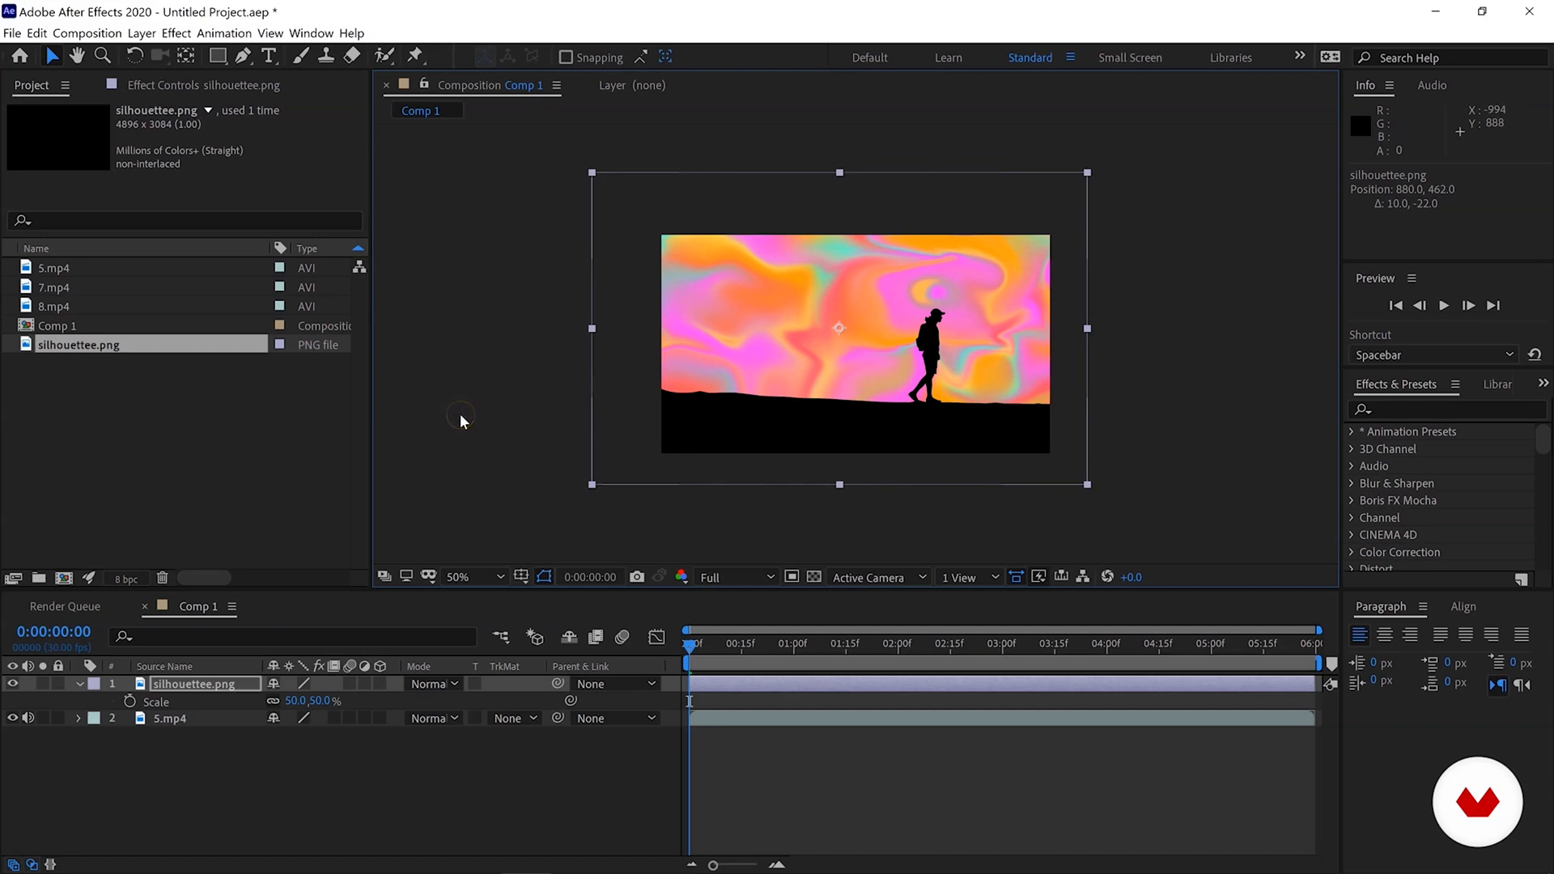
Create an adjustment layer above the silhouette and rename it glow.
{"action": "left_click", "coordinate": [250, 775]}
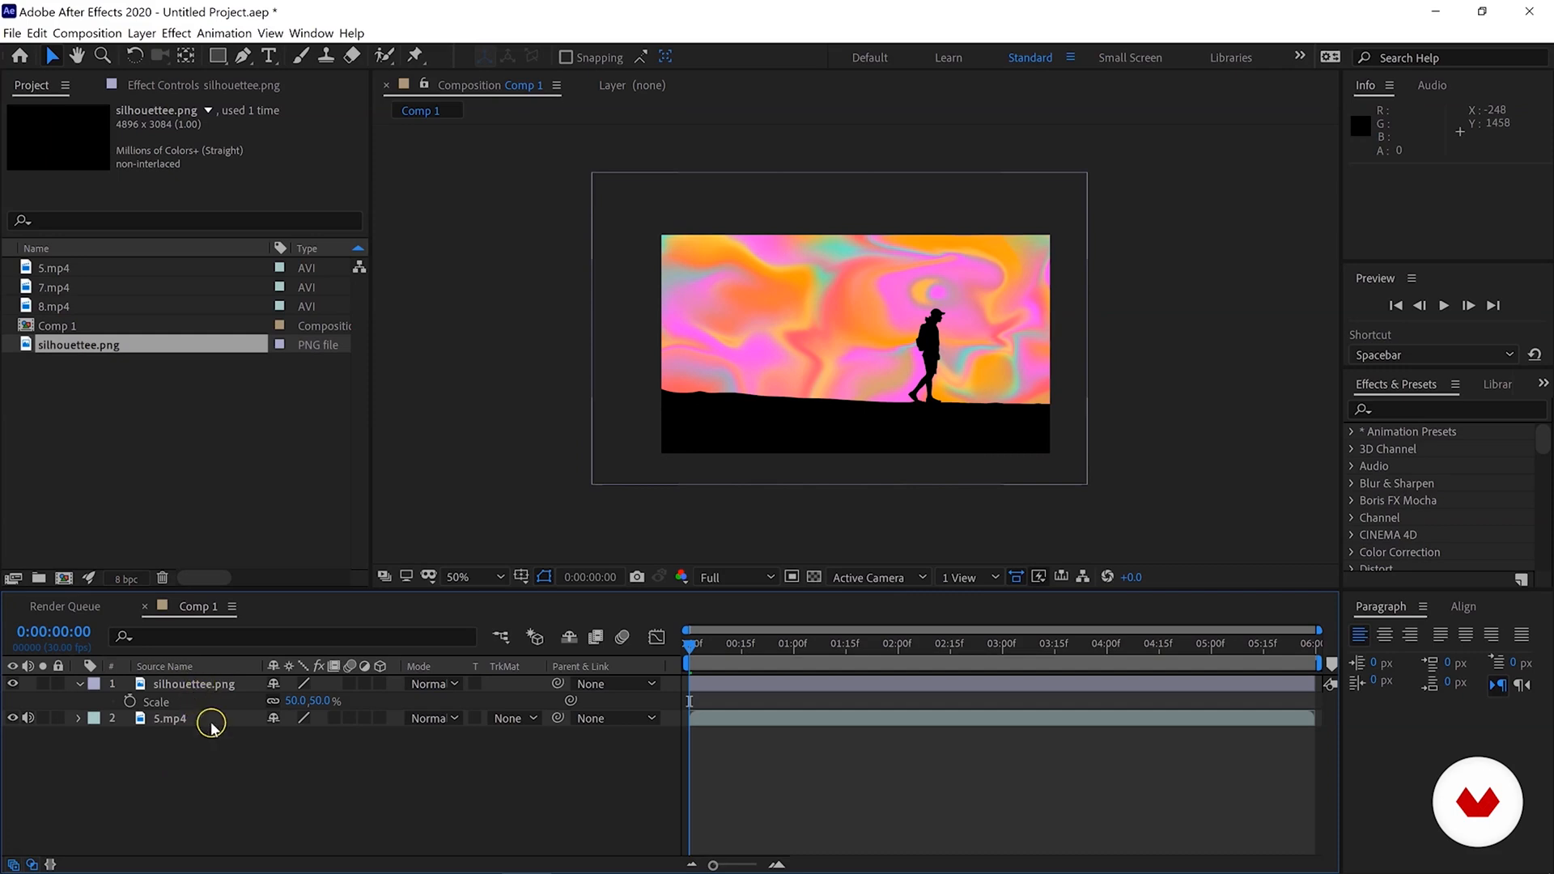
{"action": "left_click", "coordinate": [302, 779]}
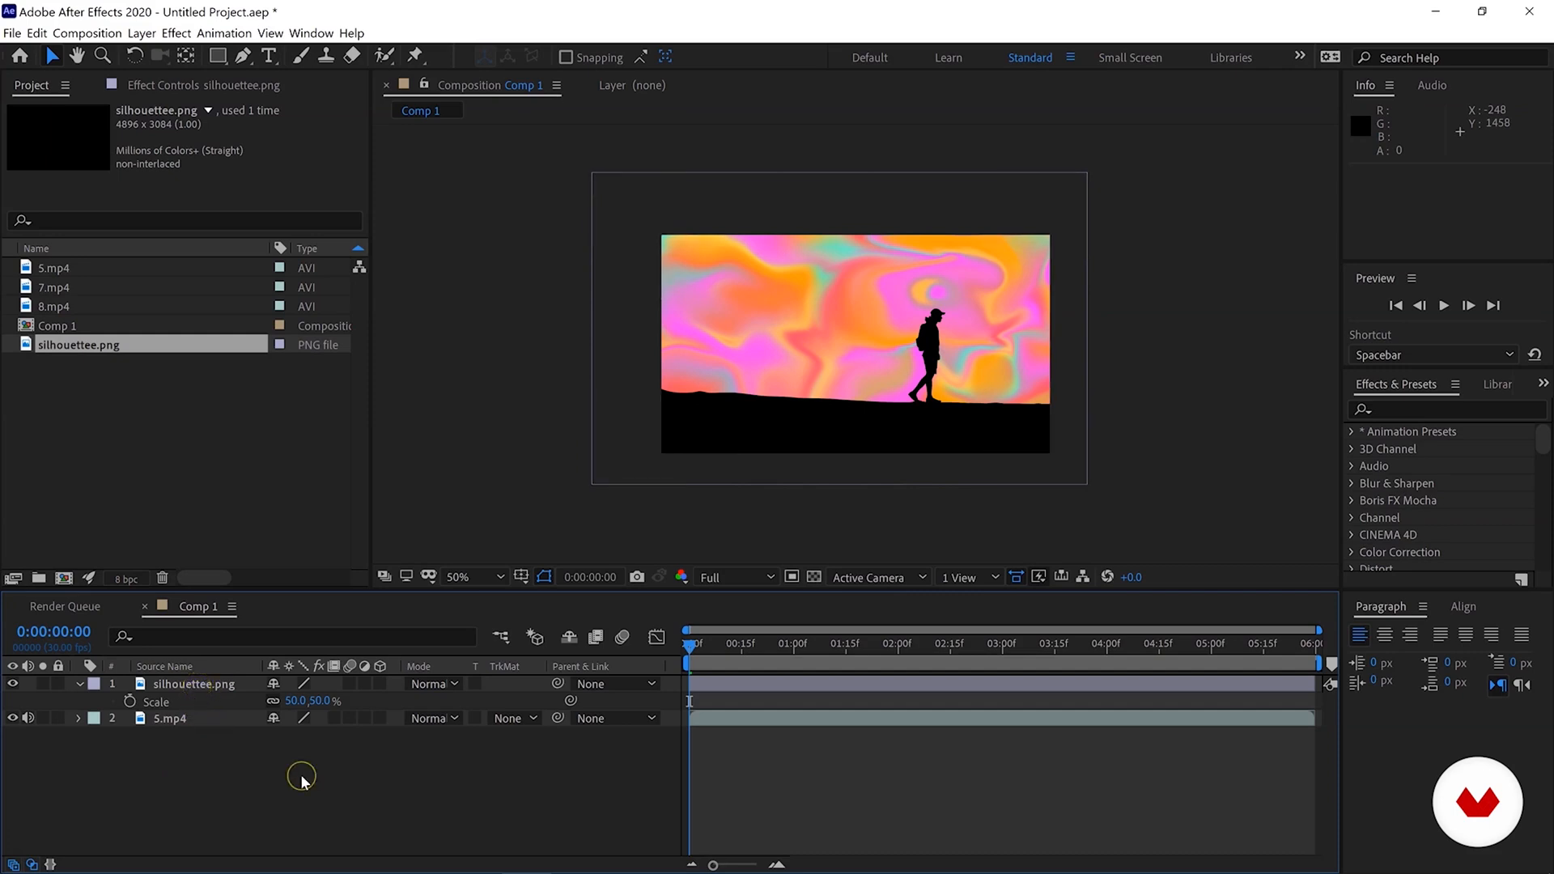
{"action": "left_click", "coordinate": [256, 847]}
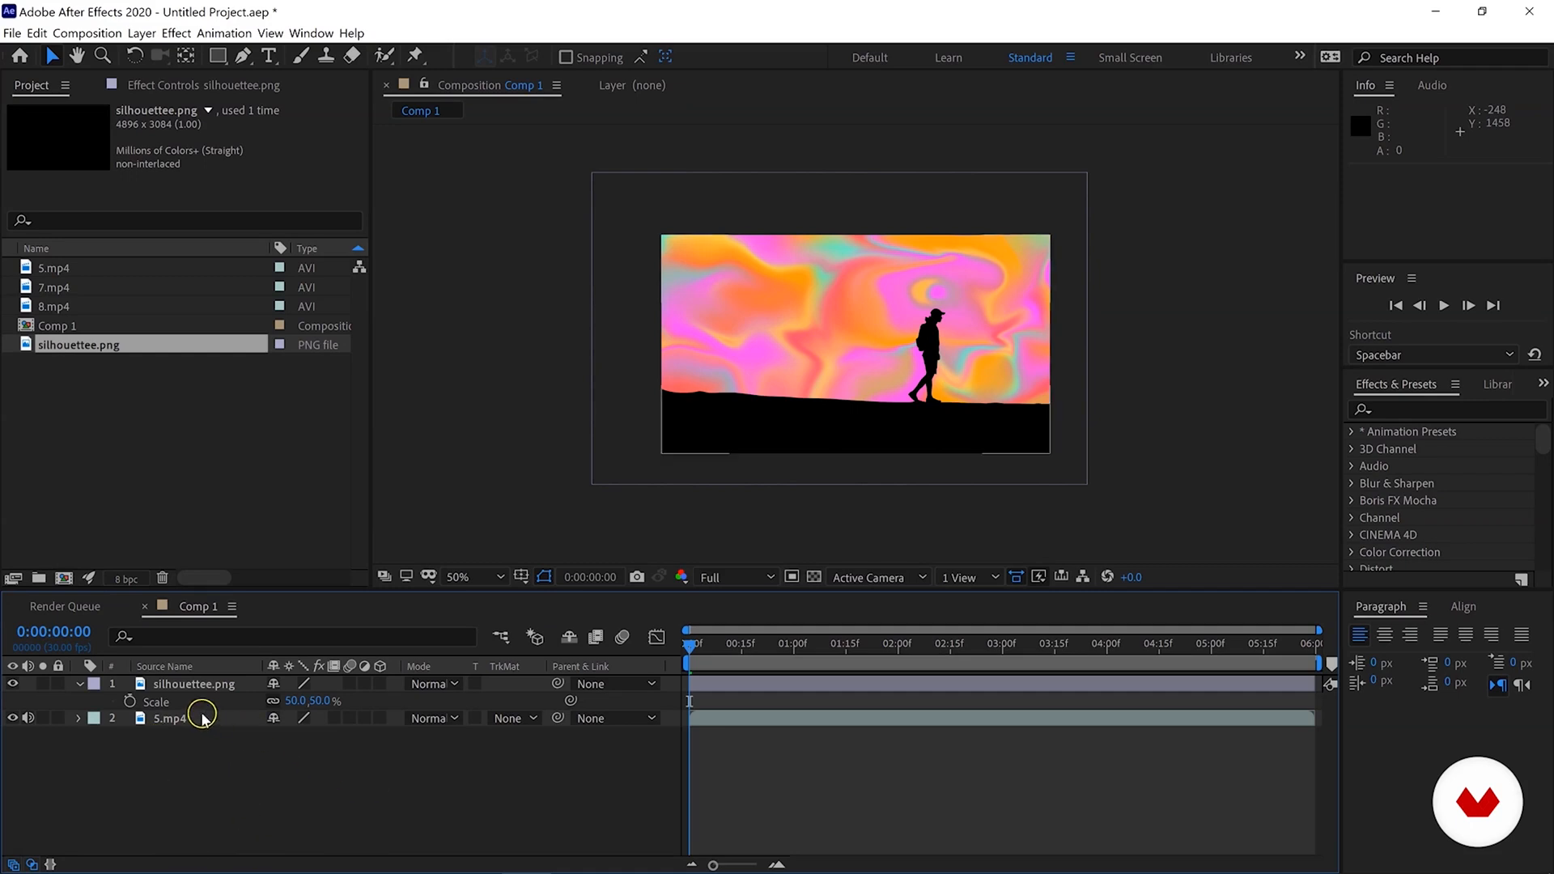
{"action": "right_click", "coordinate": [310, 785]}
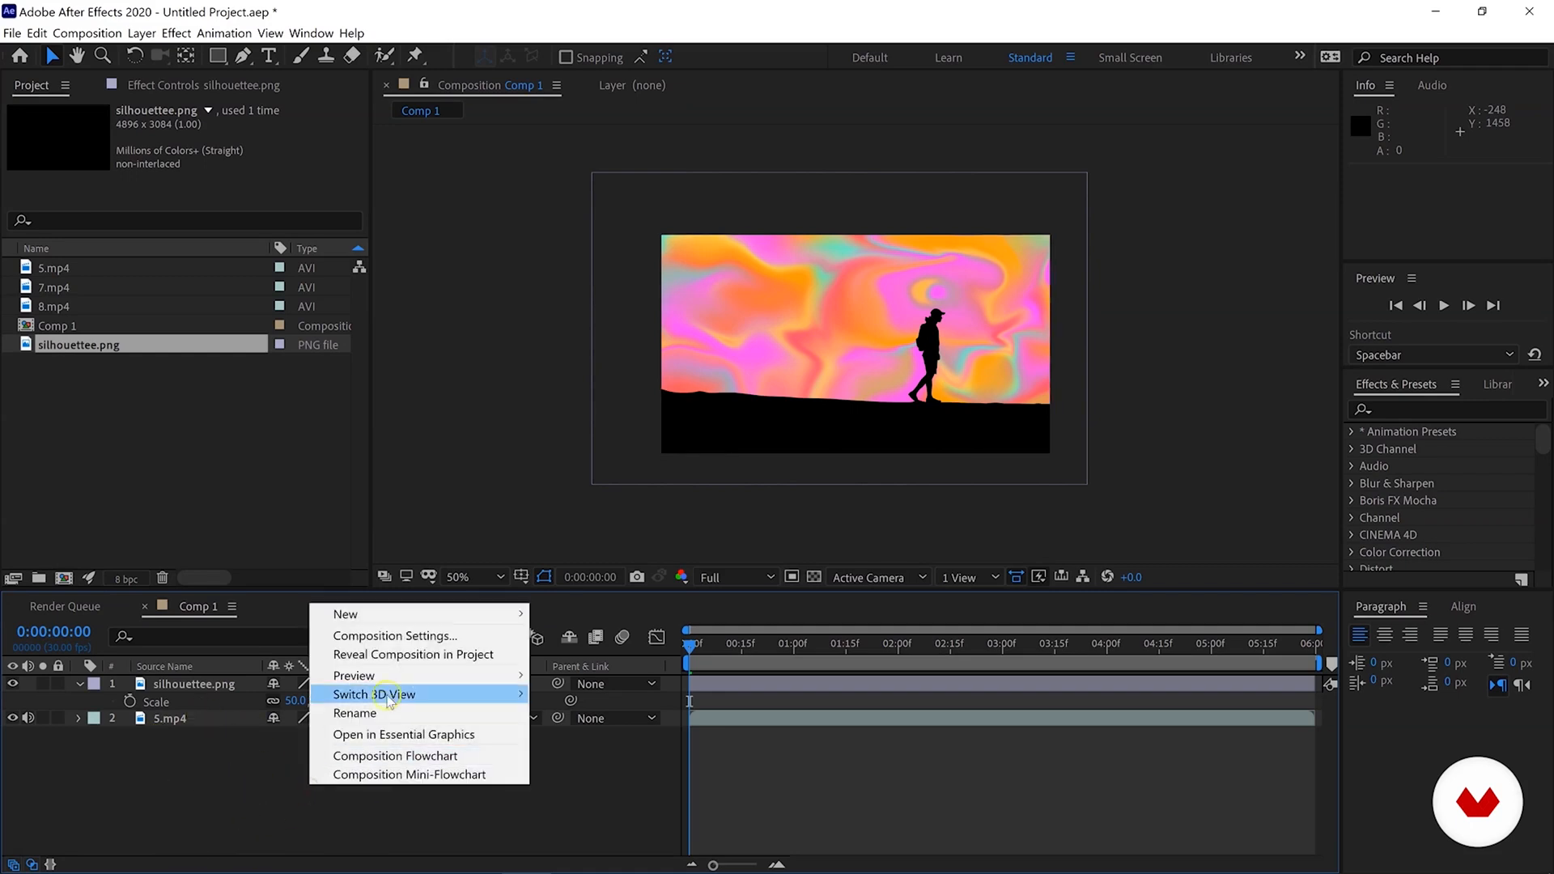
{"action": "mouse_move", "coordinate": [404, 615]}
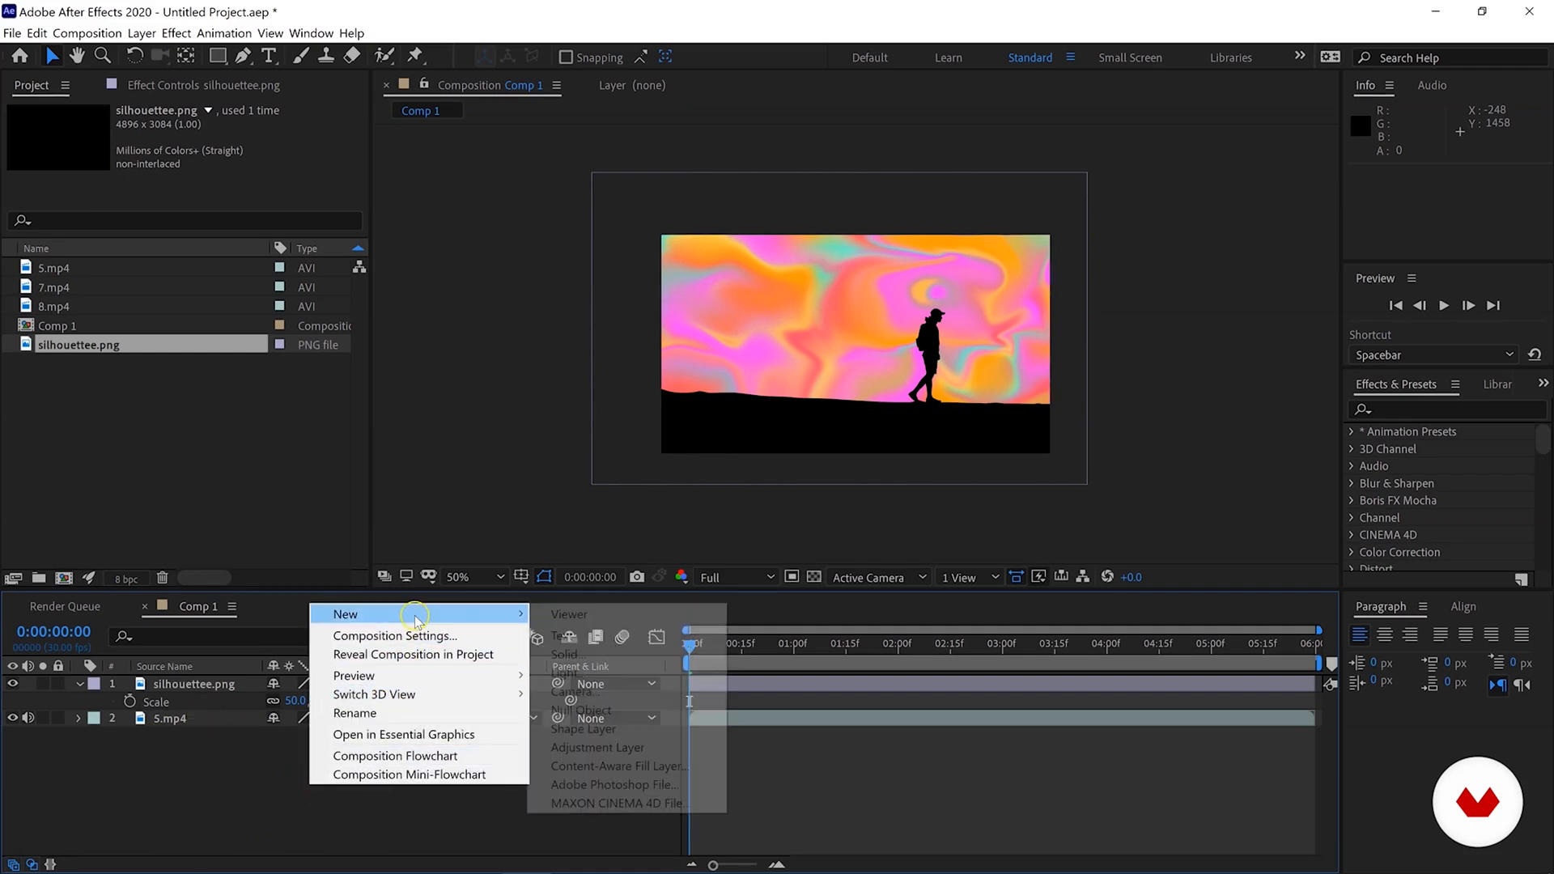
{"action": "left_click", "coordinate": [640, 748]}
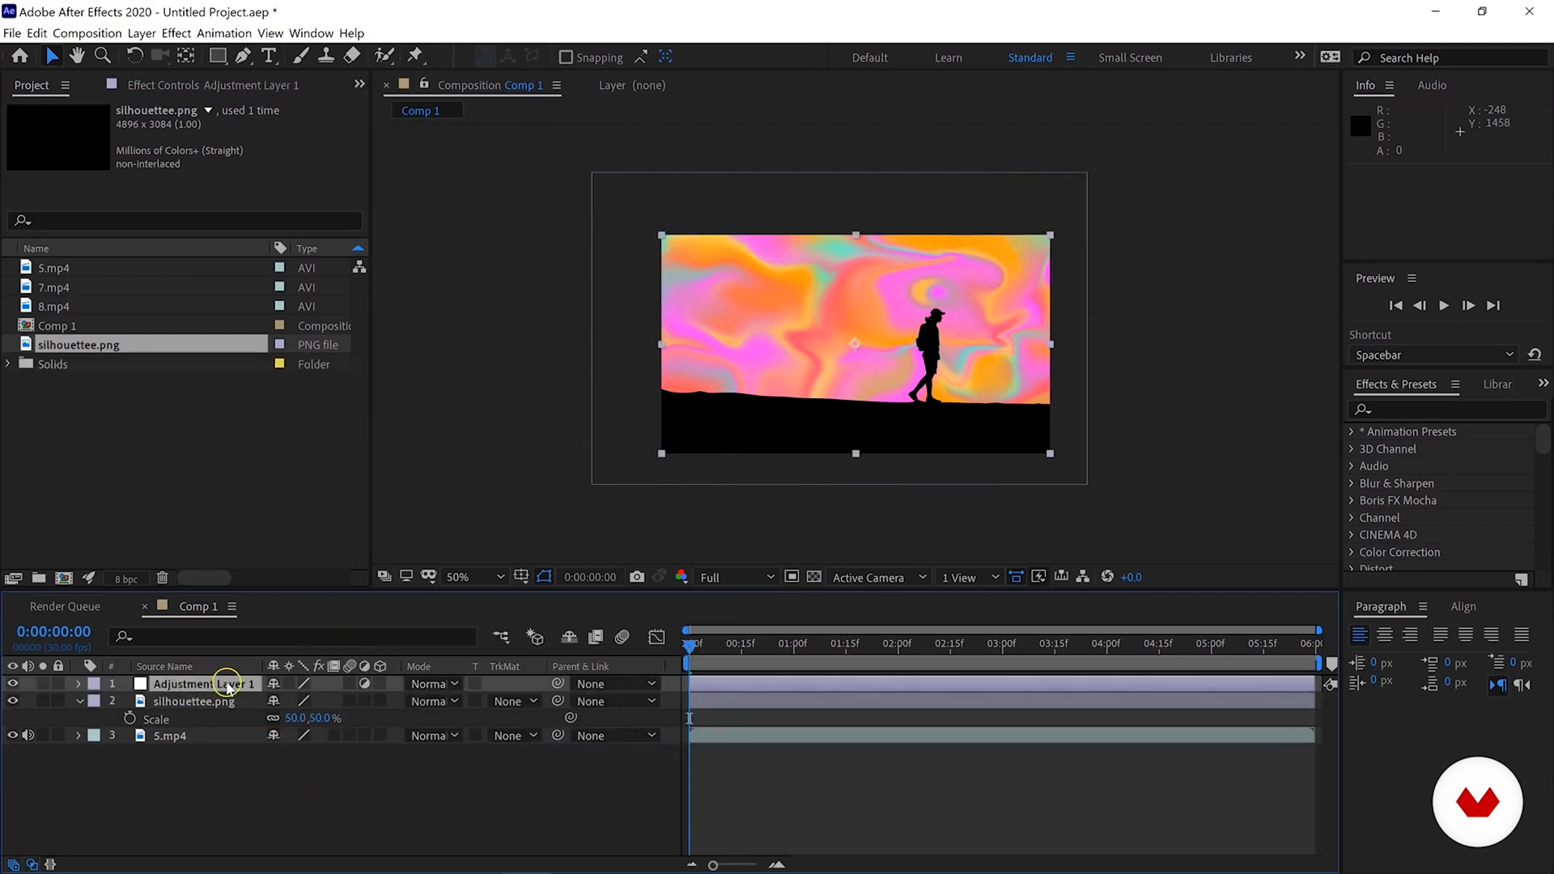
{"action": "mouse_move", "coordinate": [218, 686]}
{"action": "left_mouse_down"}
{"action": "mouse_move", "coordinate": [217, 753]}
{"action": "mouse_move", "coordinate": [195, 686]}
{"action": "left_mouse_up"}
{"action": "right_click", "coordinate": [196, 687]}
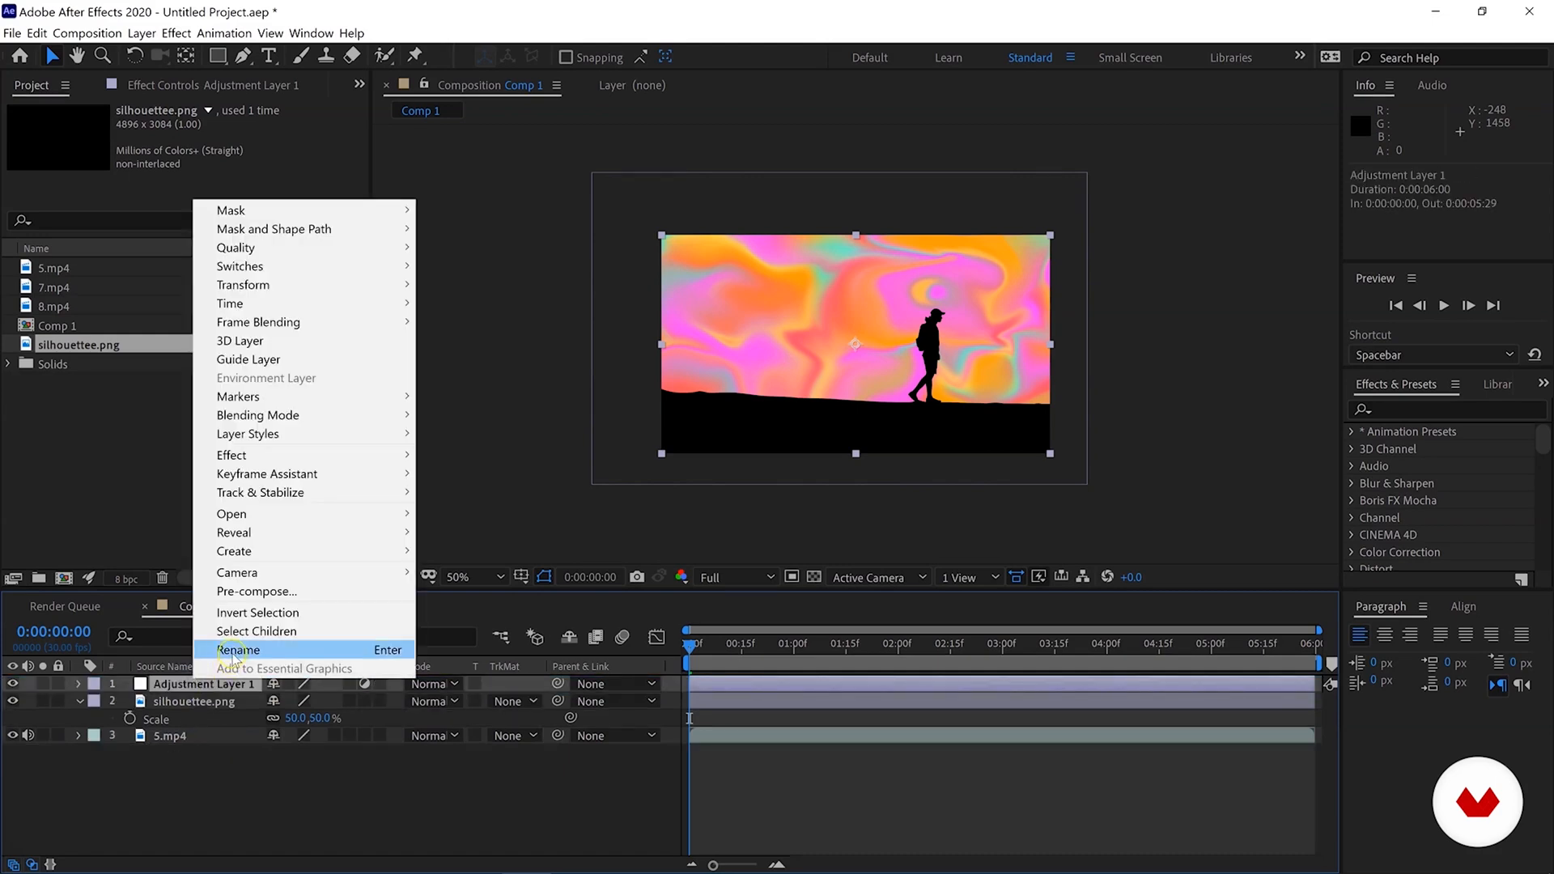
{"action": "left_click", "coordinate": [233, 656]}
{"action": "type", "text": "glow"}
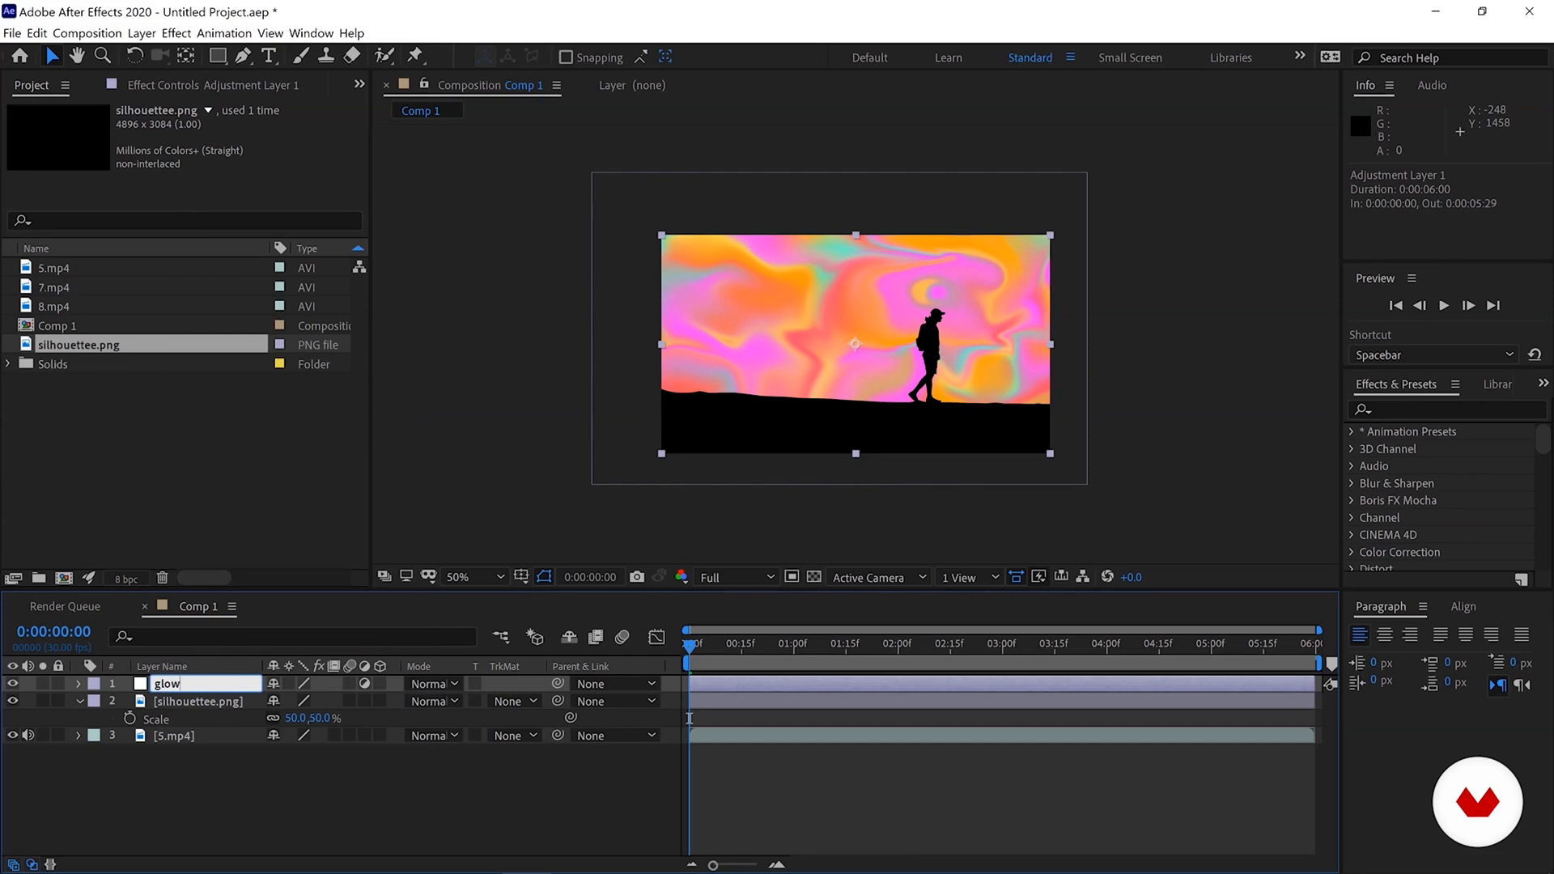
{"action": "key", "text": "Return"}
Rename the composition glow in its composition settings.
{"action": "right_click", "coordinate": [539, 318]}
{"action": "right_click", "coordinate": [486, 293]}
{"action": "left_click", "coordinate": [497, 325]}
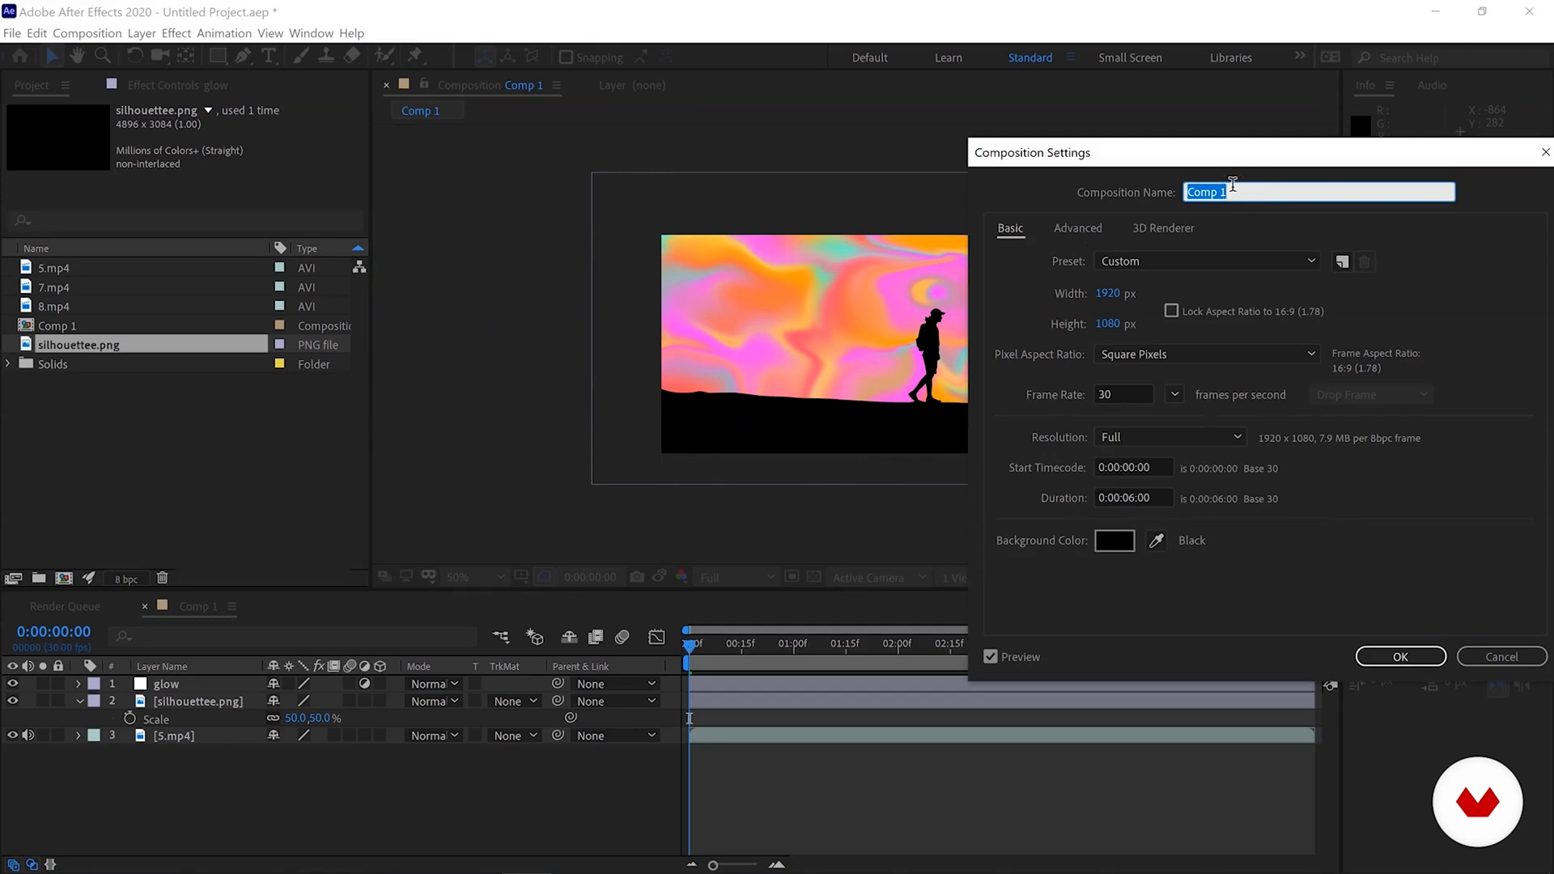
{"action": "type", "text": "glow"}
{"action": "left_click", "coordinate": [1388, 646]}
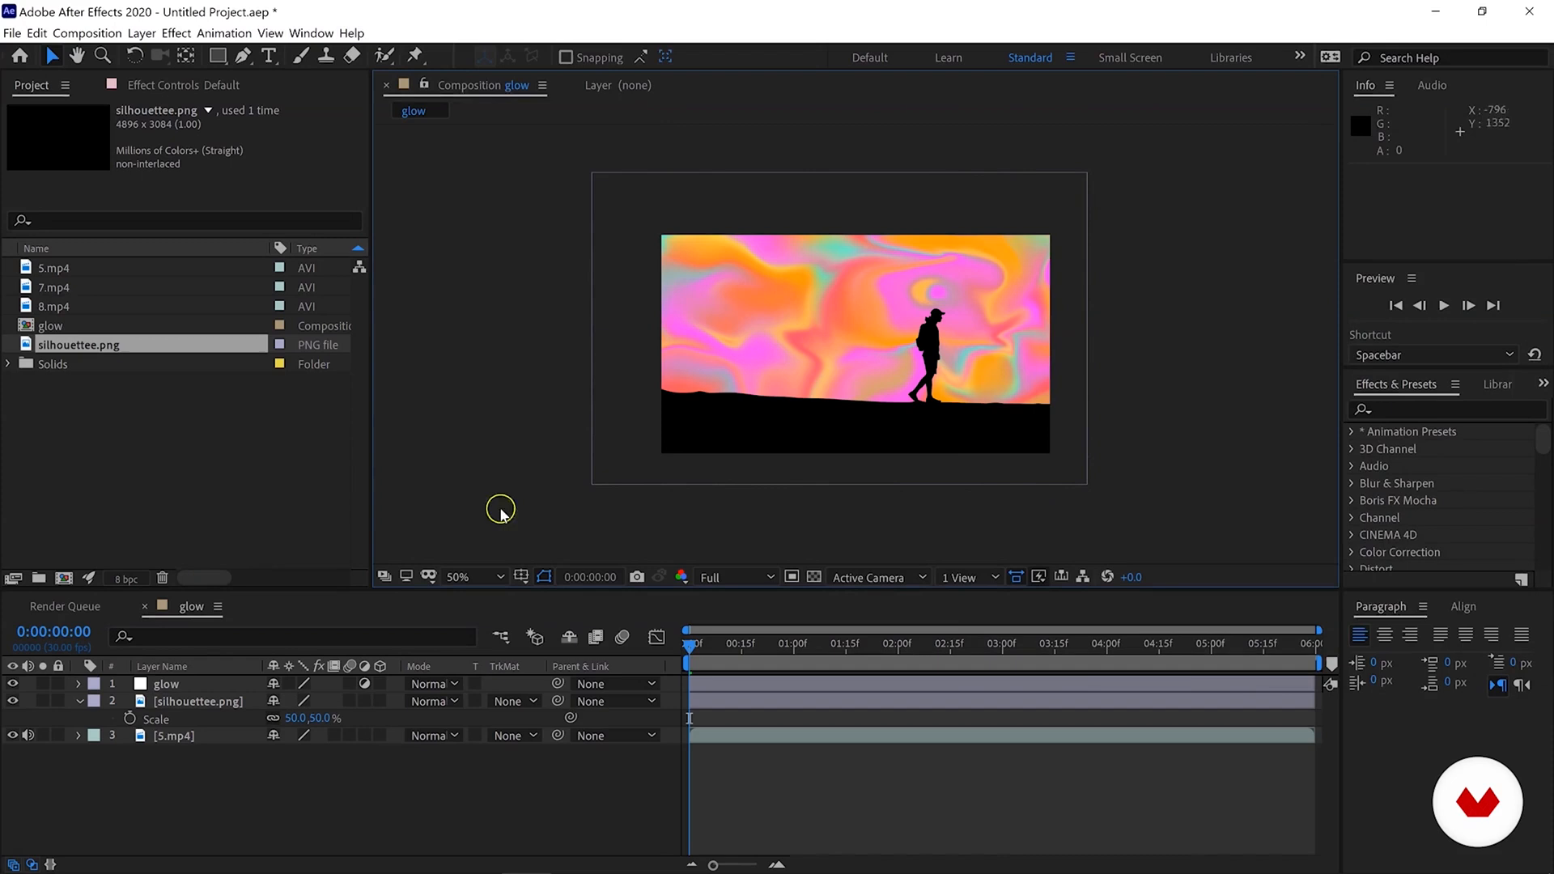
Apply the Stylize Glow effect to the glow adjustment layer and compare the image with and without it.
{"action": "left_click", "coordinate": [1414, 406]}
{"action": "type", "text": "glow"}
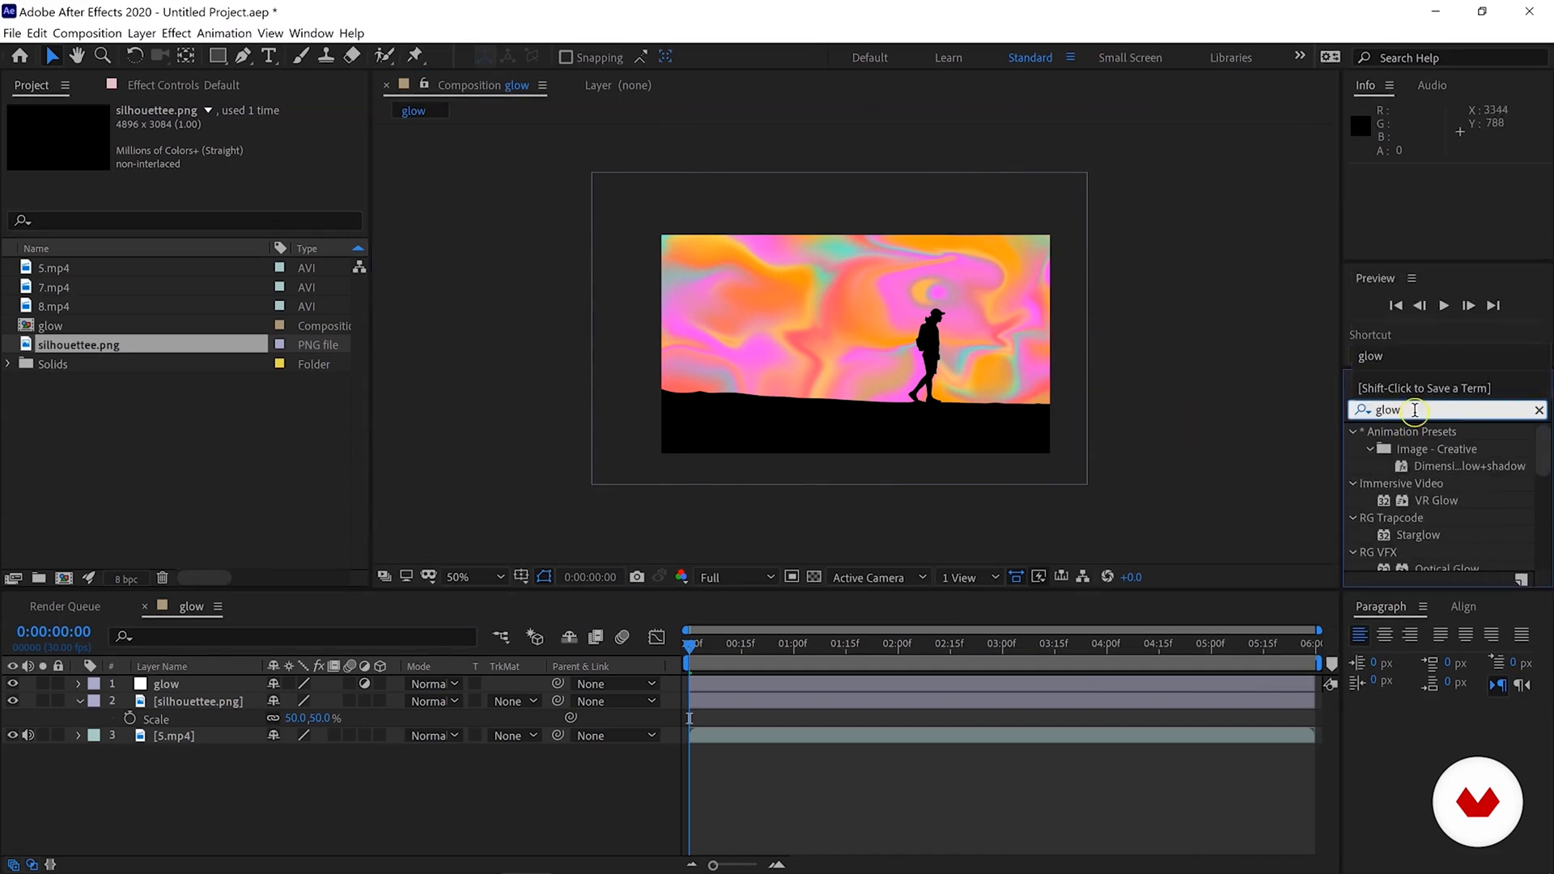
{"action": "scroll", "coordinate": [1408, 534], "scroll_direction": "down", "scroll_amount": 10}
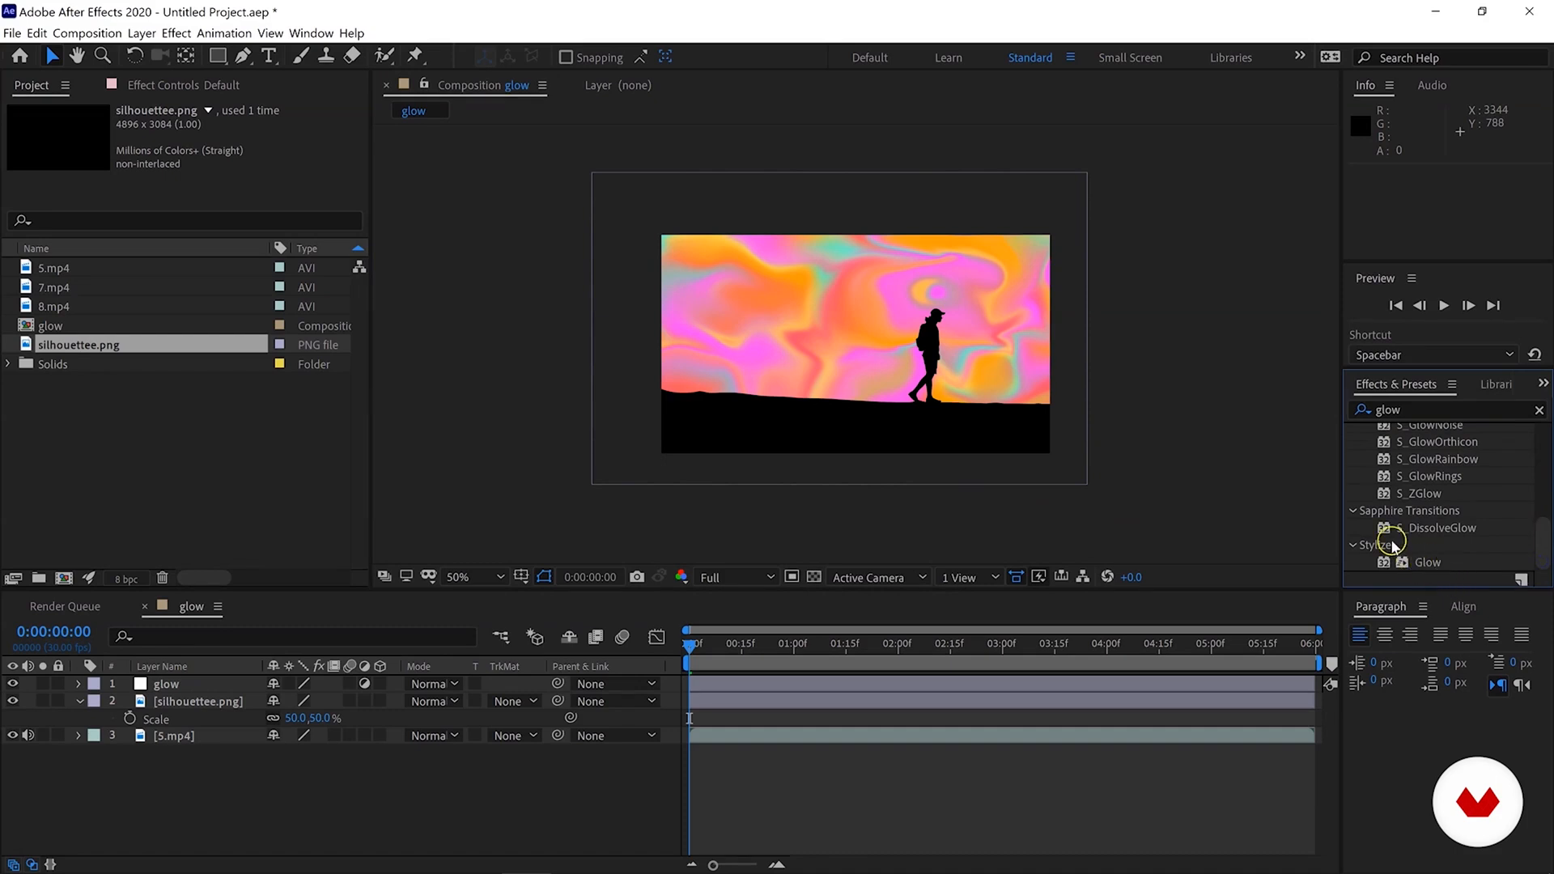
{"action": "left_click_drag", "start_coordinate": [1426, 569], "coordinate": [166, 686]}
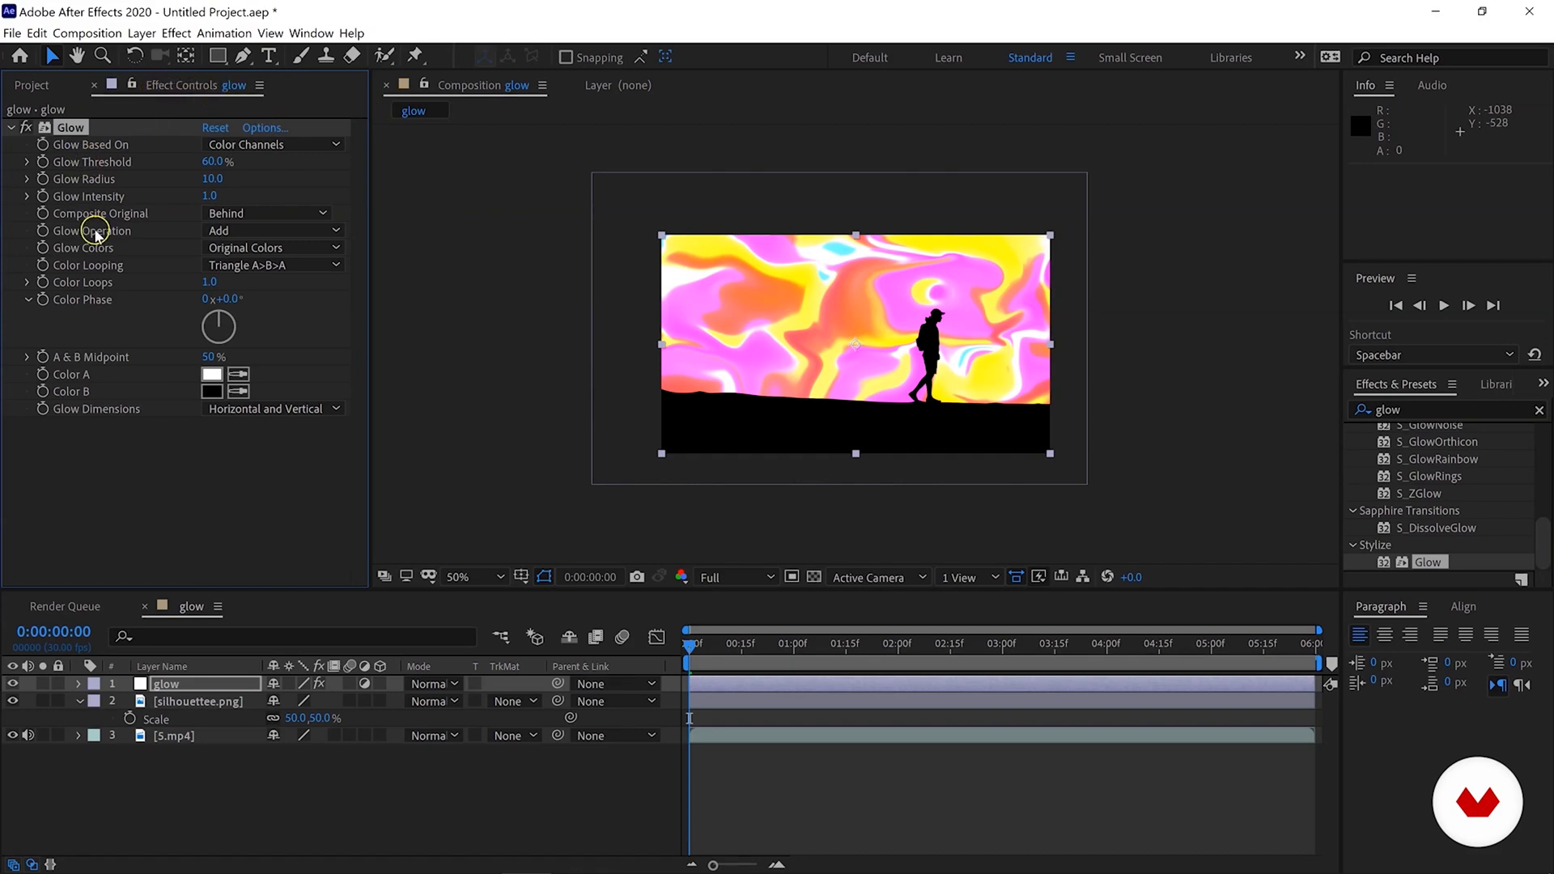
{"action": "left_click", "coordinate": [26, 128]}
{"action": "left_click", "coordinate": [25, 128]}
Set the Glow Threshold to 82% after testing a much lower threshold of 32.5%.
{"action": "key", "text": "period"}
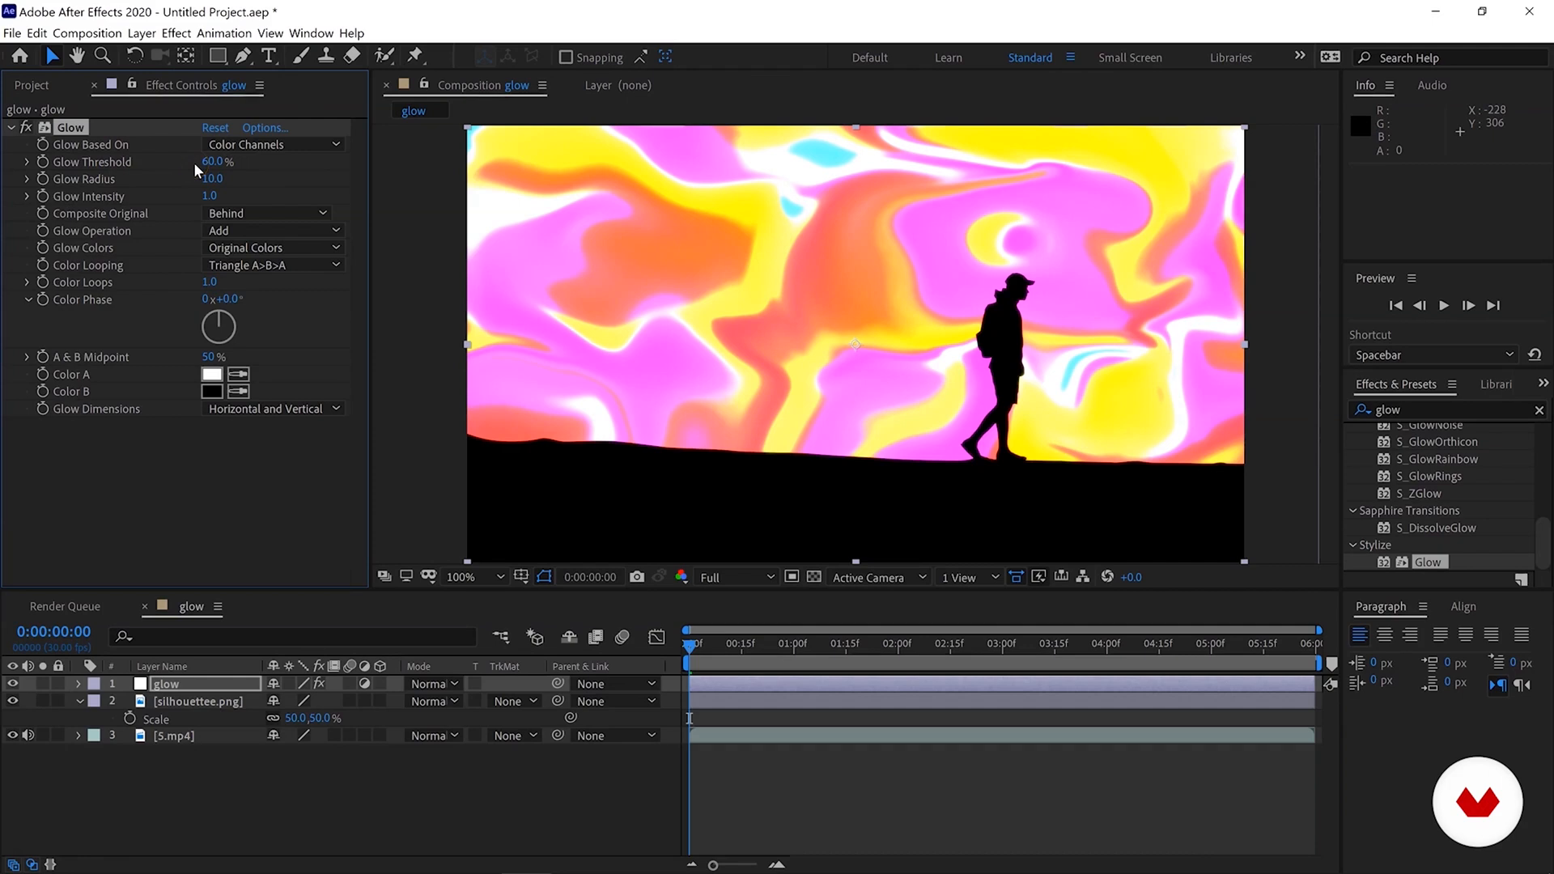
{"action": "left_click_drag", "start_coordinate": [207, 162], "coordinate": [152, 170]}
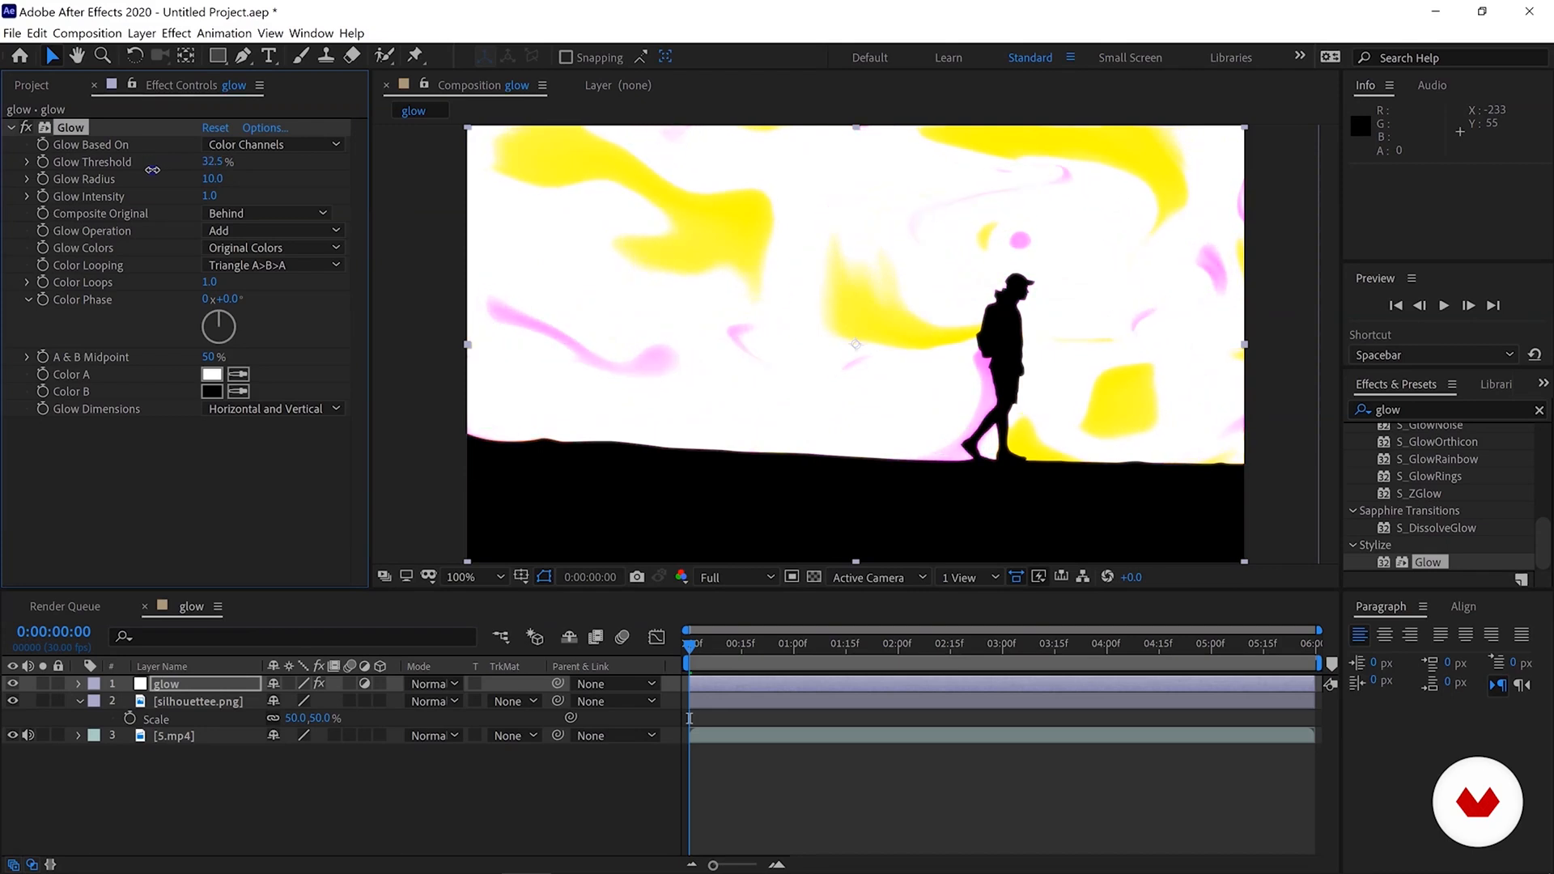
{"action": "left_click_drag", "start_coordinate": [178, 169], "coordinate": [302, 165]}
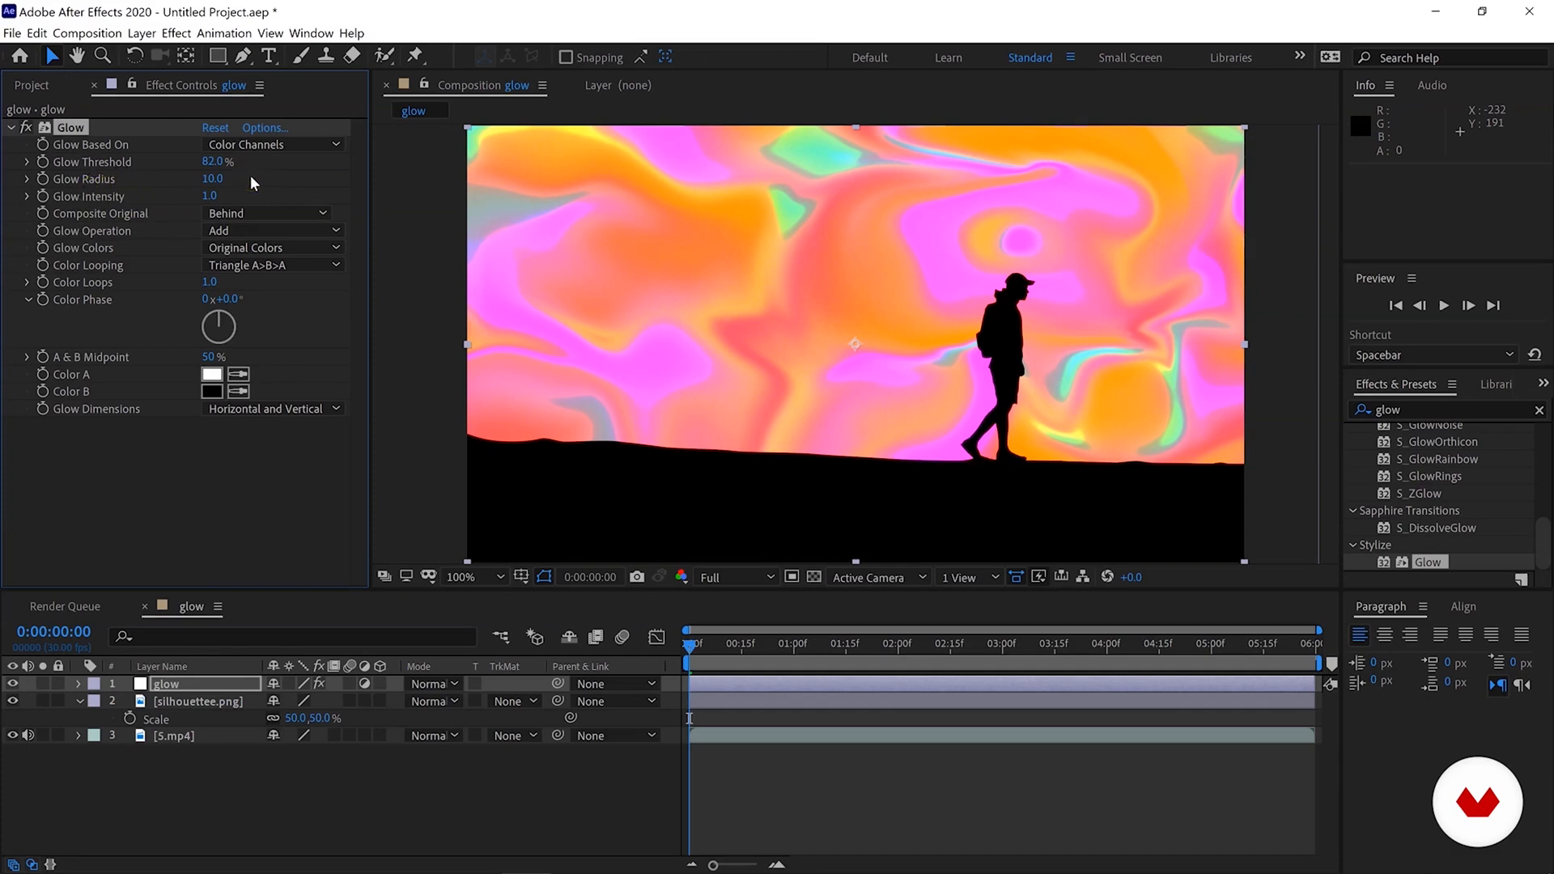
Examine the glow along the edges of the silhouette's head and shoulders up close.
{"action": "key", "text": "period"}
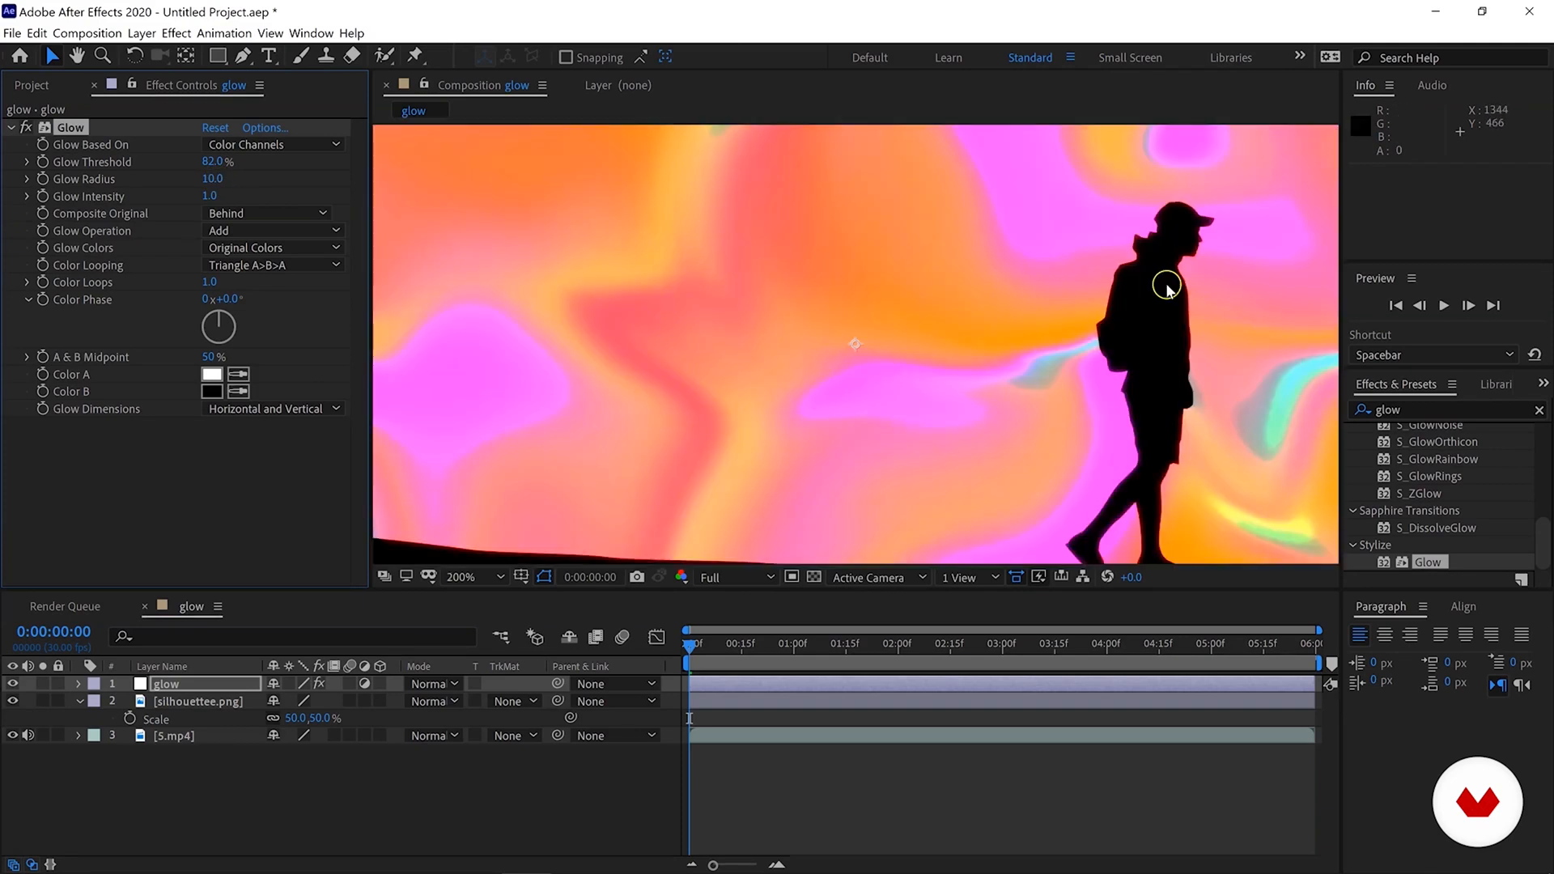
{"action": "left_click", "coordinate": [77, 55]}
{"action": "left_click_drag", "start_coordinate": [1139, 236], "coordinate": [818, 264]}
{"action": "scroll", "coordinate": [846, 260], "scroll_direction": "up", "scroll_amount": 2}
{"action": "left_click_drag", "start_coordinate": [788, 196], "coordinate": [826, 395]}
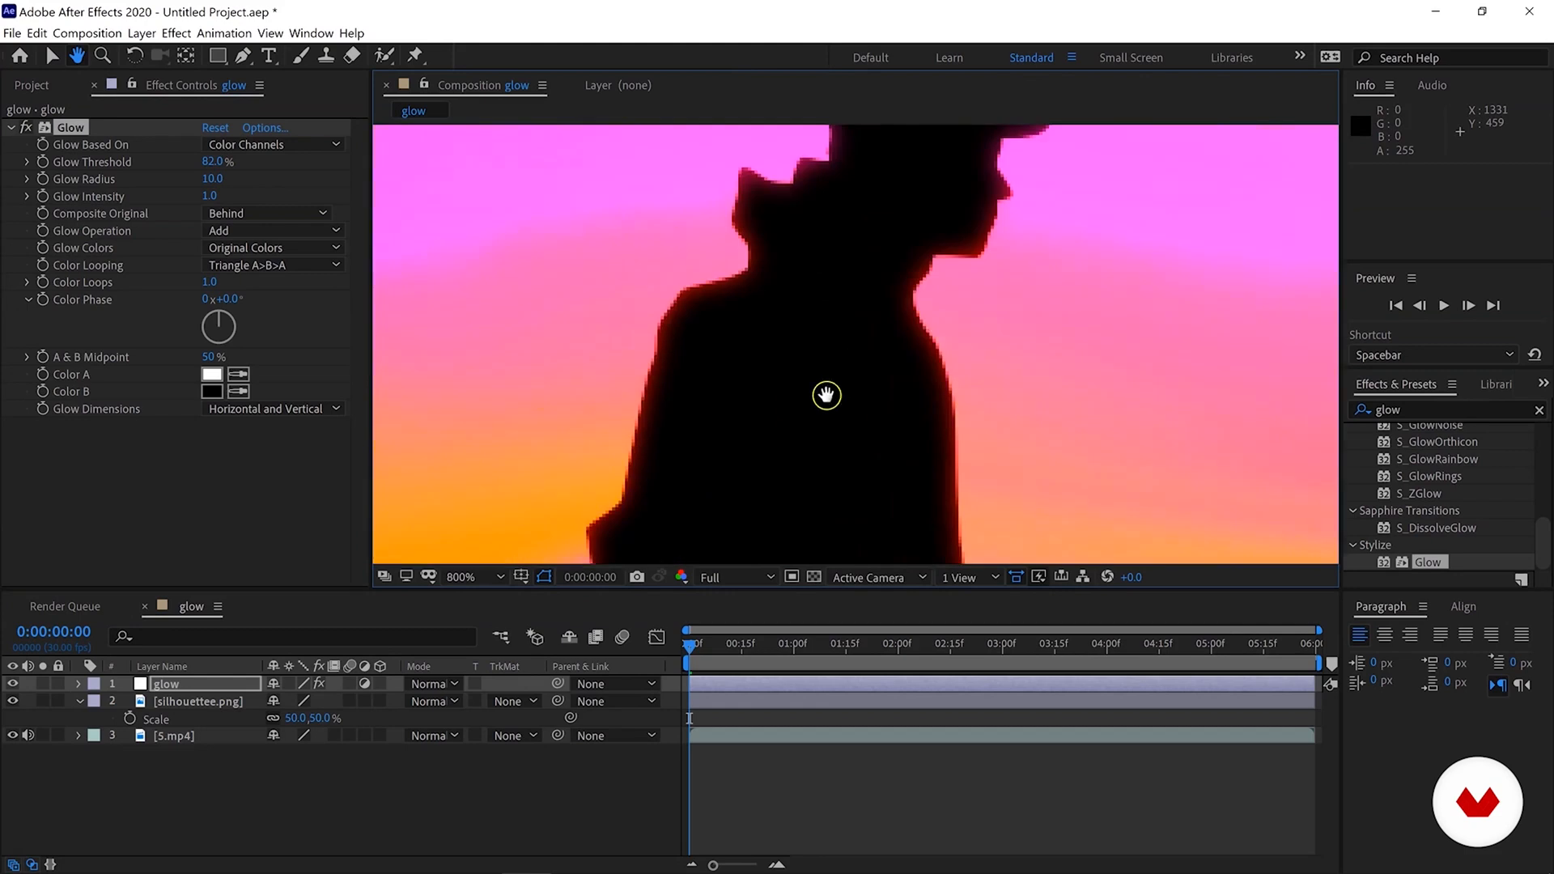
{"action": "scroll", "coordinate": [826, 395], "scroll_direction": "down", "scroll_amount": 1}
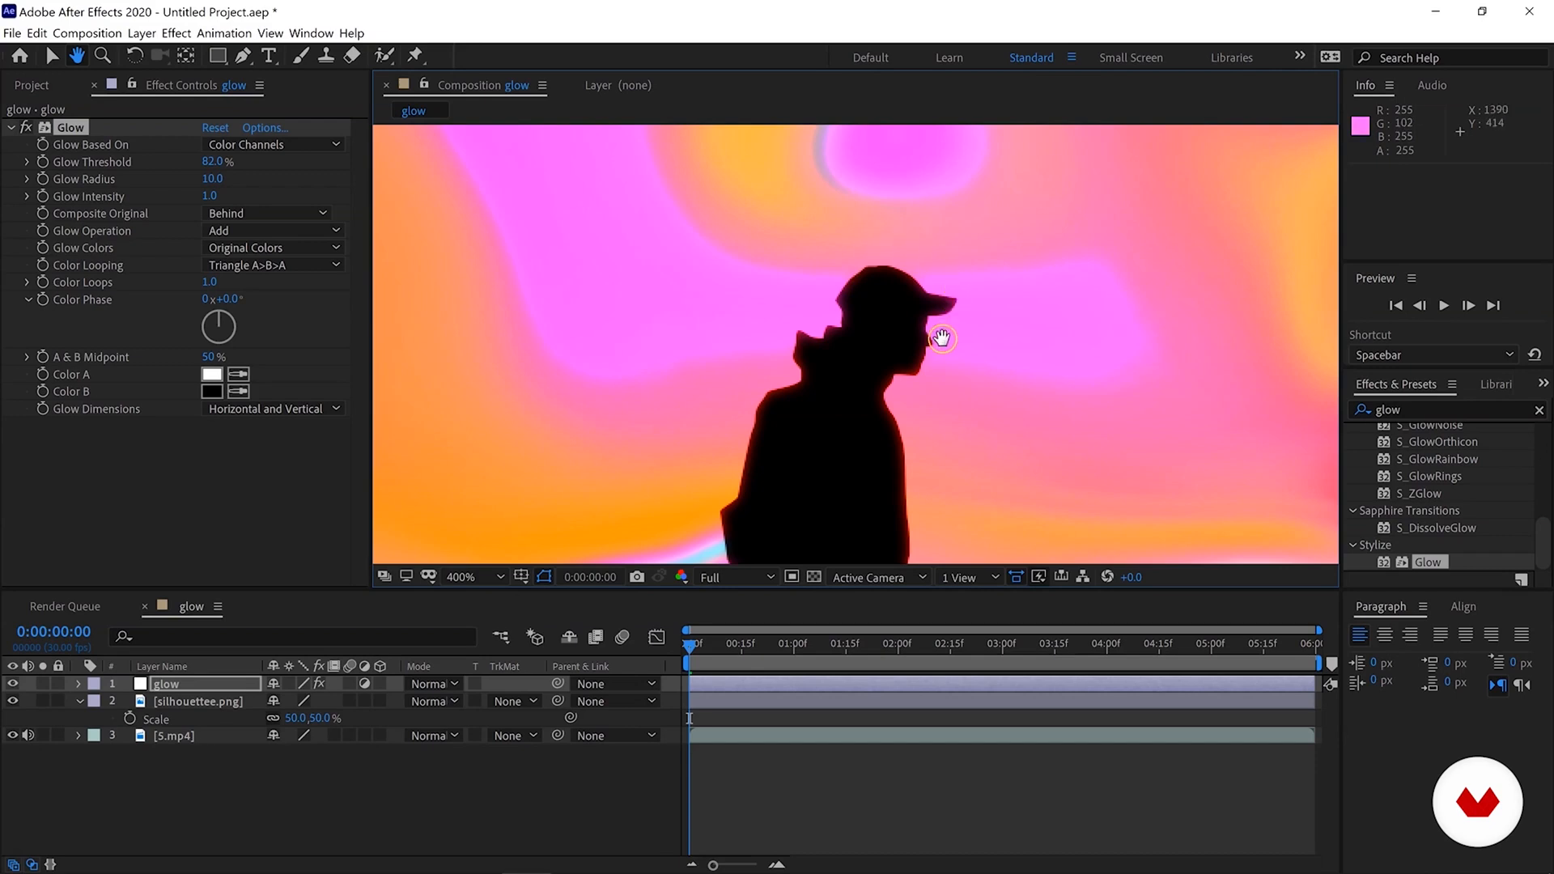
{"action": "key", "text": "v"}
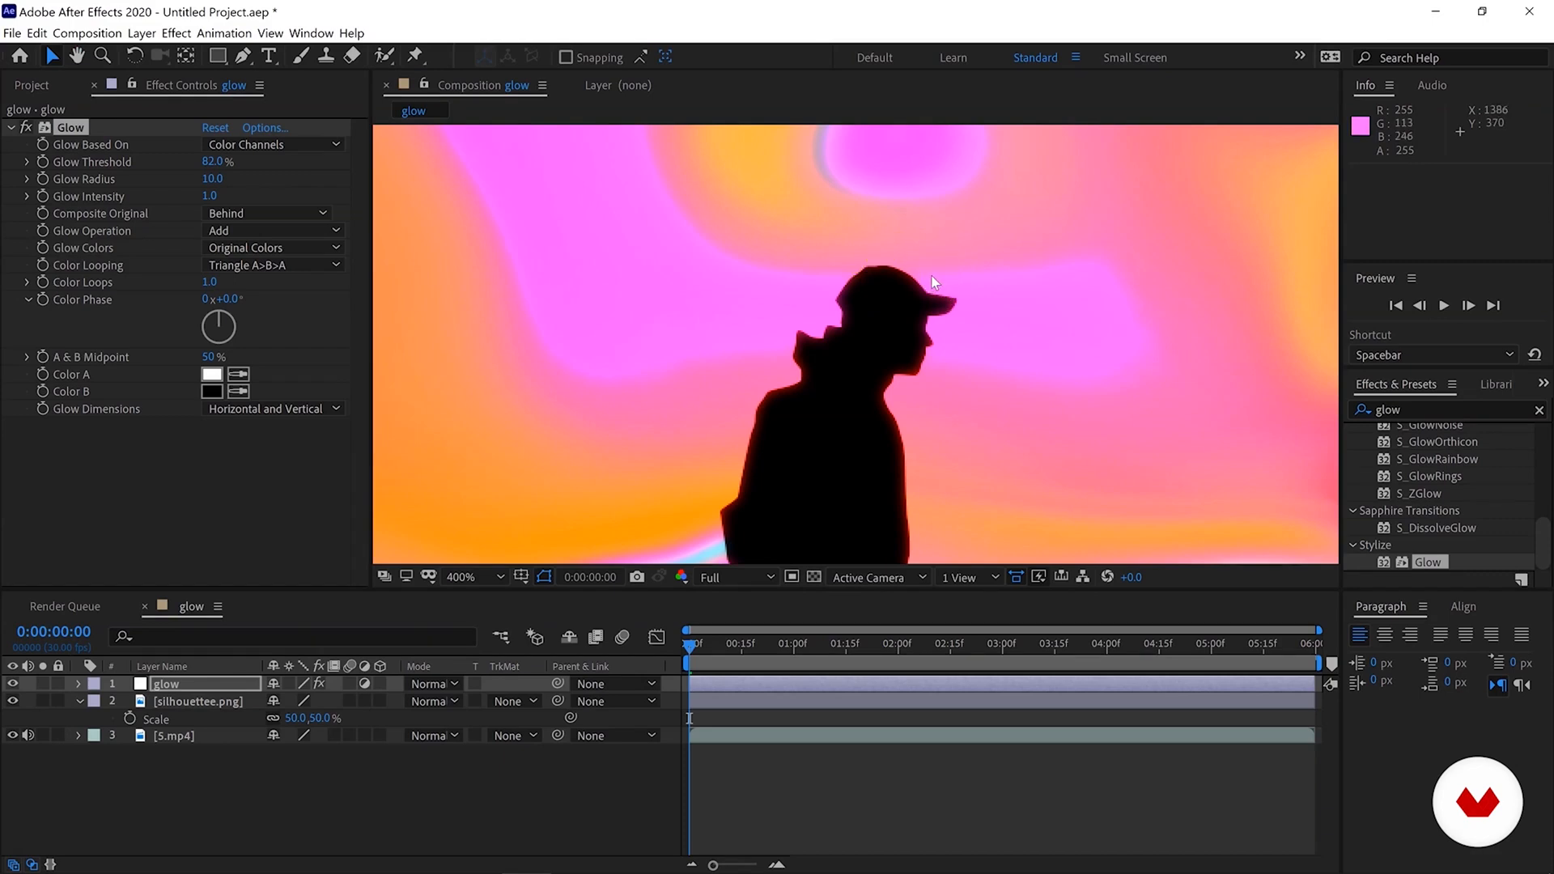
Compare small and large Glow Radius values, including 0, and set the radius to 71.
{"action": "left_click_drag", "start_coordinate": [212, 178], "coordinate": [229, 178]}
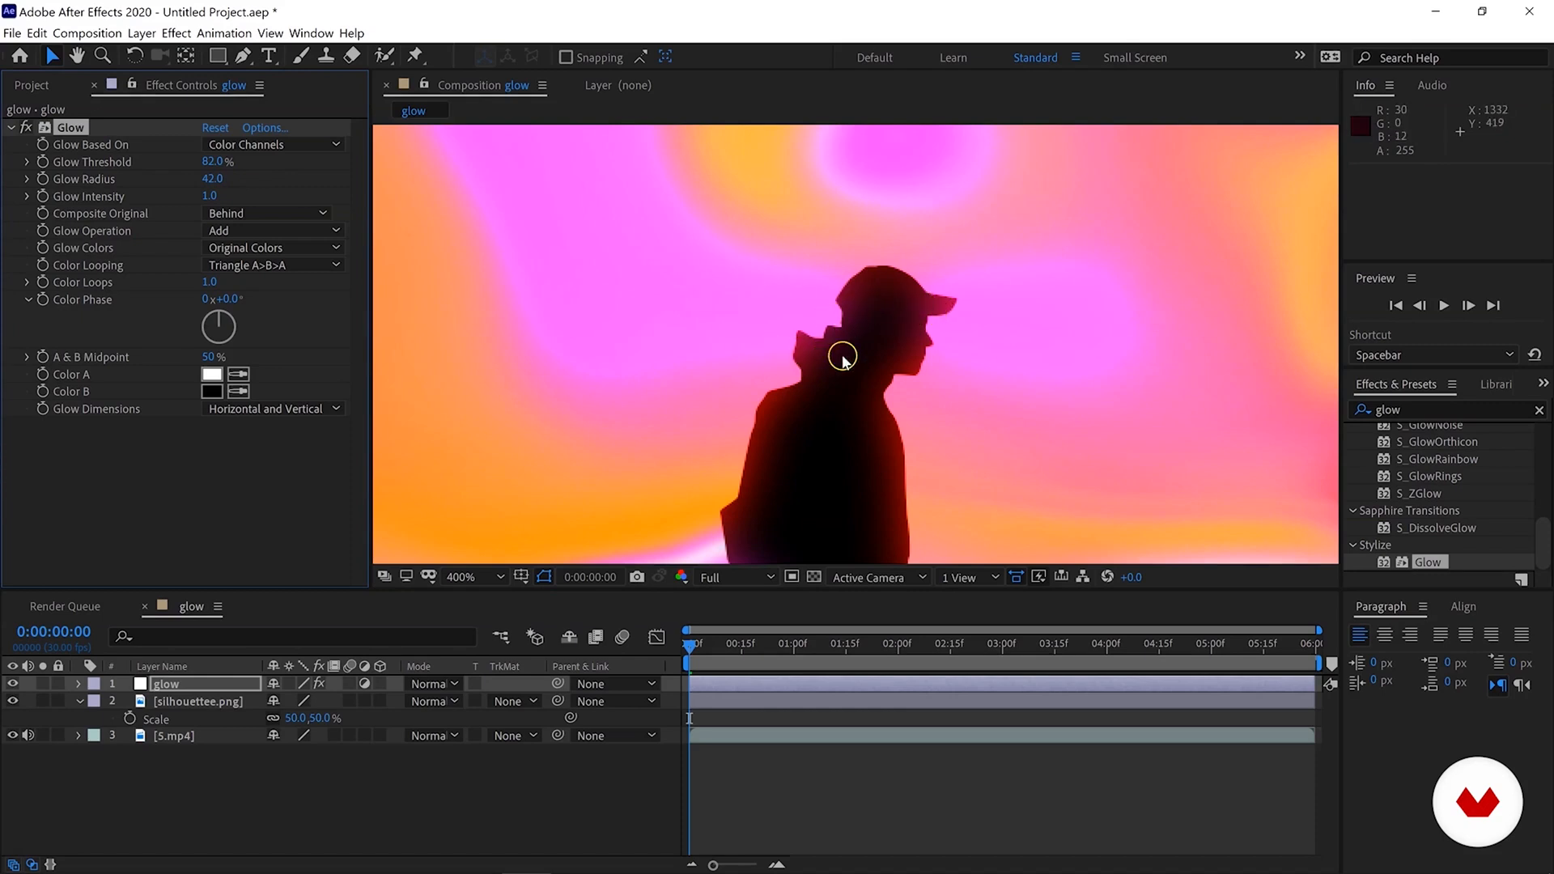
{"action": "scroll", "coordinate": [839, 354], "scroll_direction": "down", "scroll_amount": 4}
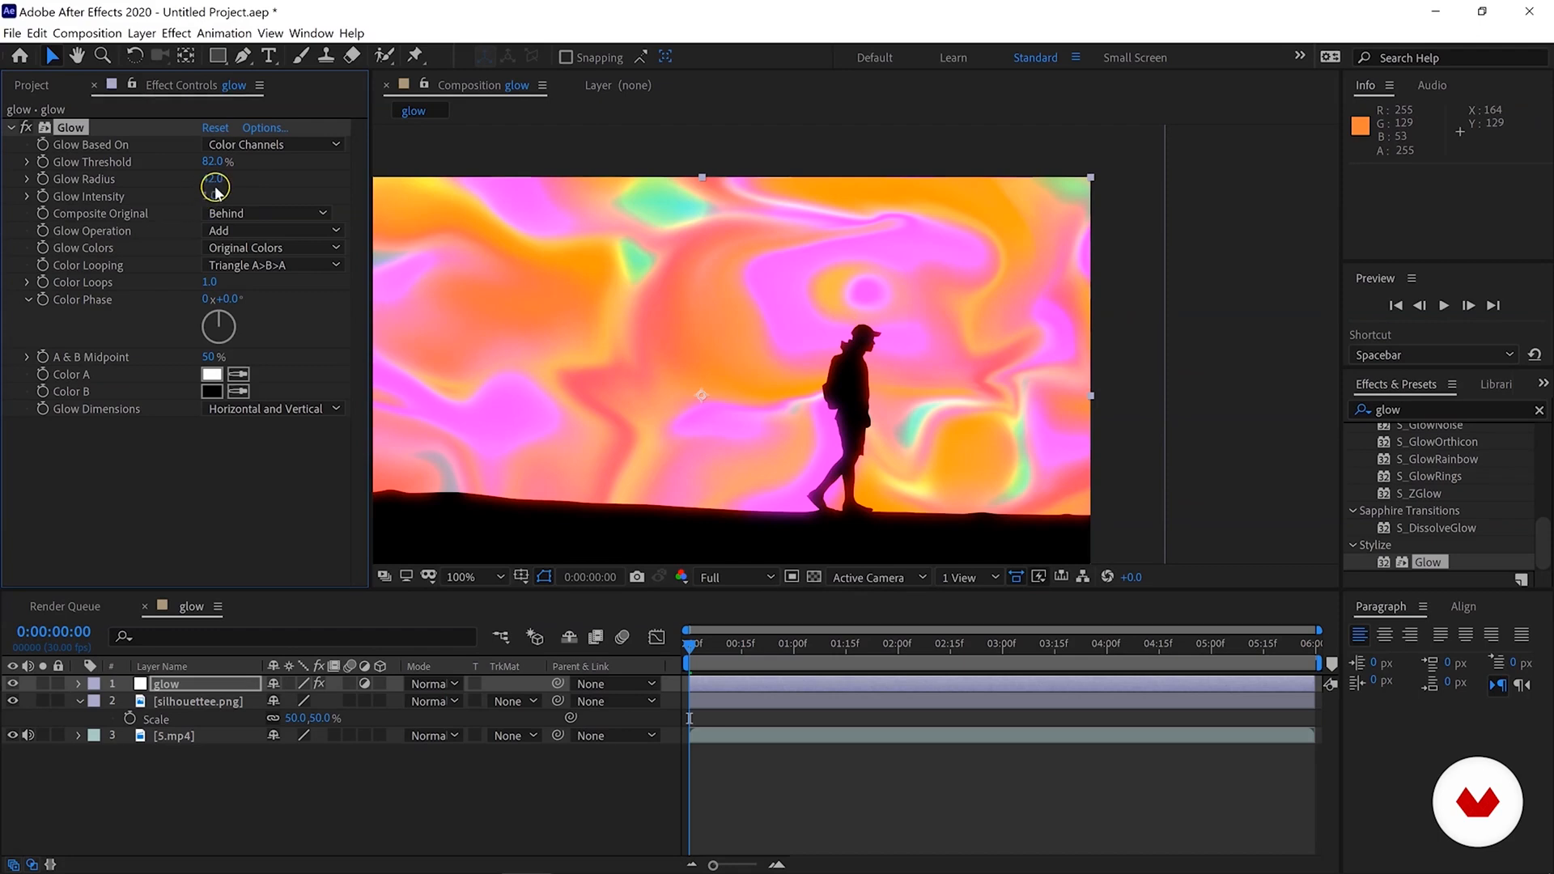
{"action": "left_click_drag", "start_coordinate": [232, 178], "coordinate": [238, 178]}
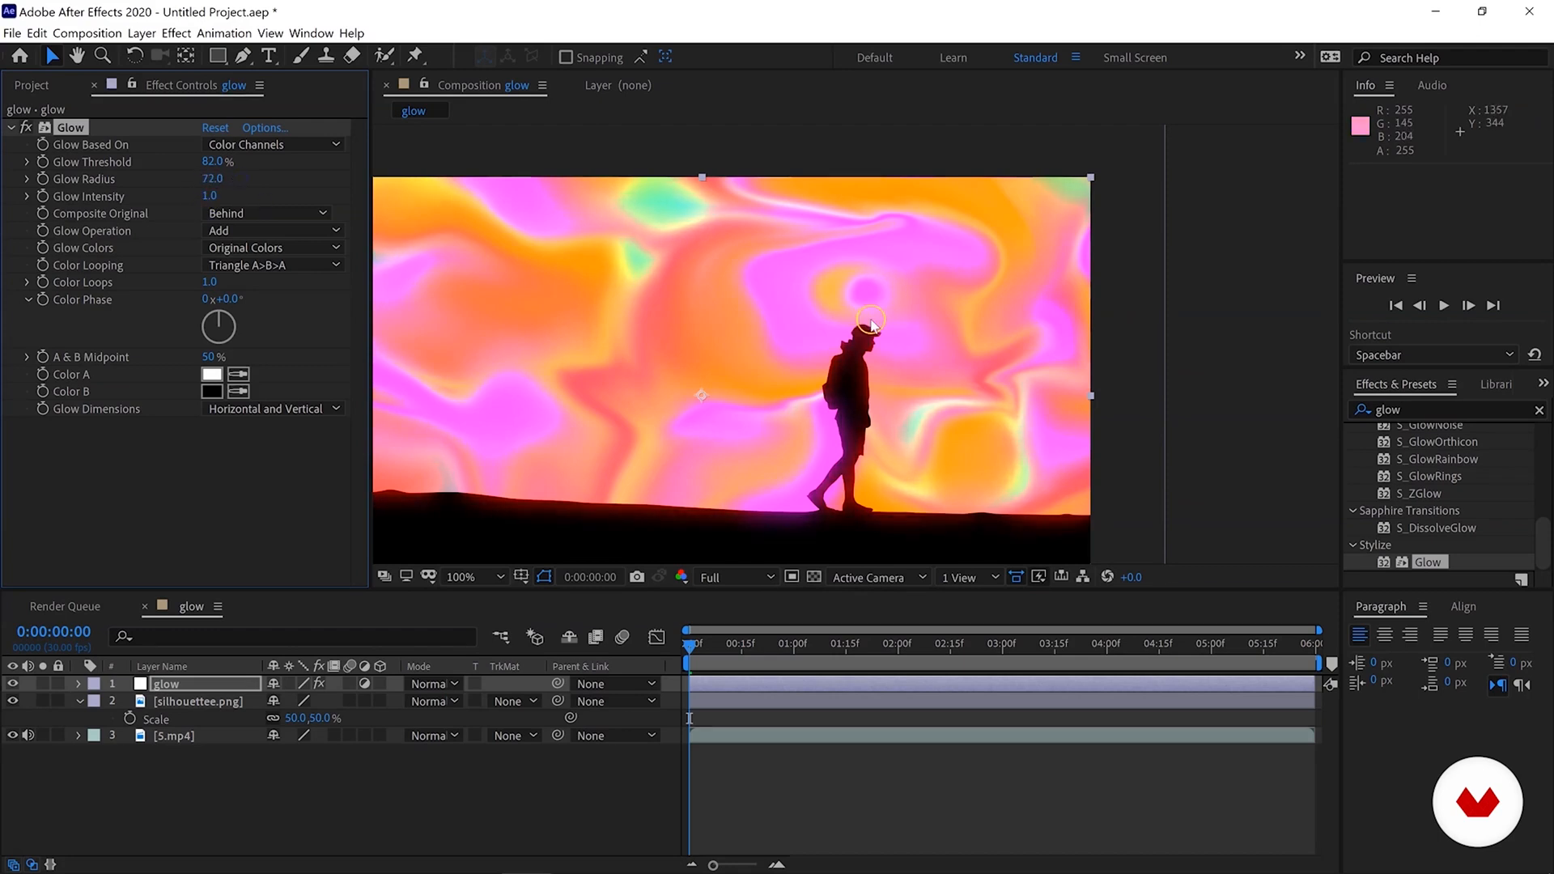
{"action": "scroll", "coordinate": [890, 340], "scroll_direction": "up", "scroll_amount": 1}
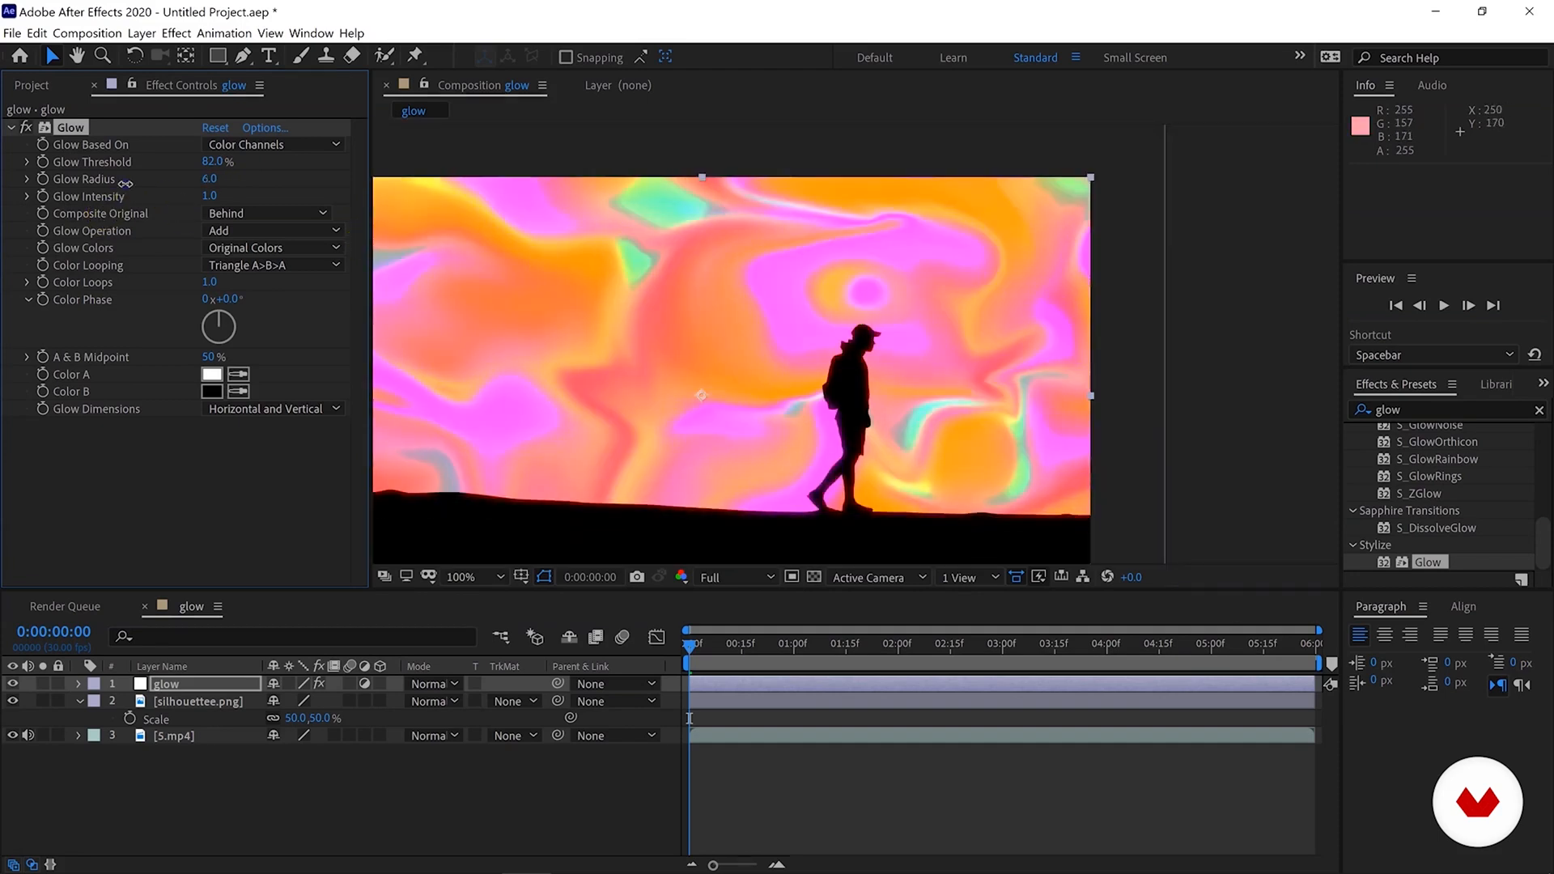
{"action": "left_click_drag", "start_coordinate": [125, 183], "coordinate": [40, 184]}
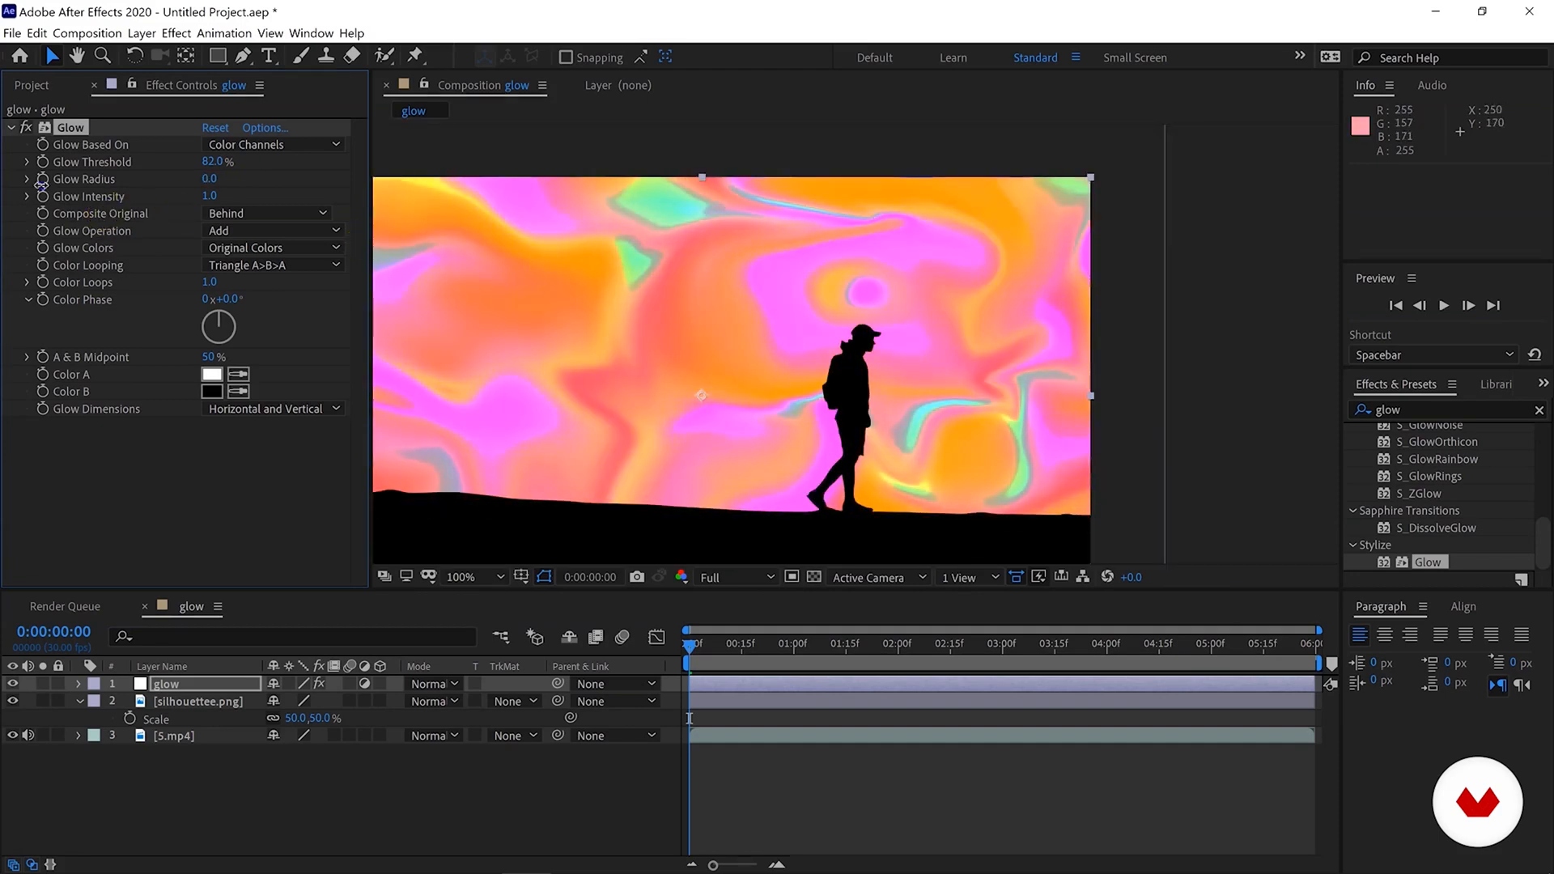
{"action": "mouse_move", "coordinate": [136, 182]}
{"action": "left_mouse_down"}
{"action": "mouse_move", "coordinate": [1057, 242]}
{"action": "mouse_move", "coordinate": [635, 251]}
{"action": "mouse_move", "coordinate": [260, 174]}
{"action": "mouse_move", "coordinate": [145, 190]}
{"action": "left_mouse_up"}
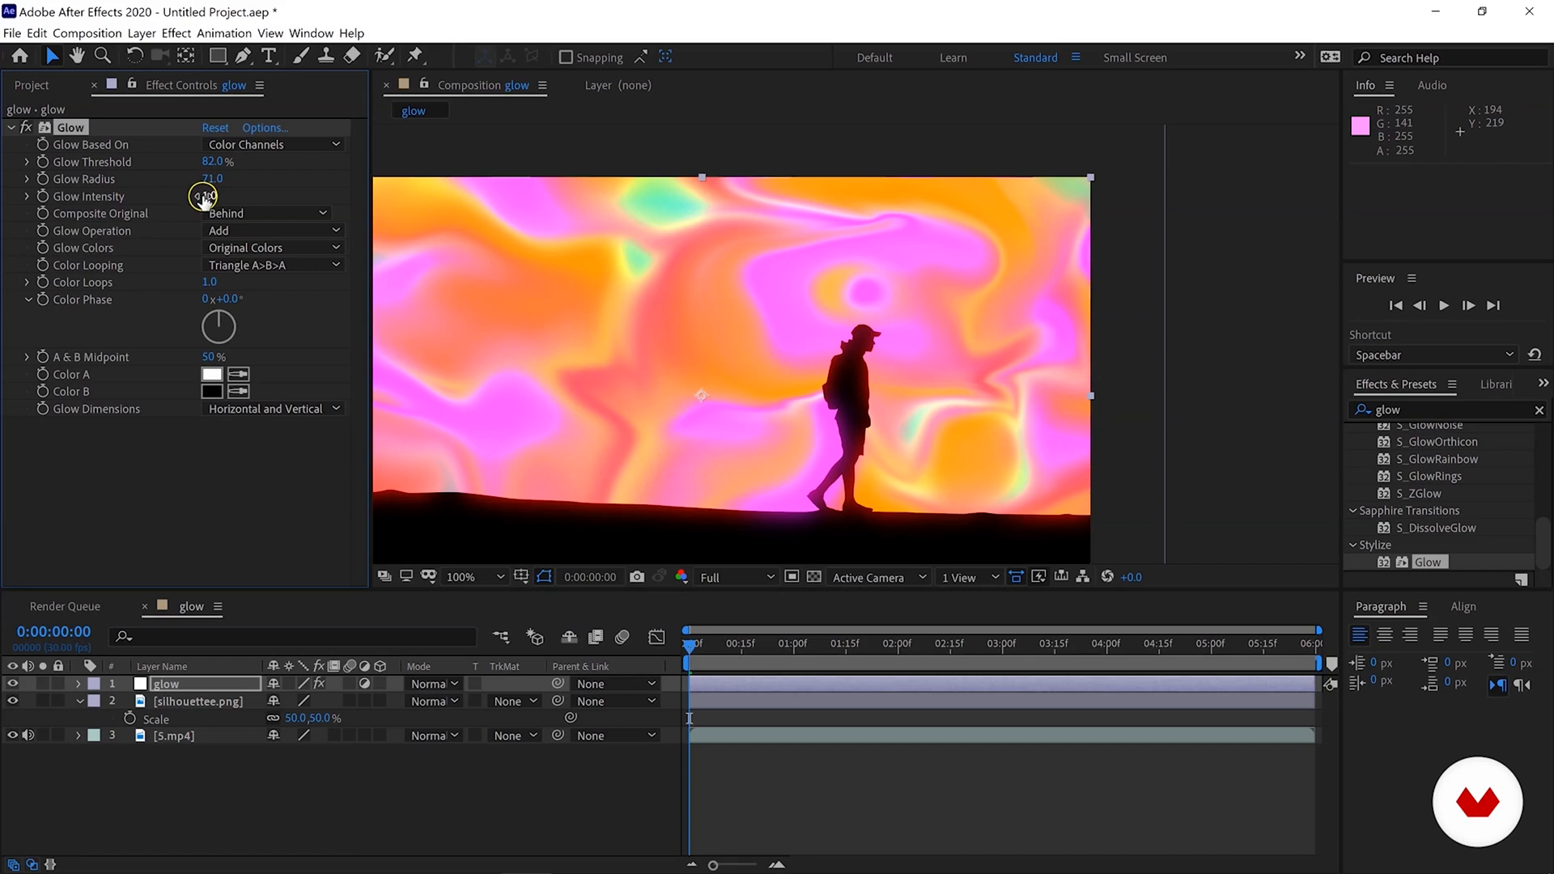
Test a Glow Intensity of 2.2 and bring it back down to 1.1.
{"action": "left_click_drag", "start_coordinate": [253, 199], "coordinate": [327, 200]}
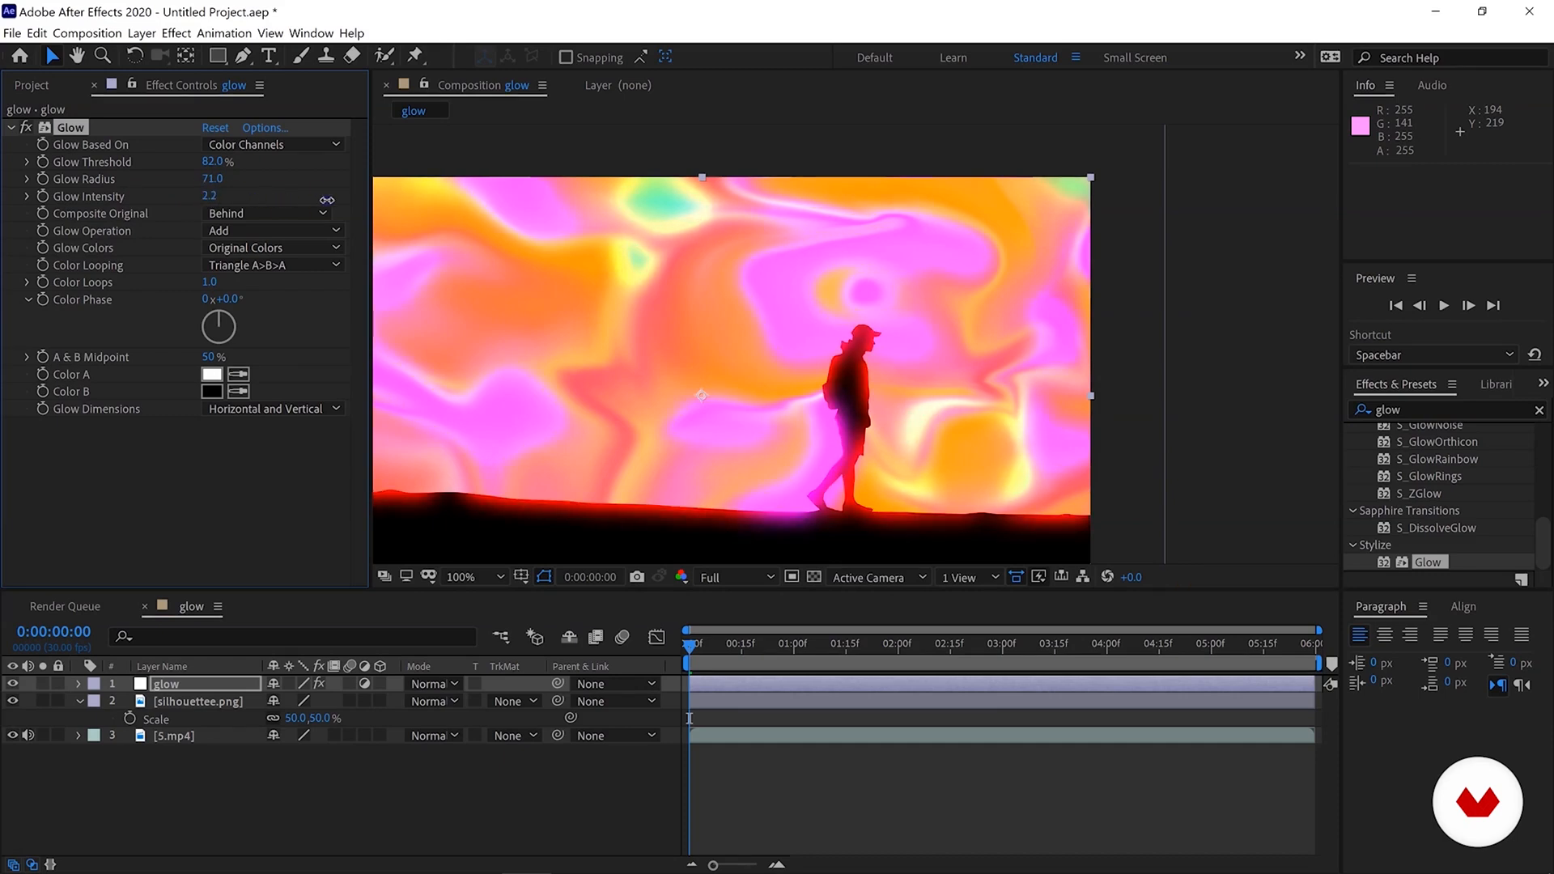
{"action": "left_click_drag", "start_coordinate": [284, 196], "coordinate": [203, 200]}
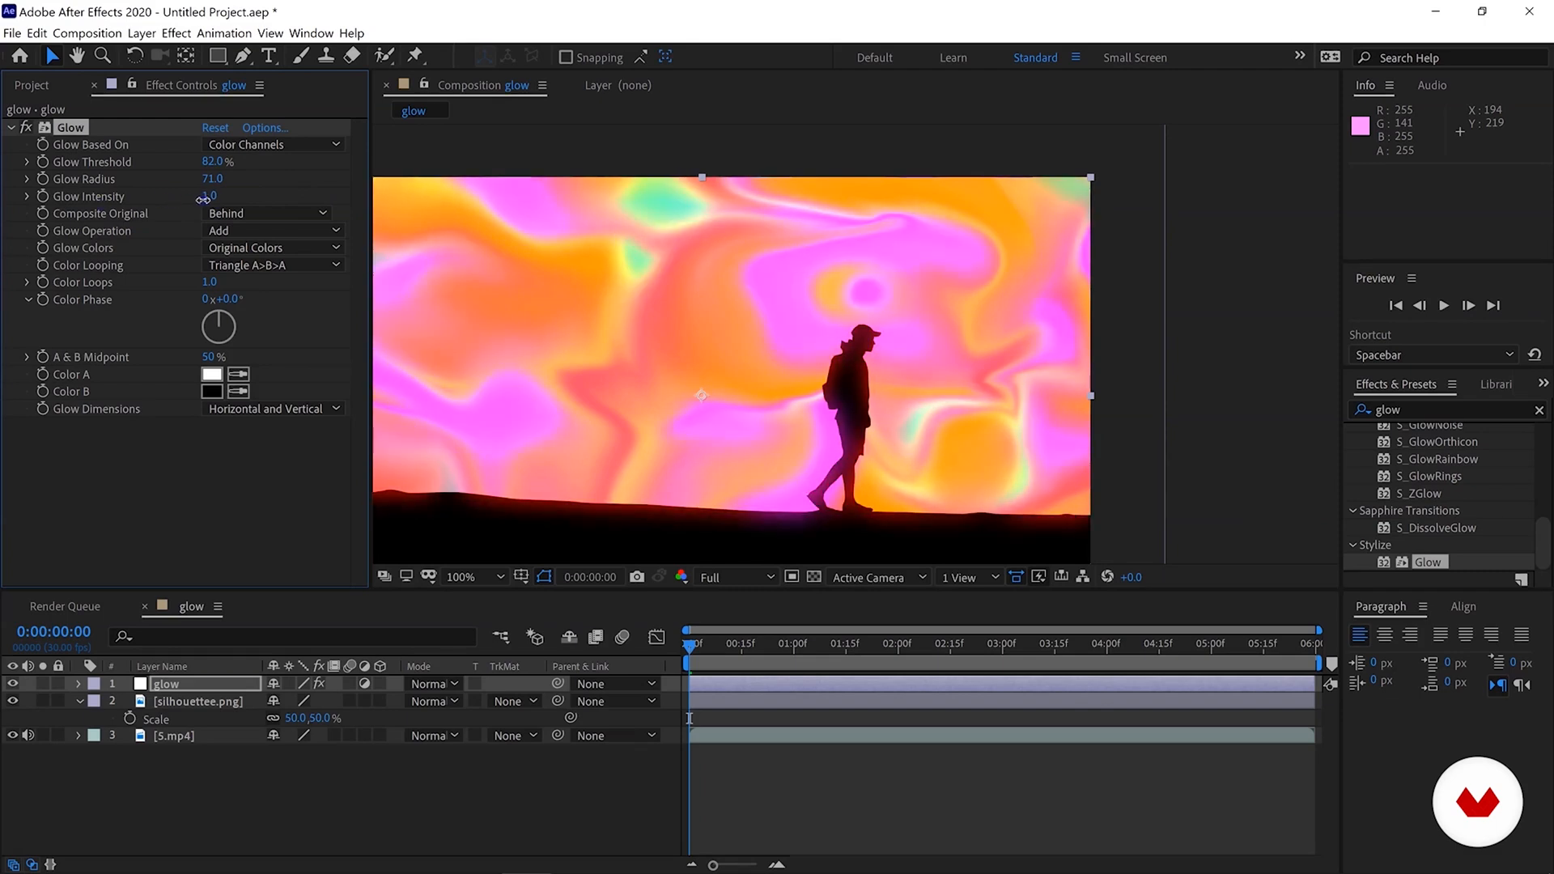
{"action": "left_click", "coordinate": [754, 267]}
Try basing the glow on the Alpha Channel and return Glow Based On to Color Channels.
{"action": "left_click", "coordinate": [239, 146]}
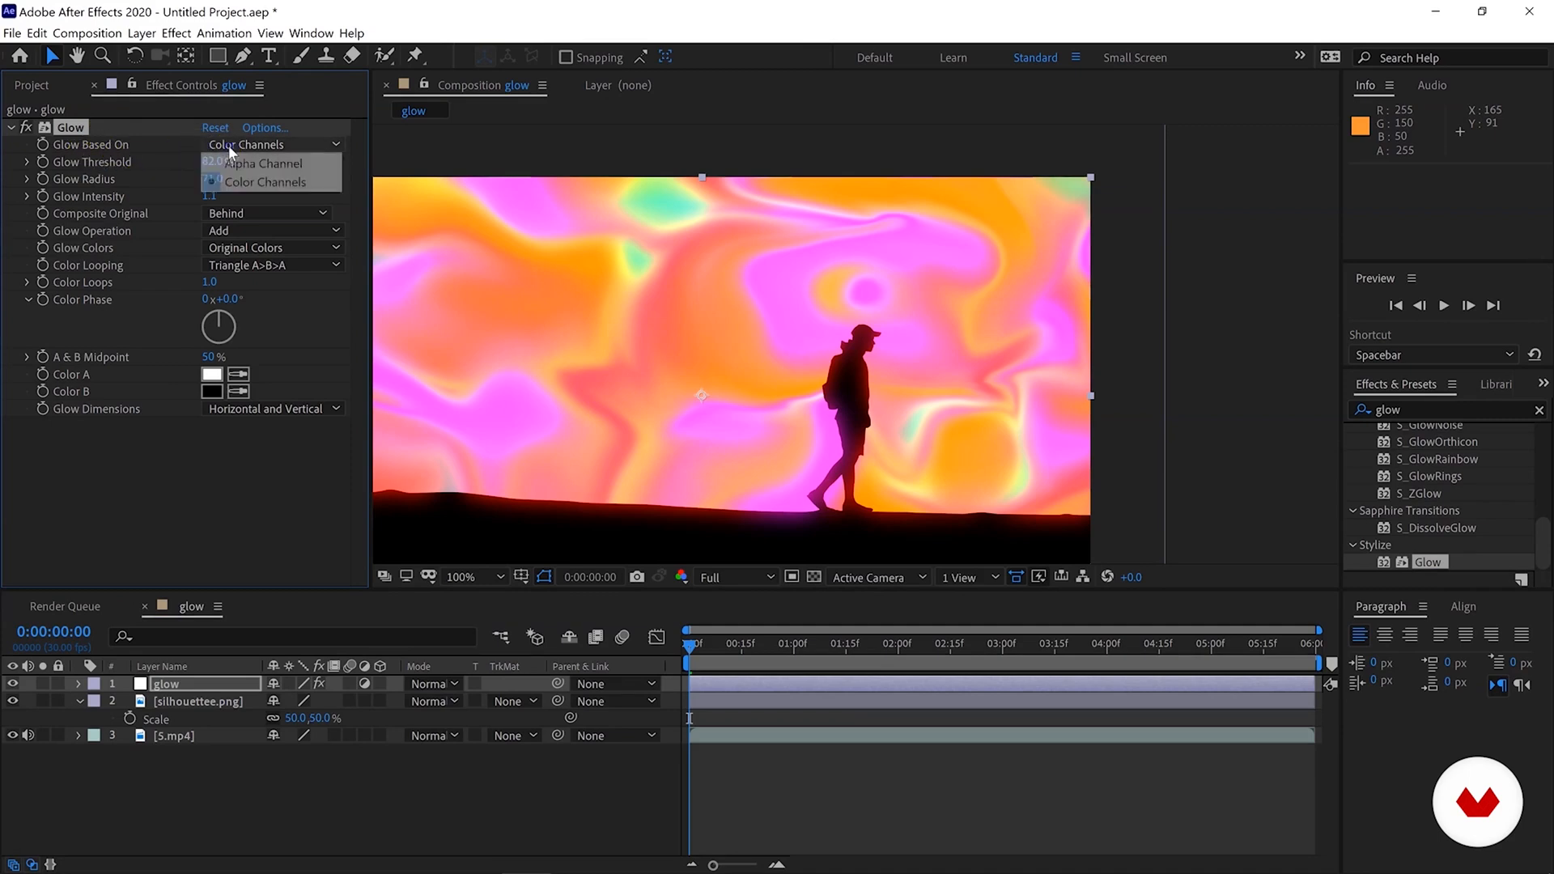
{"action": "left_click", "coordinate": [246, 187]}
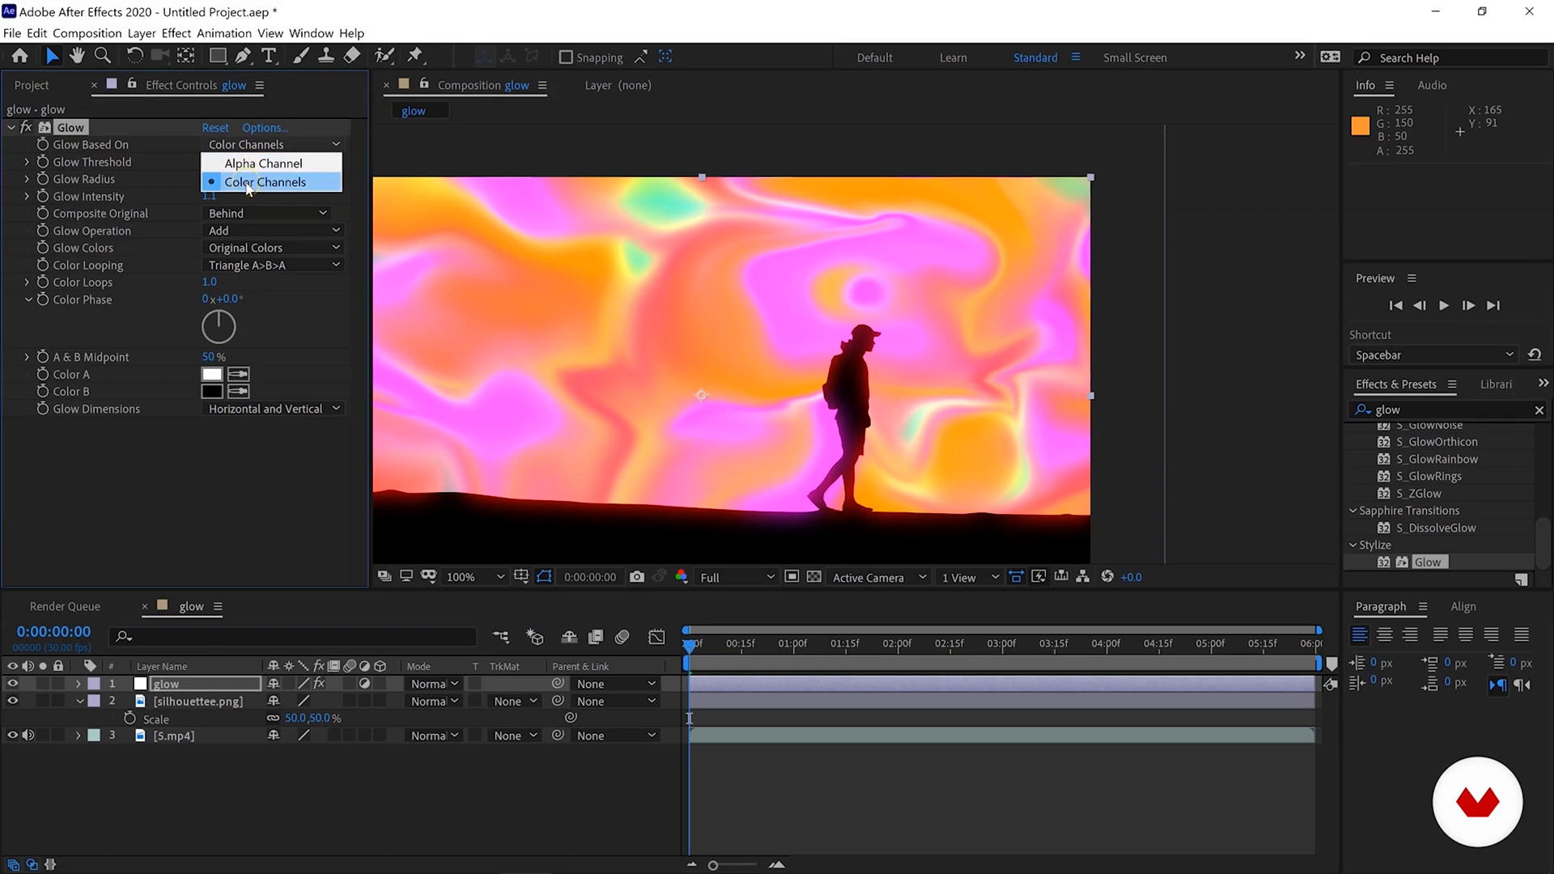
{"action": "left_click", "coordinate": [289, 152]}
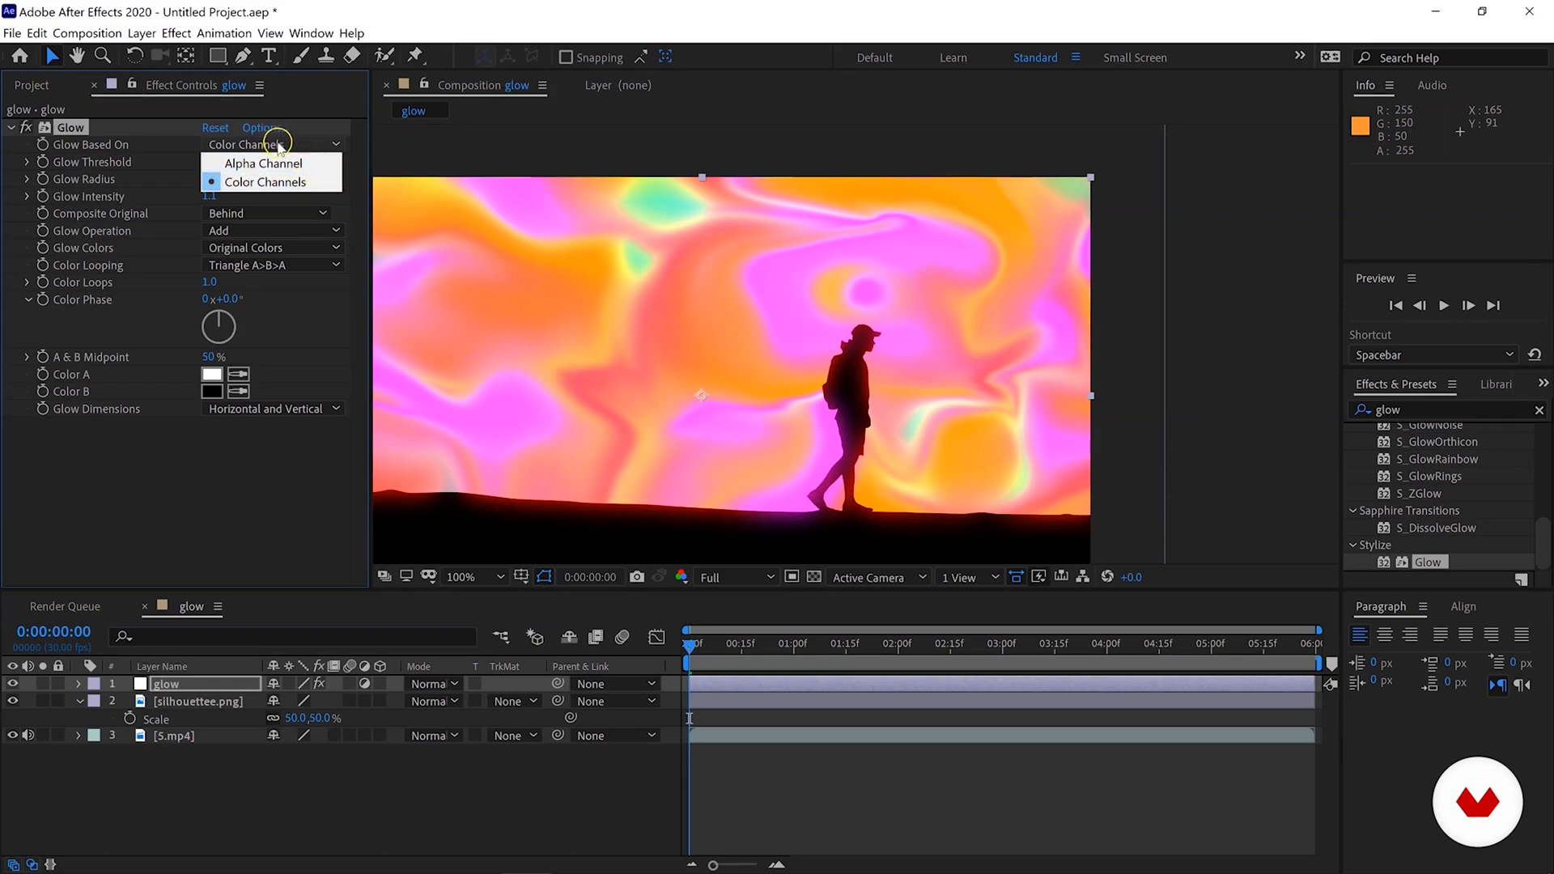
{"action": "left_click", "coordinate": [236, 185]}
{"action": "left_click", "coordinate": [250, 164]}
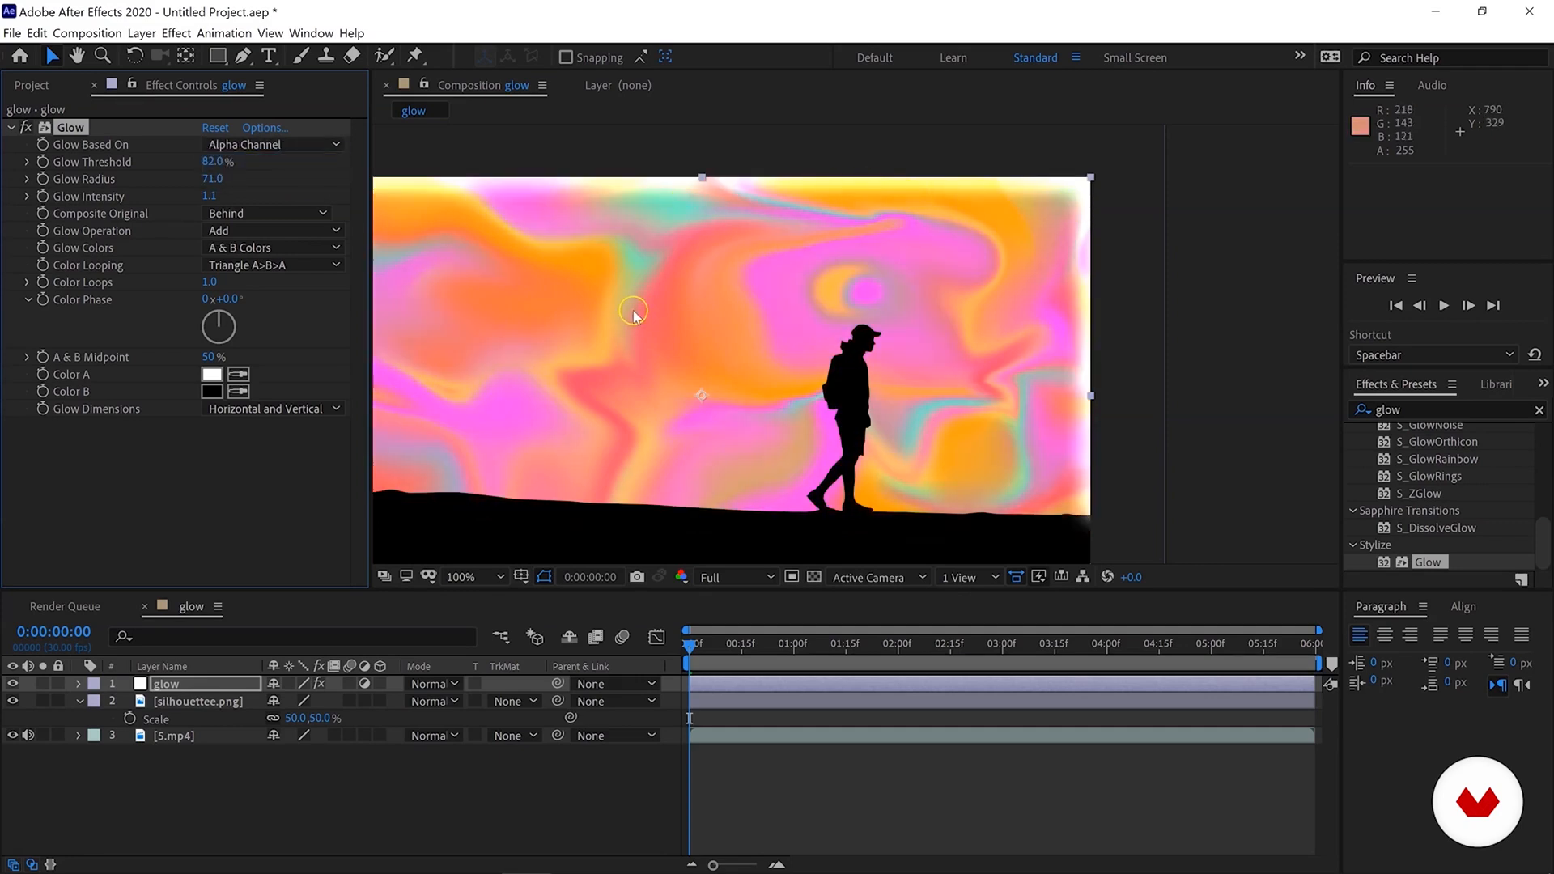
{"action": "key", "text": "comma"}
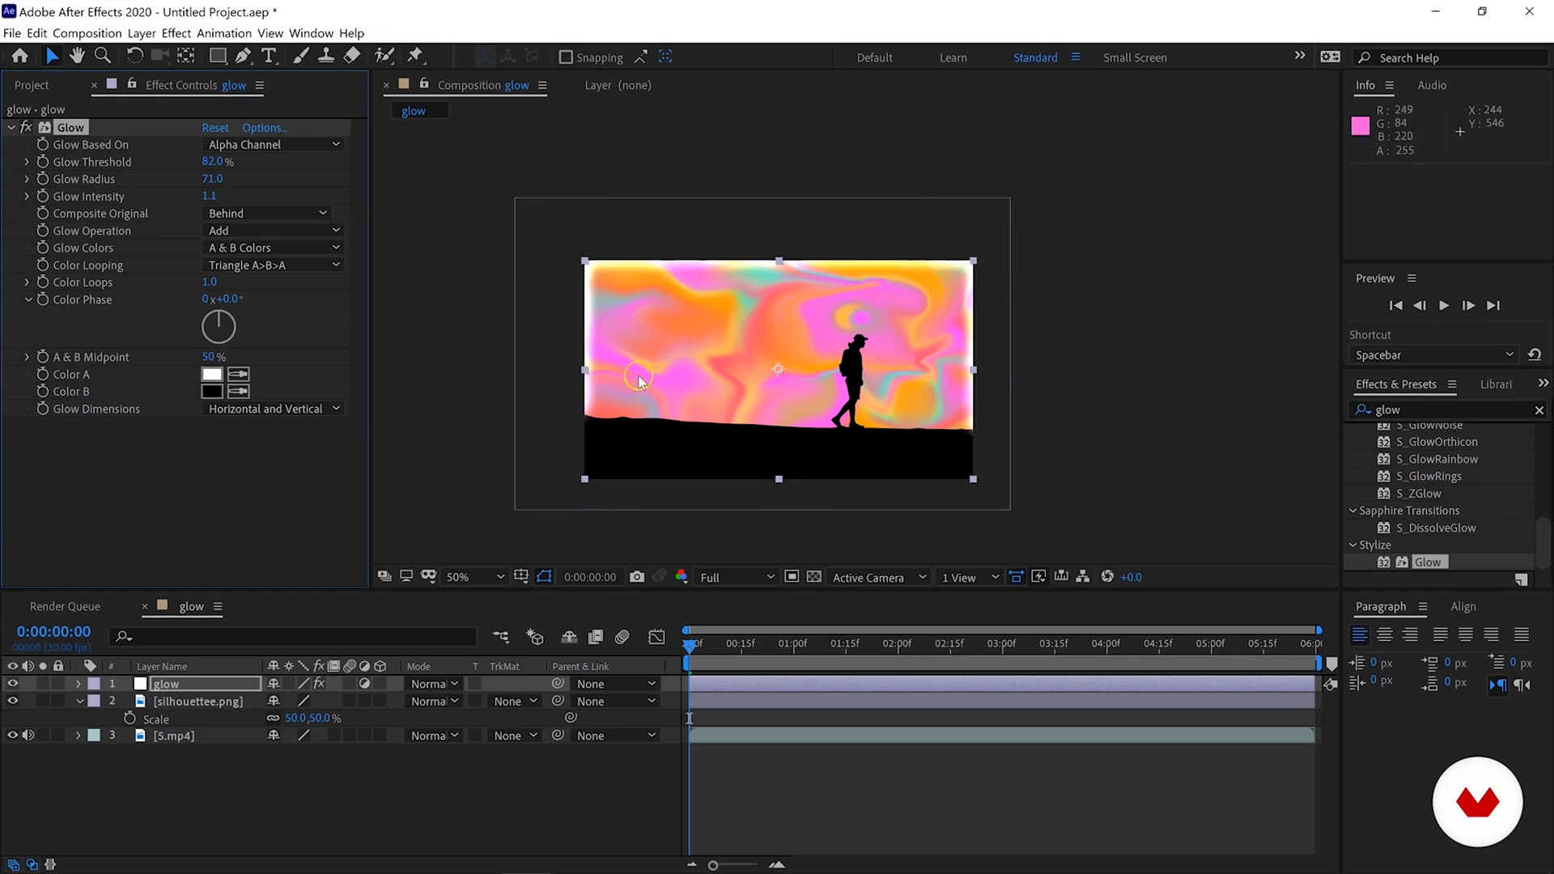
{"action": "left_click", "coordinate": [243, 144]}
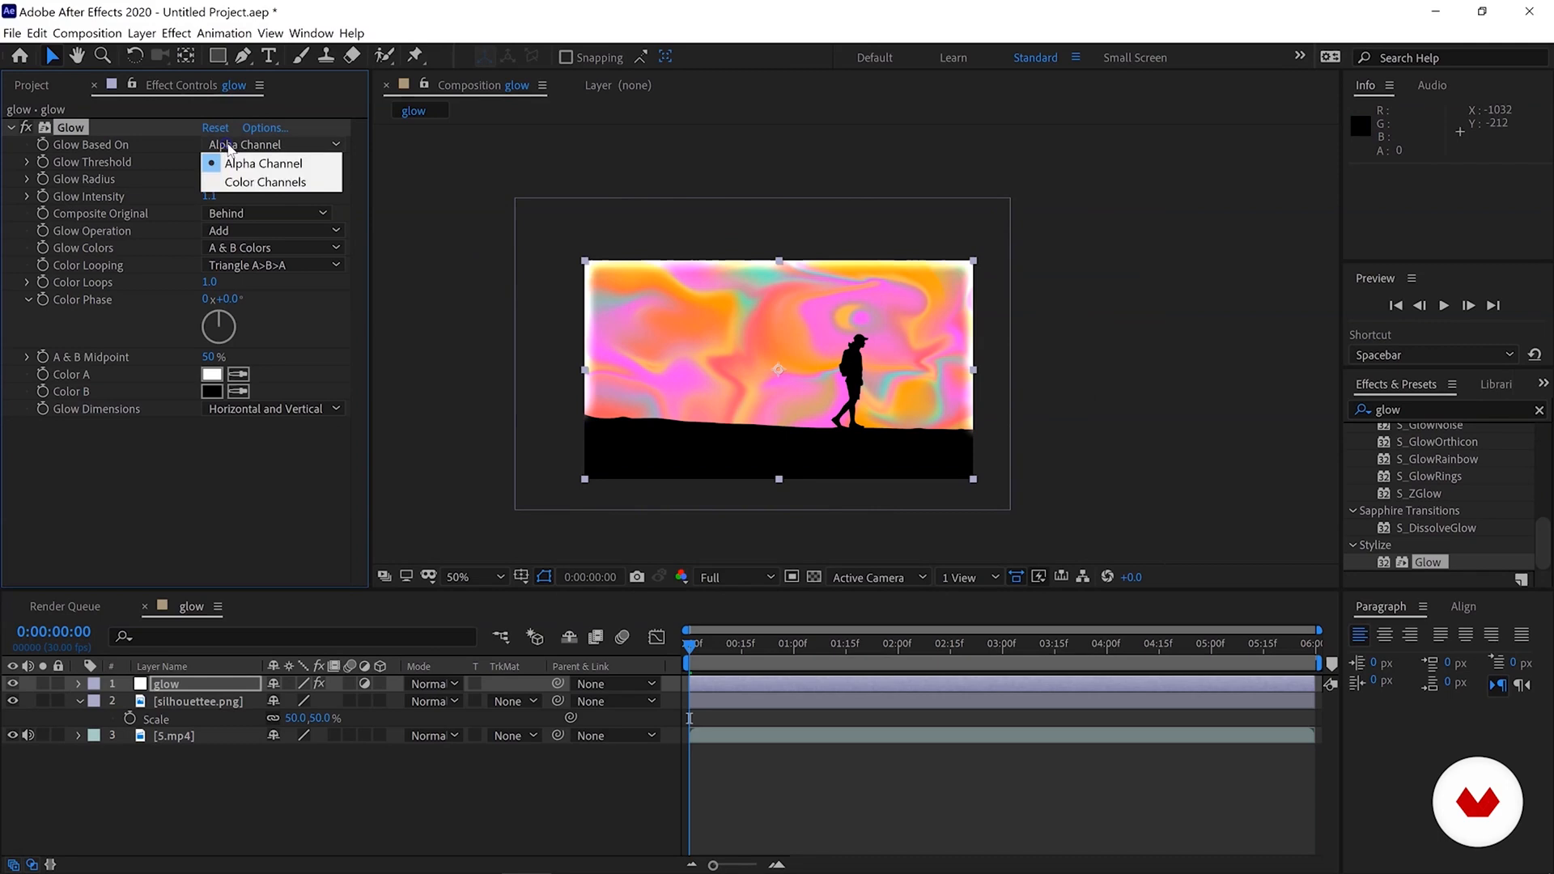
{"action": "left_click", "coordinate": [243, 180]}
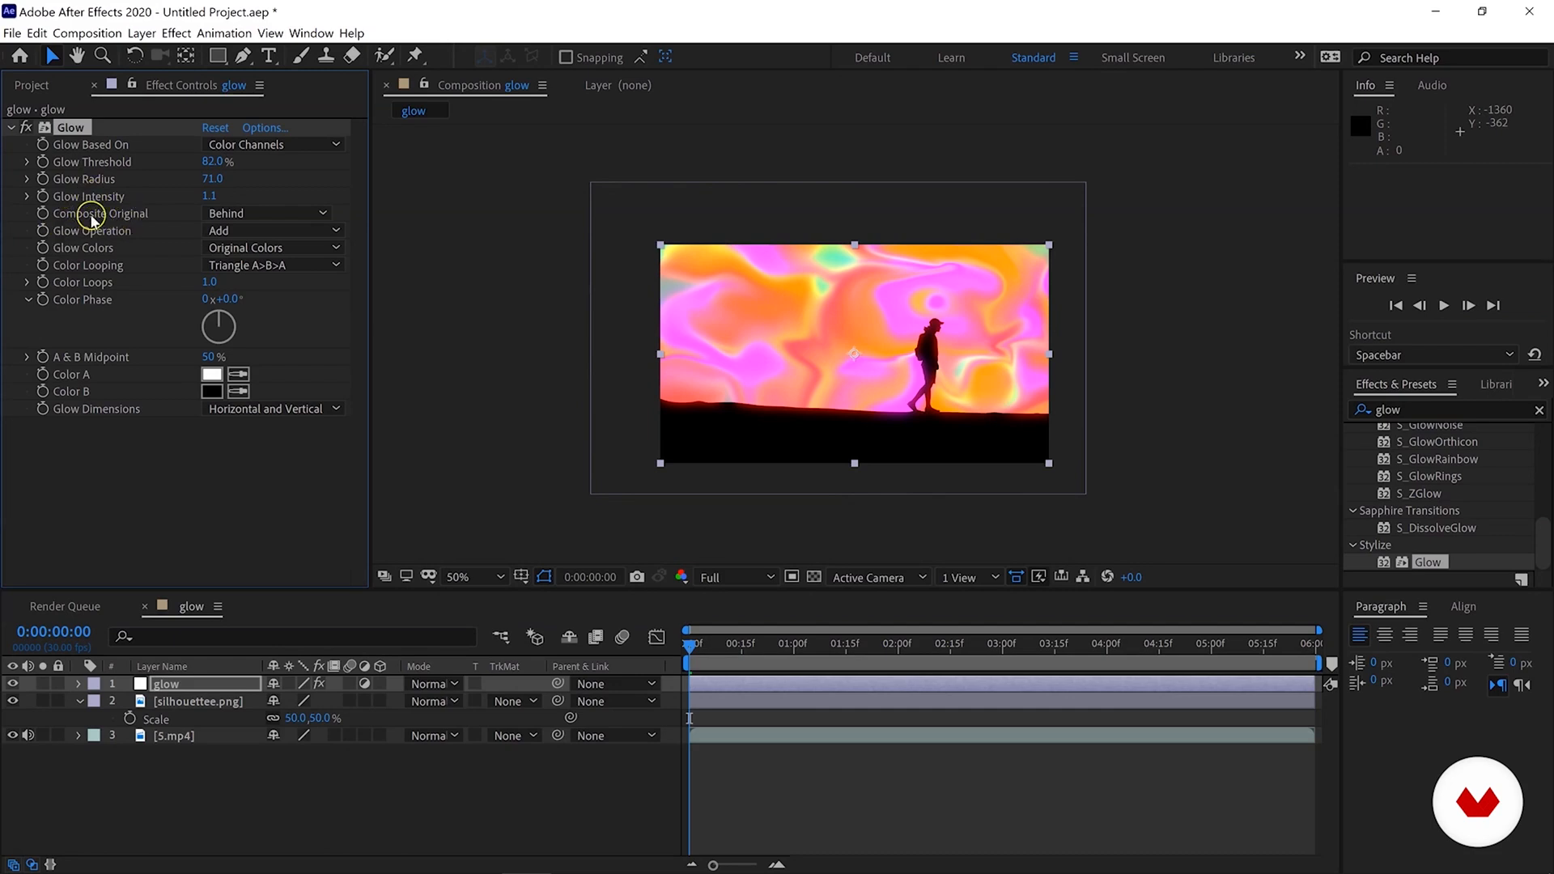
Compare the On Top and None options for Composite Original and return it to Behind.
{"action": "left_click", "coordinate": [288, 212]}
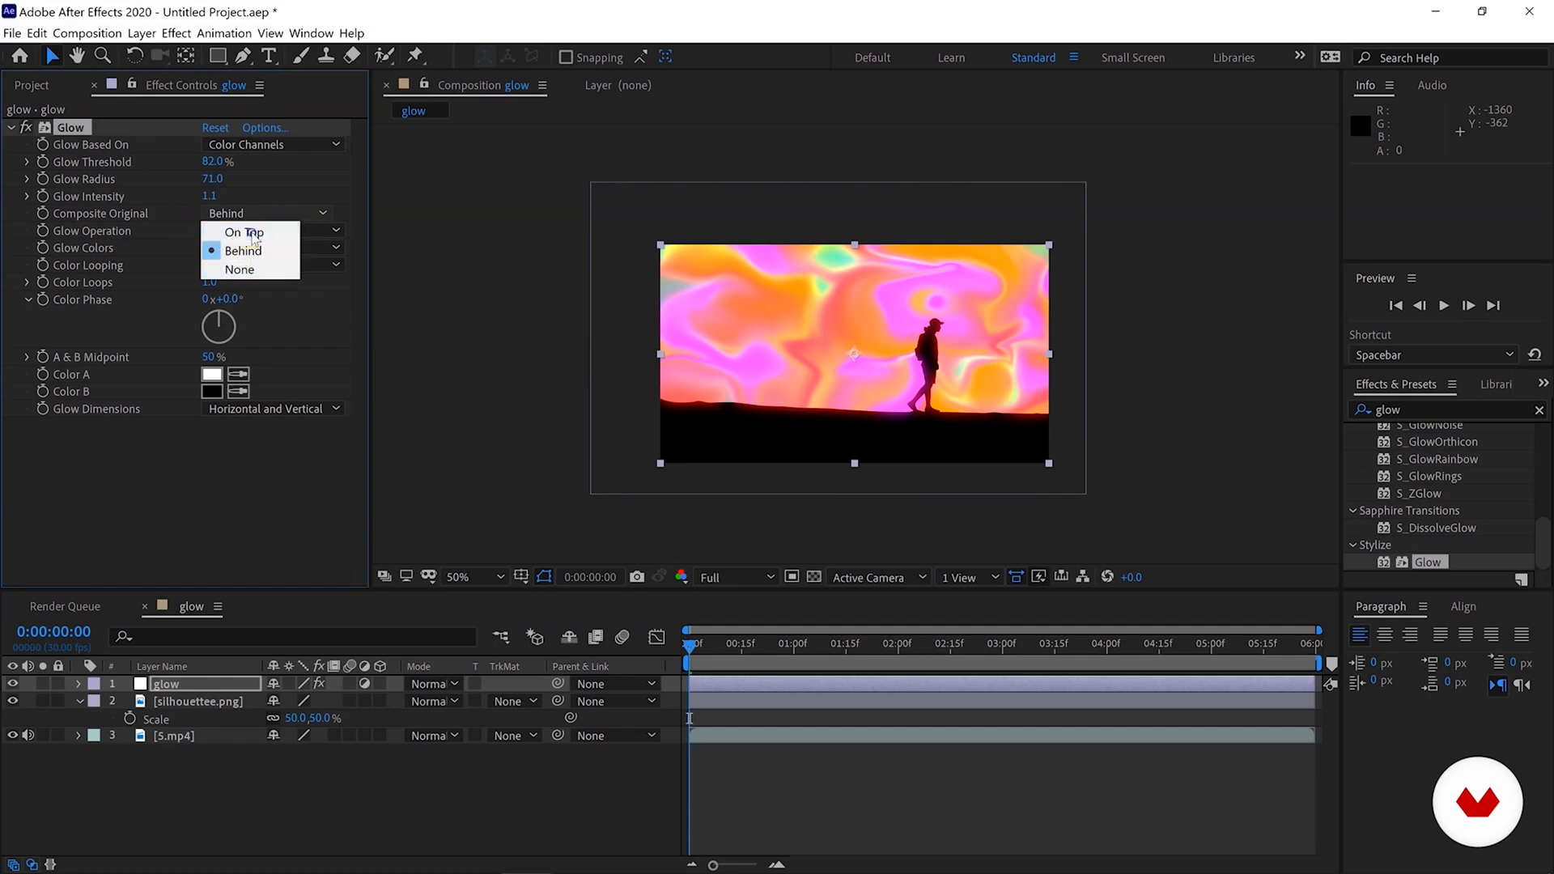
{"action": "left_click", "coordinate": [254, 232]}
{"action": "left_click", "coordinate": [243, 214]}
{"action": "left_click", "coordinate": [235, 271]}
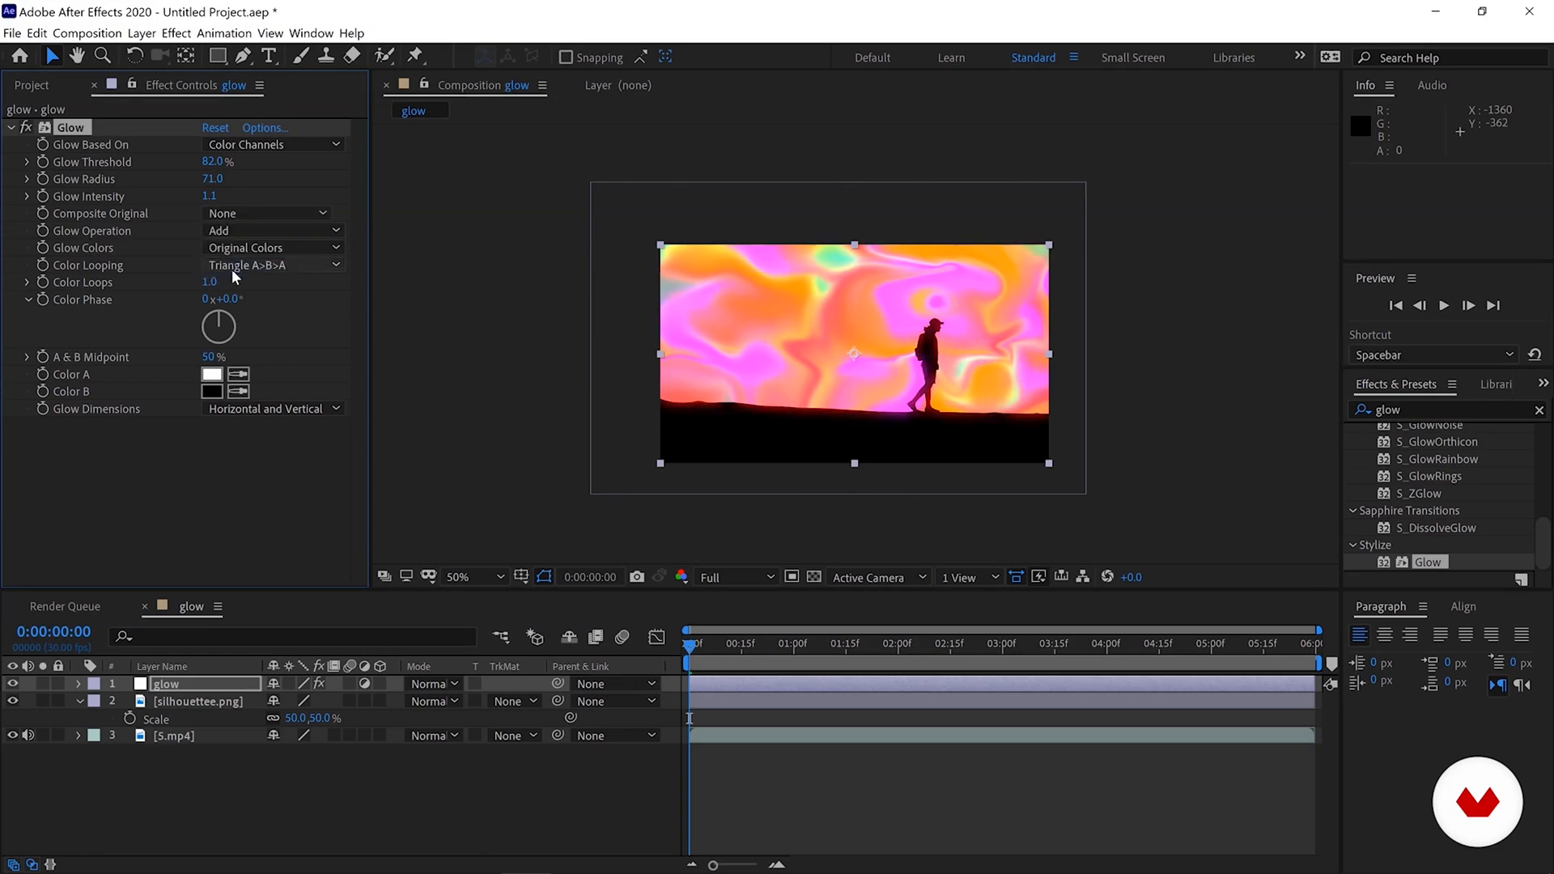
{"action": "left_click", "coordinate": [243, 213]}
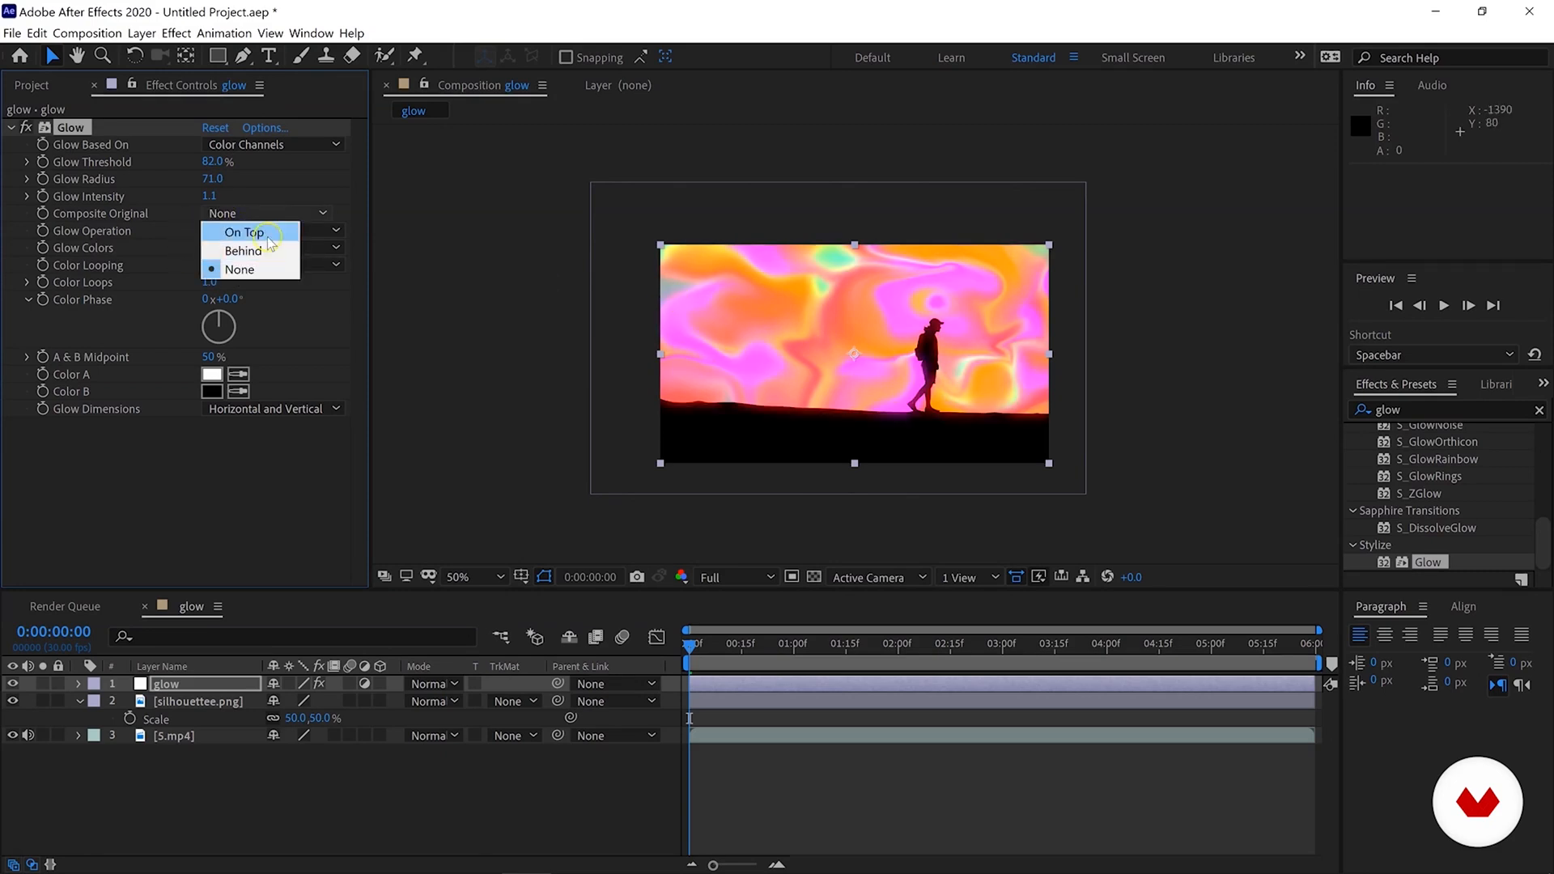
{"action": "left_click", "coordinate": [267, 237]}
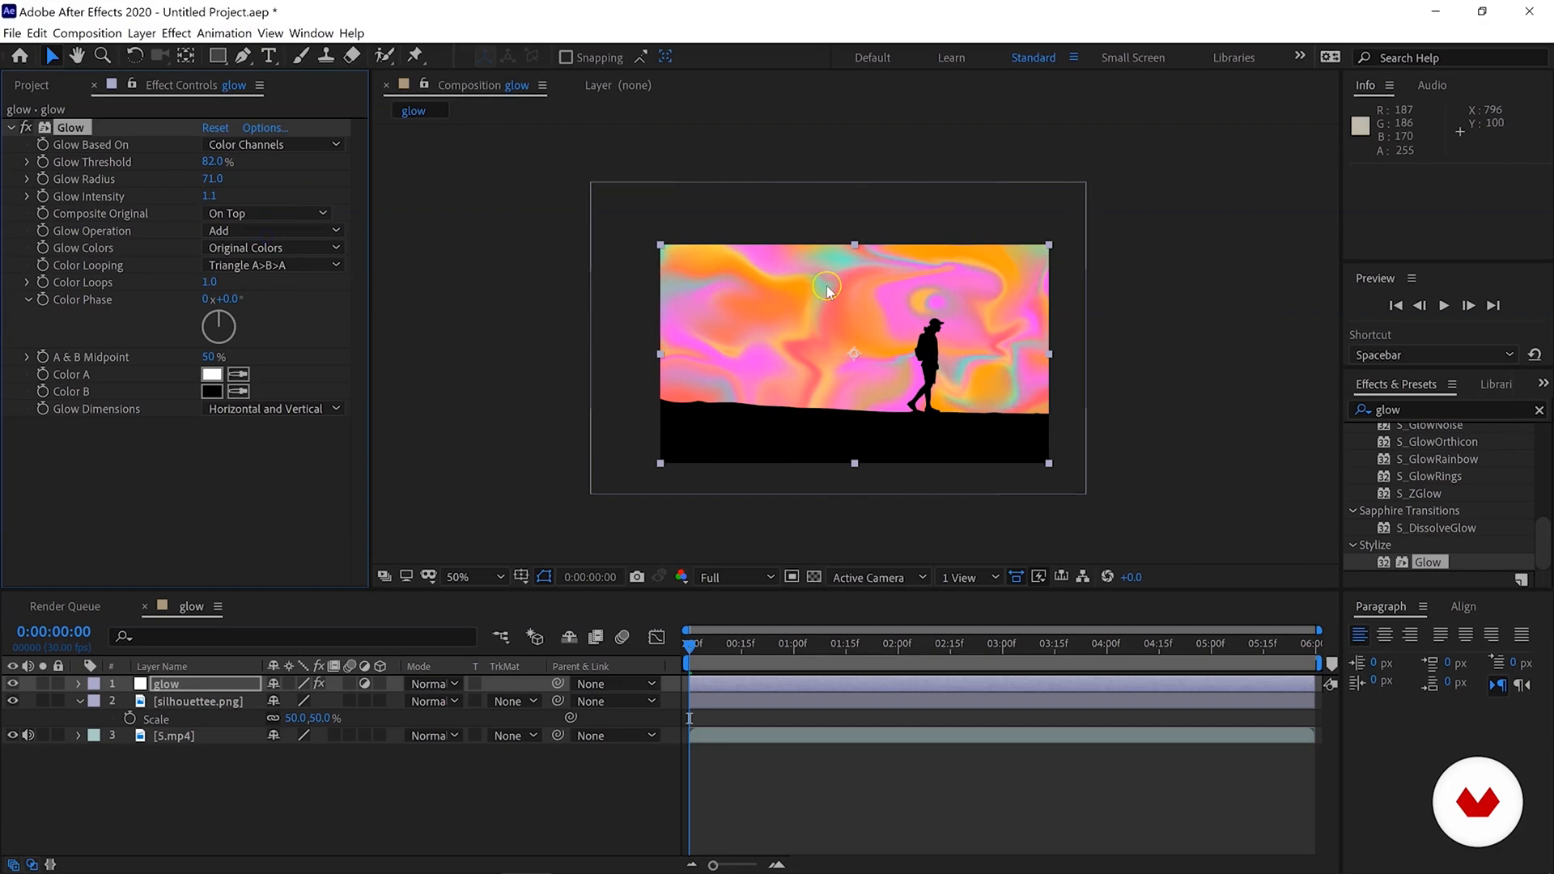
{"action": "left_click", "coordinate": [242, 213]}
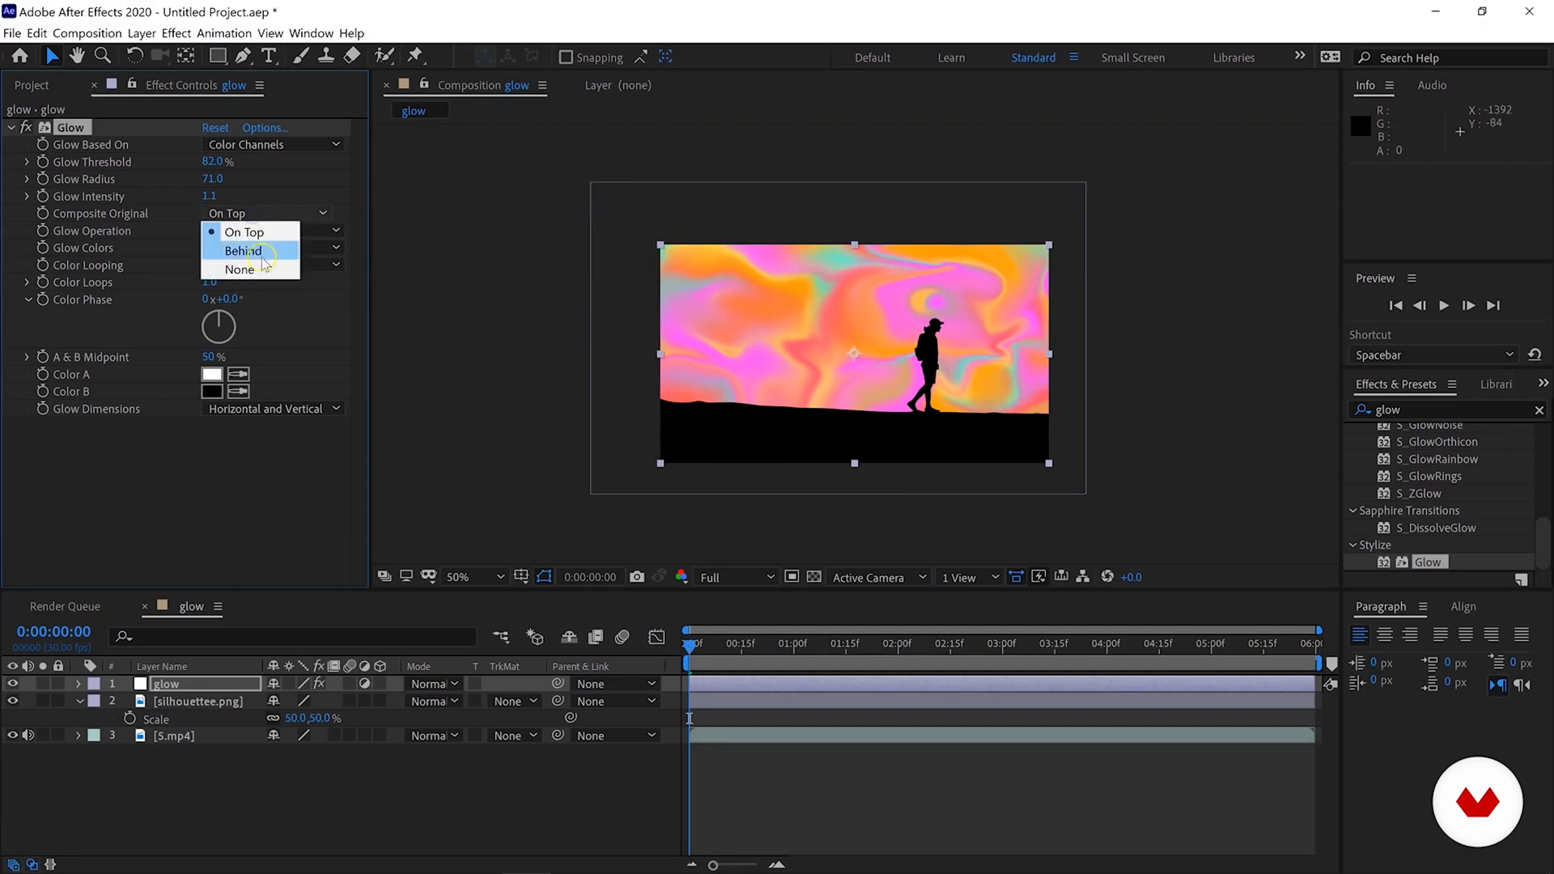
{"action": "left_click", "coordinate": [242, 251]}
{"action": "left_click", "coordinate": [235, 212]}
{"action": "left_click", "coordinate": [239, 269]}
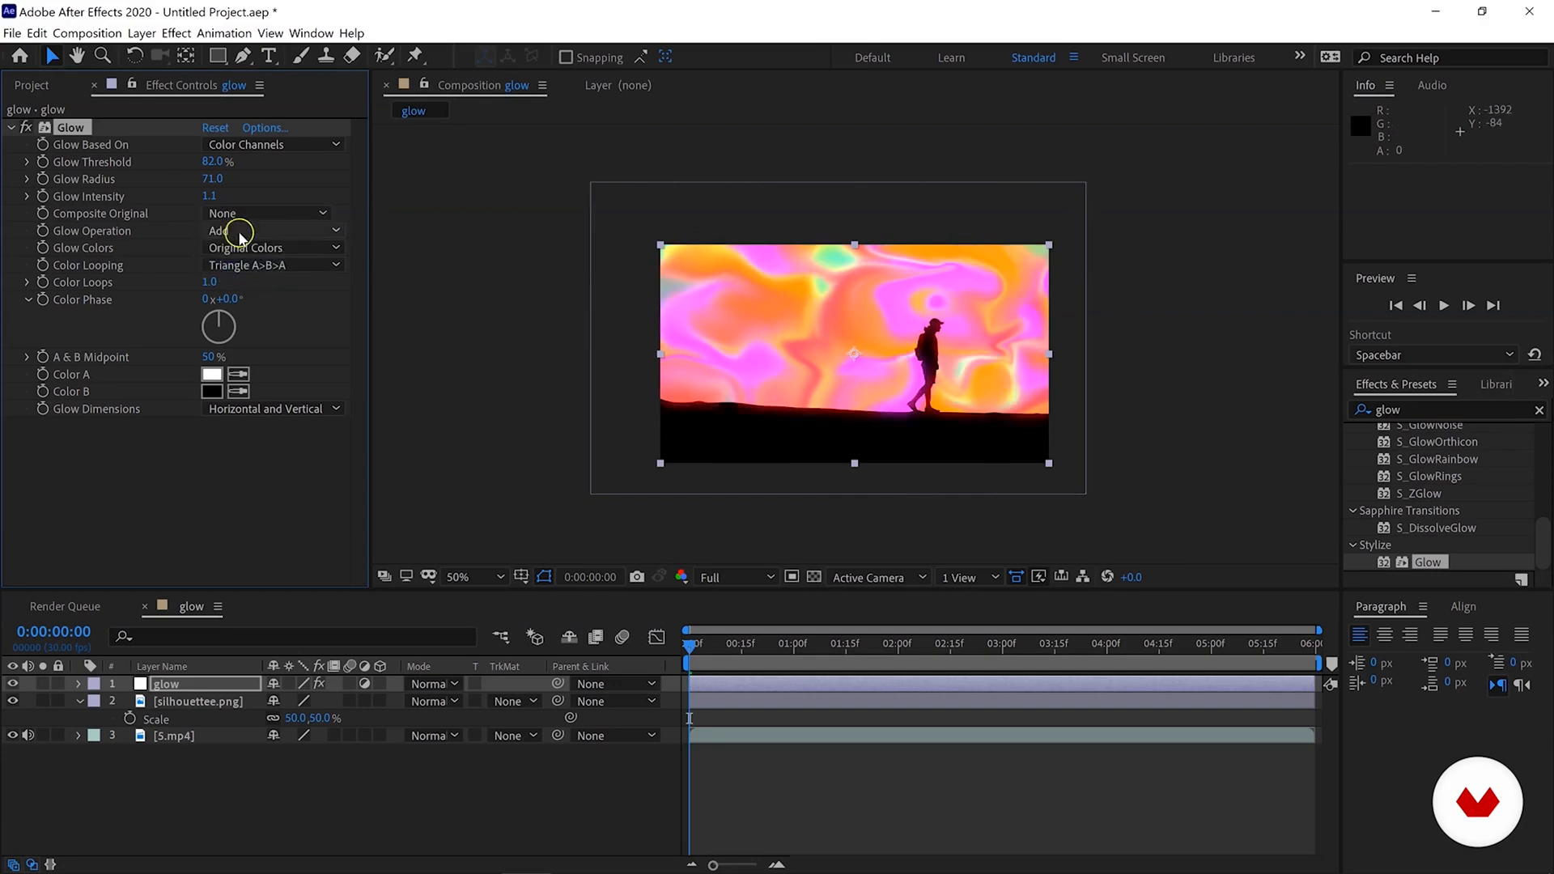
{"action": "left_click", "coordinate": [243, 213]}
{"action": "left_click", "coordinate": [239, 249]}
Compare the Screen and Lighten modes for the Glow Operation and set it to Screen.
{"action": "left_click", "coordinate": [278, 234]}
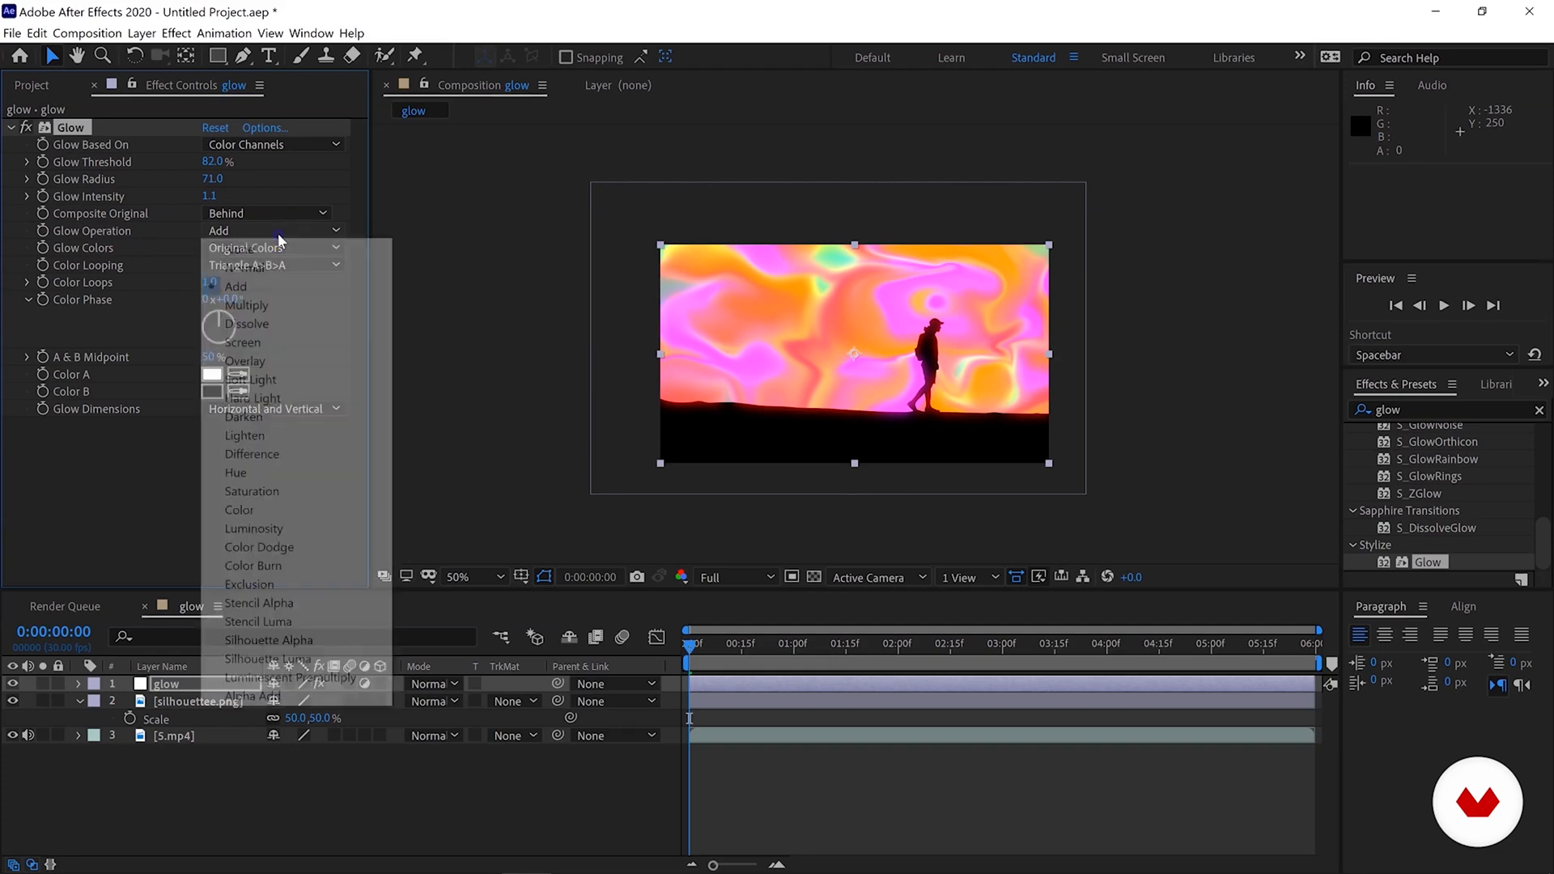
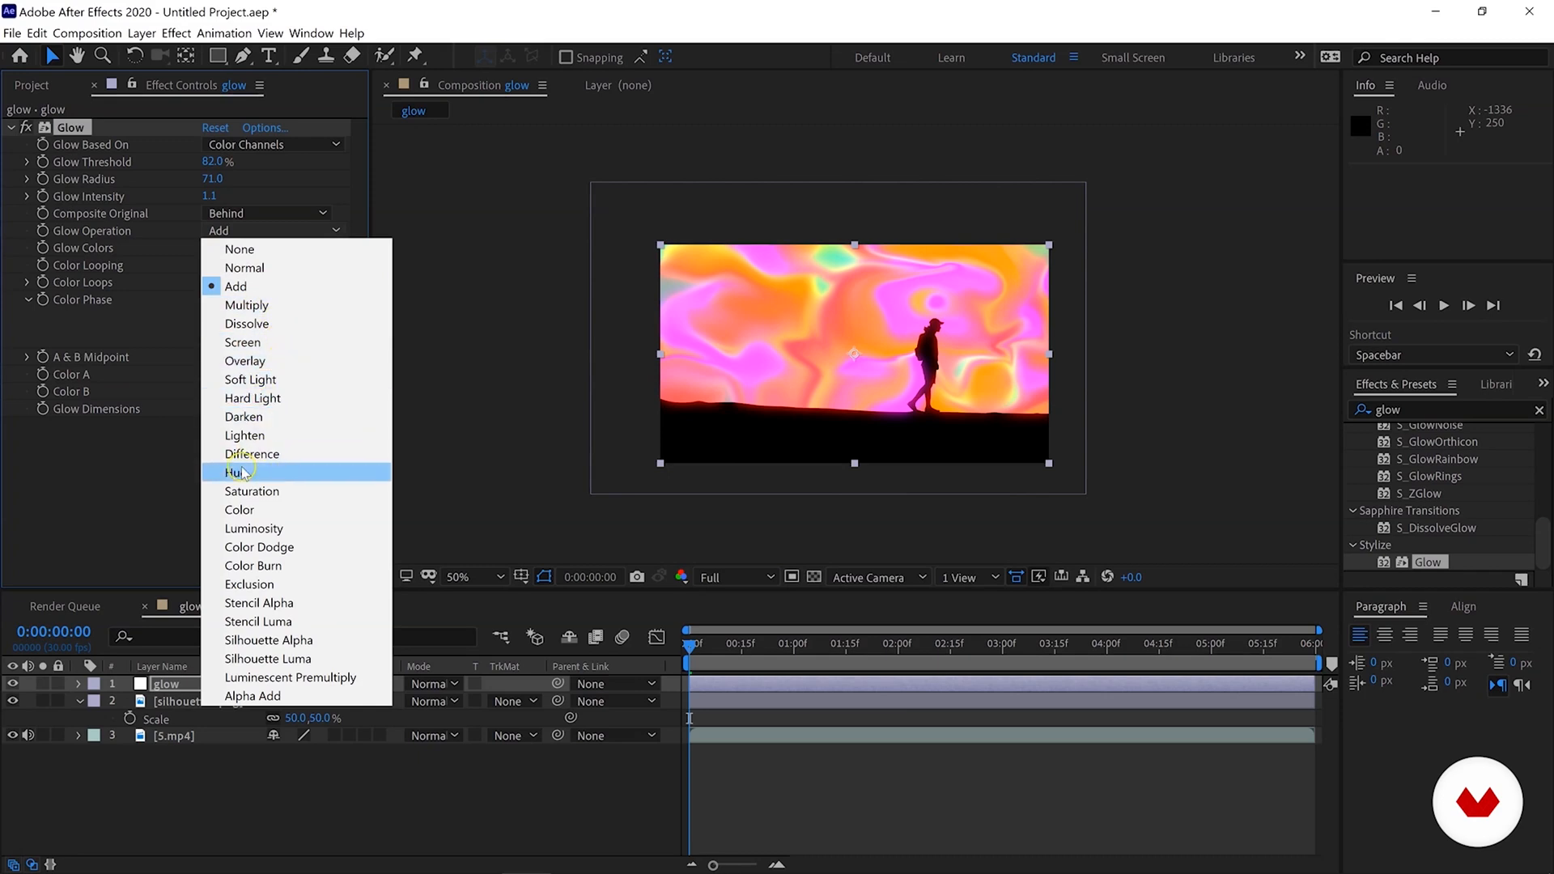
{"action": "left_click", "coordinate": [243, 343]}
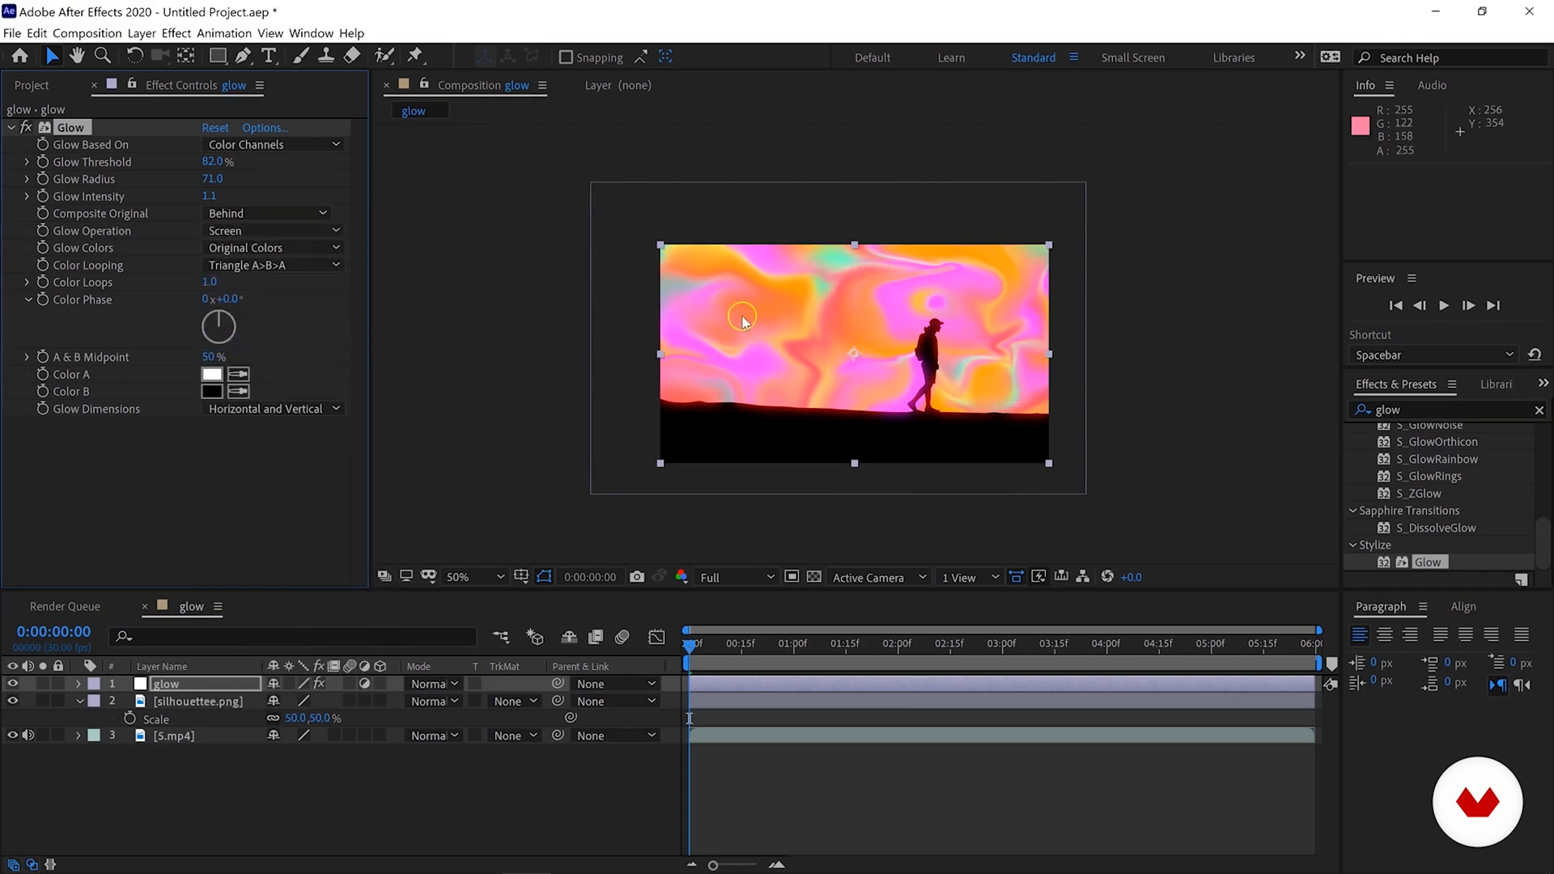
{"action": "key", "text": "period"}
{"action": "left_click", "coordinate": [260, 232]}
{"action": "left_click", "coordinate": [270, 434]}
{"action": "left_click", "coordinate": [260, 232]}
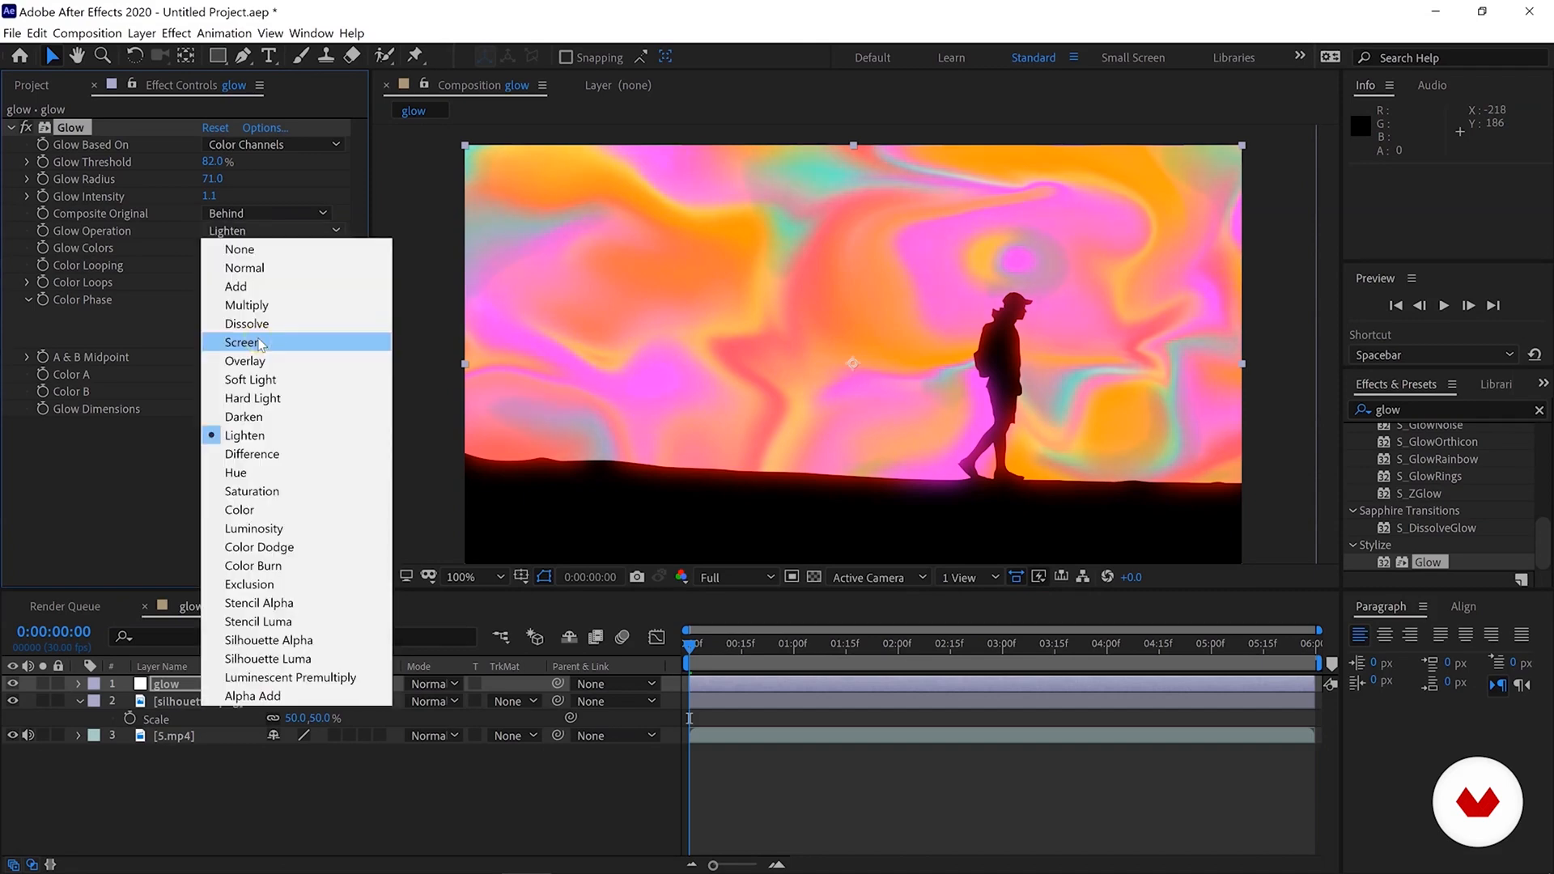
{"action": "left_click", "coordinate": [260, 342]}
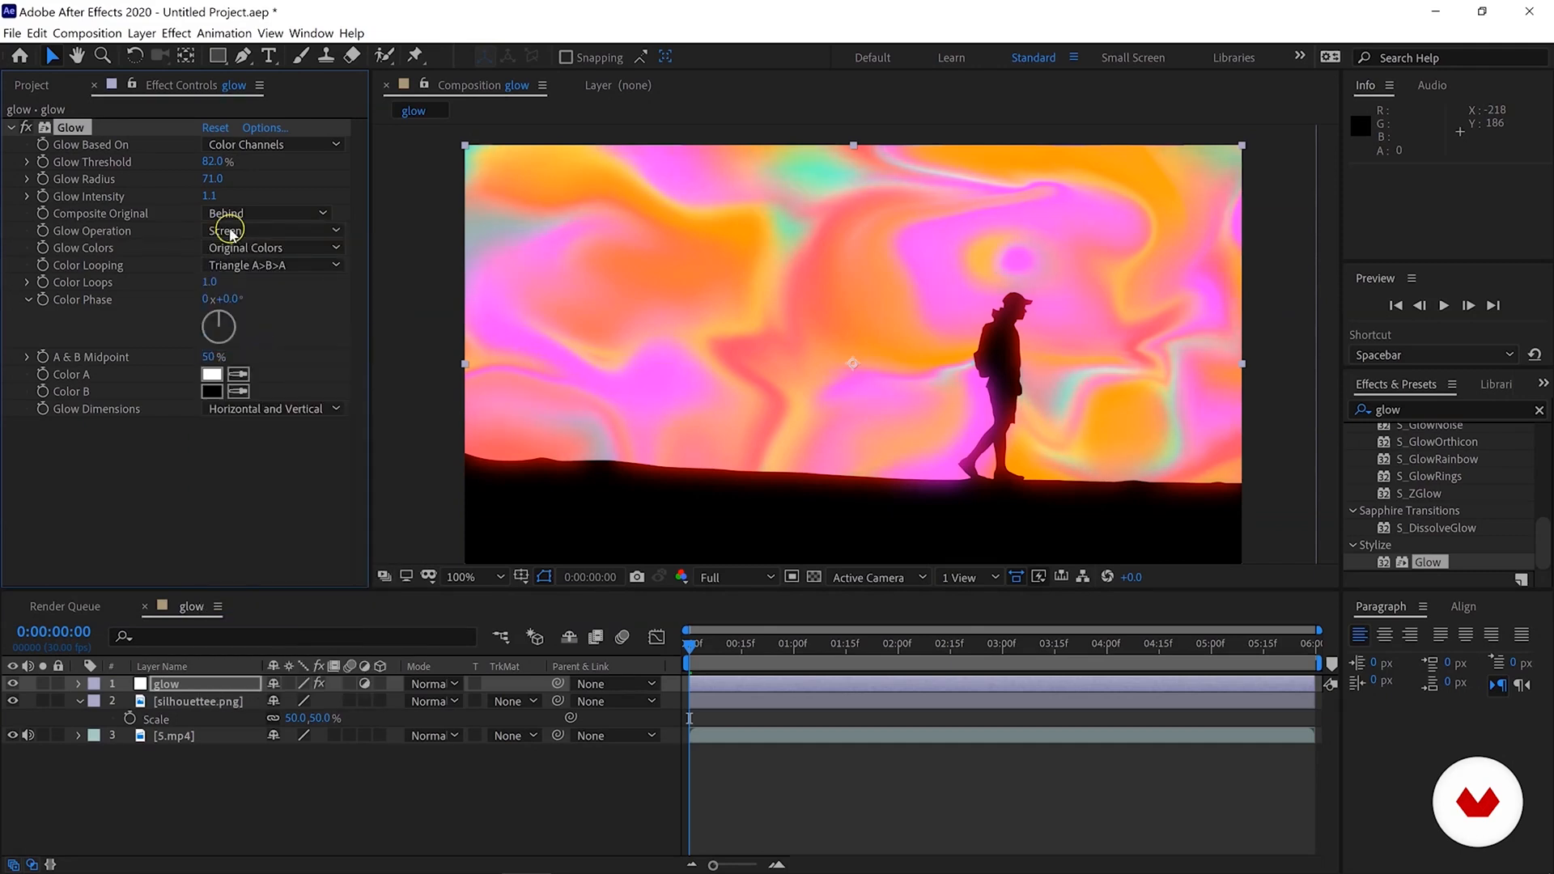
Try a Glow Intensity of 3.7 with the Screen operation and undo the change.
{"action": "left_click_drag", "start_coordinate": [259, 195], "coordinate": [459, 172]}
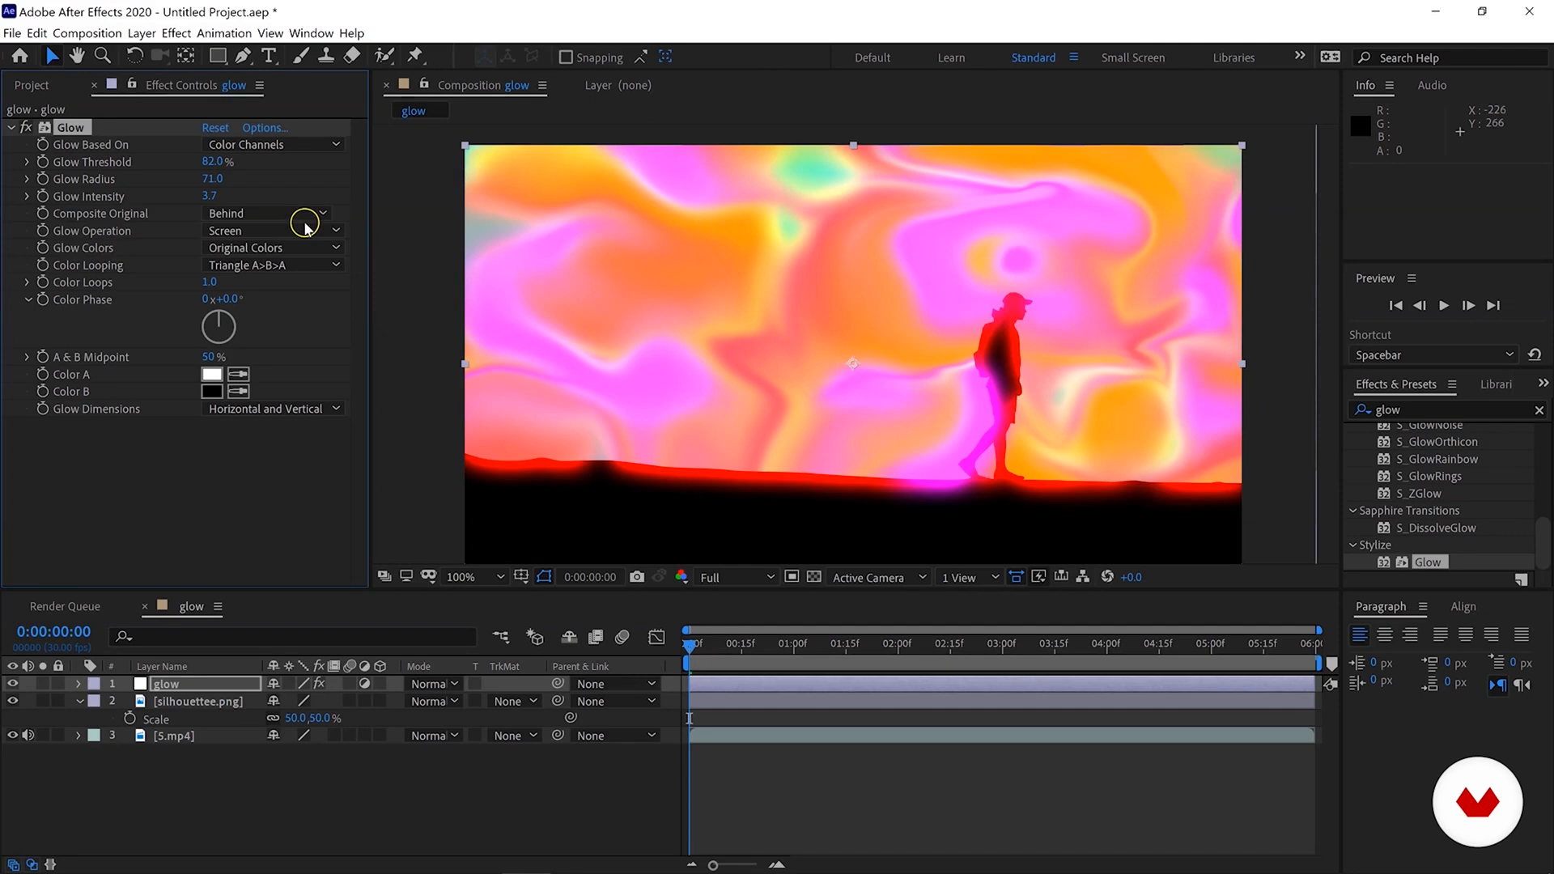
{"action": "key", "text": "ctrl+z"}
Compare the Add, Multiply and Exclusion modes for the Glow Operation and set it to Add.
{"action": "left_click", "coordinate": [268, 232]}
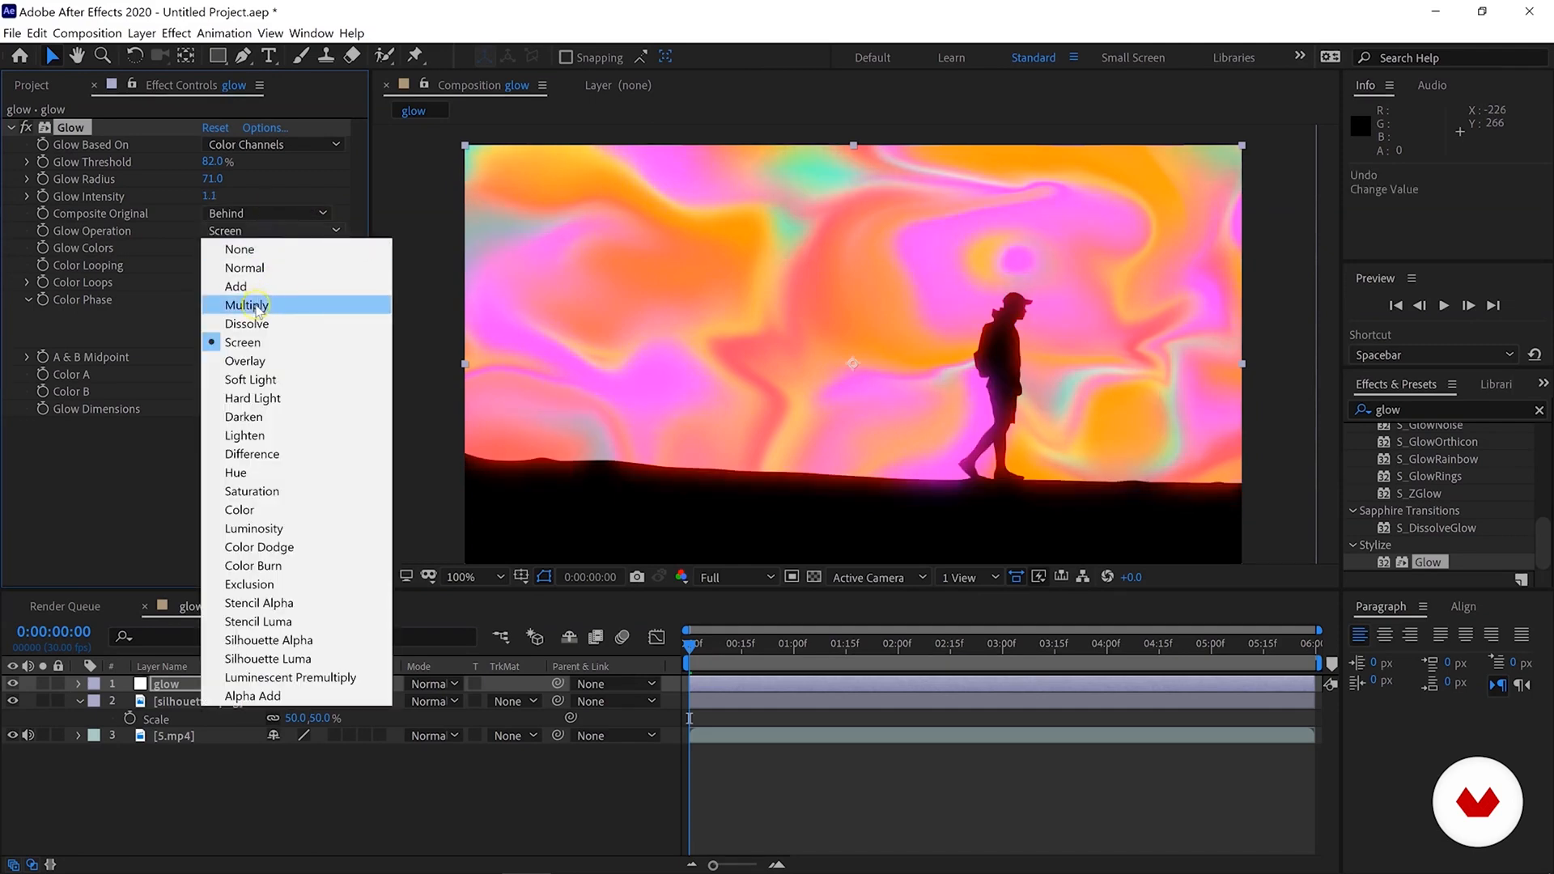
{"action": "left_click", "coordinate": [250, 289]}
{"action": "left_click", "coordinate": [258, 213]}
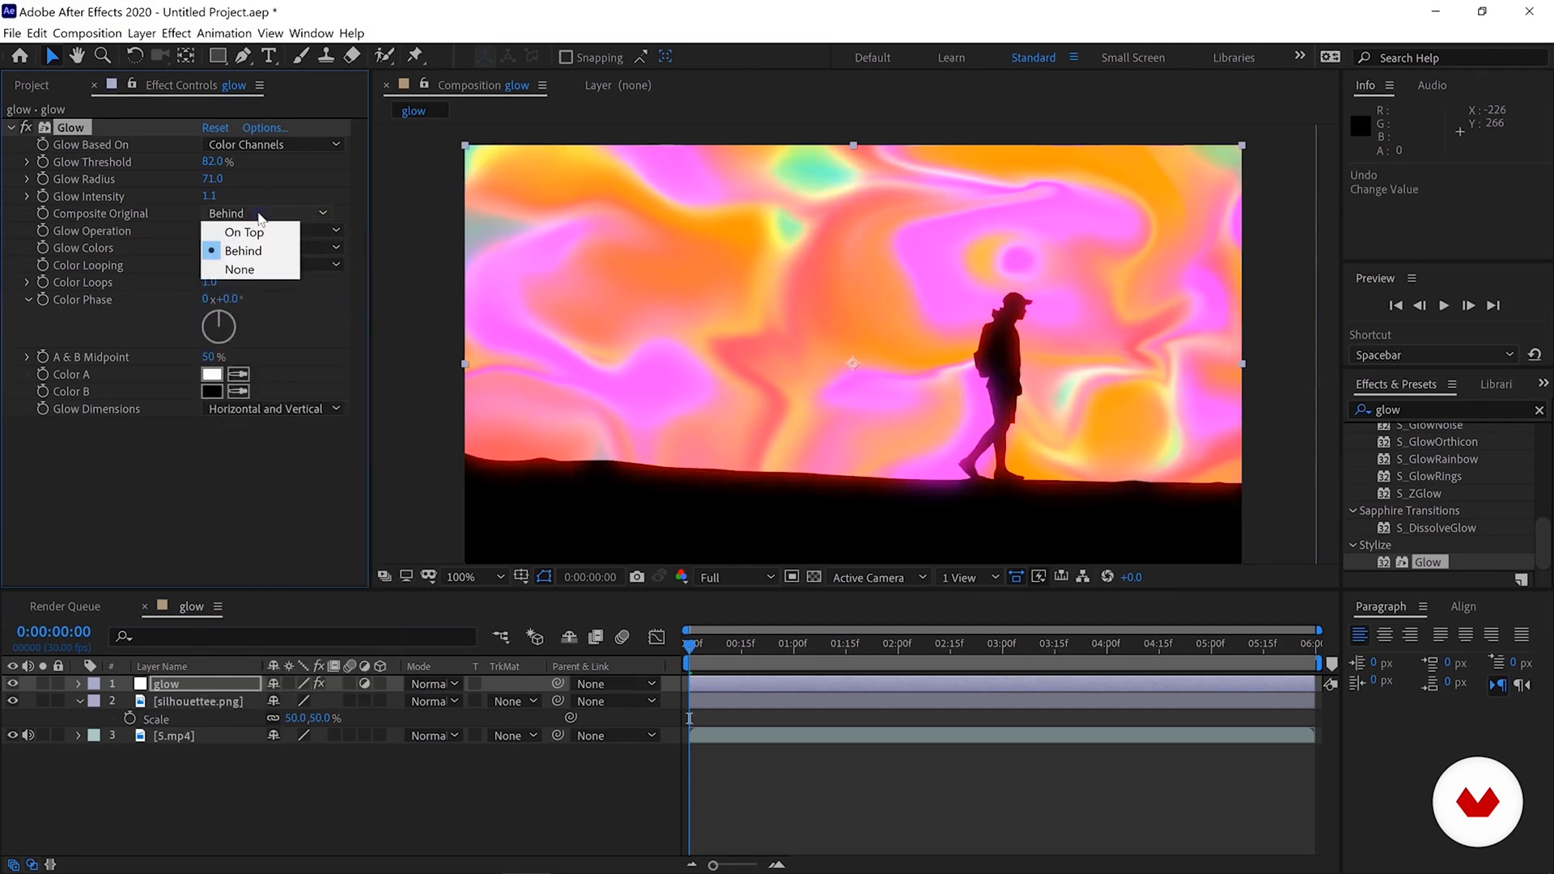
{"action": "left_click", "coordinate": [324, 230]}
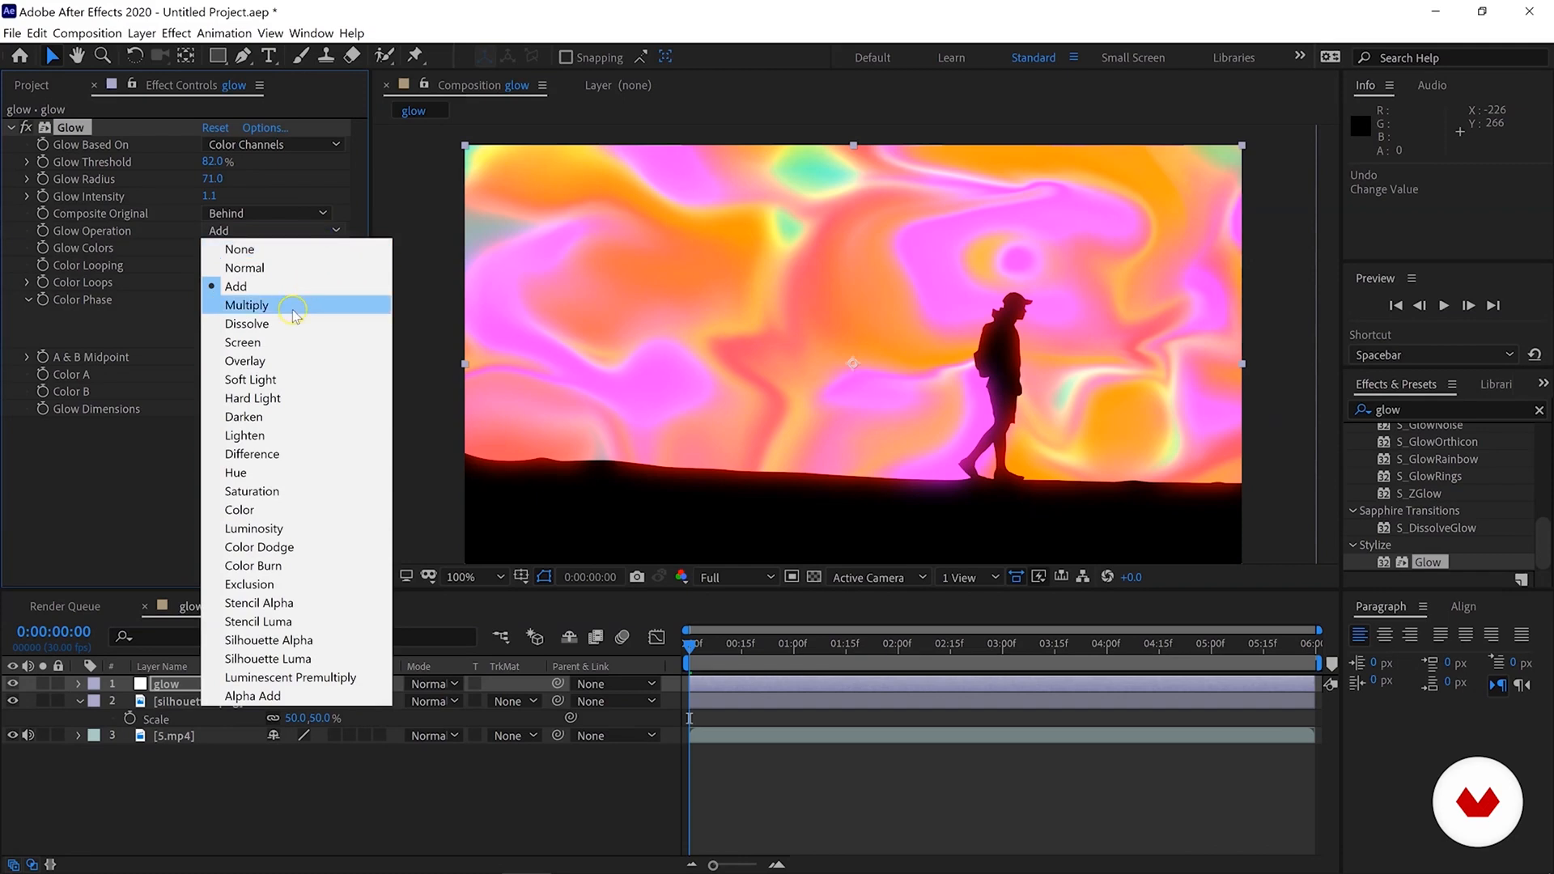
{"action": "left_click", "coordinate": [288, 307]}
{"action": "left_click", "coordinate": [260, 231]}
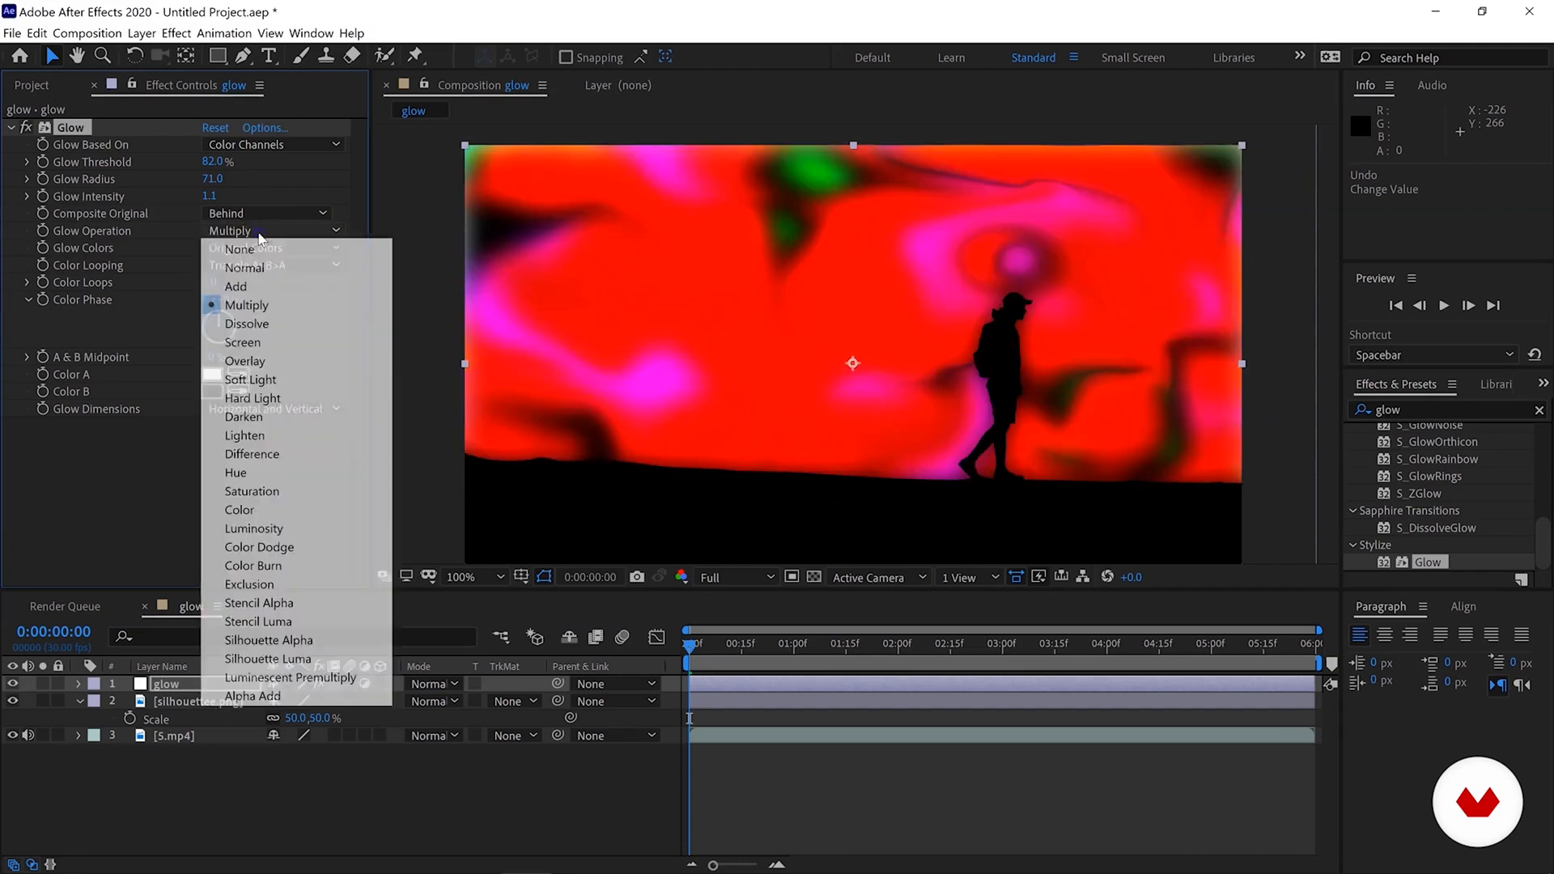
{"action": "left_click", "coordinate": [253, 584]}
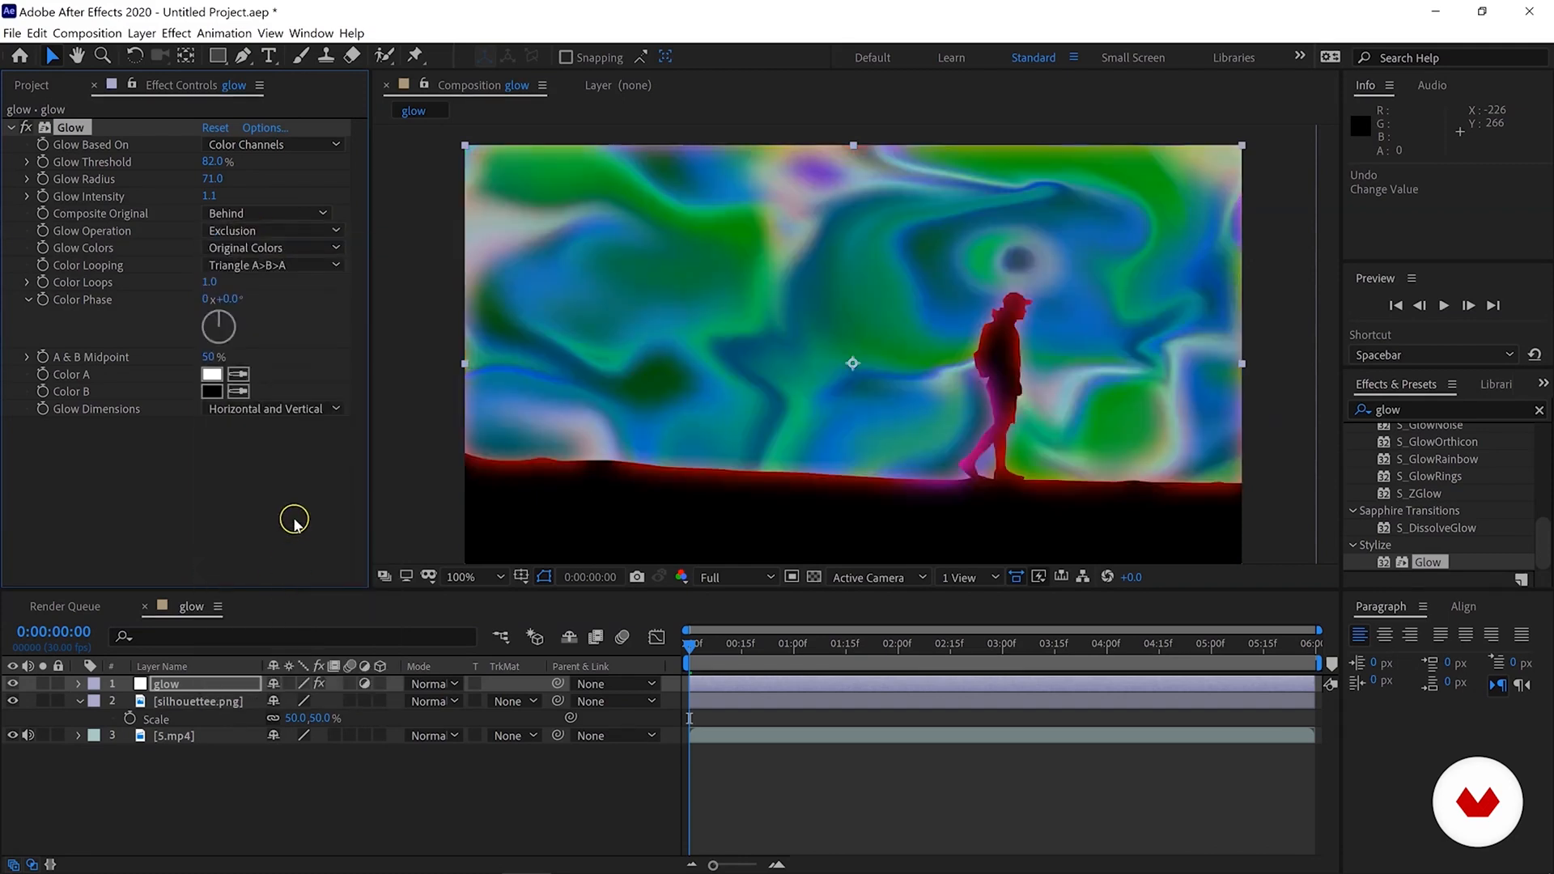
{"action": "left_click", "coordinate": [256, 232]}
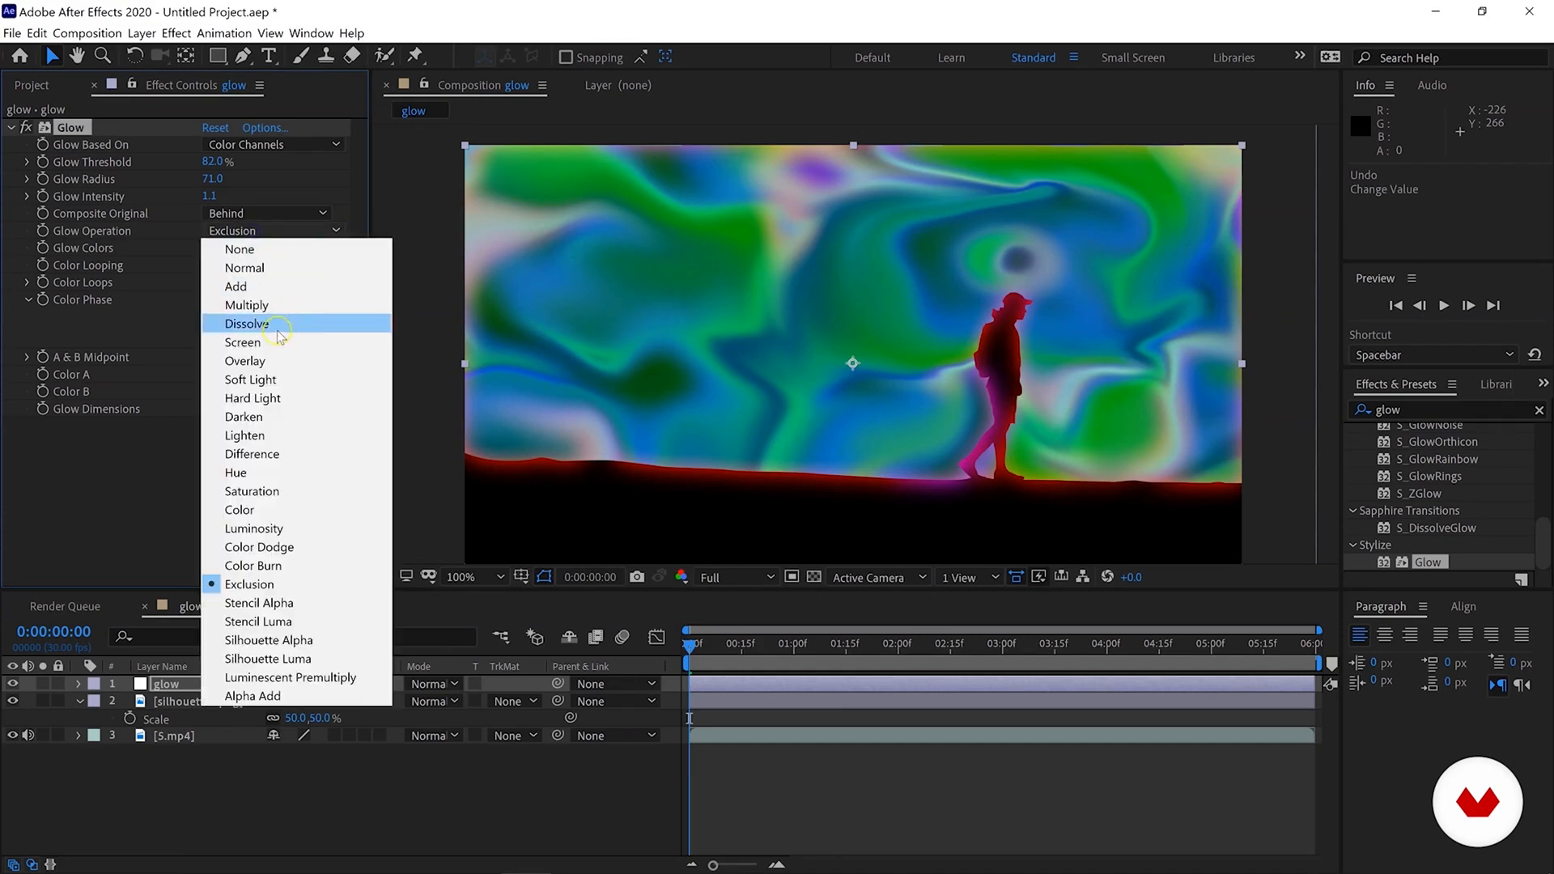
{"action": "left_click", "coordinate": [256, 290]}
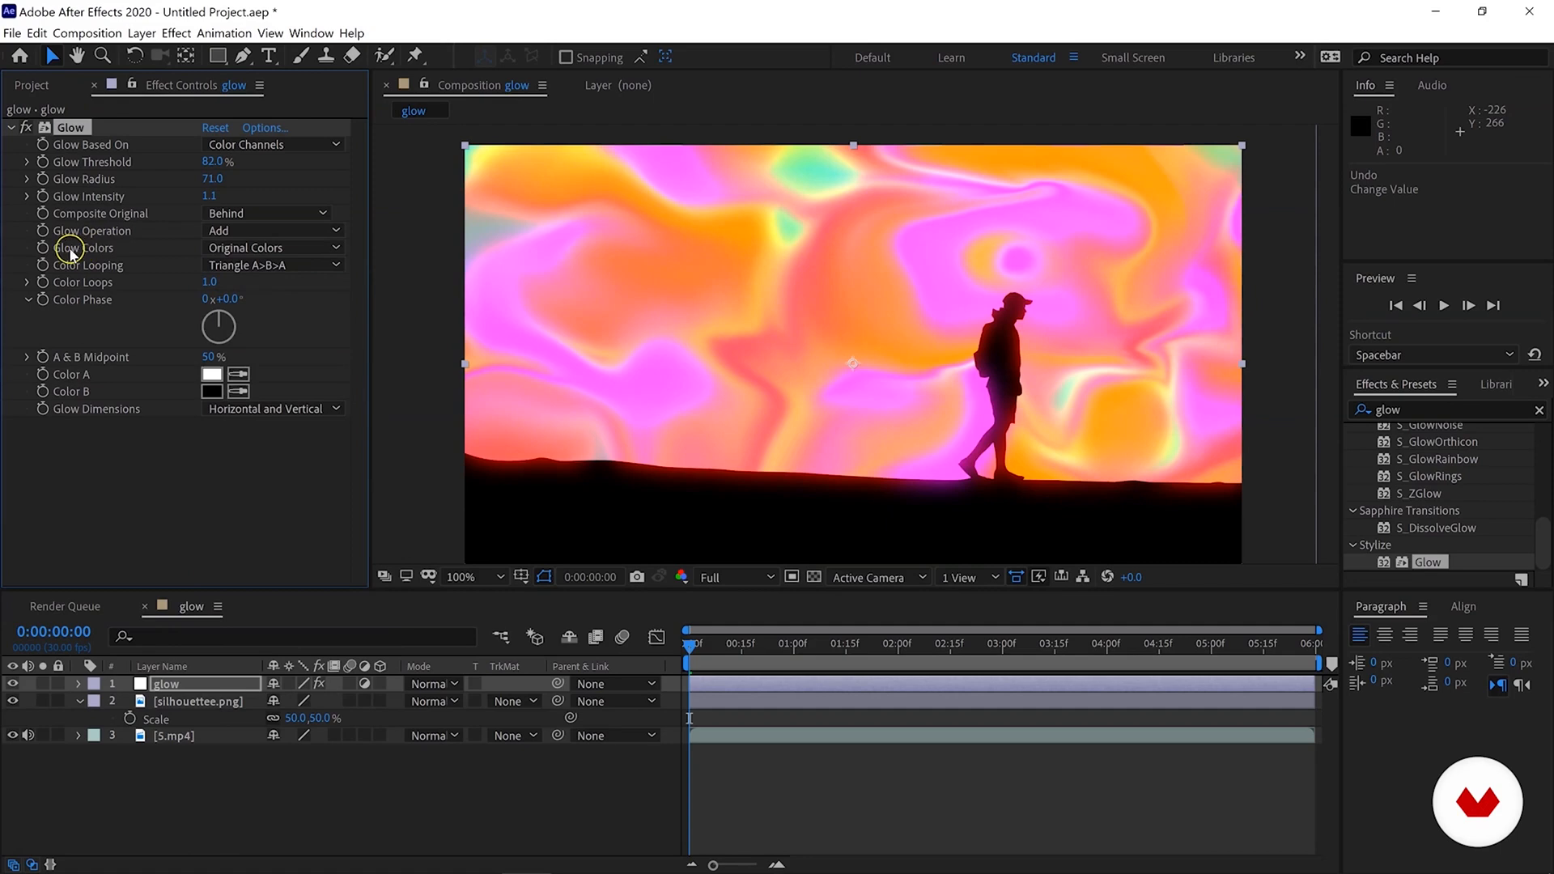
Set the Glow effect's Glow Colors to A & B Colors.
{"action": "left_click", "coordinate": [240, 249]}
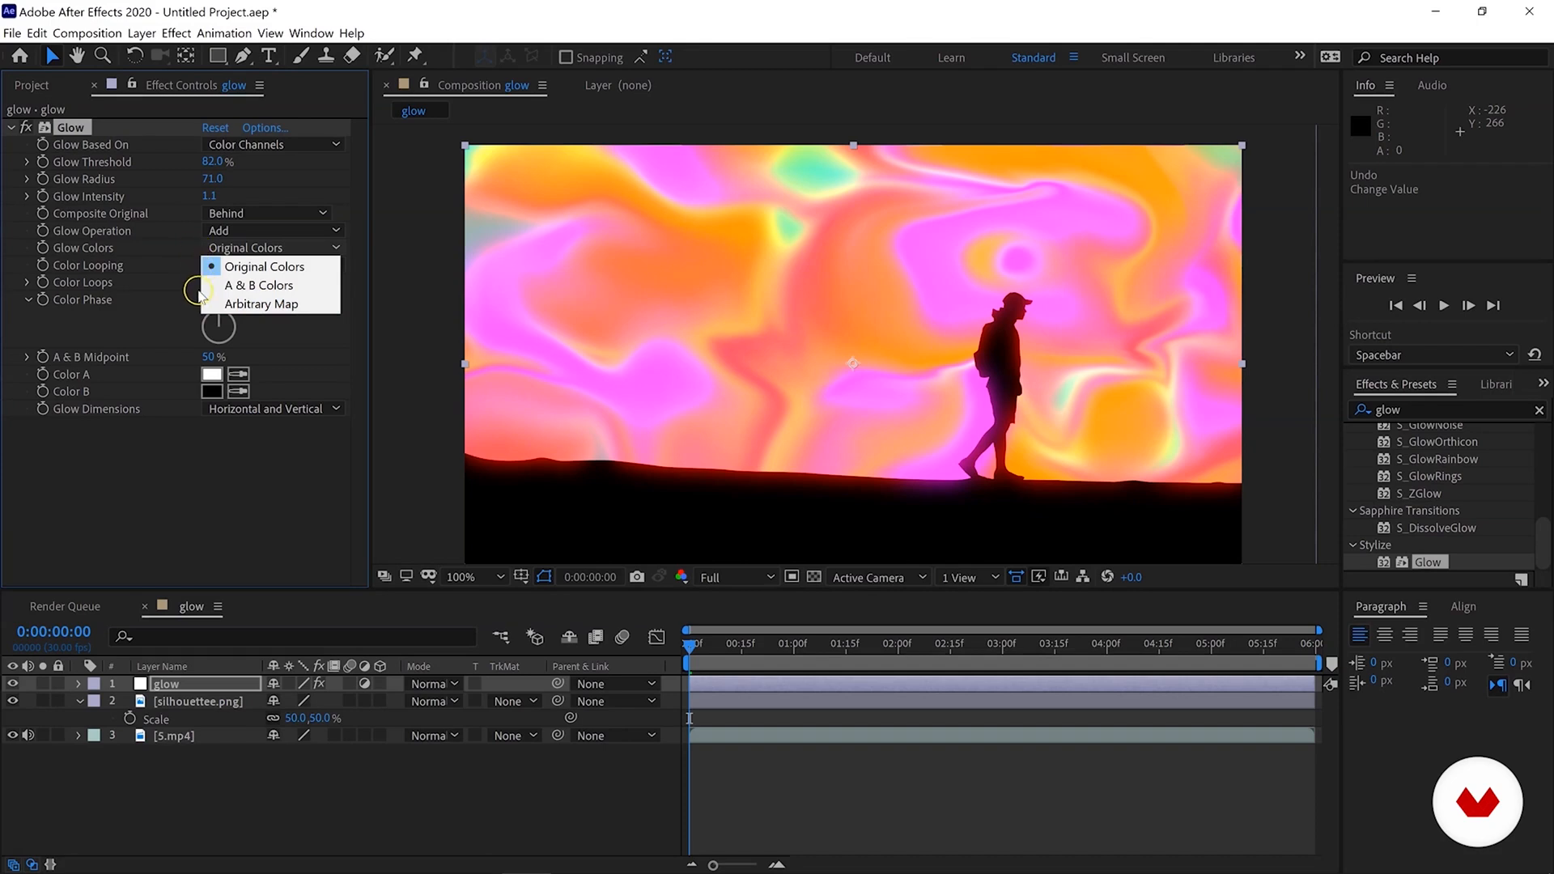
{"action": "left_click", "coordinate": [131, 297]}
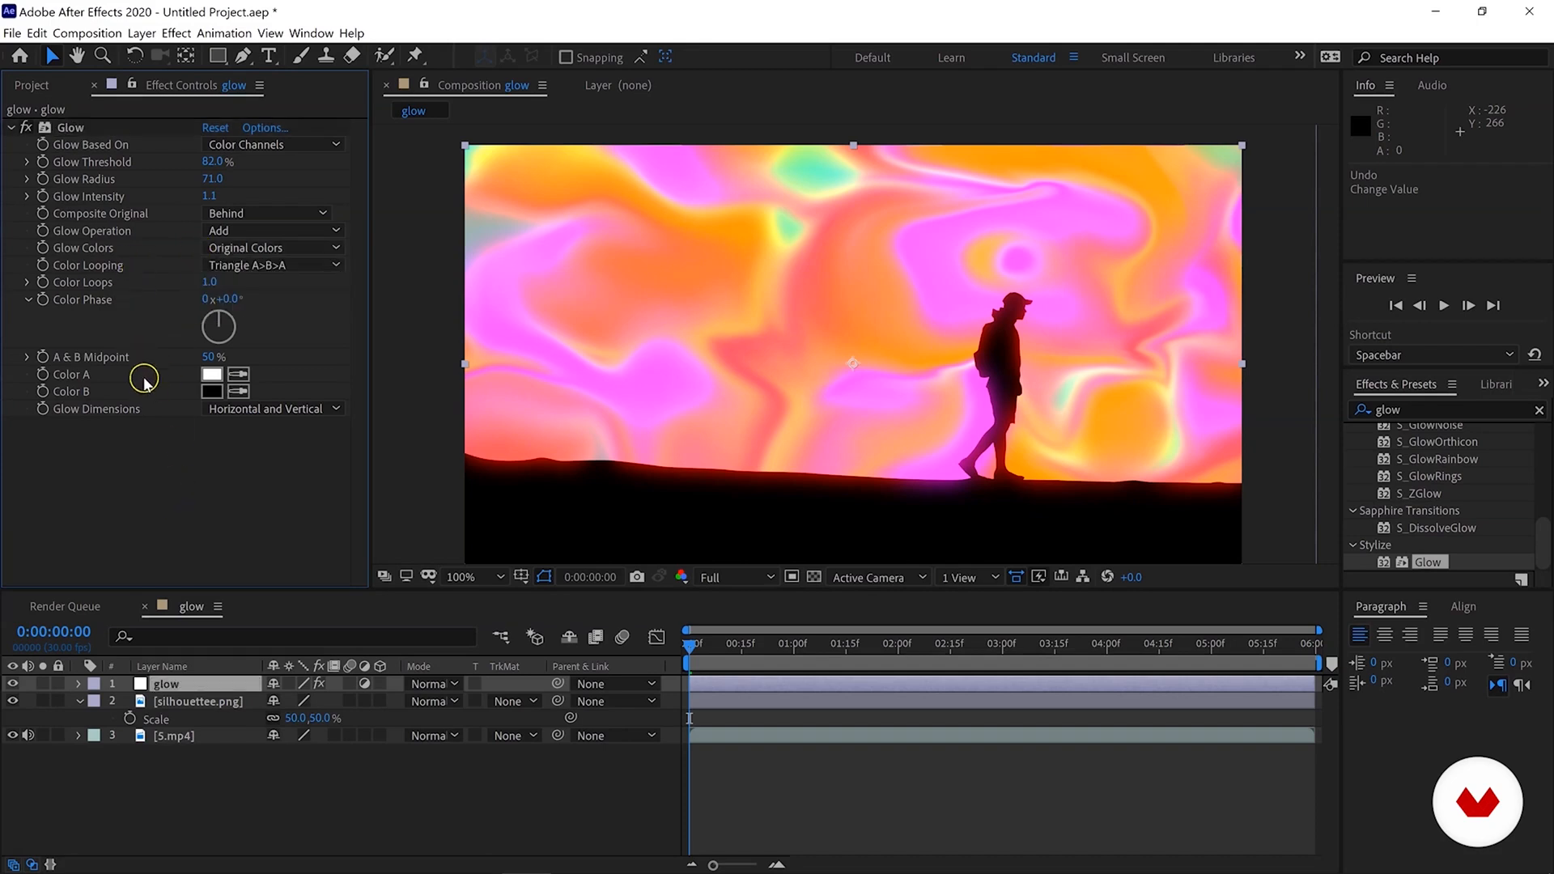
{"action": "left_click", "coordinate": [243, 247]}
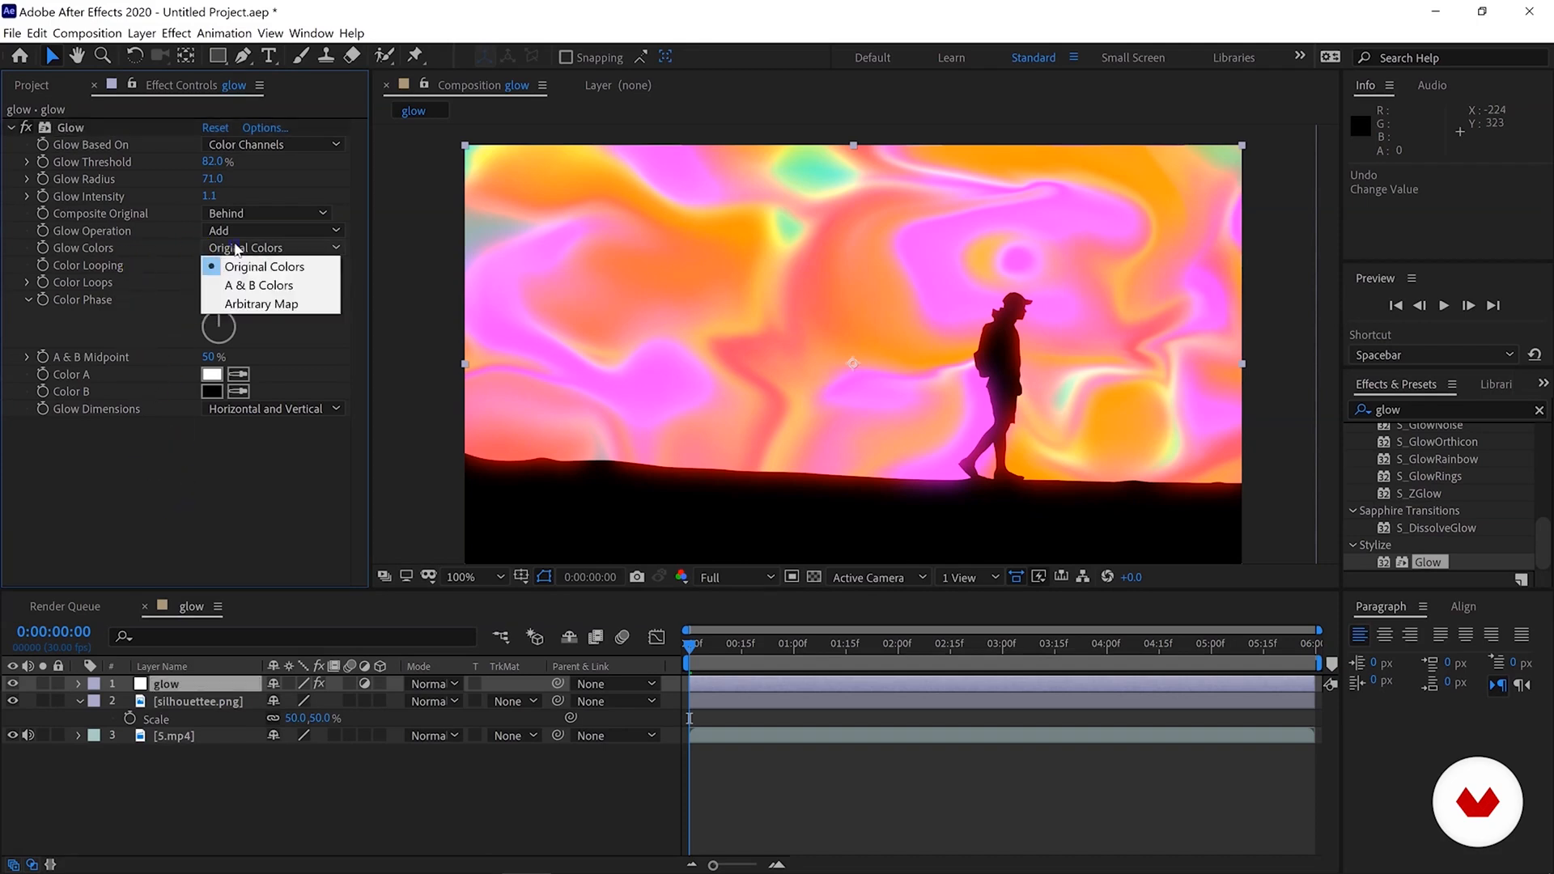
{"action": "left_click", "coordinate": [256, 285]}
Lower the Glow Threshold to 60.8% and the Glow Radius to 54.
{"action": "left_click", "coordinate": [214, 162]}
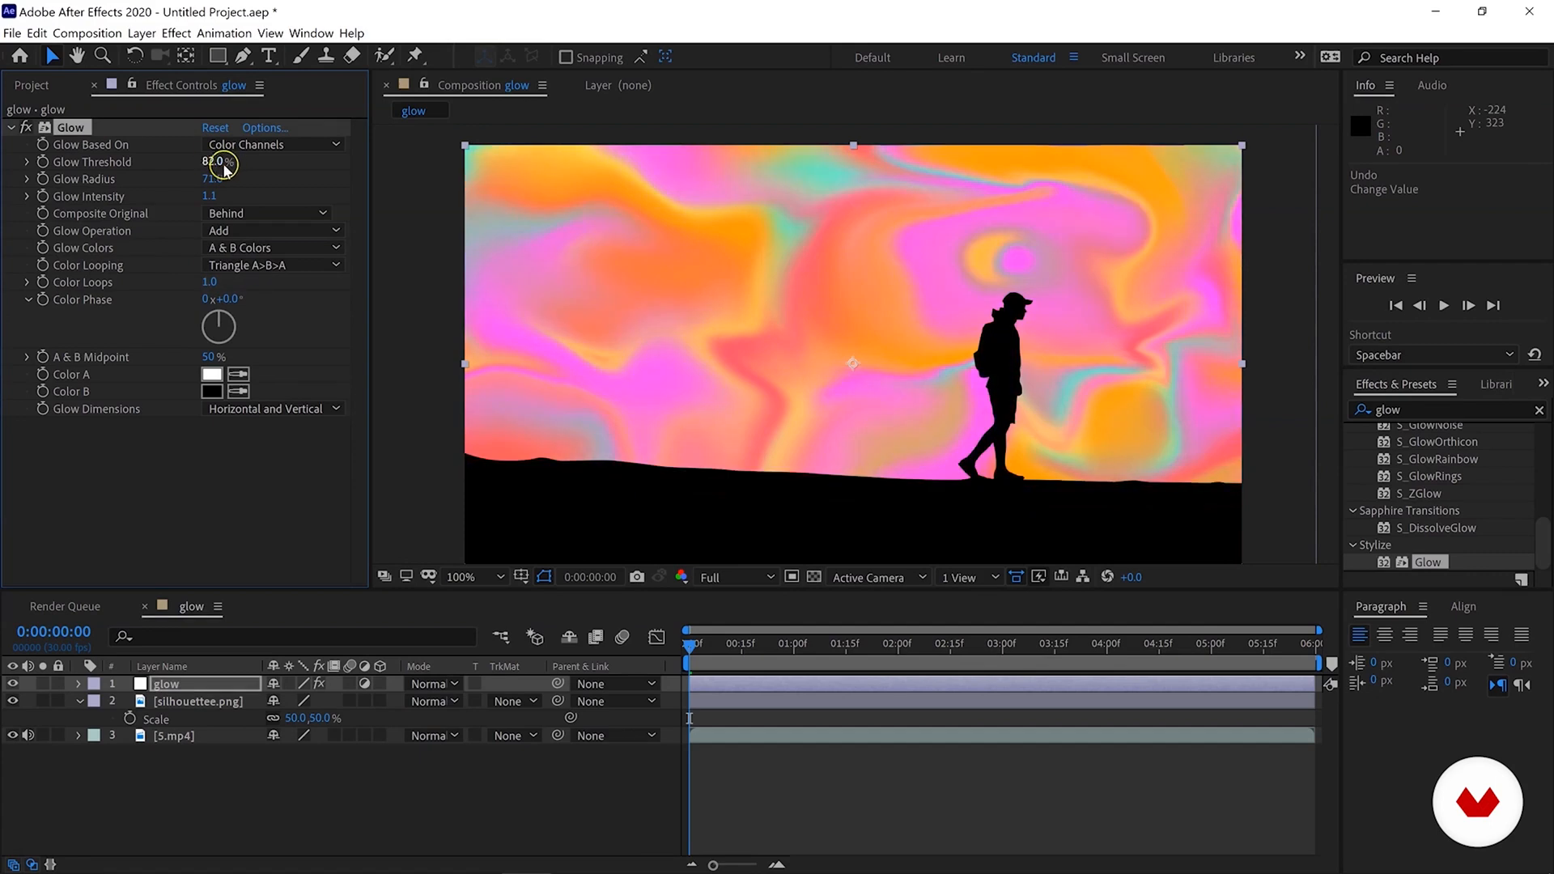
{"action": "left_click", "coordinate": [72, 198]}
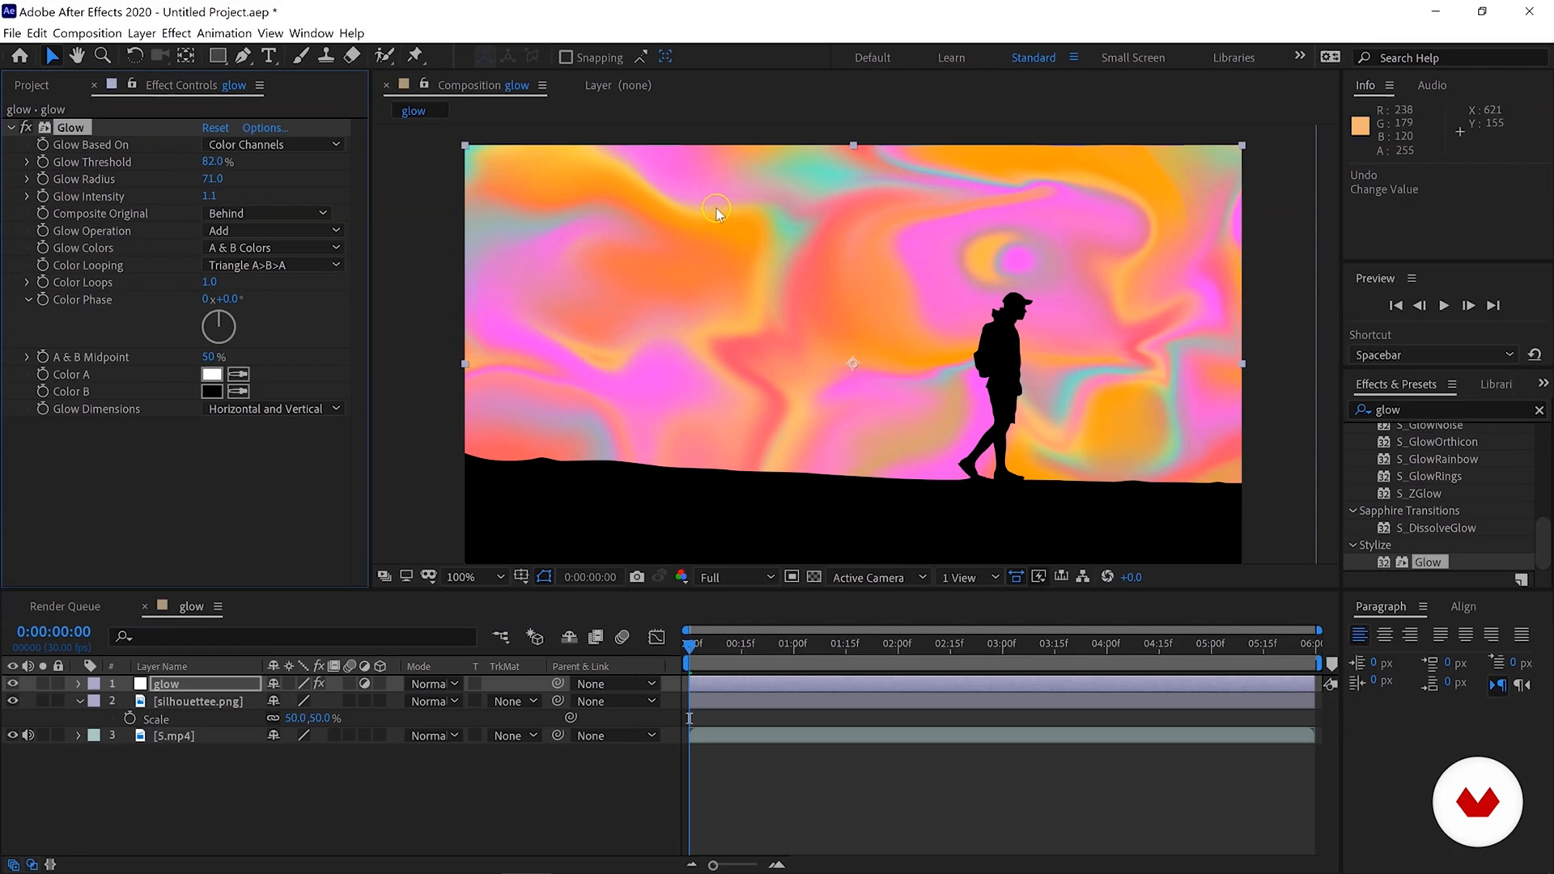
{"action": "mouse_move", "coordinate": [213, 162]}
{"action": "left_mouse_down"}
{"action": "mouse_move", "coordinate": [171, 168]}
{"action": "mouse_move", "coordinate": [166, 186]}
{"action": "mouse_move", "coordinate": [222, 187]}
{"action": "left_mouse_up"}
Compare Original Colors and Arbitrary Map for Glow Colors and return it to A & B Colors.
{"action": "left_click", "coordinate": [243, 248]}
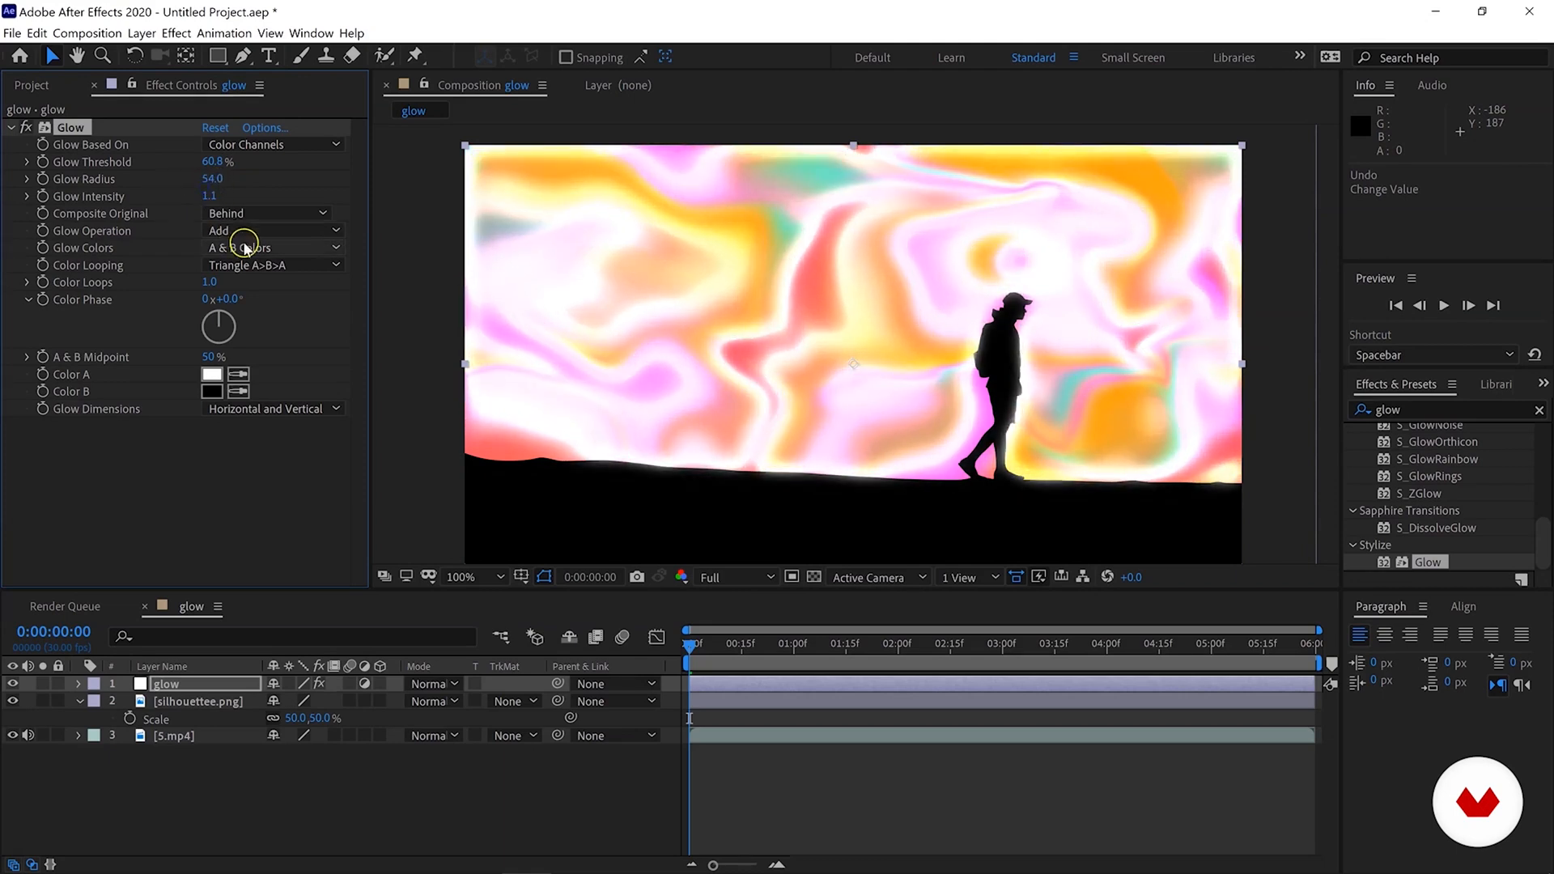
{"action": "left_click", "coordinate": [247, 263]}
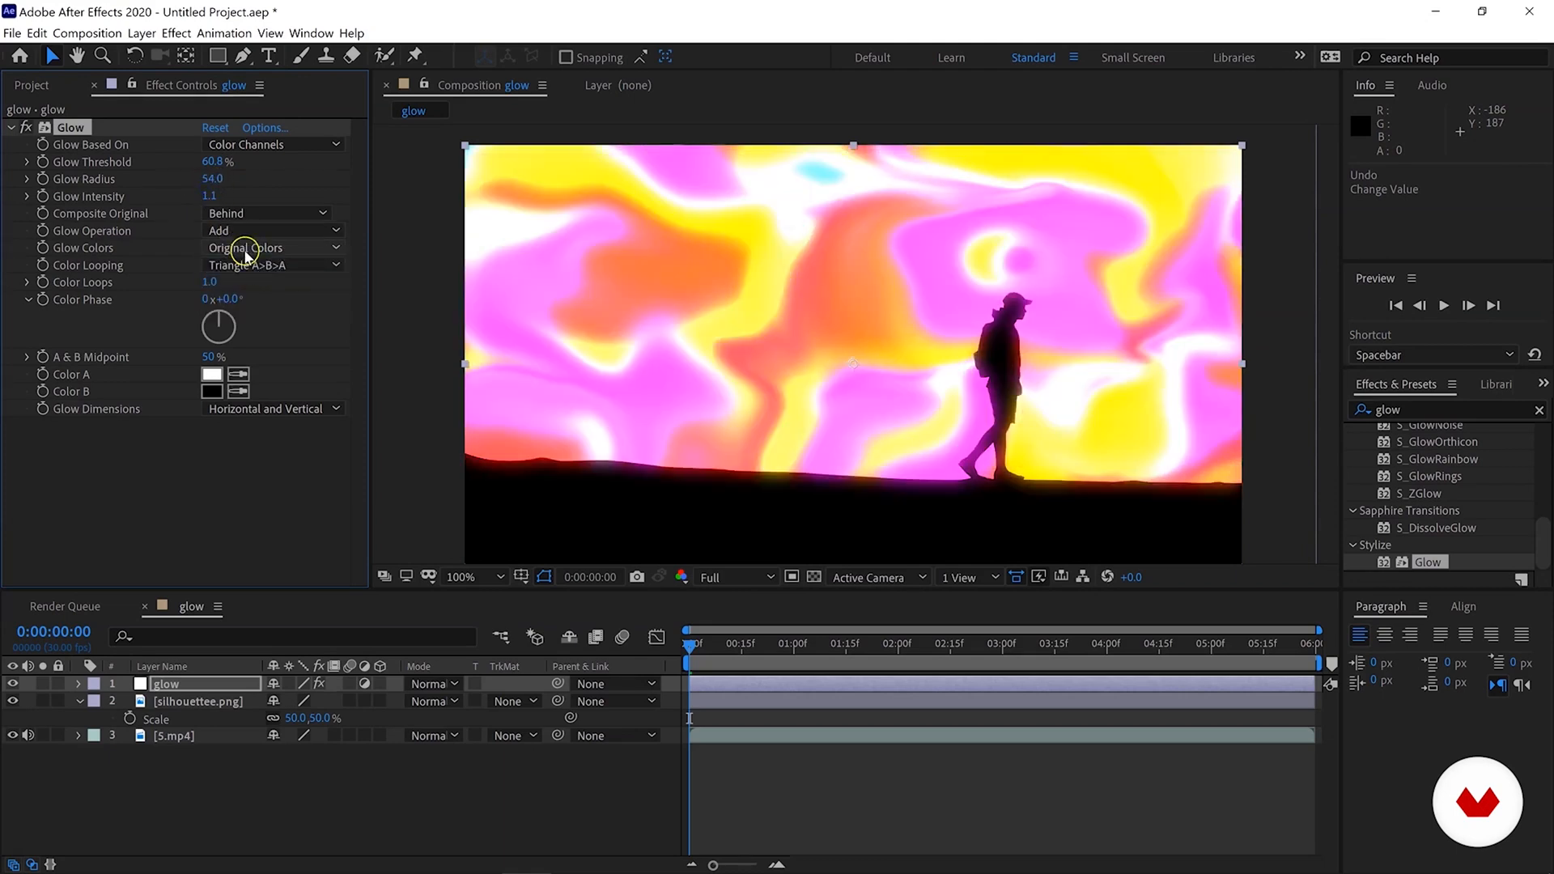
{"action": "left_click", "coordinate": [244, 248]}
{"action": "left_click", "coordinate": [254, 285]}
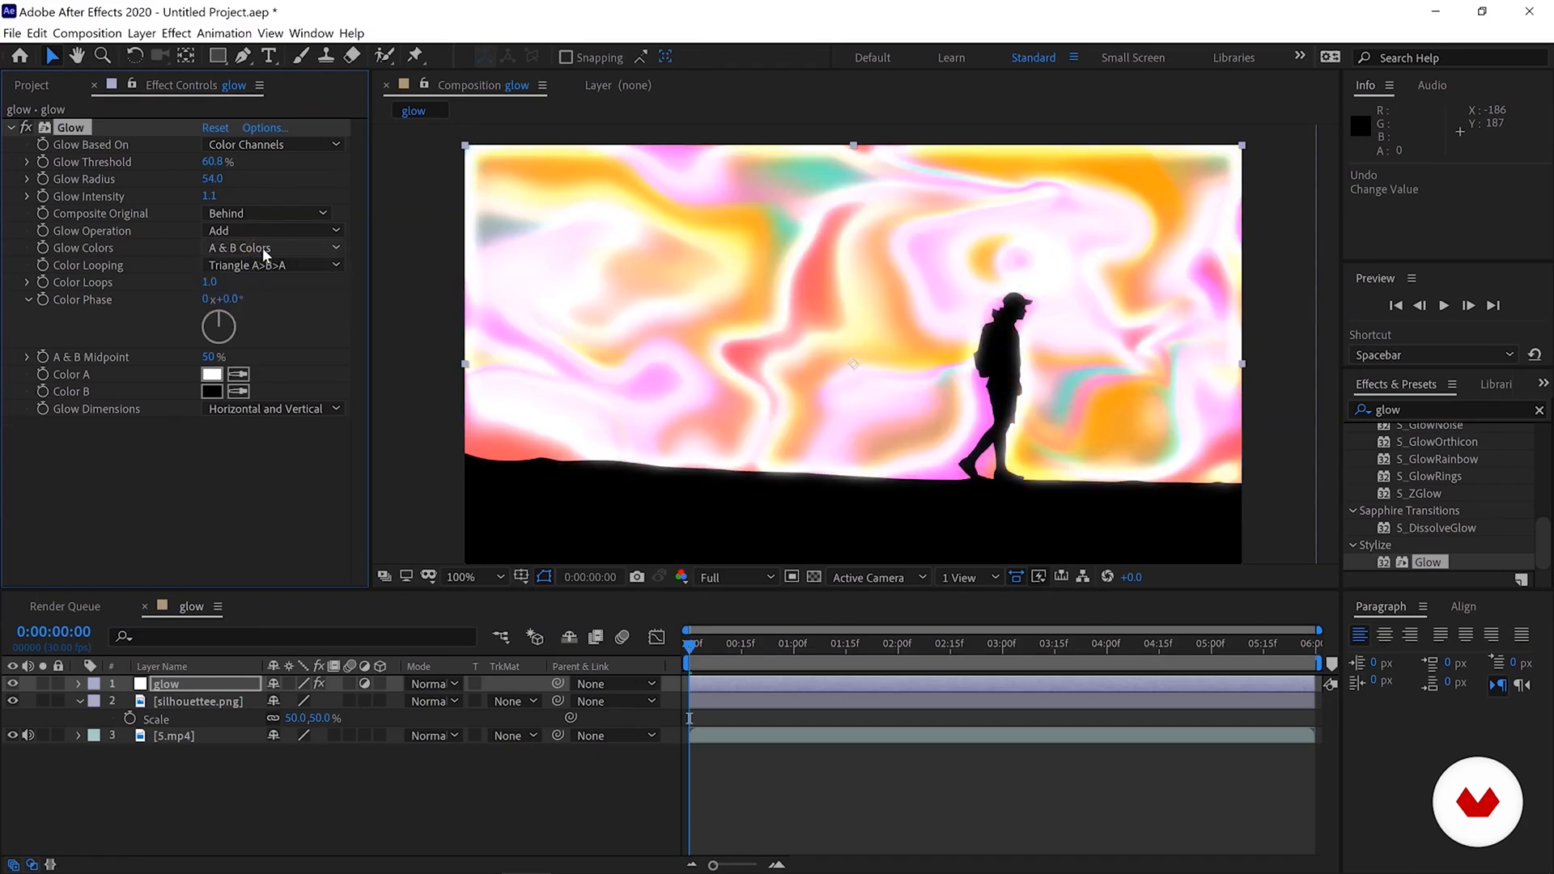
{"action": "left_click", "coordinate": [262, 248]}
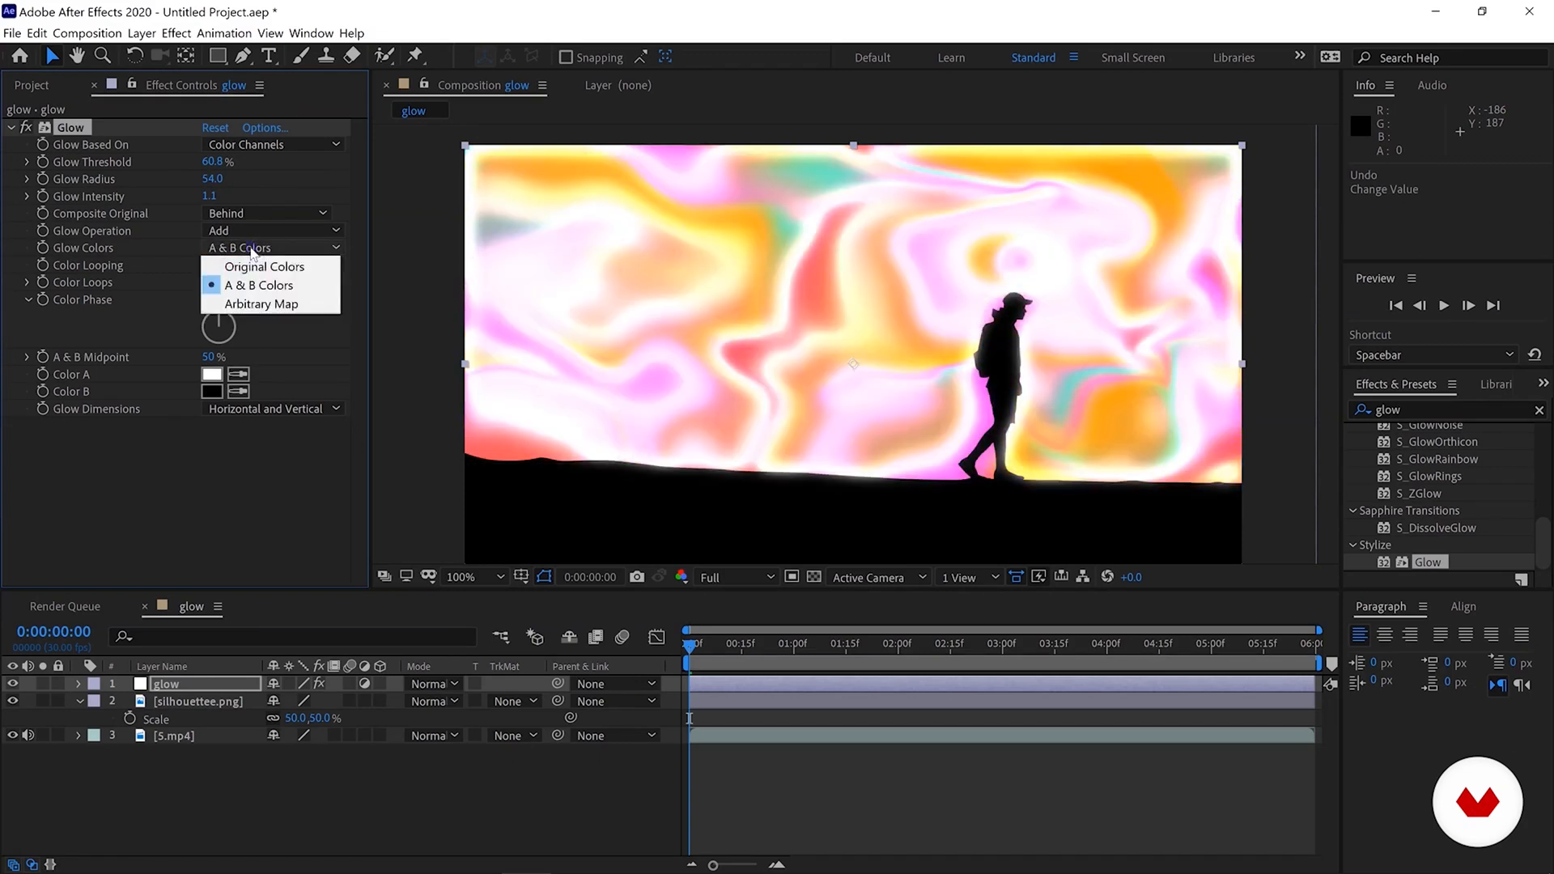
{"action": "left_click", "coordinate": [258, 308]}
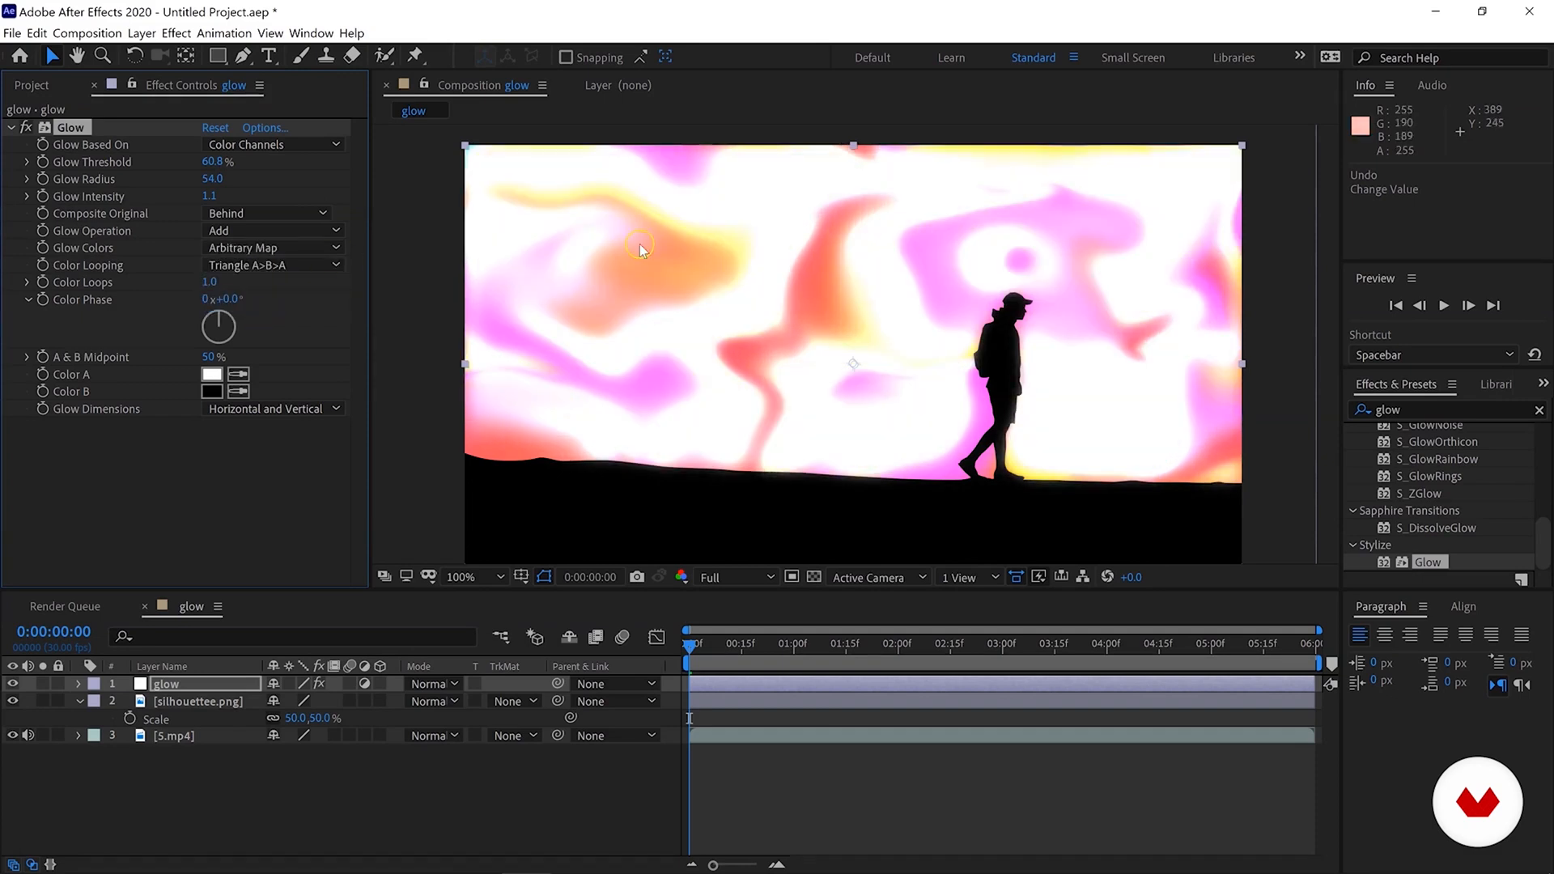
{"action": "left_click", "coordinate": [247, 248]}
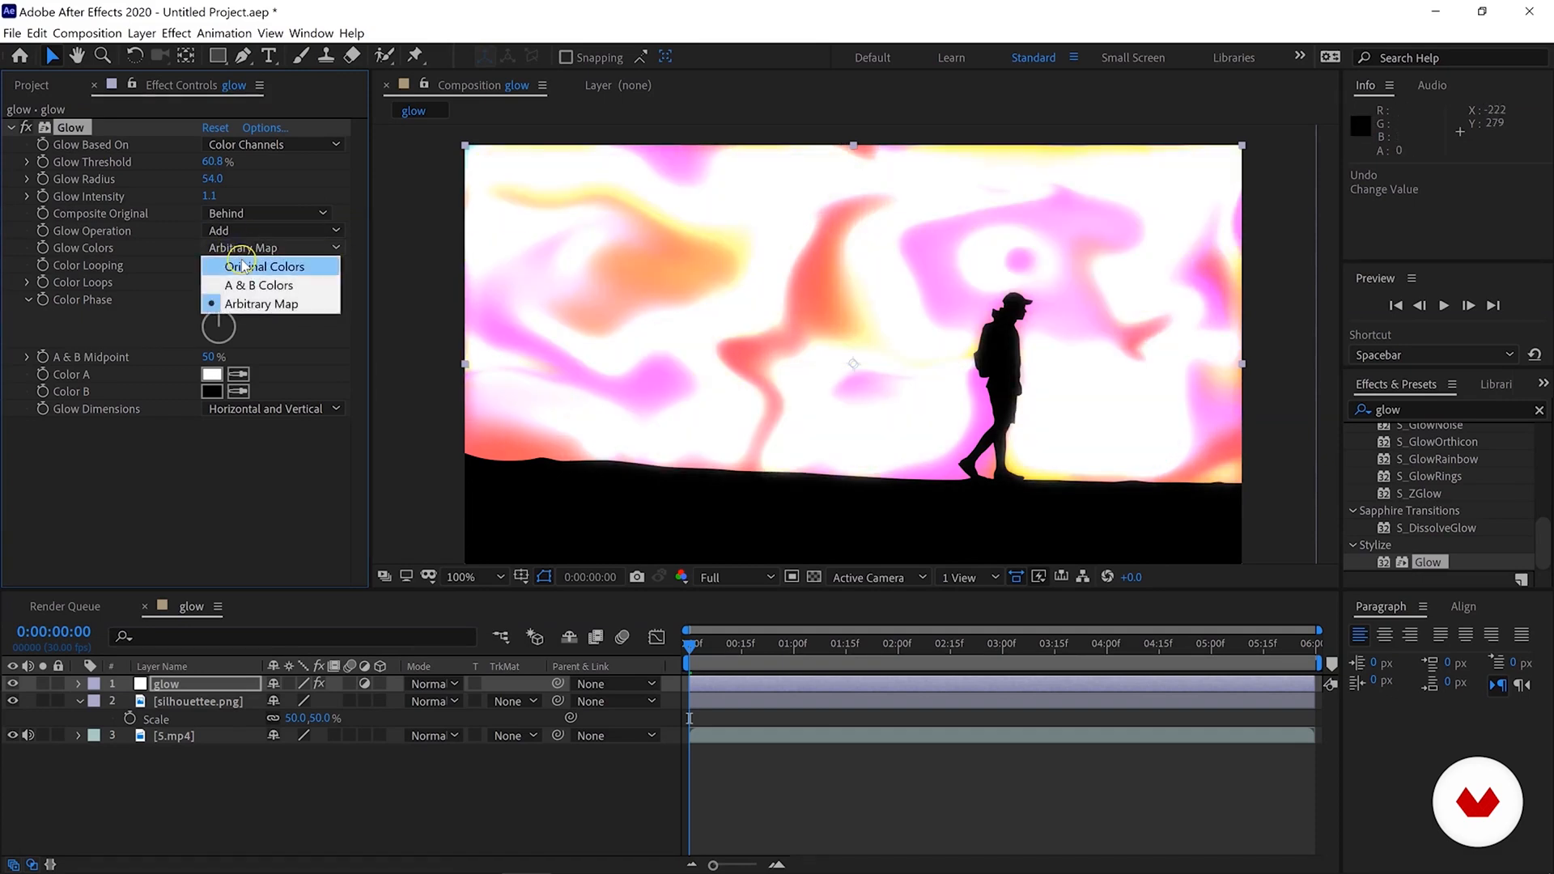
{"action": "left_click", "coordinate": [251, 267]}
{"action": "left_click", "coordinate": [250, 248]}
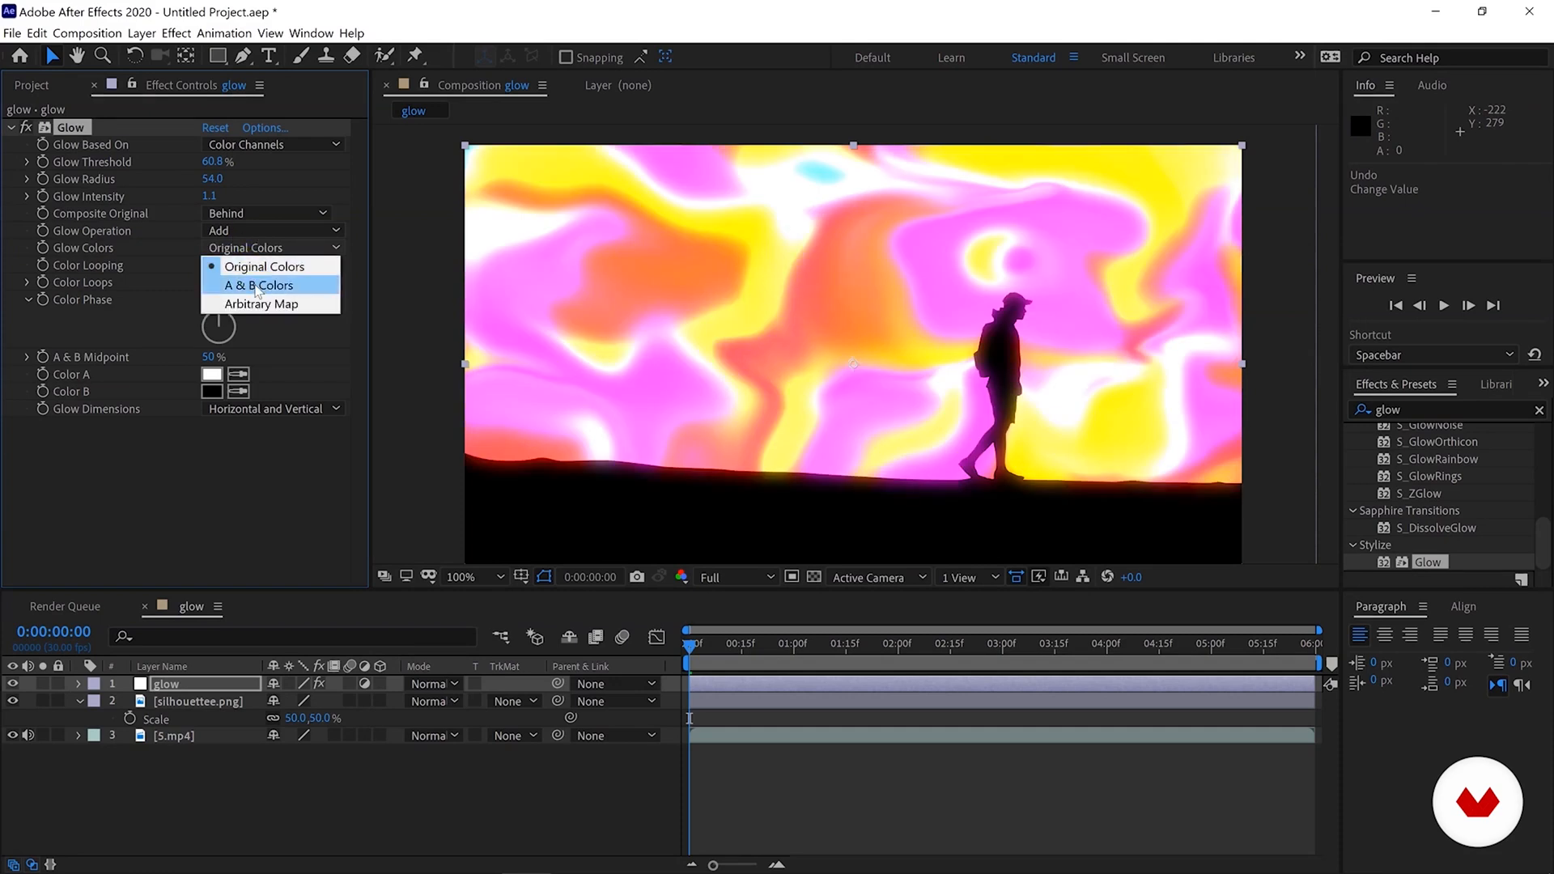
{"action": "left_click", "coordinate": [256, 285]}
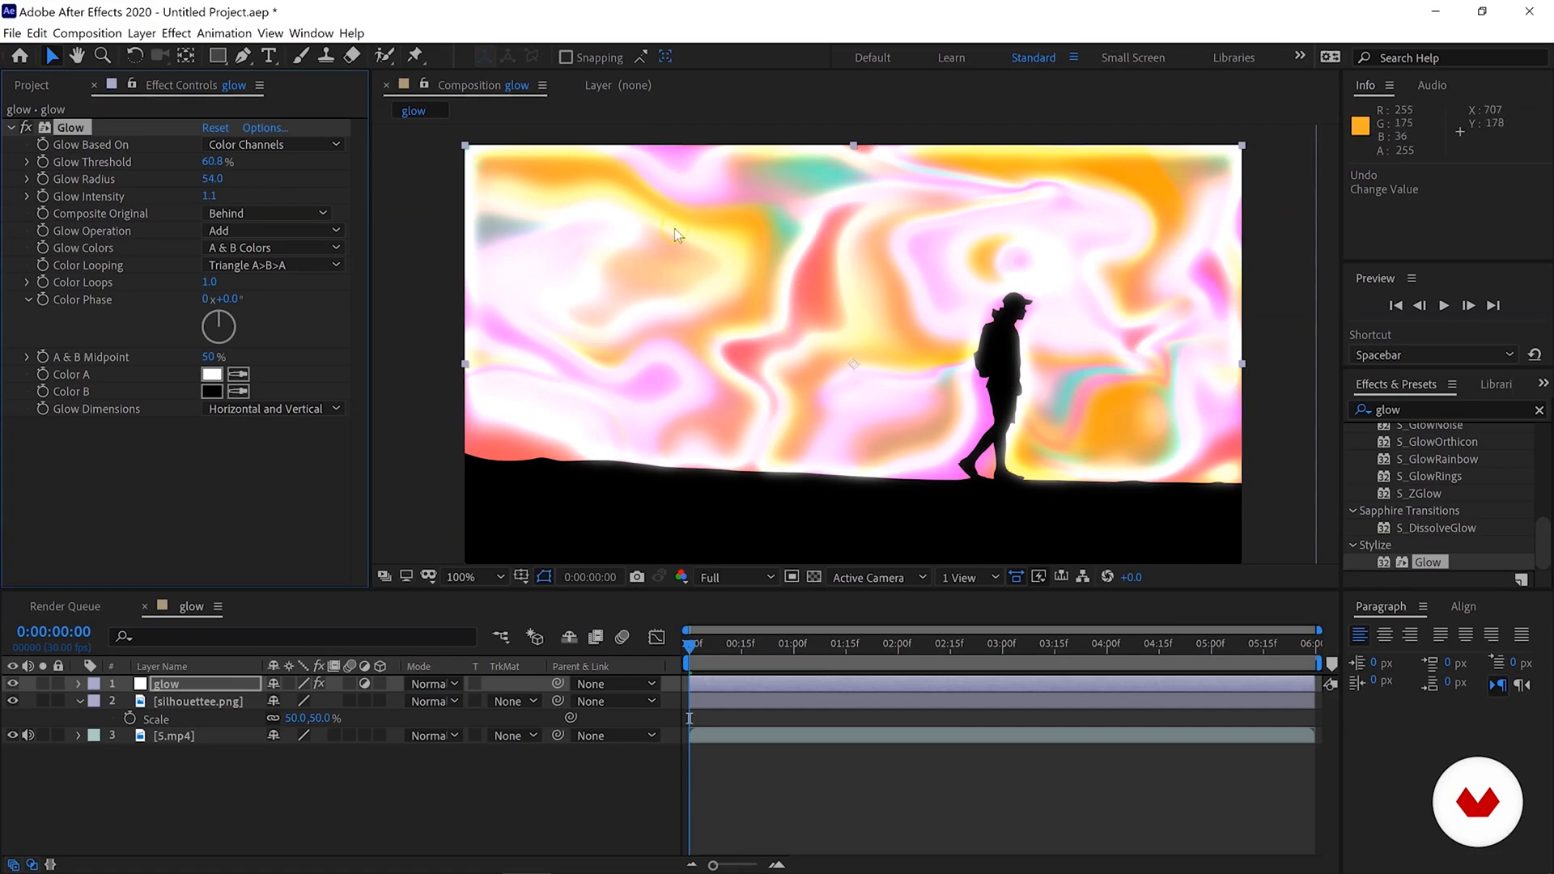
Compare the Sawtooth A>B, Sawtooth B>A and Triangle B>A>B options for Color Looping and return it to Triangle A>B>A.
{"action": "left_click", "coordinate": [247, 264]}
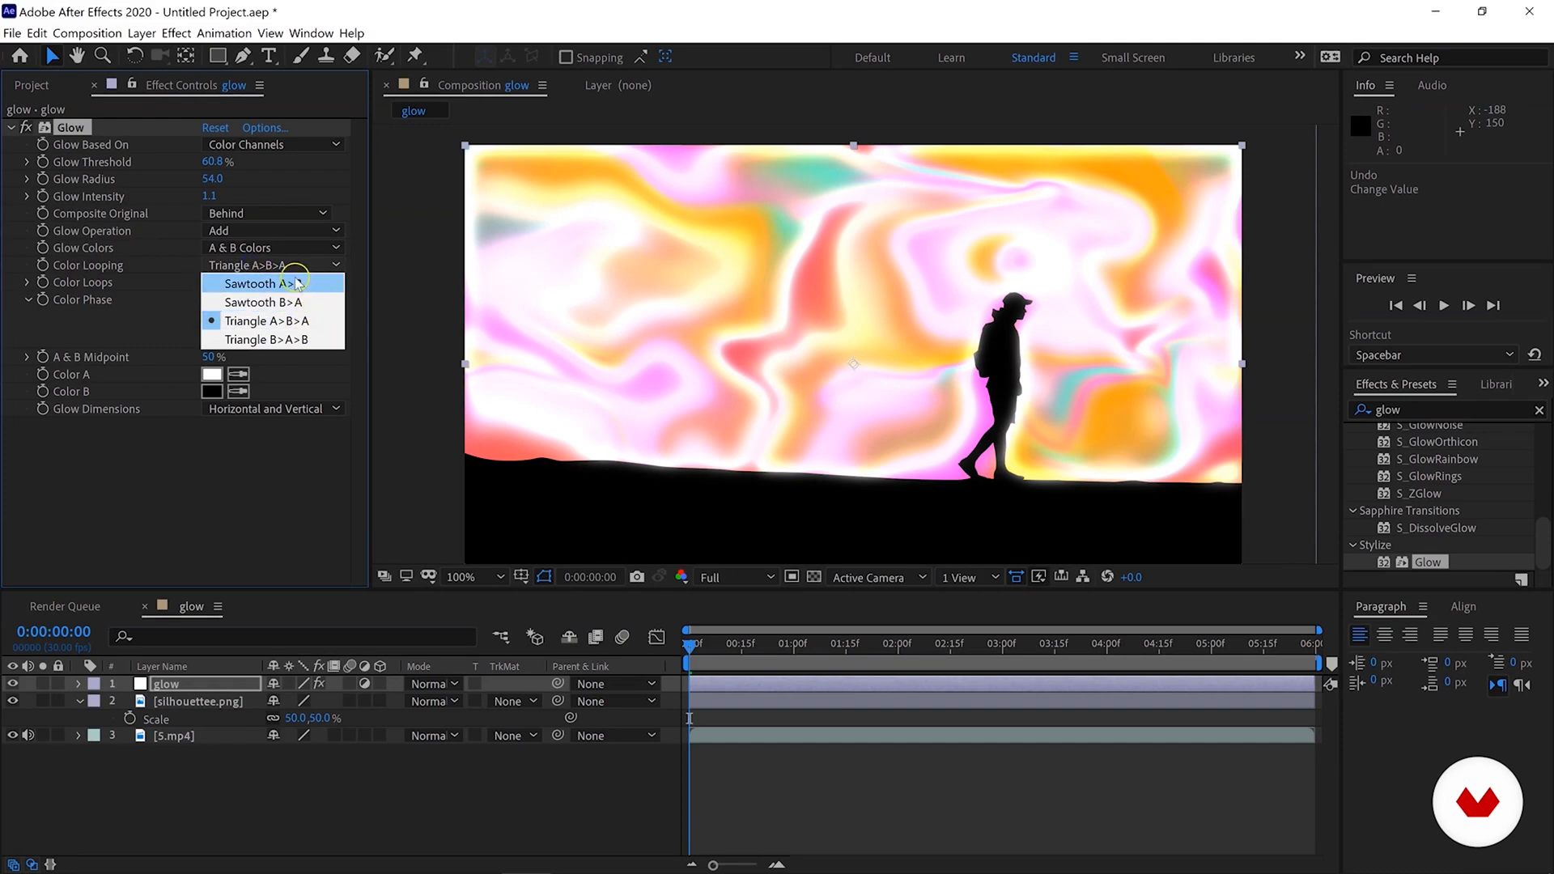
{"action": "left_click", "coordinate": [292, 284]}
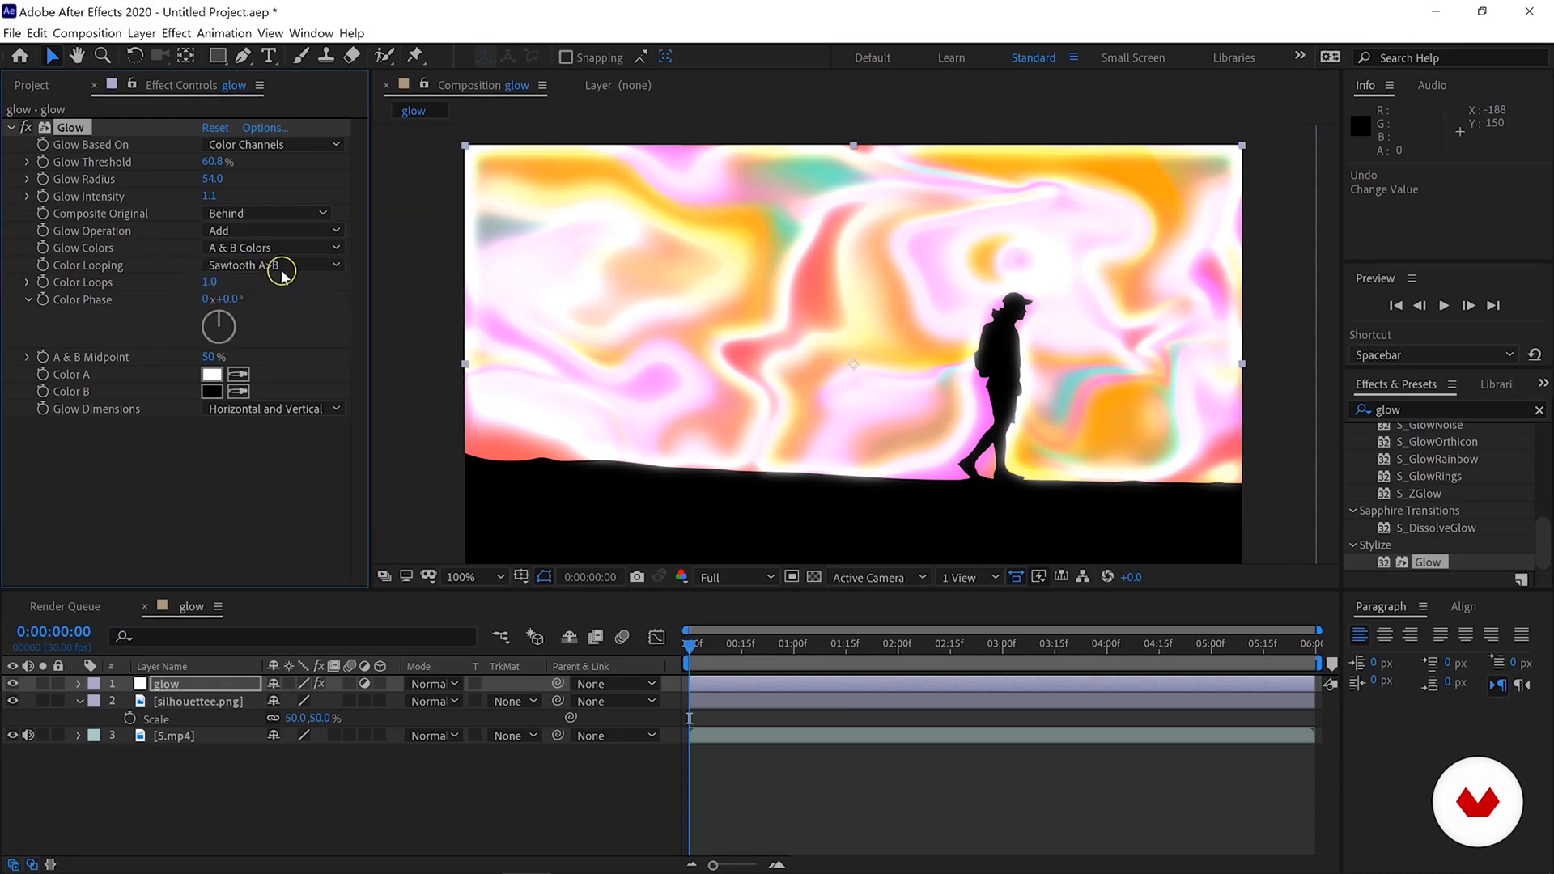
{"action": "left_click", "coordinate": [279, 266]}
{"action": "left_click", "coordinate": [283, 301]}
{"action": "left_click", "coordinate": [283, 264]}
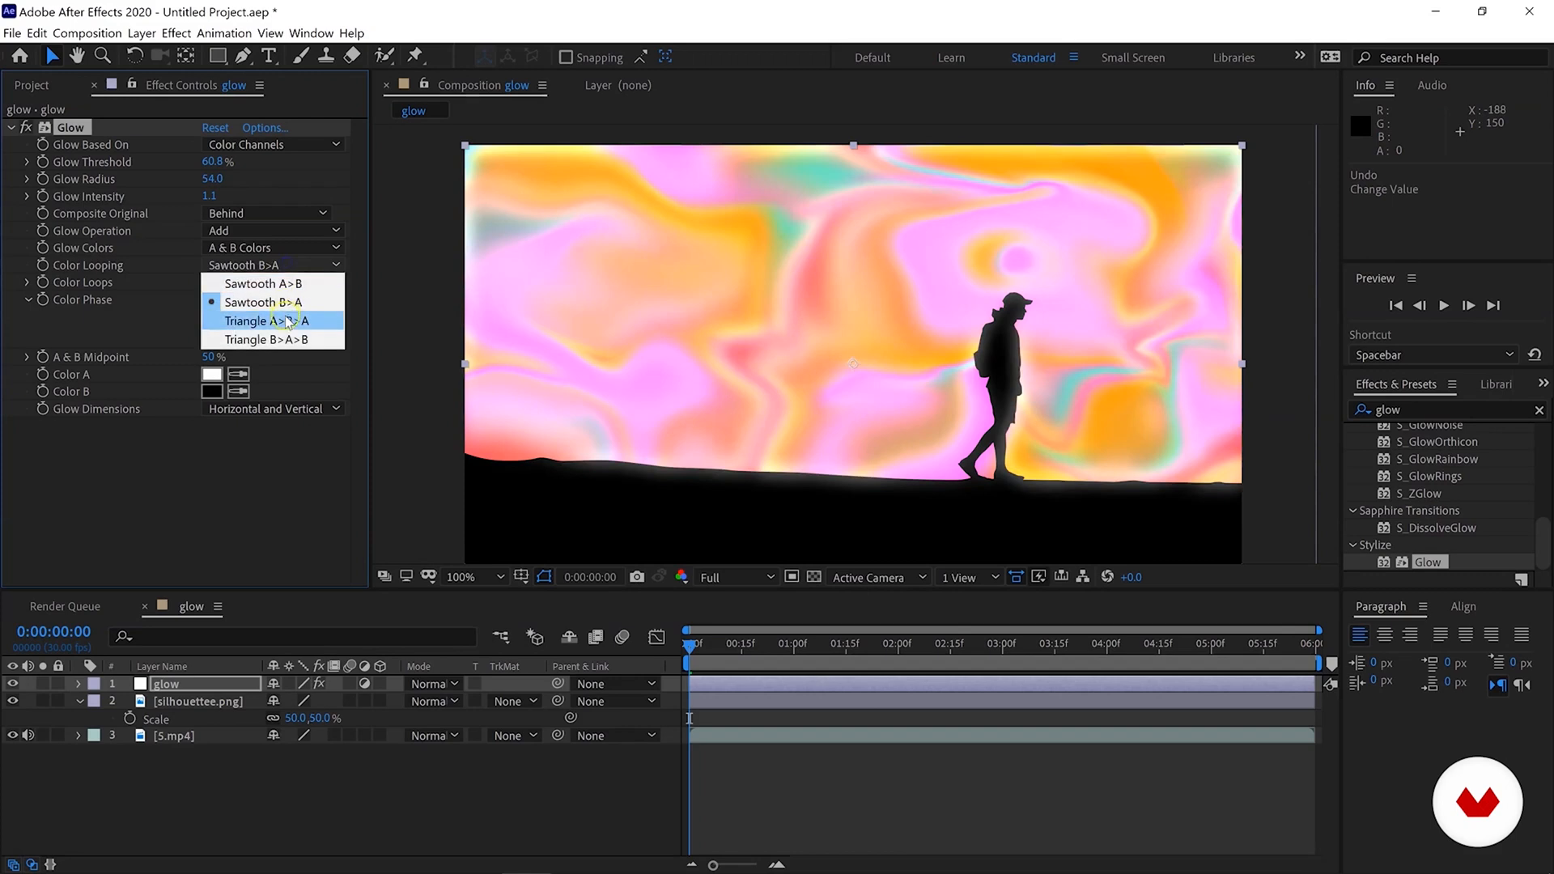
{"action": "left_click", "coordinate": [283, 321]}
{"action": "left_click", "coordinate": [284, 264]}
{"action": "left_click", "coordinate": [282, 339]}
{"action": "left_click", "coordinate": [284, 264]}
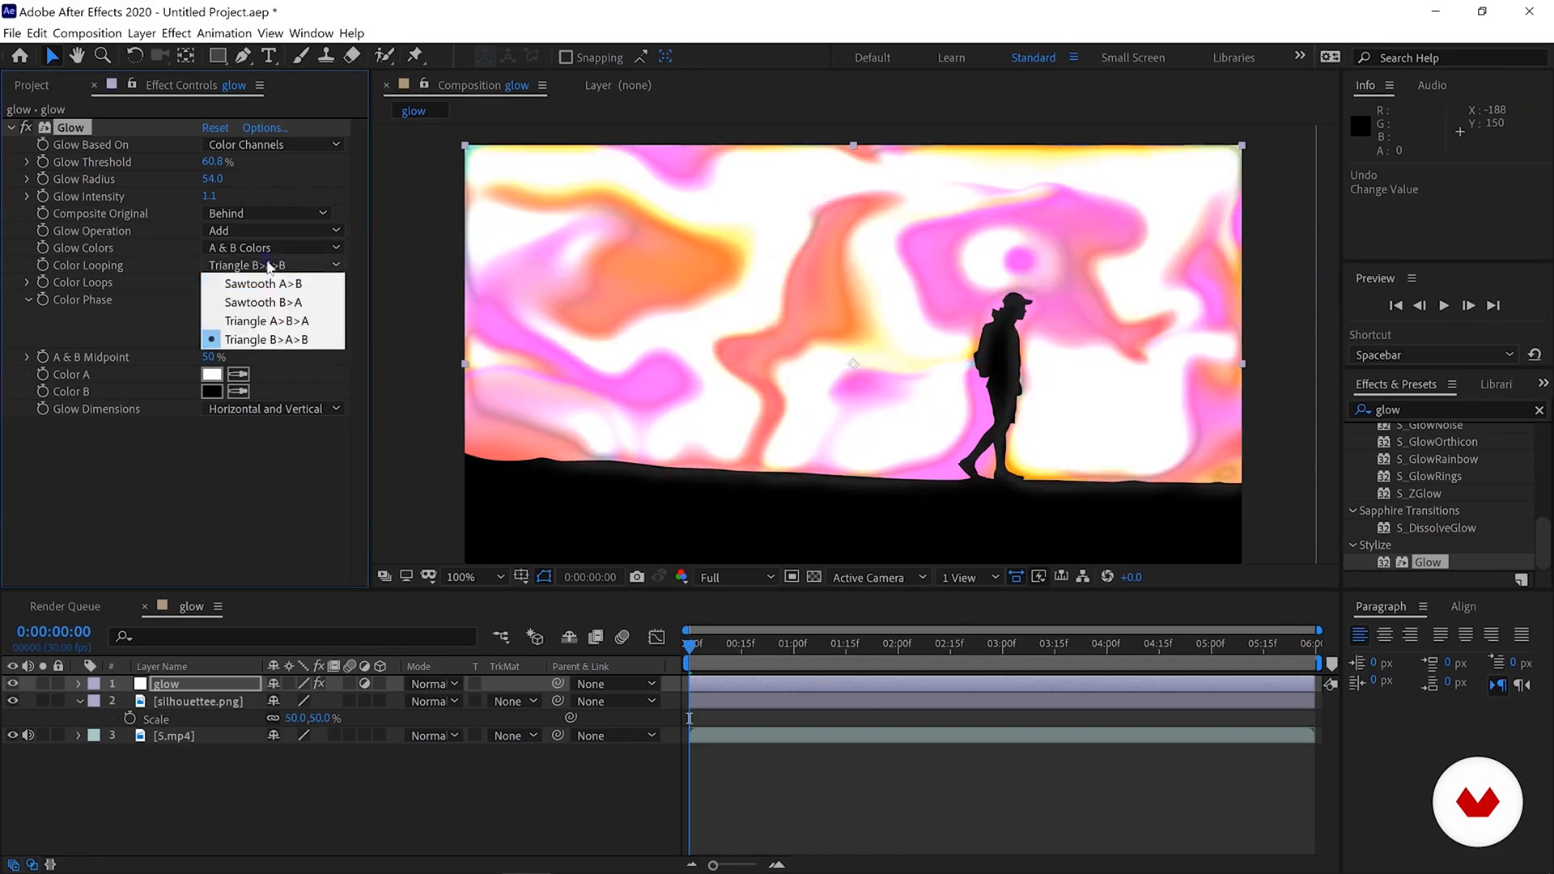
{"action": "left_click", "coordinate": [283, 321]}
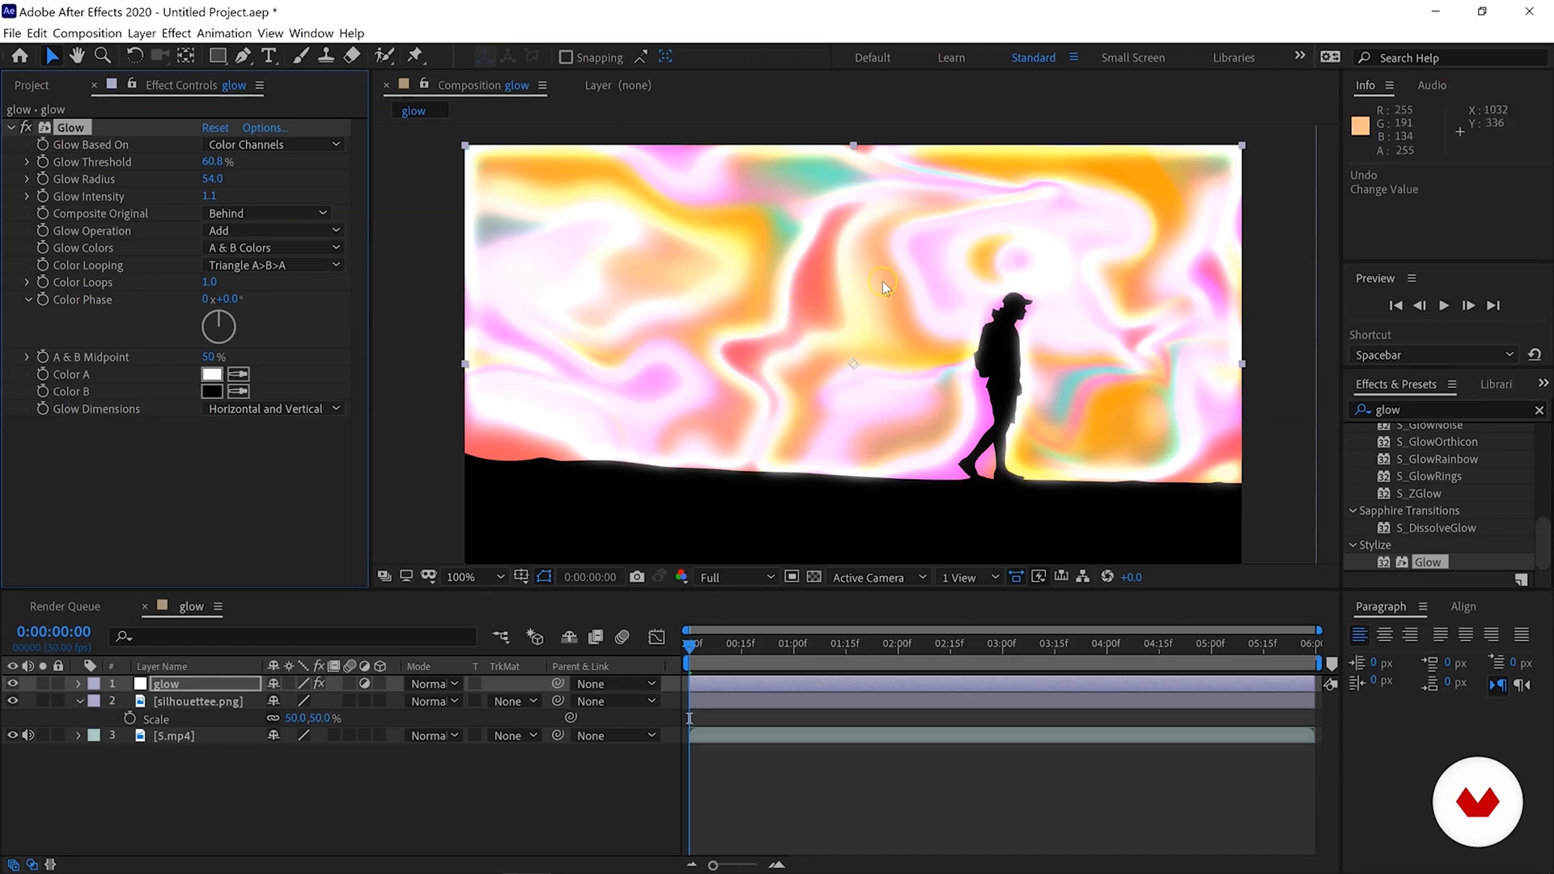
Try magenta (FF00FA) as the glow's Color A and discard the change.
{"action": "left_click", "coordinate": [210, 374]}
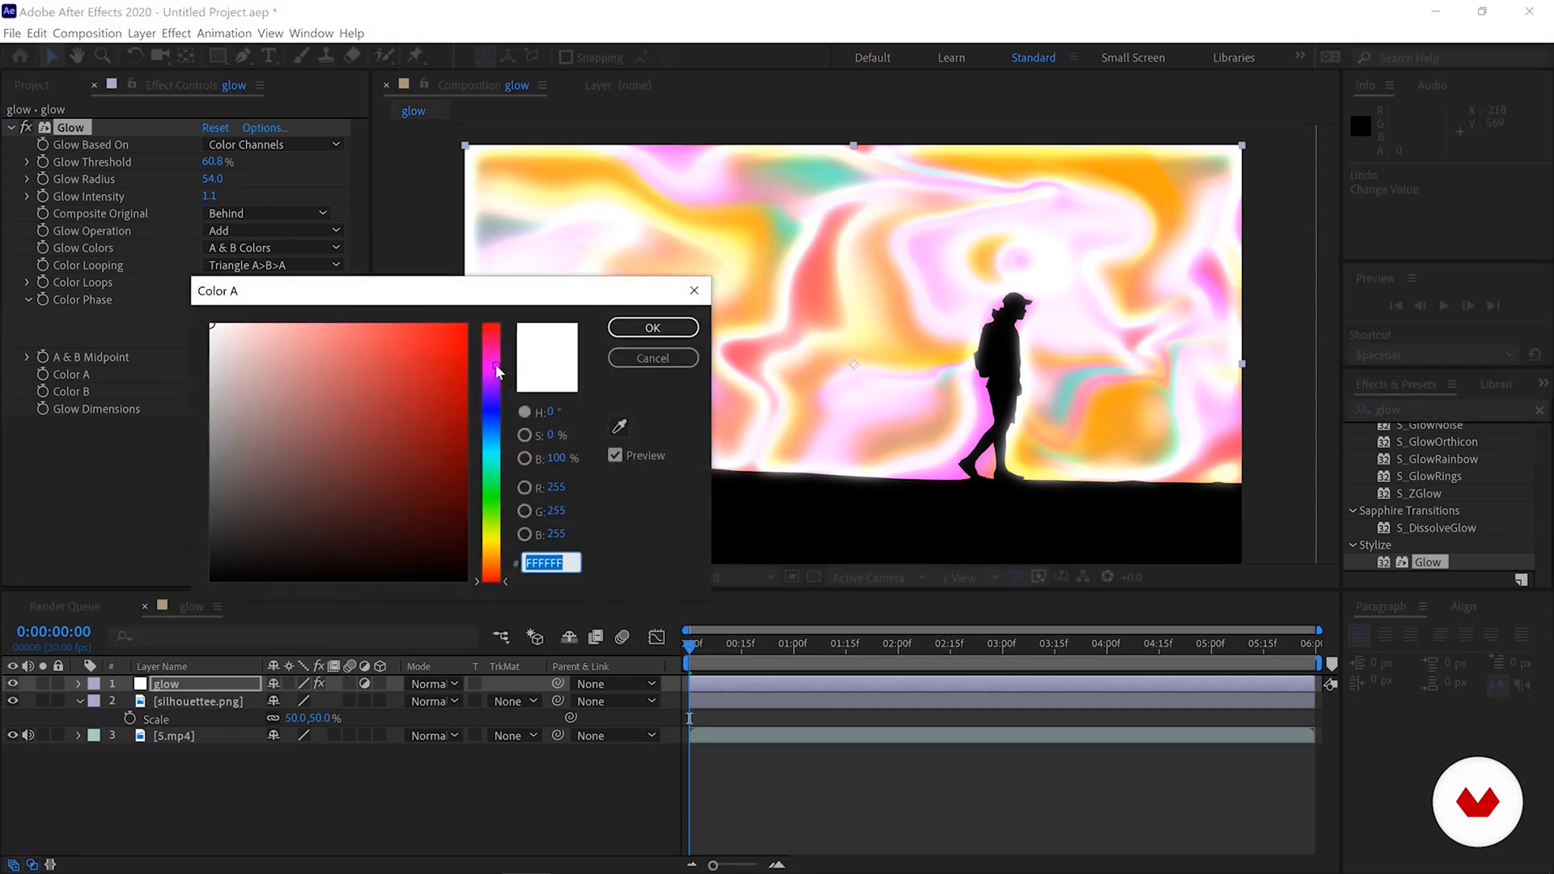
{"action": "left_click", "coordinate": [495, 368]}
{"action": "left_click_drag", "start_coordinate": [385, 351], "coordinate": [628, 271]}
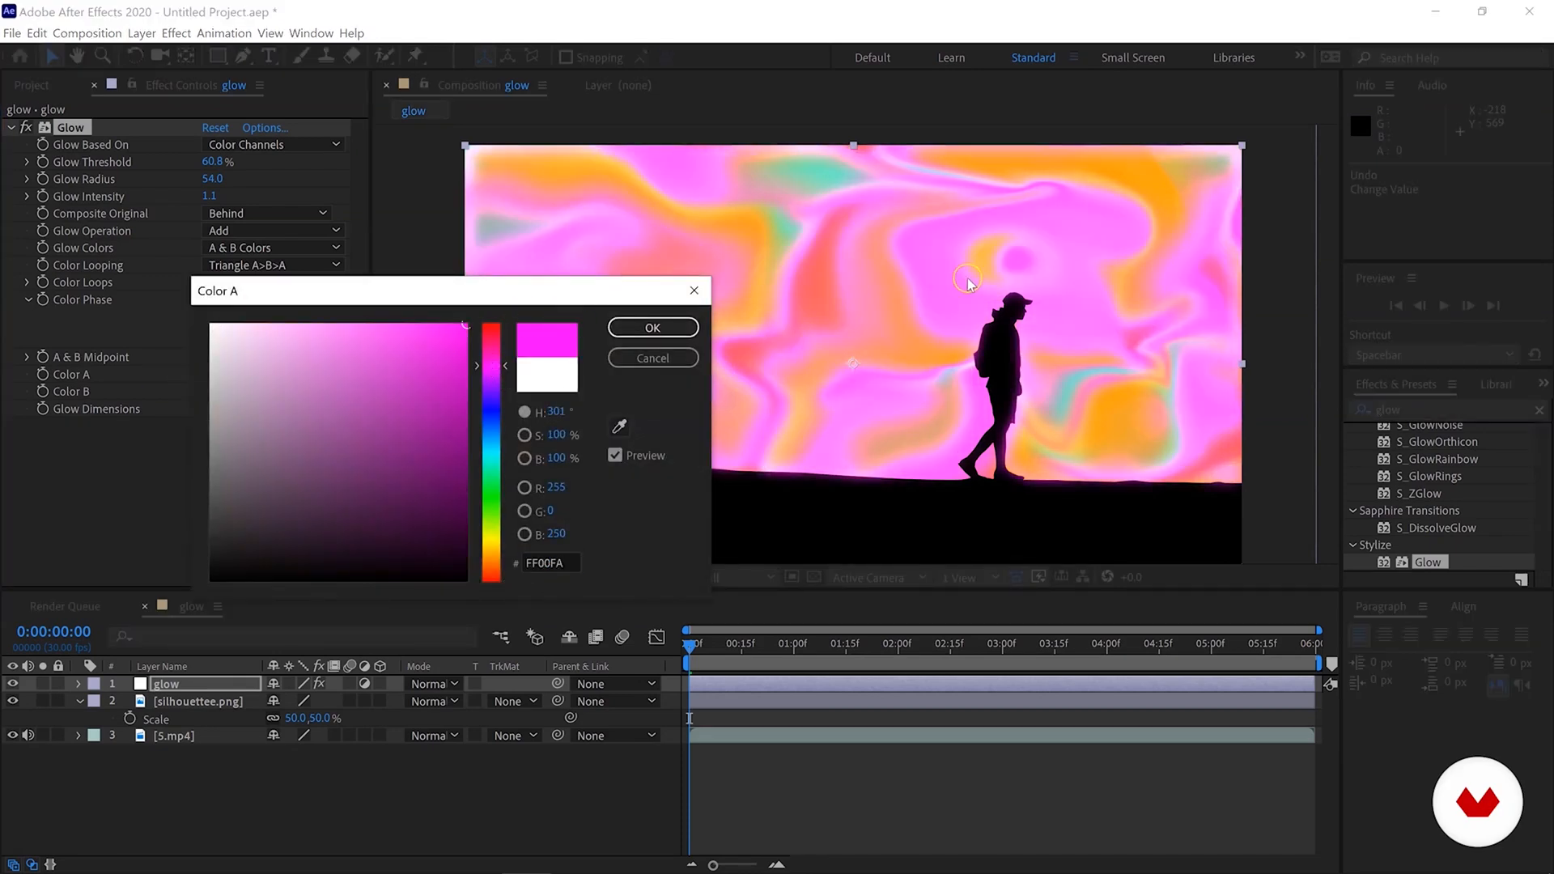
{"action": "left_click", "coordinate": [647, 356]}
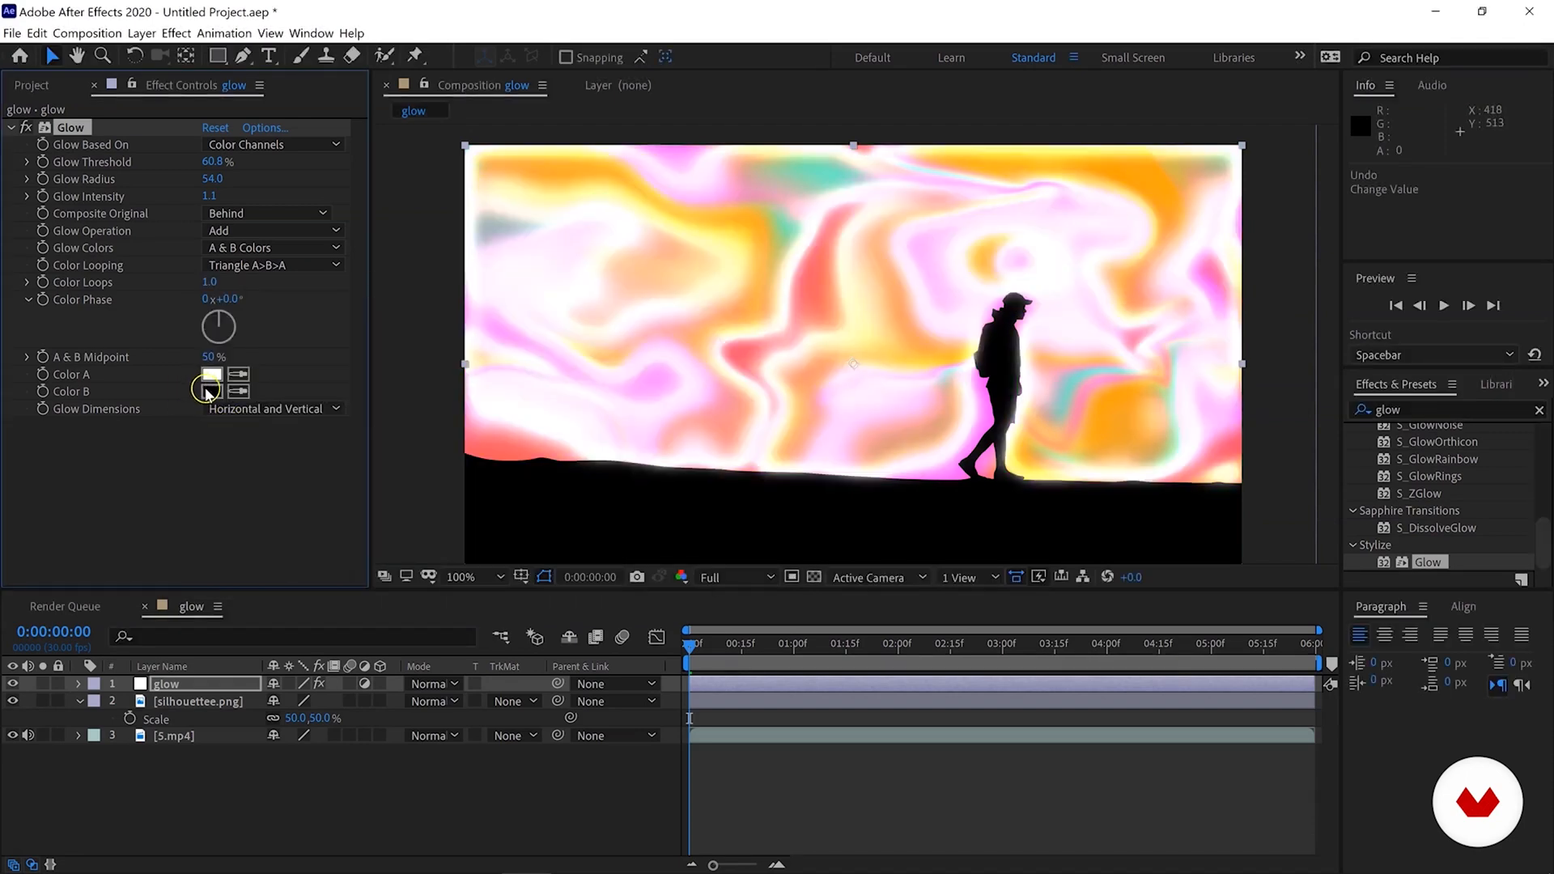
Try other shades for the glow's Color B and return it to black (000000).
{"action": "left_click", "coordinate": [210, 391]}
{"action": "mouse_move", "coordinate": [322, 416]}
{"action": "left_mouse_down"}
{"action": "mouse_move", "coordinate": [535, 303]}
{"action": "mouse_move", "coordinate": [409, 416]}
{"action": "mouse_move", "coordinate": [466, 469]}
{"action": "left_mouse_up"}
{"action": "left_click_drag", "start_coordinate": [409, 464], "coordinate": [171, 637]}
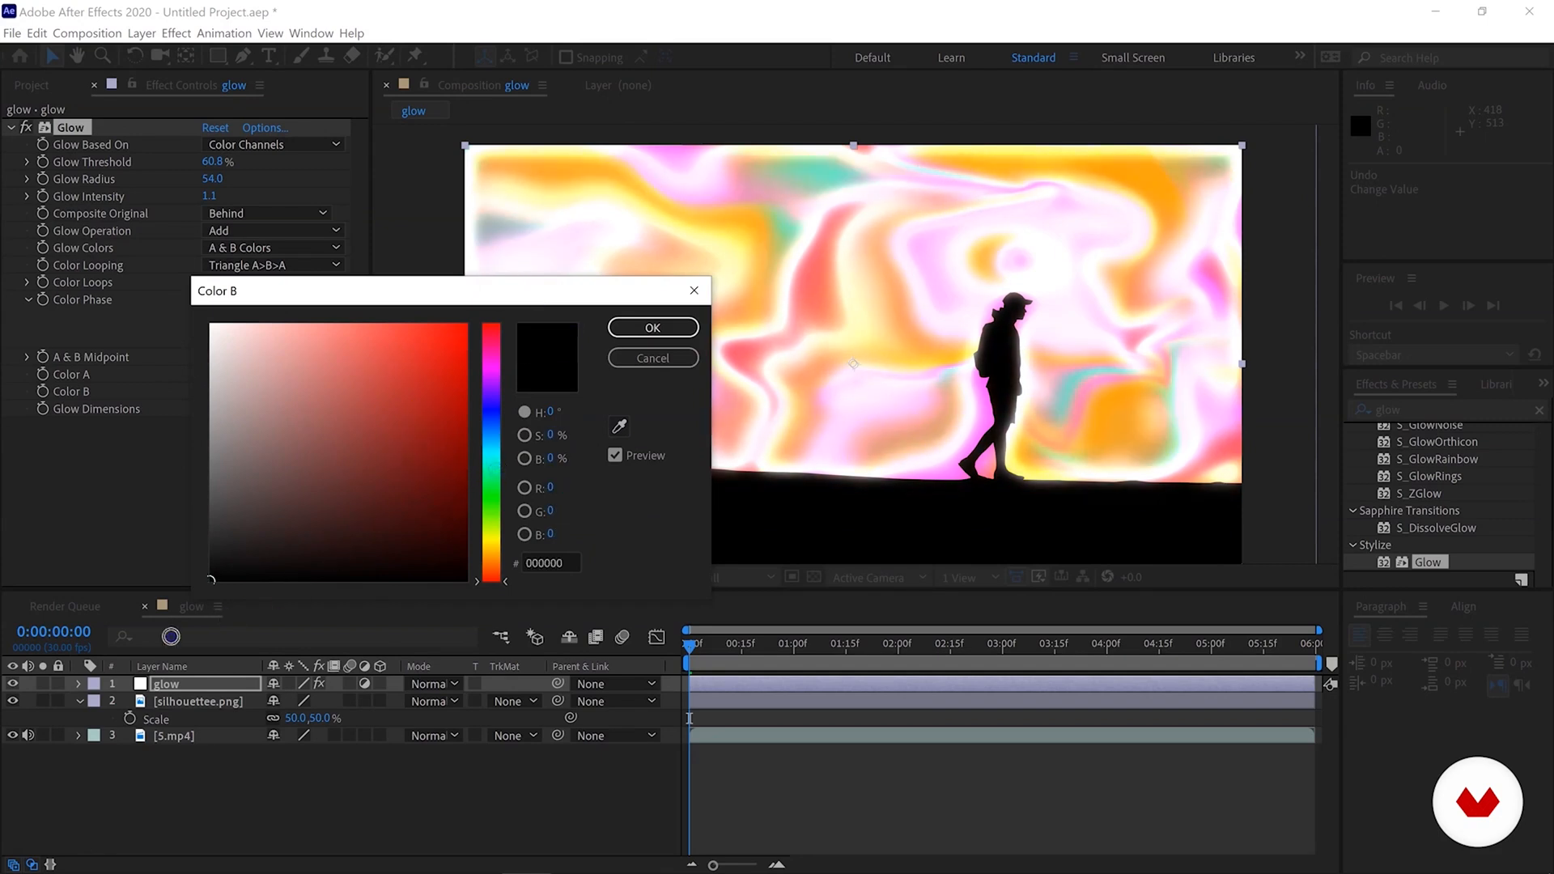
{"action": "left_click", "coordinate": [652, 328]}
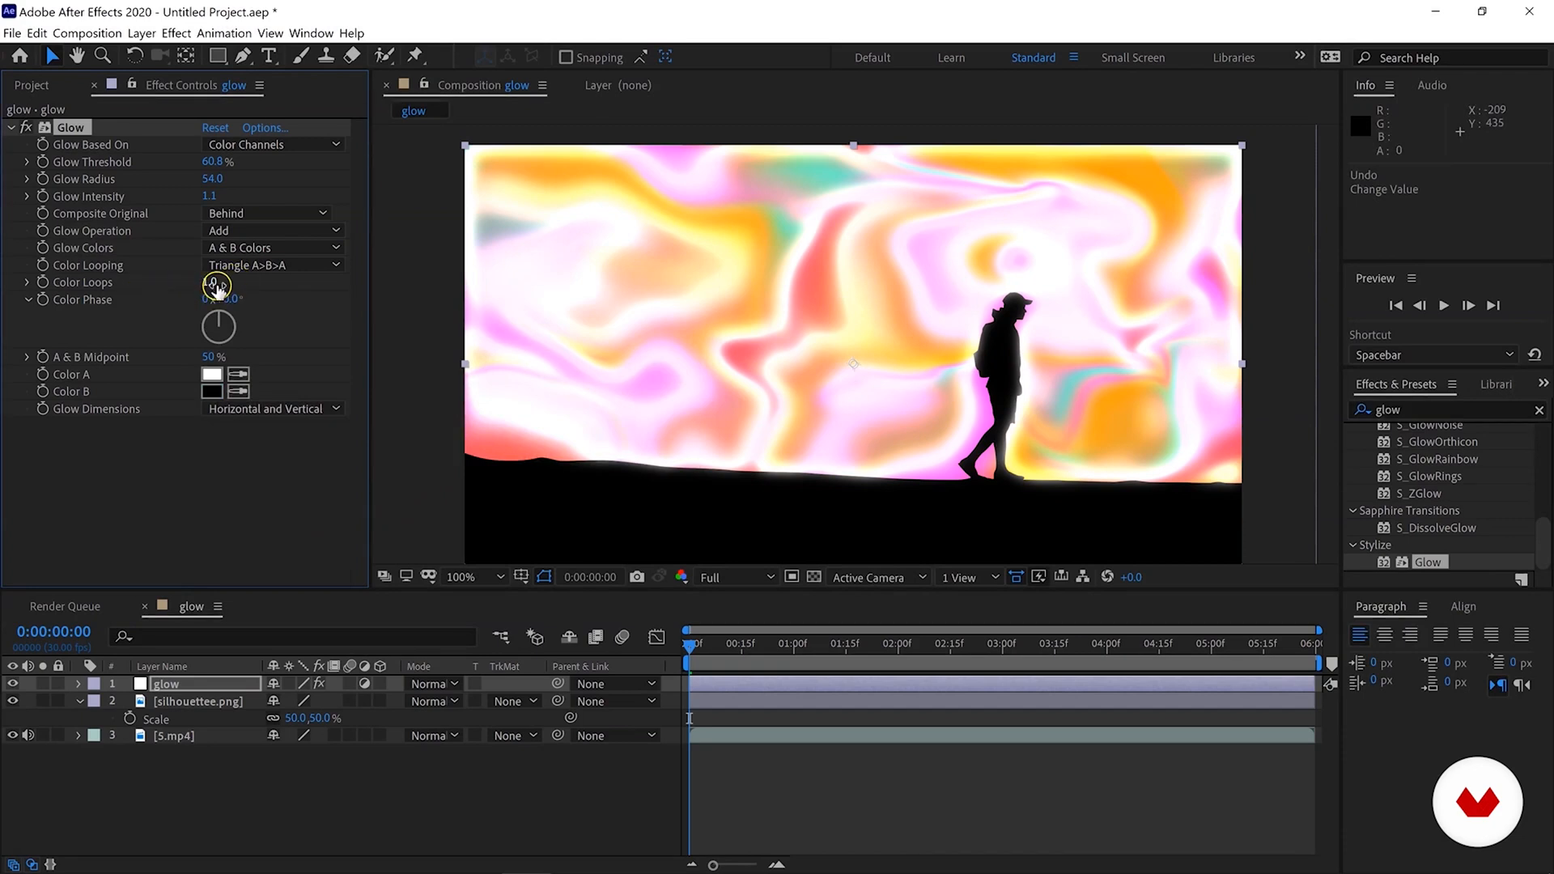
Set the glow's Color Loops to 4.3 and the A & B Midpoint to 57%, leaving Color Phase at 0.
{"action": "left_click_drag", "start_coordinate": [251, 283], "coordinate": [535, 281]}
{"action": "left_click", "coordinate": [232, 301]}
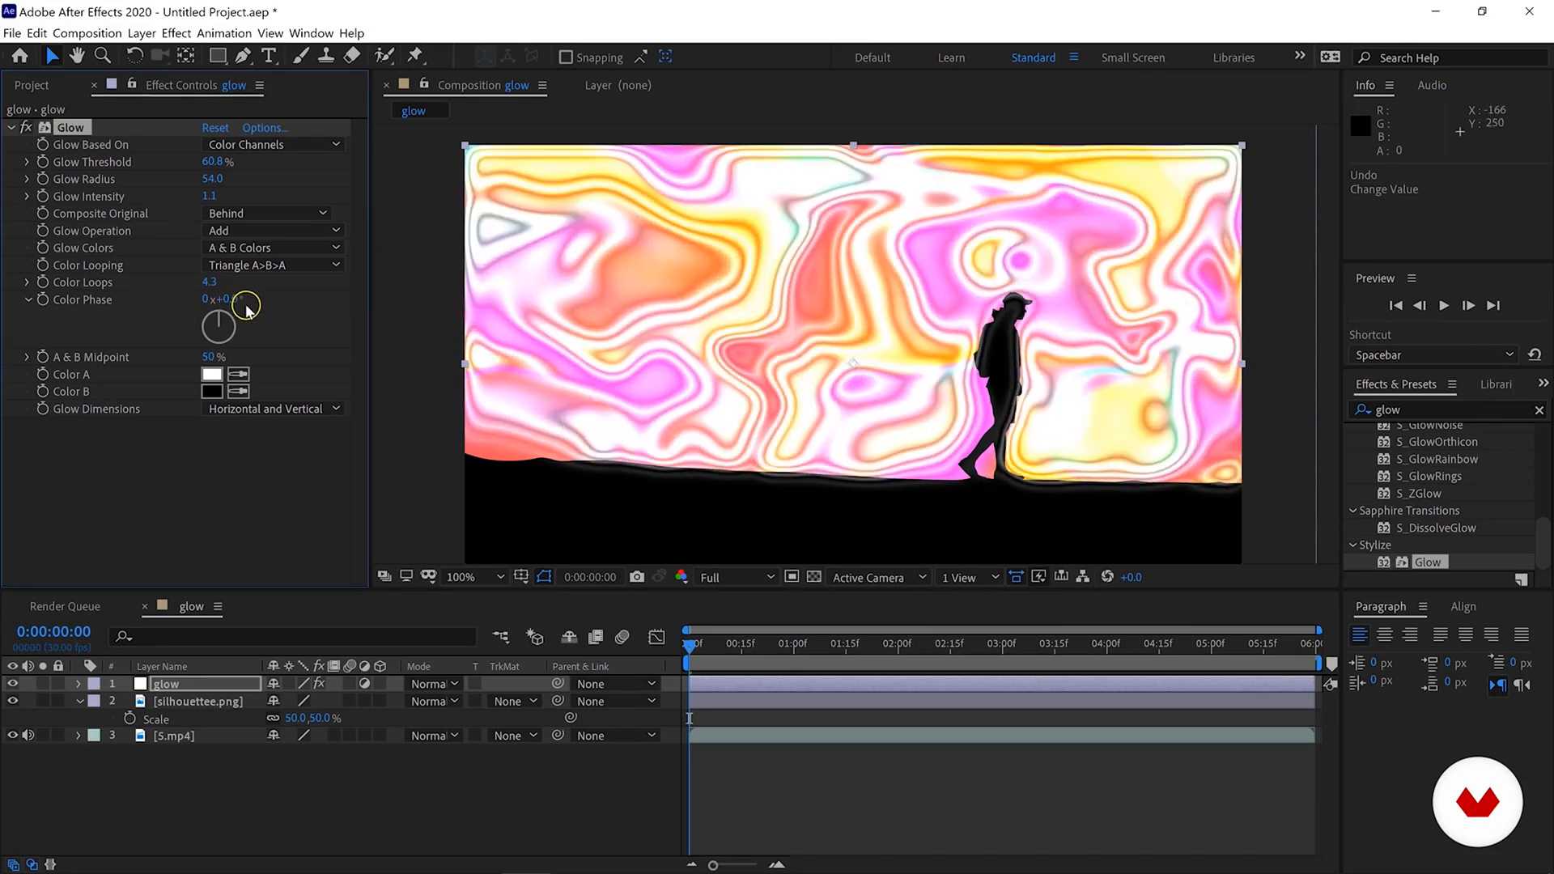
{"action": "left_click_drag", "start_coordinate": [299, 301], "coordinate": [316, 263]}
{"action": "mouse_move", "coordinate": [191, 365]}
{"action": "left_mouse_down"}
{"action": "mouse_move", "coordinate": [628, 336]}
{"action": "mouse_move", "coordinate": [215, 357]}
{"action": "left_mouse_up"}
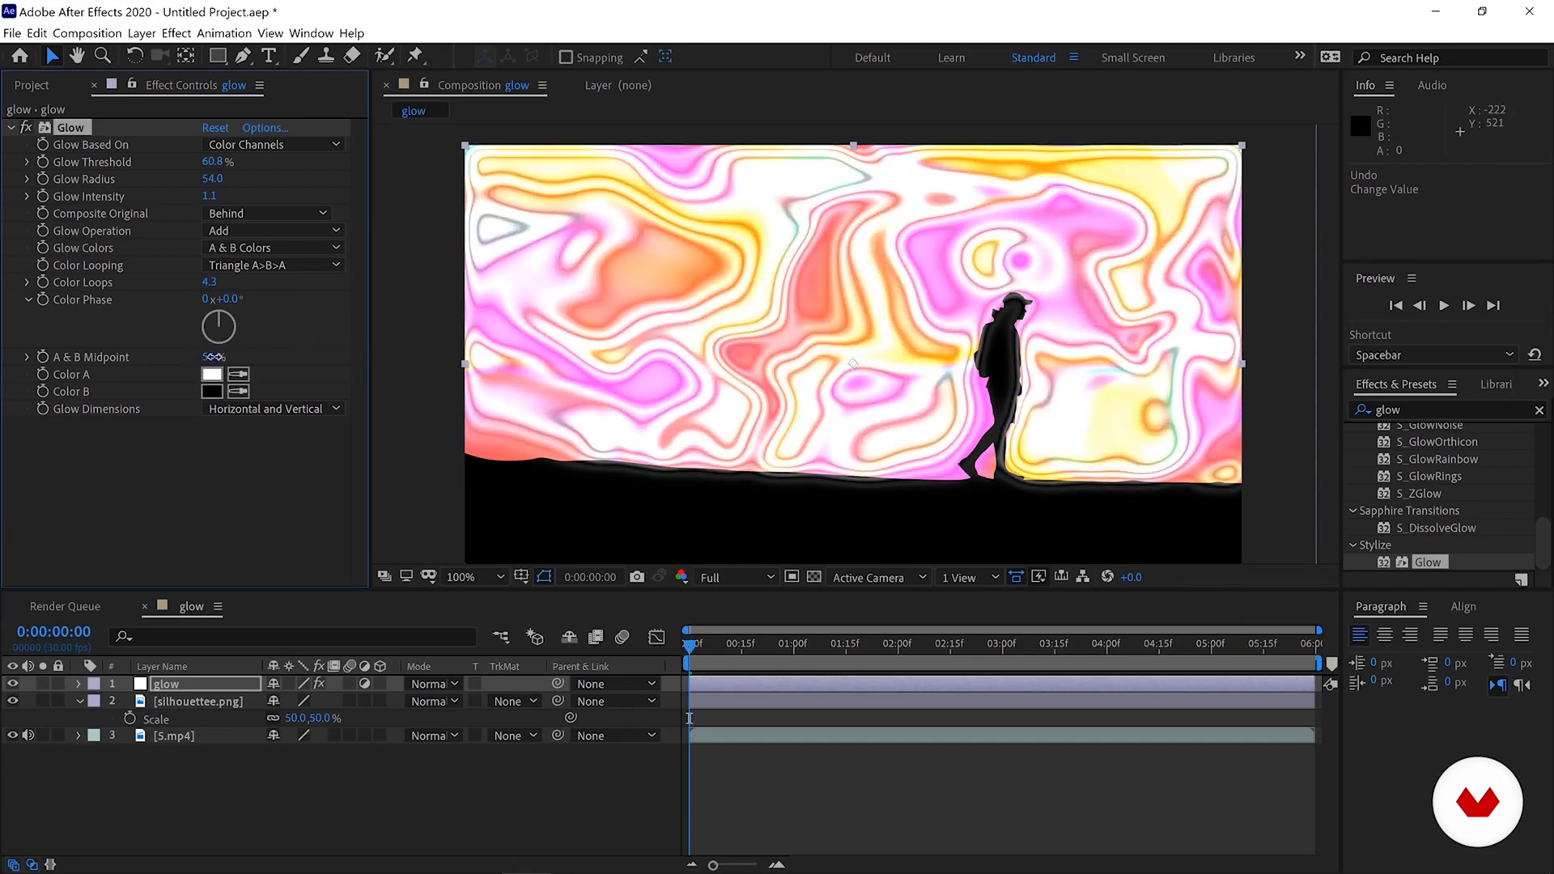
Try the glow with Glow Colors on Arbitrary Map and set the Glow Threshold to 64%.
{"action": "left_click", "coordinate": [259, 249]}
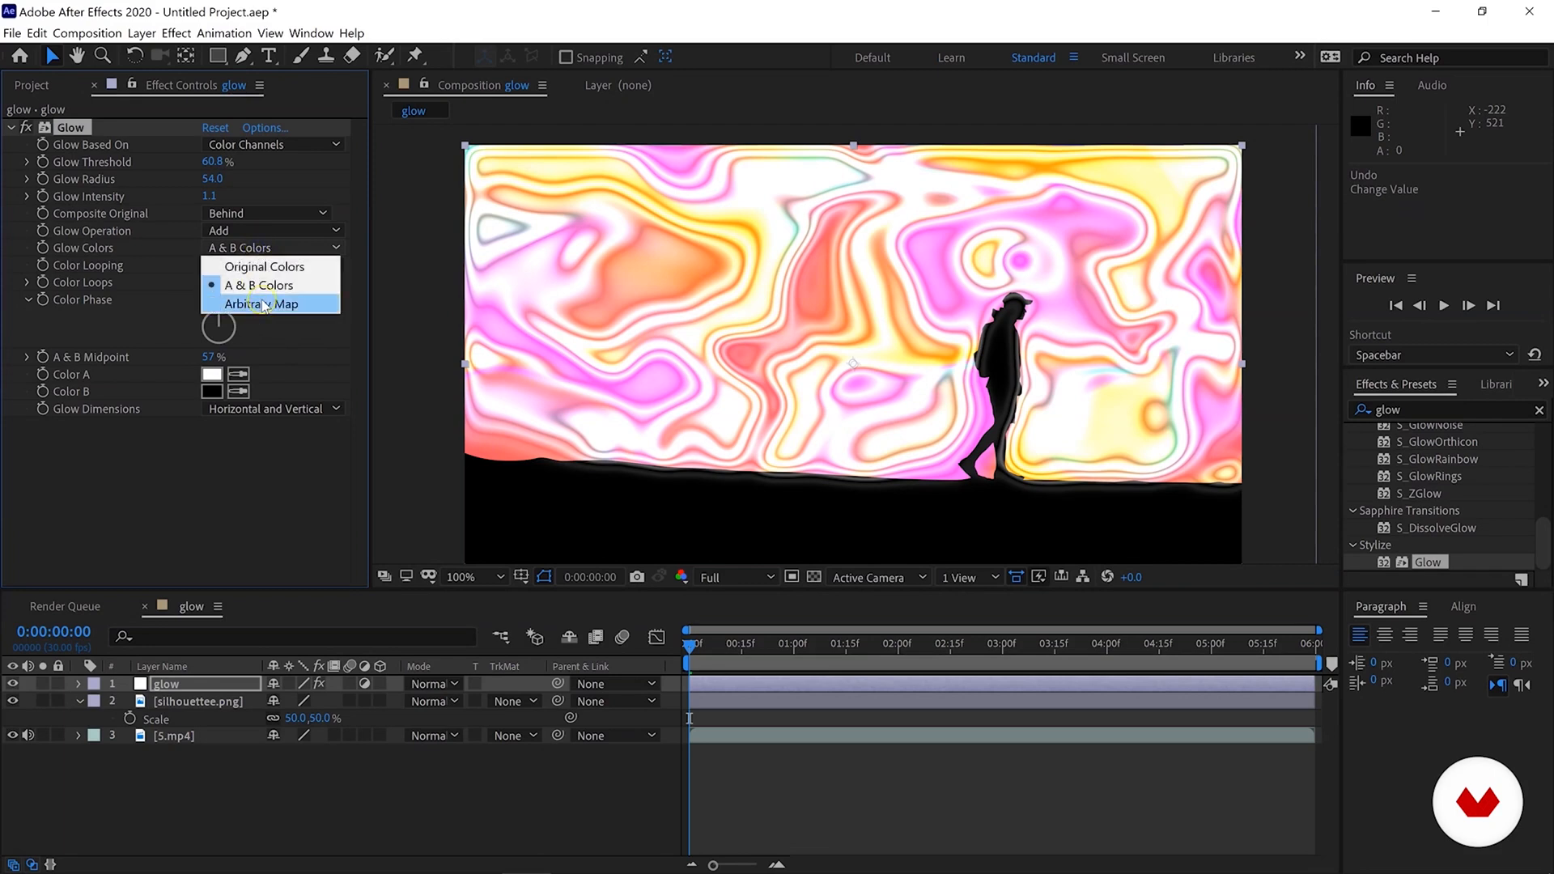
{"action": "left_click", "coordinate": [262, 305]}
{"action": "key", "text": "period"}
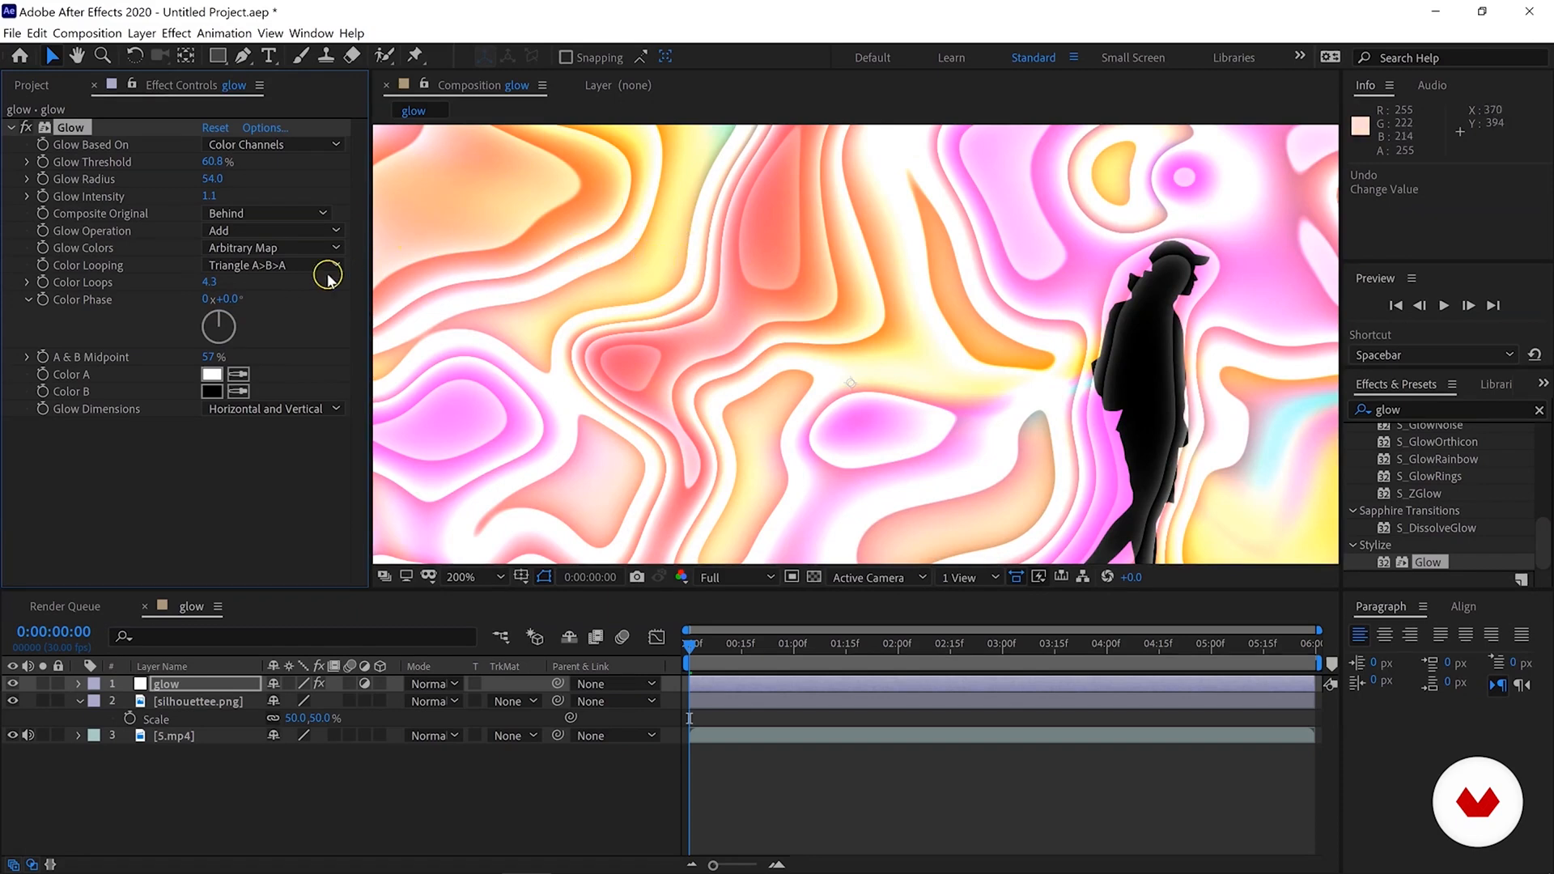
{"action": "left_click", "coordinate": [219, 253]}
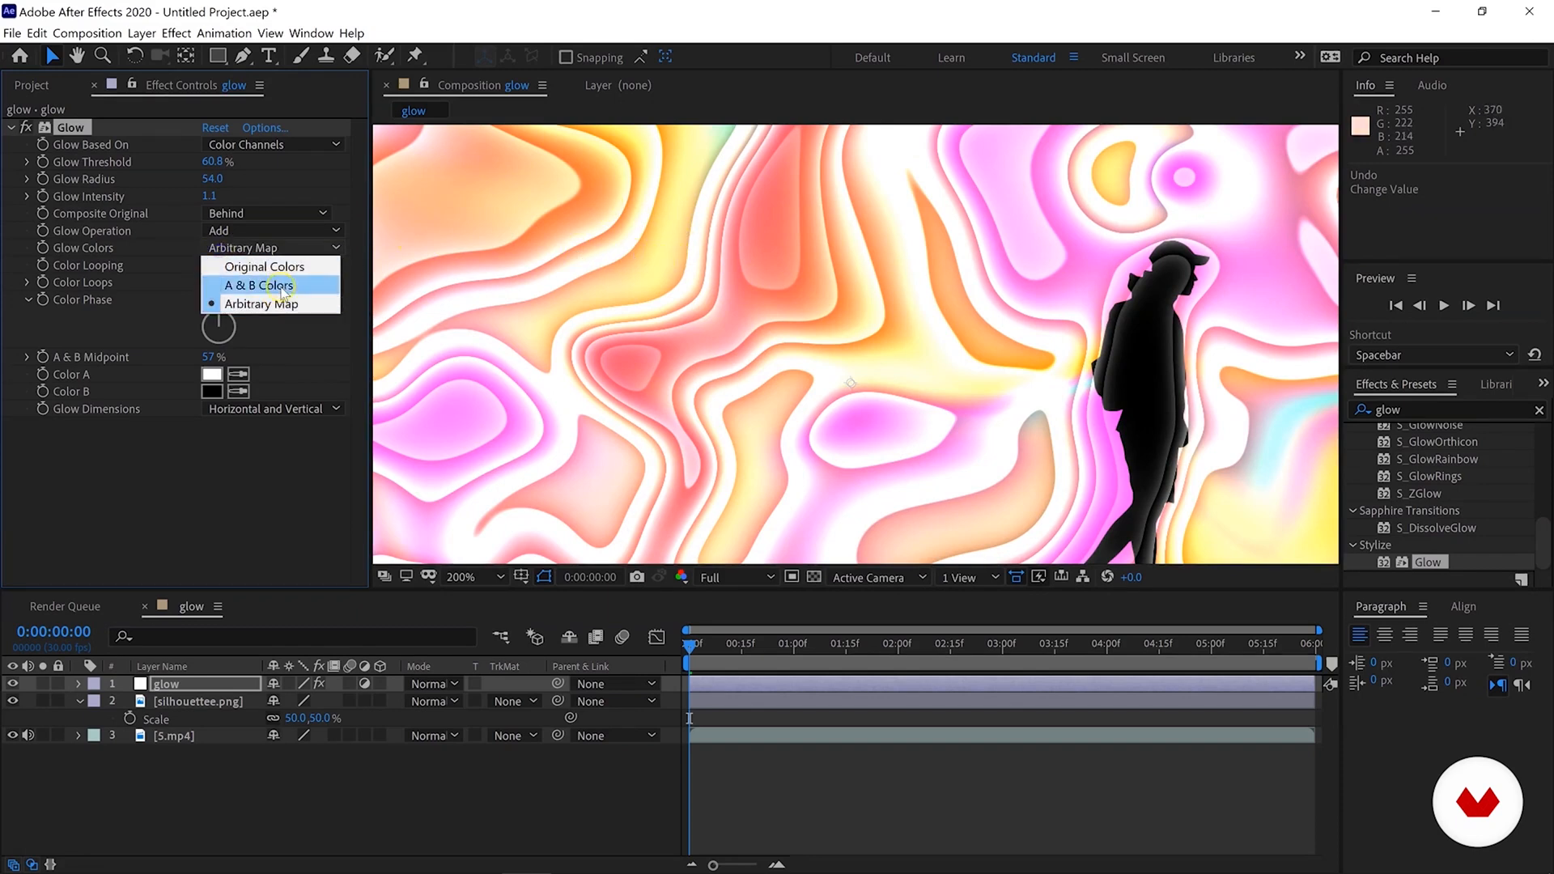
{"action": "left_click", "coordinate": [202, 175]}
{"action": "mouse_move", "coordinate": [251, 154]}
{"action": "left_mouse_down"}
{"action": "mouse_move", "coordinate": [188, 165]}
{"action": "mouse_move", "coordinate": [242, 160]}
{"action": "left_mouse_up"}
{"action": "scroll", "coordinate": [611, 285], "scroll_direction": "down", "scroll_amount": 1}
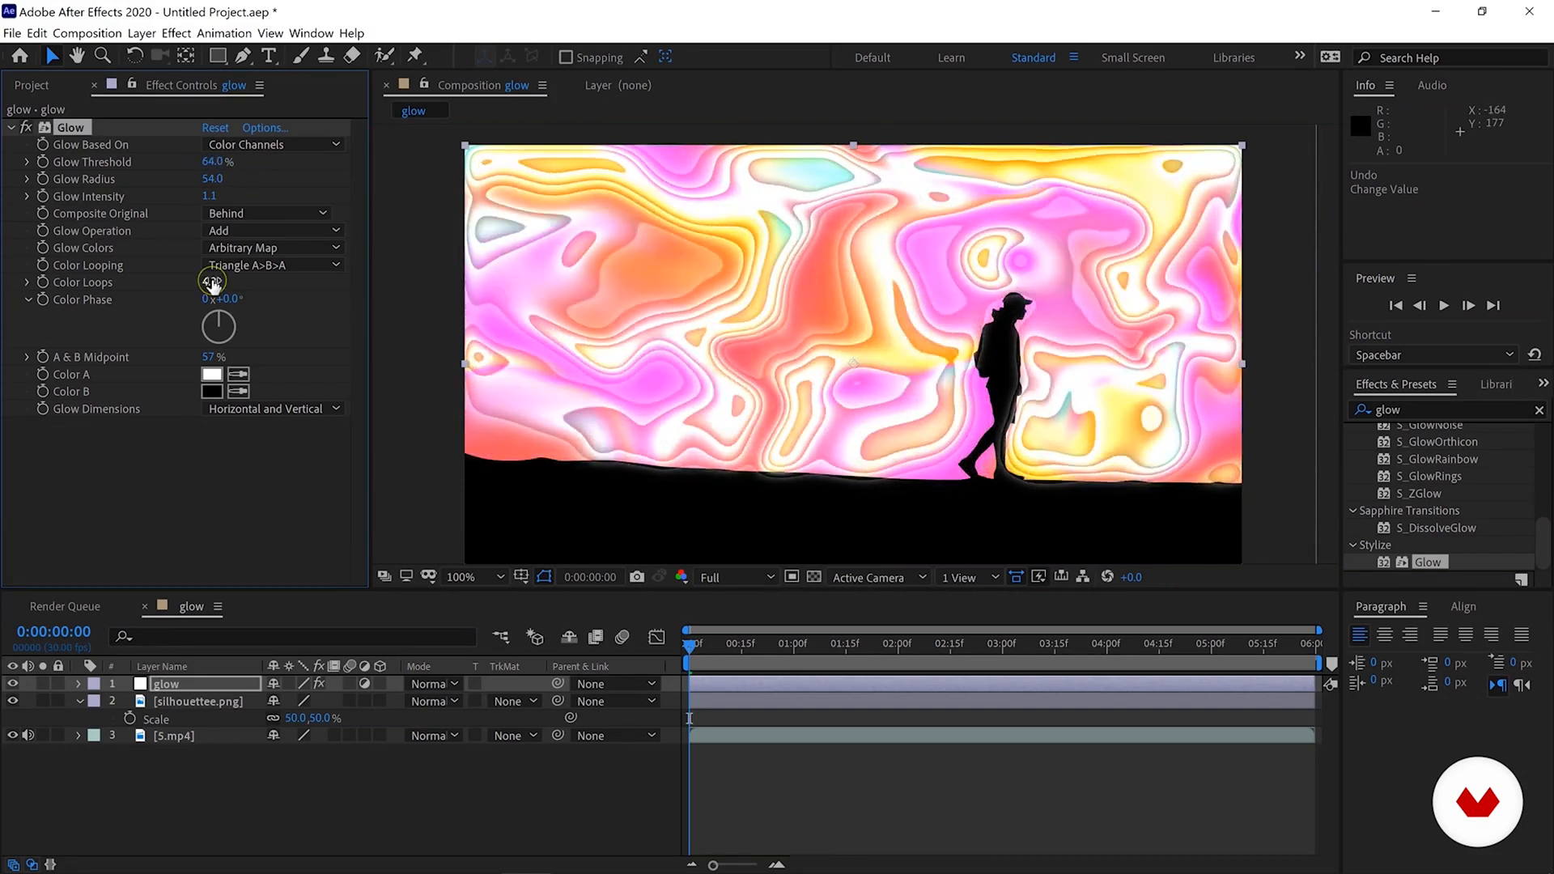
Try the glow's Color Loops at 7.0 with Color Phase at 169° and review the Color Looping options.
{"action": "left_click_drag", "start_coordinate": [260, 277], "coordinate": [411, 315]}
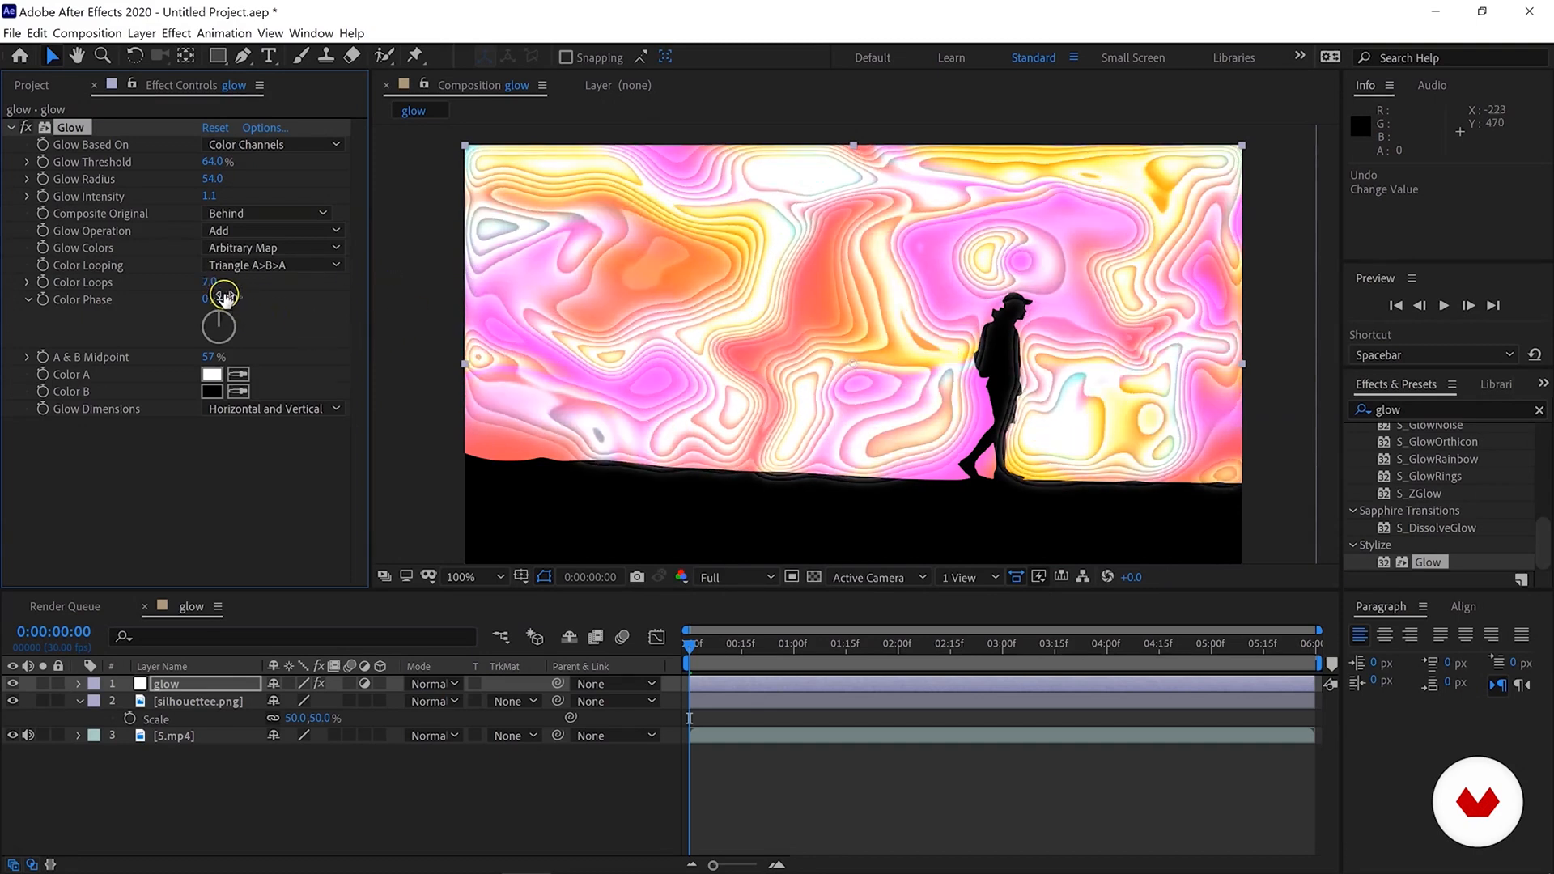
{"action": "left_click_drag", "start_coordinate": [236, 298], "coordinate": [414, 316]}
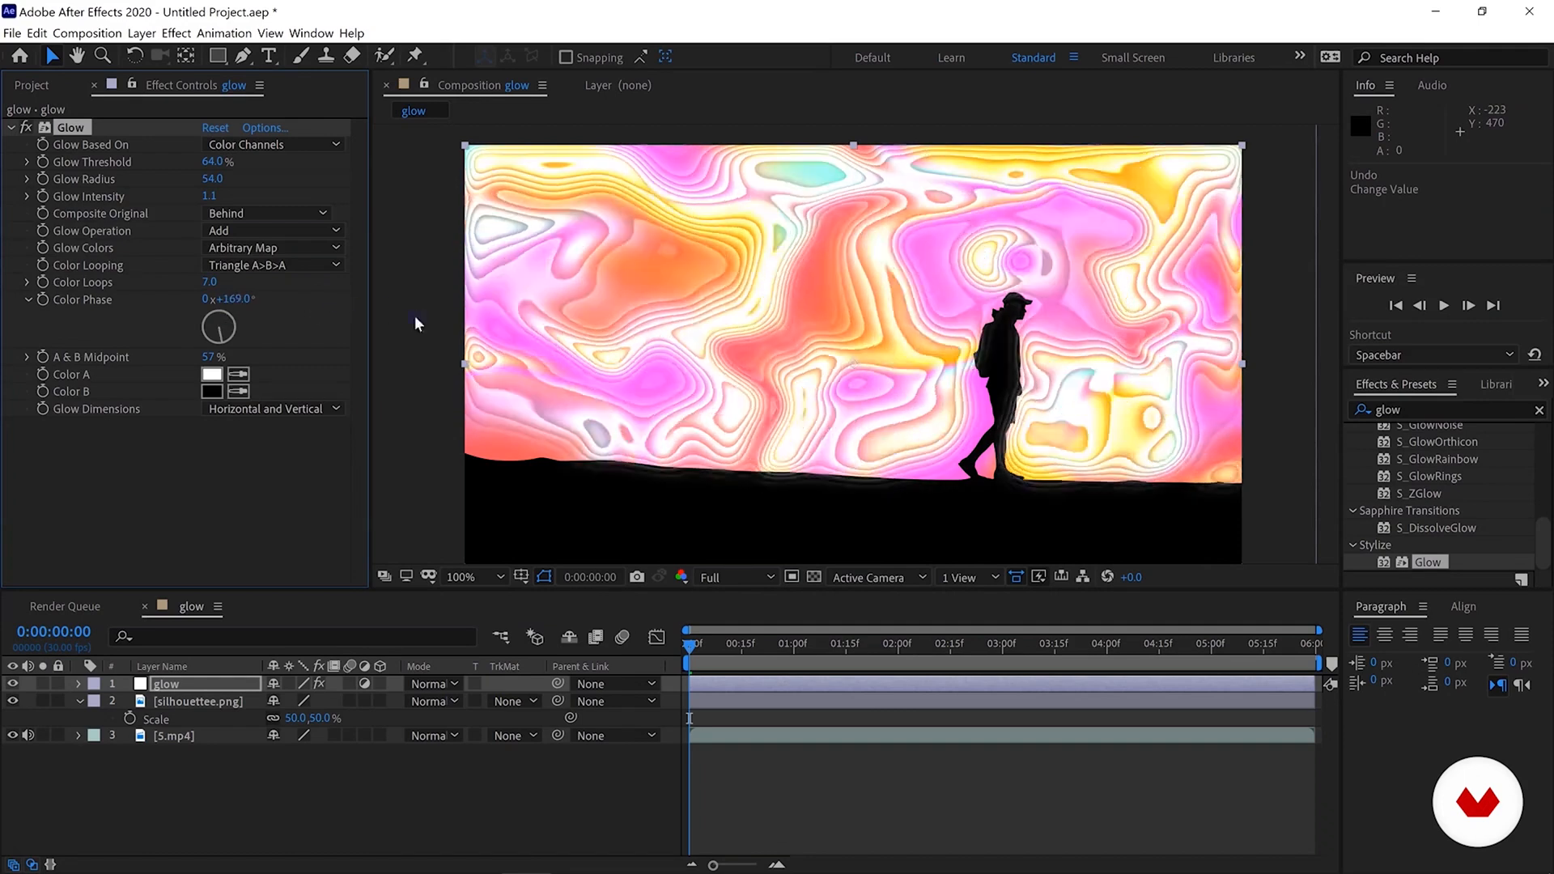
{"action": "left_click", "coordinate": [289, 264]}
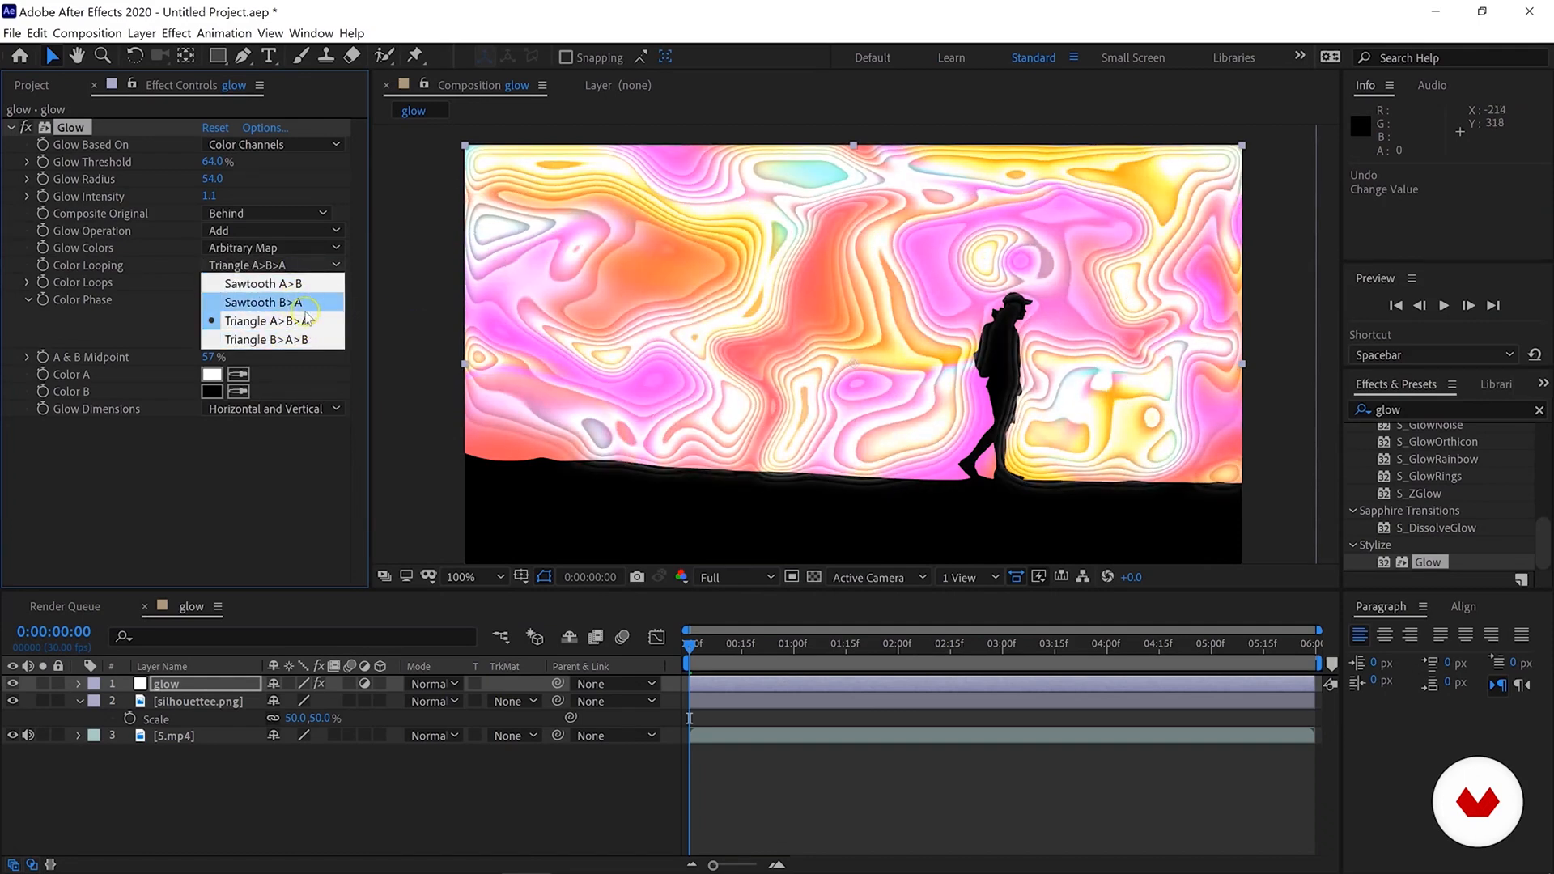
{"action": "left_click", "coordinate": [290, 272]}
Delete the Glow effect from the glow adjustment layer and apply a fresh Stylize Glow to it.
{"action": "left_click", "coordinate": [67, 127]}
{"action": "key", "text": "Delete"}
{"action": "left_click_drag", "start_coordinate": [1427, 562], "coordinate": [953, 534]}
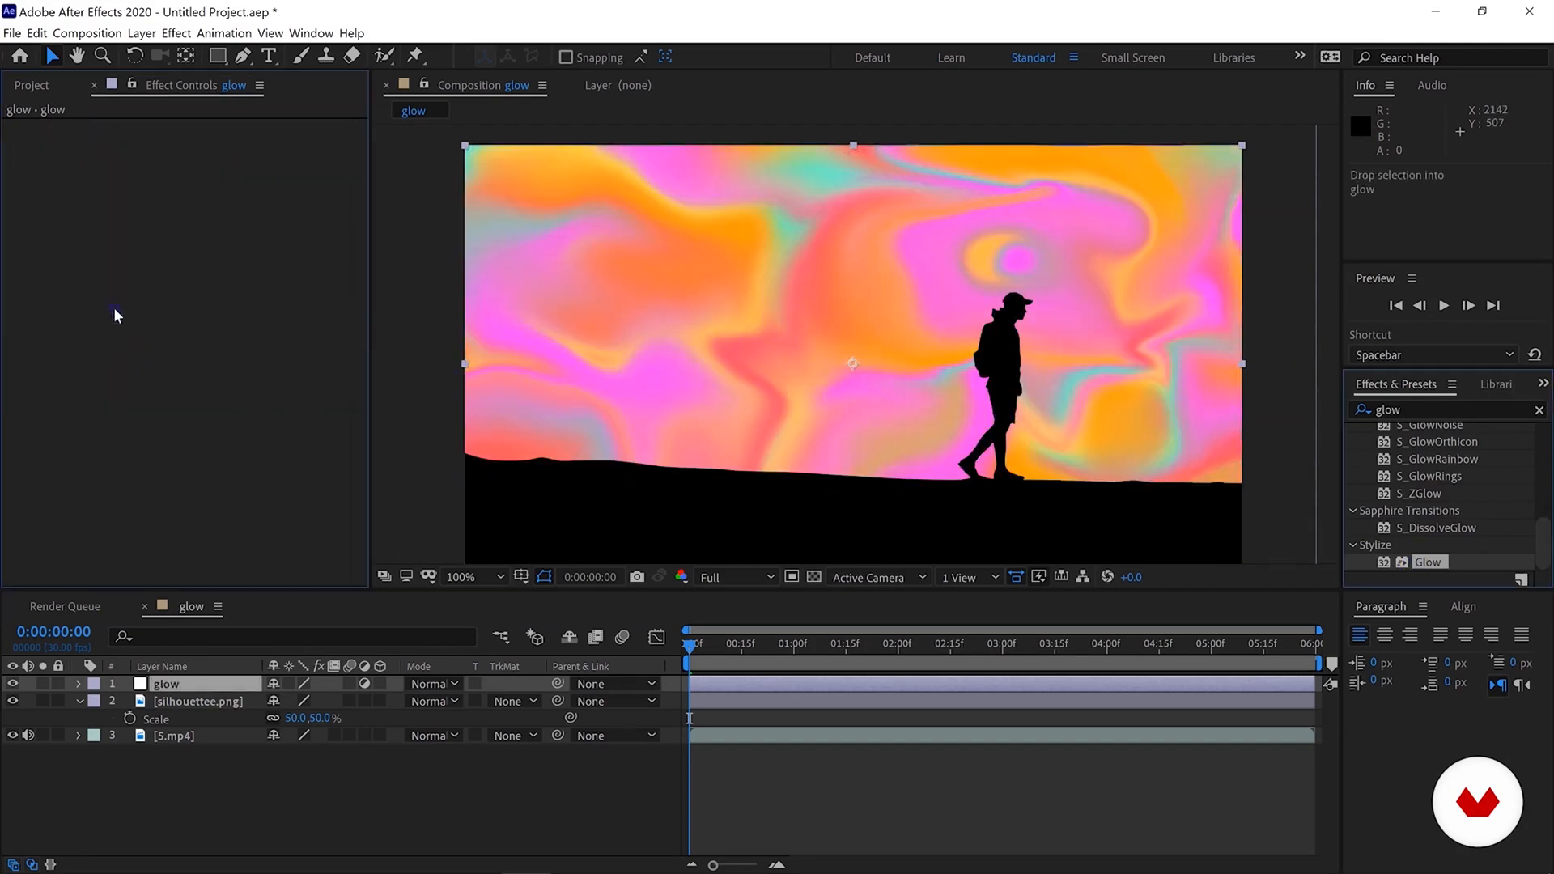
Set the new glow's Glow Threshold to 82%, Glow Radius to 71 and Glow Intensity to 1.1.
{"action": "left_click", "coordinate": [214, 162]}
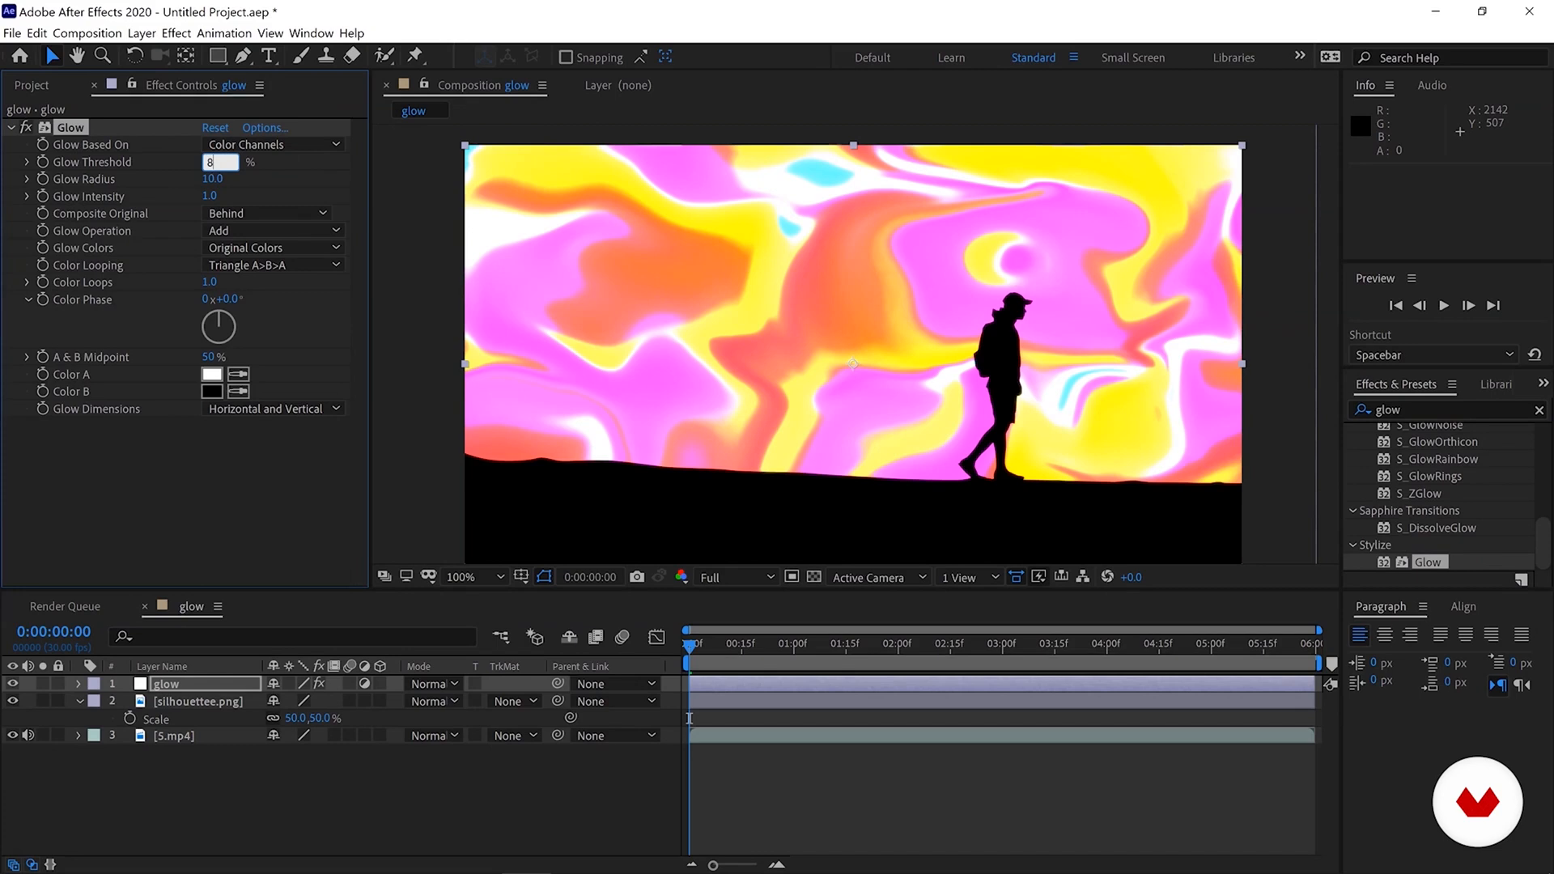
{"action": "key", "text": "Return"}
{"action": "left_click", "coordinate": [214, 178]}
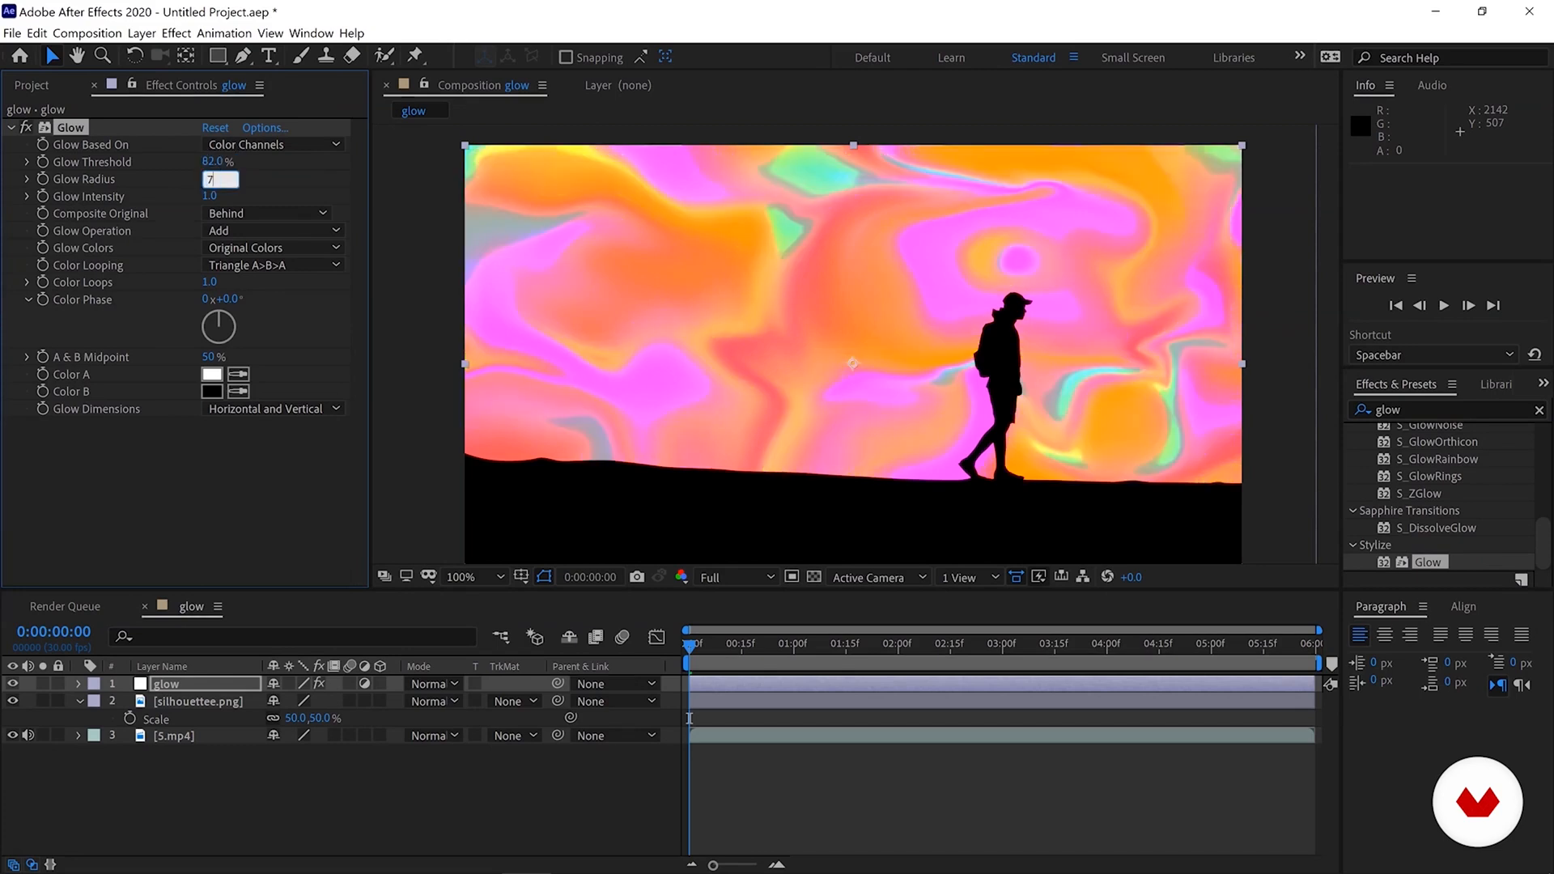
{"action": "type", "text": "71"}
{"action": "key", "text": "Return"}
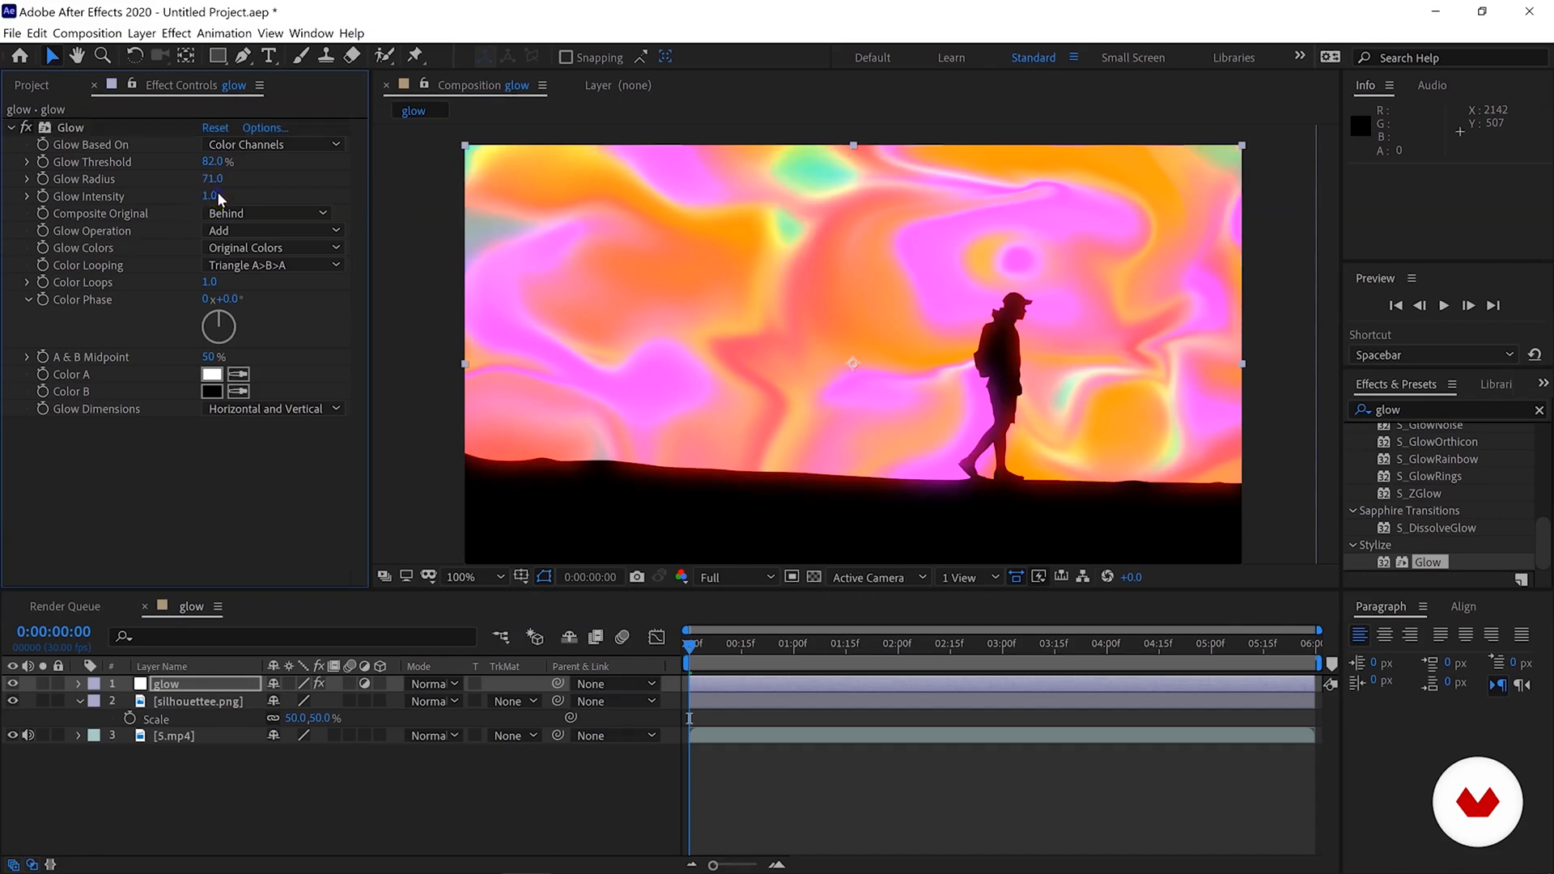
{"action": "left_click", "coordinate": [214, 195]}
{"action": "type", "text": "1.1"}
{"action": "key", "text": "Return"}
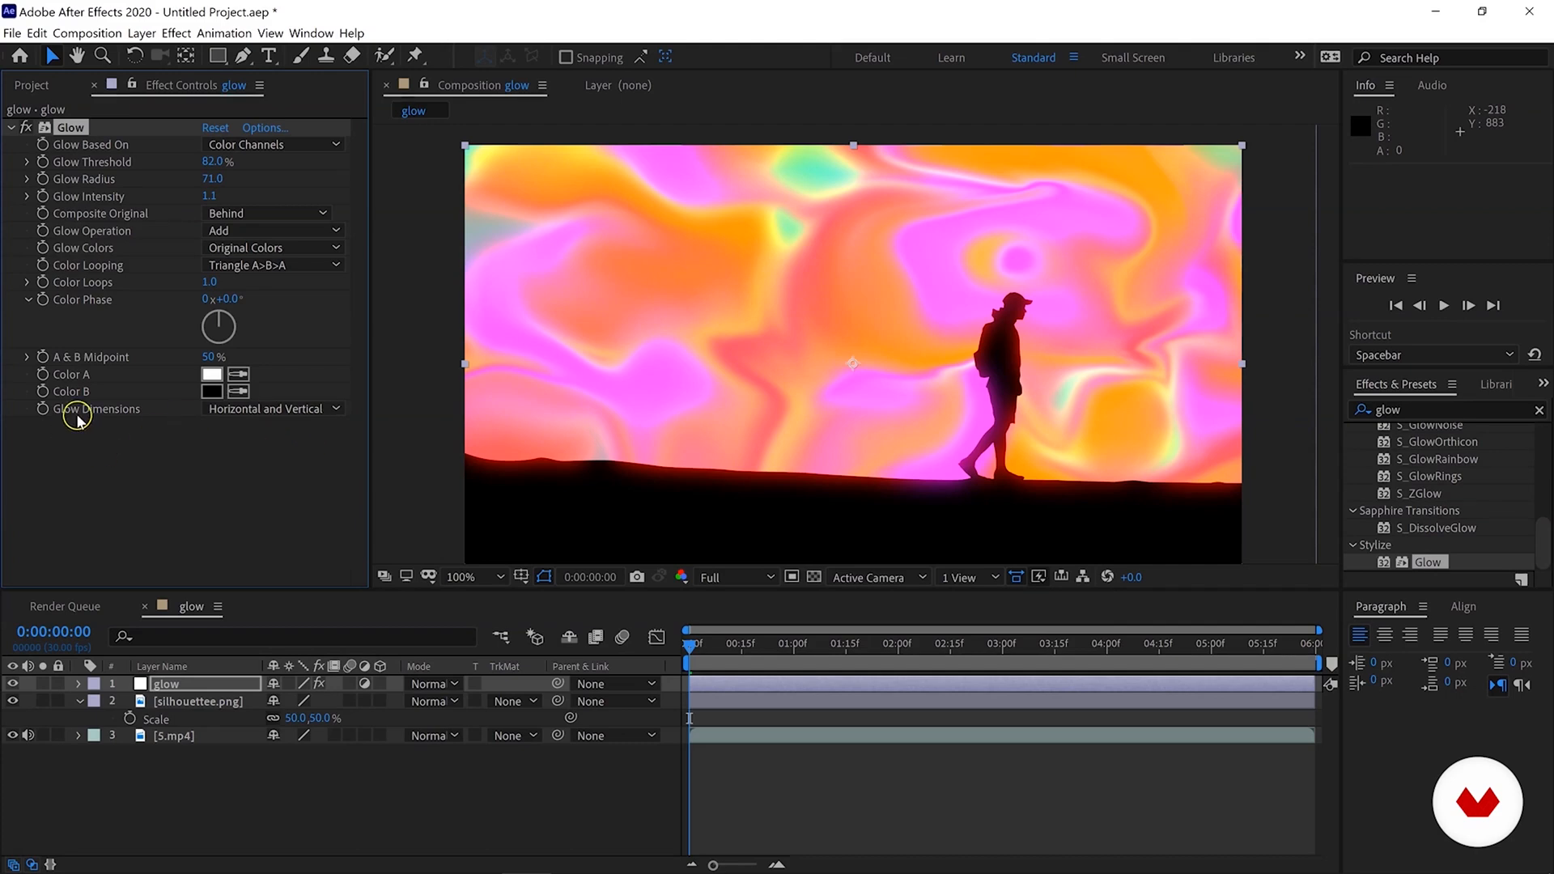
Compare the Horizontal and Vertical options for Glow Dimensions on the silhouette and return it to Horizontal and Vertical.
{"action": "left_click", "coordinate": [307, 409]}
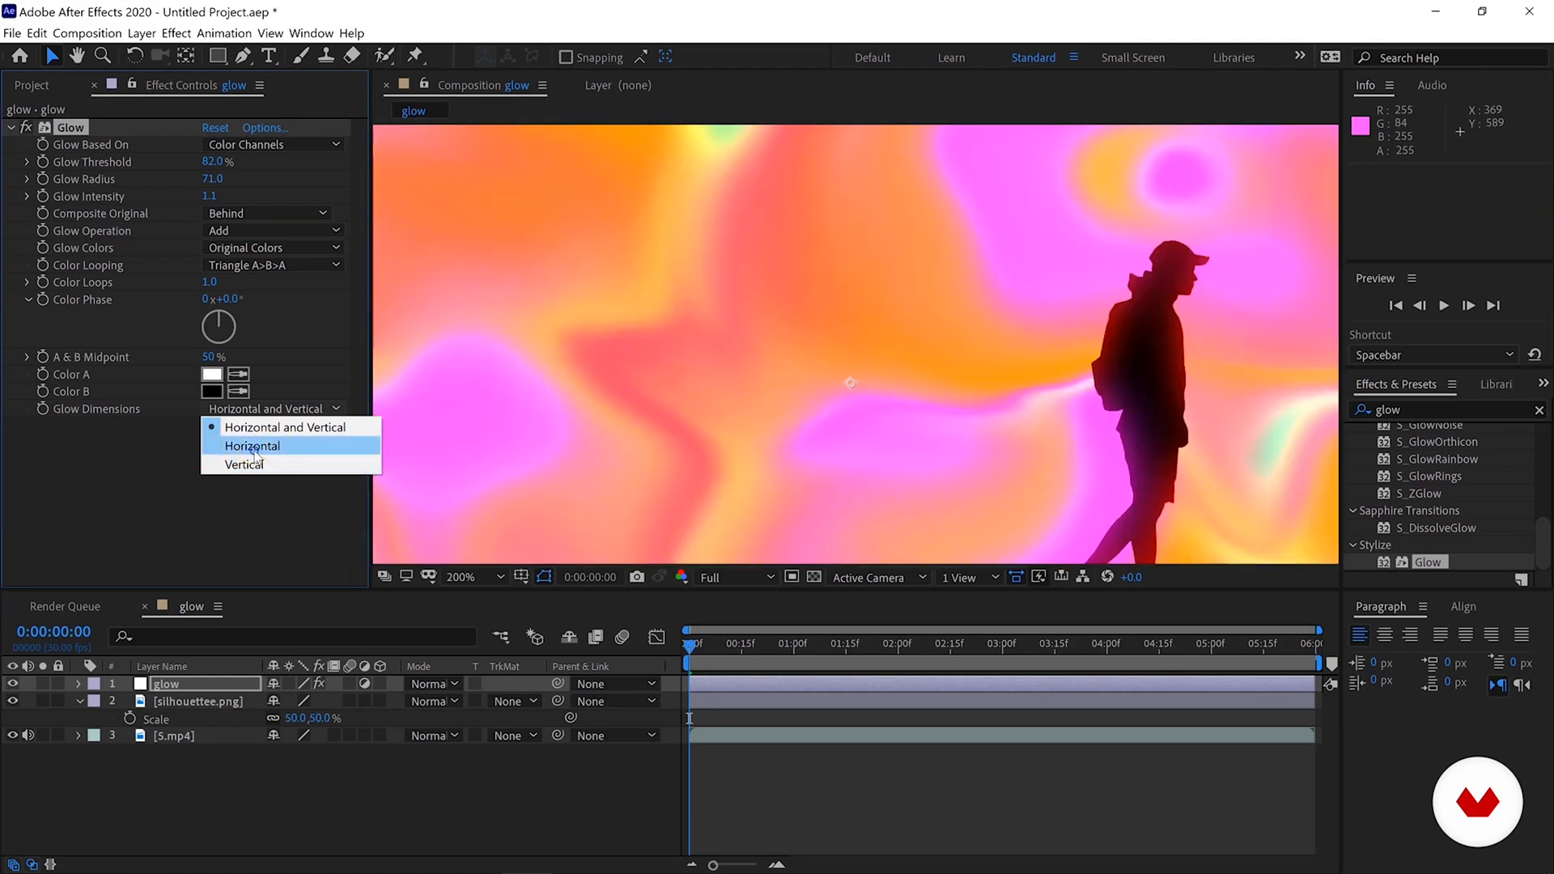
{"action": "left_click", "coordinate": [252, 446]}
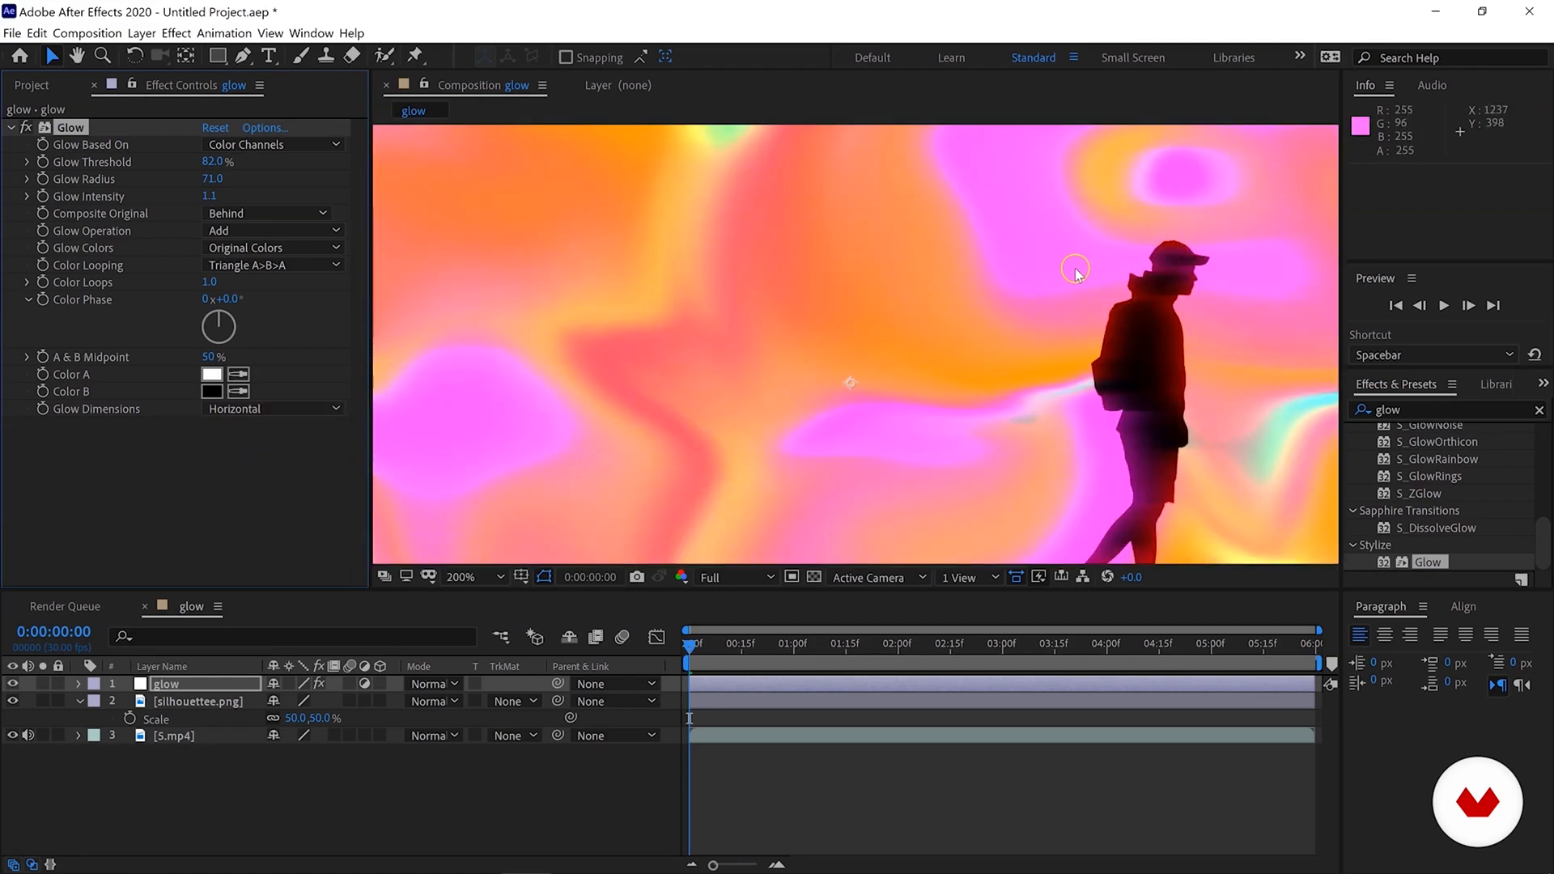
{"action": "left_click", "coordinate": [271, 408]}
{"action": "left_click", "coordinate": [243, 465]}
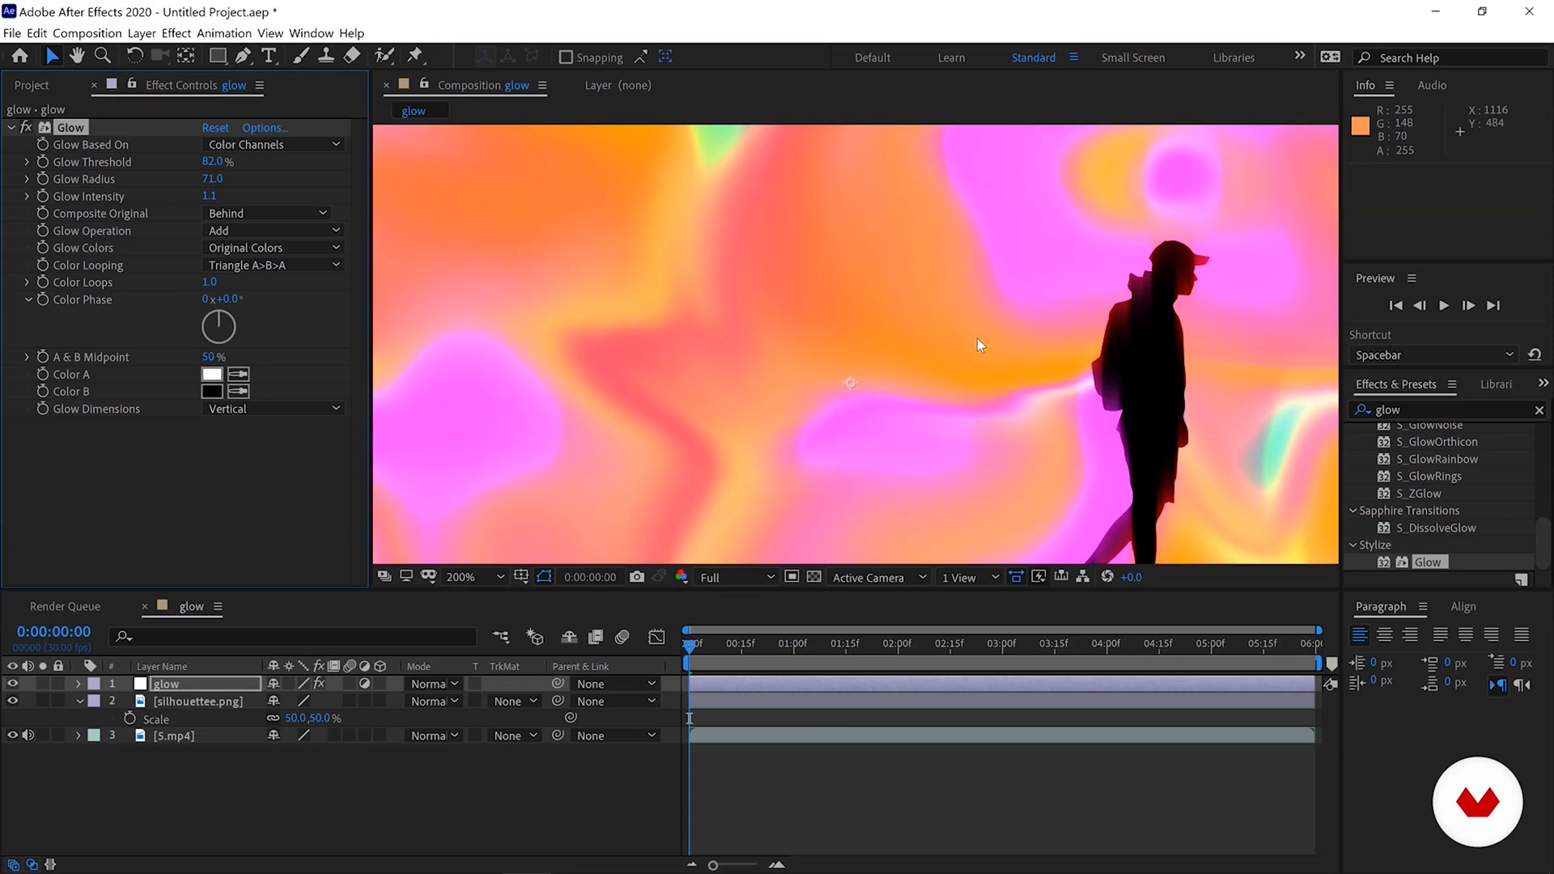
{"action": "left_click", "coordinate": [262, 411]}
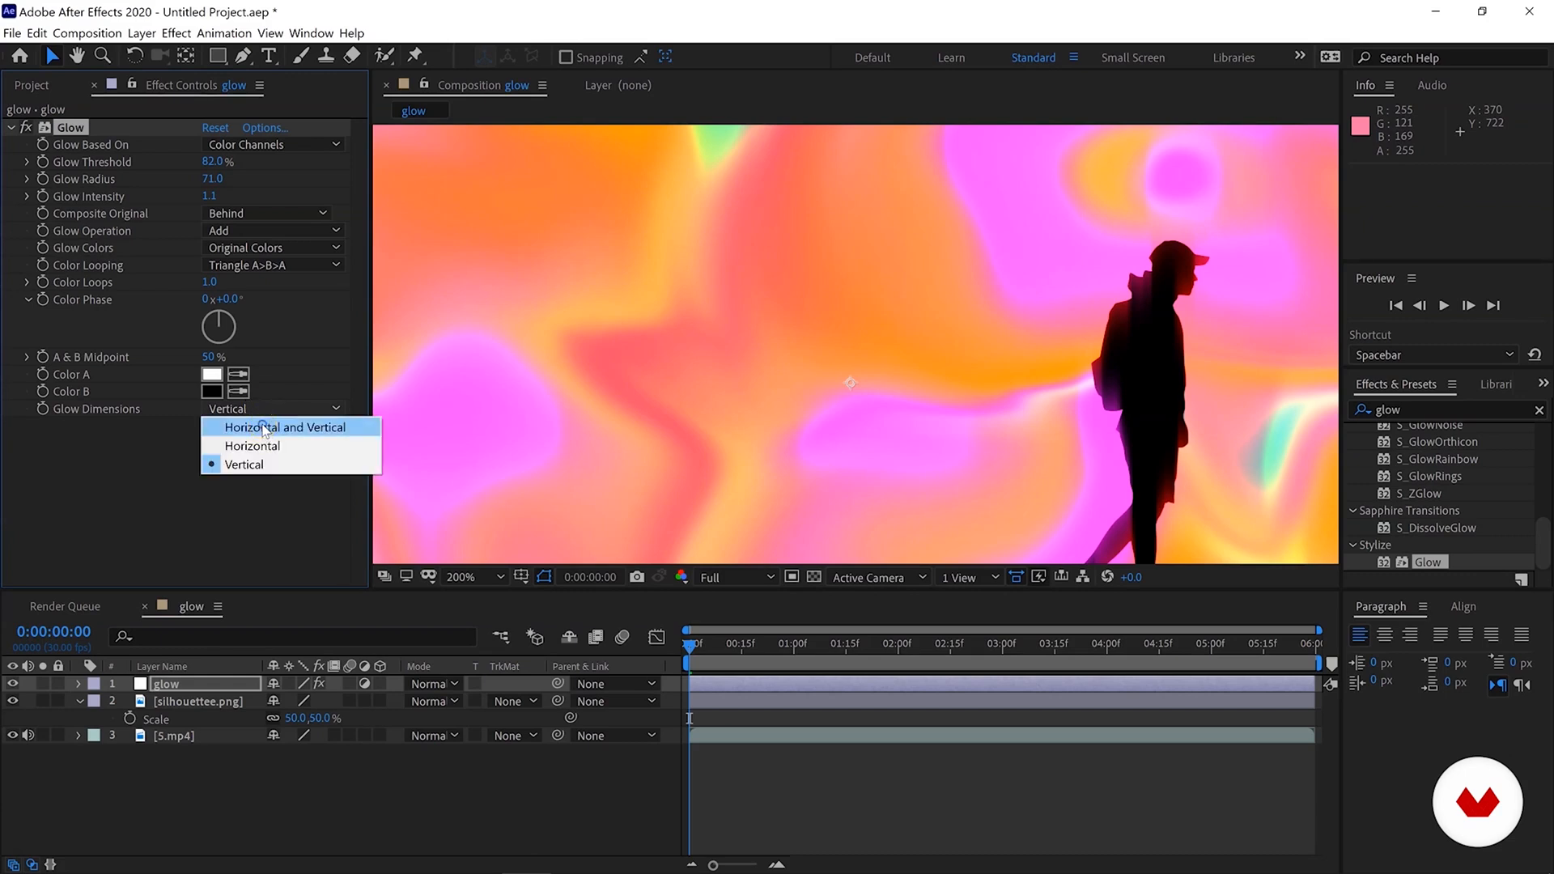
{"action": "left_click", "coordinate": [262, 428]}
{"action": "key", "text": "comma"}
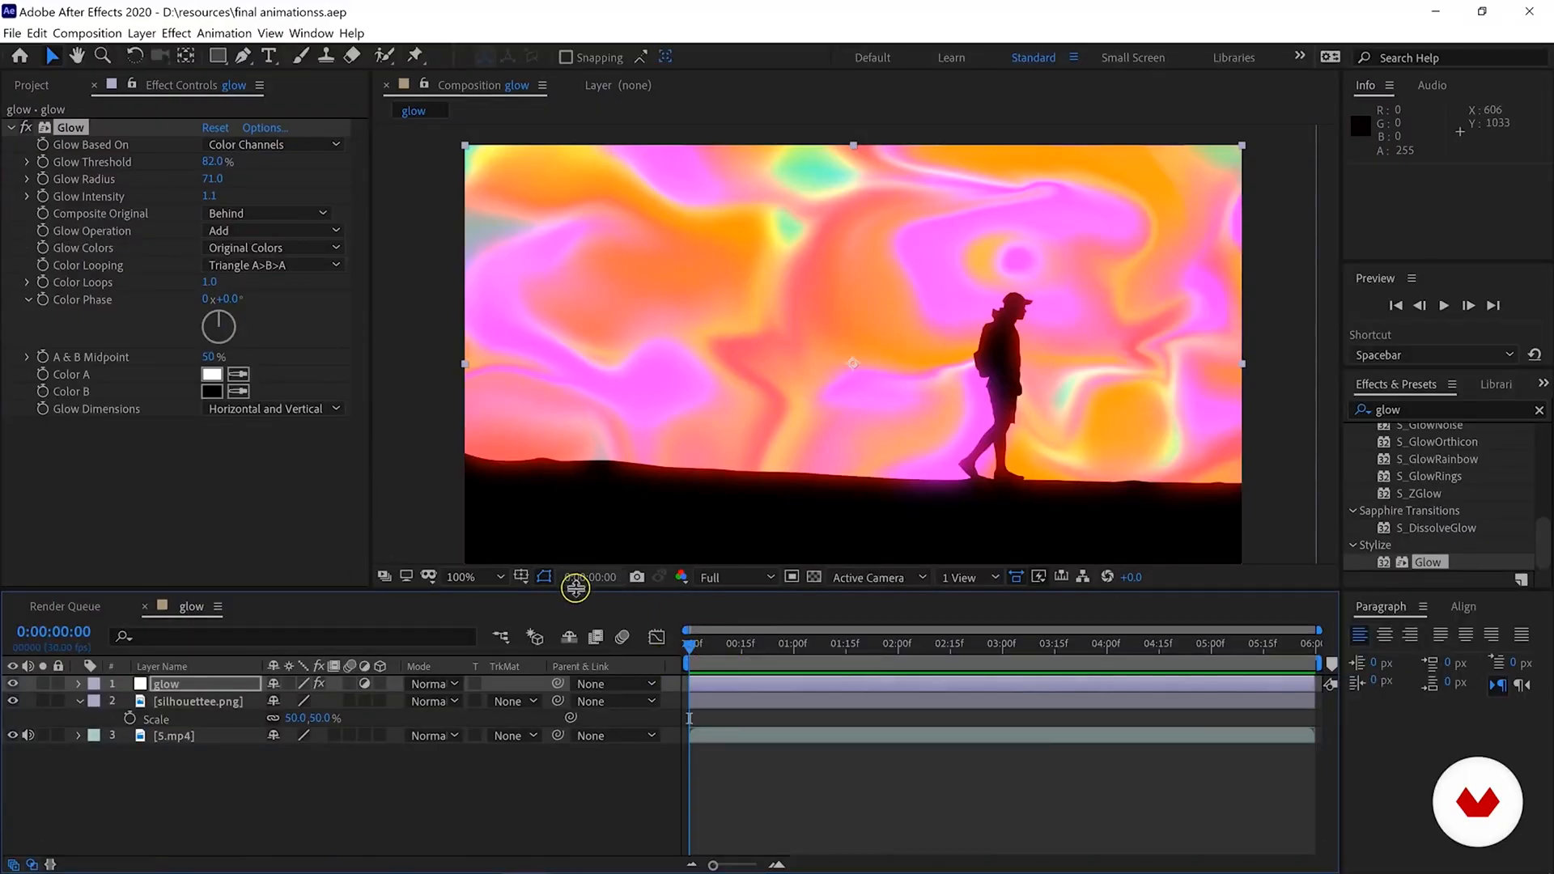
Import videos 1, 2, 3 and 4 plus the statue black and white and sunglasses images from the resources folder.
{"action": "left_click", "coordinate": [34, 86]}
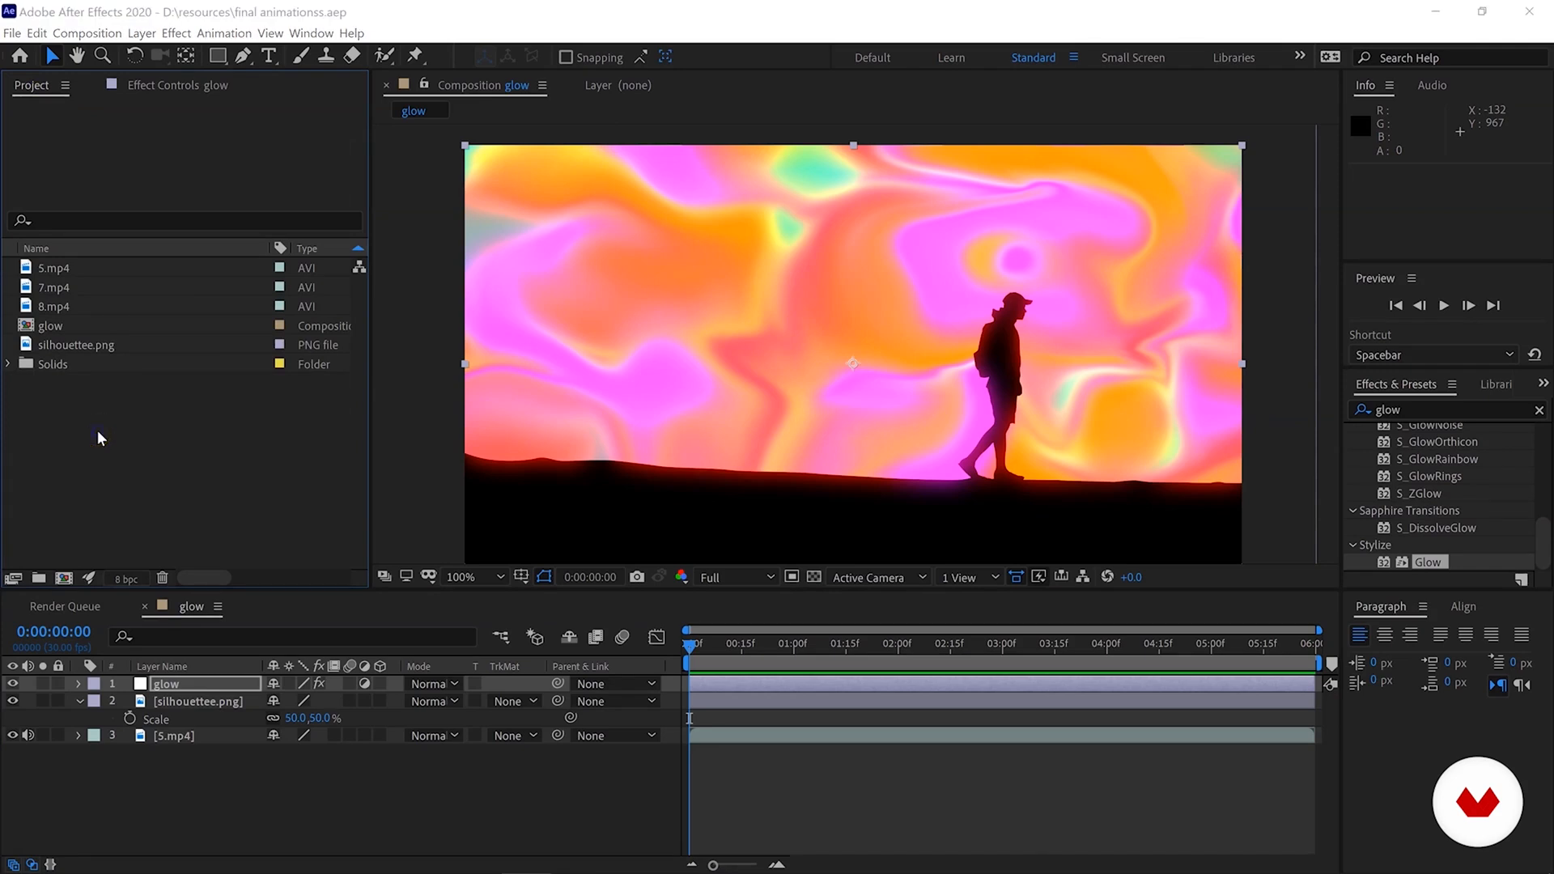
{"action": "double_click", "coordinate": [97, 438]}
{"action": "left_click", "coordinate": [468, 362]}
{"action": "left_click", "coordinate": [670, 368], "text": "shift"}
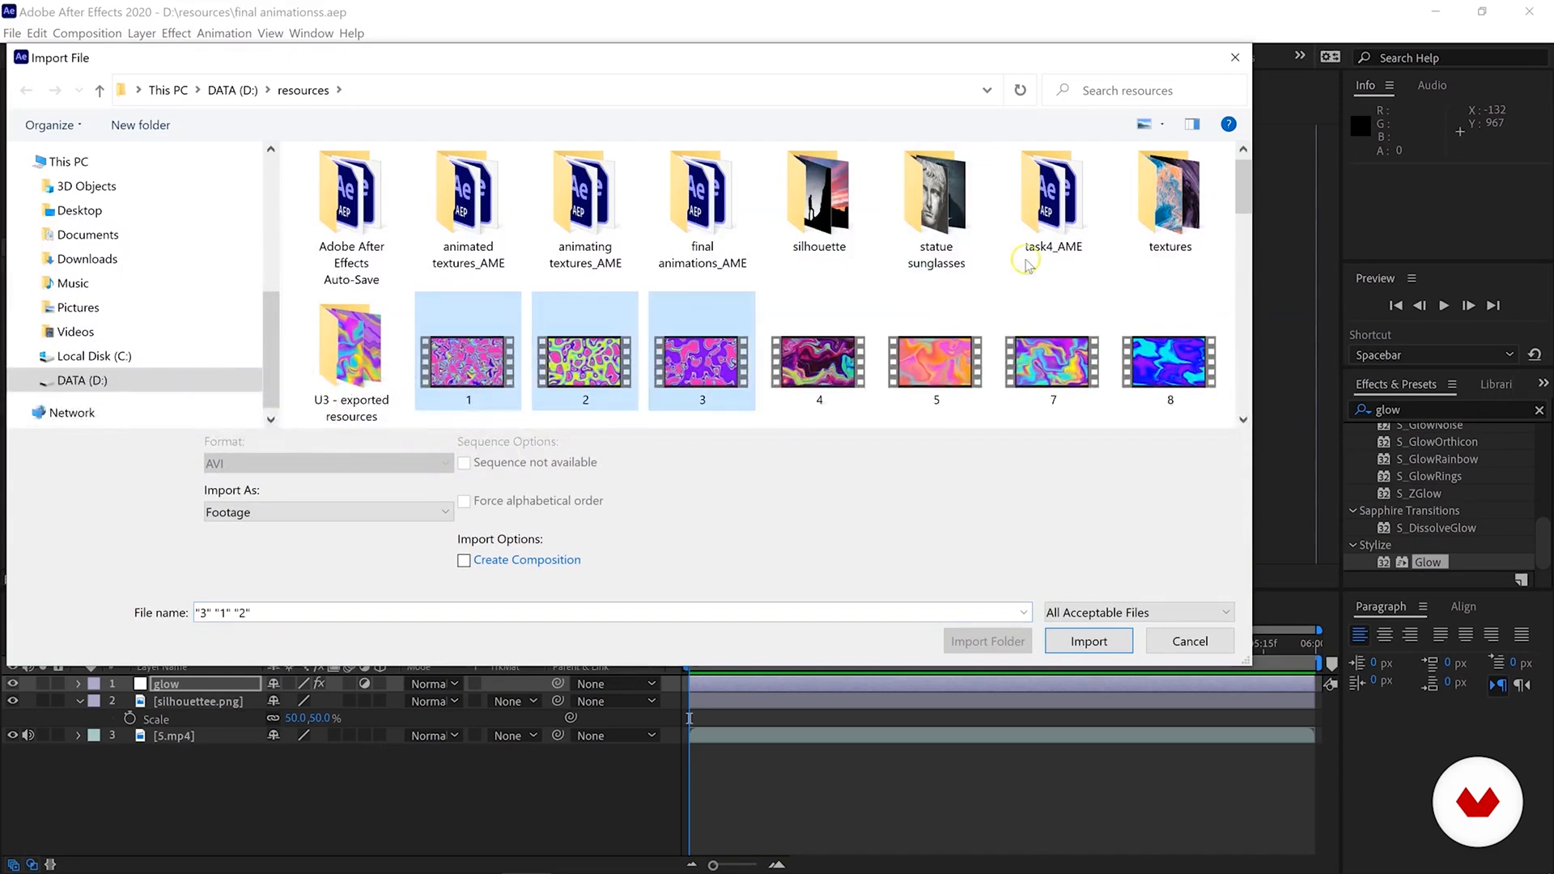
{"action": "left_click", "coordinate": [797, 368], "text": "shift"}
{"action": "left_click_drag", "start_coordinate": [1241, 197], "coordinate": [1249, 253]}
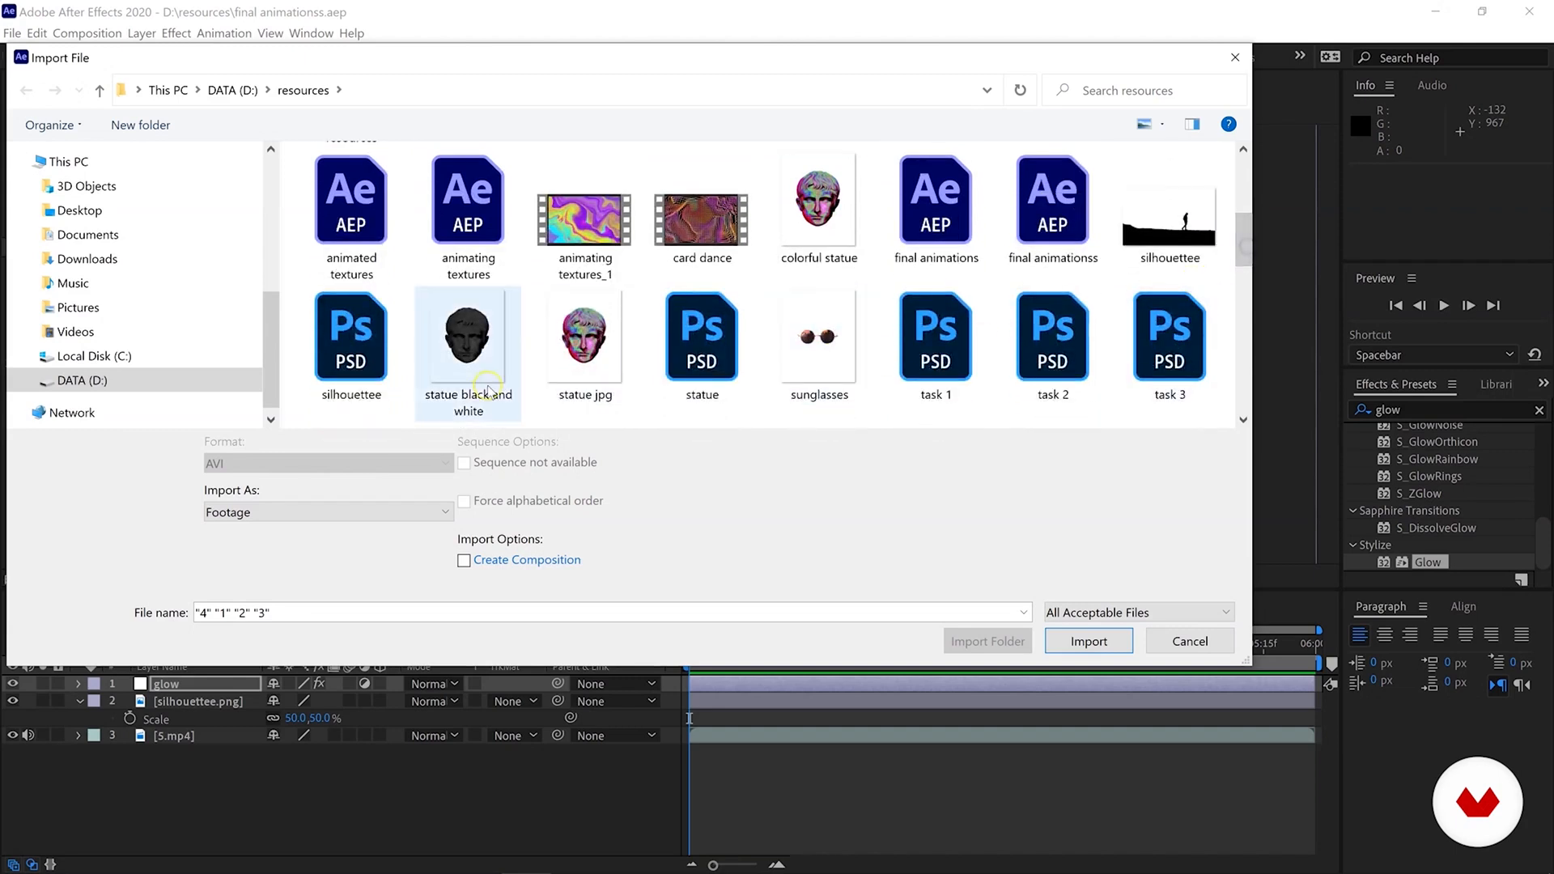
{"action": "left_click", "coordinate": [459, 332], "text": "ctrl"}
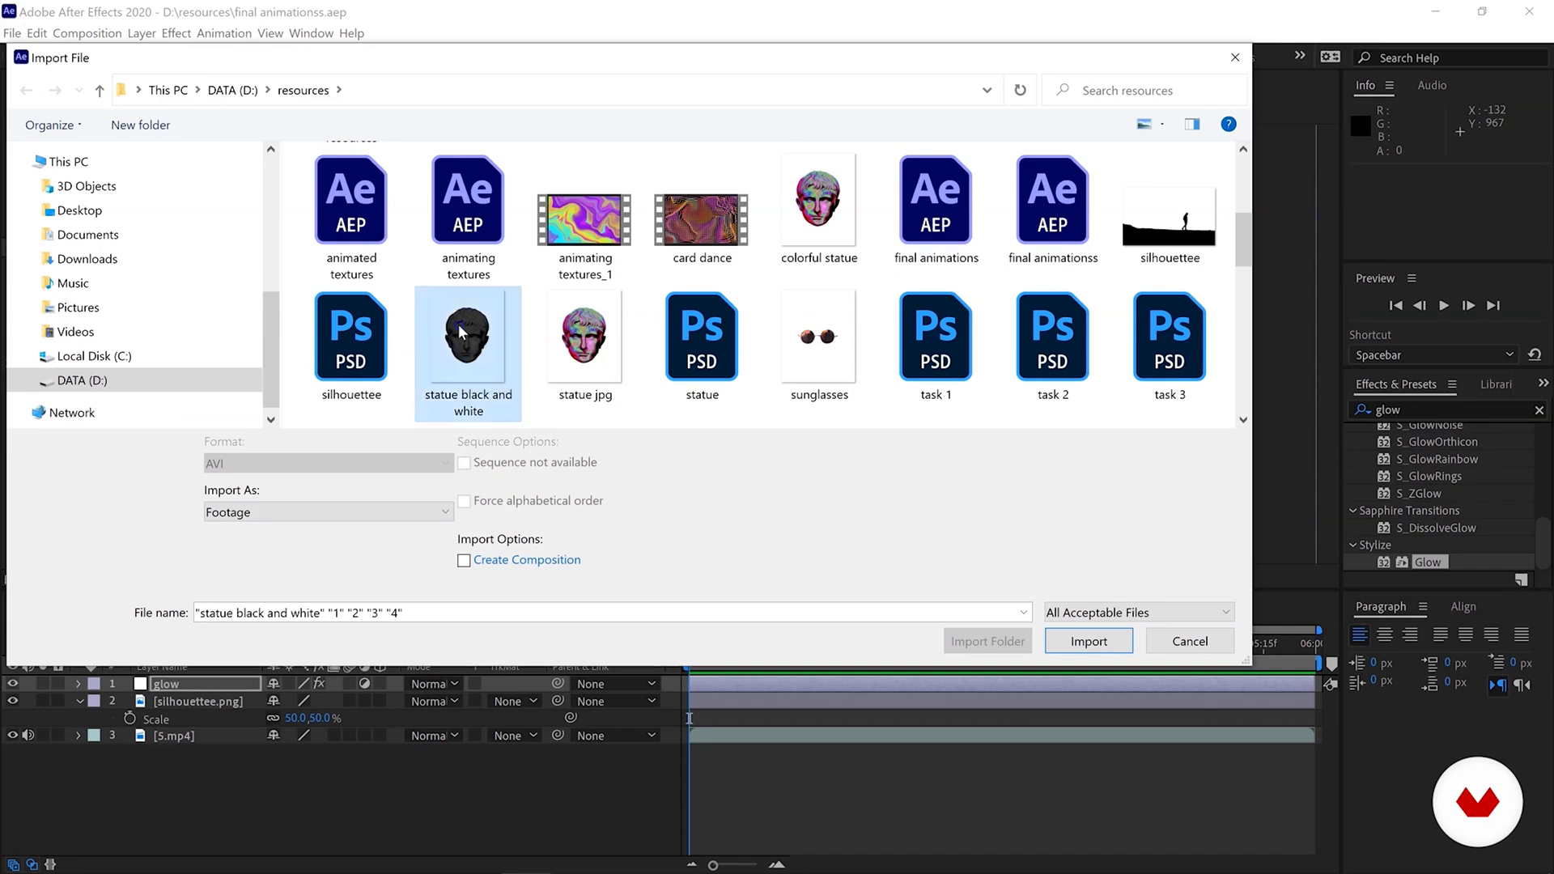
{"action": "left_click", "coordinate": [775, 338], "text": "ctrl"}
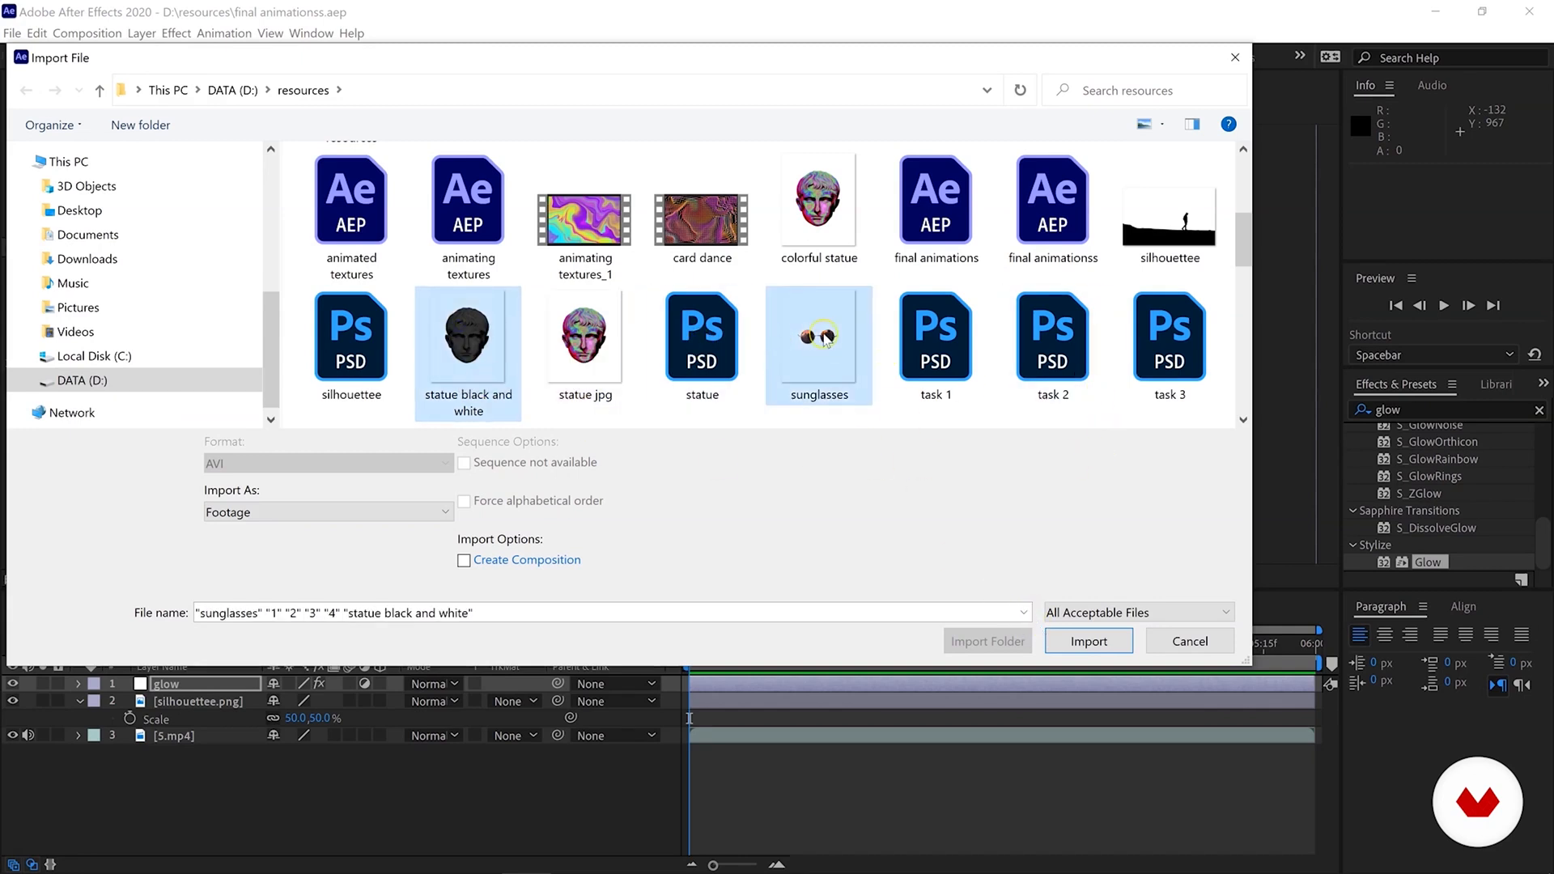
{"action": "left_click", "coordinate": [1085, 641]}
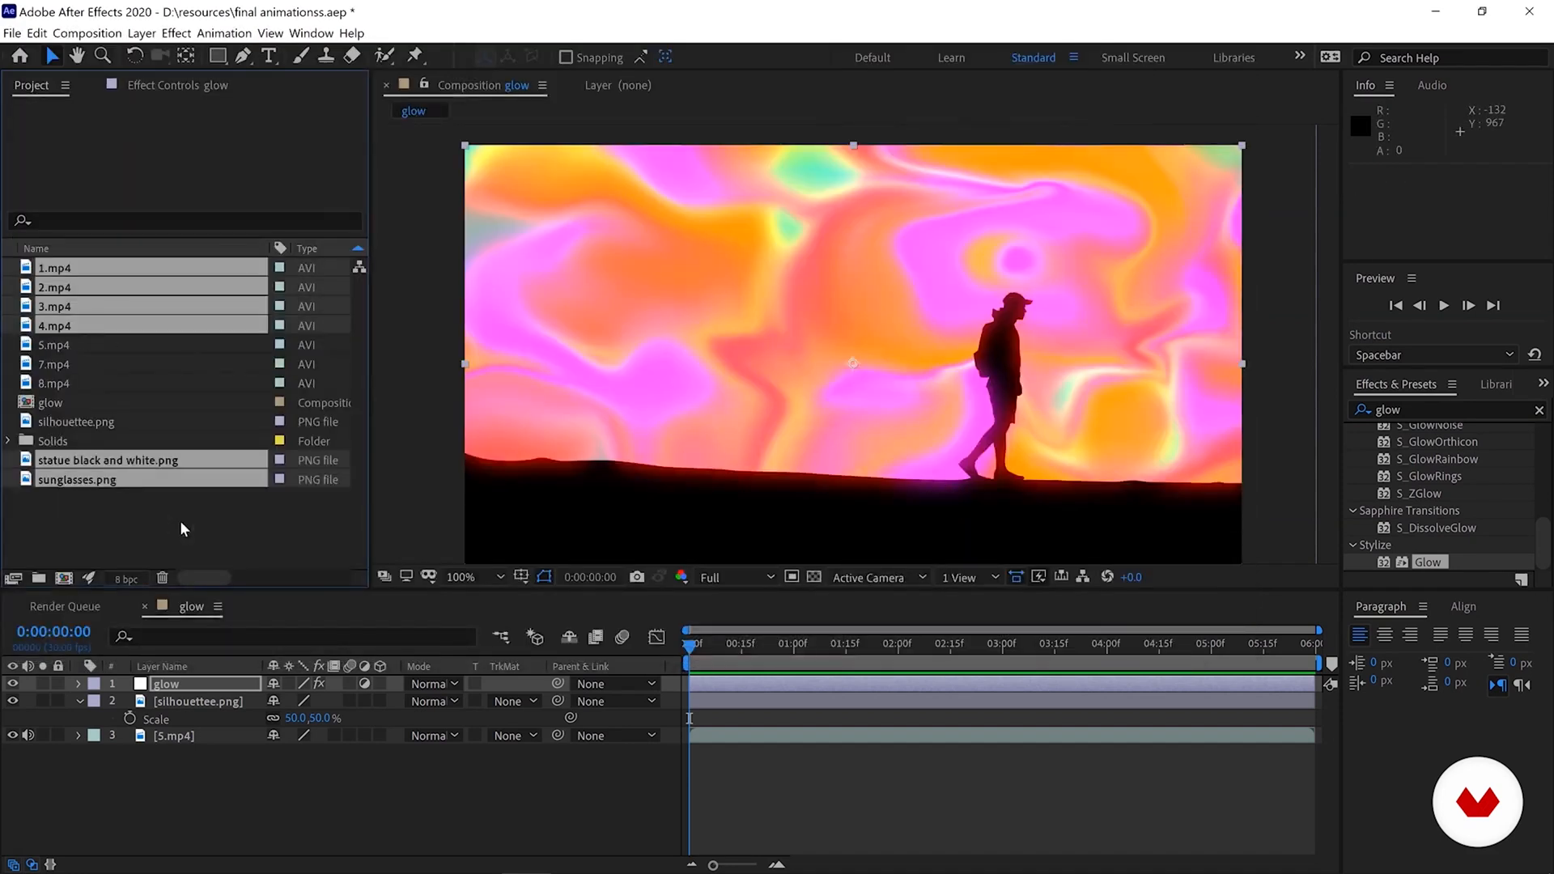
{"action": "left_click", "coordinate": [180, 522]}
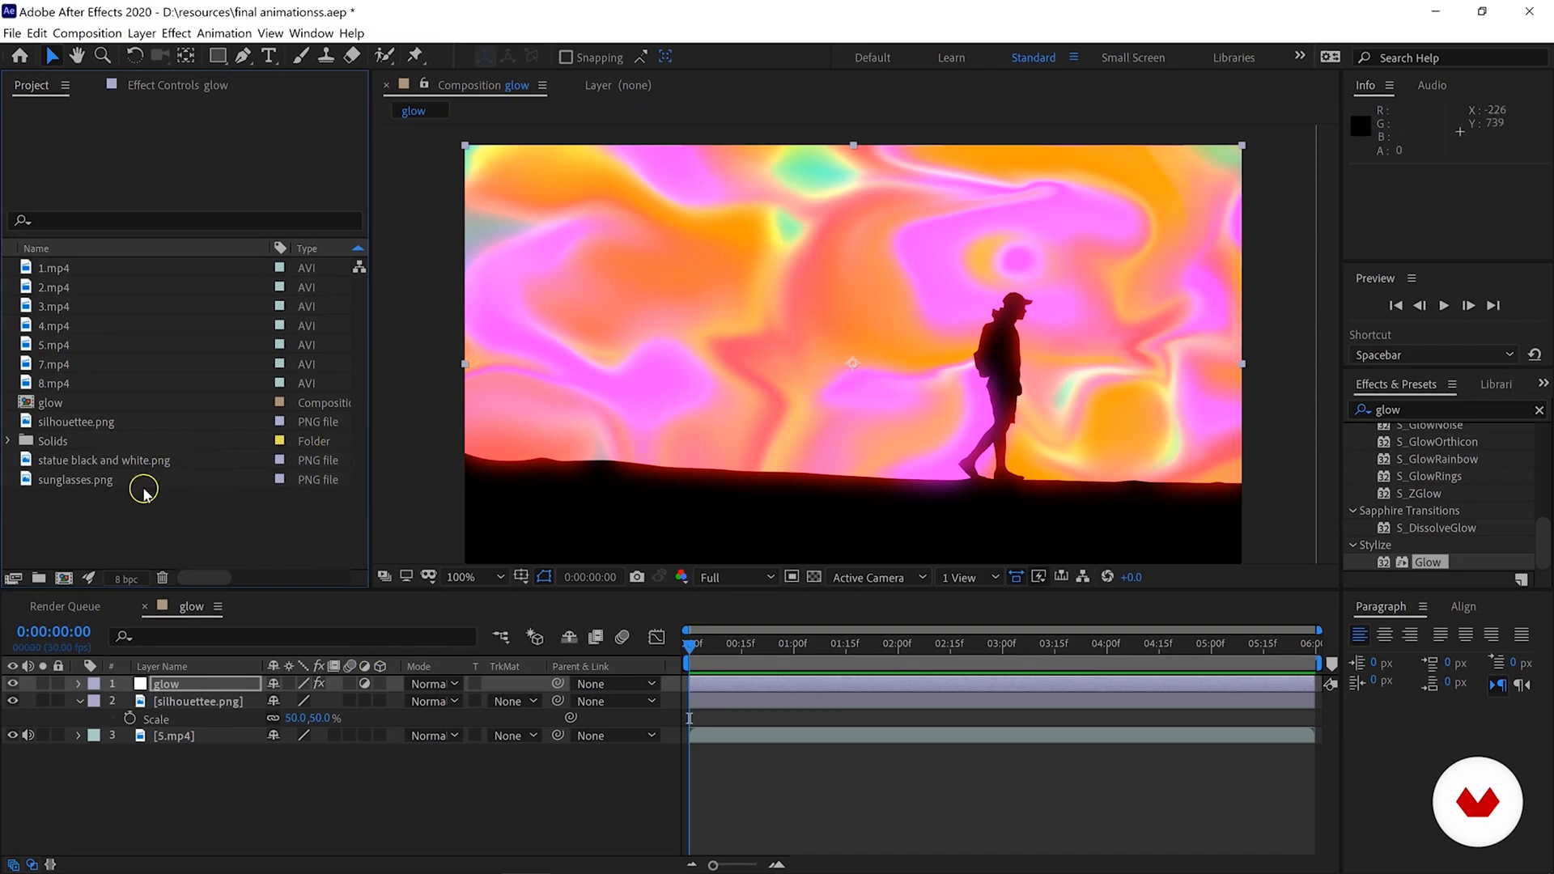
Create a new composition 1200 px wide and 1500 px high to match the size of the black and white statue image.
{"action": "left_click", "coordinate": [81, 460]}
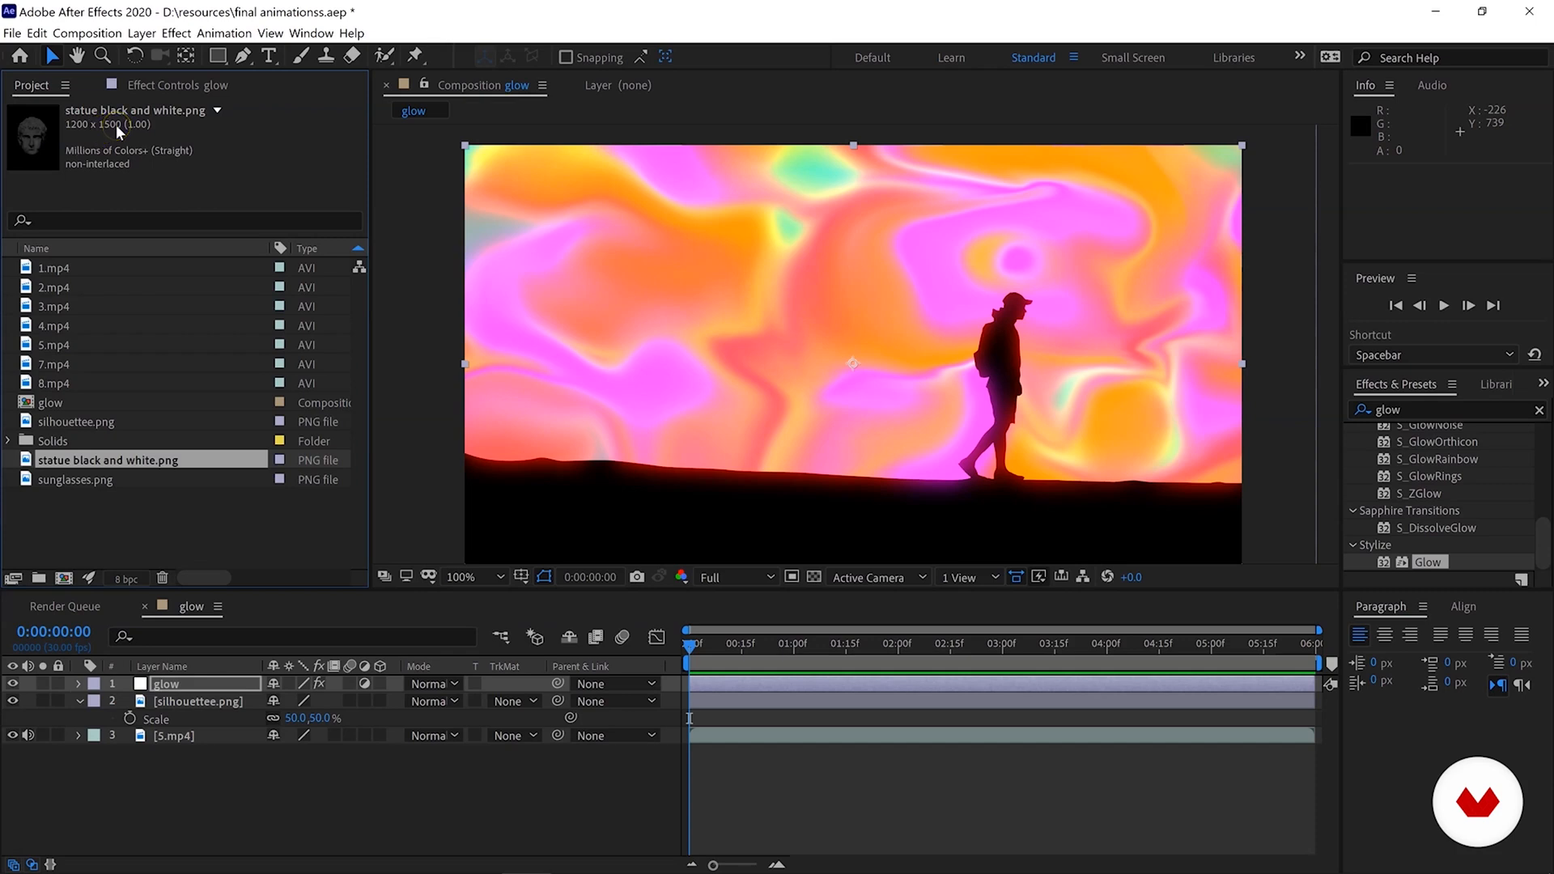
{"action": "left_click", "coordinate": [81, 36]}
{"action": "left_click", "coordinate": [101, 59]}
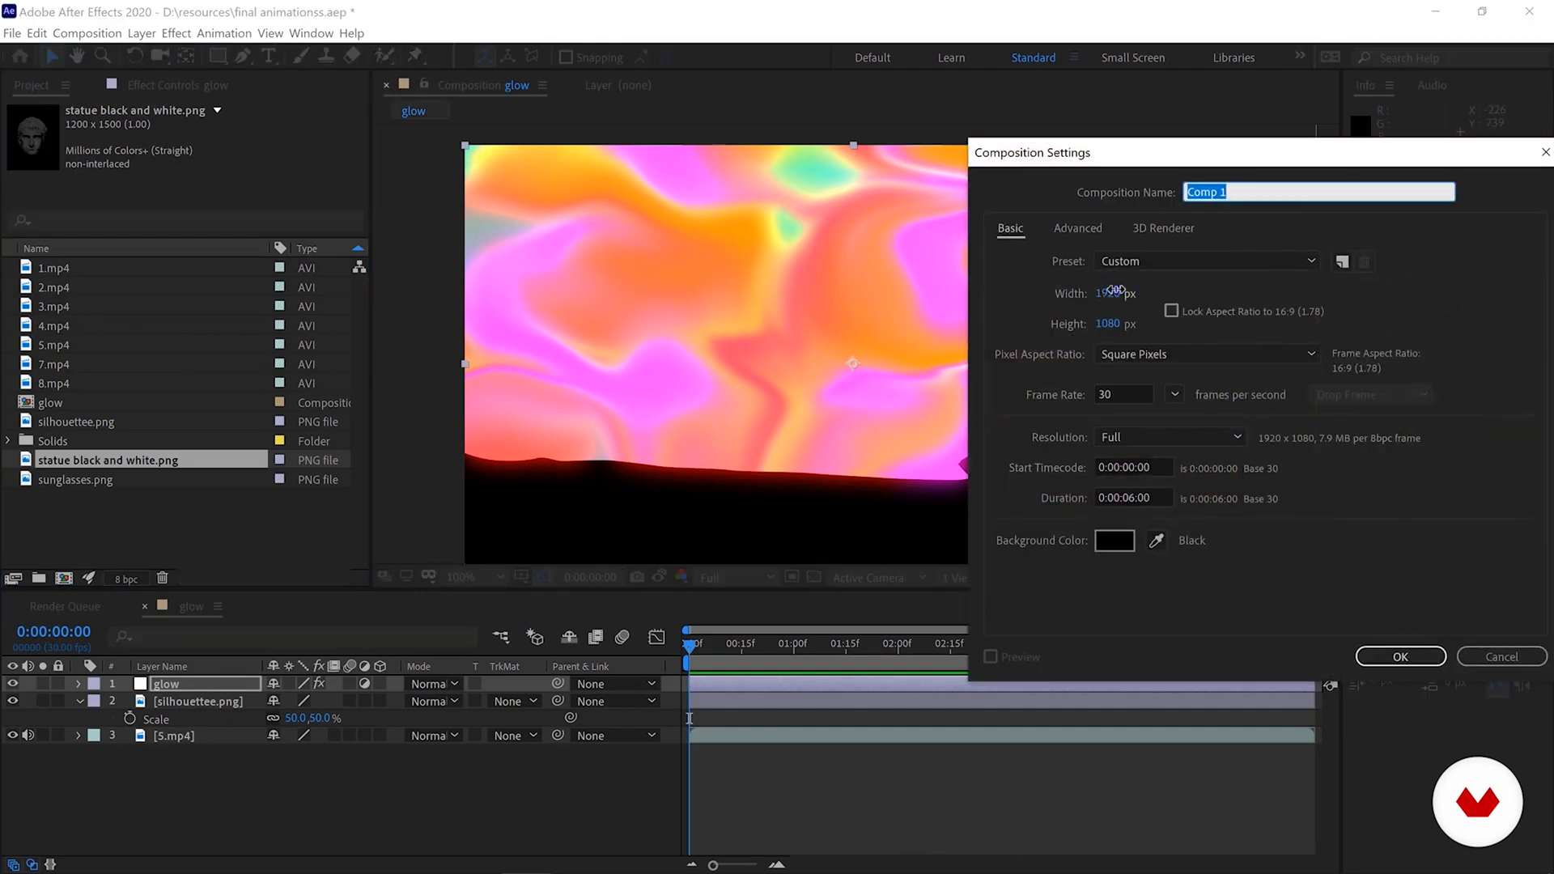
{"action": "left_click", "coordinate": [1116, 292]}
{"action": "key", "text": "Tab"}
{"action": "type", "text": "1500"}
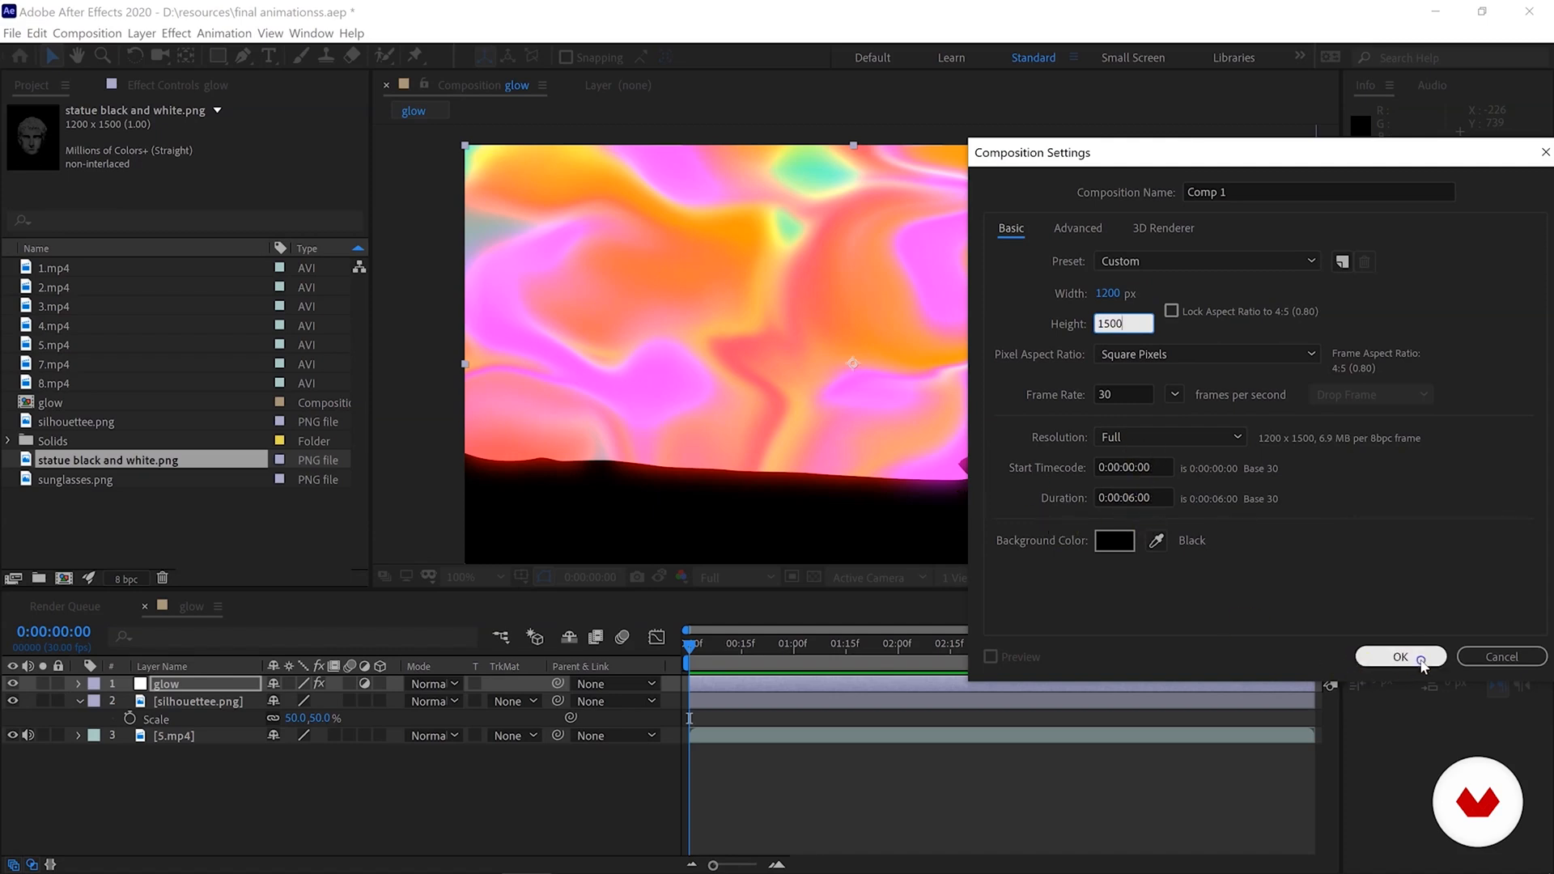
{"action": "left_click", "coordinate": [1420, 657]}
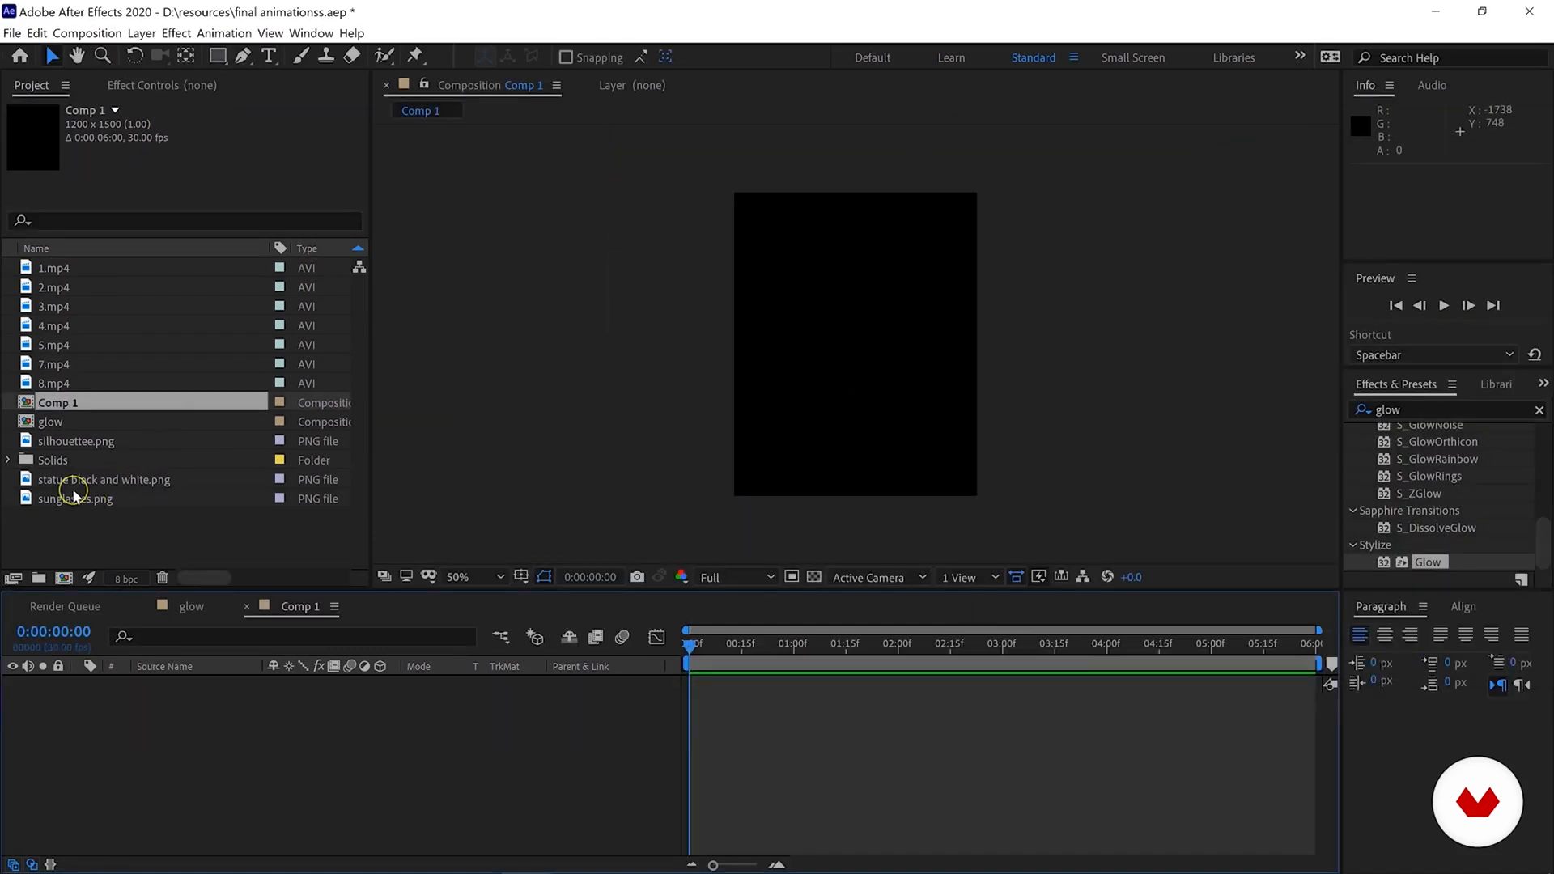
Place statue black and white.png centred in Comp 1 and add sunglasses.png above it.
{"action": "left_click_drag", "start_coordinate": [74, 483], "coordinate": [852, 346]}
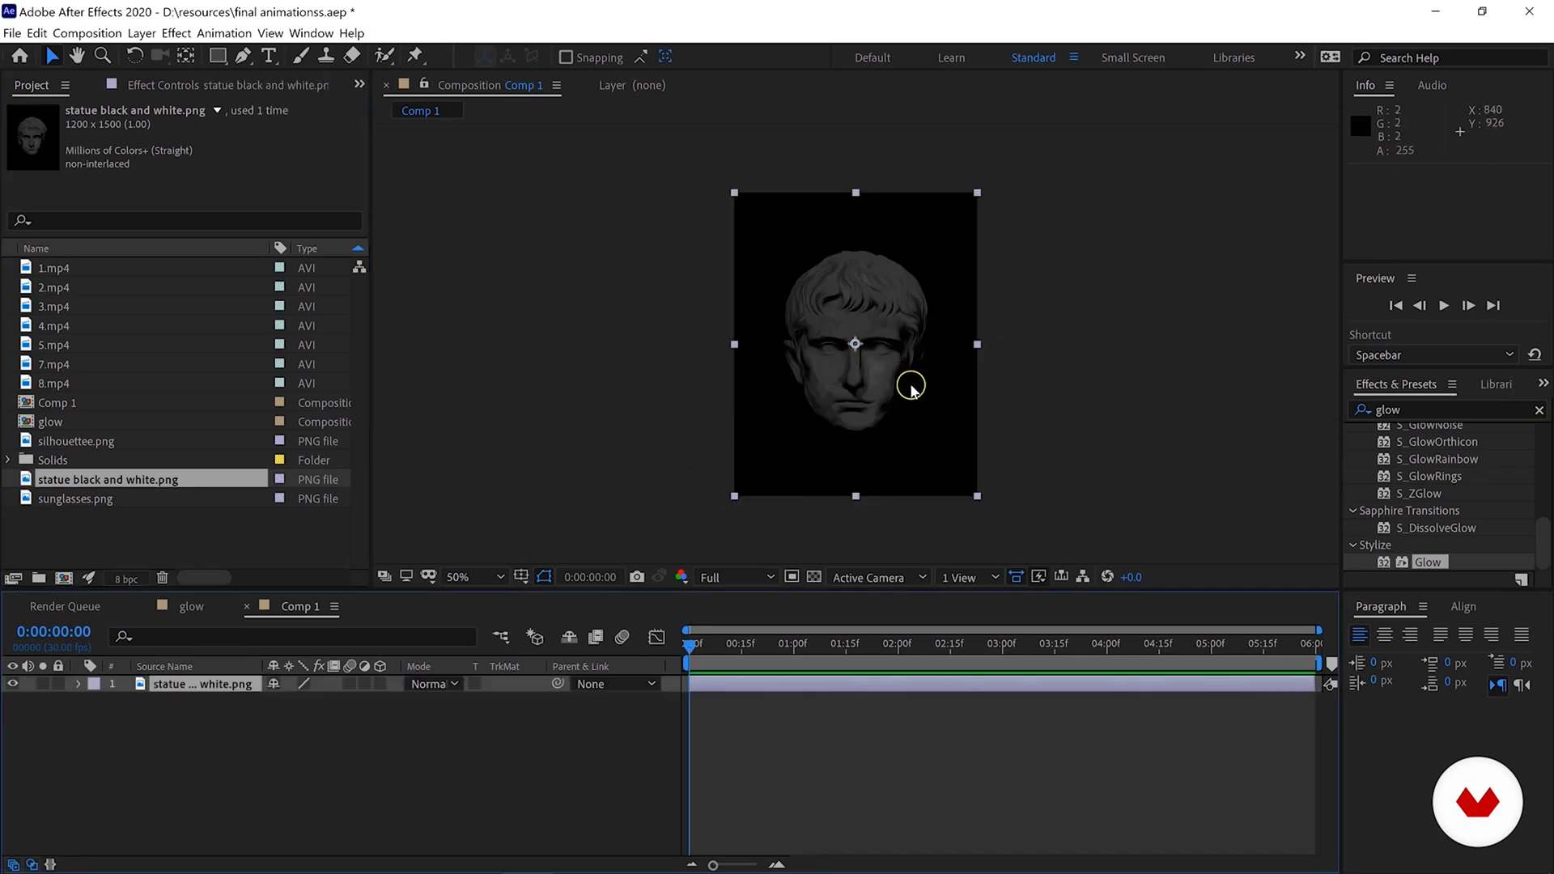
{"action": "left_click_drag", "start_coordinate": [104, 497], "coordinate": [835, 376]}
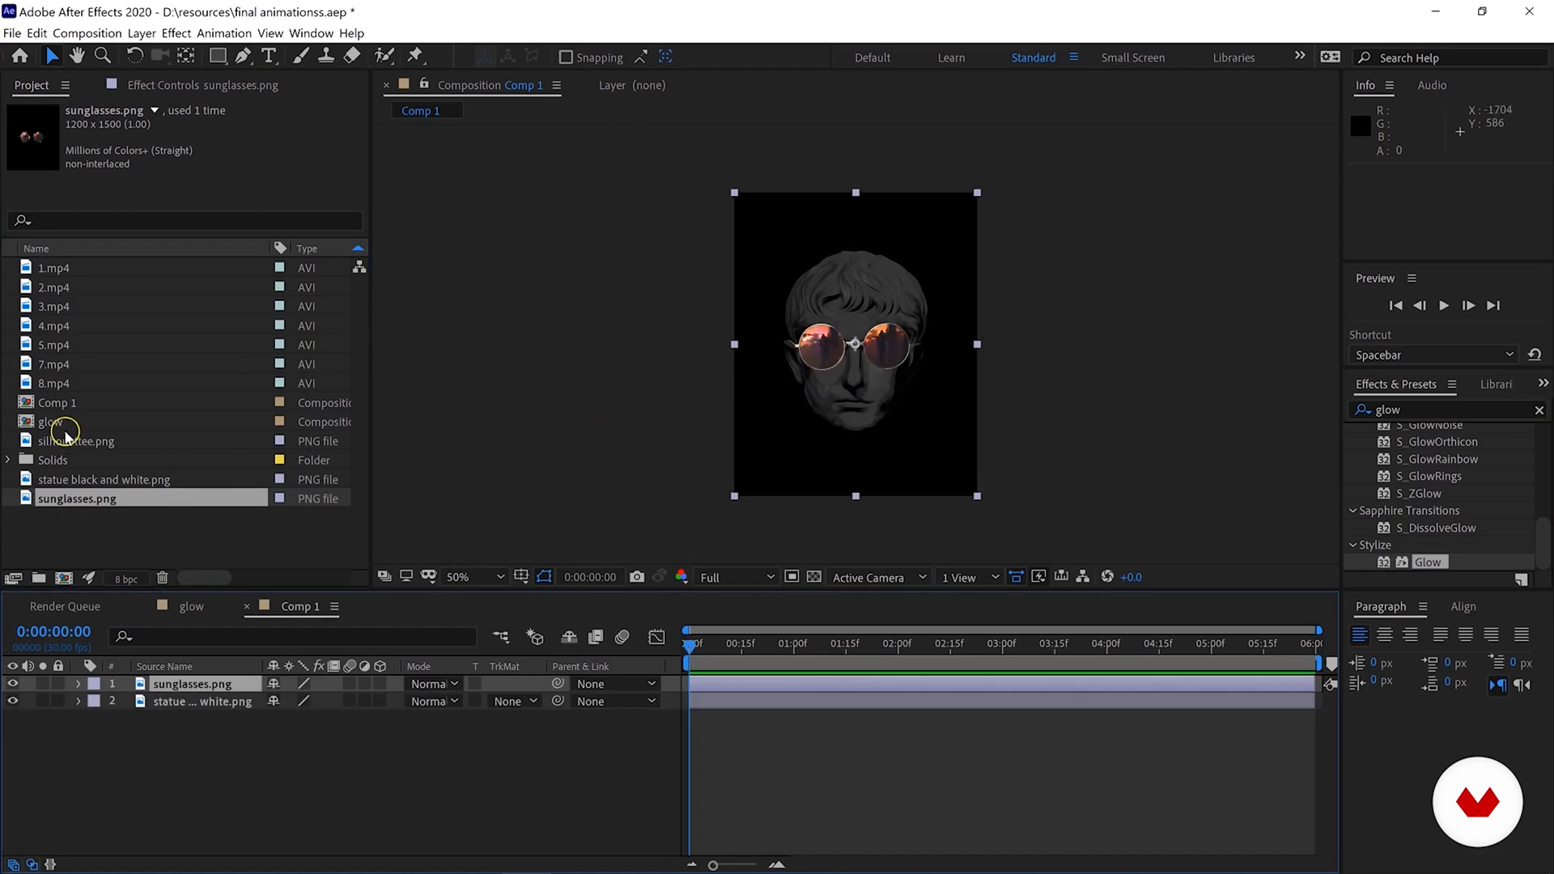
Preview the texture clips and add 8.mp4 to Comp 1, centred above the sunglasses layer.
{"action": "left_click", "coordinate": [33, 291]}
{"action": "key", "text": "Up"}
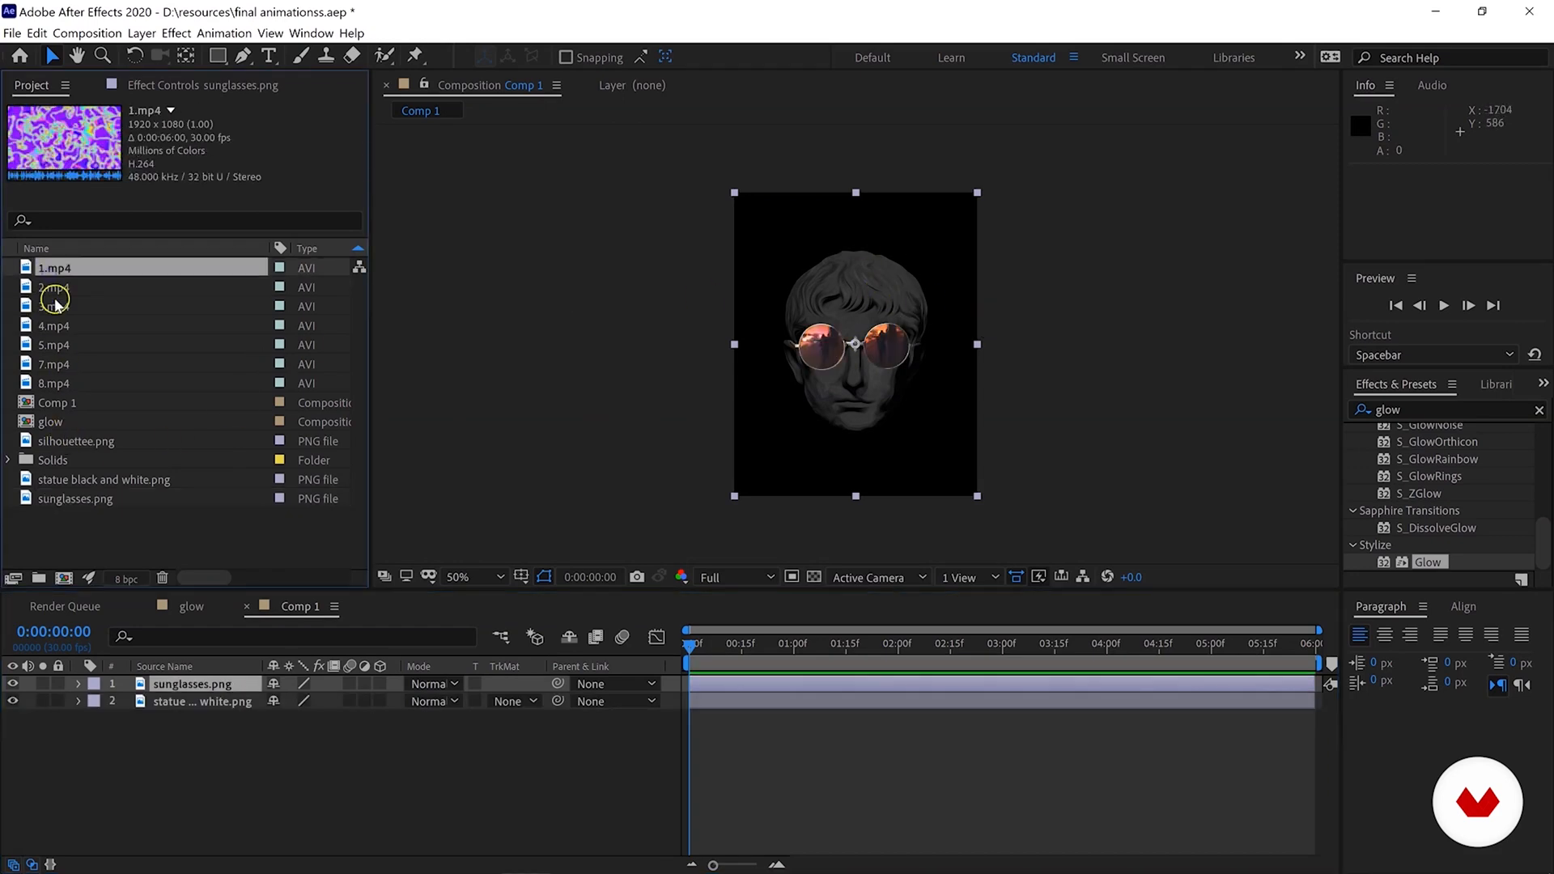
{"action": "key", "text": "period"}
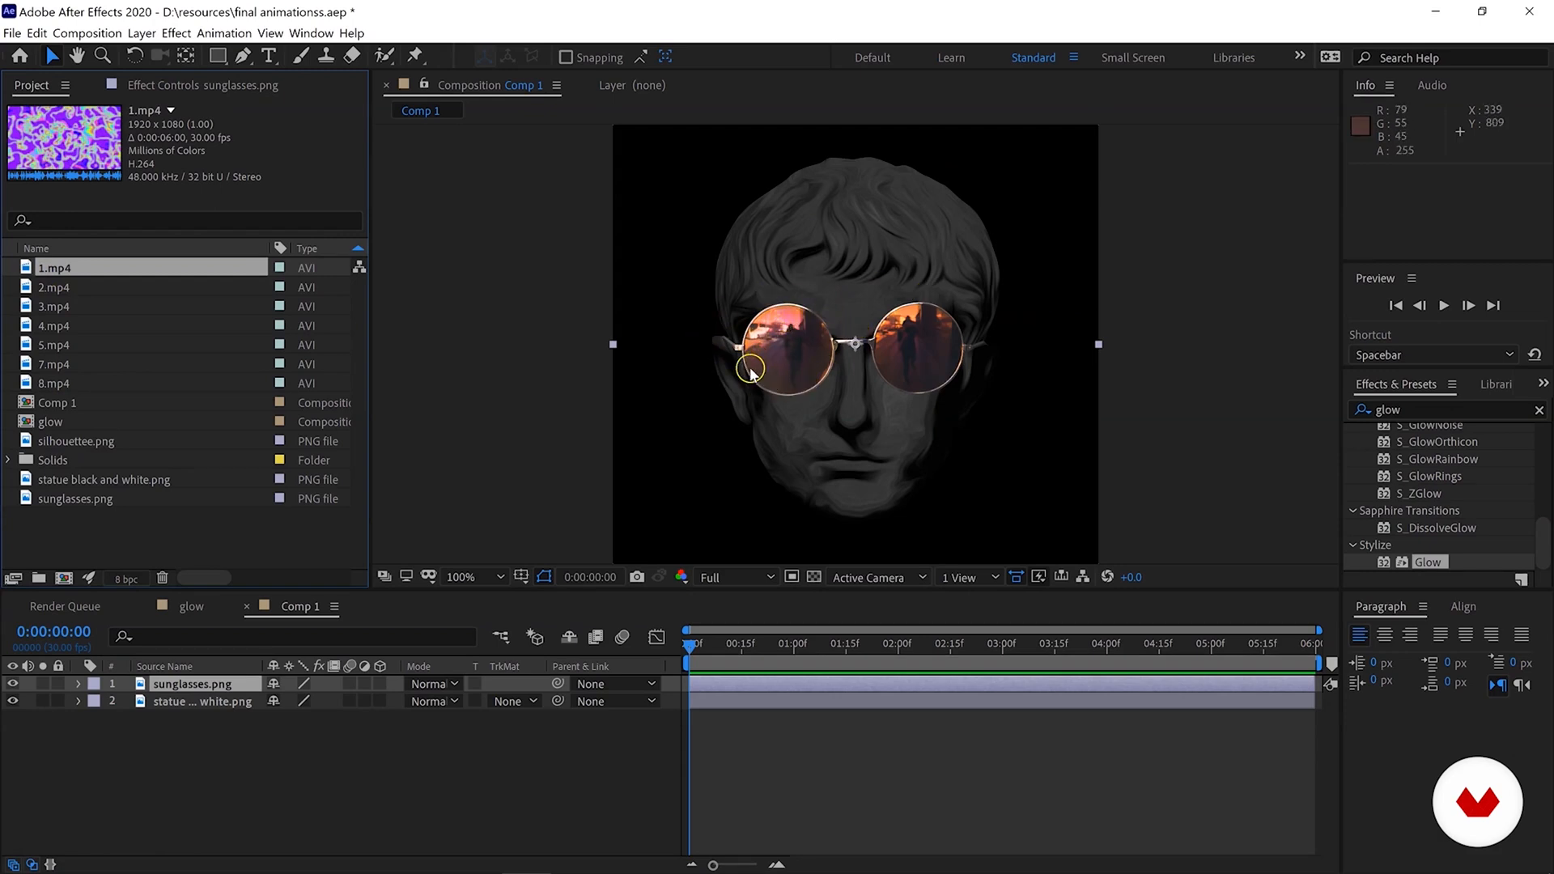
{"action": "key", "text": "comma"}
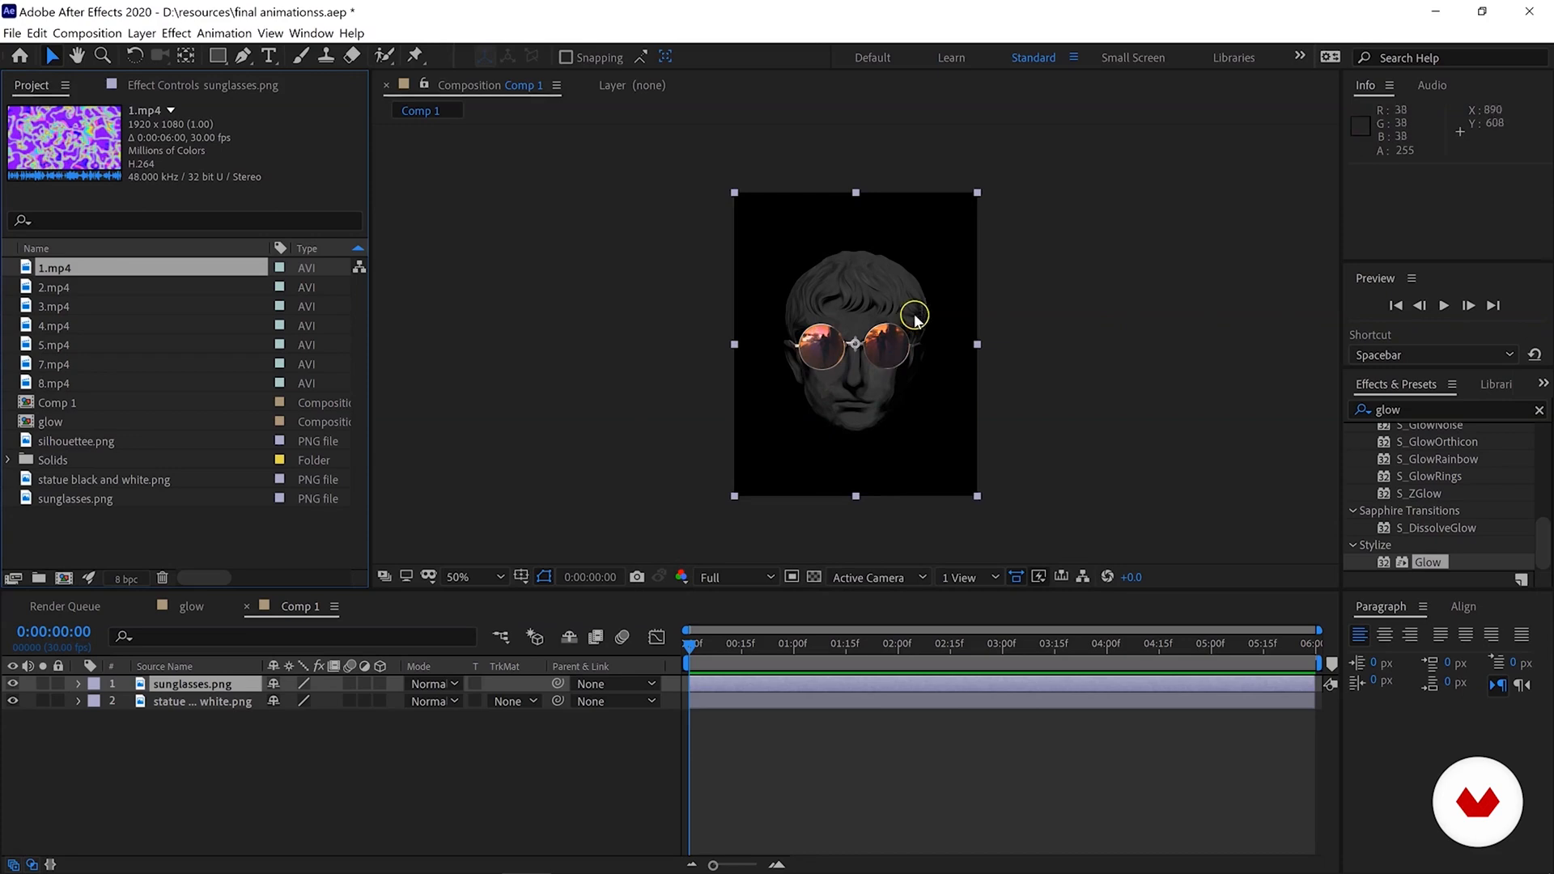
{"action": "left_click_drag", "start_coordinate": [54, 383], "coordinate": [976, 343]}
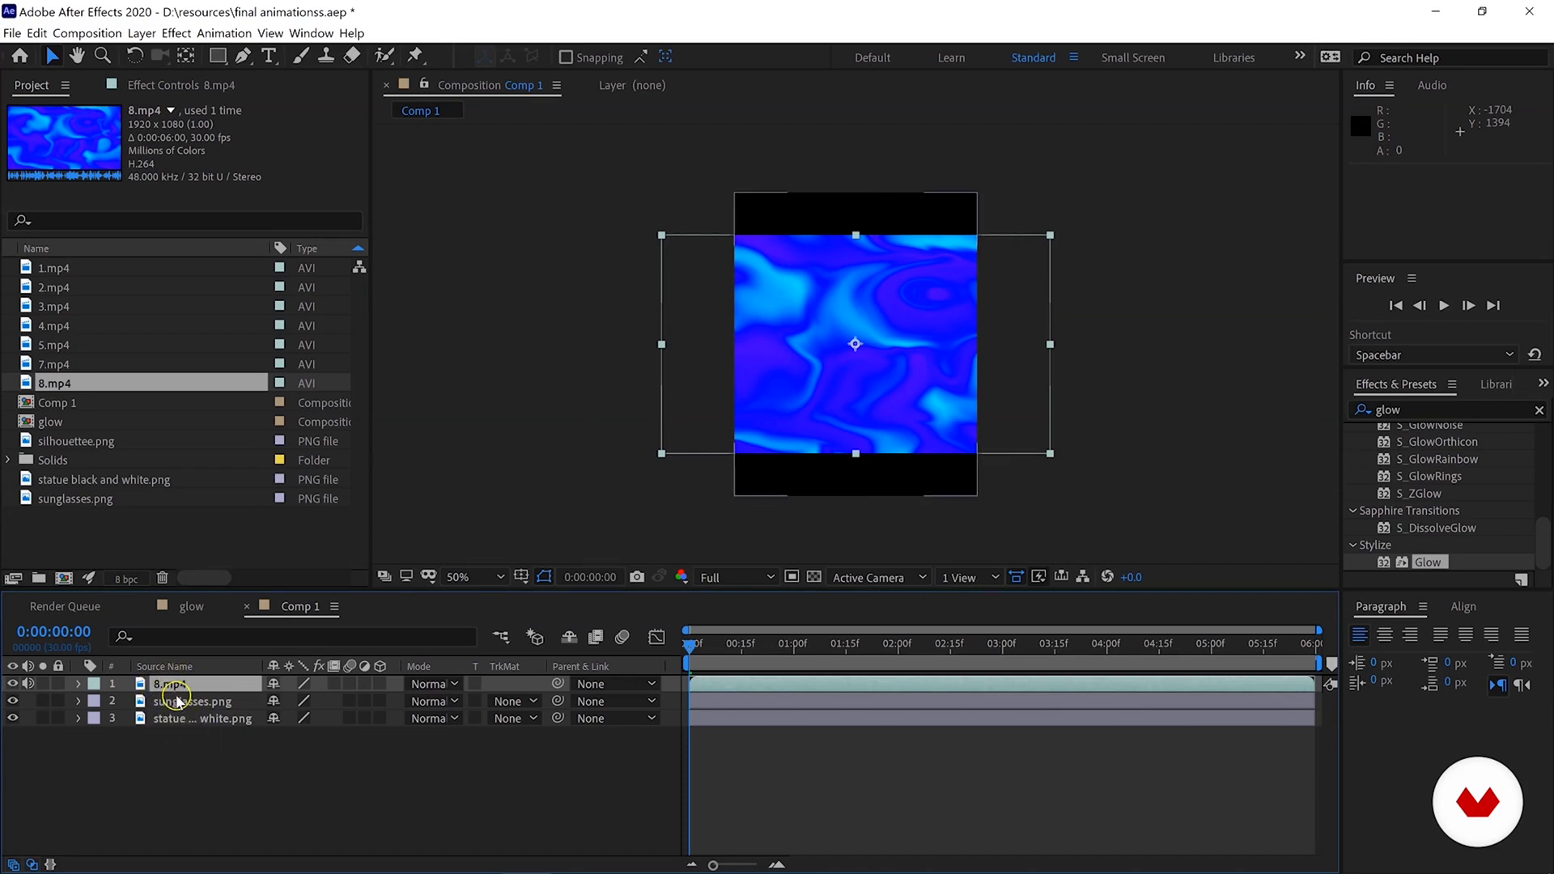
{"action": "key", "text": "slash"}
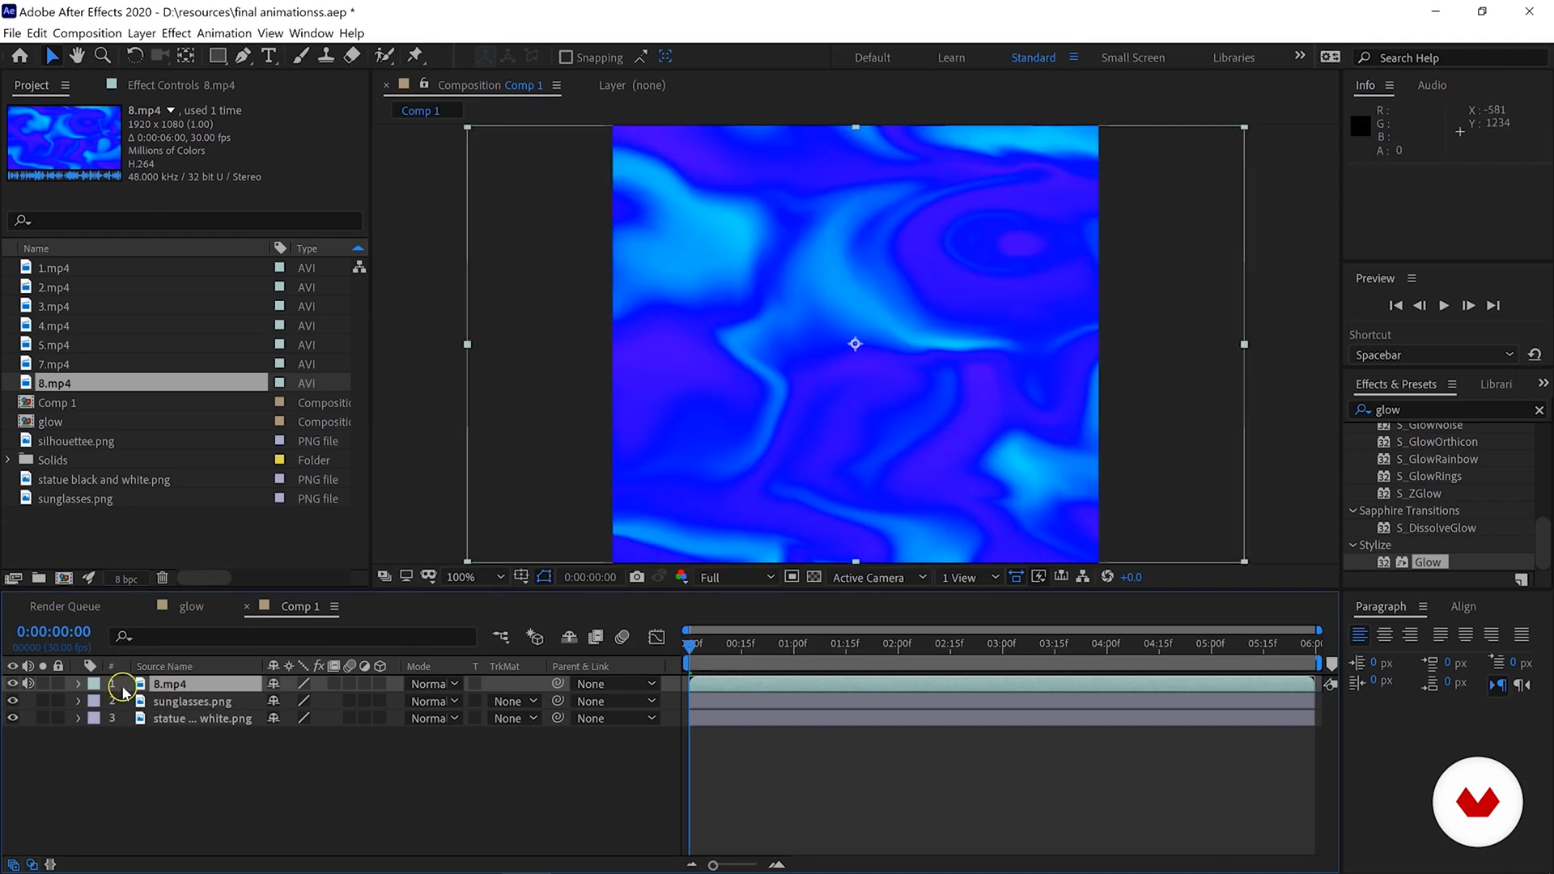
Scale the 8.mp4 layer down to cover just the sunglasses and lower its opacity to 36%.
{"action": "key", "text": "s"}
{"action": "left_click_drag", "start_coordinate": [301, 714], "coordinate": [191, 688]}
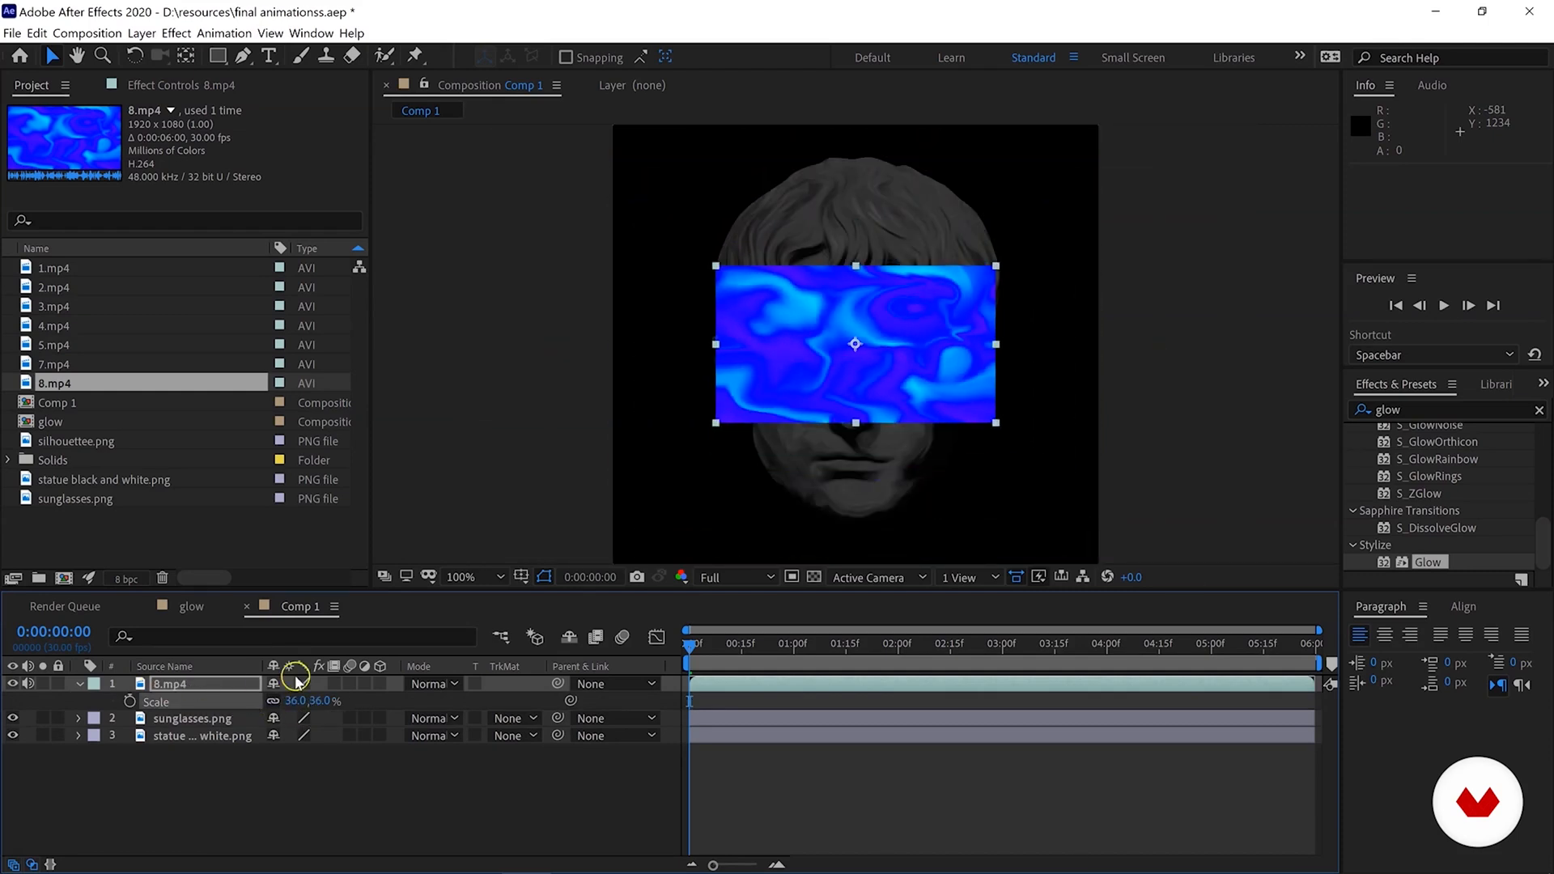
{"action": "left_click", "coordinate": [212, 687]}
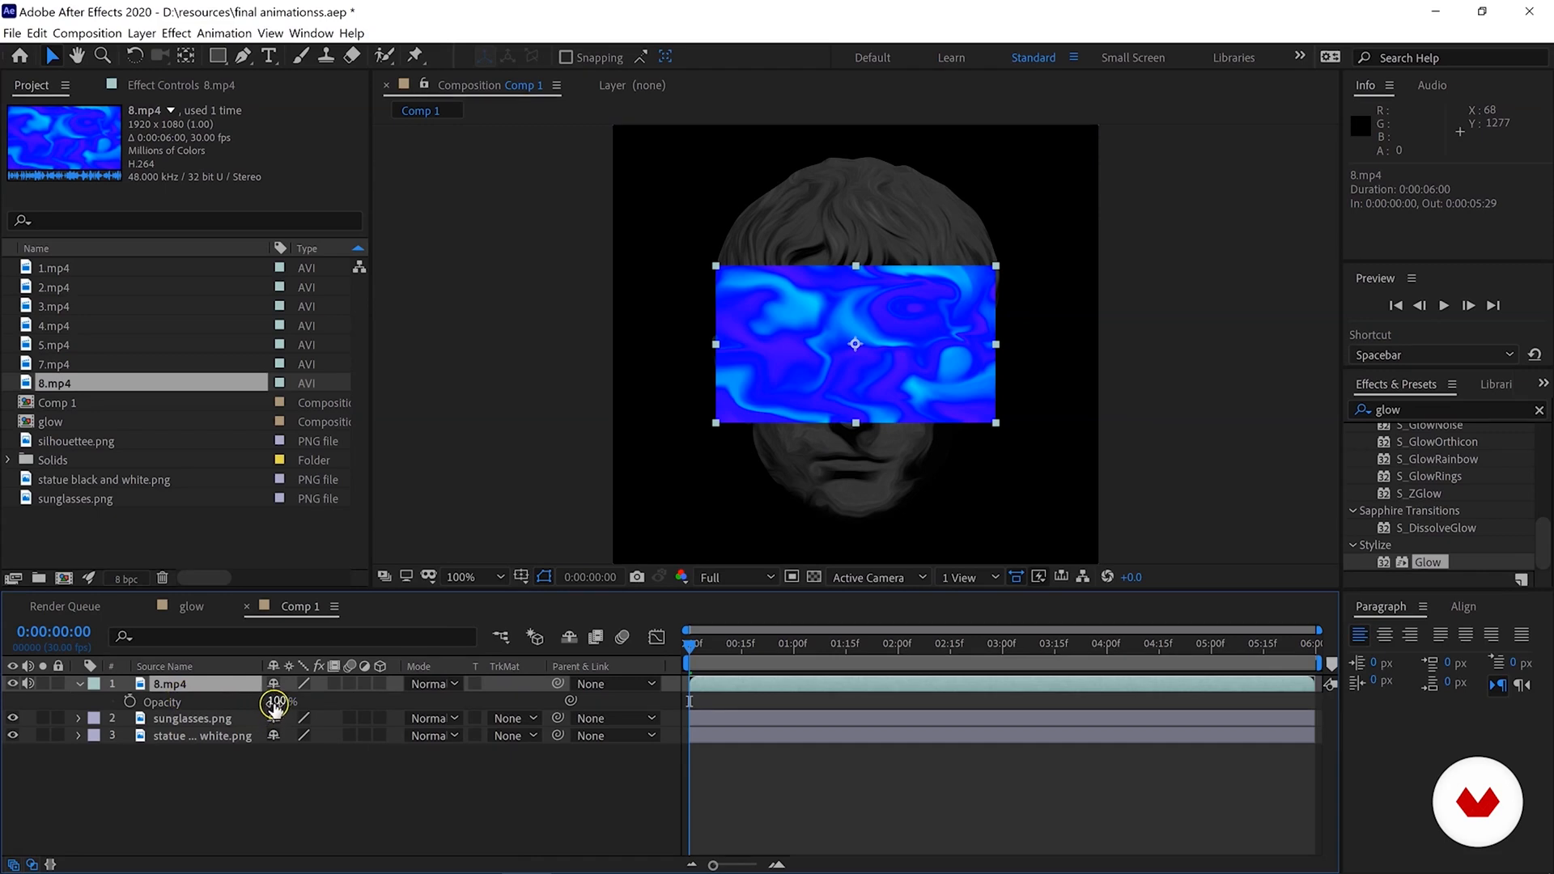
{"action": "left_click", "coordinate": [77, 684]}
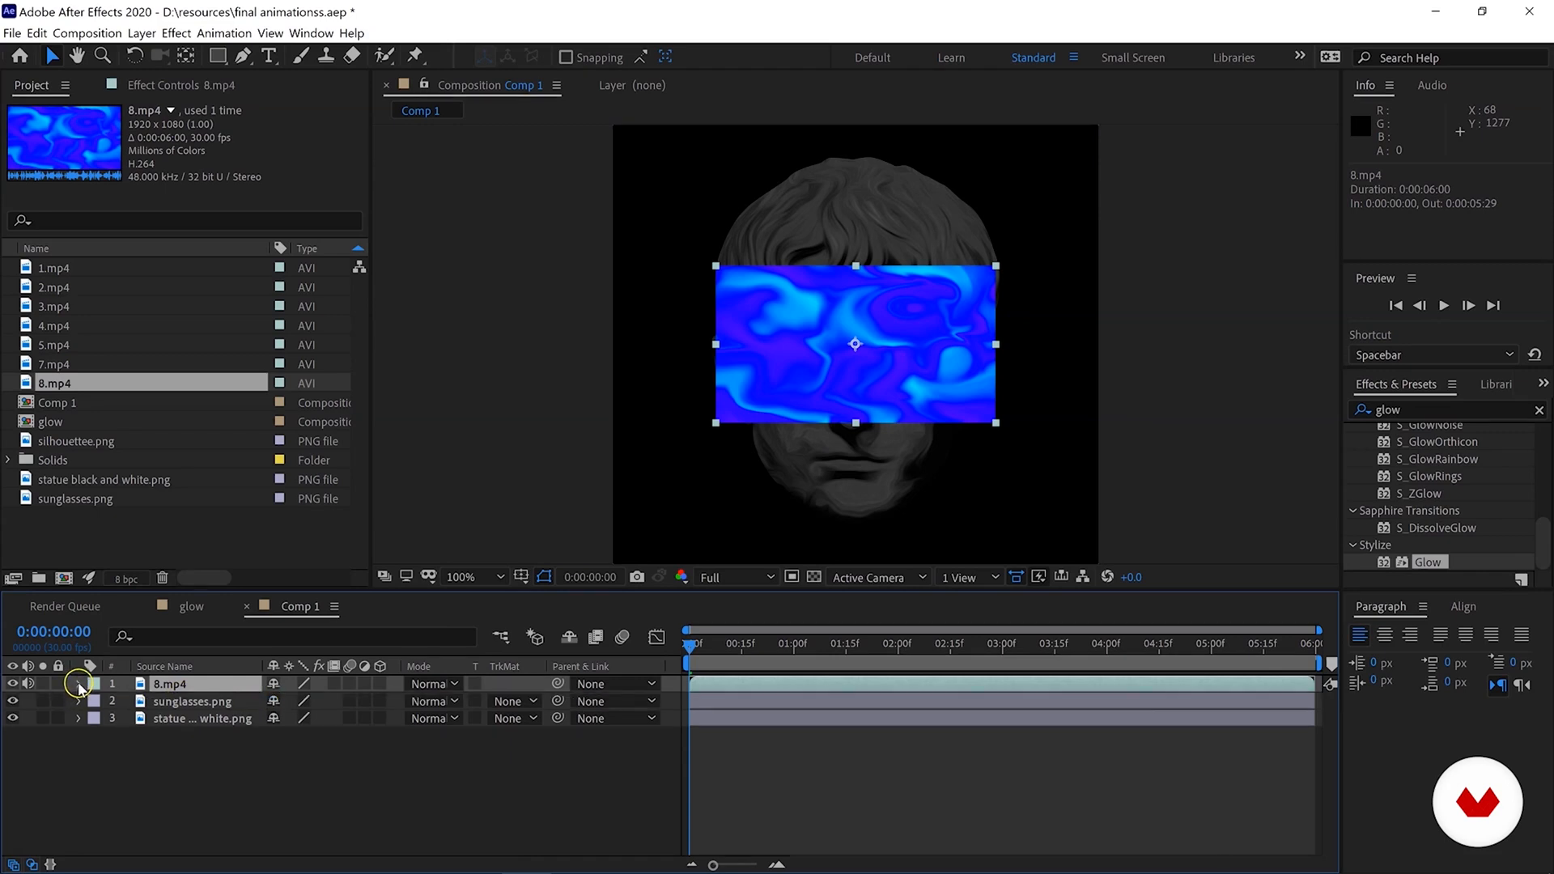
{"action": "left_click", "coordinate": [78, 684]}
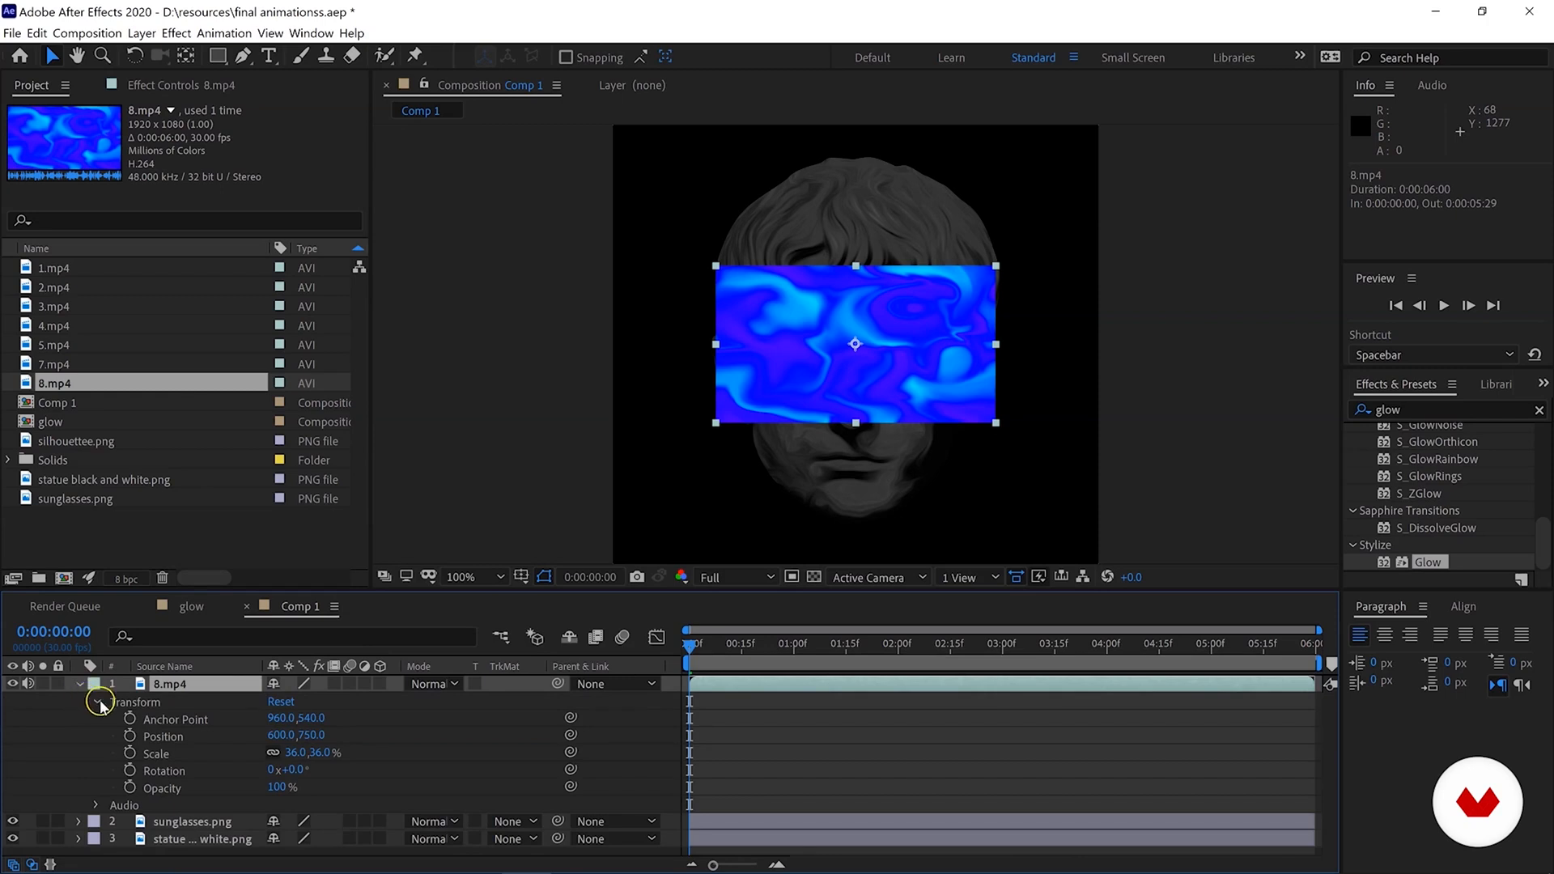
{"action": "left_click", "coordinate": [142, 709]}
{"action": "left_click", "coordinate": [96, 703]}
{"action": "left_click", "coordinate": [96, 703]}
{"action": "left_click_drag", "start_coordinate": [275, 792], "coordinate": [212, 791]}
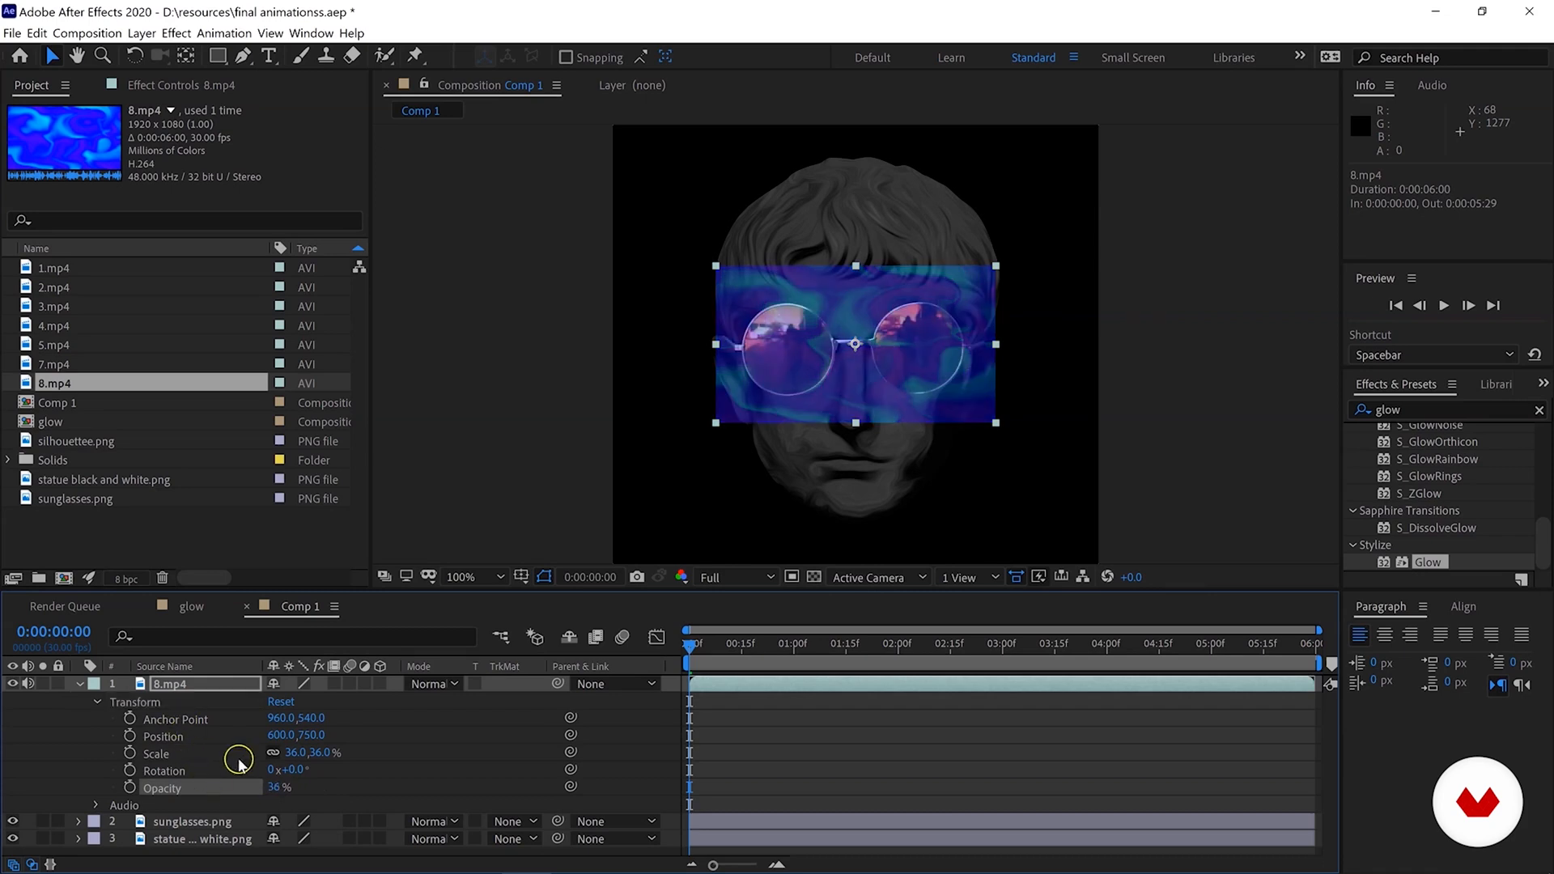
{"action": "left_click_drag", "start_coordinate": [291, 759], "coordinate": [286, 758]}
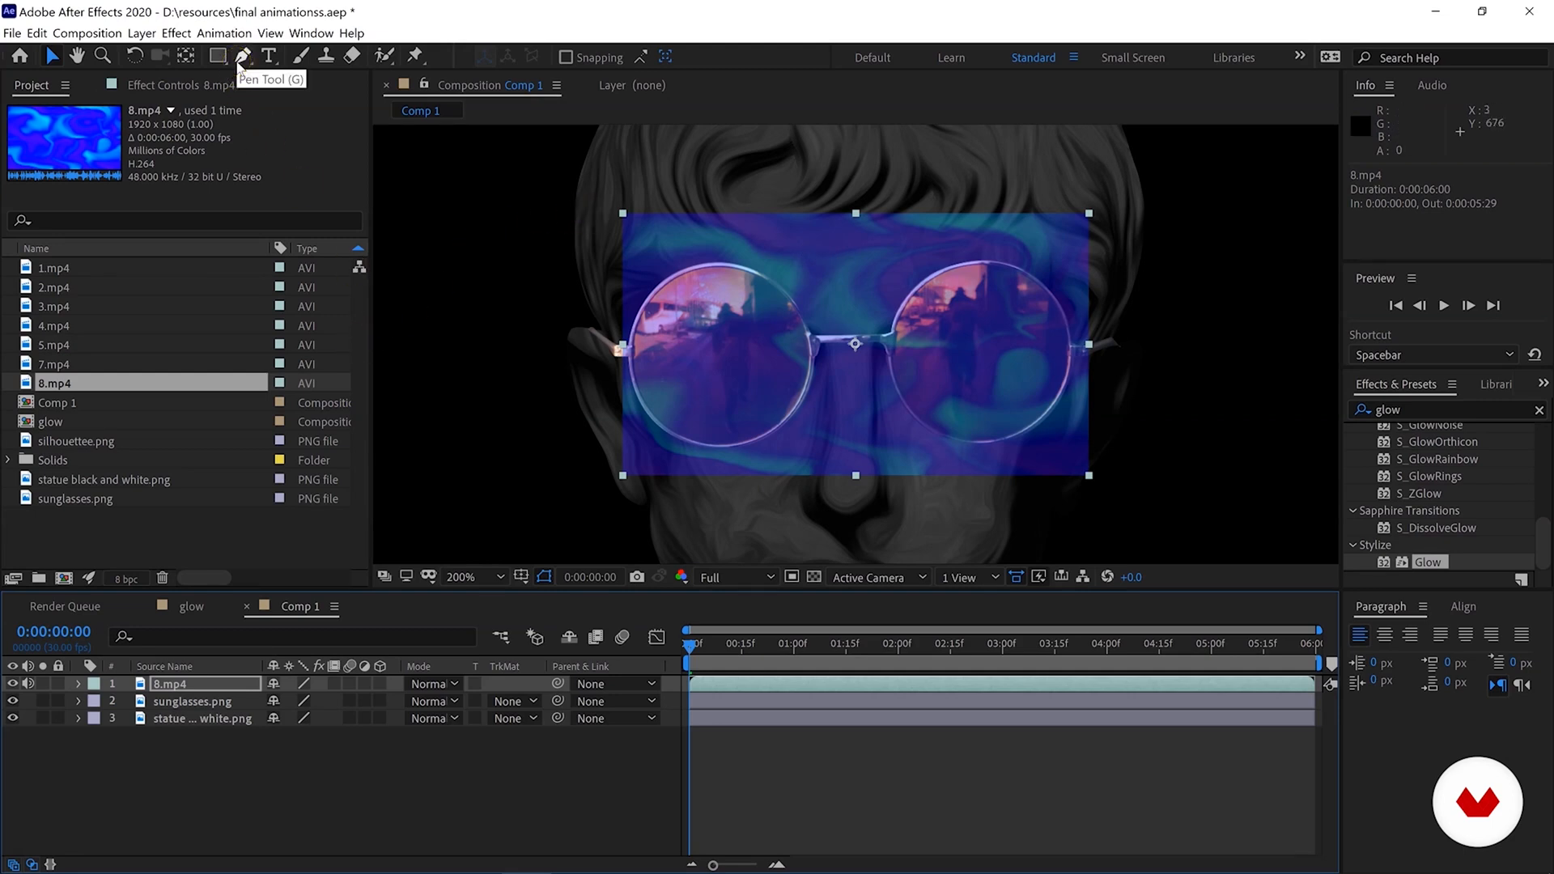
Draw a rough closed mask inside the left lens on the 8.mp4 layer with the Pen tool.
{"action": "left_click", "coordinate": [242, 57]}
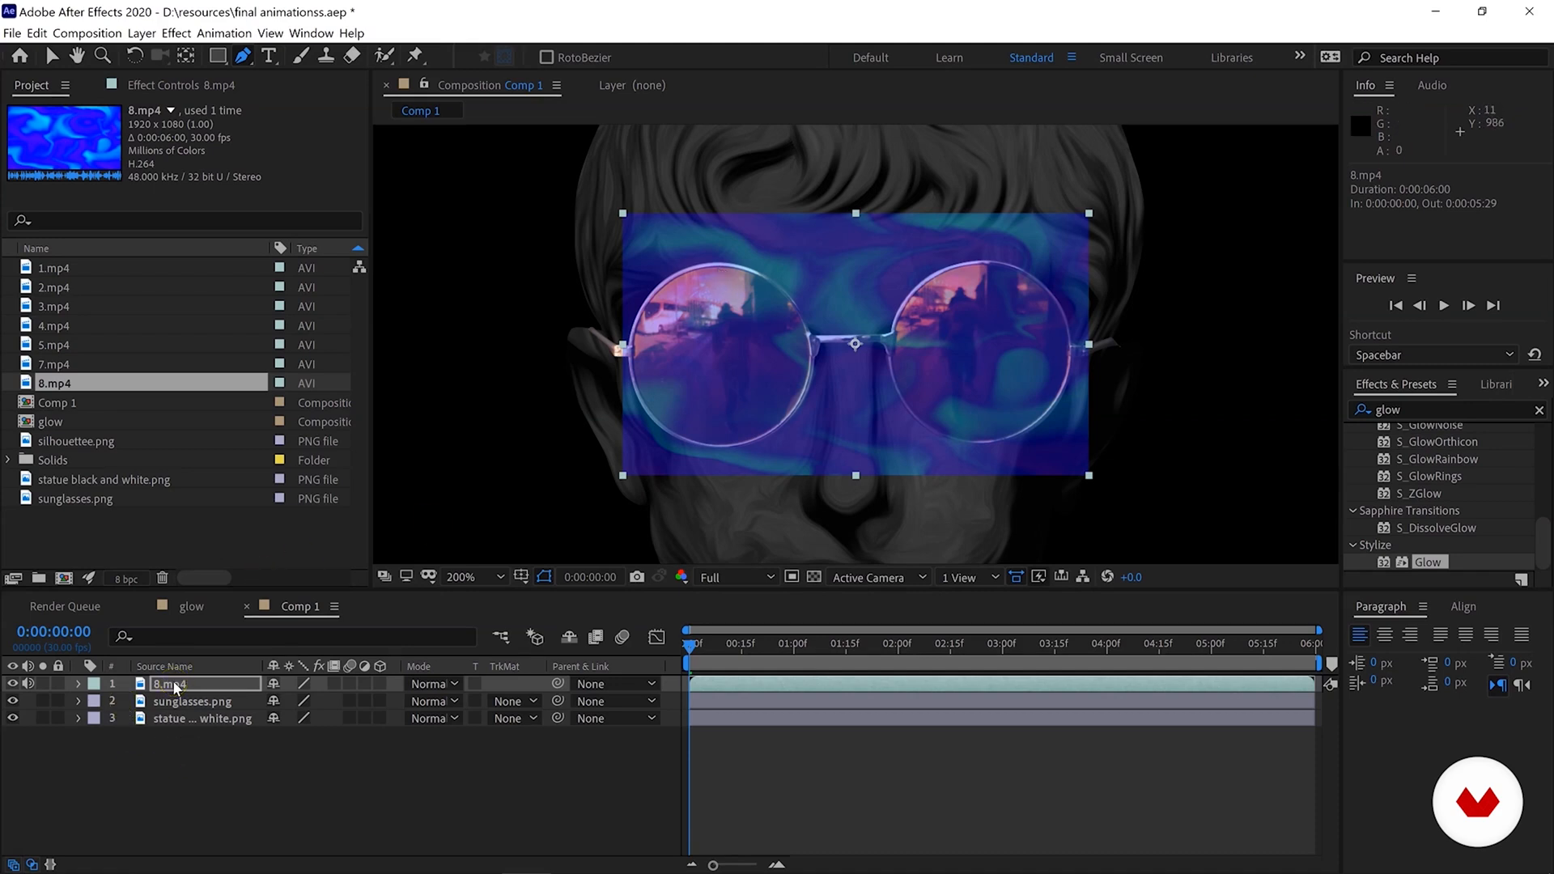
{"action": "left_click_drag", "start_coordinate": [173, 682], "coordinate": [368, 620]}
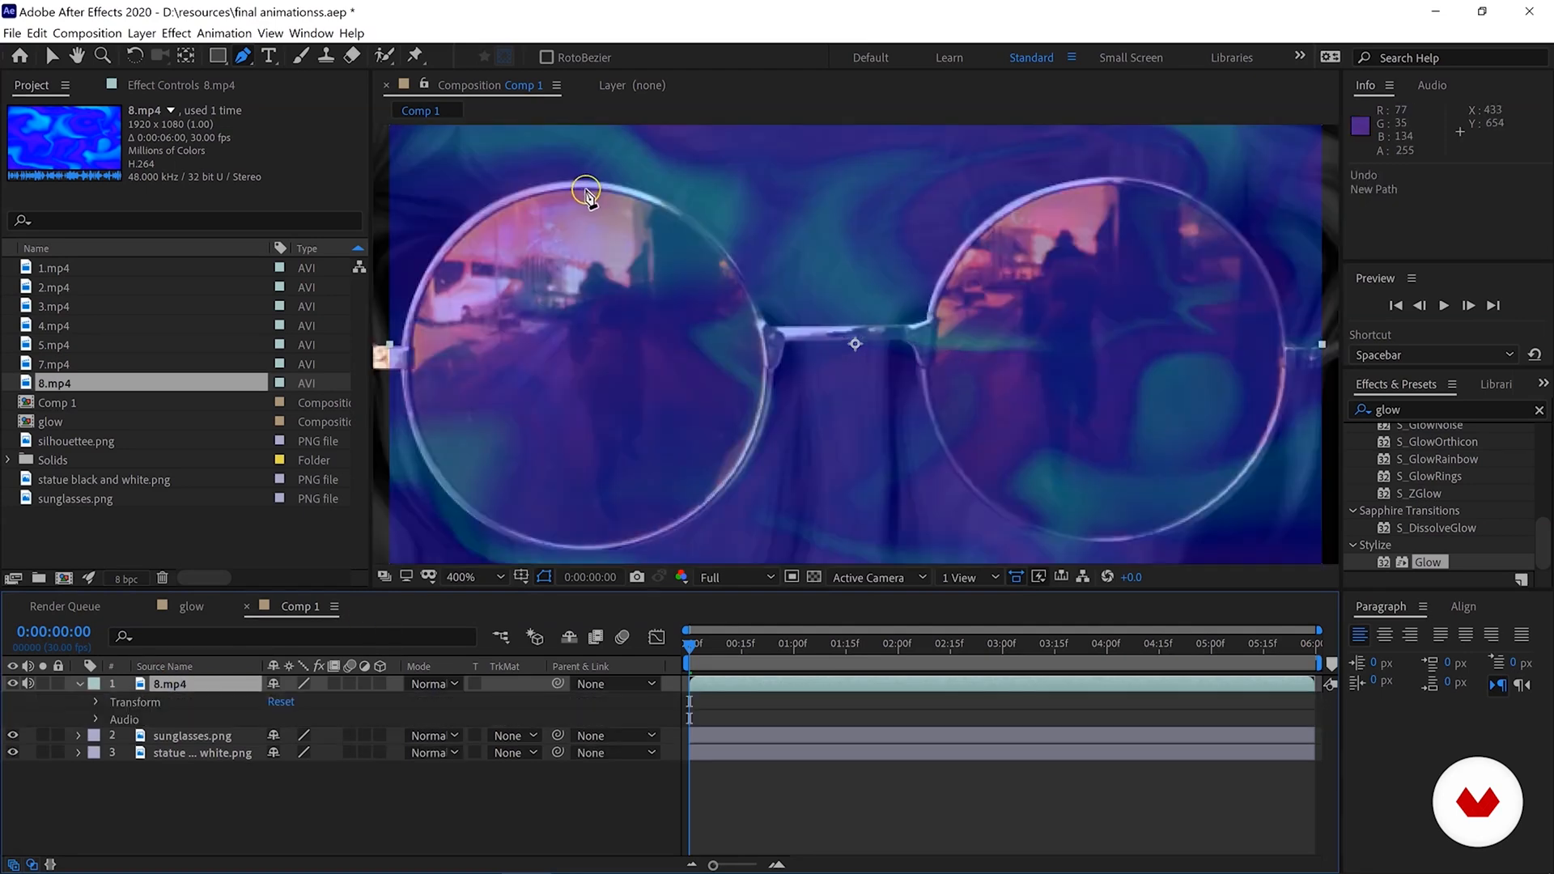
{"action": "left_click", "coordinate": [586, 191]}
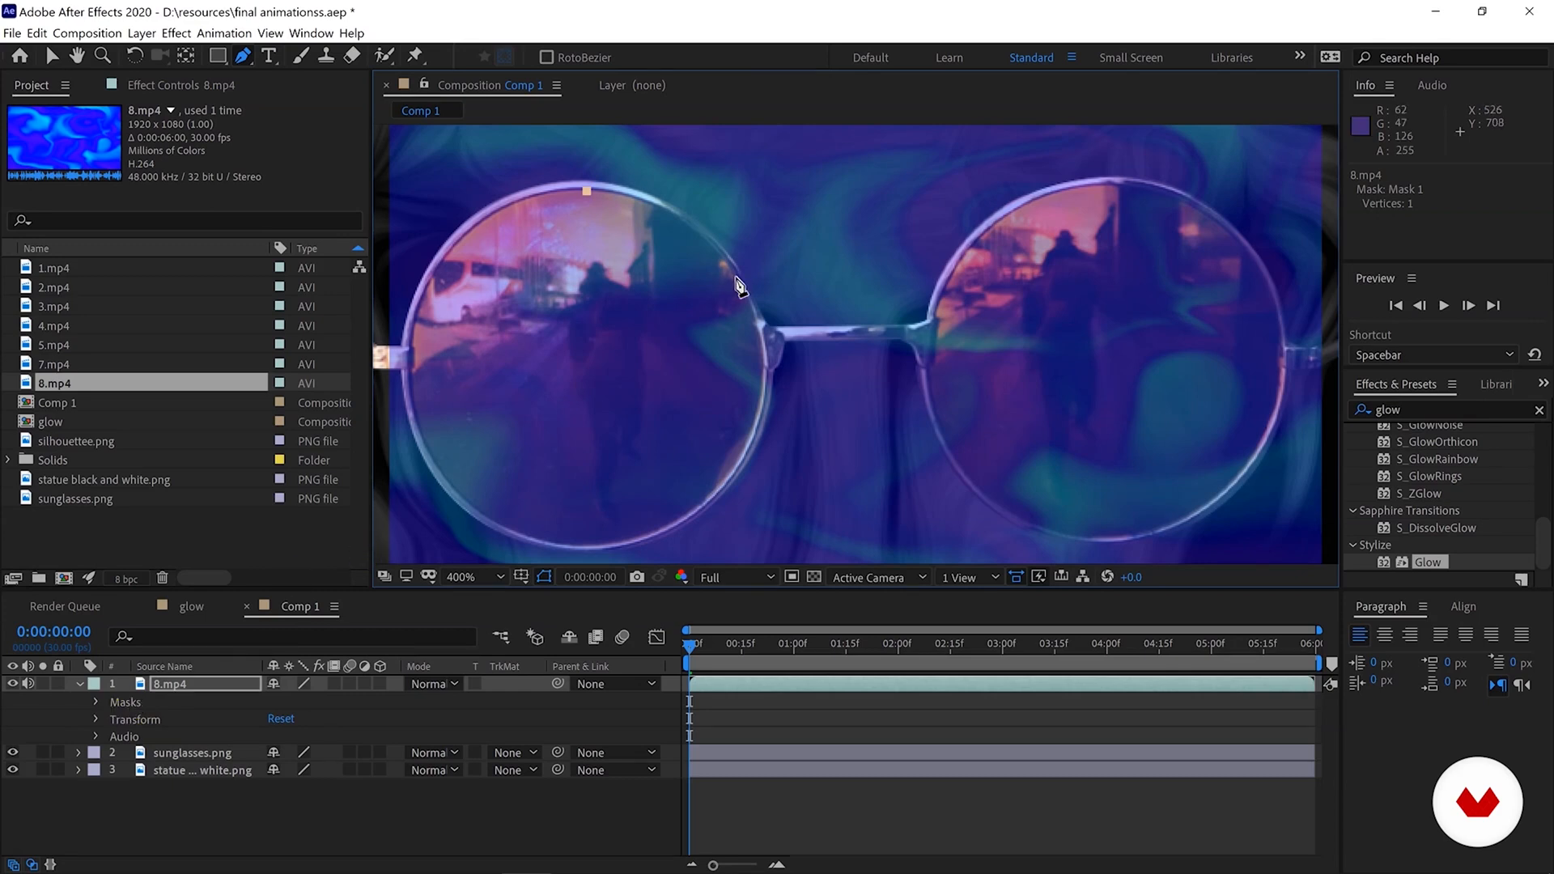
{"action": "left_click_drag", "start_coordinate": [738, 278], "coordinate": [781, 366]}
{"action": "left_click", "coordinate": [621, 542]}
{"action": "left_click_drag", "start_coordinate": [534, 552], "coordinate": [471, 559]}
{"action": "left_click", "coordinate": [419, 389]}
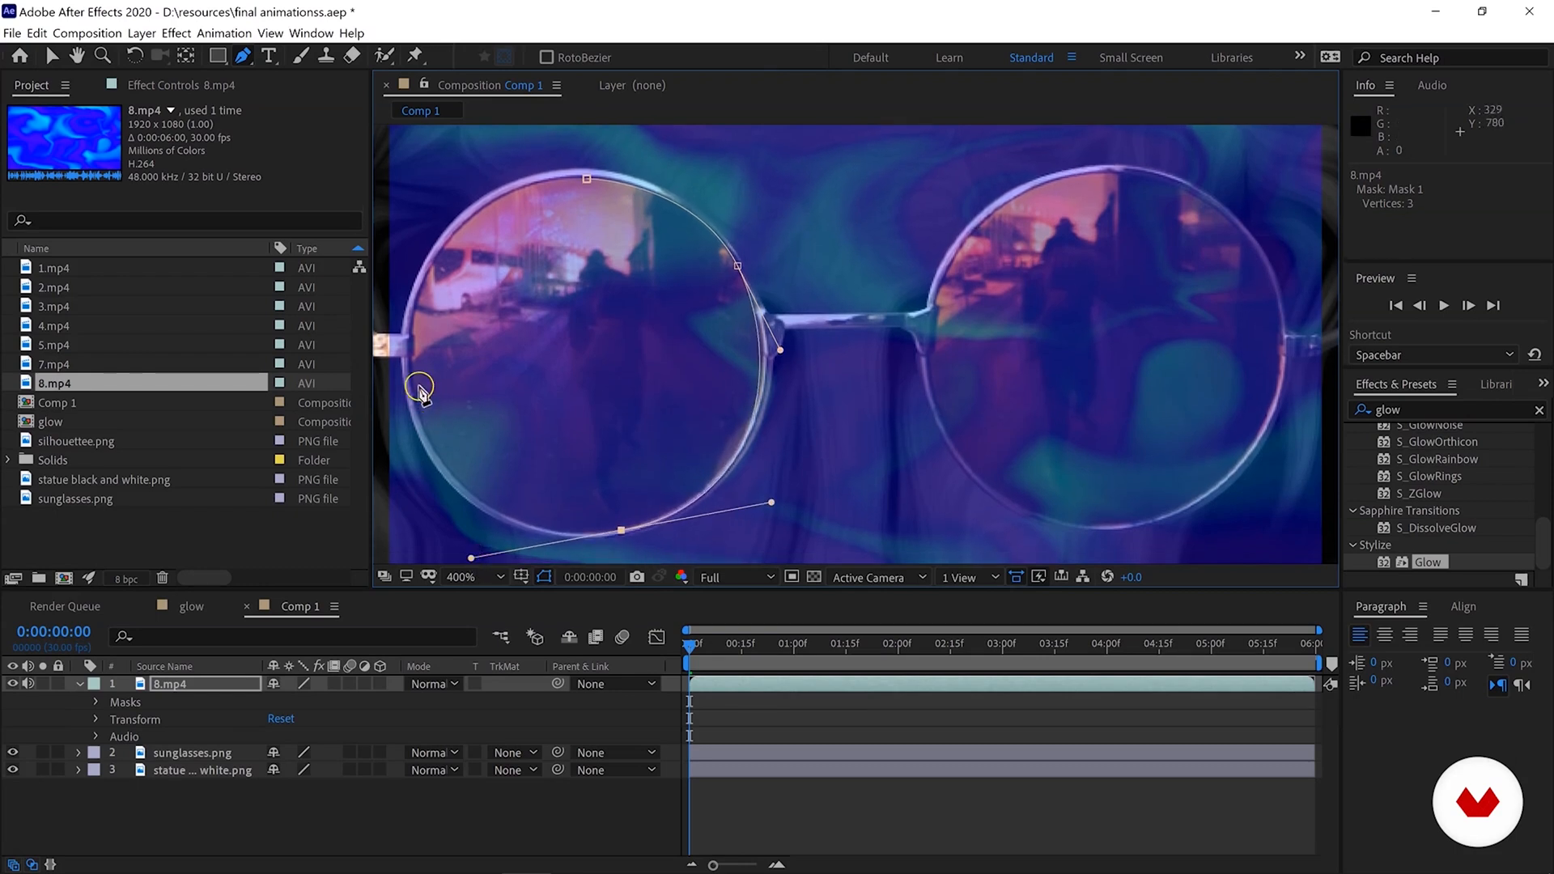
{"action": "left_click", "coordinate": [461, 261]}
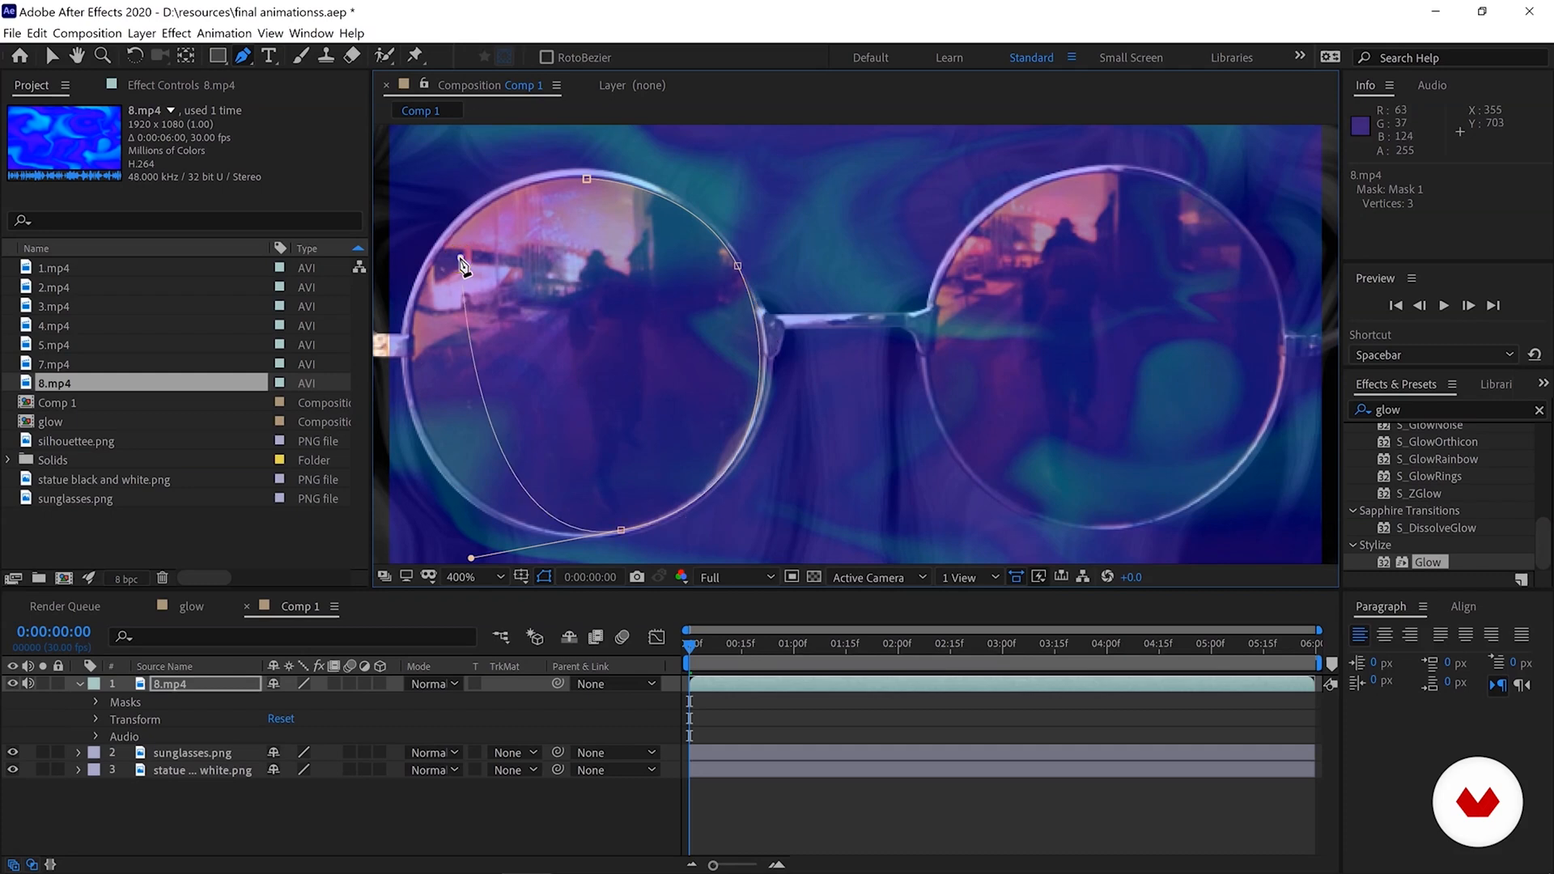
{"action": "left_click", "coordinate": [510, 202]}
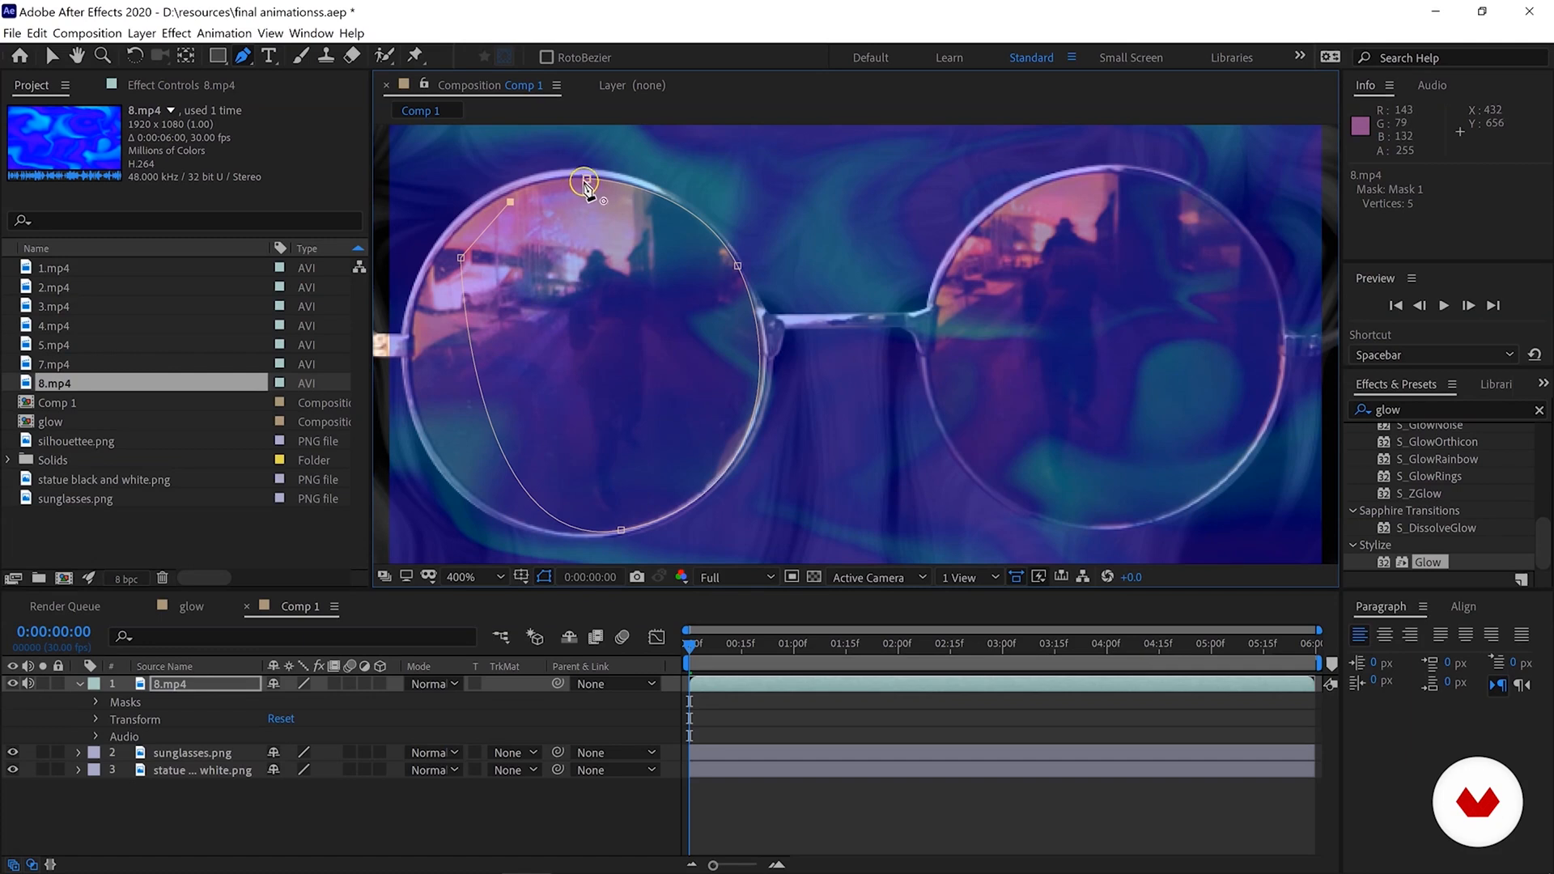
{"action": "left_click_drag", "start_coordinate": [586, 180], "coordinate": [480, 179]}
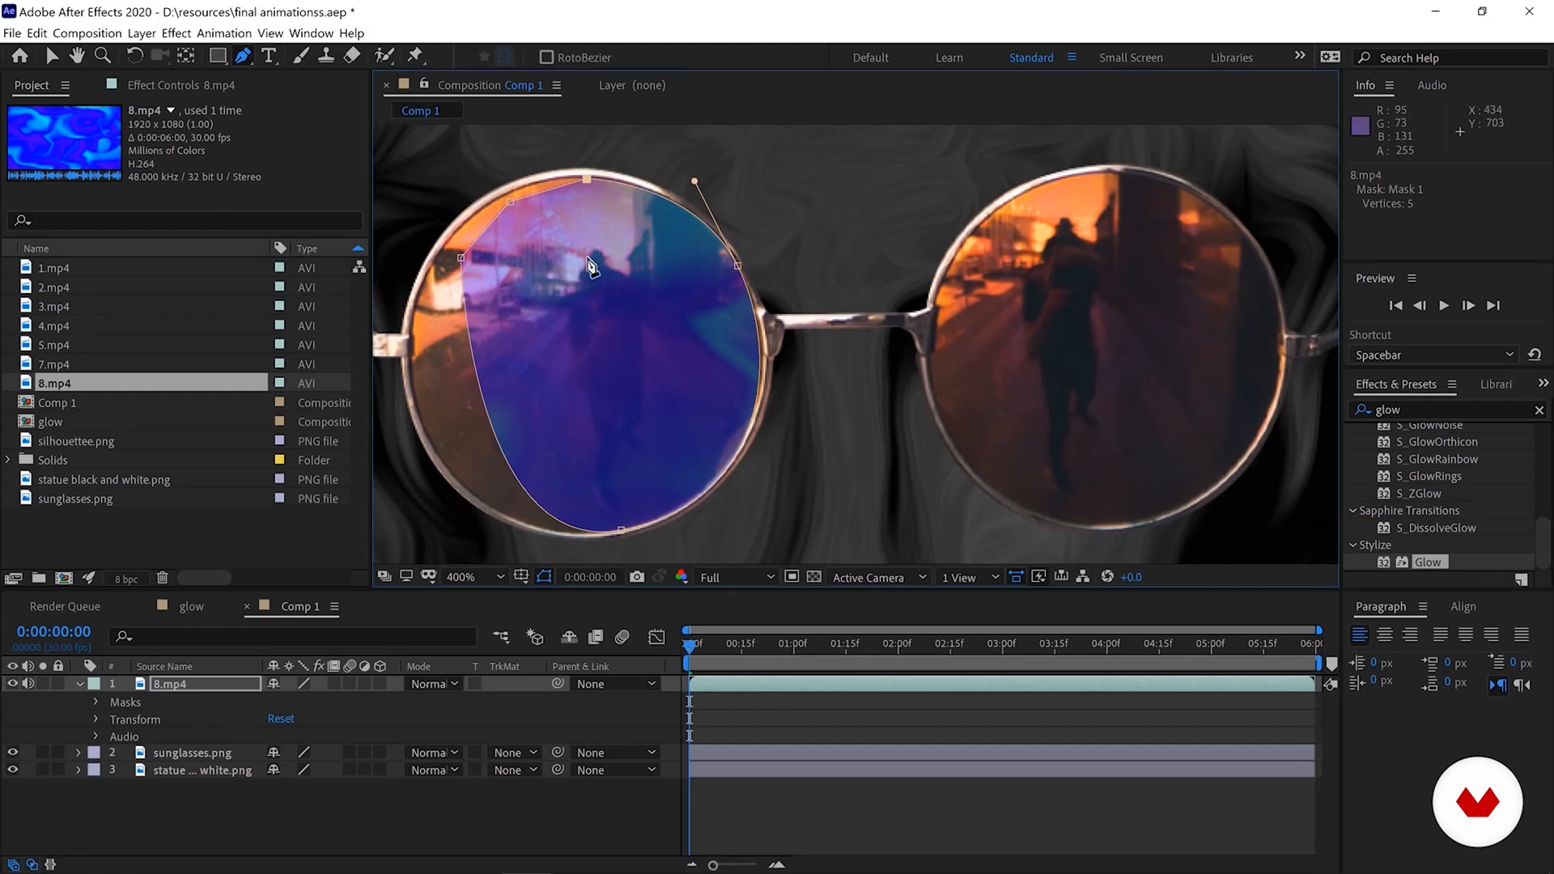
Try the Inverted option on Mask 1 of the 8.mp4 layer, and undo back to the unmasked clip.
{"action": "left_click", "coordinate": [96, 701]}
{"action": "left_click", "coordinate": [97, 702]}
{"action": "left_click", "coordinate": [96, 702]}
{"action": "left_click", "coordinate": [149, 721]}
{"action": "left_click", "coordinate": [170, 726]}
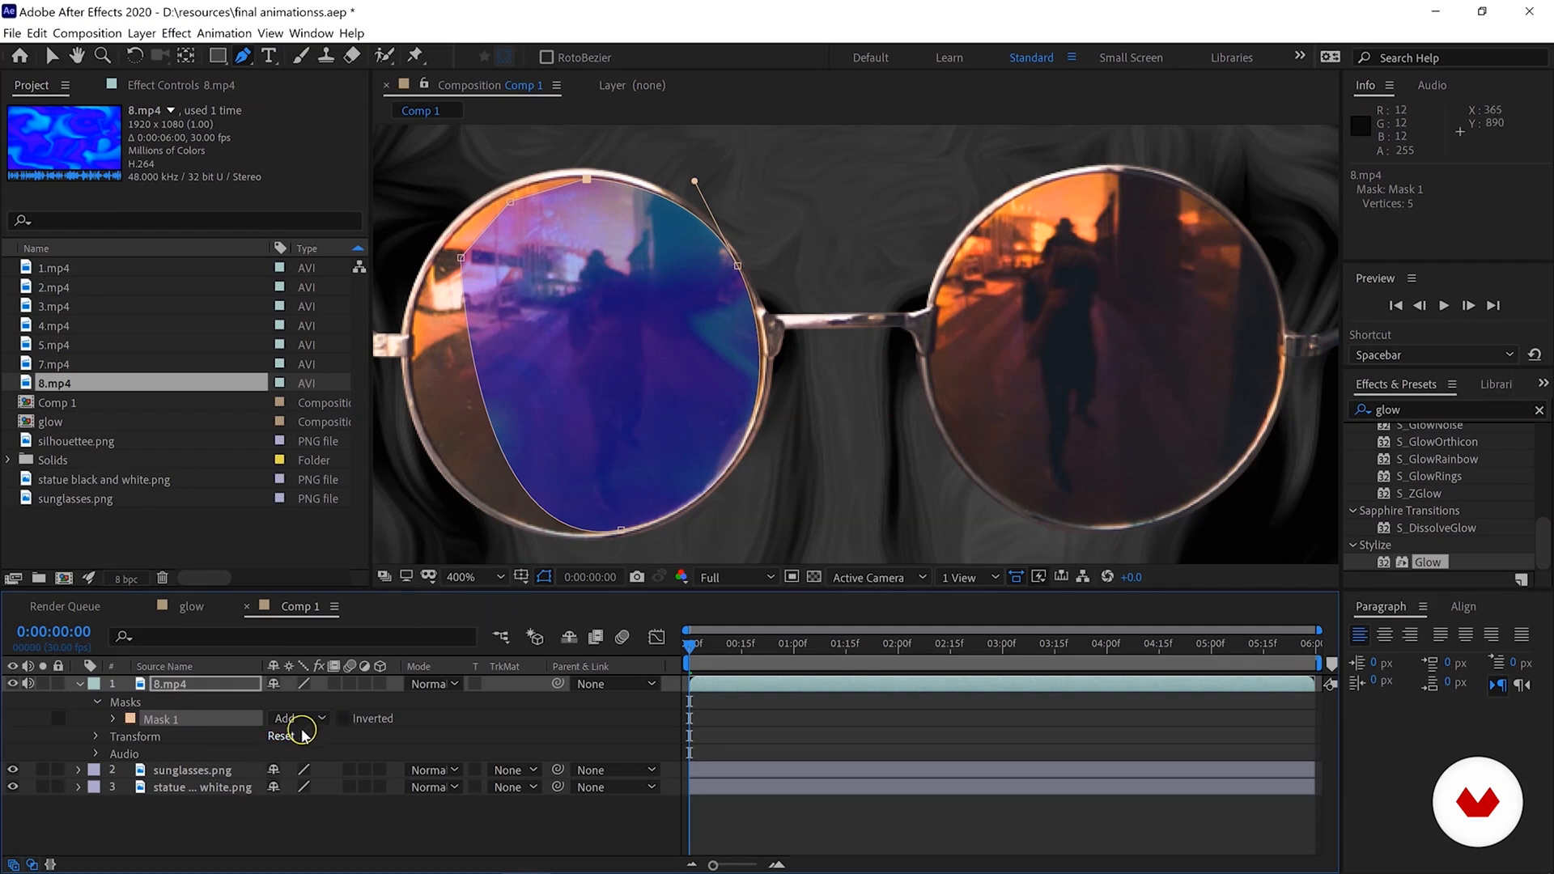
{"action": "left_click", "coordinate": [343, 718]}
{"action": "left_click", "coordinate": [343, 719]}
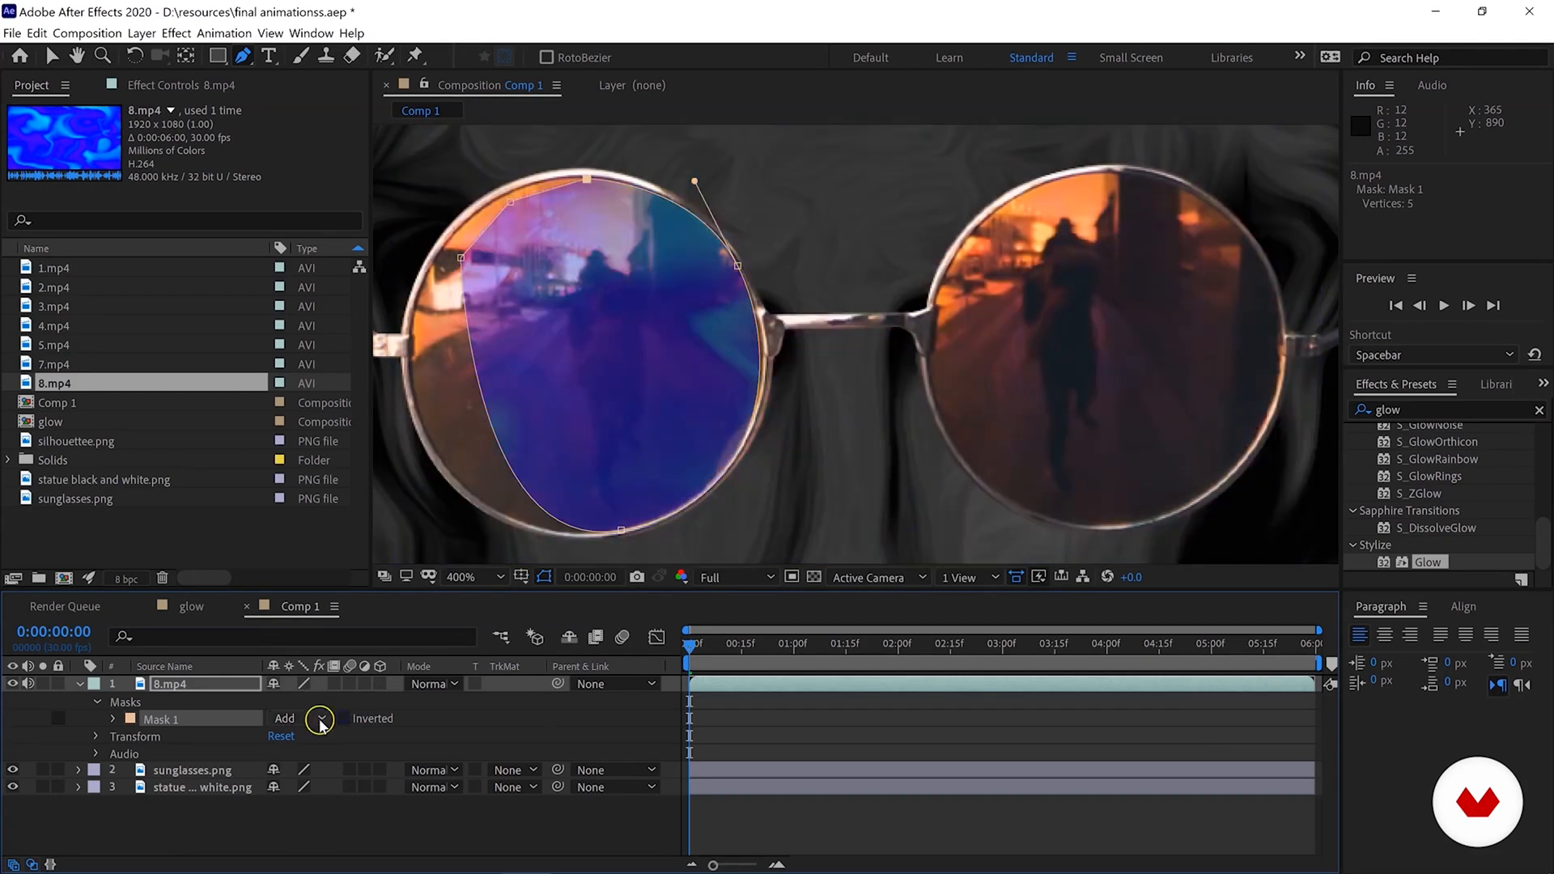
{"action": "left_click", "coordinate": [314, 718]}
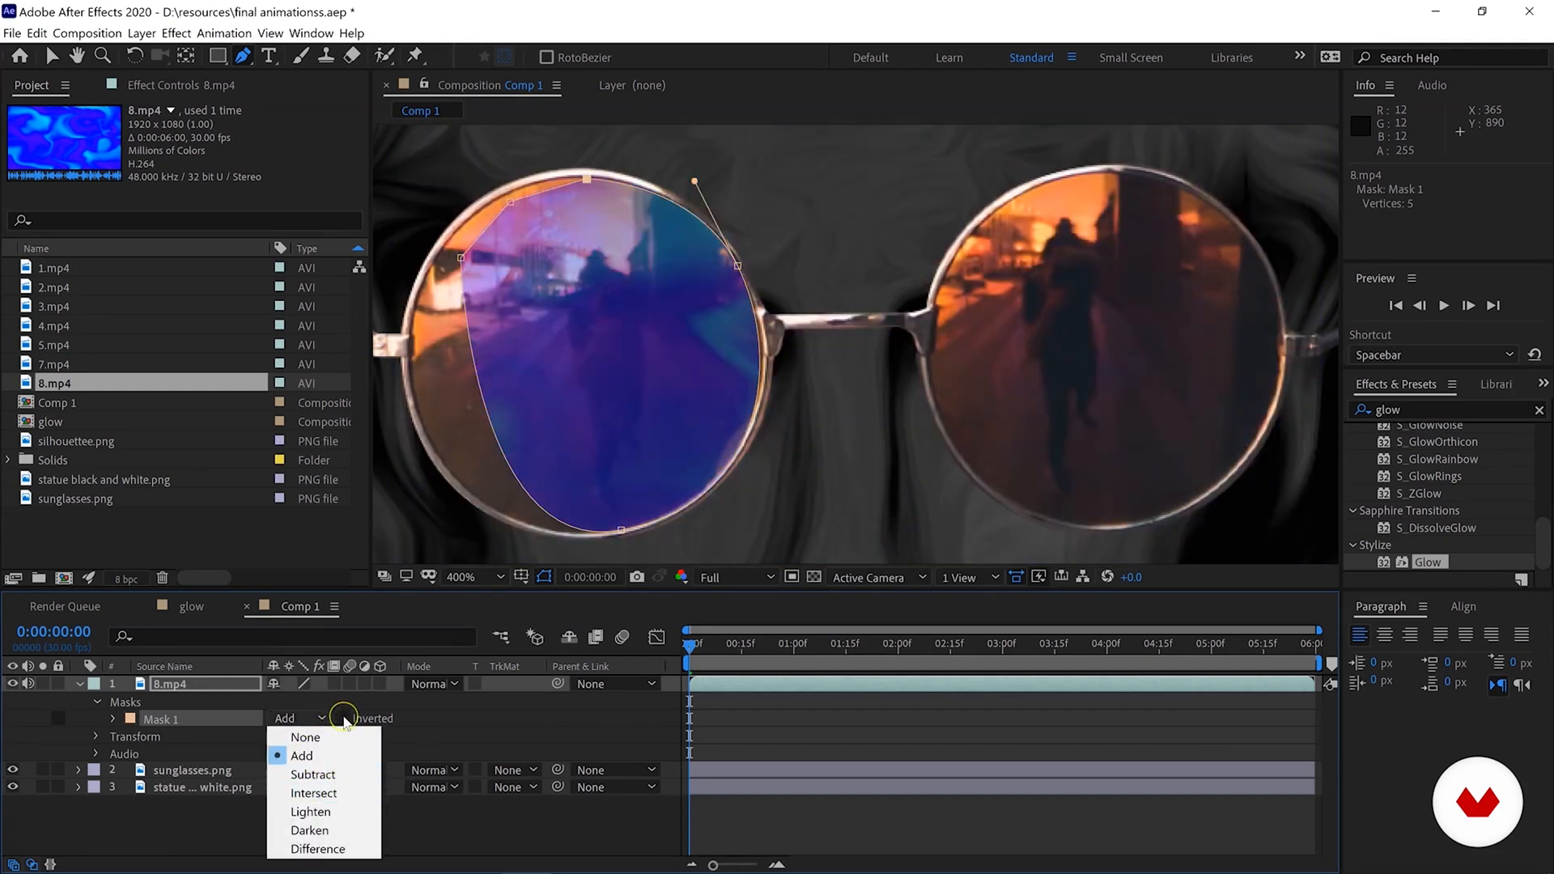
{"action": "left_click", "coordinate": [343, 719]}
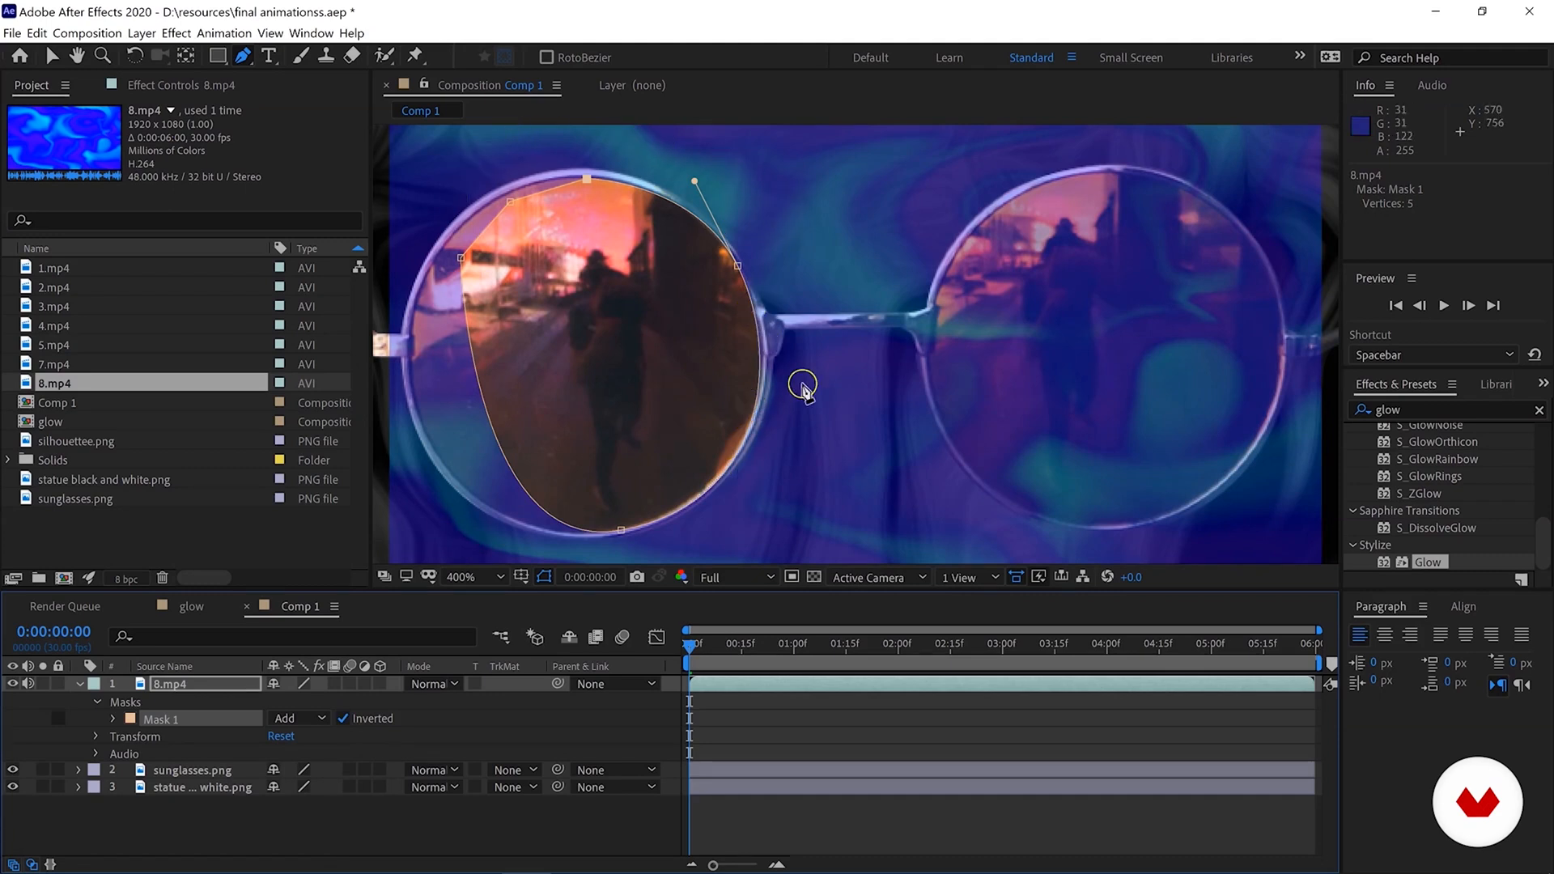
{"action": "key", "text": "ctrl+z"}
{"action": "key", "text": "ctrl+z"}
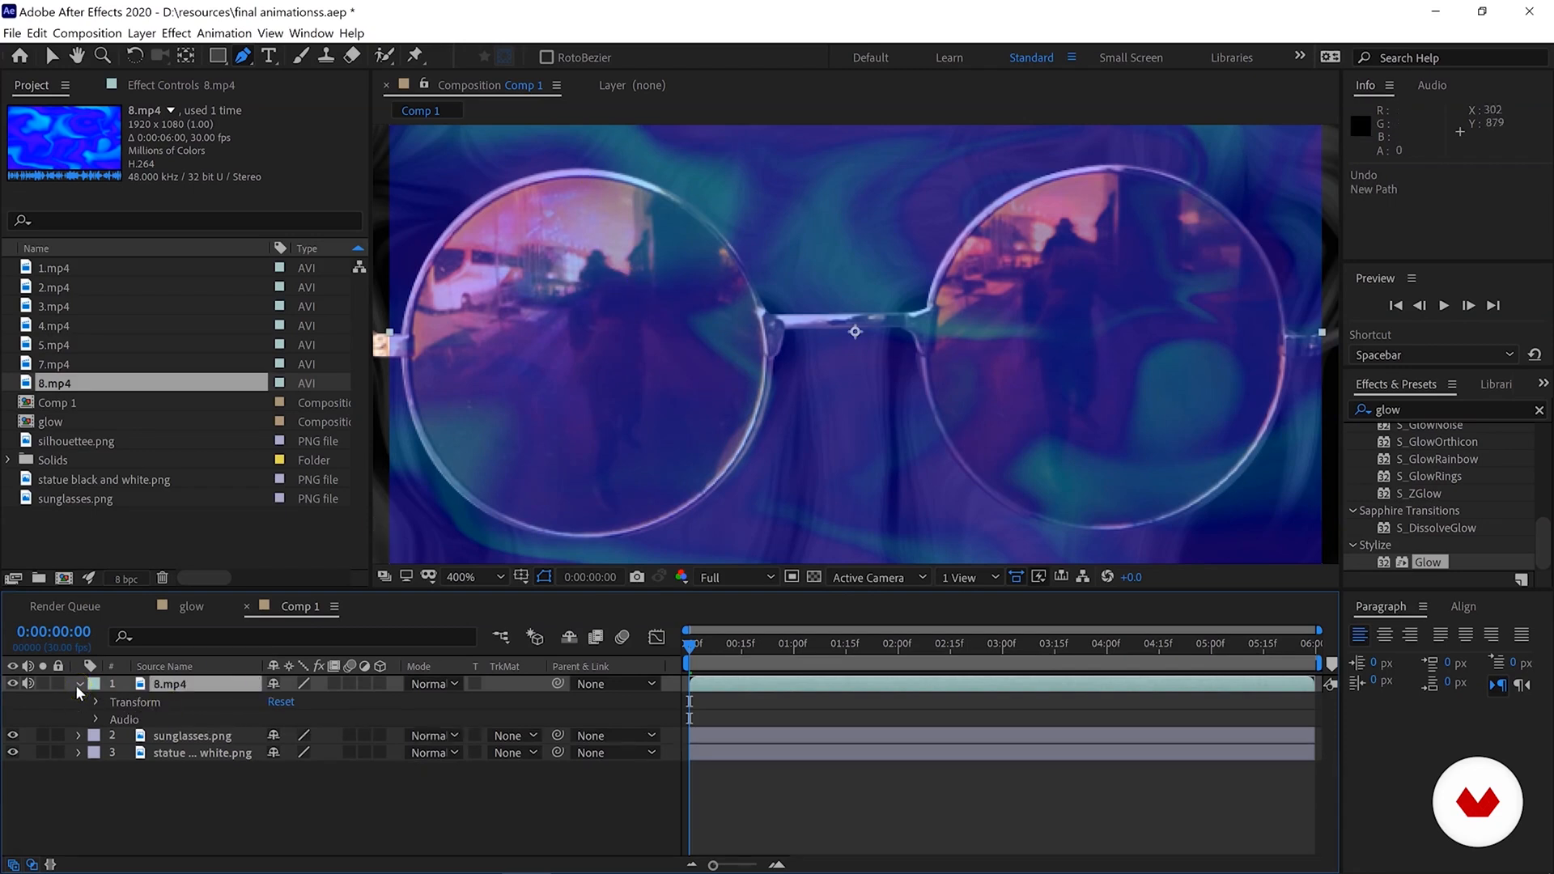
With no layer selected, draw a white freeform shape over the left lens and delete its shape layer.
{"action": "left_click", "coordinate": [210, 645]}
{"action": "left_click", "coordinate": [387, 769]}
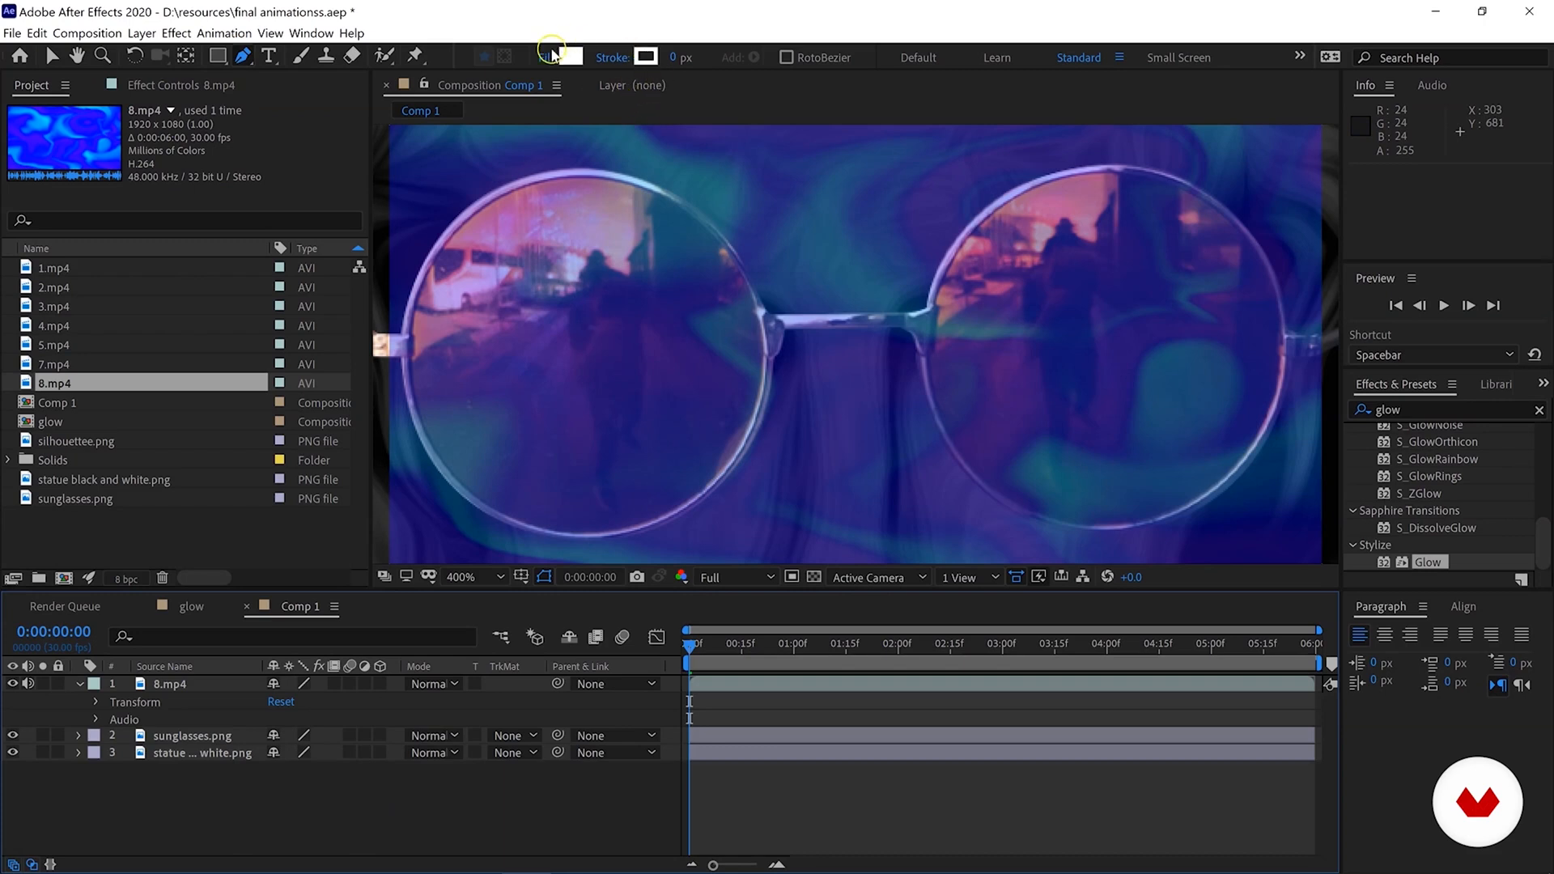
{"action": "left_click", "coordinate": [713, 208]}
{"action": "left_click_drag", "start_coordinate": [713, 427], "coordinate": [688, 444]}
{"action": "left_click_drag", "start_coordinate": [575, 457], "coordinate": [575, 459]}
{"action": "left_click_drag", "start_coordinate": [466, 305], "coordinate": [561, 235]}
{"action": "left_click_drag", "start_coordinate": [699, 199], "coordinate": [719, 193]}
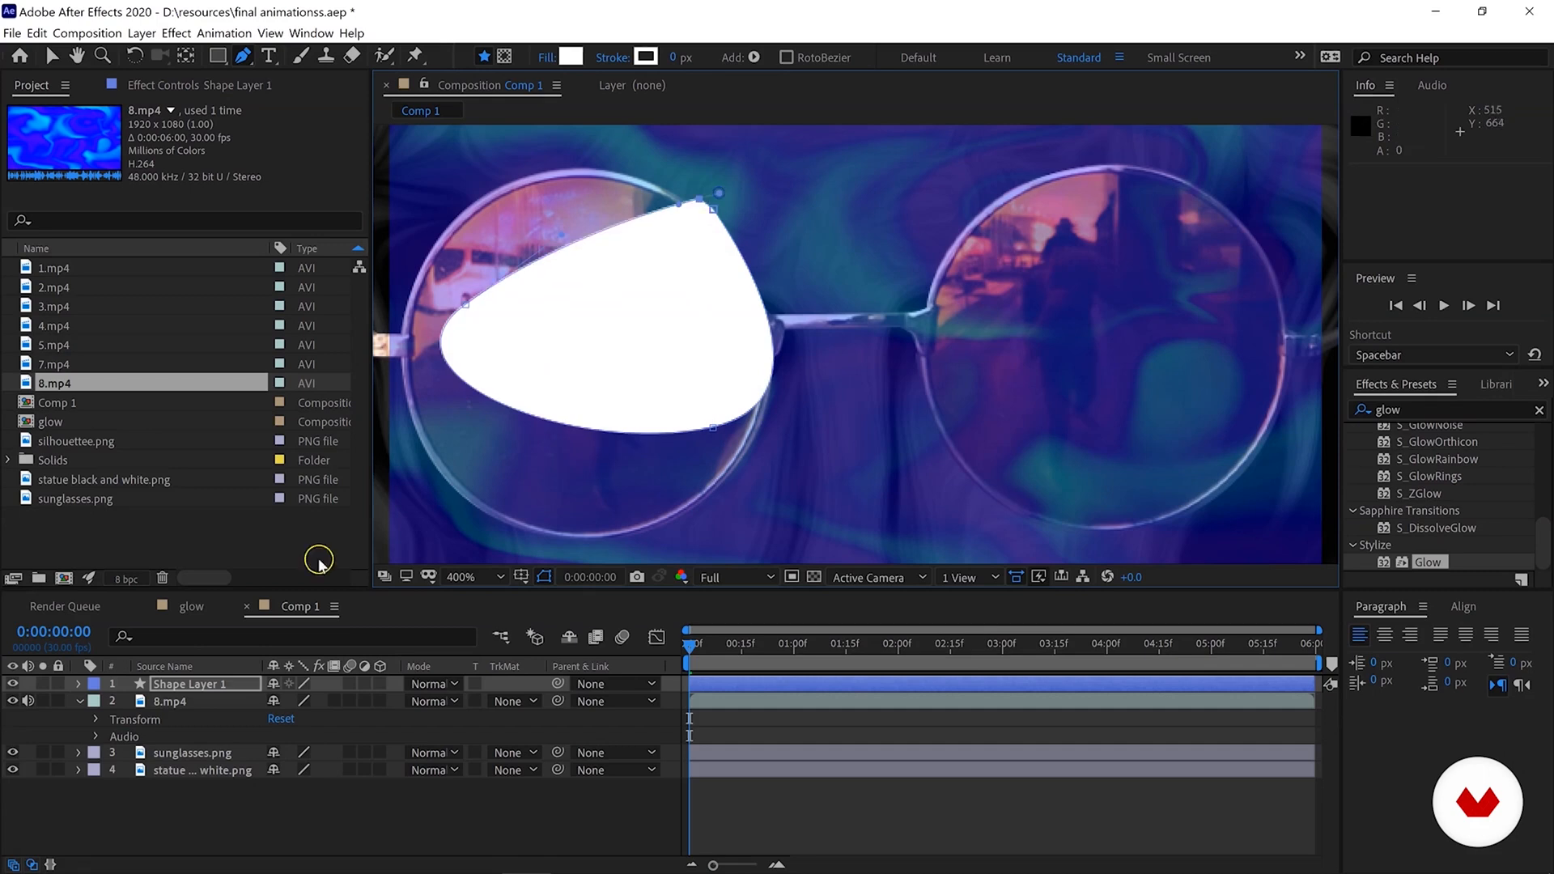
{"action": "left_click", "coordinate": [170, 690]}
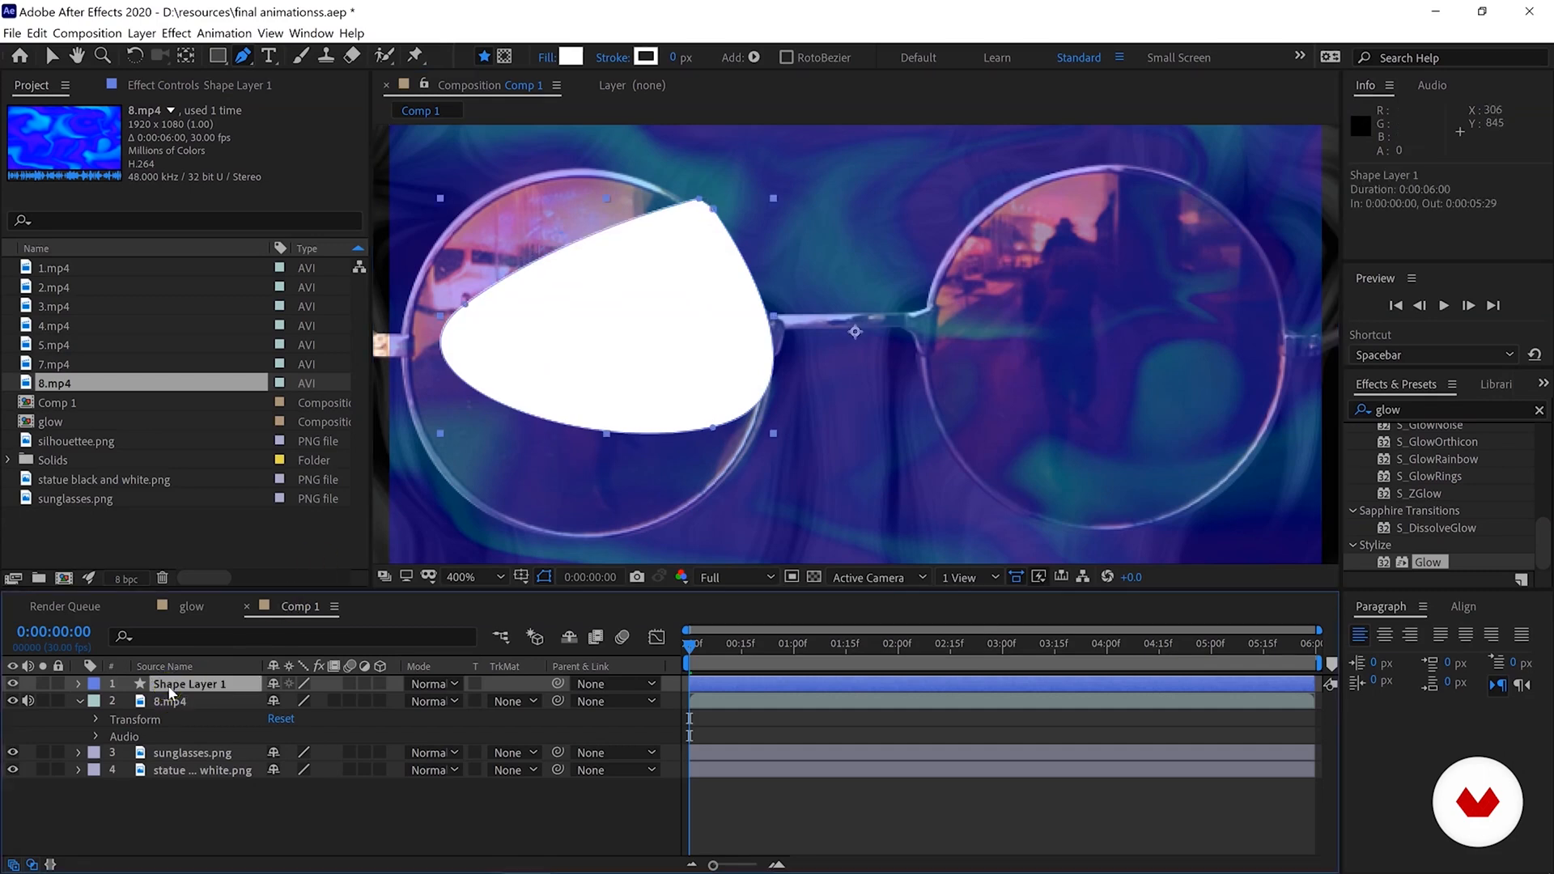
{"action": "key", "text": "Delete"}
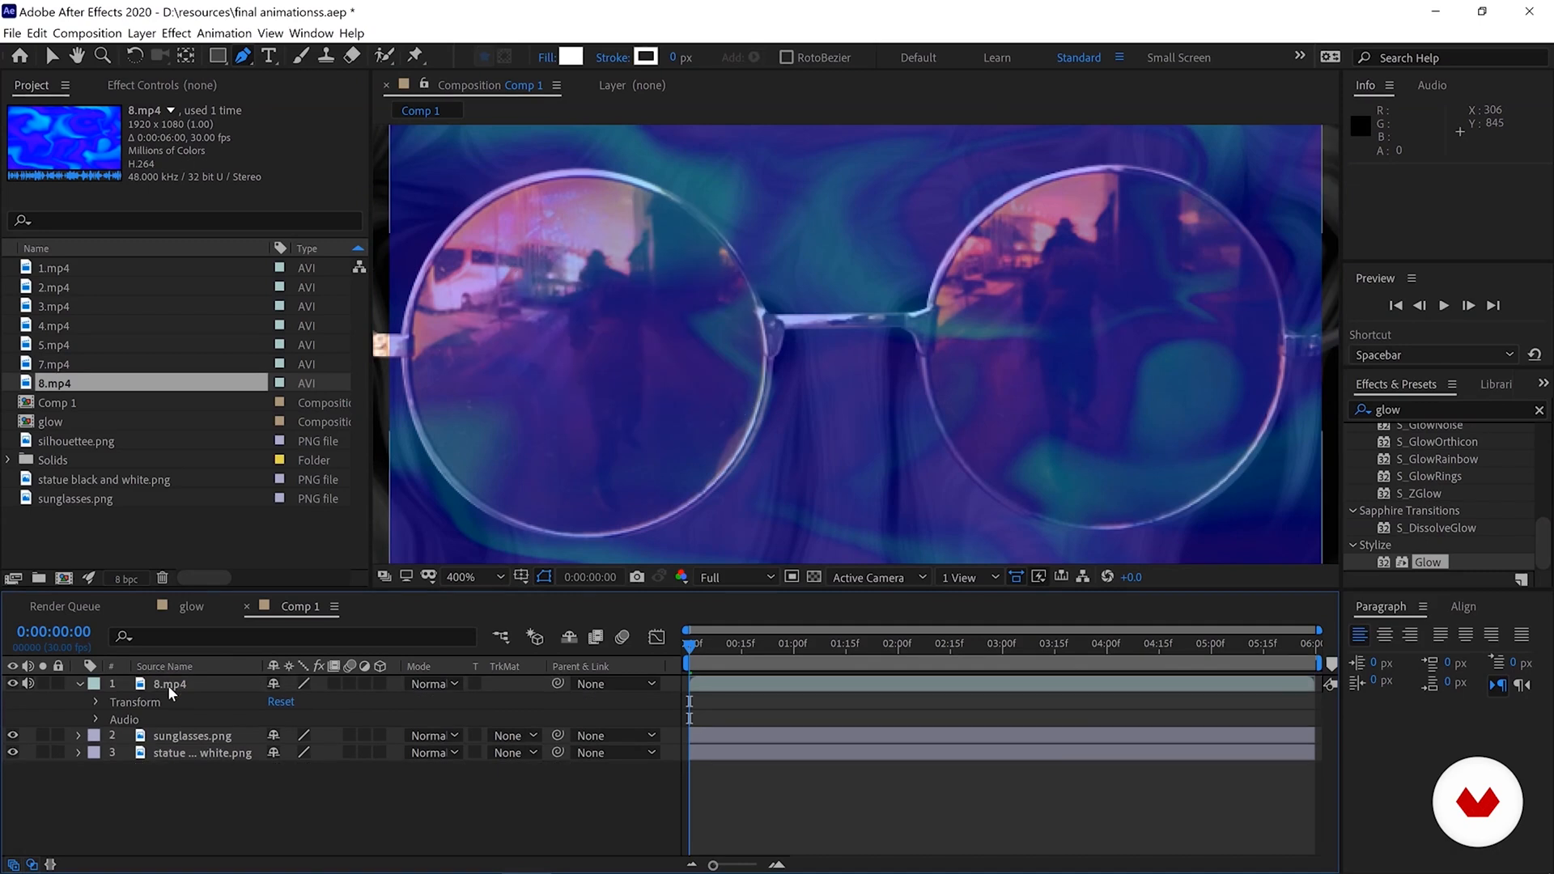
Draw a closed five-point curved mask on the 8.mp4 layer along the inner rim of the left lens.
{"action": "left_click", "coordinate": [169, 684]}
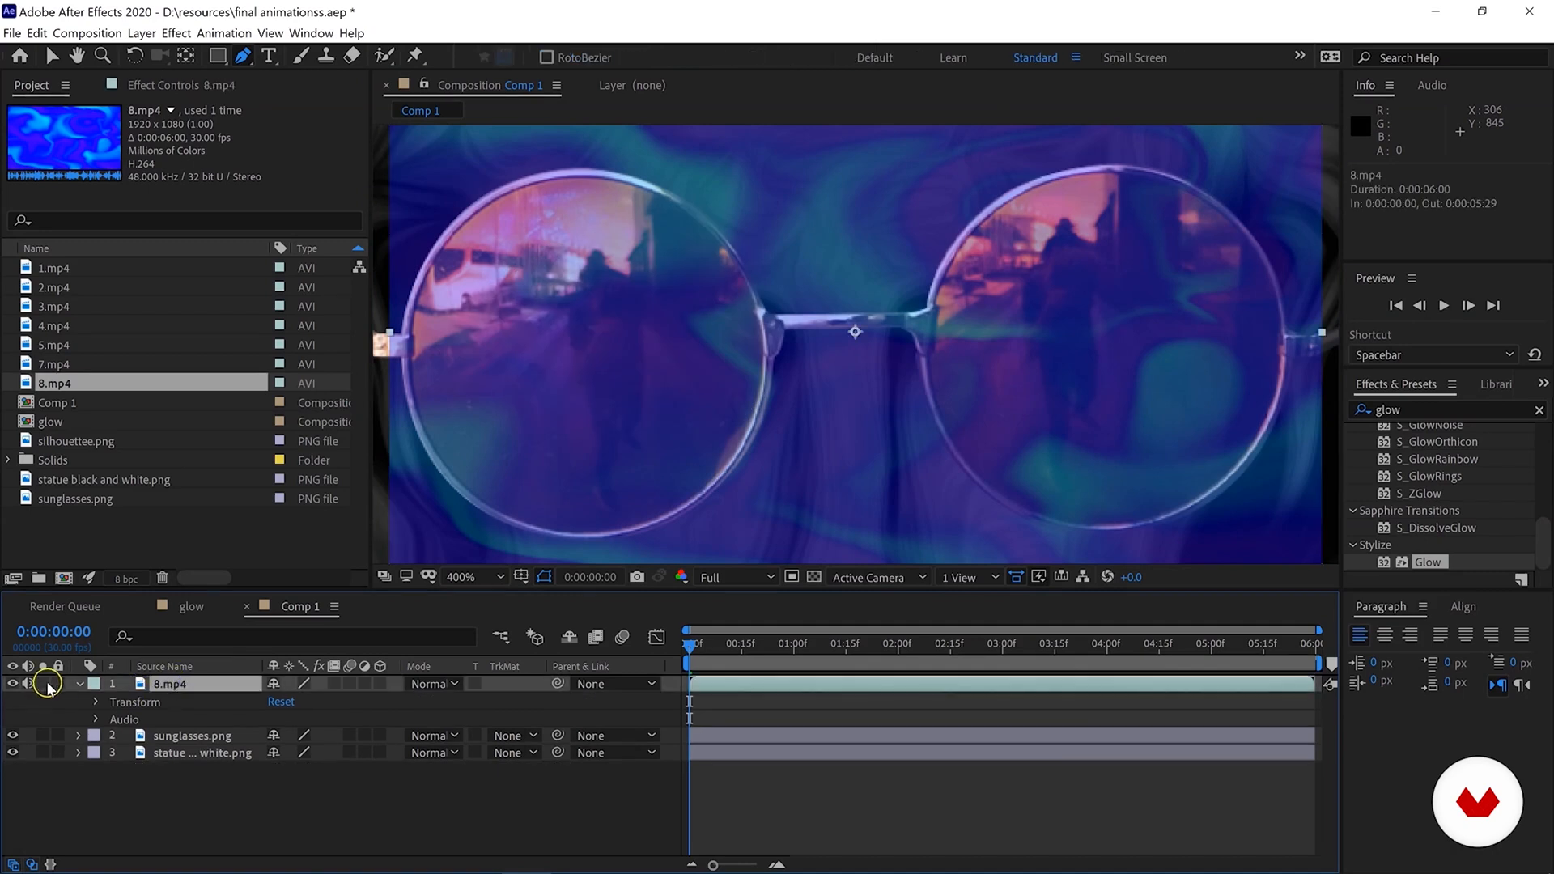
{"action": "left_click", "coordinate": [78, 684]}
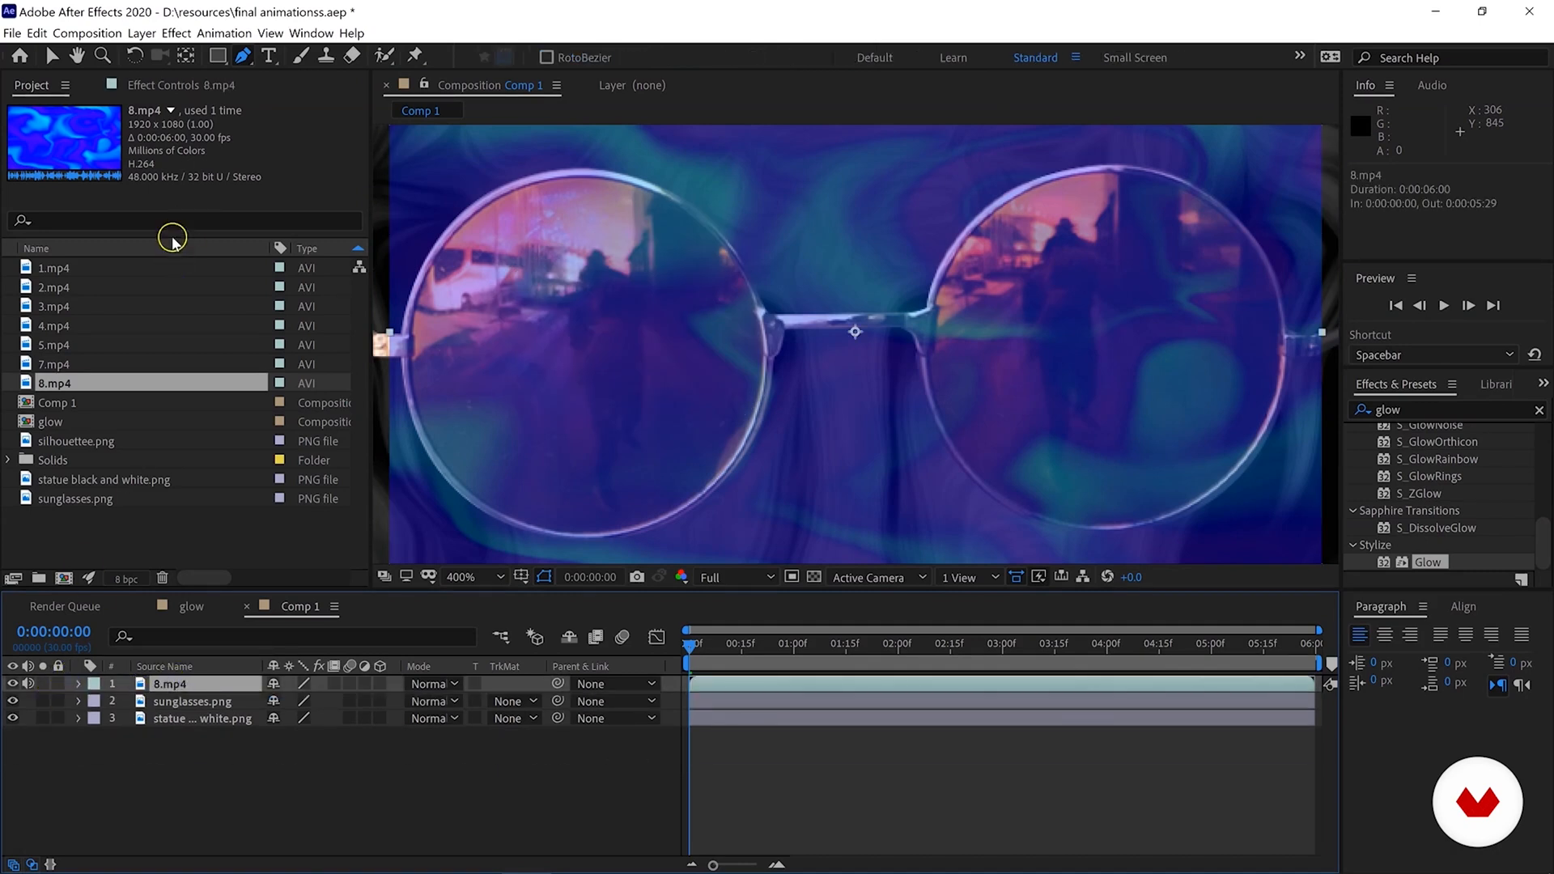
{"action": "left_click", "coordinate": [243, 58]}
{"action": "left_click", "coordinate": [583, 176]}
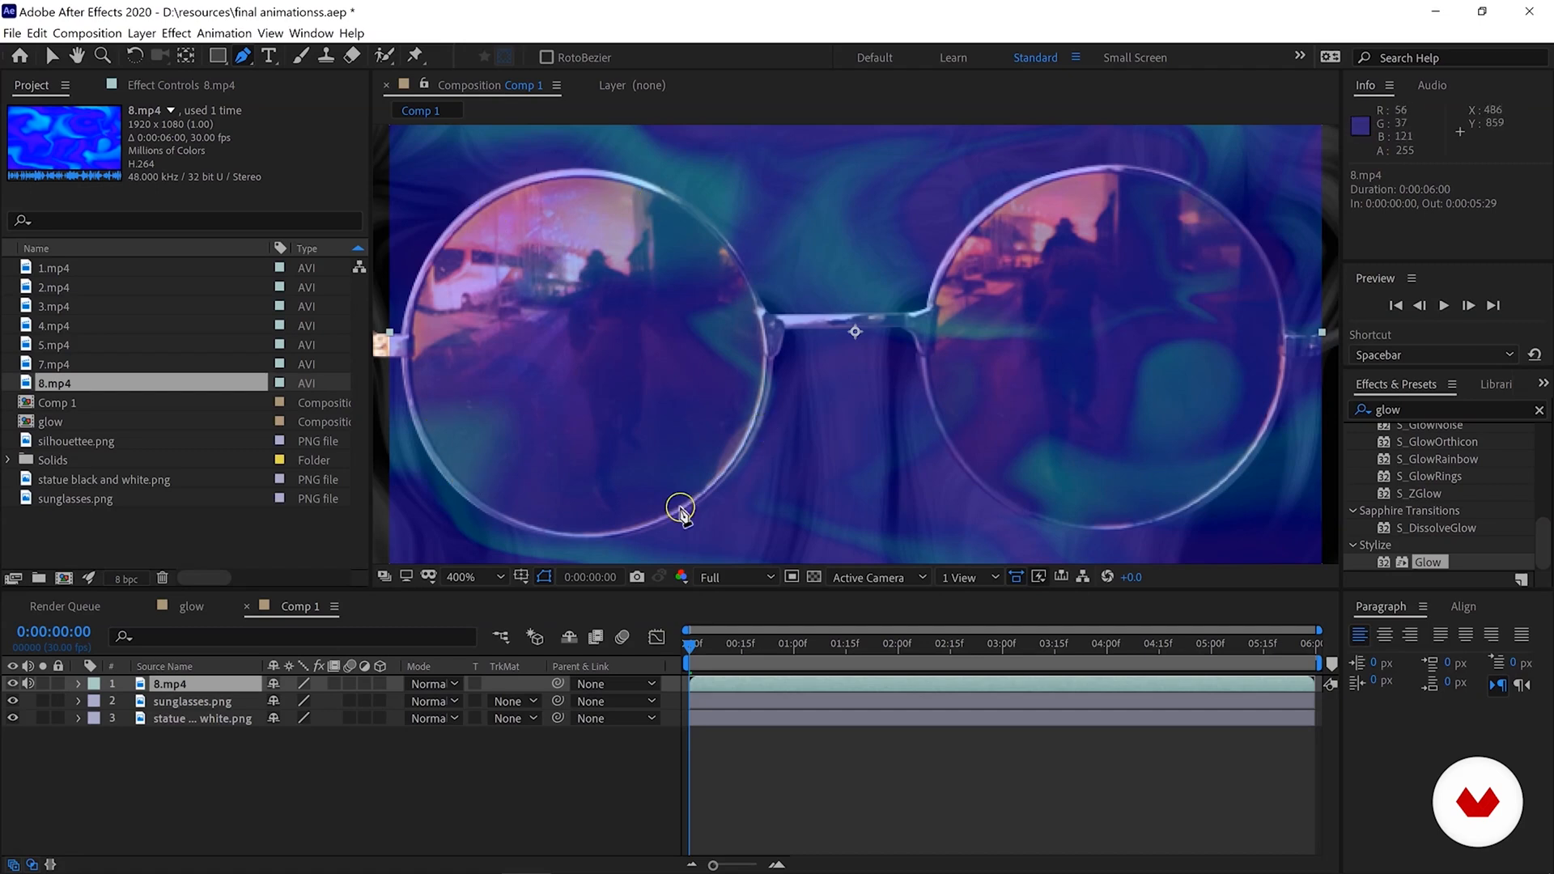
{"action": "left_click", "coordinate": [588, 178]}
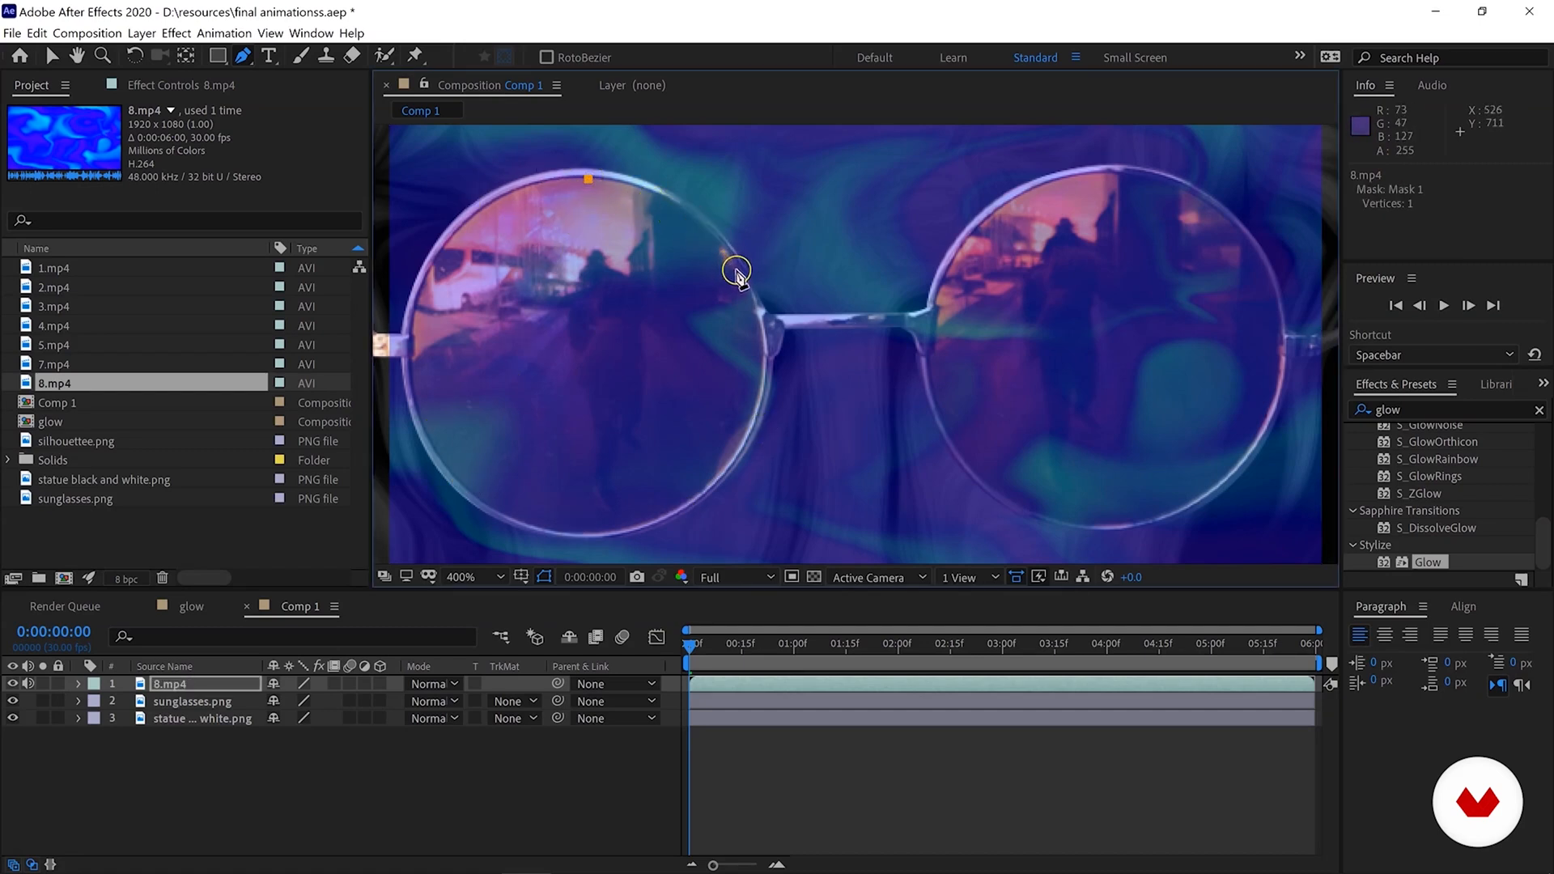
{"action": "left_click_drag", "start_coordinate": [759, 310], "coordinate": [779, 349]}
{"action": "left_click_drag", "start_coordinate": [667, 517], "coordinate": [588, 549]}
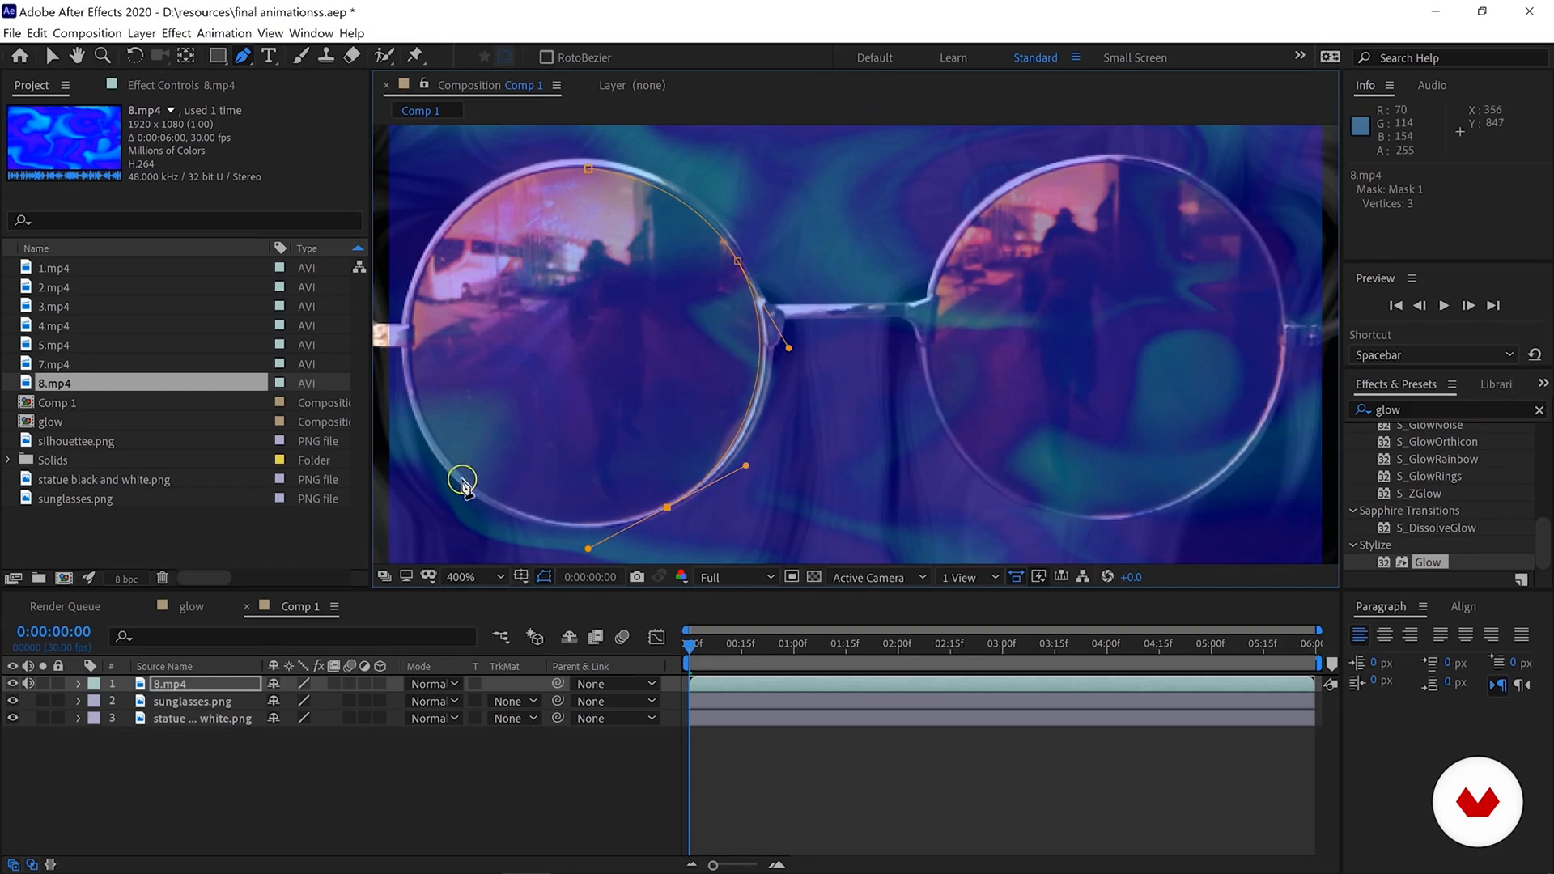
{"action": "left_click_drag", "start_coordinate": [422, 417], "coordinate": [396, 324]}
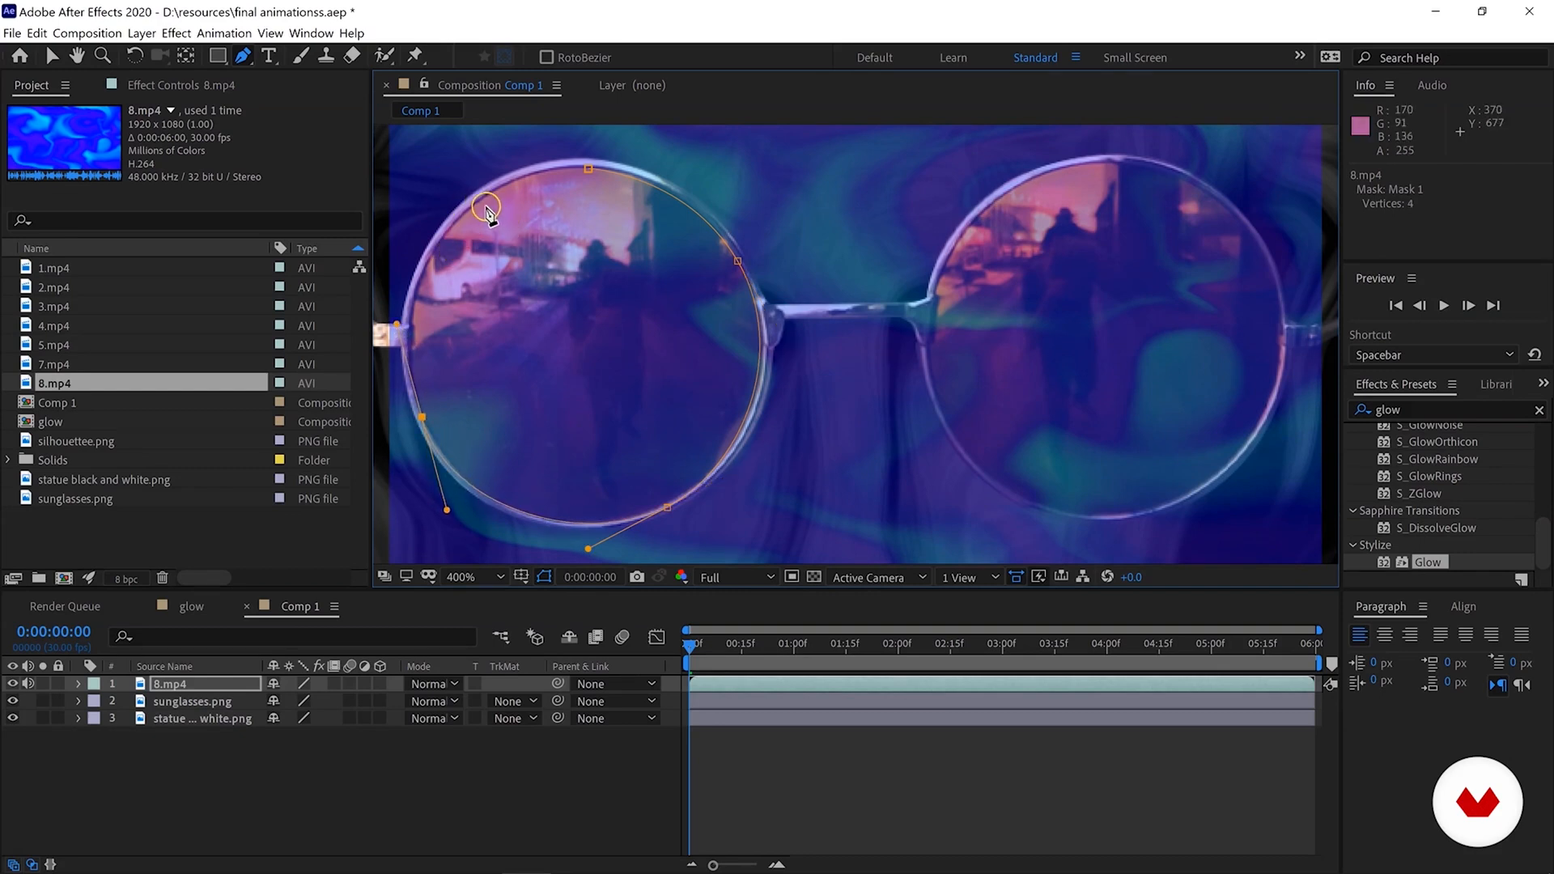
{"action": "left_click_drag", "start_coordinate": [493, 192], "coordinate": [593, 153]}
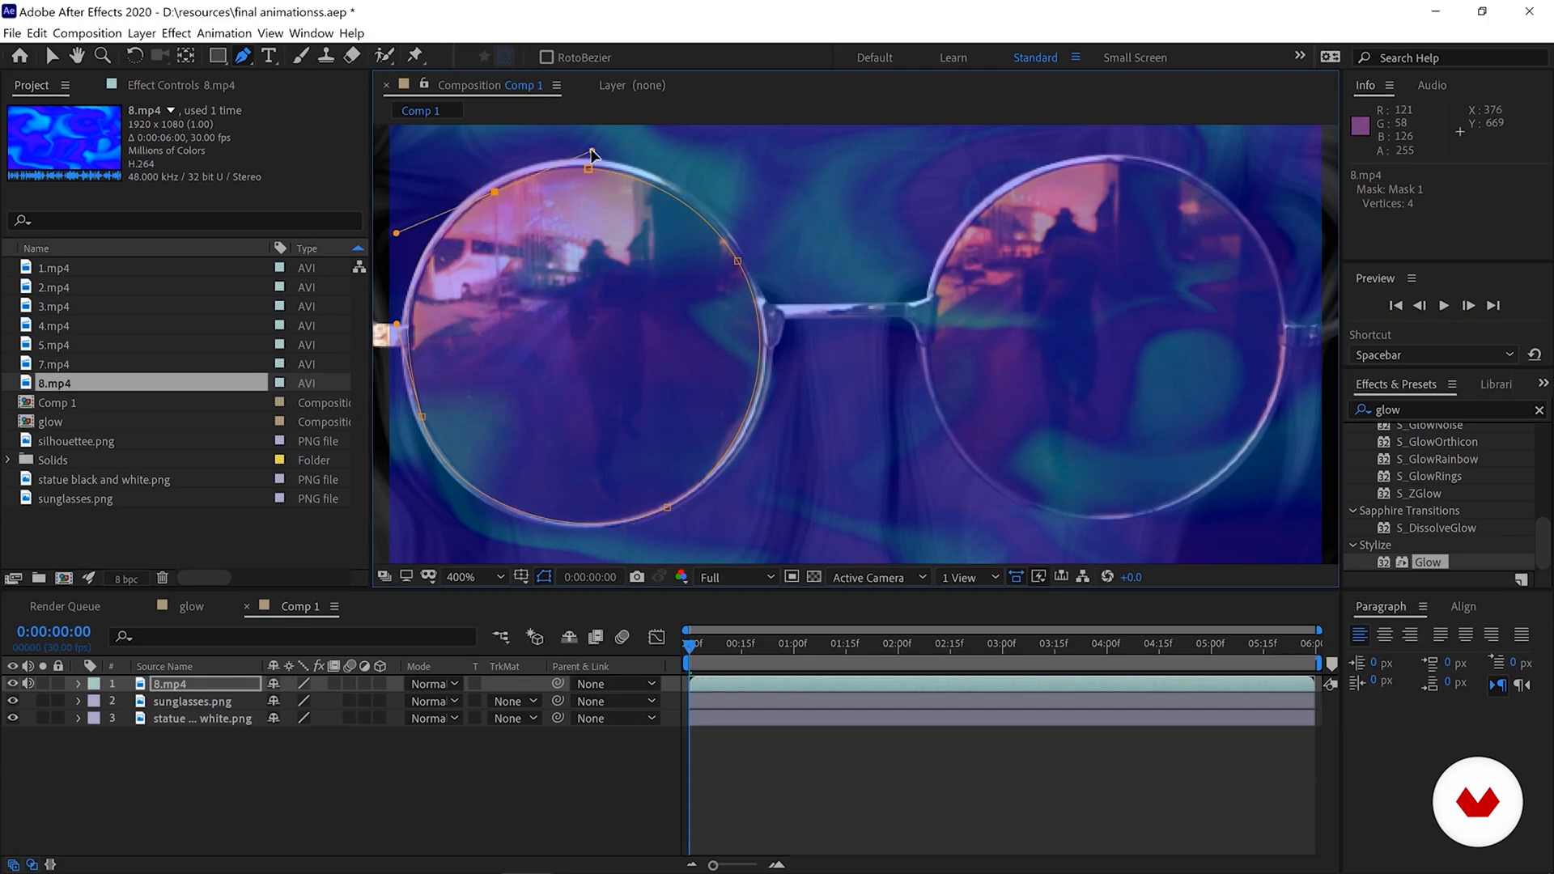
{"action": "left_click", "coordinate": [589, 171]}
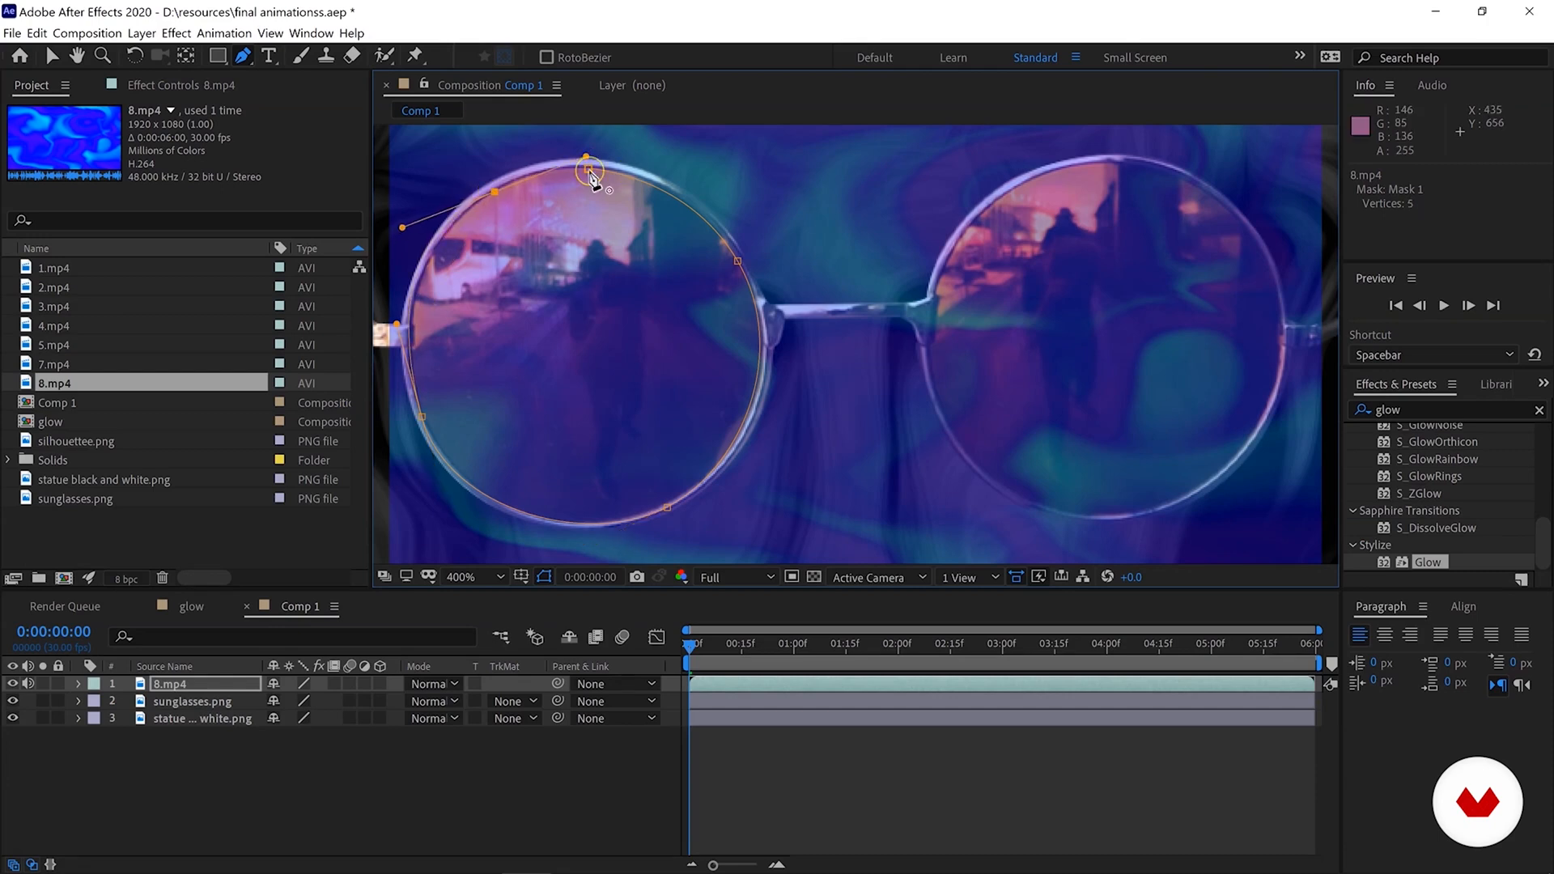
{"action": "left_click", "coordinate": [589, 171]}
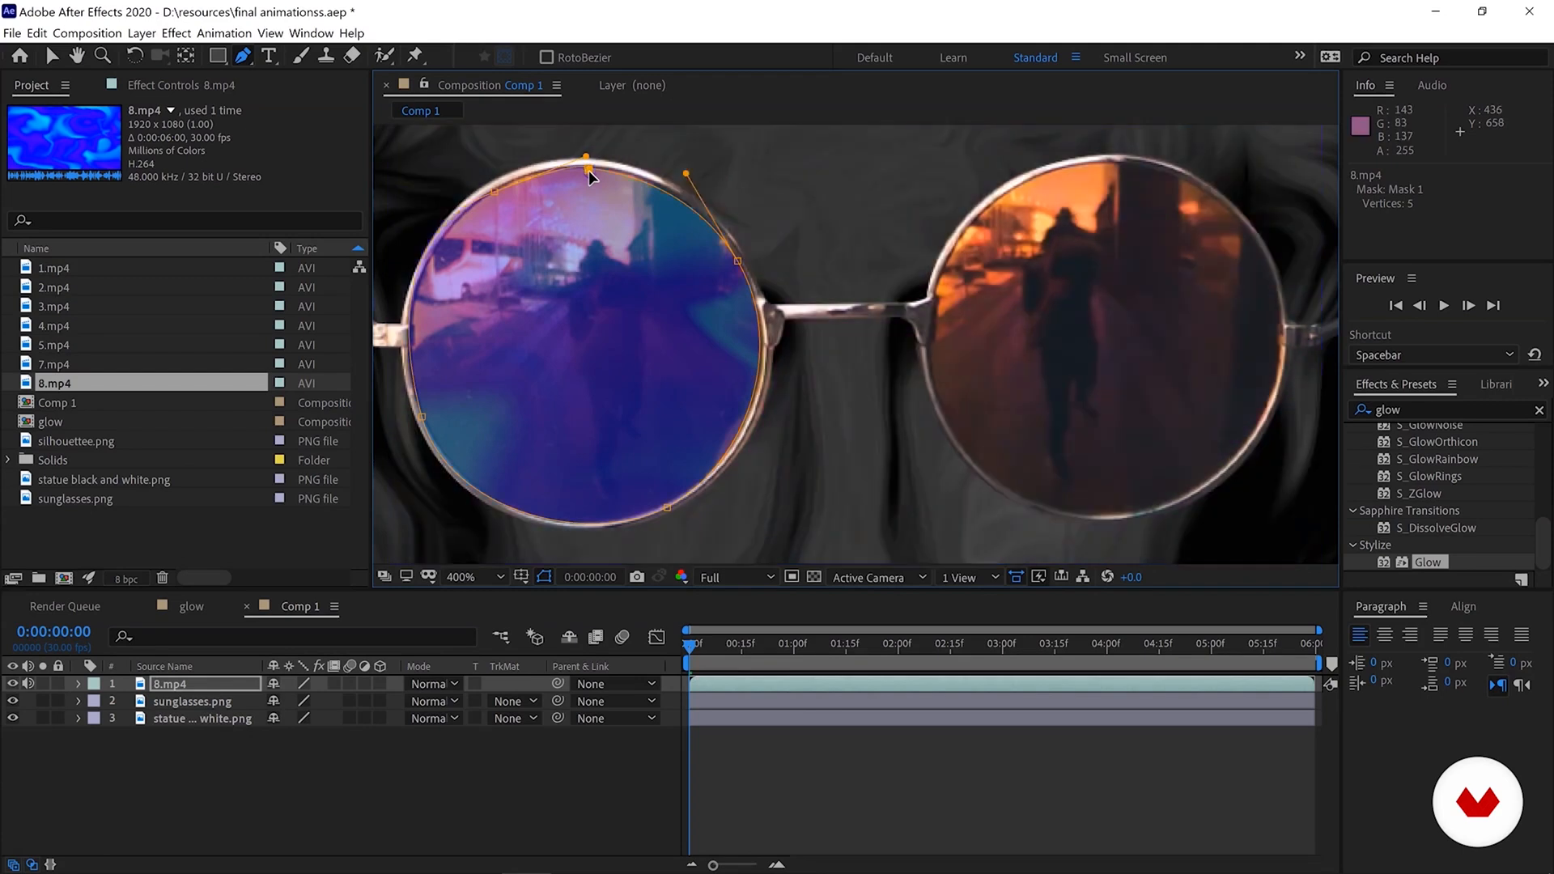
Refine the upper-left curve of the lens mask by shortening its Bezier handle to follow the inner rim.
{"action": "scroll", "coordinate": [590, 173], "scroll_direction": "up", "scroll_amount": 1}
{"action": "left_click", "coordinate": [77, 56]}
{"action": "left_click_drag", "start_coordinate": [657, 346], "coordinate": [938, 465]}
{"action": "left_click_drag", "start_coordinate": [547, 255], "coordinate": [607, 302]}
{"action": "scroll", "coordinate": [607, 281], "scroll_direction": "up", "scroll_amount": 1}
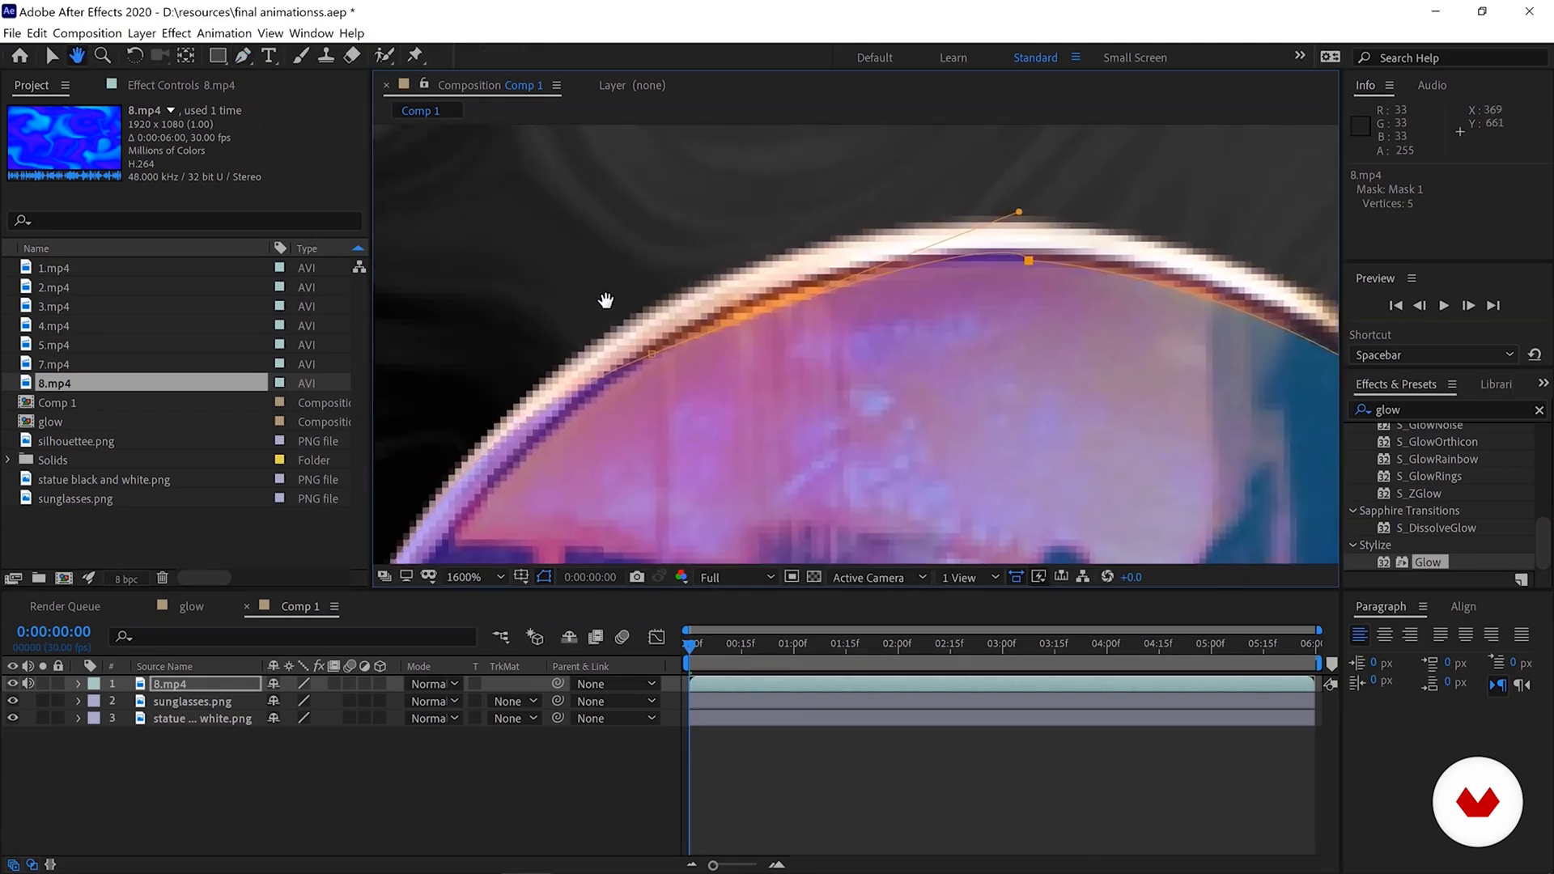
{"action": "left_click", "coordinate": [54, 58]}
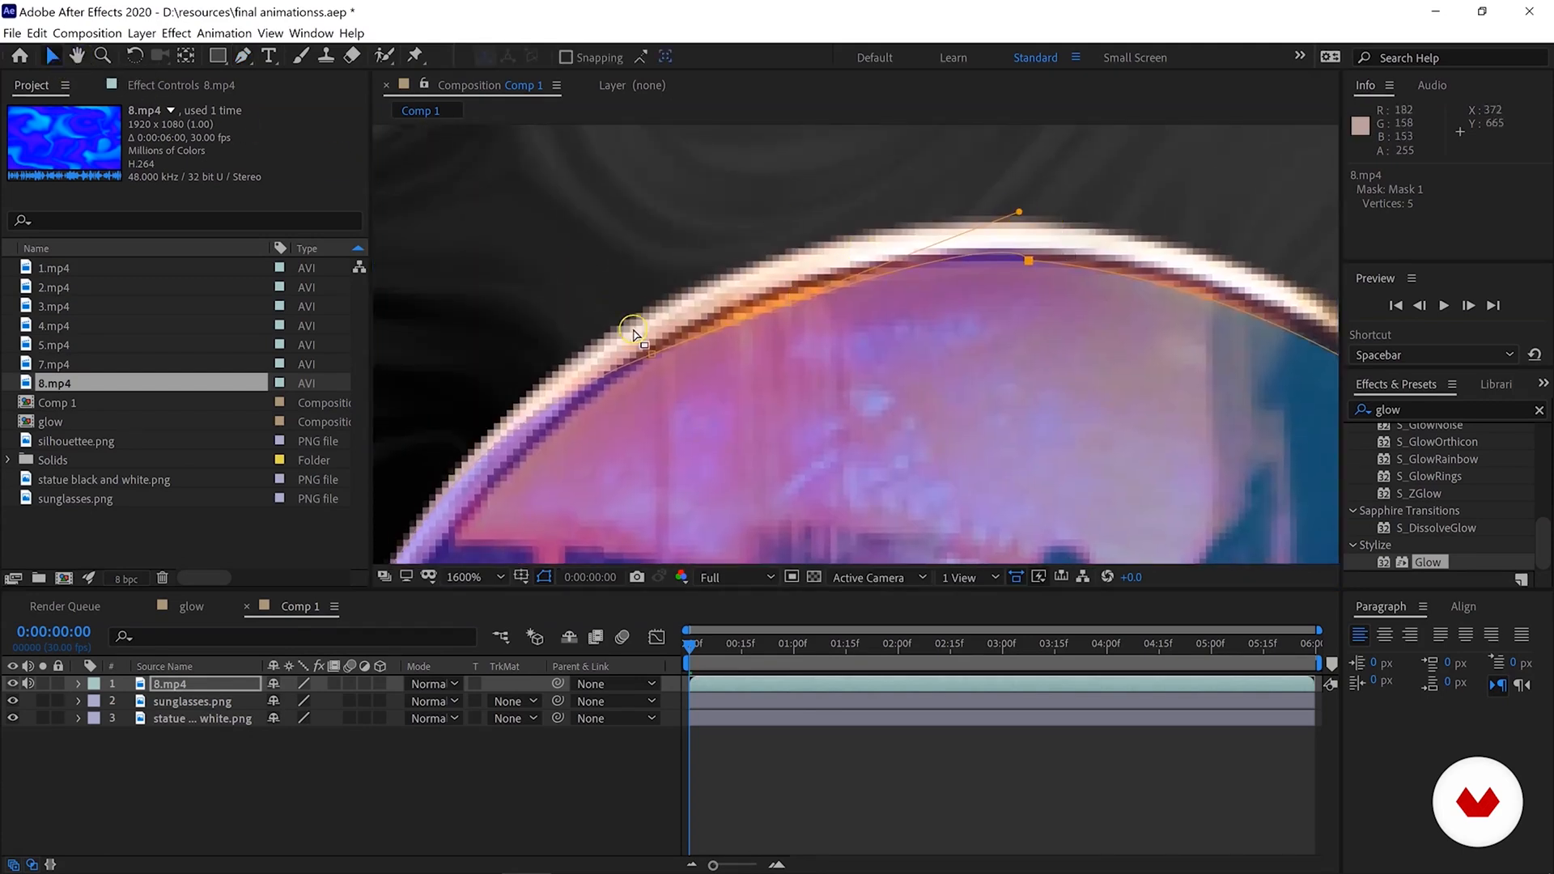
{"action": "left_click_drag", "start_coordinate": [1022, 211], "coordinate": [766, 272]}
{"action": "scroll", "coordinate": [769, 269], "scroll_direction": "down", "scroll_amount": 5}
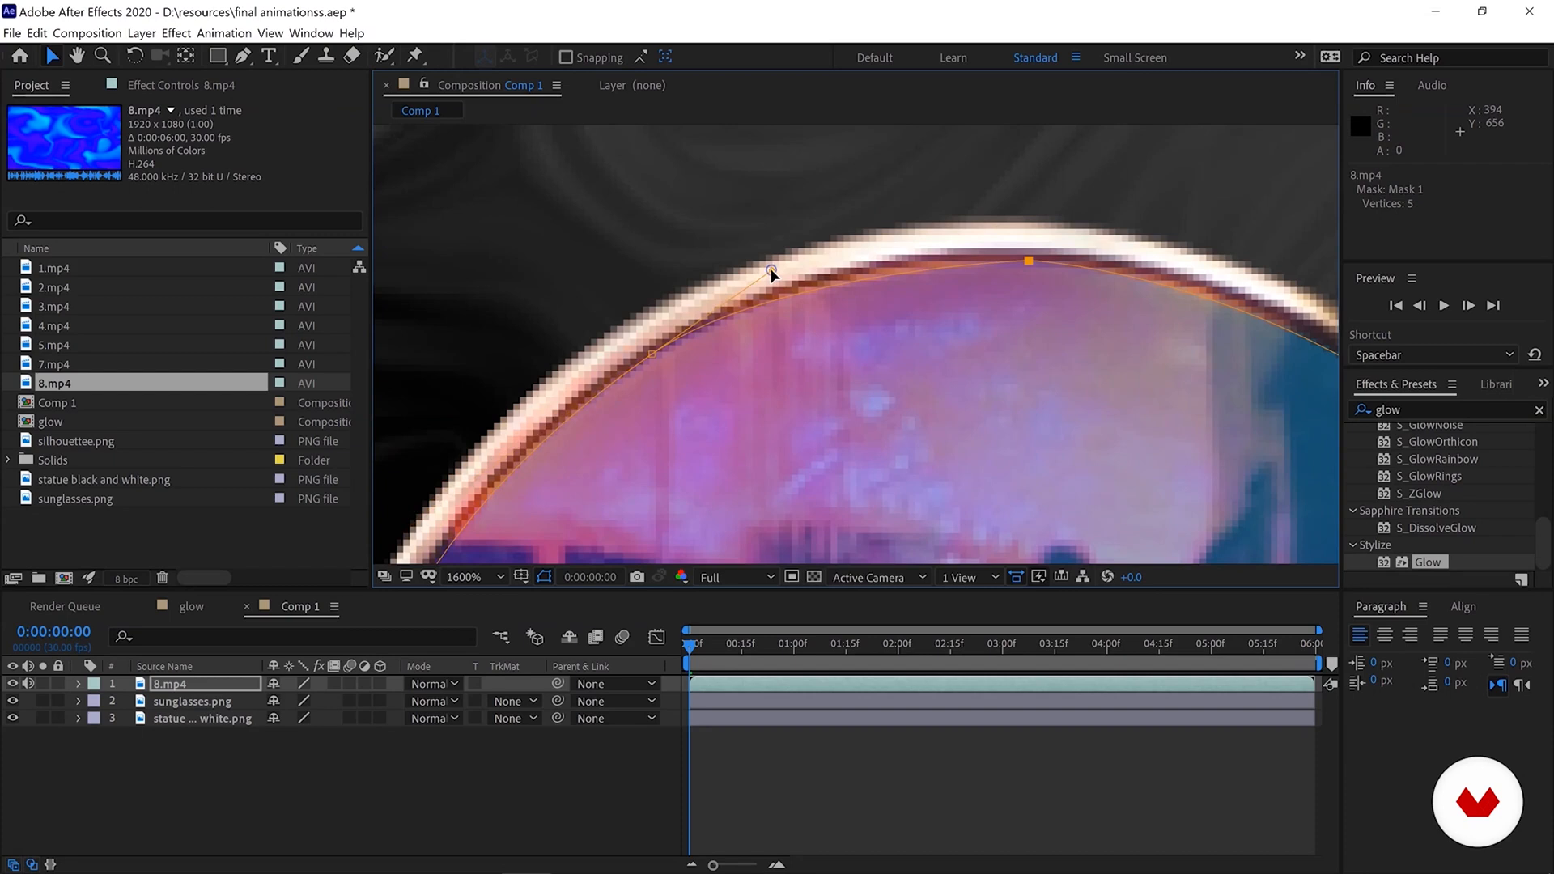
{"action": "scroll", "coordinate": [811, 402], "scroll_direction": "down", "scroll_amount": 2}
{"action": "scroll", "coordinate": [1228, 415], "scroll_direction": "up", "scroll_amount": 1}
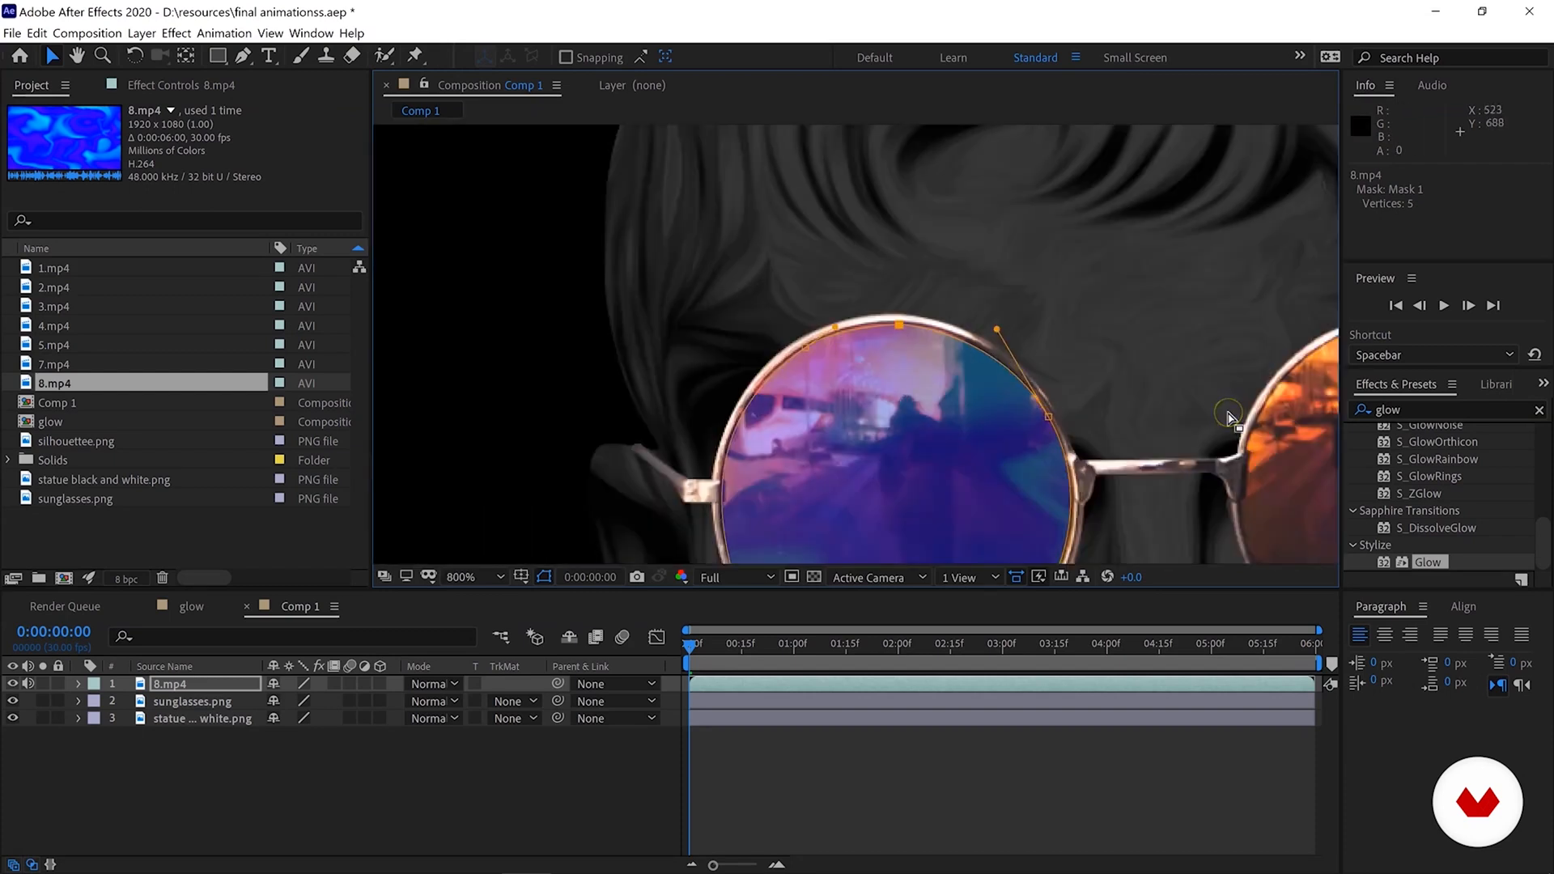
Draw a closed five-point curved mask on the 8.mp4 layer along the inner rim of the right lens.
{"action": "left_click", "coordinate": [77, 57]}
{"action": "left_click_drag", "start_coordinate": [981, 313], "coordinate": [526, 194]}
{"action": "left_click_drag", "start_coordinate": [1295, 324], "coordinate": [735, 233]}
{"action": "scroll", "coordinate": [867, 251], "scroll_direction": "down", "scroll_amount": 2}
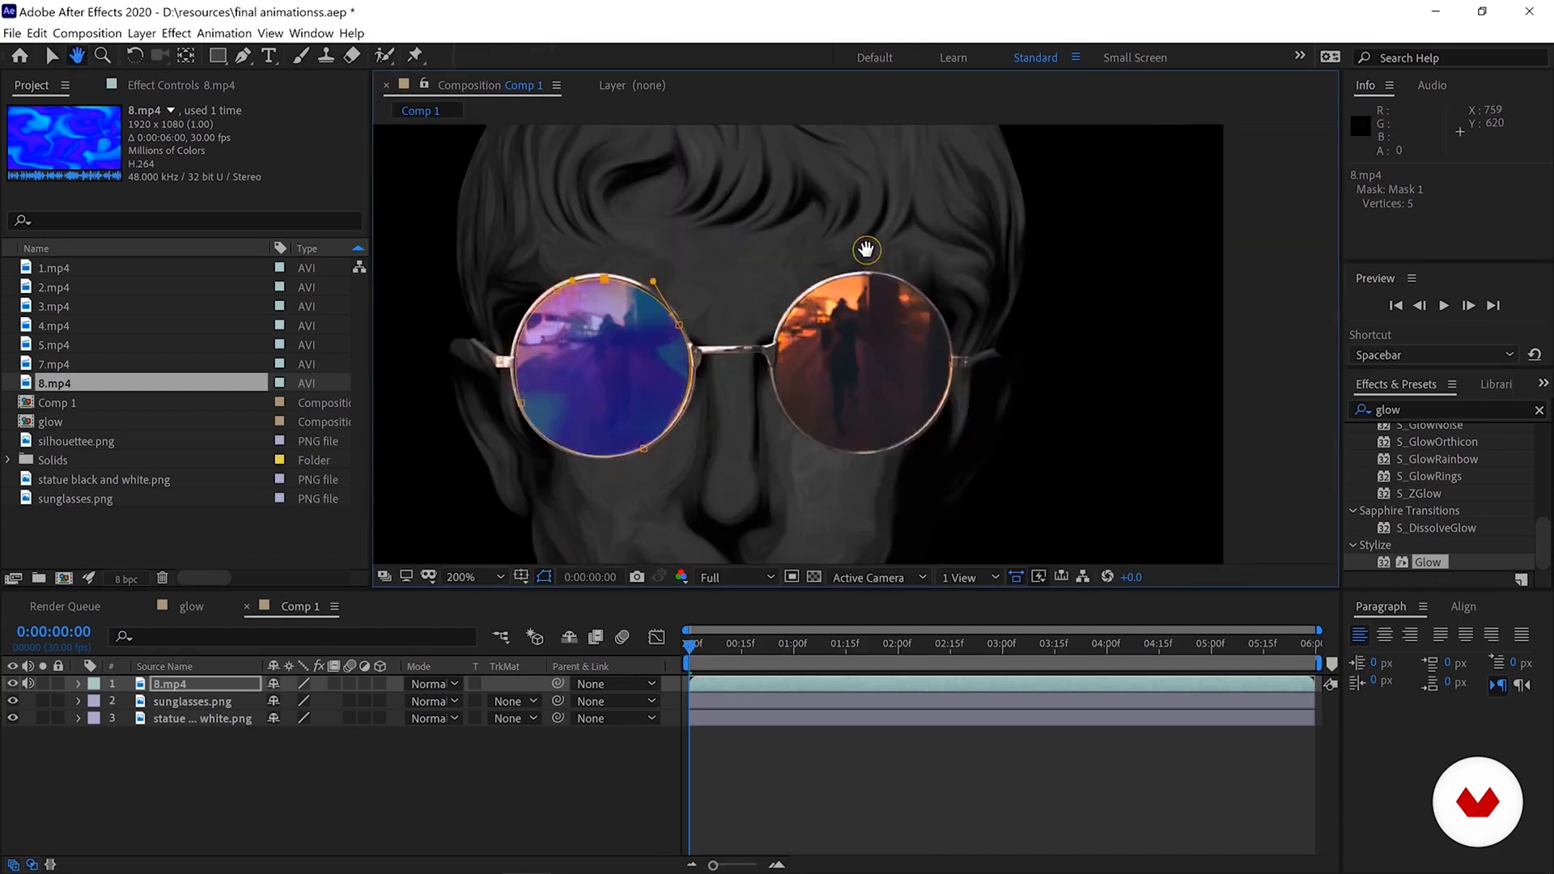
{"action": "scroll", "coordinate": [866, 249], "scroll_direction": "up", "scroll_amount": 1}
{"action": "scroll", "coordinate": [874, 242], "scroll_direction": "down", "scroll_amount": 3}
{"action": "key", "text": "g"}
{"action": "left_click", "coordinate": [885, 173]}
{"action": "left_click_drag", "start_coordinate": [1024, 242], "coordinate": [1072, 314]}
{"action": "left_click_drag", "start_coordinate": [971, 499], "coordinate": [880, 548]}
{"action": "left_click_drag", "start_coordinate": [711, 407], "coordinate": [695, 311]}
{"action": "left_click_drag", "start_coordinate": [806, 189], "coordinate": [905, 364]}
{"action": "left_click", "coordinate": [939, 345]}
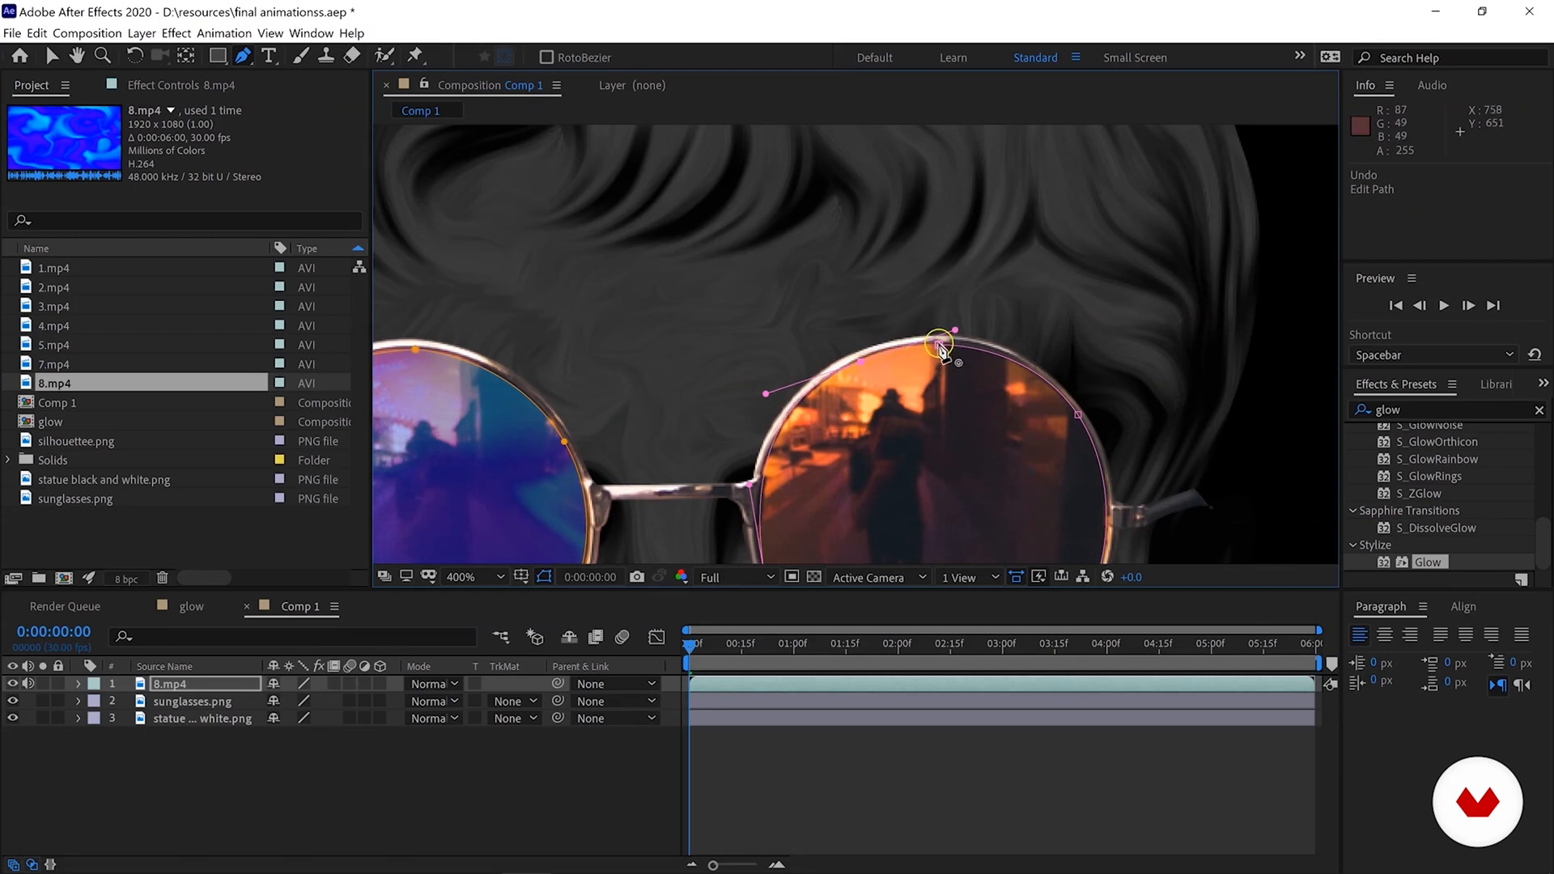
{"action": "left_click", "coordinate": [939, 346]}
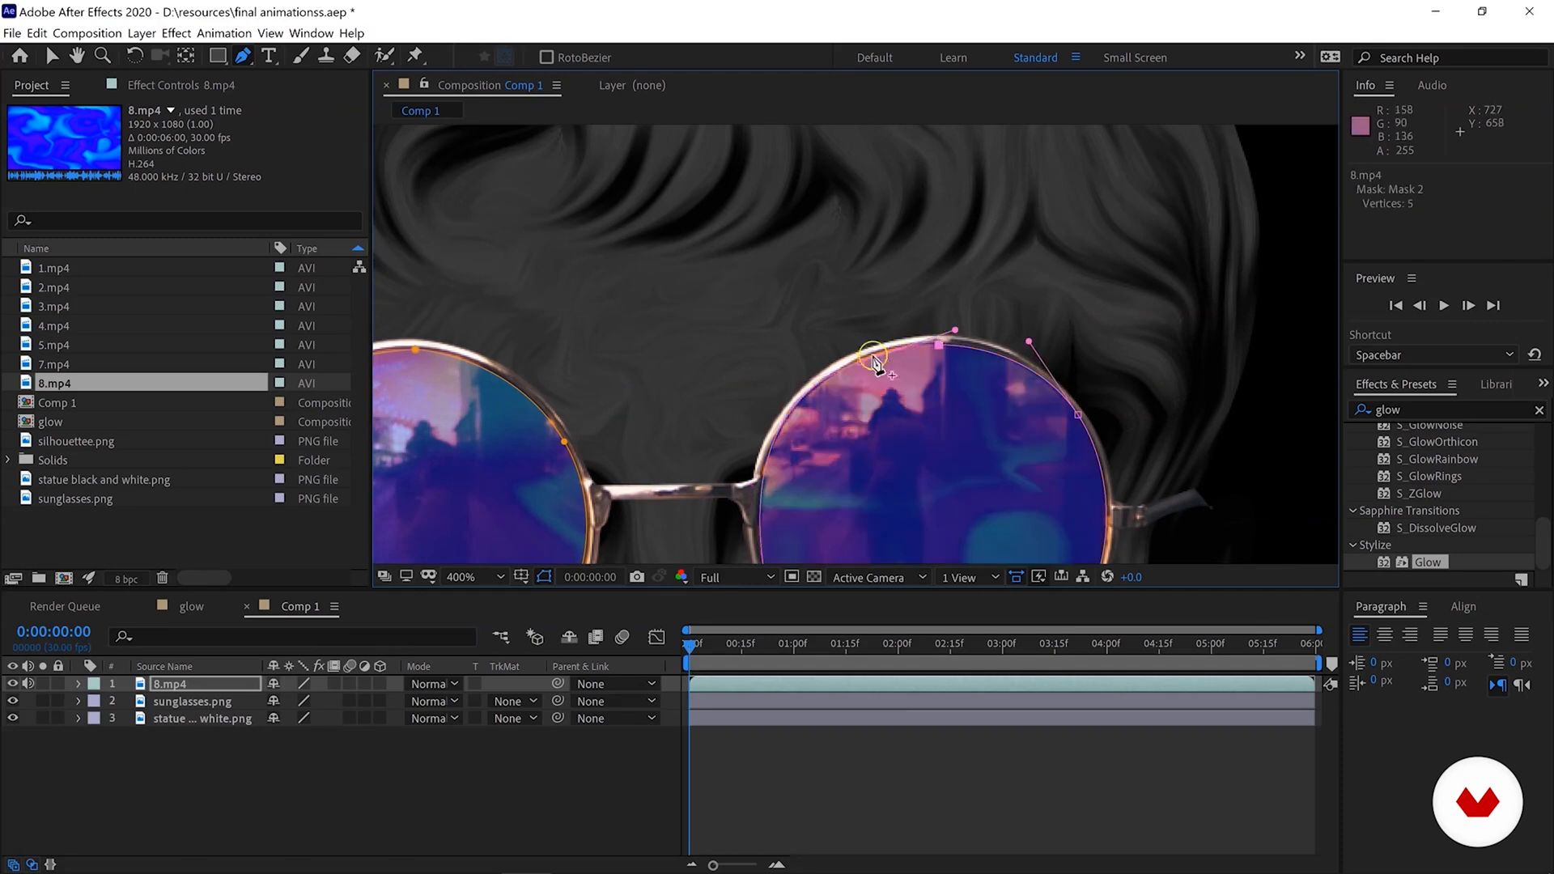
Set the 8.mp4 layer's opacity to 100%.
{"action": "scroll", "coordinate": [877, 361], "scroll_direction": "down", "scroll_amount": 1}
{"action": "left_click", "coordinate": [205, 686]}
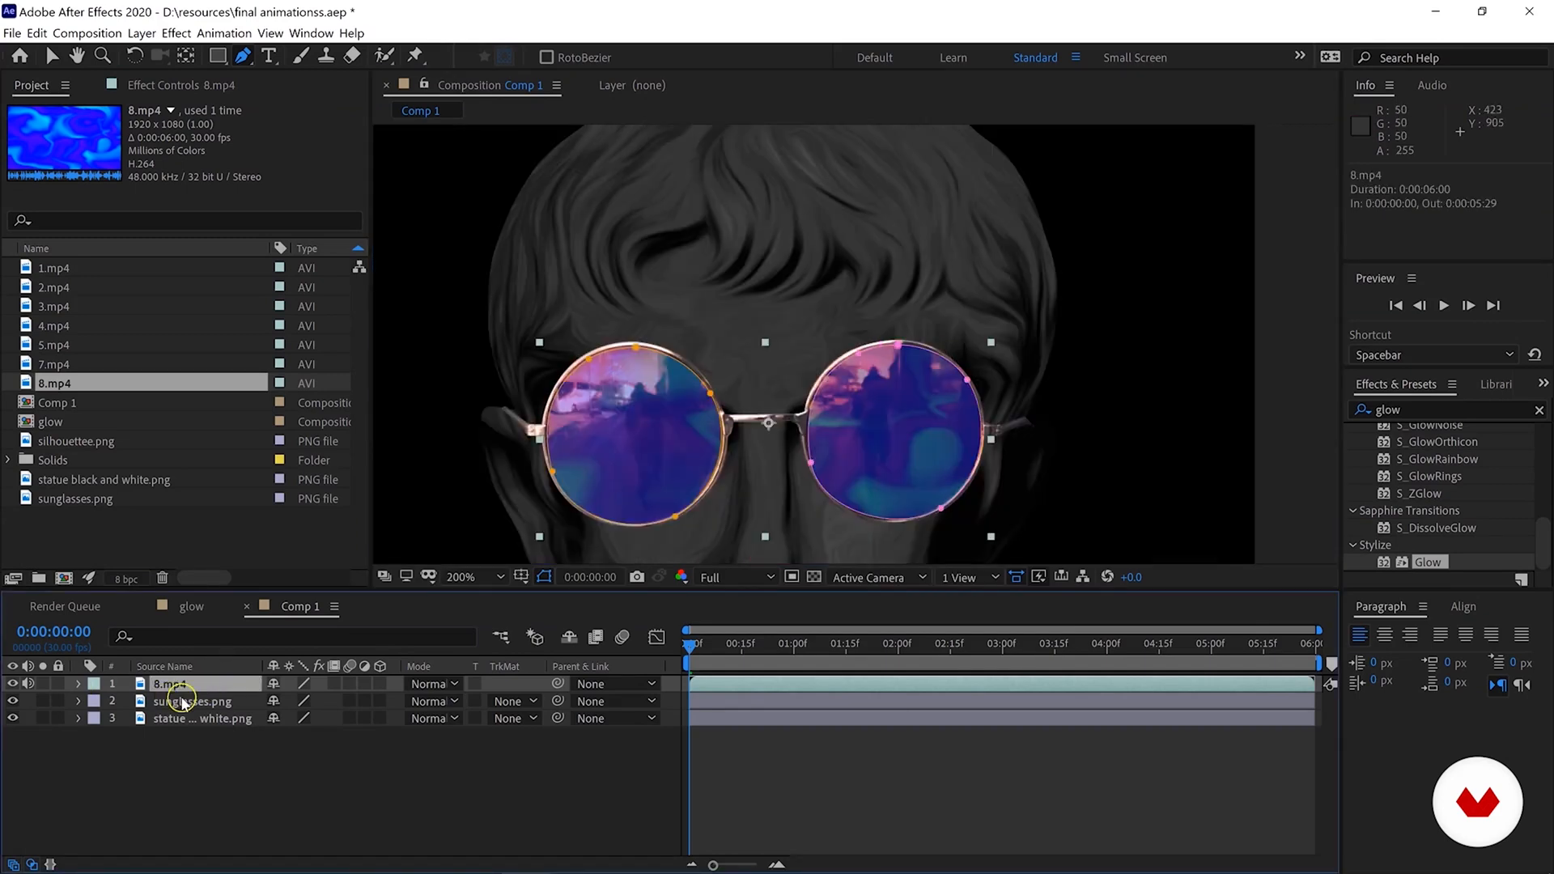
{"action": "key", "text": "t"}
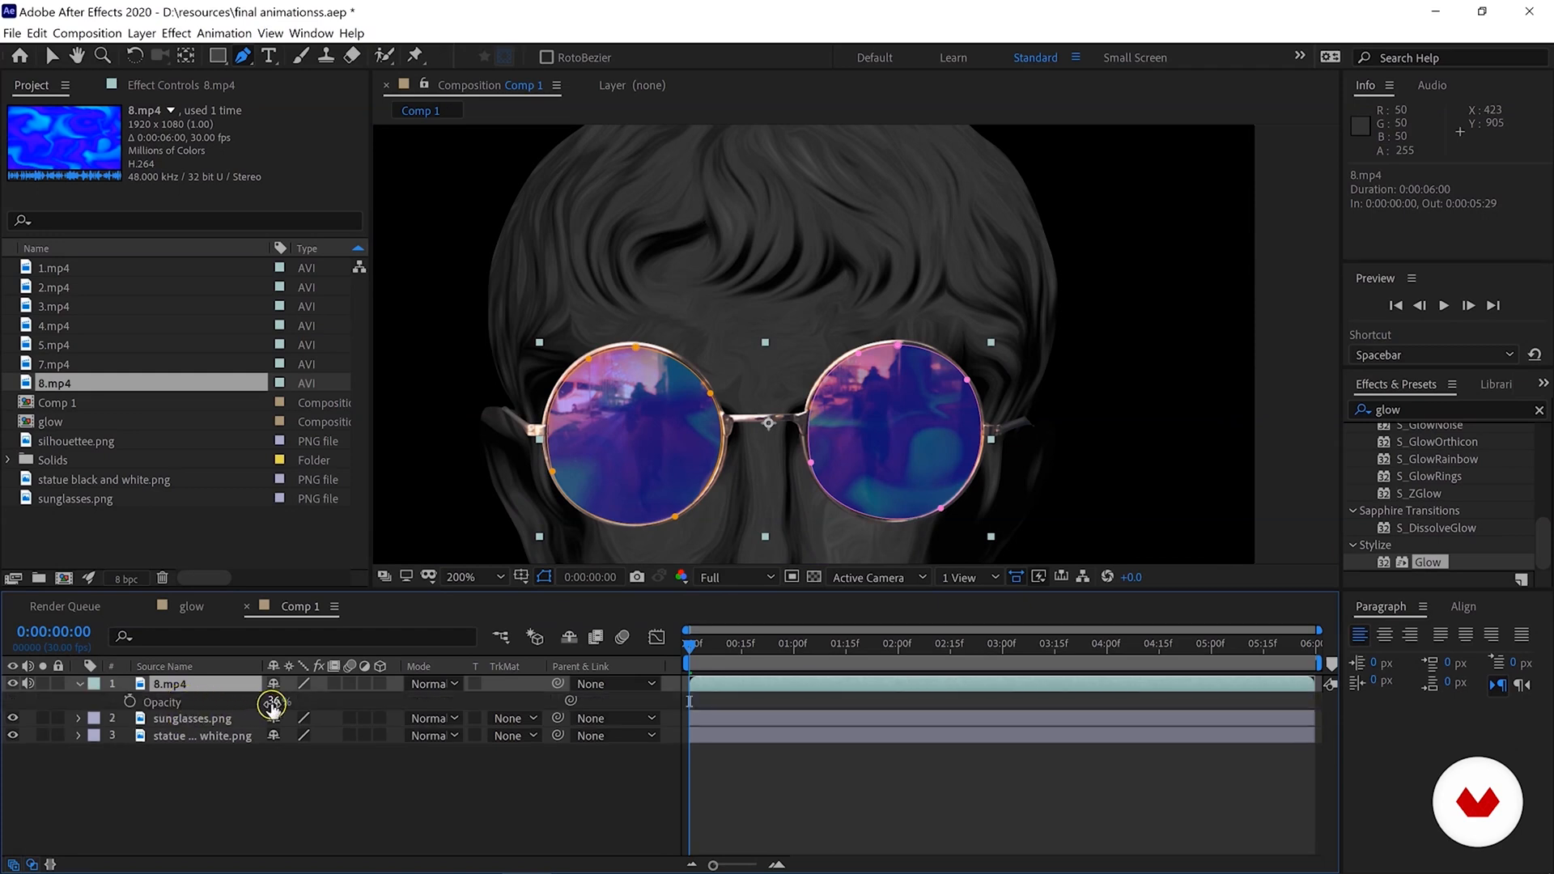
{"action": "left_click_drag", "start_coordinate": [319, 701], "coordinate": [506, 698]}
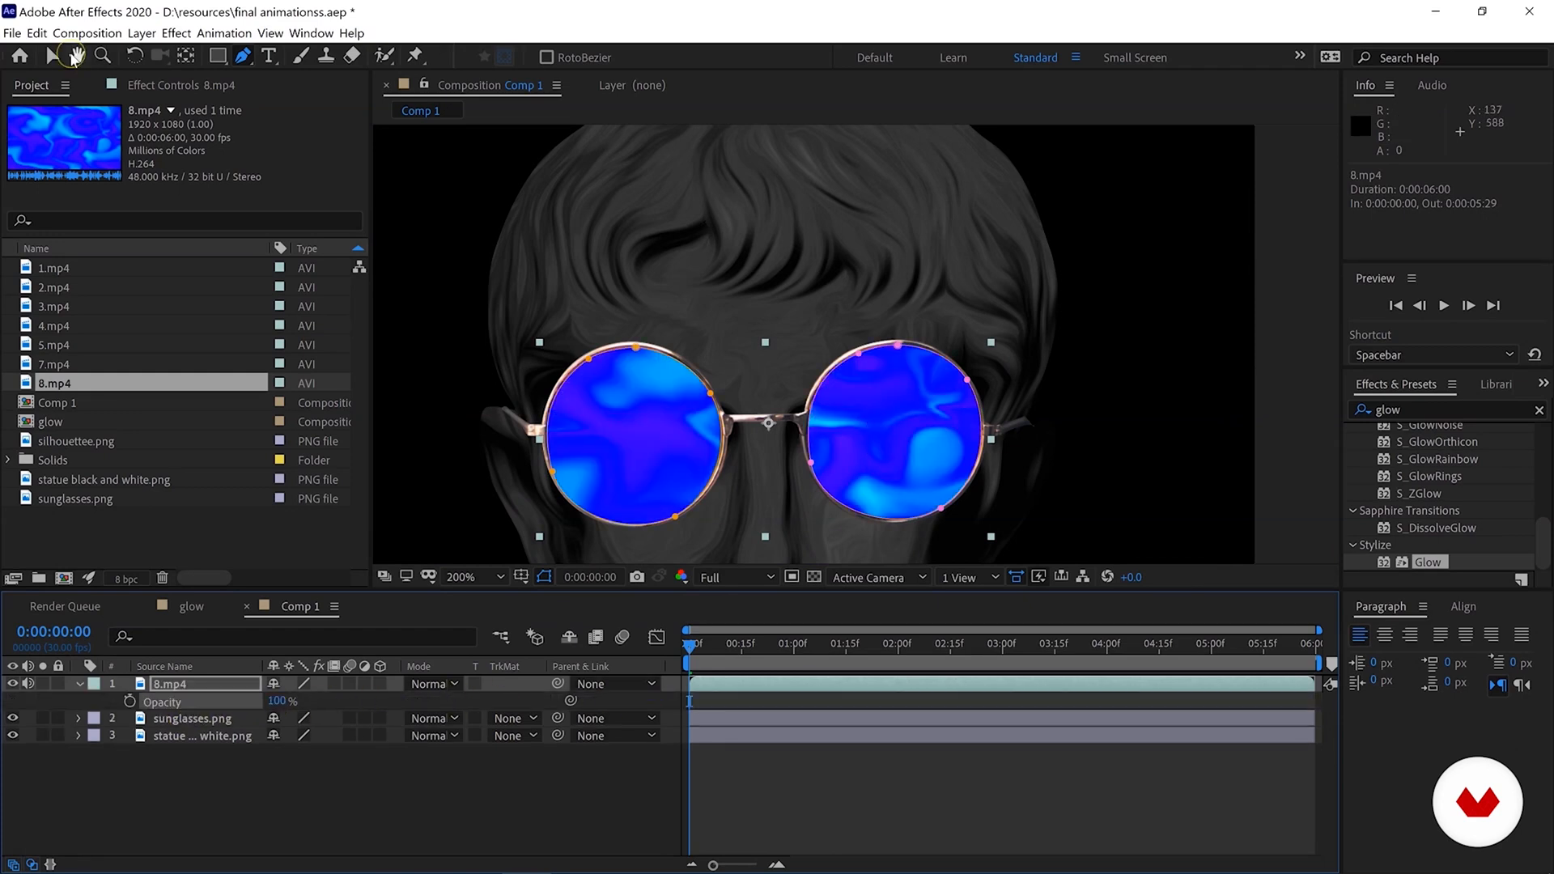
Expand the masks of the 8.mp4 layer and review the mode options available for Mask 2.
{"action": "left_click", "coordinate": [77, 57]}
{"action": "left_click_drag", "start_coordinate": [684, 339], "coordinate": [658, 246]}
{"action": "left_click", "coordinate": [187, 685]}
{"action": "left_click", "coordinate": [53, 56]}
{"action": "left_click", "coordinate": [80, 684]}
{"action": "left_click", "coordinate": [79, 684]}
{"action": "left_click", "coordinate": [95, 720]}
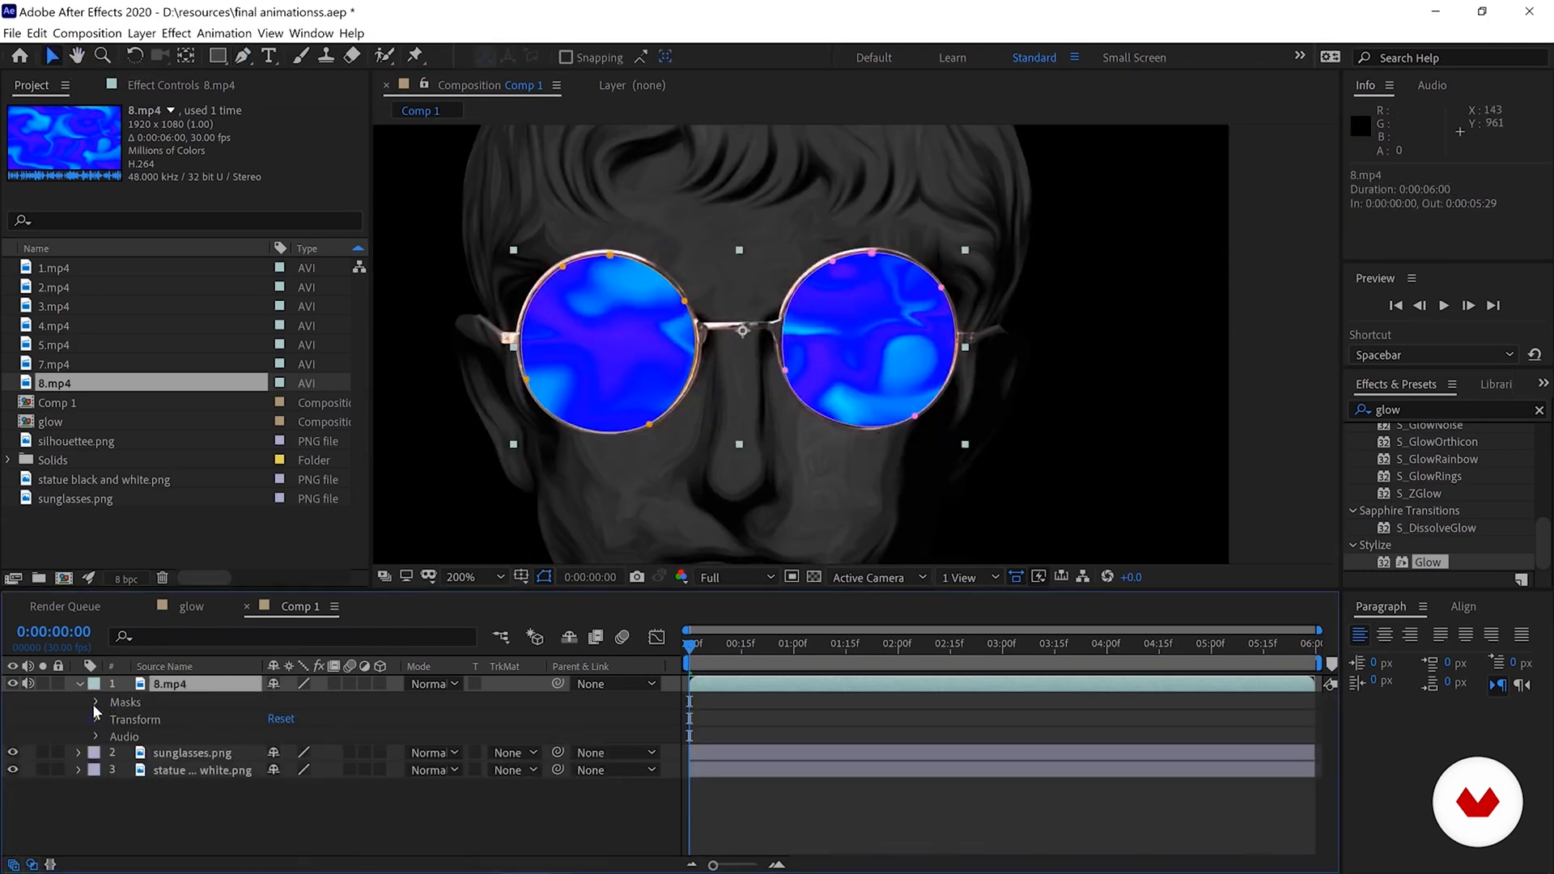
{"action": "left_click", "coordinate": [97, 703]}
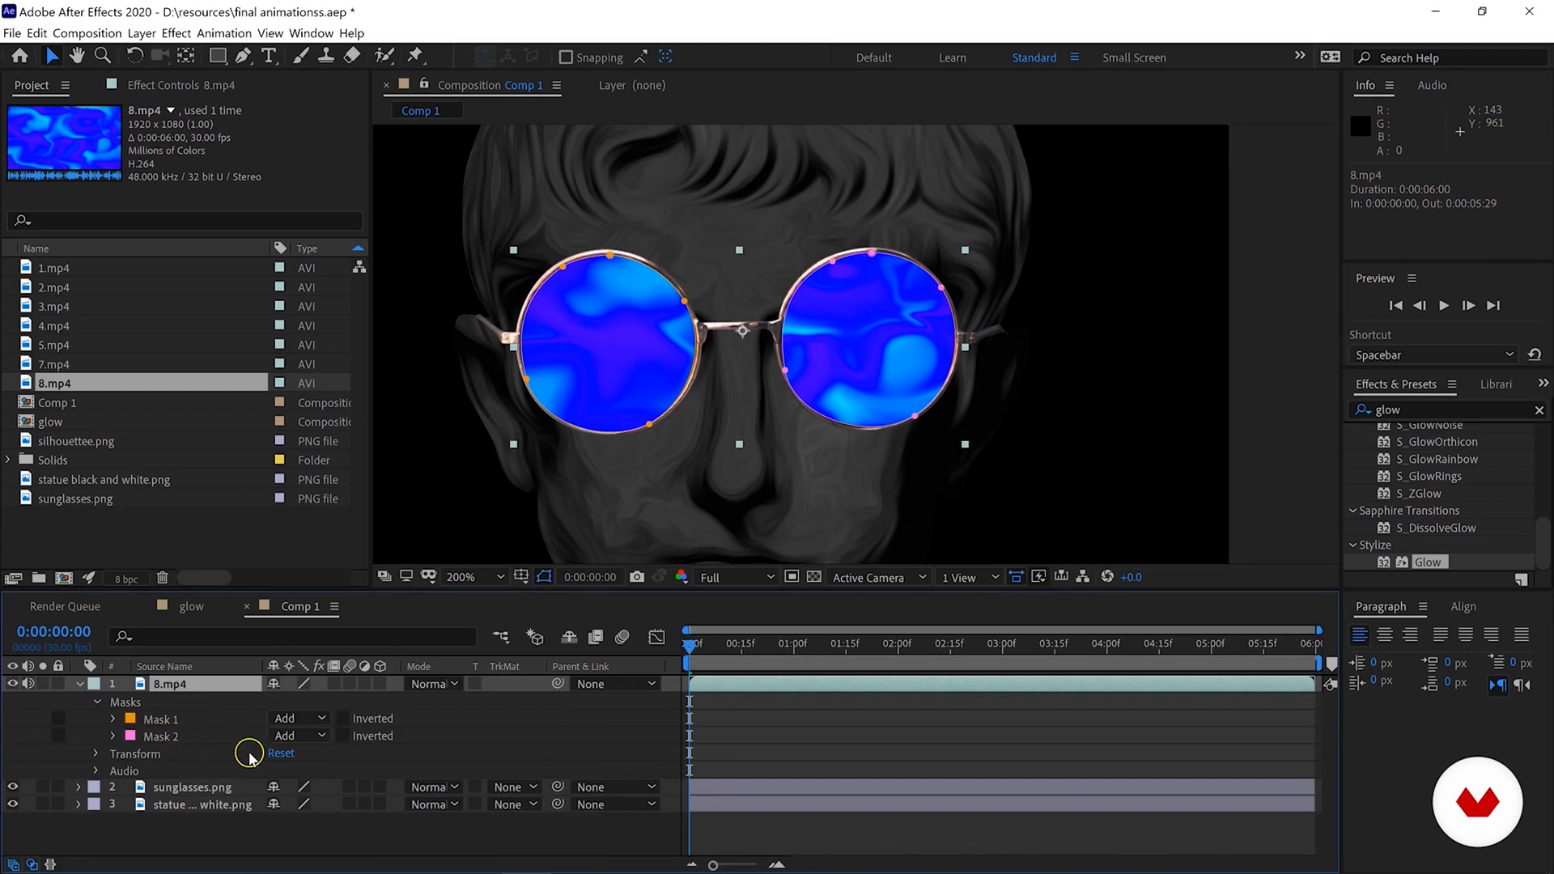
{"action": "left_click", "coordinate": [299, 736]}
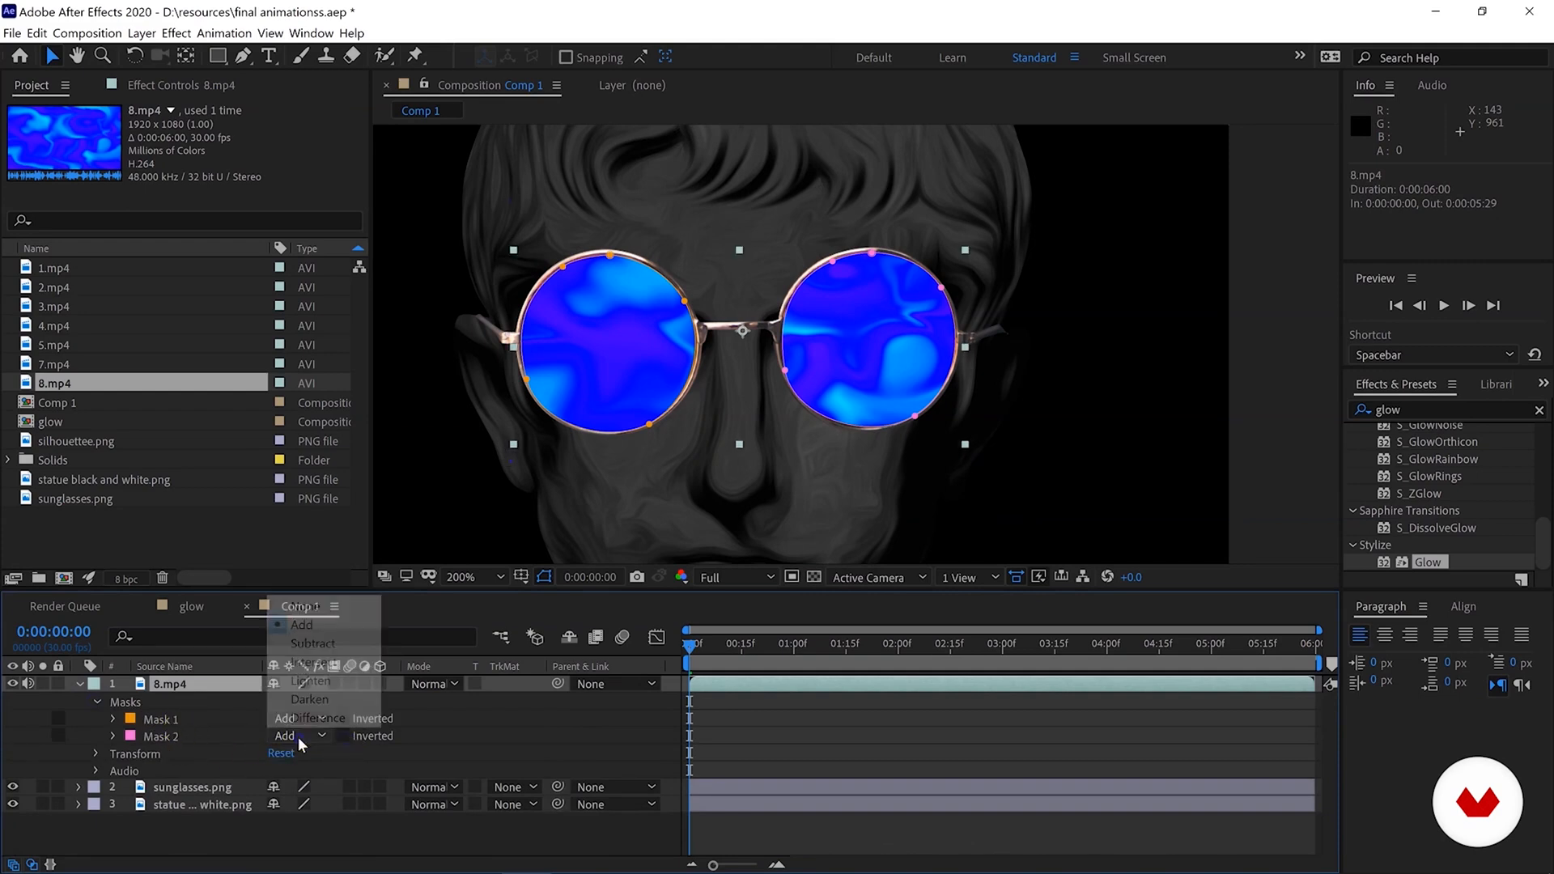
{"action": "left_click", "coordinate": [304, 739]}
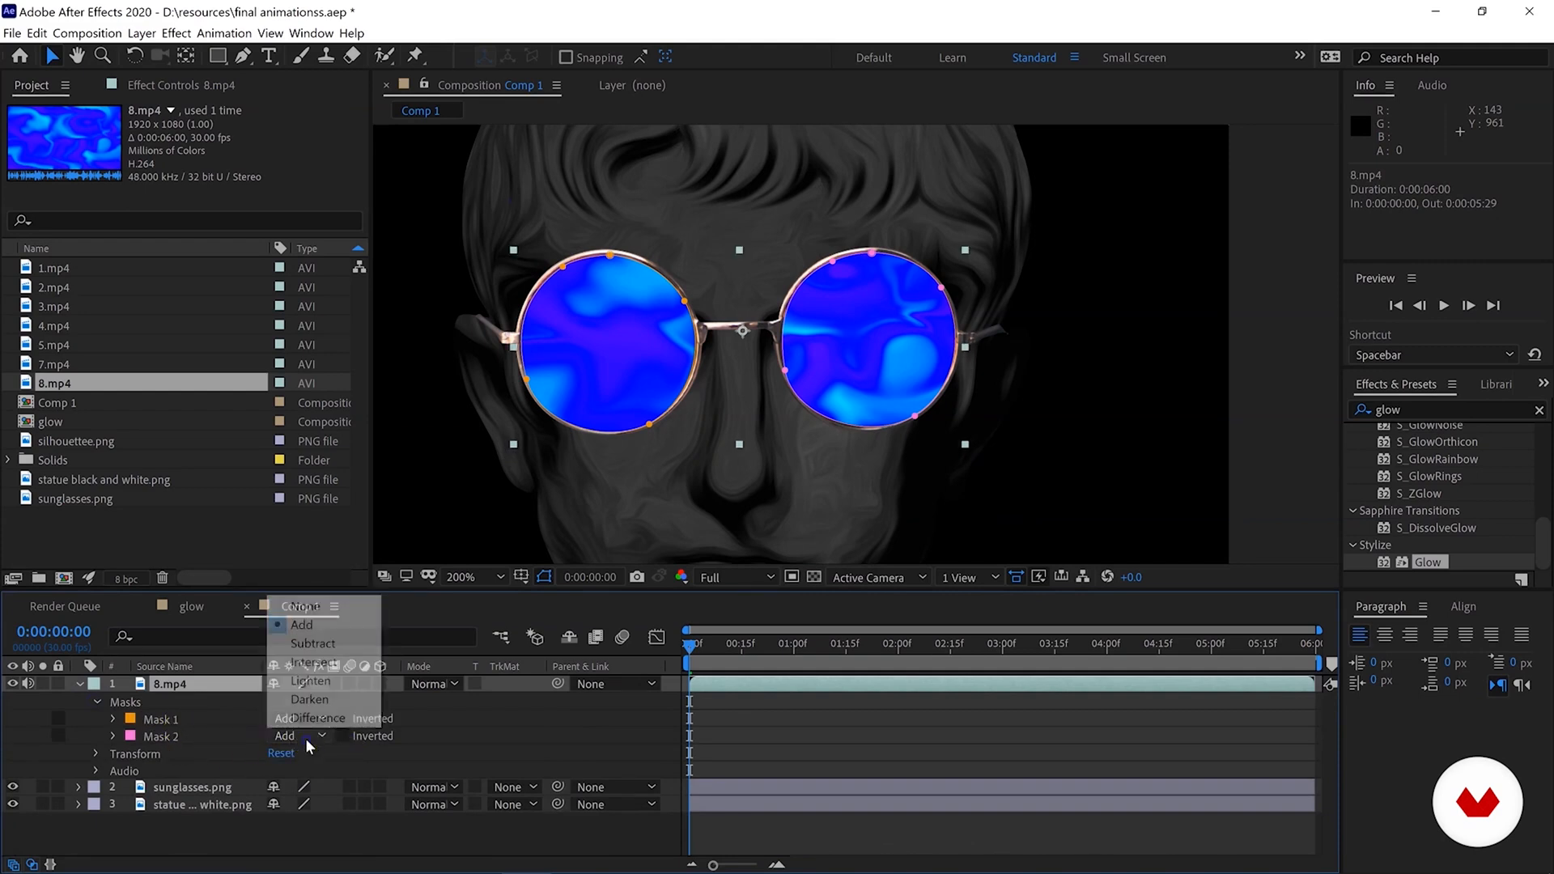
{"action": "left_click", "coordinate": [491, 736]}
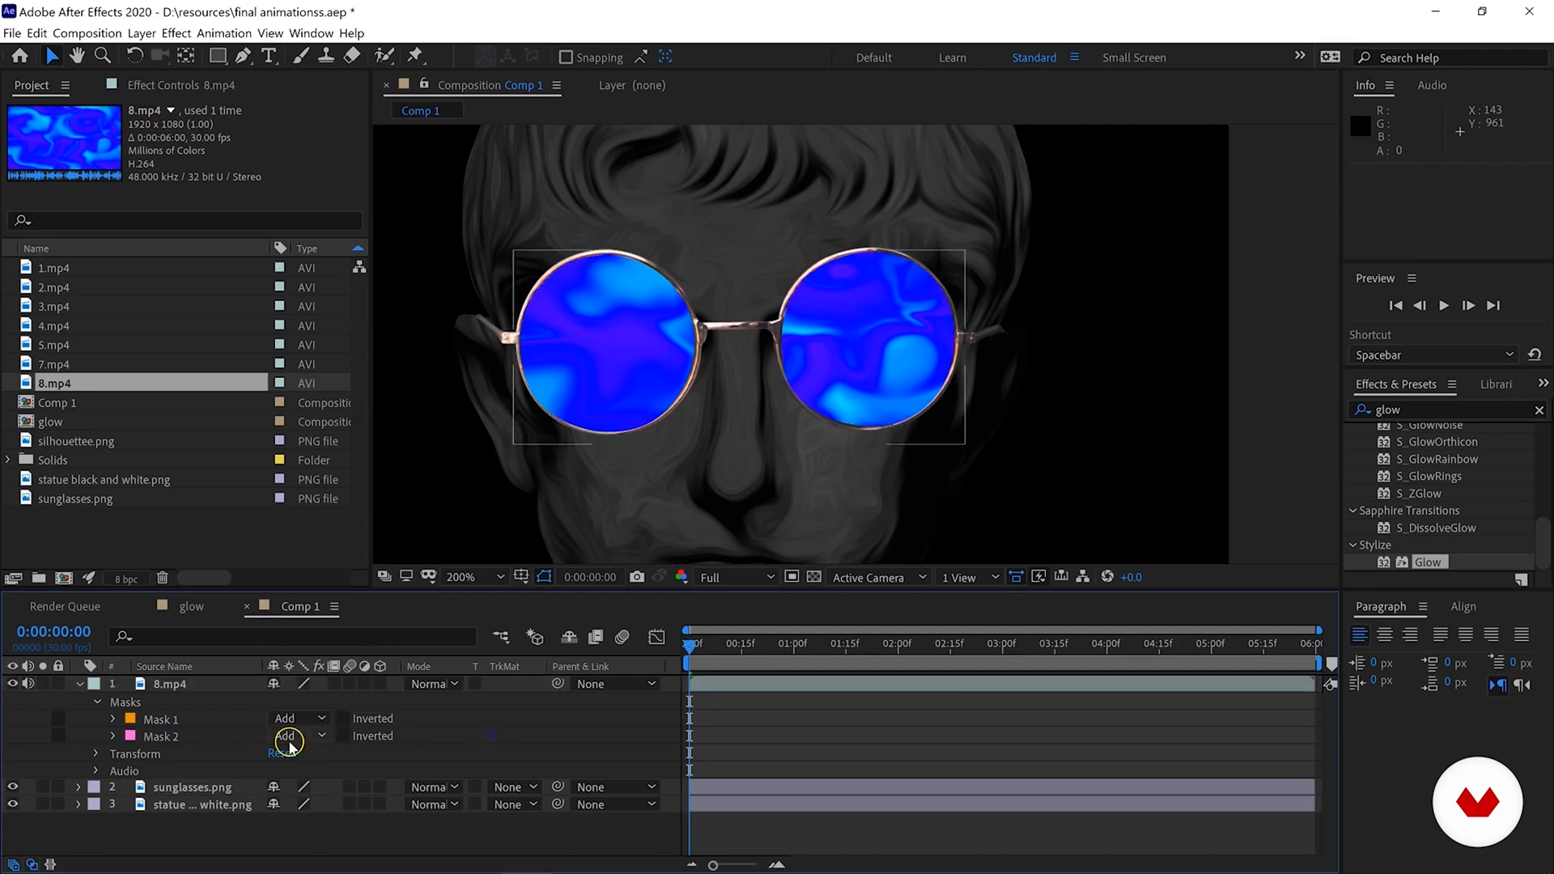
Draw a closed four-point curved mask on the 8.mp4 layer overlapping the lower part of both lenses.
{"action": "left_click", "coordinate": [242, 60]}
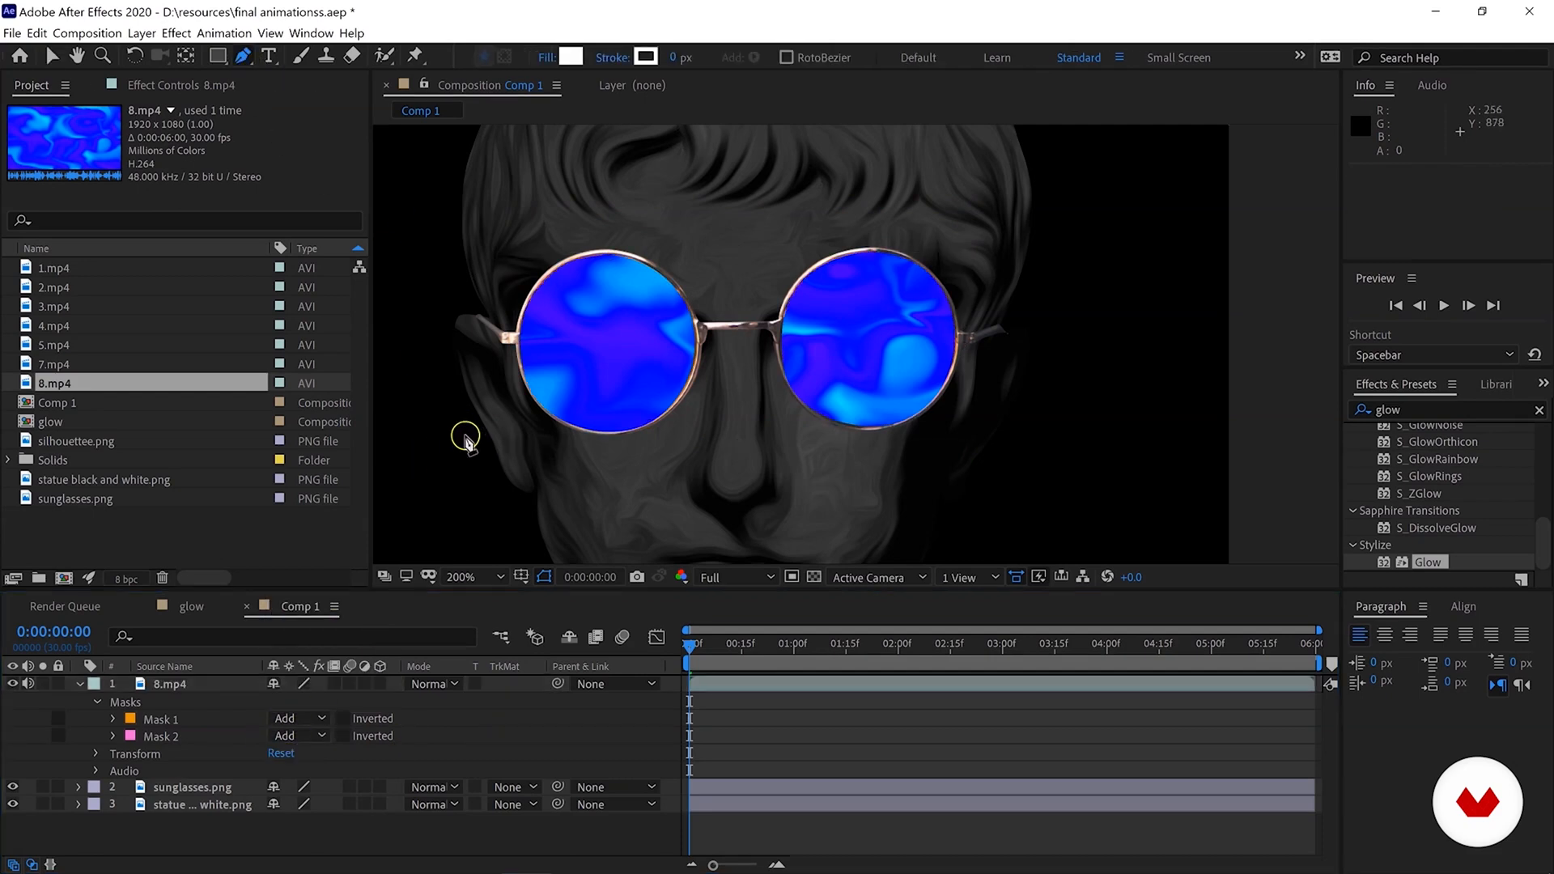
{"action": "left_click", "coordinate": [171, 682]}
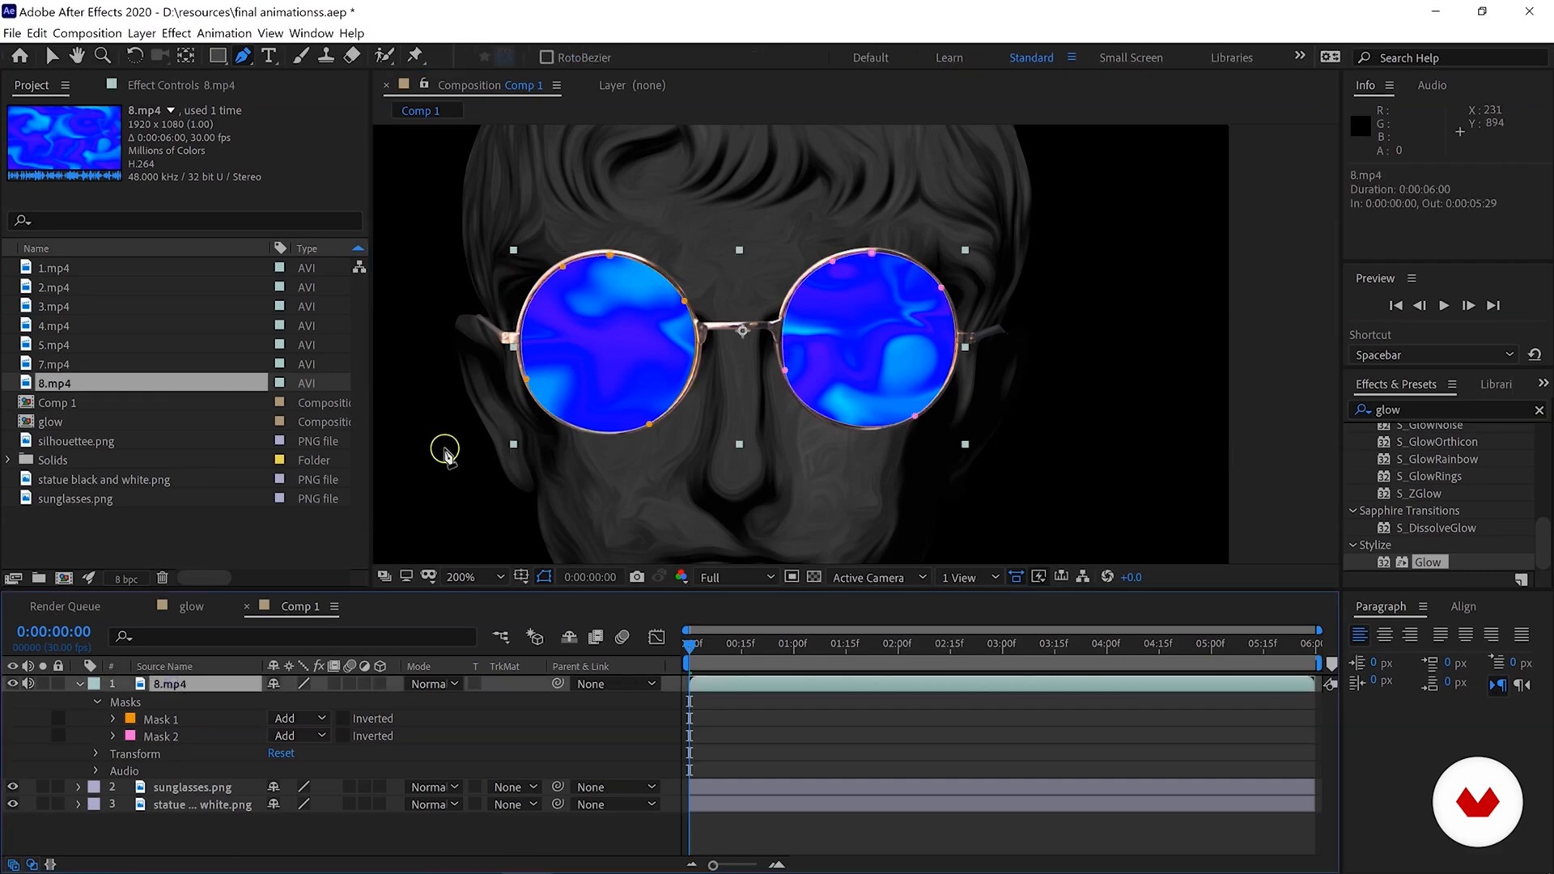
{"action": "left_click", "coordinate": [417, 489]}
{"action": "left_click_drag", "start_coordinate": [704, 383], "coordinate": [835, 383]}
{"action": "left_click_drag", "start_coordinate": [1026, 447], "coordinate": [944, 500]}
{"action": "left_click_drag", "start_coordinate": [569, 530], "coordinate": [458, 523]}
{"action": "left_click", "coordinate": [416, 490]}
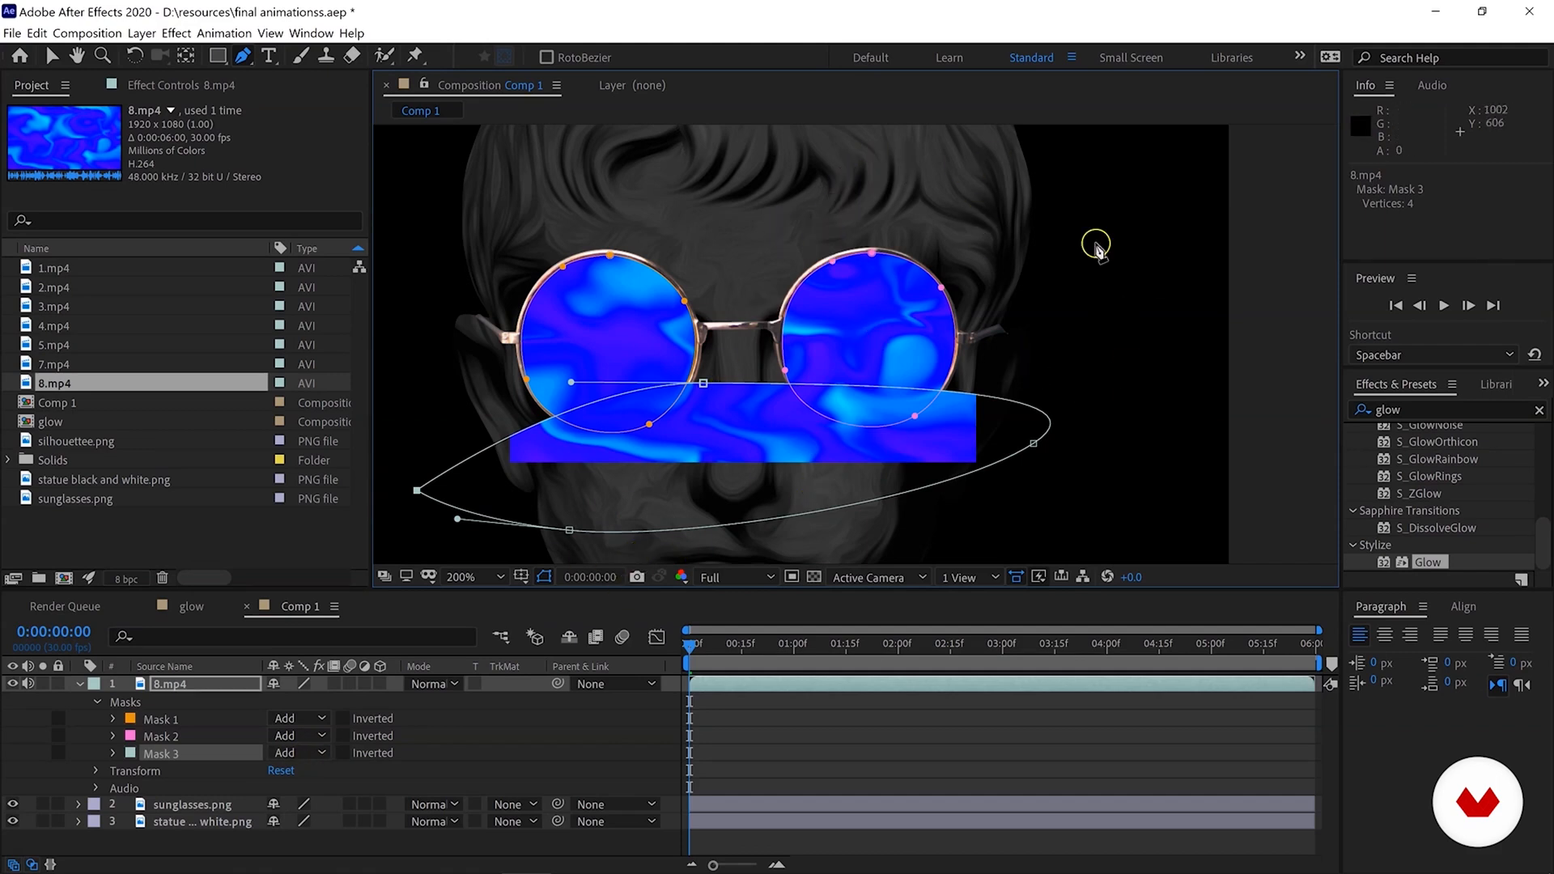
Try the Subtract, Intersect, Lighten, Darken and Difference modes on Mask 3 of the 8.mp4 layer, and delete that mask.
{"action": "left_click", "coordinate": [301, 748]}
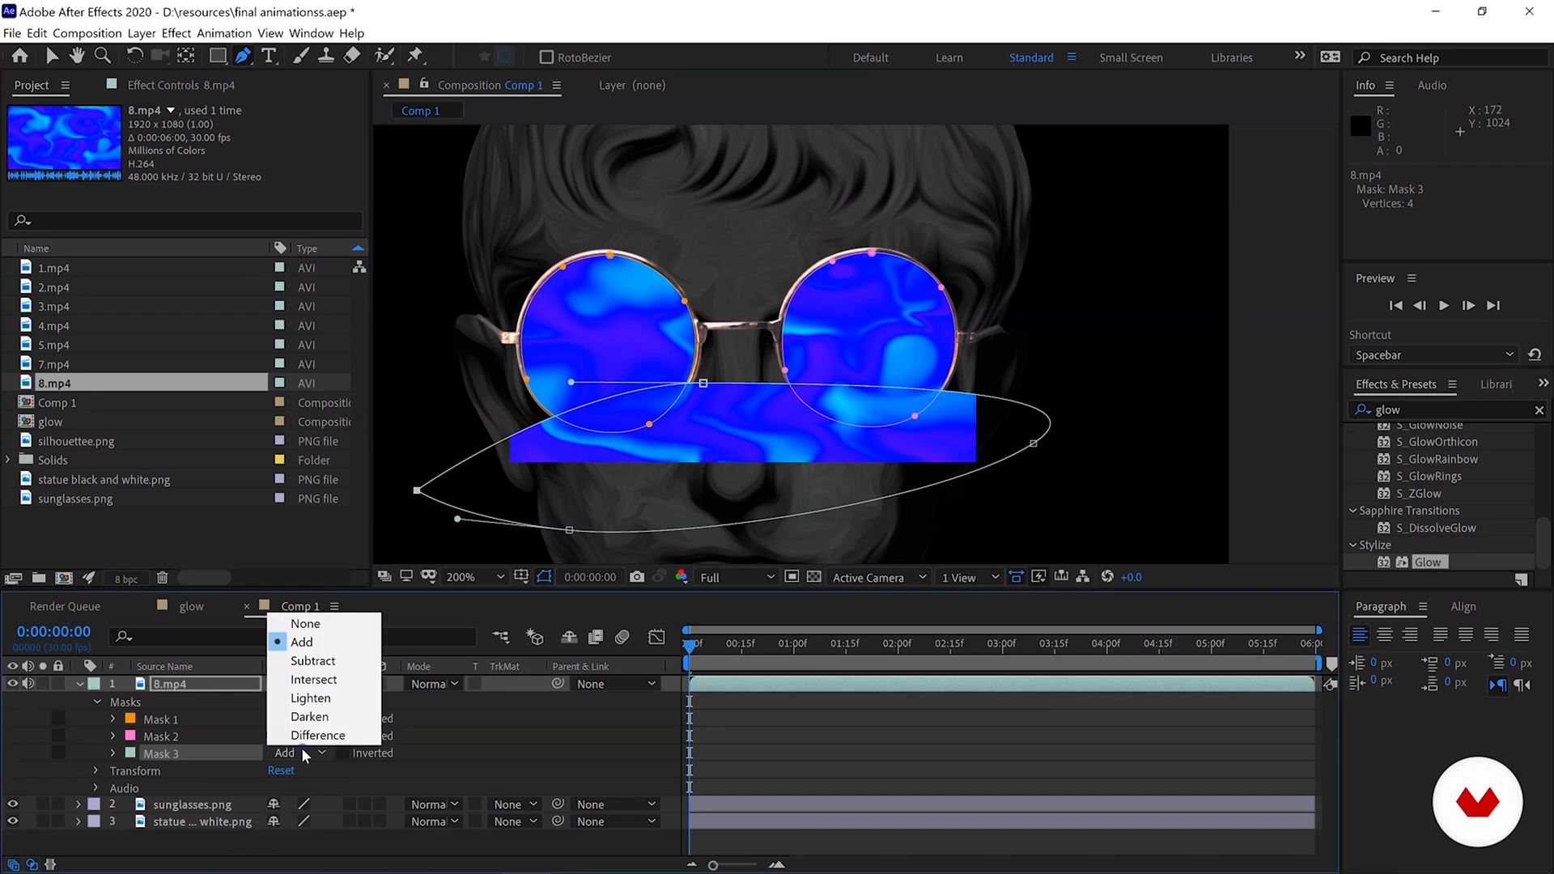
{"action": "left_click", "coordinate": [312, 660]}
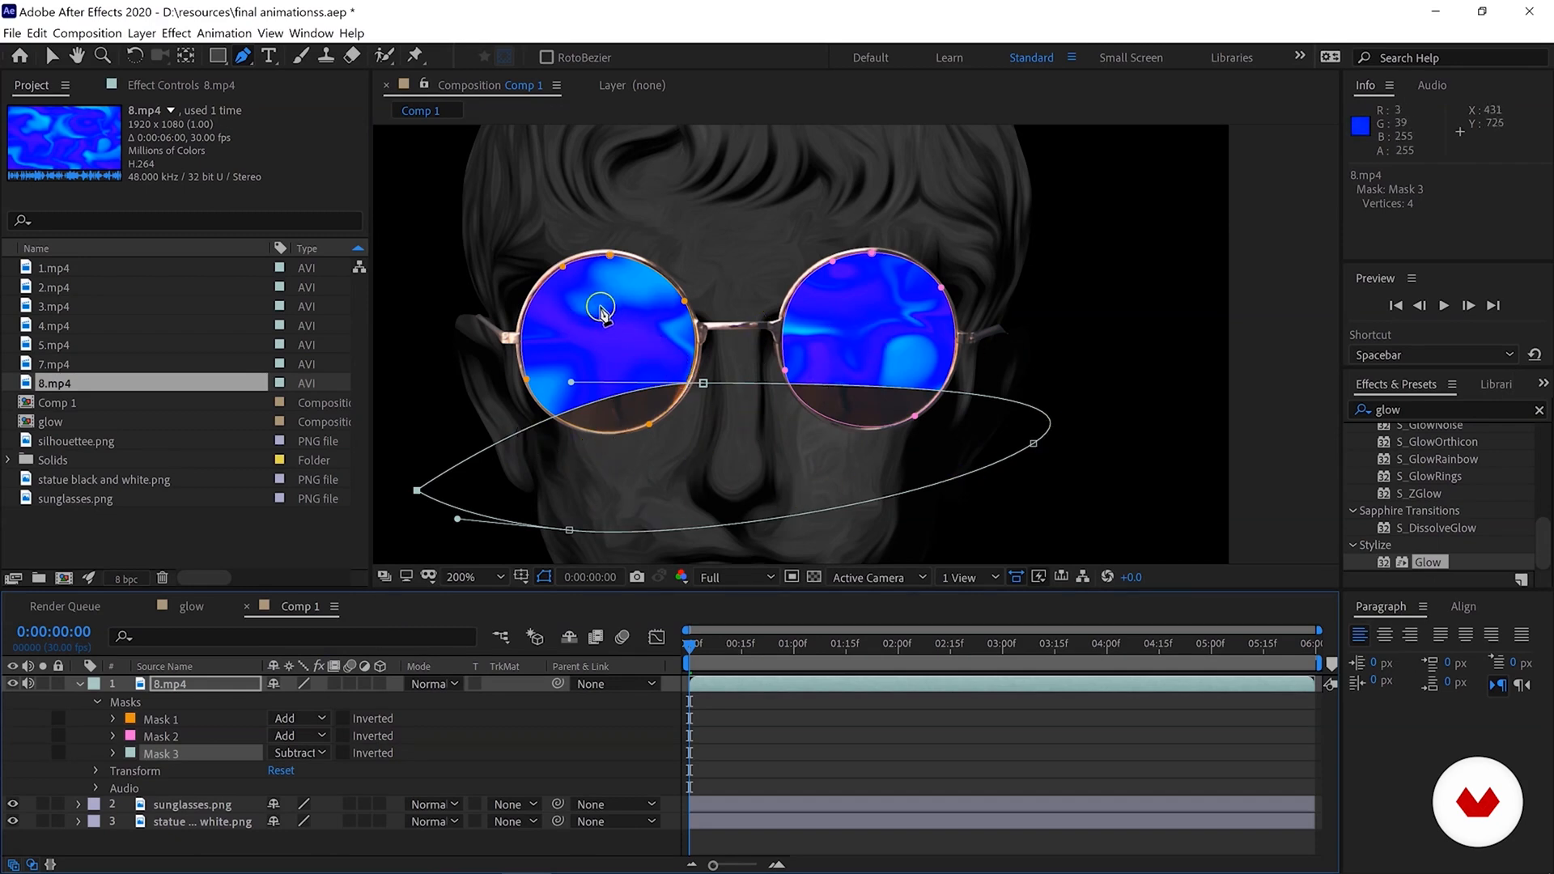
{"action": "left_click", "coordinate": [299, 753]}
{"action": "left_click", "coordinate": [321, 688]}
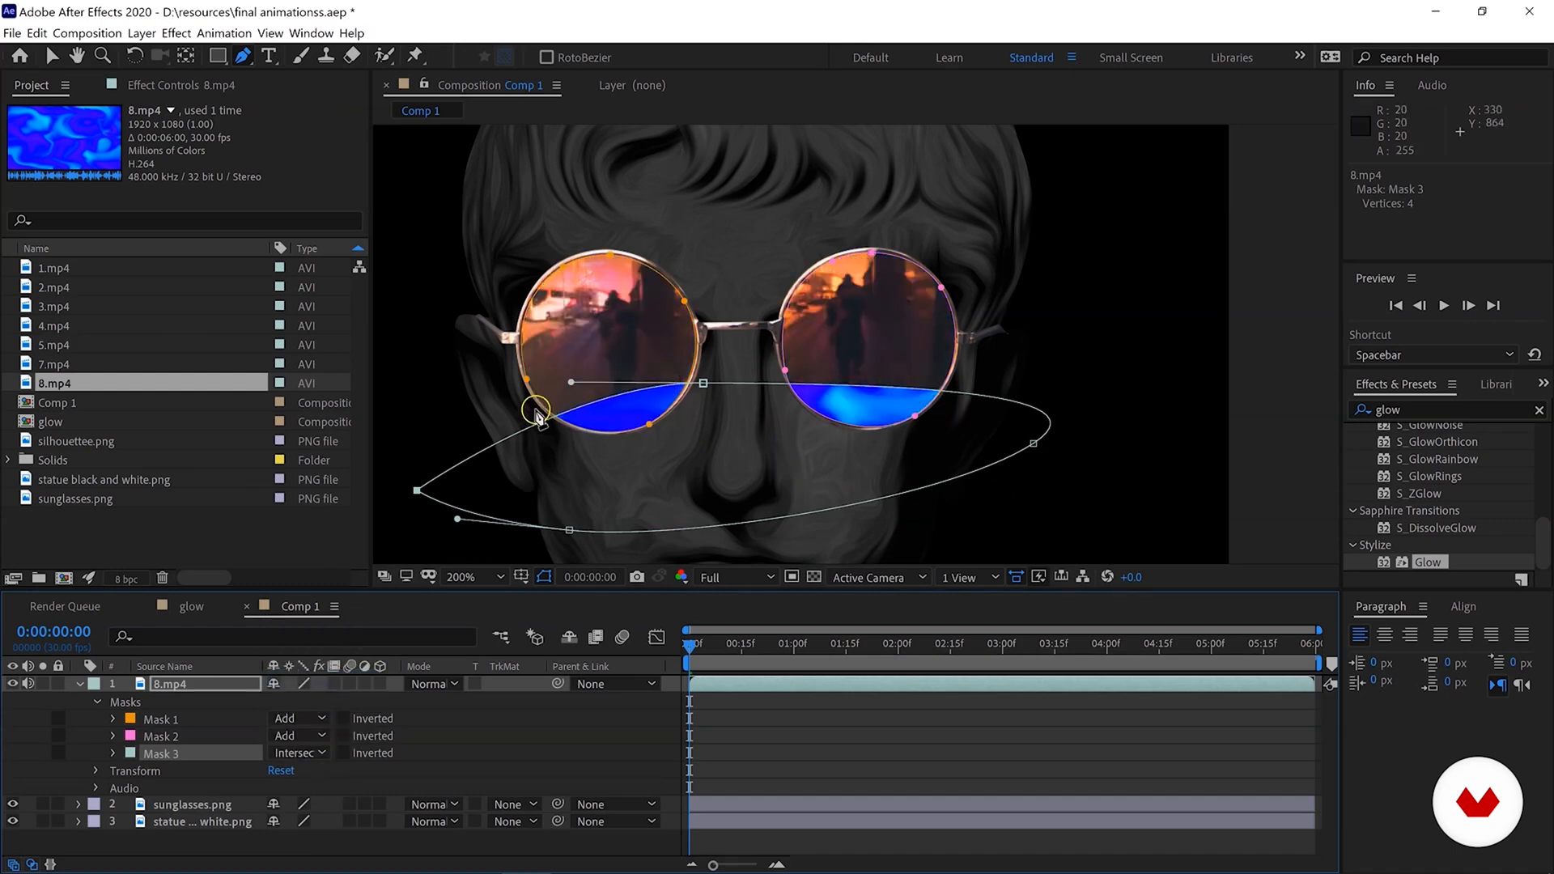
{"action": "left_click", "coordinate": [303, 753]}
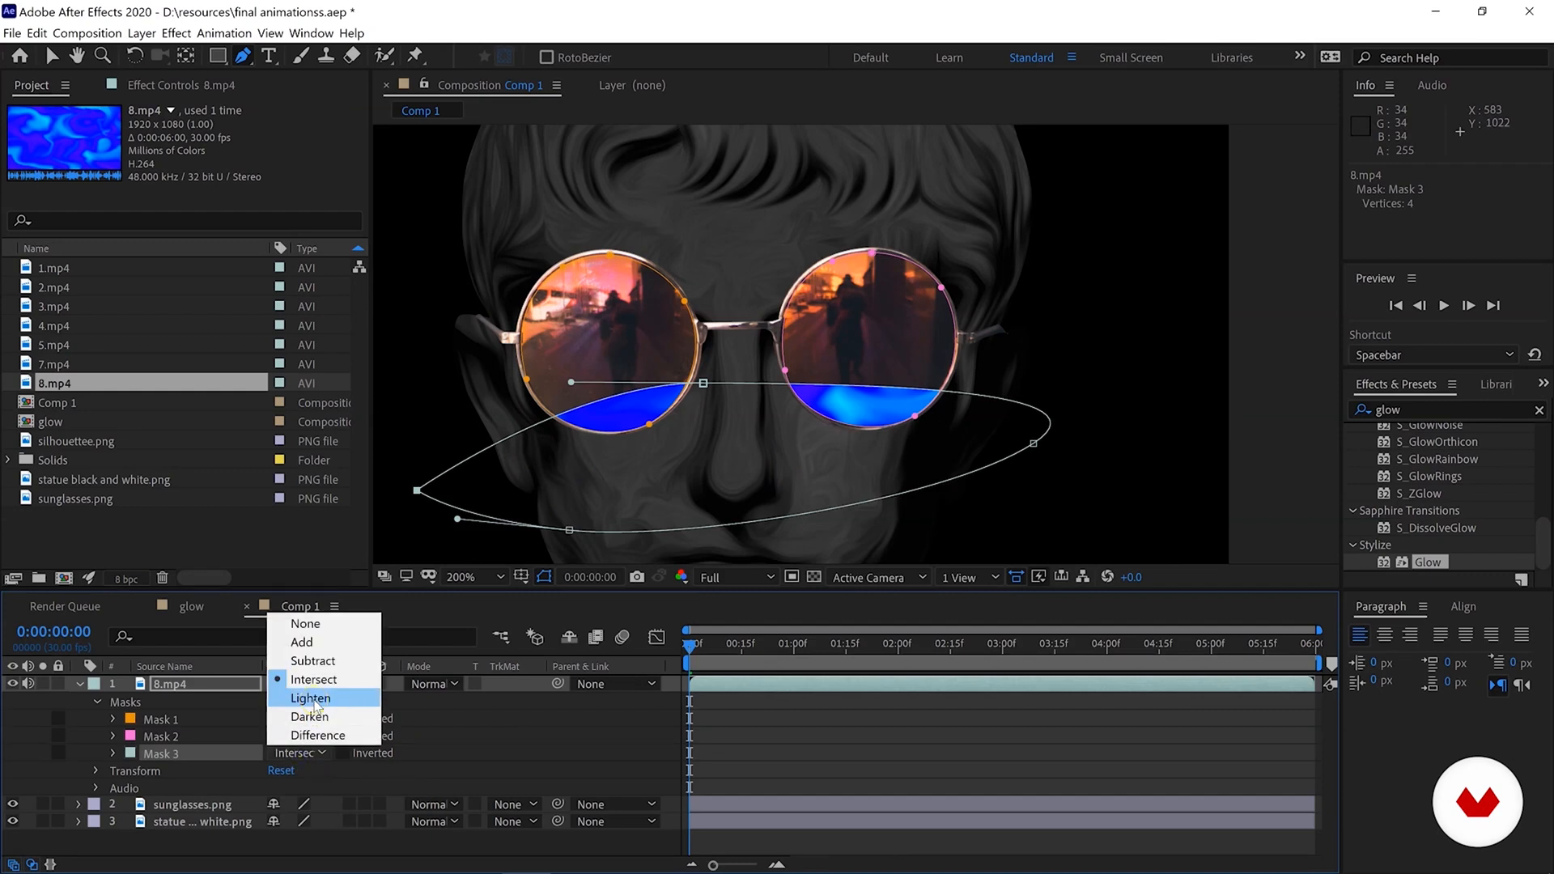
{"action": "left_click", "coordinate": [315, 701]}
{"action": "left_click", "coordinate": [320, 752]}
{"action": "left_click", "coordinate": [312, 716]}
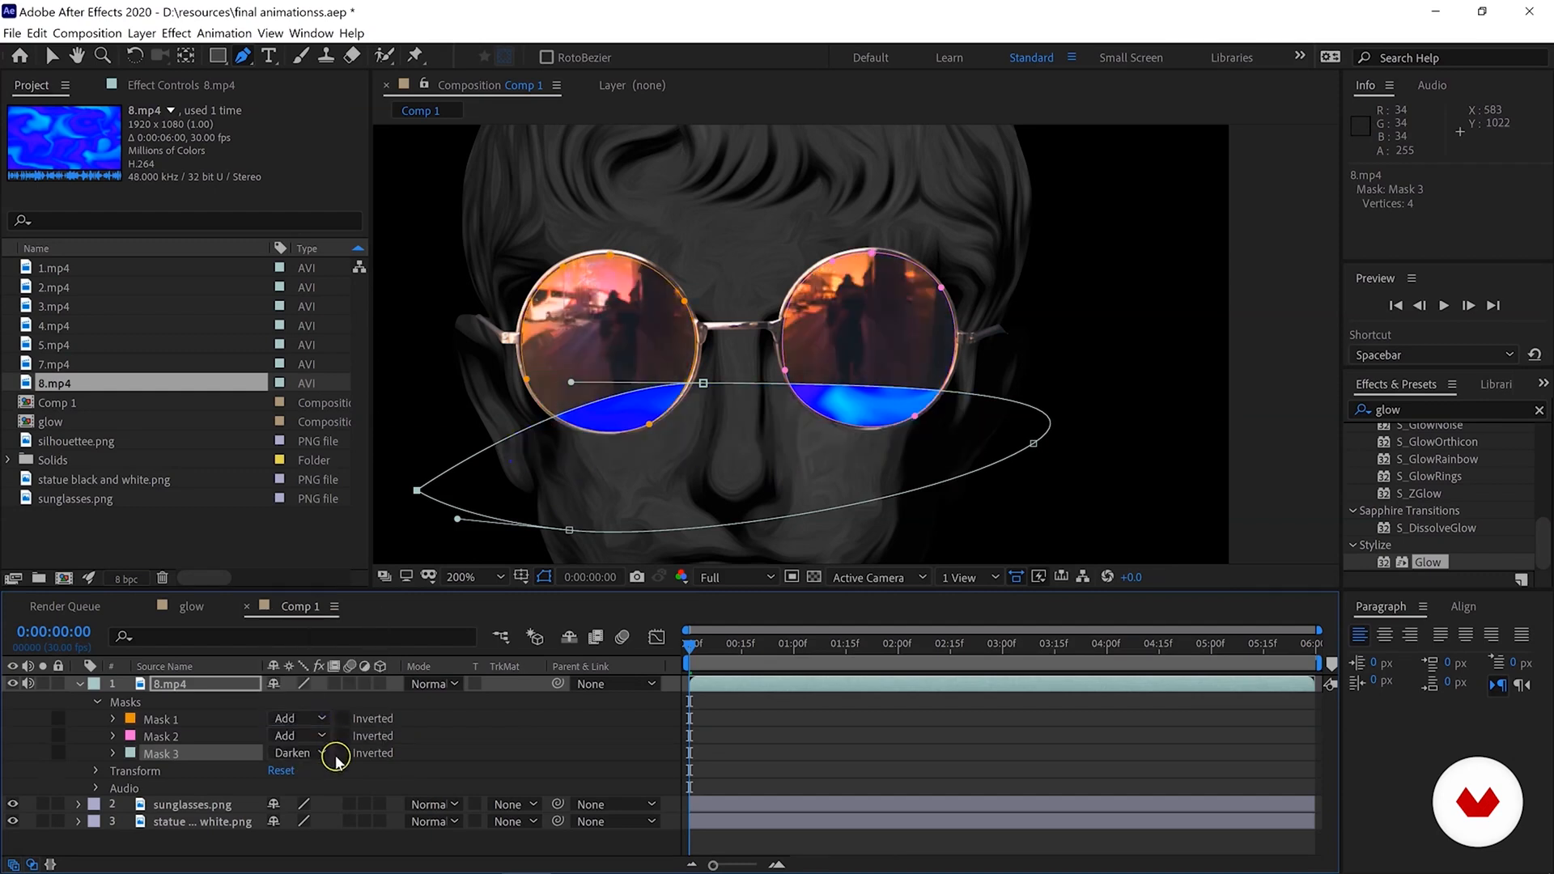
{"action": "left_click", "coordinate": [325, 754]}
{"action": "left_click", "coordinate": [330, 735]}
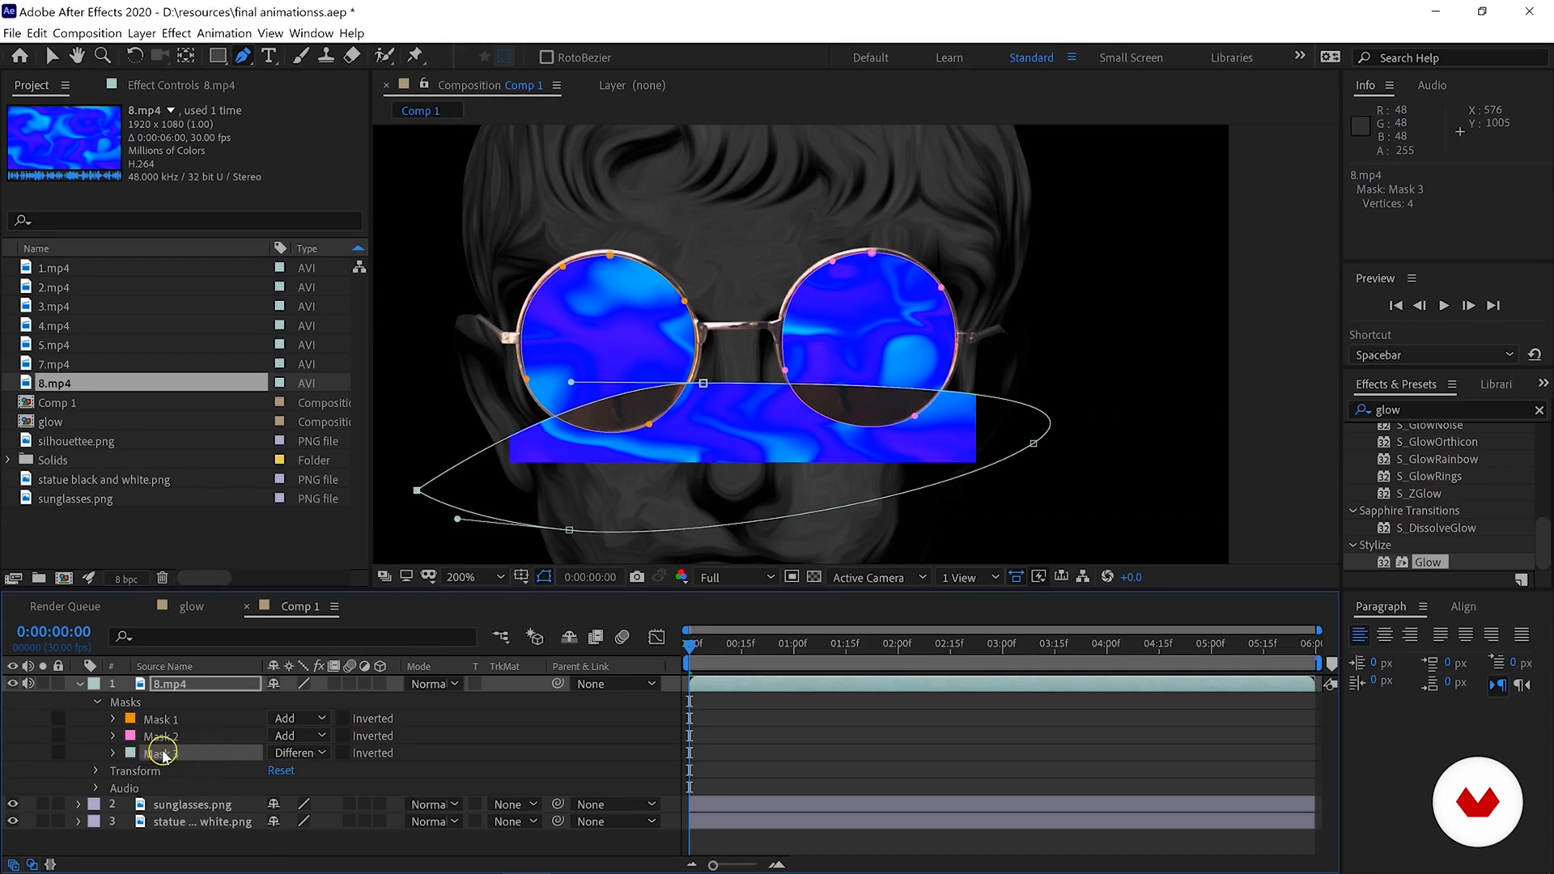
{"action": "key", "text": "Delete"}
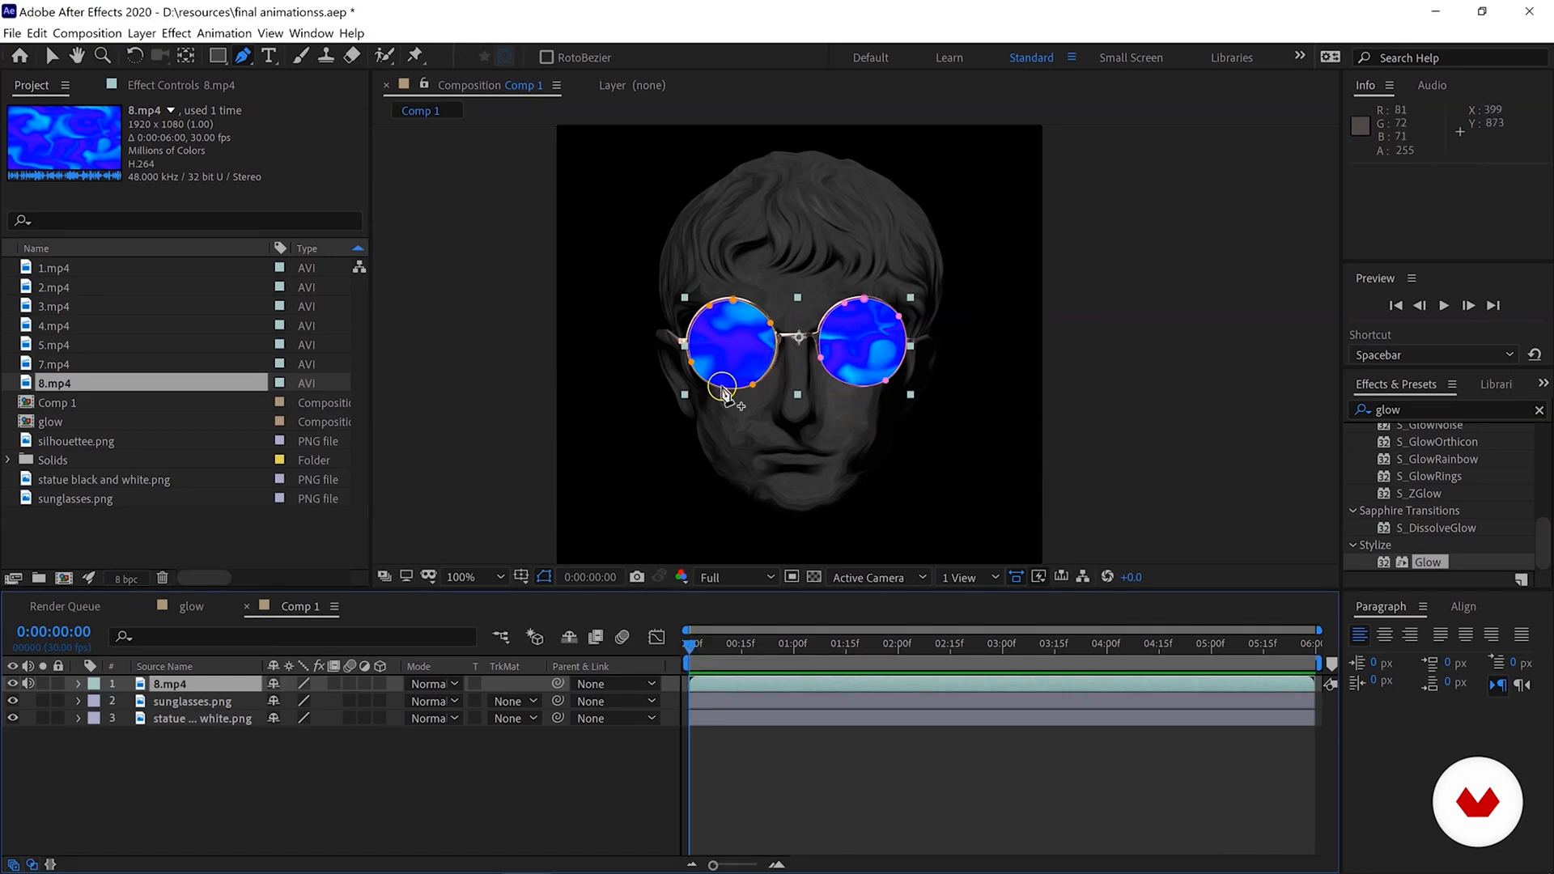
Pre-compose the 8.mp4 and sunglasses.png layers, moving all attributes into the new composition.
{"action": "left_click", "coordinate": [178, 735]}
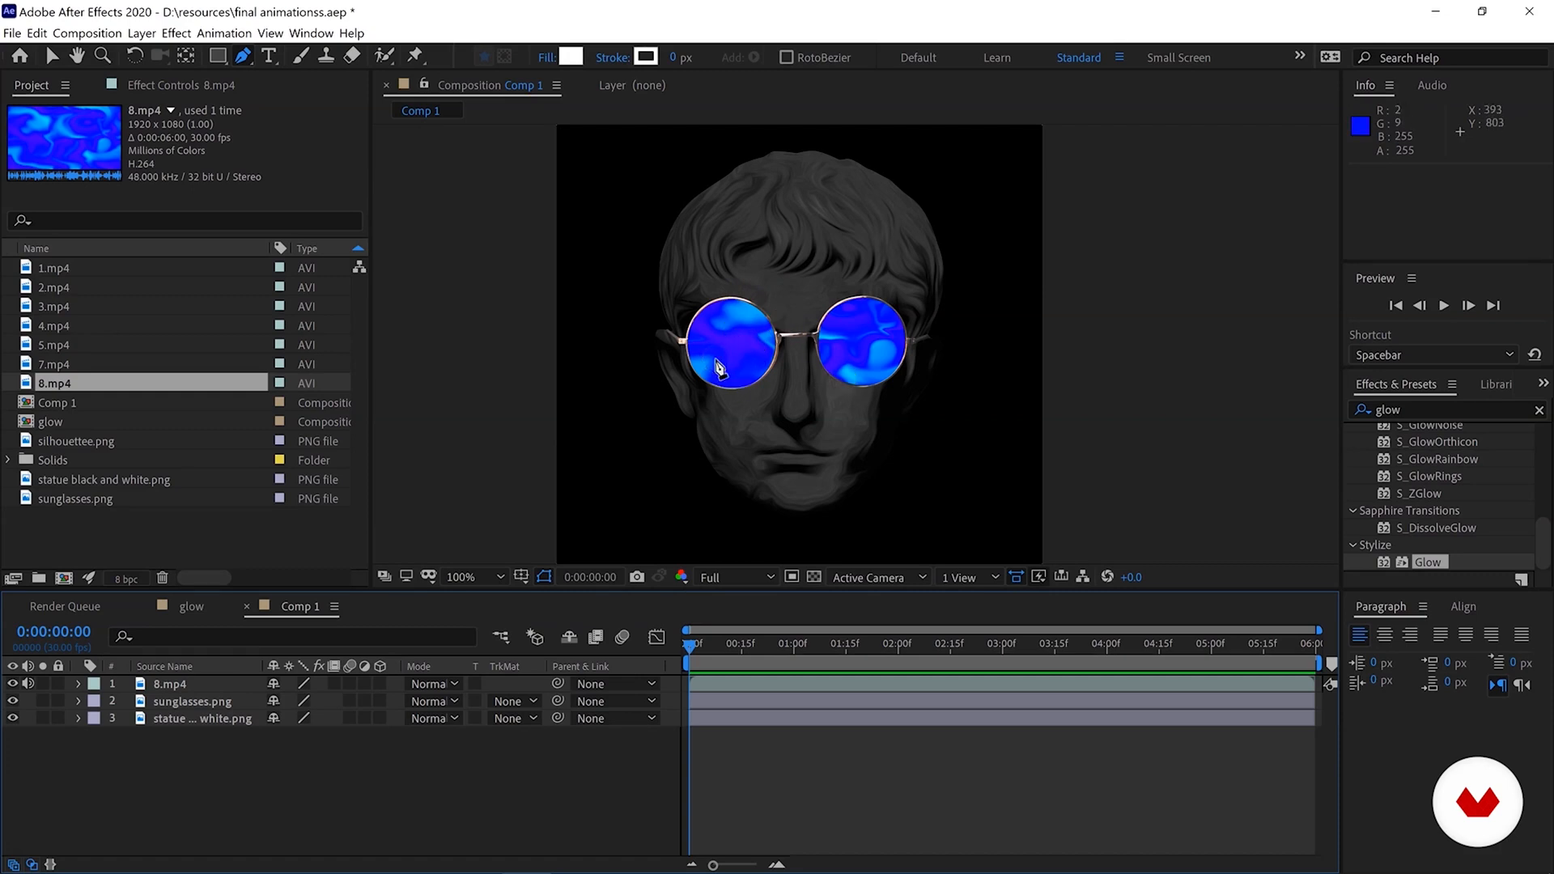
{"action": "left_click", "coordinate": [171, 686]}
{"action": "left_click", "coordinate": [170, 703]}
{"action": "left_click", "coordinate": [183, 687]}
{"action": "left_click", "coordinate": [185, 701]}
{"action": "left_click", "coordinate": [187, 698]}
{"action": "left_click", "coordinate": [178, 688], "text": "shift"}
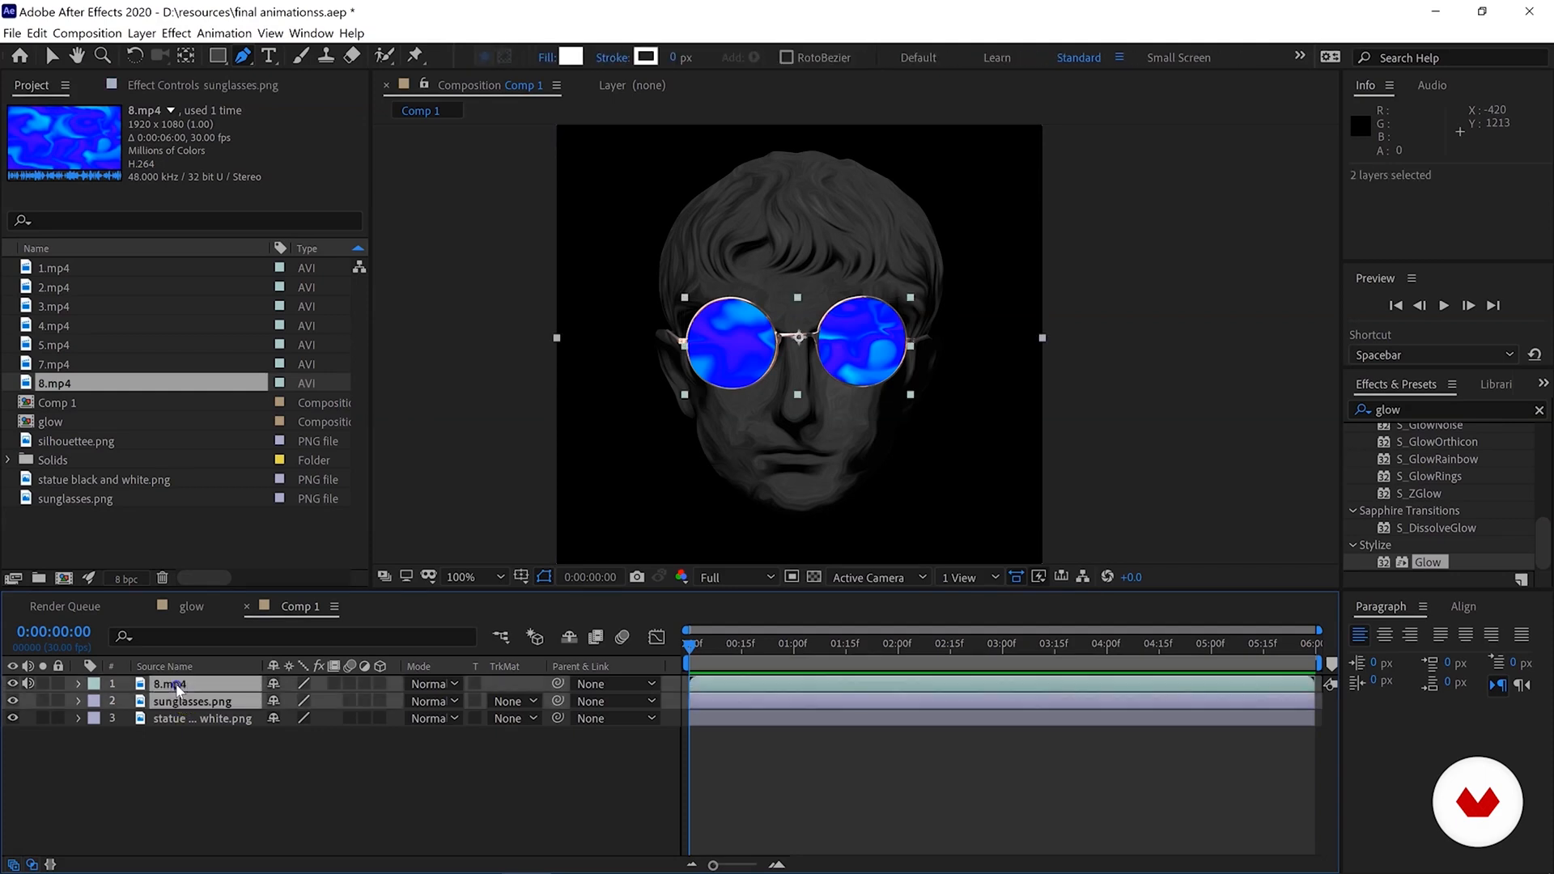
{"action": "right_click", "coordinate": [178, 687]}
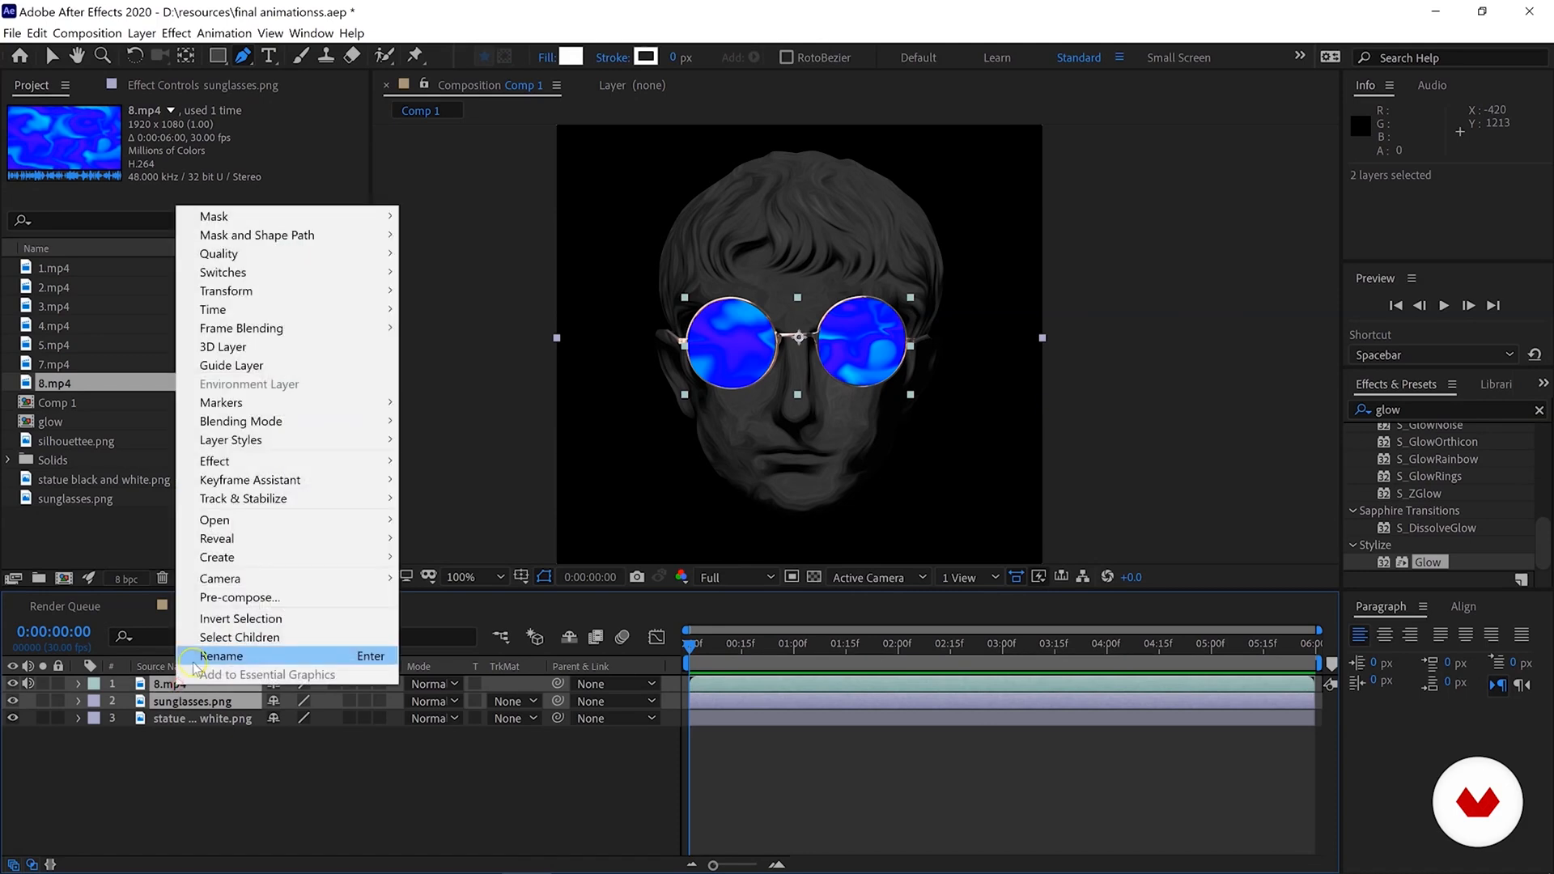
{"action": "left_click", "coordinate": [216, 605]}
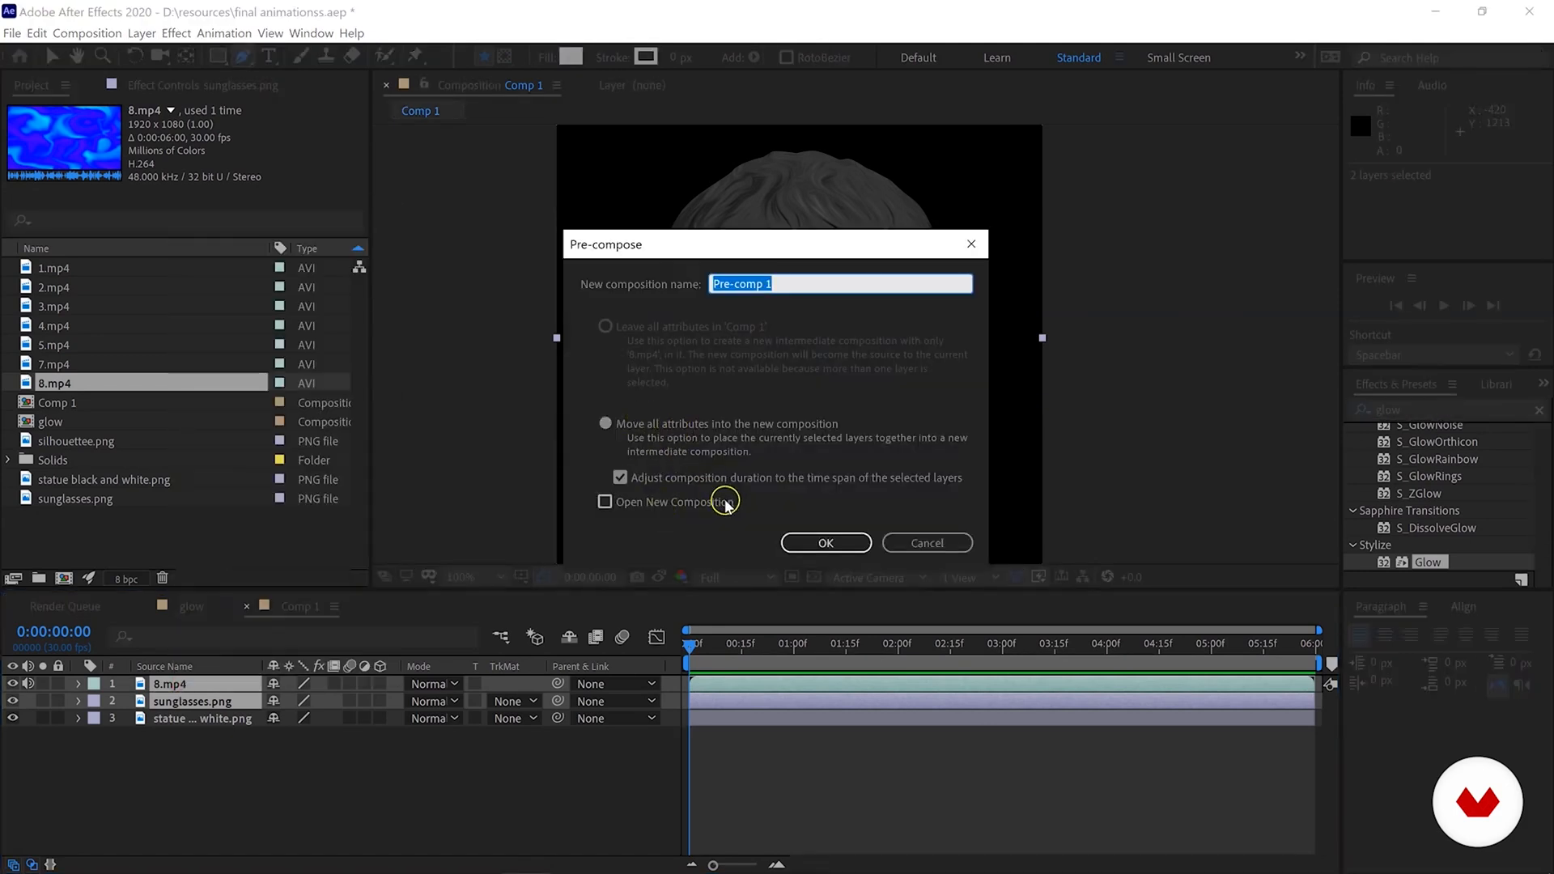
{"action": "left_click", "coordinate": [854, 554]}
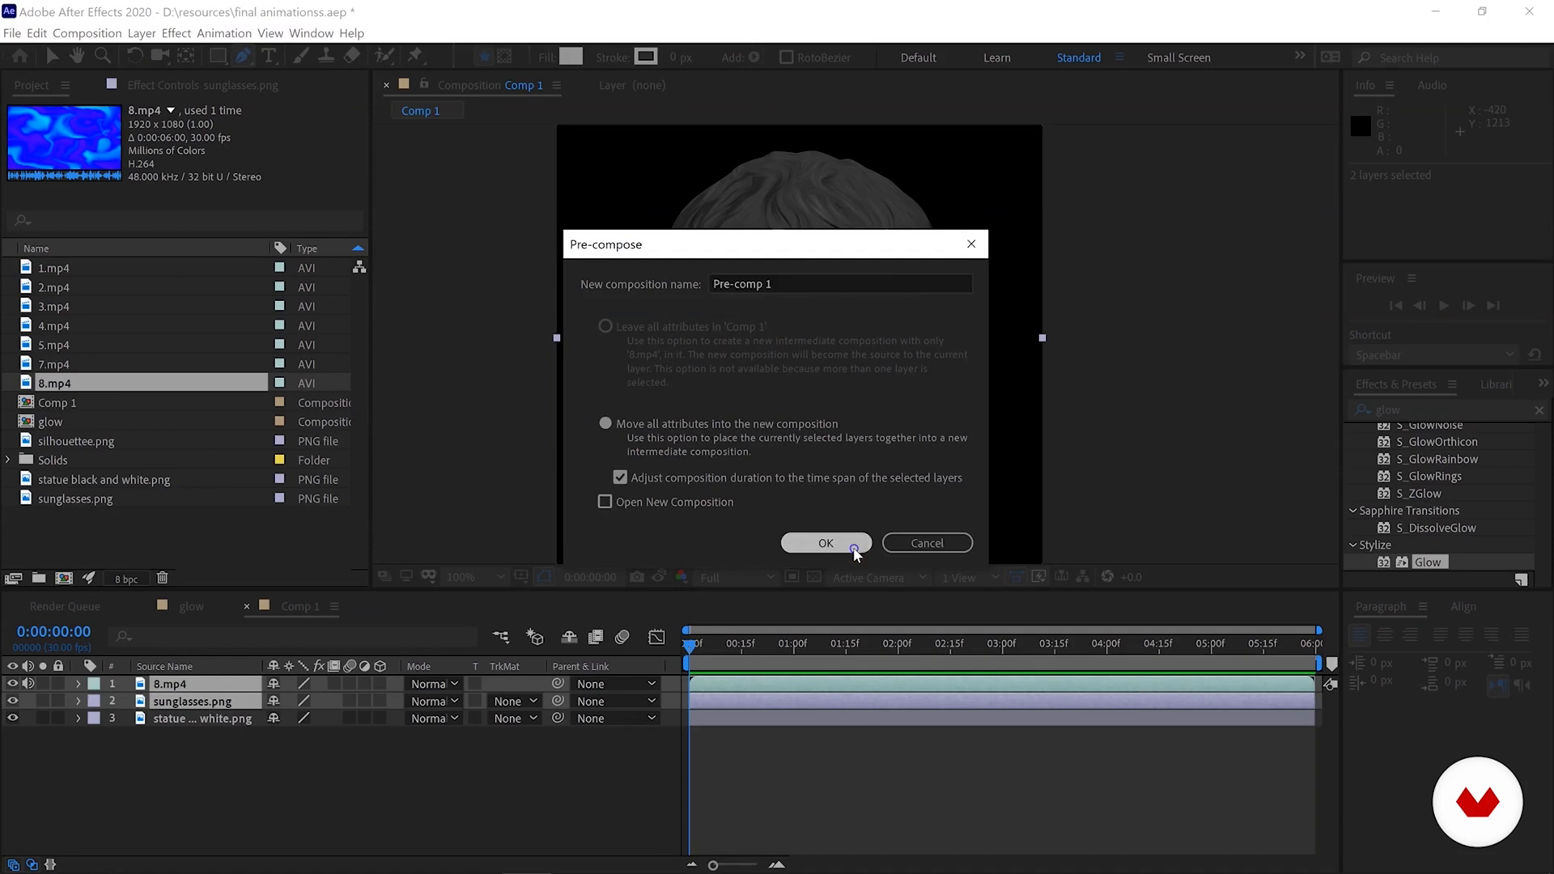
Toggle the visibility of the pre-composed glasses layer off and on to check what it contains.
{"action": "left_click", "coordinate": [12, 684]}
{"action": "left_click", "coordinate": [12, 684]}
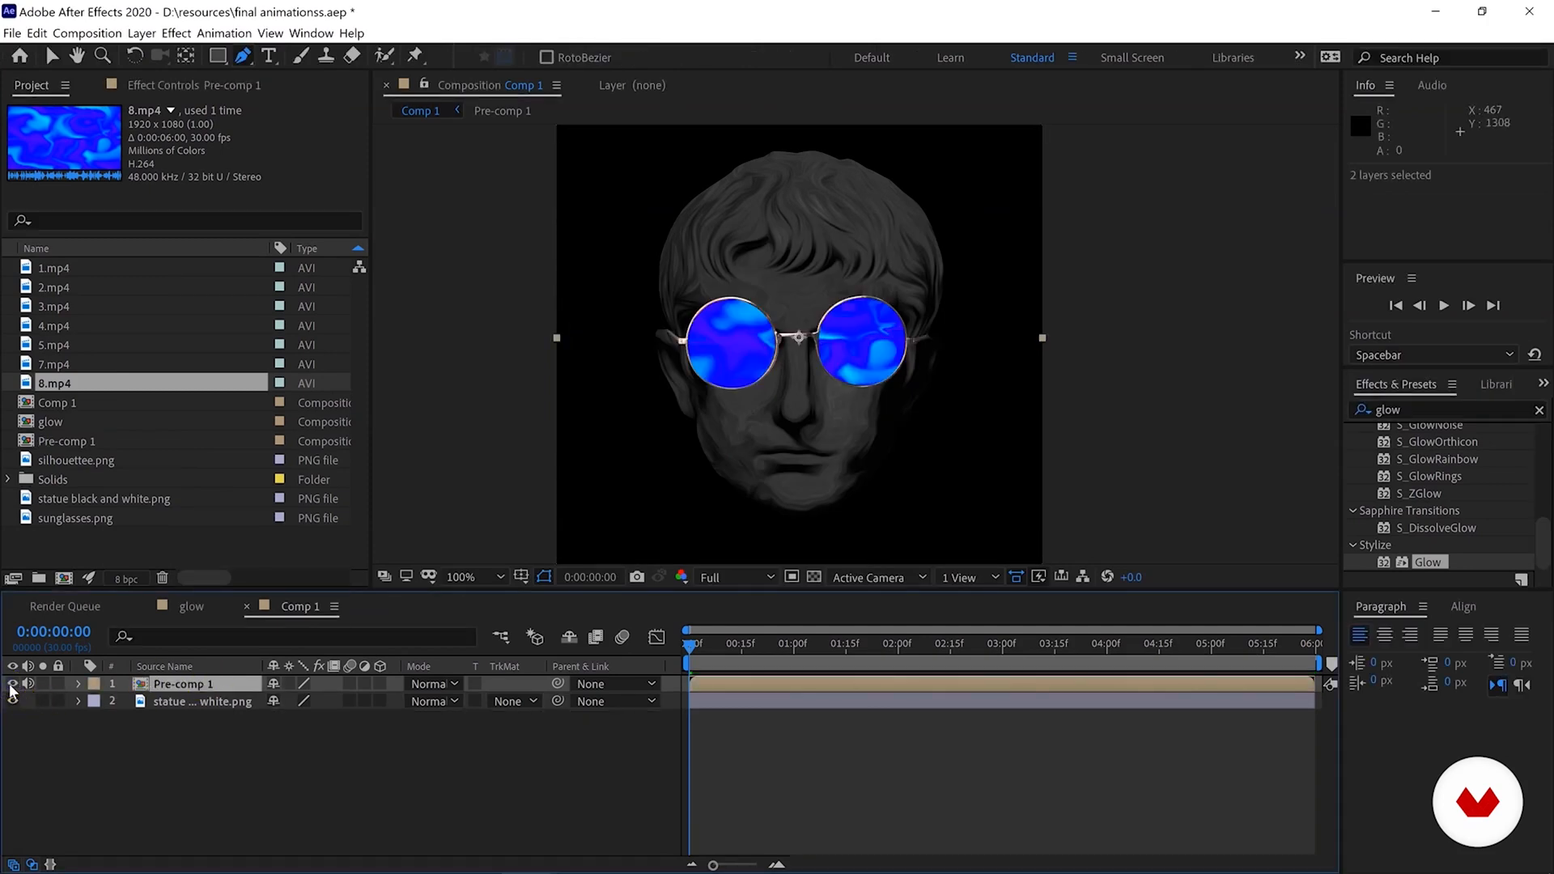
{"action": "left_click", "coordinate": [12, 684]}
{"action": "left_click", "coordinate": [12, 683]}
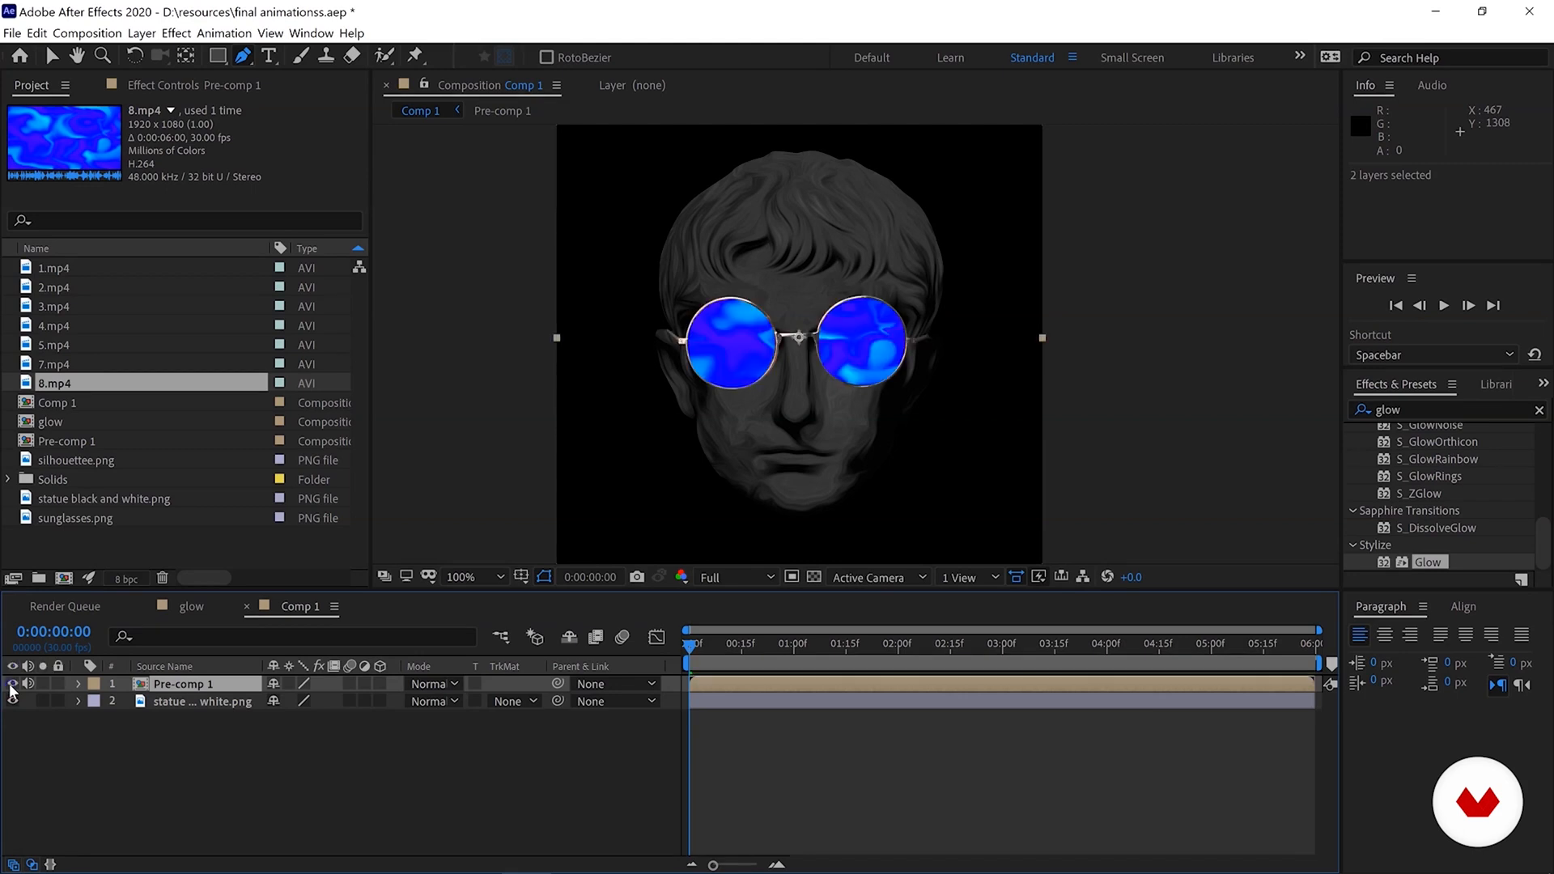
Find the Liquify effect and apply it to the Pre-comp 1 layer.
{"action": "left_click", "coordinate": [1453, 407]}
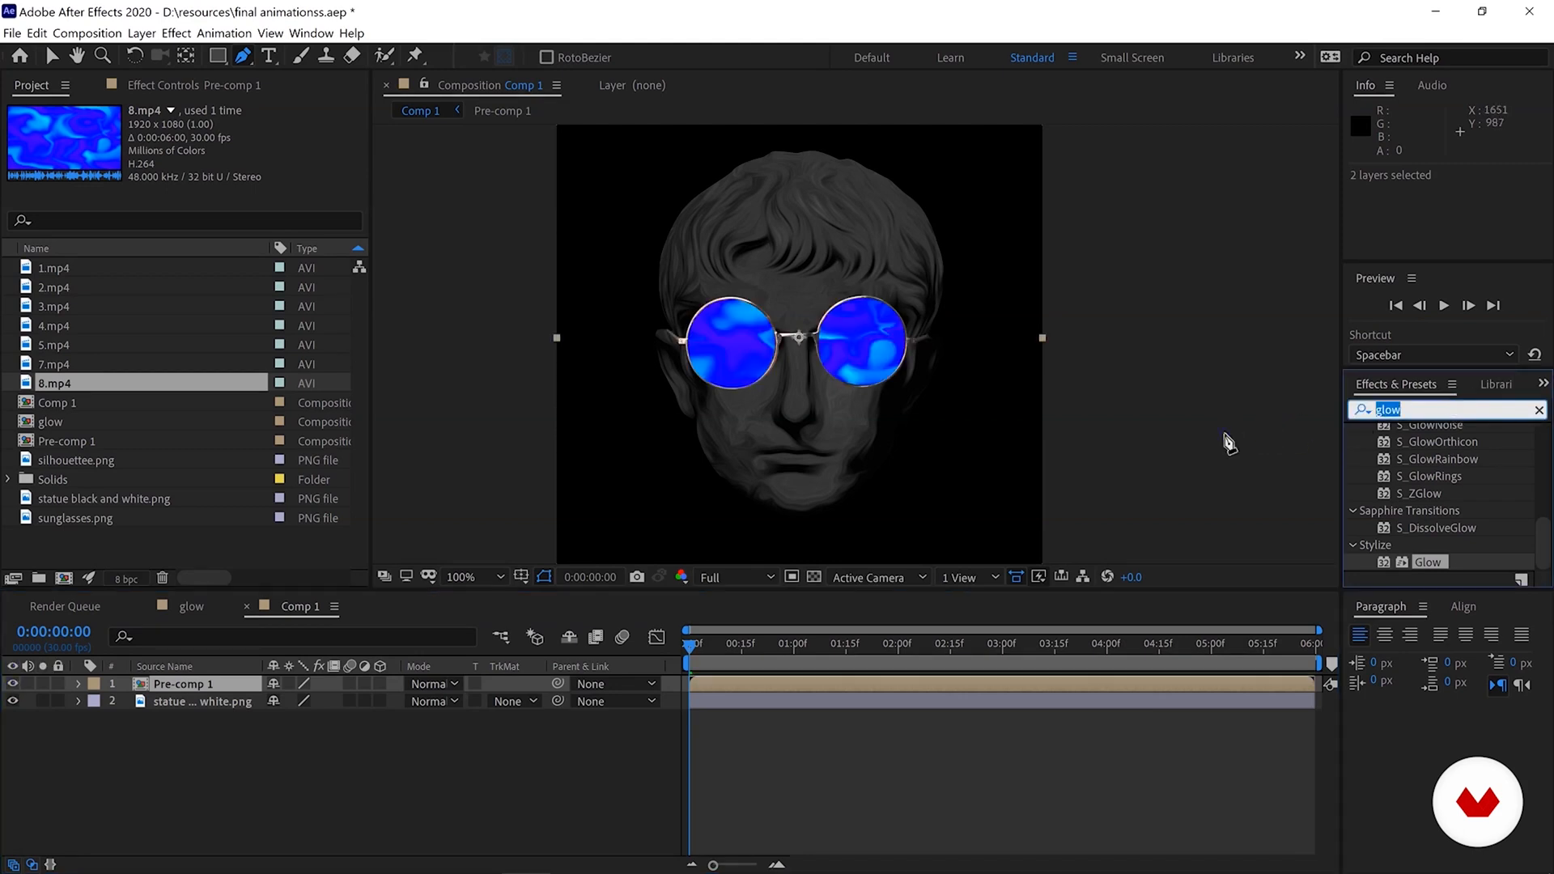
{"action": "type", "text": "liqu"}
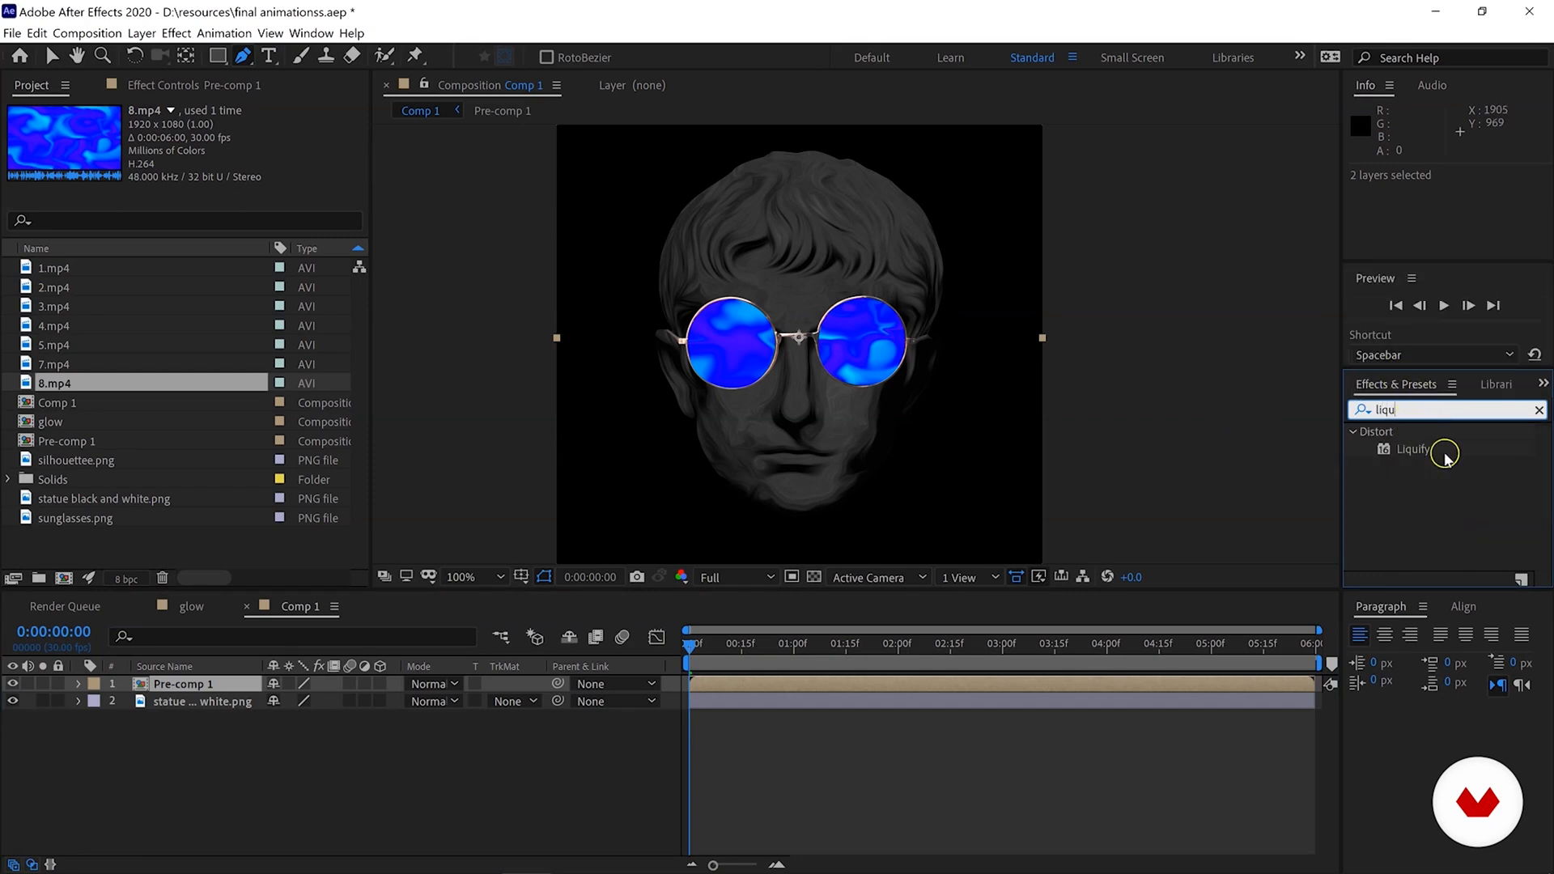
{"action": "mouse_move", "coordinate": [1419, 451]}
{"action": "left_mouse_down"}
{"action": "mouse_move", "coordinate": [677, 555]}
{"action": "mouse_move", "coordinate": [283, 633]}
{"action": "mouse_move", "coordinate": [214, 684]}
{"action": "left_mouse_up"}
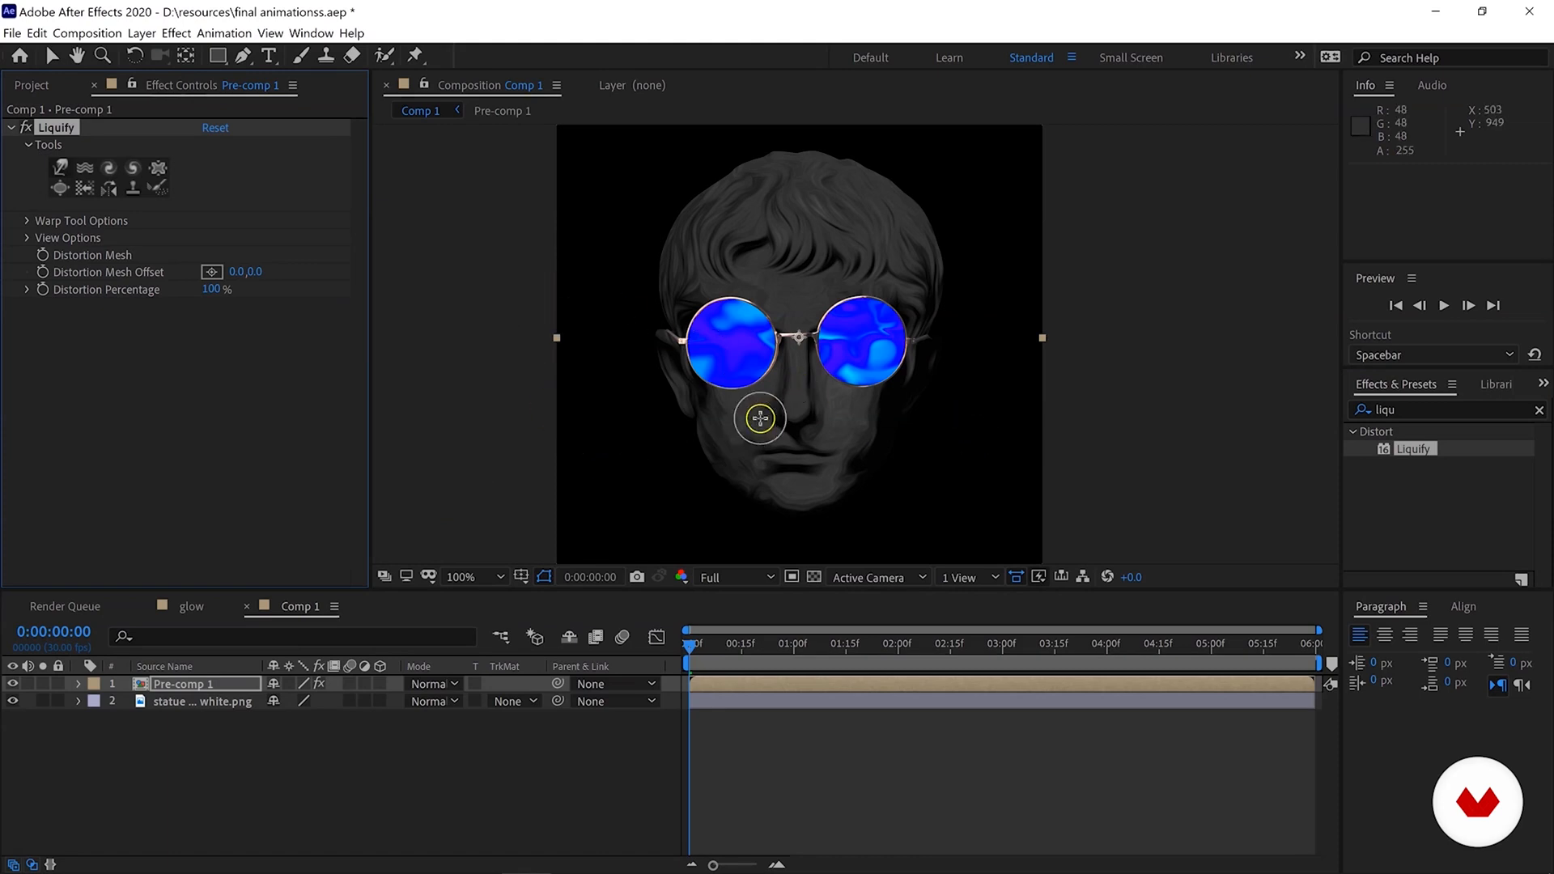
Enable keyframing for Liquify's Distortion Mesh and Distortion Mesh Offset at the first frame, and go to 0:00:05:29.
{"action": "left_click", "coordinate": [43, 255]}
{"action": "left_click", "coordinate": [43, 272]}
{"action": "left_click", "coordinate": [685, 649]}
{"action": "left_click_drag", "start_coordinate": [1252, 649], "coordinate": [1346, 648]}
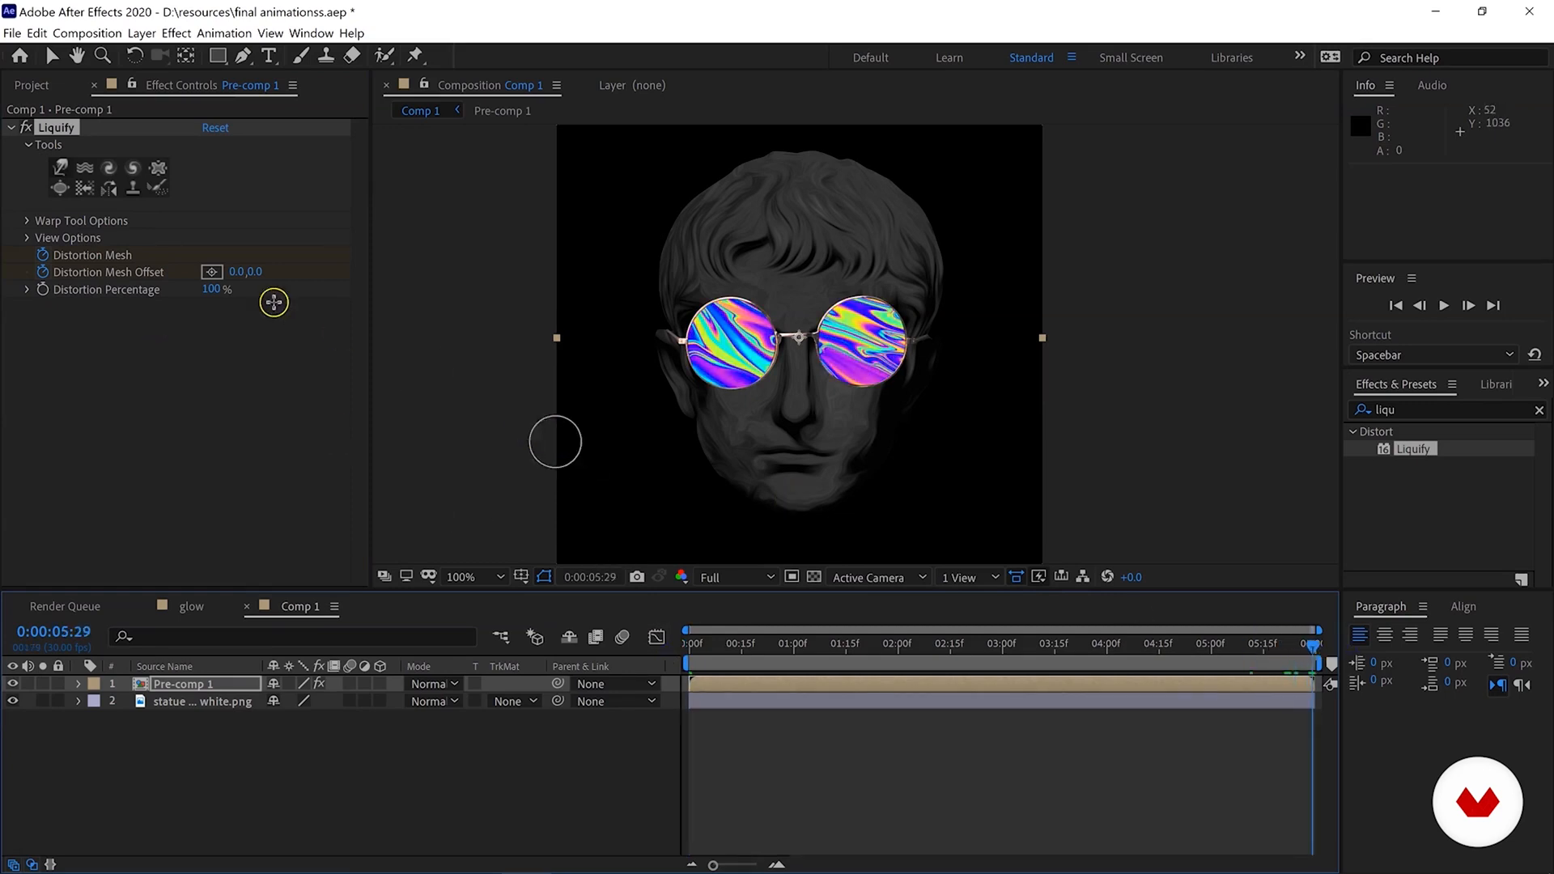
Set the Liquify brush pressure to 100 and brush size to 71, and warp the texture in the left lens.
{"action": "left_click", "coordinate": [27, 222]}
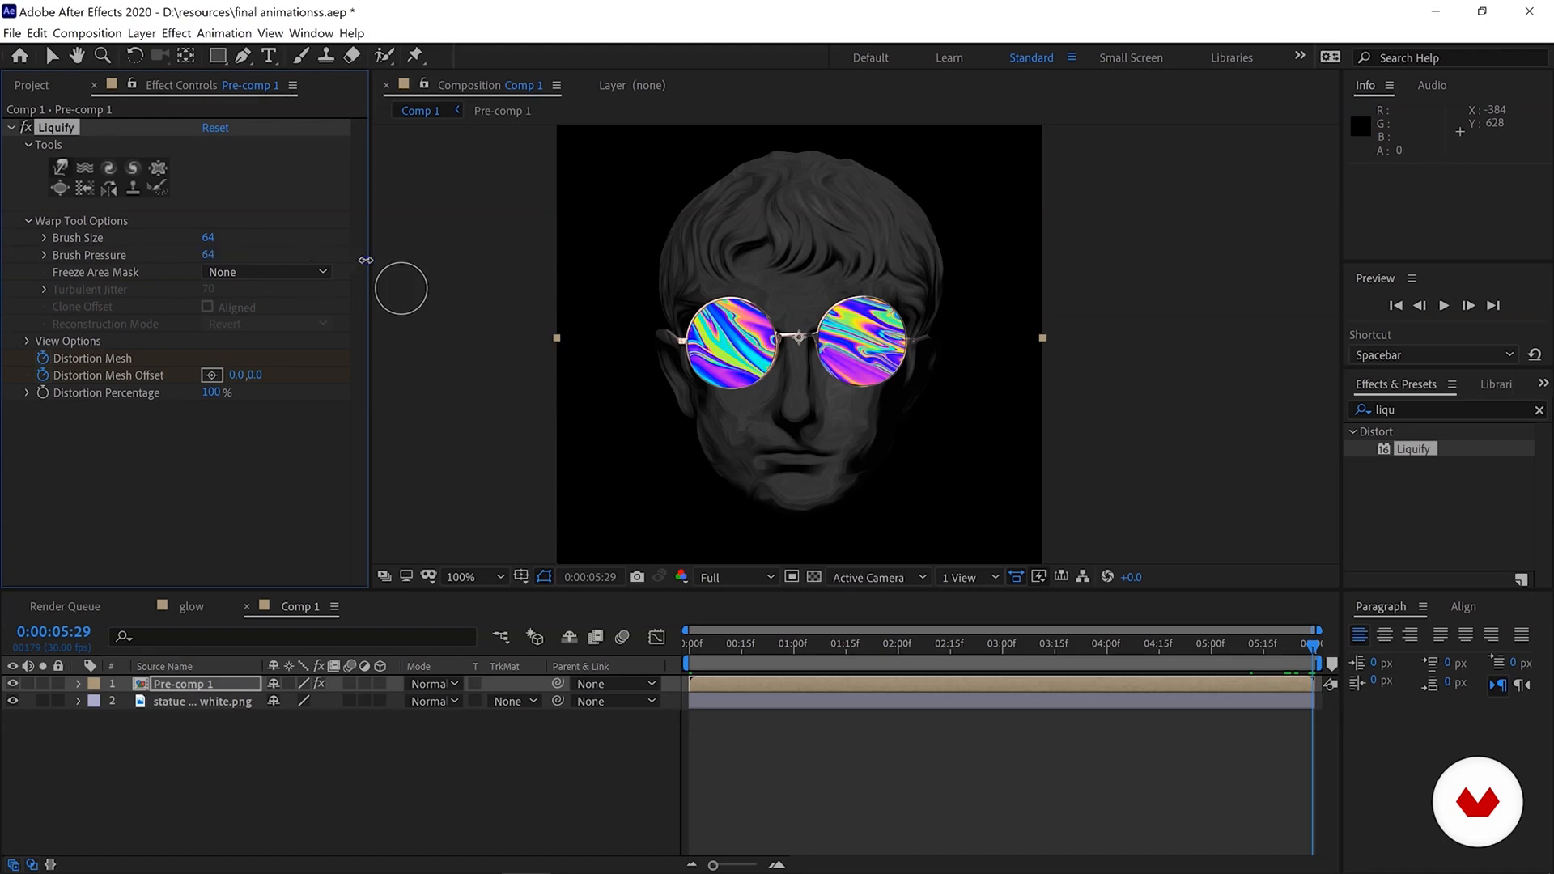
{"action": "left_click_drag", "start_coordinate": [483, 257], "coordinate": [609, 266]}
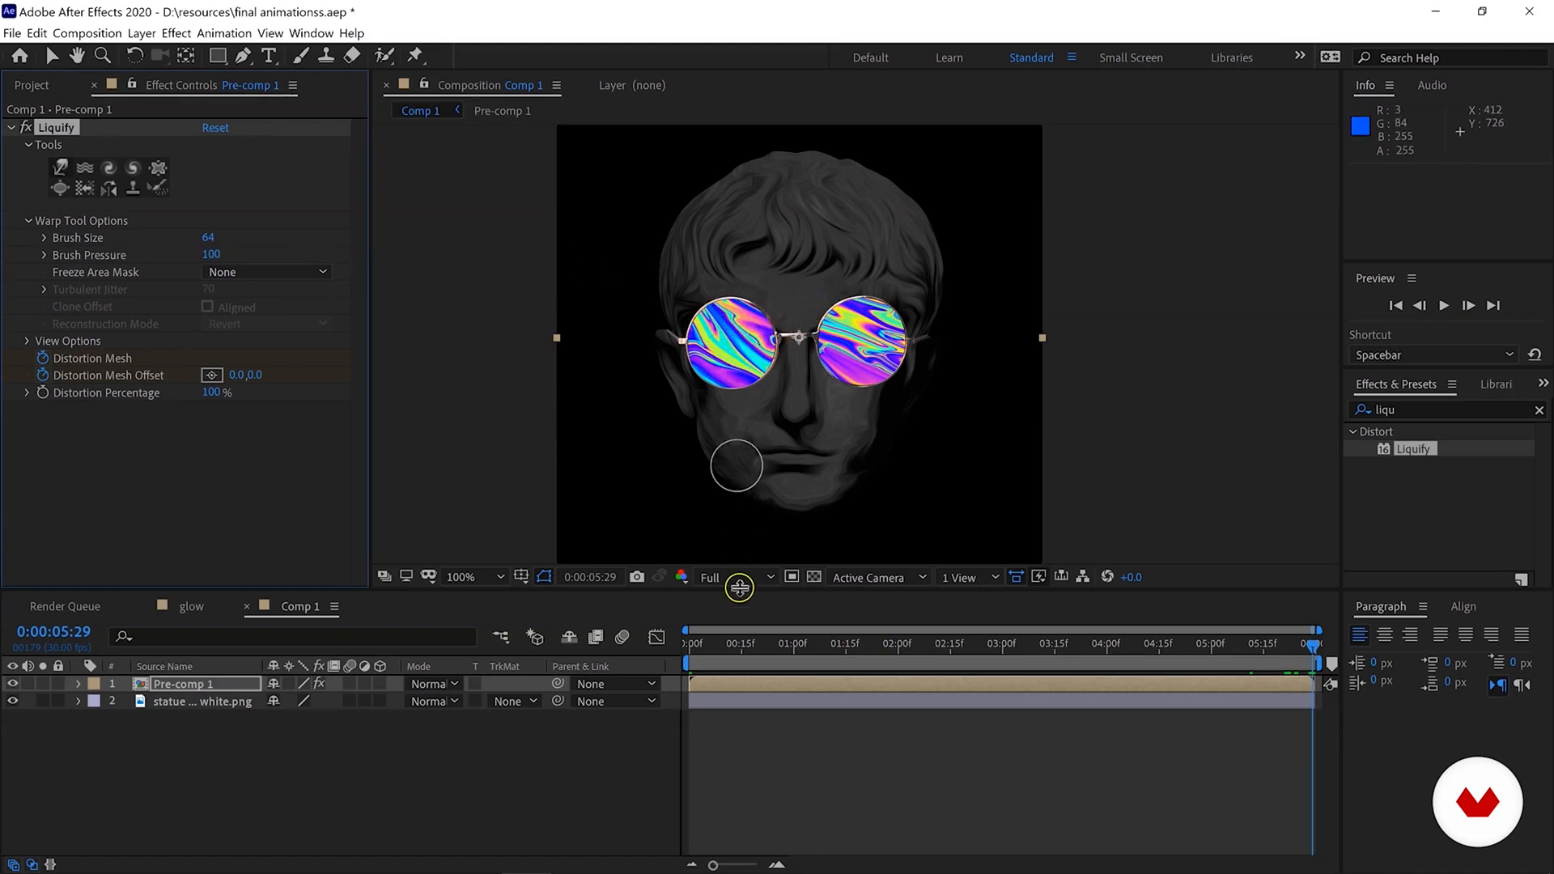
{"action": "left_click", "coordinate": [225, 240]}
{"action": "left_click_drag", "start_coordinate": [227, 242], "coordinate": [215, 237]}
{"action": "left_click_drag", "start_coordinate": [708, 337], "coordinate": [739, 330]}
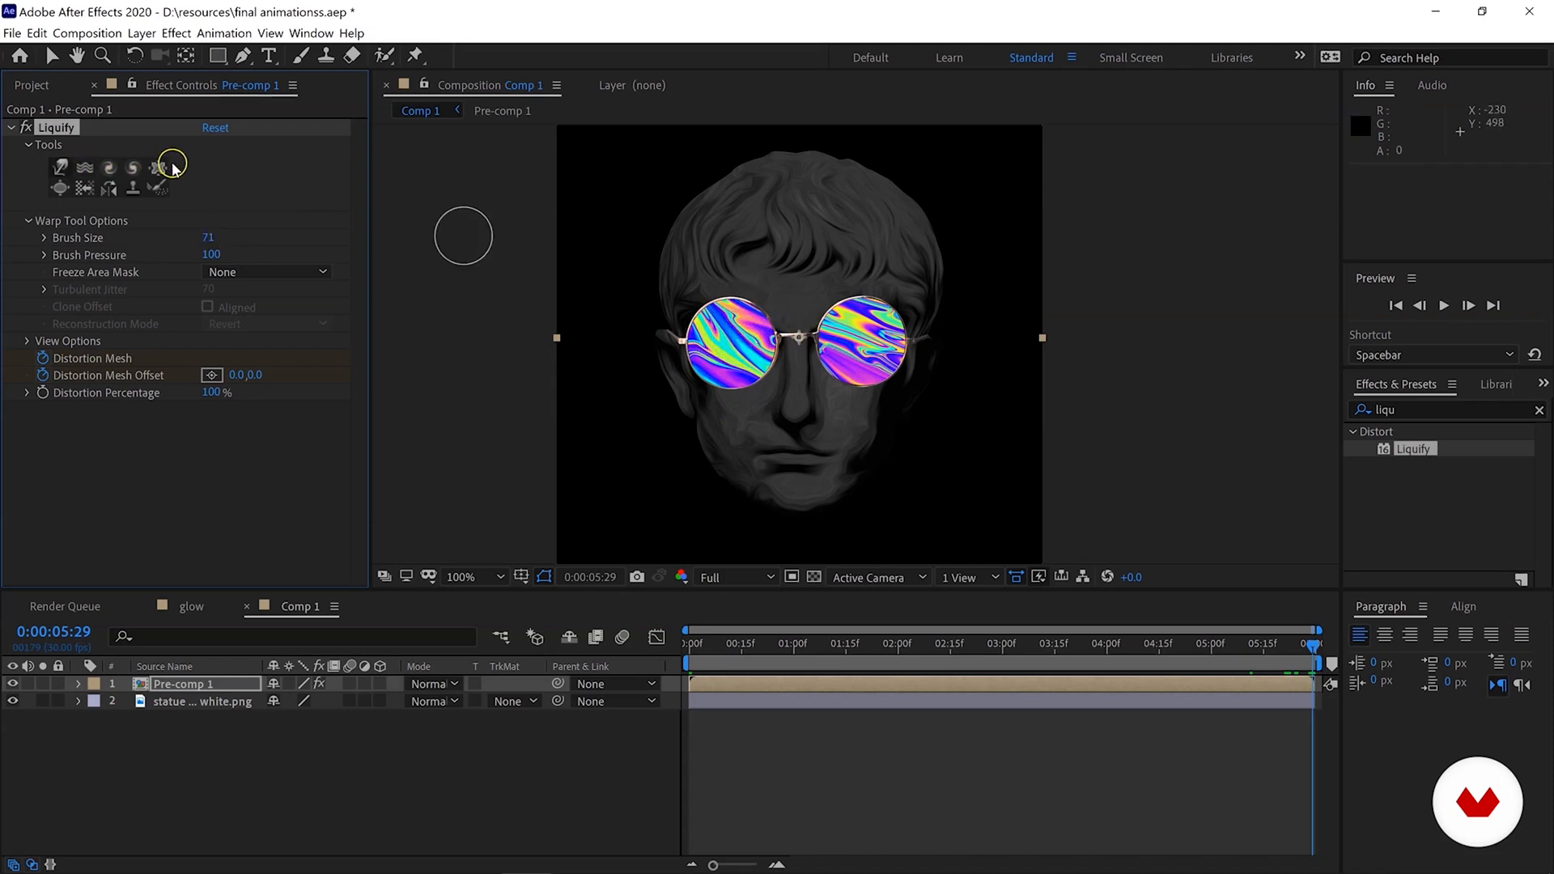
Smear the left lens texture straight down past the composition's bottom edge with Liquify's Warp tool.
{"action": "left_click", "coordinate": [57, 174]}
{"action": "left_click", "coordinate": [50, 170]}
{"action": "left_click_drag", "start_coordinate": [736, 338], "coordinate": [738, 608]}
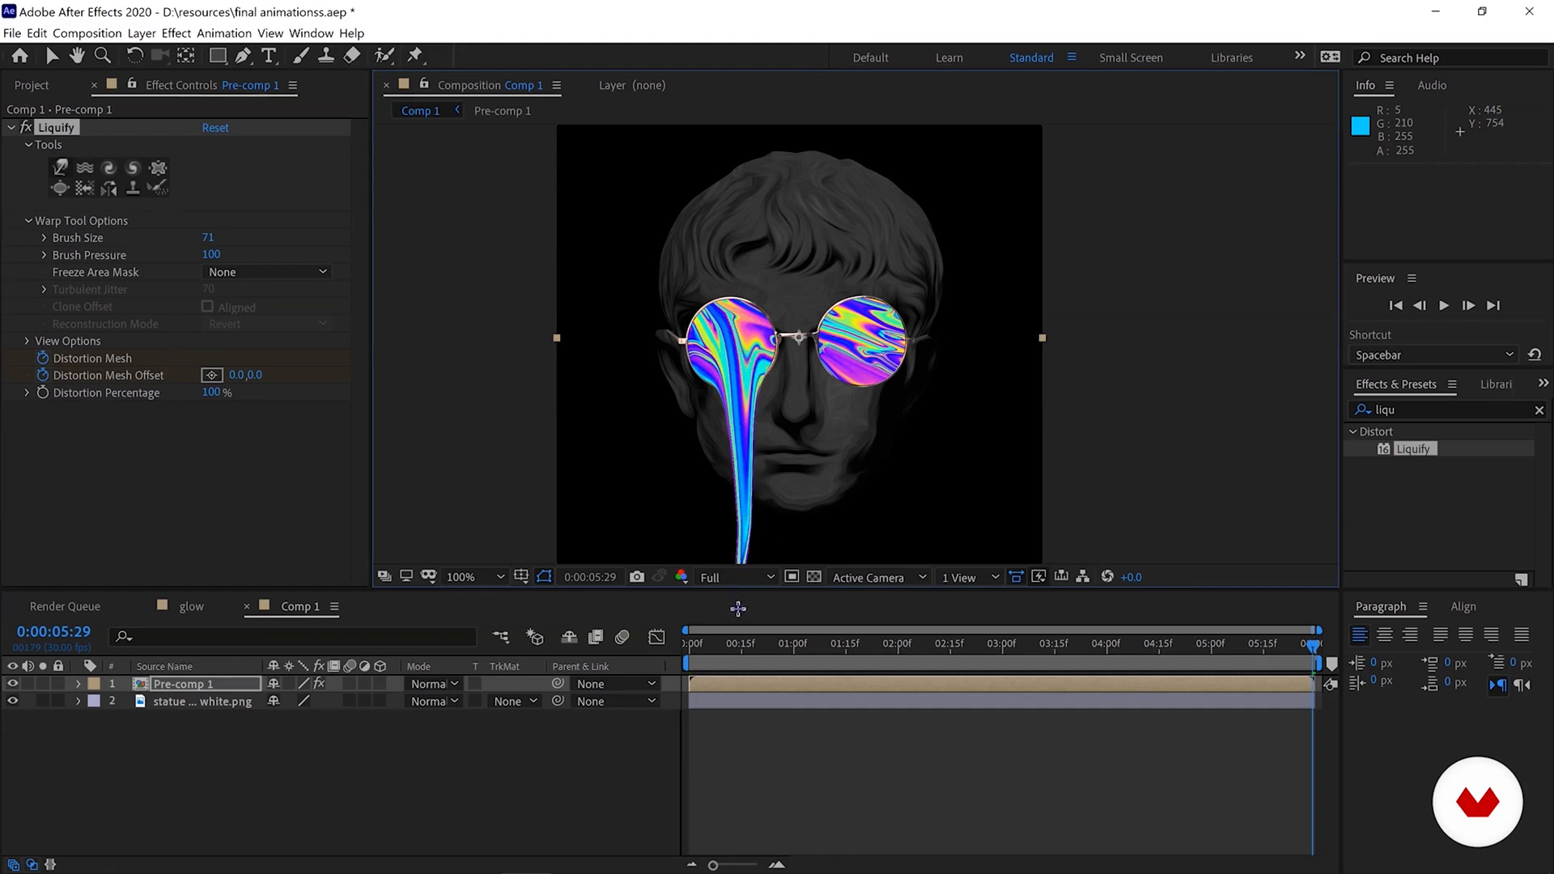
{"action": "scroll", "coordinate": [678, 385], "scroll_direction": "down", "scroll_amount": 1}
{"action": "mouse_move", "coordinate": [790, 348]}
{"action": "left_mouse_down"}
{"action": "mouse_move", "coordinate": [797, 521]}
{"action": "mouse_move", "coordinate": [787, 511]}
{"action": "left_mouse_up"}
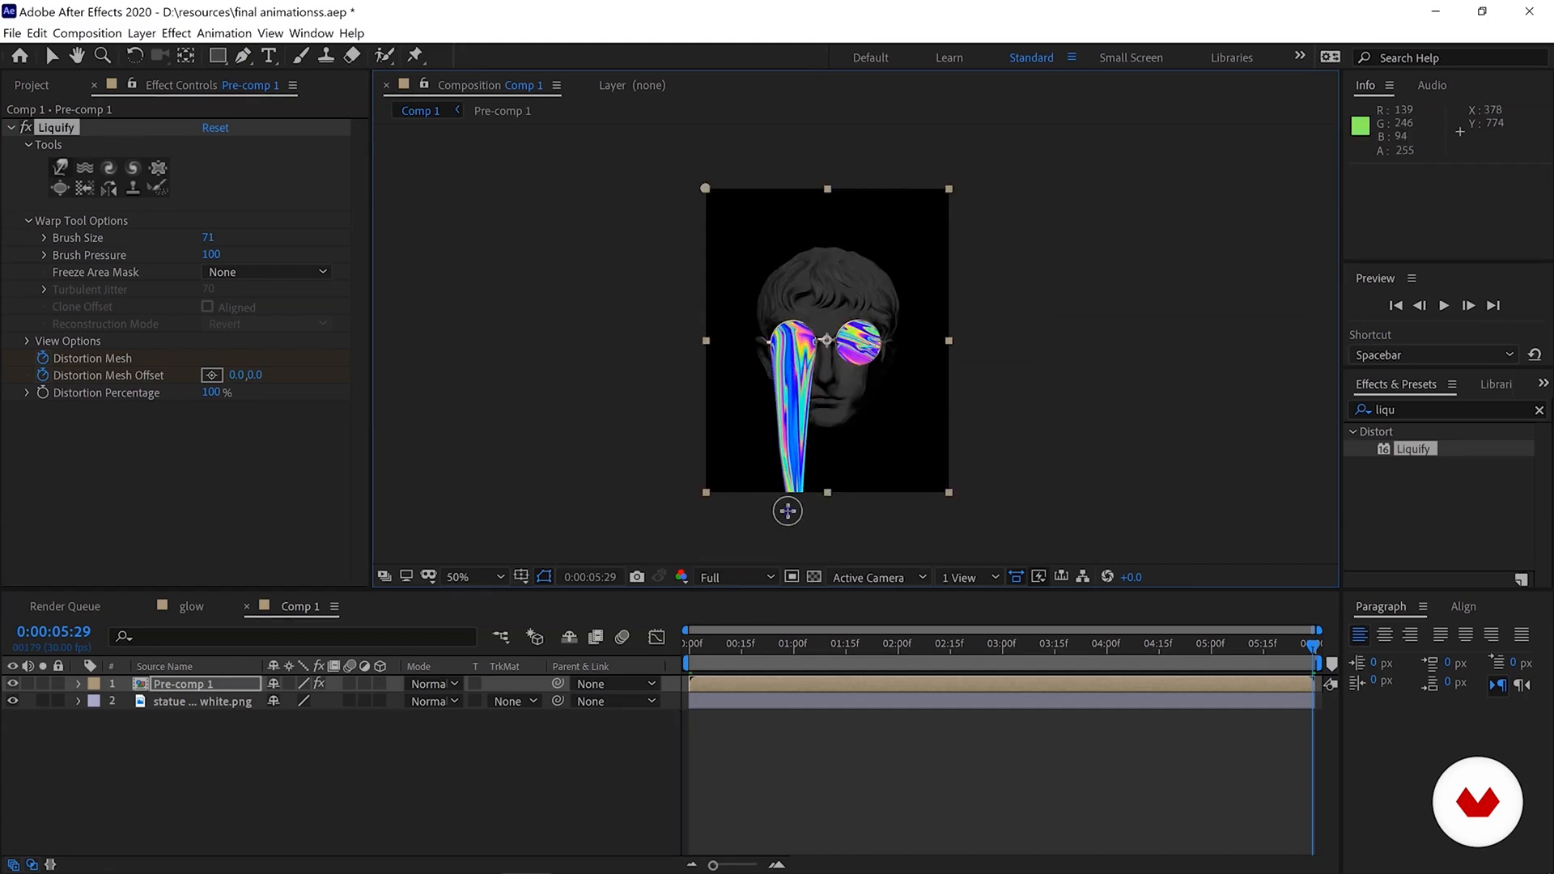
{"action": "mouse_move", "coordinate": [797, 338]}
{"action": "left_mouse_down"}
{"action": "mouse_move", "coordinate": [807, 497]}
{"action": "mouse_move", "coordinate": [781, 450]}
{"action": "mouse_move", "coordinate": [785, 516]}
{"action": "mouse_move", "coordinate": [799, 503]}
{"action": "left_mouse_up"}
Smear the right lens texture straight down past the composition's bottom edge to match the left one.
{"action": "left_click_drag", "start_coordinate": [861, 343], "coordinate": [859, 528]}
{"action": "left_click_drag", "start_coordinate": [867, 345], "coordinate": [870, 524]}
{"action": "left_click_drag", "start_coordinate": [872, 368], "coordinate": [865, 527]}
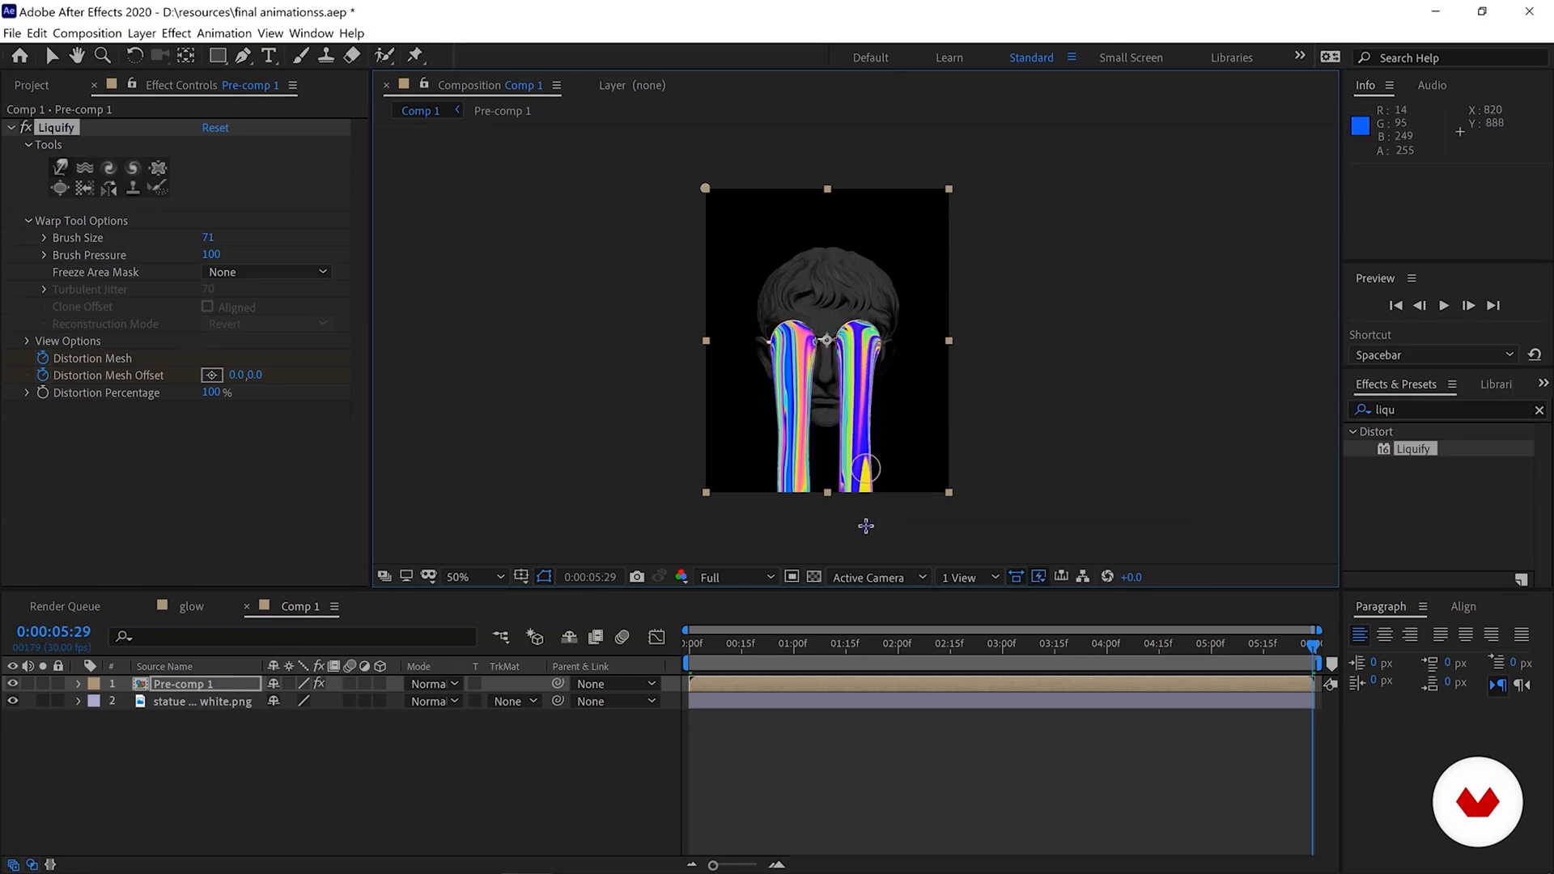
{"action": "left_click_drag", "start_coordinate": [869, 372], "coordinate": [870, 515]}
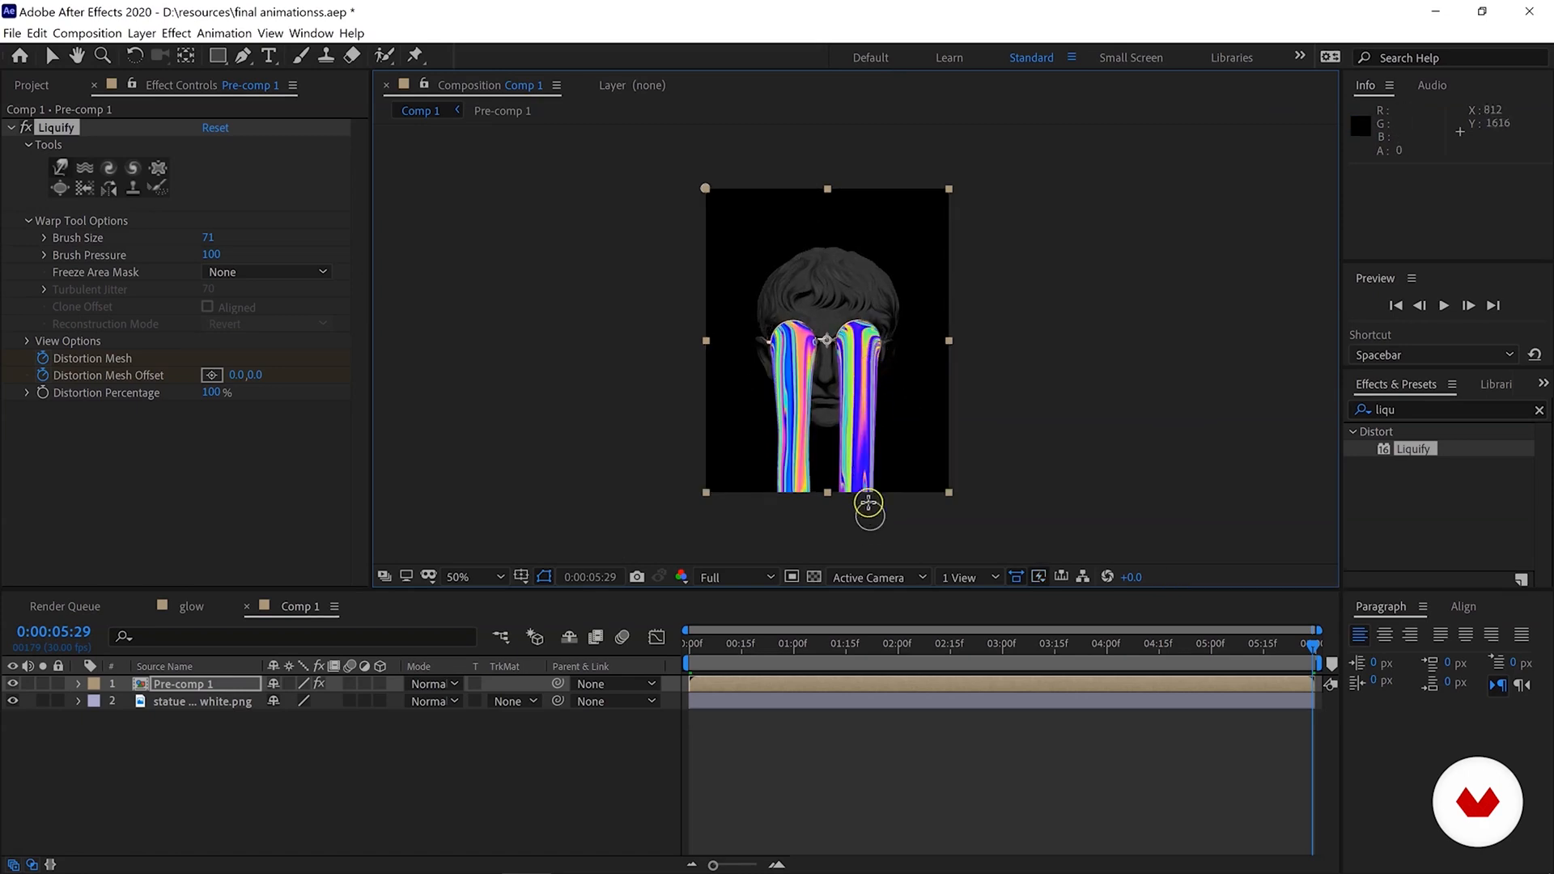
{"action": "left_click_drag", "start_coordinate": [857, 335], "coordinate": [864, 530]}
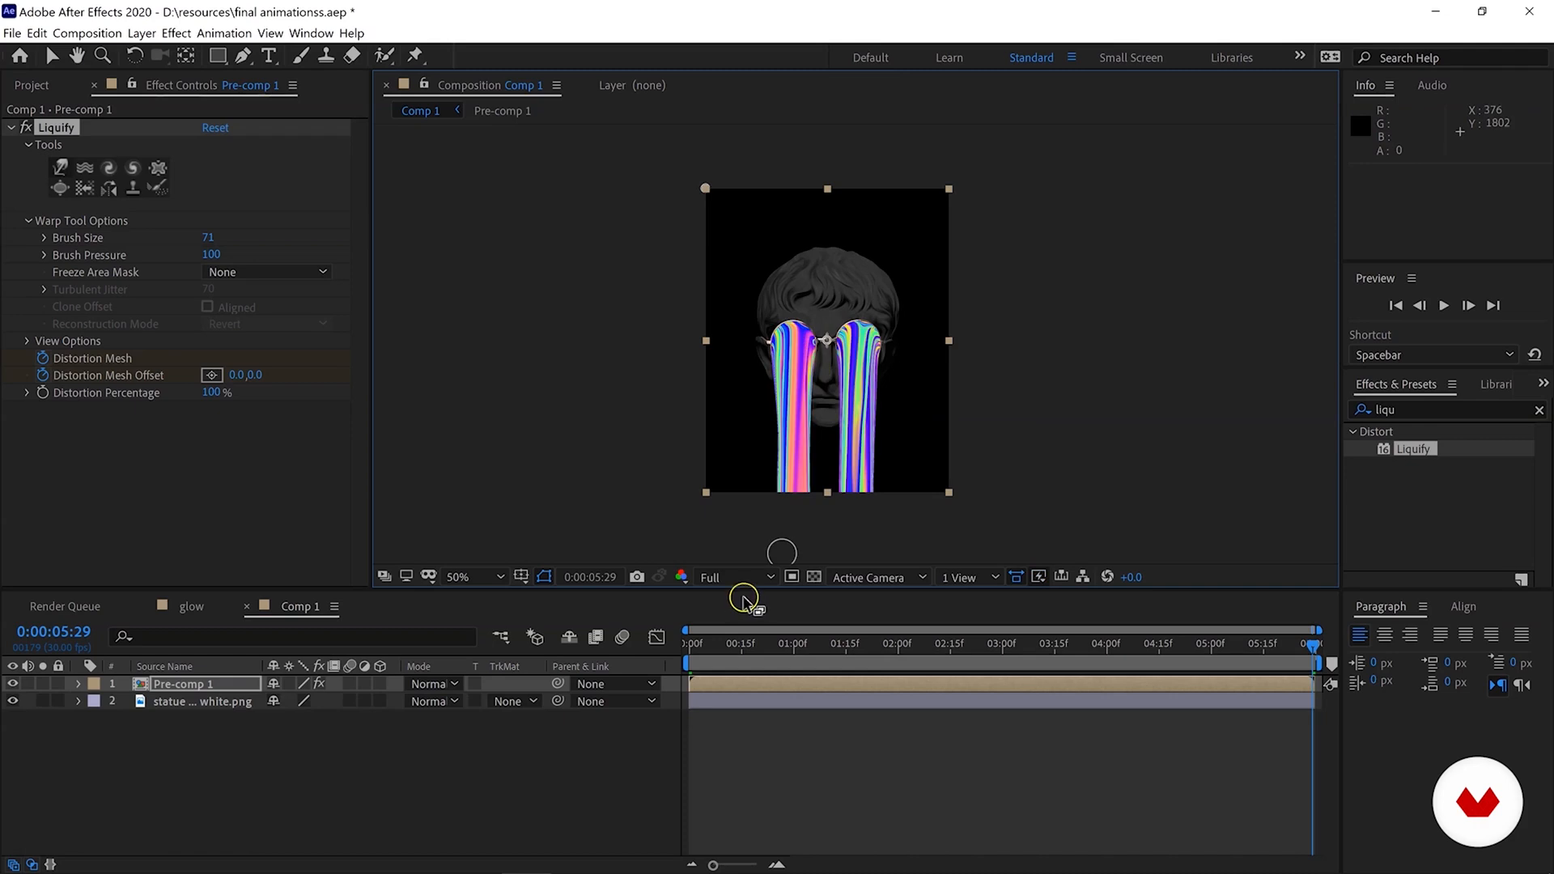
Preview the Liquify animation from the first frame, deselect the layer and return to the Selection tool.
{"action": "left_click", "coordinate": [688, 648]}
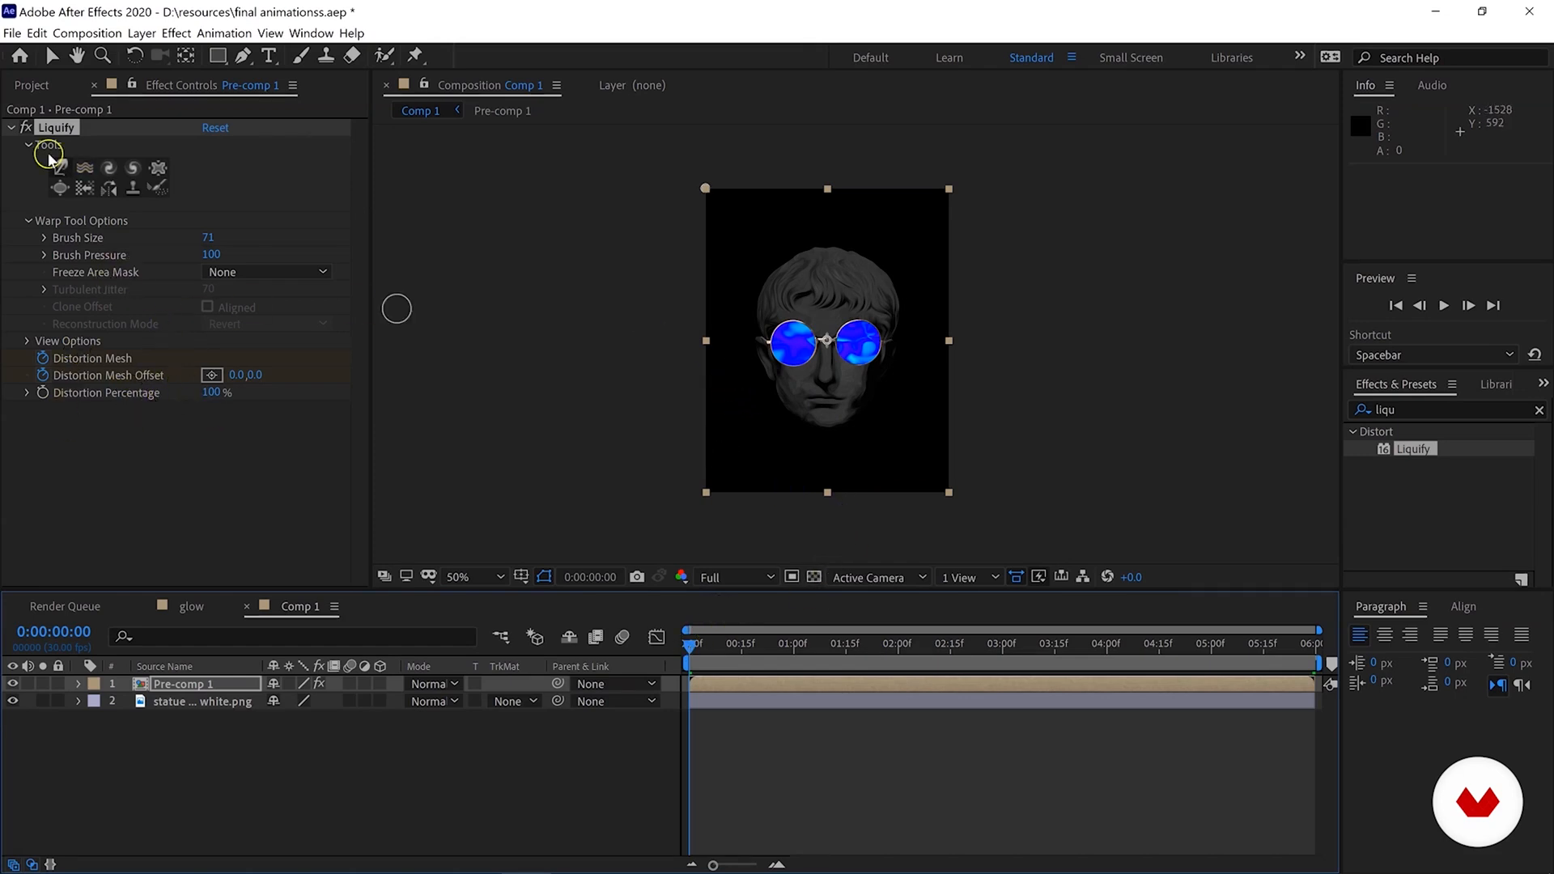
{"action": "key", "text": "space"}
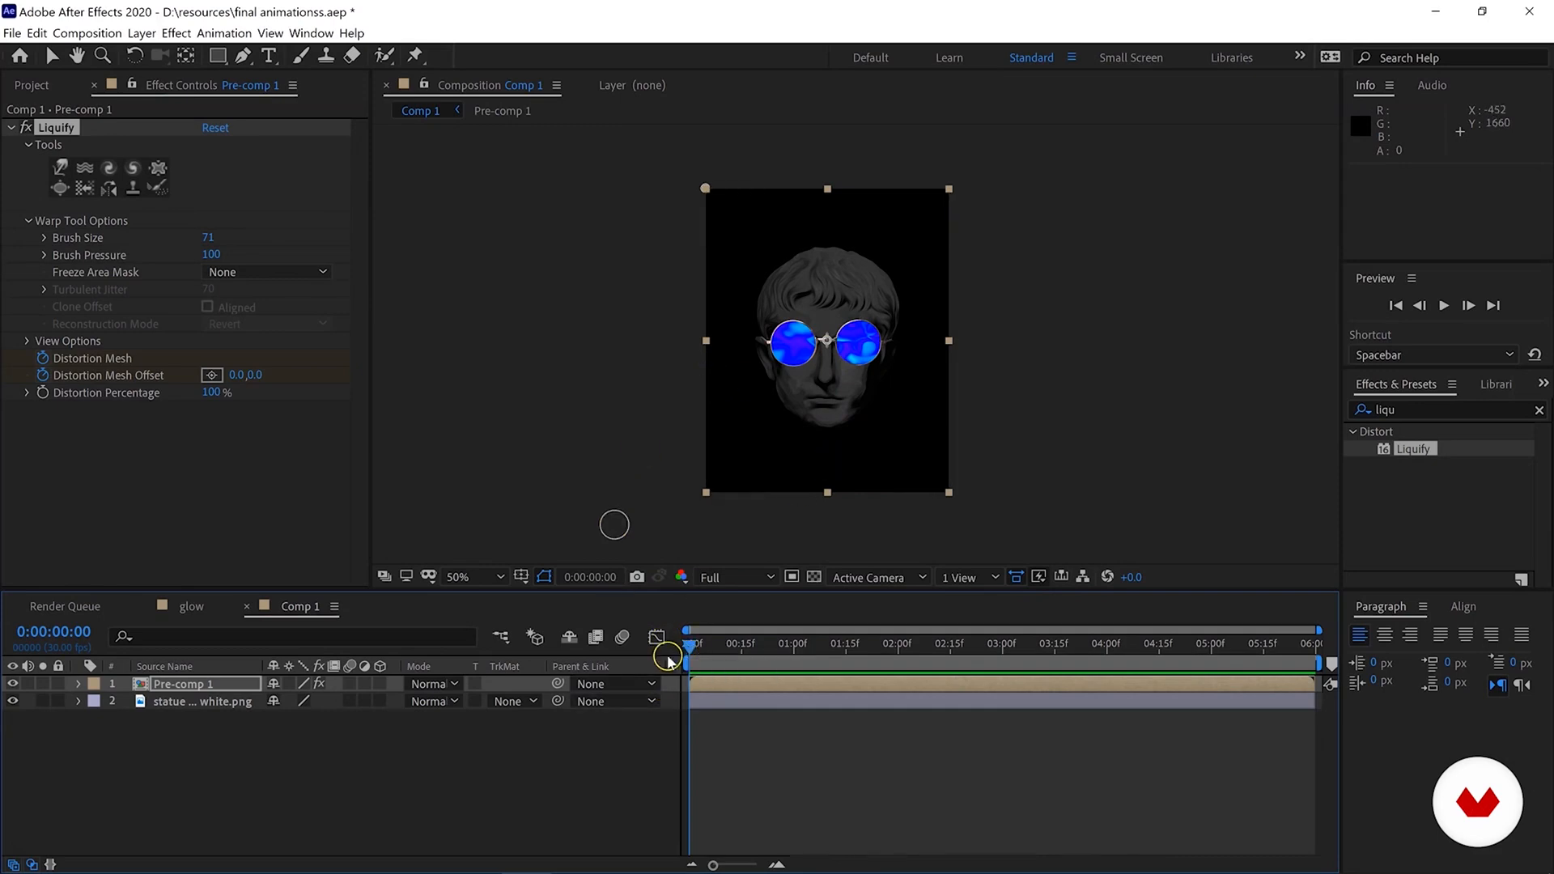
{"action": "left_click", "coordinate": [432, 735]}
{"action": "key", "text": "h"}
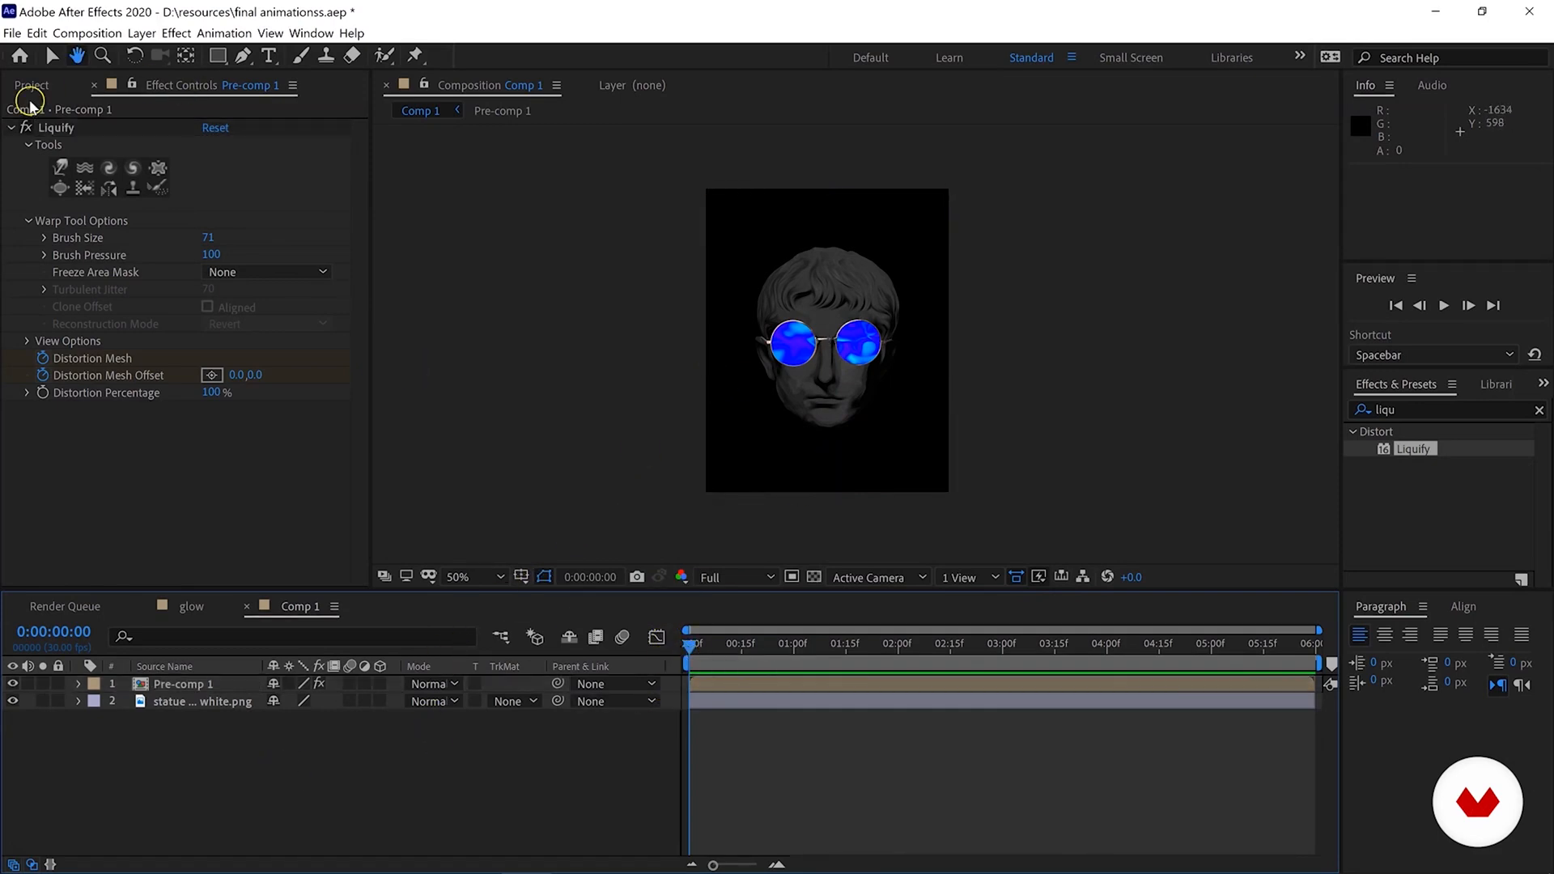
{"action": "left_click", "coordinate": [51, 55]}
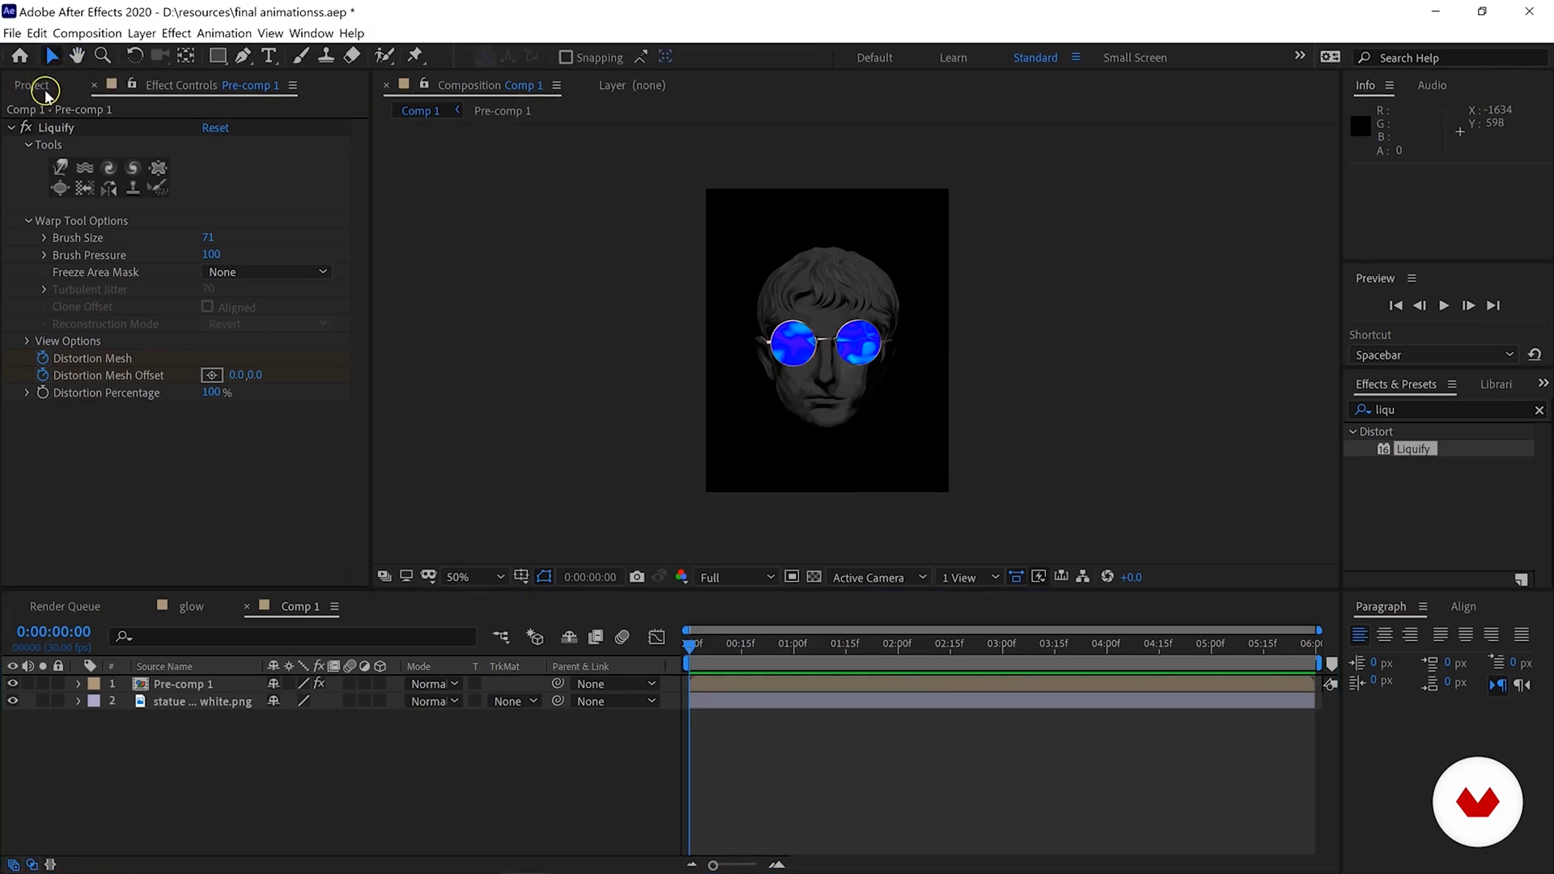
Add the 2.mp4 footage to Comp 1 as the topmost layer, centred in the frame.
{"action": "left_click", "coordinate": [41, 87]}
{"action": "left_click", "coordinate": [55, 268]}
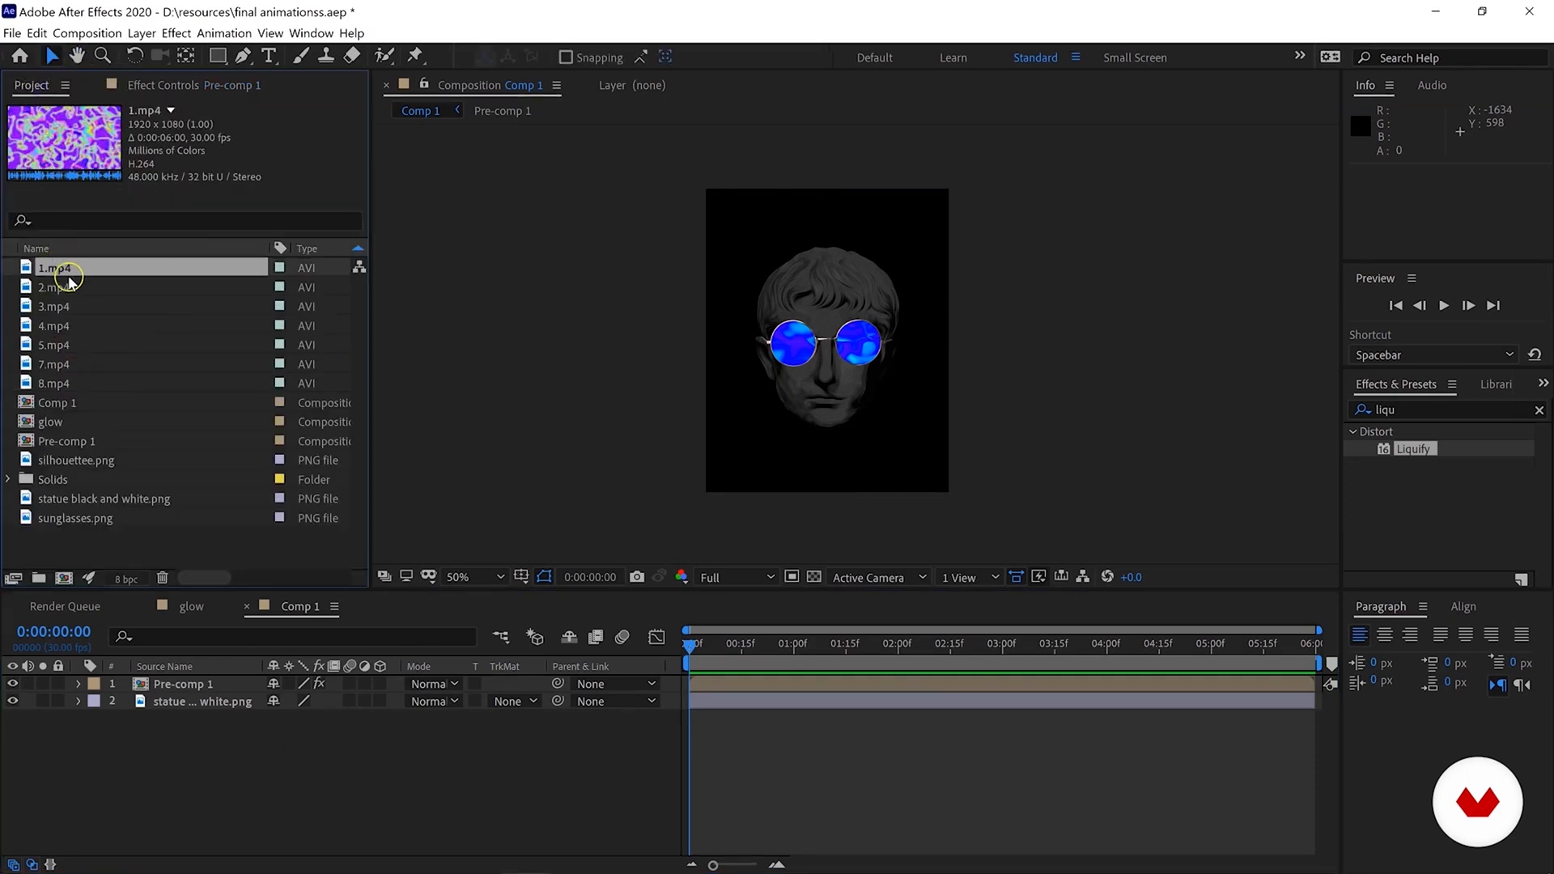
{"action": "left_click", "coordinate": [71, 286]}
{"action": "left_click", "coordinate": [42, 289]}
{"action": "left_click_drag", "start_coordinate": [46, 293], "coordinate": [823, 343]}
Set the rotation of the 2.mp4 layer to 90°.
{"action": "left_click", "coordinate": [235, 687]}
{"action": "left_click", "coordinate": [173, 686]}
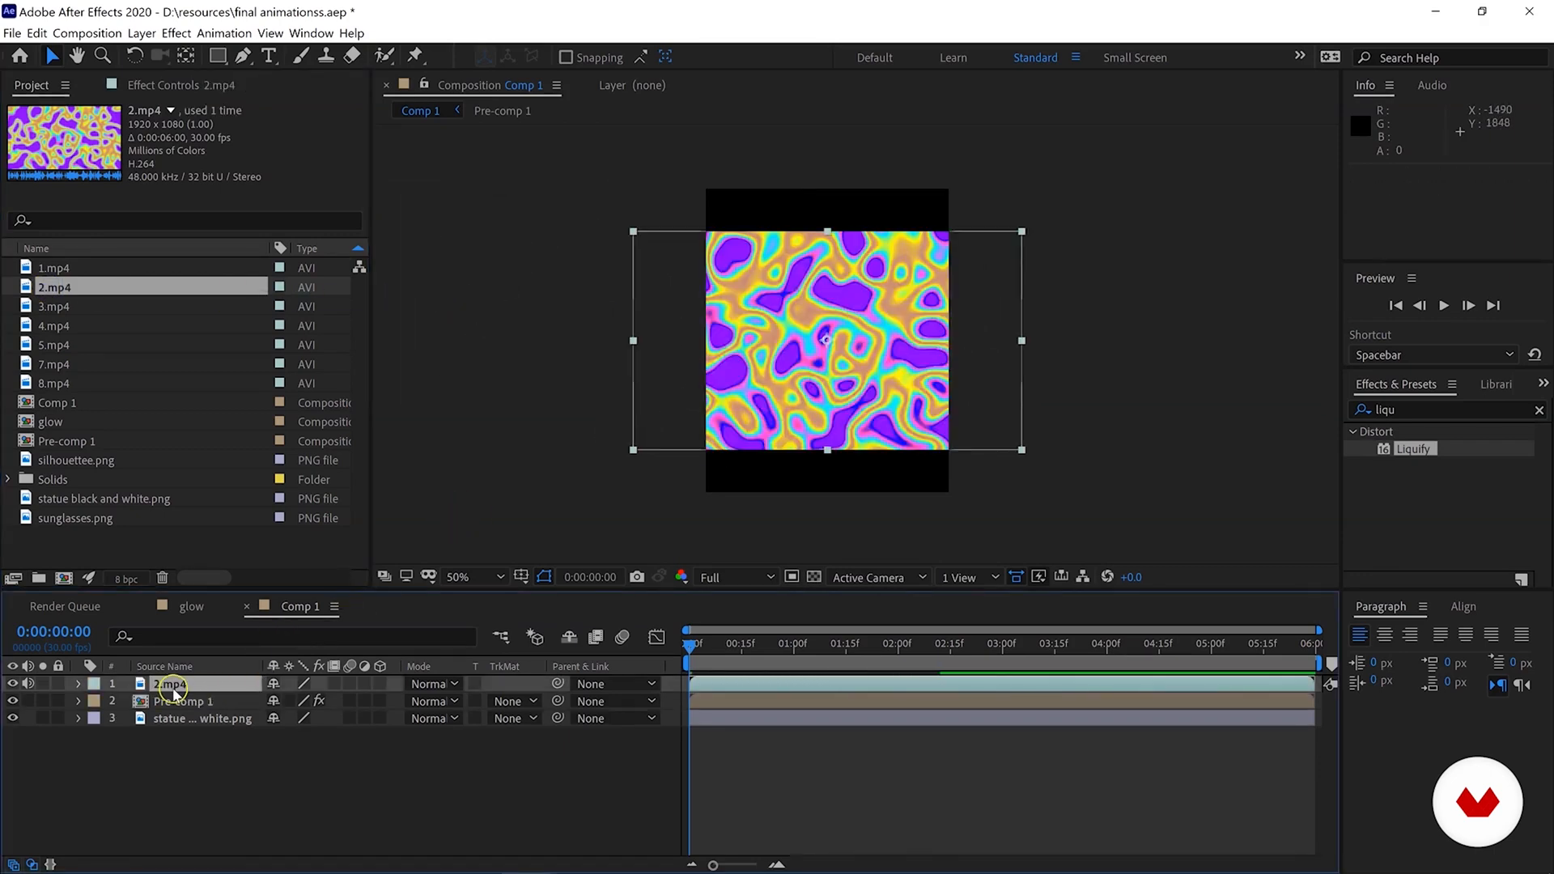
{"action": "key", "text": "r"}
{"action": "left_click", "coordinate": [296, 703]}
{"action": "type", "text": "90"}
{"action": "left_click", "coordinate": [175, 680]}
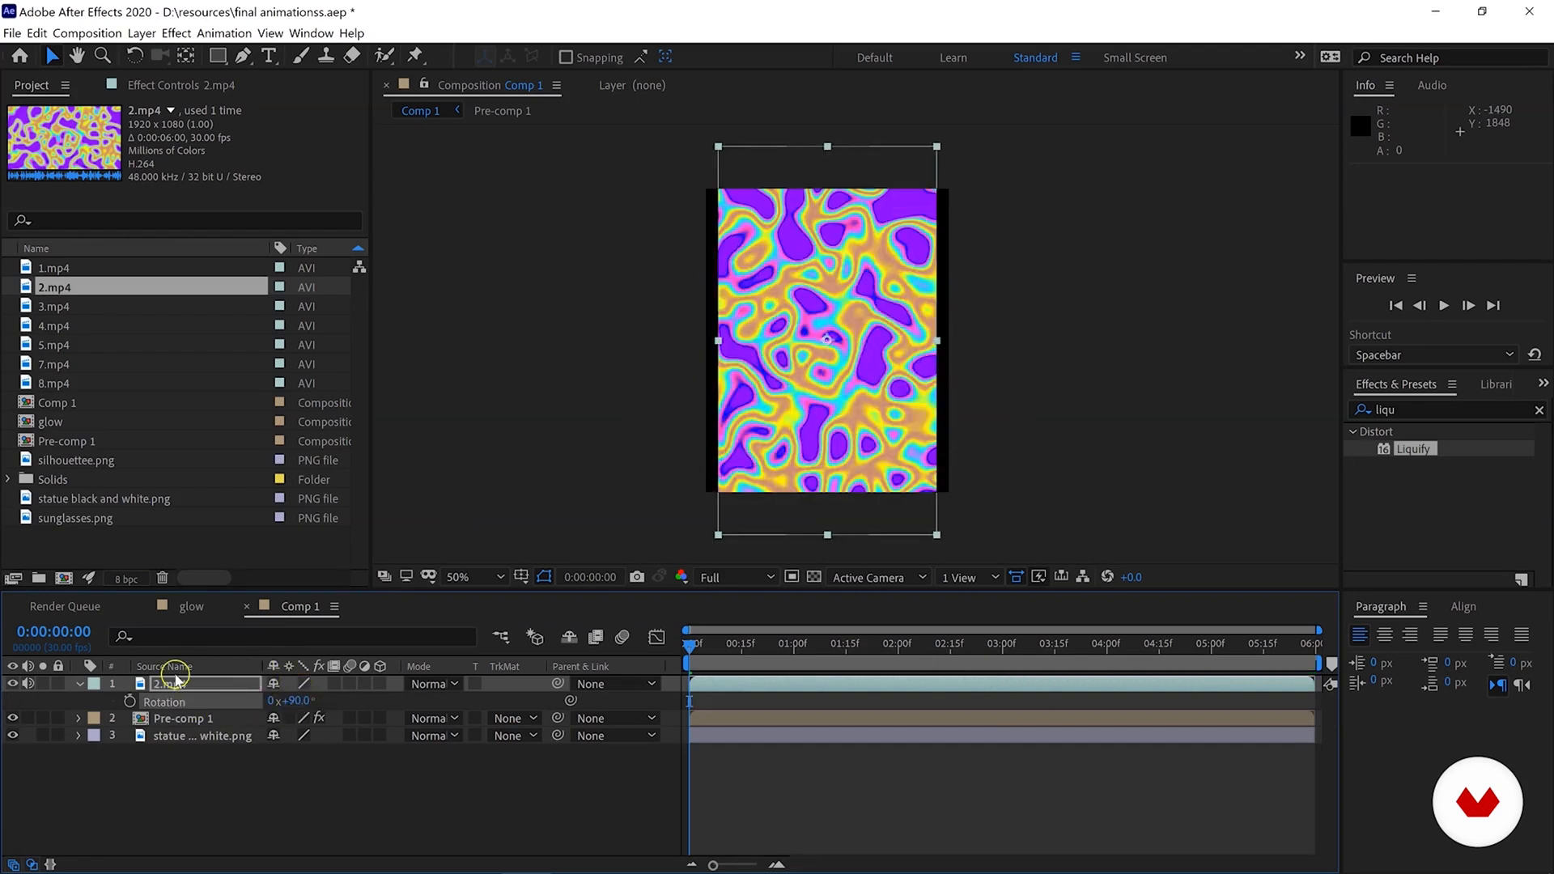
Scale the 2.mp4 layer to 114% and place it beneath the statue layer as the background.
{"action": "left_click", "coordinate": [156, 684]}
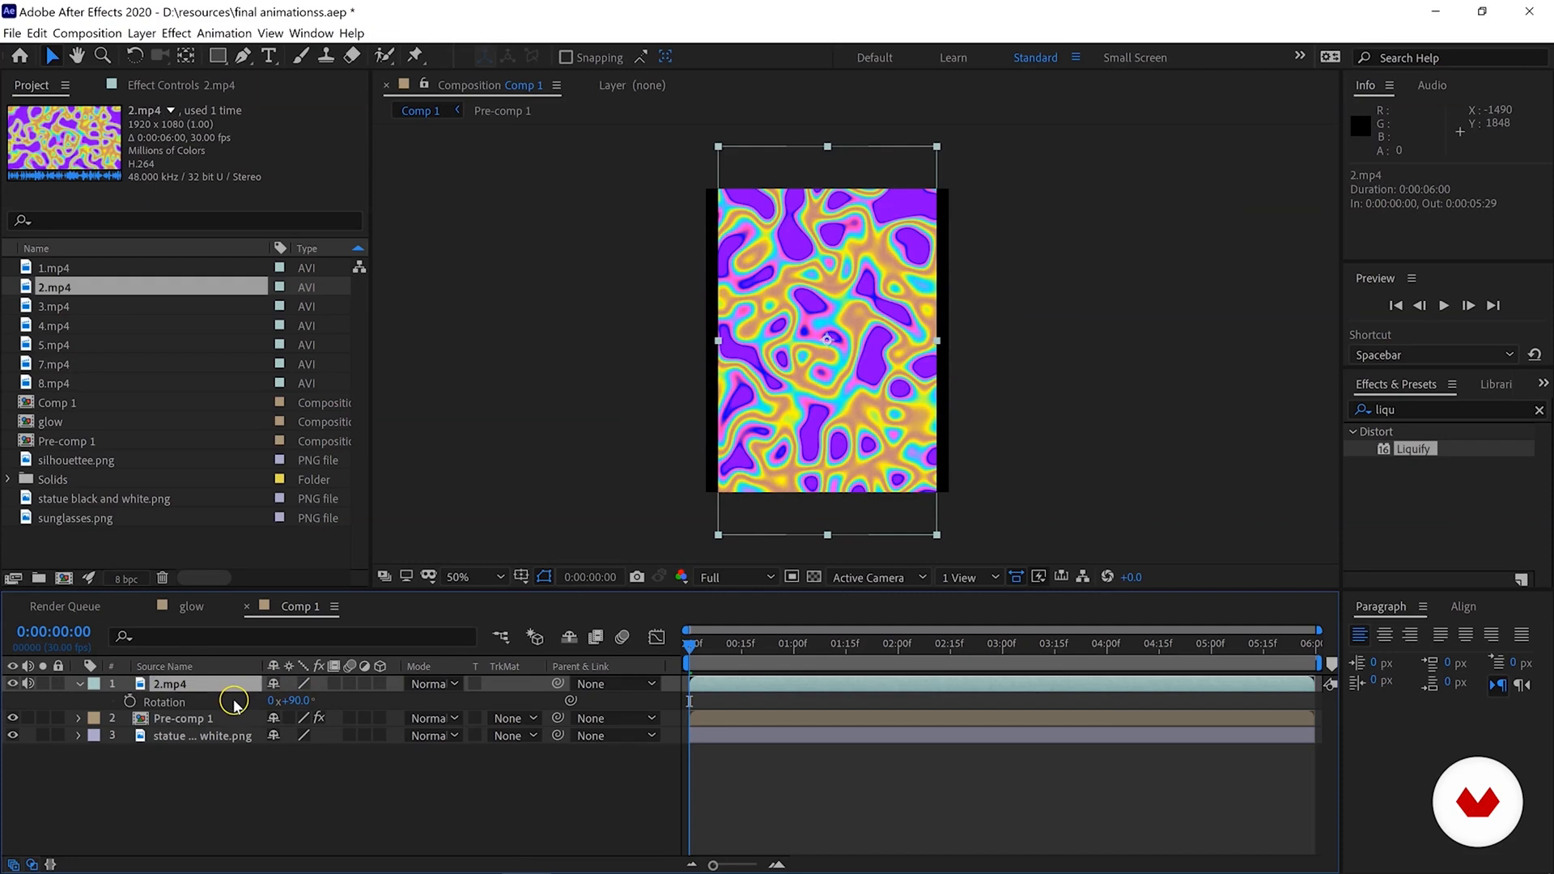
{"action": "key", "text": "s"}
{"action": "left_click_drag", "start_coordinate": [292, 700], "coordinate": [306, 701]}
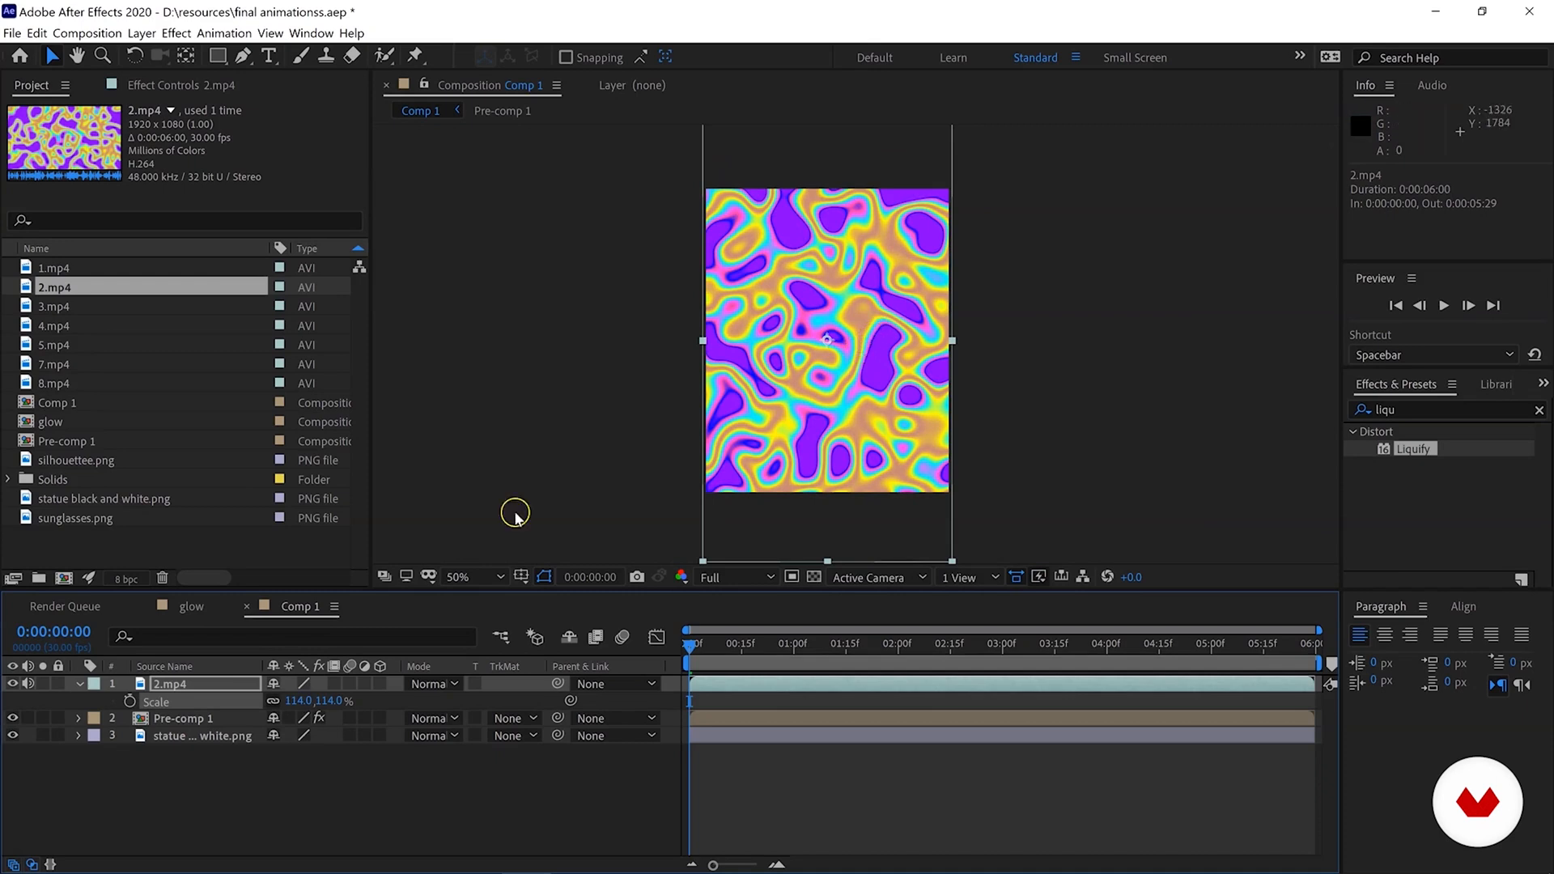
{"action": "left_click_drag", "start_coordinate": [172, 694], "coordinate": [197, 760]}
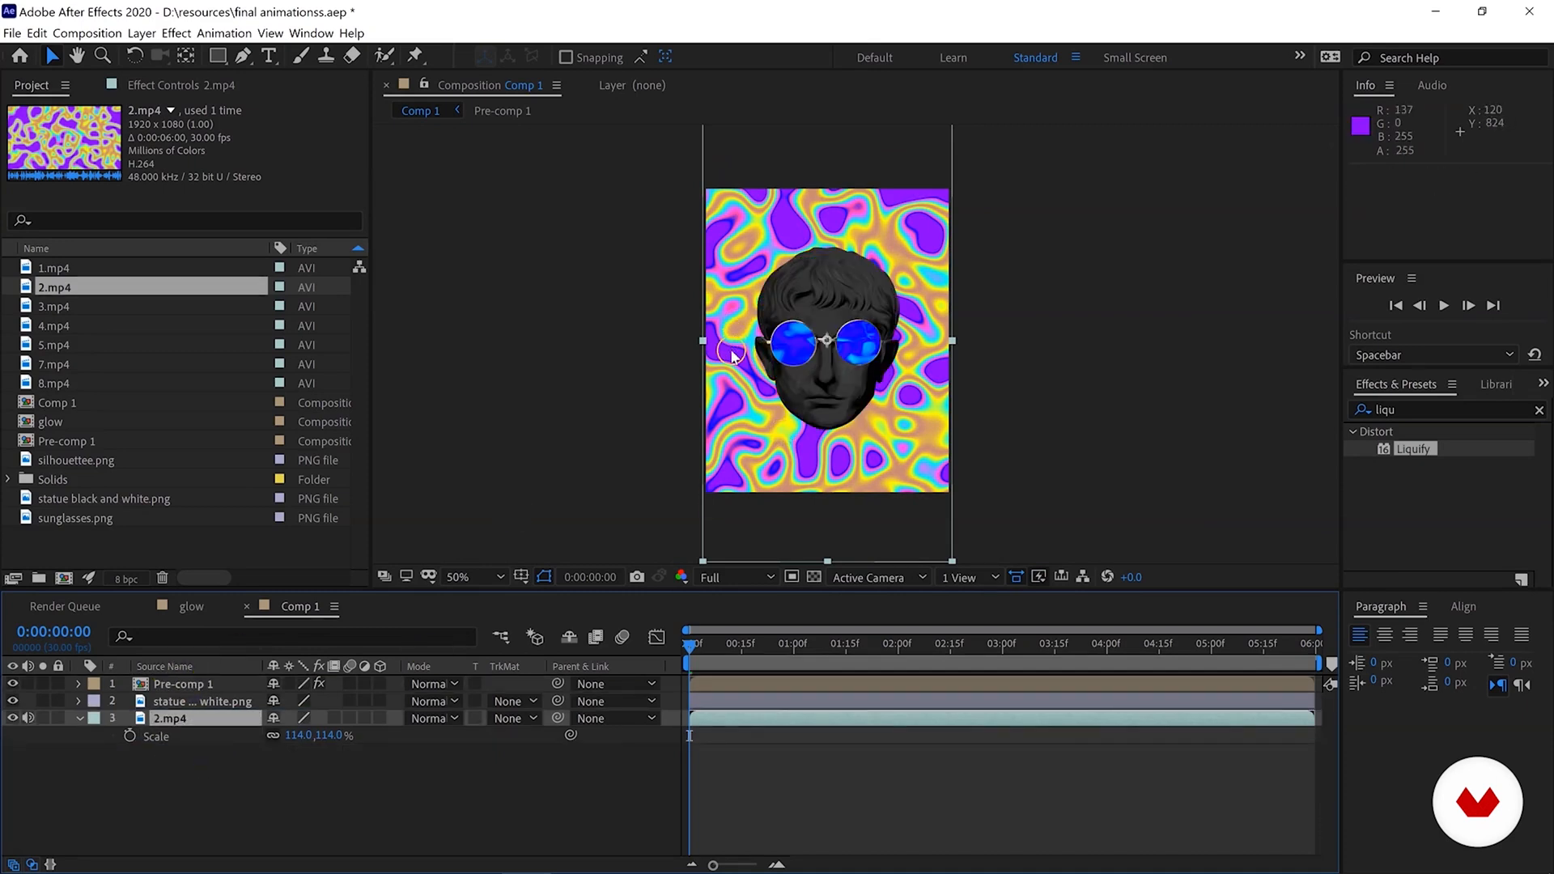
{"action": "key", "text": "space"}
Find the CC Star Burst effect and apply it to the 2.mp4 layer.
{"action": "left_click", "coordinate": [1418, 409]}
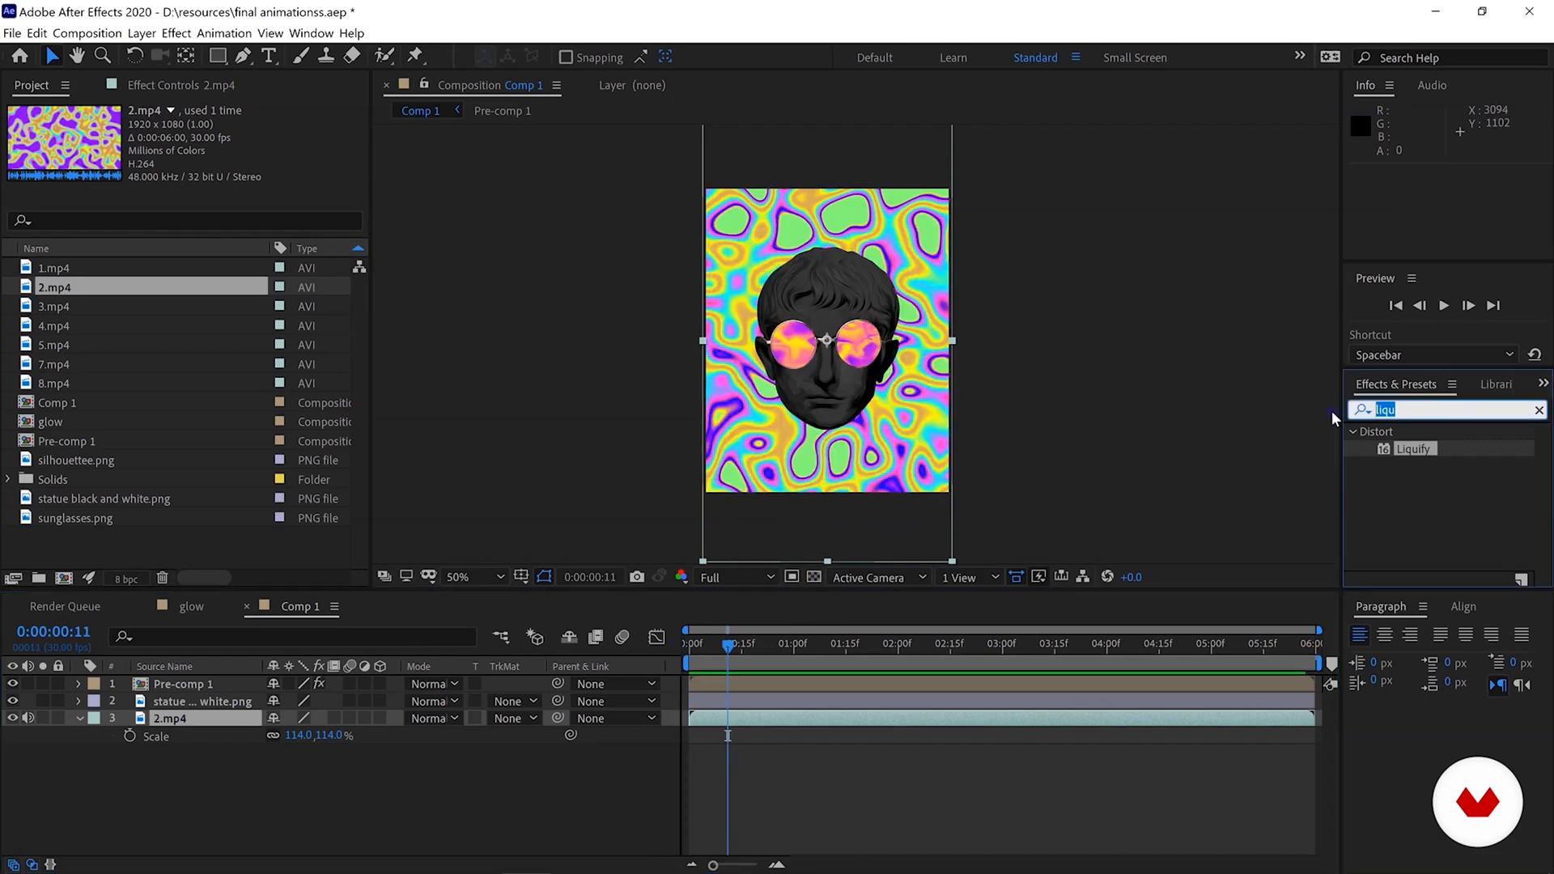
{"action": "type", "text": "cc st"}
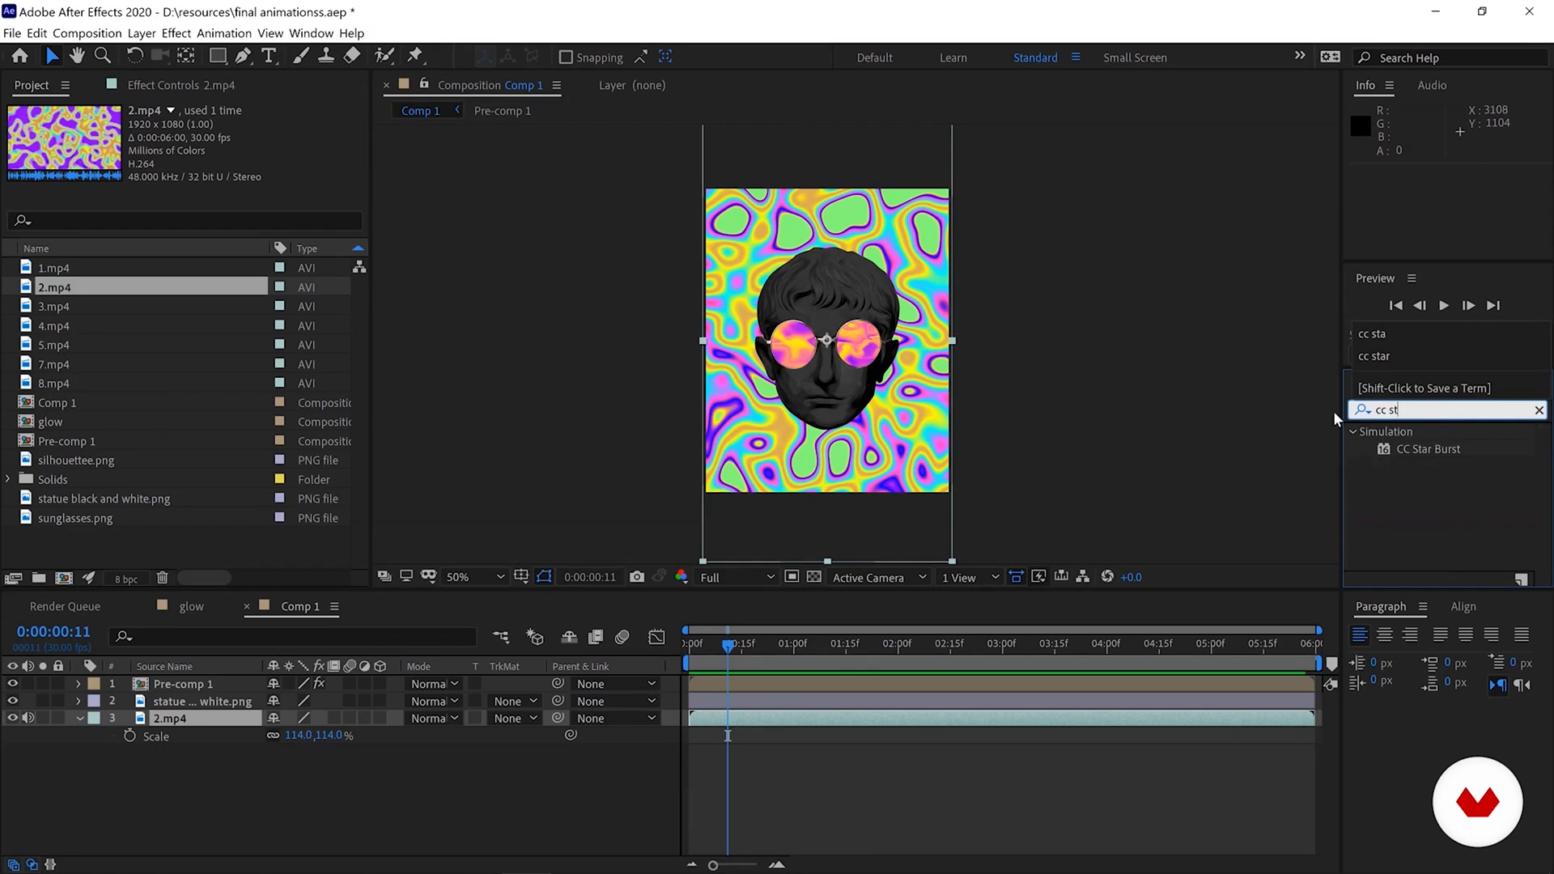
{"action": "left_click_drag", "start_coordinate": [1453, 452], "coordinate": [194, 729]}
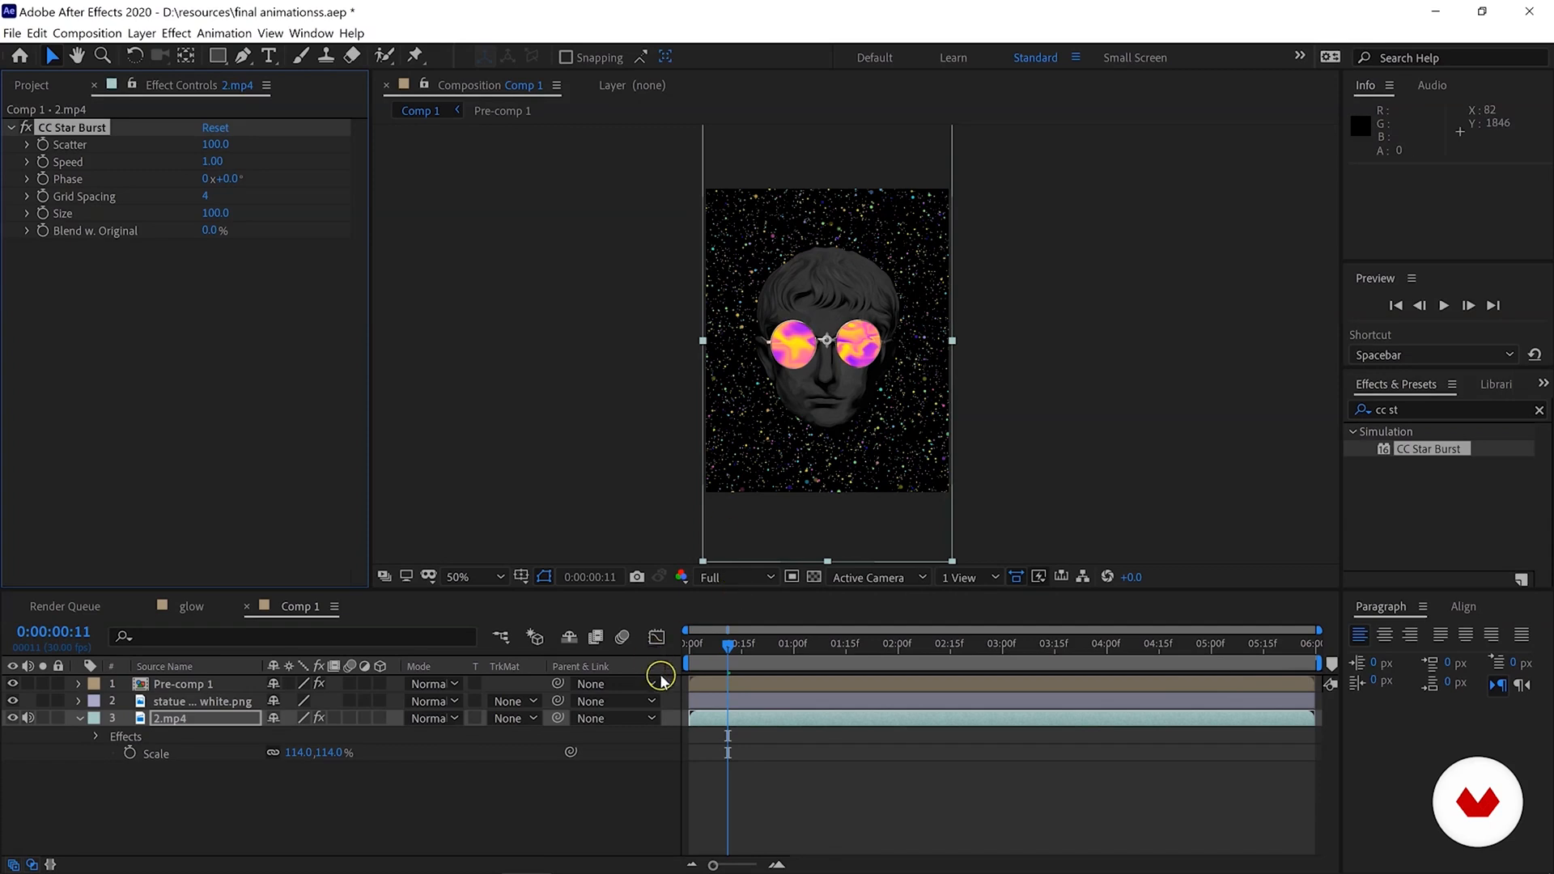
Hide the Pre-comp 1 and statue layers and preview the star burst from the first frame.
{"action": "left_click_drag", "start_coordinate": [701, 642], "coordinate": [668, 653]}
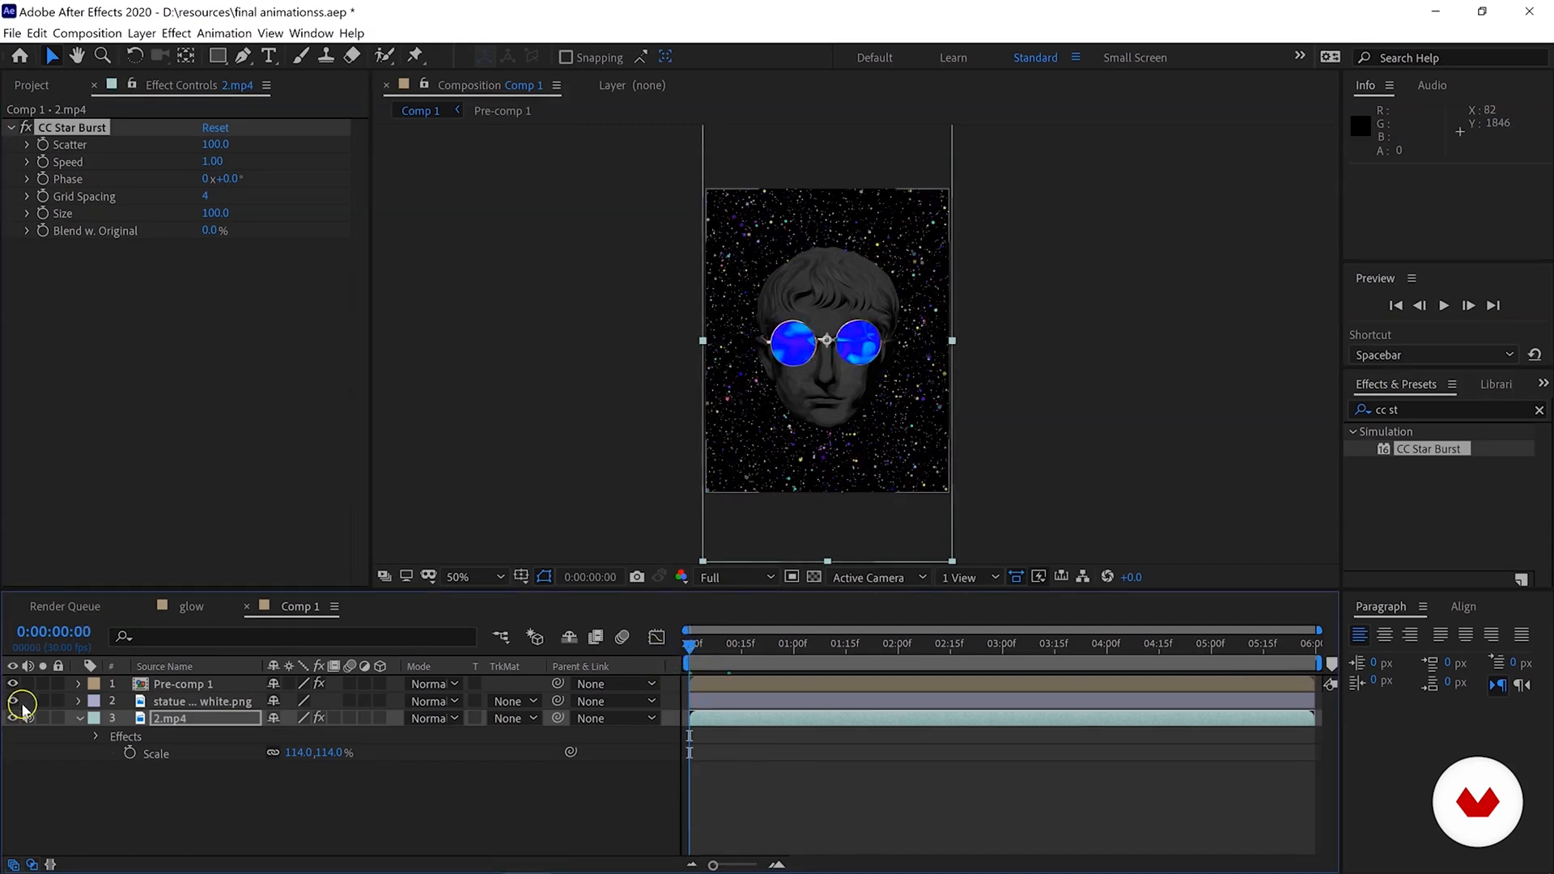
{"action": "left_click_drag", "start_coordinate": [14, 701], "coordinate": [18, 688]}
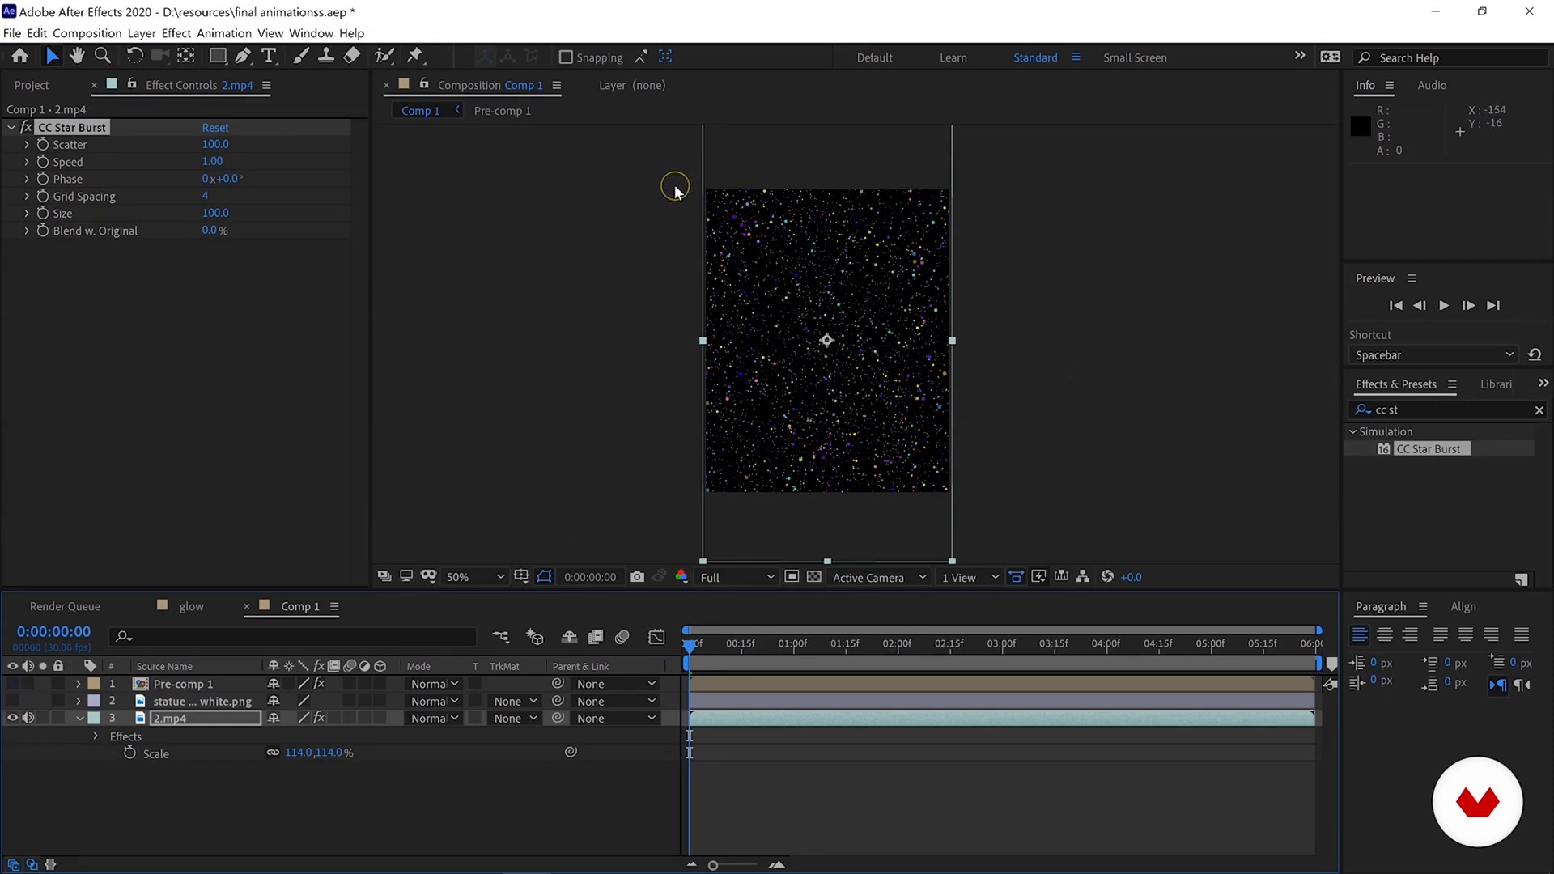
{"action": "key", "text": "space"}
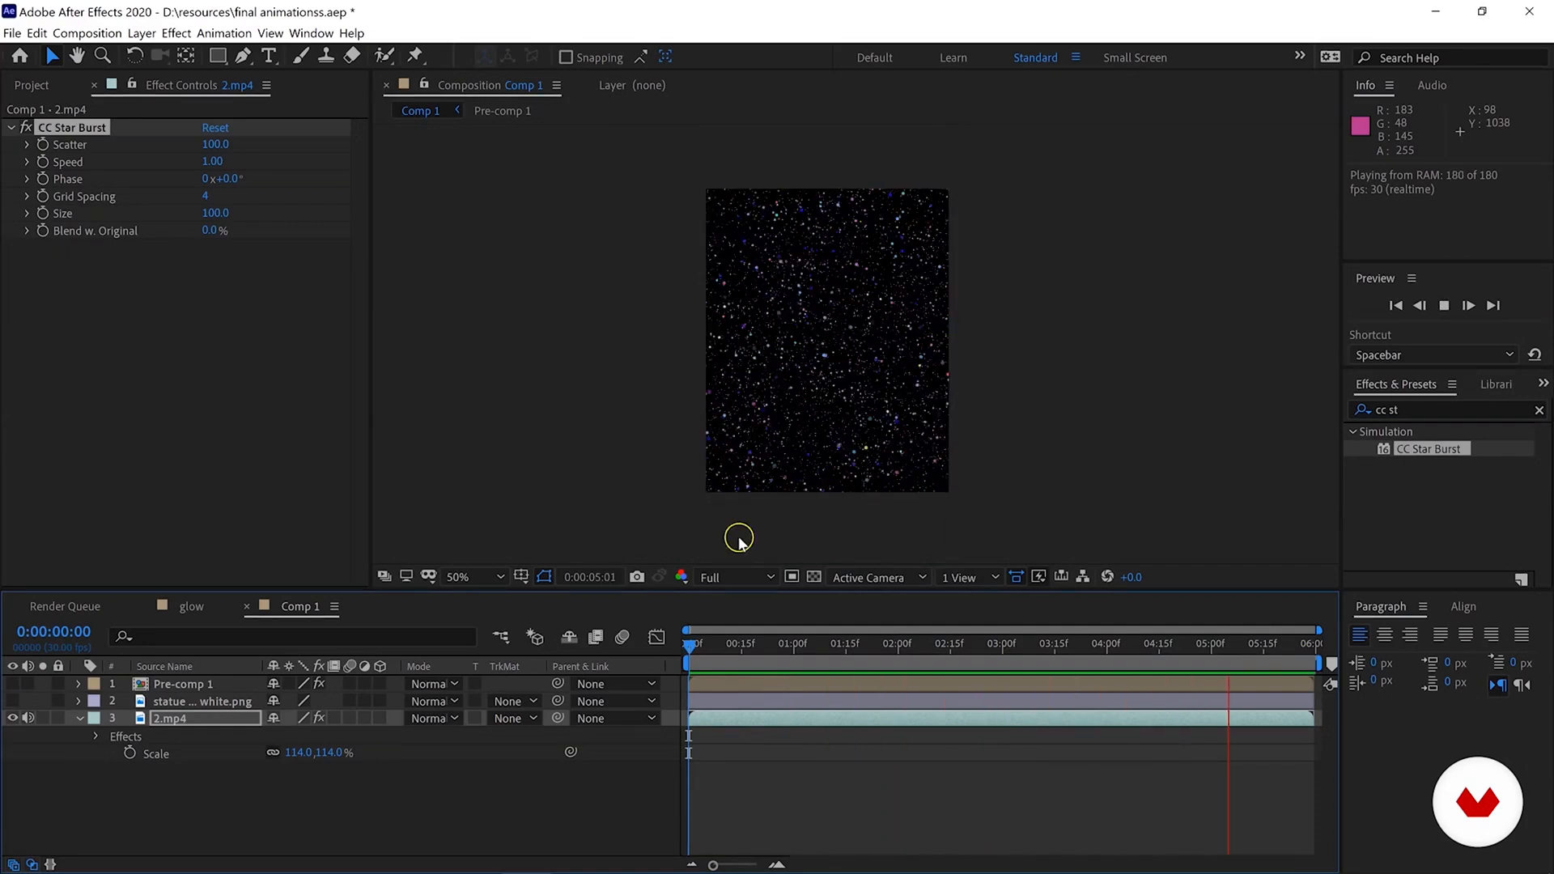
{"action": "key", "text": "space"}
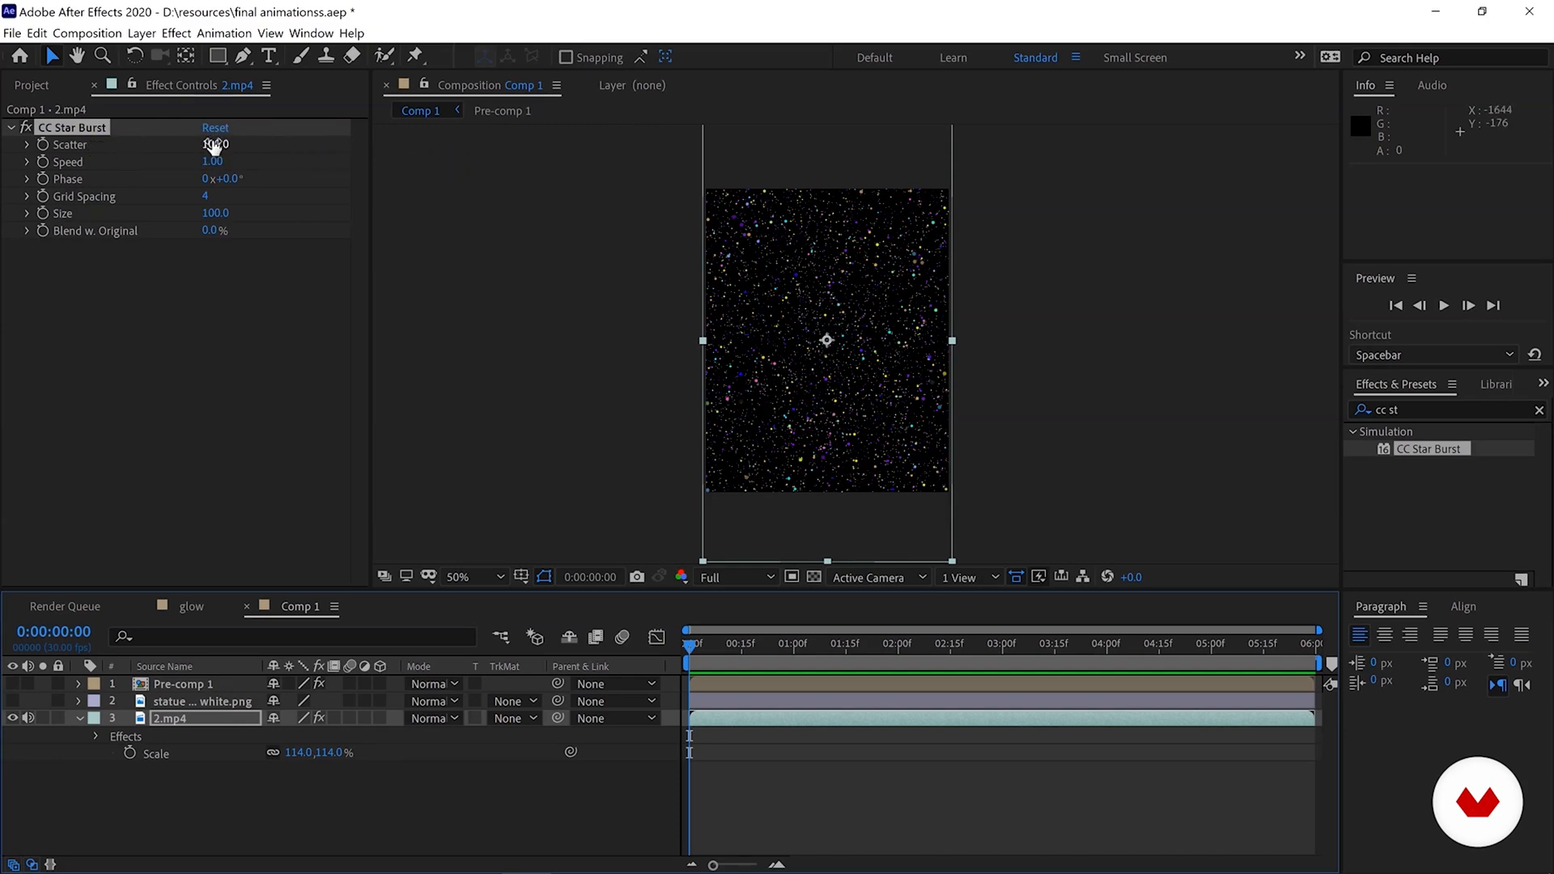
Set CC Star Burst's Scatter to 311 and Speed to 1.92, and preview the star field.
{"action": "mouse_move", "coordinate": [233, 140]}
{"action": "left_mouse_down"}
{"action": "mouse_move", "coordinate": [251, 140]}
{"action": "mouse_move", "coordinate": [222, 144]}
{"action": "left_mouse_up"}
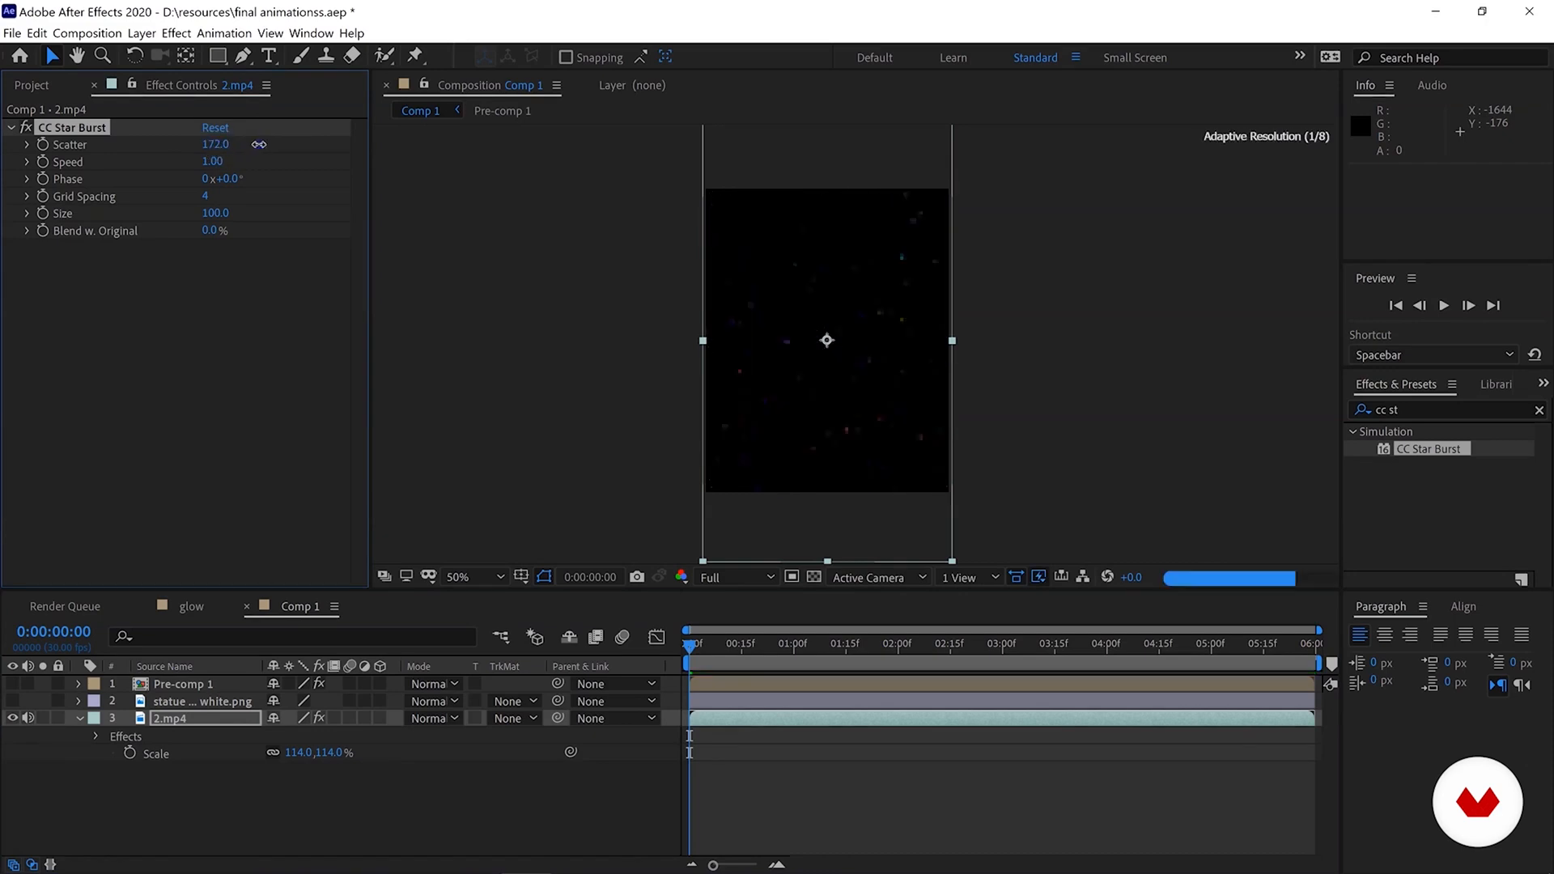
{"action": "key", "text": "period"}
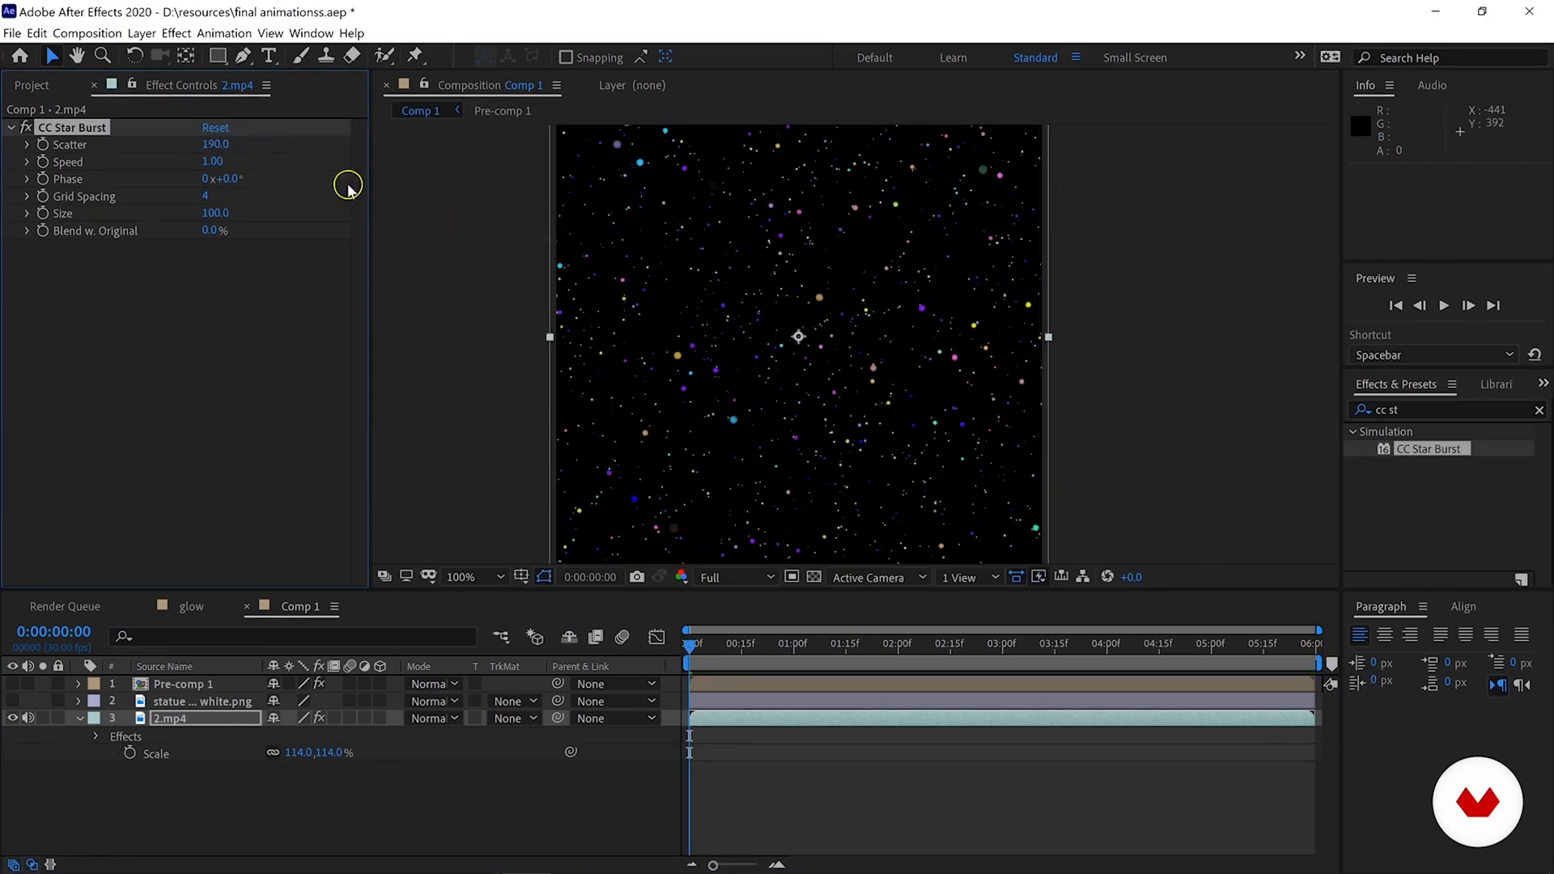
{"action": "left_click_drag", "start_coordinate": [216, 153], "coordinate": [260, 140]}
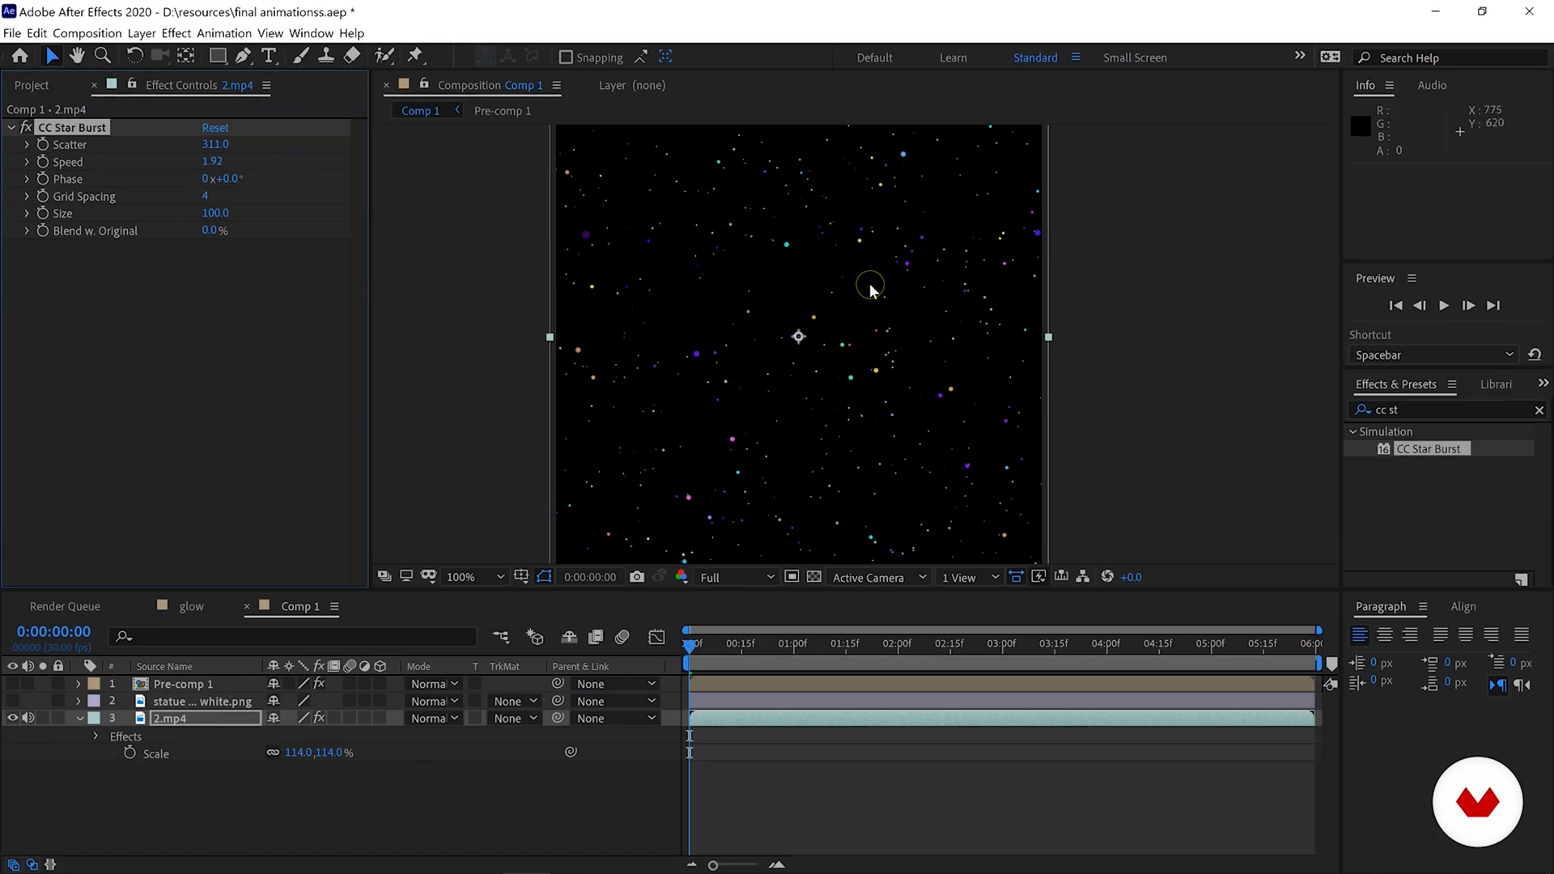
{"action": "key", "text": "space"}
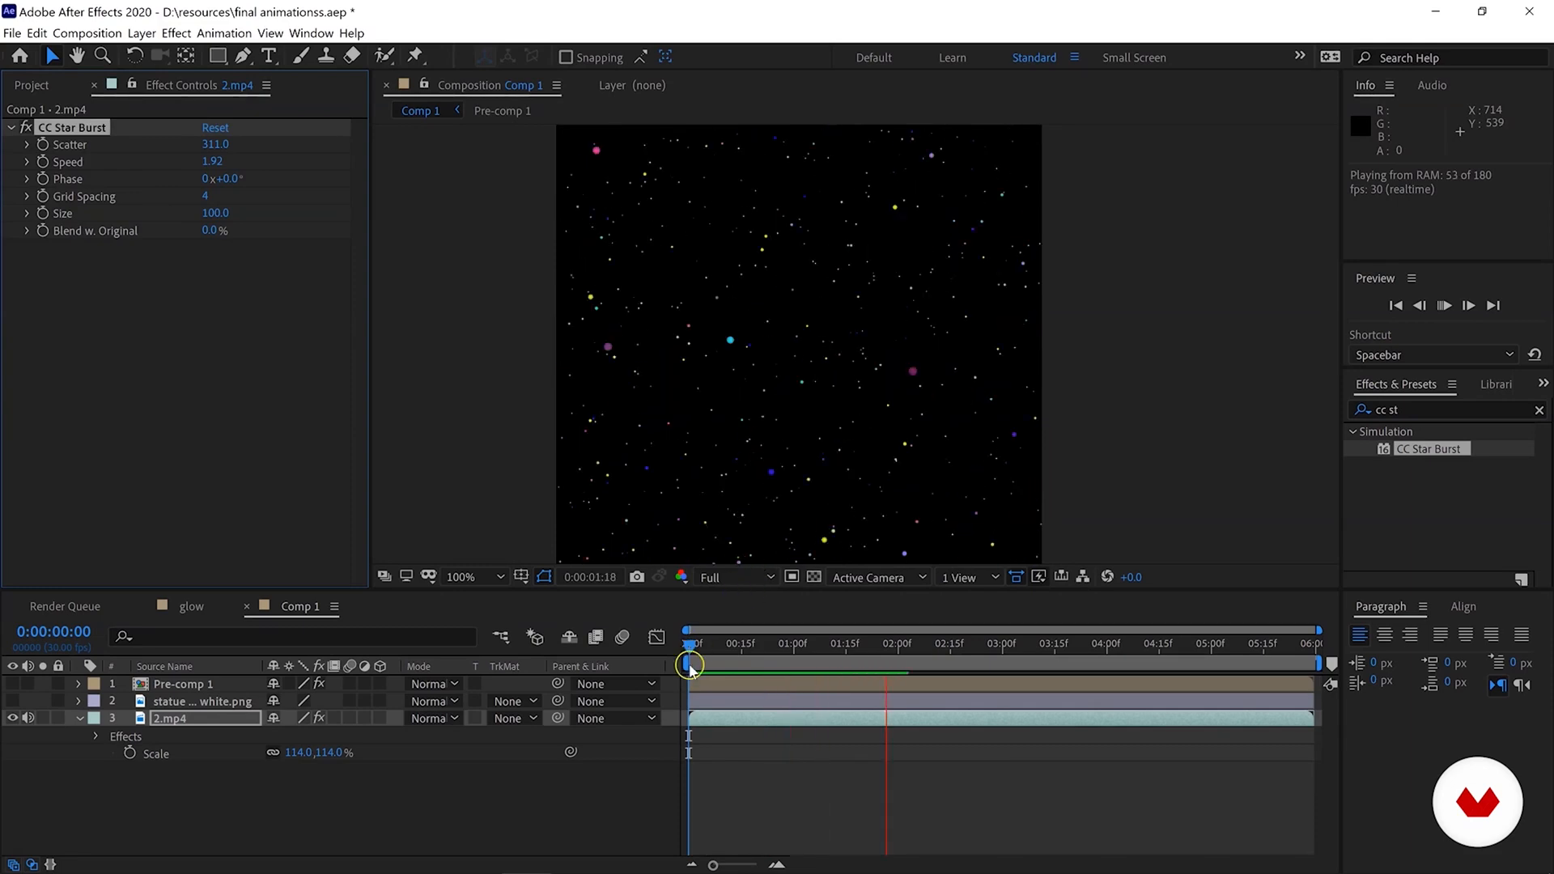
Set CC Star Burst's Speed to 0 and preview the result.
{"action": "left_click", "coordinate": [212, 163]}
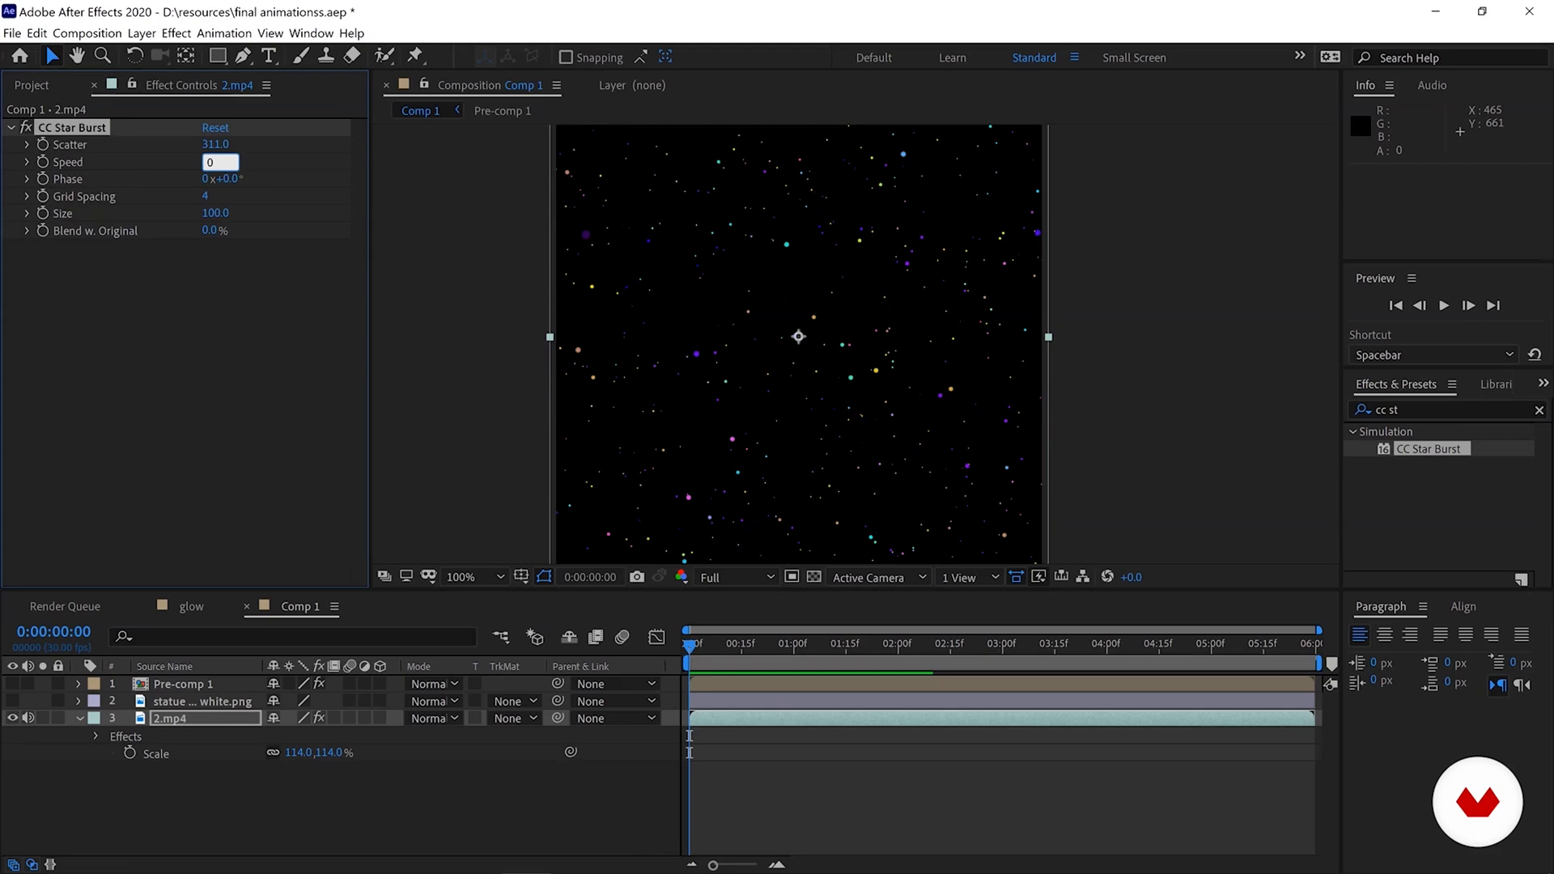
{"action": "key", "text": "Return"}
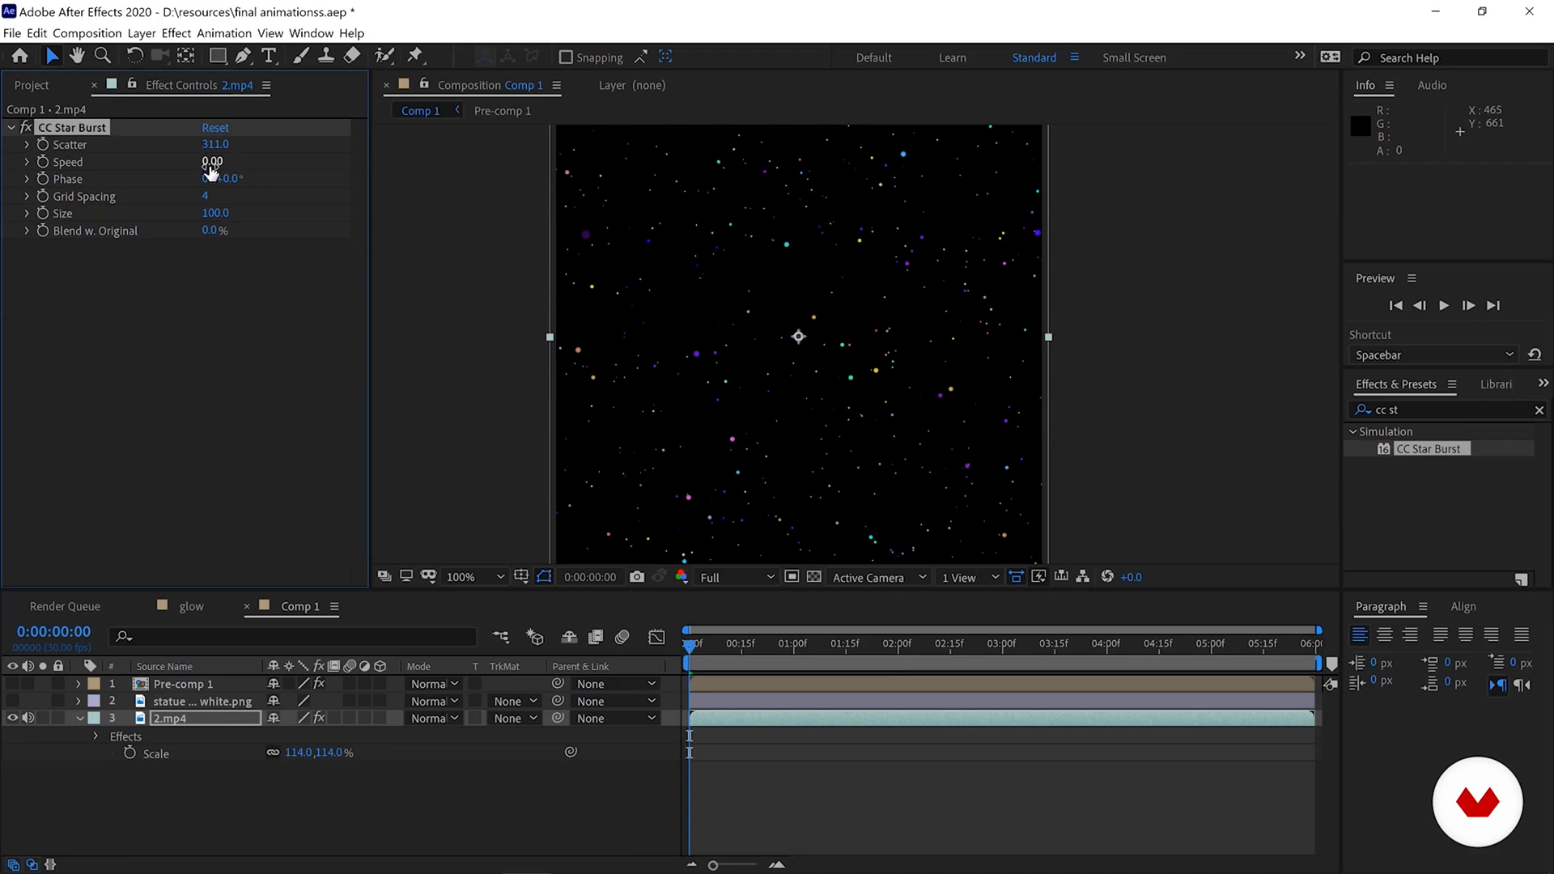
{"action": "key", "text": "space"}
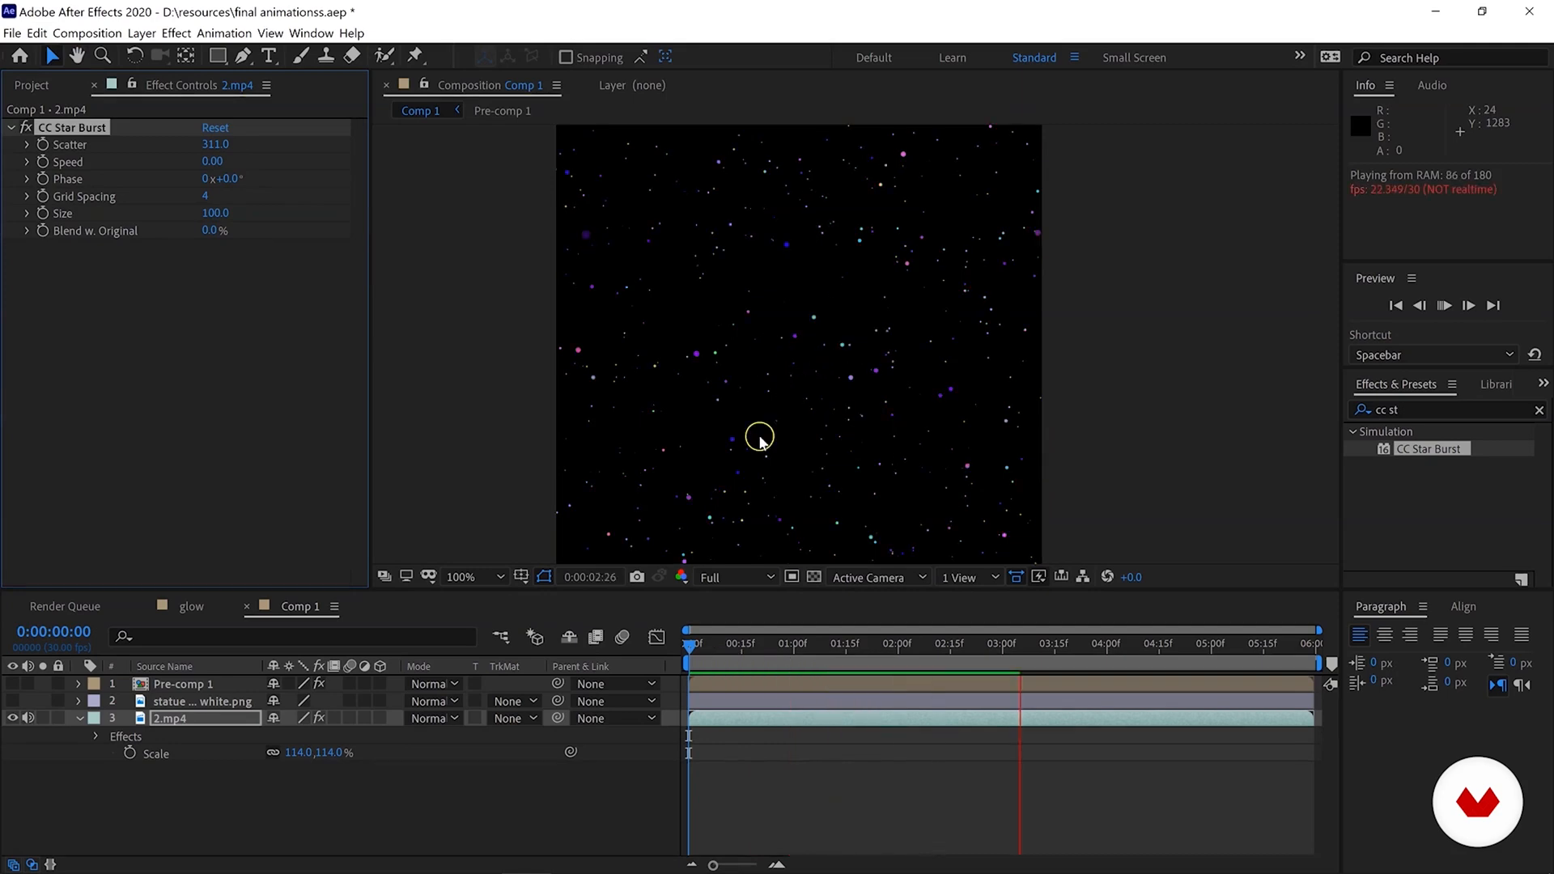
{"action": "key", "text": "space"}
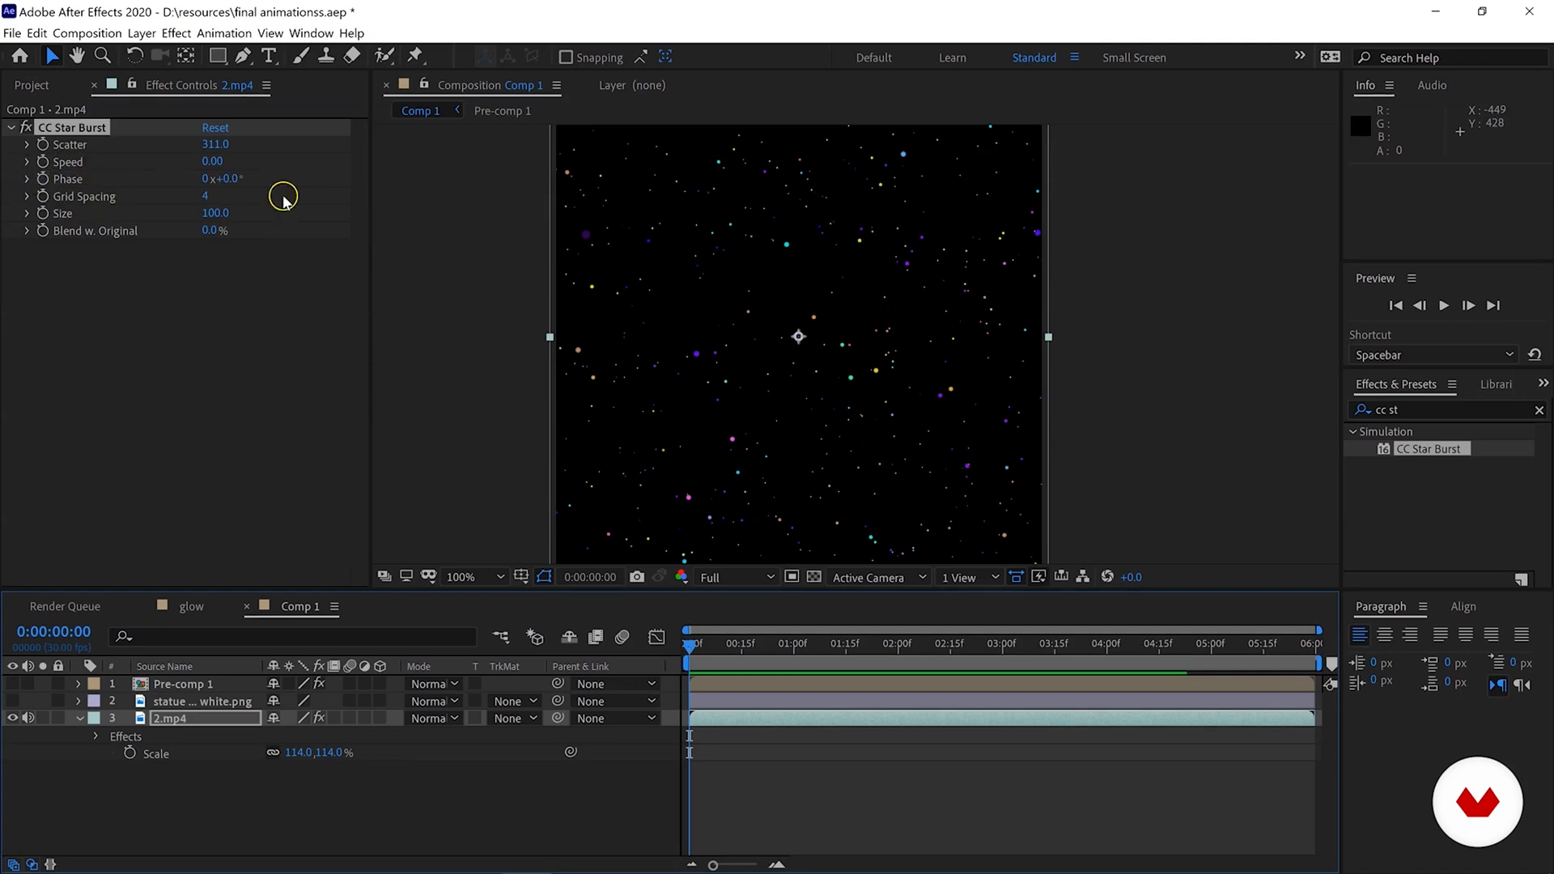
Enable keyframing for CC Star Burst's Phase at the first frame and change its revolutions at the last frame.
{"action": "left_click_drag", "start_coordinate": [237, 179], "coordinate": [445, 181]}
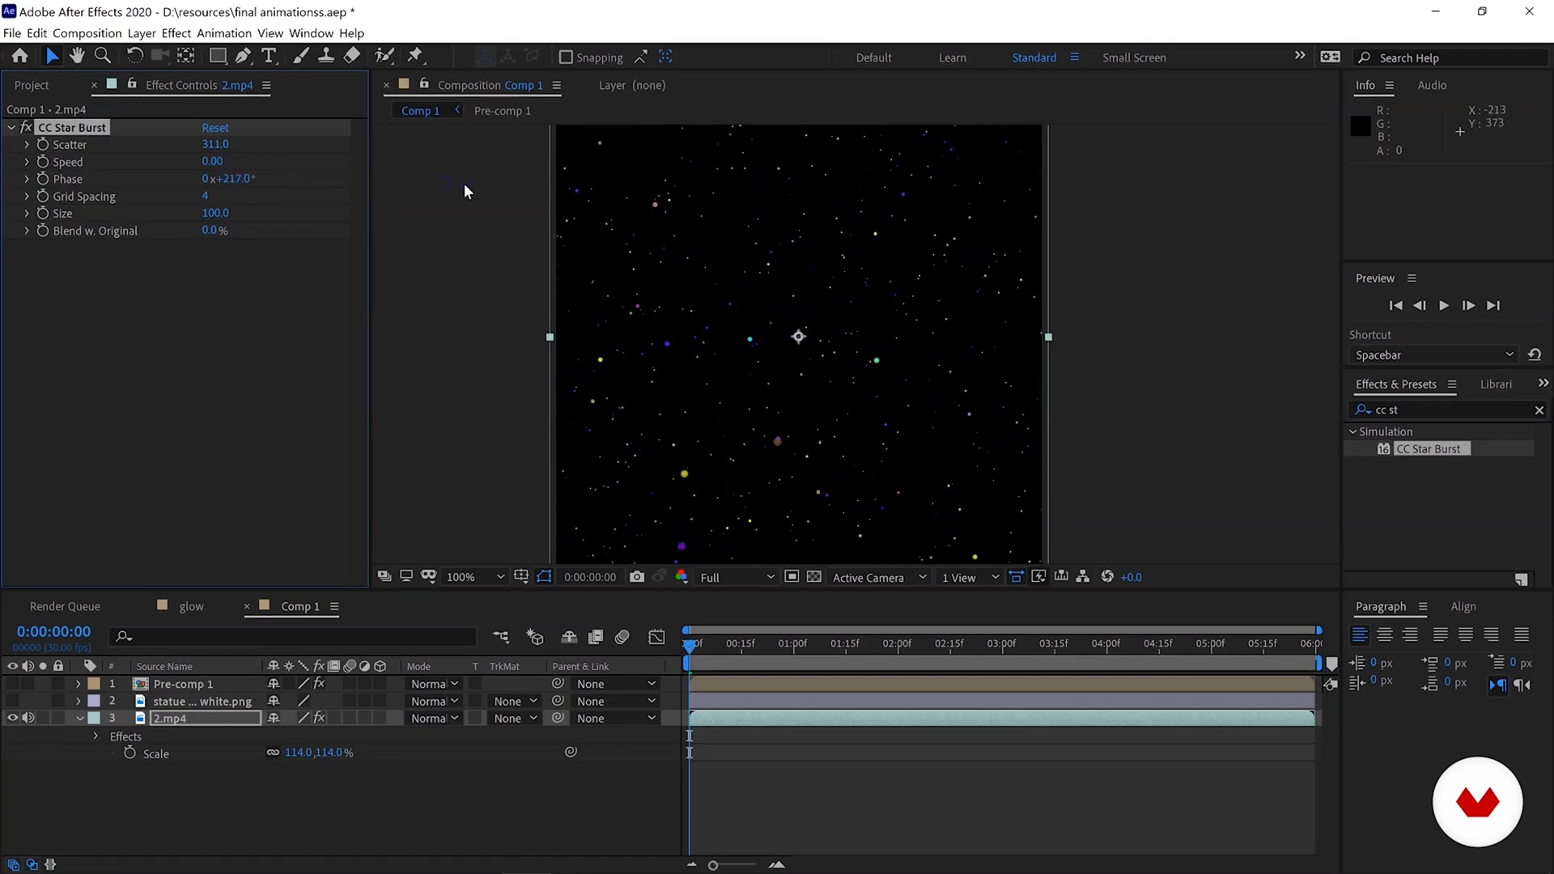
{"action": "key", "text": "ctrl+z"}
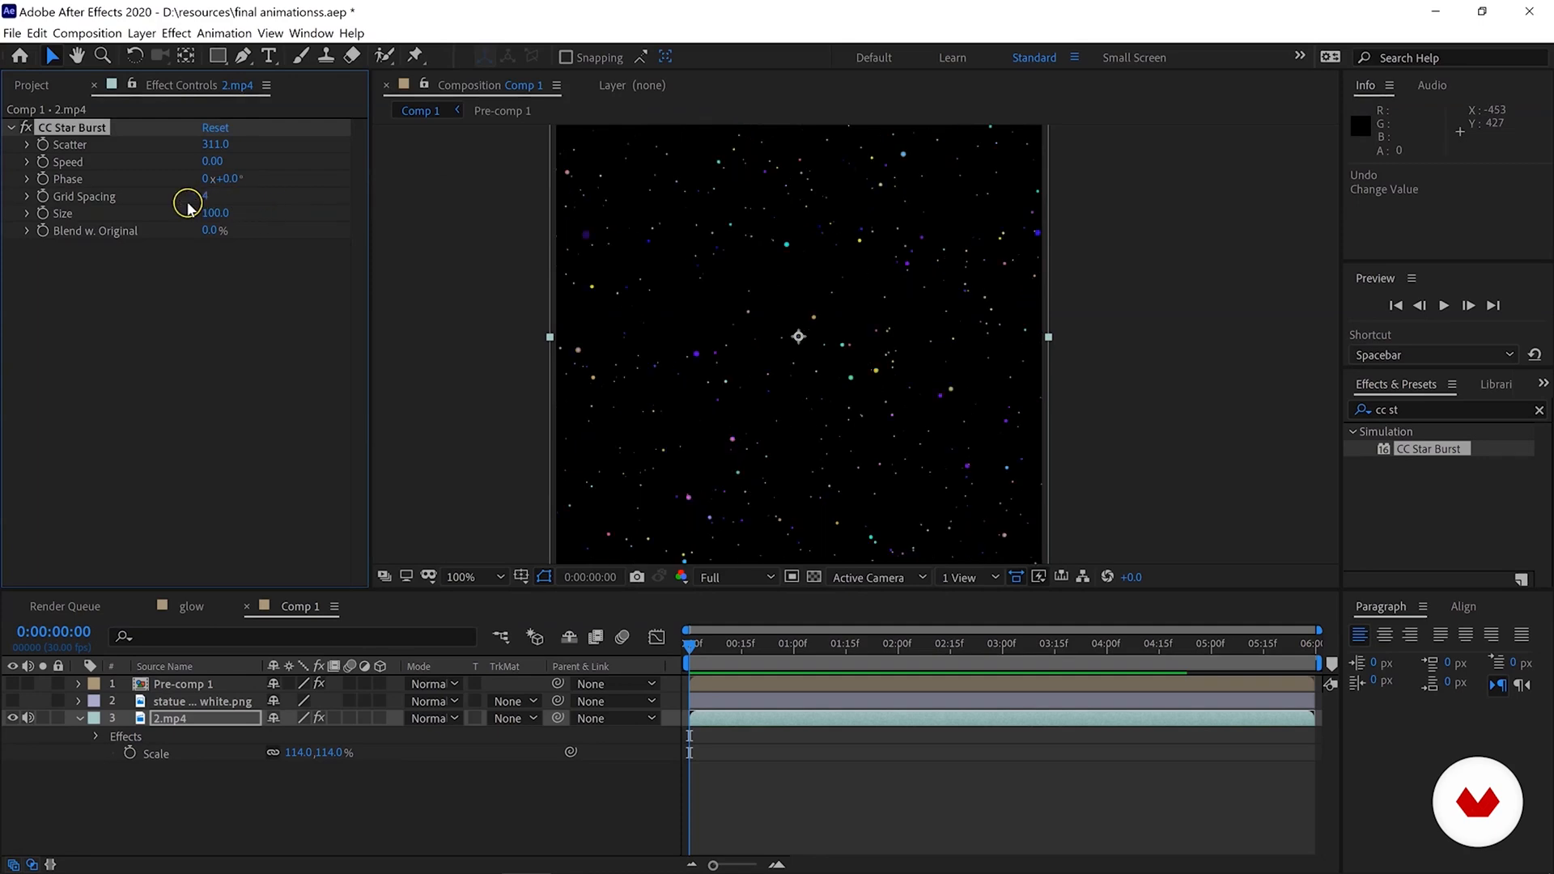
{"action": "left_click", "coordinate": [43, 179]}
{"action": "left_click_drag", "start_coordinate": [1274, 652], "coordinate": [1313, 647]}
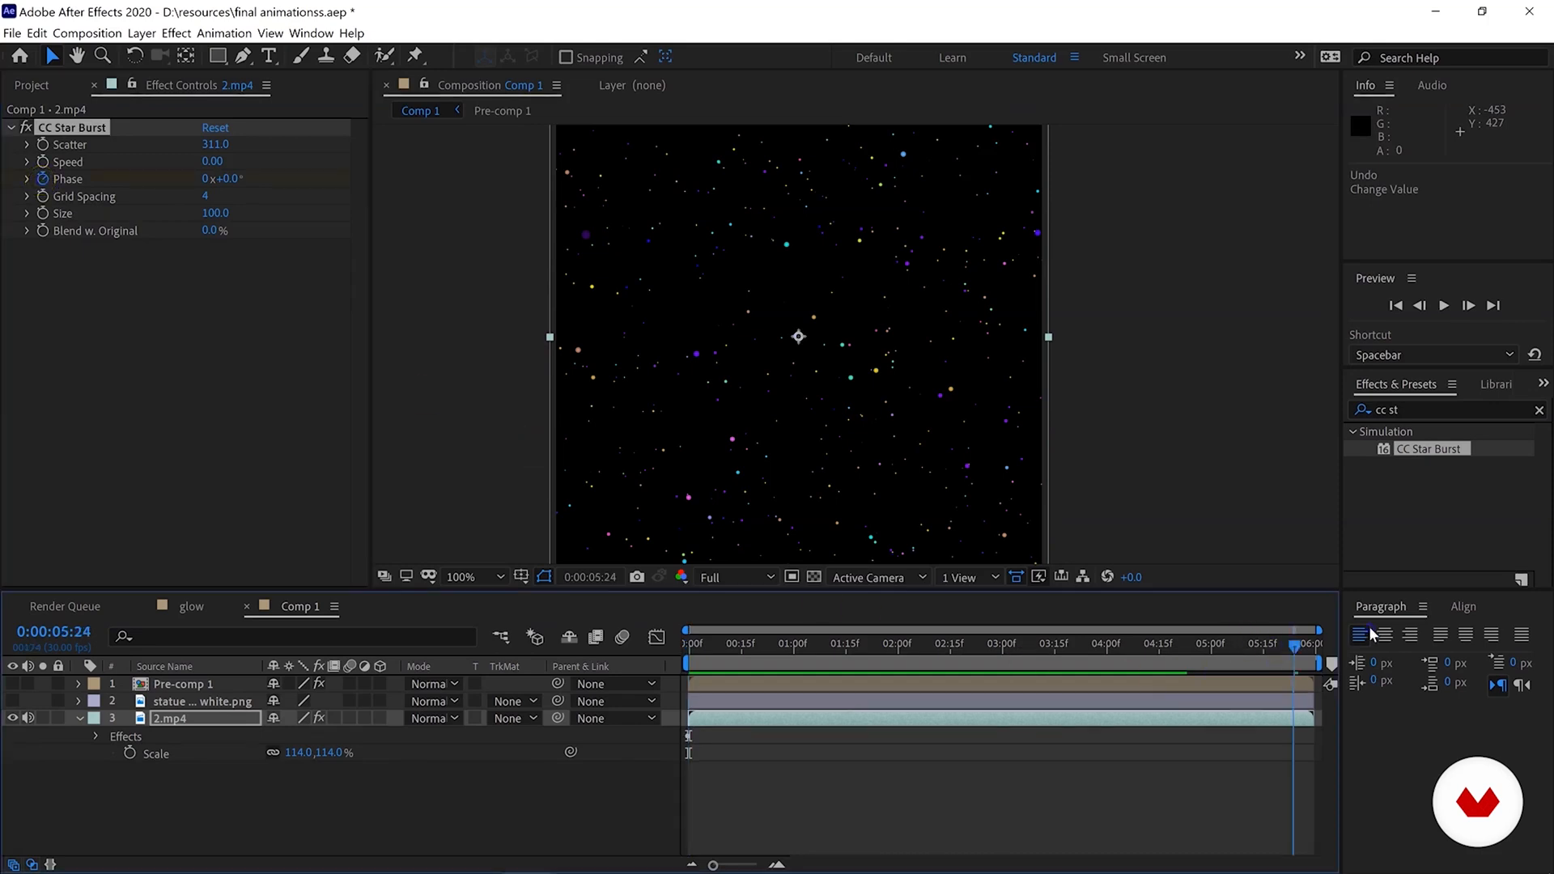
{"action": "left_click", "coordinate": [206, 178]}
{"action": "key", "text": "Return"}
Play back the phase-animated star field and check it across the whole composition.
{"action": "key", "text": "space"}
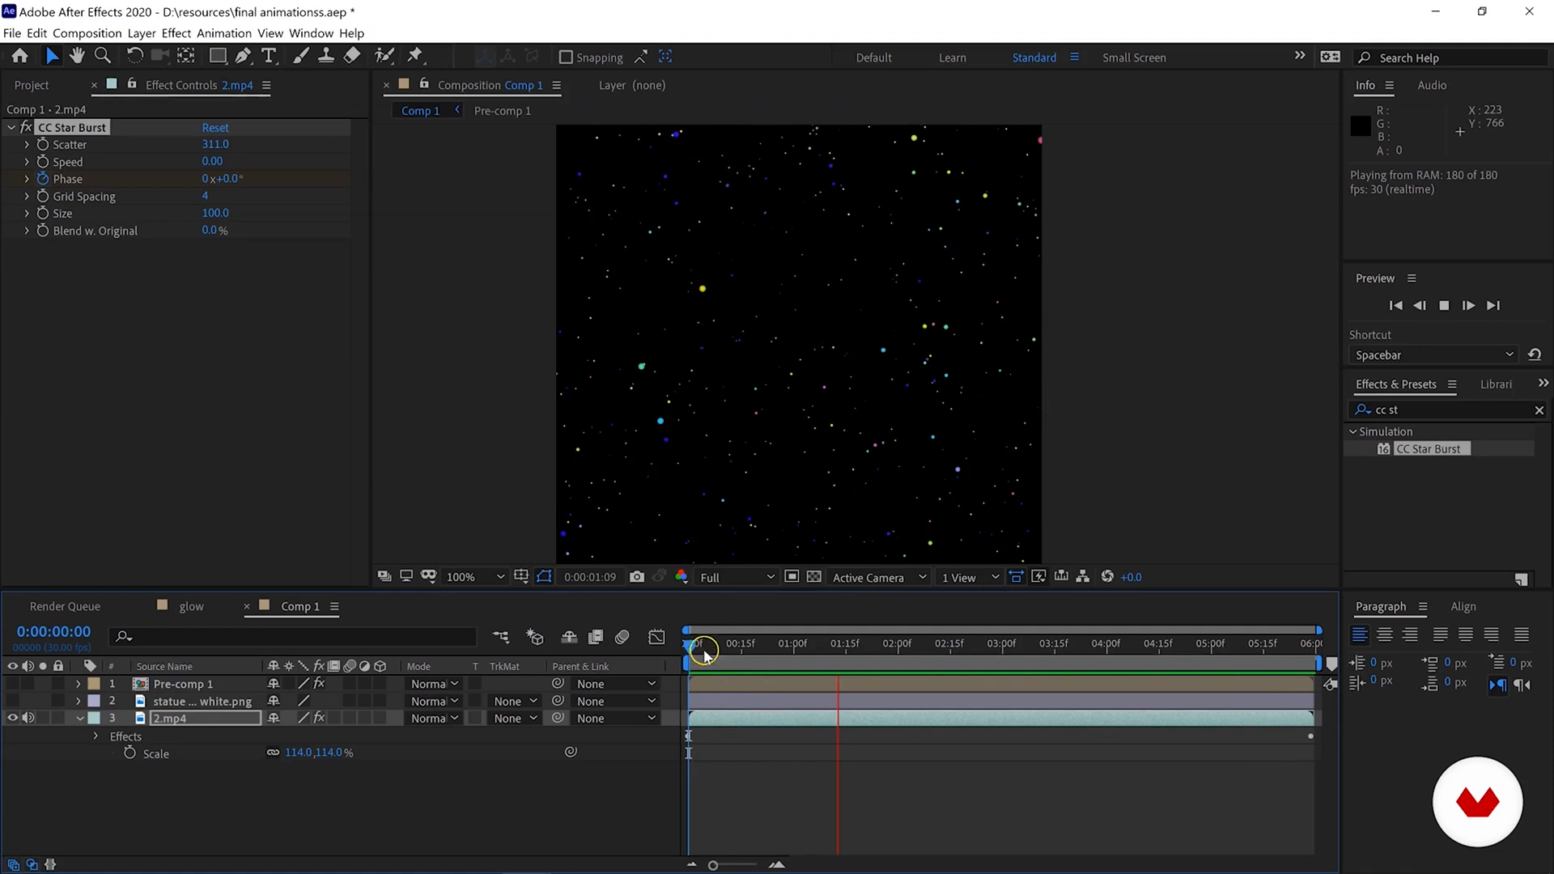
{"action": "key", "text": "space"}
{"action": "key", "text": "comma"}
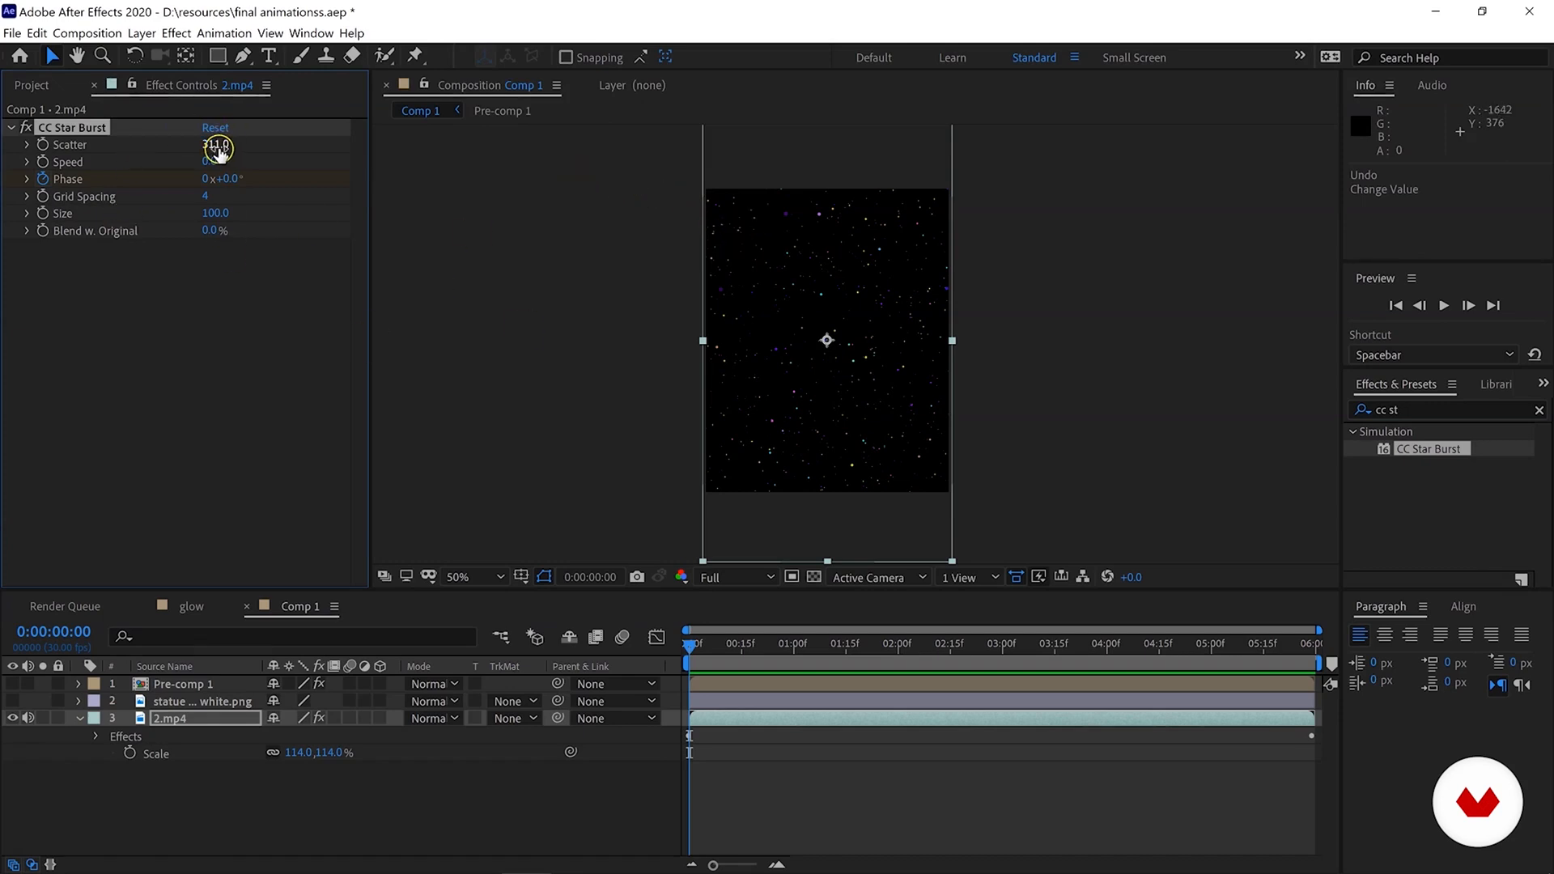
Increase CC Star Burst's Scatter to 468 and preview the star field.
{"action": "left_click_drag", "start_coordinate": [231, 144], "coordinate": [255, 144]}
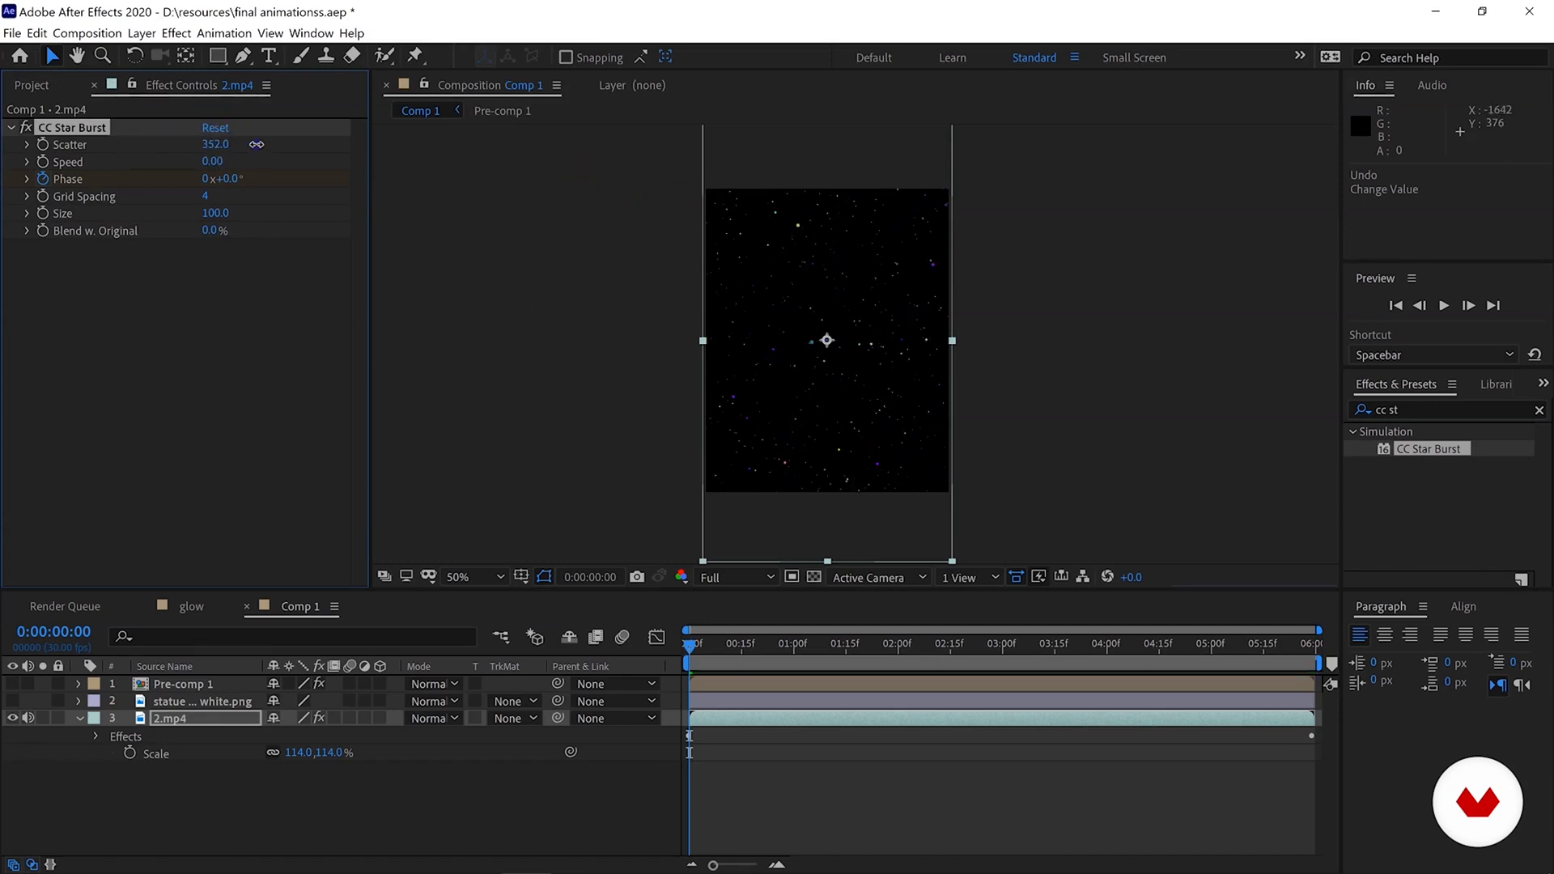
{"action": "key", "text": "space"}
{"action": "key", "text": "space"}
Make the black and white statue and Pre-comp 1 layers visible and play back the composition over the stars.
{"action": "left_click", "coordinate": [13, 701]}
{"action": "left_click", "coordinate": [16, 684]}
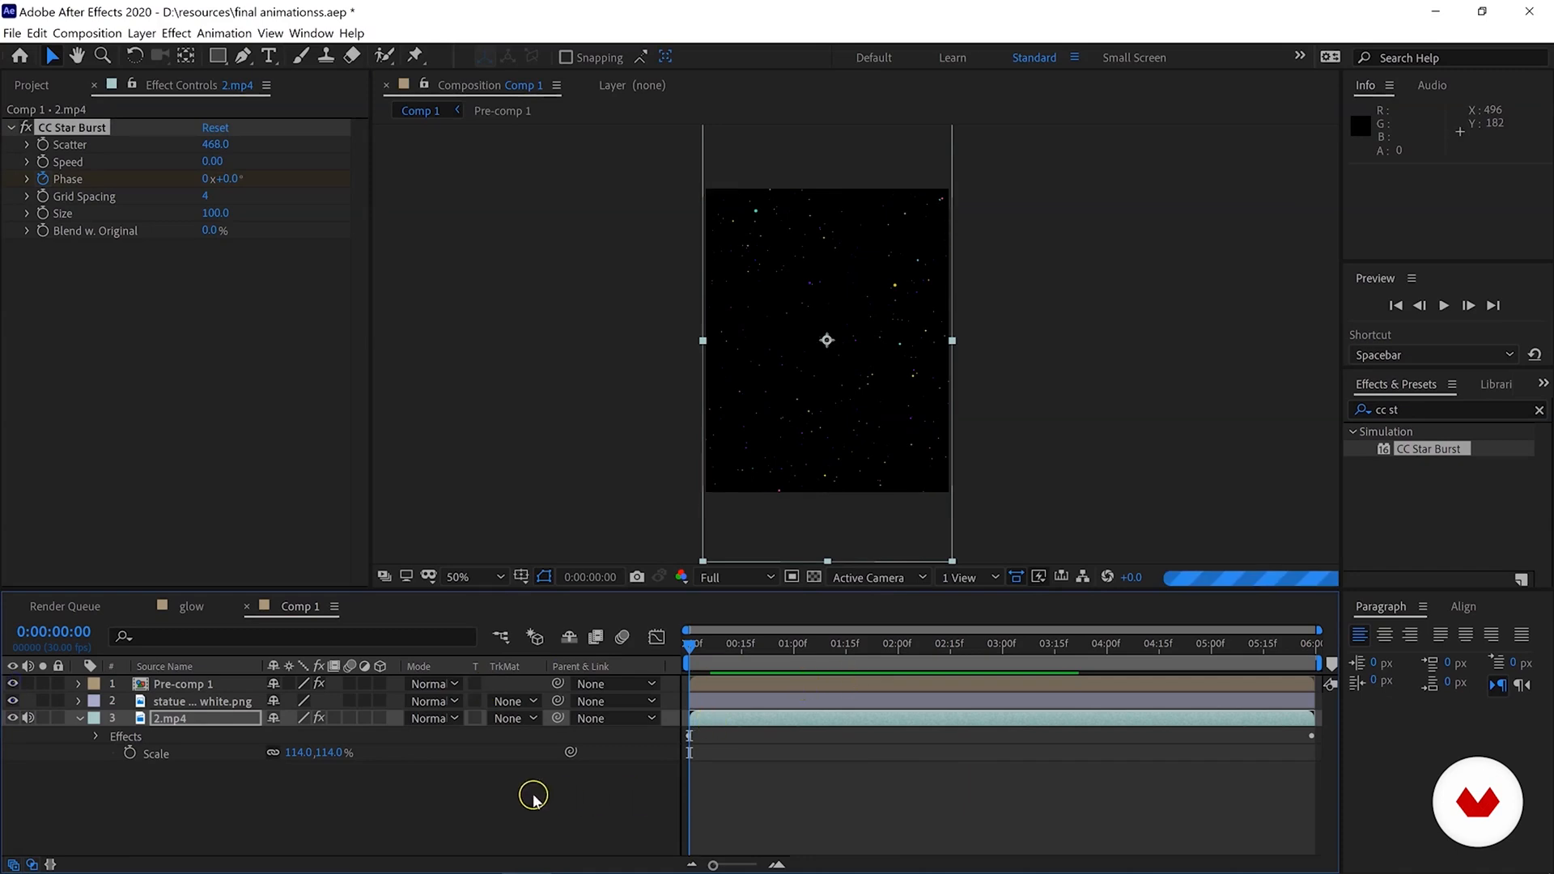
{"action": "key", "text": "space"}
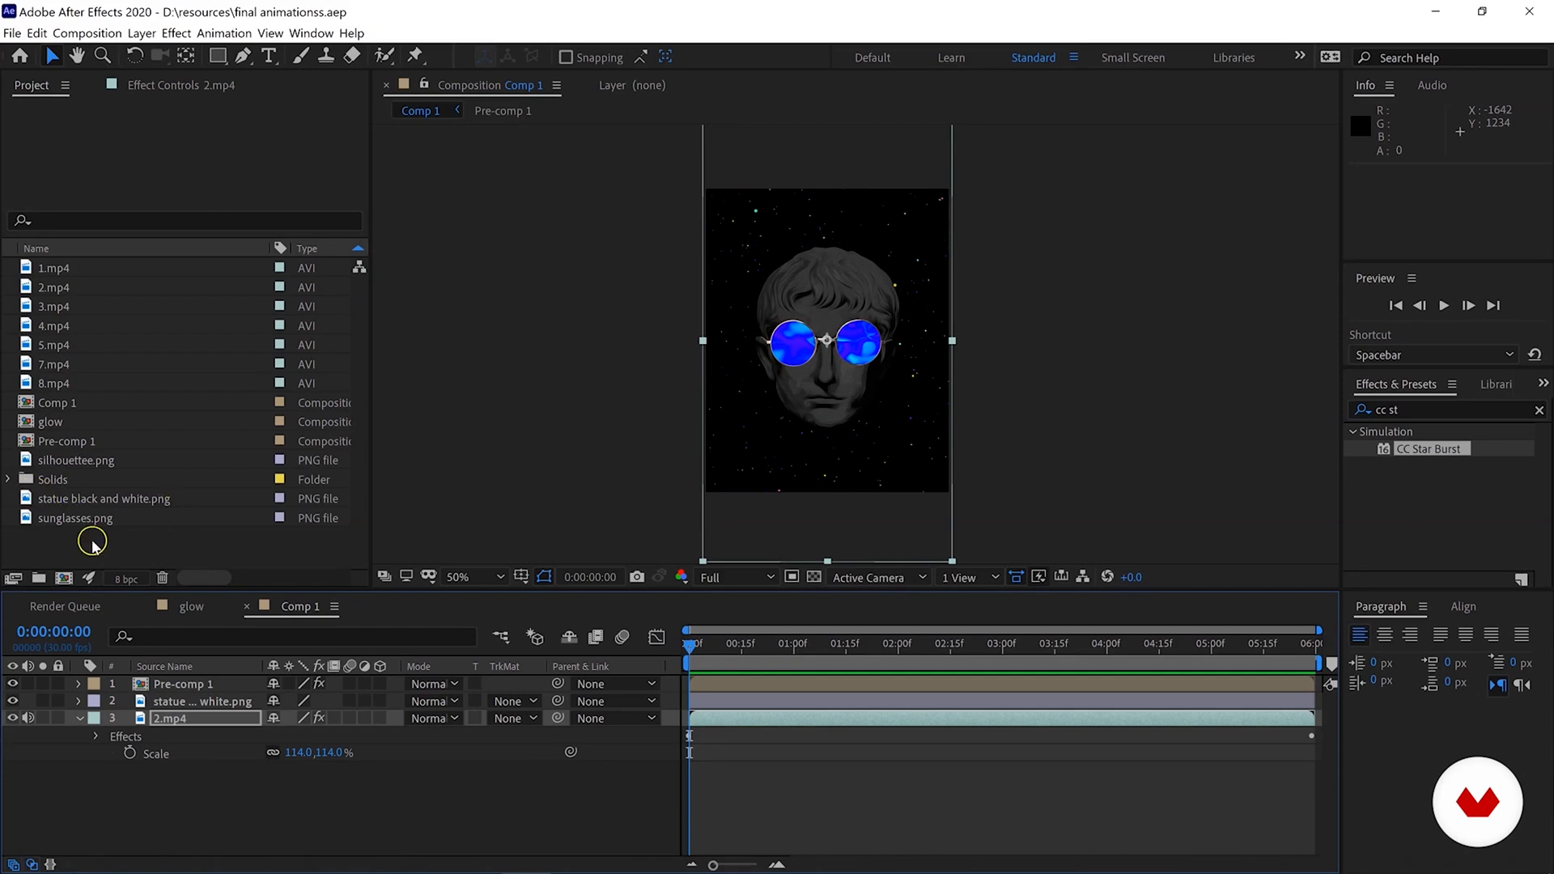
Start importing footage from the resources folder, selecting card dance, kaleidoscope 1, kaleidoscope 2, mercury and colorful statue.
{"action": "double_click", "coordinate": [140, 548]}
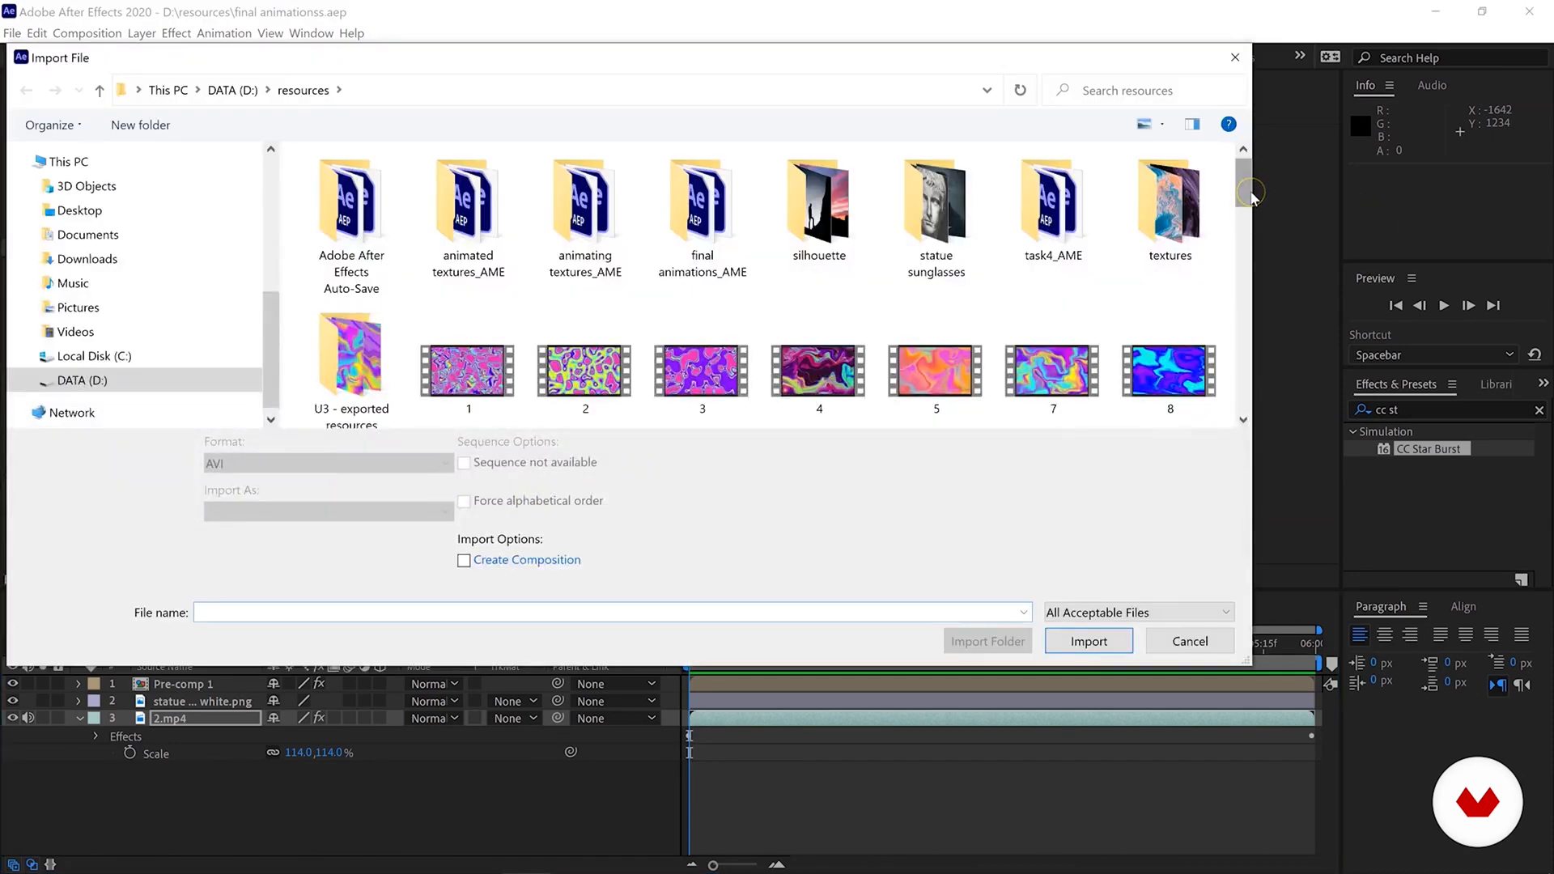
{"action": "scroll", "coordinate": [1249, 202], "scroll_direction": "down", "scroll_amount": 2}
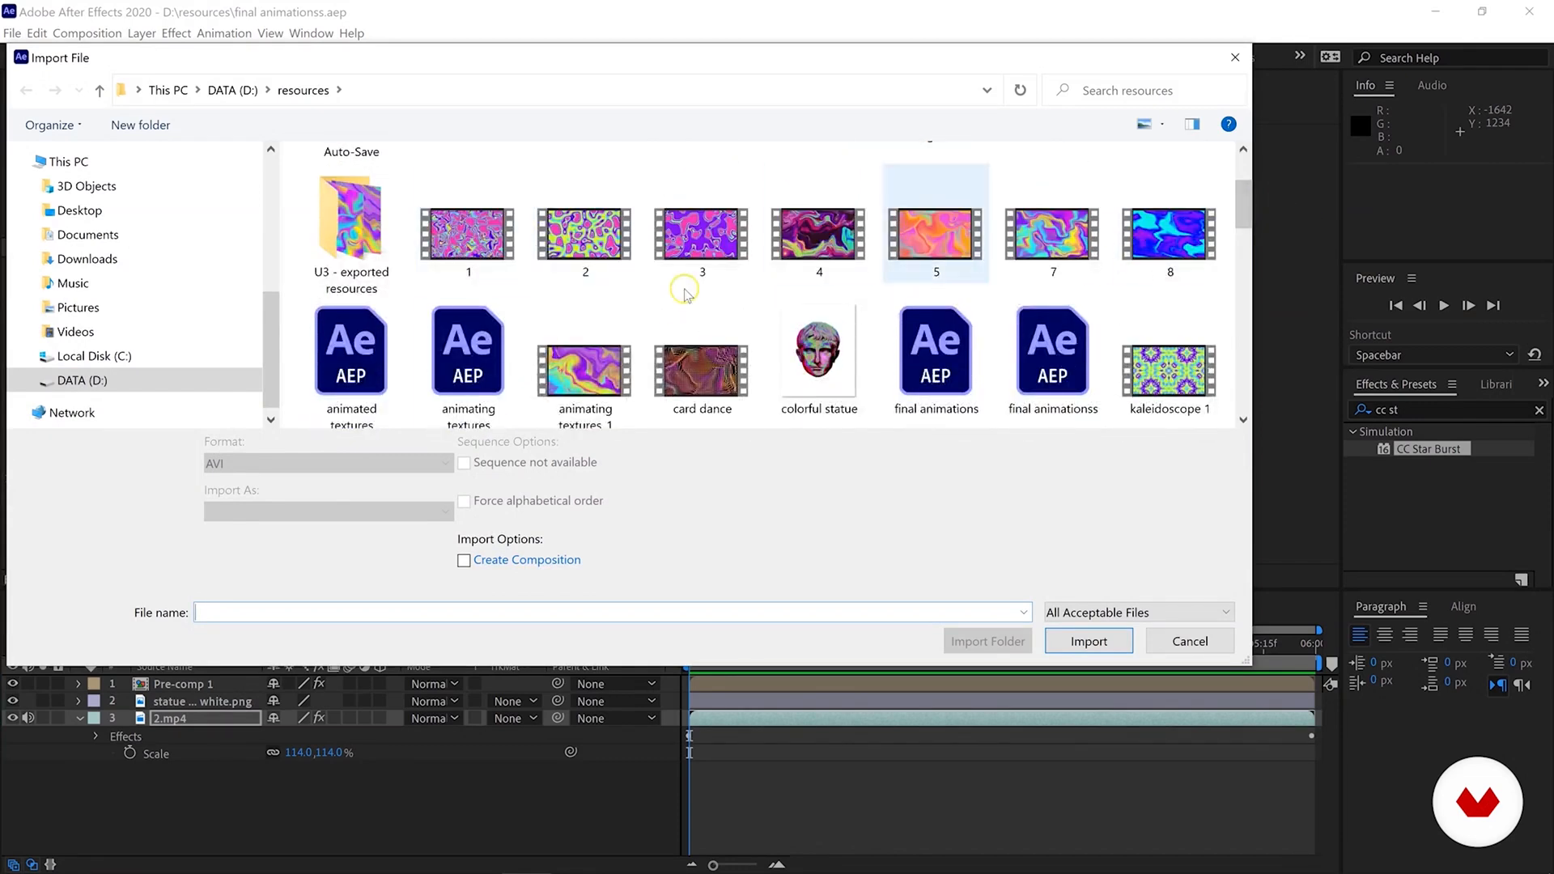
{"action": "left_click", "coordinate": [739, 364]}
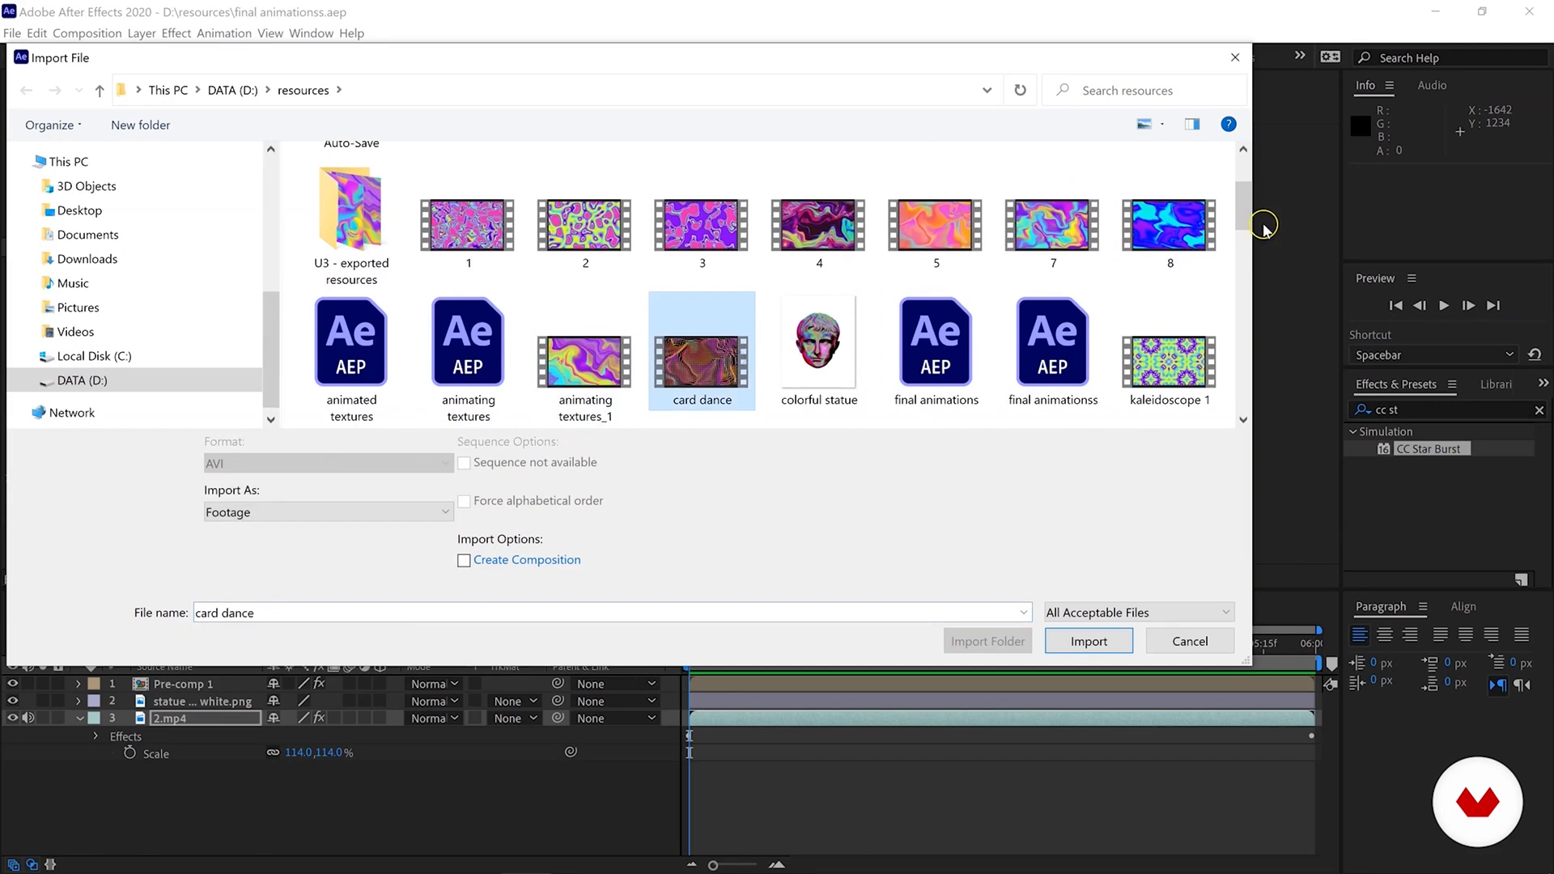
{"action": "left_click", "coordinate": [1170, 360], "text": "ctrl"}
{"action": "scroll", "coordinate": [1232, 202], "scroll_direction": "down", "scroll_amount": 2}
{"action": "left_click", "coordinate": [351, 320], "text": "ctrl"}
{"action": "left_click", "coordinate": [467, 319], "text": "ctrl"}
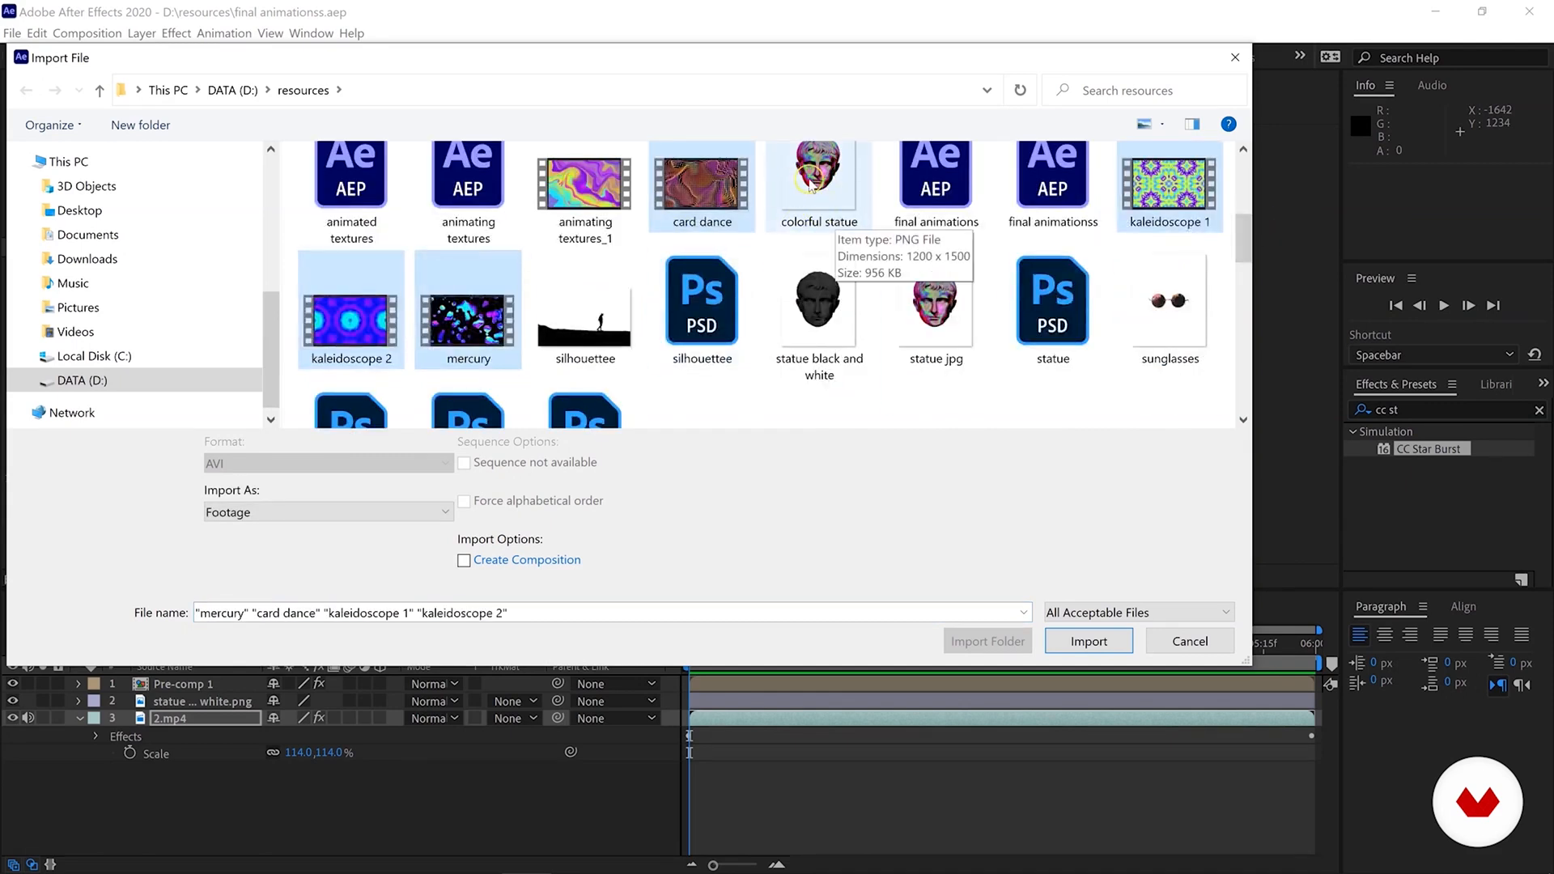
{"action": "left_click", "coordinate": [812, 181], "text": "ctrl"}
{"action": "scroll", "coordinate": [1163, 218], "scroll_direction": "up", "scroll_amount": 1}
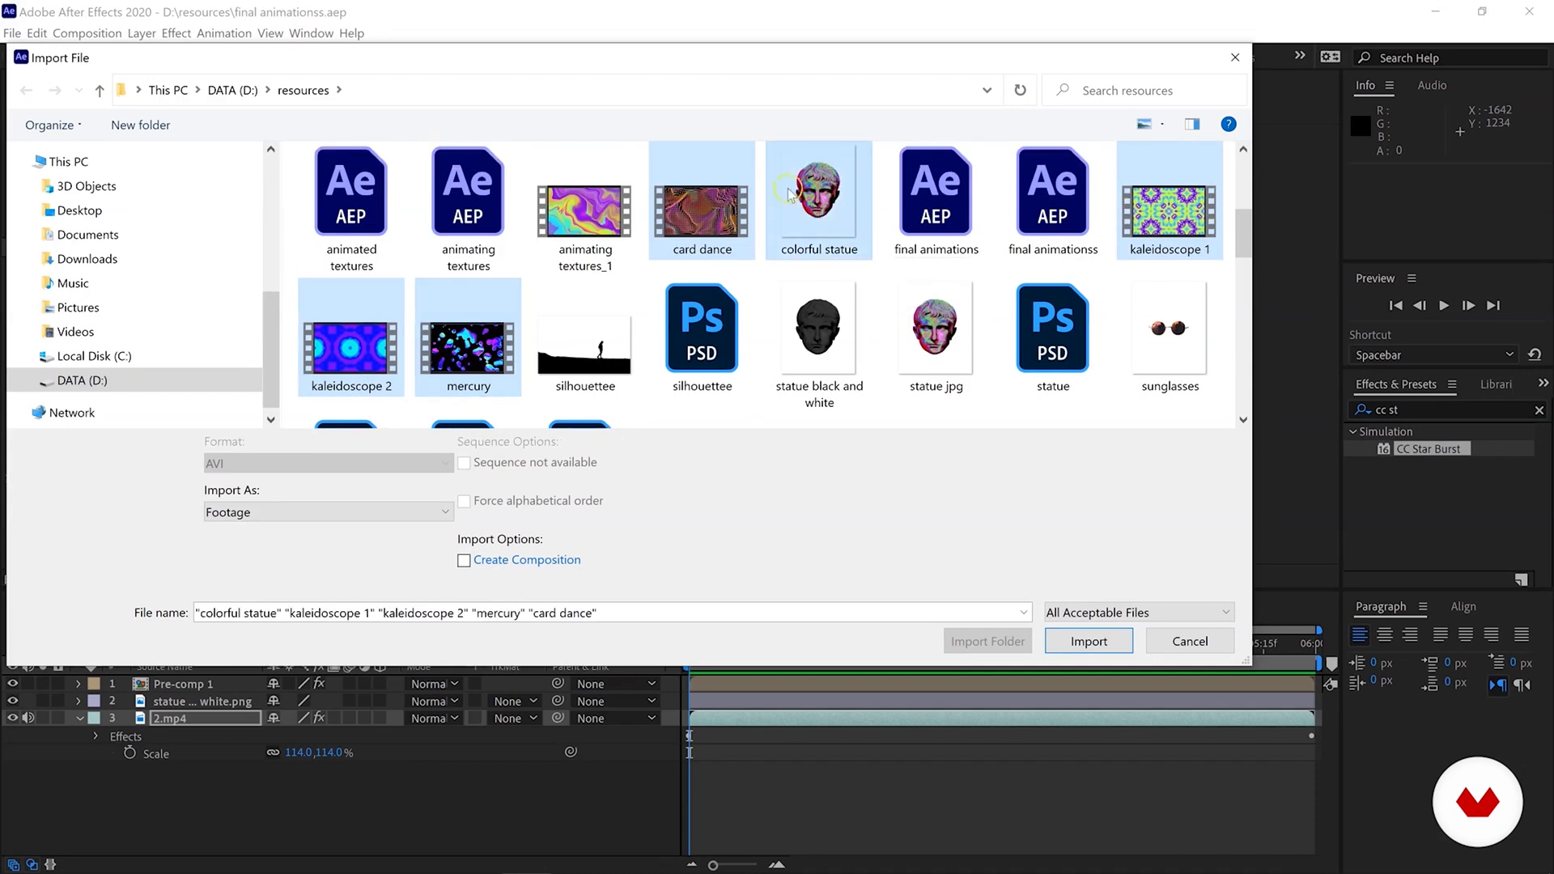
Add the task 4 clips 1 through 8 to the import selection, leaving out task 4 - 9, and import all selected files.
{"action": "left_click_drag", "start_coordinate": [1246, 231], "coordinate": [1248, 279]}
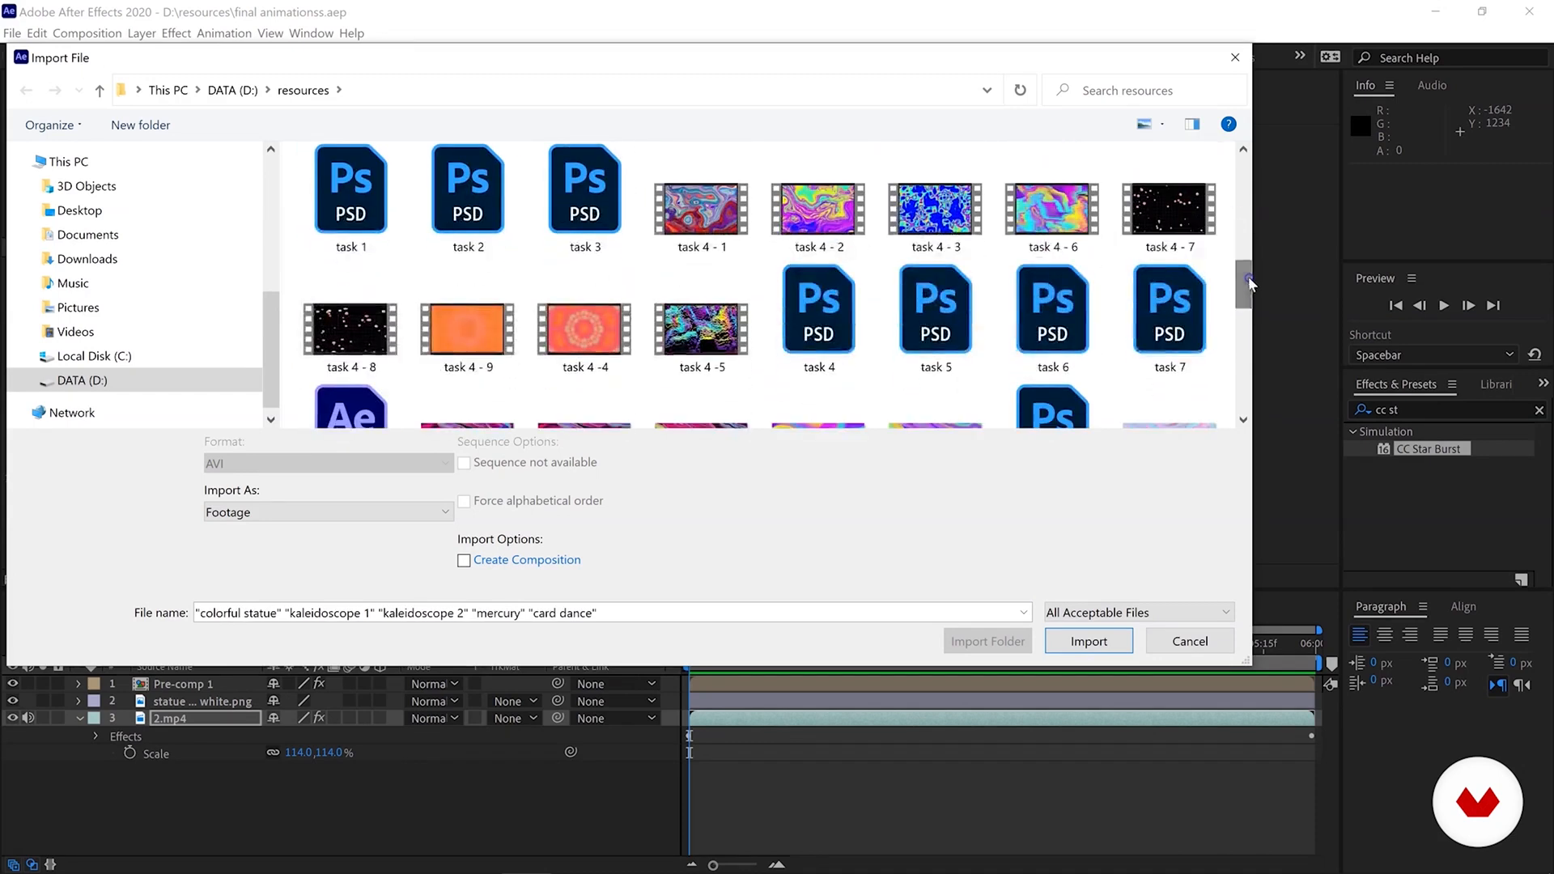
{"action": "left_click", "coordinate": [801, 227], "text": "ctrl"}
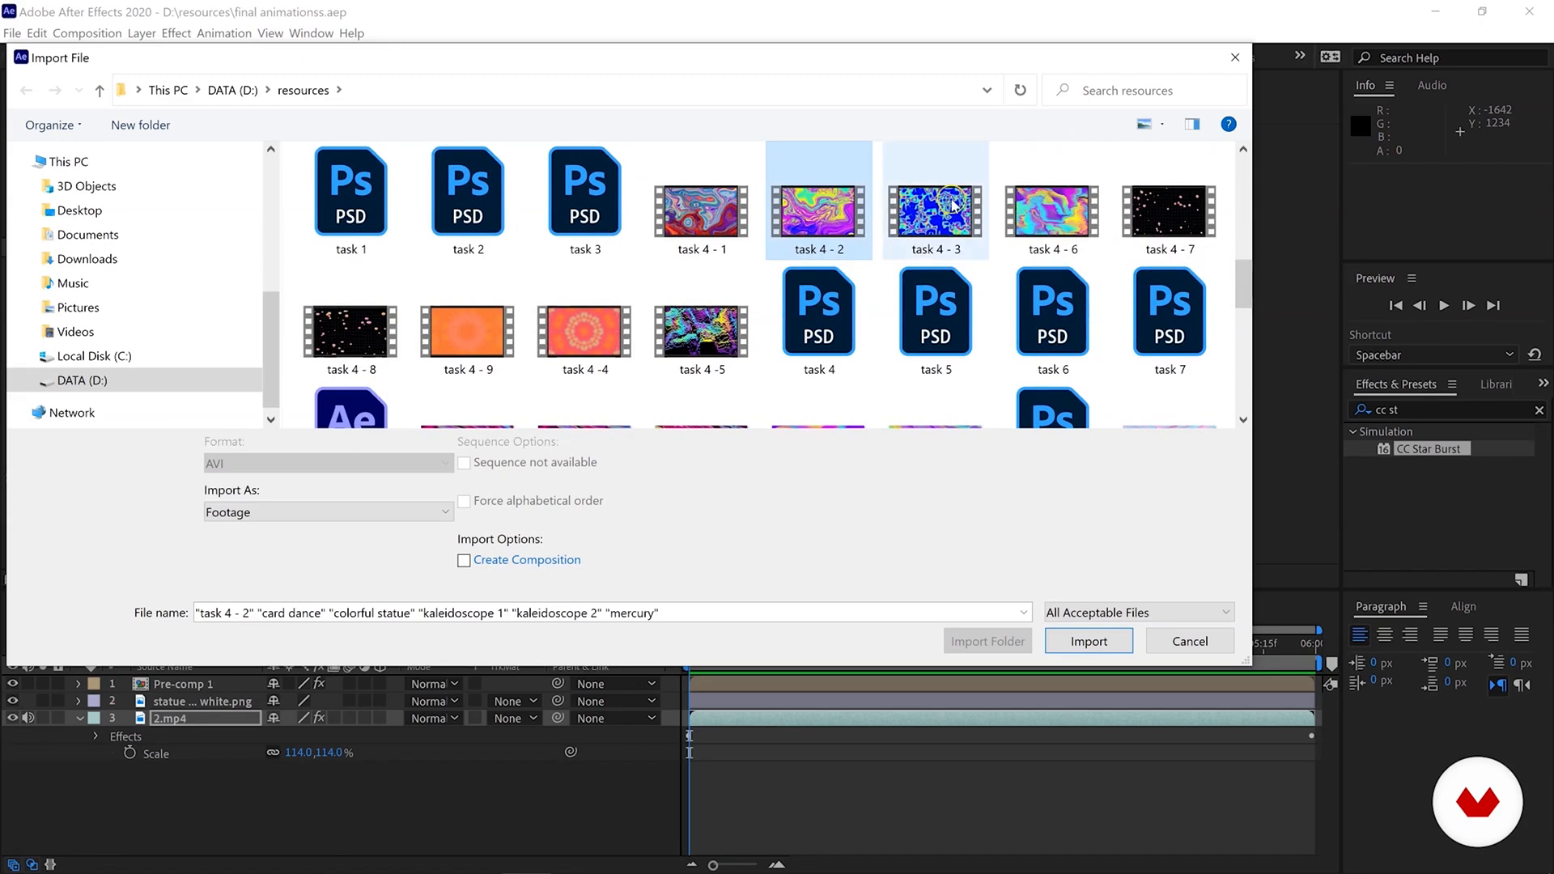
{"action": "left_click", "coordinate": [963, 209], "text": "ctrl"}
{"action": "left_click", "coordinate": [1052, 212], "text": "ctrl"}
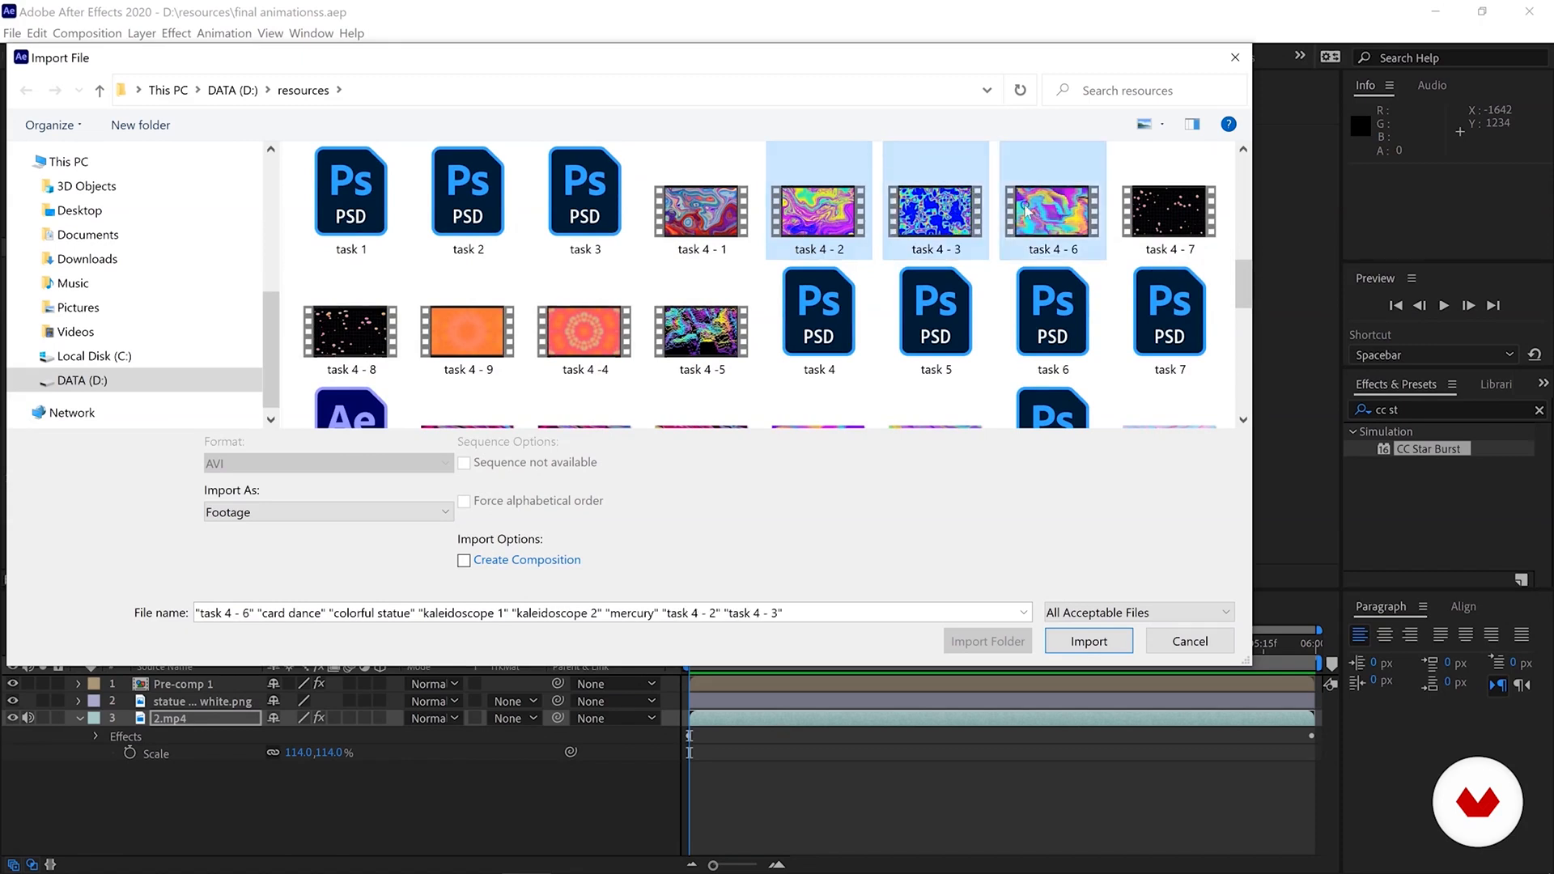
{"action": "left_click", "coordinate": [1170, 212], "text": "ctrl"}
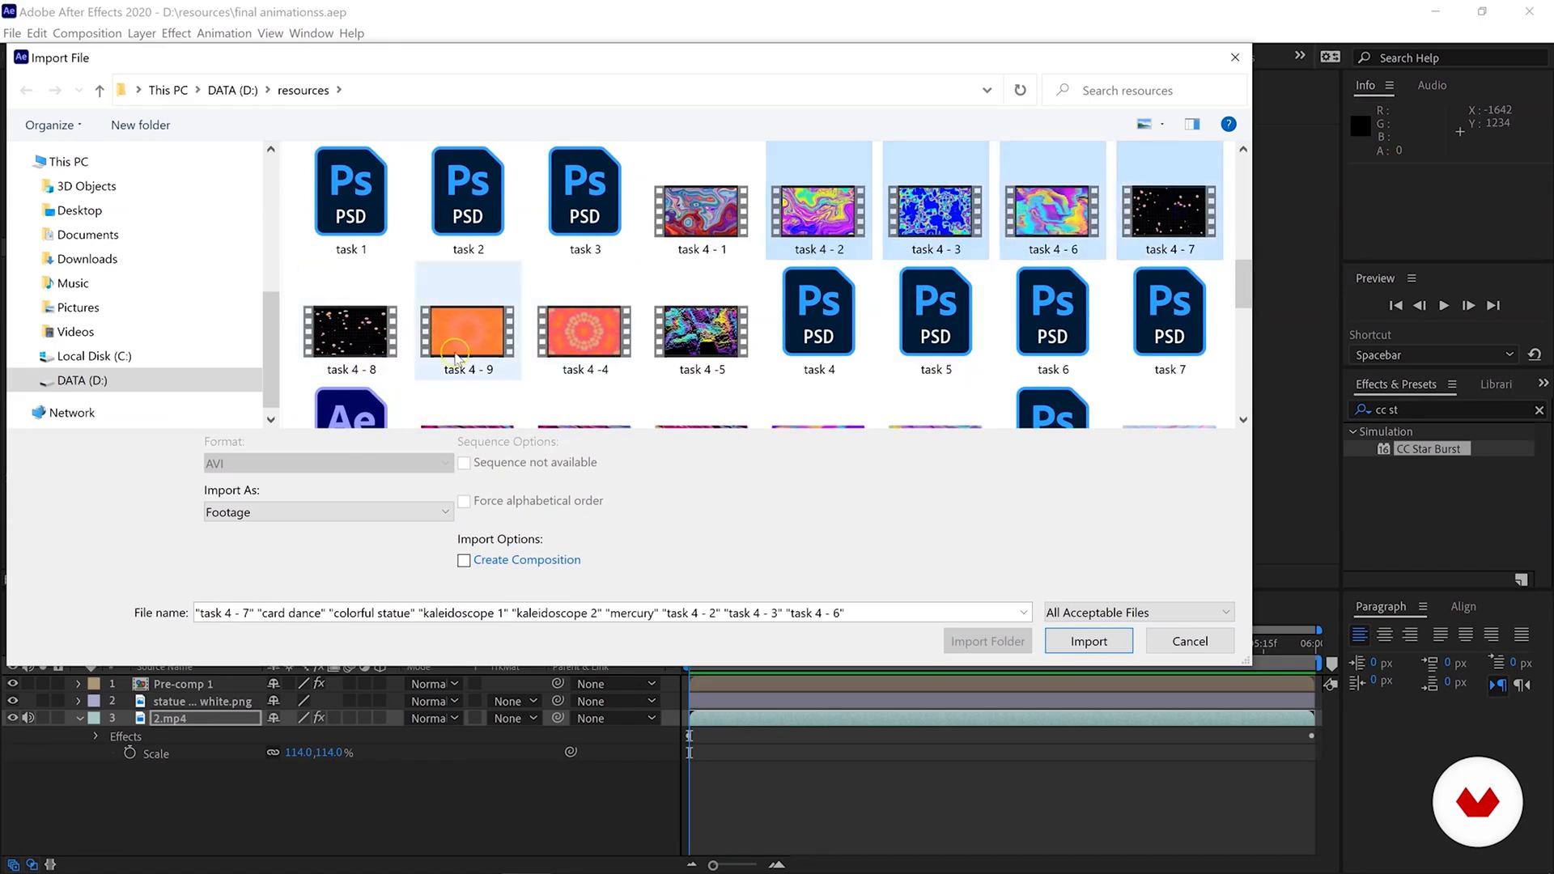
{"action": "left_click", "coordinate": [372, 348], "text": "ctrl"}
{"action": "left_click", "coordinate": [566, 336], "text": "ctrl"}
{"action": "left_click", "coordinate": [713, 328], "text": "ctrl"}
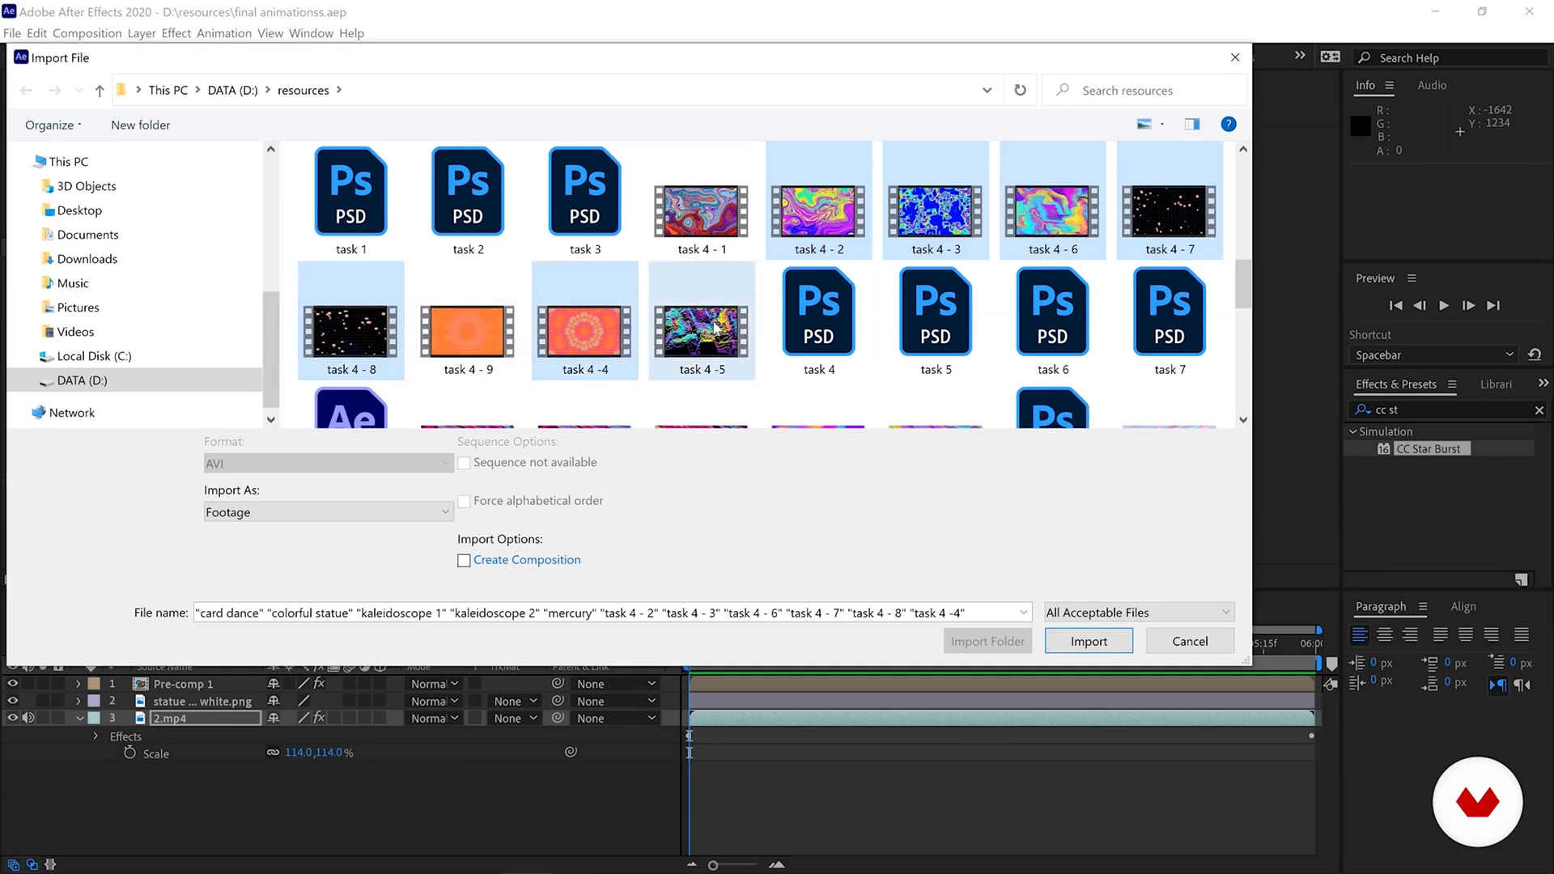
{"action": "left_click", "coordinate": [723, 245], "text": "ctrl"}
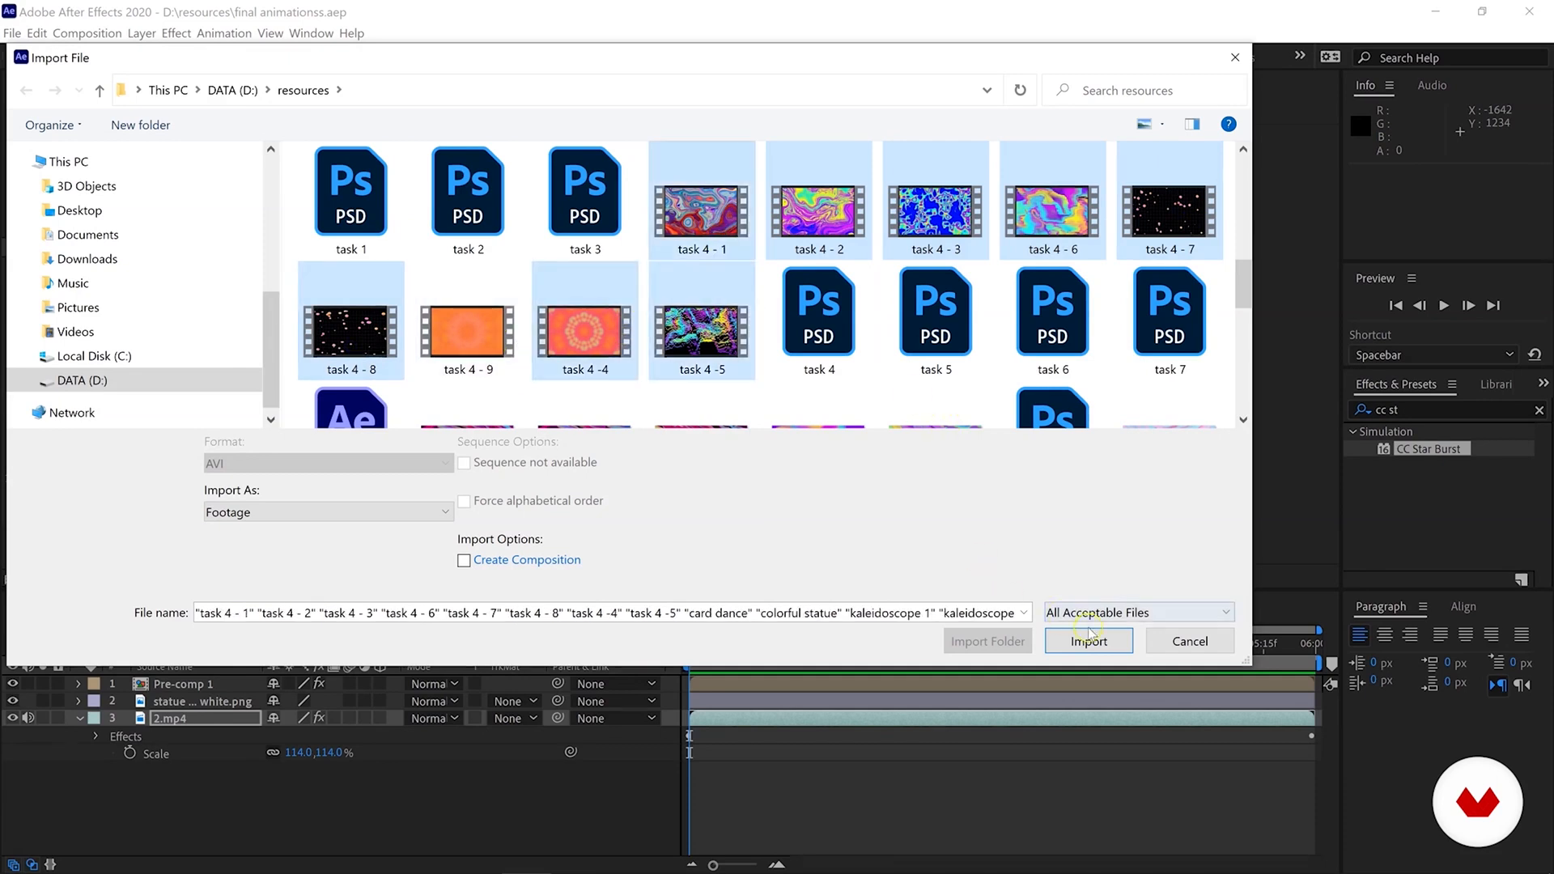
{"action": "scroll", "coordinate": [1246, 289], "scroll_direction": "down", "scroll_amount": 3}
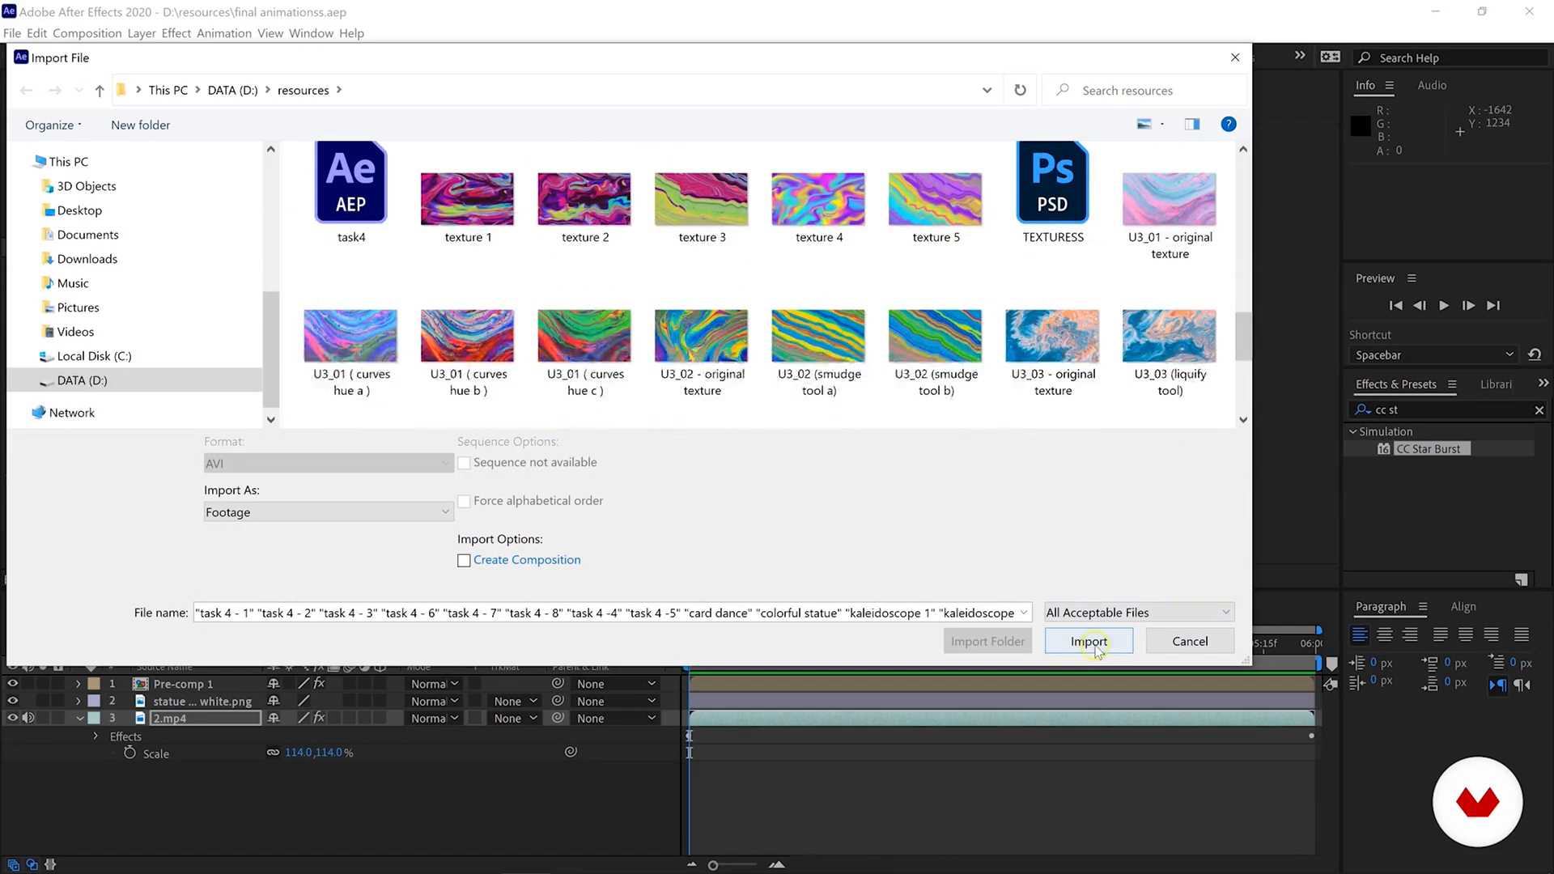
{"action": "left_click", "coordinate": [1089, 641]}
Create a new 1200 x 1500 px, 30 fps, 6-second composition and place colorful statue.png at its centre.
{"action": "left_click", "coordinate": [86, 34]}
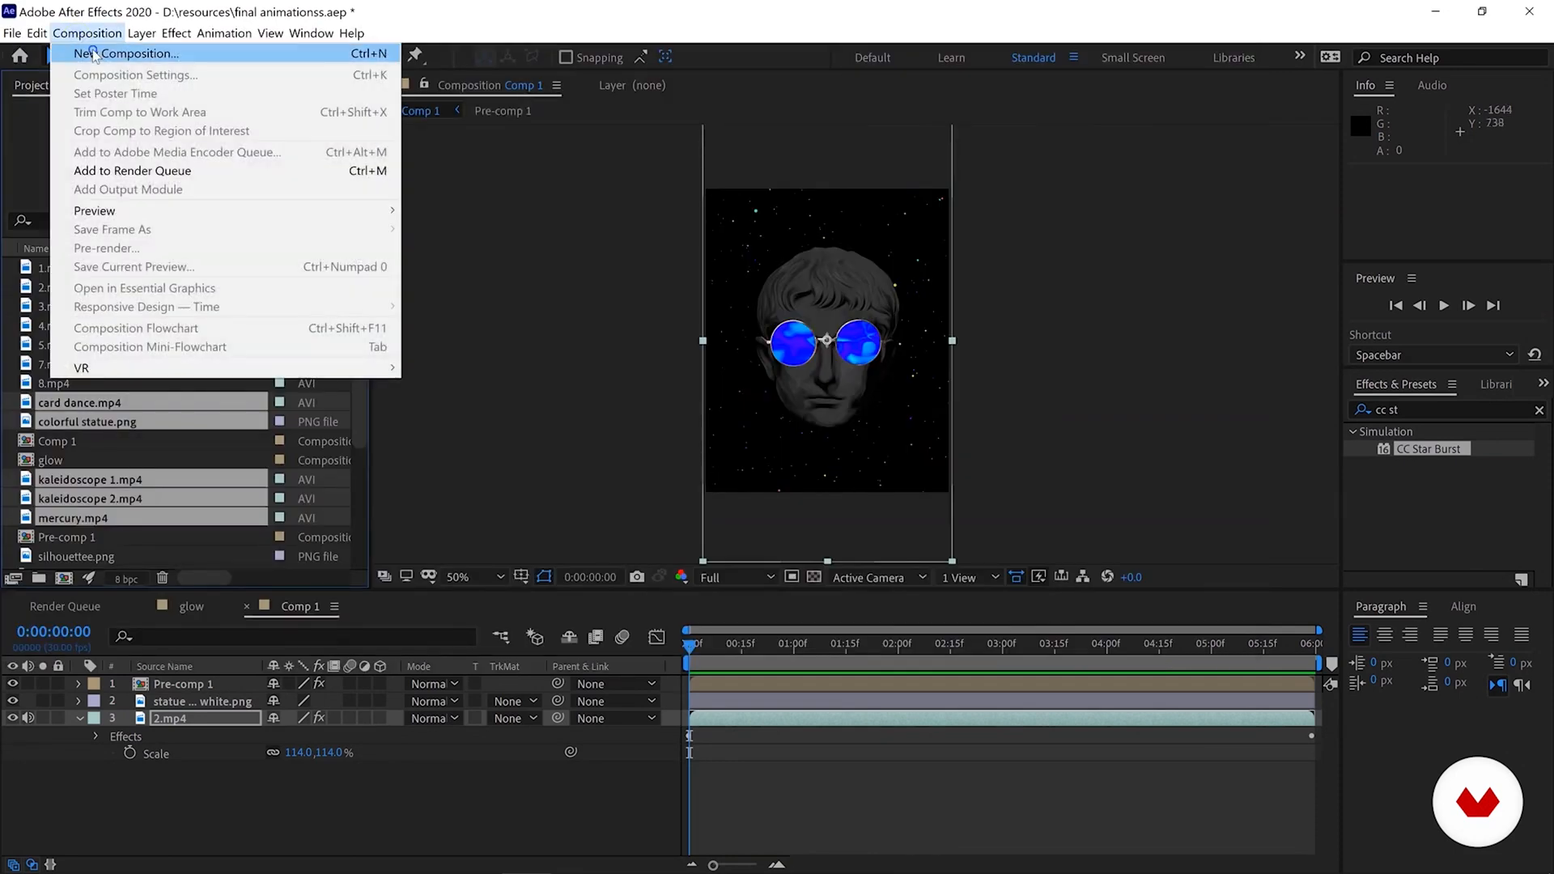
{"action": "left_click", "coordinate": [93, 53]}
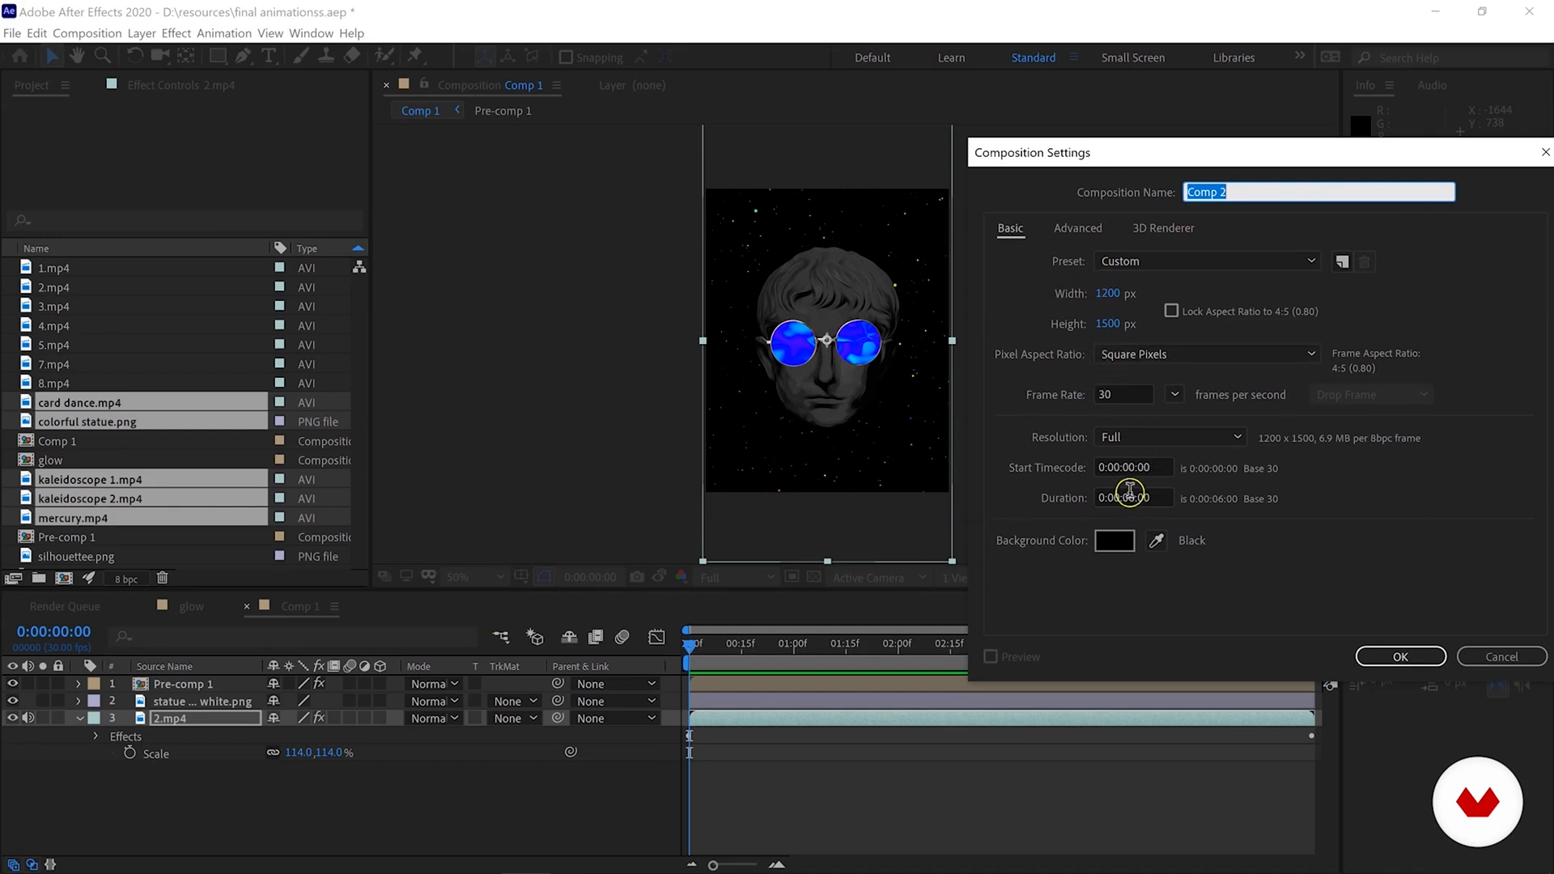
{"action": "left_click", "coordinate": [1377, 646]}
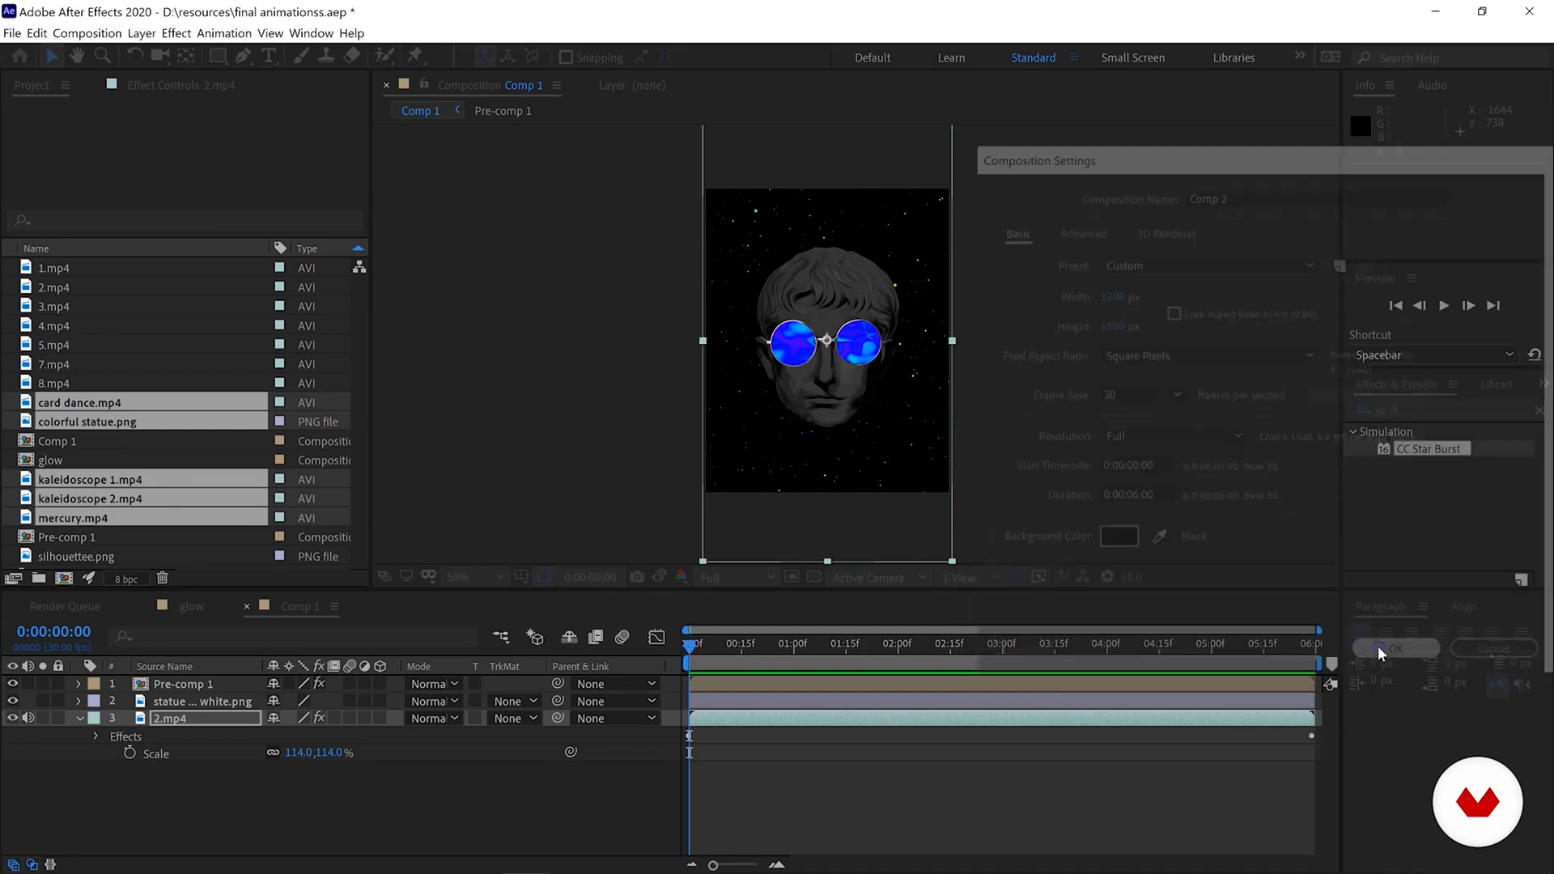
{"action": "left_click", "coordinate": [46, 422]}
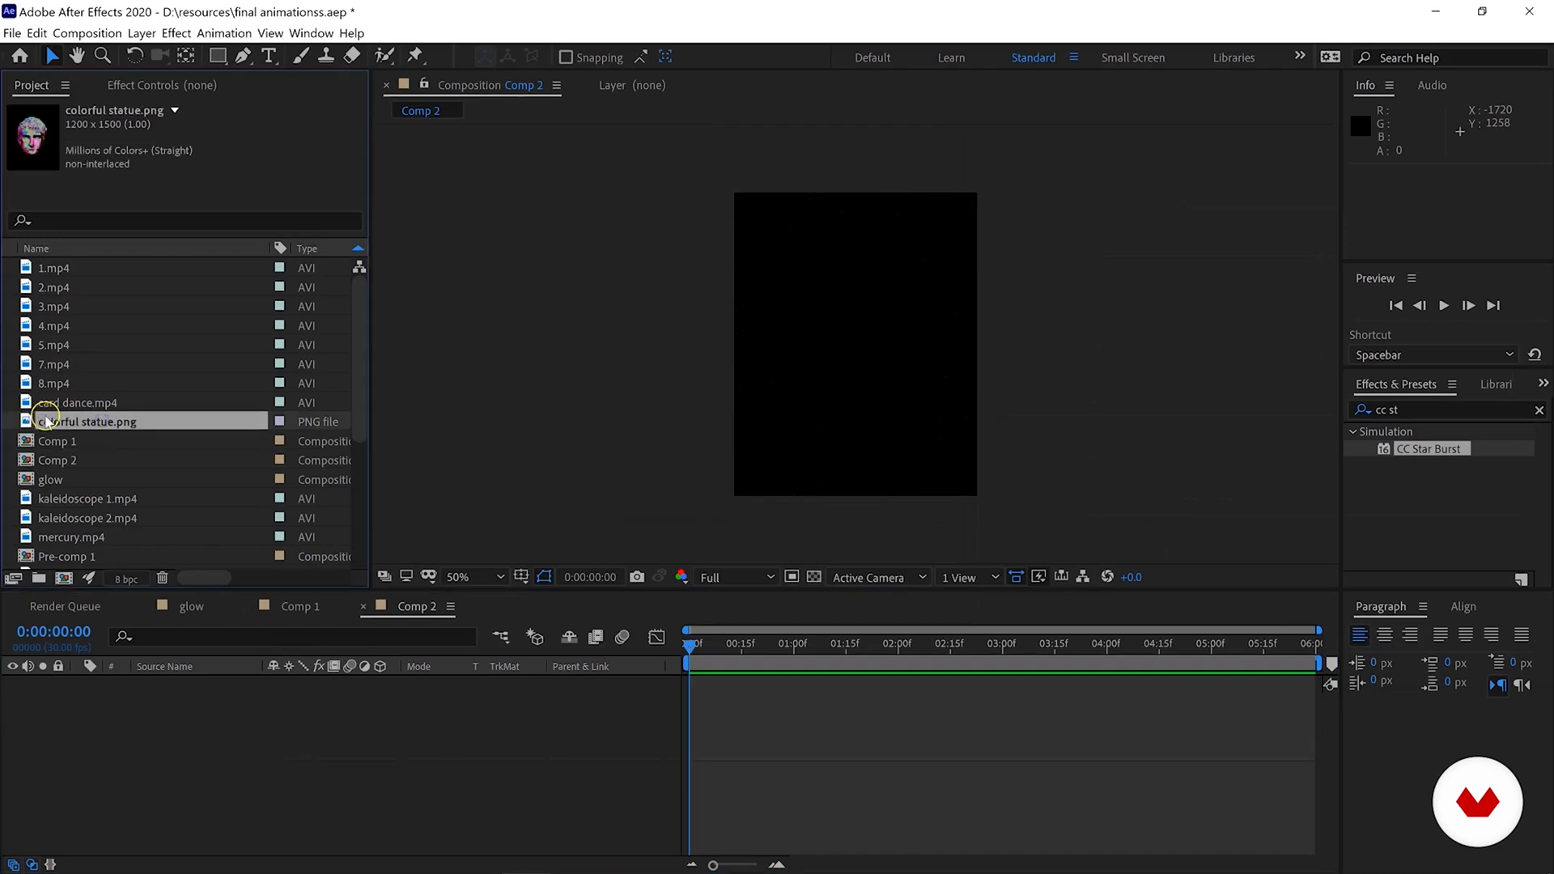
{"action": "left_click_drag", "start_coordinate": [51, 420], "coordinate": [855, 342]}
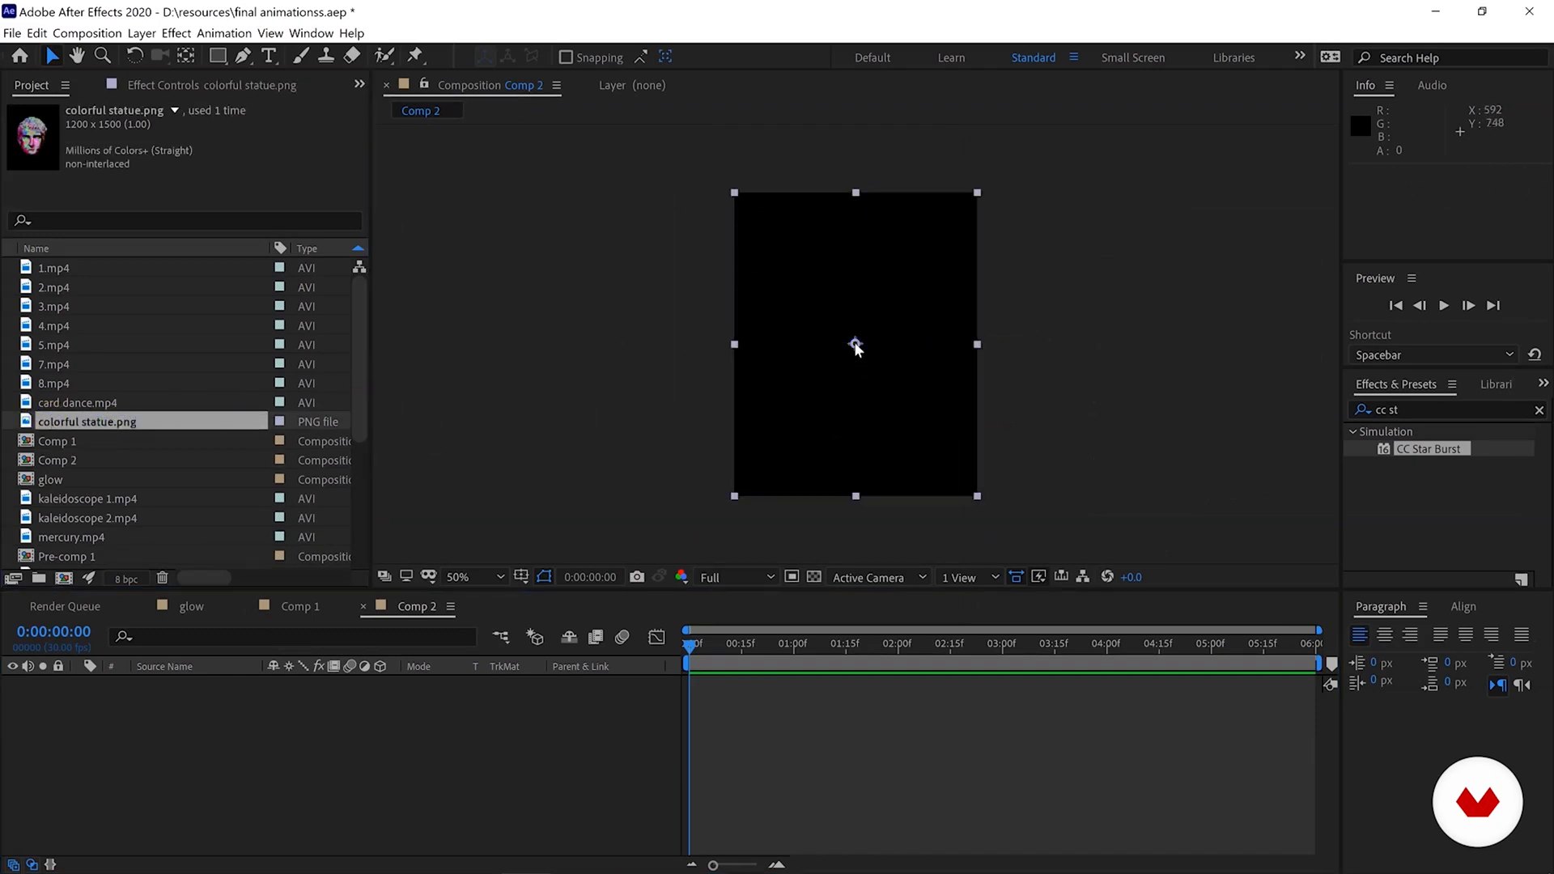
Examine how the first second of the timeline divides into frames, stepping to frame 10 and the one-second mark.
{"action": "left_click_drag", "start_coordinate": [815, 645], "coordinate": [609, 665]}
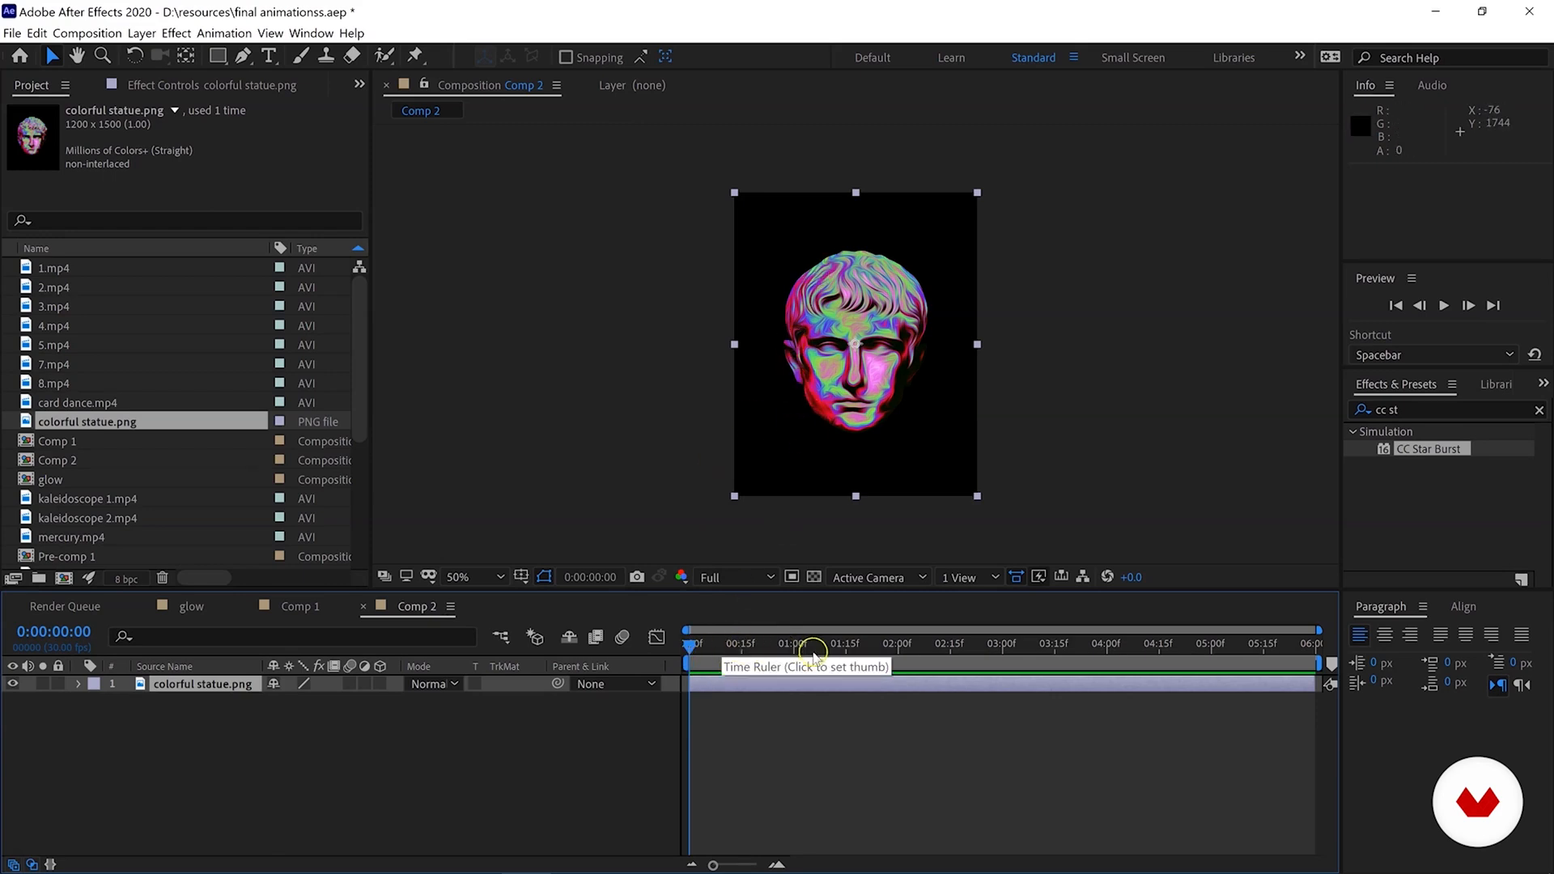
{"action": "left_click", "coordinate": [790, 652]}
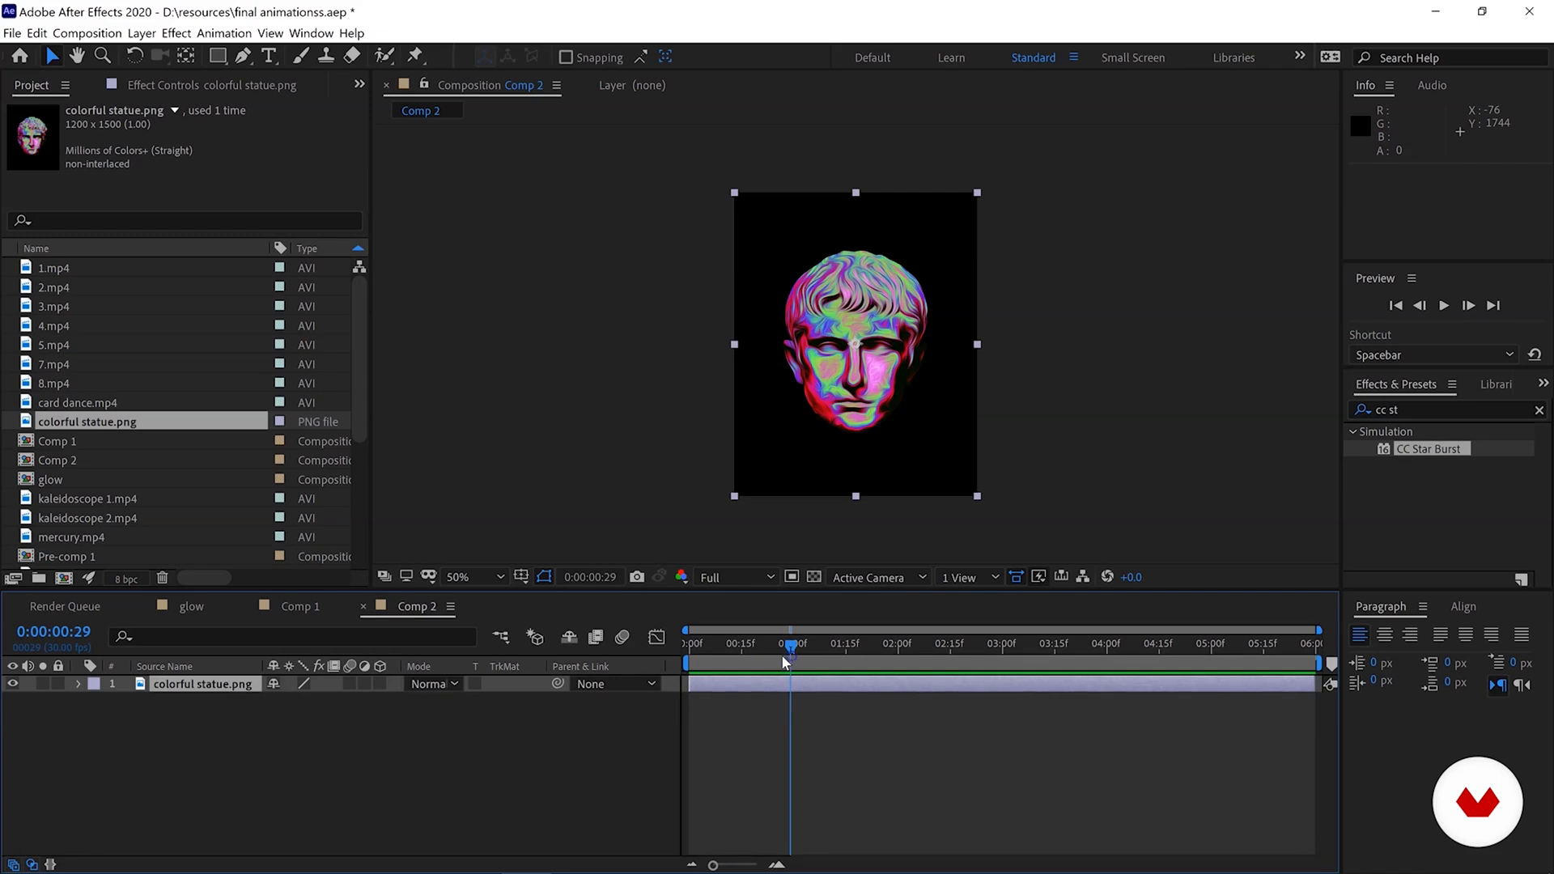
{"action": "left_click", "coordinate": [762, 652]}
{"action": "left_click", "coordinate": [723, 652]}
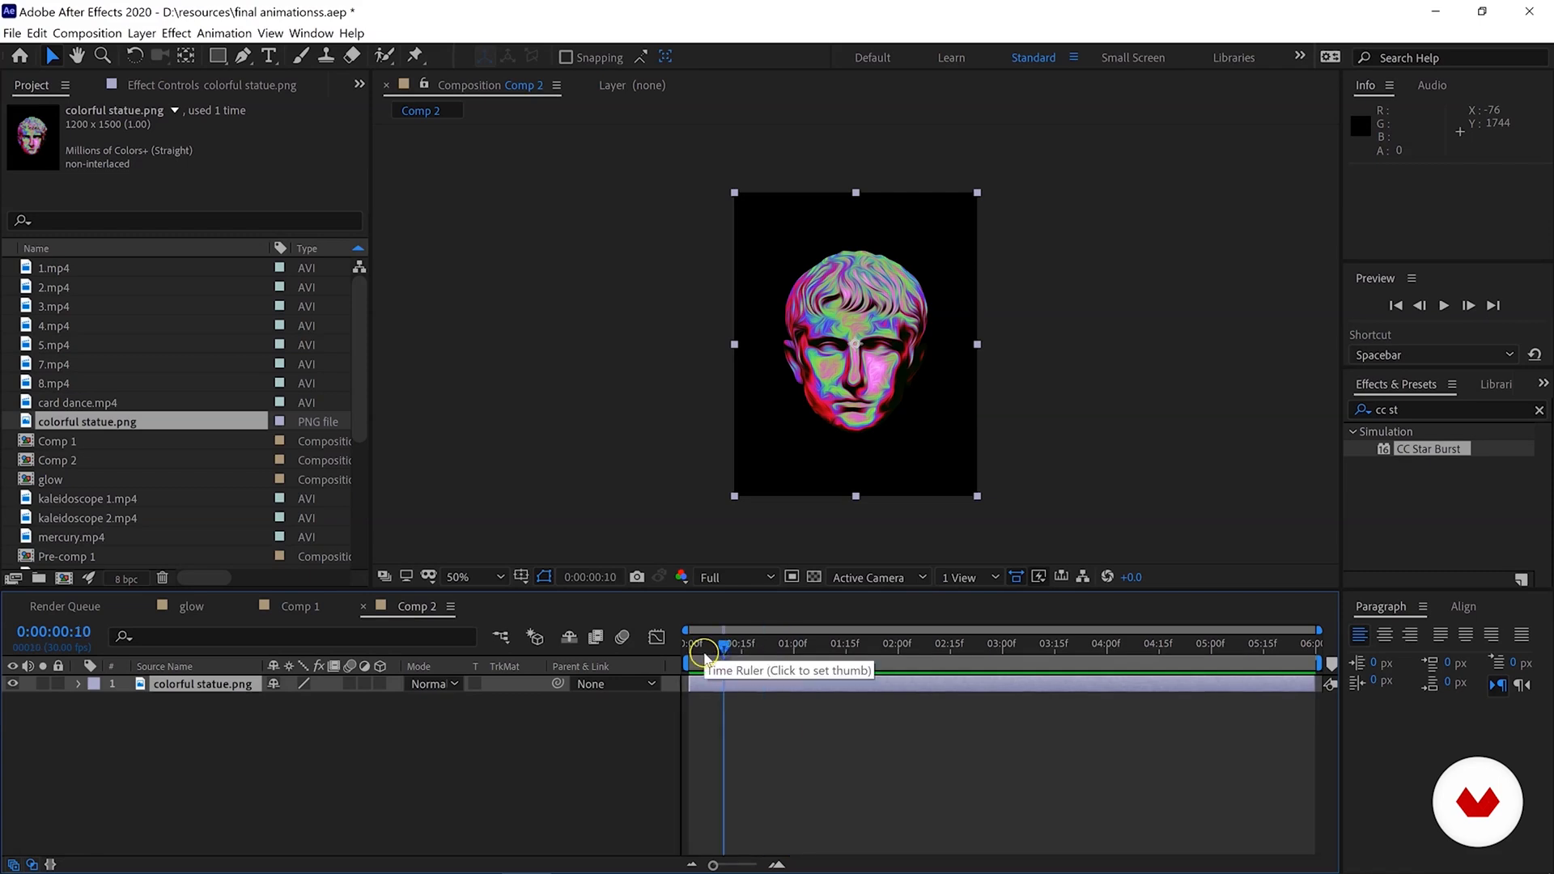
{"action": "left_click", "coordinate": [794, 652]}
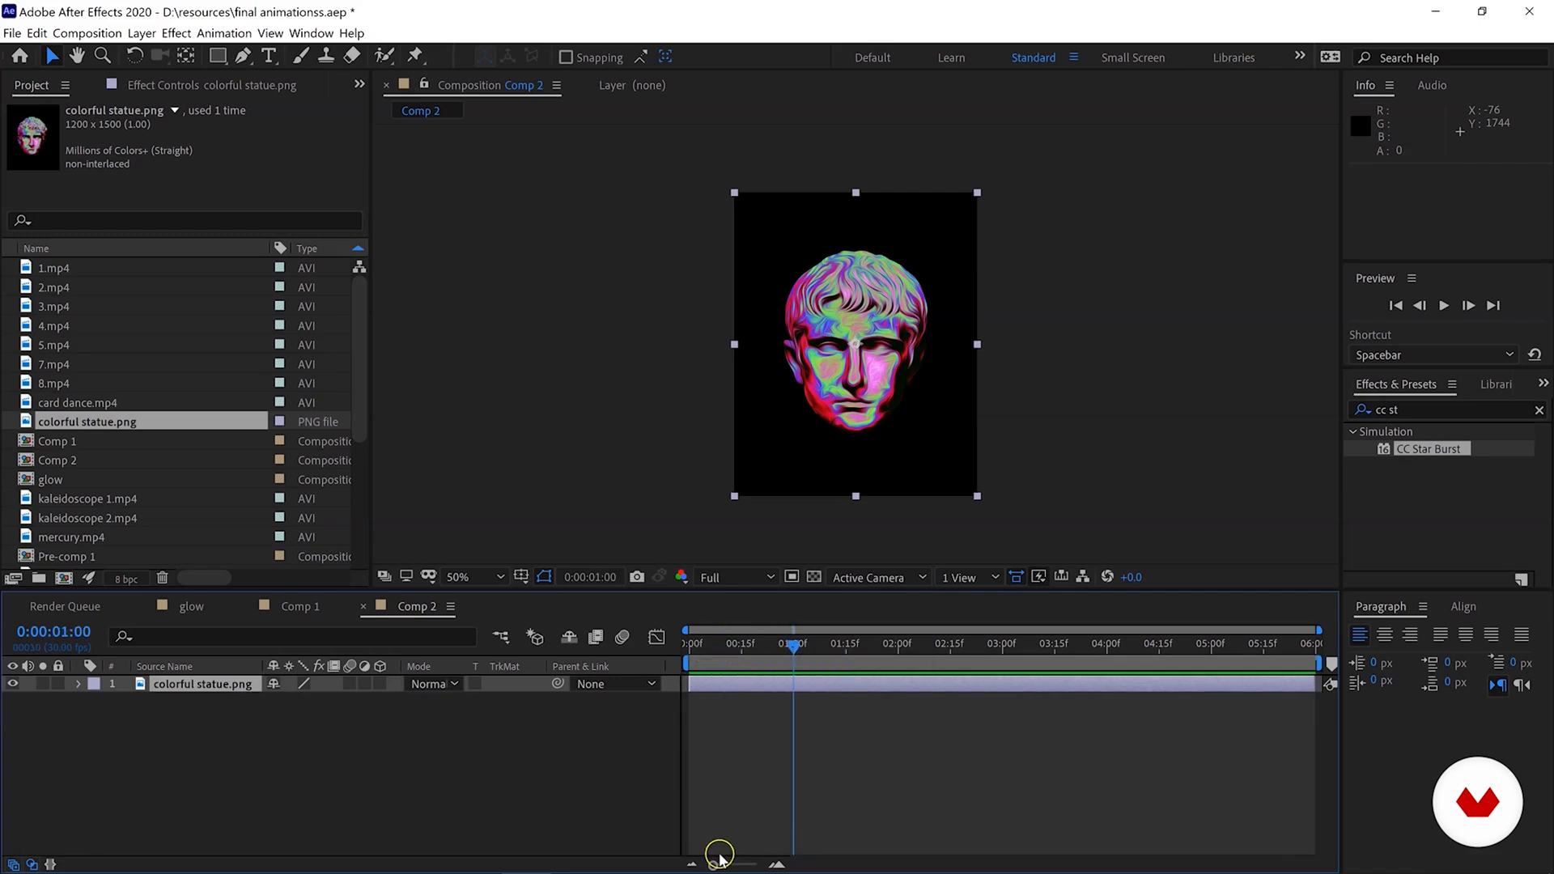
{"action": "left_click_drag", "start_coordinate": [715, 864], "coordinate": [751, 866]}
{"action": "left_click_drag", "start_coordinate": [735, 648], "coordinate": [632, 655]}
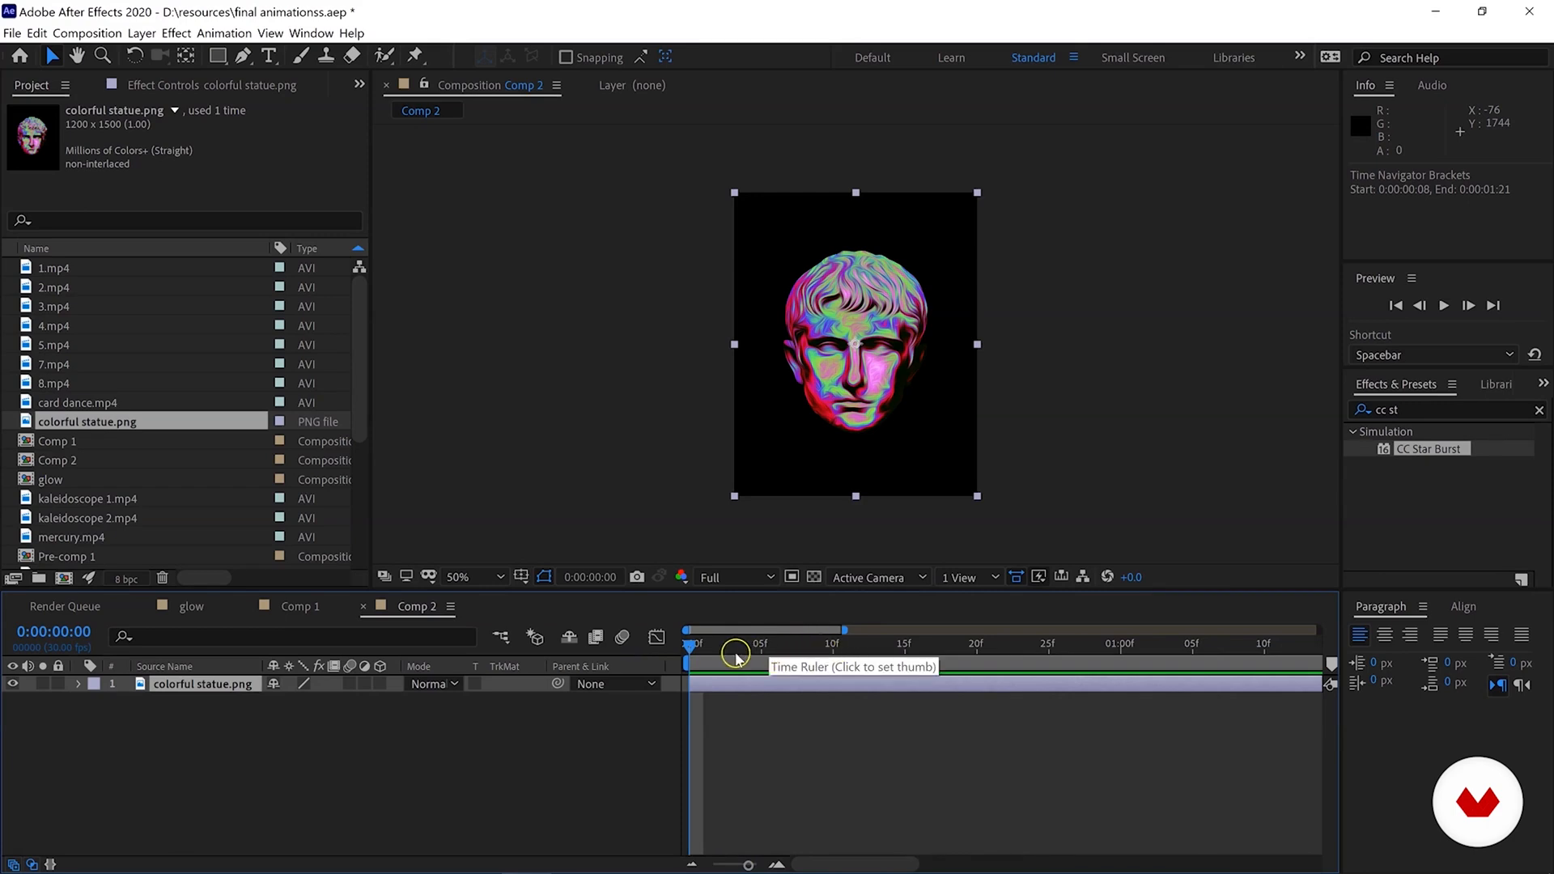
{"action": "left_click", "coordinate": [760, 647]}
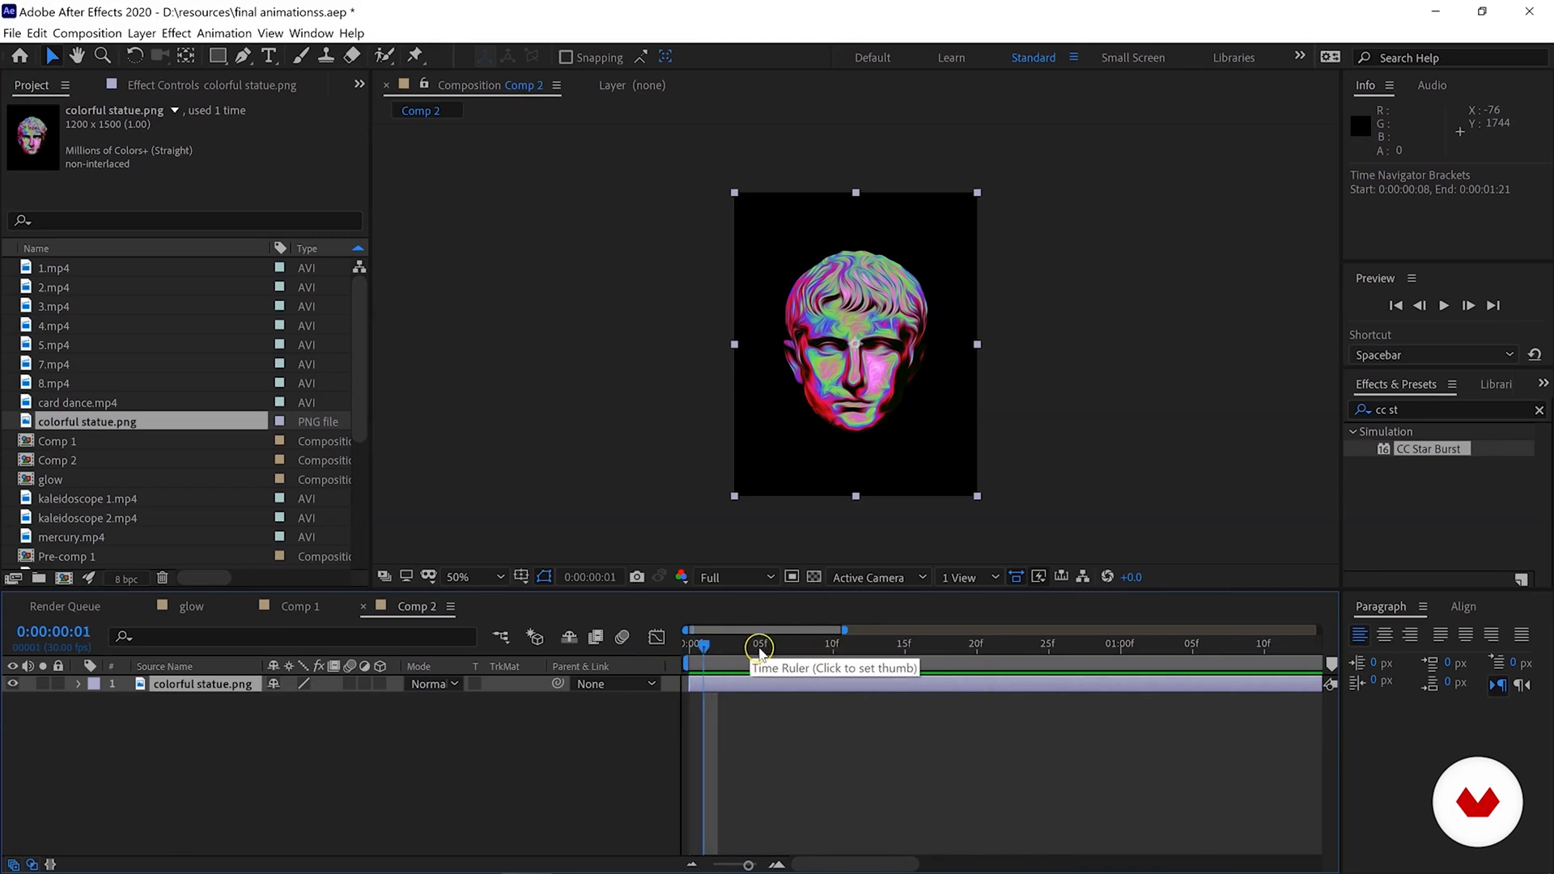
{"action": "left_click", "coordinate": [835, 647]}
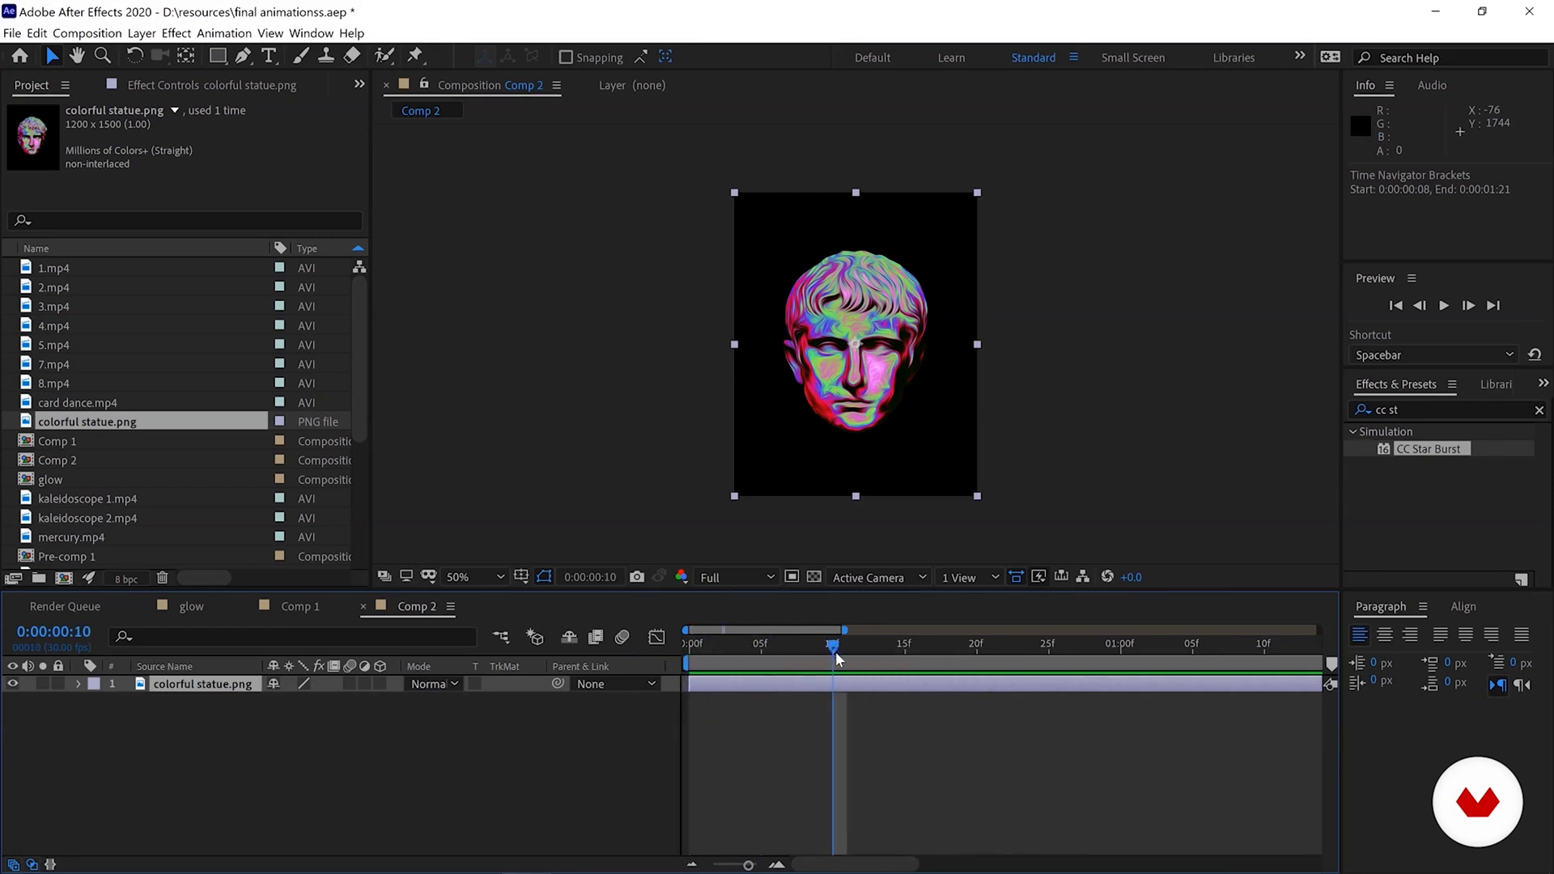
{"action": "left_click", "coordinate": [1122, 654]}
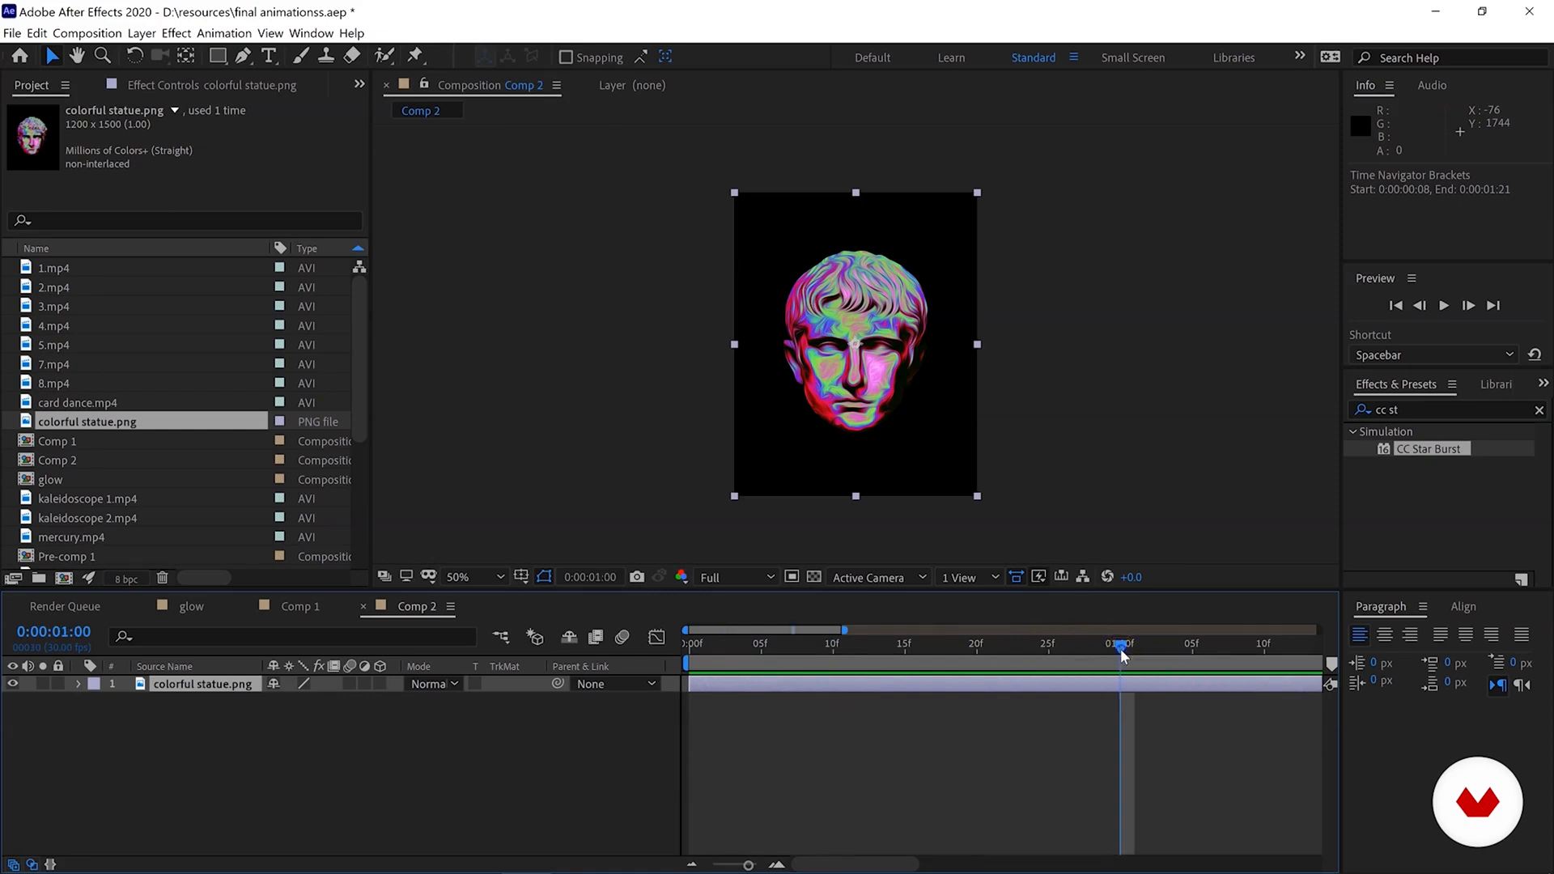
Check the frame rate in Comp 2's composition settings without changing anything.
{"action": "right_click", "coordinate": [583, 306]}
{"action": "left_click", "coordinate": [609, 335]}
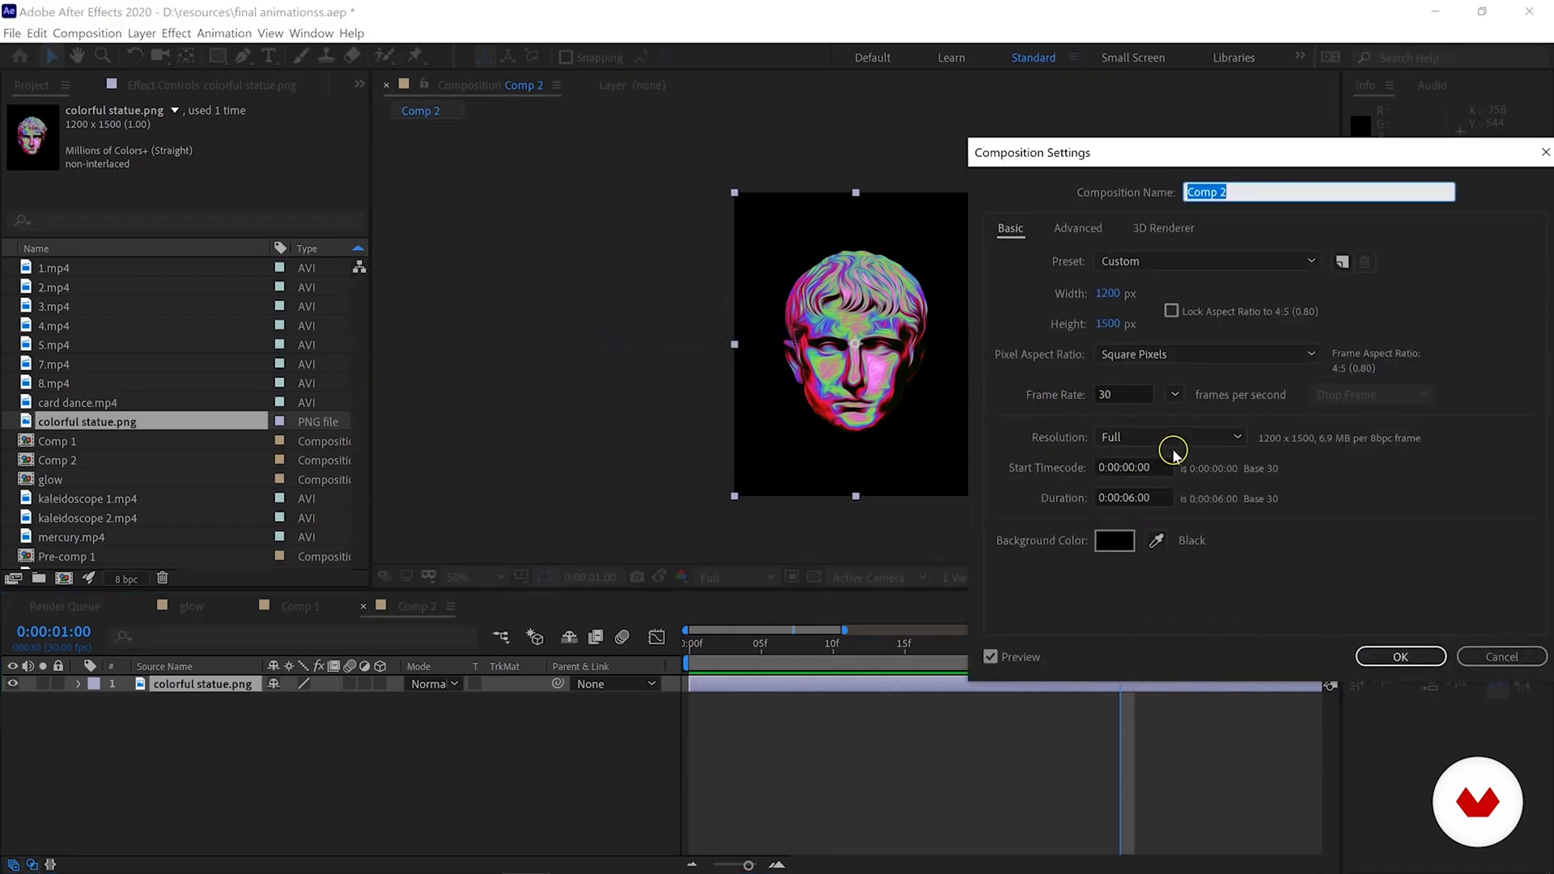
{"action": "left_click", "coordinate": [1516, 663]}
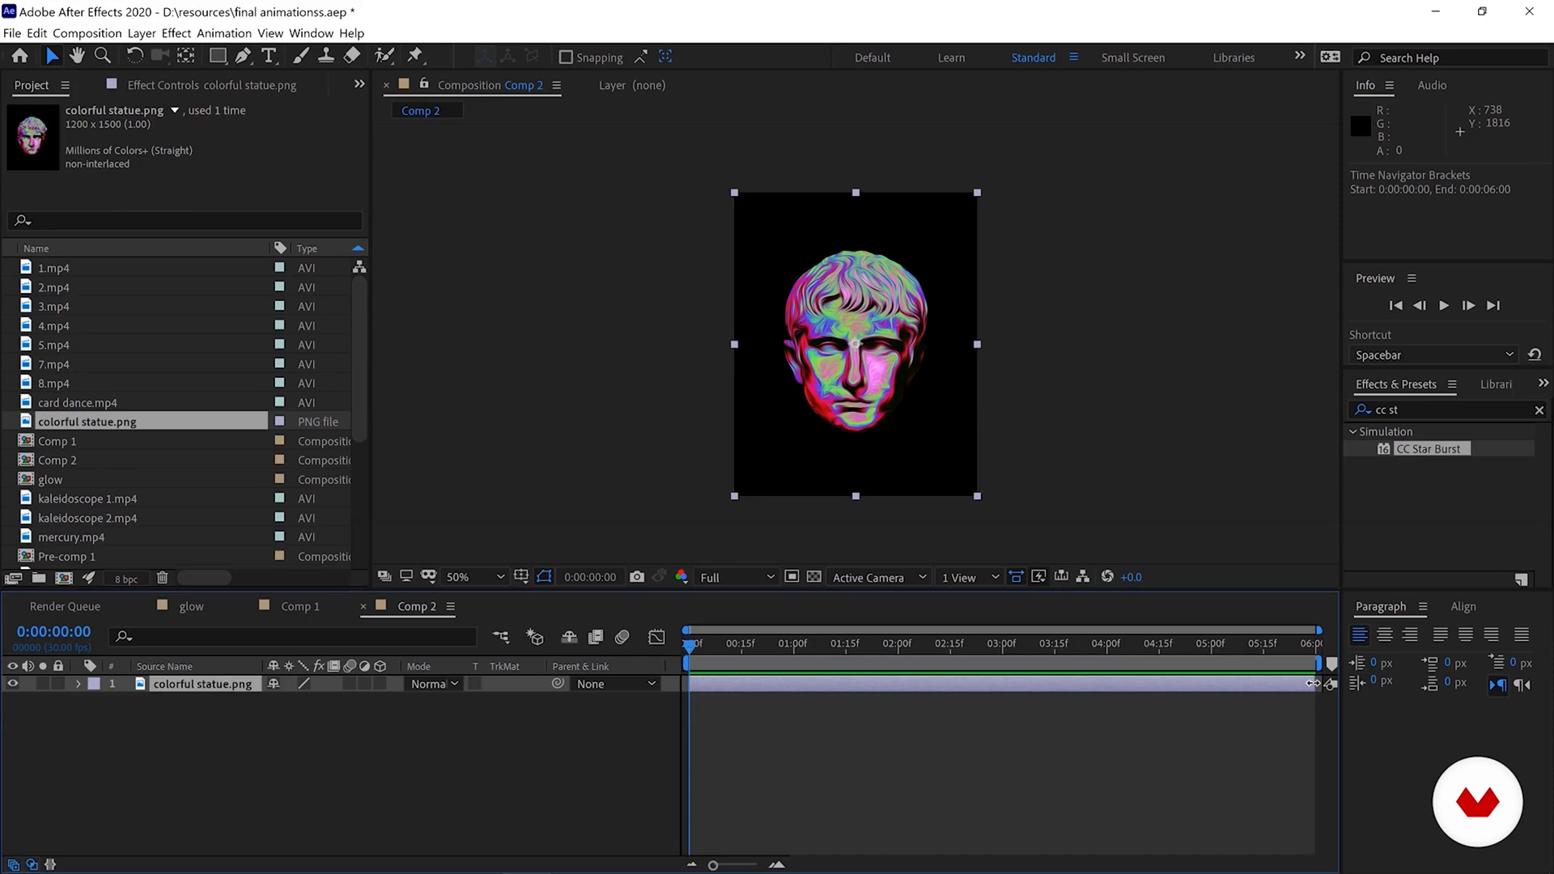
Trim the end of the colorful statue.png layer so it lasts exactly 10 frames from the start.
{"action": "left_click_drag", "start_coordinate": [1313, 683], "coordinate": [726, 681]}
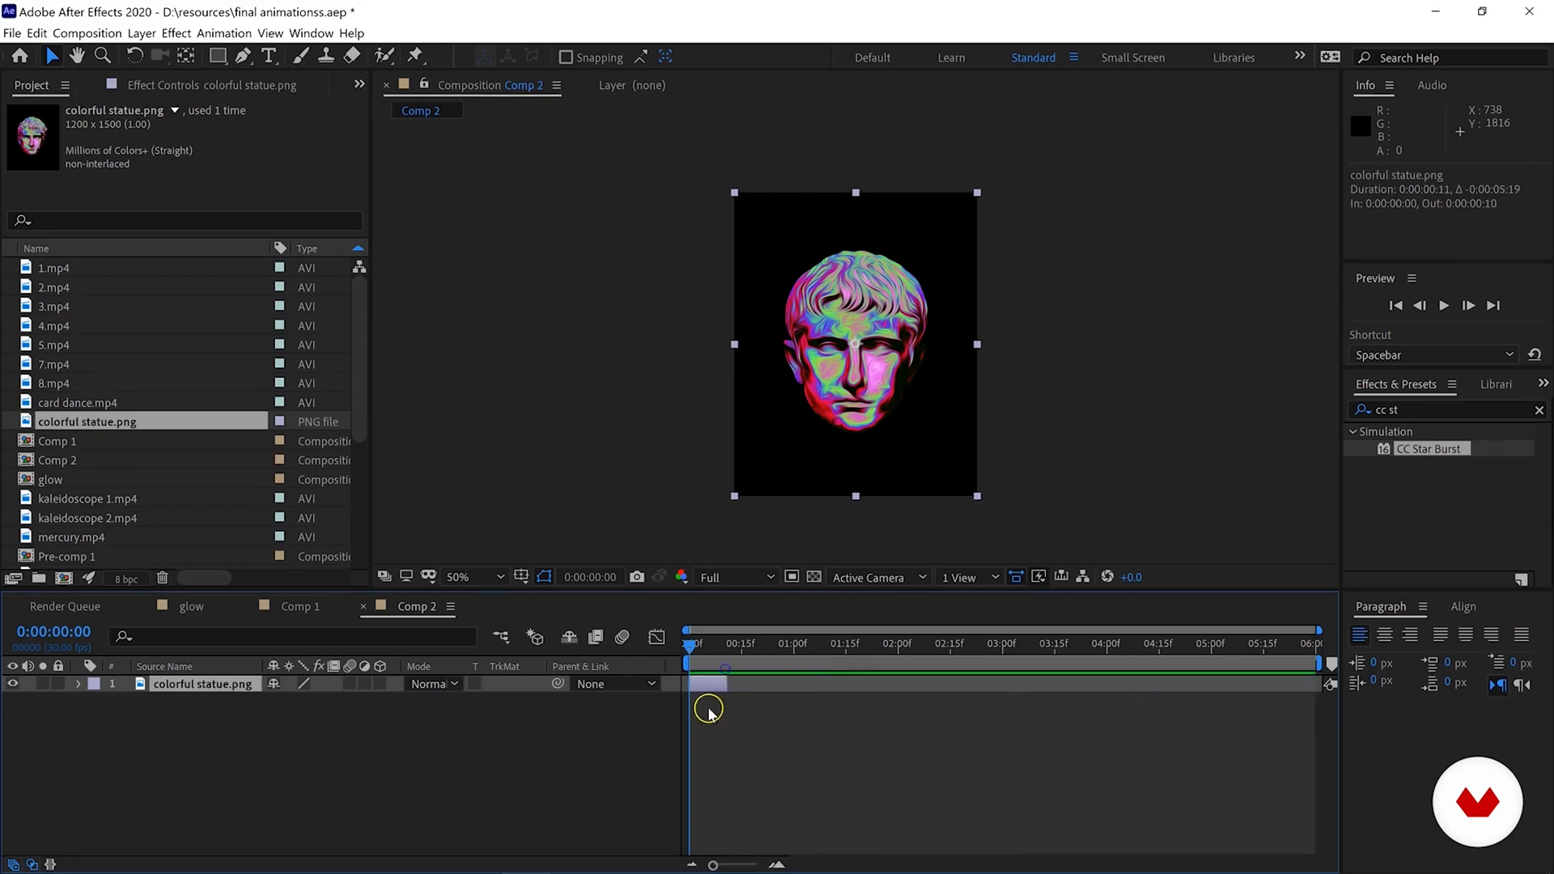
{"action": "left_click_drag", "start_coordinate": [753, 864], "coordinate": [762, 865]}
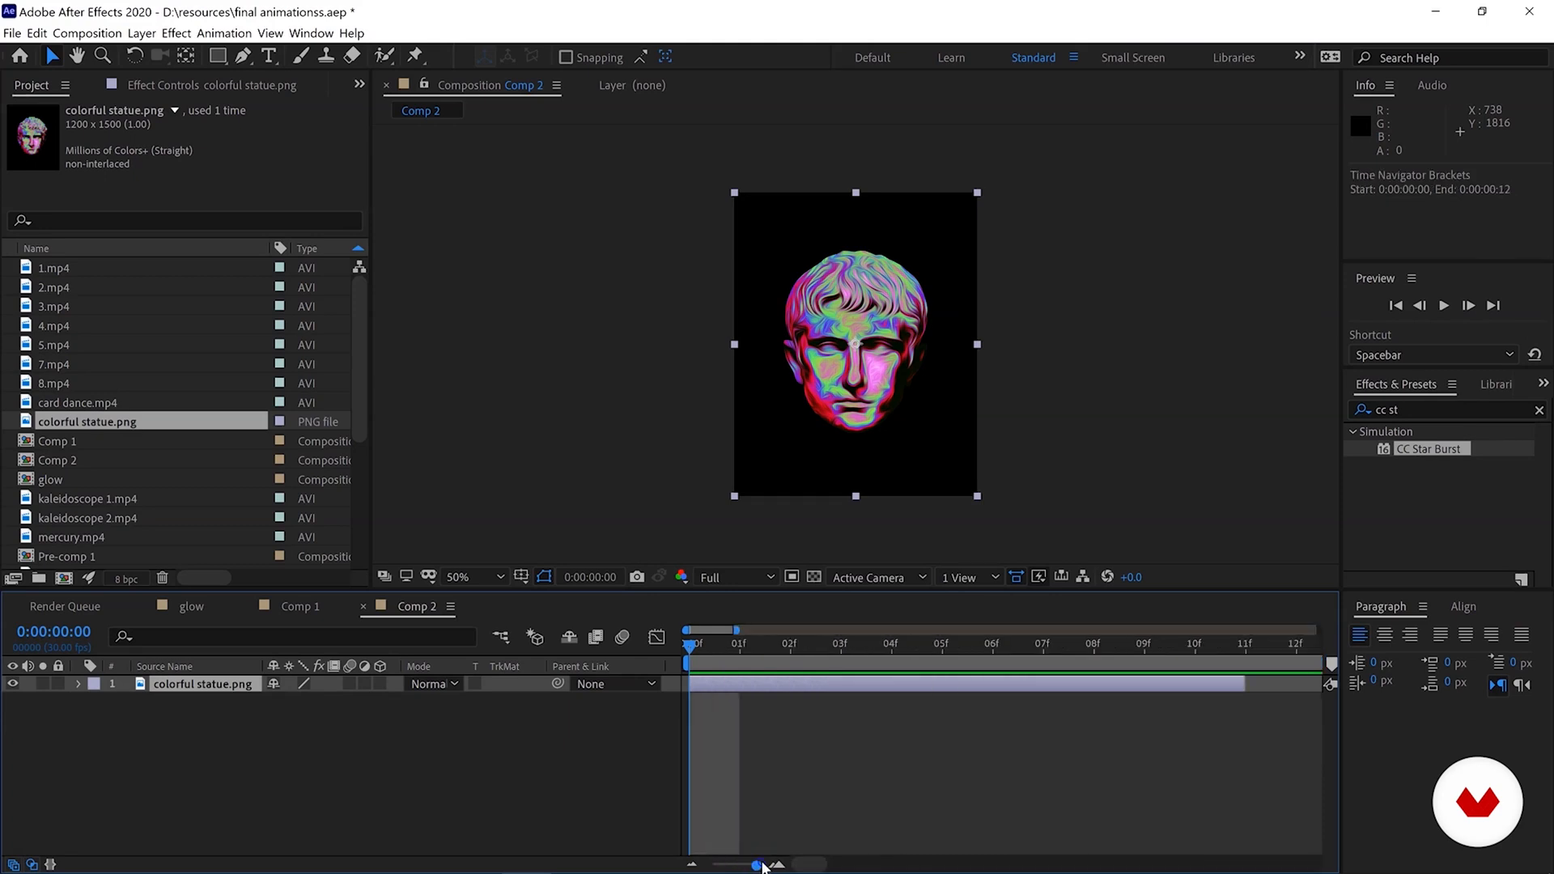
{"action": "left_click", "coordinate": [1193, 646]}
{"action": "left_click_drag", "start_coordinate": [1258, 680], "coordinate": [1195, 682]}
{"action": "key", "text": "Home"}
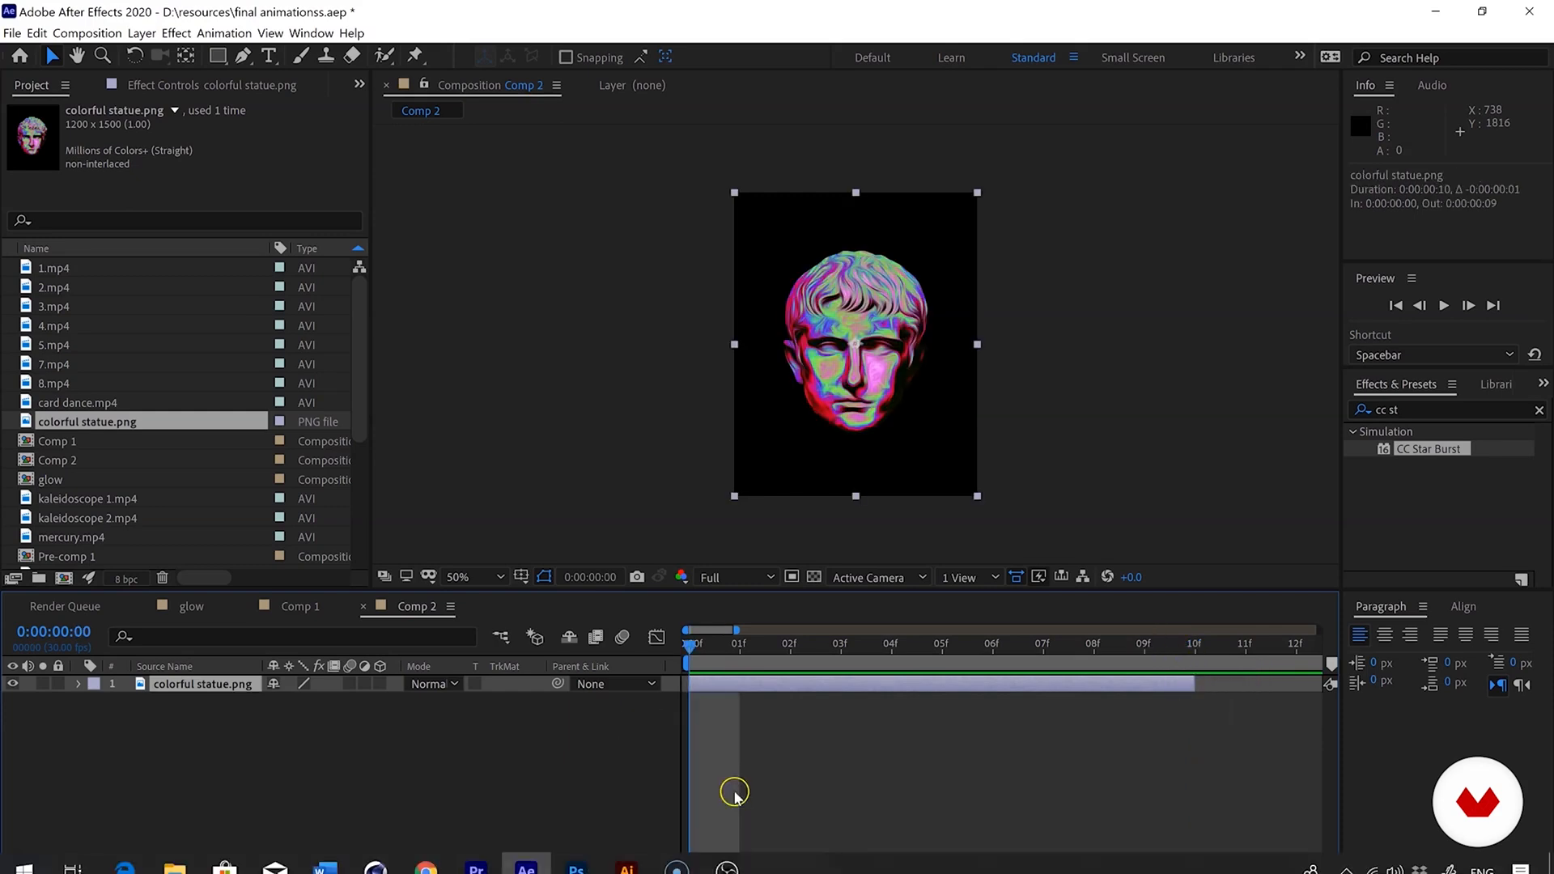
{"action": "left_click", "coordinate": [746, 865]}
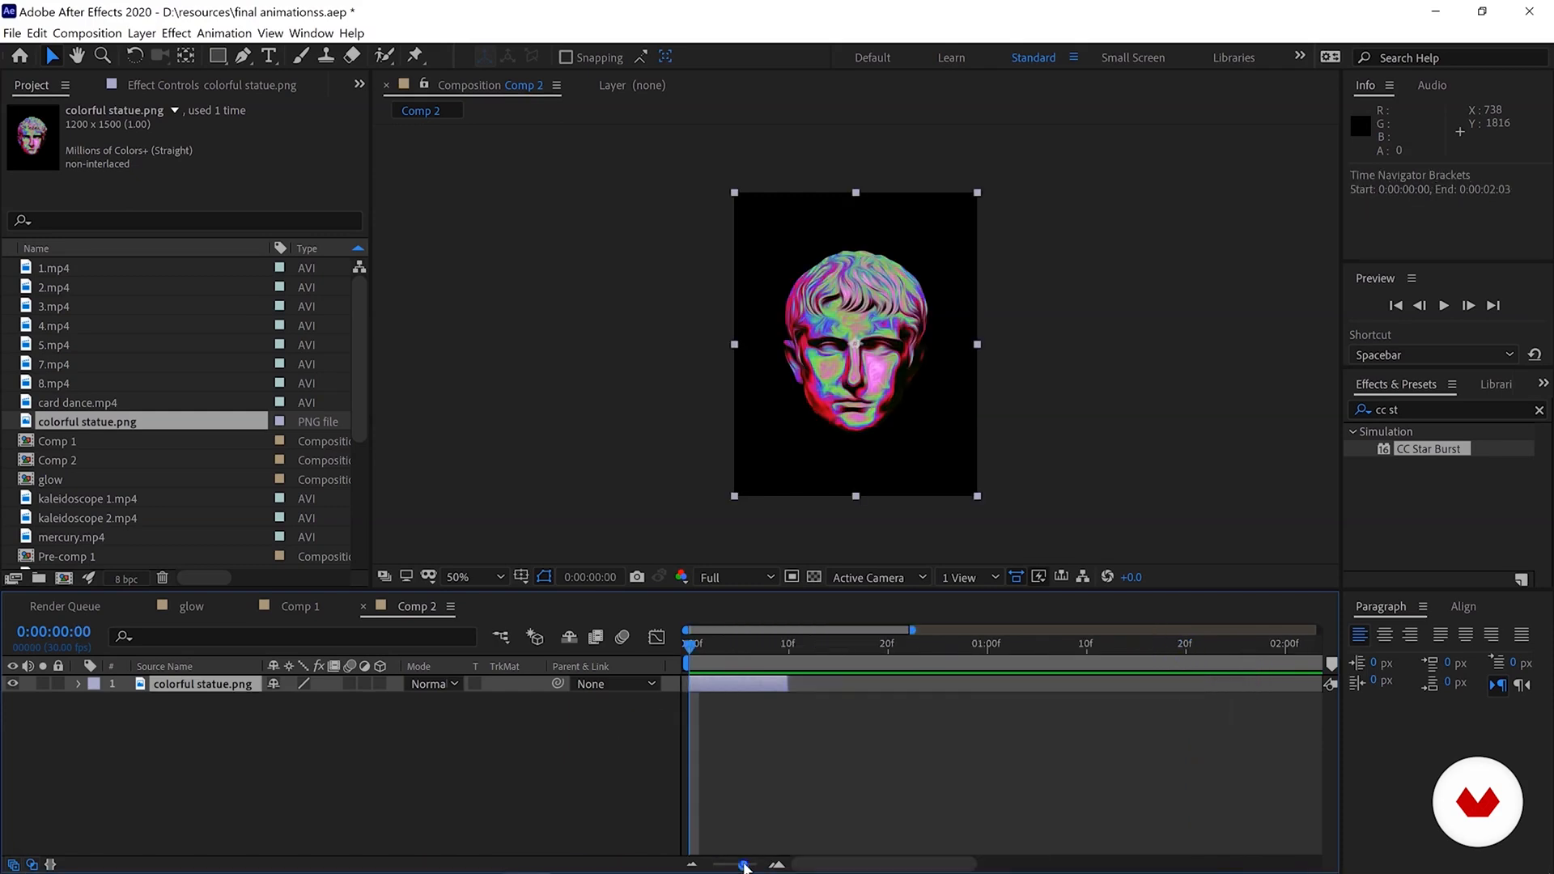
{"action": "left_click_drag", "start_coordinate": [743, 864], "coordinate": [745, 864]}
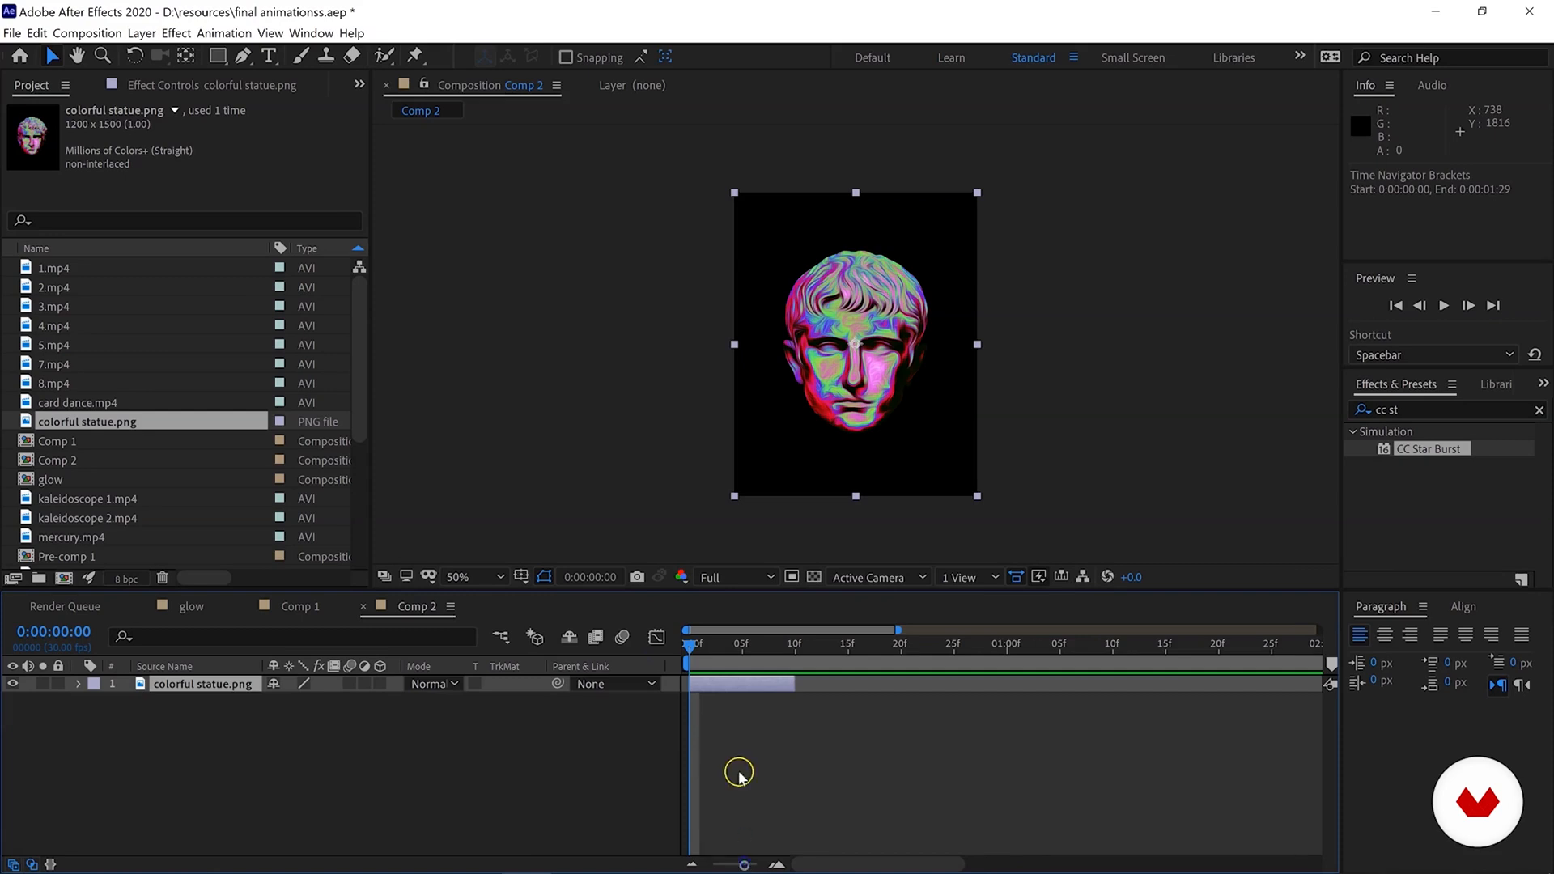
Copy and paste the 10-frame colorful statue.png layer and start the copy at frame 10, right after the original.
{"action": "left_click", "coordinate": [36, 33]}
{"action": "left_click", "coordinate": [55, 130]}
{"action": "left_click", "coordinate": [36, 33]}
{"action": "left_click", "coordinate": [58, 204]}
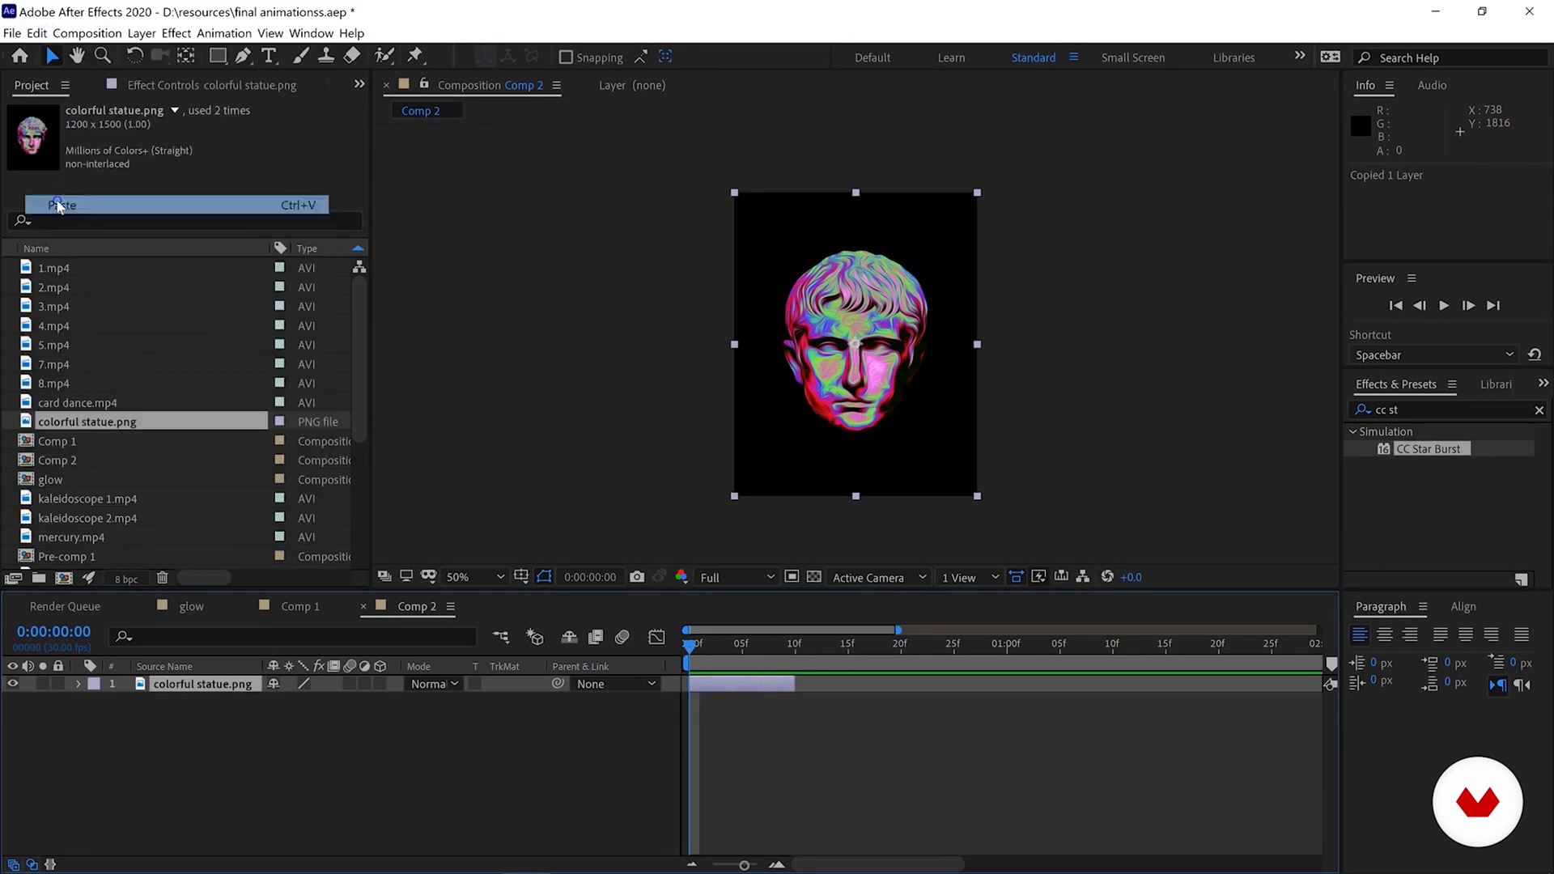
{"action": "left_click_drag", "start_coordinate": [720, 685], "coordinate": [900, 650]}
{"action": "left_click", "coordinate": [796, 654]}
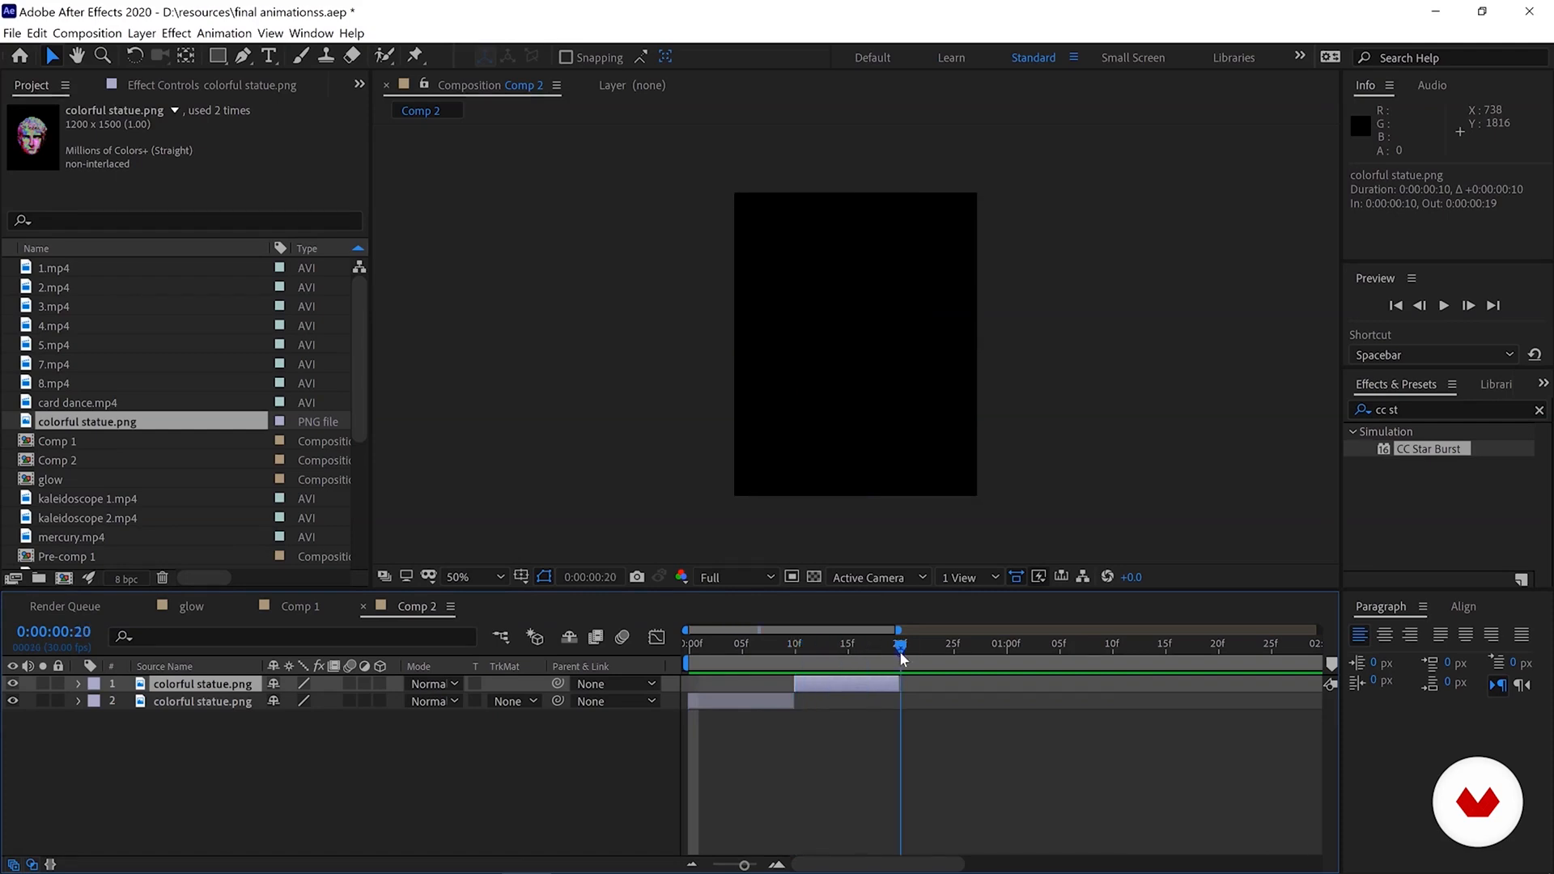
Paste another copy of the colorful statue.png layer and start it at frame 20, where the second one ends.
{"action": "left_click", "coordinate": [842, 685]}
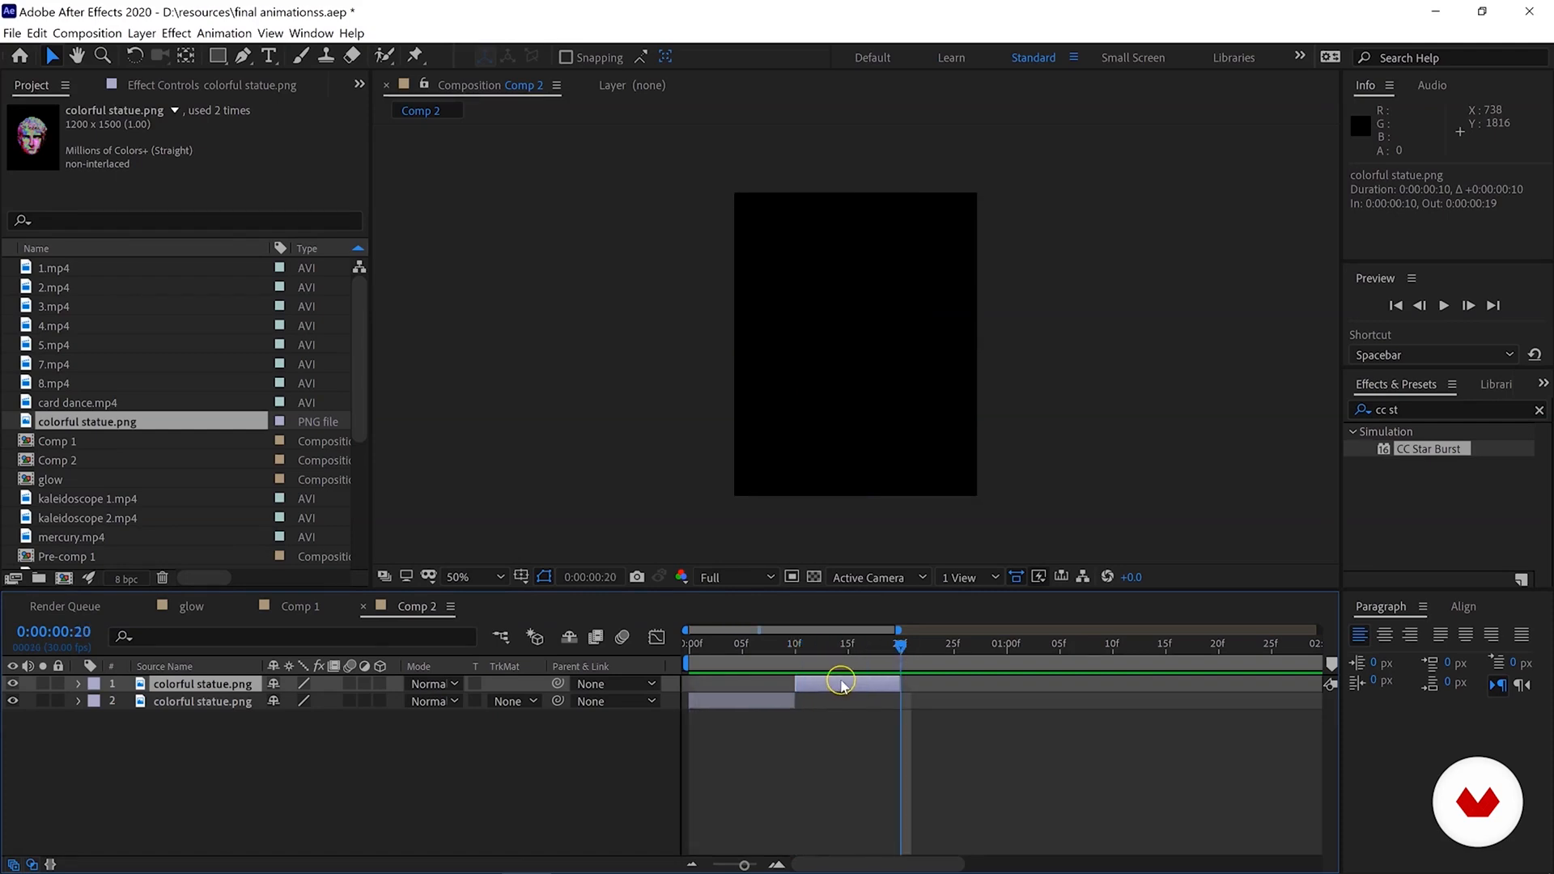
{"action": "key", "text": "ctrl+c"}
{"action": "key", "text": "ctrl+v"}
{"action": "left_click_drag", "start_coordinate": [820, 684], "coordinate": [891, 686]}
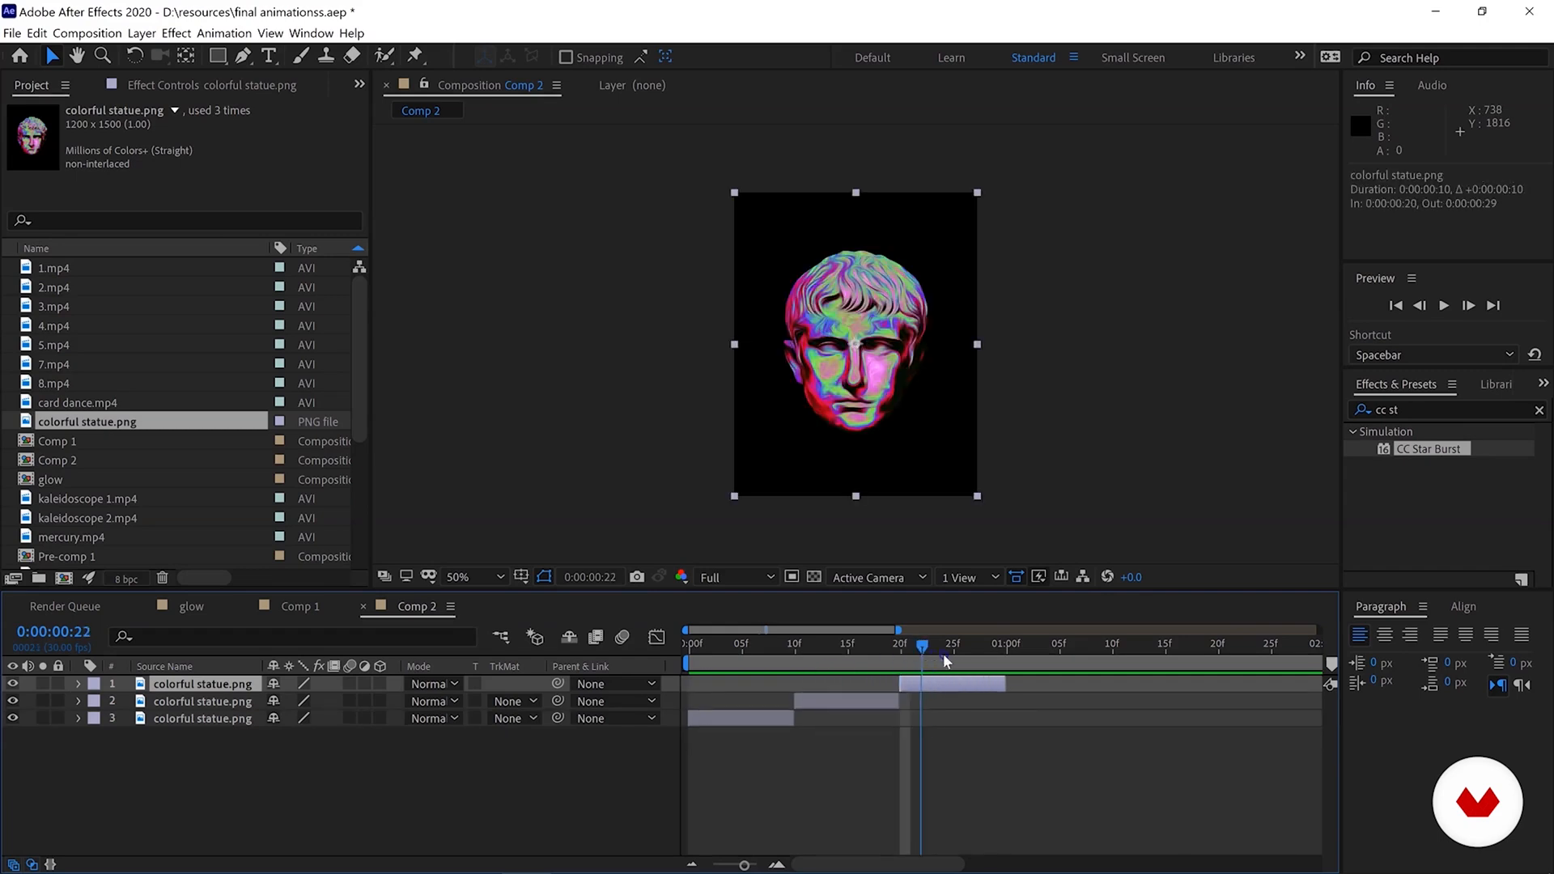
Duplicate the latest colorful statue.png layer and start the duplicate at the one-second mark.
{"action": "mouse_move", "coordinate": [994, 653]}
{"action": "left_mouse_down"}
{"action": "mouse_move", "coordinate": [902, 654]}
{"action": "mouse_move", "coordinate": [1006, 649]}
{"action": "left_mouse_up"}
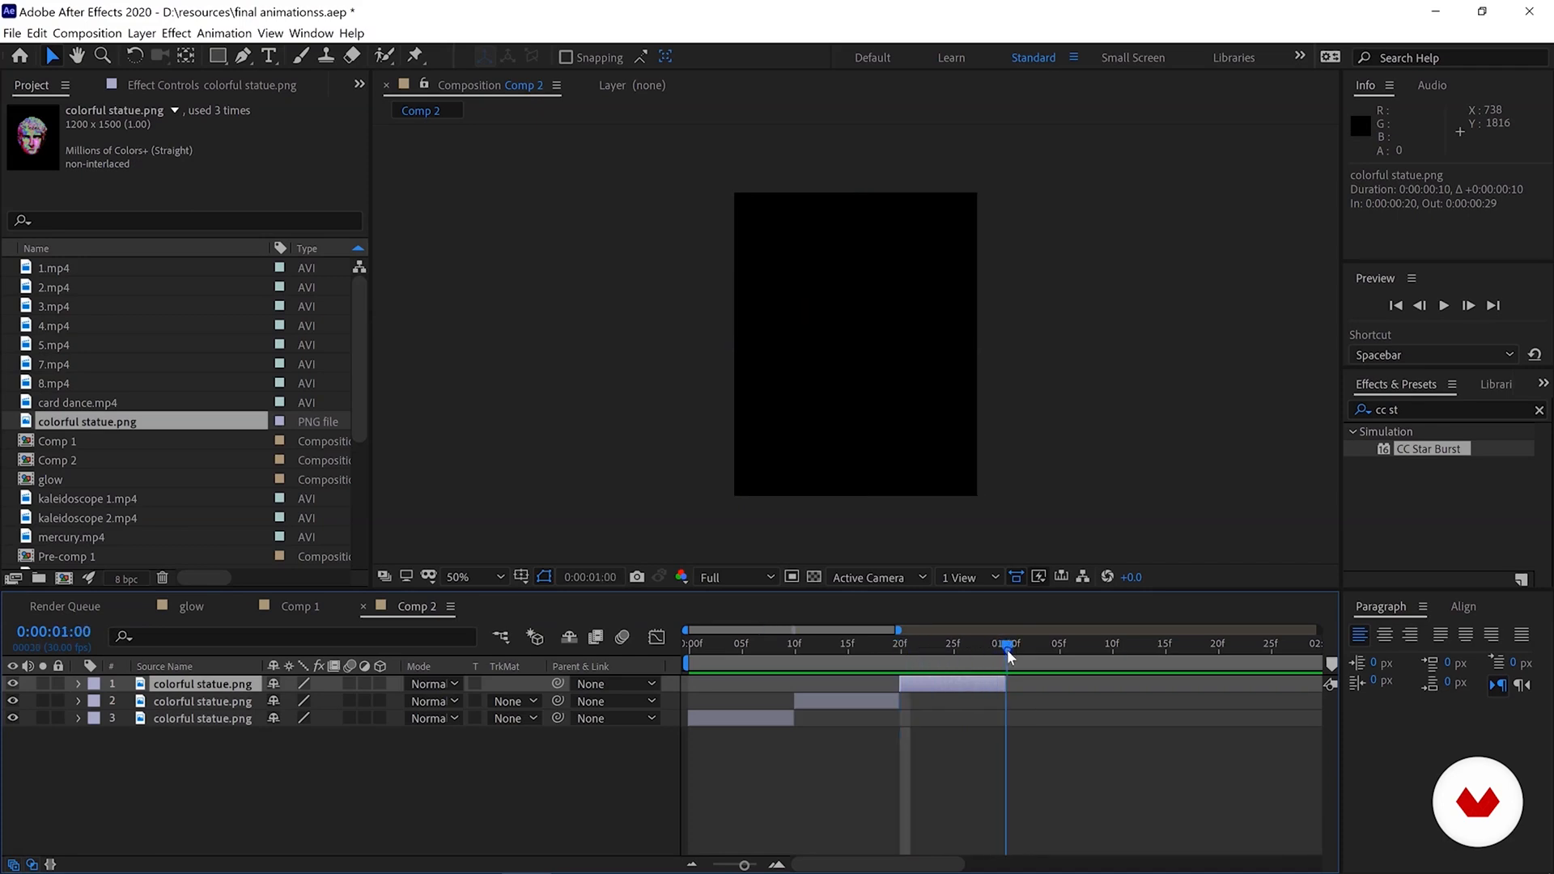
{"action": "left_click", "coordinate": [929, 685]}
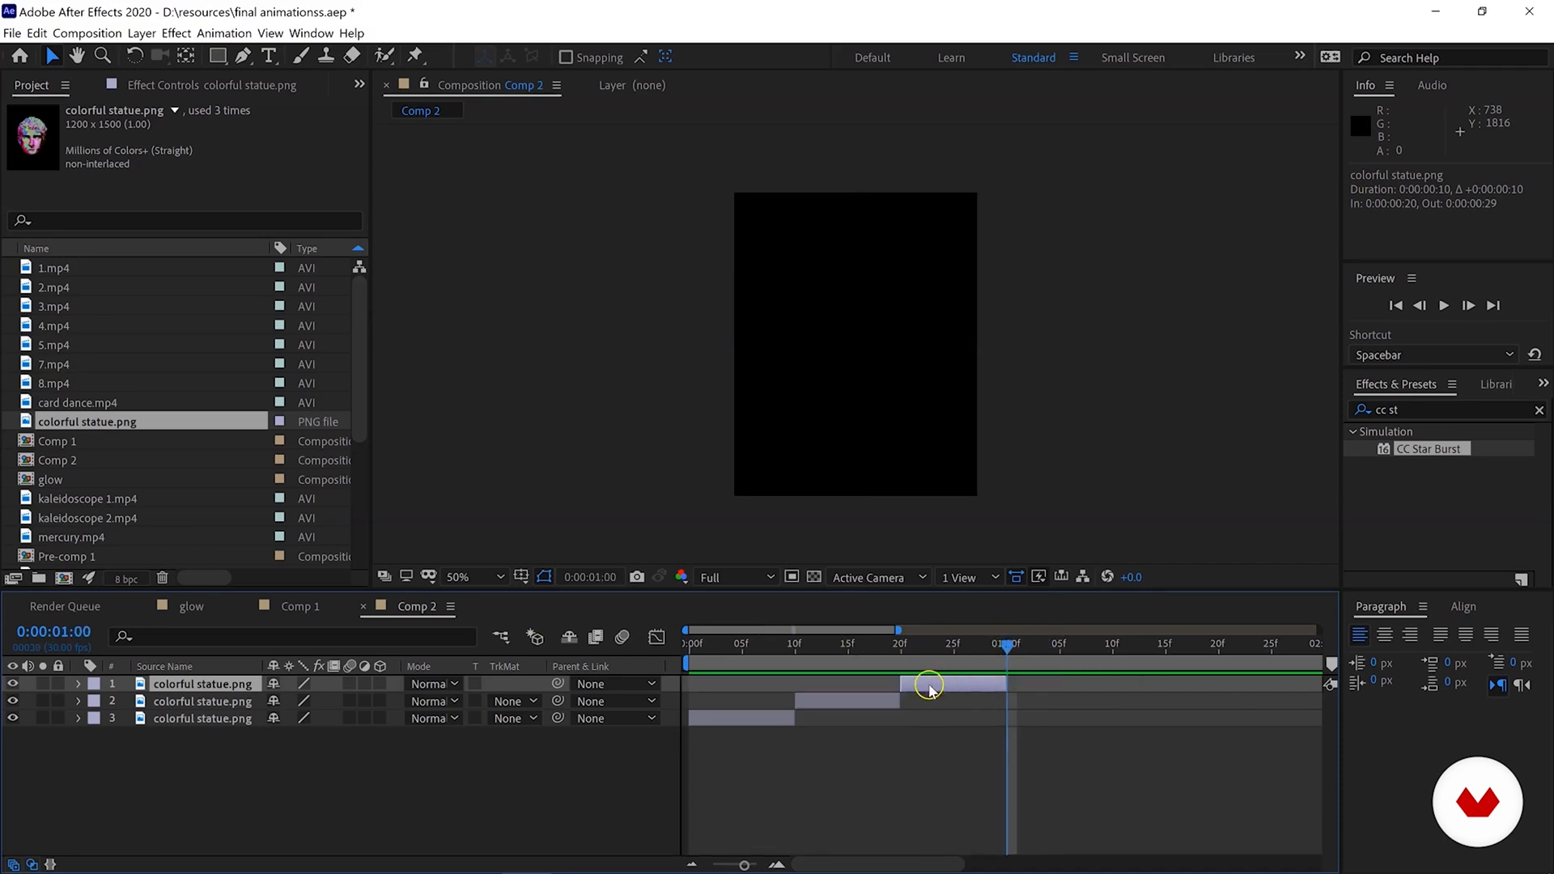
{"action": "key", "text": "ctrl+d"}
{"action": "left_click_drag", "start_coordinate": [913, 684], "coordinate": [1018, 678]}
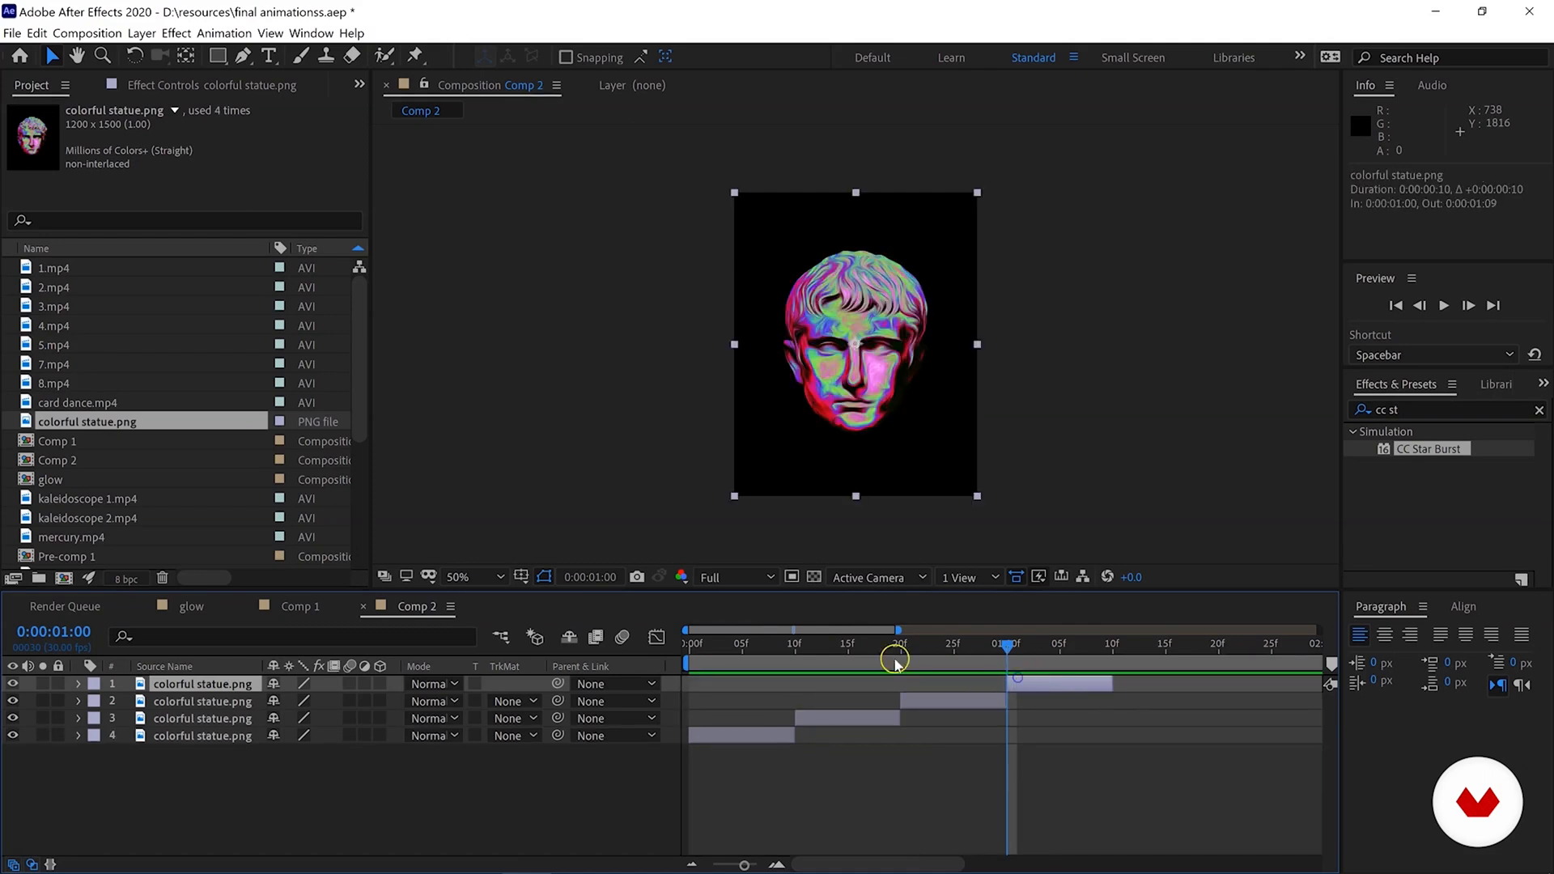
Add 1.mp4 at the centre of Comp 2 from time zero and place it directly above the first statue layer in the stack.
{"action": "left_click_drag", "start_coordinate": [895, 658], "coordinate": [688, 655]}
{"action": "left_click", "coordinate": [745, 732]}
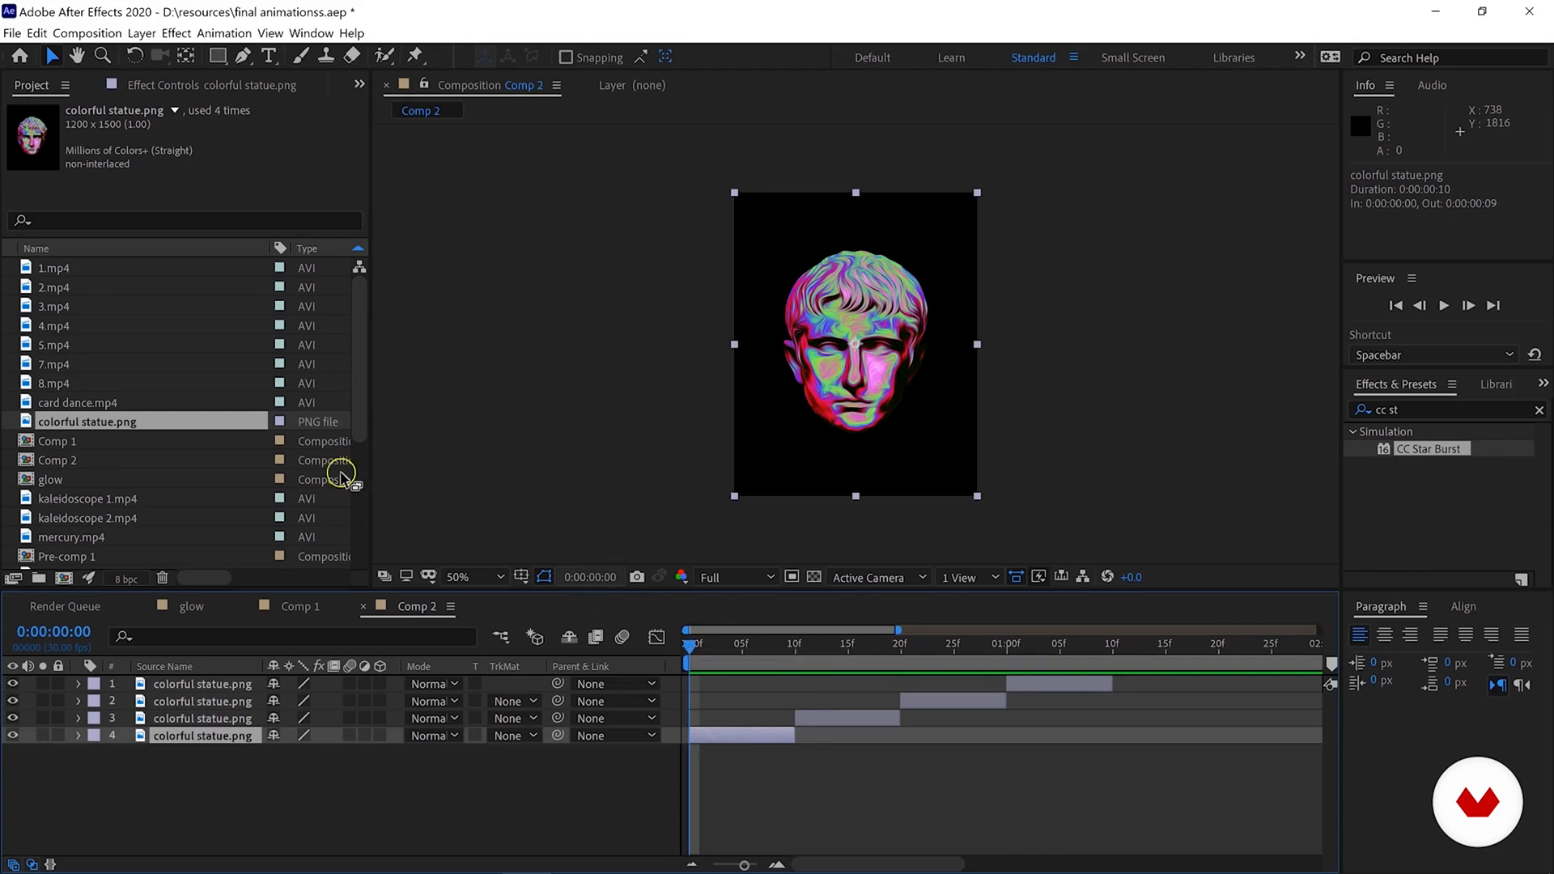
{"action": "left_click", "coordinate": [64, 288]}
{"action": "left_click", "coordinate": [54, 269]}
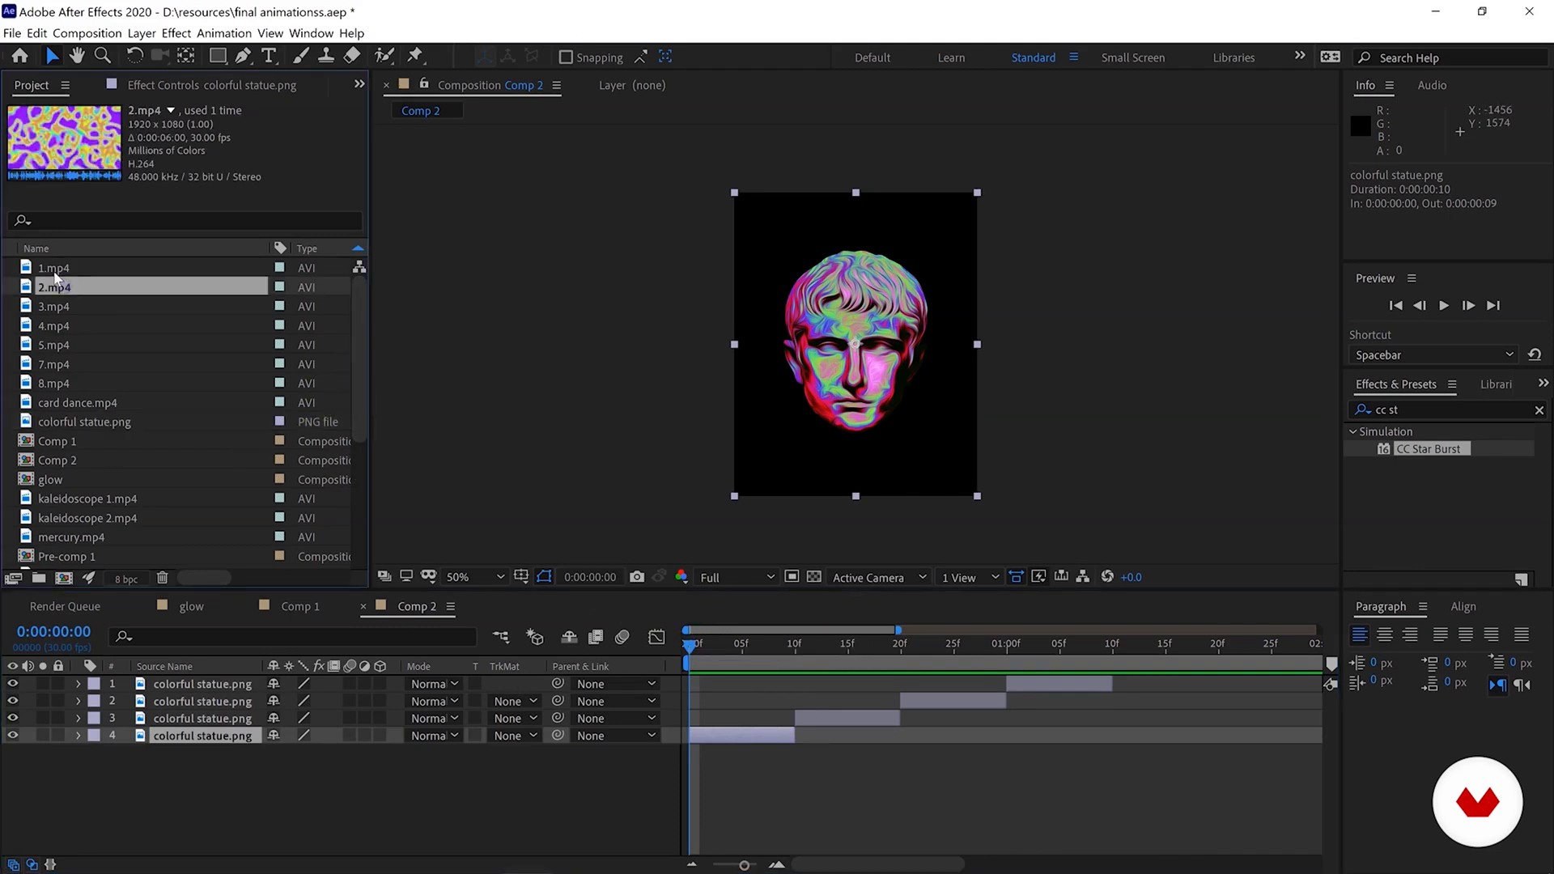
{"action": "left_click_drag", "start_coordinate": [24, 267], "coordinate": [861, 354]}
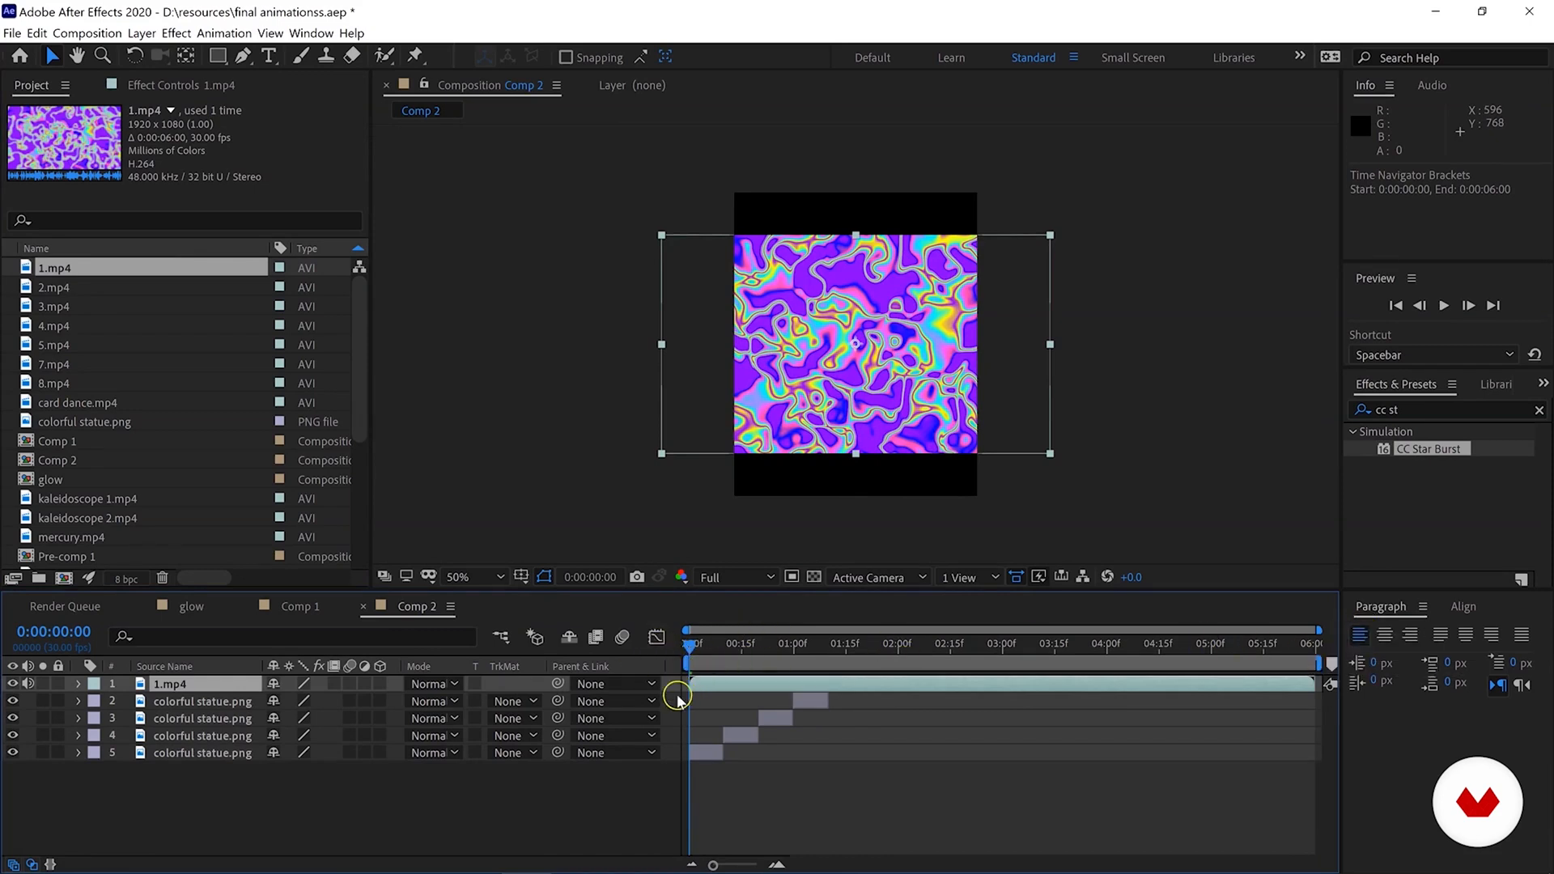
{"action": "left_click_drag", "start_coordinate": [214, 687], "coordinate": [243, 754]}
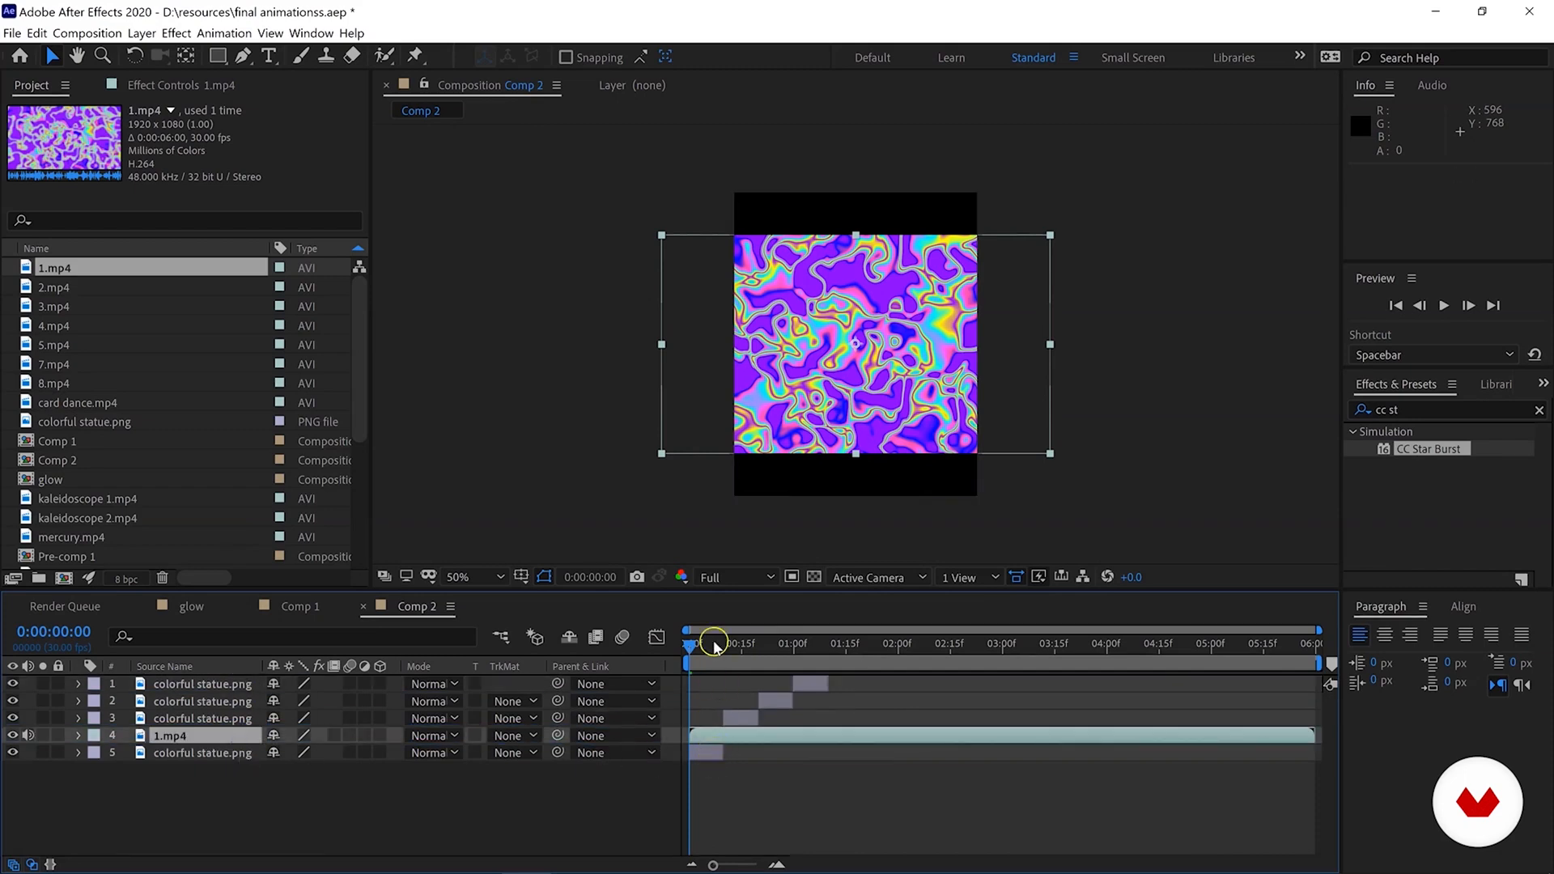
Try trimming the end of 1.mp4 so it lasts 10 frames, and undo the trim.
{"action": "left_click_drag", "start_coordinate": [1313, 737], "coordinate": [724, 731]}
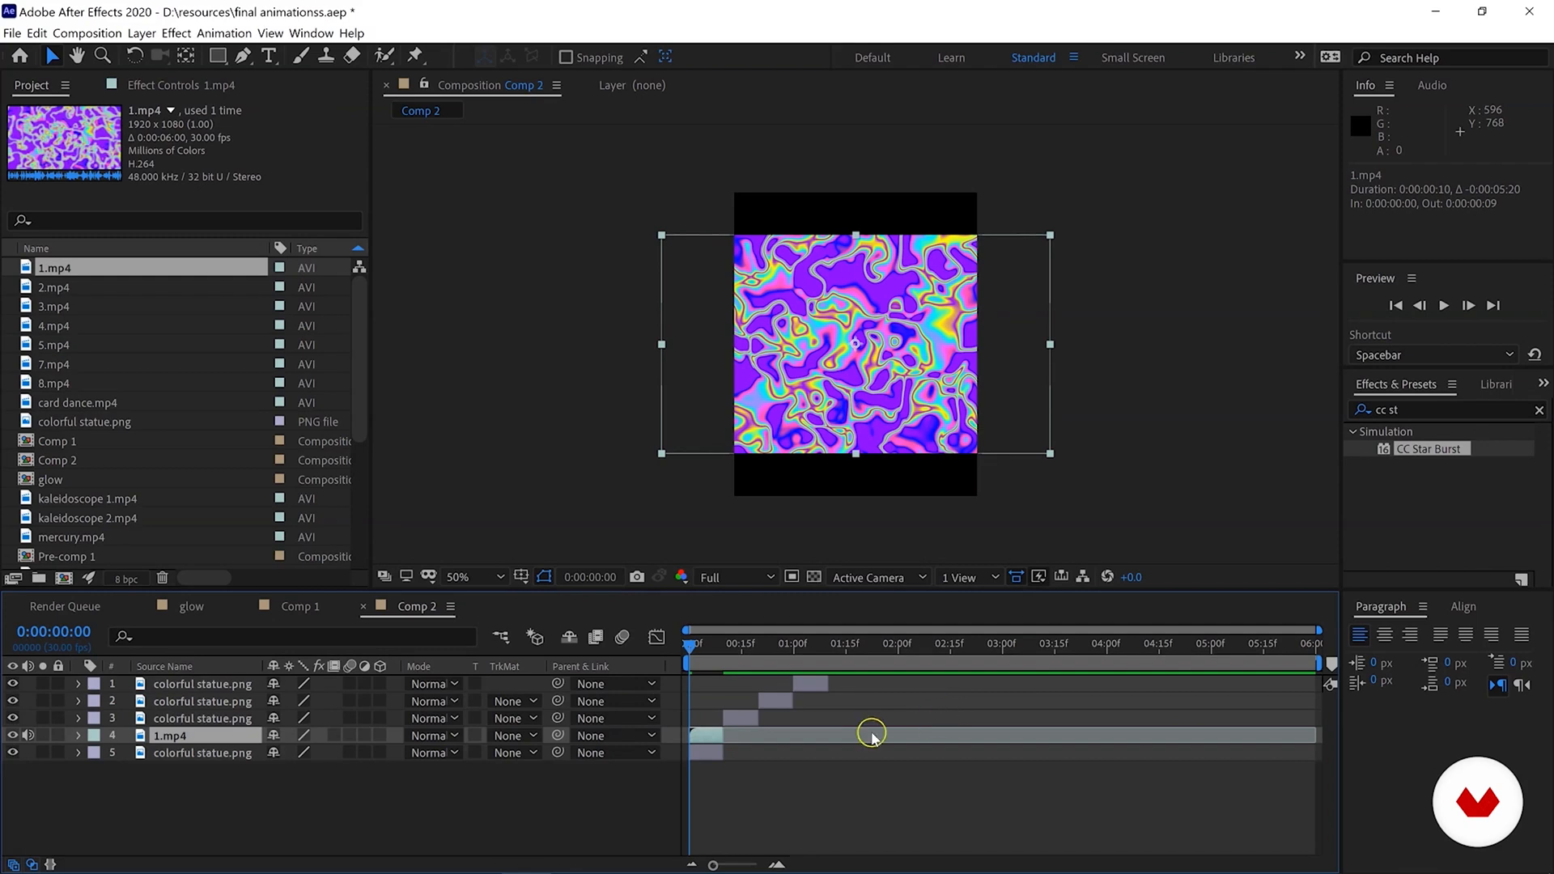
{"action": "key", "text": "ctrl+z"}
Time-stretch the 1.mp4 layer, trying a 50% stretch factor and settling on a new duration of 0:00:01:00.
{"action": "right_click", "coordinate": [739, 735]}
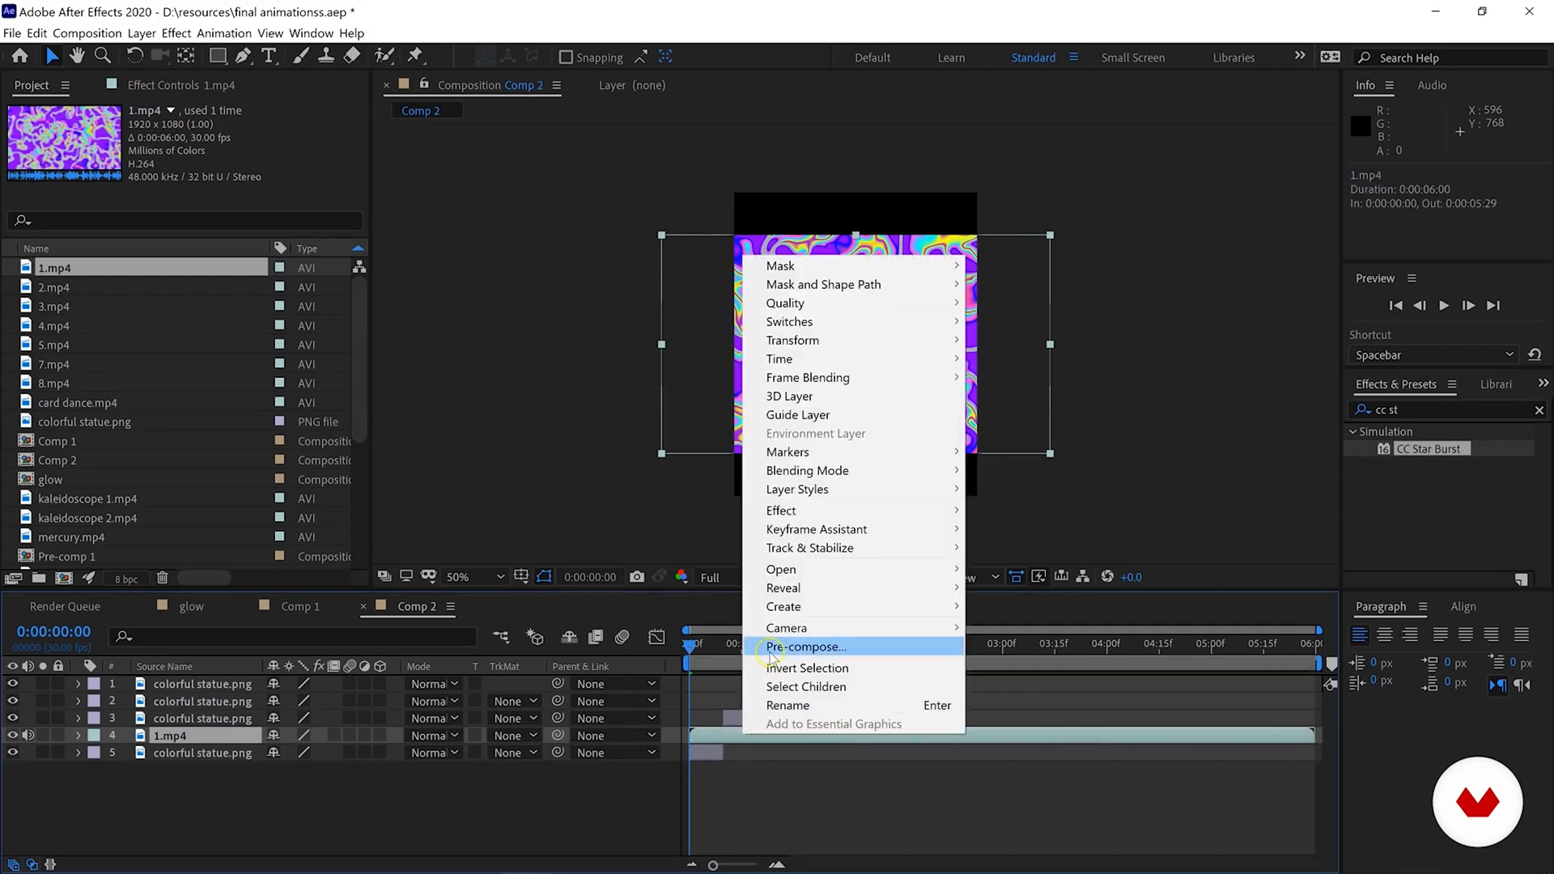
{"action": "mouse_move", "coordinate": [878, 358]}
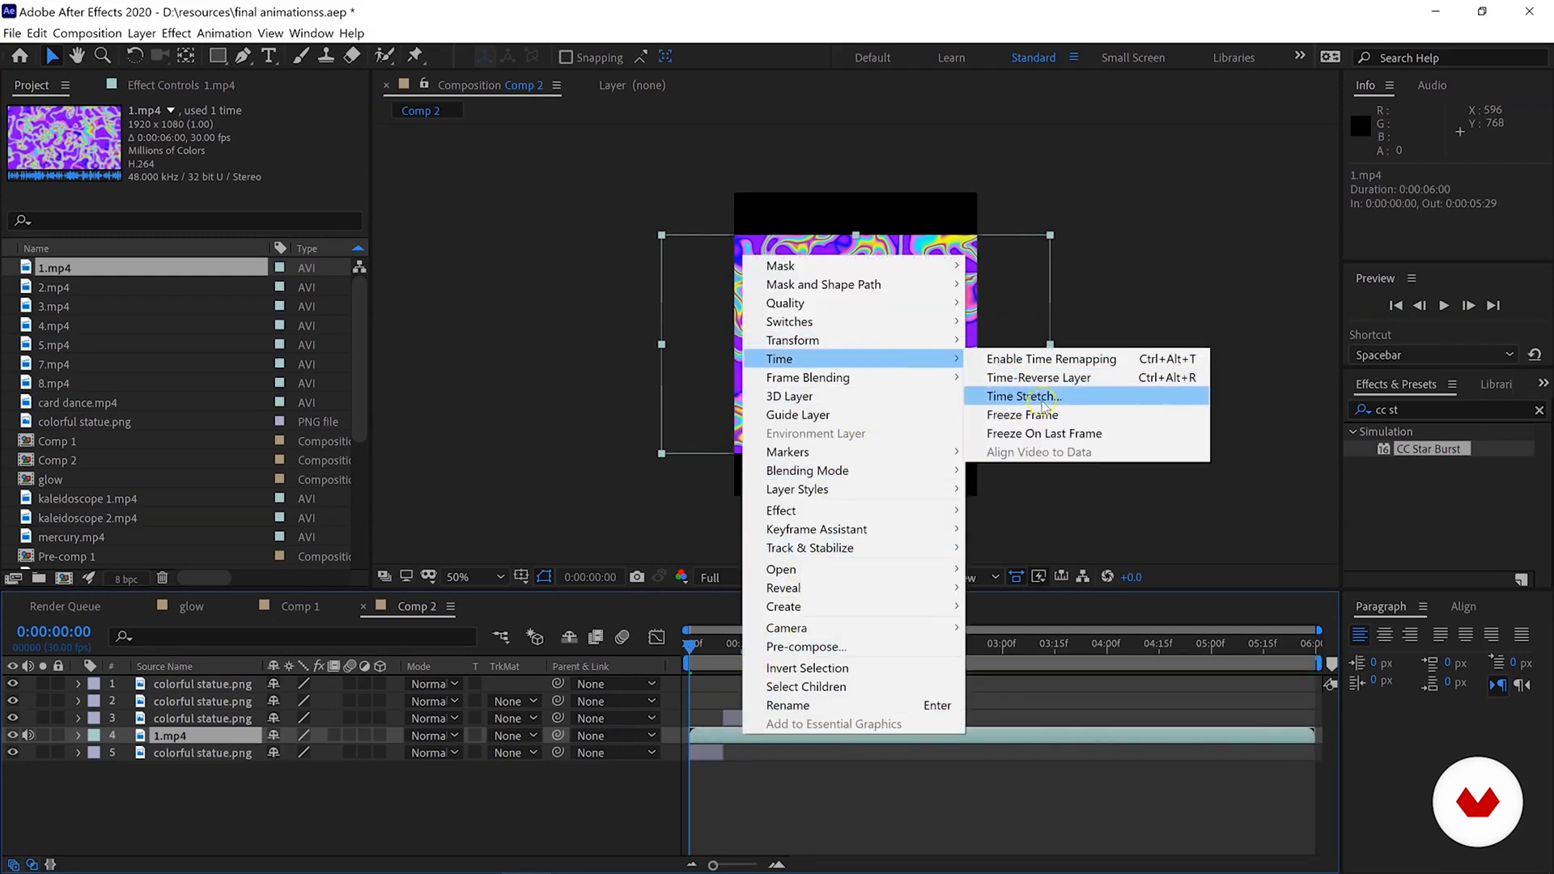
{"action": "left_click", "coordinate": [1044, 396]}
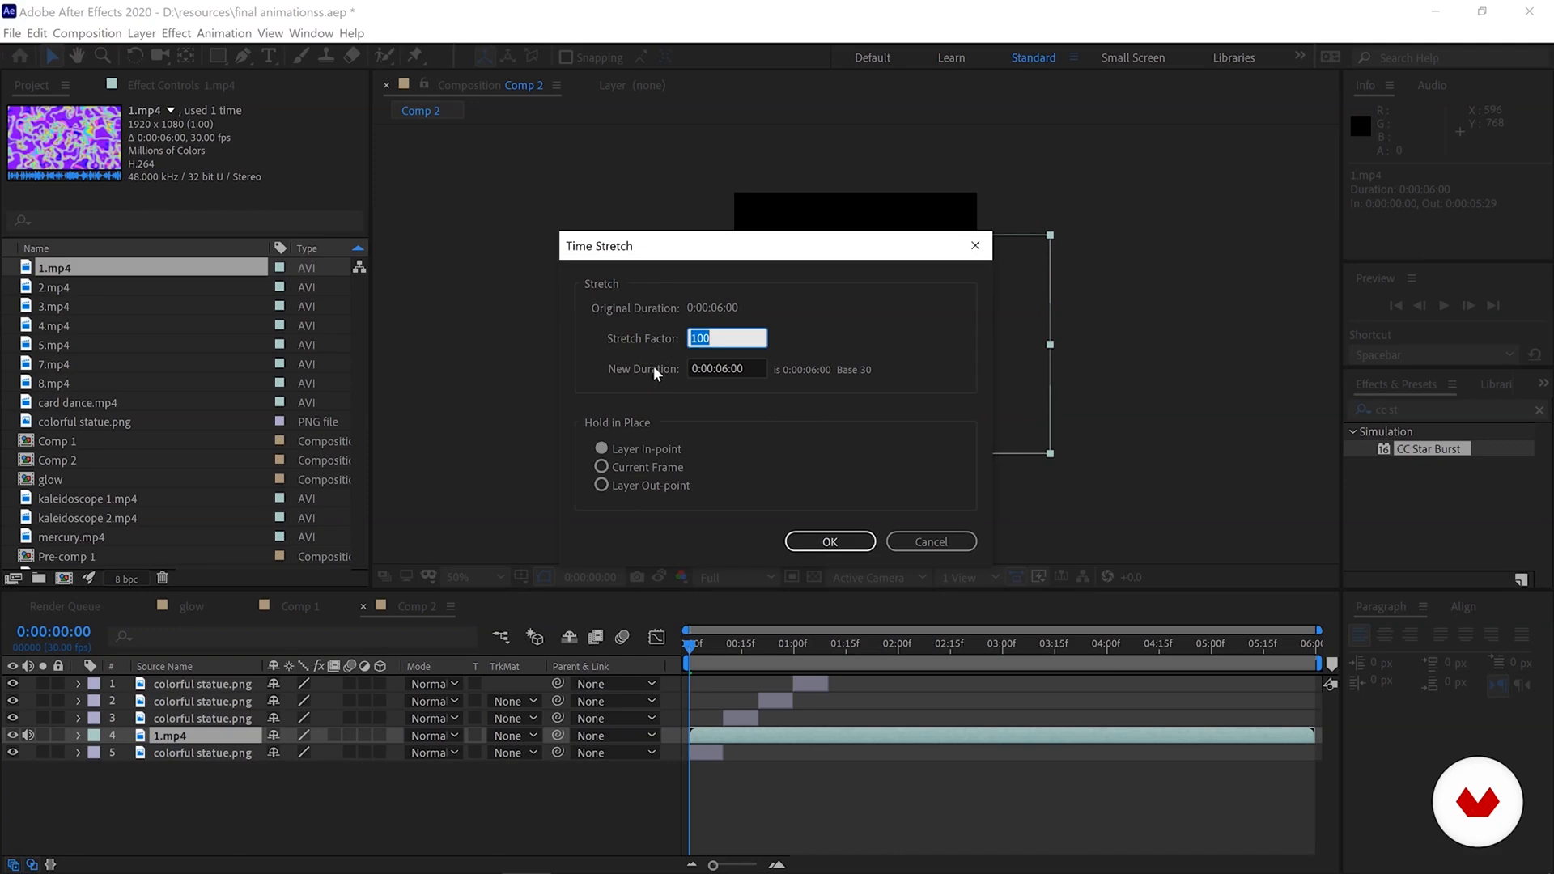
{"action": "left_click", "coordinate": [641, 354]}
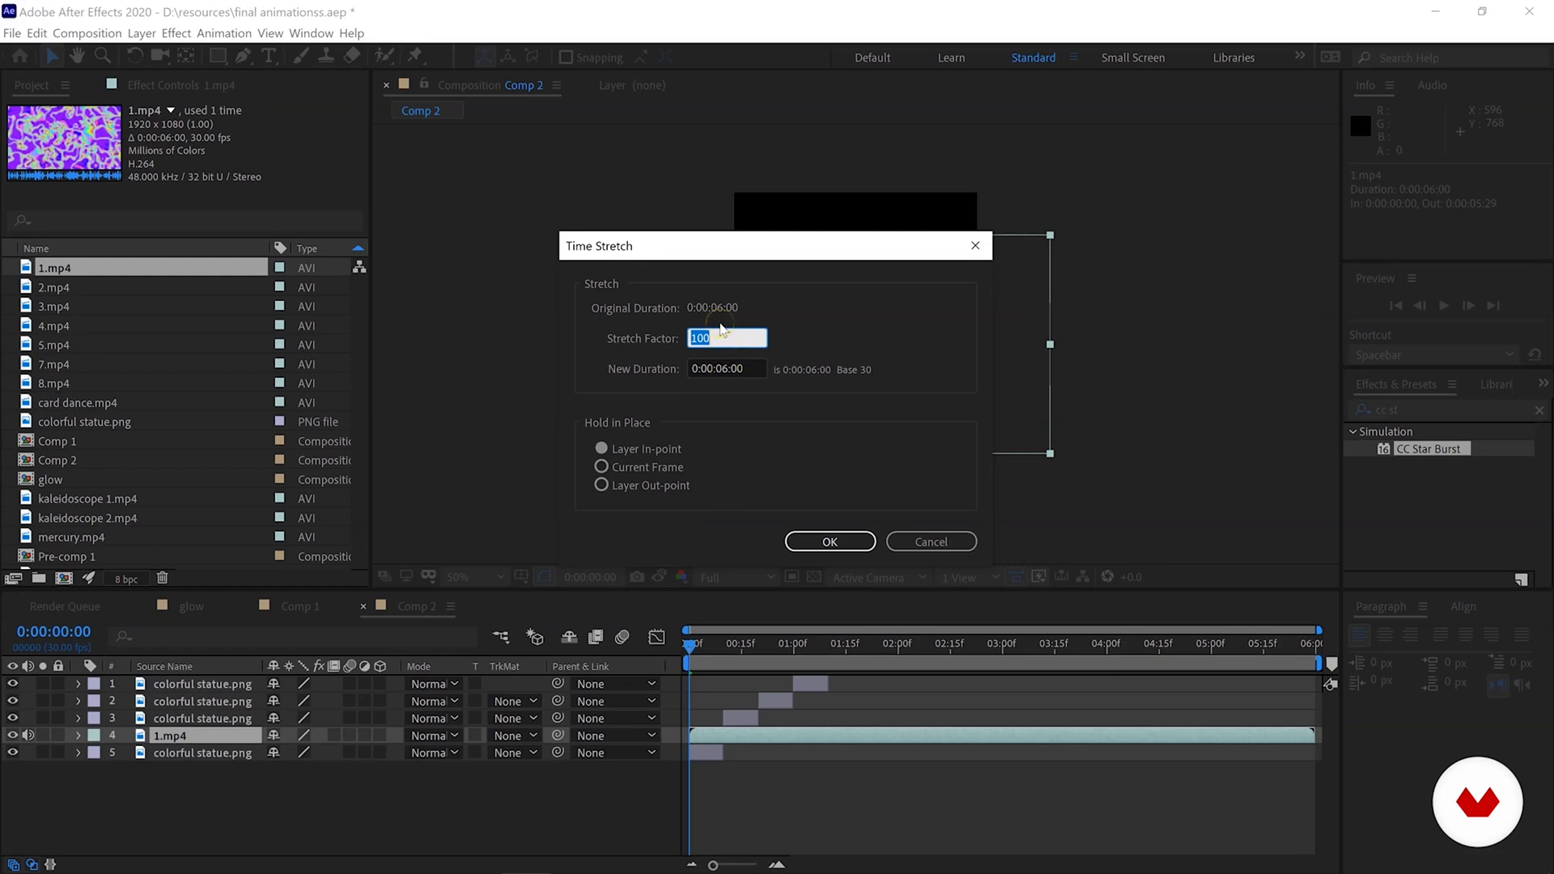
{"action": "type", "text": "2"}
{"action": "type", "text": "50"}
{"action": "left_click", "coordinate": [724, 368]}
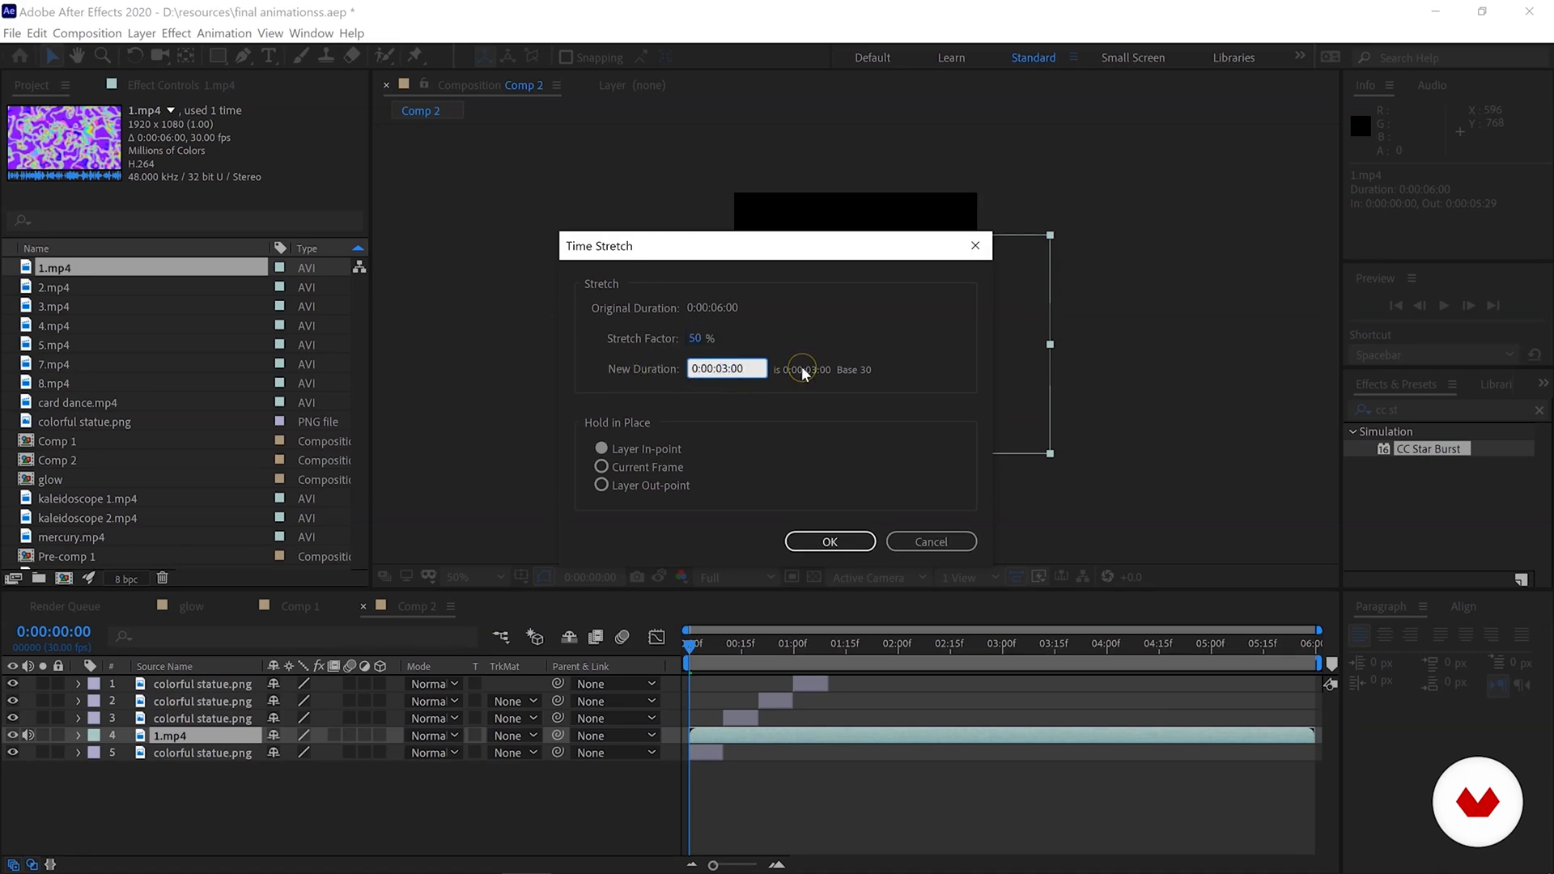
{"action": "key", "text": "BackSpace"}
{"action": "type", "text": "1"}
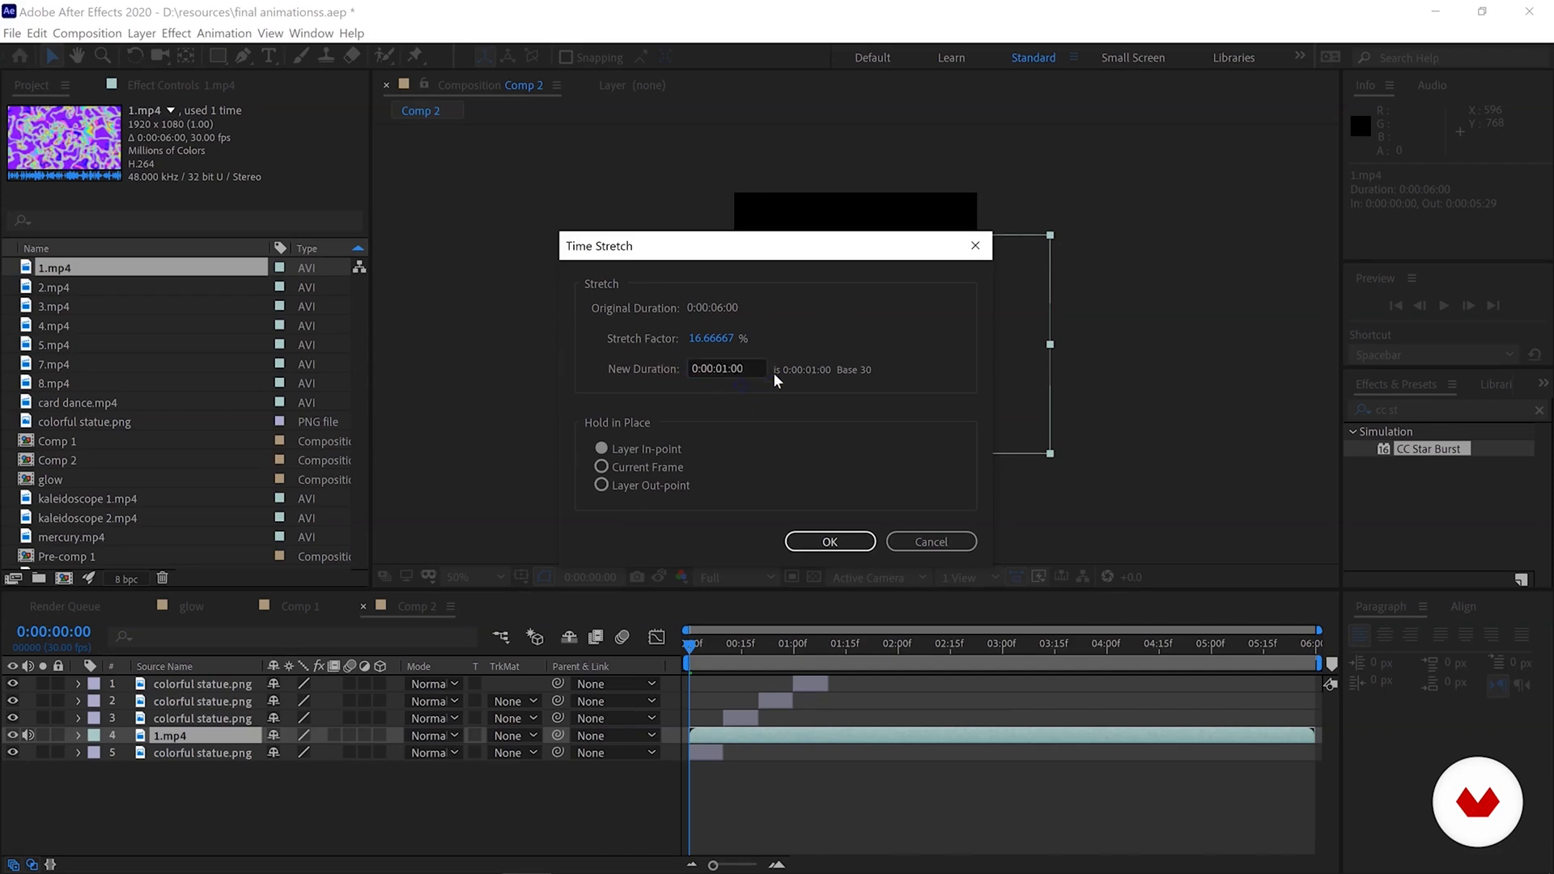
{"action": "left_click", "coordinate": [826, 541]}
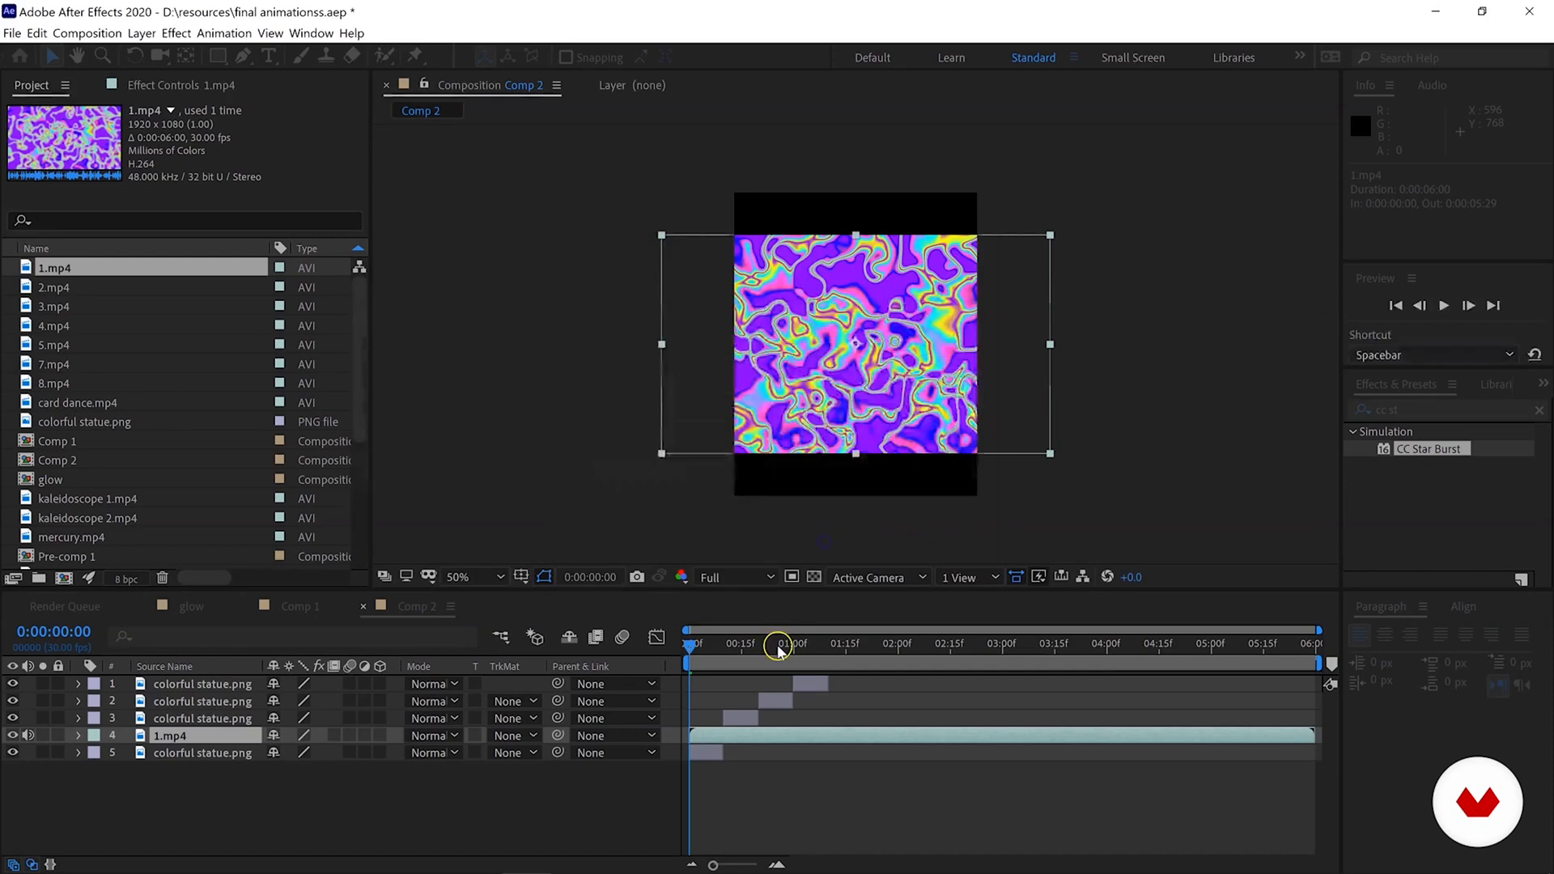
Trim the 1.mp4 layer to end at frame 9, matching the first statue clip, and preview the playback.
{"action": "left_click_drag", "start_coordinate": [783, 737], "coordinate": [735, 737]}
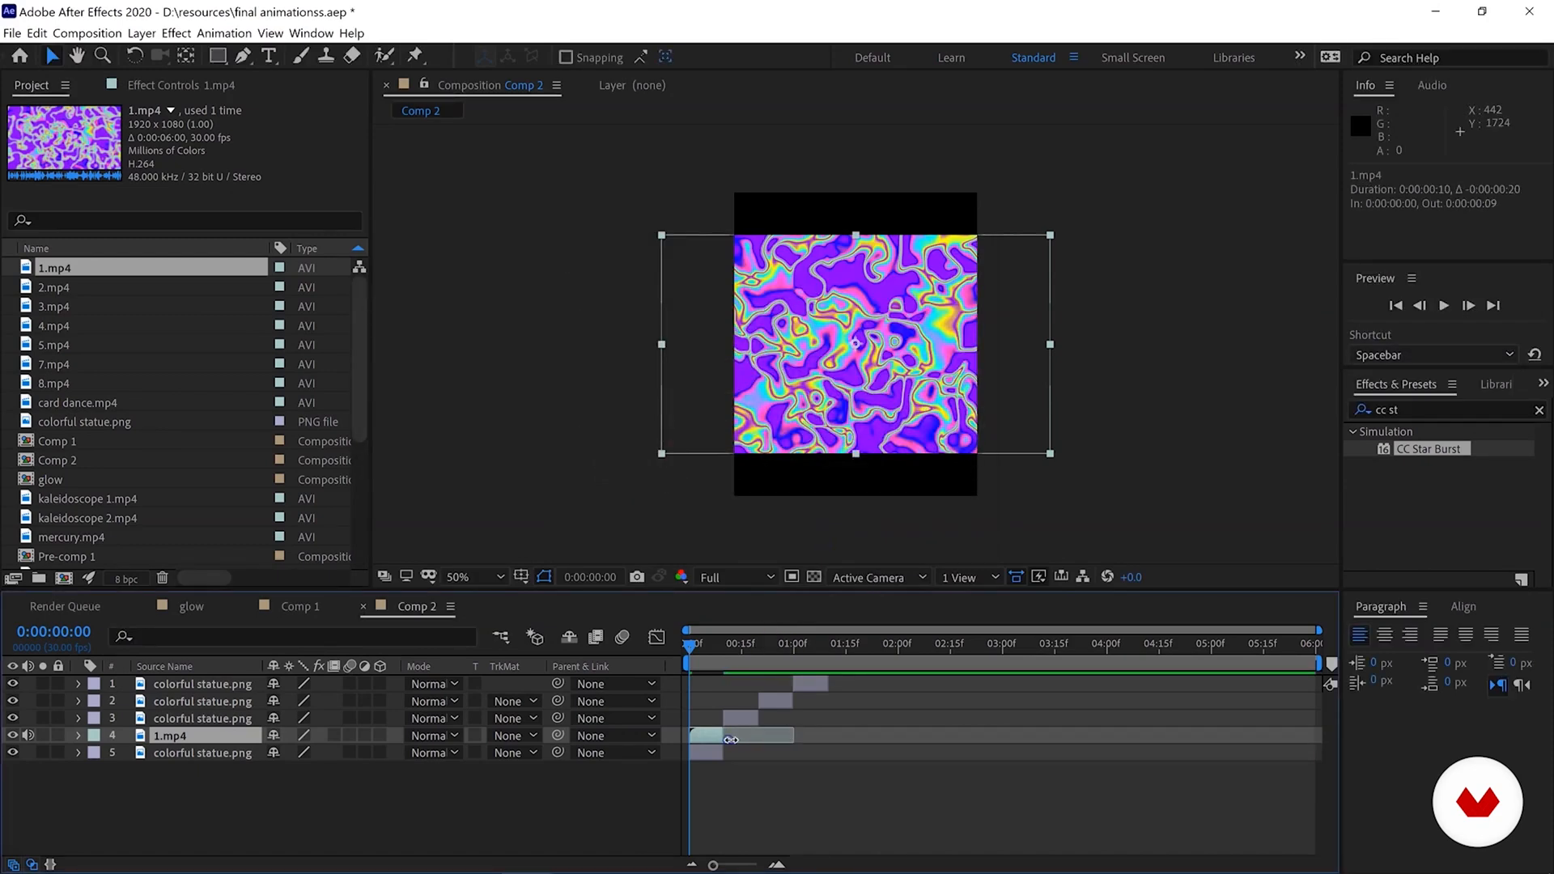
{"action": "key", "text": "space"}
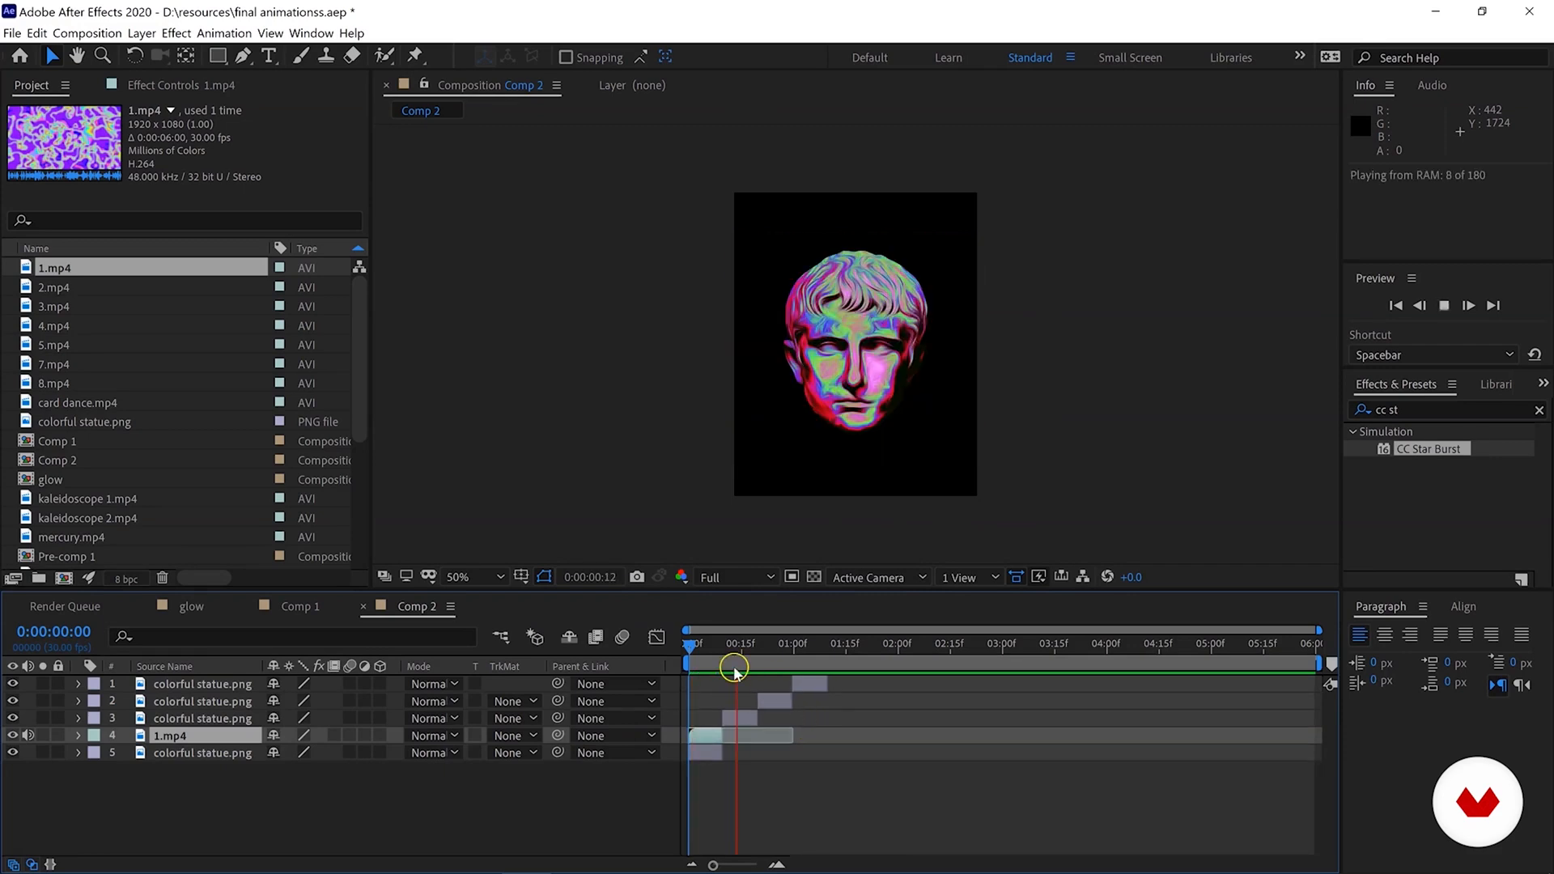
{"action": "key", "text": "space"}
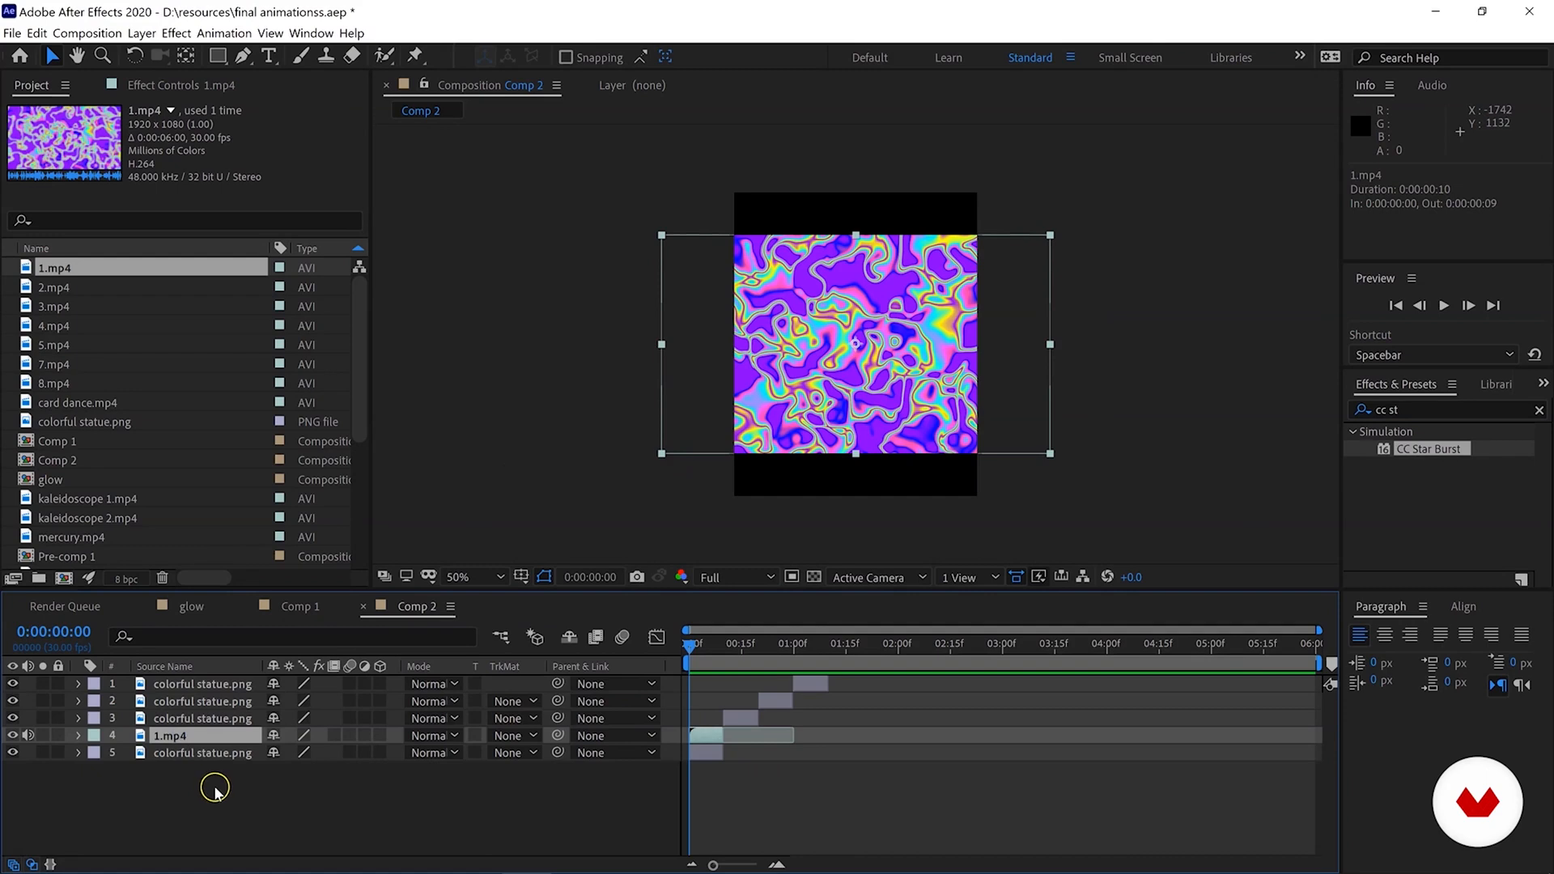
Place the 1.mp4 layer directly below the first statue clip and set its track matte to Alpha Matte "colorful statue.png".
{"action": "left_click", "coordinate": [174, 739]}
{"action": "left_click_drag", "start_coordinate": [155, 735], "coordinate": [159, 759]}
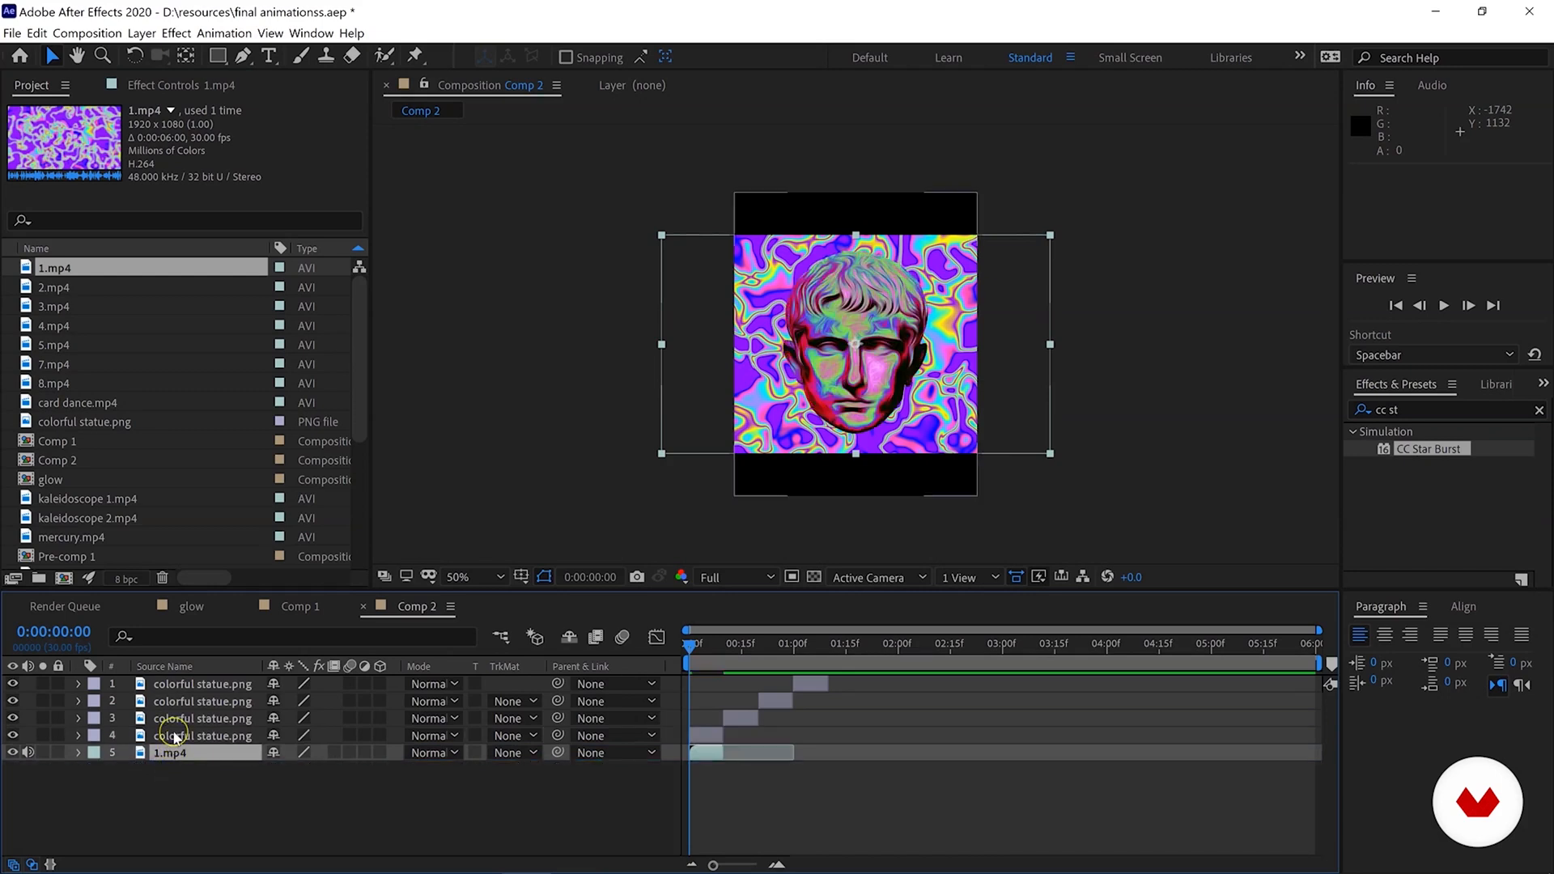
{"action": "left_click", "coordinate": [503, 751]}
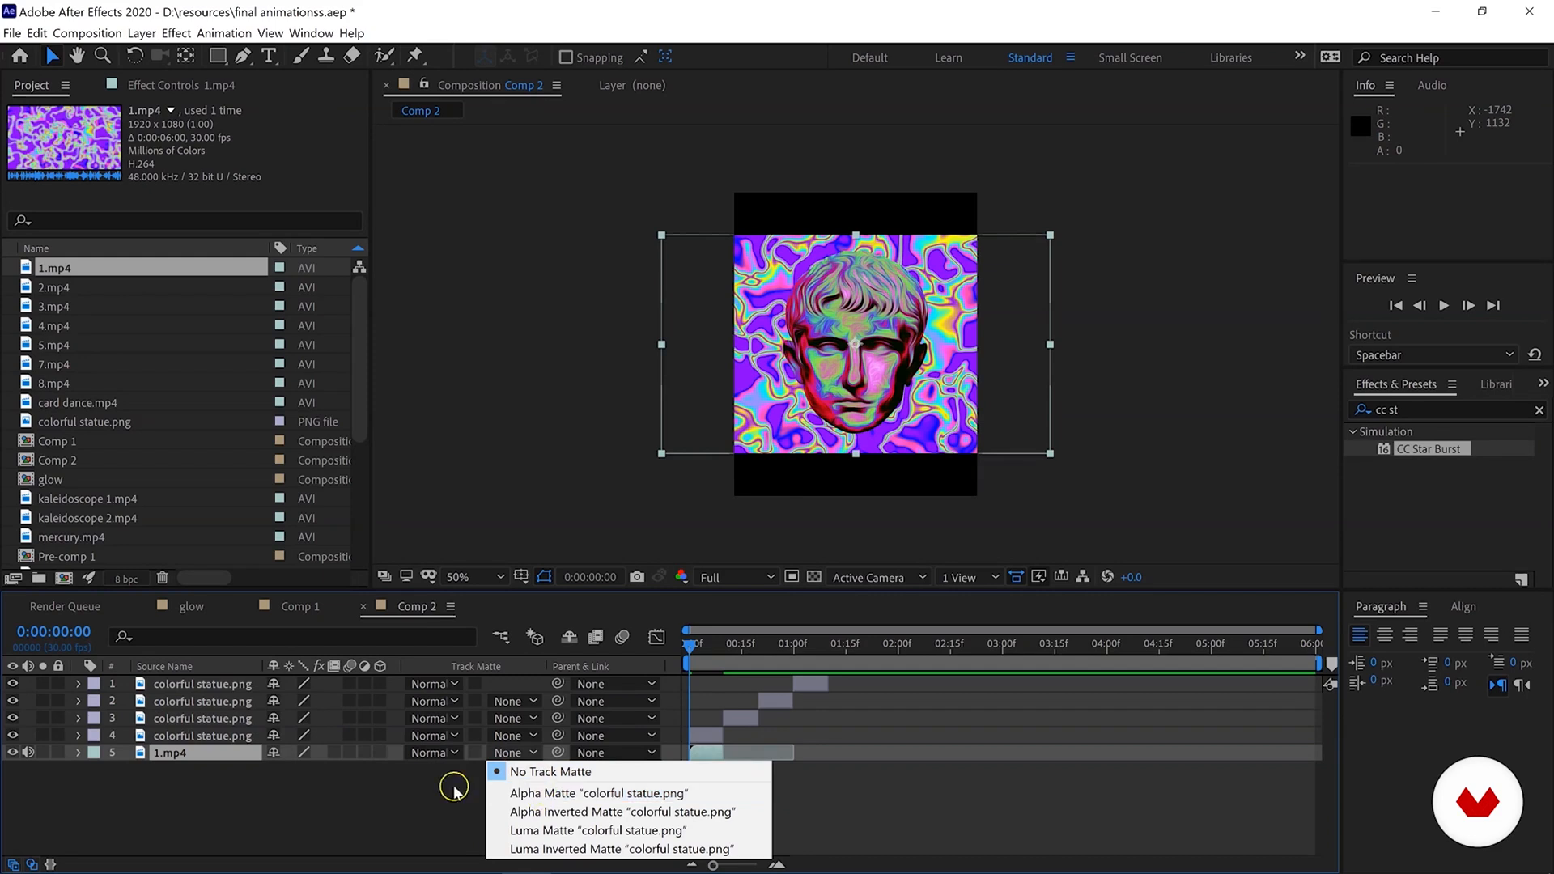
{"action": "left_click", "coordinate": [33, 864]}
{"action": "left_click", "coordinate": [32, 864]}
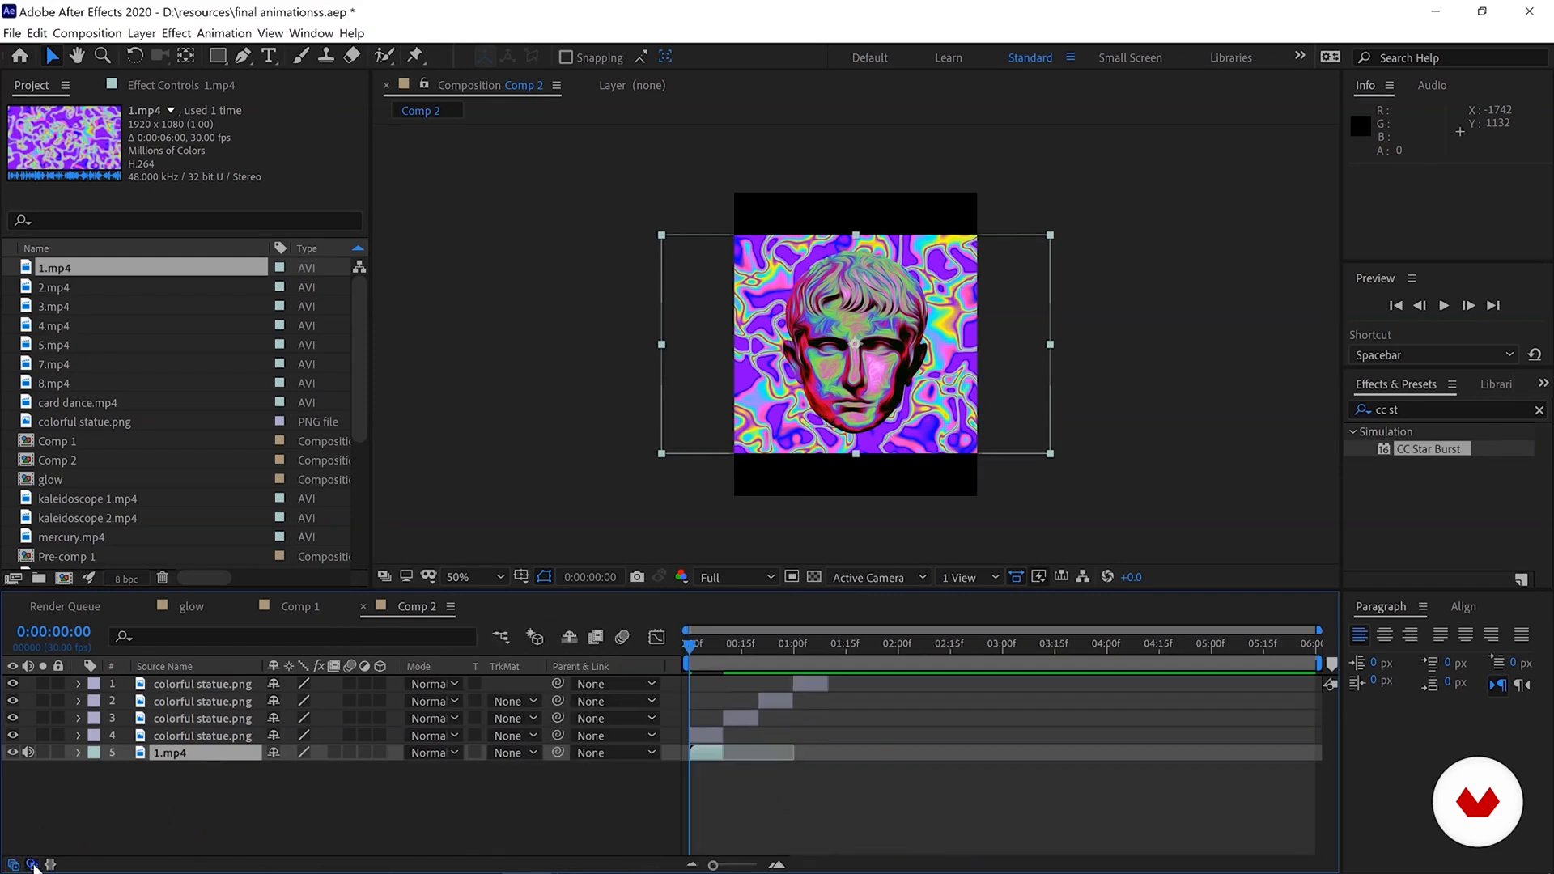
{"action": "left_click", "coordinate": [509, 753]}
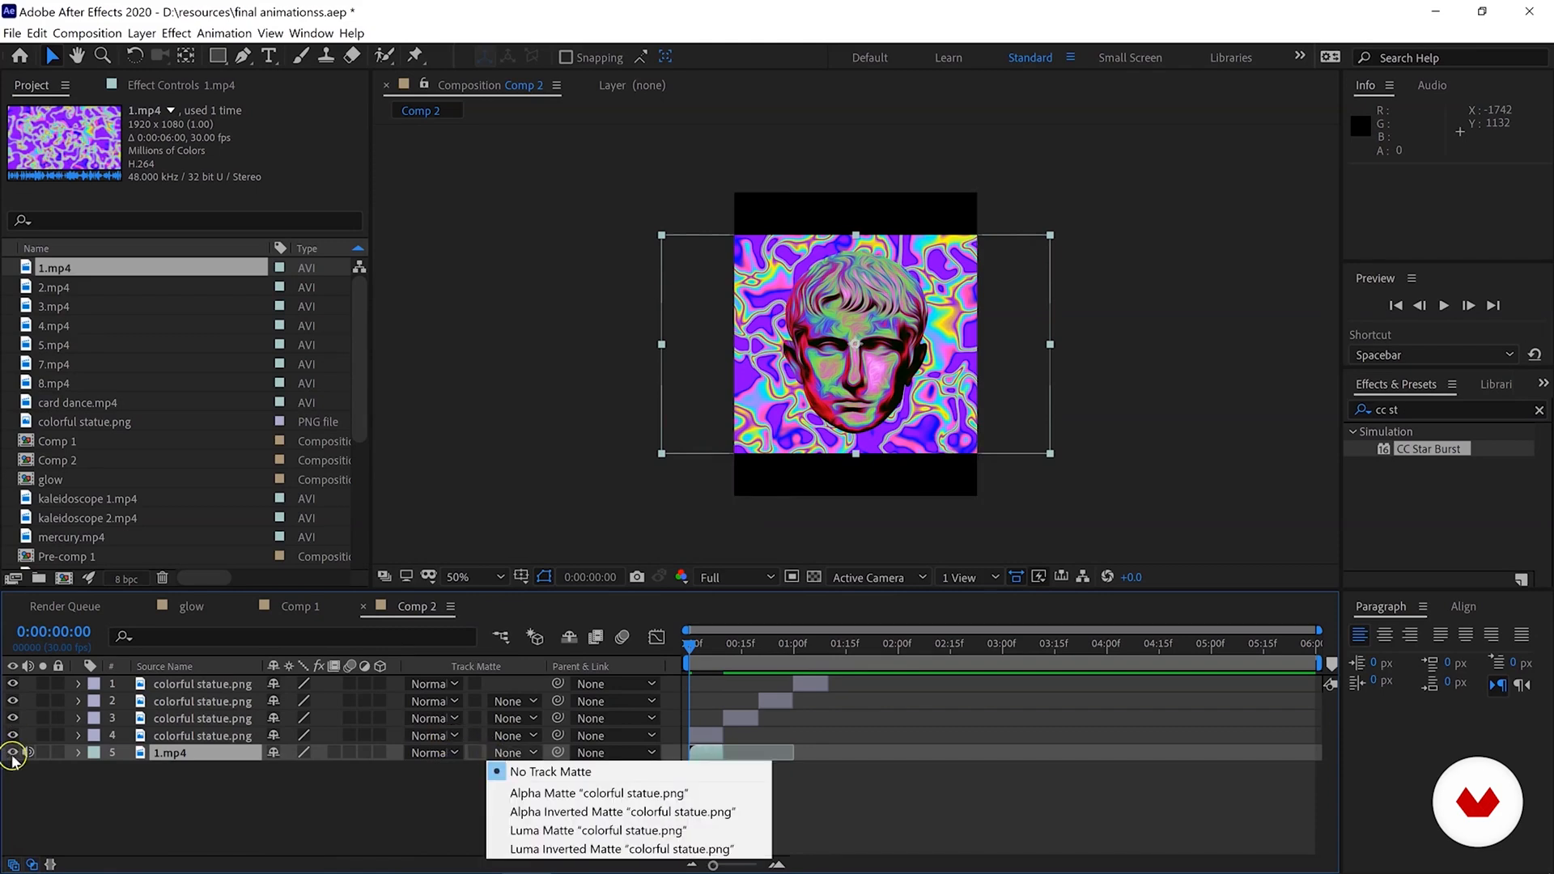
{"action": "left_click", "coordinate": [545, 793]}
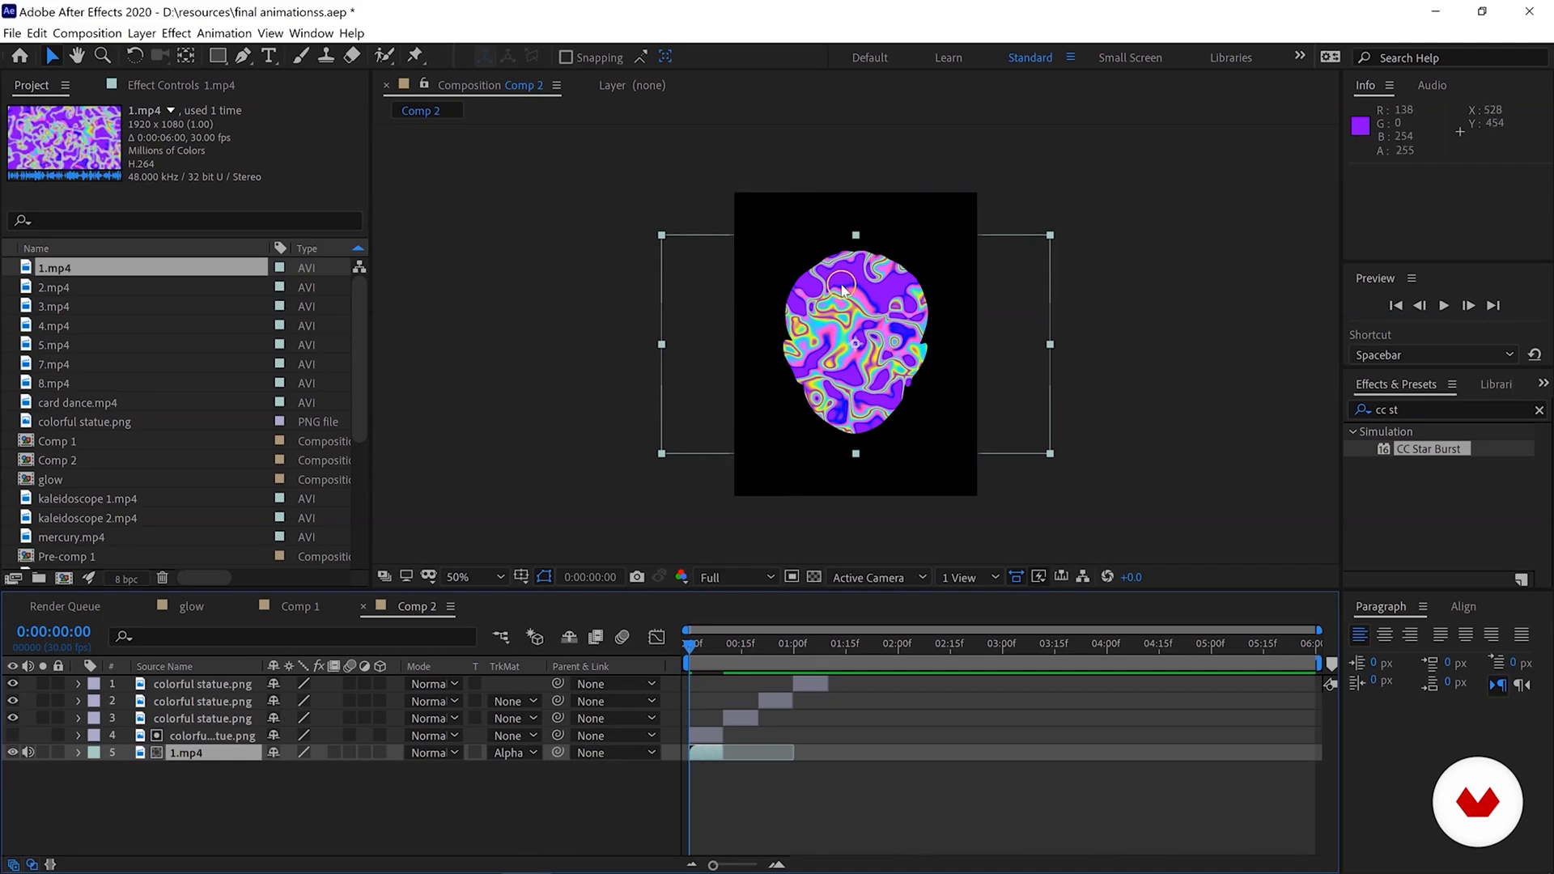
Duplicate the statue layer used as the matte, place the copy below 1.mp4 and make it visible.
{"action": "mouse_move", "coordinate": [691, 651]}
{"action": "left_mouse_down"}
{"action": "mouse_move", "coordinate": [711, 649]}
{"action": "mouse_move", "coordinate": [689, 657]}
{"action": "left_mouse_up"}
{"action": "left_click", "coordinate": [738, 753]}
{"action": "left_click", "coordinate": [182, 735]}
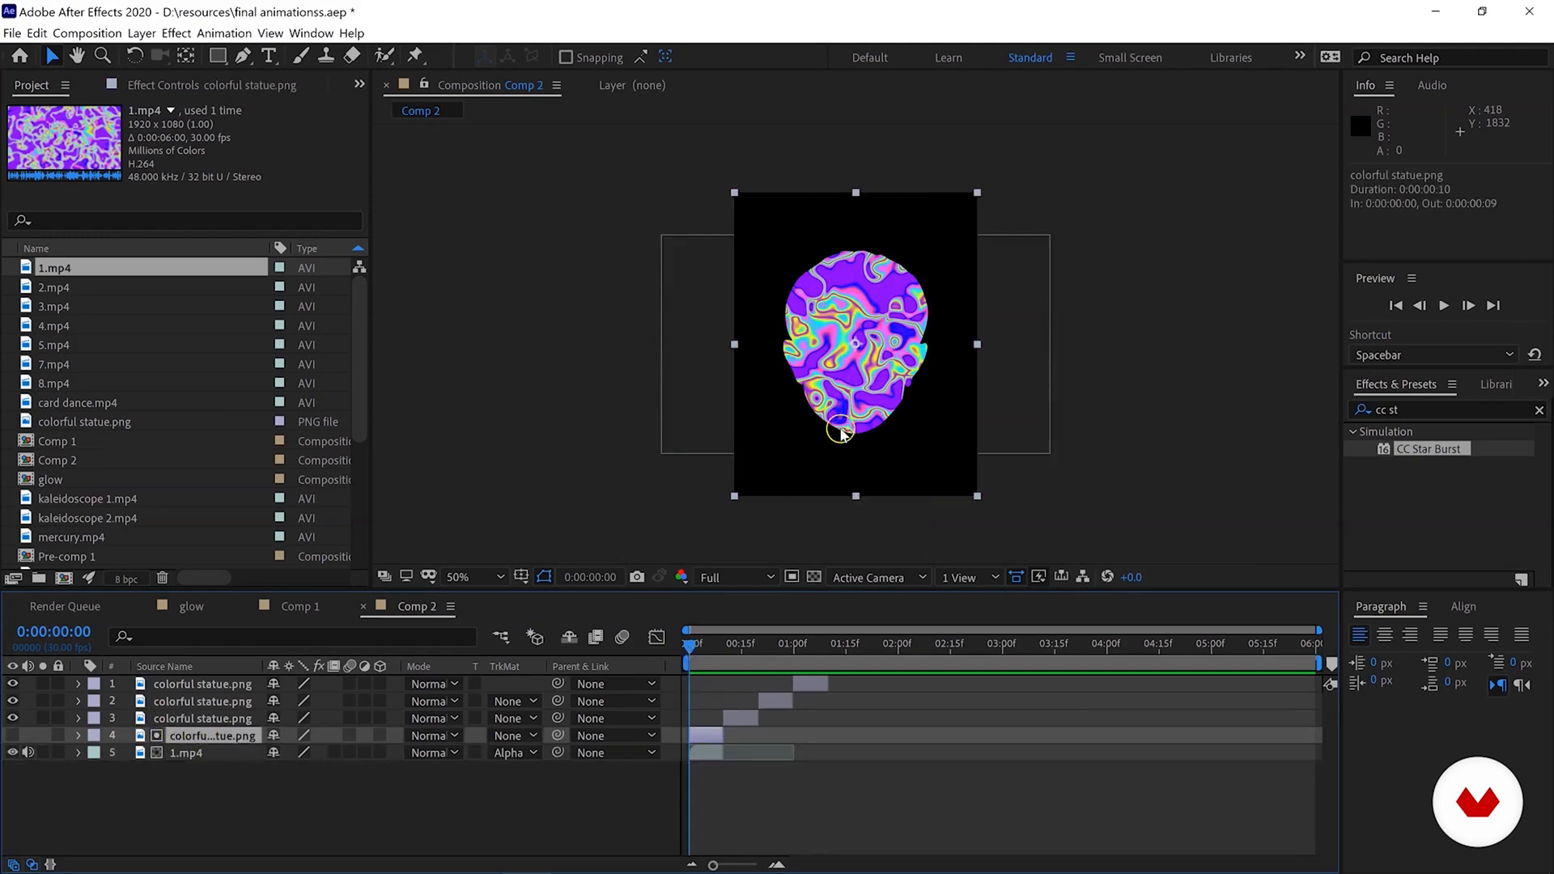
{"action": "left_click", "coordinate": [215, 733]}
{"action": "key", "text": "ctrl+c"}
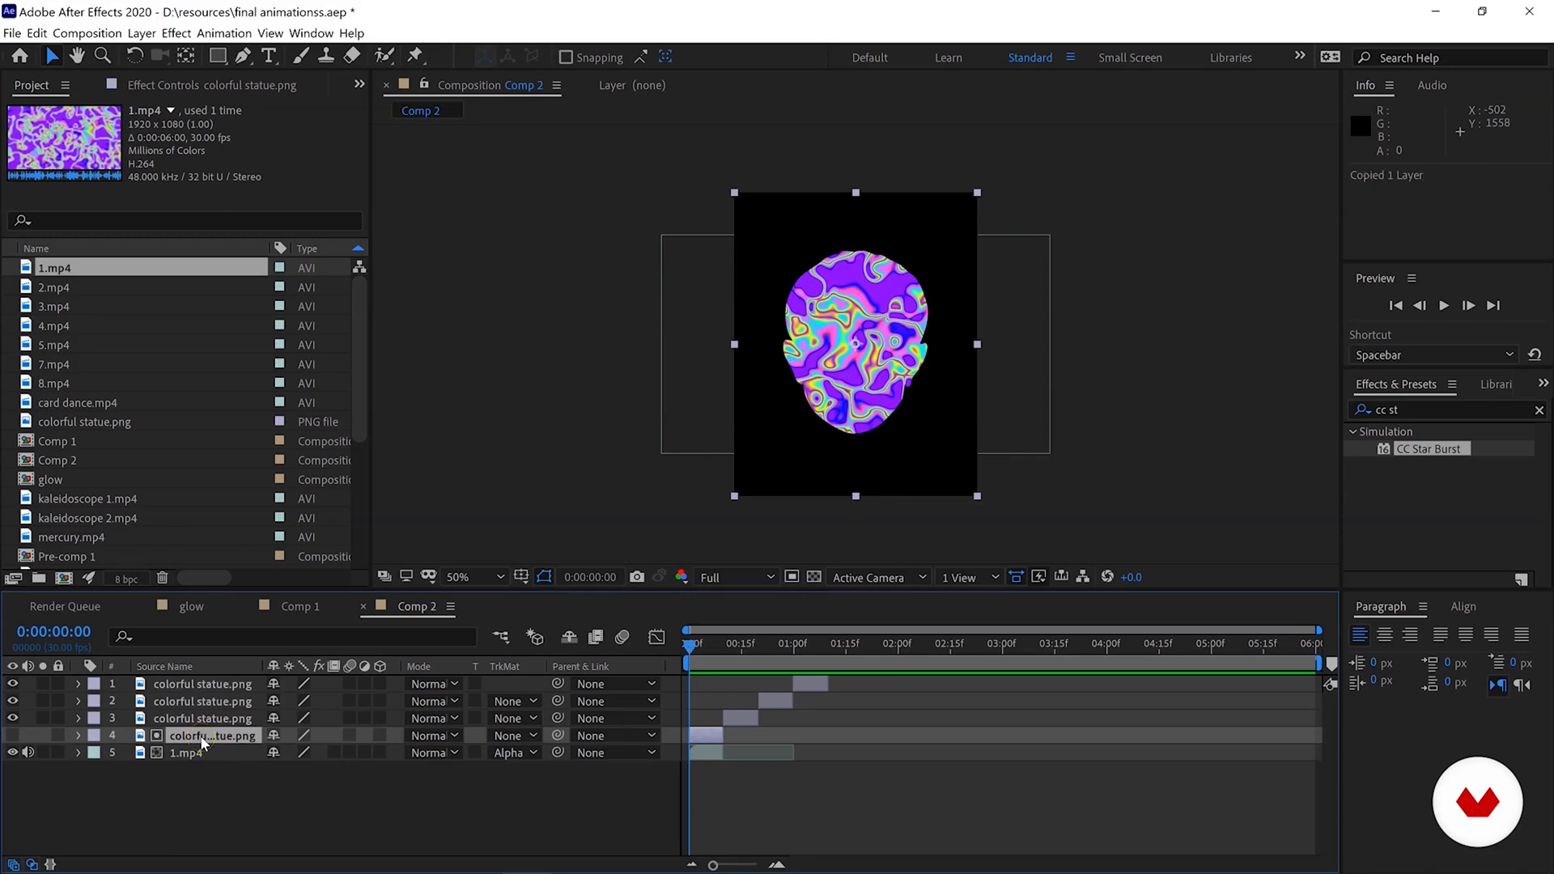
{"action": "key", "text": "ctrl+v"}
{"action": "left_click_drag", "start_coordinate": [203, 739], "coordinate": [207, 784]}
{"action": "left_click", "coordinate": [12, 770]}
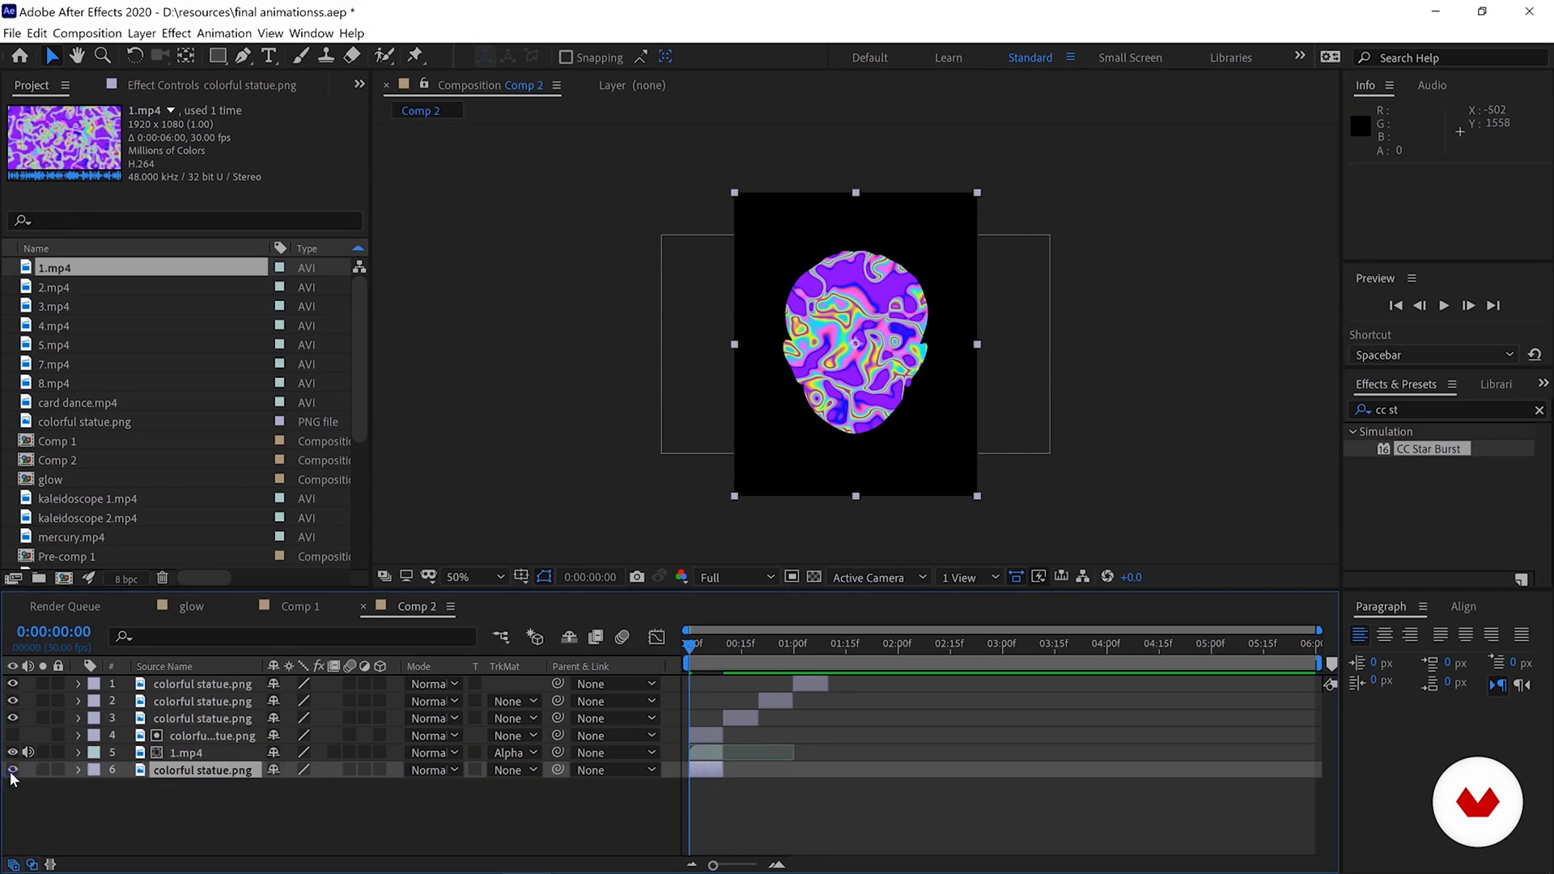
Try the Screen blending mode on 1.mp4 and compare it with the statue copy beneath hidden and shown.
{"action": "left_click", "coordinate": [419, 751]}
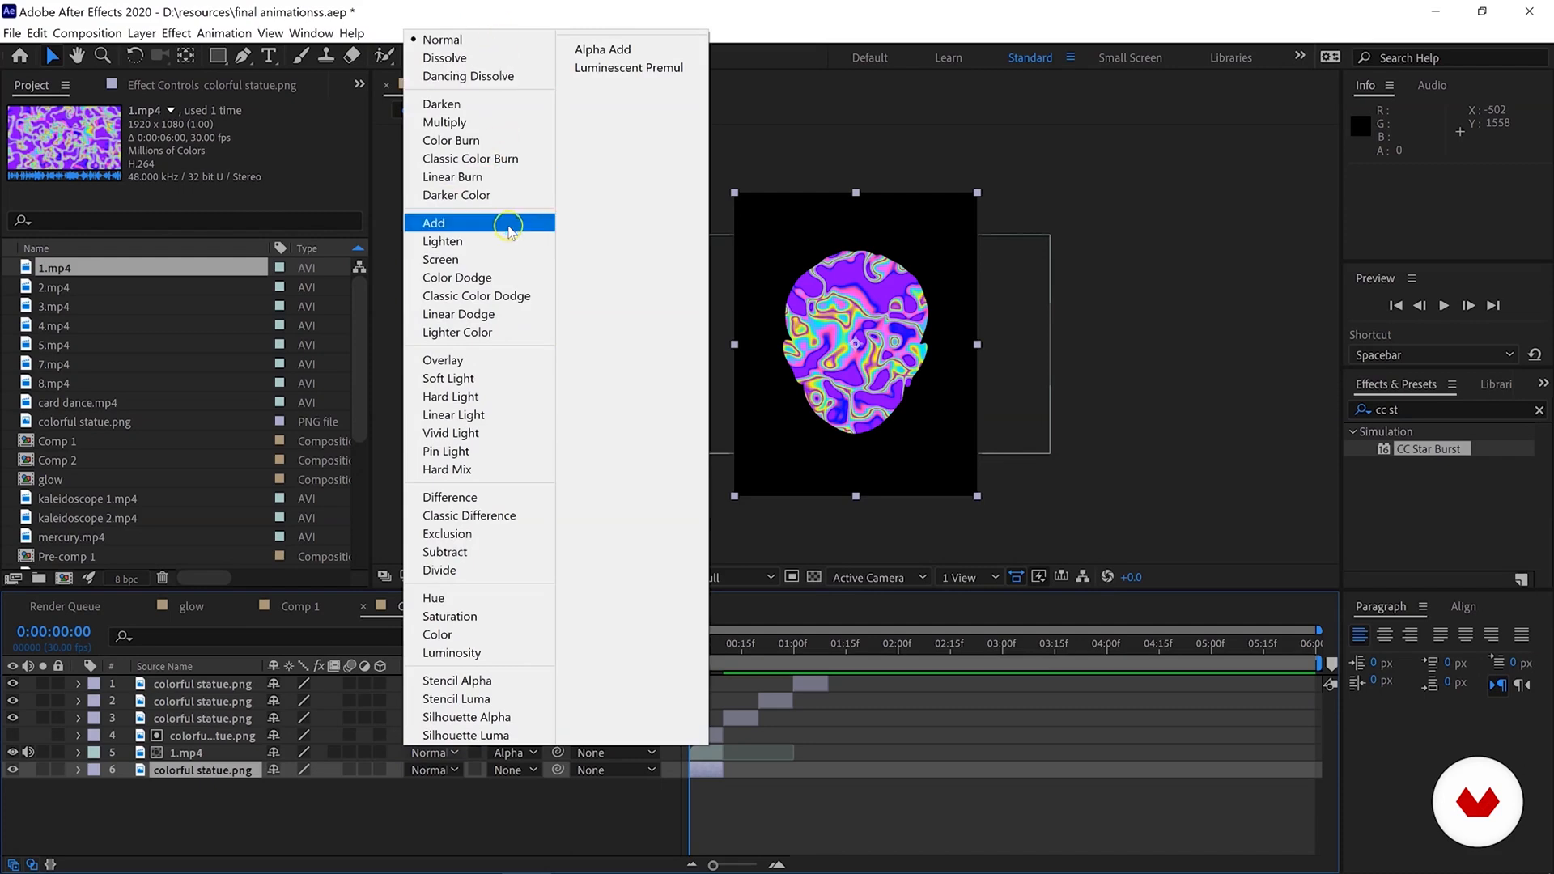
{"action": "left_click", "coordinate": [496, 261]}
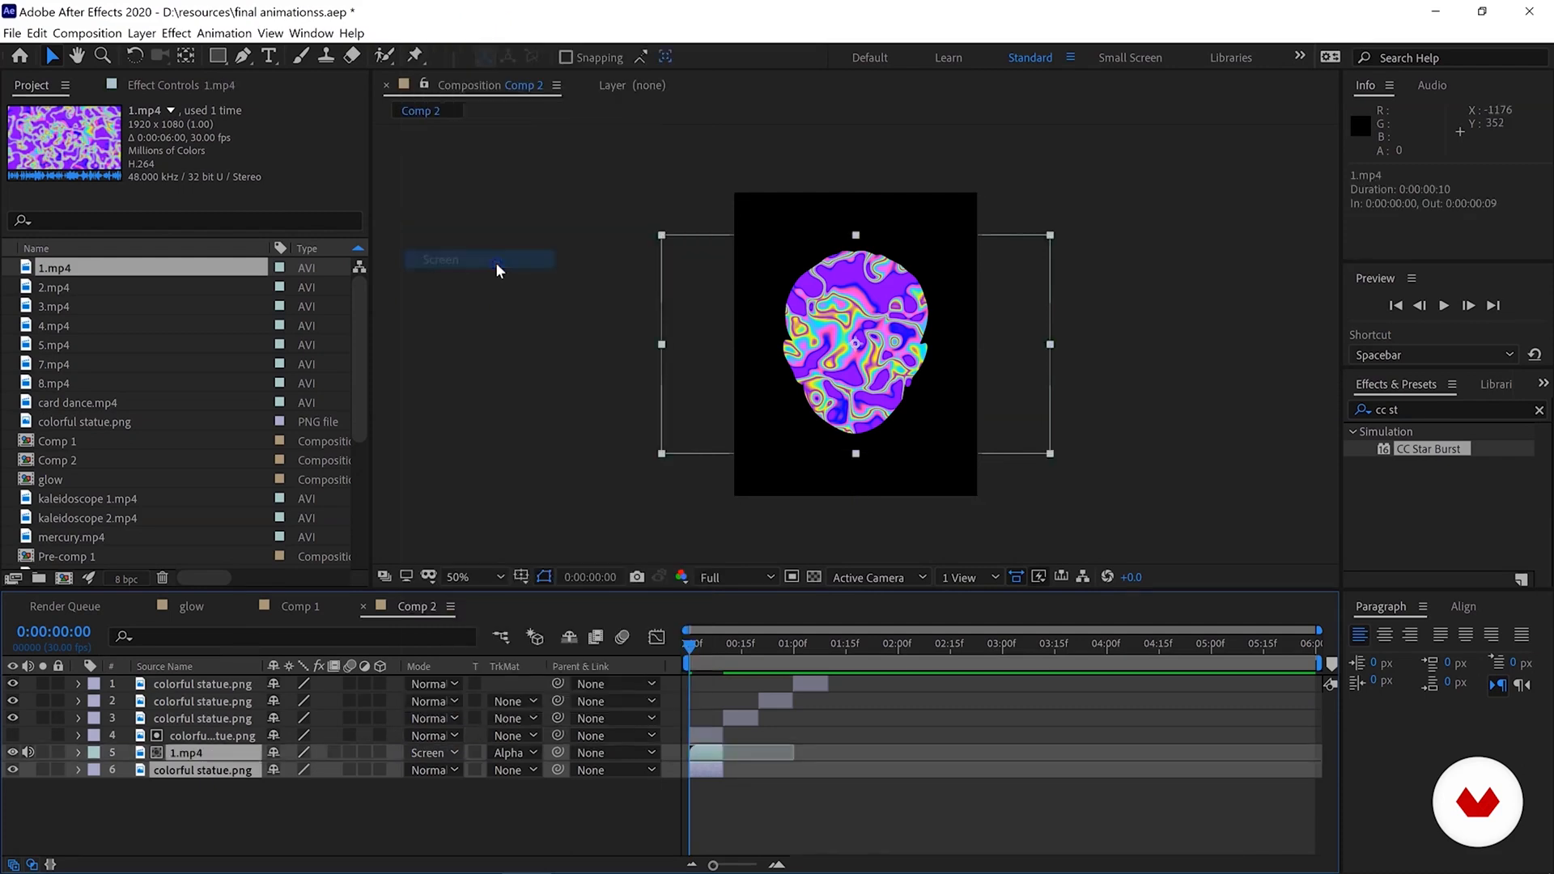
{"action": "left_click", "coordinate": [13, 770]}
{"action": "left_click", "coordinate": [13, 770]}
{"action": "left_click", "coordinate": [415, 752]}
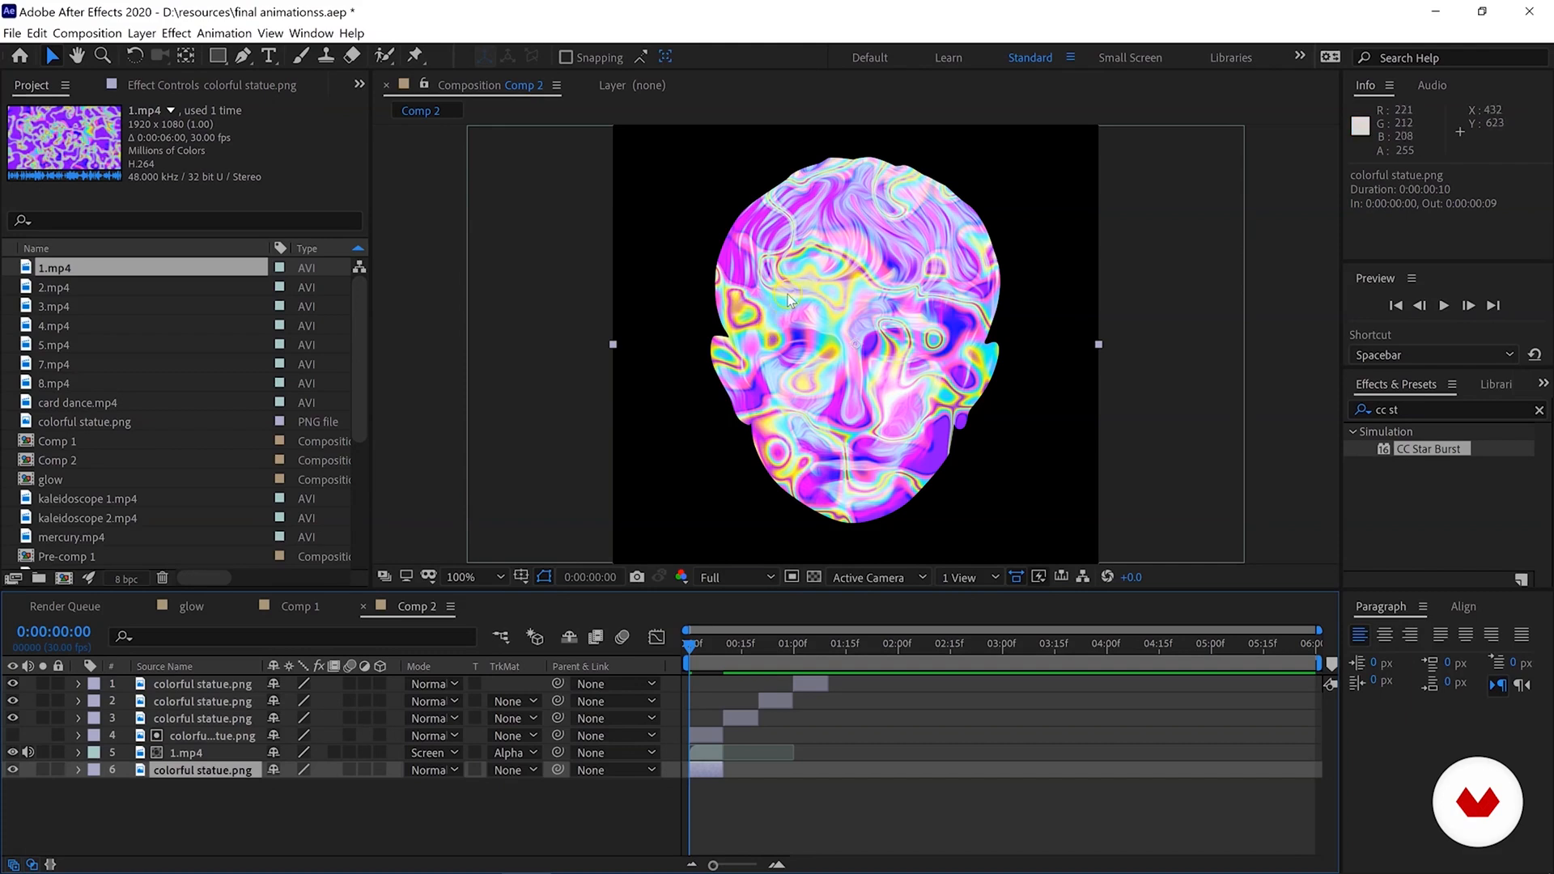
Set the blending mode of the 1.mp4 layer to Overlay.
{"action": "left_click", "coordinate": [187, 753]}
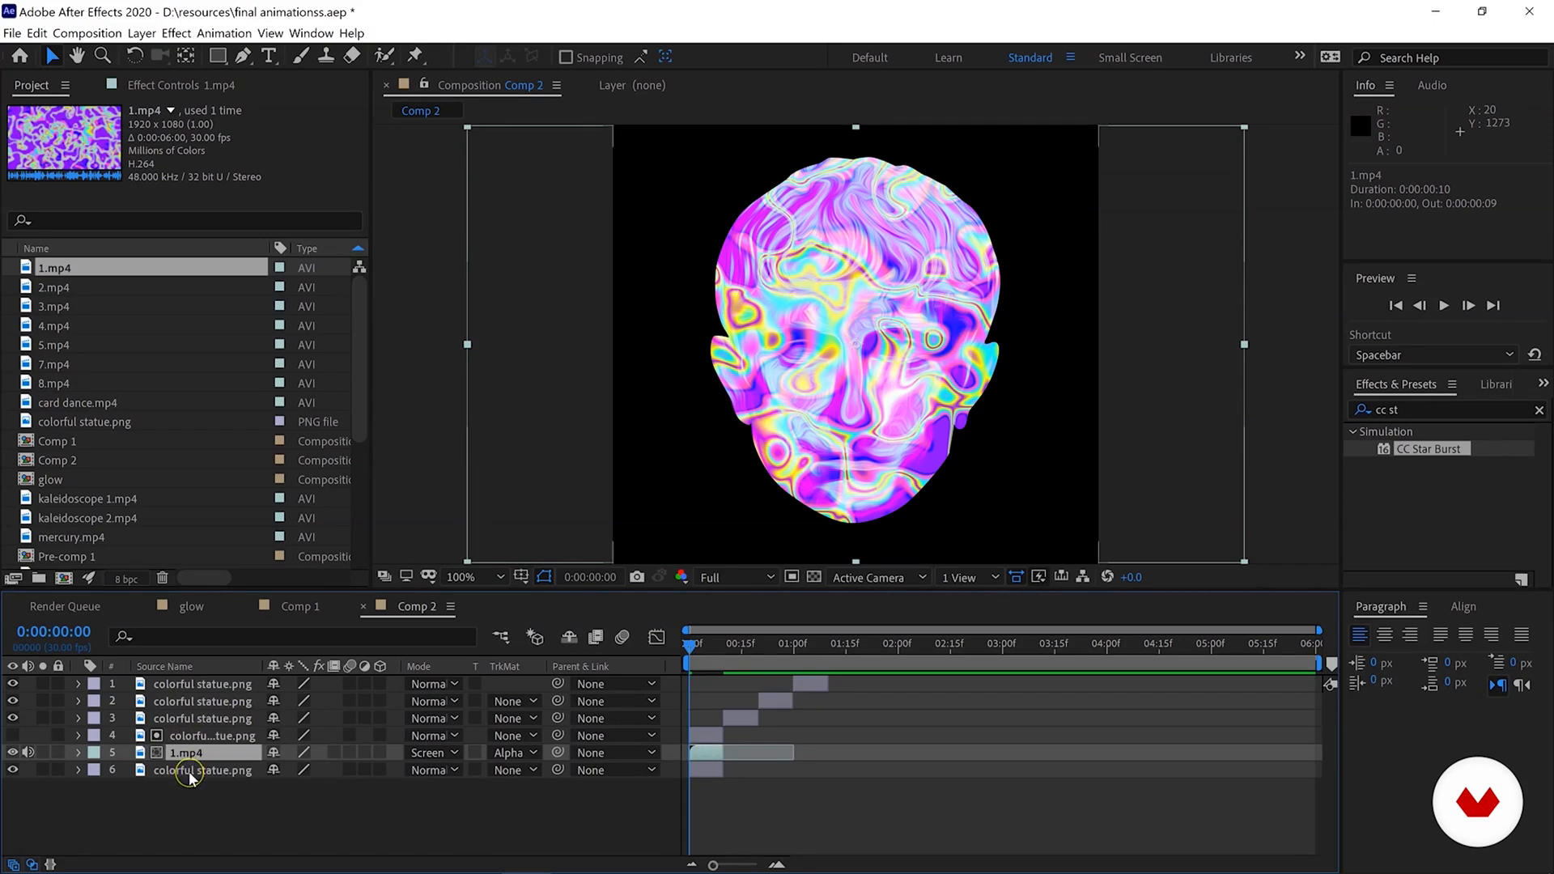
{"action": "left_click", "coordinate": [208, 738]}
{"action": "left_click", "coordinate": [434, 750]}
{"action": "left_click", "coordinate": [441, 361]}
{"action": "left_click", "coordinate": [486, 739]}
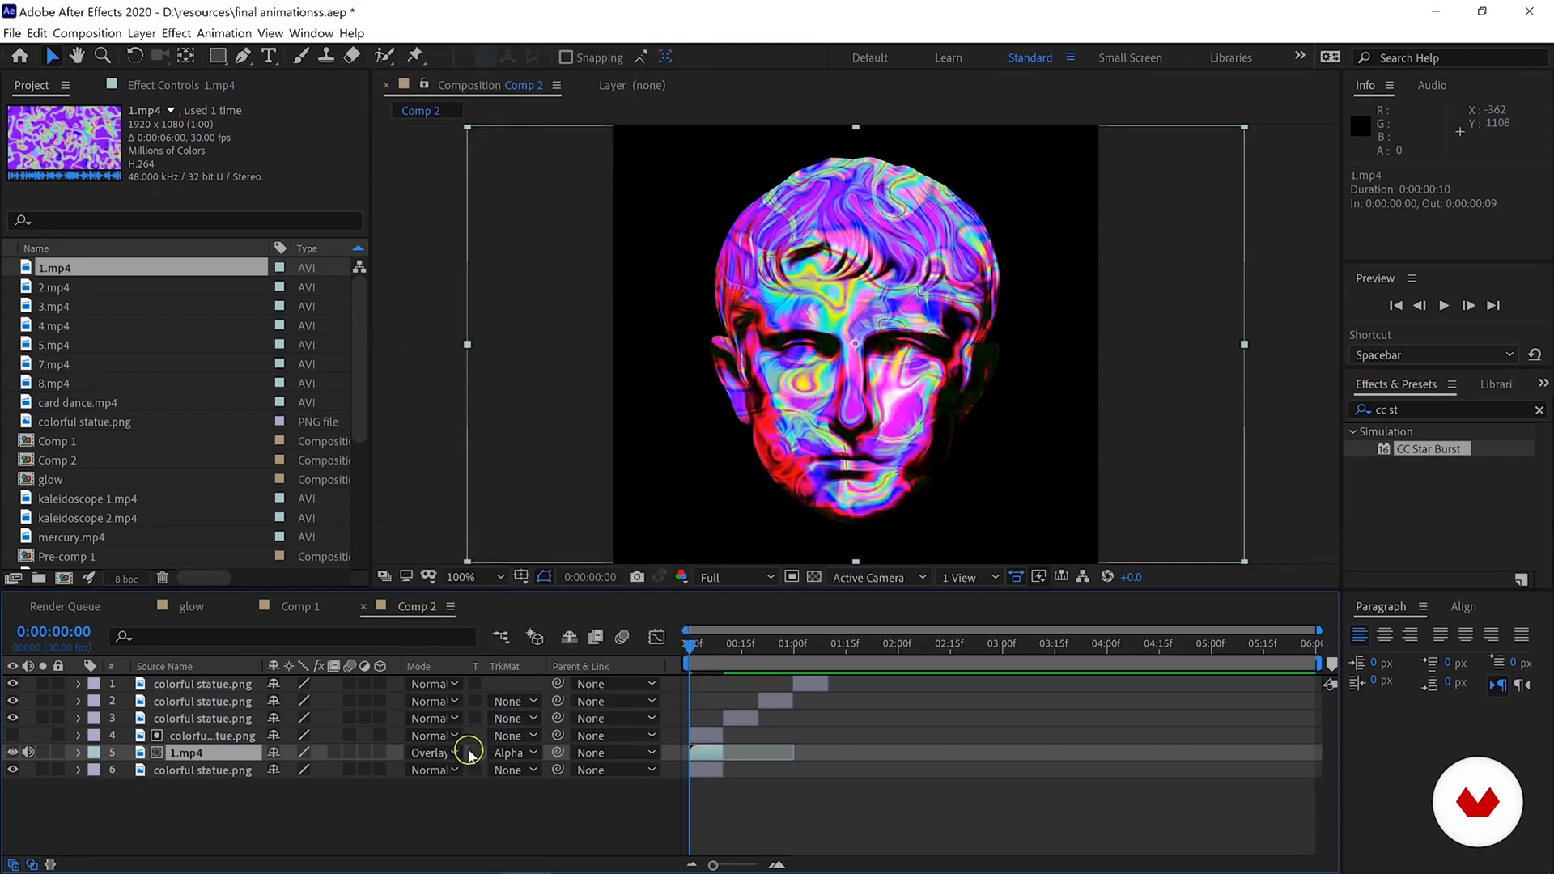
Try the Difference, Linear Light, Vivid Light and Screen blending modes on 1.mp4, and return it to Overlay.
{"action": "left_click", "coordinate": [429, 752]}
{"action": "left_click", "coordinate": [458, 503]}
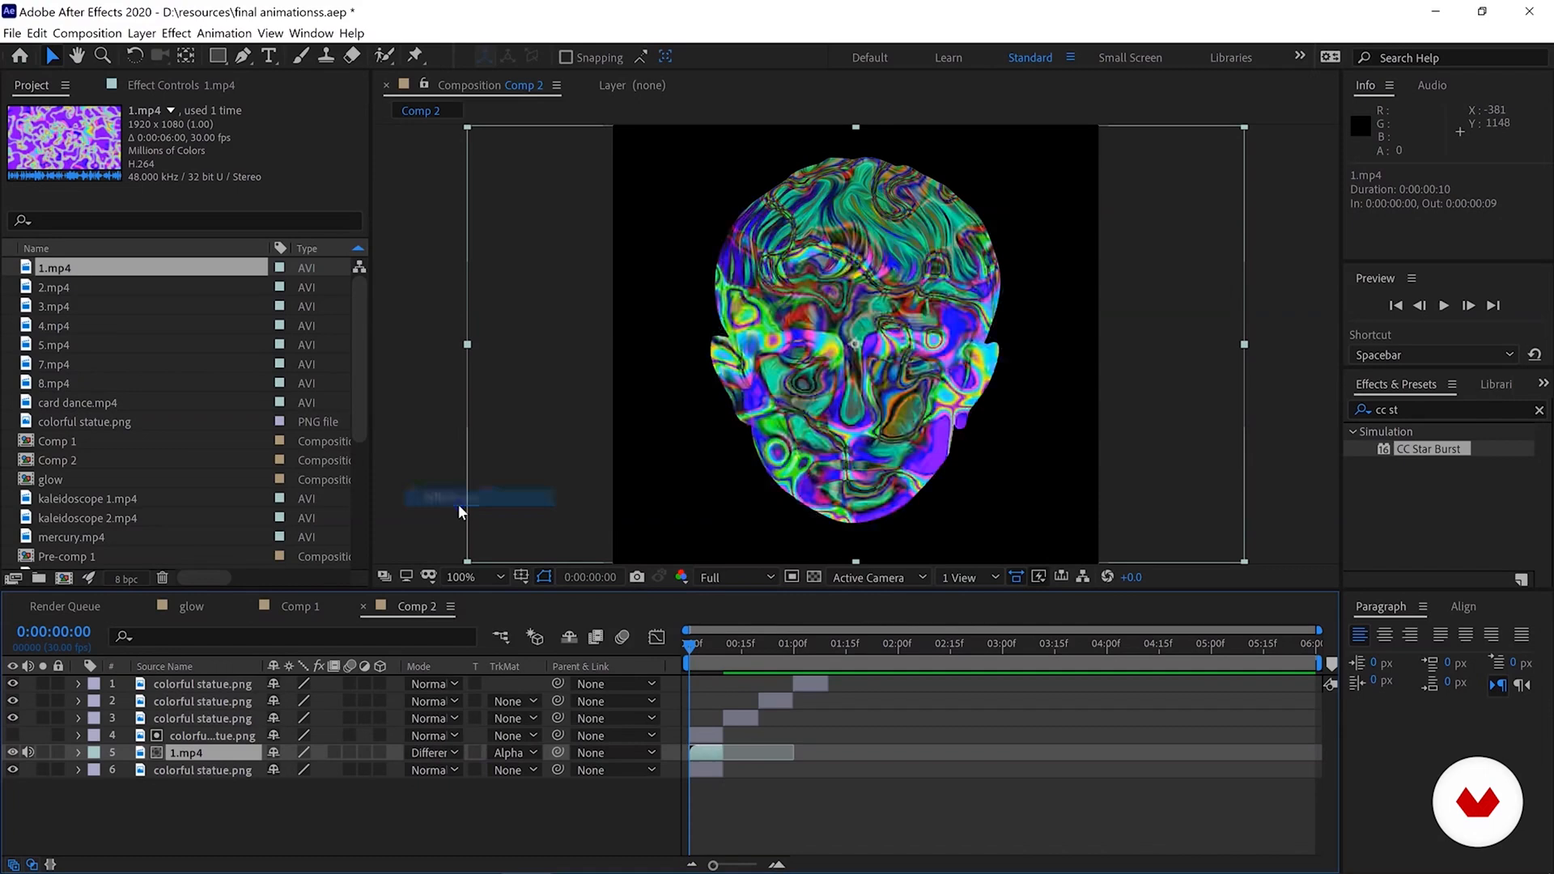
{"action": "key", "text": "ctrl+z"}
{"action": "left_click", "coordinate": [433, 752]}
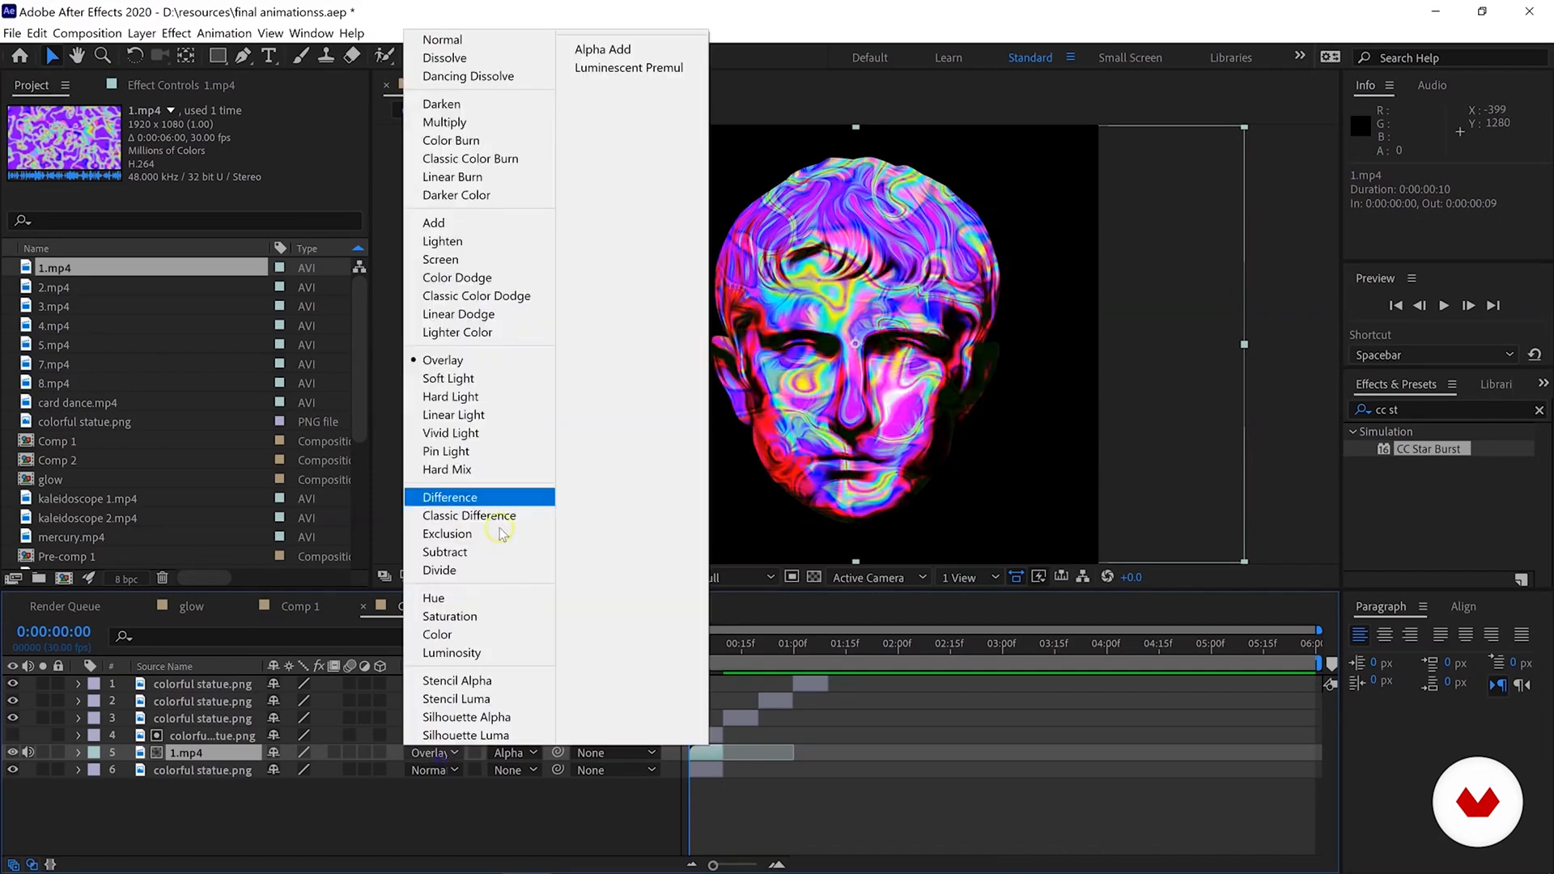
{"action": "left_click", "coordinate": [494, 414]}
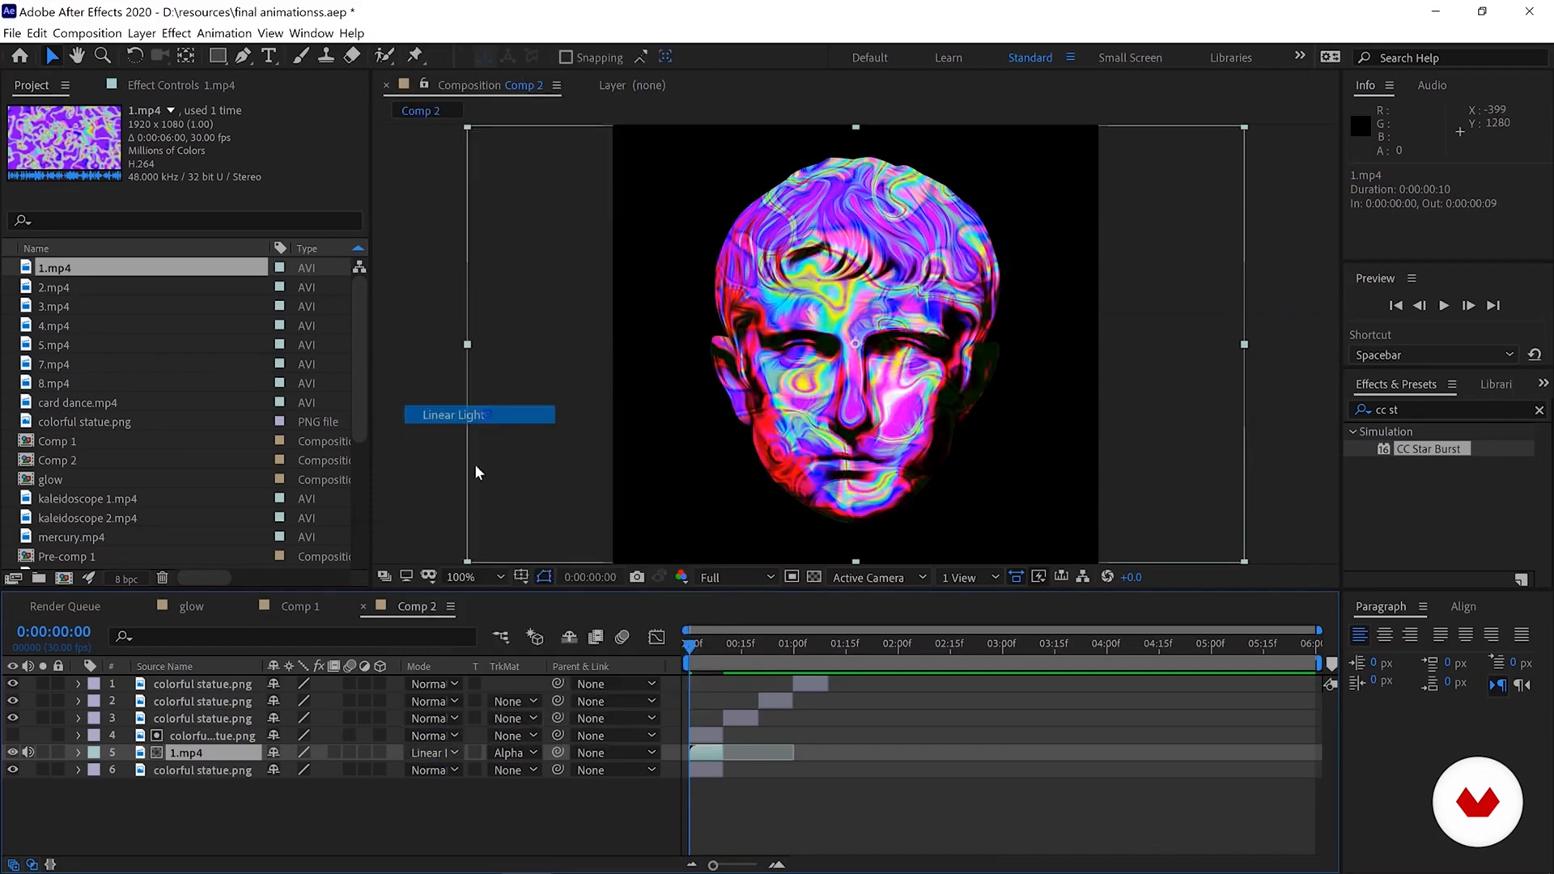
{"action": "left_click", "coordinate": [437, 752]}
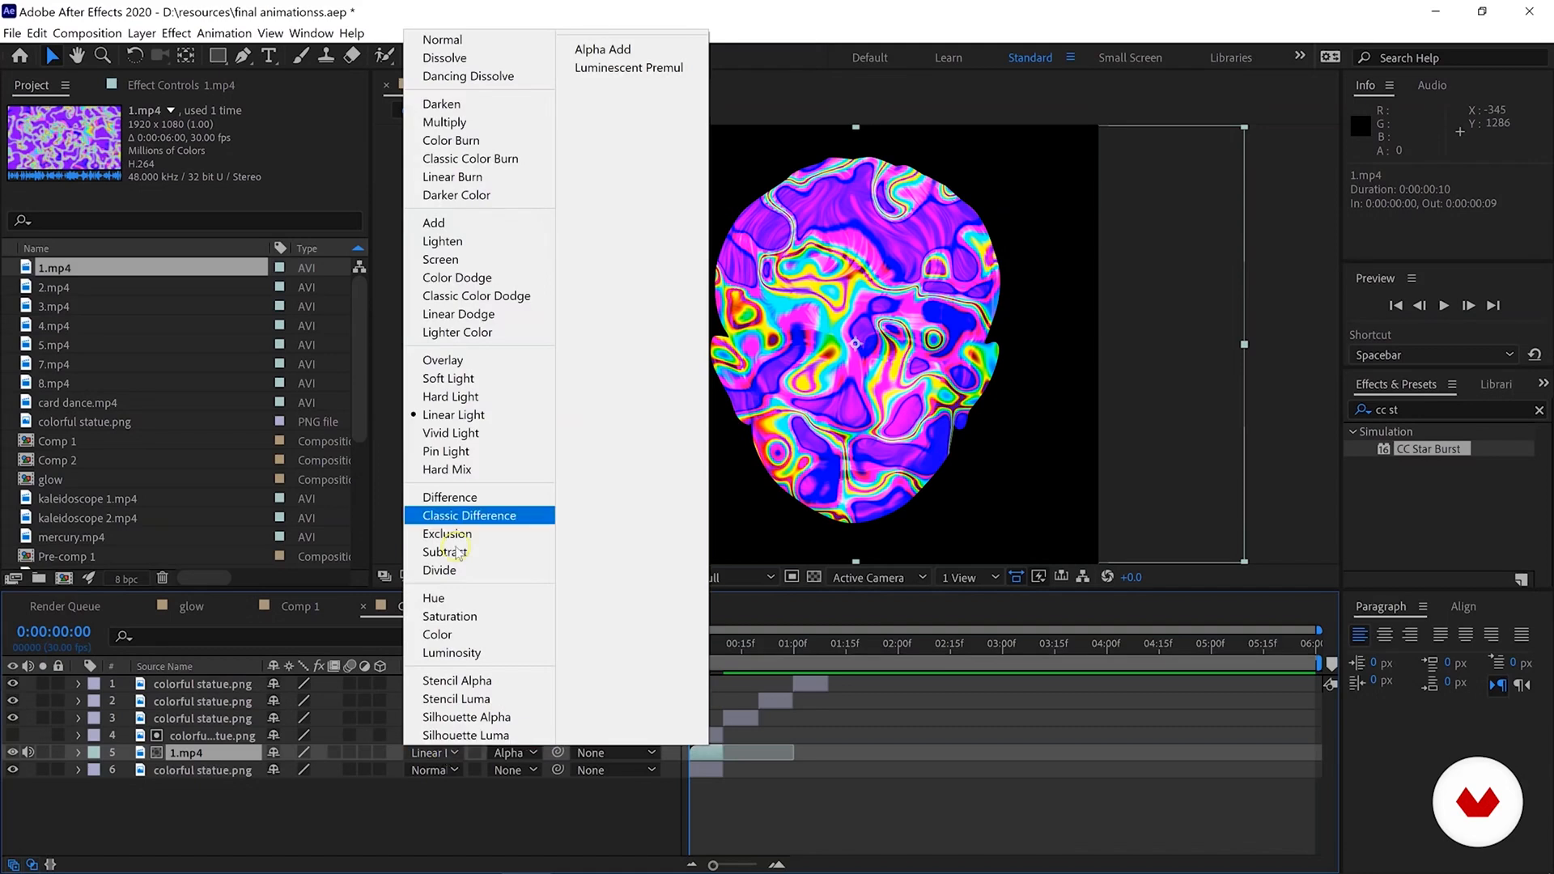
{"action": "left_click", "coordinate": [467, 437]}
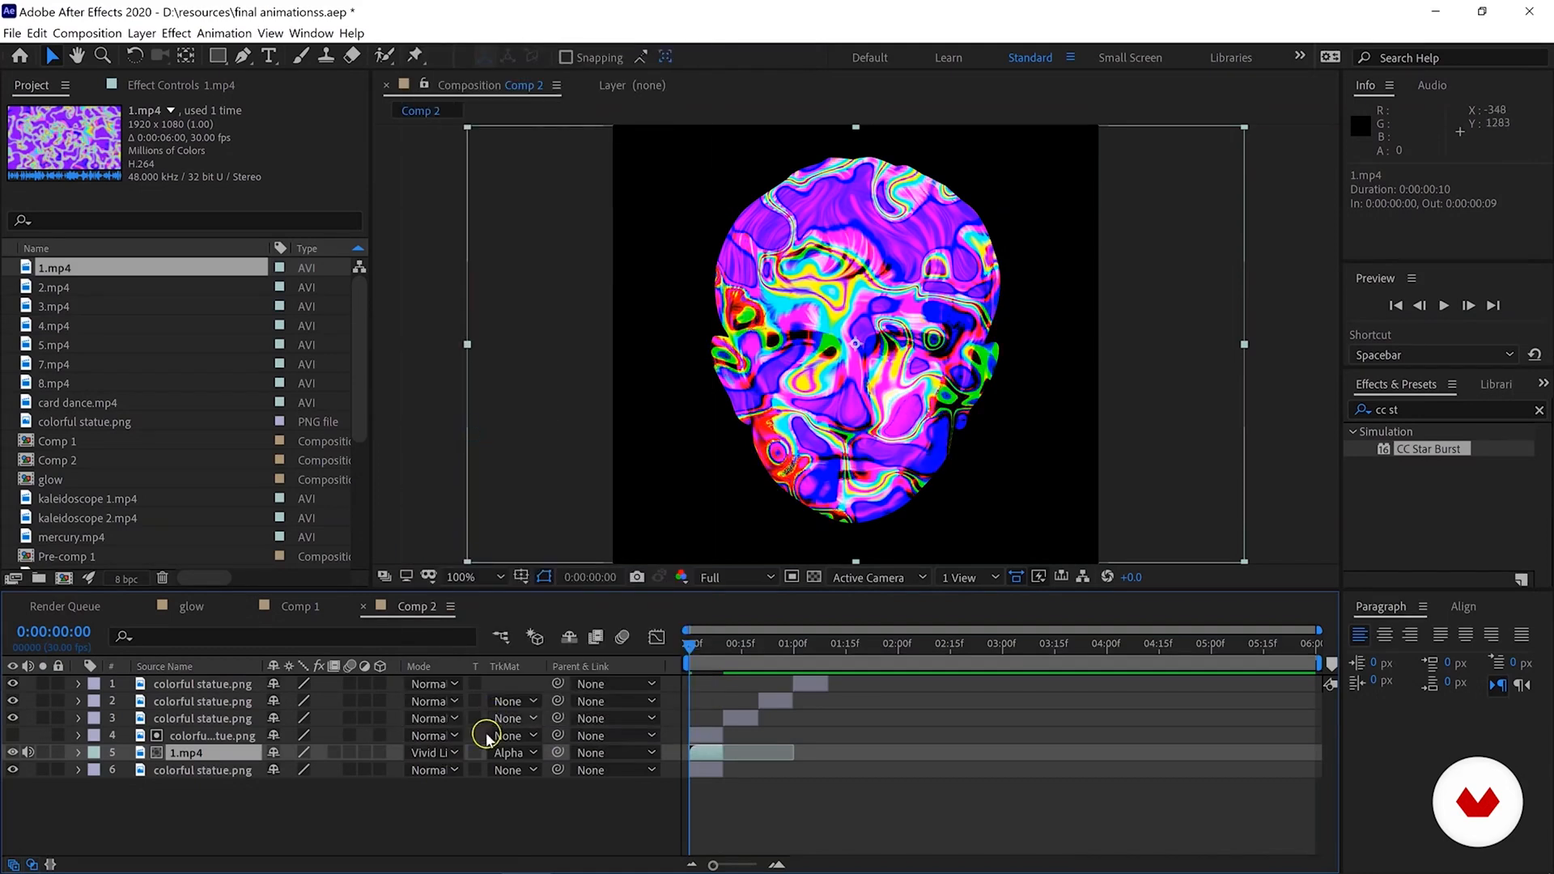
{"action": "left_click", "coordinate": [431, 752]}
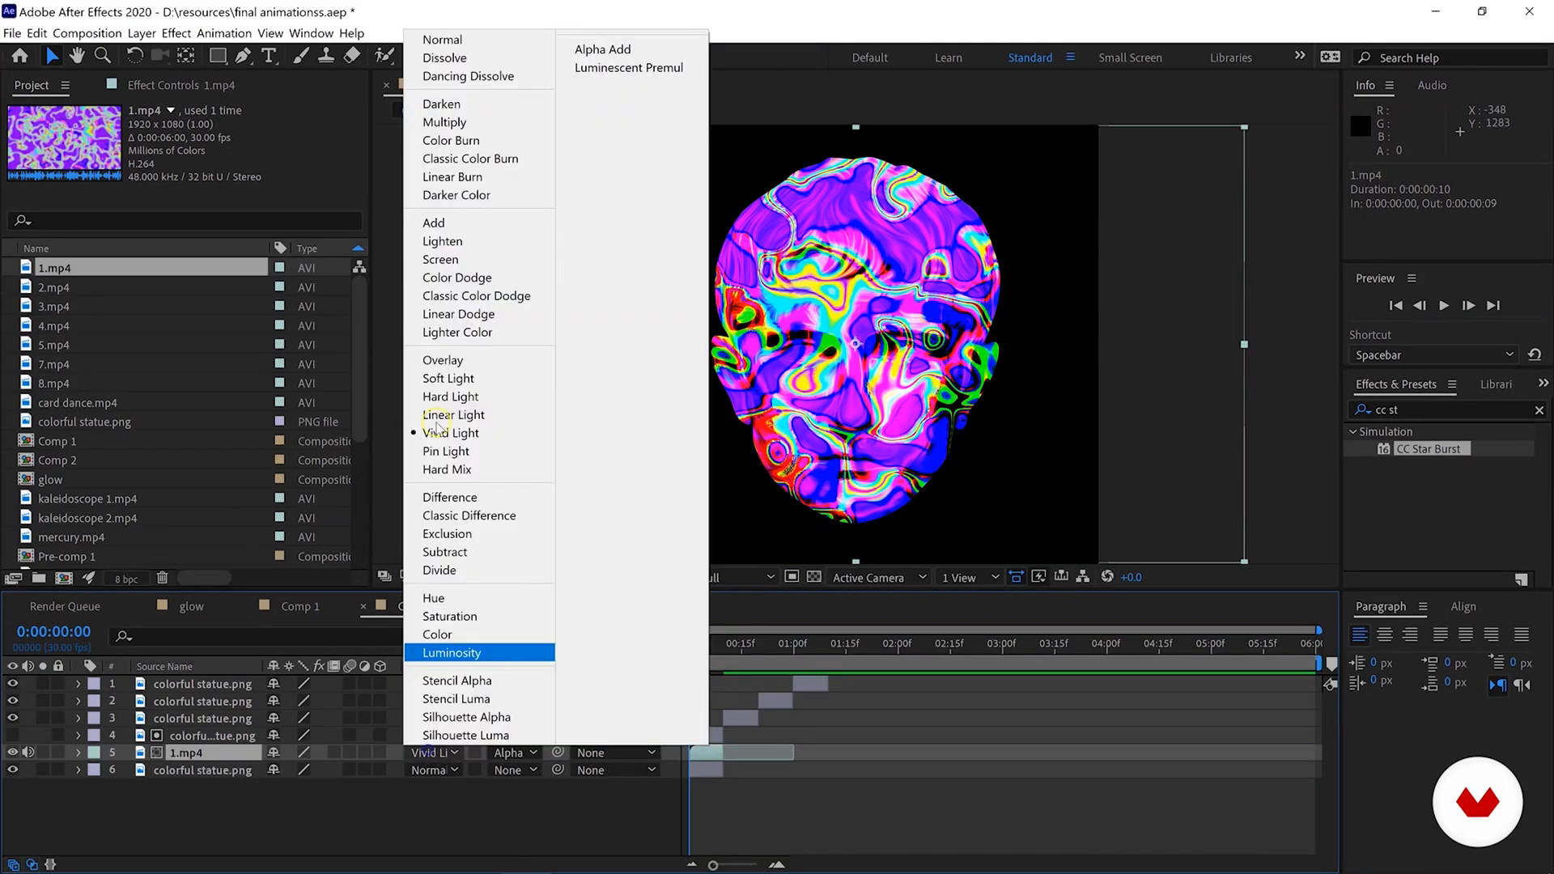
{"action": "left_click", "coordinate": [447, 261]}
{"action": "left_click", "coordinate": [431, 751]}
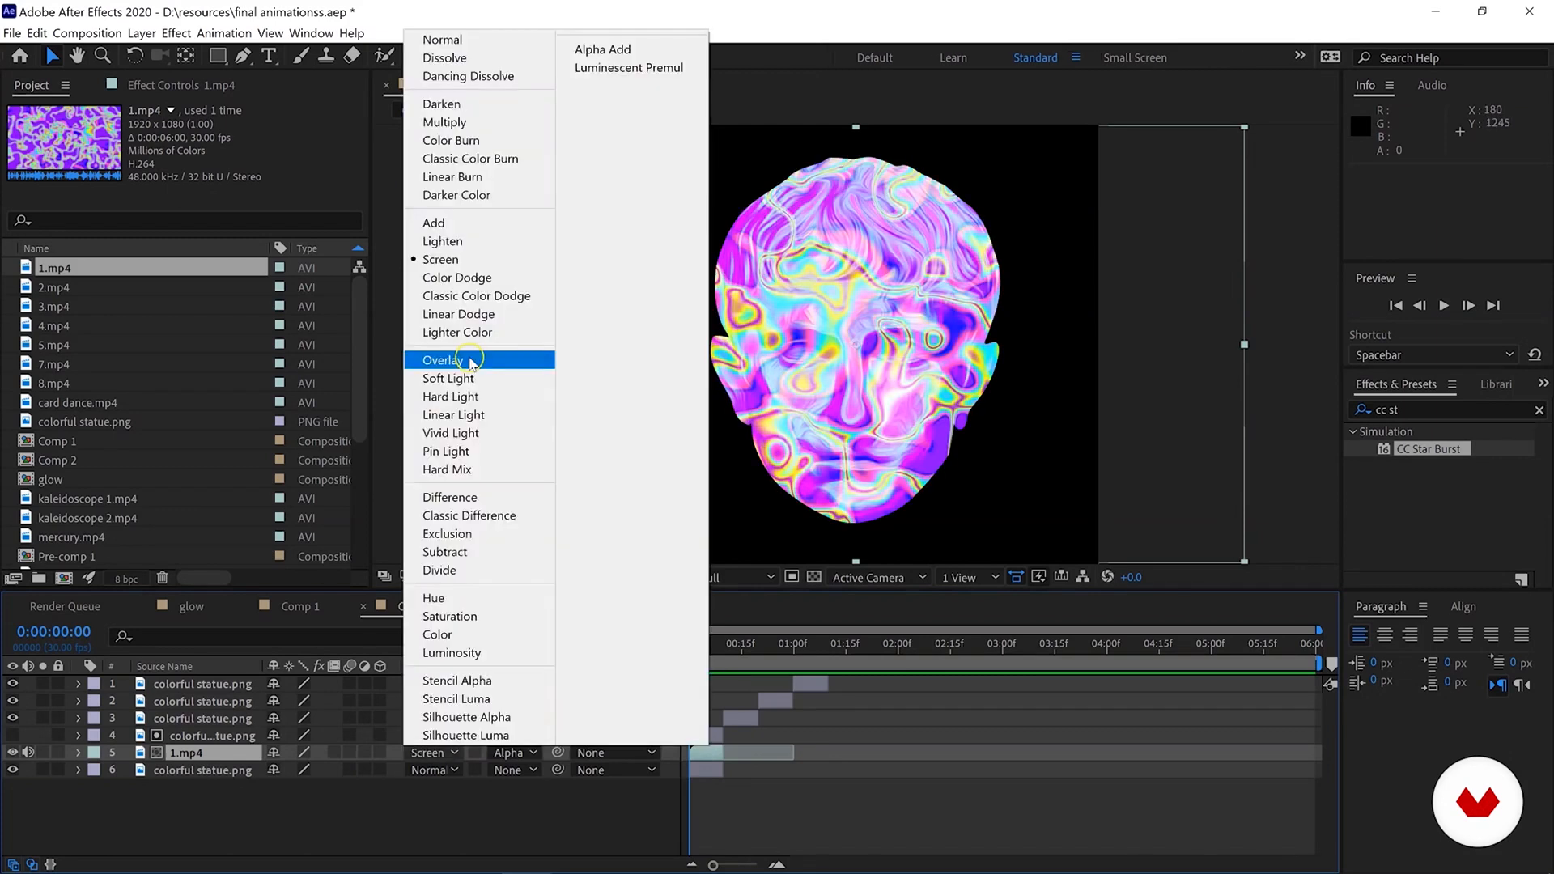
{"action": "left_click", "coordinate": [472, 361]}
Play the composition from the start to review the overlaid texture on the statue.
{"action": "left_click", "coordinate": [710, 644]}
{"action": "left_click_drag", "start_coordinate": [710, 644], "coordinate": [672, 648]}
{"action": "key", "text": "space"}
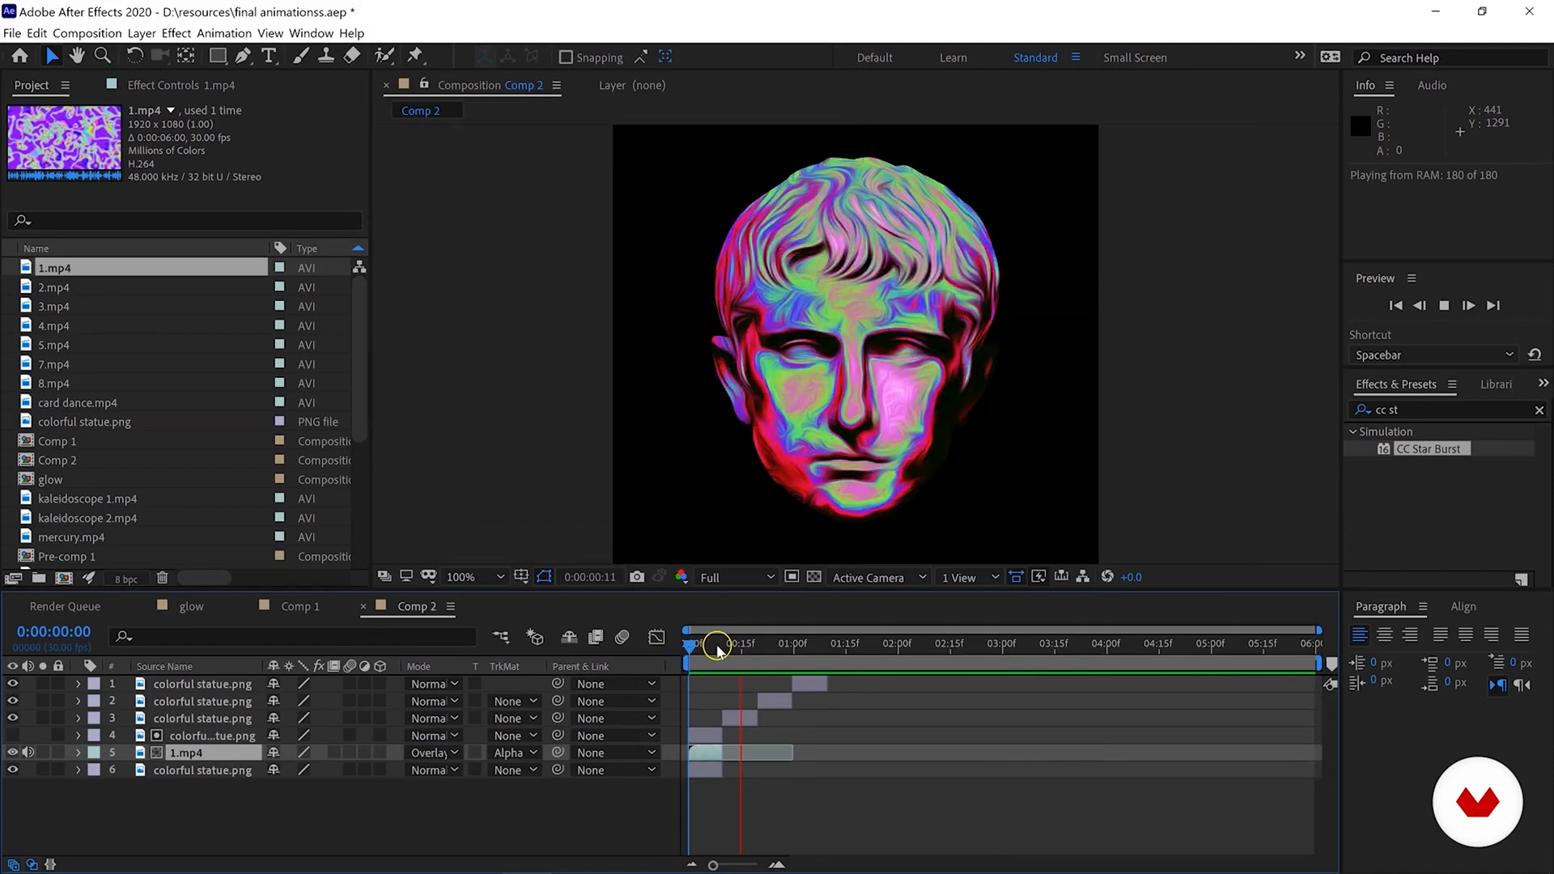
Add the card dance.mp4 footage to Comp 2 as the uppermost layer.
{"action": "left_click", "coordinate": [738, 718]}
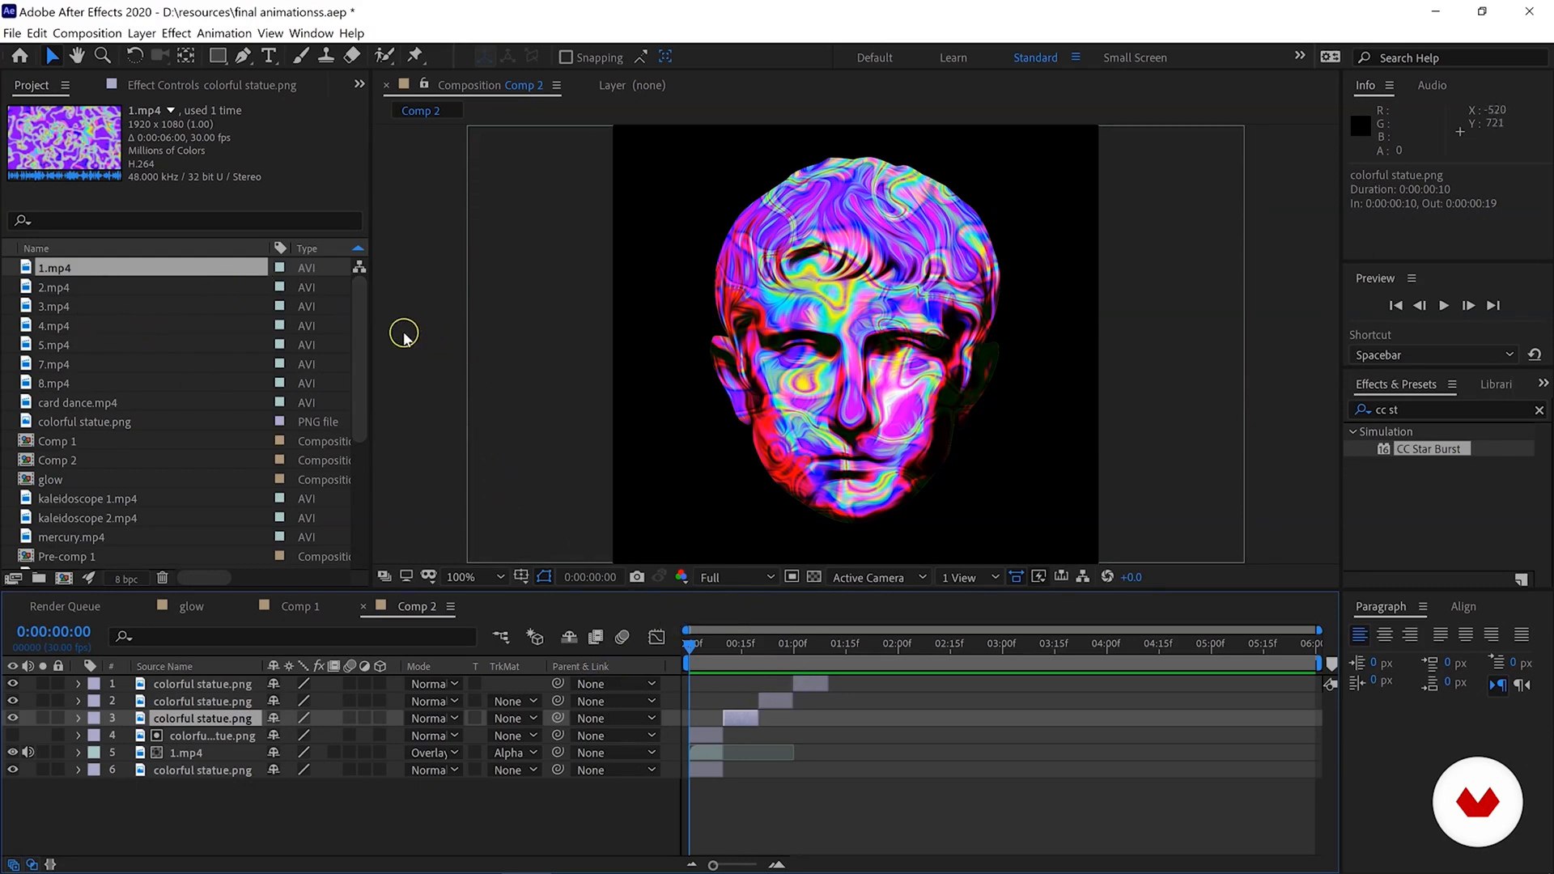
{"action": "left_click", "coordinate": [115, 409]}
{"action": "left_click", "coordinate": [71, 406]}
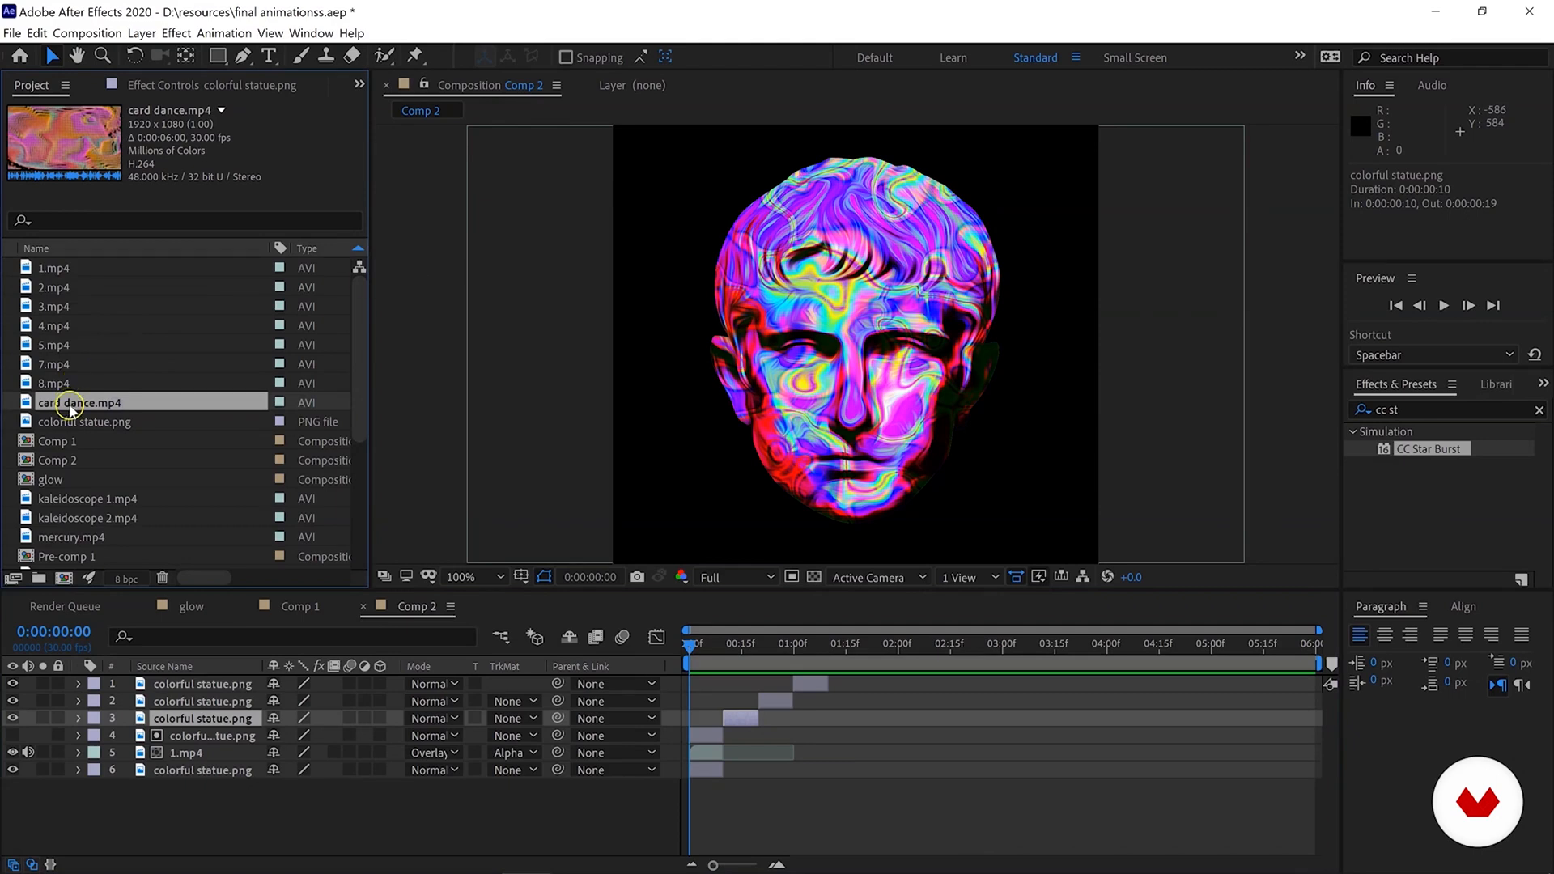
{"action": "left_click_drag", "start_coordinate": [87, 408], "coordinate": [858, 346]}
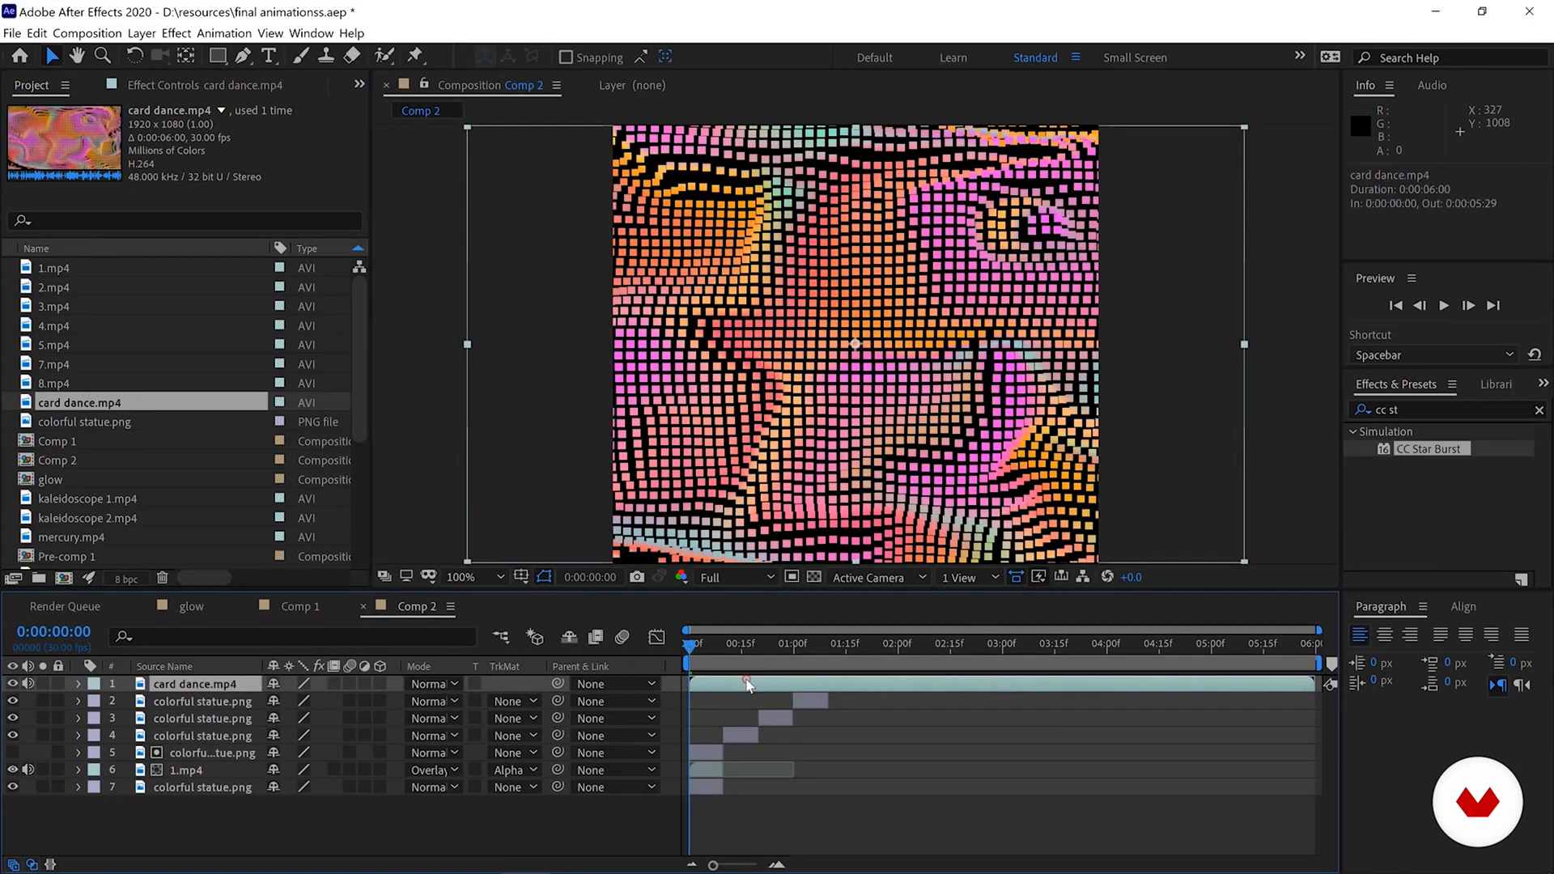
Time-stretch the card dance.mp4 layer to a new duration of 2 seconds.
{"action": "right_click", "coordinate": [745, 684]}
{"action": "mouse_move", "coordinate": [816, 306]}
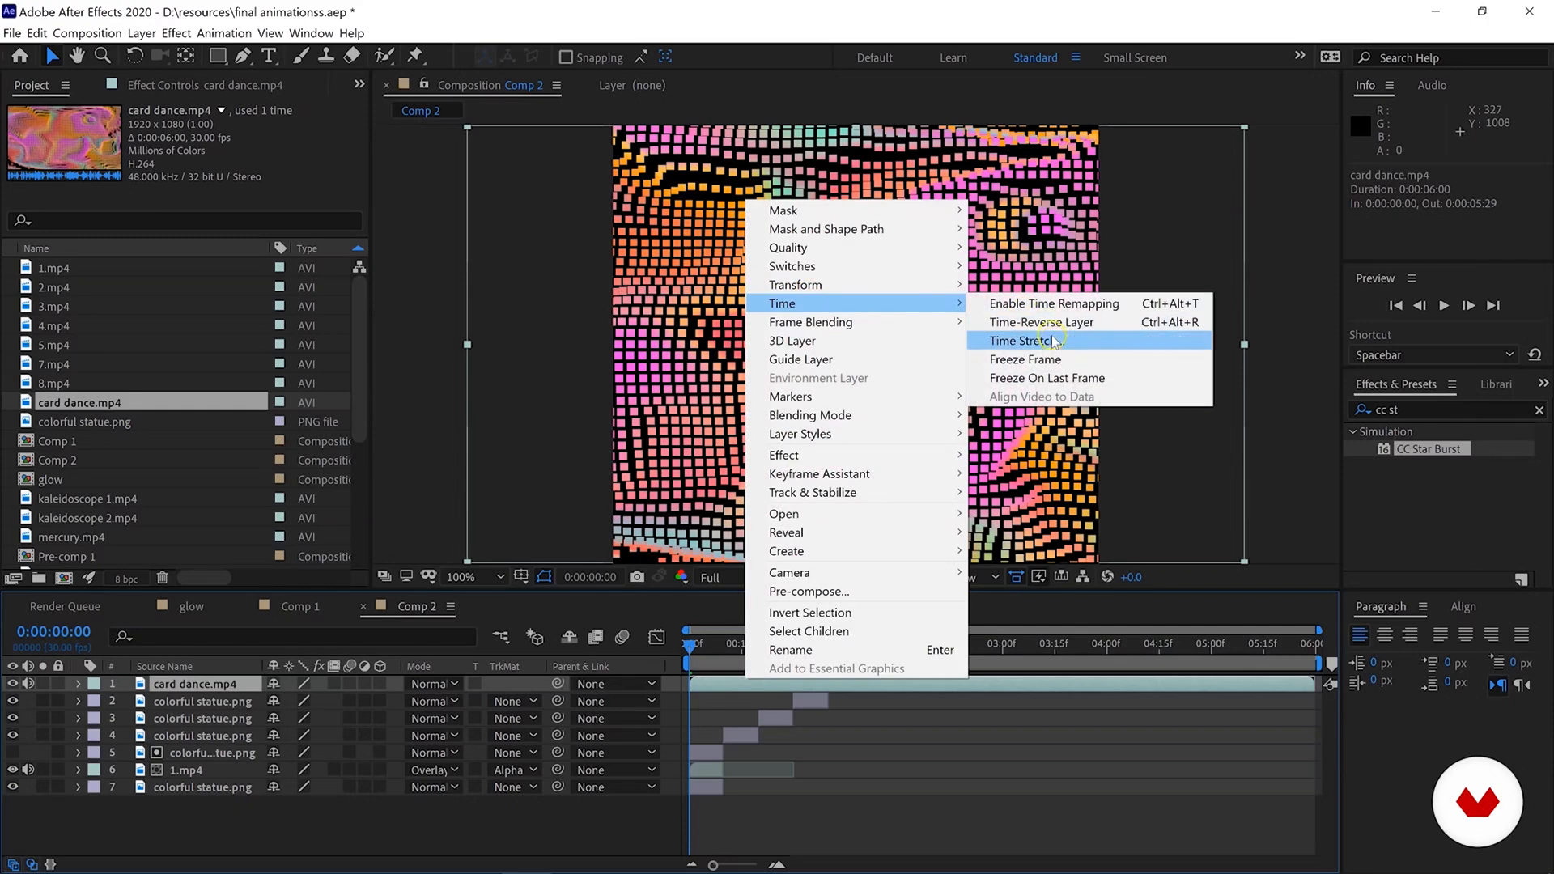
{"action": "left_click", "coordinate": [1056, 347]}
{"action": "left_click", "coordinate": [764, 368]}
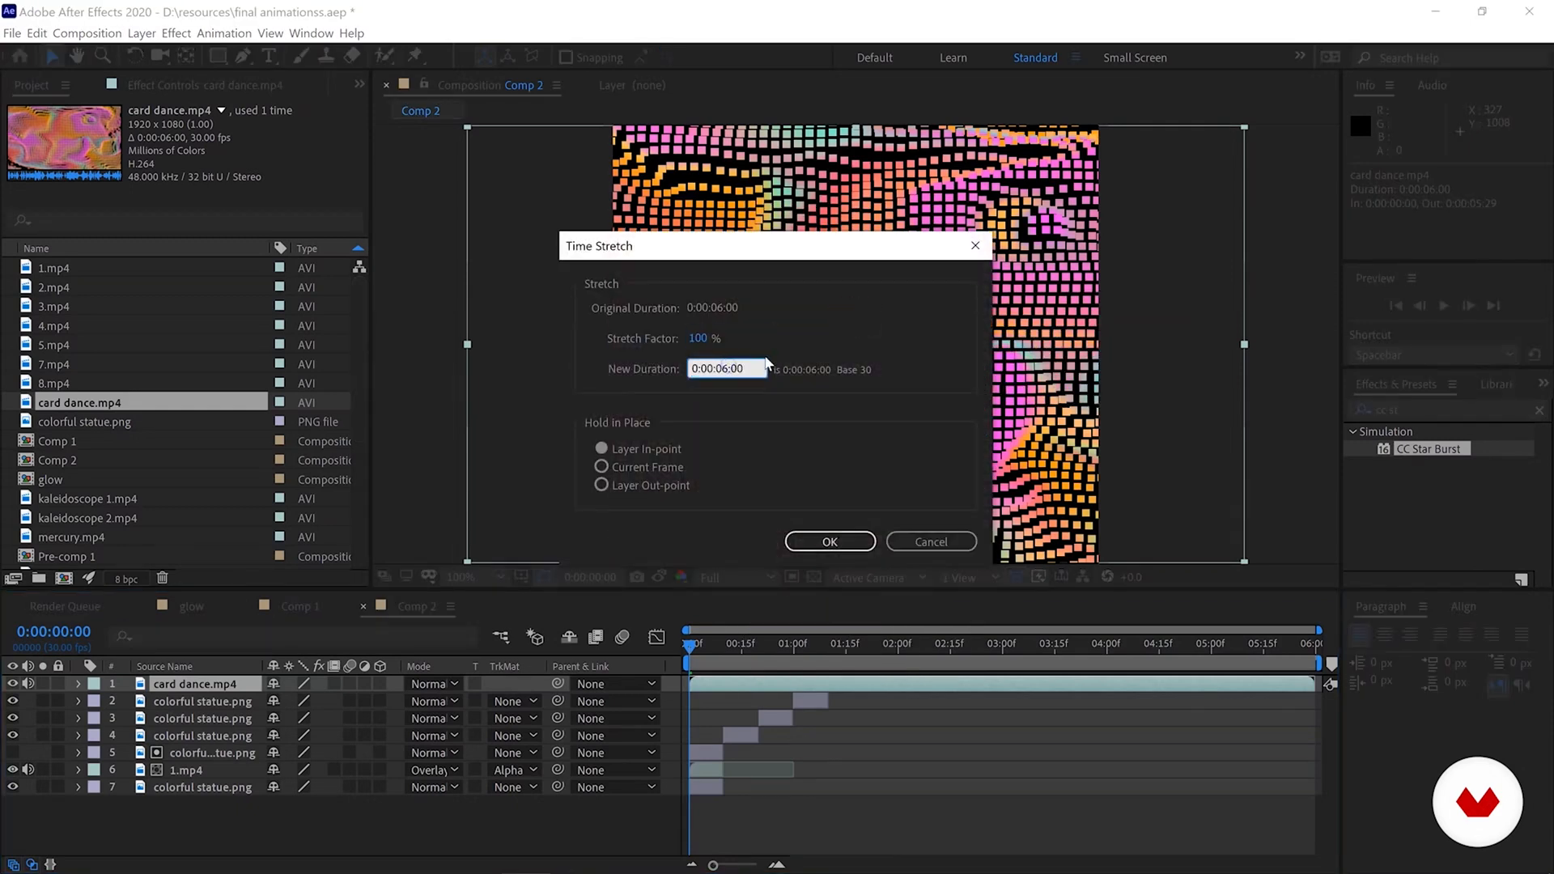
{"action": "key", "text": "Return"}
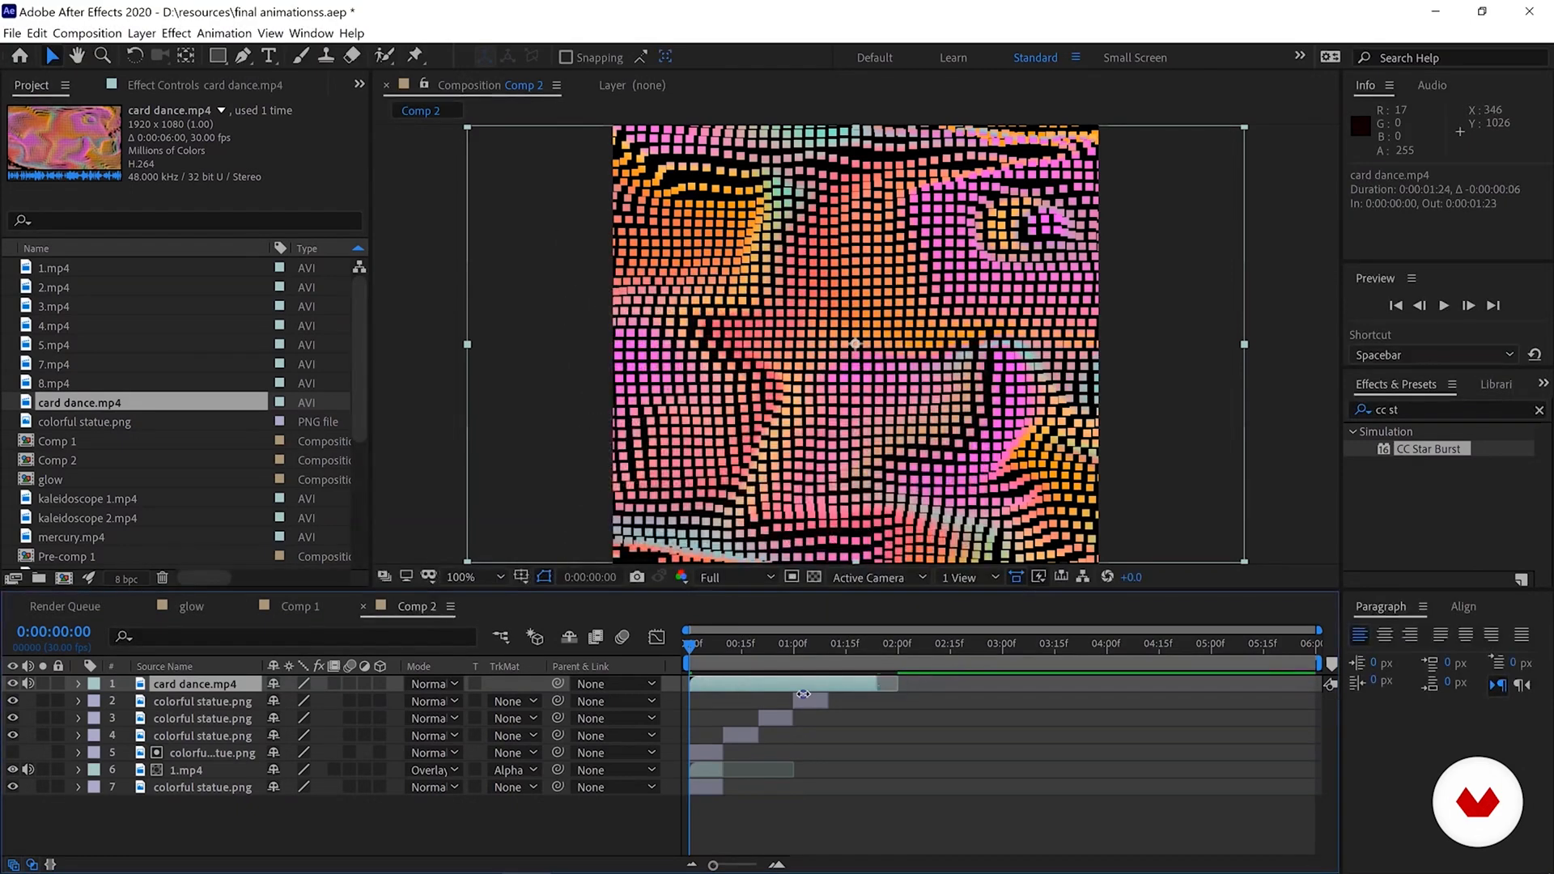
Trim card dance.mp4 to frames 10 through 19 and place it directly below the statue clip covering the same frames.
{"action": "left_click_drag", "start_coordinate": [719, 686], "coordinate": [723, 686]}
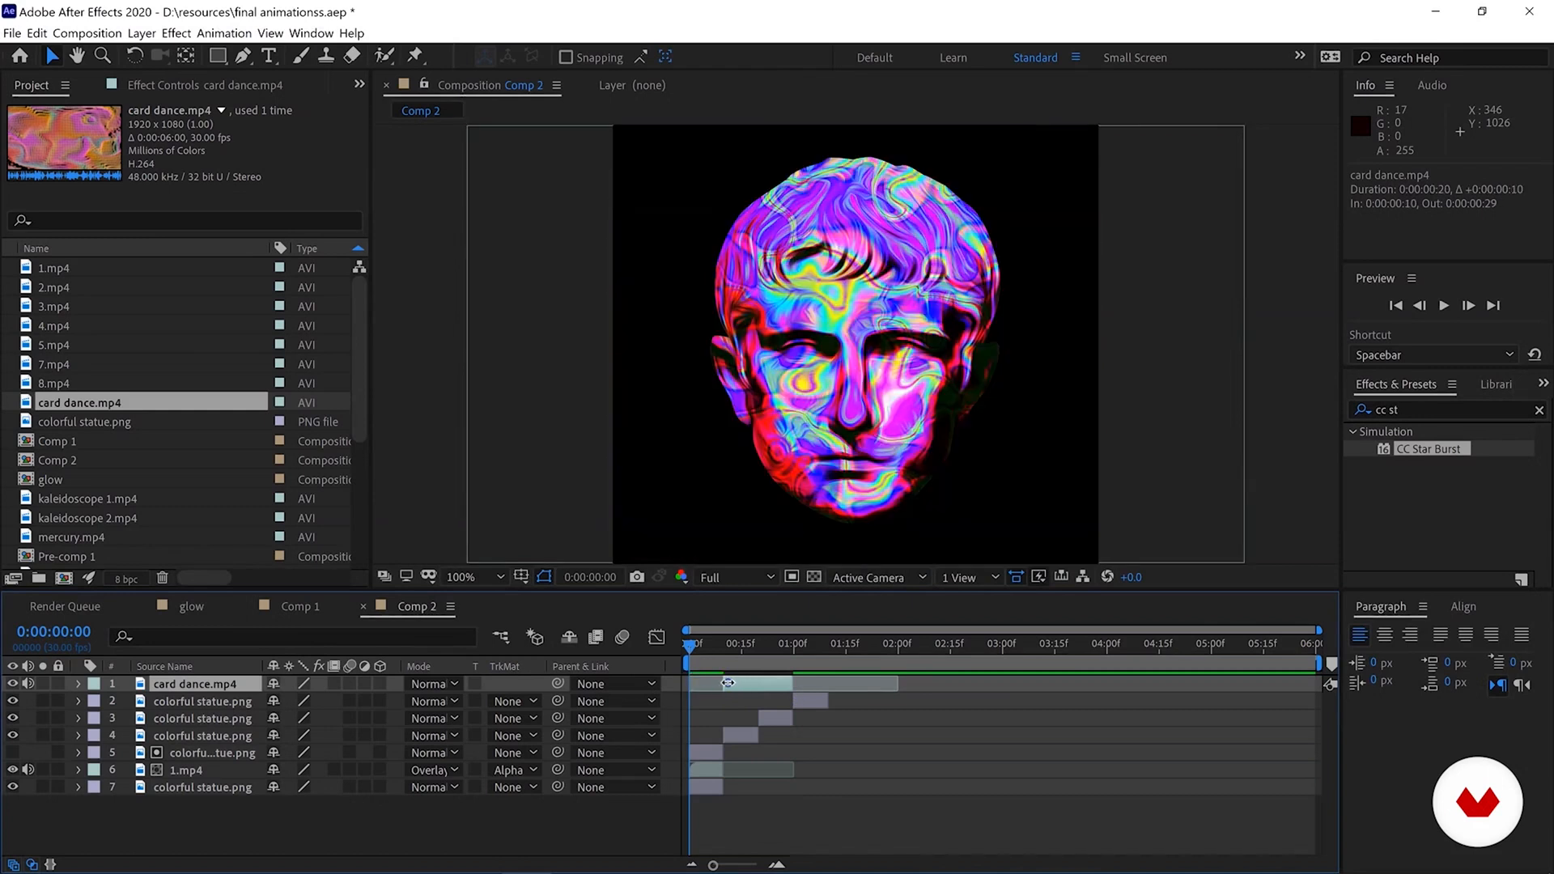
{"action": "left_click_drag", "start_coordinate": [212, 684], "coordinate": [260, 748]}
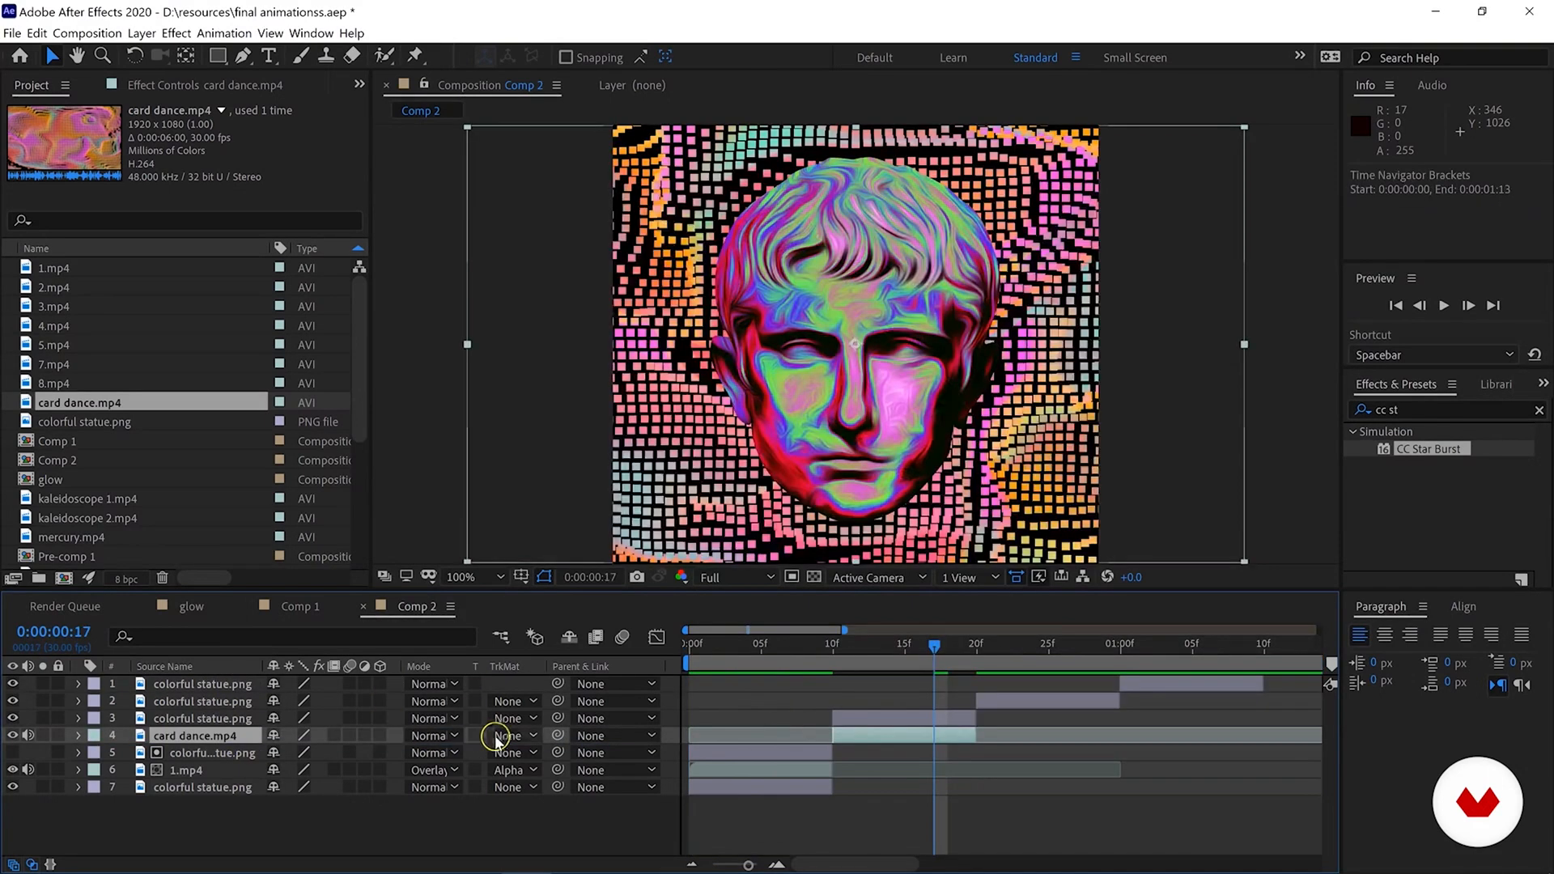
Set card dance.mp4's track matte to Alpha Matte "colorful statue.png", check it along the timeline, and select its matte layer.
{"action": "left_click", "coordinate": [509, 736]}
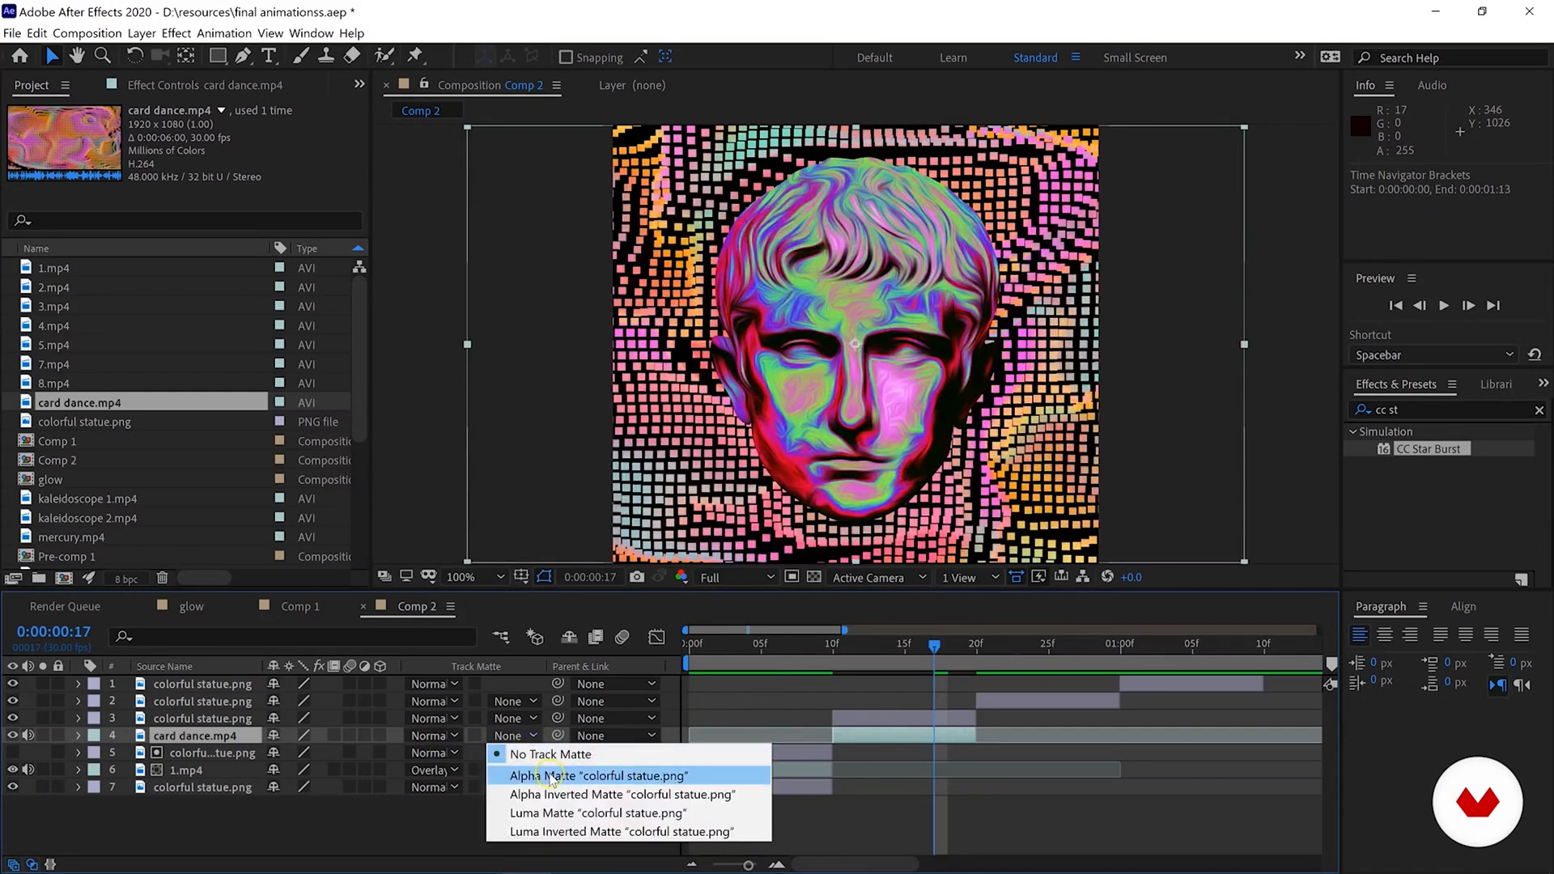
{"action": "left_click", "coordinate": [549, 776]}
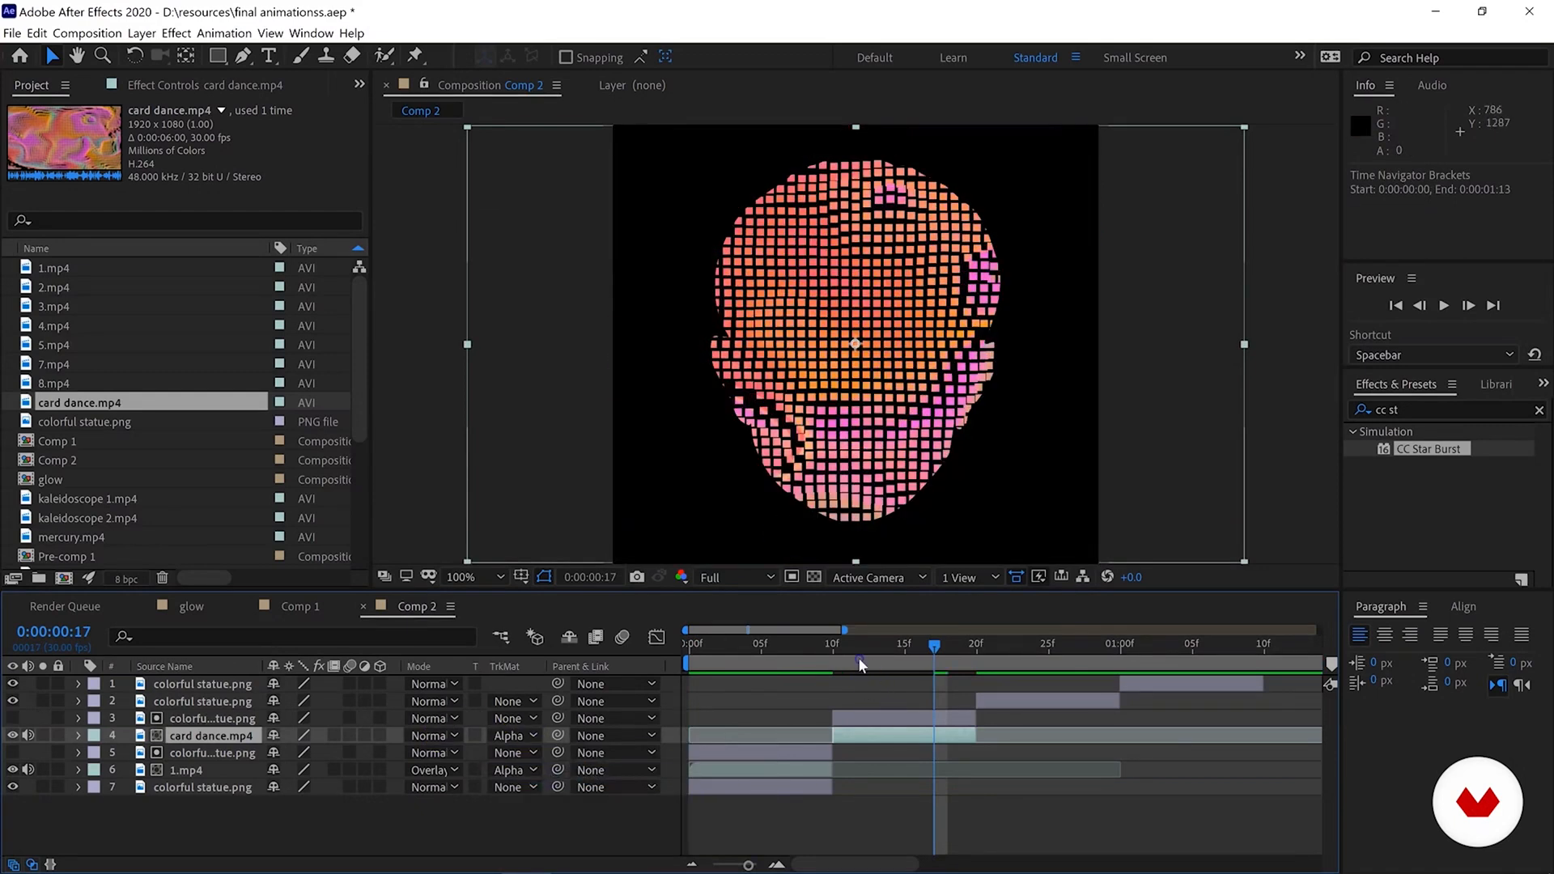
{"action": "left_click_drag", "start_coordinate": [848, 659], "coordinate": [919, 659]}
{"action": "left_click", "coordinate": [247, 712]}
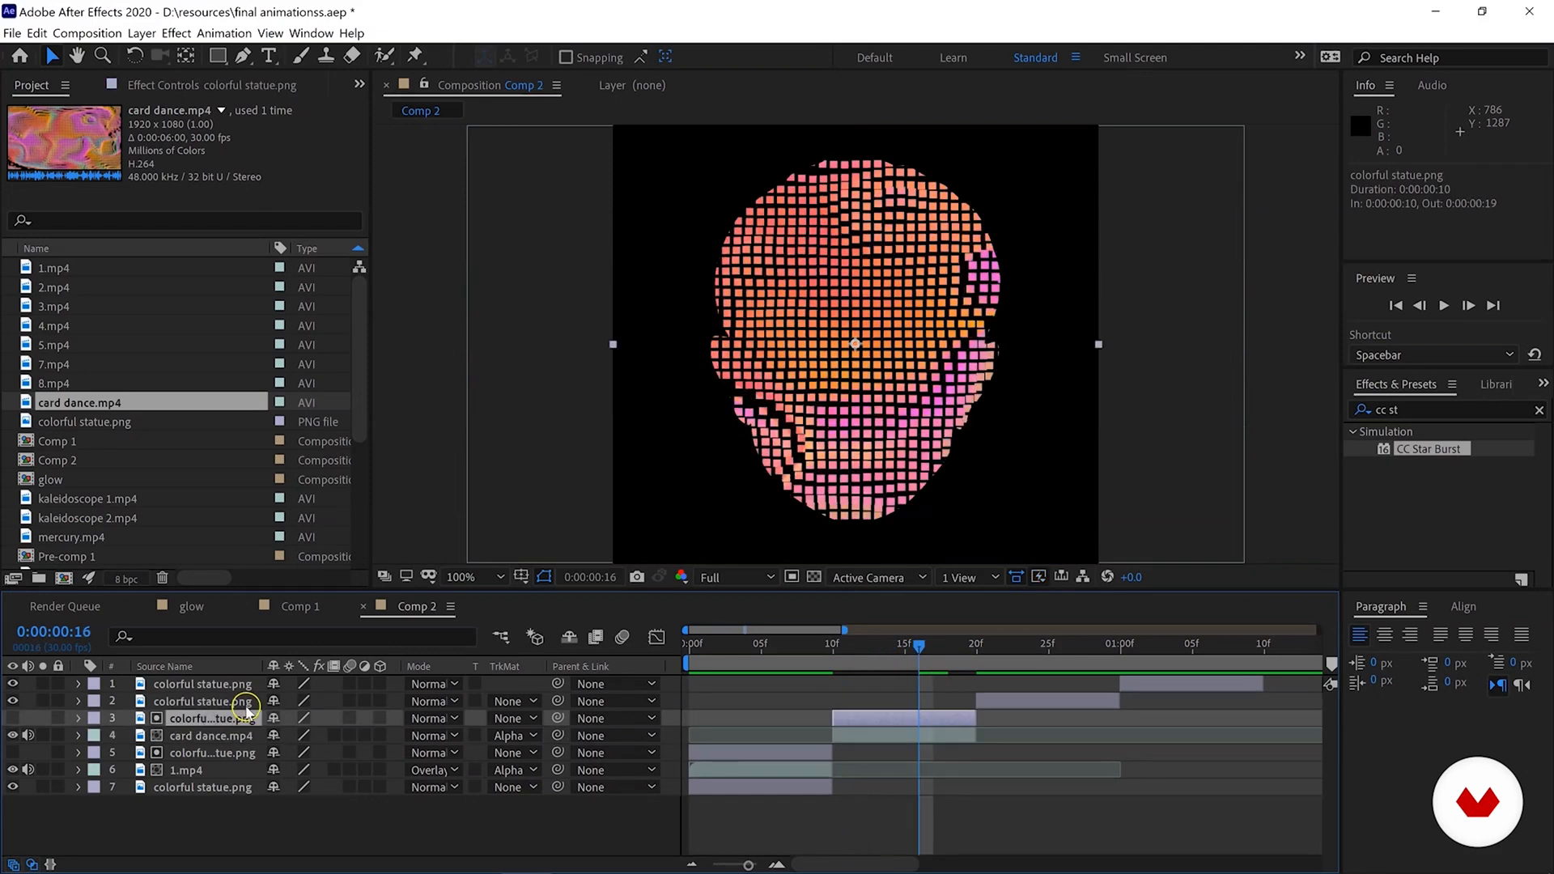
Place a visible copy of the statue matte layer directly below card dance.mp4 and set the clip's blending mode to Darken.
{"action": "key", "text": "ctrl+c"}
{"action": "key", "text": "ctrl+v"}
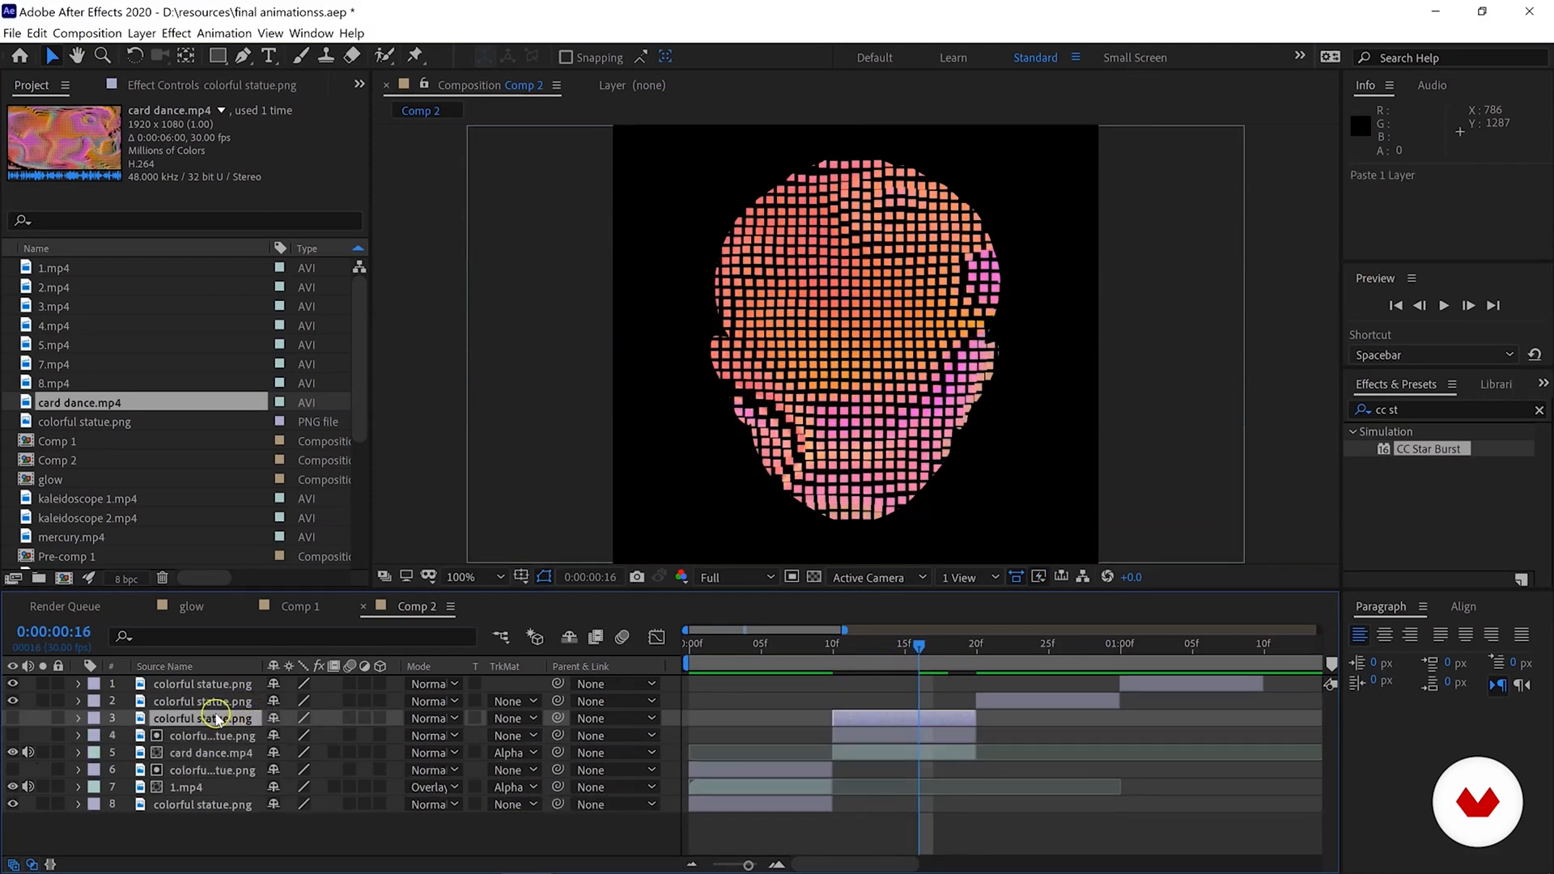
{"action": "left_click_drag", "start_coordinate": [217, 723], "coordinate": [216, 758]}
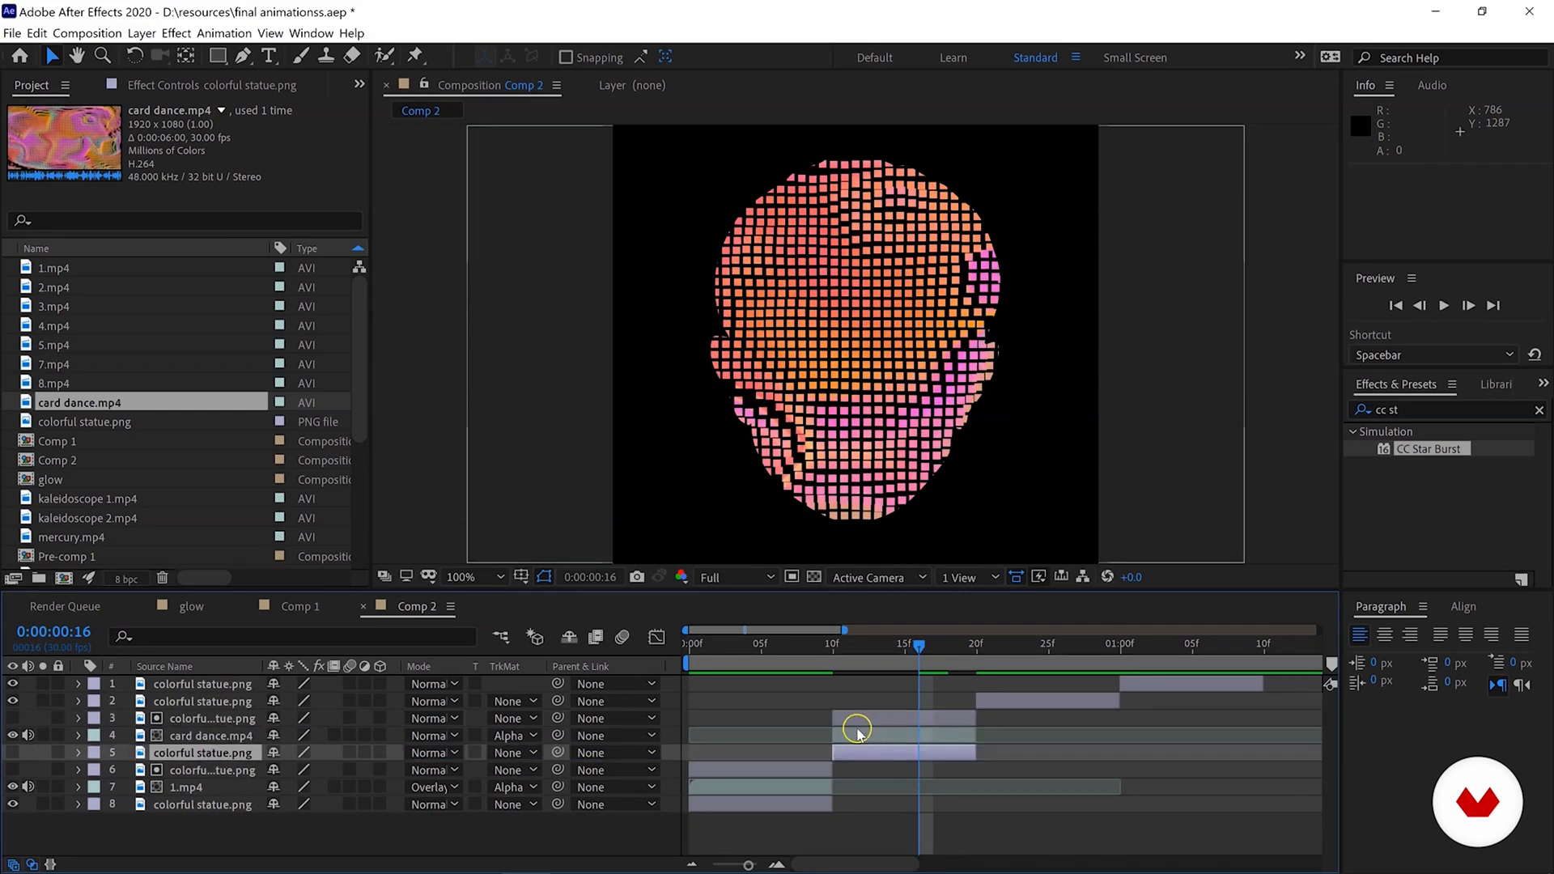
{"action": "left_click", "coordinate": [445, 737]}
{"action": "left_click", "coordinate": [441, 731]}
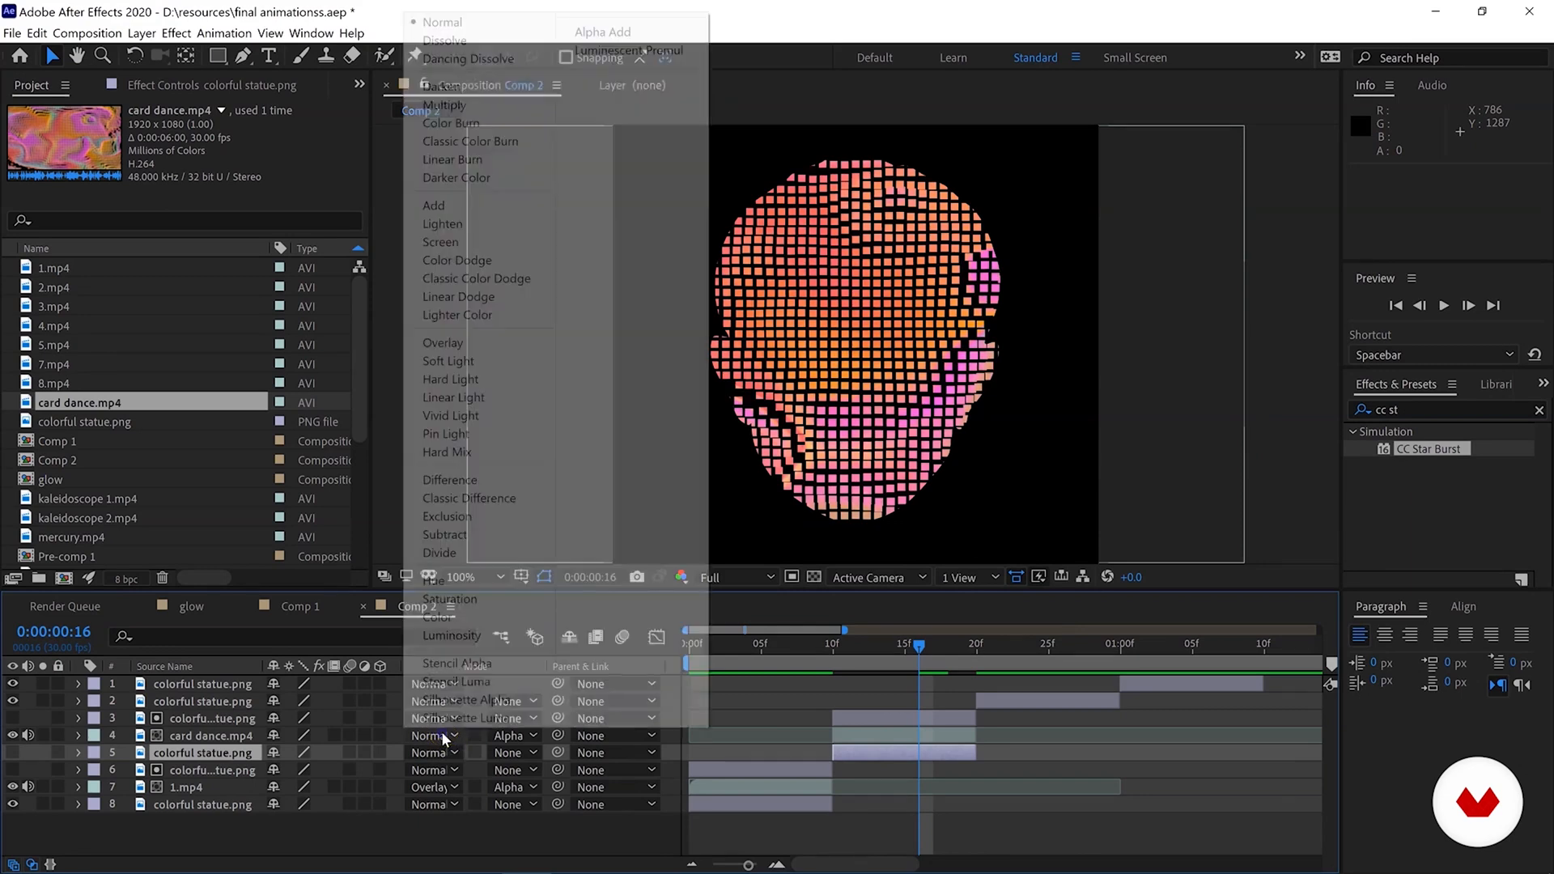
{"action": "left_click", "coordinate": [441, 86]}
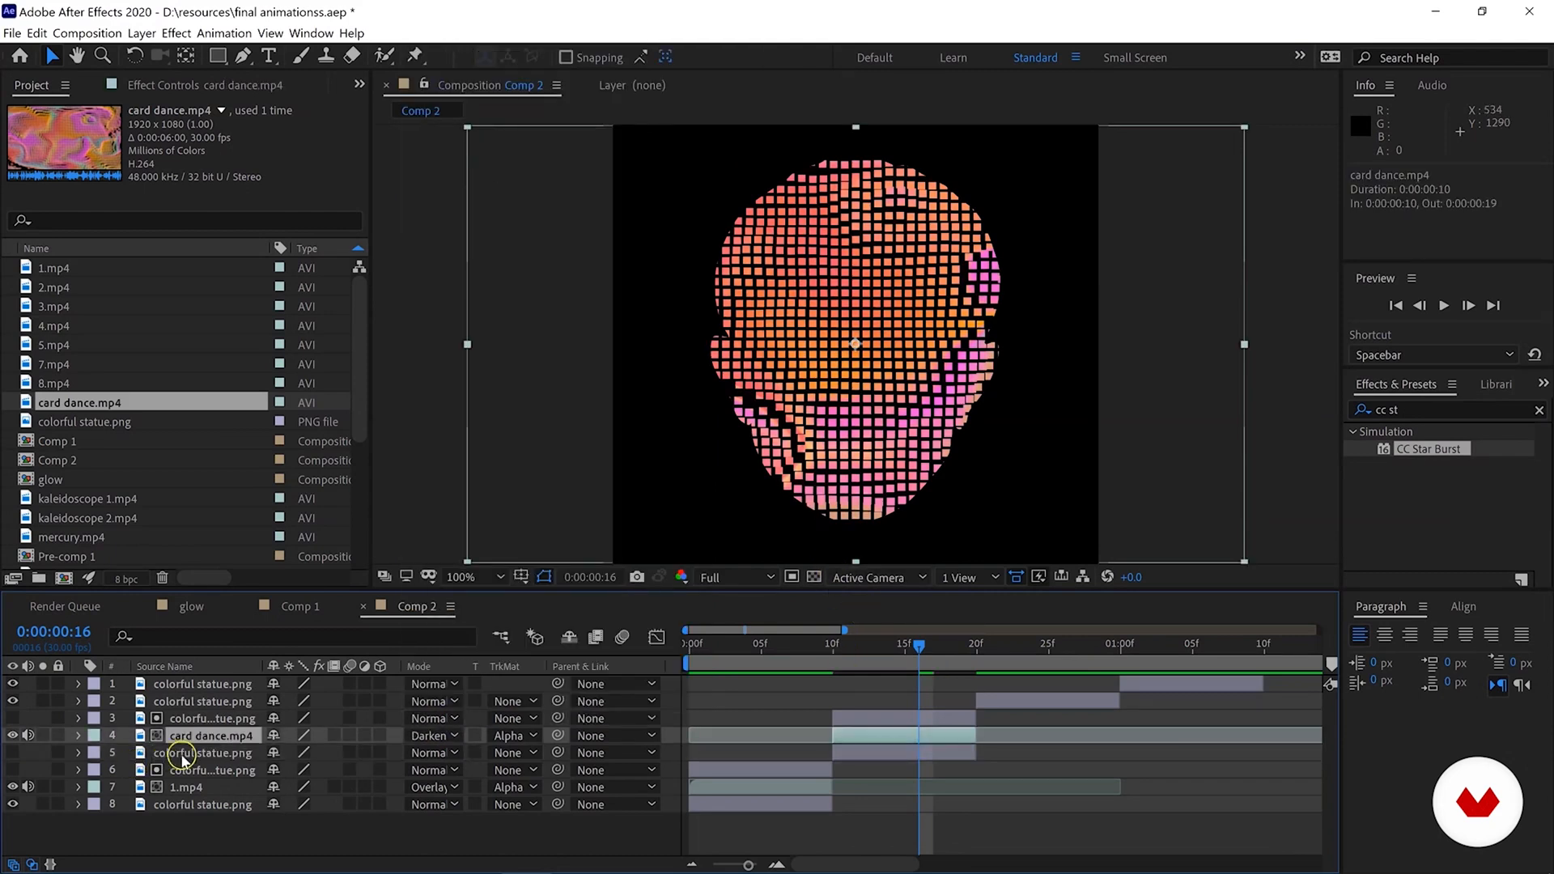
{"action": "left_click", "coordinate": [12, 754]}
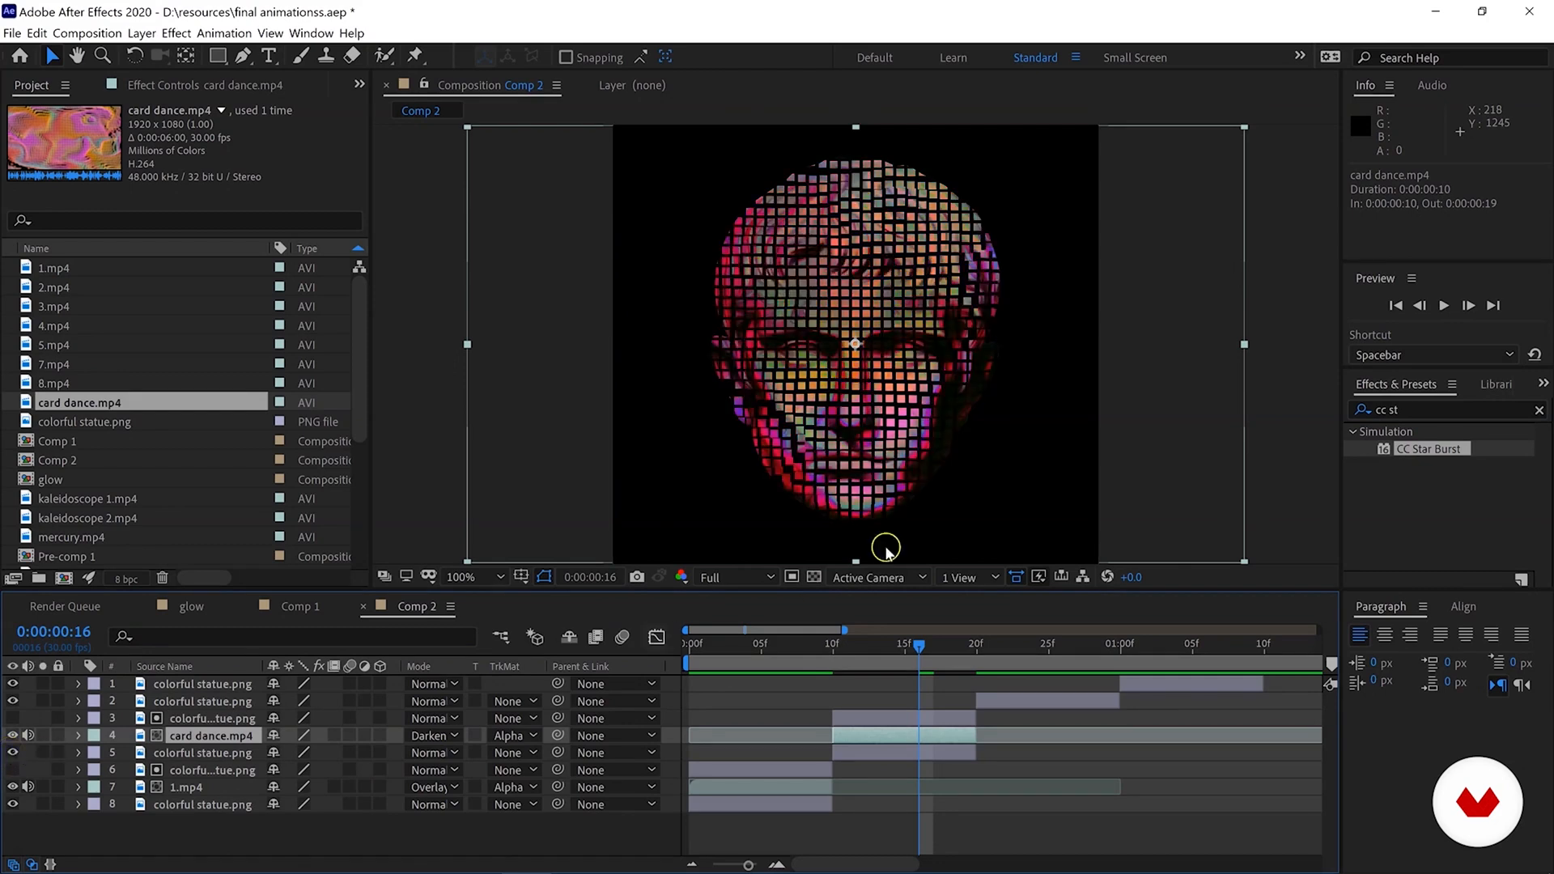
Choose the kaleidoscope 1.mp4 footage and add it to Comp 2 as the uppermost layer.
{"action": "left_click", "coordinate": [996, 662]}
{"action": "left_click", "coordinate": [122, 422]}
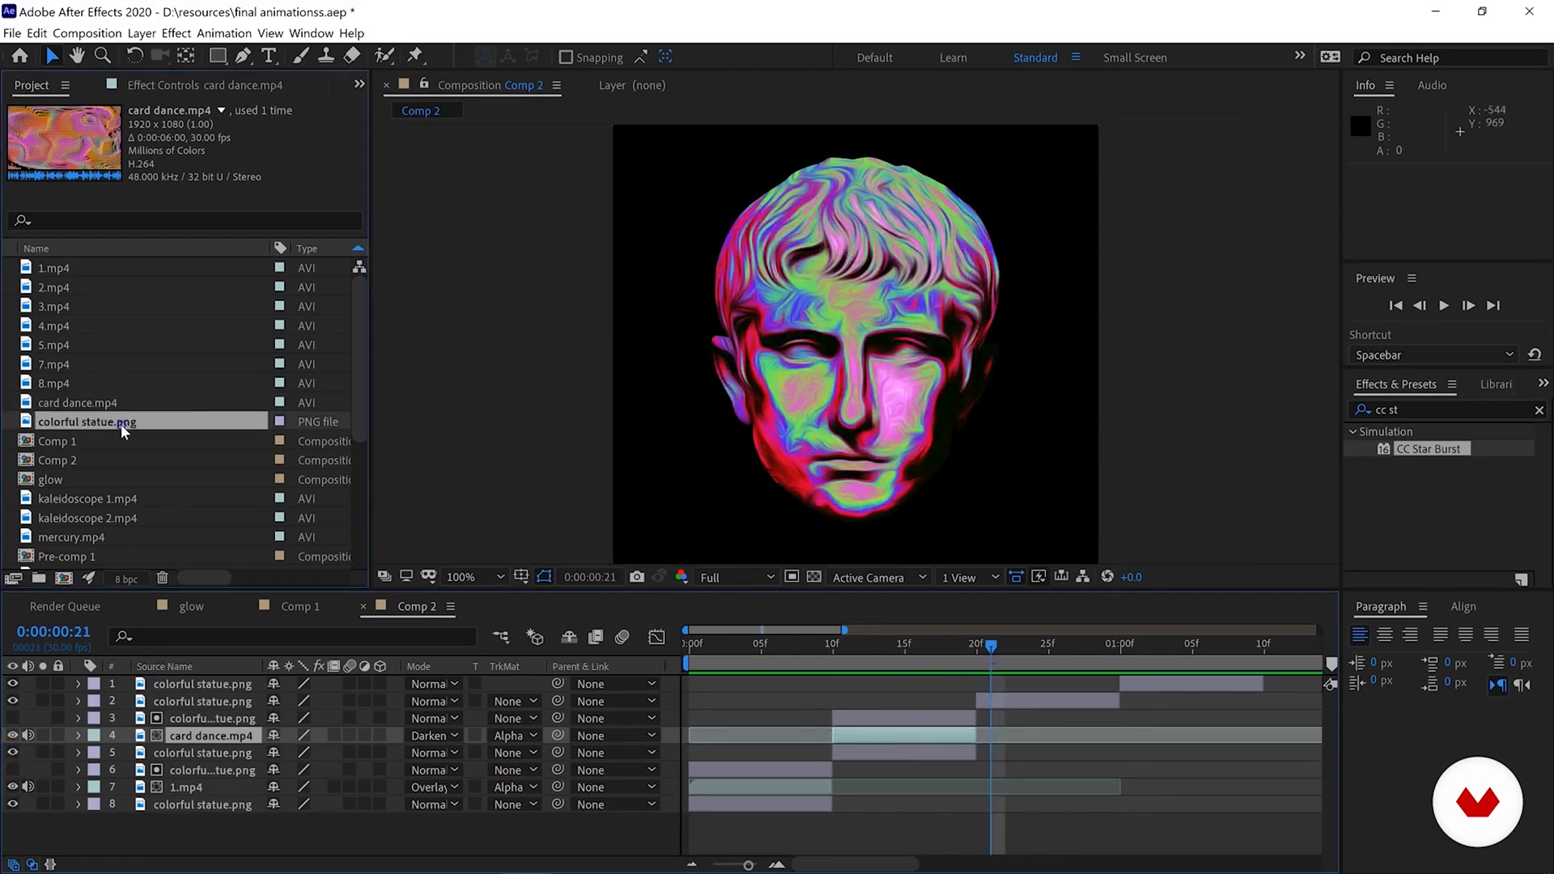
{"action": "left_click", "coordinate": [69, 382]}
{"action": "left_click", "coordinate": [68, 367]}
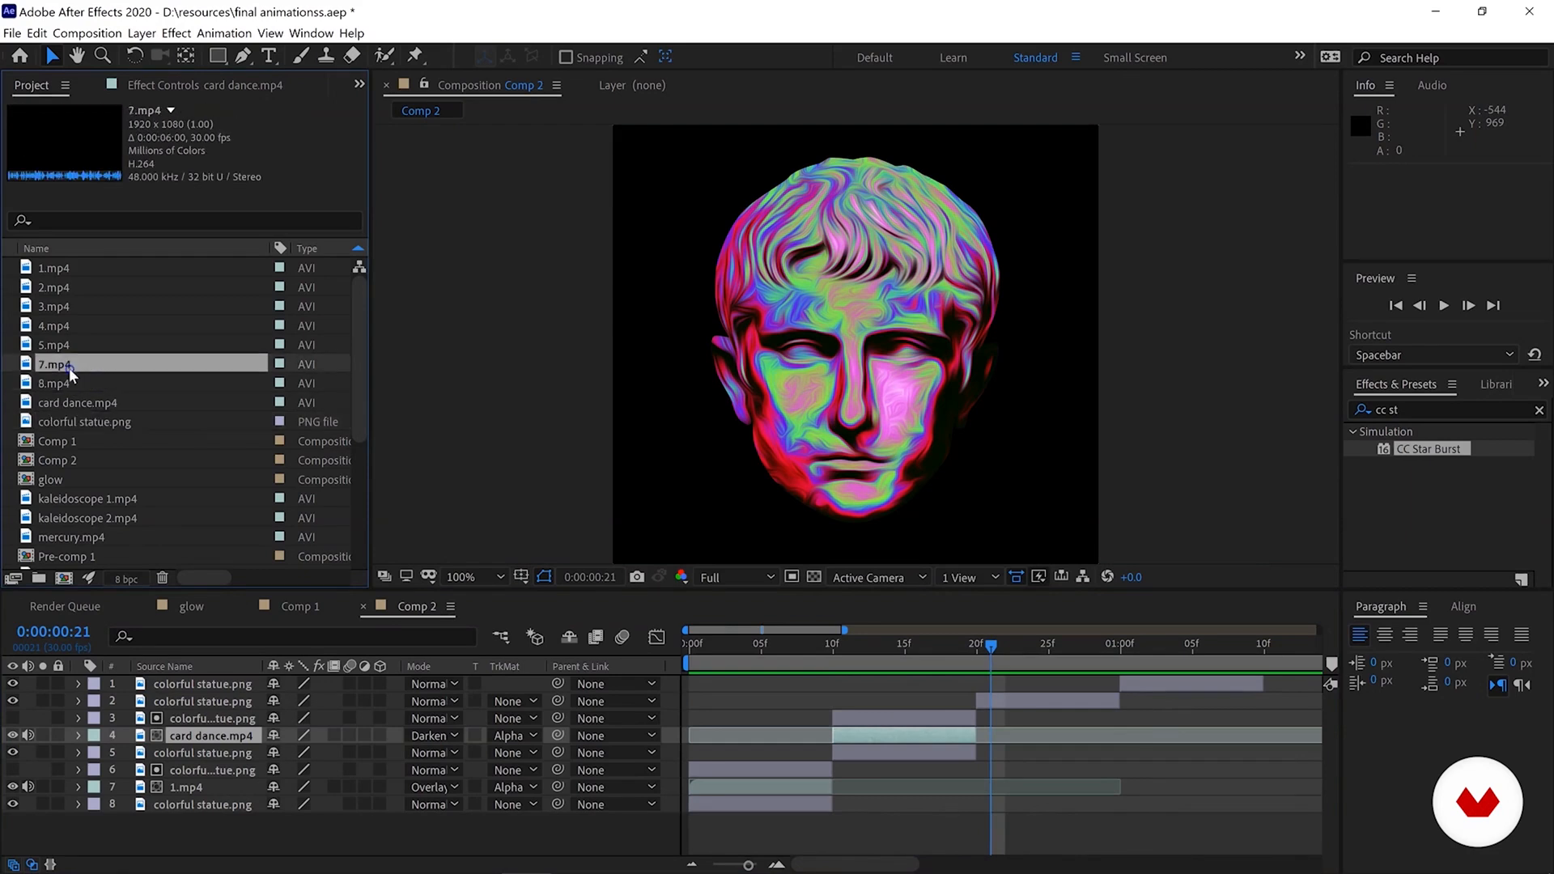
{"action": "left_click_drag", "start_coordinate": [77, 499], "coordinate": [853, 340]}
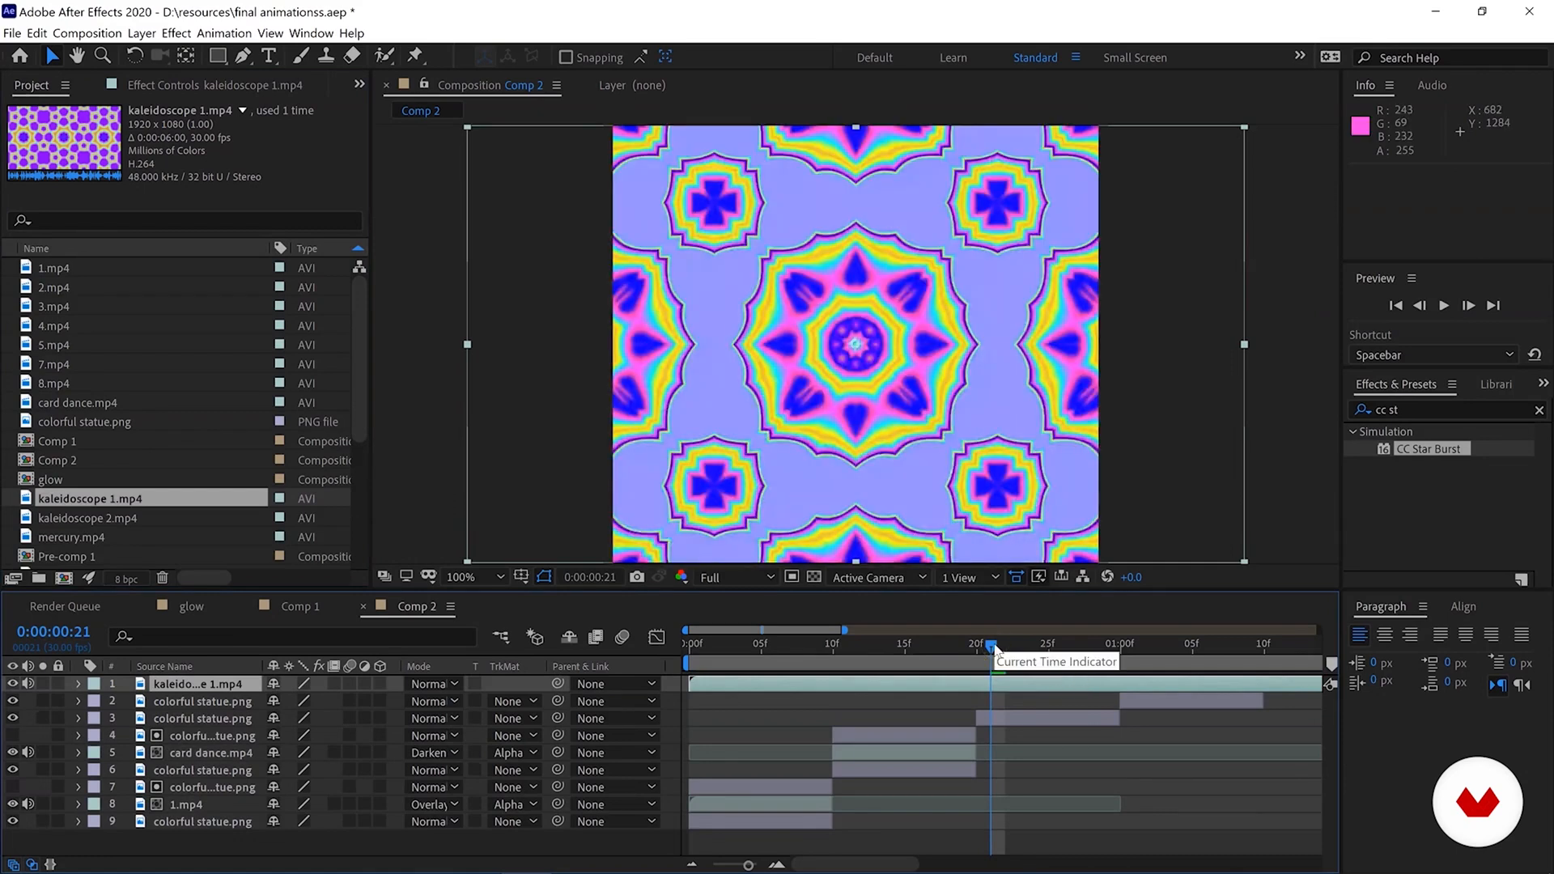
Hide kaleidoscope 1.mp4 to scrub through the earlier clips, and move it directly below the statue layer covering frames 20 through 29.
{"action": "left_click_drag", "start_coordinate": [995, 650], "coordinate": [976, 646]}
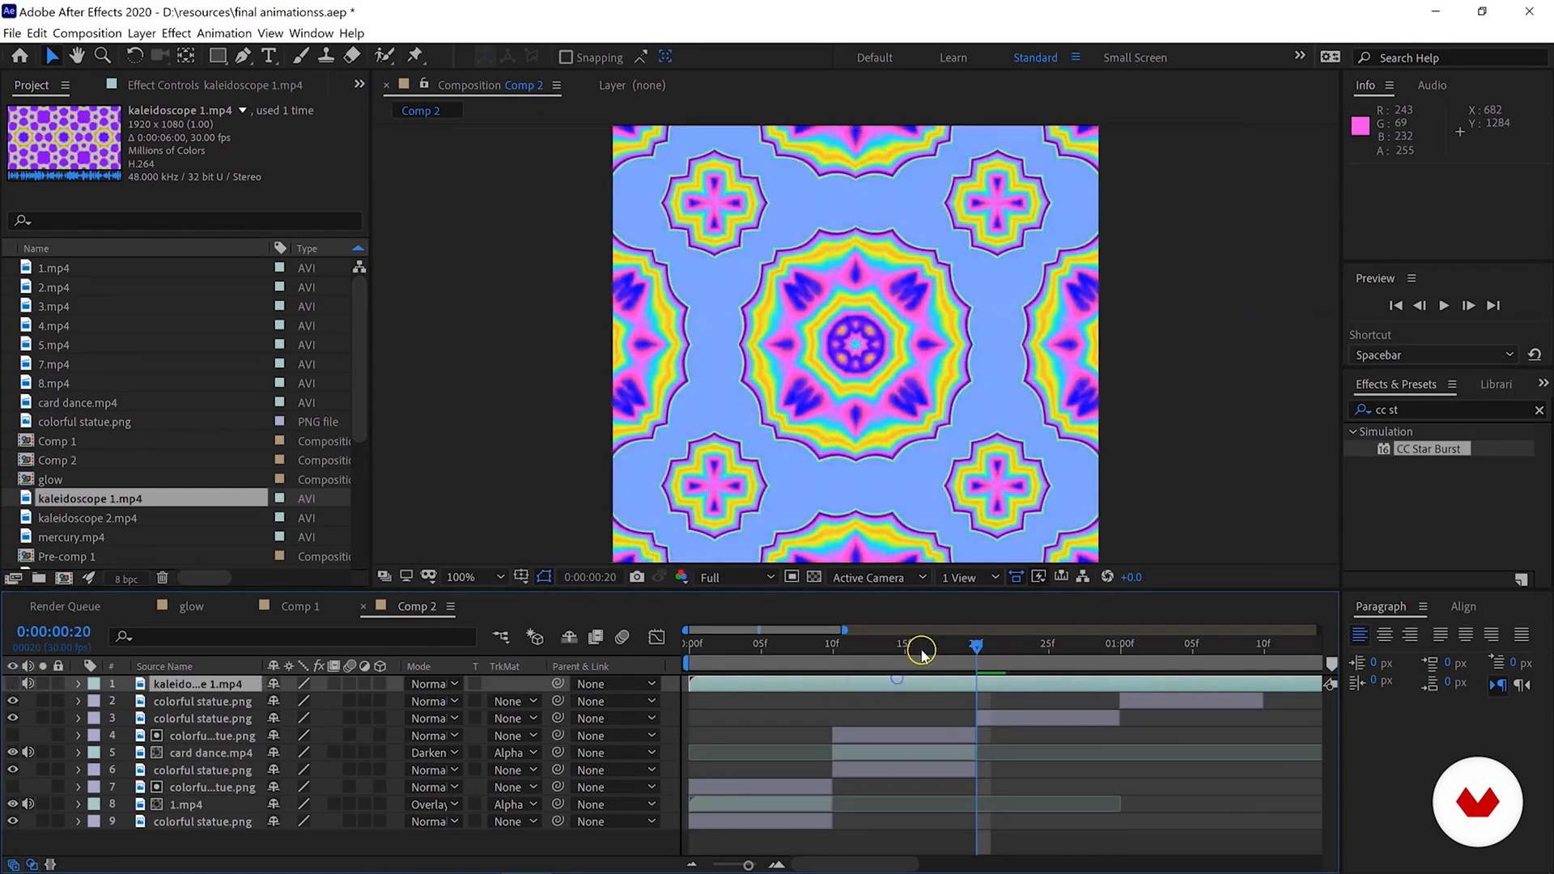
{"action": "left_click_drag", "start_coordinate": [885, 646], "coordinate": [754, 645]}
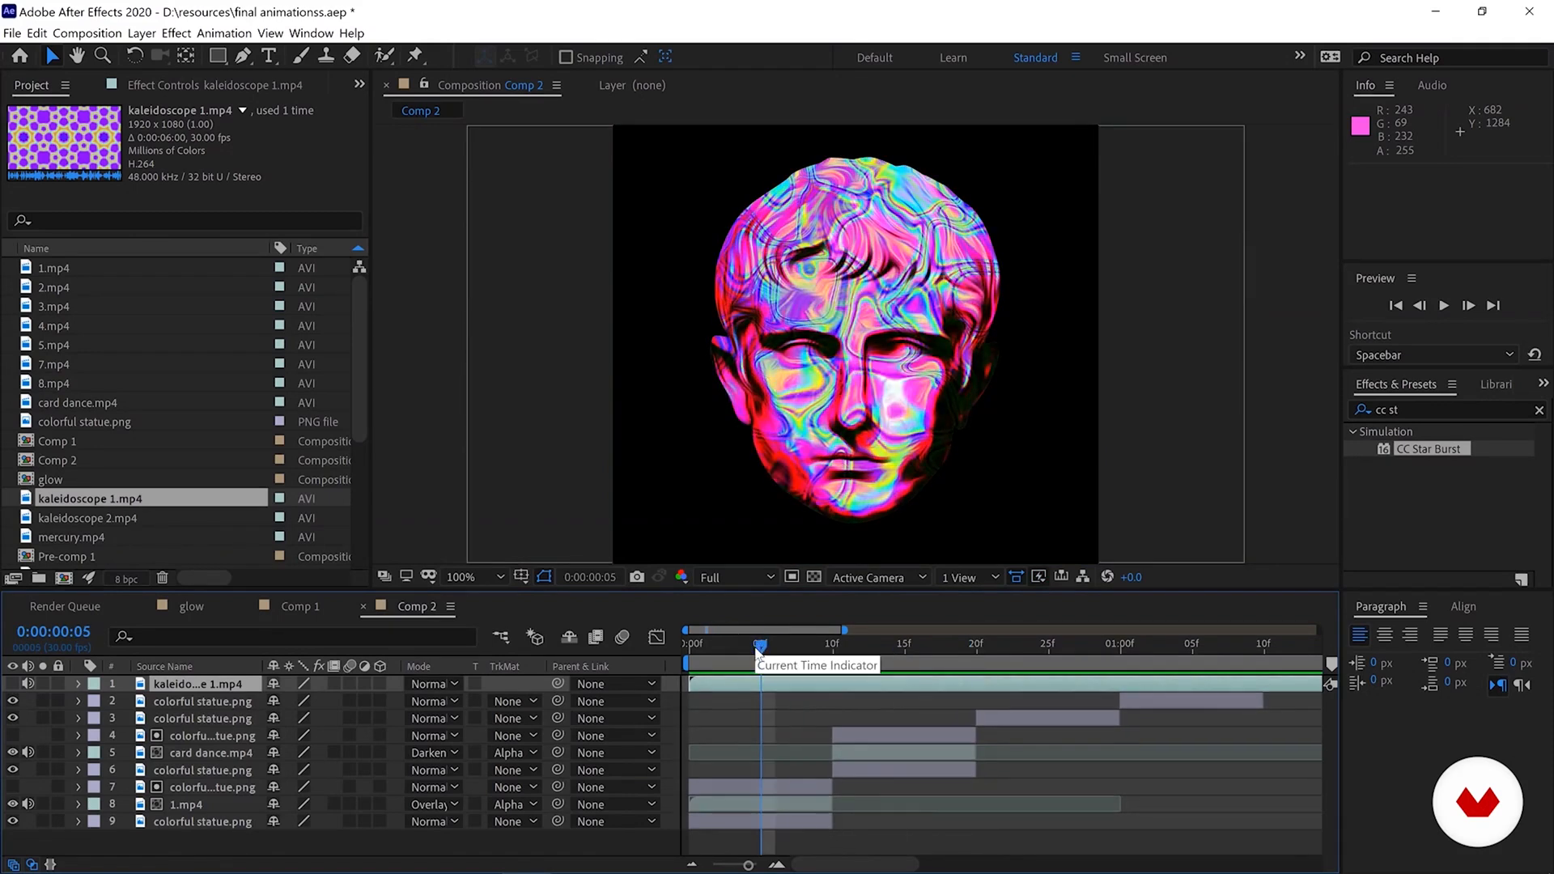
{"action": "left_click_drag", "start_coordinate": [896, 650], "coordinate": [785, 718]}
{"action": "left_click_drag", "start_coordinate": [798, 647], "coordinate": [1006, 643]}
{"action": "left_click_drag", "start_coordinate": [197, 684], "coordinate": [199, 714]}
Time-stretch the kaleidoscope 1.mp4 layer to a duration of 0:00:02:03.
{"action": "right_click", "coordinate": [936, 714]}
{"action": "mouse_move", "coordinate": [975, 338]}
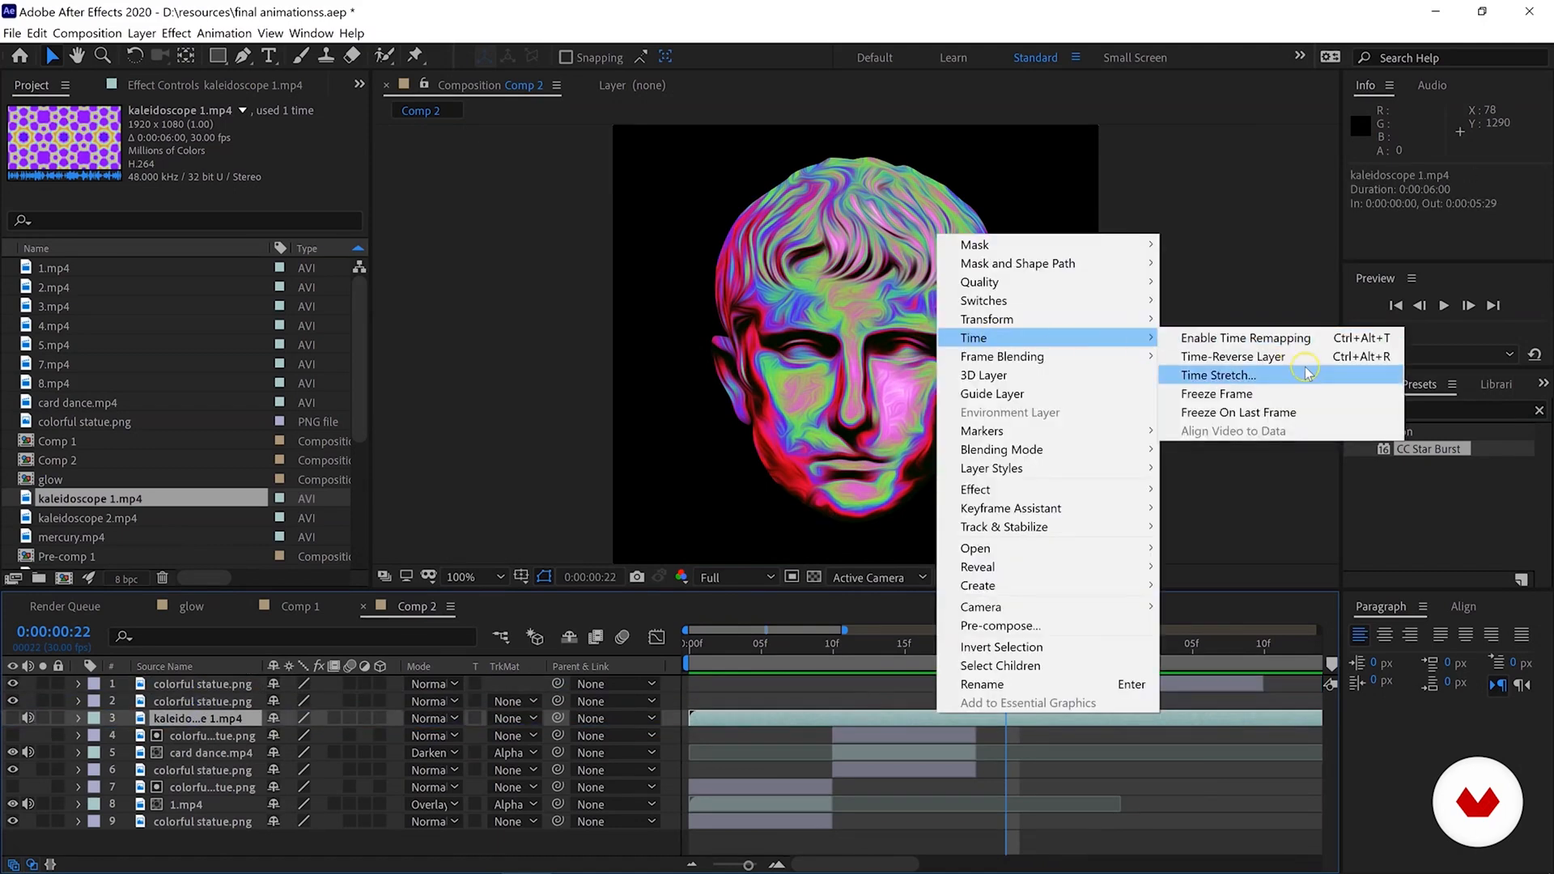
{"action": "left_click", "coordinate": [1218, 376]}
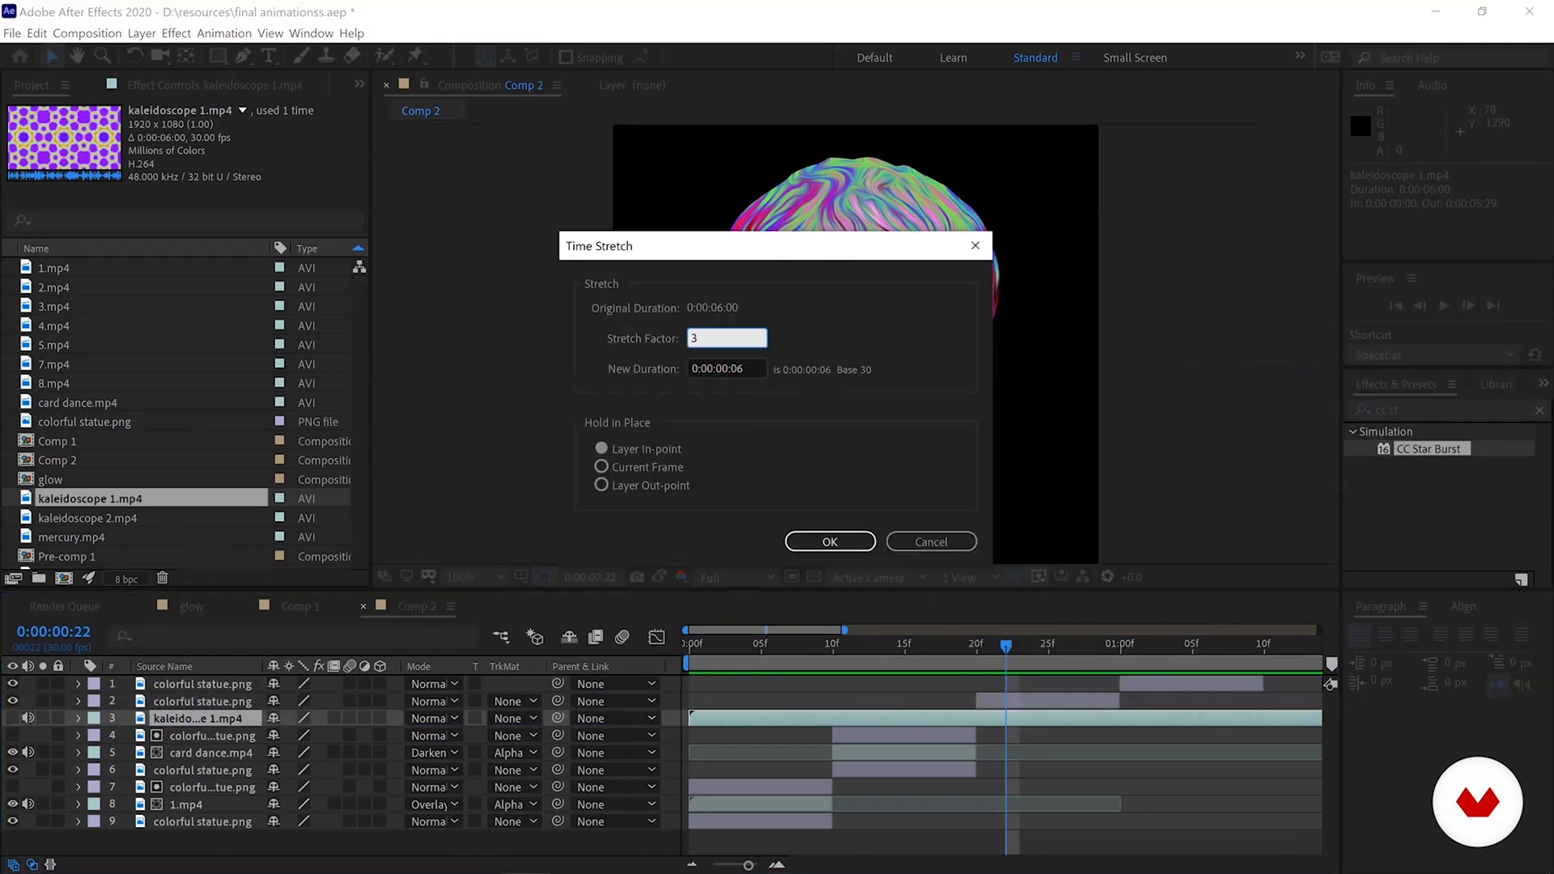
{"action": "key", "text": "Return"}
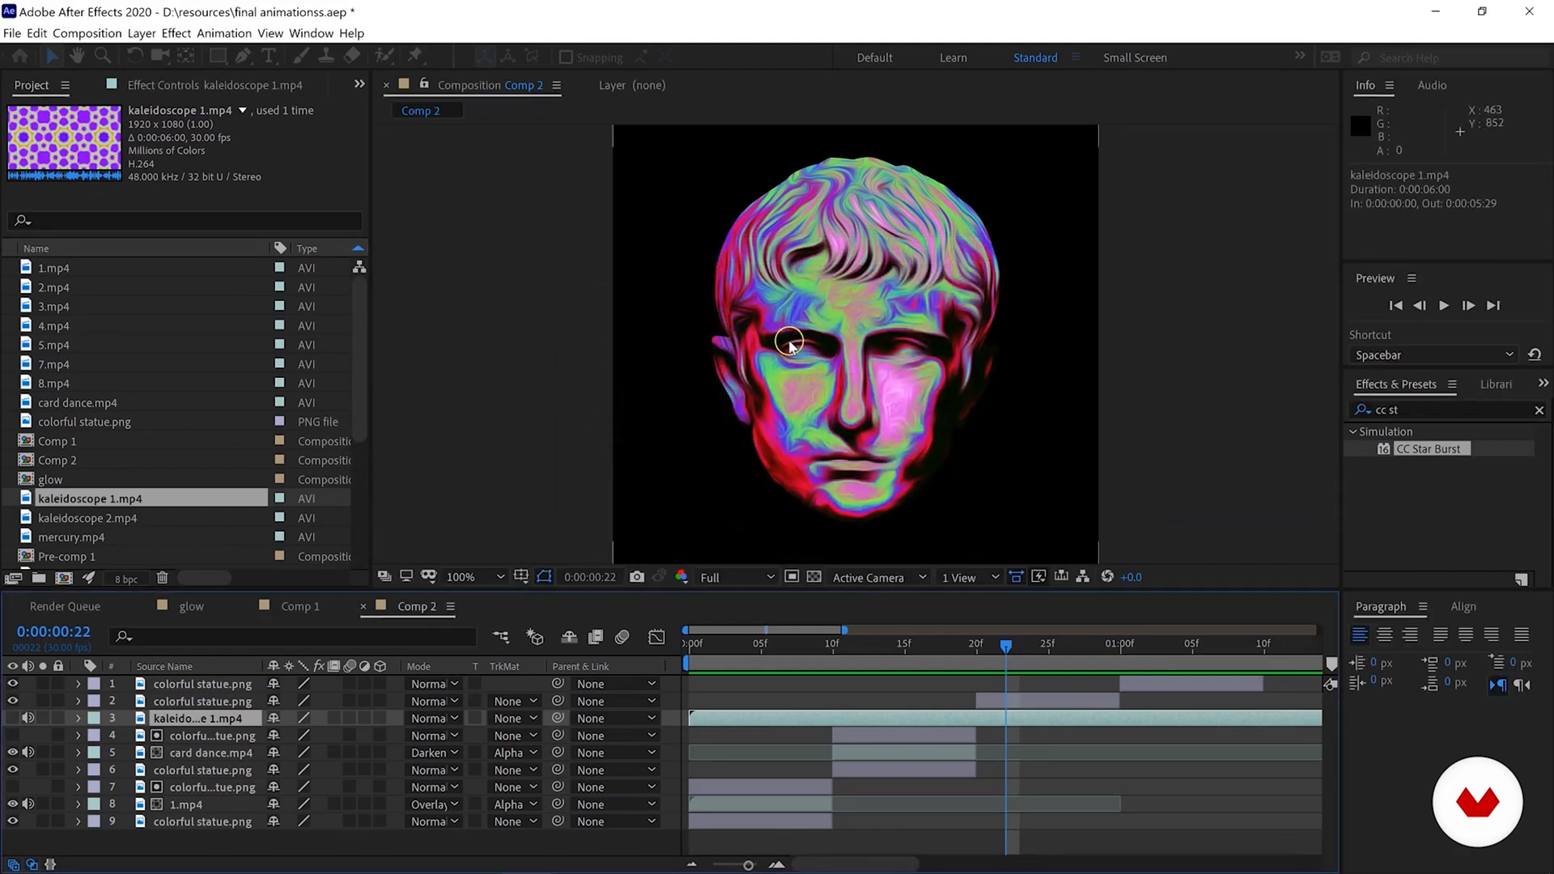
Make kaleidoscope 1.mp4 visible again and trim it to frames 20 through 29, matching the statue clip above it.
{"action": "left_click", "coordinate": [738, 866]}
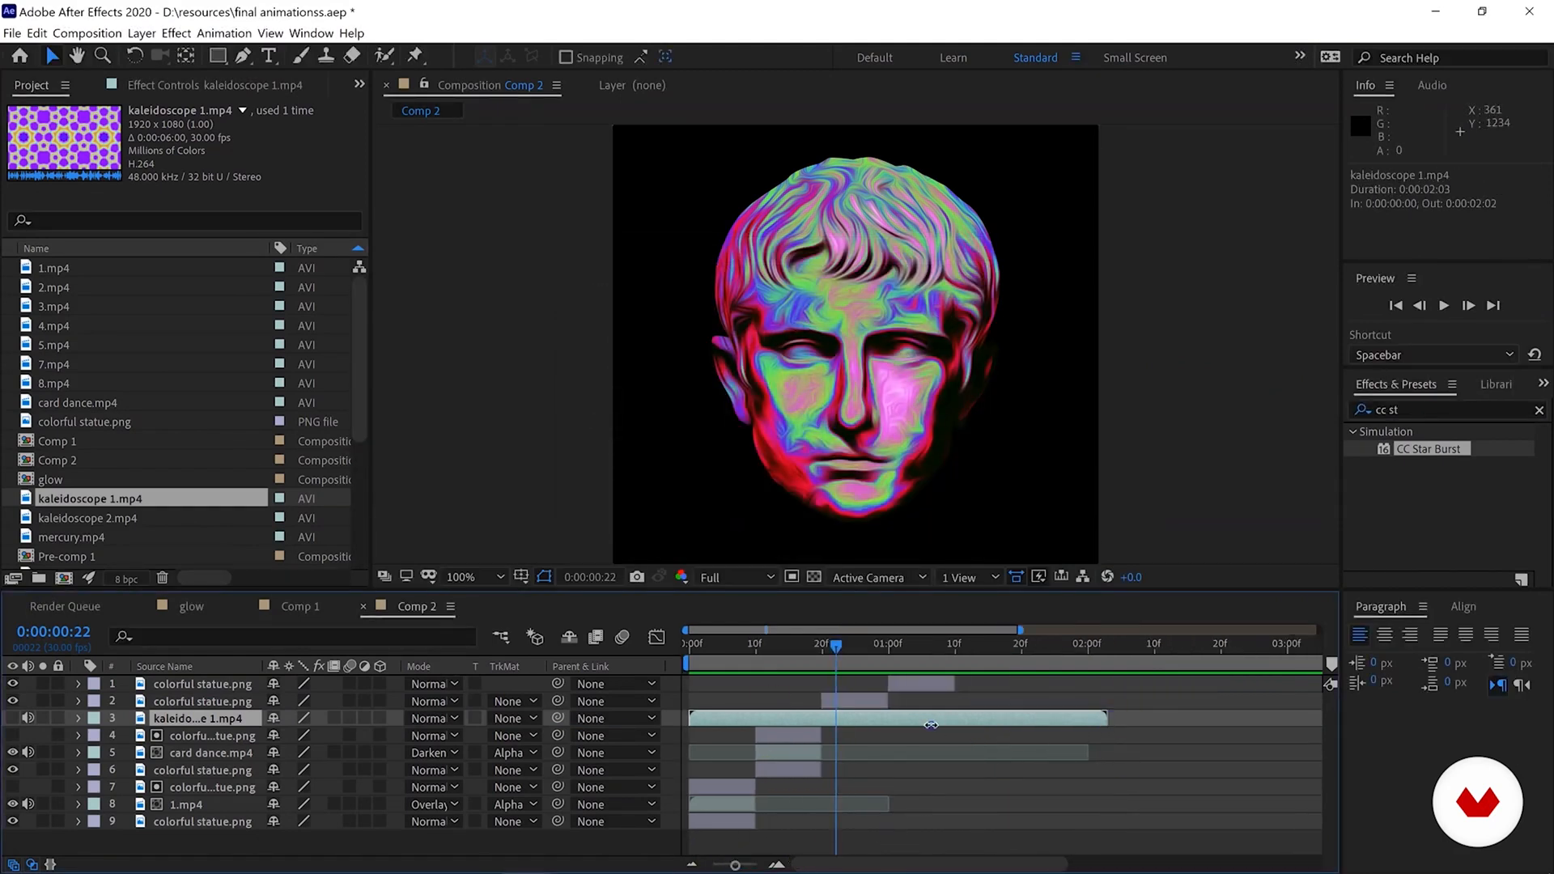
{"action": "left_click_drag", "start_coordinate": [876, 719], "coordinate": [976, 718]}
{"action": "left_click", "coordinate": [359, 727]}
{"action": "left_click", "coordinate": [13, 718]}
{"action": "left_click_drag", "start_coordinate": [793, 713], "coordinate": [816, 718]}
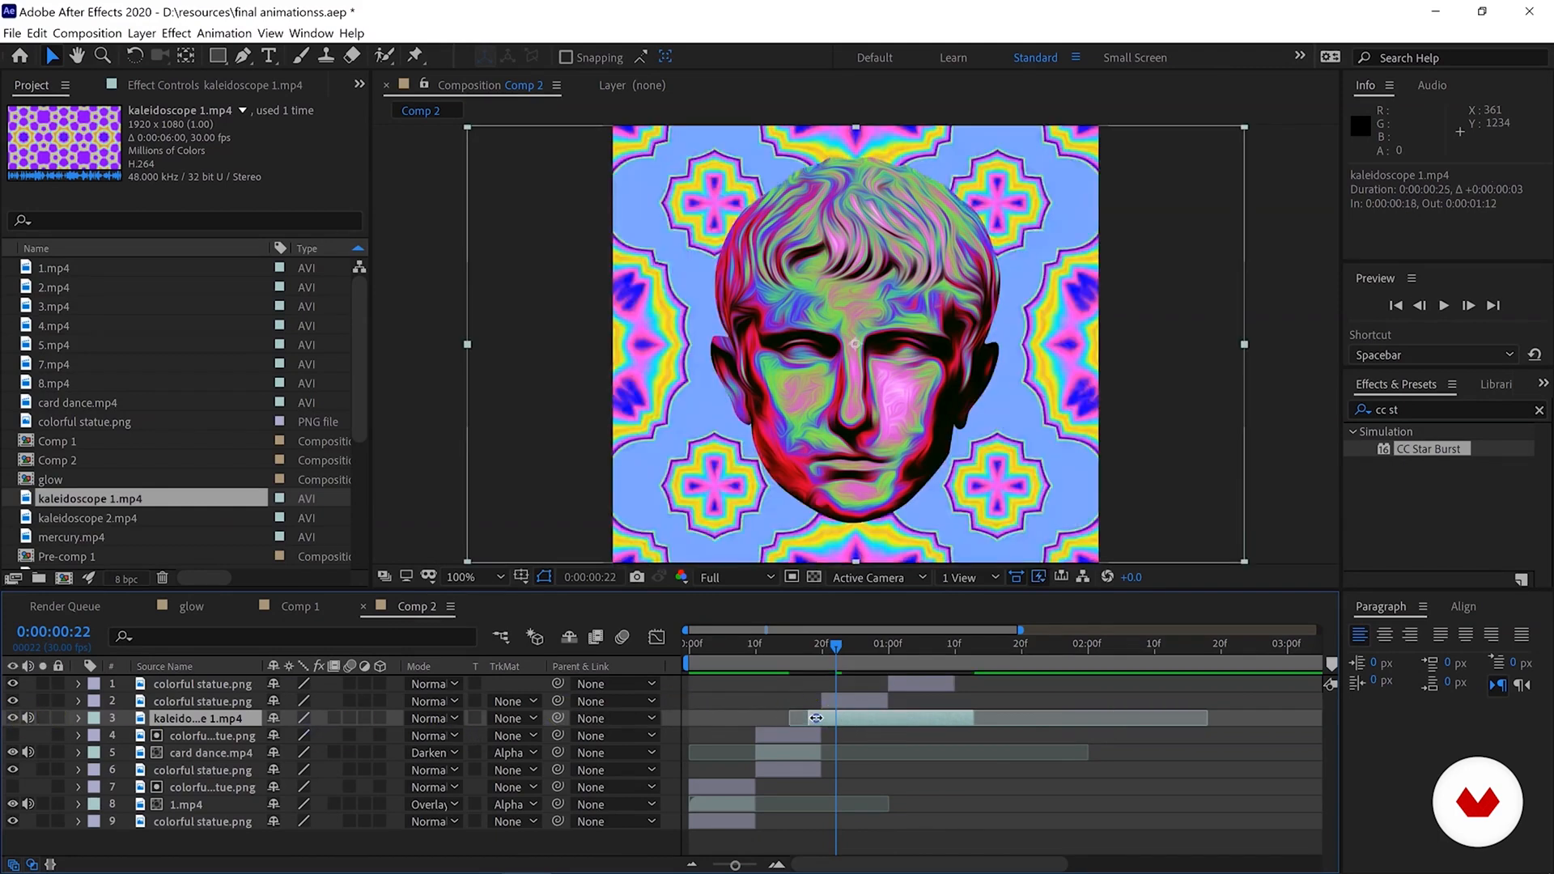
{"action": "left_click_drag", "start_coordinate": [973, 718], "coordinate": [889, 717]}
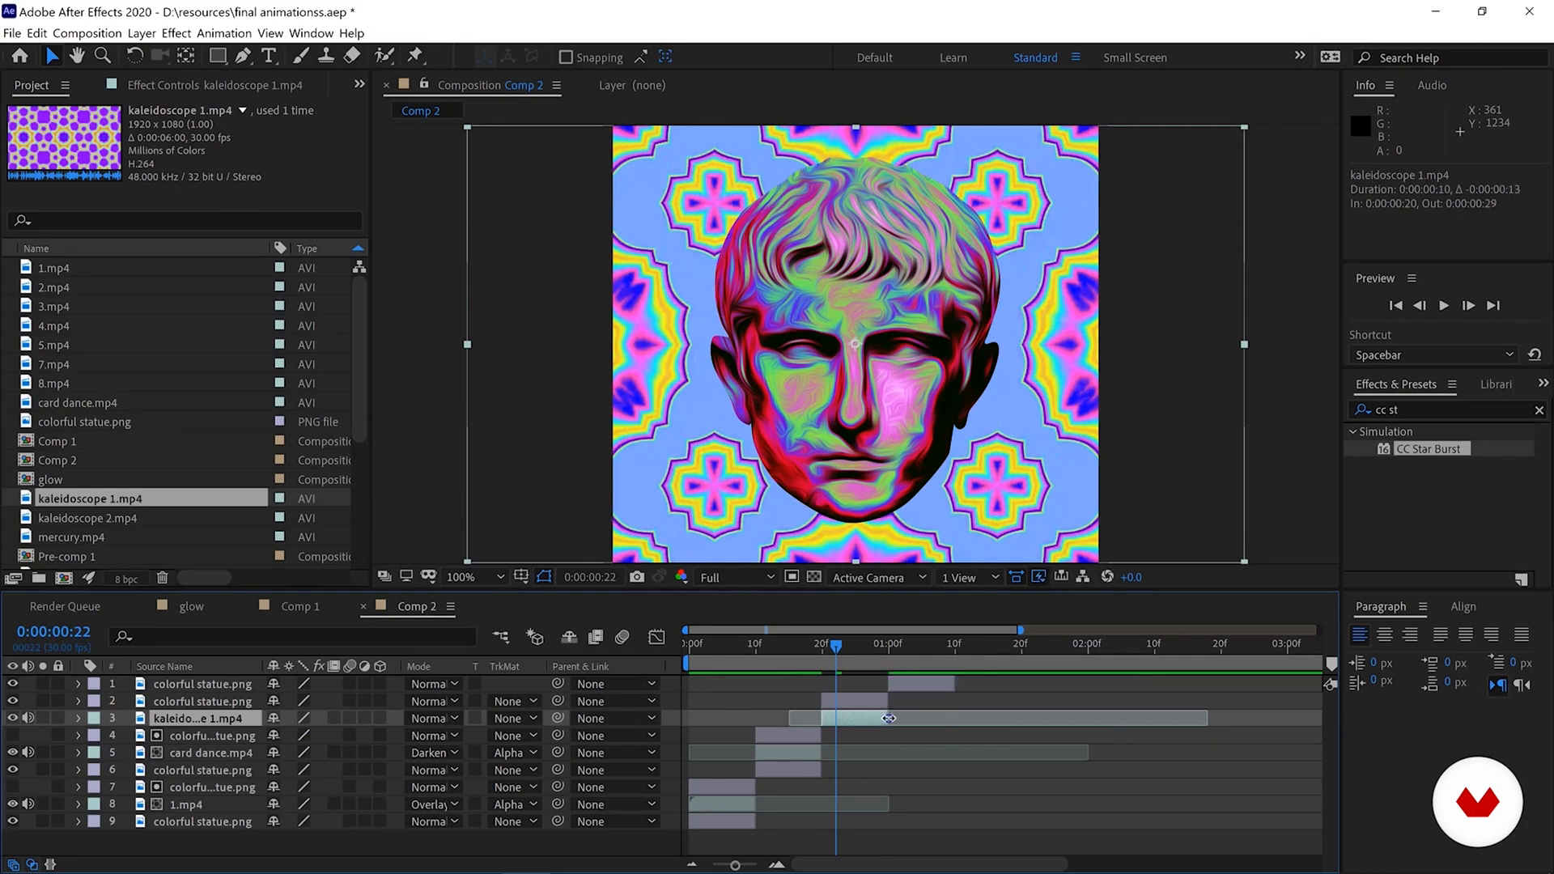
Set kaleidoscope 1.mp4's track matte to Alpha Matte "colorful statue.png" and select its matte layer.
{"action": "left_click", "coordinate": [497, 712]}
{"action": "left_click", "coordinate": [558, 754]}
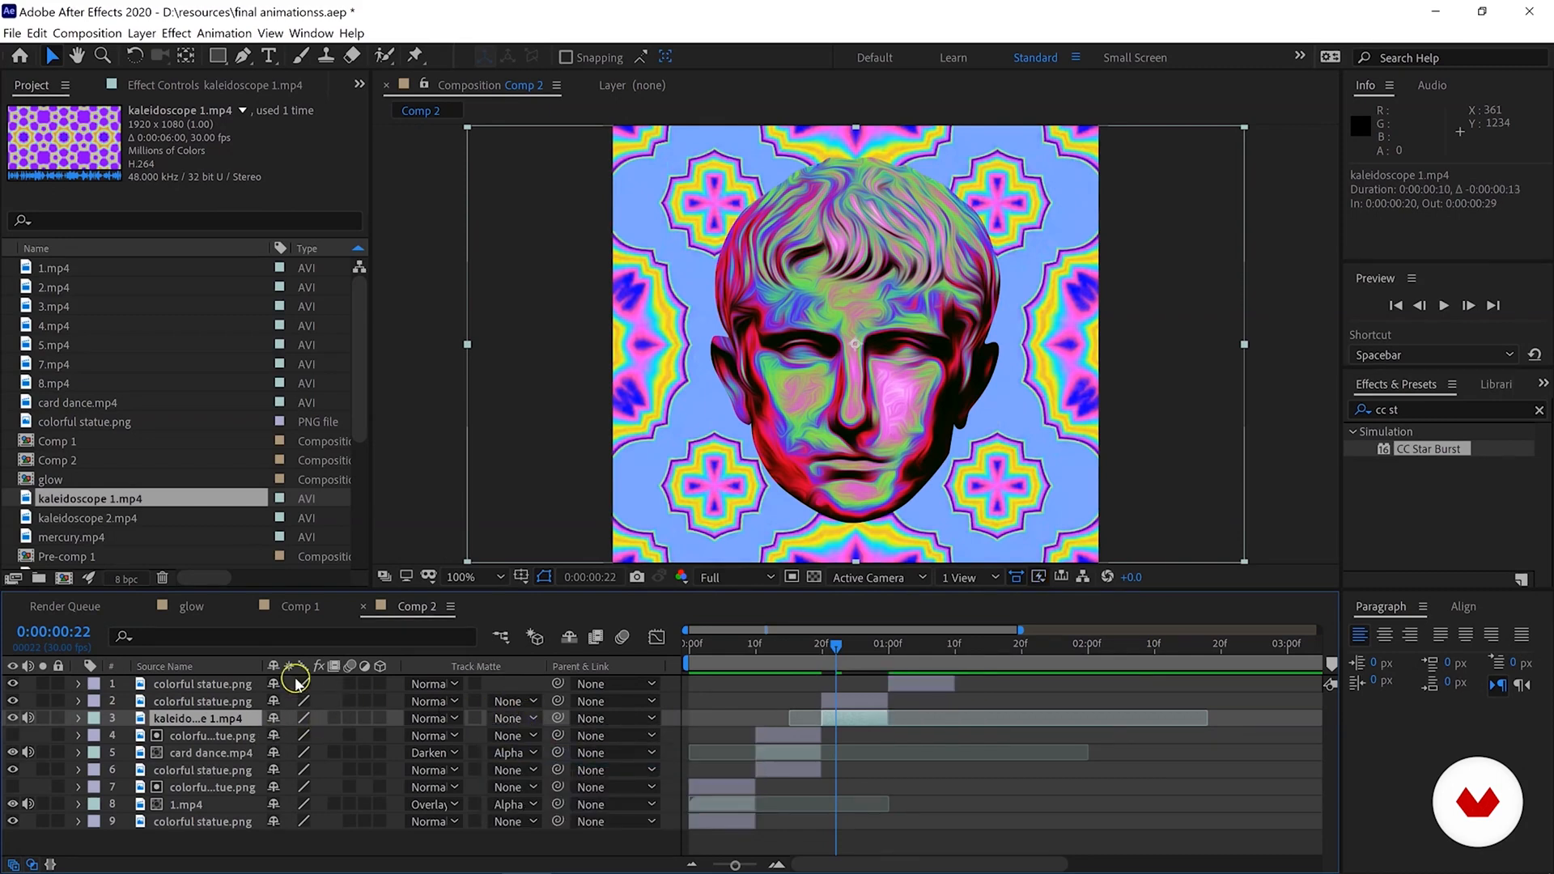
{"action": "left_click", "coordinate": [176, 701]}
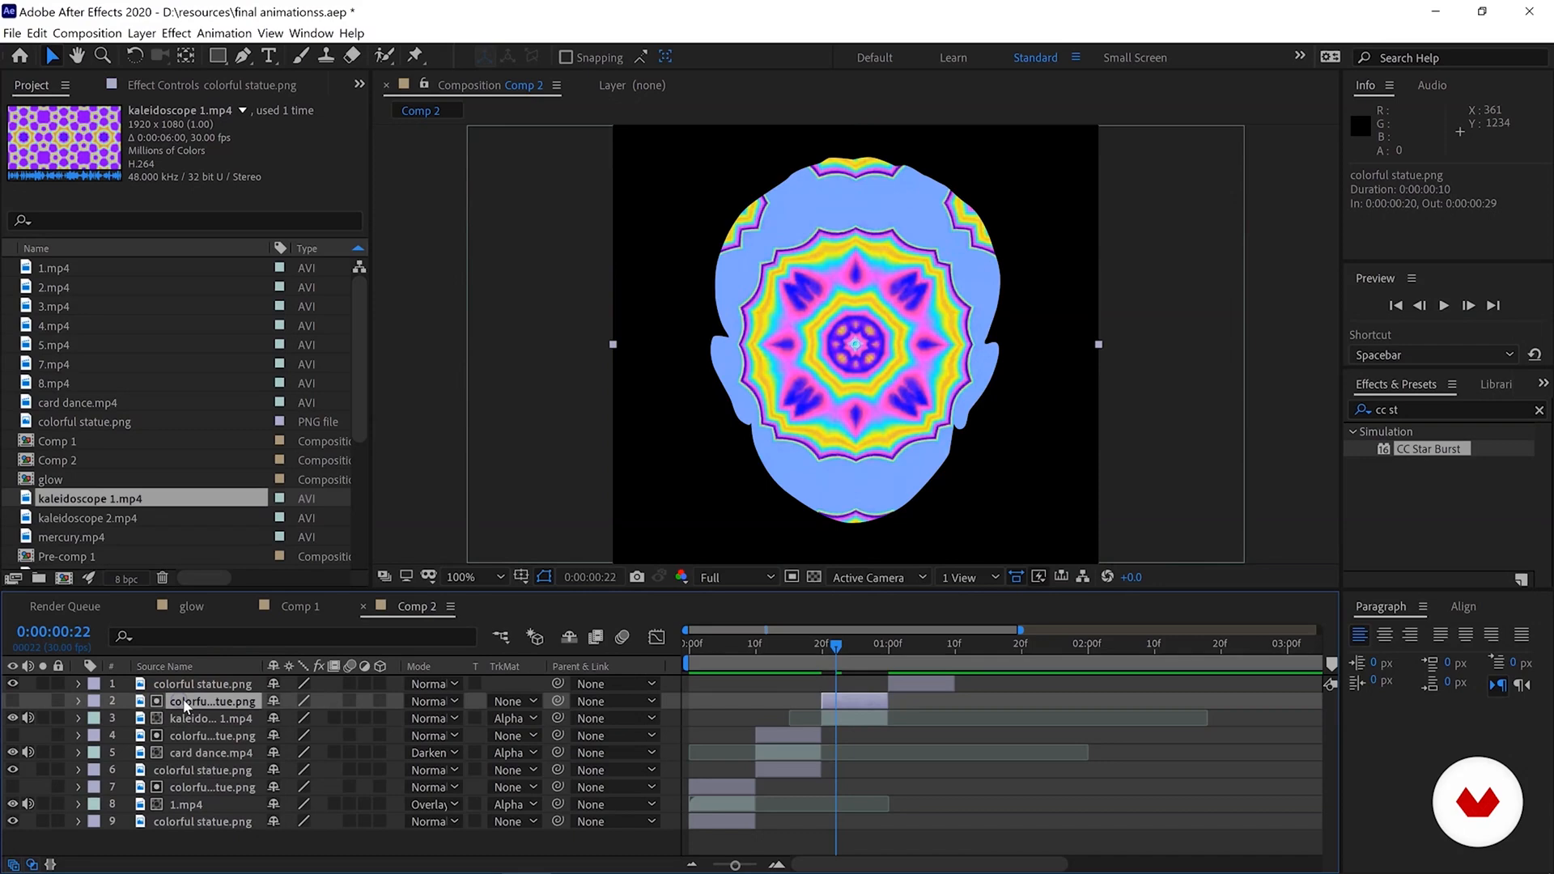
Place a visible copy of the statue matte layer directly below kaleidoscope 1.mp4 and set the clip's blending mode to Overlay.
{"action": "key", "text": "ctrl+c"}
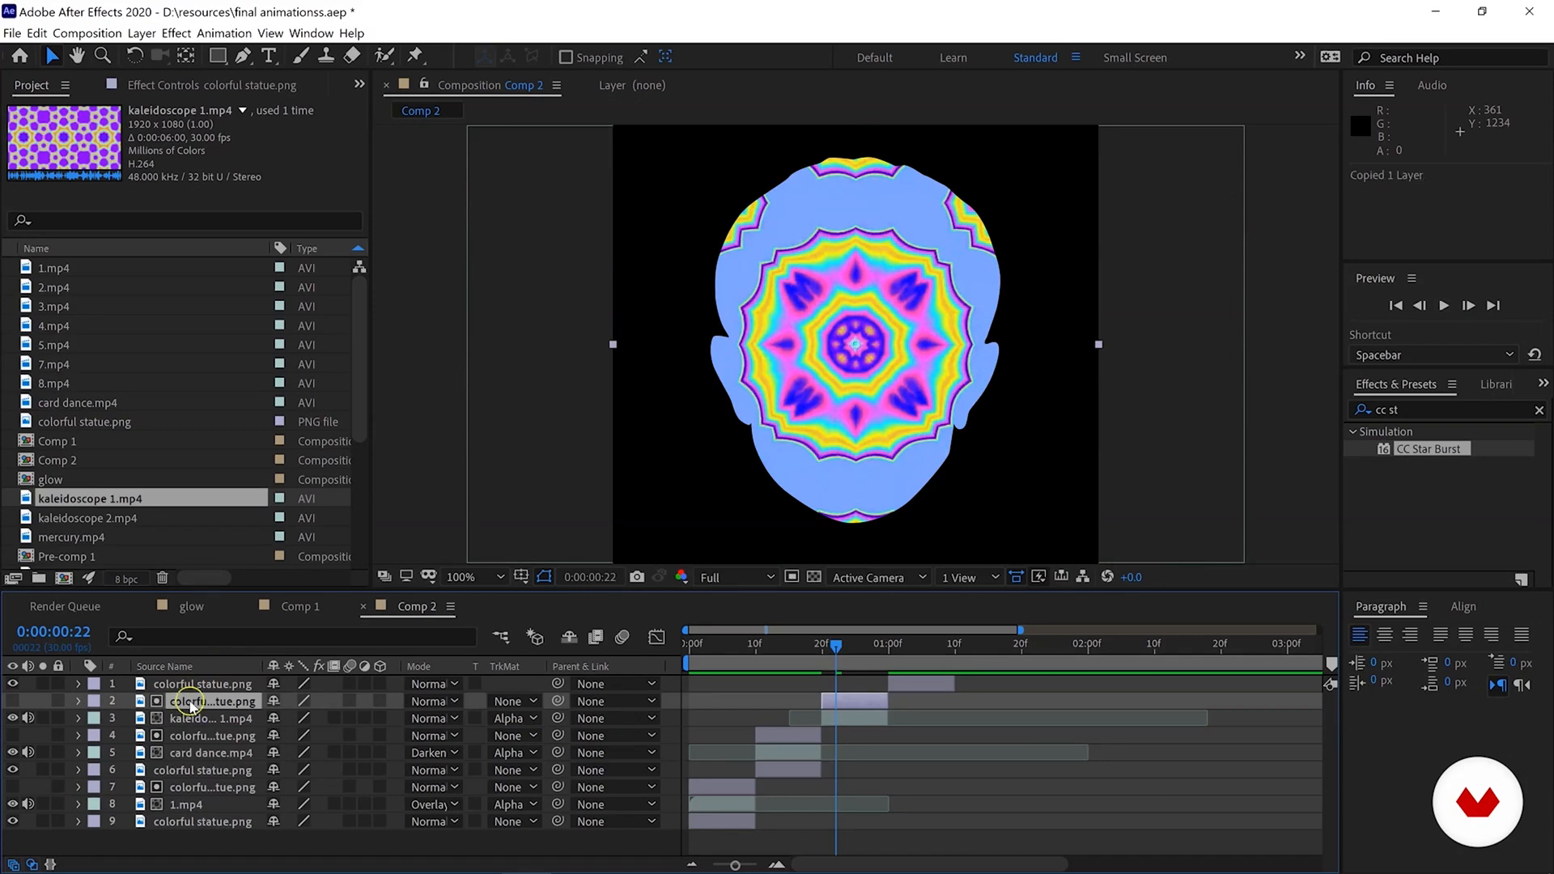
{"action": "left_click_drag", "start_coordinate": [207, 702], "coordinate": [204, 737]}
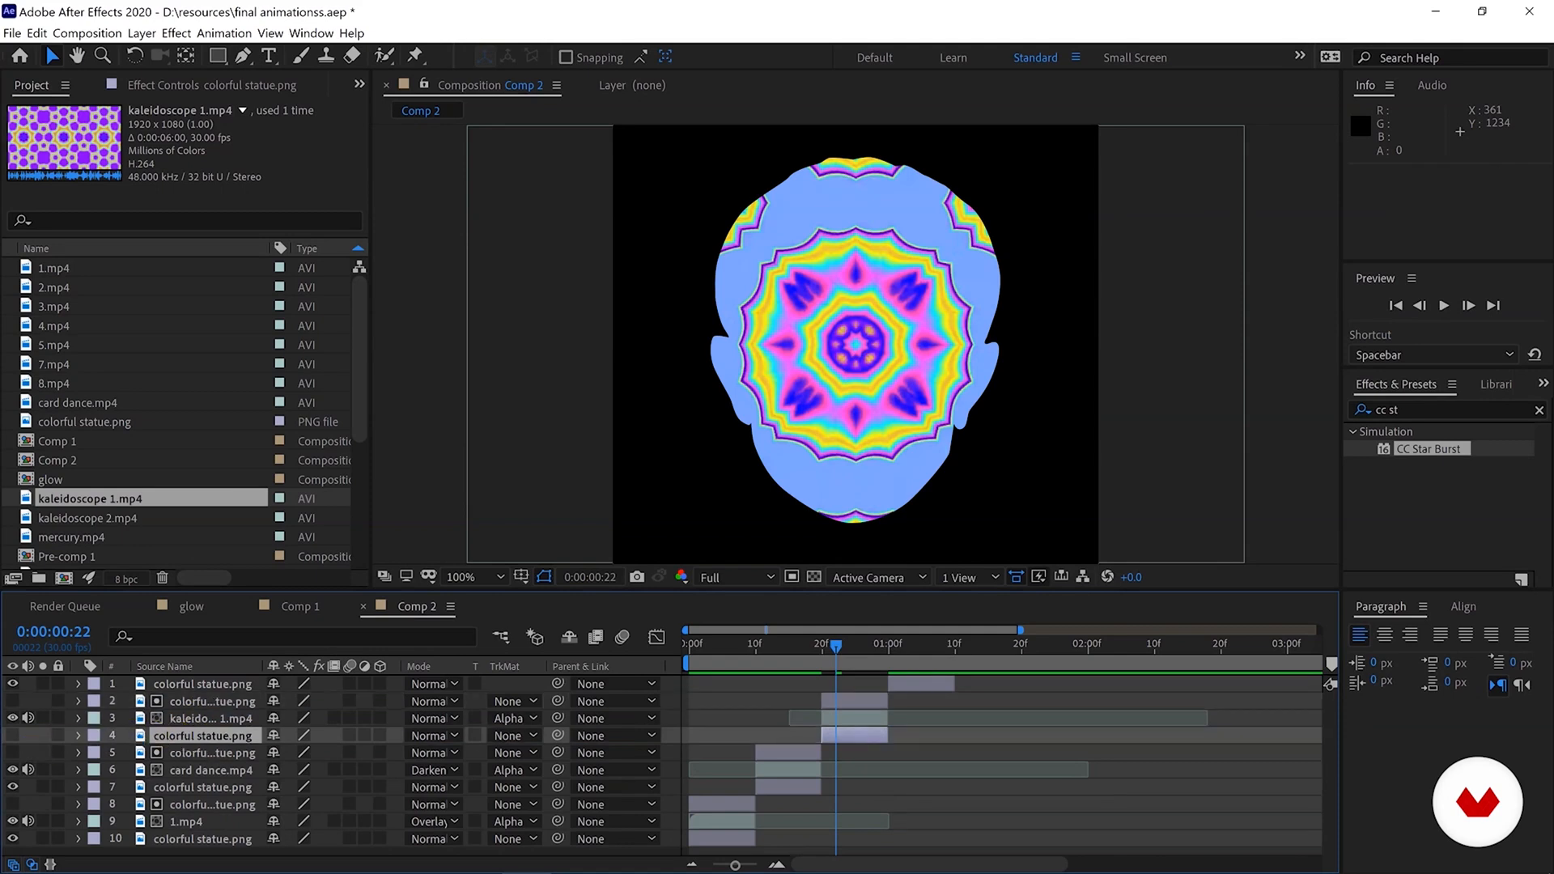
{"action": "left_click", "coordinate": [13, 735]}
{"action": "left_click", "coordinate": [456, 719]}
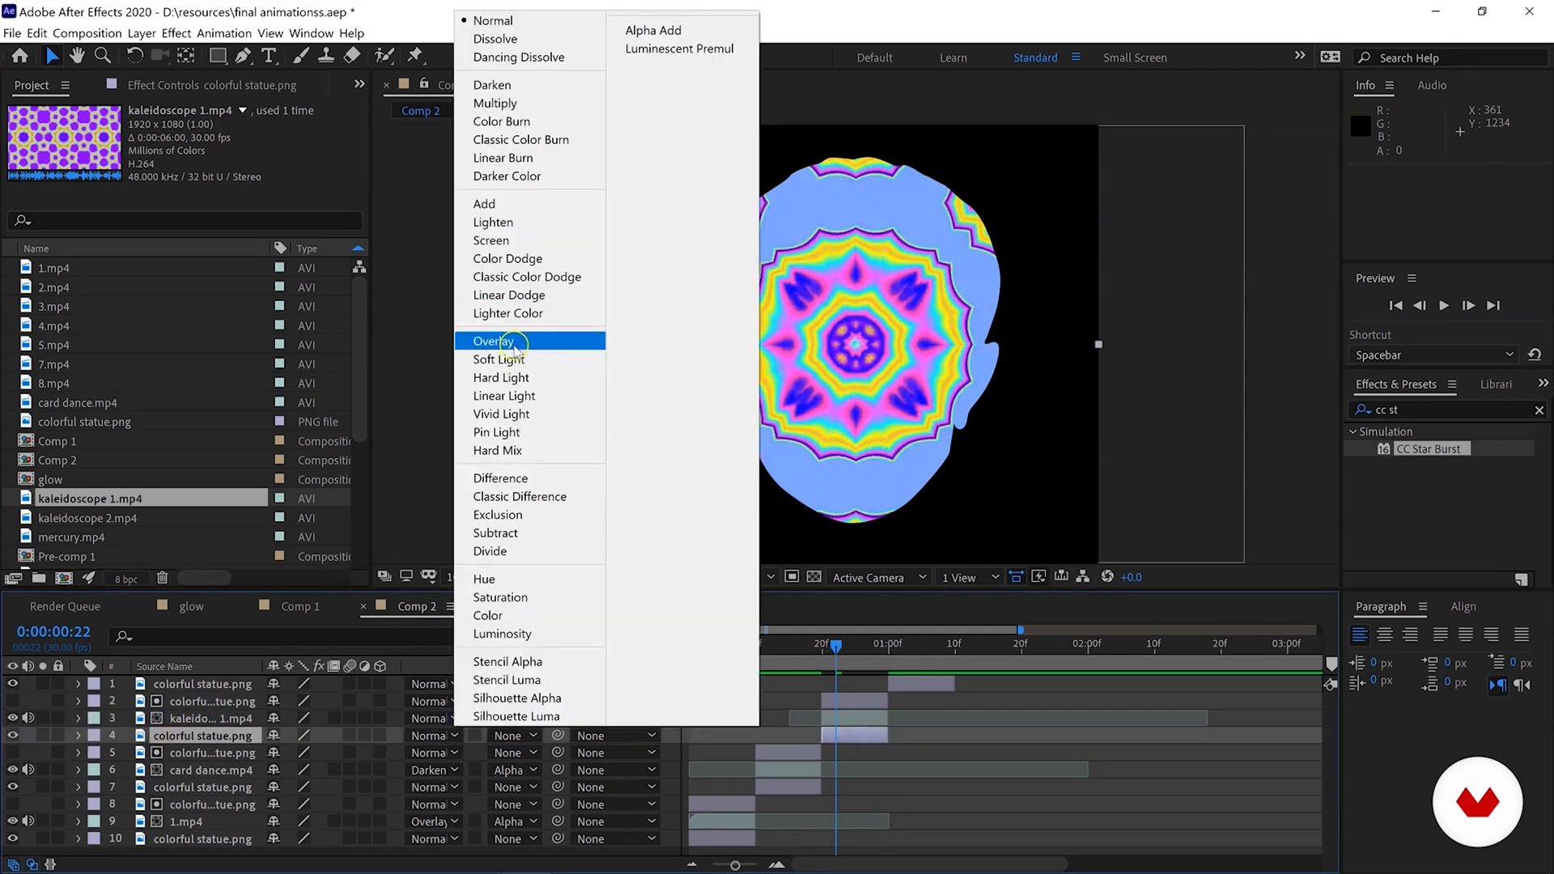
{"action": "left_click", "coordinate": [493, 337]}
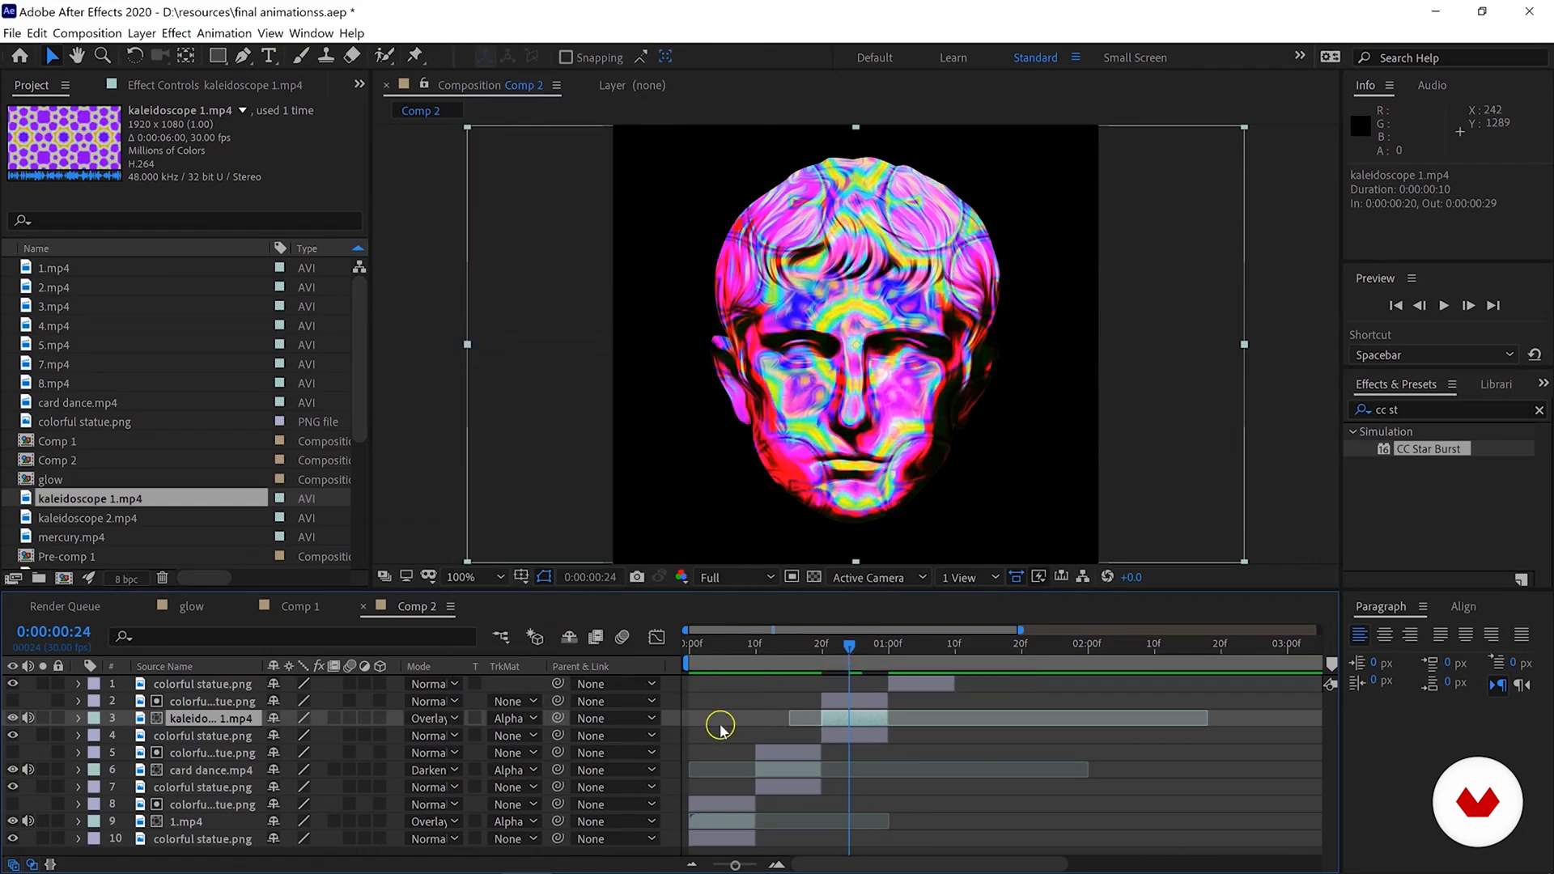
{"action": "left_click", "coordinate": [960, 742]}
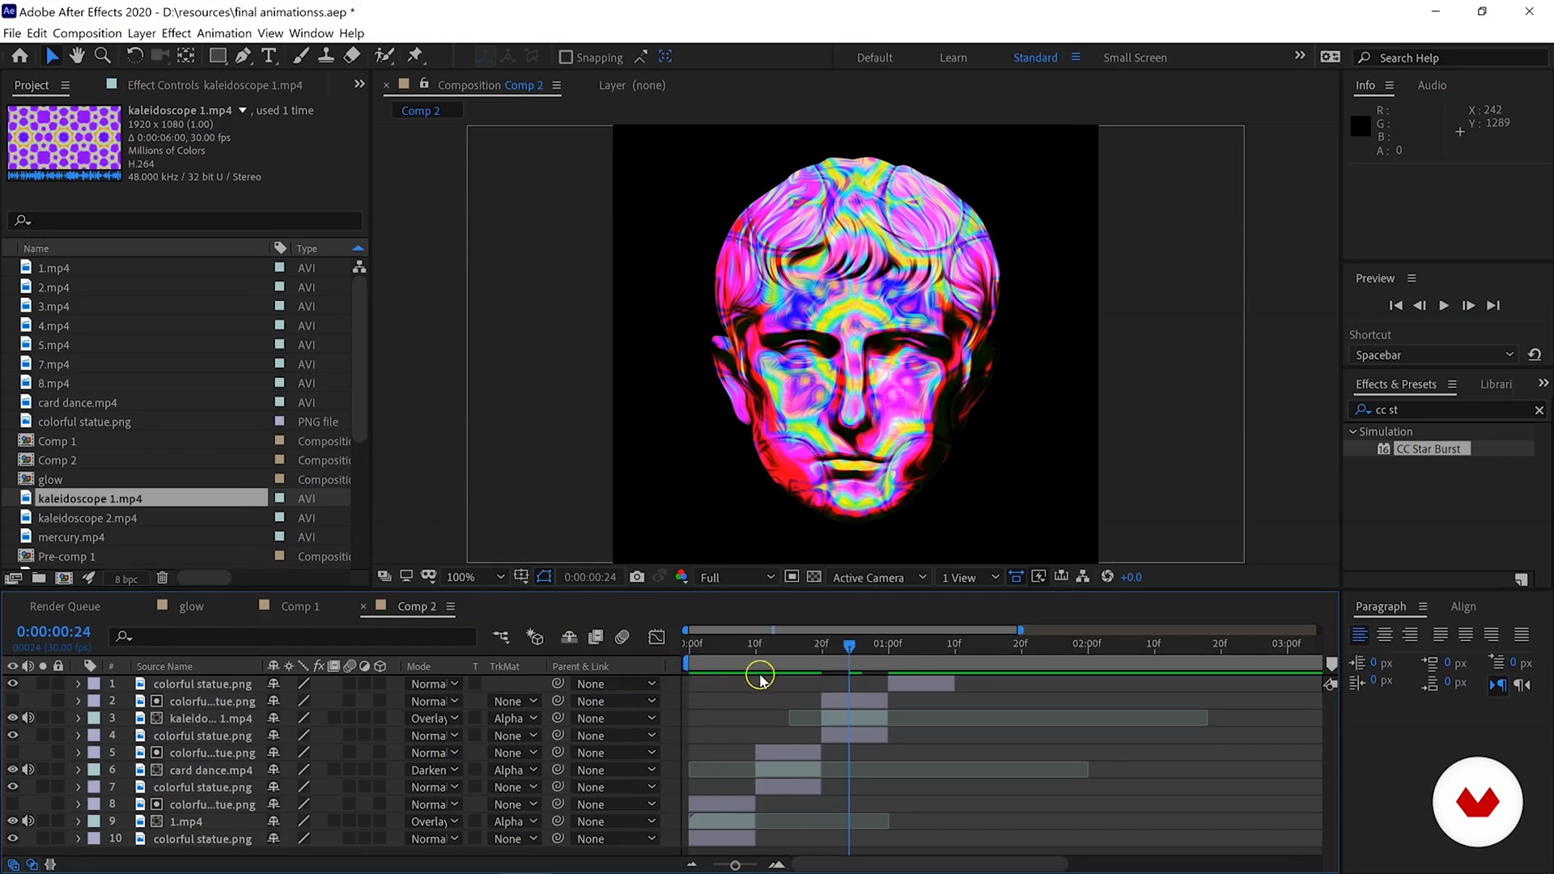
Pre-compose all layers except the uppermost statue layer, and preview the resulting sequence up to frame 29.
{"action": "left_click", "coordinate": [191, 836]}
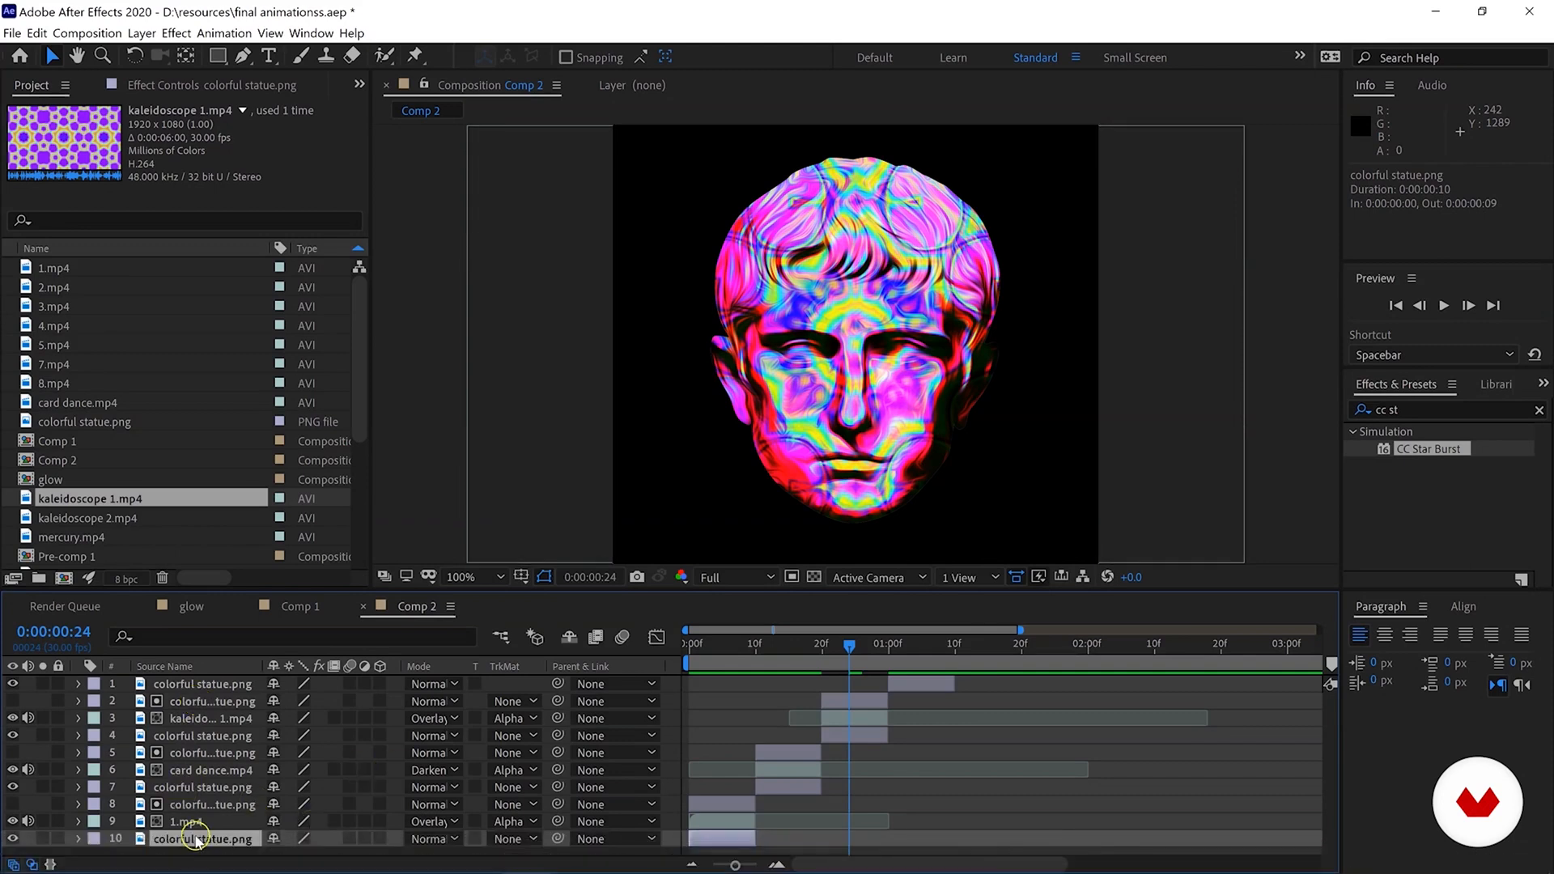
{"action": "left_click", "coordinate": [196, 702], "text": "shift"}
{"action": "right_click", "coordinate": [196, 702]}
{"action": "left_click", "coordinate": [243, 615]}
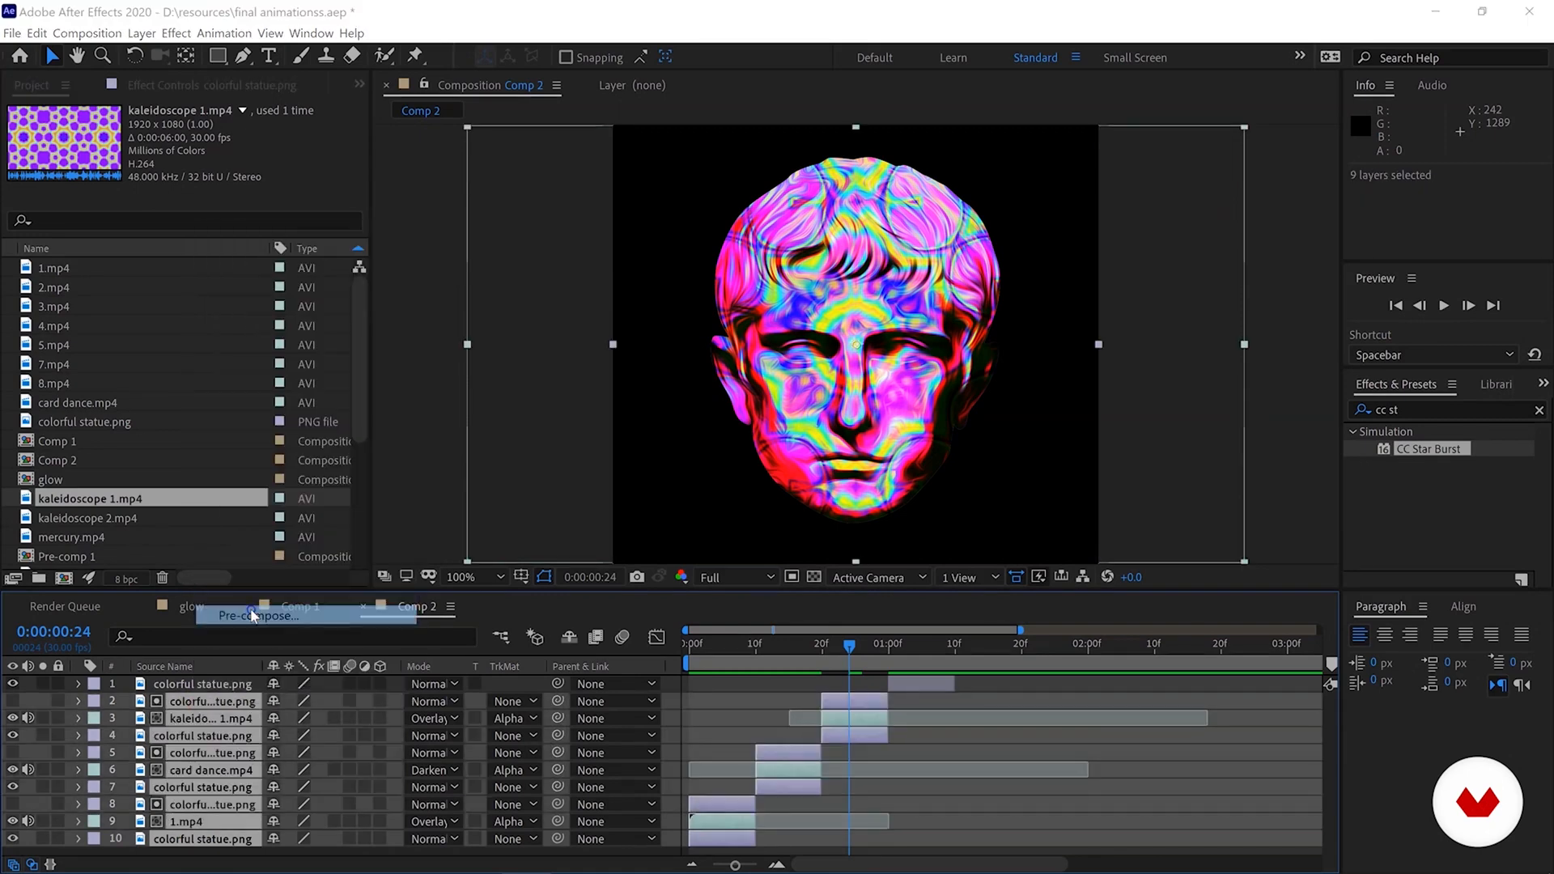
{"action": "left_click", "coordinate": [813, 543]}
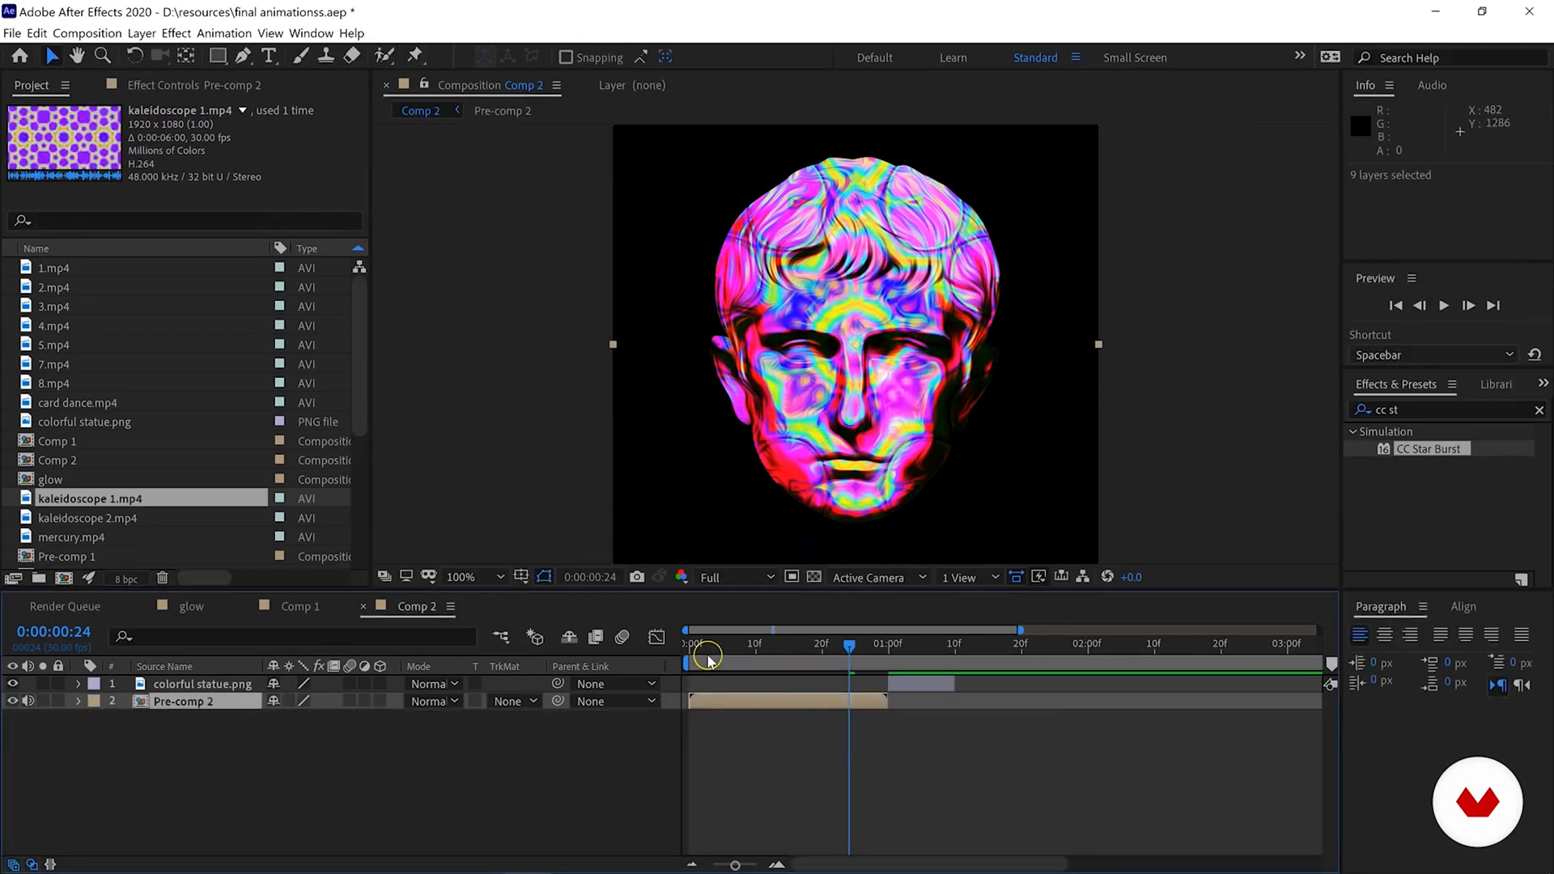
{"action": "key", "text": "space"}
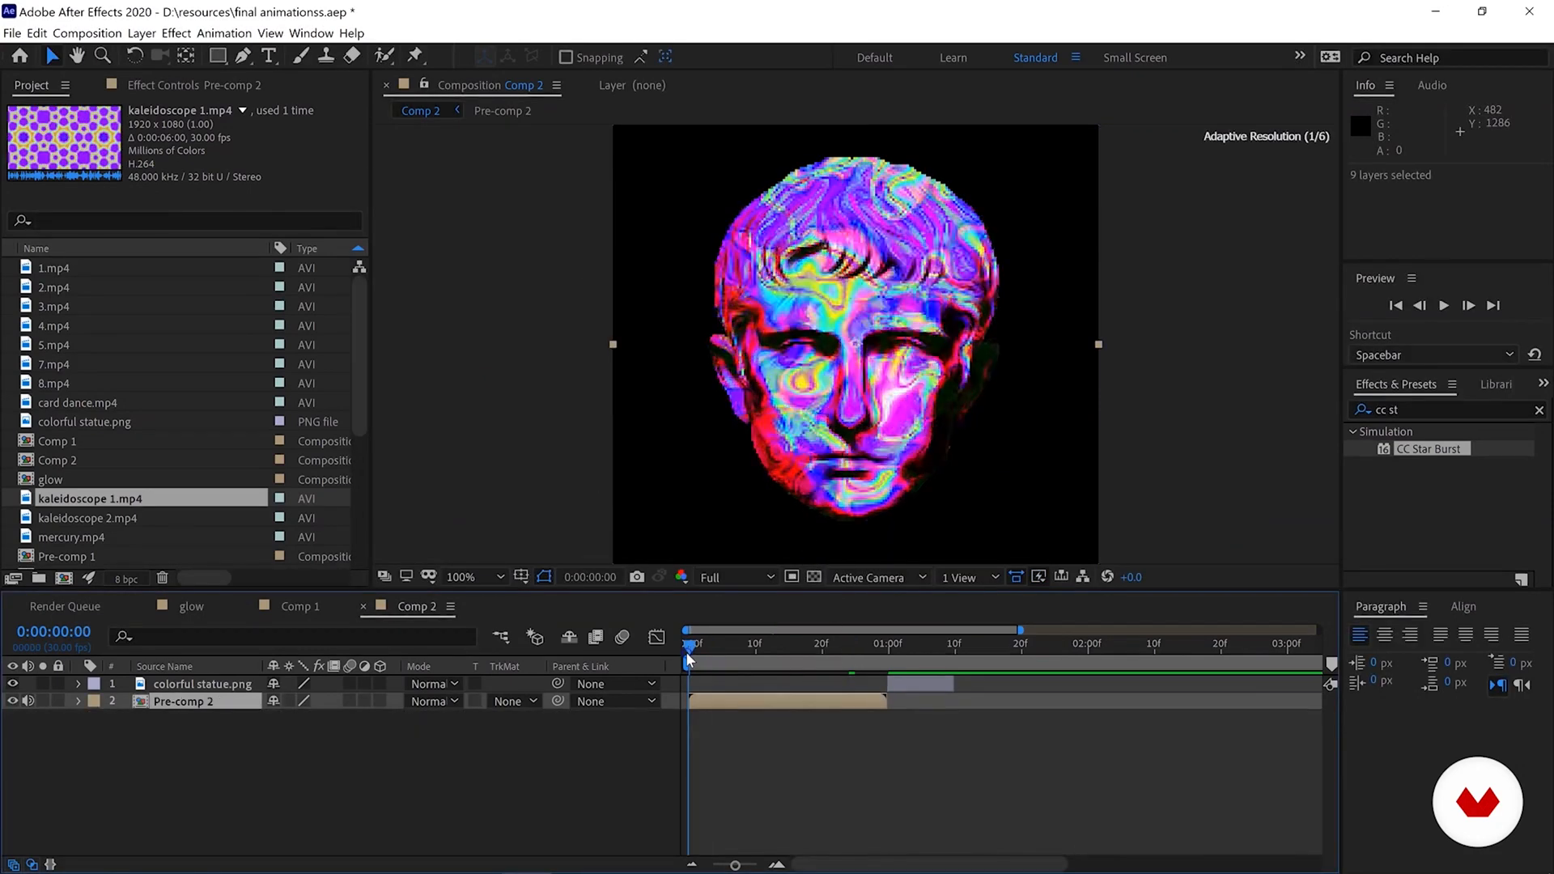
{"action": "left_click_drag", "start_coordinate": [861, 642], "coordinate": [882, 647]}
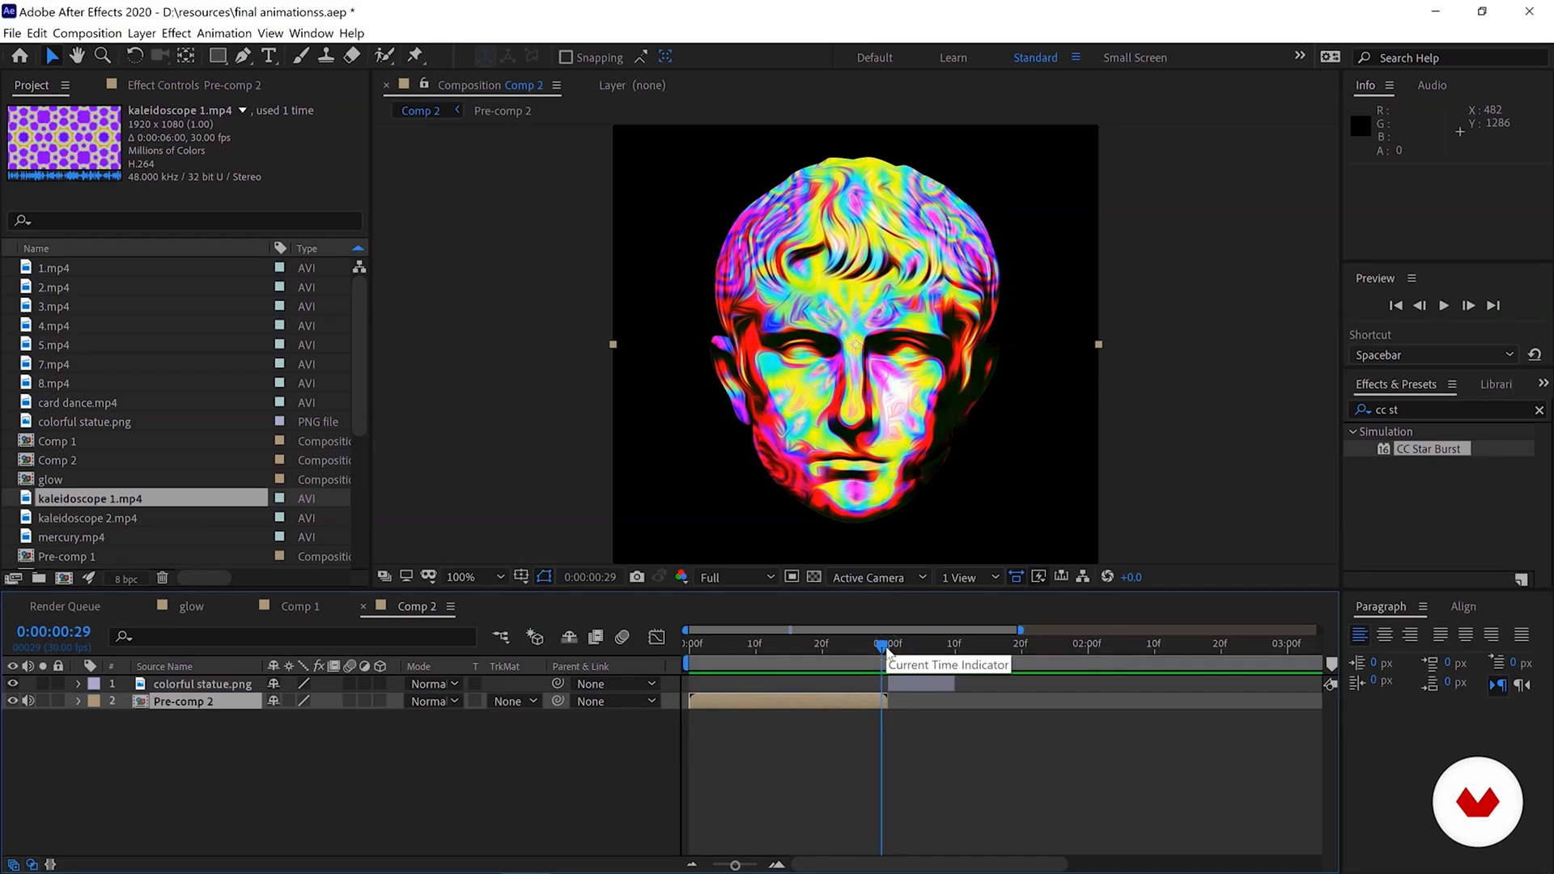
Duplicate the 10-frame statue layer three times, staggering the copies end to end to start at 1:10, 1:20 and 2:00.
{"action": "left_click", "coordinate": [932, 684]}
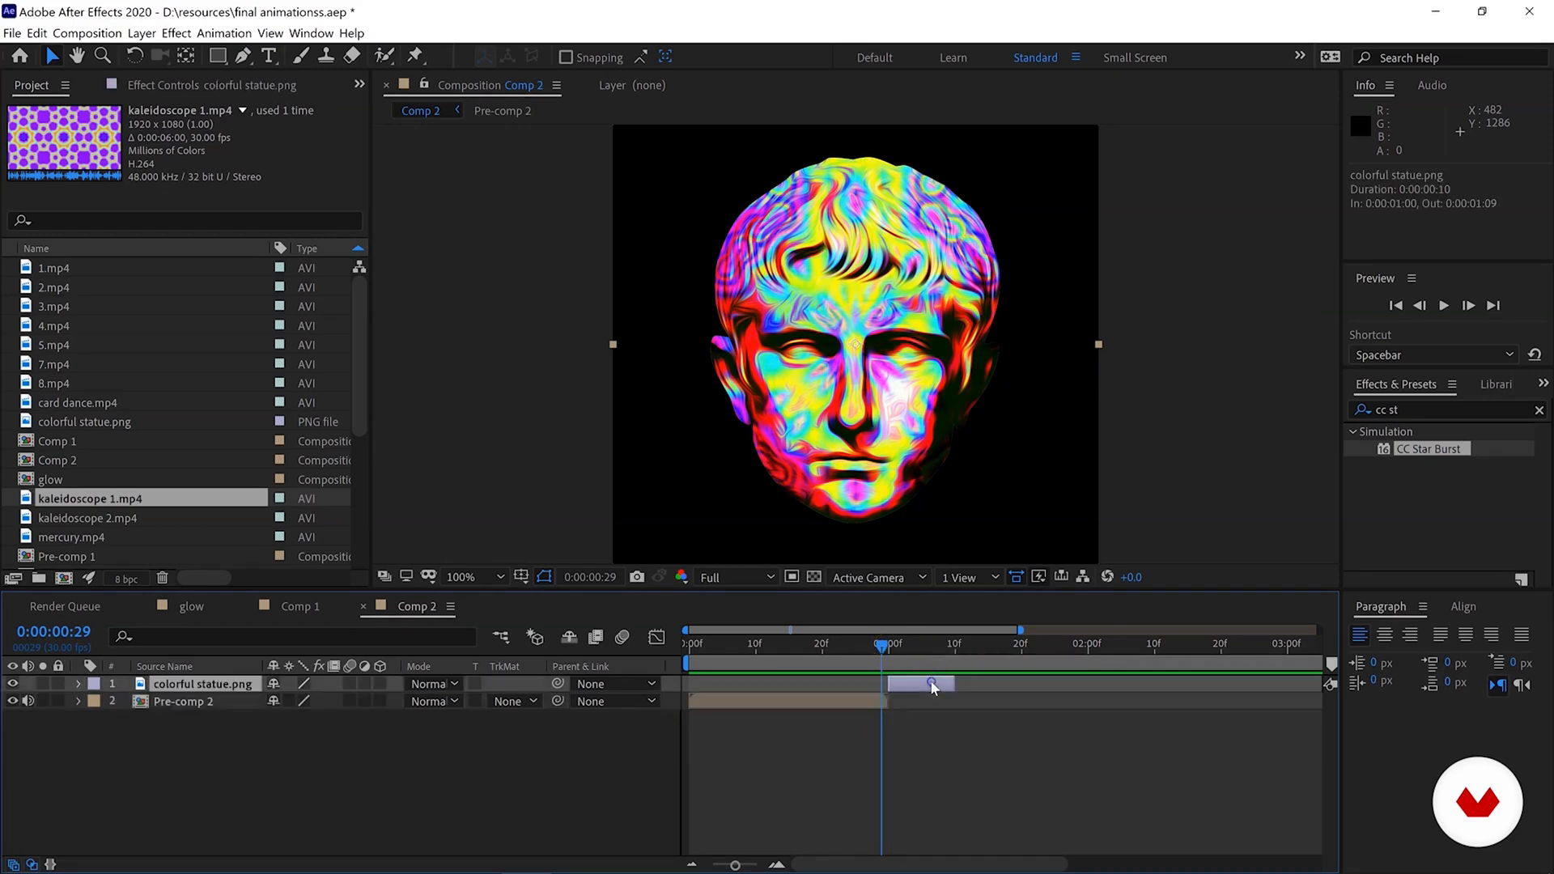
{"action": "key", "text": "ctrl+d"}
{"action": "left_click_drag", "start_coordinate": [932, 688], "coordinate": [1104, 686]}
{"action": "key", "text": "ctrl+d"}
{"action": "key", "text": "ctrl+d"}
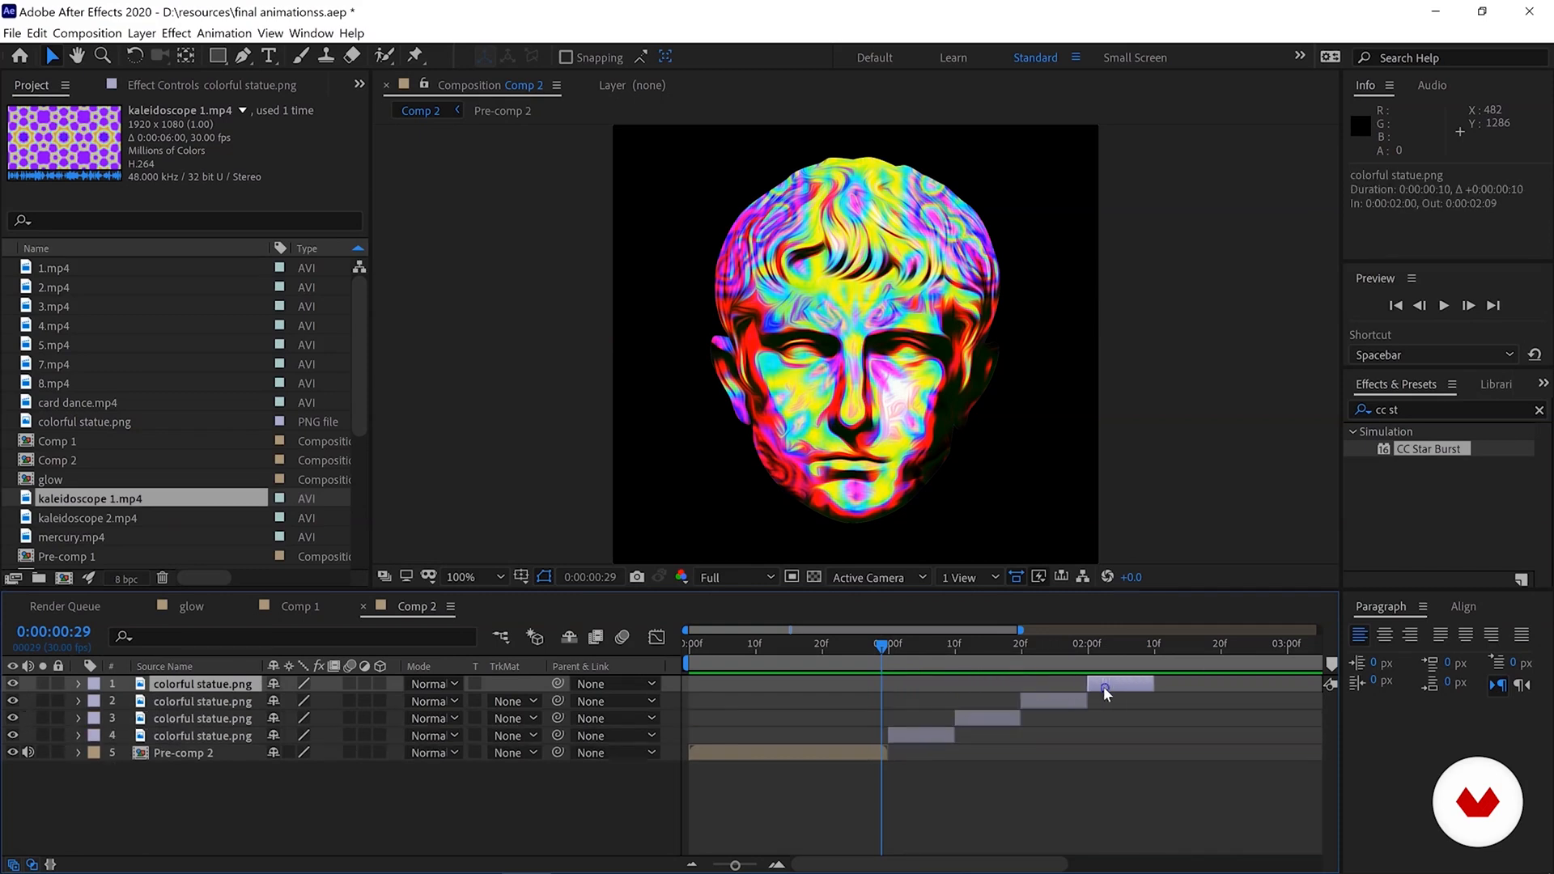
Add the 3.mp4 footage to Comp 2 as the uppermost layer.
{"action": "left_click", "coordinate": [104, 290]}
{"action": "left_click", "coordinate": [101, 309]}
{"action": "left_click_drag", "start_coordinate": [100, 313], "coordinate": [859, 339]}
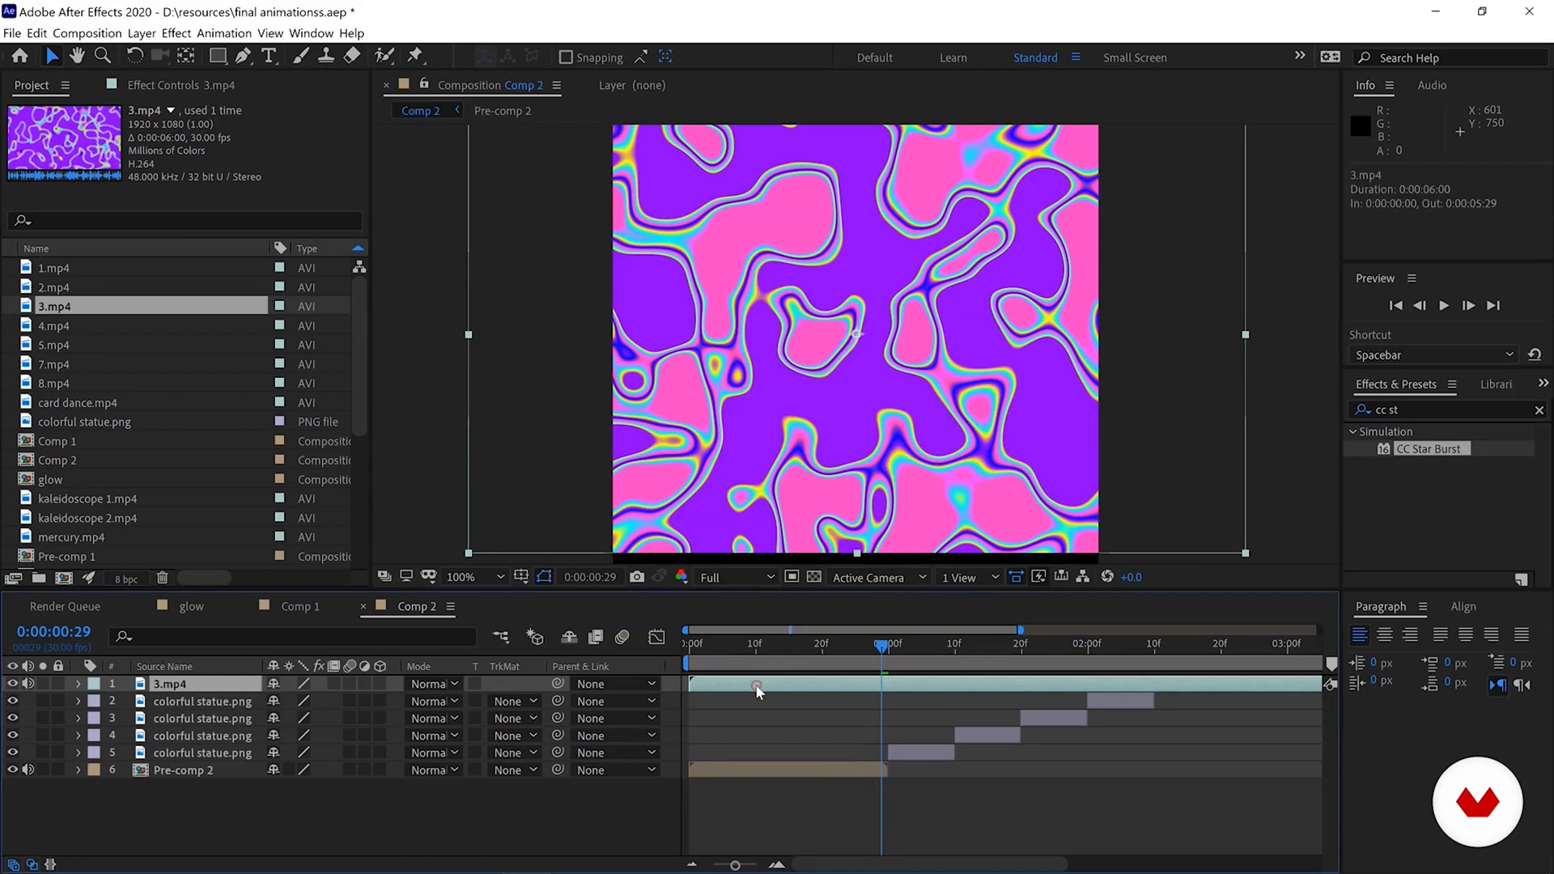
Time-stretch the 3.mp4 layer to a new duration of 2 seconds.
{"action": "right_click", "coordinate": [755, 683]}
{"action": "mouse_move", "coordinate": [833, 314]}
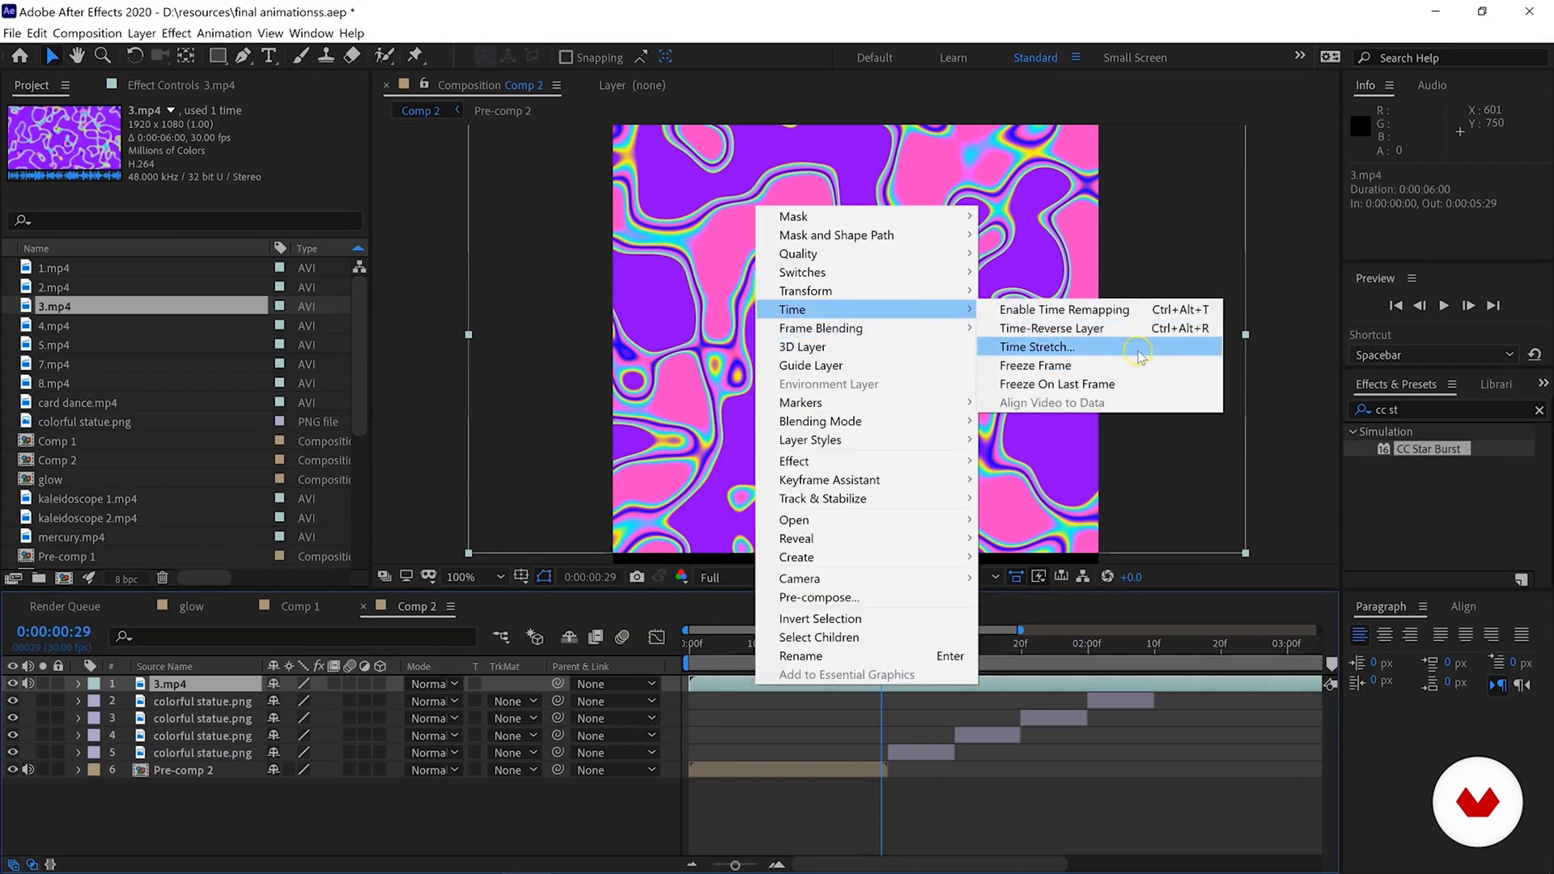
{"action": "left_click", "coordinate": [1139, 354]}
{"action": "key", "text": "BackSpace"}
{"action": "type", "text": "2"}
{"action": "key", "text": "Return"}
Fit 3.mp4 to the 10 frames starting at 1:00 and place it directly below the statue layer covering the same frames.
{"action": "left_click_drag", "start_coordinate": [1086, 683], "coordinate": [955, 683]}
{"action": "key", "text": "i"}
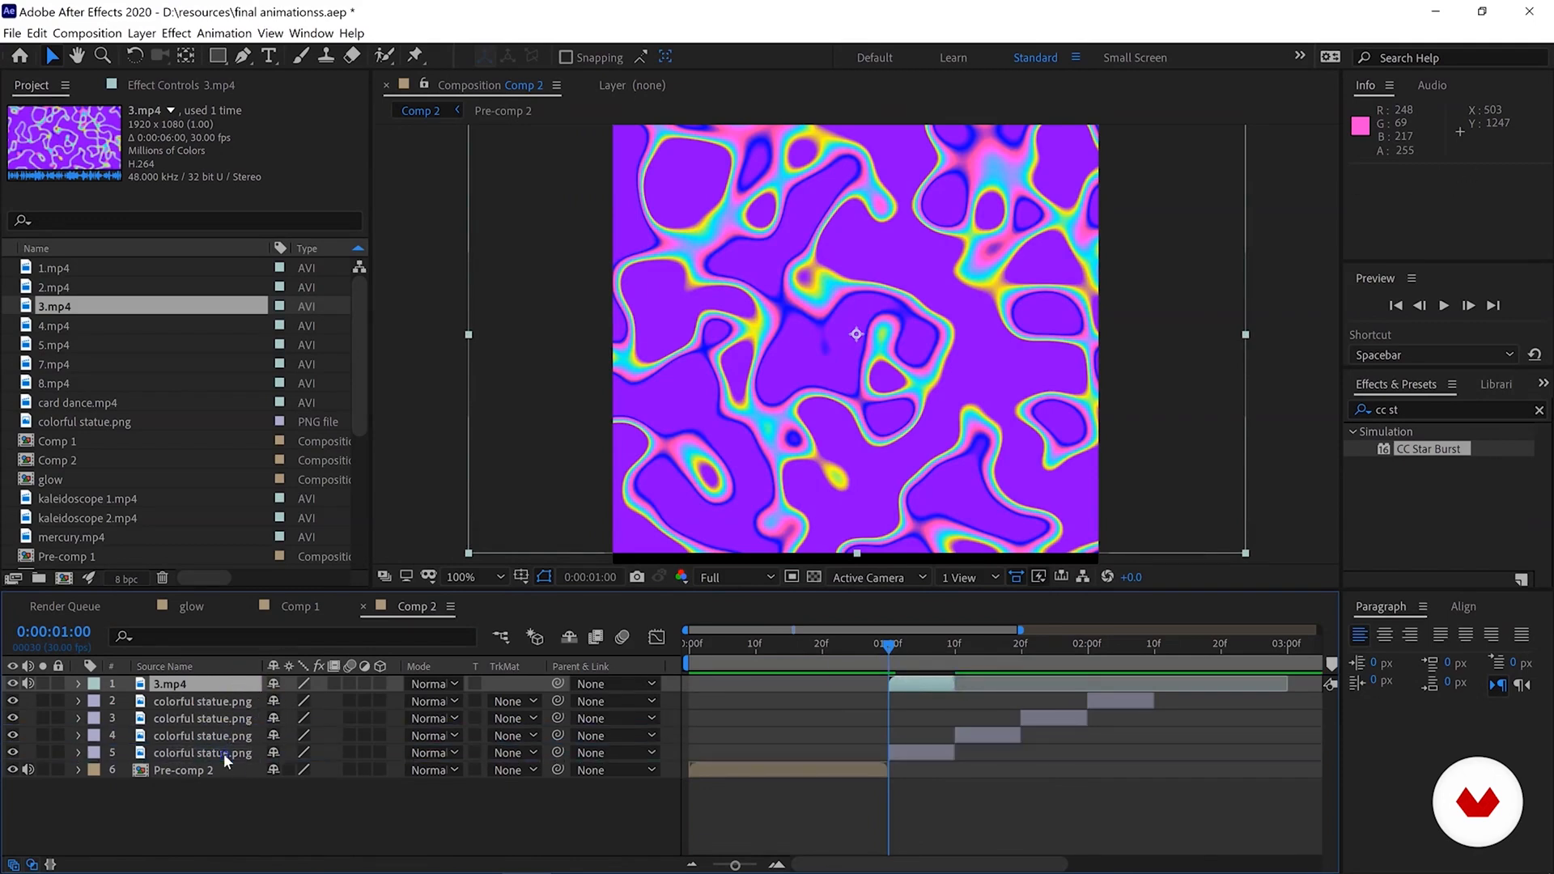
{"action": "left_click_drag", "start_coordinate": [227, 761], "coordinate": [227, 756]}
Set 3.mp4's track matte to Alpha Matte "colorful statue.png" and copy its matte layer.
{"action": "left_click", "coordinate": [510, 753]}
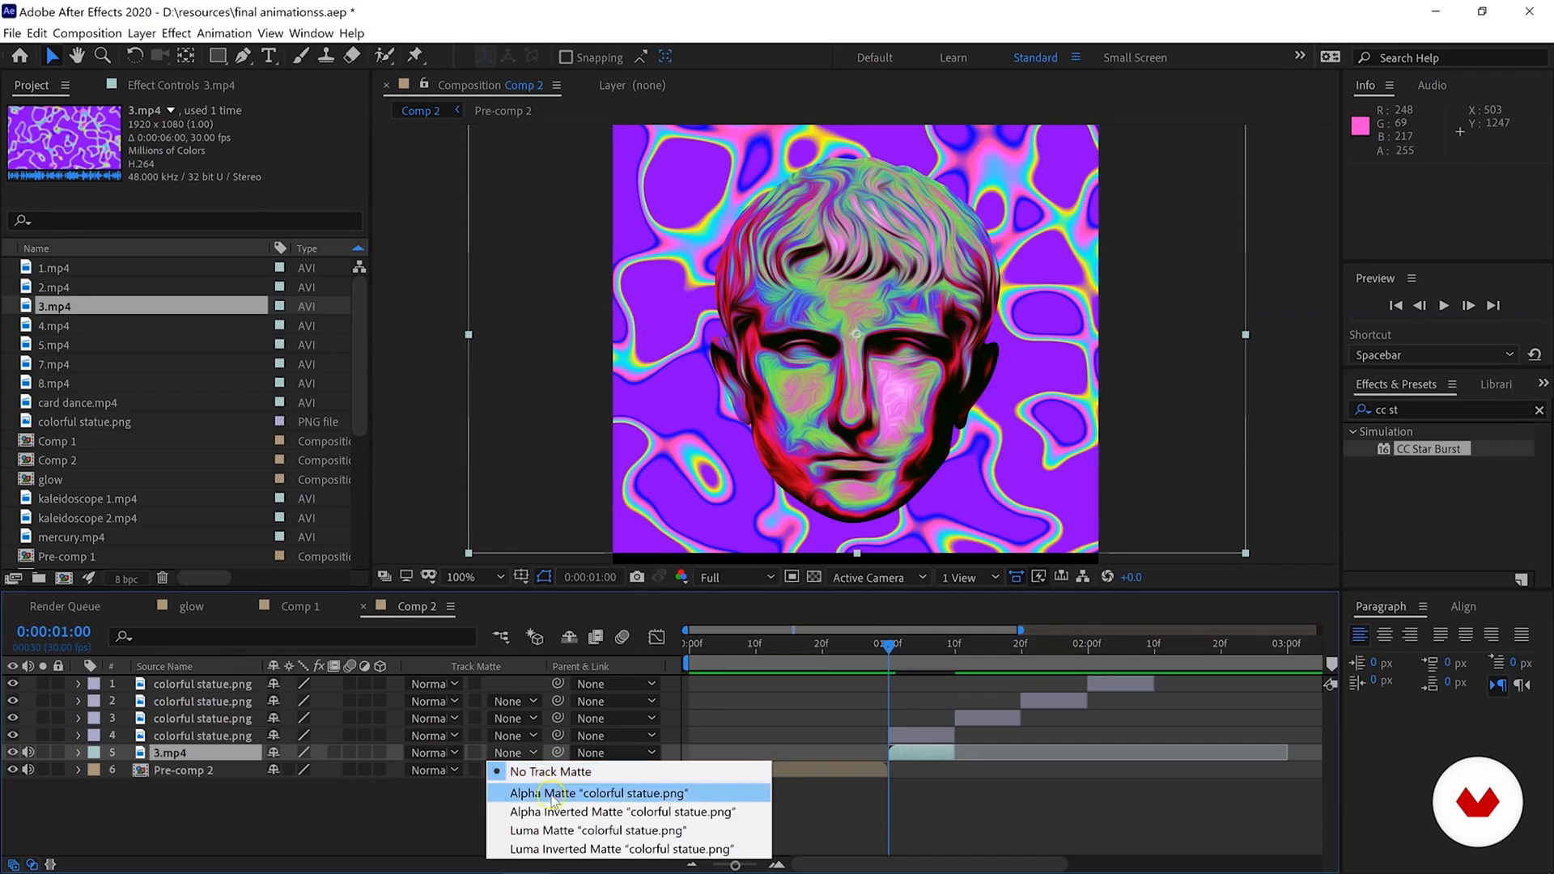
{"action": "left_click", "coordinate": [550, 793]}
{"action": "key", "text": "ctrl+c"}
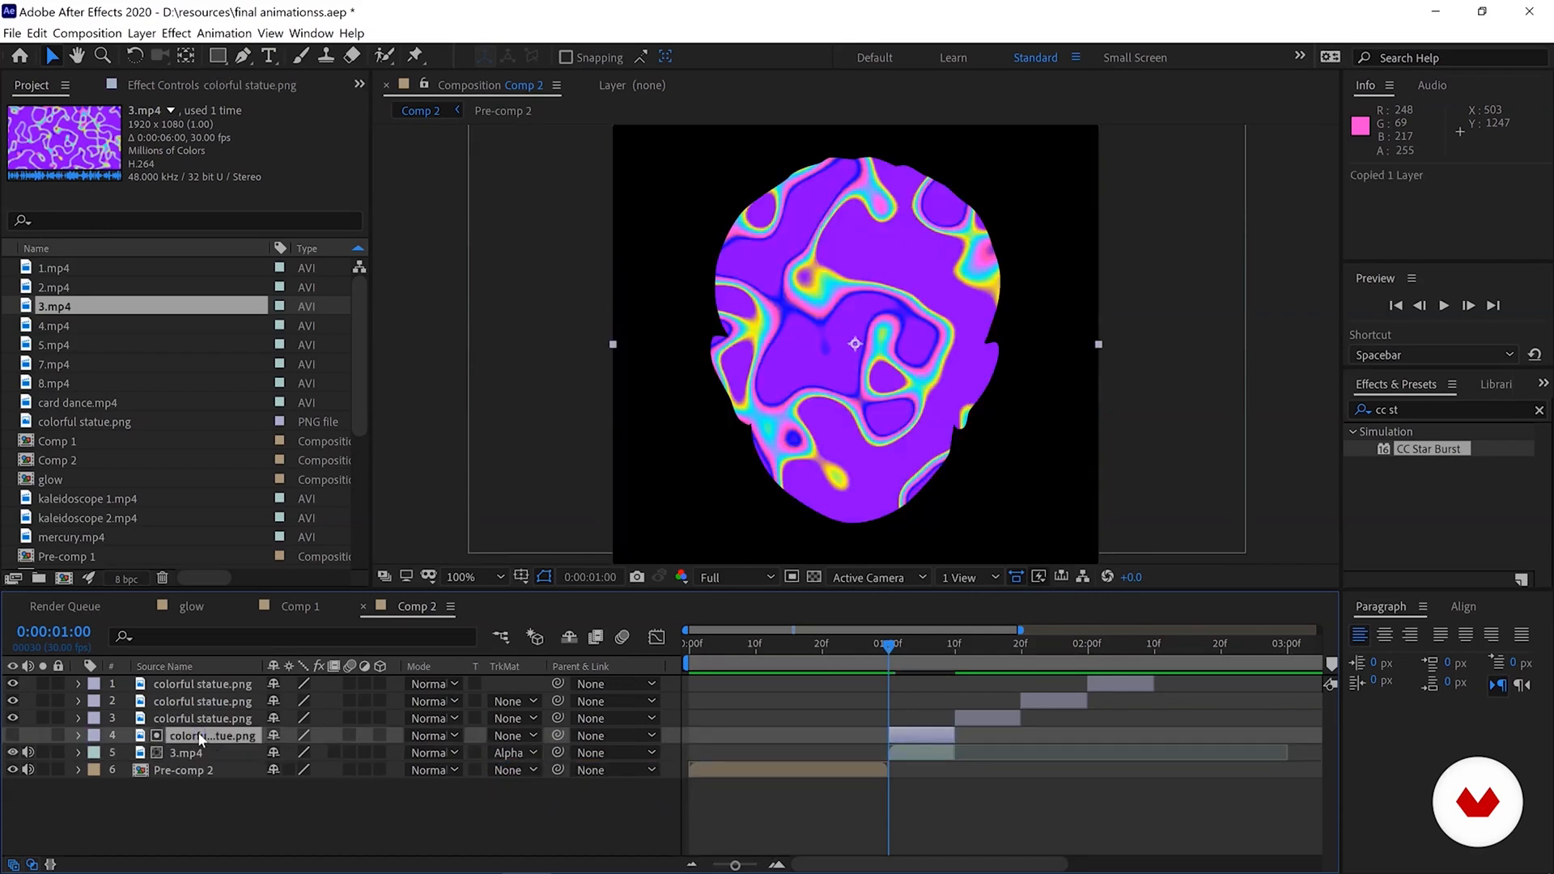
Paste the copied statue layer, make it visible beneath 3.mp4, and set the 3.mp4 blending mode to Screen.
{"action": "key", "text": "ctrl+v"}
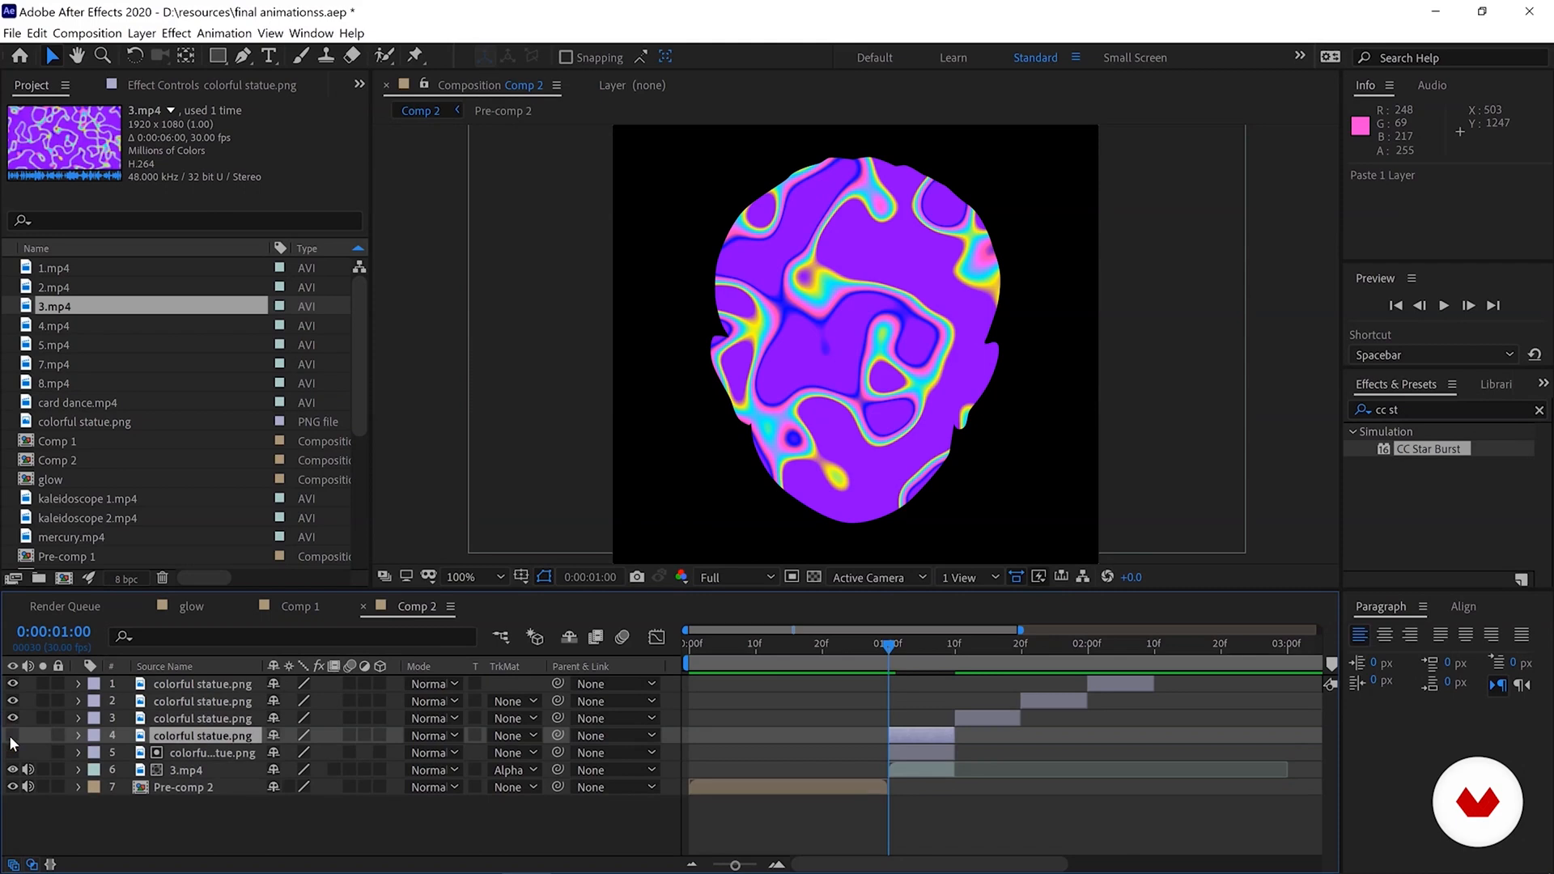
{"action": "left_click", "coordinate": [12, 735]}
{"action": "left_click_drag", "start_coordinate": [167, 737], "coordinate": [197, 771]}
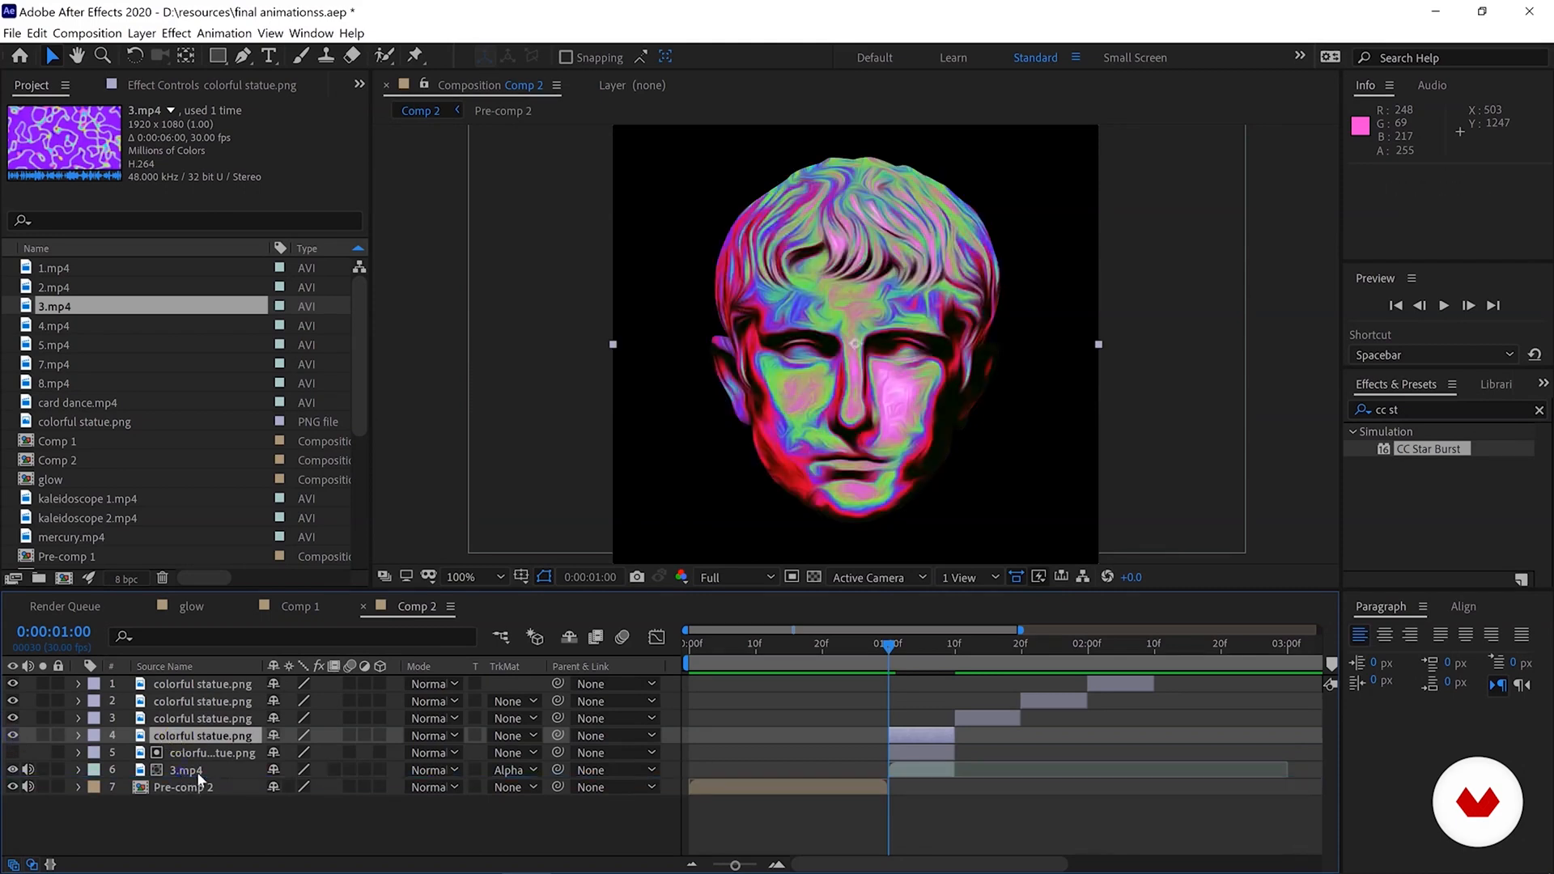
{"action": "left_click", "coordinate": [451, 753]}
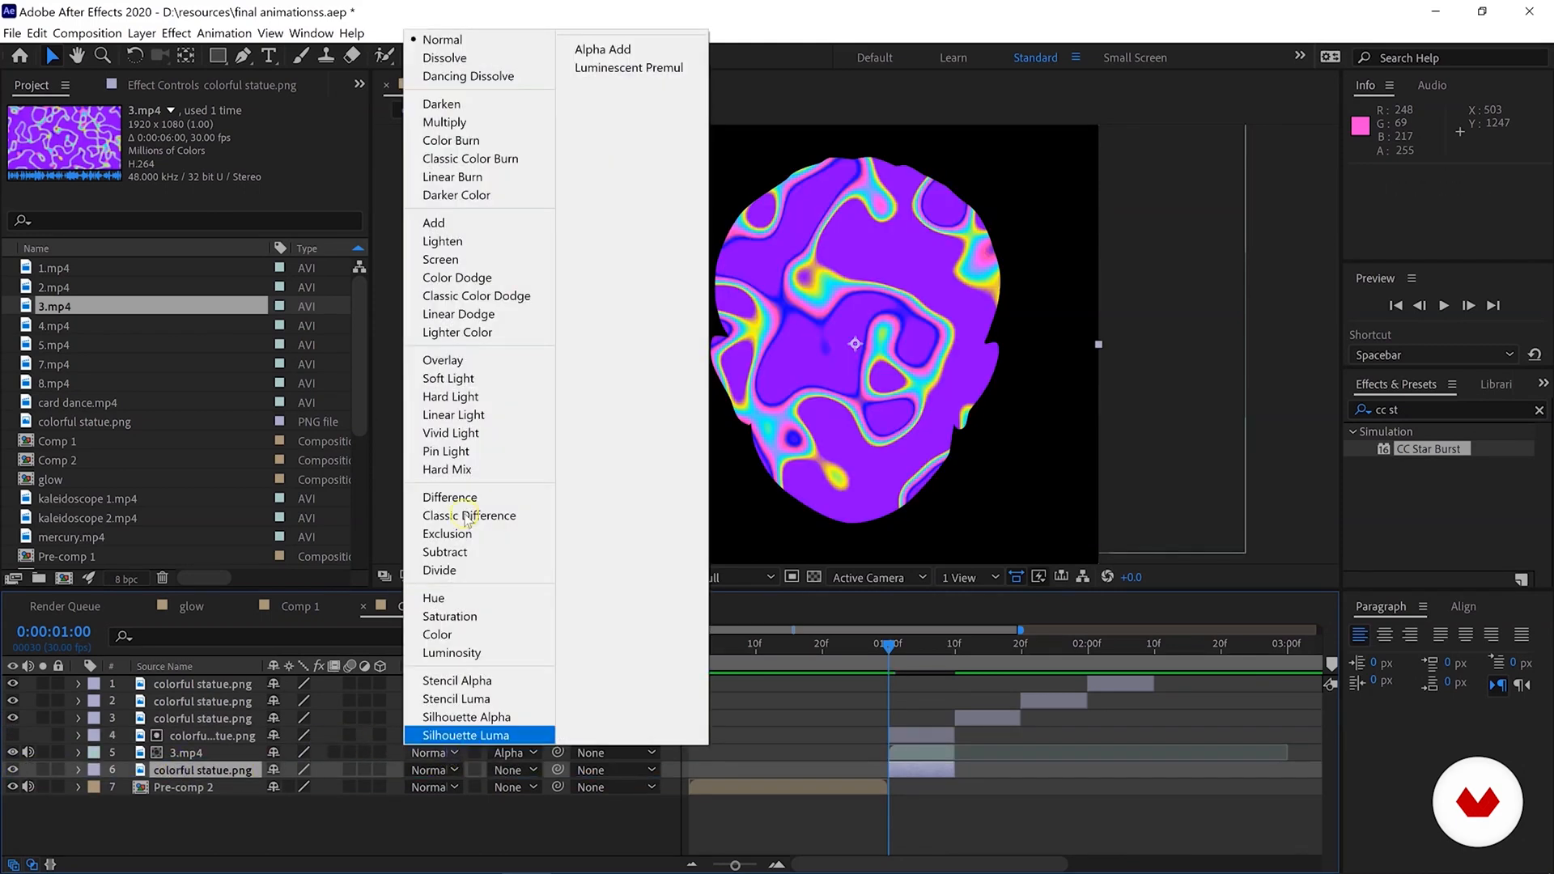
{"action": "left_click", "coordinate": [443, 259]}
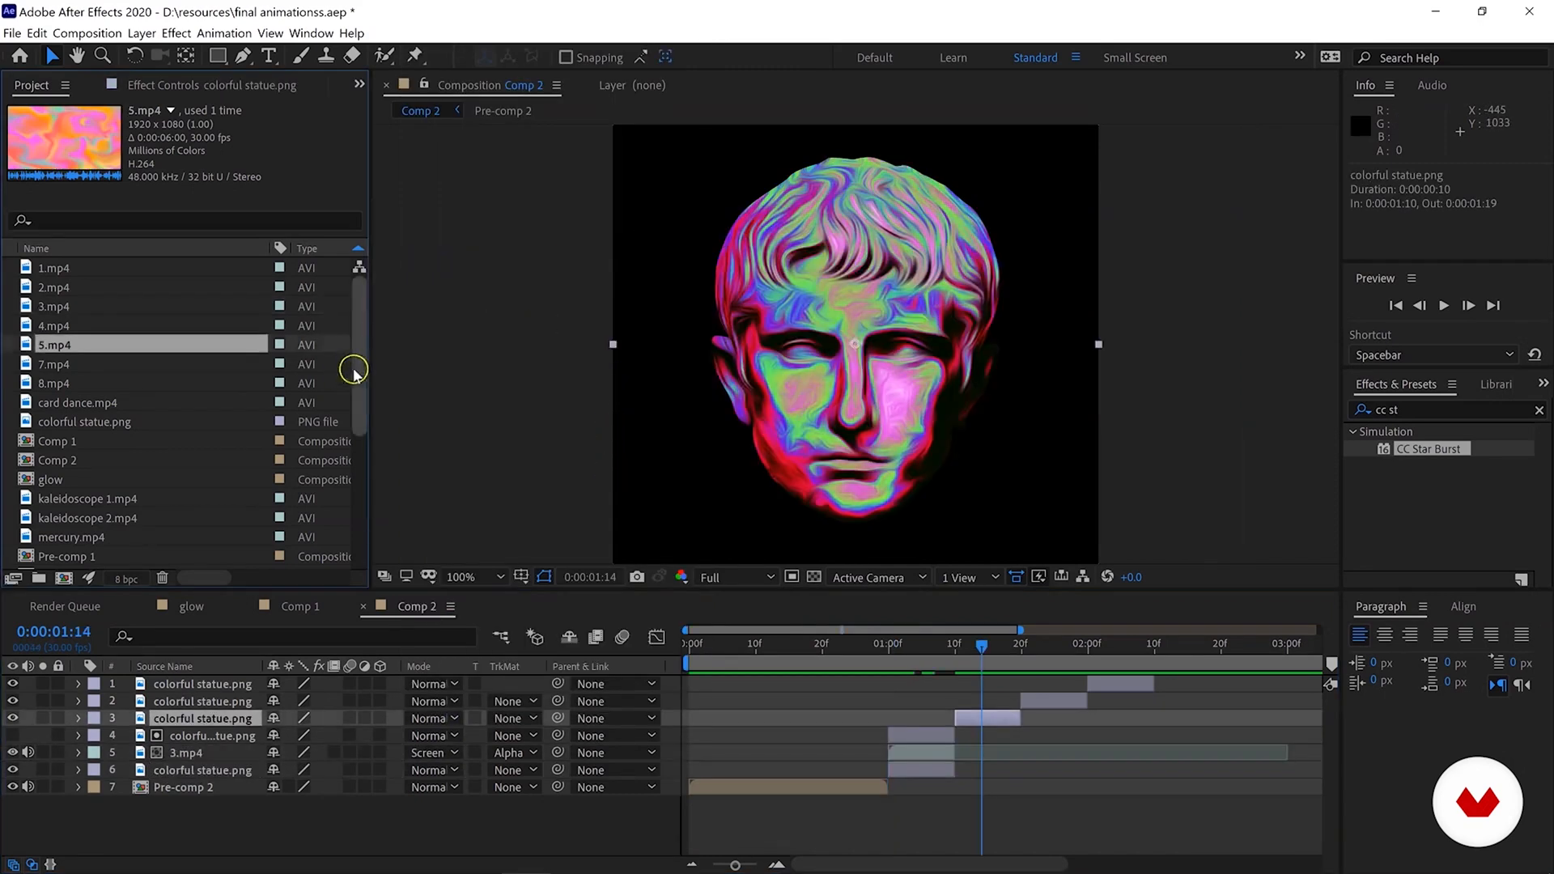
Add the mercury.mp4 footage to Comp 2 as the uppermost layer.
{"action": "left_click_drag", "start_coordinate": [353, 370], "coordinate": [353, 479]}
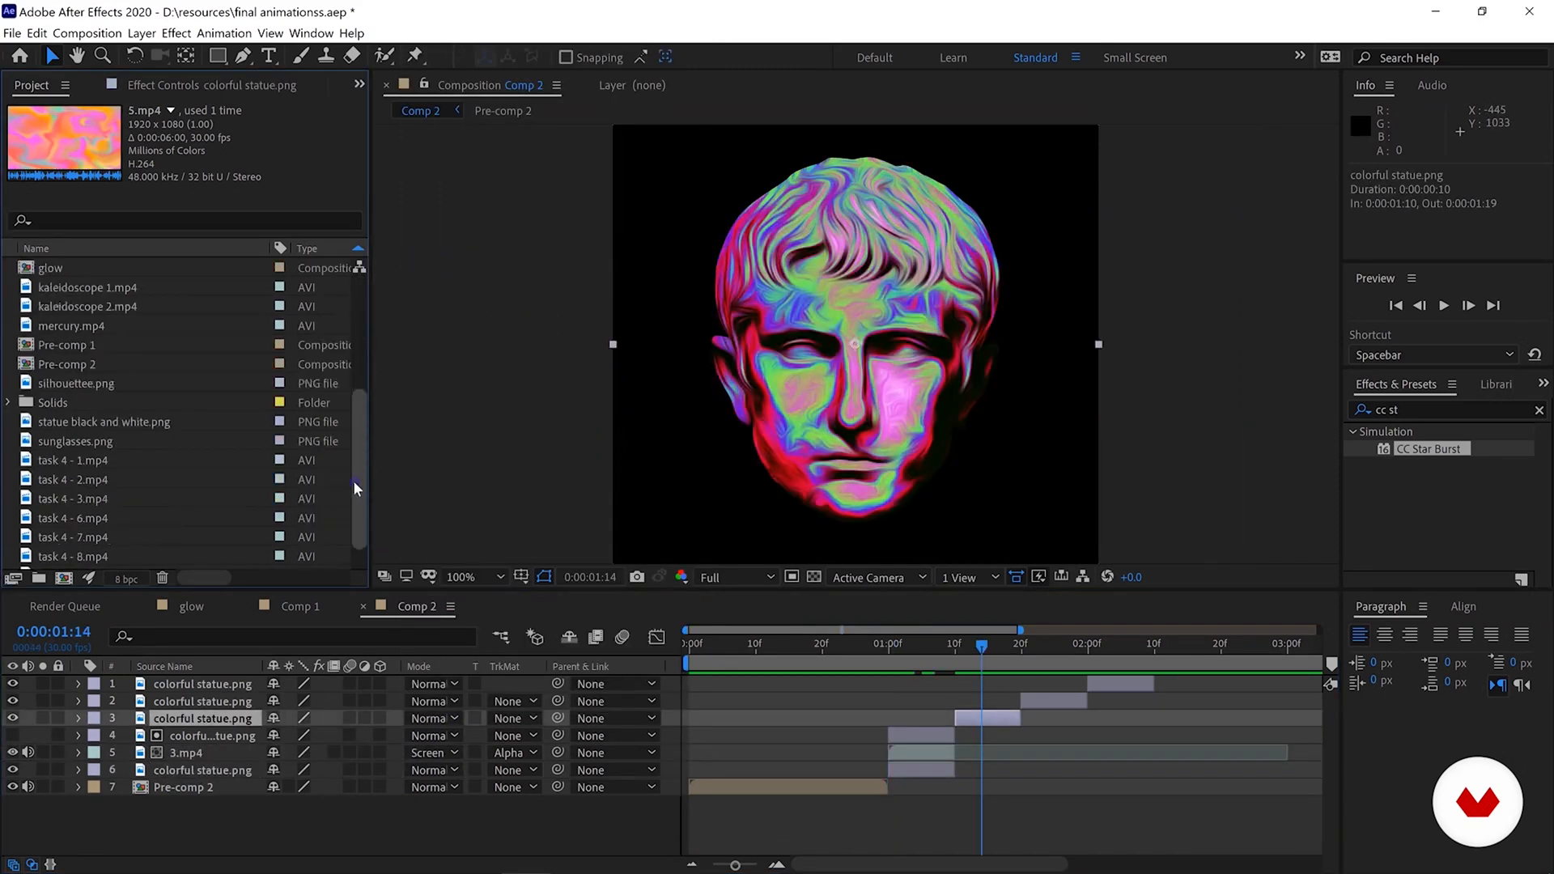
{"action": "left_click", "coordinate": [49, 327]}
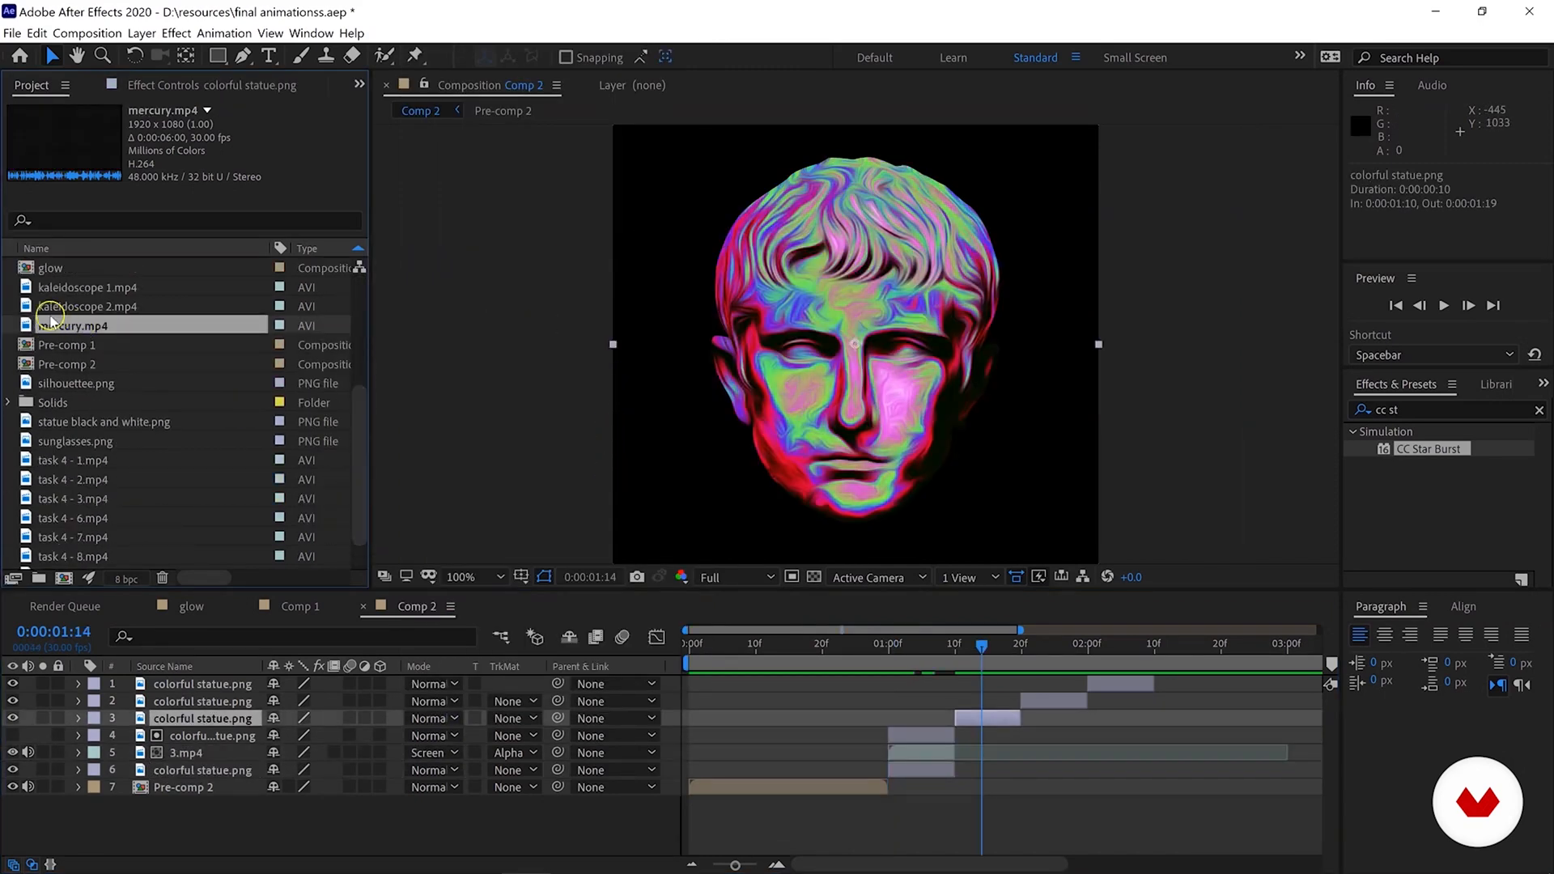
{"action": "left_click_drag", "start_coordinate": [53, 332], "coordinate": [855, 342]}
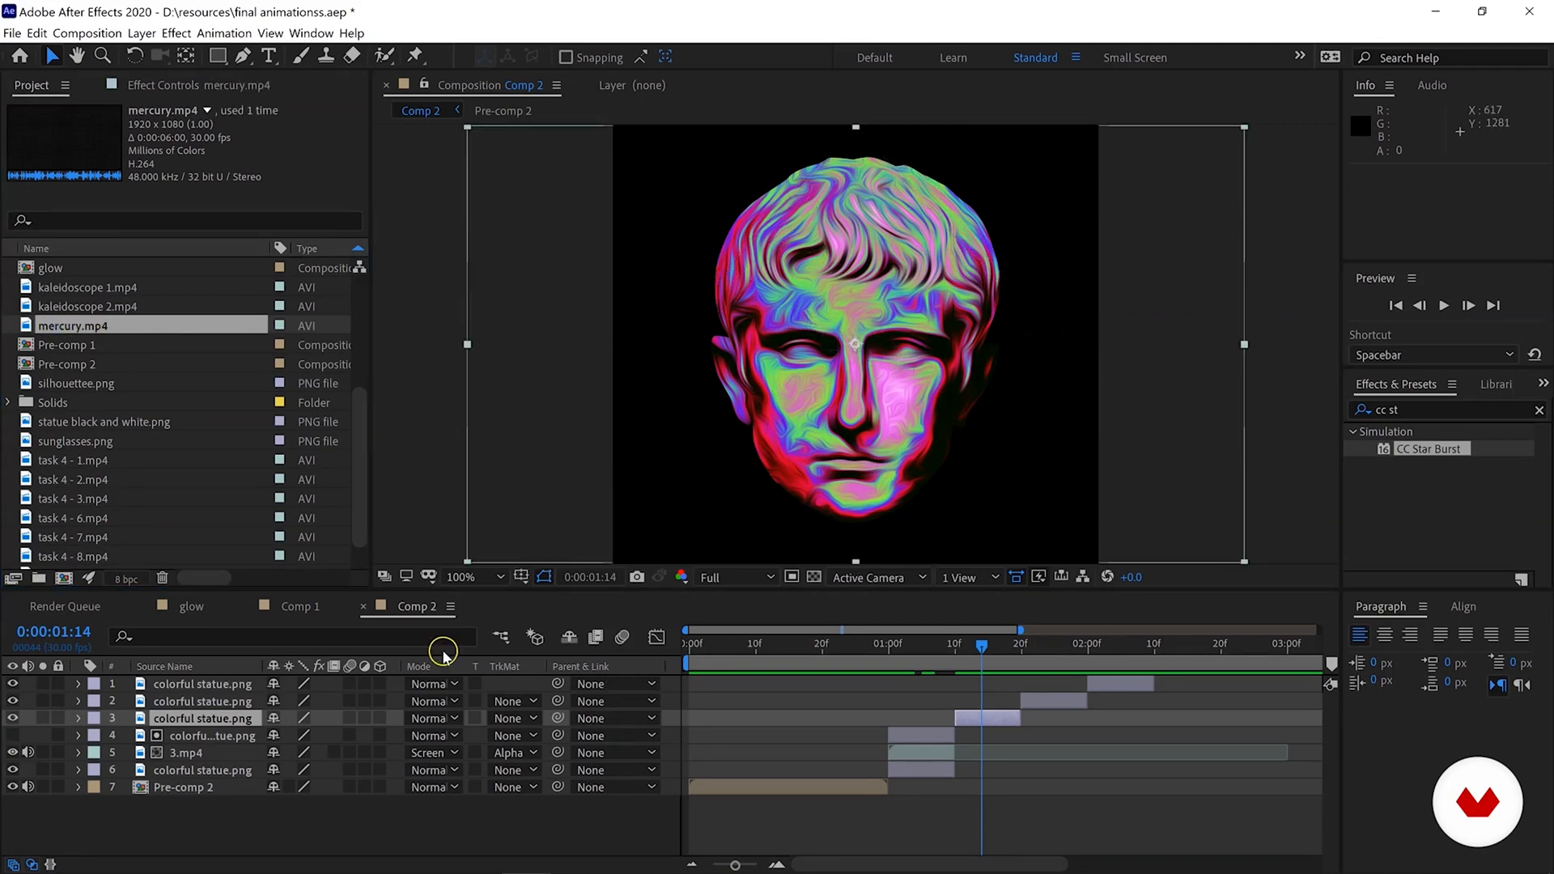
Time-stretch the mercury.mp4 layer to a new duration of 2 seconds.
{"action": "left_click", "coordinate": [817, 704]}
{"action": "right_click", "coordinate": [752, 687]}
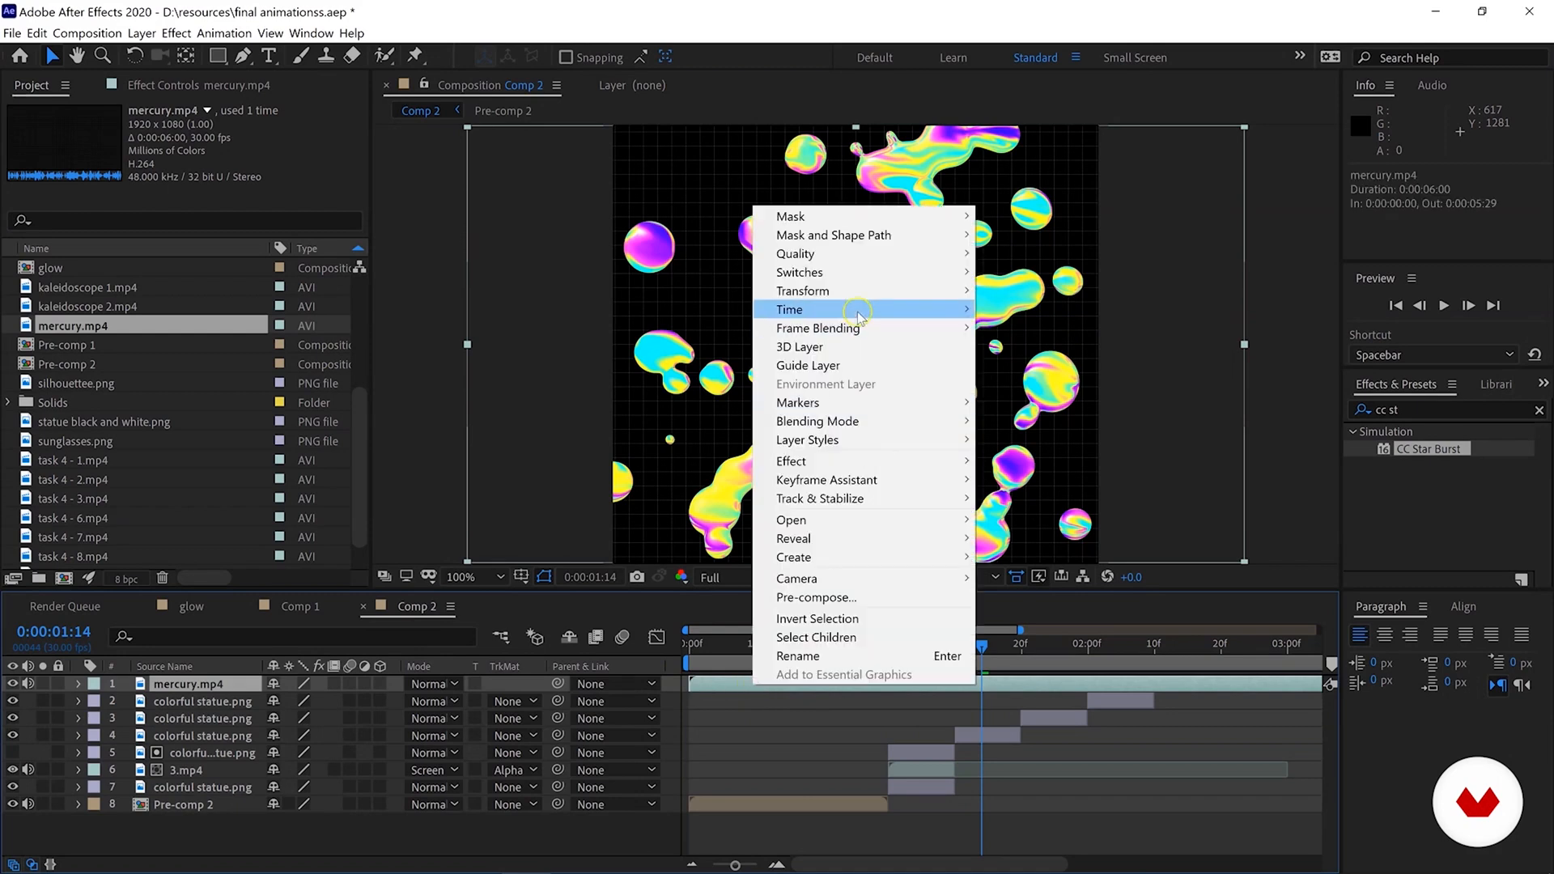
{"action": "mouse_move", "coordinate": [798, 305]}
{"action": "left_click", "coordinate": [1078, 348]}
{"action": "left_click", "coordinate": [720, 366]}
{"action": "key", "text": "Delete"}
{"action": "type", "text": "2:00"}
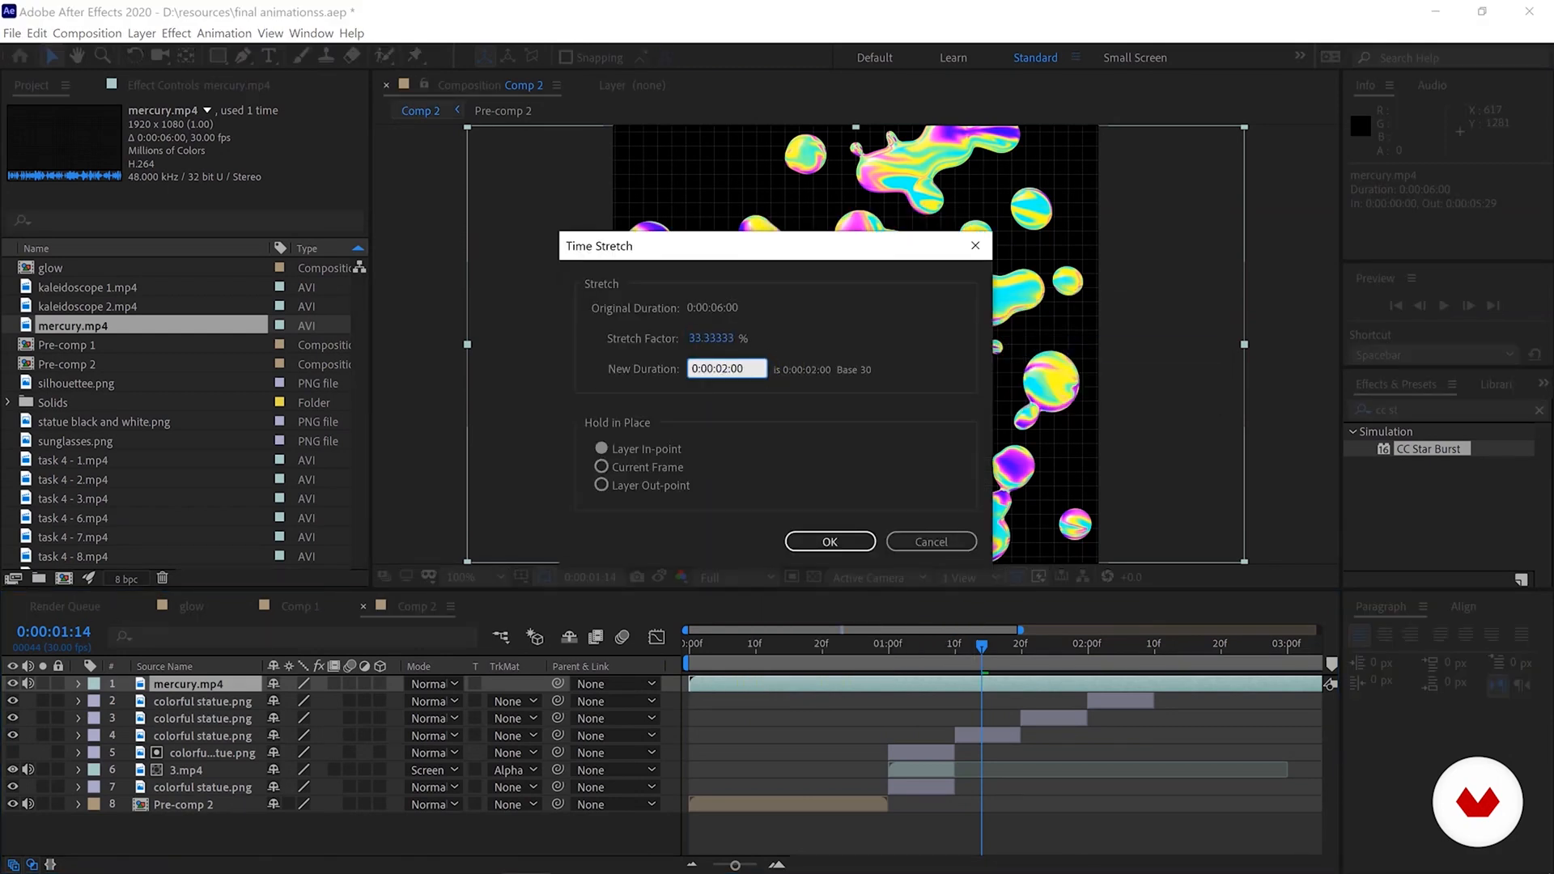
{"action": "key", "text": "Return"}
Trim mercury.mp4 to 10 frames starting at 1:10 and place it directly below the statue layer covering the same frames.
{"action": "left_click", "coordinate": [687, 647]}
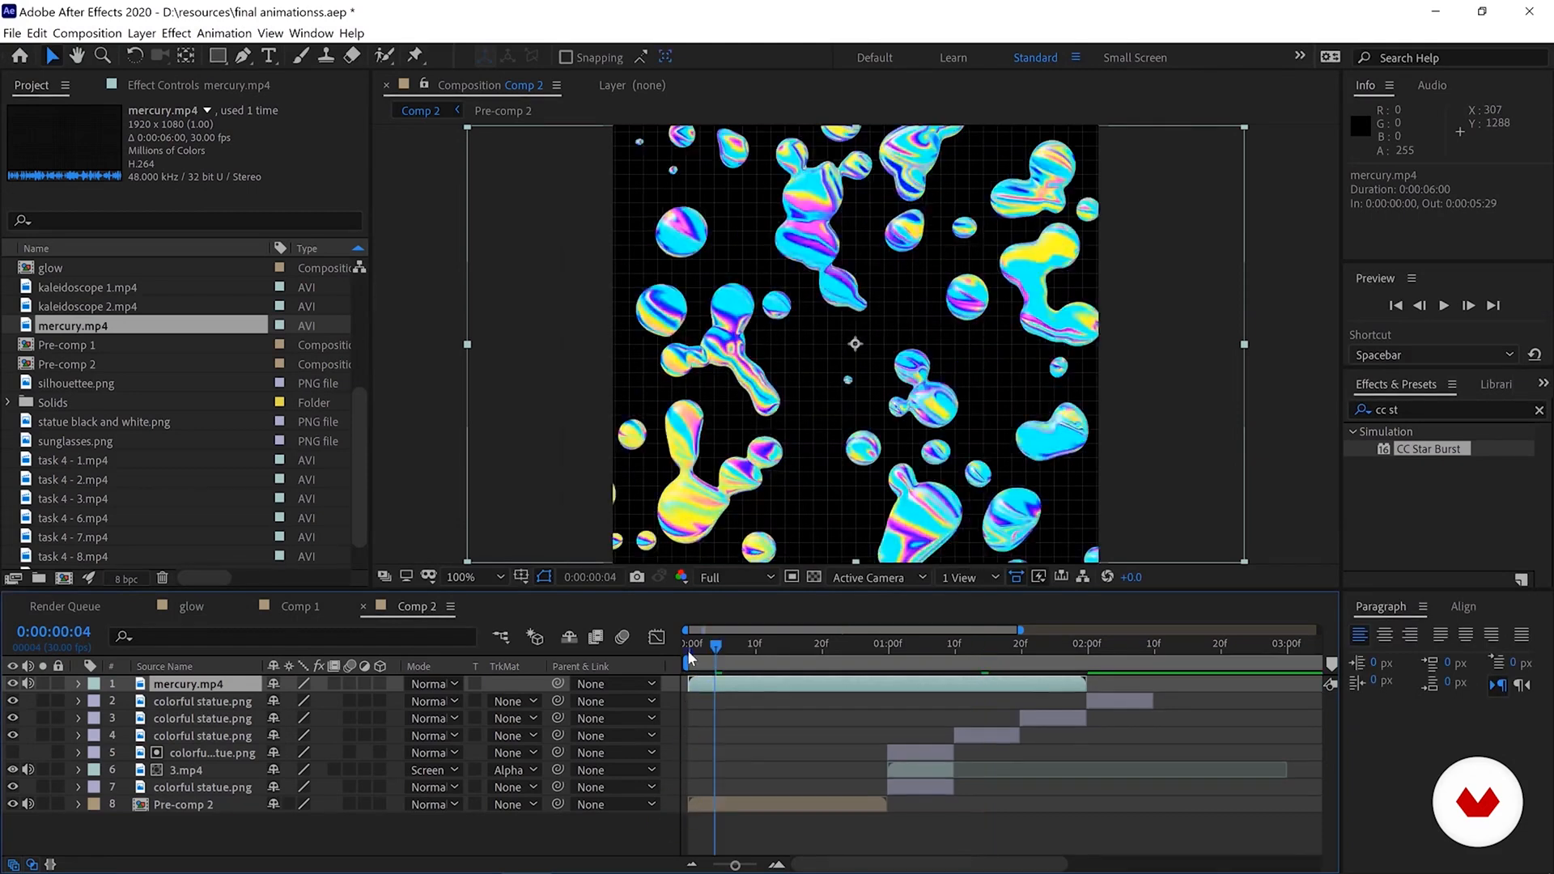
{"action": "key", "text": "space"}
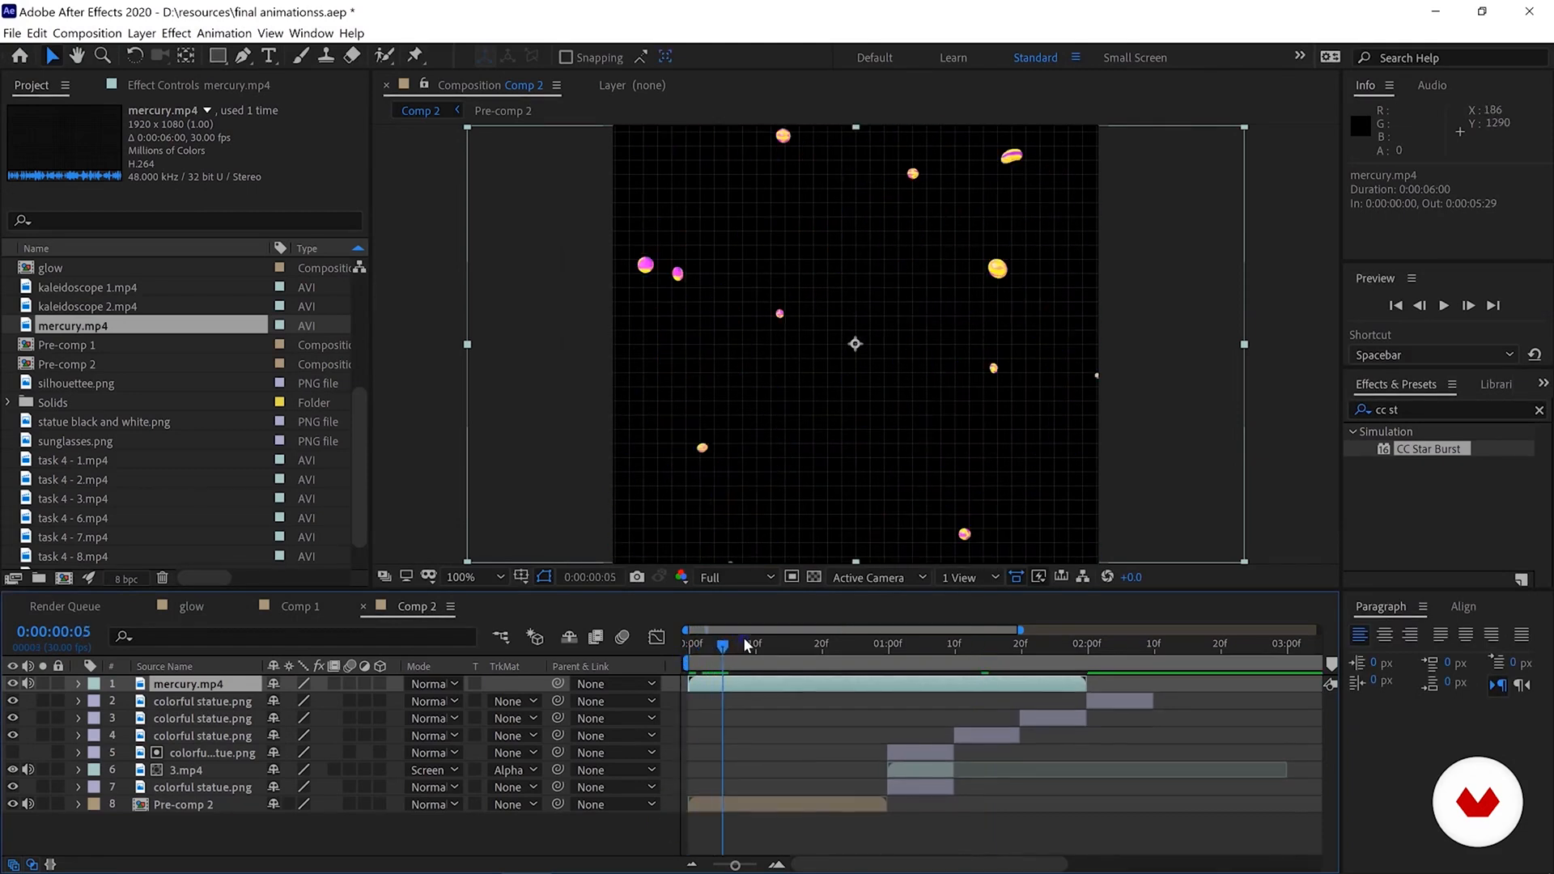
{"action": "left_click_drag", "start_coordinate": [692, 682], "coordinate": [878, 682]}
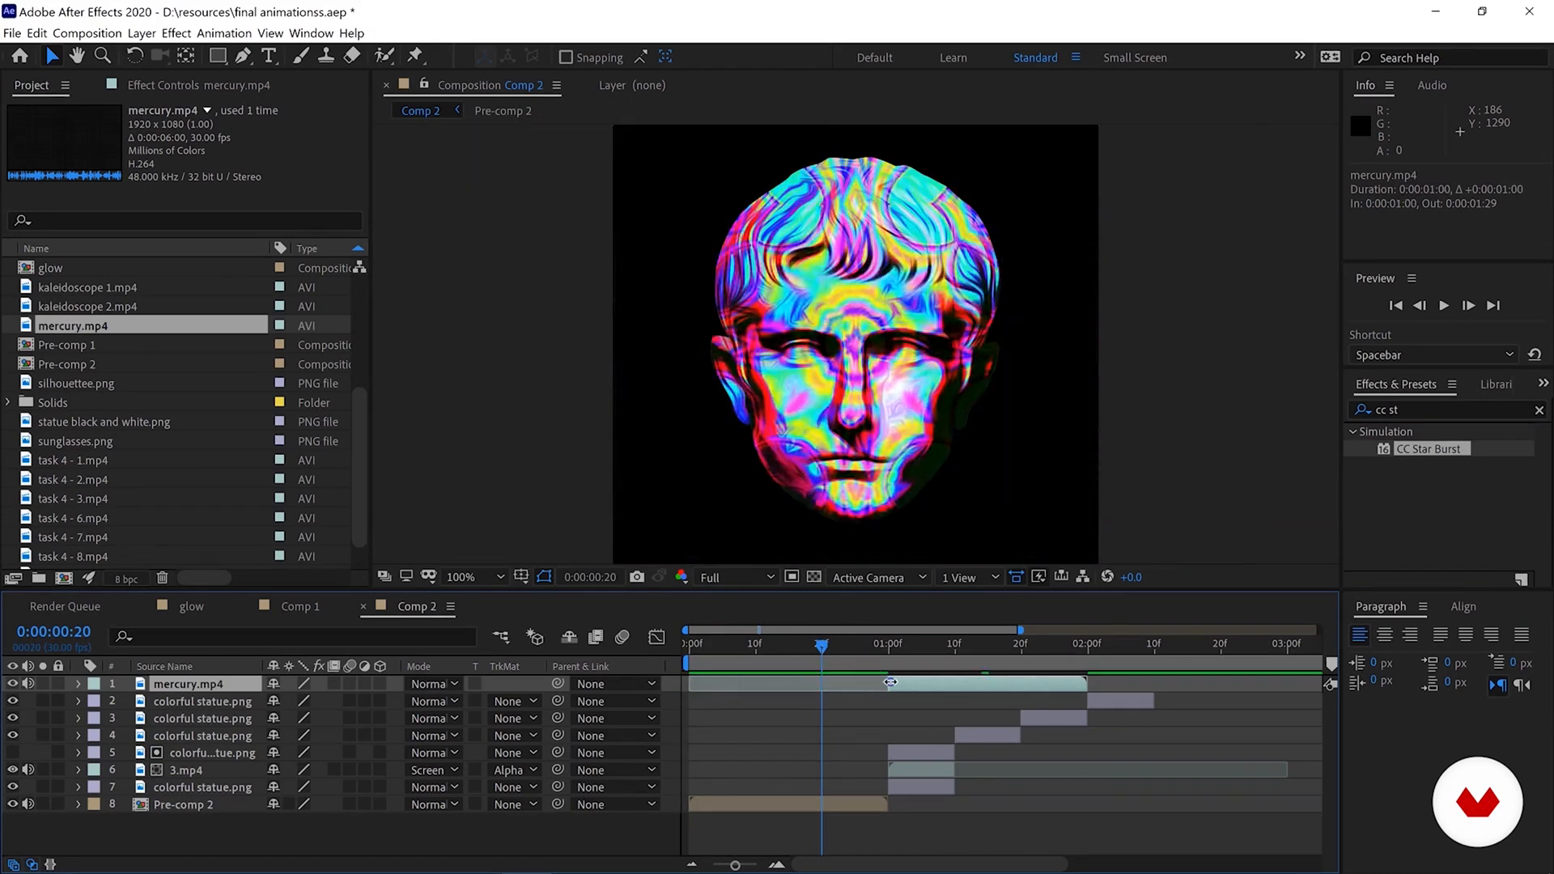
{"action": "left_click_drag", "start_coordinate": [1078, 692], "coordinate": [894, 662]}
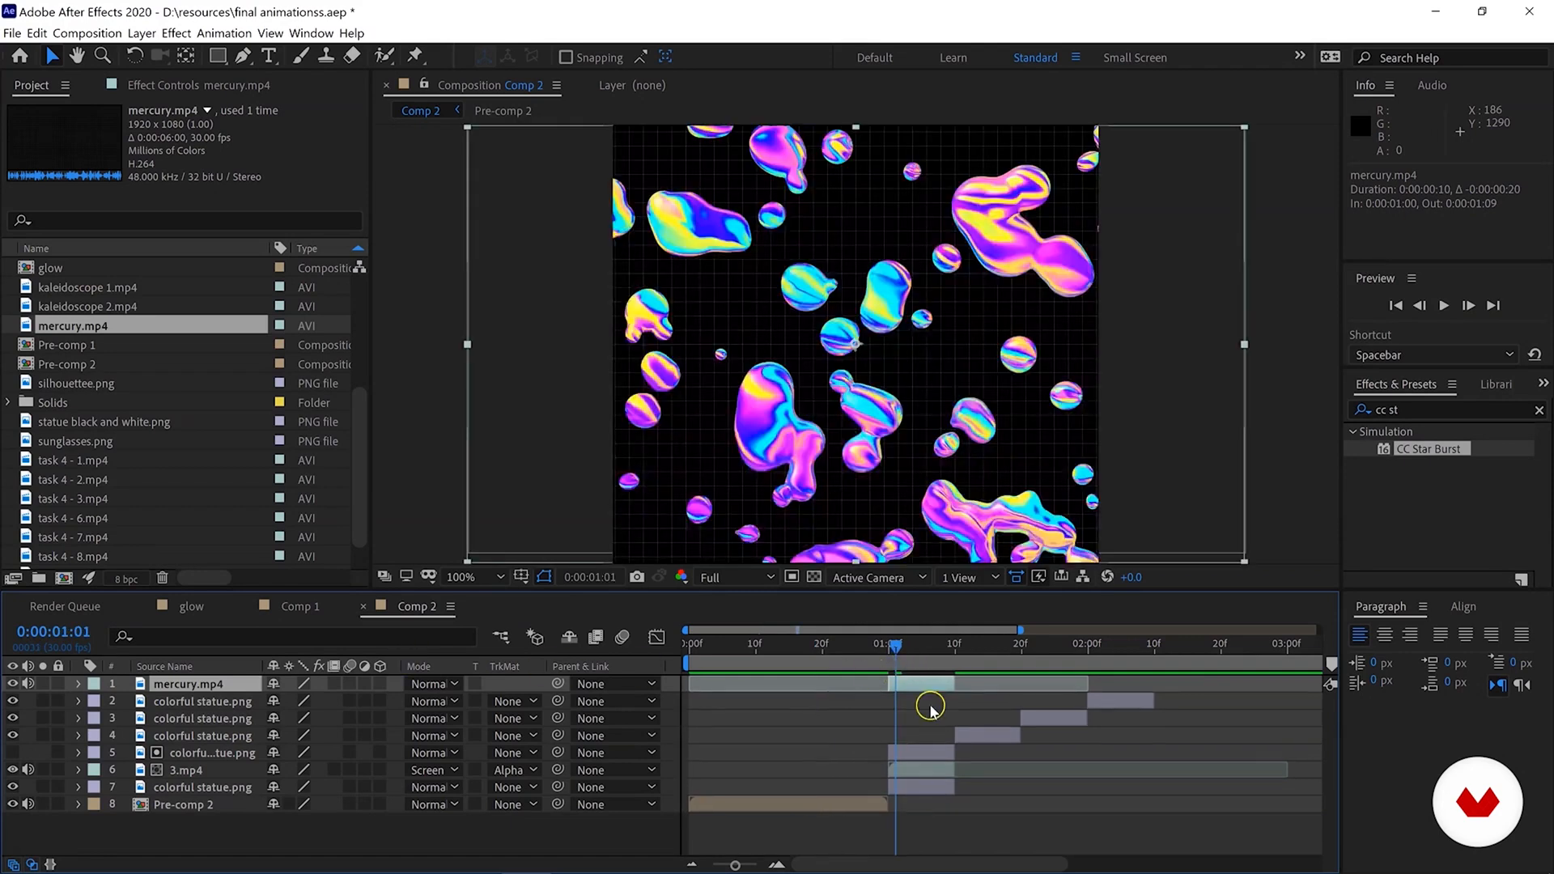
{"action": "left_click_drag", "start_coordinate": [240, 684], "coordinate": [231, 735]}
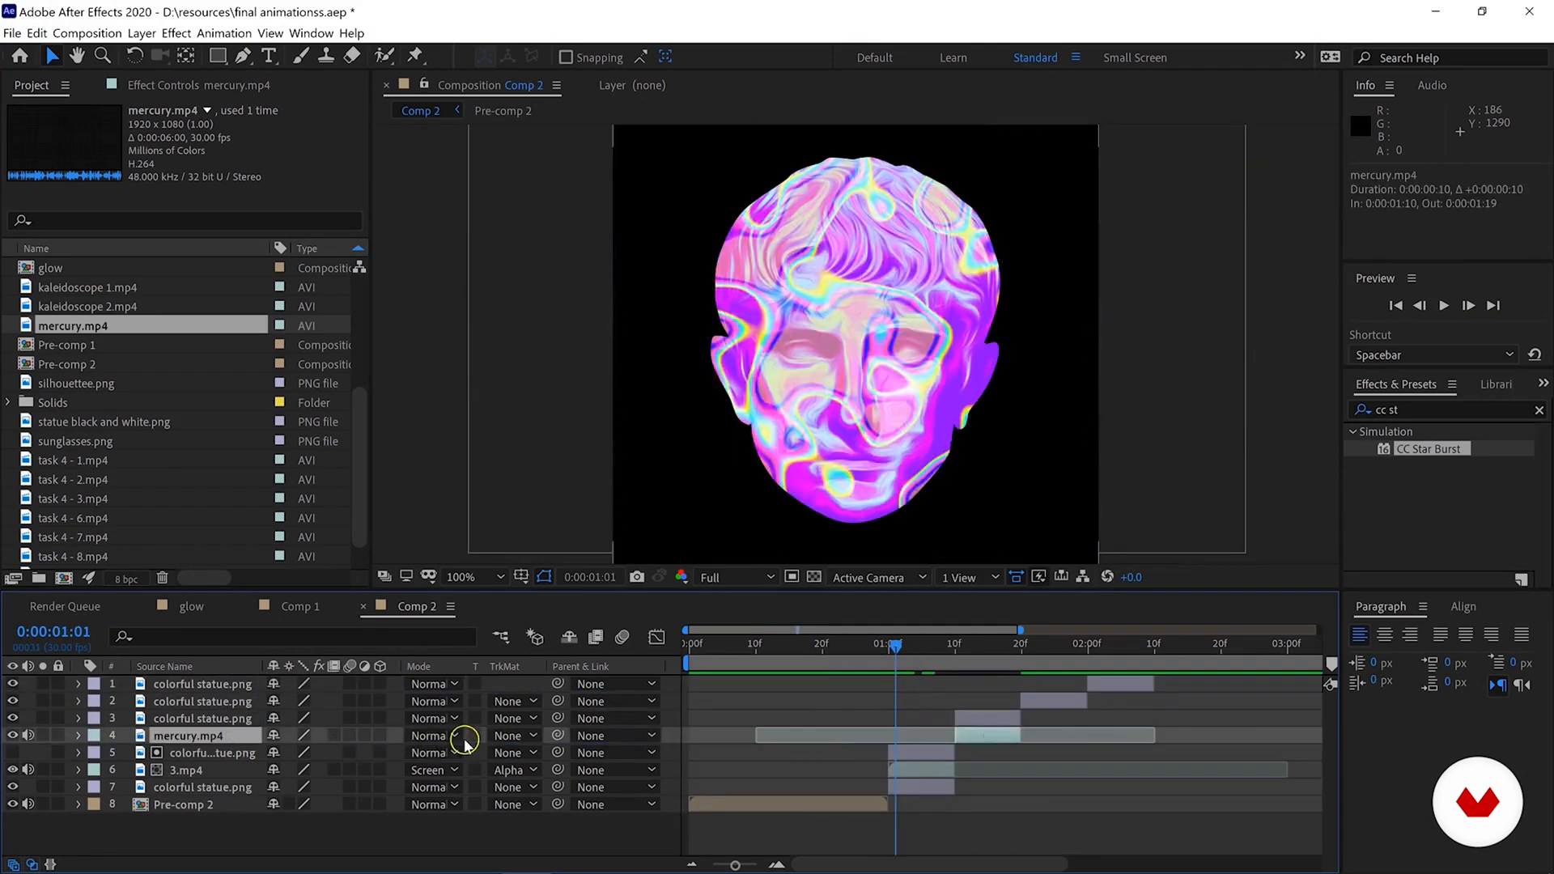
Set mercury.mp4's track matte to Alpha Matte "colorful statue.png" and check the matted frame at 1:15.
{"action": "left_click", "coordinate": [510, 736]}
{"action": "left_click", "coordinate": [566, 776]}
{"action": "left_click", "coordinate": [989, 664]}
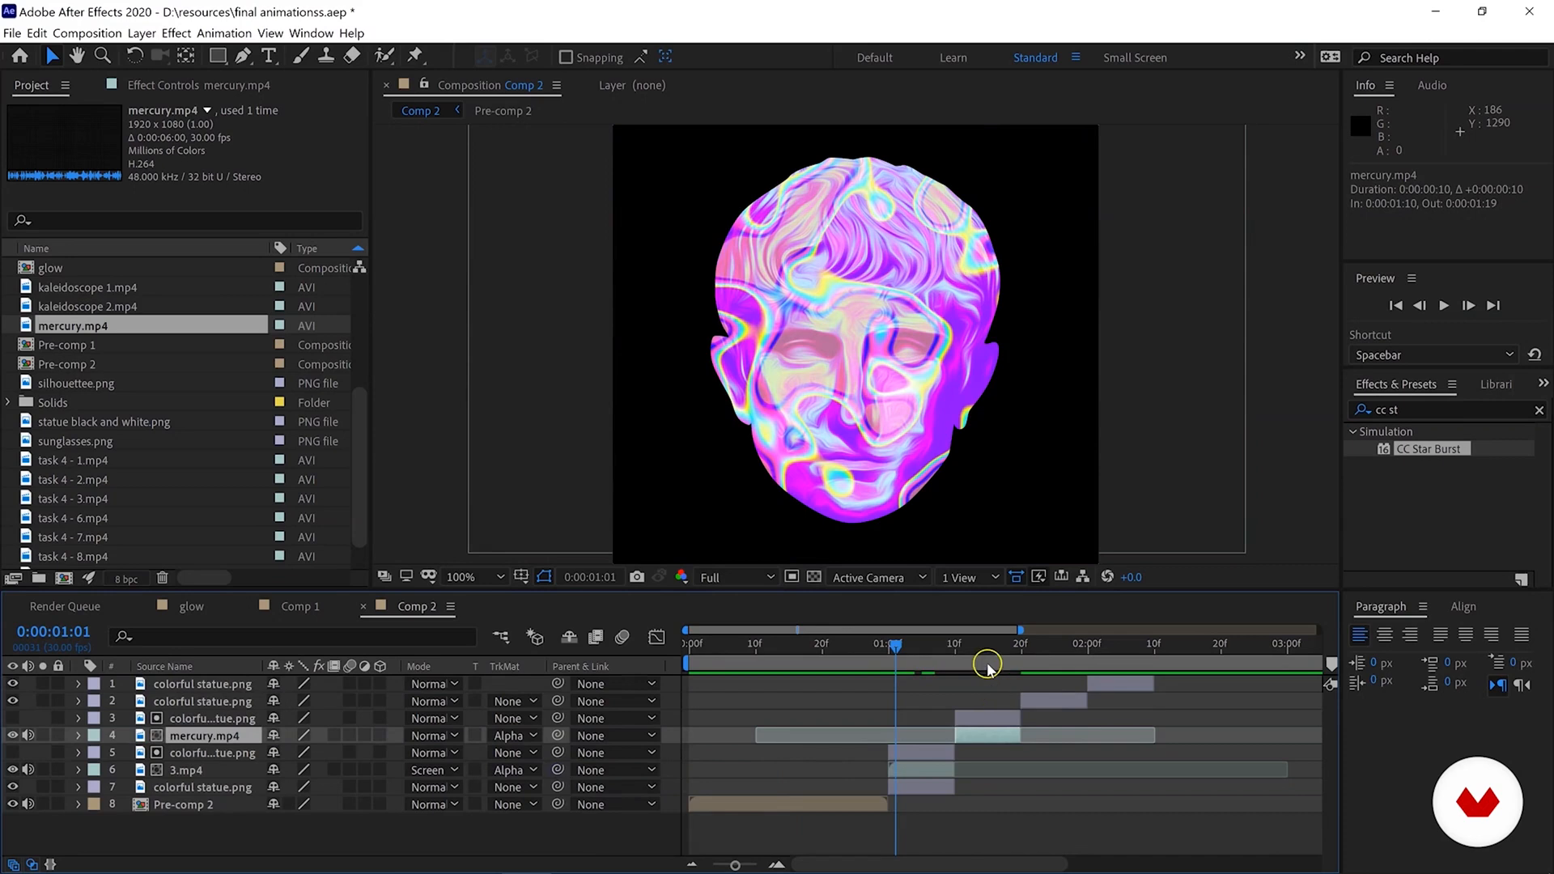
{"action": "left_click", "coordinate": [804, 688]}
Duplicate mercury.mp4's statue matte as a visible layer directly beneath it, and set mercury.mp4's blending mode to Screen.
{"action": "left_click", "coordinate": [186, 717]}
{"action": "left_click", "coordinate": [245, 718]}
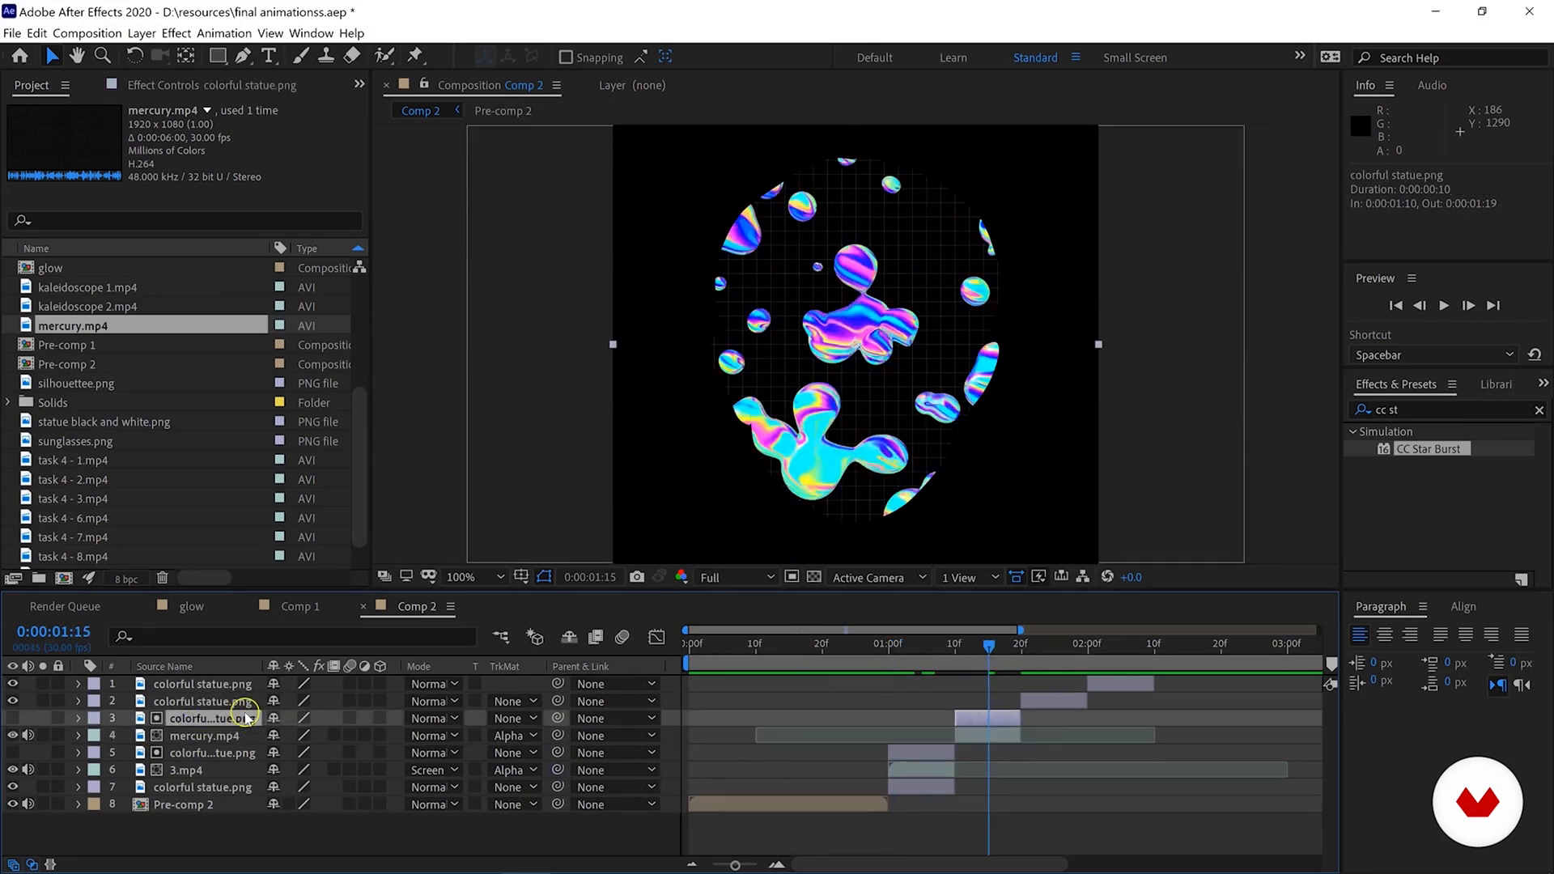
{"action": "key", "text": "ctrl+v"}
{"action": "left_click", "coordinate": [212, 727]}
{"action": "left_click_drag", "start_coordinate": [212, 727], "coordinate": [210, 761]}
{"action": "left_click", "coordinate": [436, 738]}
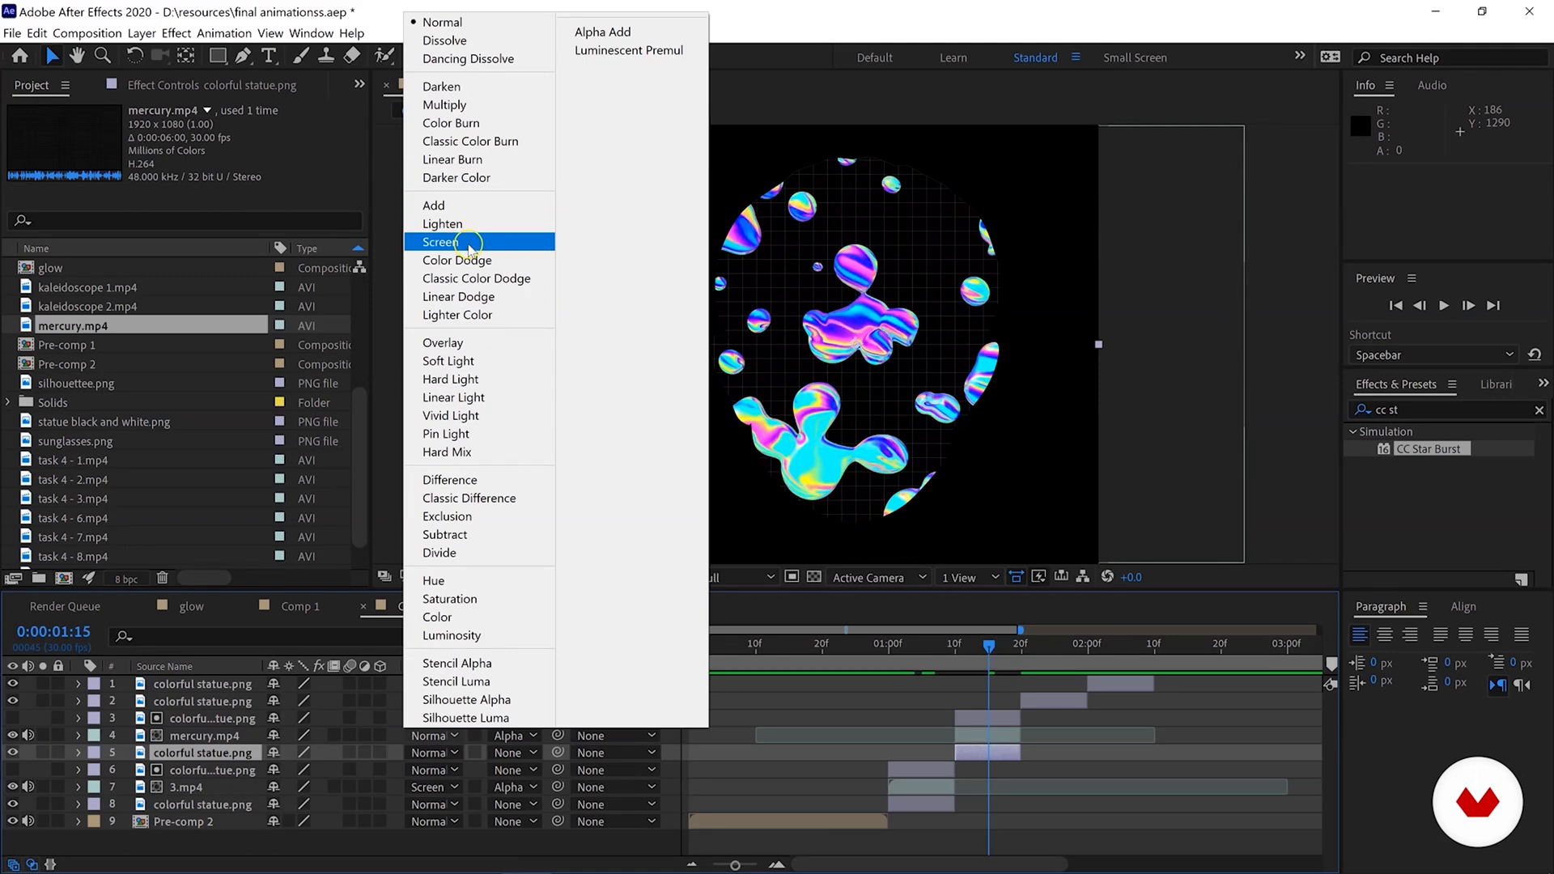
{"action": "left_click", "coordinate": [429, 242]}
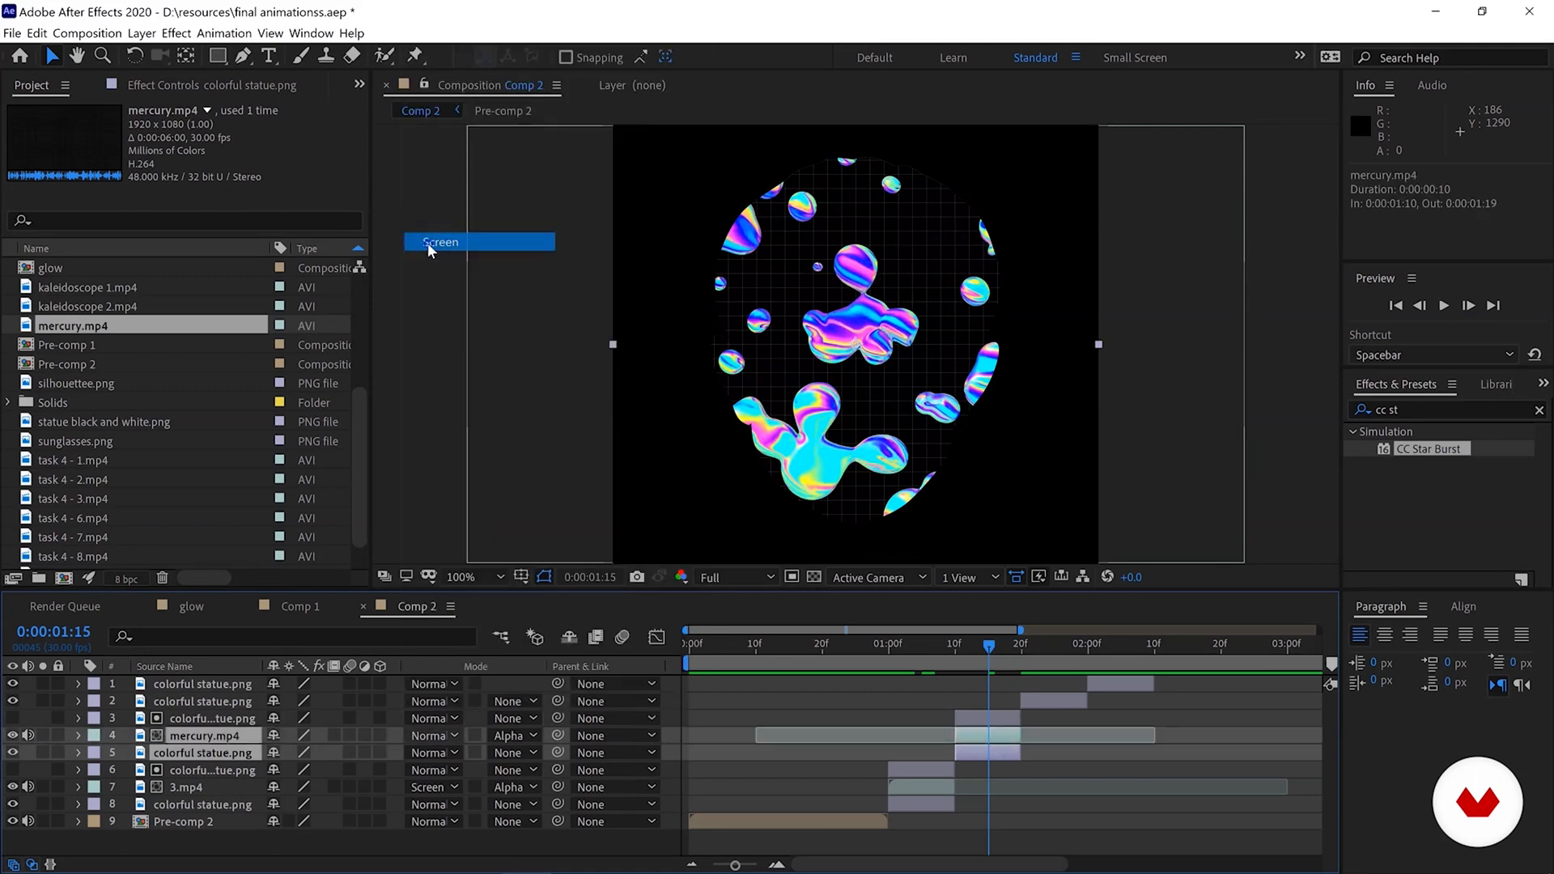
Add the task 4 - 1.mp4 footage to Comp 2 as the uppermost layer and time-stretch it to 2 seconds.
{"action": "left_click", "coordinate": [90, 463]}
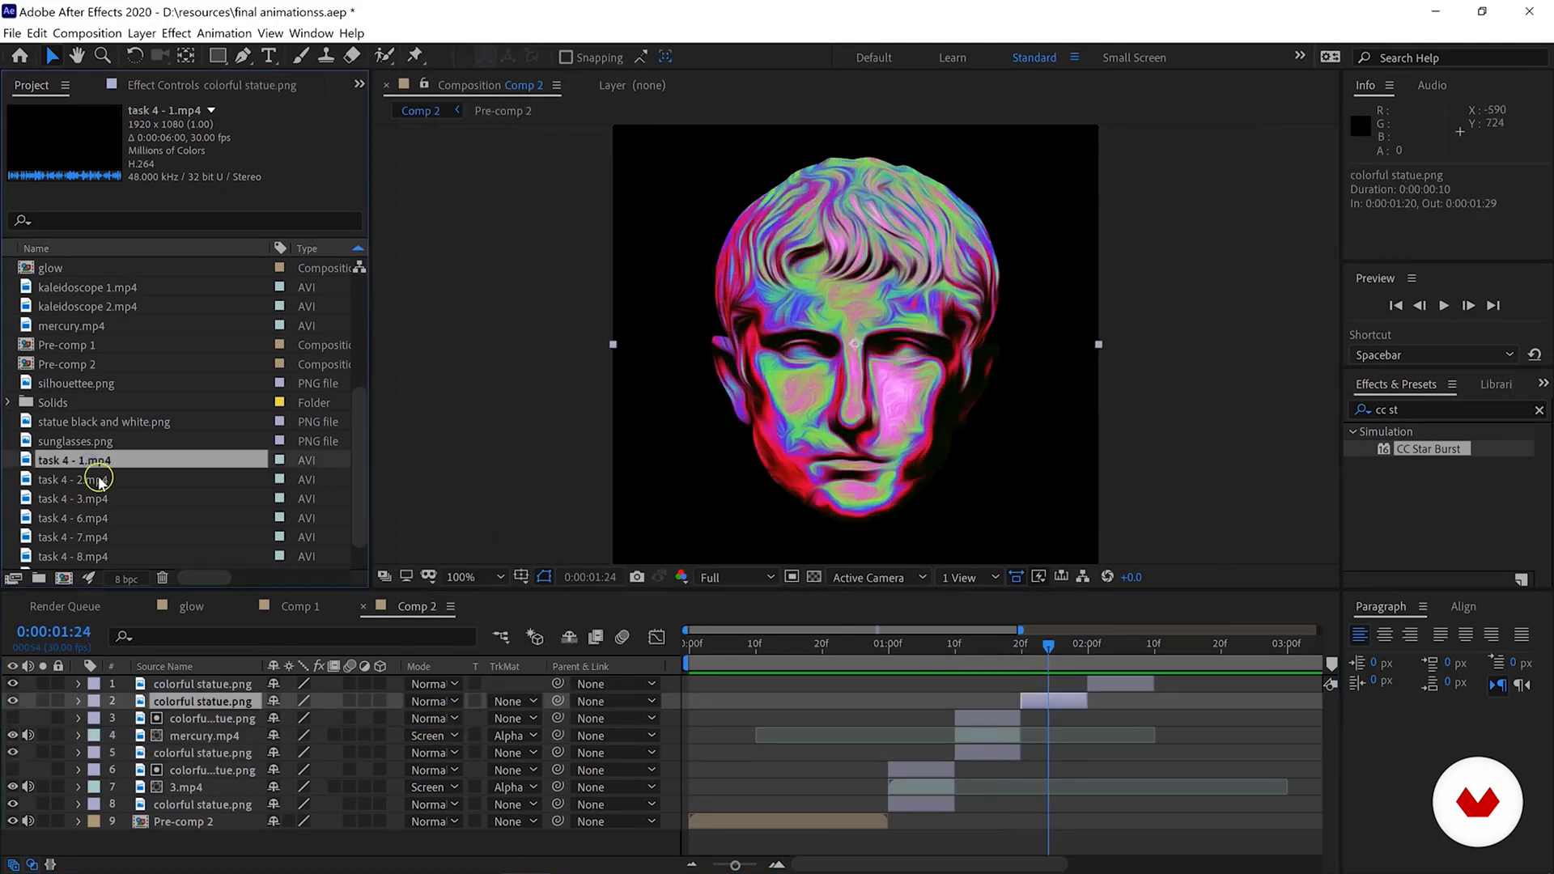
{"action": "left_click_drag", "start_coordinate": [223, 453], "coordinate": [855, 344]}
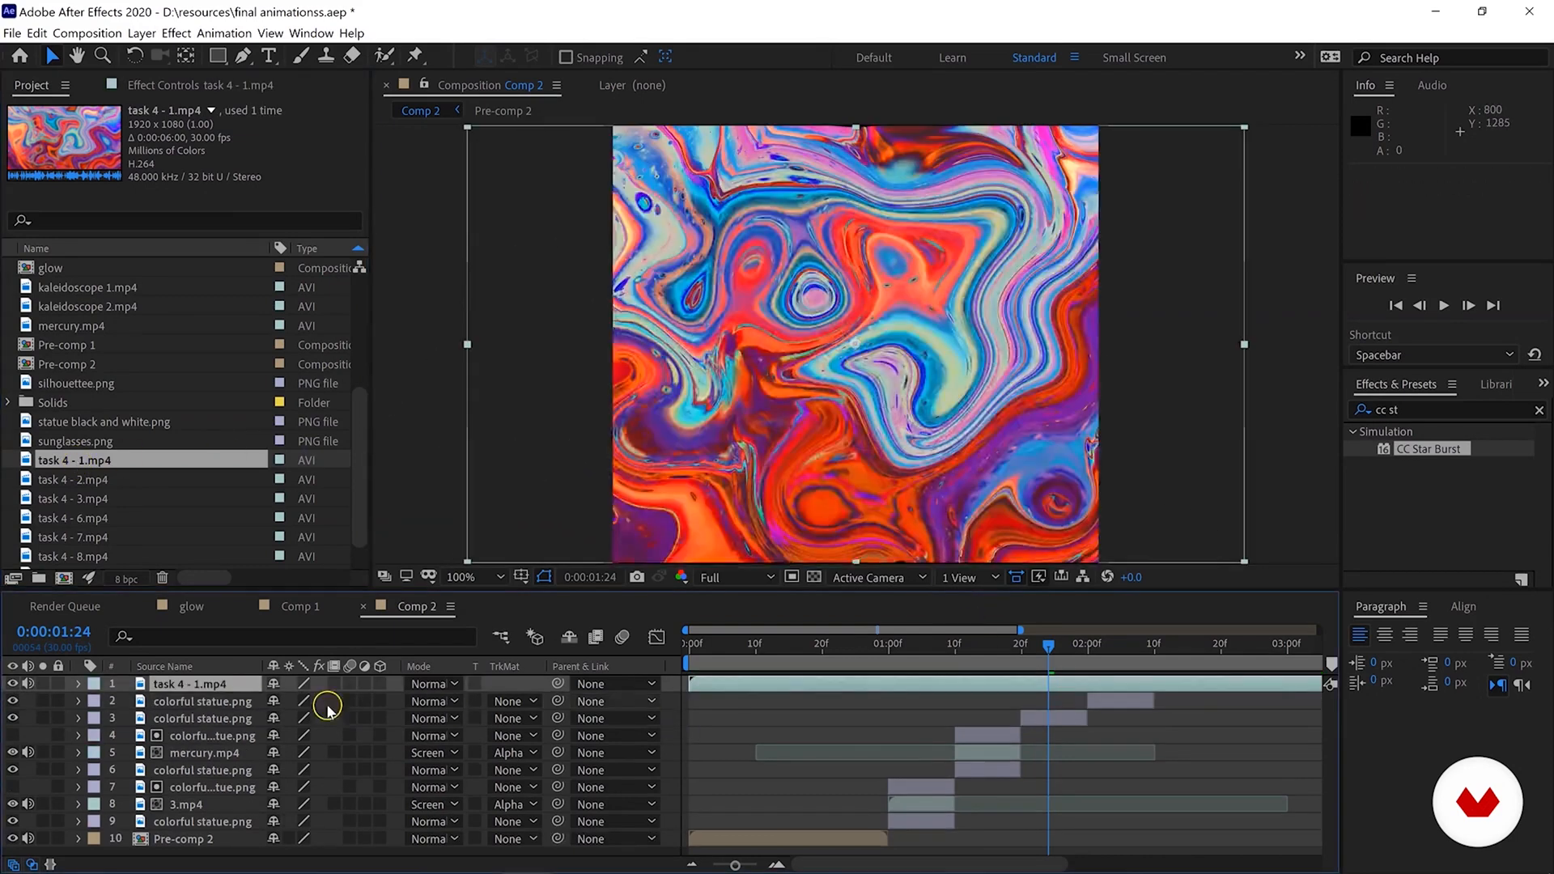
{"action": "right_click", "coordinate": [757, 686]}
{"action": "left_click", "coordinate": [1027, 338]}
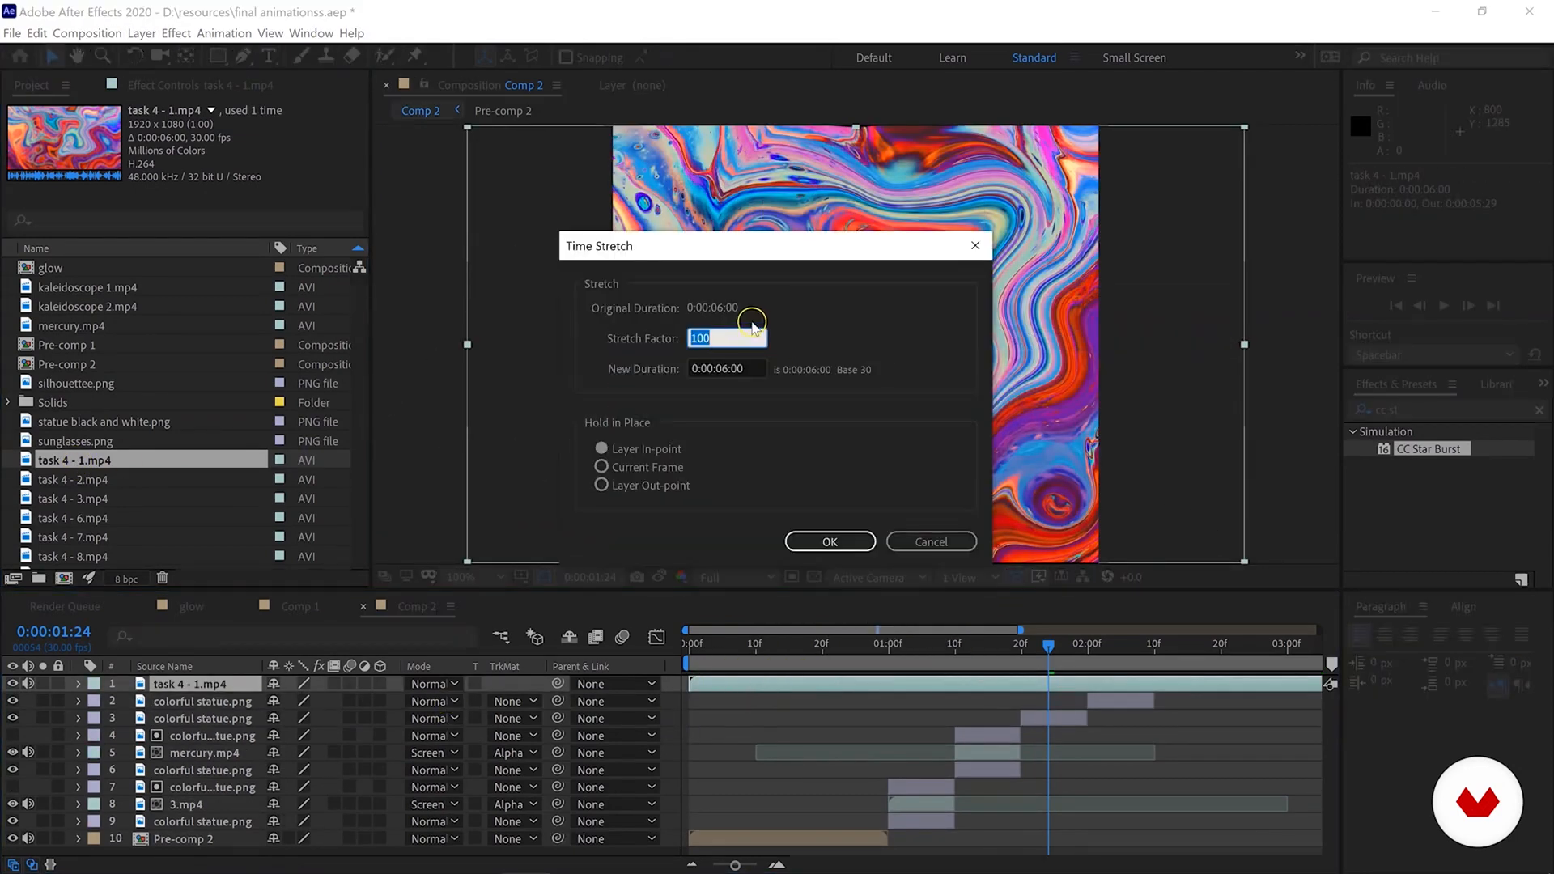
{"action": "left_click", "coordinate": [830, 541]}
Trim task 4 - 1.mp4 to 10 frames from 1:20 beneath the matching statue layer and set its track matte to Alpha Matte "colorful statue.png".
{"action": "left_click_drag", "start_coordinate": [688, 683], "coordinate": [847, 681]}
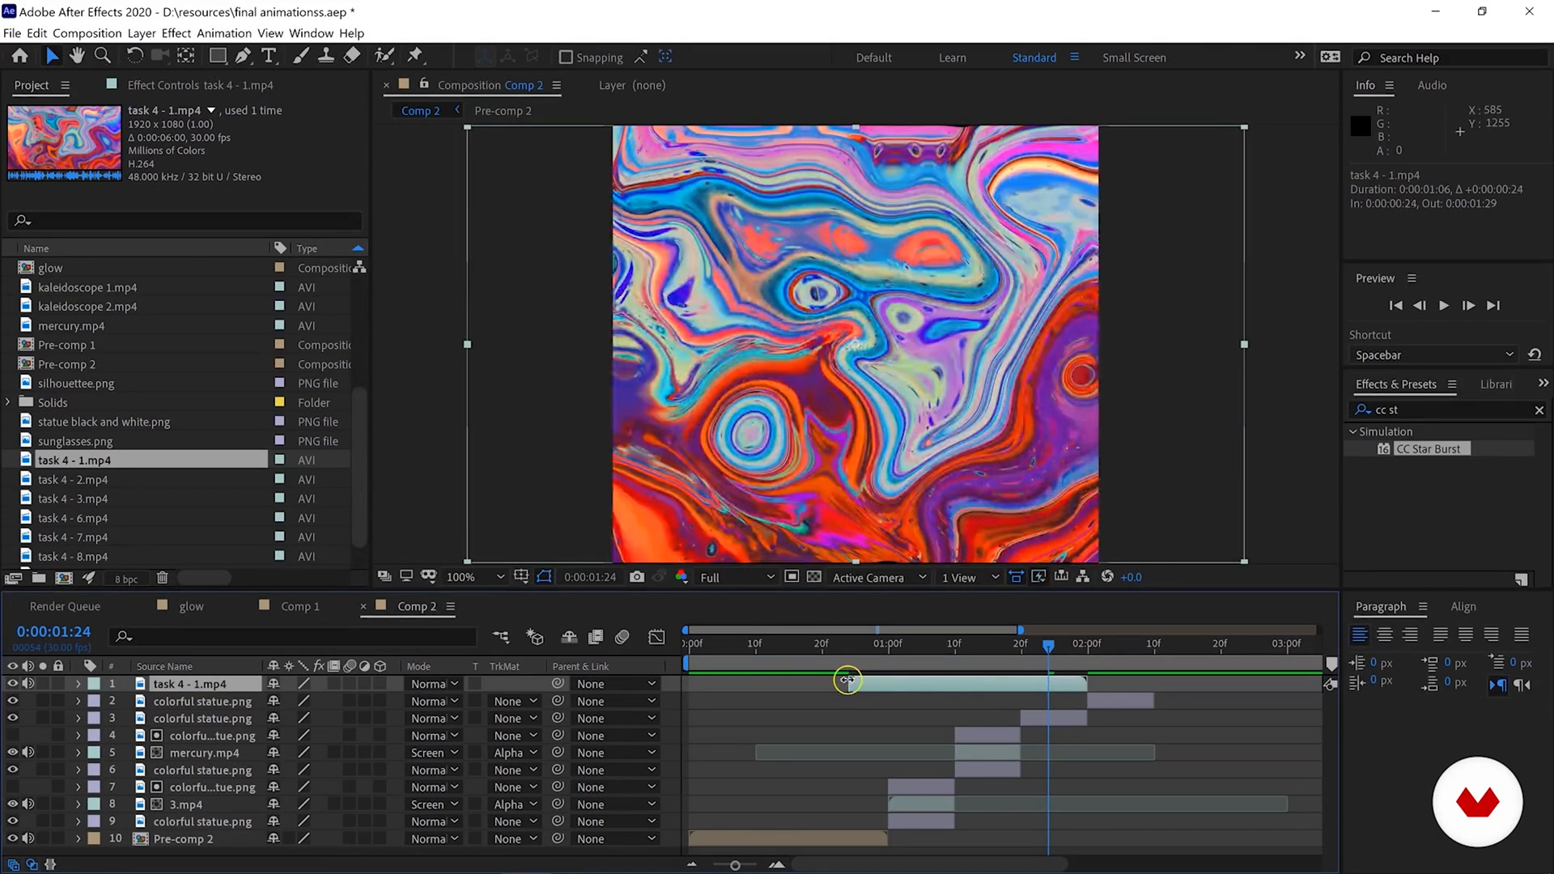
{"action": "left_click_drag", "start_coordinate": [226, 684], "coordinate": [250, 732]}
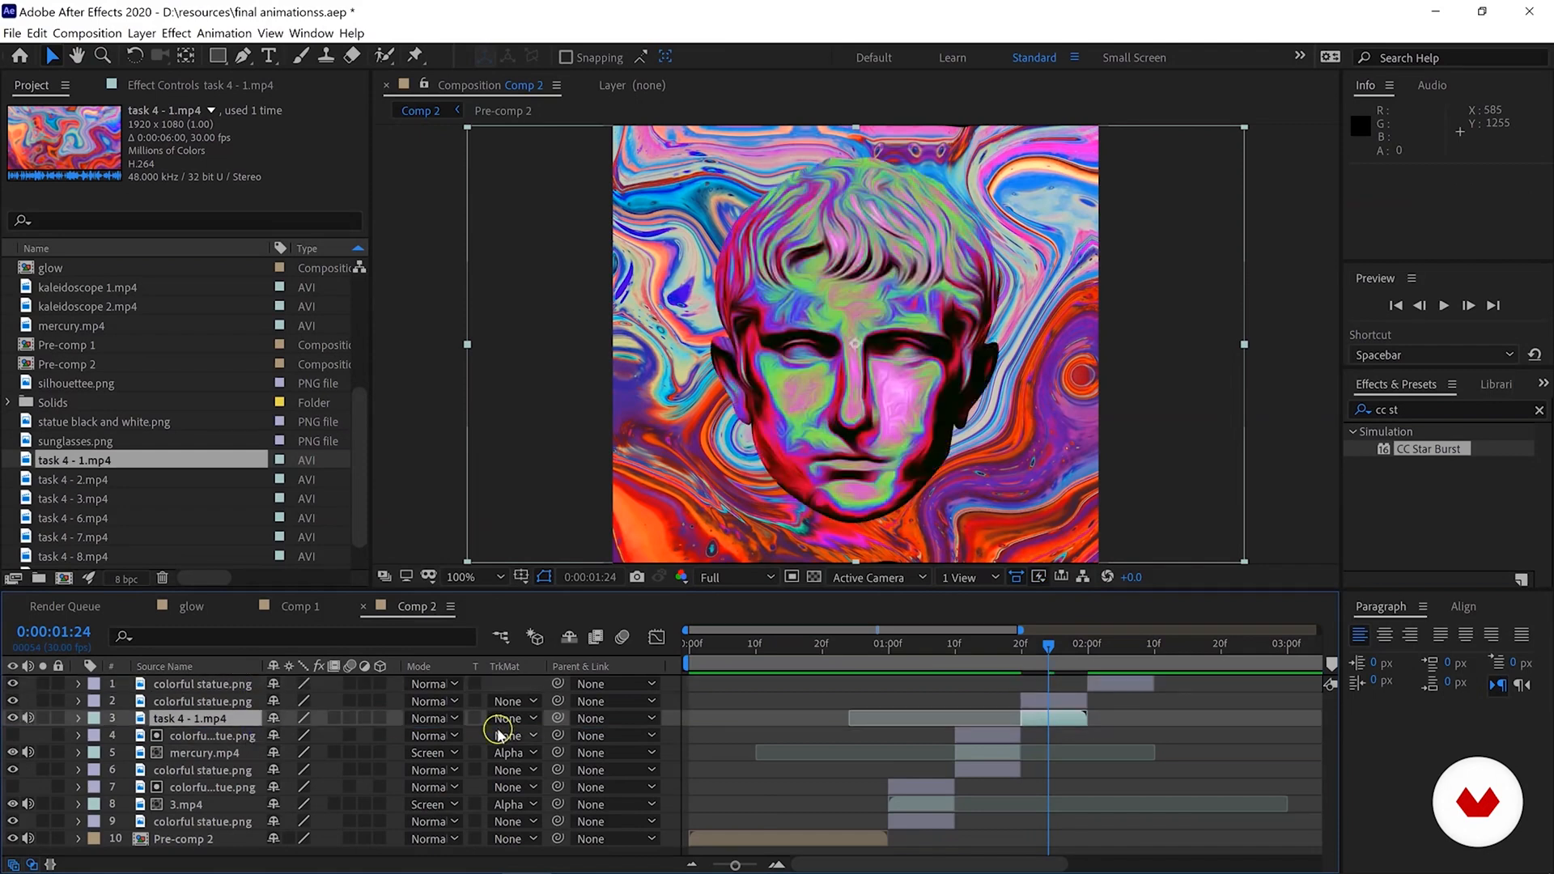
{"action": "left_click", "coordinate": [536, 723]}
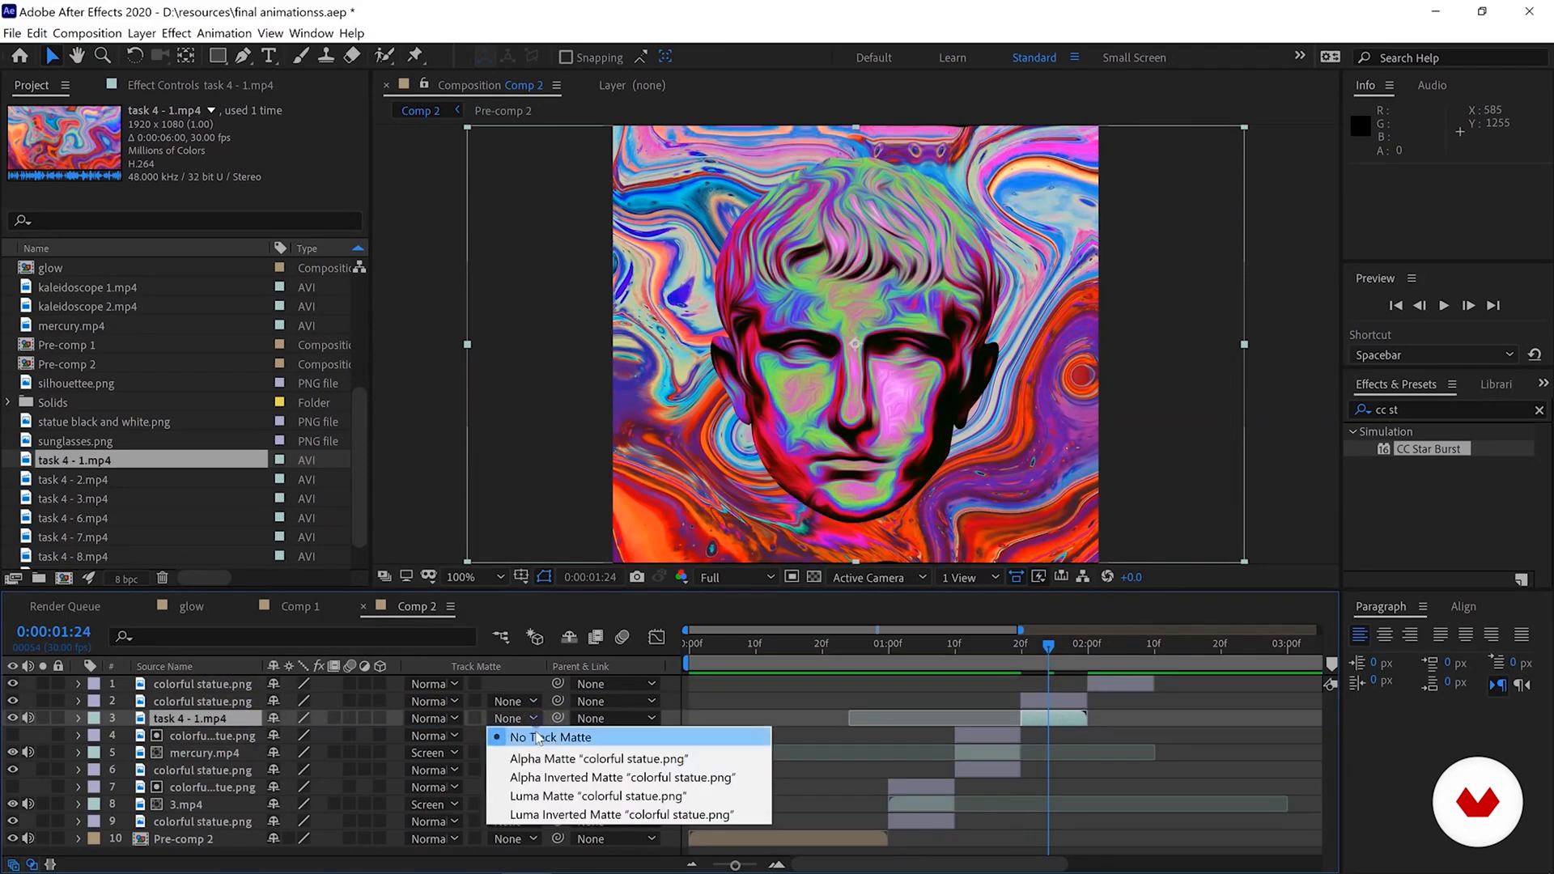
{"action": "left_click", "coordinate": [598, 753]}
Duplicate task 4 - 1.mp4's statue matte as a visible layer directly beneath it, and set task 4 - 1.mp4's blending mode to Difference.
{"action": "left_click", "coordinate": [200, 702]}
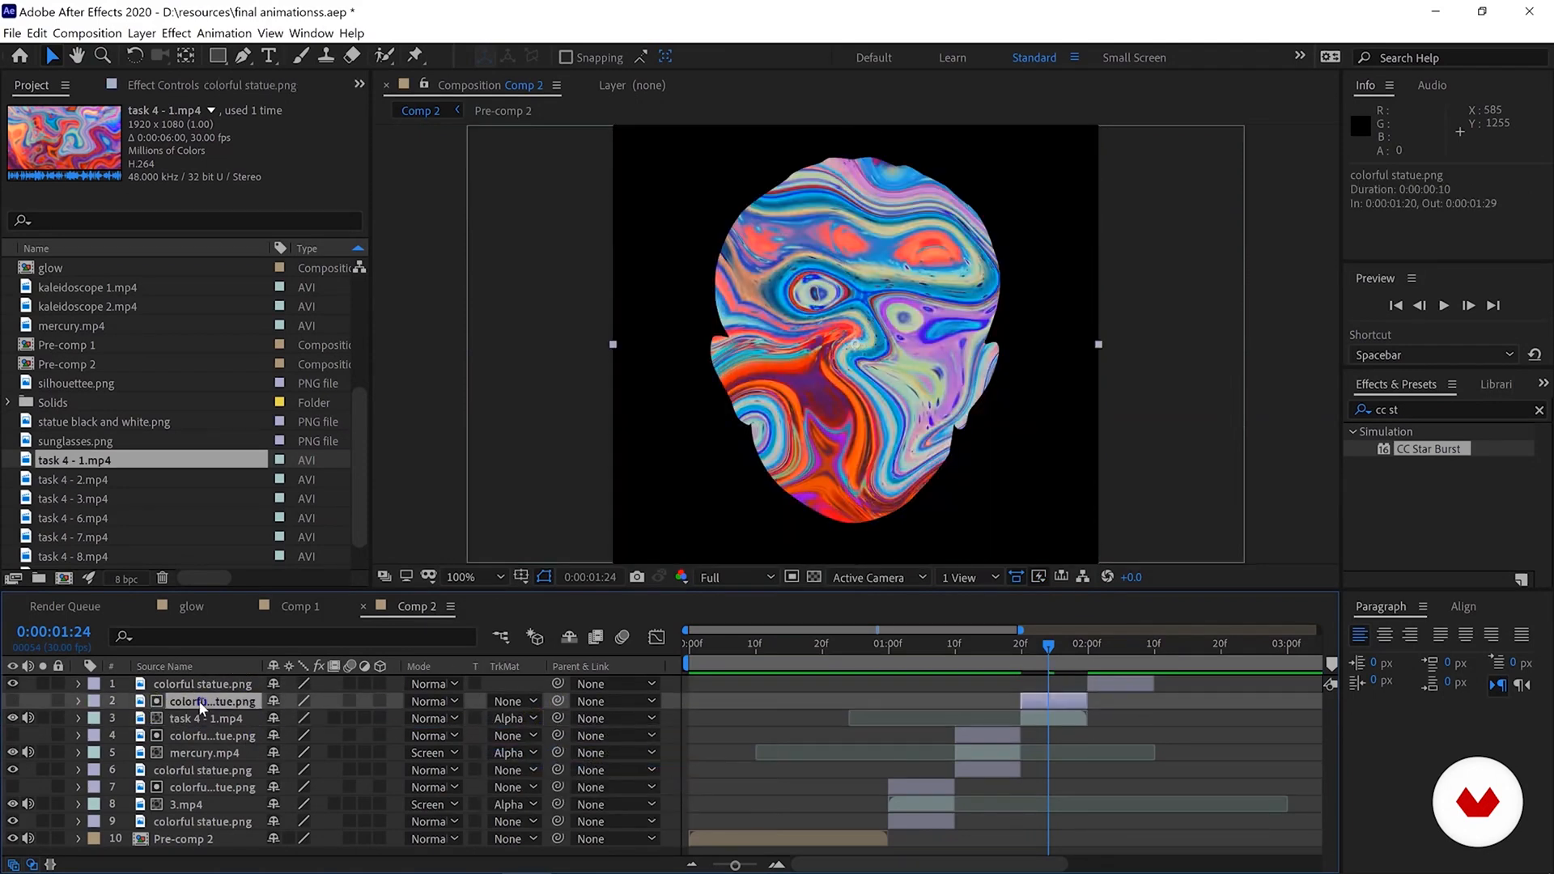
{"action": "key", "text": "ctrl+c"}
{"action": "key", "text": "ctrl+v"}
{"action": "left_click_drag", "start_coordinate": [205, 701], "coordinate": [210, 749]}
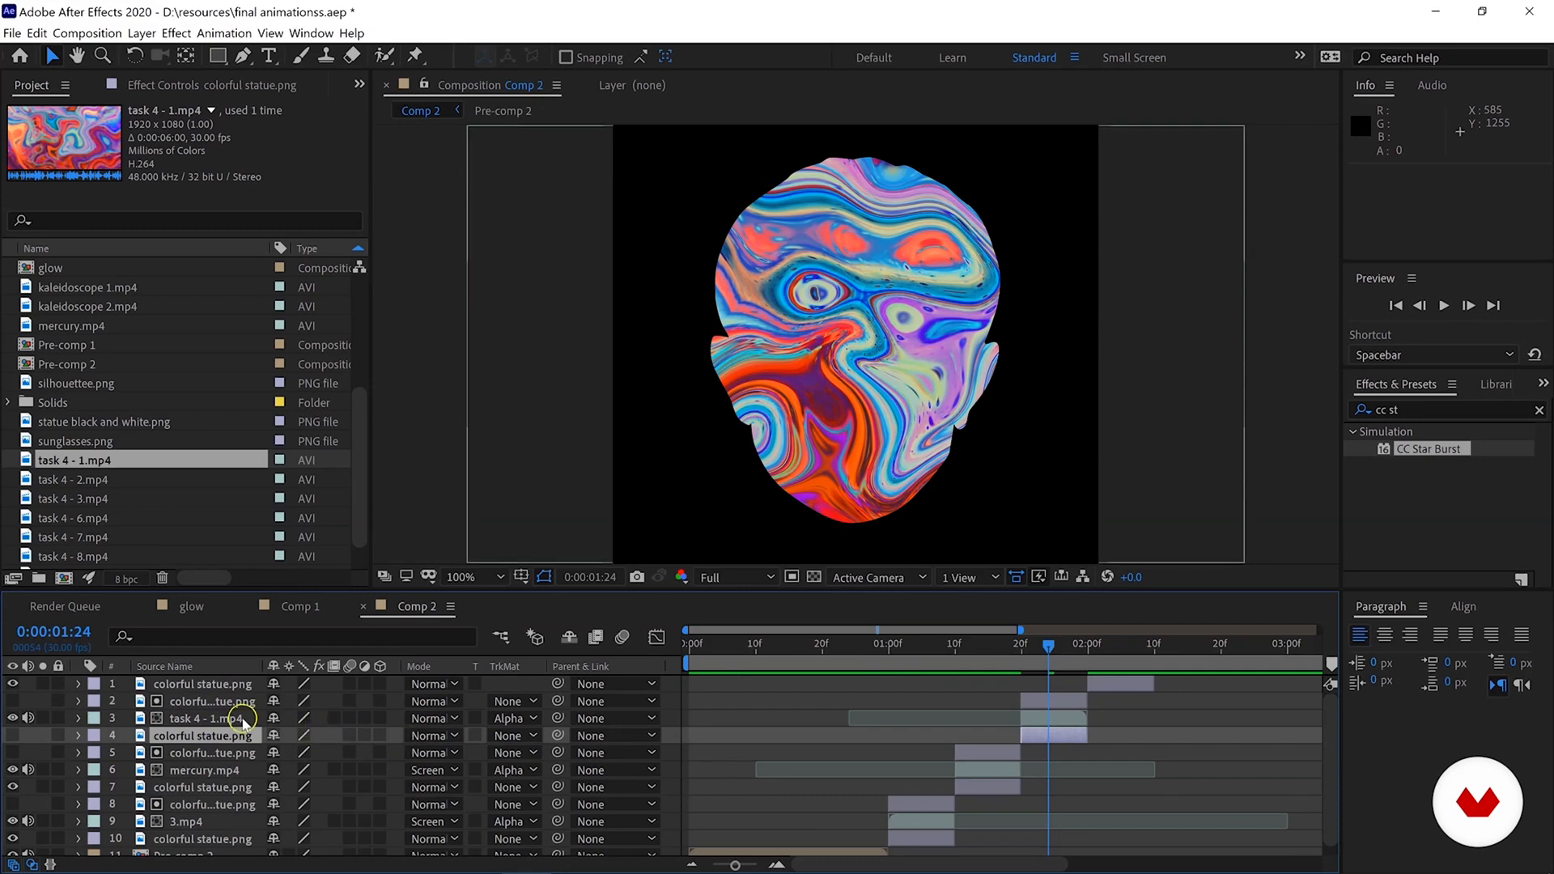
{"action": "left_click", "coordinate": [431, 717]}
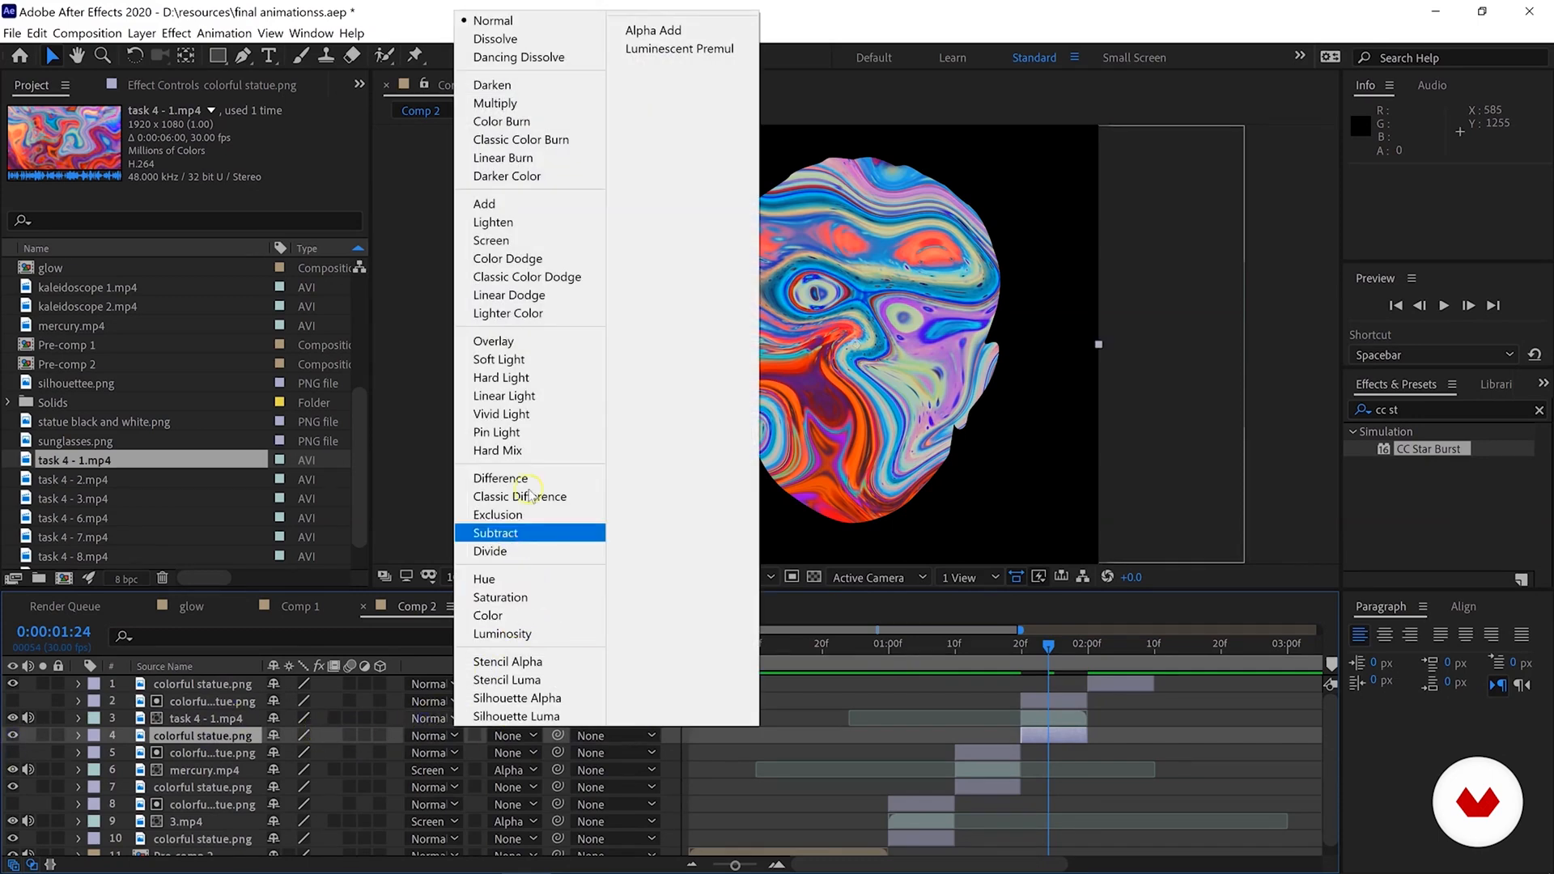
{"action": "left_click", "coordinate": [534, 479]}
{"action": "left_click", "coordinate": [697, 697]}
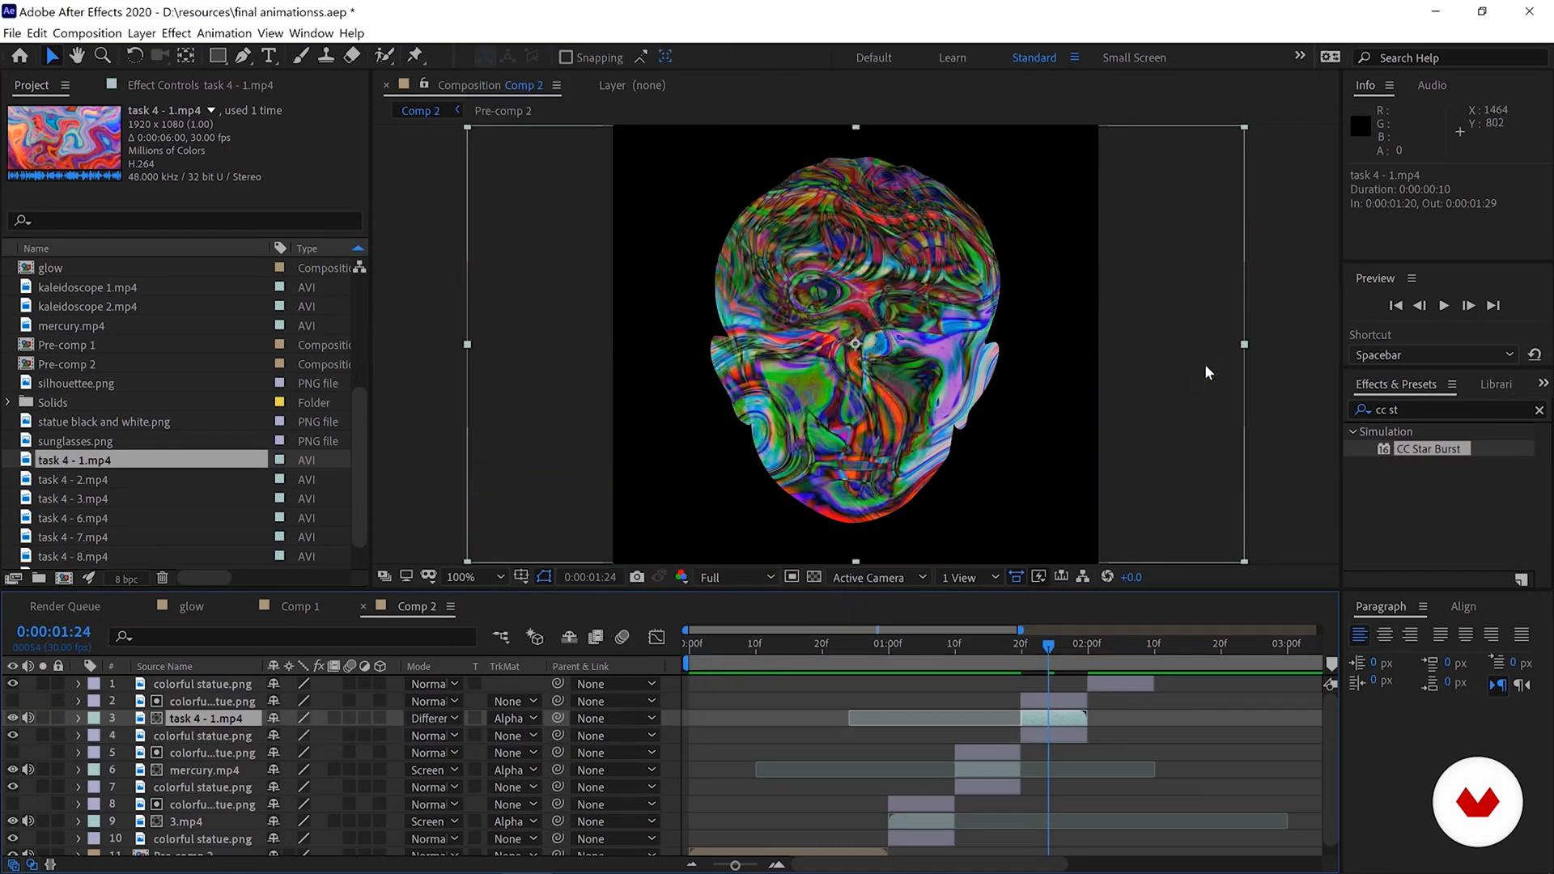
Move the task 4 - 1.mp4 texture up and left to position about 141, 652, and preview the sequence.
{"action": "left_click_drag", "start_coordinate": [1208, 370], "coordinate": [1021, 329]}
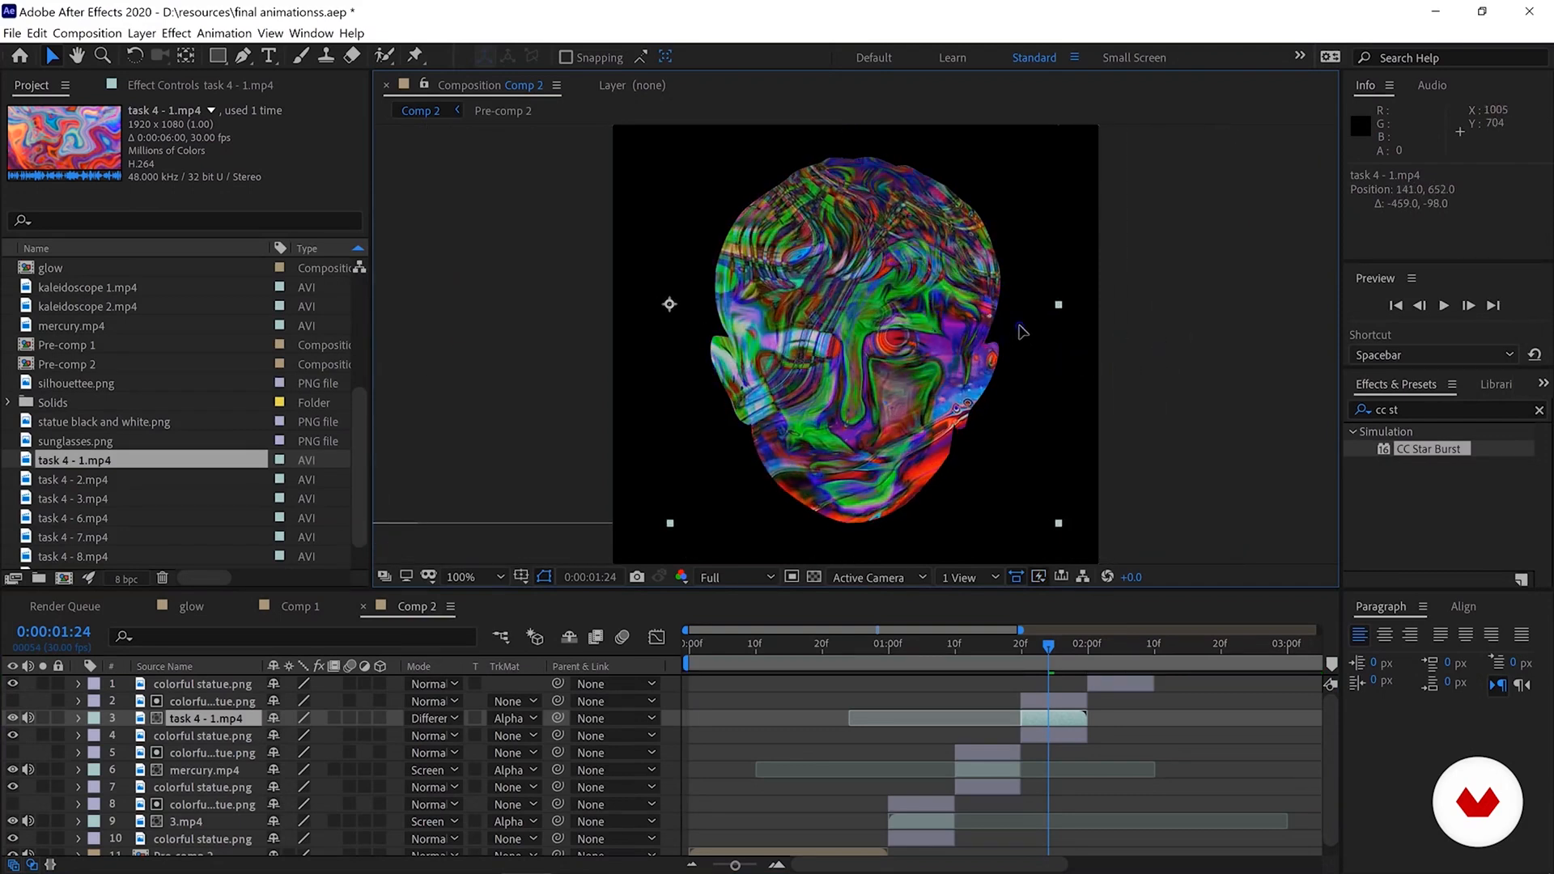
{"action": "left_click", "coordinate": [1008, 659]}
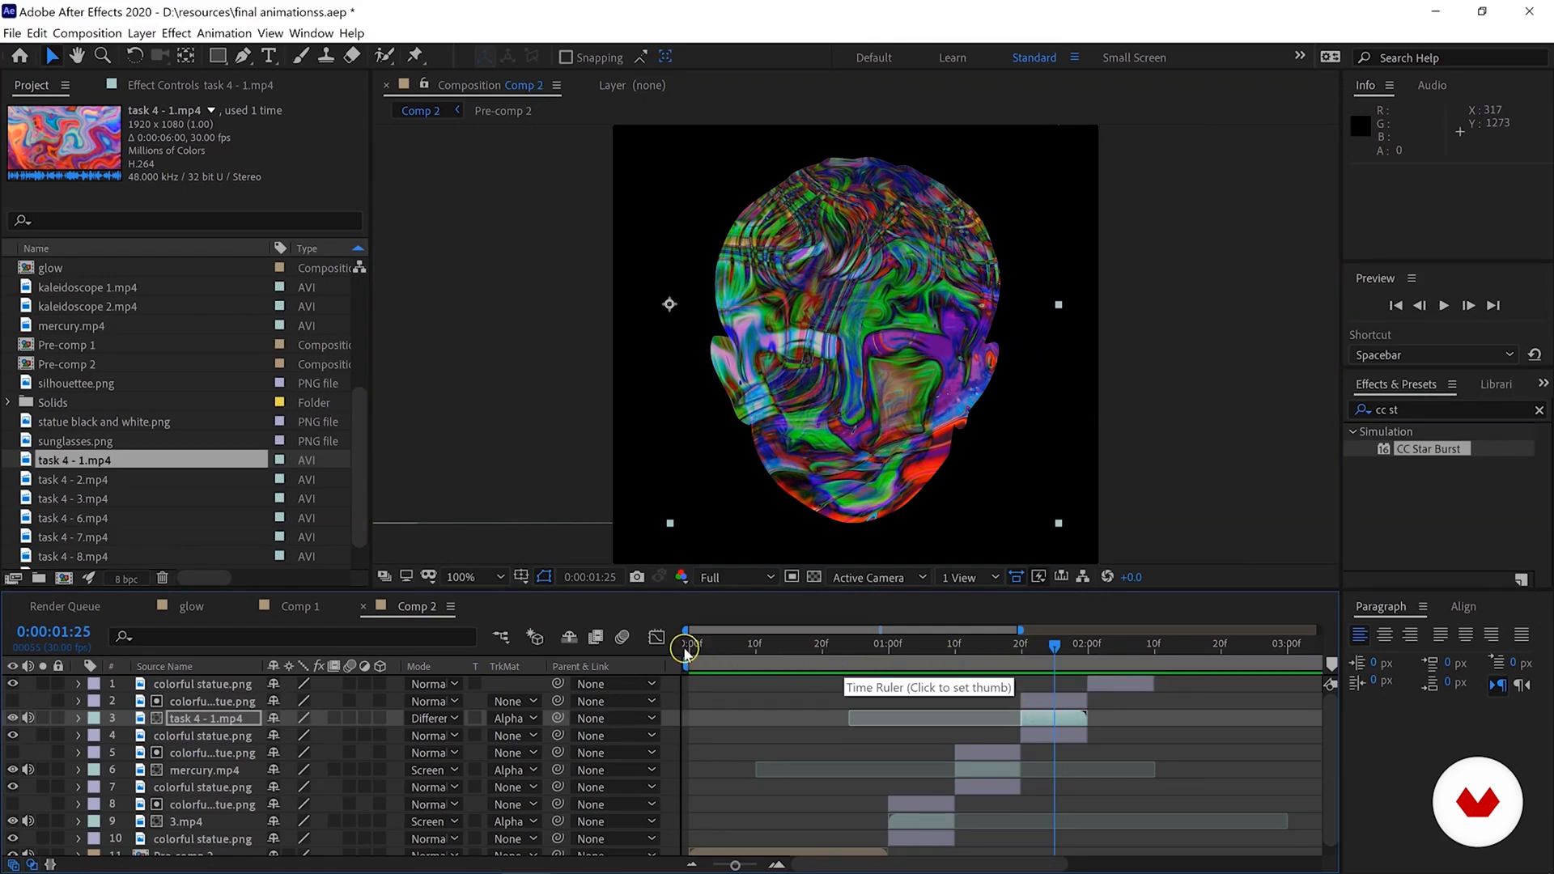
{"action": "left_click_drag", "start_coordinate": [686, 646], "coordinate": [1070, 692]}
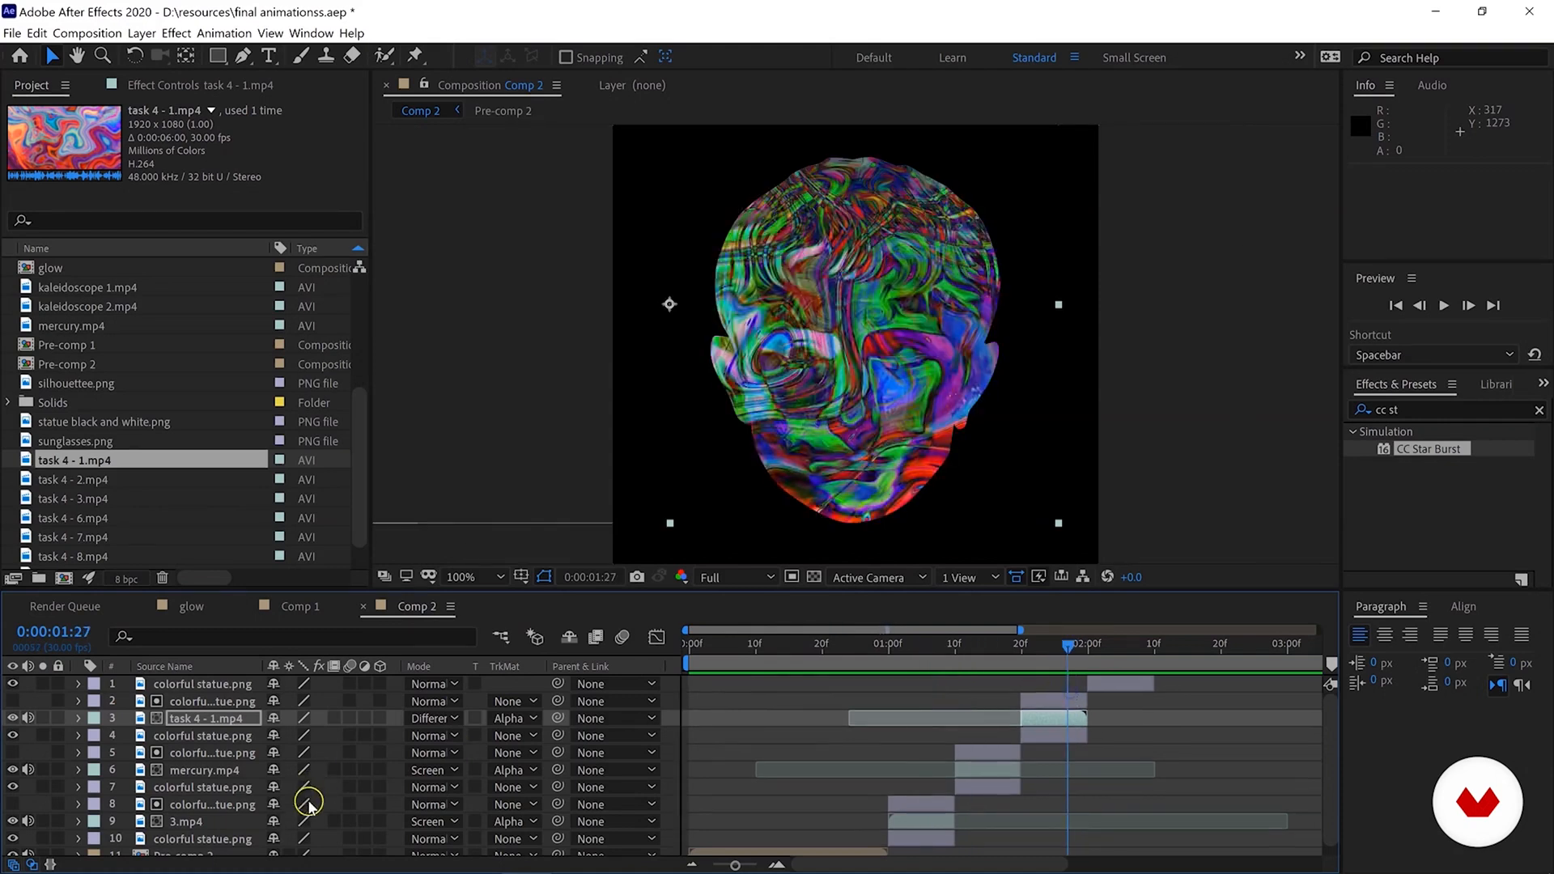
Pre-compose the nine texture and statue layers spanning 1:00 to 1:29, and select the remaining statue layer starting at 2:00.
{"action": "left_click", "coordinate": [221, 841]}
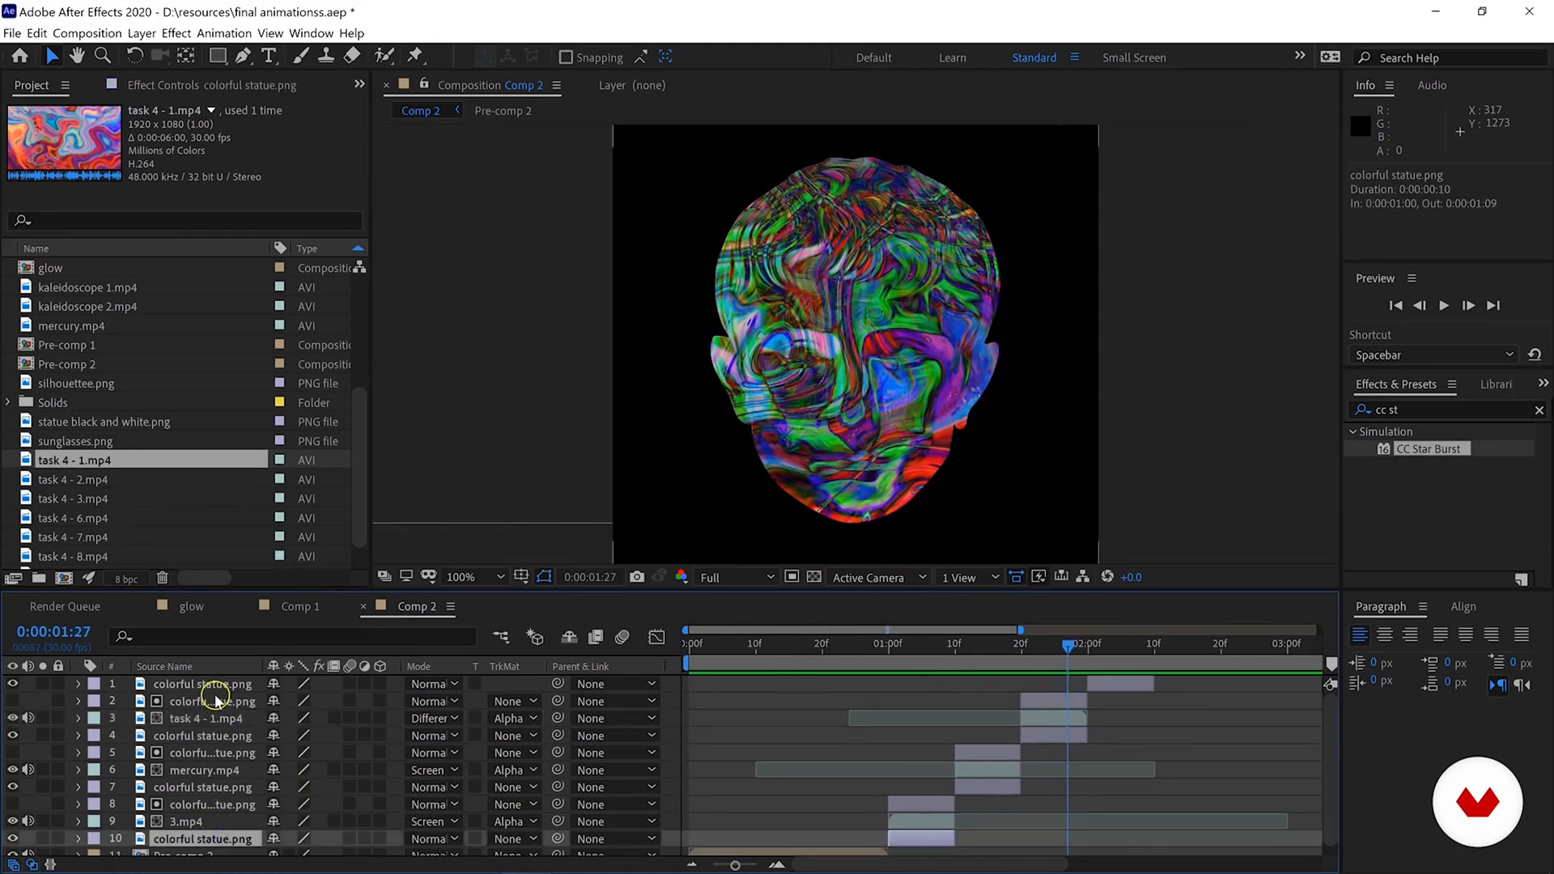
{"action": "left_click", "coordinate": [214, 703], "text": "shift"}
{"action": "right_click", "coordinate": [215, 708]}
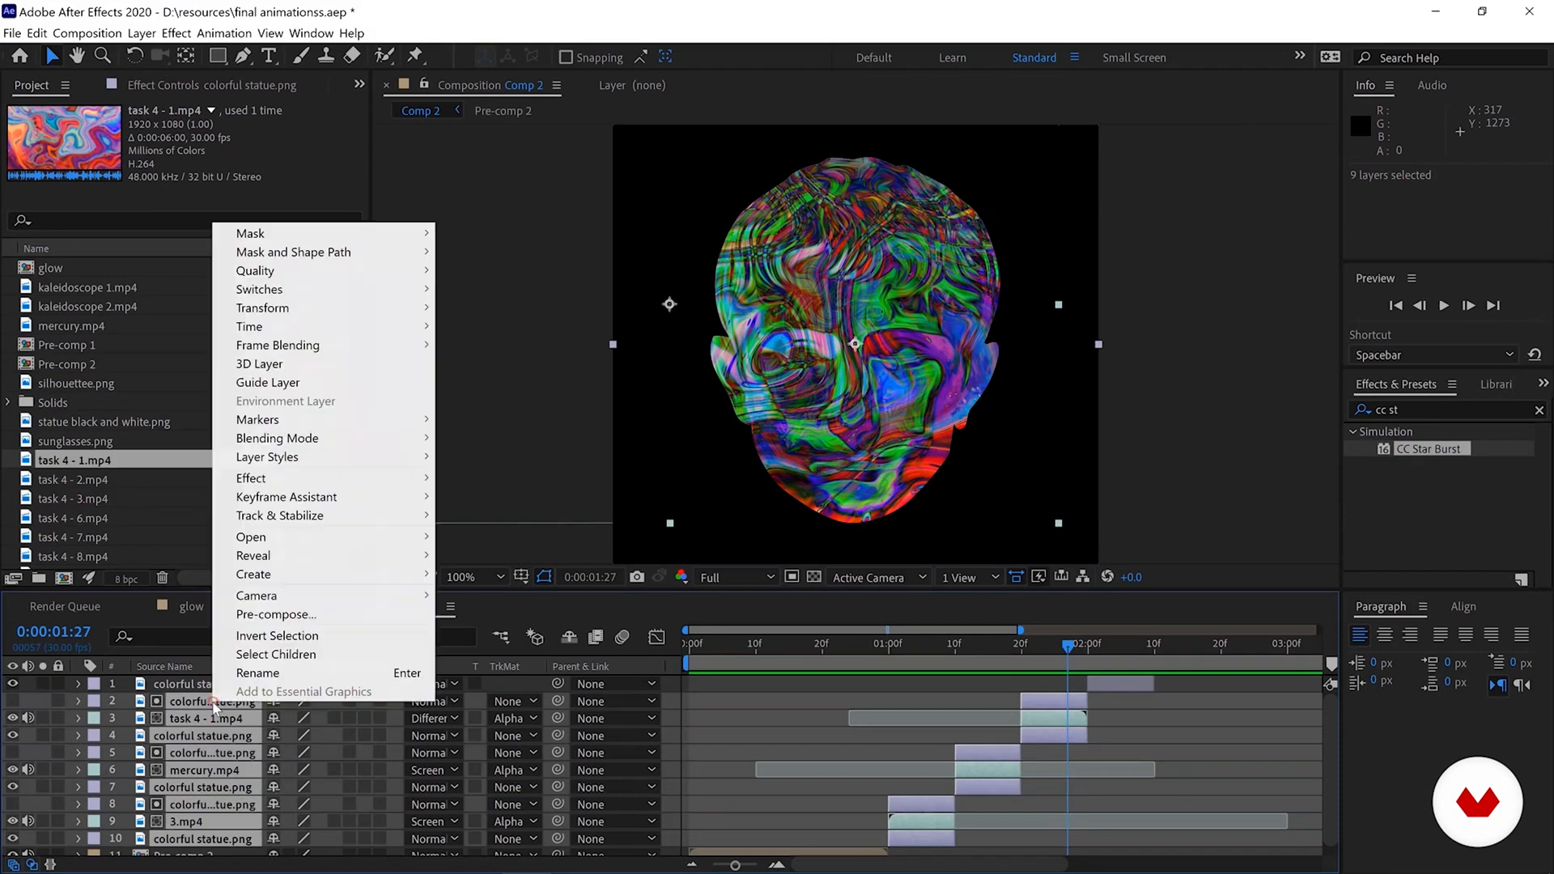
{"action": "left_click", "coordinate": [251, 611]}
{"action": "left_click", "coordinate": [809, 540]}
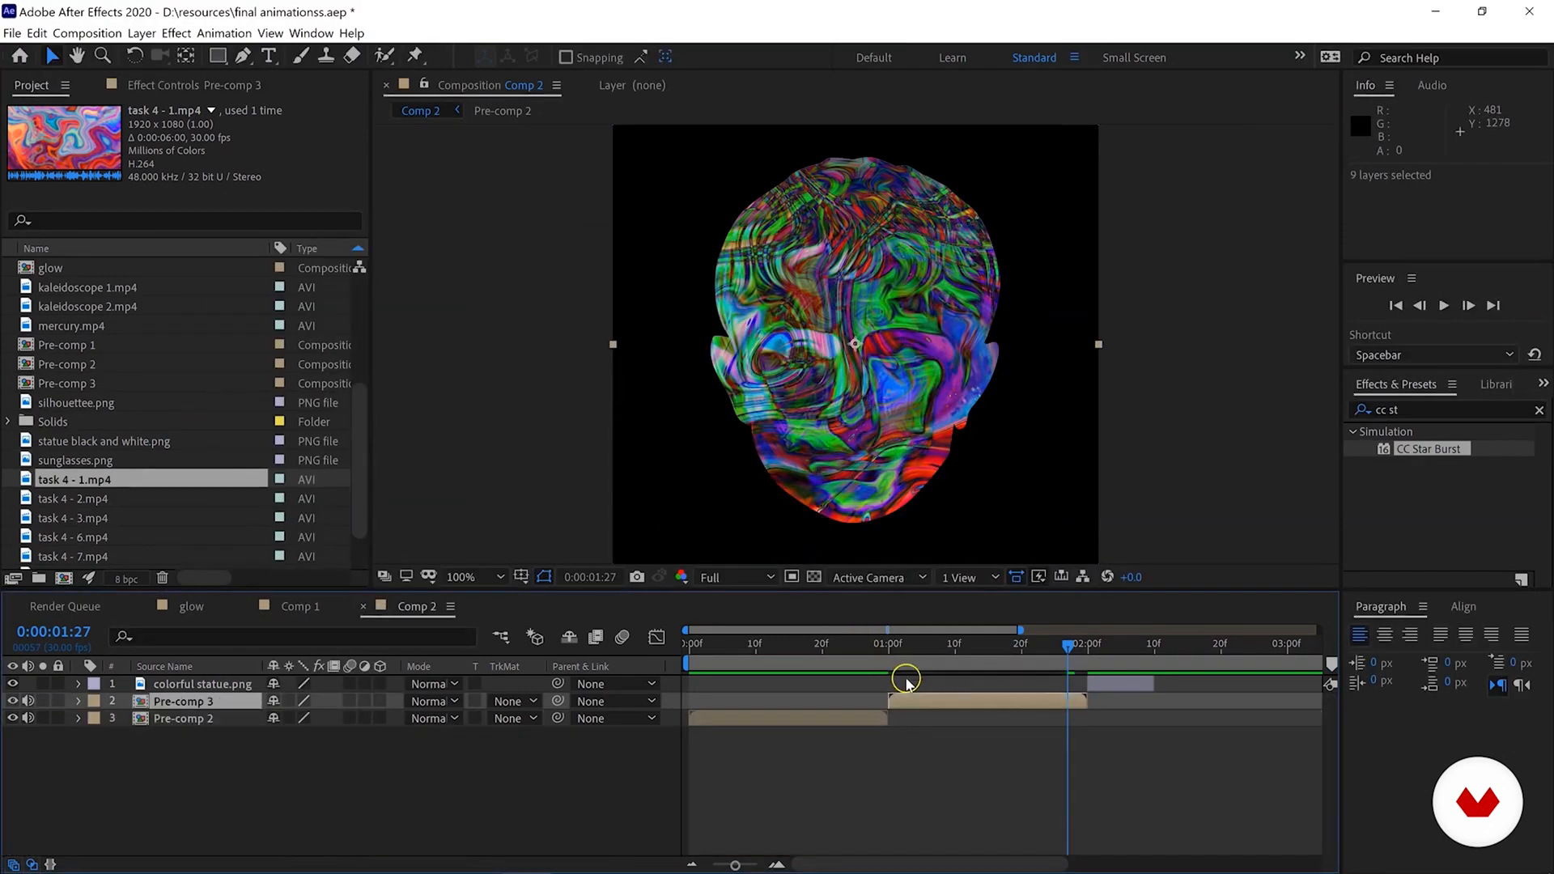
{"action": "left_click", "coordinate": [988, 648]}
{"action": "left_click", "coordinate": [1115, 683]}
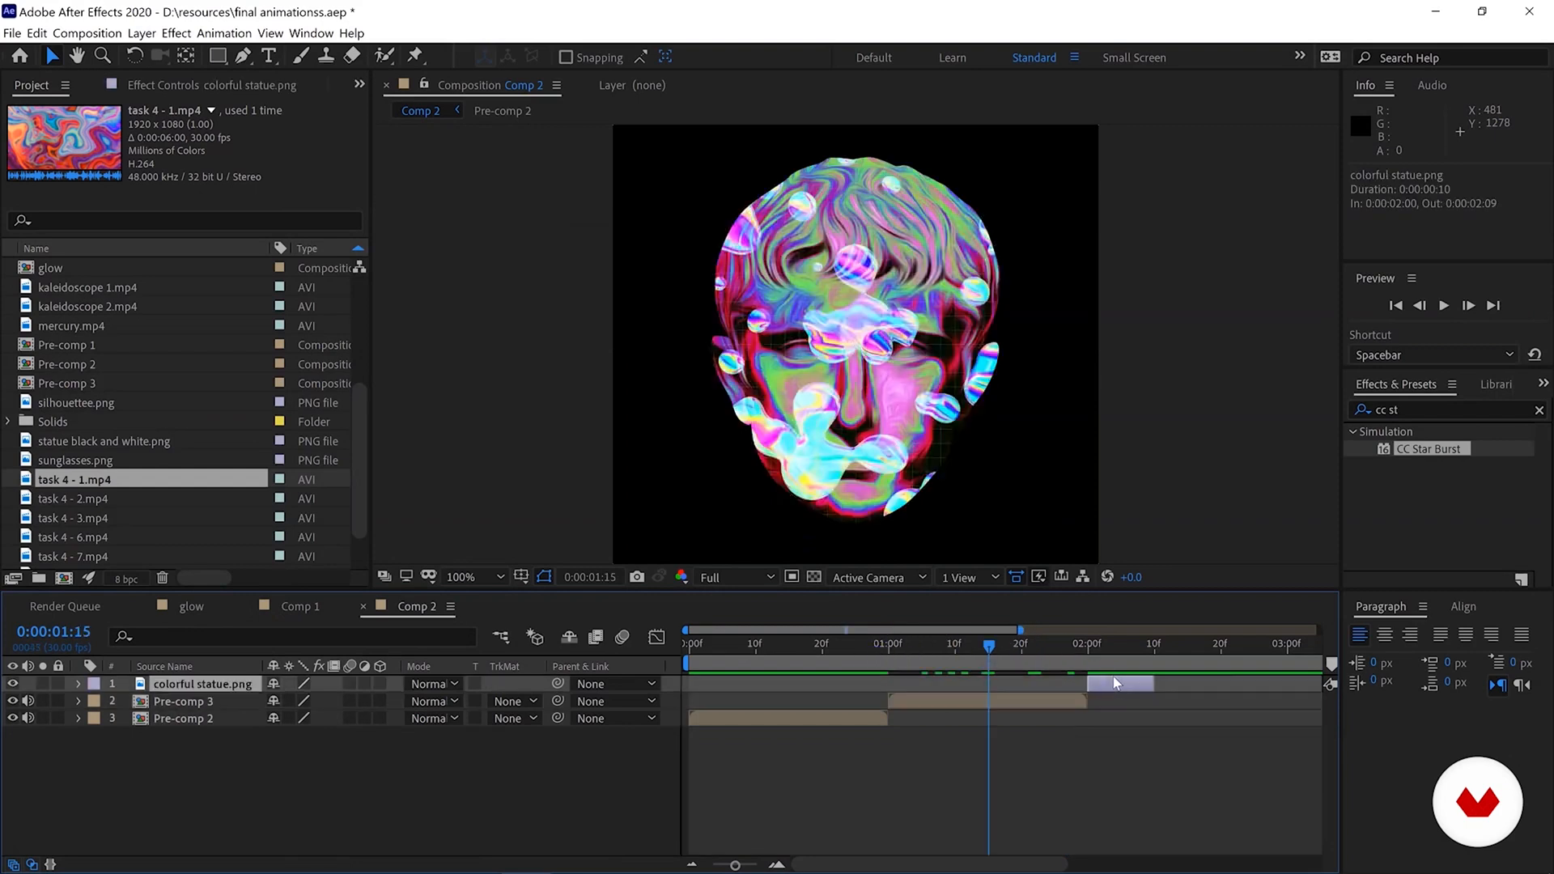
Duplicate the 10-frame colorful statue.png layer at 2:00 twice, placing the copies end to end at 2:10 and 2:20.
{"action": "key", "text": "ctrl+d"}
{"action": "left_click_drag", "start_coordinate": [1121, 685], "coordinate": [1241, 685]}
{"action": "key", "text": "ctrl+d"}
Add 8.mp4 to the composition above the statue layers and time-stretch it to a factor of 30%.
{"action": "left_click_drag", "start_coordinate": [360, 438], "coordinate": [360, 351]}
{"action": "left_click_drag", "start_coordinate": [68, 326], "coordinate": [890, 328]}
{"action": "right_click", "coordinate": [853, 684]}
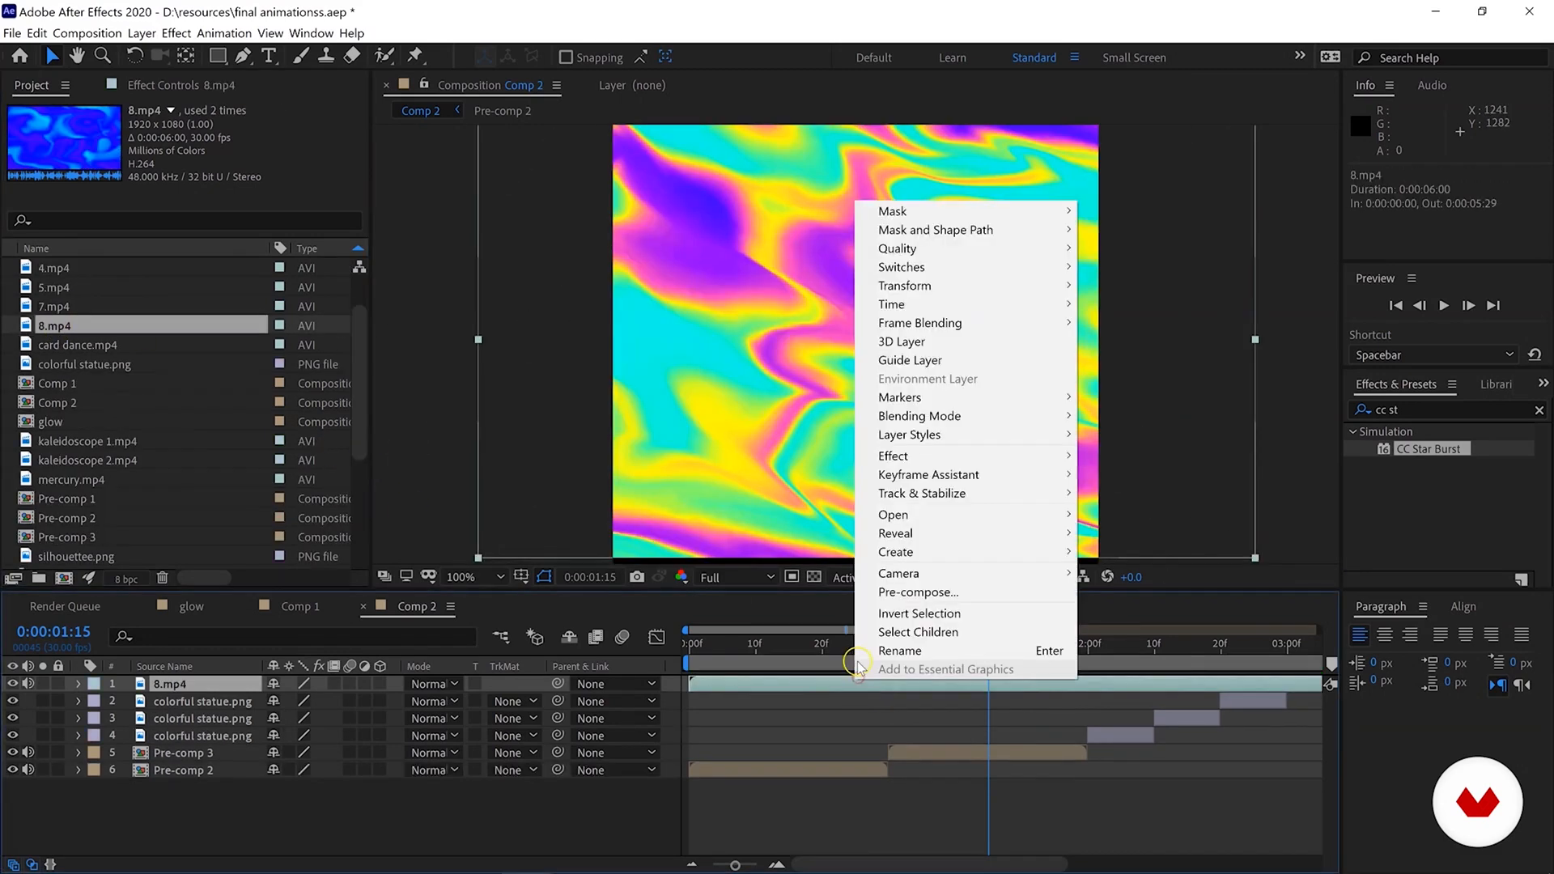
{"action": "mouse_move", "coordinate": [979, 305]}
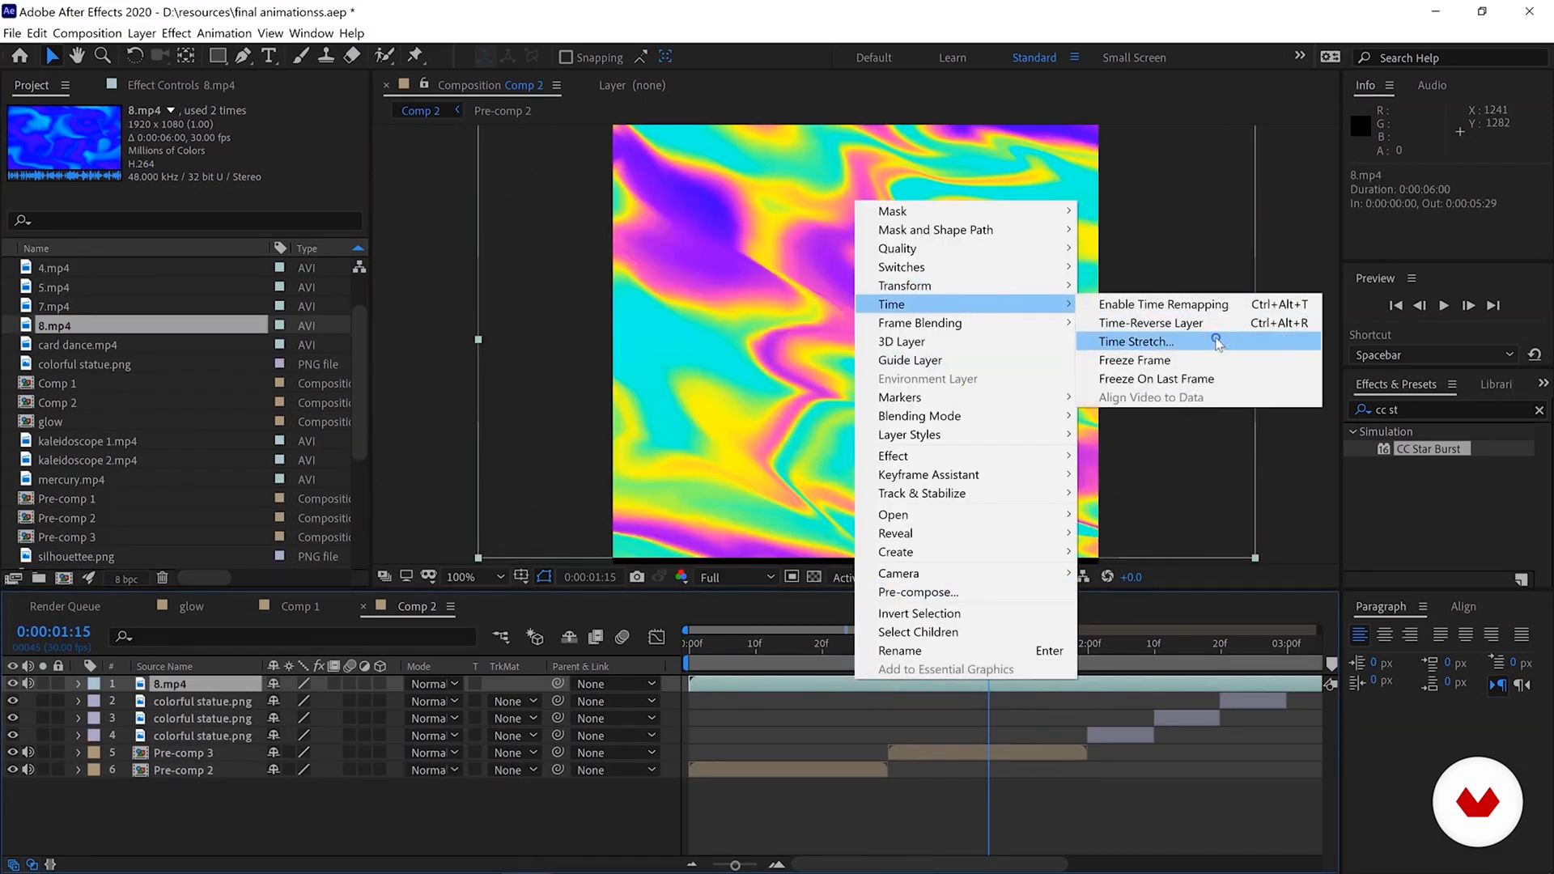
{"action": "left_click", "coordinate": [1217, 344]}
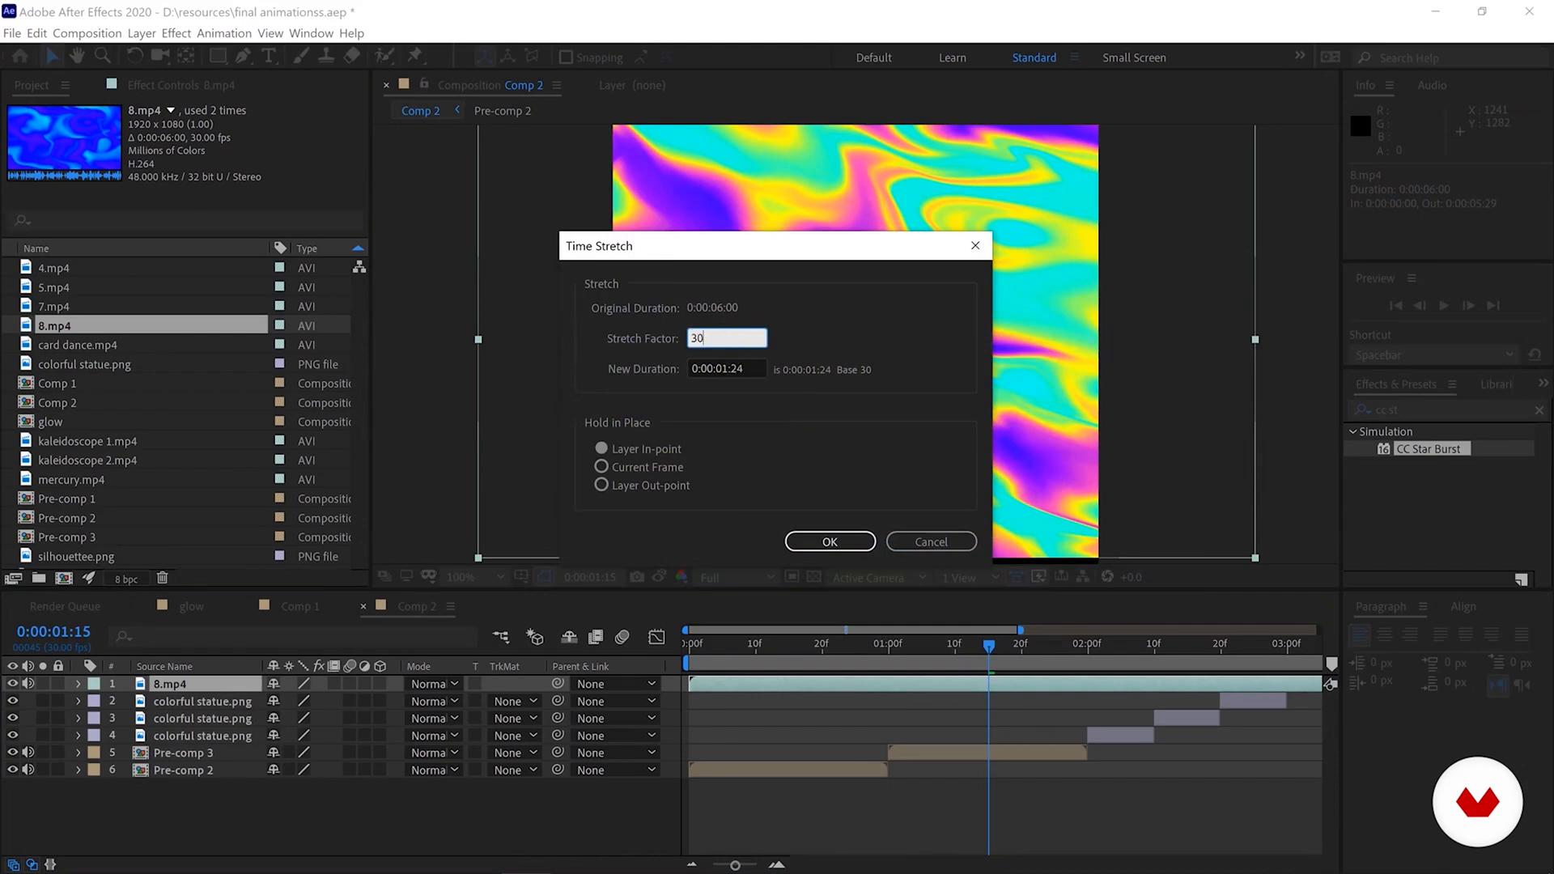
{"action": "type", "text": "30"}
{"action": "key", "text": "Return"}
Trim 8.mp4 to 10 frames from 2:00, place it beneath the matching statue layer and set its track matte to Alpha Matte.
{"action": "left_click_drag", "start_coordinate": [728, 683], "coordinate": [1079, 696]}
{"action": "left_click_drag", "start_coordinate": [243, 684], "coordinate": [248, 740]}
{"action": "left_click", "coordinate": [514, 738]}
{"action": "left_click", "coordinate": [547, 770]}
Duplicate 8.mp4's statue matte as a visible layer directly beneath it, and set 8.mp4's blending mode to Overlay.
{"action": "left_click", "coordinate": [218, 717]}
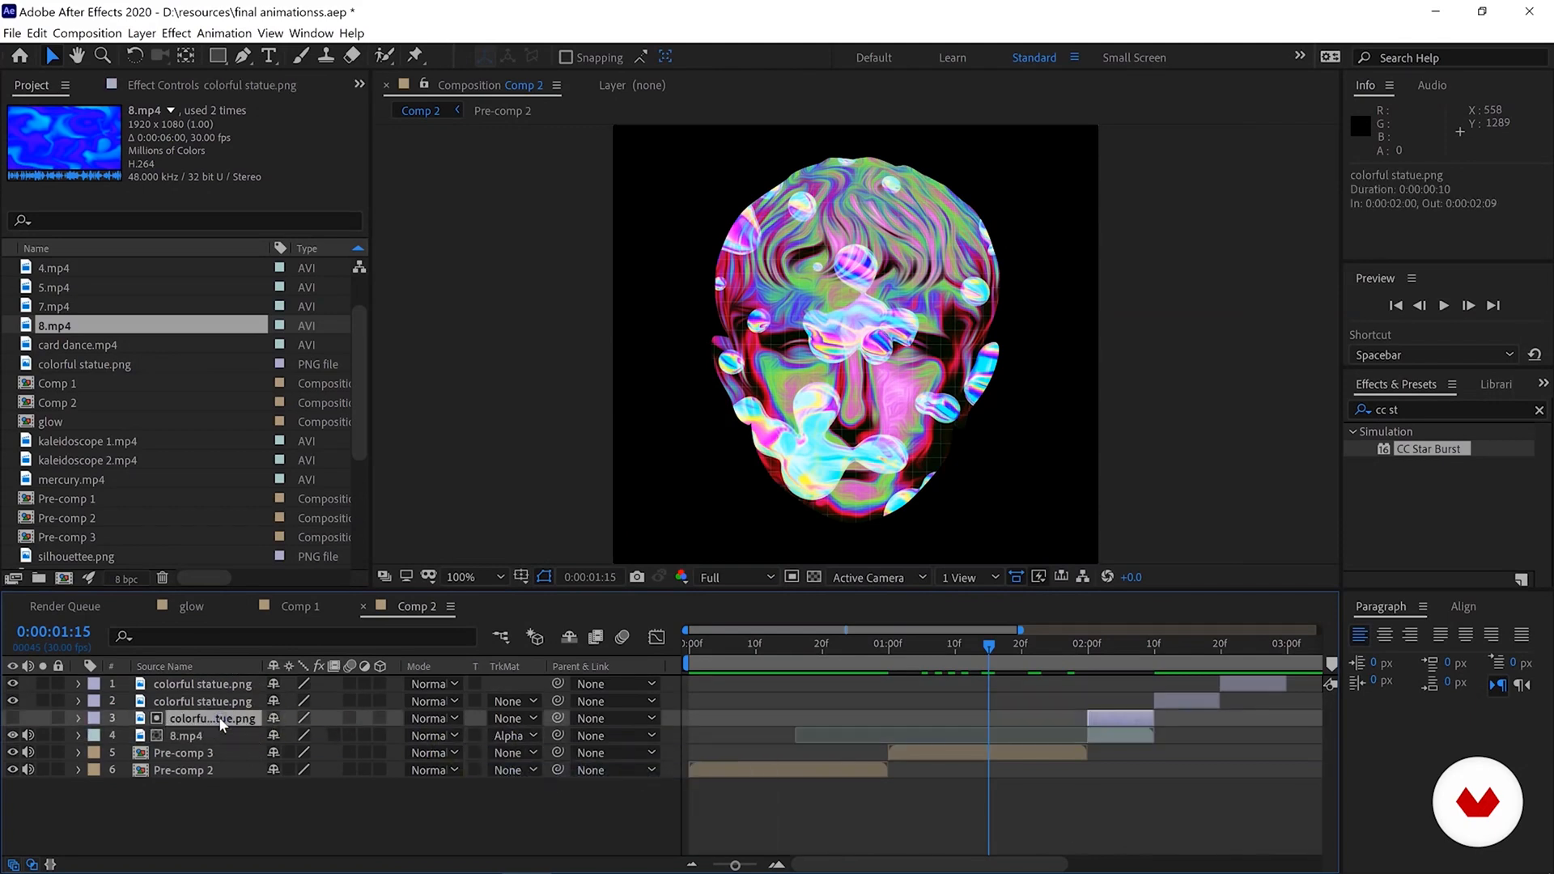
{"action": "key", "text": "ctrl+c"}
{"action": "key", "text": "ctrl+v"}
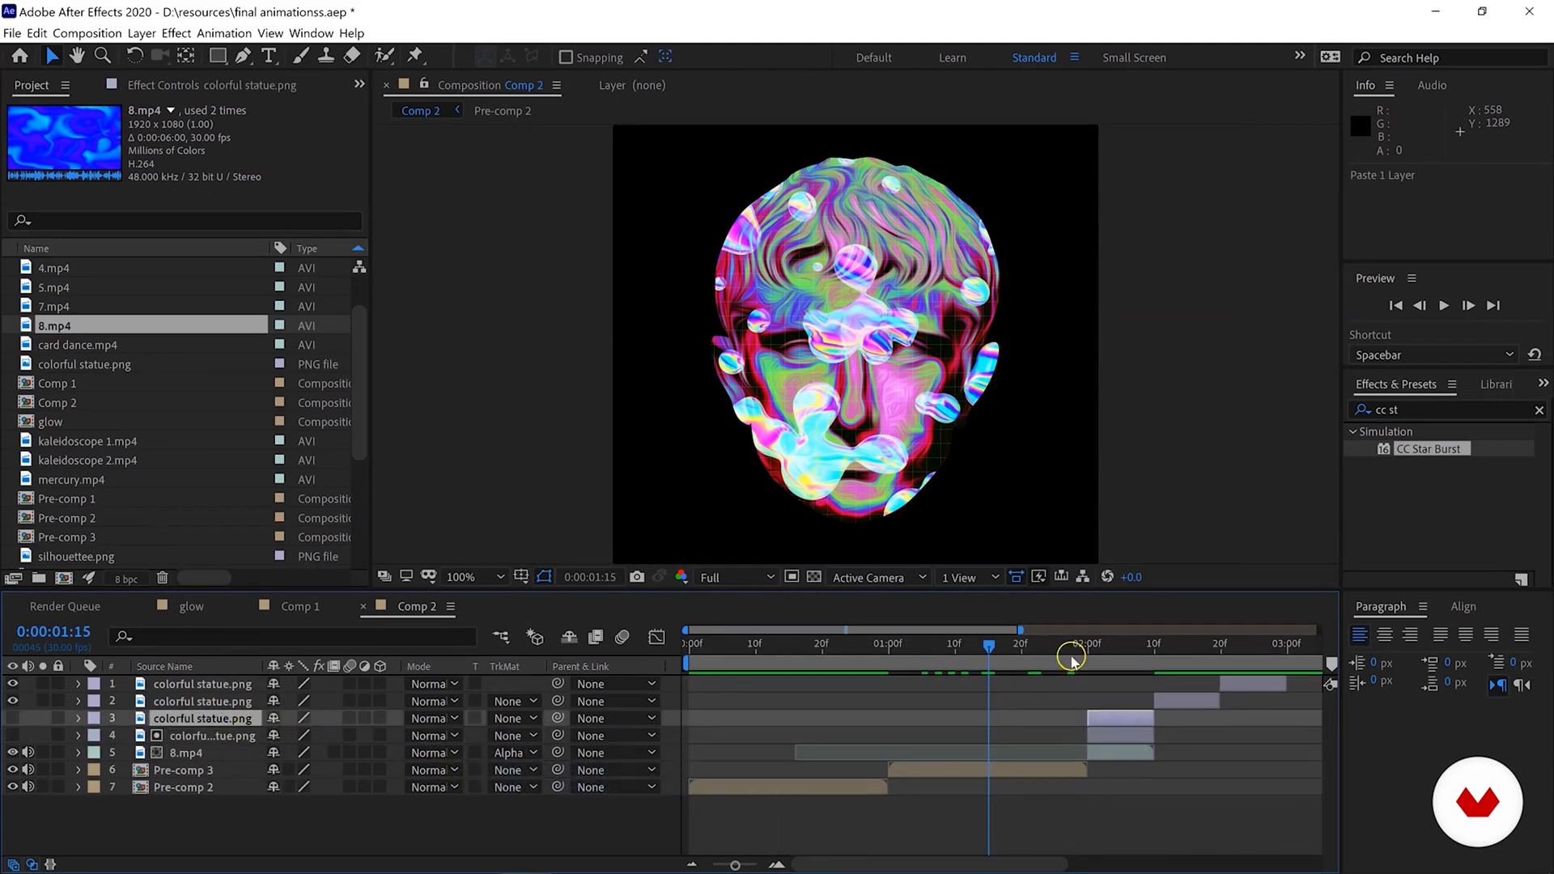
{"action": "left_click_drag", "start_coordinate": [1100, 646], "coordinate": [1134, 646]}
{"action": "left_click_drag", "start_coordinate": [215, 719], "coordinate": [215, 752]}
{"action": "left_click_drag", "start_coordinate": [215, 752], "coordinate": [216, 759]}
{"action": "left_click", "coordinate": [435, 738]}
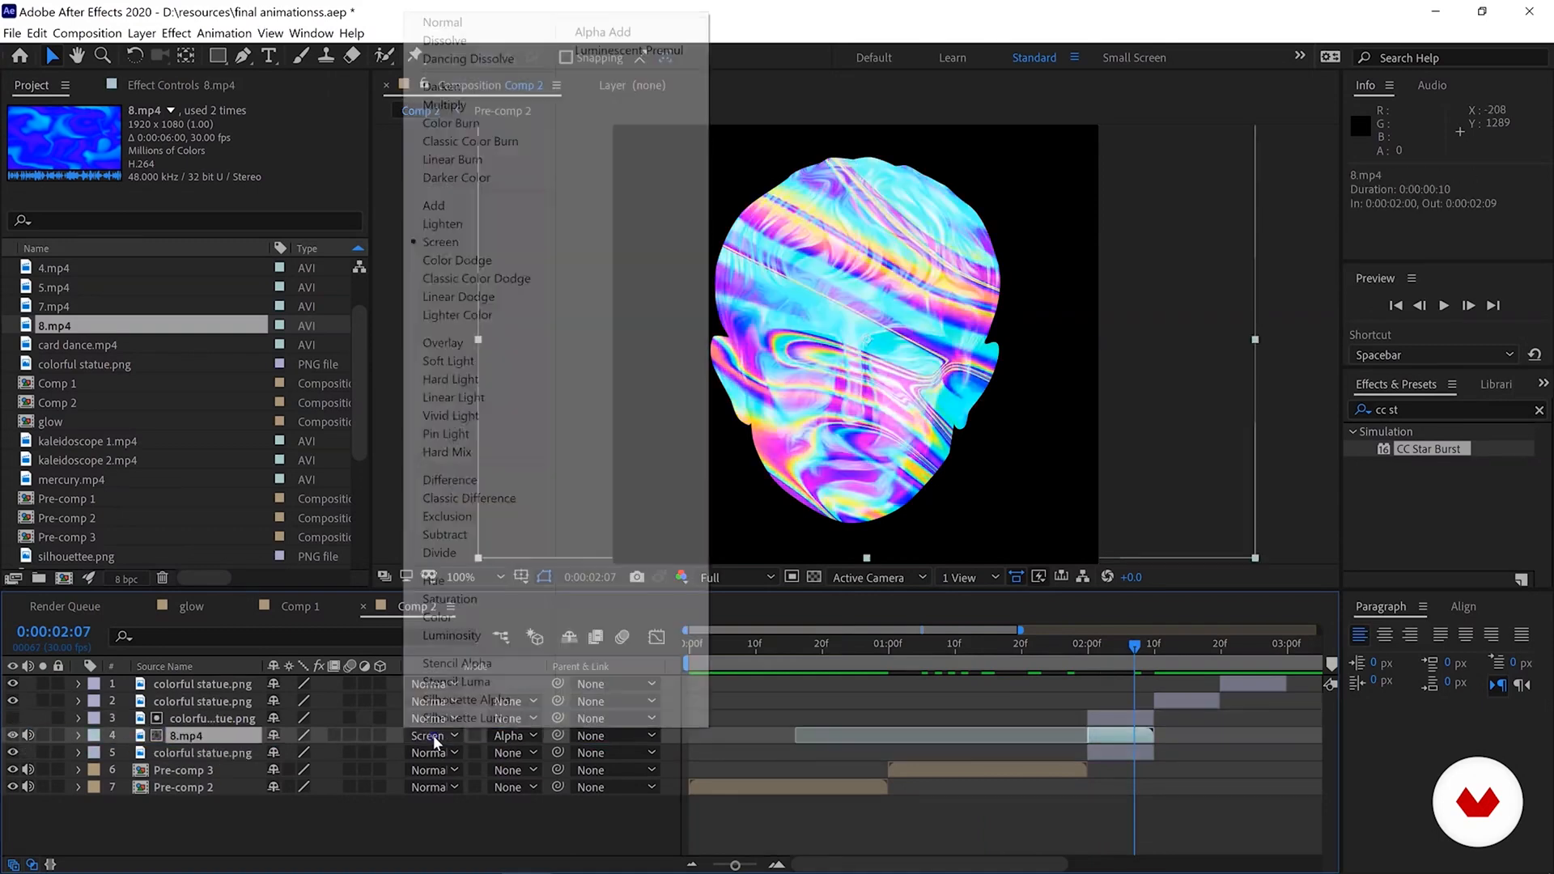
{"action": "left_click", "coordinate": [474, 346]}
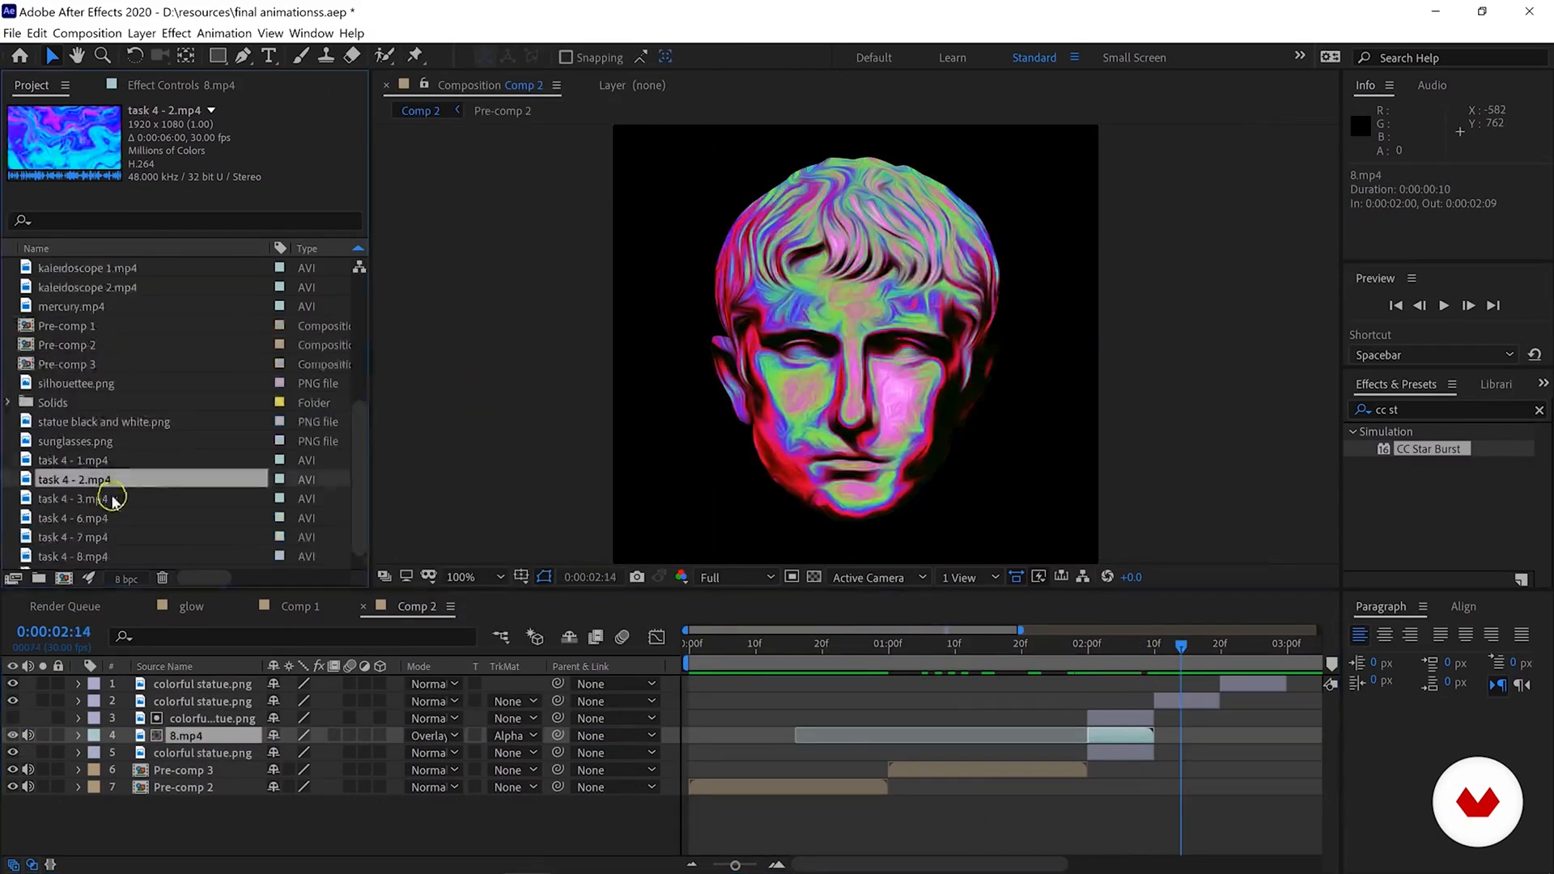
Add task 4 - 3.mp4 to the composition and shorten it with Time Stretch.
{"action": "left_click_drag", "start_coordinate": [97, 460], "coordinate": [847, 361]}
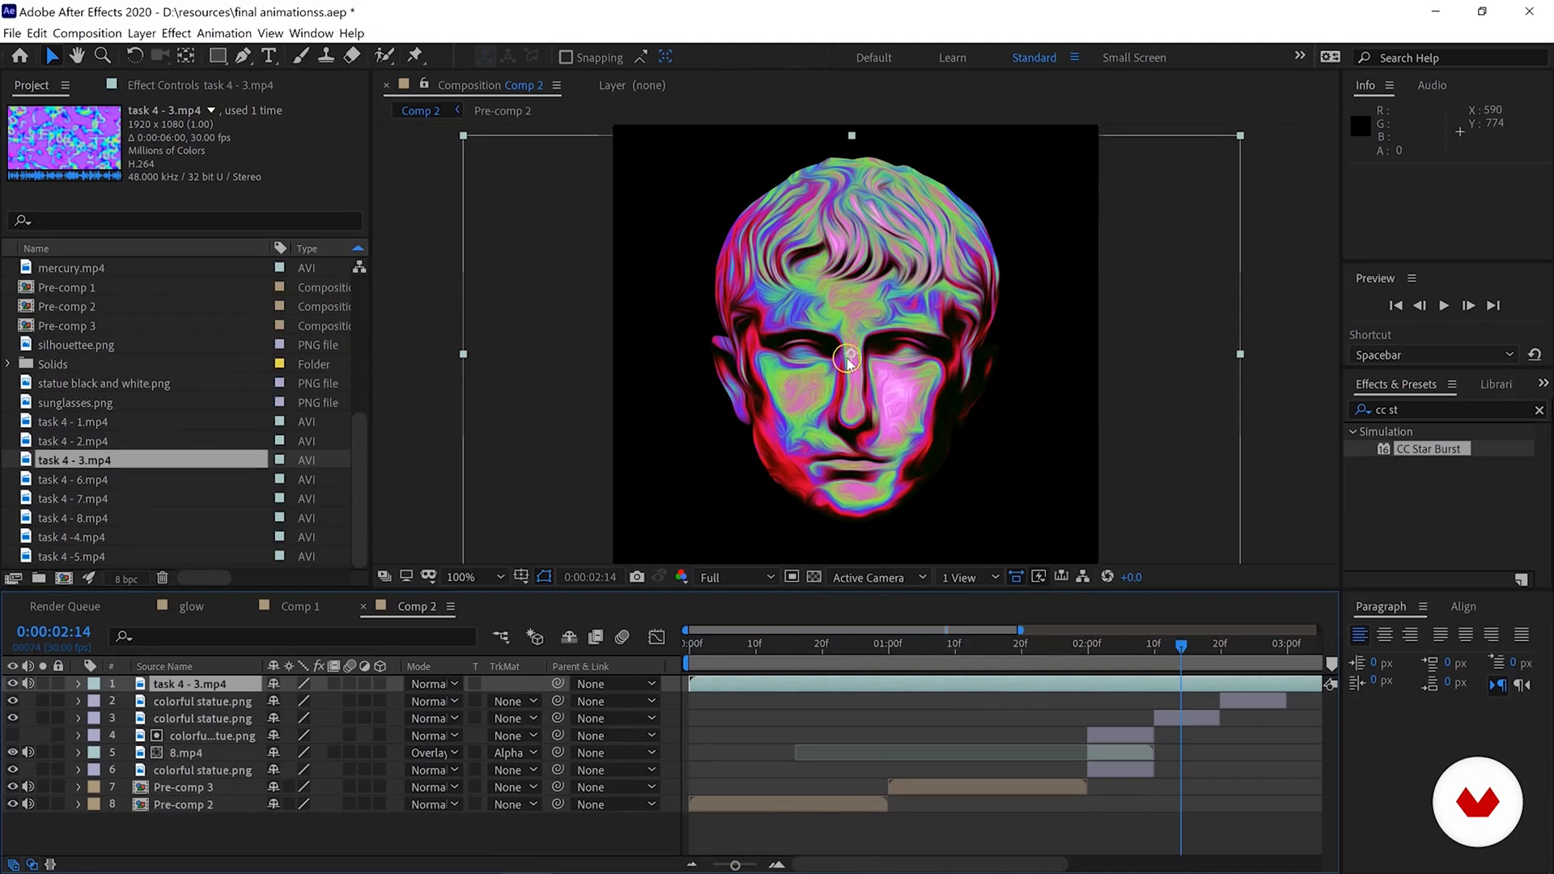
{"action": "right_click", "coordinate": [887, 682]}
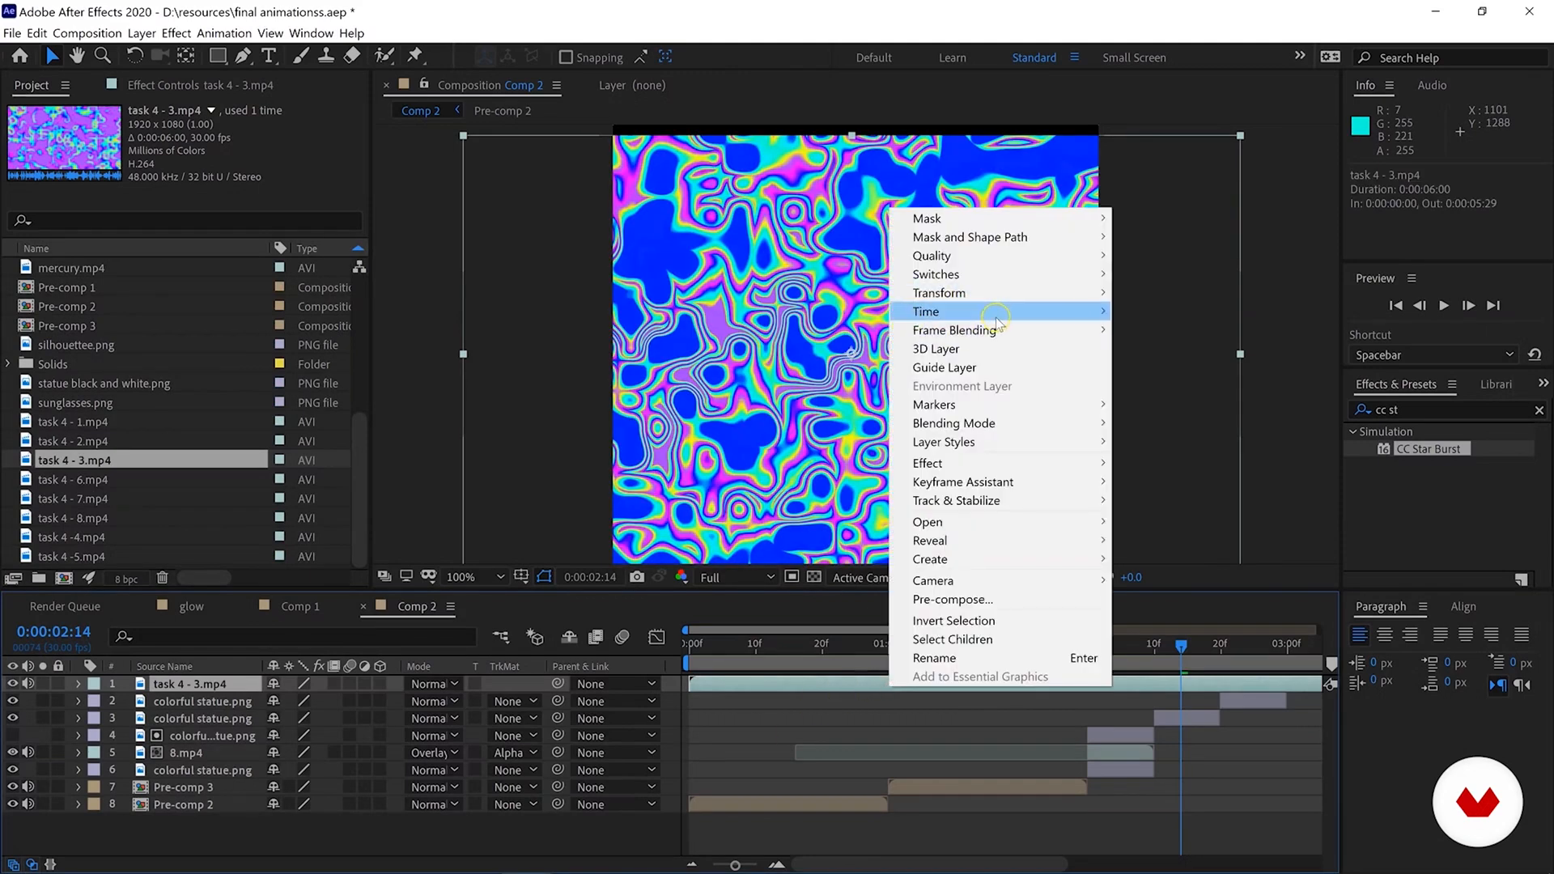
{"action": "mouse_move", "coordinate": [926, 311]}
{"action": "left_click", "coordinate": [1218, 357]}
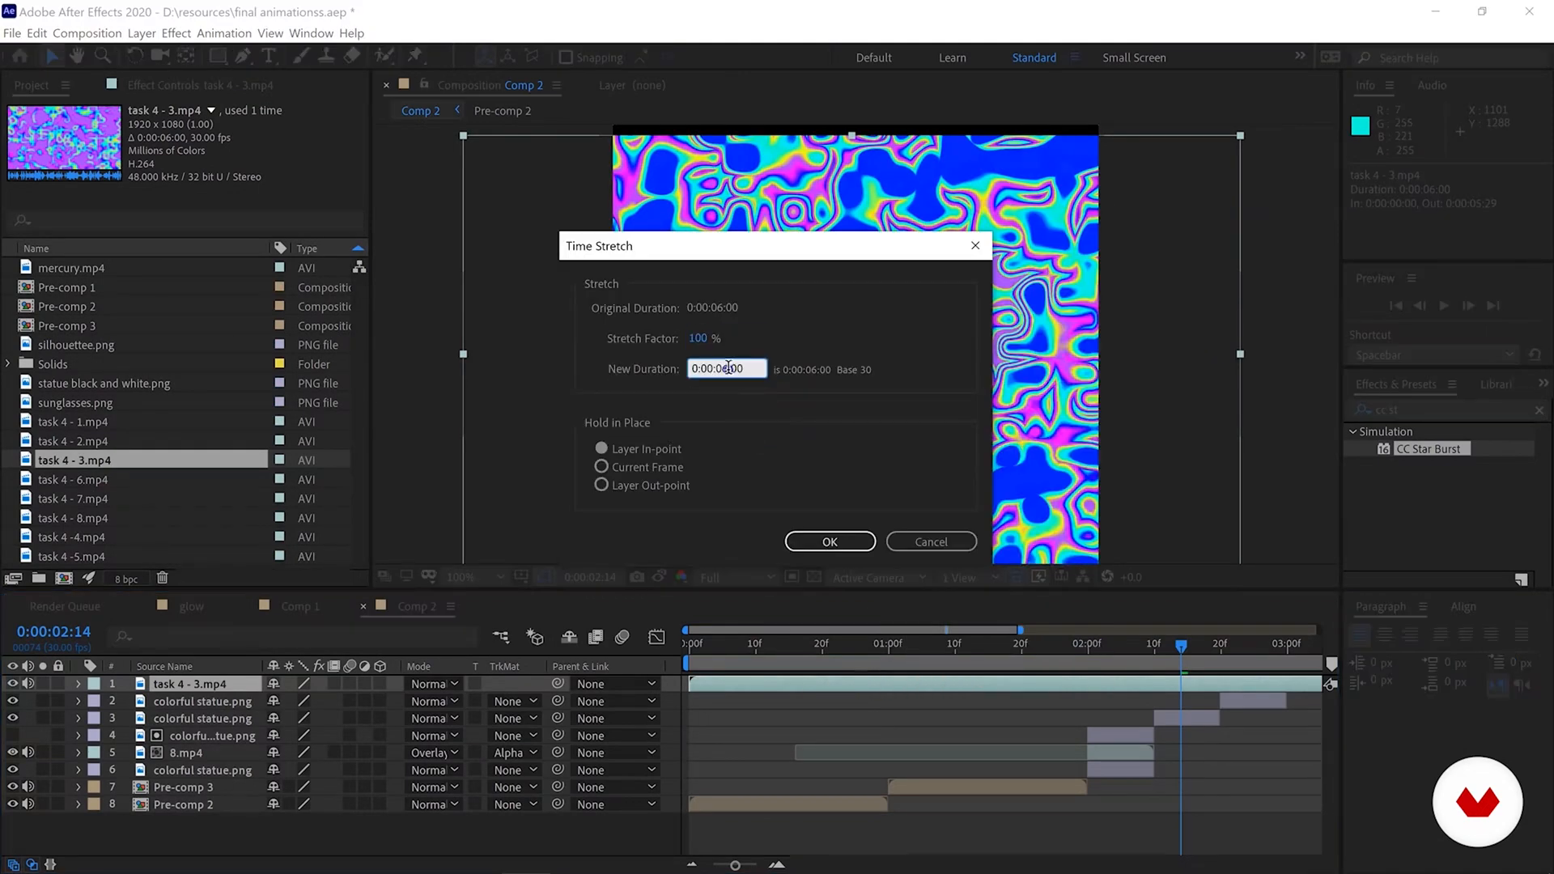
{"action": "key", "text": "Return"}
Trim task 4 - 3.mp4 to 10 frames from 2:10 beneath the matching statue layer and set its track matte to Alpha Matte.
{"action": "left_click_drag", "start_coordinate": [832, 689], "coordinate": [1234, 687]}
{"action": "left_click_drag", "start_coordinate": [1259, 686], "coordinate": [1187, 727]}
{"action": "left_click", "coordinate": [511, 718]}
{"action": "left_click", "coordinate": [550, 758]}
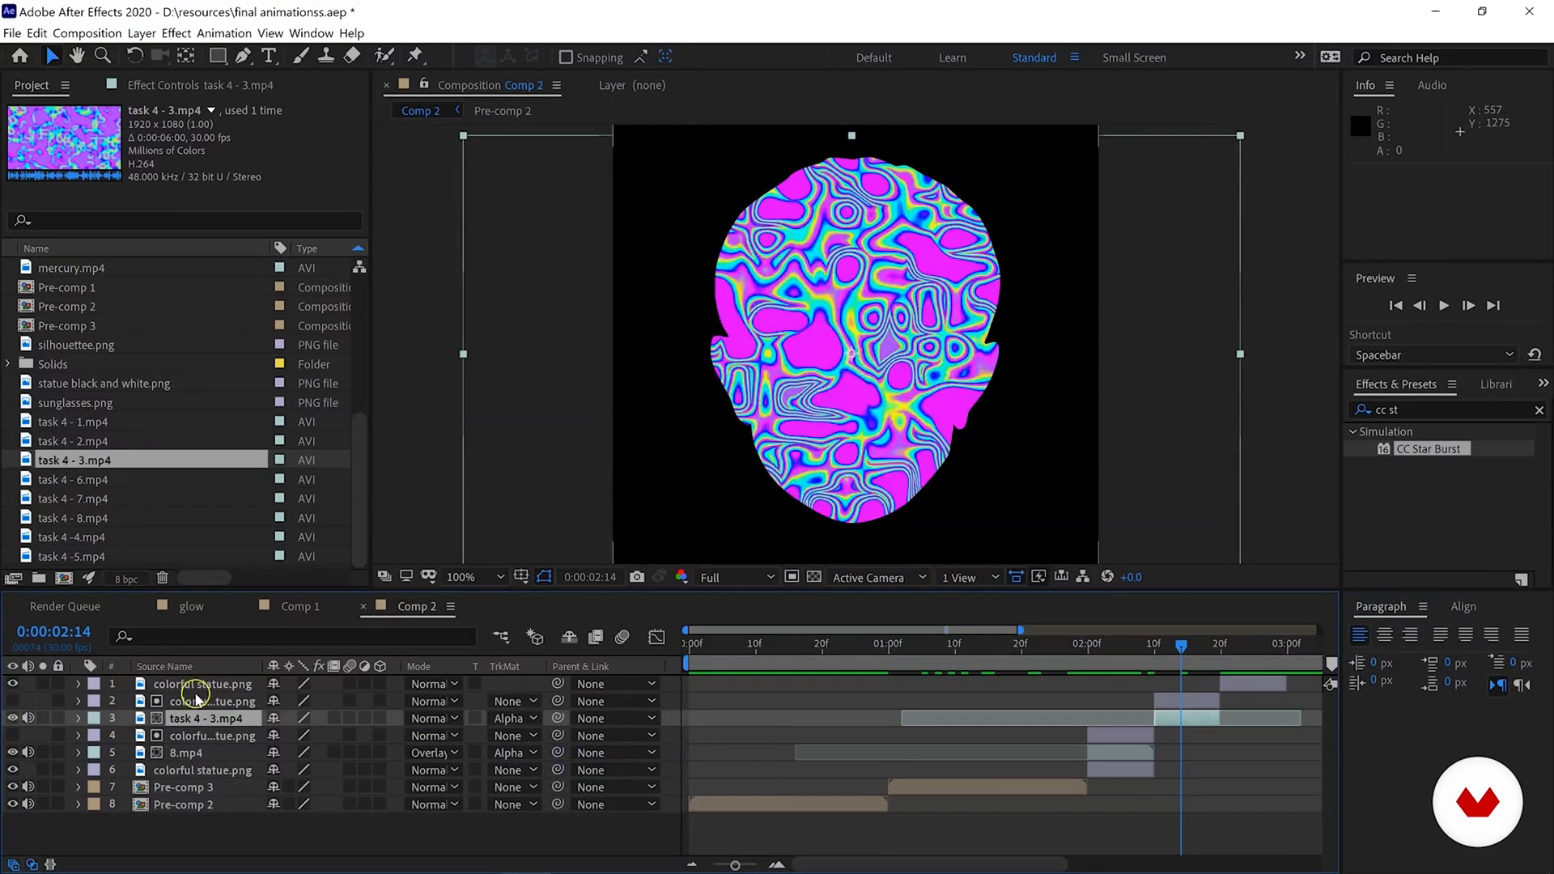
Duplicate task 4 - 3.mp4's statue matte as a visible layer directly beneath it, and set task 4 - 3.mp4's blending mode to Screen.
{"action": "left_click", "coordinate": [203, 701]}
{"action": "key", "text": "ctrl+d"}
{"action": "left_click_drag", "start_coordinate": [202, 701], "coordinate": [200, 745]}
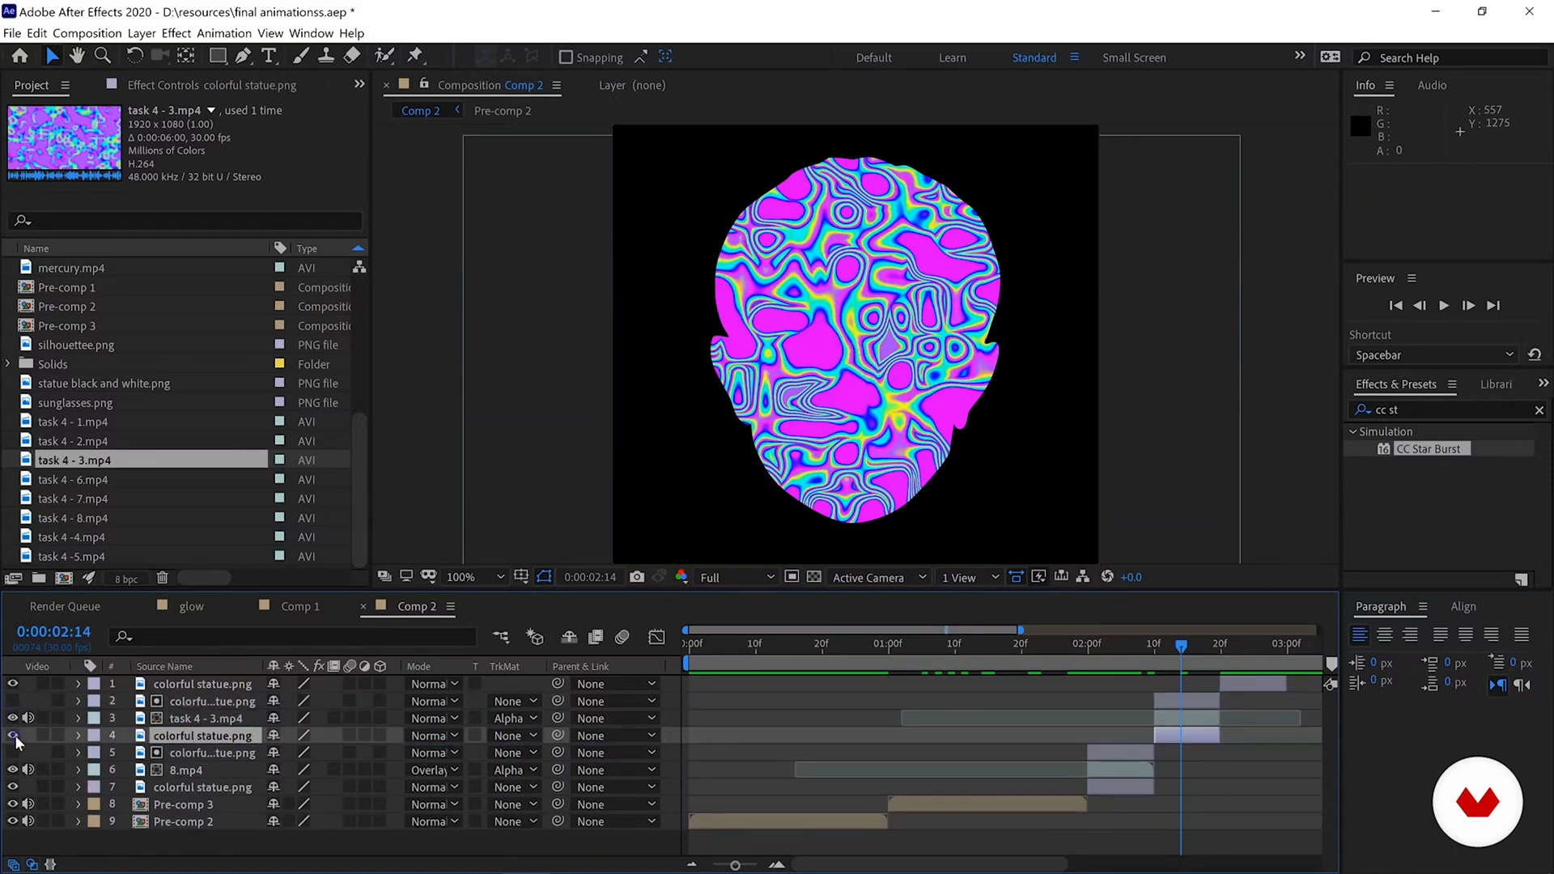
{"action": "left_click", "coordinate": [422, 720]}
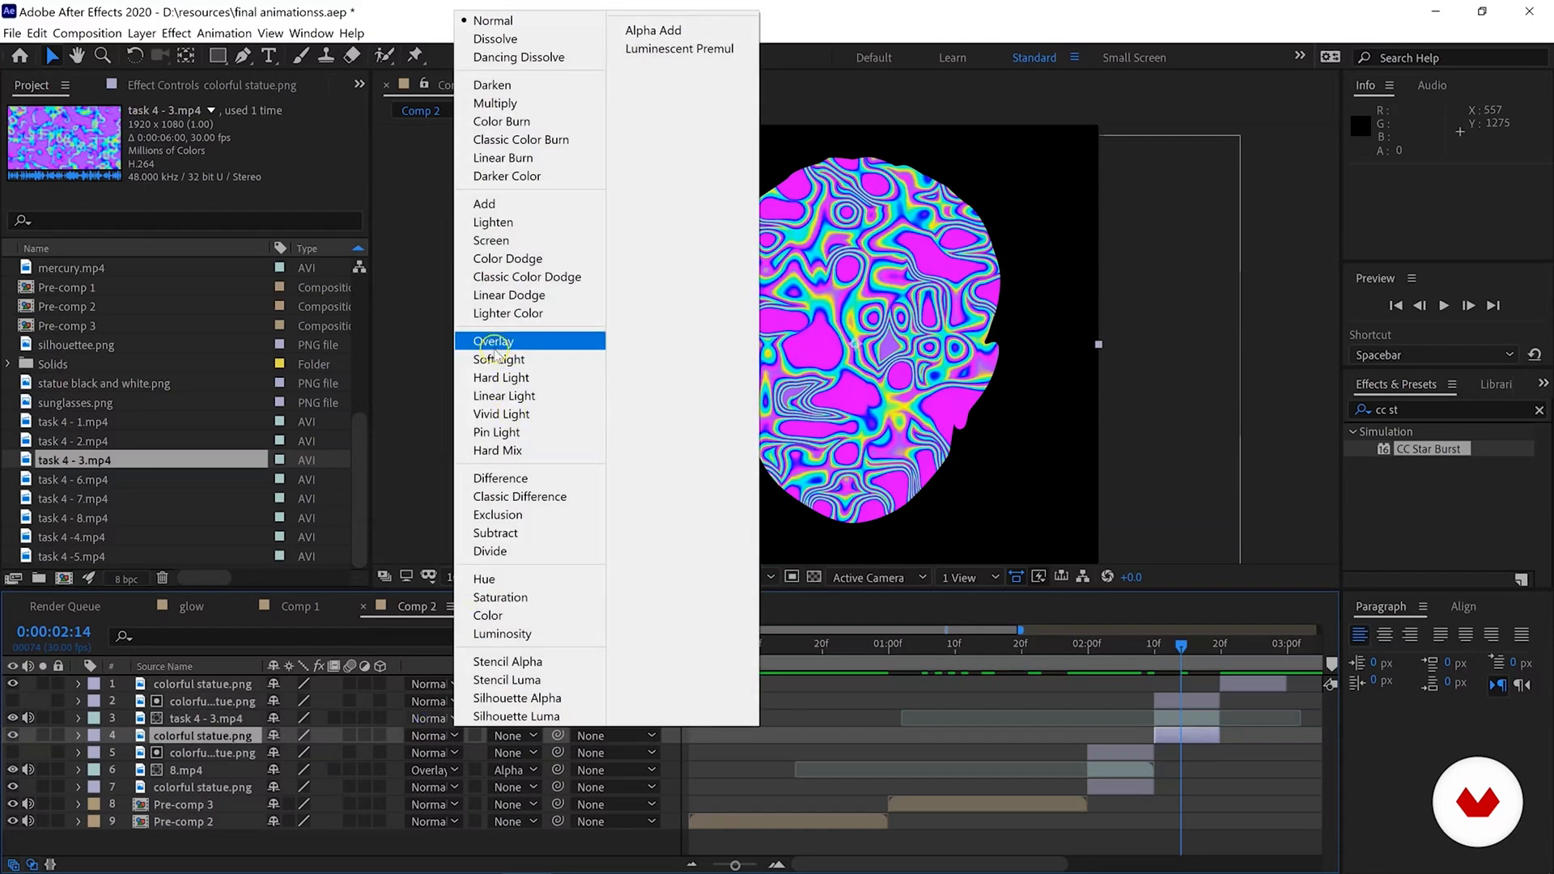
{"action": "left_click", "coordinate": [527, 241]}
Add task 4 - 8.mp4 to the composition as the uppermost layer and time-stretch it to a factor of 20%.
{"action": "left_click", "coordinate": [95, 518]}
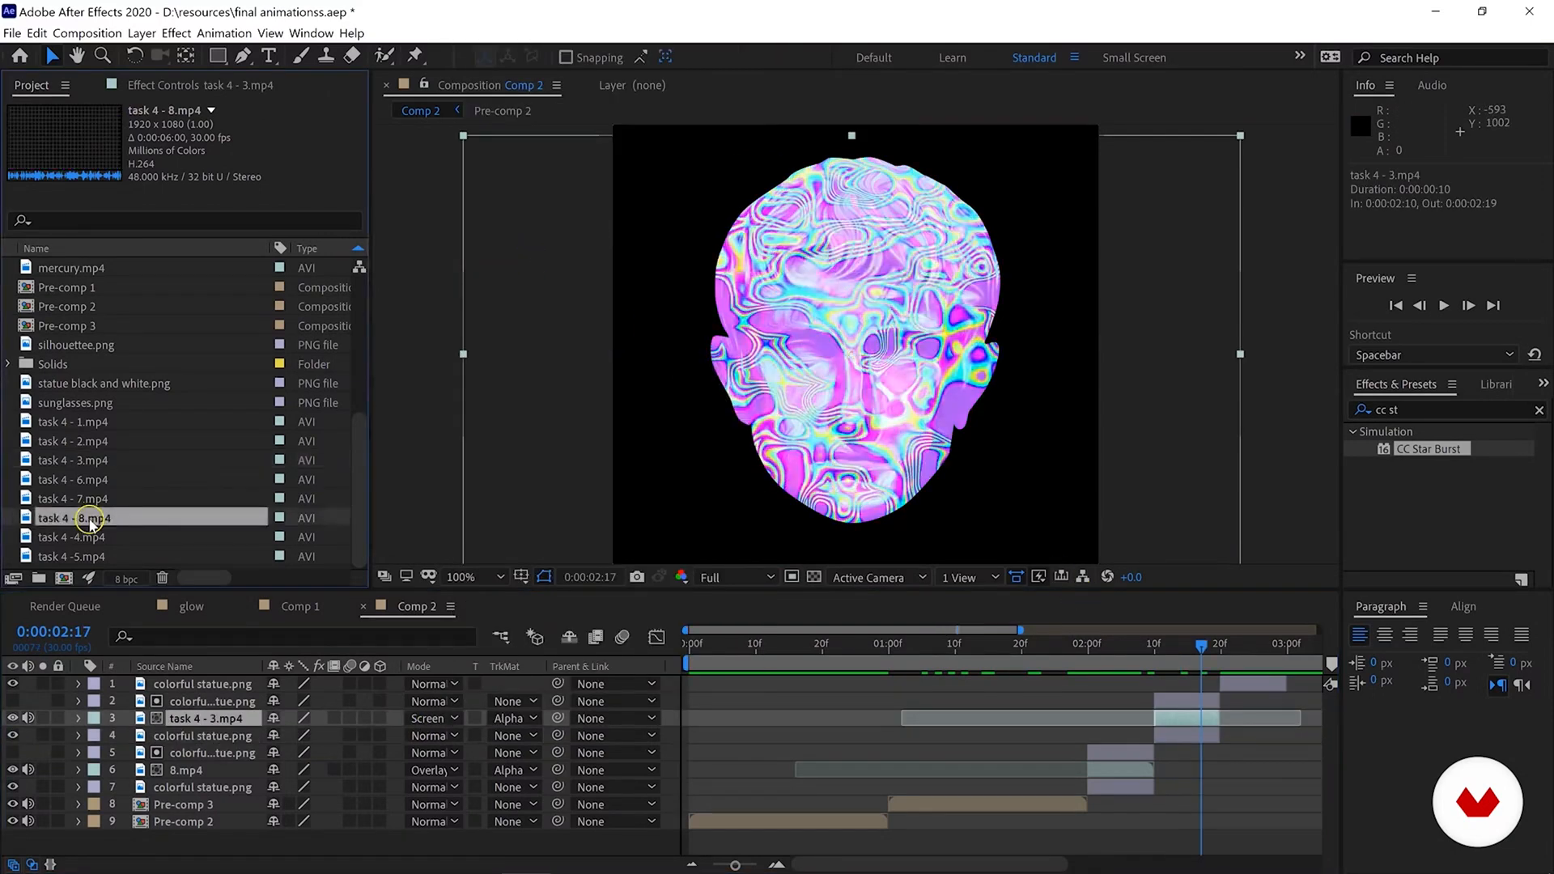
{"action": "left_click_drag", "start_coordinate": [64, 522], "coordinate": [858, 372]}
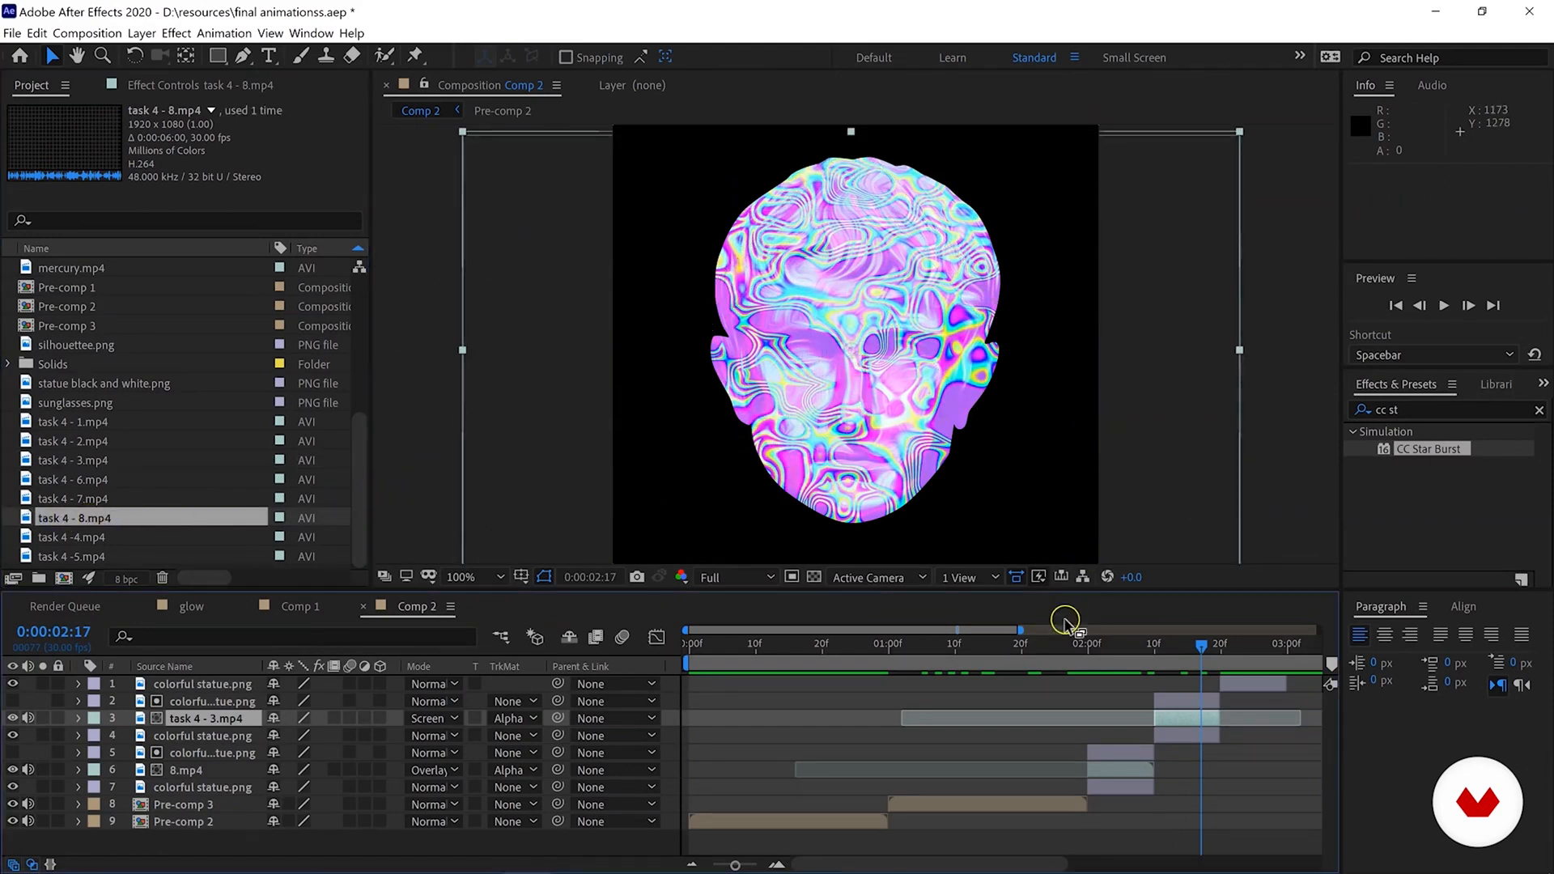
{"action": "left_click_drag", "start_coordinate": [1115, 662], "coordinate": [929, 648]}
{"action": "right_click", "coordinate": [923, 200]}
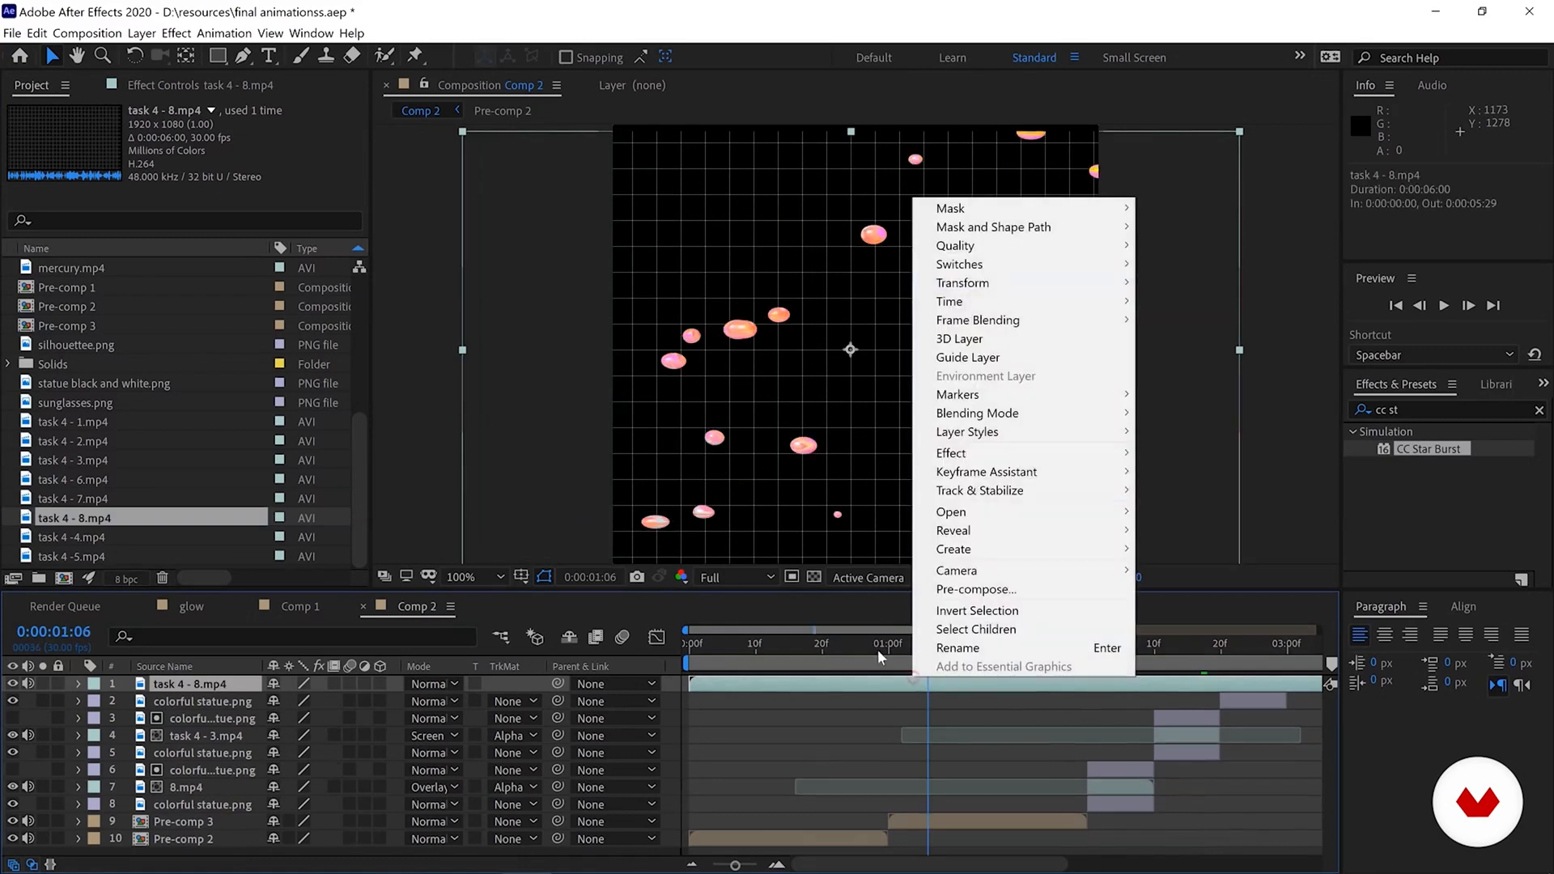
{"action": "left_click", "coordinate": [1287, 331]}
{"action": "type", "text": "20"}
{"action": "key", "text": "Return"}
Trim task 4 - 8.mp4 to 10 frames from 2:20 beneath the last statue layer and set its track matte to Alpha Matte.
{"action": "left_click_drag", "start_coordinate": [846, 685], "coordinate": [1049, 649]}
{"action": "left_click_drag", "start_coordinate": [941, 684], "coordinate": [1250, 687]}
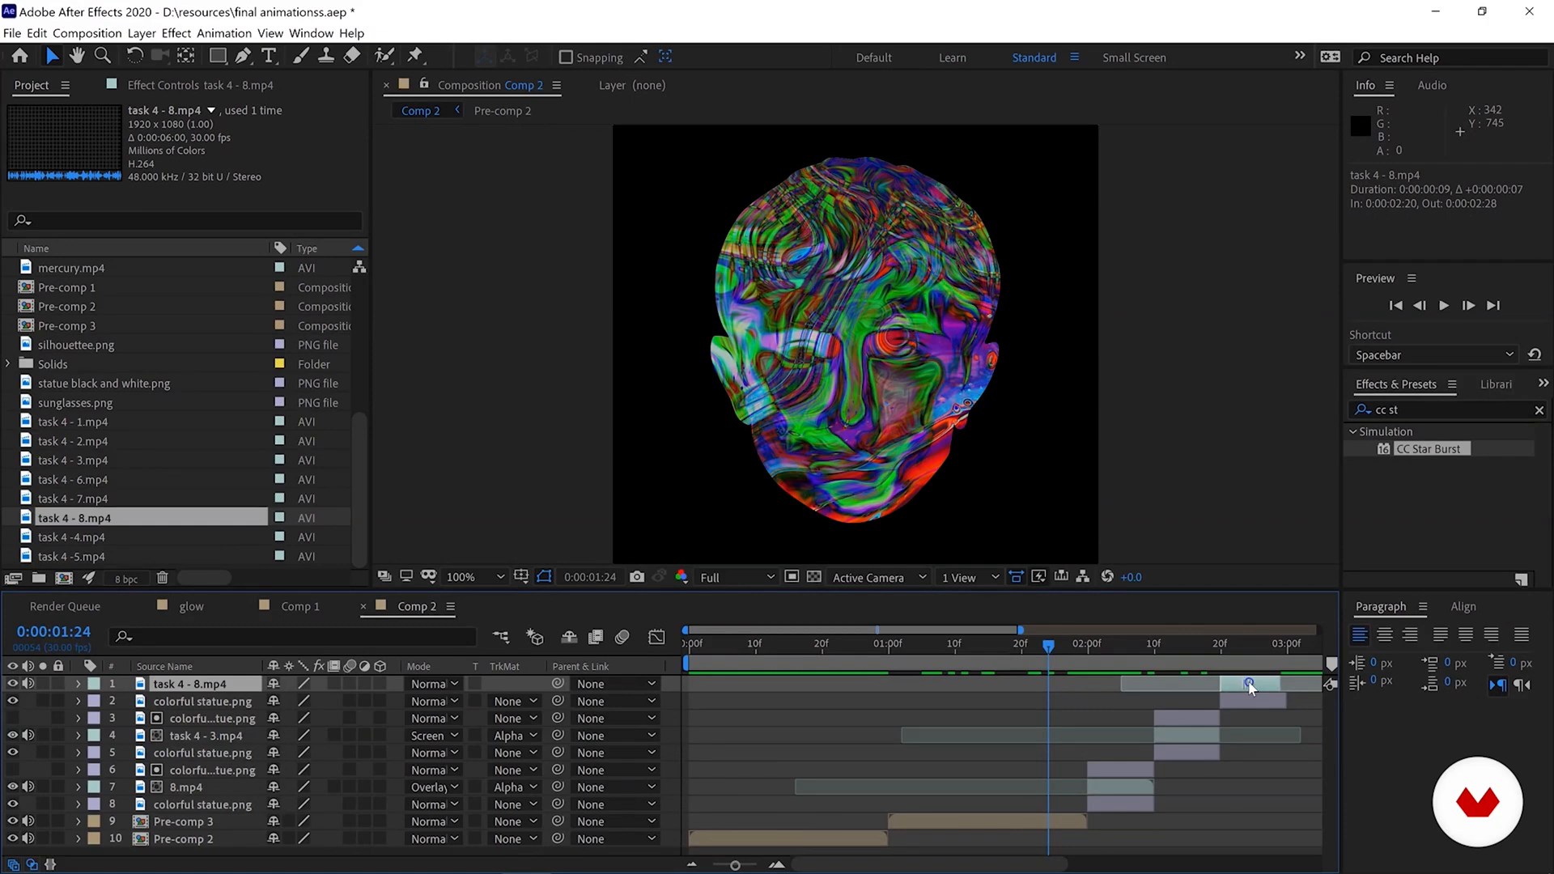
{"action": "left_click_drag", "start_coordinate": [195, 687], "coordinate": [198, 701]}
{"action": "left_click", "coordinate": [525, 702]}
{"action": "left_click", "coordinate": [522, 738]}
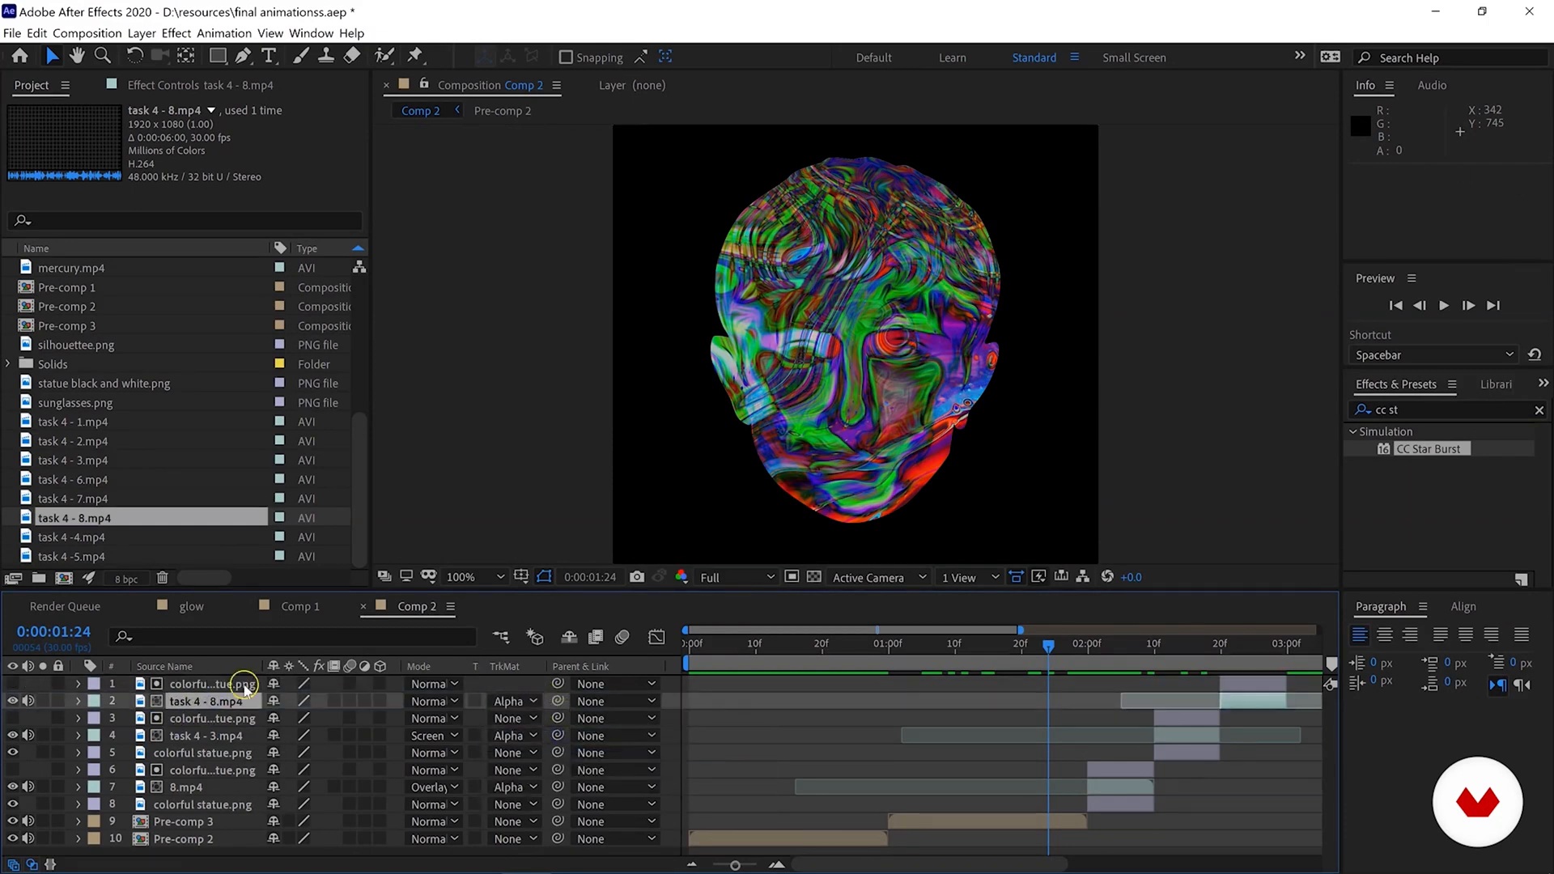
Duplicate task 4 - 8.mp4's statue matte as a visible layer directly beneath it, and set task 4 - 8.mp4's blending mode to Screen.
{"action": "left_click", "coordinate": [211, 684]}
{"action": "key", "text": "ctrl+d"}
{"action": "left_click_drag", "start_coordinate": [208, 684], "coordinate": [208, 720]}
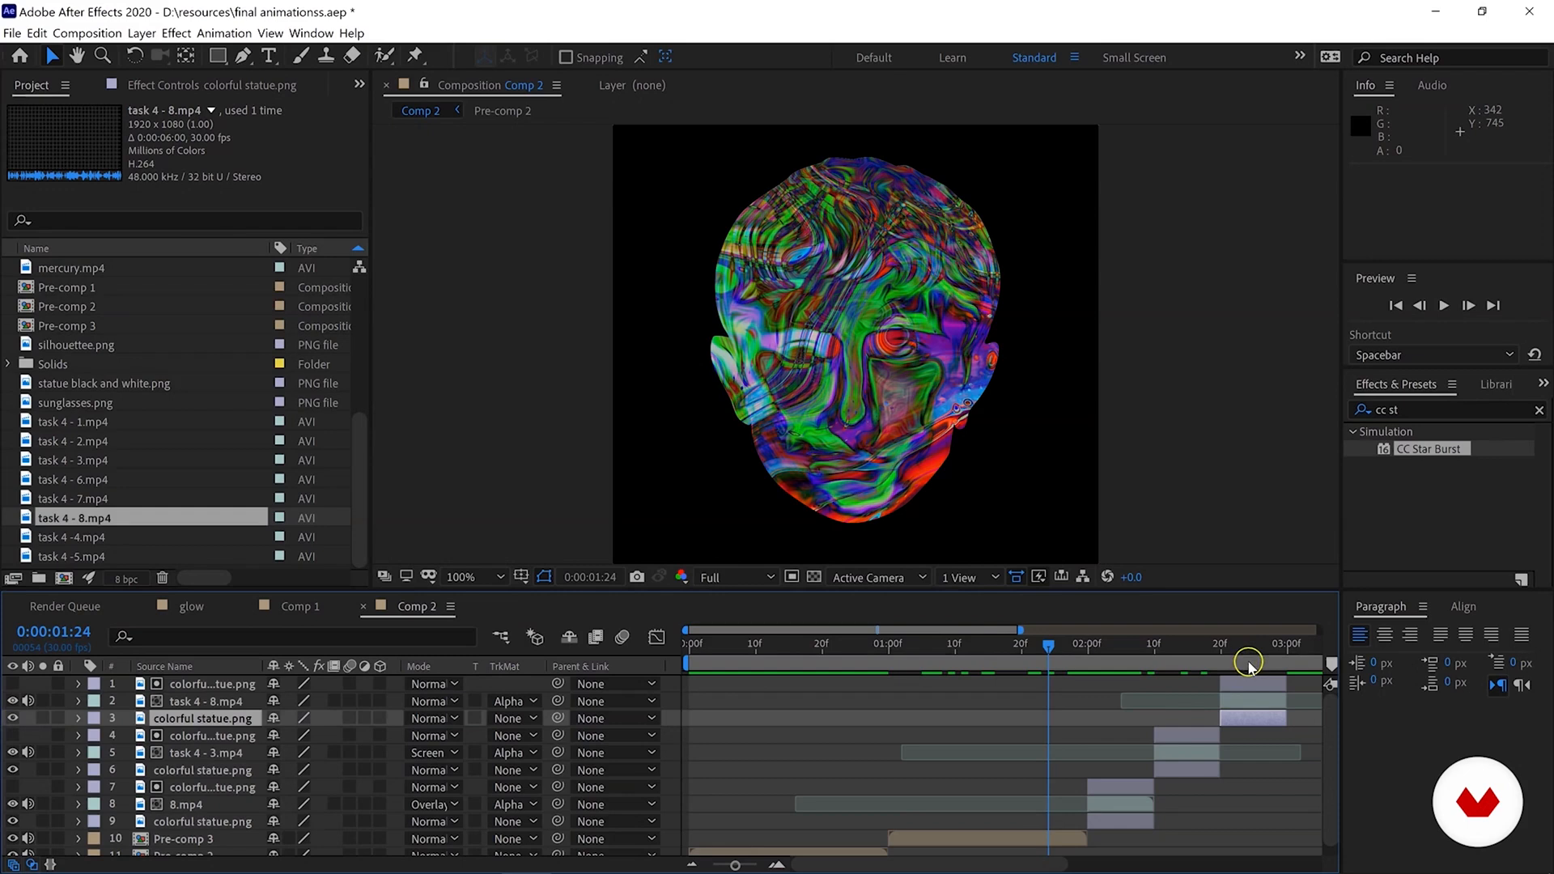
{"action": "left_click", "coordinate": [1252, 665]}
{"action": "left_click", "coordinate": [426, 697]}
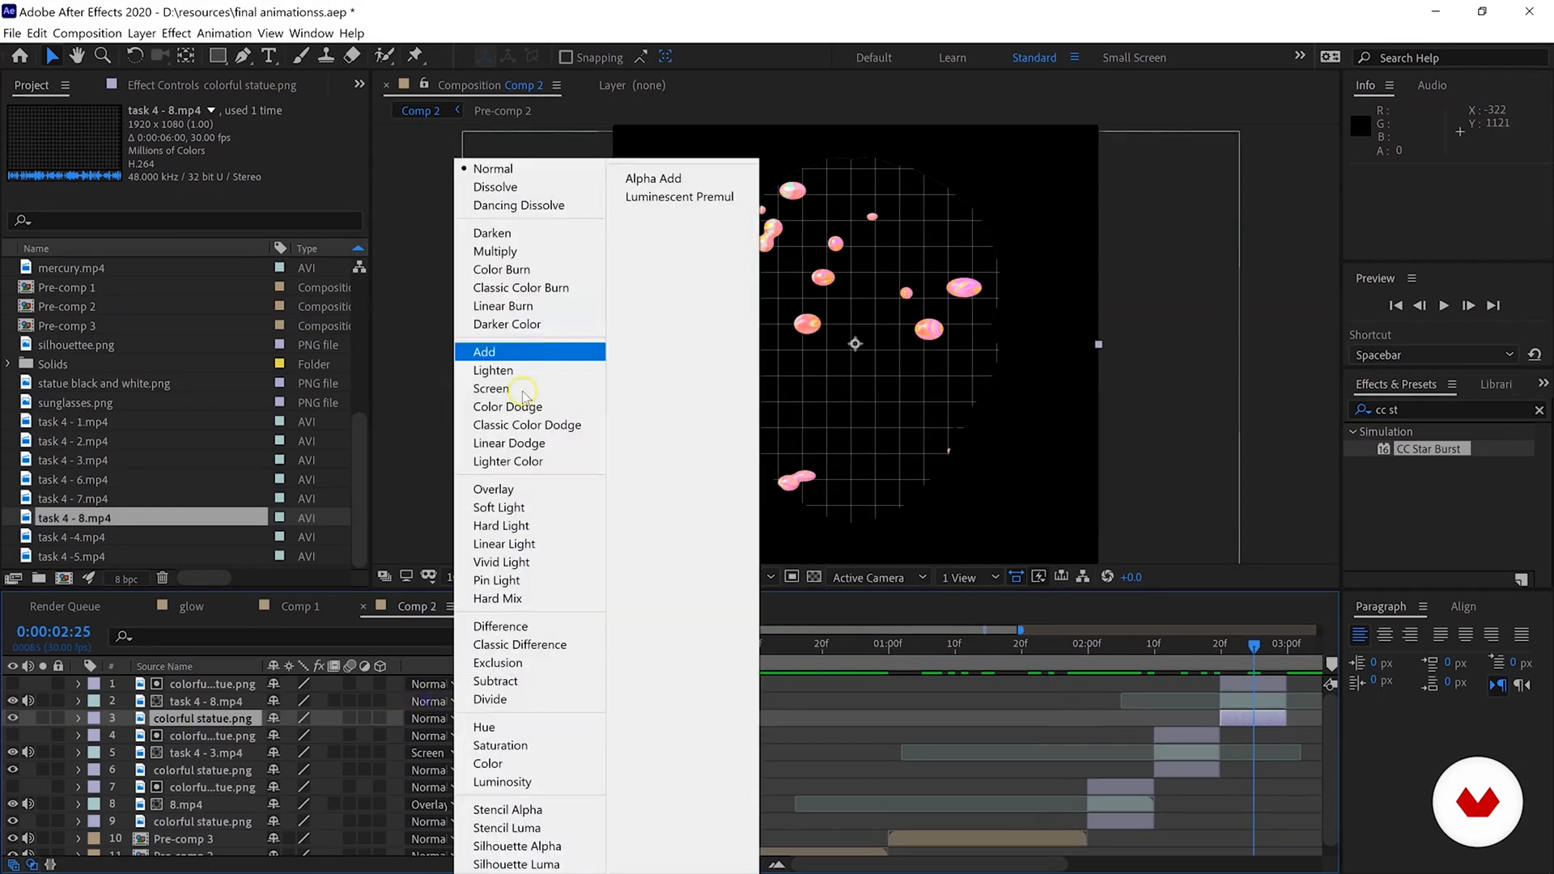
{"action": "left_click", "coordinate": [520, 385]}
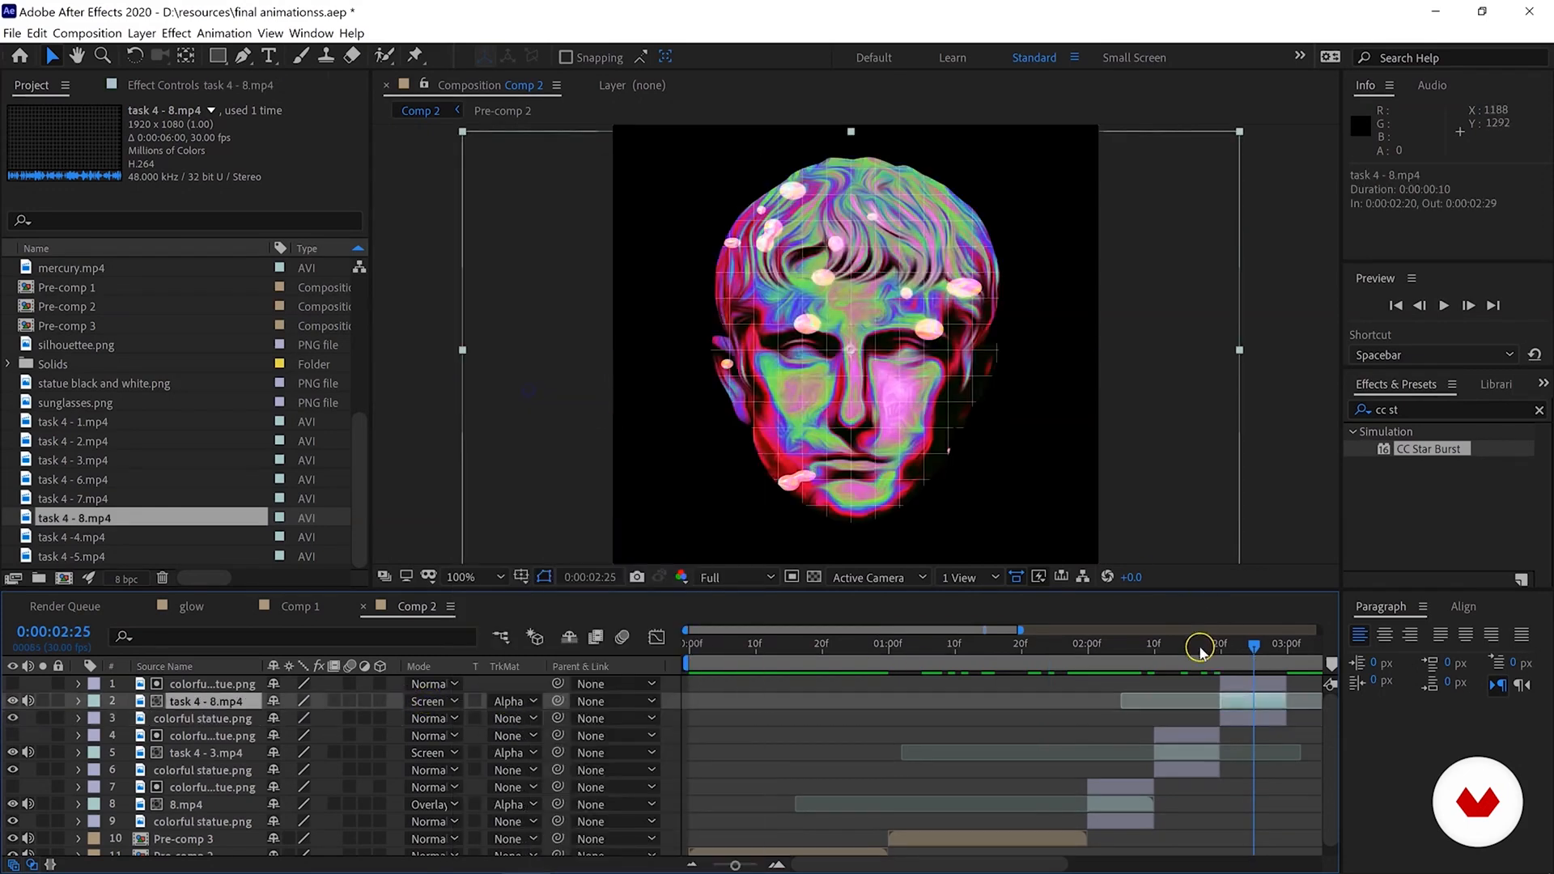
{"action": "left_click", "coordinate": [1260, 648]}
Pre-compose the nine texture and statue layers spanning 2:00 to 2:29, and return the playhead to the start.
{"action": "left_click_drag", "start_coordinate": [735, 865], "coordinate": [713, 864]}
{"action": "left_click", "coordinate": [194, 822]}
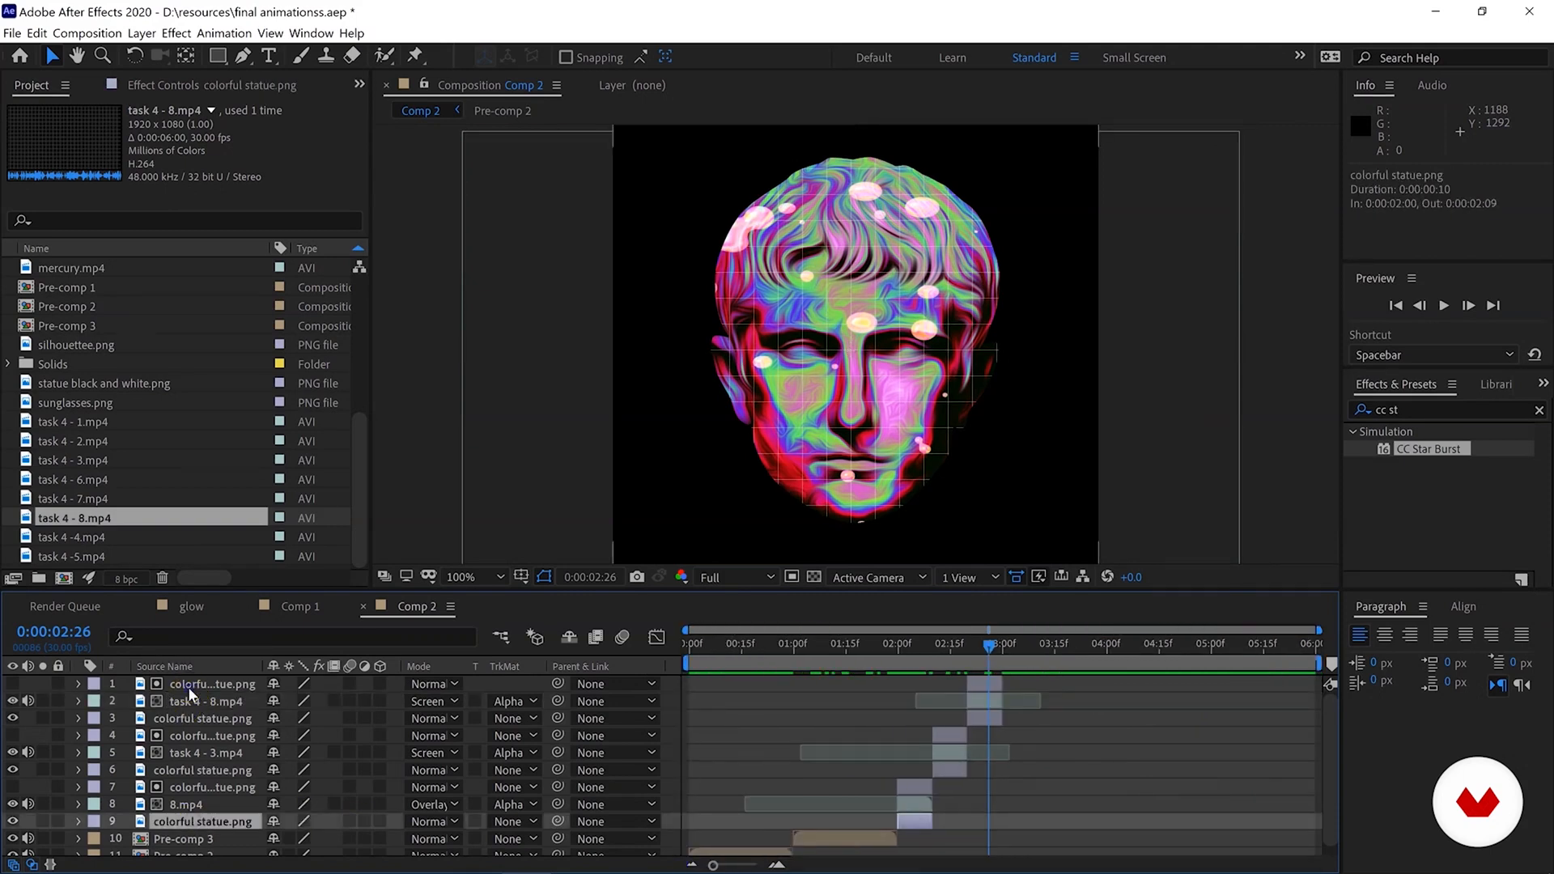
{"action": "left_click", "coordinate": [188, 686]}
{"action": "right_click", "coordinate": [188, 686]}
{"action": "left_click", "coordinate": [193, 824], "text": "shift"}
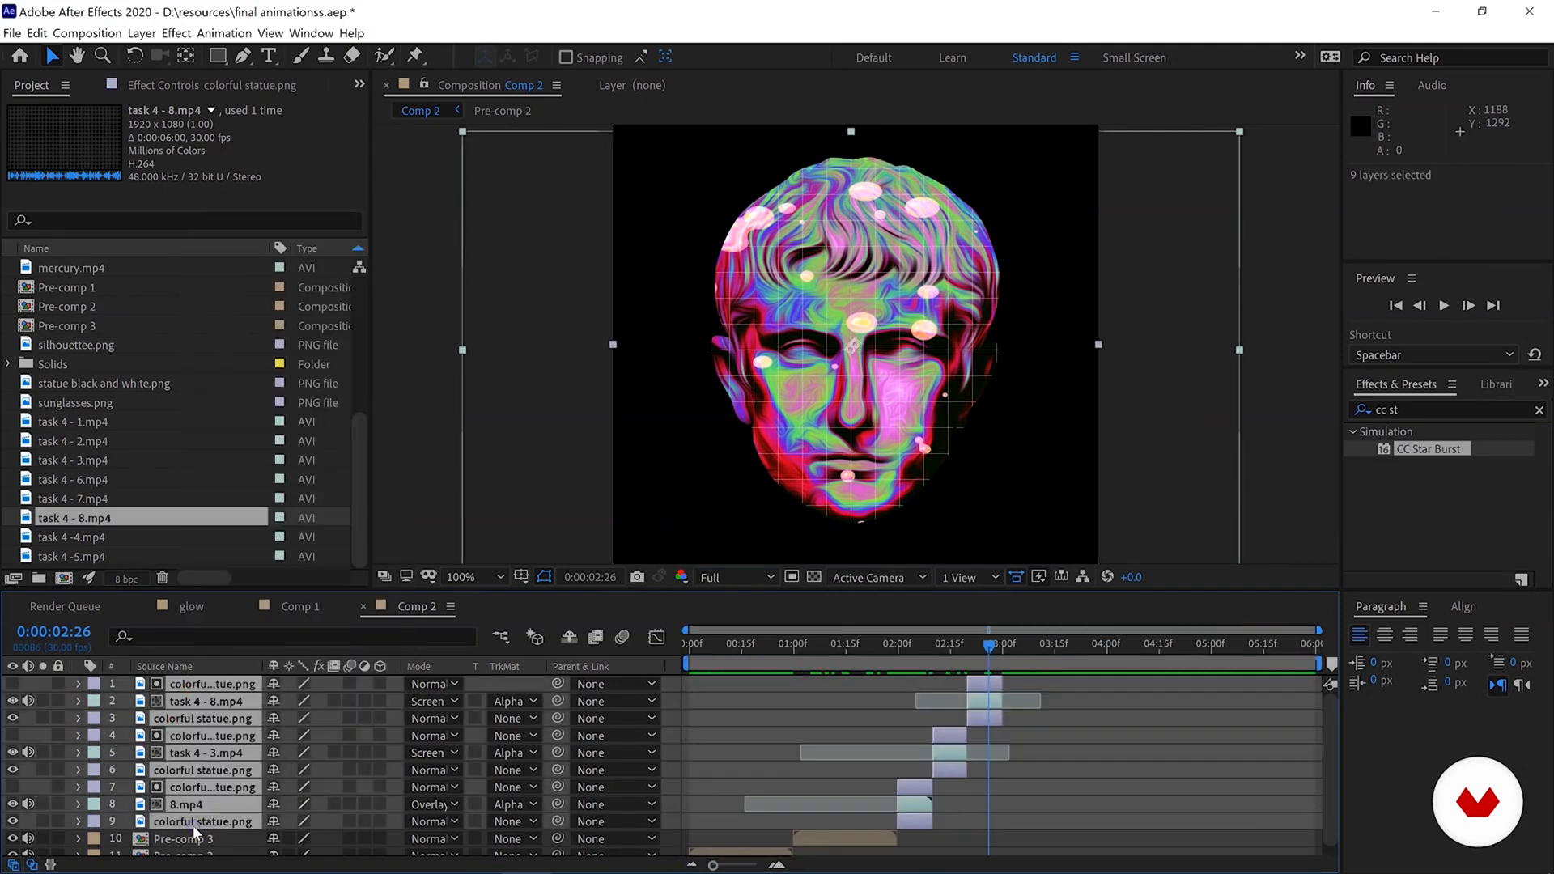
{"action": "right_click", "coordinate": [196, 823]}
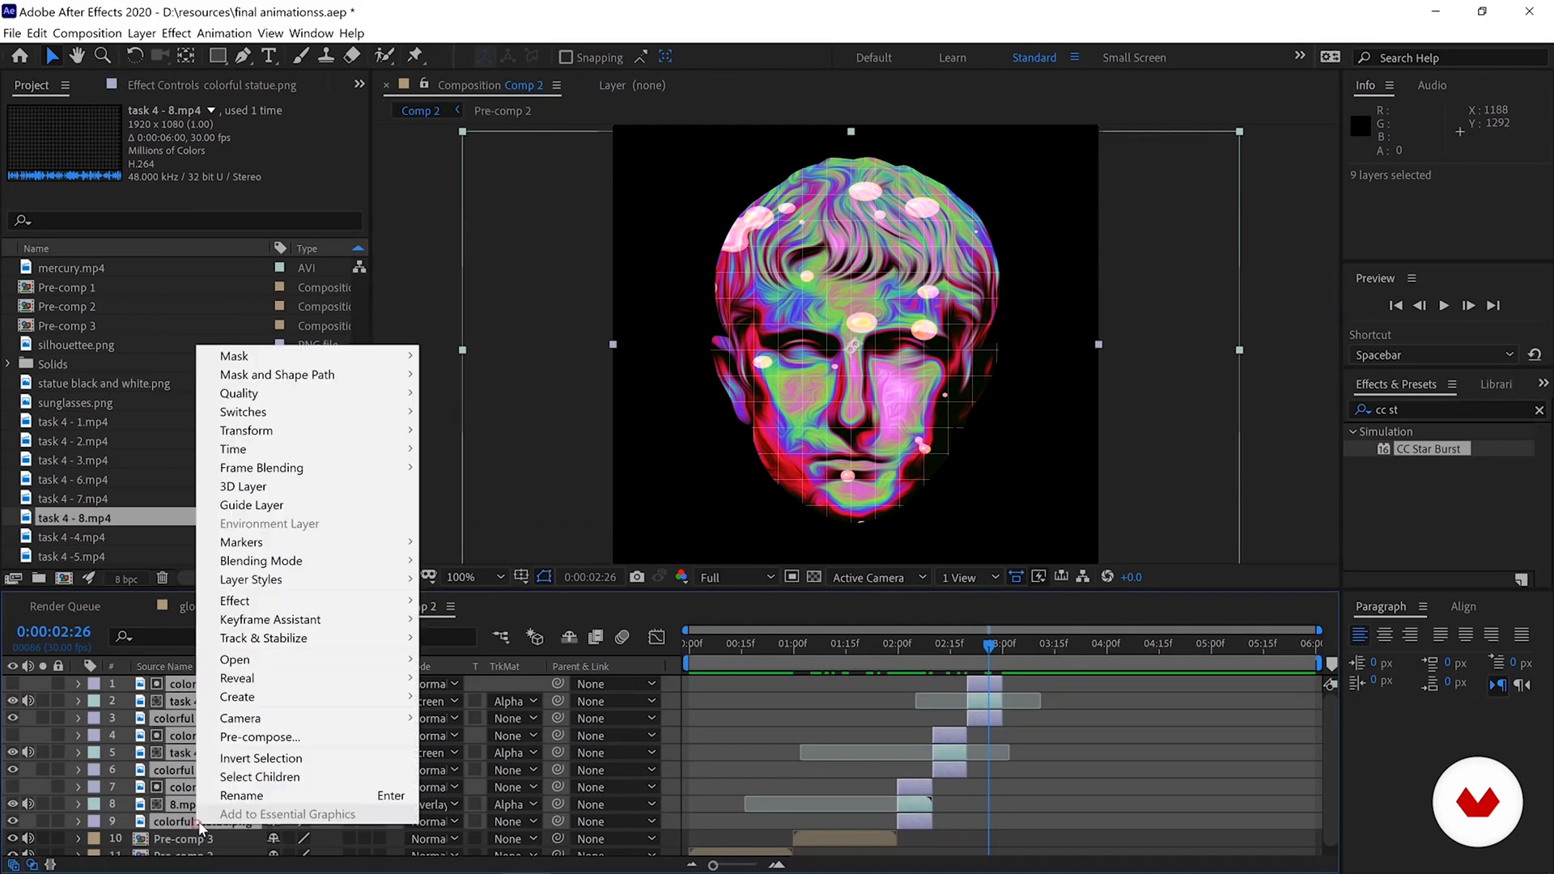
{"action": "left_click", "coordinate": [258, 736]}
{"action": "left_click", "coordinate": [826, 542]}
{"action": "left_click_drag", "start_coordinate": [710, 648], "coordinate": [654, 649]}
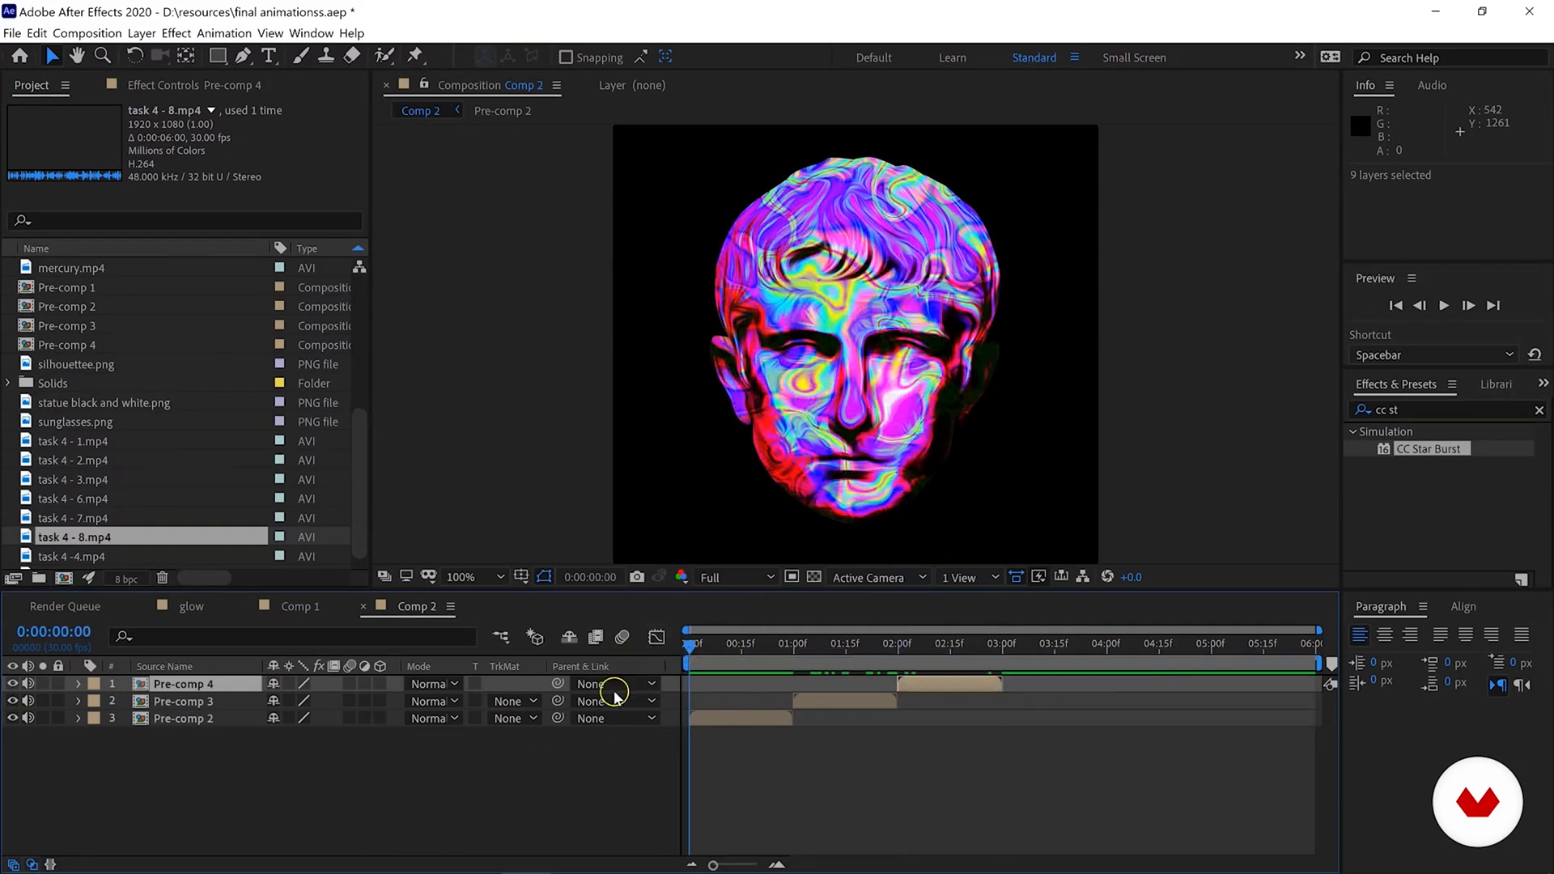
Pre-compose Pre-comp 2, Pre-comp 3 and Pre-comp 4 together into a single composition.
{"action": "left_click", "coordinate": [156, 719]}
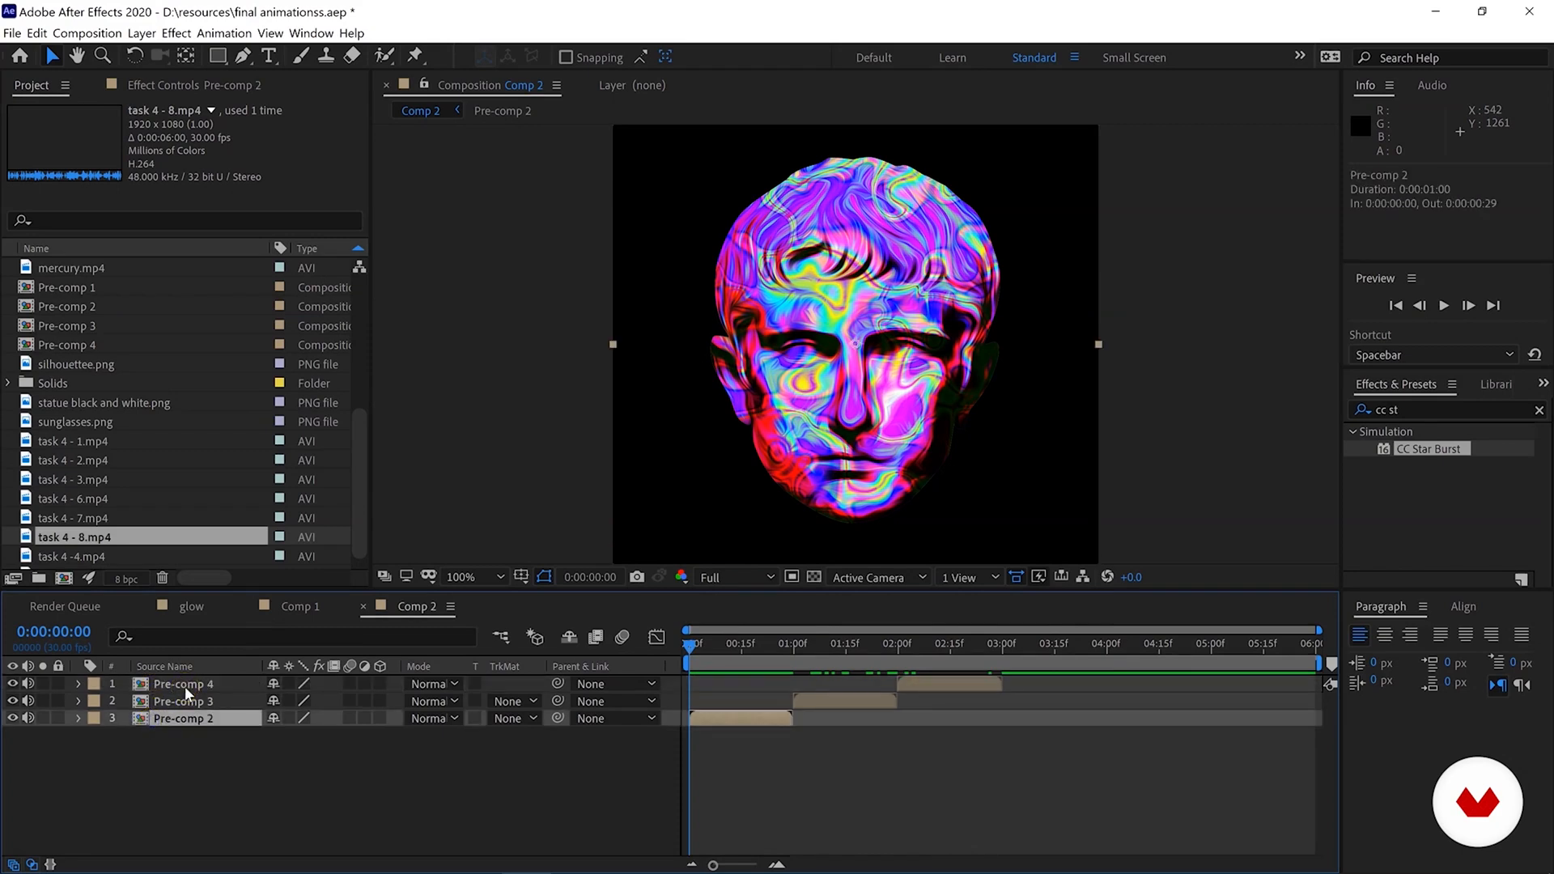
{"action": "left_click", "coordinate": [184, 686], "text": "shift"}
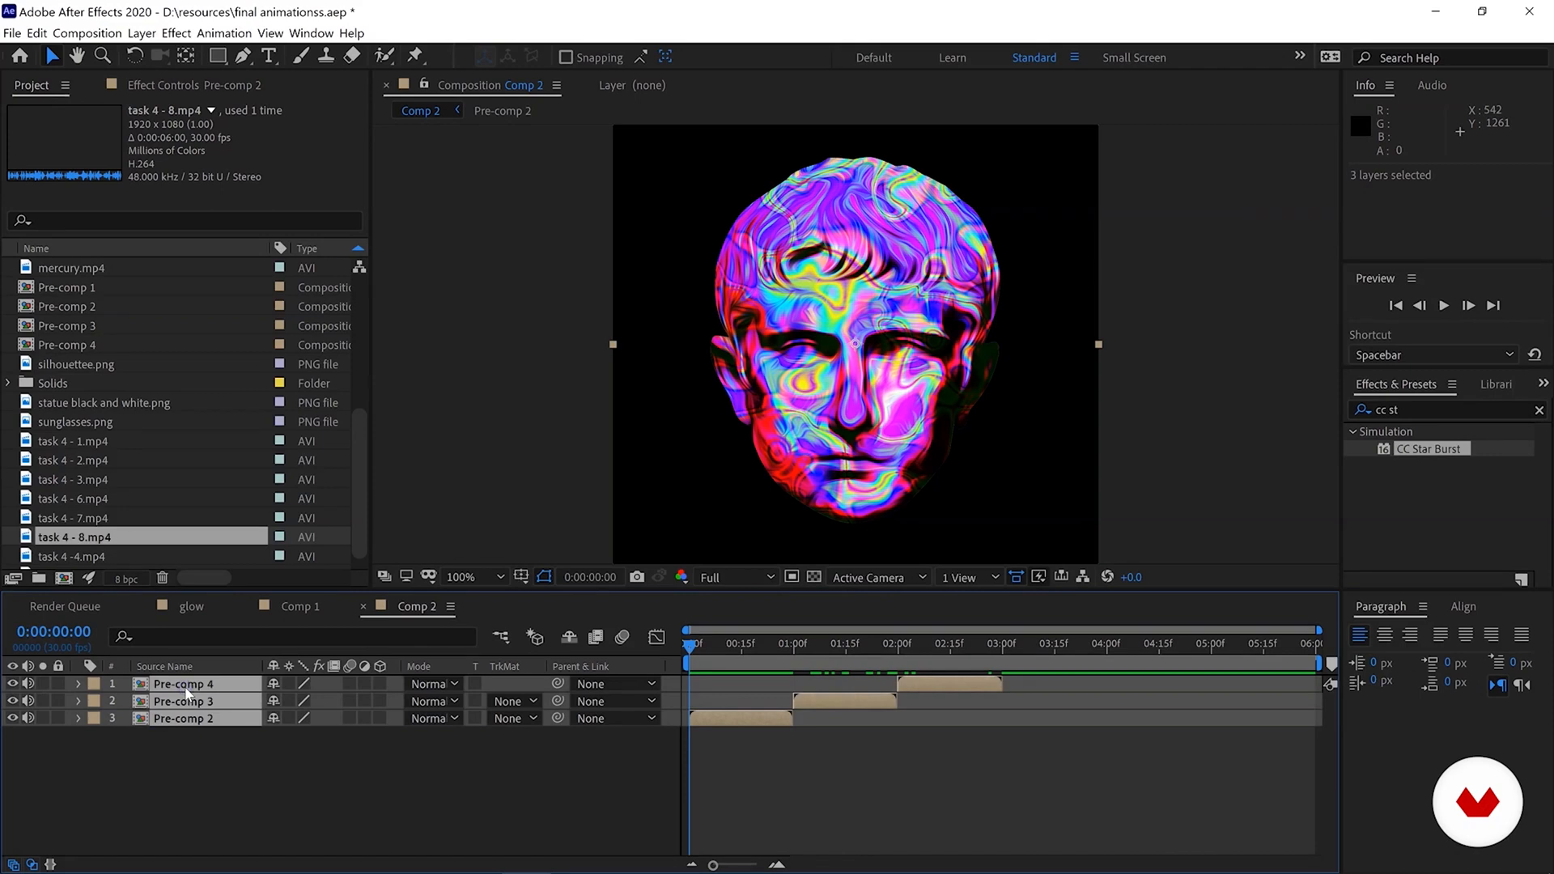
{"action": "right_click", "coordinate": [185, 687]}
{"action": "left_click", "coordinate": [247, 599]}
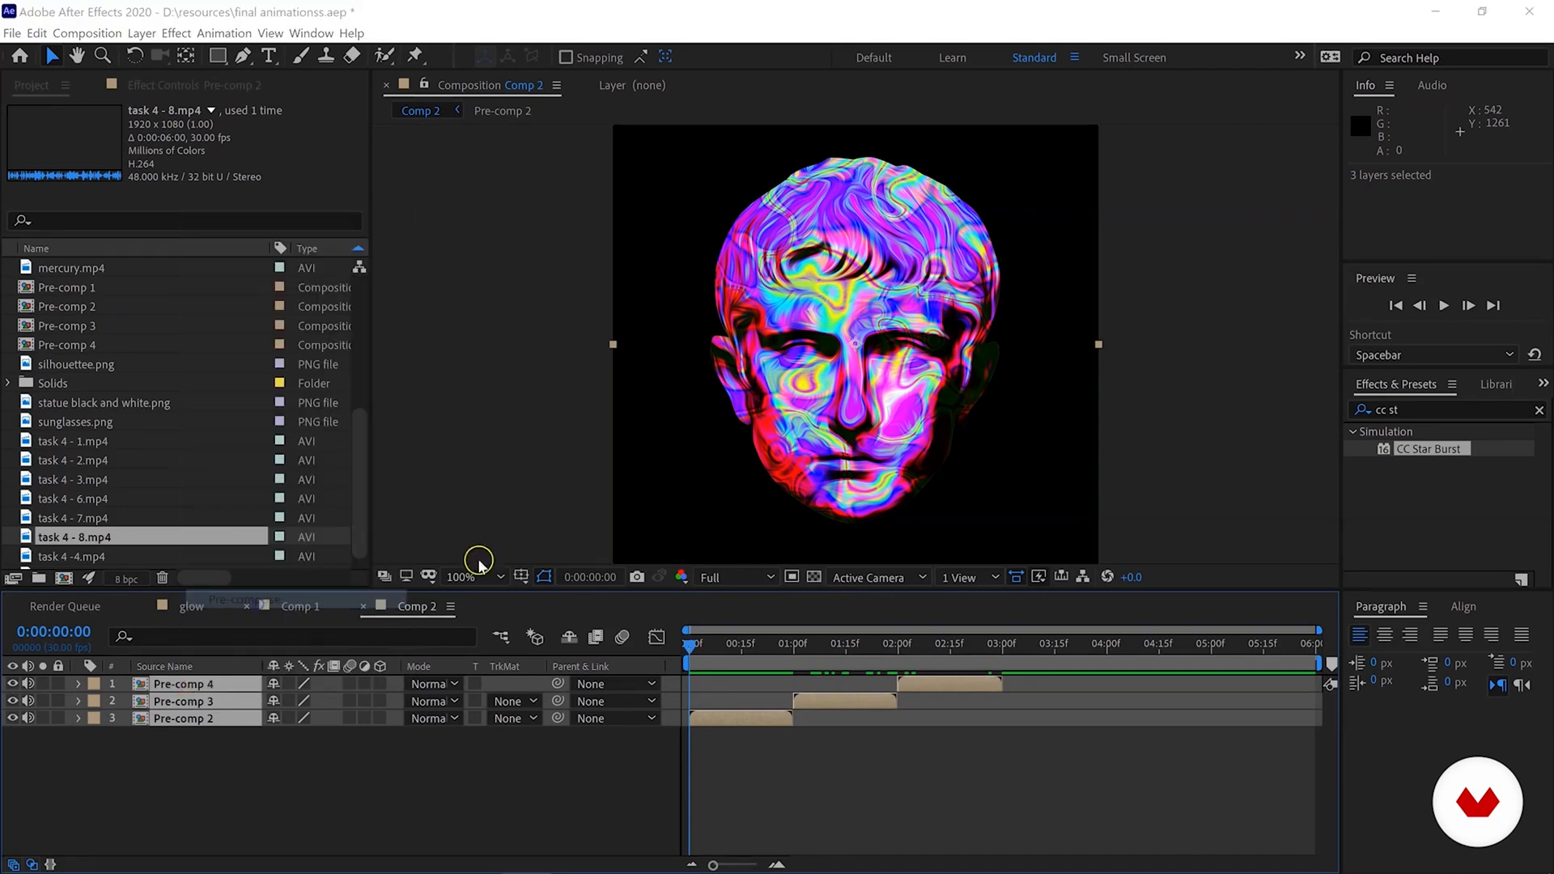
{"action": "left_click", "coordinate": [797, 541]}
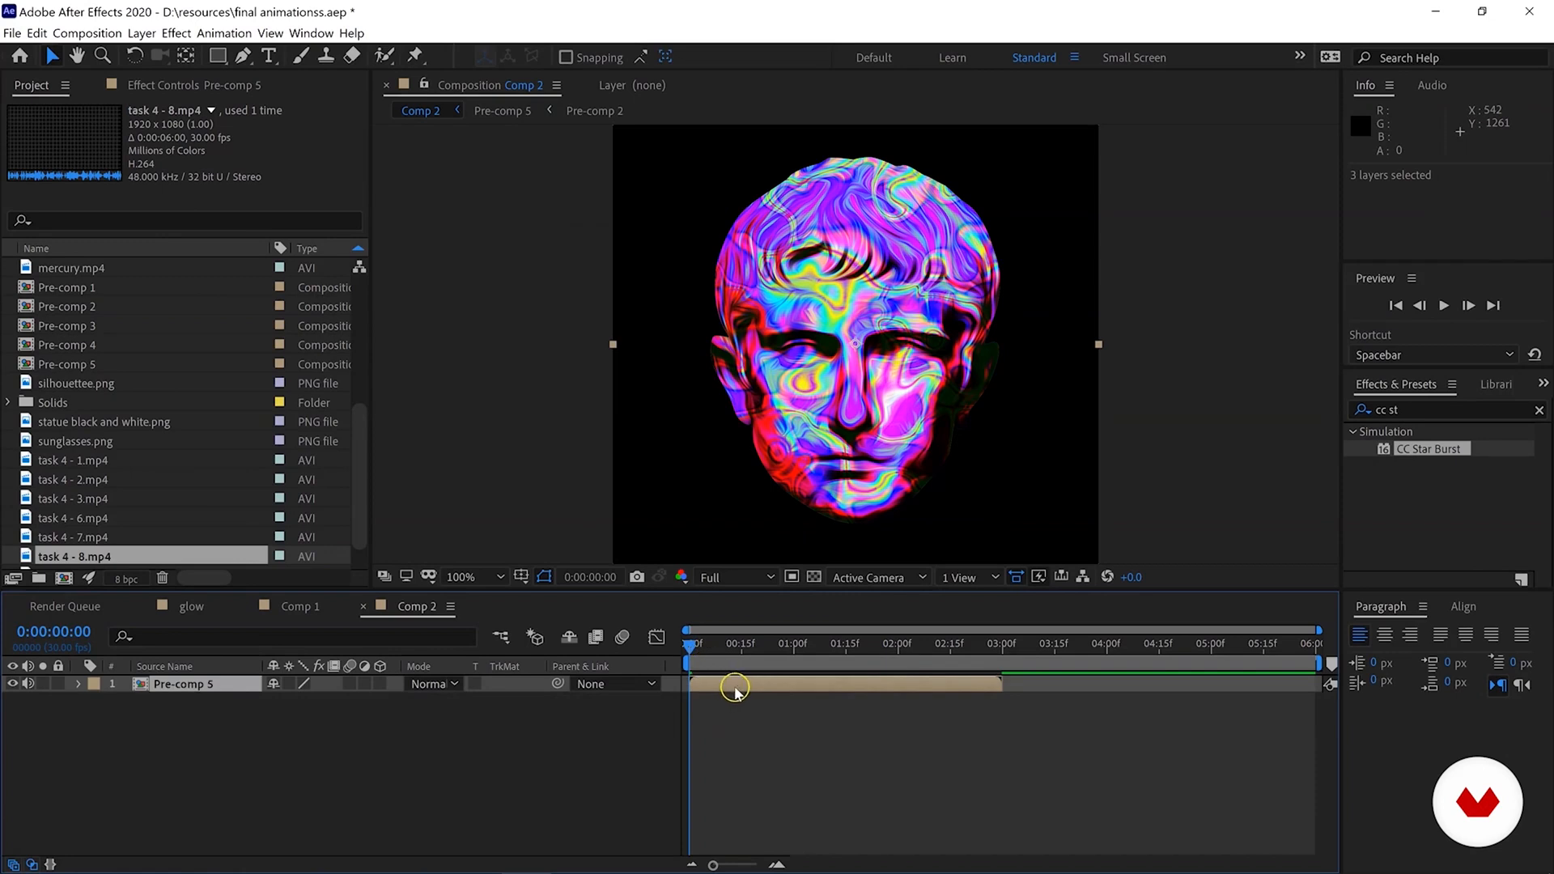
Duplicate the combined pre-comp with the copy starting at 3:00, and preview the full sequence.
{"action": "key", "text": "ctrl+v"}
{"action": "left_click_drag", "start_coordinate": [735, 689], "coordinate": [1026, 690]}
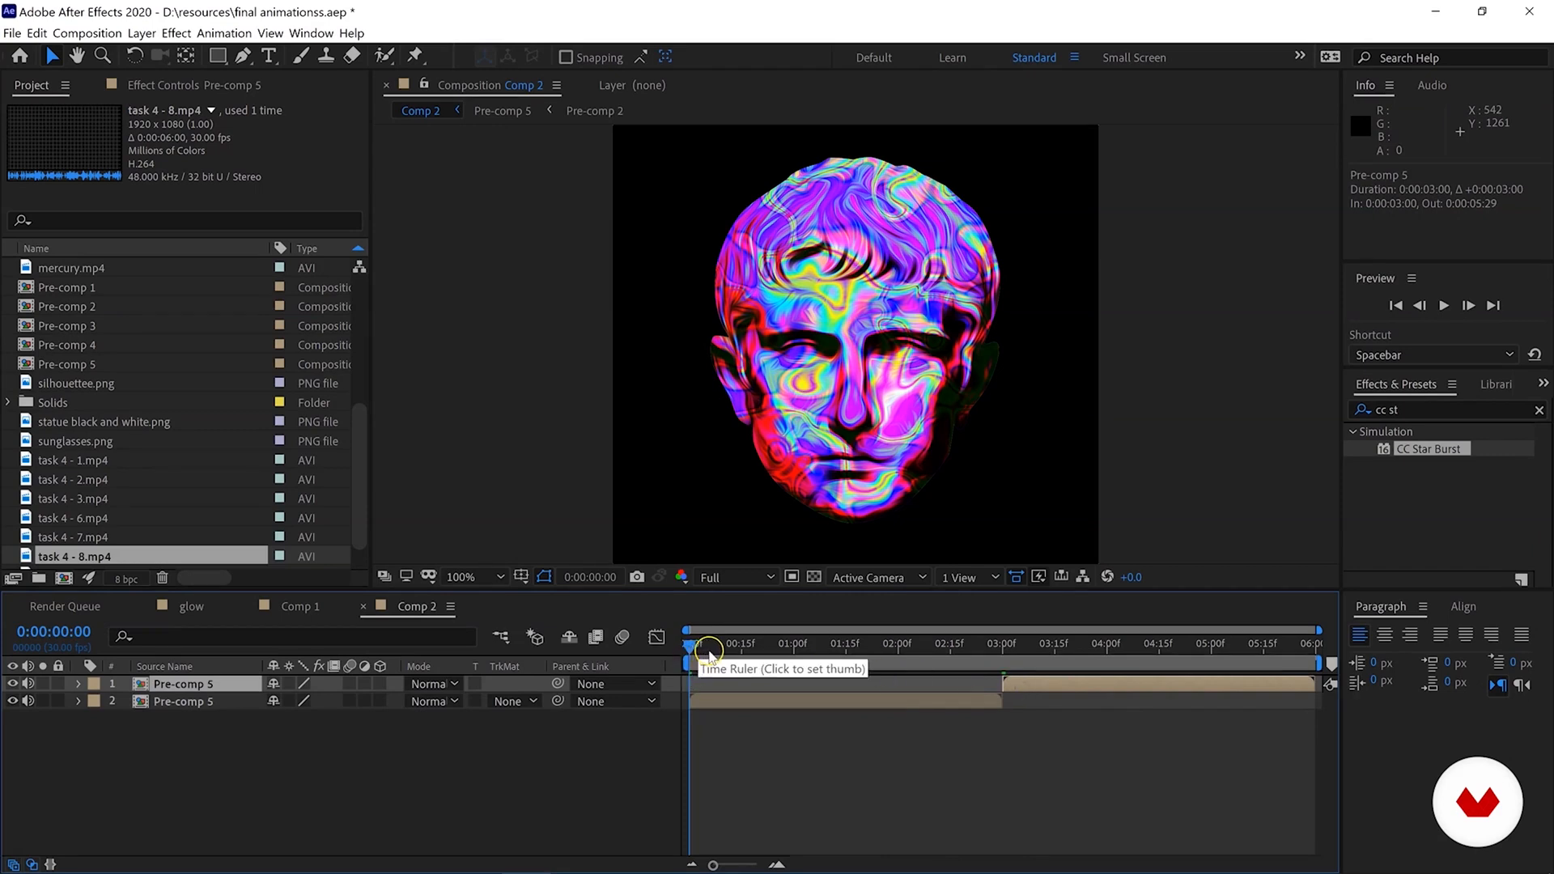
{"action": "key", "text": "comma"}
{"action": "key", "text": "space"}
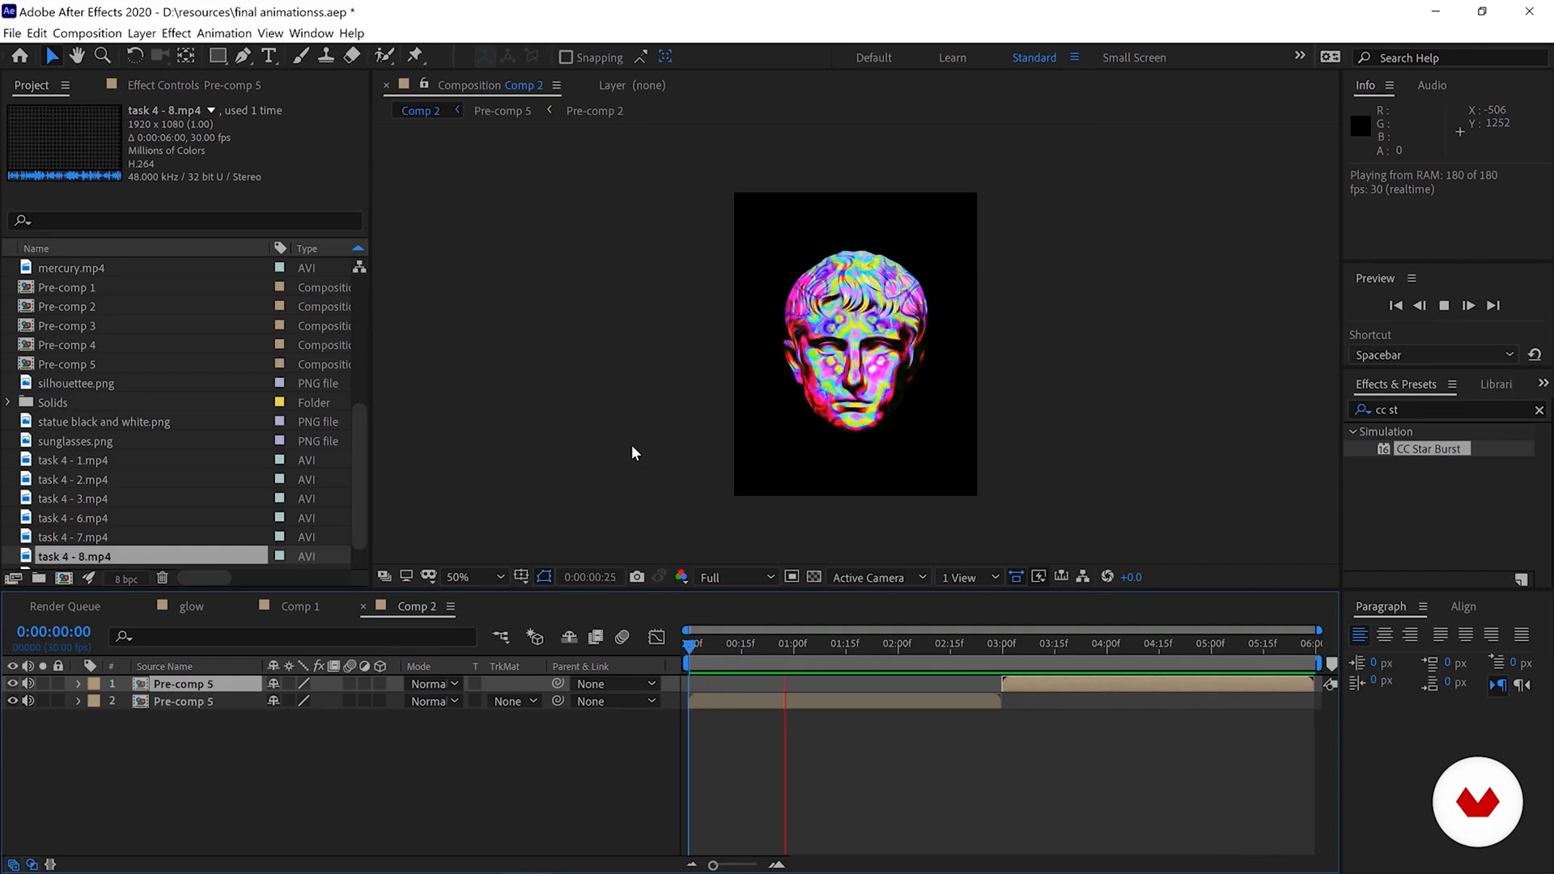
{"action": "left_click", "coordinate": [625, 471]}
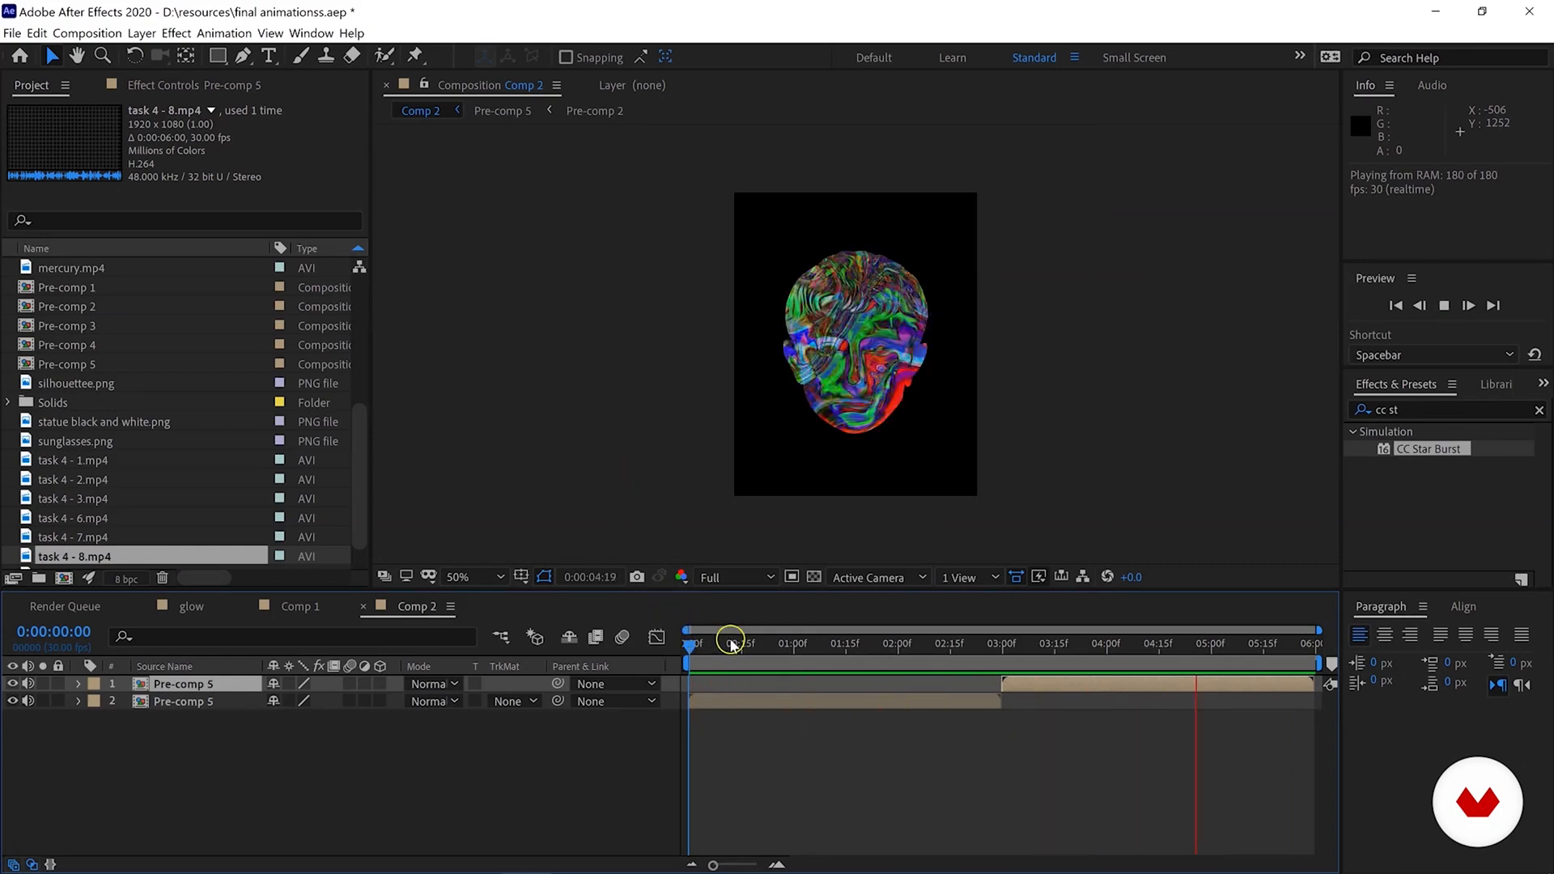
{"action": "left_click", "coordinate": [707, 647]}
{"action": "left_click", "coordinate": [736, 701]}
{"action": "right_click", "coordinate": [736, 701]}
{"action": "mouse_move", "coordinate": [852, 333]}
{"action": "left_click", "coordinate": [1018, 363]}
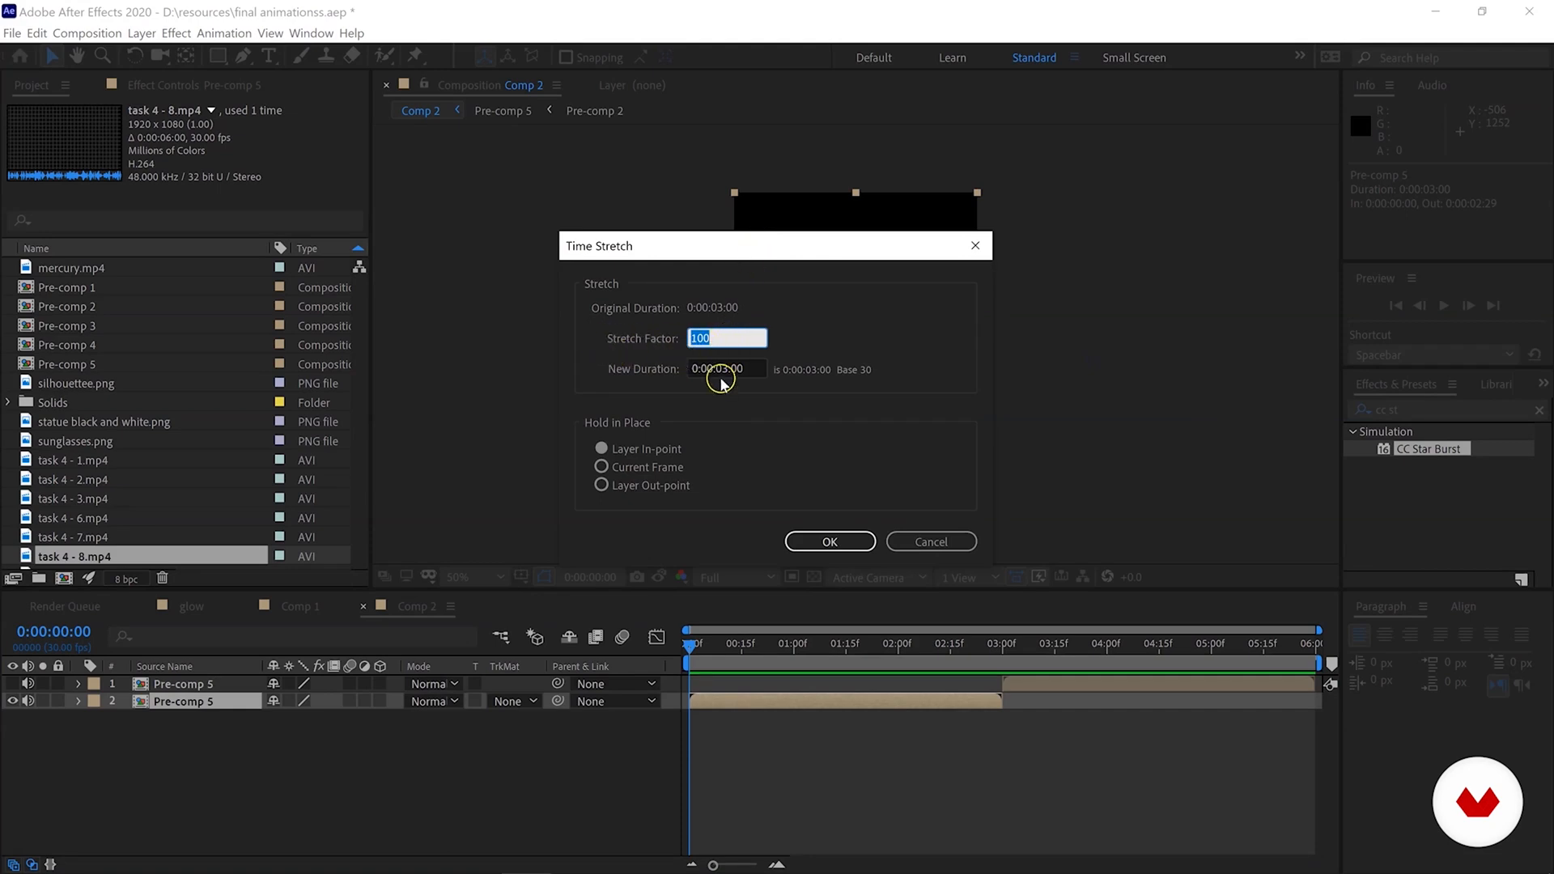
{"action": "left_click", "coordinate": [929, 544]}
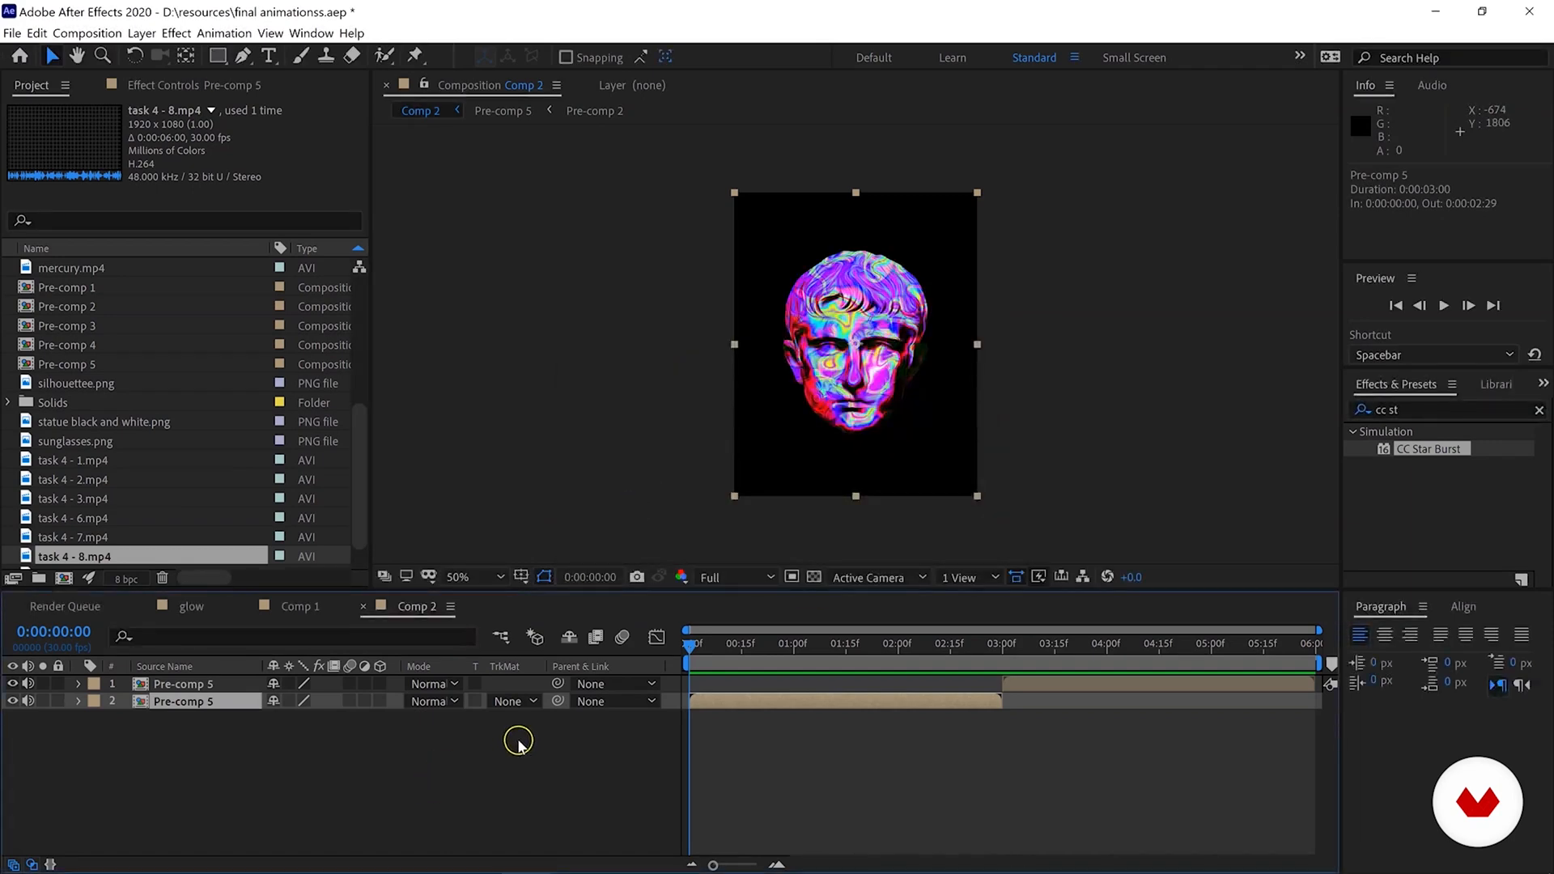
Rename Comp 1 as "liquid glasses" and Comp 2 as "overlays".
{"action": "left_click", "coordinate": [458, 733]}
{"action": "right_click", "coordinate": [532, 311]}
{"action": "left_click", "coordinate": [588, 343]}
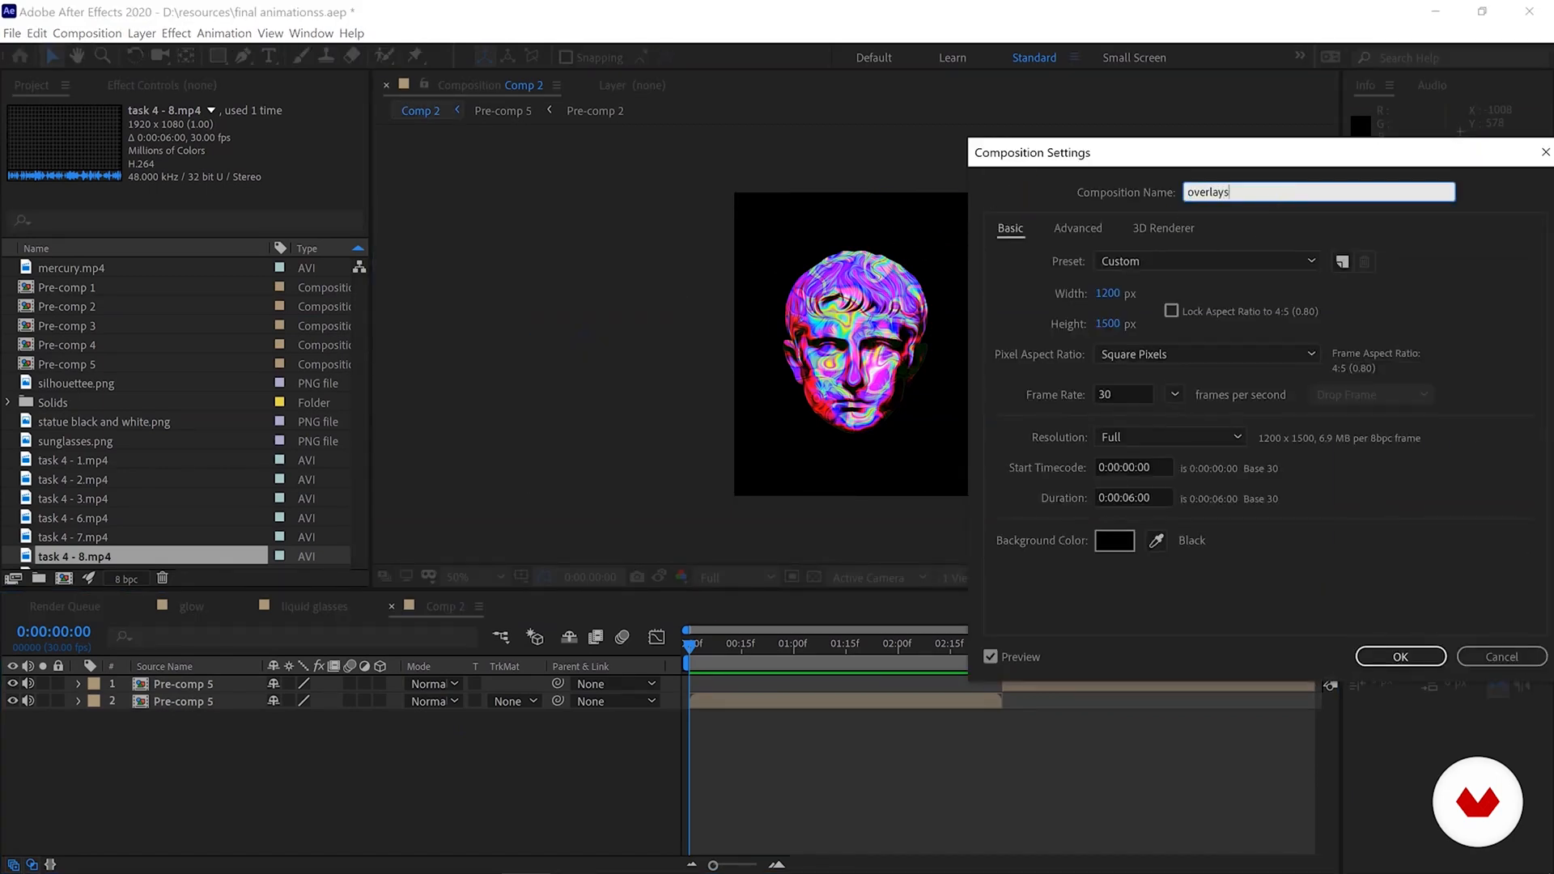
{"action": "type", "text": "overlays"}
{"action": "key", "text": "Return"}
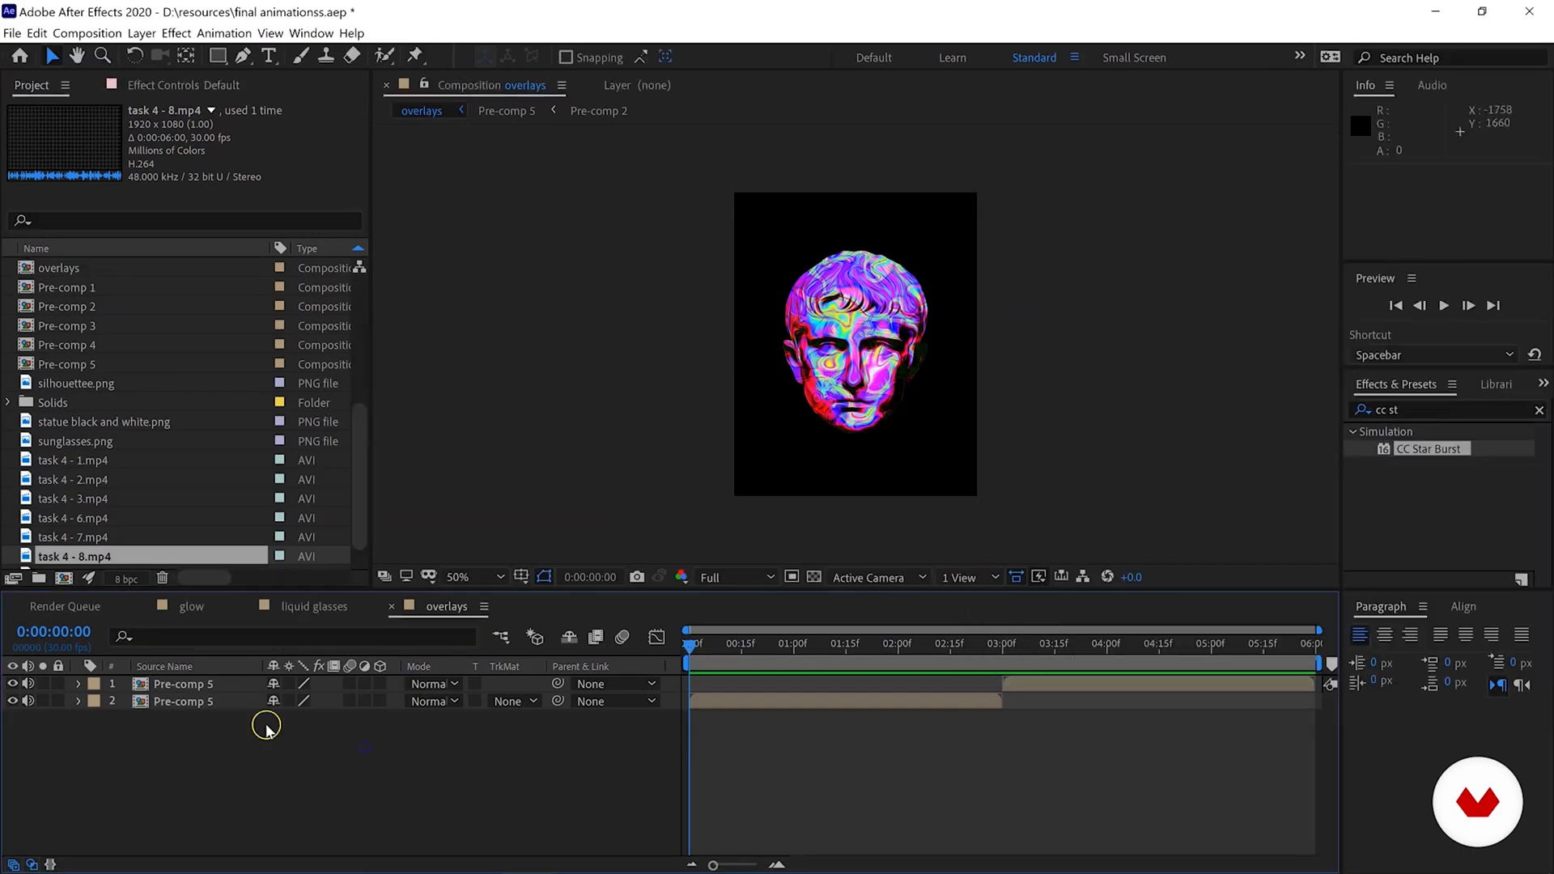
Create a comp-sized purple solid layer and place it beneath both Pre-comp 5 layers in the overlays composition.
{"action": "right_click", "coordinate": [304, 763]}
{"action": "mouse_move", "coordinate": [494, 591]}
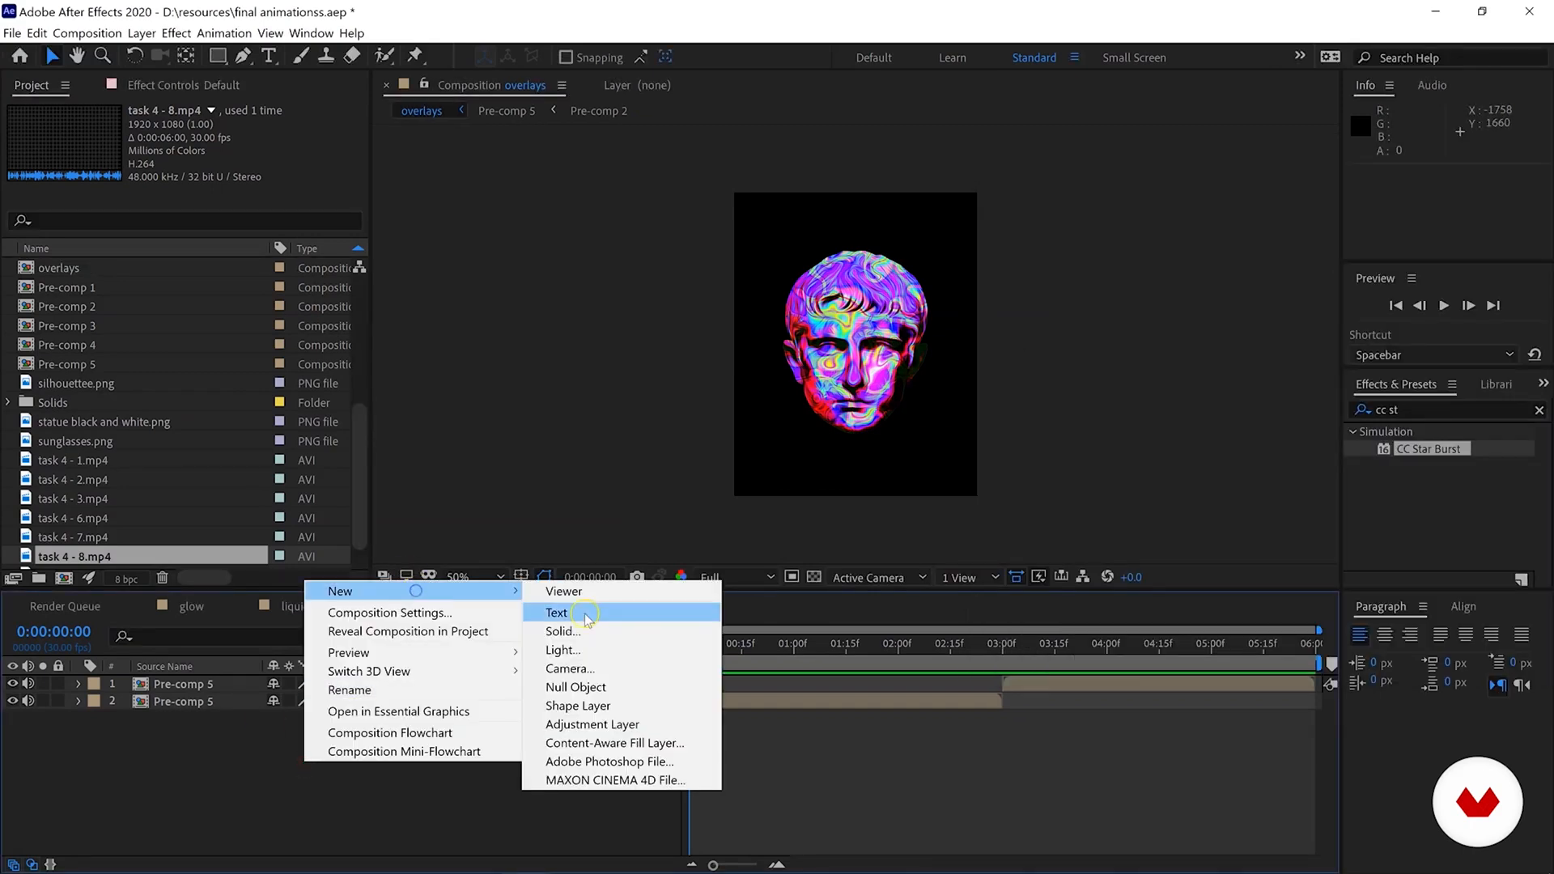
{"action": "left_click", "coordinate": [588, 638]}
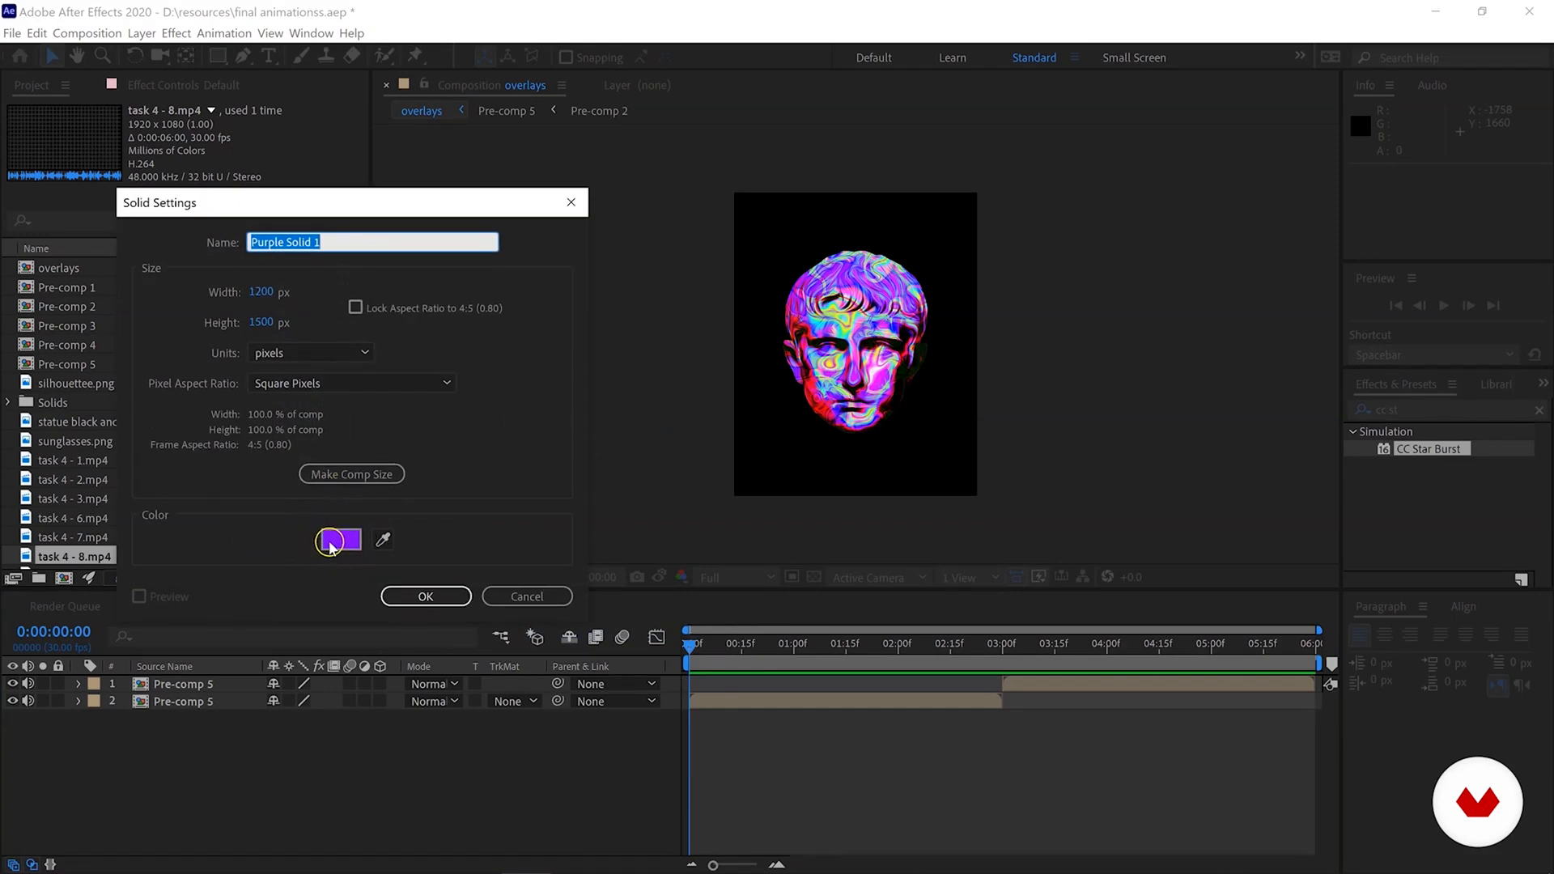
{"action": "left_click", "coordinate": [409, 594]}
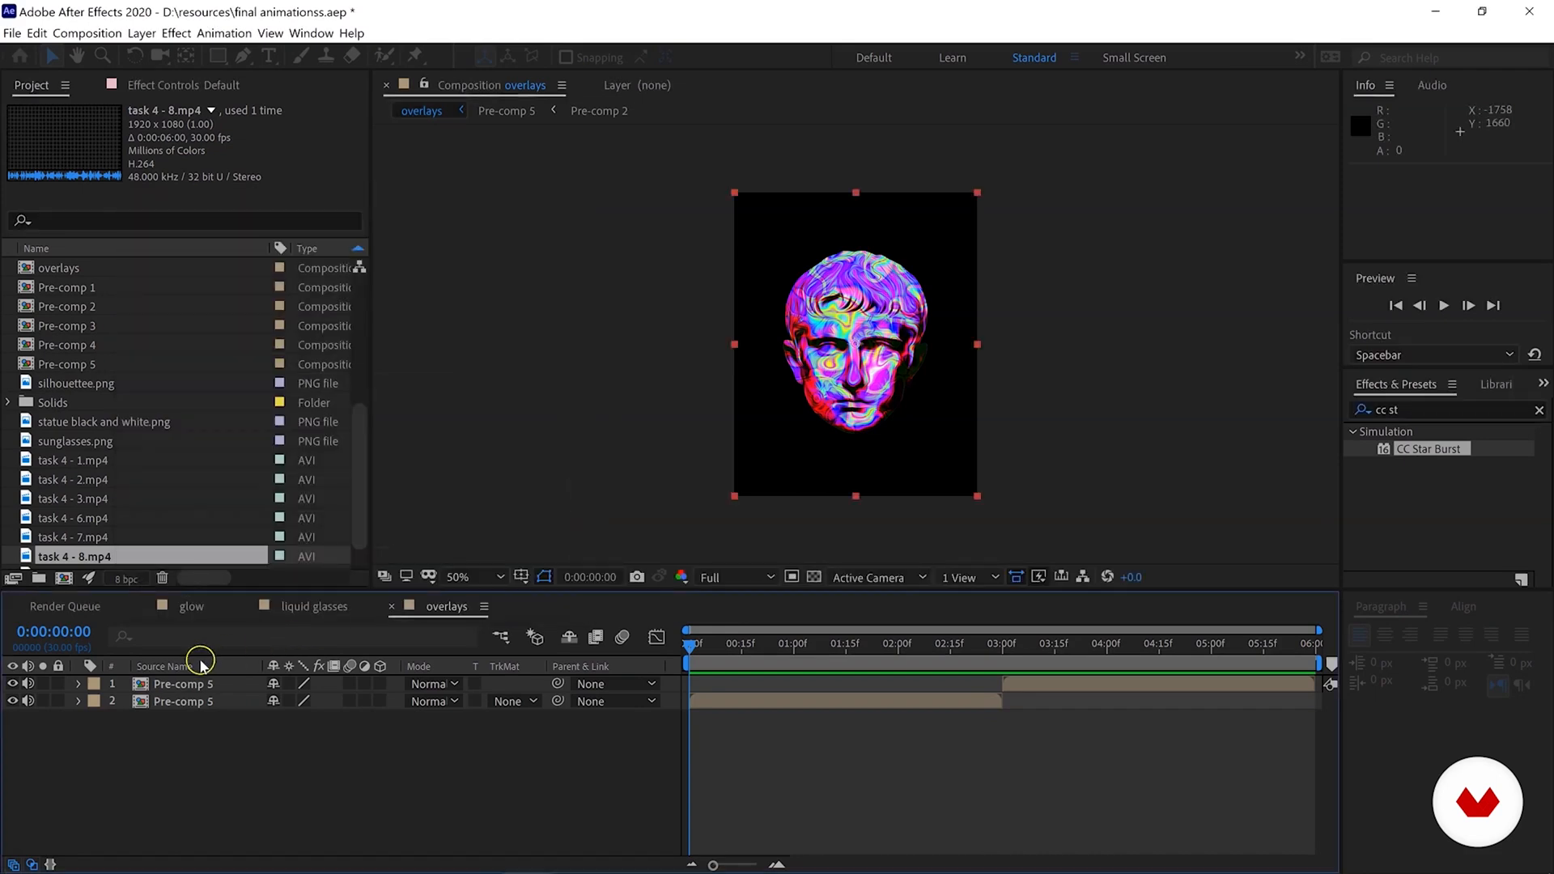
{"action": "left_click_drag", "start_coordinate": [175, 686], "coordinate": [167, 746]}
Find the Grid effect and apply it to the purple solid.
{"action": "left_click", "coordinate": [1353, 412]}
{"action": "left_click", "coordinate": [1464, 381]}
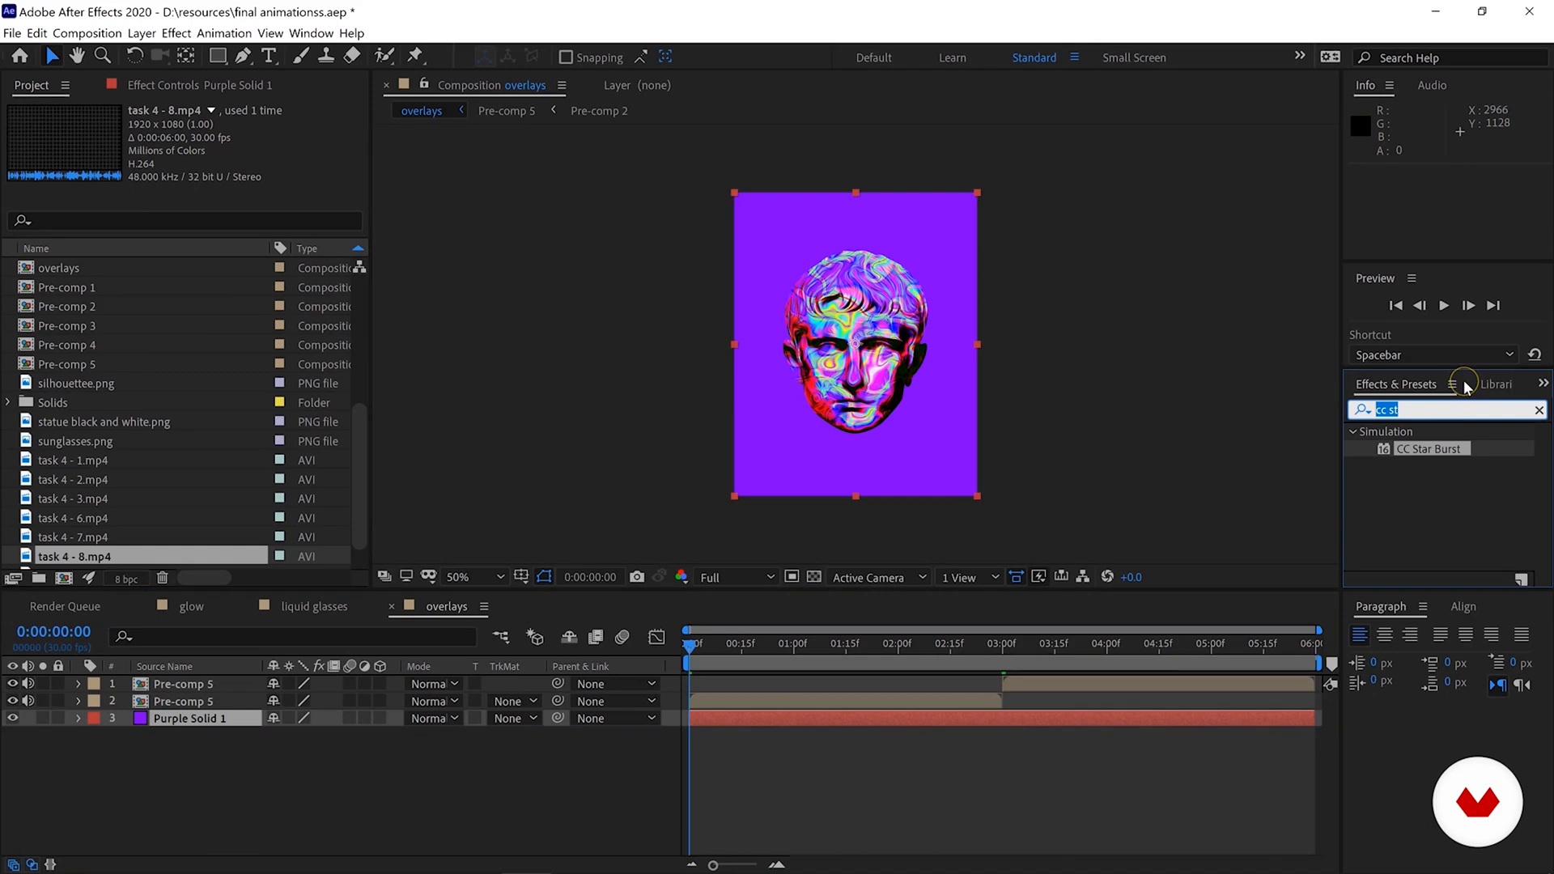
{"action": "type", "text": "grid"}
{"action": "left_click_drag", "start_coordinate": [1406, 494], "coordinate": [234, 722]}
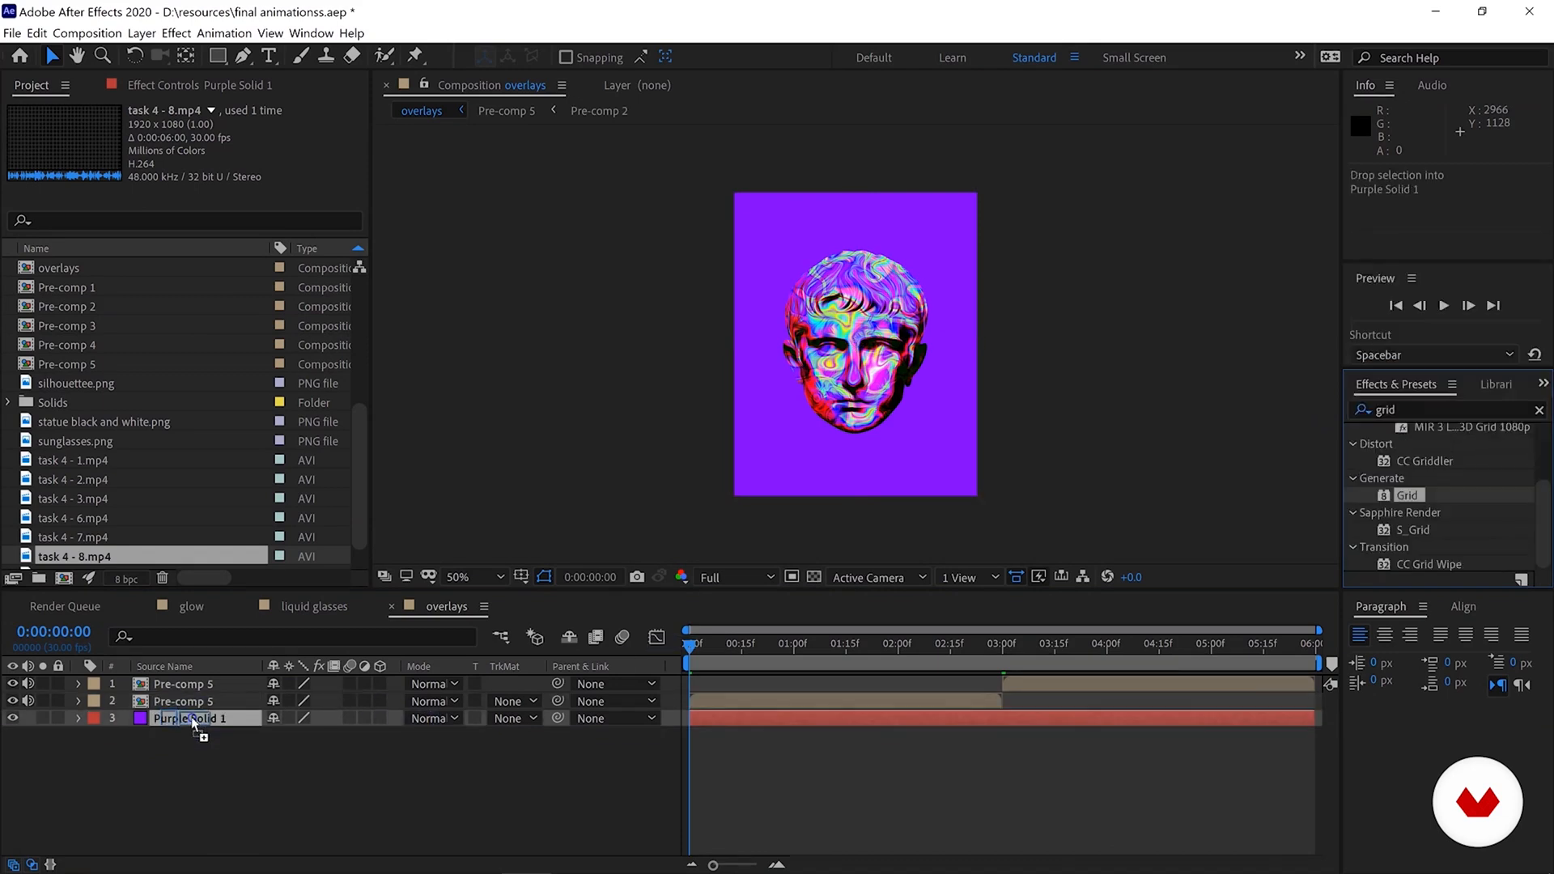
Set the grid's border to 1 and shrink its cells by setting the corner point to 660, 813.
{"action": "left_click", "coordinate": [749, 245]}
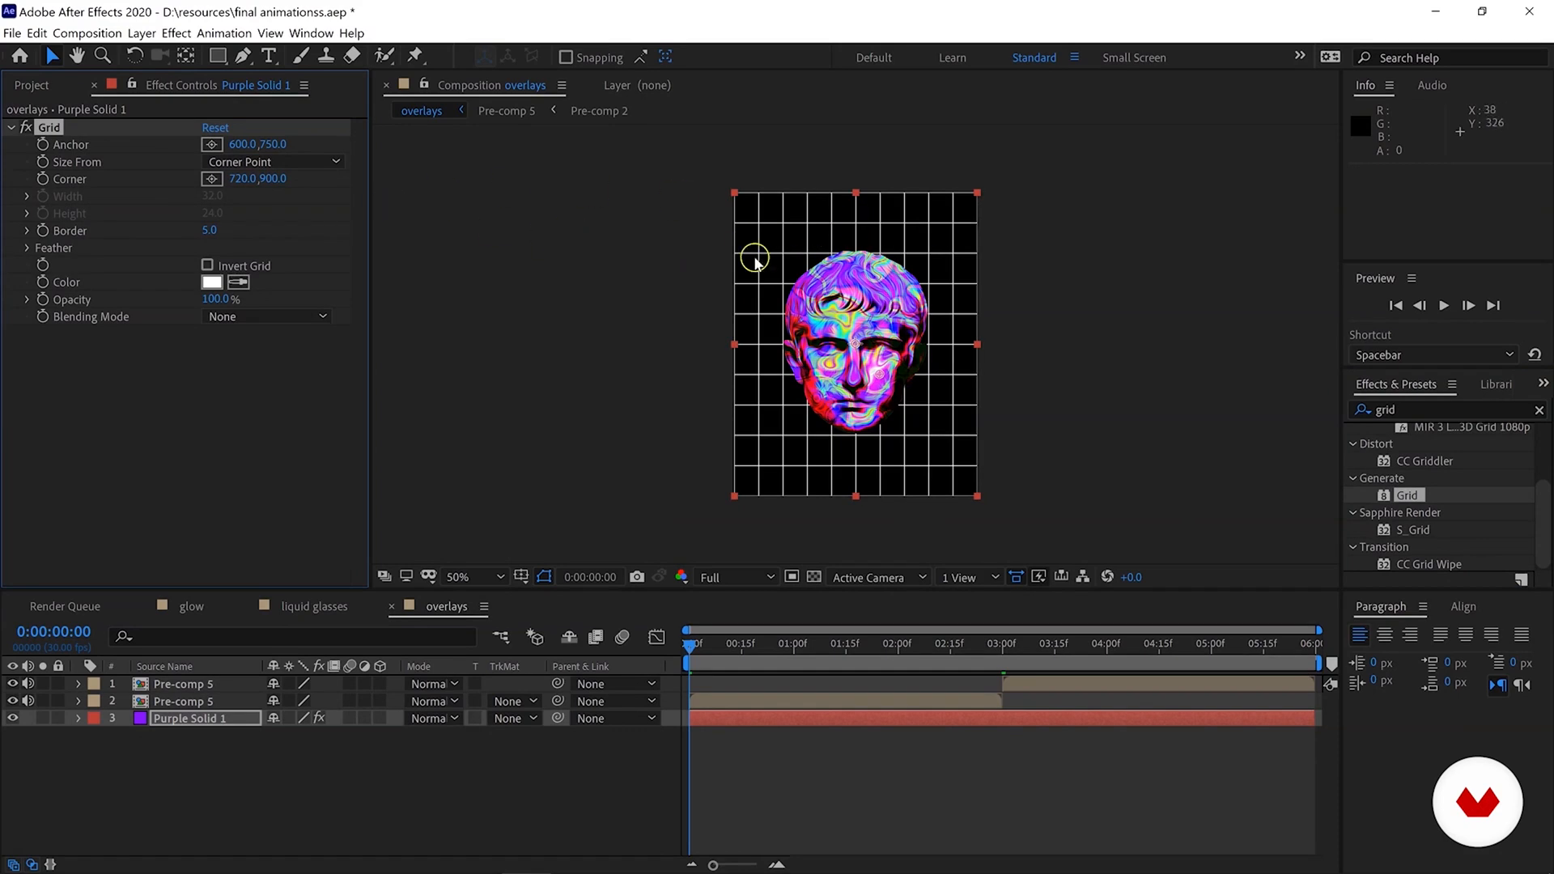
{"action": "key", "text": "period"}
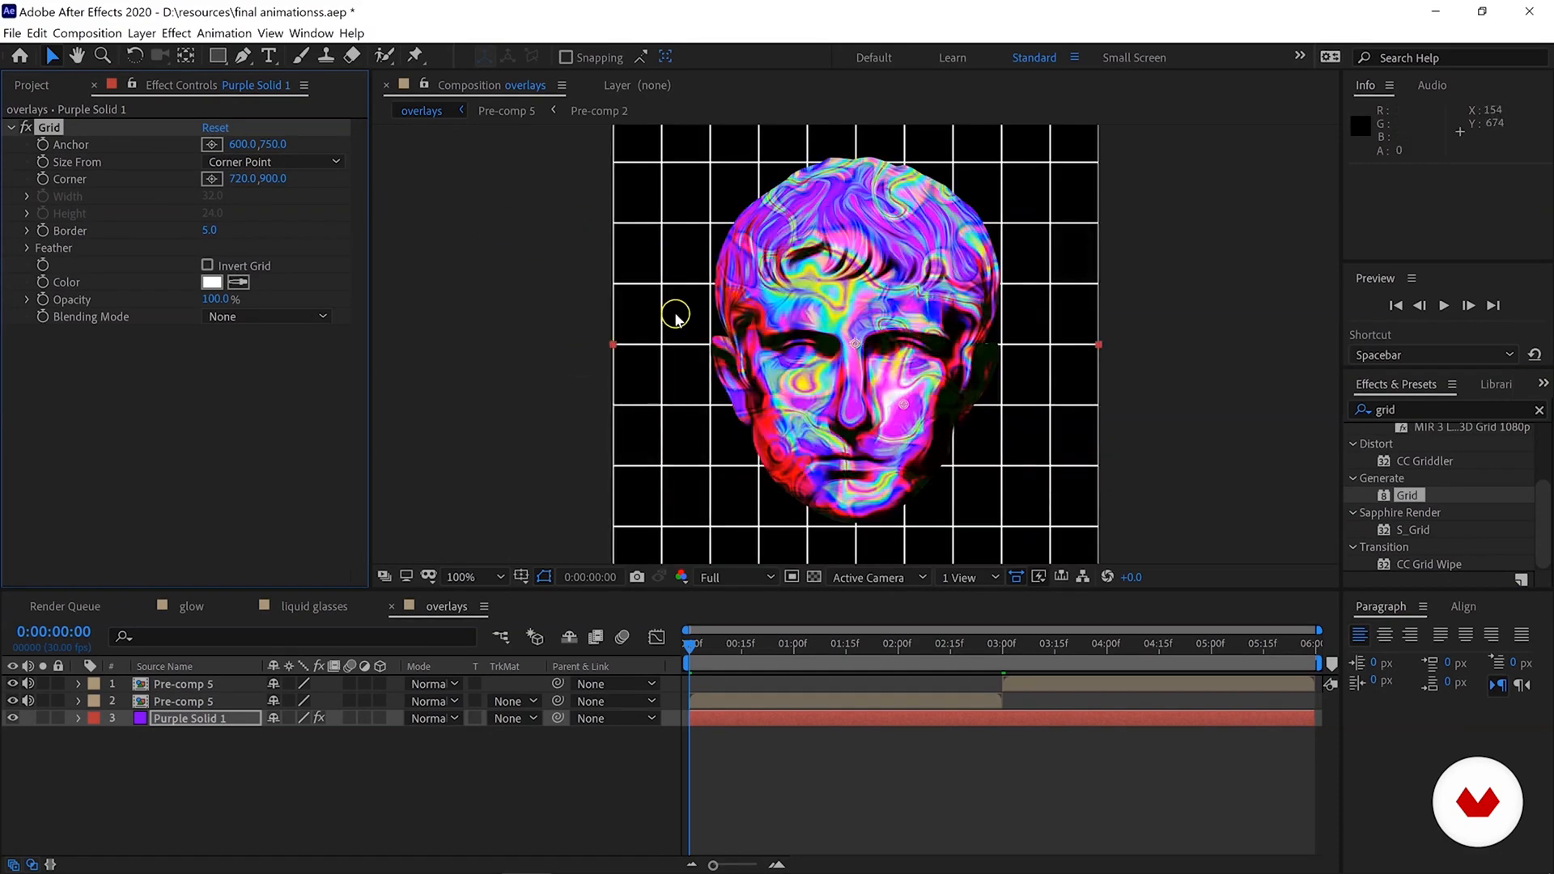
{"action": "key", "text": "comma"}
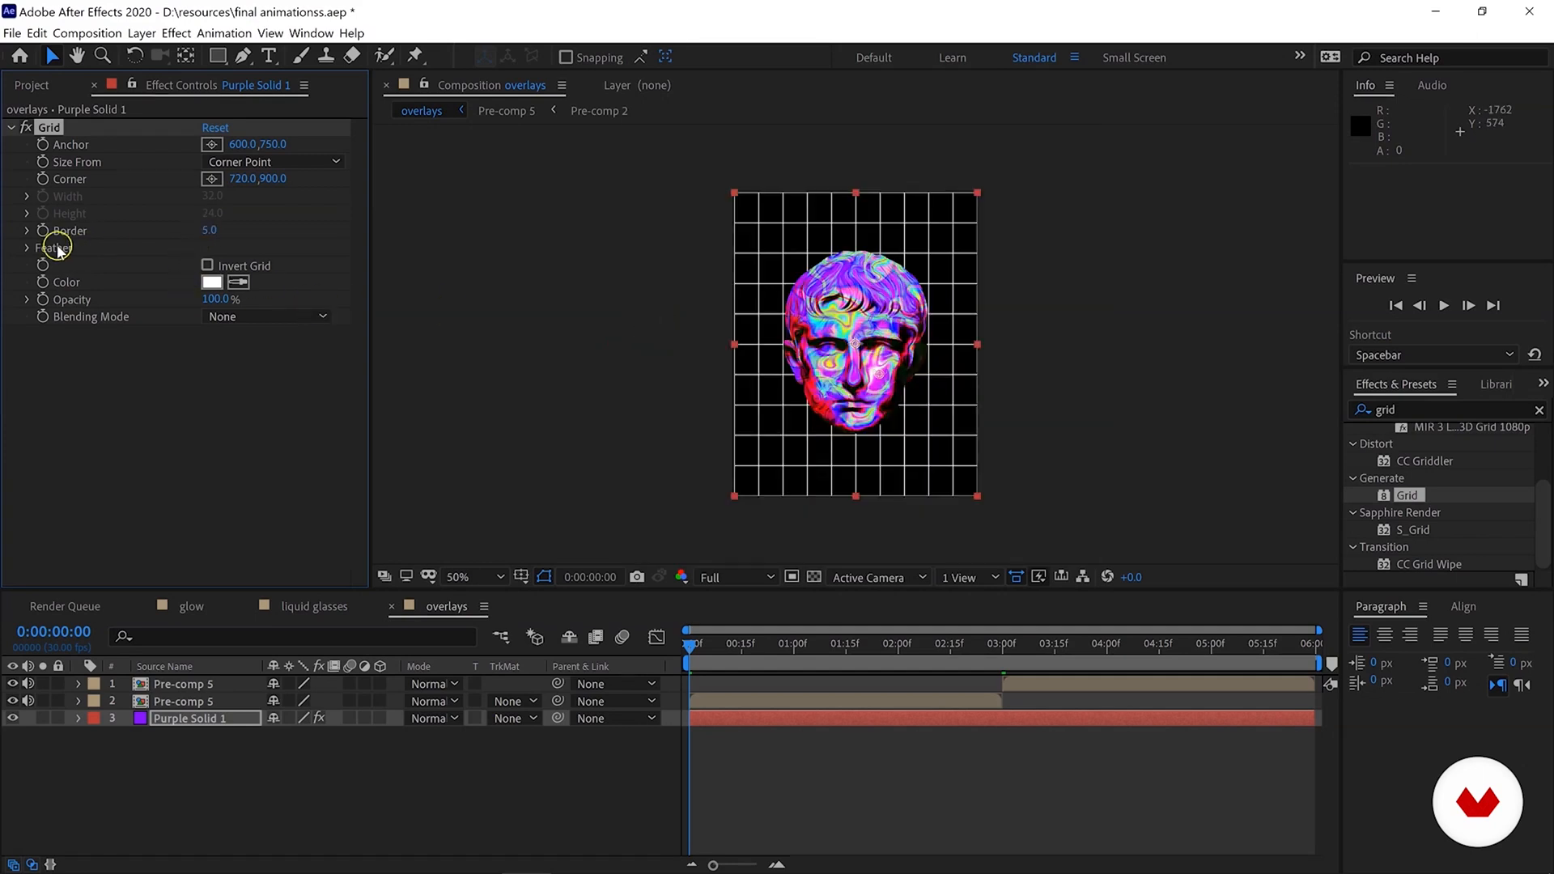
{"action": "left_click", "coordinate": [210, 235]}
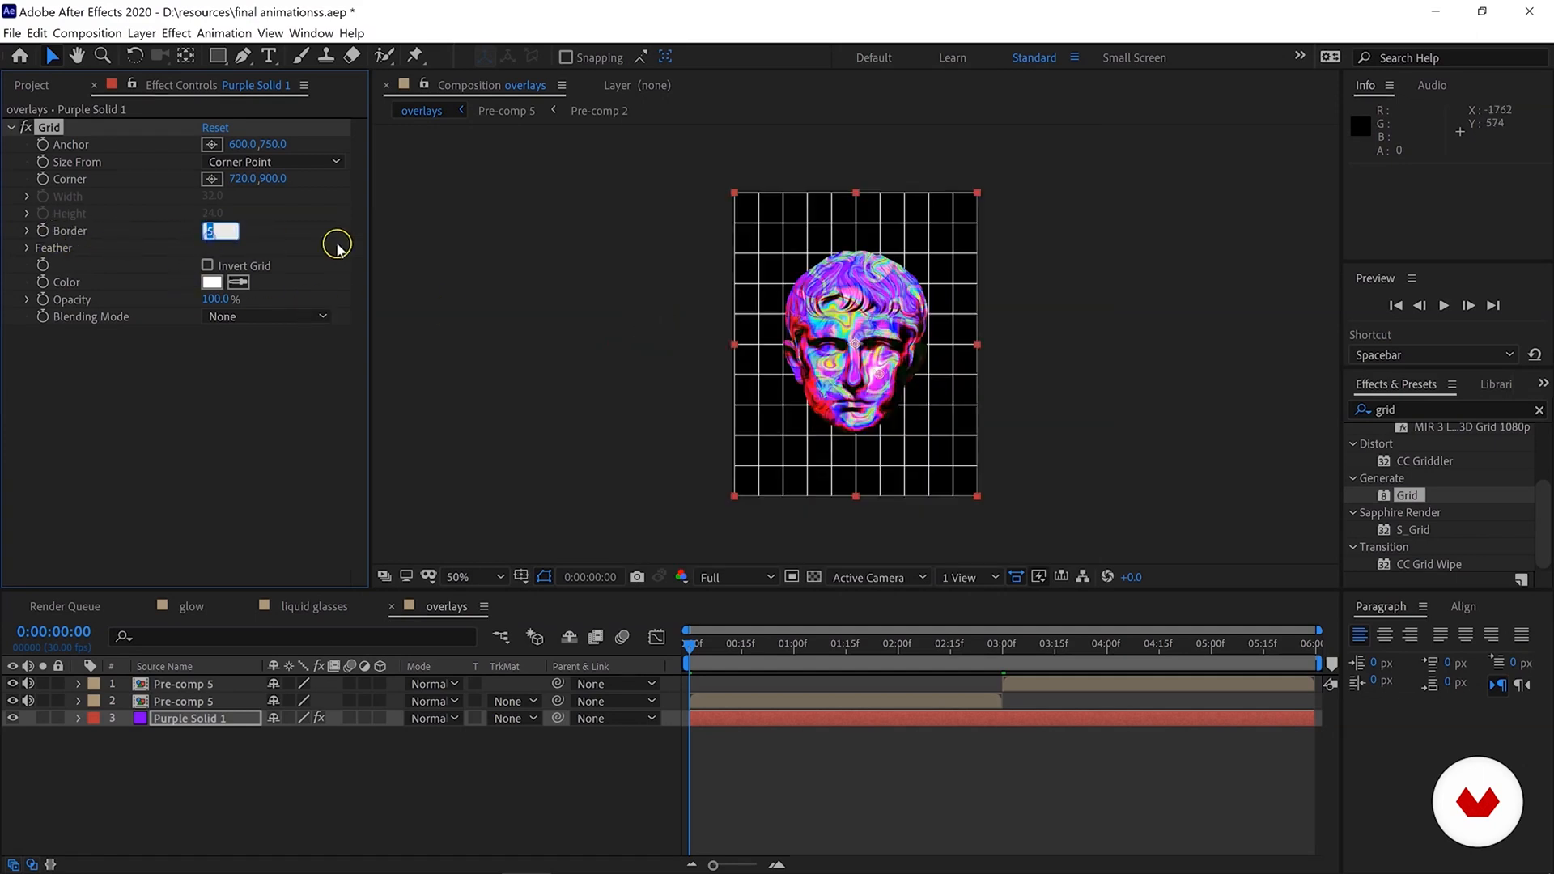
{"action": "type", "text": "1"}
{"action": "key", "text": "Return"}
{"action": "key", "text": "."}
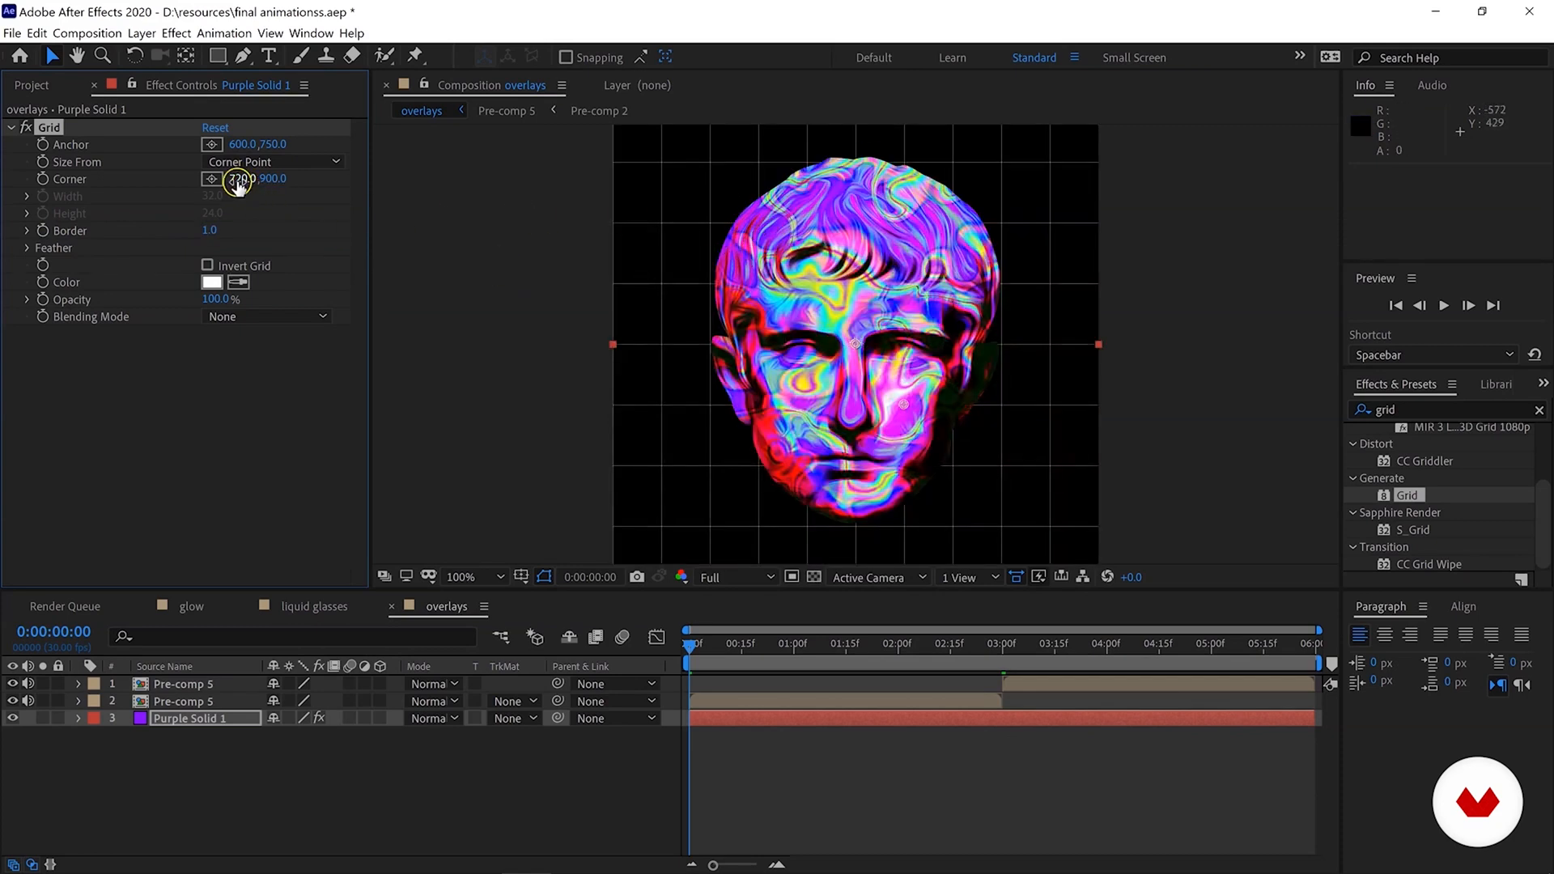
{"action": "left_click_drag", "start_coordinate": [245, 181], "coordinate": [180, 185]}
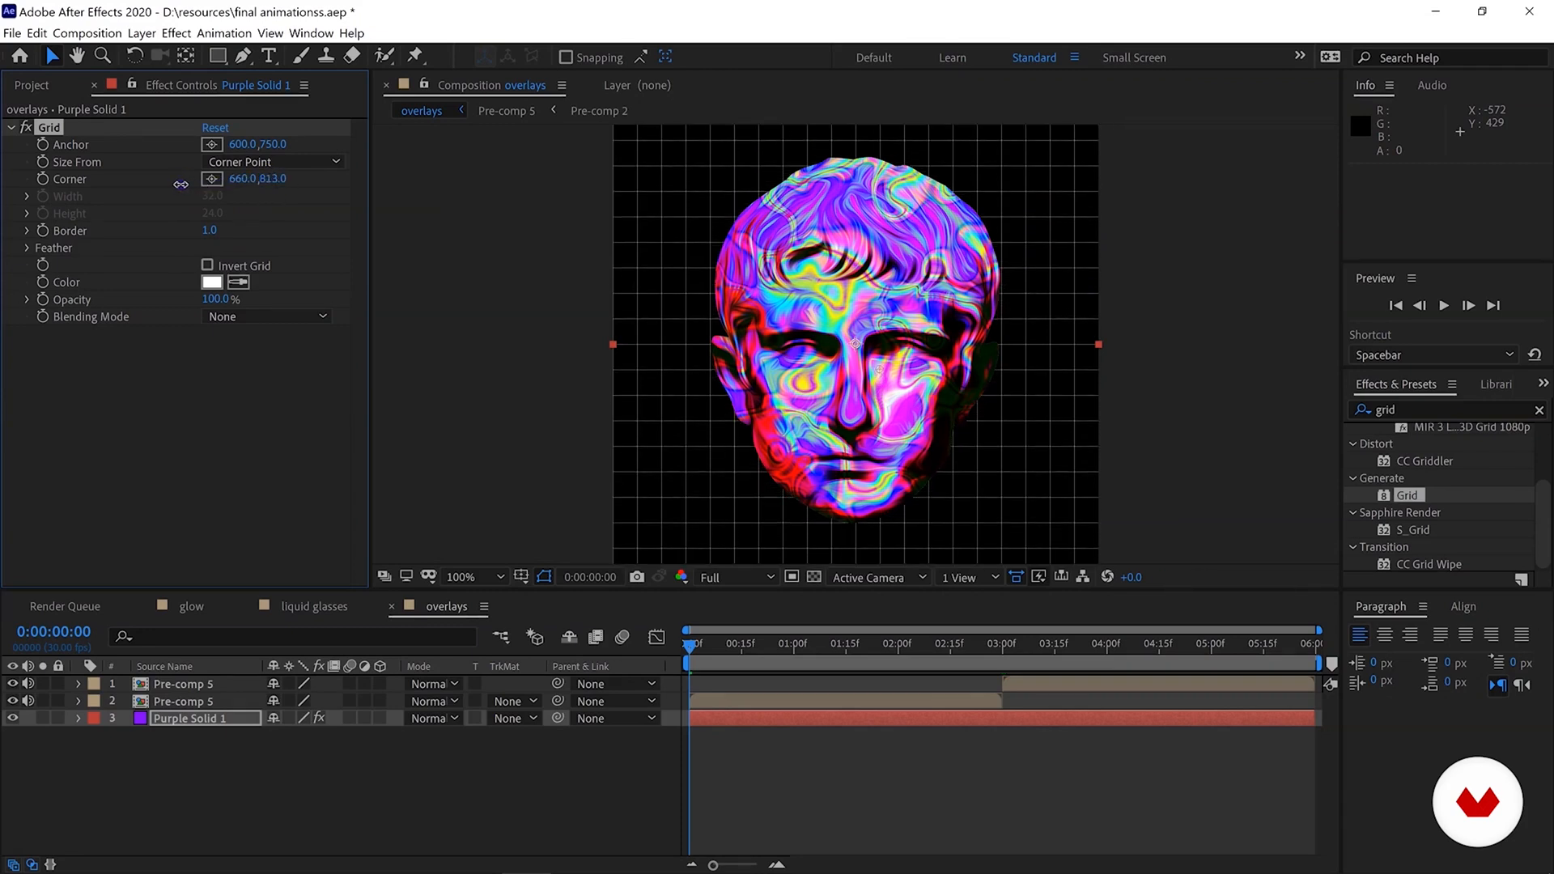
Change the grid line color to gray 7A7A7A.
{"action": "left_click", "coordinate": [212, 284]}
{"action": "left_click_drag", "start_coordinate": [283, 336], "coordinate": [133, 457]}
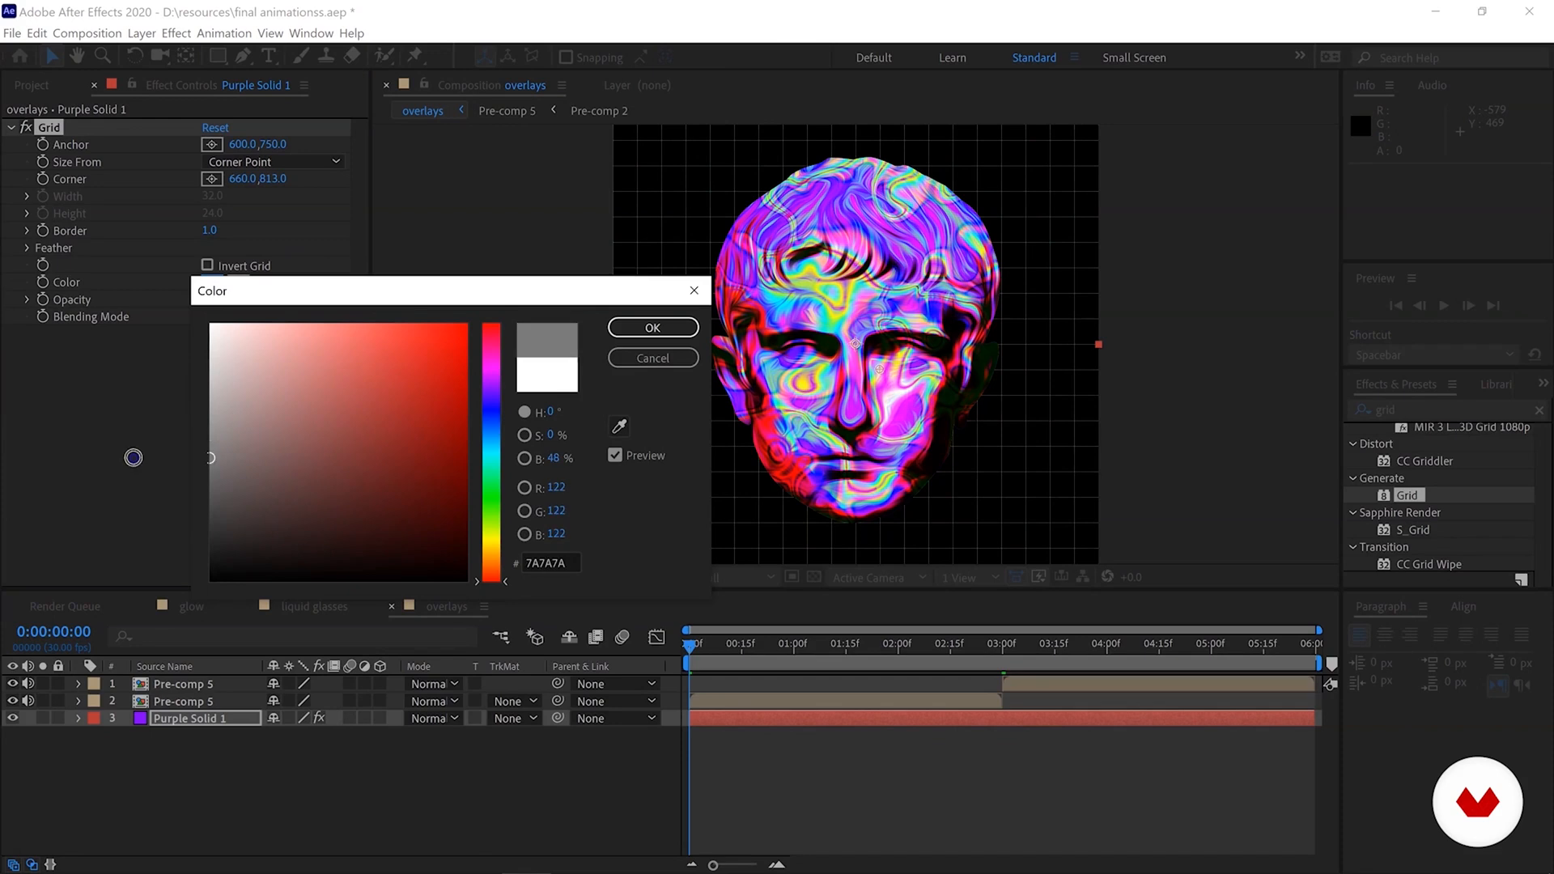
{"action": "left_click", "coordinate": [651, 327]}
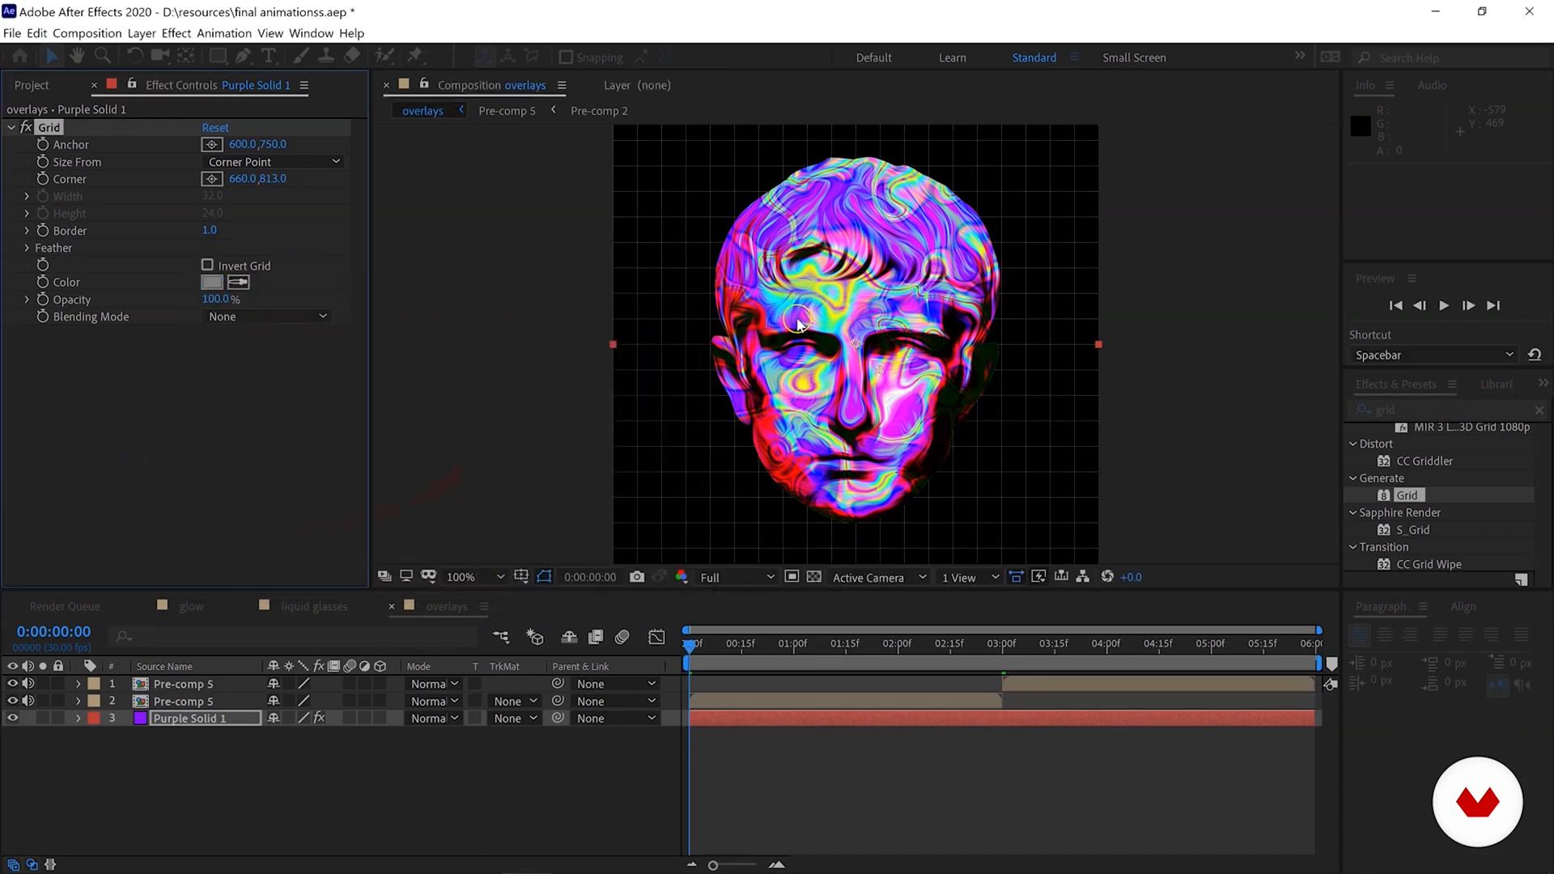
{"action": "key", "text": "comma"}
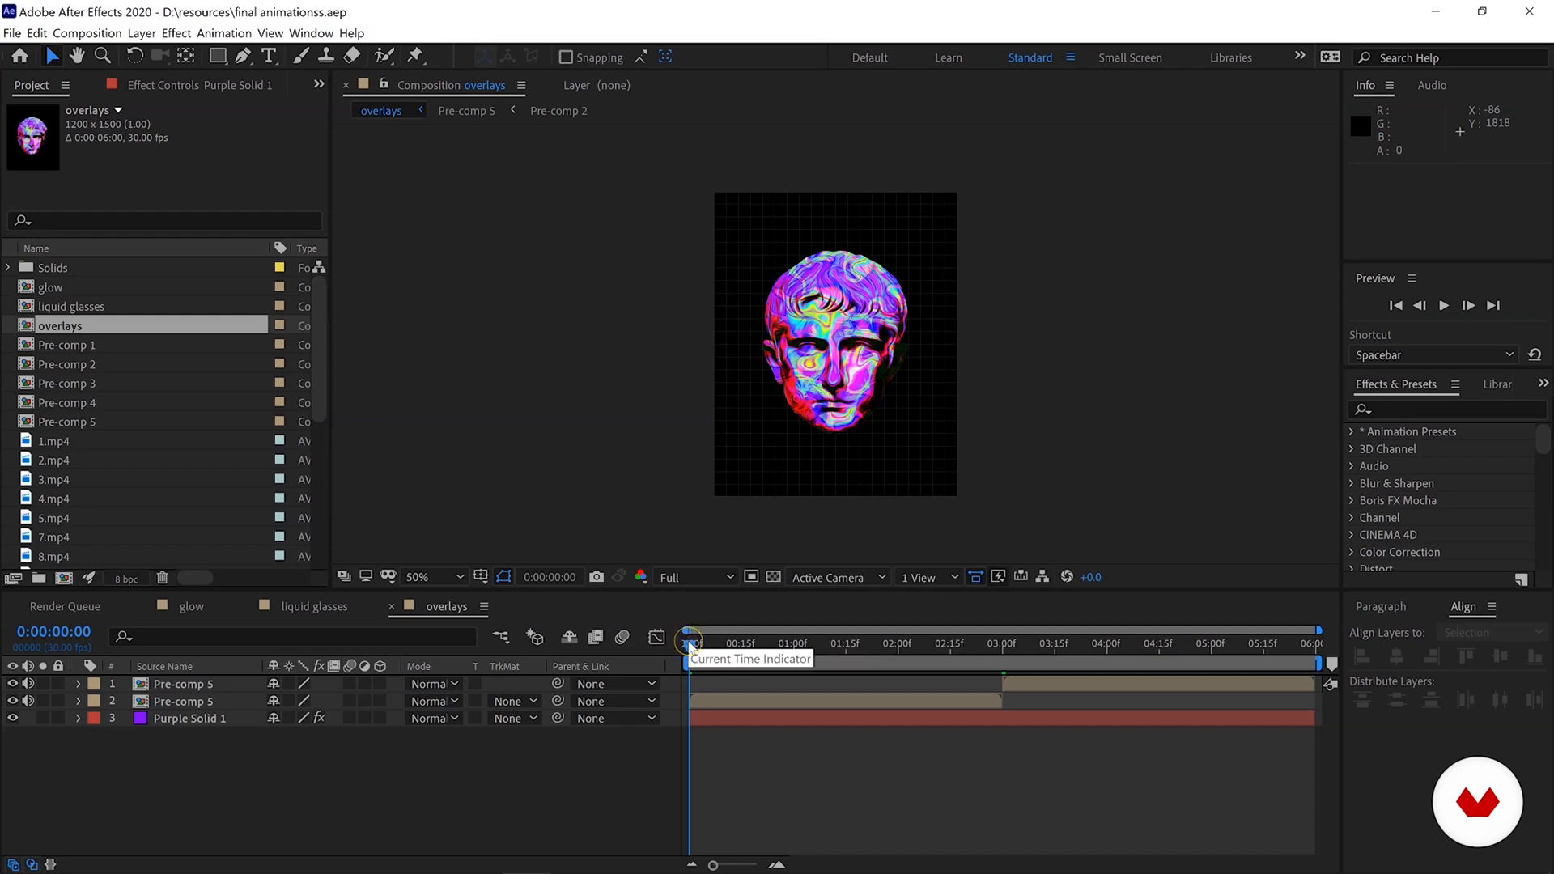
{"action": "left_click", "coordinate": [986, 348]}
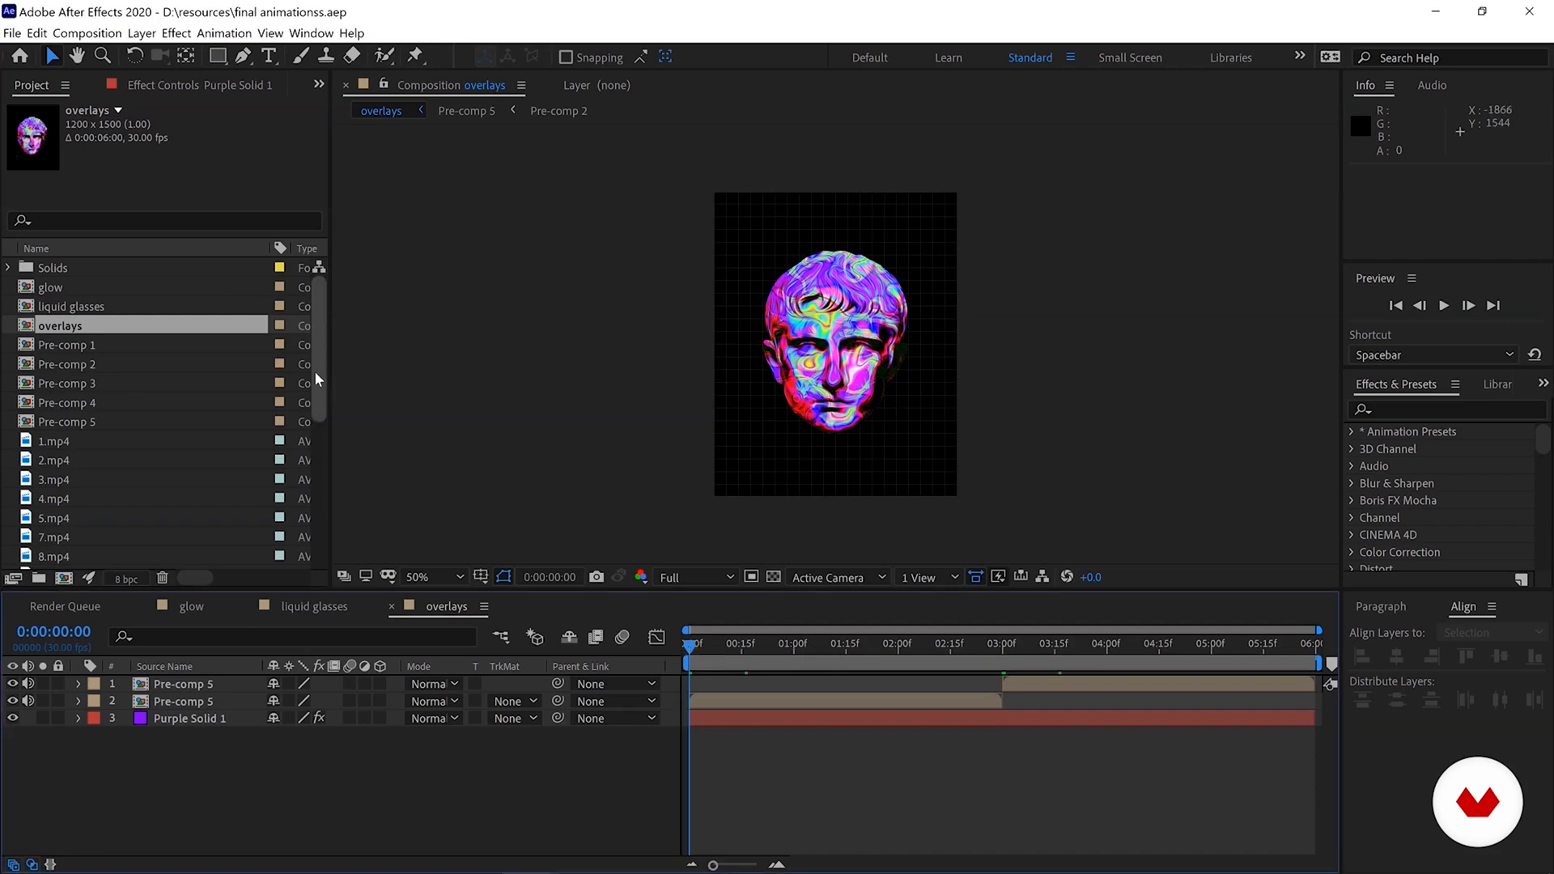
{"action": "left_click", "coordinate": [761, 664]}
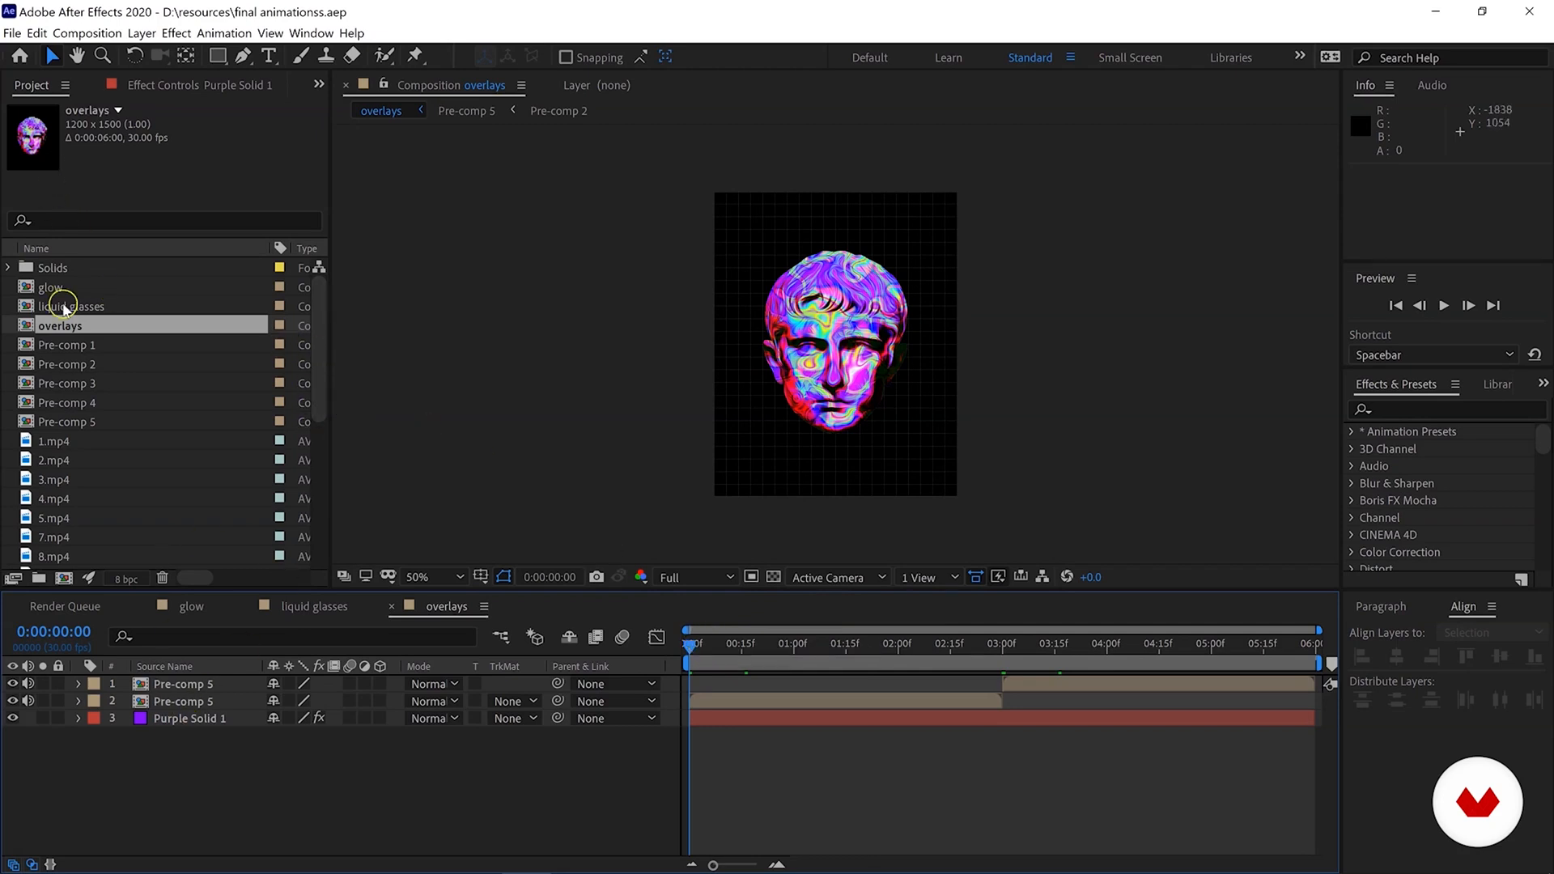
Replace the colorful statue.png footage with "statue black and white" from the resources folder, and preview the overlays sequence.
{"action": "left_click_drag", "start_coordinate": [315, 337], "coordinate": [320, 496]}
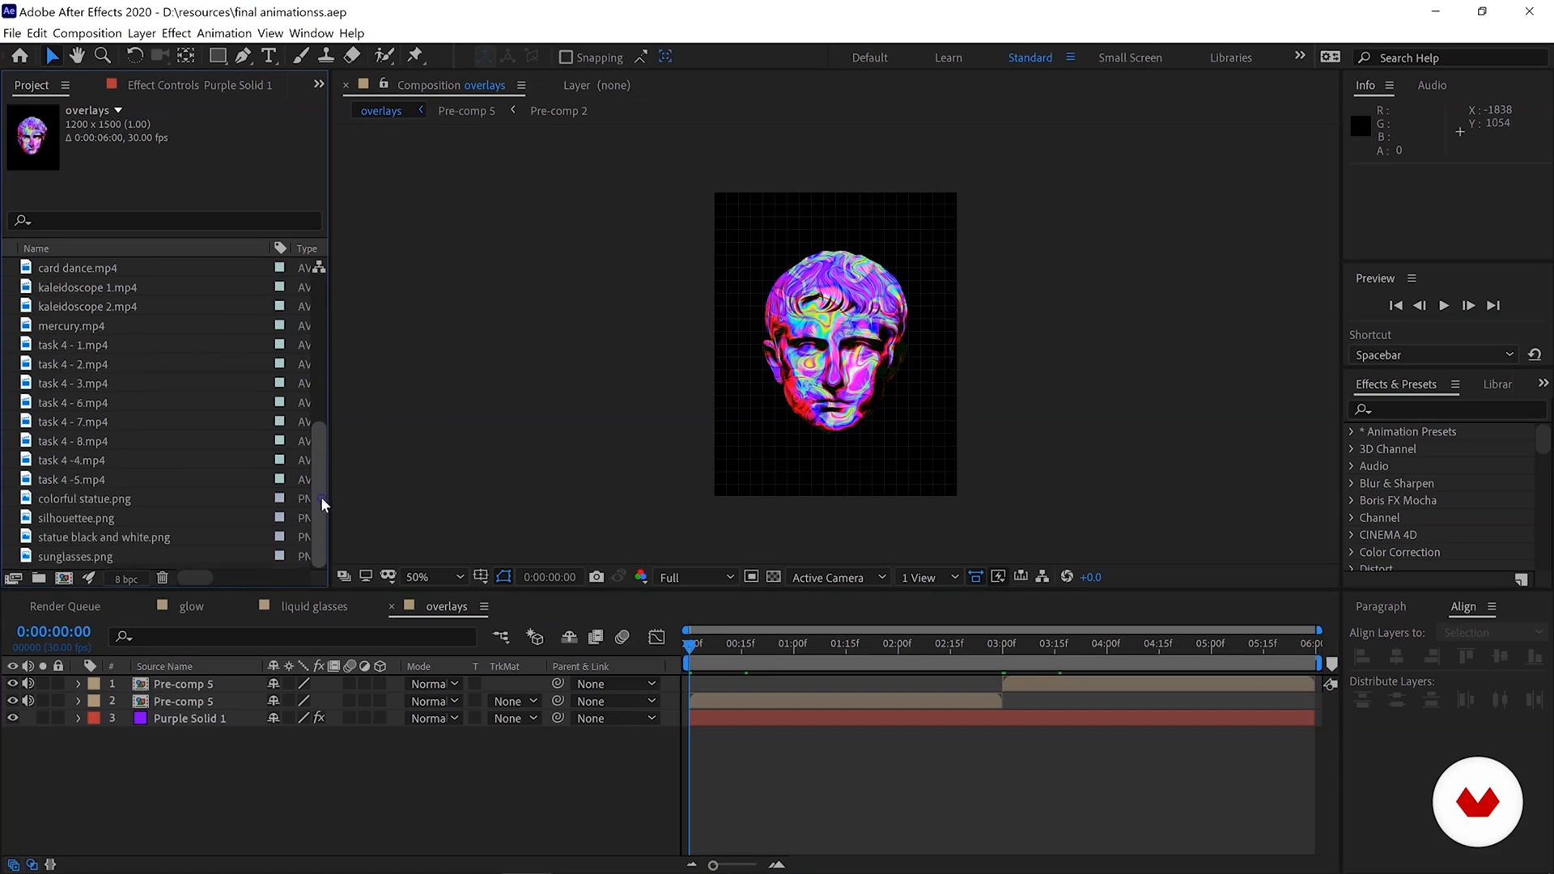
{"action": "left_click", "coordinate": [24, 499]}
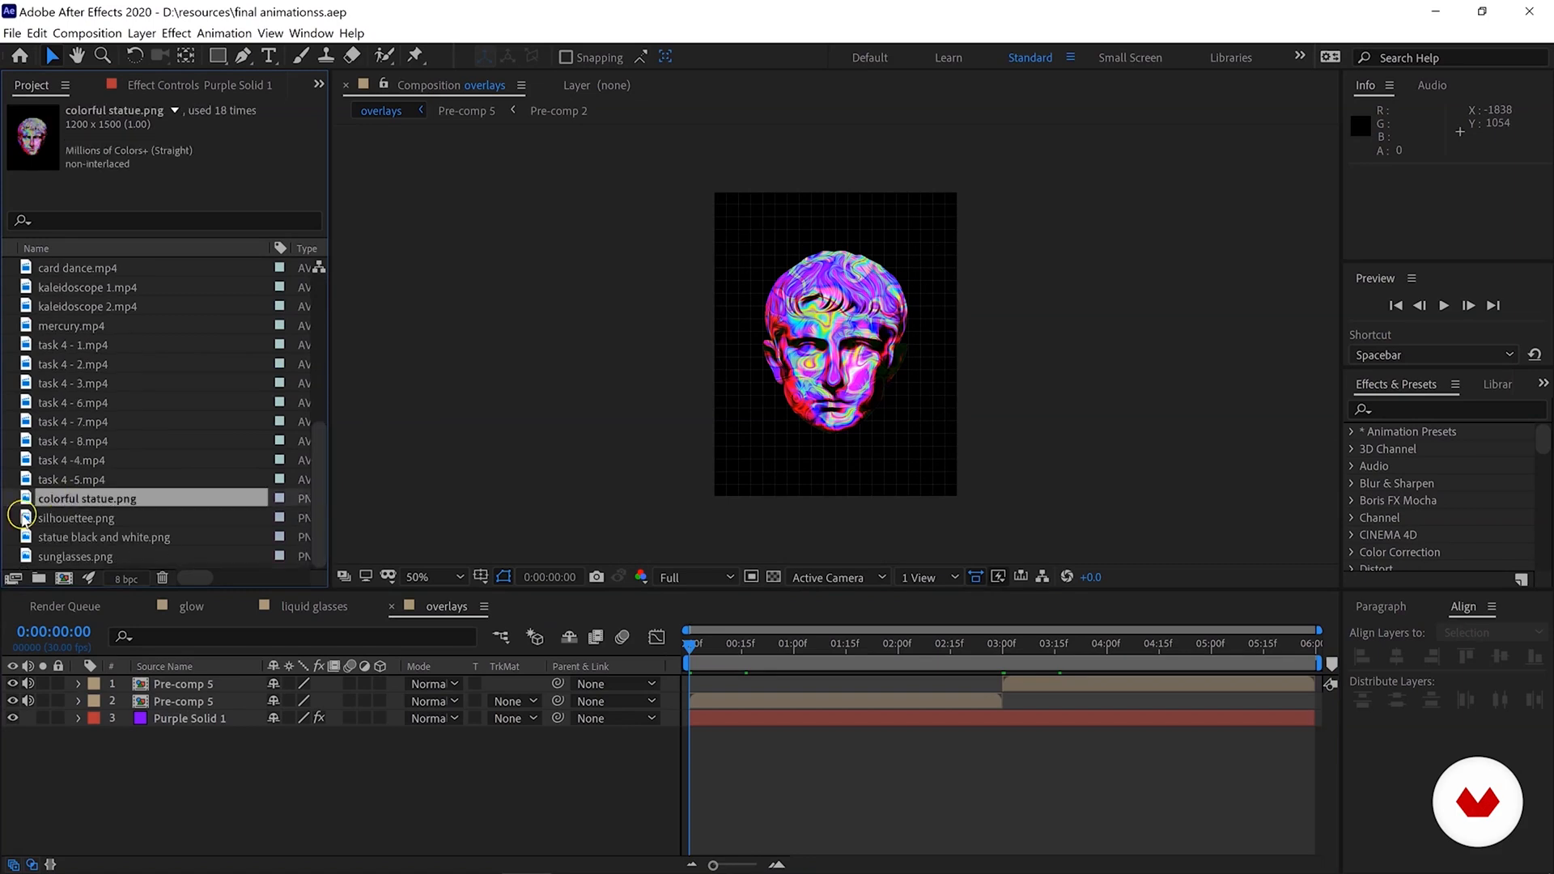
{"action": "right_click", "coordinate": [61, 501]}
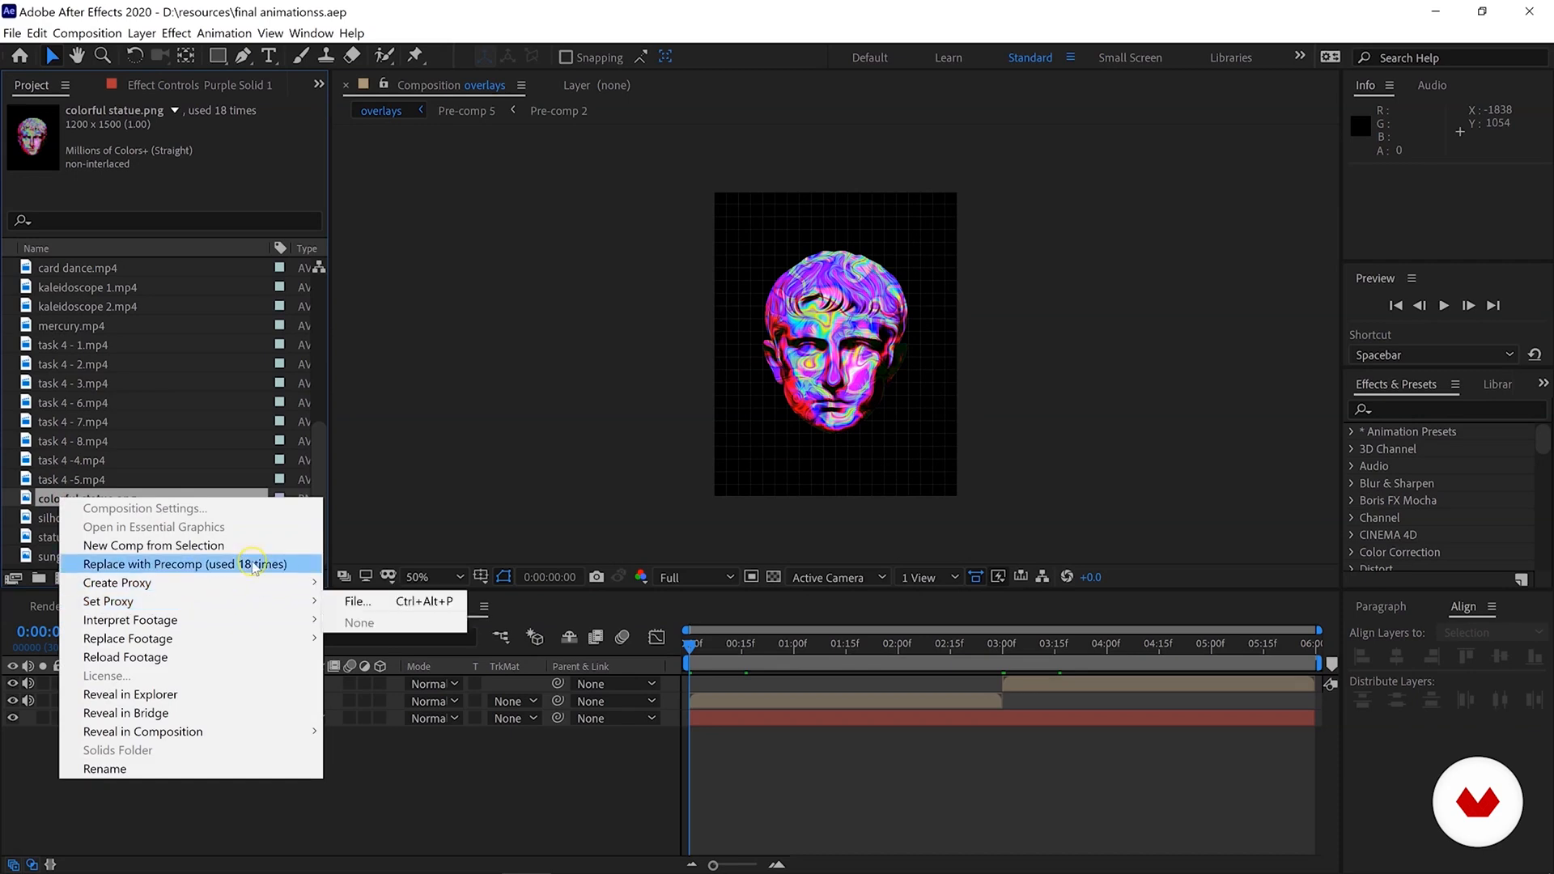
{"action": "mouse_move", "coordinate": [260, 638]}
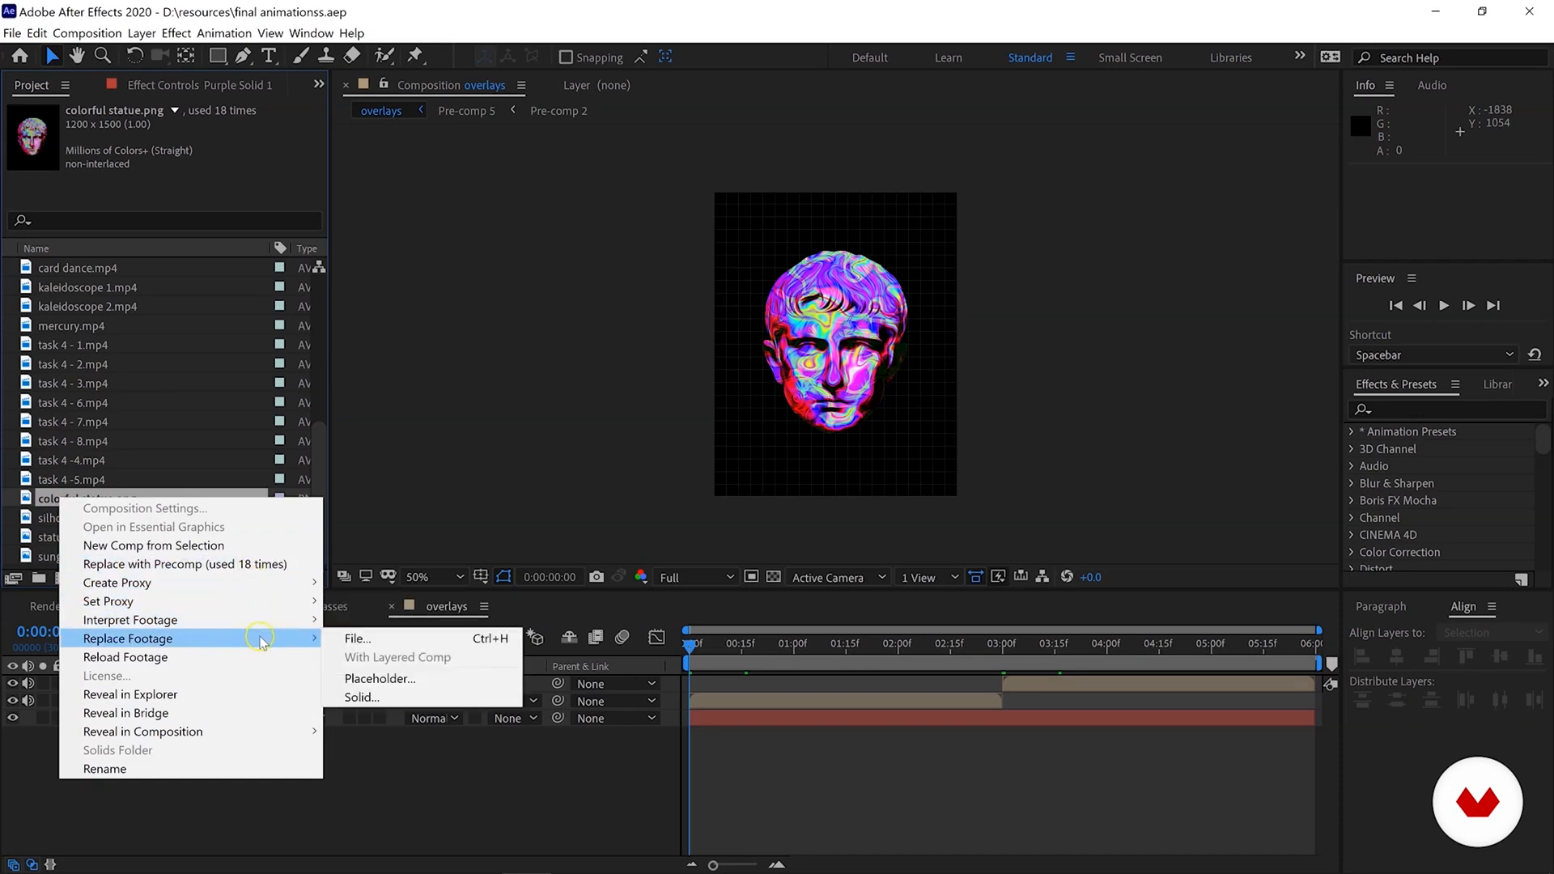
{"action": "left_click", "coordinate": [356, 640]}
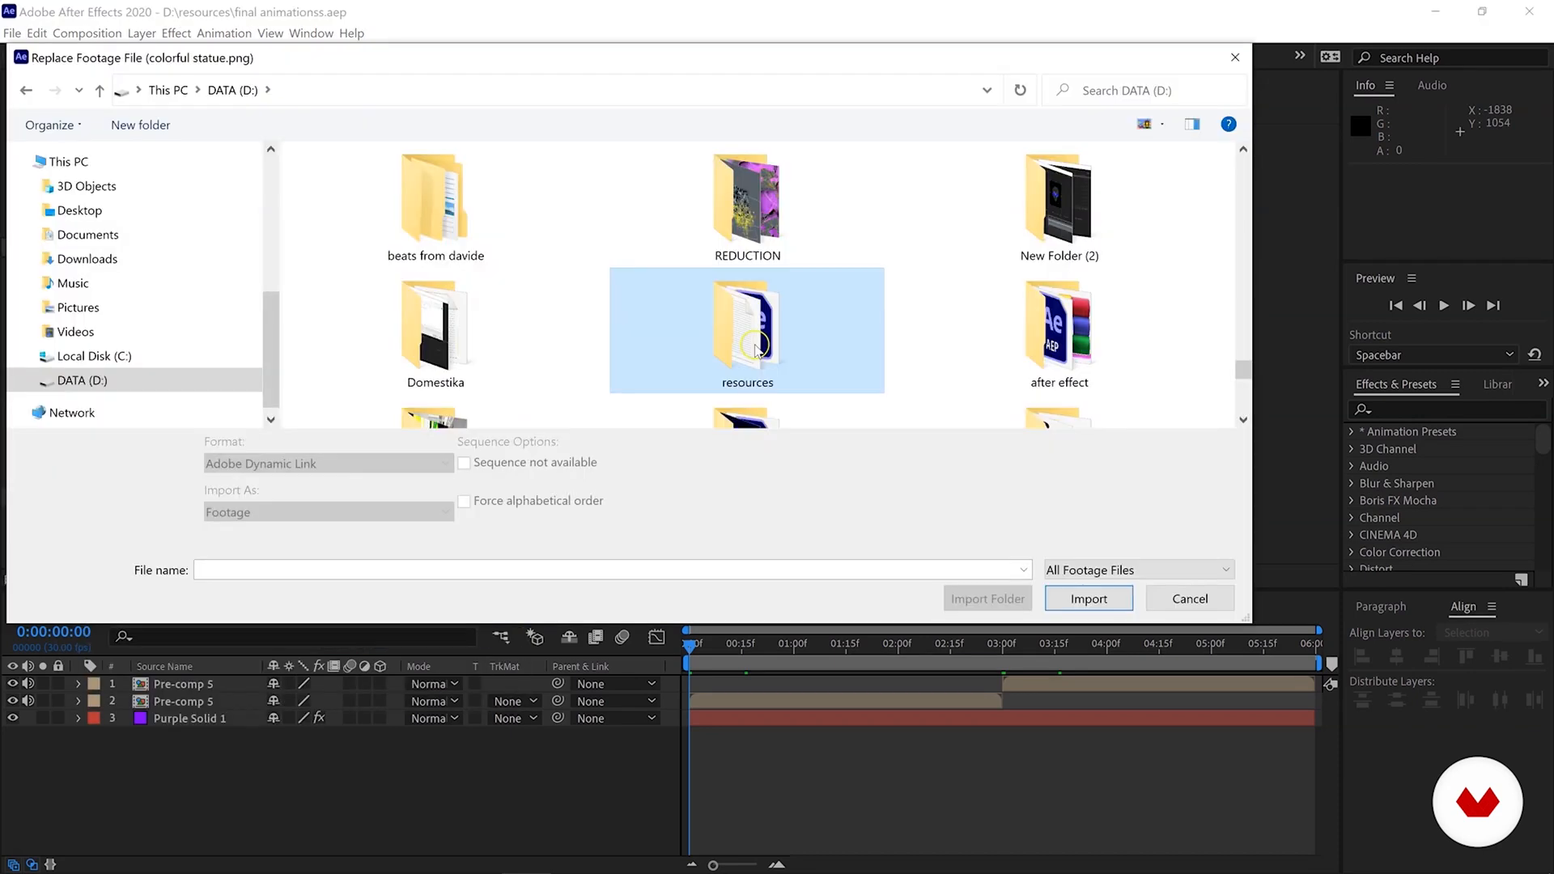
{"action": "double_click", "coordinate": [755, 346]}
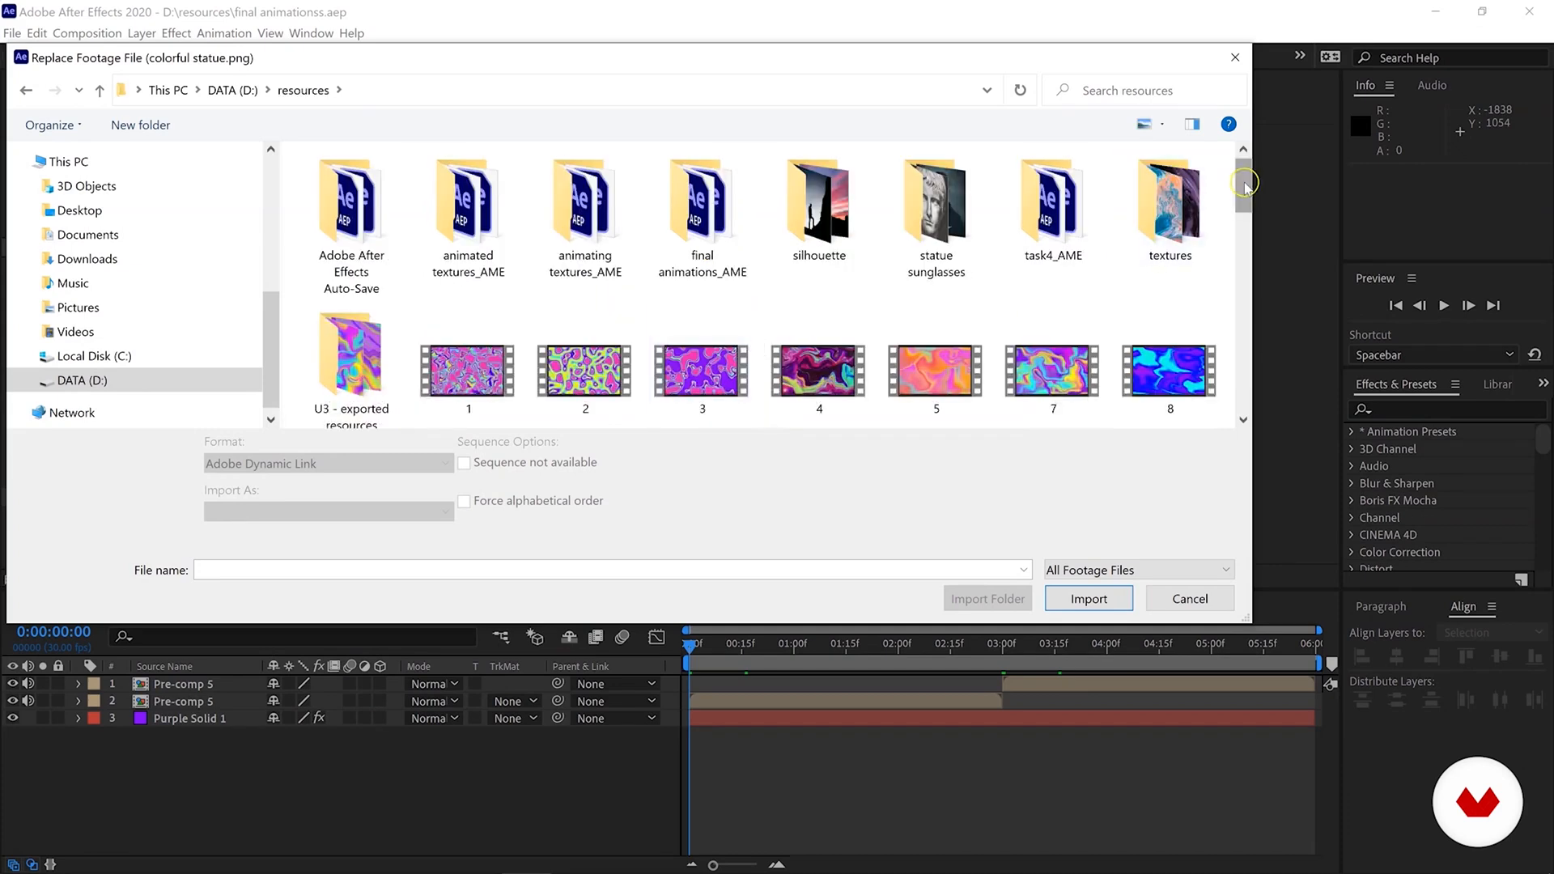
{"action": "left_click_drag", "start_coordinate": [1245, 187], "coordinate": [1242, 249]}
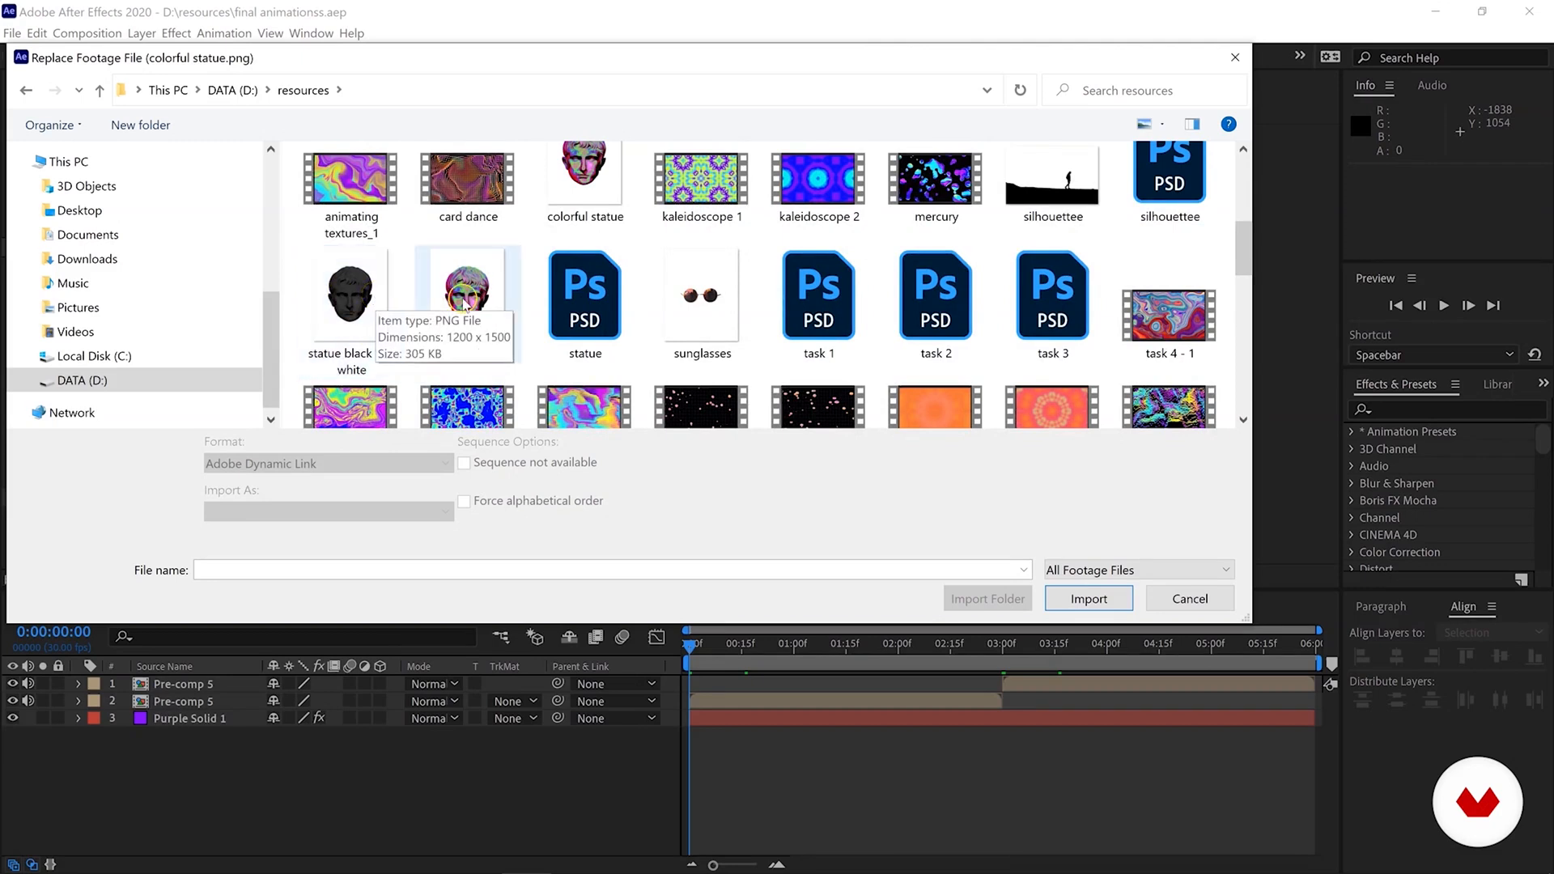
{"action": "double_click", "coordinate": [336, 306]}
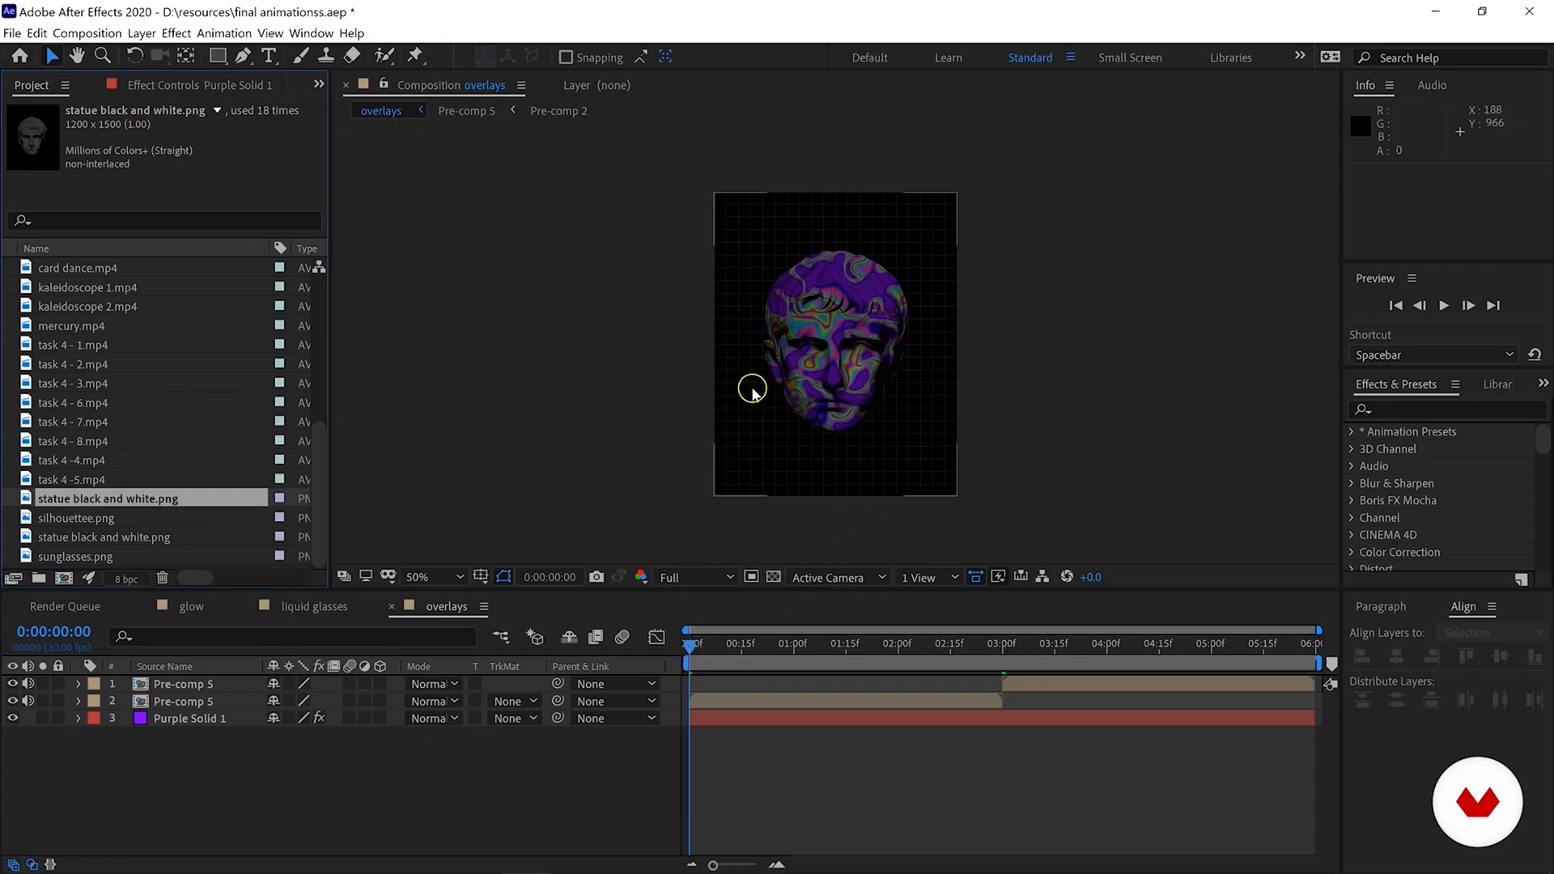
{"action": "key", "text": "space"}
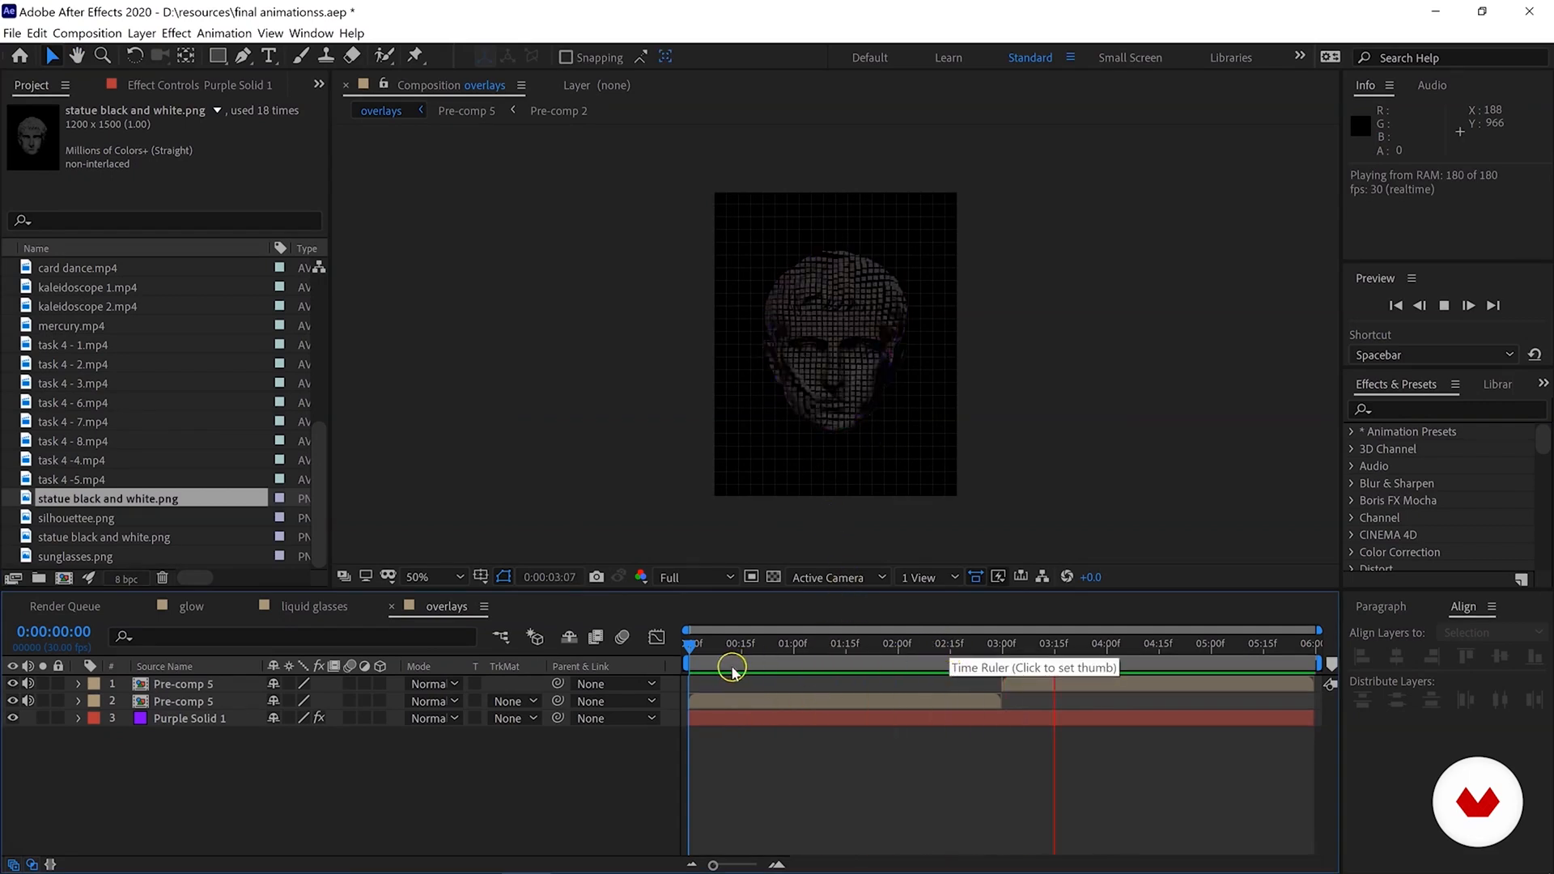
Replace the swapped black and white statue footage with the "colorful statue" image again.
{"action": "right_click", "coordinate": [87, 515]}
{"action": "right_click", "coordinate": [89, 499]}
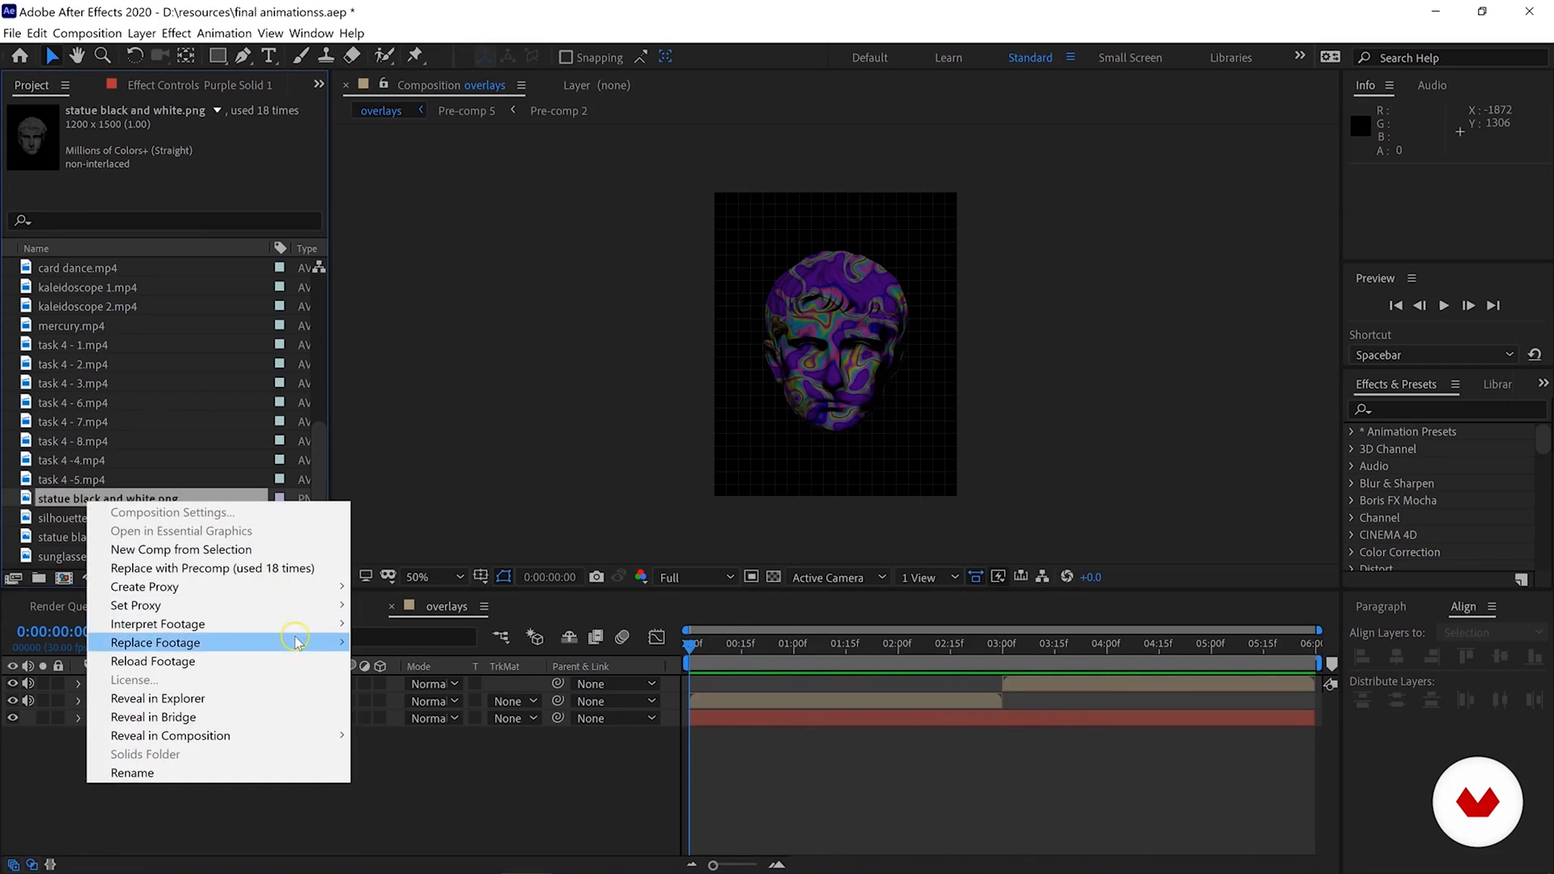
{"action": "mouse_move", "coordinate": [309, 625]}
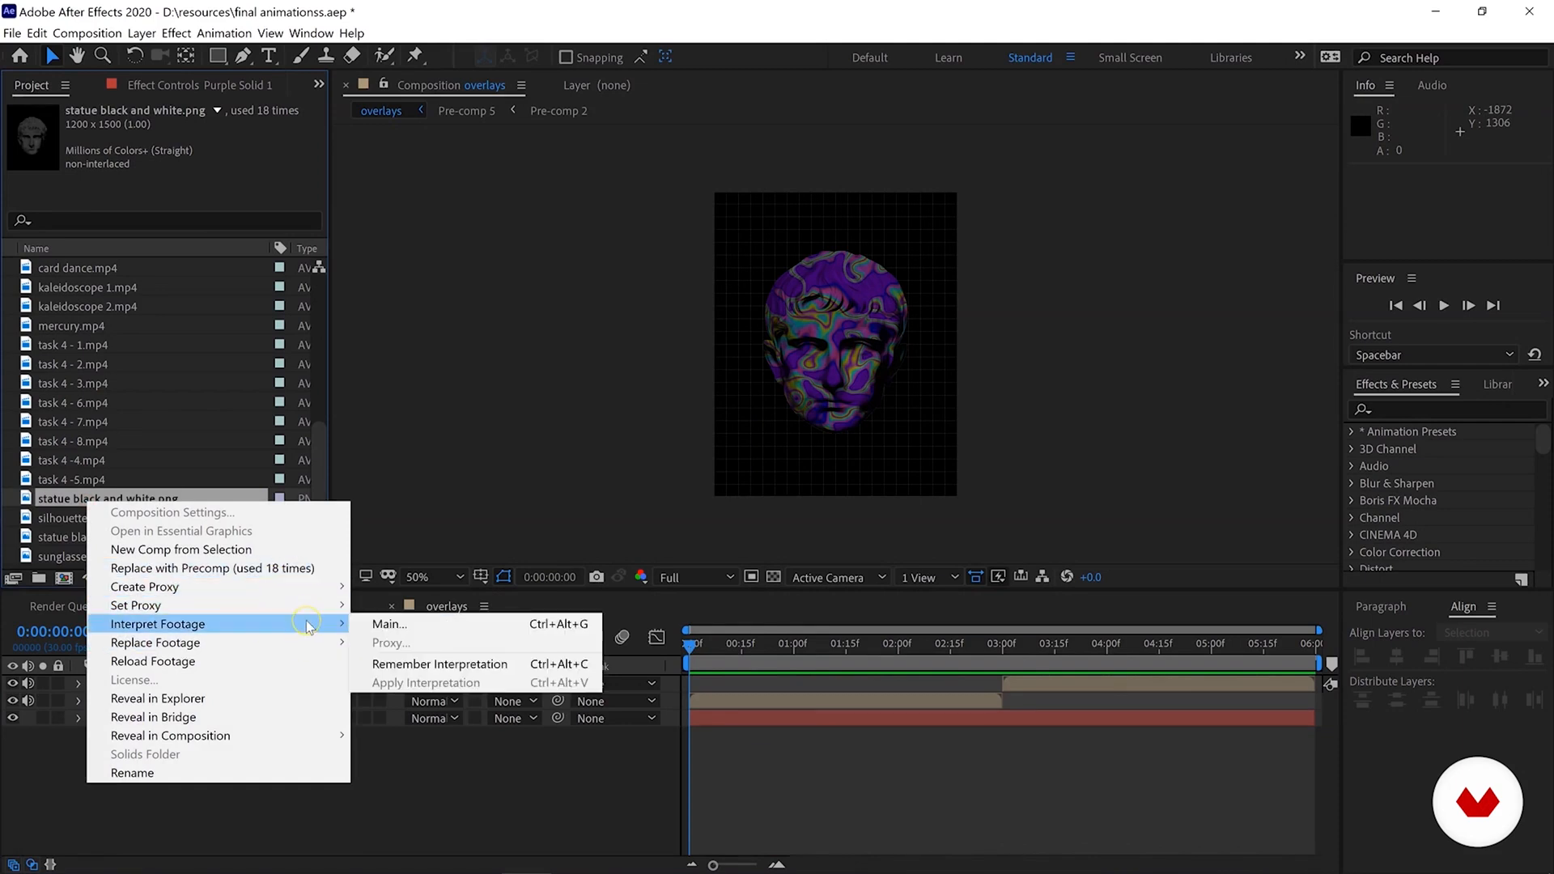
{"action": "left_click", "coordinate": [385, 643]}
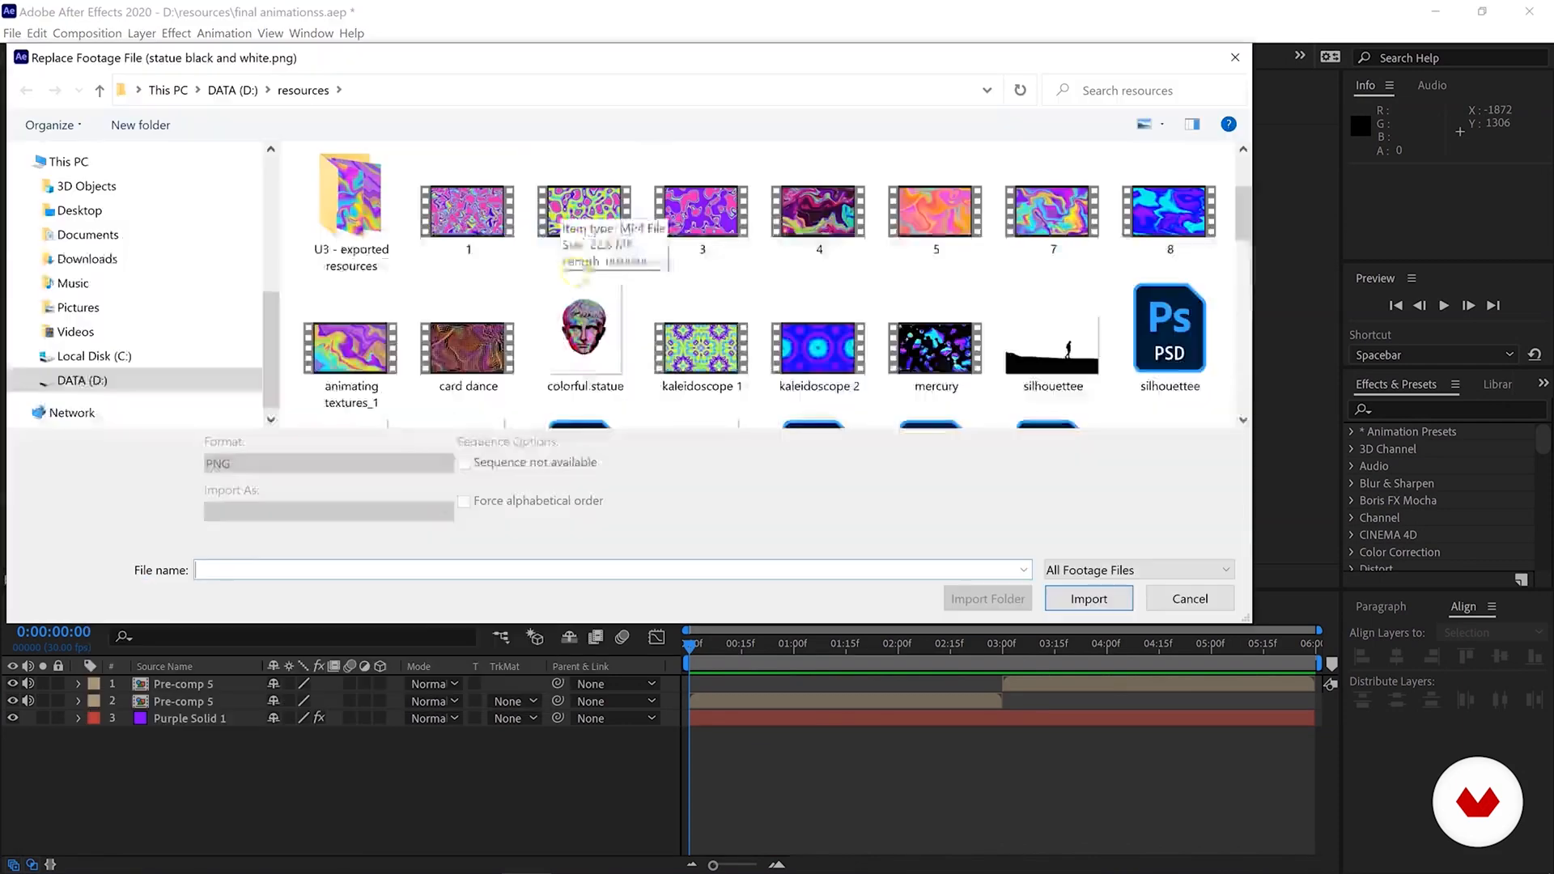
{"action": "double_click", "coordinate": [618, 377]}
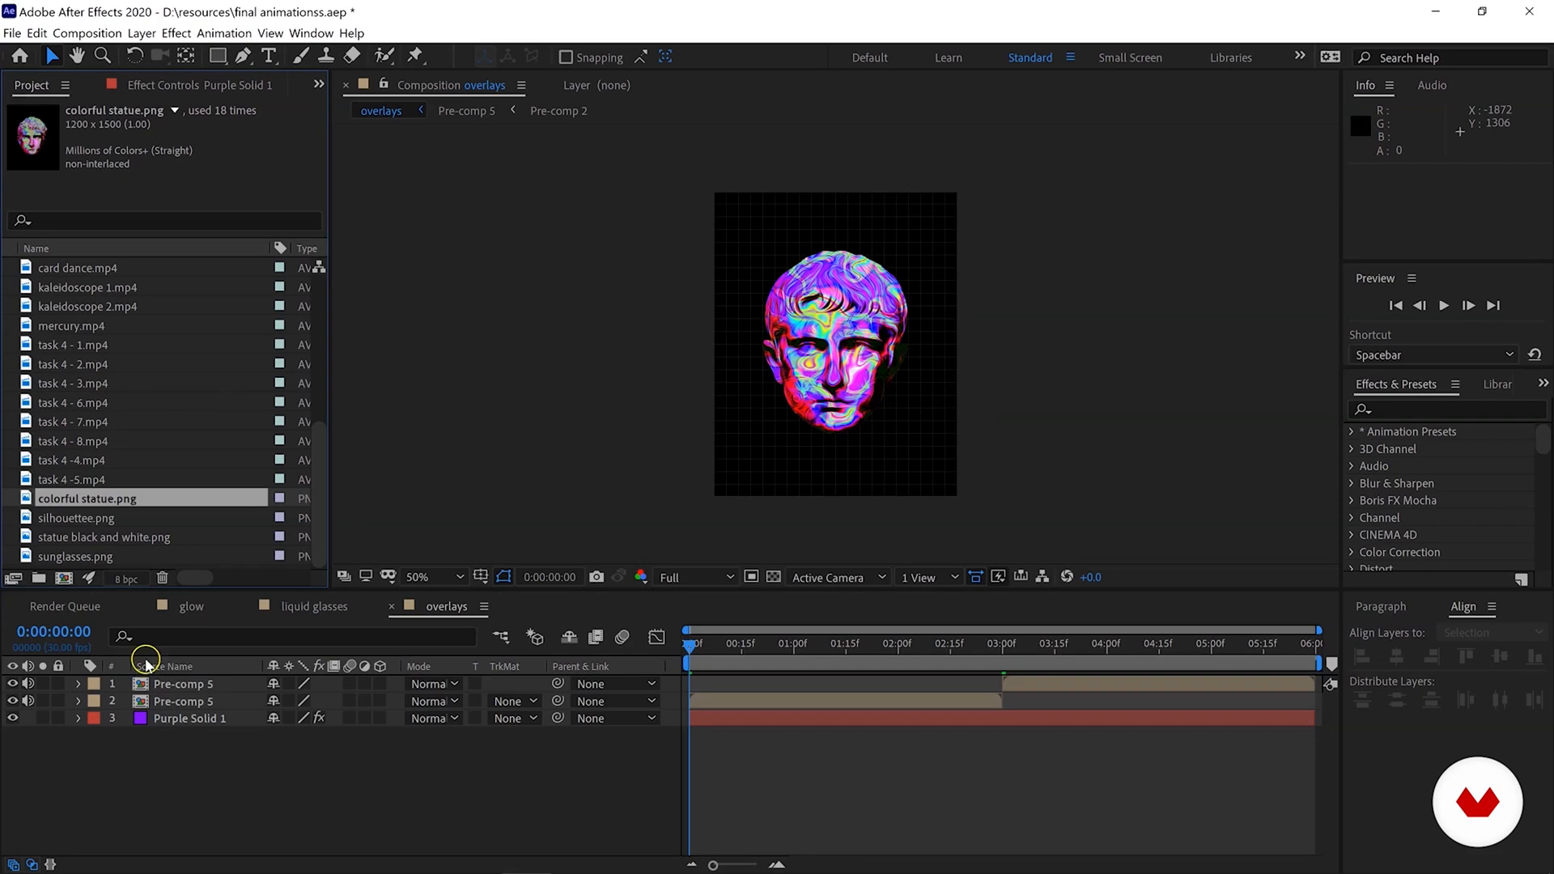
Copy the glow adjustment layer from the glow composition, with the playhead at the start.
{"action": "left_click", "coordinate": [190, 607]}
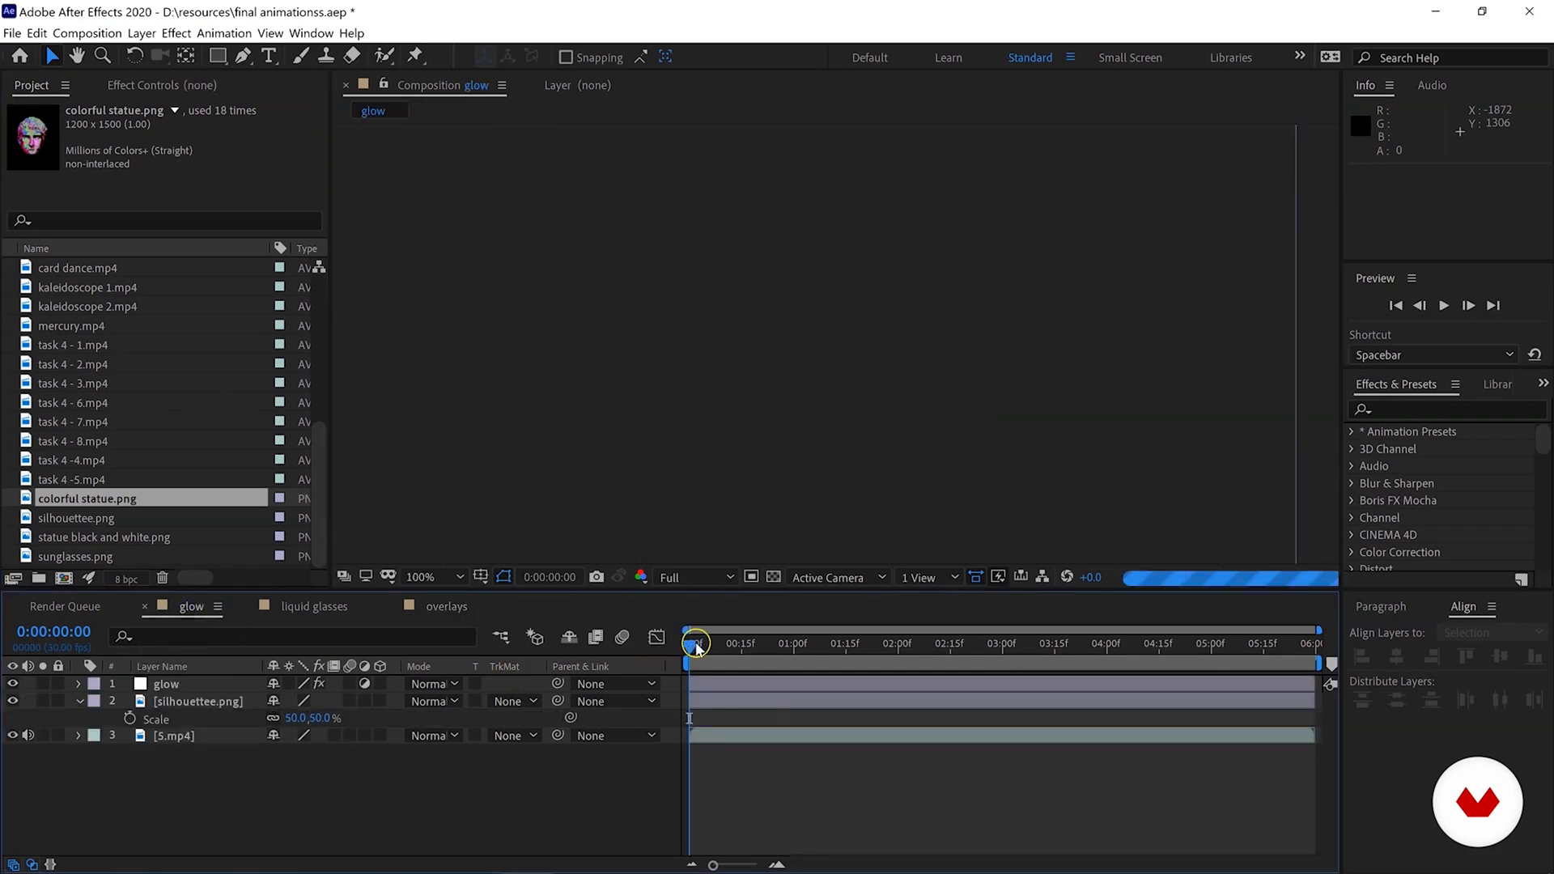
{"action": "left_click_drag", "start_coordinate": [696, 644], "coordinate": [671, 652]}
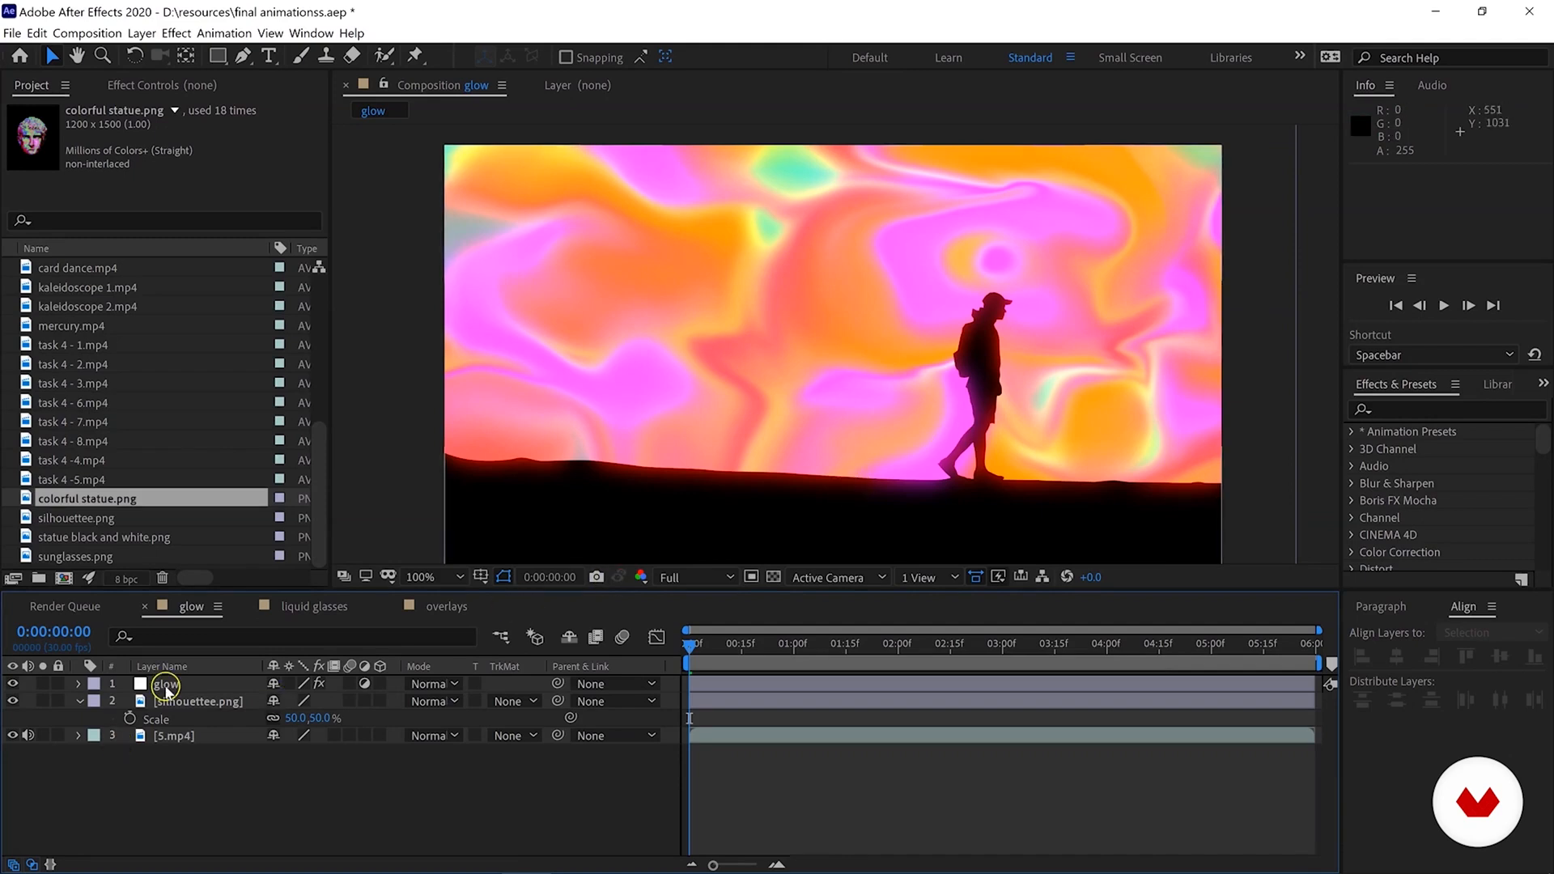
{"action": "left_click", "coordinate": [166, 687]}
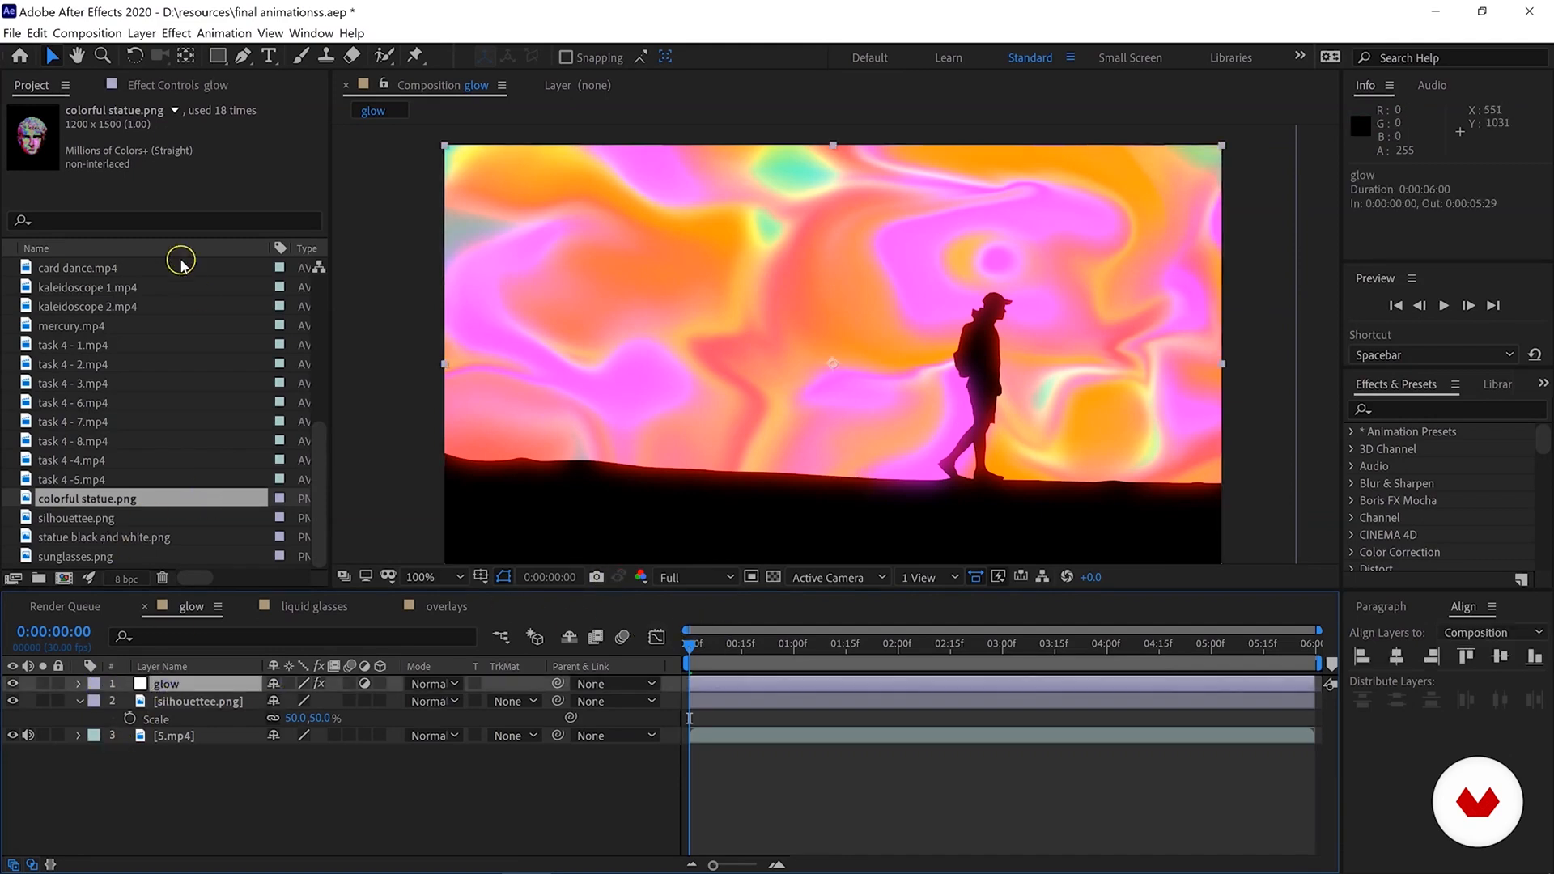
{"action": "left_click", "coordinate": [47, 34]}
{"action": "left_click", "coordinate": [56, 130]}
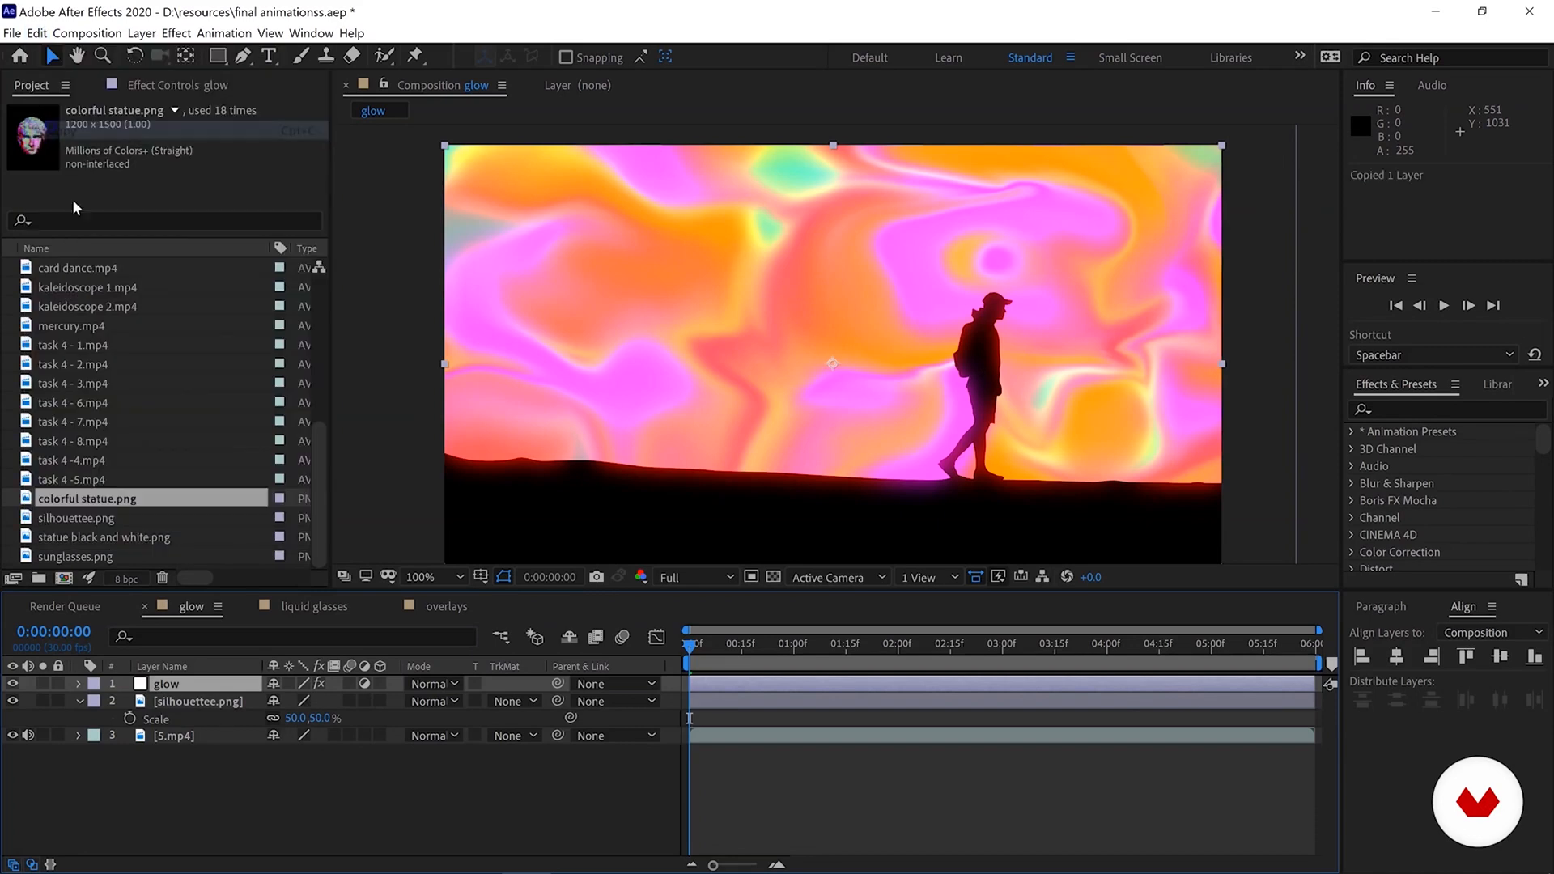
Try reusing the copied glow adjustment layer in the liquid glasses composition, centered and enlarged over the canvas, and delete it.
{"action": "left_click", "coordinate": [316, 606]}
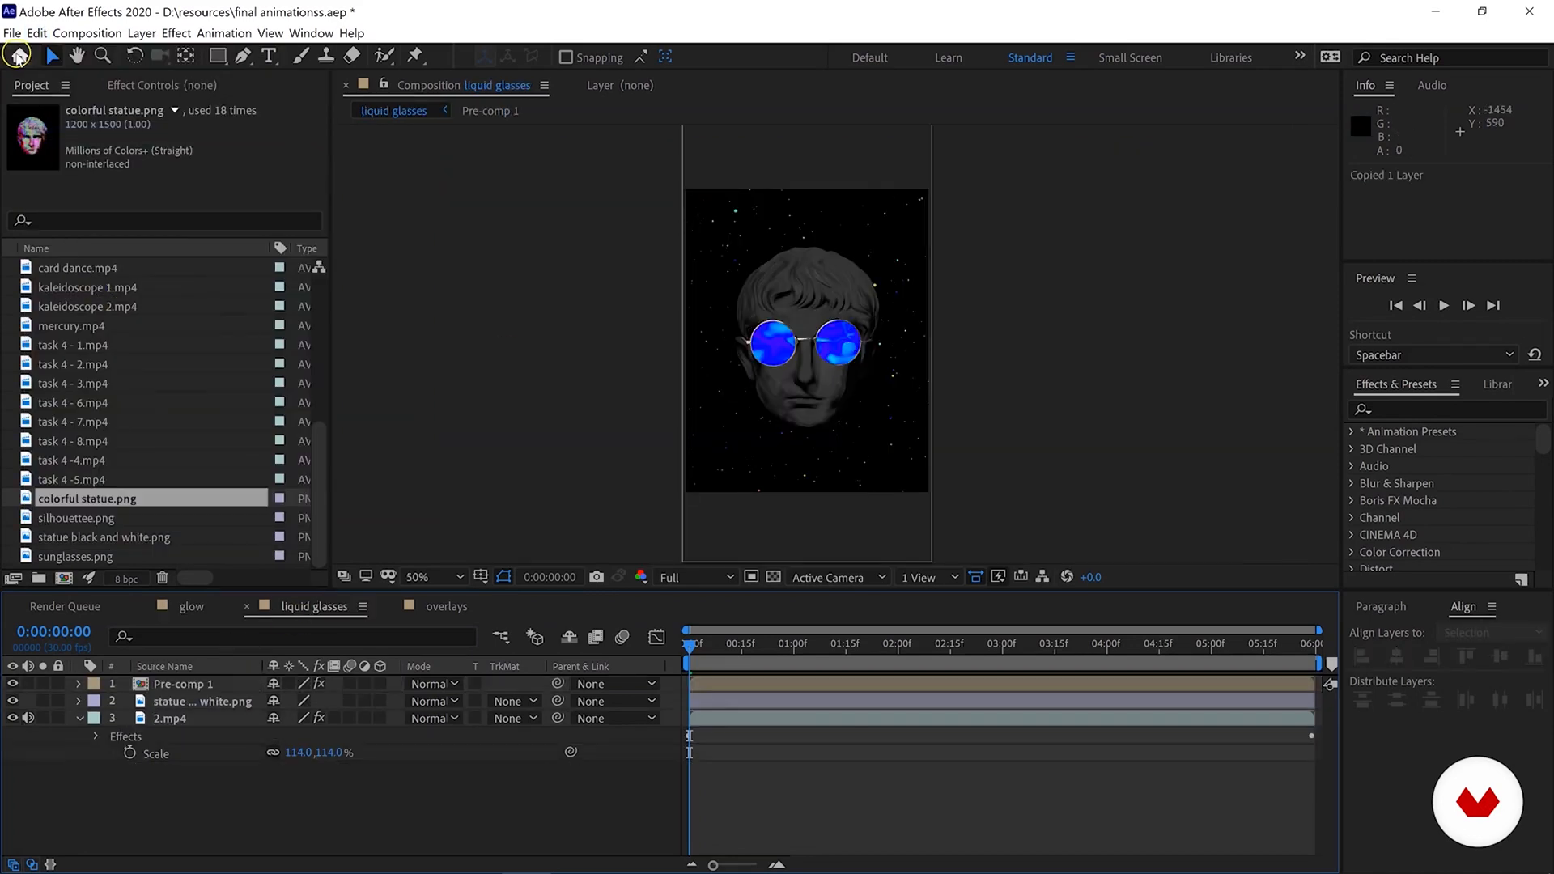
{"action": "left_click", "coordinate": [38, 34]}
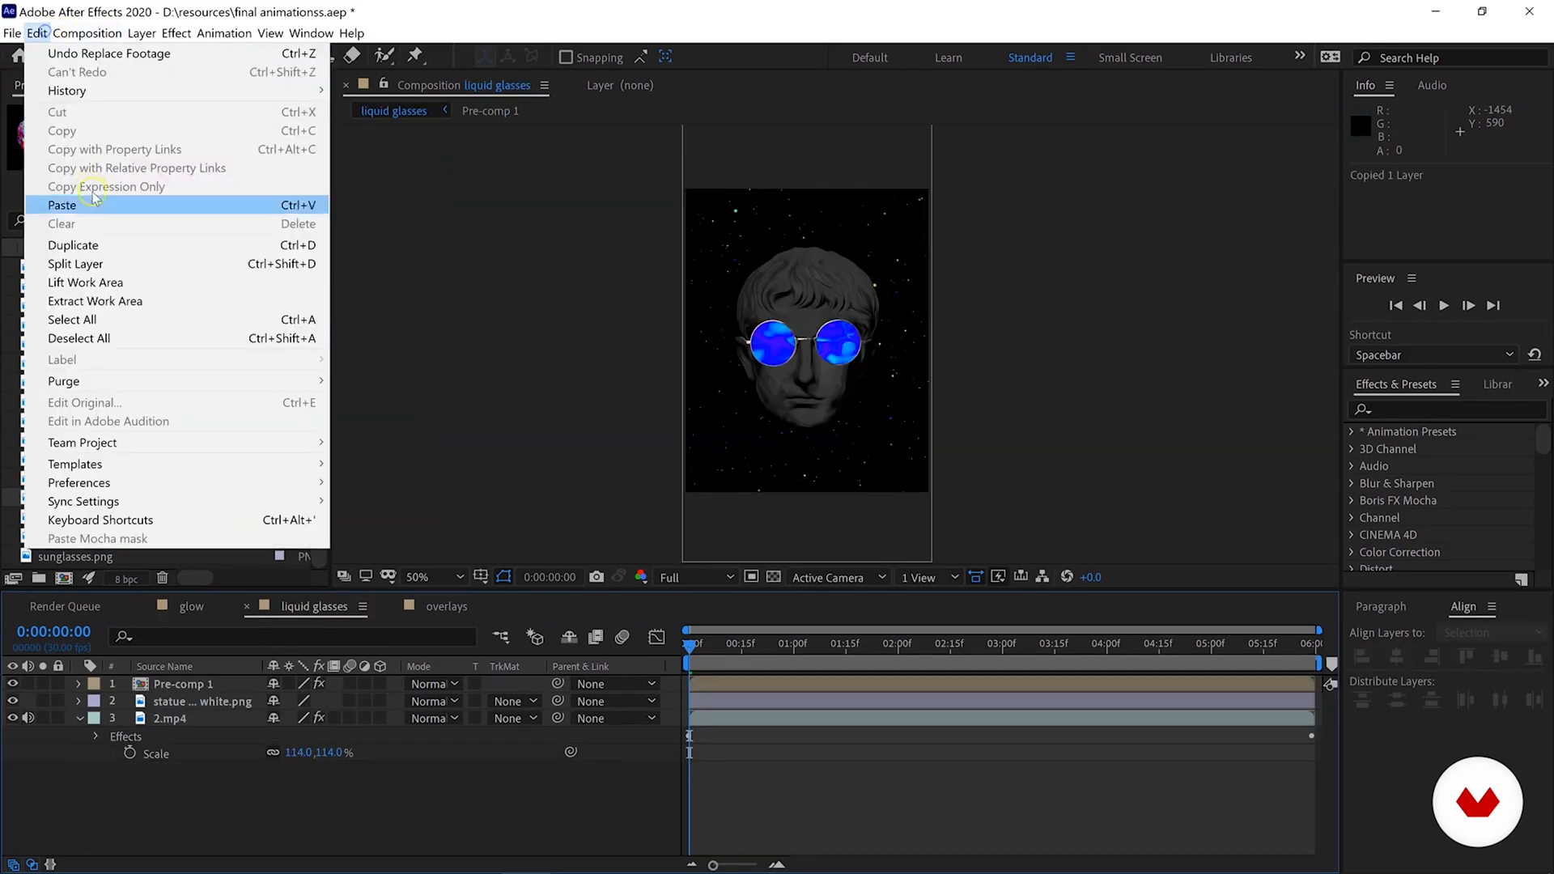
{"action": "left_click", "coordinate": [95, 208]}
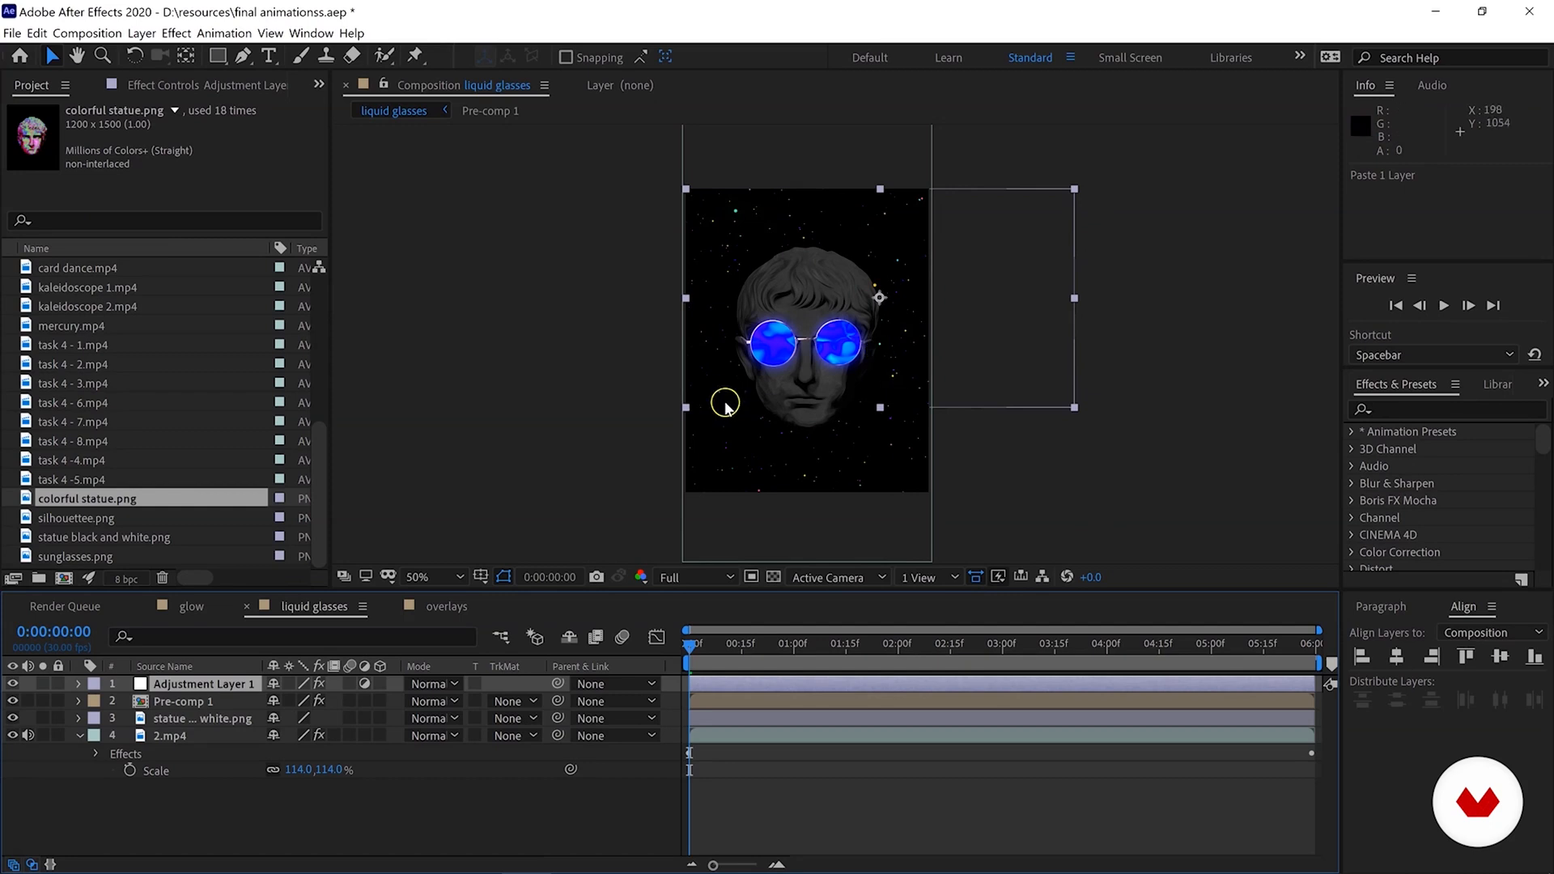
{"action": "left_click_drag", "start_coordinate": [882, 298], "coordinate": [809, 342]}
{"action": "left_click", "coordinate": [764, 233]}
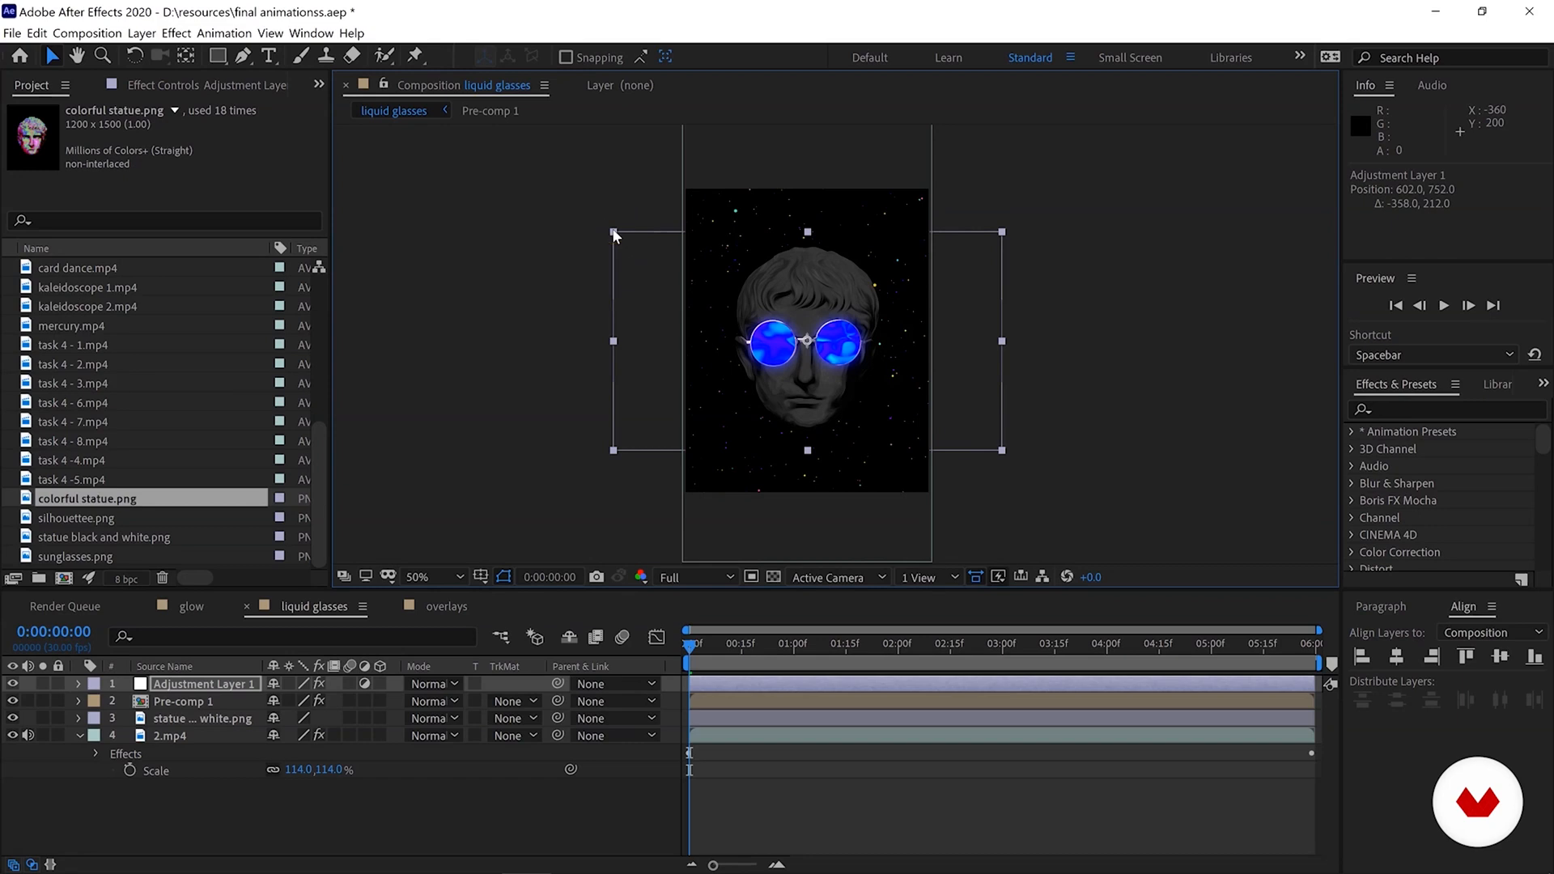
{"action": "left_click_drag", "start_coordinate": [614, 233], "coordinate": [485, 180]}
{"action": "left_click", "coordinate": [168, 681]}
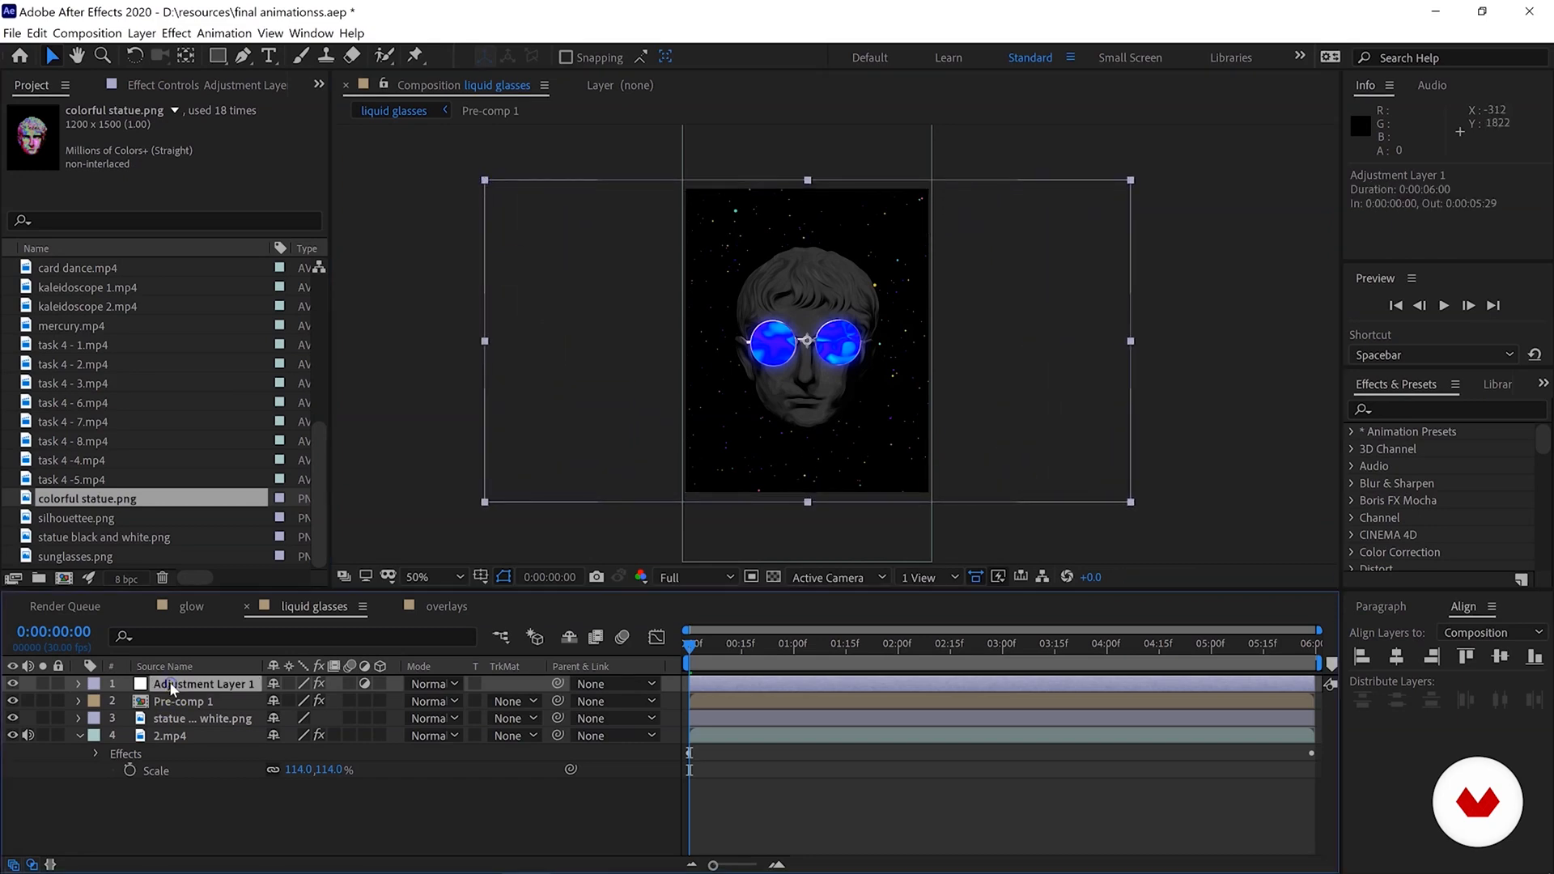
{"action": "left_click", "coordinate": [244, 819]}
{"action": "left_click", "coordinate": [199, 680]}
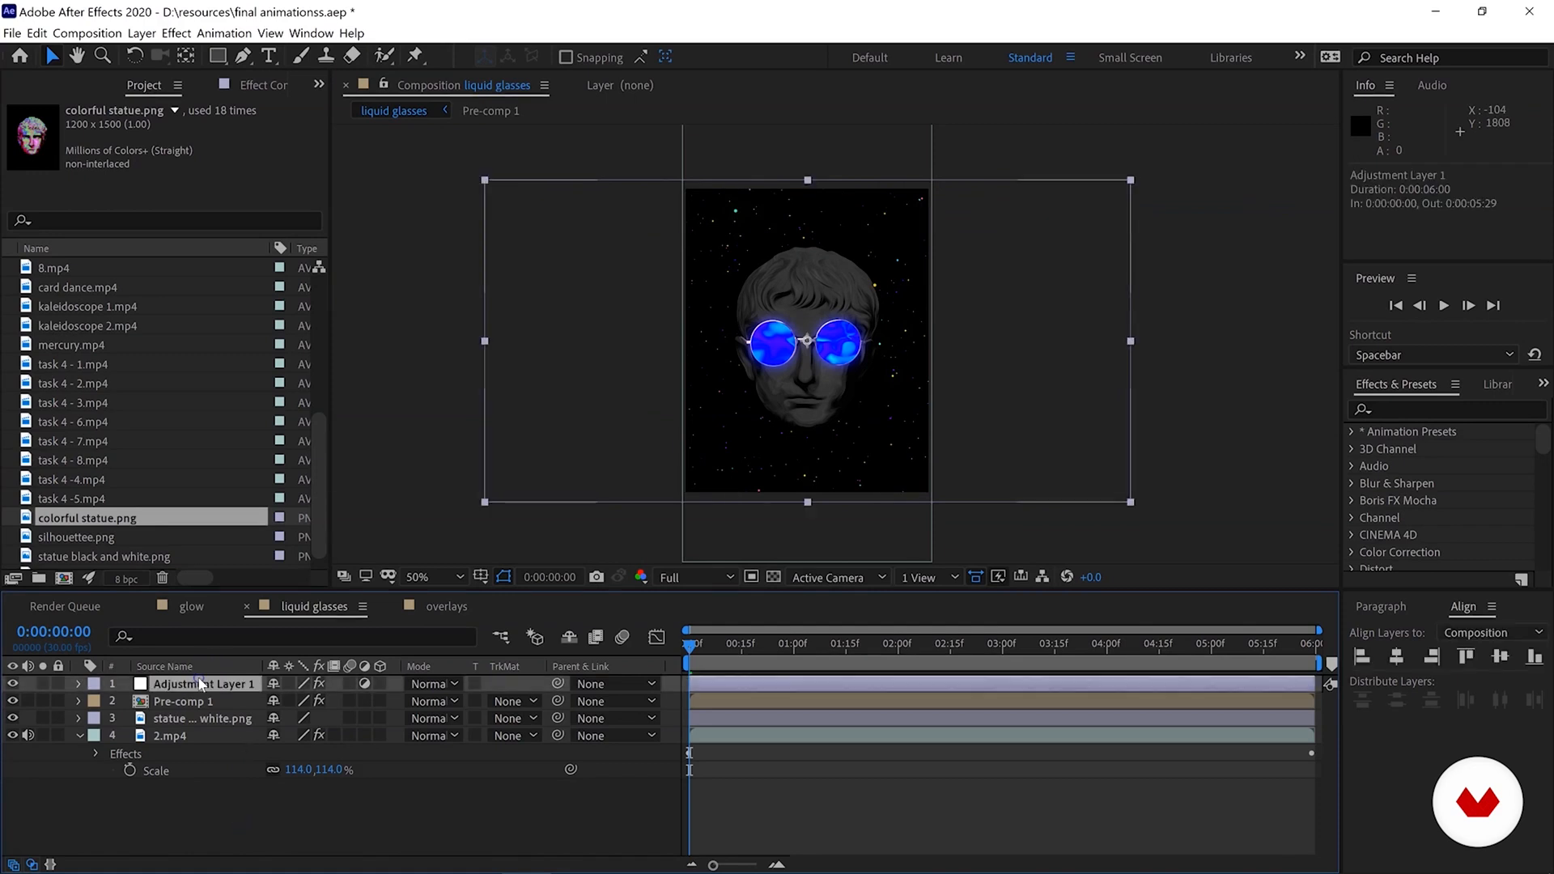
{"action": "key", "text": "Delete"}
Add a new adjustment layer to the liquid glasses composition and rename it "glow".
{"action": "right_click", "coordinate": [325, 795]}
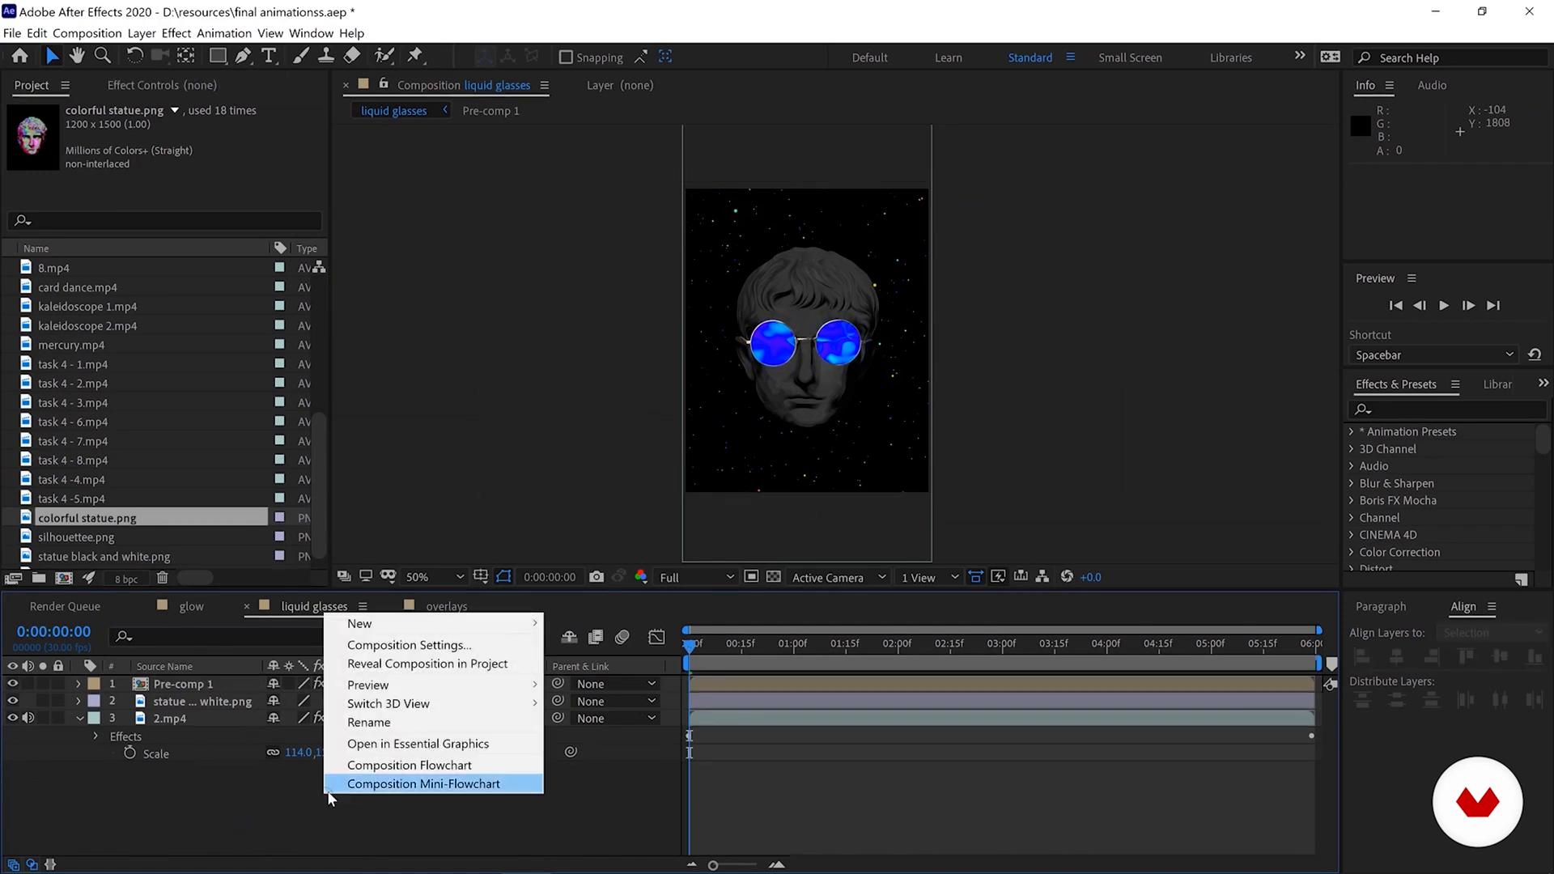
{"action": "mouse_move", "coordinate": [364, 624]}
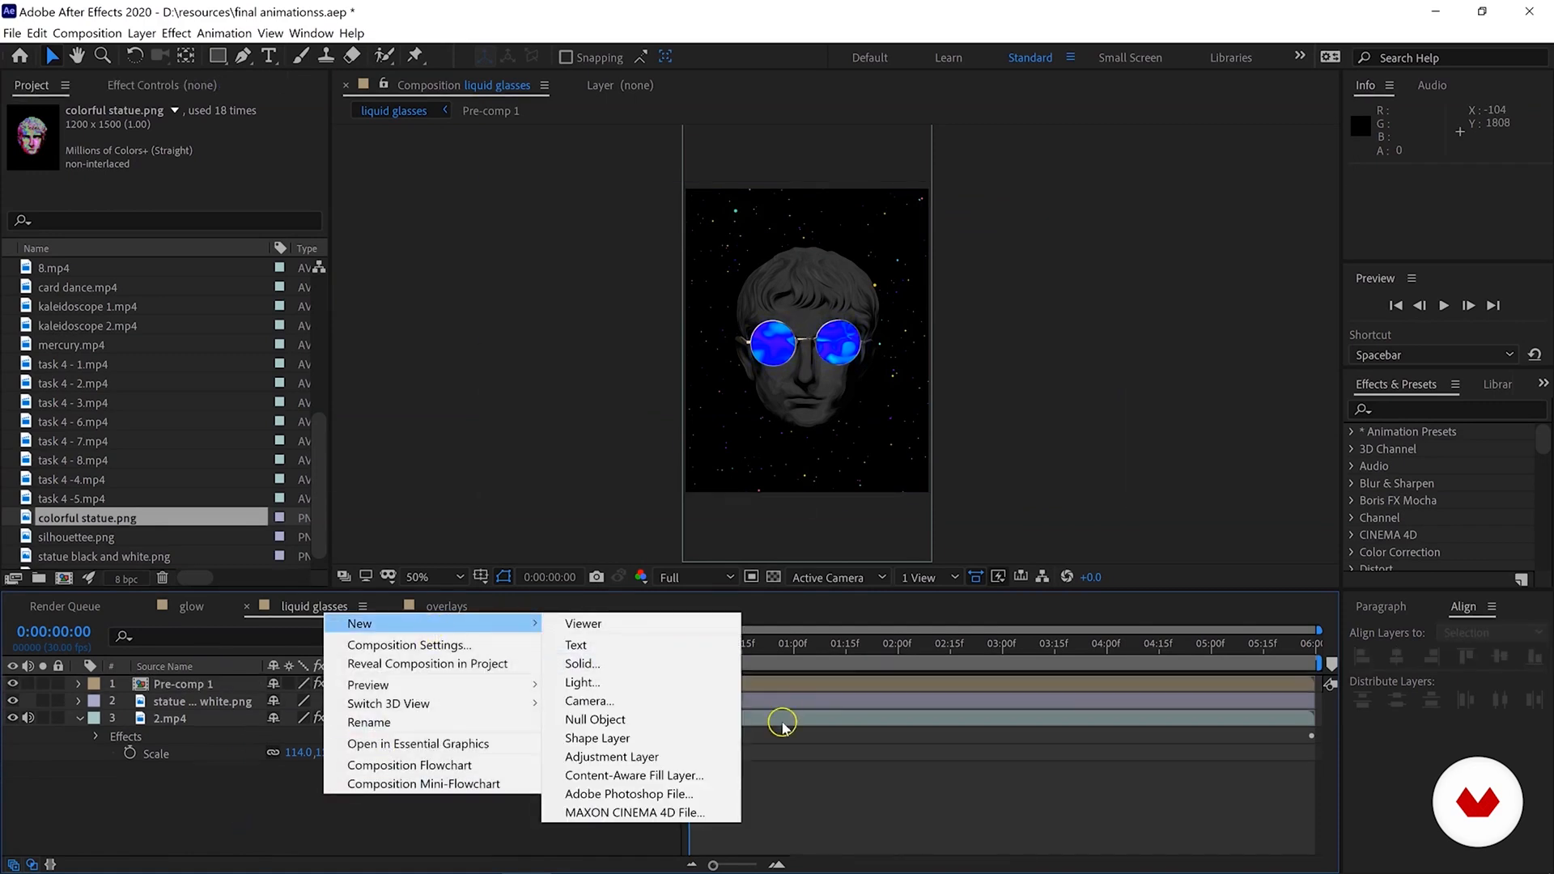
{"action": "left_click", "coordinate": [651, 757]}
{"action": "right_click", "coordinate": [210, 680]}
{"action": "left_click", "coordinate": [265, 646]}
{"action": "type", "text": "g;pw"}
{"action": "key", "text": "BackSpace"}
{"action": "key", "text": "BackSpace"}
{"action": "key", "text": "BackSpace"}
{"action": "type", "text": "low"}
{"action": "key", "text": "Return"}
Copy the Glow effect from the glow composition's adjustment layer and paste it onto the liquid glasses glow layer.
{"action": "left_click", "coordinate": [191, 607]}
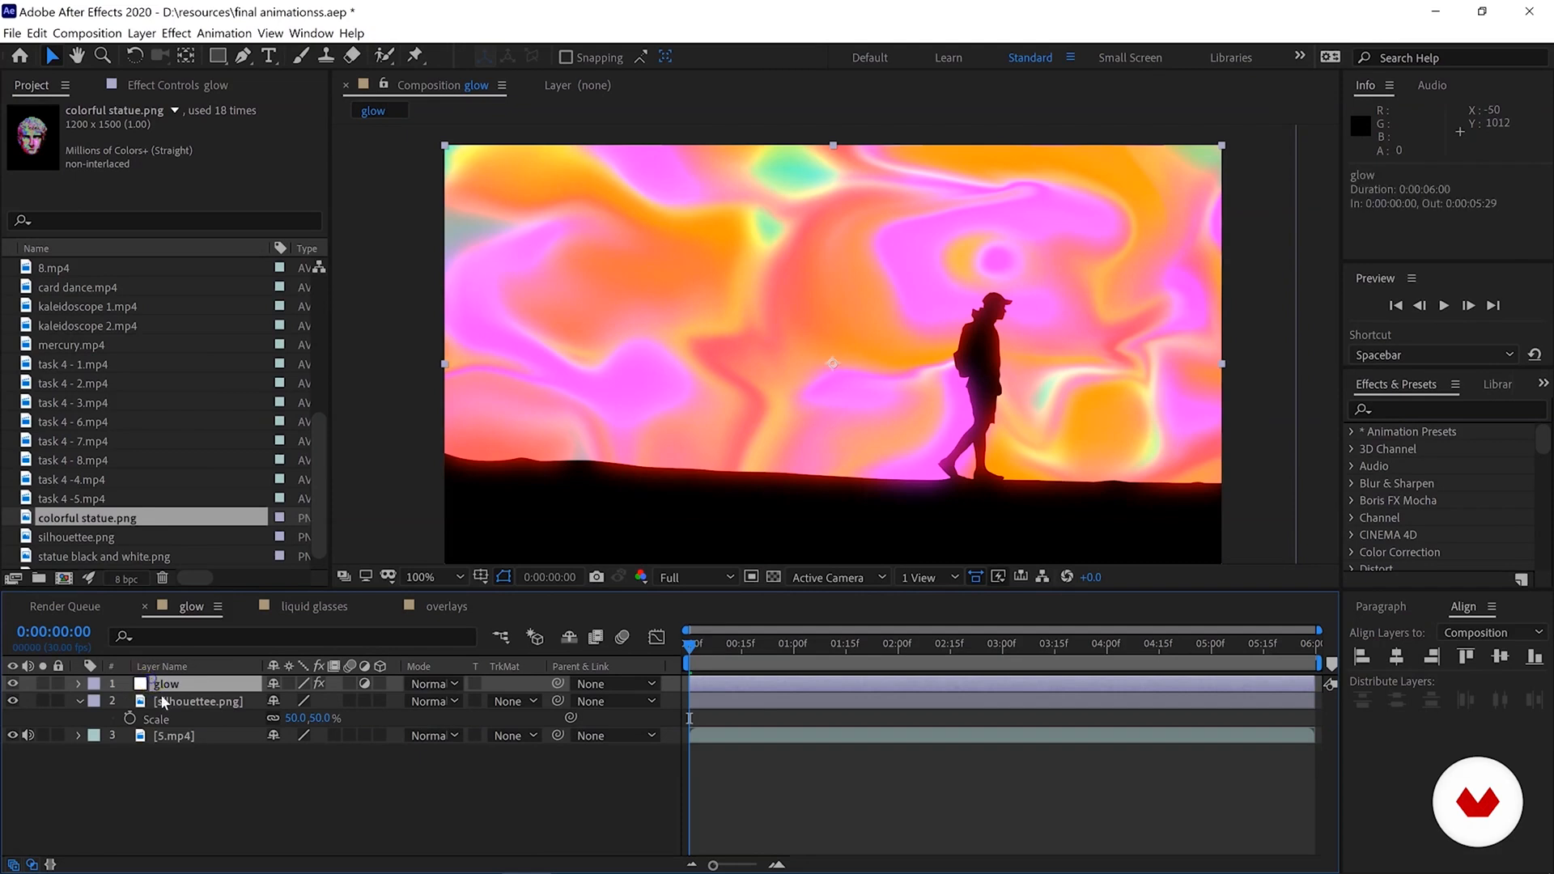
{"action": "left_click", "coordinate": [138, 87]}
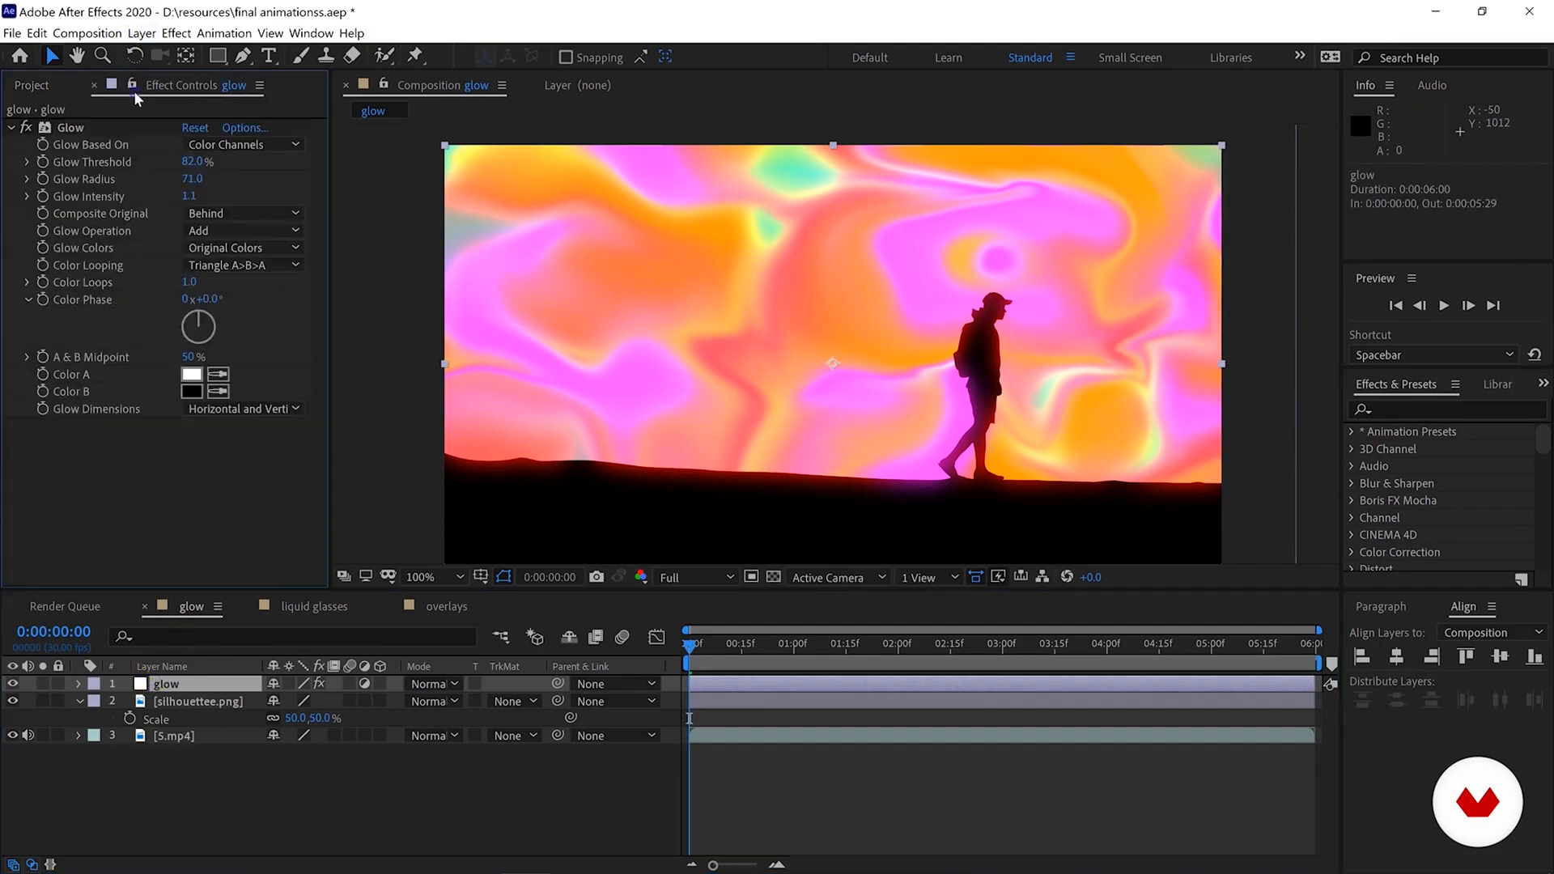
{"action": "left_click", "coordinate": [58, 128]}
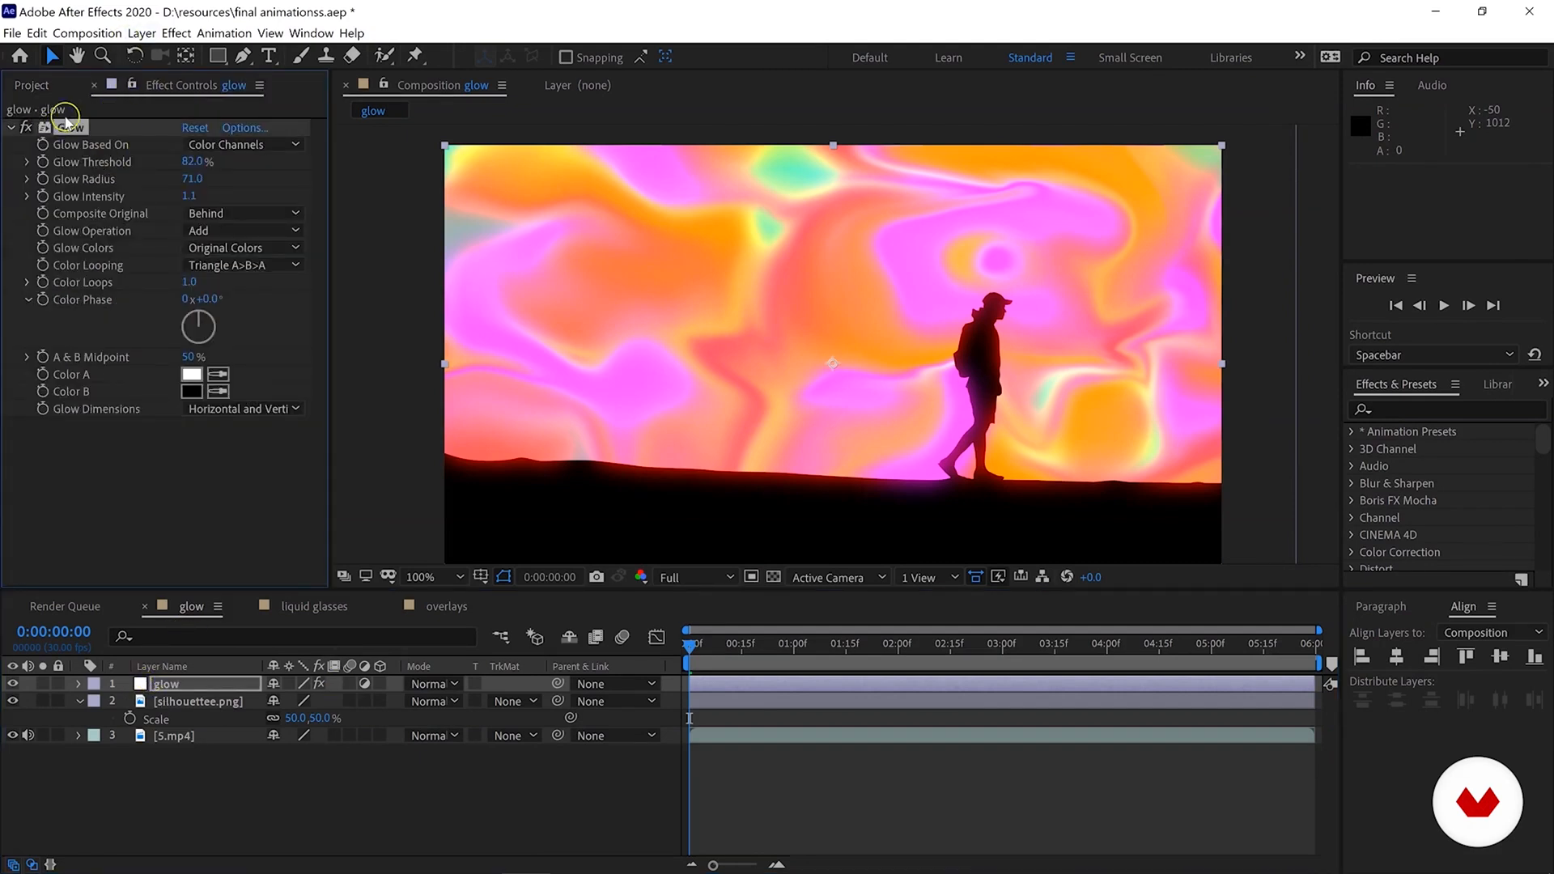
{"action": "left_click", "coordinate": [37, 33]}
{"action": "left_click", "coordinate": [72, 128]}
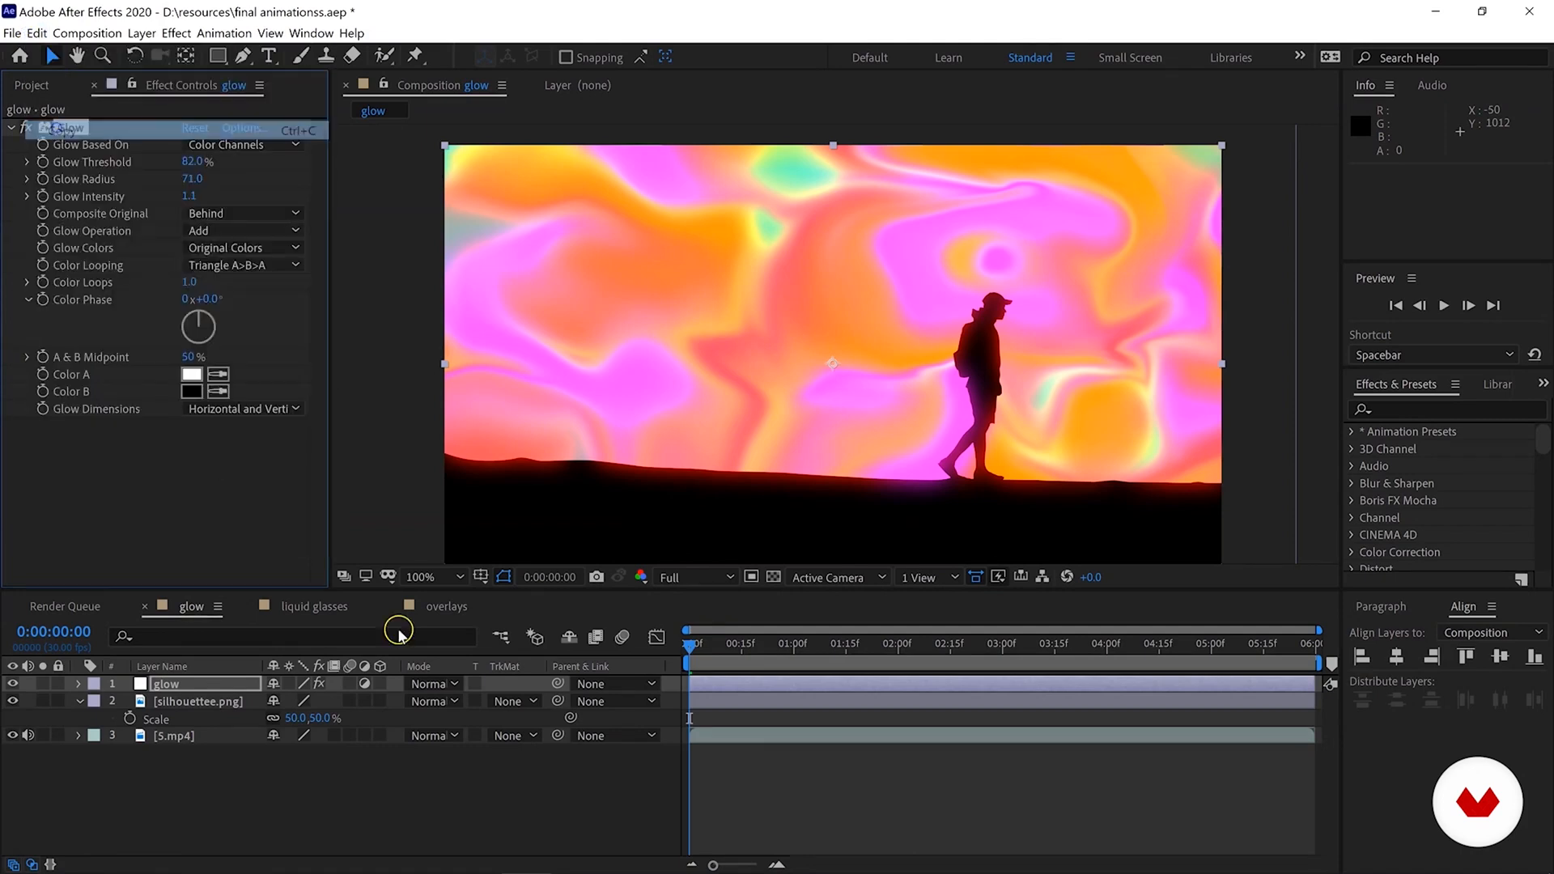
{"action": "left_click", "coordinate": [311, 605]}
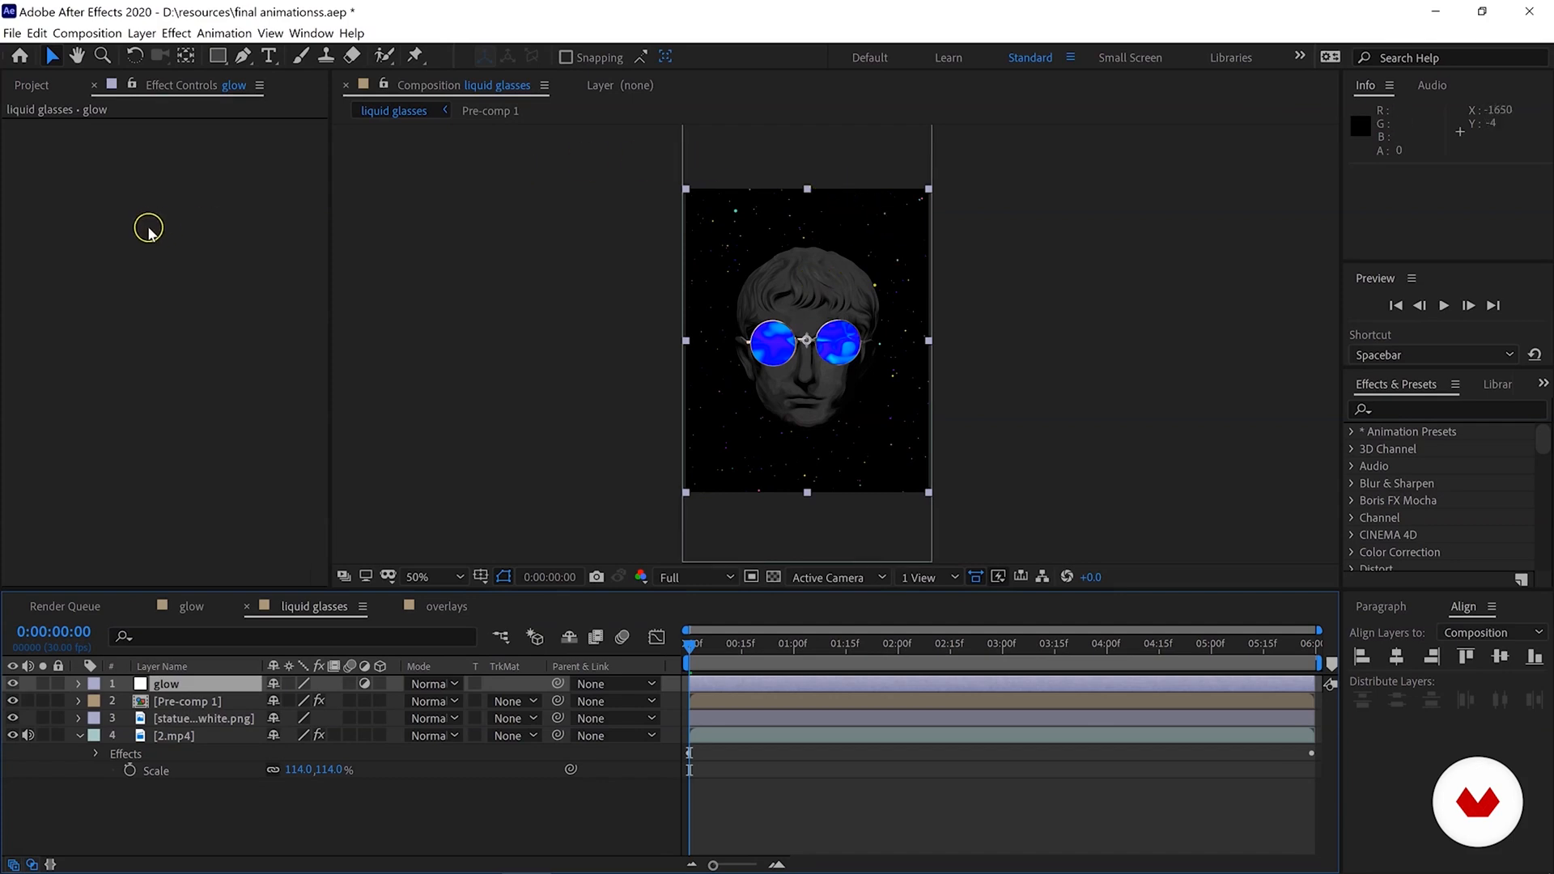
{"action": "left_click", "coordinate": [209, 117]}
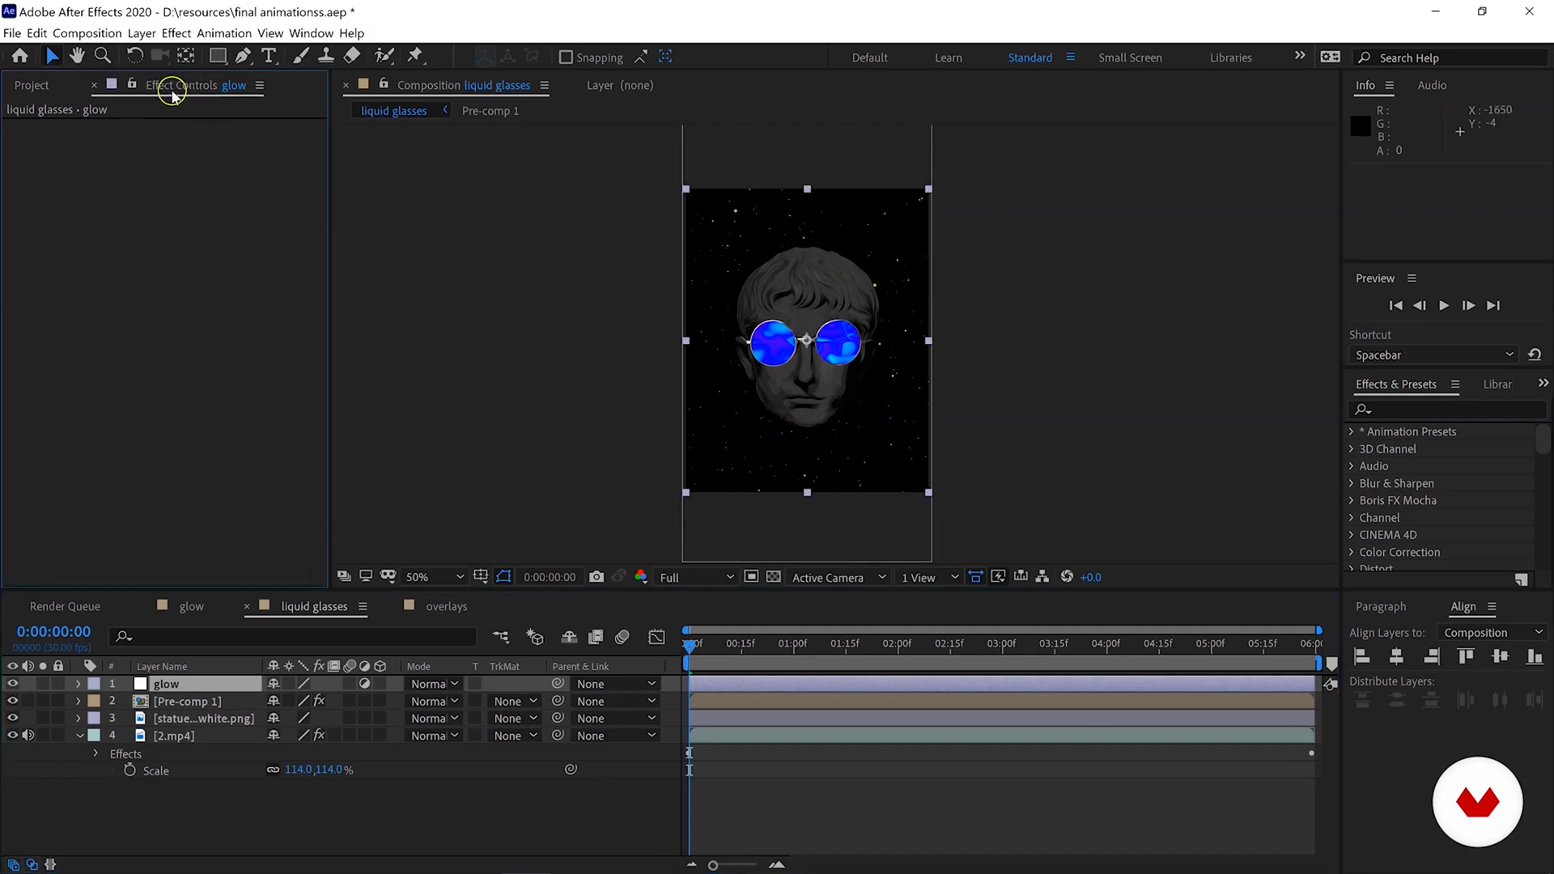
{"action": "left_click", "coordinate": [37, 33]}
{"action": "left_click", "coordinate": [89, 207]}
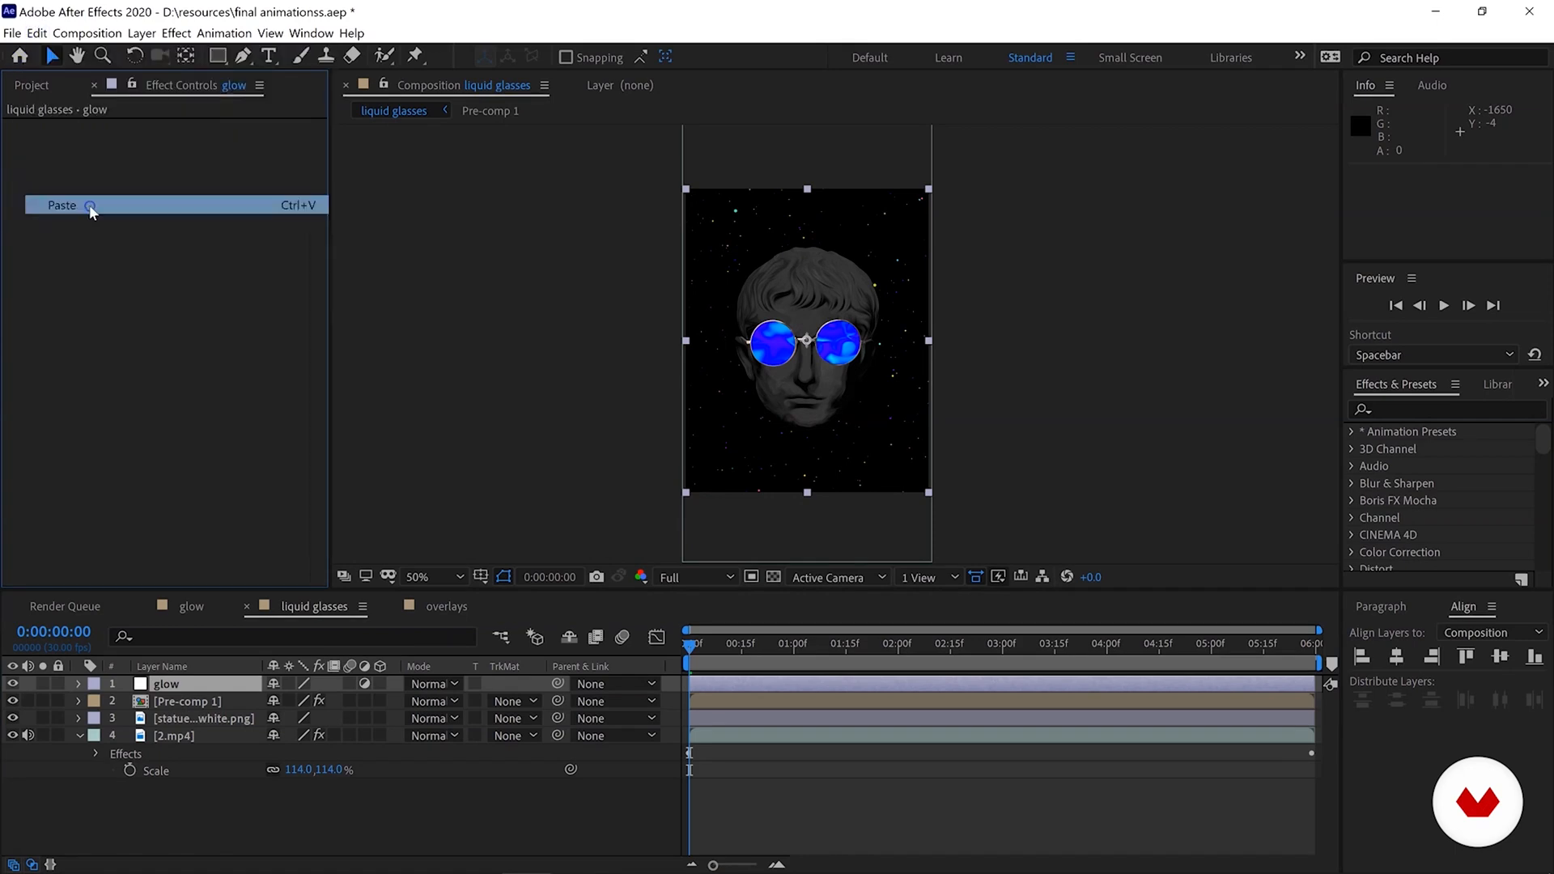
Set the Glow threshold to 85.1%, radius to 64 and intensity to 1.0, and compare the lenses with the effect off and on.
{"action": "key", "text": "period"}
{"action": "key", "text": "period"}
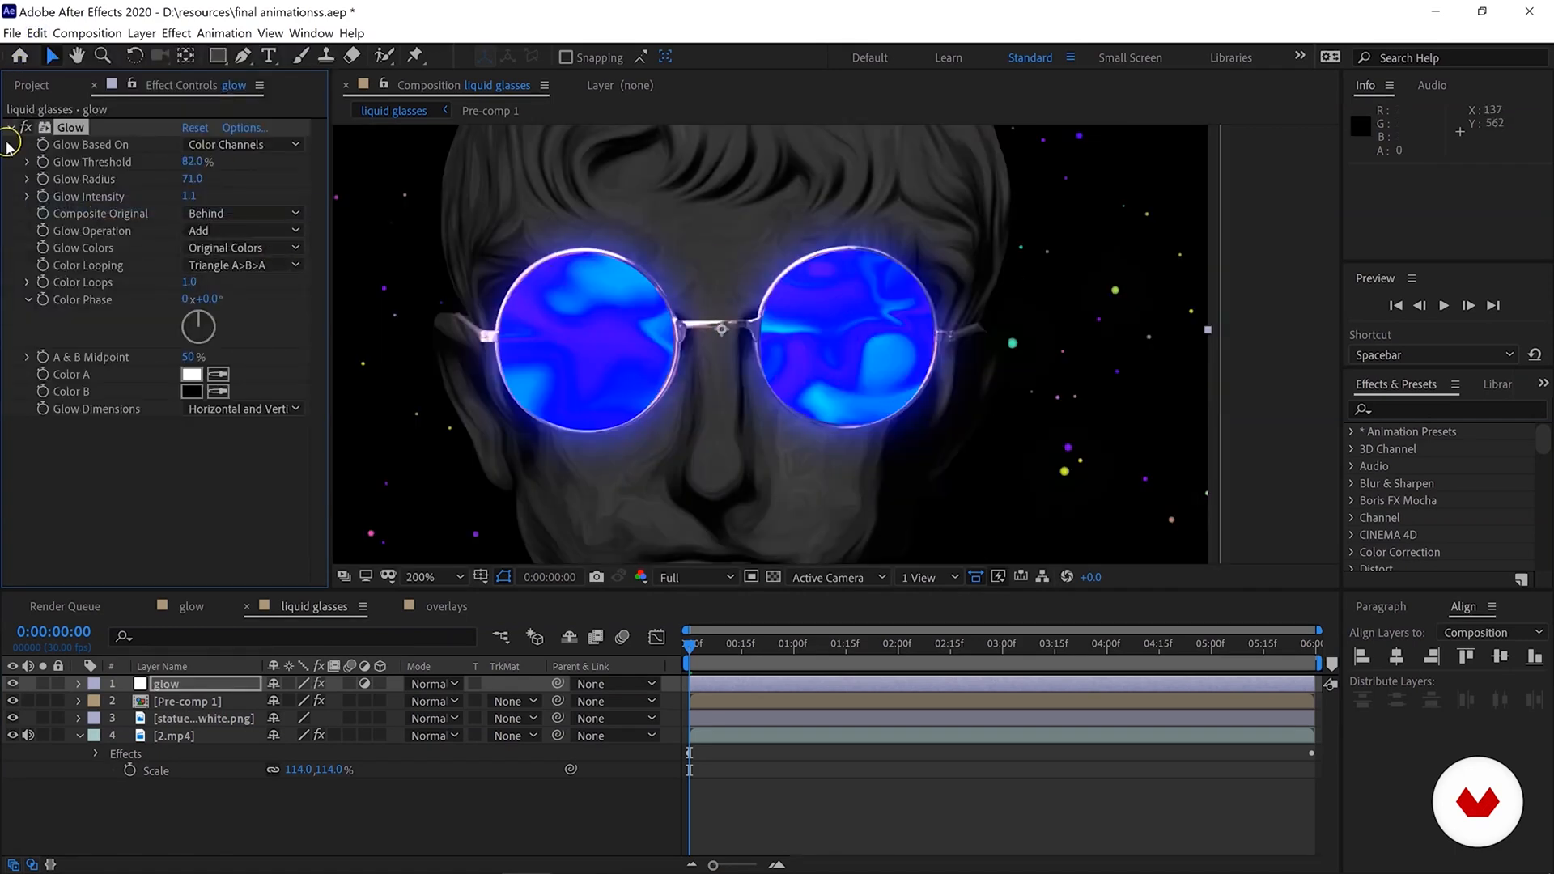
{"action": "left_click", "coordinate": [25, 128]}
{"action": "left_click", "coordinate": [24, 128]}
Copy the glow adjustment layer from liquid glasses and paste it into the overlays composition above the pre-comps.
{"action": "left_click", "coordinate": [183, 687]}
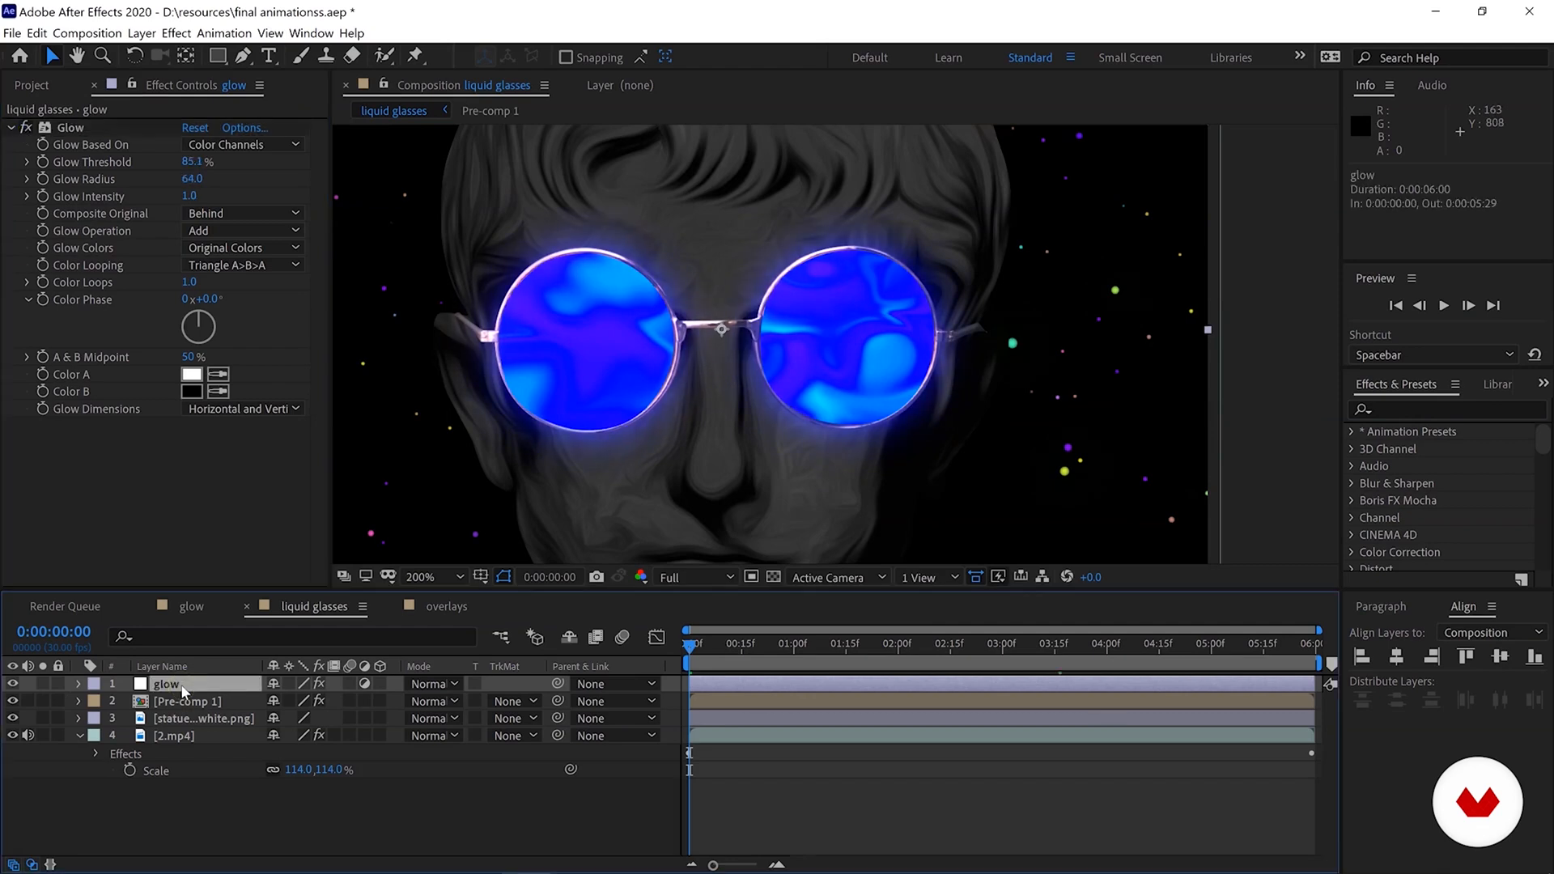
{"action": "left_click", "coordinate": [37, 33]}
{"action": "left_click", "coordinate": [65, 132]}
{"action": "left_click", "coordinate": [430, 609]}
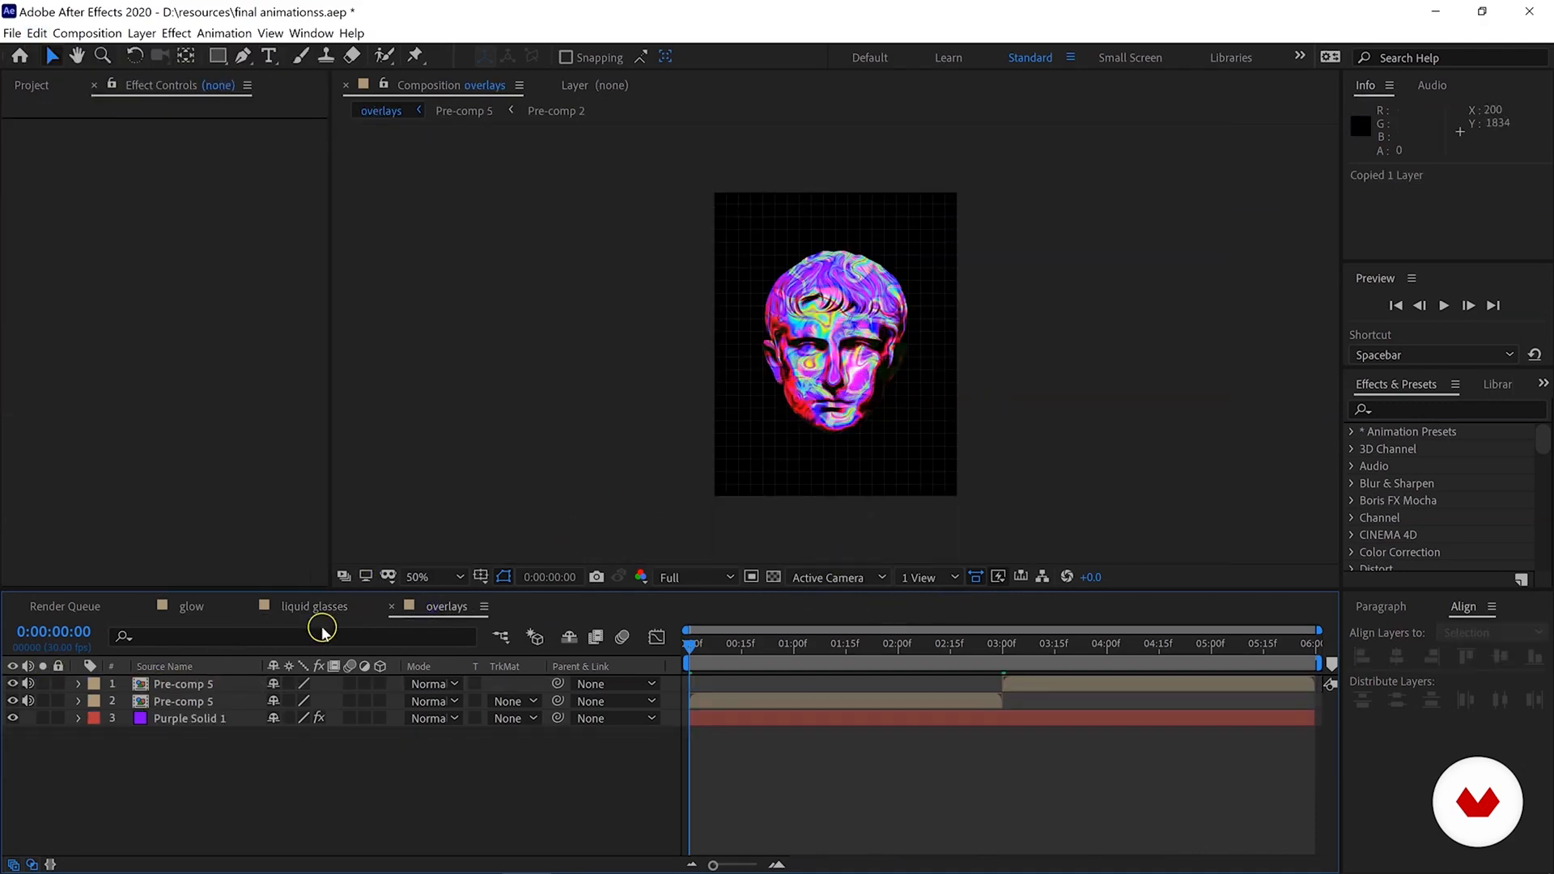
{"action": "left_click", "coordinate": [343, 608]}
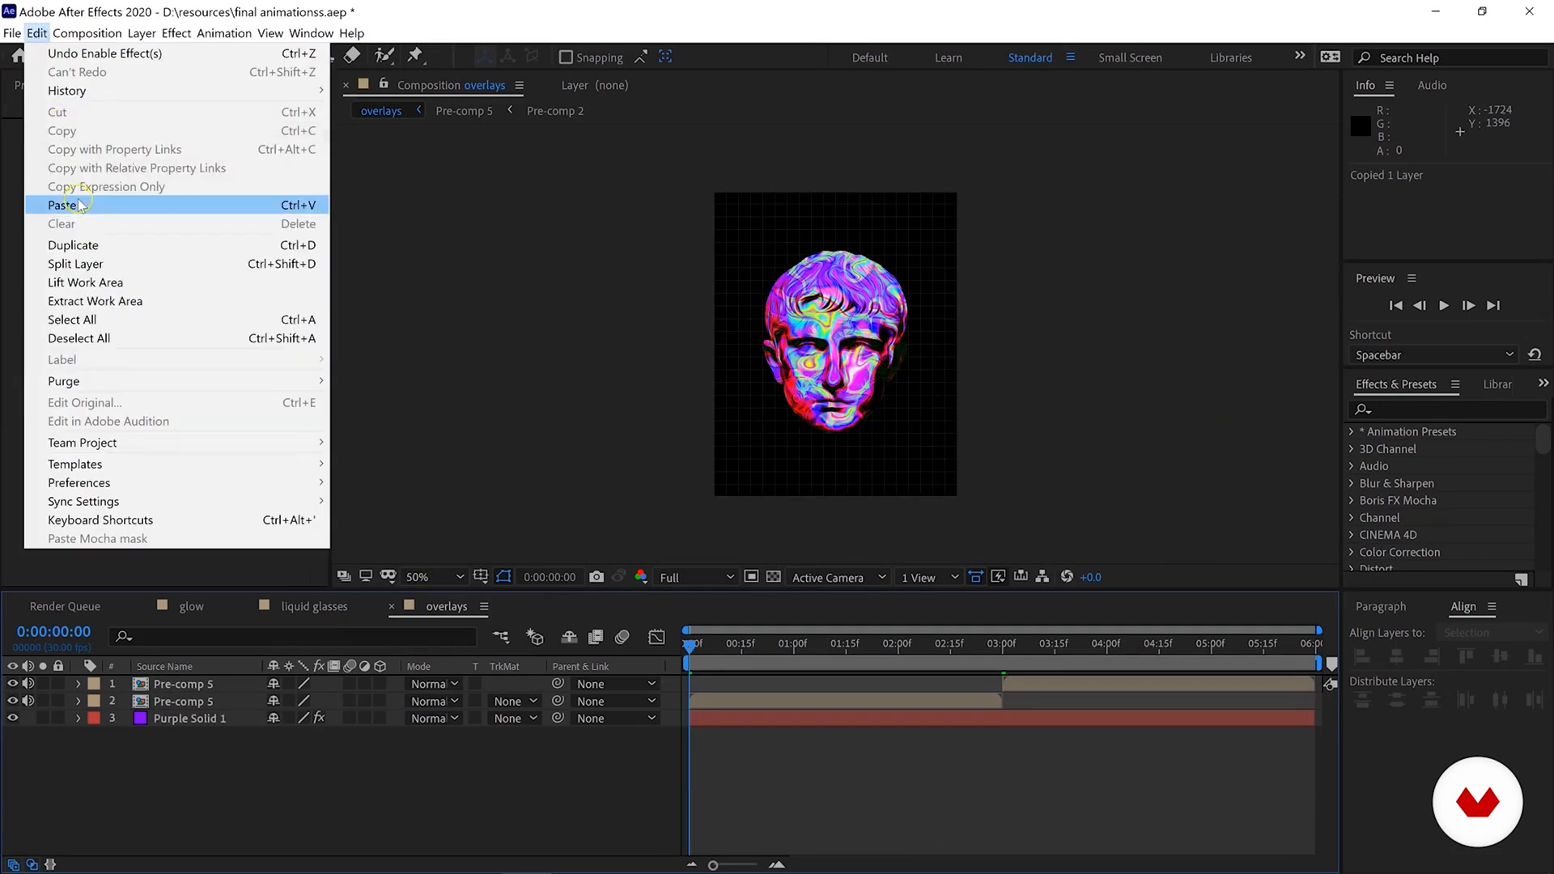
{"action": "left_click", "coordinate": [65, 204]}
Compare the overlays statue with the Glow effect off and on, and scrub the timeline to 0:00:00:29.
{"action": "key", "text": "period"}
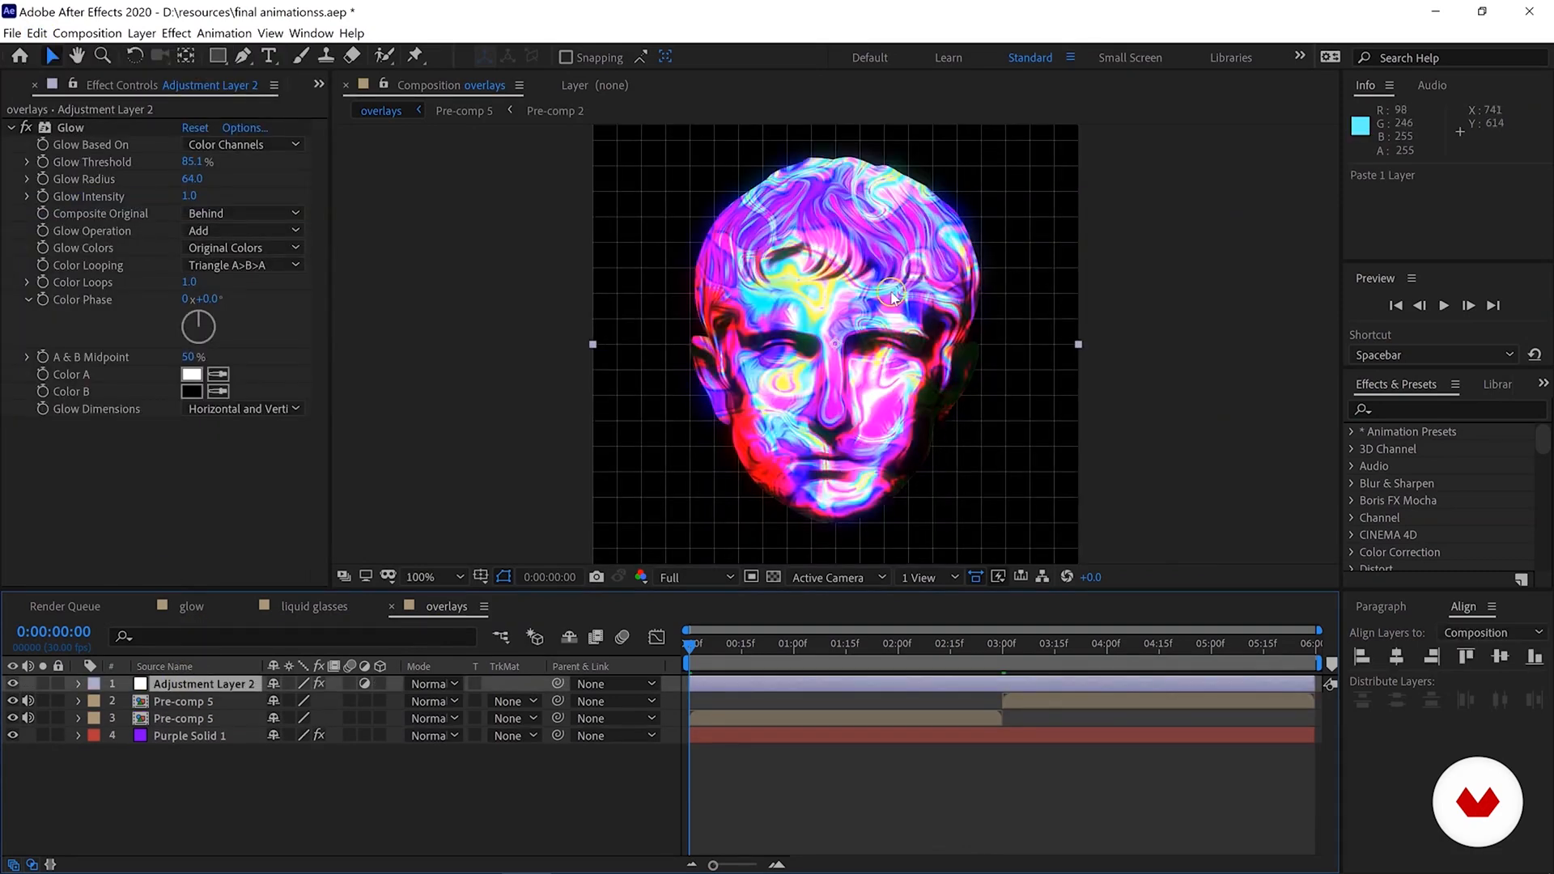
{"action": "key", "text": "period"}
{"action": "key", "text": "slash"}
{"action": "left_click", "coordinate": [24, 127]}
{"action": "left_click", "coordinate": [24, 127]}
{"action": "left_click", "coordinate": [25, 127]}
{"action": "left_click", "coordinate": [24, 128]}
{"action": "left_click_drag", "start_coordinate": [689, 646], "coordinate": [794, 649]}
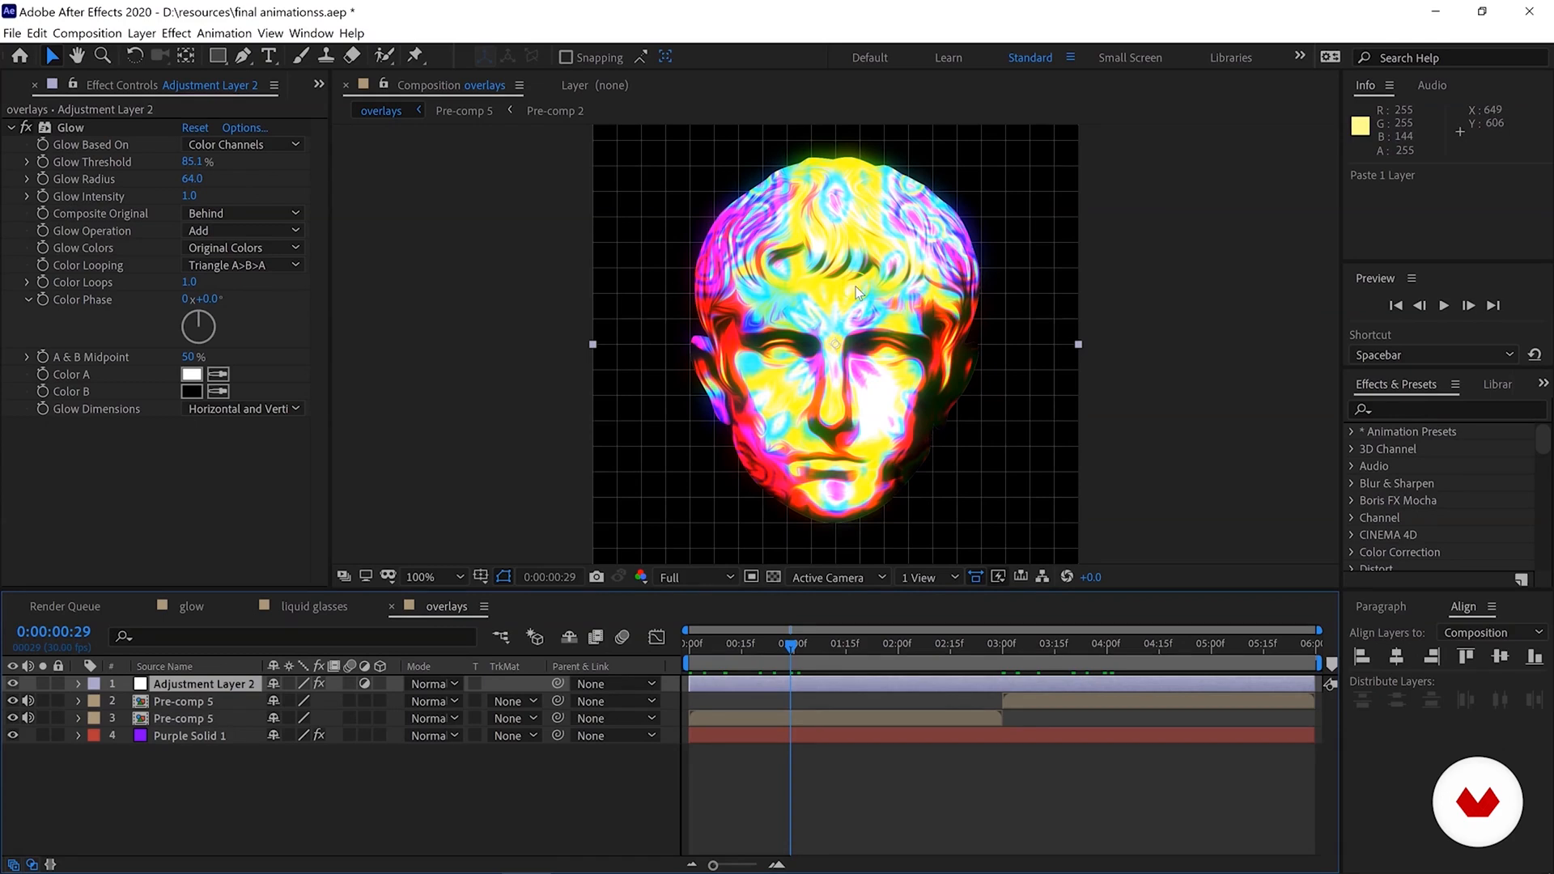
Set the overlays Glow radius to 76 and threshold to 95.3%, compare the effect off and on, and return the playhead to the start.
{"action": "key", "text": "period"}
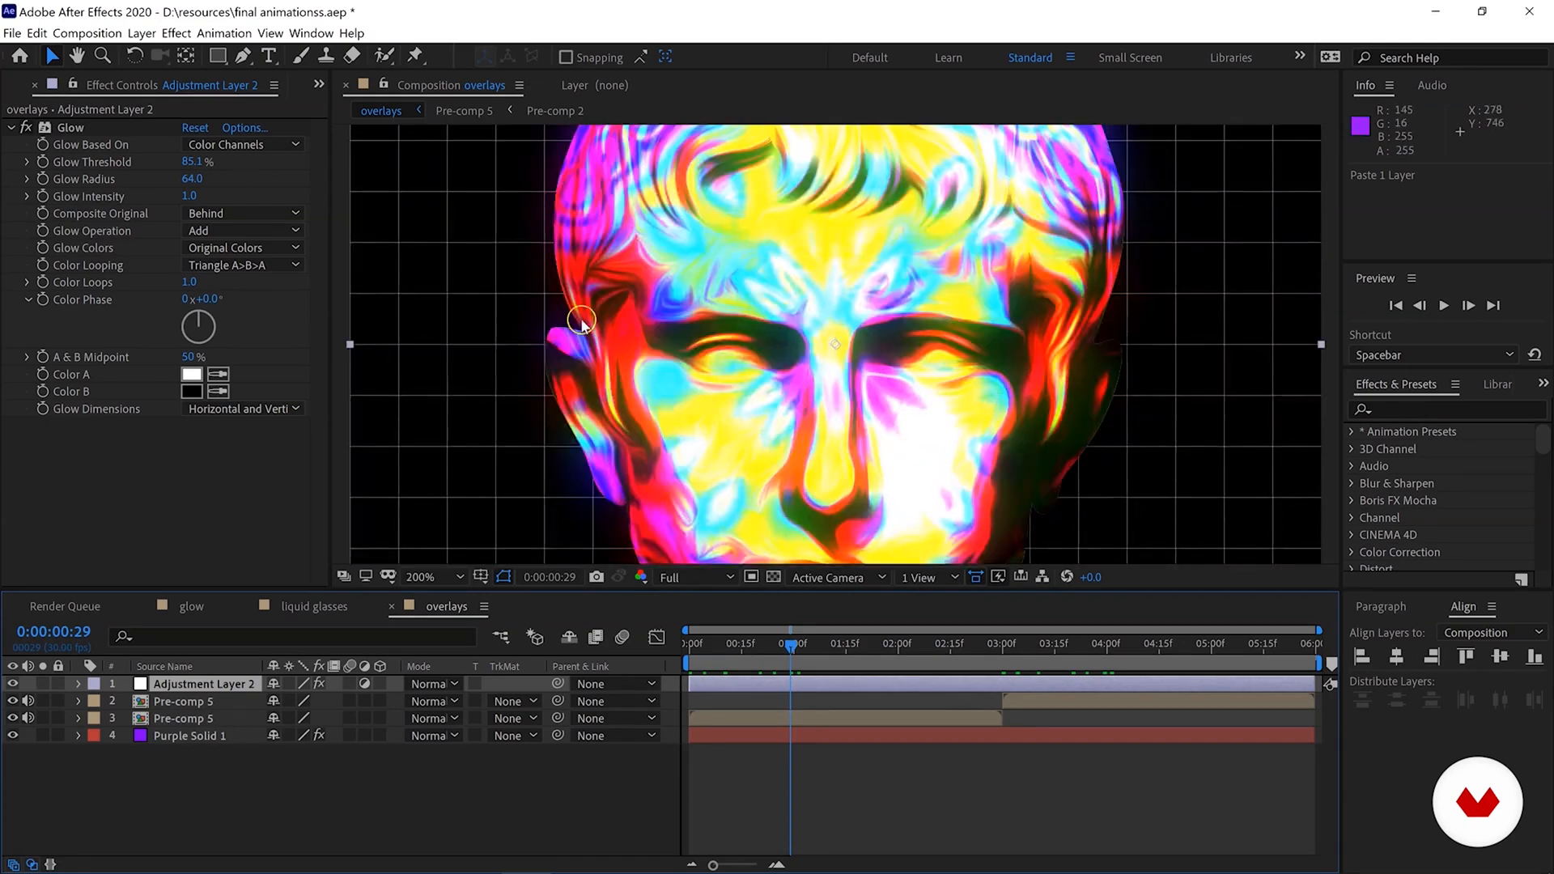
{"action": "mouse_move", "coordinate": [195, 184]}
{"action": "left_mouse_down"}
{"action": "mouse_move", "coordinate": [226, 183]}
{"action": "mouse_move", "coordinate": [212, 183]}
{"action": "left_mouse_up"}
{"action": "key", "text": "period"}
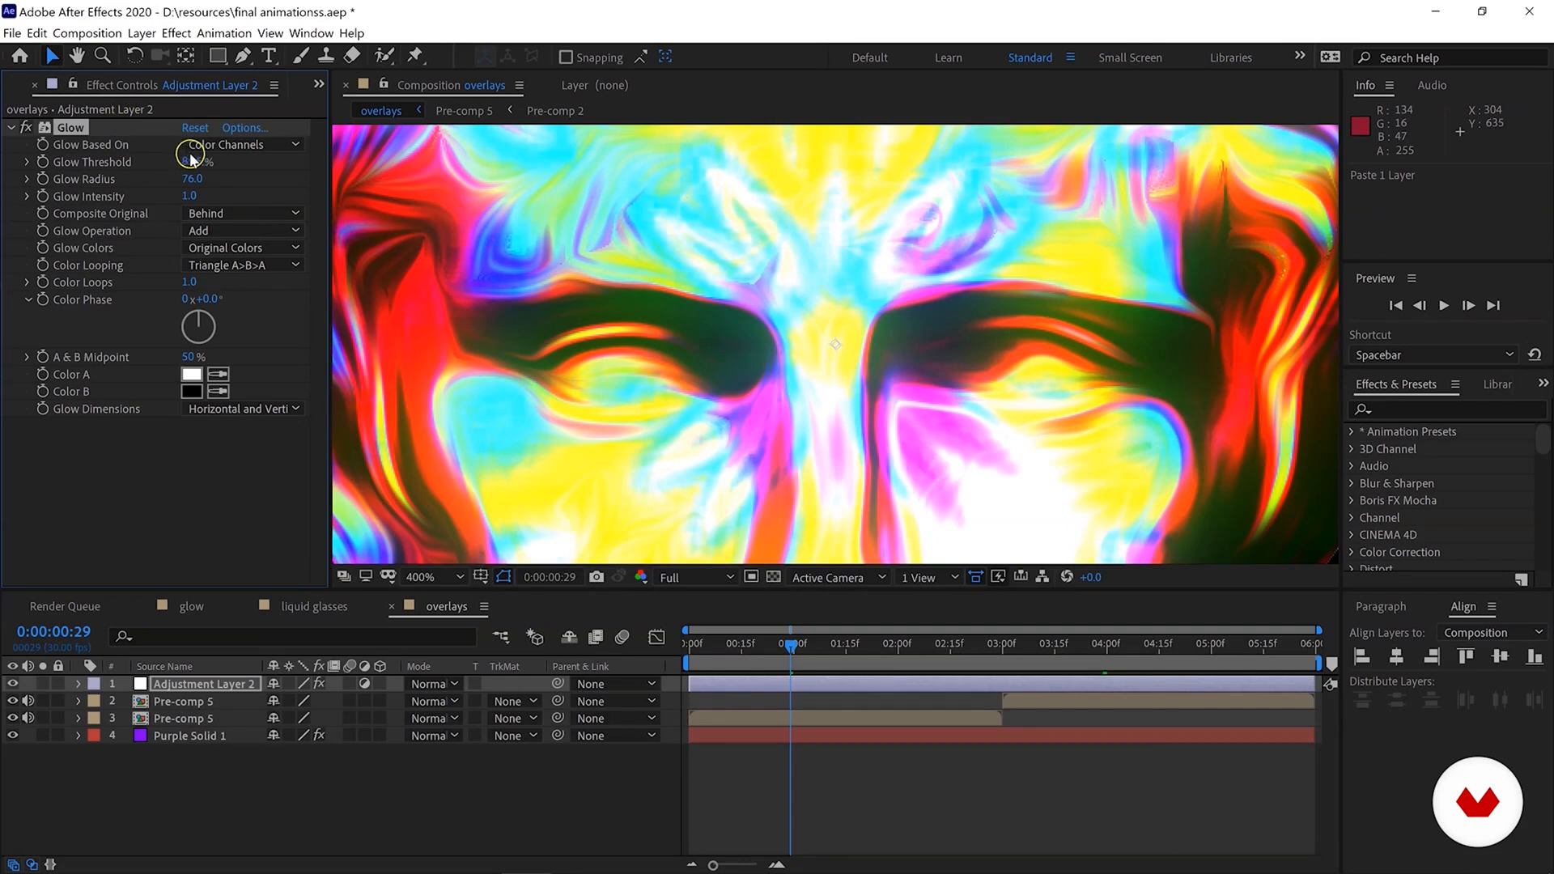
{"action": "left_click_drag", "start_coordinate": [182, 161], "coordinate": [236, 166]}
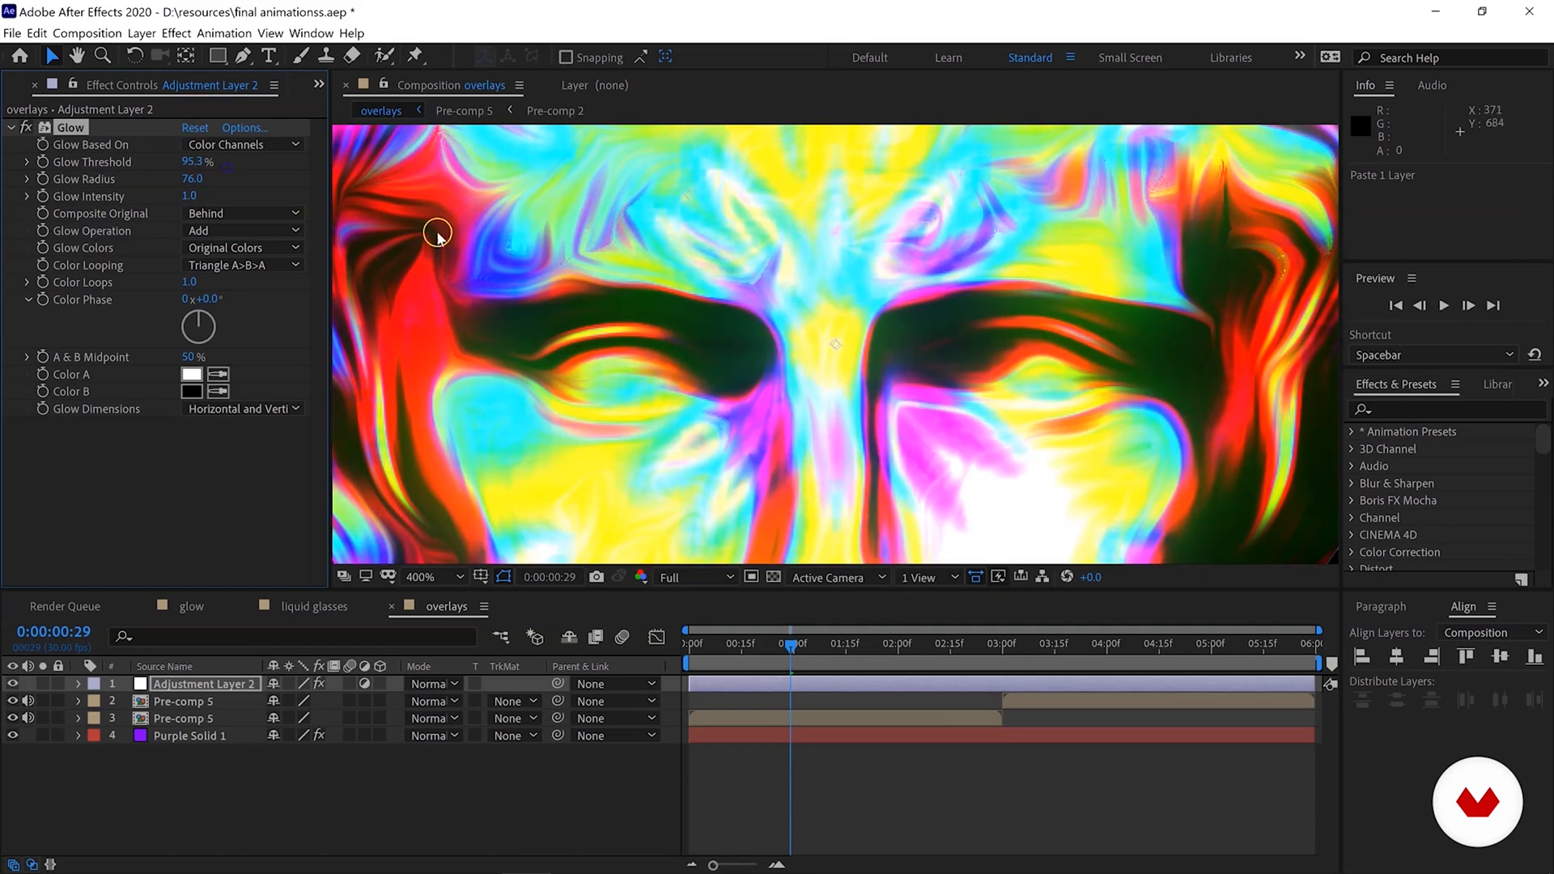
{"action": "key", "text": "comma"}
{"action": "left_click", "coordinate": [29, 127]}
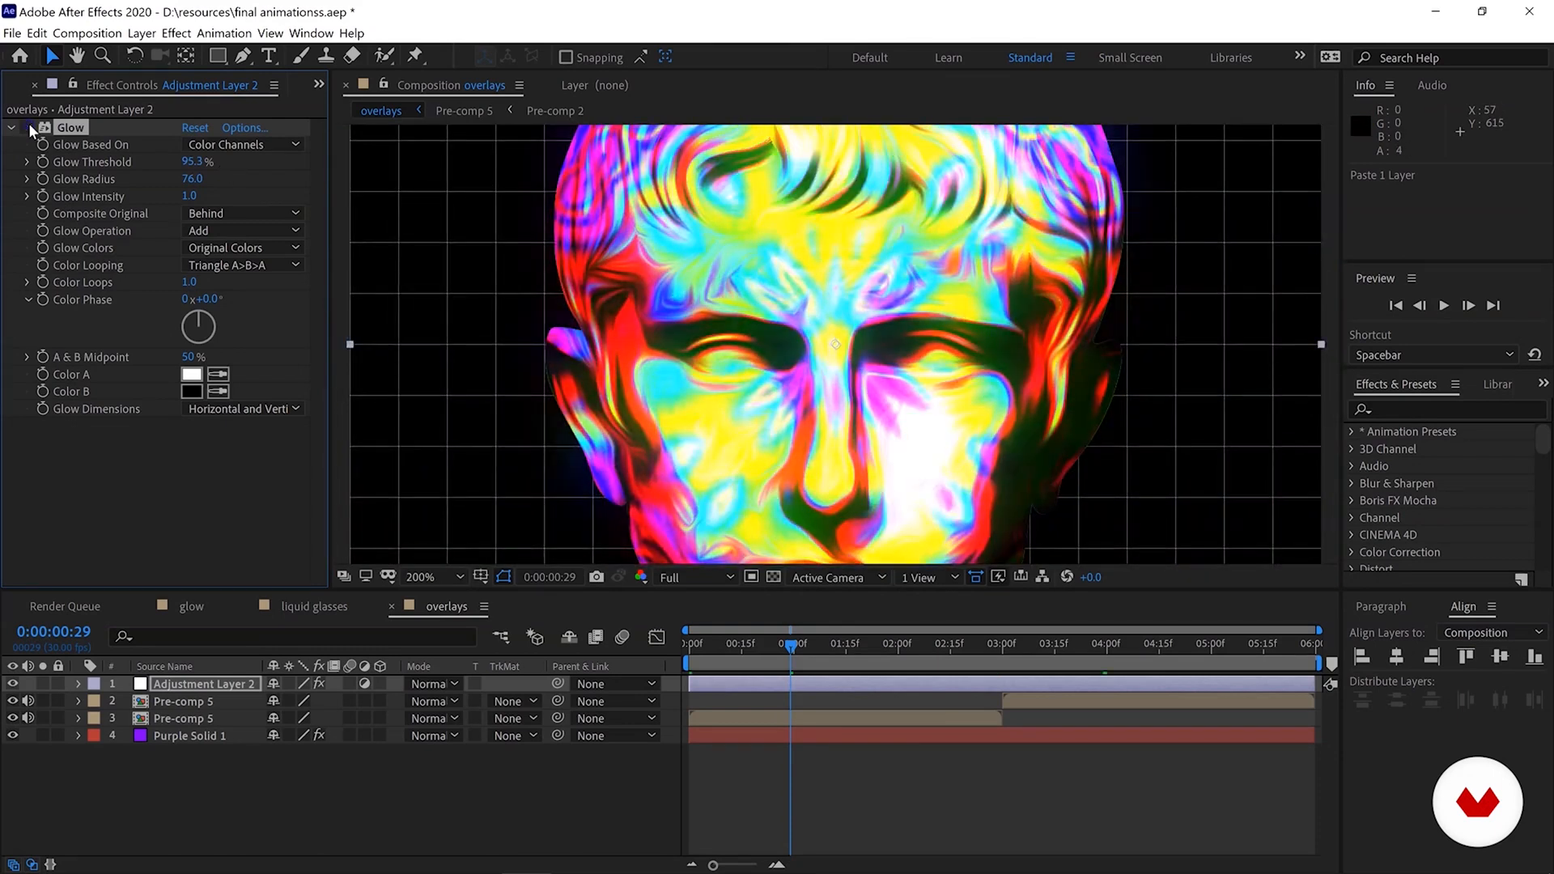
{"action": "left_click", "coordinate": [29, 128]}
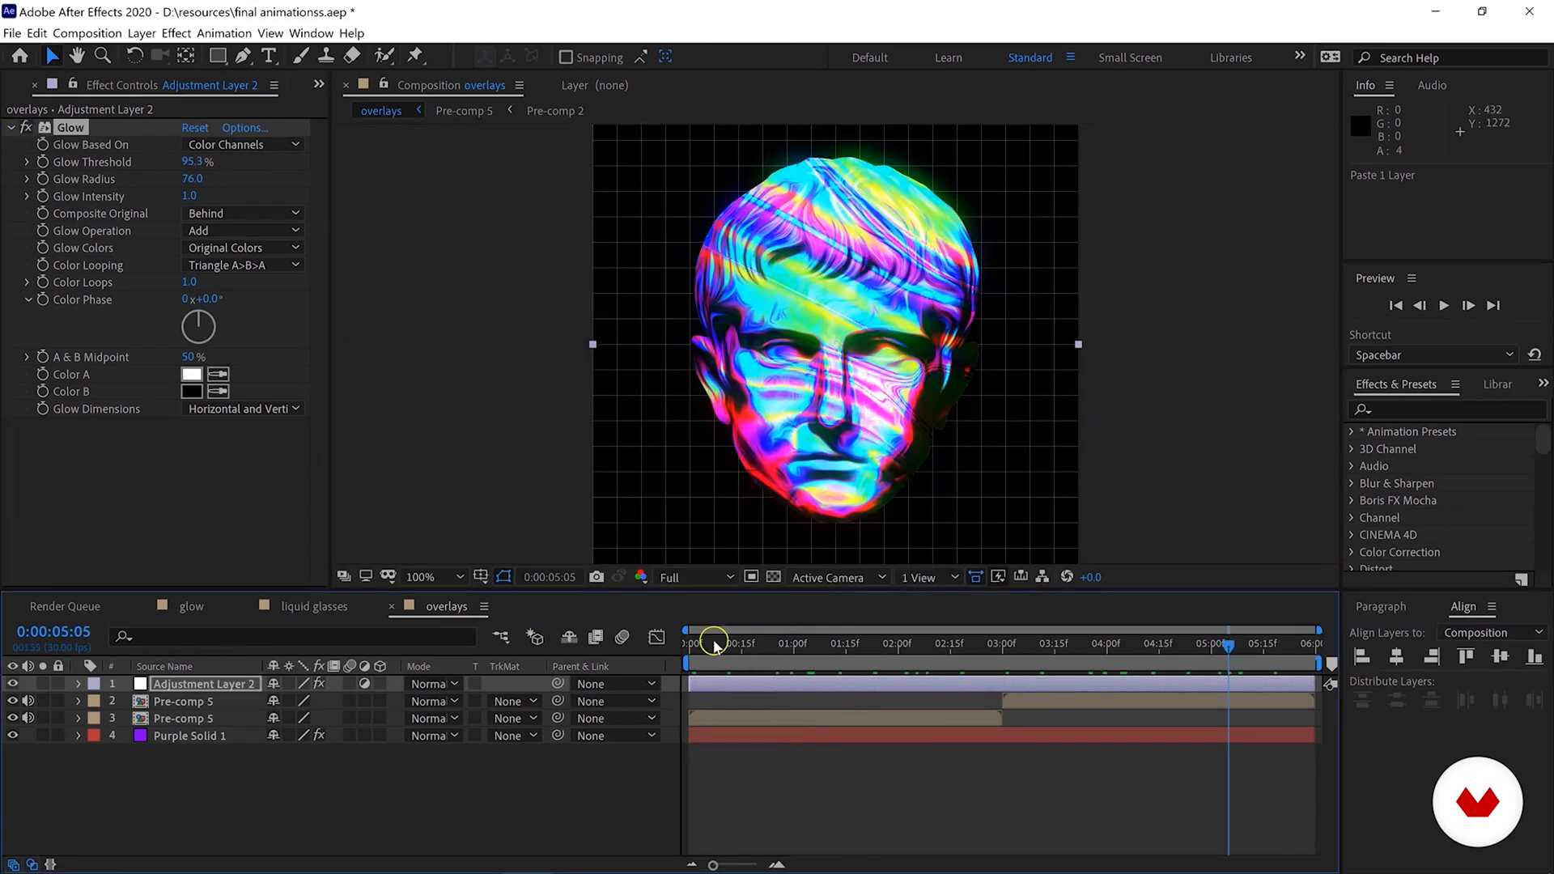
{"action": "left_click", "coordinate": [714, 644]}
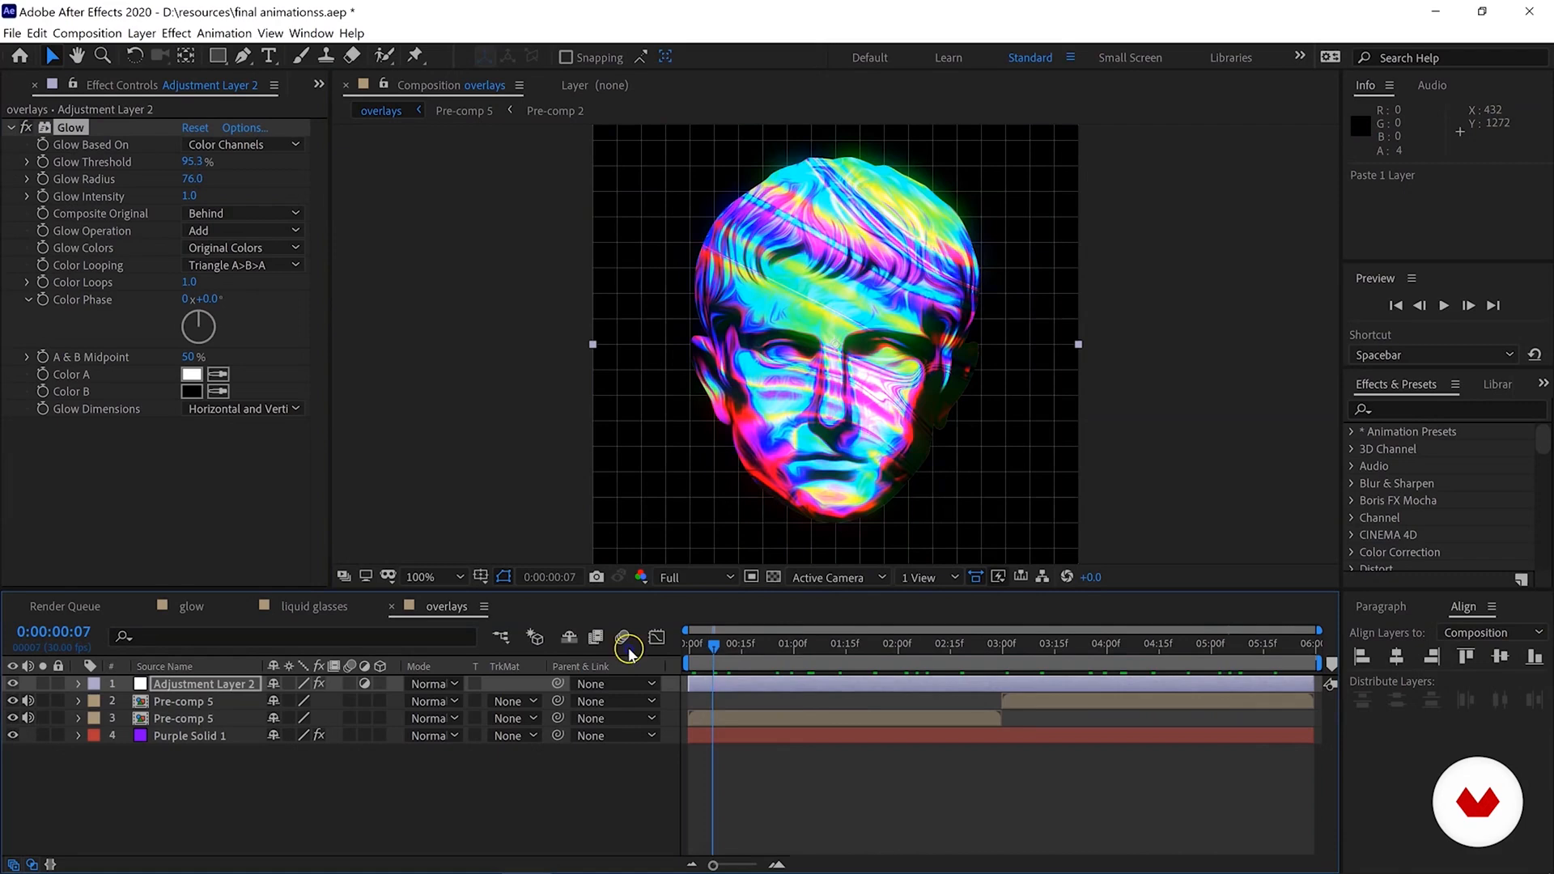
{"action": "key", "text": "Home"}
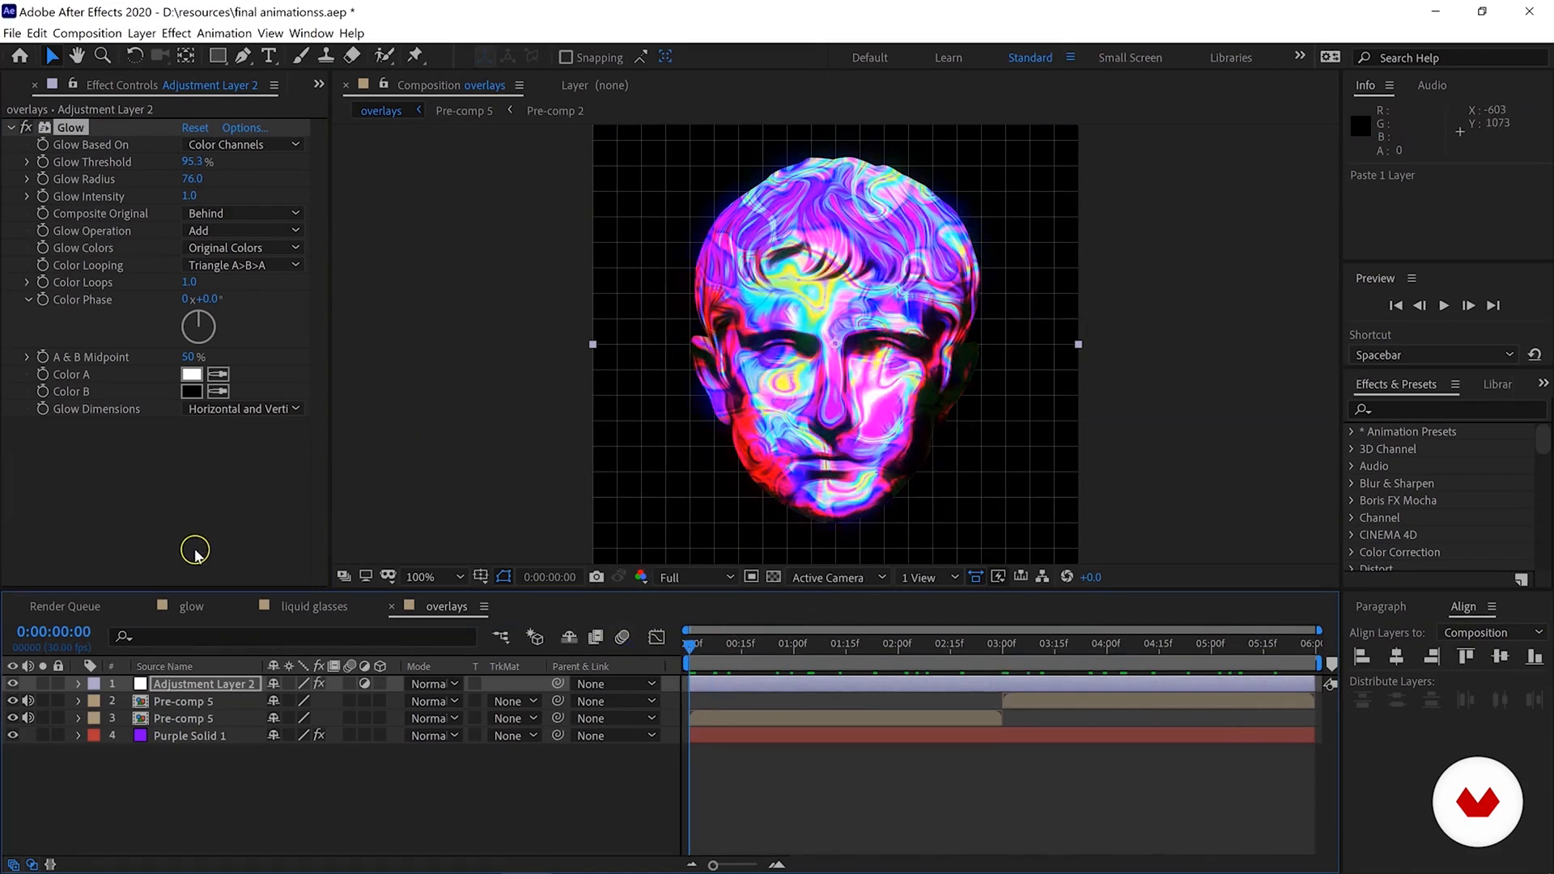
Name the adjustment layer "glow" and switch to the glow composition.
{"action": "left_click", "coordinate": [197, 613]}
{"action": "right_click", "coordinate": [212, 688]}
{"action": "left_click", "coordinate": [229, 653]}
{"action": "type", "text": "glow"}
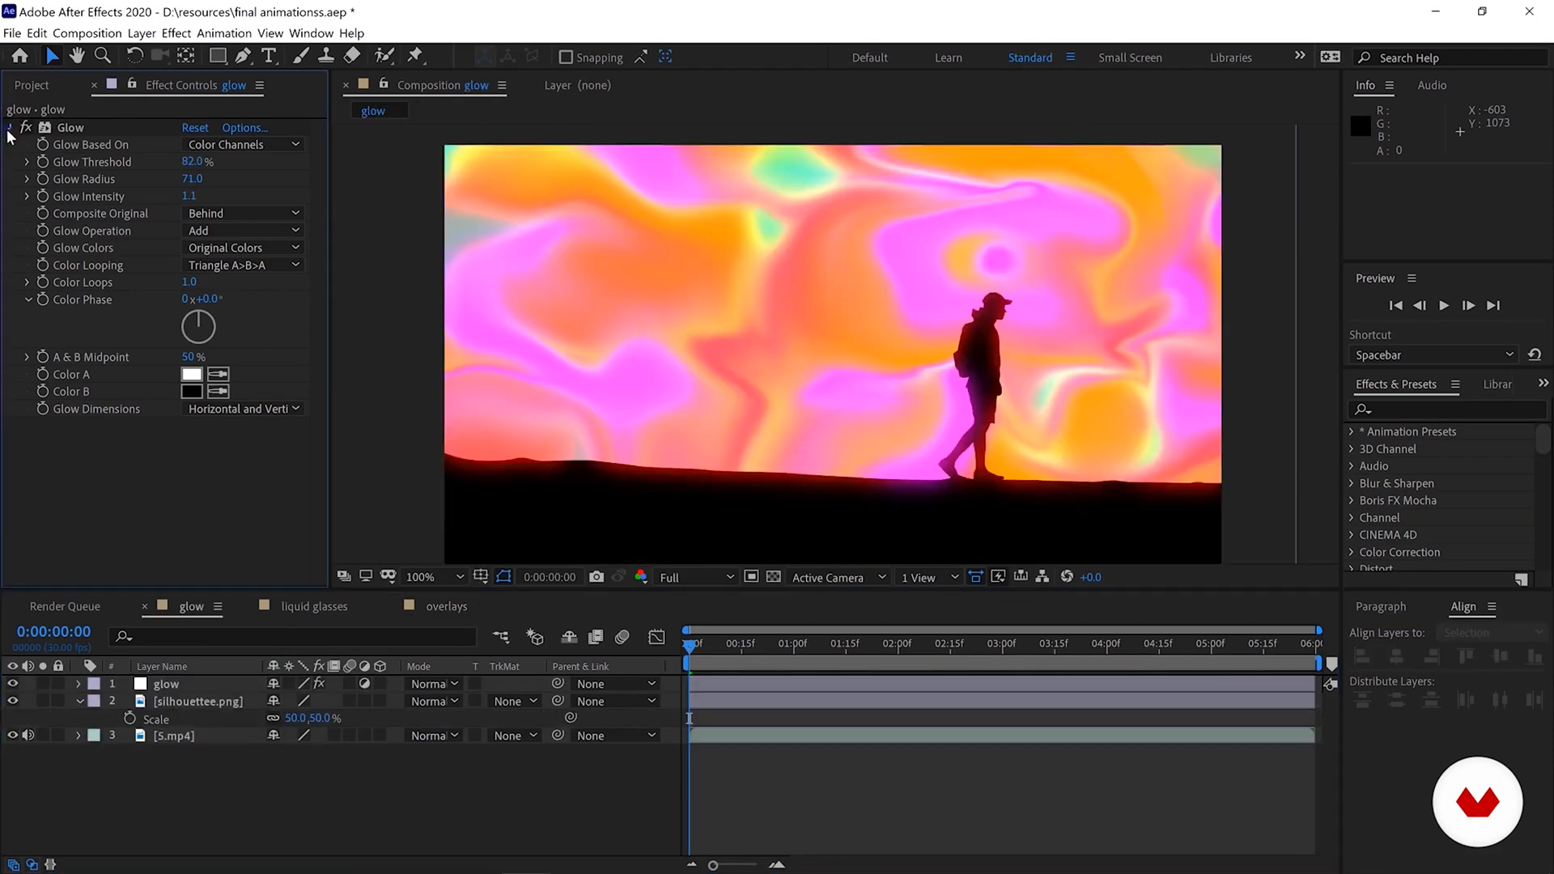
Apply the Color Balance (HLS) effect to the glow adjustment layer, below the collapsed Glow effect.
{"action": "left_click", "coordinate": [10, 127]}
{"action": "left_click", "coordinate": [1424, 411]}
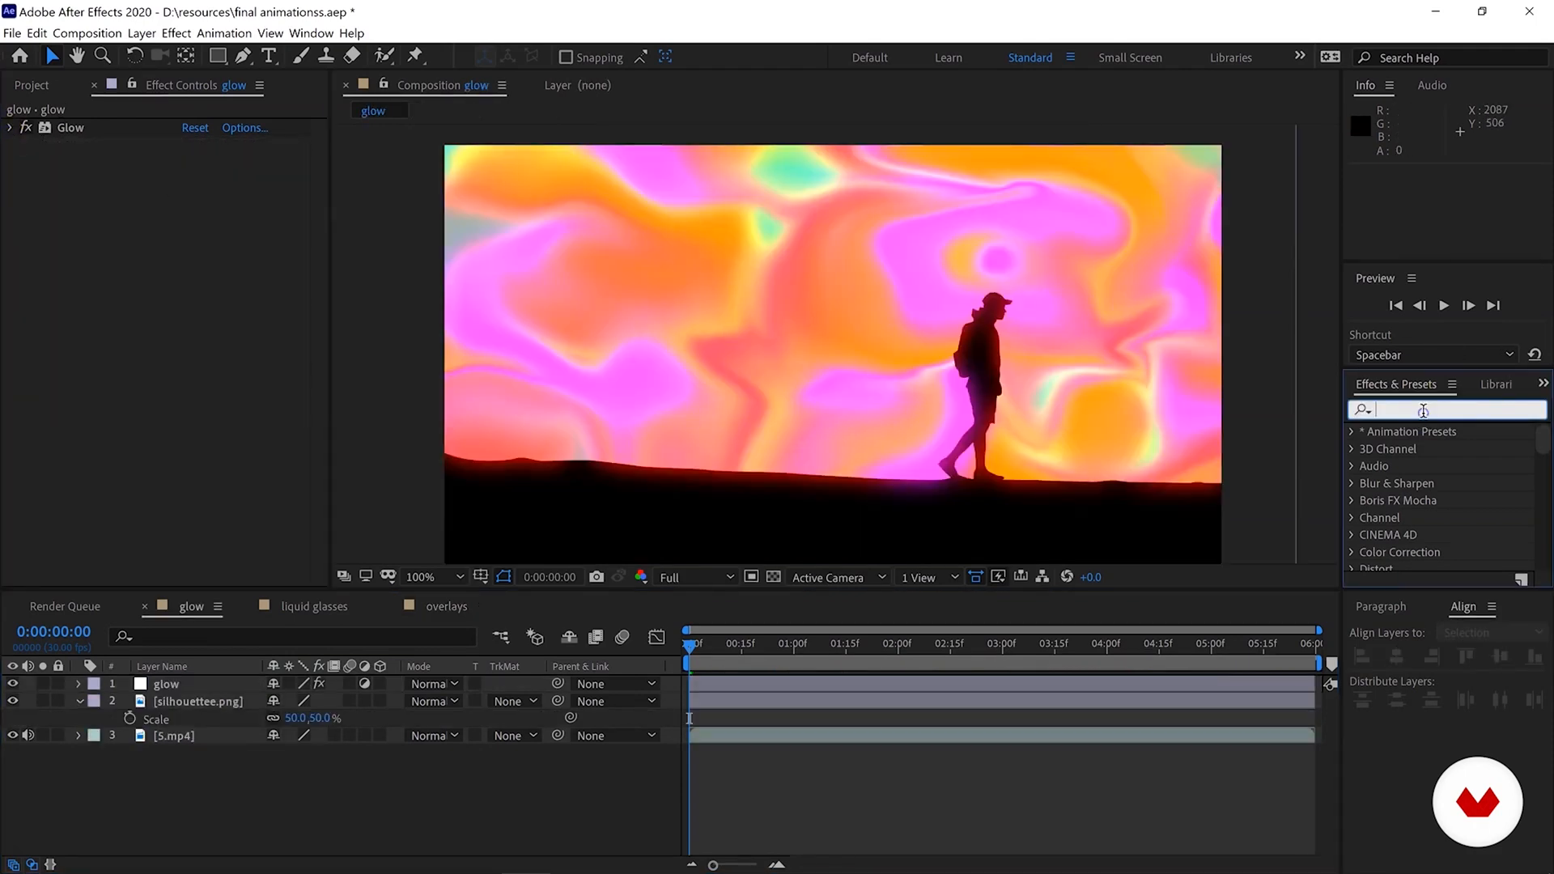
{"action": "type", "text": "color"}
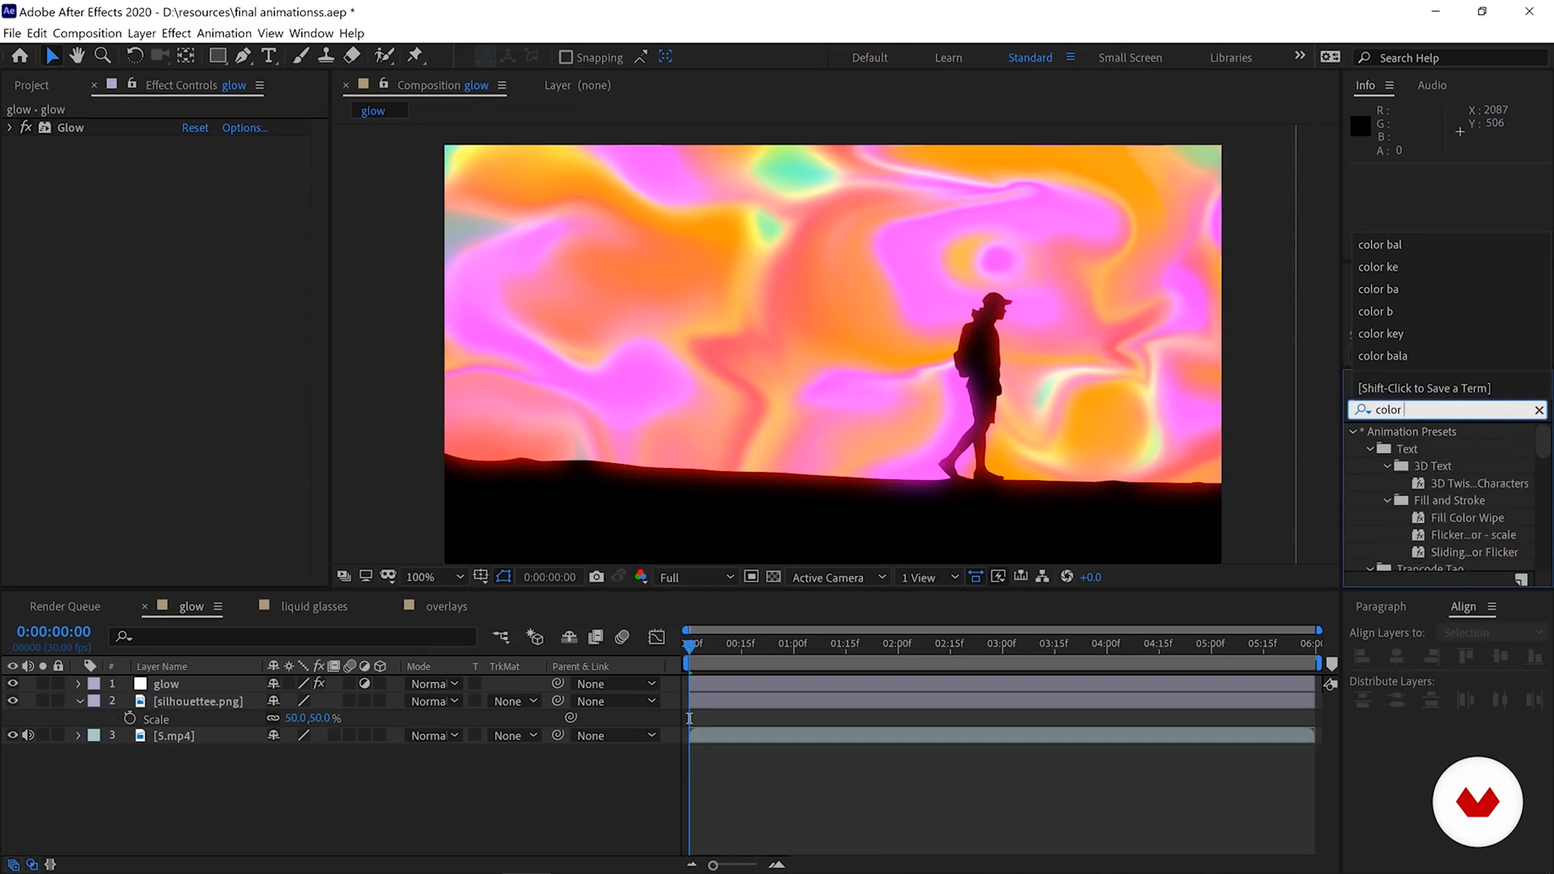
{"action": "type", "text": " bala"}
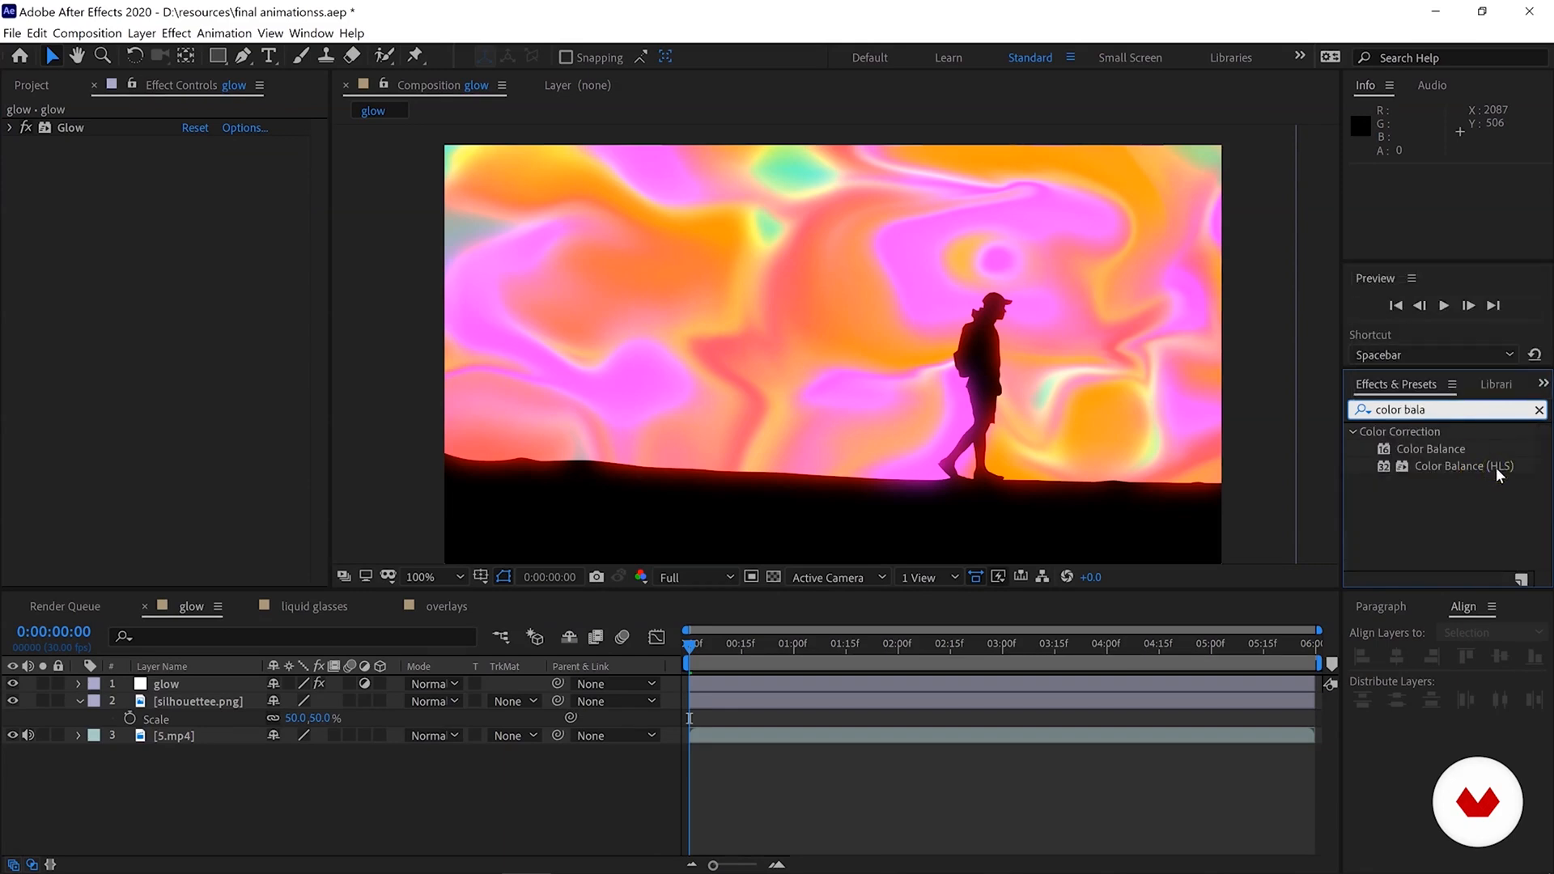
{"action": "left_click_drag", "start_coordinate": [1497, 470], "coordinate": [294, 354]}
{"action": "left_click_drag", "start_coordinate": [130, 177], "coordinate": [130, 176]}
{"action": "left_click", "coordinate": [168, 684]}
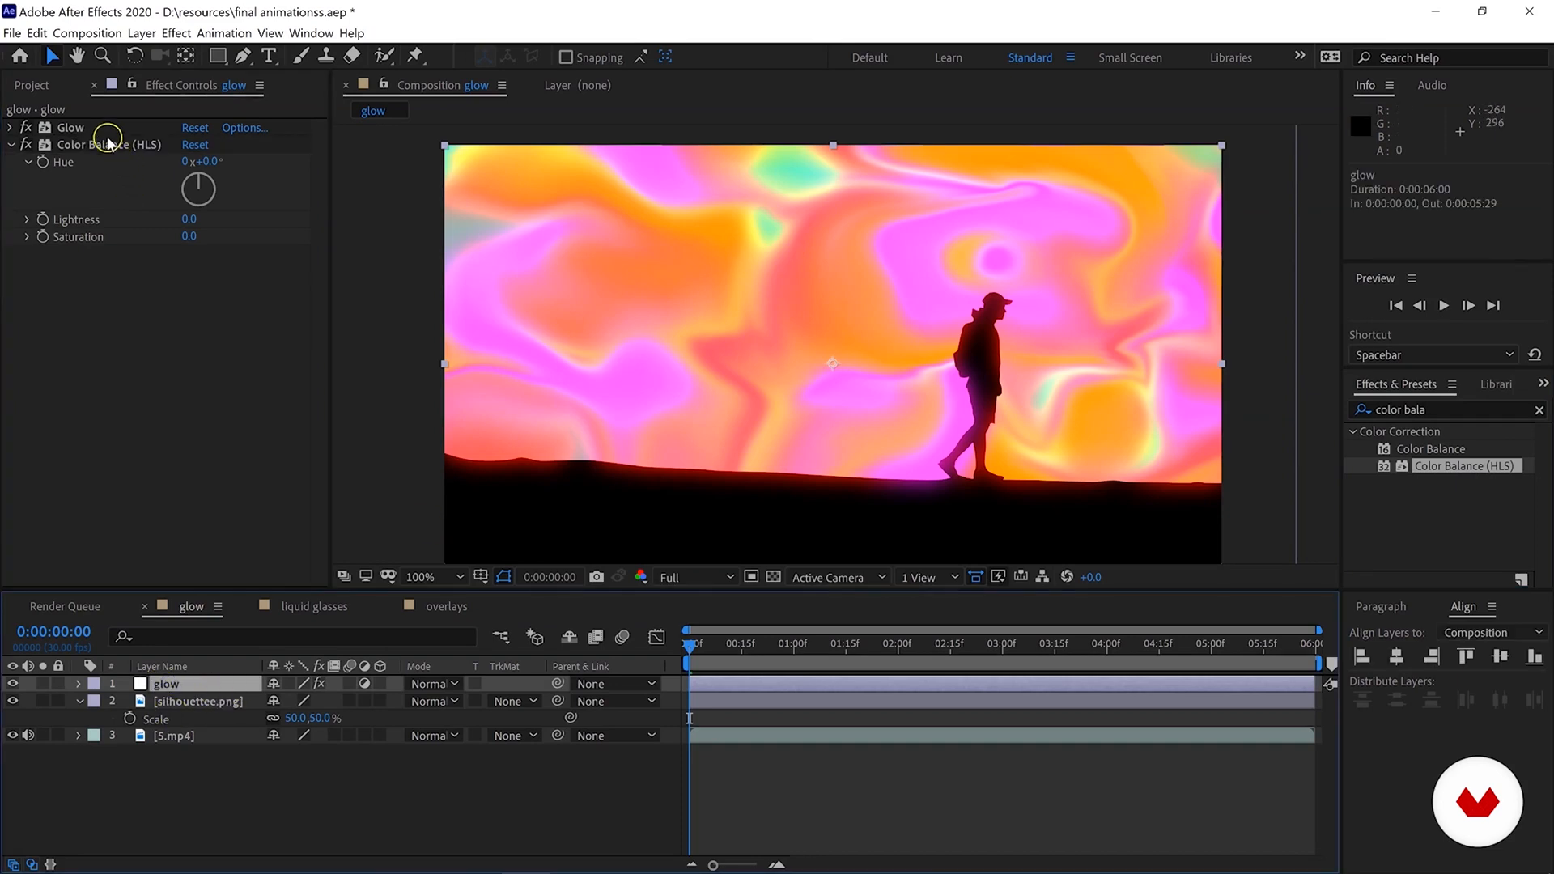
Try shifting the hue and lightness of the Color Balance (HLS) effect, undo the changes, and scrub through the glow composition.
{"action": "left_click_drag", "start_coordinate": [212, 164], "coordinate": [275, 164]}
{"action": "key", "text": "ctrl+z"}
{"action": "left_click_drag", "start_coordinate": [188, 221], "coordinate": [85, 269]}
{"action": "key", "text": "ctrl+z"}
{"action": "key", "text": "ctrl+z"}
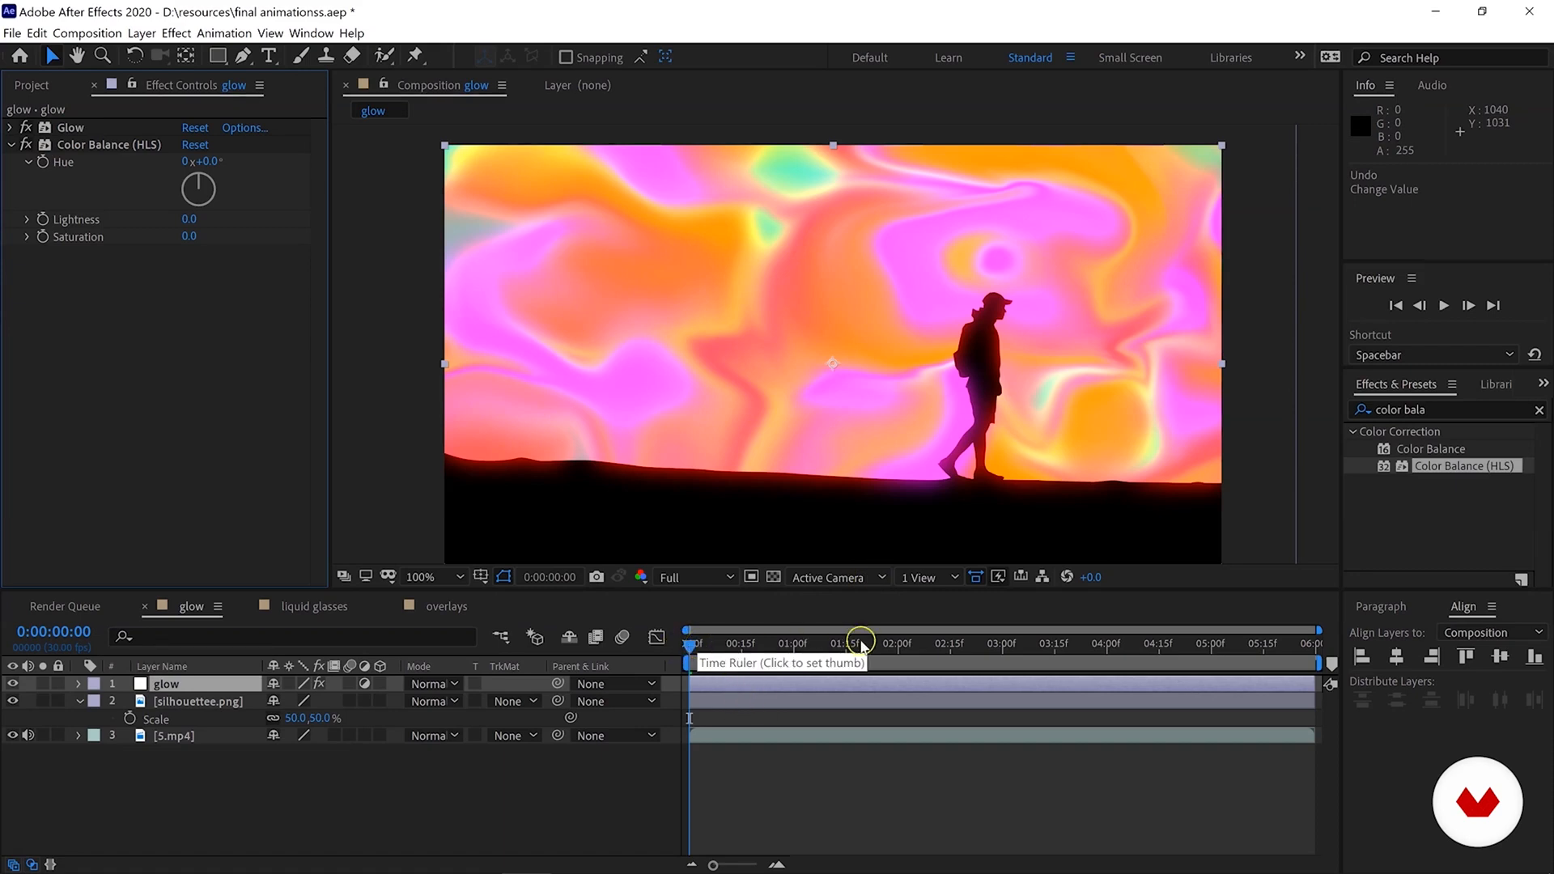
{"action": "left_click_drag", "start_coordinate": [774, 645], "coordinate": [1255, 666]}
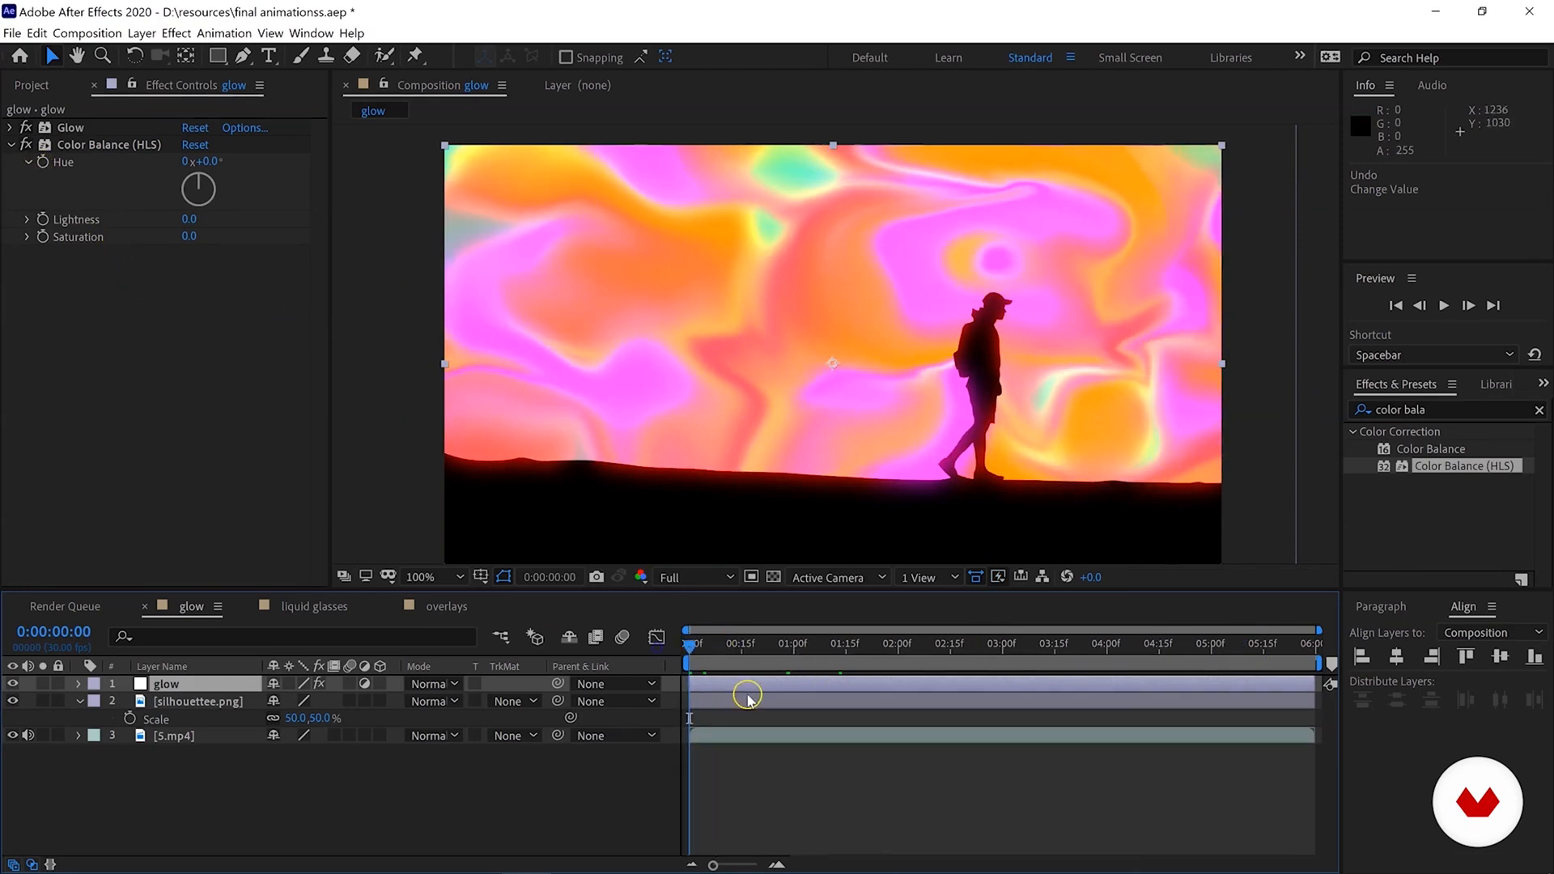
Keyframe the glow layer's Color Balance (HLS) hue from 0 at the start to 1 full revolution at 0:00:05:29, and preview the animation.
{"action": "left_click", "coordinate": [200, 323]}
{"action": "left_click", "coordinate": [41, 163]}
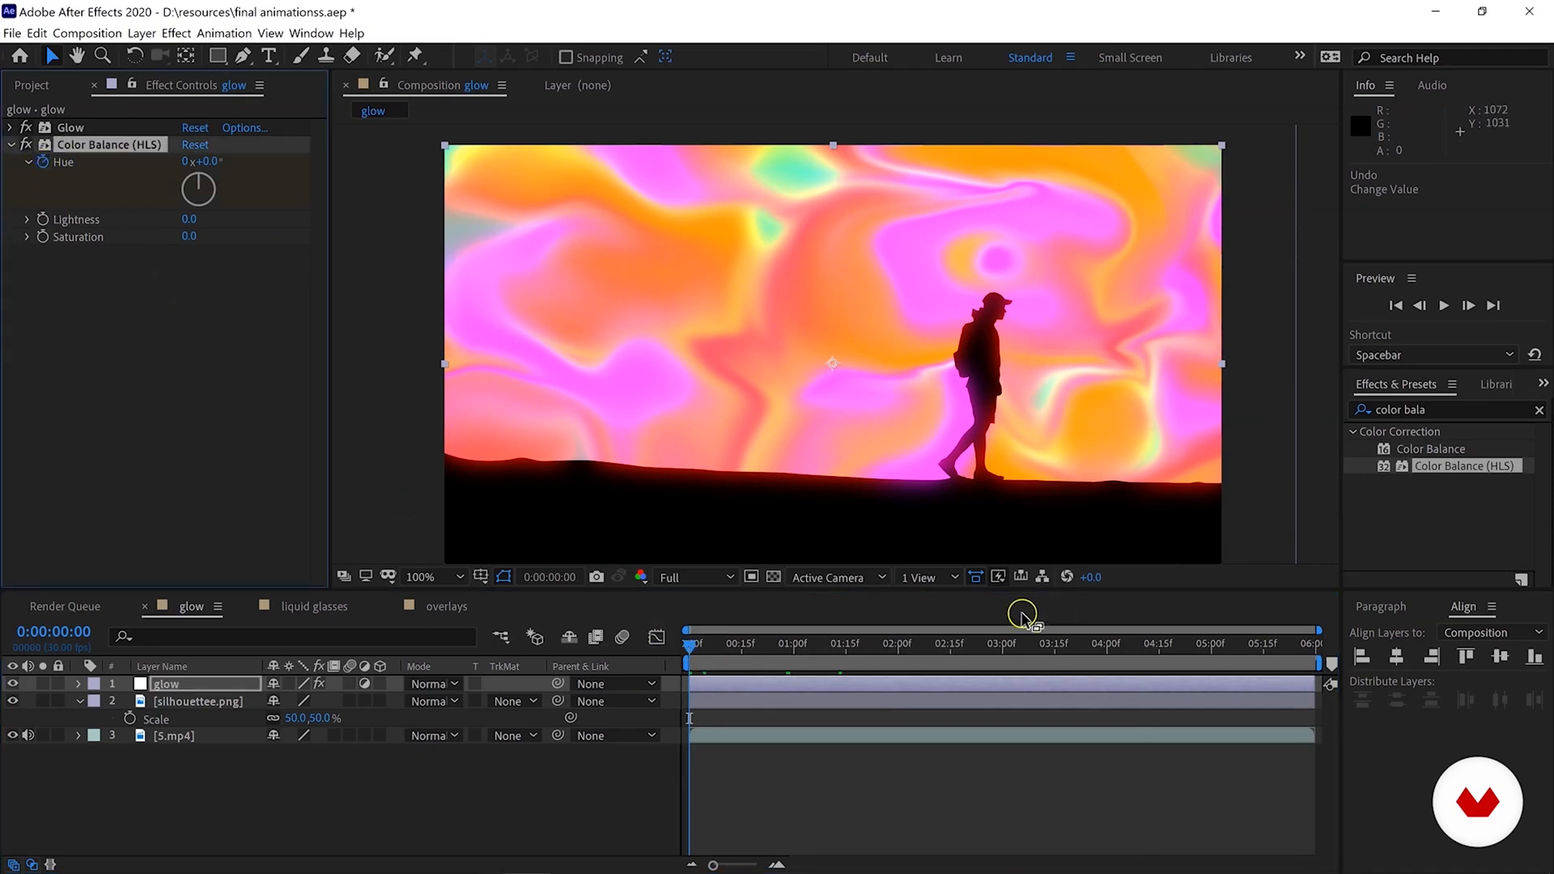
{"action": "left_click", "coordinate": [1301, 654]}
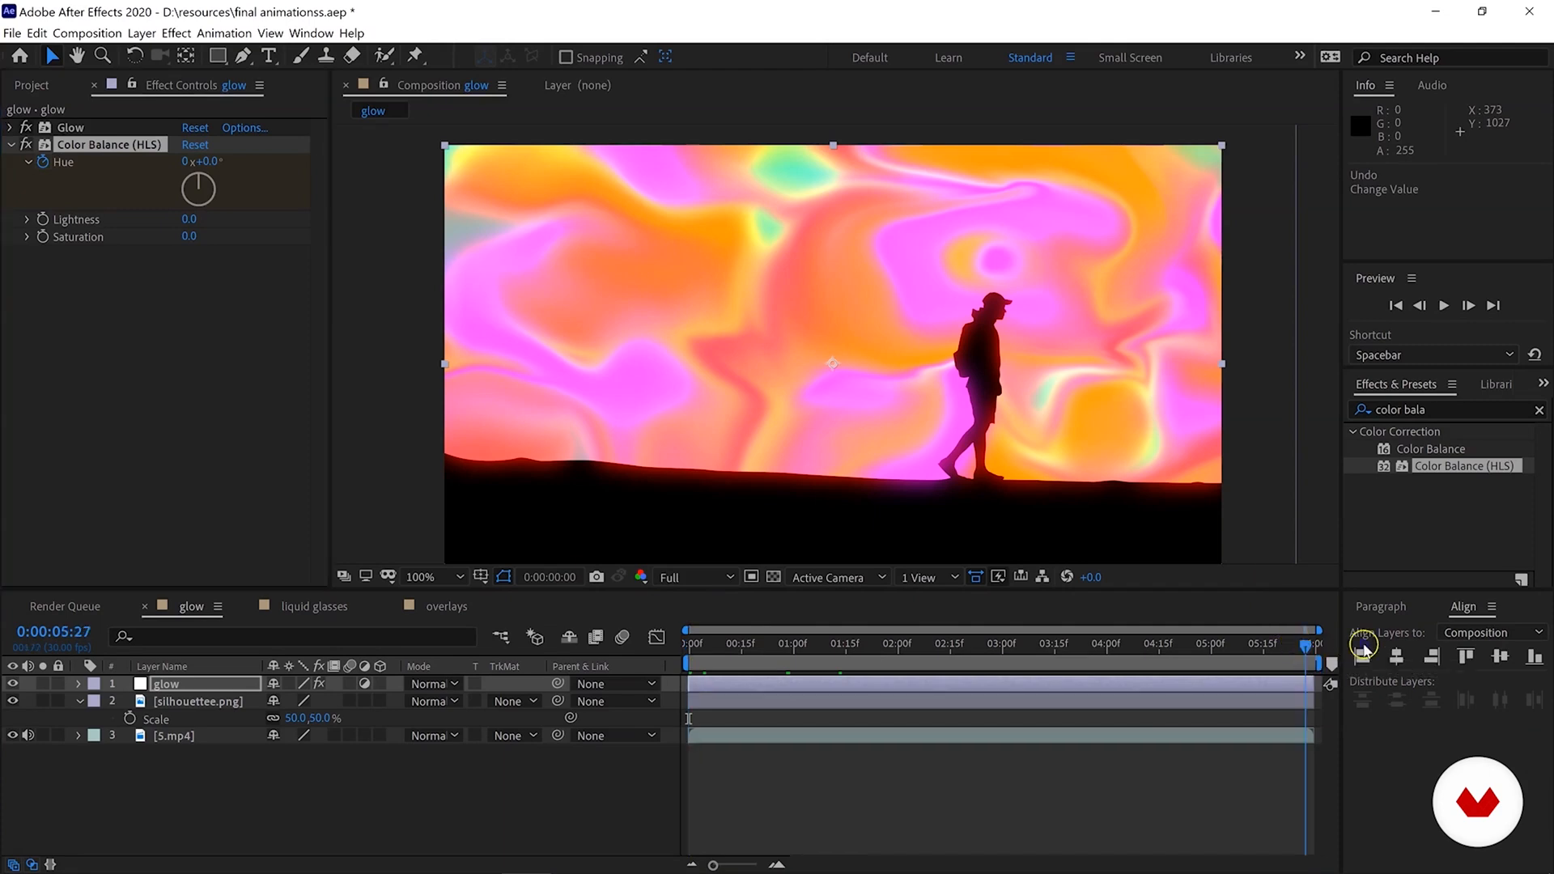
{"action": "left_click", "coordinate": [189, 162]}
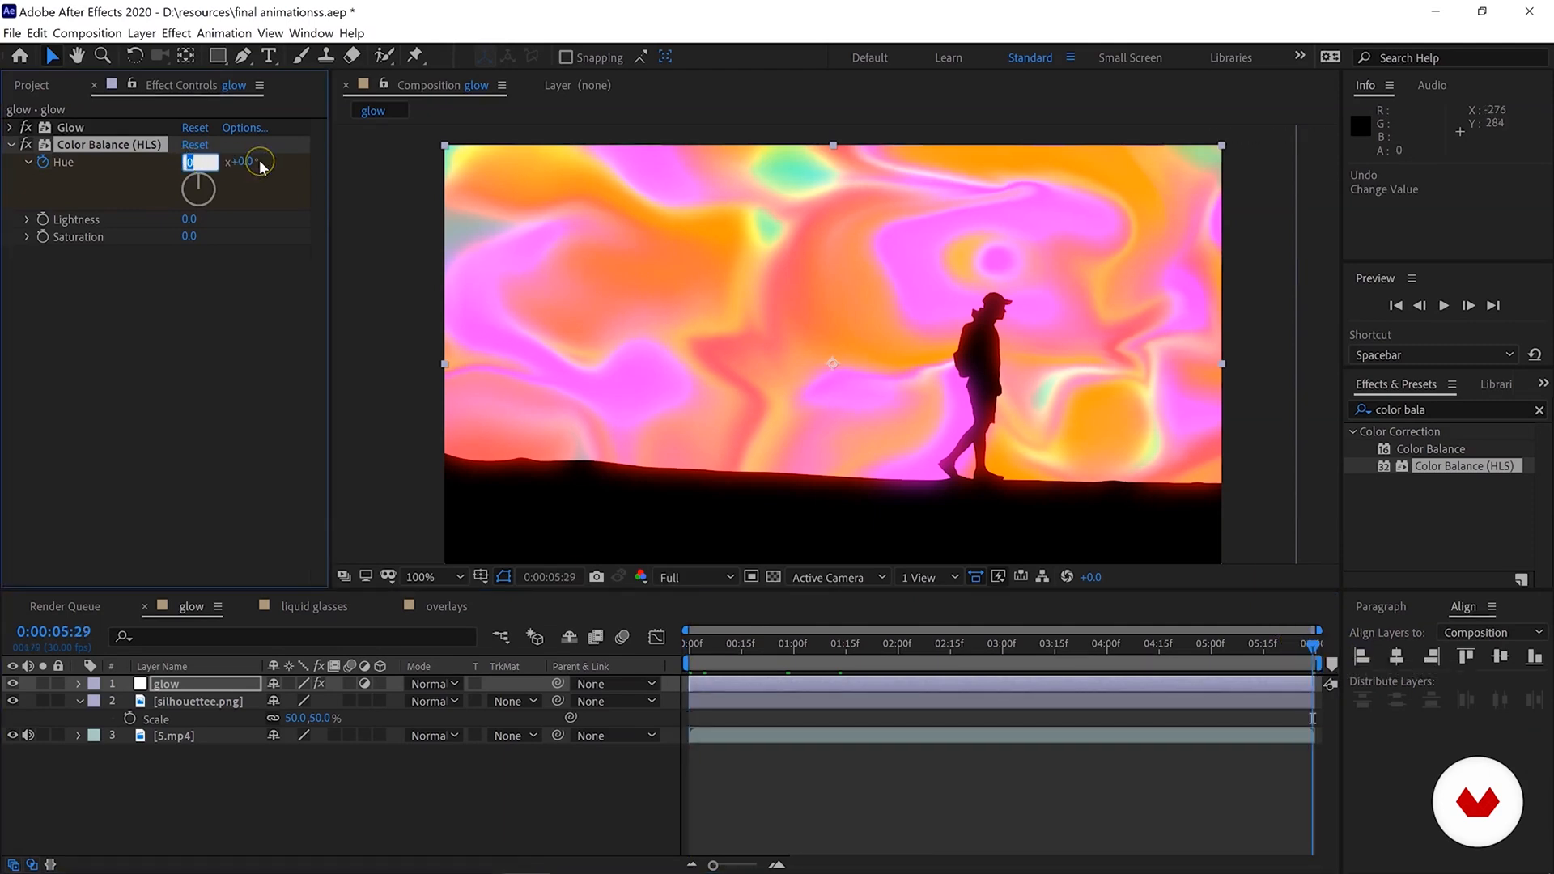
{"action": "type", "text": "1"}
{"action": "key", "text": "Return"}
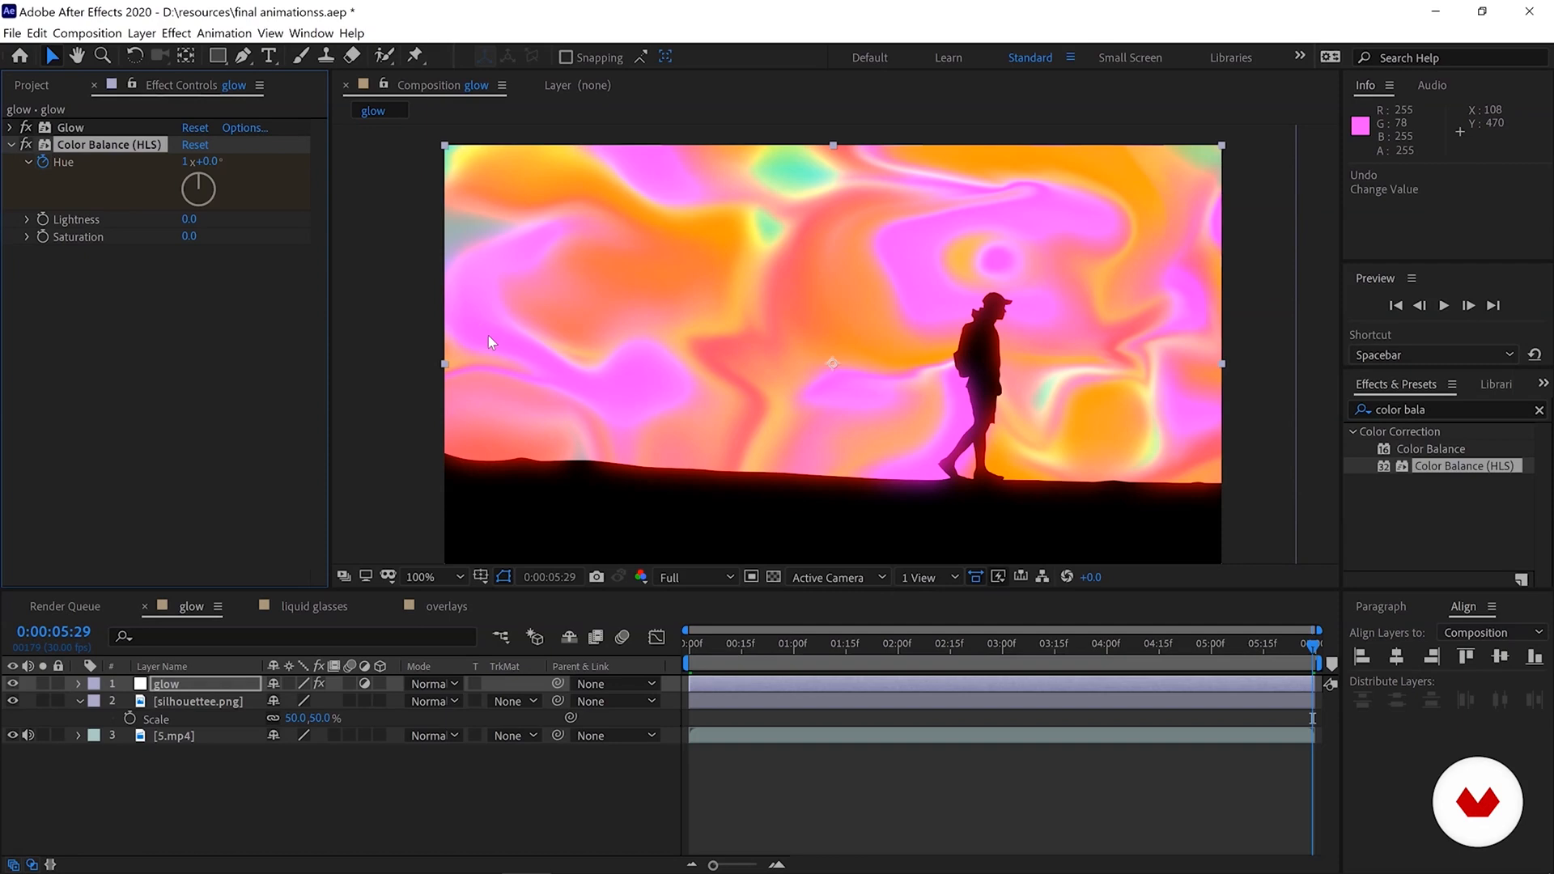
{"action": "key", "text": "space"}
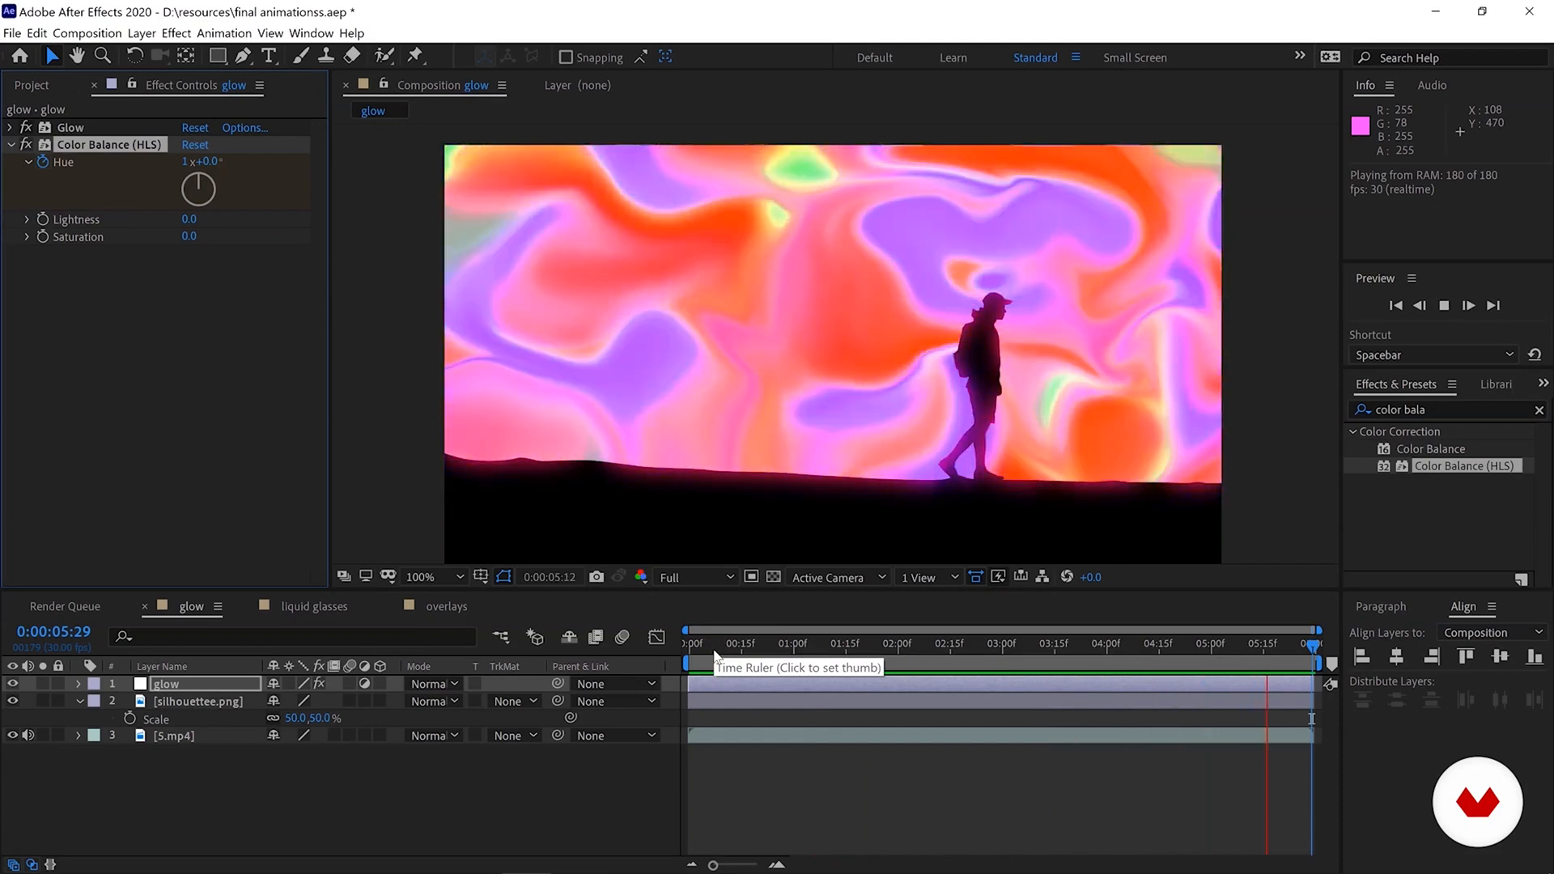
Switch to the liquid glasses composition and apply Color Balance (HLS) to its glow layer, below the collapsed Glow effect.
{"action": "left_click", "coordinate": [306, 606]}
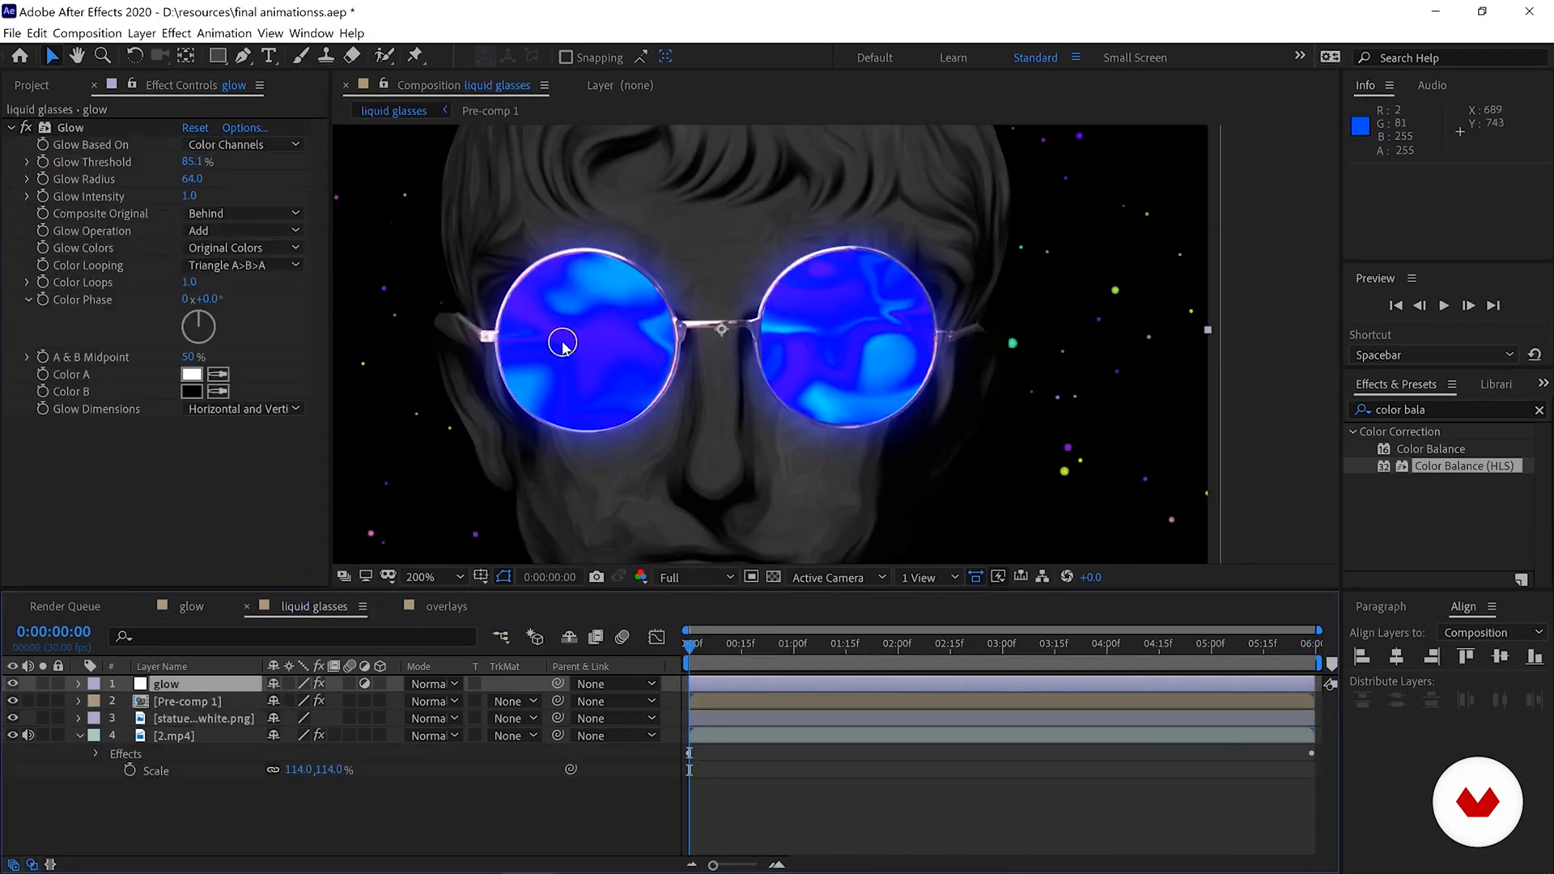
{"action": "scroll", "coordinate": [551, 337], "scroll_direction": "down", "scroll_amount": 1}
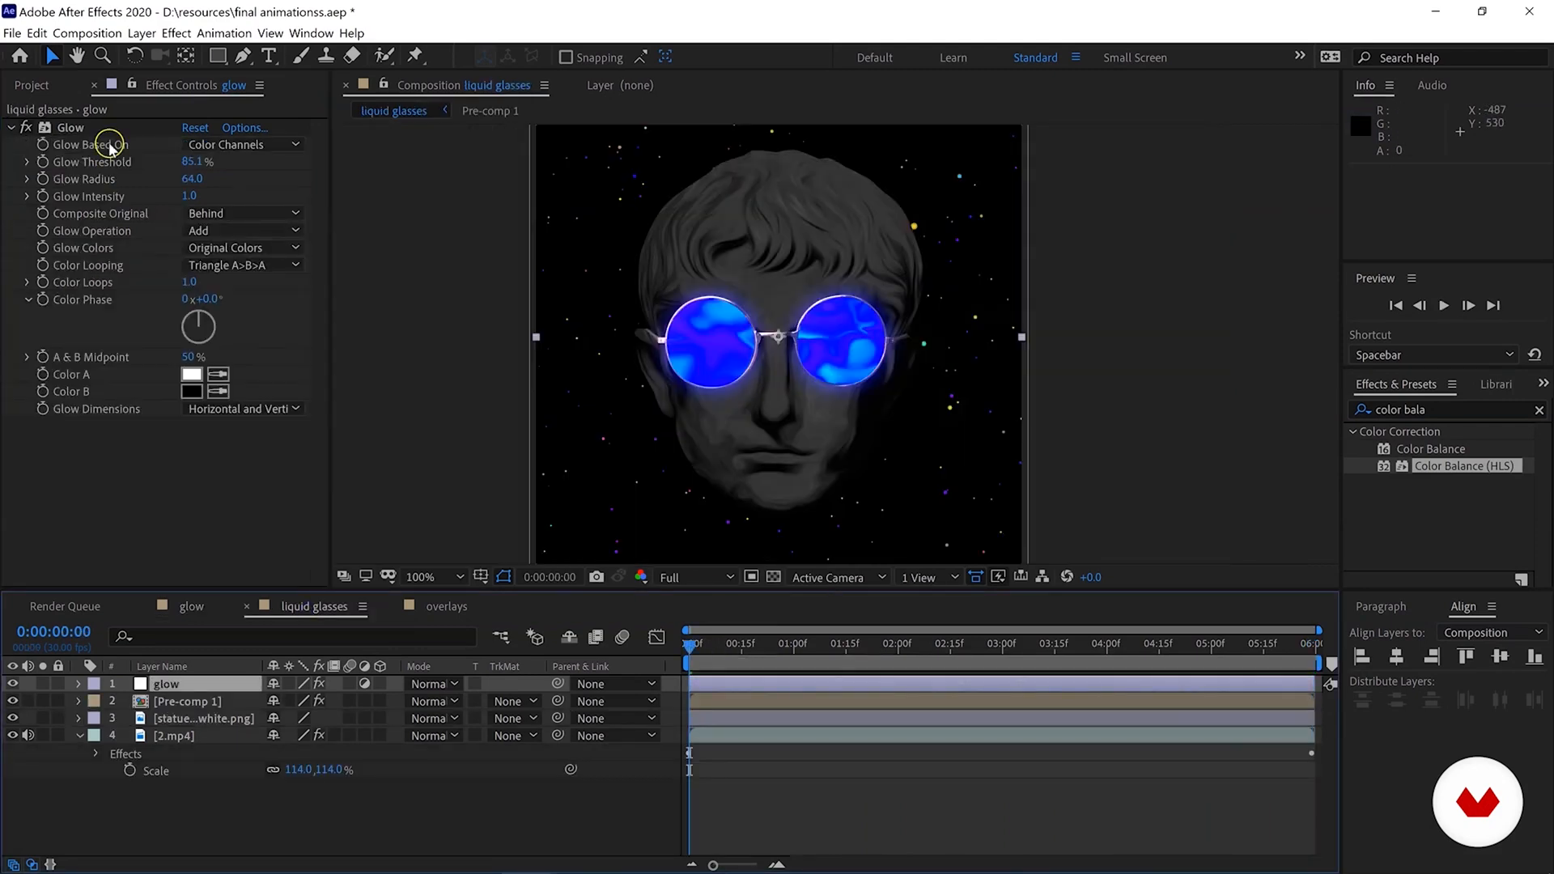
{"action": "left_click", "coordinate": [13, 129]}
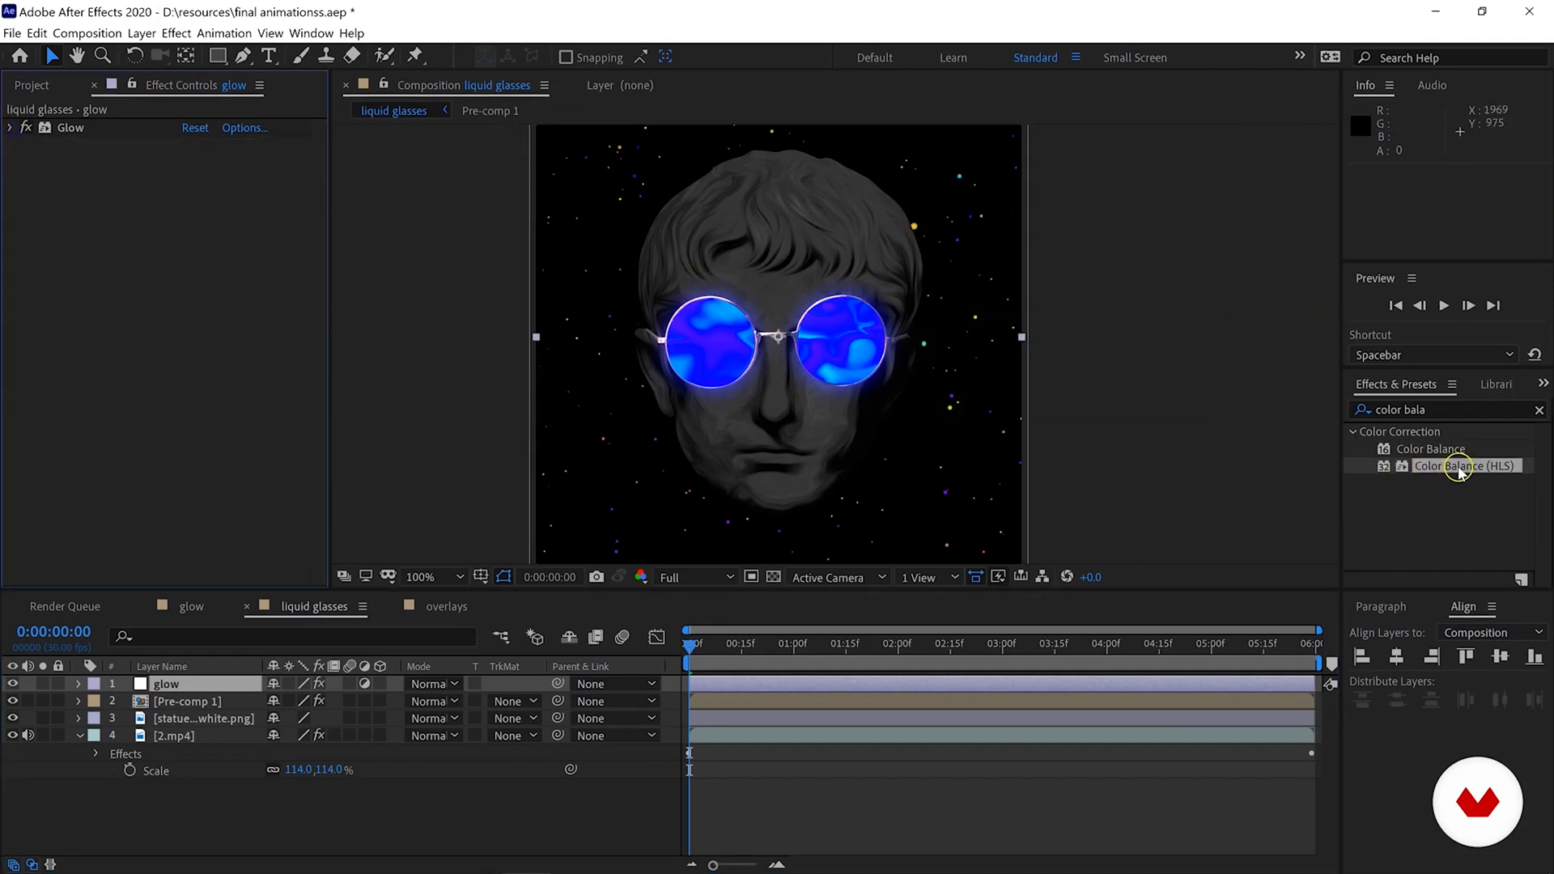
{"action": "left_click_drag", "start_coordinate": [1442, 472], "coordinate": [172, 242]}
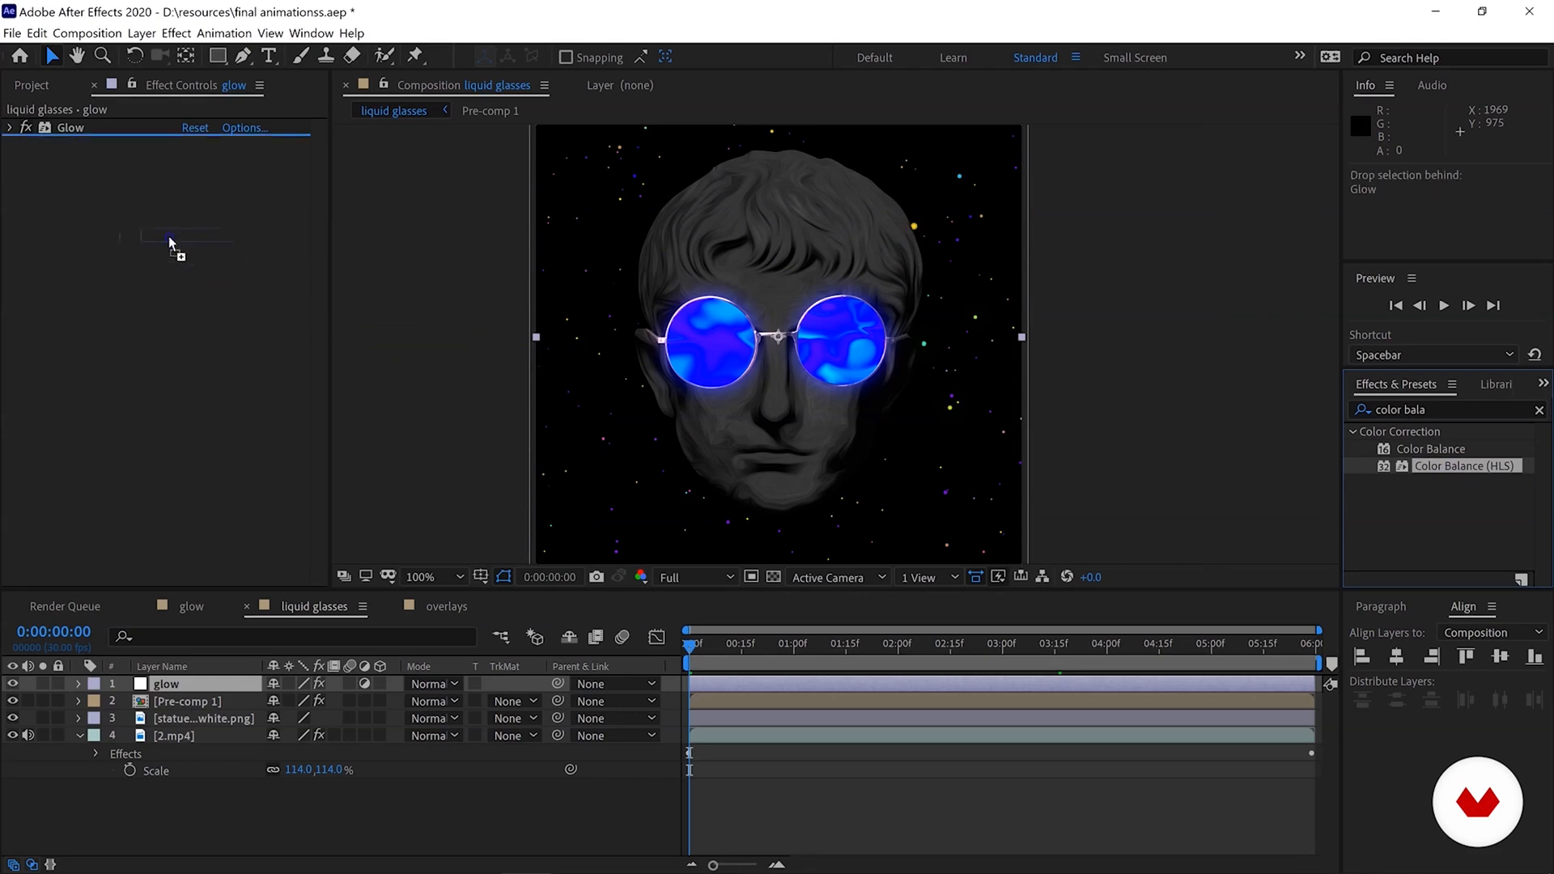
{"action": "left_click_drag", "start_coordinate": [170, 241], "coordinate": [168, 236]}
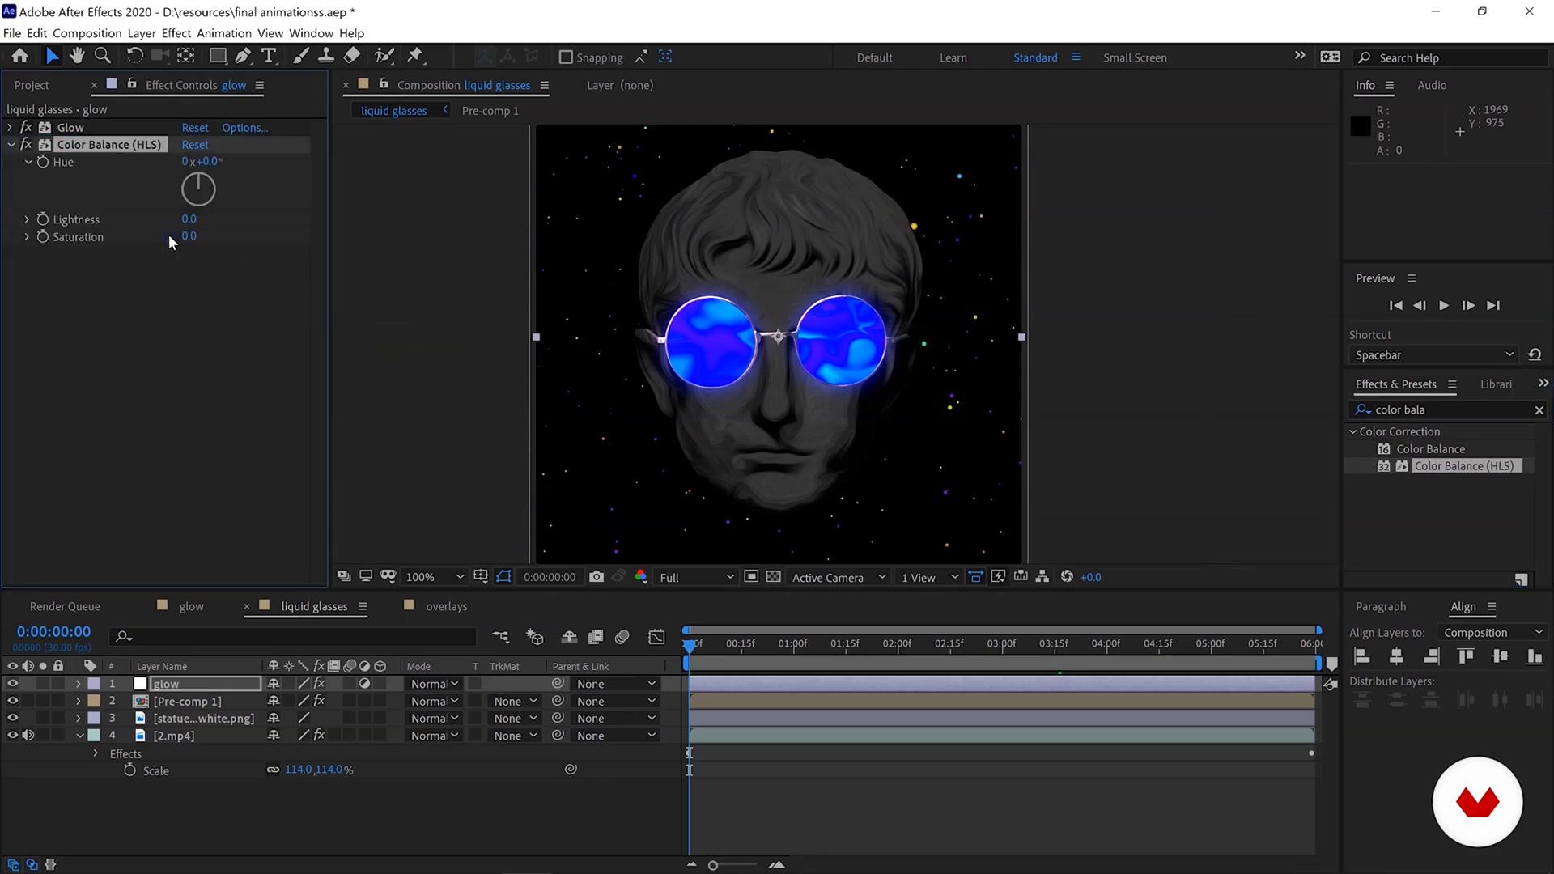
Raise the Color Balance (HLS) saturation to 100 and reorder the effect above Glow.
{"action": "key", "text": "period"}
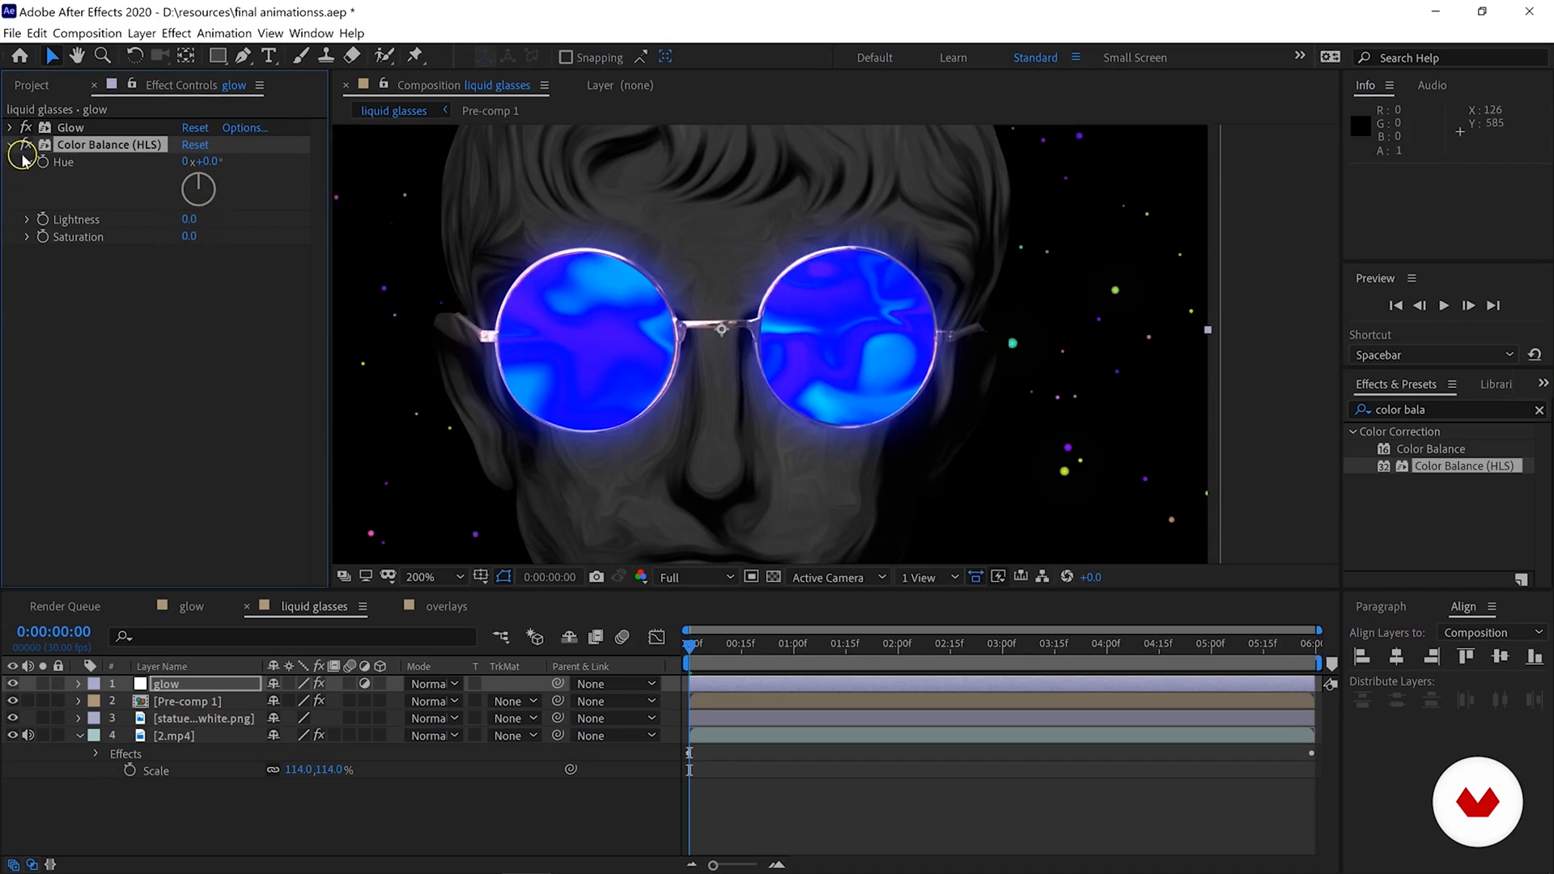
{"action": "left_click", "coordinate": [87, 145]}
{"action": "left_click_drag", "start_coordinate": [254, 223], "coordinate": [396, 227]}
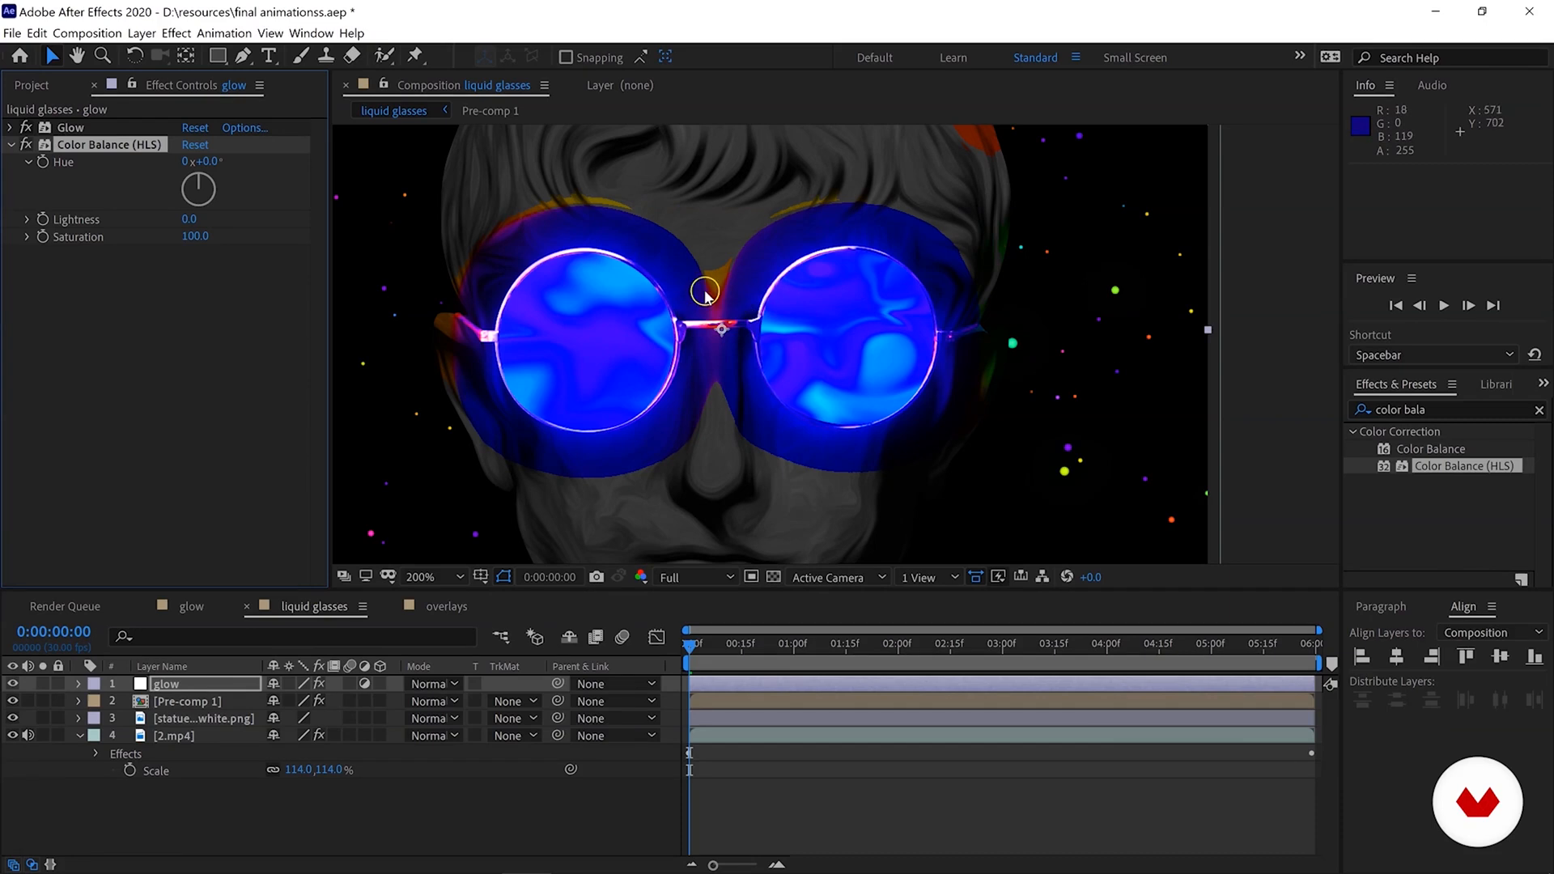
{"action": "left_click_drag", "start_coordinate": [89, 145], "coordinate": [91, 128]}
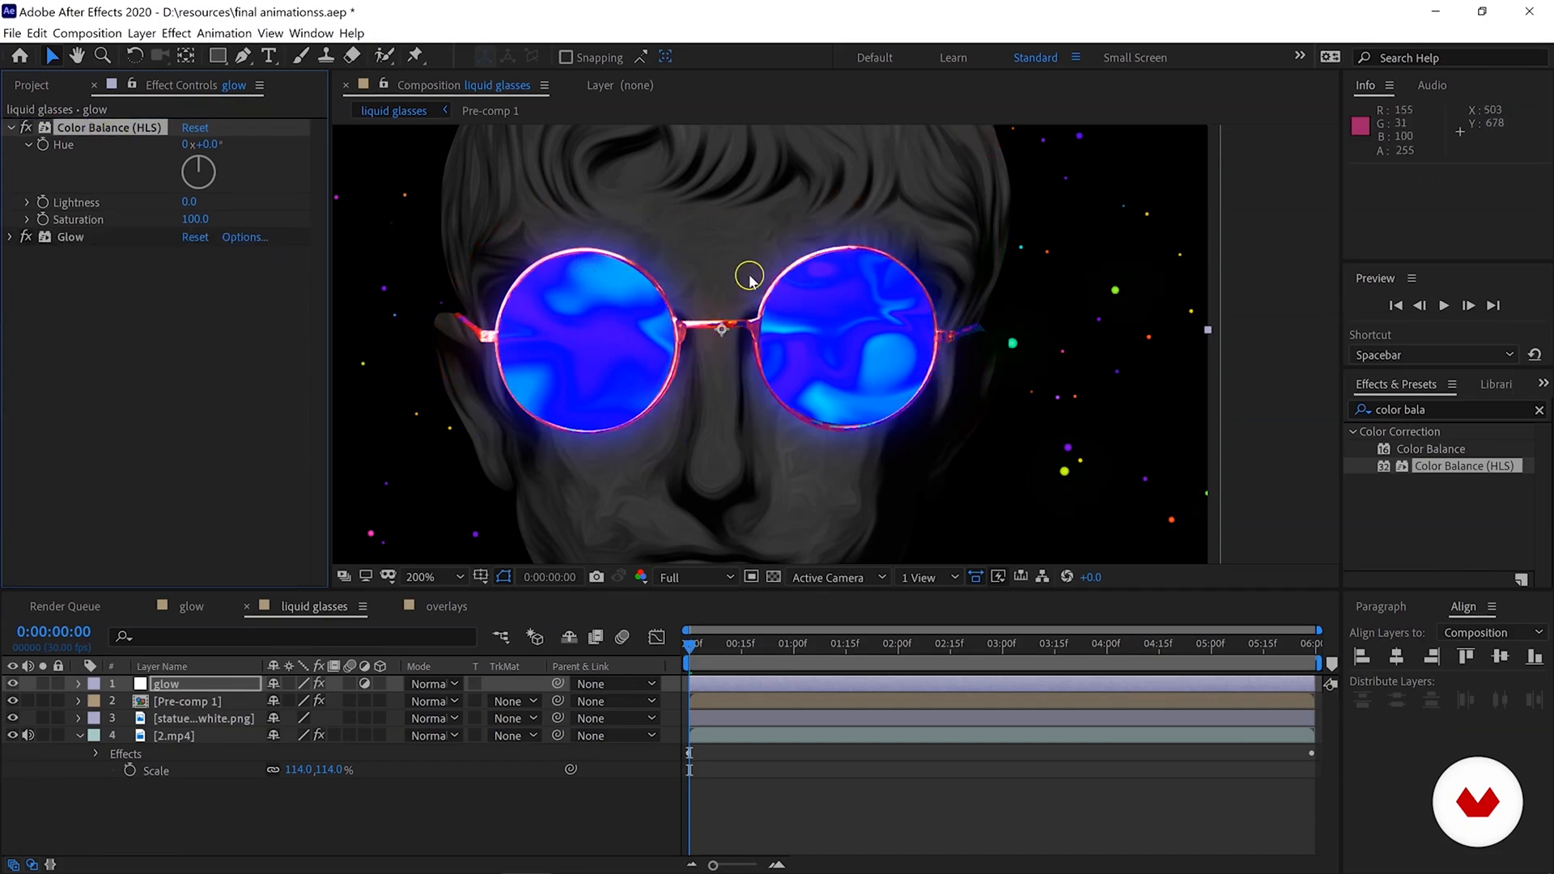
Compare the image with Color Balance (HLS) off and on, and set its saturation to 16.
{"action": "left_click", "coordinate": [26, 128]}
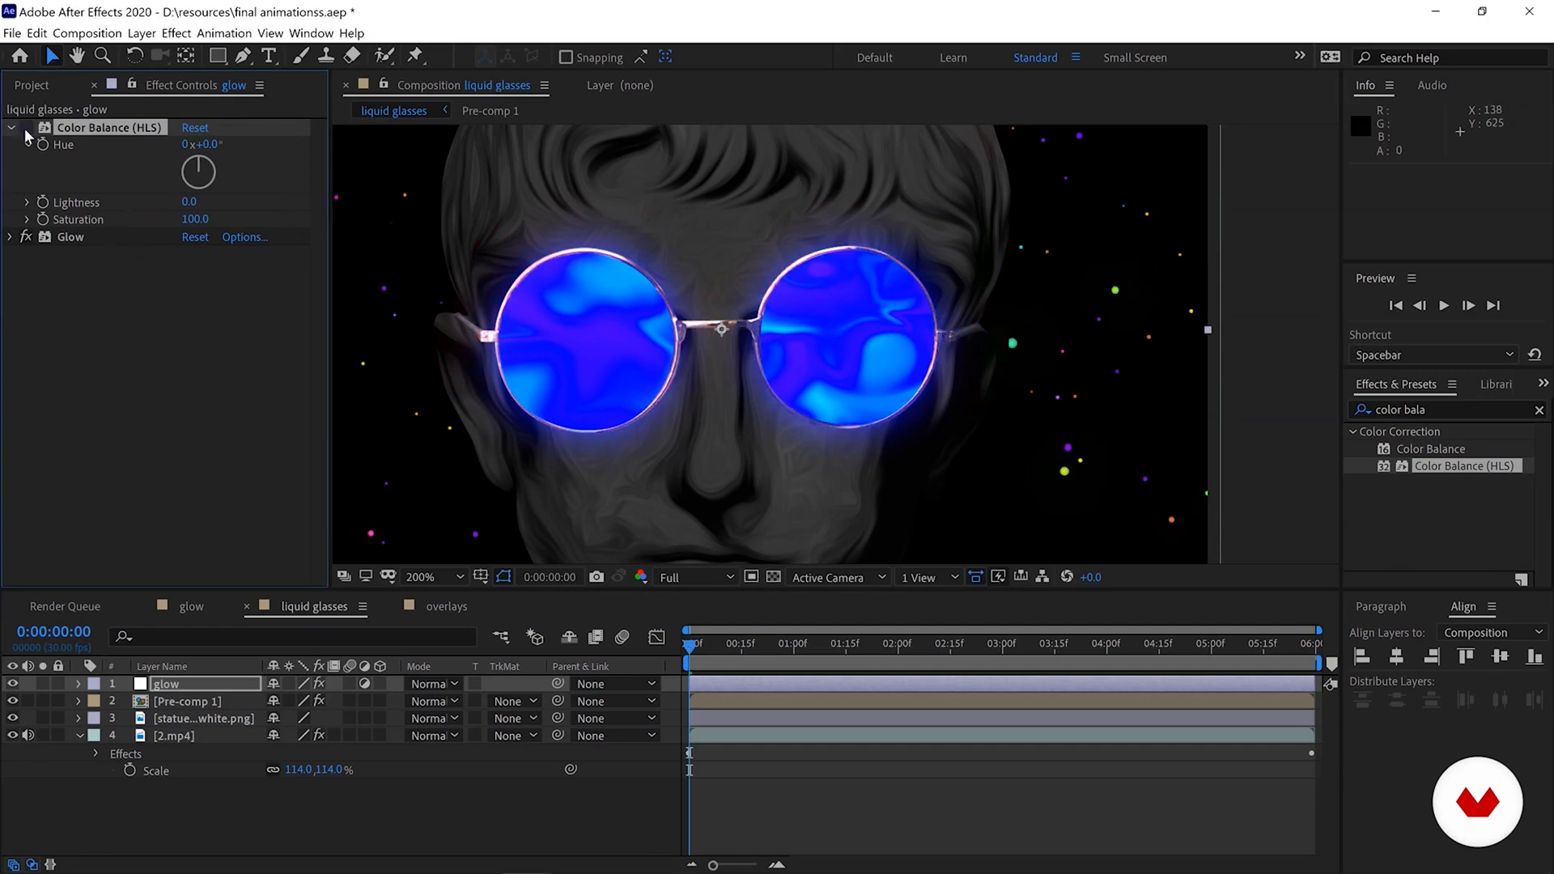
{"action": "left_click", "coordinate": [26, 128]}
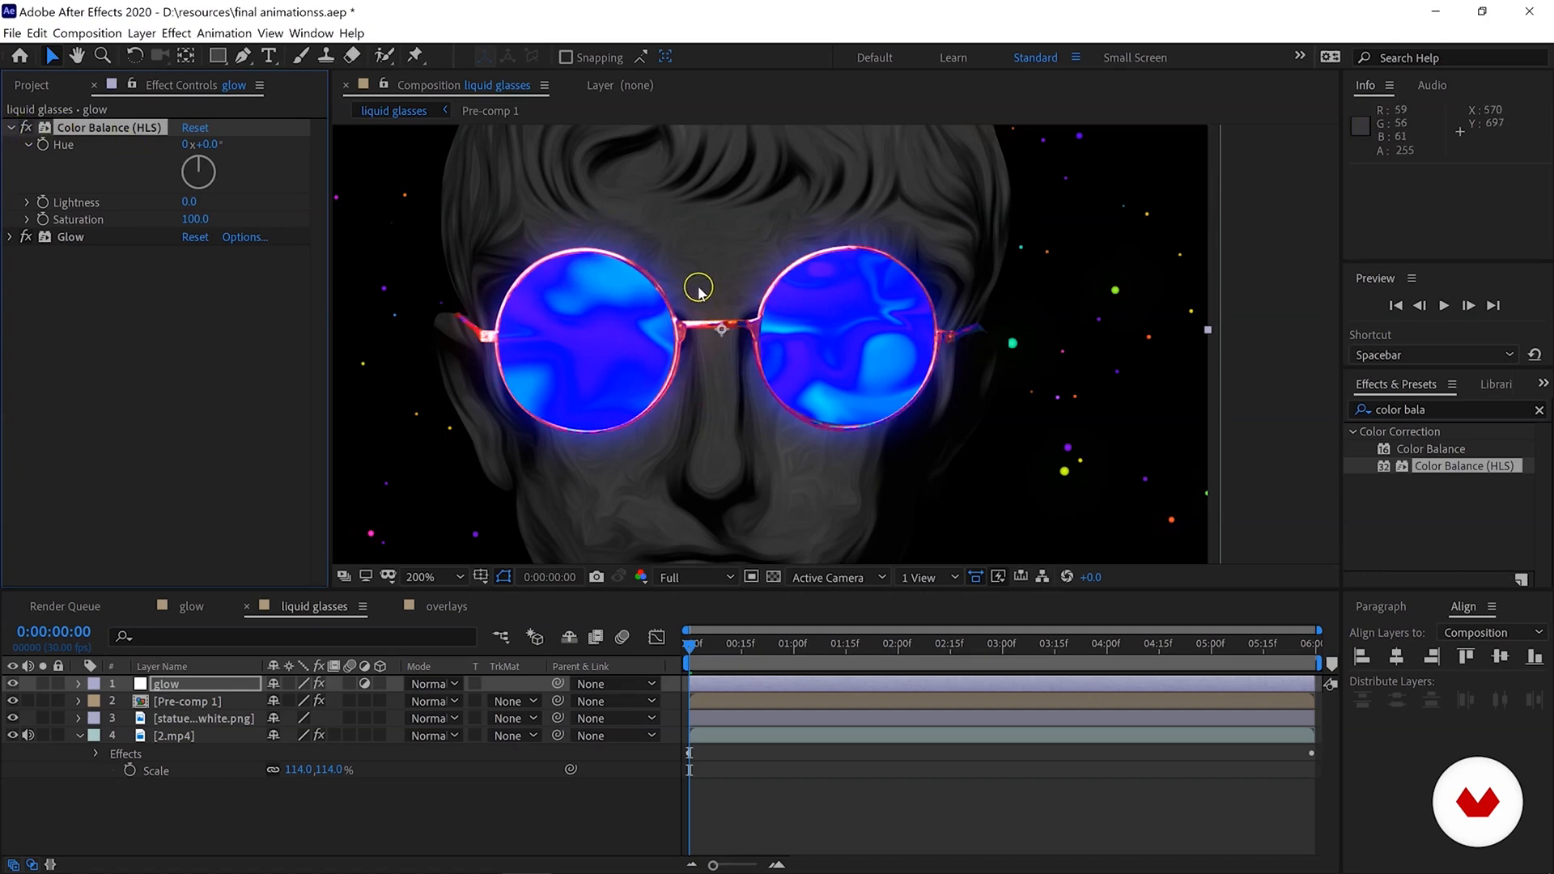
{"action": "left_click_drag", "start_coordinate": [197, 220], "coordinate": [129, 229]}
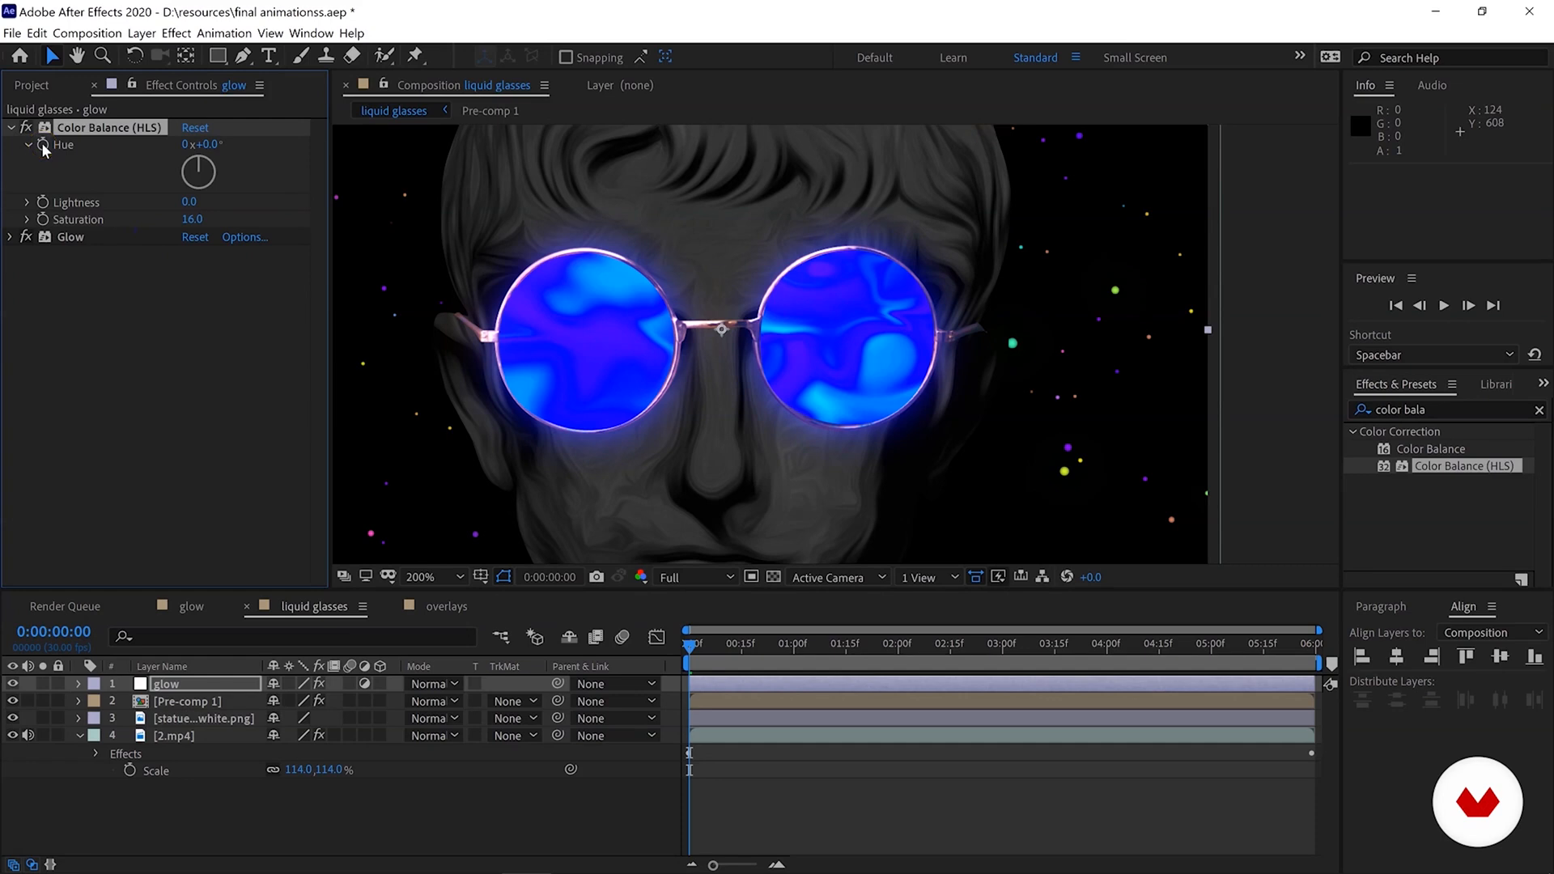
Animate the Color Balance (HLS) hue from the start to the last frame of liquid glasses and preview the result.
{"action": "key", "text": "End"}
{"action": "left_click", "coordinate": [212, 146]}
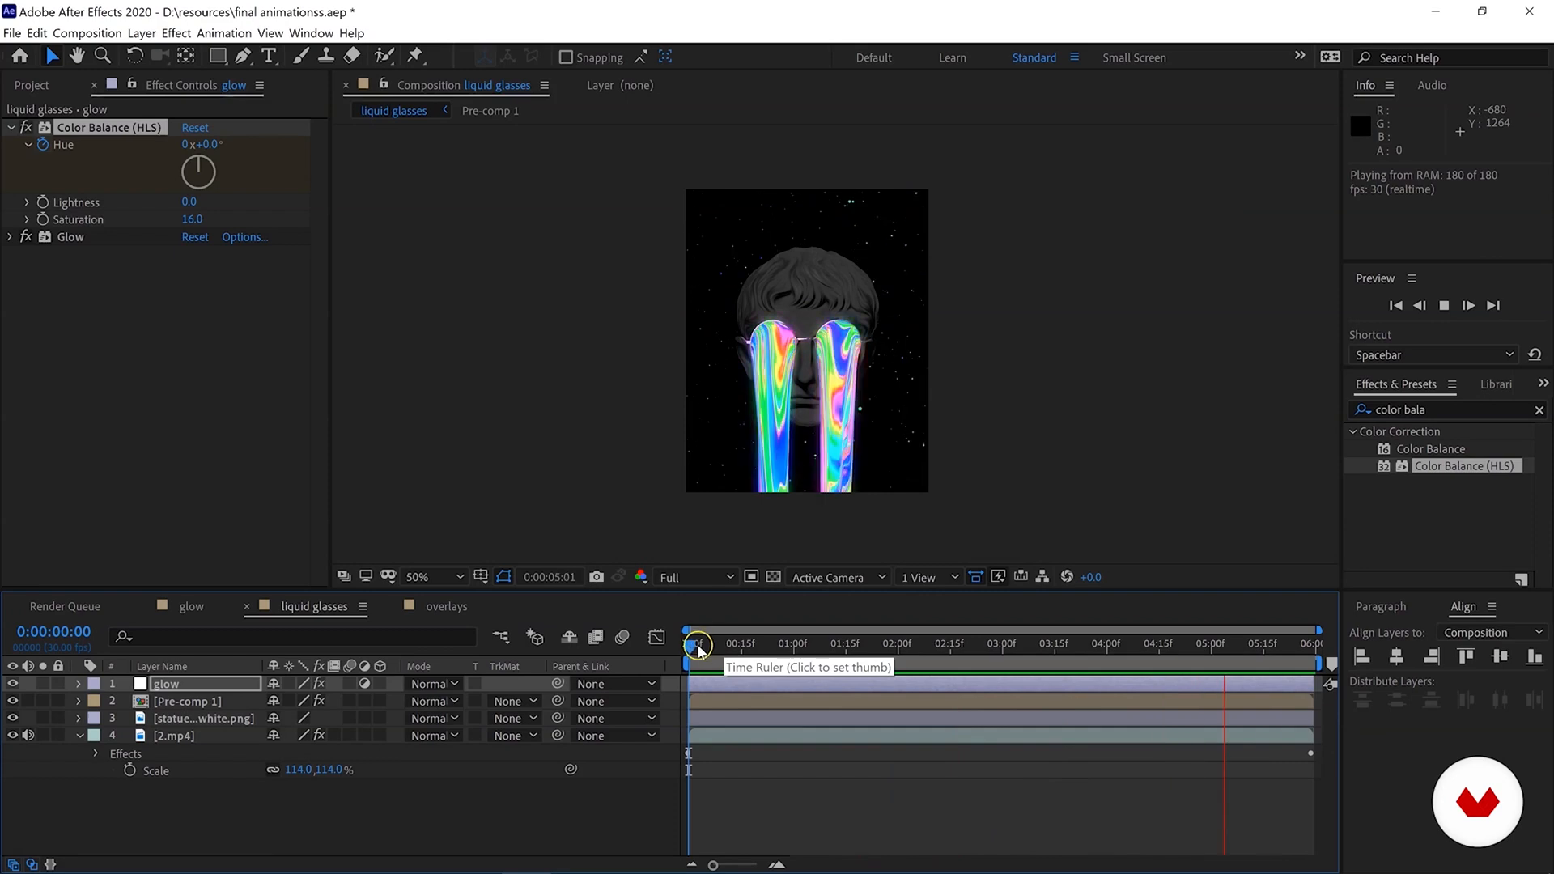
{"action": "key", "text": "space"}
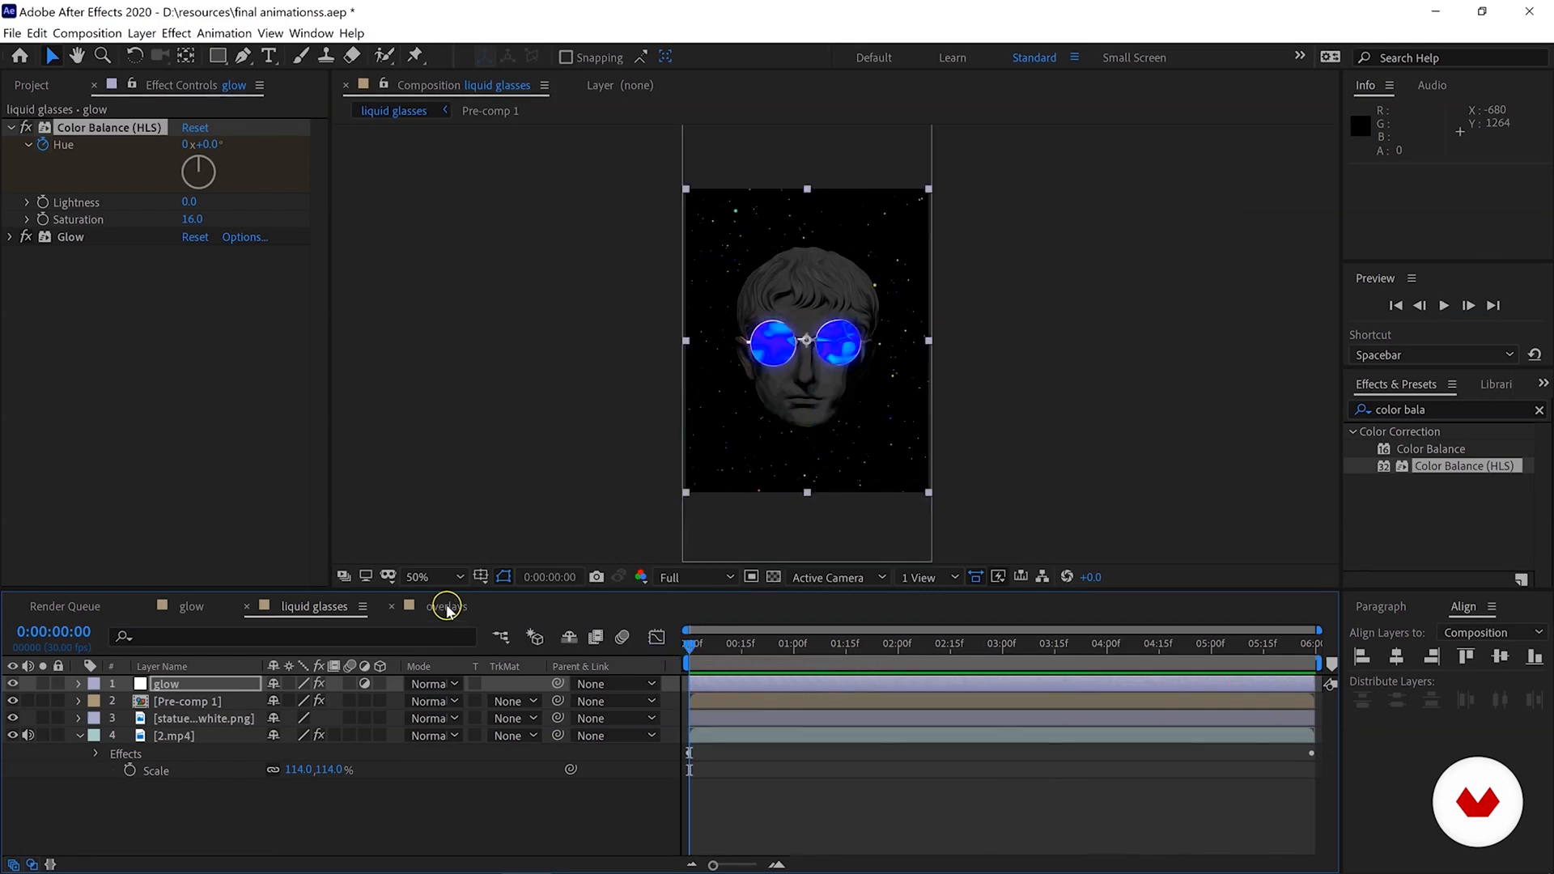
Apply Color Balance (HLS) to the overlays glow layer and keyframe its hue from 0 at the start to 3 revolutions at 0:00:05:29.
{"action": "left_click", "coordinate": [444, 607]}
{"action": "left_click_drag", "start_coordinate": [1471, 467], "coordinate": [153, 305]}
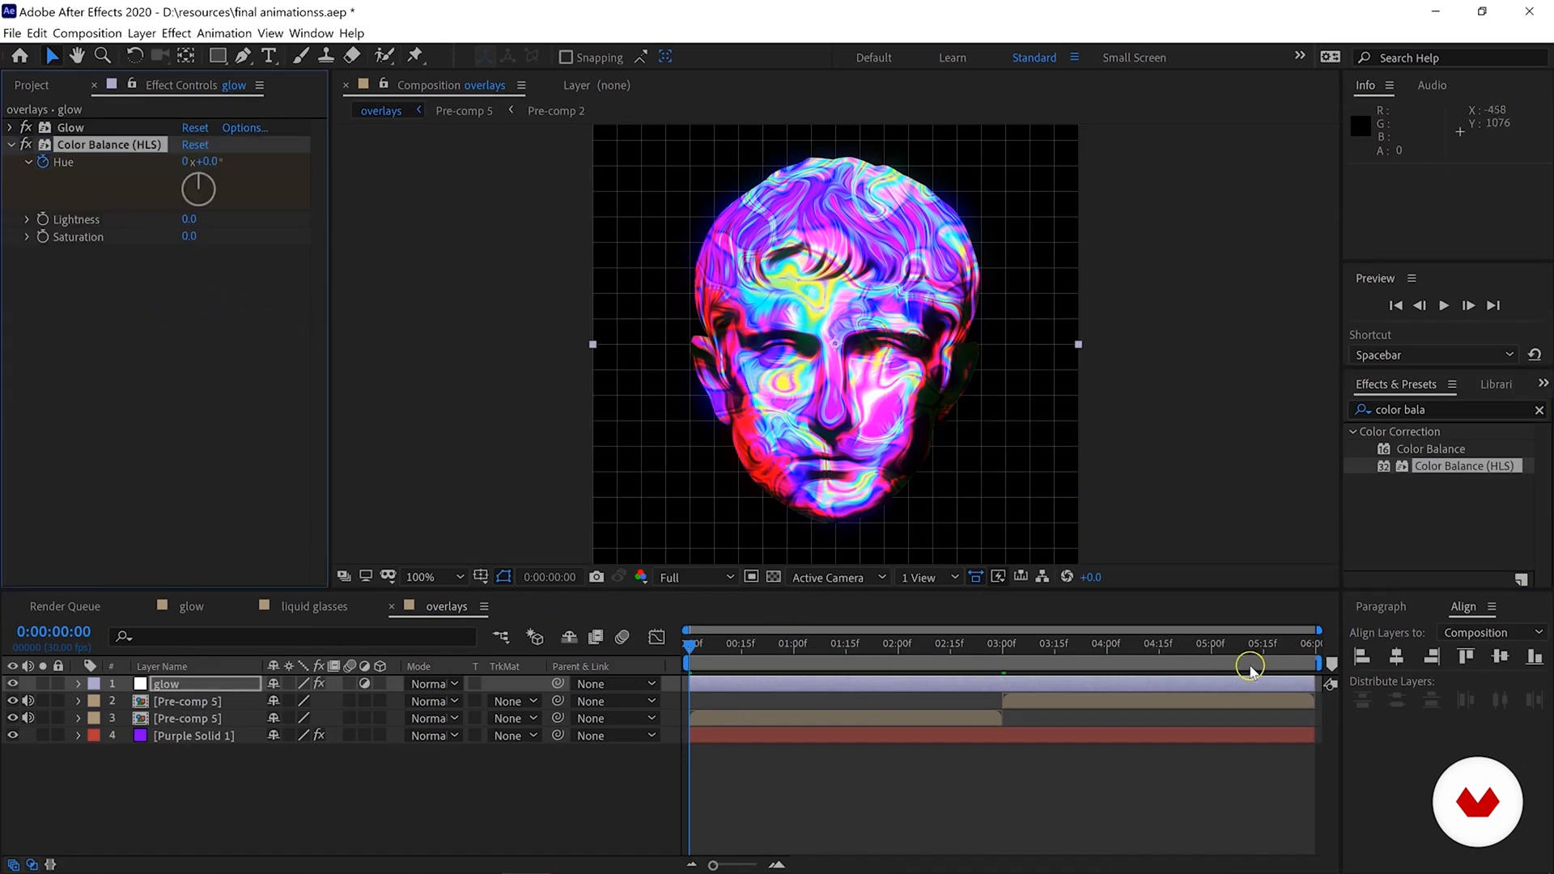
{"action": "left_click_drag", "start_coordinate": [1332, 645], "coordinate": [1365, 647]}
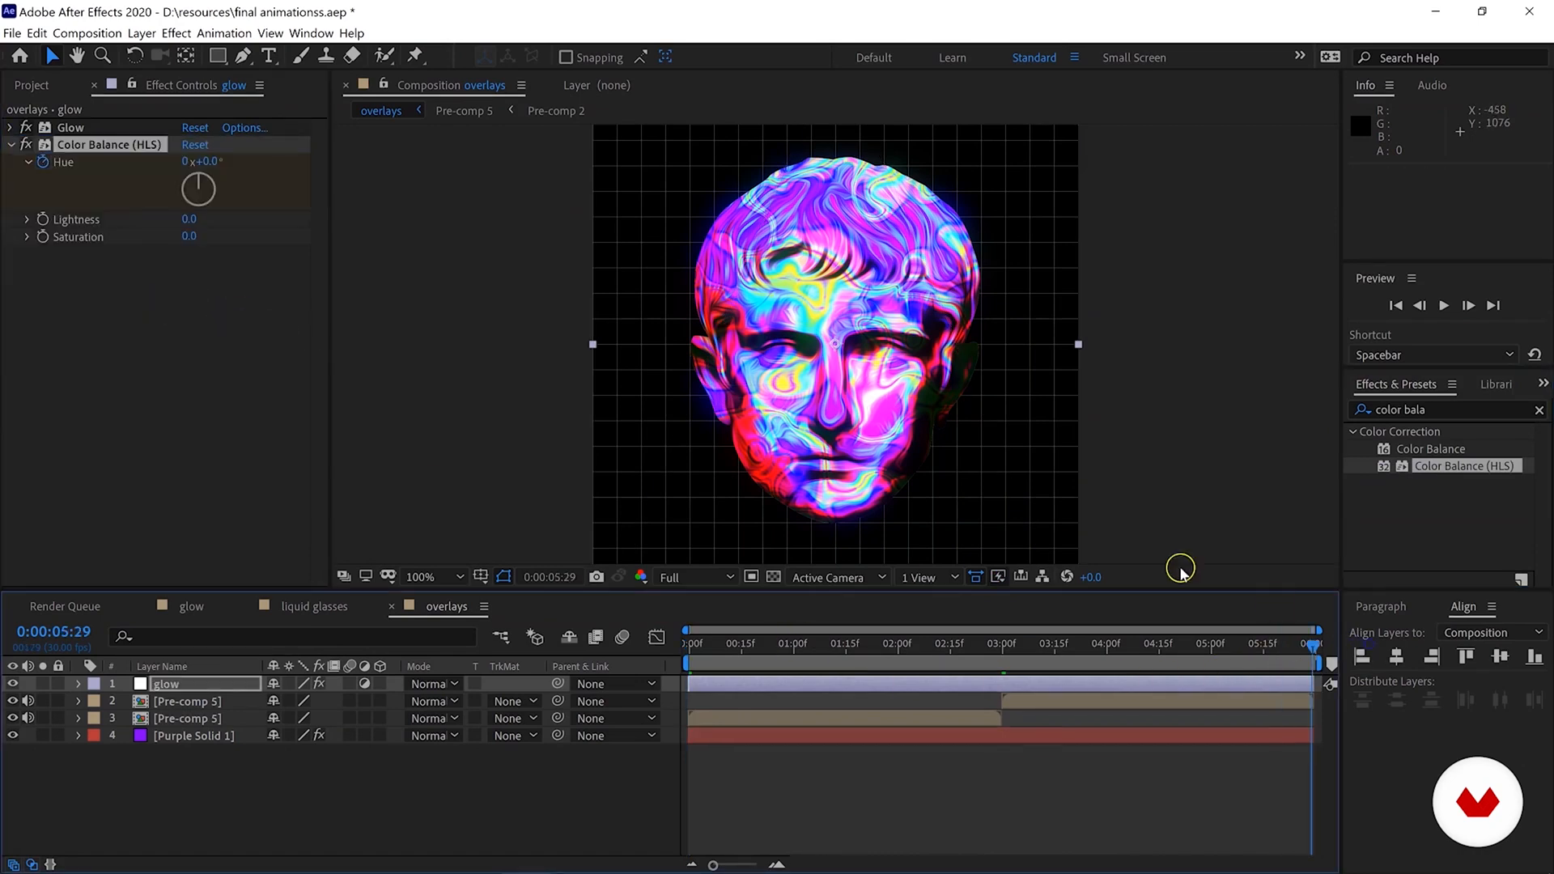
{"action": "left_click", "coordinate": [186, 163]}
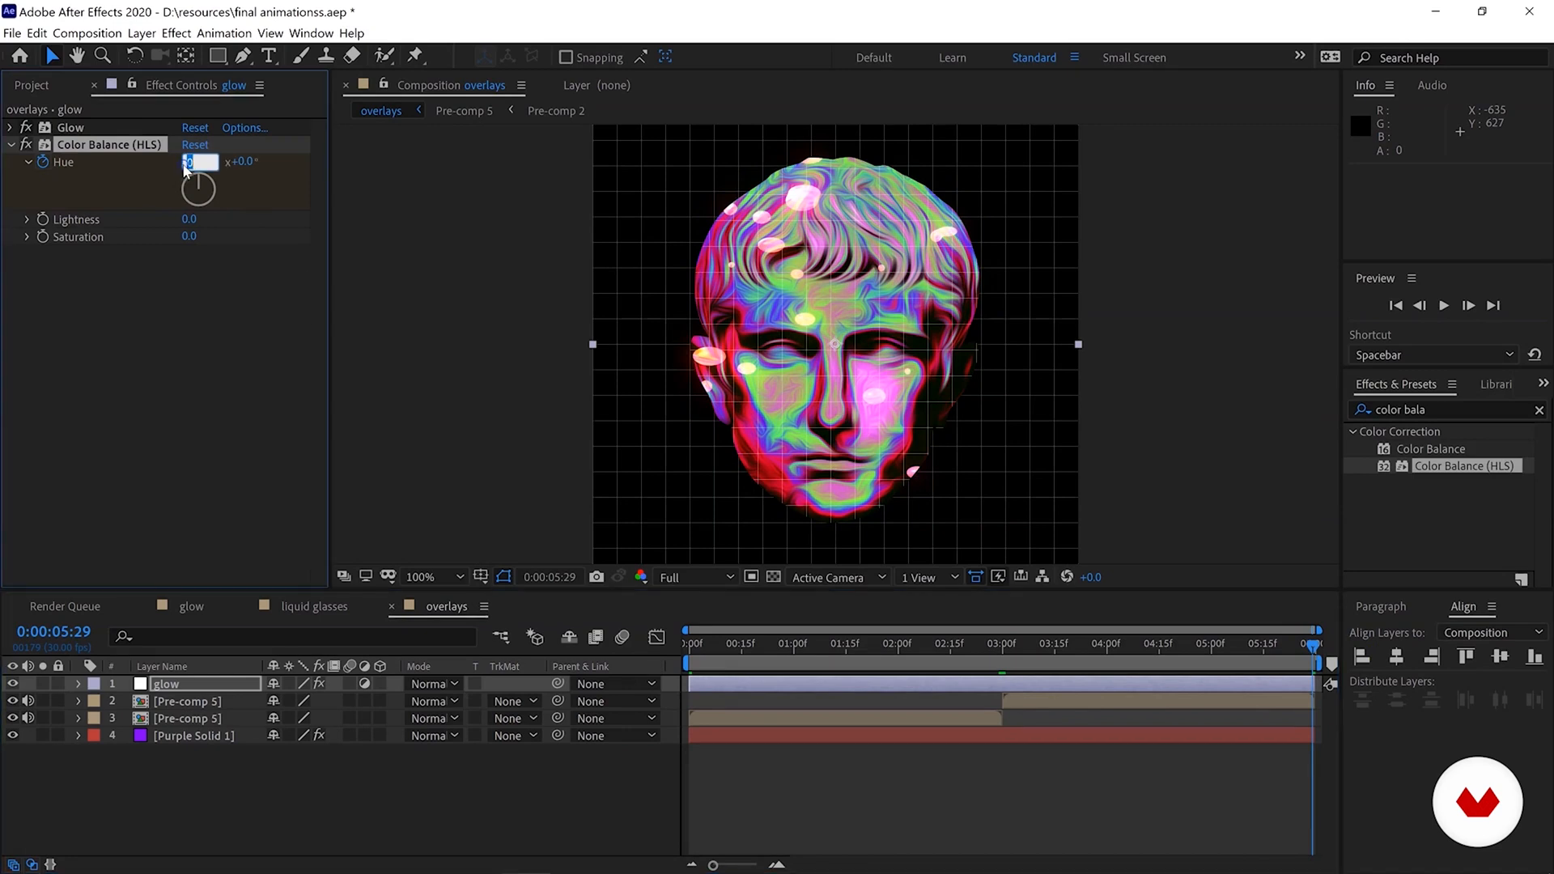
{"action": "type", "text": "3"}
{"action": "key", "text": "Return"}
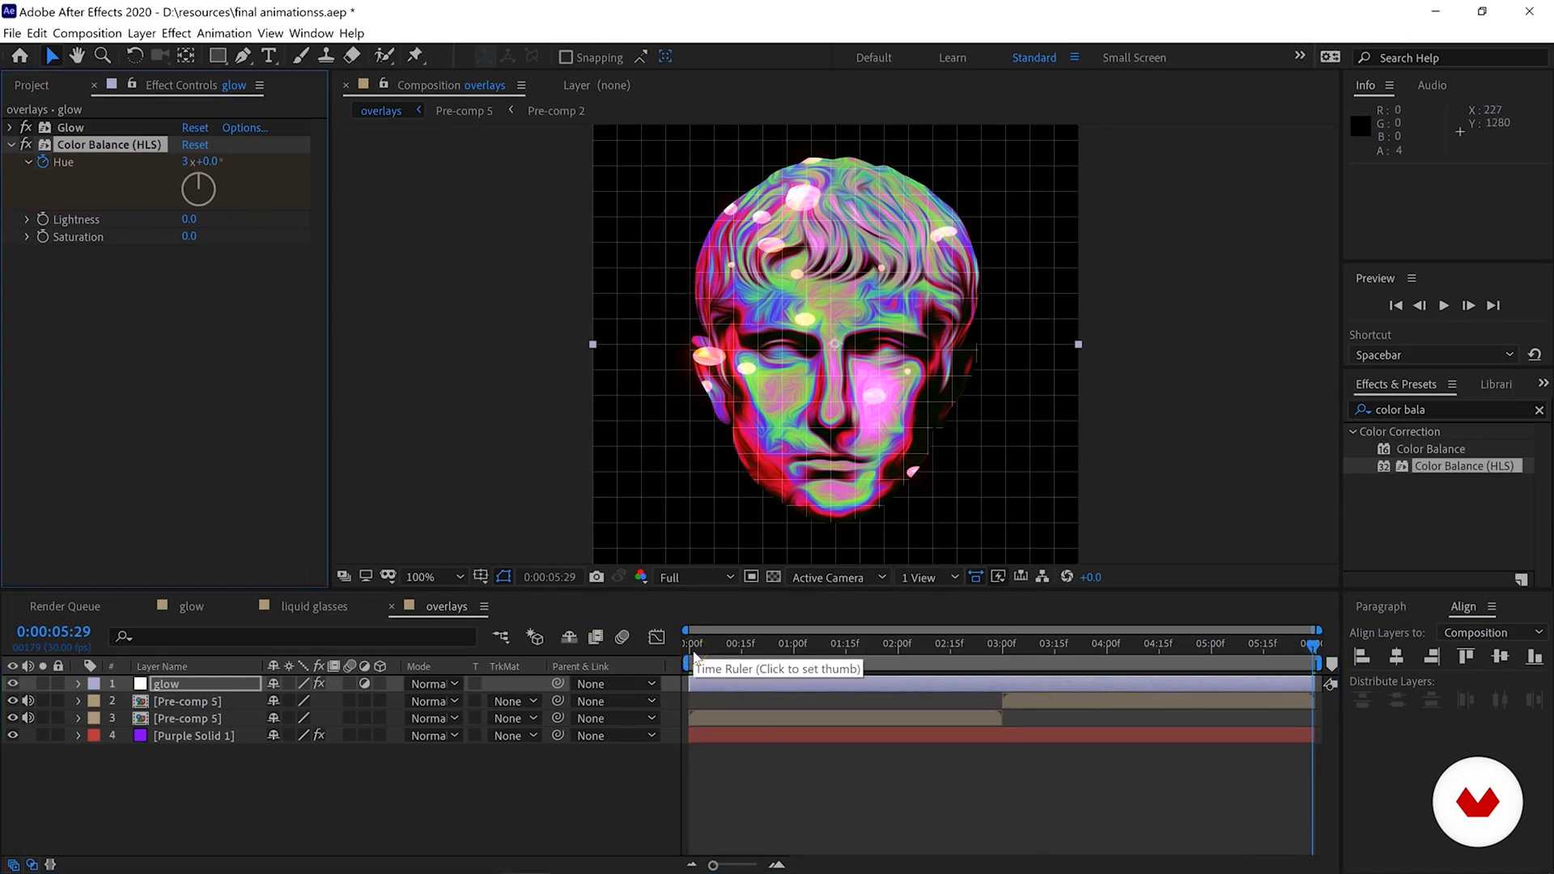
Scrub through the first second of the overlays composition to examine the hue animation on the face.
{"action": "left_click_drag", "start_coordinate": [694, 651], "coordinate": [777, 647]}
{"action": "left_click", "coordinate": [777, 647]}
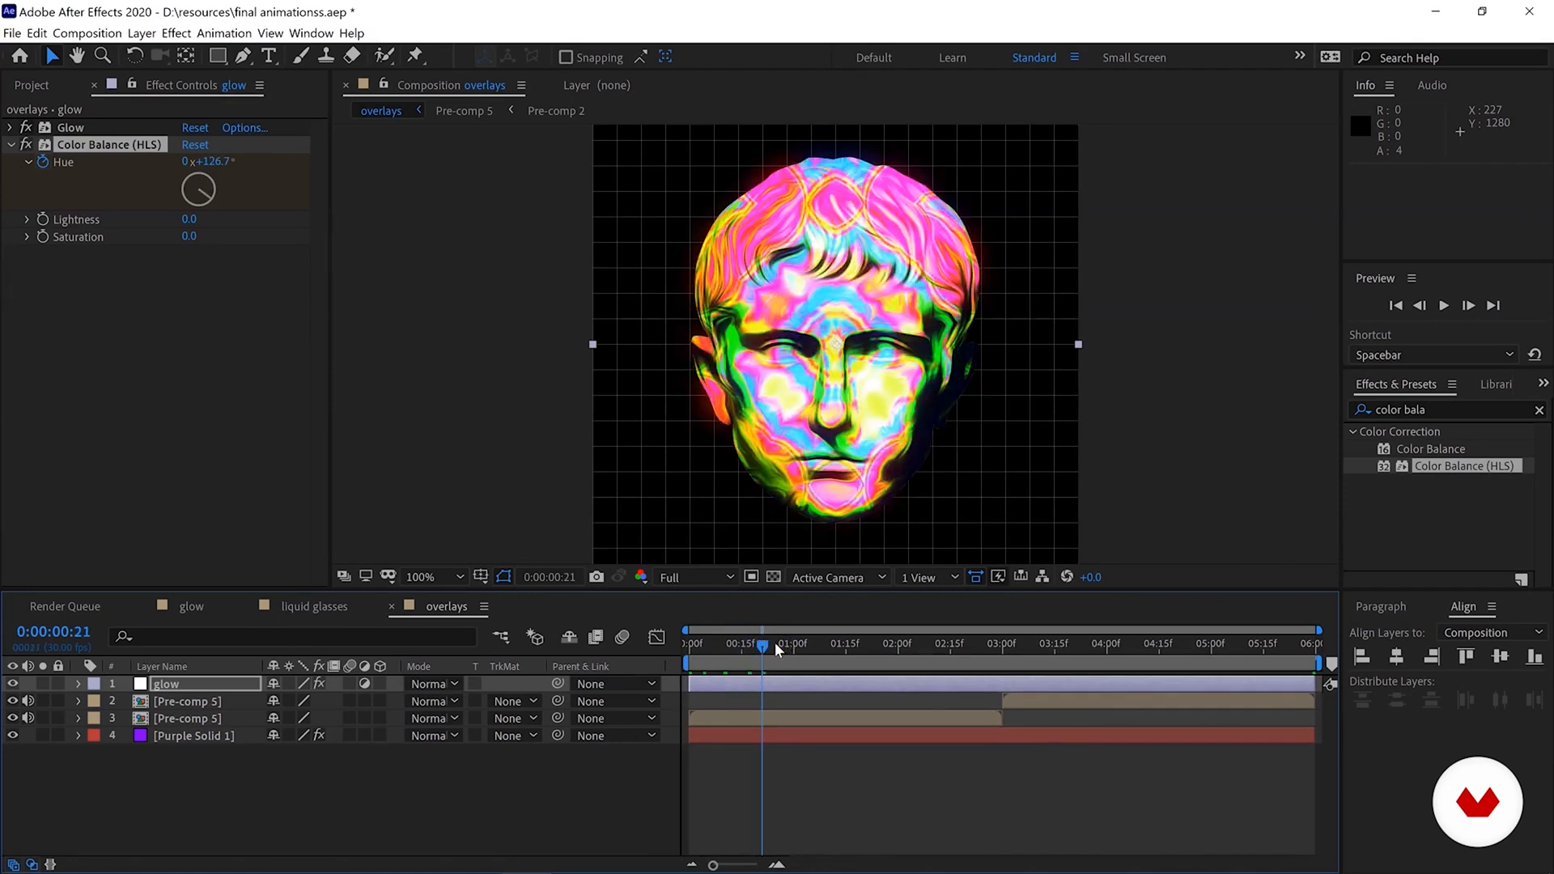
{"action": "key", "text": "comma"}
{"action": "left_click", "coordinate": [761, 644]}
{"action": "left_click_drag", "start_coordinate": [761, 644], "coordinate": [735, 654]}
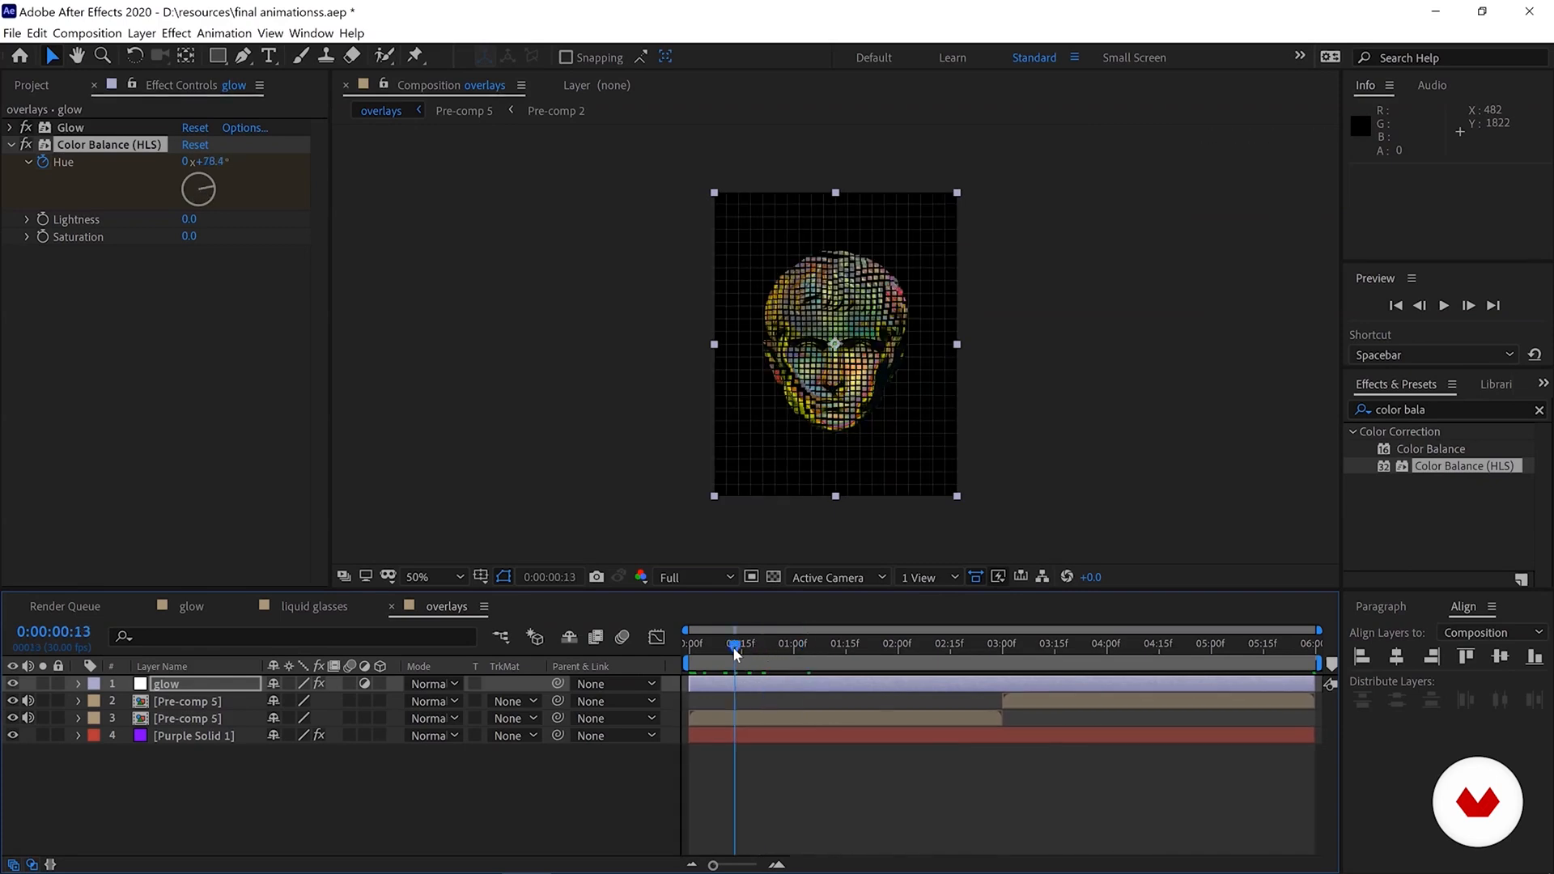
{"action": "left_click", "coordinate": [709, 328]}
{"action": "scroll", "coordinate": [798, 264], "scroll_direction": "up", "scroll_amount": 1}
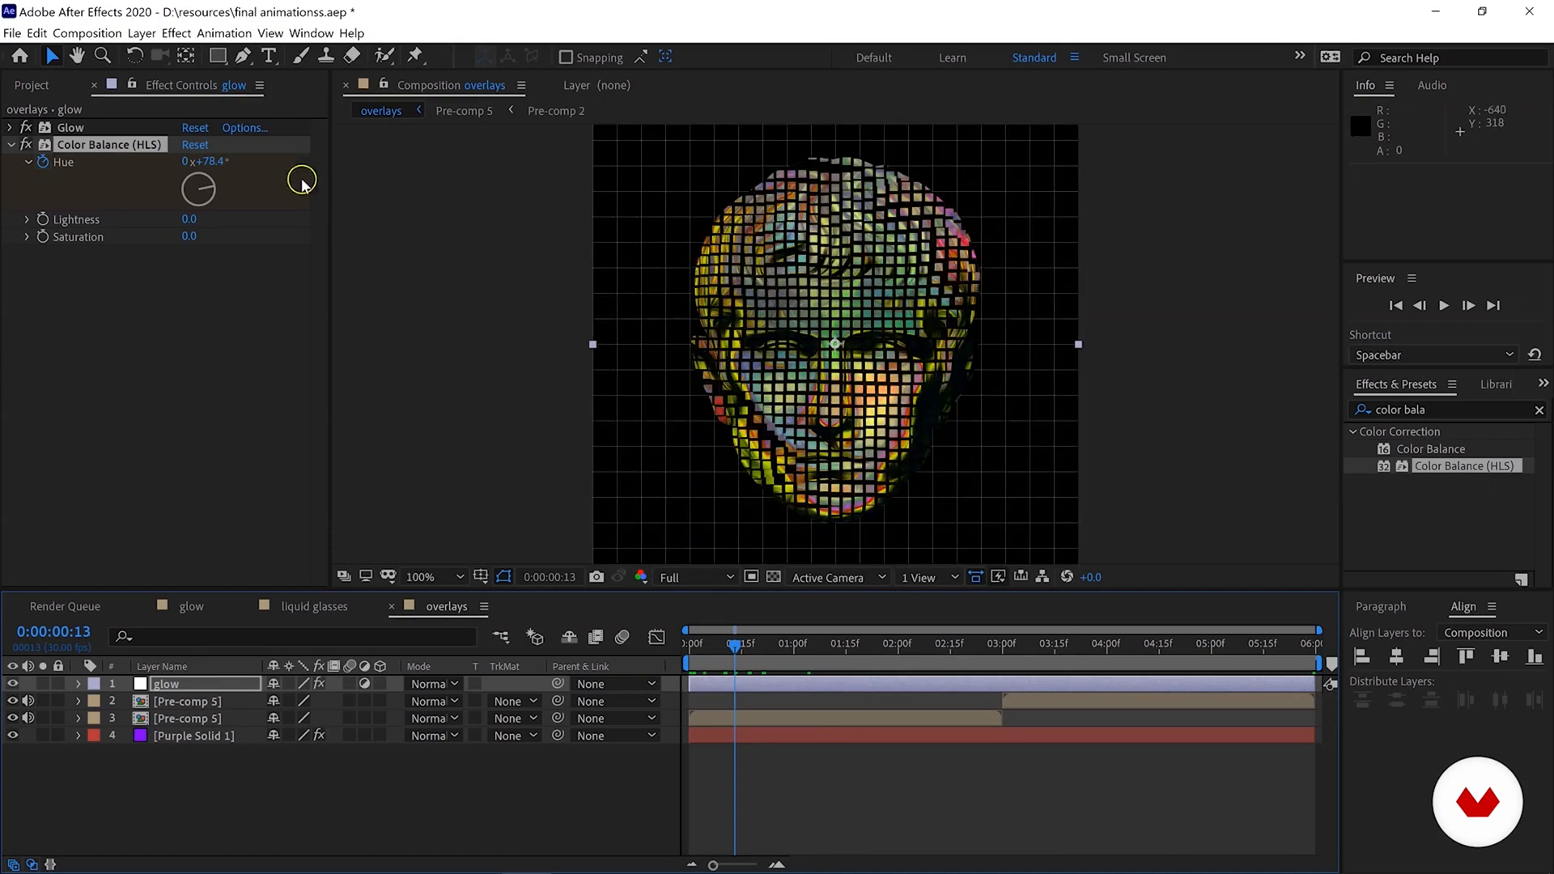
Set the overlays Color Balance (HLS) saturation to 70, reorder the effect above Glow, and preview the composition.
{"action": "left_click_drag", "start_coordinate": [191, 237], "coordinate": [263, 241]}
{"action": "left_click", "coordinate": [95, 165]}
{"action": "left_click_drag", "start_coordinate": [89, 145], "coordinate": [85, 123]}
{"action": "scroll", "coordinate": [548, 314], "scroll_direction": "down", "scroll_amount": 1}
{"action": "key", "text": "space"}
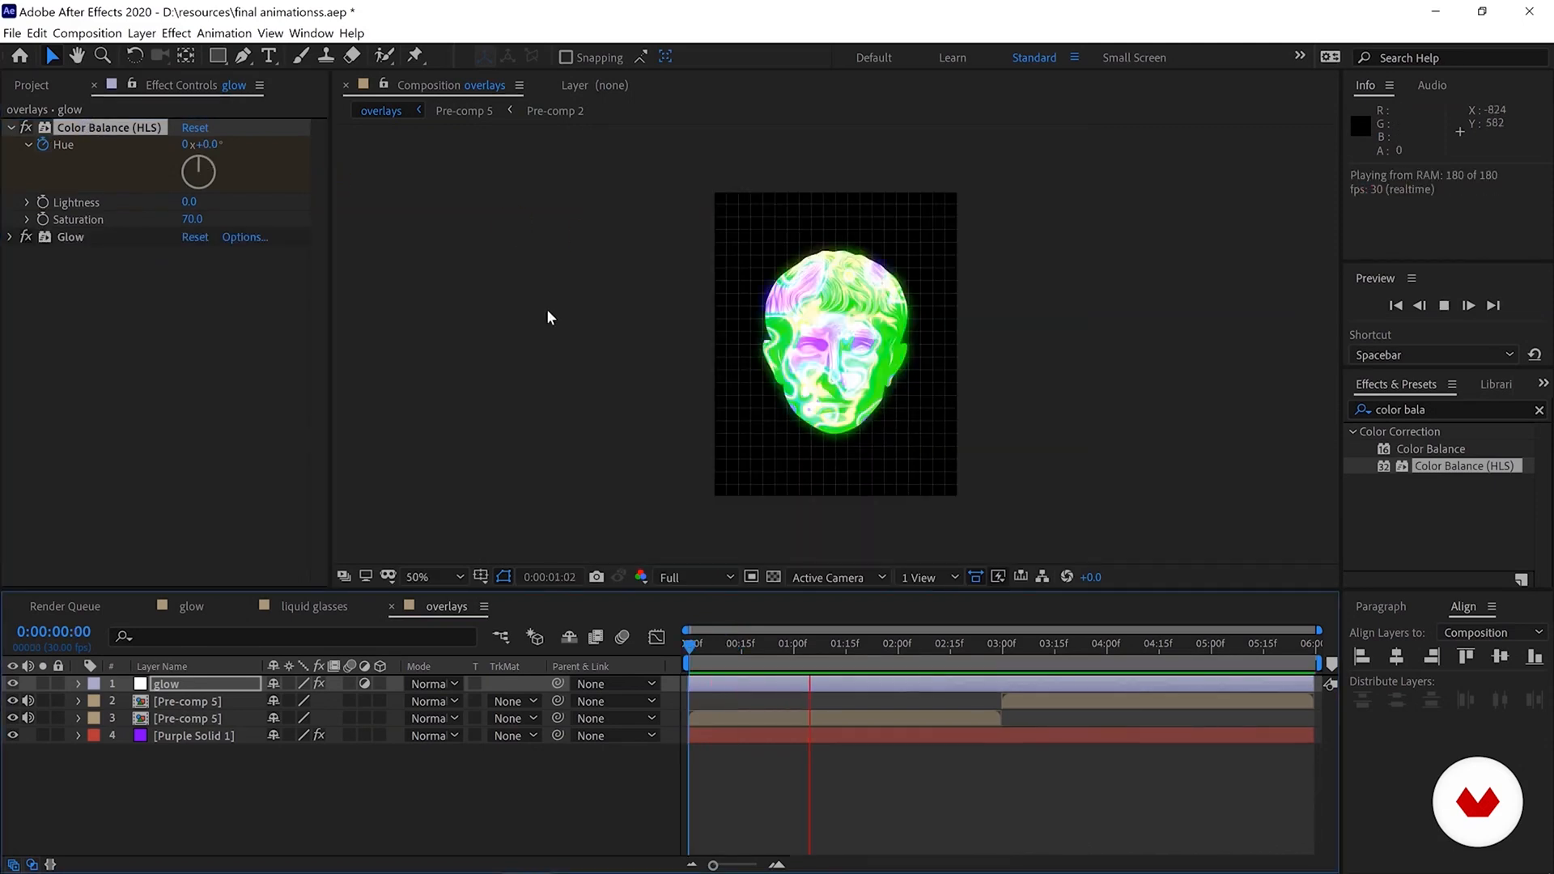
Return to the glow composition, search the effects for "grain", and apply Add Grain to the glow layer below Color Balance (HLS).
{"action": "left_click", "coordinate": [567, 322]}
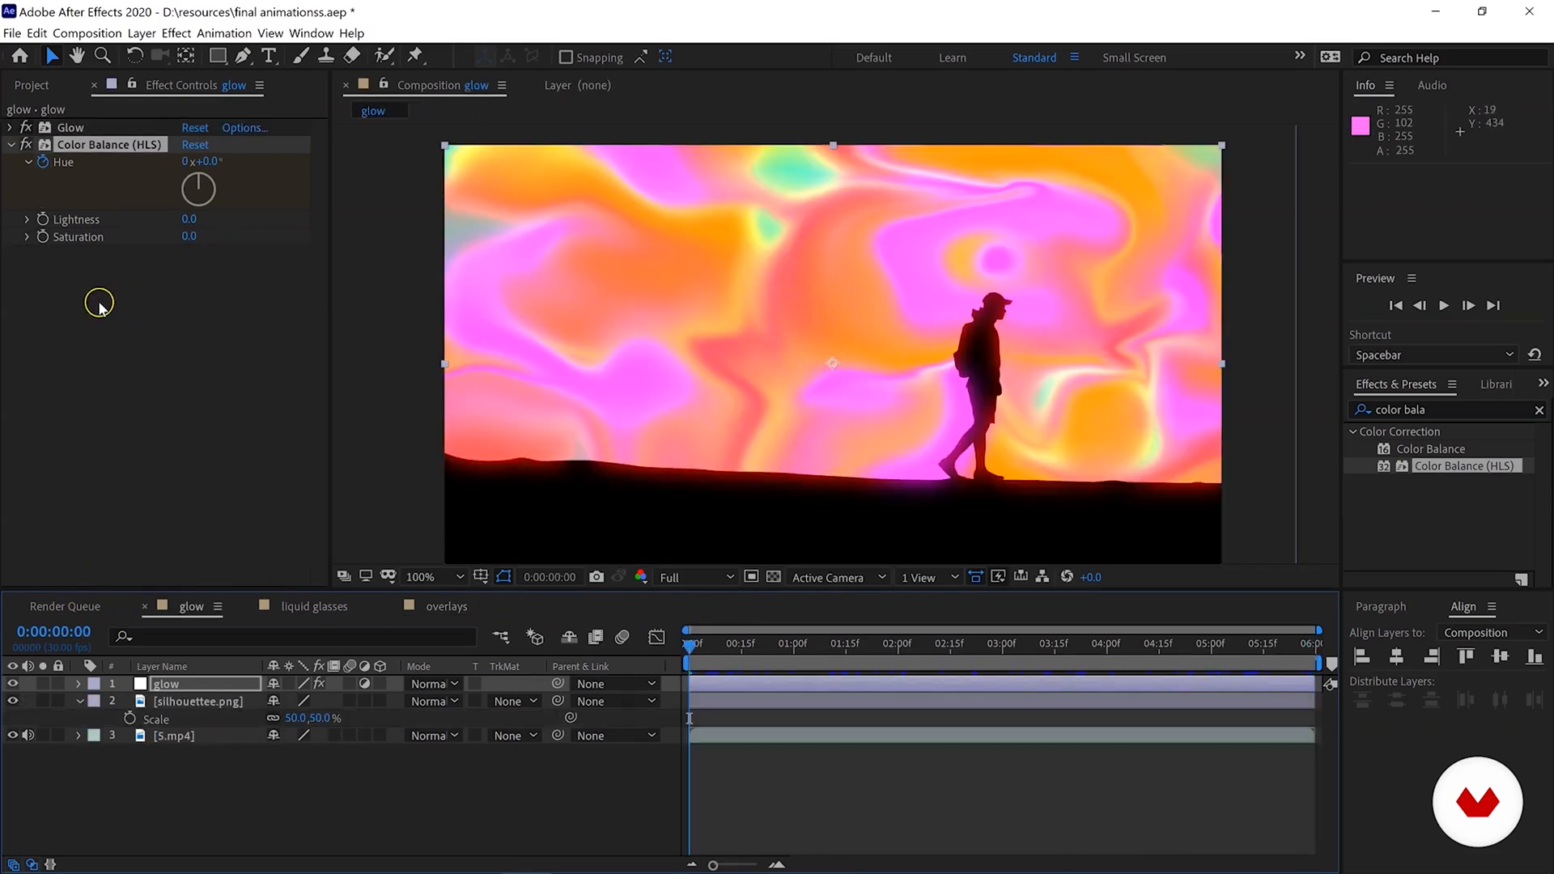
{"action": "left_click", "coordinate": [1449, 409]}
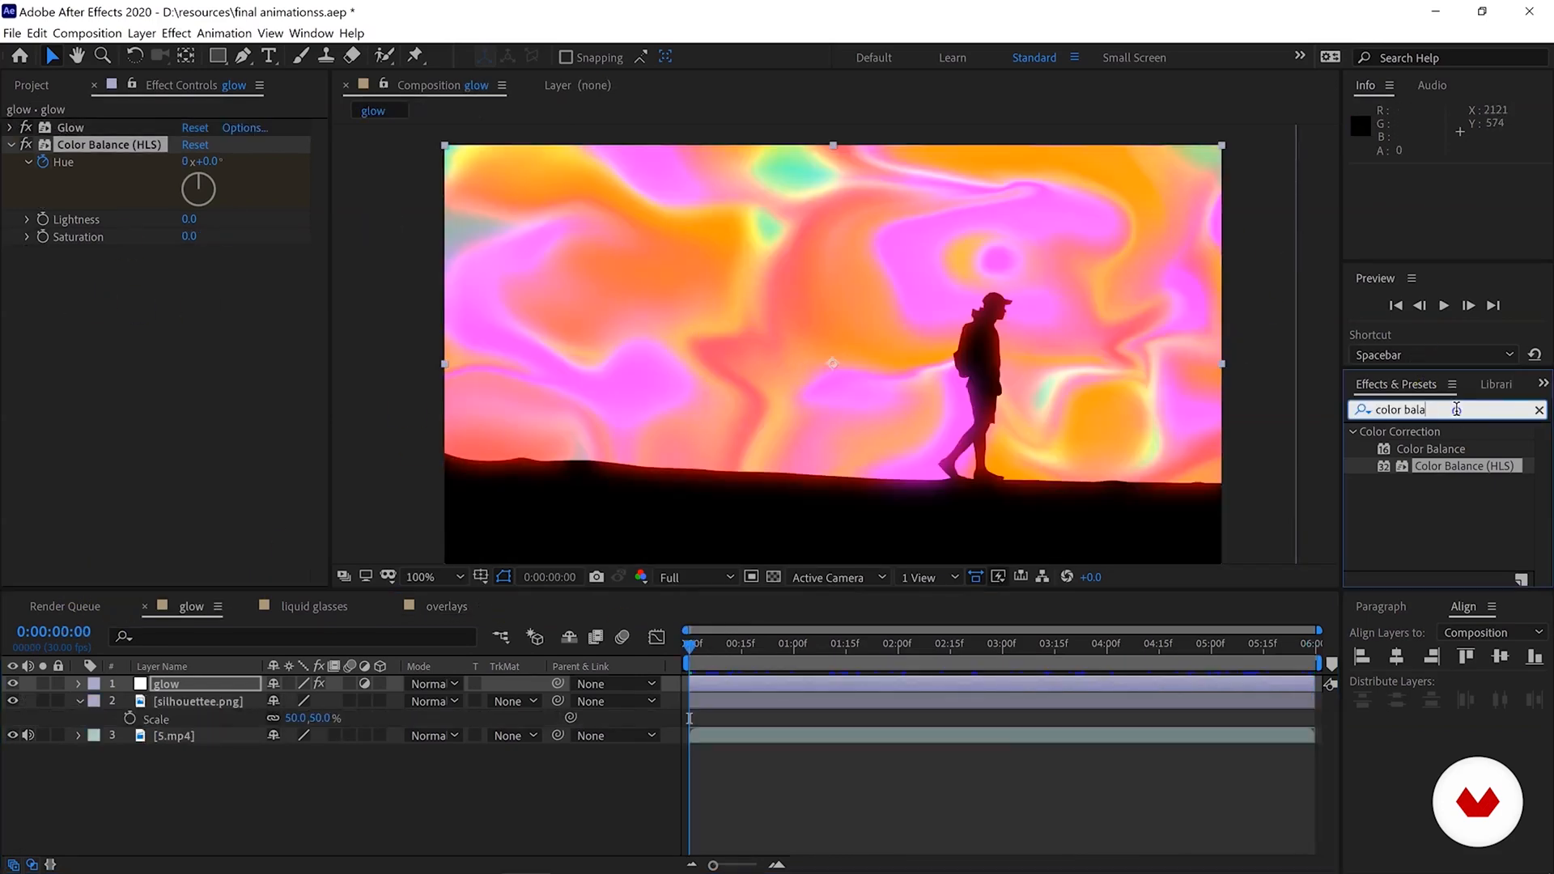
{"action": "type", "text": "gra"}
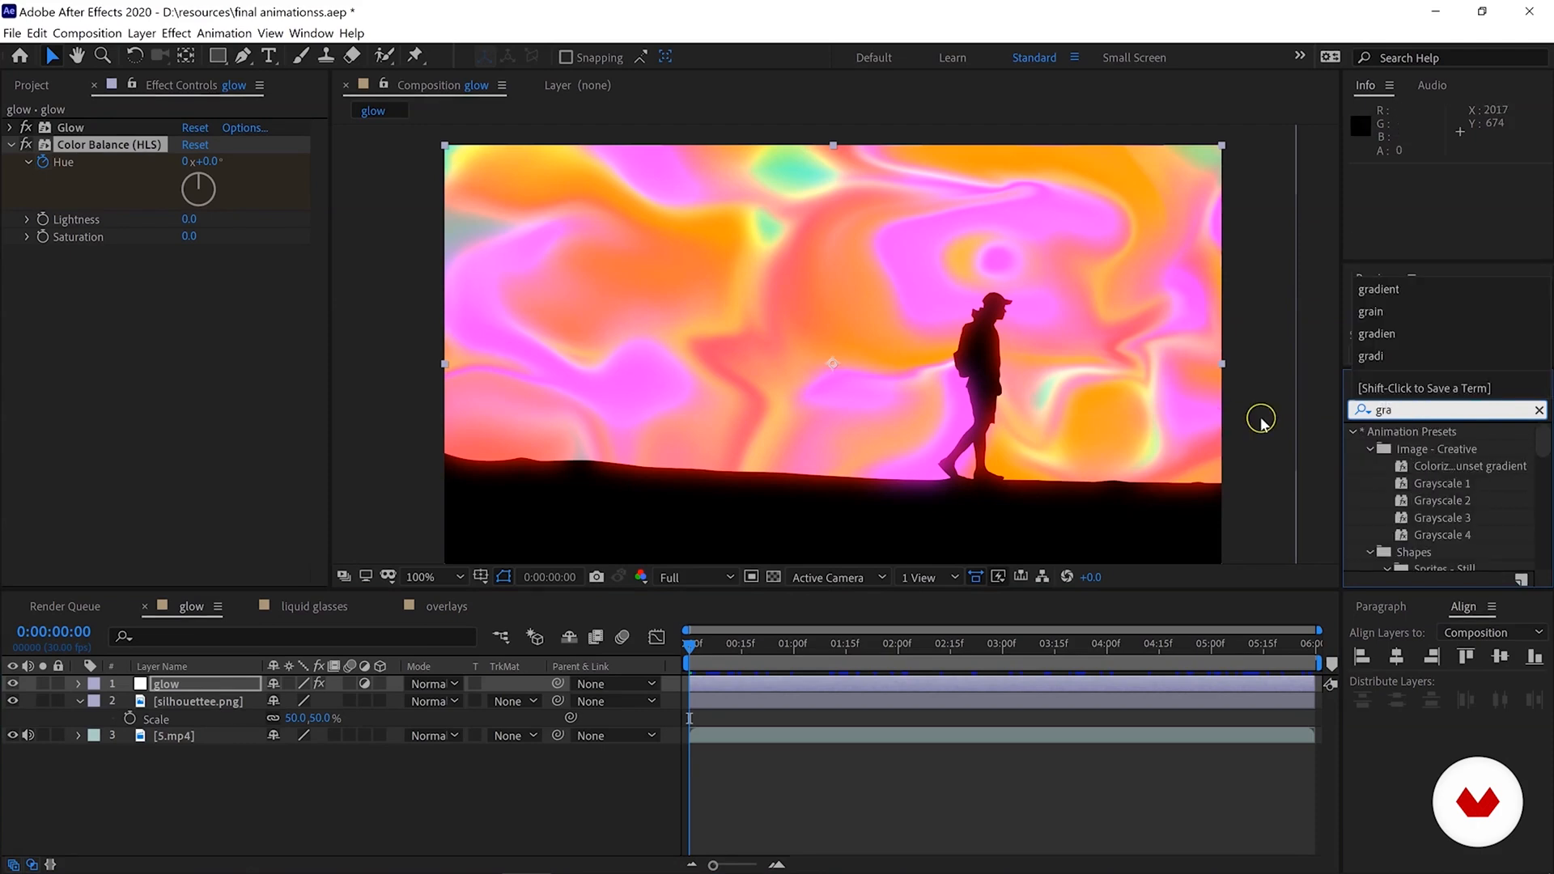
{"action": "type", "text": "in"}
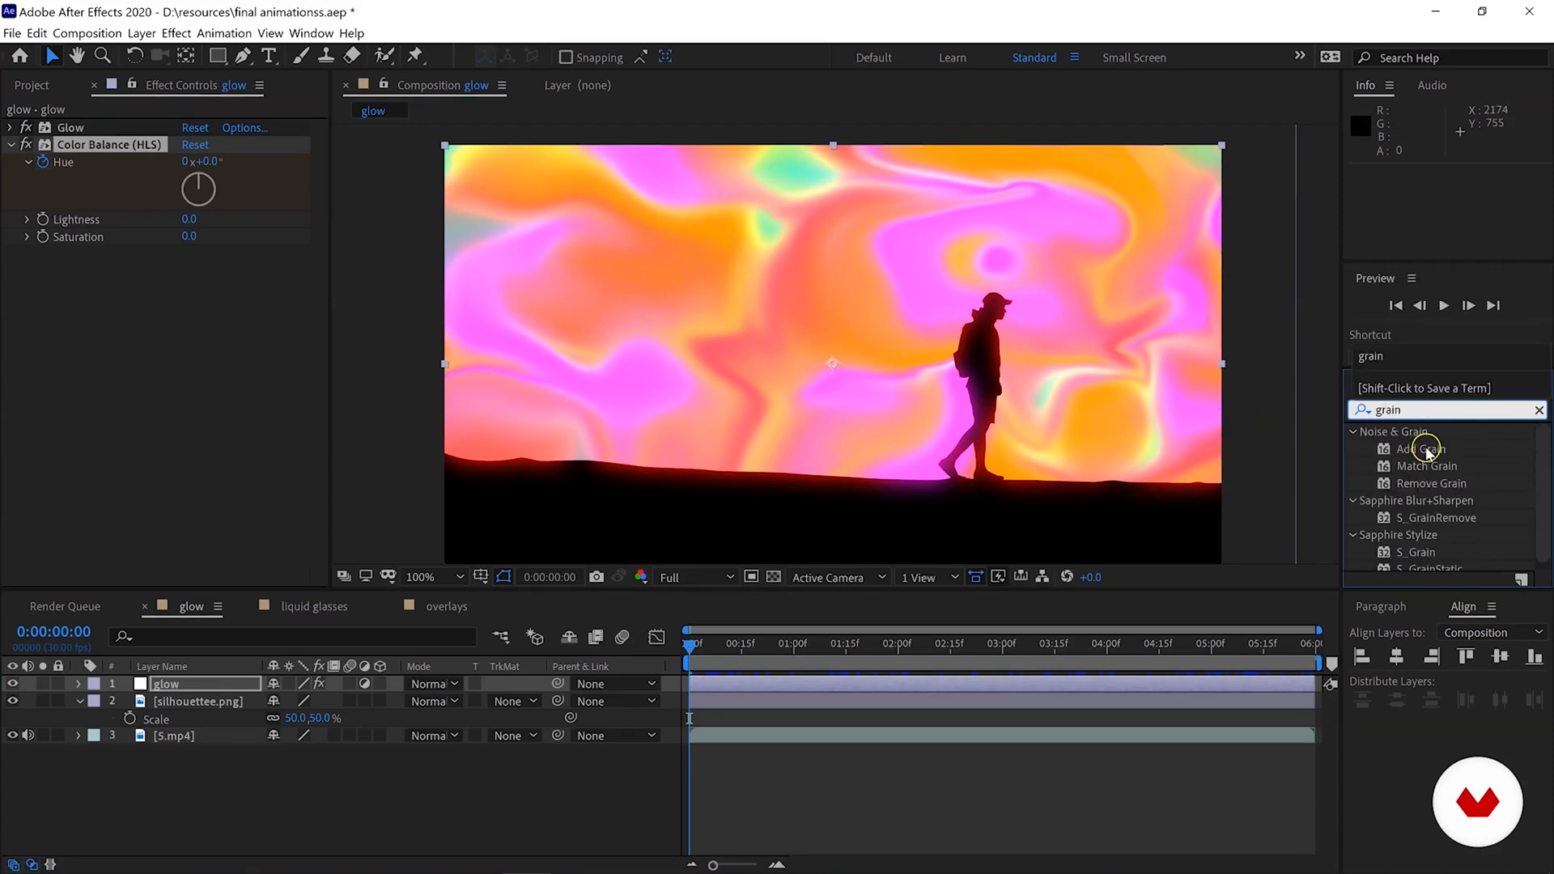
{"action": "left_click_drag", "start_coordinate": [1433, 450], "coordinate": [112, 288]}
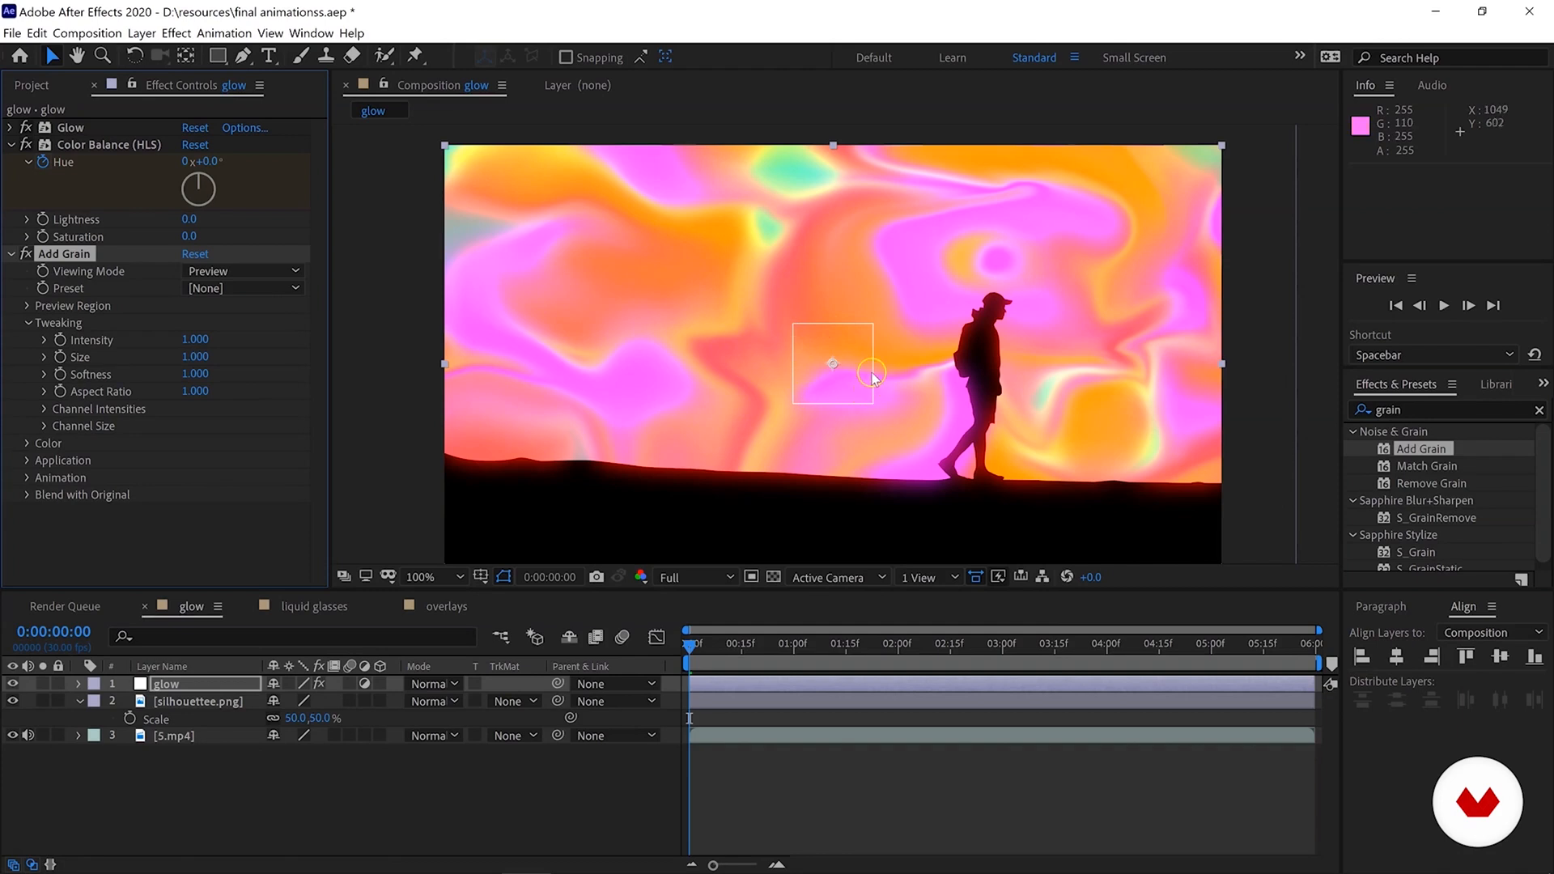
Look through the viewing modes and film presets offered by the Add Grain effect on the glow layer.
{"action": "key", "text": "period"}
{"action": "key", "text": "period"}
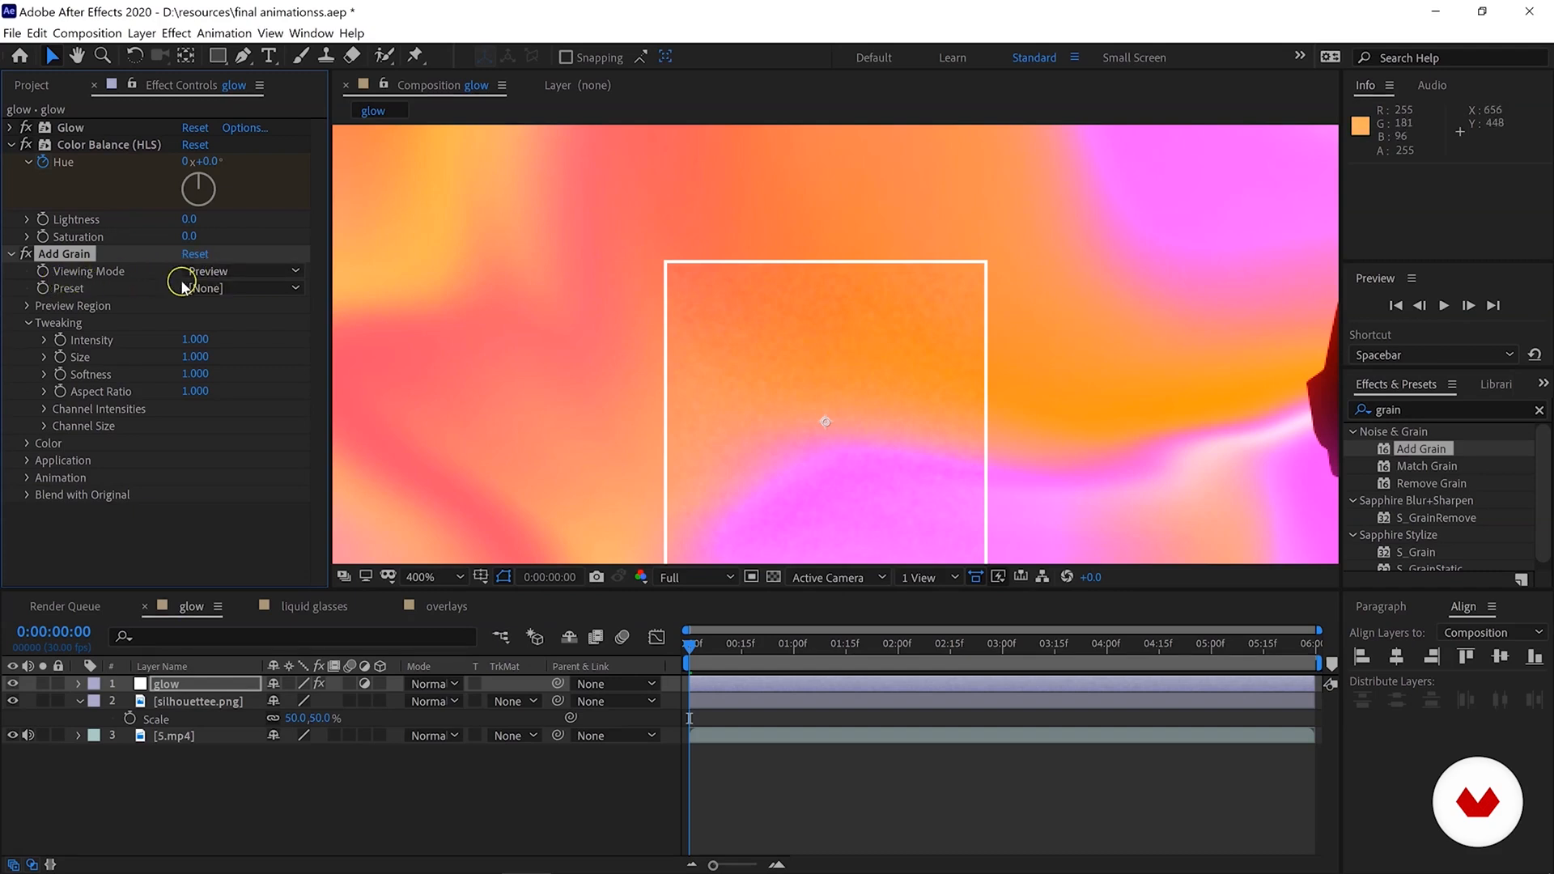
{"action": "left_click", "coordinate": [236, 271]}
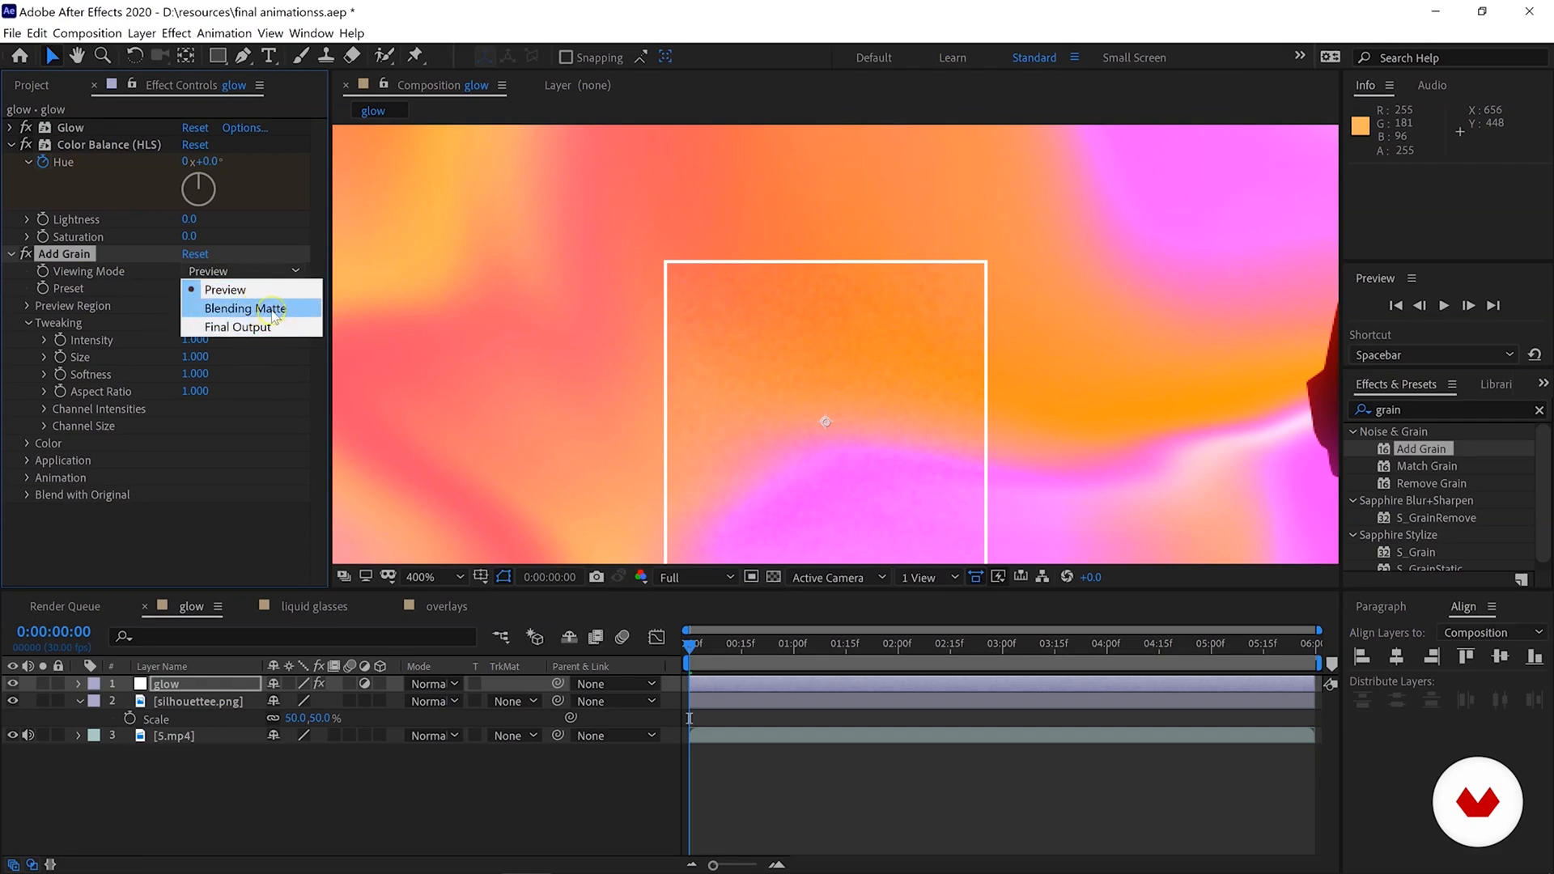
{"action": "left_click", "coordinate": [792, 335]}
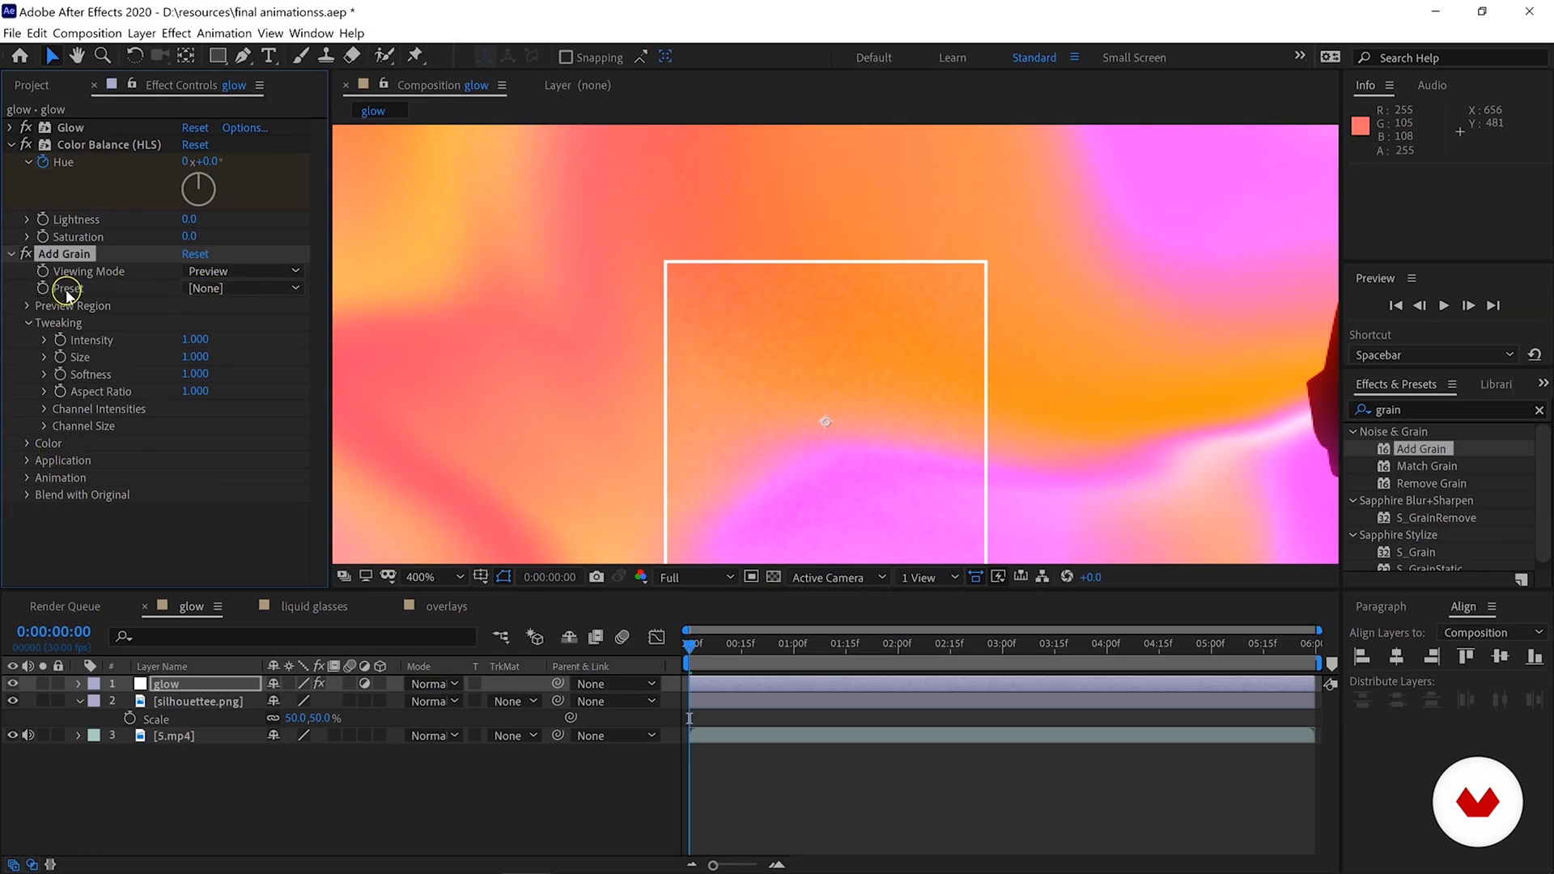
{"action": "left_click", "coordinate": [214, 289]}
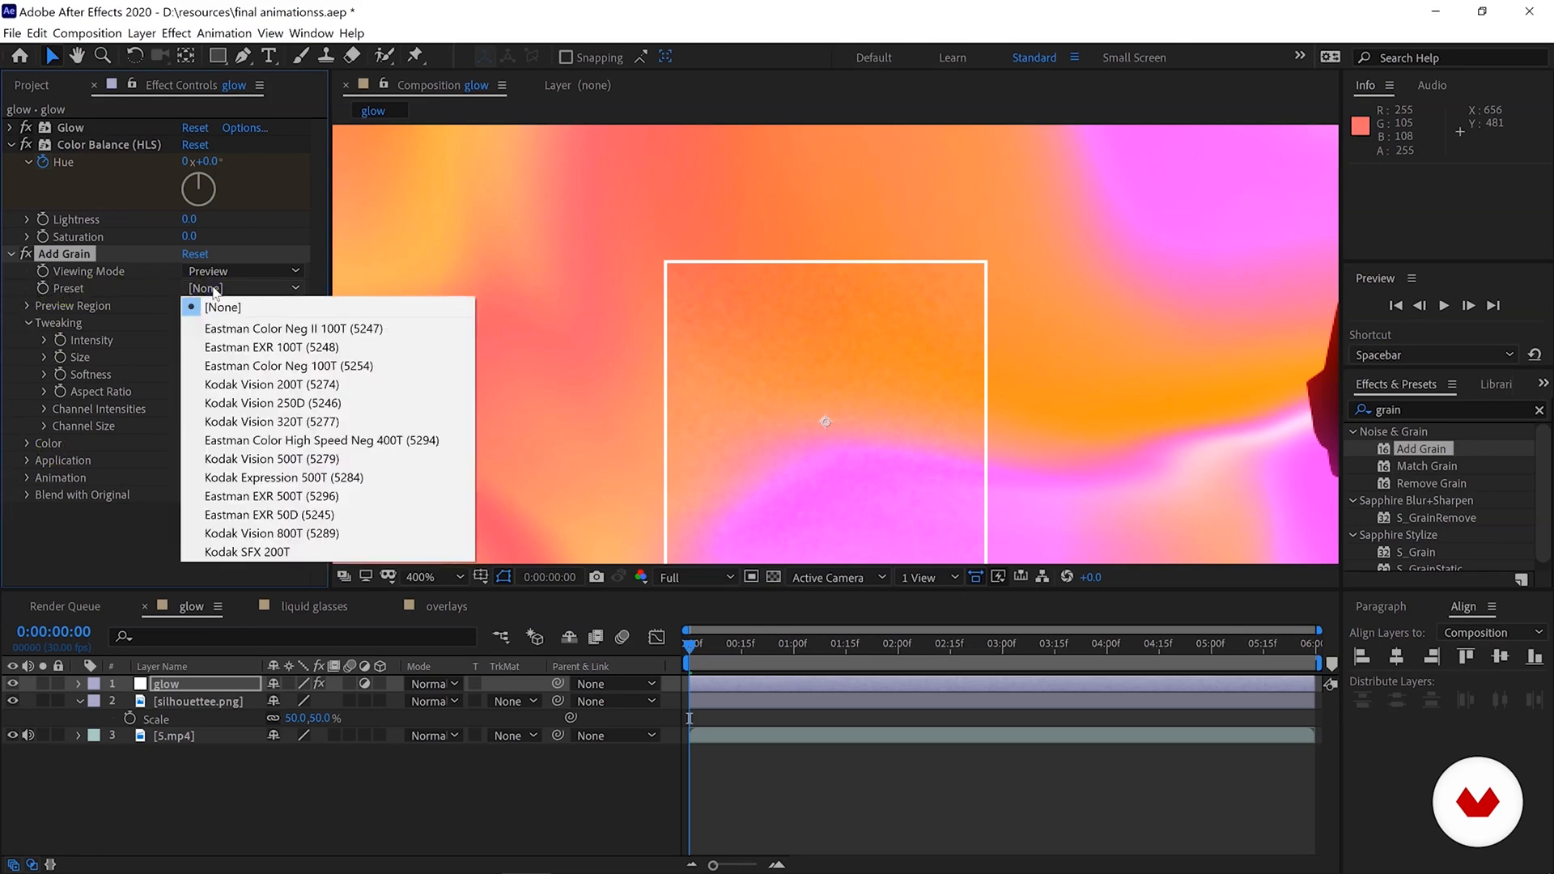
{"action": "left_click", "coordinate": [213, 289]}
Move the Add Grain preview region's center to 1299, 578 over the walking silhouette, keeping its box shown.
{"action": "left_click", "coordinate": [28, 306]}
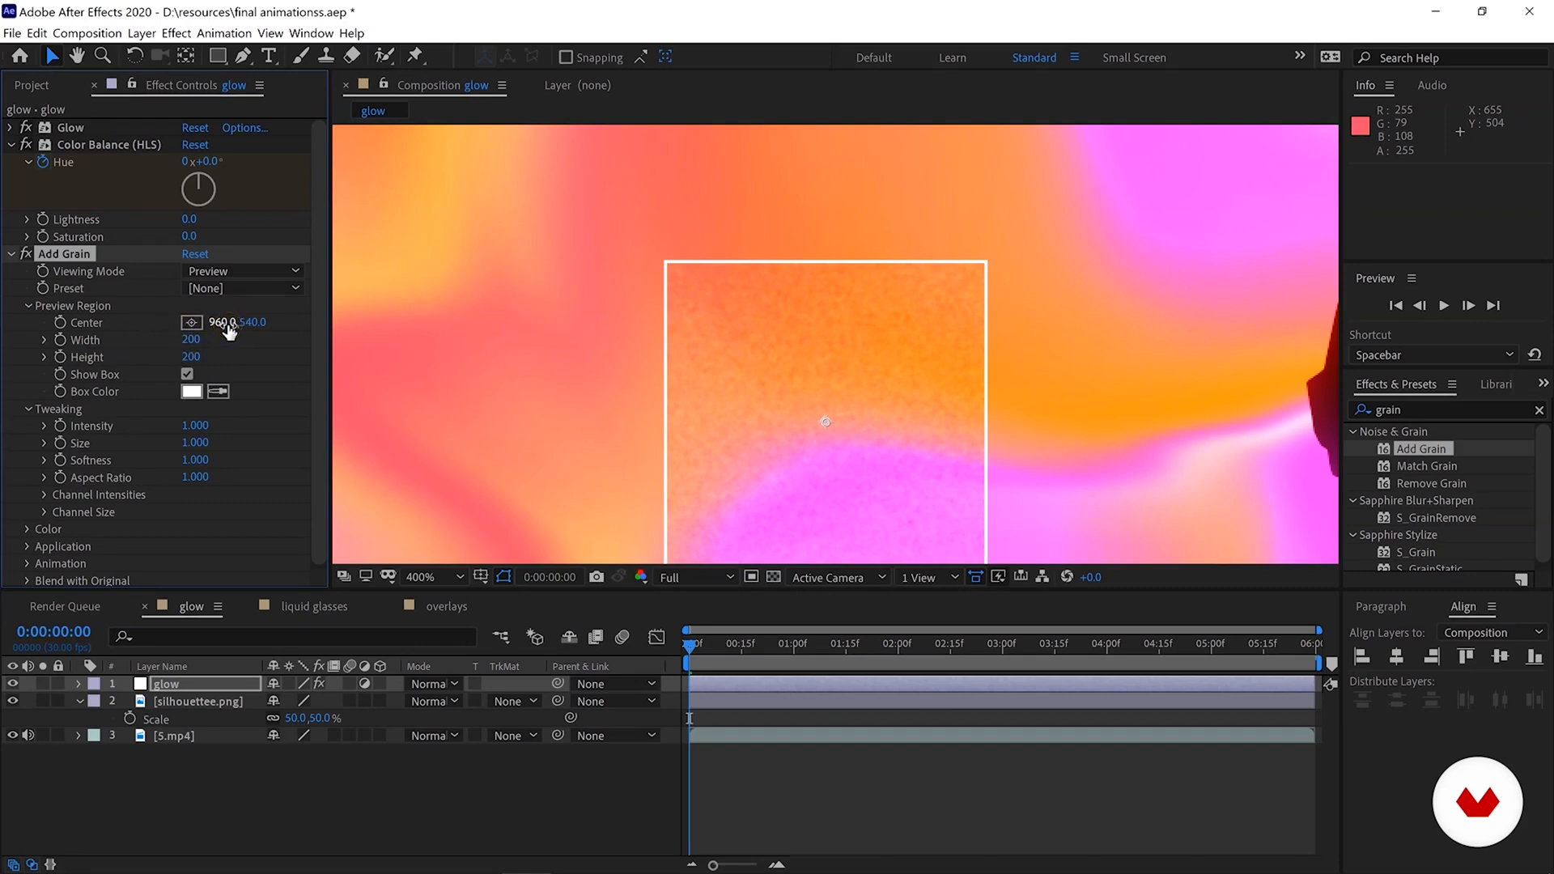
{"action": "left_click_drag", "start_coordinate": [229, 323], "coordinate": [476, 329]}
{"action": "left_click", "coordinate": [77, 55]}
{"action": "left_click_drag", "start_coordinate": [988, 374], "coordinate": [749, 343]}
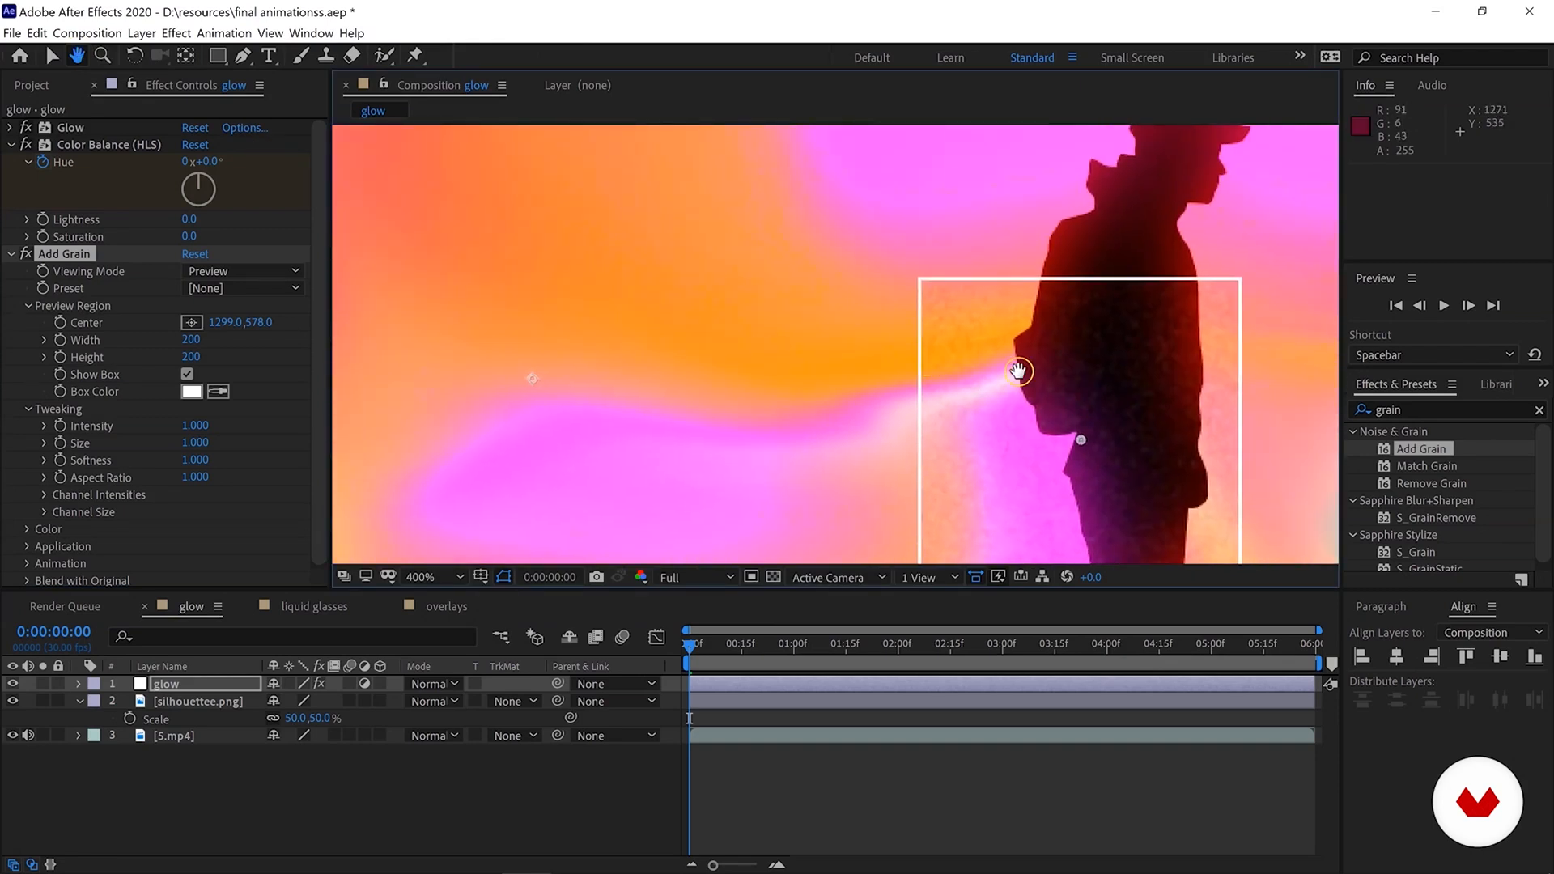
{"action": "left_click", "coordinate": [50, 55]}
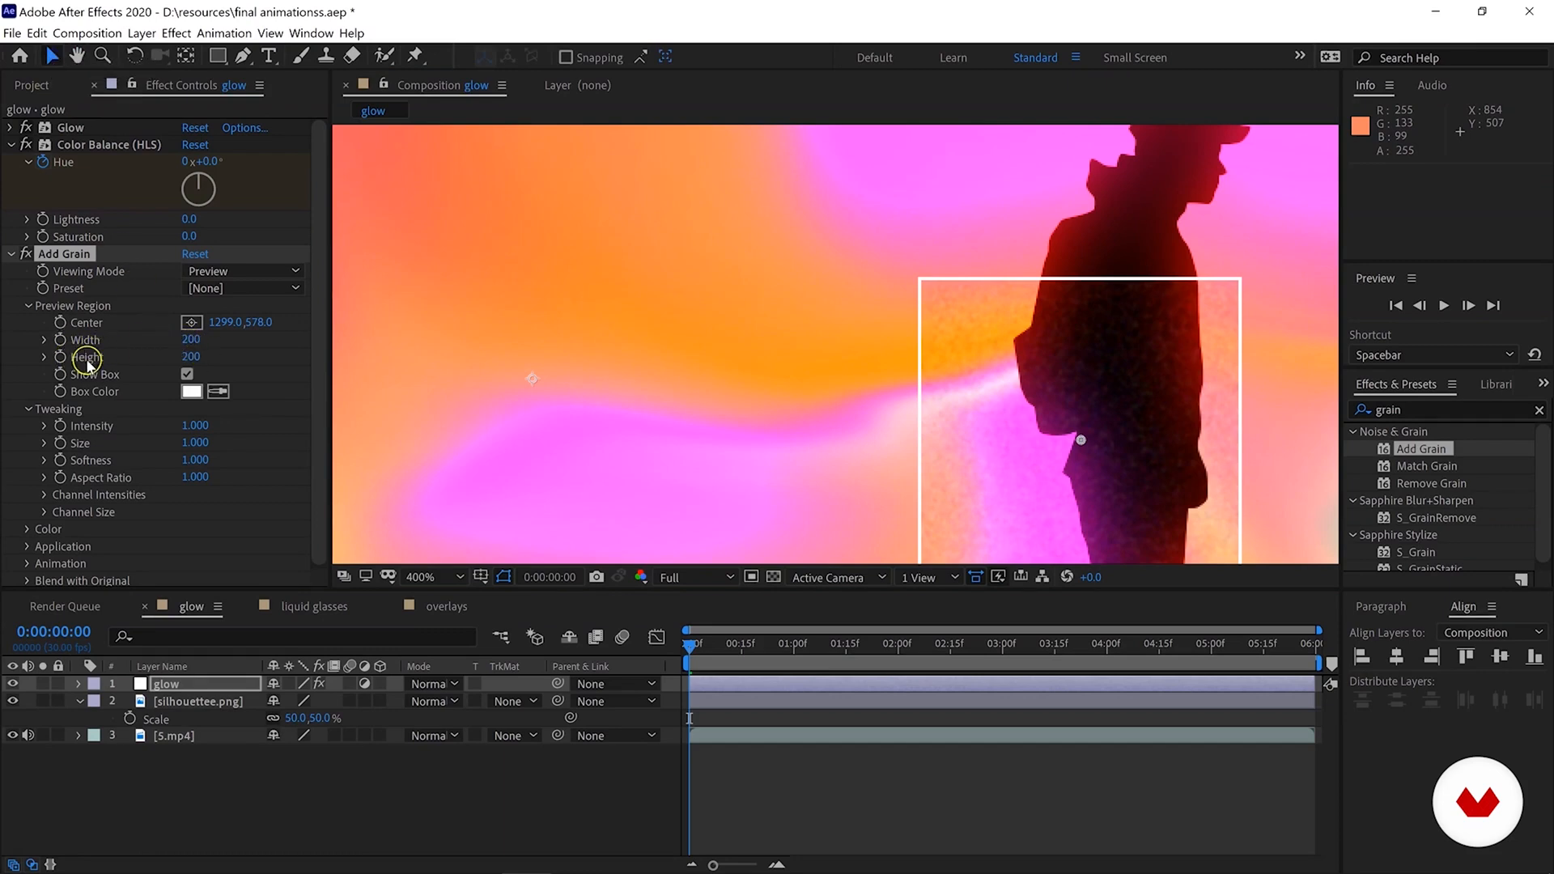
{"action": "left_click", "coordinate": [188, 376]}
{"action": "left_click", "coordinate": [188, 375]}
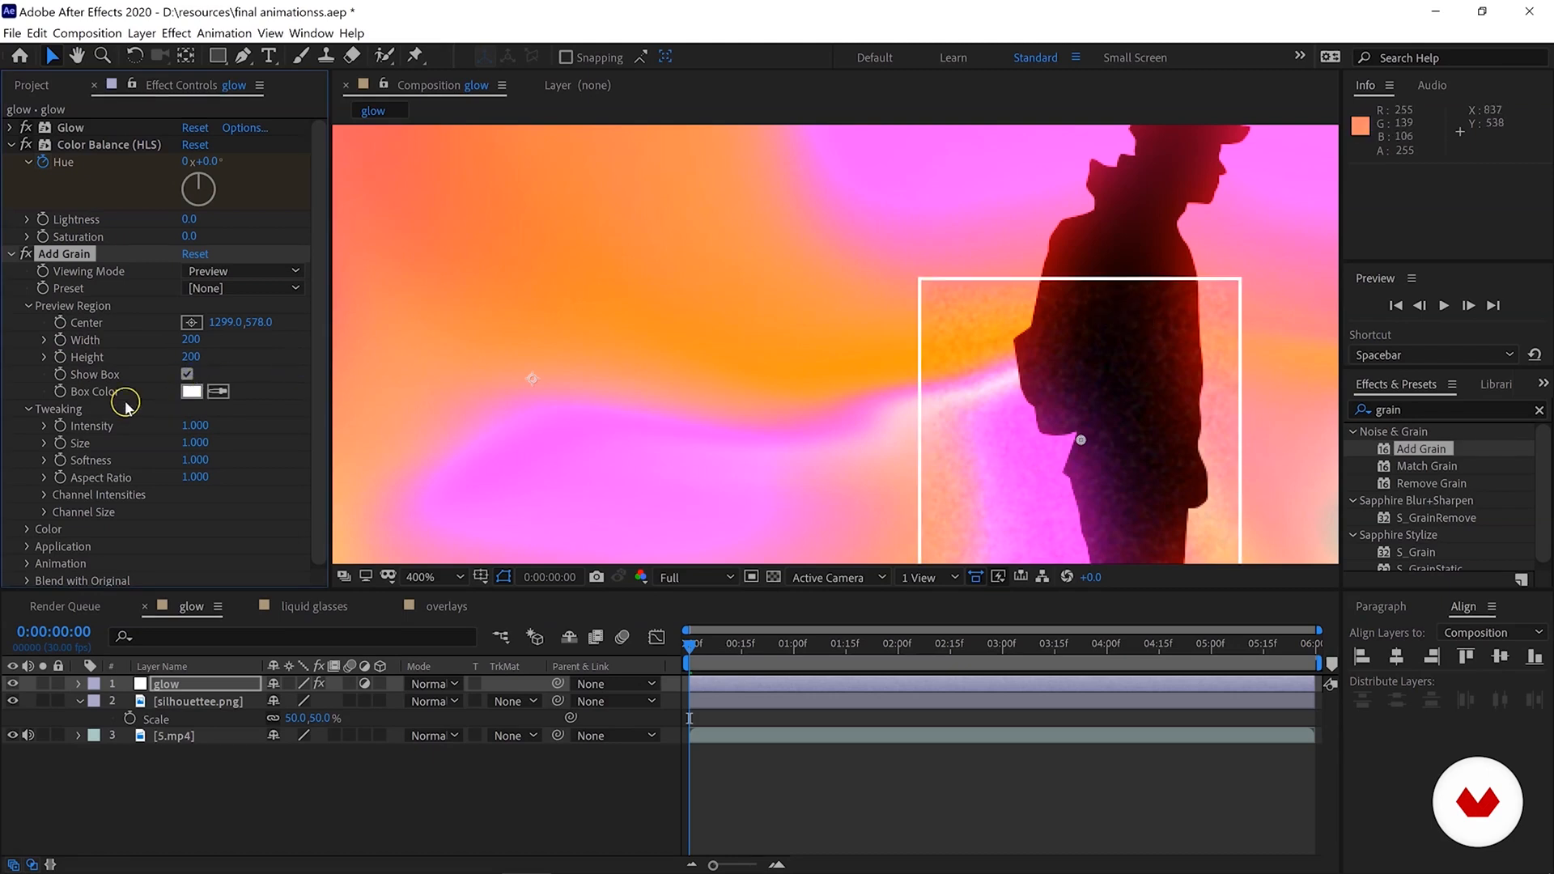
{"action": "left_click", "coordinate": [28, 306]}
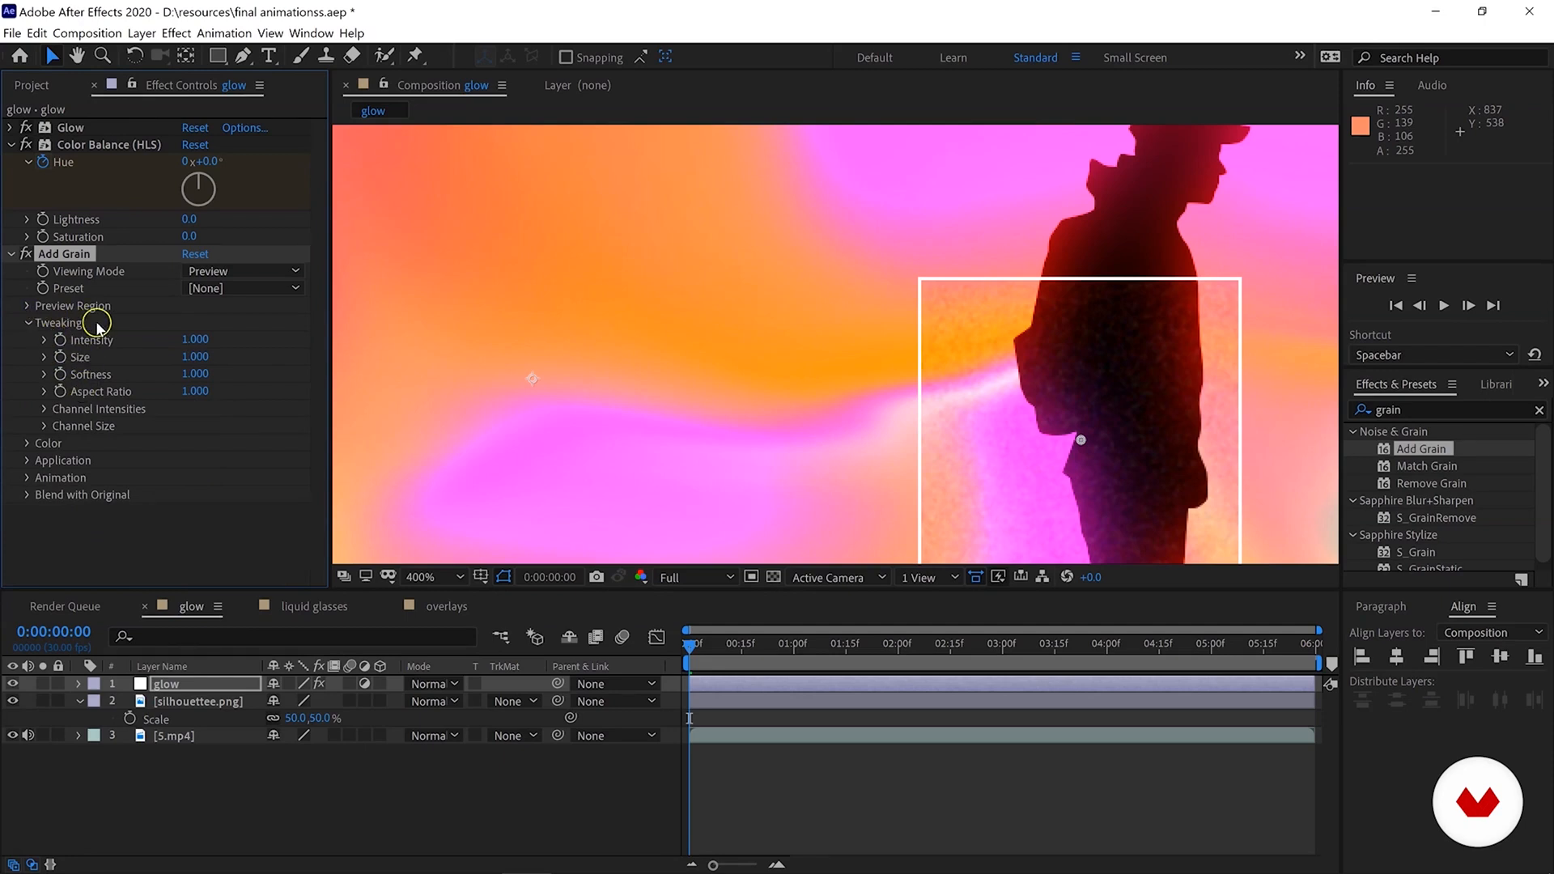
Try a grain intensity of 31.5 in the preview region and return it to 1.
{"action": "key", "text": "period"}
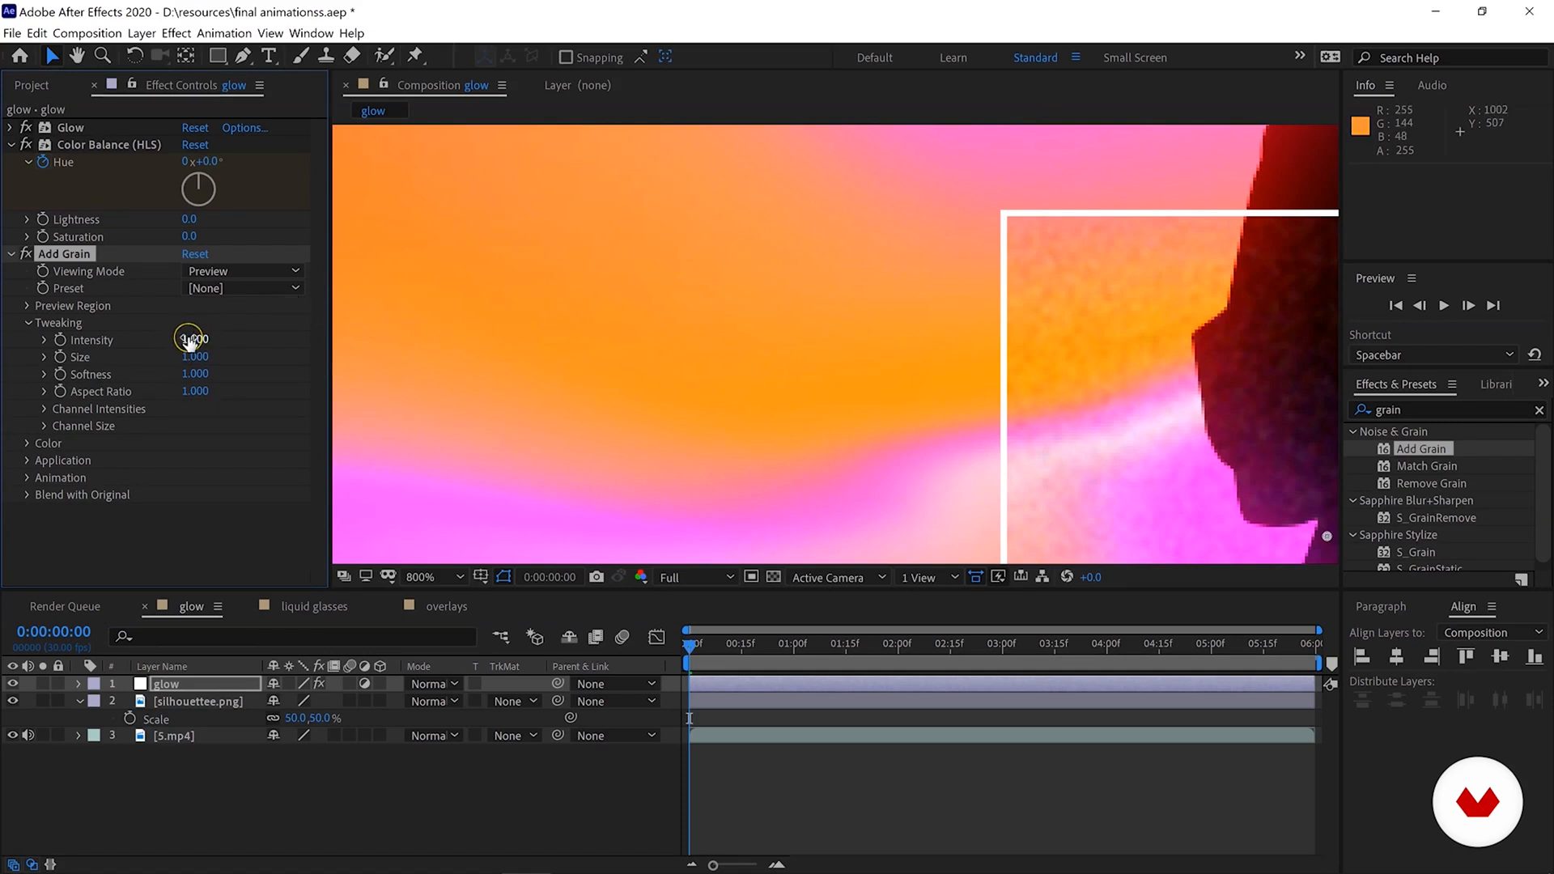
{"action": "left_click_drag", "start_coordinate": [526, 367], "coordinate": [567, 368]}
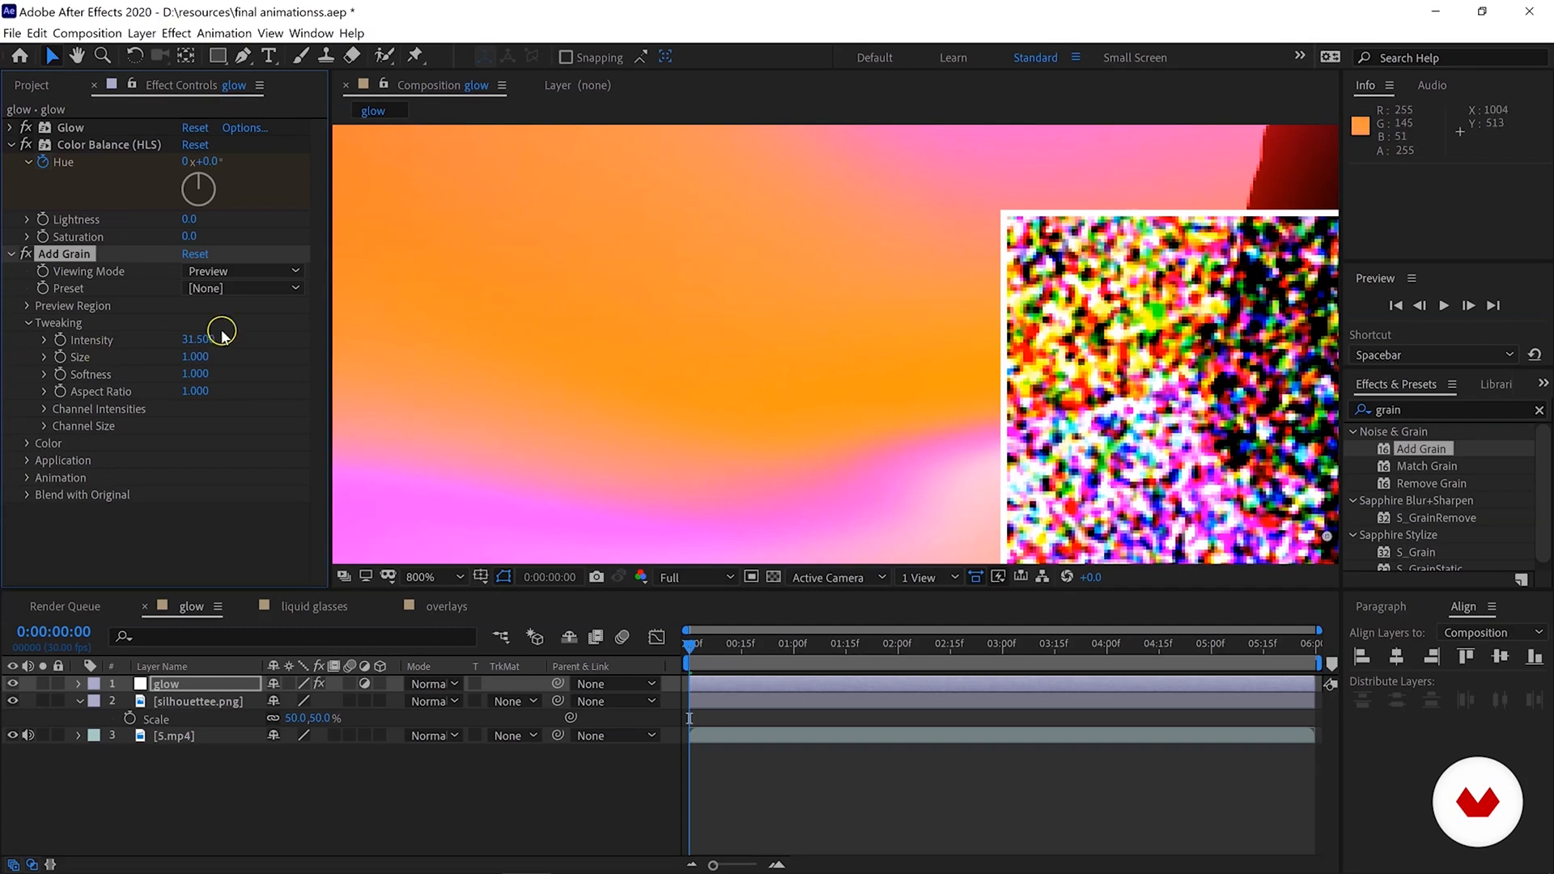
{"action": "key", "text": "Return"}
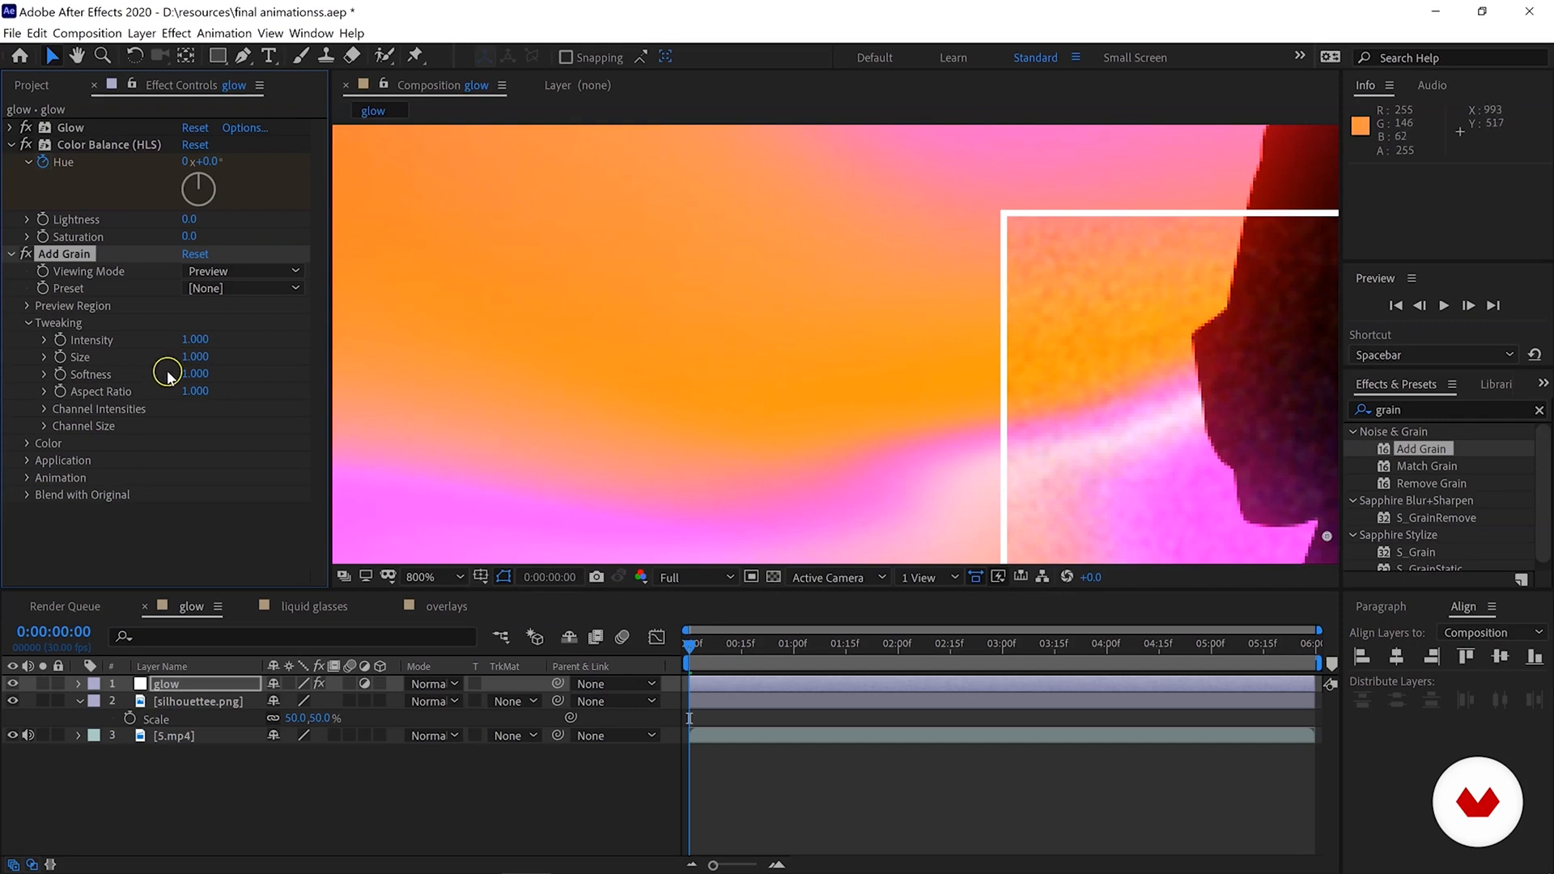
Try a grain size of 0 and set it to 0.5.
{"action": "left_click_drag", "start_coordinate": [195, 357], "coordinate": [112, 371]}
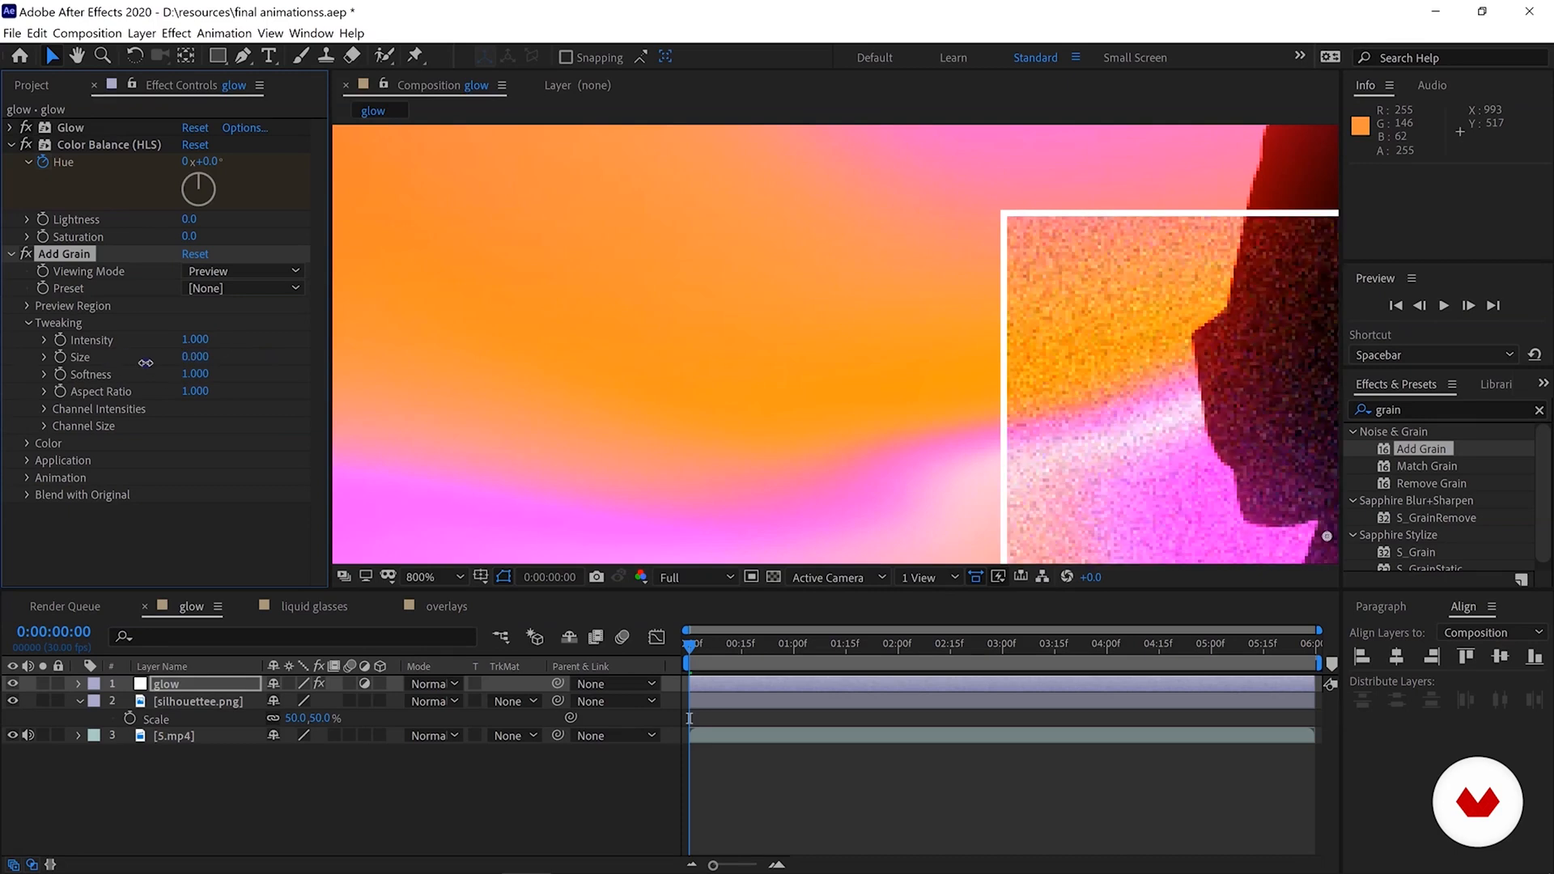
{"action": "left_click", "coordinate": [198, 356]}
{"action": "type", "text": "0.5"}
{"action": "key", "text": "Return"}
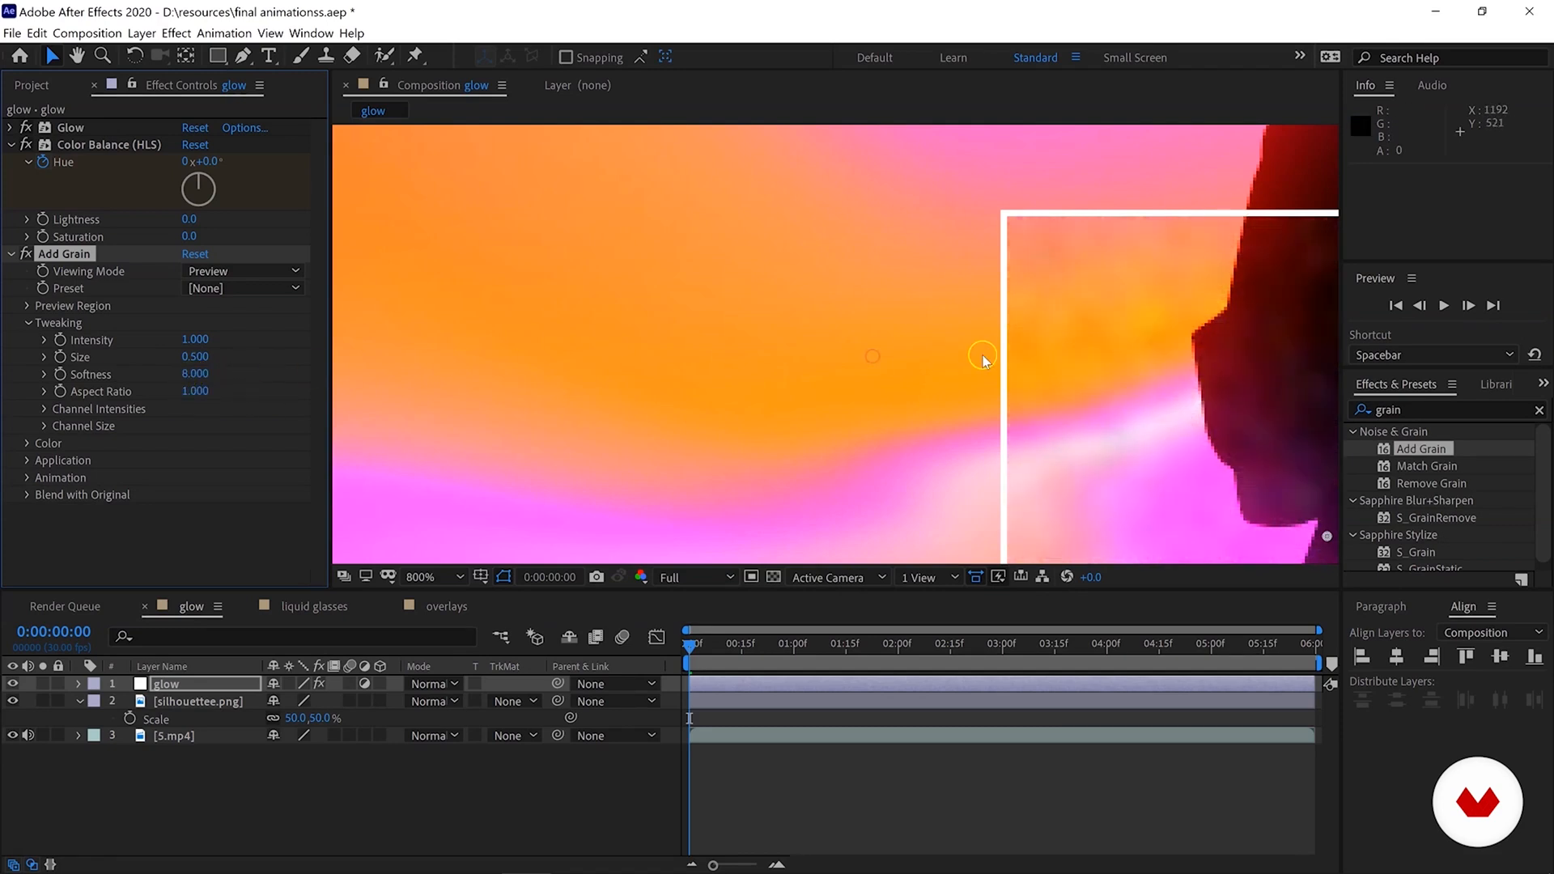
Try a grain softness of 8 and an aspect ratio of 5.5, returning both to 1.
{"action": "mouse_move", "coordinate": [195, 374]}
{"action": "left_mouse_down"}
{"action": "mouse_move", "coordinate": [147, 390]}
{"action": "mouse_move", "coordinate": [236, 391]}
{"action": "left_mouse_up"}
{"action": "left_click", "coordinate": [1086, 279]}
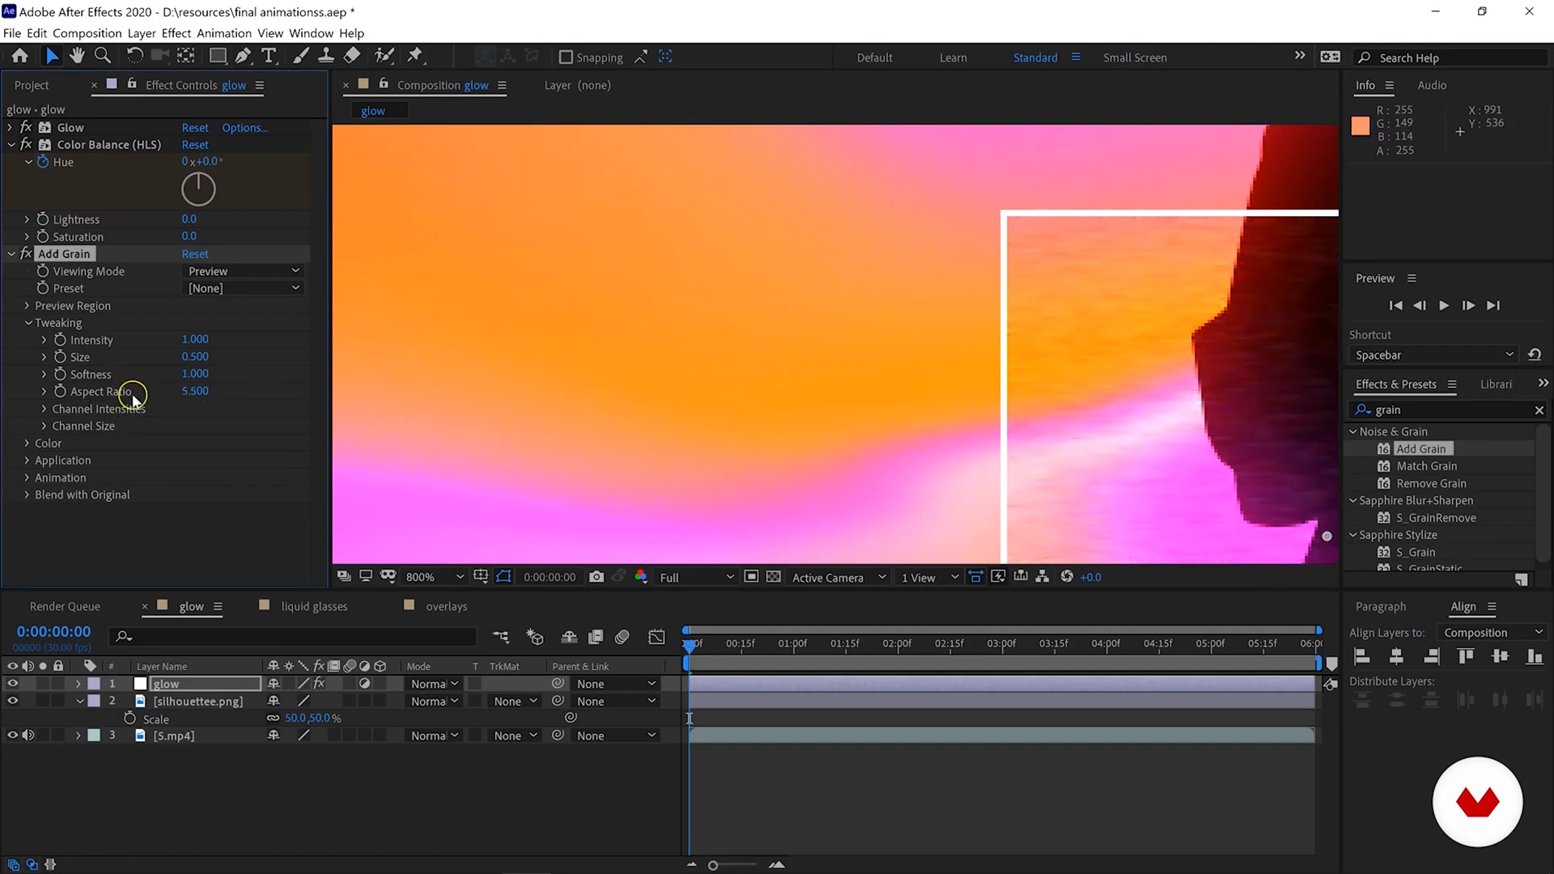
{"action": "left_click", "coordinate": [187, 392]}
{"action": "type", "text": "1"}
{"action": "key", "text": "Return"}
{"action": "left_click", "coordinate": [1152, 322]}
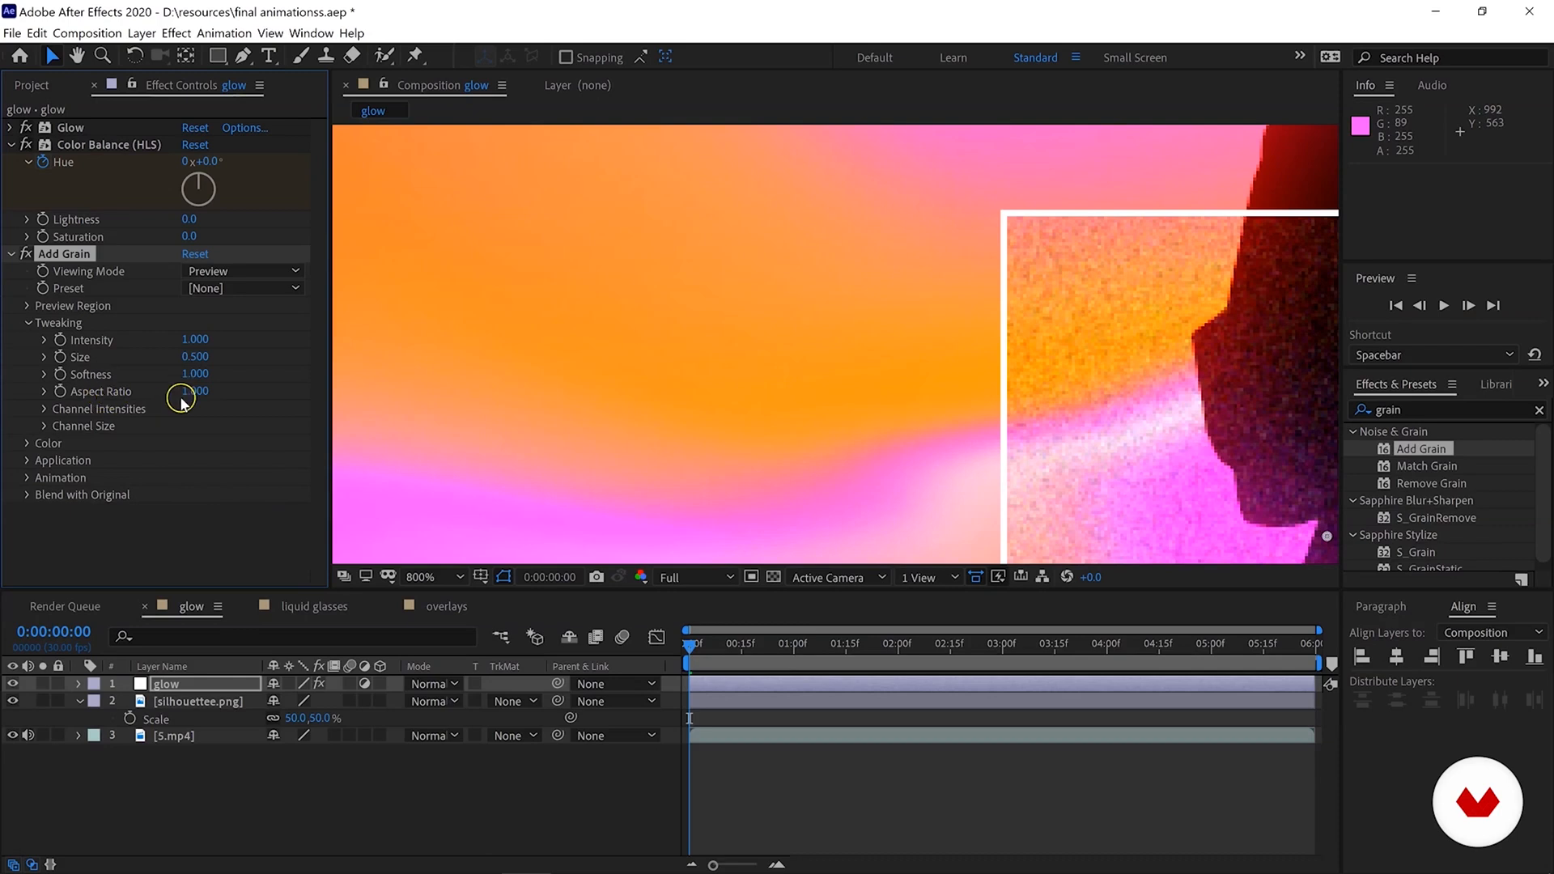
{"action": "left_click_drag", "start_coordinate": [191, 393], "coordinate": [178, 393]}
{"action": "key", "text": "ctrl+z"}
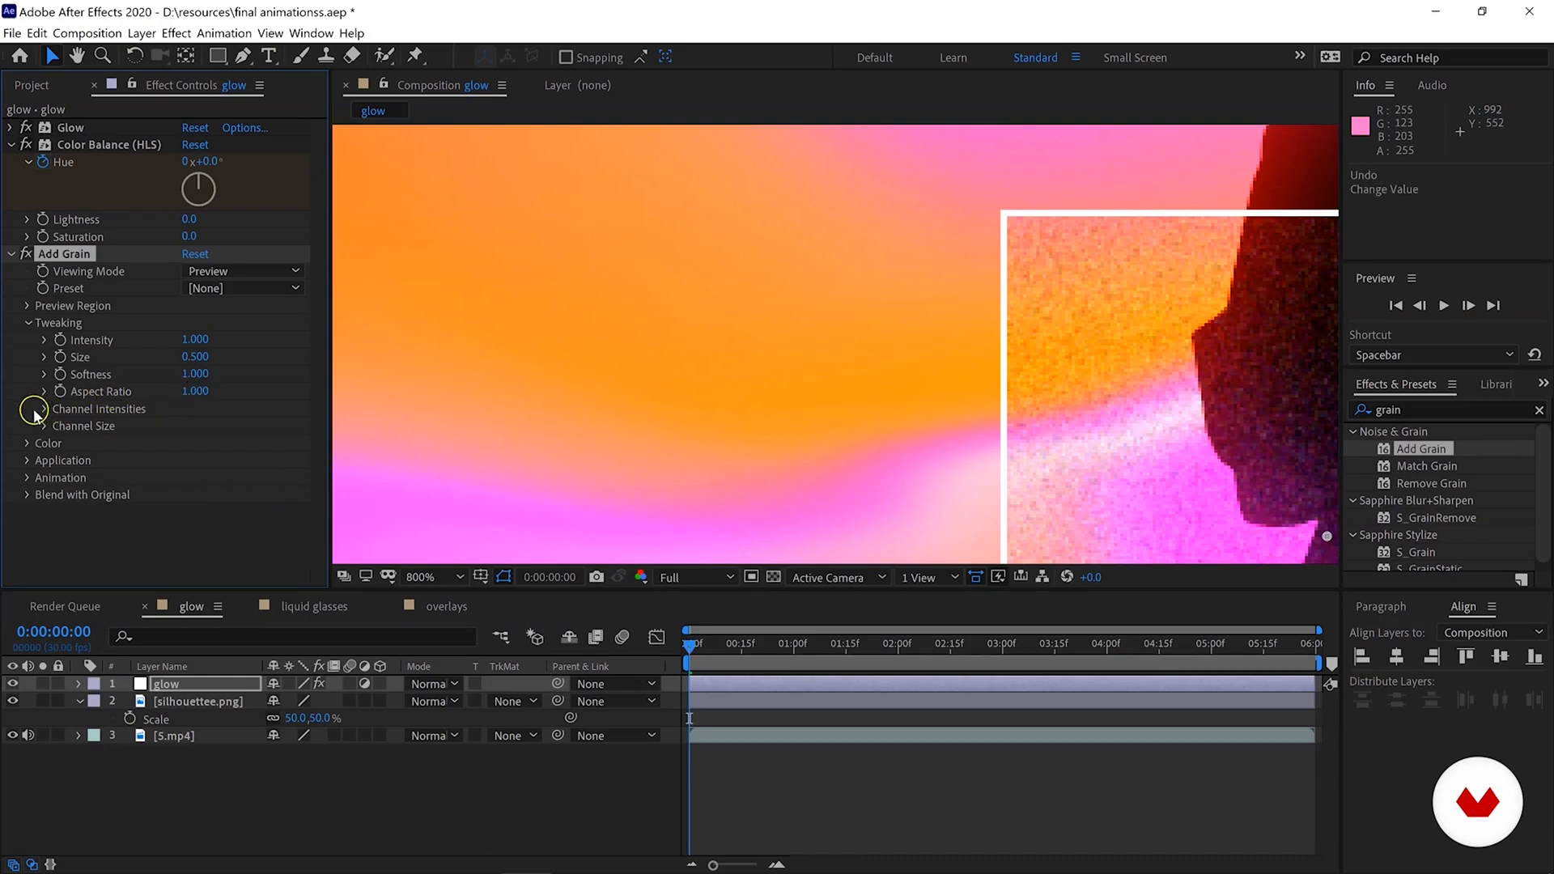
Try the grain's Film, Multiply, Screen and Overlay blending modes and return it to Add.
{"action": "left_click", "coordinate": [44, 409]}
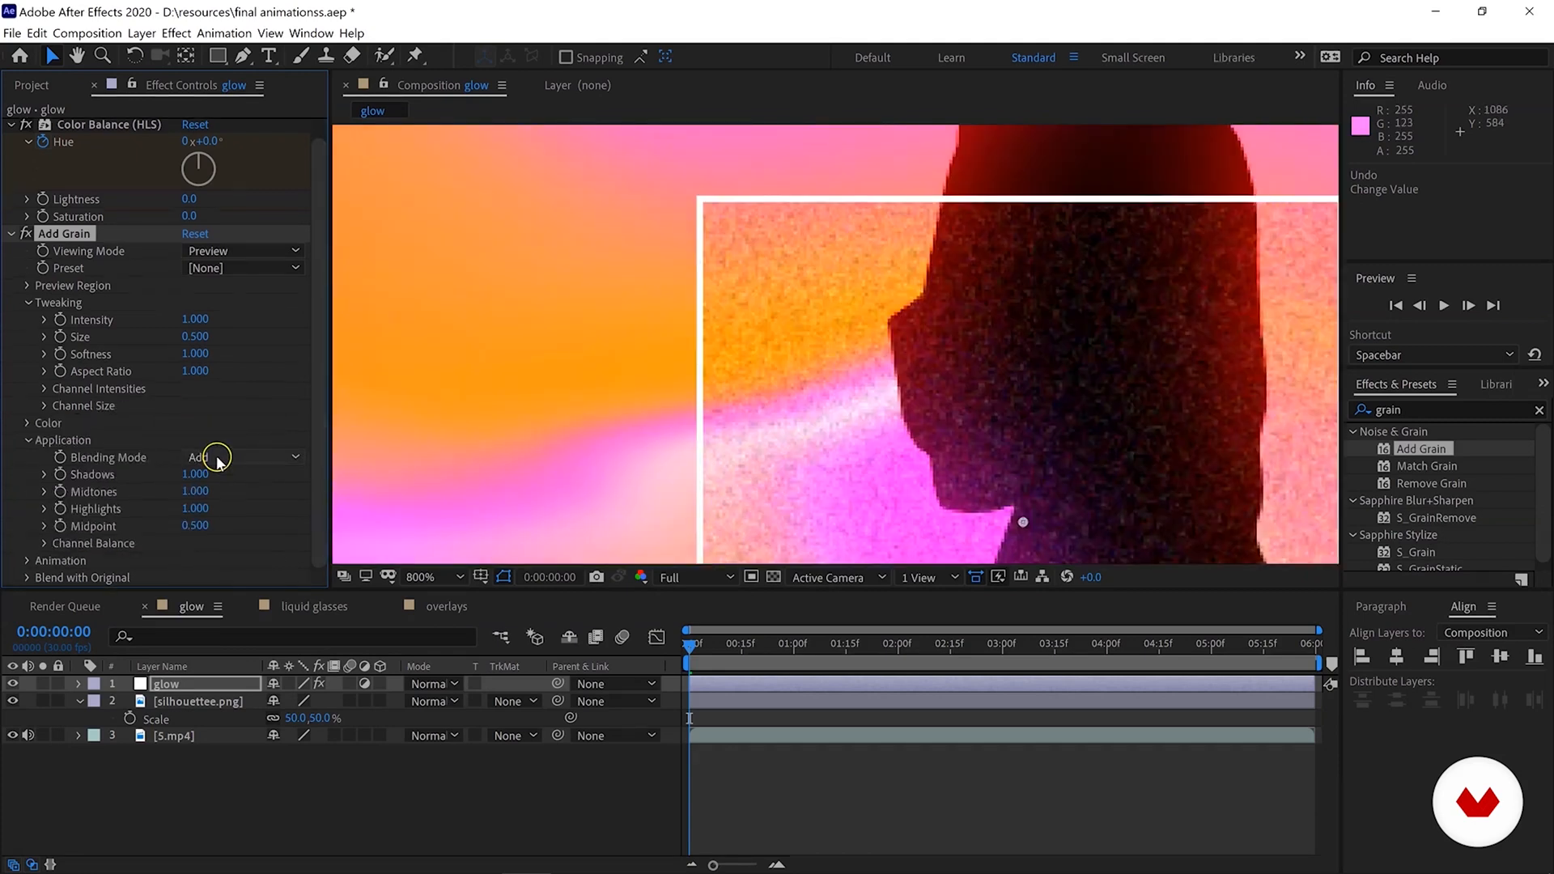
{"action": "left_click", "coordinate": [216, 458]}
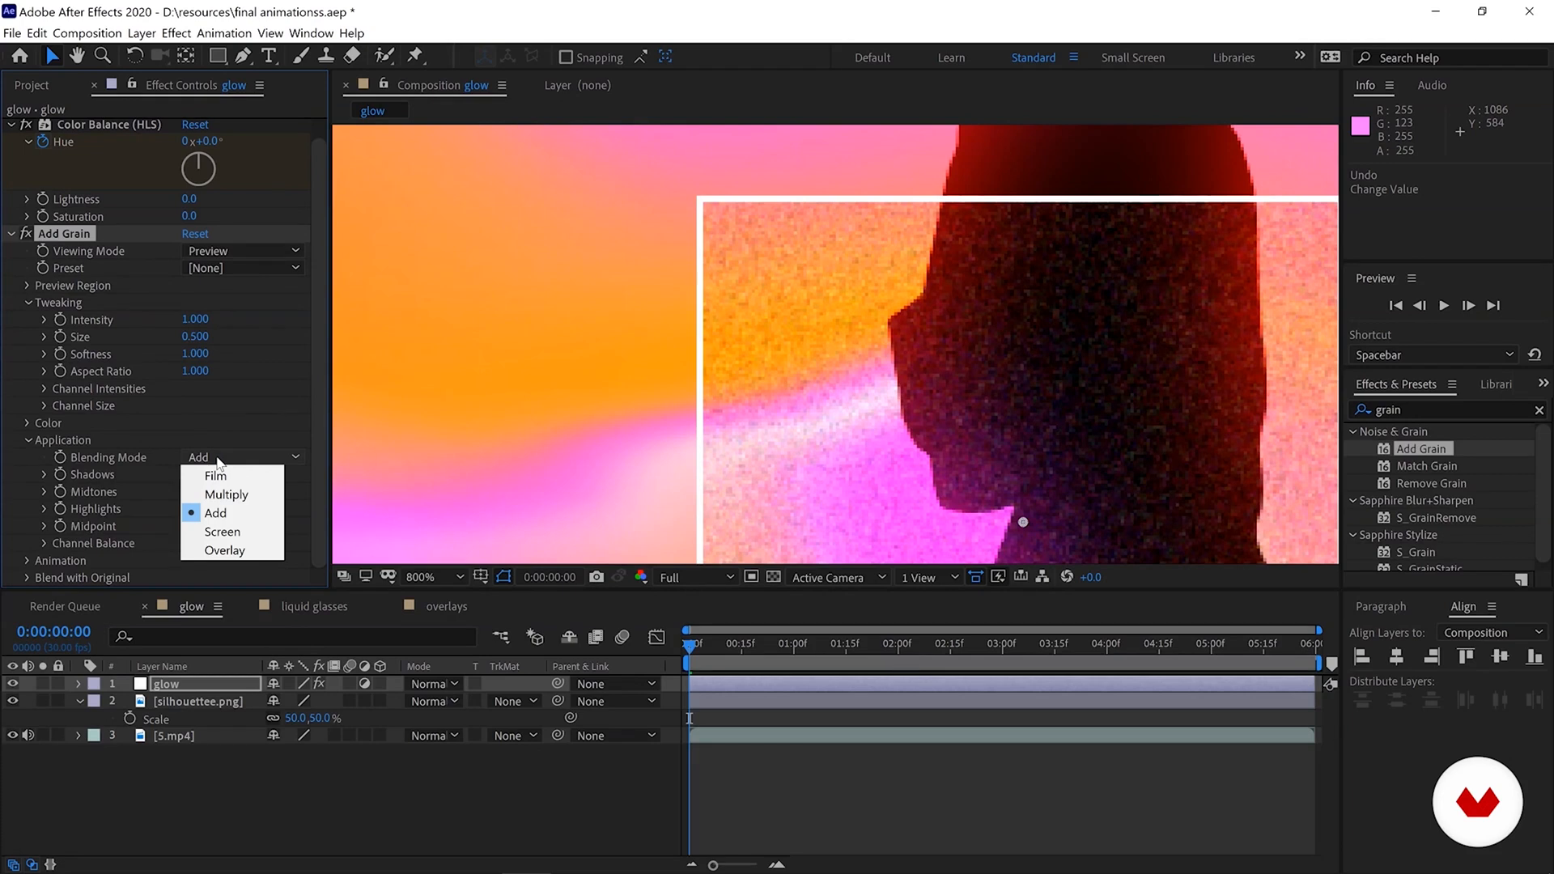
{"action": "left_click", "coordinate": [216, 477]}
{"action": "left_click", "coordinate": [218, 459]}
{"action": "left_click", "coordinate": [227, 494]}
{"action": "left_click", "coordinate": [237, 458]}
{"action": "left_click", "coordinate": [215, 513]}
{"action": "left_click", "coordinate": [215, 458]}
{"action": "left_click", "coordinate": [252, 532]}
{"action": "left_click", "coordinate": [250, 458]}
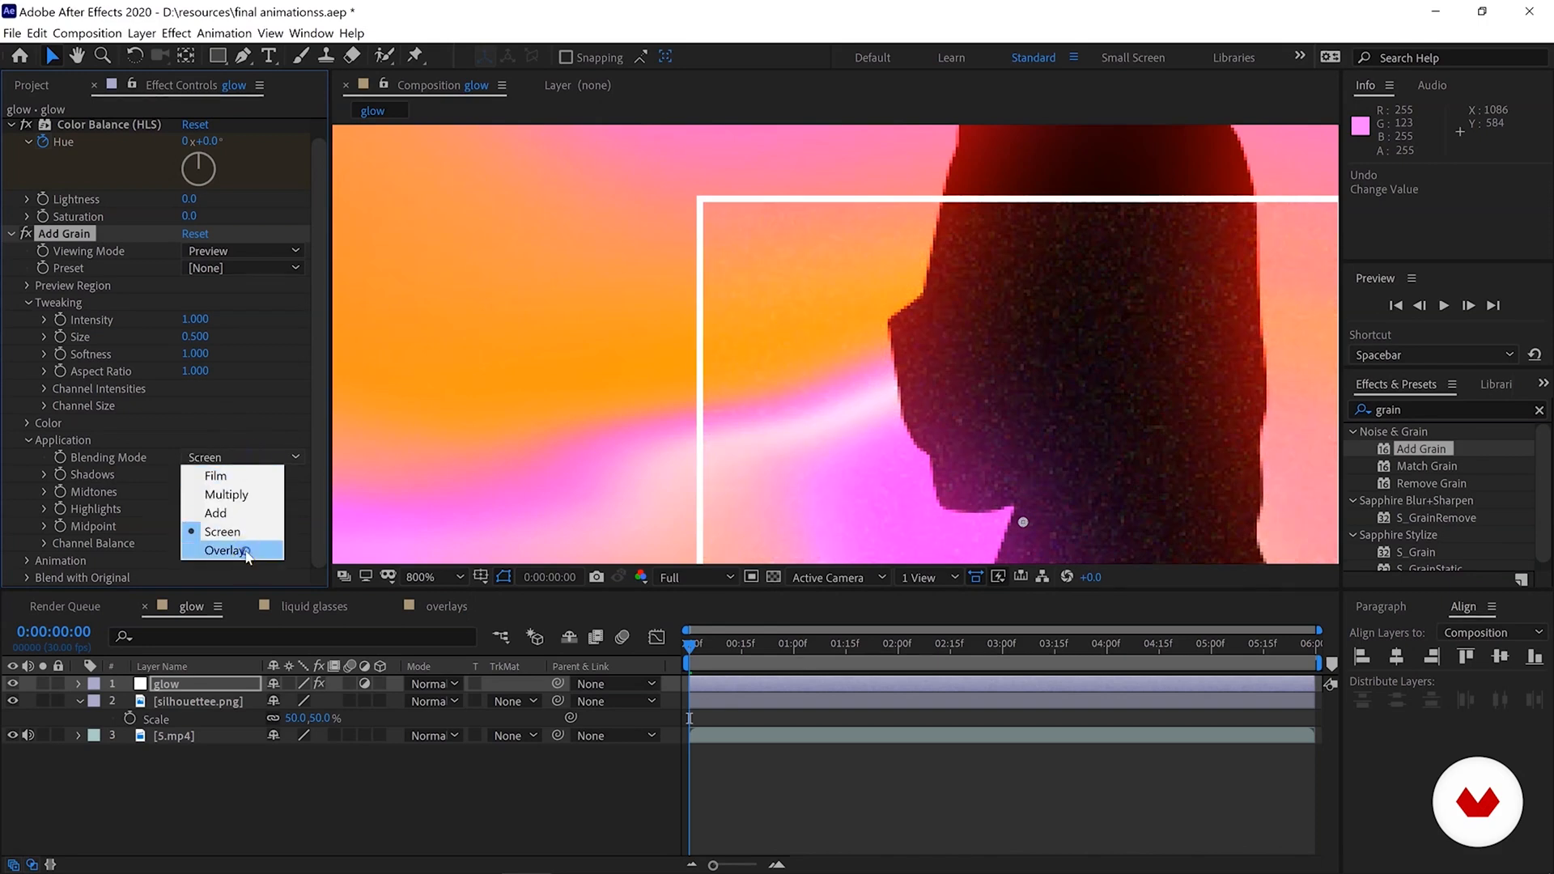
{"action": "left_click", "coordinate": [227, 550]}
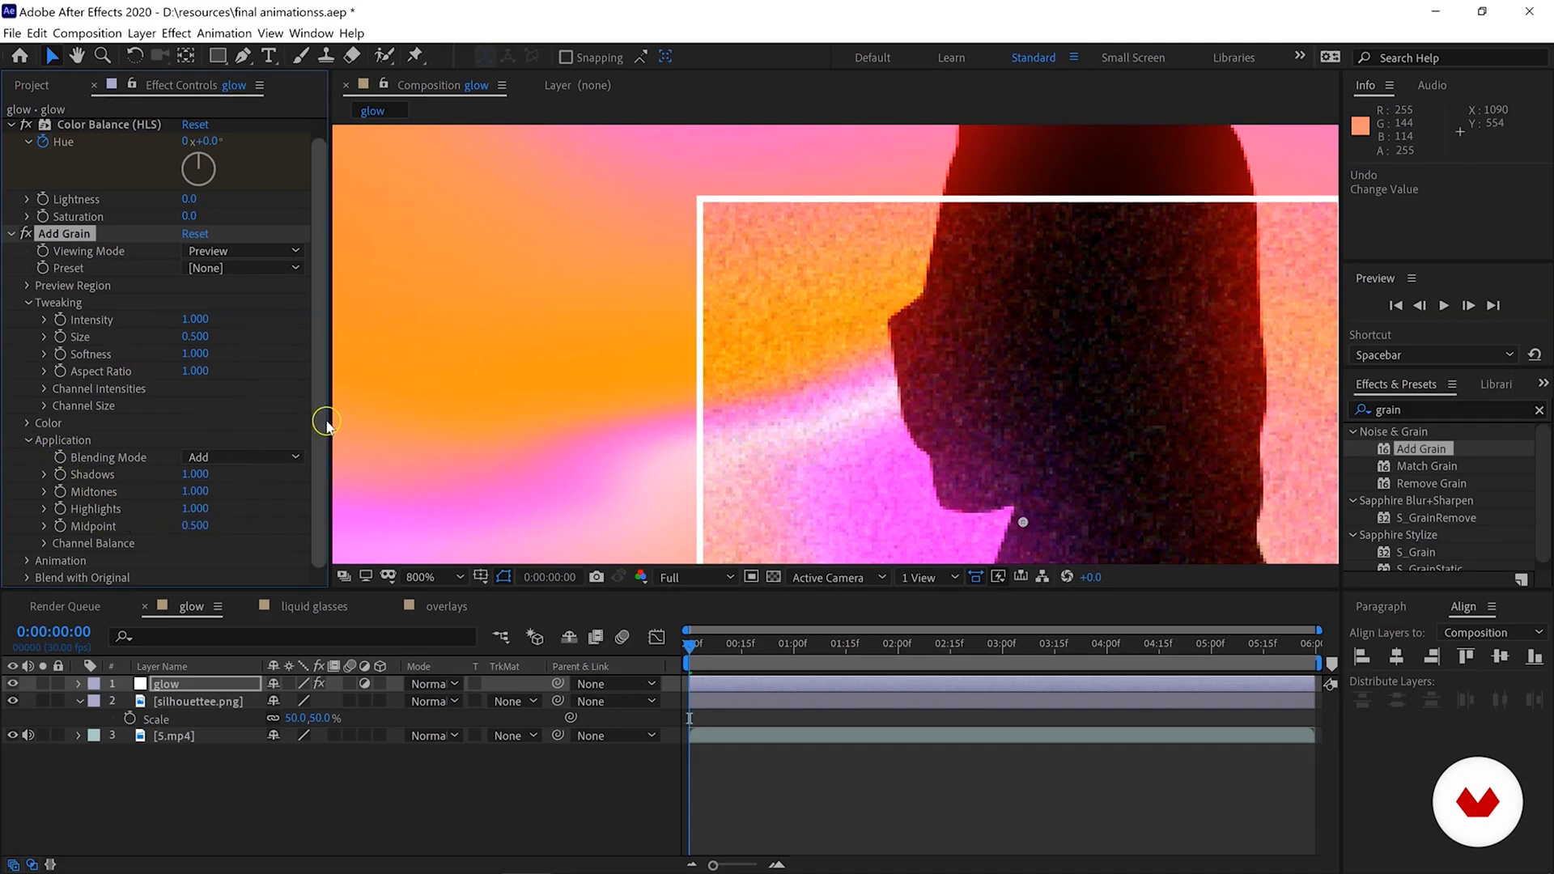
{"action": "left_click", "coordinate": [29, 440]}
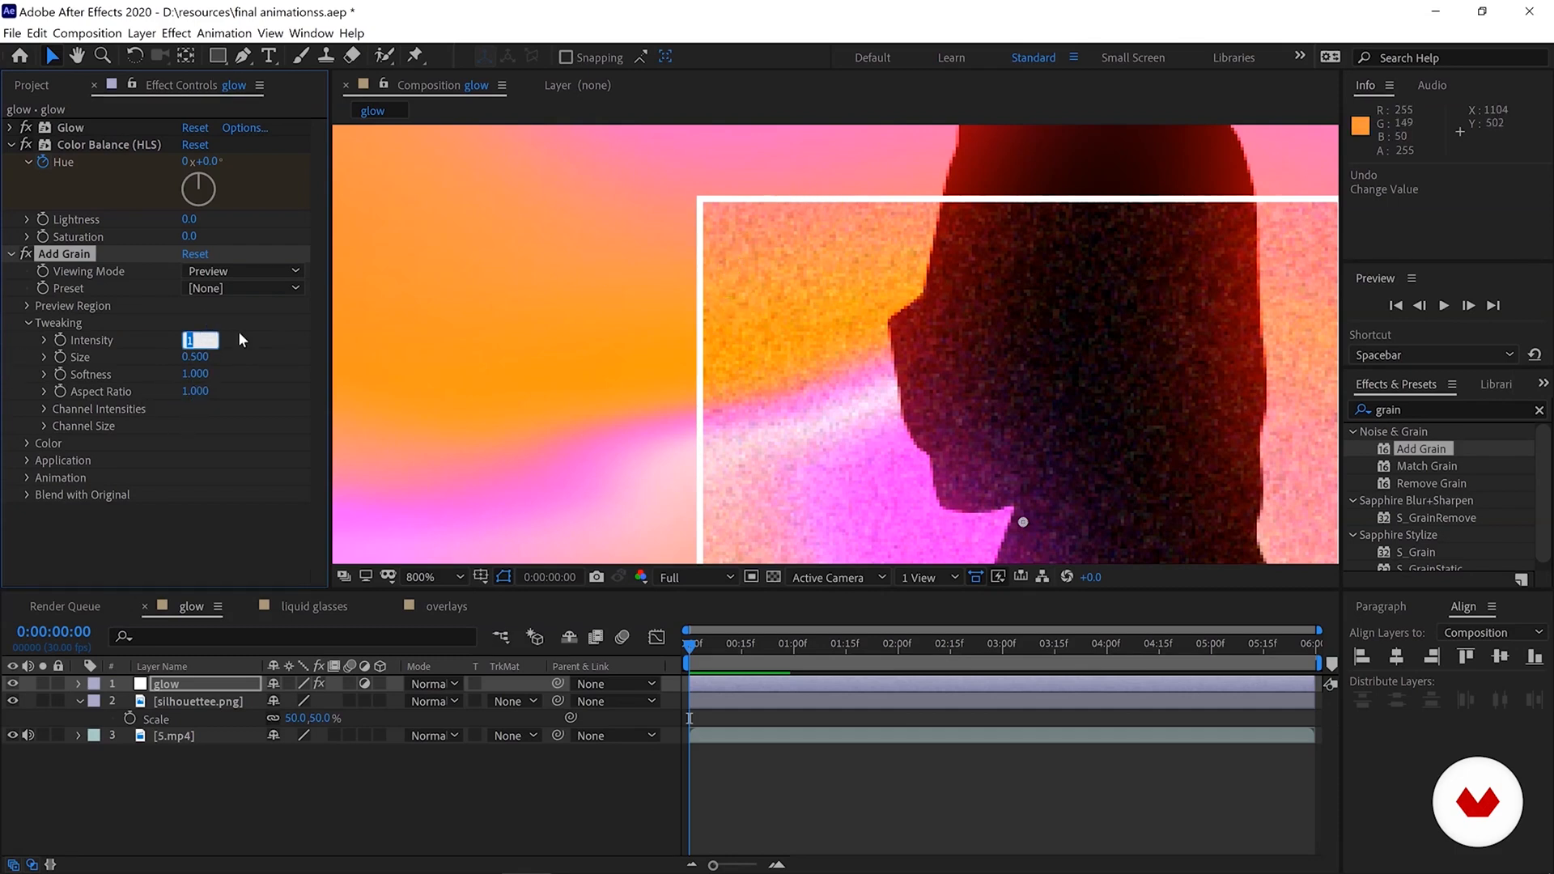
Set the Add Grain intensity to 0.25 and the grain size to 0.3.
{"action": "type", "text": "0.250"}
{"action": "key", "text": "Return"}
{"action": "left_click", "coordinate": [195, 357]}
{"action": "type", "text": "0."}
{"action": "key", "text": "Return"}
{"action": "key", "text": "Return"}
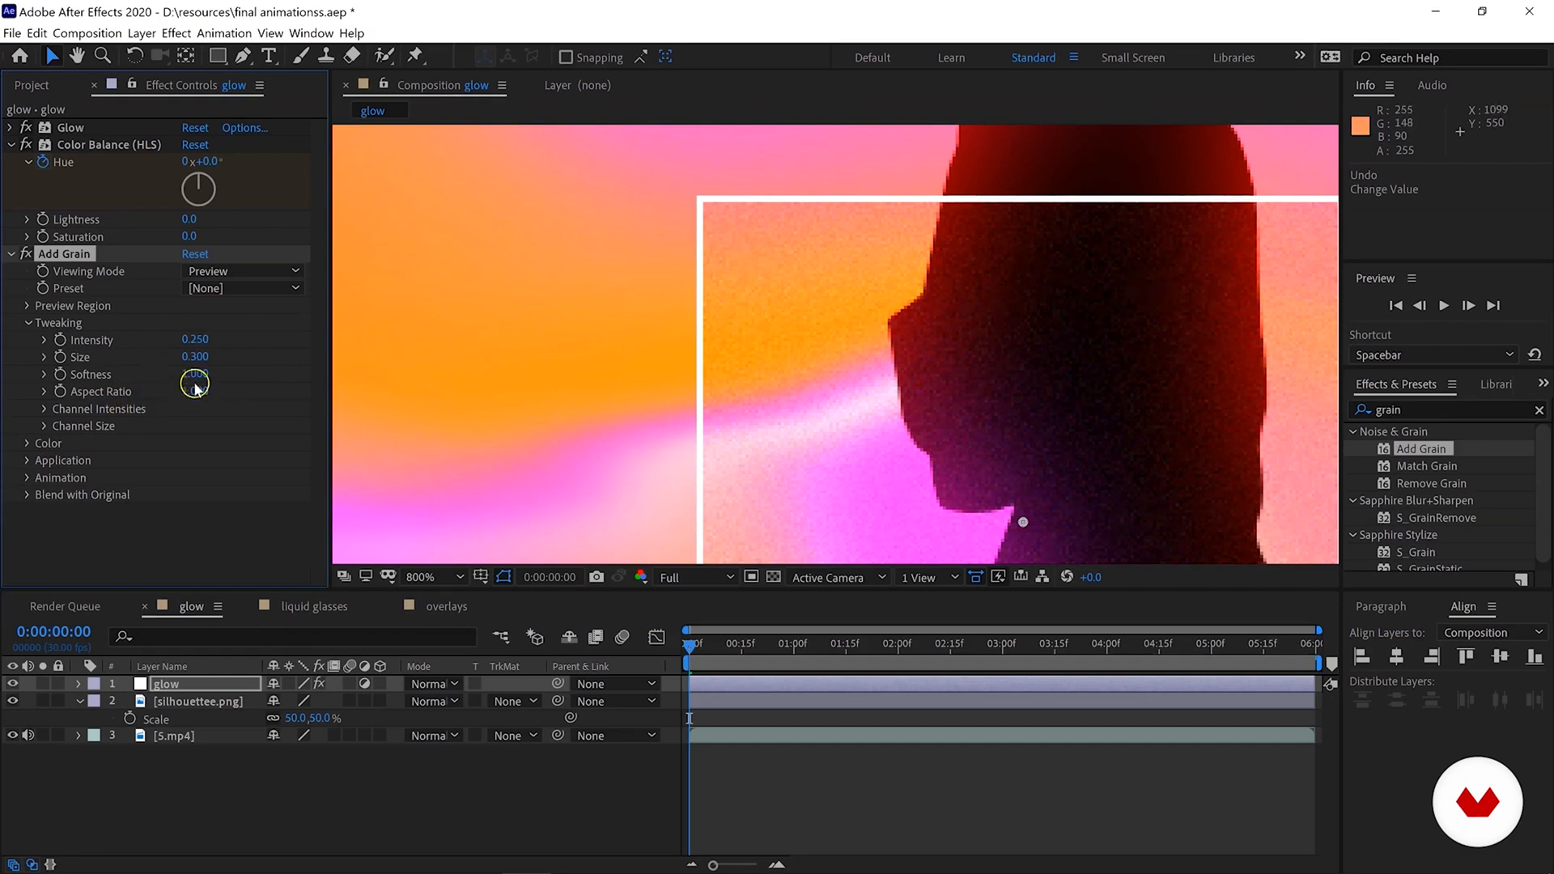
Switch the Add Grain viewing mode to Final Output and compare the image with and without the effect.
{"action": "left_click", "coordinate": [249, 274]}
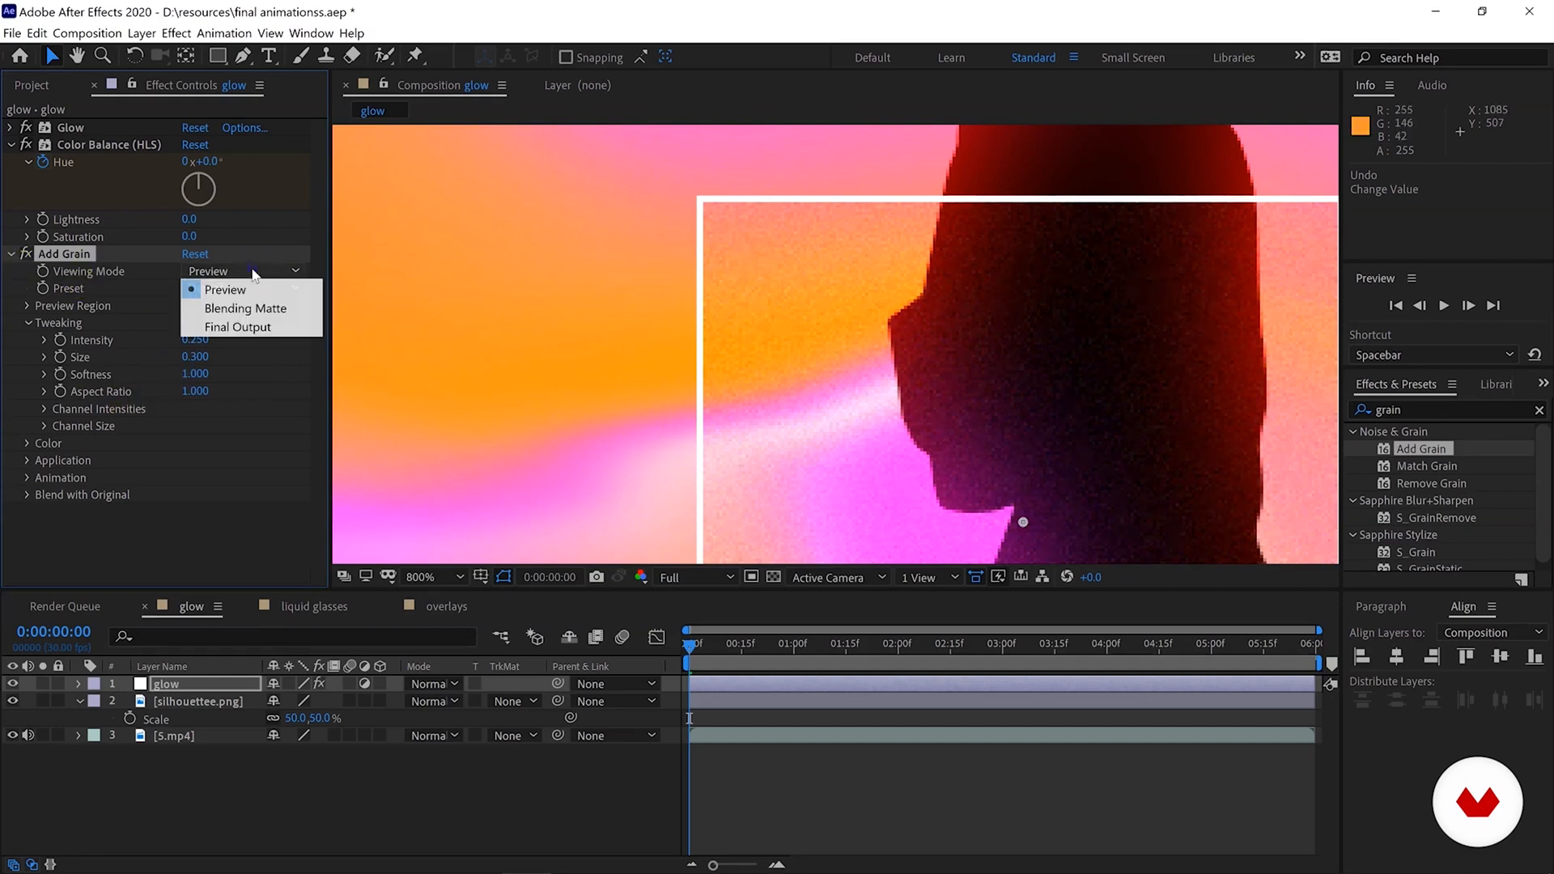
{"action": "left_click", "coordinate": [254, 327]}
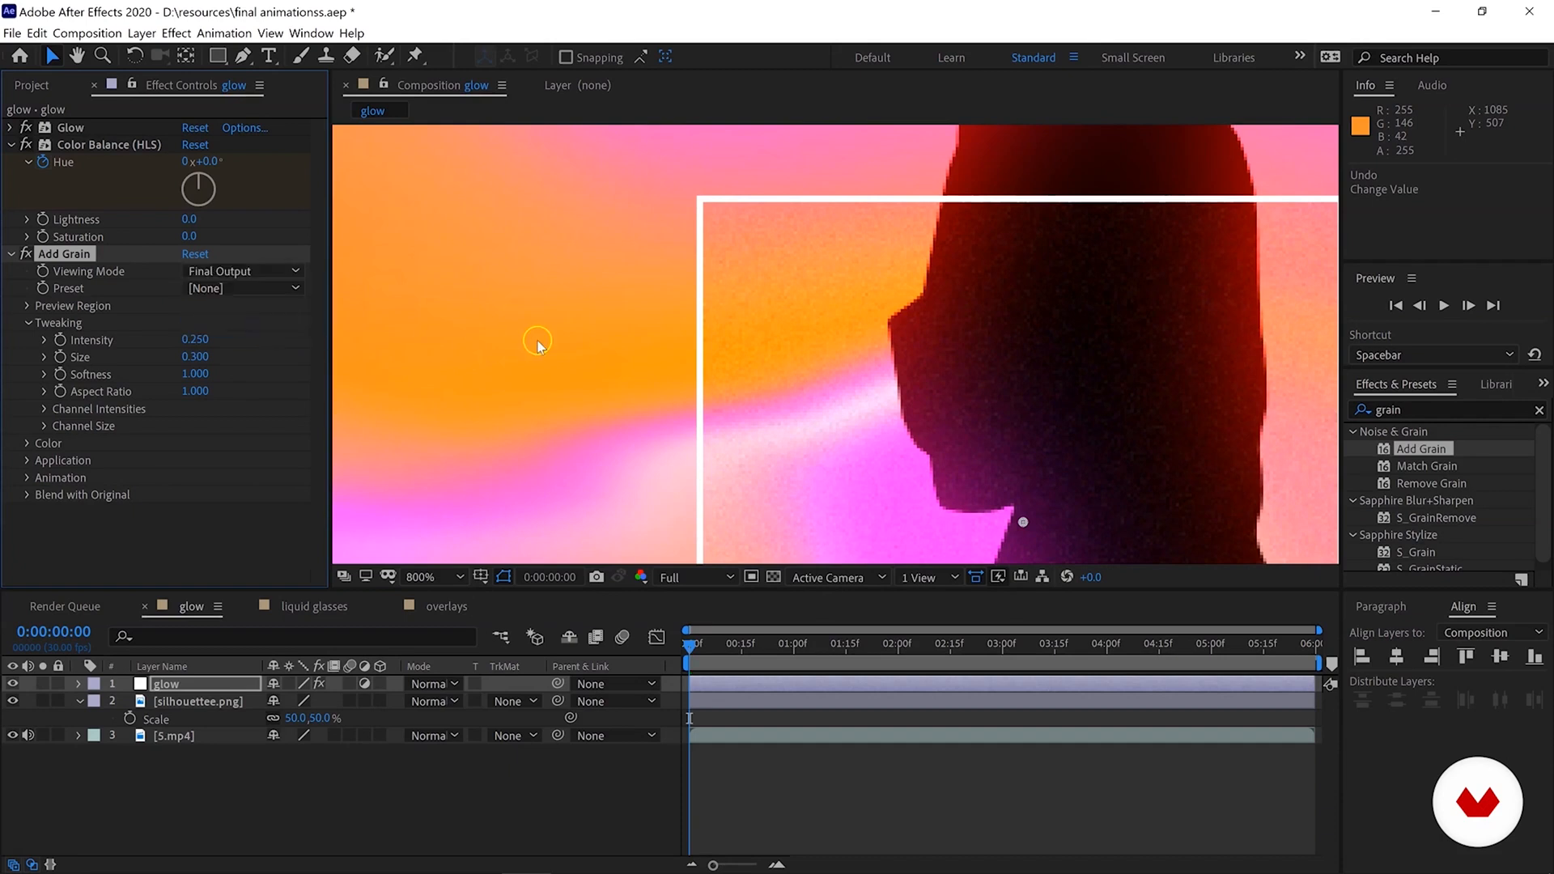
{"action": "scroll", "coordinate": [537, 341], "scroll_direction": "down", "scroll_amount": 3}
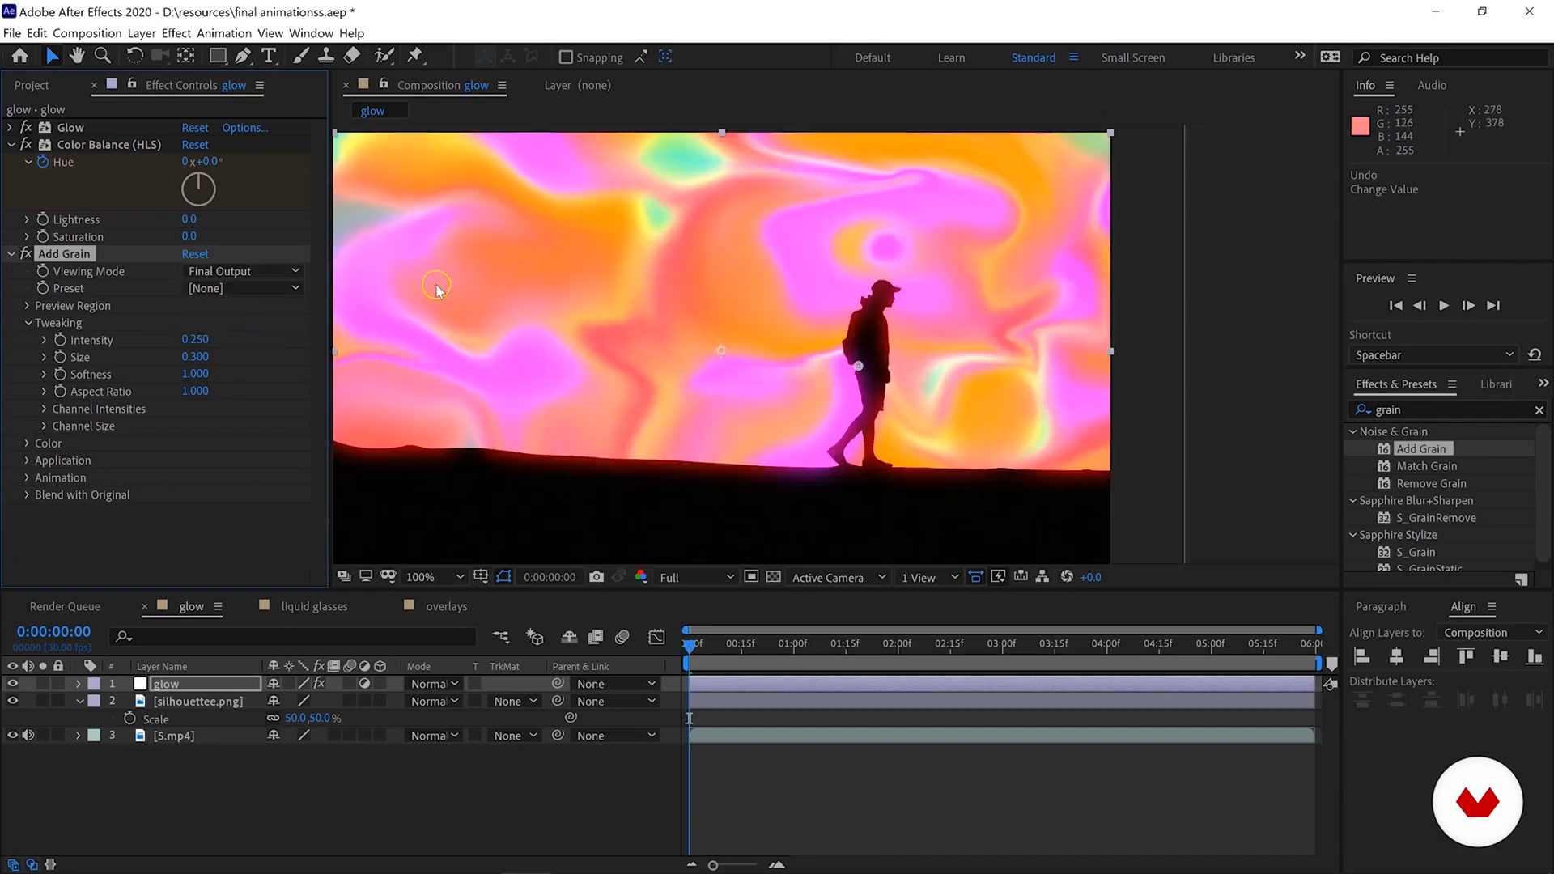
{"action": "left_click", "coordinate": [24, 254]}
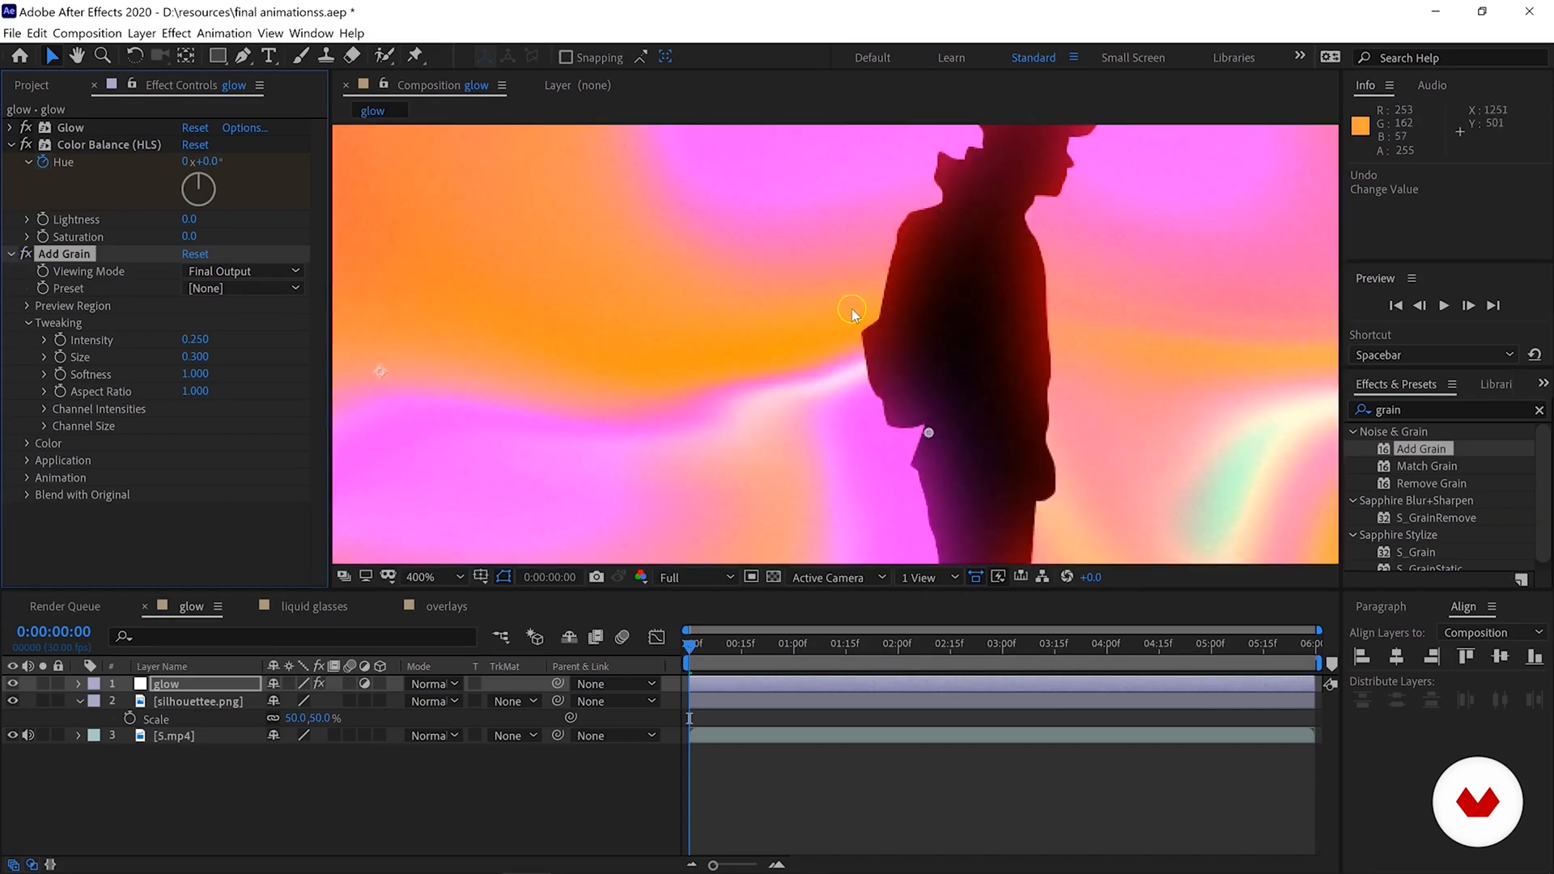
{"action": "scroll", "coordinate": [728, 368], "scroll_direction": "down", "scroll_amount": 4}
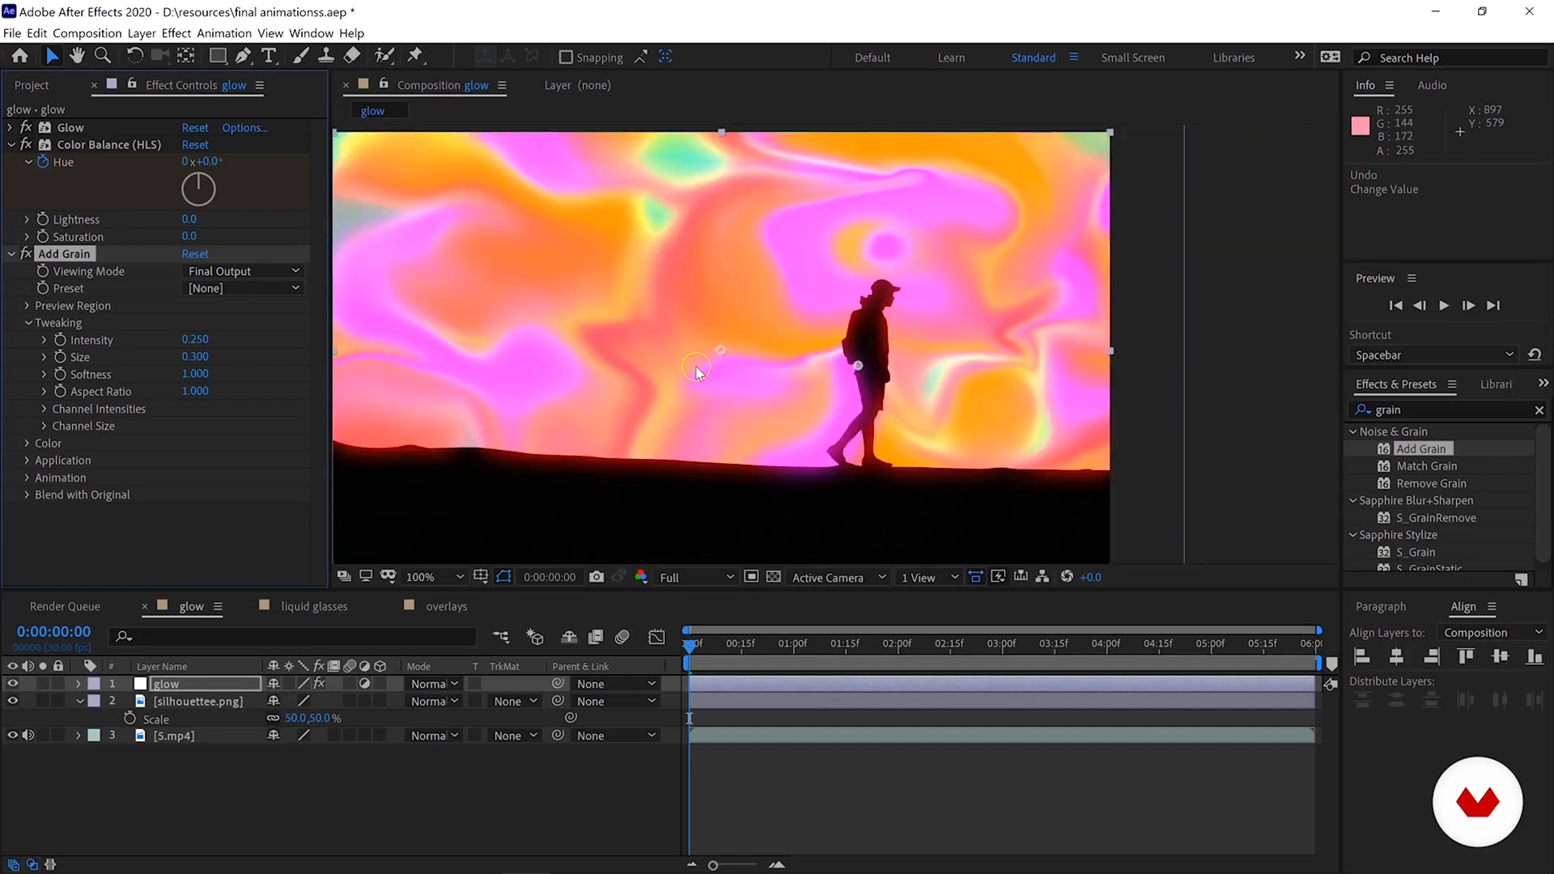
Copy the Add Grain effect to the glow layer of the liquid glasses composition.
{"action": "left_click", "coordinate": [10, 255]}
{"action": "left_click", "coordinate": [65, 257]}
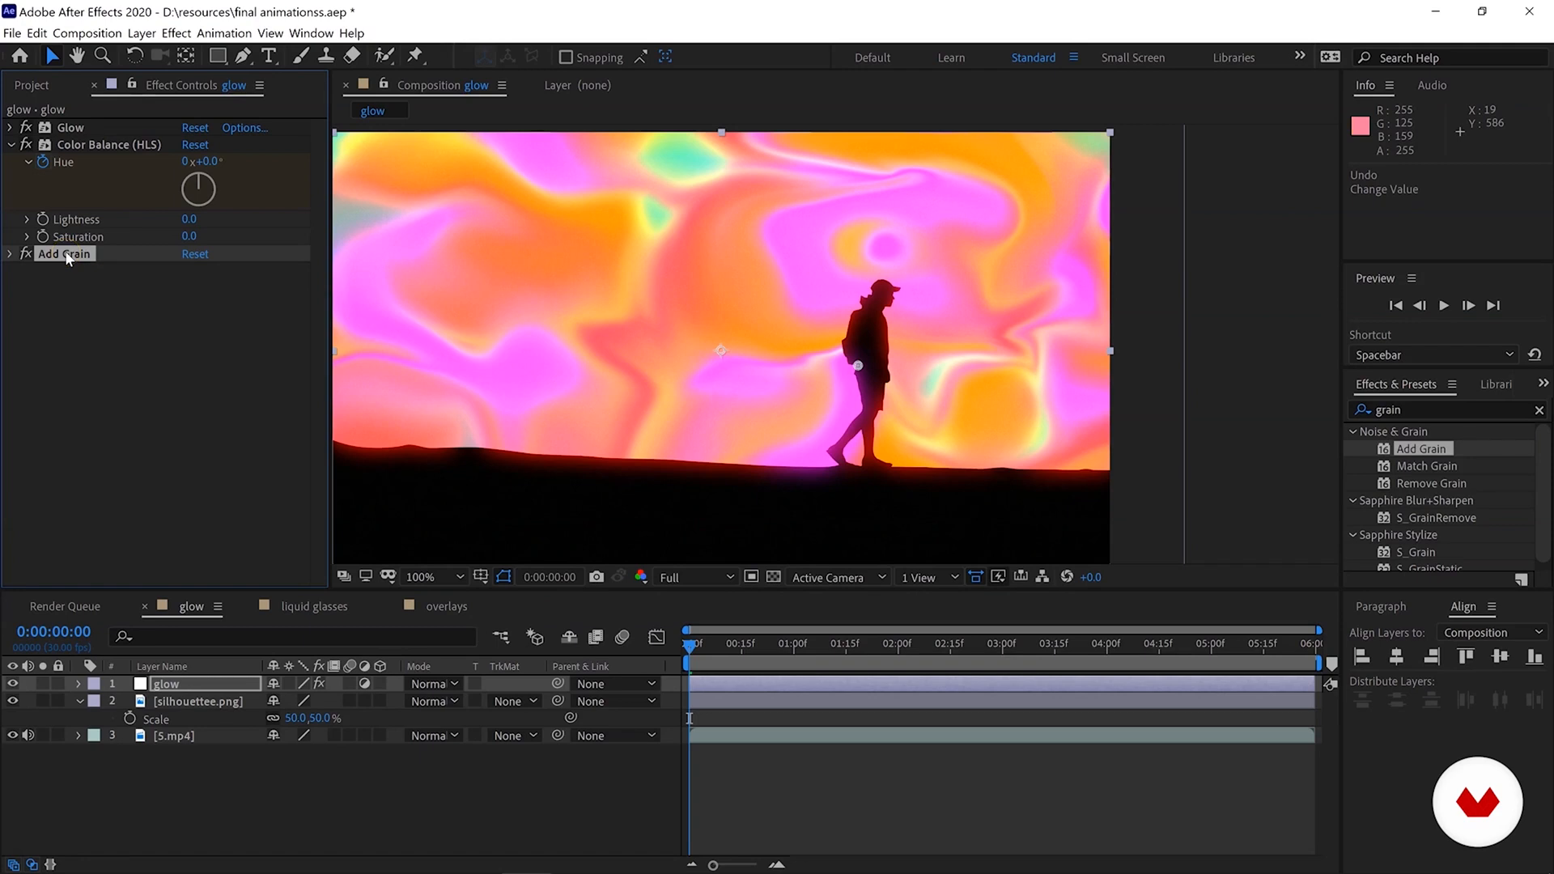
{"action": "left_click", "coordinate": [315, 627]}
{"action": "left_click", "coordinate": [323, 609]}
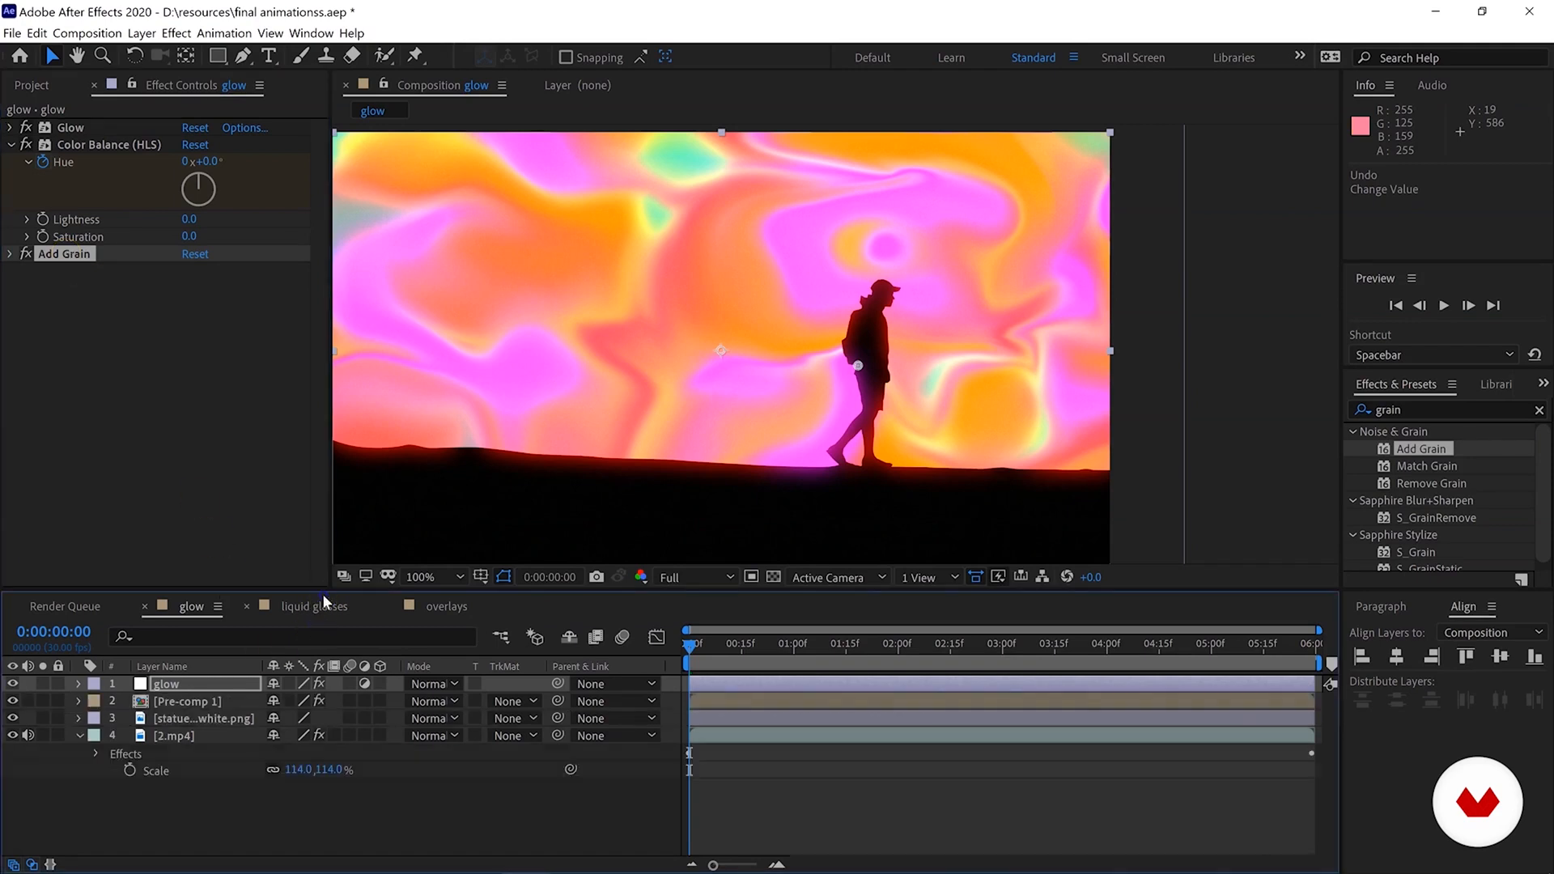
{"action": "left_click", "coordinate": [152, 391]}
{"action": "key", "text": "ctrl+v"}
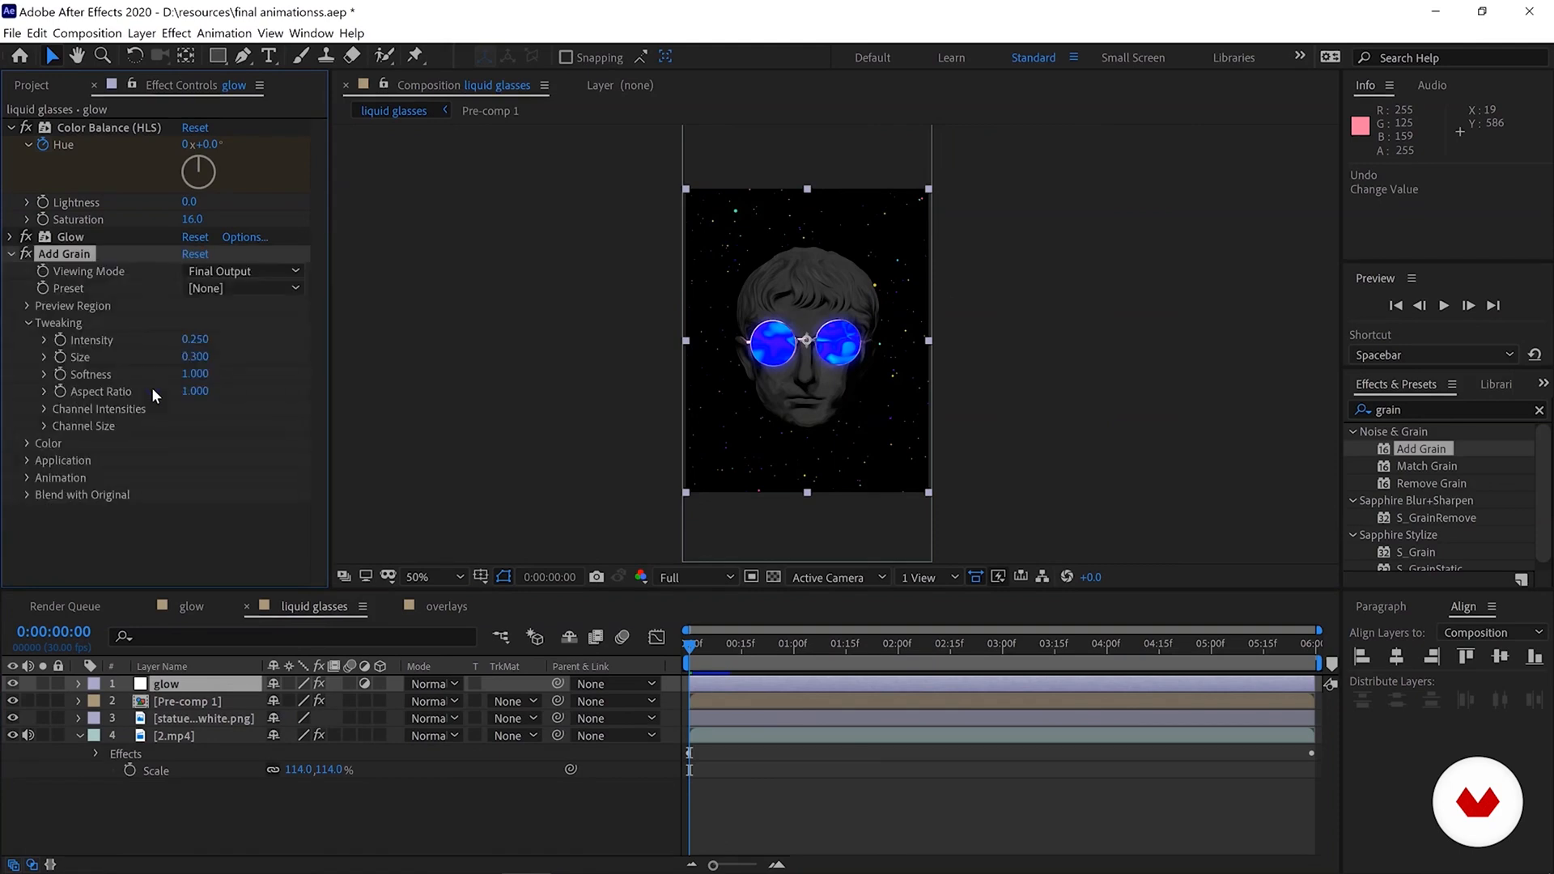
Check the grain on the statue's glasses up close and set its intensity to 0.4.
{"action": "scroll", "coordinate": [736, 288], "scroll_direction": "up", "scroll_amount": 2}
{"action": "scroll", "coordinate": [551, 284], "scroll_direction": "up", "scroll_amount": 1}
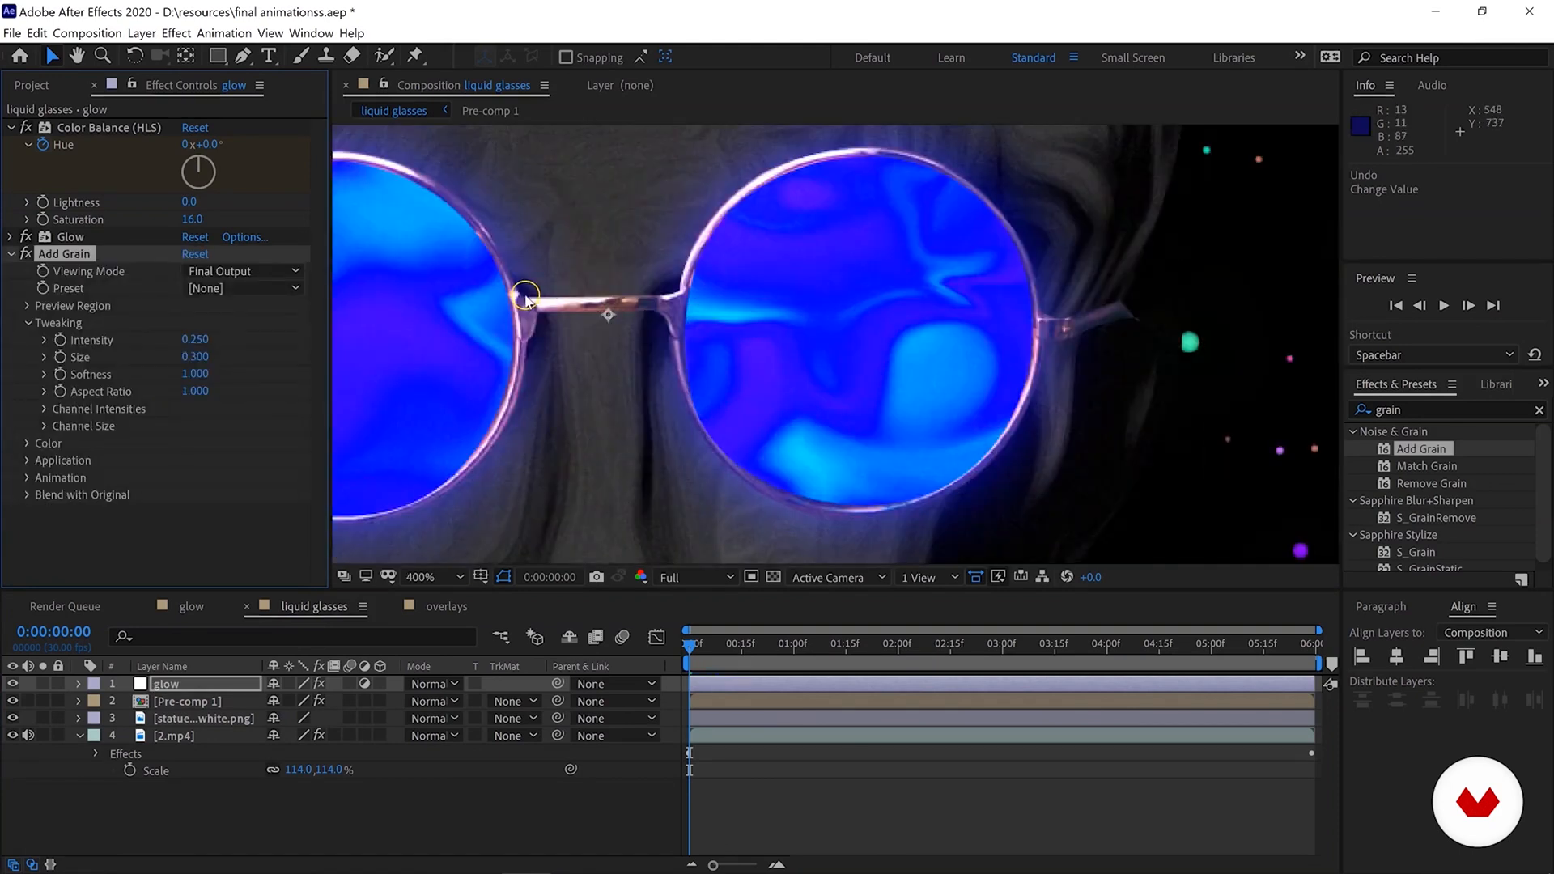
{"action": "scroll", "coordinate": [518, 301], "scroll_direction": "down", "scroll_amount": 1}
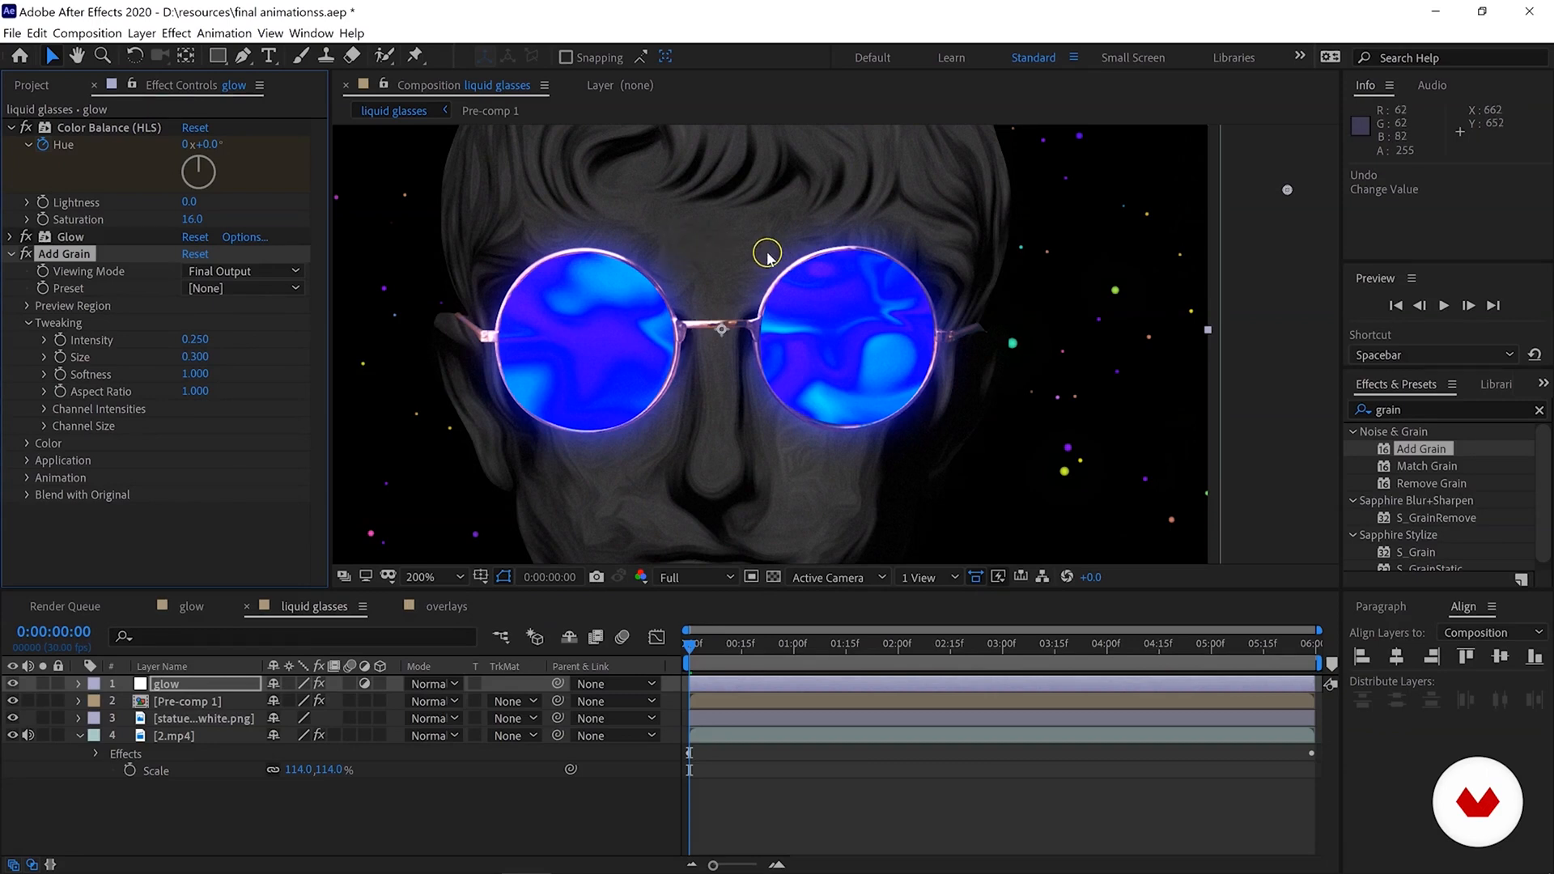
{"action": "left_click", "coordinate": [195, 339]}
{"action": "type", "text": "0.4"}
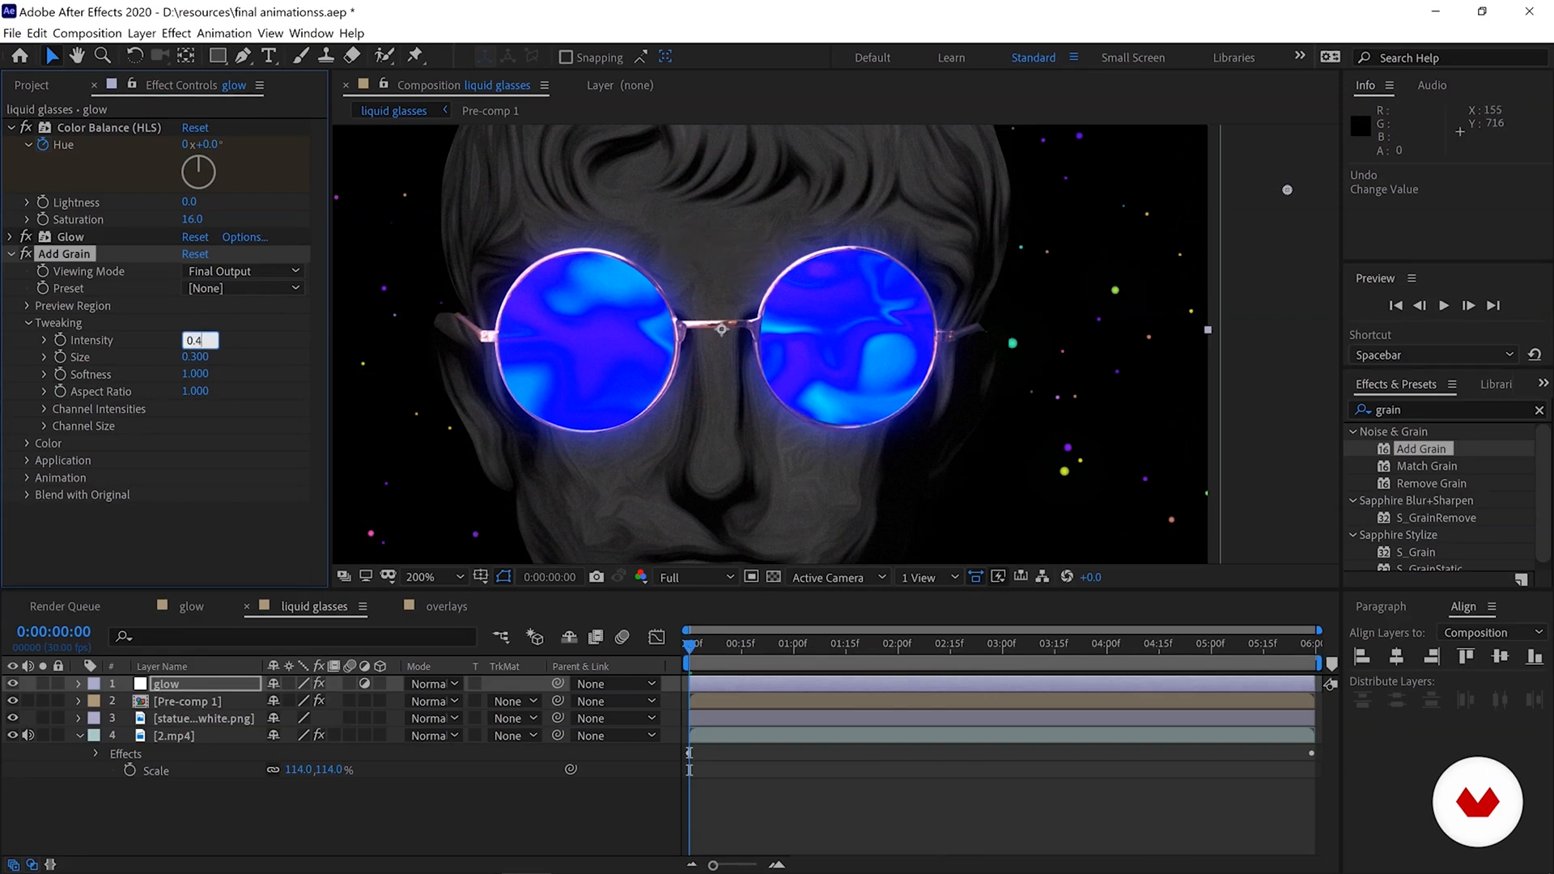
{"action": "key", "text": "Return"}
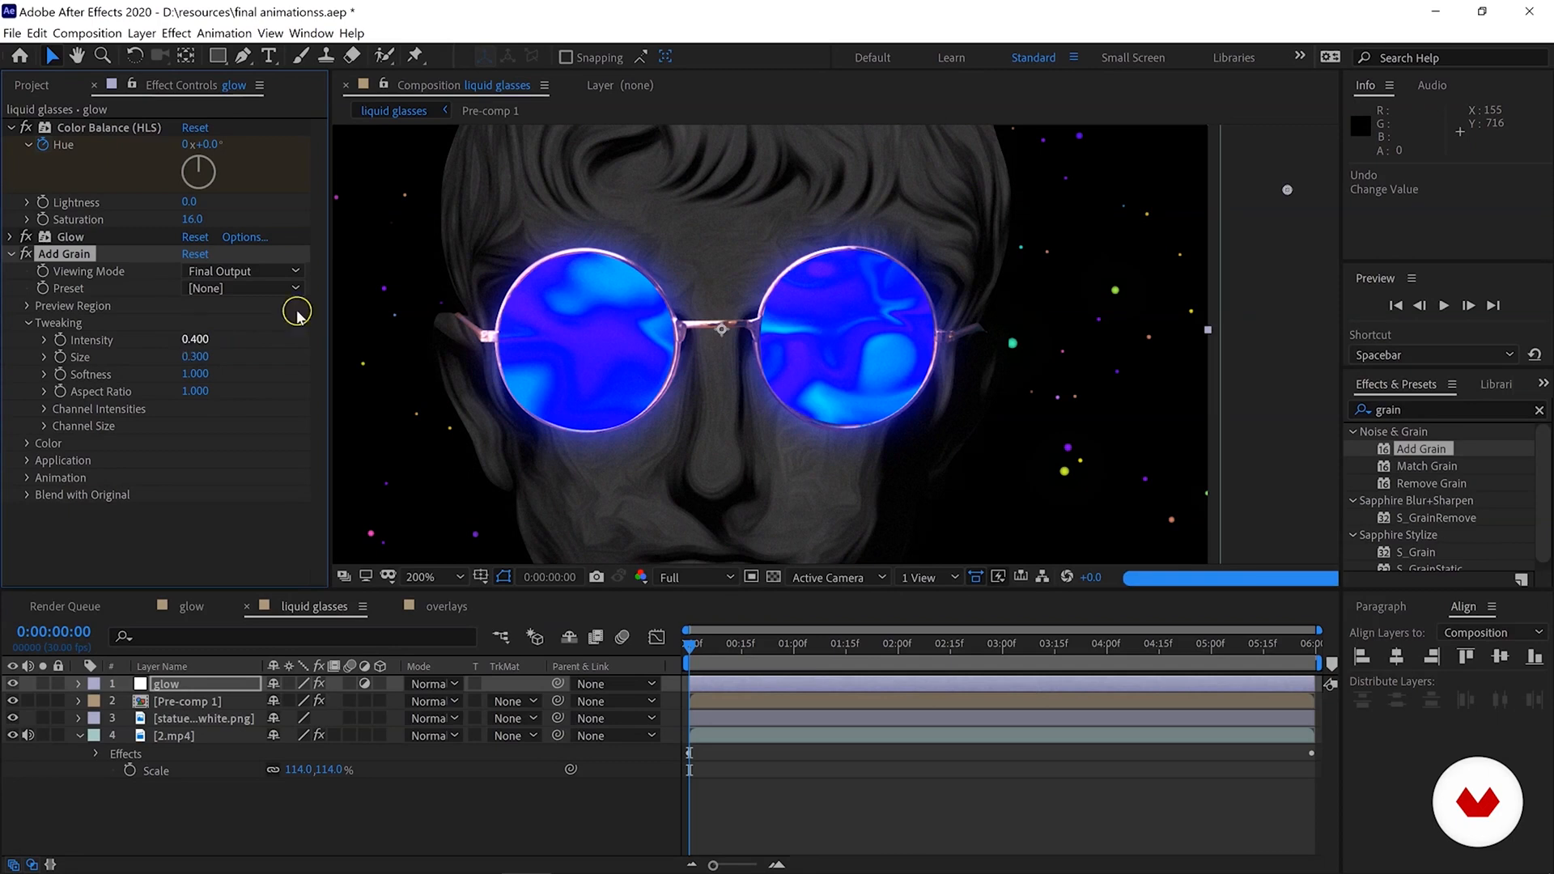
Copy the Add Grain effect to the glow layer of the overlays composition and inspect the grain on the statue's face up close.
{"action": "scroll", "coordinate": [654, 404], "scroll_direction": "down", "scroll_amount": 1}
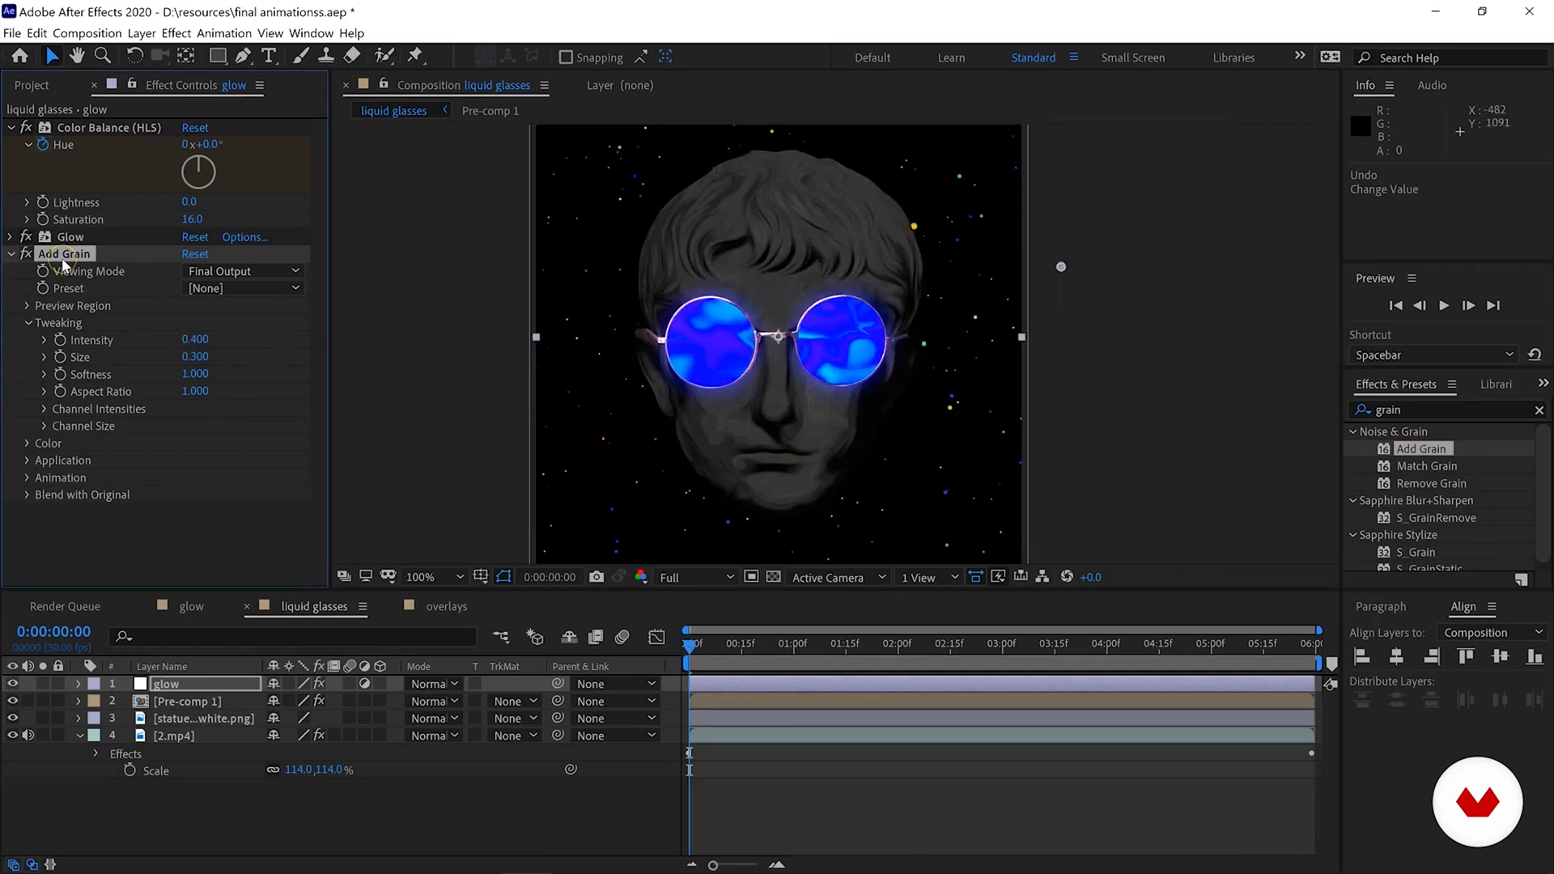
{"action": "left_click", "coordinate": [433, 609]}
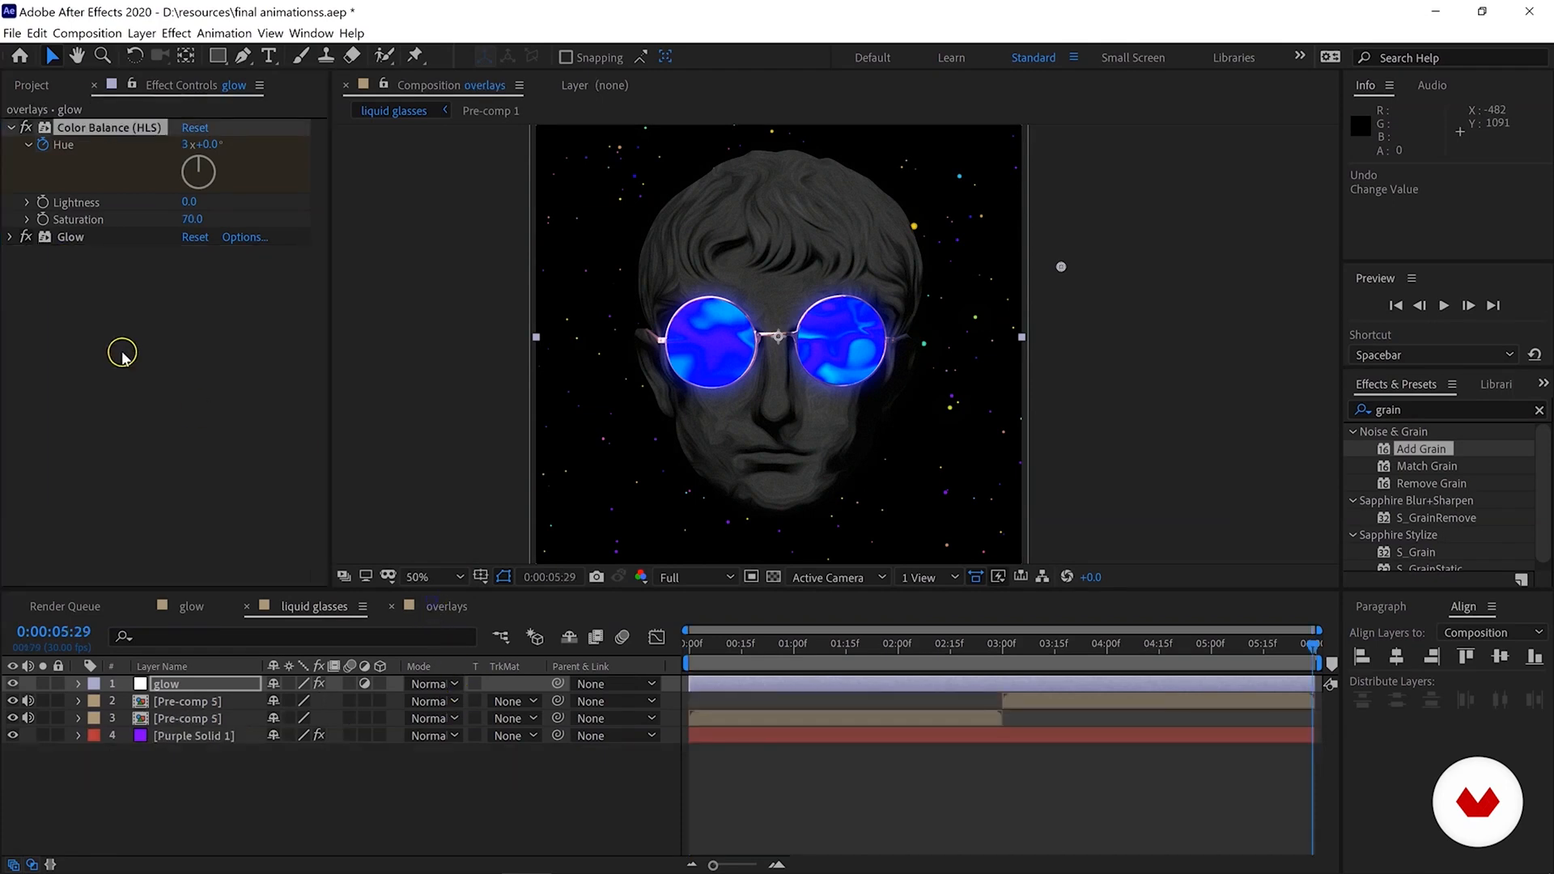
{"action": "key", "text": "ctrl+v"}
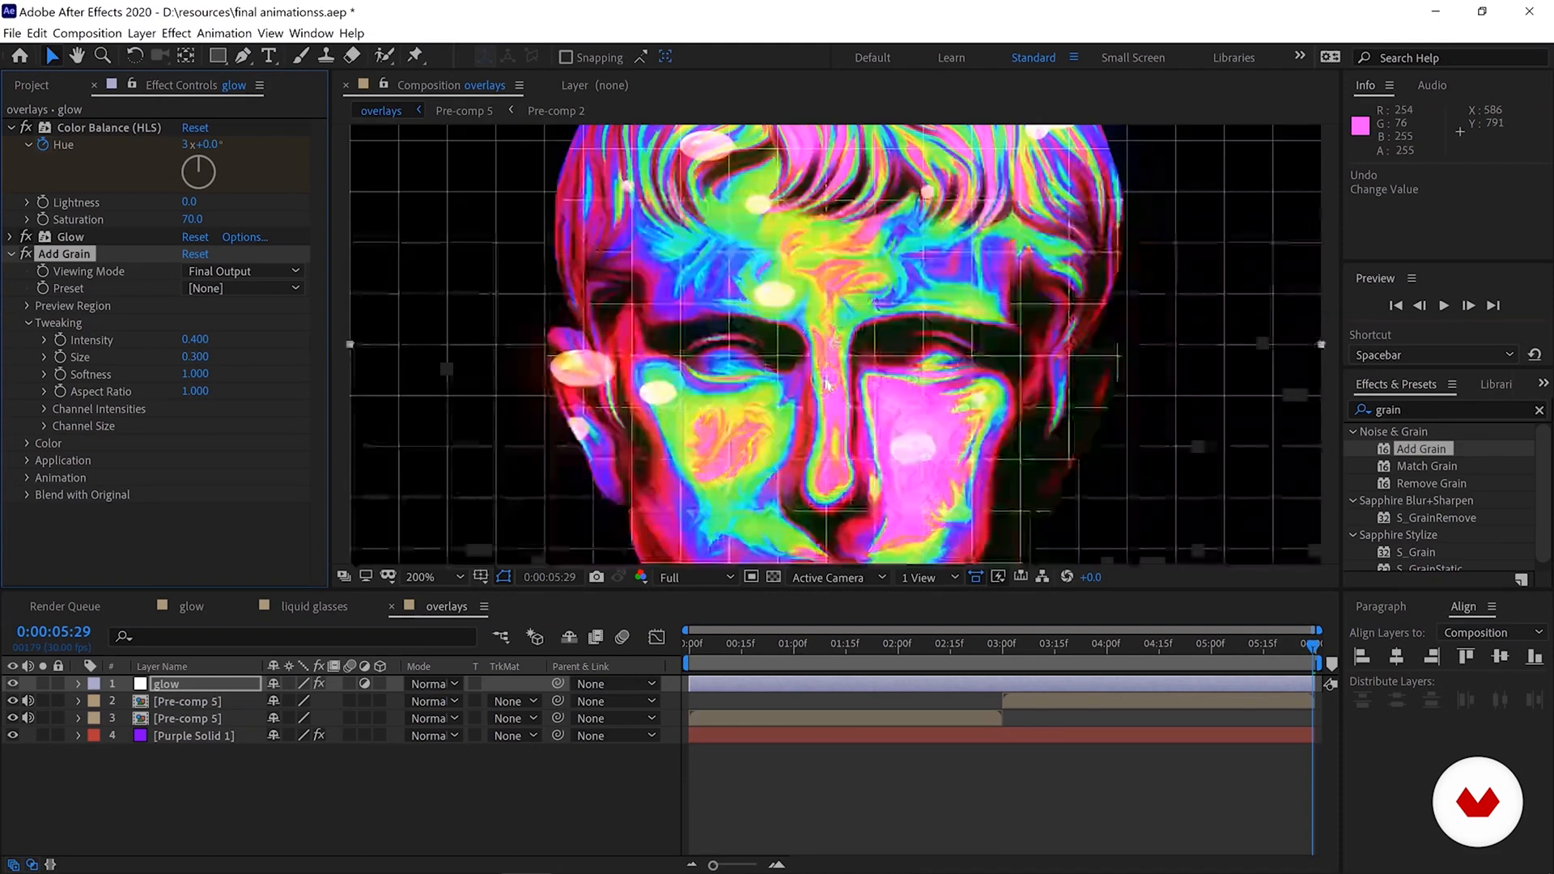
{"action": "scroll", "coordinate": [823, 348], "scroll_direction": "up", "scroll_amount": 4}
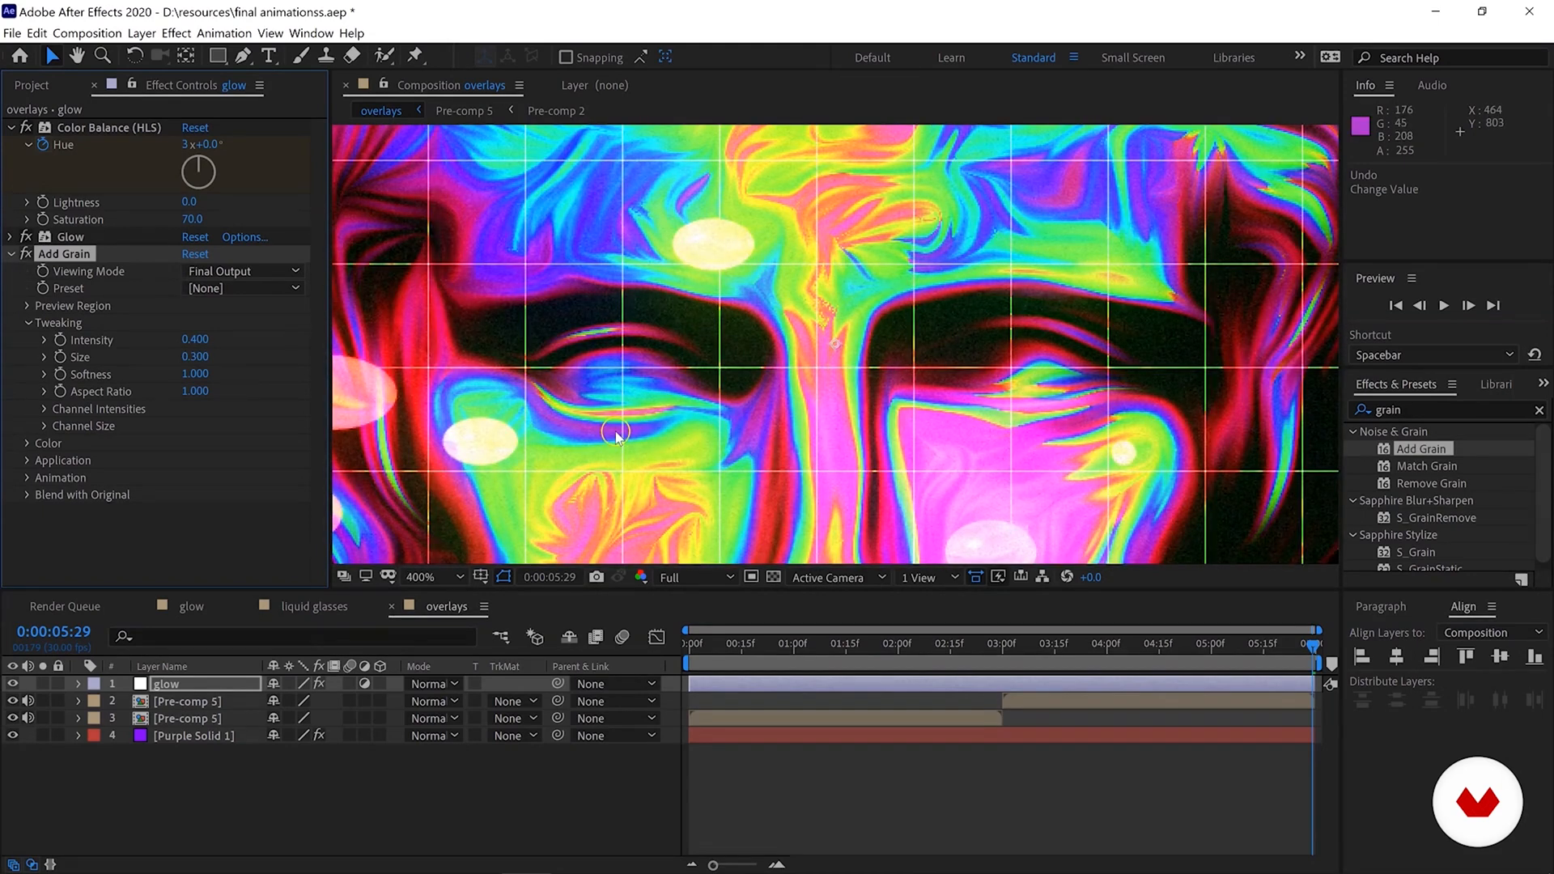
{"action": "scroll", "coordinate": [694, 316], "scroll_direction": "down", "scroll_amount": 6}
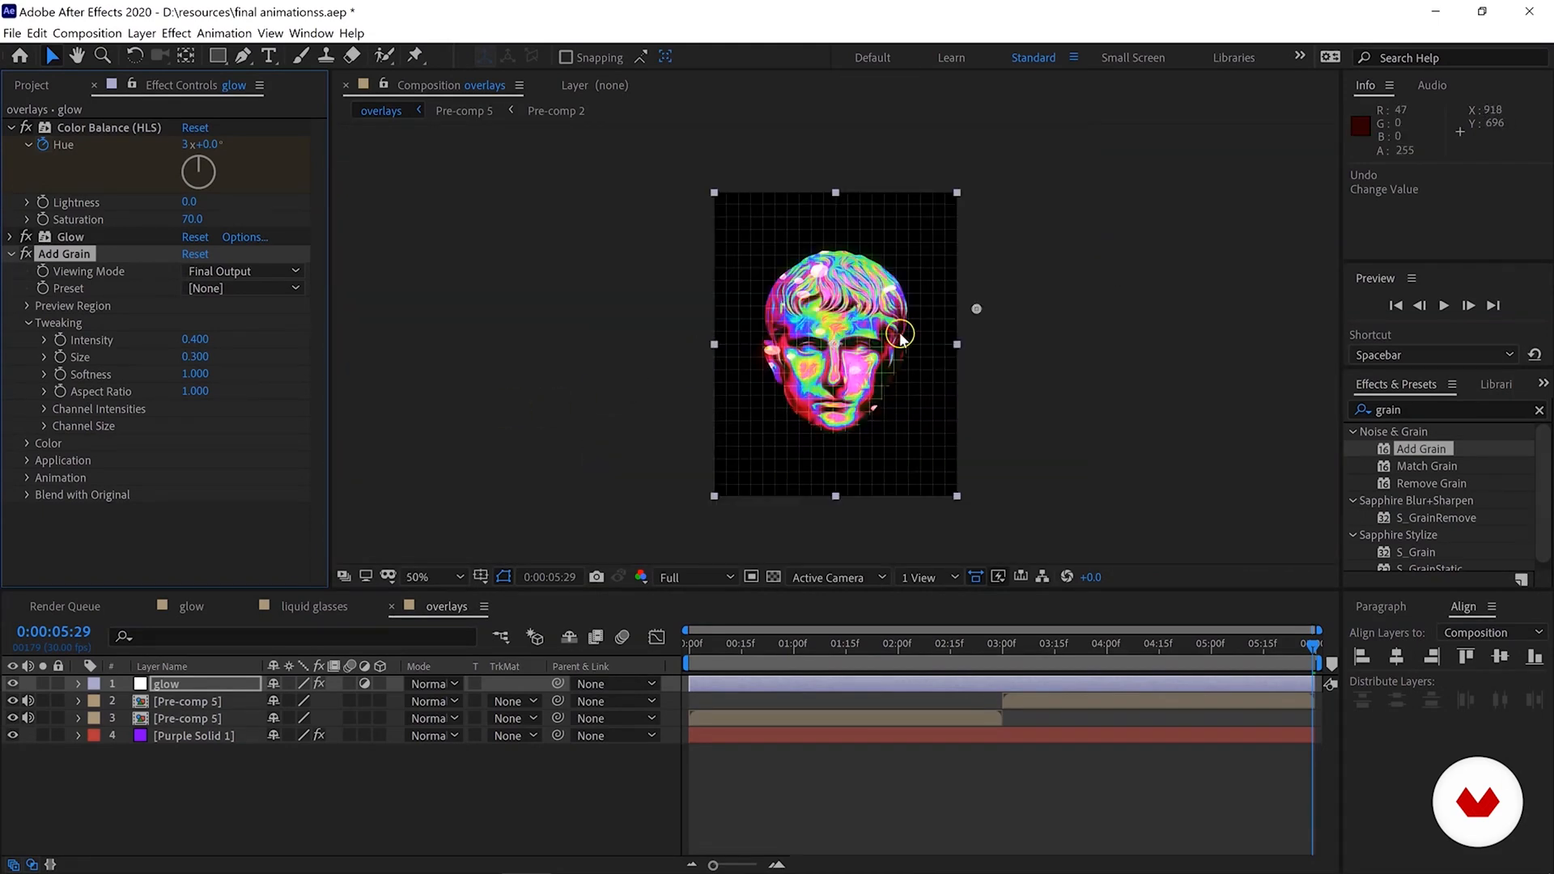
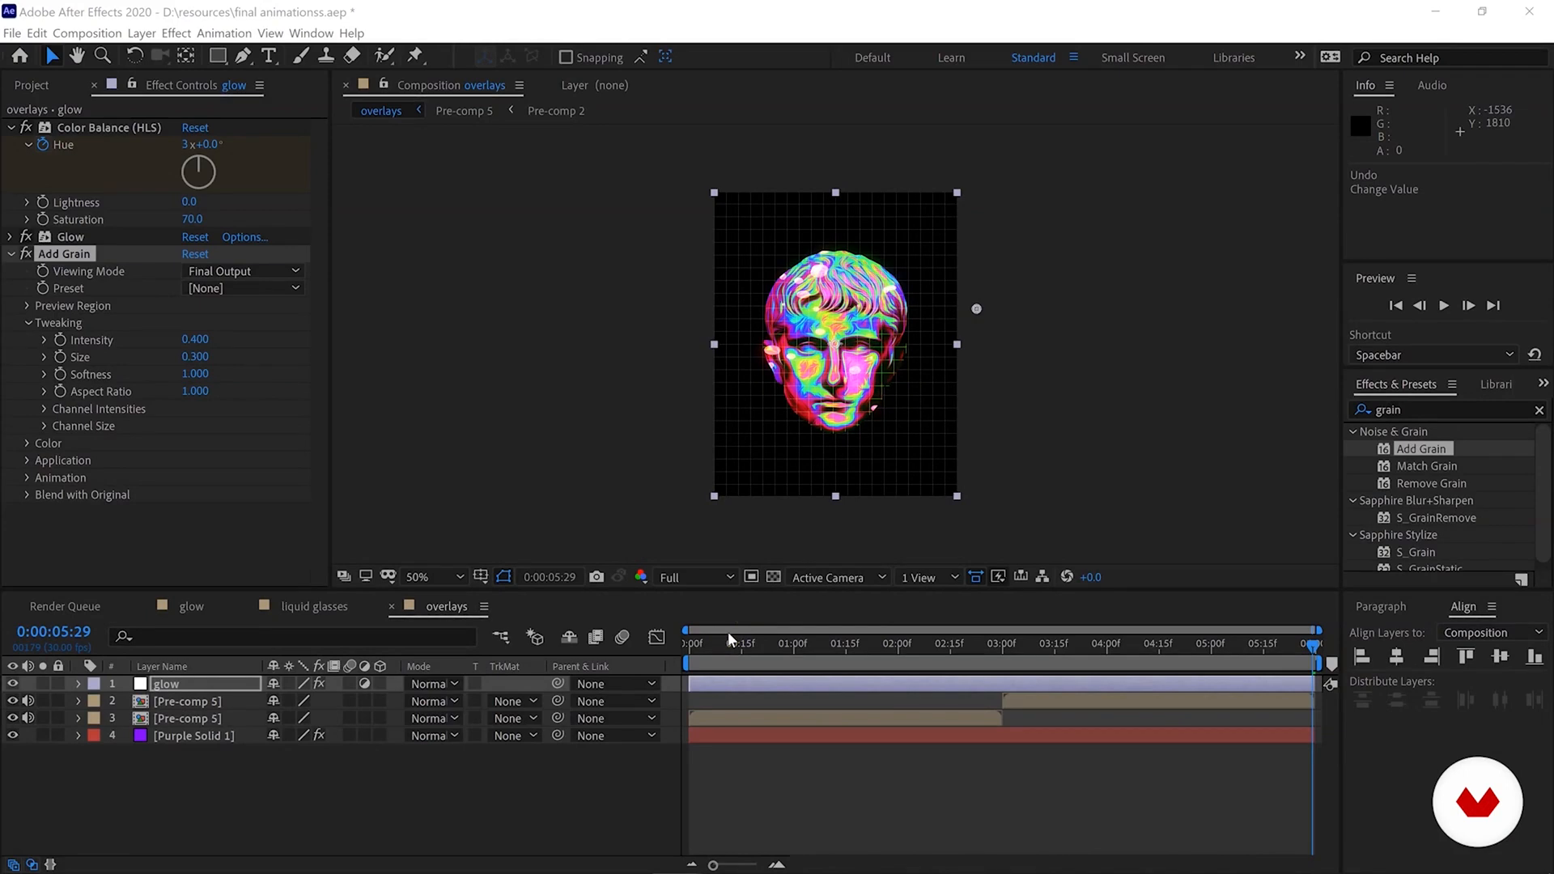
Switch to the browser and open the no-copyright chill type beat "branch" from the YouTube results for lofi non copyright music, pausing playback.
{"action": "left_click", "coordinate": [726, 636]}
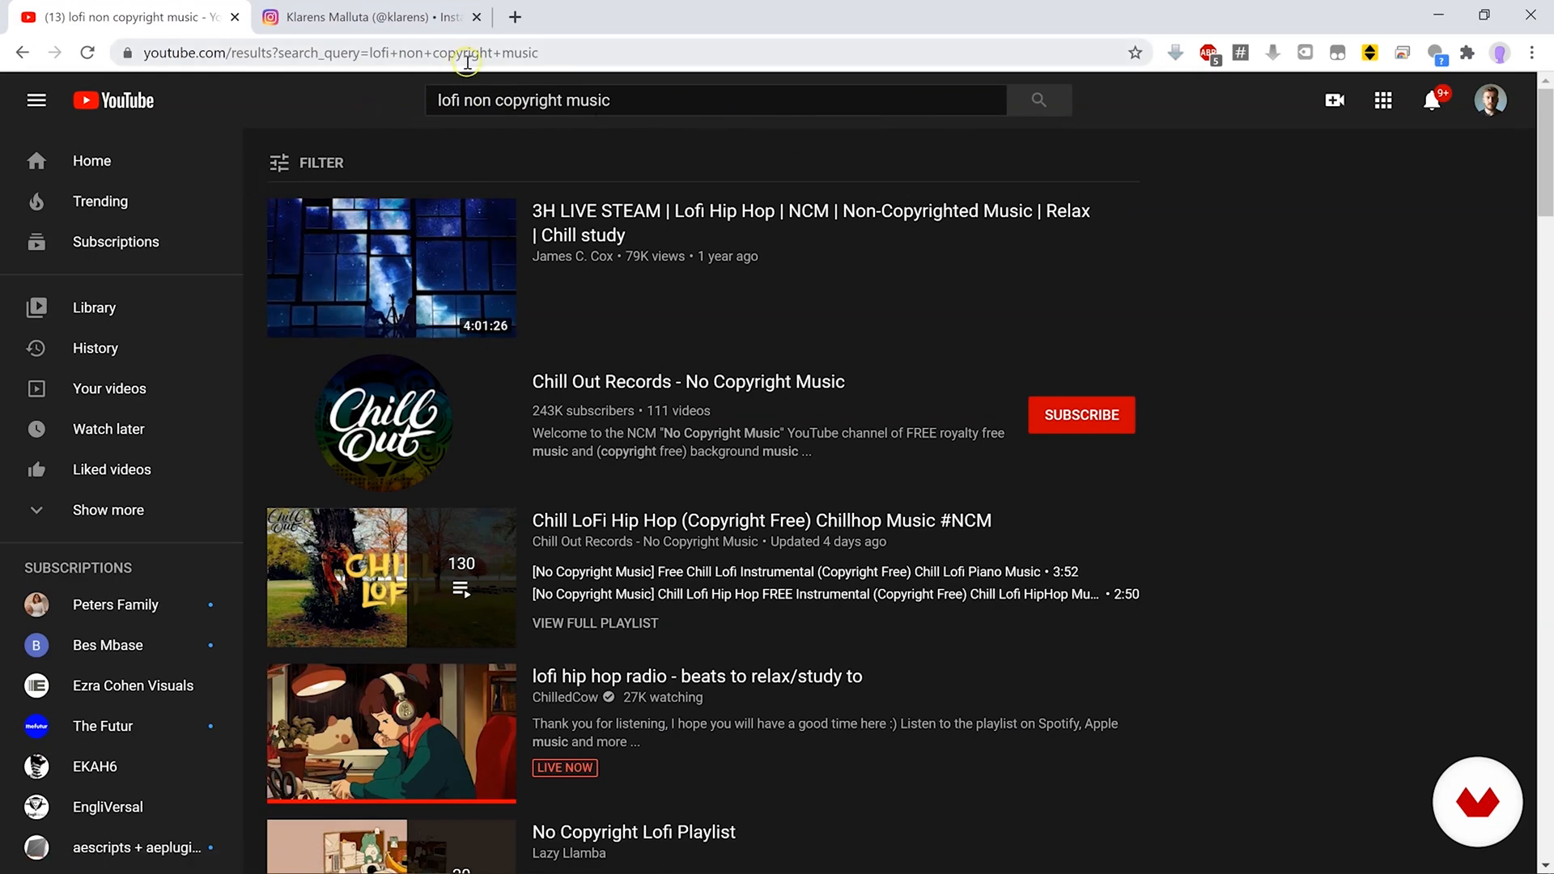
{"action": "left_click", "coordinate": [441, 100]}
{"action": "scroll", "coordinate": [1249, 526], "scroll_direction": "down", "scroll_amount": 6}
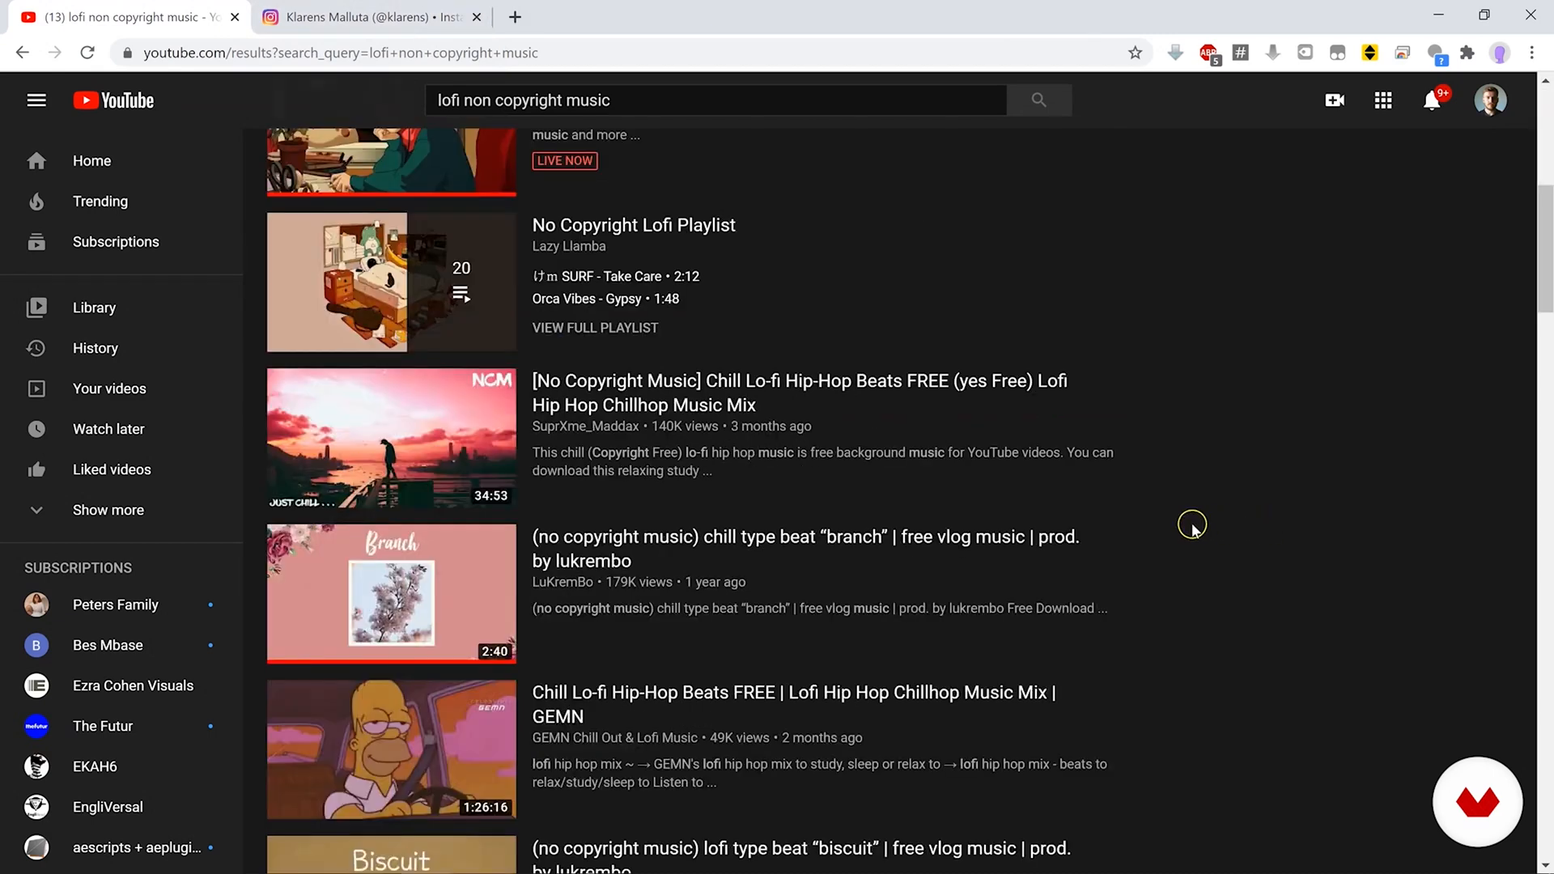
{"action": "scroll", "coordinate": [1189, 524], "scroll_direction": "down", "scroll_amount": 1}
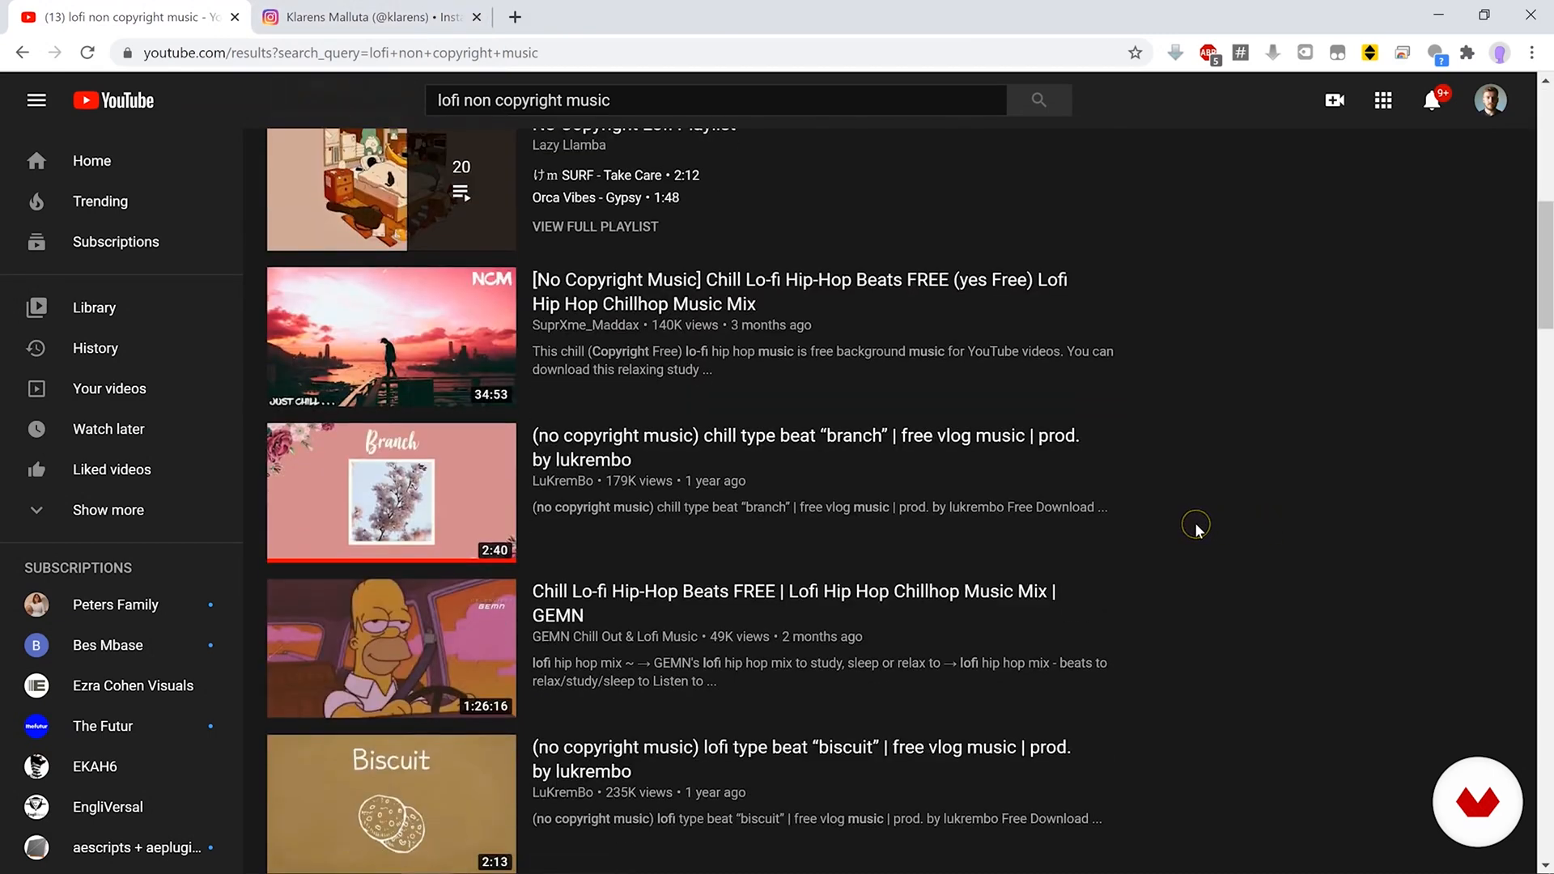
{"action": "left_click", "coordinate": [375, 463]}
{"action": "scroll", "coordinate": [347, 550], "scroll_direction": "down", "scroll_amount": 1}
{"action": "left_click", "coordinate": [348, 564]}
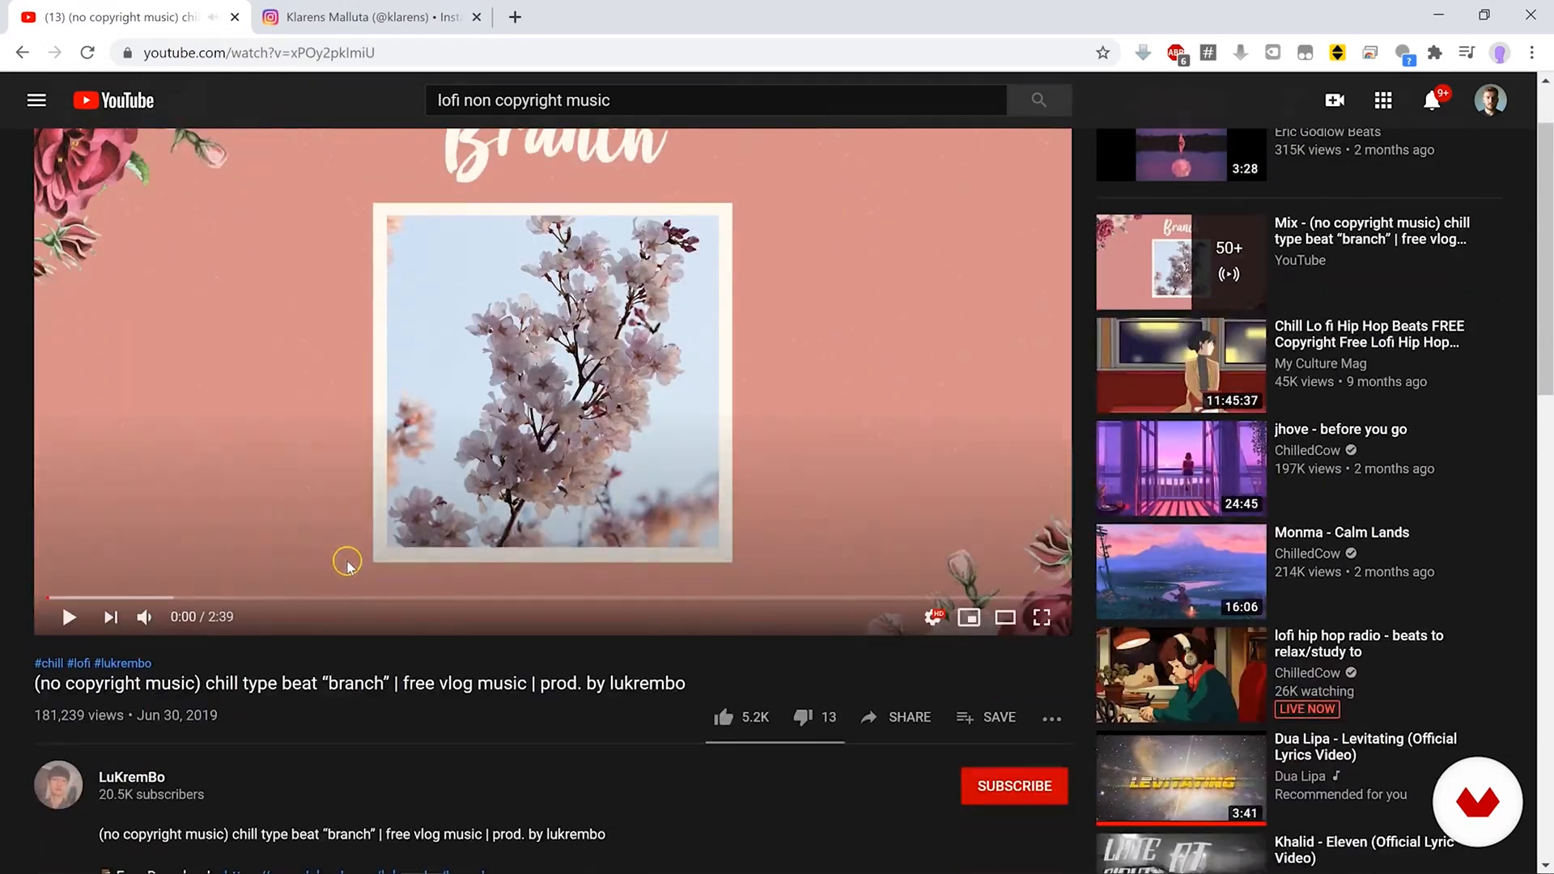
Follow the free download link in the expanded video description and download the Branch track from SoundCloud.
{"action": "scroll", "coordinate": [381, 645], "scroll_direction": "down", "scroll_amount": 2}
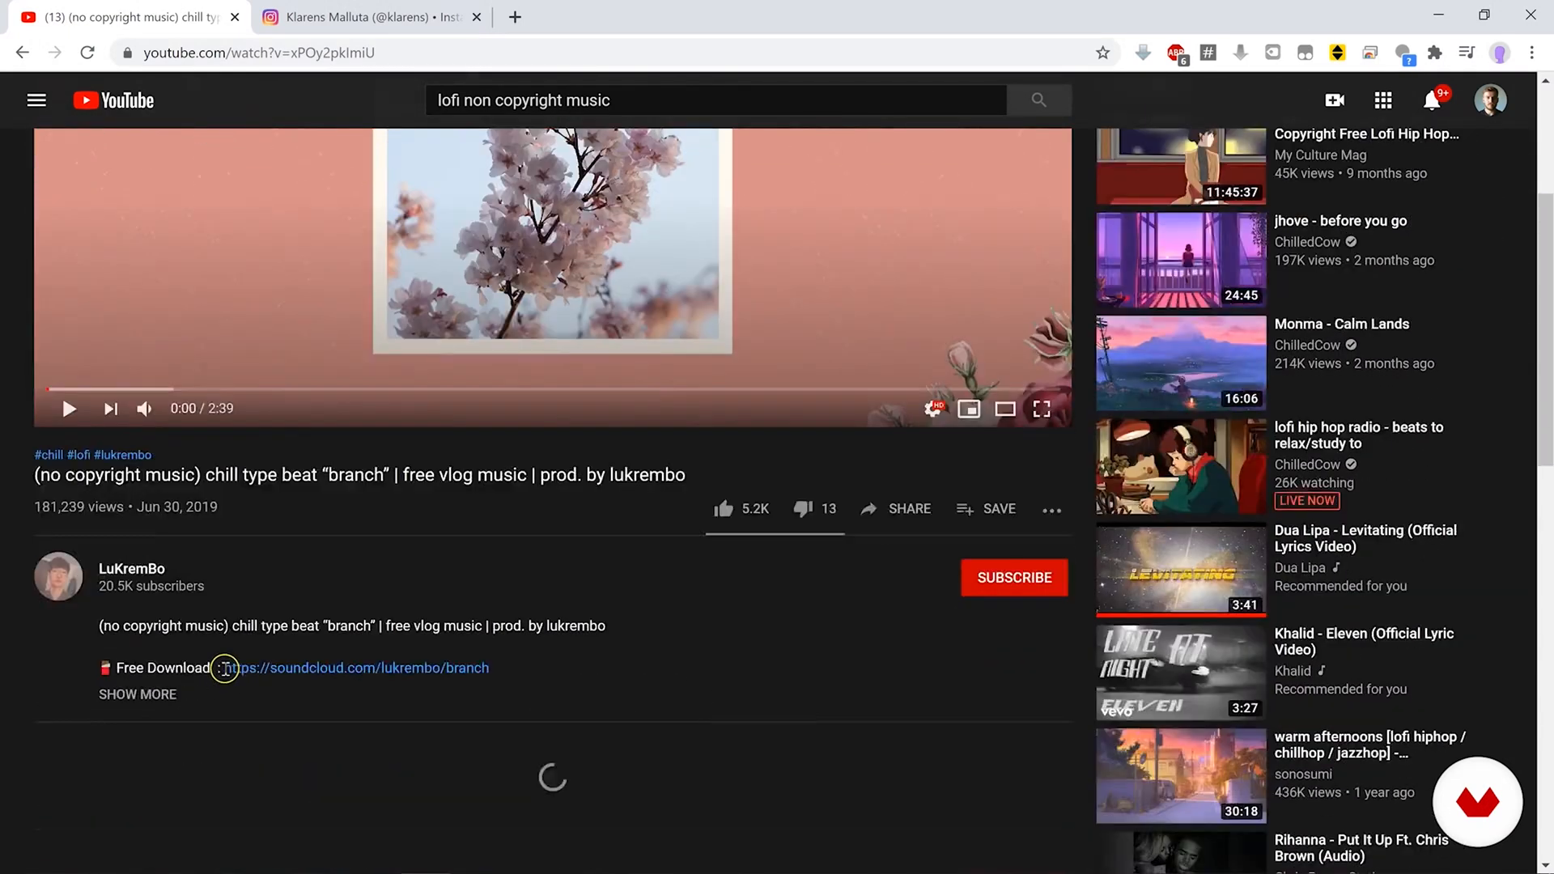
{"action": "scroll", "coordinate": [224, 668], "scroll_direction": "down", "scroll_amount": 1}
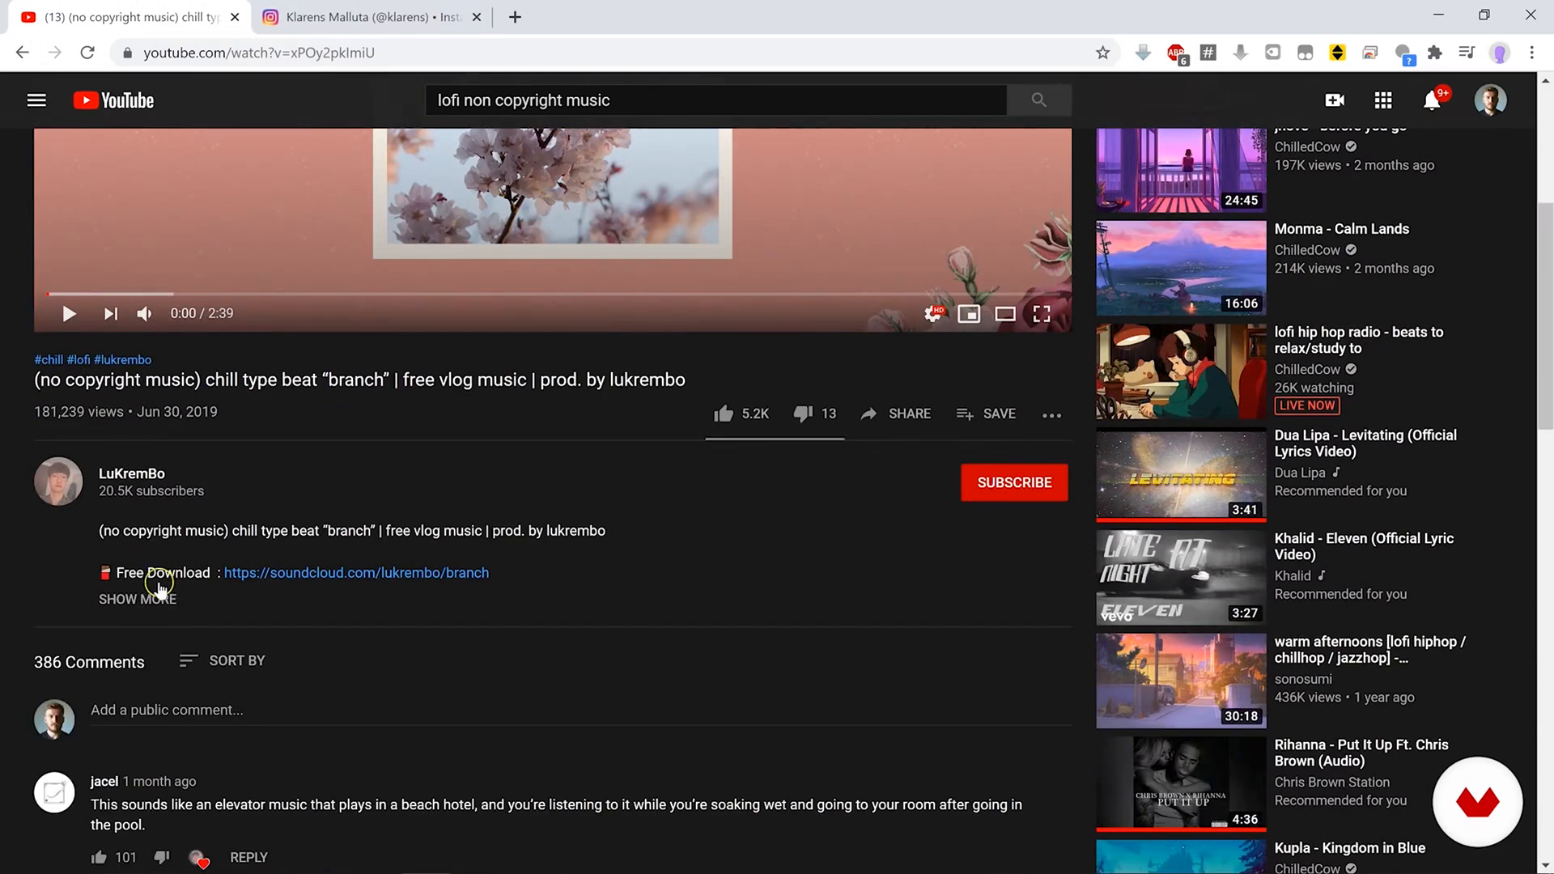
{"action": "left_click", "coordinate": [159, 590]}
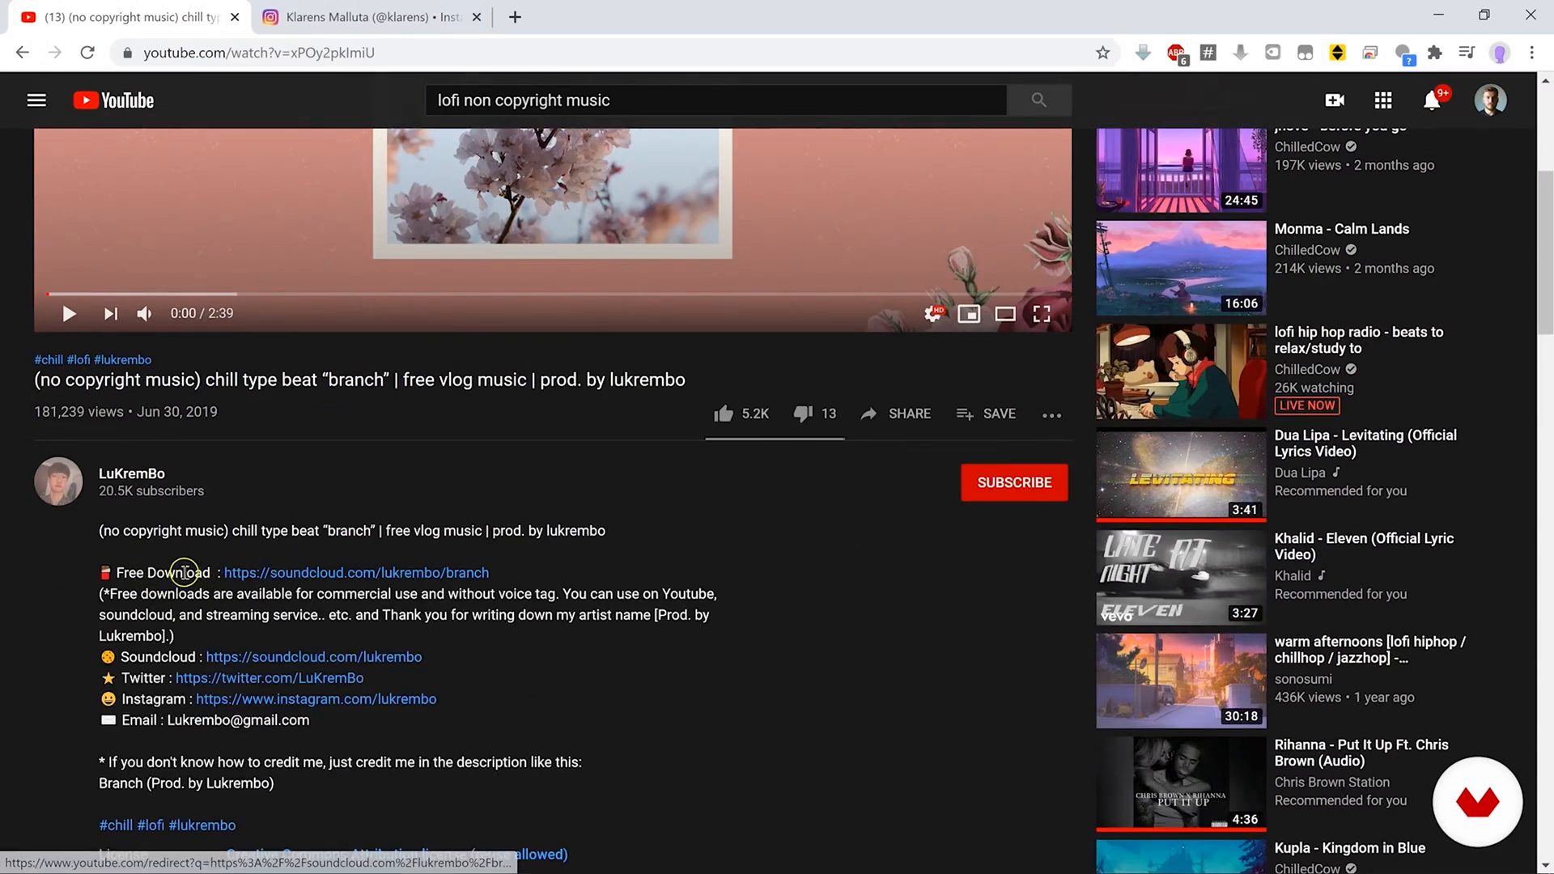
{"action": "left_click", "coordinate": [299, 575]}
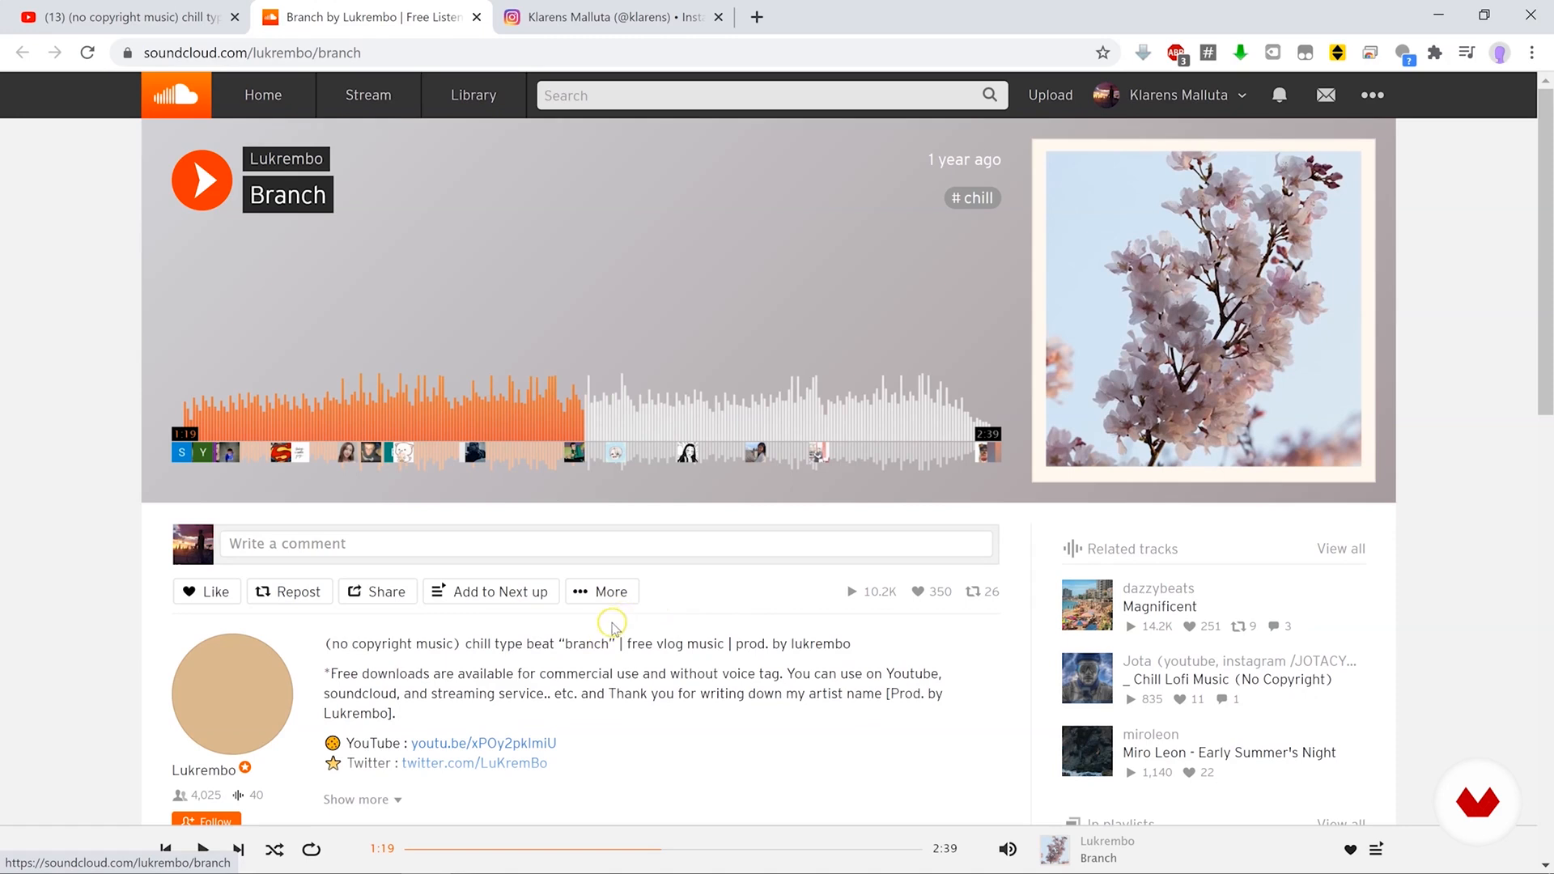
{"action": "left_click", "coordinate": [600, 596]}
{"action": "left_click", "coordinate": [635, 652]}
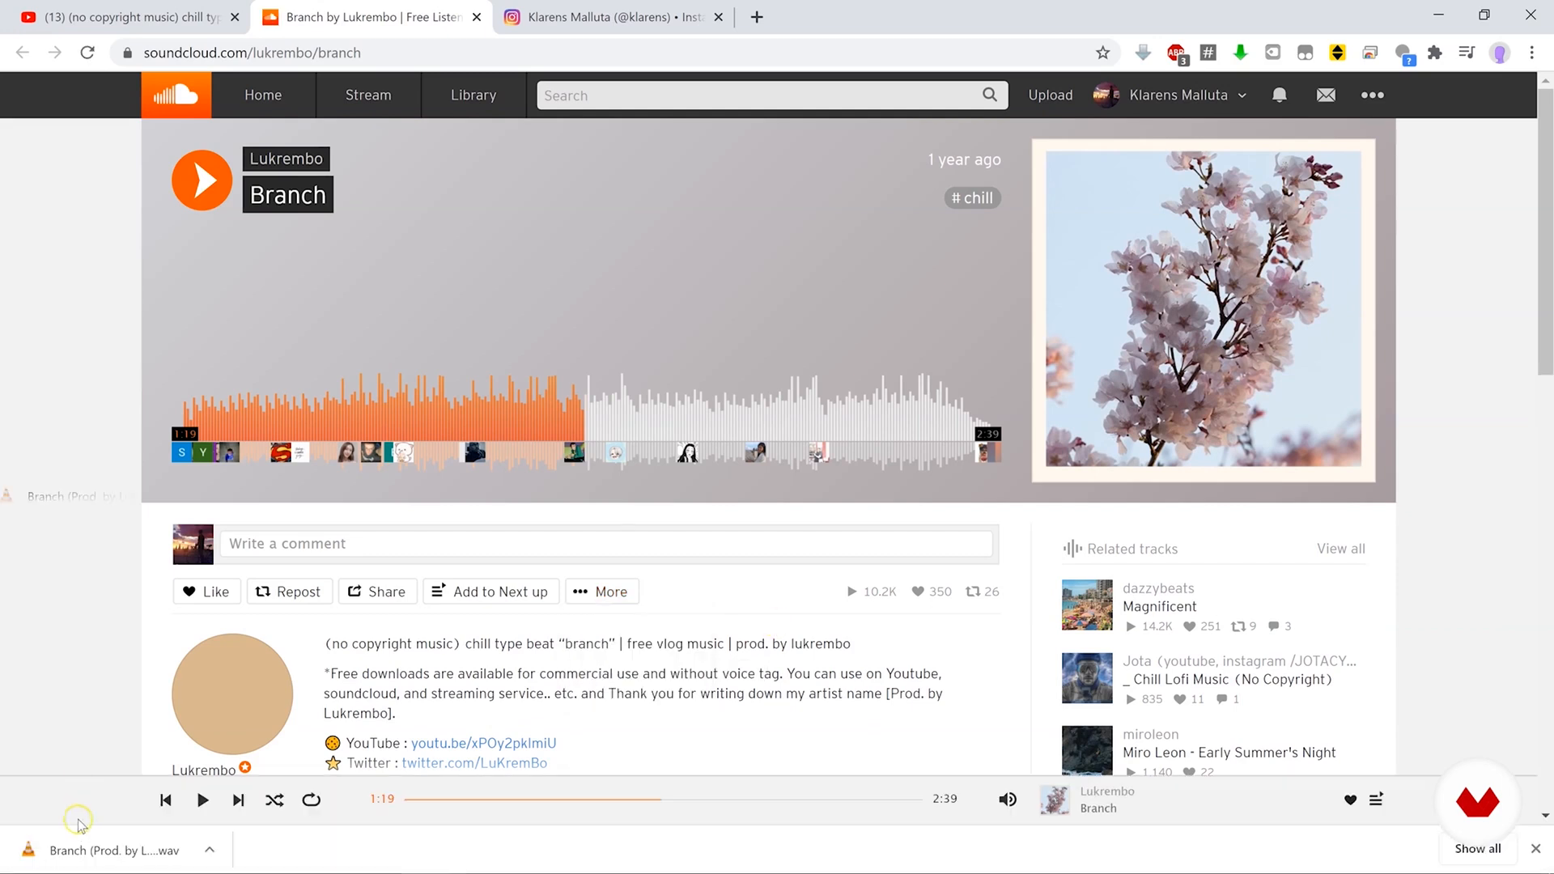
Import the downloaded Branch WAV file into the After Effects project as the top layer of the glow composition and preview it.
{"action": "left_click_drag", "start_coordinate": [67, 837], "coordinate": [195, 567]}
{"action": "left_click", "coordinate": [188, 606]}
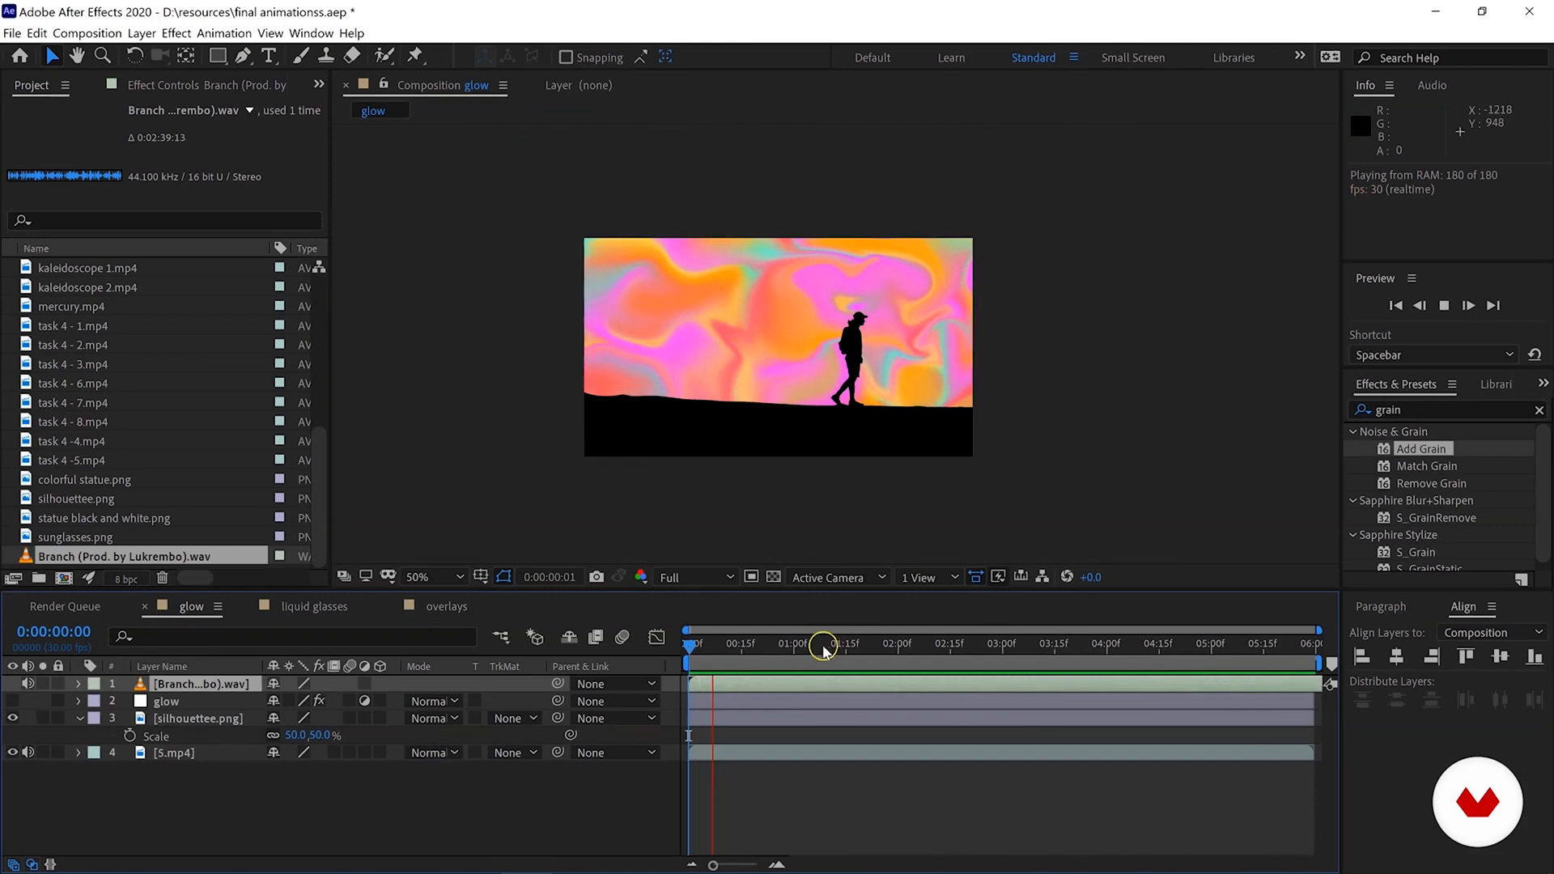
{"action": "key", "text": "space"}
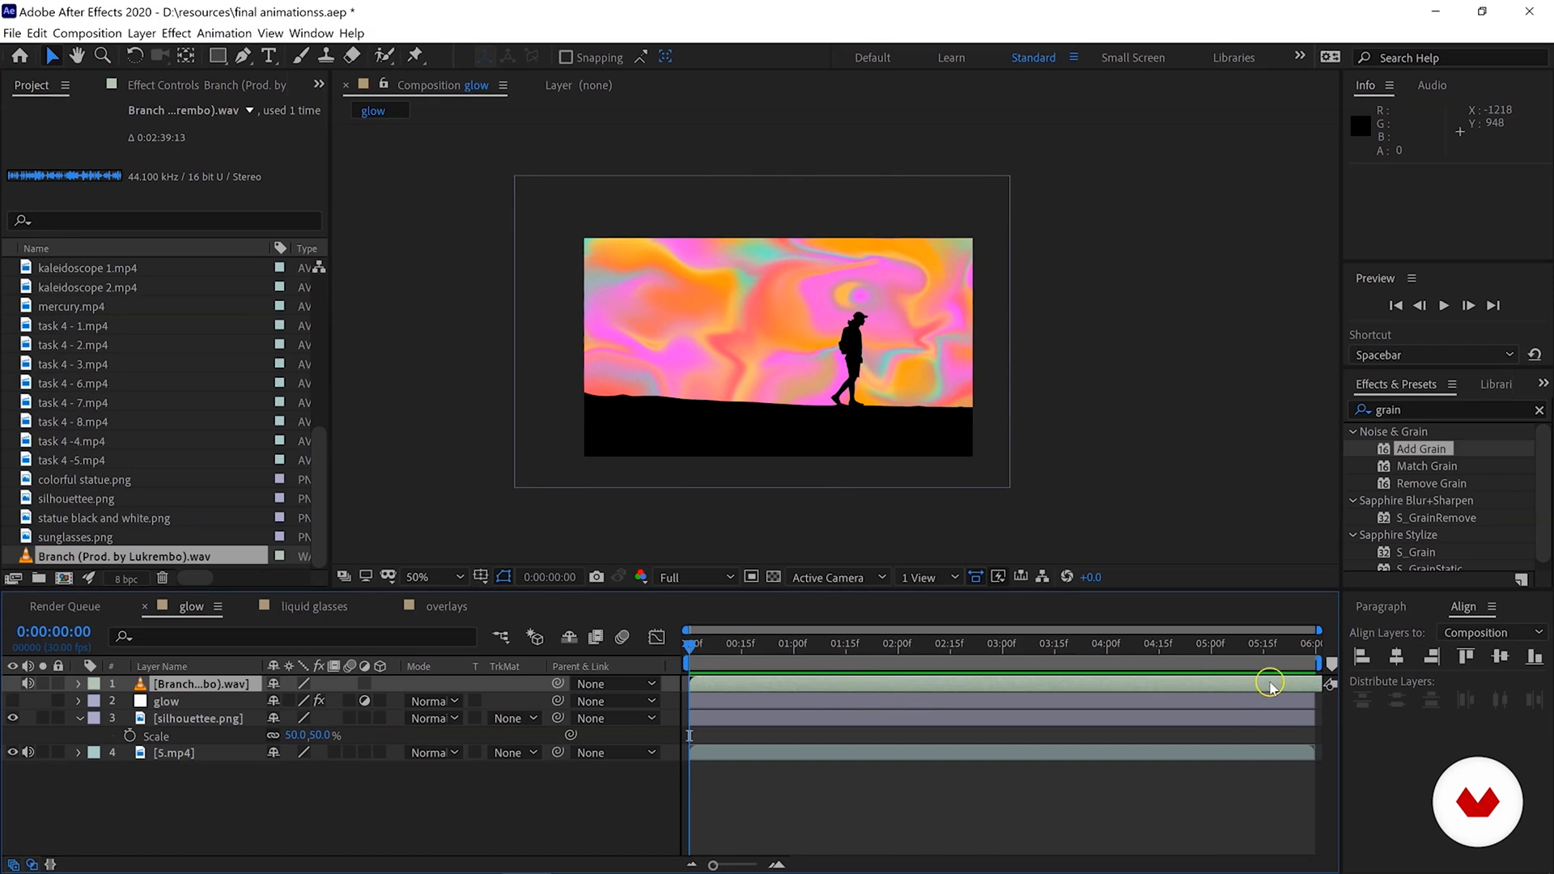
Slide the Branch audio layer earlier to an in point of about -0:00:30:05 and return the current time to the start.
{"action": "left_click_drag", "start_coordinate": [1221, 680], "coordinate": [689, 696]}
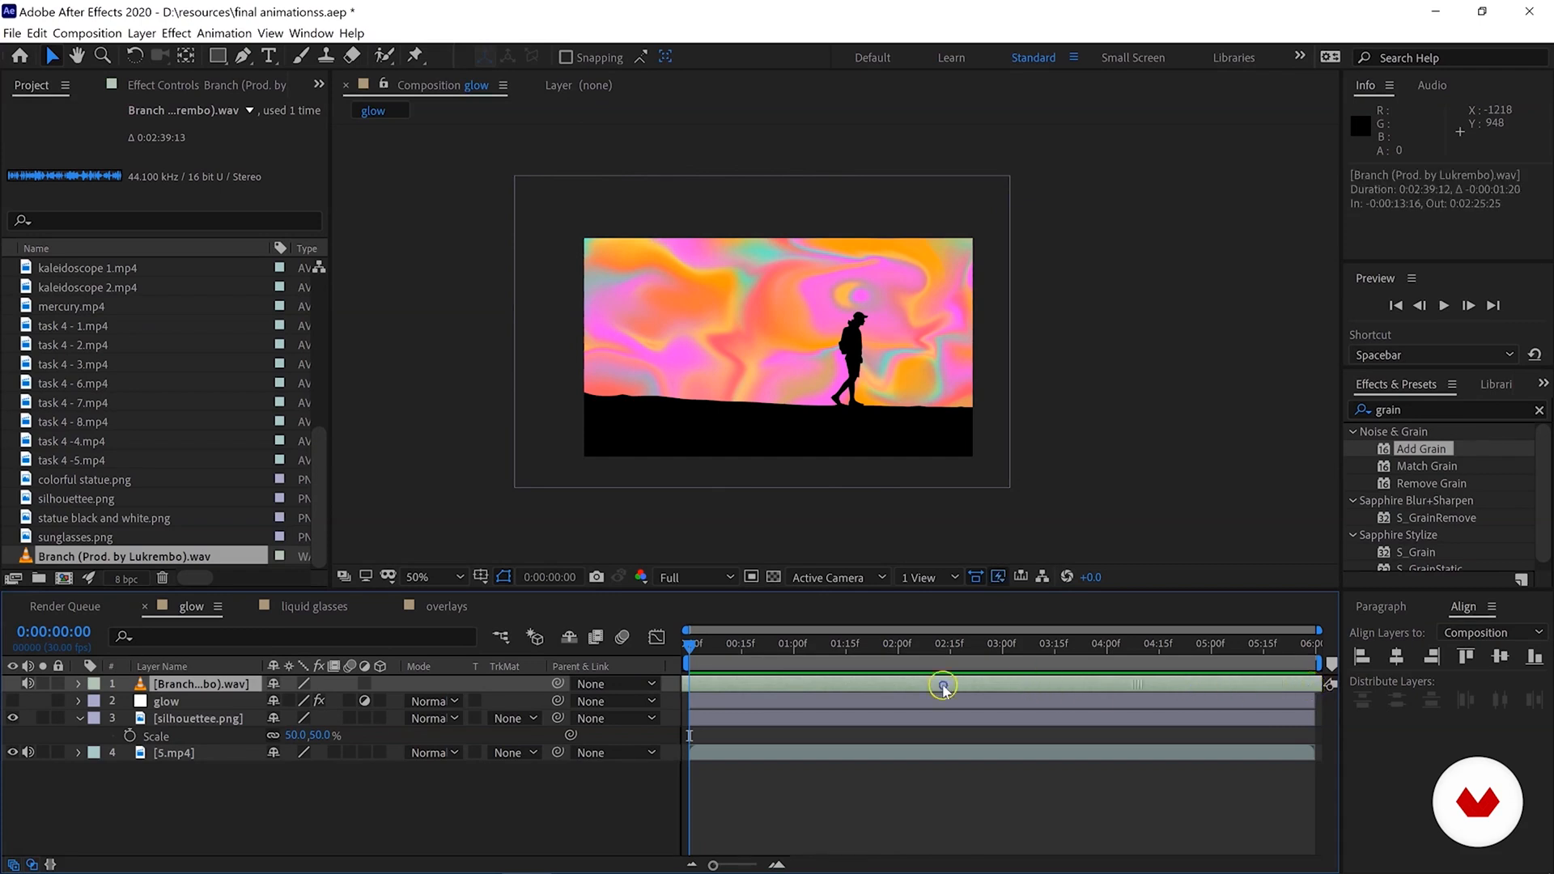
{"action": "left_click", "coordinate": [972, 649]}
{"action": "left_click", "coordinate": [856, 649]}
{"action": "left_click_drag", "start_coordinate": [709, 657], "coordinate": [657, 656]}
Preview the composition with the repositioned music and make the glow adjustment layer visible.
{"action": "key", "text": "space"}
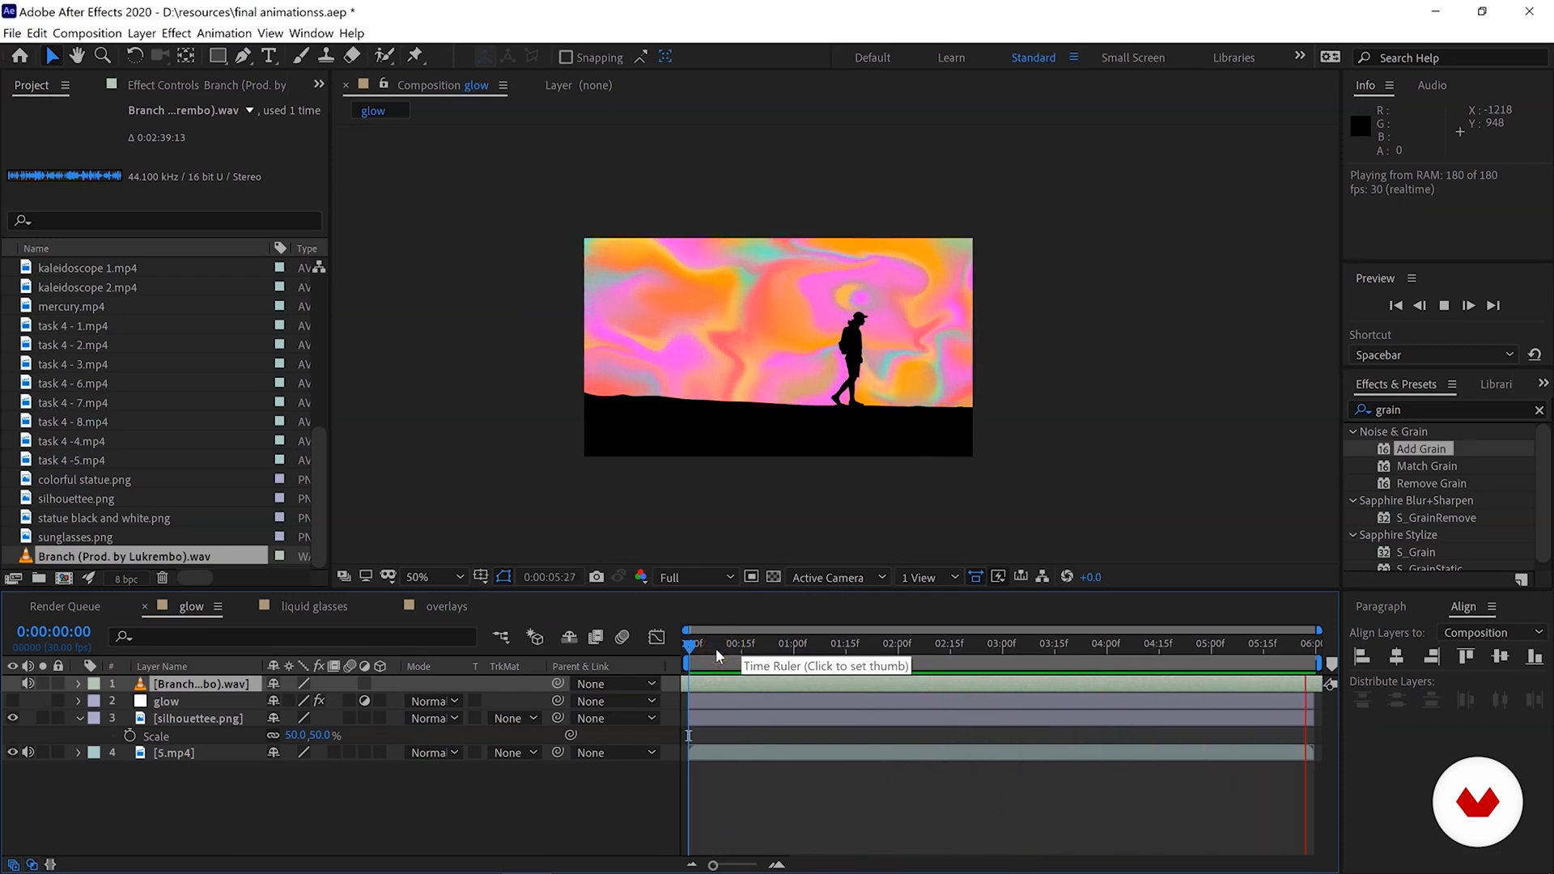
{"action": "key", "text": "space"}
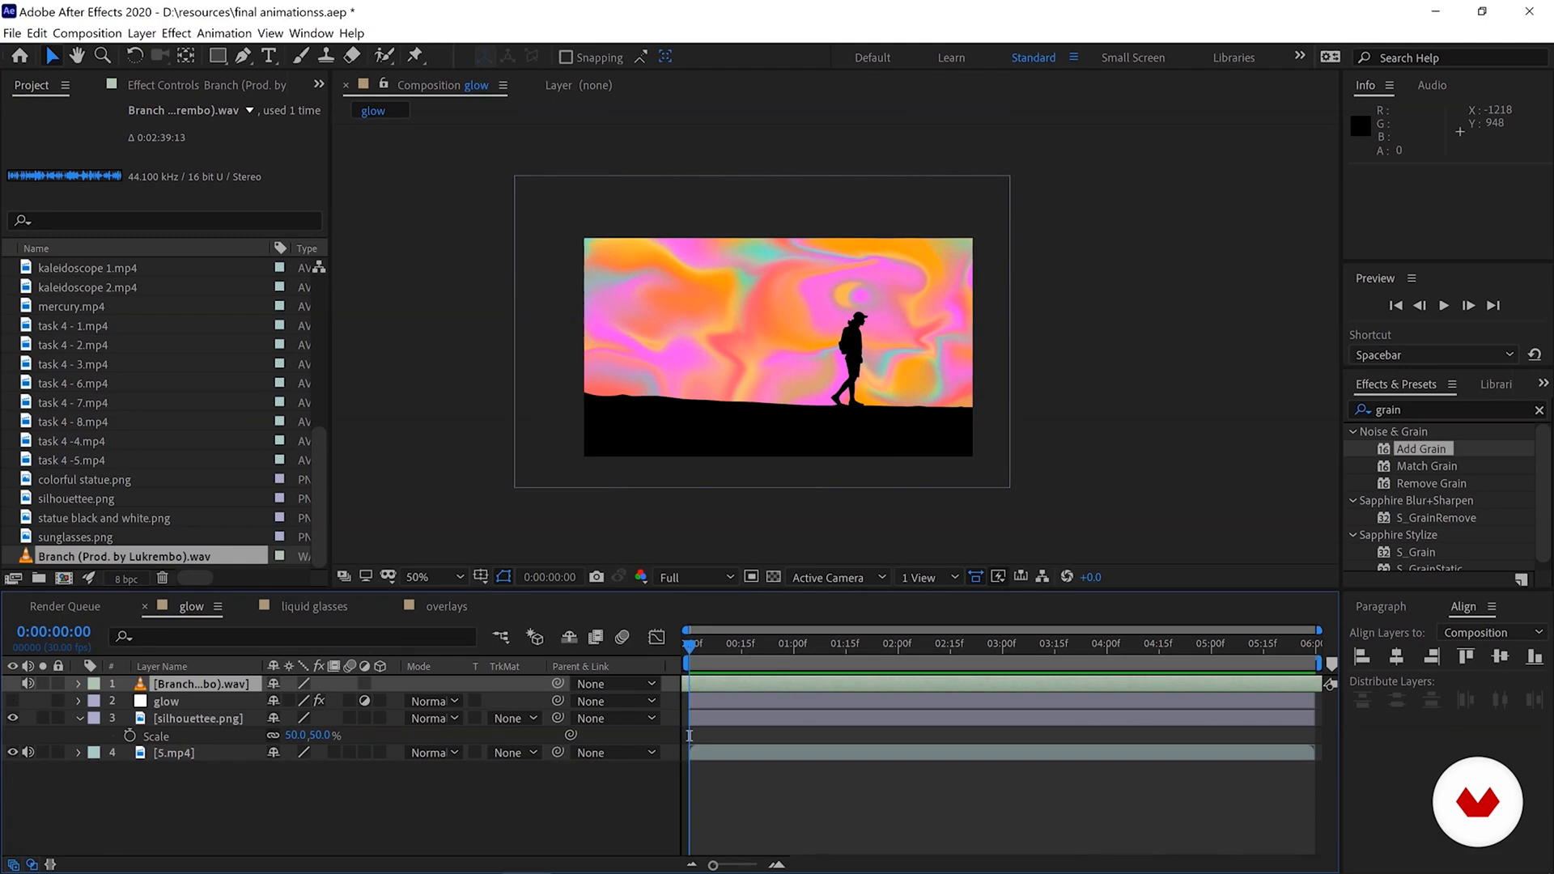
{"action": "left_click", "coordinate": [12, 701]}
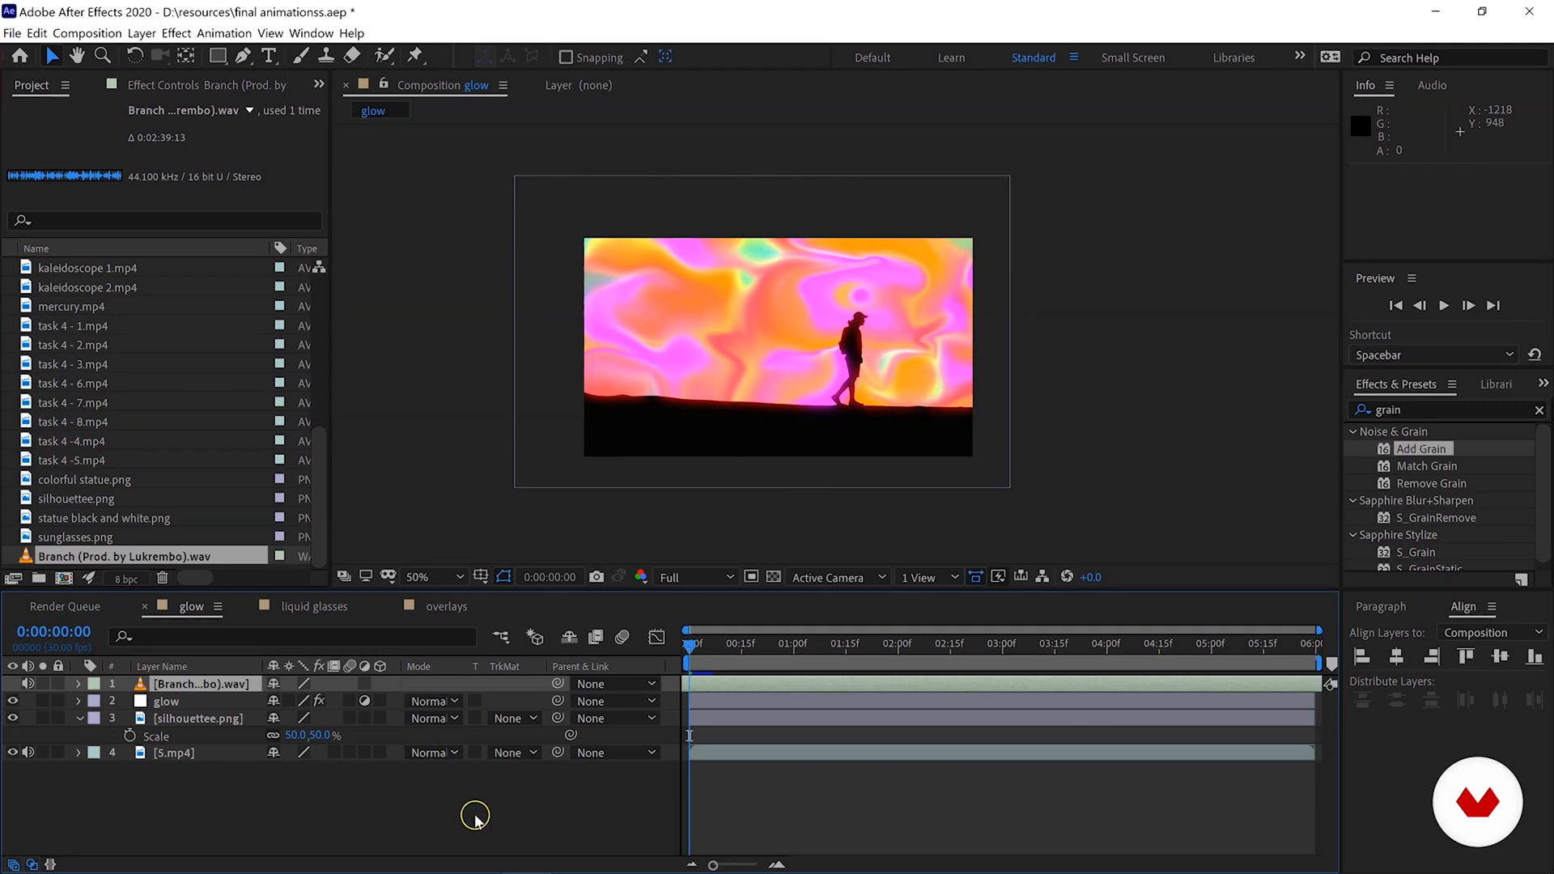
Switch to the browser to look at the video posts on the Instagram profile, and return to After Effects.
{"action": "left_click", "coordinate": [467, 858]}
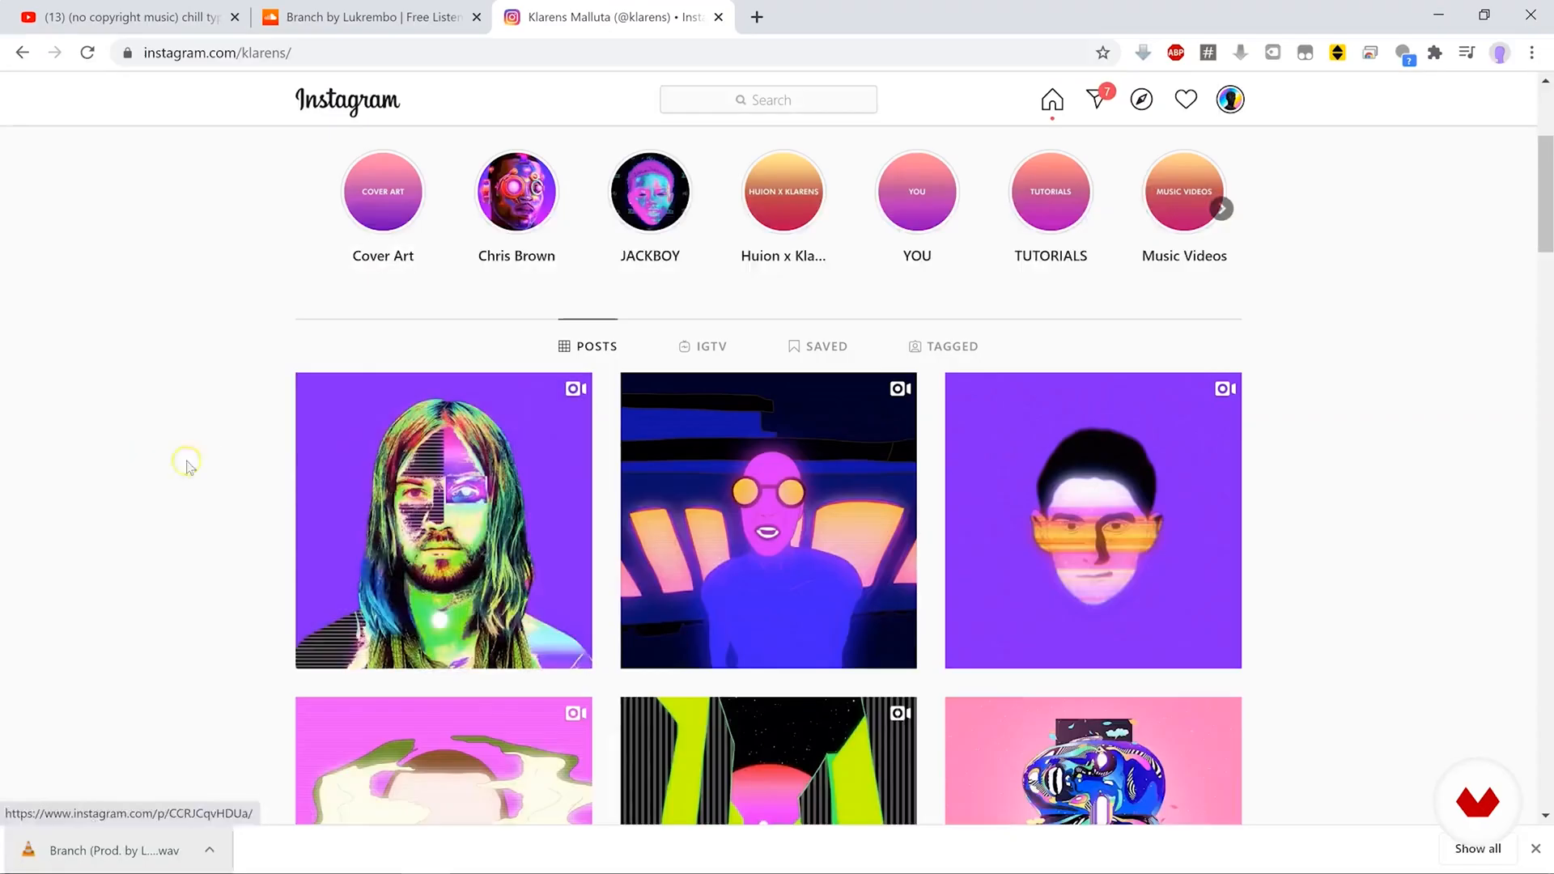
{"action": "left_click", "coordinate": [434, 478]}
{"action": "left_click", "coordinate": [398, 429]}
{"action": "mouse_move", "coordinate": [518, 866]}
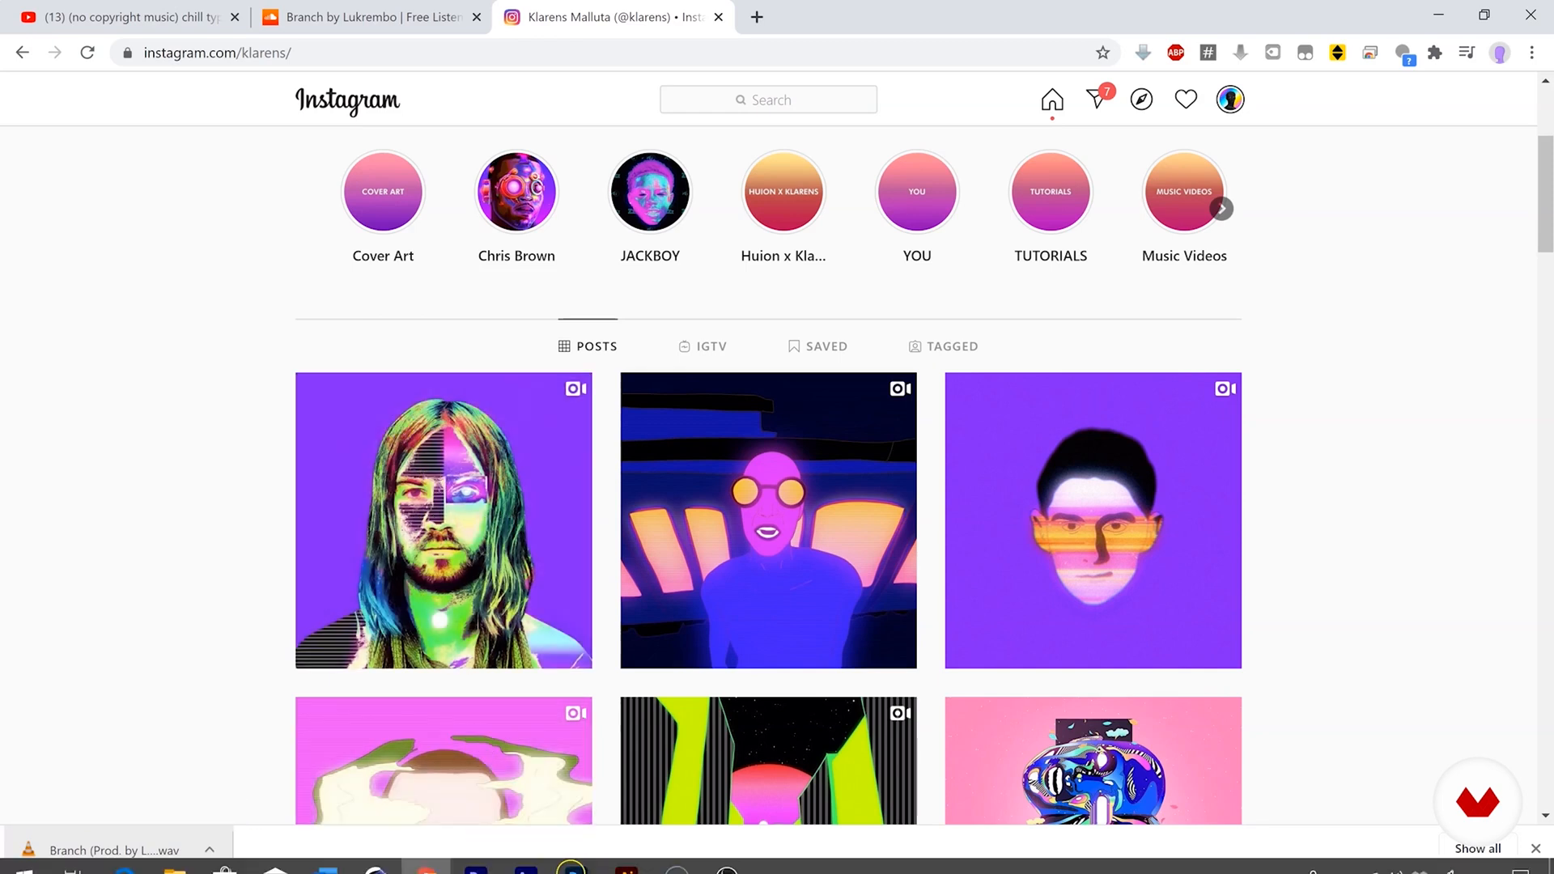
{"action": "left_click", "coordinate": [633, 854]}
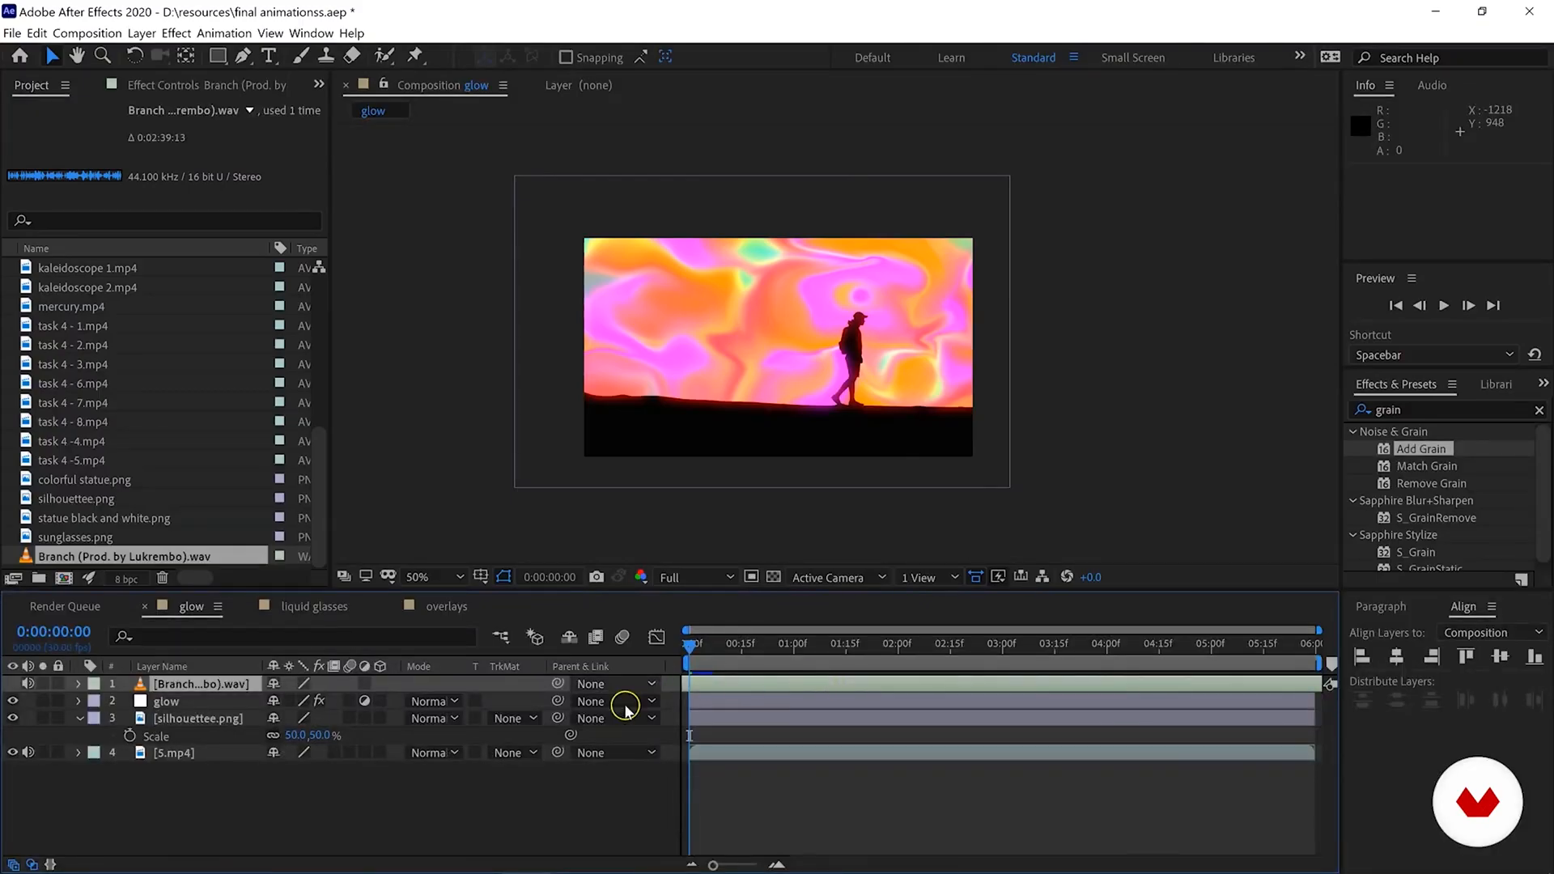
Time-stretch the Branch audio layer with a stretch factor of 130.
{"action": "right_click", "coordinate": [749, 684]}
{"action": "mouse_move", "coordinate": [842, 312]}
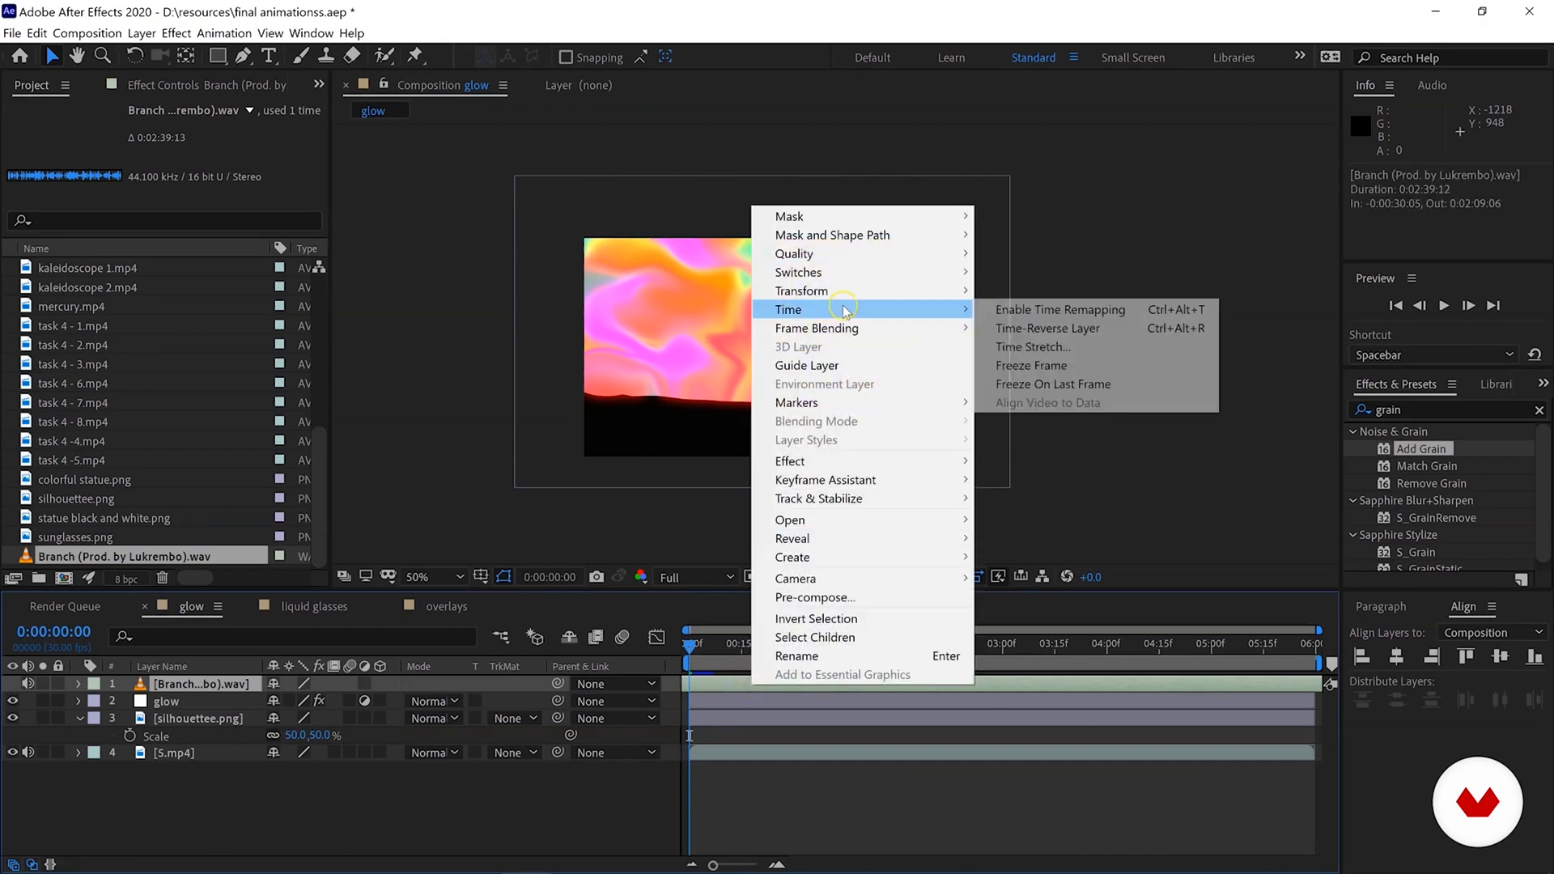
{"action": "left_click", "coordinate": [1079, 345]}
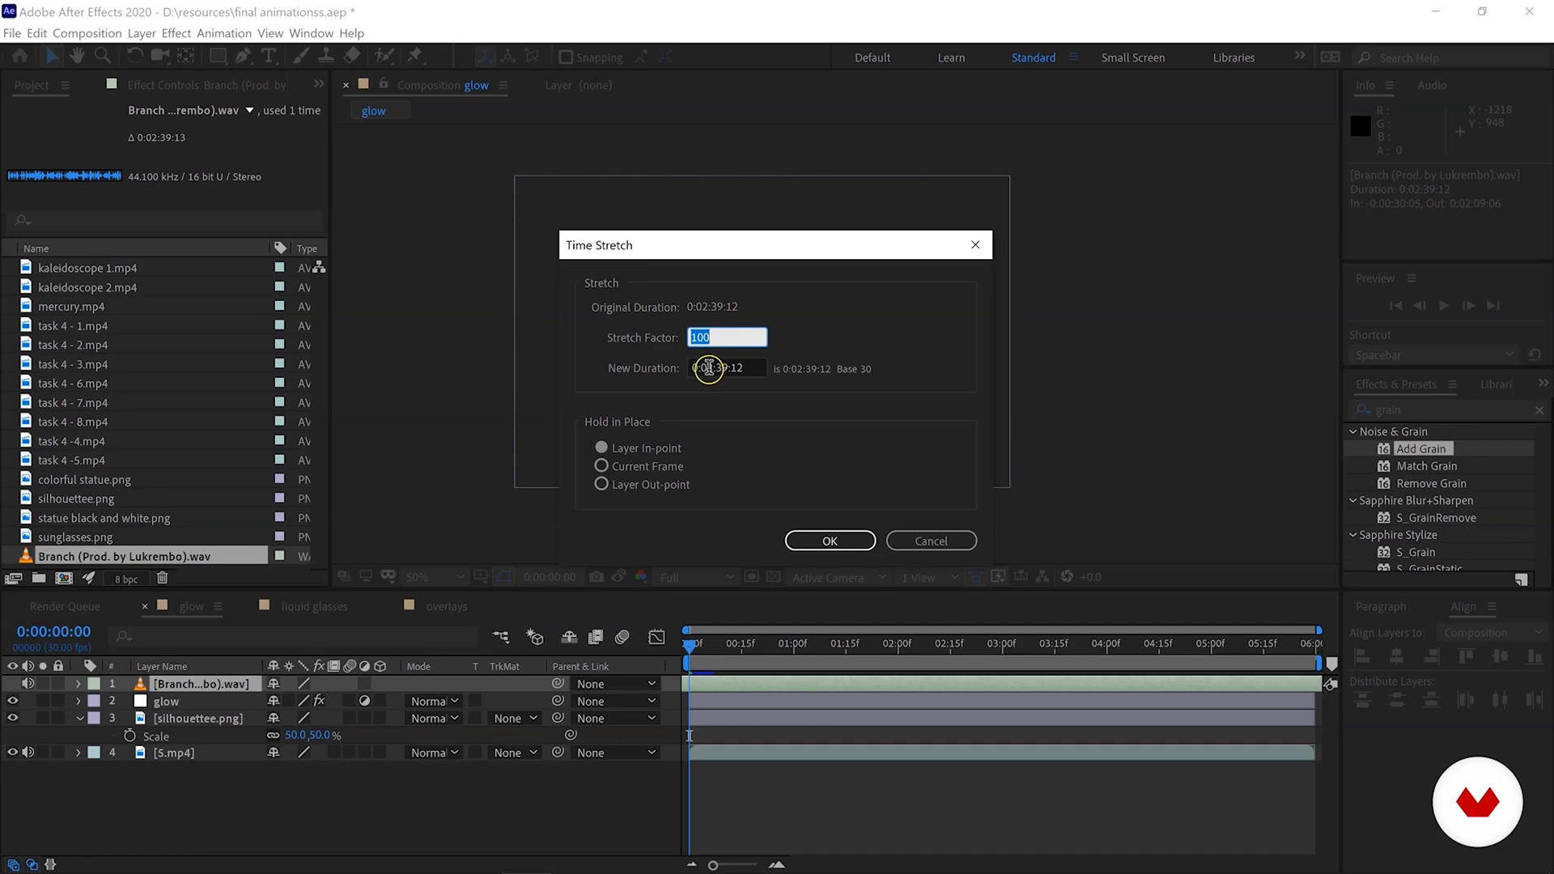
{"action": "type", "text": "13"}
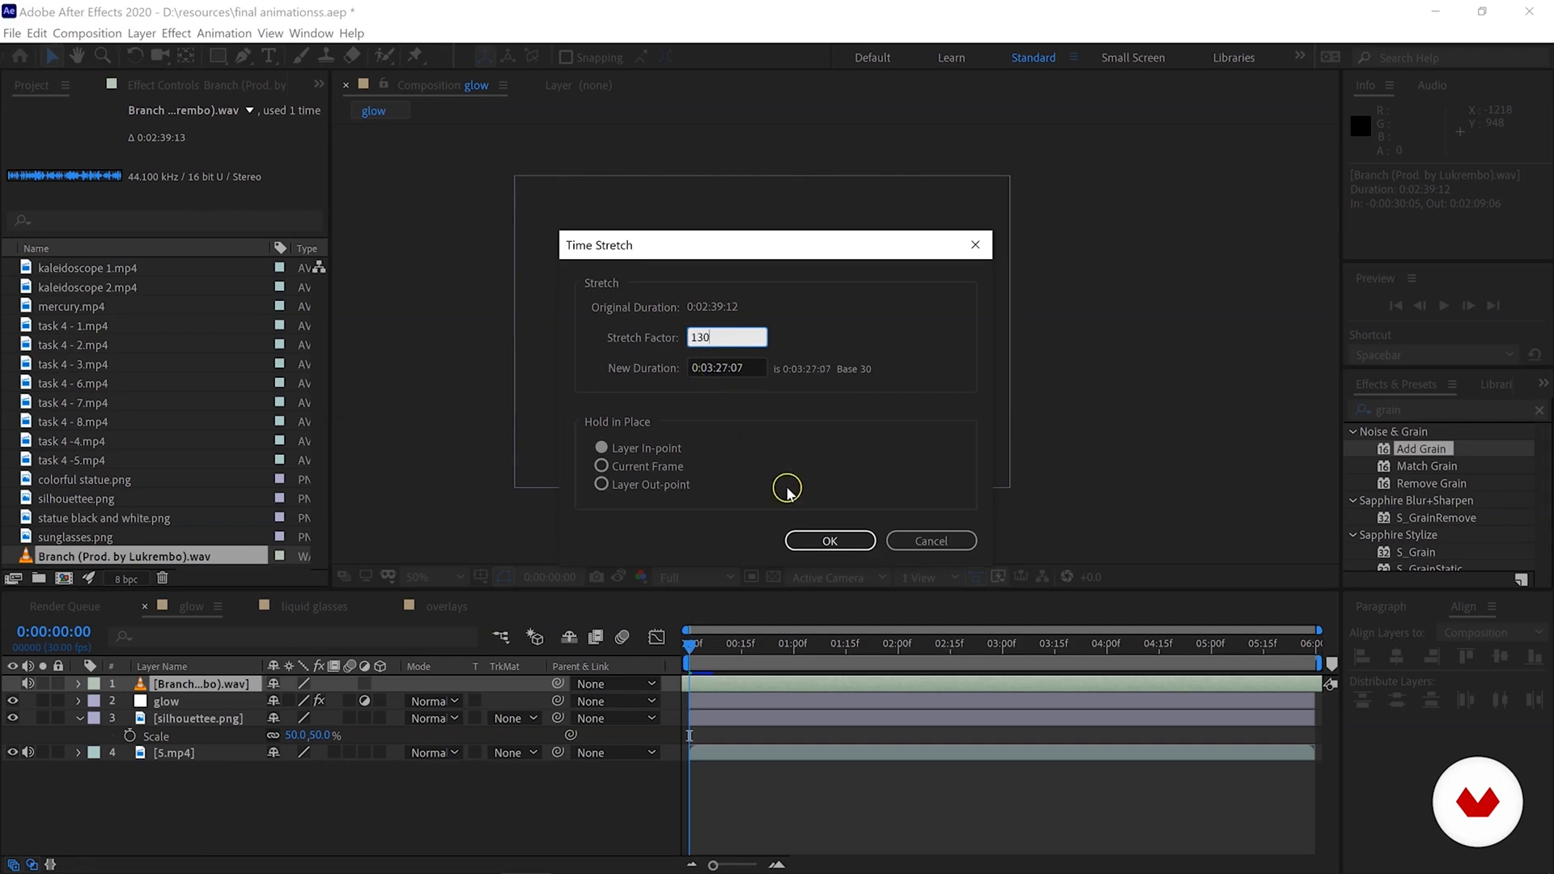
{"action": "left_click", "coordinate": [830, 542]}
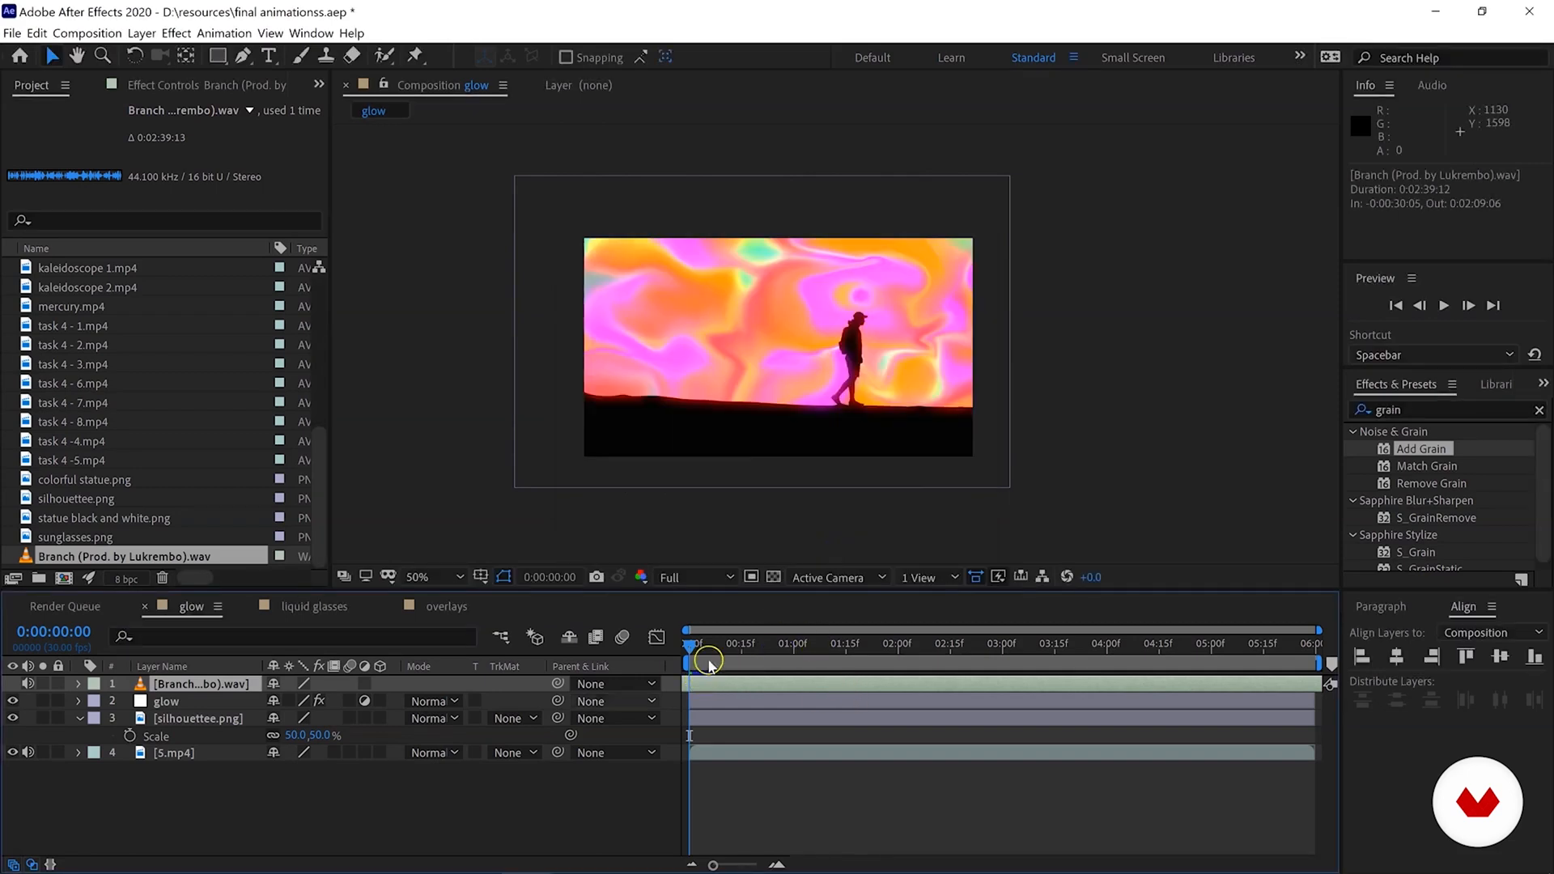
Set the Branch audio layer's time stretch factor to 70 and check it in the timeline.
{"action": "right_click", "coordinate": [794, 682]}
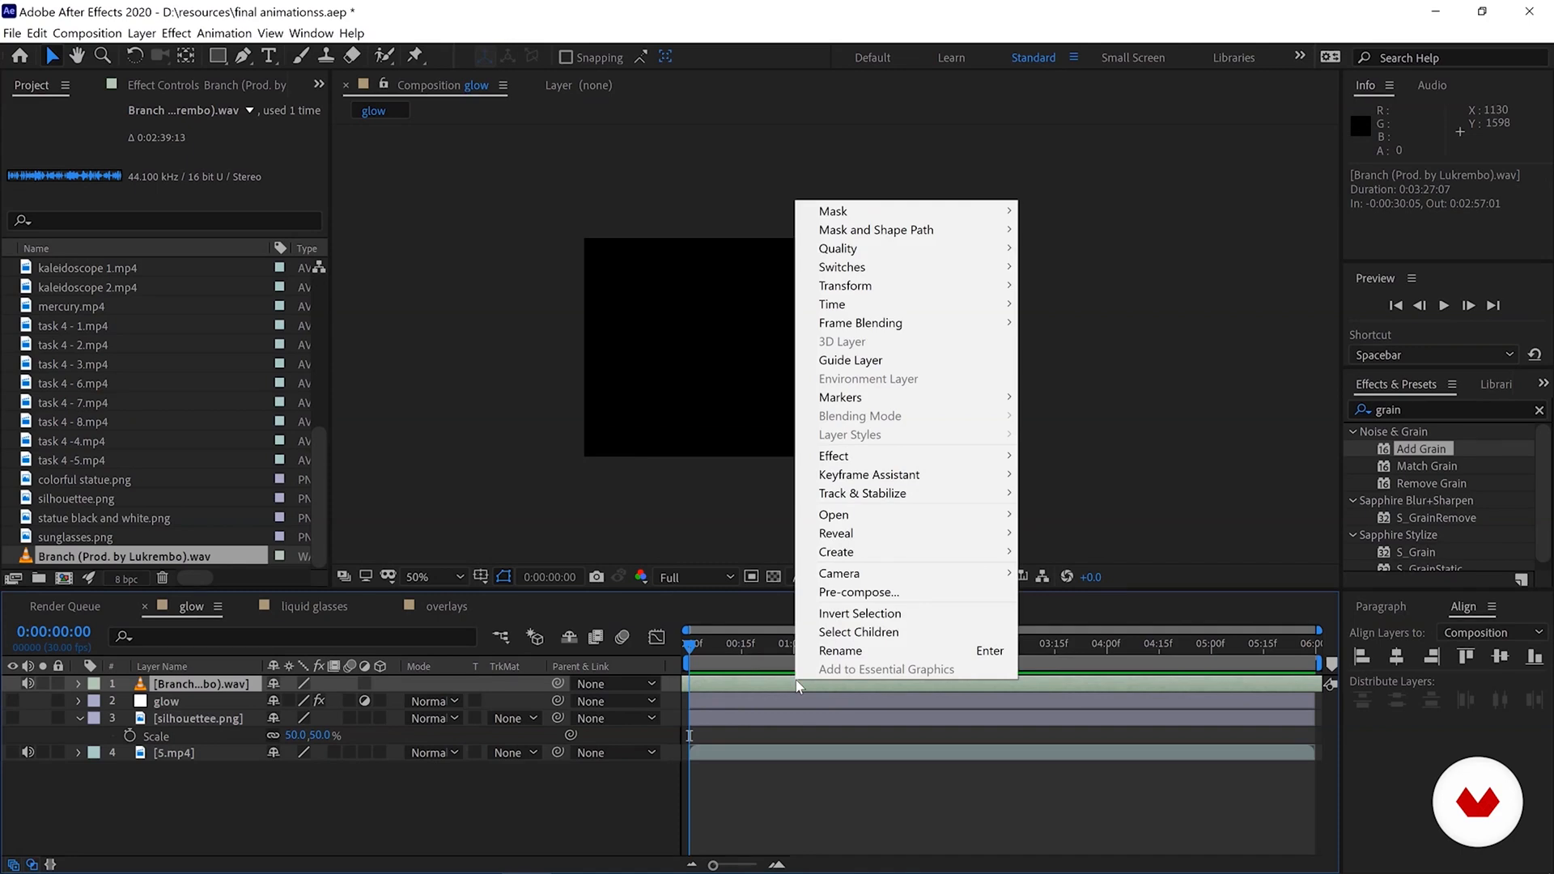
{"action": "mouse_move", "coordinate": [947, 305]}
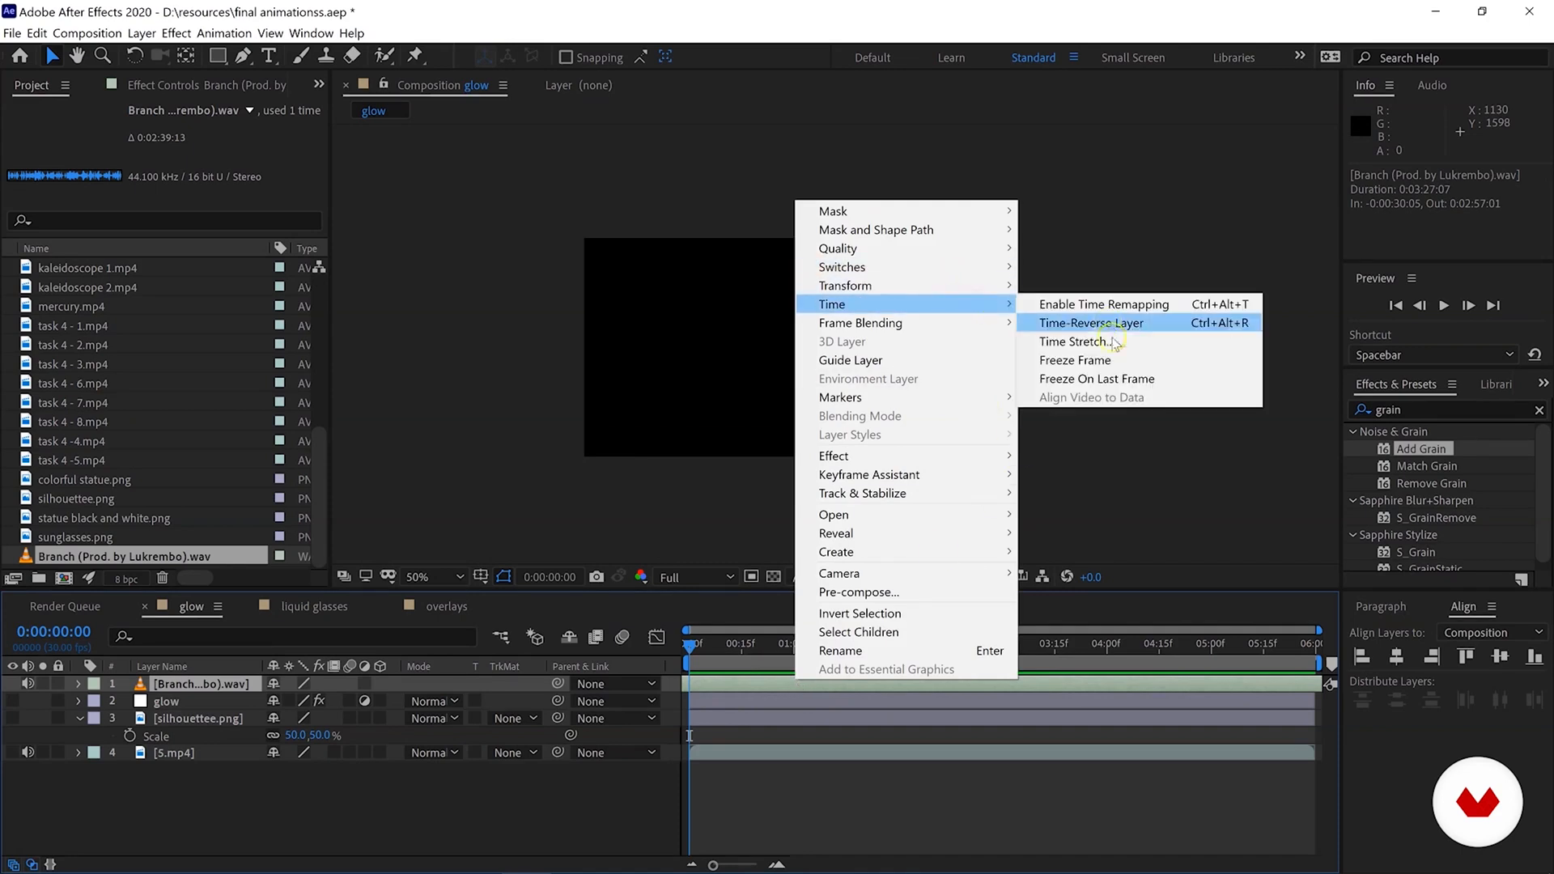
{"action": "left_click", "coordinate": [1113, 342]}
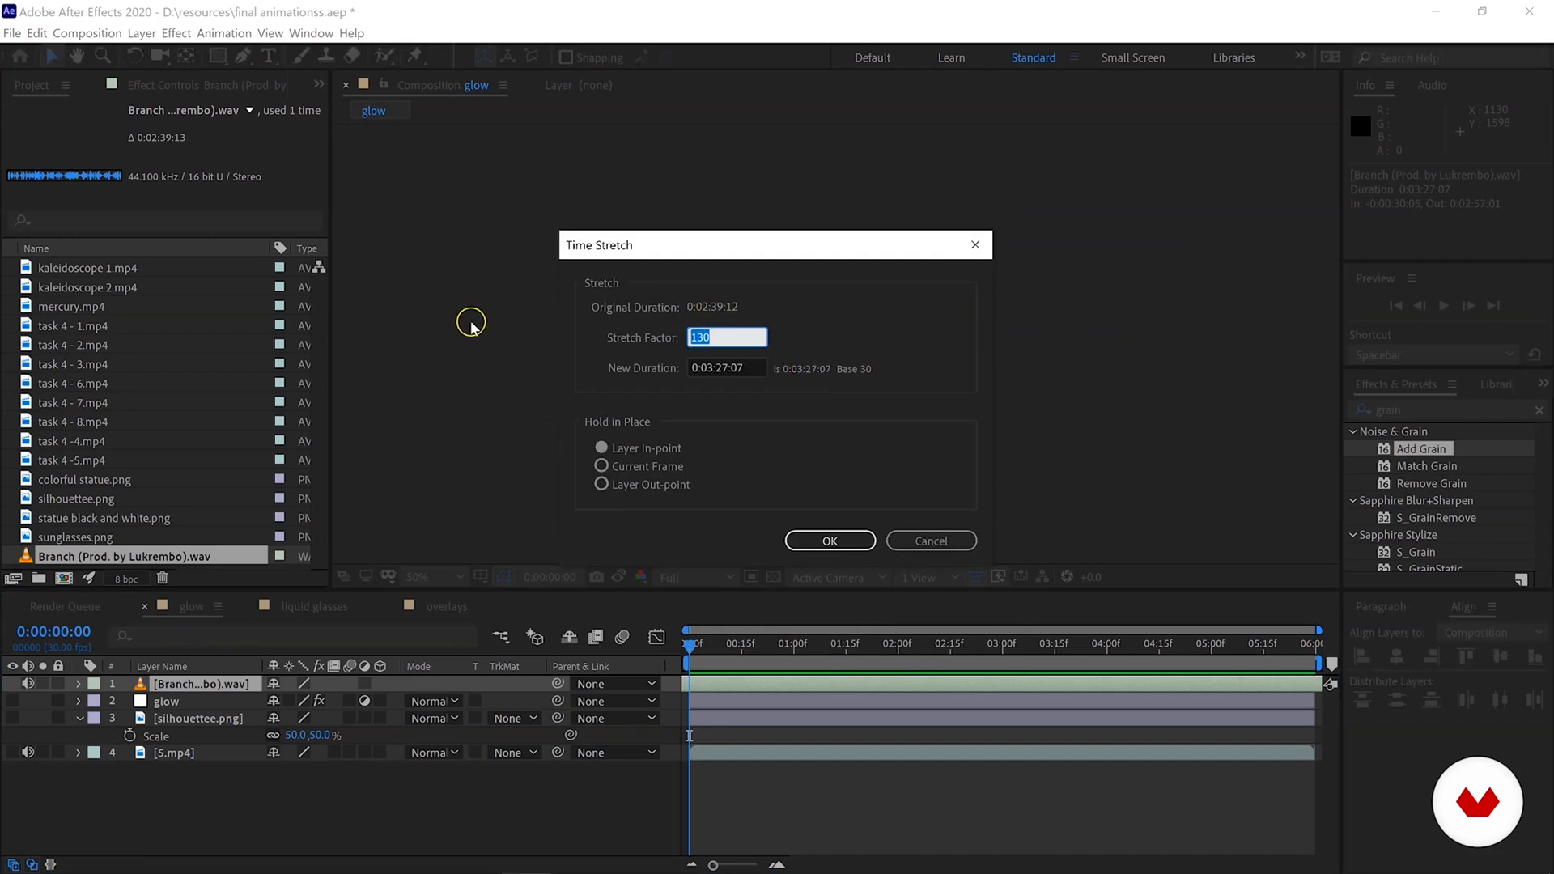
{"action": "type", "text": "70"}
{"action": "key", "text": "Return"}
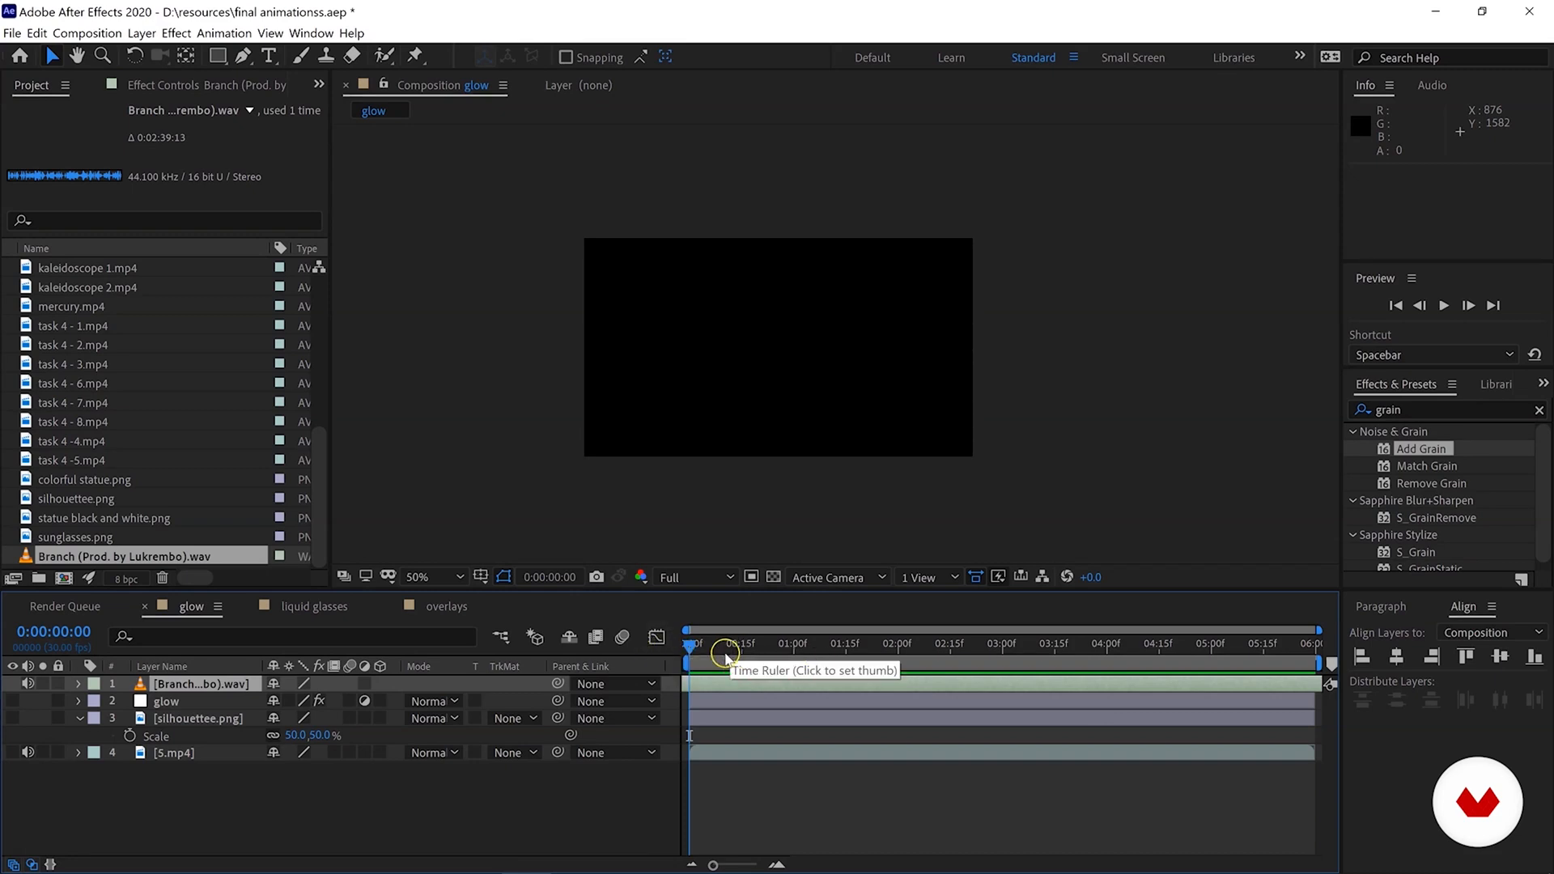
{"action": "left_click", "coordinate": [701, 654]}
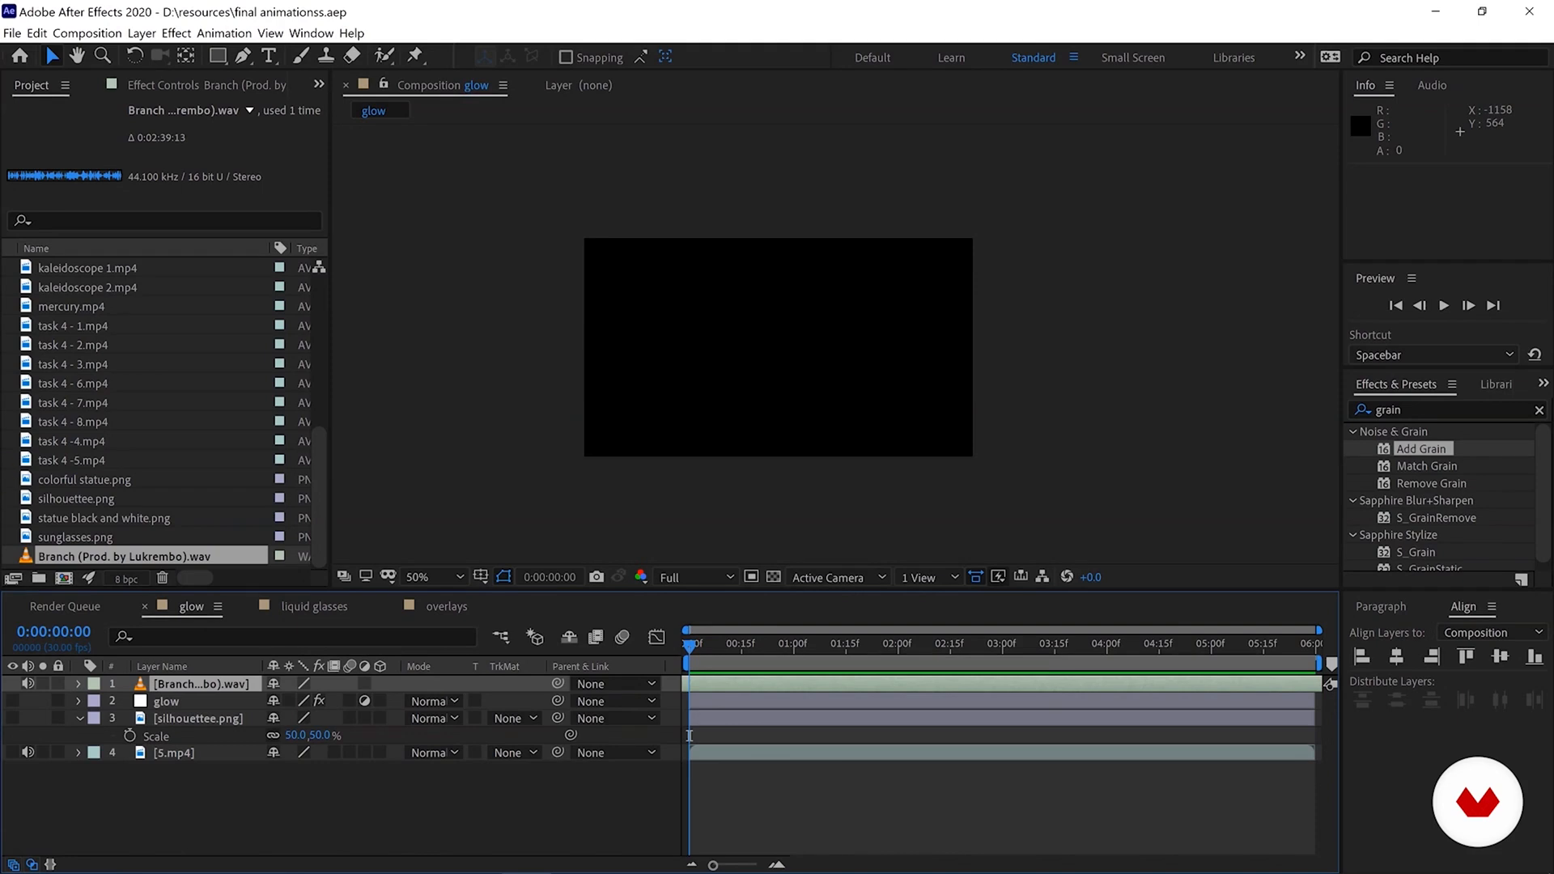
Add the glow composition to the render queue and save its output as glow in the time folder.
{"action": "left_click", "coordinate": [12, 34]}
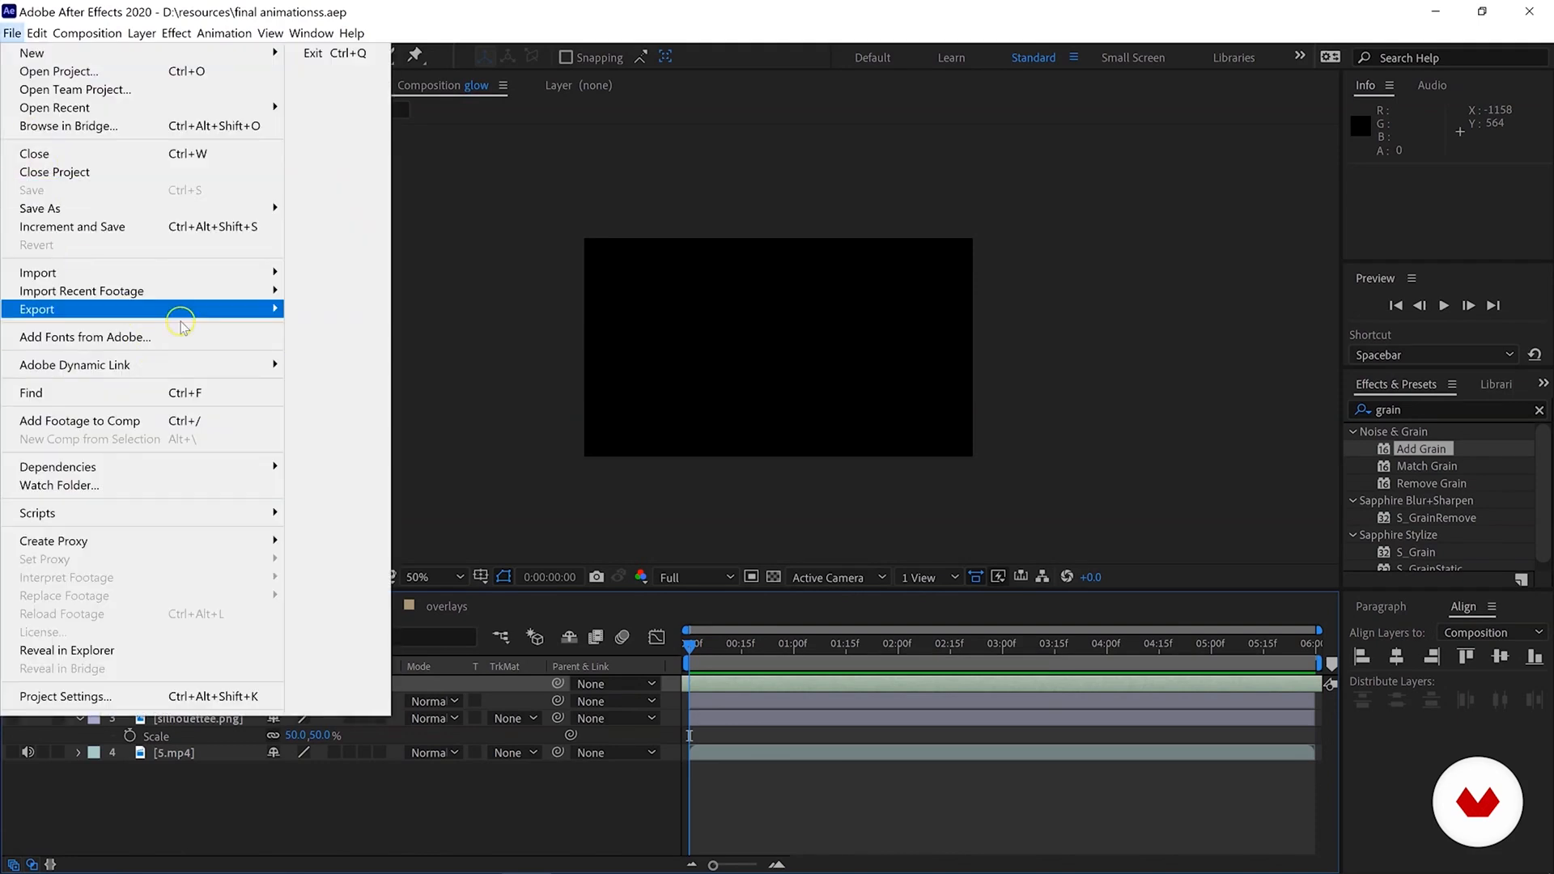
{"action": "mouse_move", "coordinate": [235, 309]}
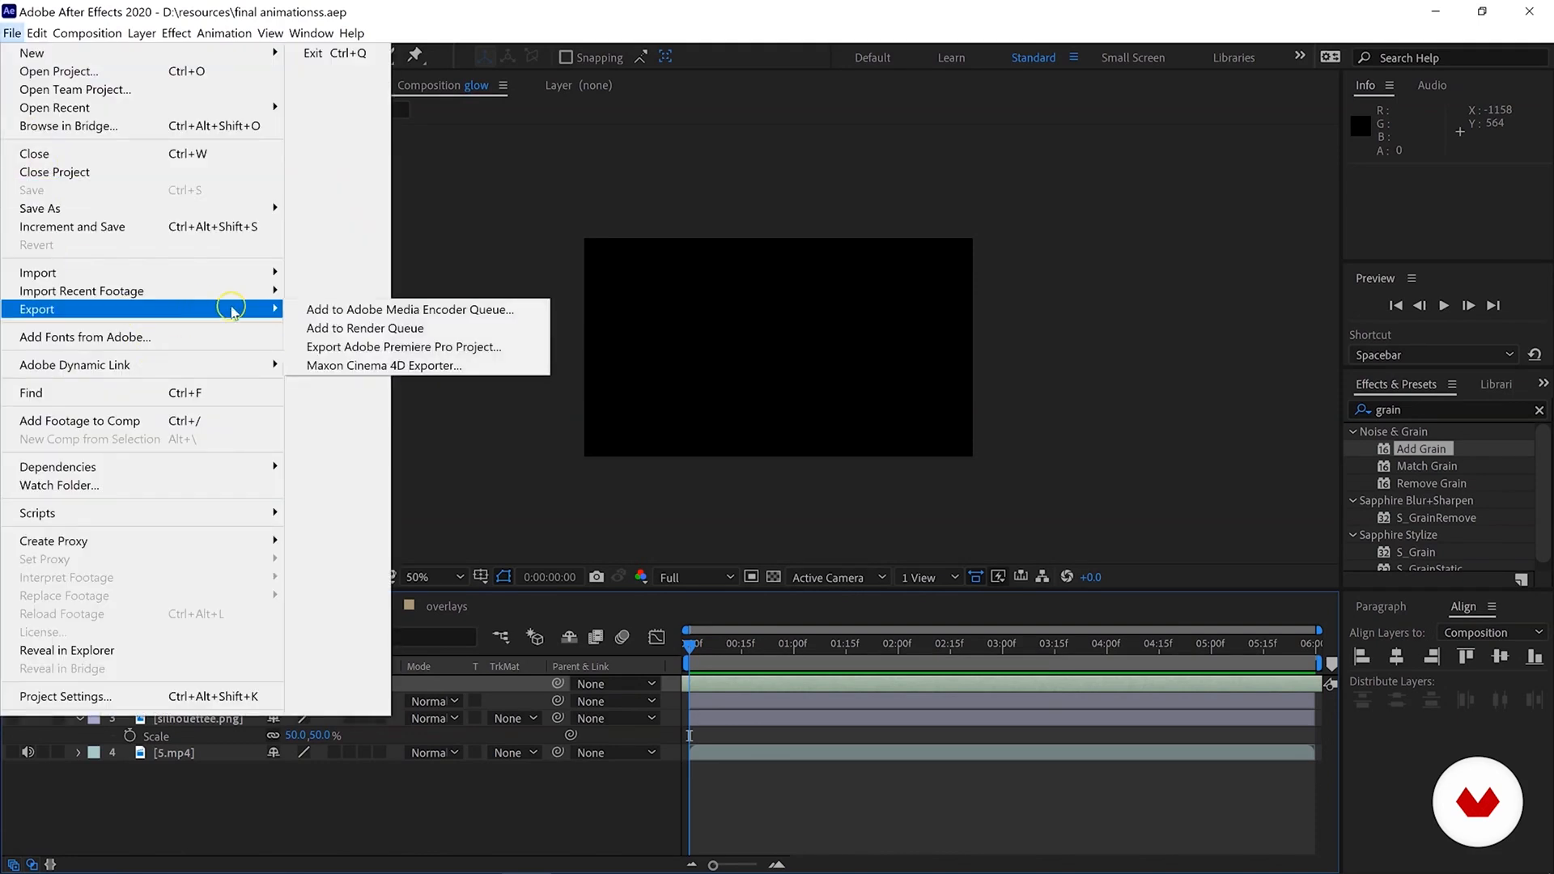
{"action": "left_click", "coordinate": [375, 328]}
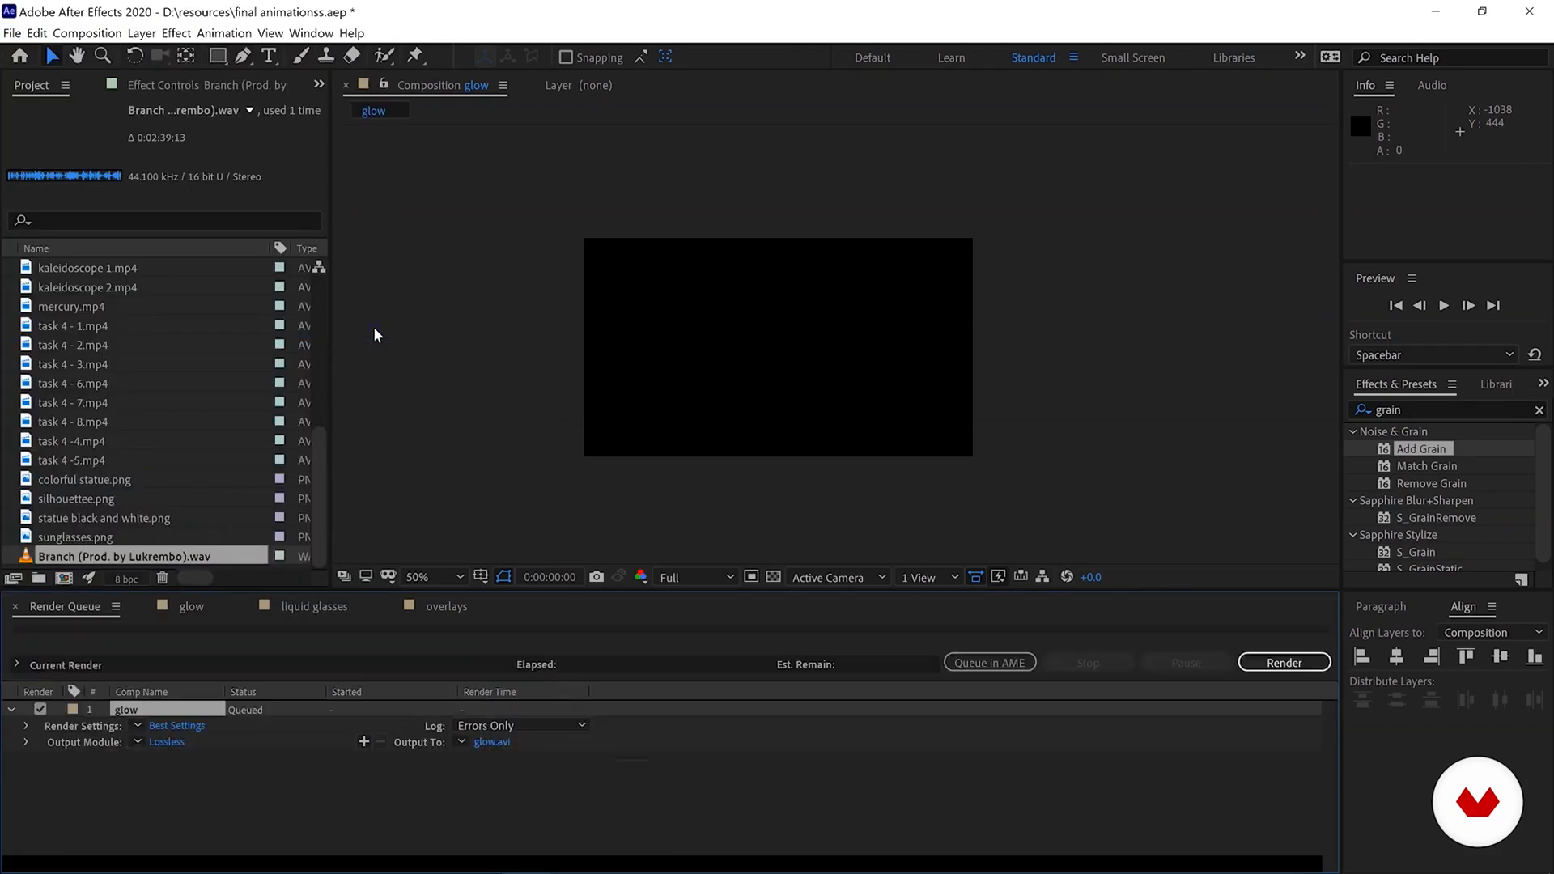
{"action": "left_click", "coordinate": [42, 665]}
{"action": "left_click", "coordinate": [493, 744]}
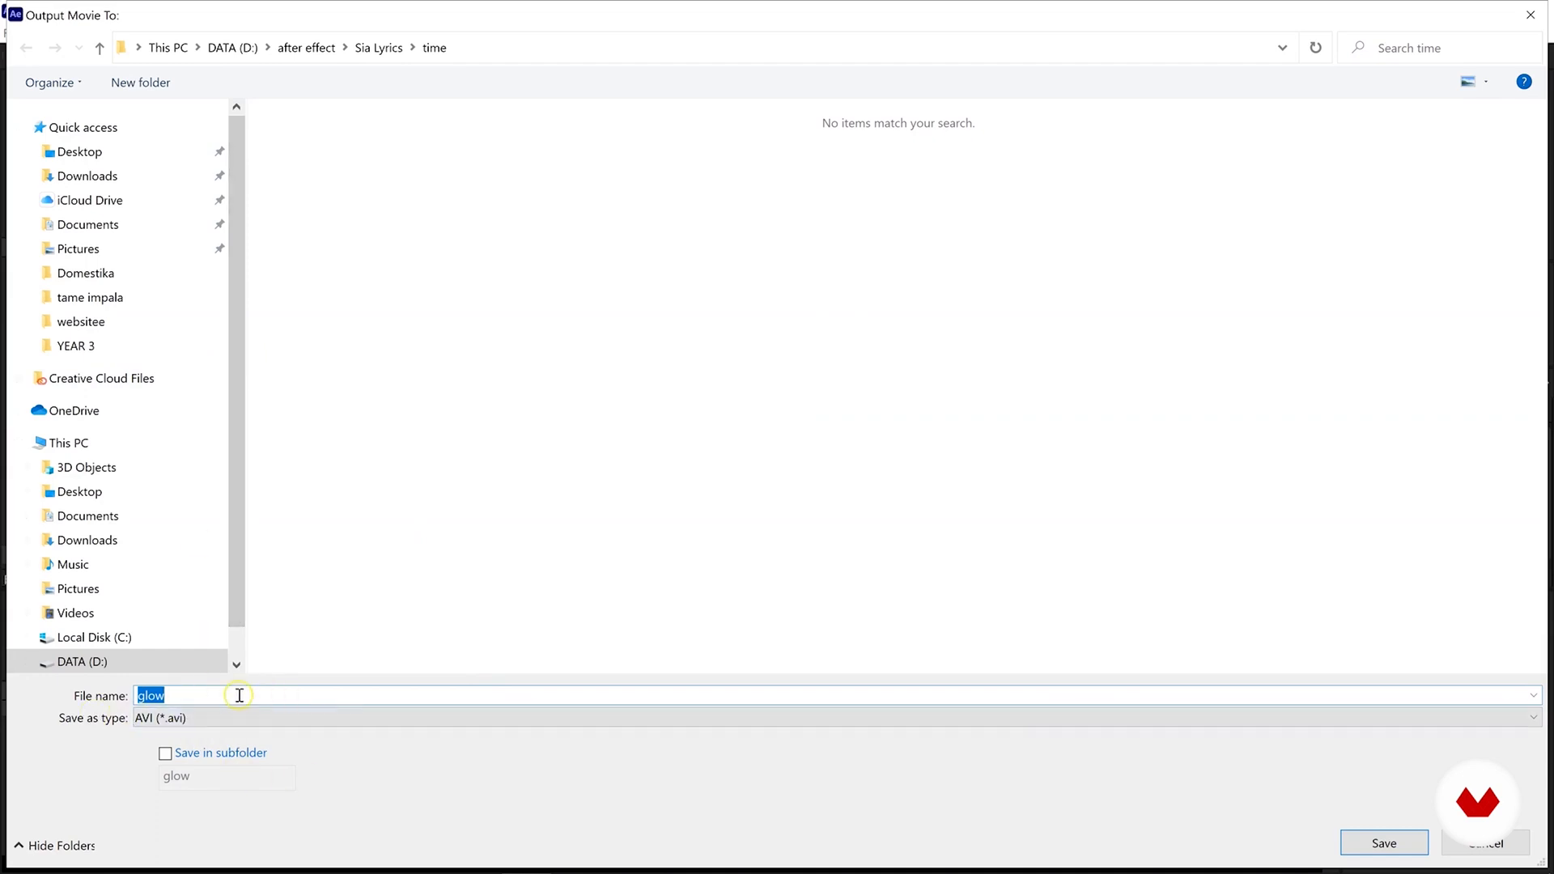
{"action": "left_click", "coordinate": [1384, 843]}
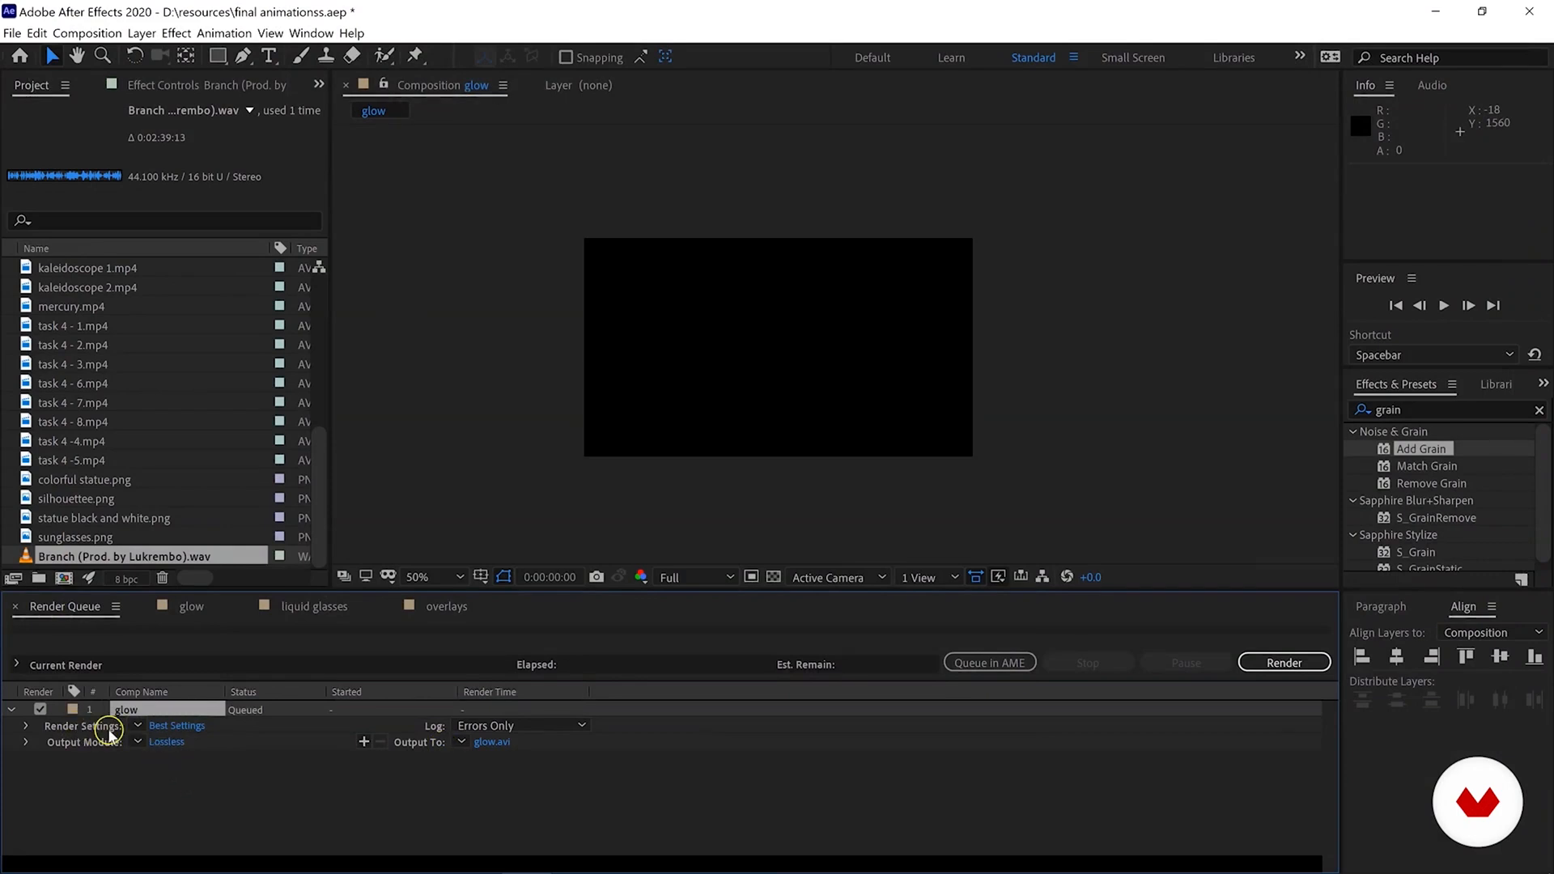
Review the glow item's render quality and resolution options, keeping Best quality and Full resolution.
{"action": "left_click", "coordinate": [173, 726]}
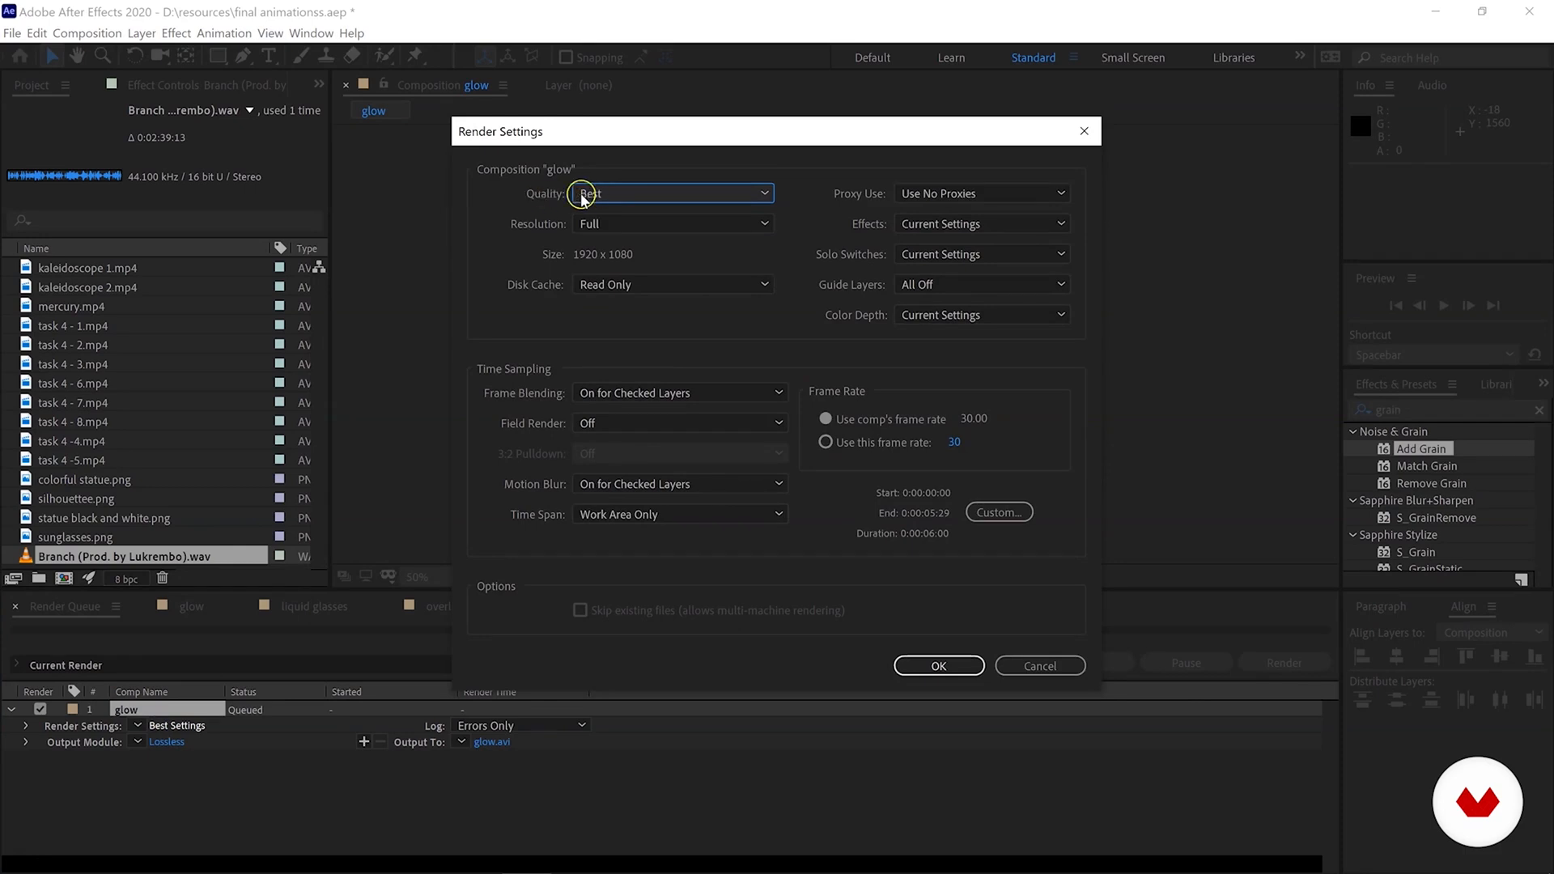
{"action": "left_click", "coordinate": [576, 194]}
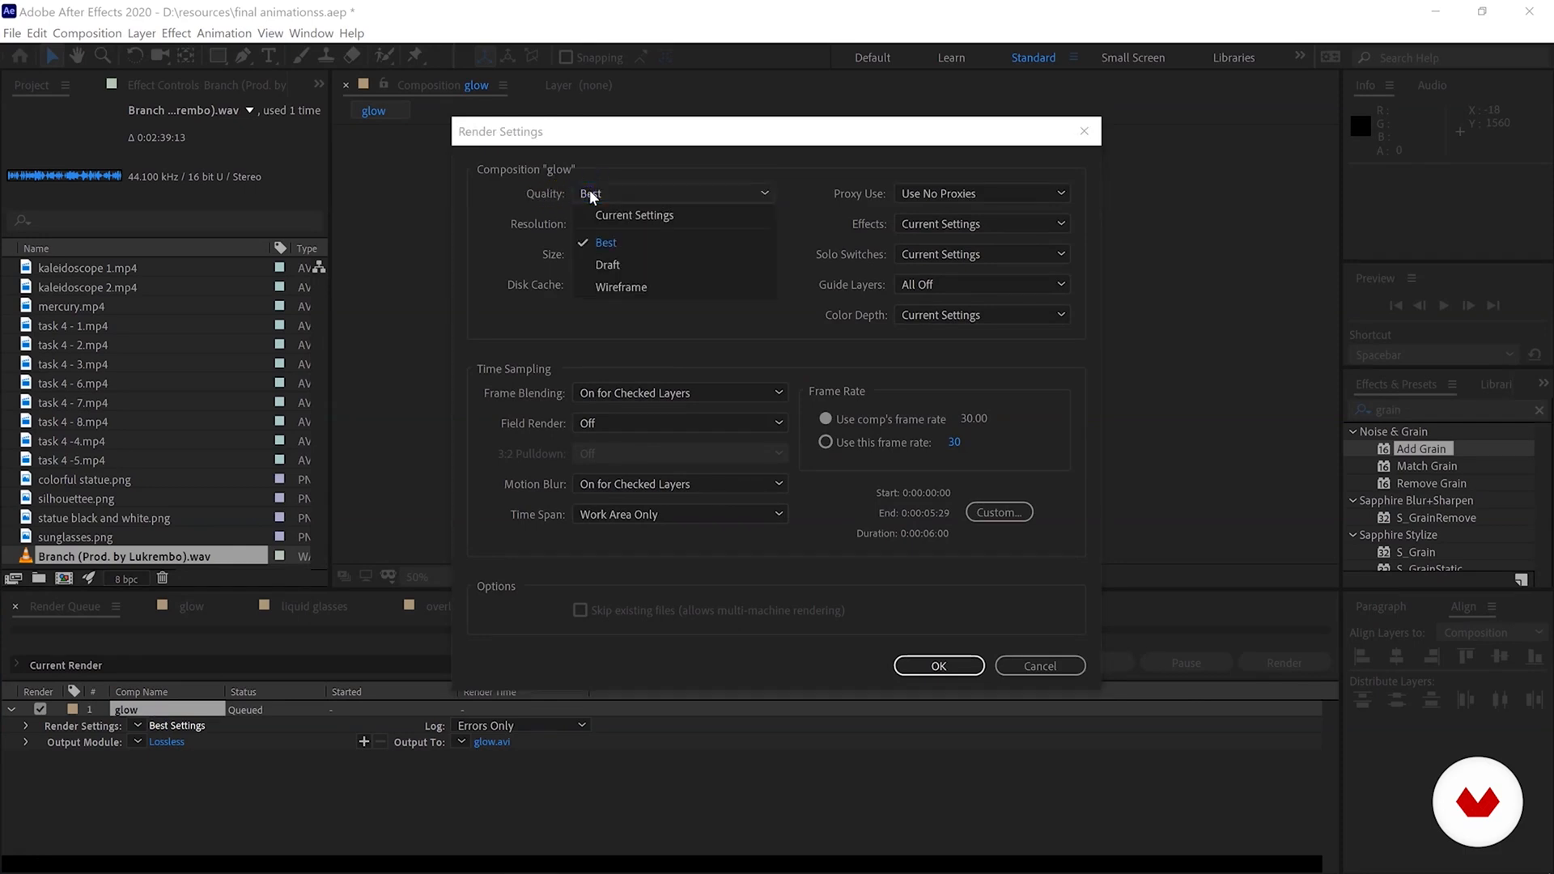
{"action": "left_click", "coordinate": [532, 195]}
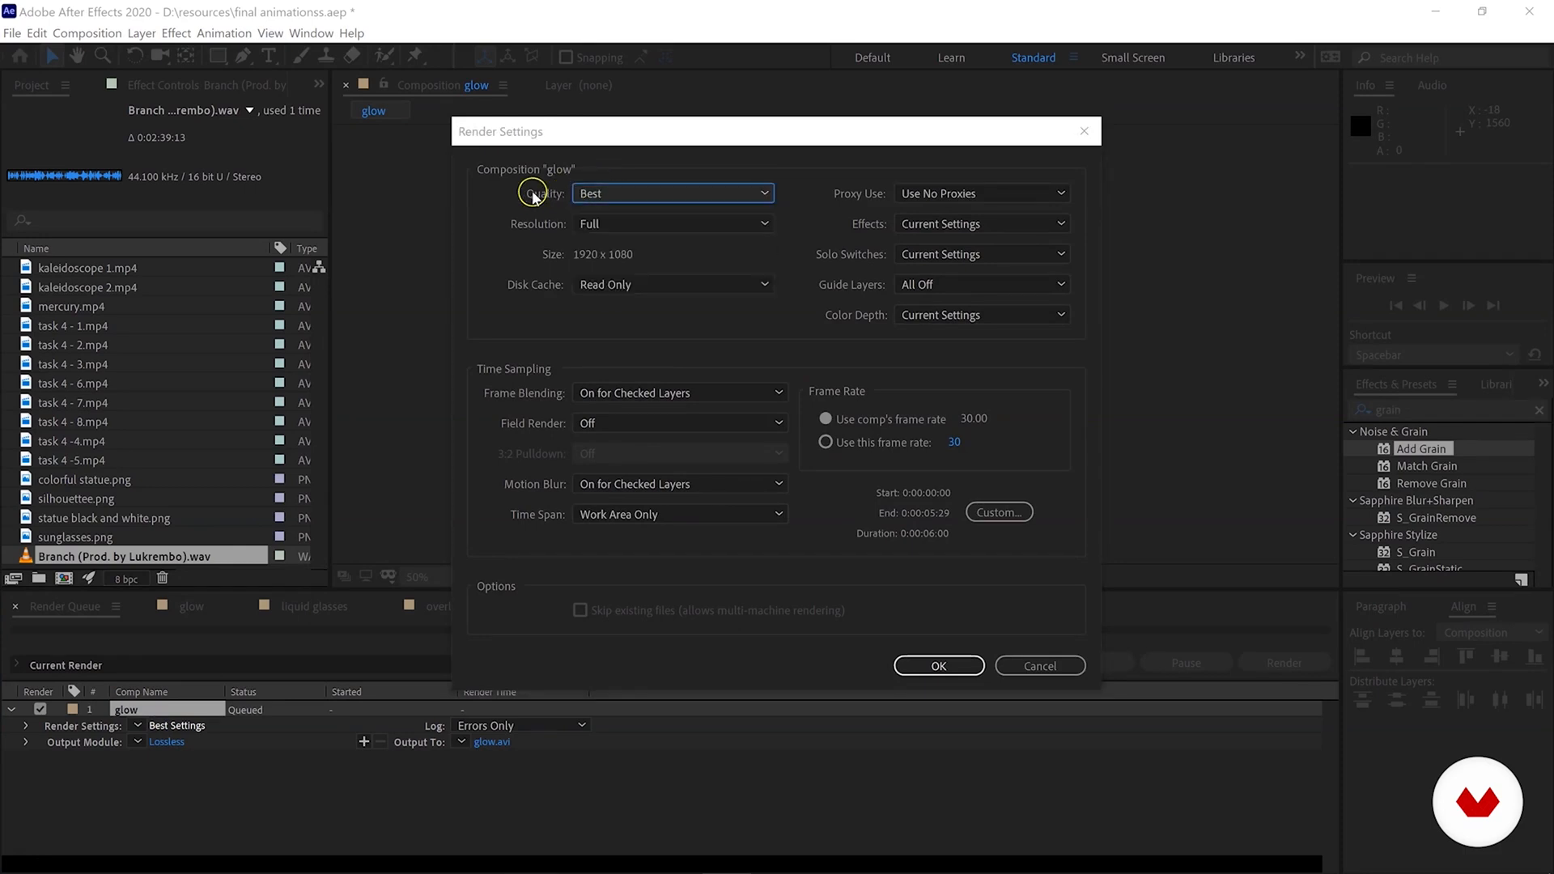
{"action": "left_click", "coordinate": [582, 231]}
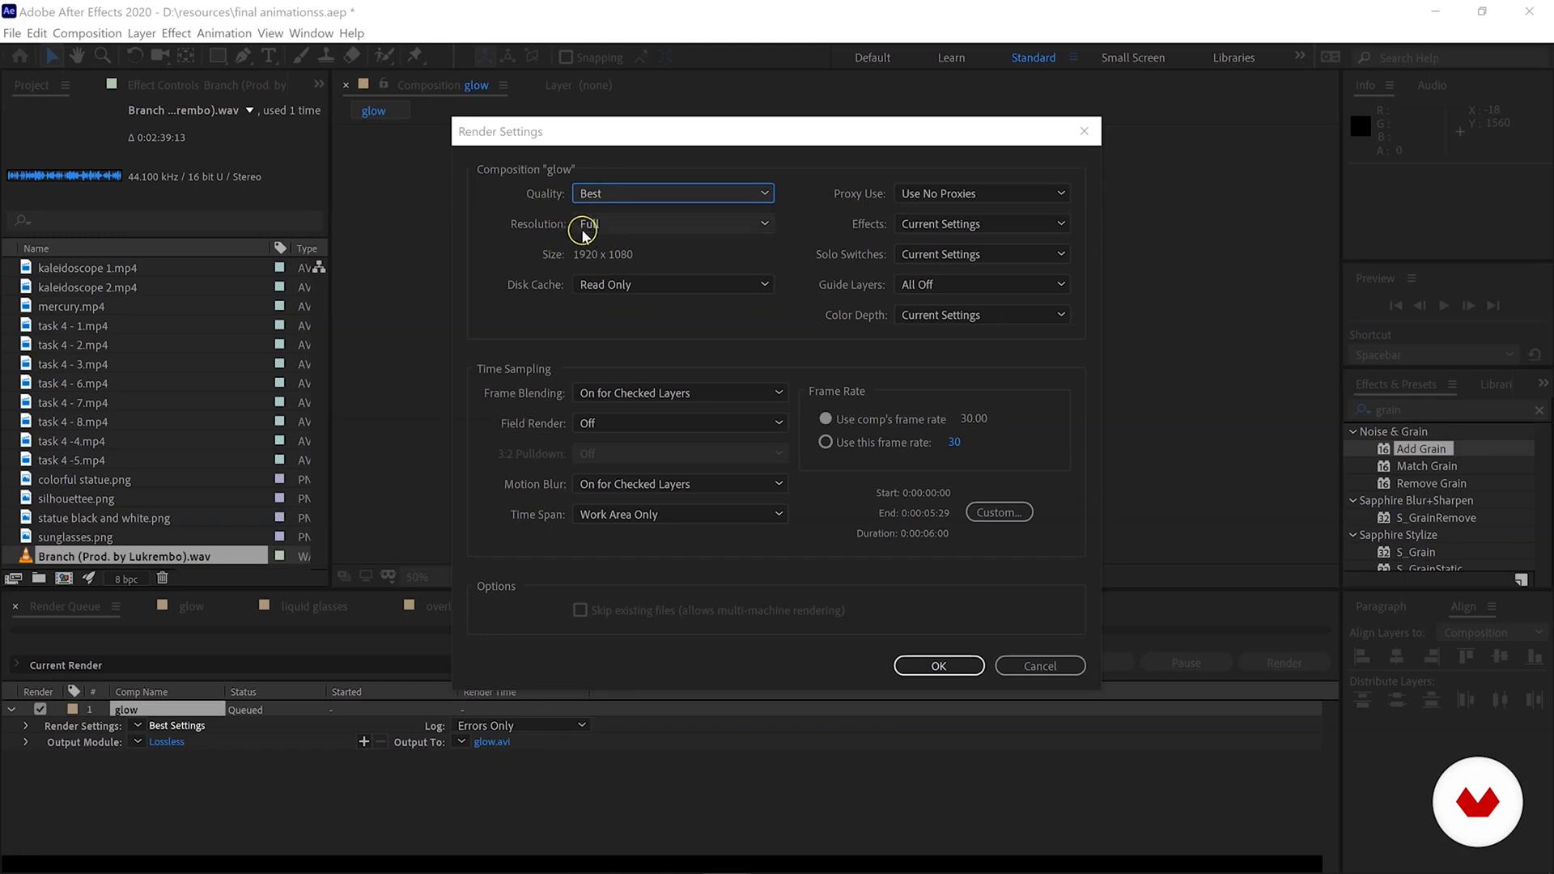
{"action": "left_click", "coordinate": [577, 227]}
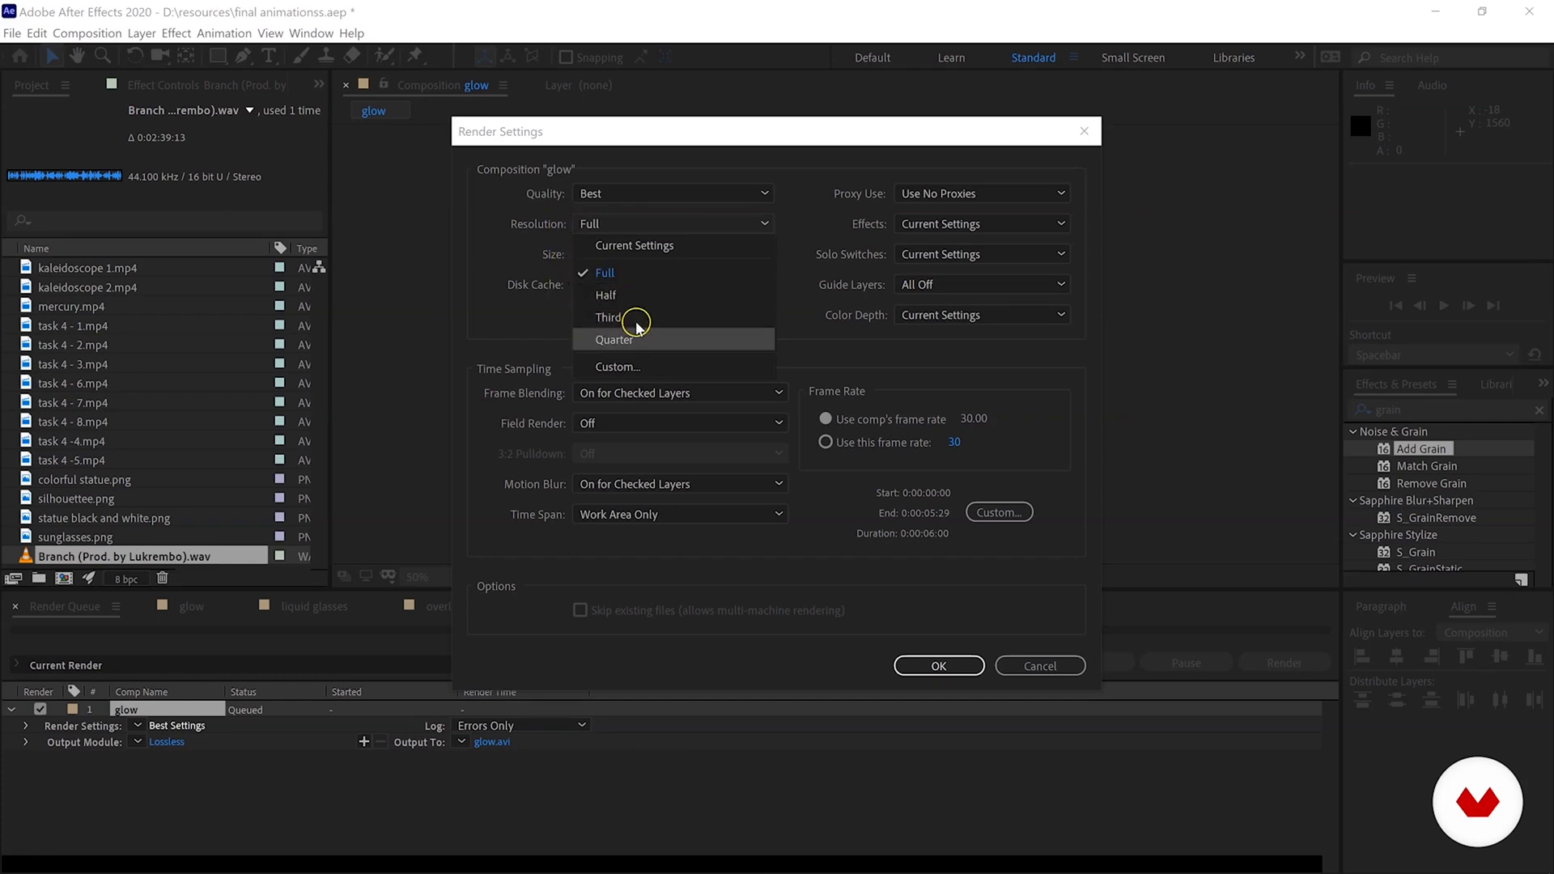
{"action": "left_click", "coordinate": [617, 276]}
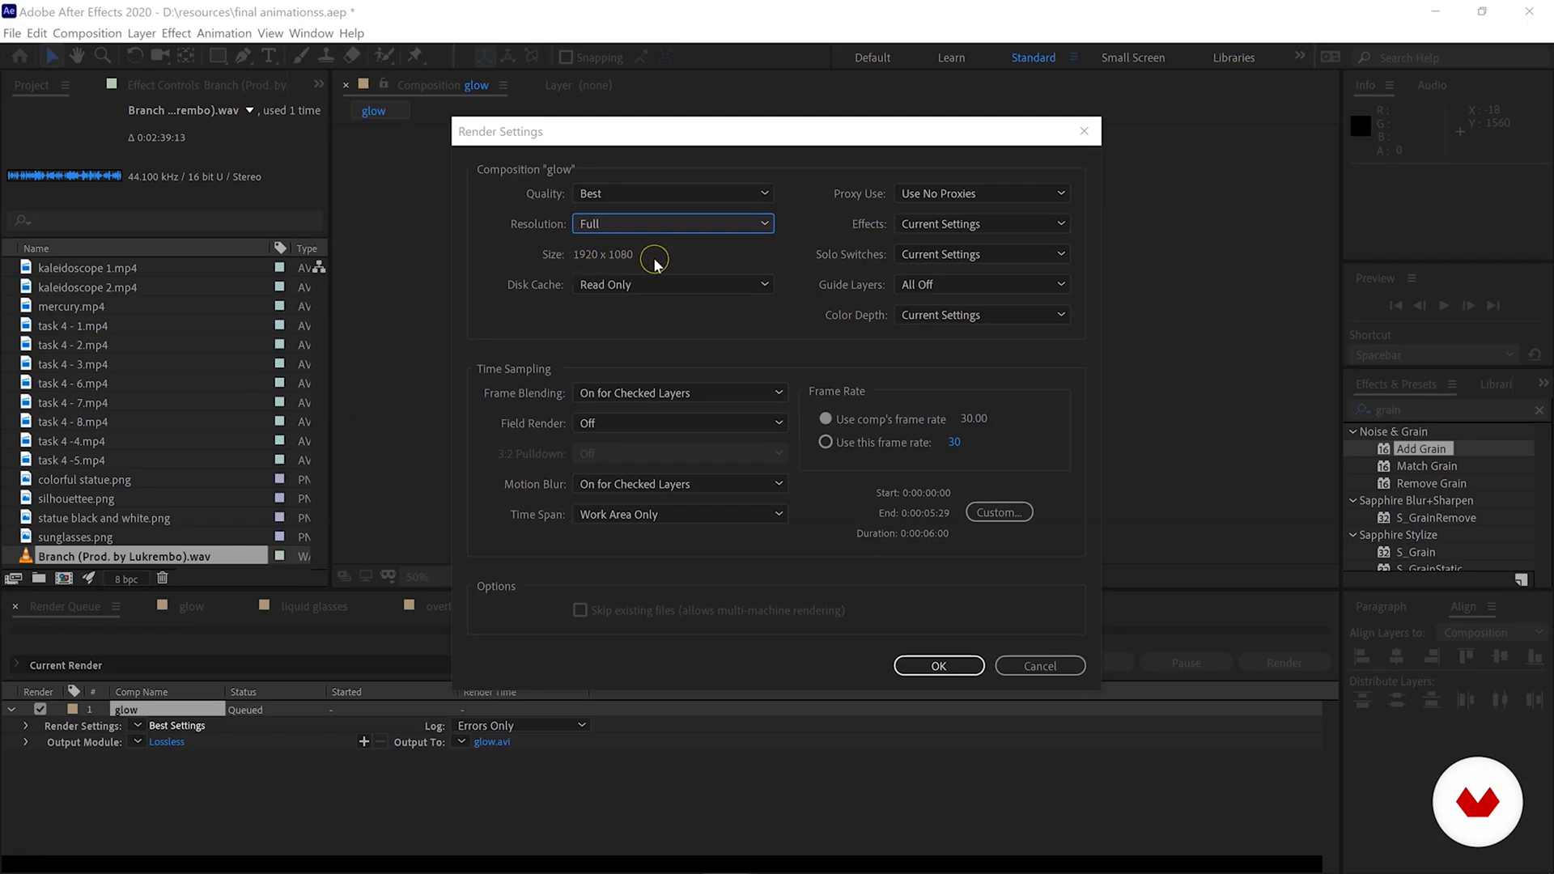
{"action": "left_click", "coordinate": [613, 228]}
{"action": "left_click", "coordinate": [619, 293]}
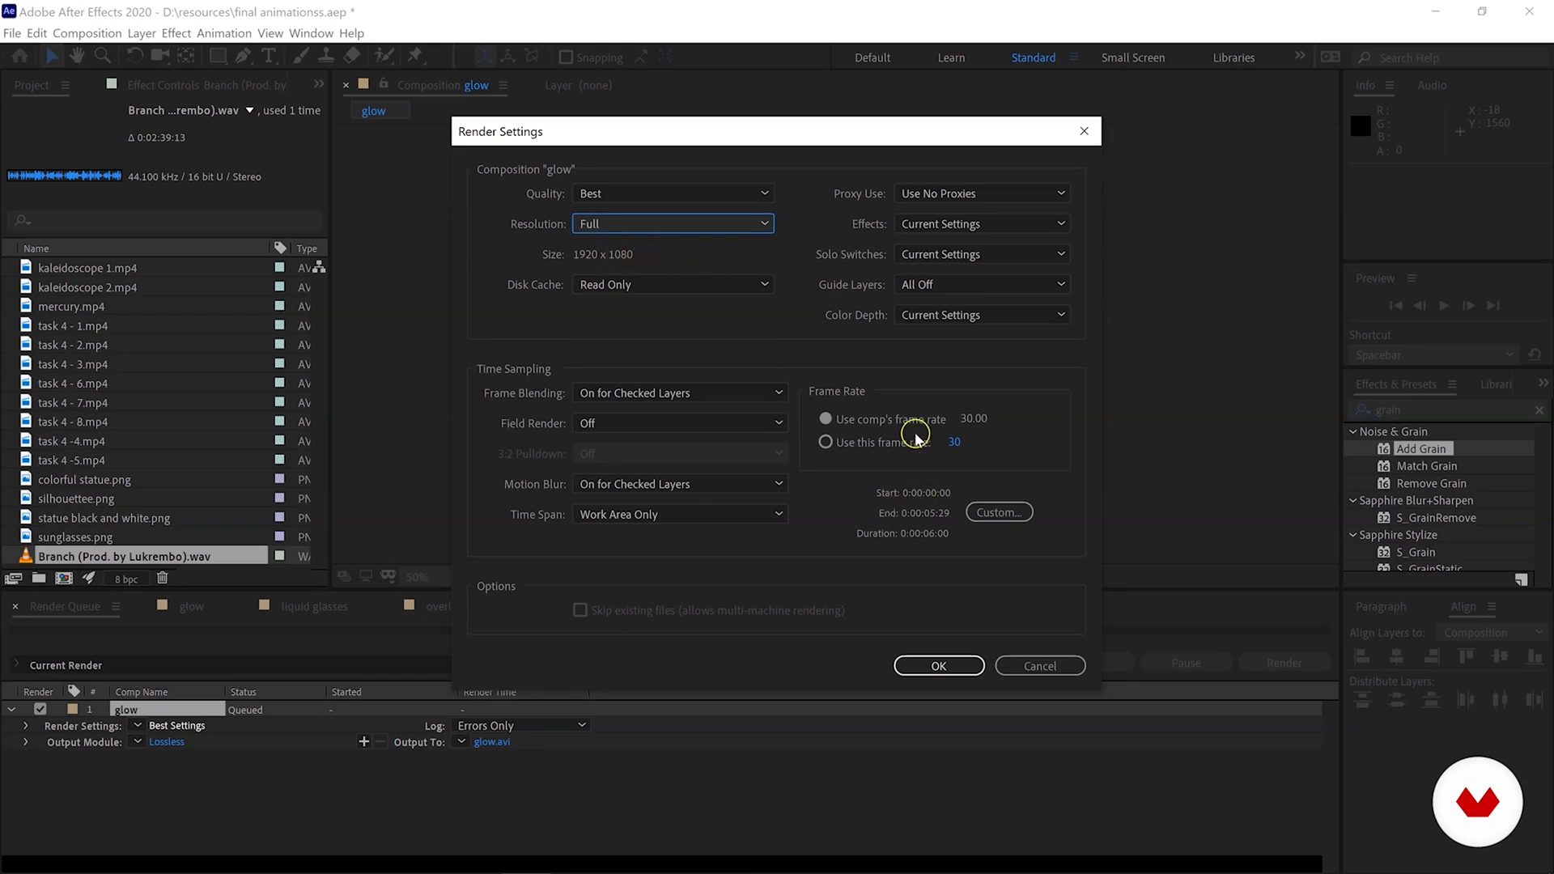
Make the glow render use its own frame rate of 30 instead of the composition's rate.
{"action": "left_click", "coordinate": [950, 452]}
{"action": "left_click", "coordinate": [953, 444]}
{"action": "type", "text": "25"}
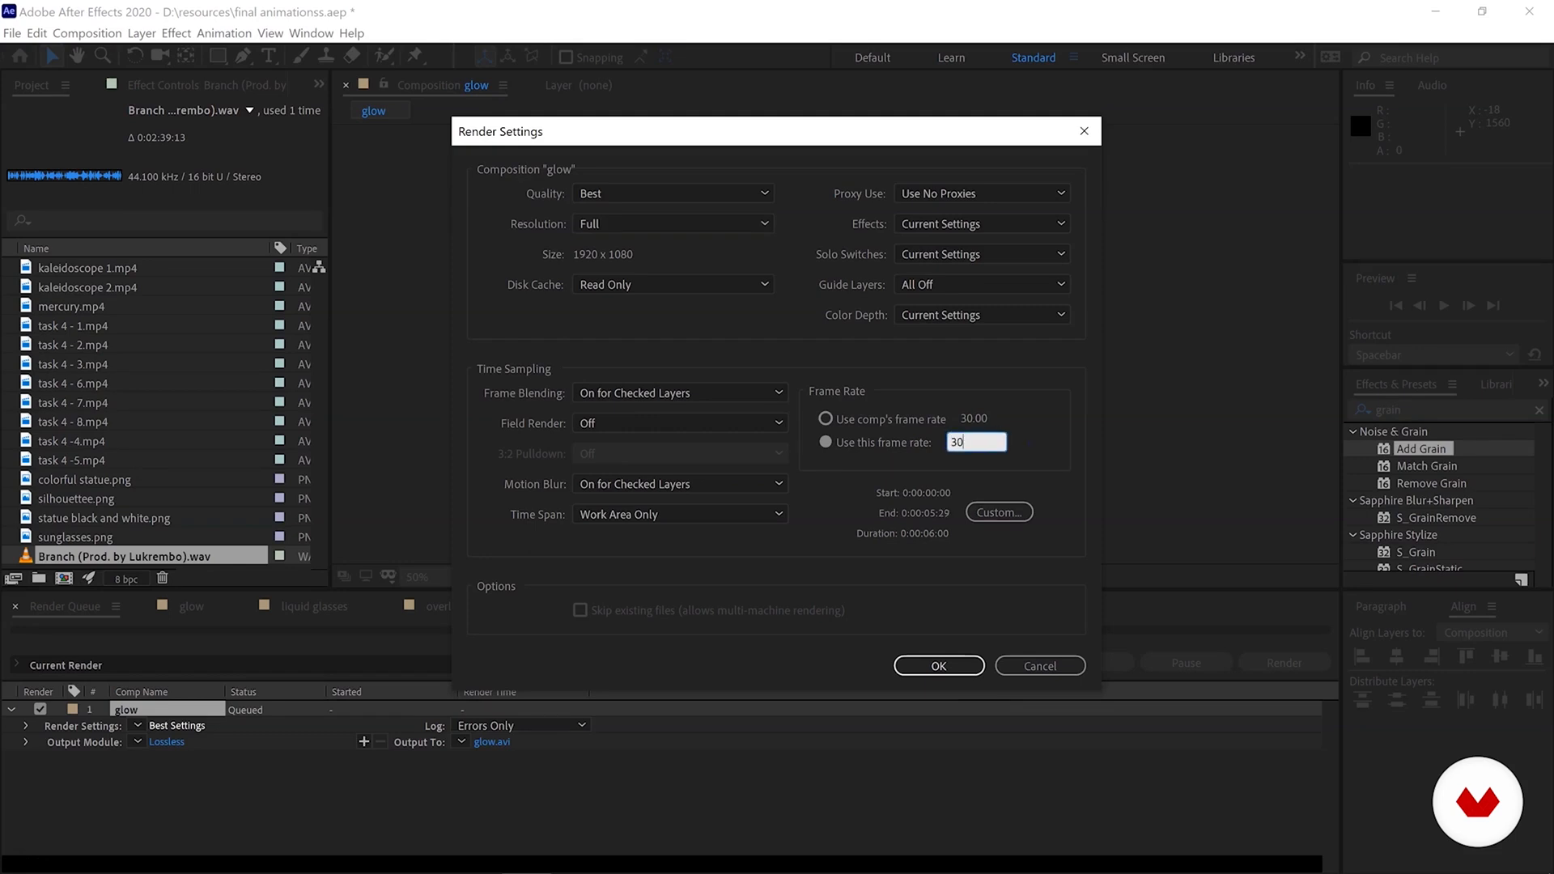
{"action": "left_click", "coordinate": [902, 514]}
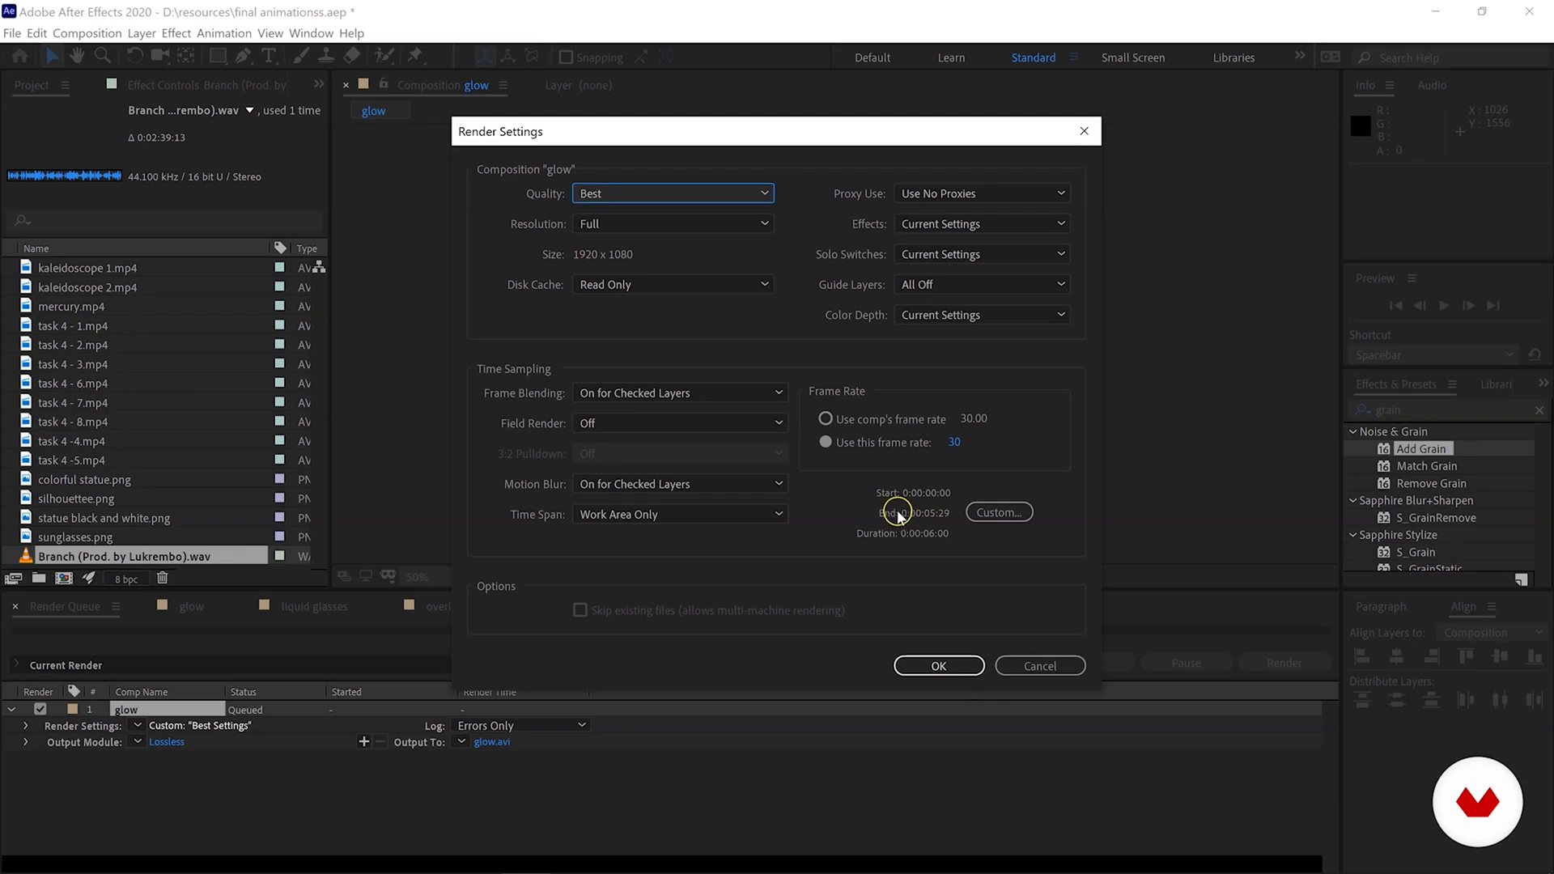
Define a custom render time span from 0:00:00:00 to 0:00:05:29 and apply the render settings.
{"action": "left_click", "coordinate": [994, 515]}
{"action": "left_click", "coordinate": [1001, 515]}
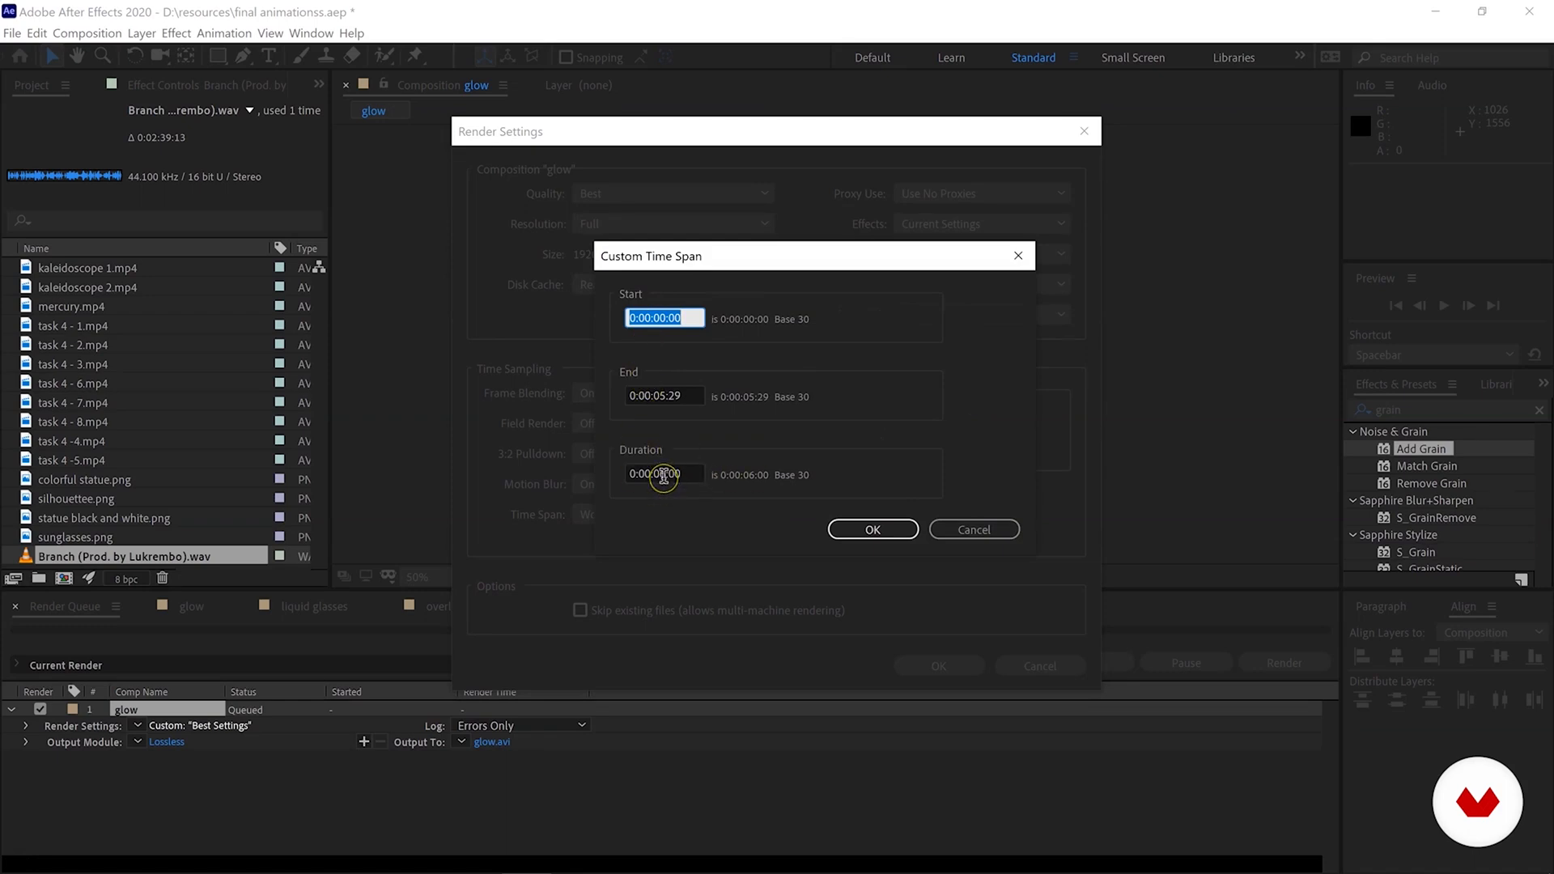
{"action": "left_click", "coordinate": [657, 317]}
{"action": "left_click", "coordinate": [649, 399]}
{"action": "left_click", "coordinate": [678, 395]}
{"action": "left_click", "coordinate": [898, 531]}
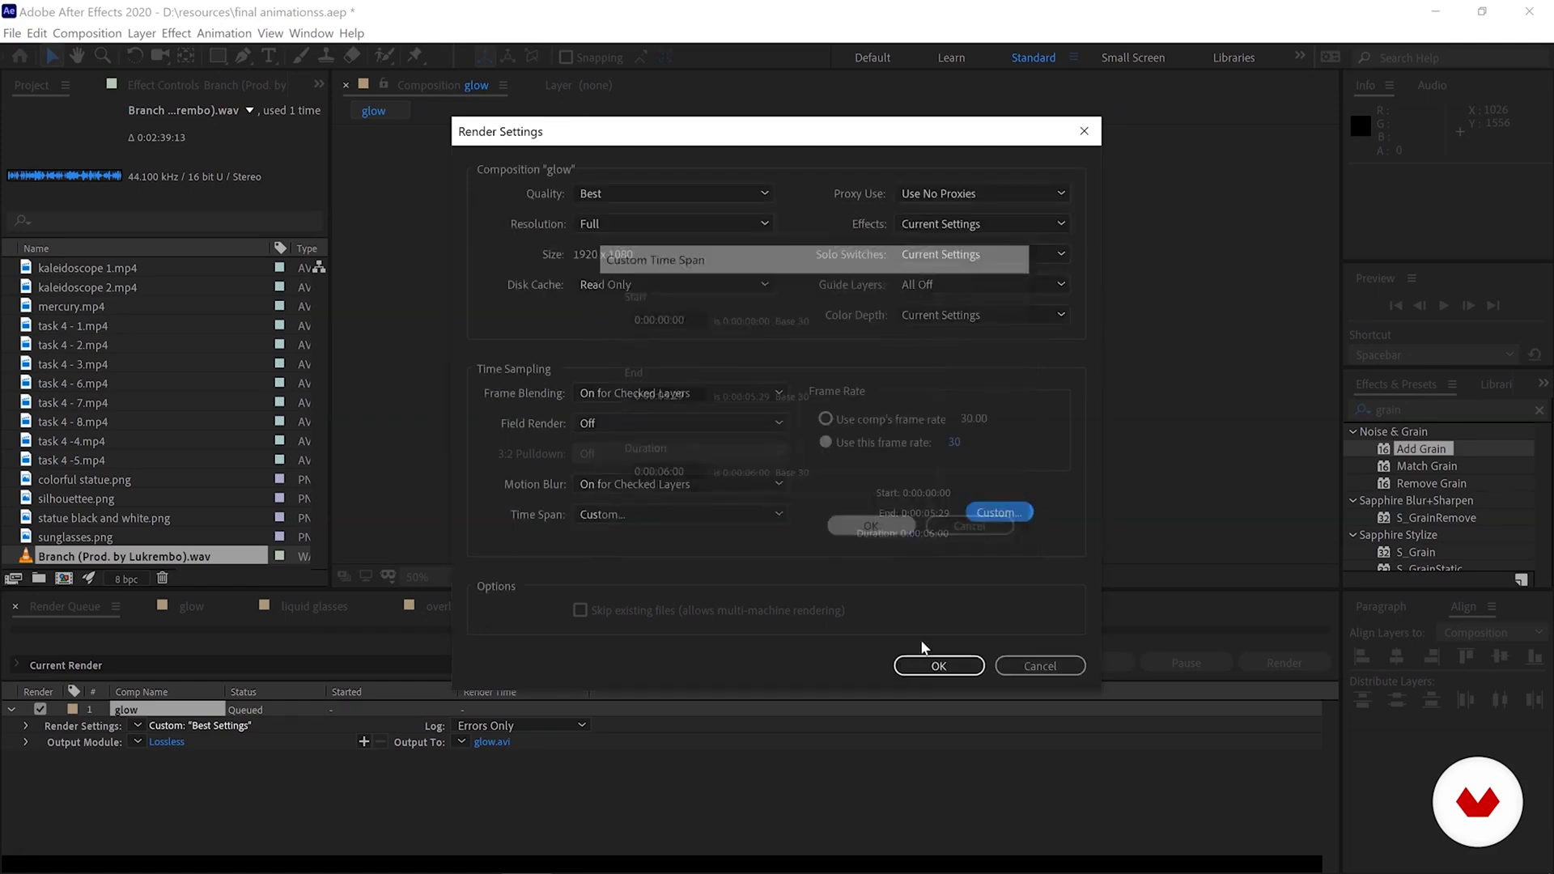
{"action": "left_click", "coordinate": [937, 665]}
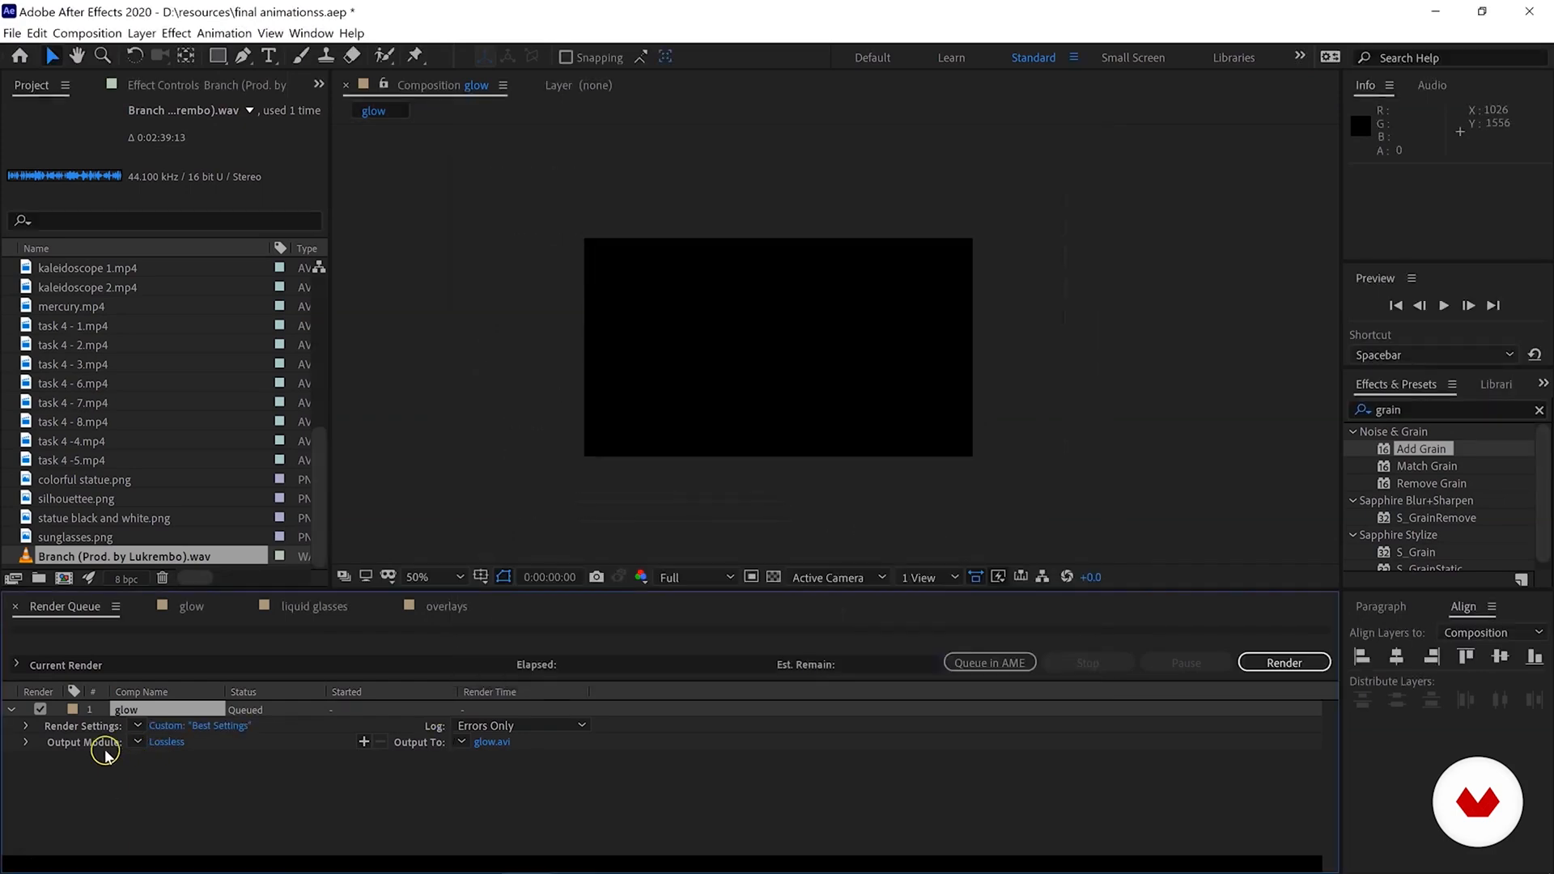
Set the glow item's output module format to QuickTime with video output enabled.
{"action": "left_click", "coordinate": [165, 743]}
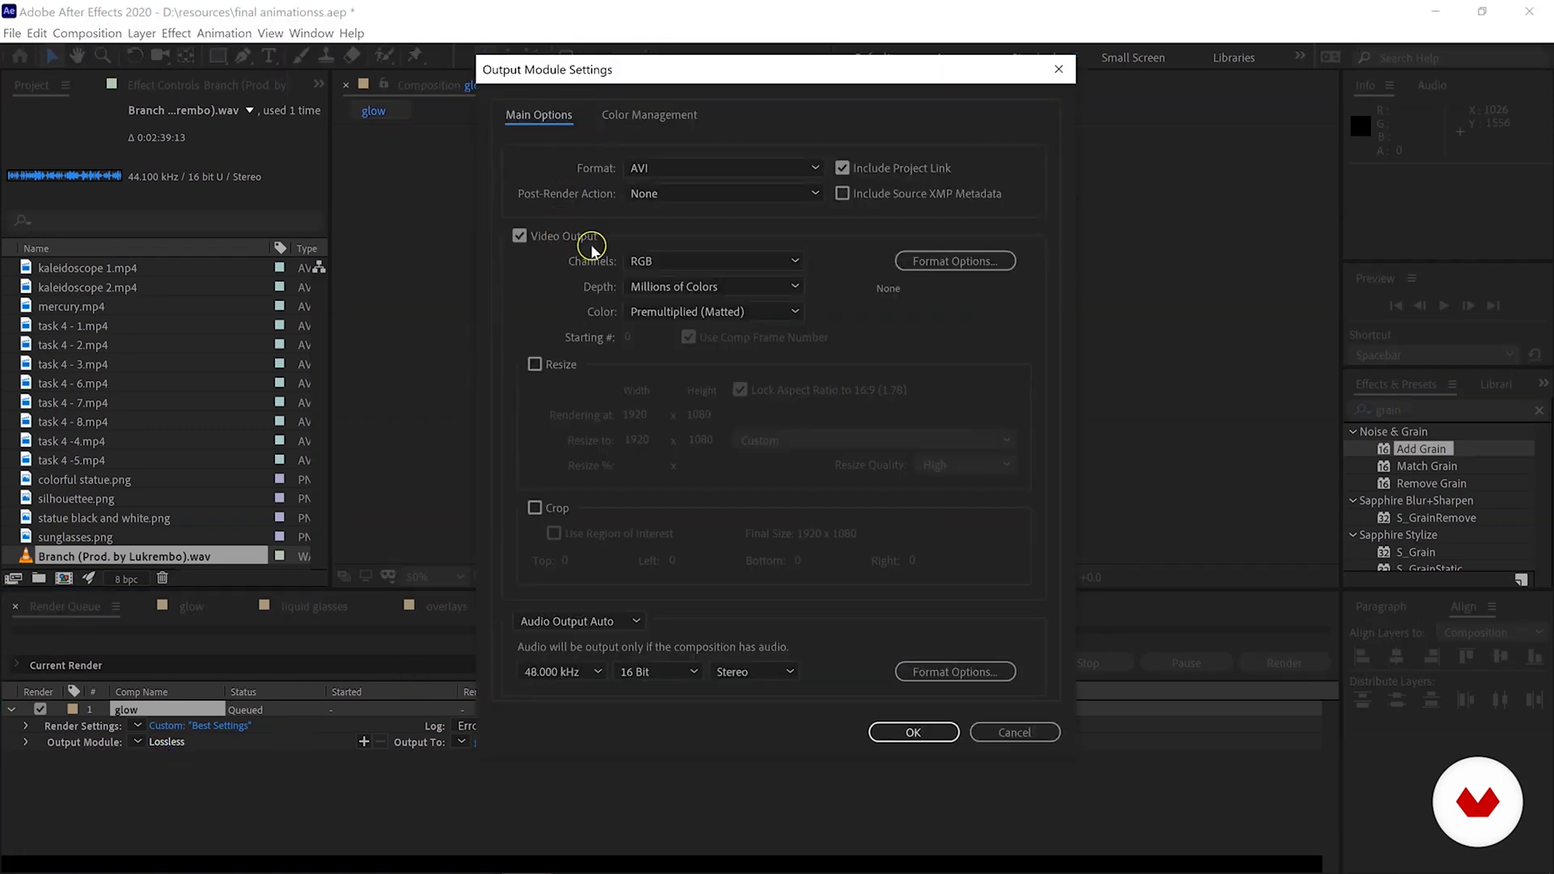
{"action": "left_click", "coordinate": [701, 167]}
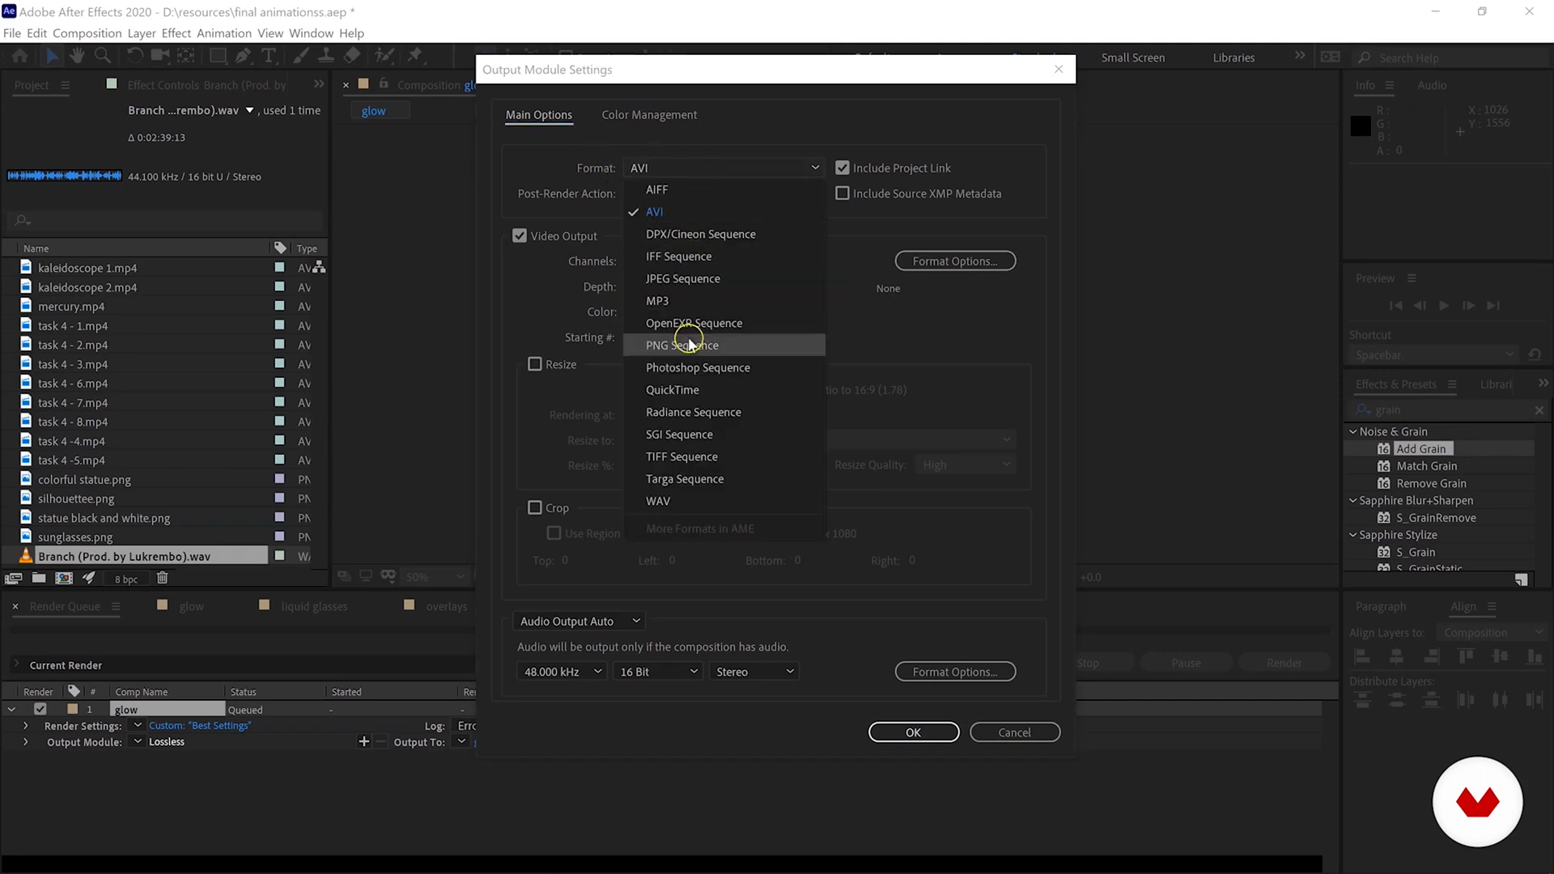
{"action": "left_click", "coordinate": [659, 243]}
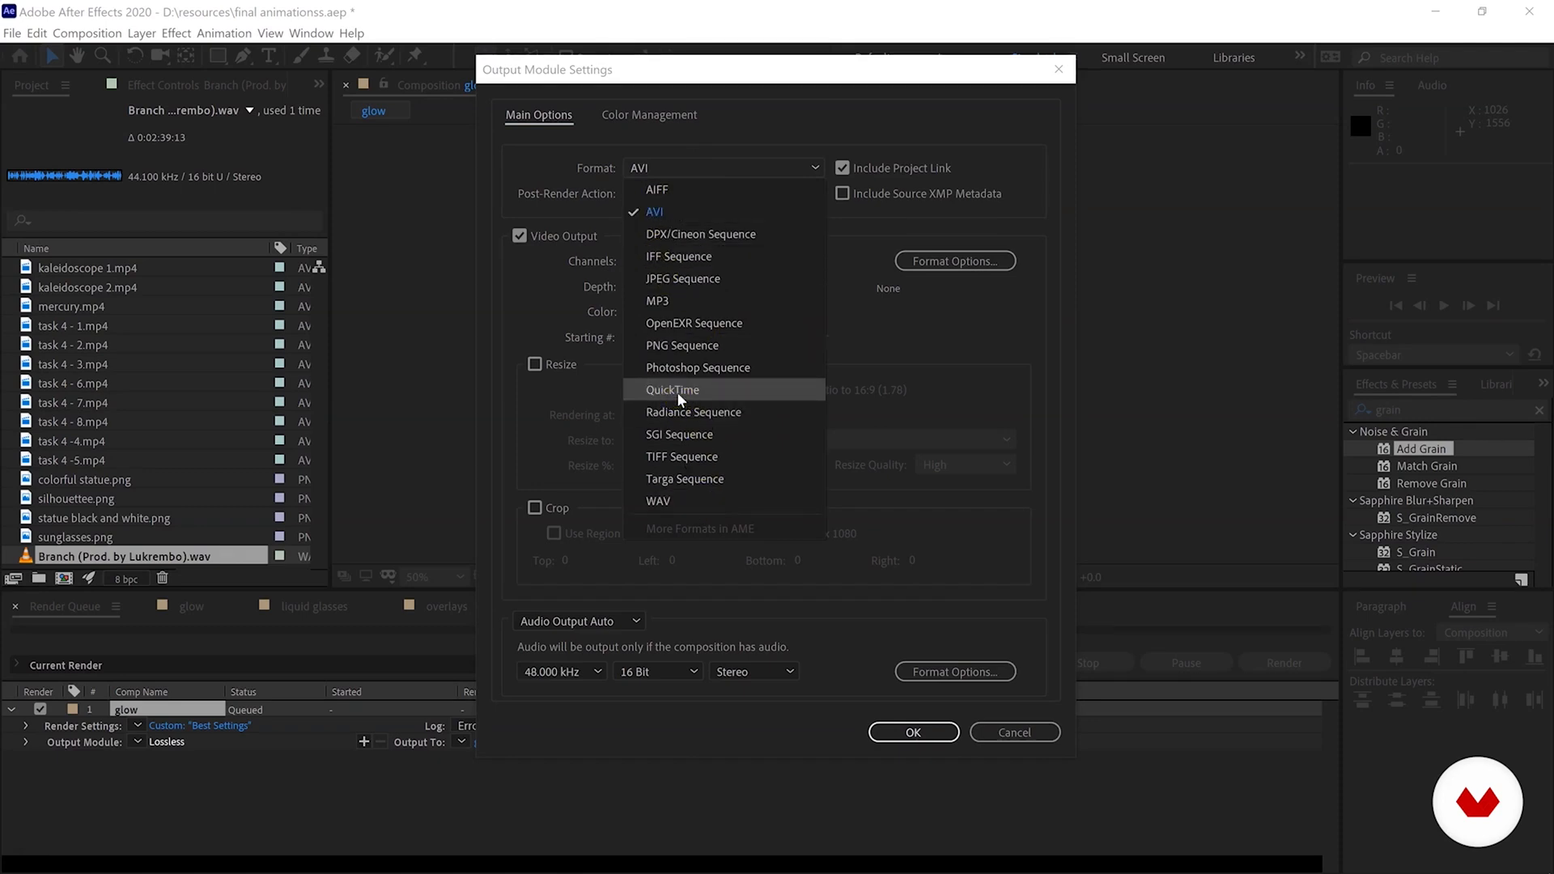
{"action": "left_click", "coordinate": [684, 391]}
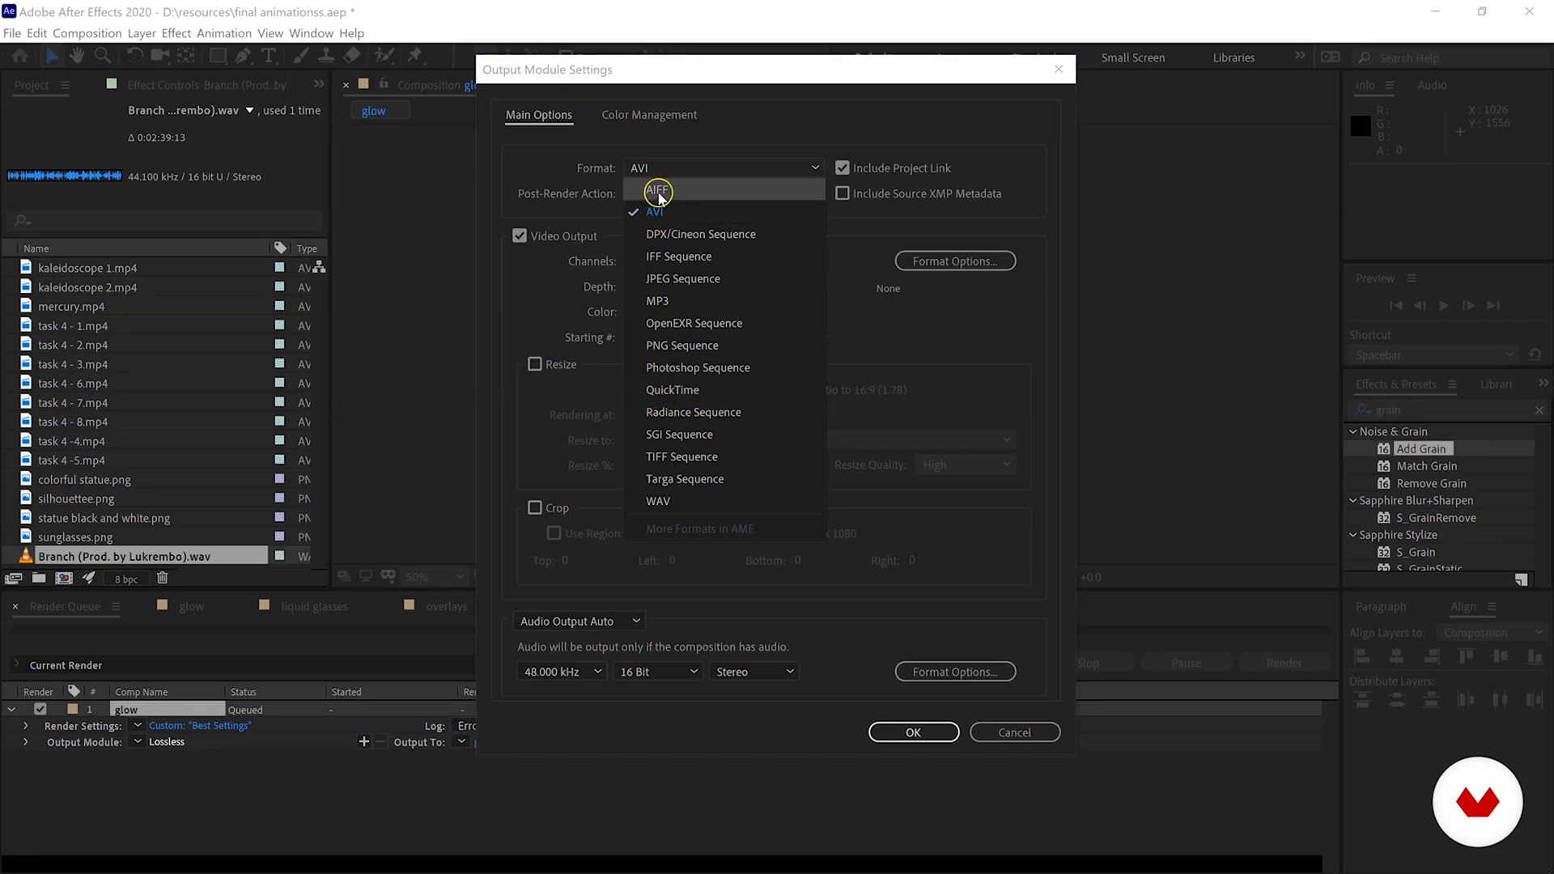
{"action": "left_click", "coordinate": [675, 380]}
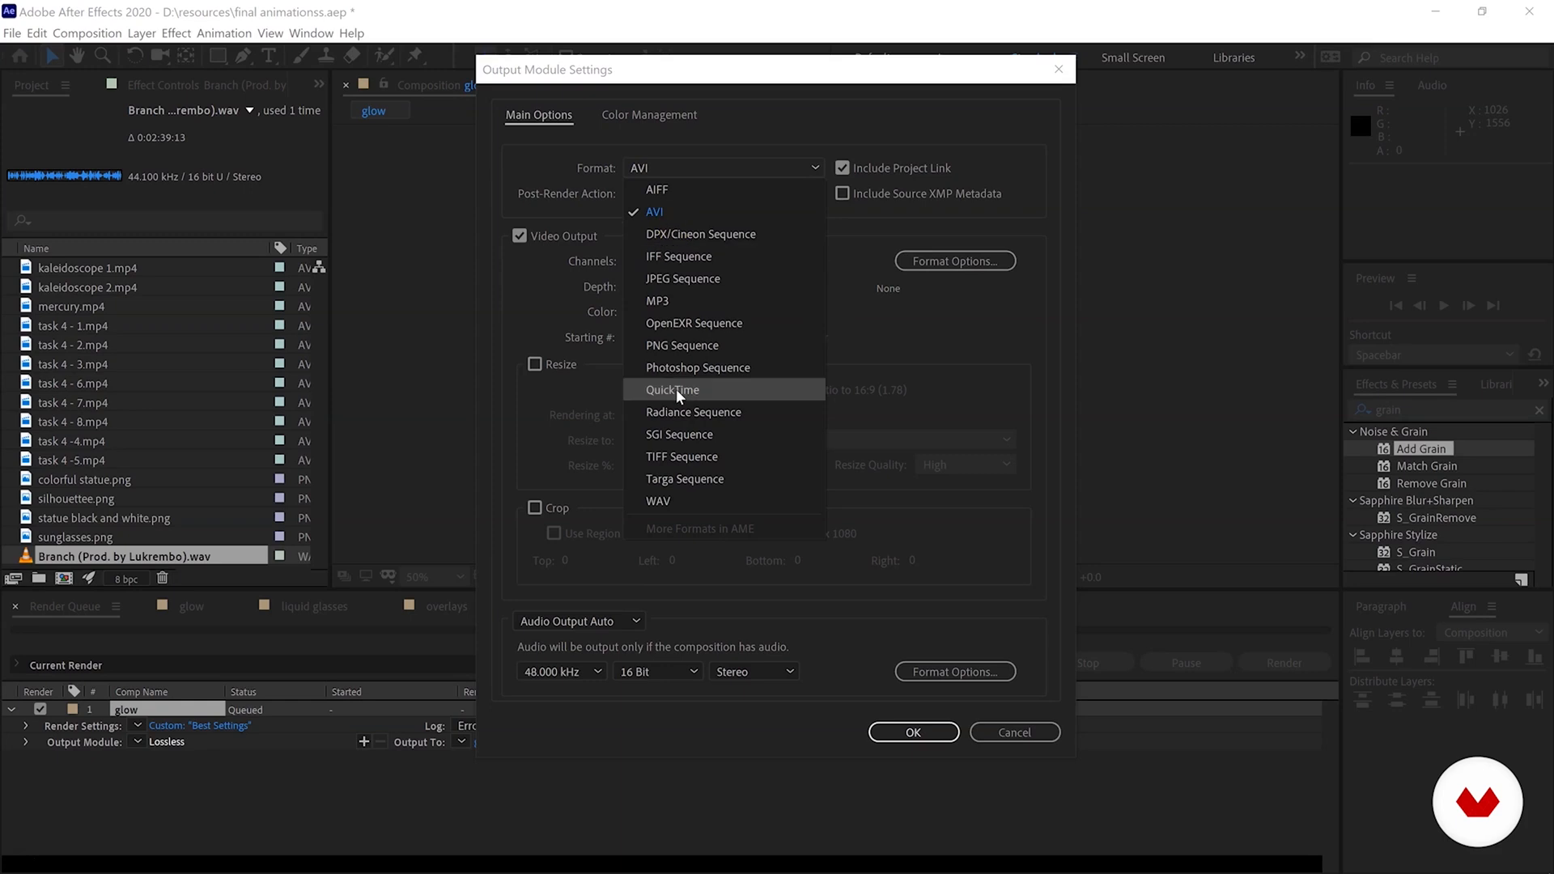
{"action": "left_click", "coordinate": [705, 391]}
{"action": "left_click", "coordinate": [706, 391]}
{"action": "left_click", "coordinate": [681, 390]}
{"action": "left_click", "coordinate": [558, 240]}
{"action": "left_click", "coordinate": [572, 241]}
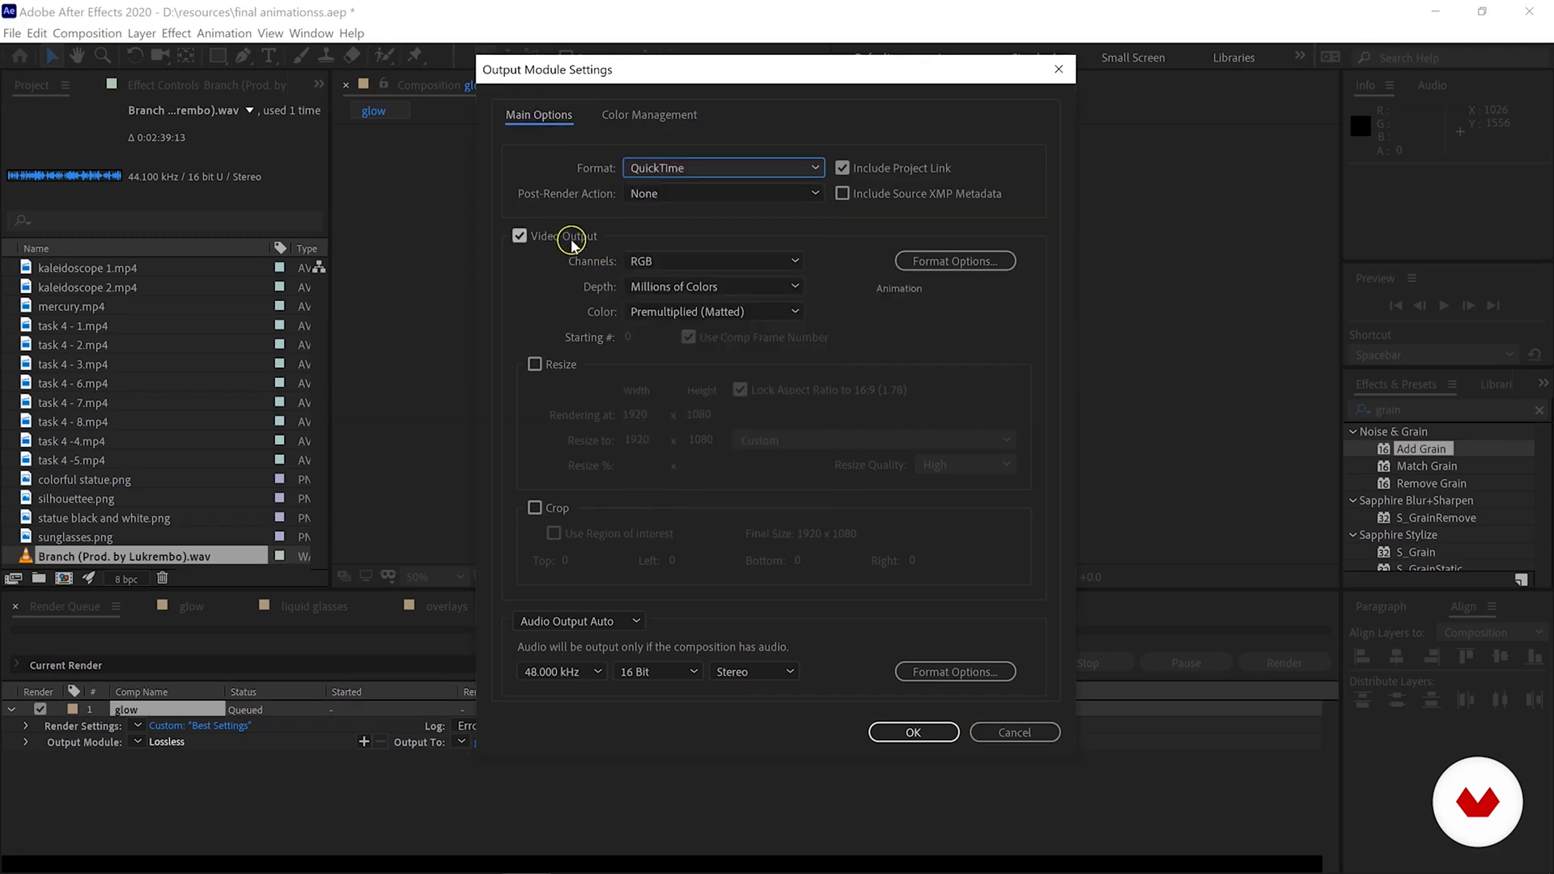
Try RGB + Alpha as the output channels and check the available color depths.
{"action": "left_click", "coordinate": [665, 262]}
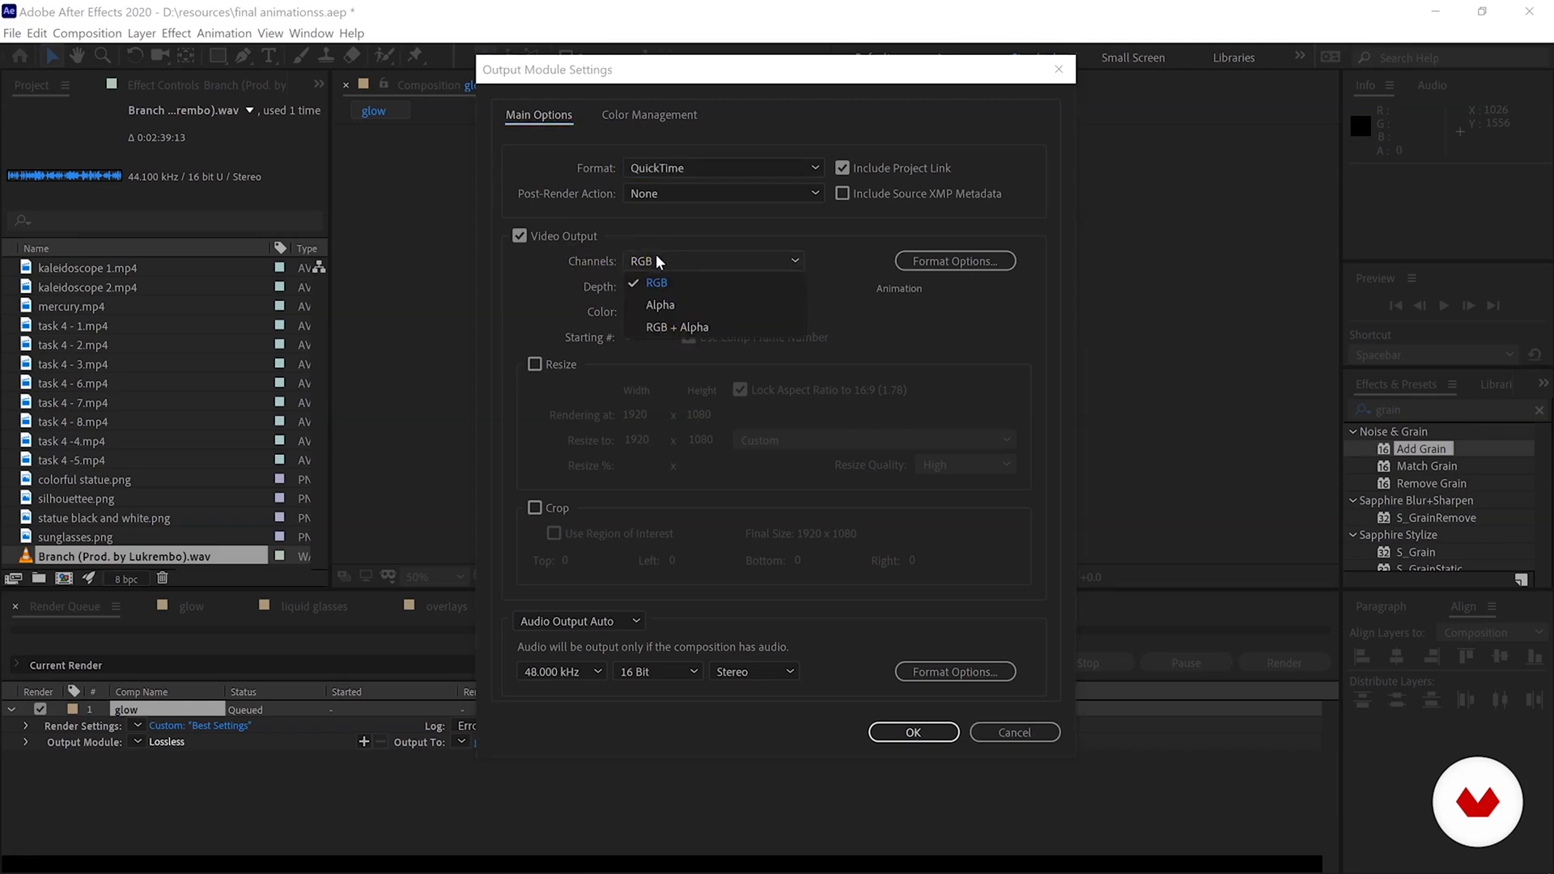
{"action": "left_click", "coordinate": [672, 328]}
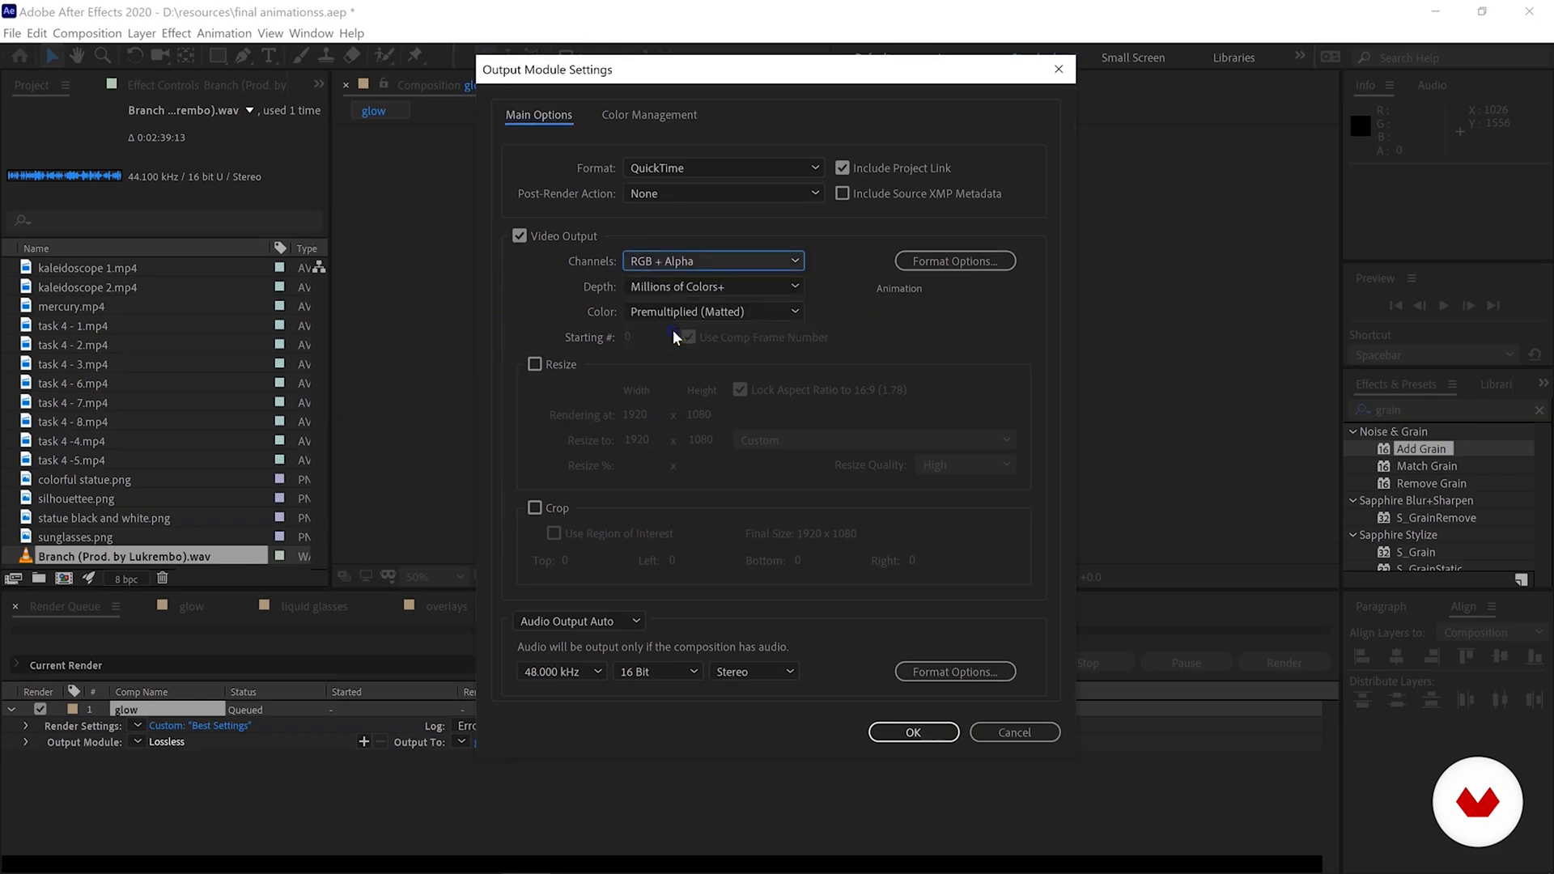
{"action": "left_click", "coordinate": [645, 286]}
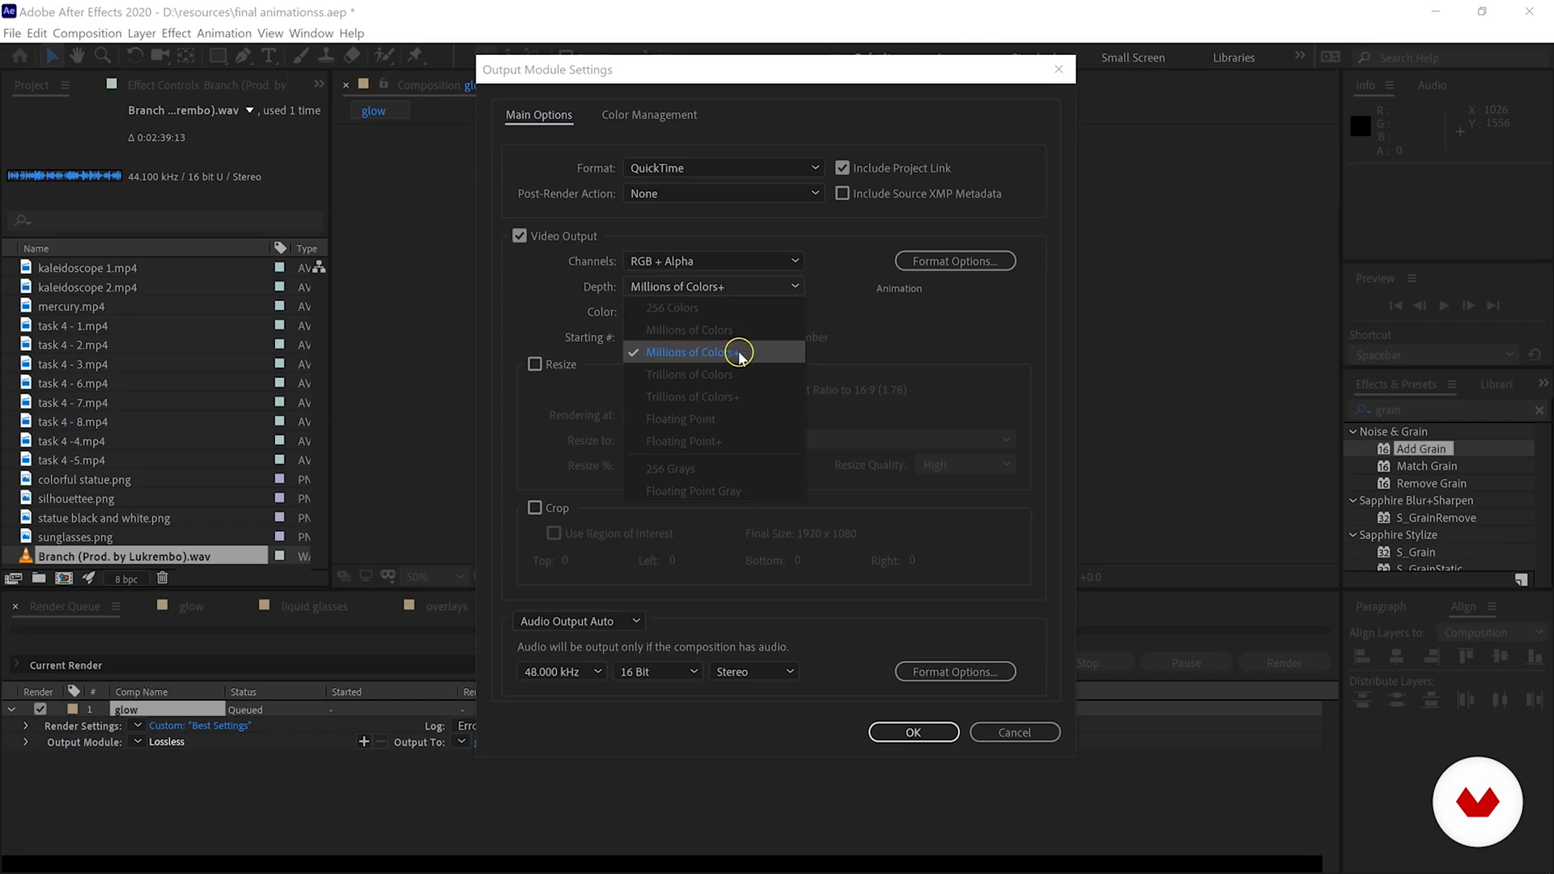
{"action": "left_click", "coordinate": [661, 267]}
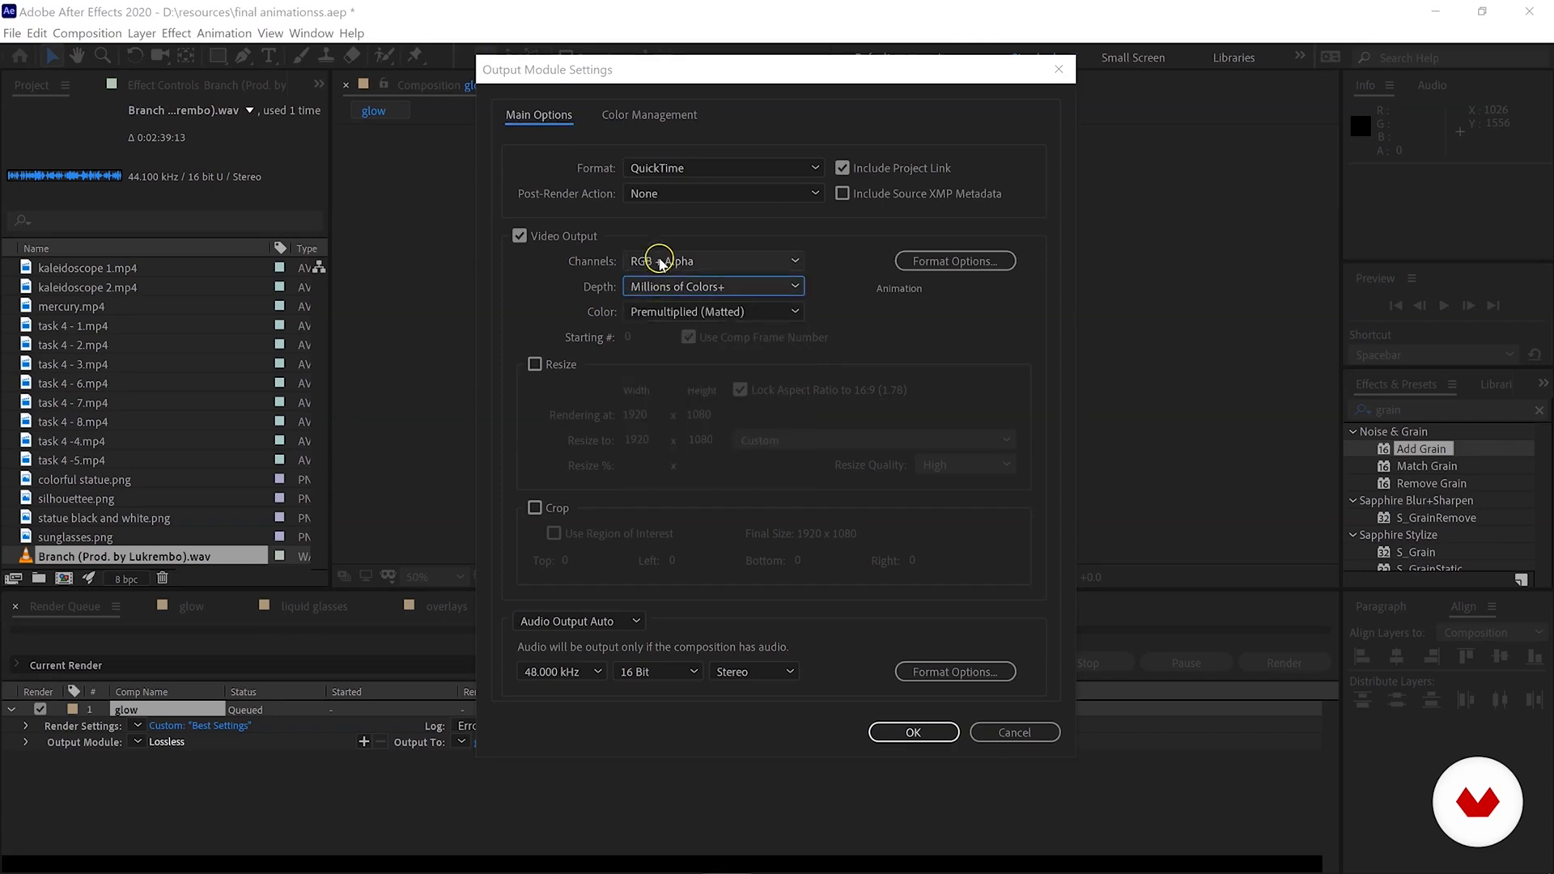
Set the output channels to RGB with a depth of Millions of Colors and apply the output module settings.
{"action": "left_click", "coordinate": [660, 263]}
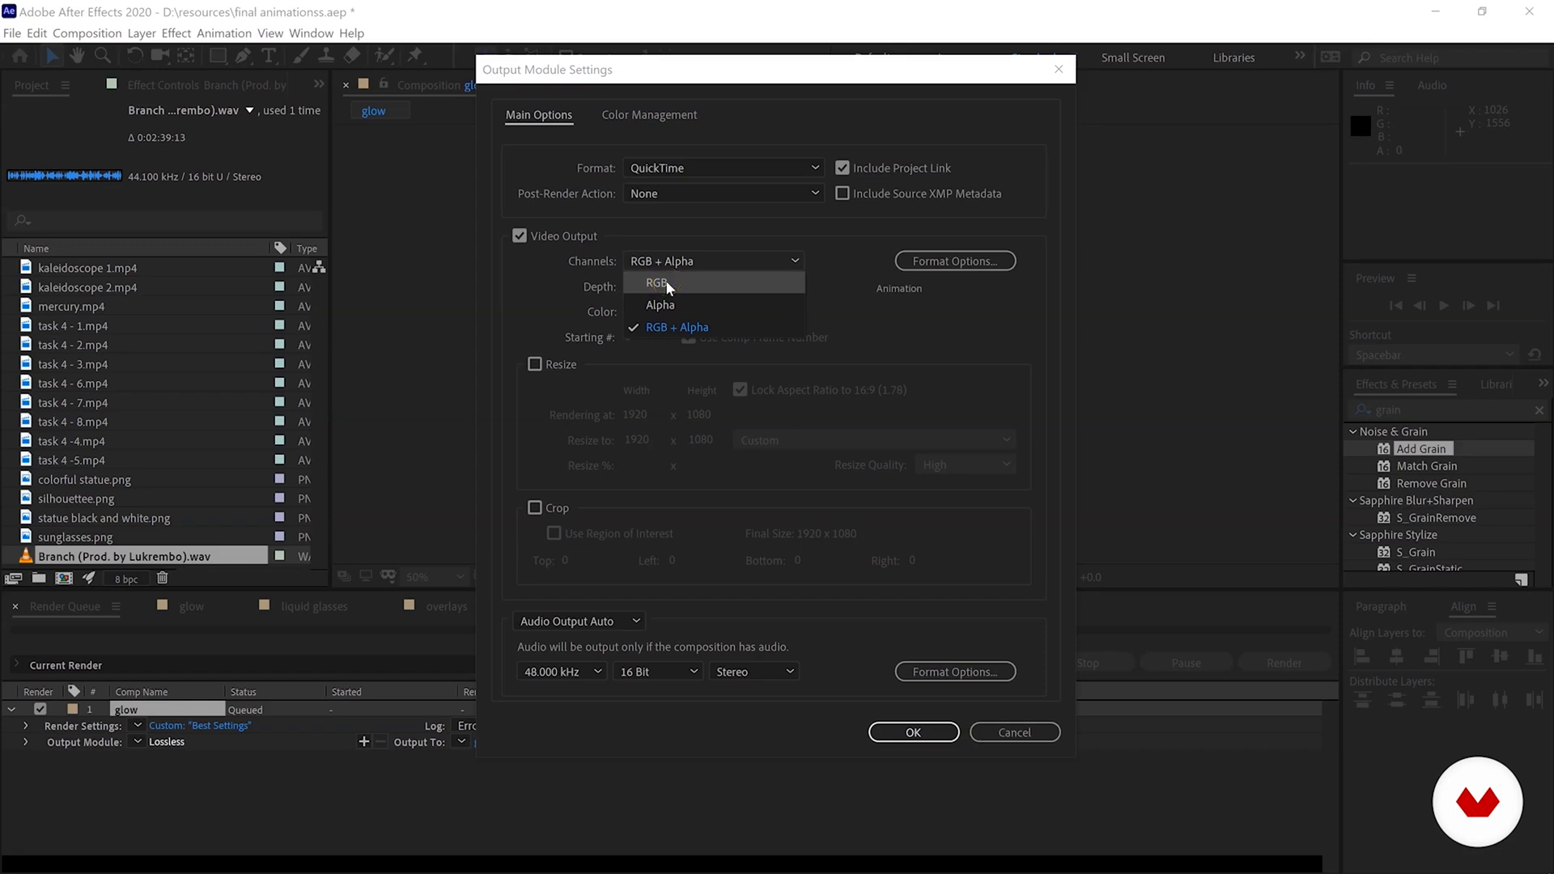
{"action": "left_click", "coordinate": [665, 280]}
{"action": "left_click", "coordinate": [668, 281]}
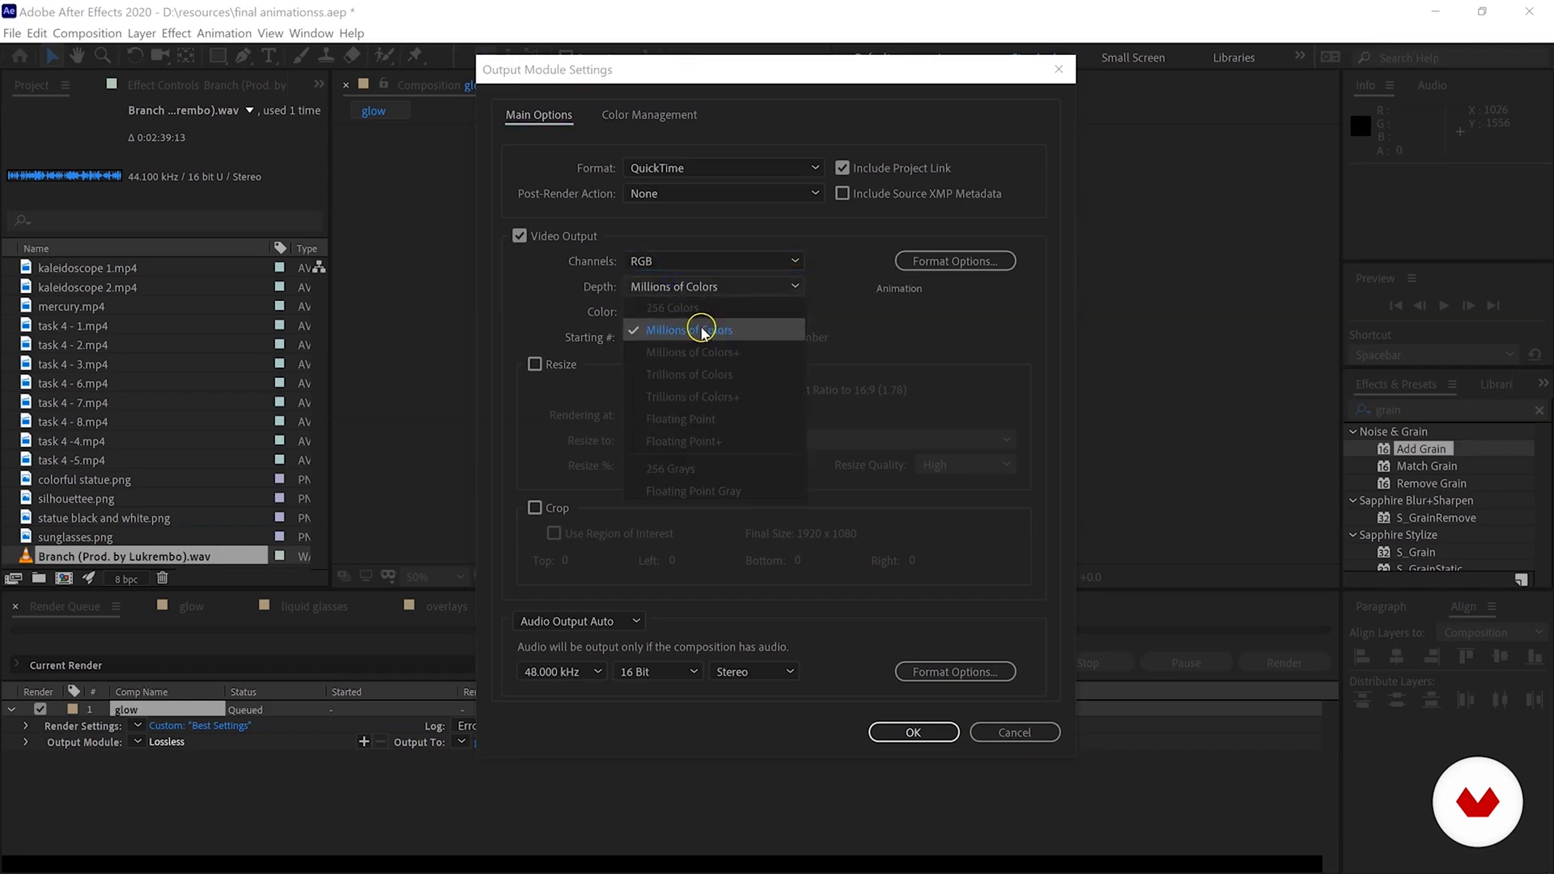
{"action": "left_click", "coordinate": [713, 281]}
{"action": "left_click", "coordinate": [912, 733]}
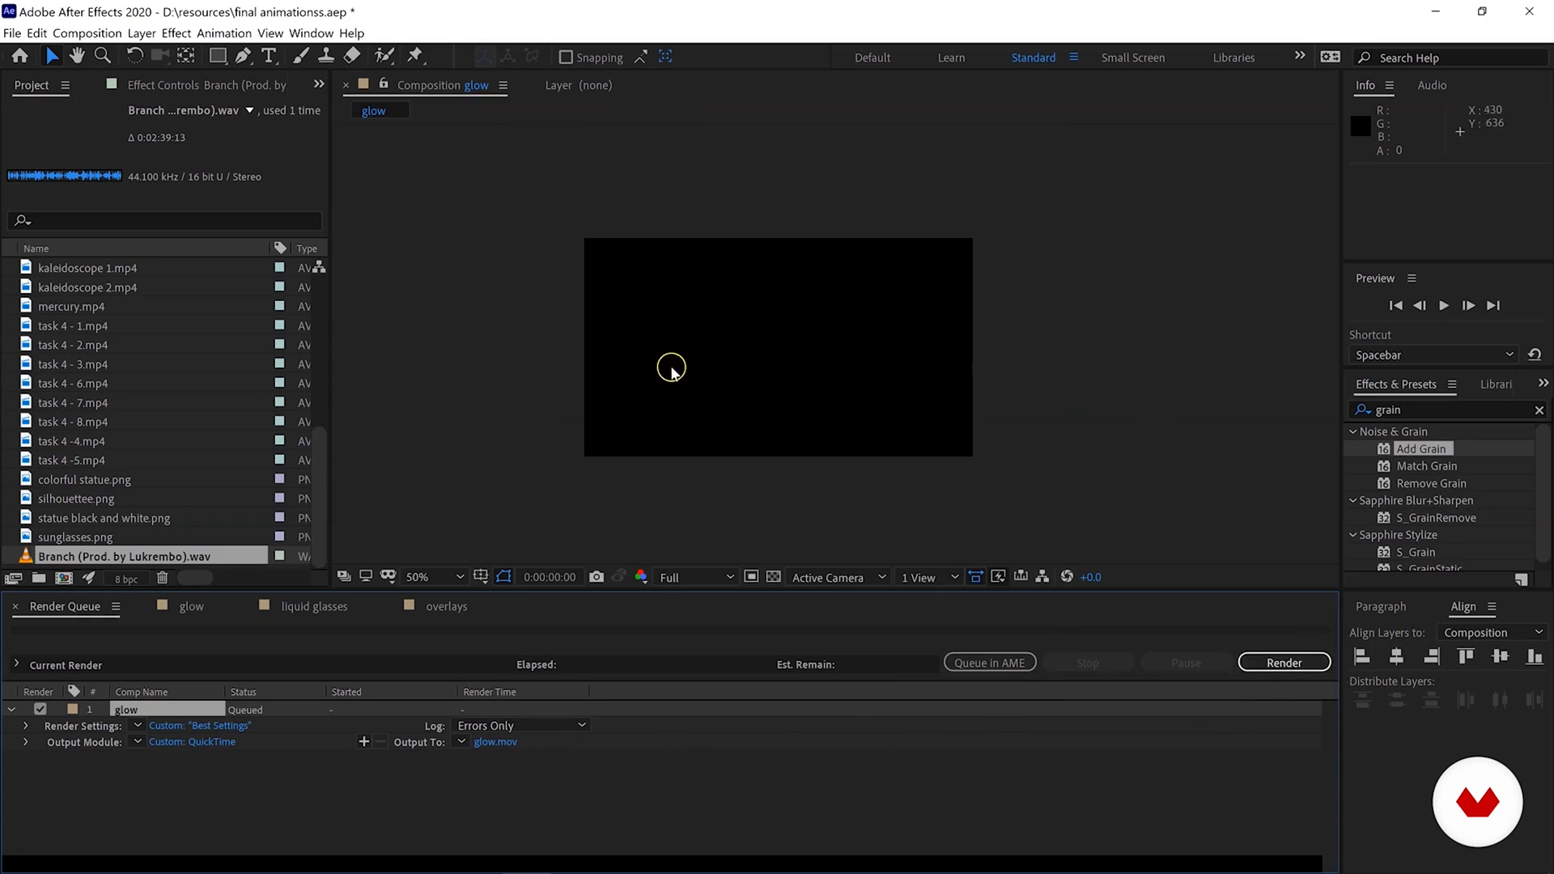
Return to the glow composition and send it to the Adobe Media Encoder queue.
{"action": "left_click", "coordinate": [191, 607]}
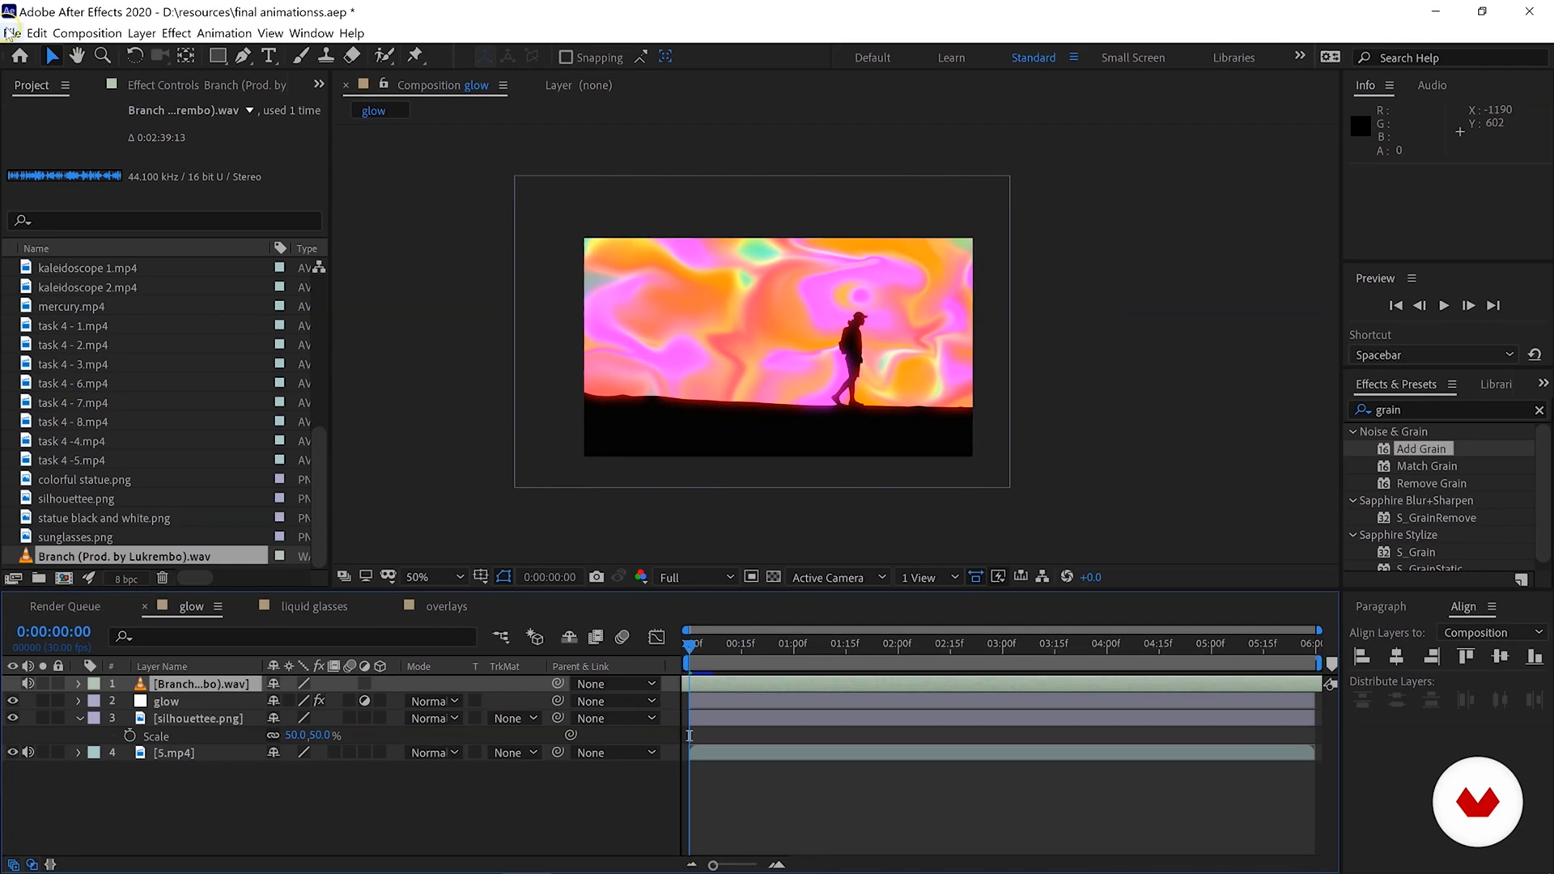
{"action": "left_click", "coordinate": [11, 33]}
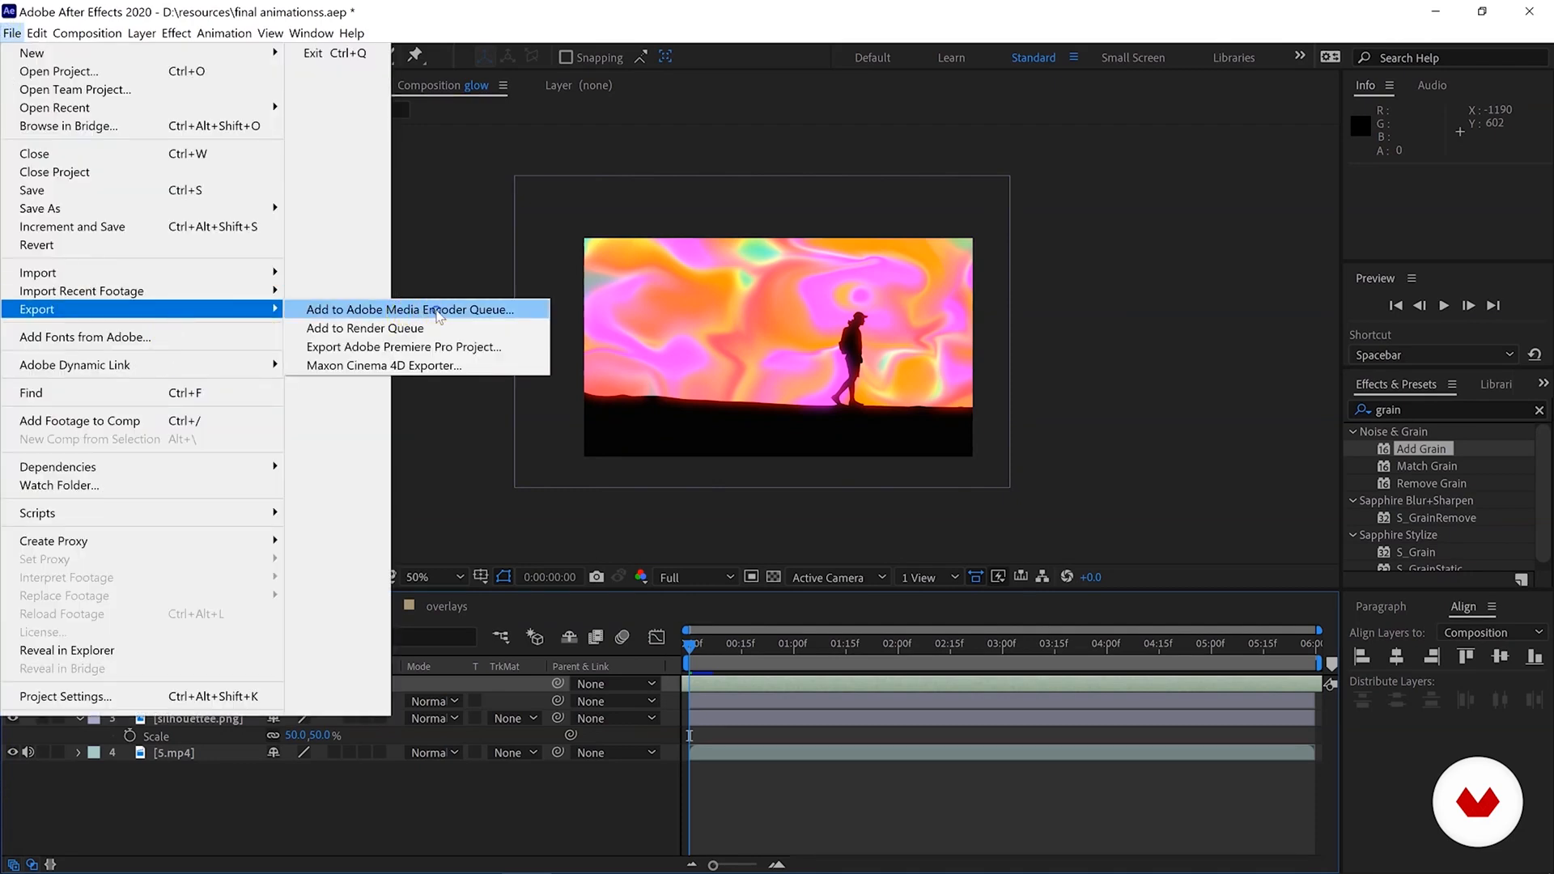
{"action": "left_click", "coordinate": [437, 311]}
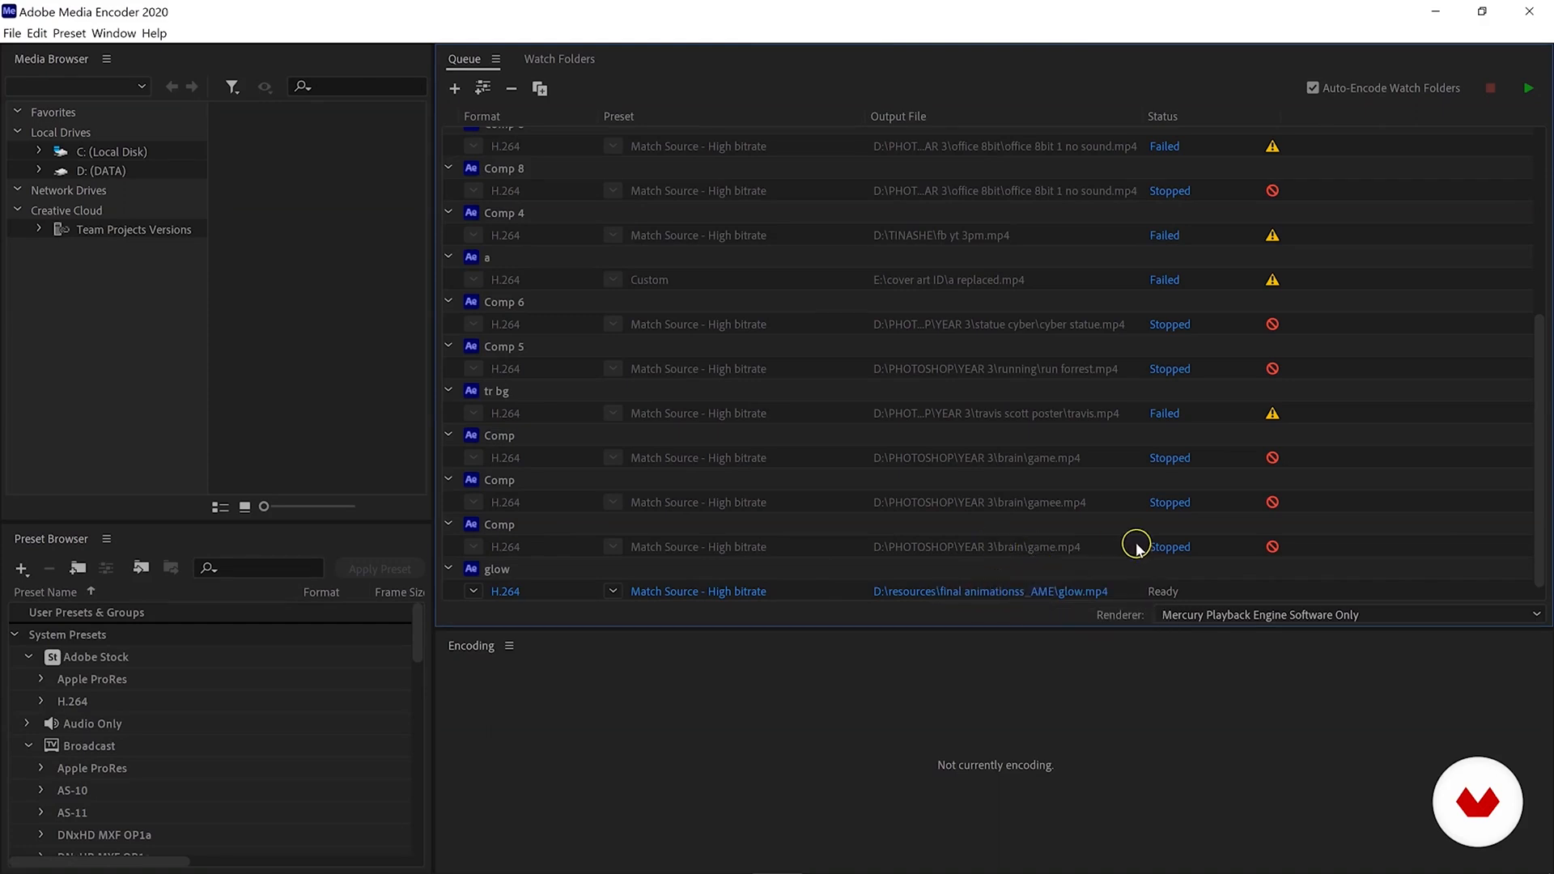
Remove the old Comp item directly above glow from the Media Encoder queue.
{"action": "left_click", "coordinate": [491, 531]}
{"action": "left_click", "coordinate": [503, 89]}
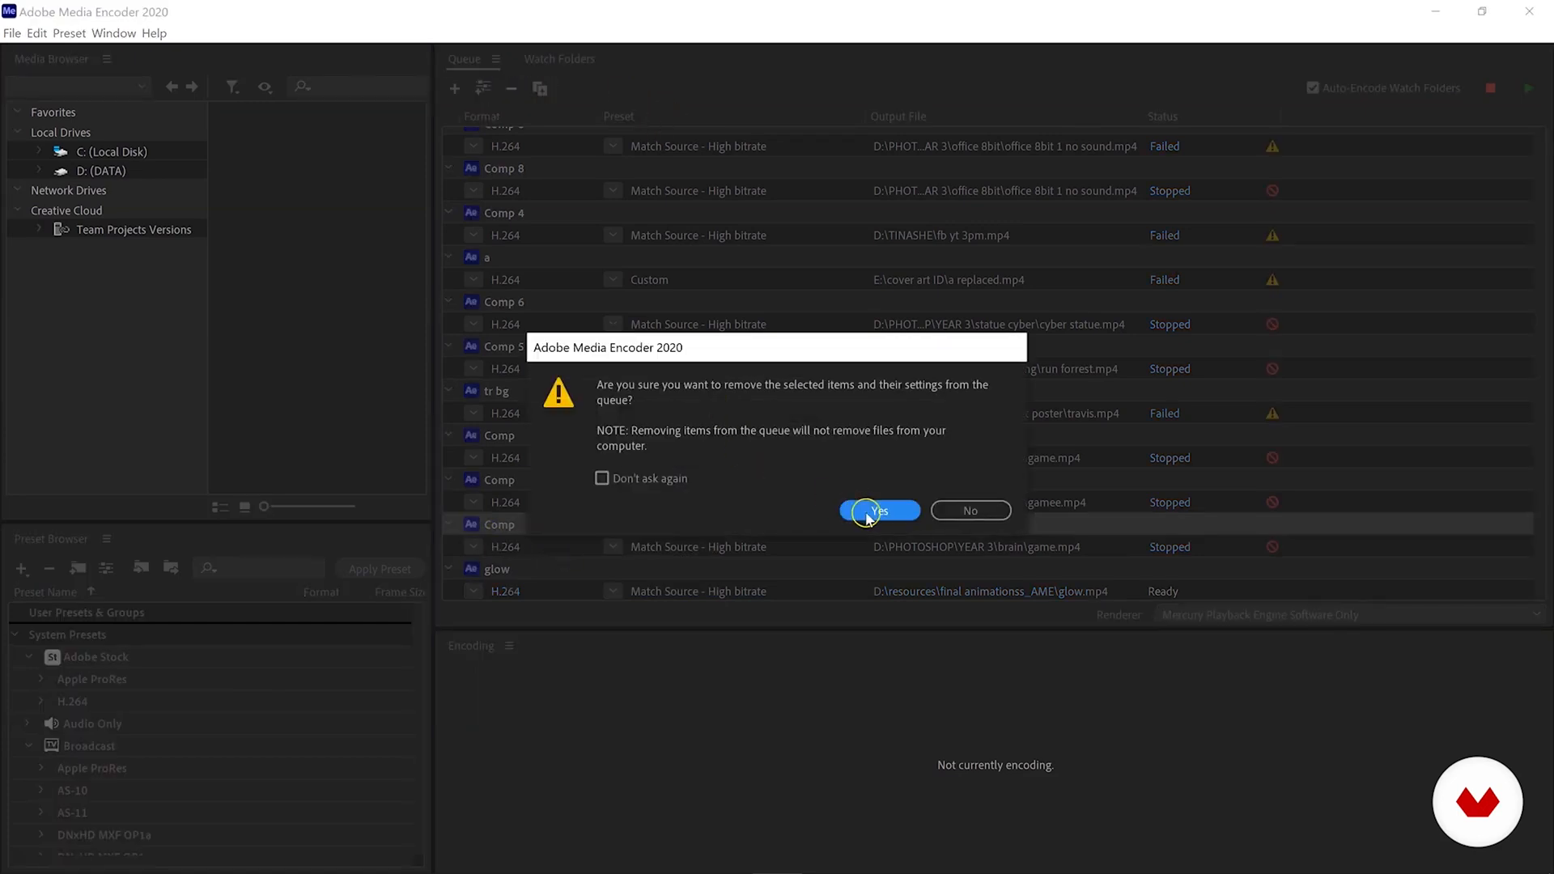
{"action": "left_click", "coordinate": [866, 513]}
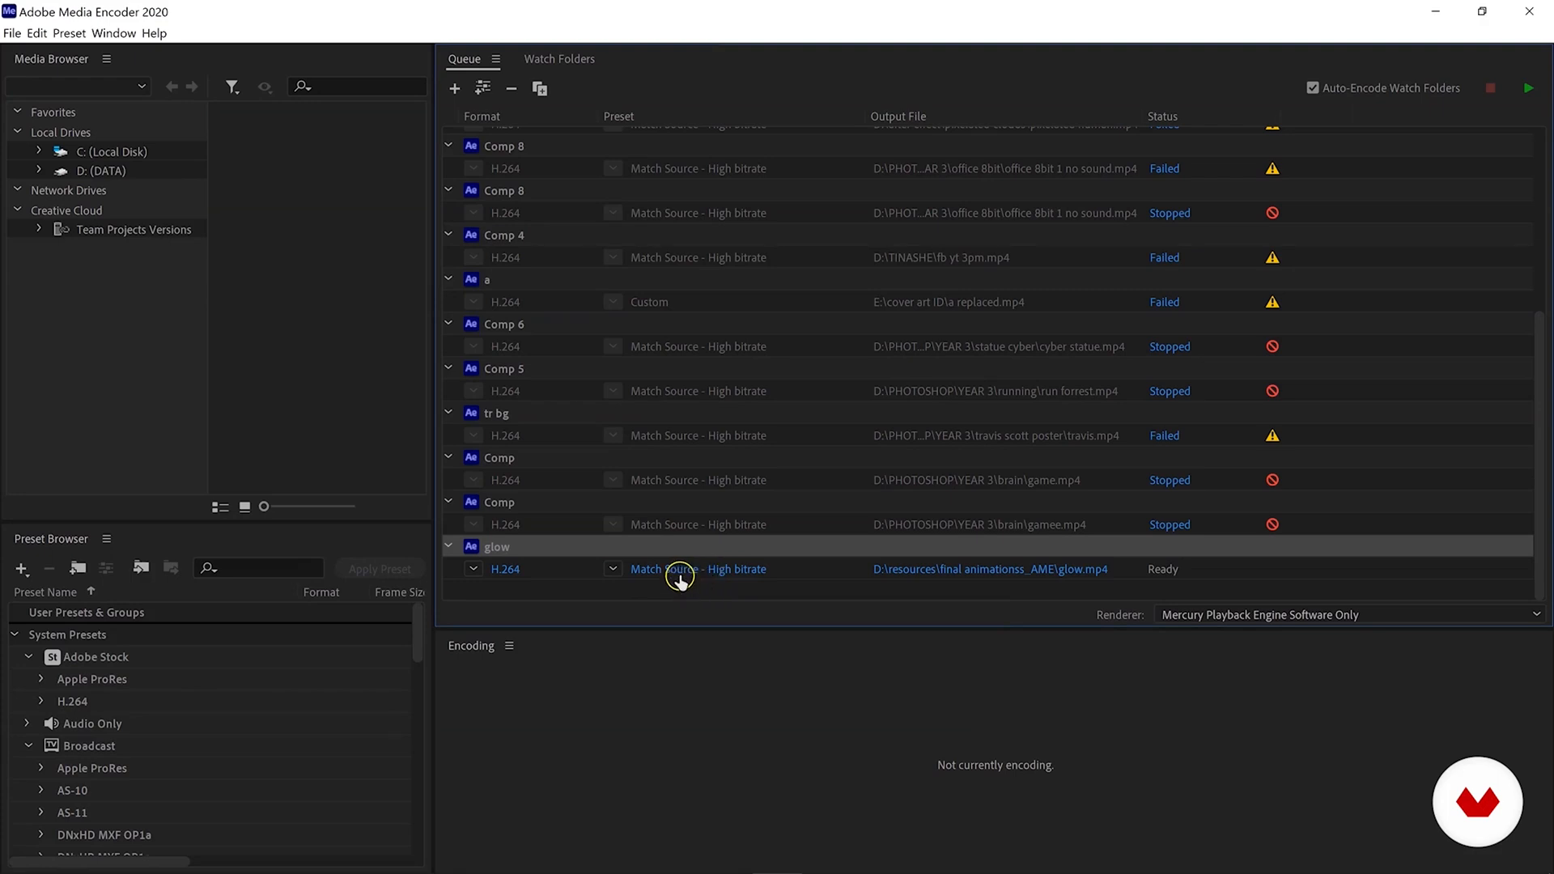
Set the glow output file to glow.mp4 in the resources folder on the DATA (D:) drive.
{"action": "left_click", "coordinate": [1061, 570]}
{"action": "left_click", "coordinate": [1064, 572]}
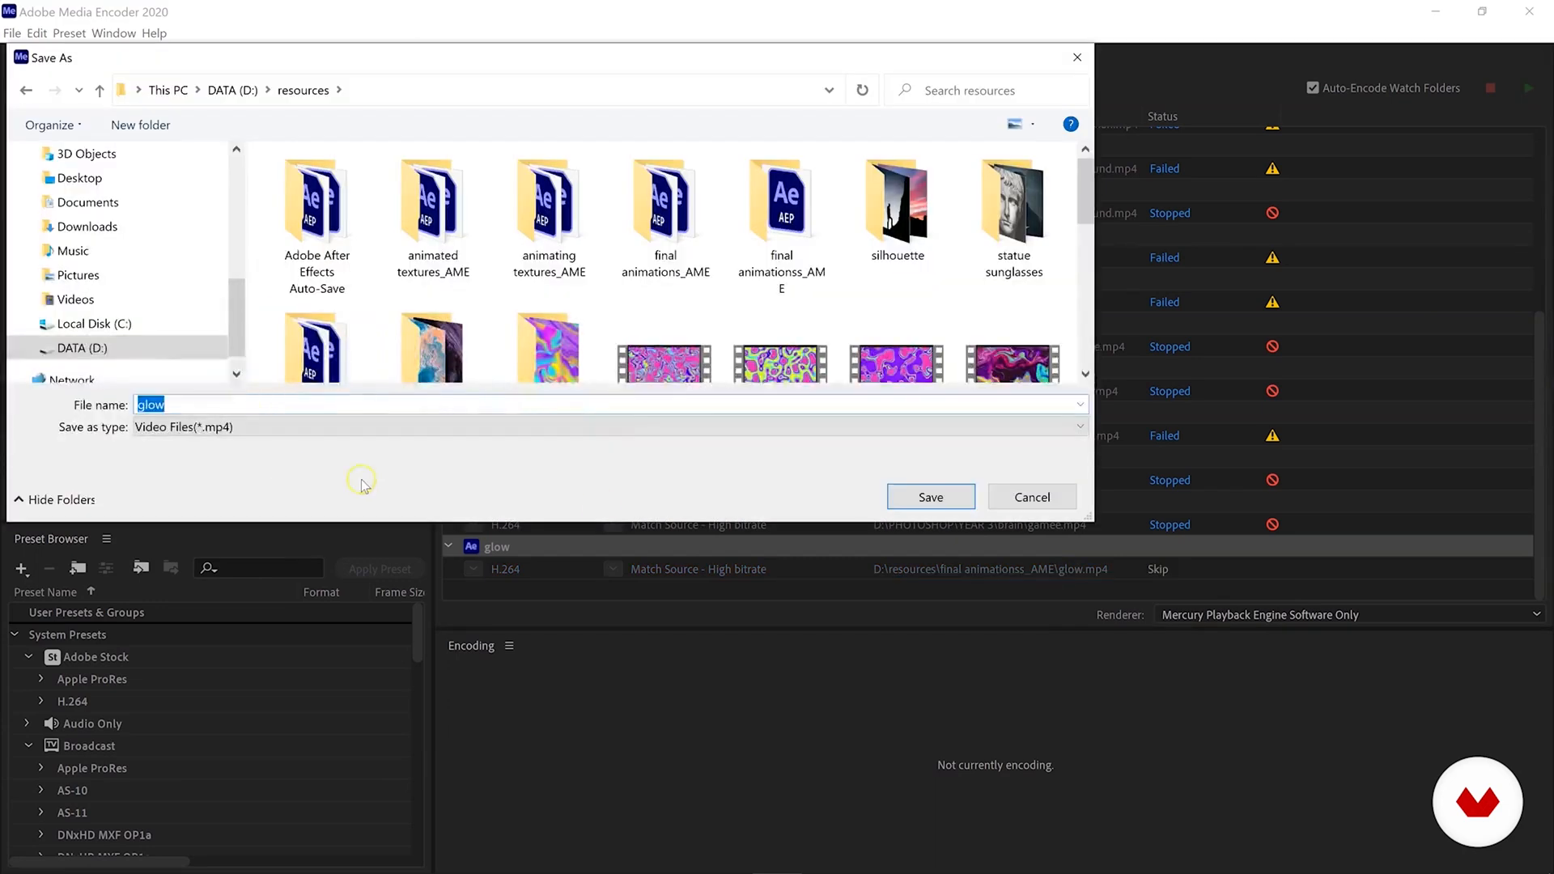
{"action": "left_click", "coordinate": [920, 497]}
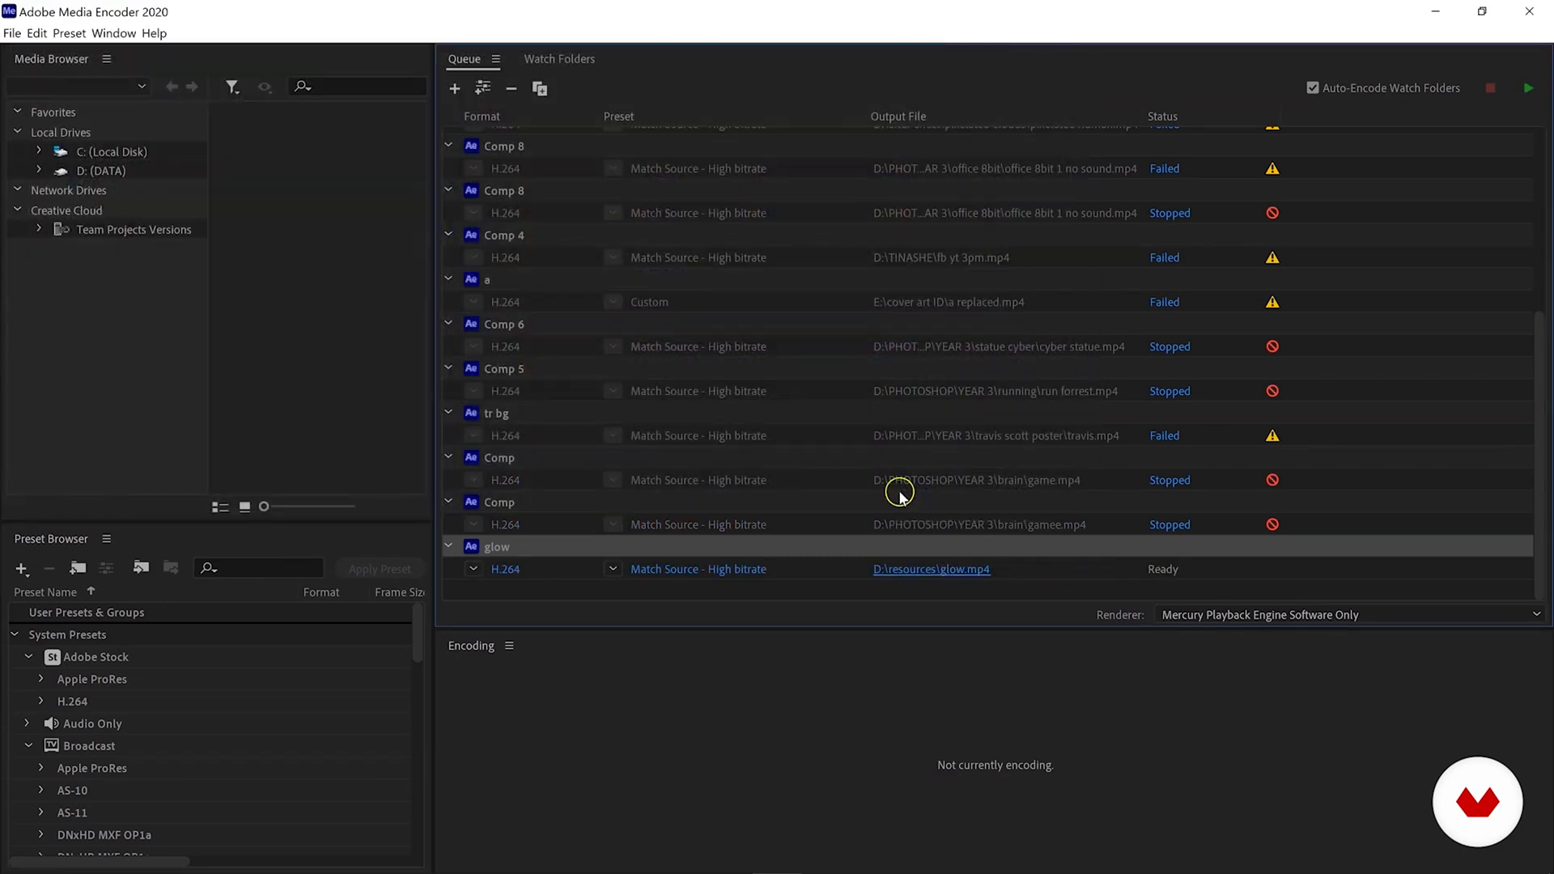
Open the export settings for glow, try trimming the end of the source range, and restore its end to 00:00:06:00.
{"action": "left_click", "coordinate": [694, 569]}
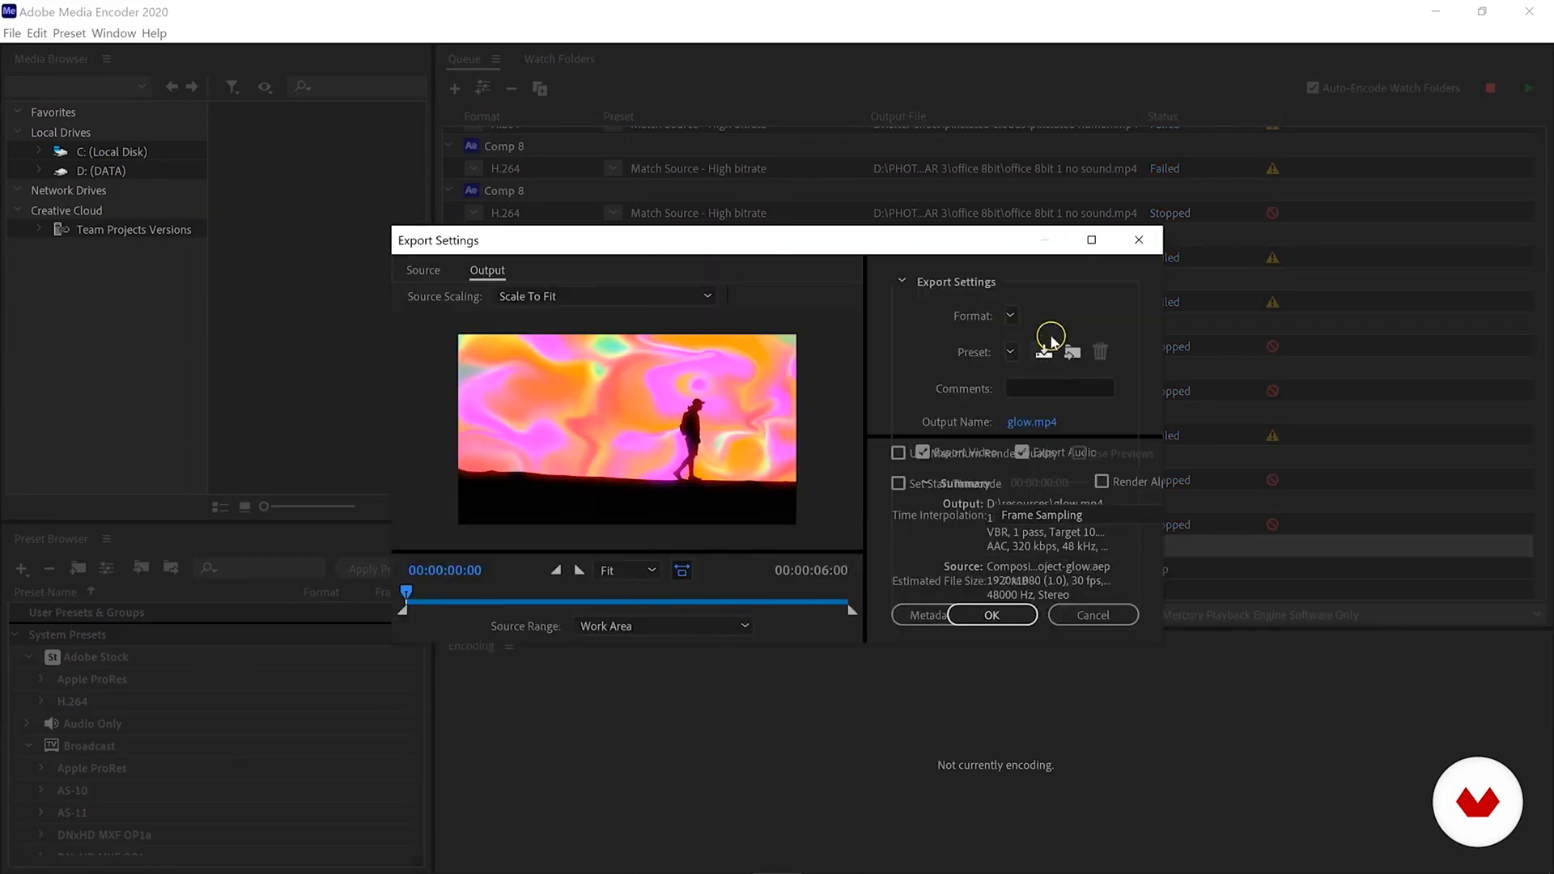
{"action": "left_click", "coordinate": [1087, 243]}
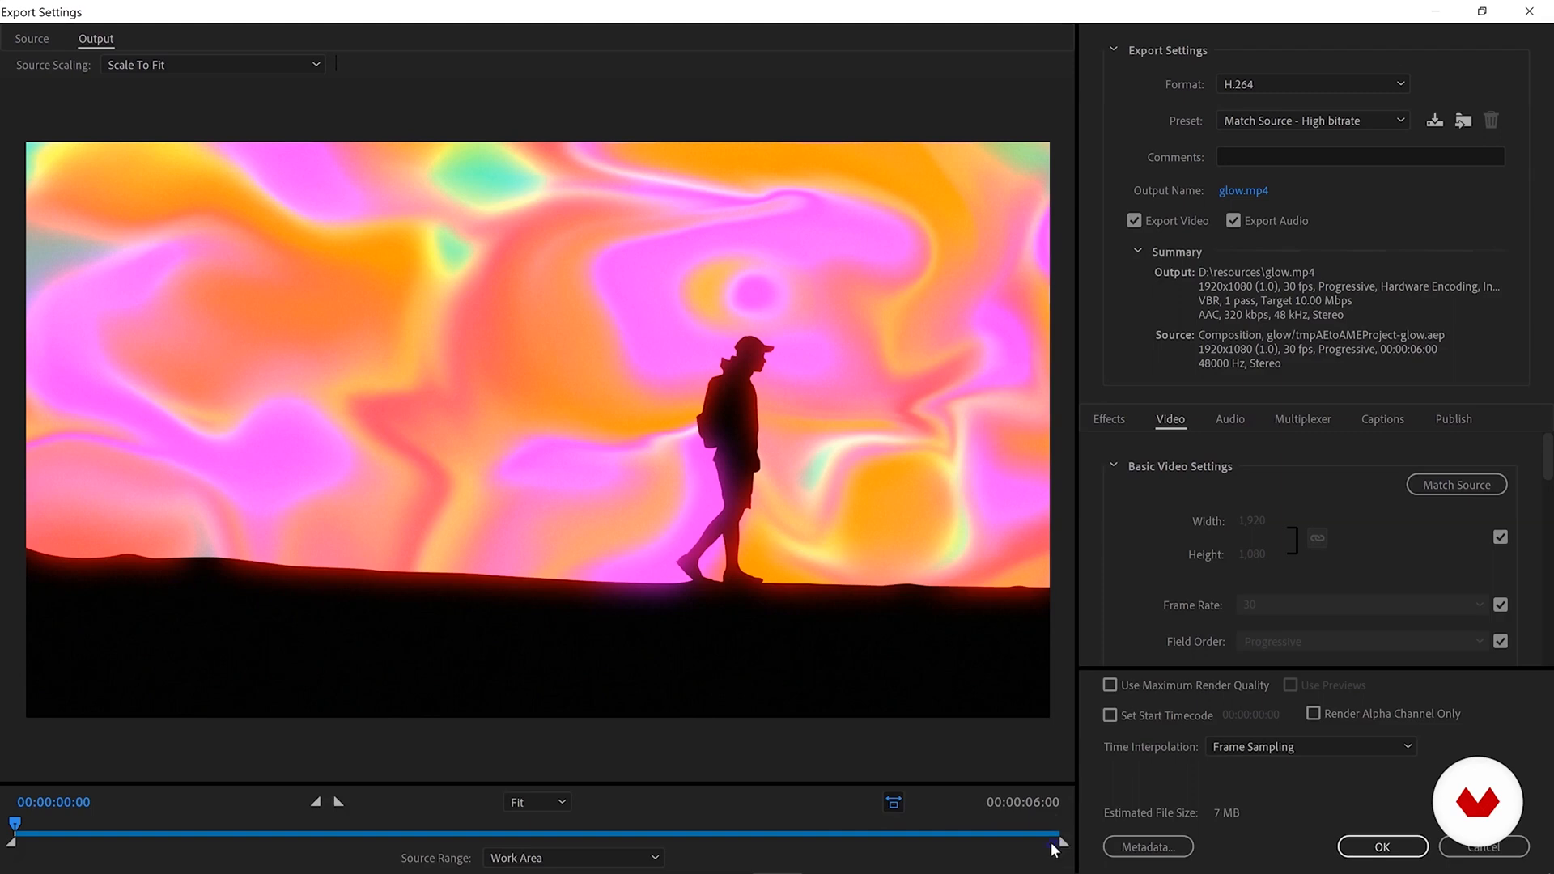
{"action": "left_click_drag", "start_coordinate": [981, 849], "coordinate": [949, 839]}
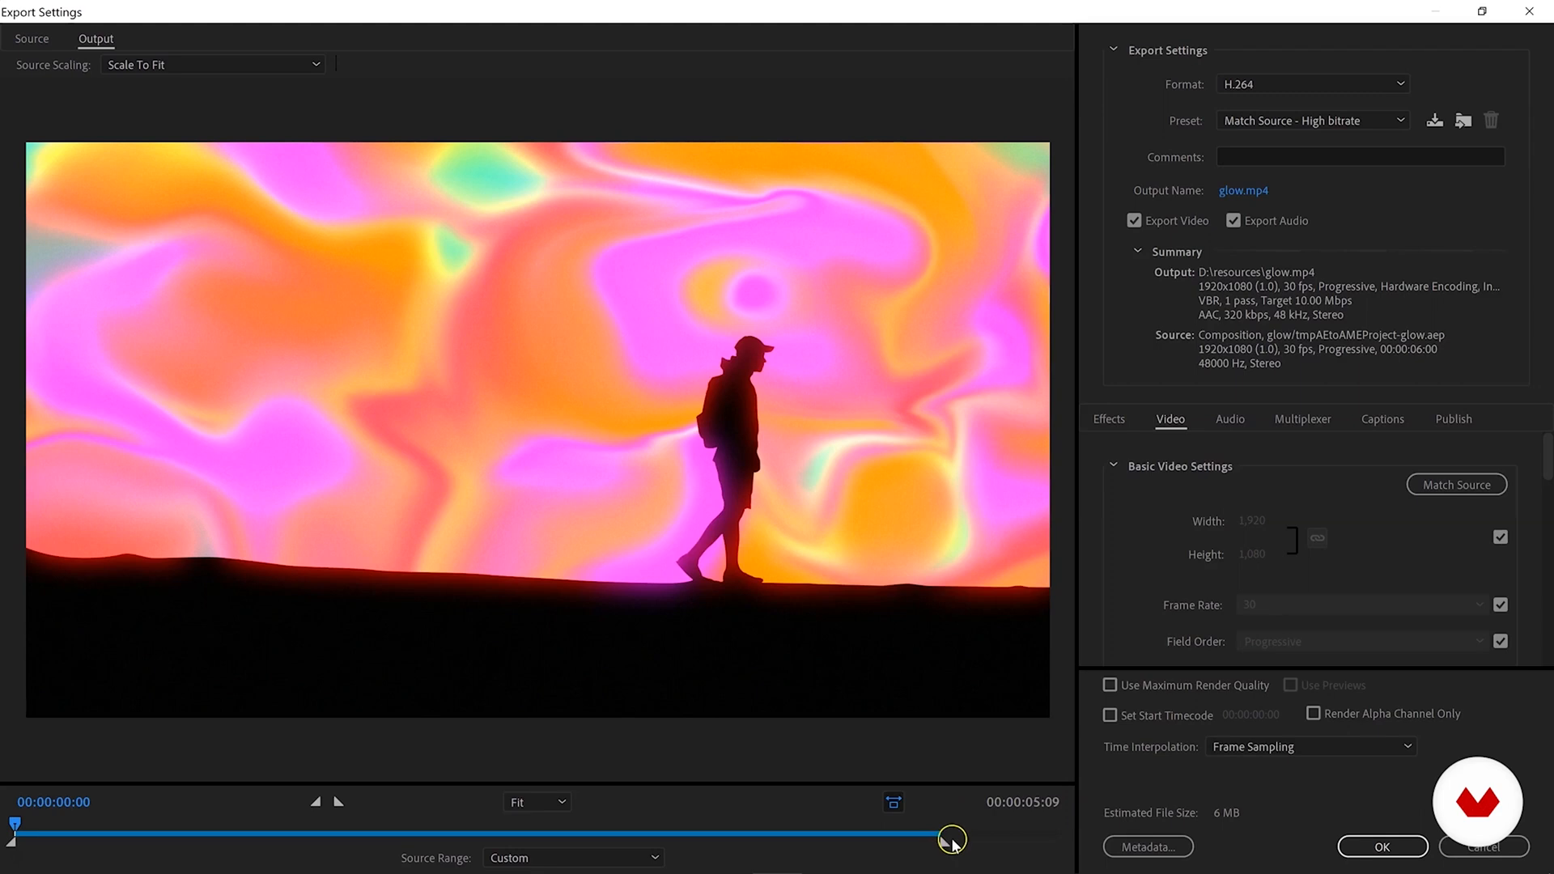
{"action": "left_click_drag", "start_coordinate": [1030, 850], "coordinate": [1065, 850]}
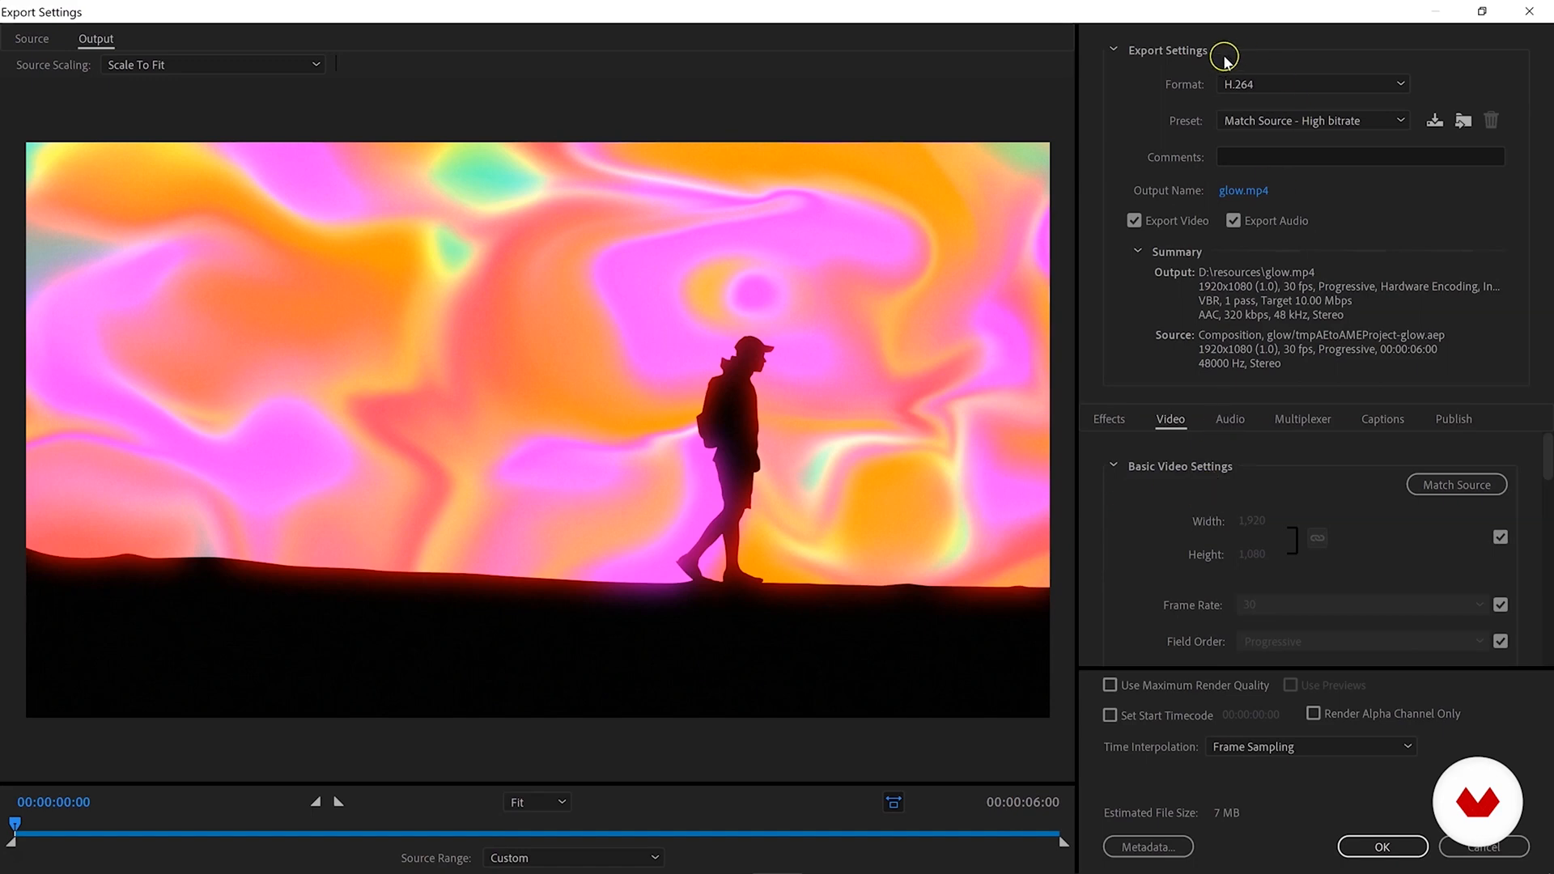
Review the available export formats and presets, keeping H.264 and Match Source - High bitrate.
{"action": "left_click", "coordinate": [1271, 84]}
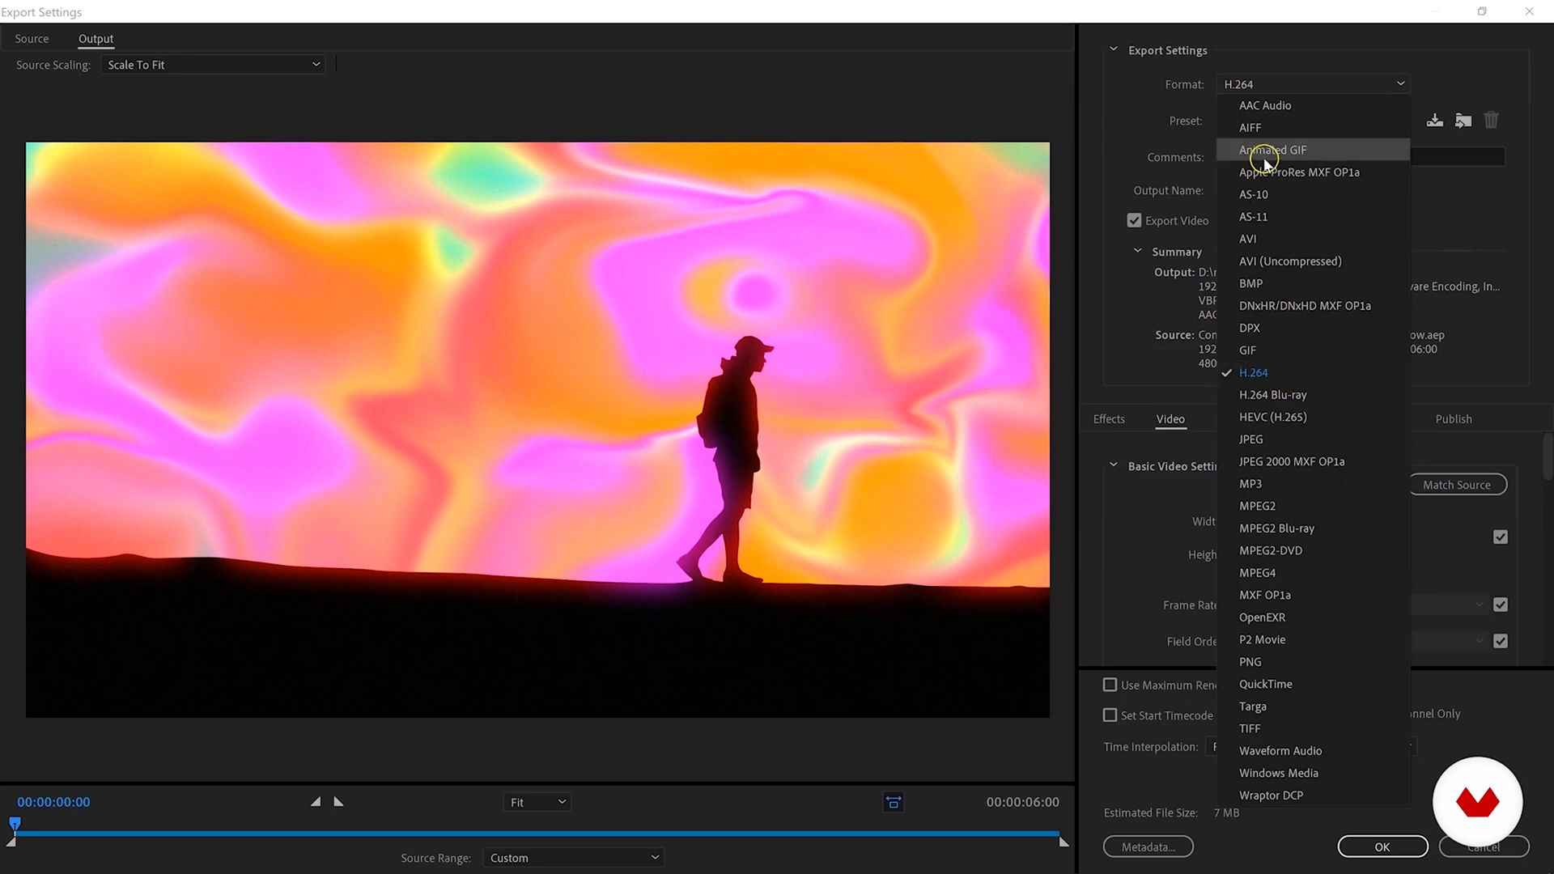
{"action": "left_click", "coordinate": [1255, 368]}
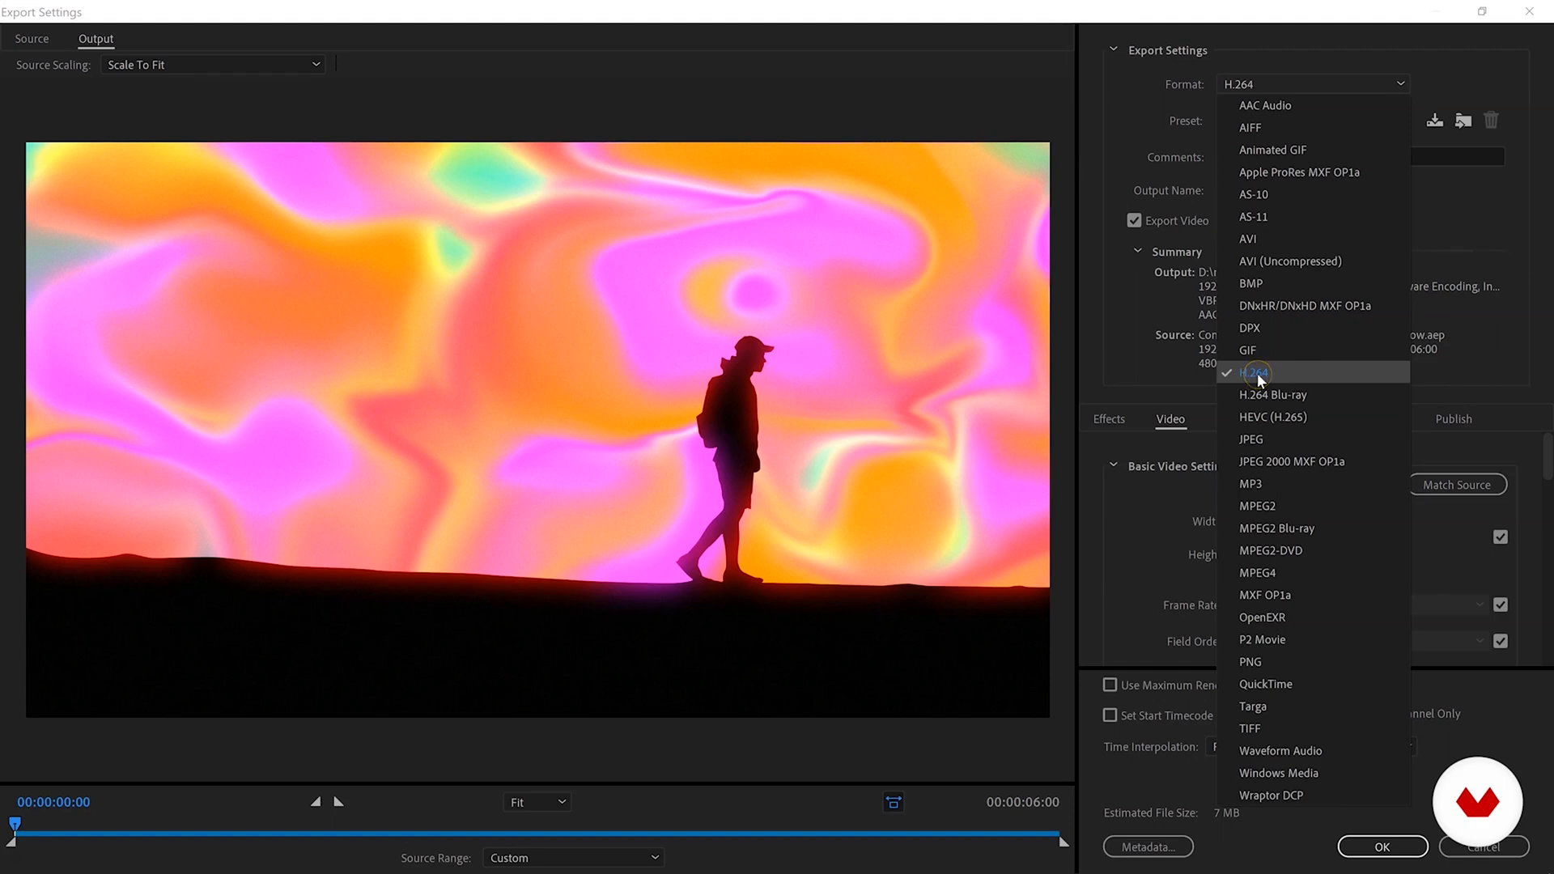
{"action": "left_click", "coordinate": [1258, 371]}
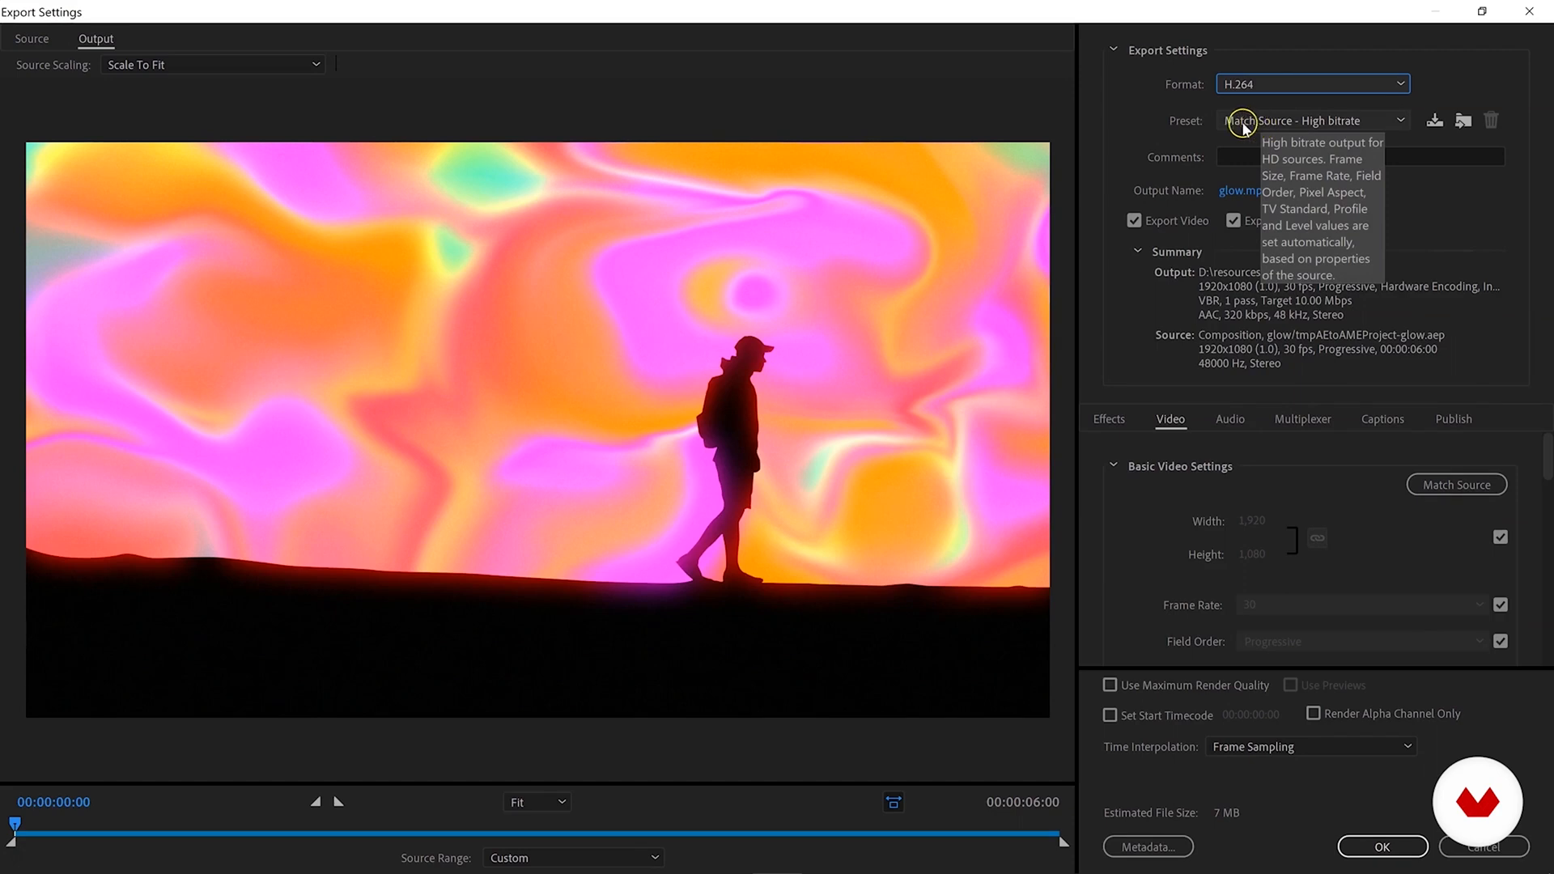
{"action": "left_click", "coordinate": [1267, 123]}
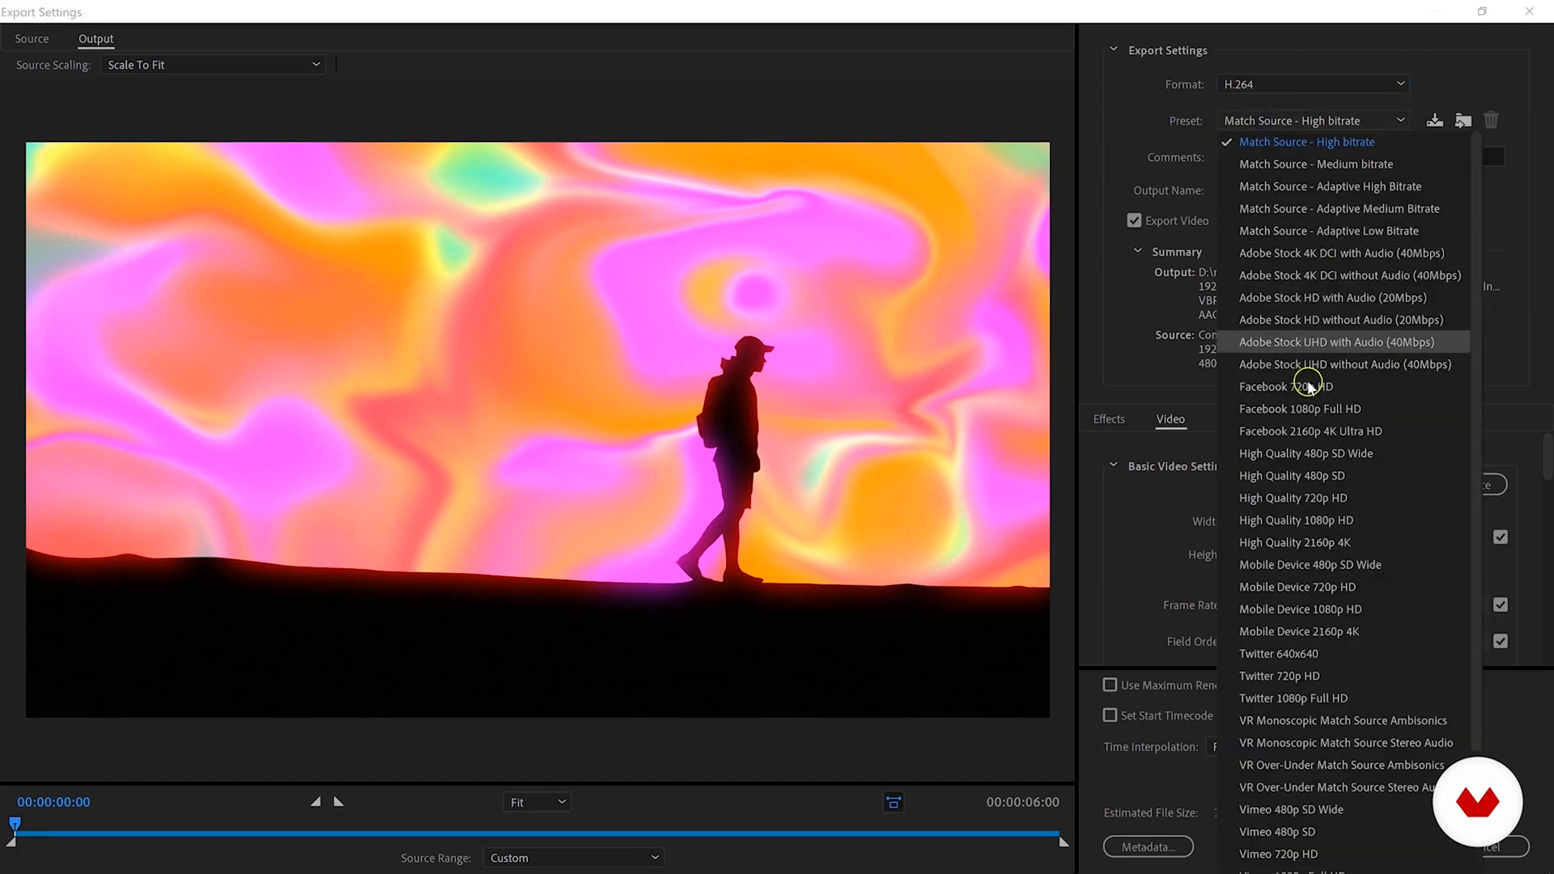
{"action": "scroll", "coordinate": [1367, 648], "scroll_direction": "down", "scroll_amount": 3}
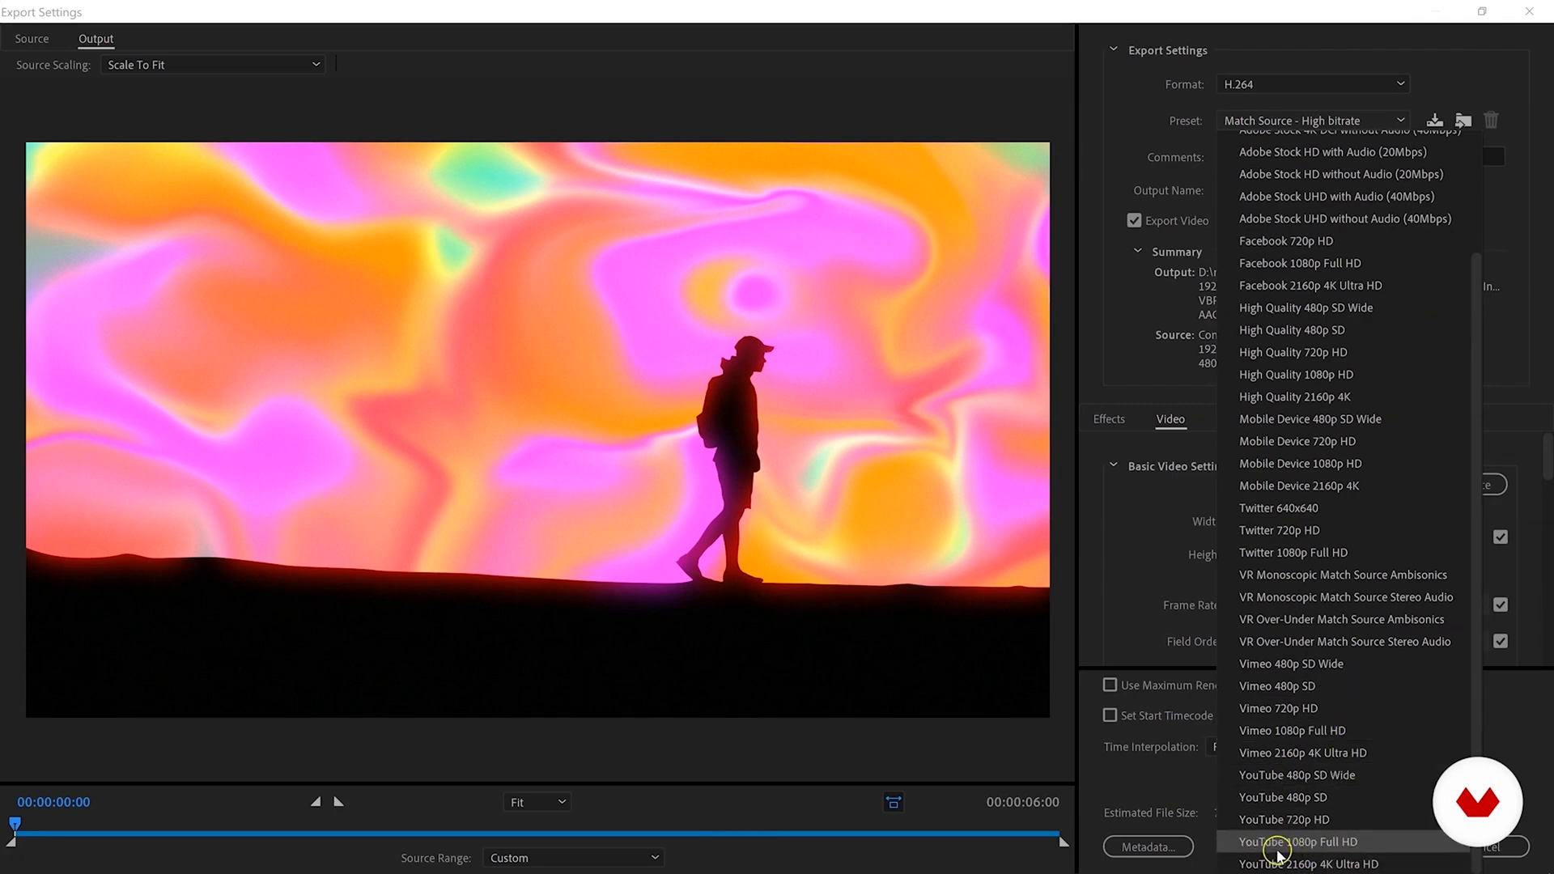
{"action": "left_click", "coordinate": [1173, 148]}
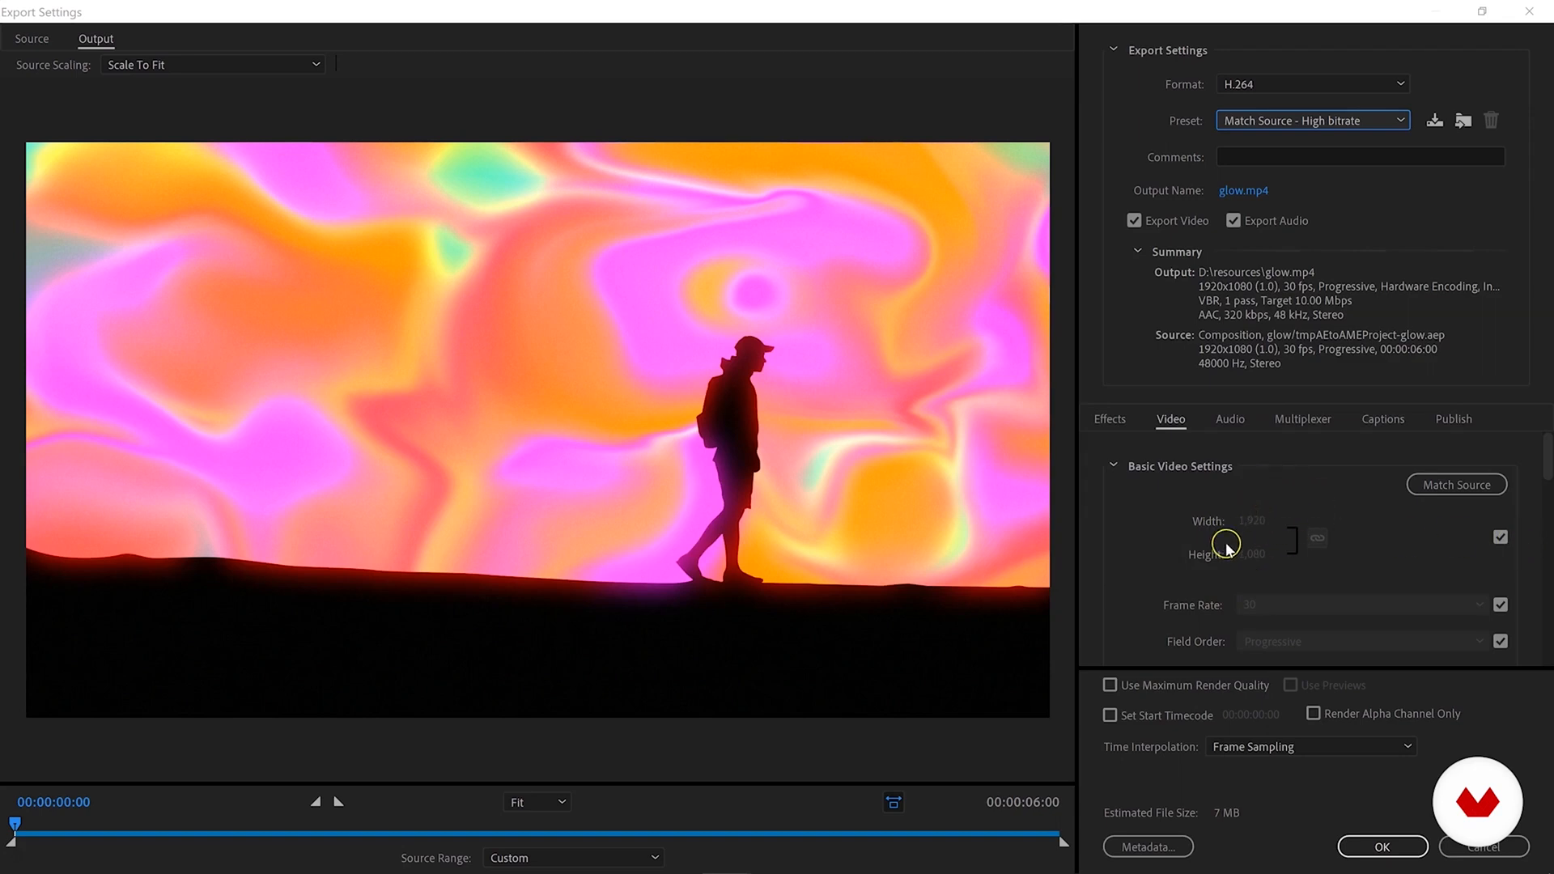
Unlock the glow frame size with linked proportions, try a height of 1000, and restore the height to 1080.
{"action": "left_click", "coordinate": [1500, 537]}
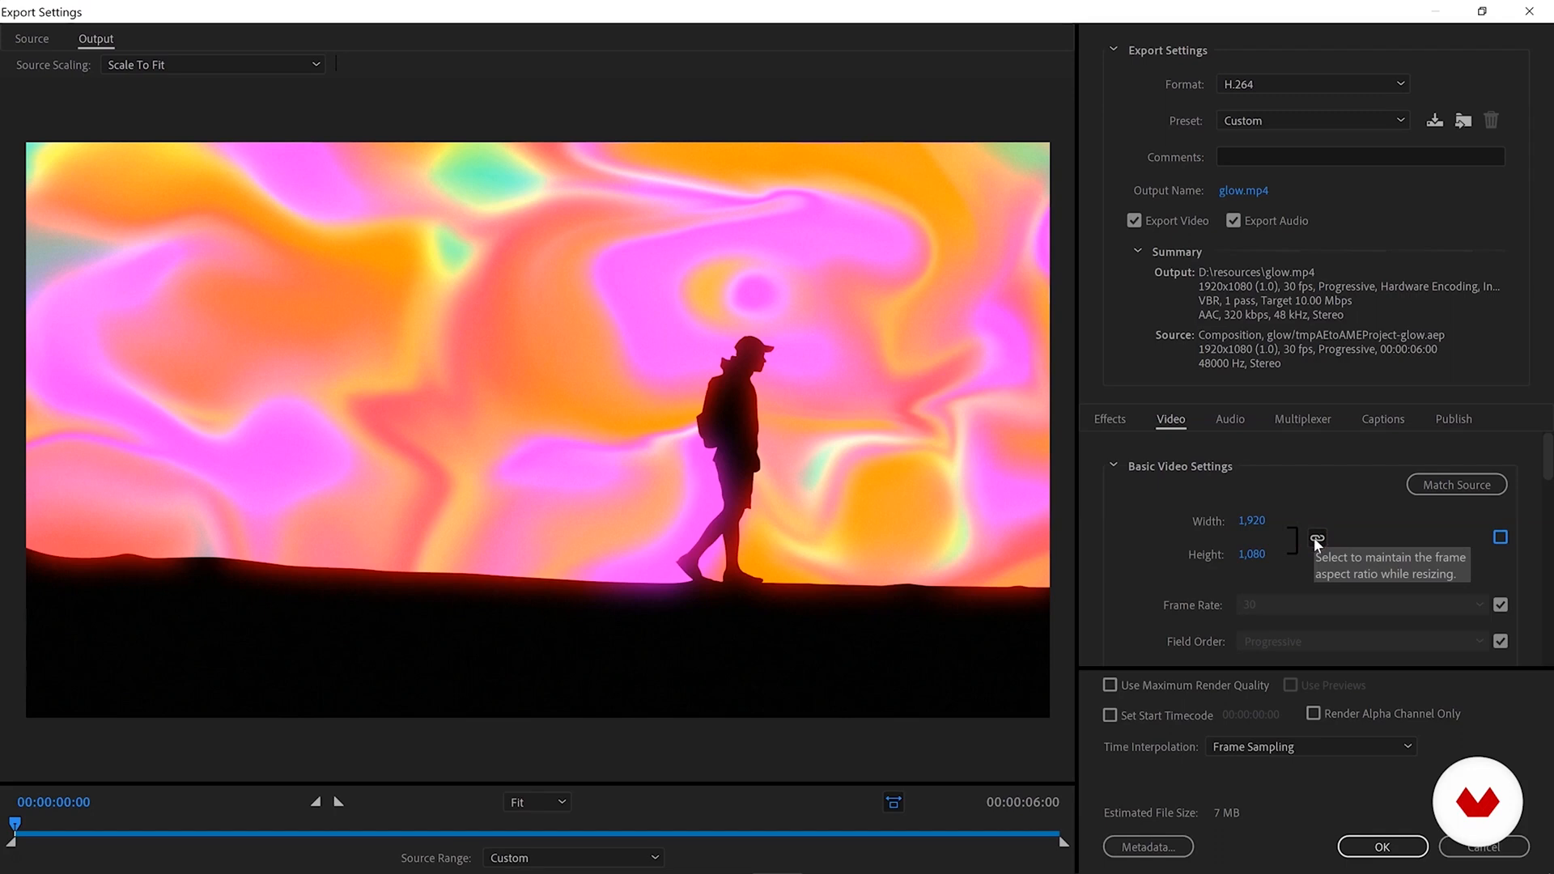
{"action": "left_click", "coordinate": [1317, 538]}
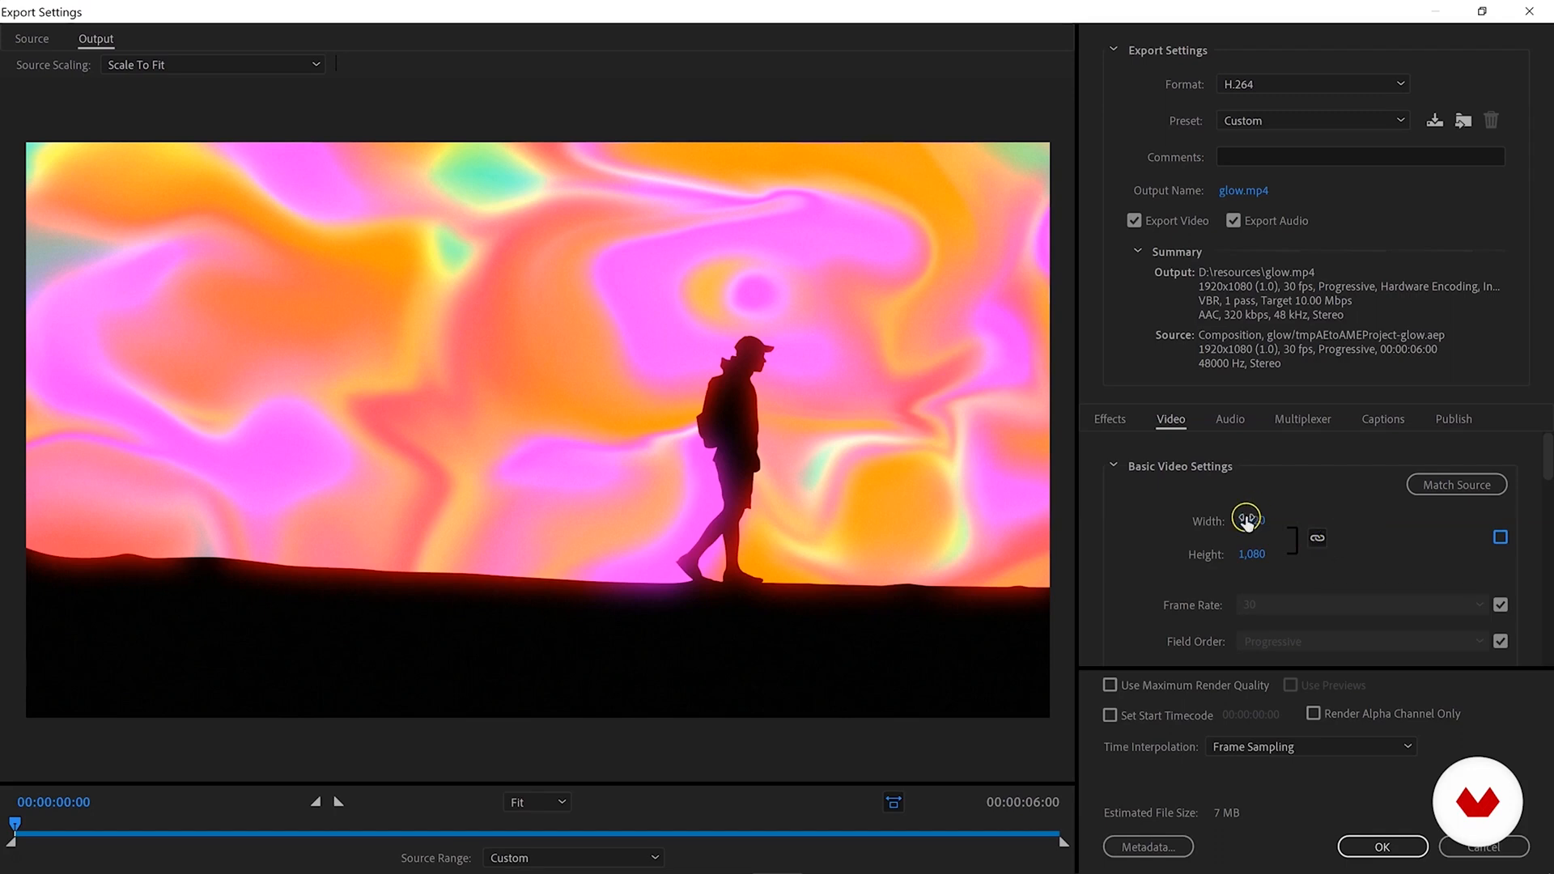
{"action": "left_click", "coordinate": [1245, 555]}
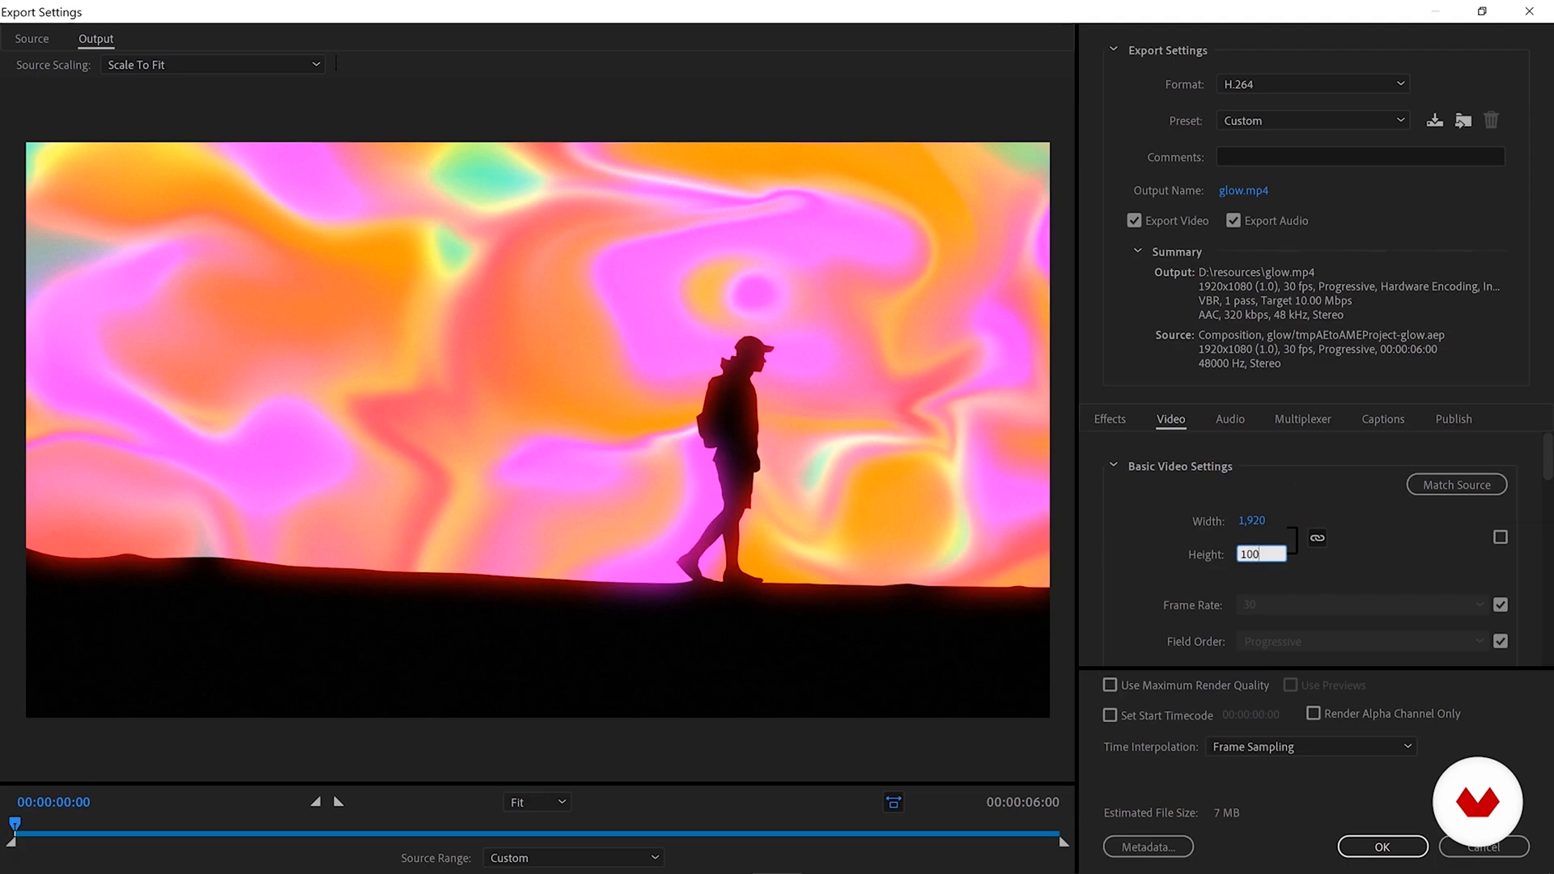
{"action": "key", "text": "Return"}
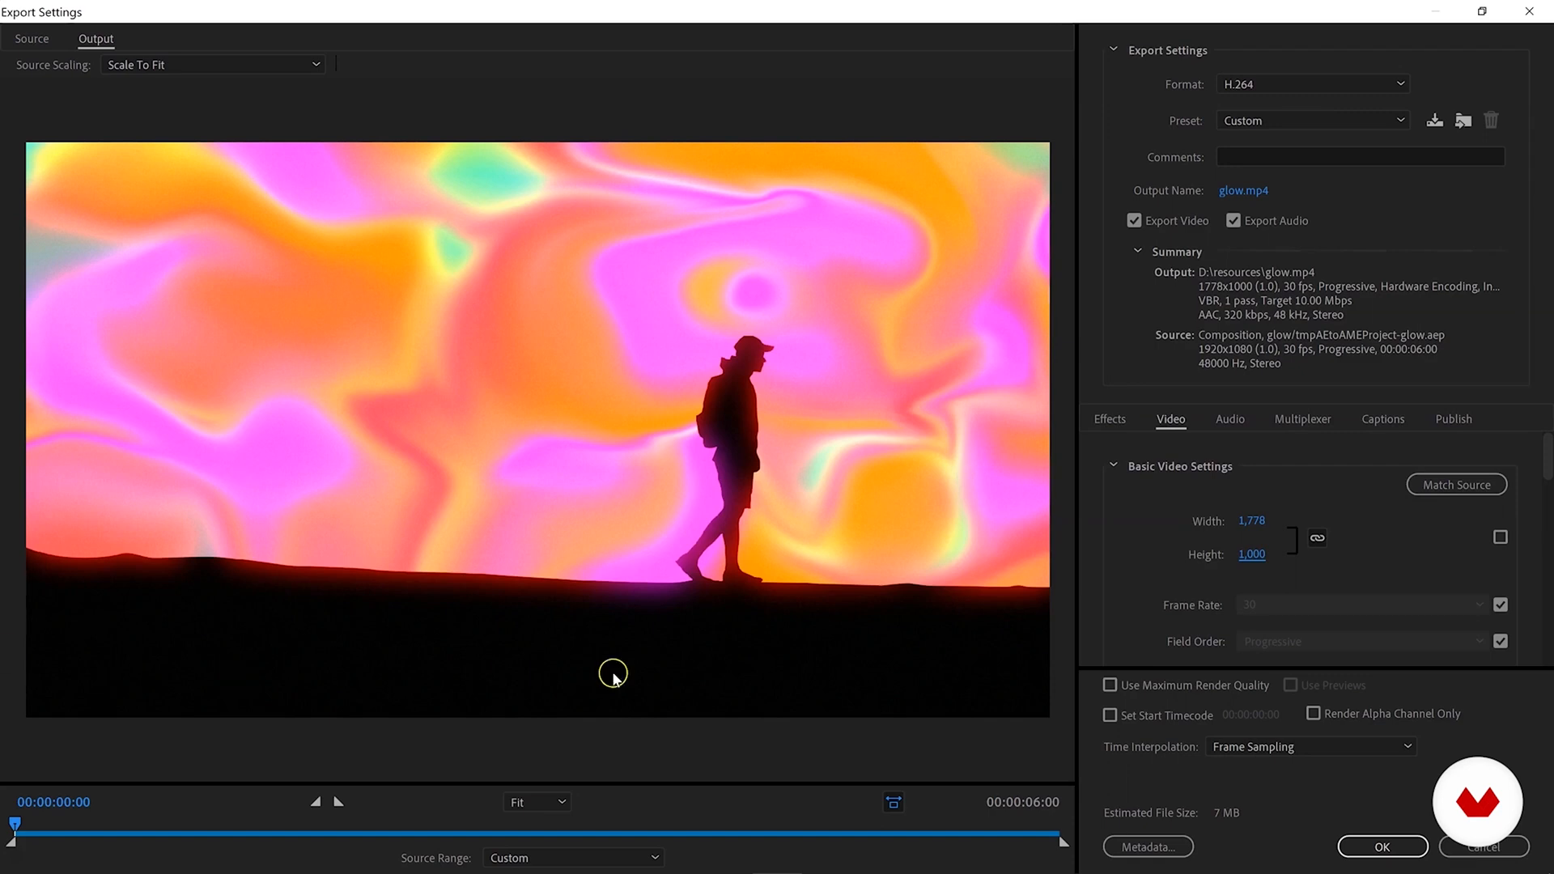
{"action": "left_click", "coordinate": [1247, 559]}
{"action": "type", "text": "1080"}
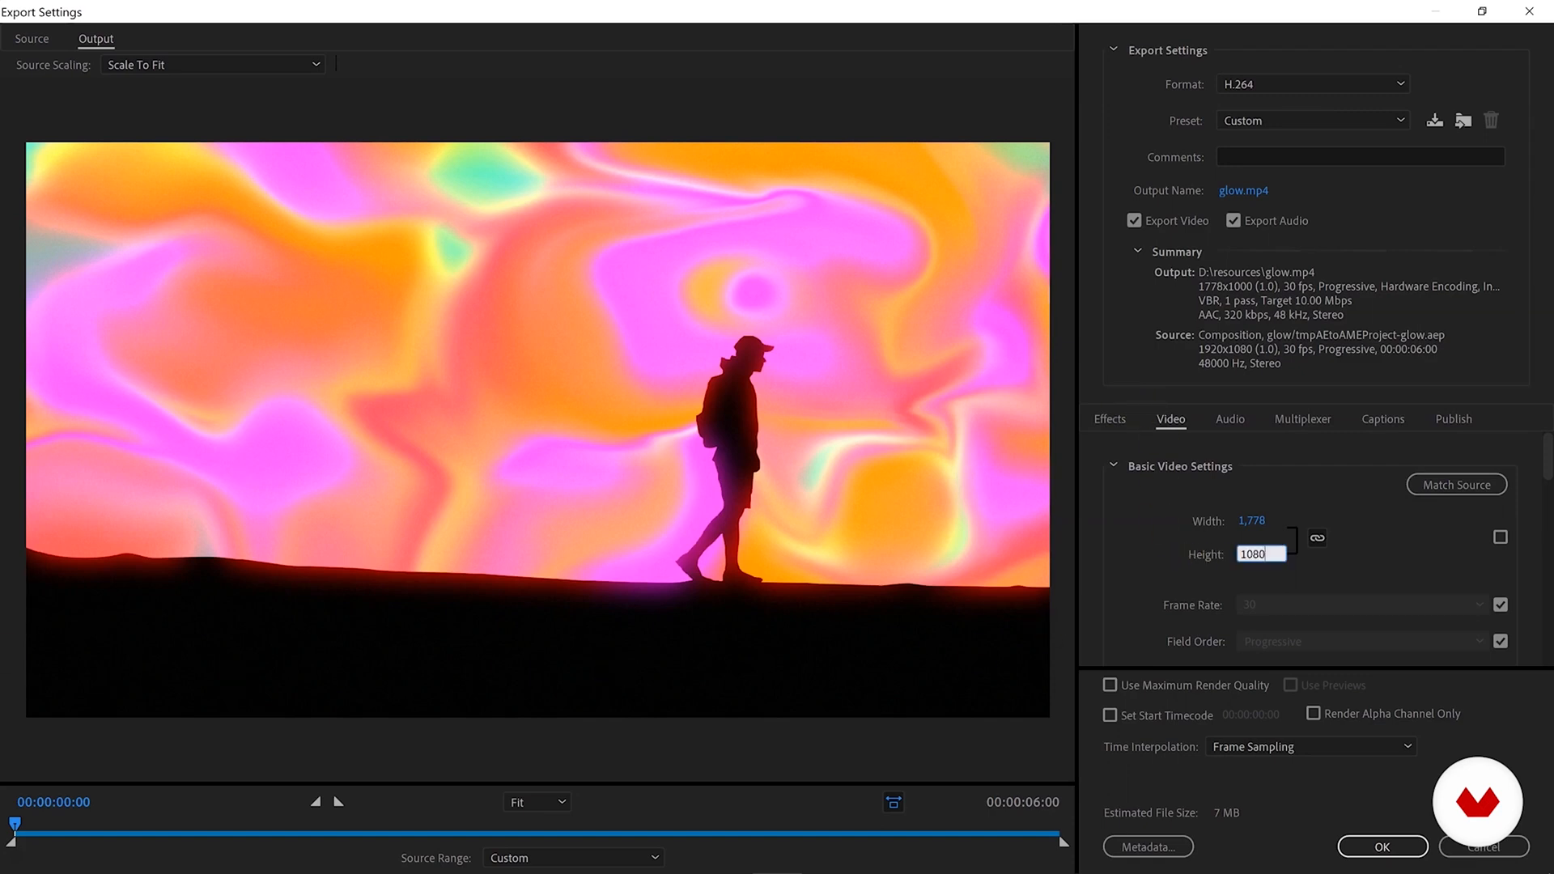
{"action": "left_click", "coordinate": [1298, 489]}
Set the glow target bitrate to 20 Mbps, enable Use Maximum Render Quality, and apply the export settings.
{"action": "scroll", "coordinate": [1297, 489], "scroll_direction": "down", "scroll_amount": 2}
{"action": "left_click_drag", "start_coordinate": [1551, 477], "coordinate": [1551, 627]}
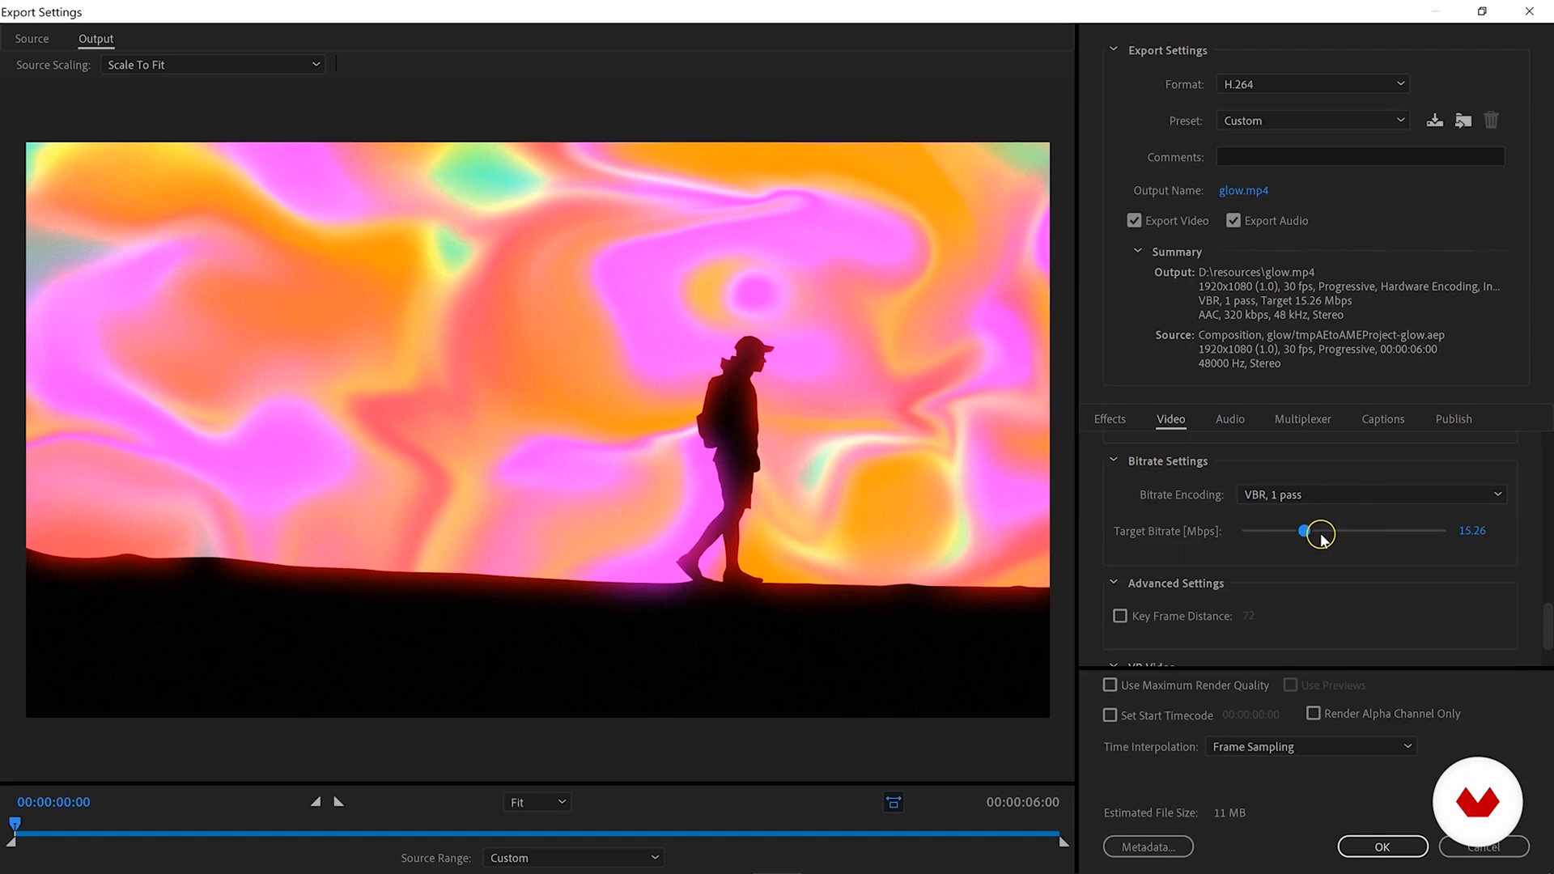
{"action": "left_click_drag", "start_coordinate": [1321, 534], "coordinate": [1327, 534]}
{"action": "left_click", "coordinate": [1472, 531]}
{"action": "type", "text": "20"}
{"action": "scroll", "coordinate": [1429, 590], "scroll_direction": "down", "scroll_amount": 1}
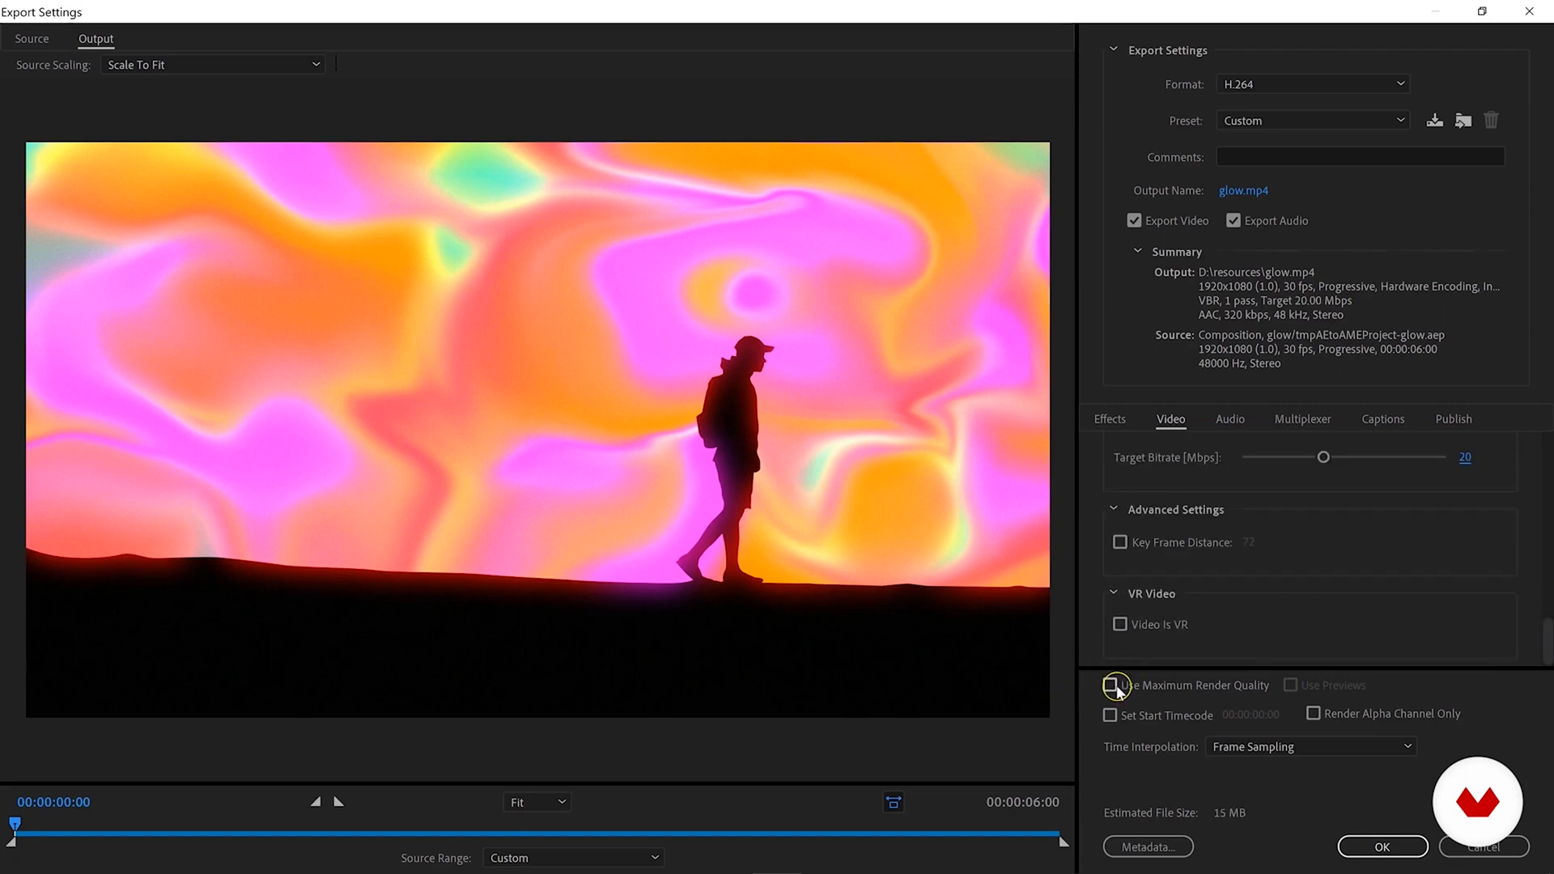
{"action": "left_click", "coordinate": [1111, 685]}
{"action": "left_click", "coordinate": [1367, 846]}
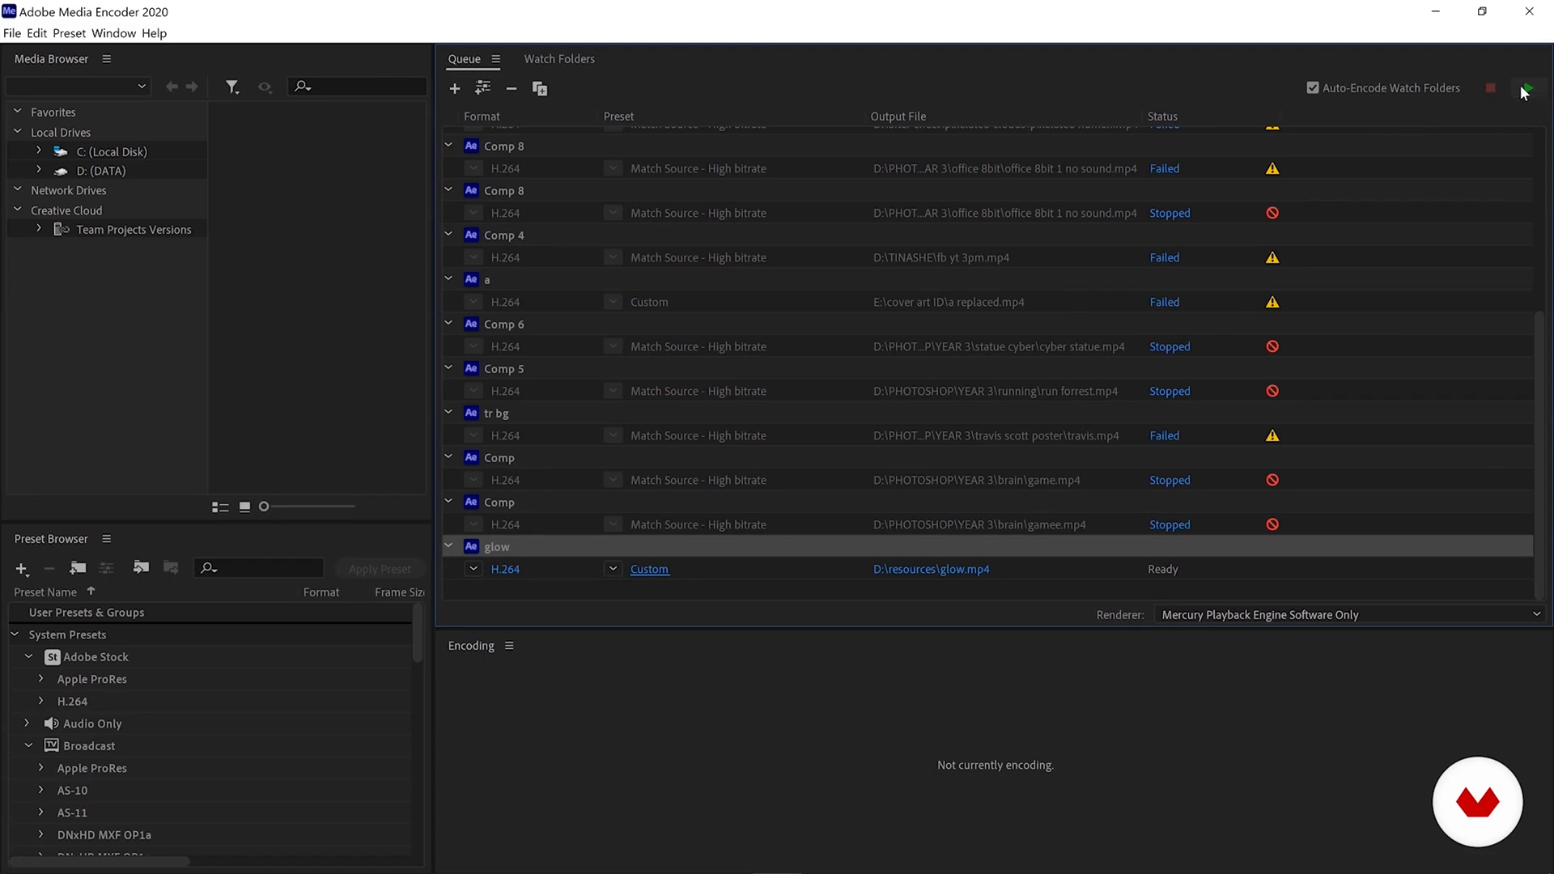
Switch to the liquid glasses composition in After Effects and send it to the Adobe Media Encoder queue.
{"action": "left_click", "coordinate": [952, 536]}
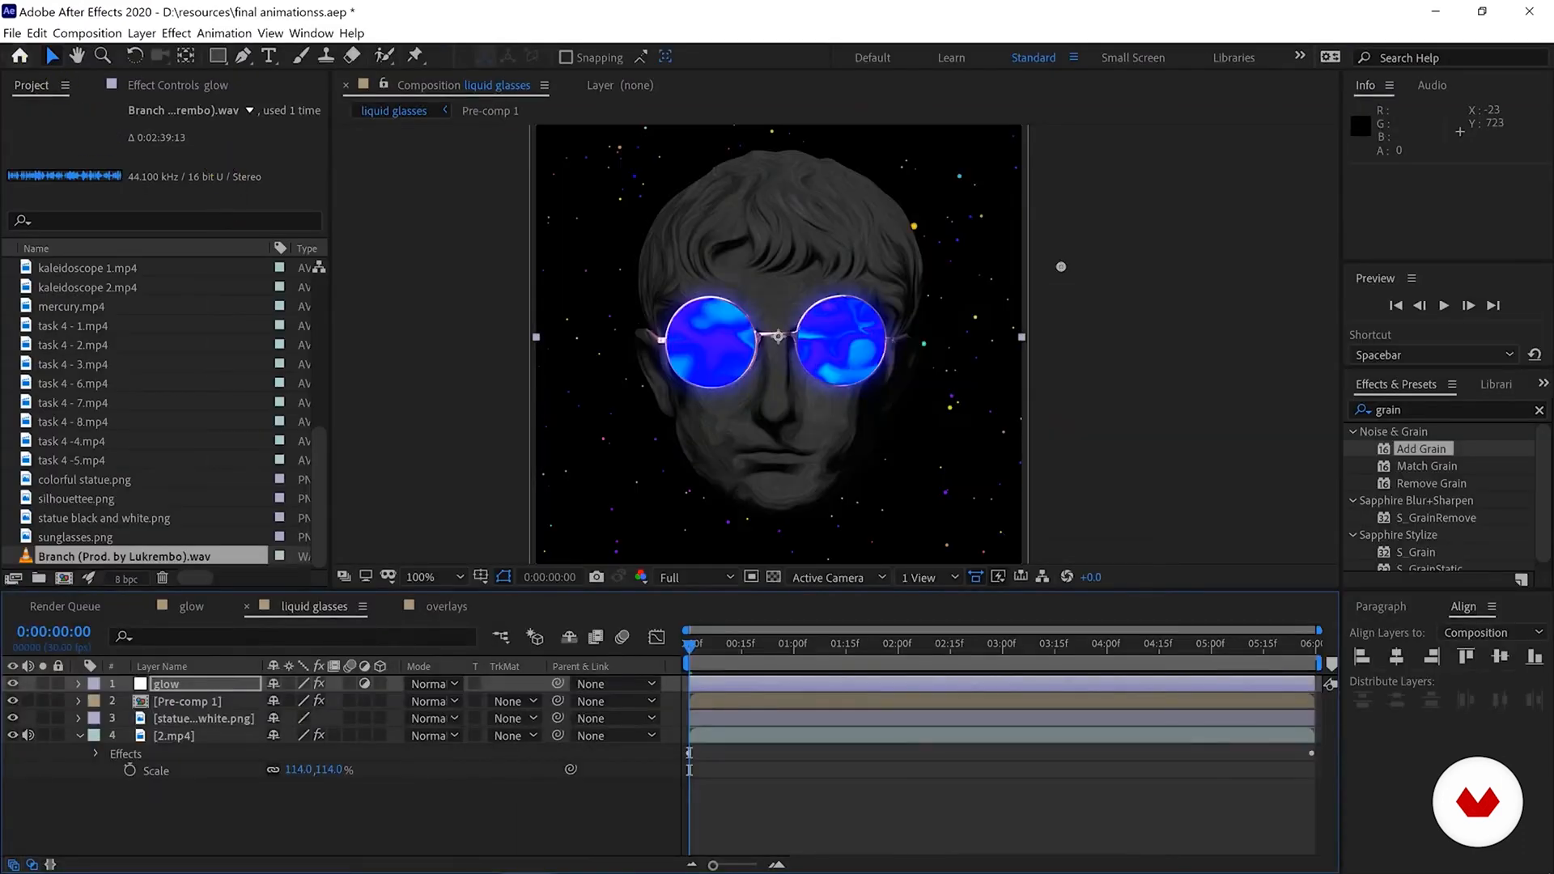
{"action": "left_click", "coordinate": [12, 33]}
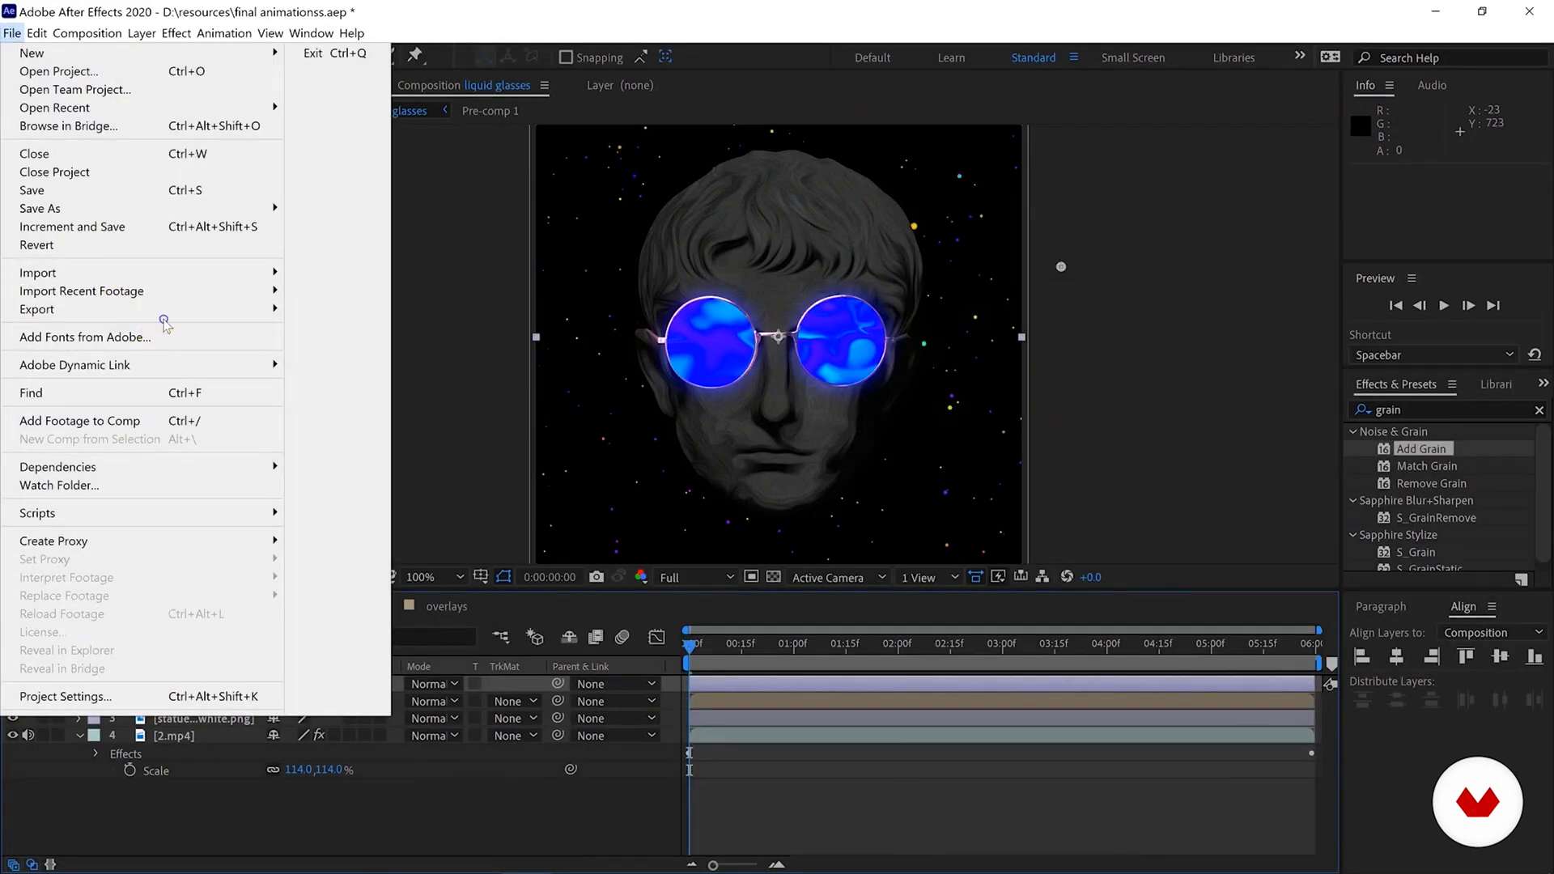
{"action": "mouse_move", "coordinate": [166, 310]}
{"action": "left_click", "coordinate": [390, 310]}
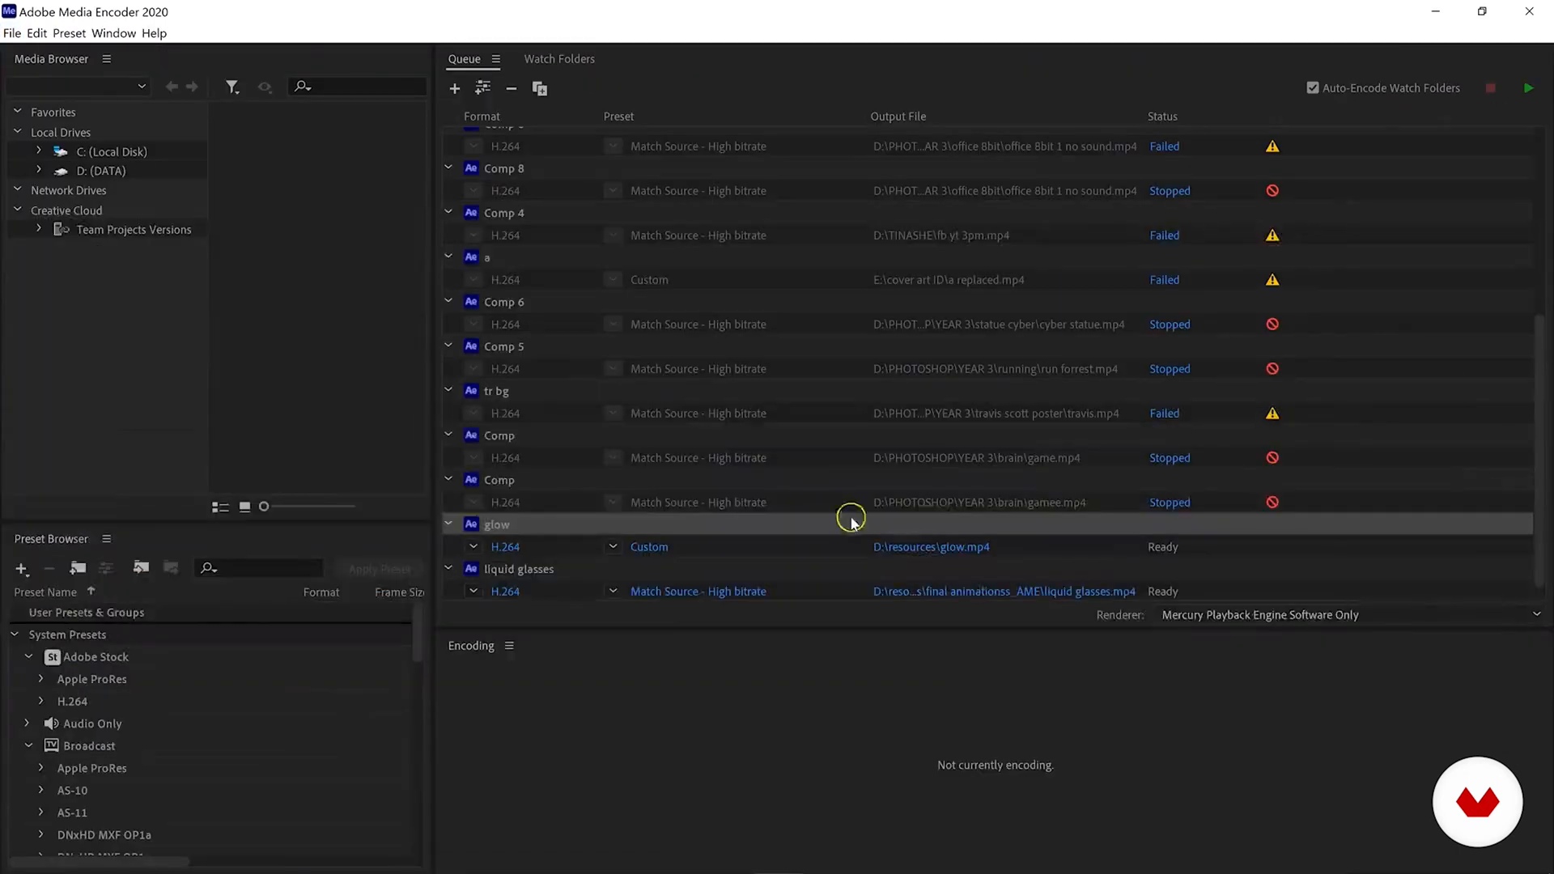
Open the liquid glasses export settings, unlock the frame size, and set the width to 1080 with linked proportions.
{"action": "left_click", "coordinate": [687, 607]}
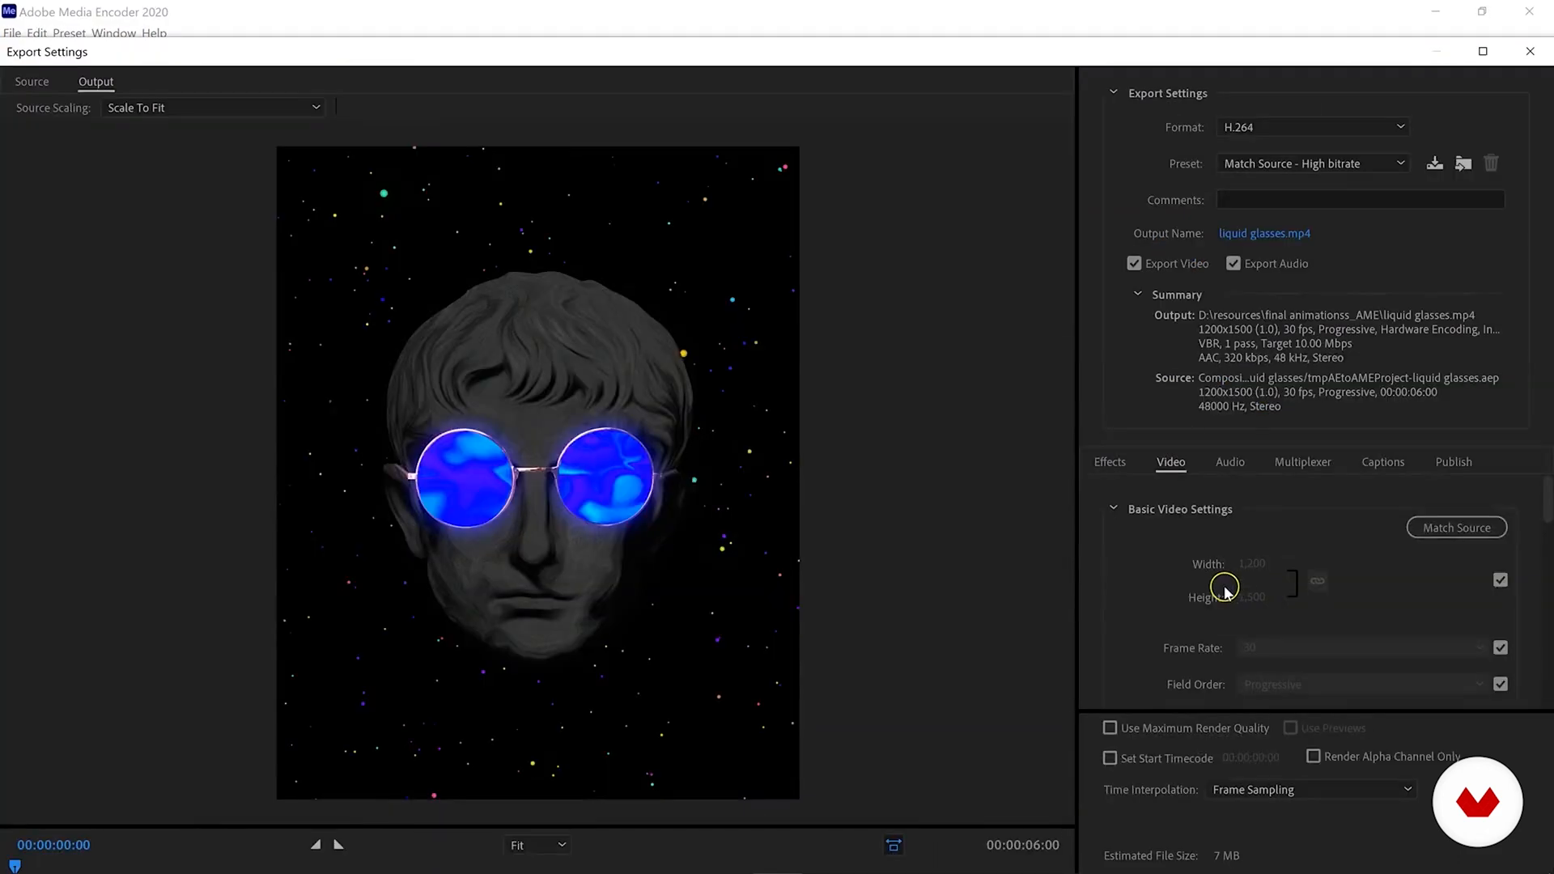
{"action": "left_click", "coordinate": [1483, 51]}
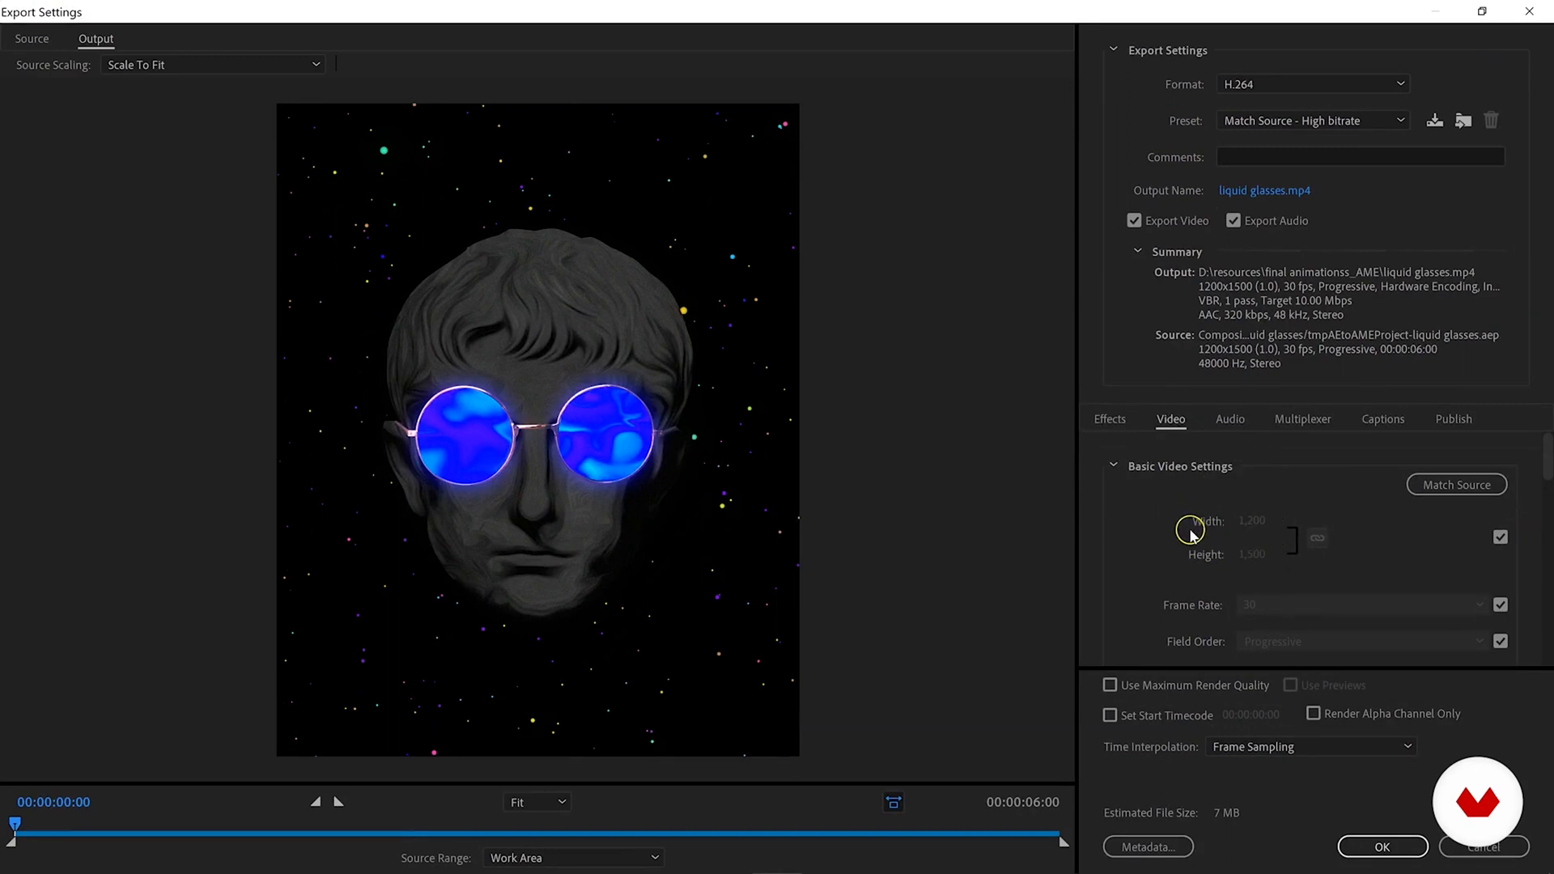
{"action": "left_click", "coordinate": [1500, 540]}
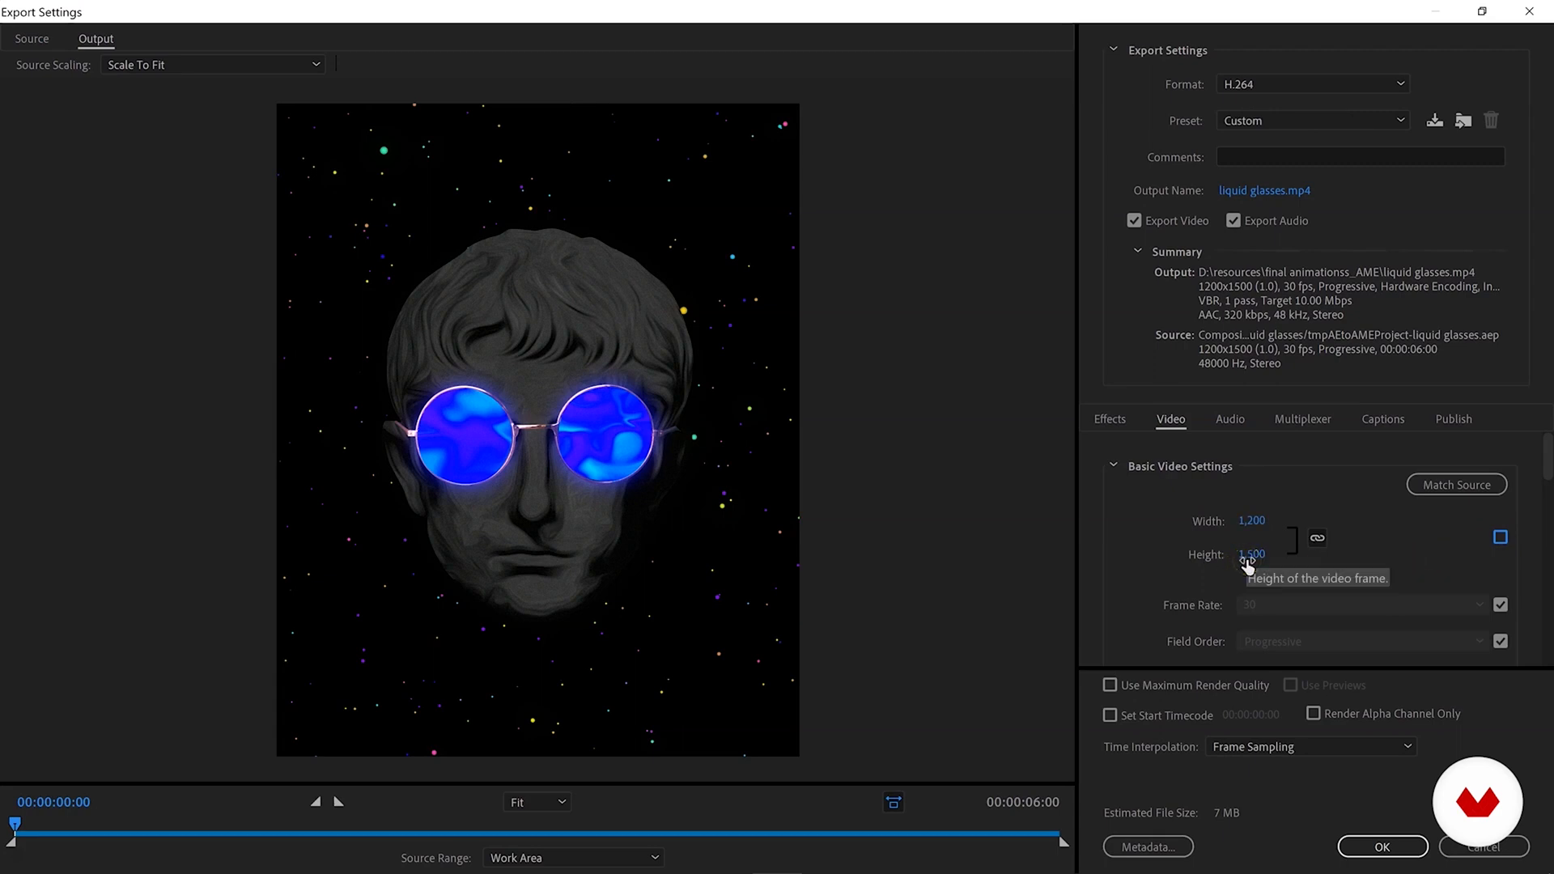
{"action": "left_click", "coordinate": [1251, 520]}
{"action": "type", "text": "1,0"}
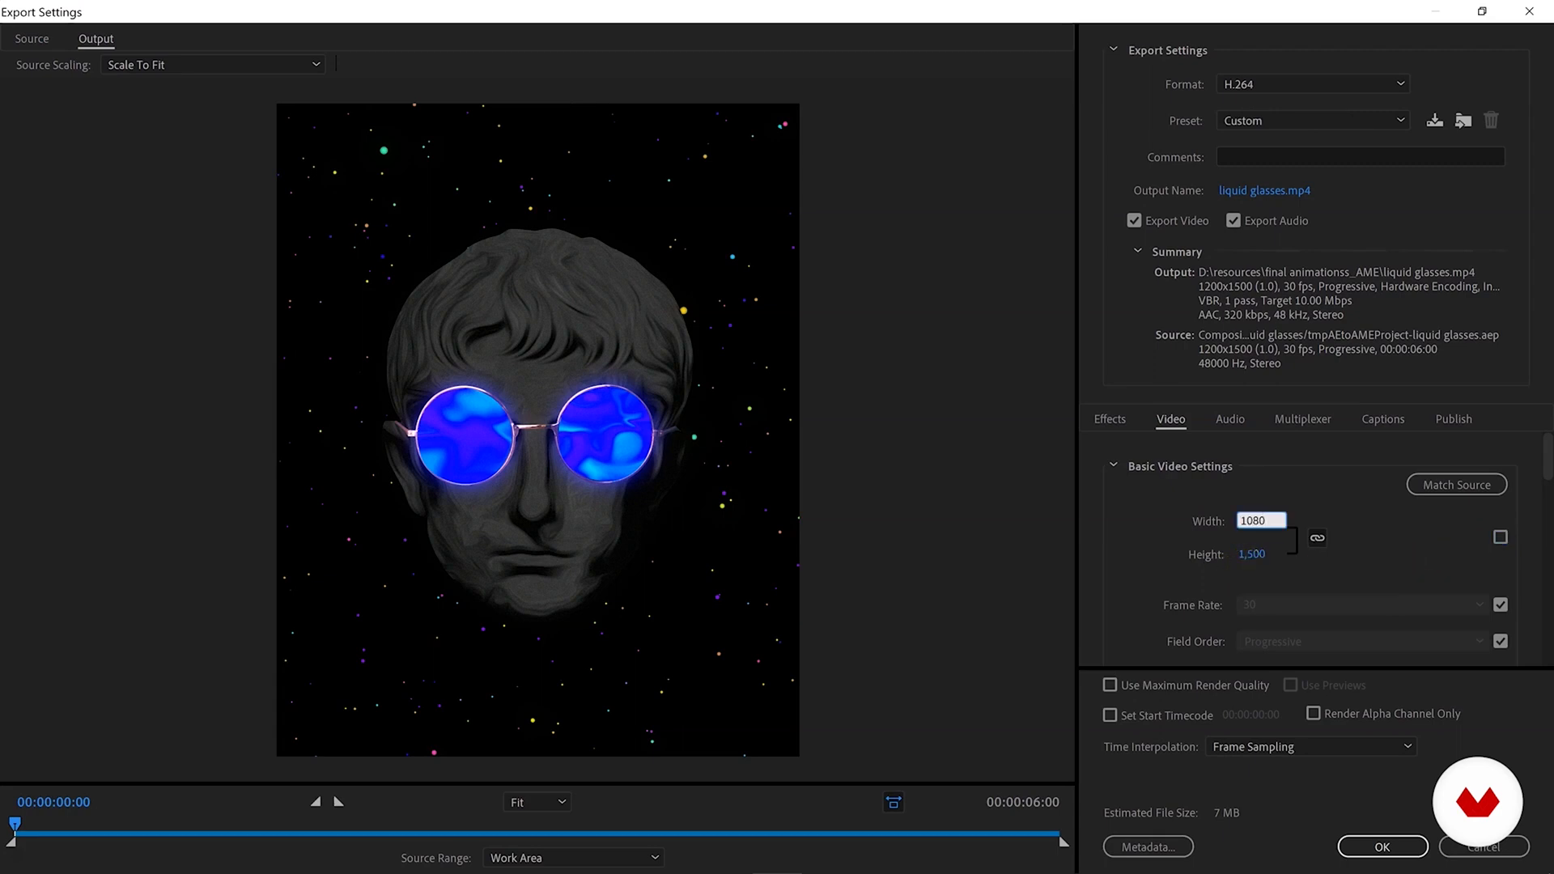
{"action": "type", "text": "80"}
{"action": "left_click", "coordinate": [1148, 624]}
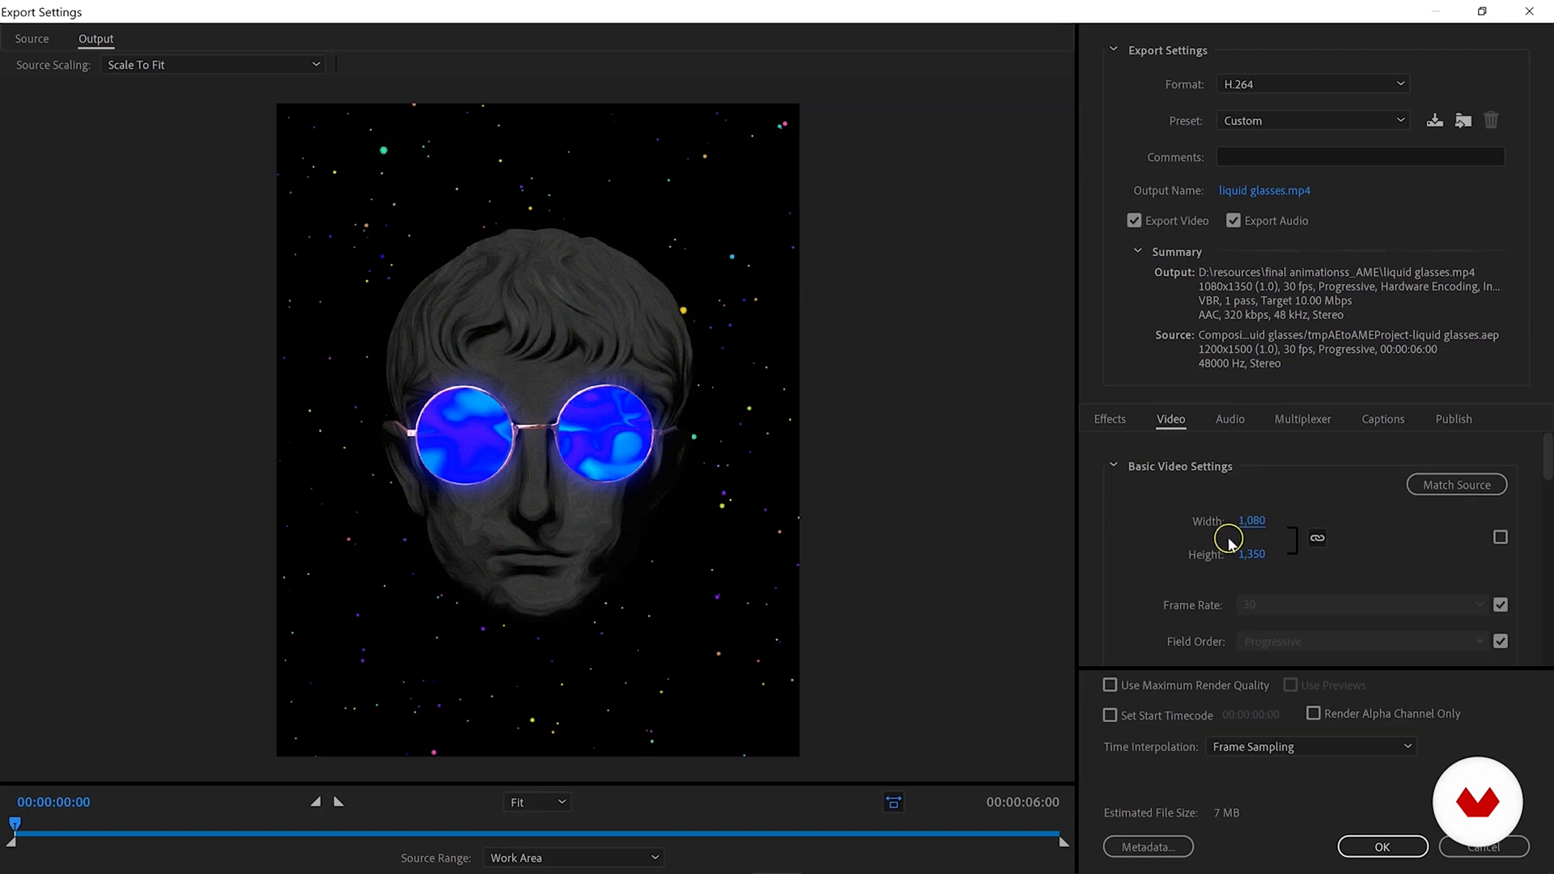
Set the liquid glasses target bitrate to 20 Mbps, enable Use Maximum Render Quality, and apply the export settings.
{"action": "left_click_drag", "start_coordinate": [1546, 455], "coordinate": [1546, 629]}
{"action": "left_click", "coordinate": [1462, 500]}
{"action": "type", "text": "20"}
{"action": "left_click", "coordinate": [1216, 688]}
{"action": "left_click", "coordinate": [1393, 838]}
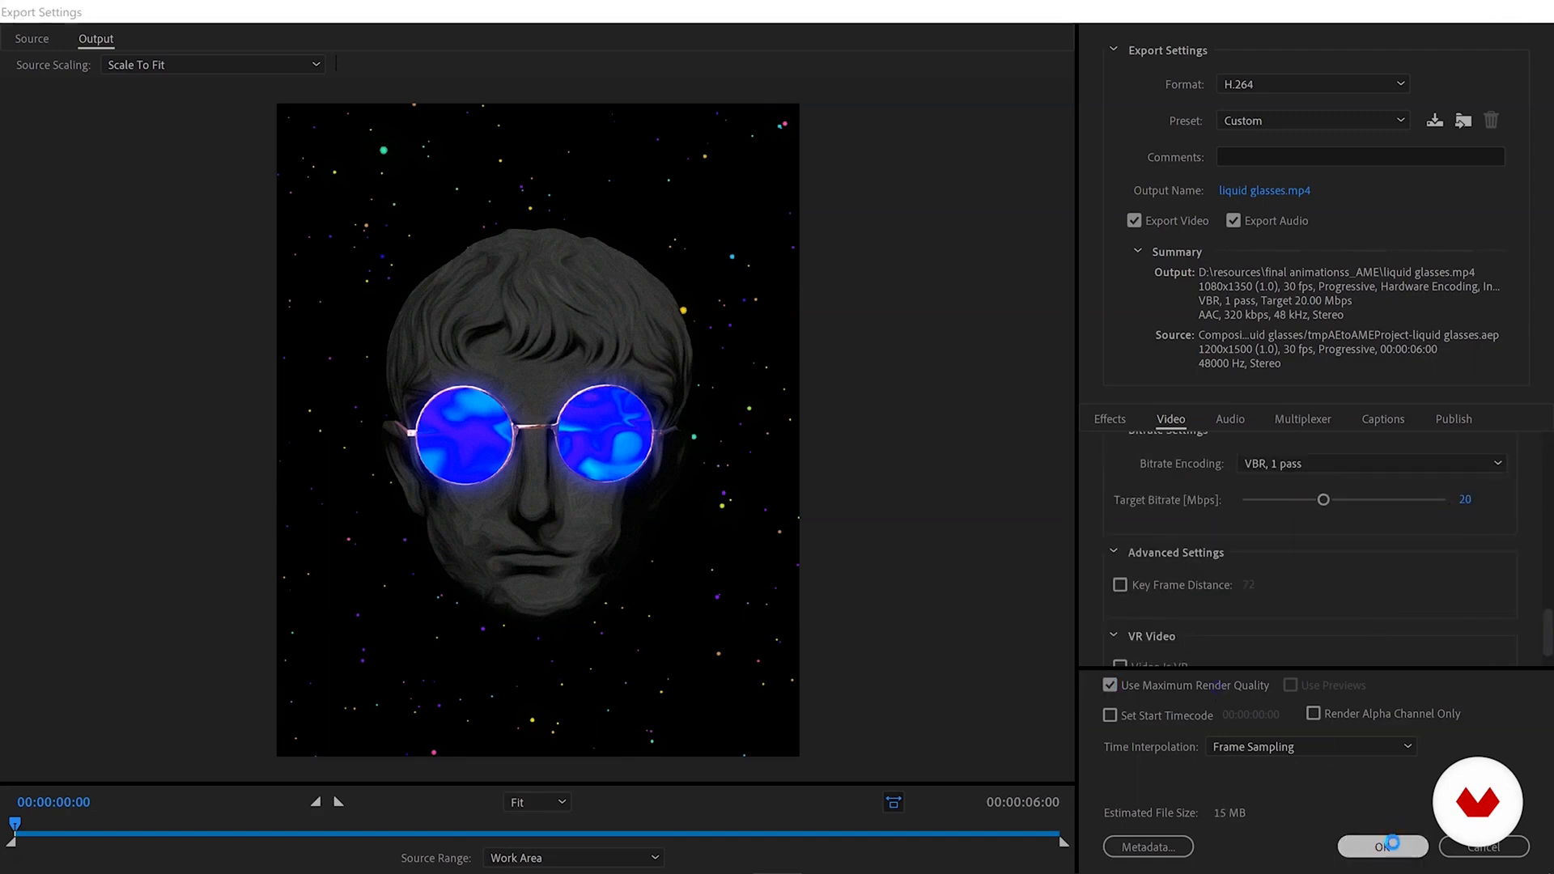
Set the liquid glasses output file to liquid glasses.mp4 in the resources folder.
{"action": "left_click", "coordinate": [1037, 592]}
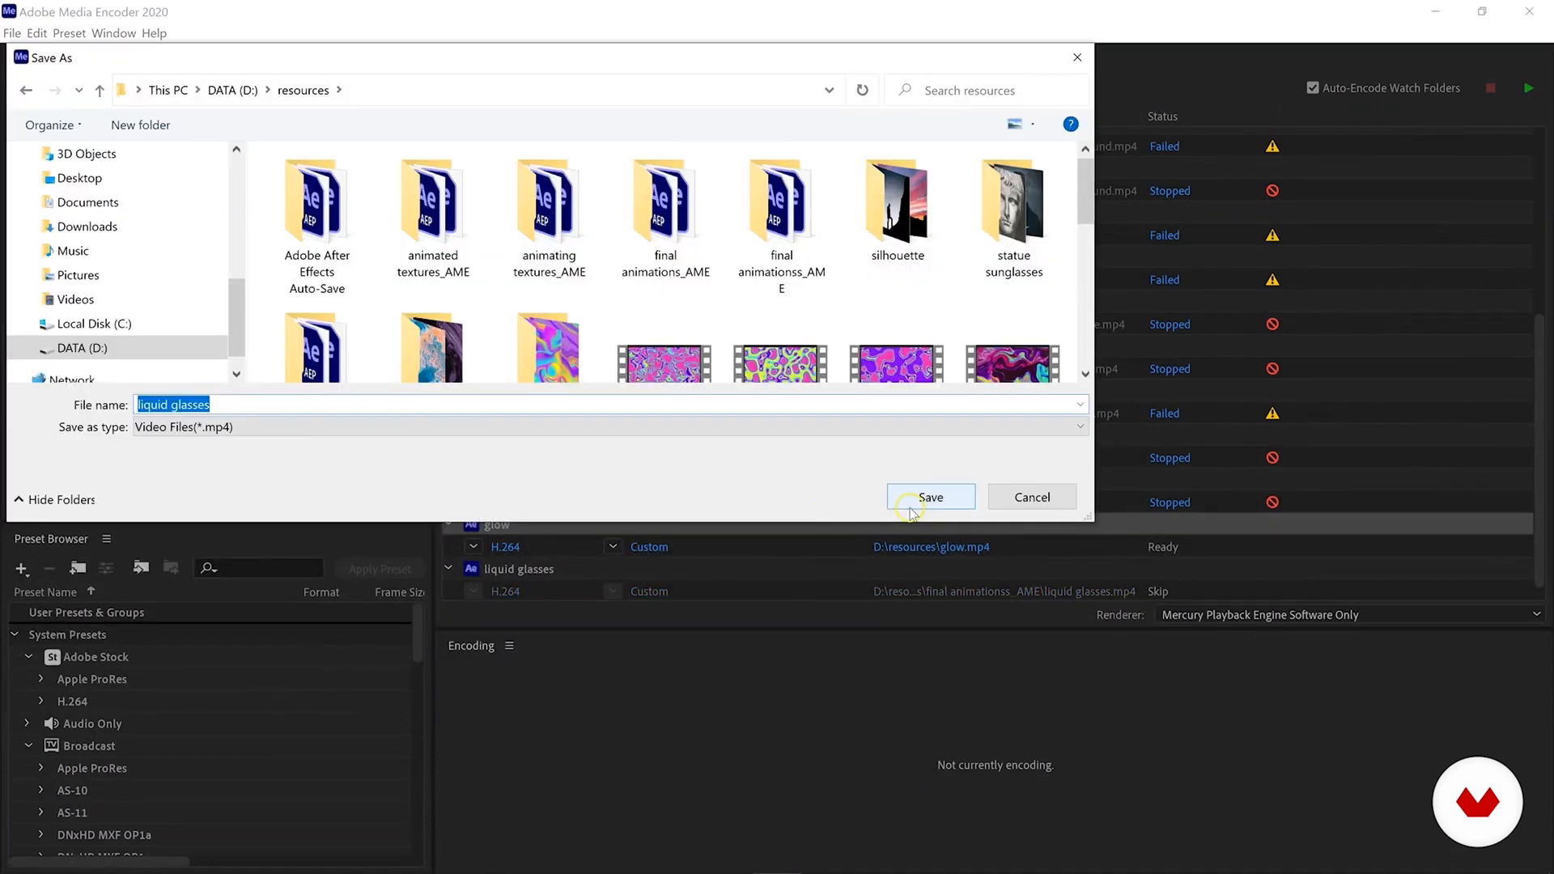
{"action": "left_click", "coordinate": [913, 512]}
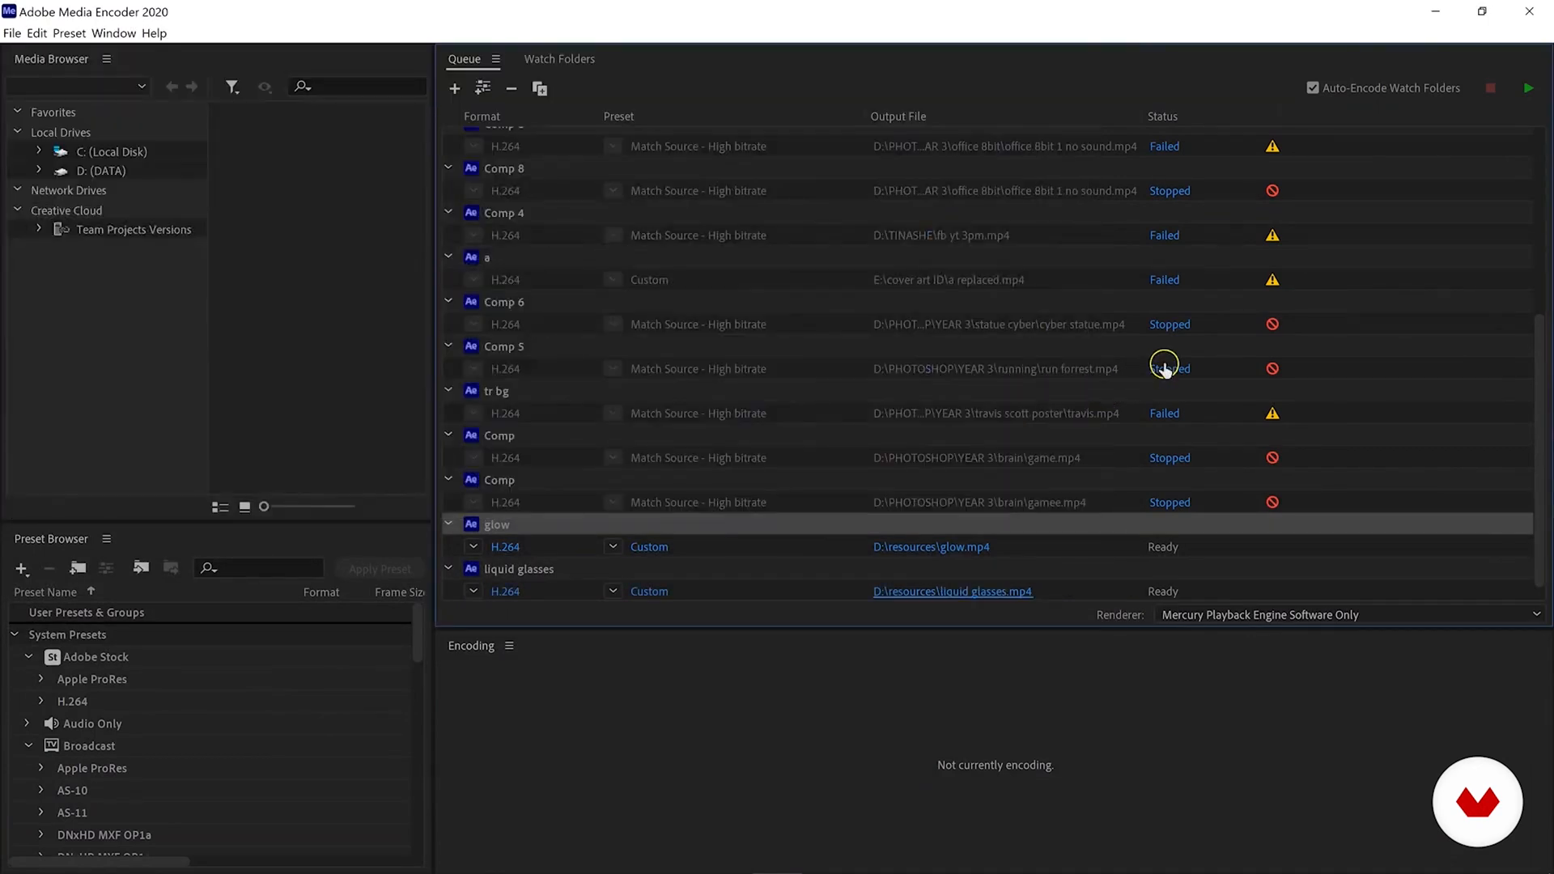
Return to After Effects, switch to the overlays composition, and send it to the Adobe Media Encoder queue.
{"action": "left_click", "coordinate": [1433, 13]}
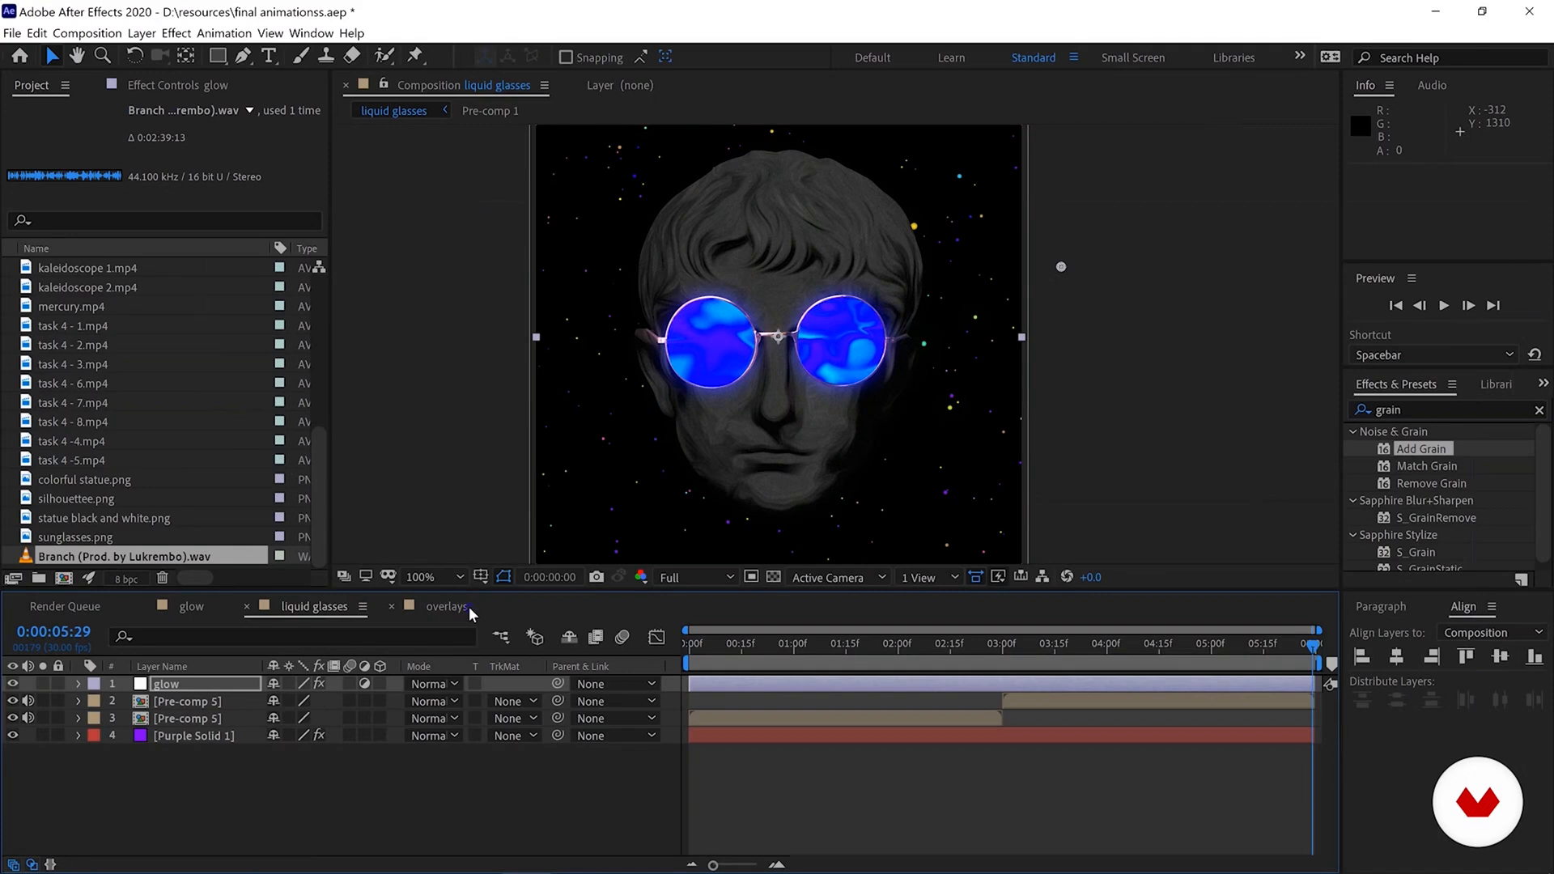
{"action": "left_click", "coordinate": [387, 577]}
{"action": "left_click", "coordinate": [12, 33]}
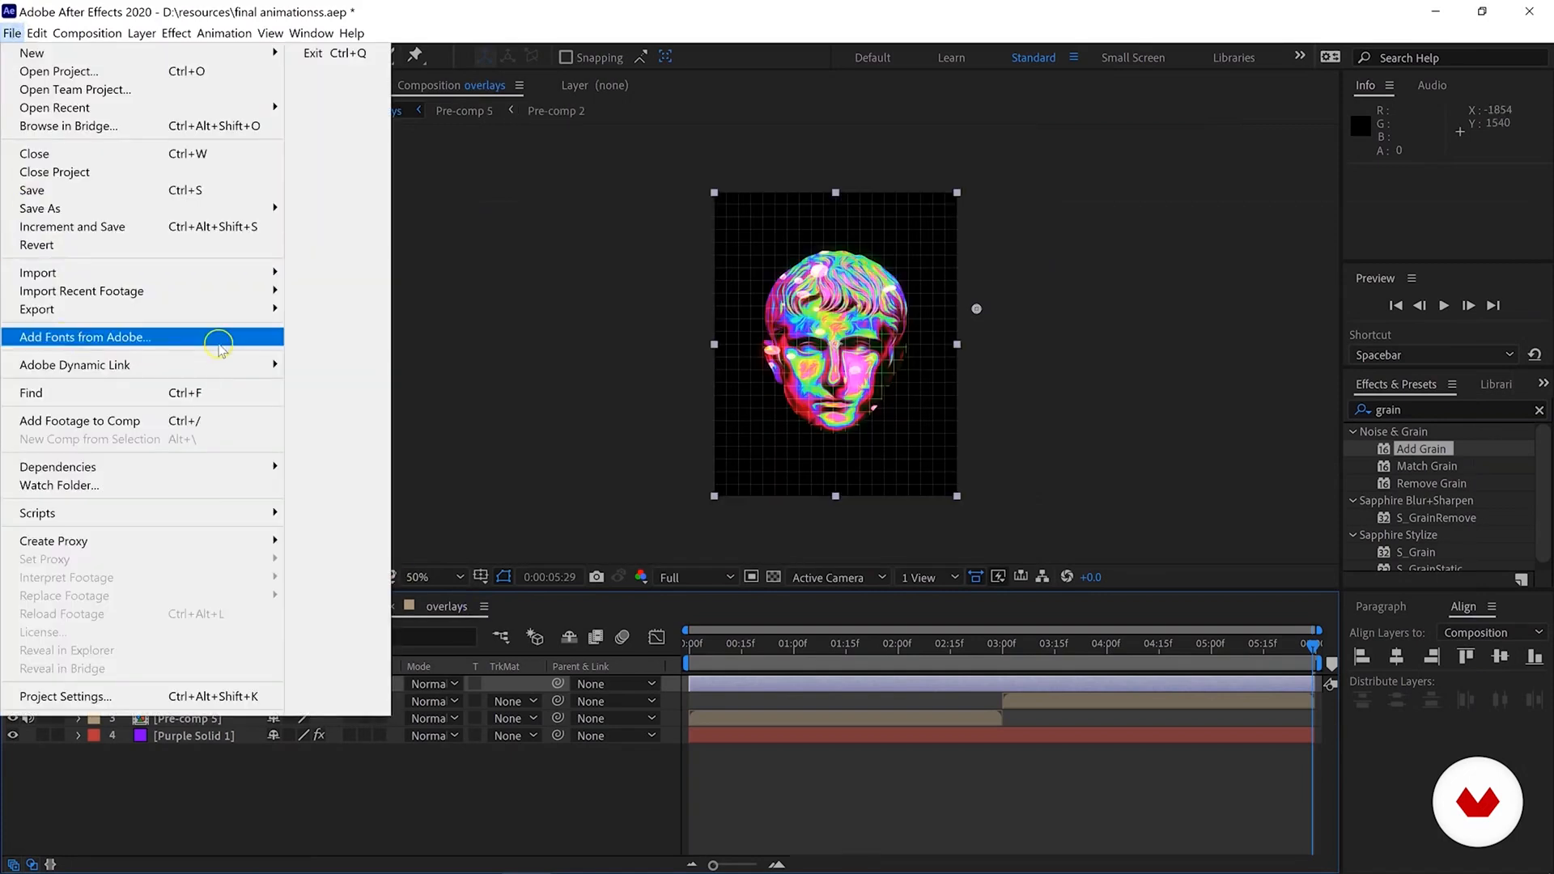
{"action": "left_click", "coordinate": [305, 309]}
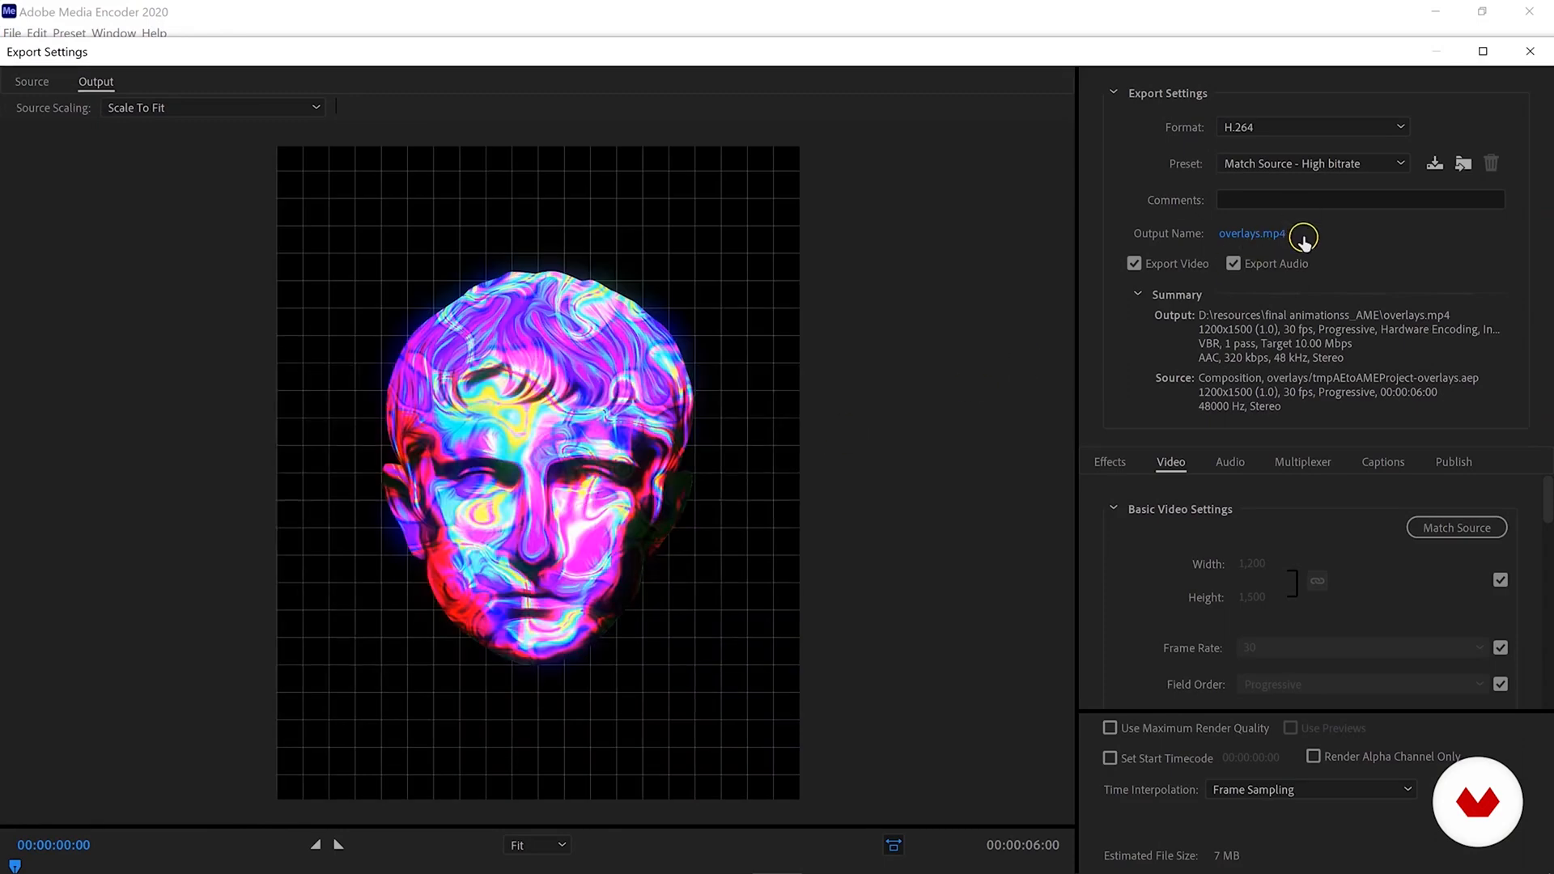
Unlock the frame size in the overlays export settings and set the width to 1080 with linked proportions.
{"action": "left_click", "coordinate": [1500, 580]}
{"action": "type", "text": "1080"}
{"action": "key", "text": "Return"}
Set the overlays target bitrate to 20 Mbps and enable Use Maximum Render Quality.
{"action": "scroll", "coordinate": [1252, 575], "scroll_direction": "down", "scroll_amount": 1}
{"action": "scroll", "coordinate": [1311, 591], "scroll_direction": "down", "scroll_amount": 5}
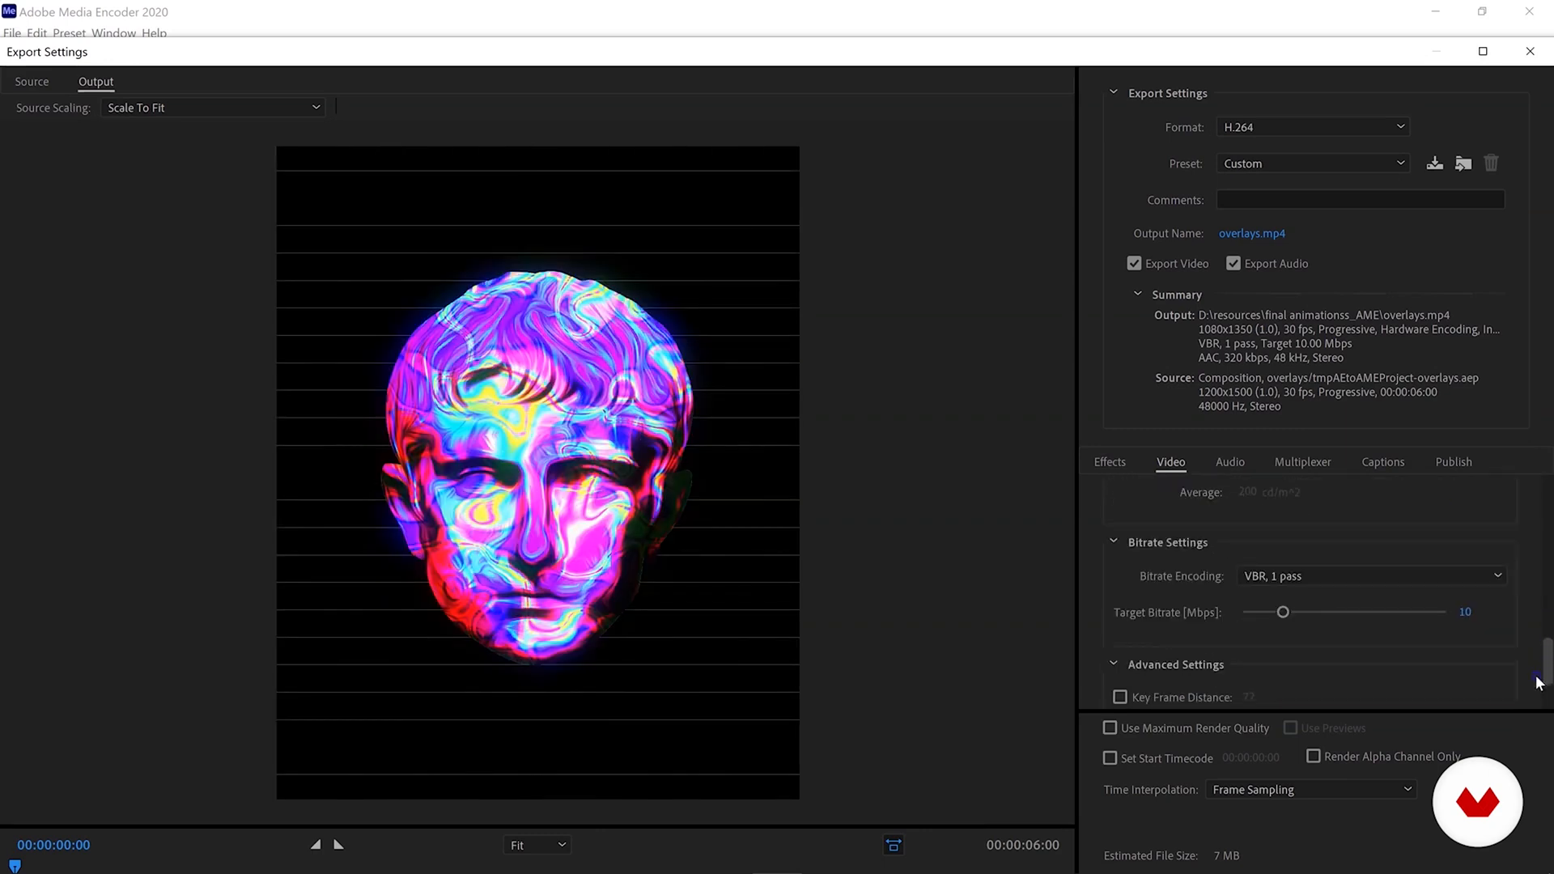
{"action": "left_click", "coordinate": [1469, 616]}
{"action": "type", "text": "15"}
{"action": "left_click", "coordinate": [1481, 645]}
{"action": "left_click", "coordinate": [1480, 612]}
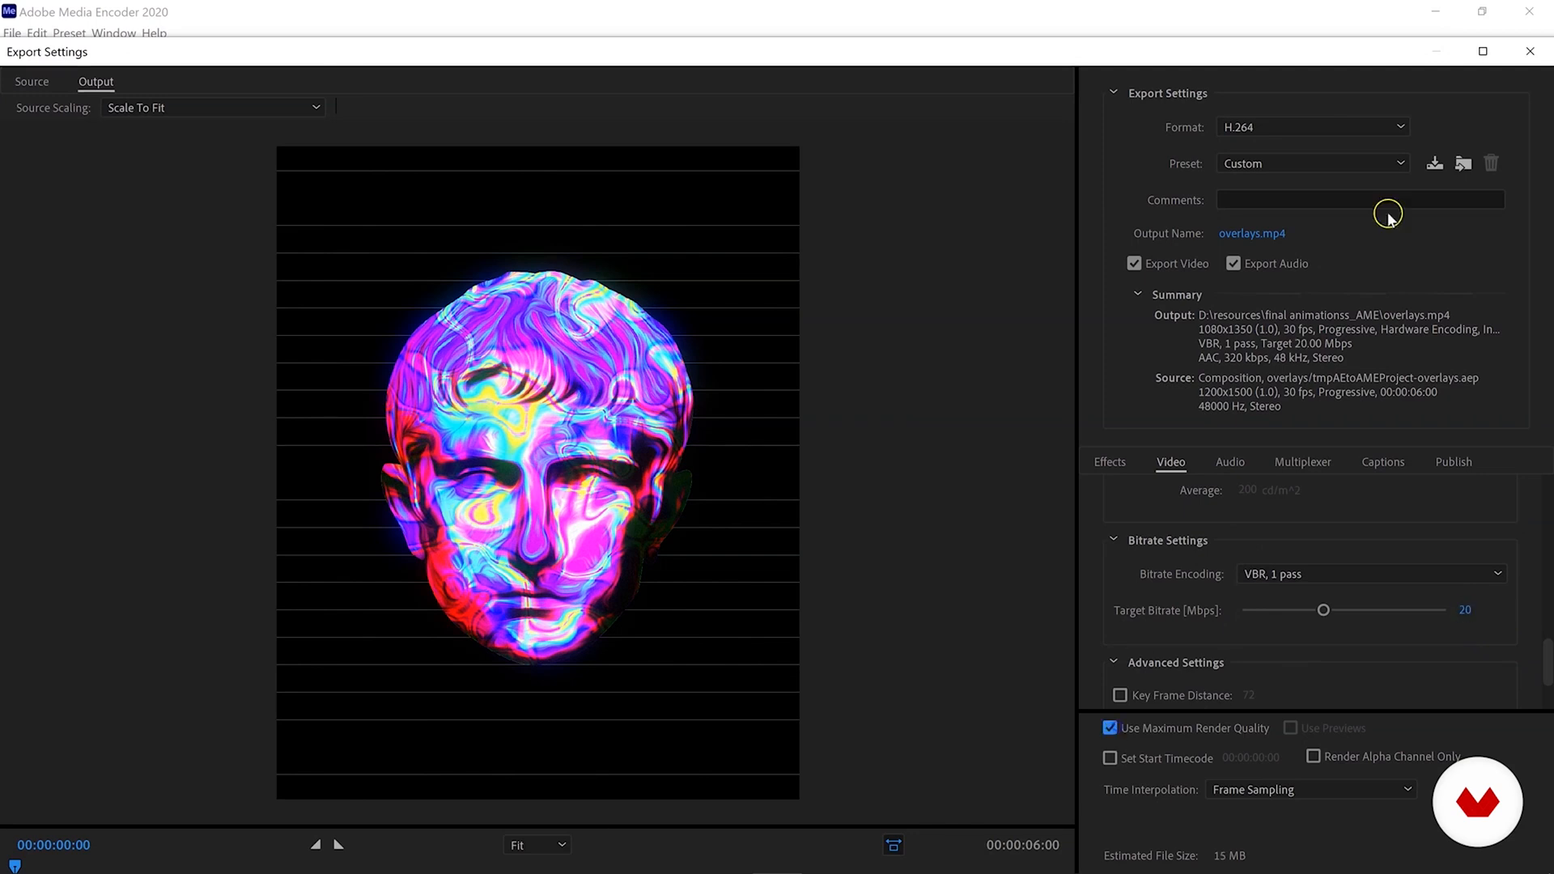
Apply the overlays export settings and set the output file to overlays.mp4 in the resources folder.
{"action": "left_click", "coordinate": [1482, 51]}
{"action": "left_click", "coordinate": [1365, 833]}
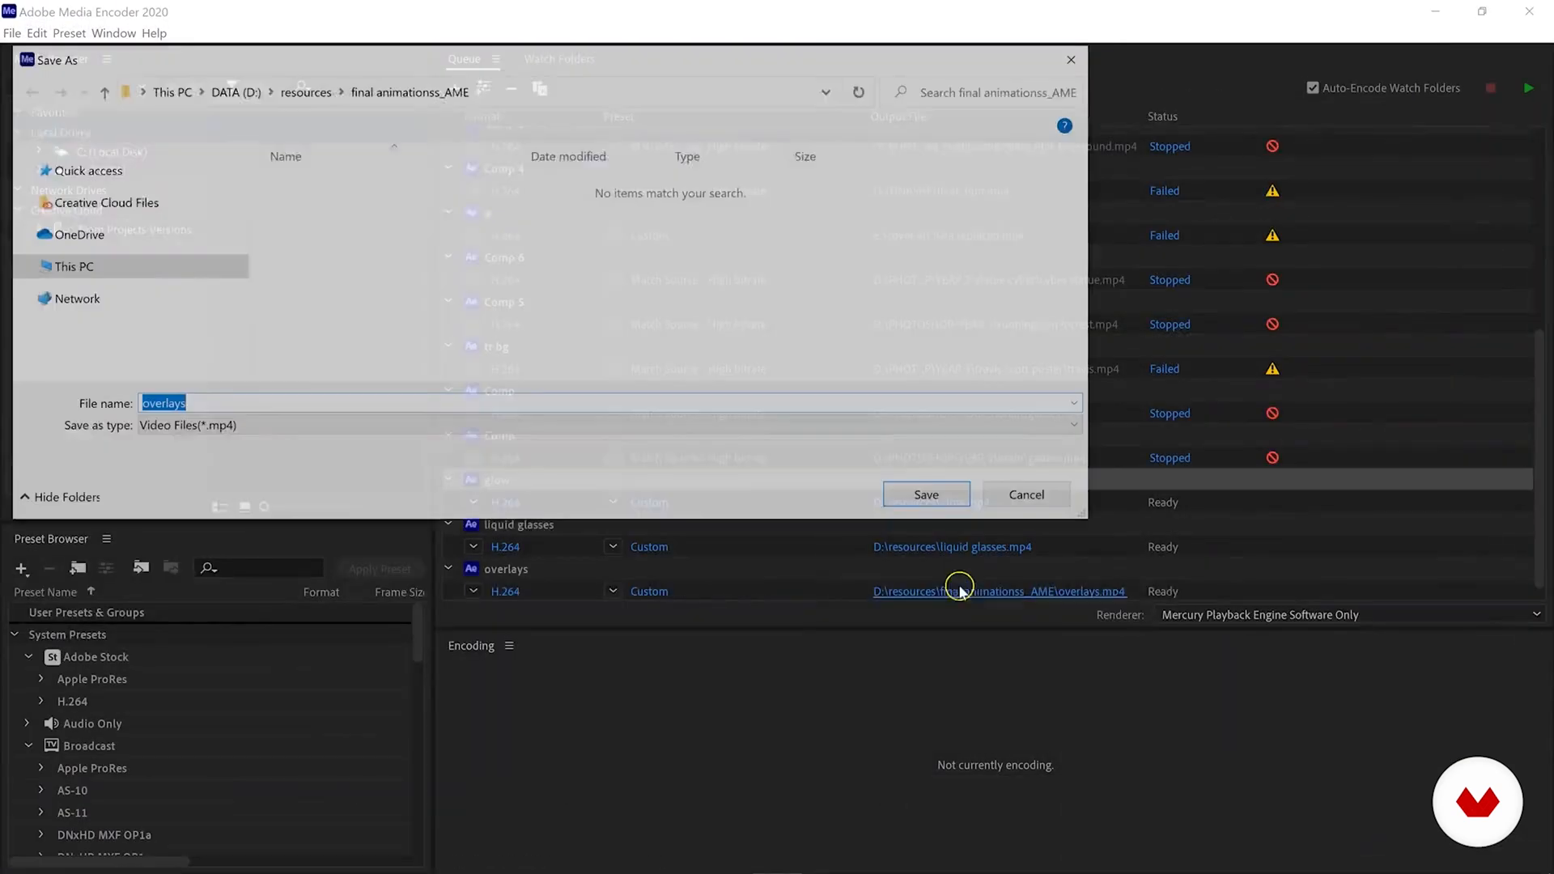
{"action": "key", "text": "alt+Up"}
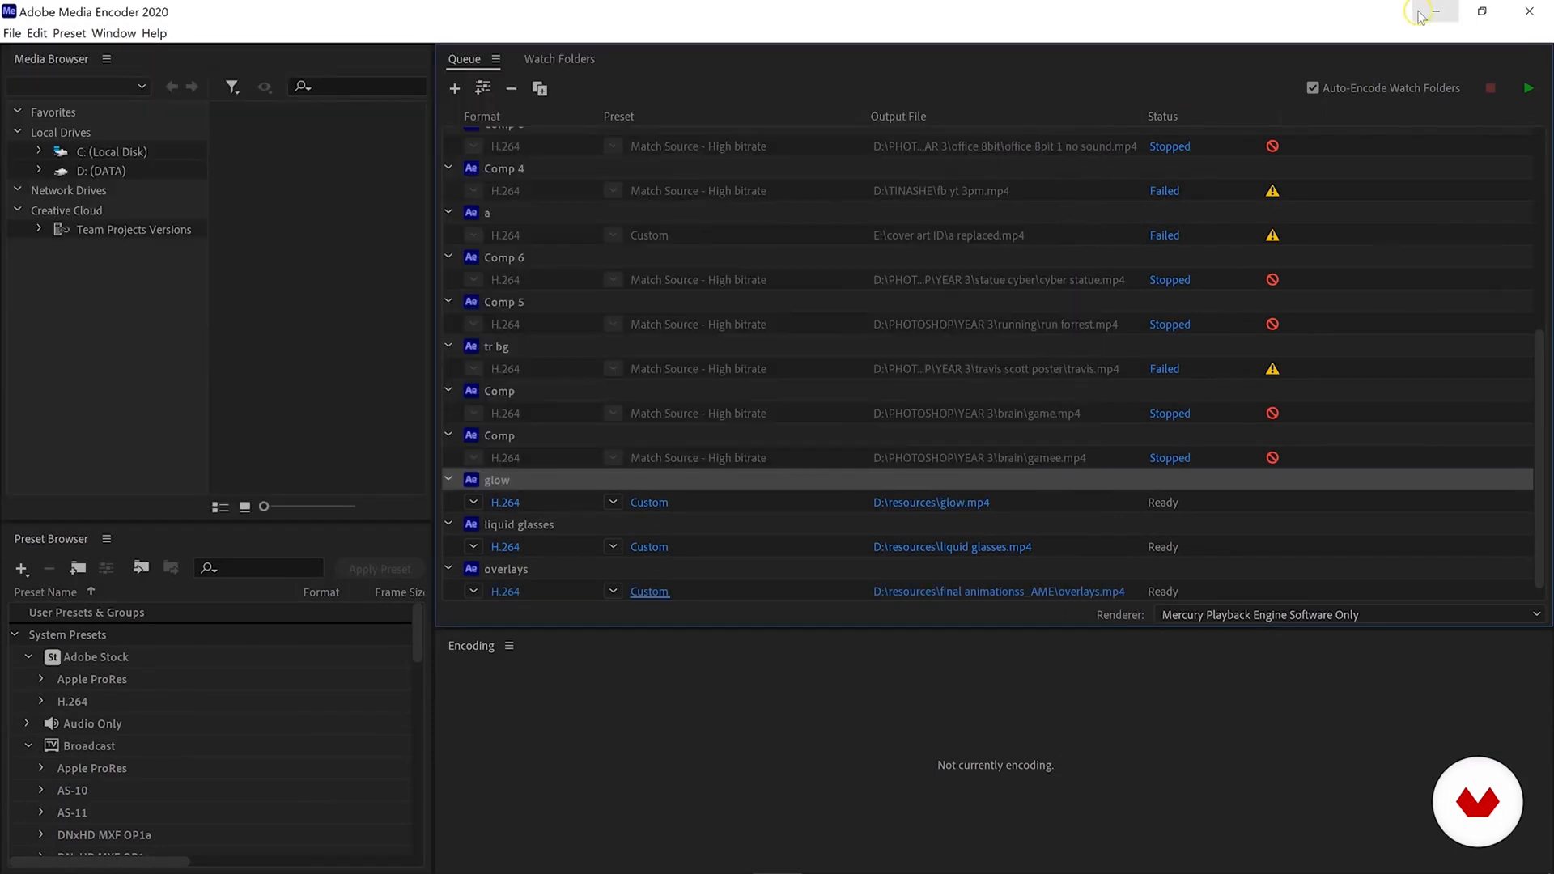
Return to After Effects and send the overlays composition to the Adobe Media Encoder queue a second time.
{"action": "left_click", "coordinate": [1435, 12]}
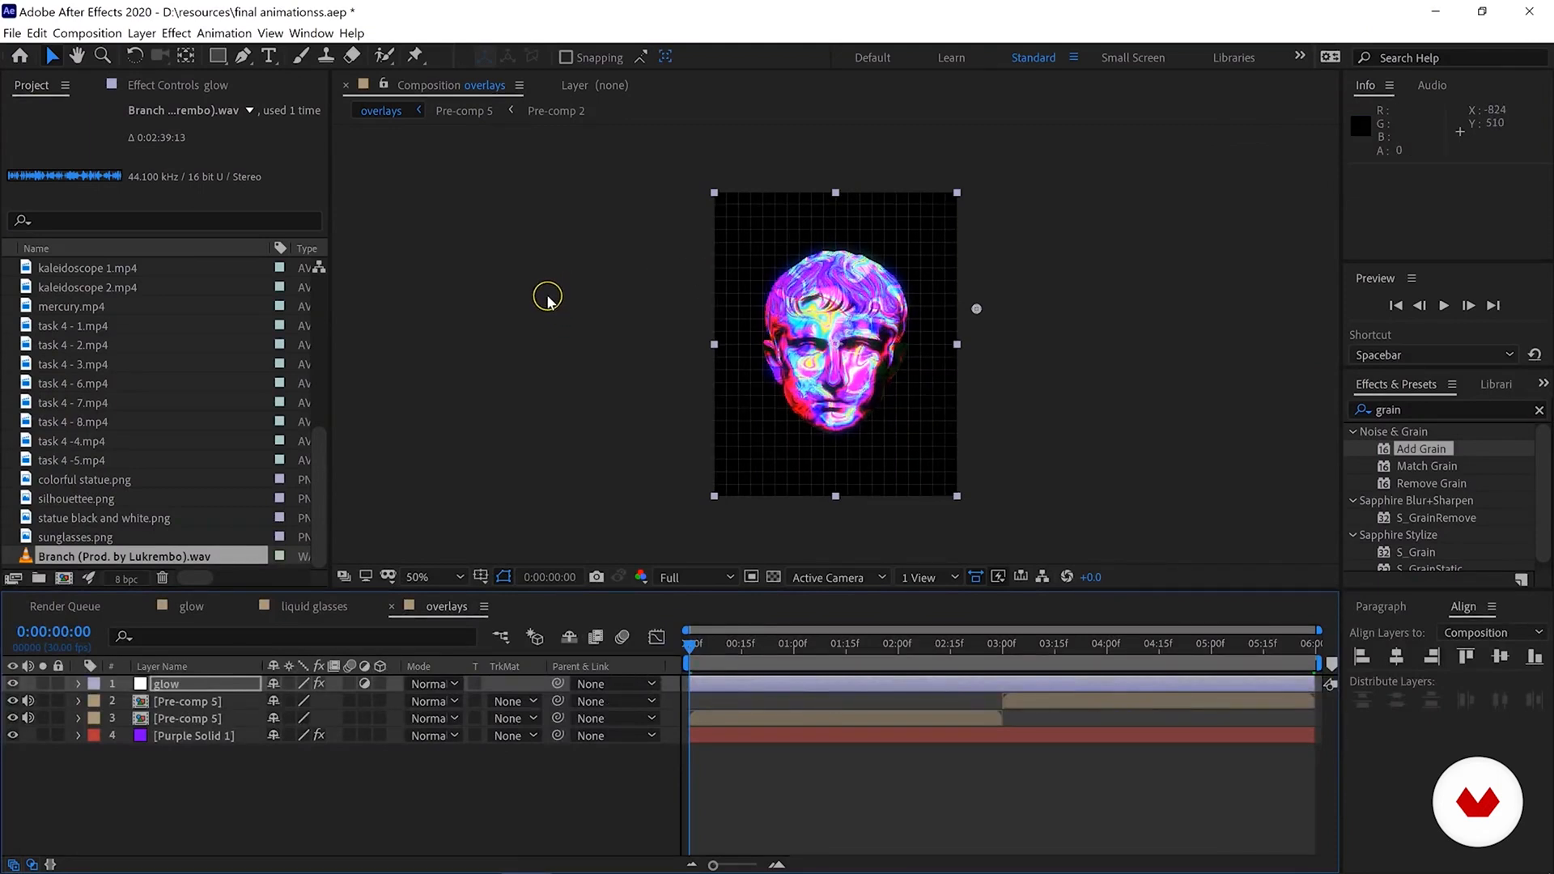
{"action": "left_click", "coordinate": [680, 447]}
{"action": "left_click", "coordinate": [12, 33]}
{"action": "mouse_move", "coordinate": [187, 312]}
{"action": "left_click", "coordinate": [348, 308]}
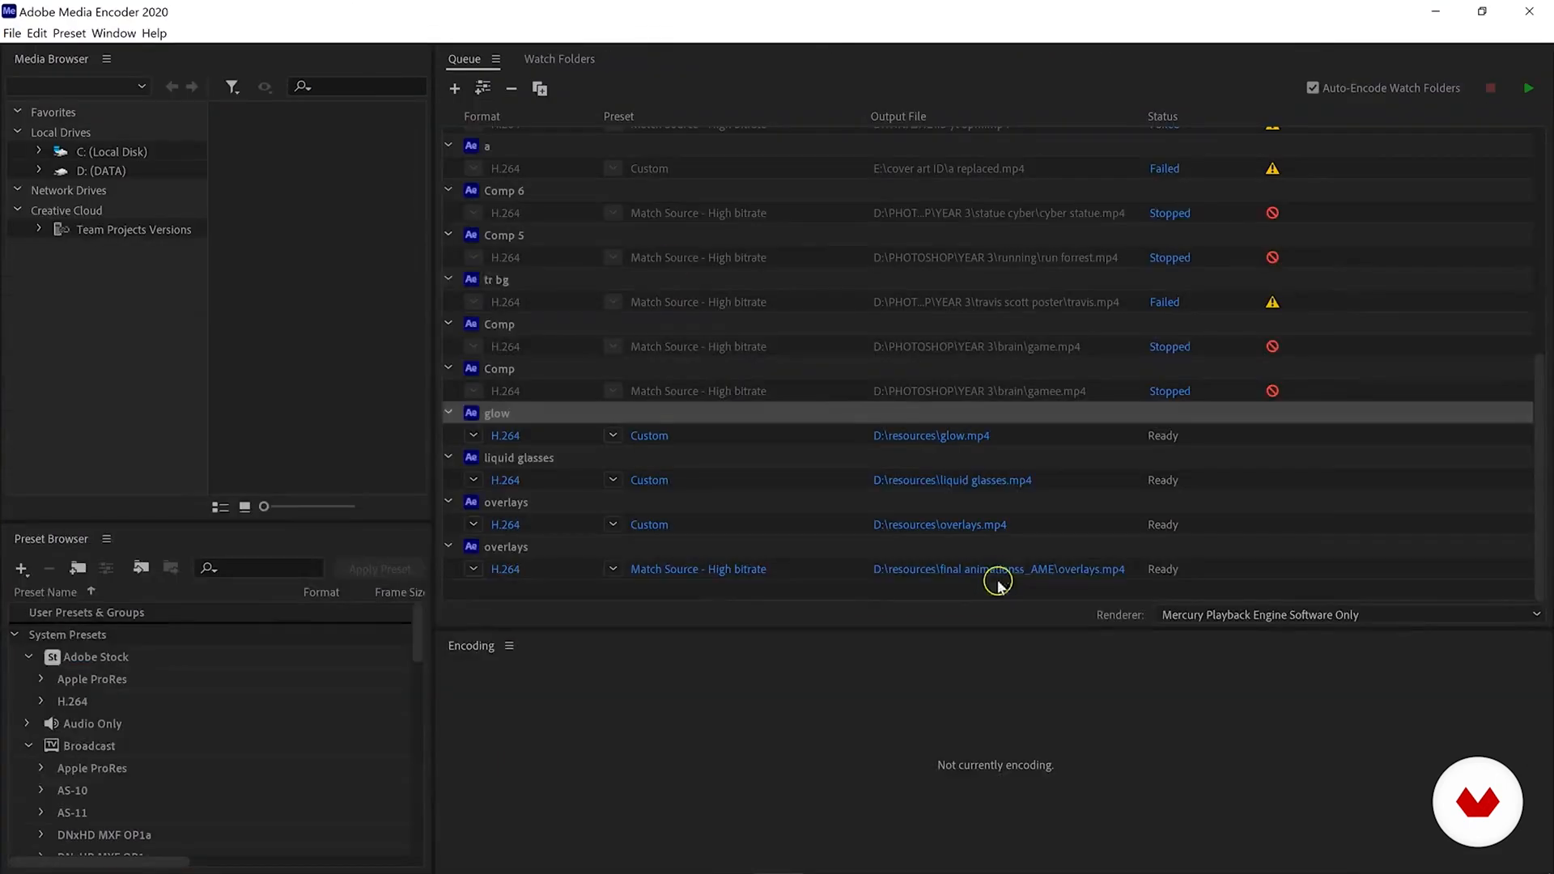
Set the second overlays queue item's output file to "overlays gif" in the resources folder.
{"action": "left_click", "coordinate": [1002, 571]}
{"action": "type", "text": "gi"}
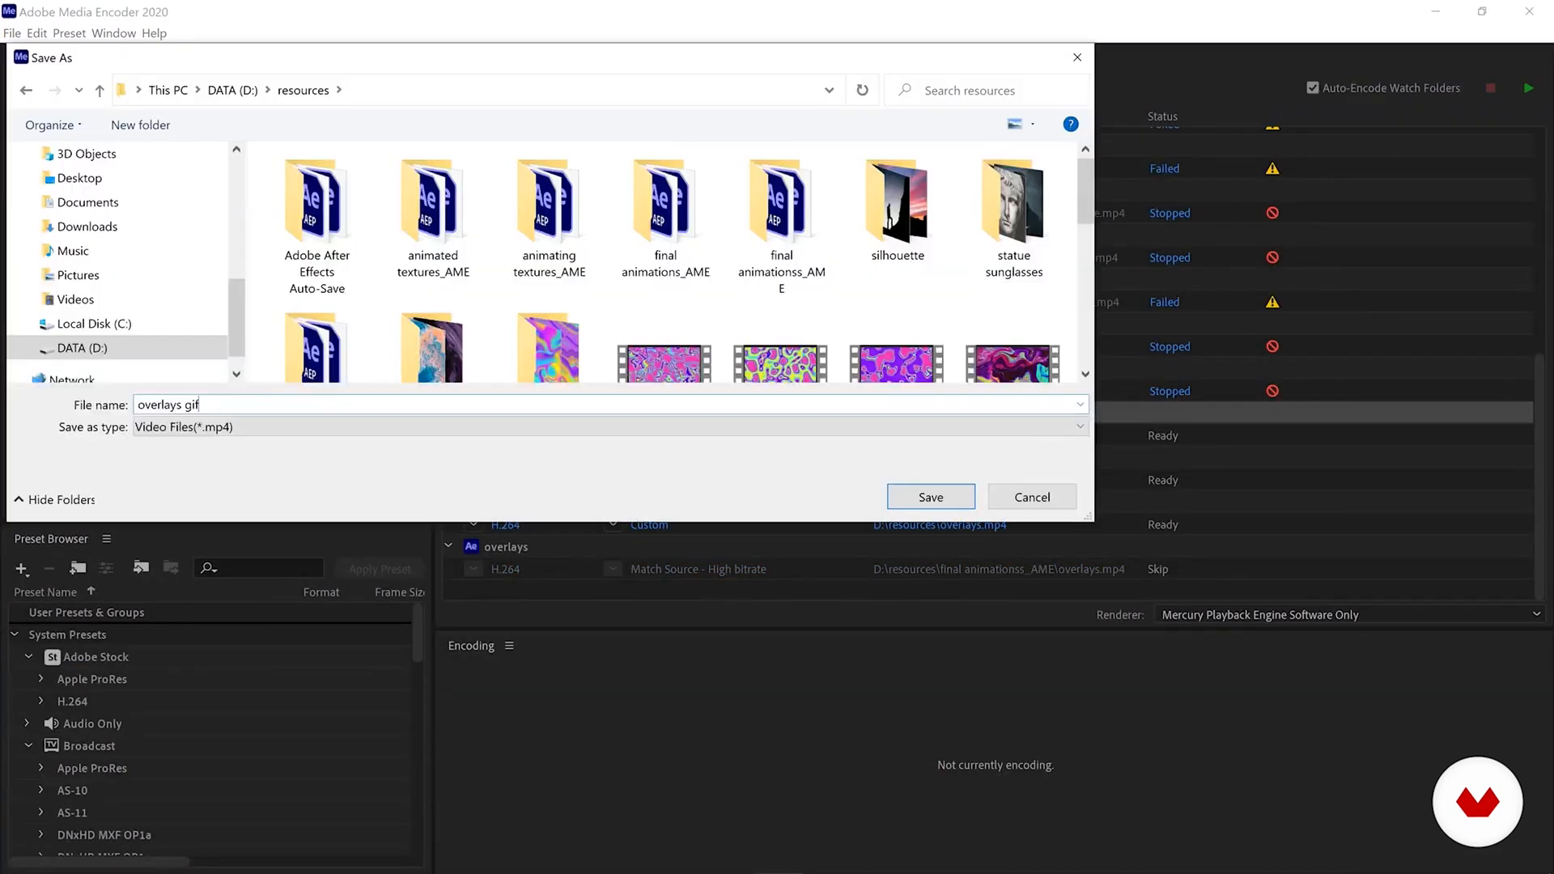
{"action": "type", "text": "f"}
{"action": "key", "text": "Return"}
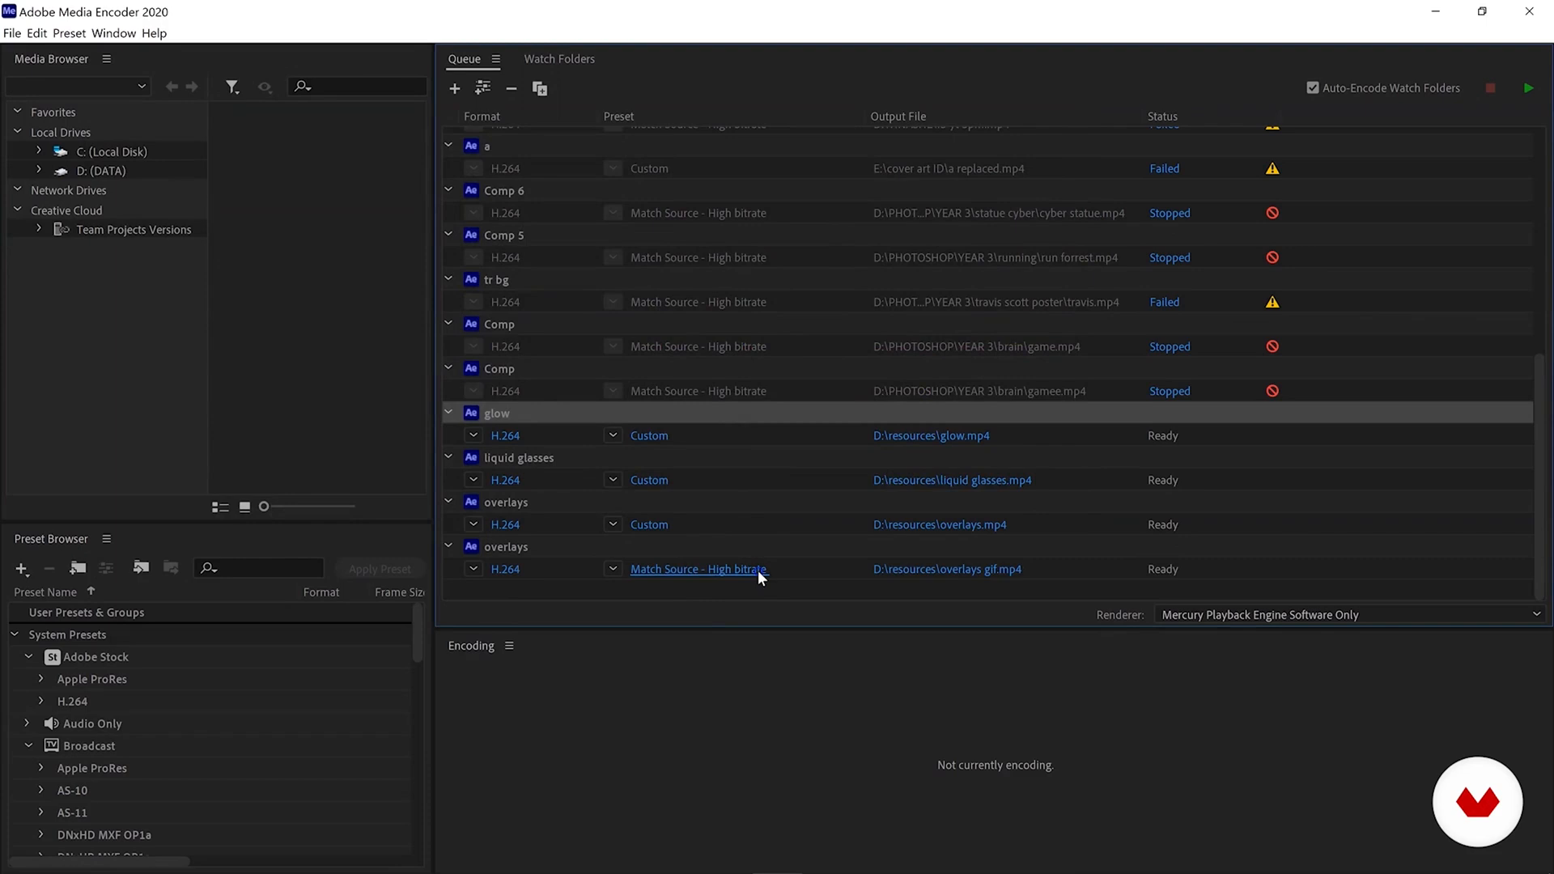
In the second overlays item's export settings, choose the Animated GIF format and end the source range at the 3-second mark.
{"action": "left_click", "coordinate": [758, 570]}
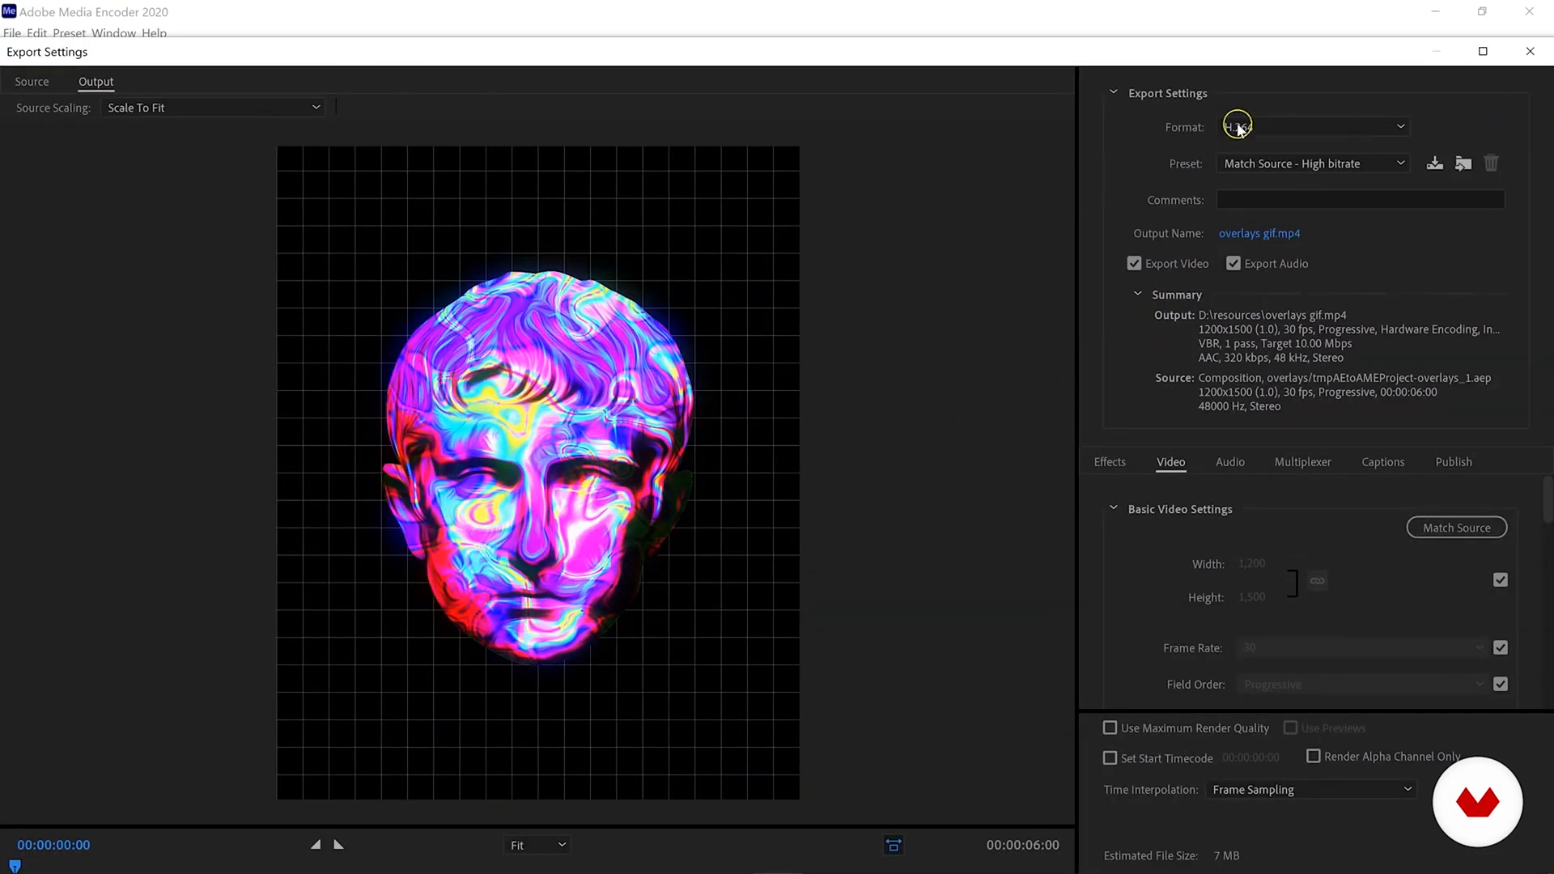
{"action": "left_click", "coordinate": [1294, 123]}
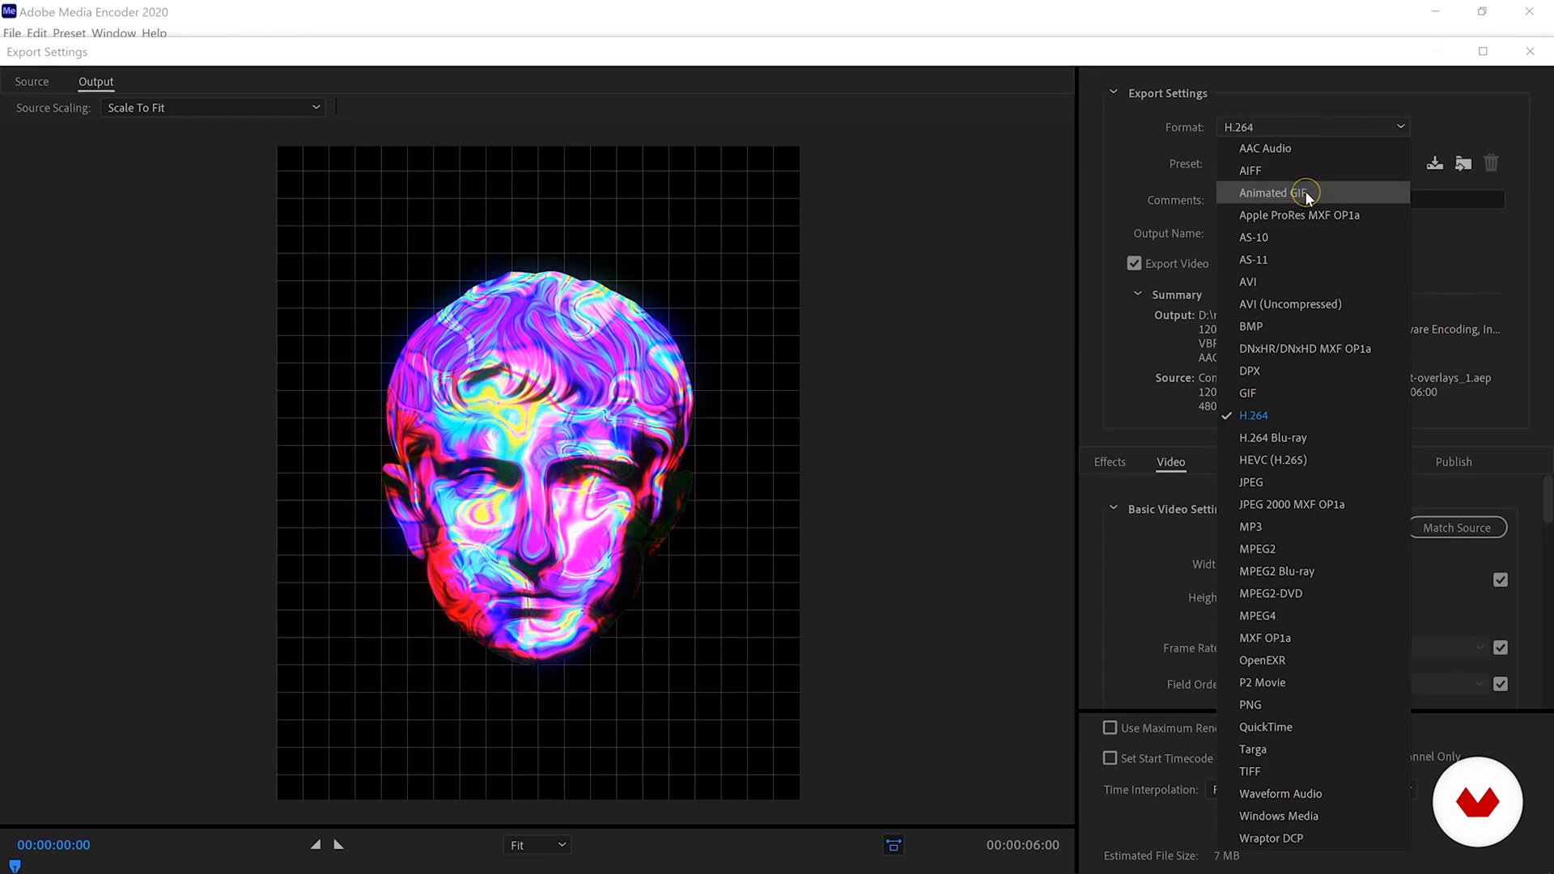
{"action": "left_click", "coordinate": [1305, 191]}
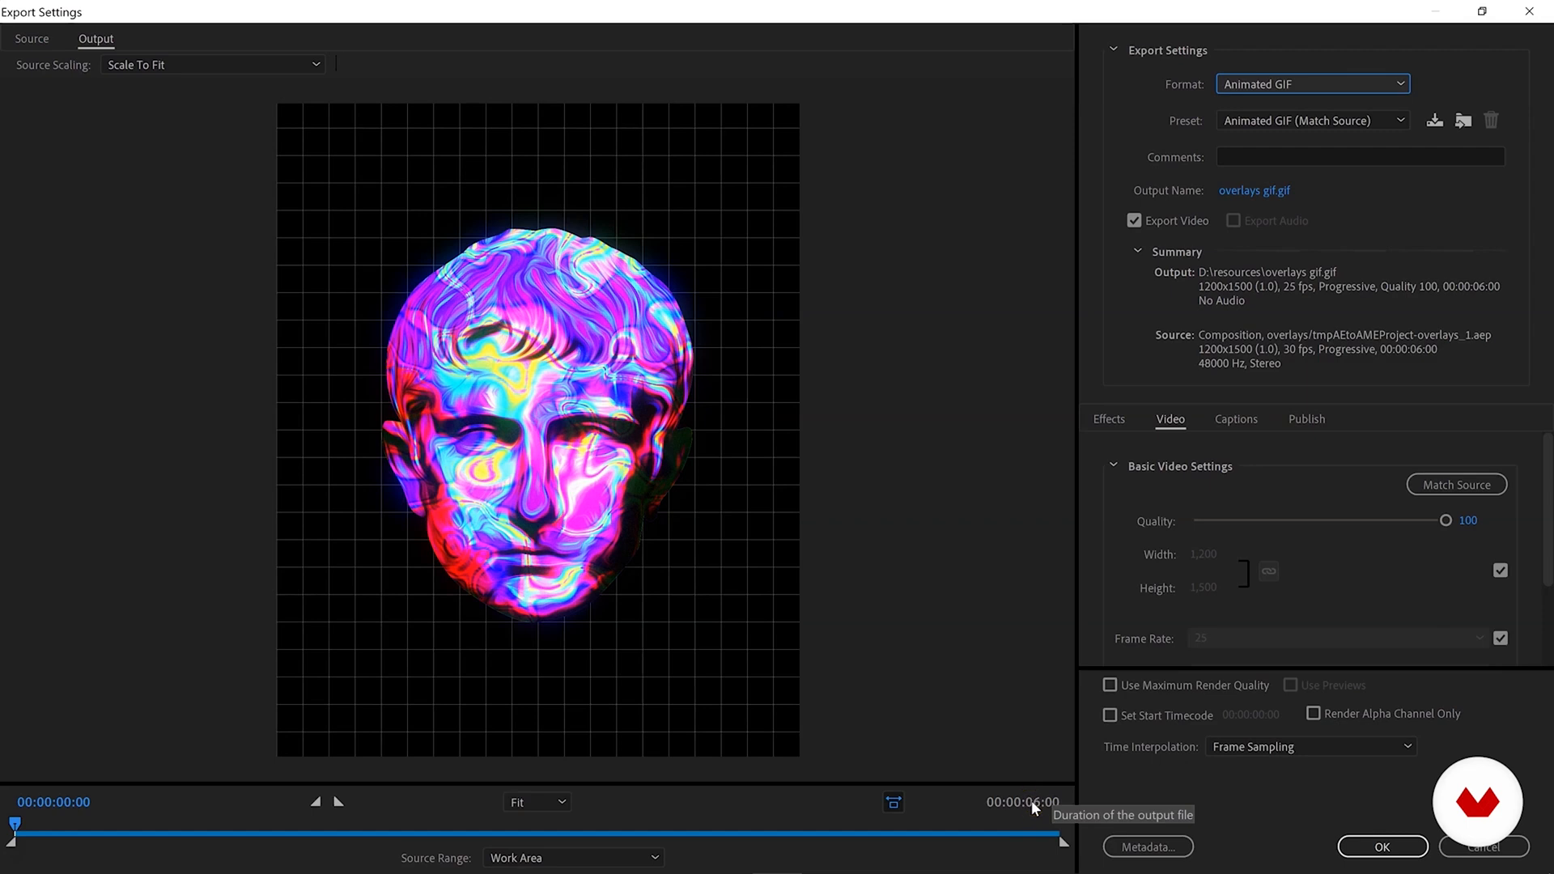
{"action": "left_click", "coordinate": [534, 827]}
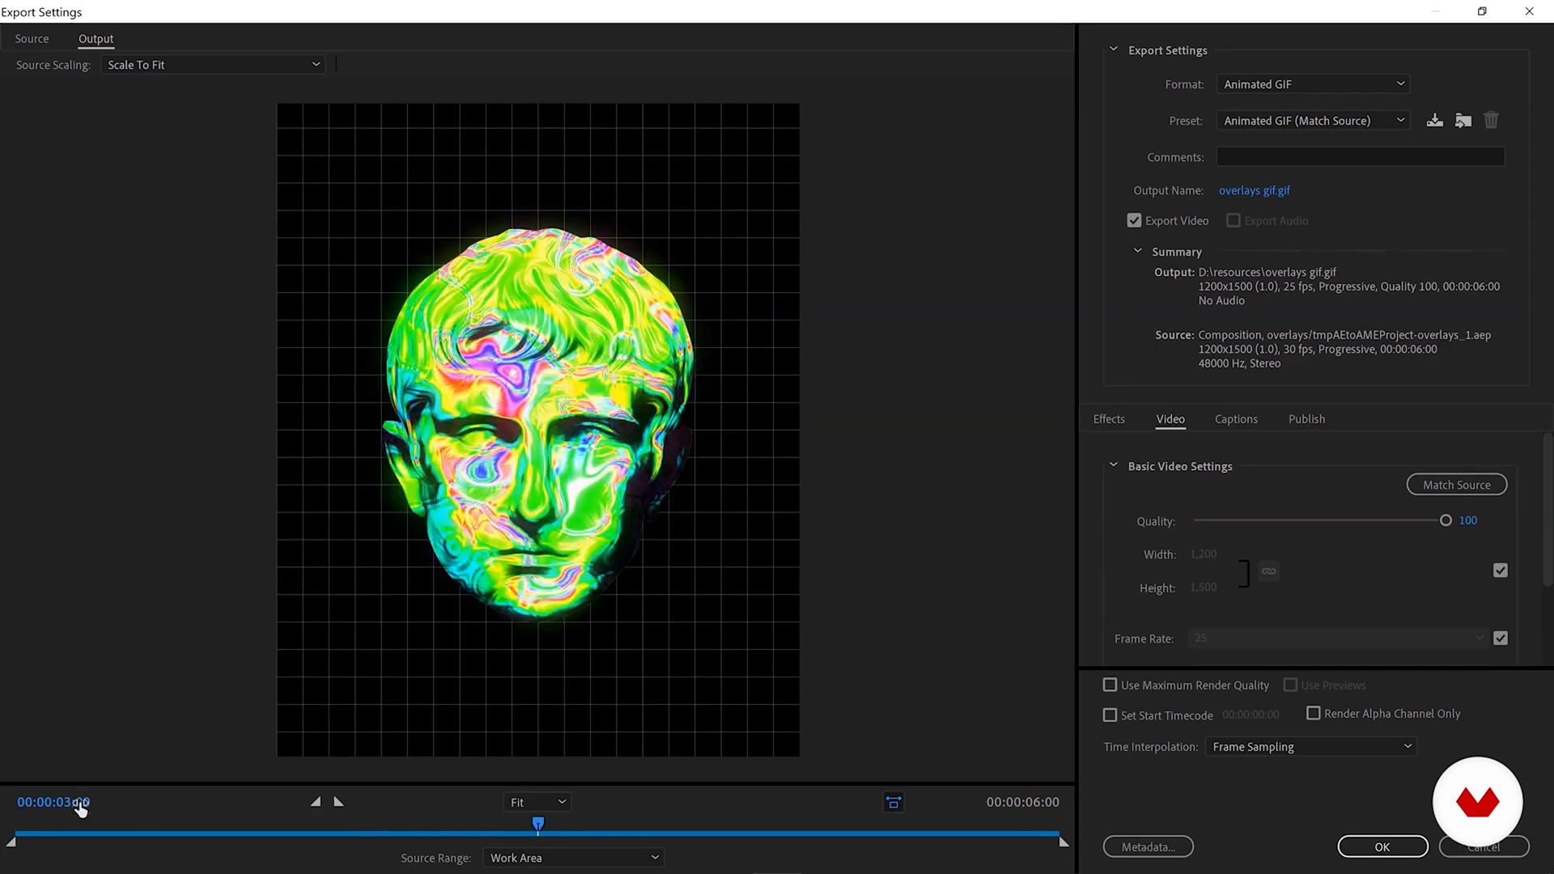
{"action": "left_click_drag", "start_coordinate": [1063, 845], "coordinate": [539, 838]}
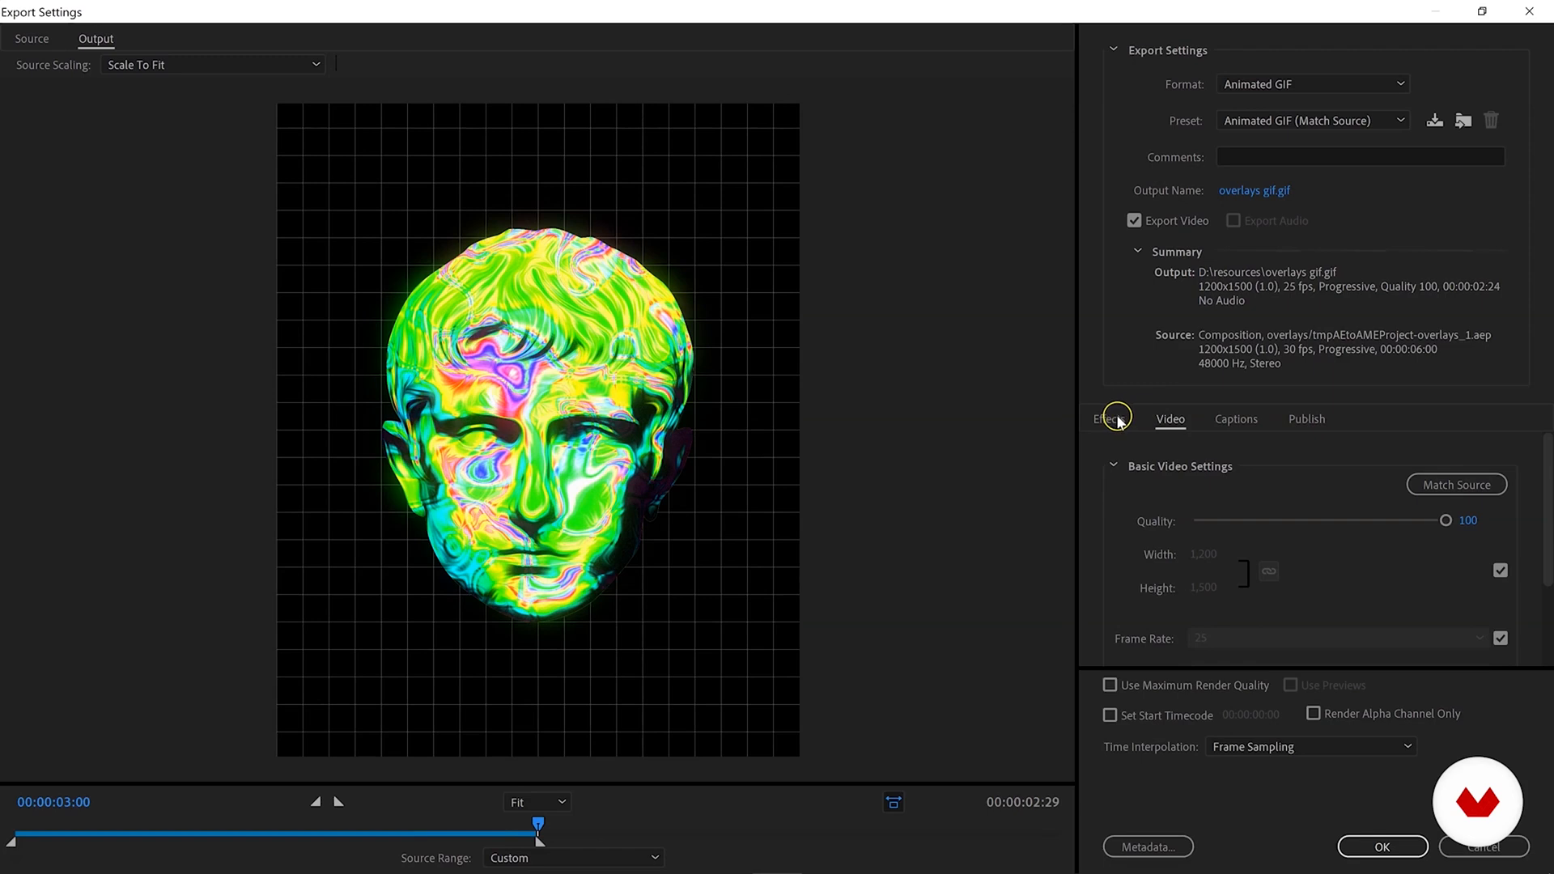
Set the animated GIF's quality to 20 in the basic video settings.
{"action": "left_click", "coordinate": [1467, 521]}
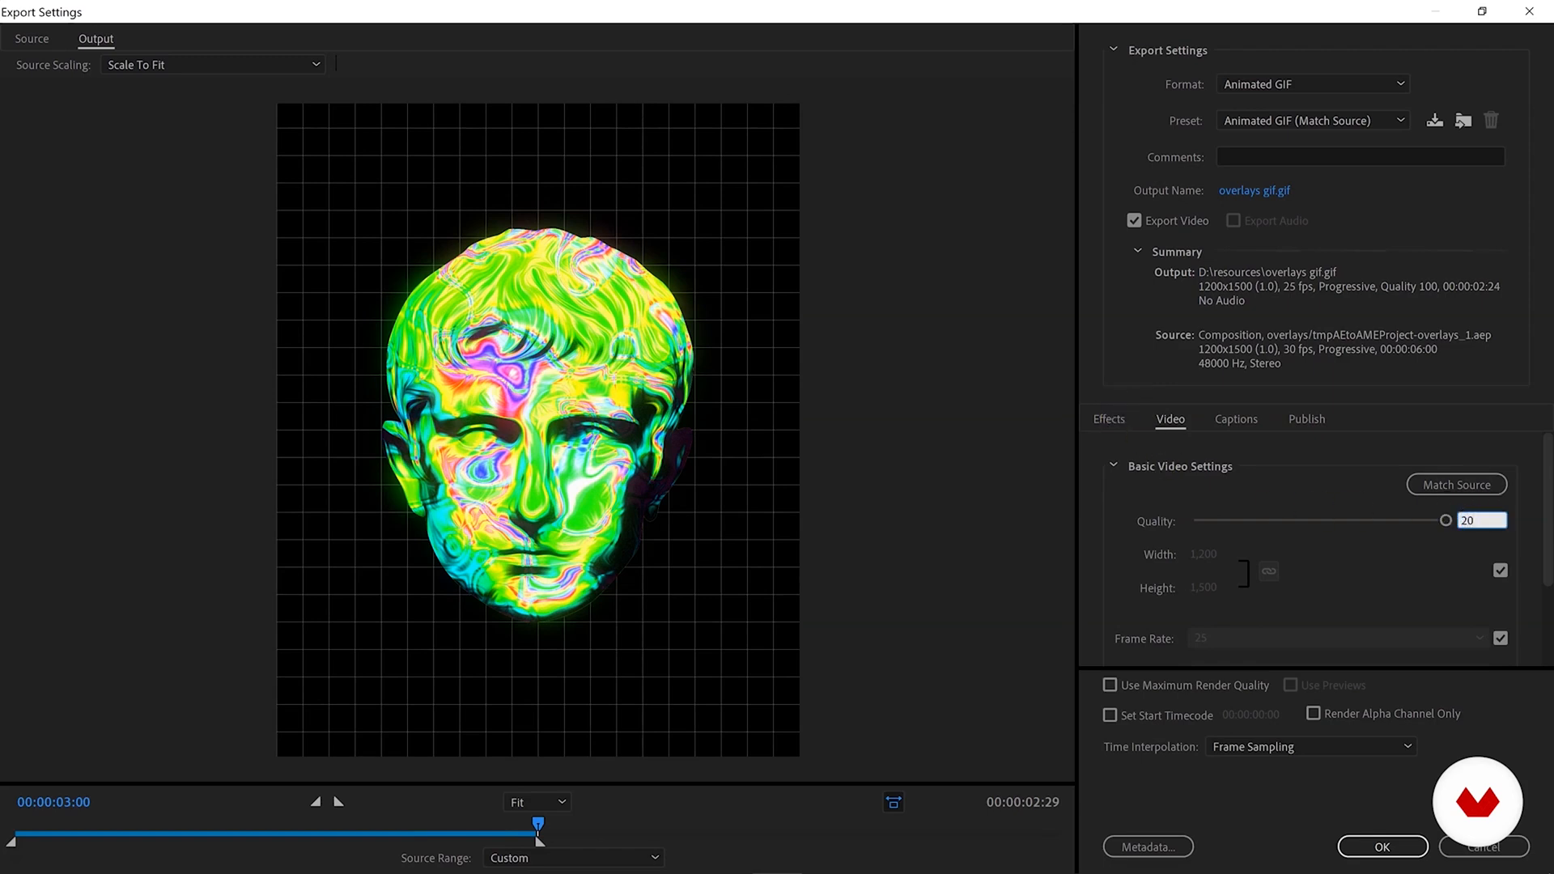
{"action": "key", "text": "Return"}
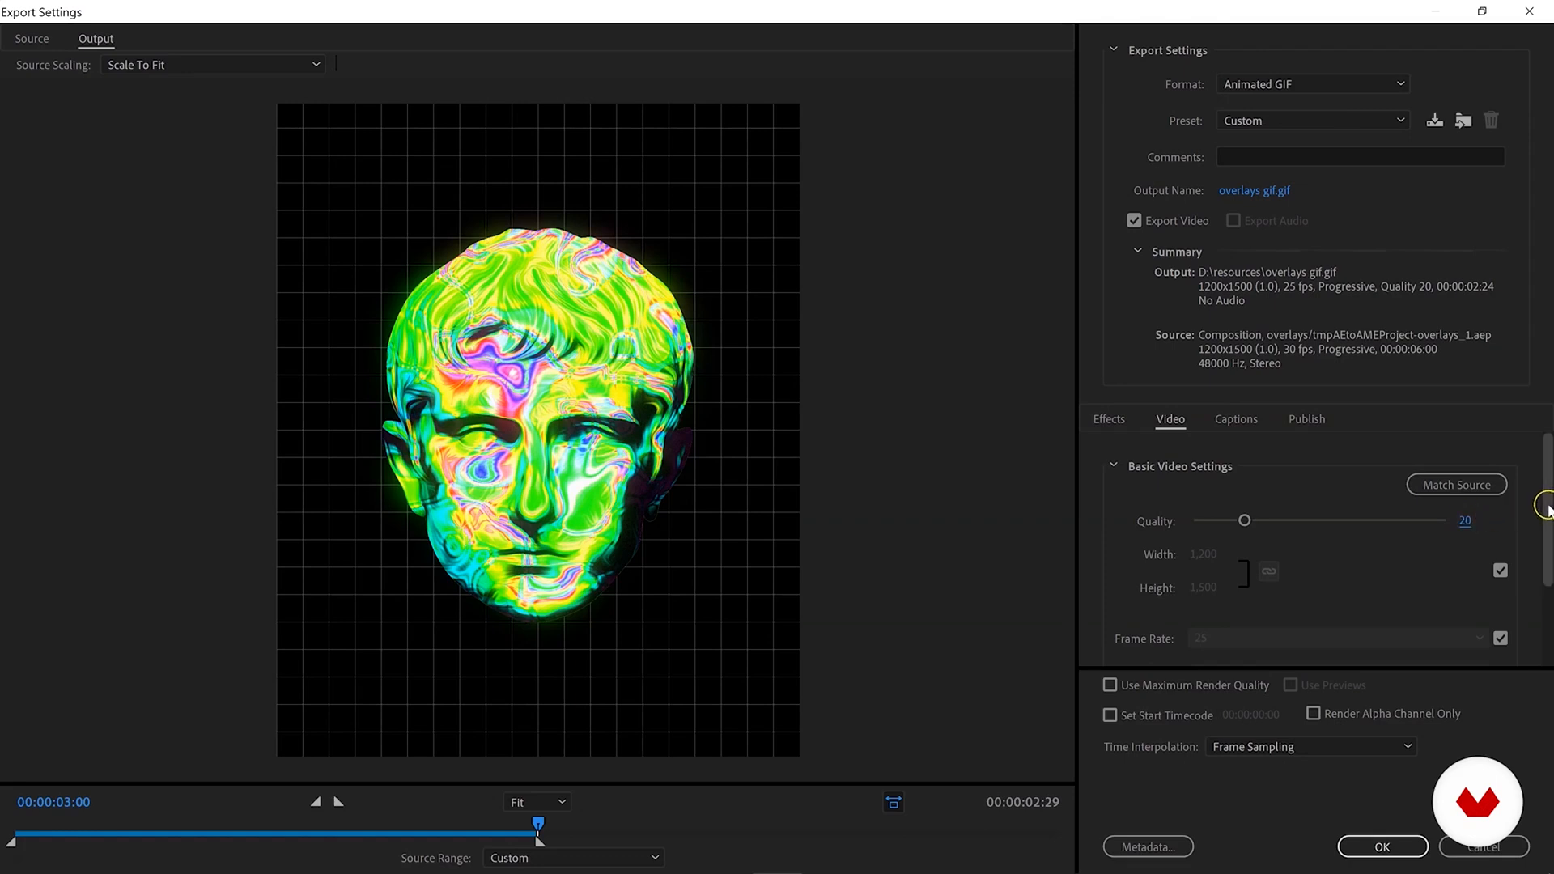
{"action": "left_click_drag", "start_coordinate": [1547, 508], "coordinate": [1546, 597]}
Apply the animated GIF export settings and start encoding the queue.
{"action": "left_click", "coordinate": [1383, 846]}
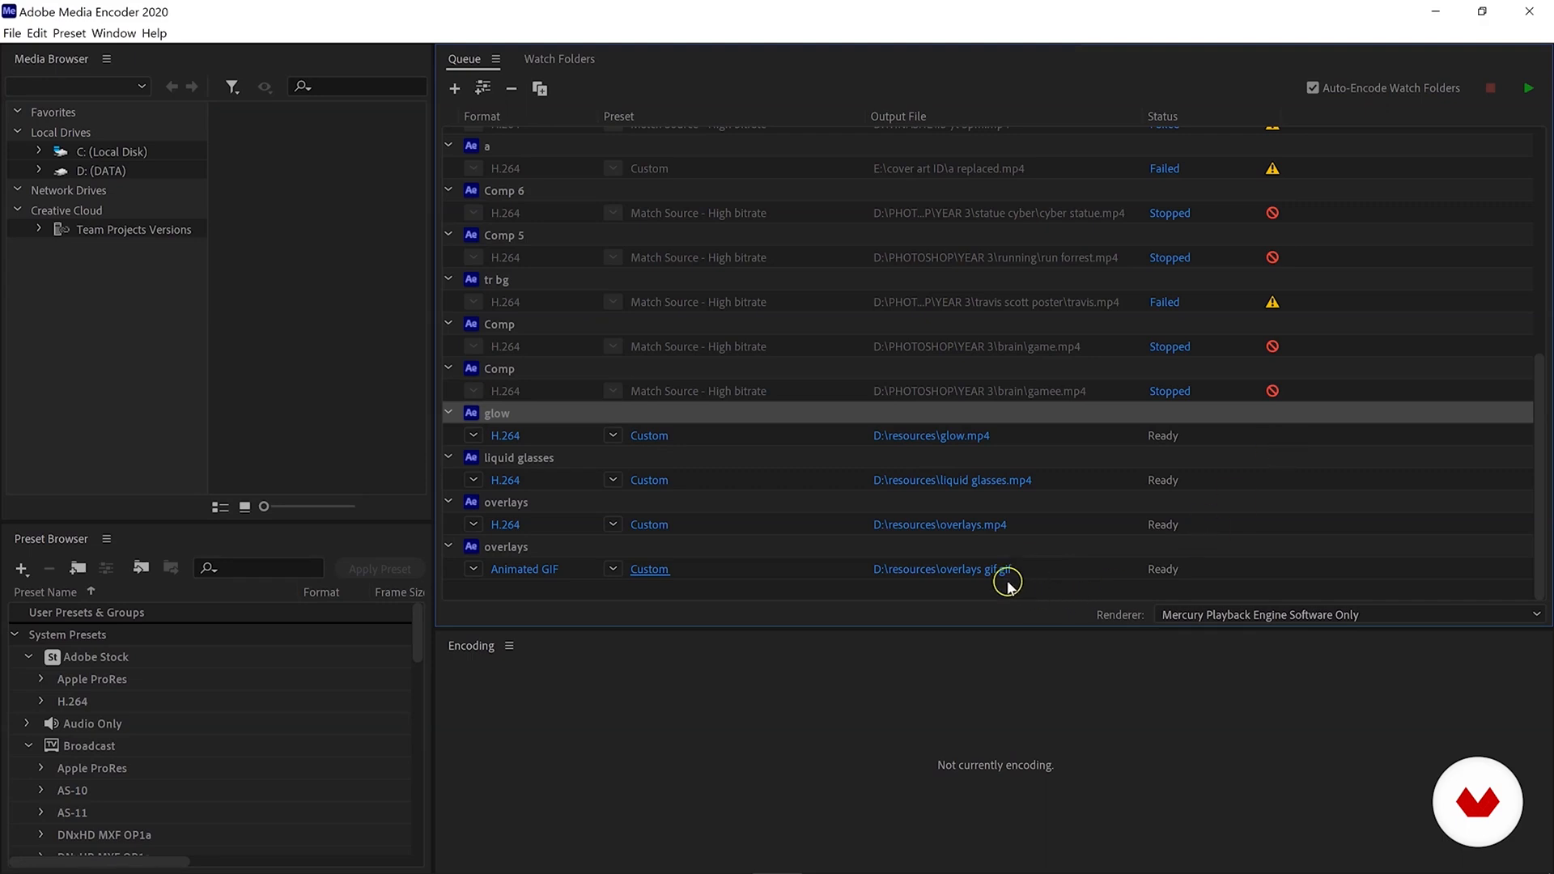
{"action": "left_click", "coordinate": [1525, 89]}
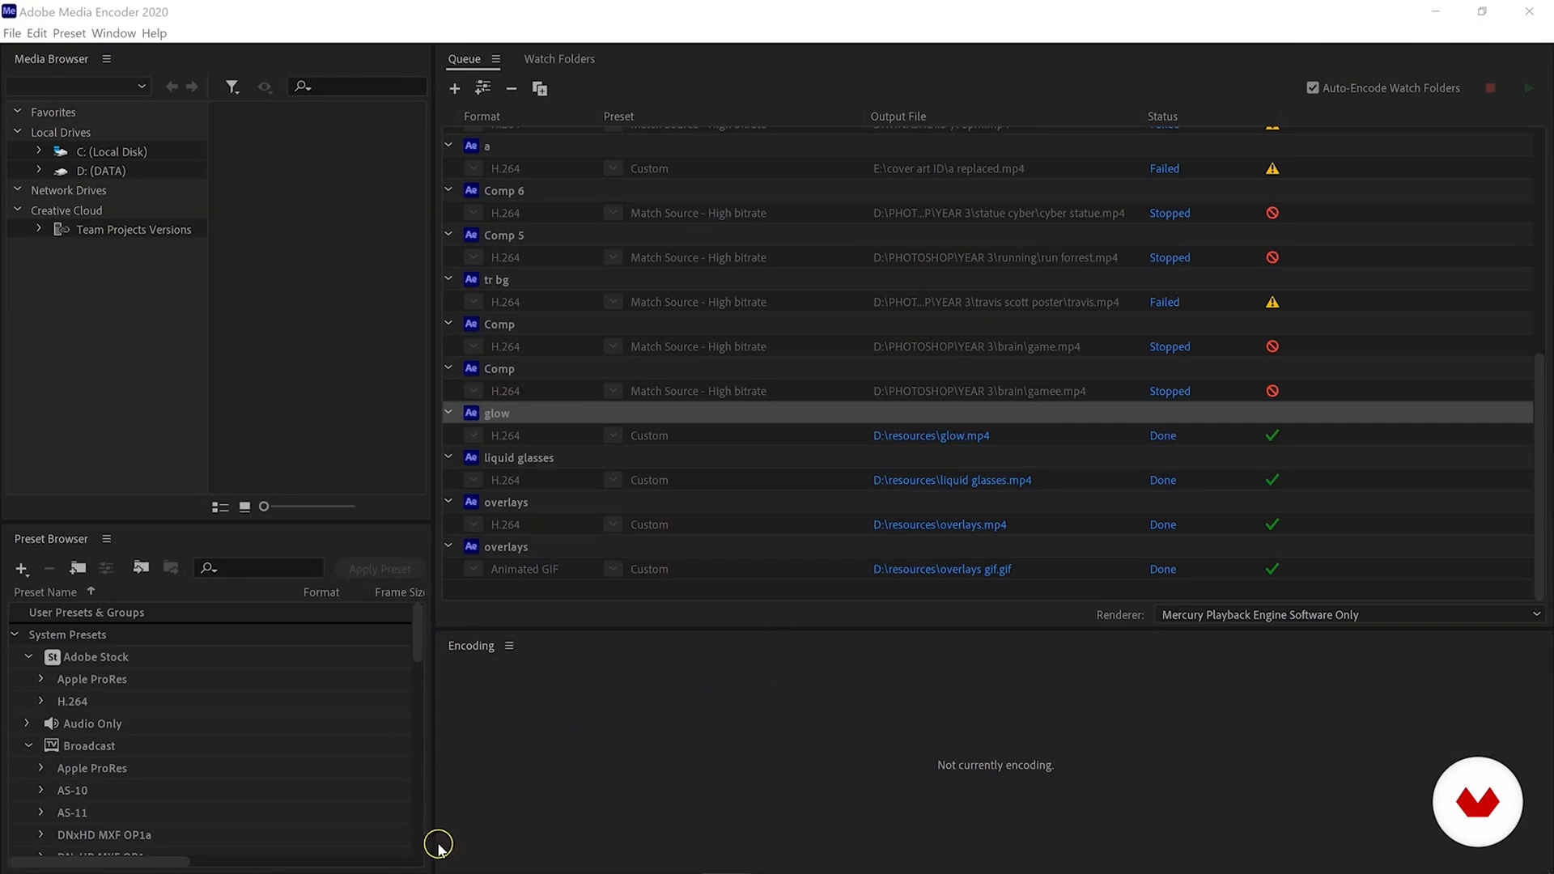
Open the resources folder in File Explorer and check the exported liquid glasses and overlays gif files.
{"action": "mouse_move", "coordinate": [356, 870]}
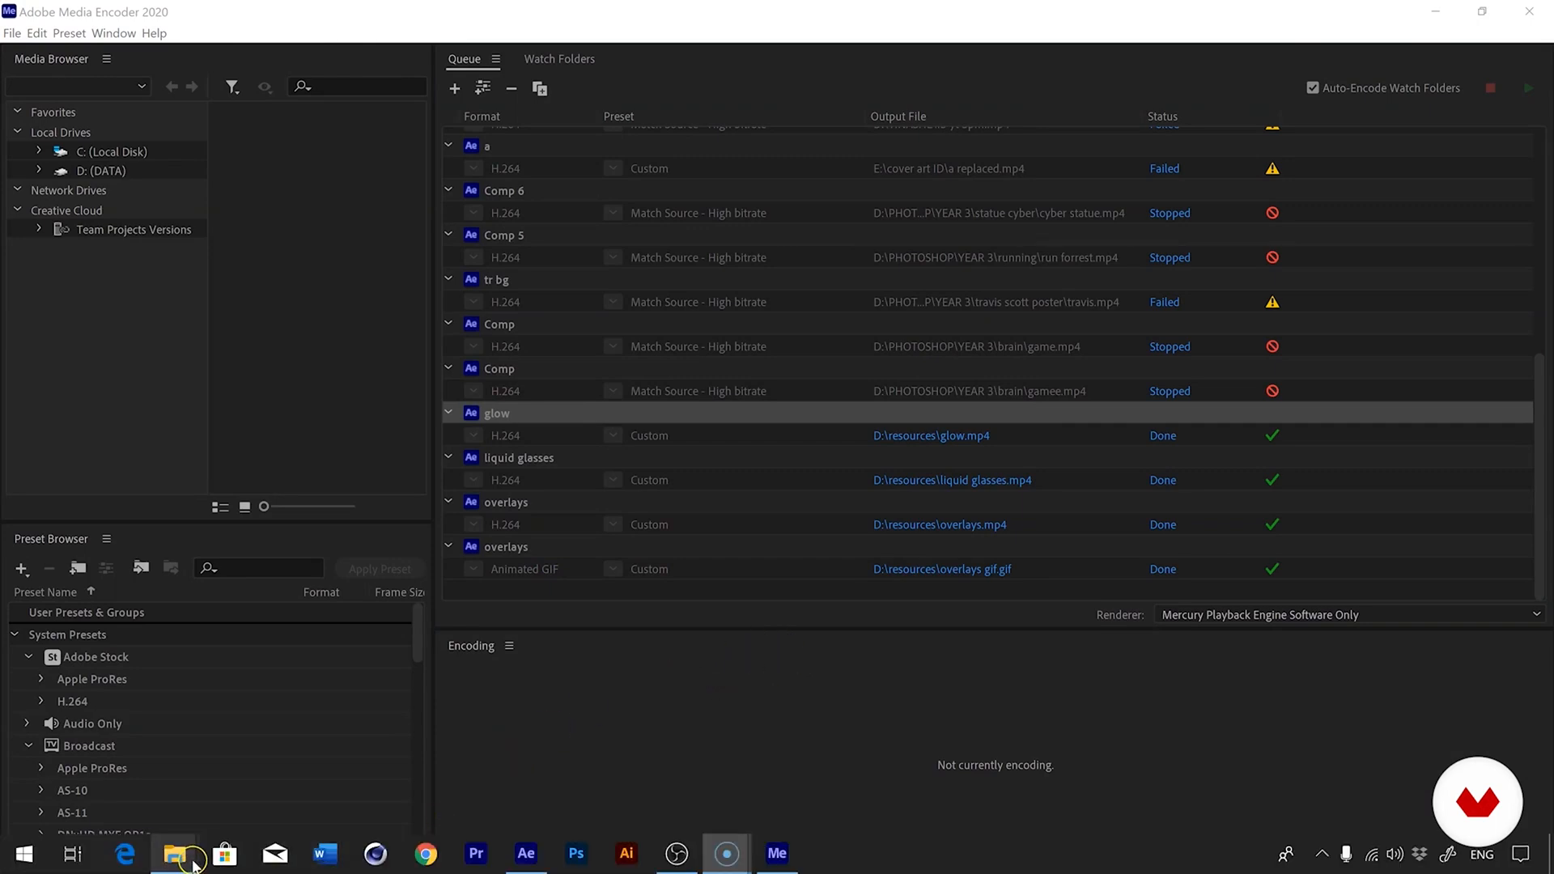
{"action": "mouse_move", "coordinate": [188, 864]}
{"action": "left_click", "coordinate": [109, 773]}
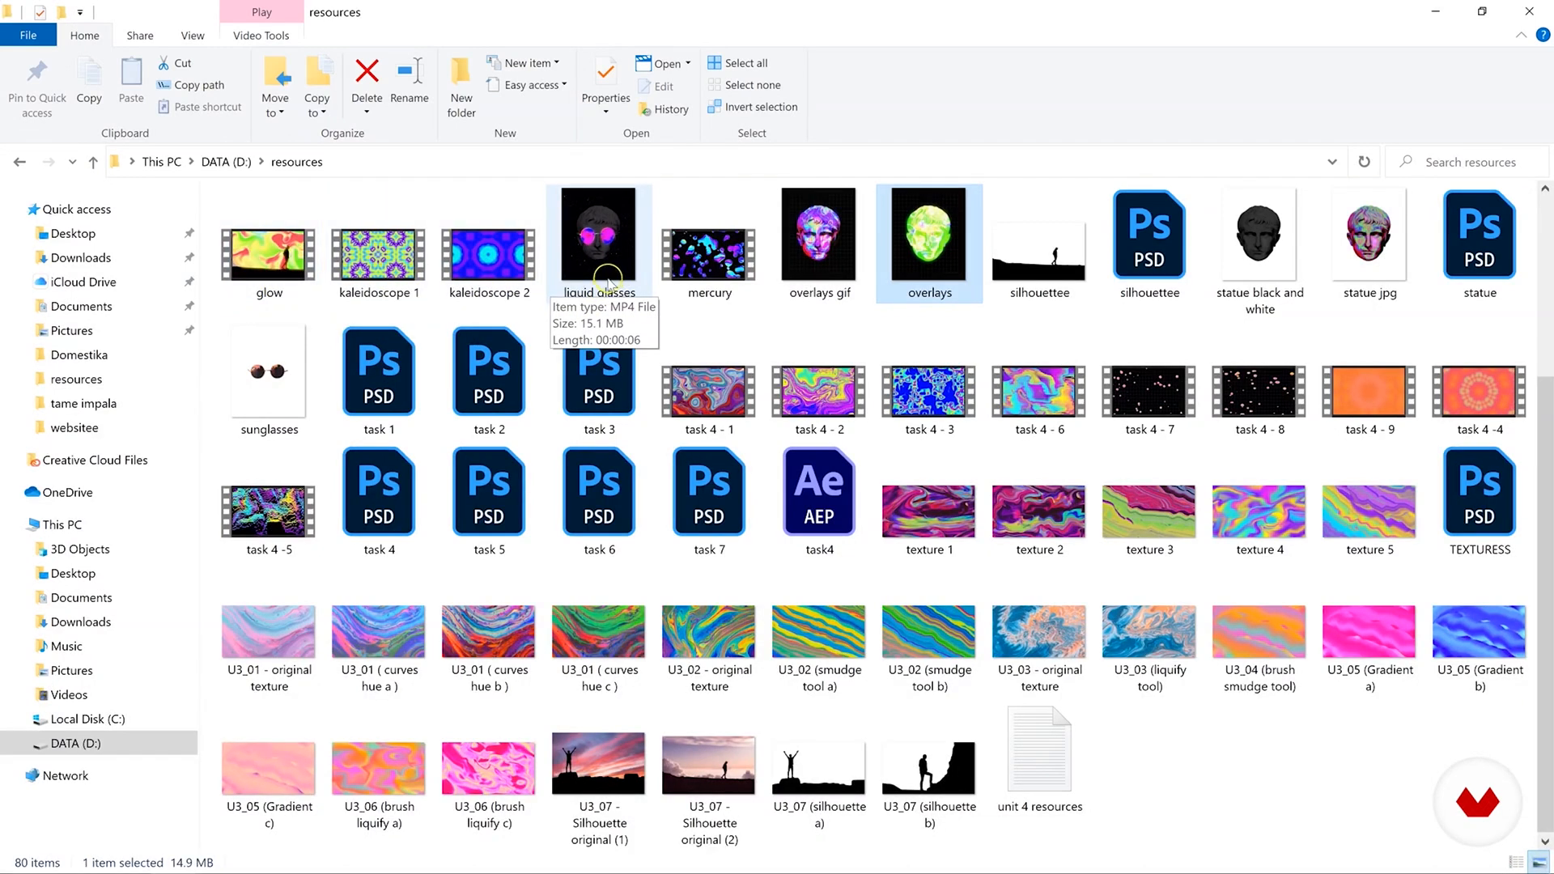
{"action": "left_click", "coordinate": [599, 243]}
{"action": "left_click", "coordinate": [792, 229]}
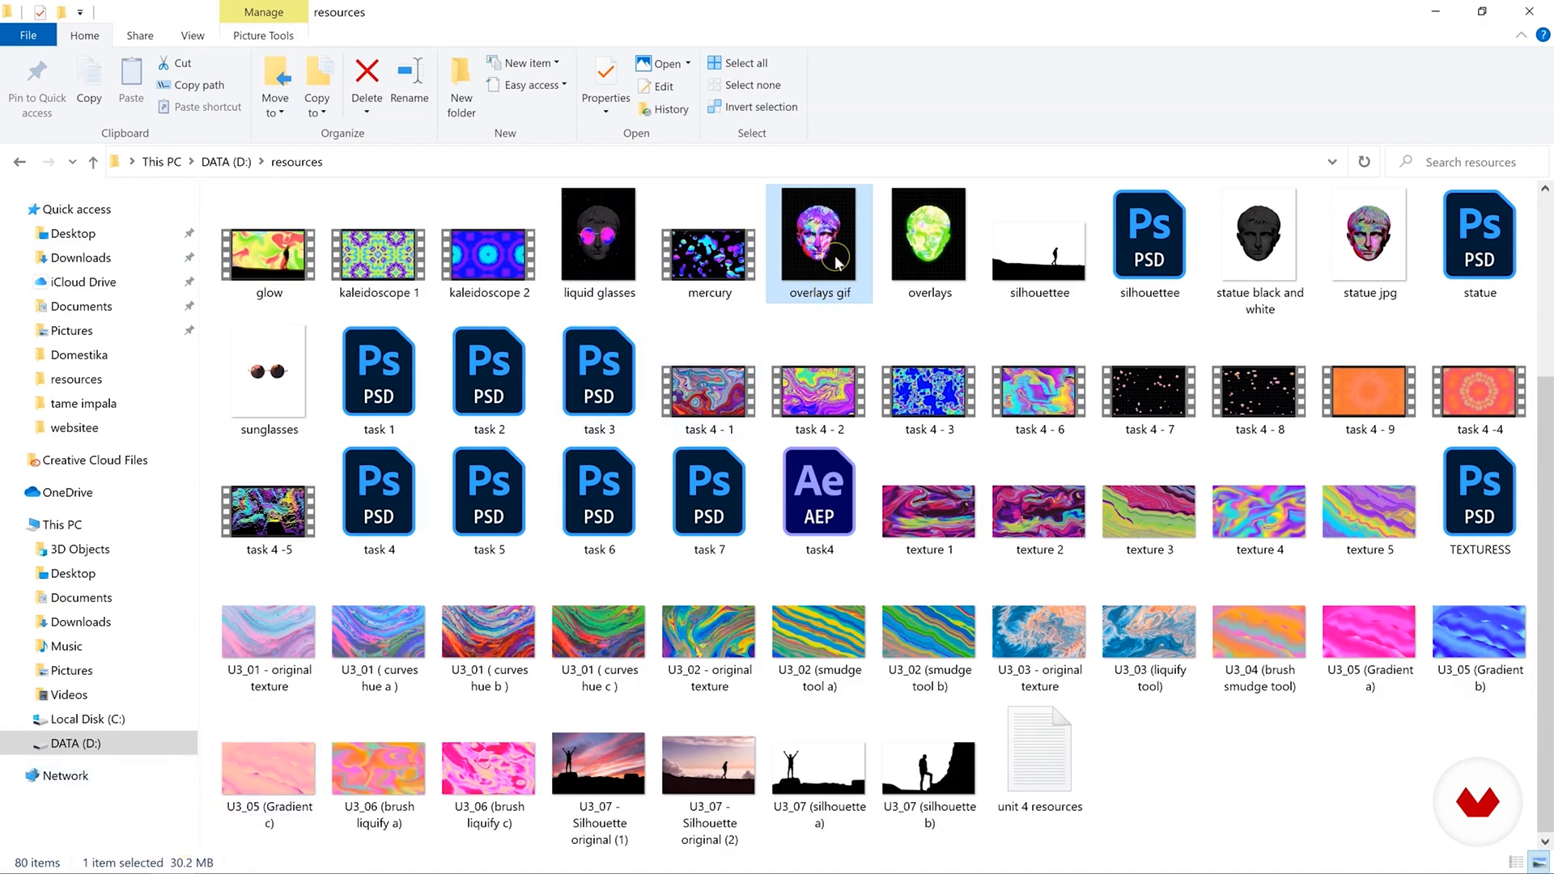
{"action": "mouse_move", "coordinate": [836, 260]}
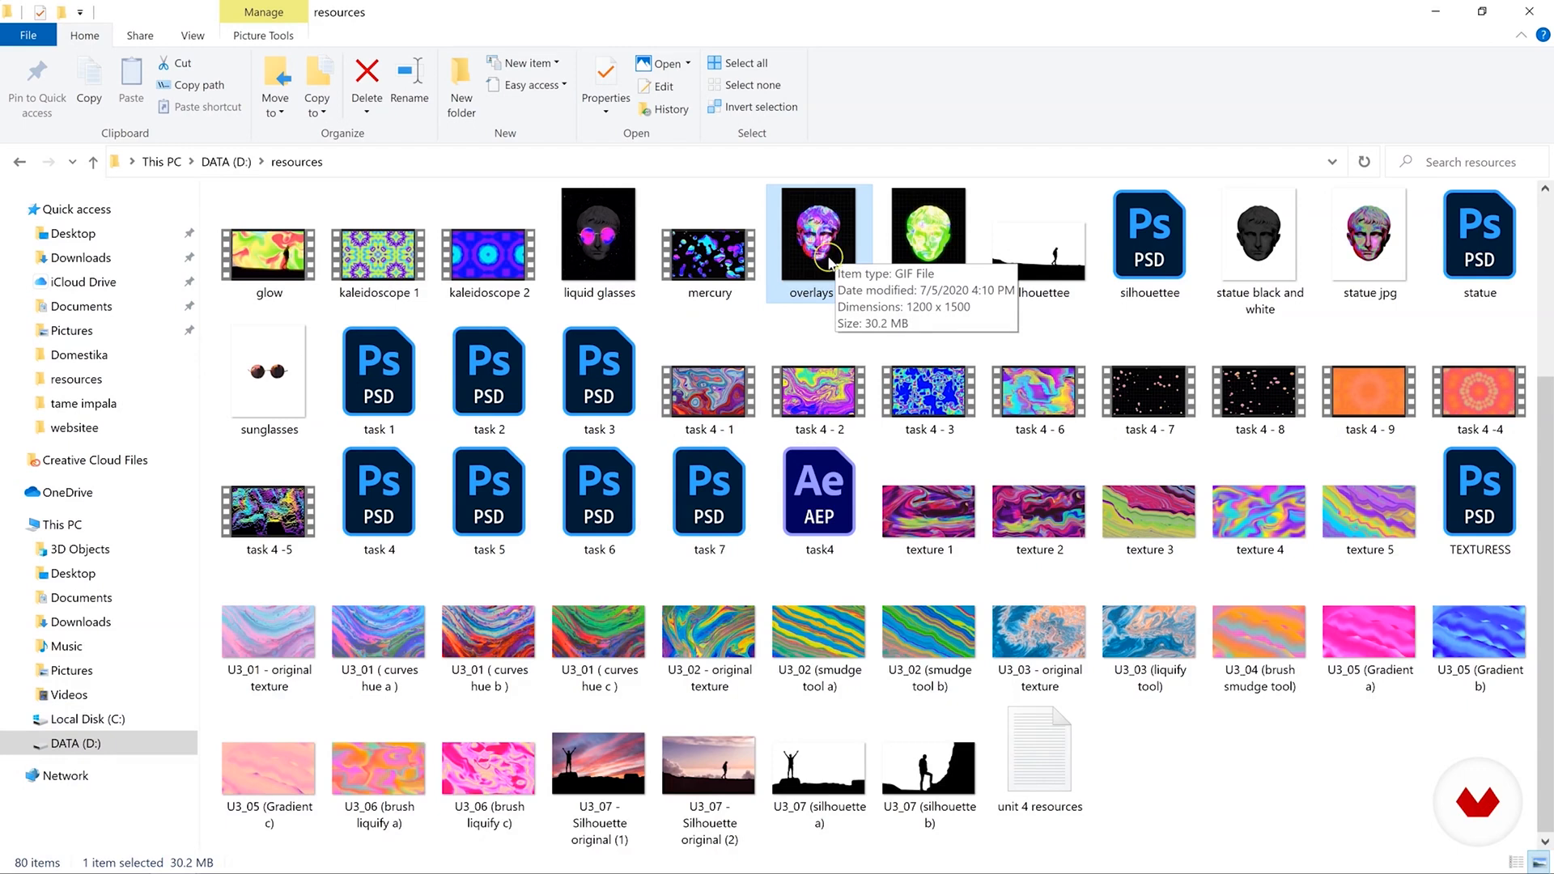